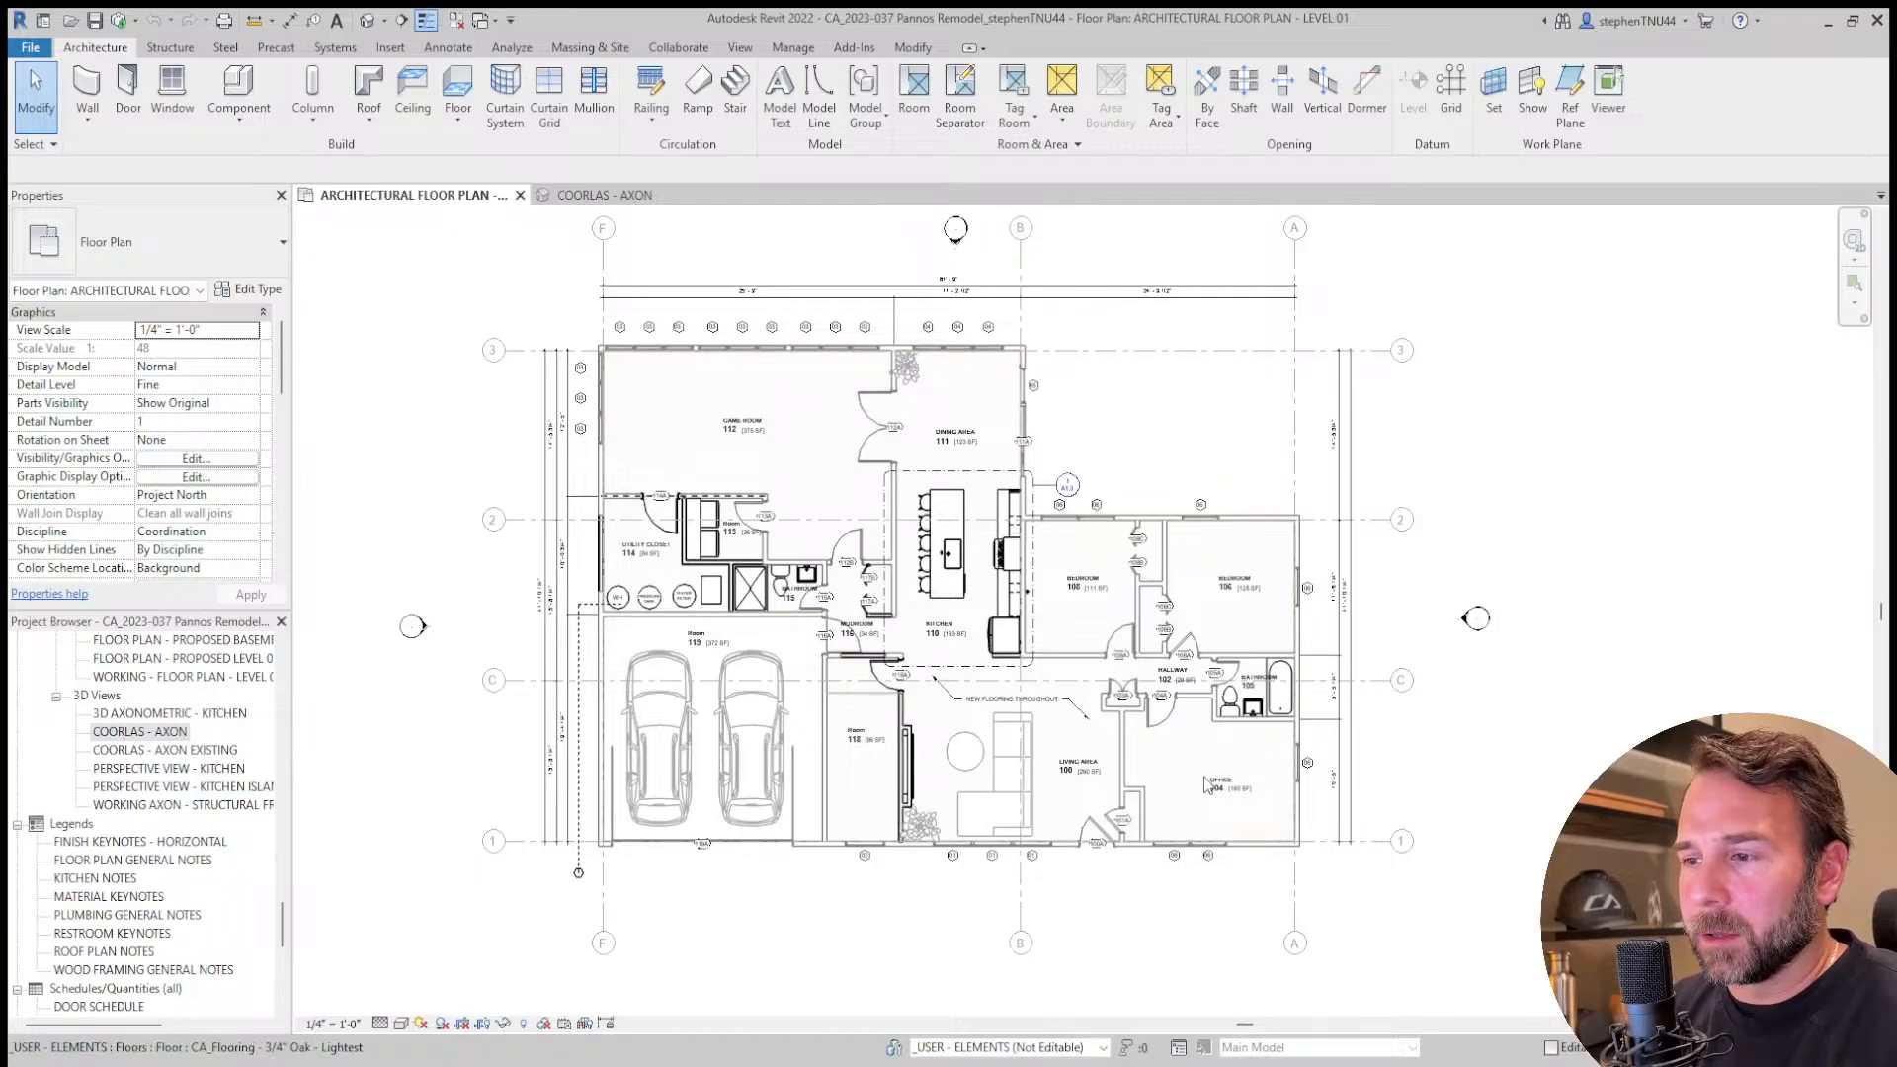
Find the COORLAS - AXON EXISTING 3D view in the project and open it.
scroll(948, 767, up, 1)
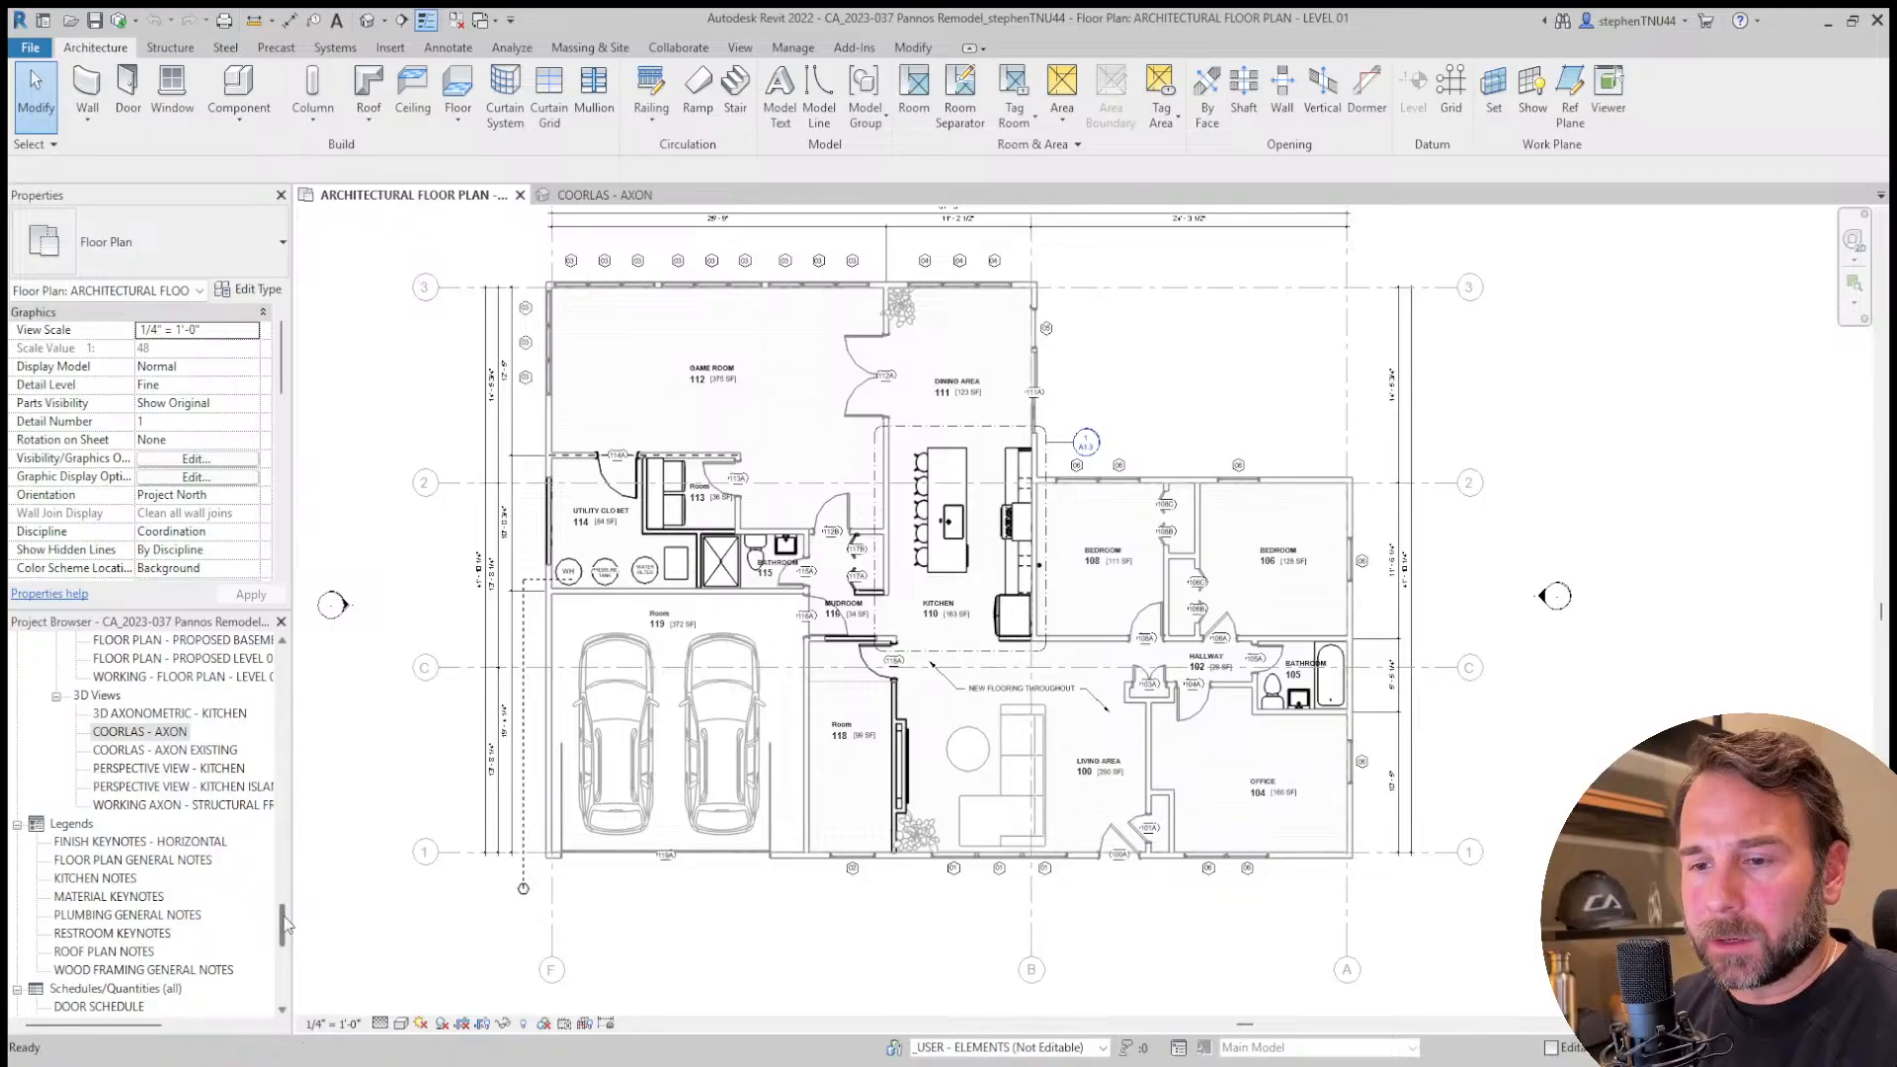
drag(283, 922, 283, 983)
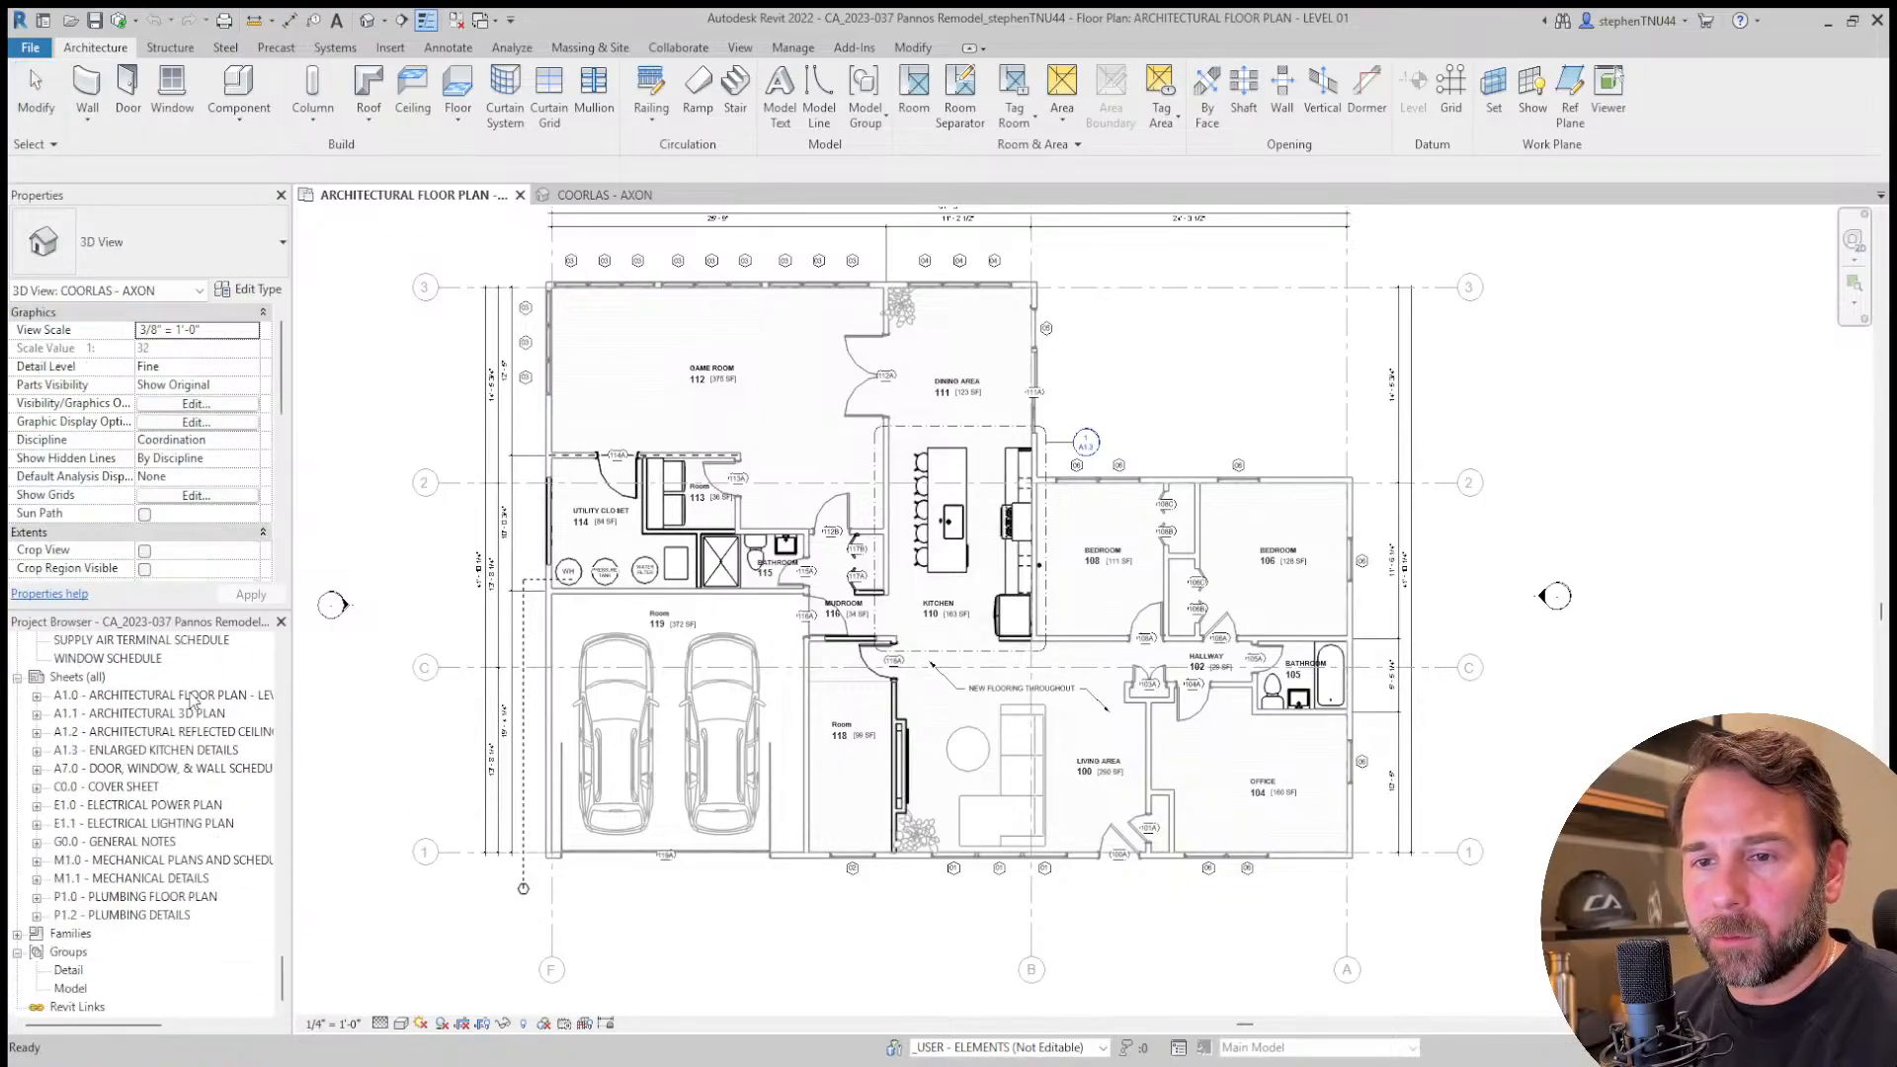
scroll(201, 905, up, 1)
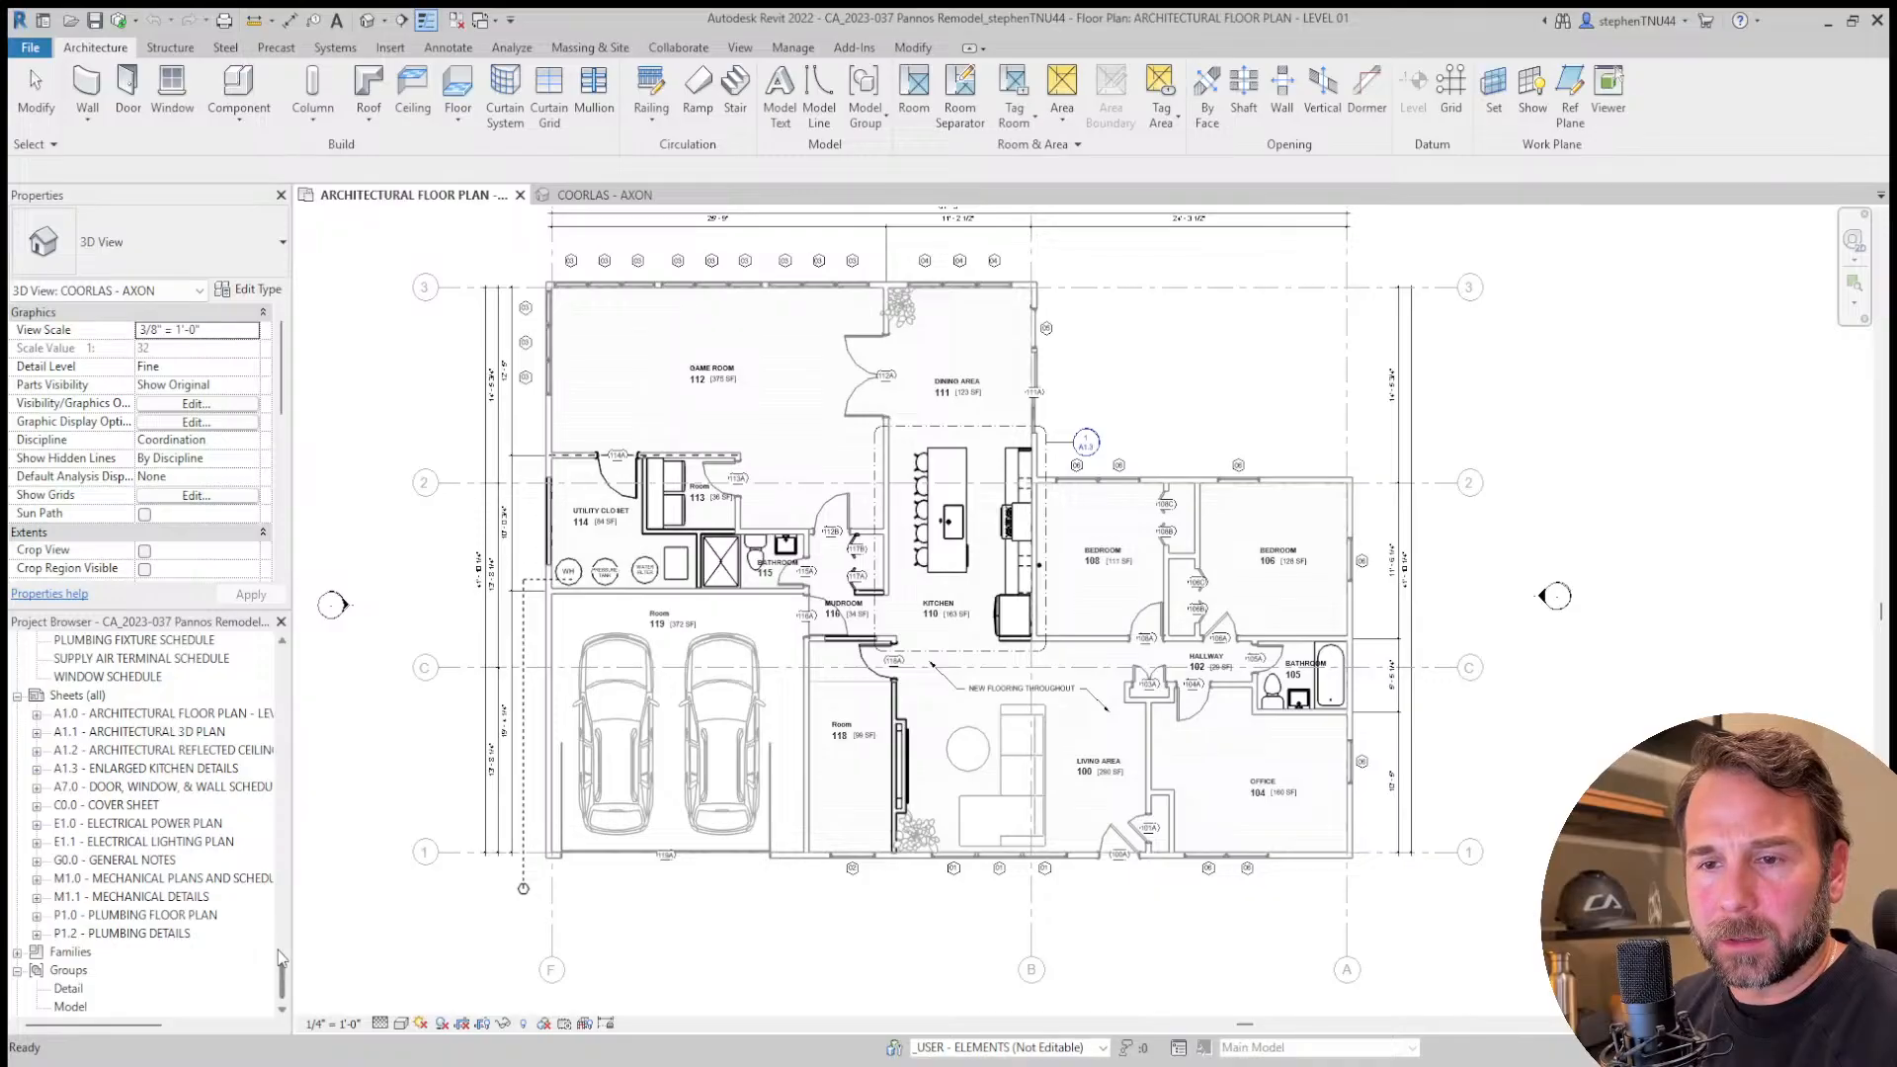
drag(282, 987, 288, 941)
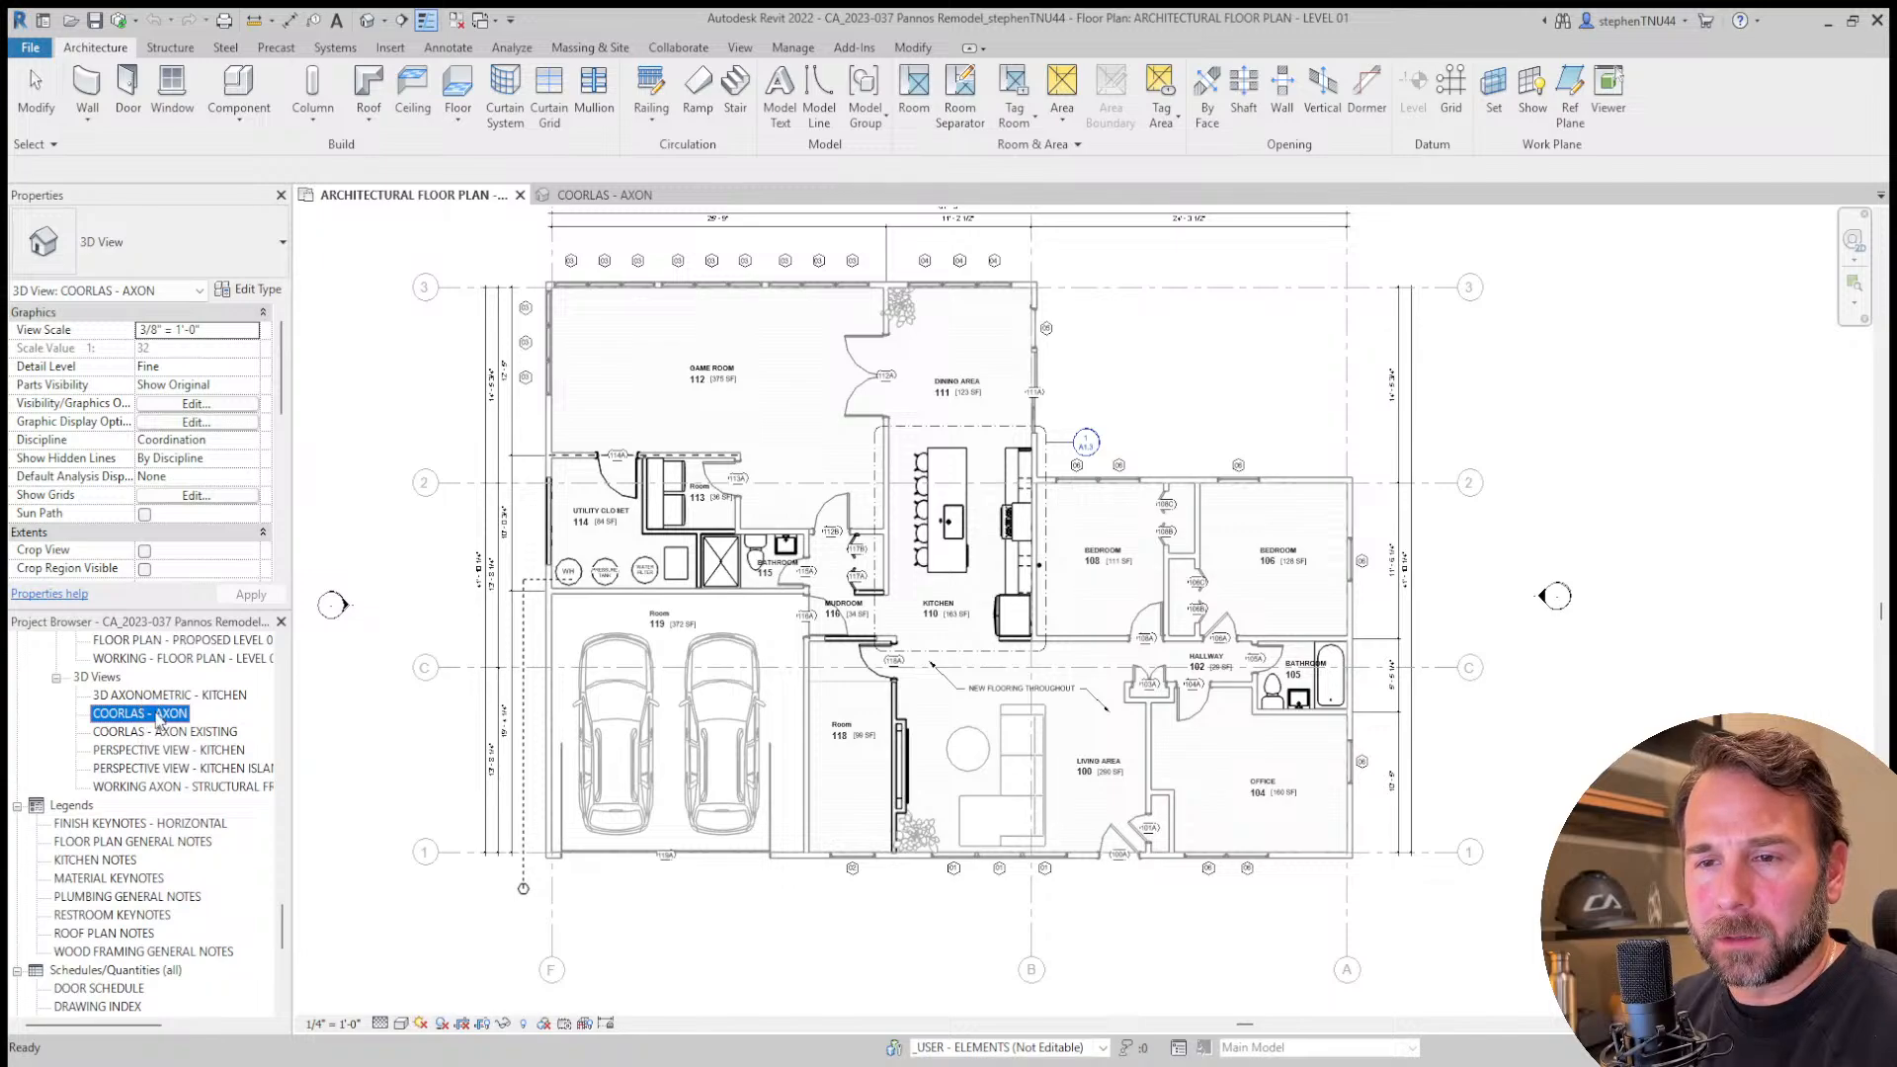
double_click(163, 732)
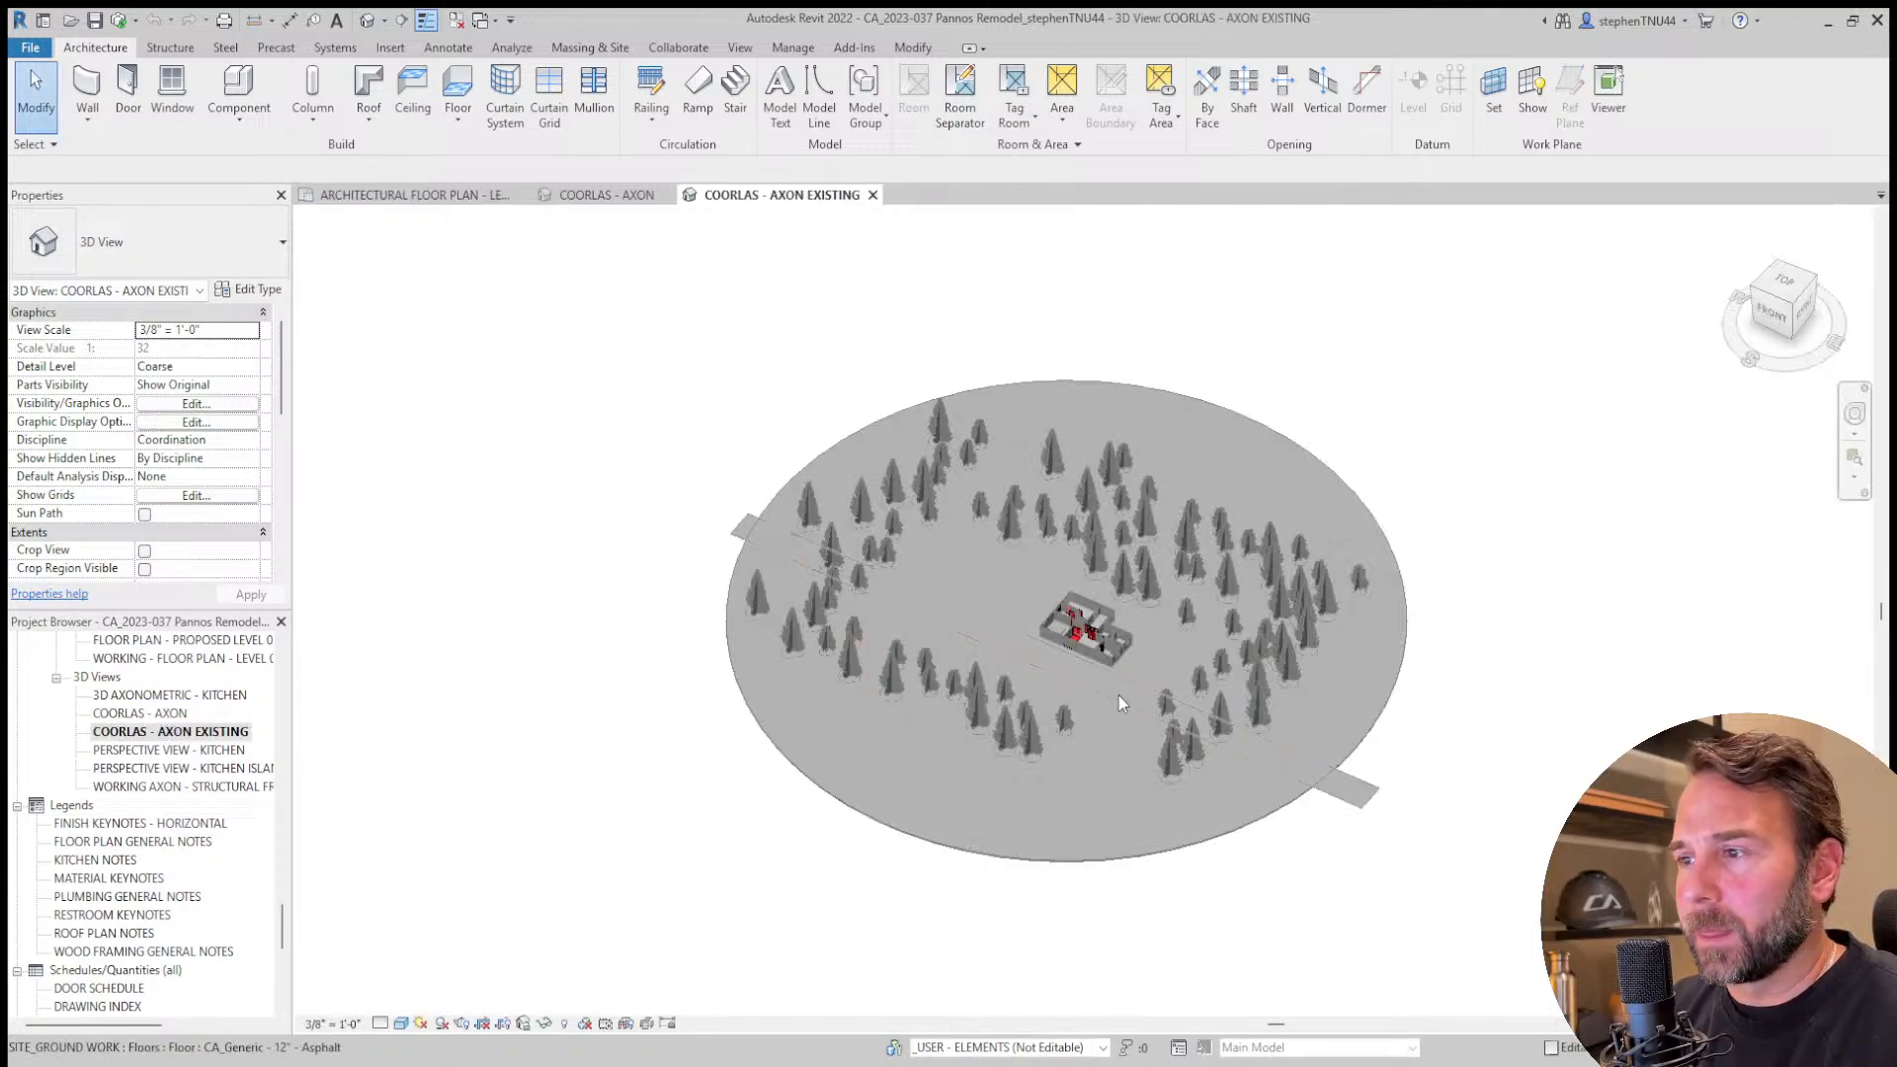
Examine the existing house and its red-highlighted walls, doors and floor area from several angles, and close the existing axon view.
scroll(1080, 661, up, 10)
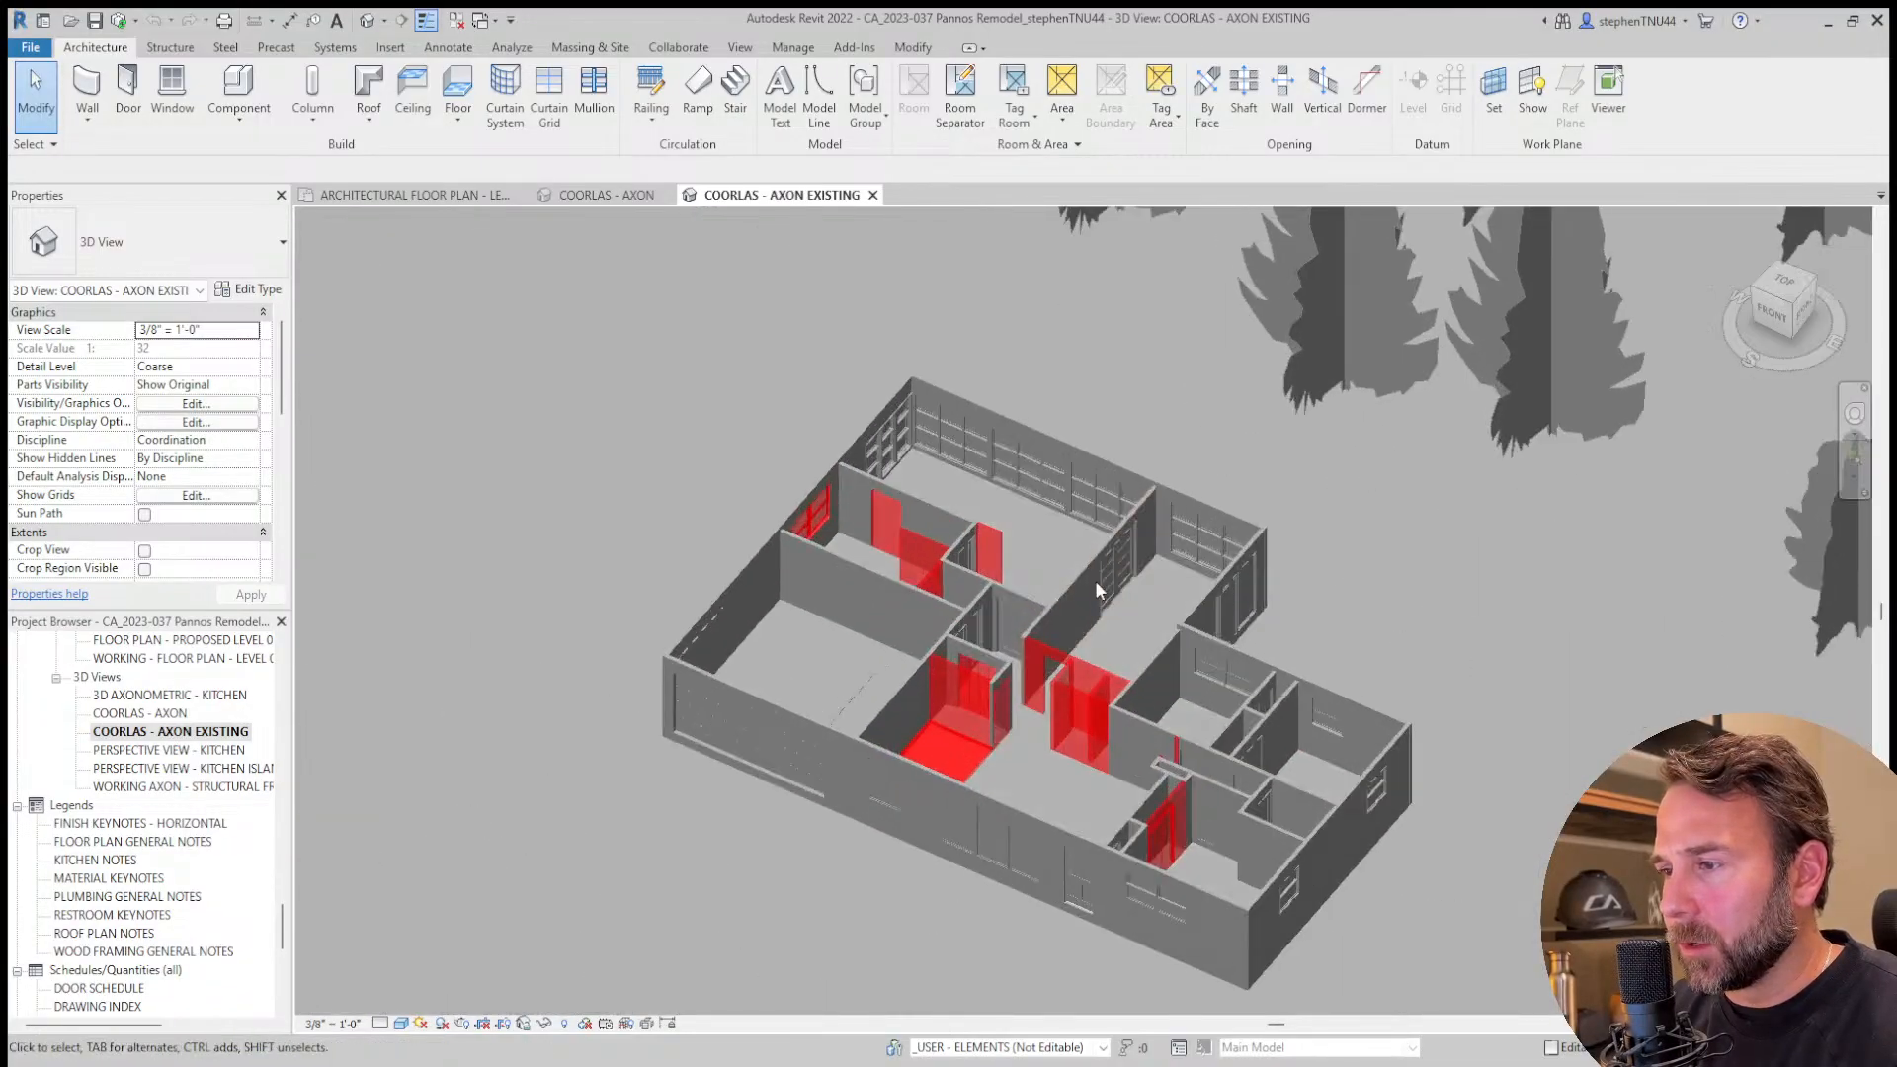
shift+middle_drag(1023, 672, 1041, 832)
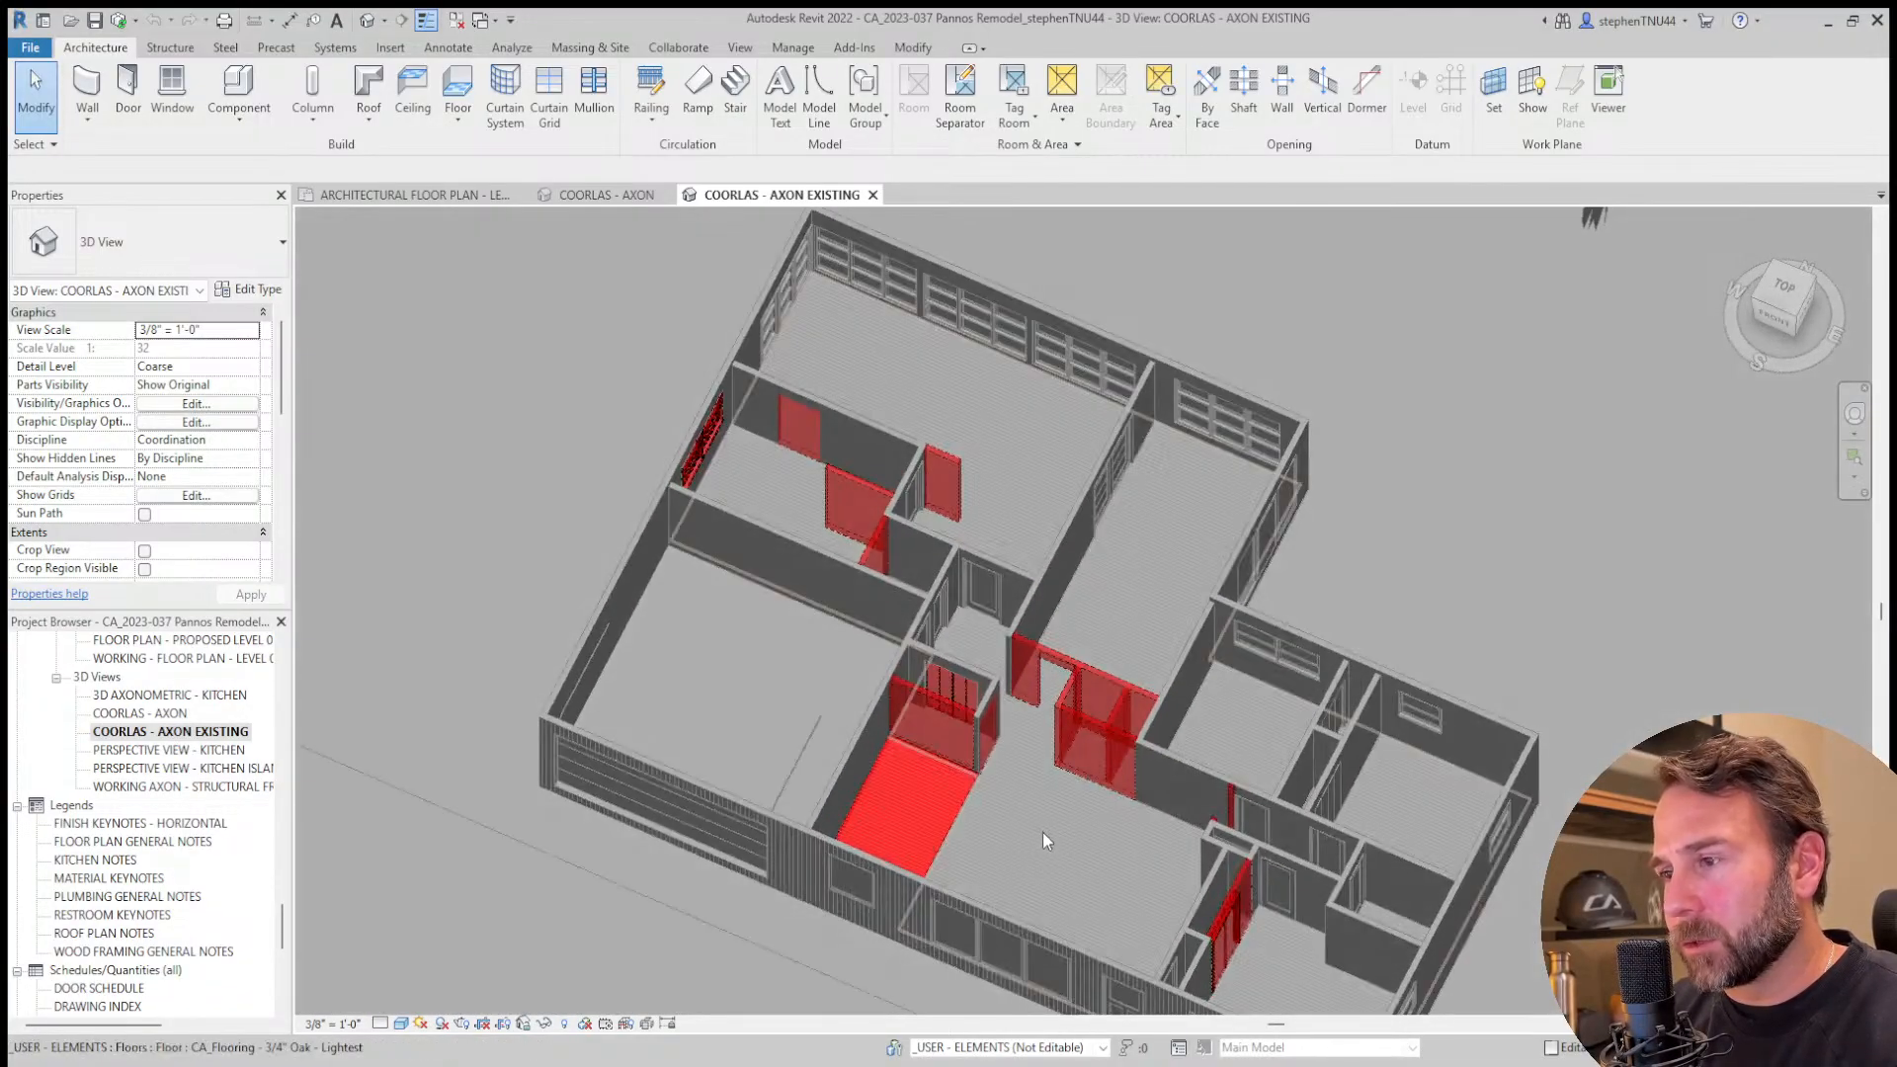
shift+middle_drag(1160, 779, 1112, 792)
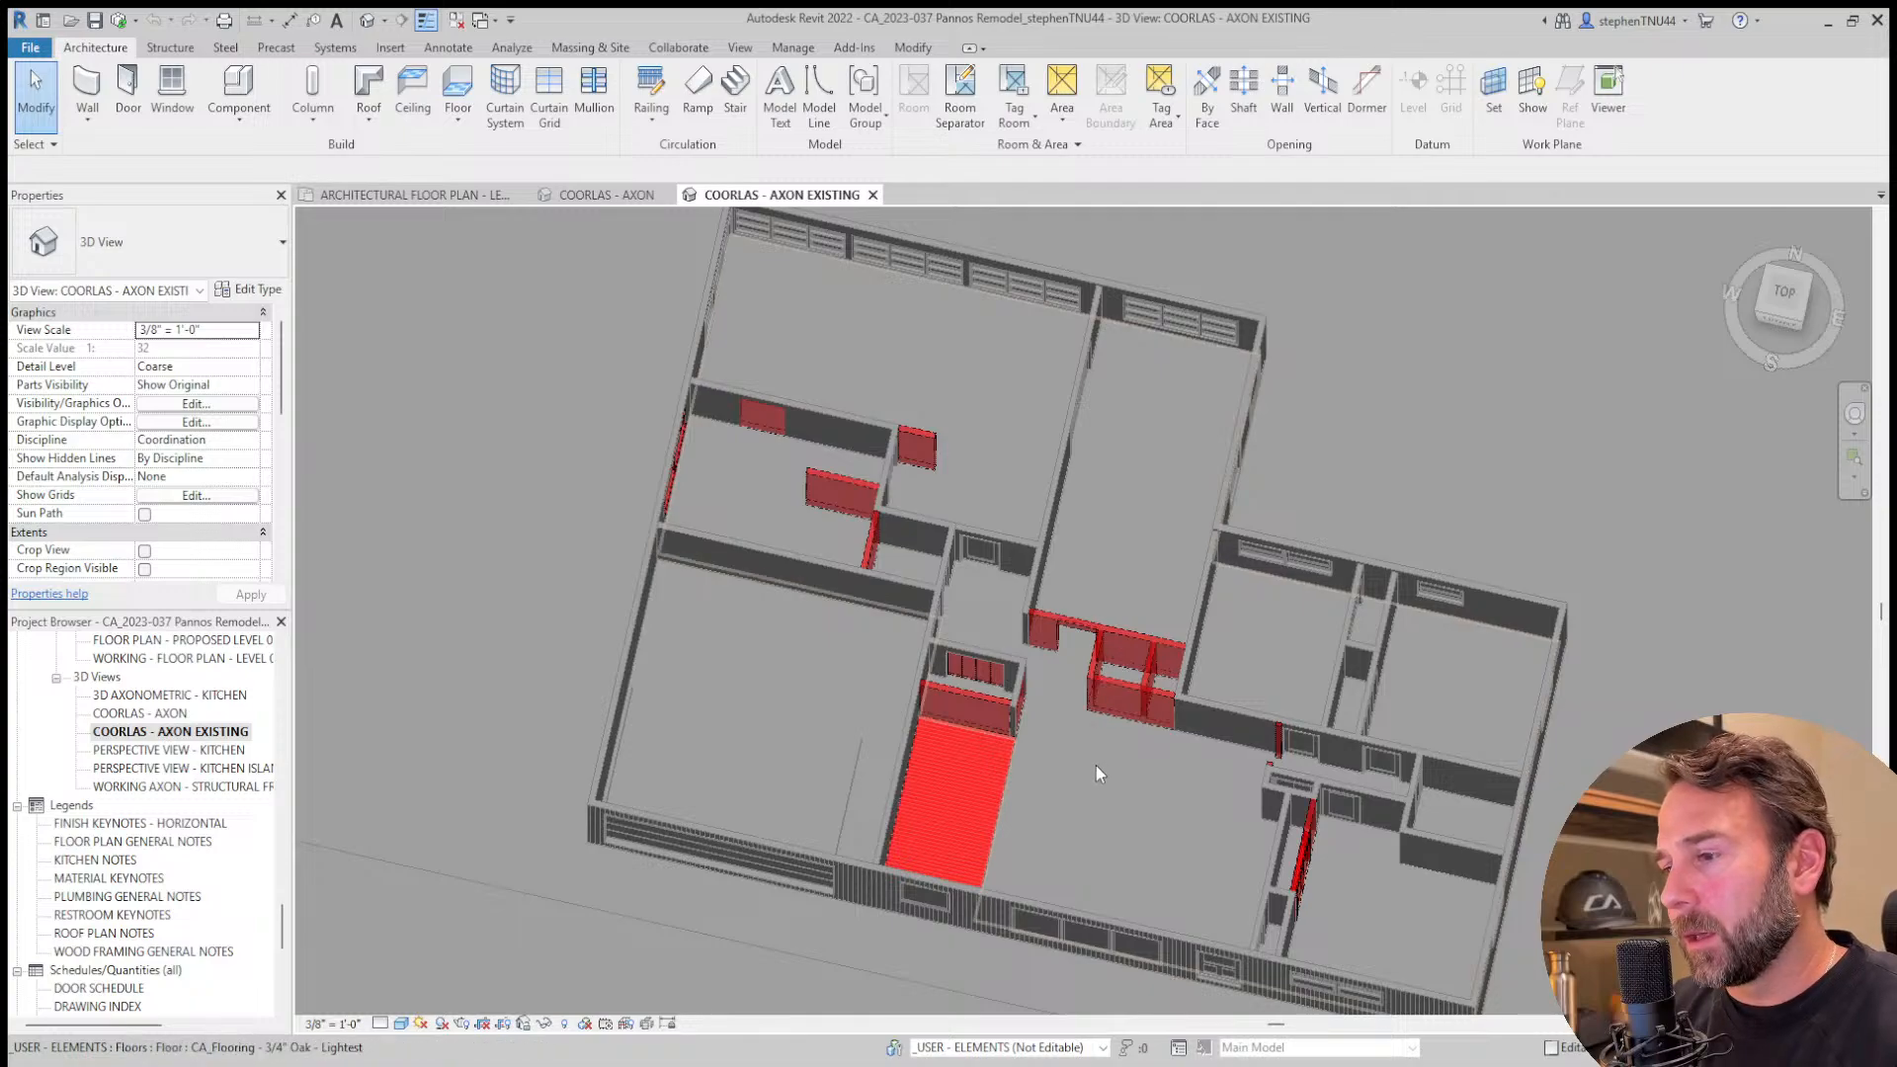
shift+middle_drag(1094, 767, 914, 762)
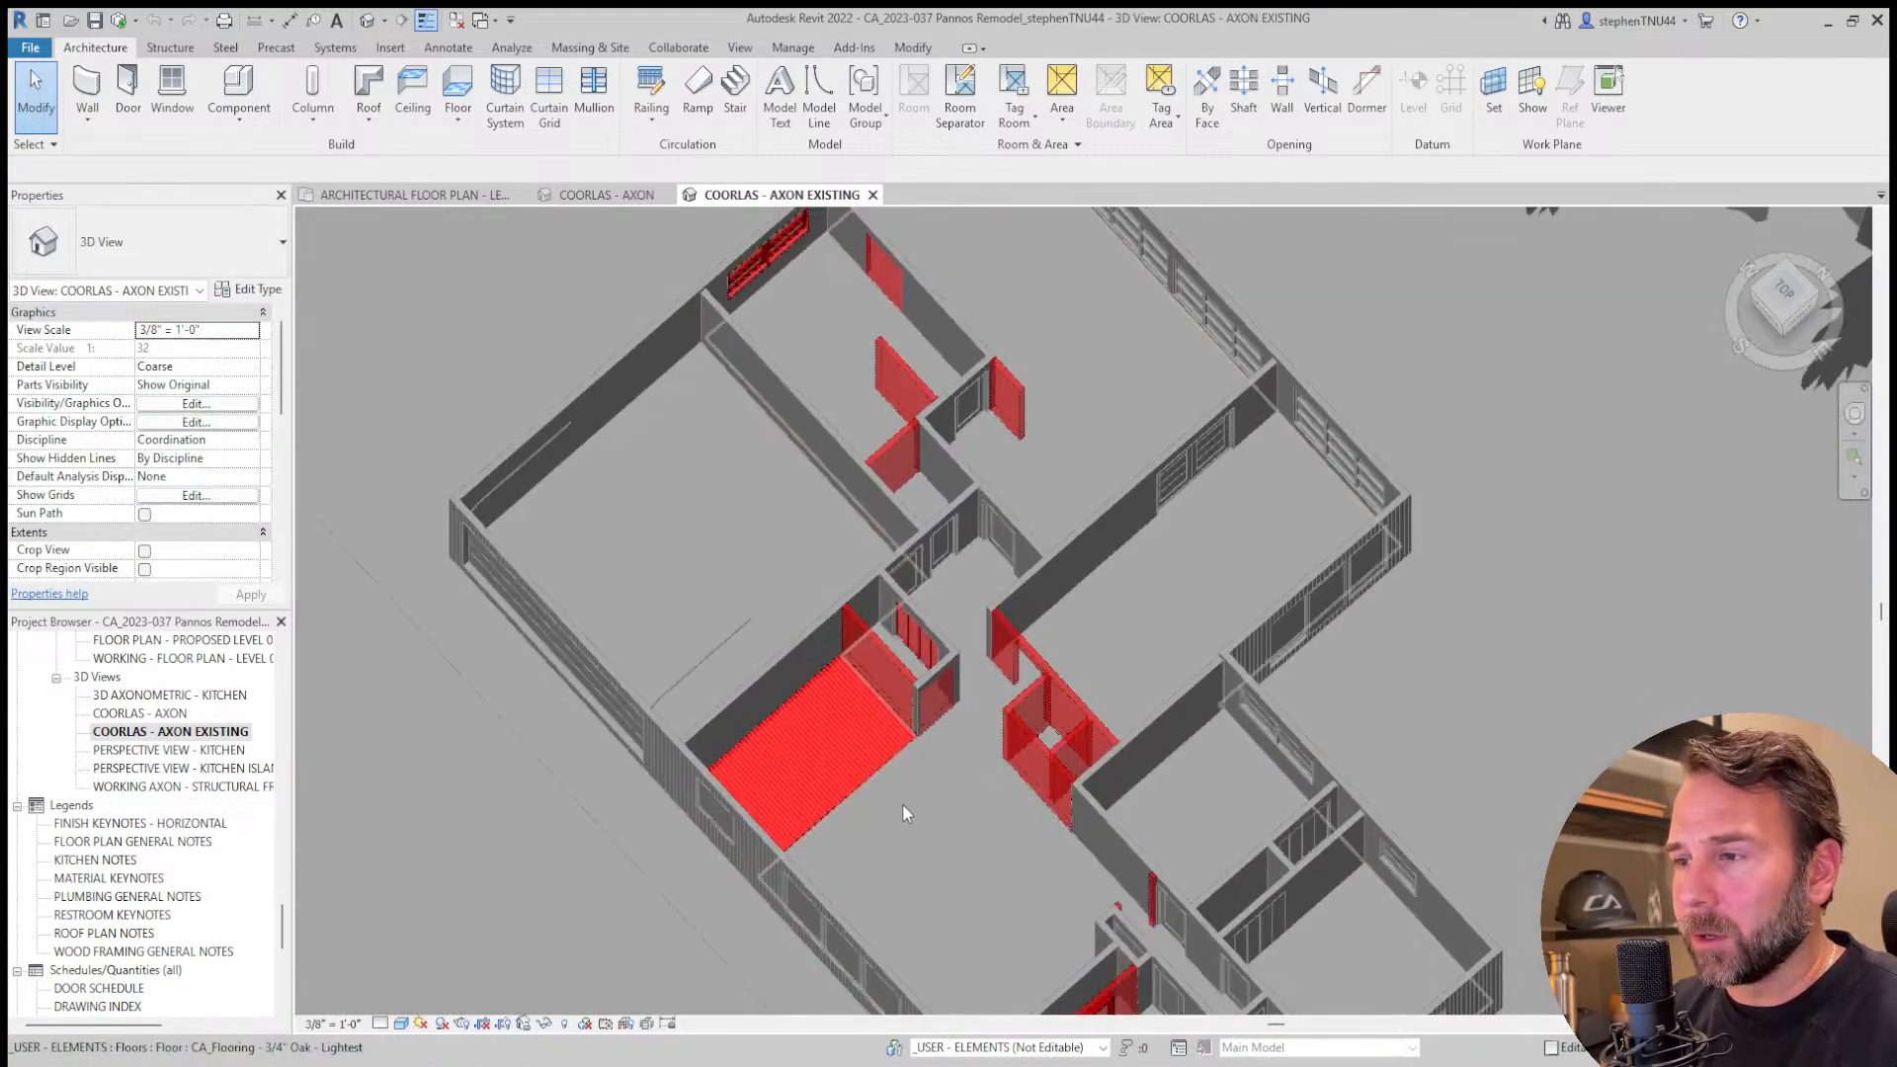
shift+middle_drag(903, 803, 1223, 787)
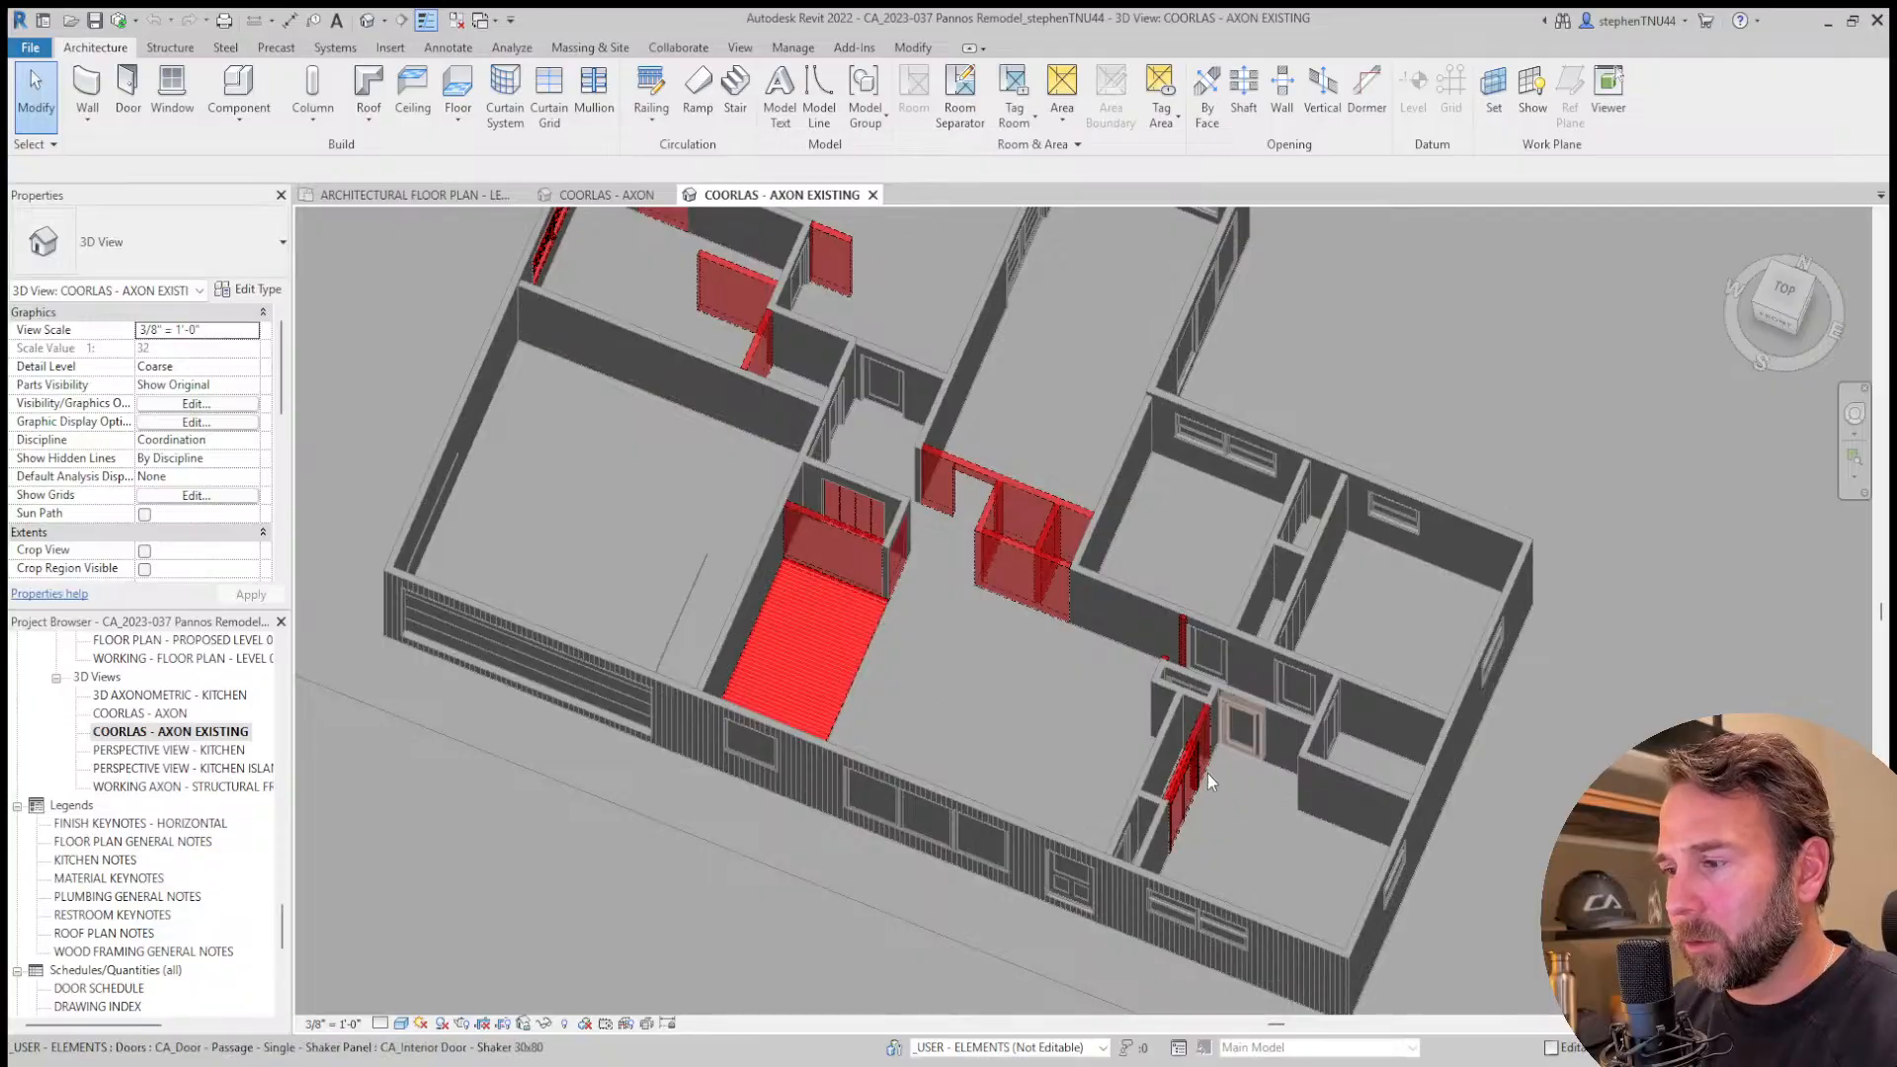
shift+middle_drag(1011, 760, 1105, 872)
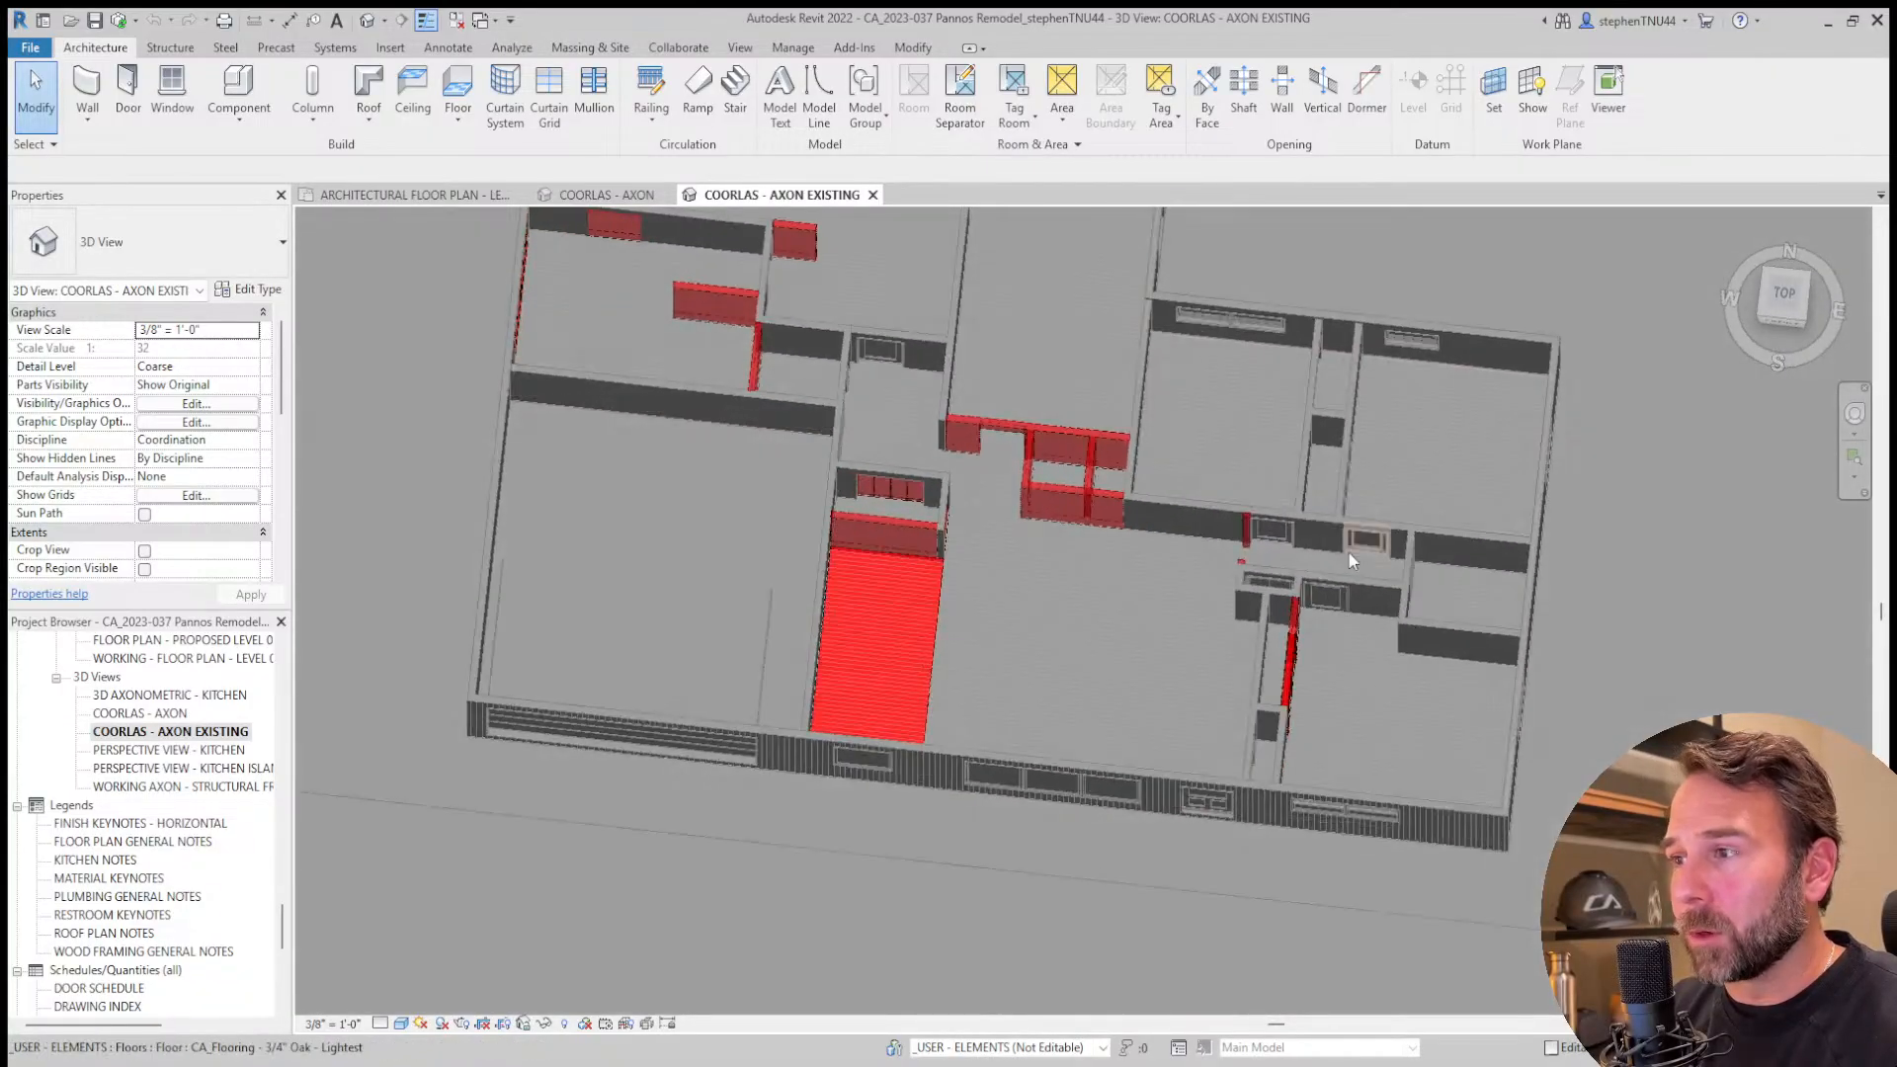
middle_drag(1009, 593, 1037, 739)
scroll(1027, 731, down, 2)
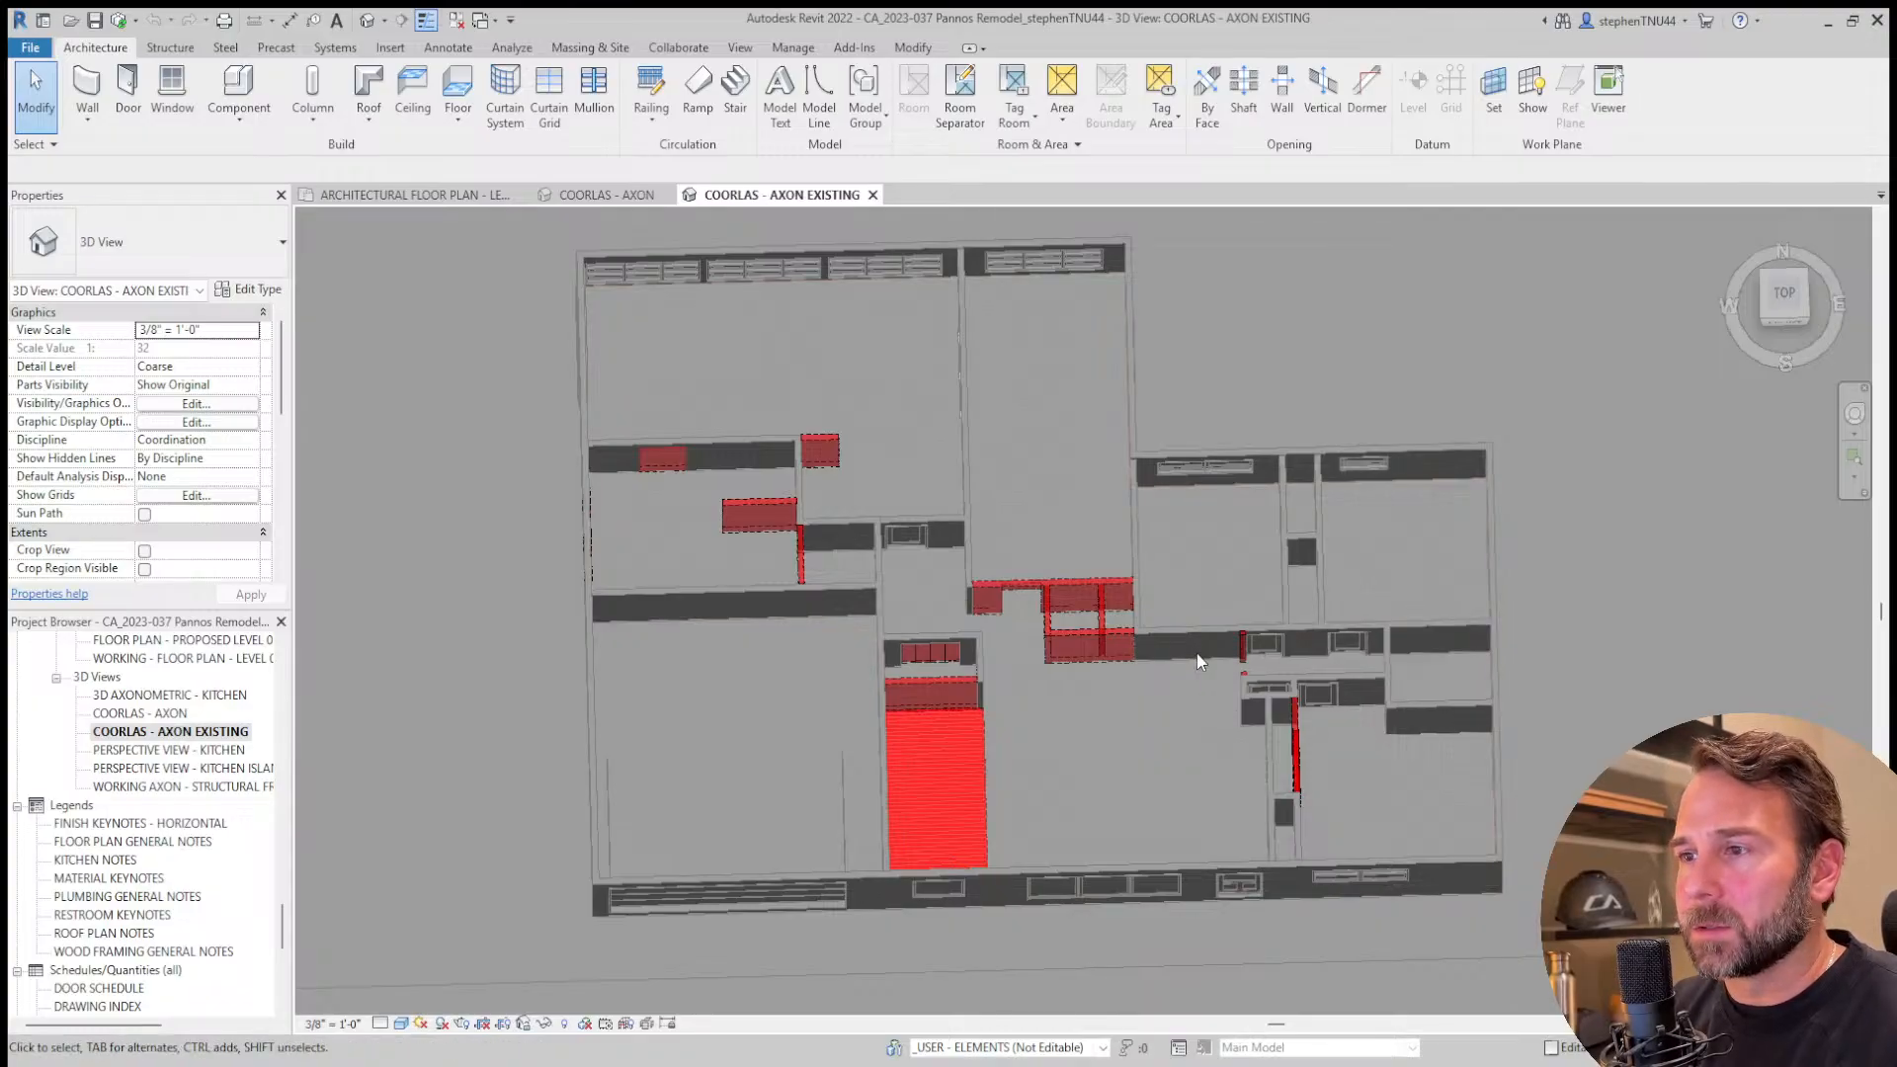
shift+middle_drag(1199, 660, 978, 648)
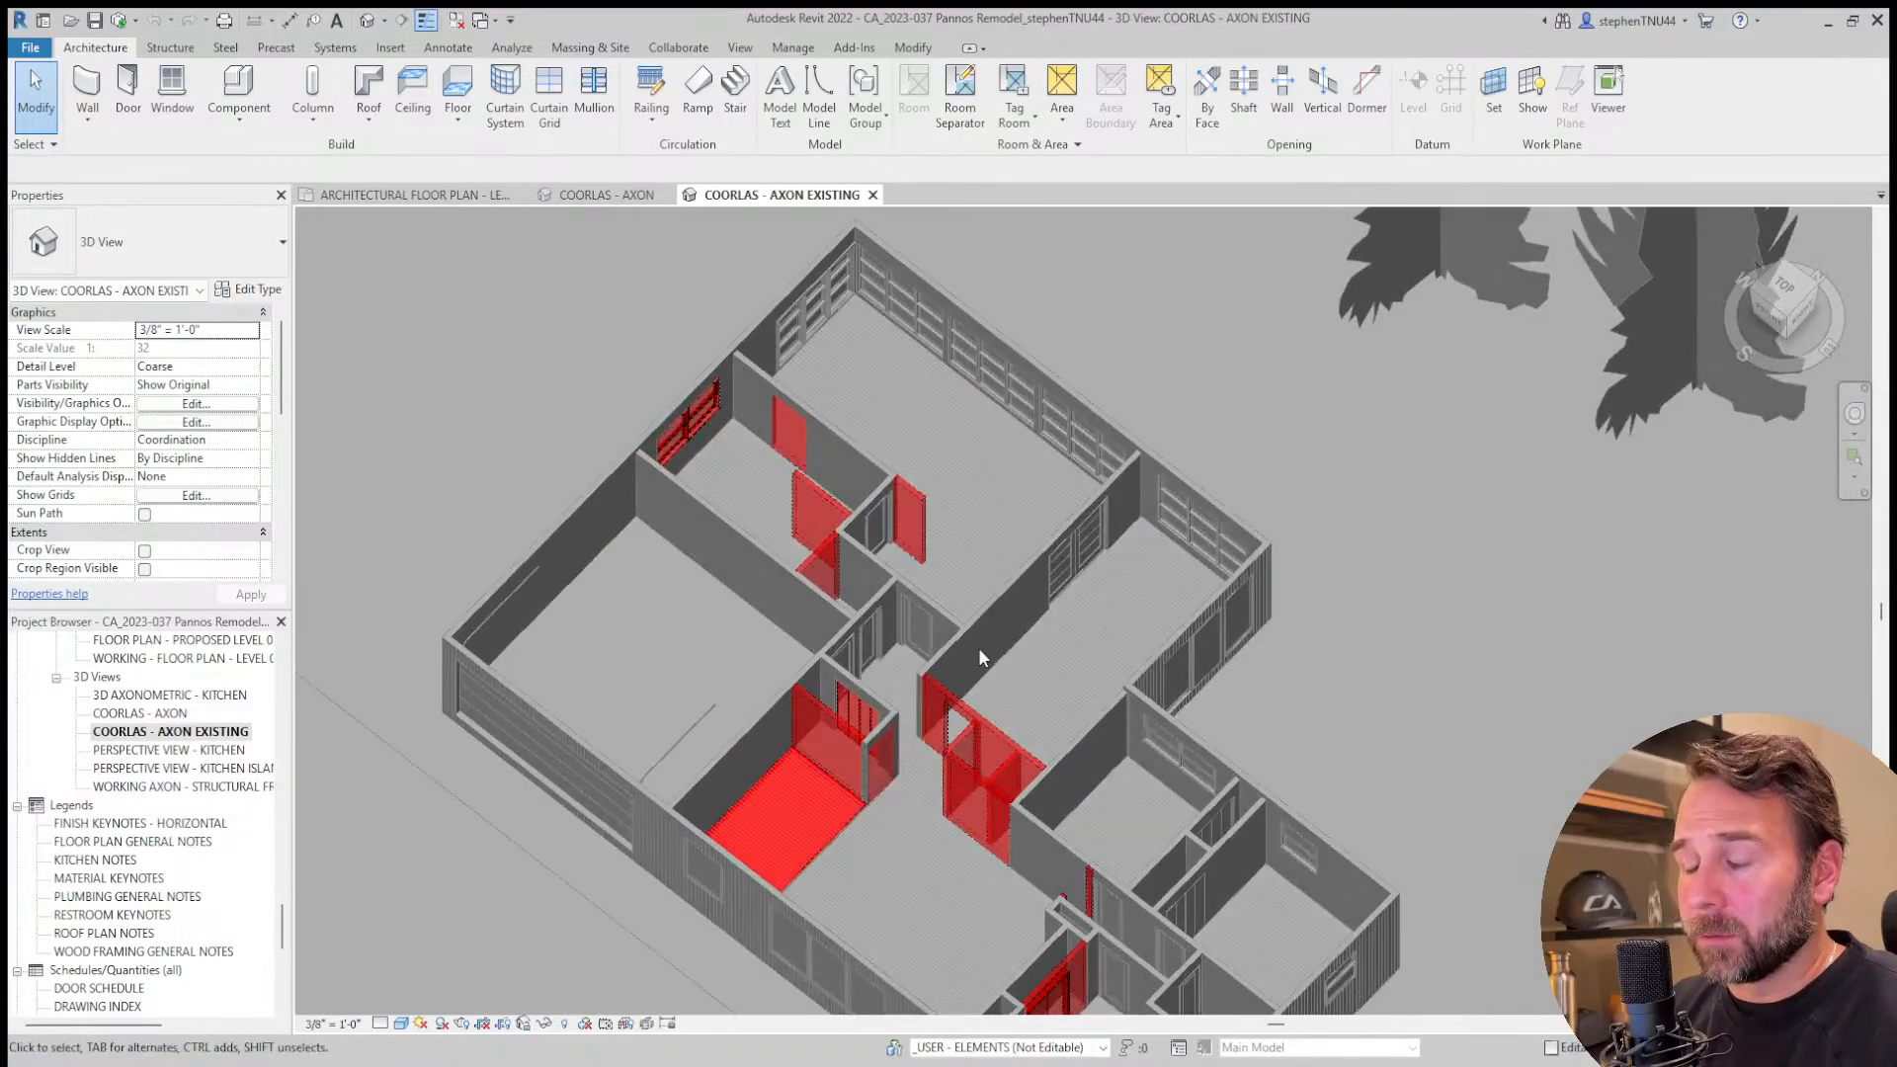
middle_drag(1240, 701, 1203, 639)
scroll(1204, 638, down, 1)
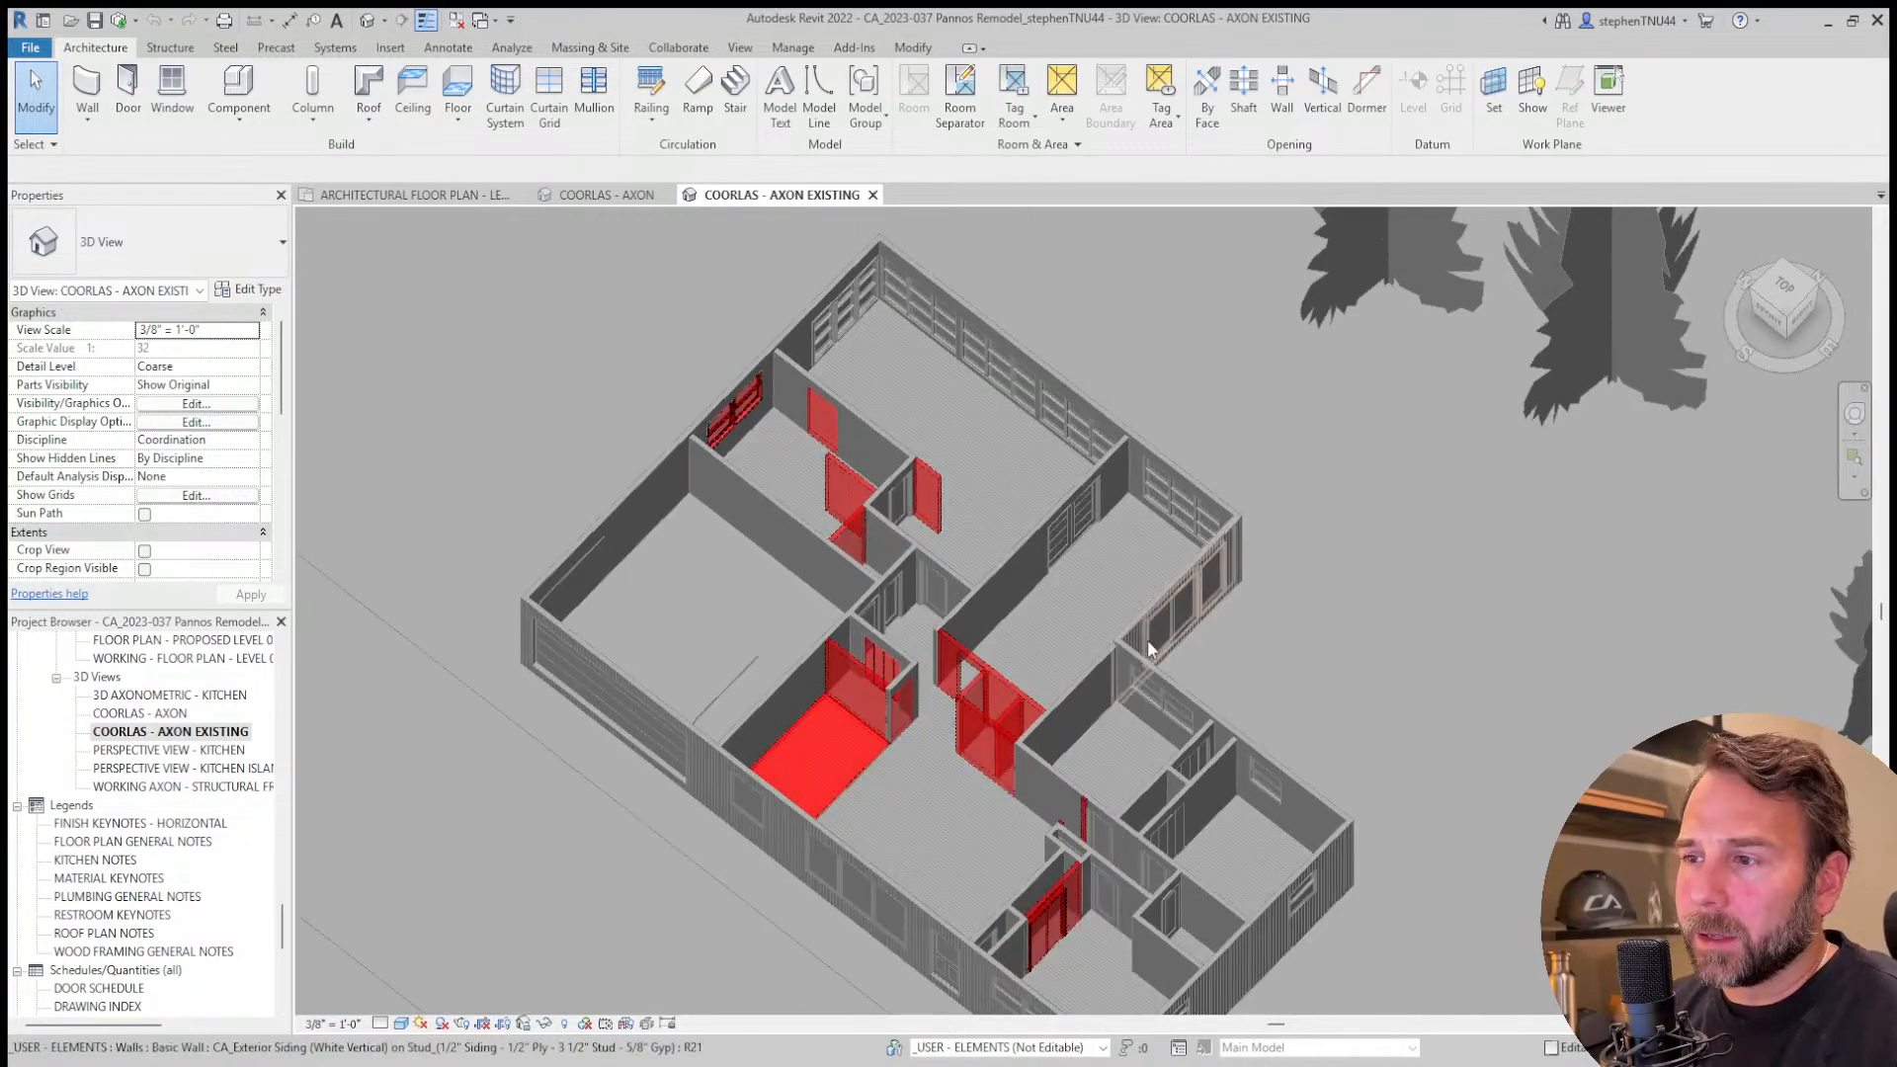
shift+middle_drag(1149, 647, 1076, 660)
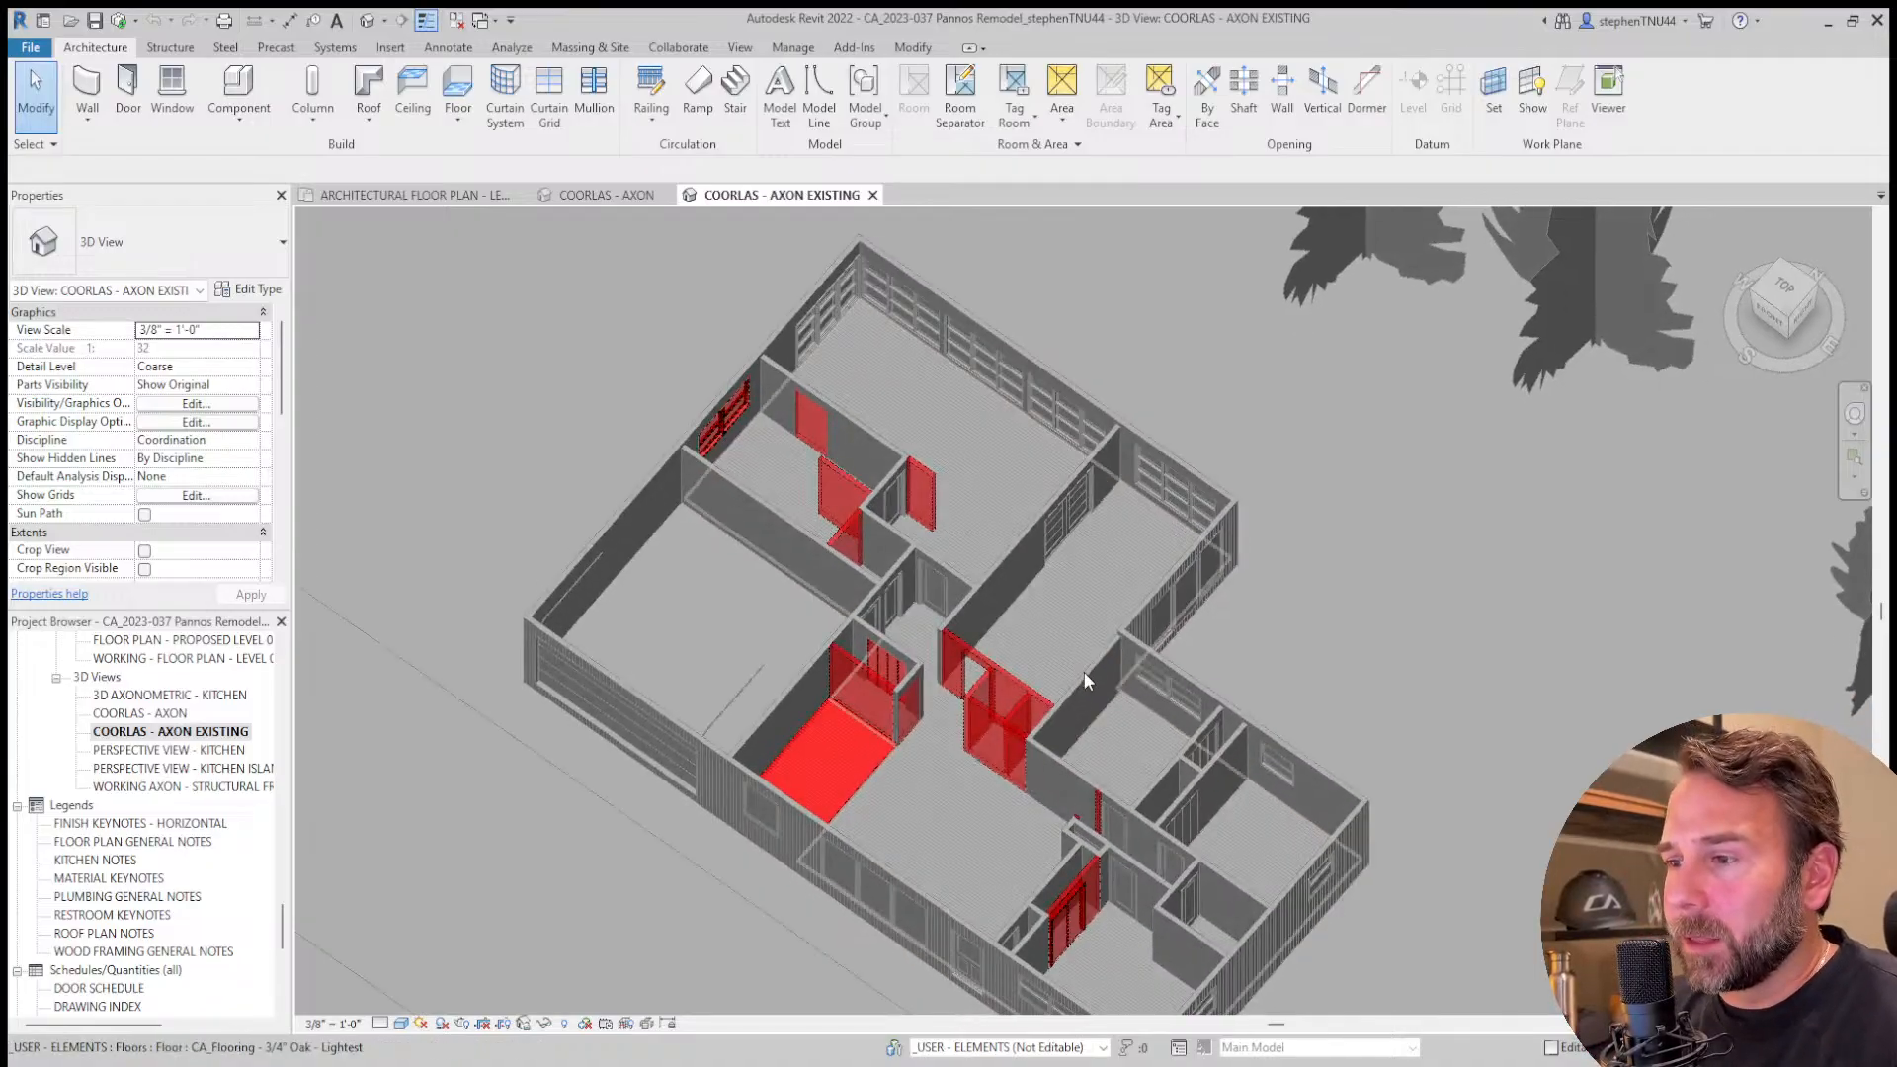
shift+middle_drag(1082, 696, 1114, 753)
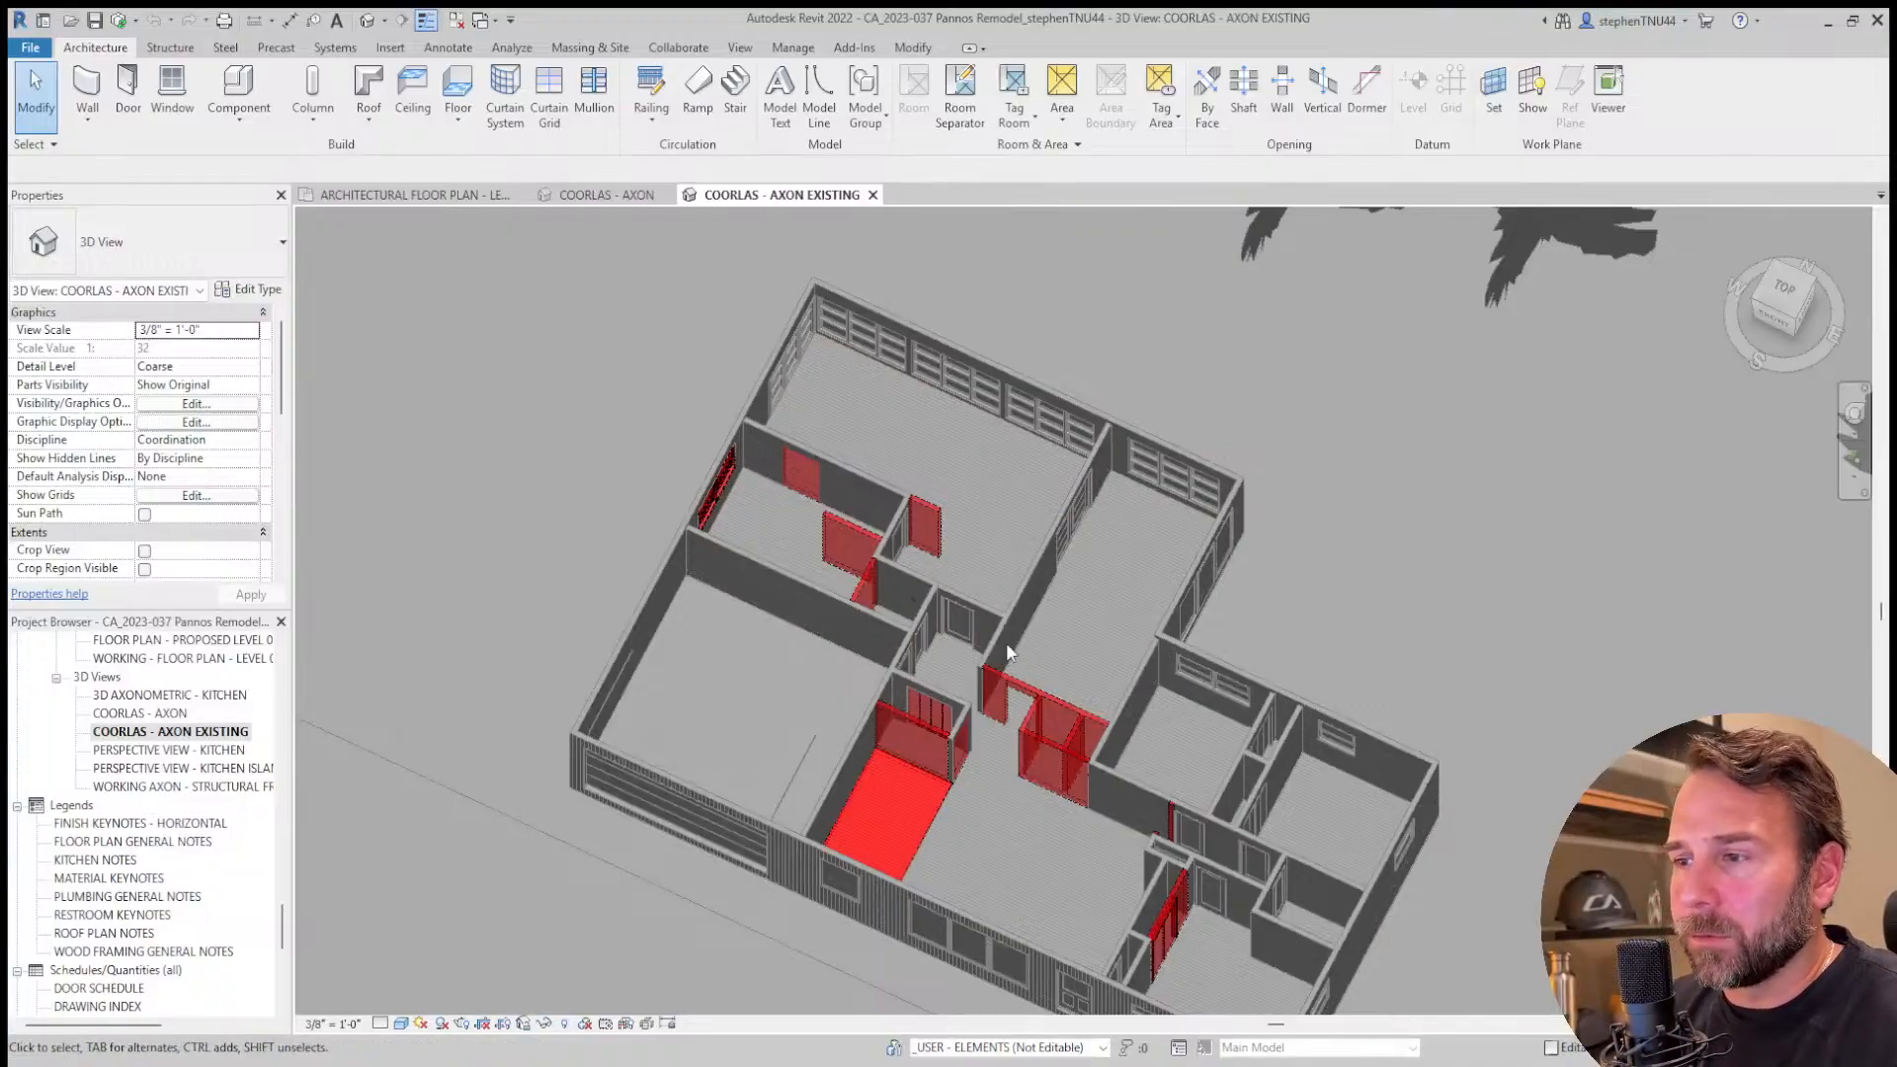
shift+middle_drag(901, 652, 840, 553)
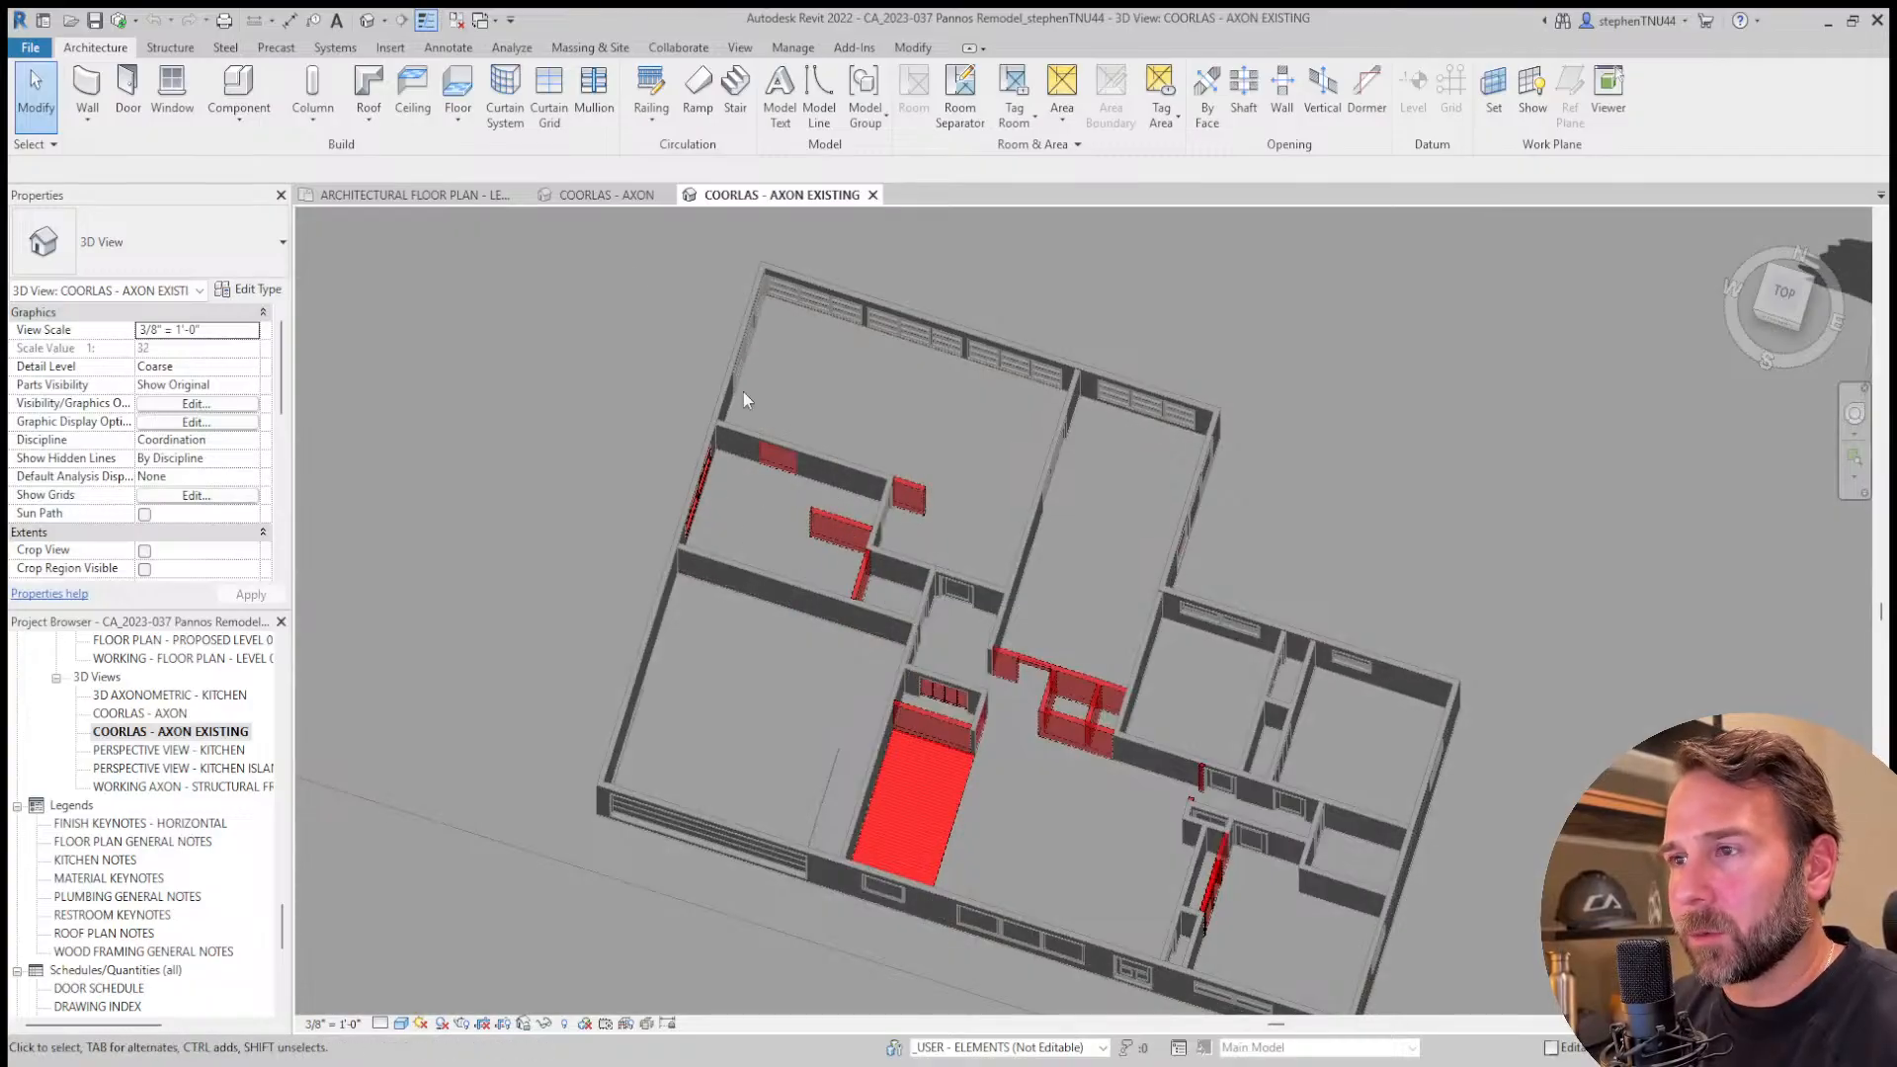
click(874, 195)
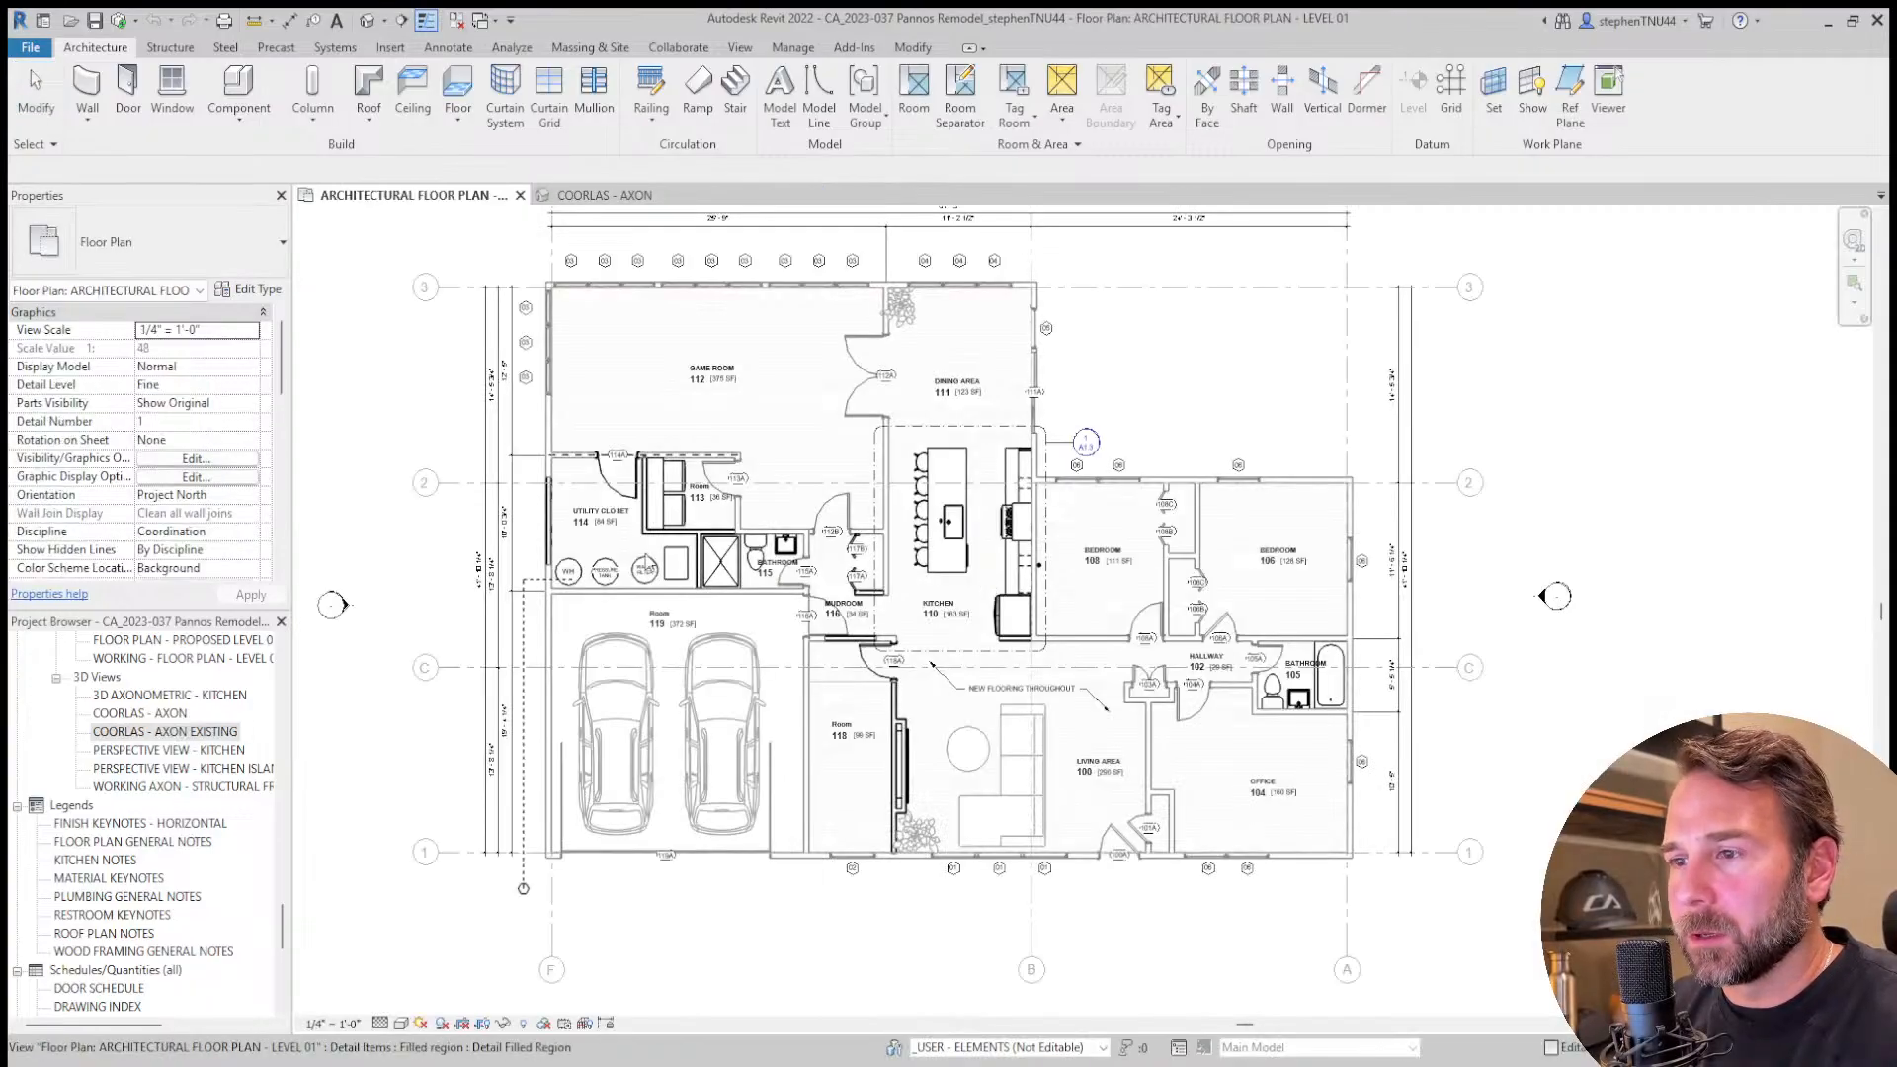
Inspect the Level 01 floor plan around Utility Closet 114 and Room 113, including the floating shelf above the washing machines.
scroll(692, 791, up, 2)
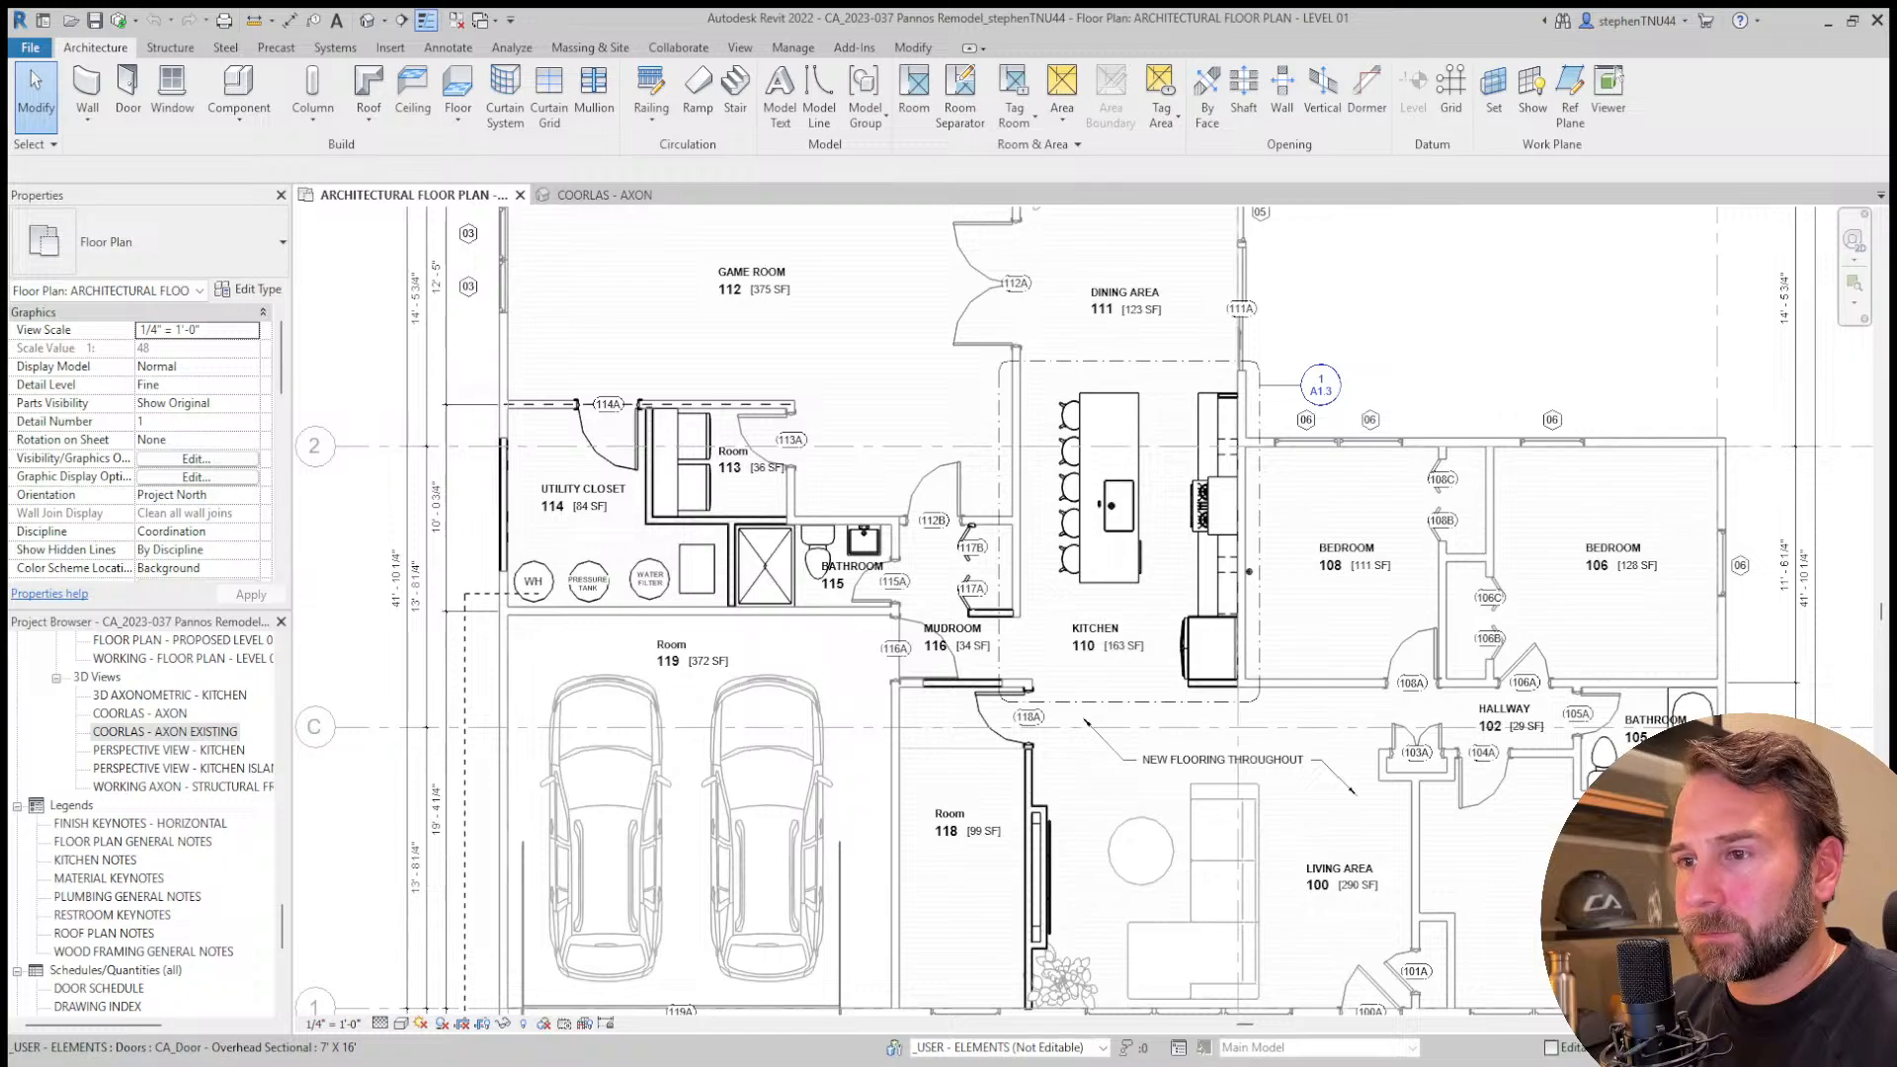
middle_drag(875, 771, 988, 685)
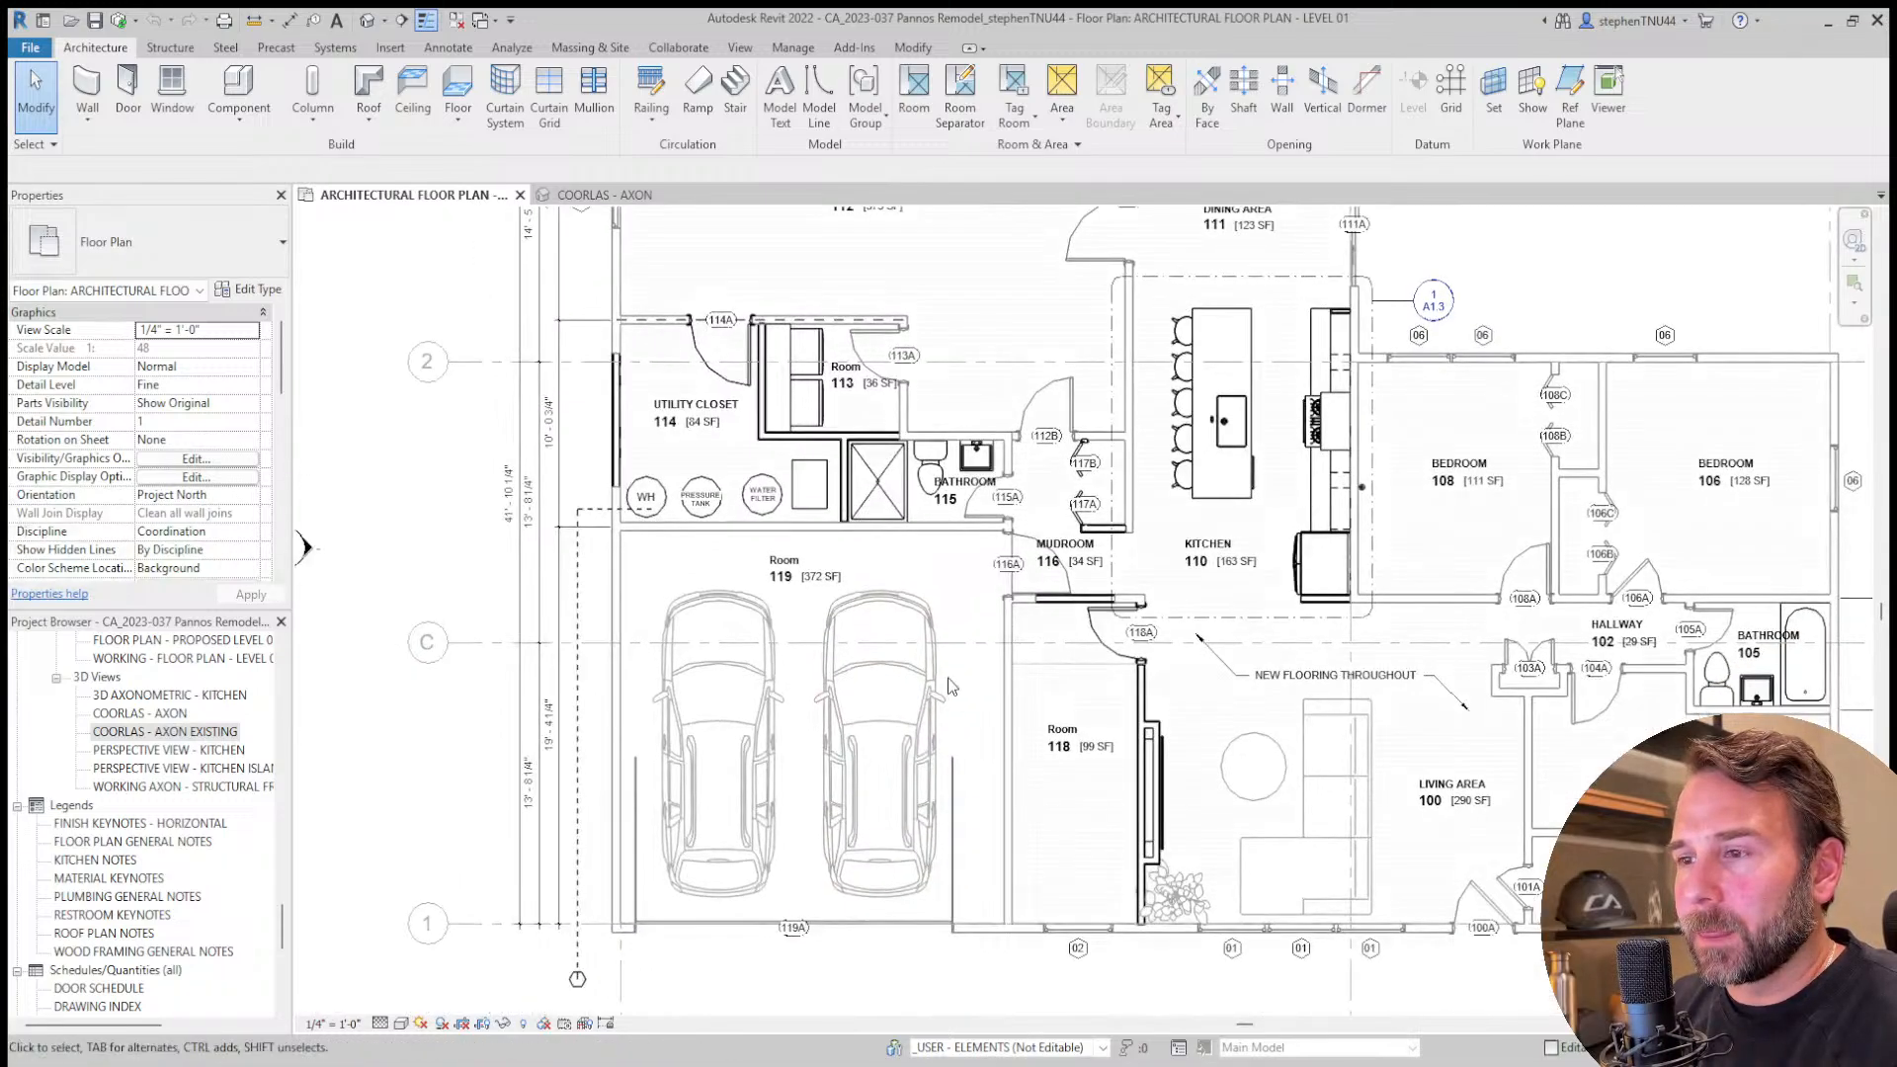
scroll(861, 661, down, 1)
middle_drag(872, 585, 901, 654)
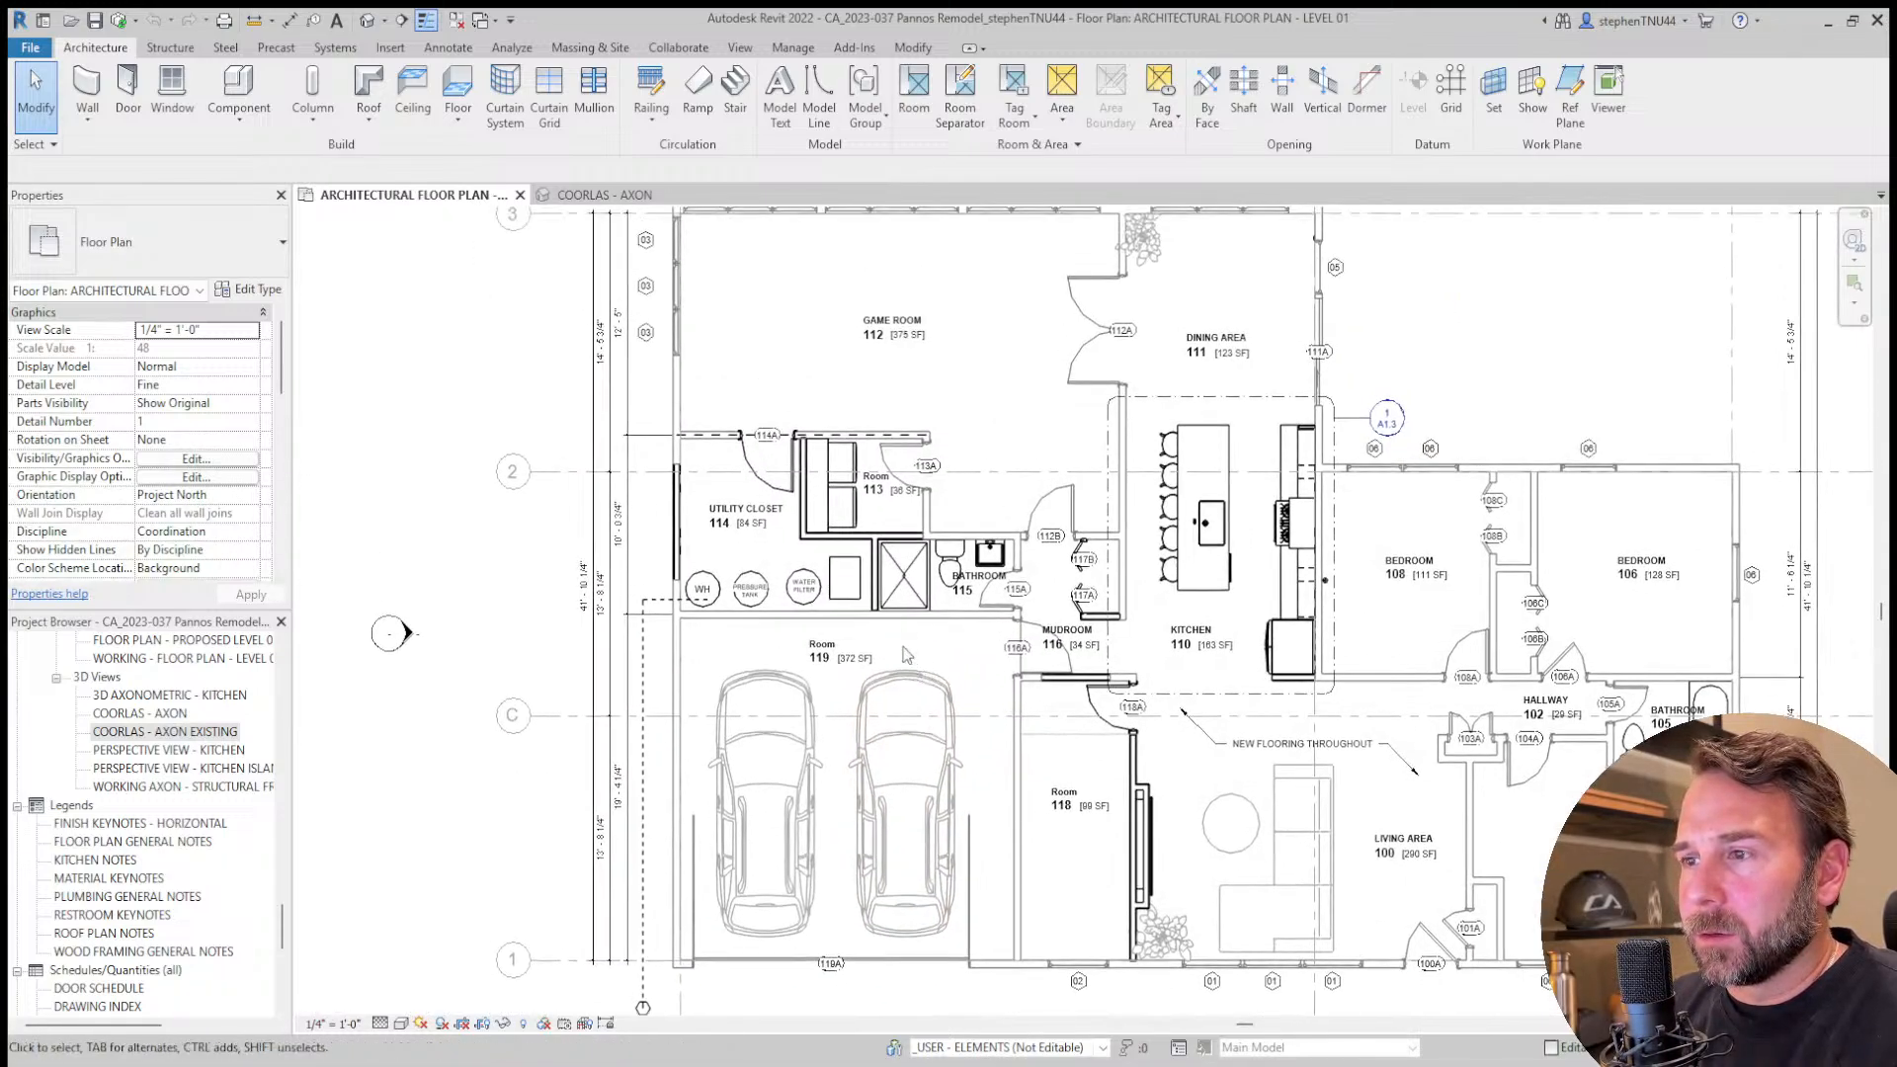
scroll(834, 465, up, 3)
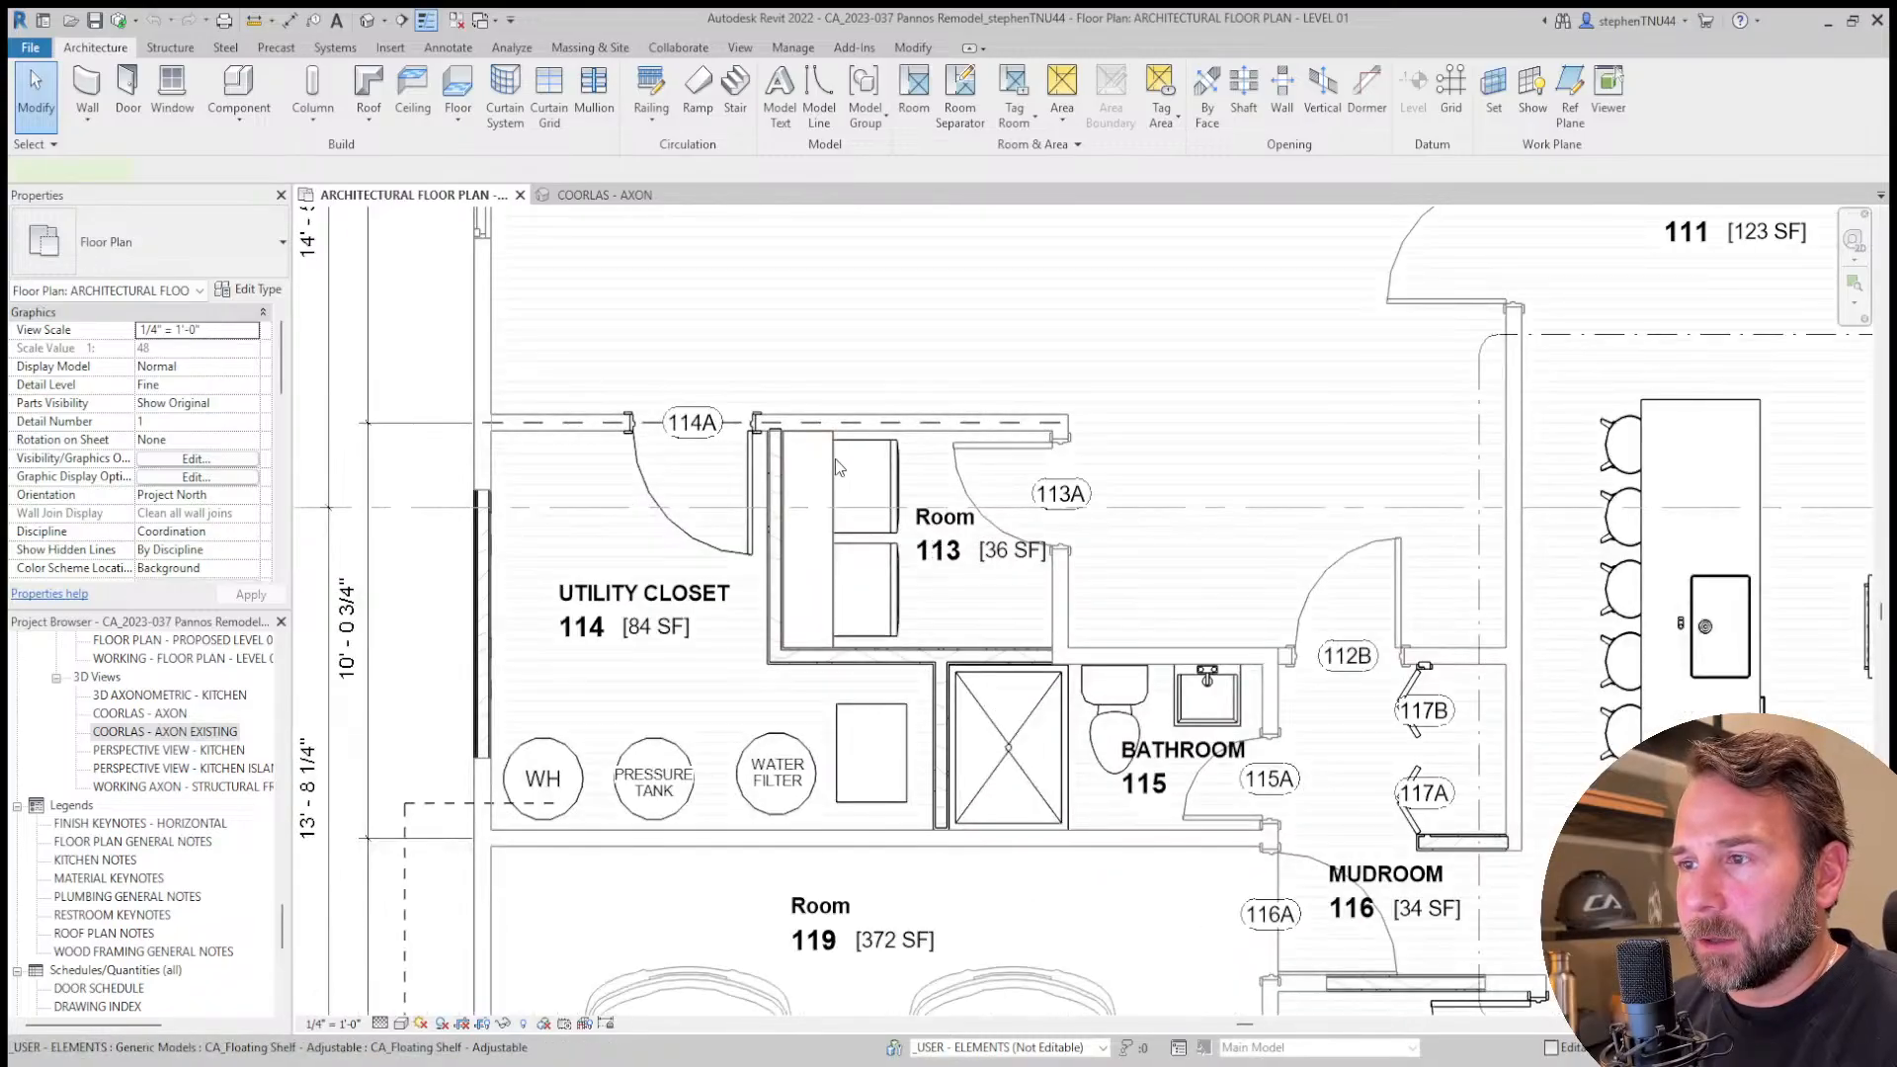
click(844, 464)
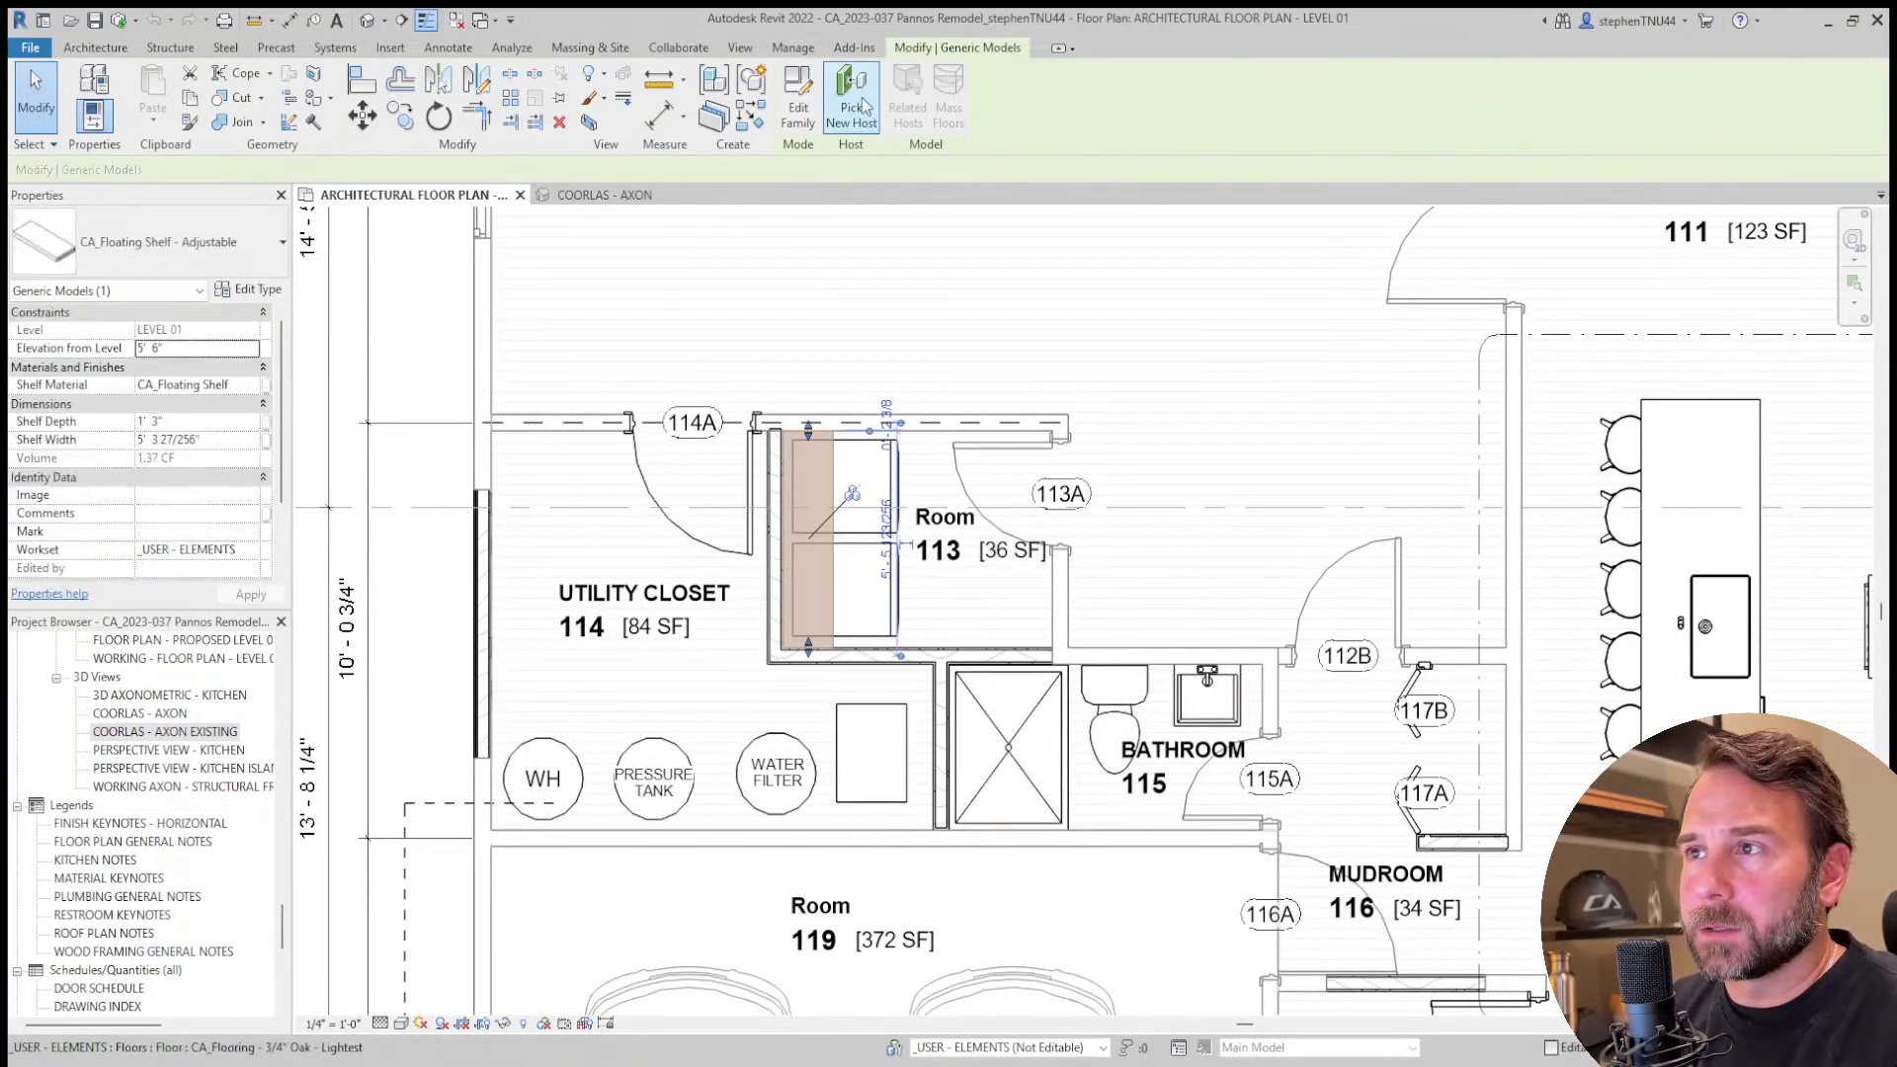
click(604, 548)
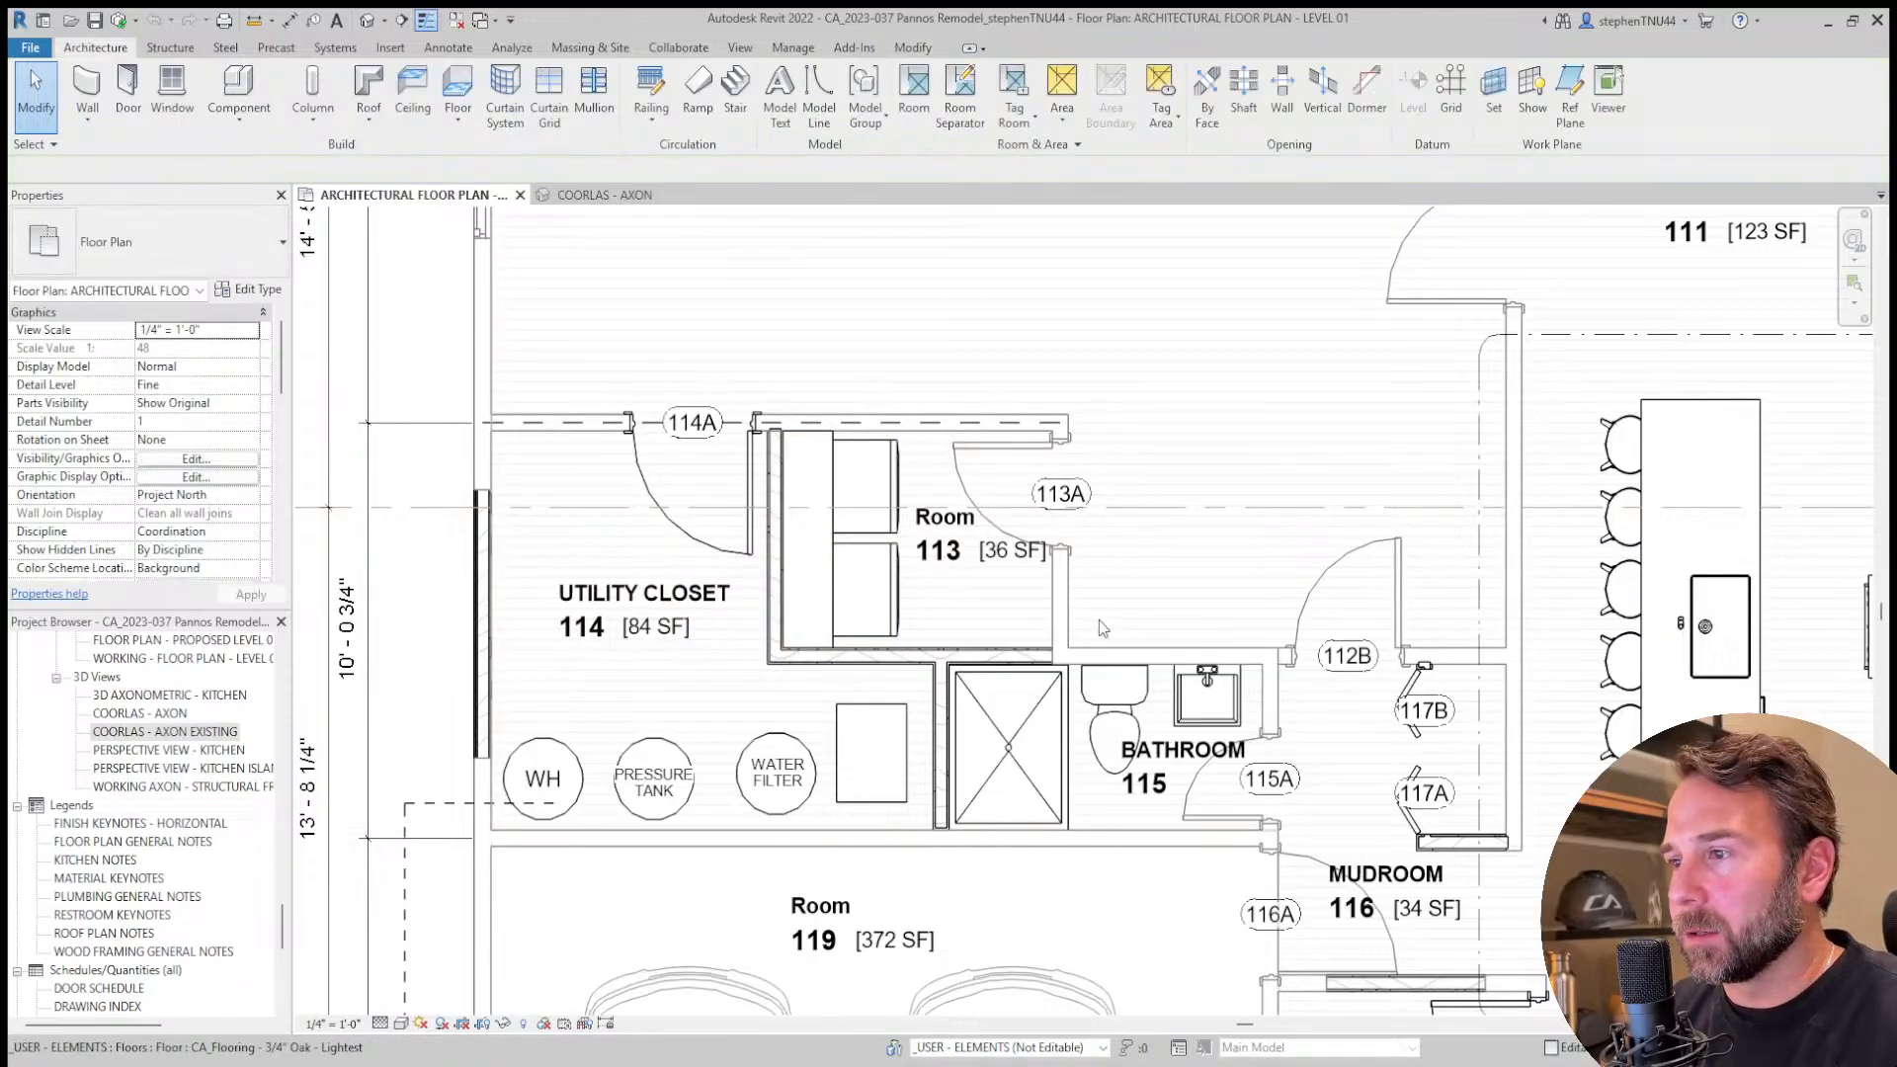
scroll(851, 506, down, 1)
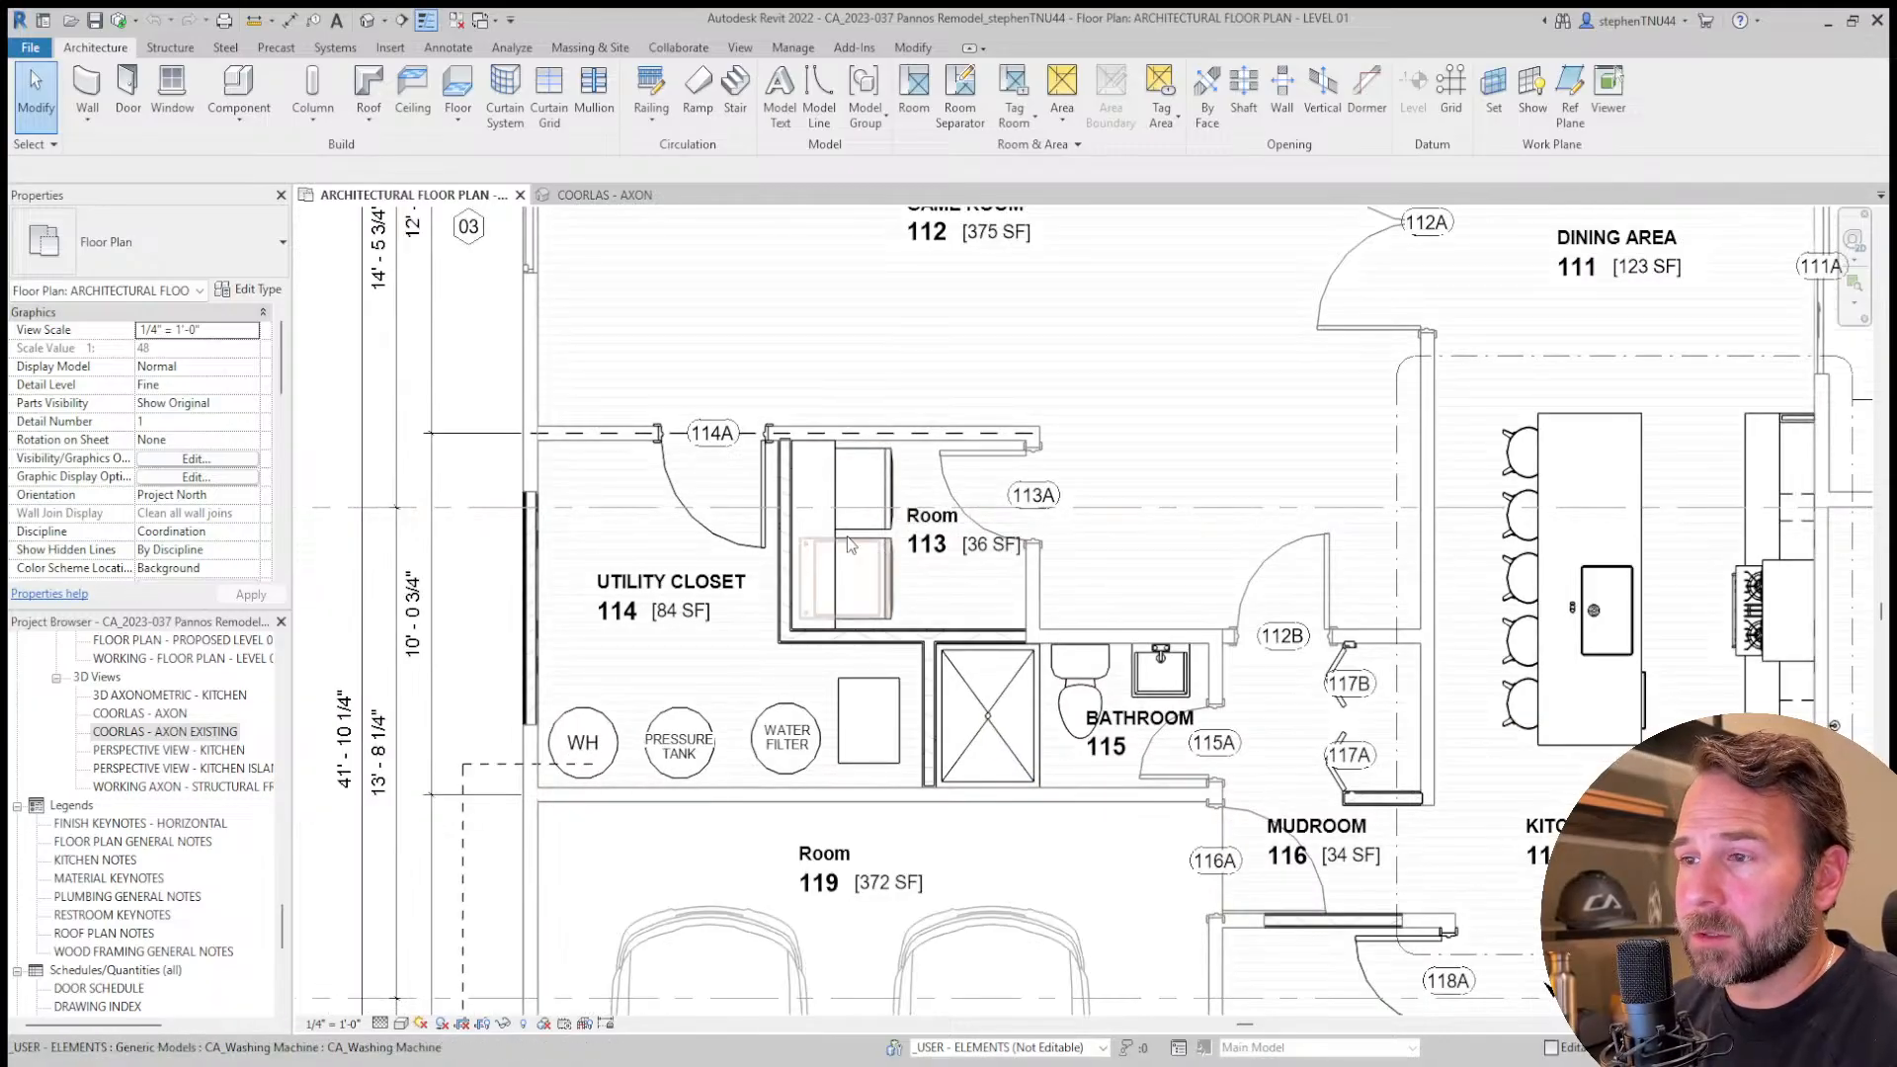
scroll(827, 491, up, 2)
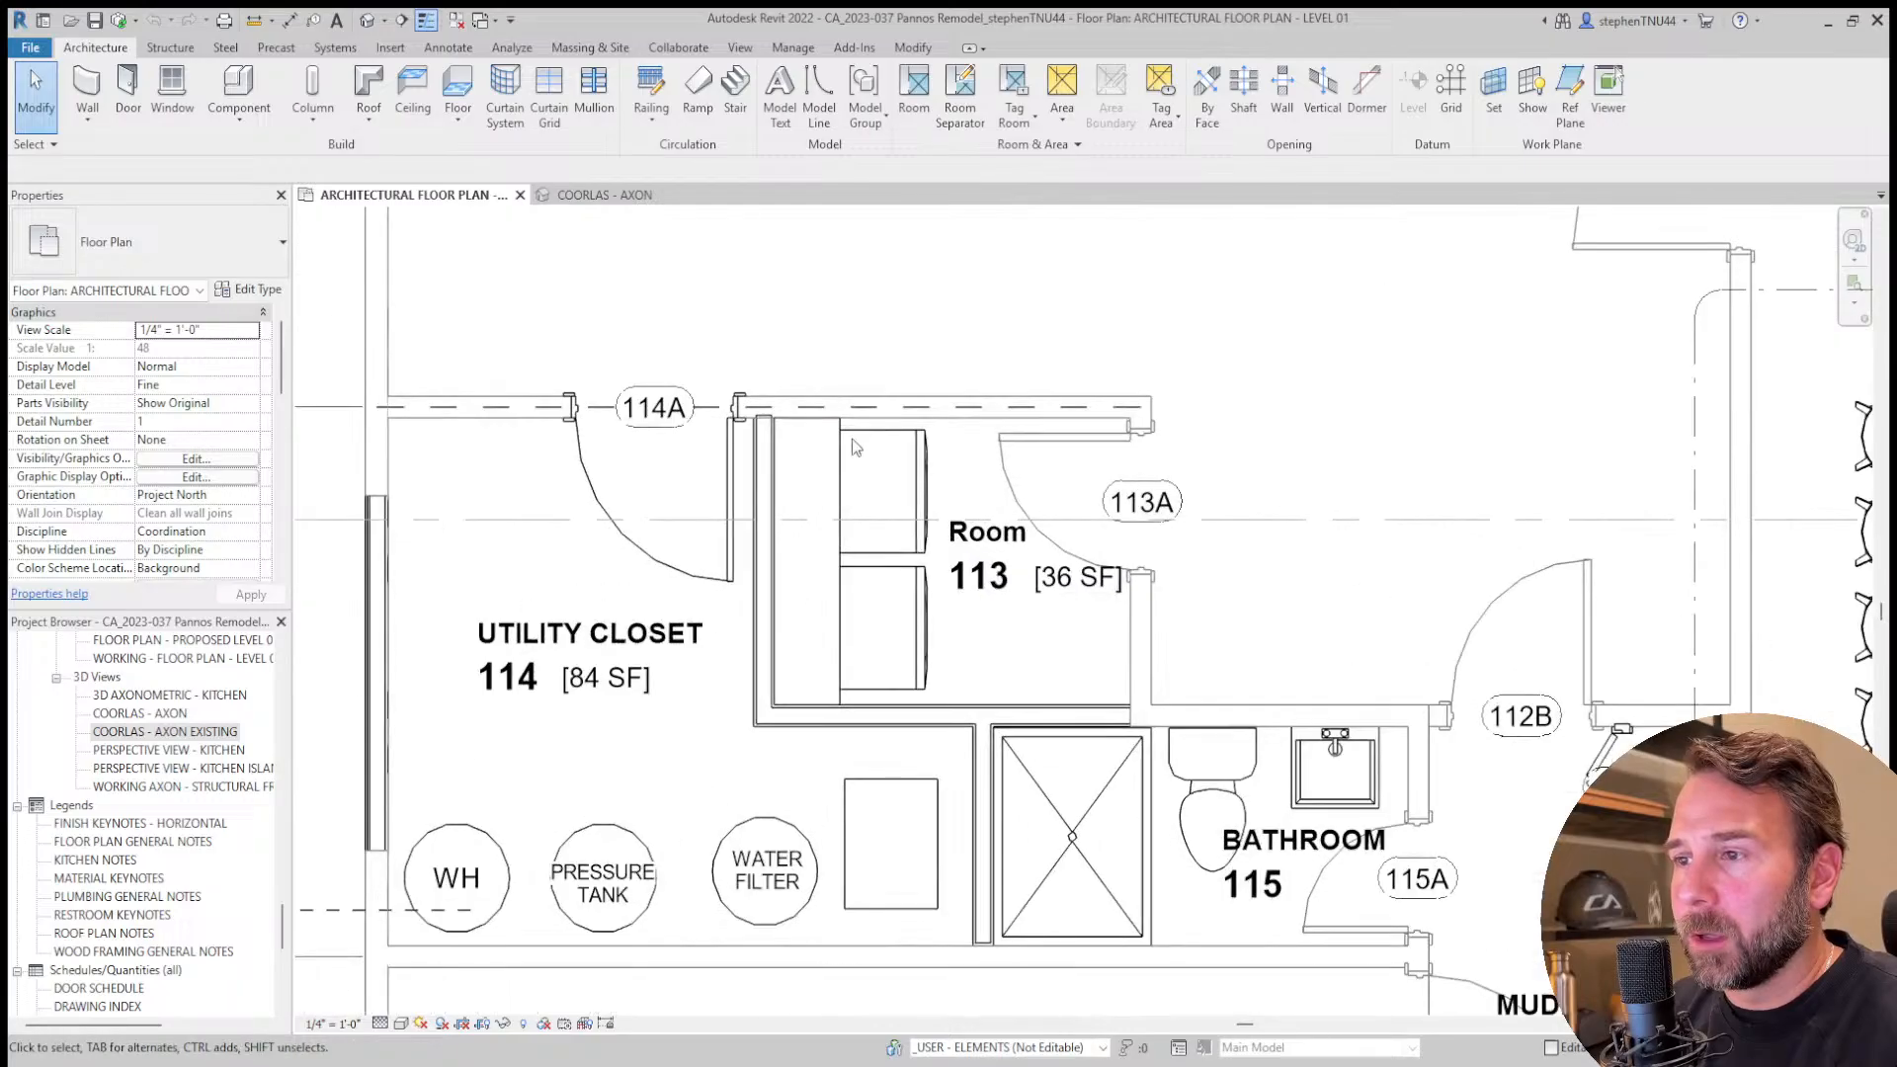
Move both washing machine units horizontally from Room 113 into Utility Closet 114, near the exterior wall.
click(882, 494)
ctrl+click(887, 581)
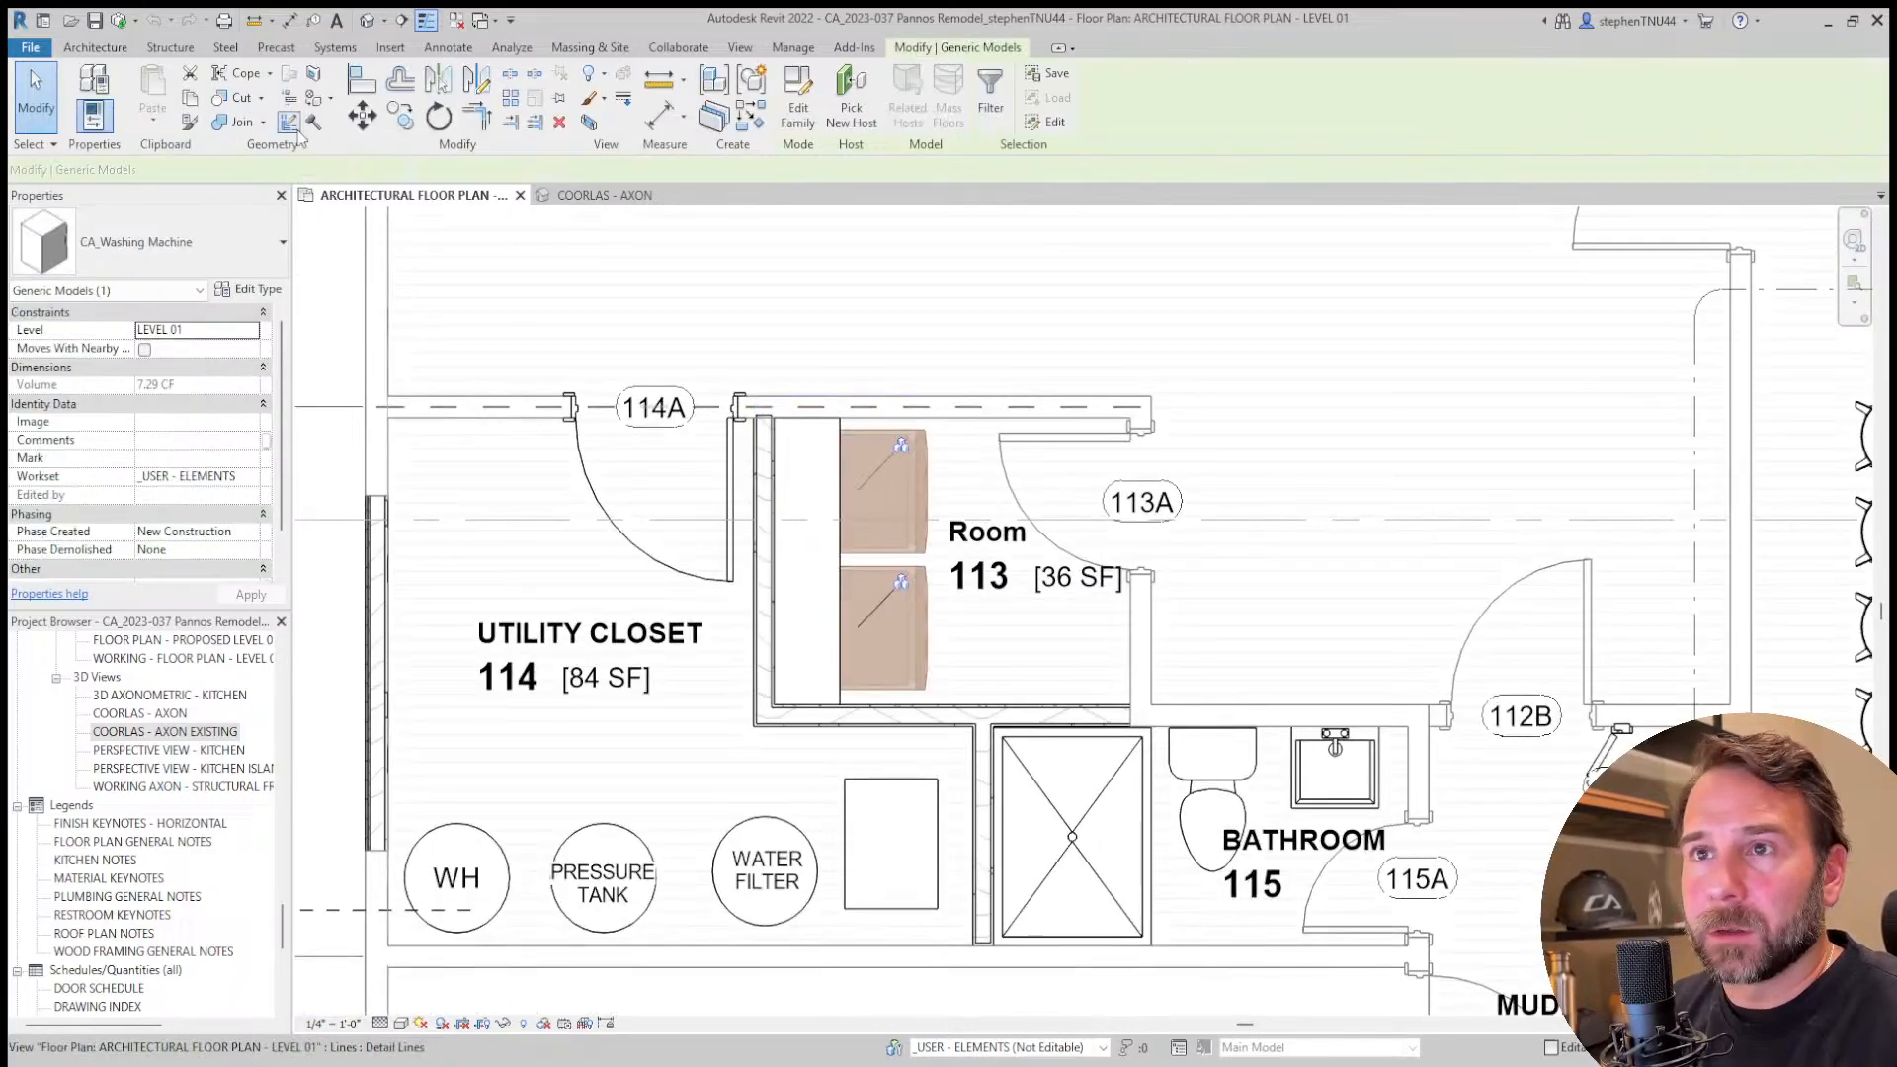
key(m)
key(v)
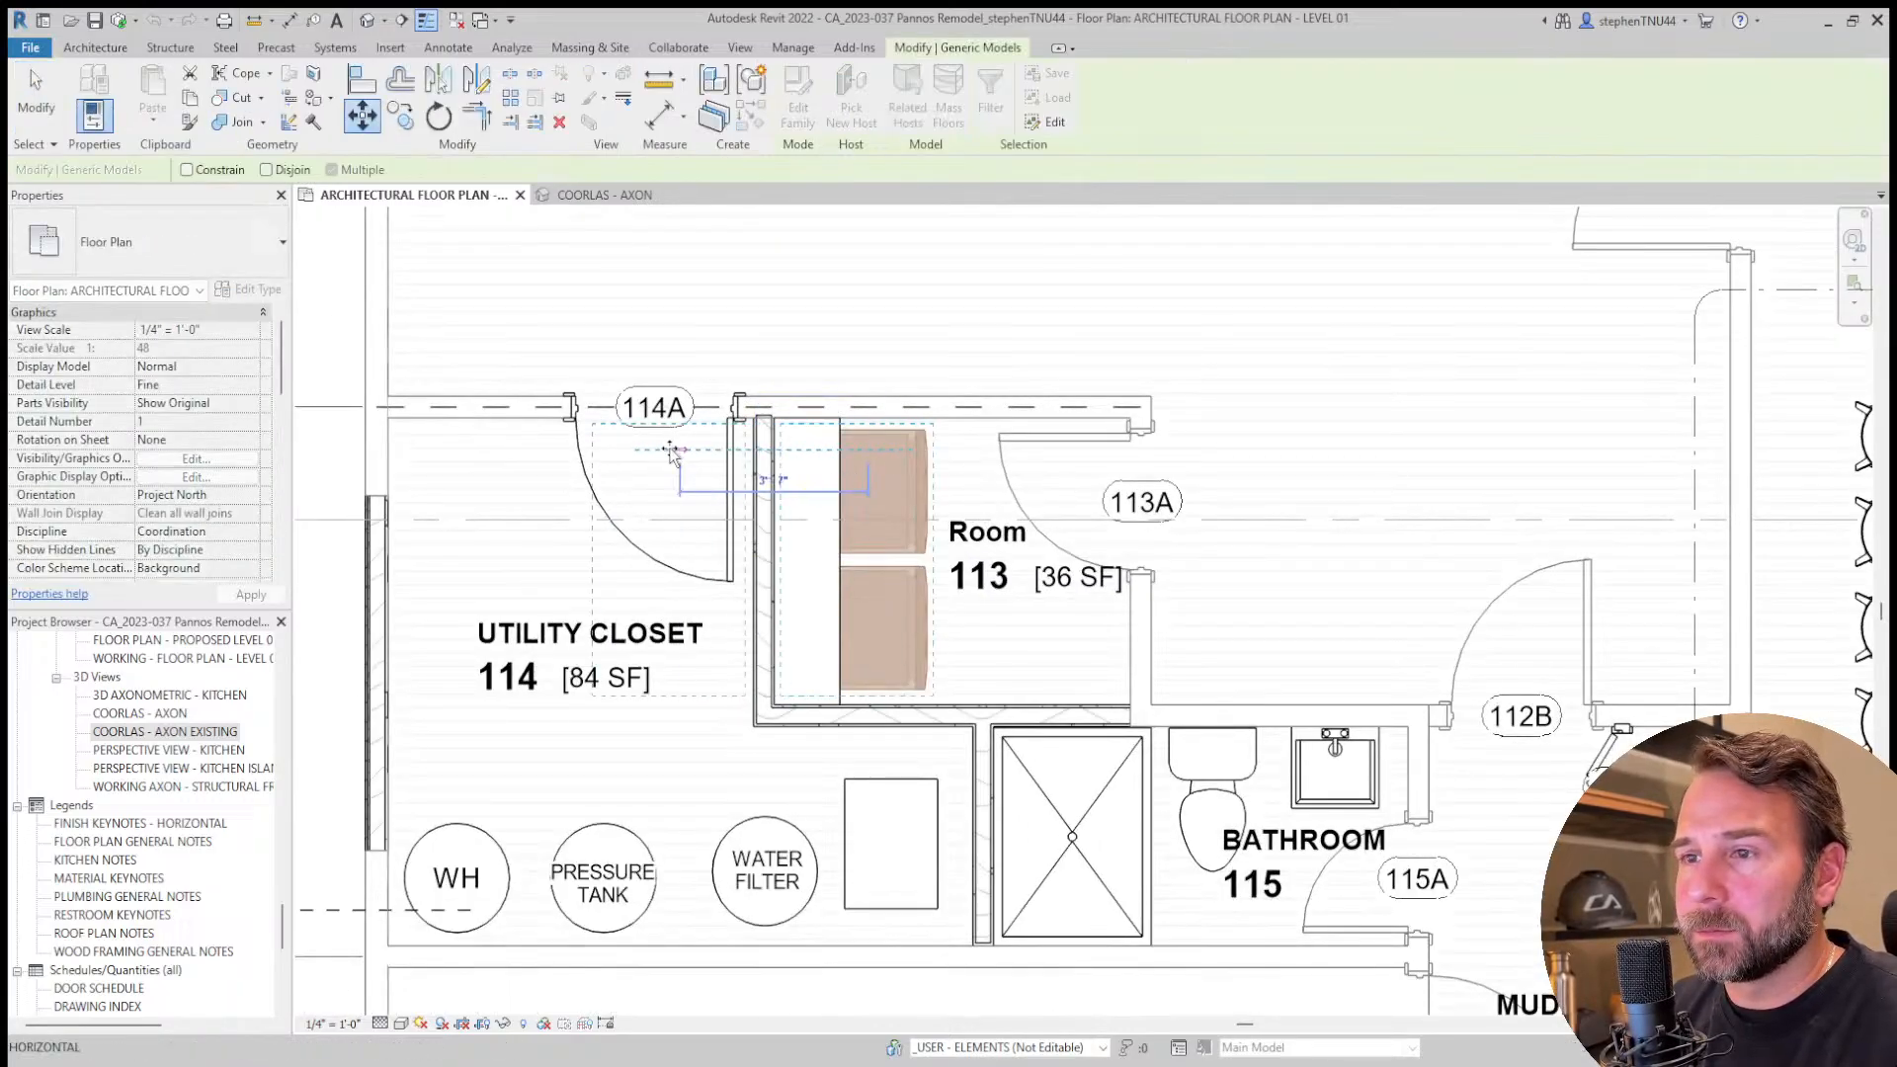
click(561, 491)
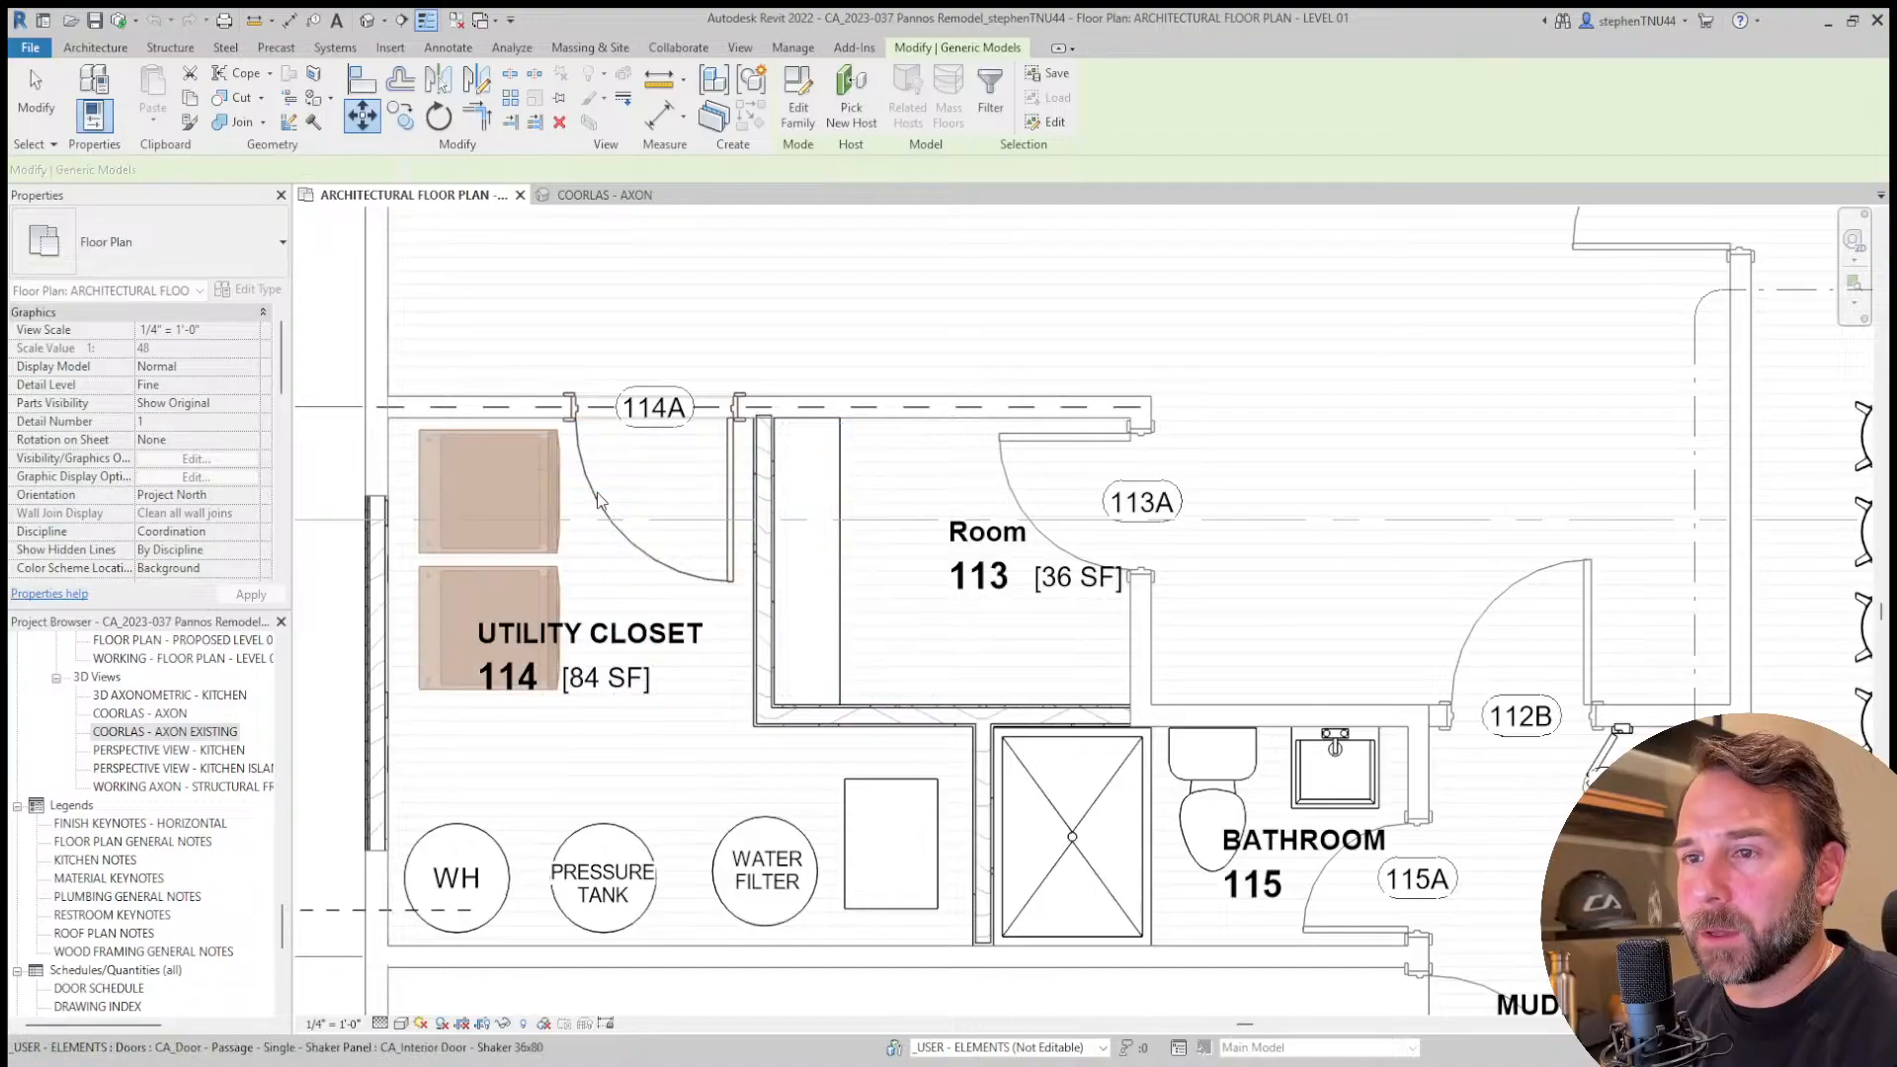
key(Escape)
middle_drag(425, 518, 523, 519)
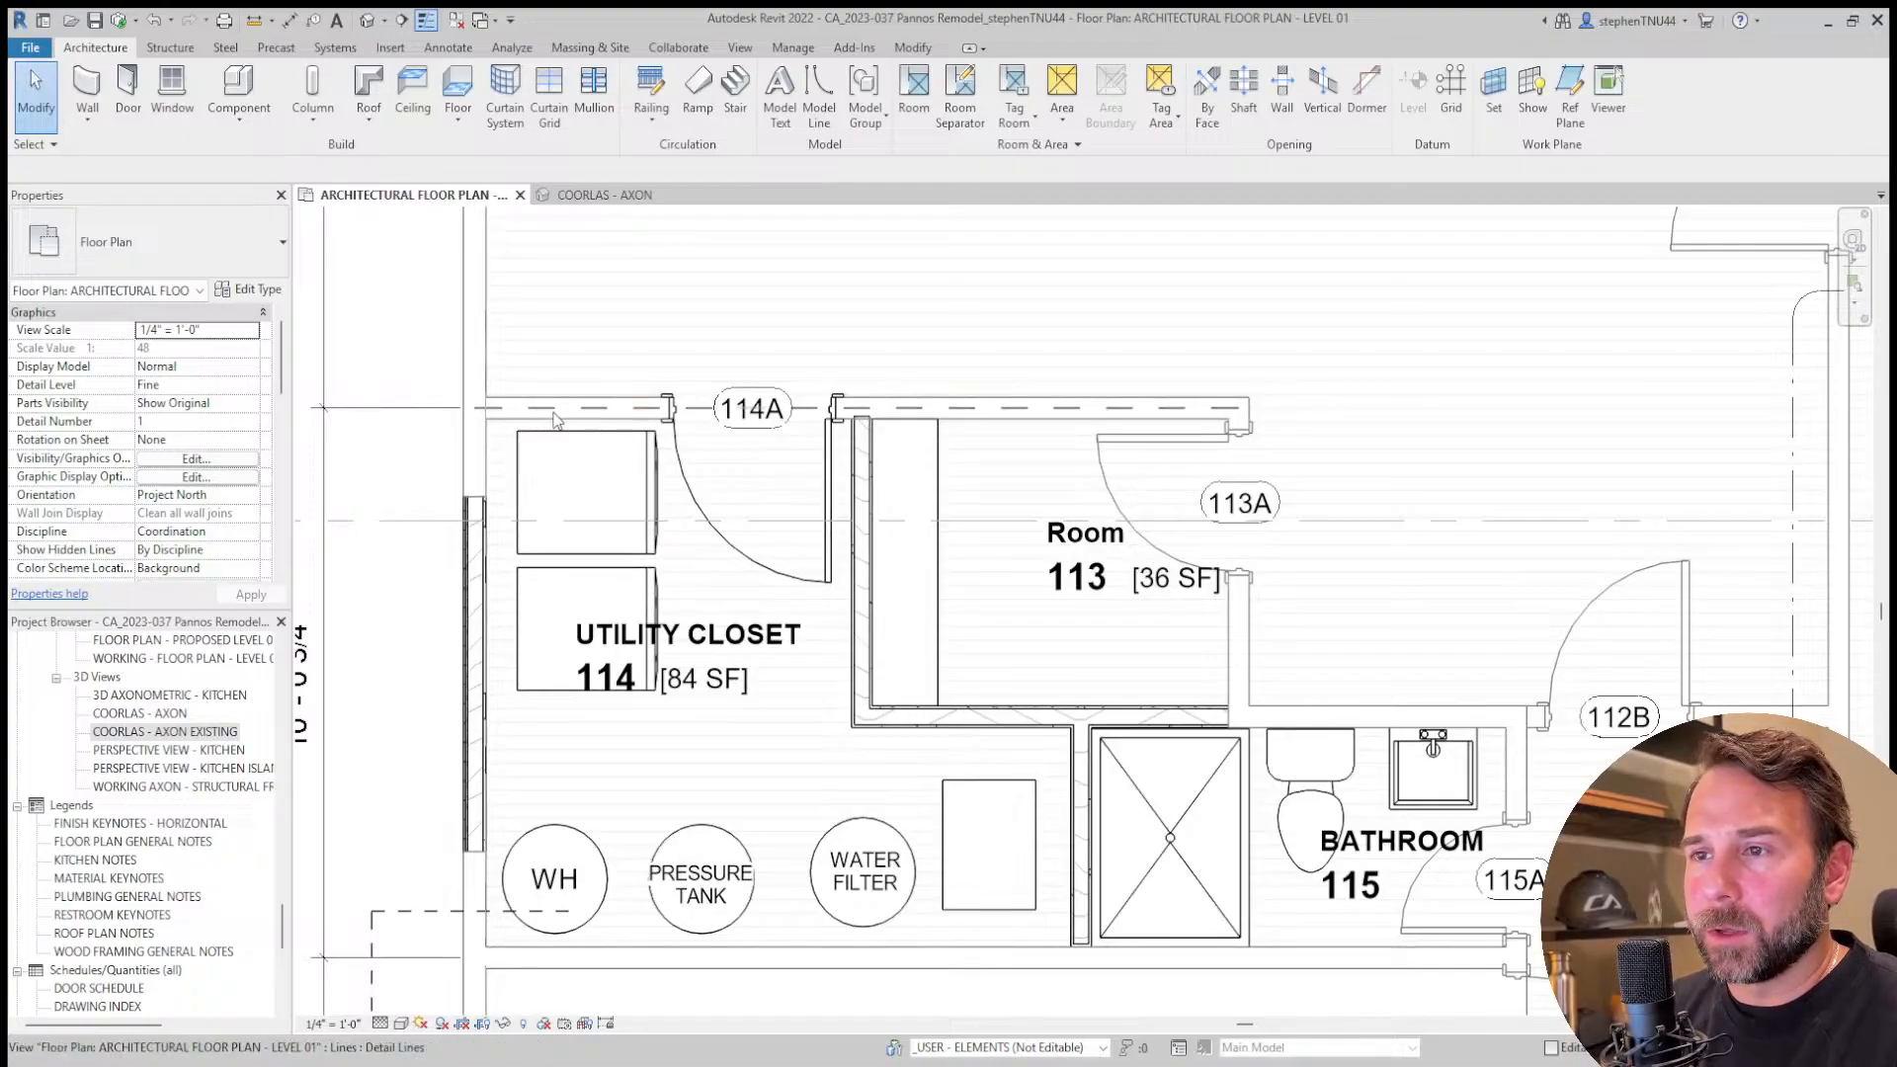
Nudge both laundry units in Utility Closet 114 closer to the exterior wall.
click(526, 490)
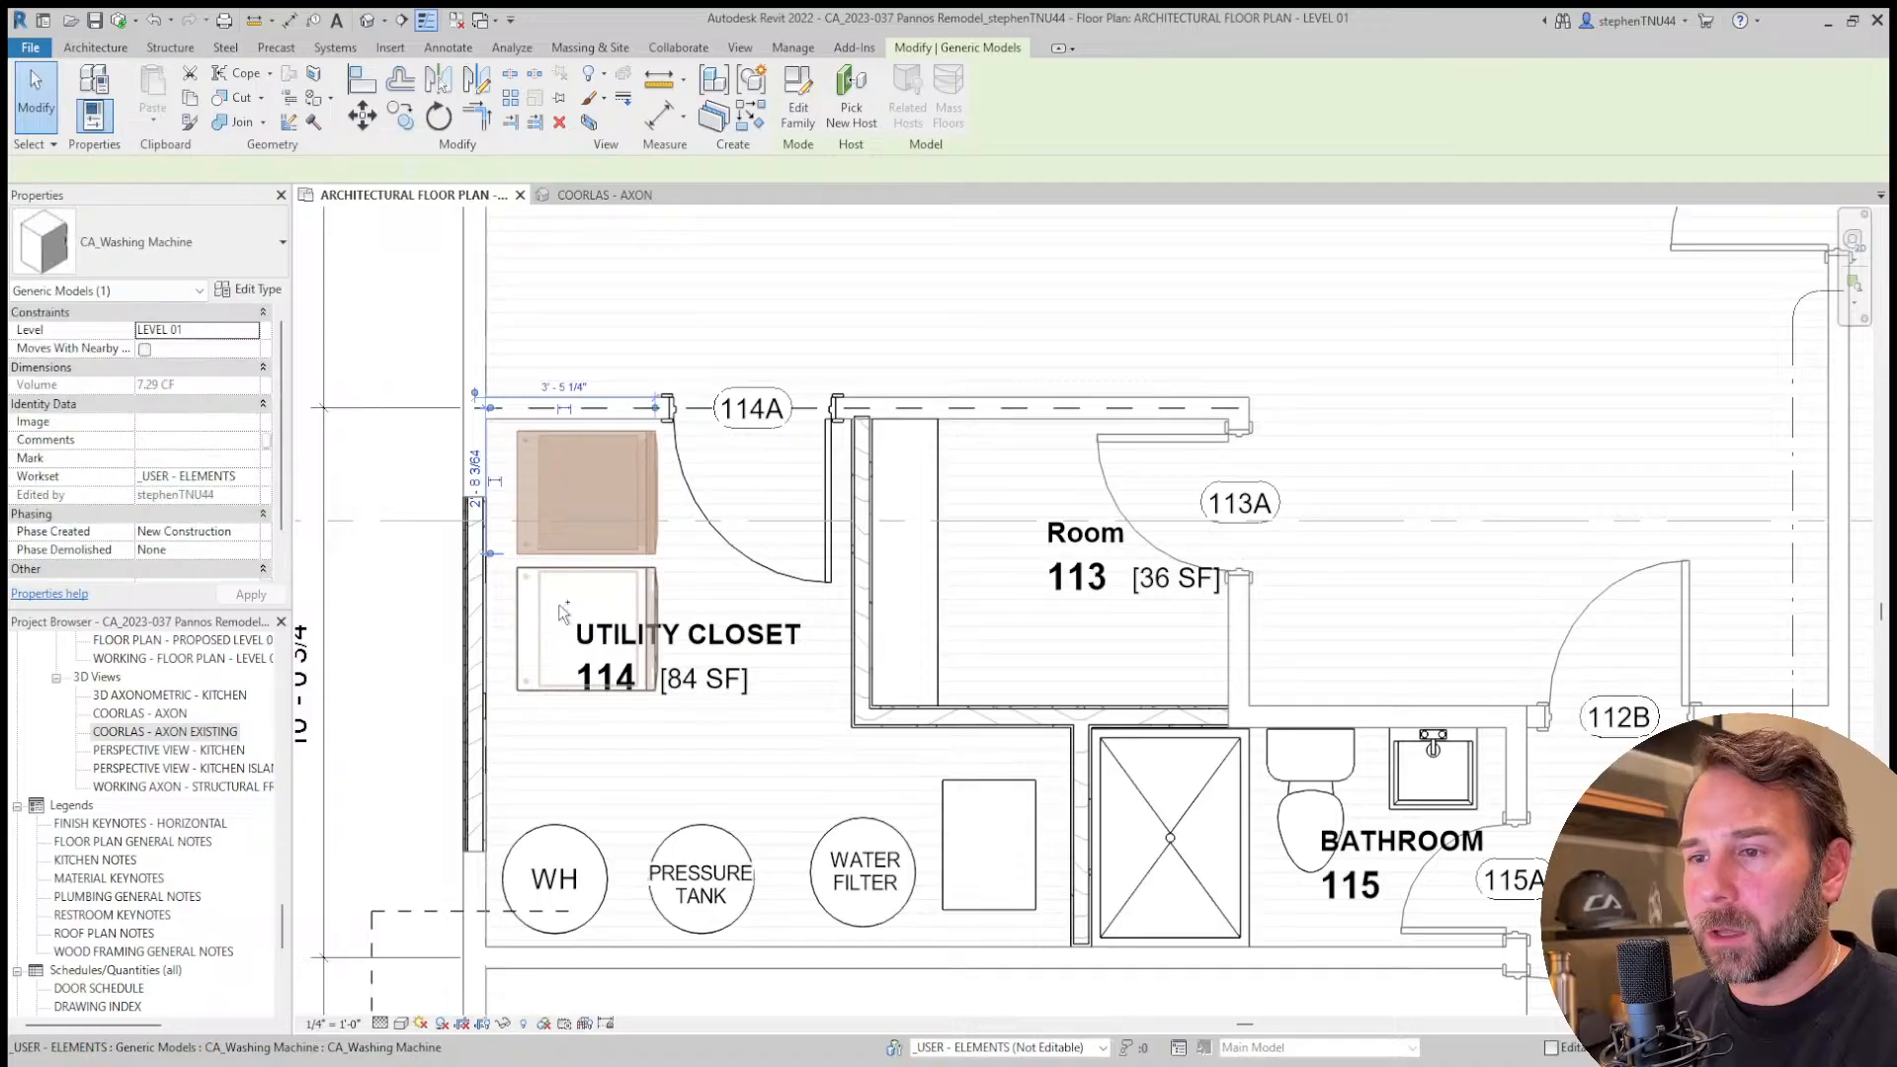
ctrl+click(559, 602)
key(Left)
key(Left)
key(Left)
key(Left)
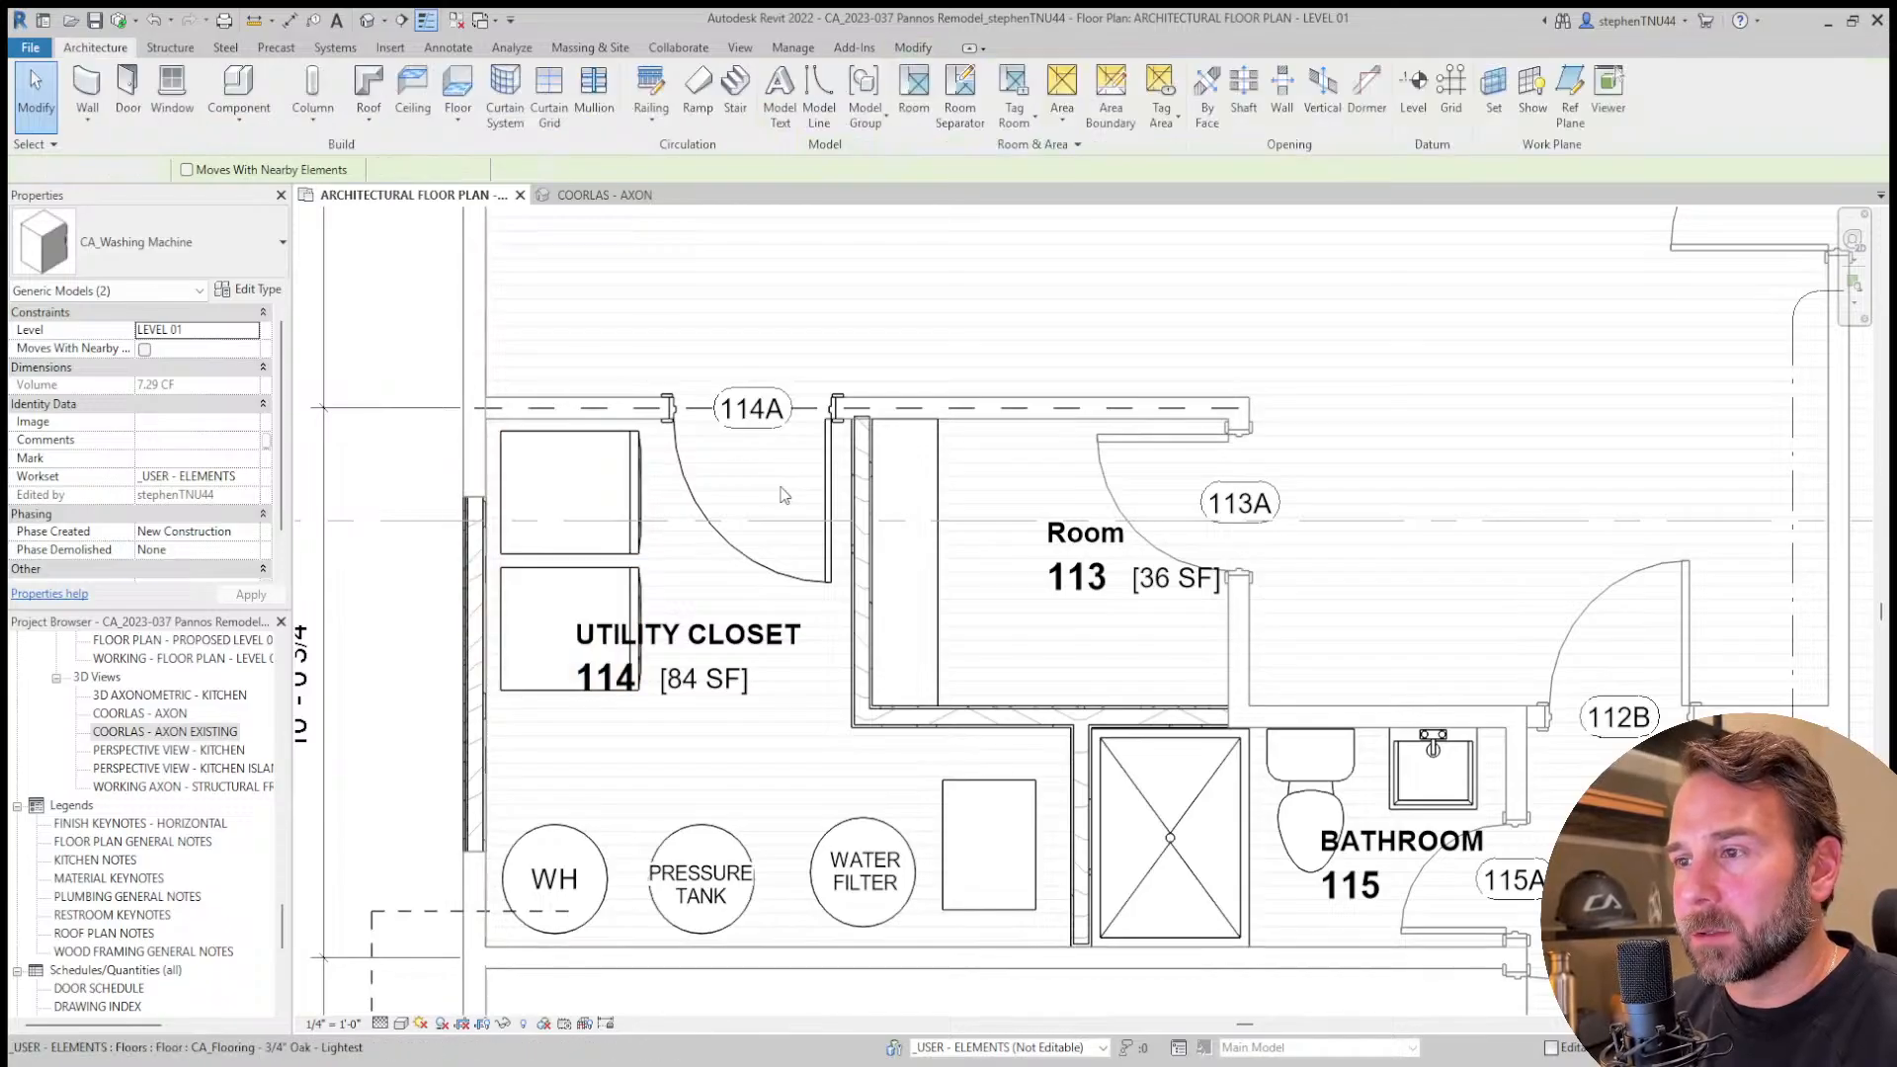
key(Escape)
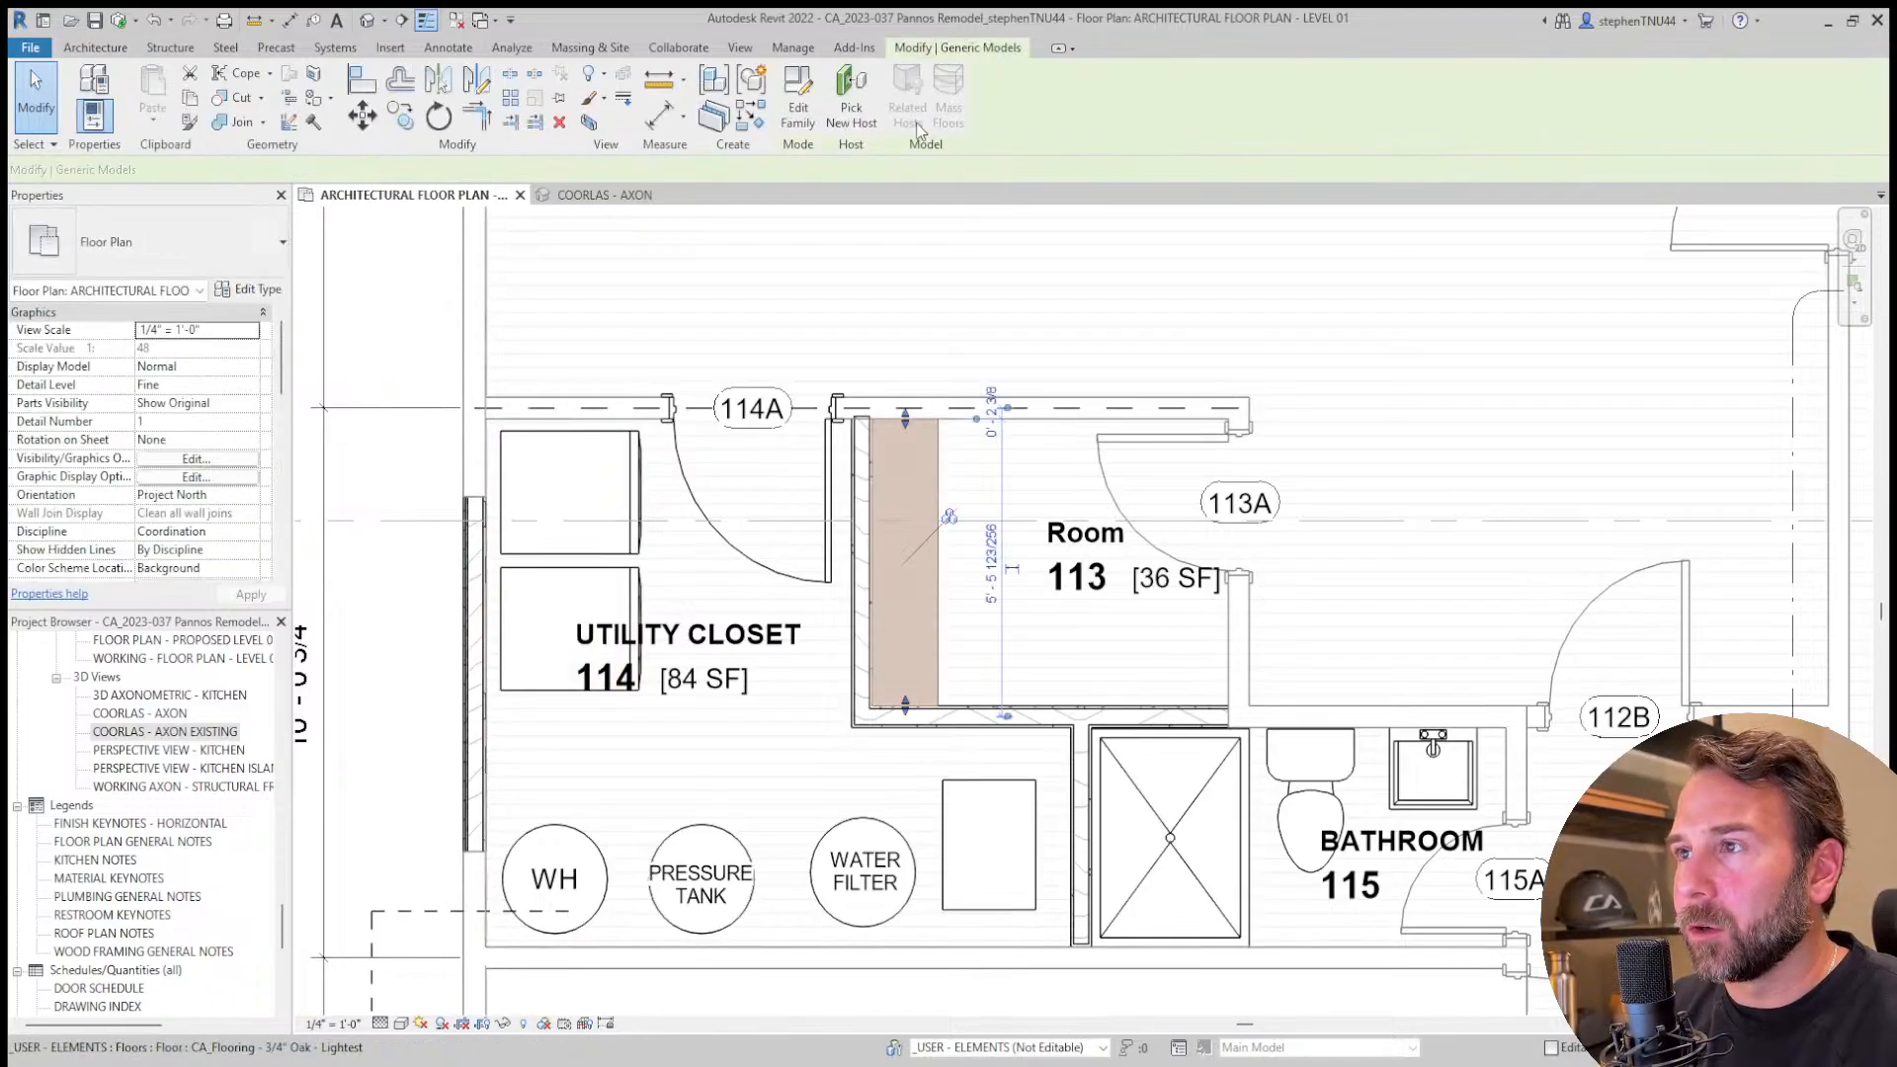
Rehost the floating shelf from Room 113 onto the exterior wall behind the laundry units in Utility Closet 114.
click(850, 96)
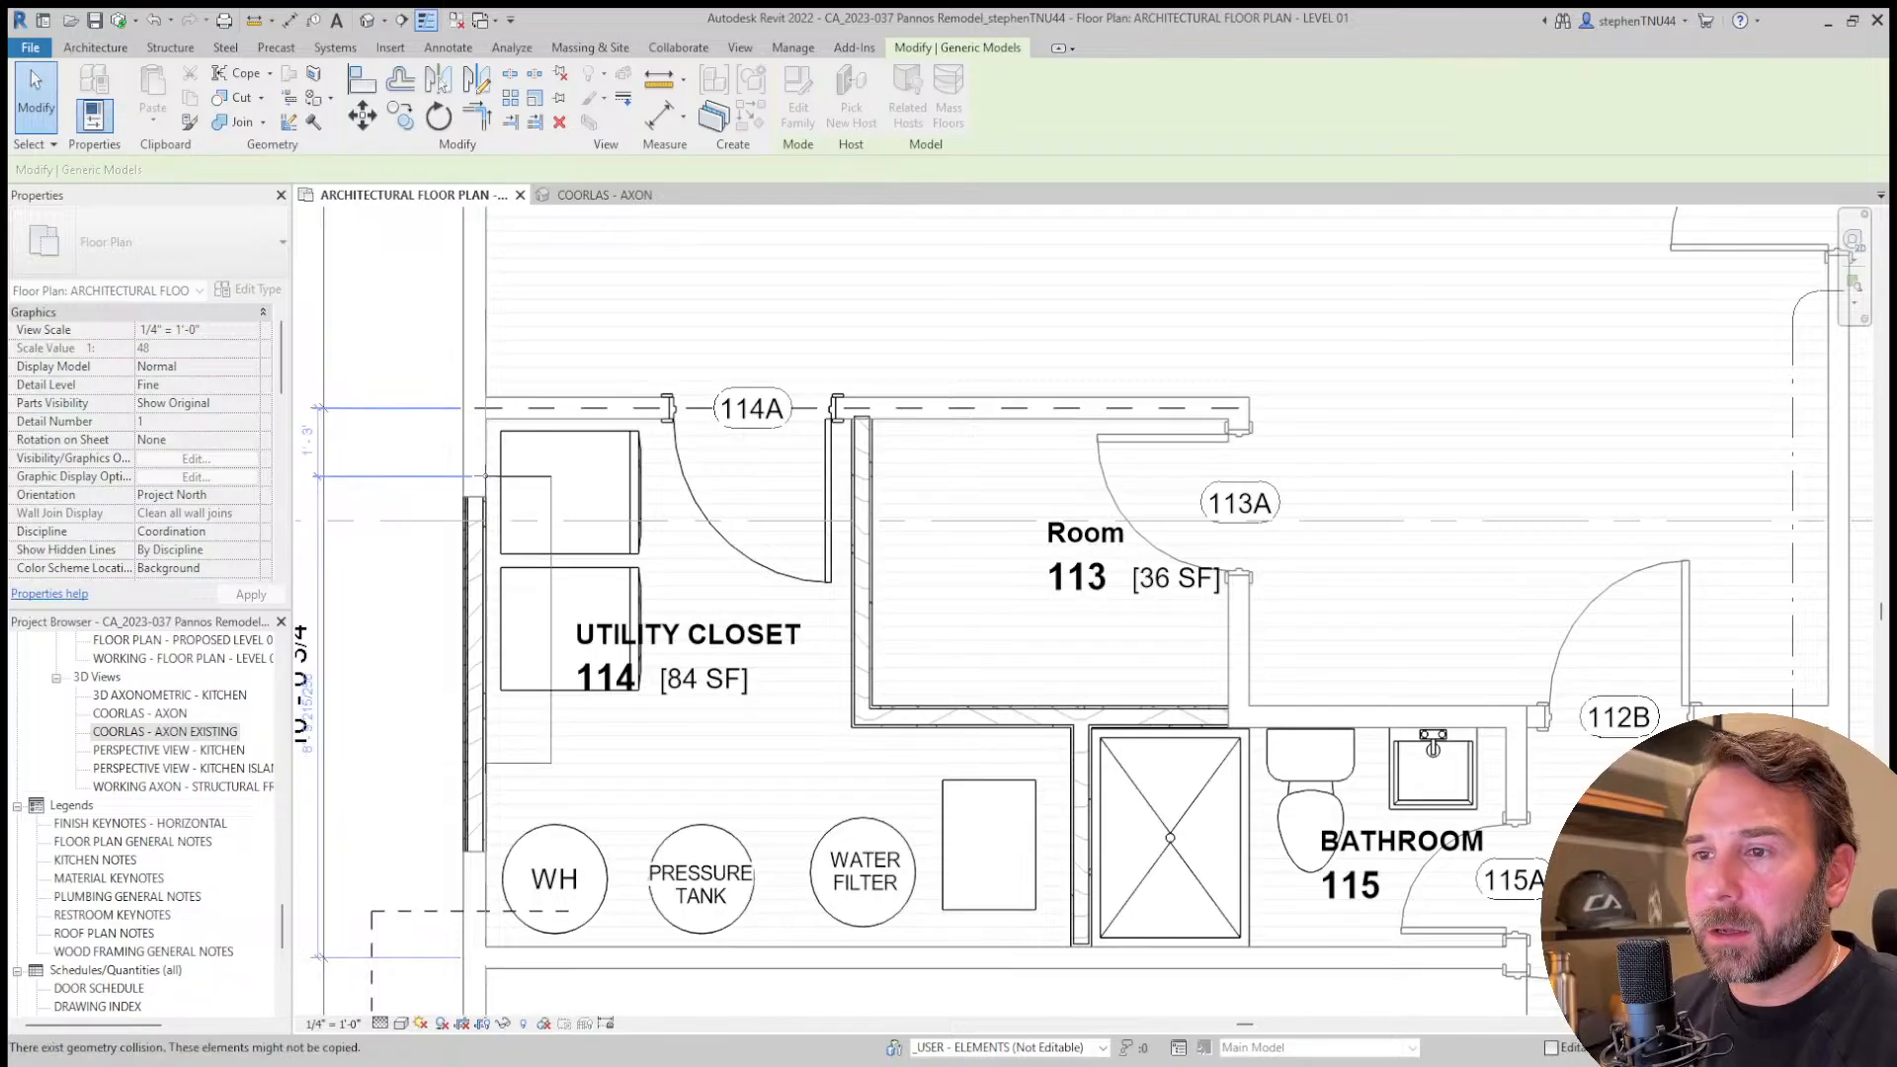
click(486, 489)
key(Escape)
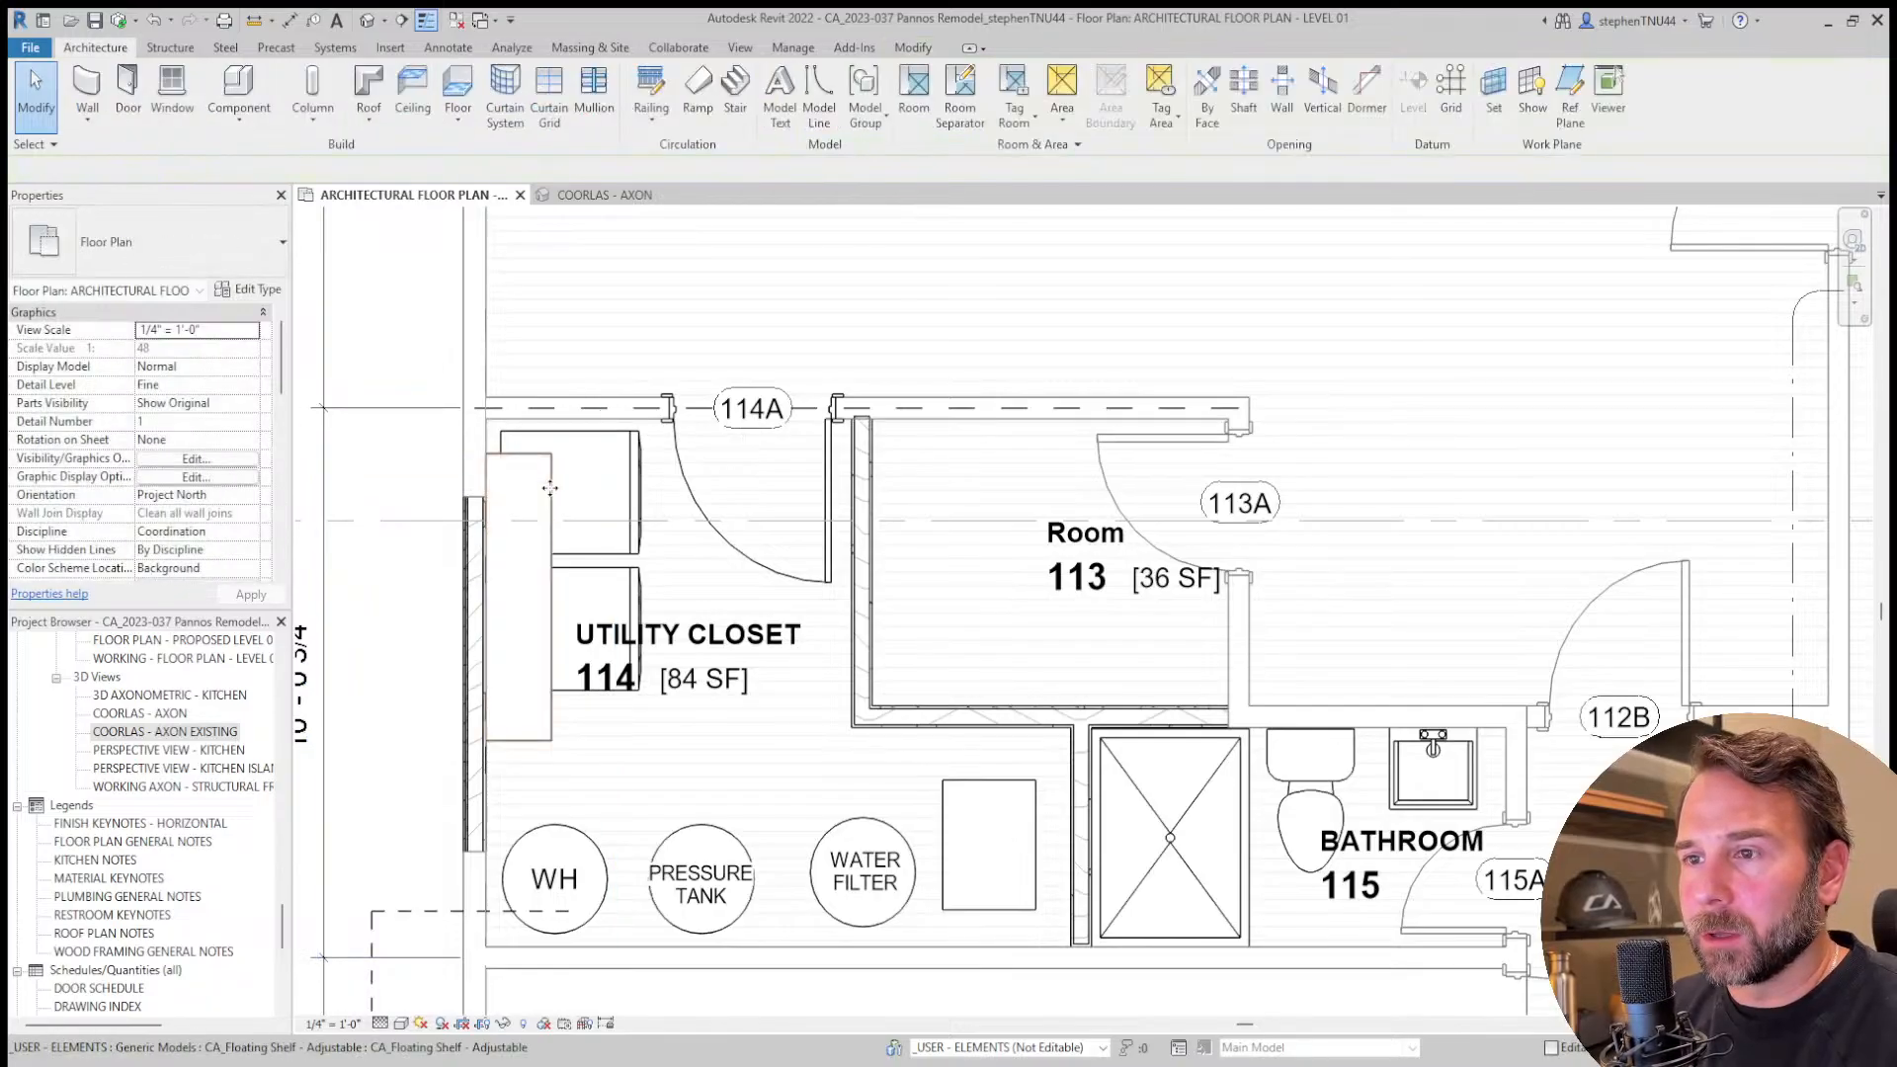
Move the floating shelf along the exterior wall of Utility Closet 114 until its end meets the wall containing door 114A.
click(603, 478)
click(362, 115)
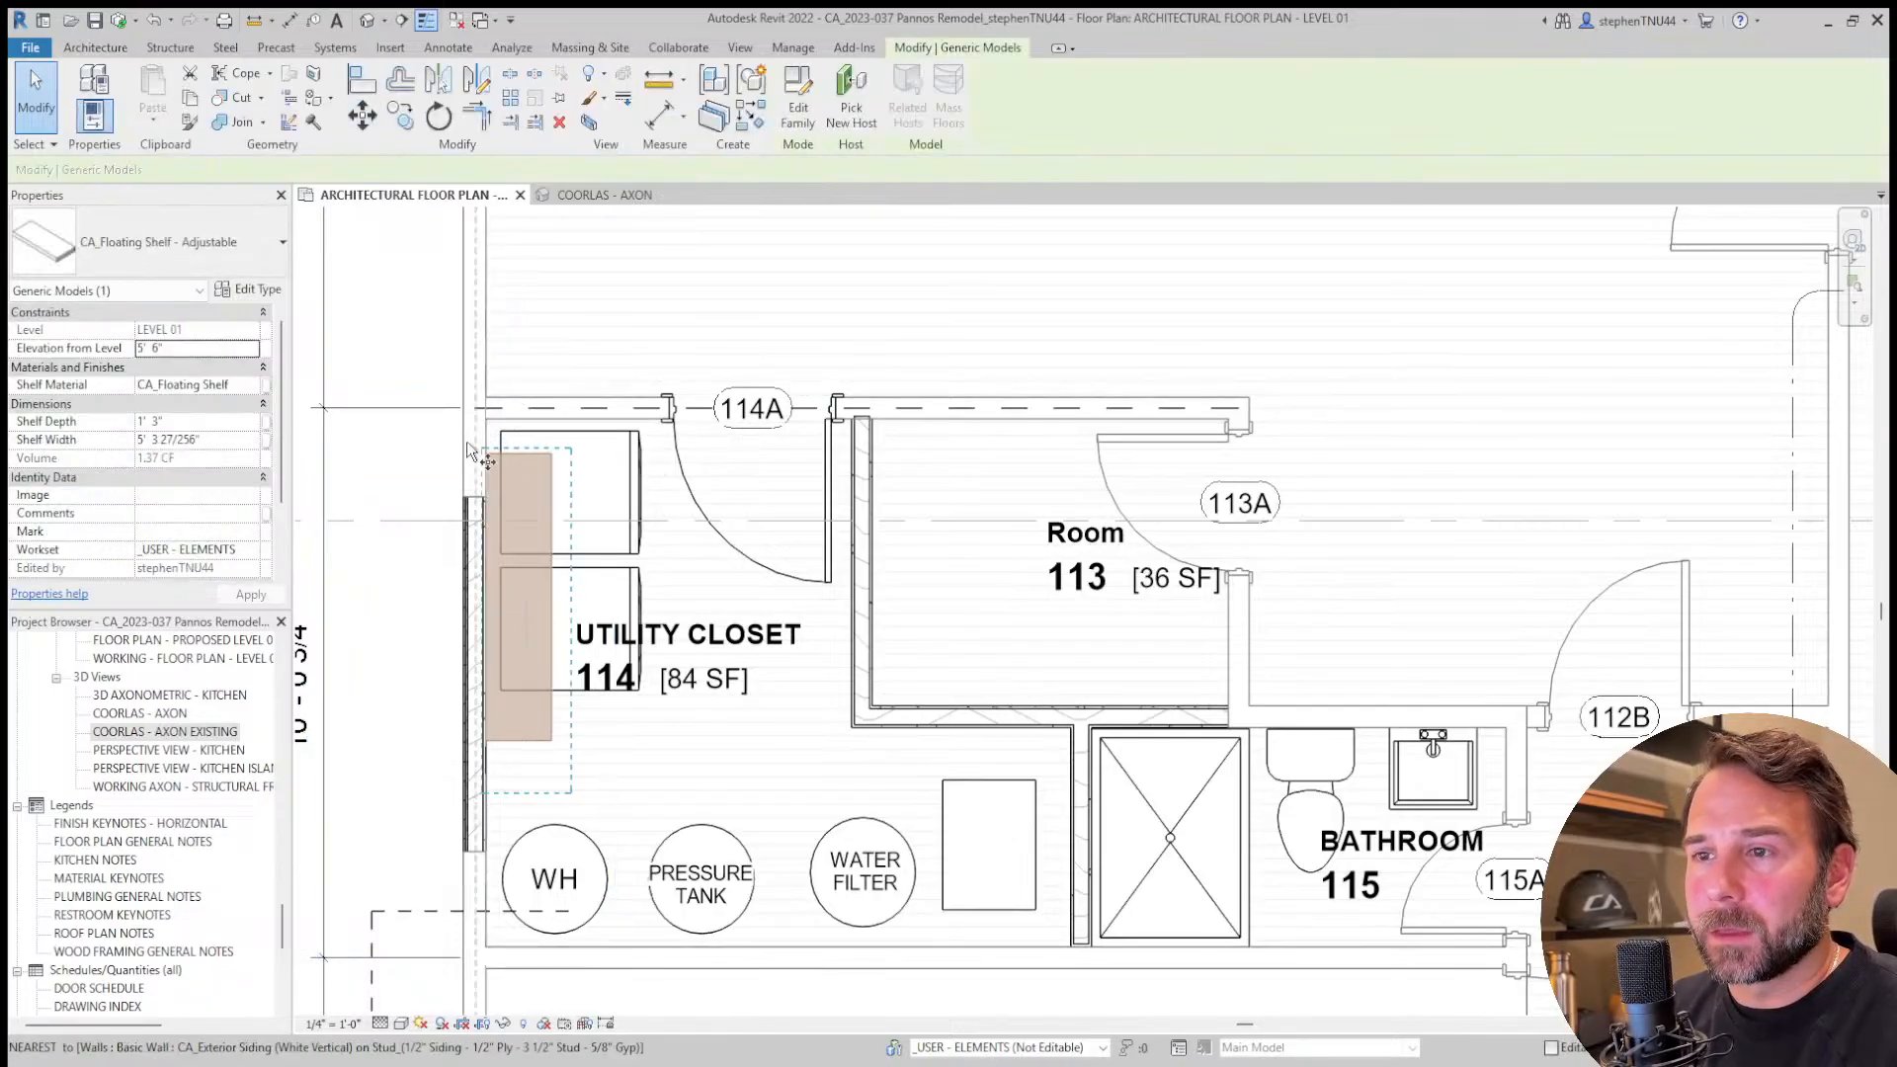
scroll(479, 449, up, 3)
click(505, 469)
click(506, 397)
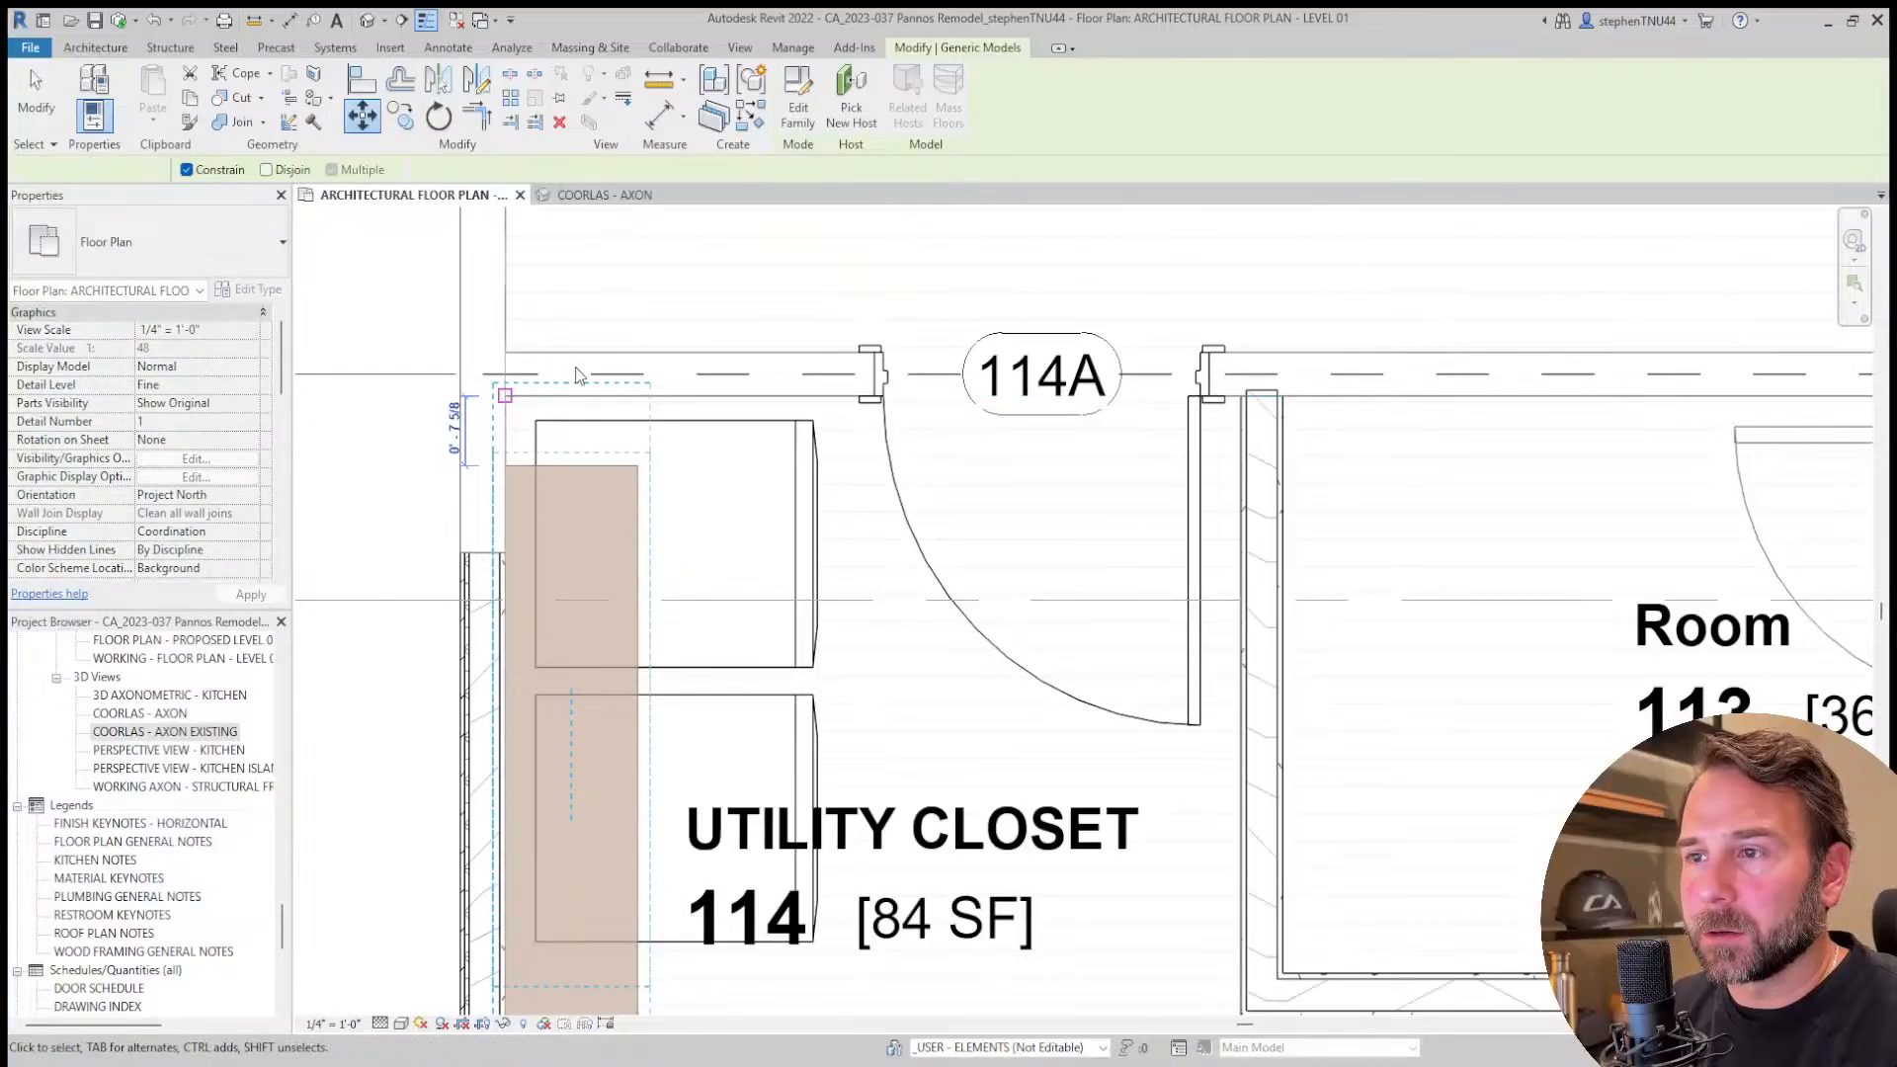
scroll(590, 391, down, 3)
key(Escape)
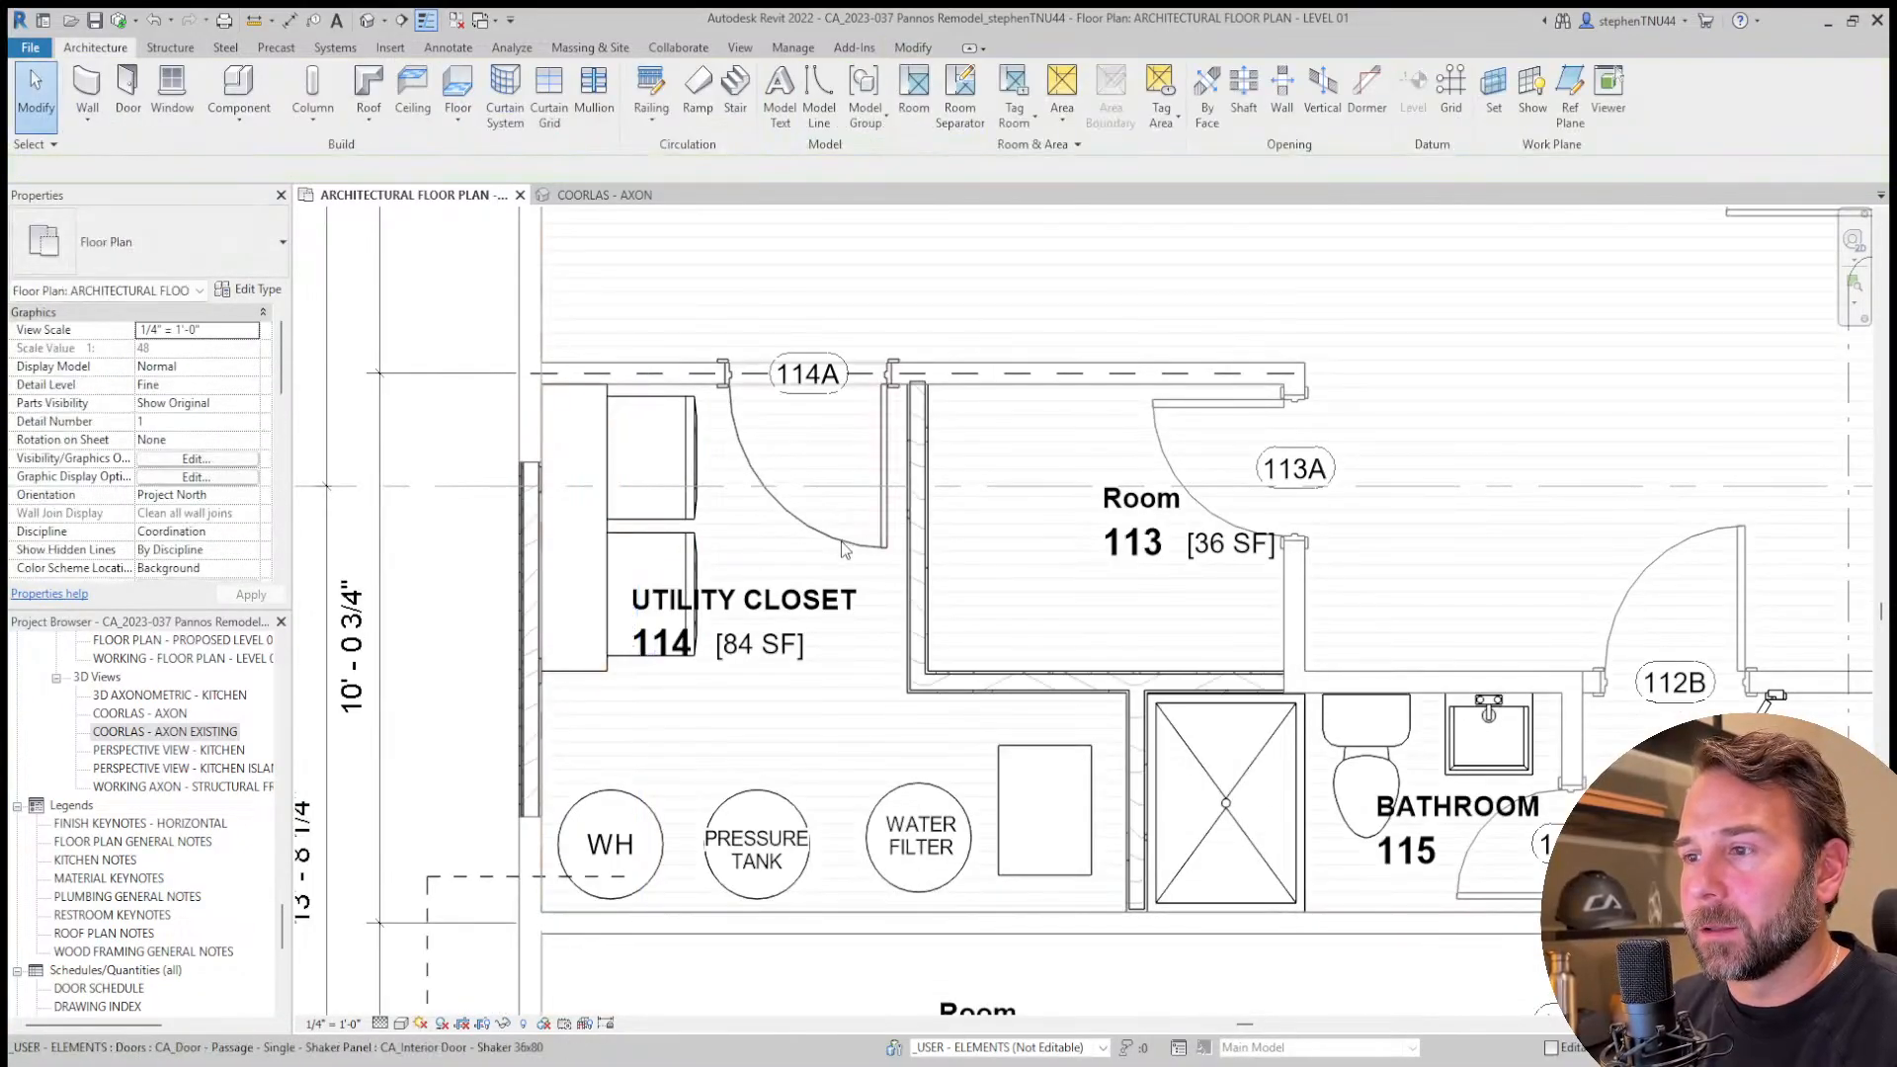
Nudge door 114A slightly toward Room 113 and move the Utility Closet 114 room tag clear of the laundry units.
click(842, 538)
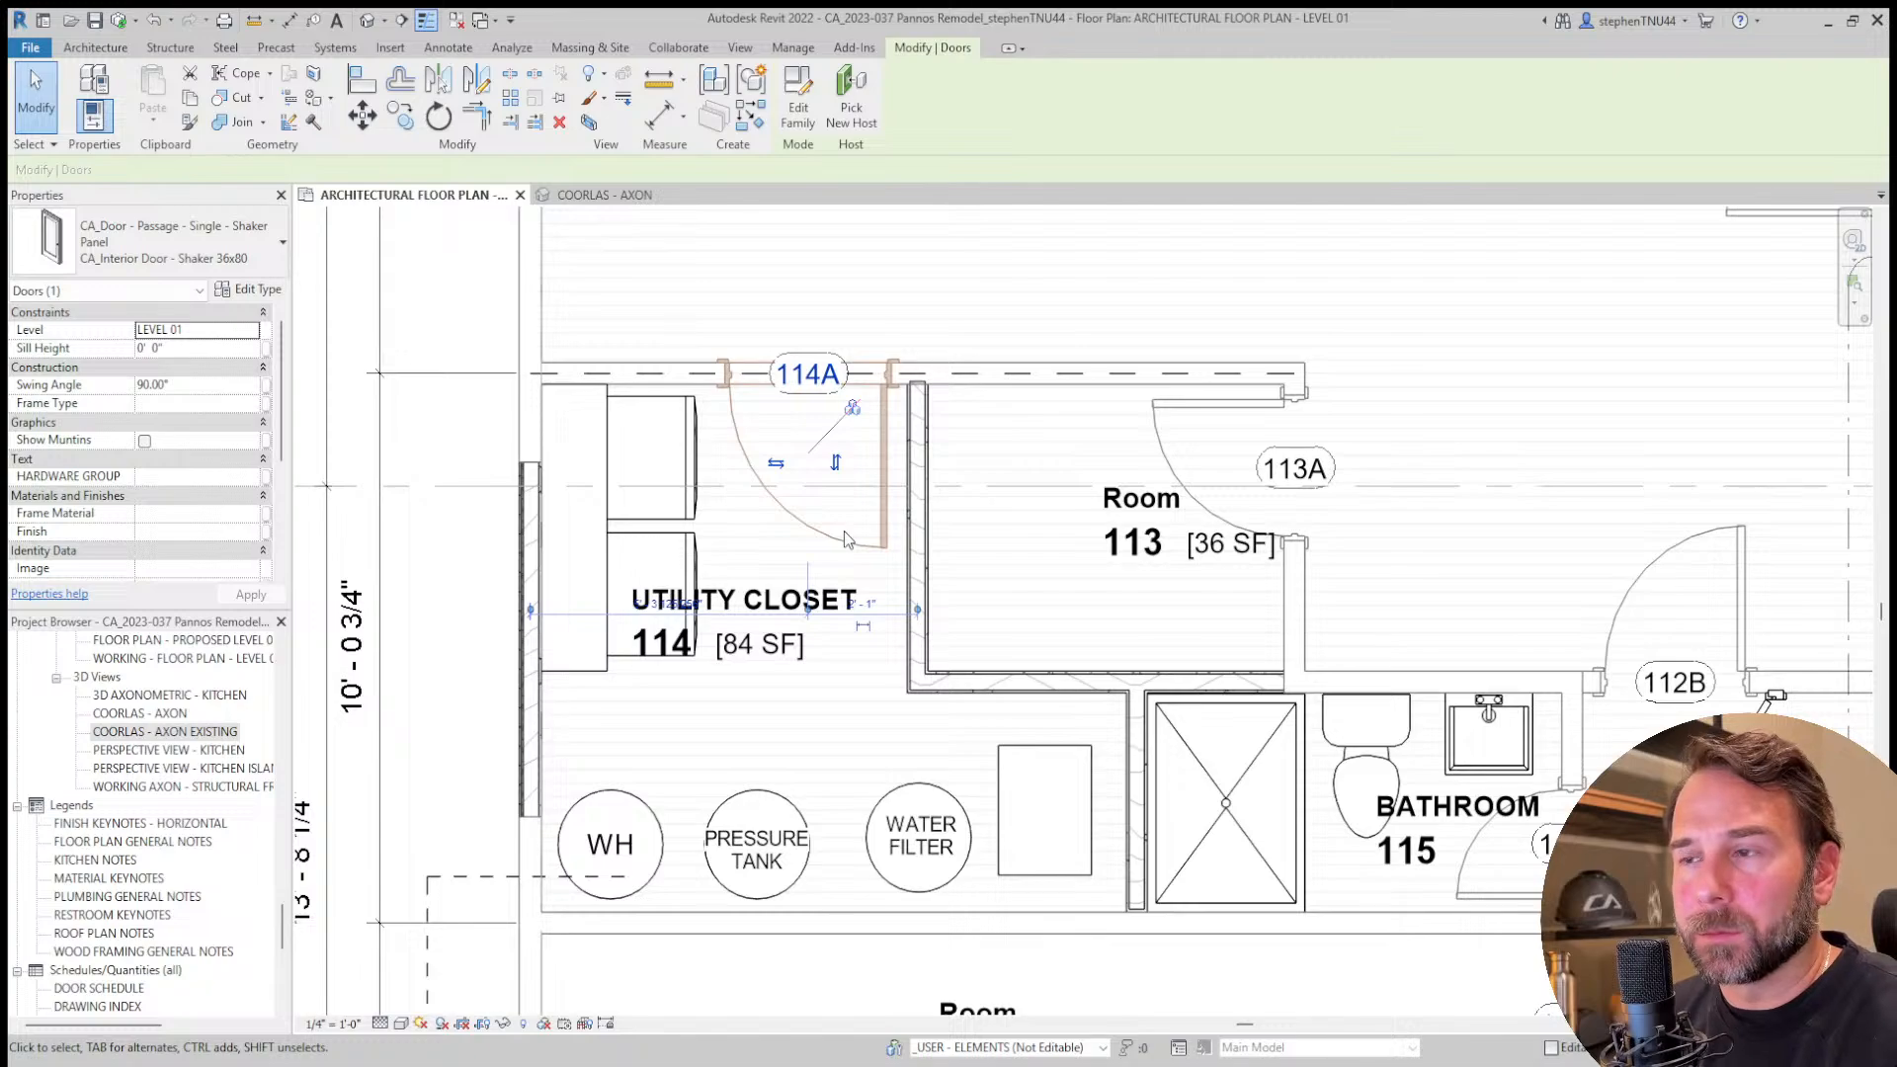
key(Right)
key(Escape)
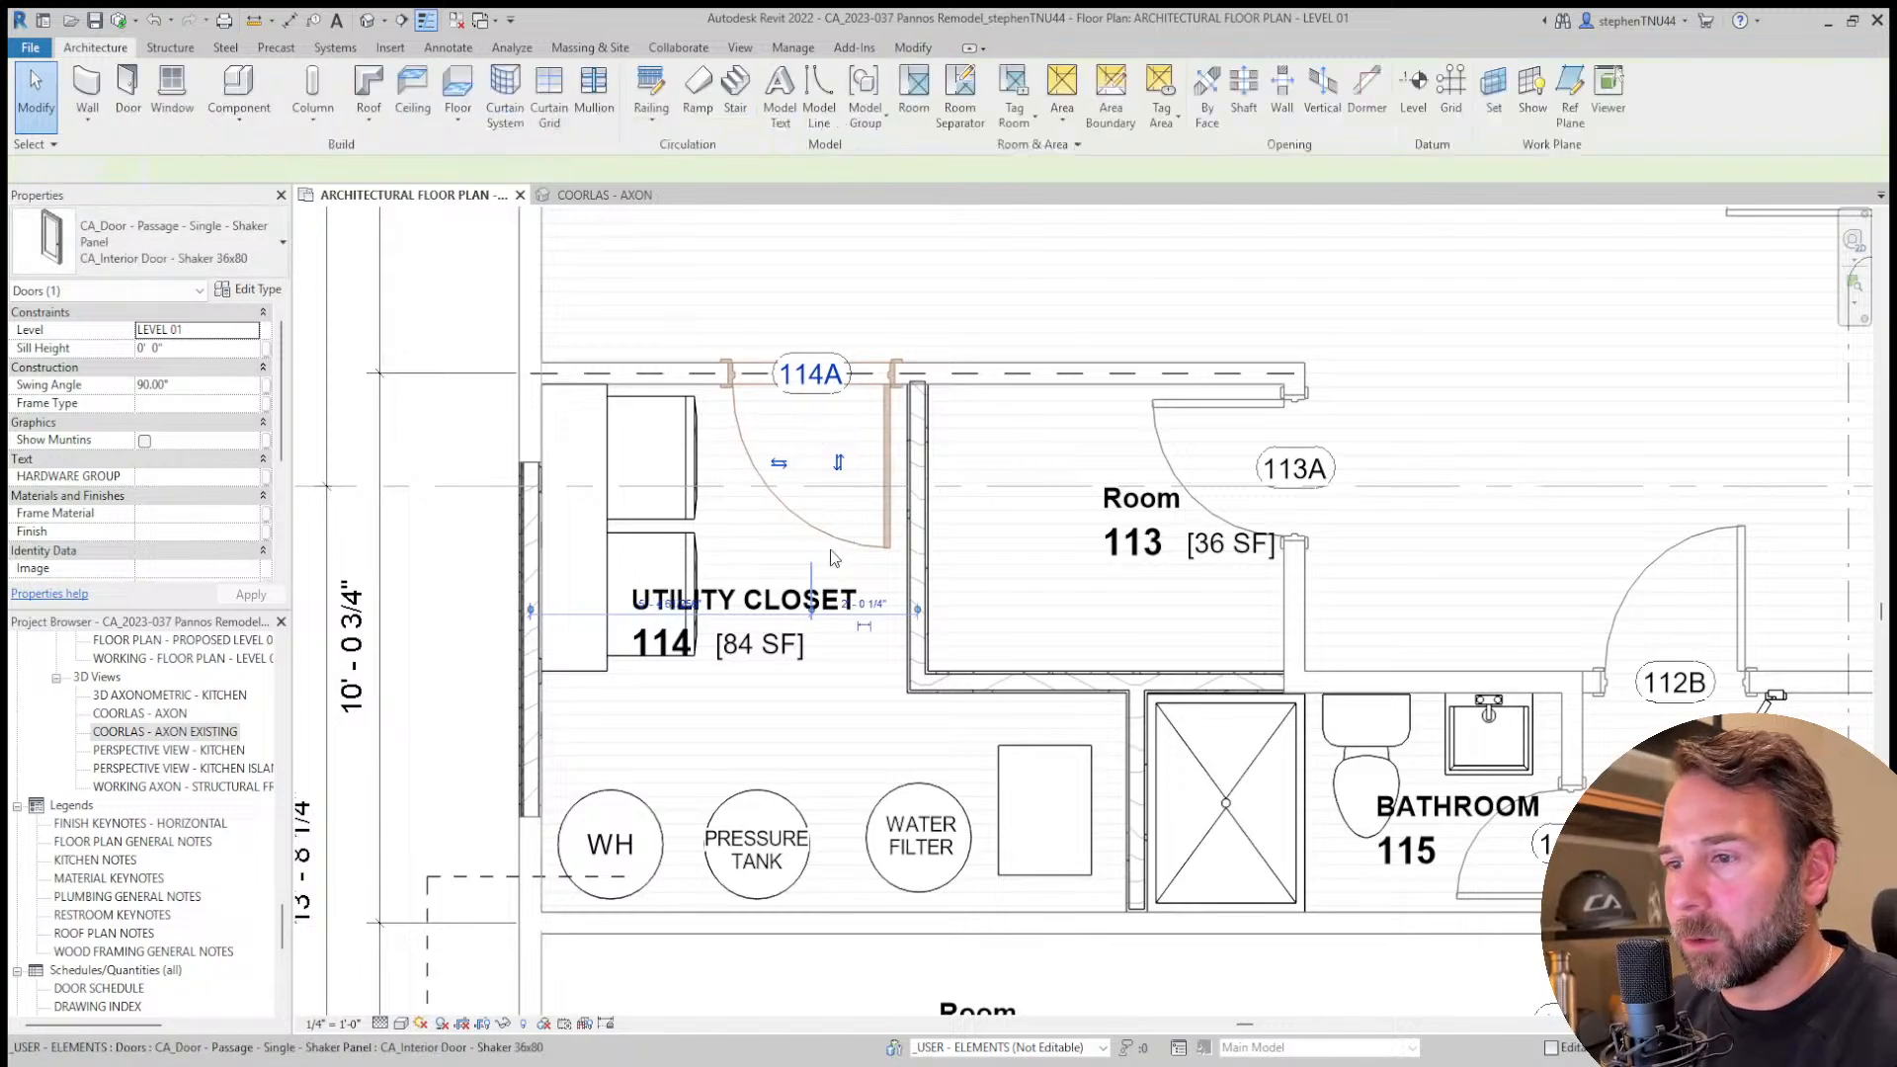
drag(756, 654, 867, 696)
key(Escape)
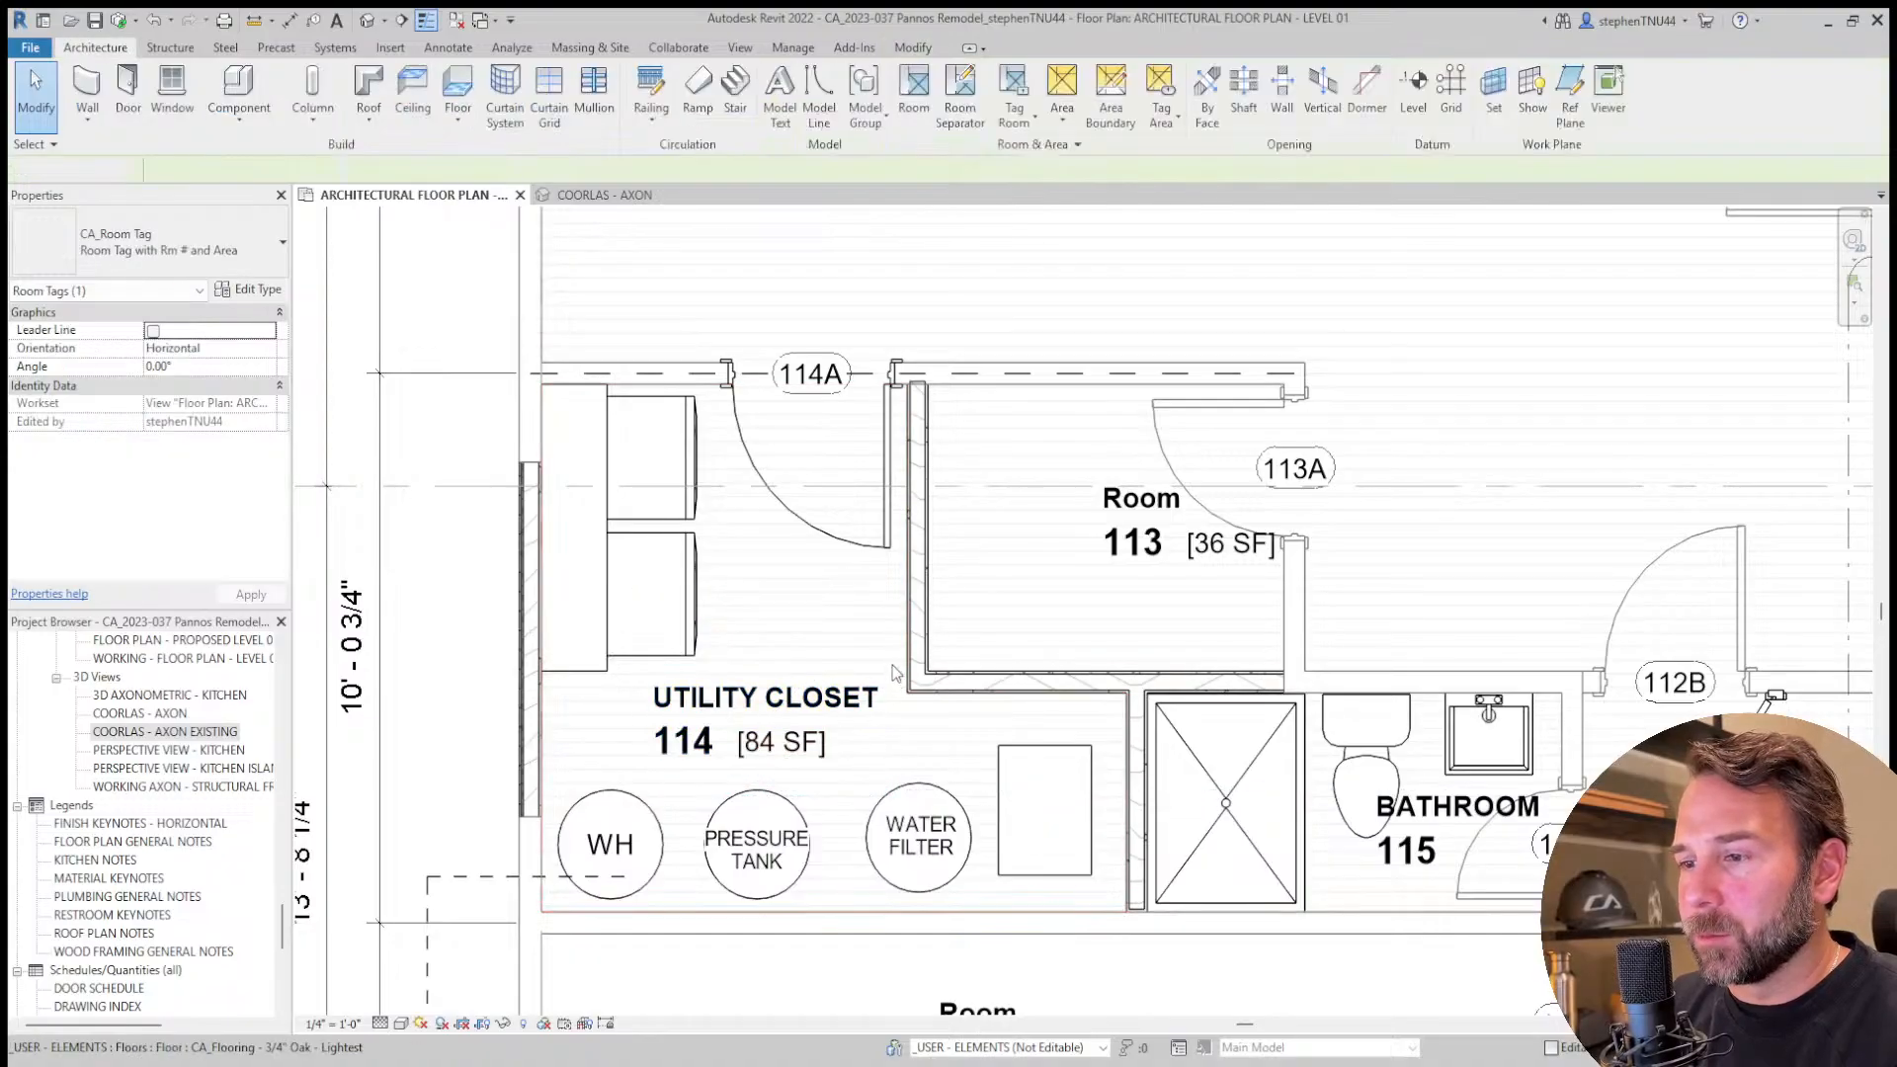
Rename Room 113 as STORAGE ROOM and reposition its tag clear of door 113A.
scroll(1374, 498, up, 3)
click(1002, 509)
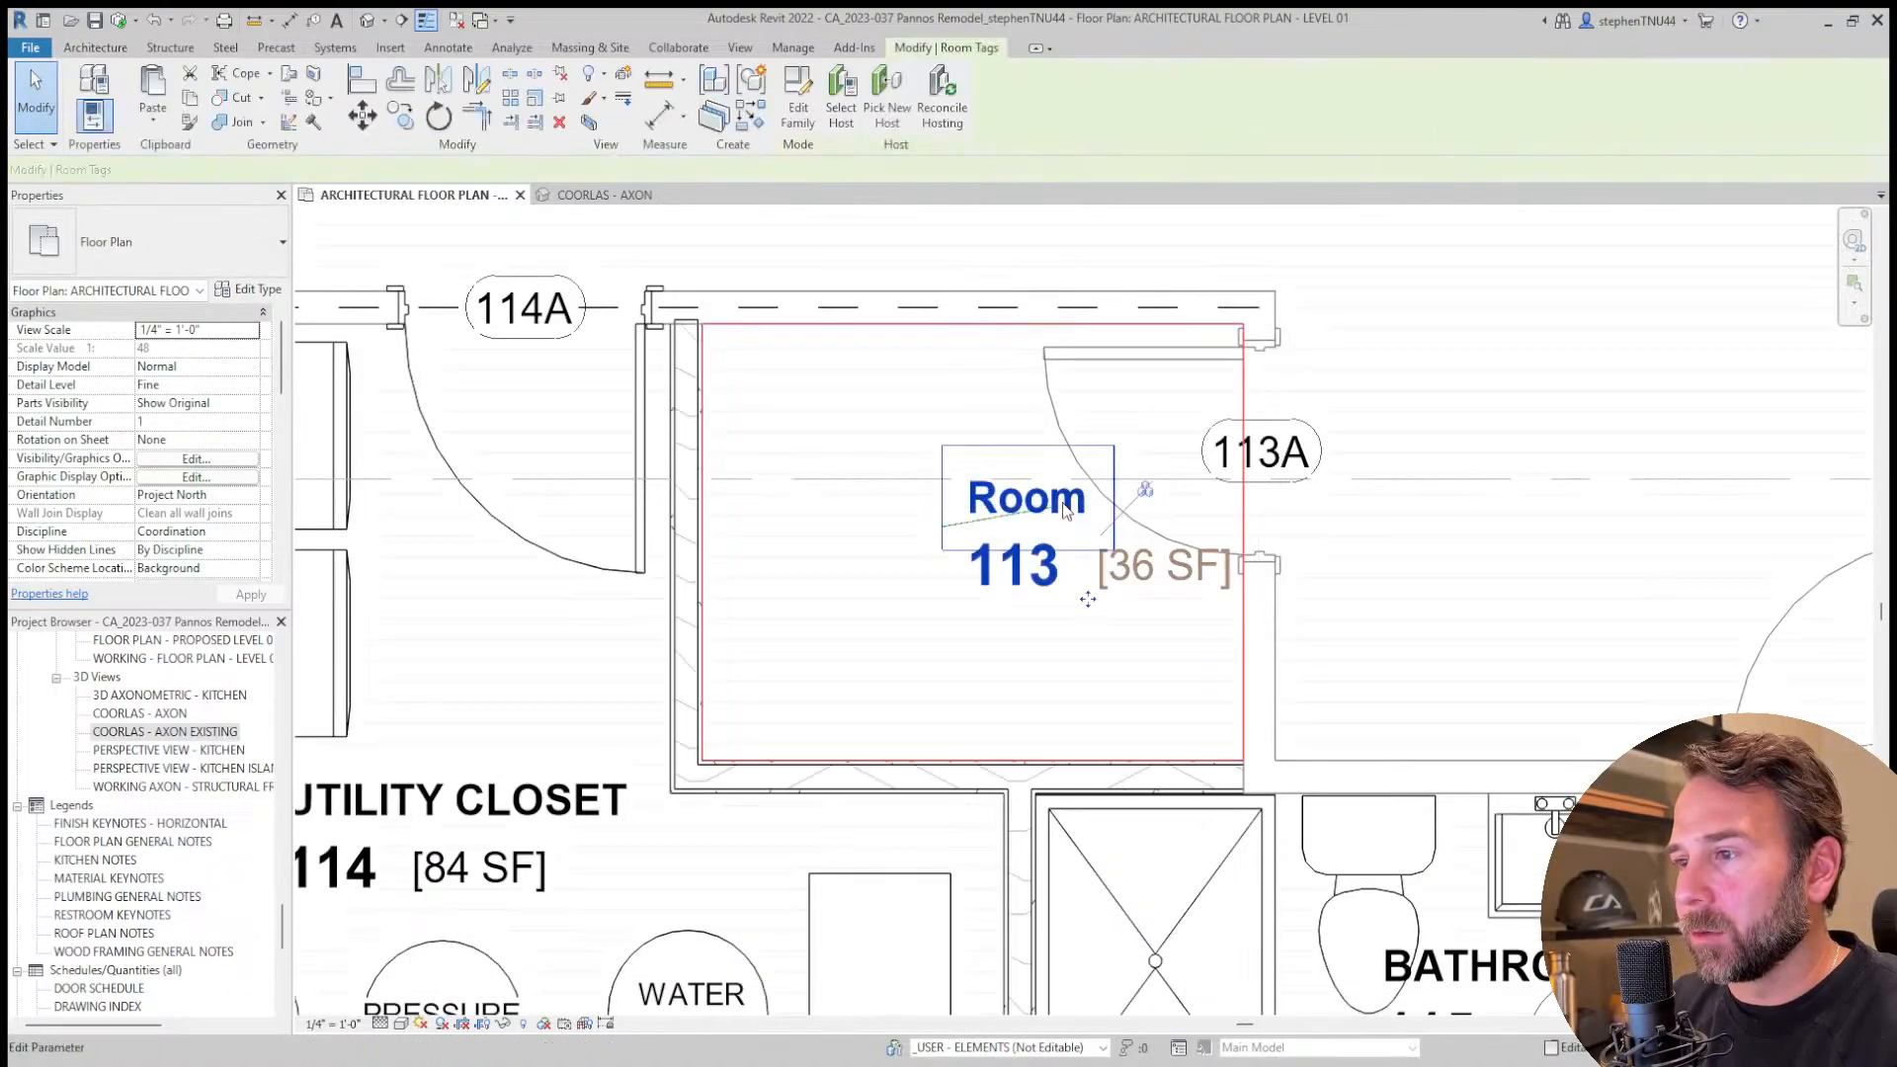
click(1055, 504)
text(S)
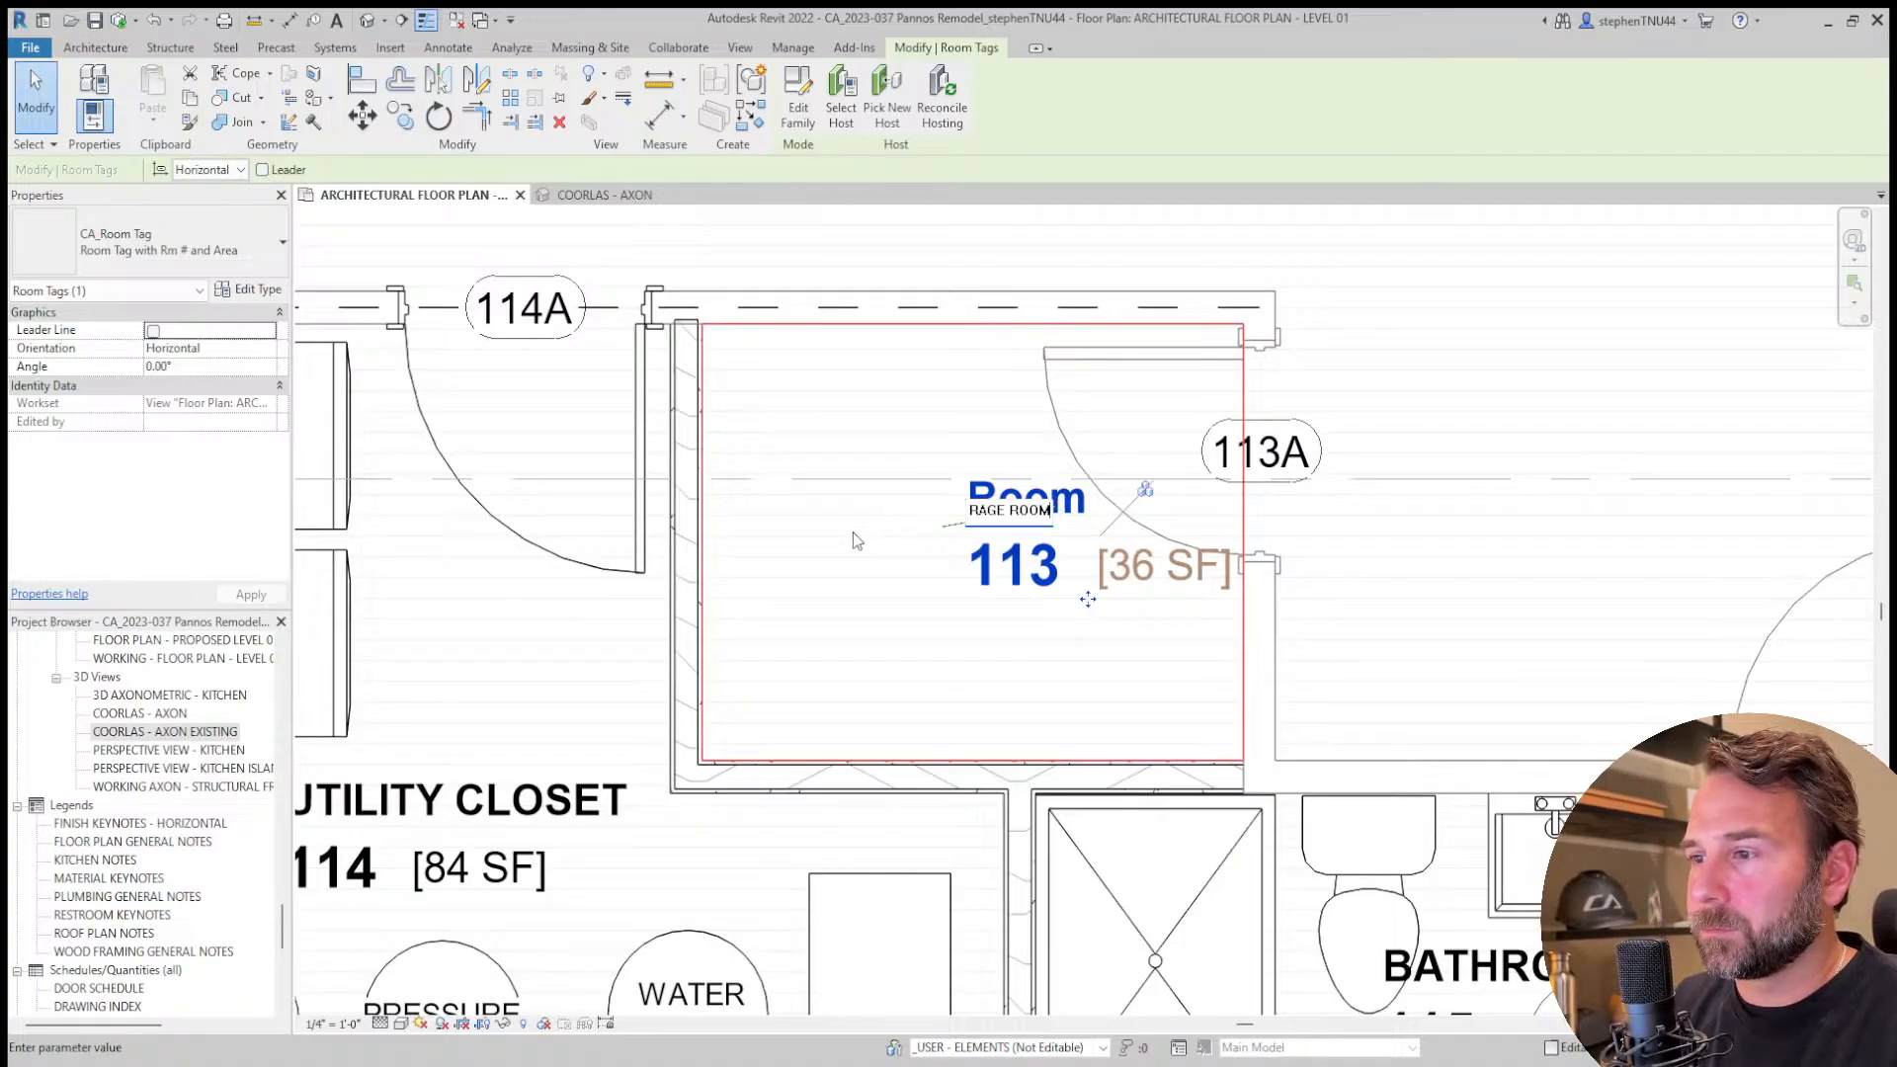
key(Return)
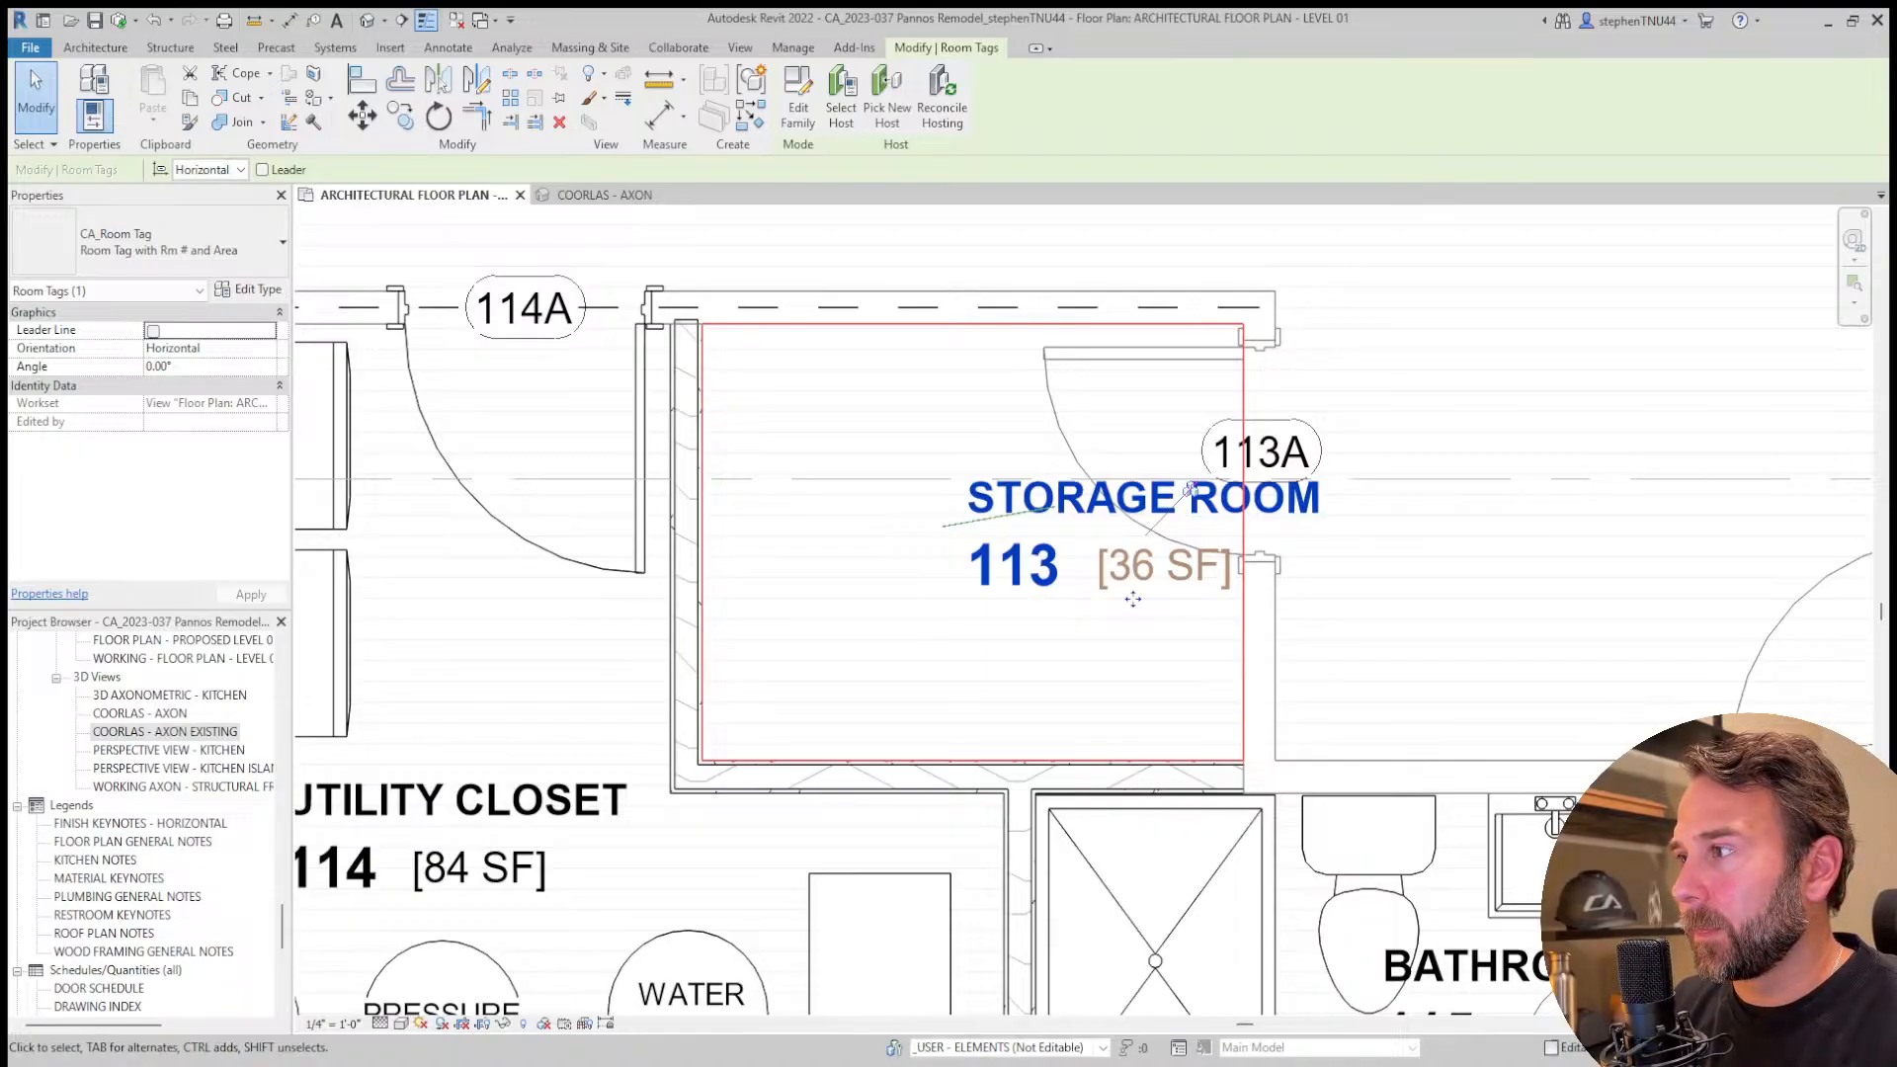
key(Escape)
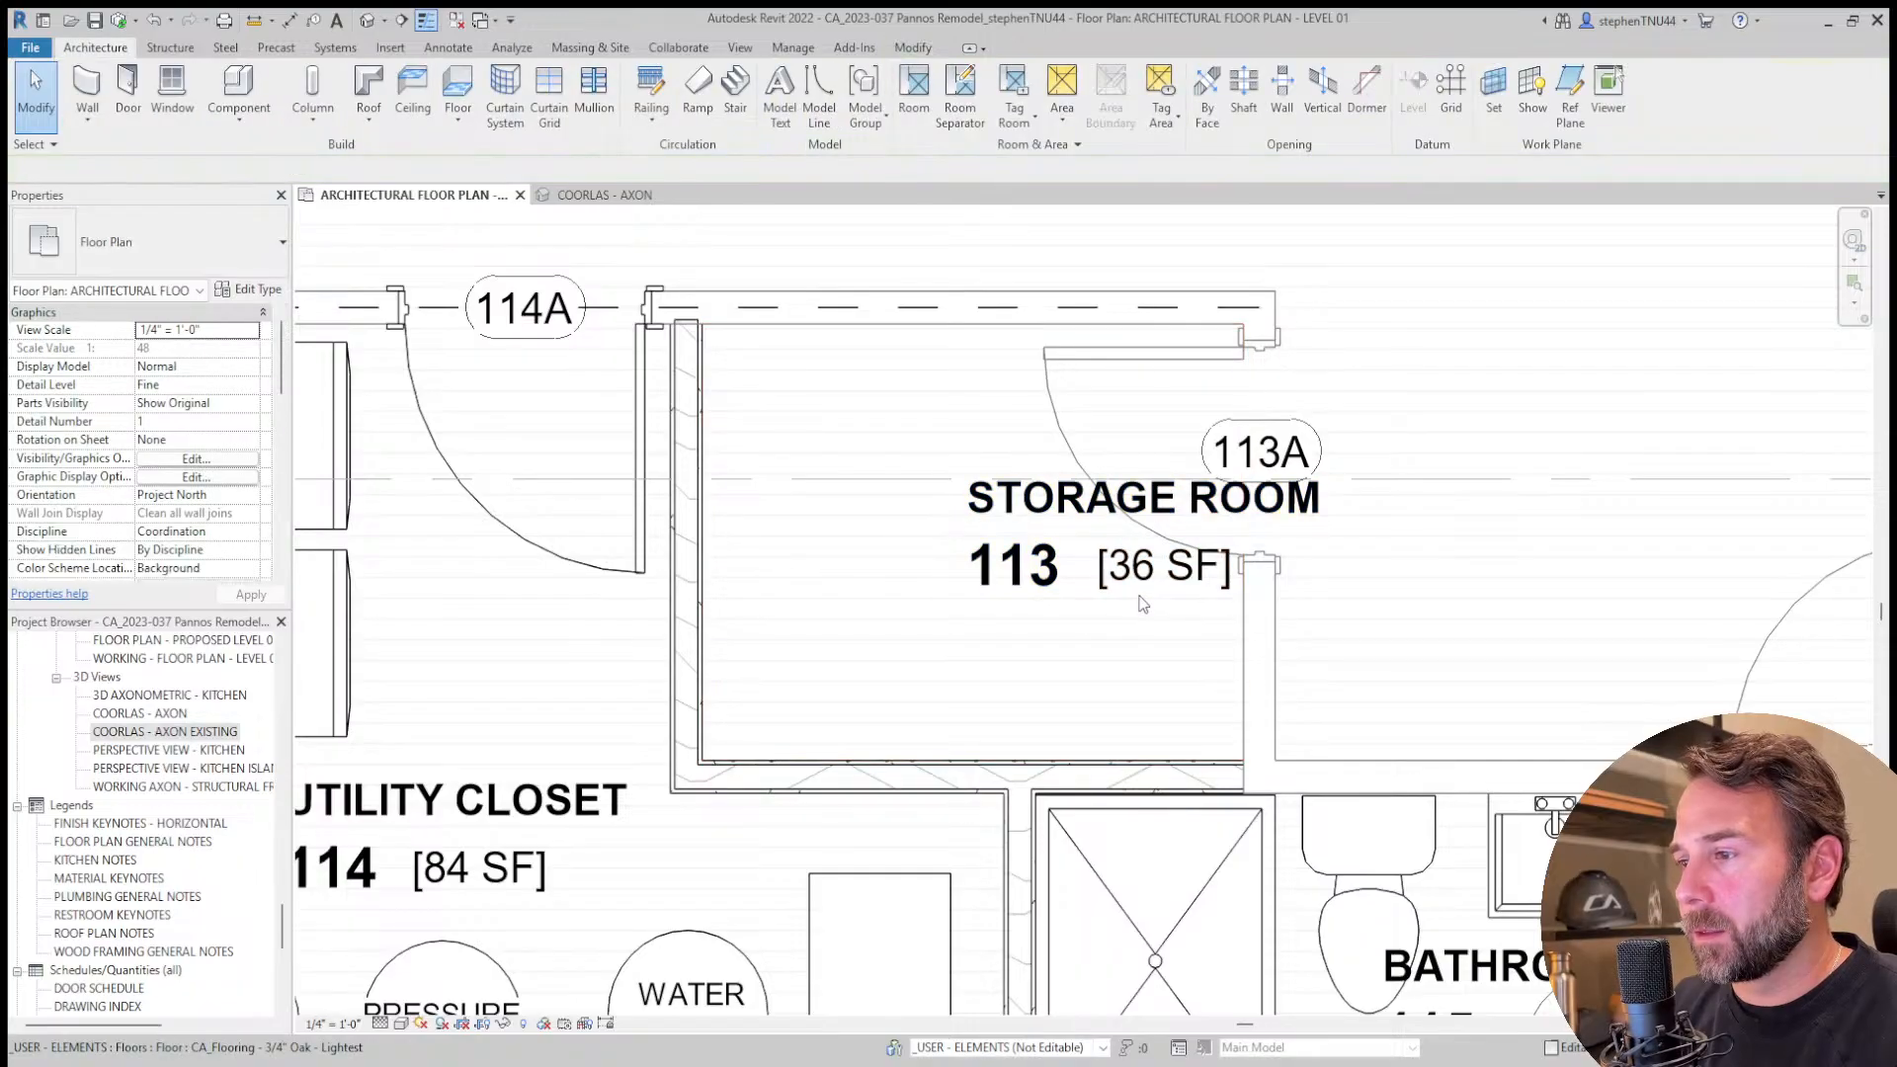
drag(1062, 587, 968, 641)
Place a CA_Closet Shelf and Rod - Adjustable on the back wall of the closet behind doors 117A and 117B.
scroll(984, 640, down, 8)
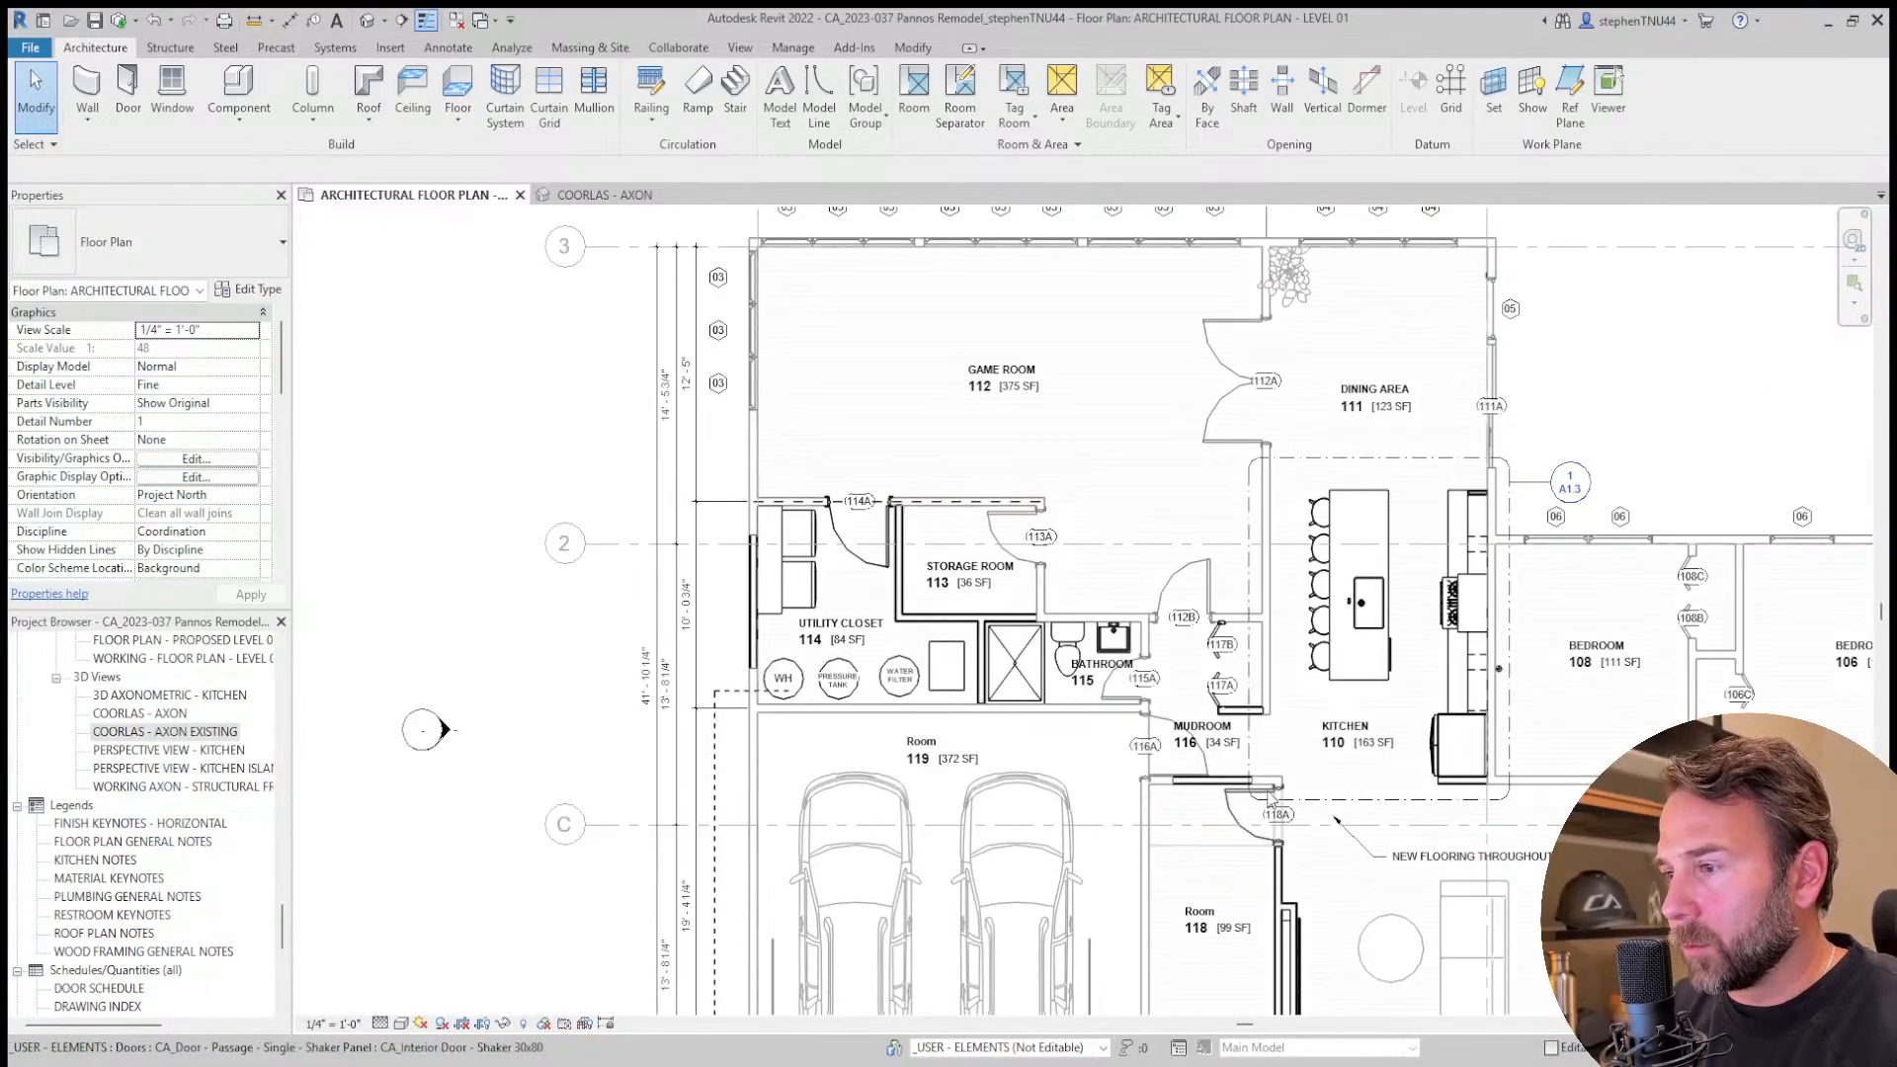
scroll(1171, 659, up, 3)
scroll(1170, 659, up, 3)
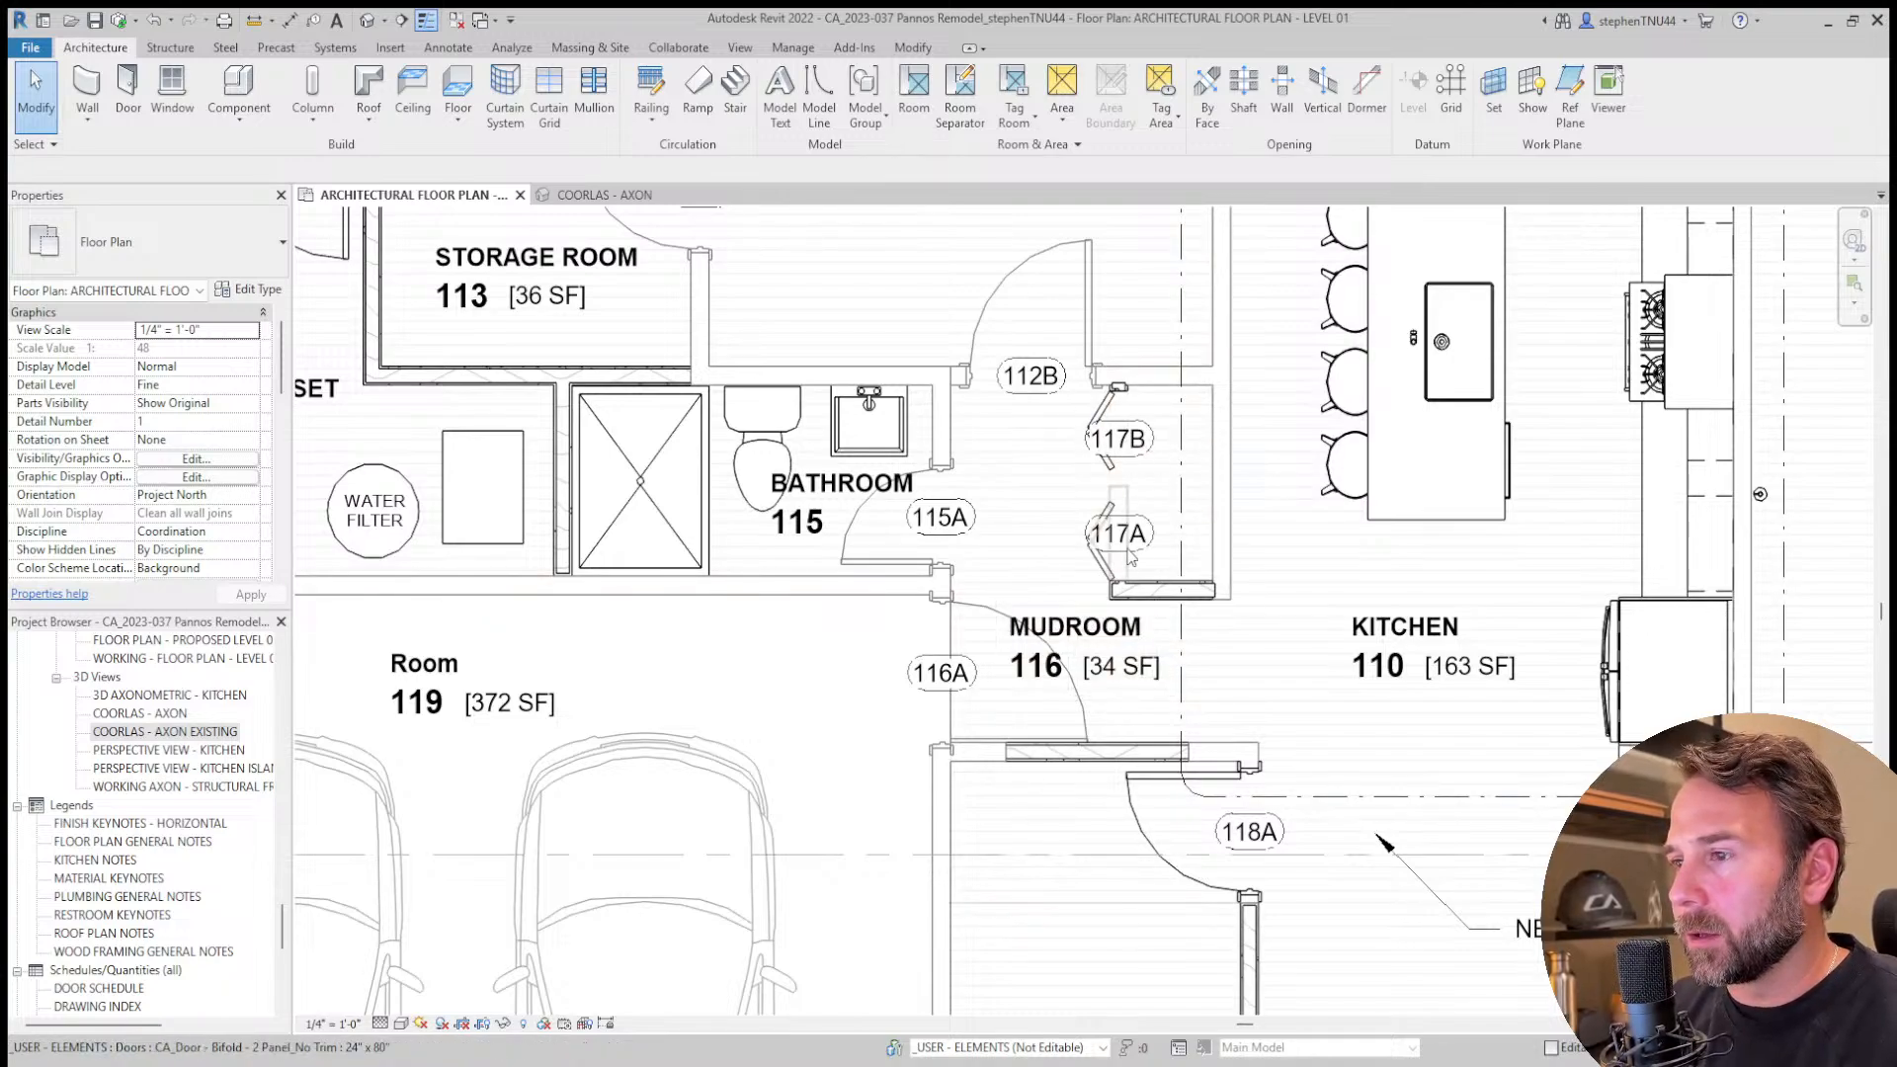
scroll(857, 475, down, 2)
middle_drag(295, 257, 568, 353)
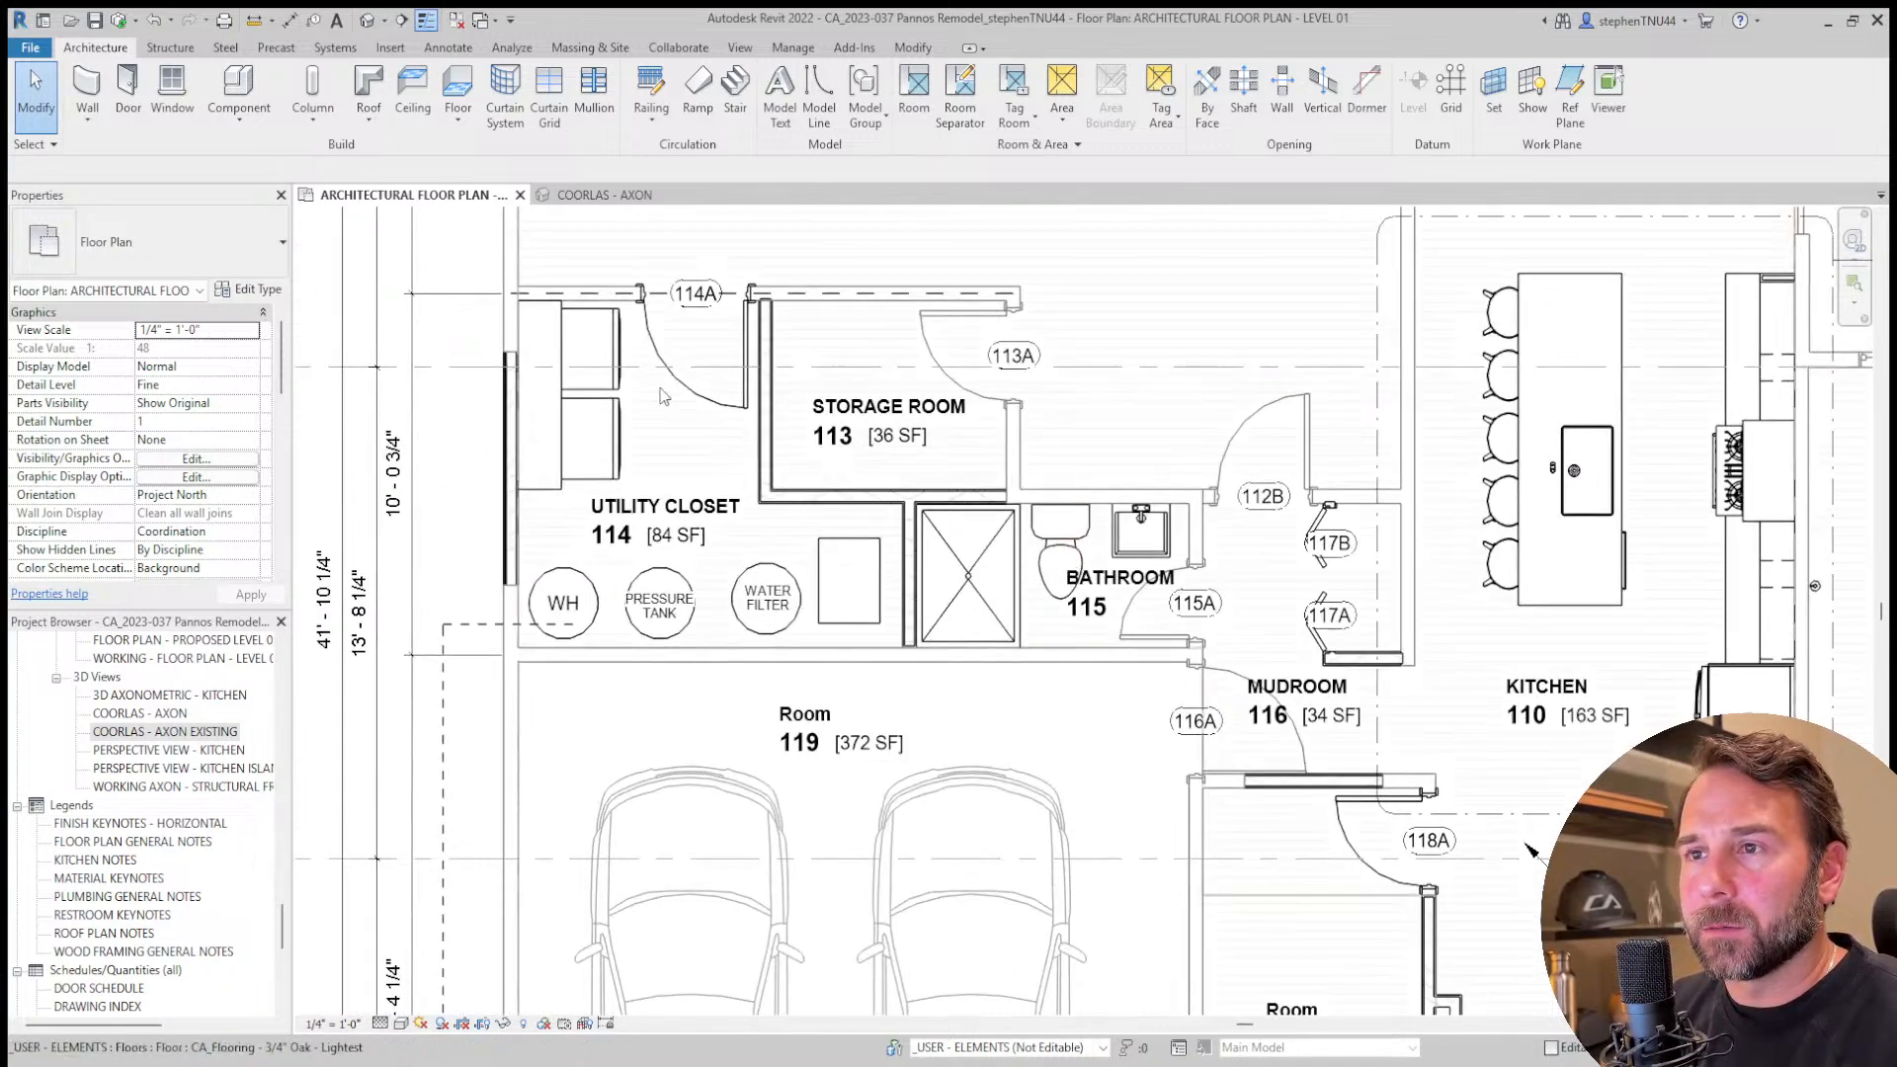
click(568, 353)
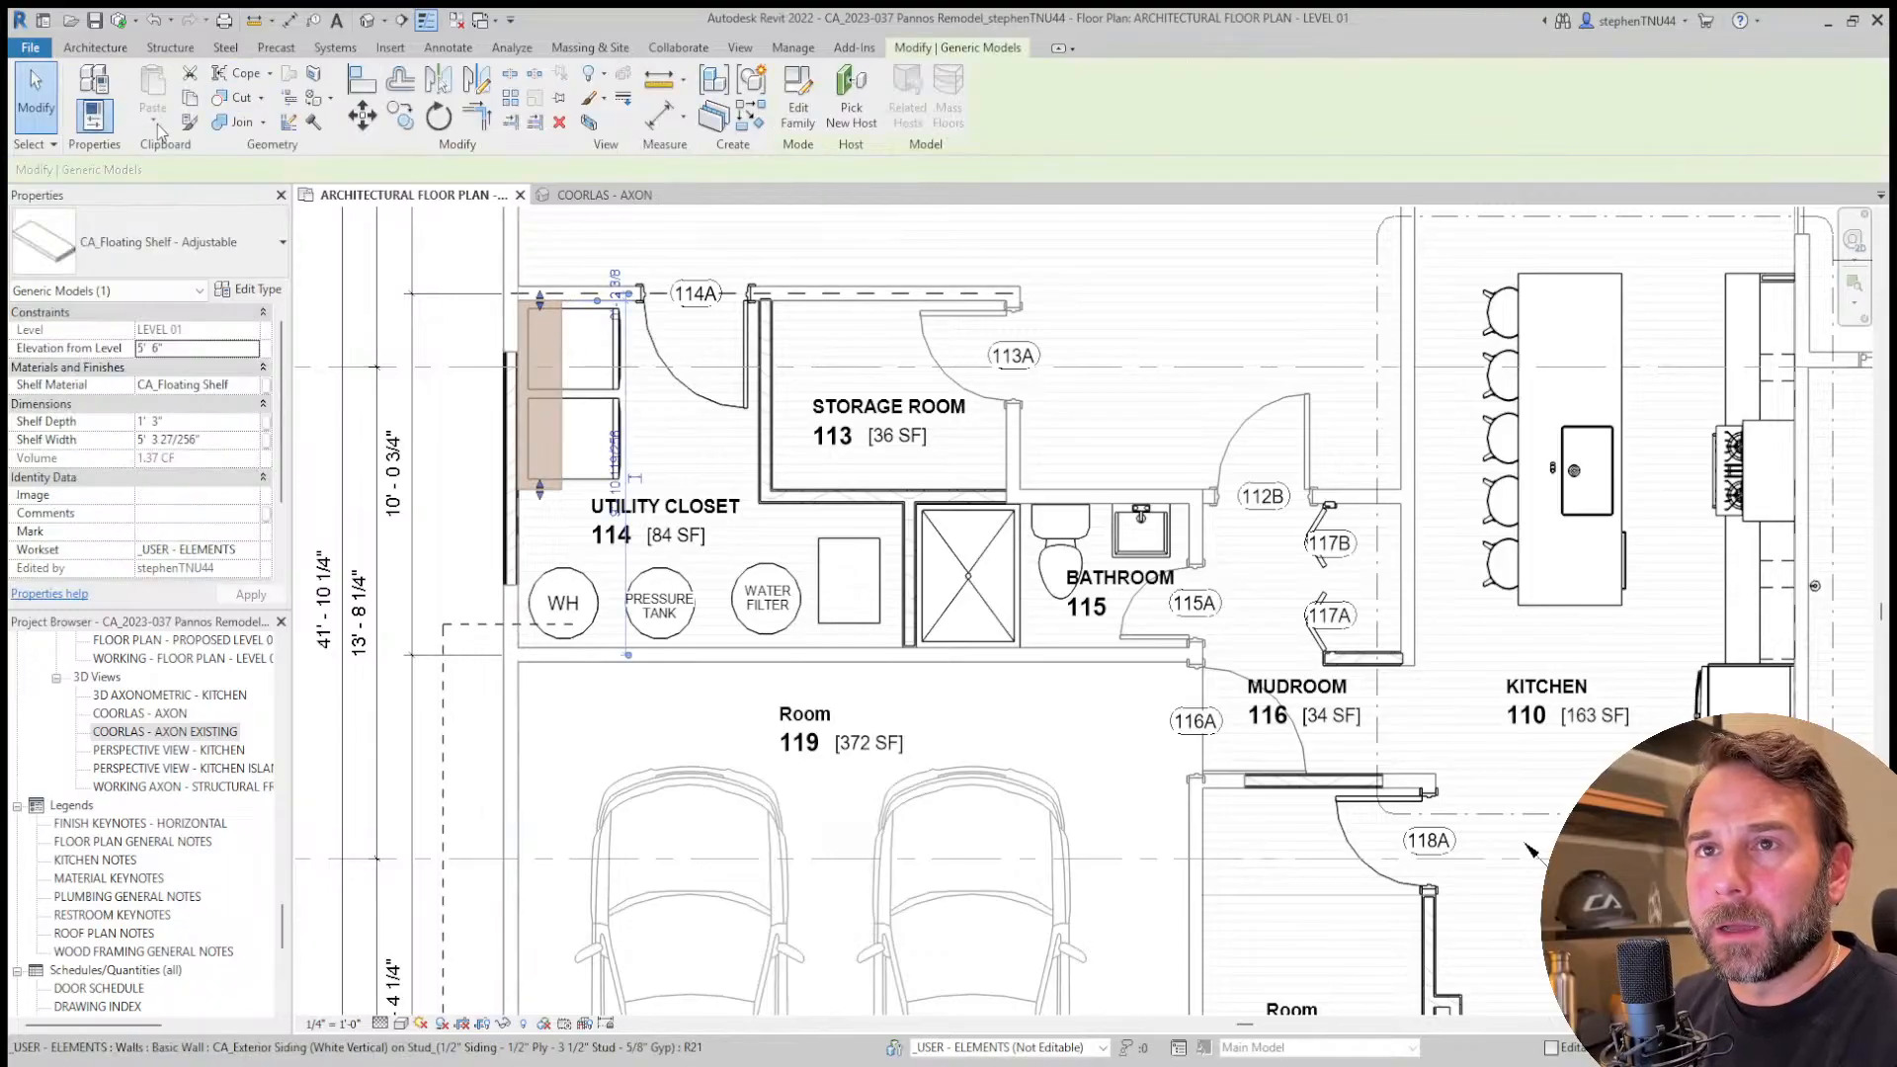
click(97, 48)
click(247, 111)
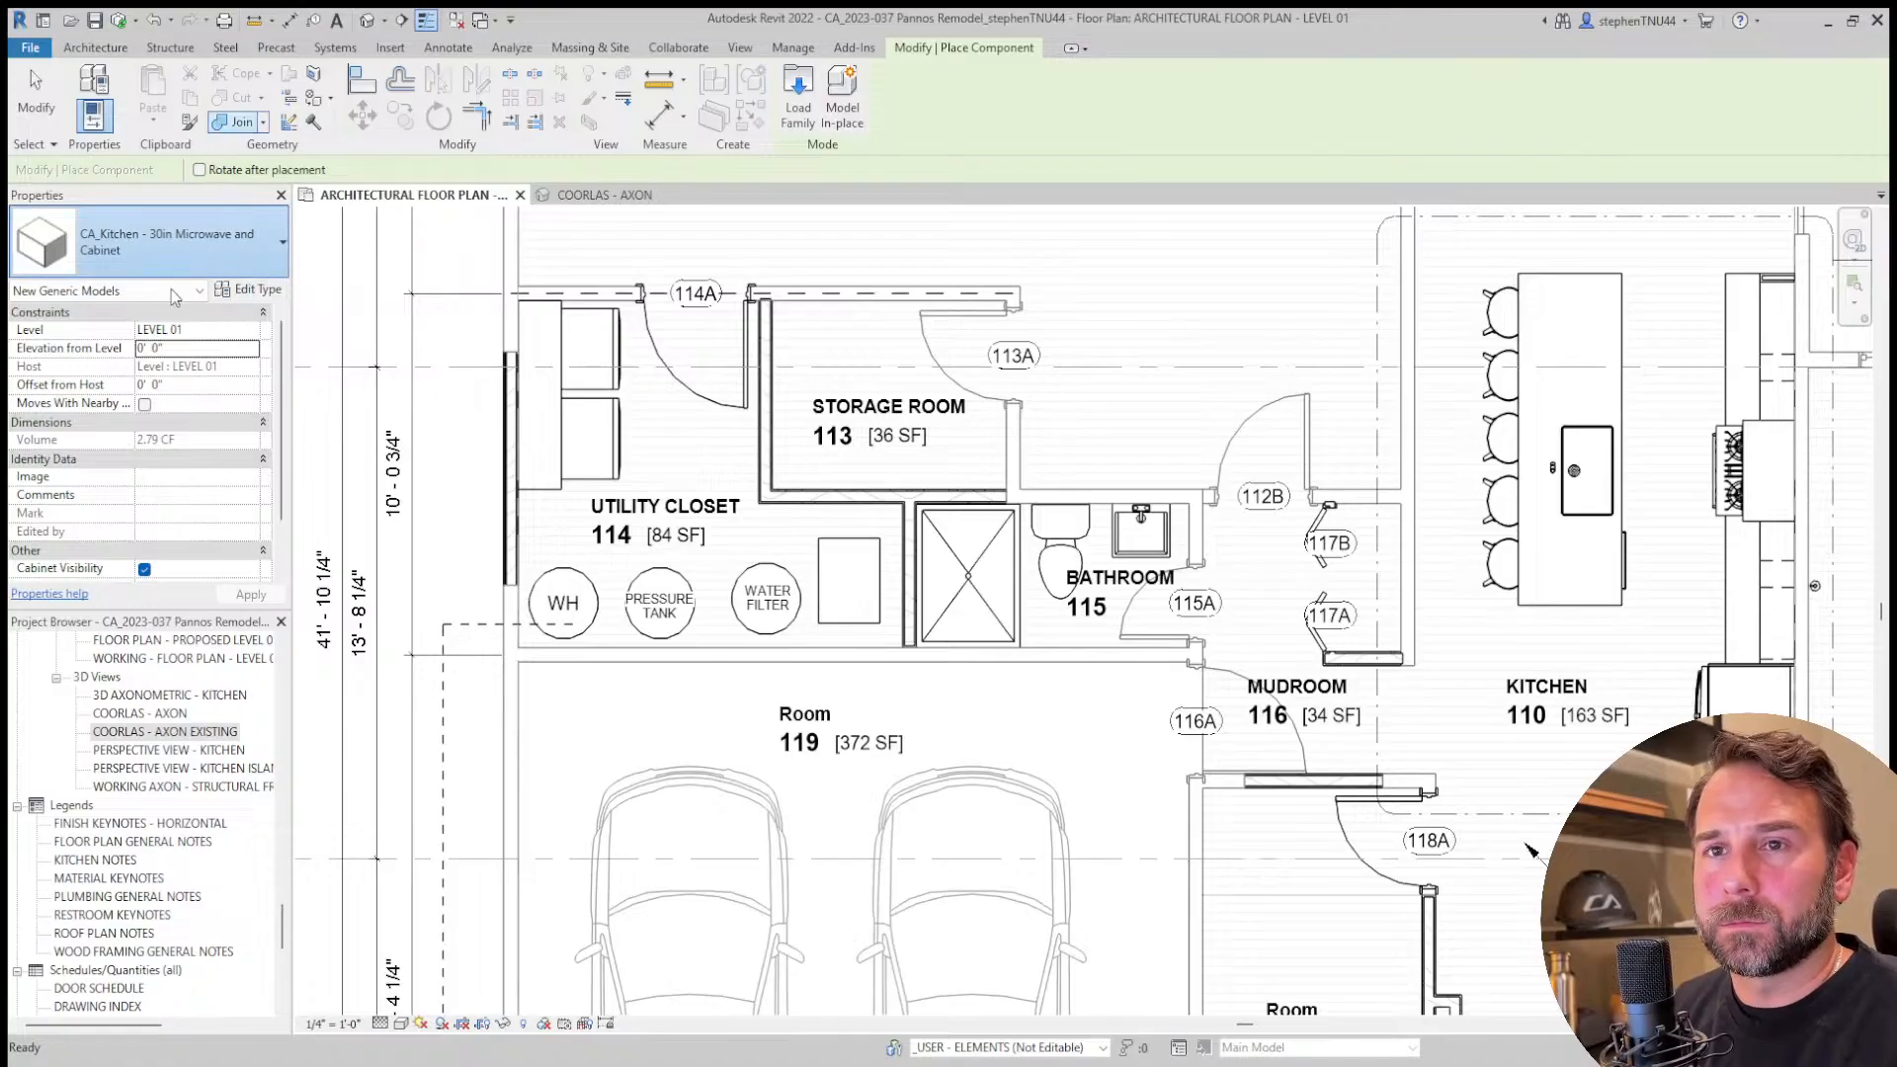
click(198, 358)
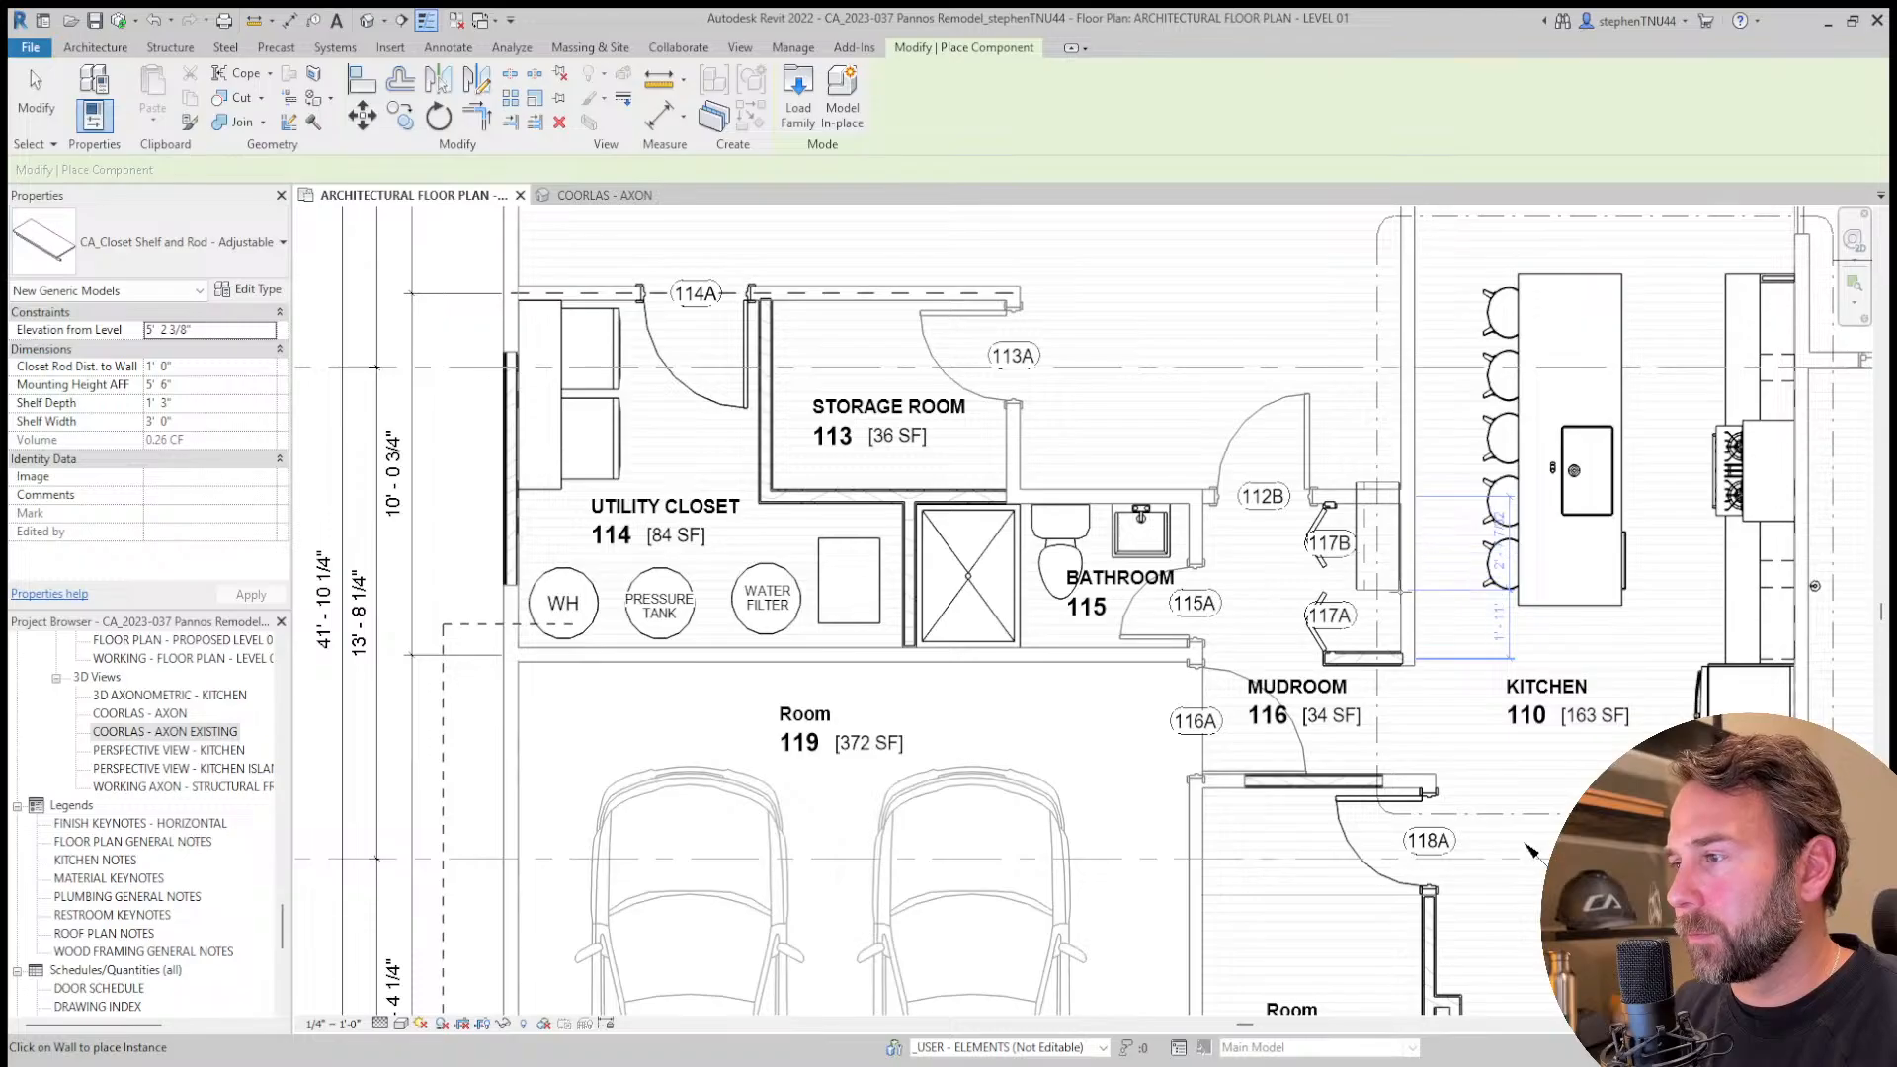
click(1402, 596)
middle_drag(1372, 603, 1042, 548)
key(Escape)
Fit the closet shelf and rod to the full width between the closet's side walls, aligning its end with the wall near door 117B.
scroll(1041, 543, up, 4)
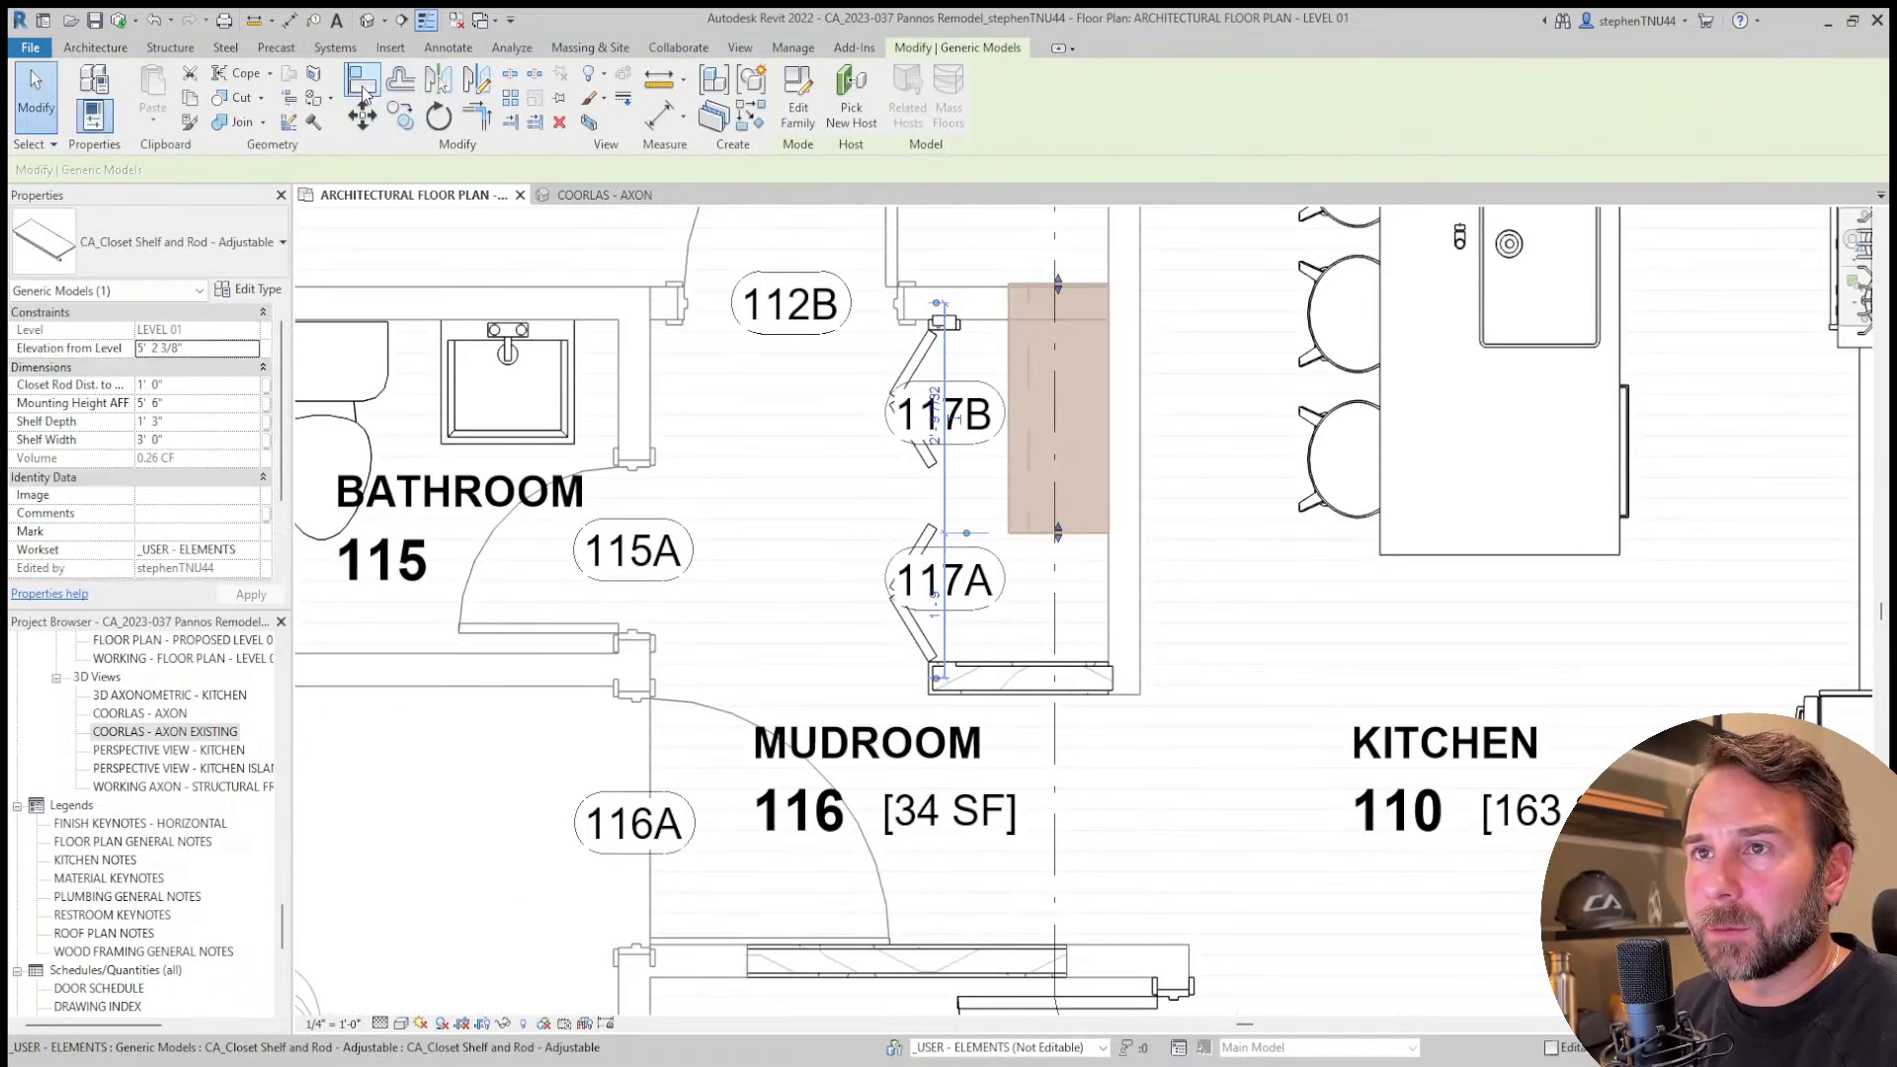
click(362, 87)
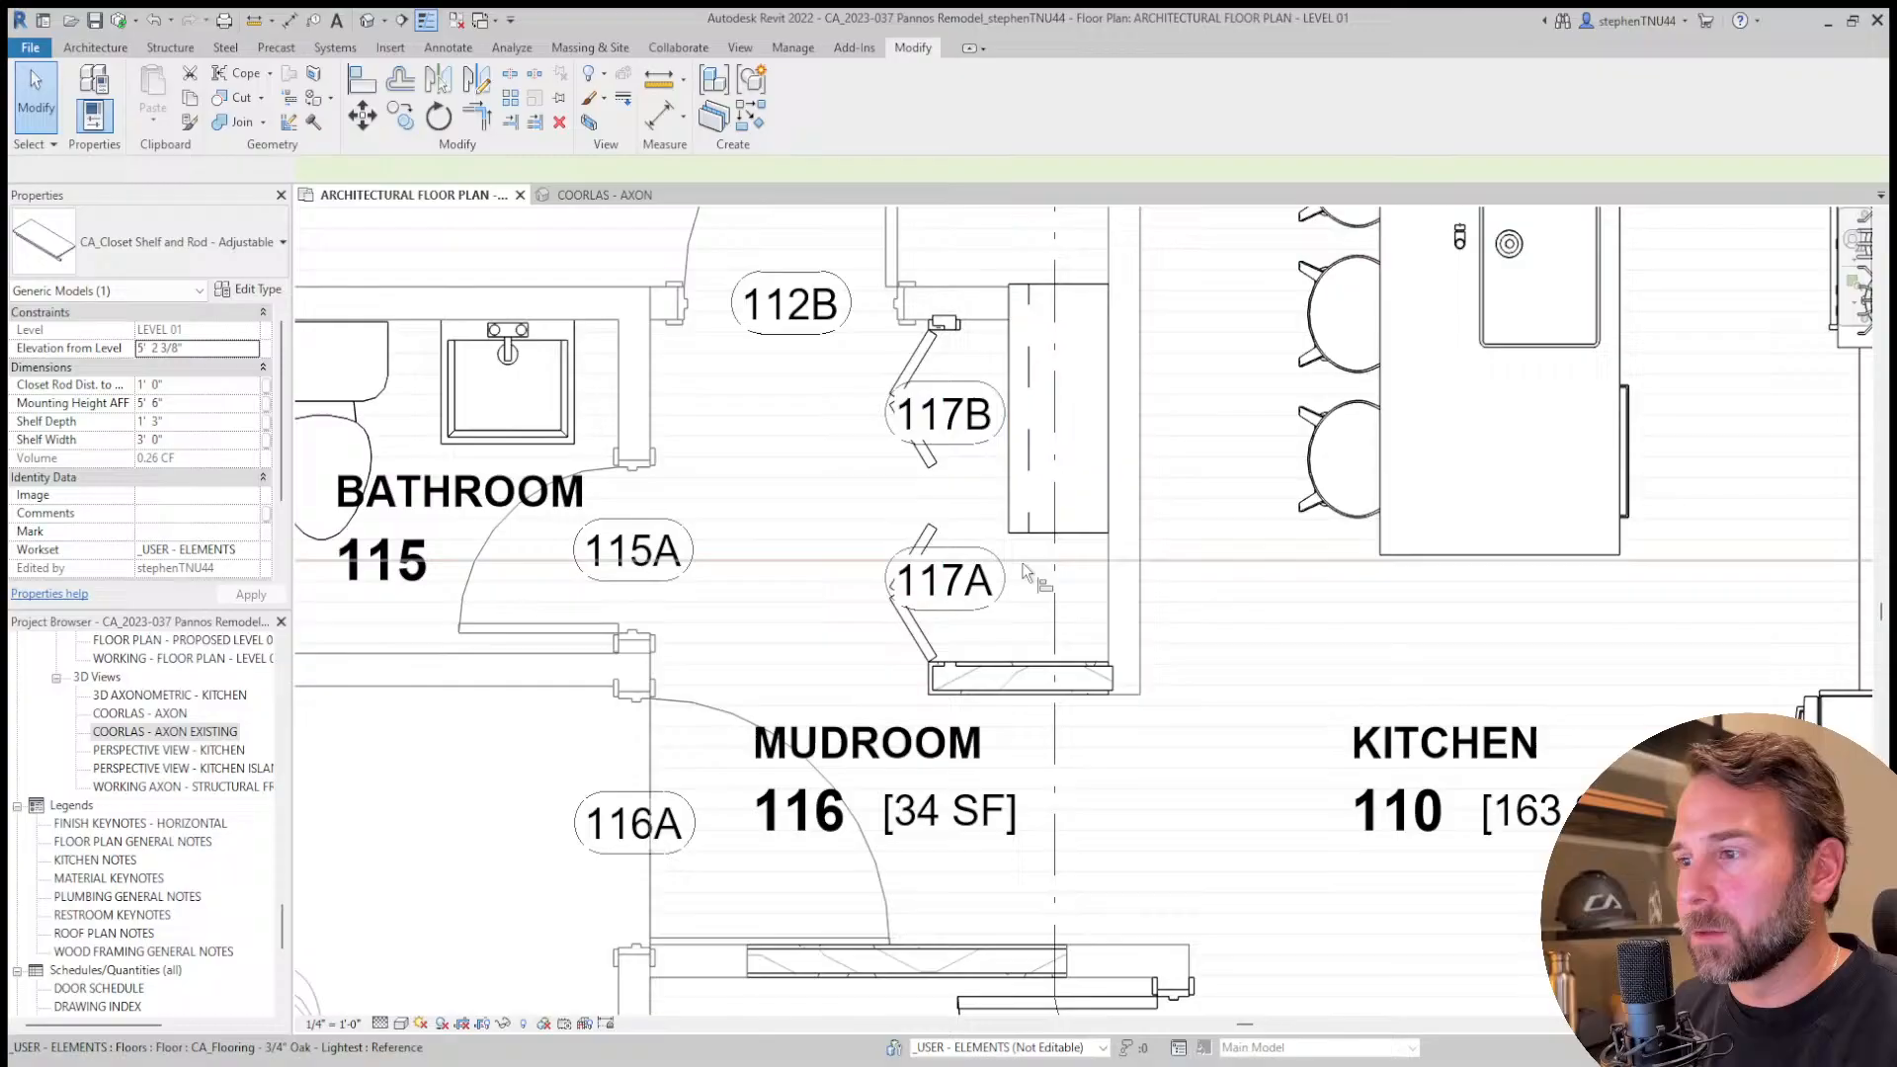
click(986, 320)
click(1028, 287)
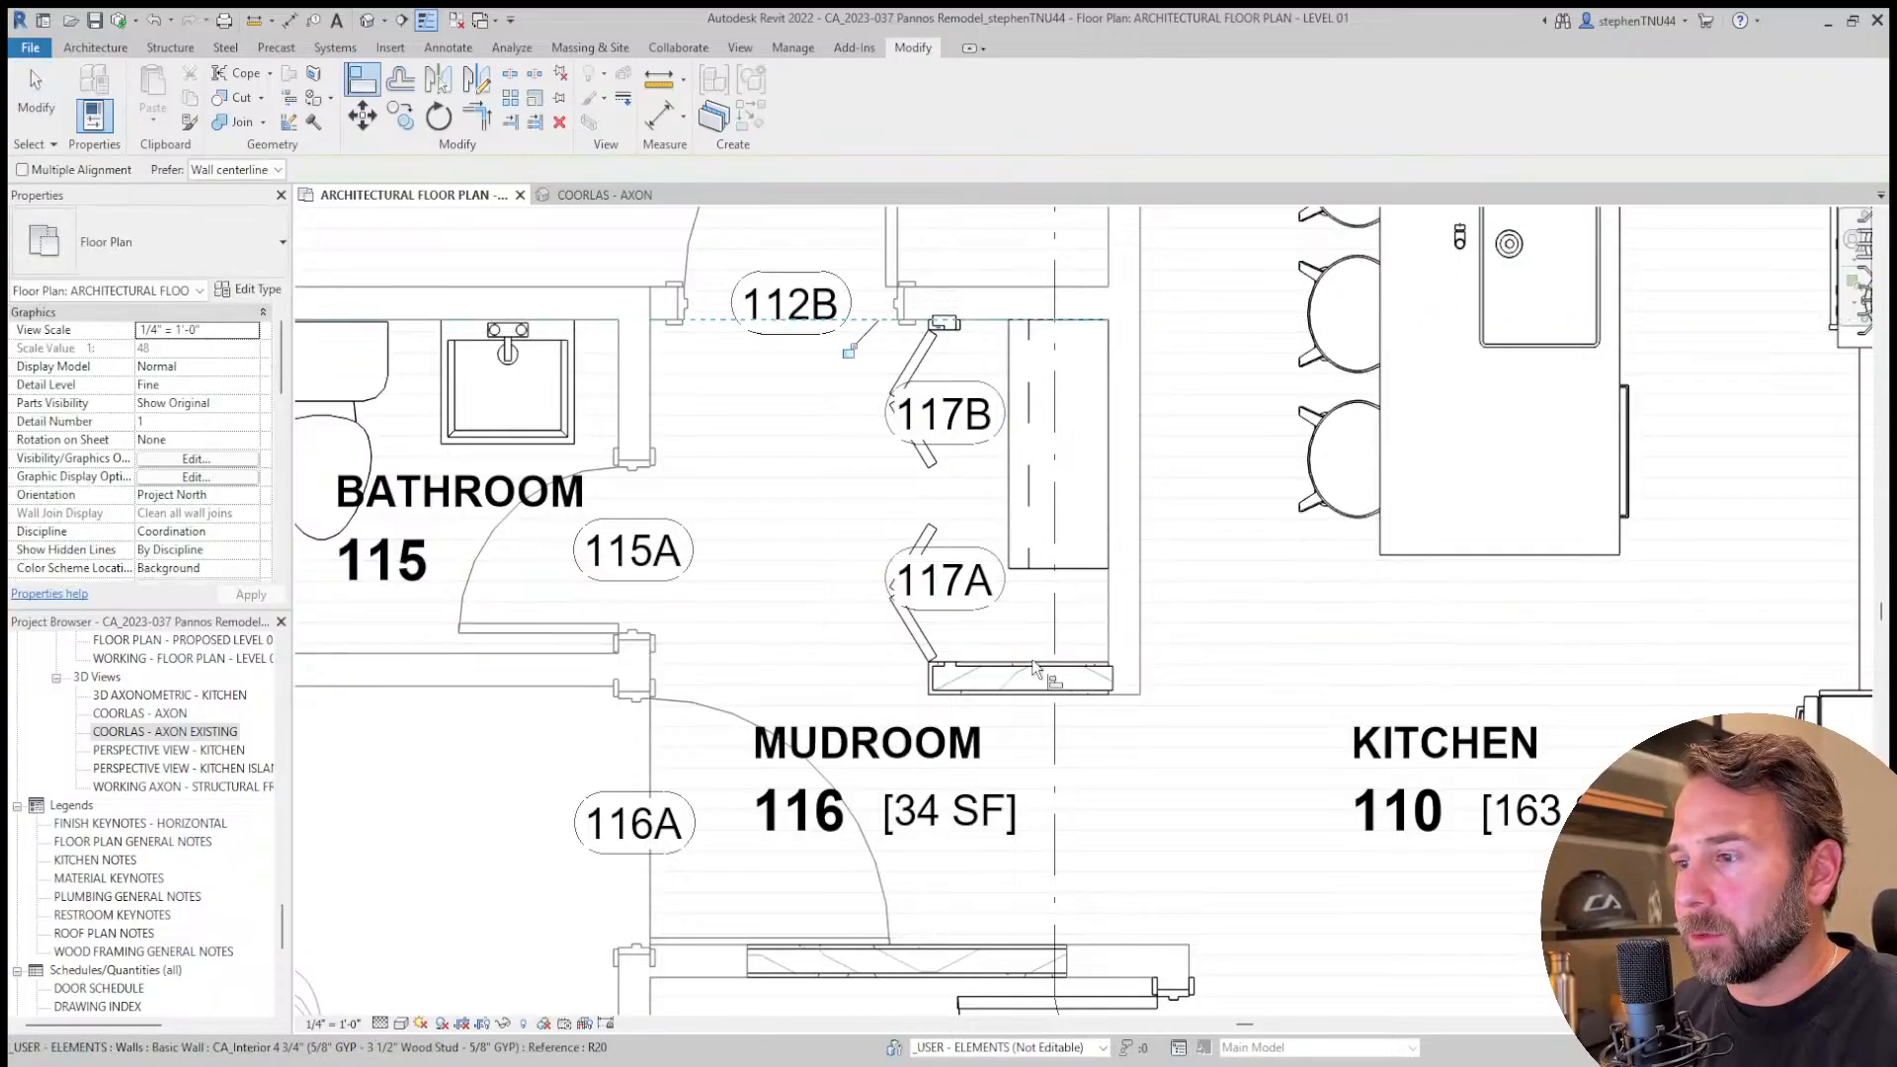
scroll(1022, 328, down, 3)
key(Escape)
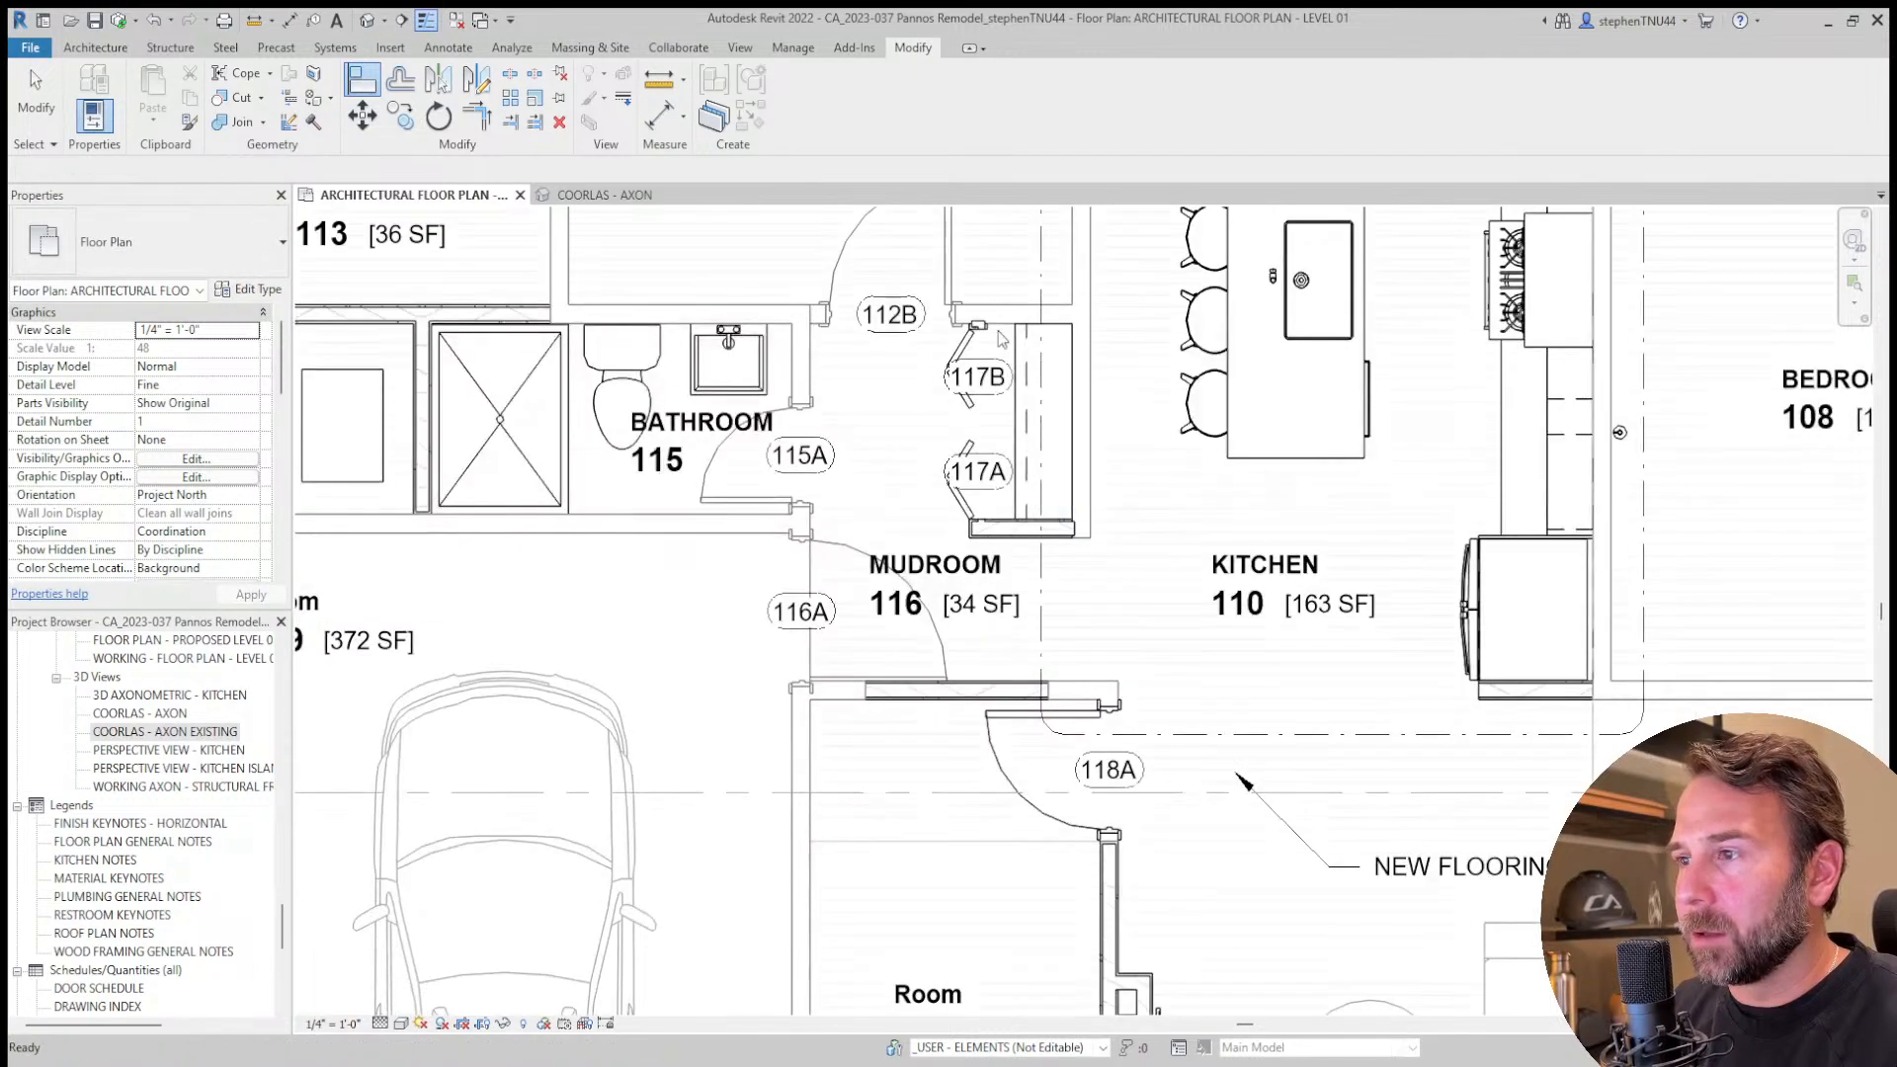
key(Escape)
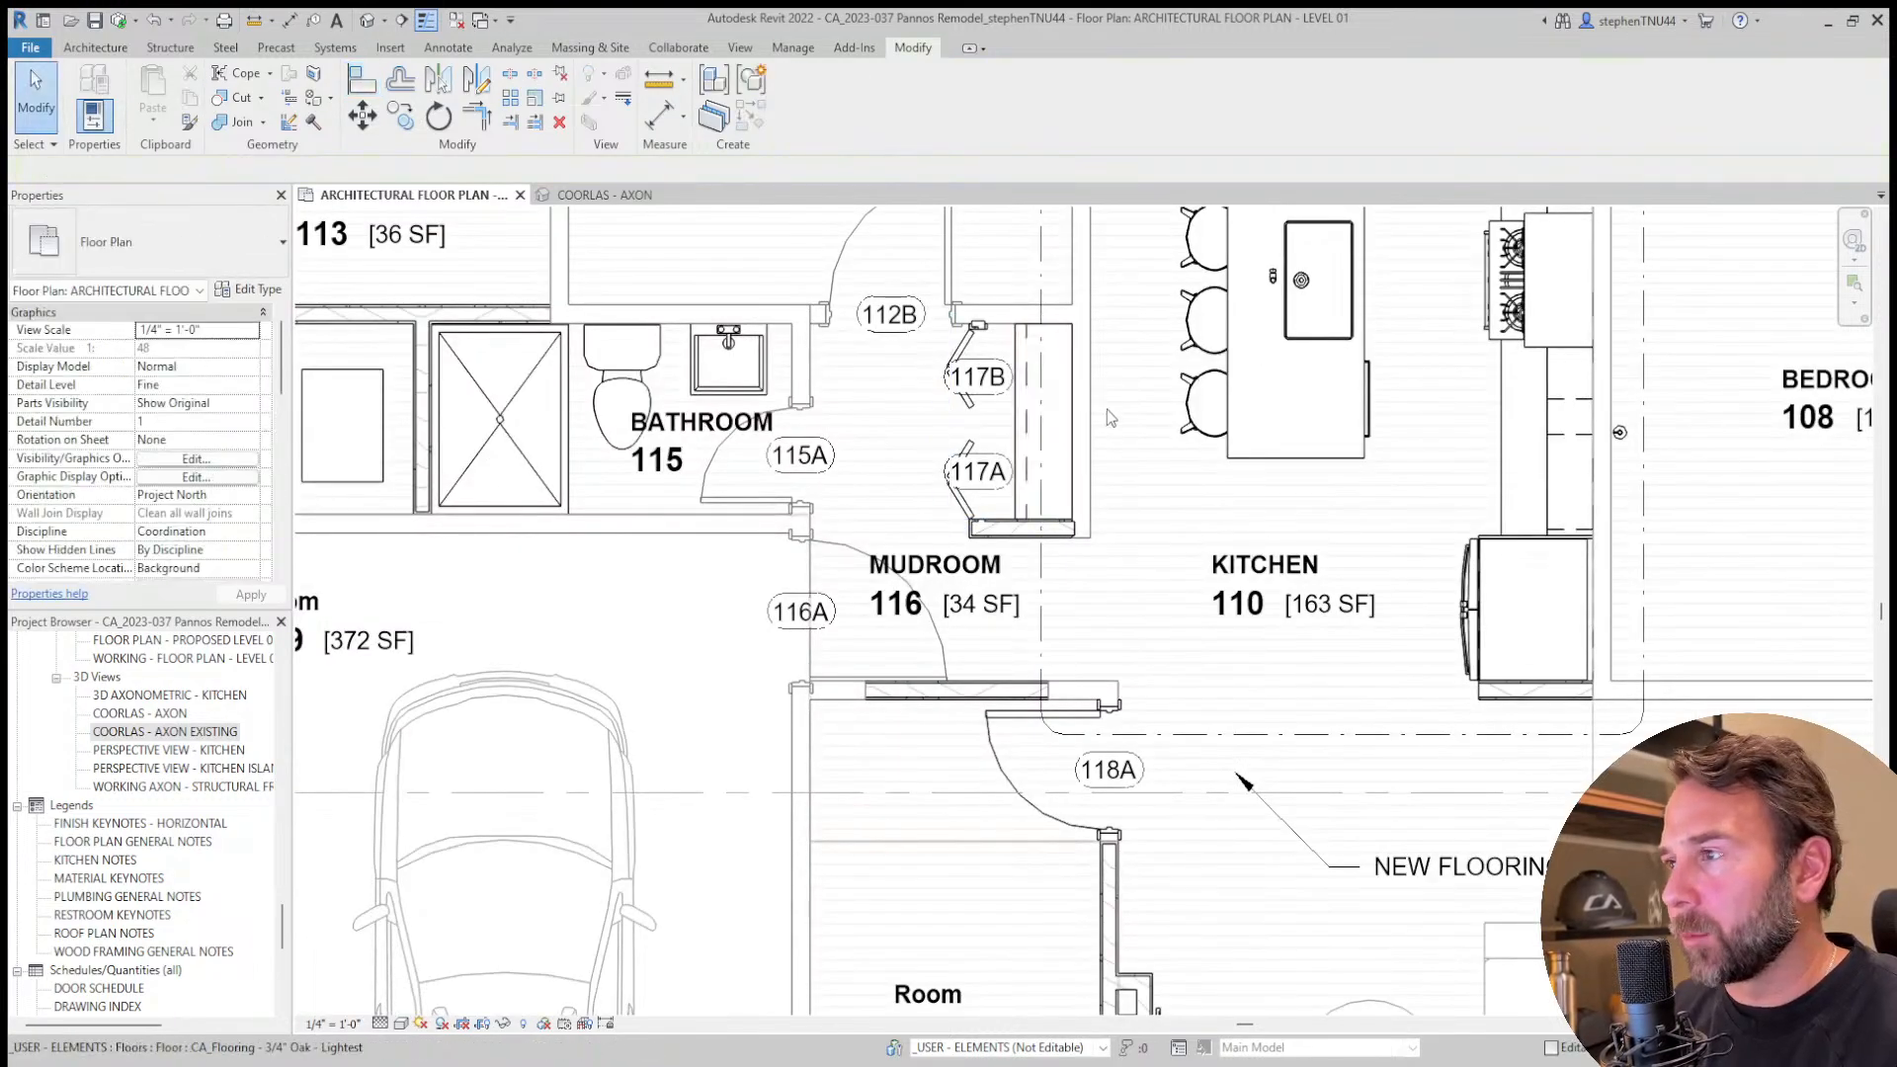
Examine the Kitchen 110 and Dining Area 111 layout, including the ficus tree and the interior wall shared with Game Room 112.
scroll(1107, 409, down, 2)
scroll(995, 678, up, 3)
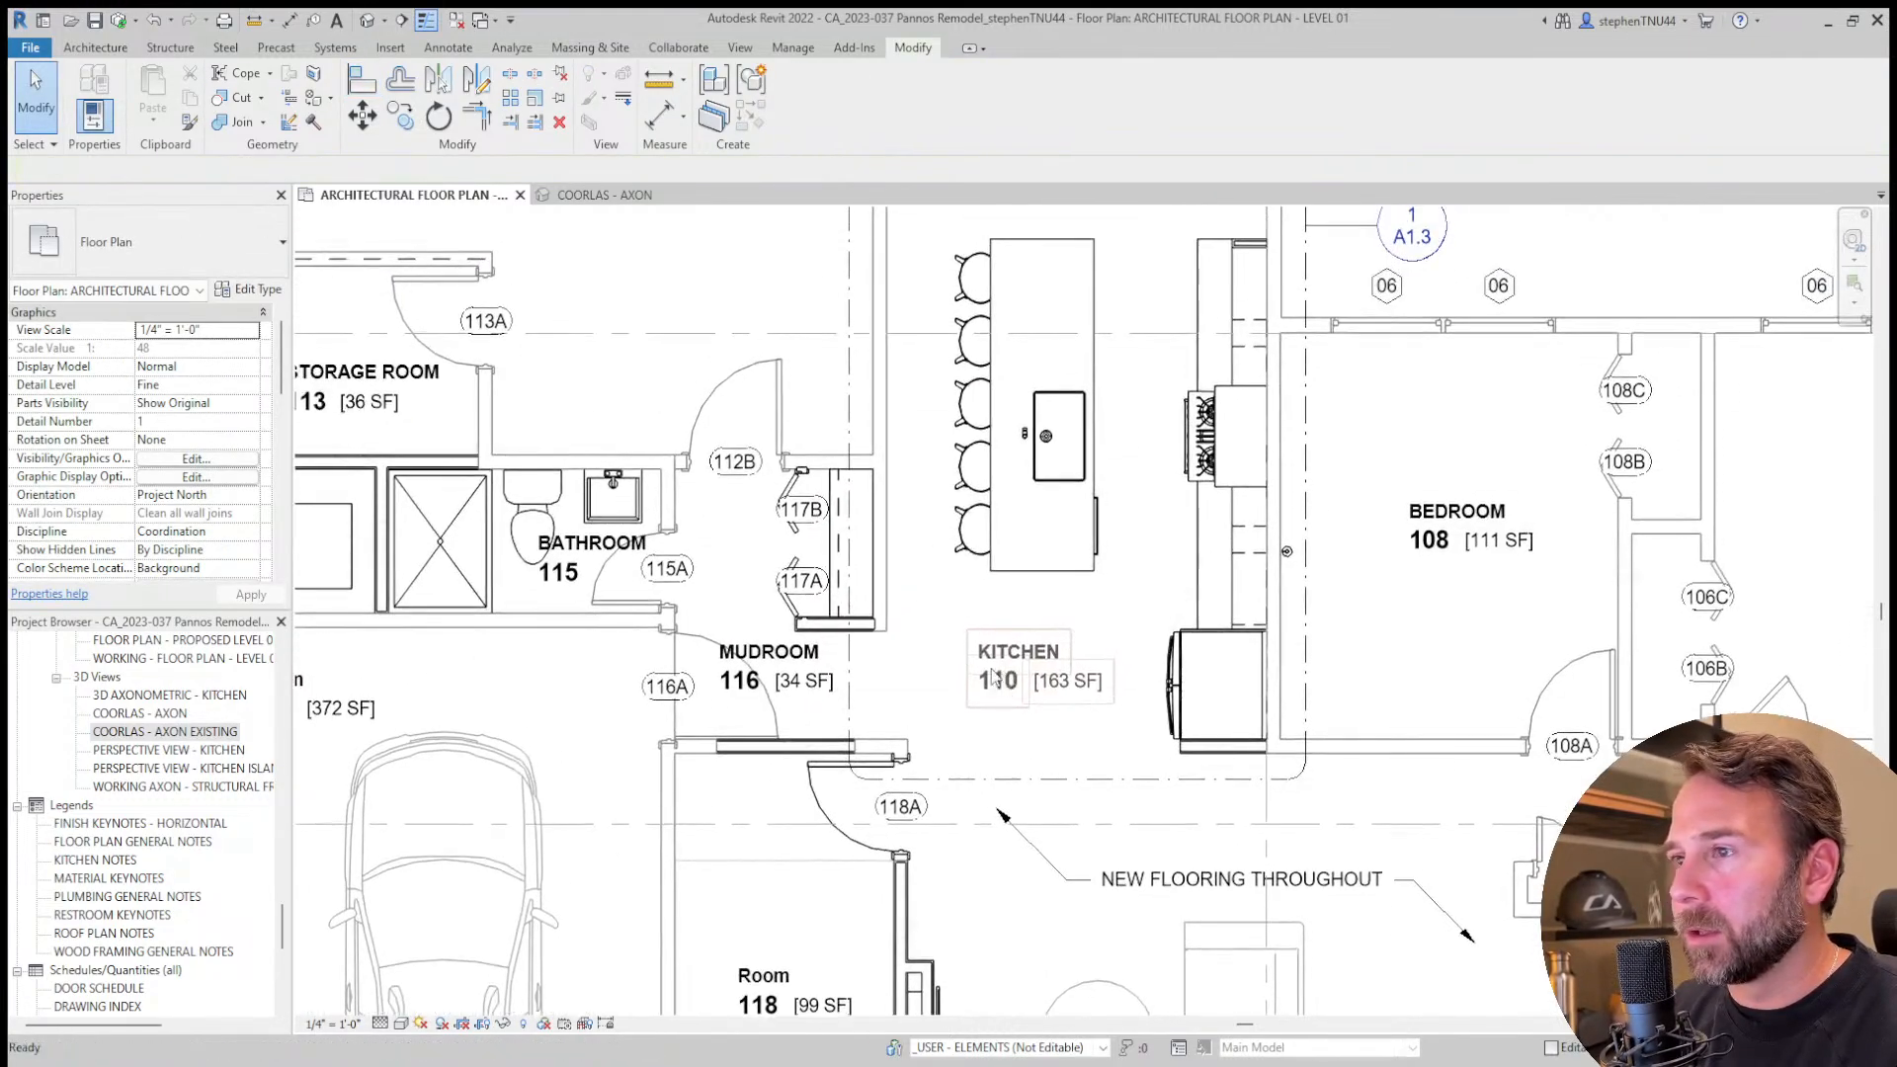
scroll(995, 677, down, 2)
scroll(928, 397, down, 1)
middle_drag(942, 413, 974, 602)
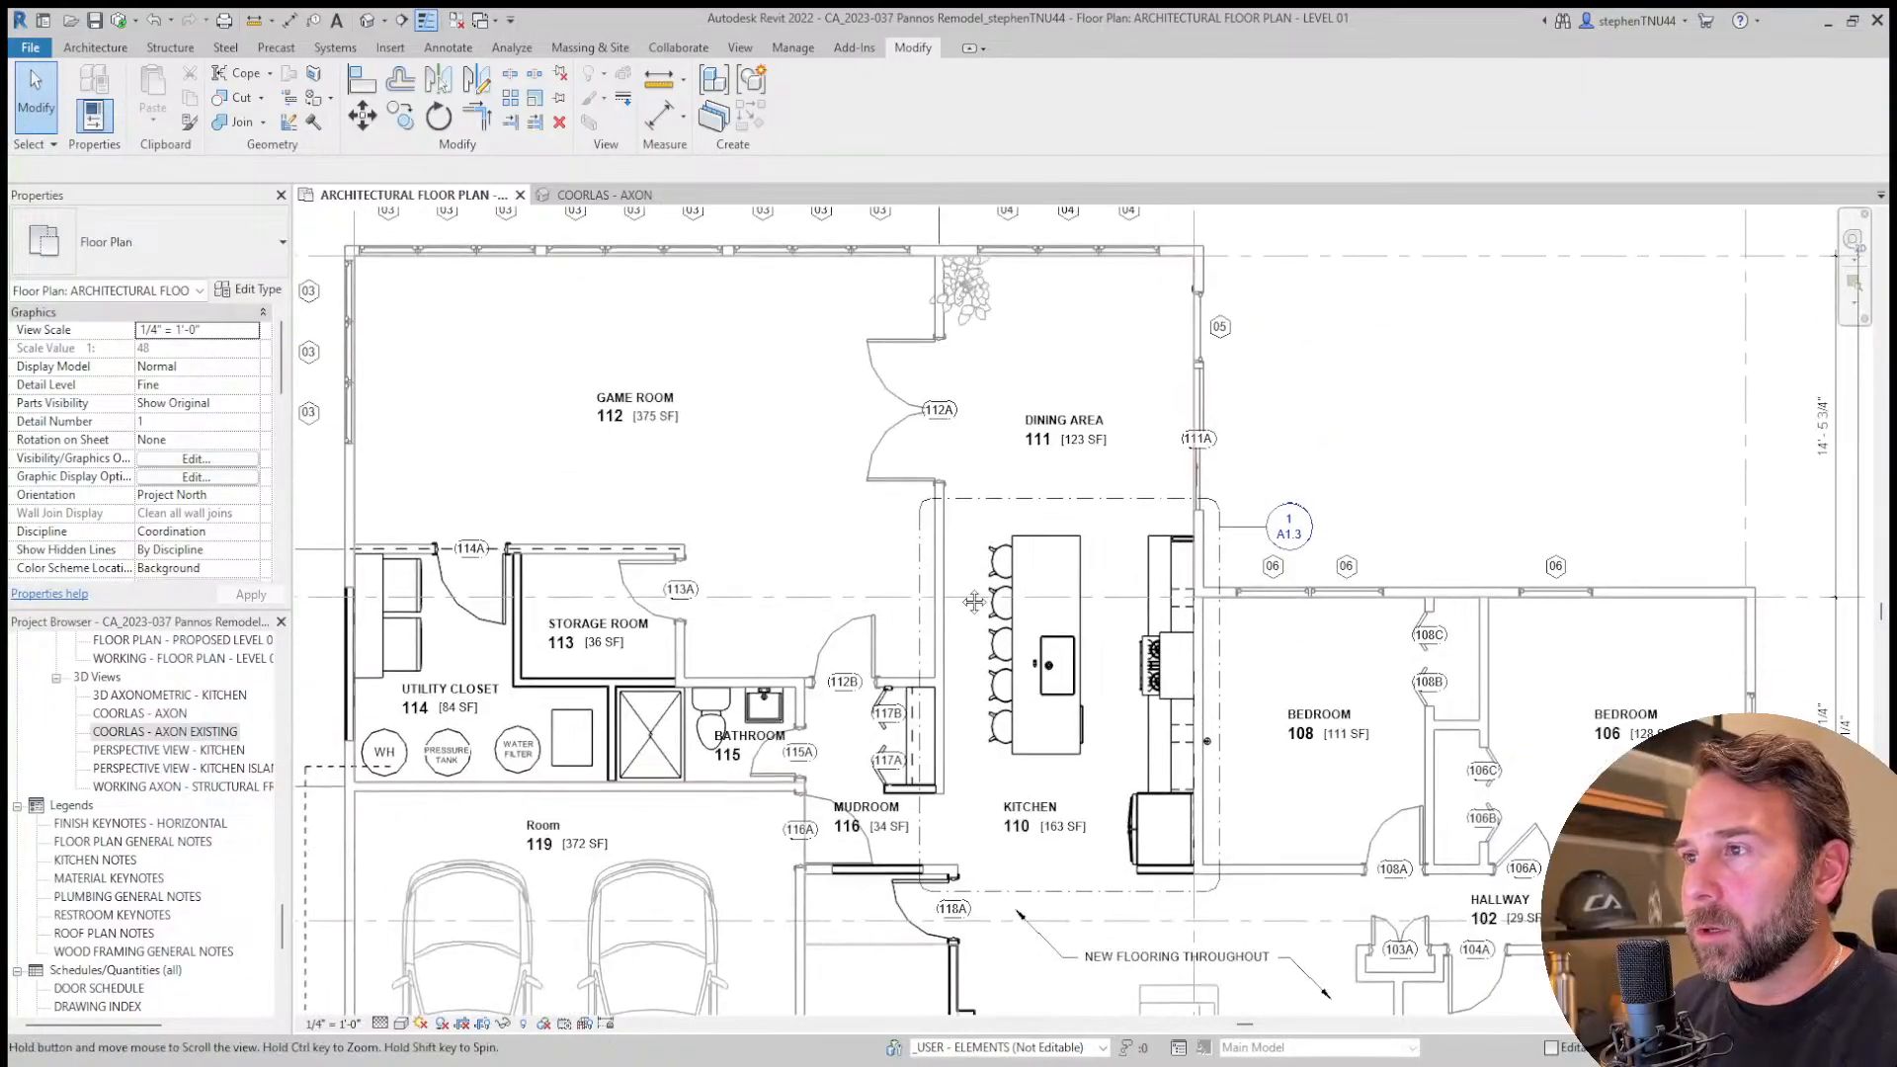
scroll(972, 290, up, 3)
click(963, 291)
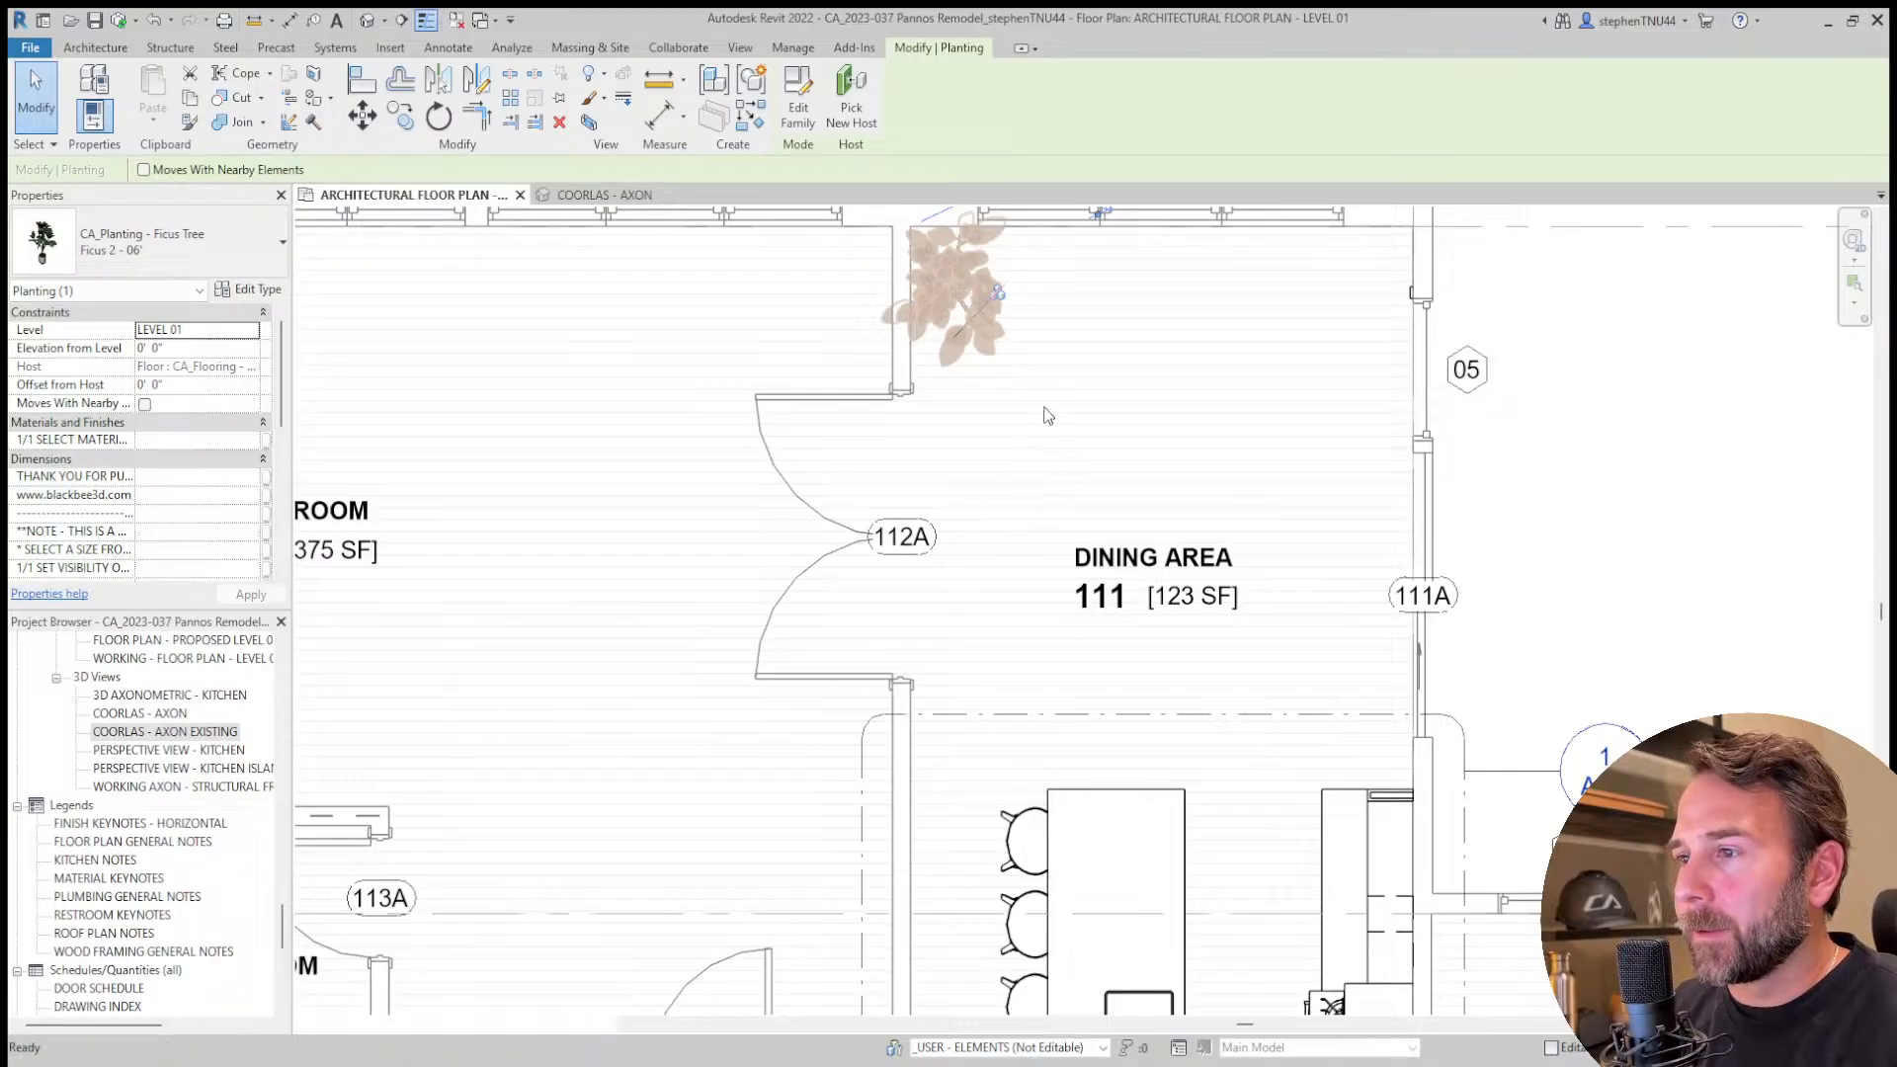
click(905, 286)
scroll(936, 373, down, 4)
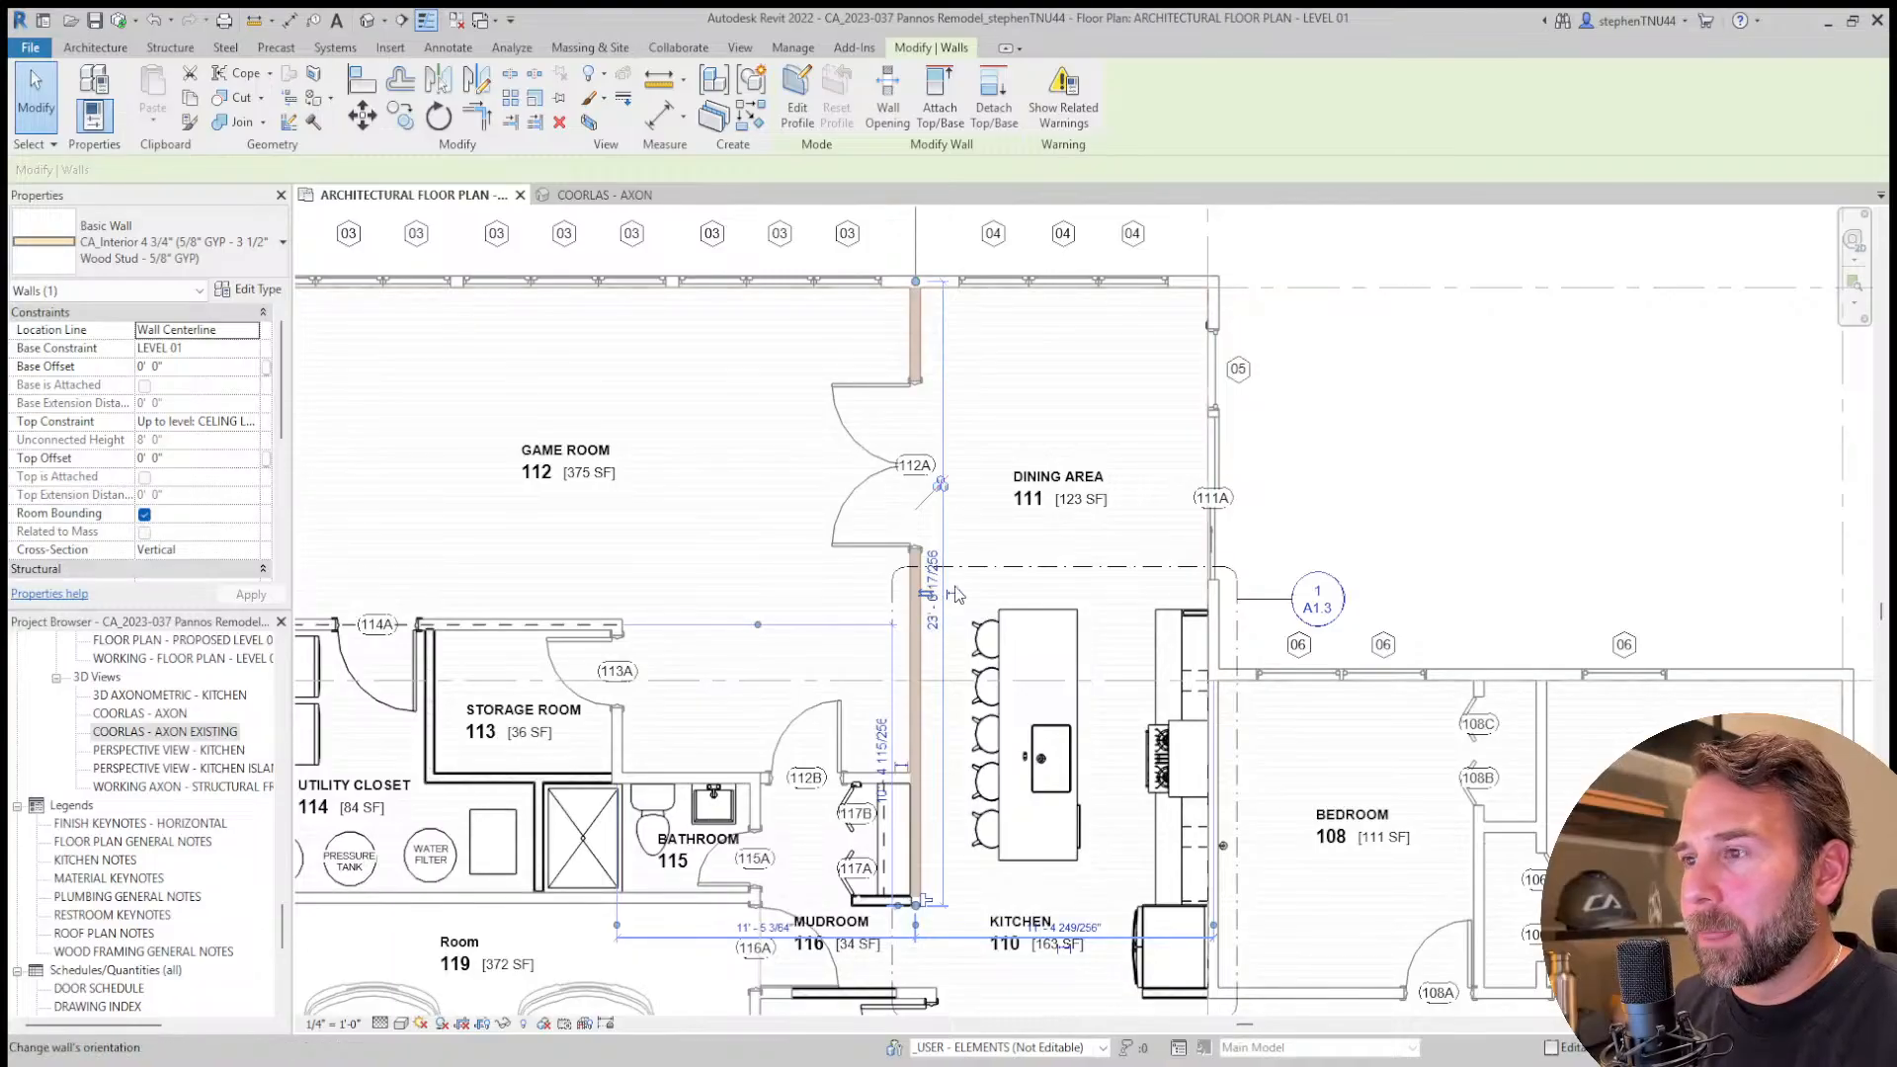
scroll(1079, 813, up, 1)
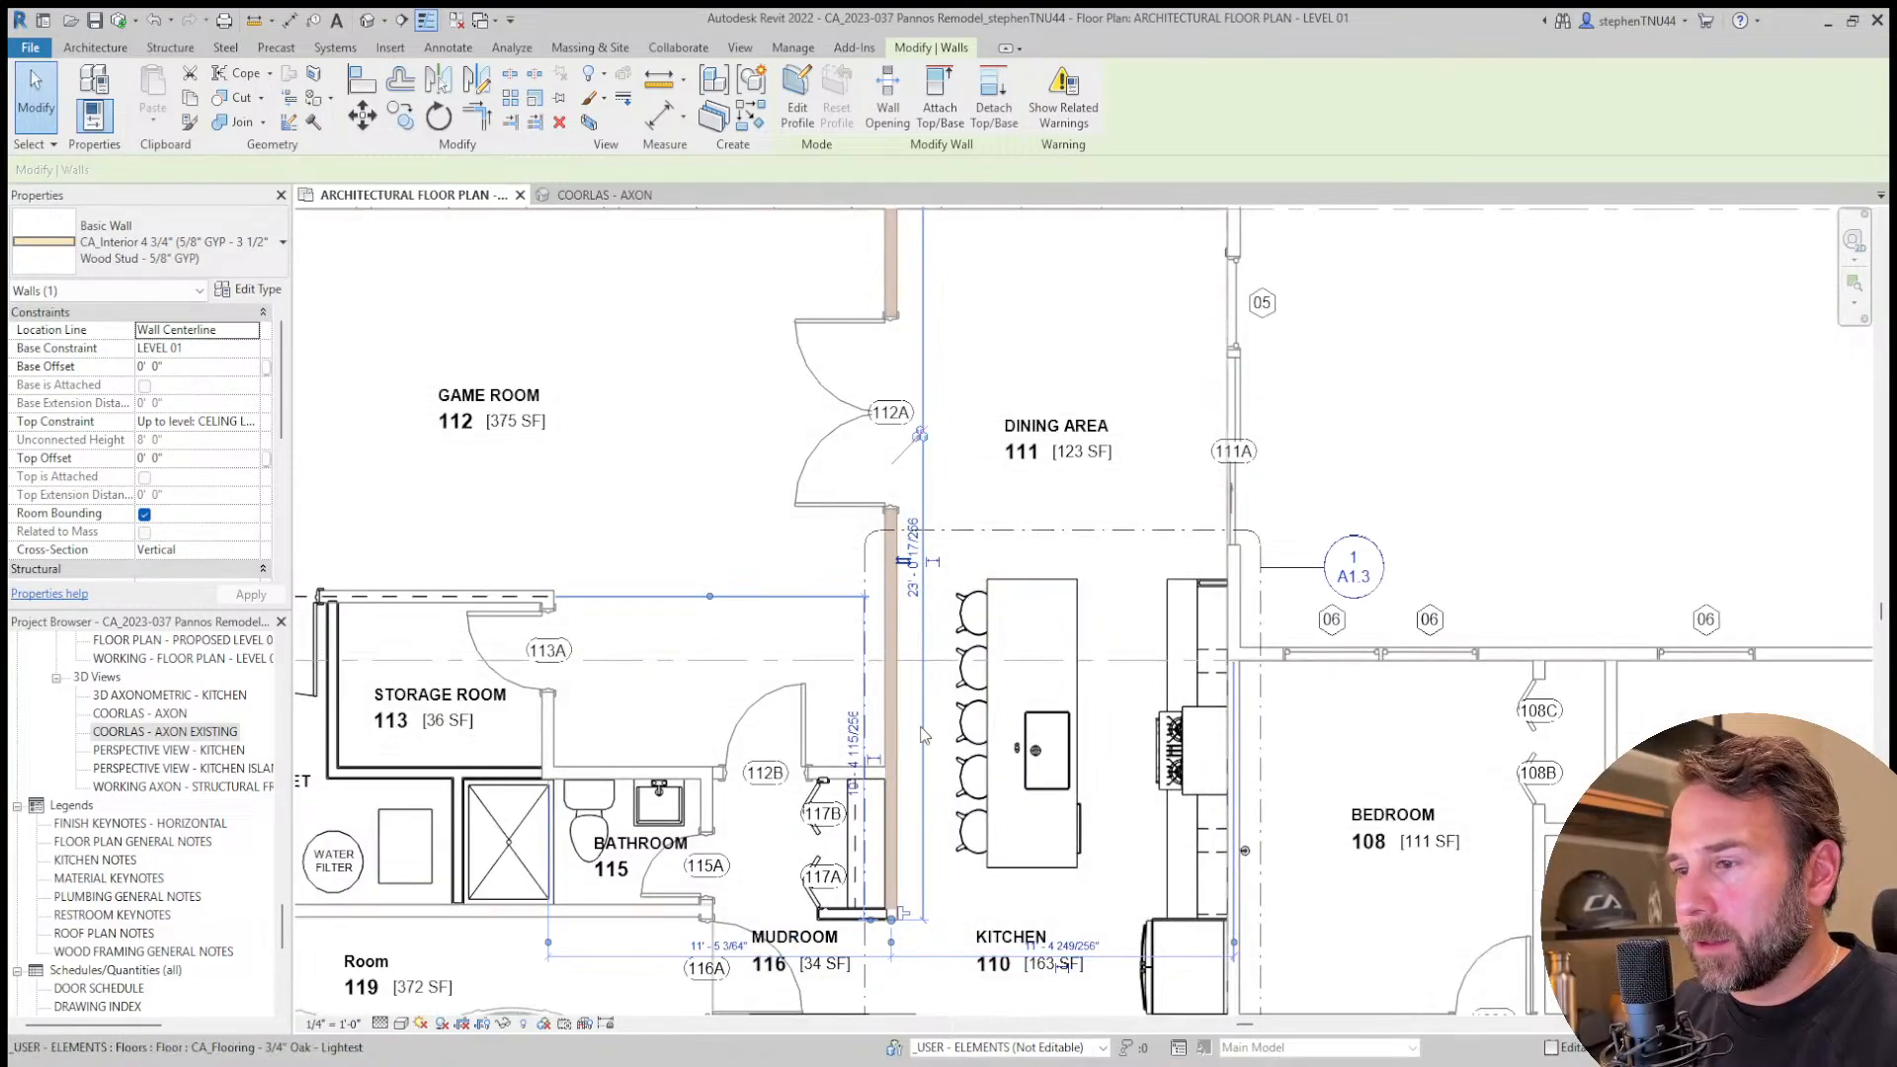
scroll(908, 482, down, 2)
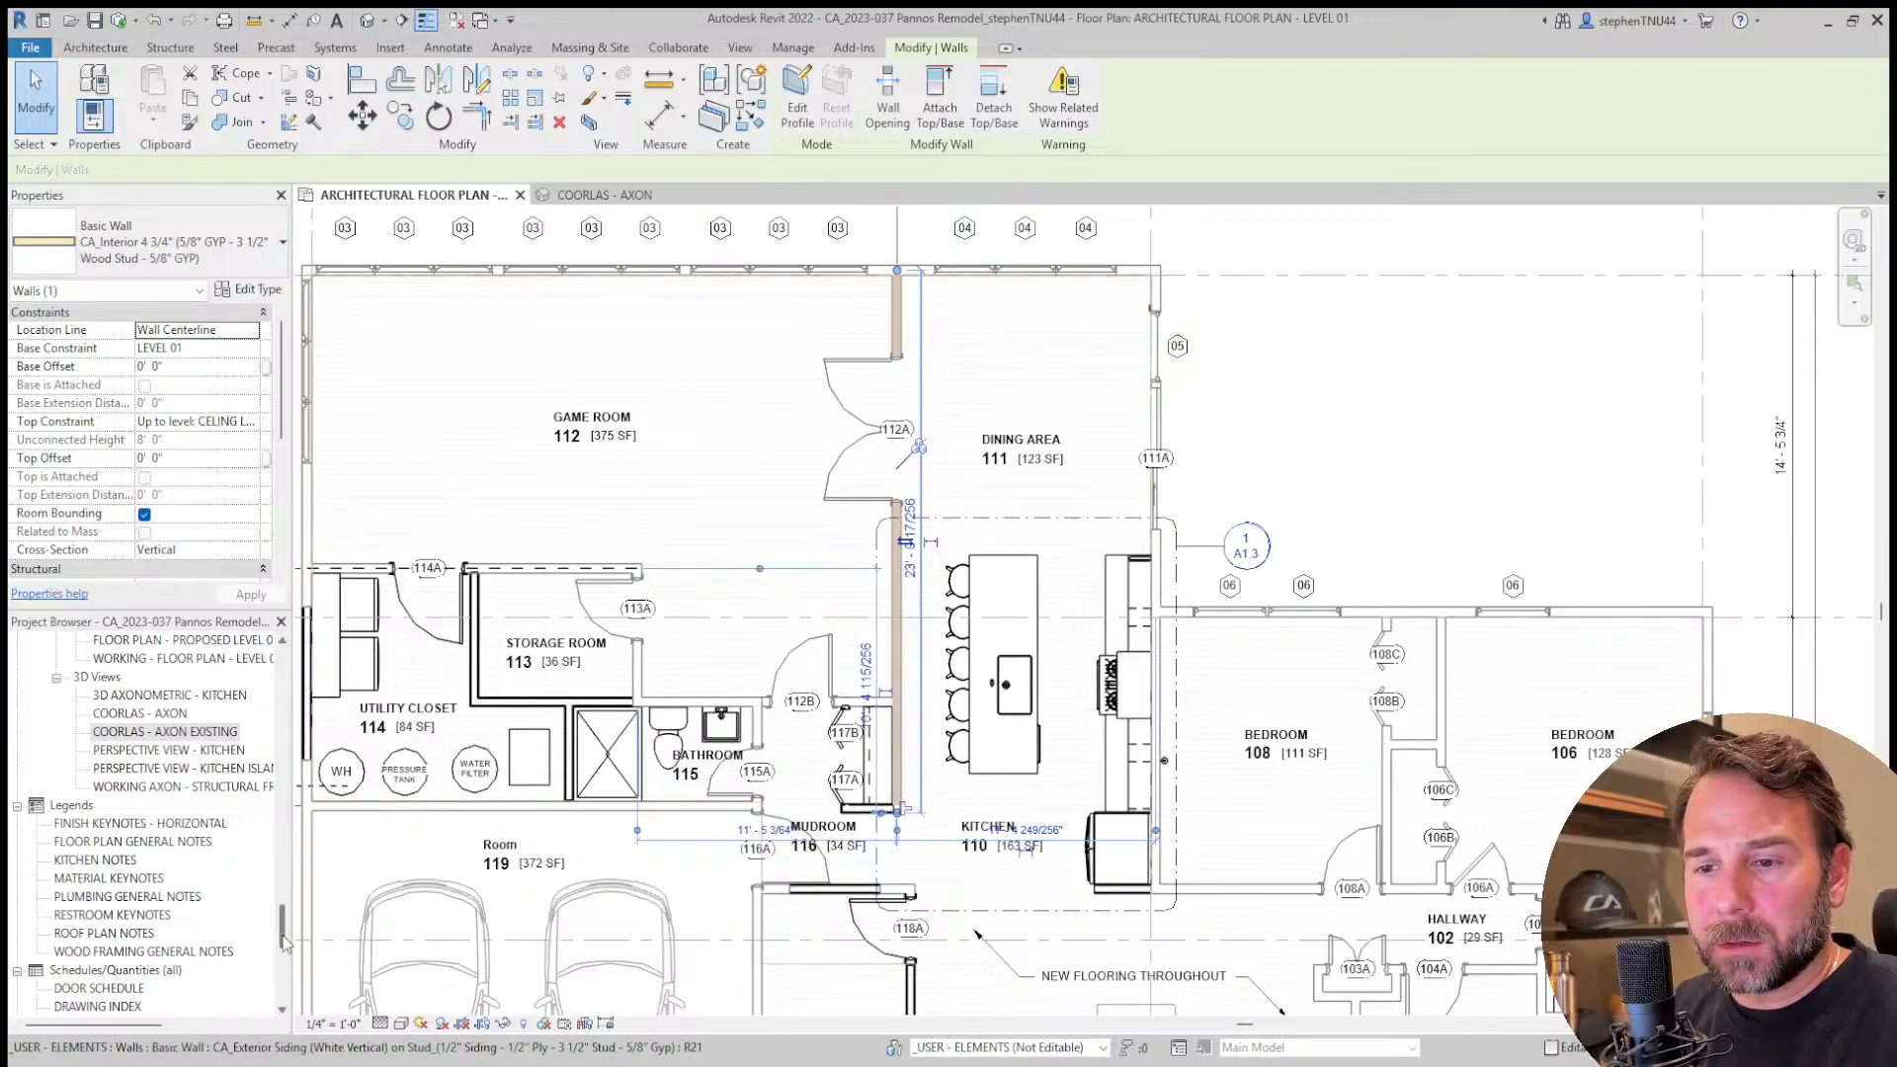
Review the overall floor plan around the wall between the game room and kitchen, including the enlarged kitchen plan callout.
click(281, 934)
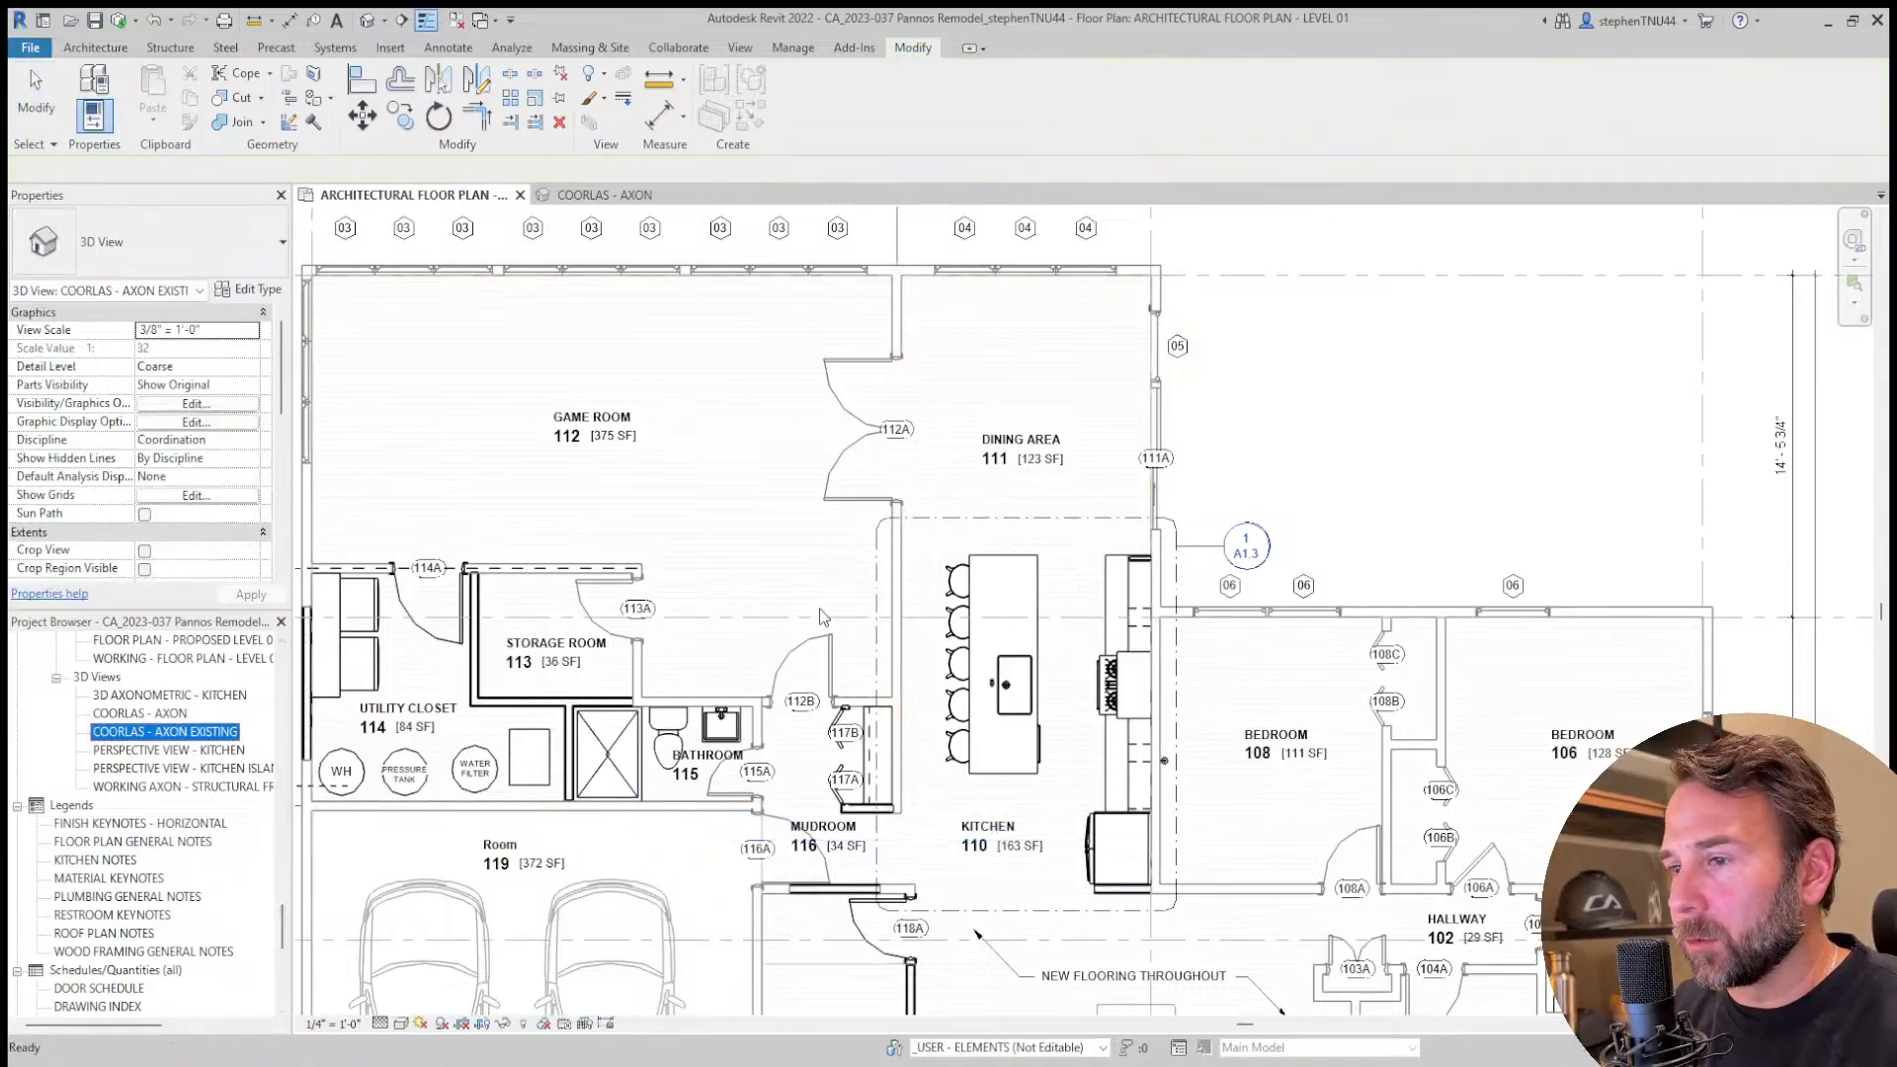
scroll(823, 617, down, 2)
click(876, 632)
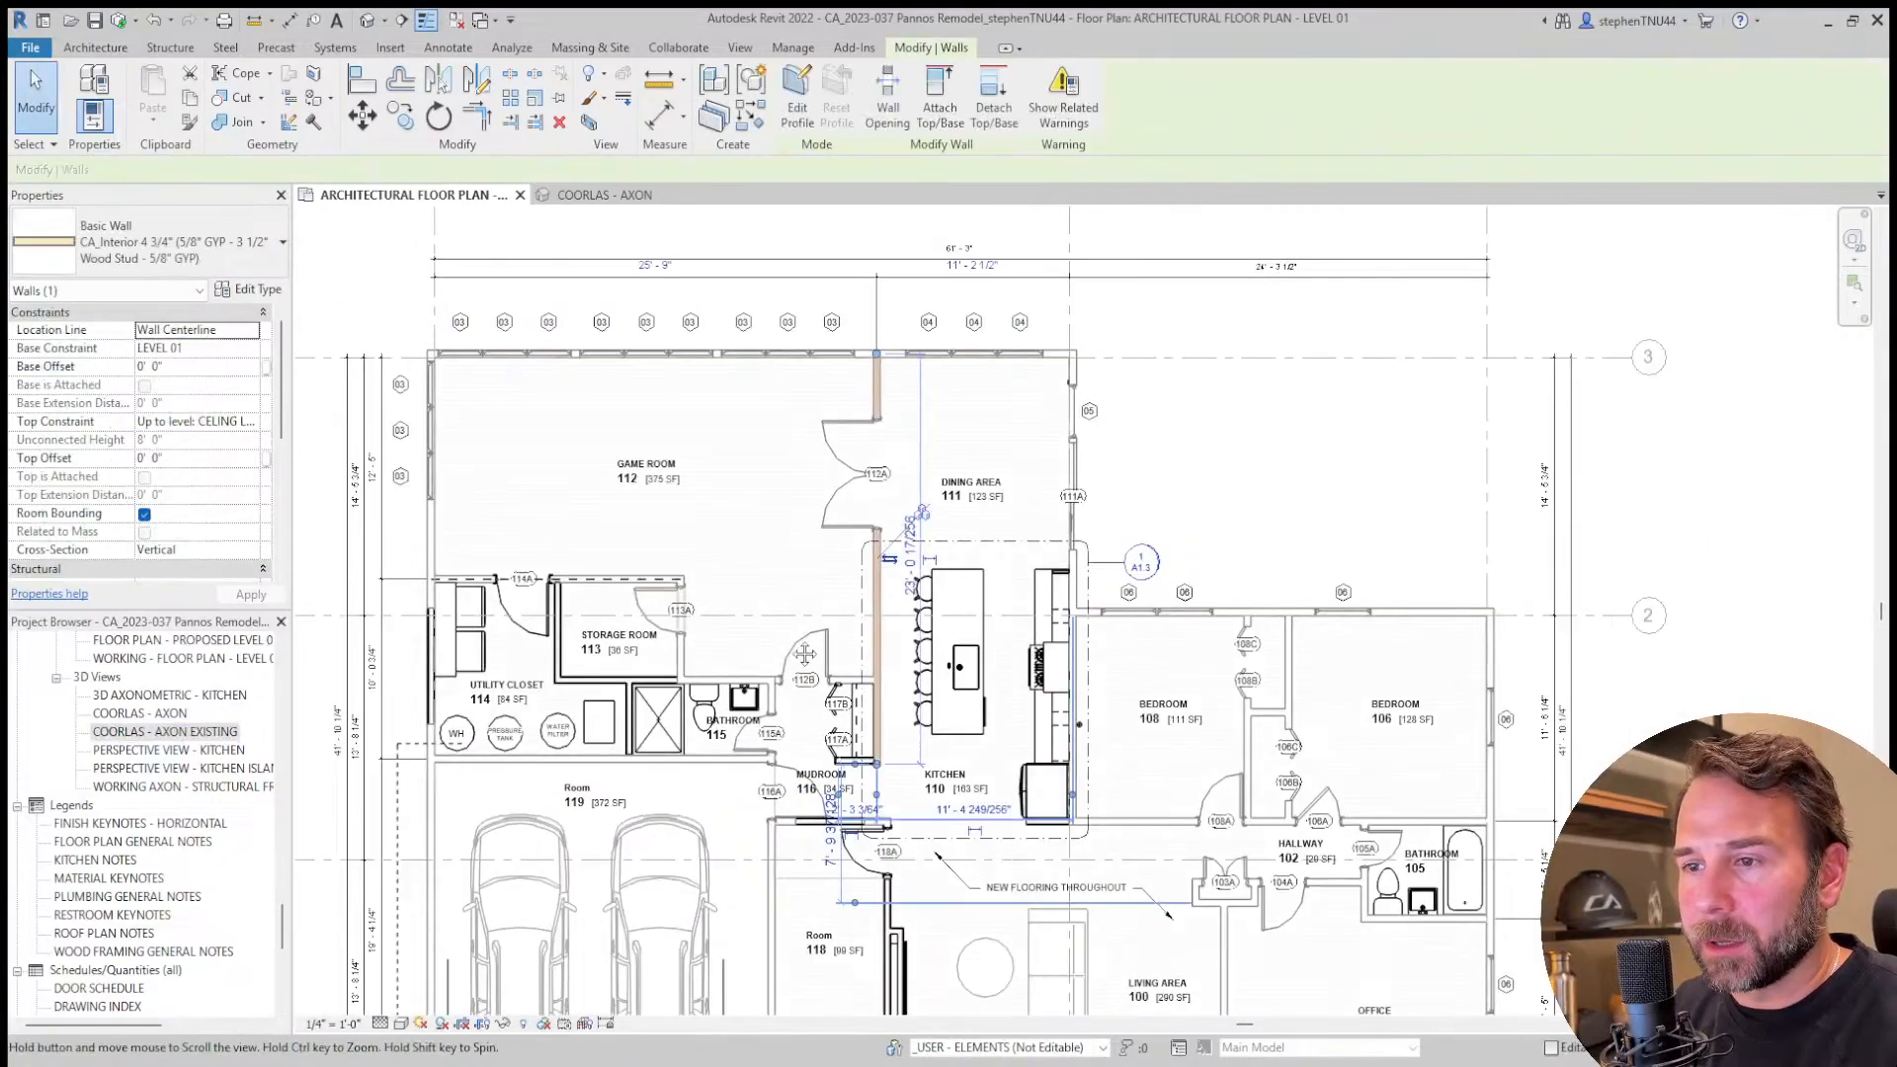
middle_drag(805, 653, 1061, 619)
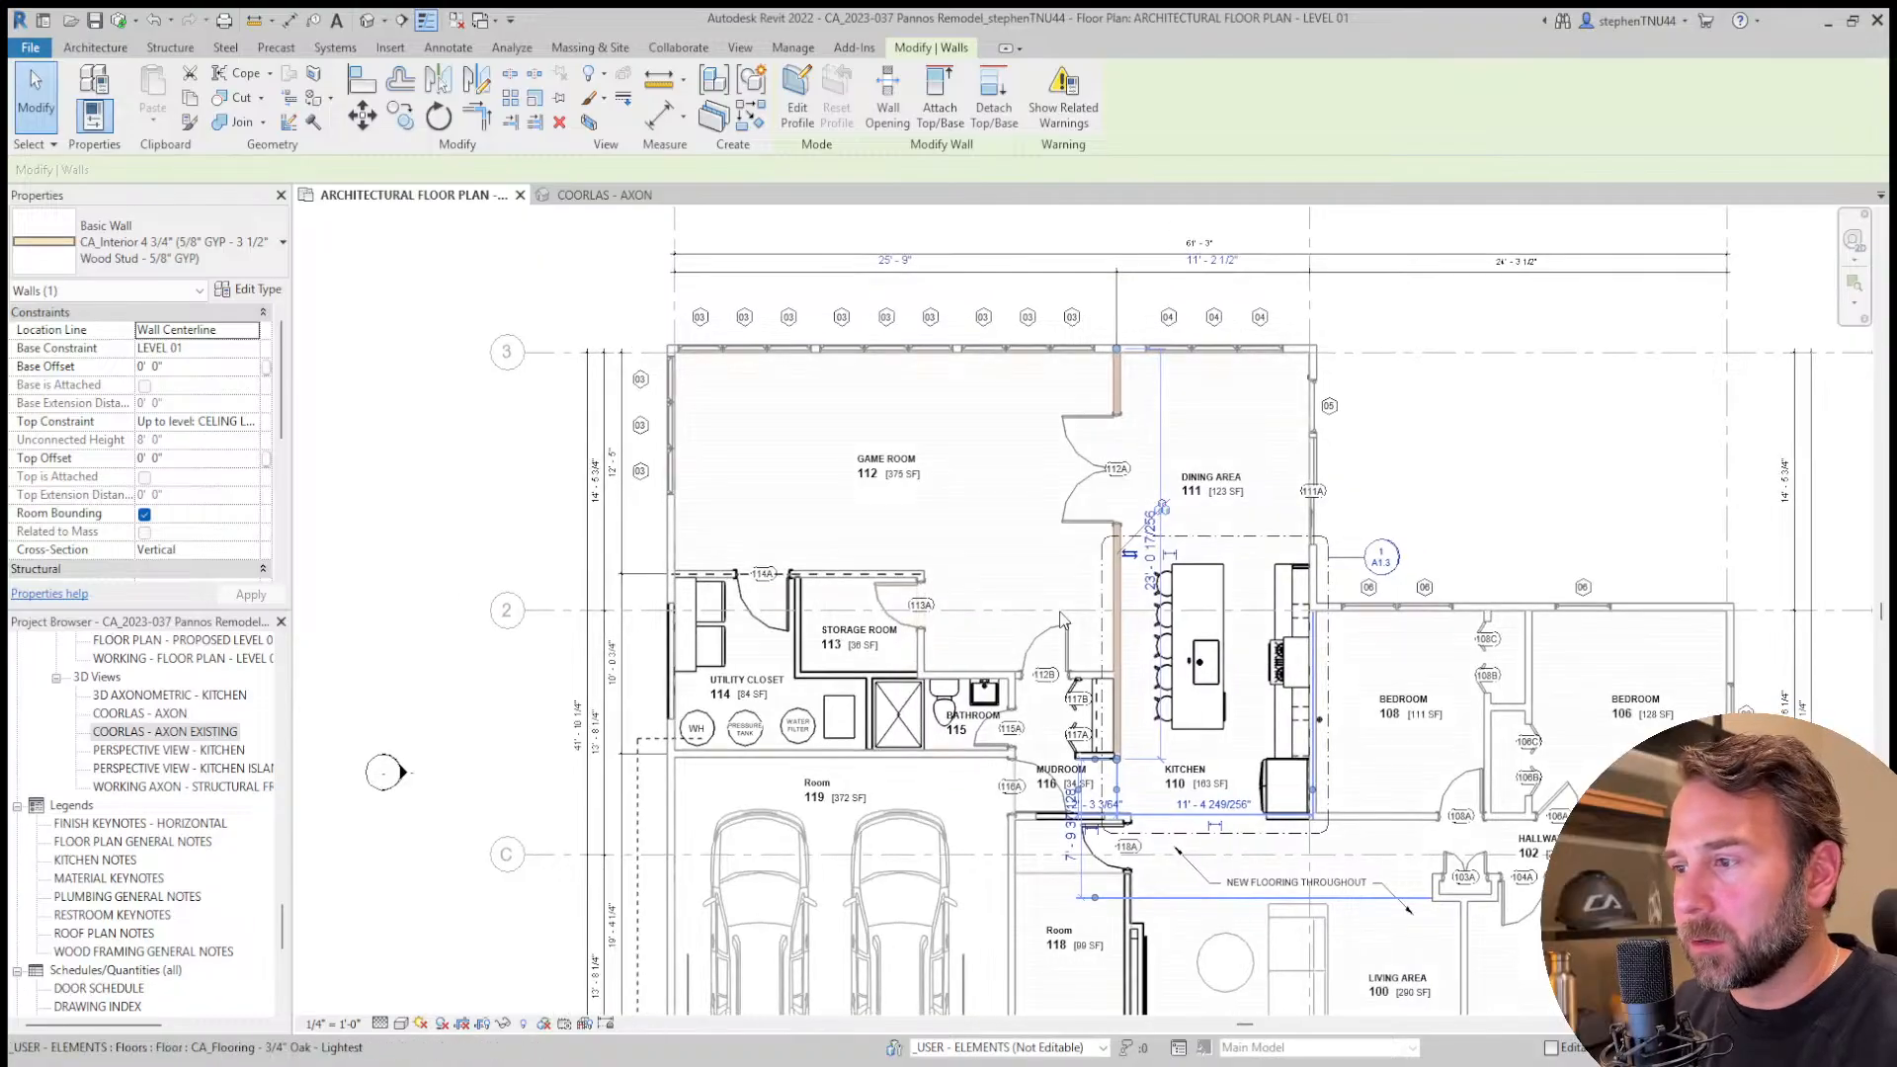
scroll(1061, 619, up, 2)
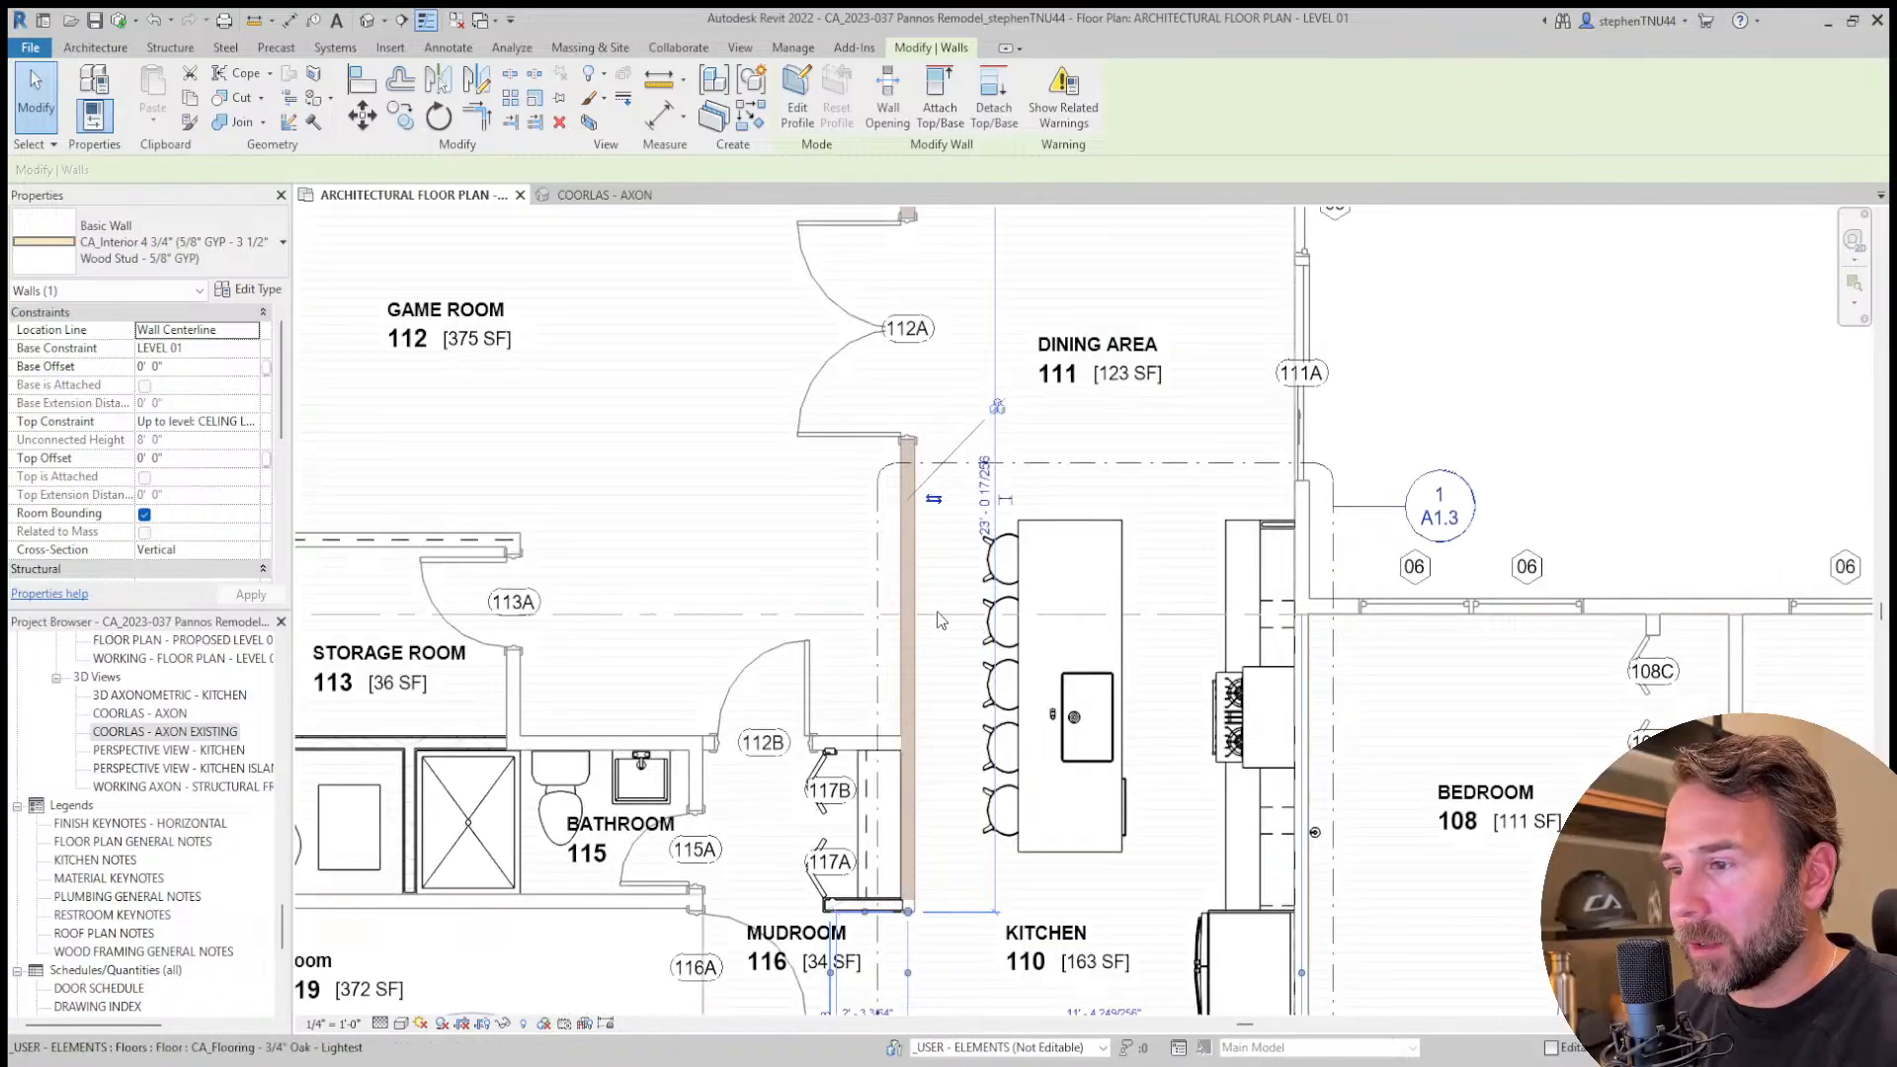
scroll(1022, 545, down, 2)
click(1151, 493)
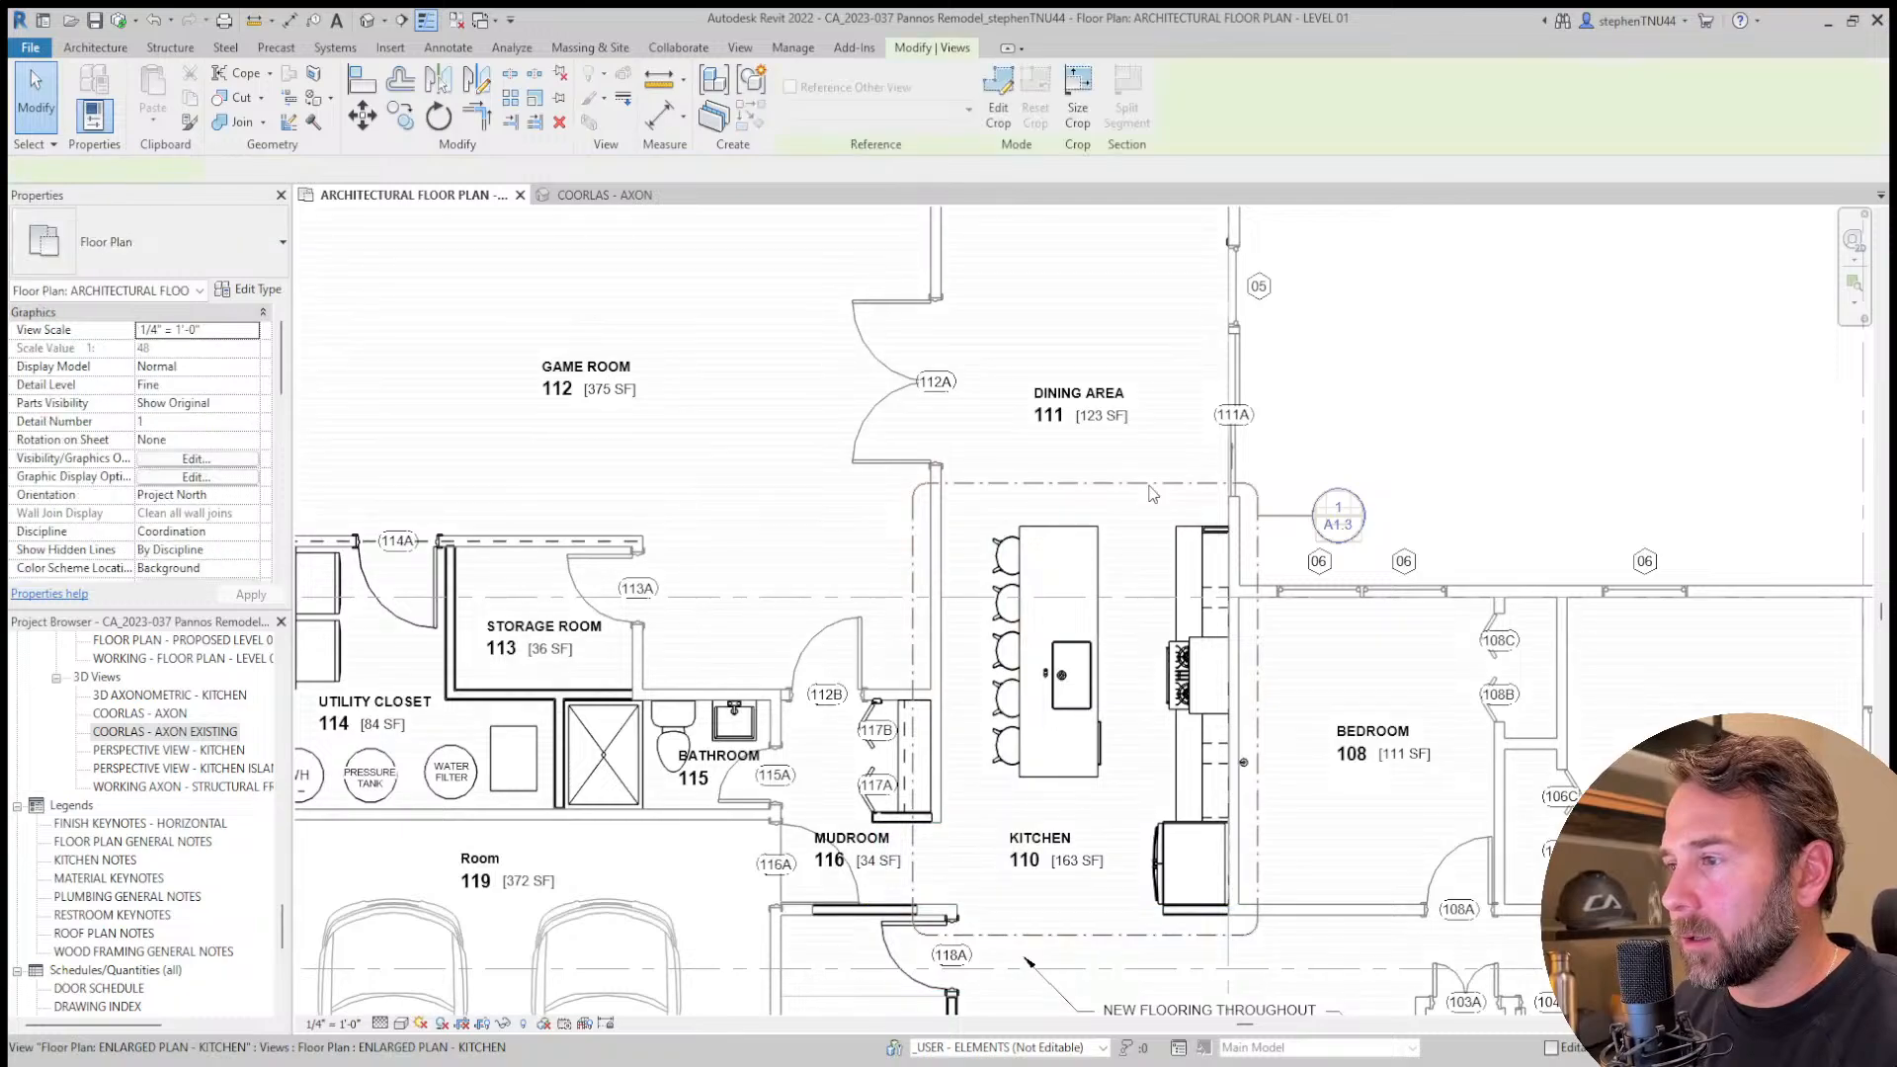
Open the PERSPECTIVE VIEW - KITCHEN and PERSPECTIVE VIEW - KITCHEN ISLAND views to inspect the proposed kitchen.
double_click(202, 752)
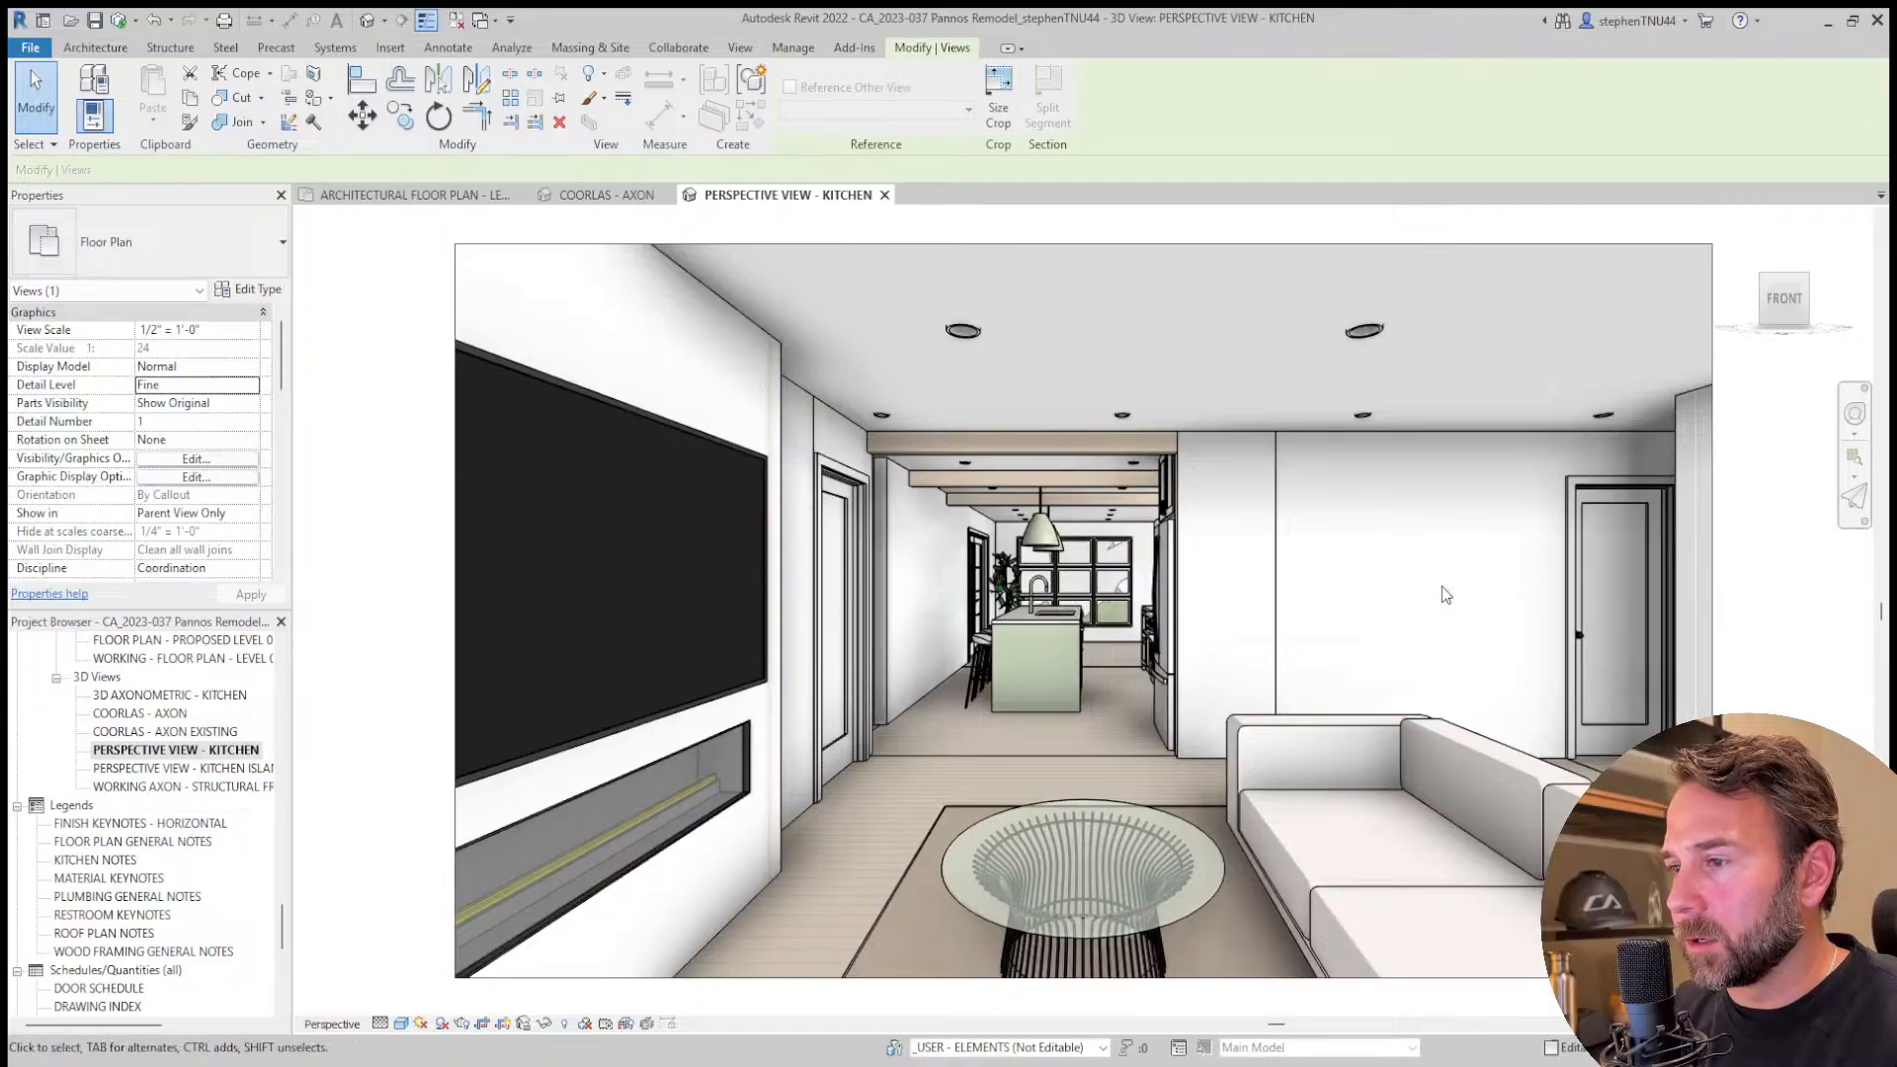
double_click(228, 769)
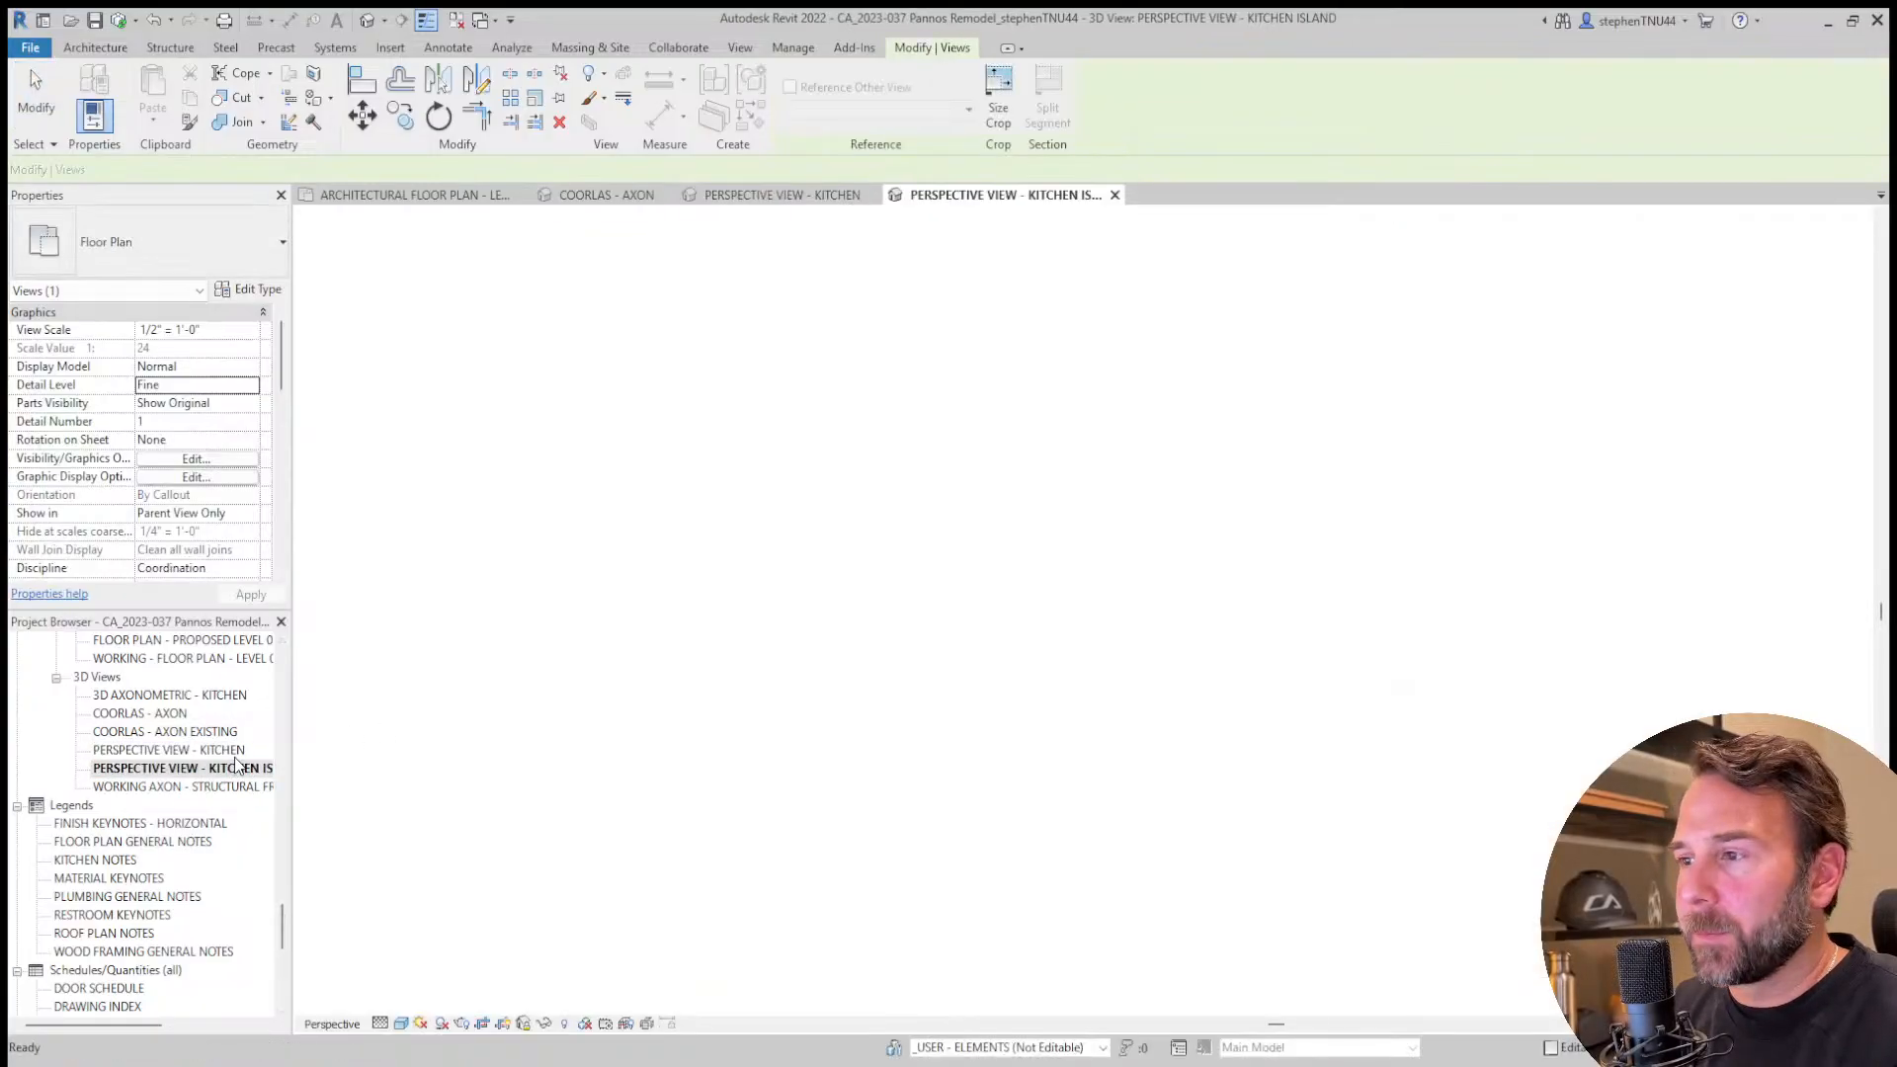
key(Escape)
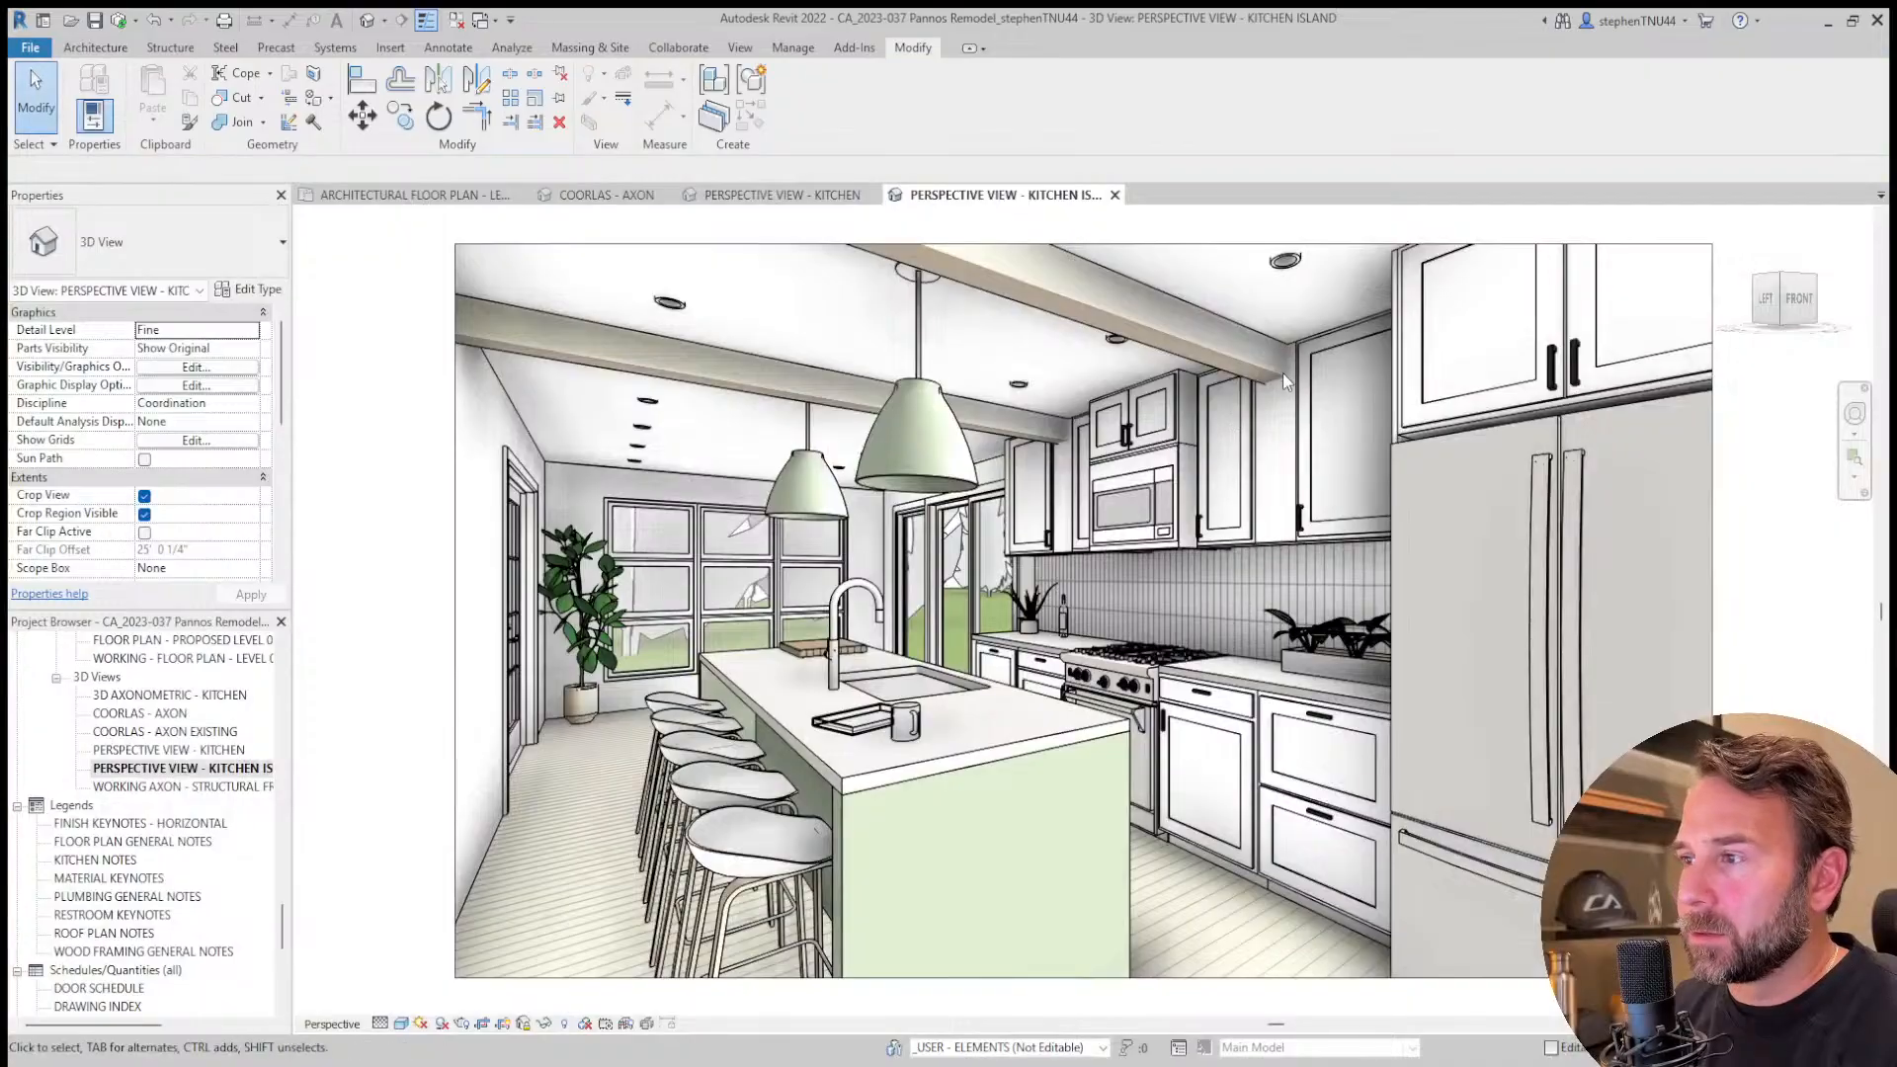
Inspect the faux wood ceiling beam over the kitchen island and open sheet A1.2 - ARCHITECTURAL REFLECTED CEILING PLAN.
click(1000, 439)
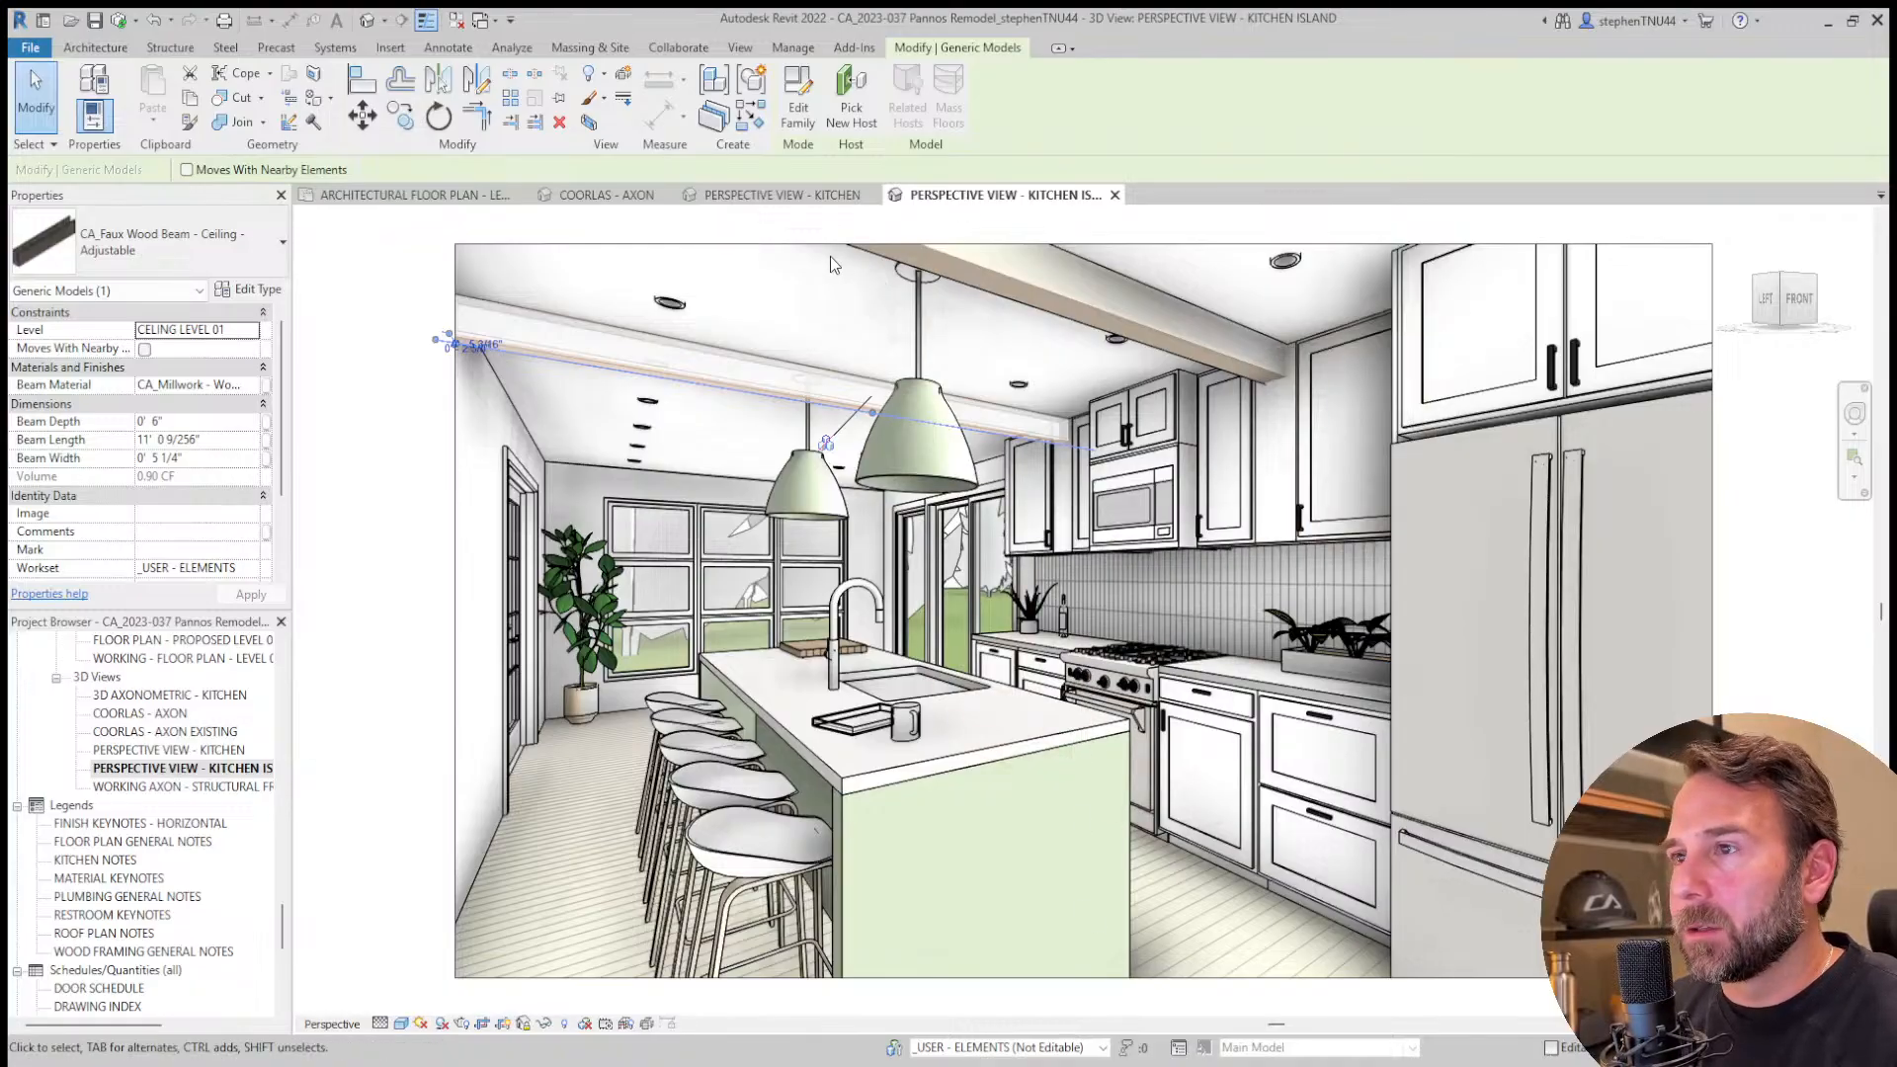
key(Escape)
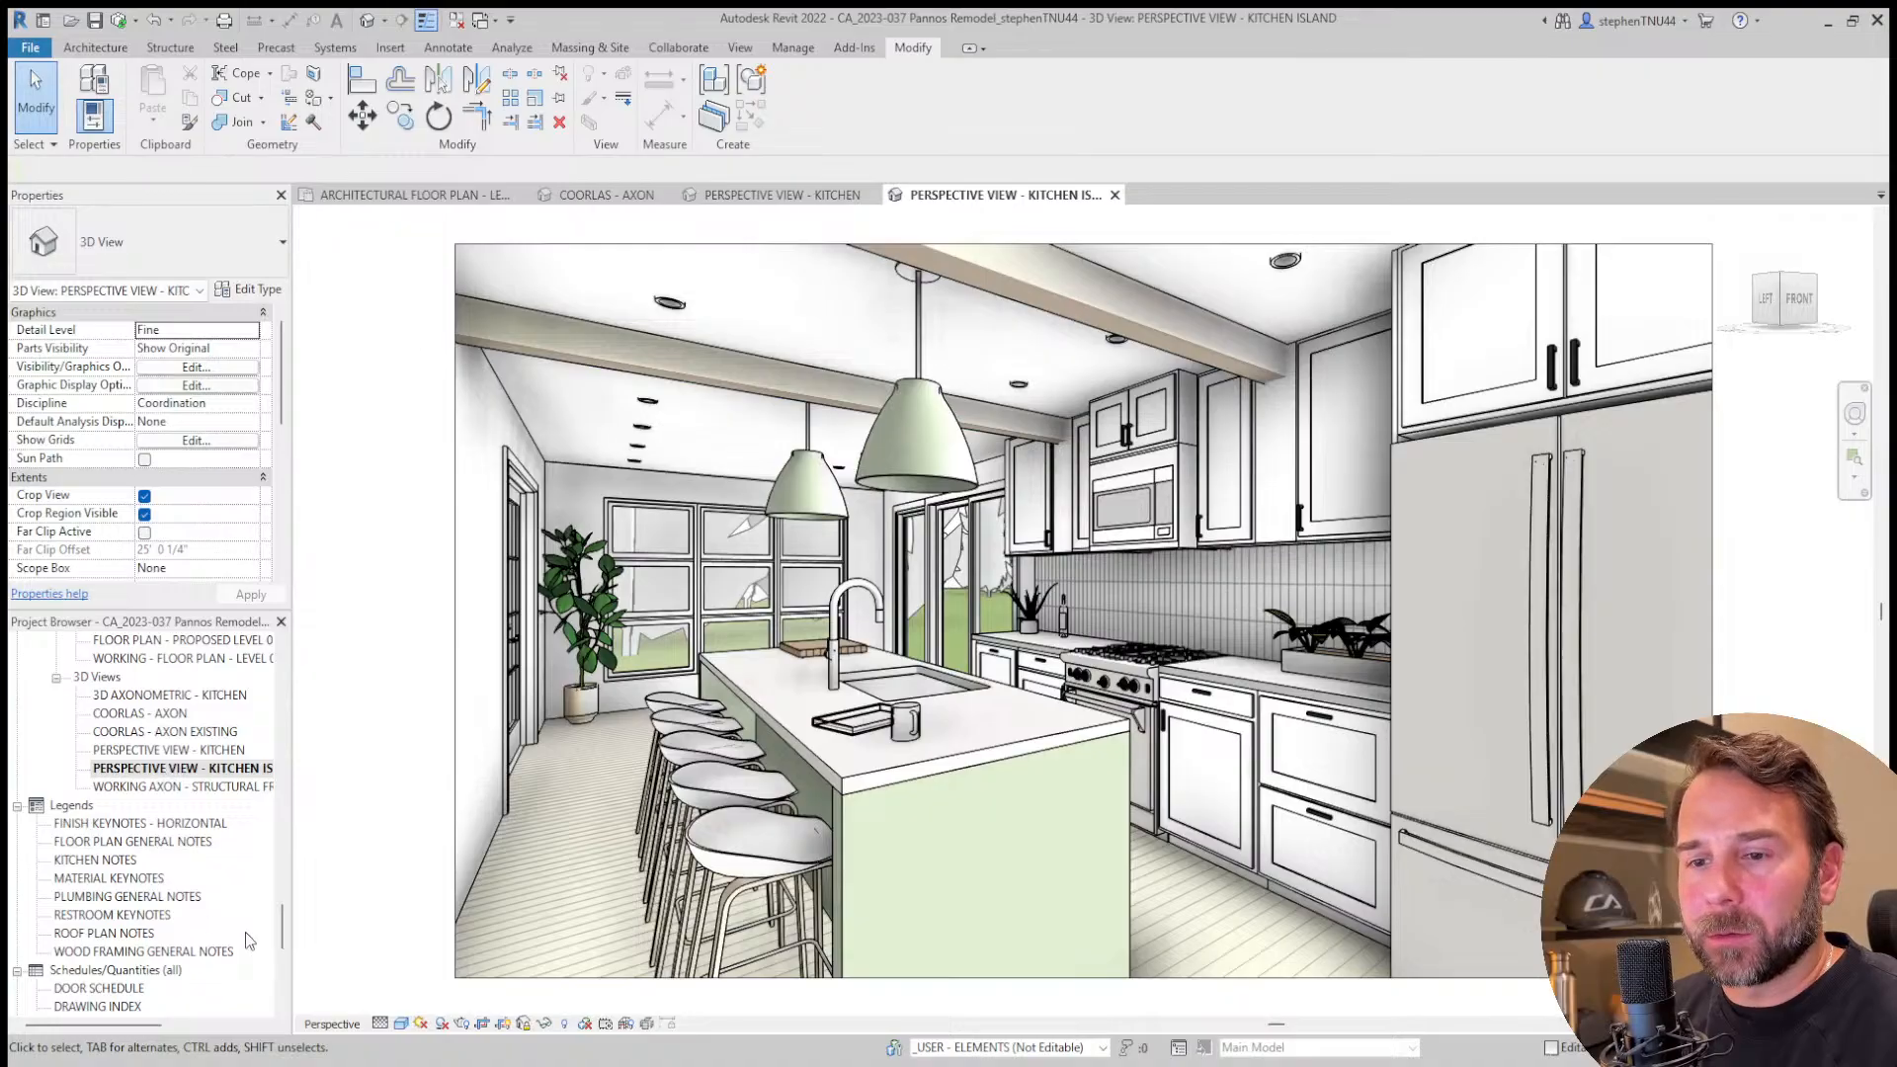
scroll(158, 733, down, 10)
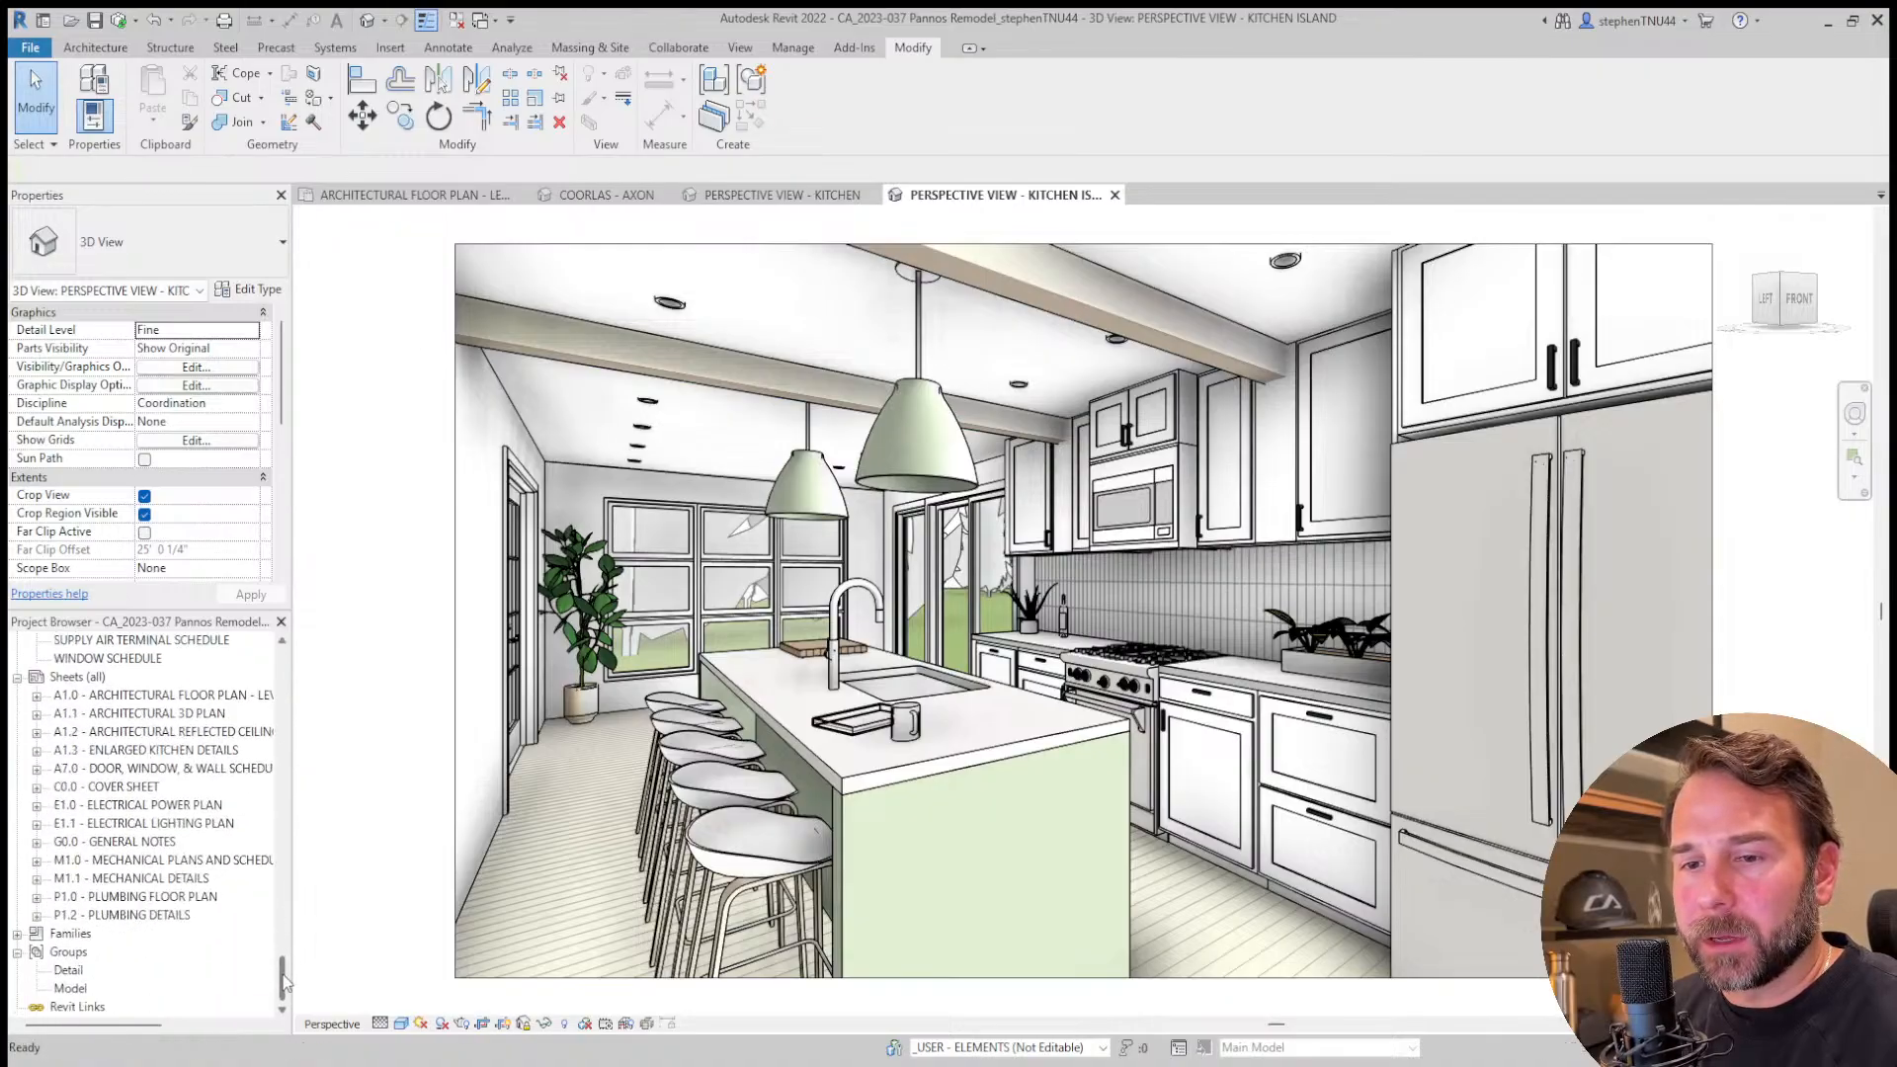
click(164, 713)
double_click(170, 733)
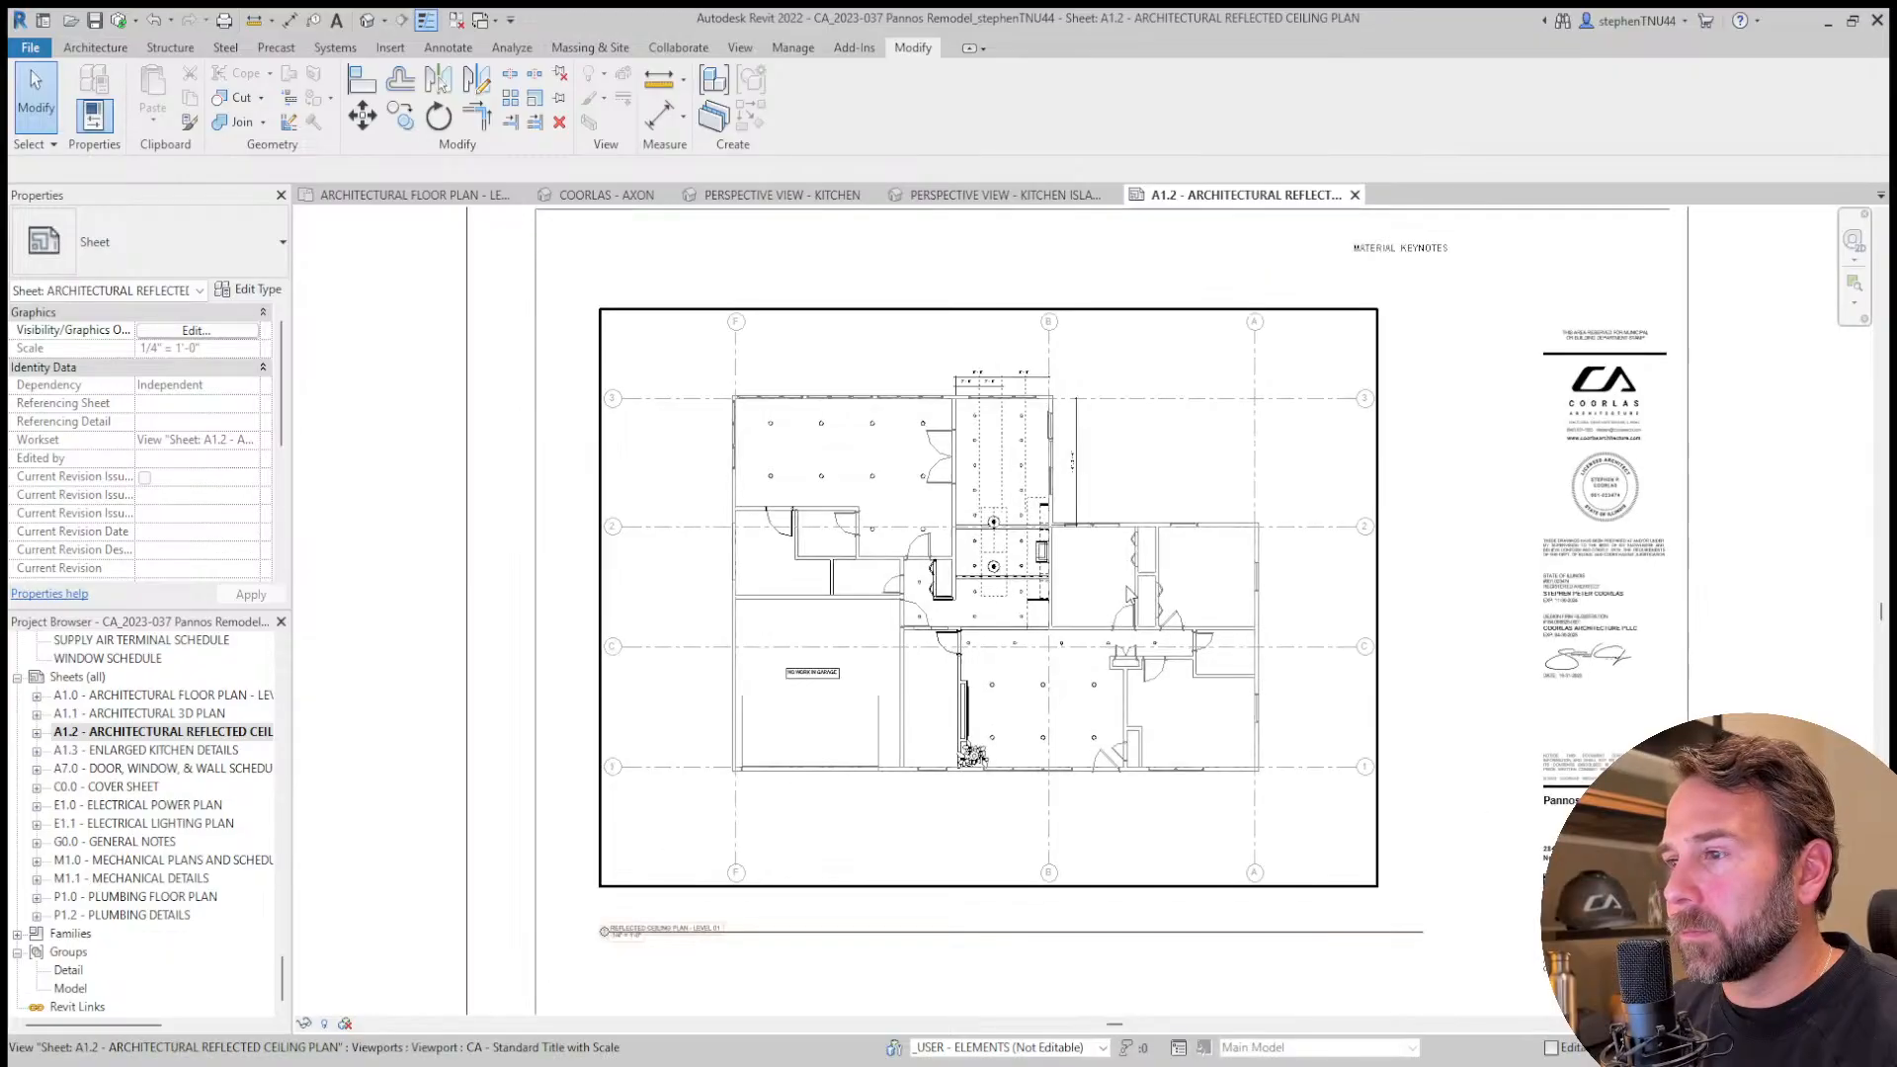
Examine the kitchen ceiling beams and the wall shared with the game room on the reflected ceiling plan, activating its viewport.
scroll(992, 474, up, 5)
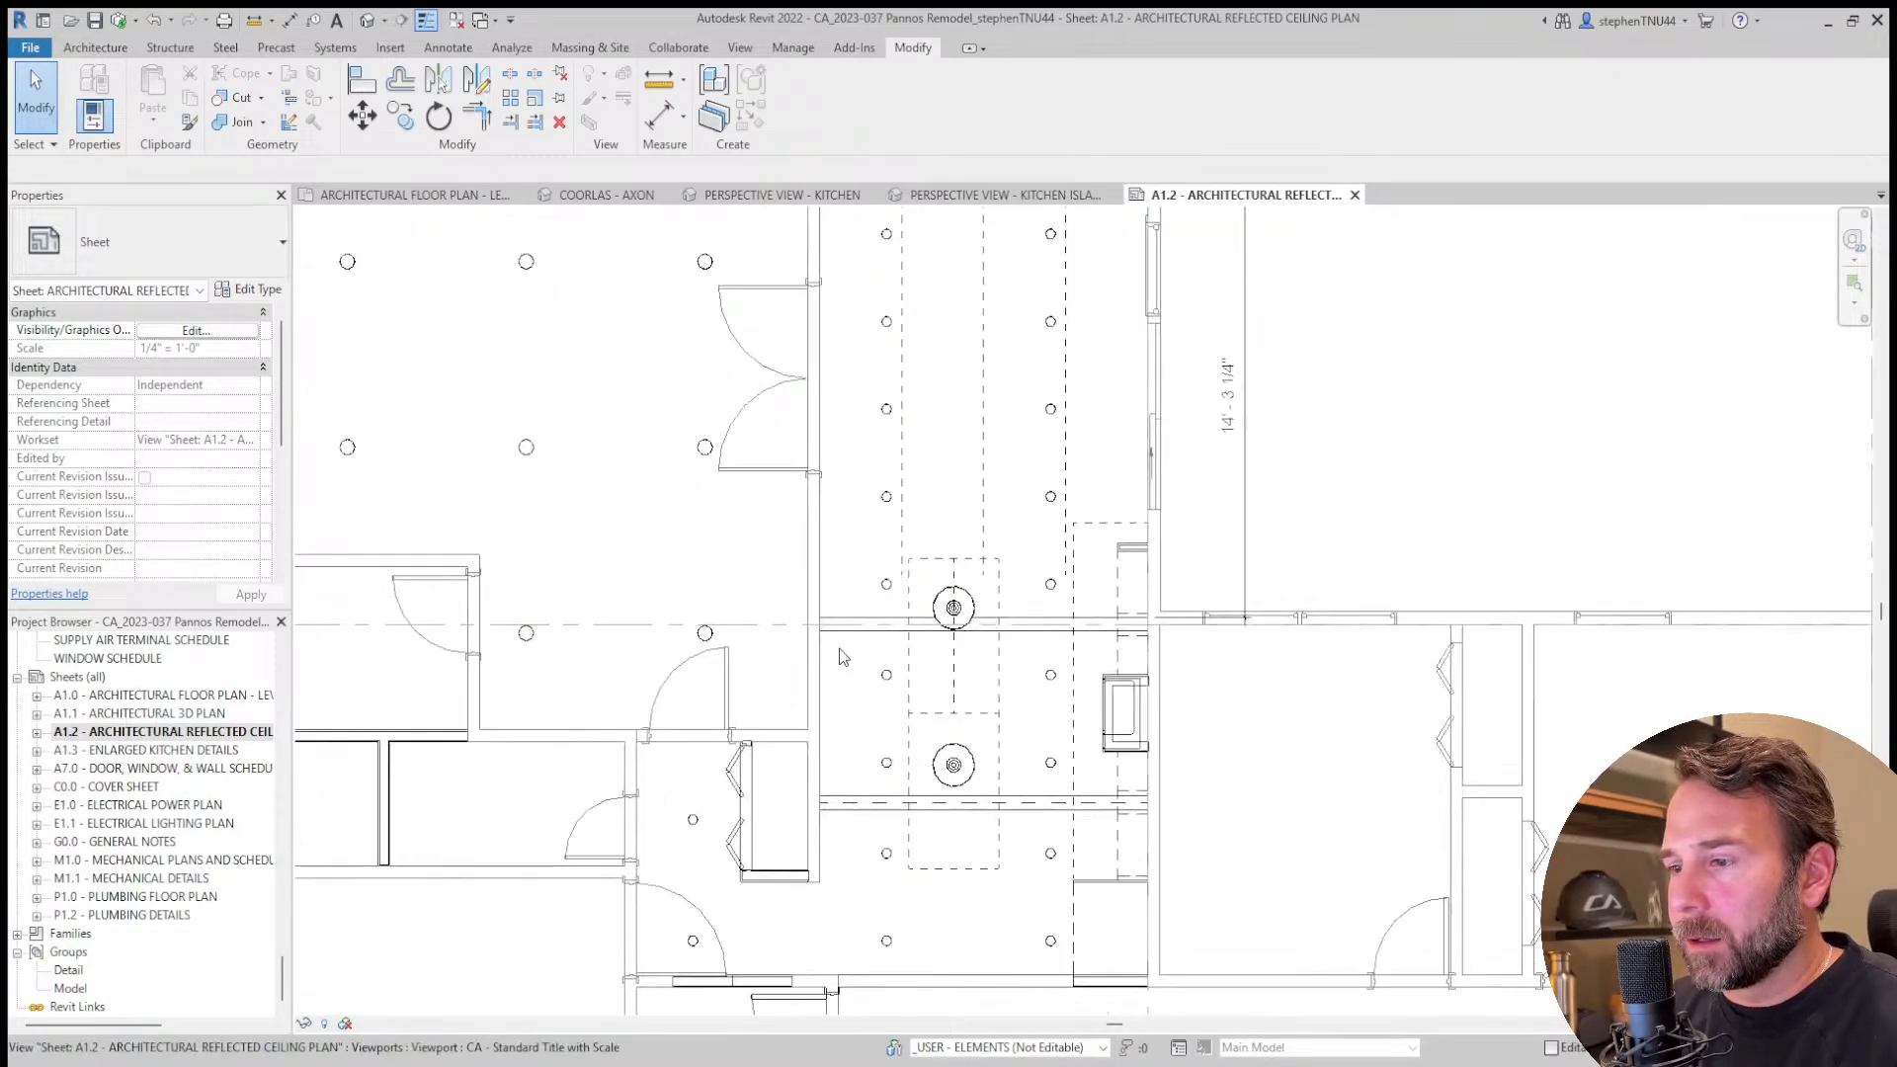
scroll(840, 656, up, 1)
middle_drag(943, 758, 939, 733)
scroll(1205, 594, down, 1)
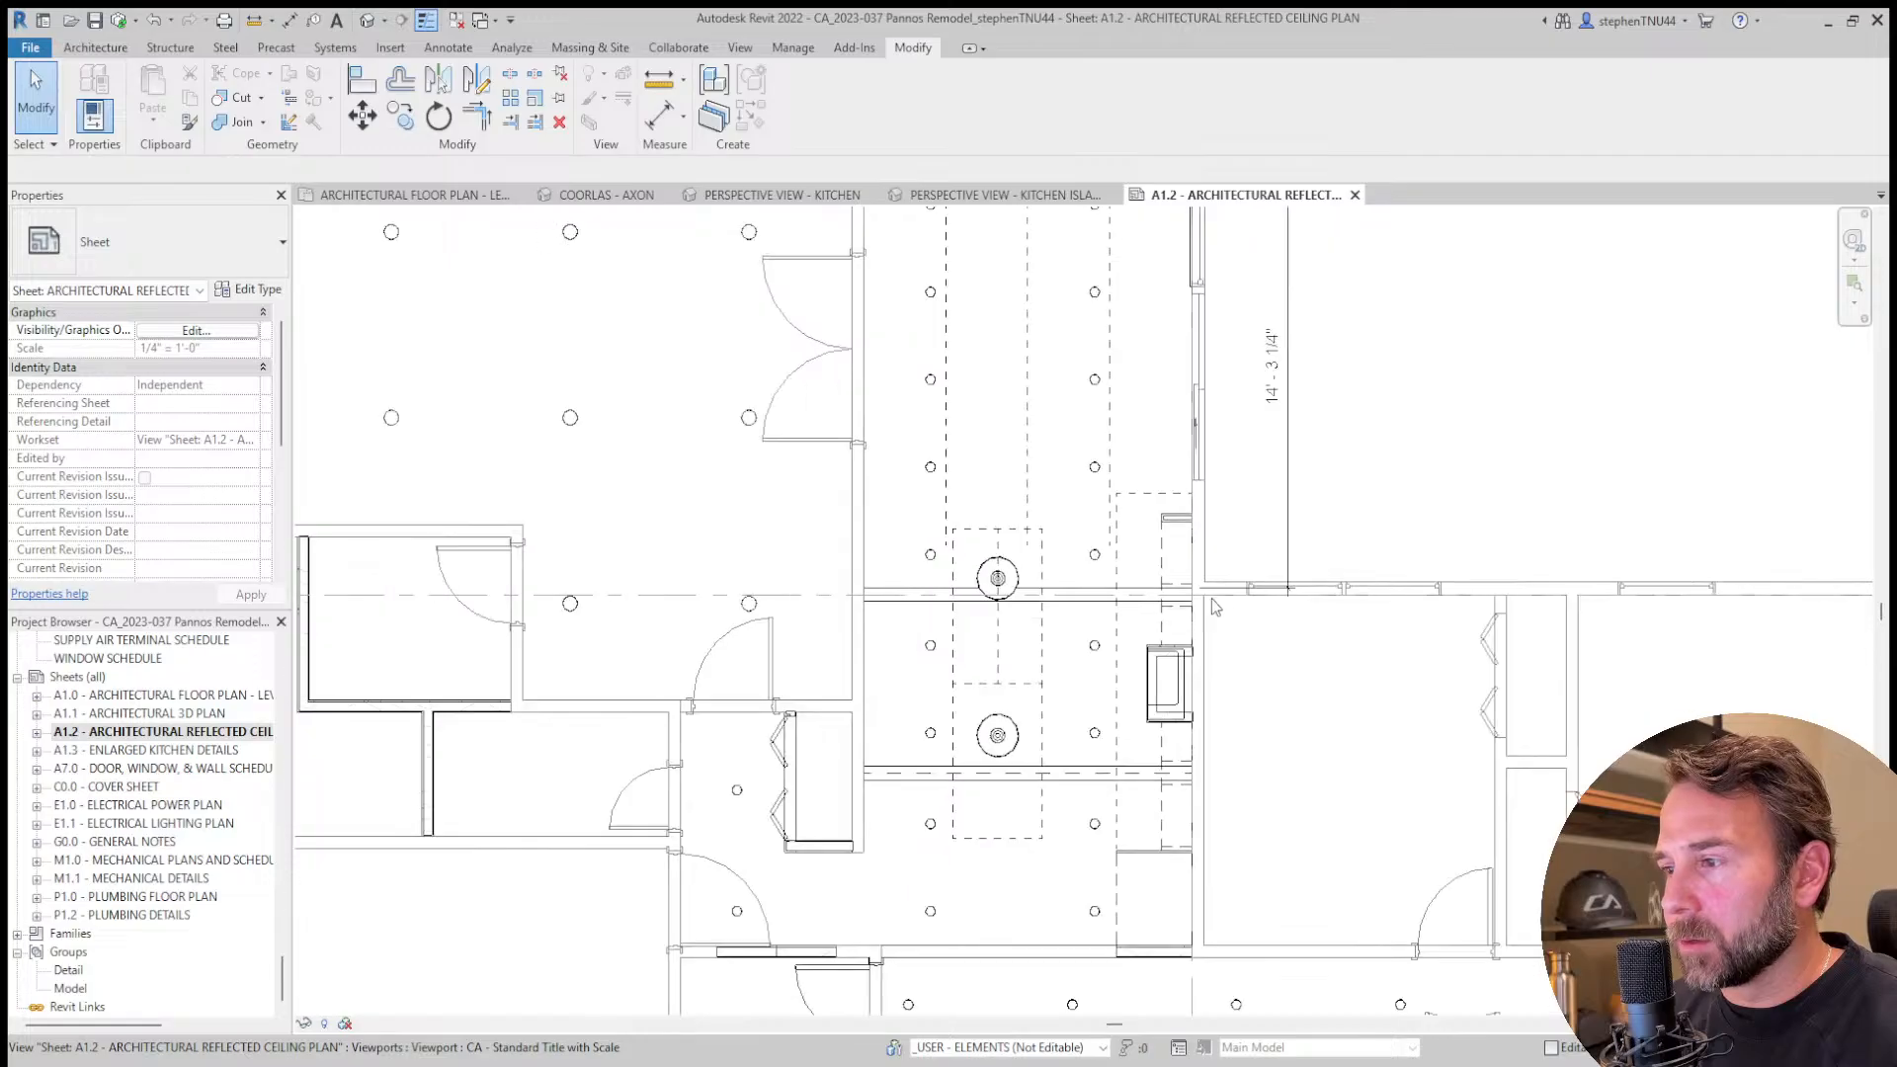
scroll(873, 602, down, 2)
scroll(874, 601, up, 3)
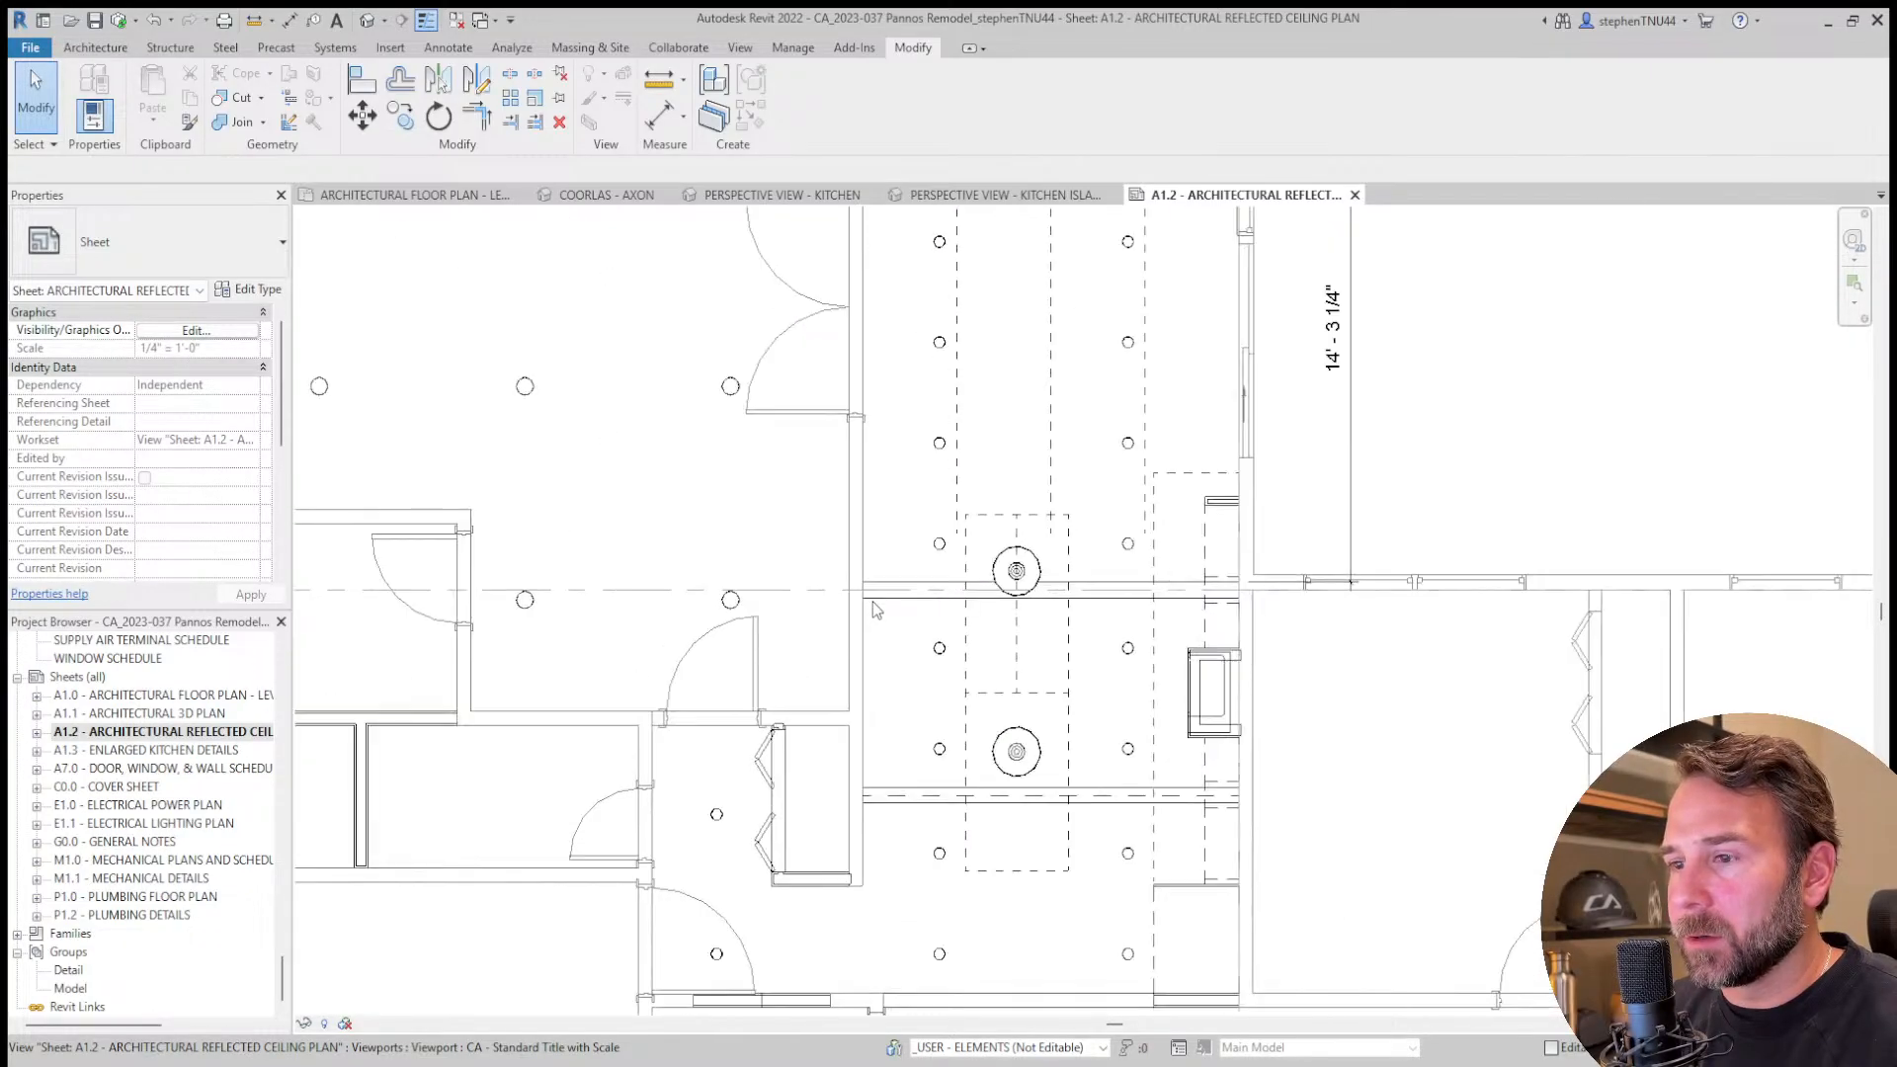
middle_drag(908, 646, 999, 730)
scroll(964, 626, down, 2)
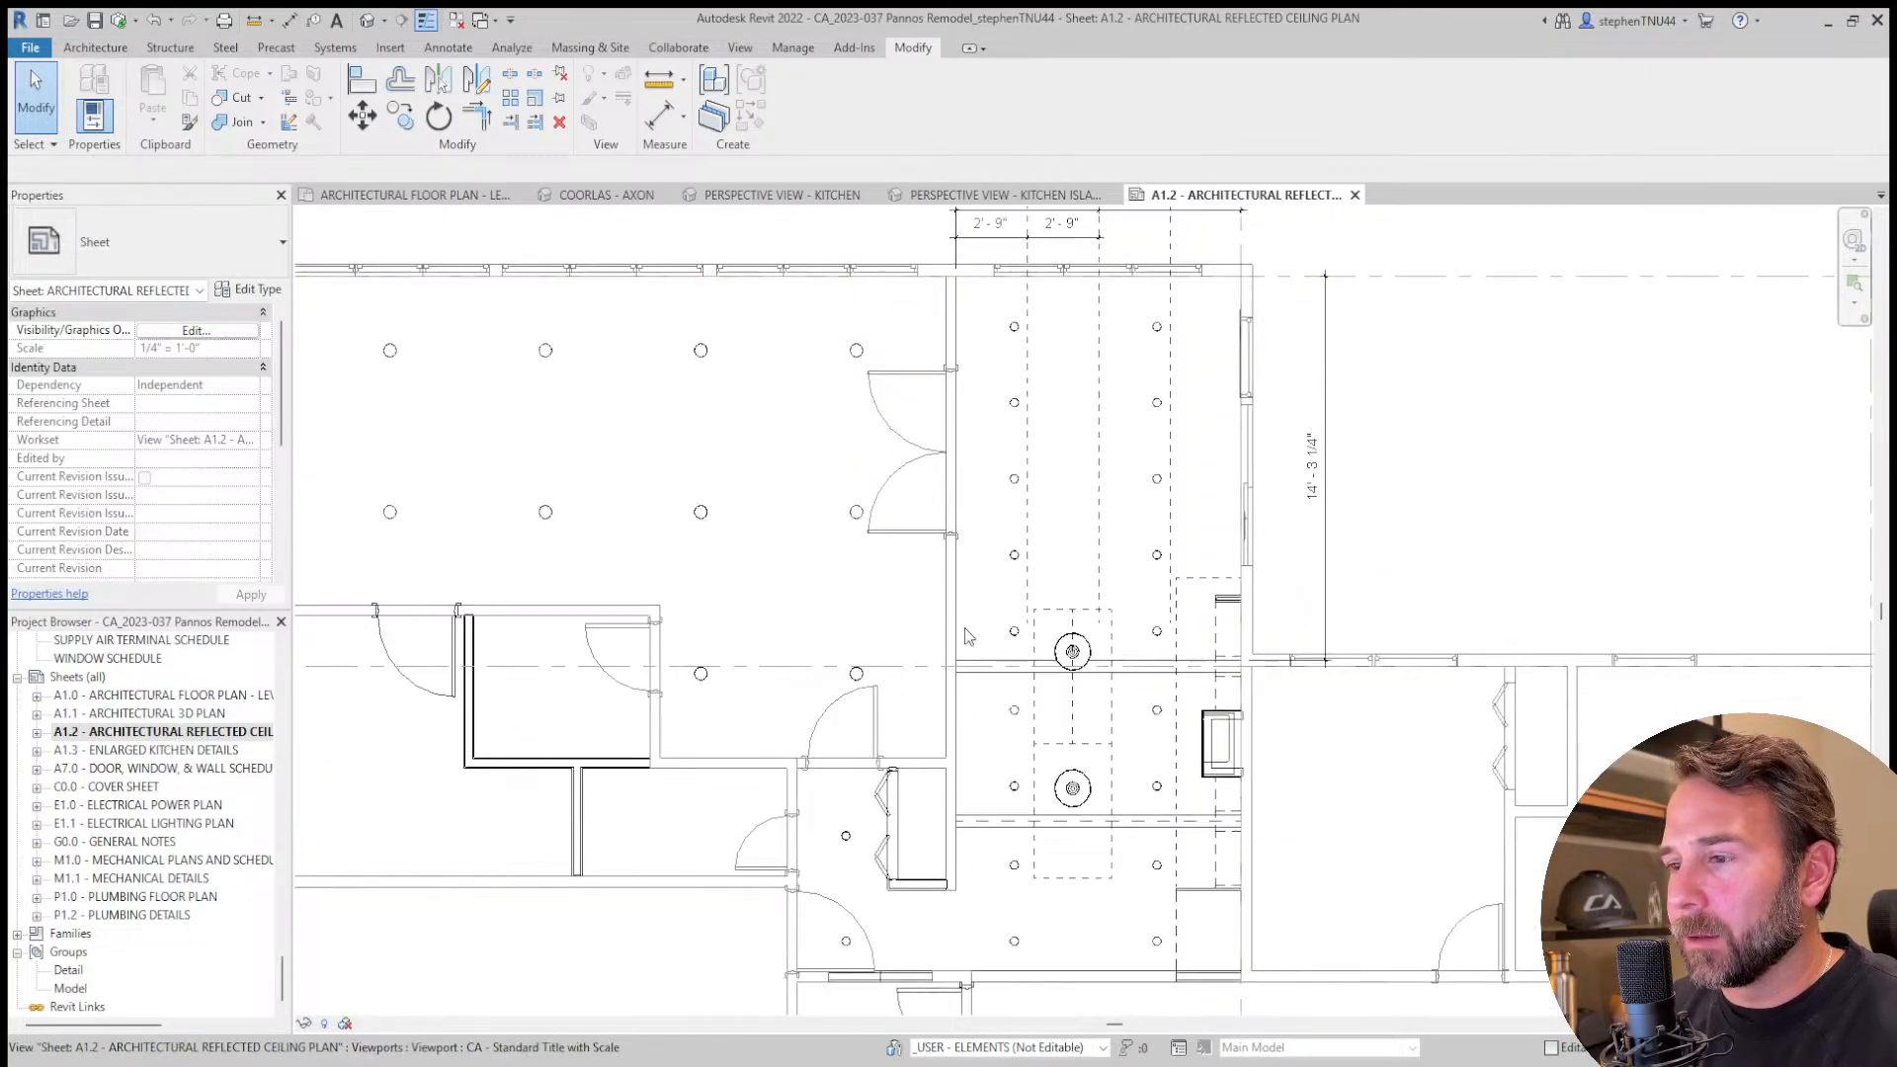
scroll(945, 736, up, 1)
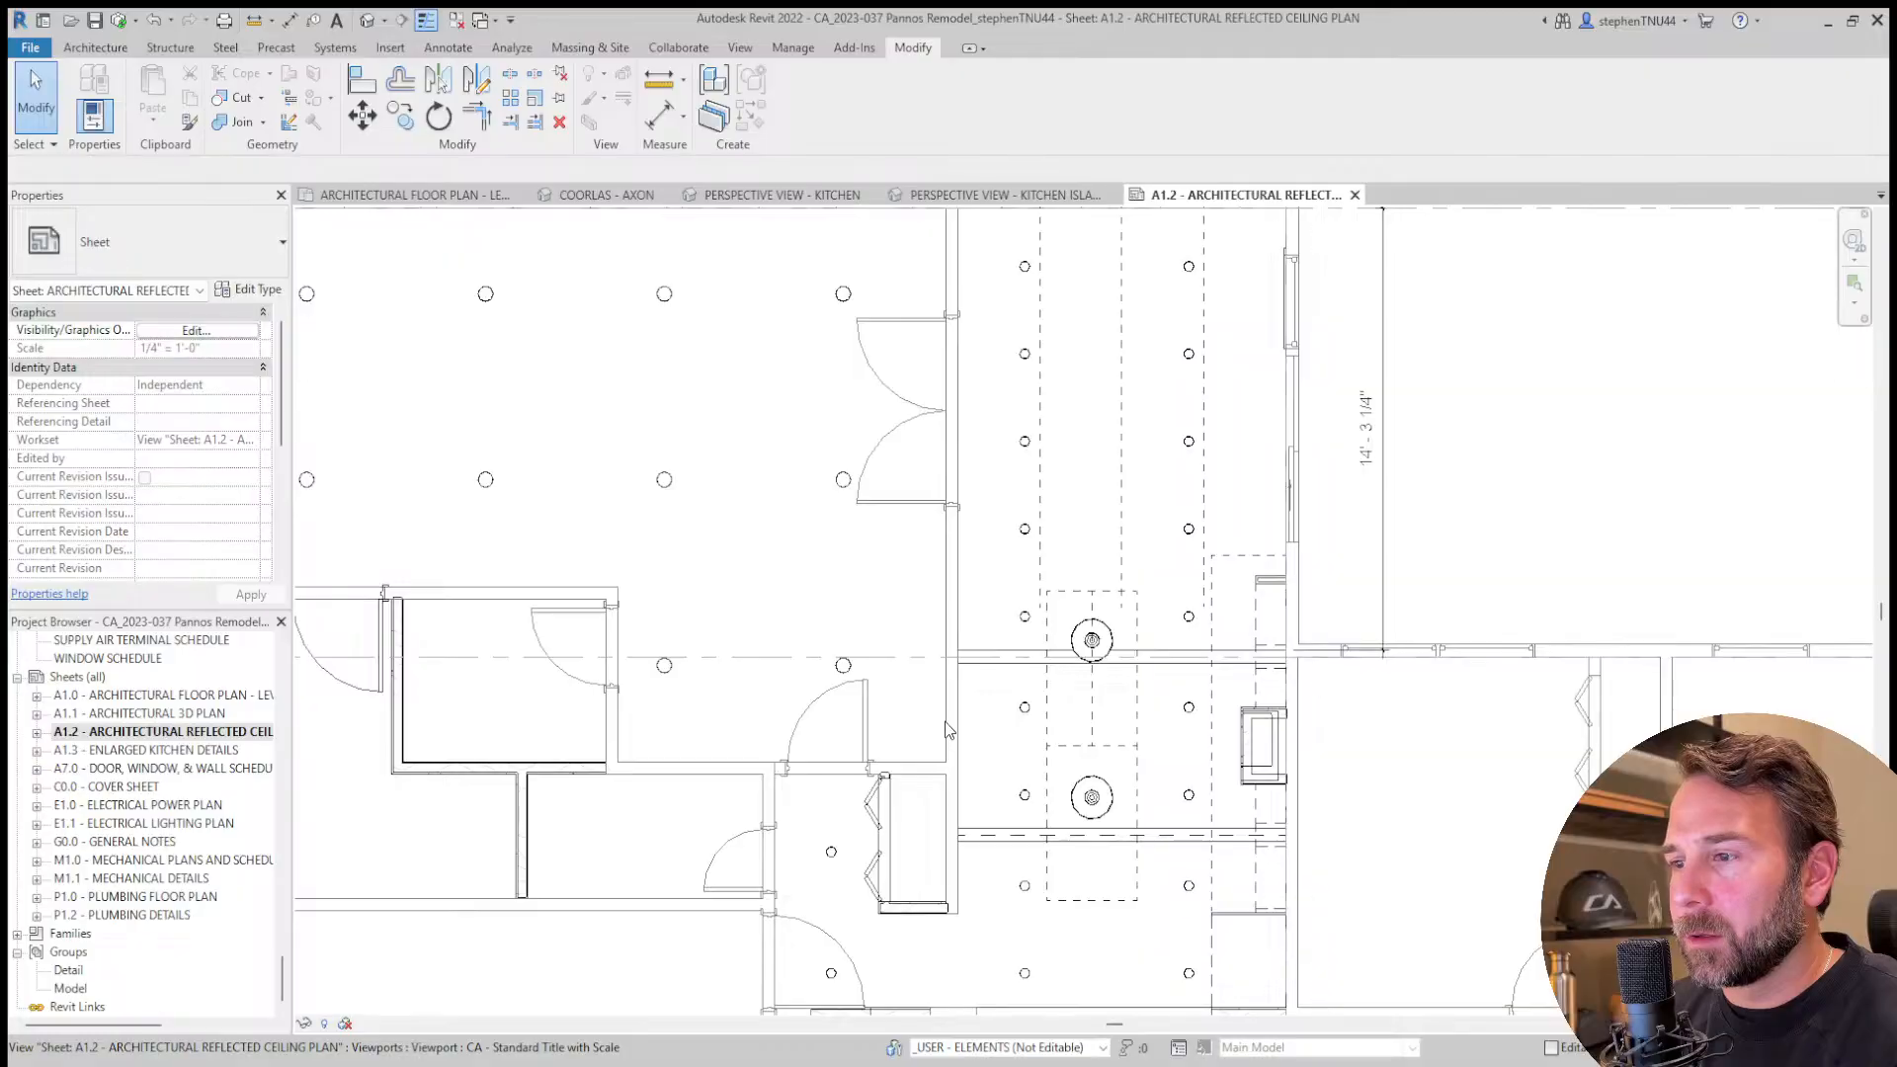
scroll(946, 728, down, 1)
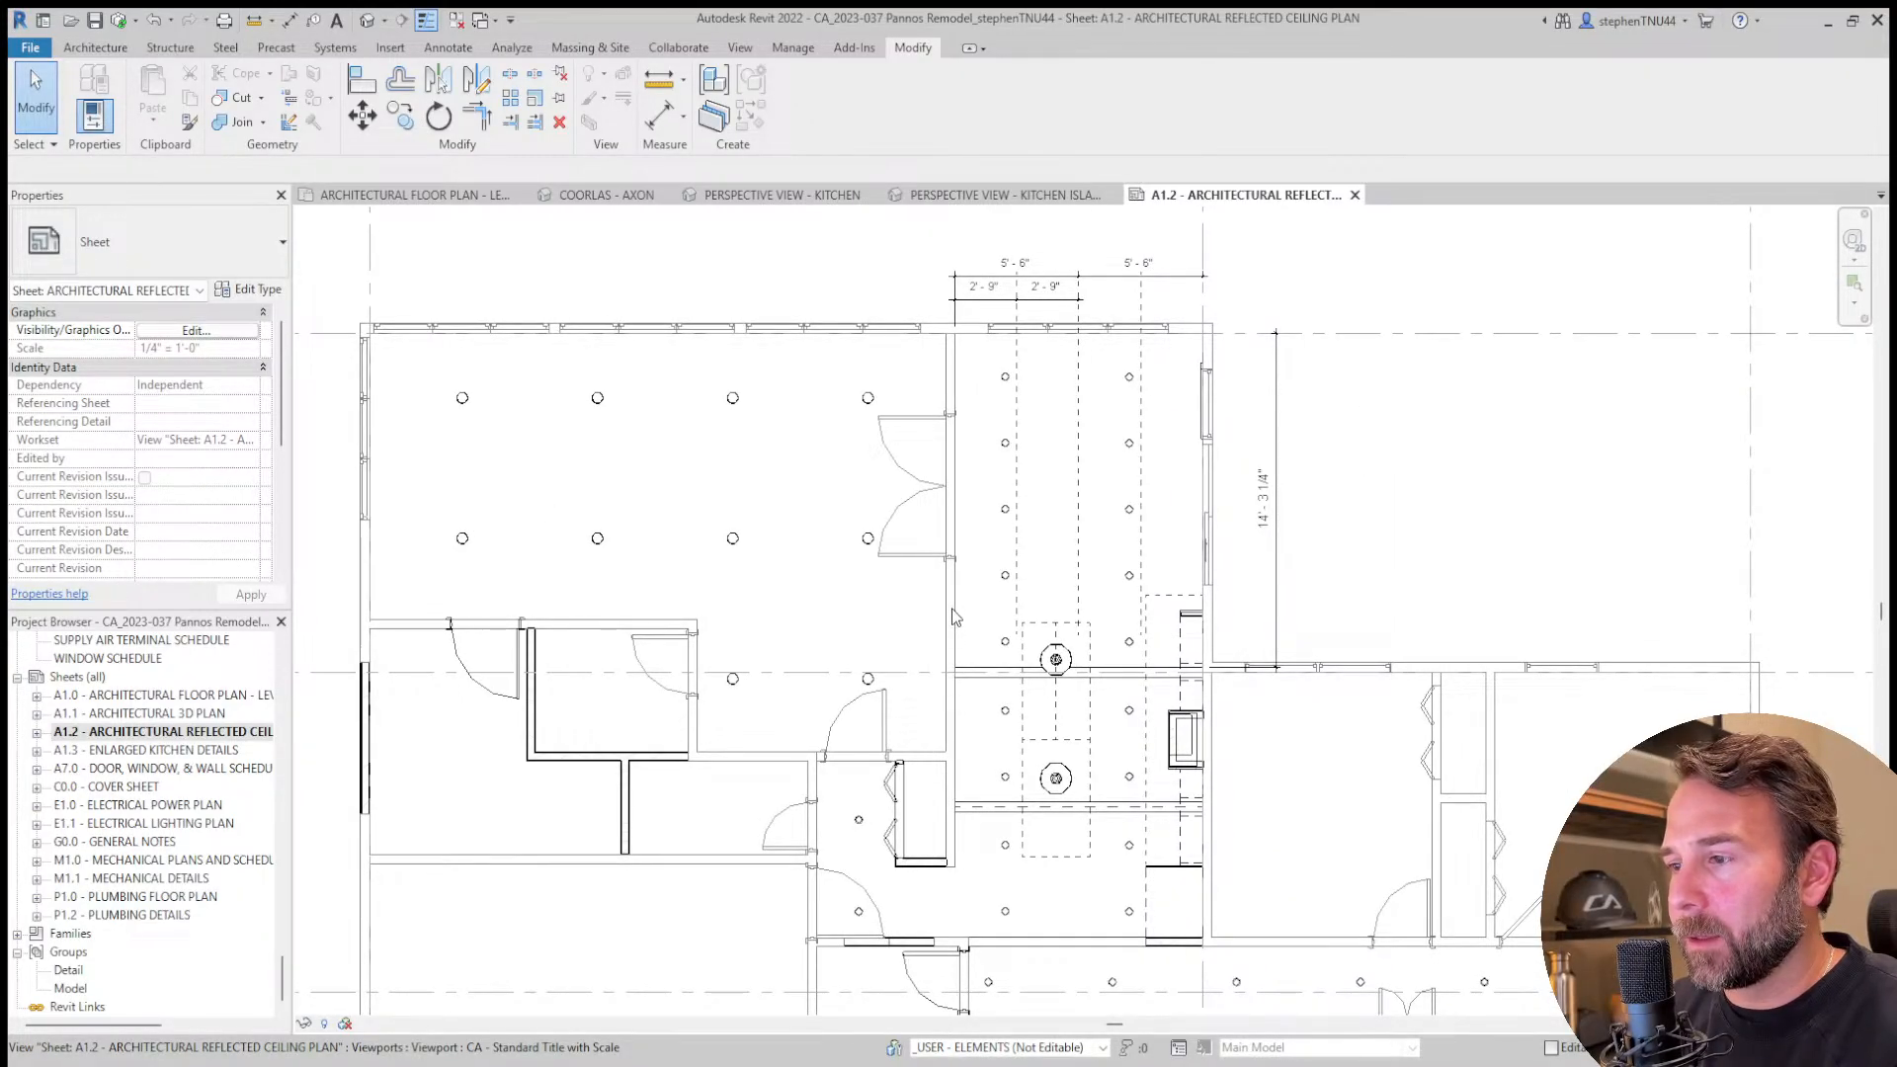
scroll(970, 608, up, 2)
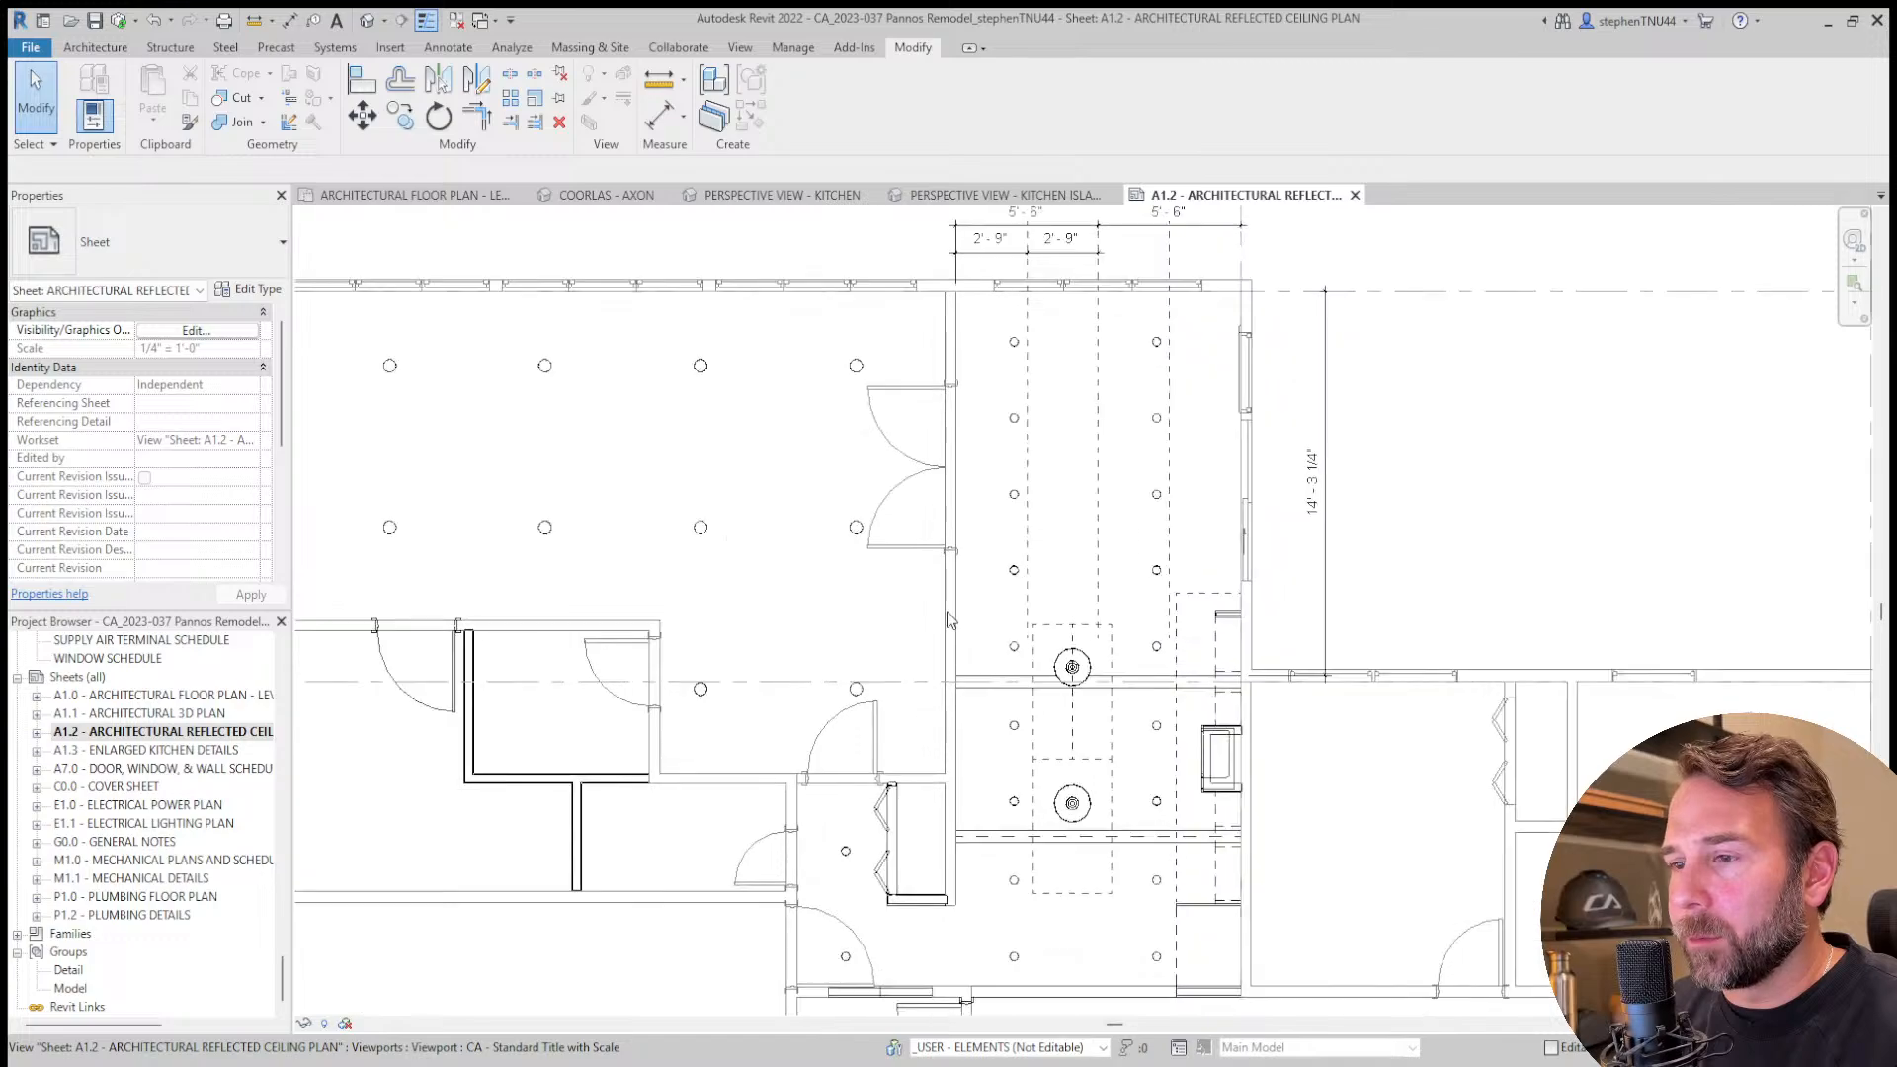
click(960, 604)
double_click(960, 603)
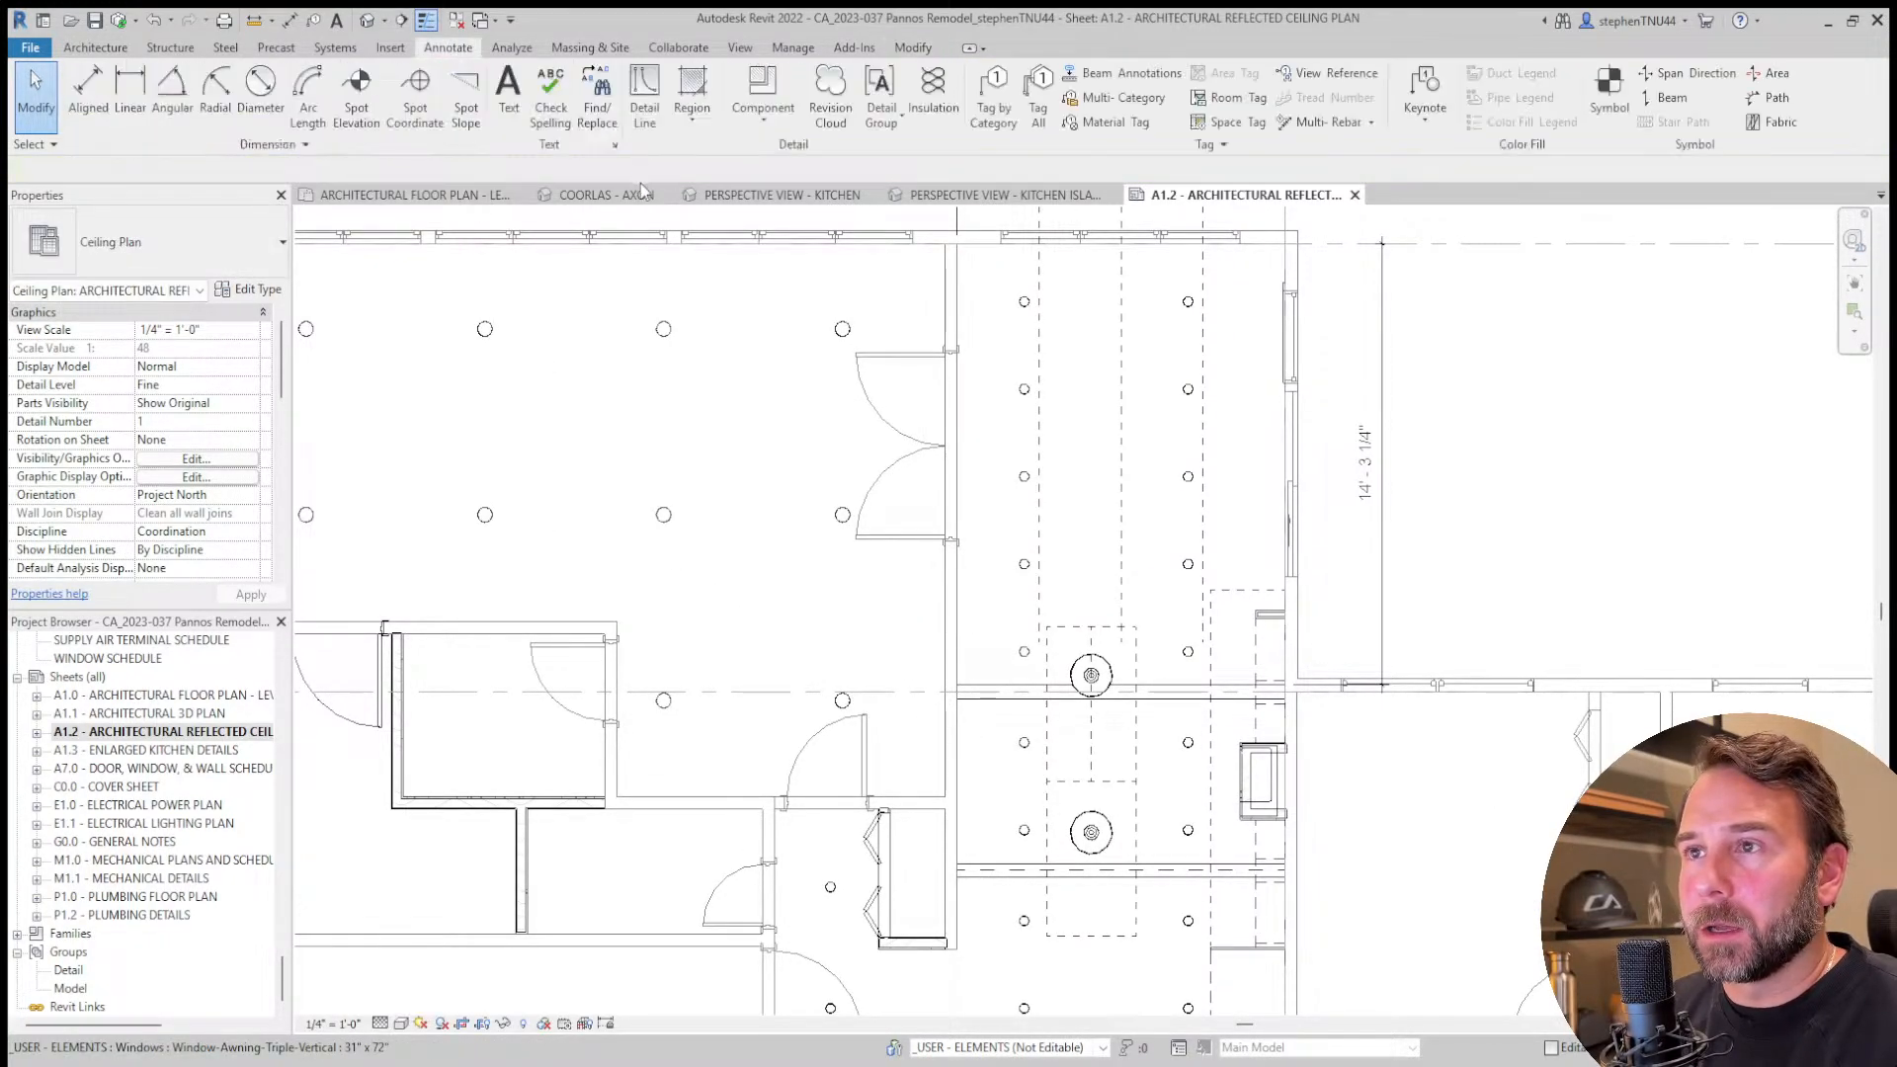
In the Level 01 architectural floor plan, draw a horizontal dashed detail line about 24'-4" long from the wall corner by door 113A past the kitchen.
click(441, 196)
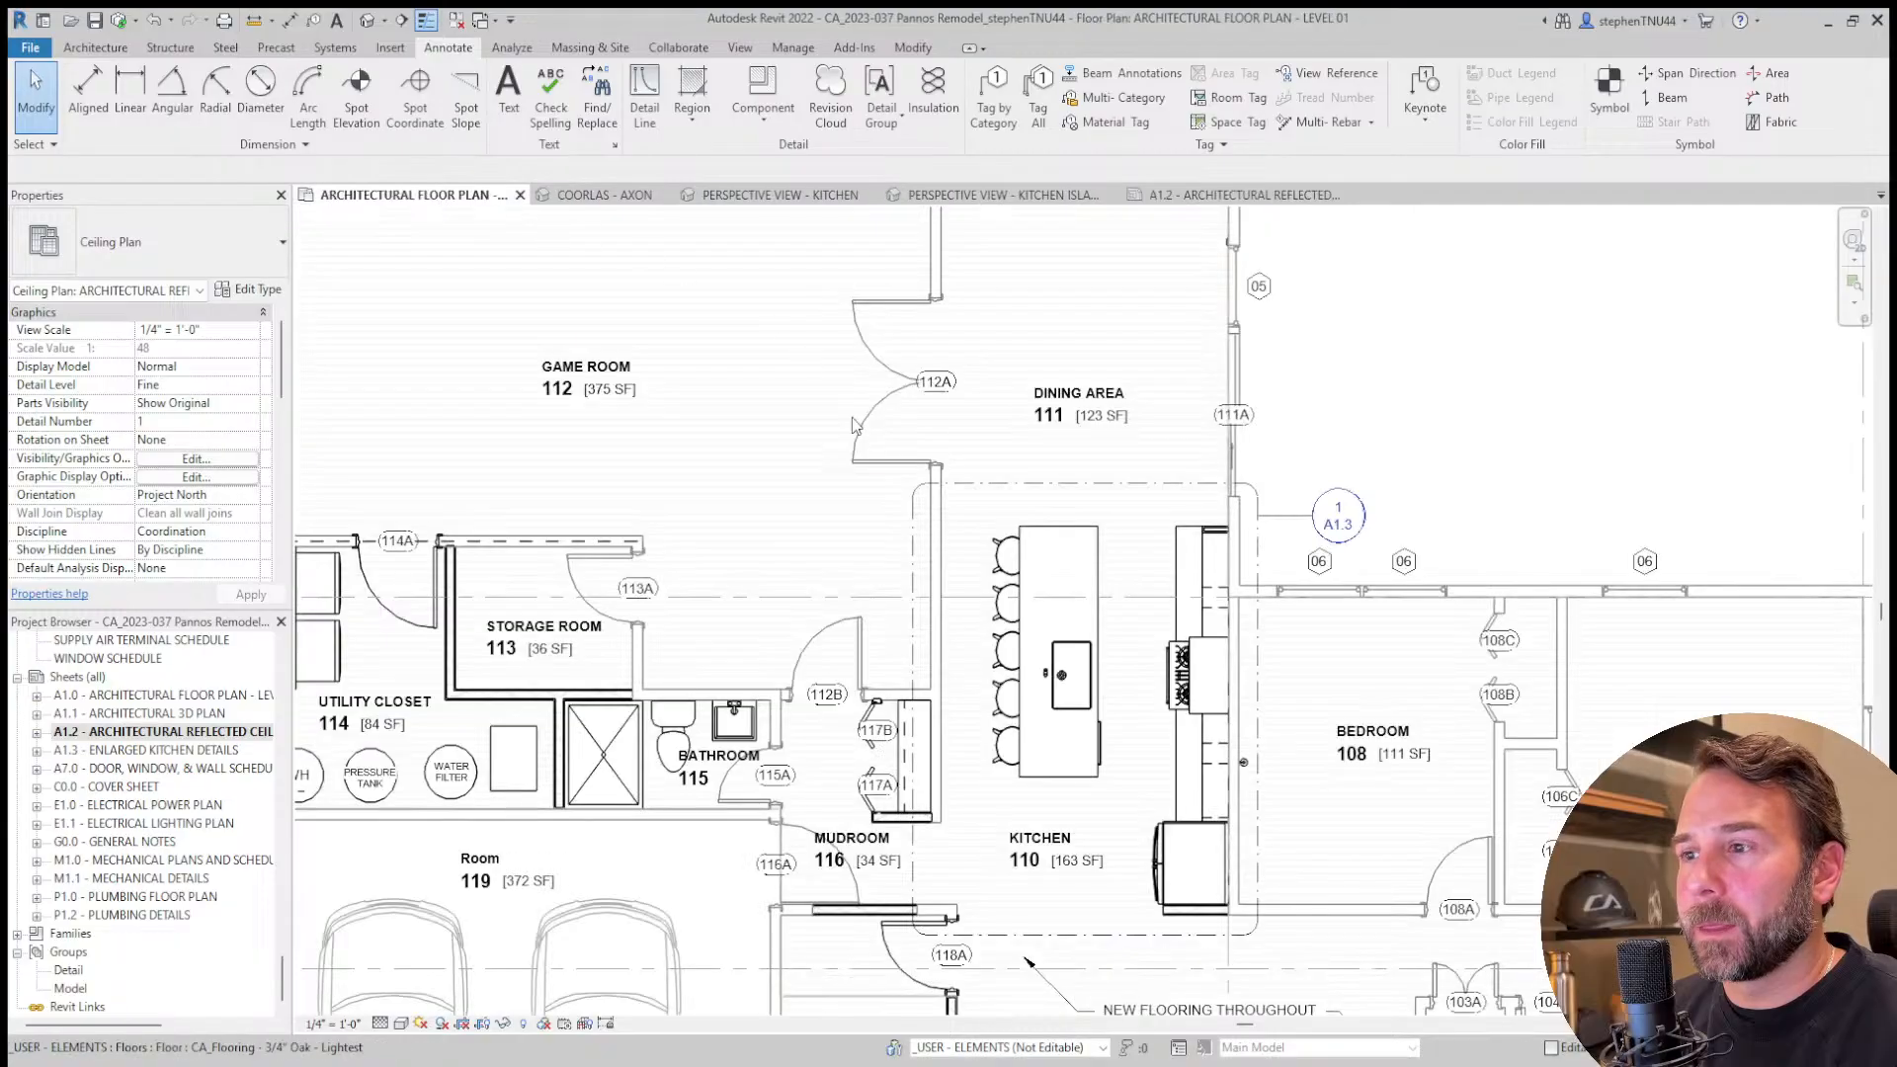
scroll(692, 566, up, 3)
click(645, 96)
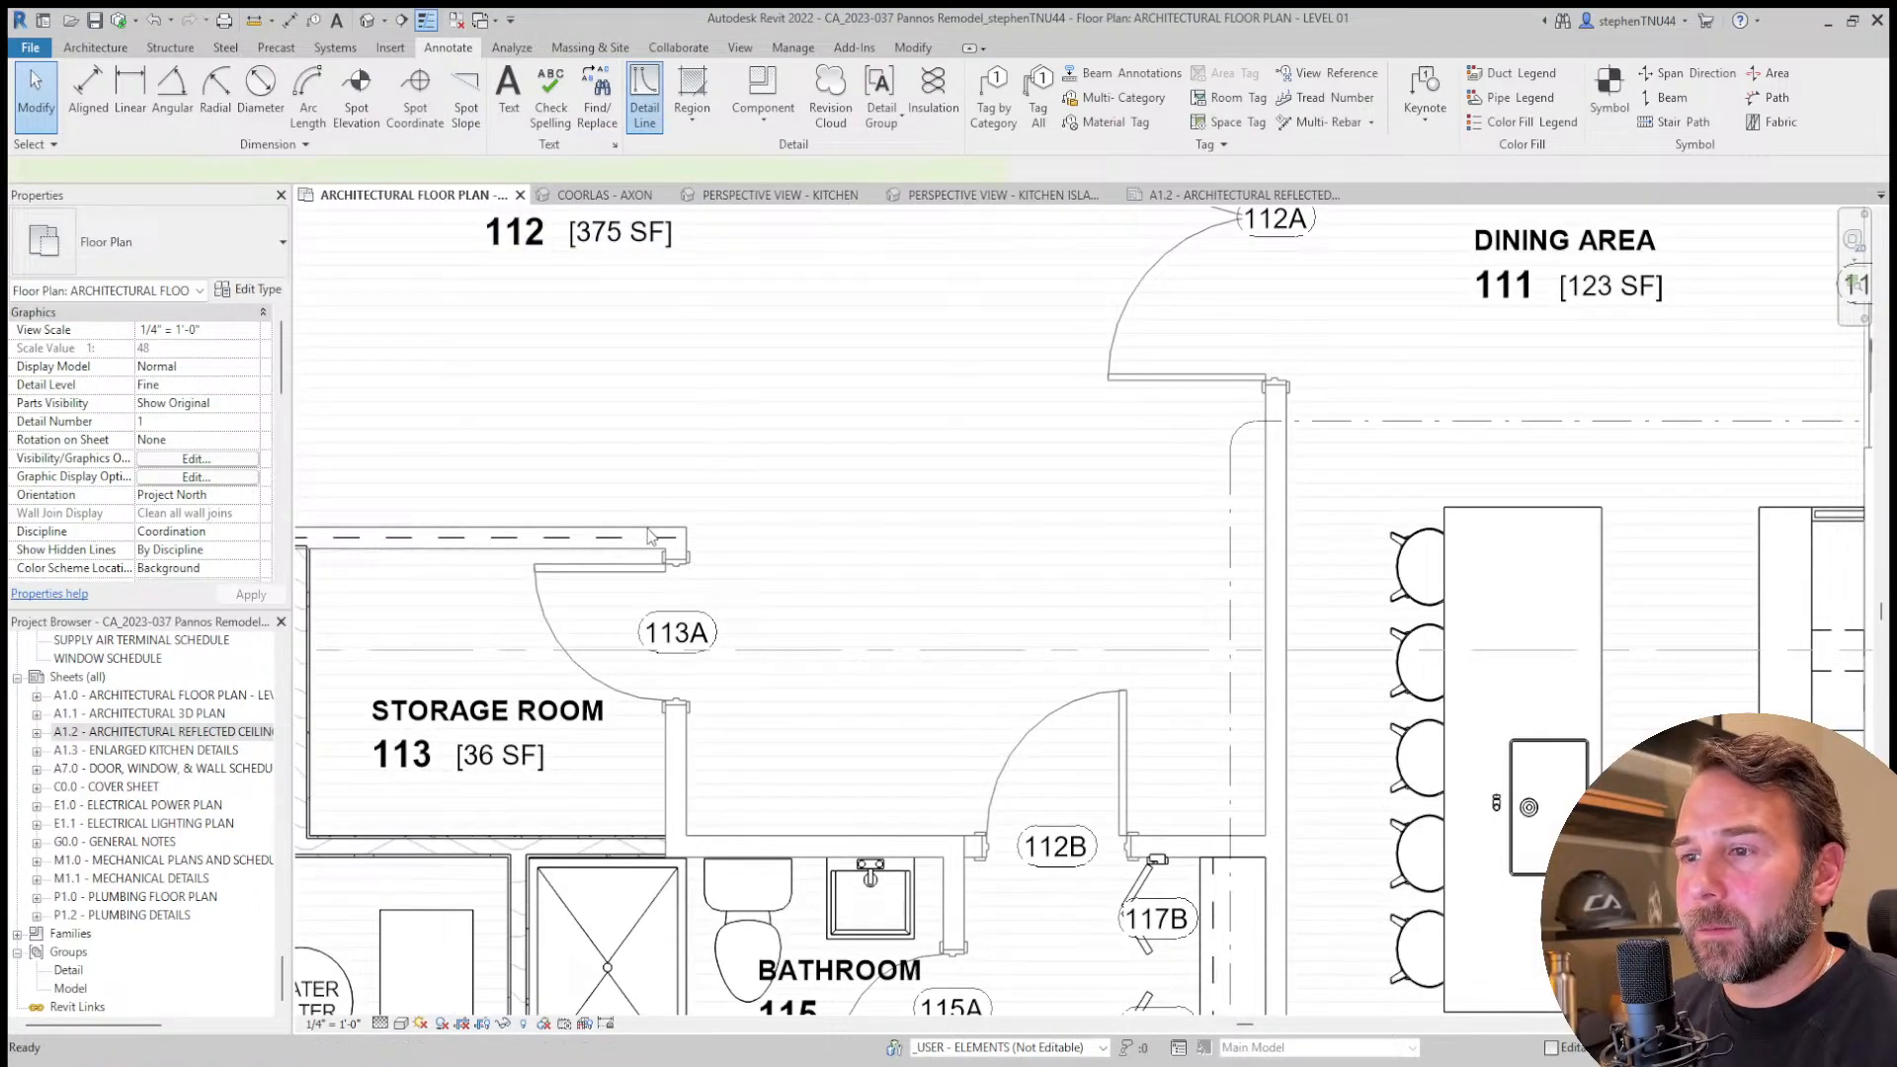
click(686, 528)
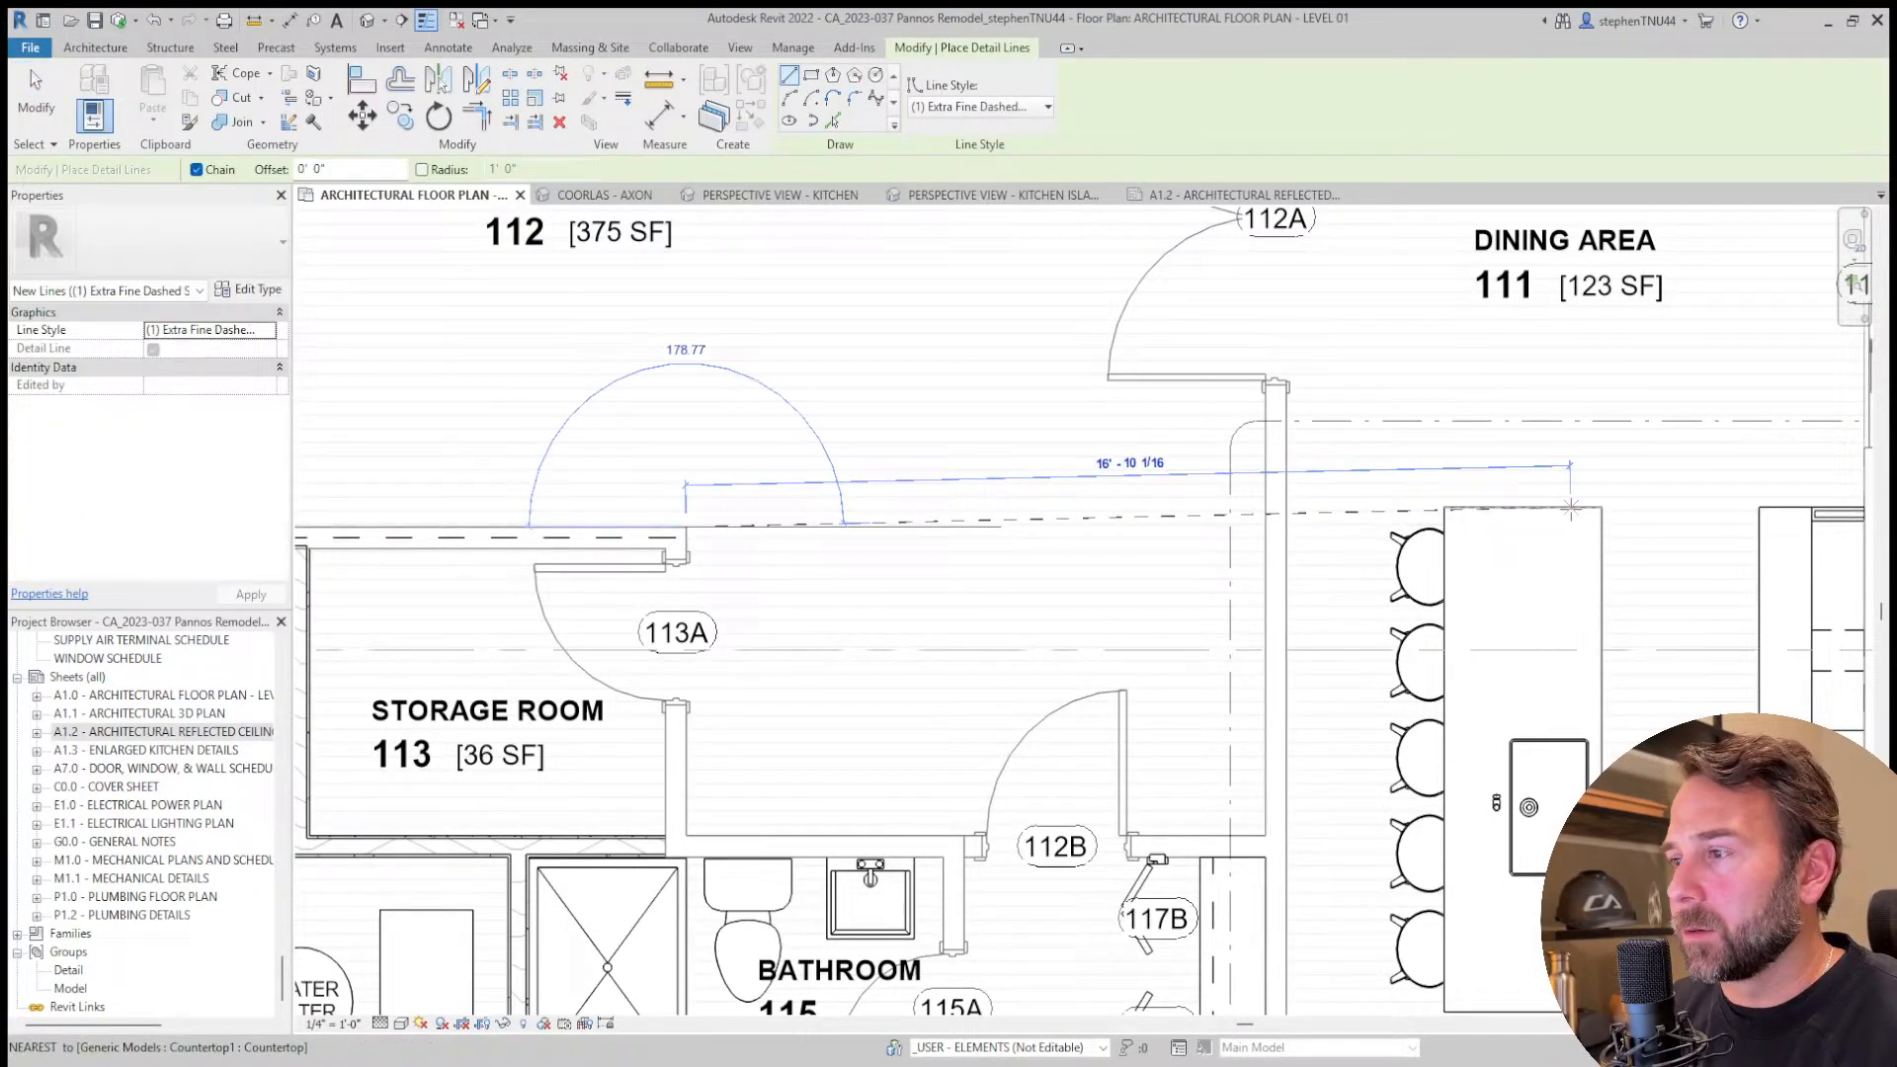
middle_drag(1699, 547, 1413, 545)
click(1673, 524)
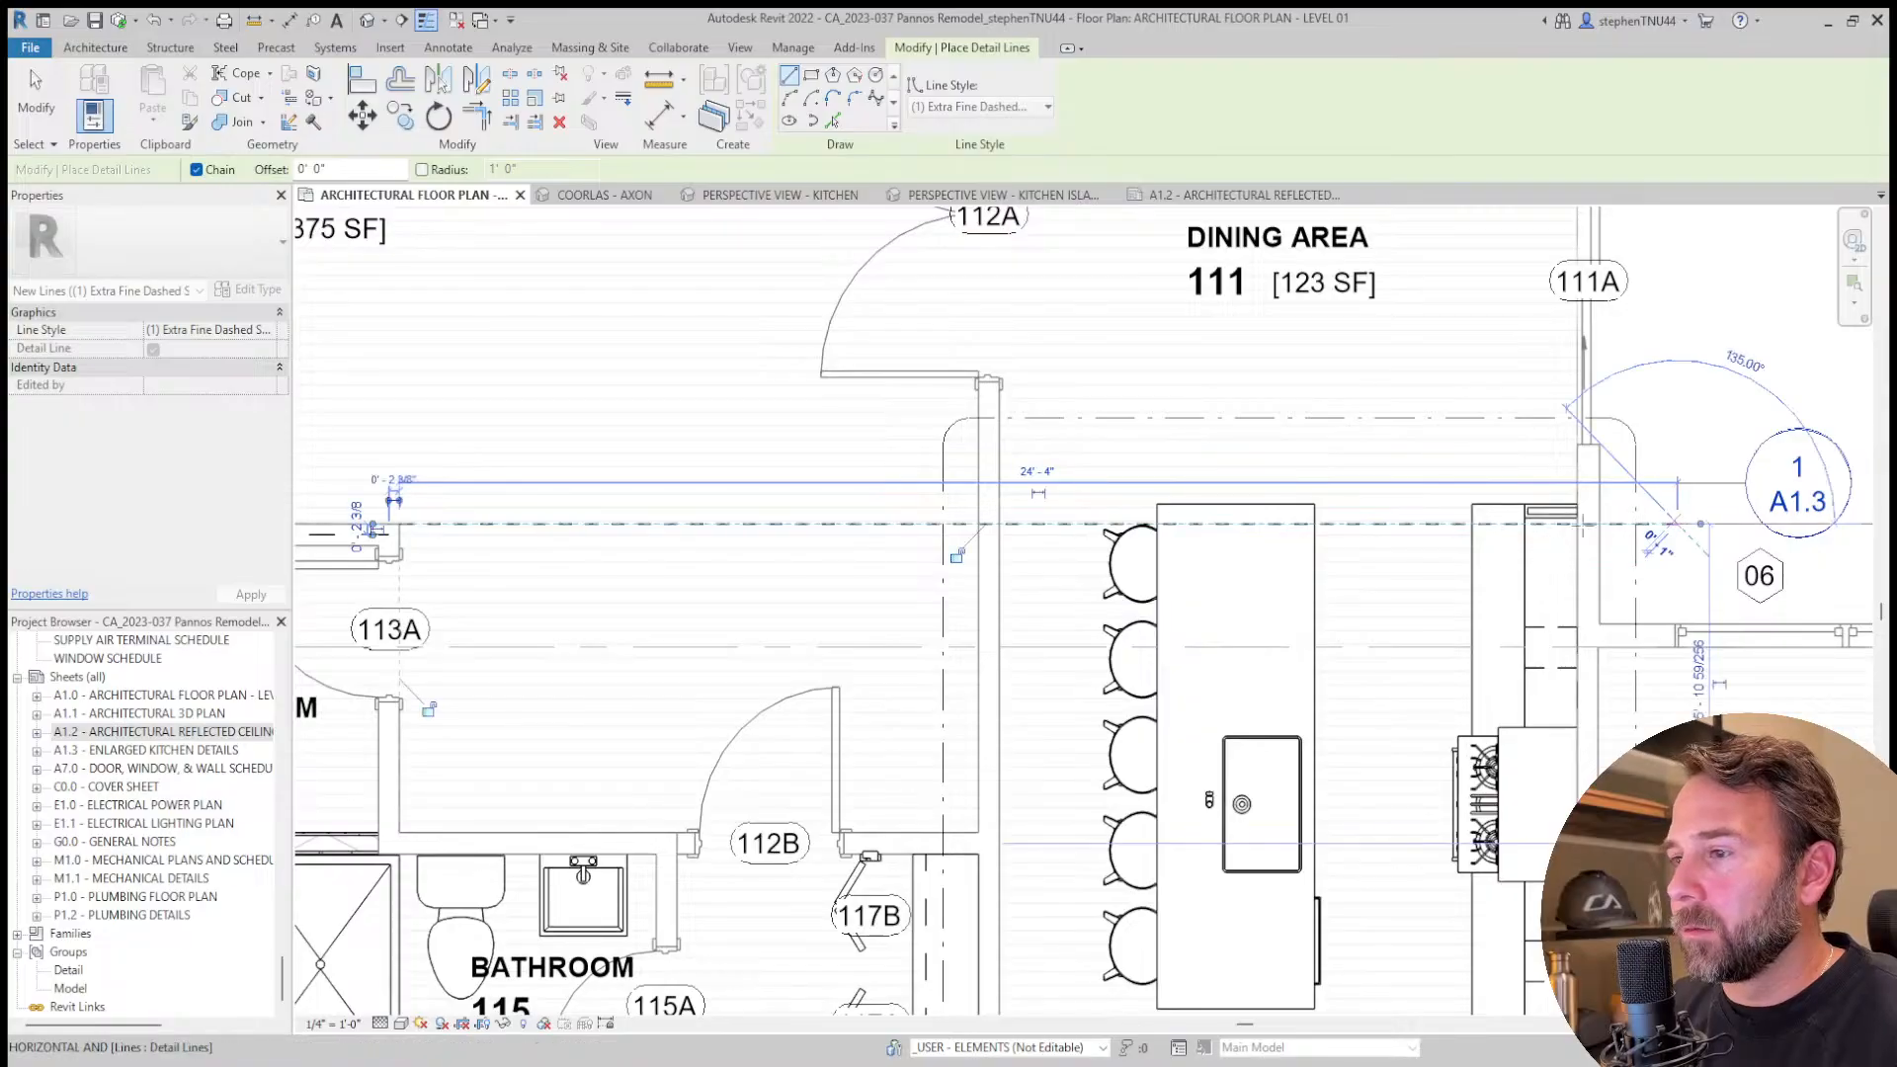
key(Escape)
key(Escape)
Split the wall between the game room and kitchen just above the dashed line.
scroll(1217, 572, down, 2)
middle_drag(1217, 572, 1192, 568)
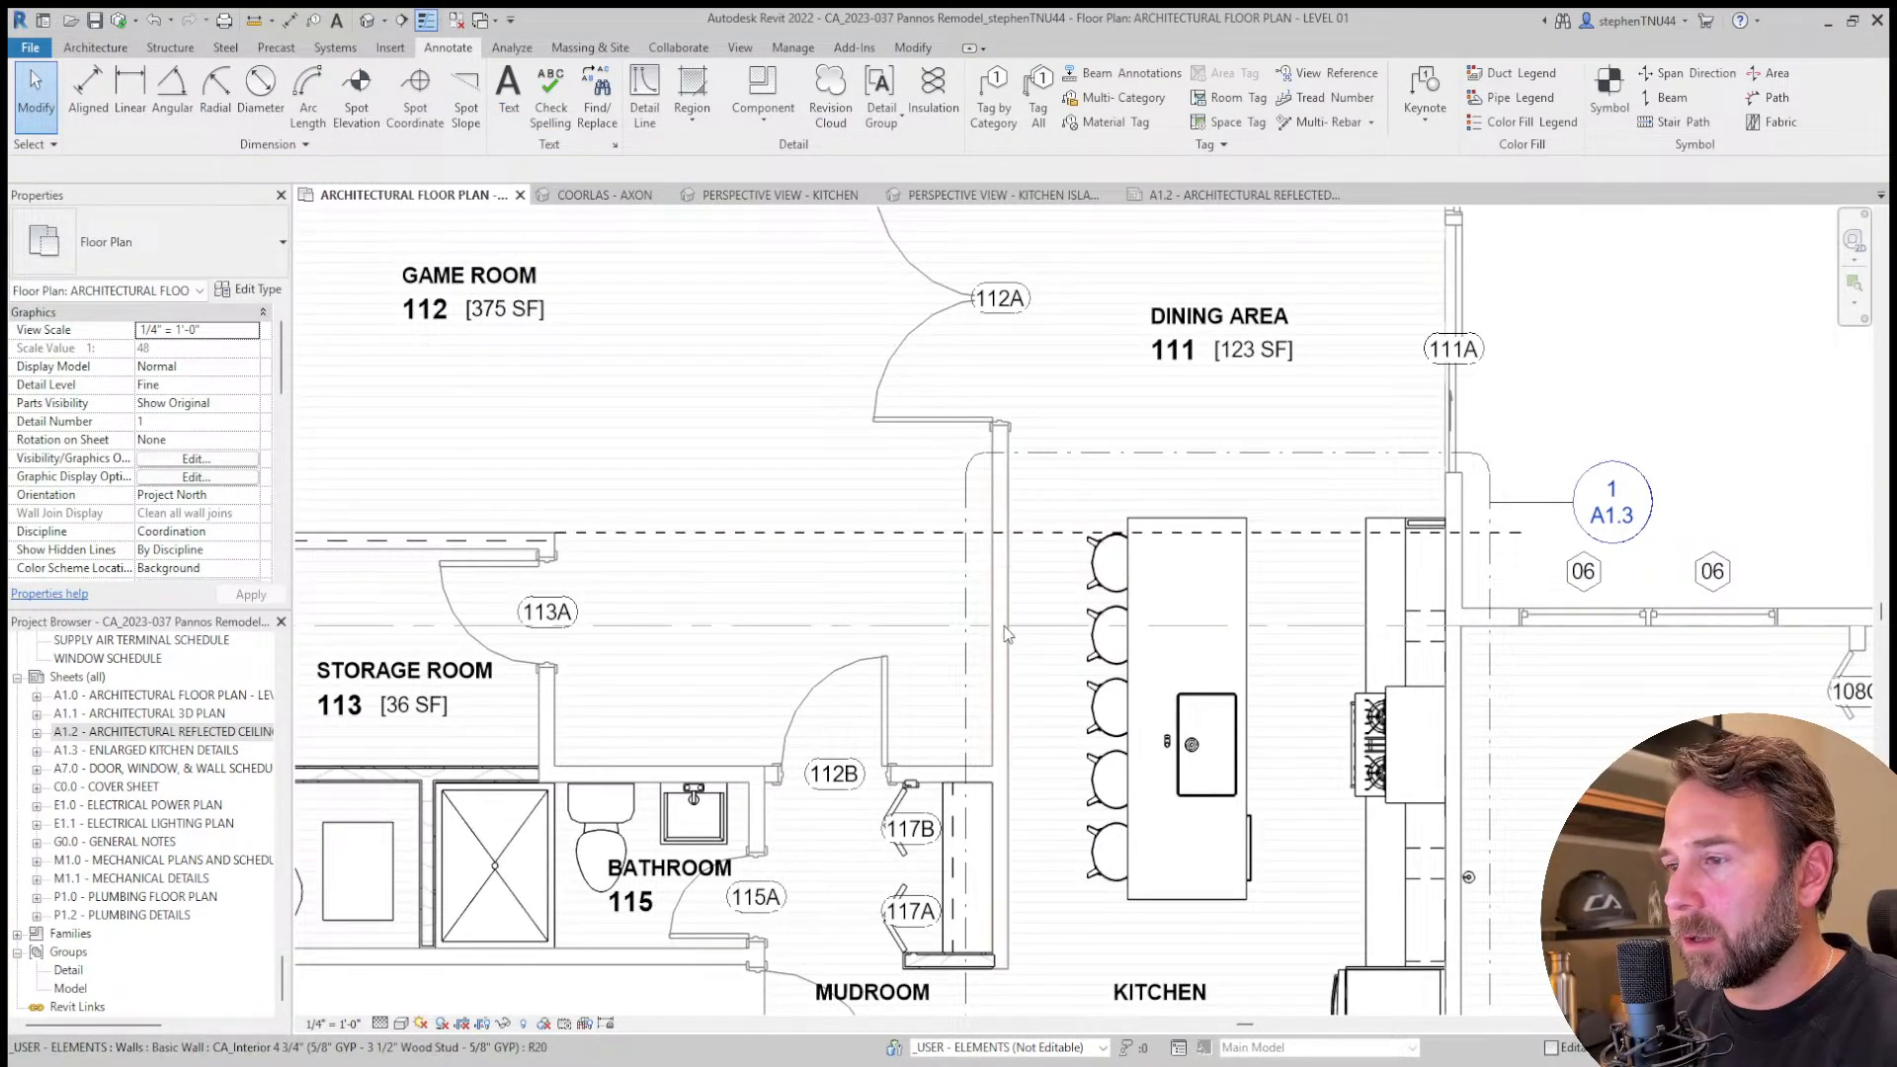
middle_drag(995, 765, 995, 766)
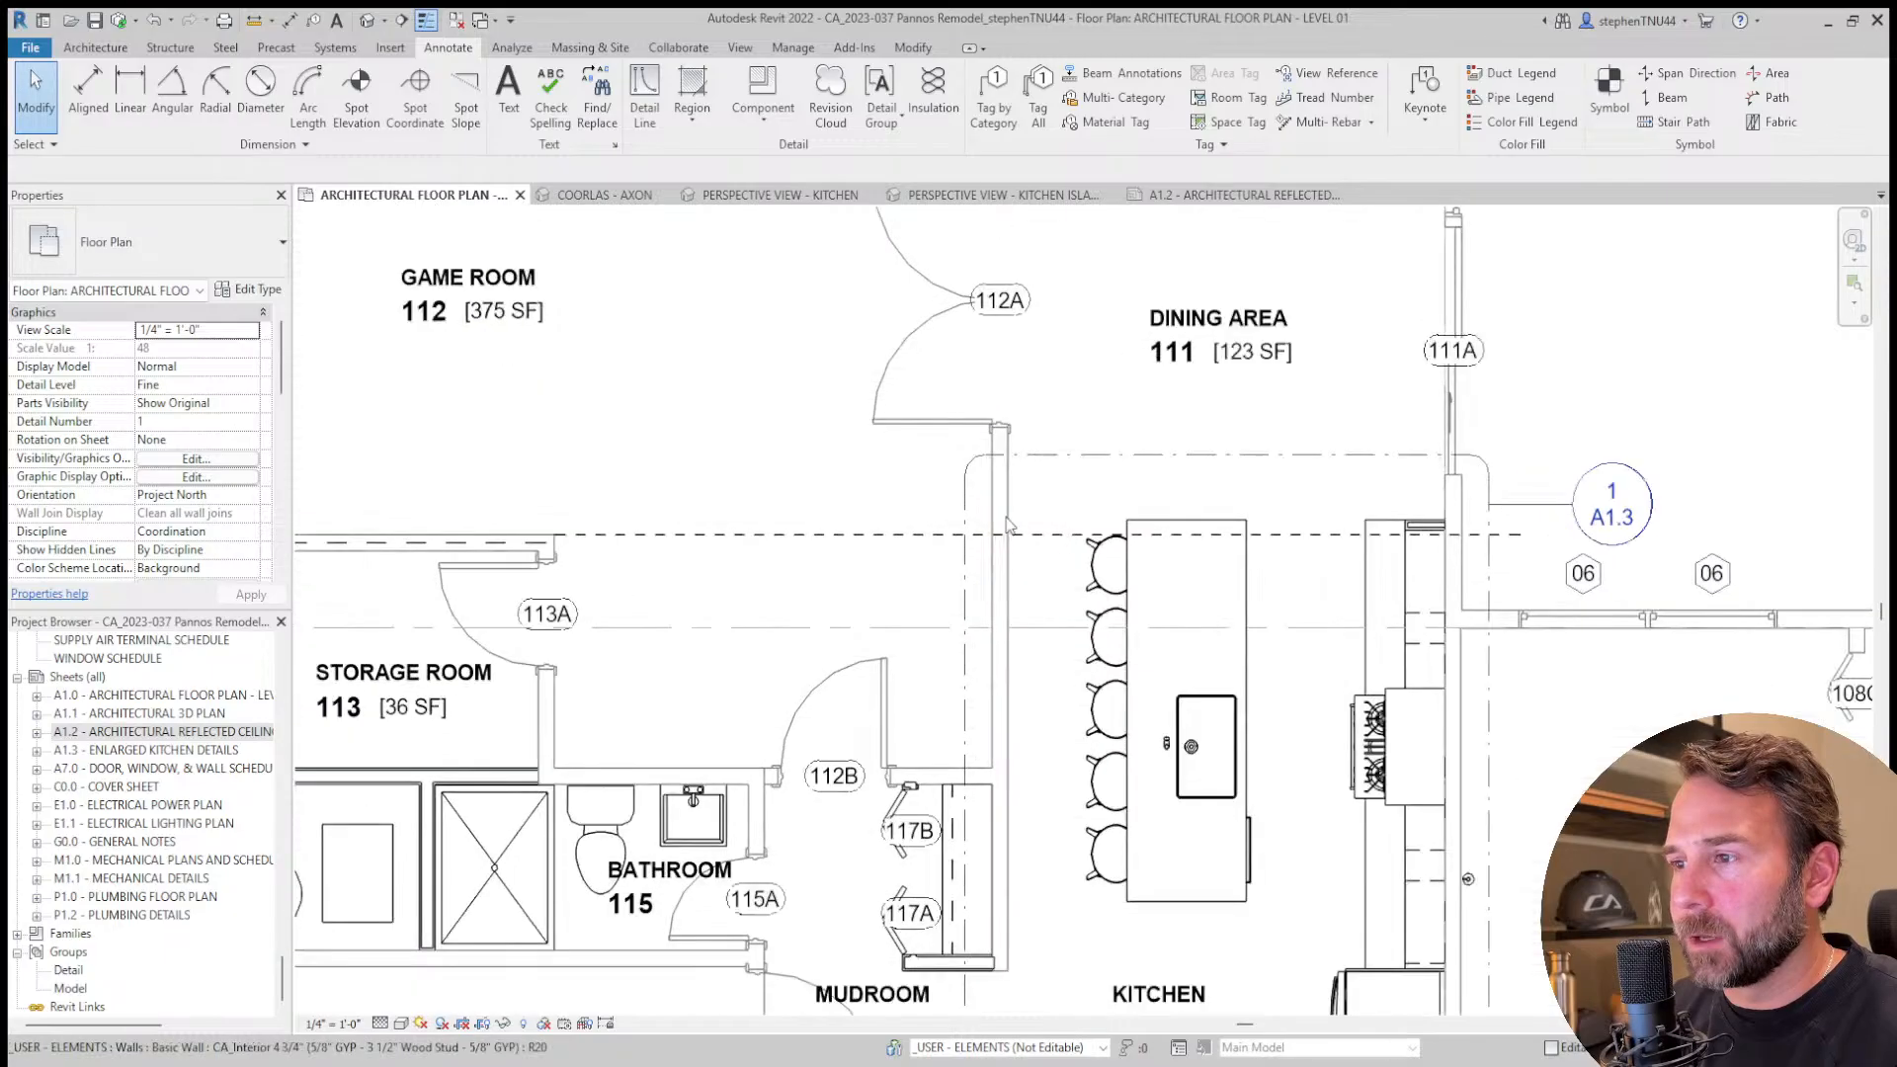
click(1005, 519)
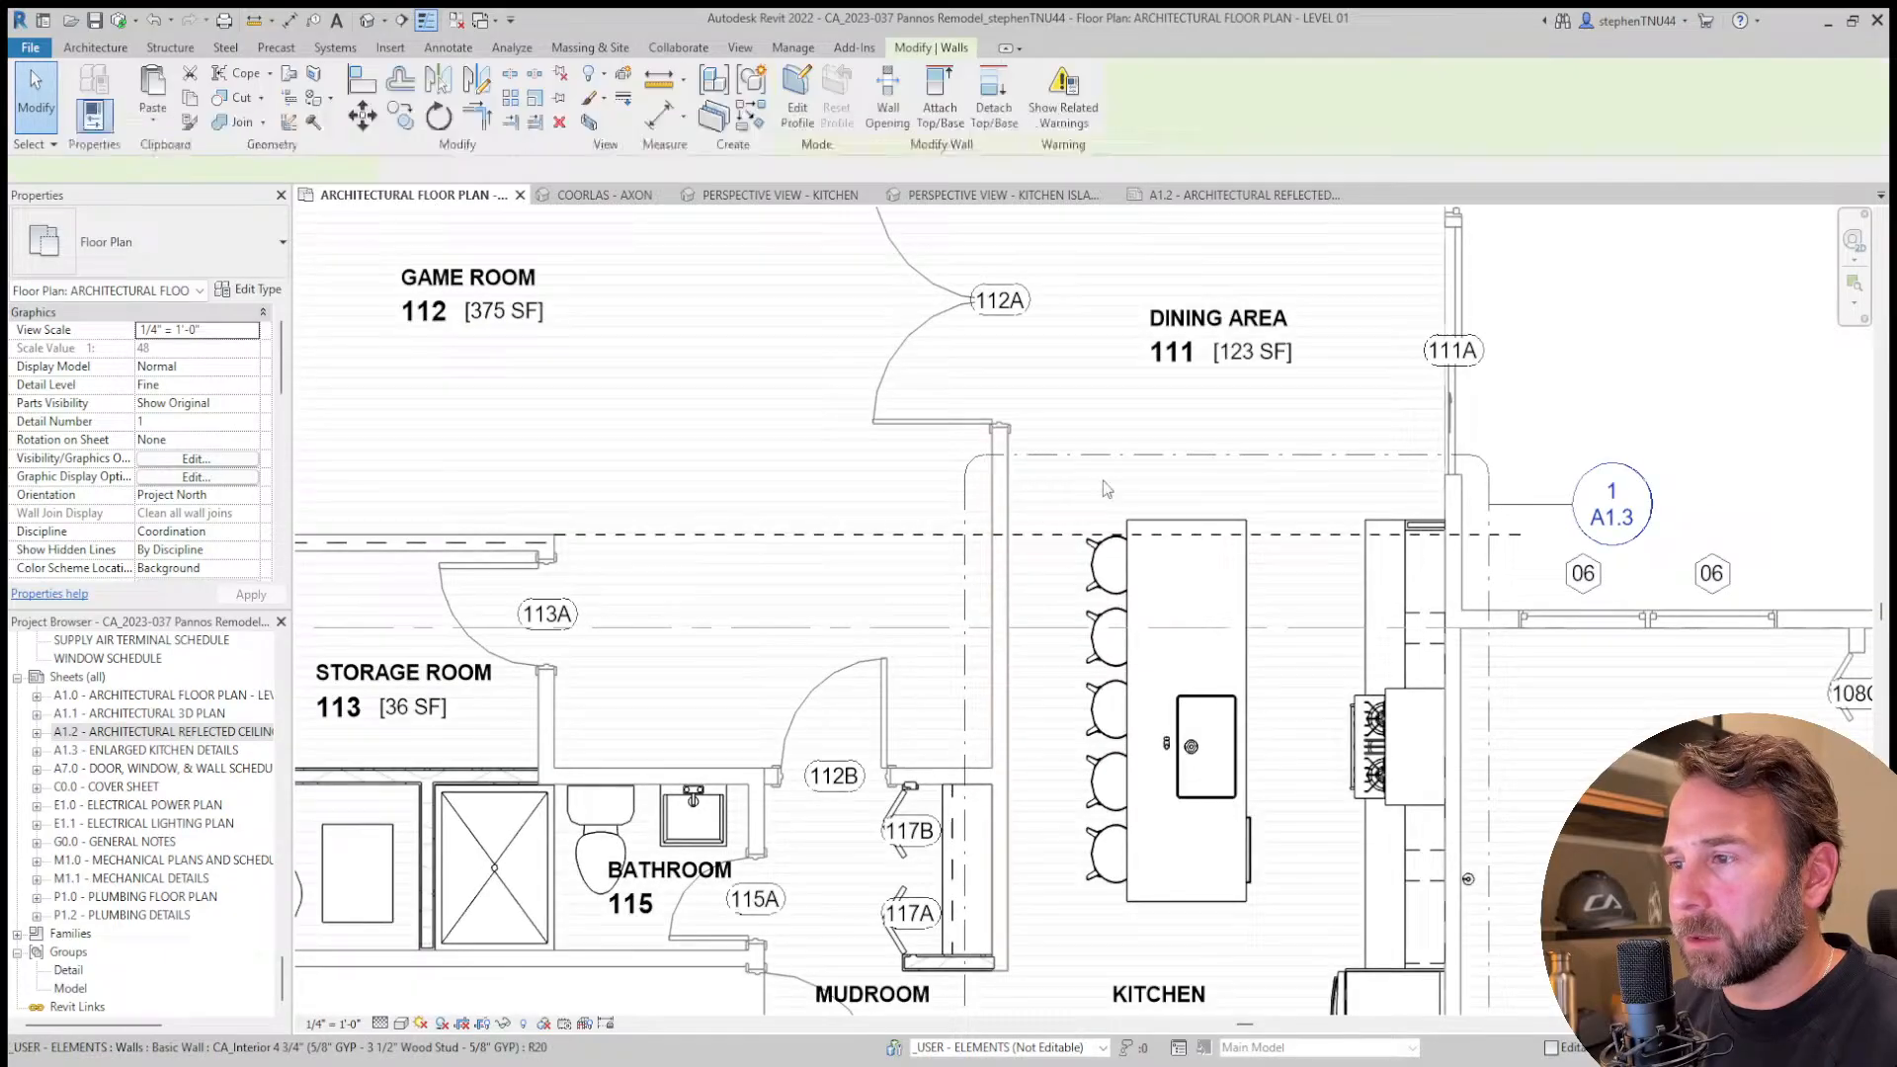
click(512, 79)
scroll(1008, 519, up, 2)
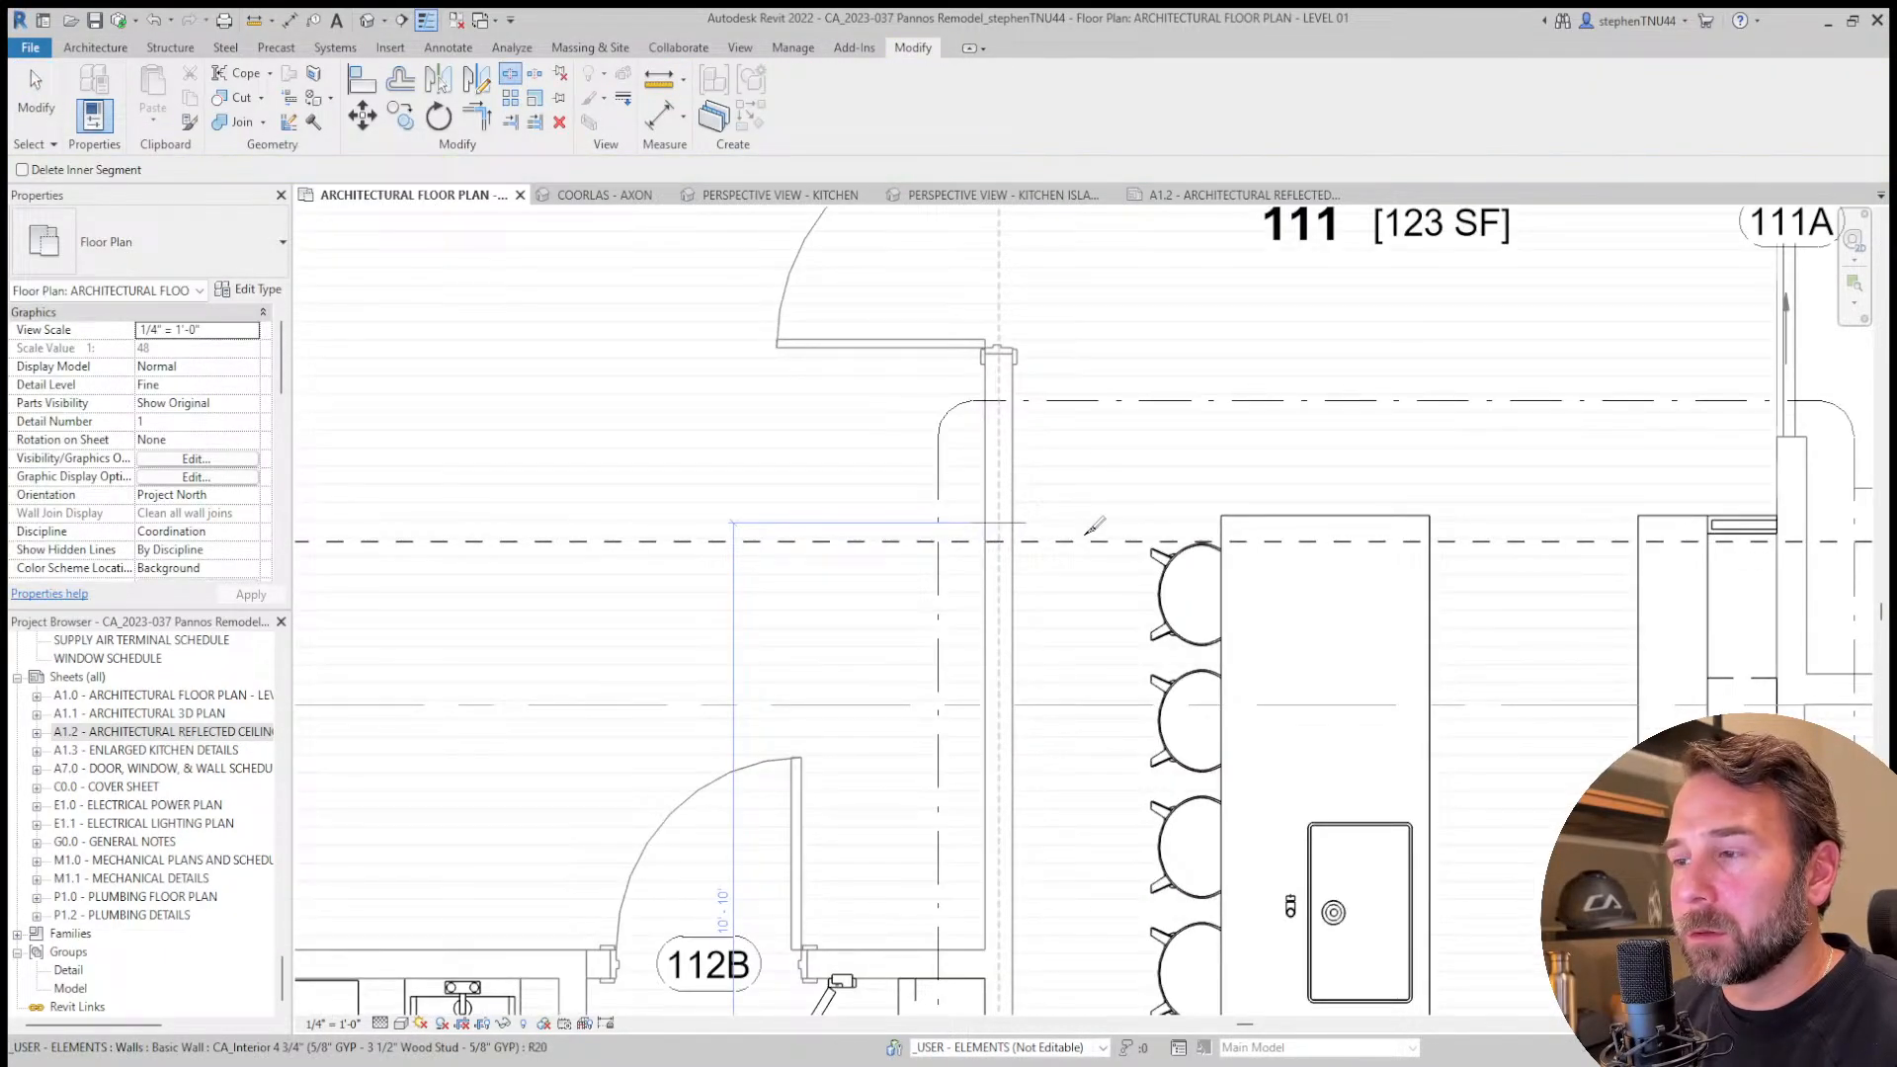
key(Escape)
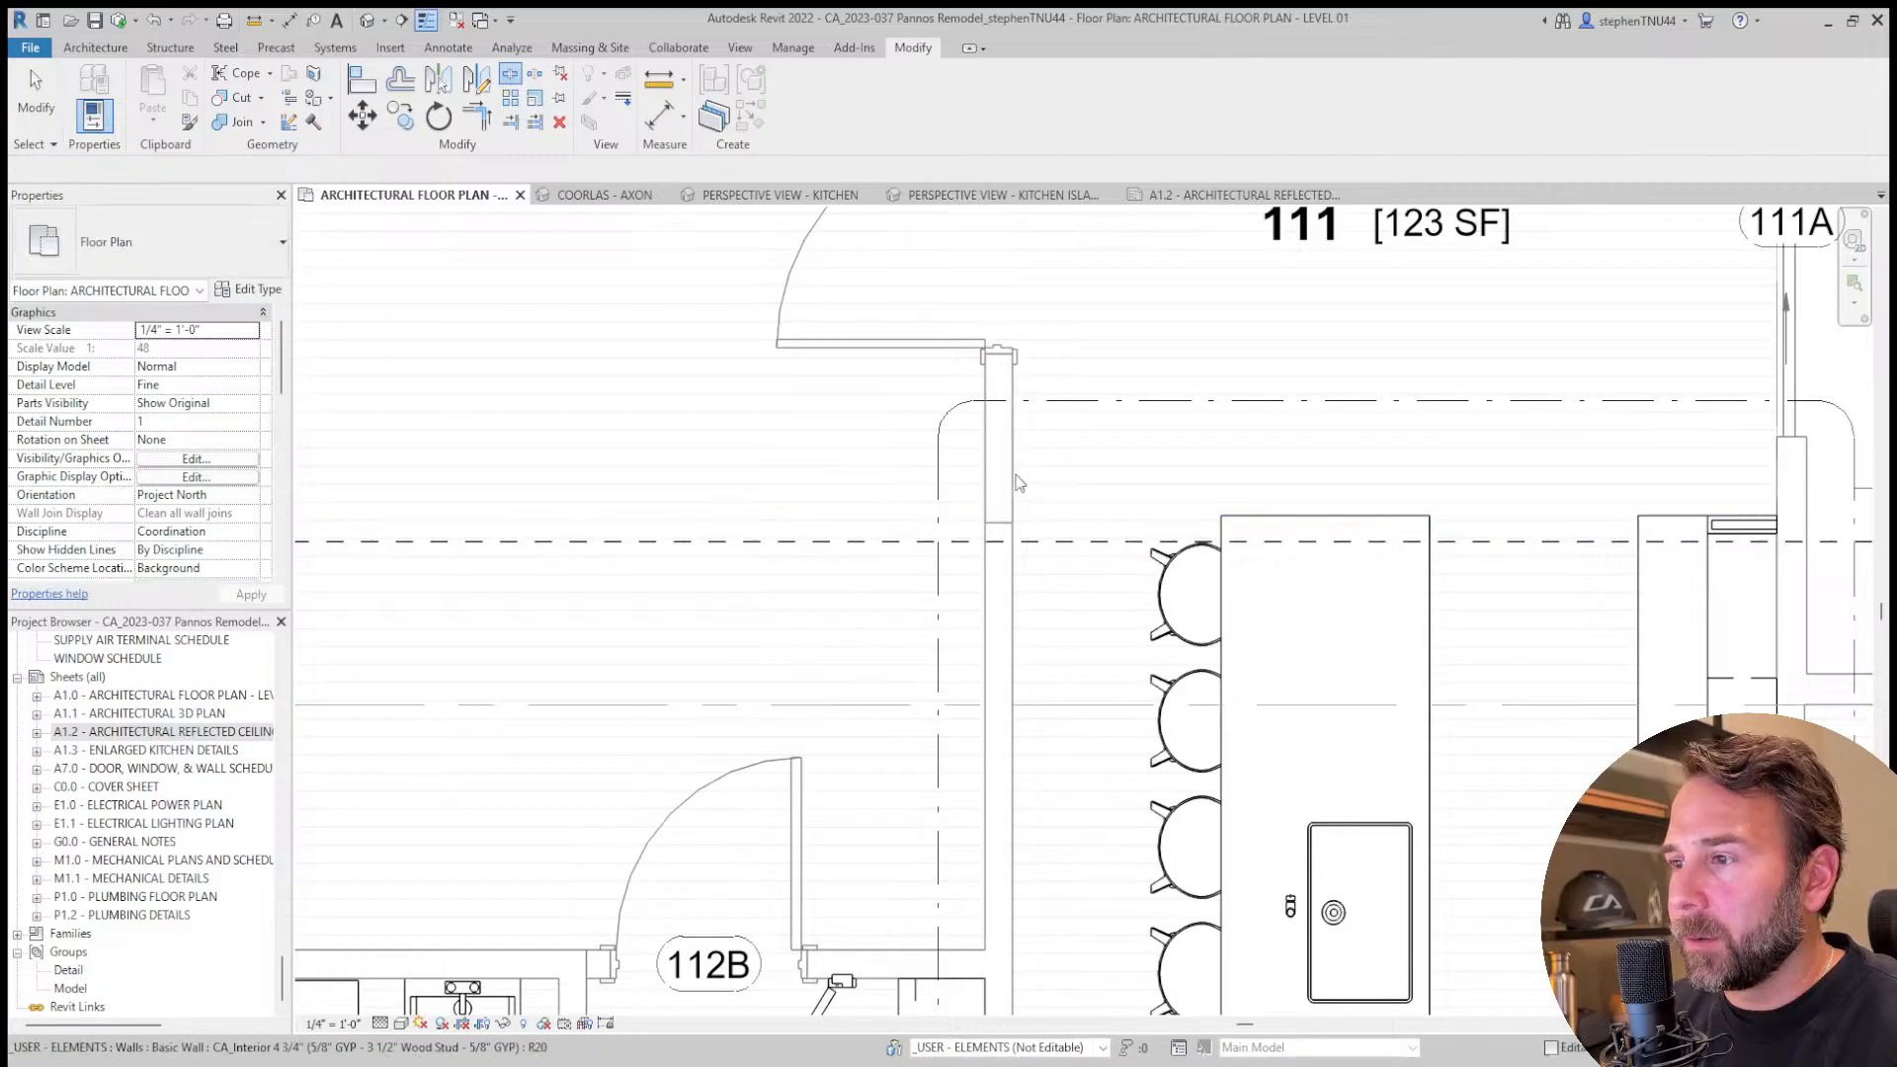
Disallow the join at the split end of the wall segment below door 112A.
click(1013, 478)
scroll(994, 528, up, 2)
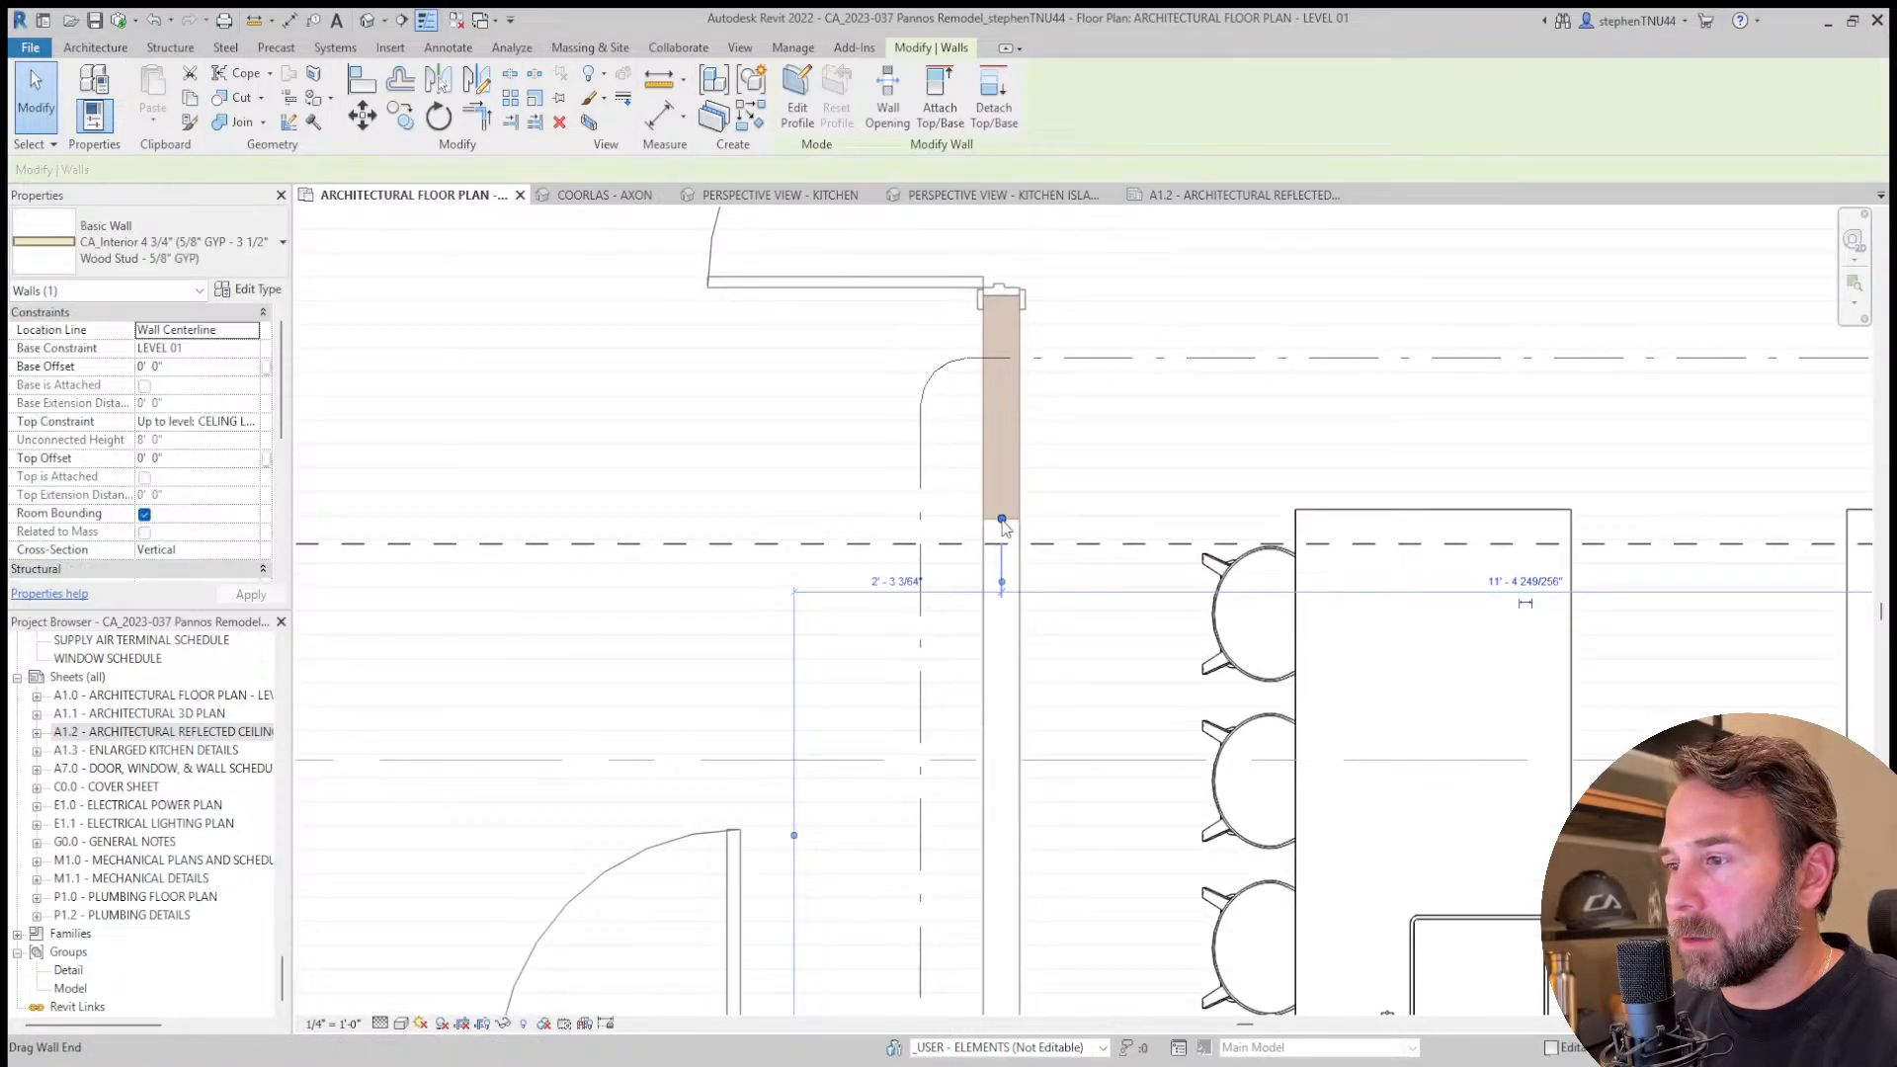
key(Delete)
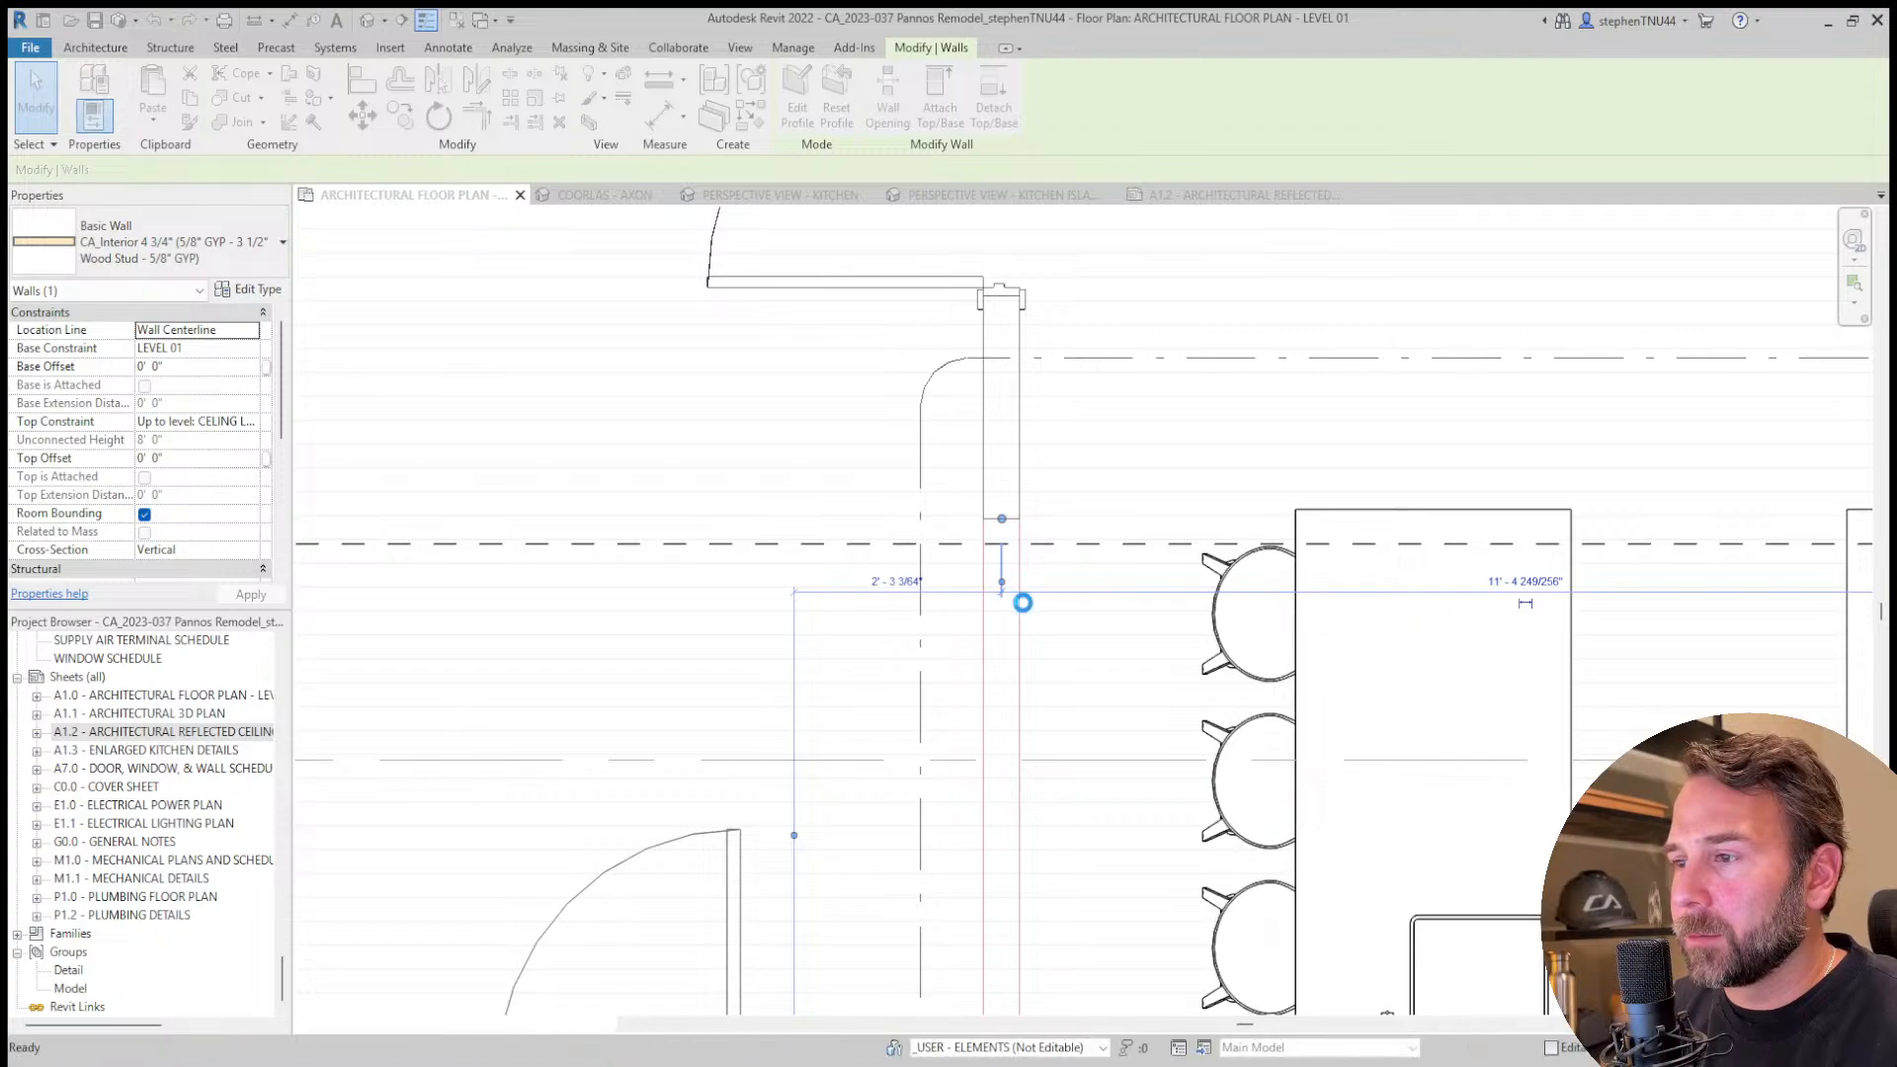
scroll(987, 637, down, 5)
key(Escape)
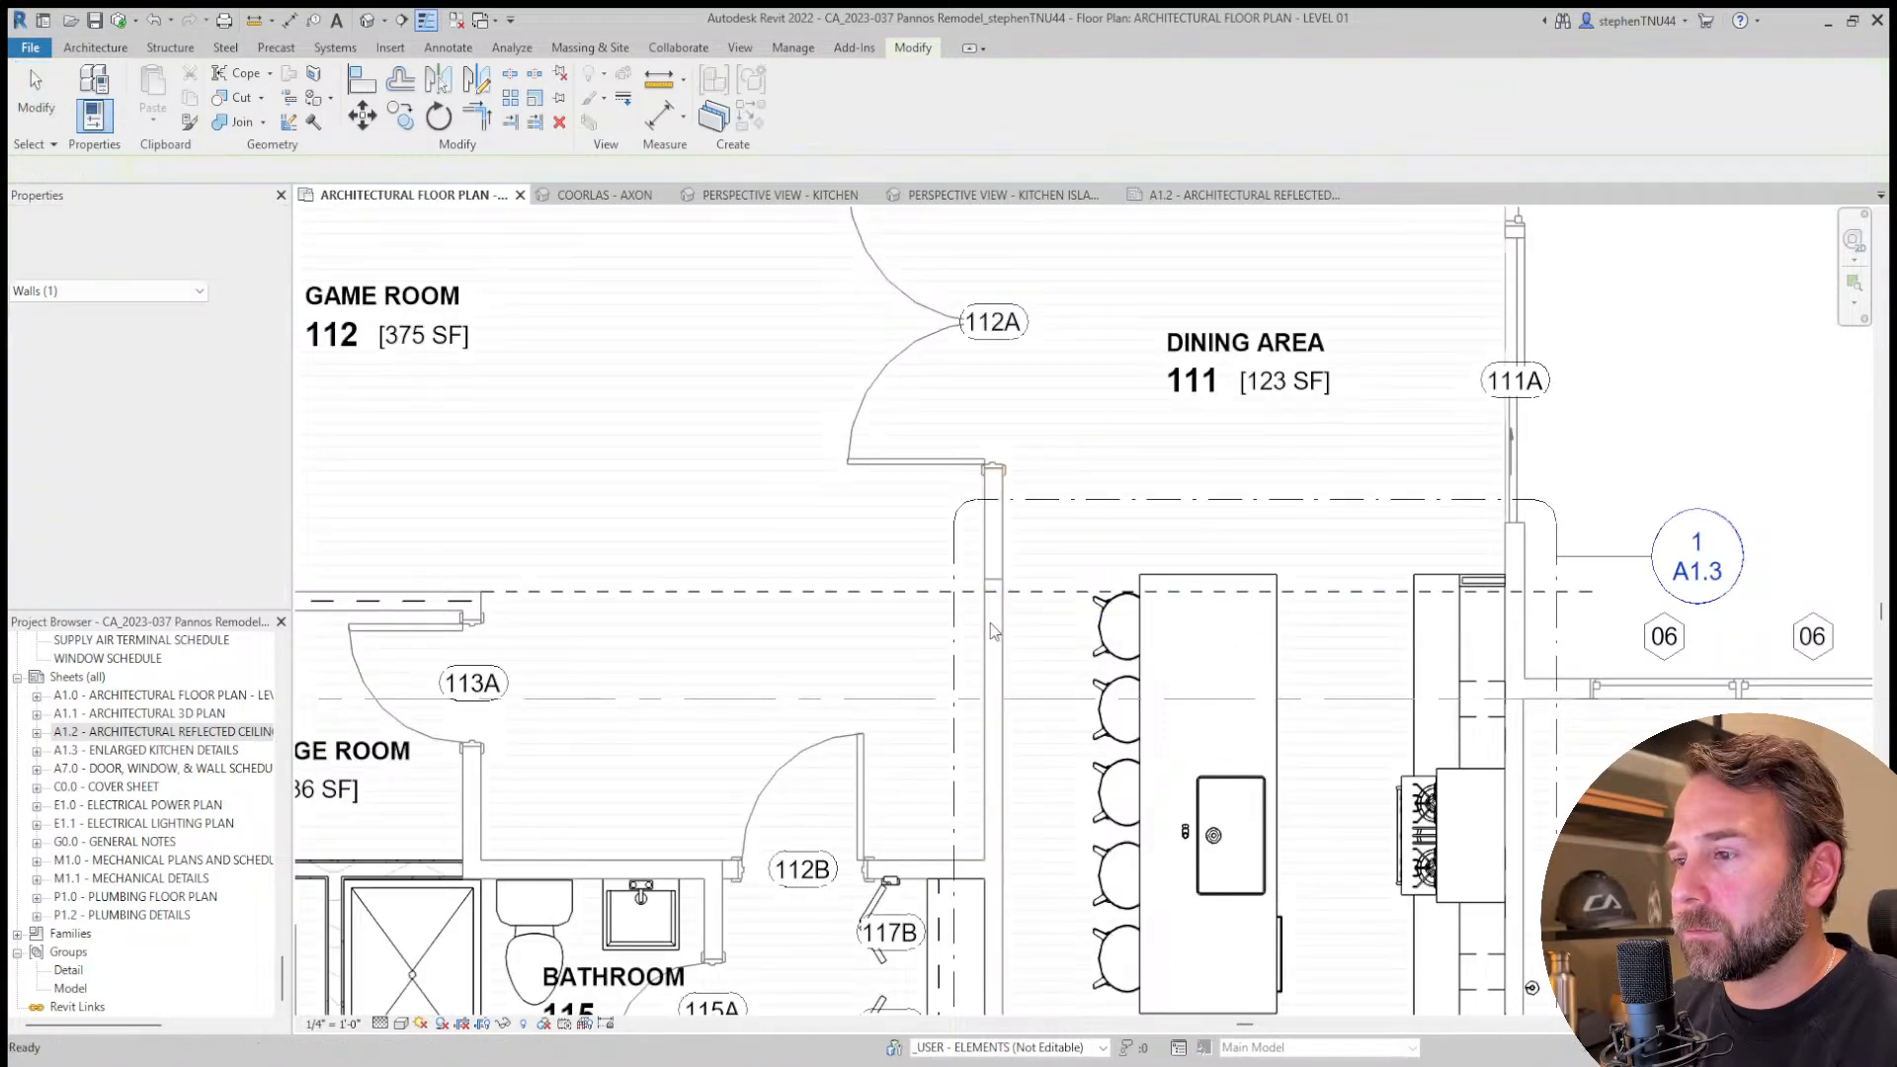
Disallow the join at the split end of the lower wall segment and shorten it to the dashed line.
scroll(987, 635, up, 5)
click(990, 632)
scroll(1001, 539, up, 1)
scroll(1001, 538, up, 1)
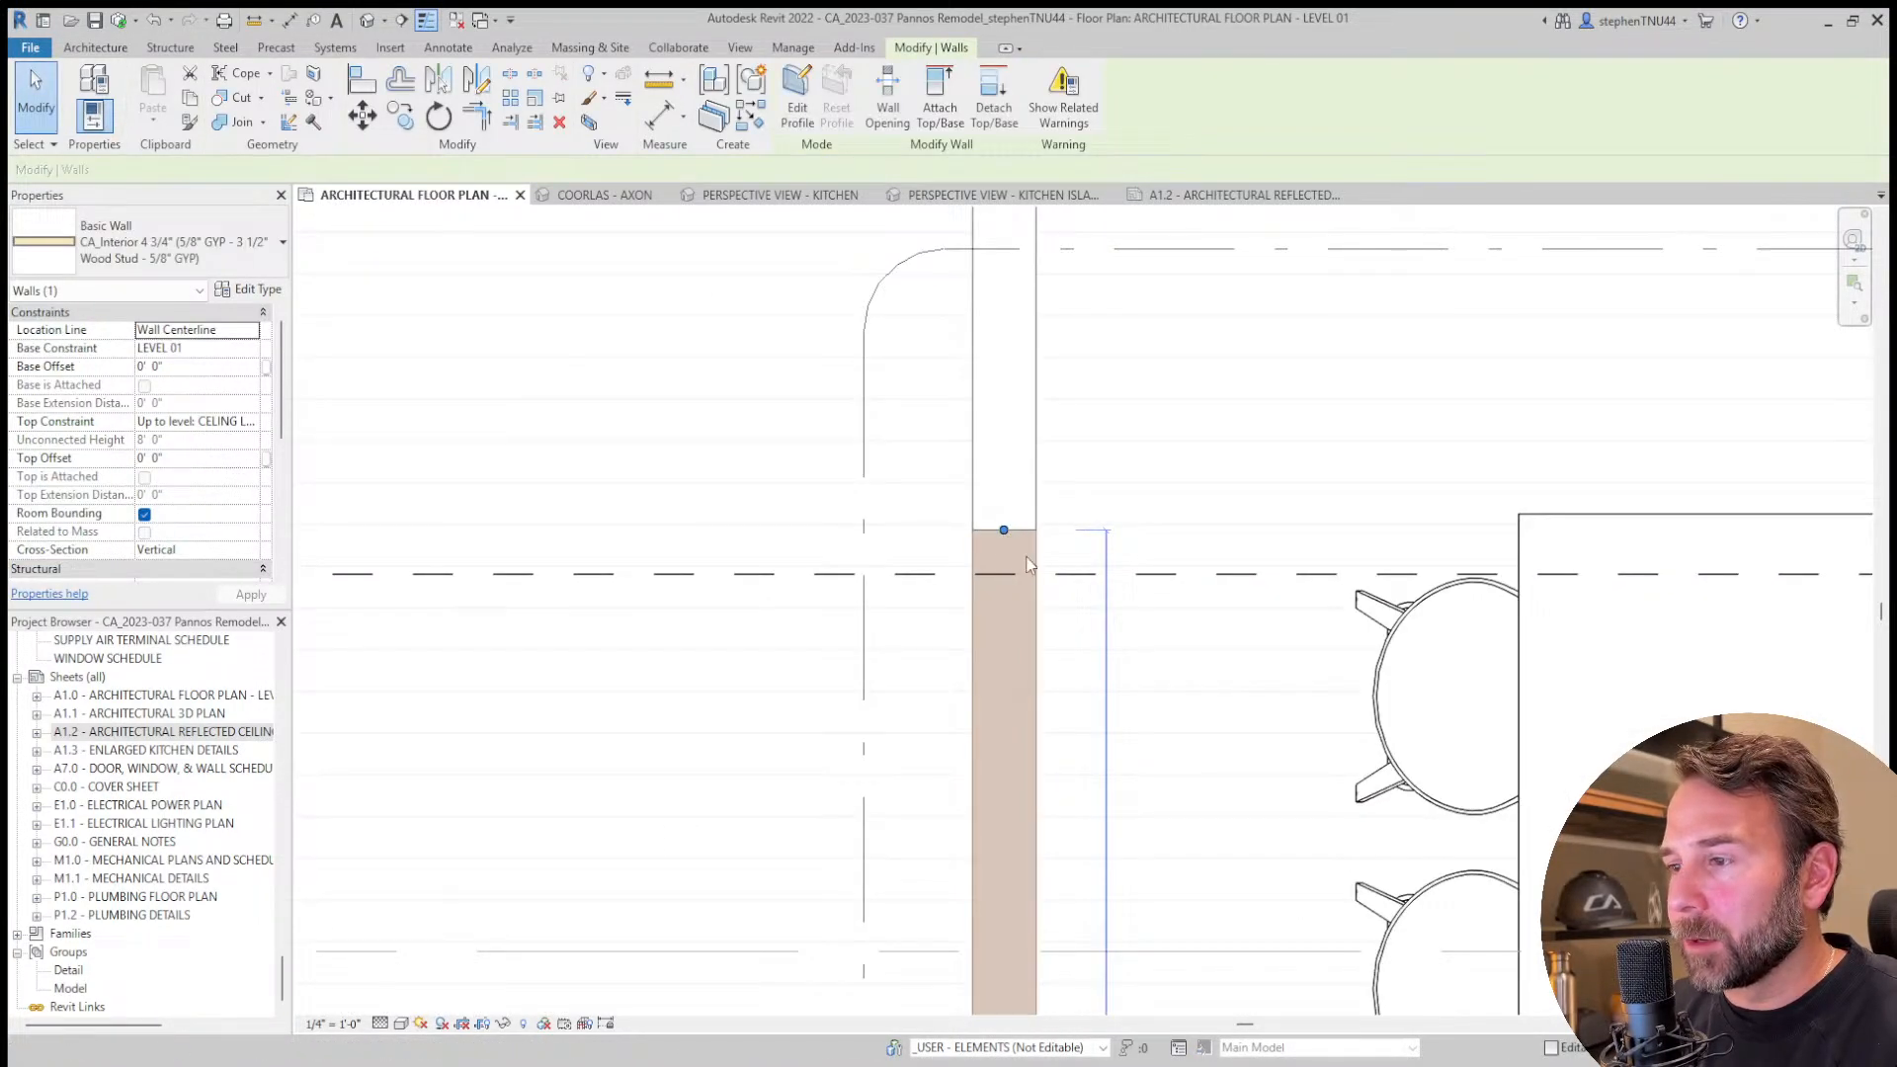
scroll(1005, 538, up, 1)
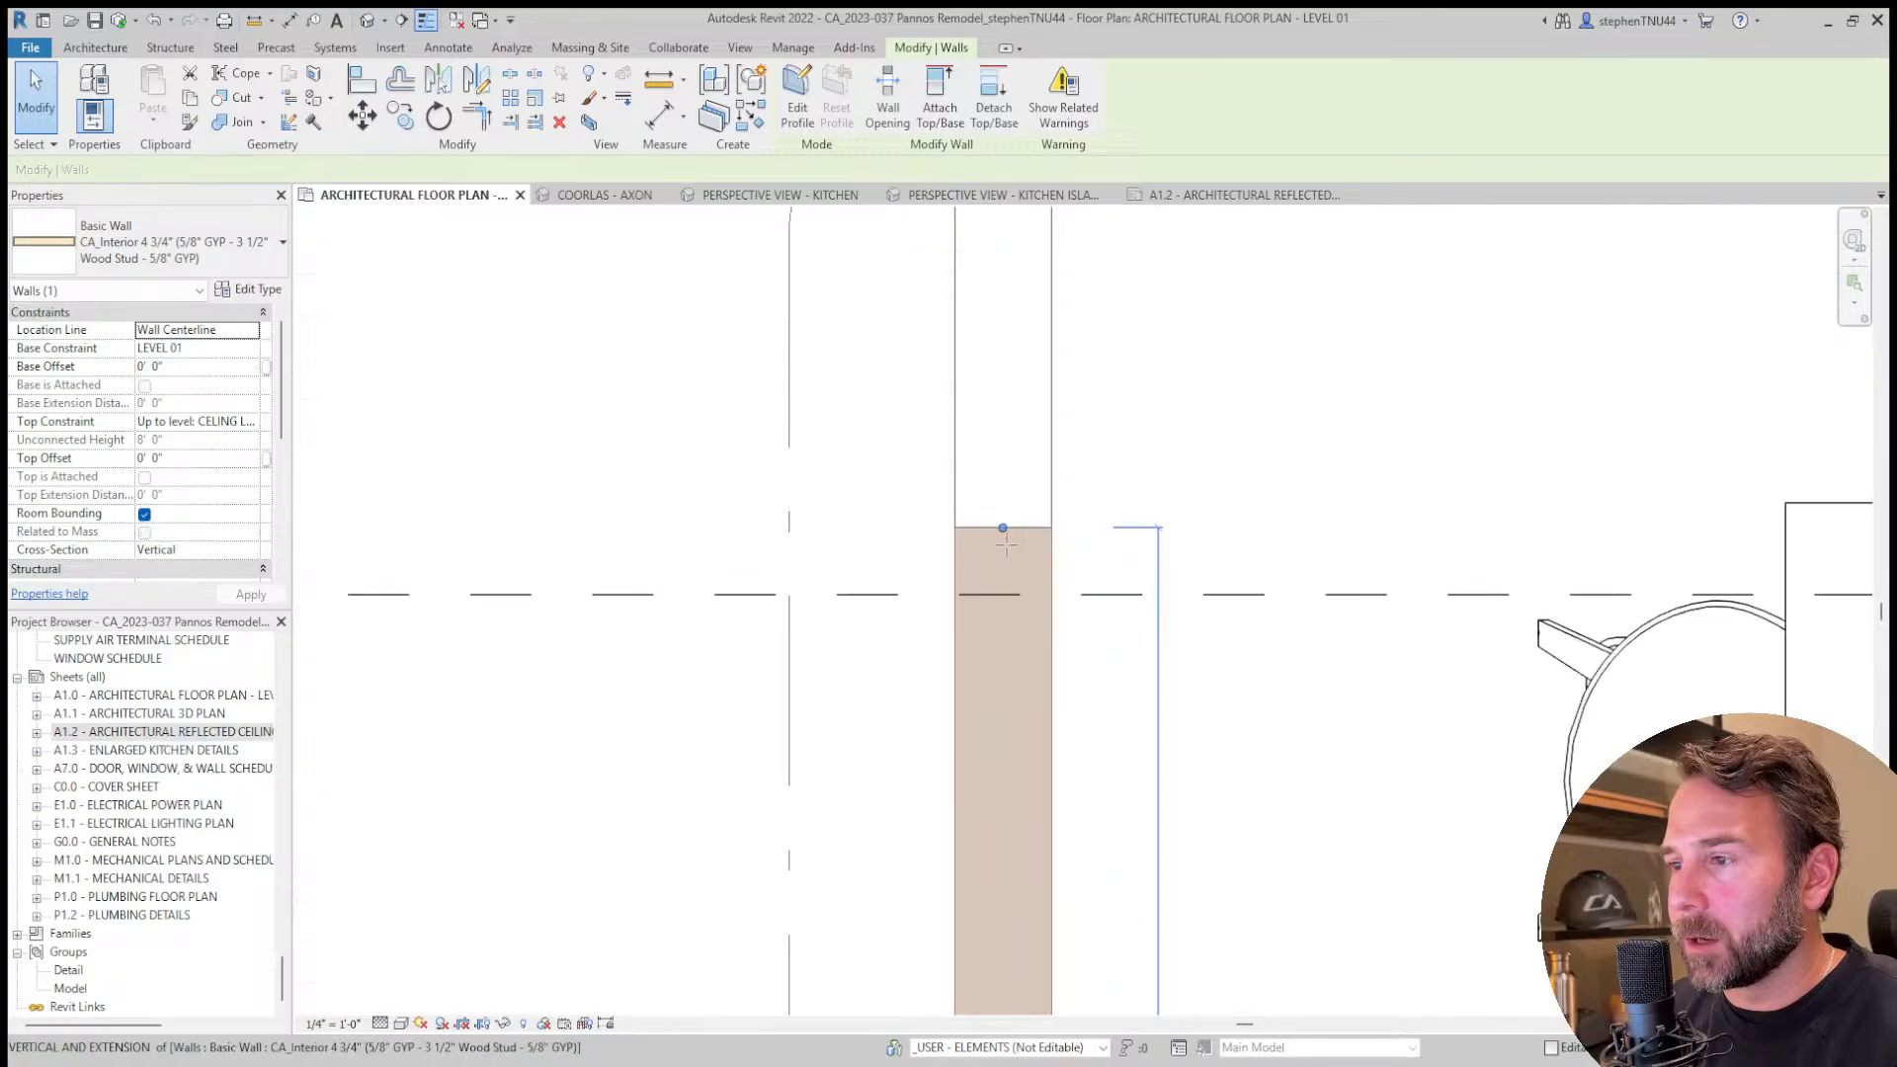
key(r)
key(s)
drag(1024, 541, 1028, 538)
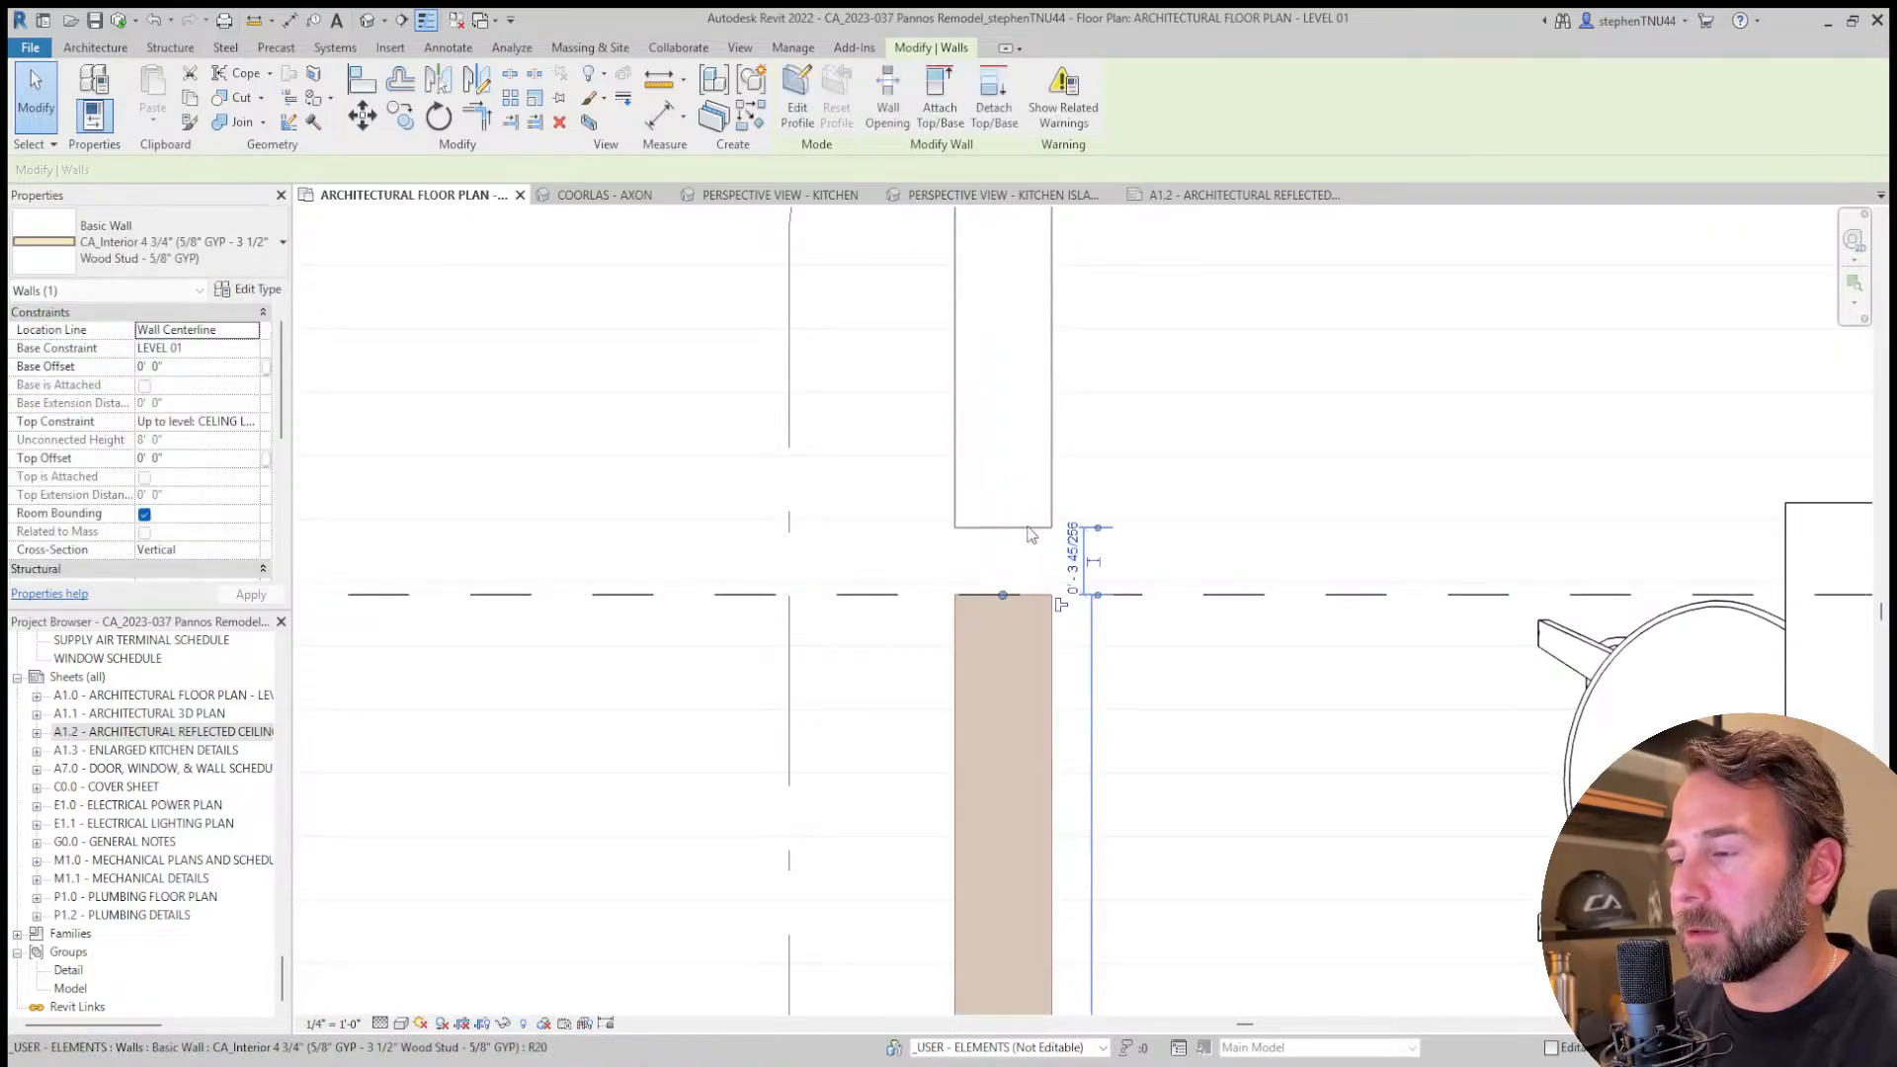
Extend the upper wall segment's split end down to the dashed line so it meets the lower segment.
click(1028, 539)
click(1053, 415)
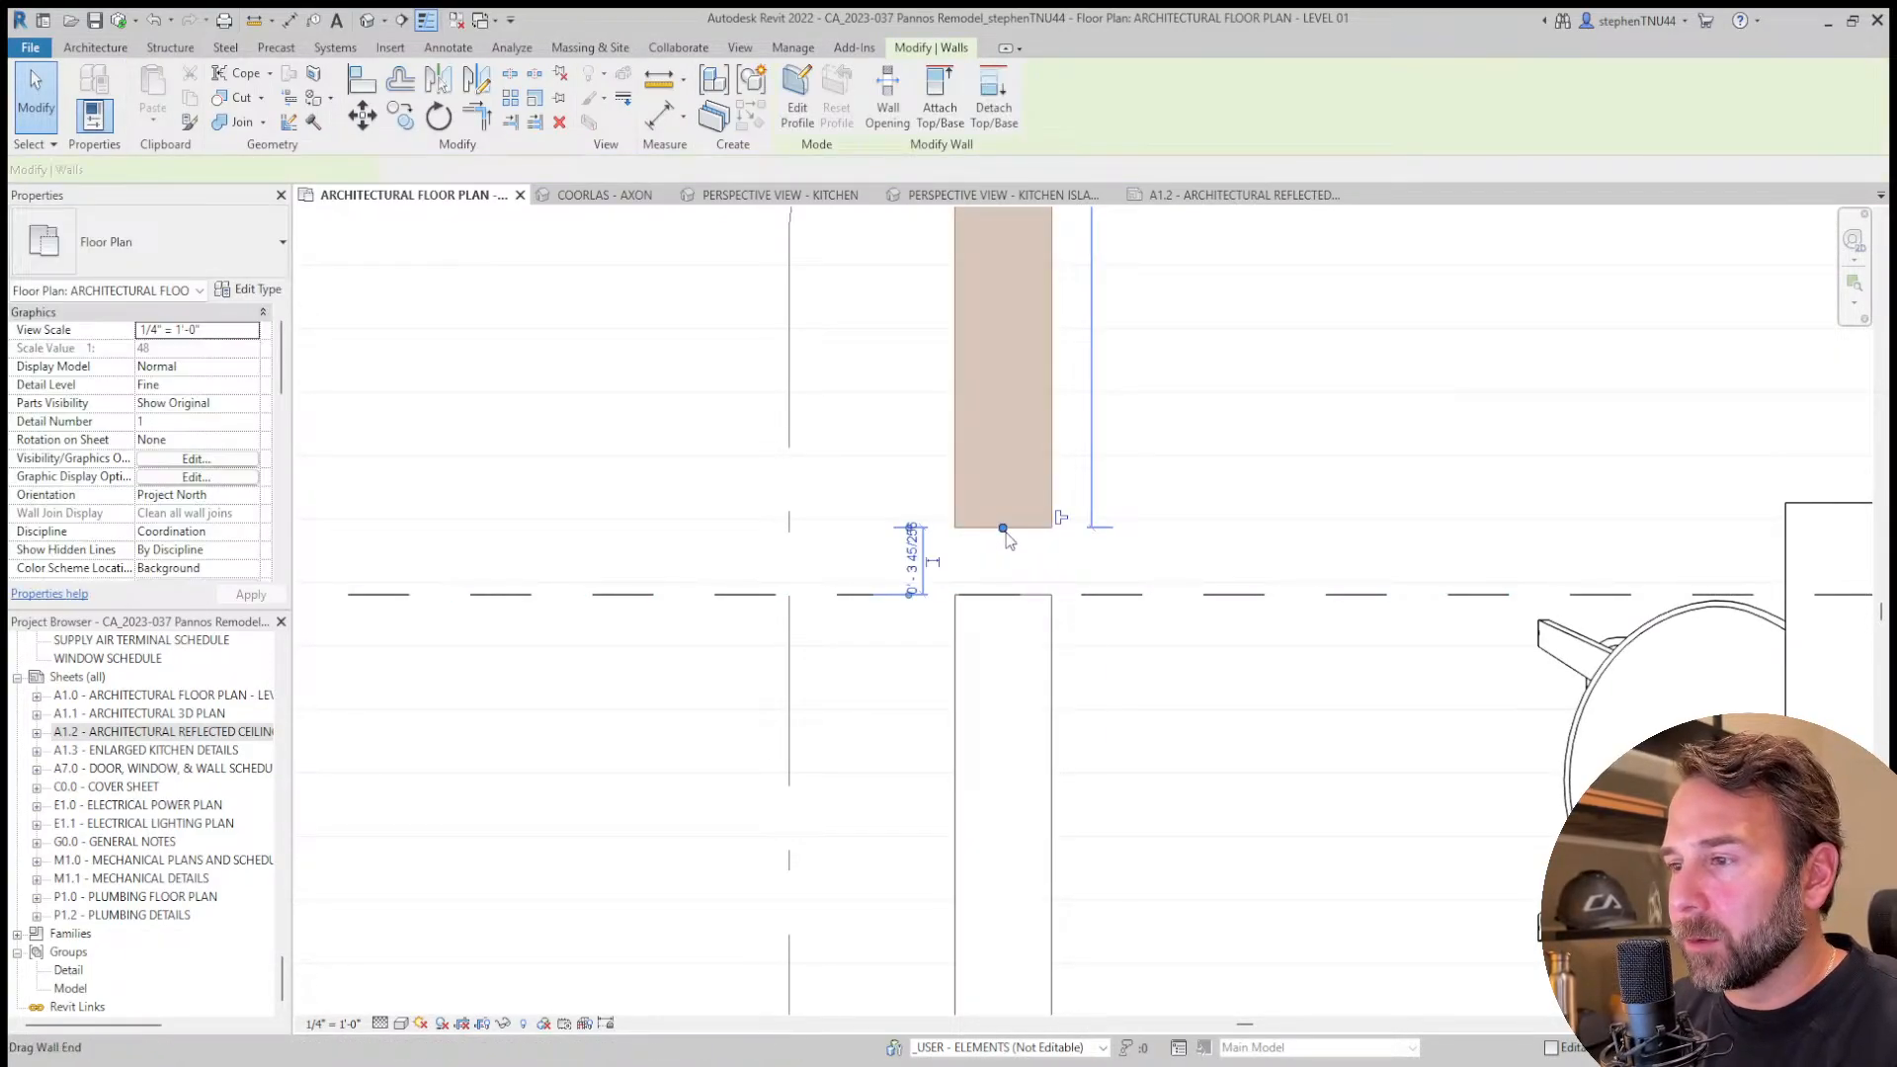
key(r)
key(s)
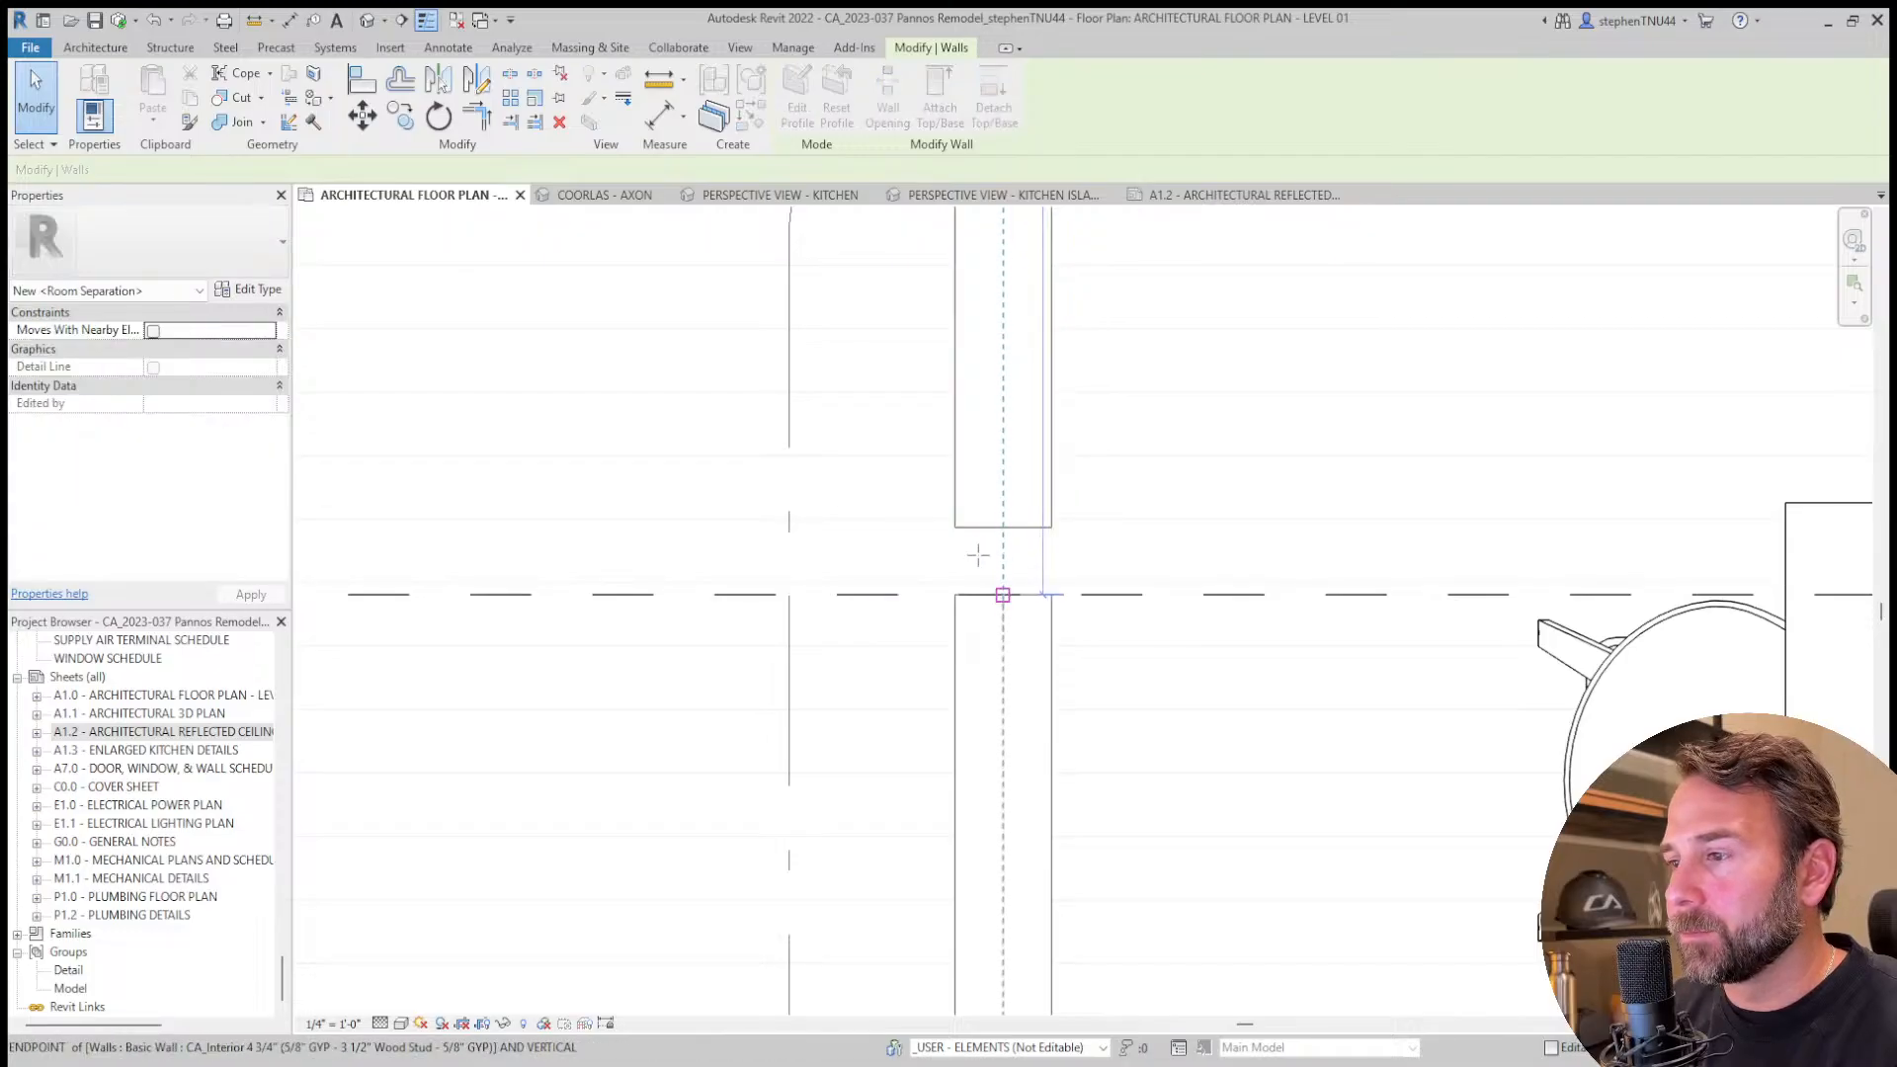
drag(978, 555, 976, 555)
scroll(951, 559, down, 7)
key(Escape)
scroll(954, 553, down, 1)
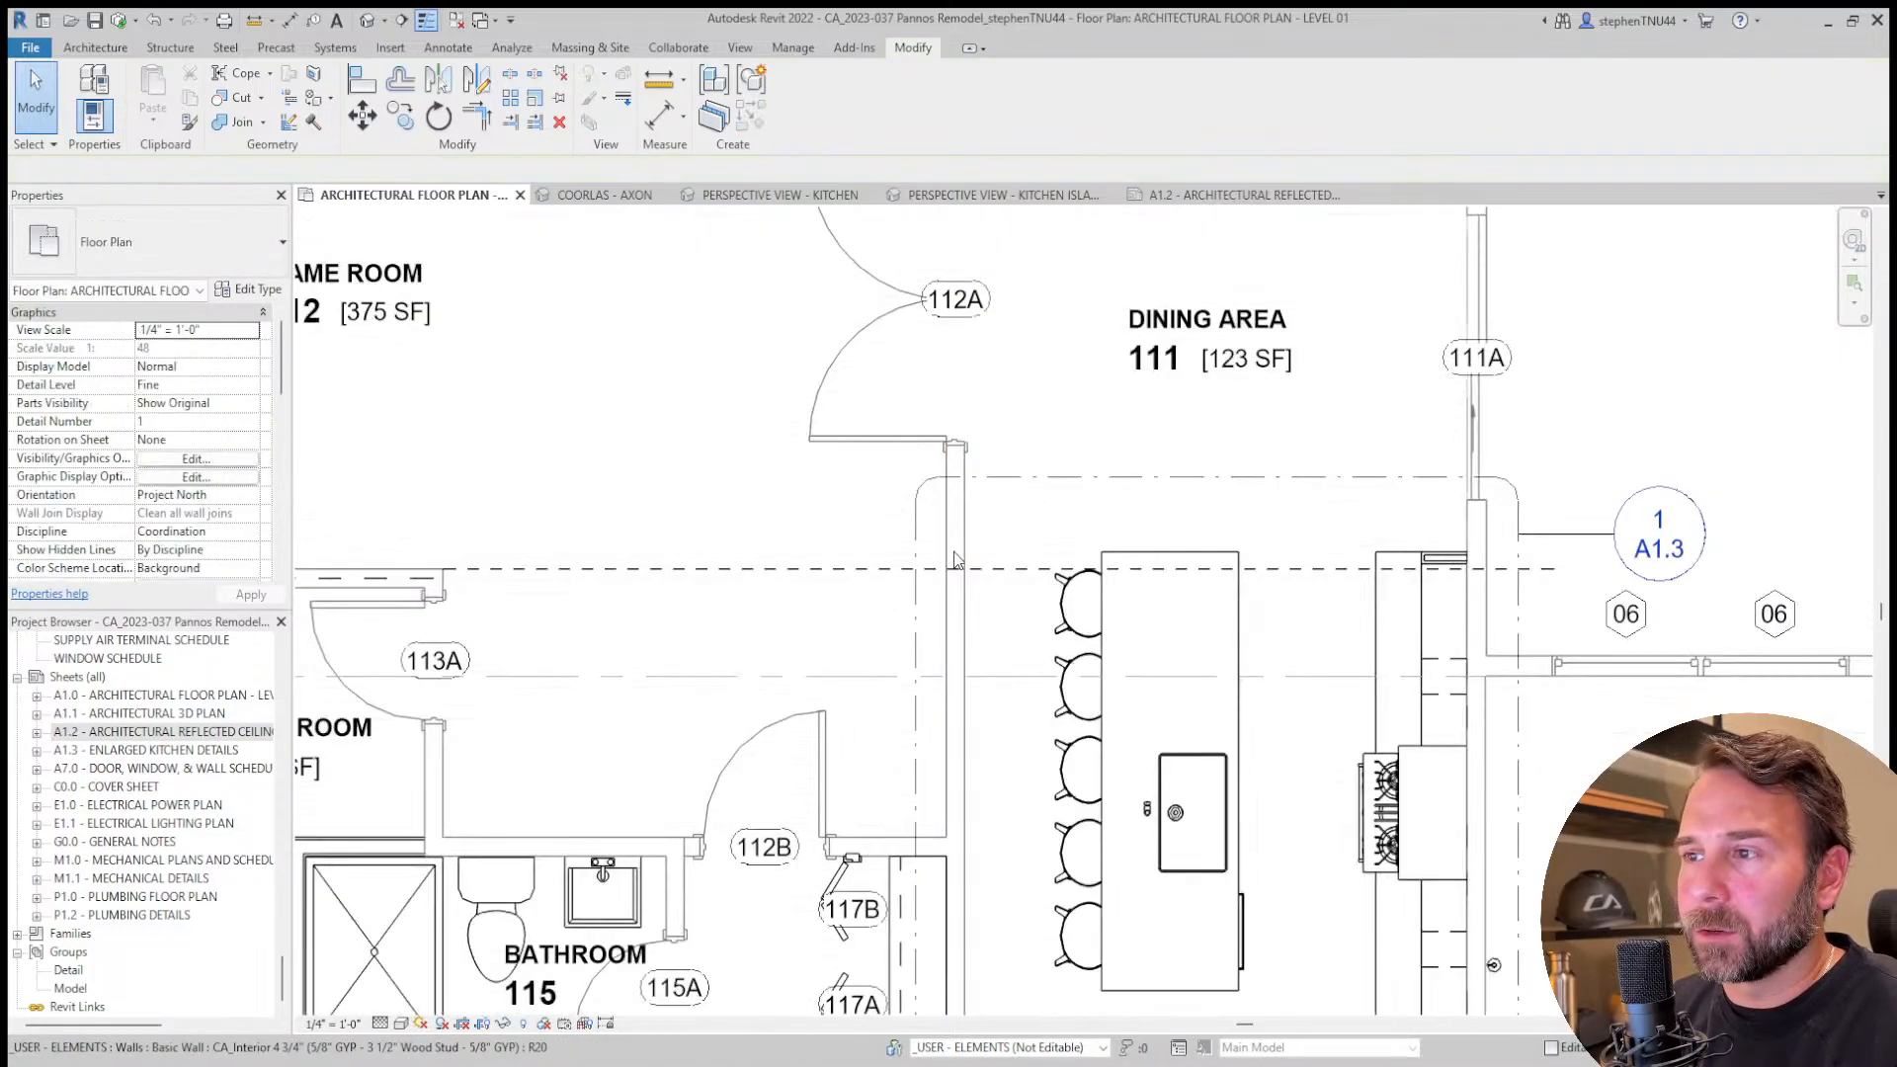
Set Phase Demolished to New Construction for double door 112A and the wall segment between the game room and dining area.
scroll(954, 559, down, 2)
scroll(978, 513, down, 2)
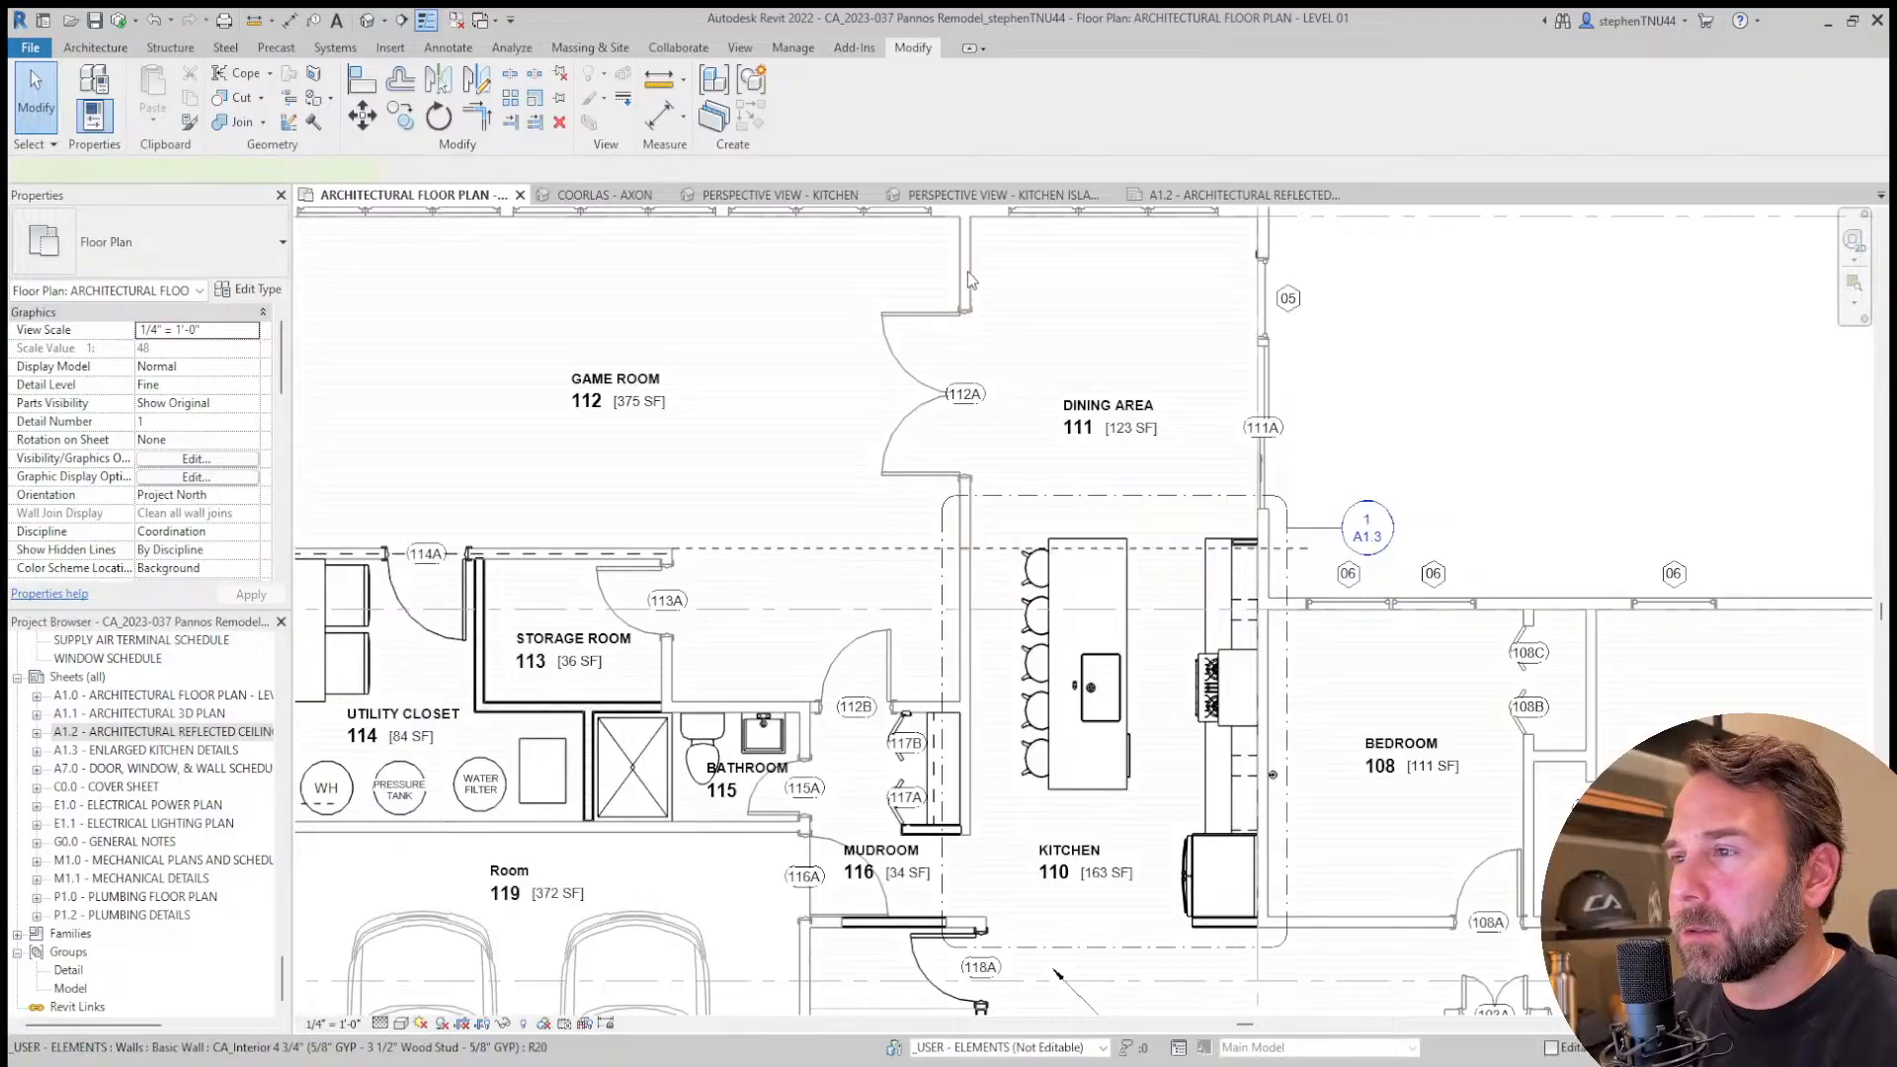
click(968, 270)
scroll(966, 524, up, 2)
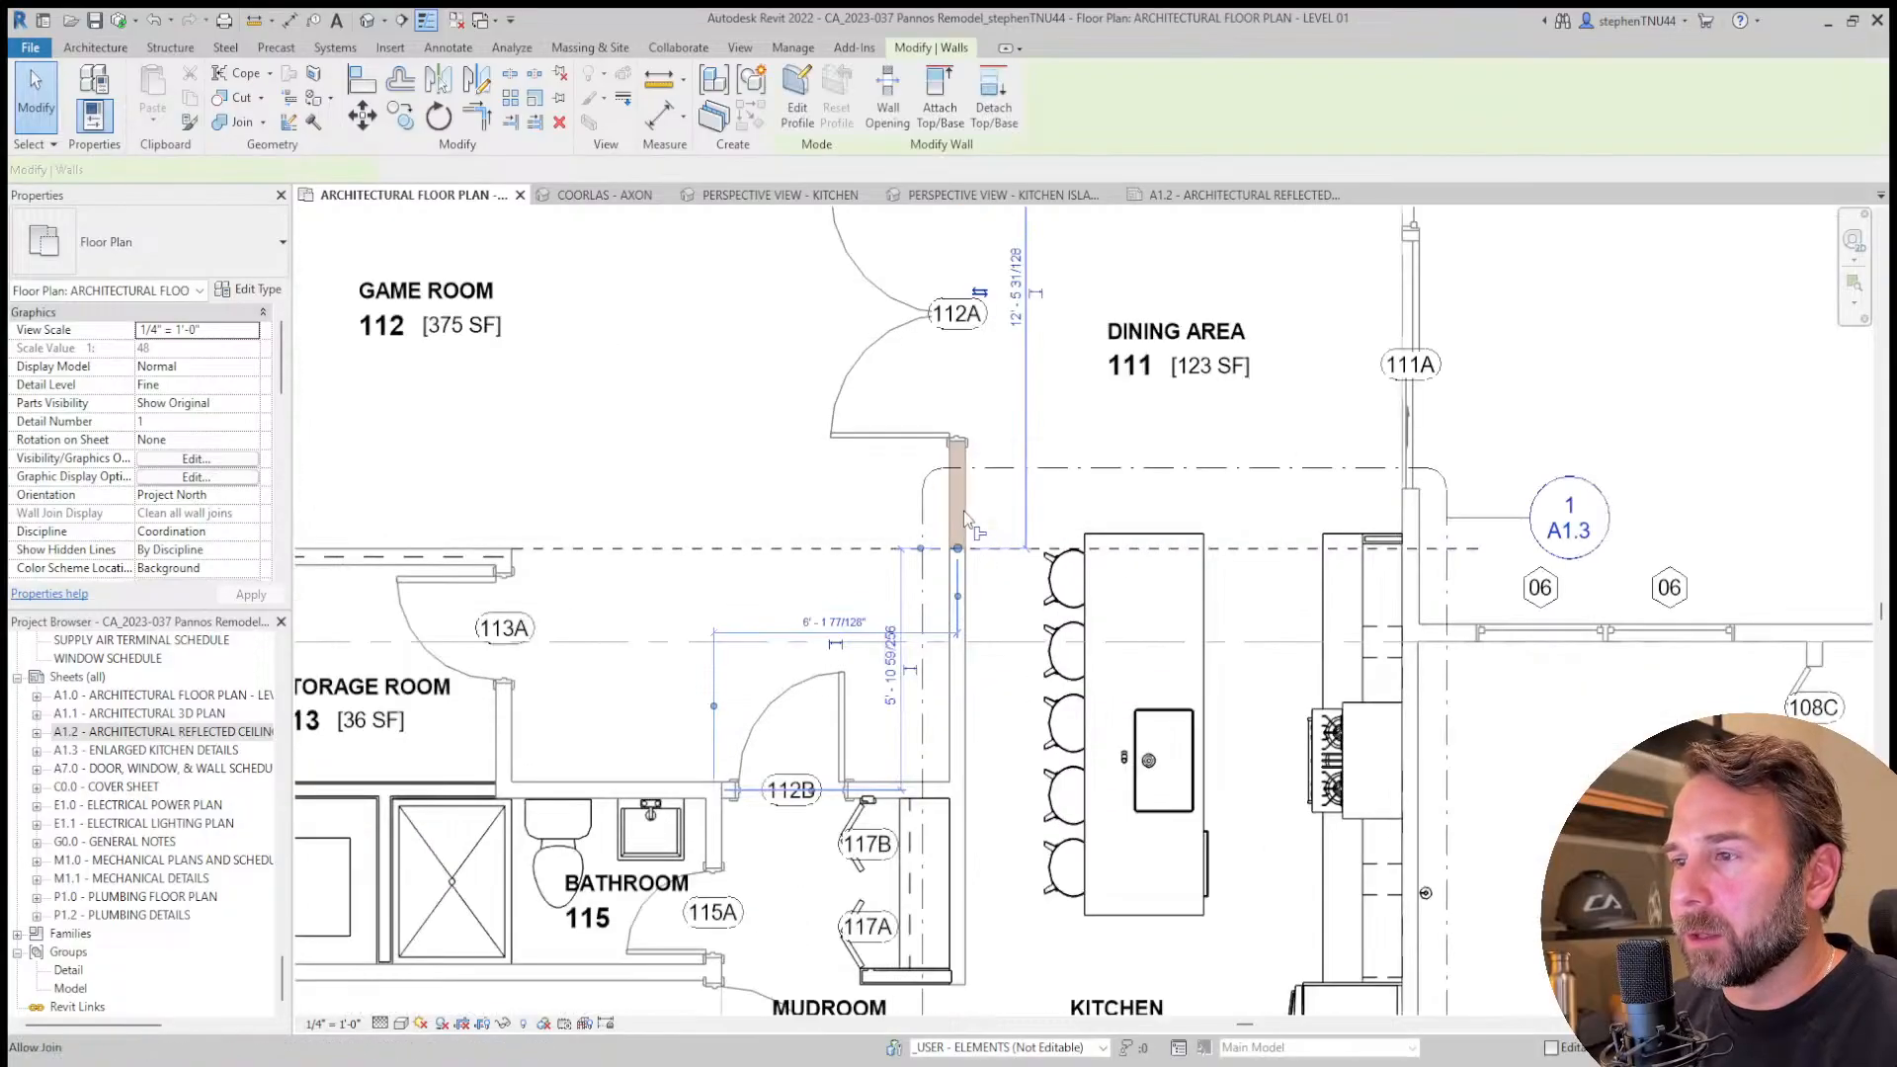
ctrl+click(911, 437)
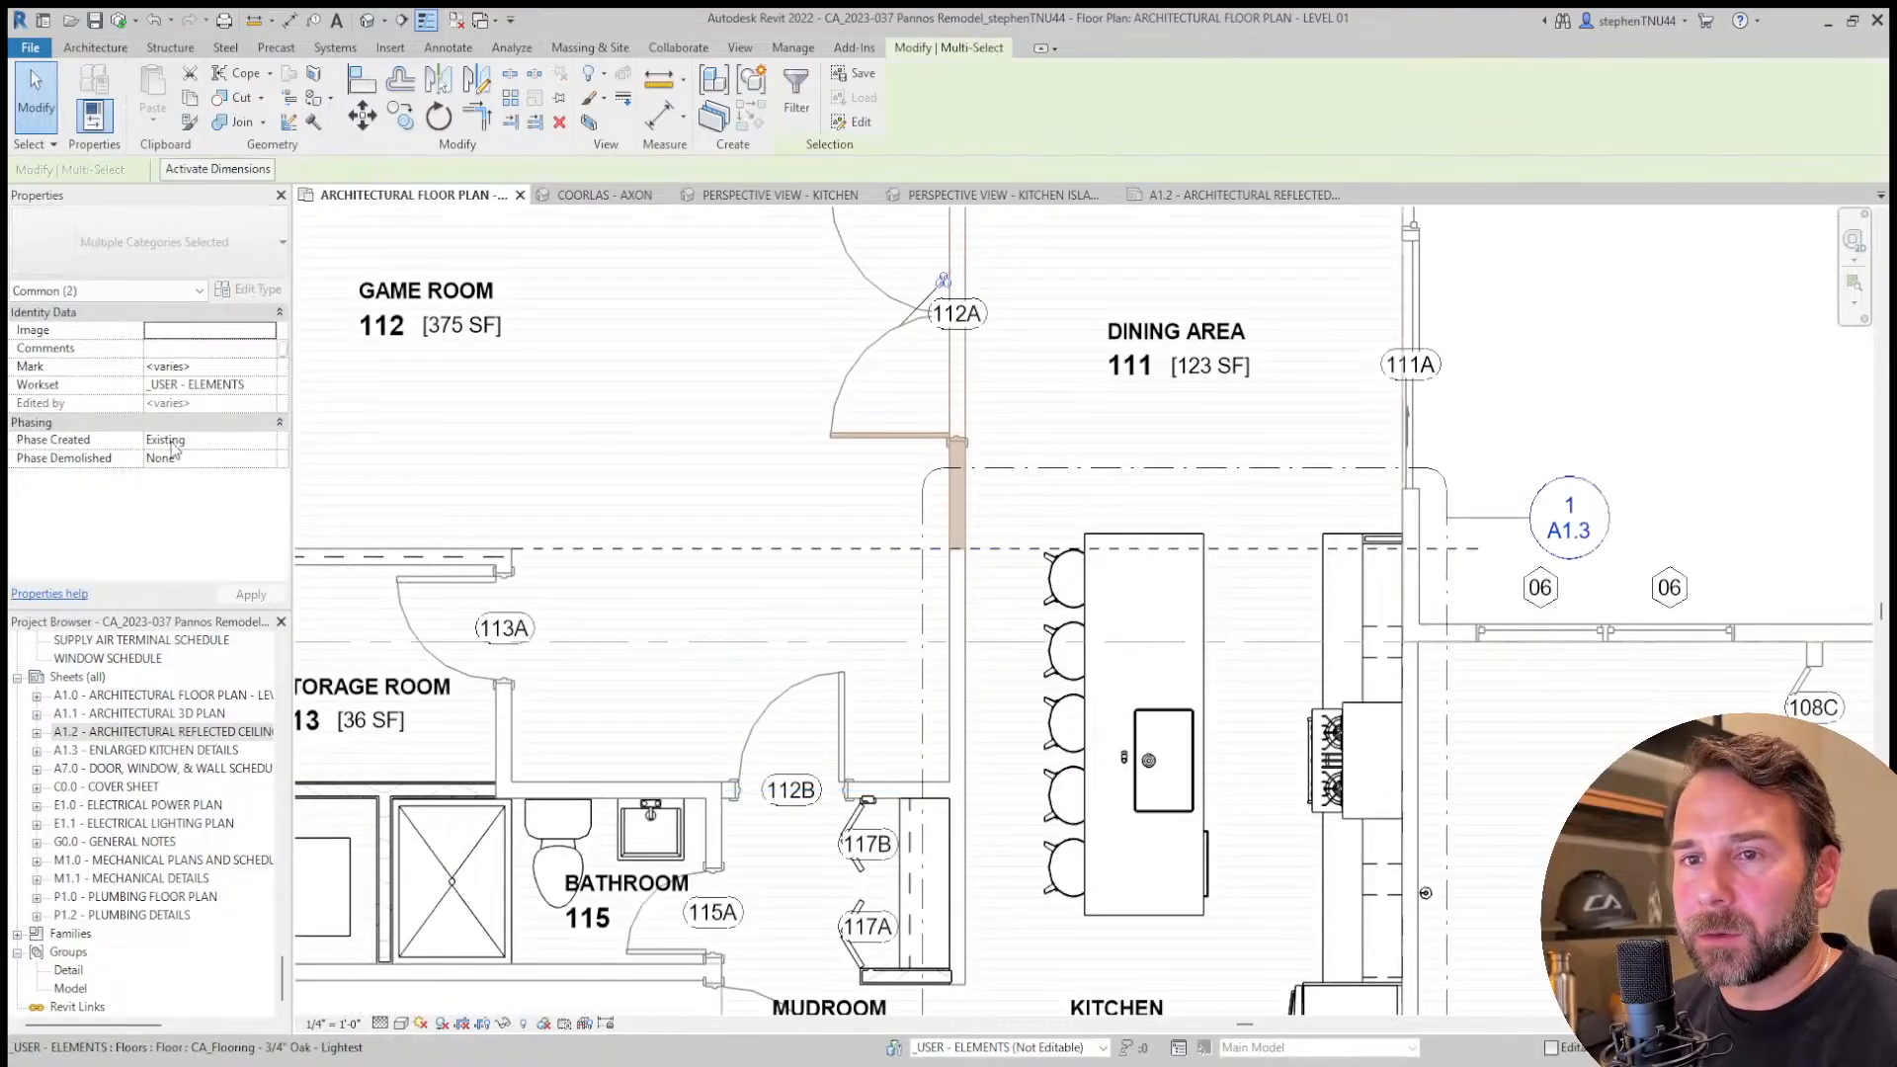
click(272, 459)
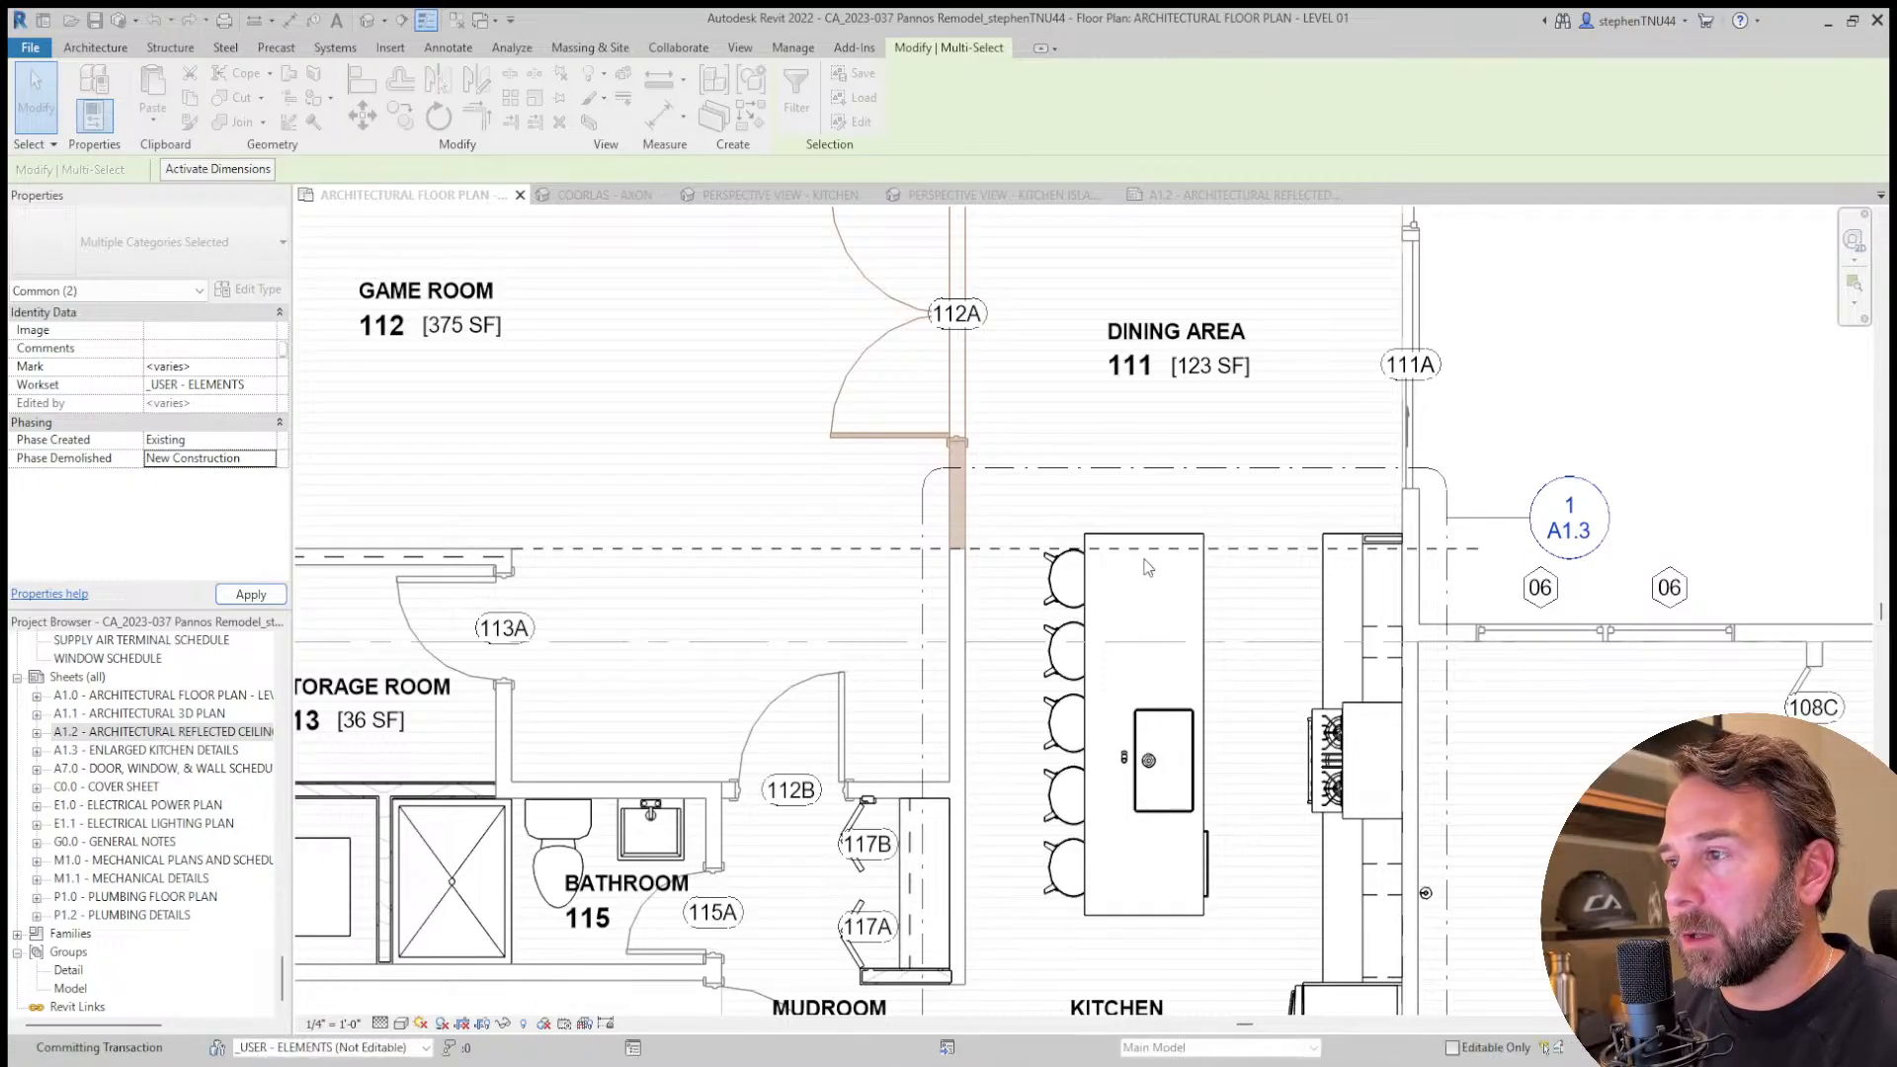
scroll(1108, 474, down, 2)
middle_drag(1108, 477, 1059, 666)
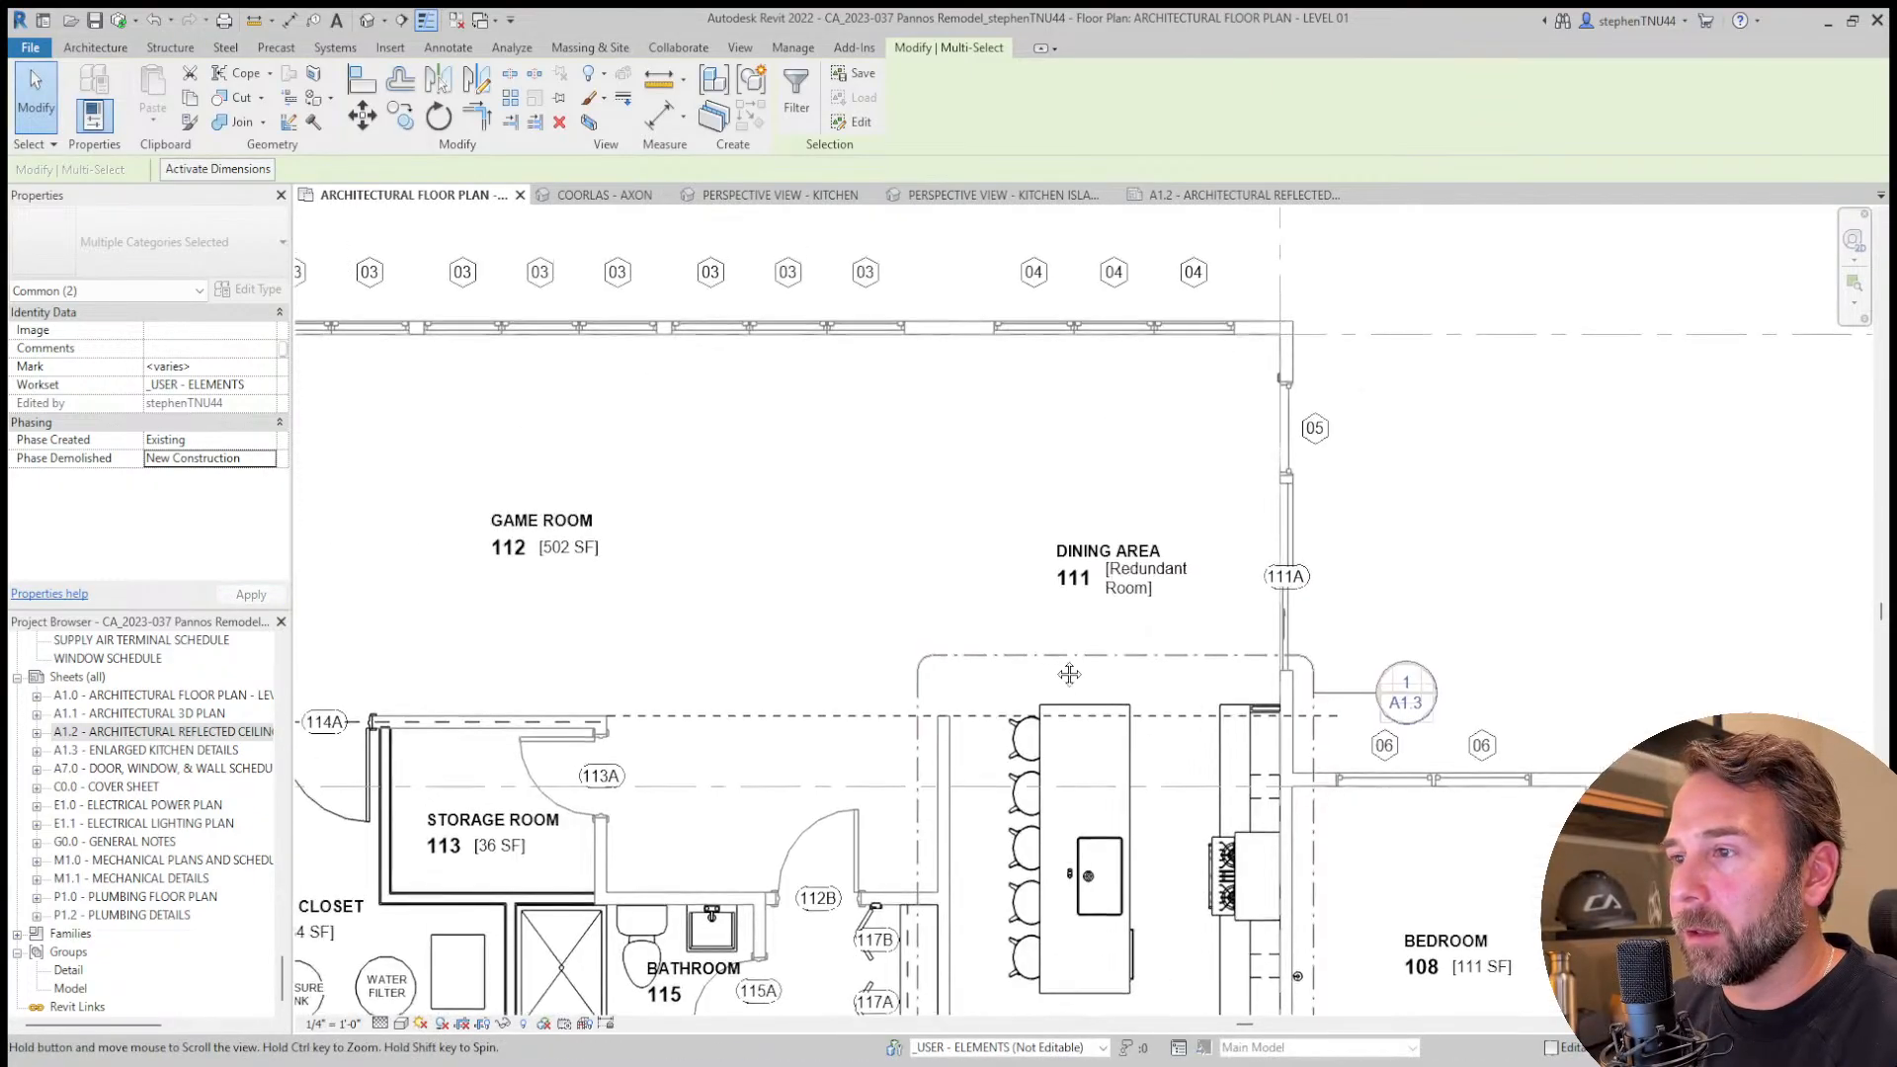
Draw a room separation line from the wall end beside the kitchen island to the exterior wall, dividing Game Room 112 from Dining Area 111.
click(94, 49)
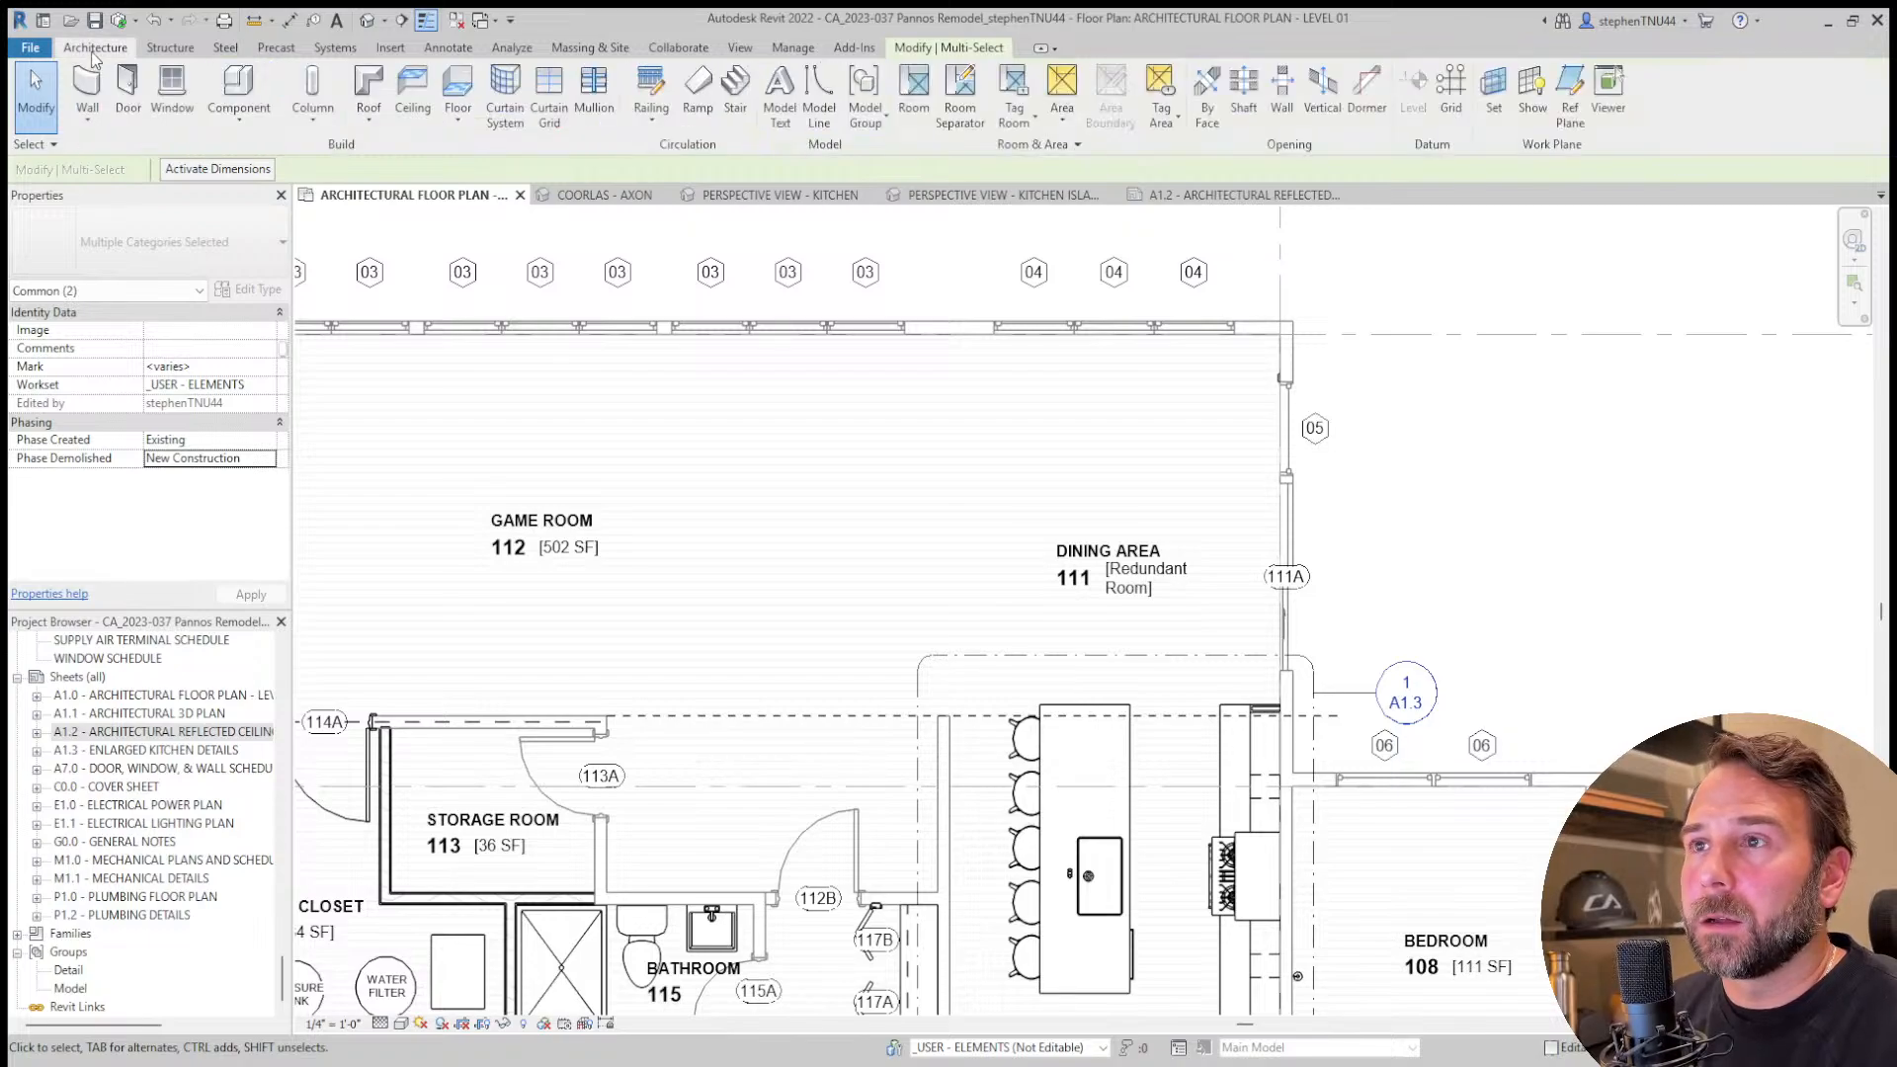
click(965, 109)
scroll(939, 721, up, 3)
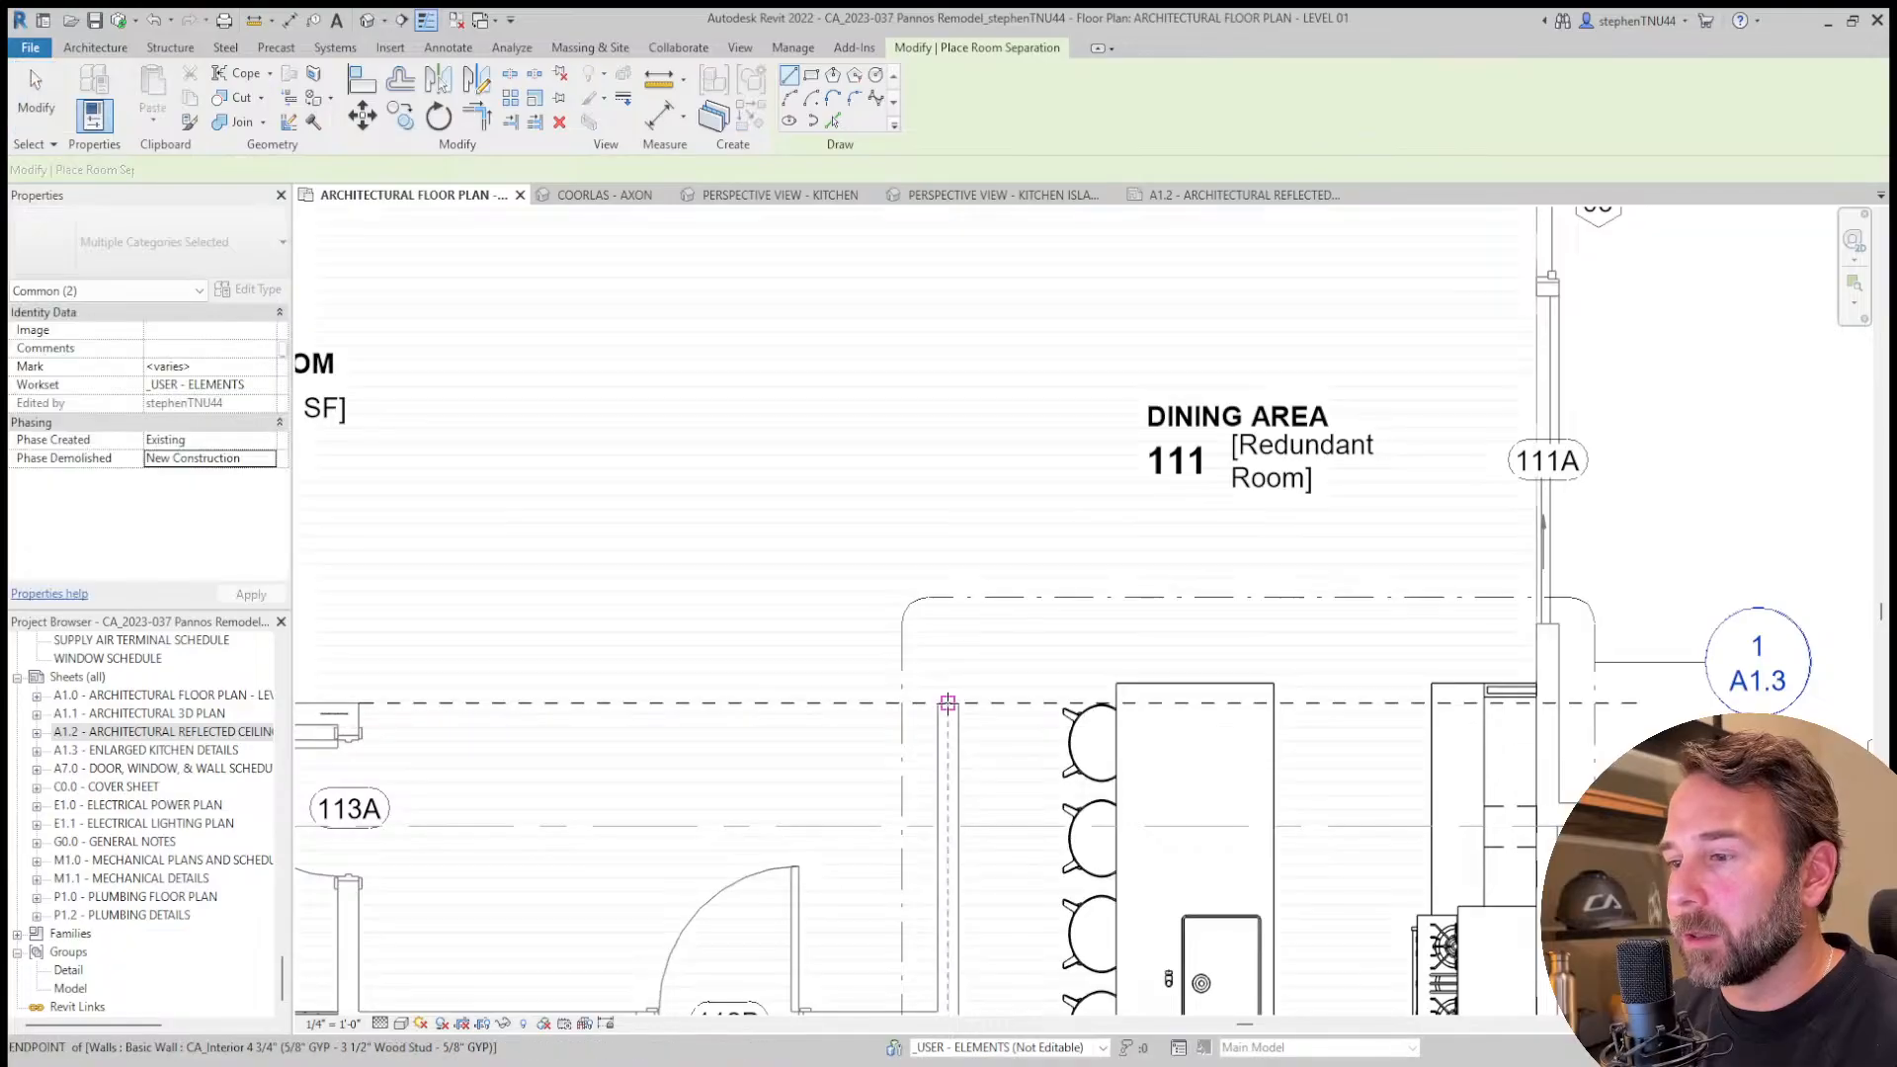
click(950, 704)
scroll(951, 703, down, 3)
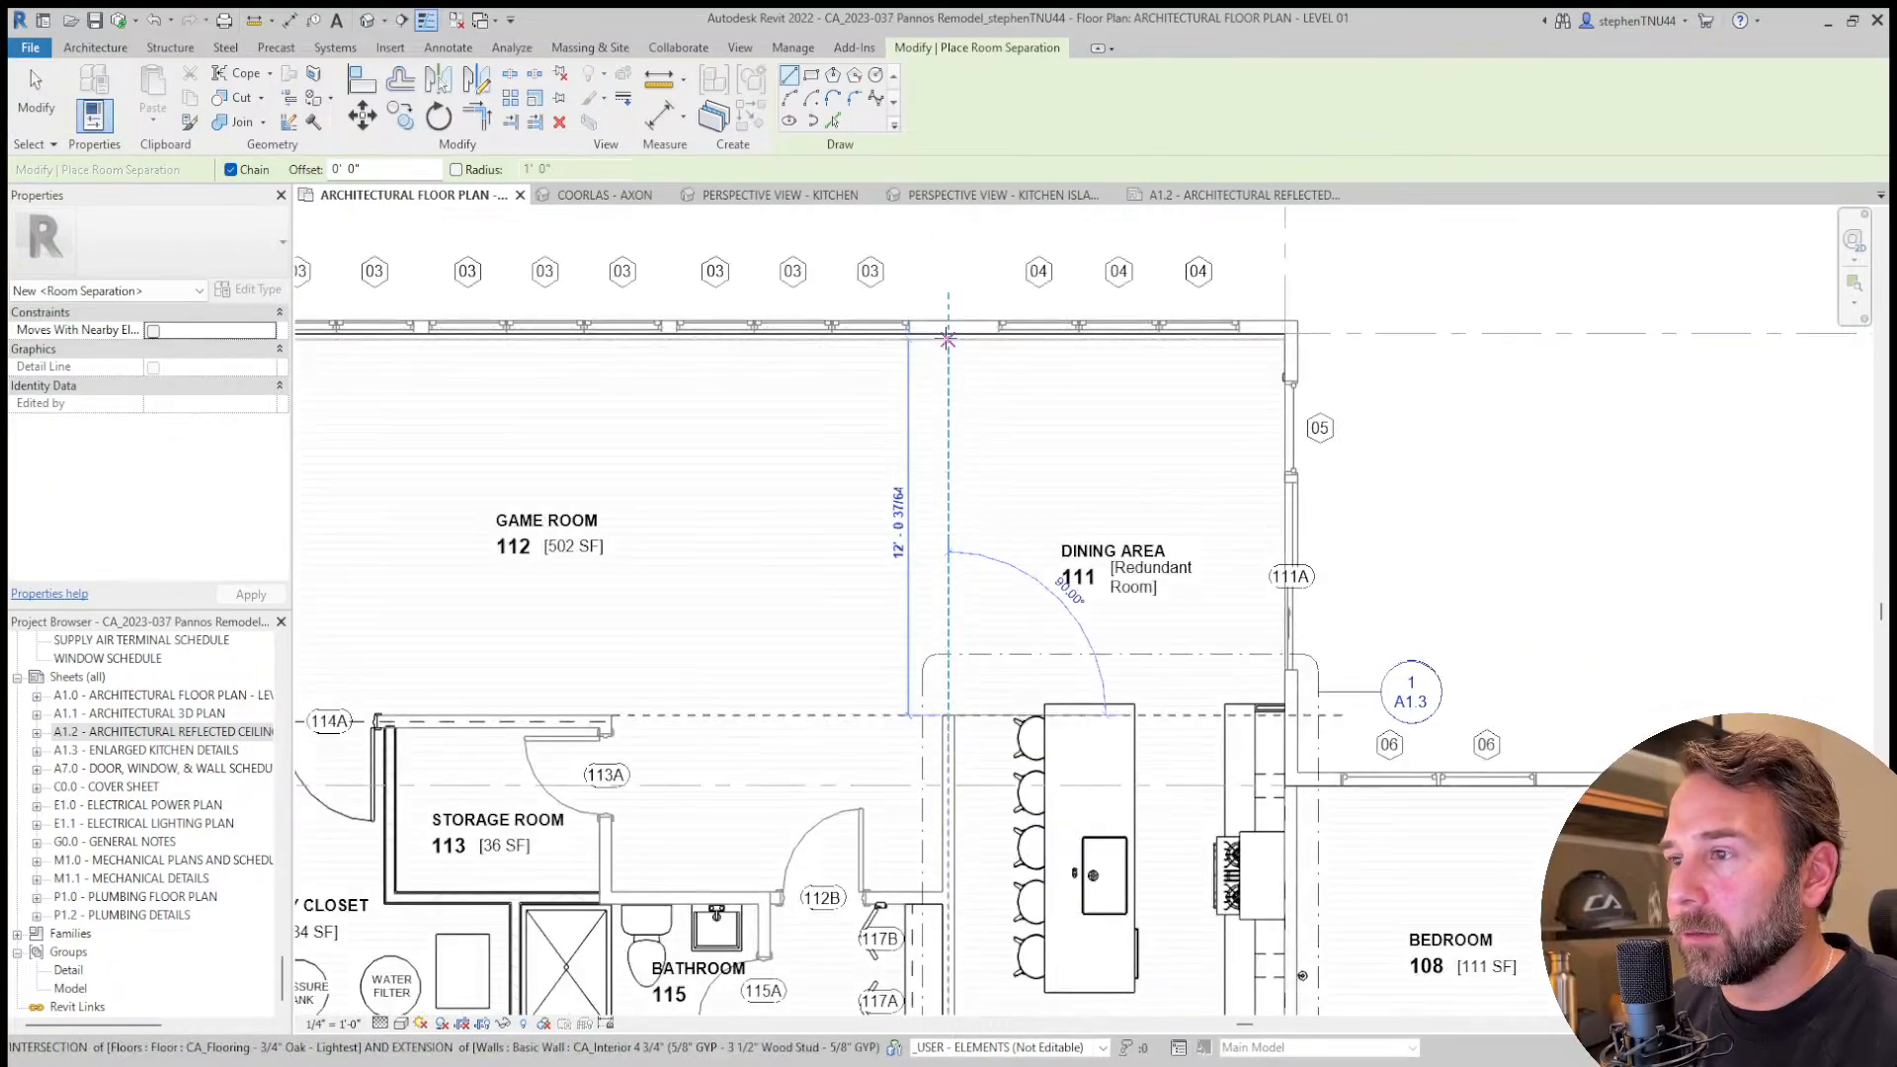
click(1071, 400)
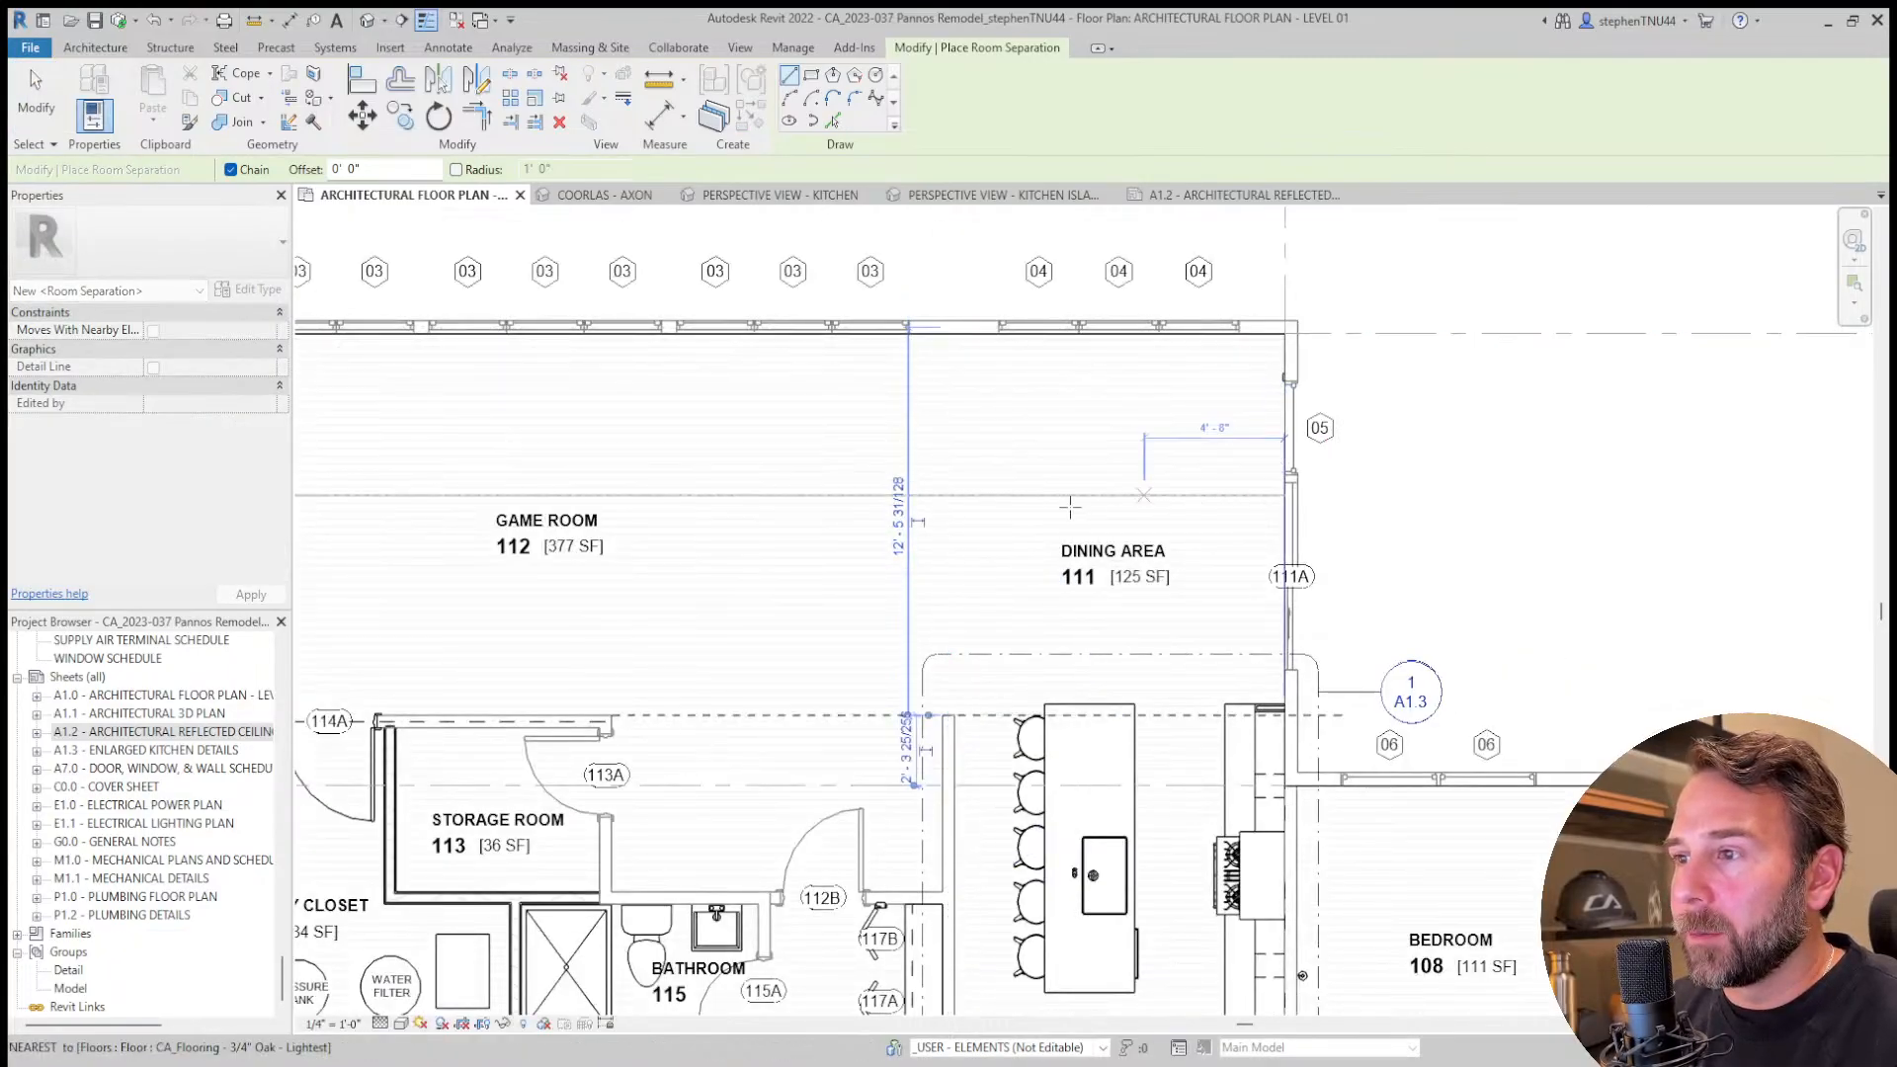
key(Escape)
key(Escape)
scroll(1093, 524, down, 2)
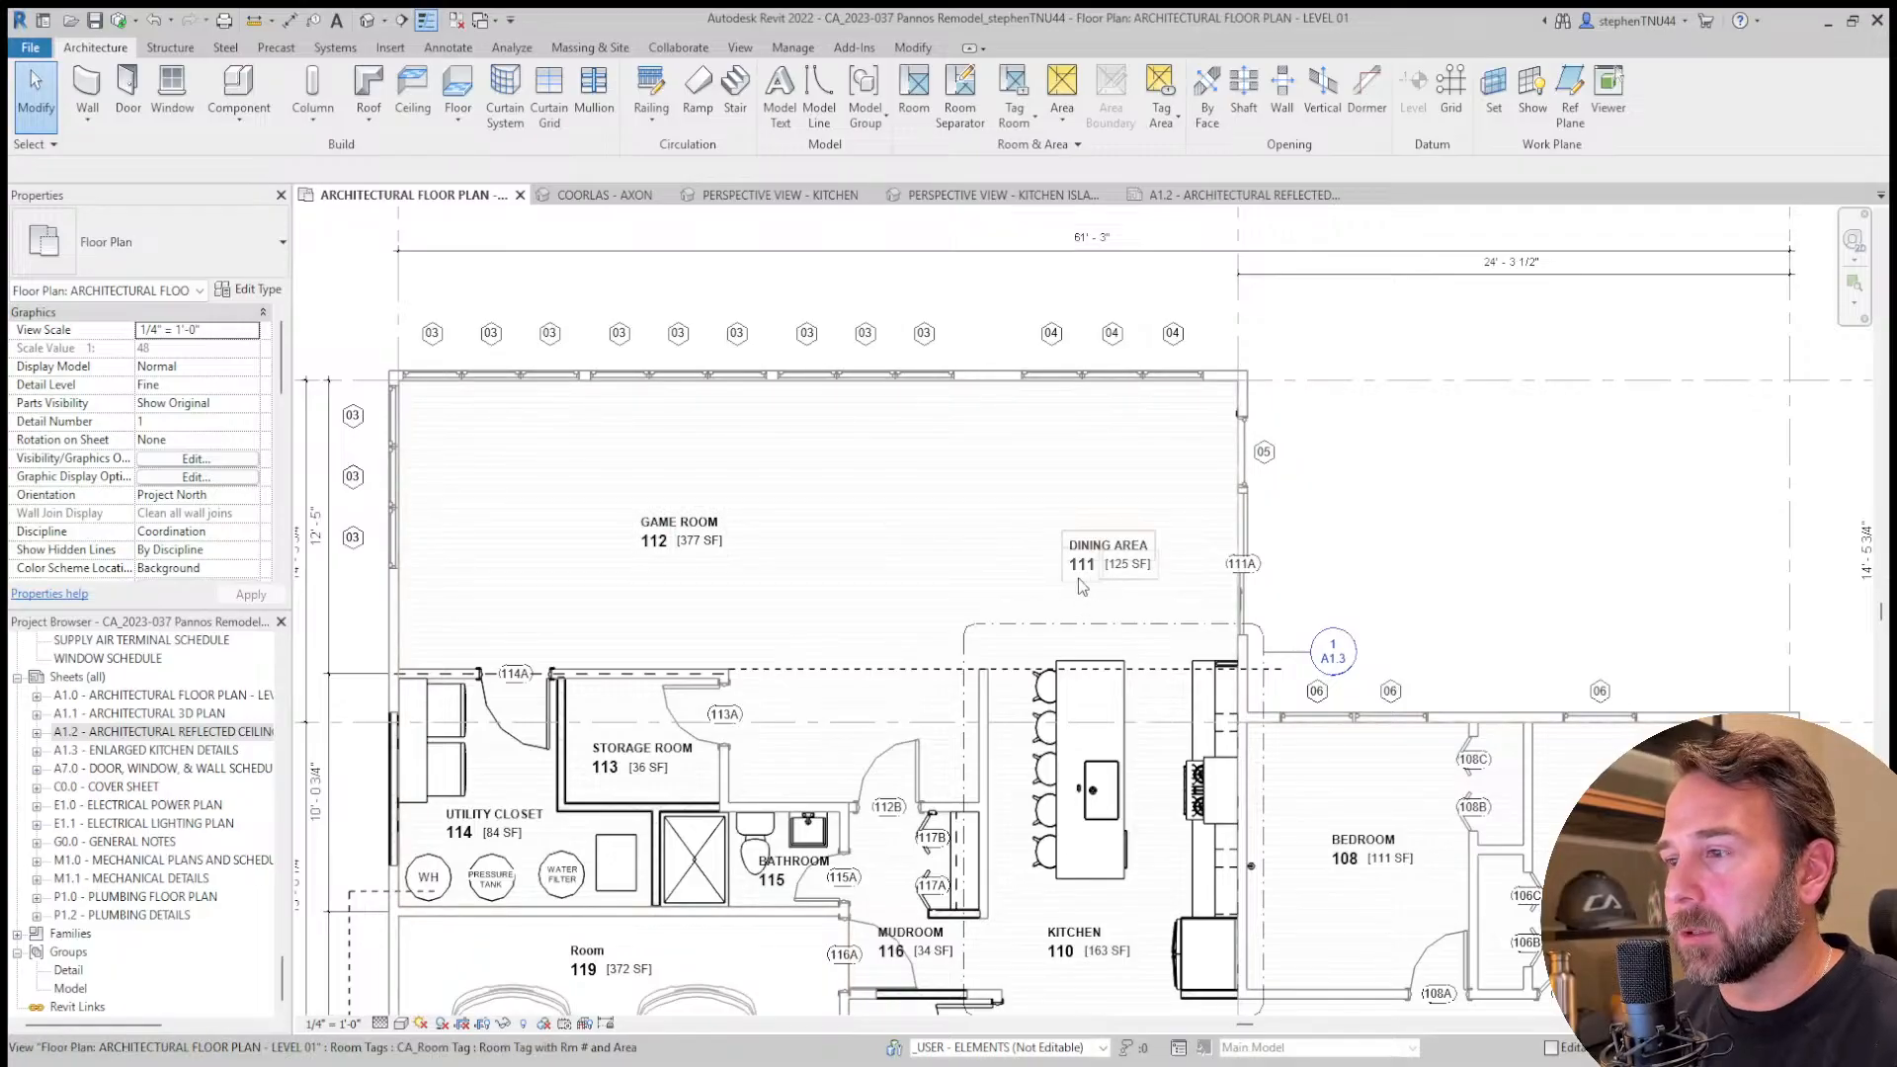
Rename room 112 as MEDIA ROOM through its room tag in the floor plan.
scroll(877, 565, up, 5)
click(722, 477)
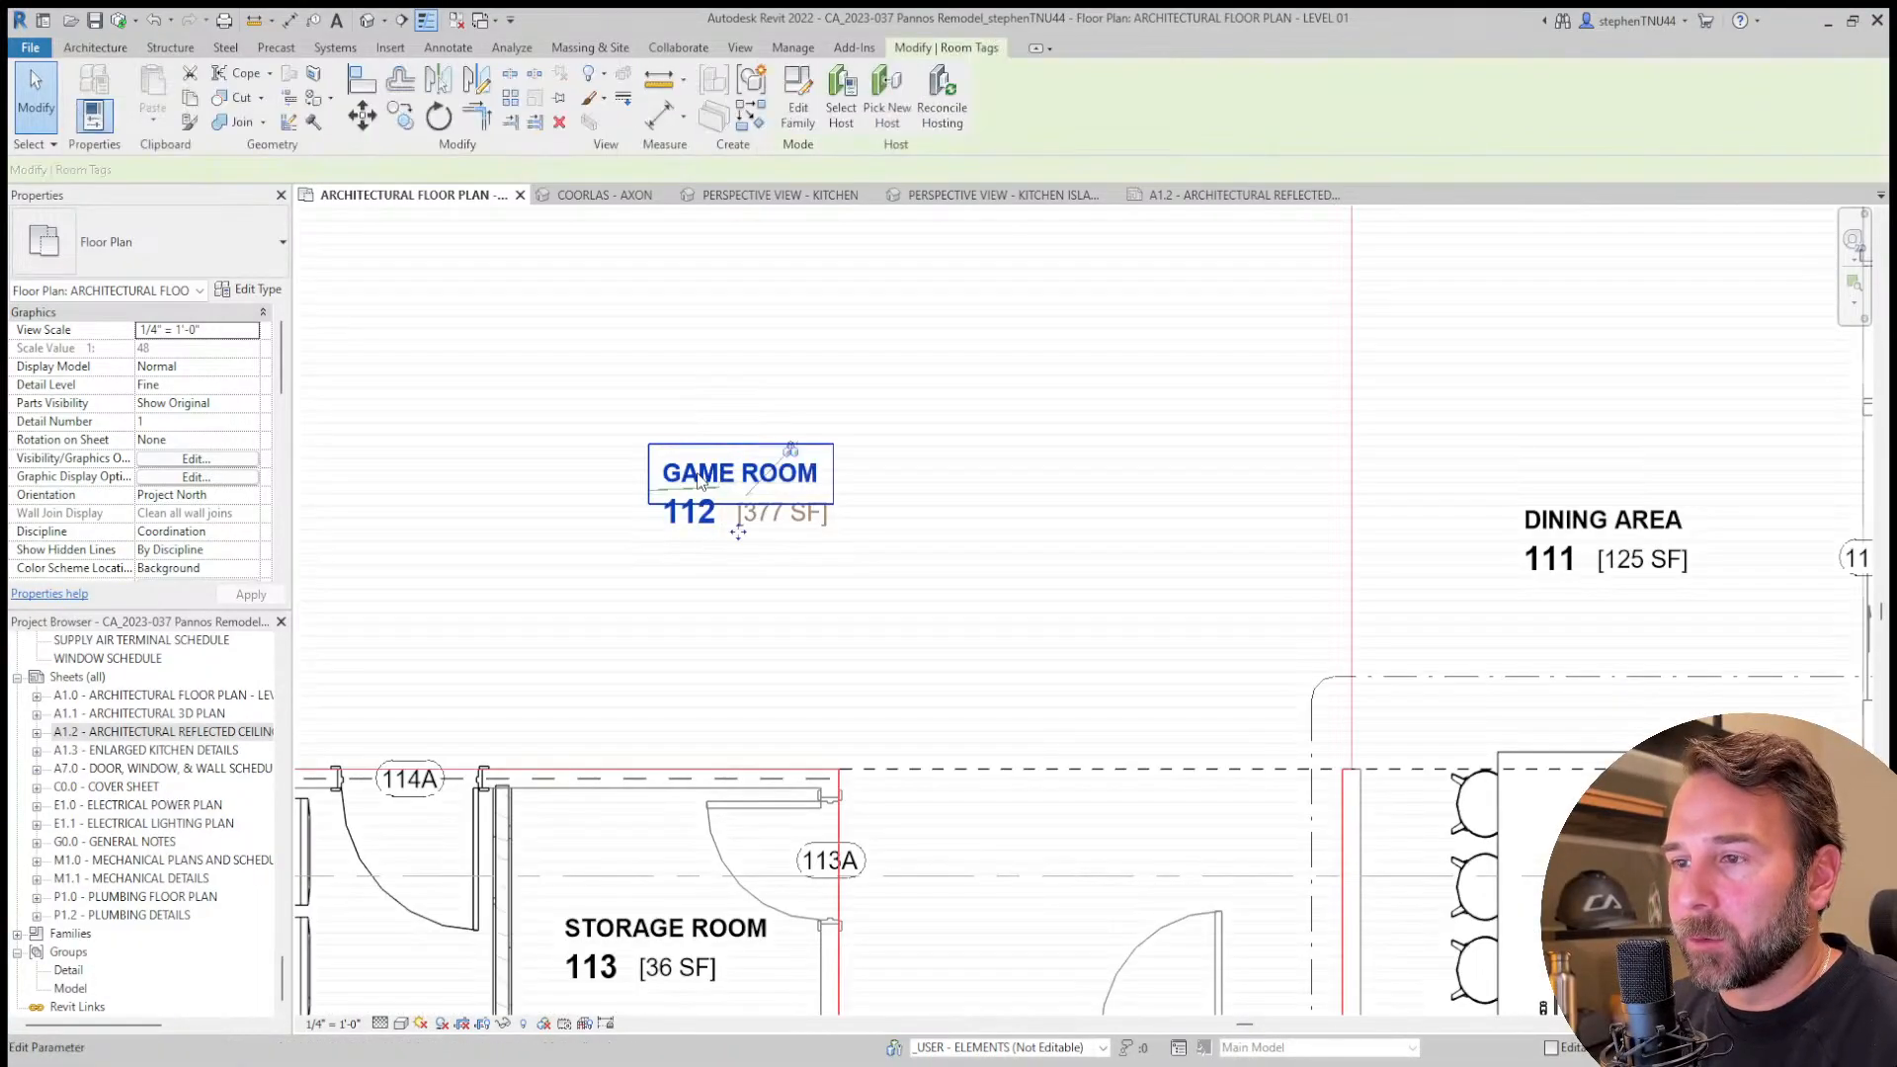
click(726, 474)
drag(664, 475, 709, 474)
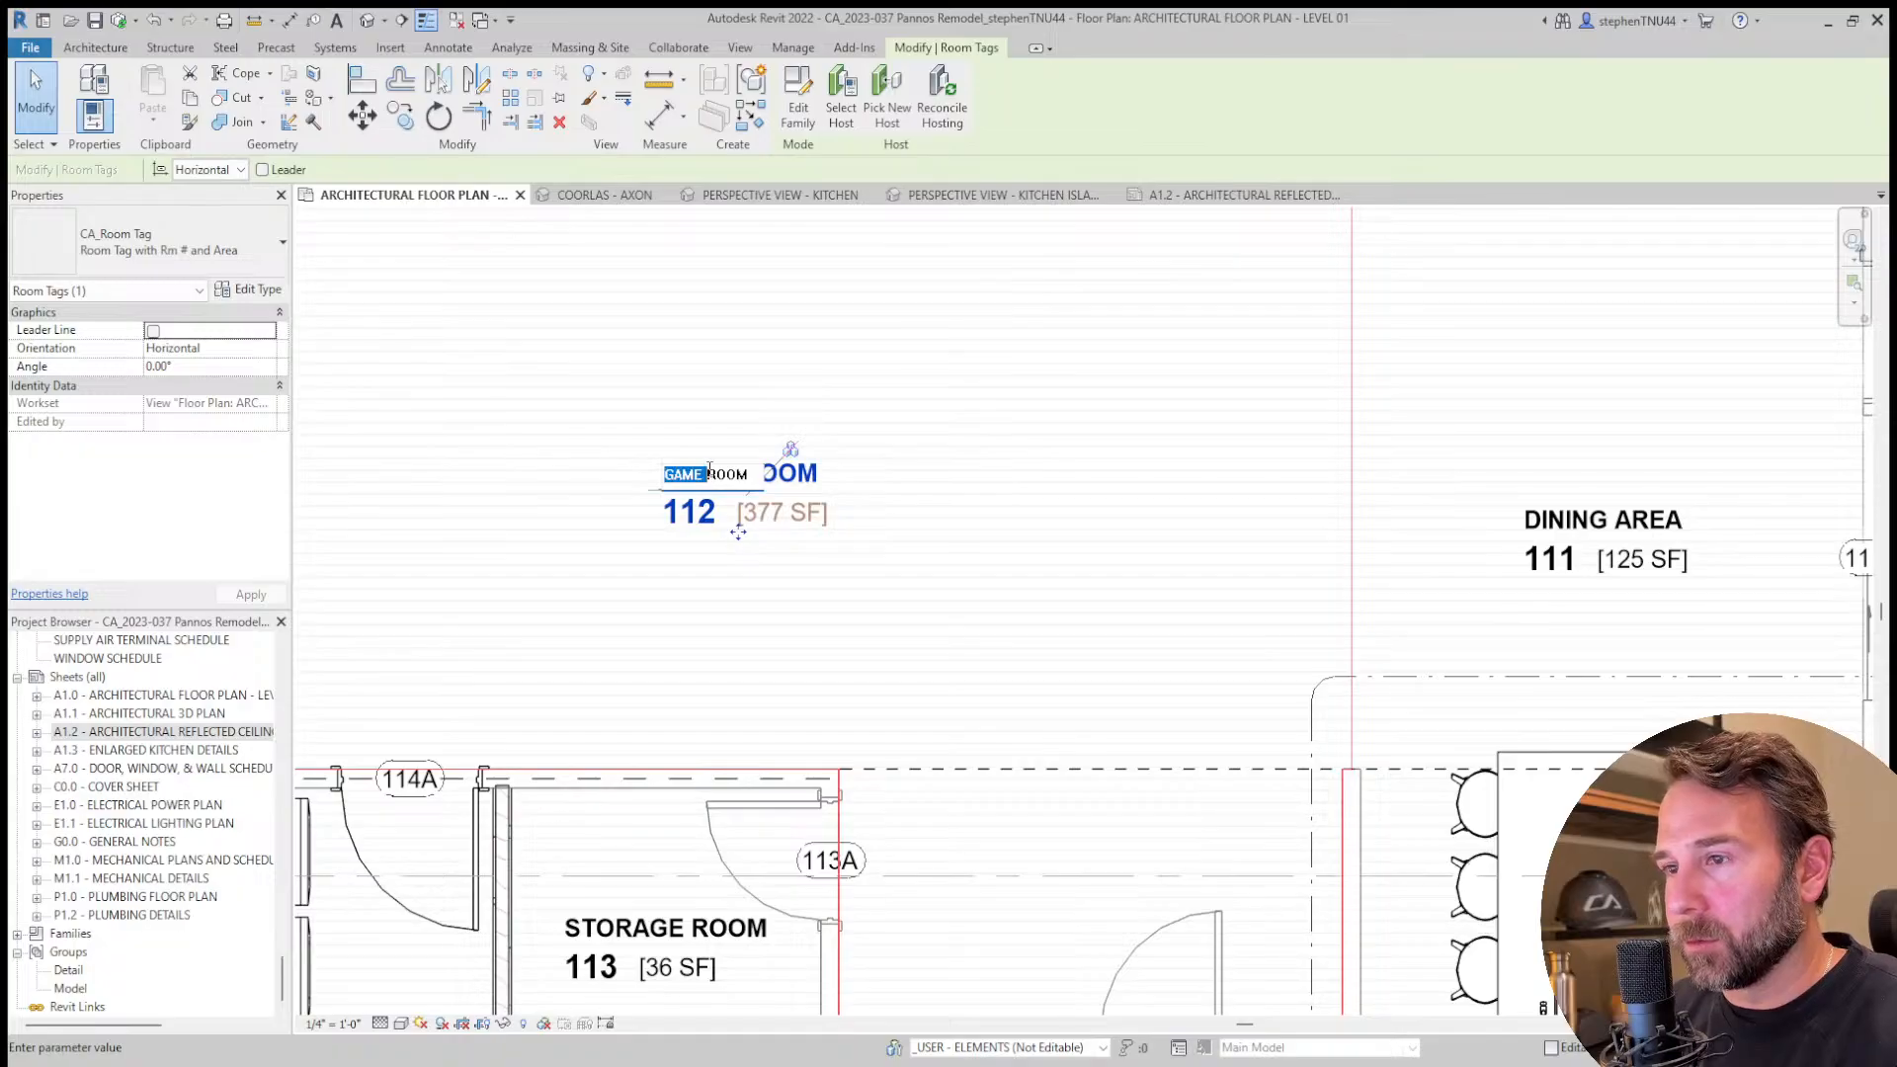
text(MED)
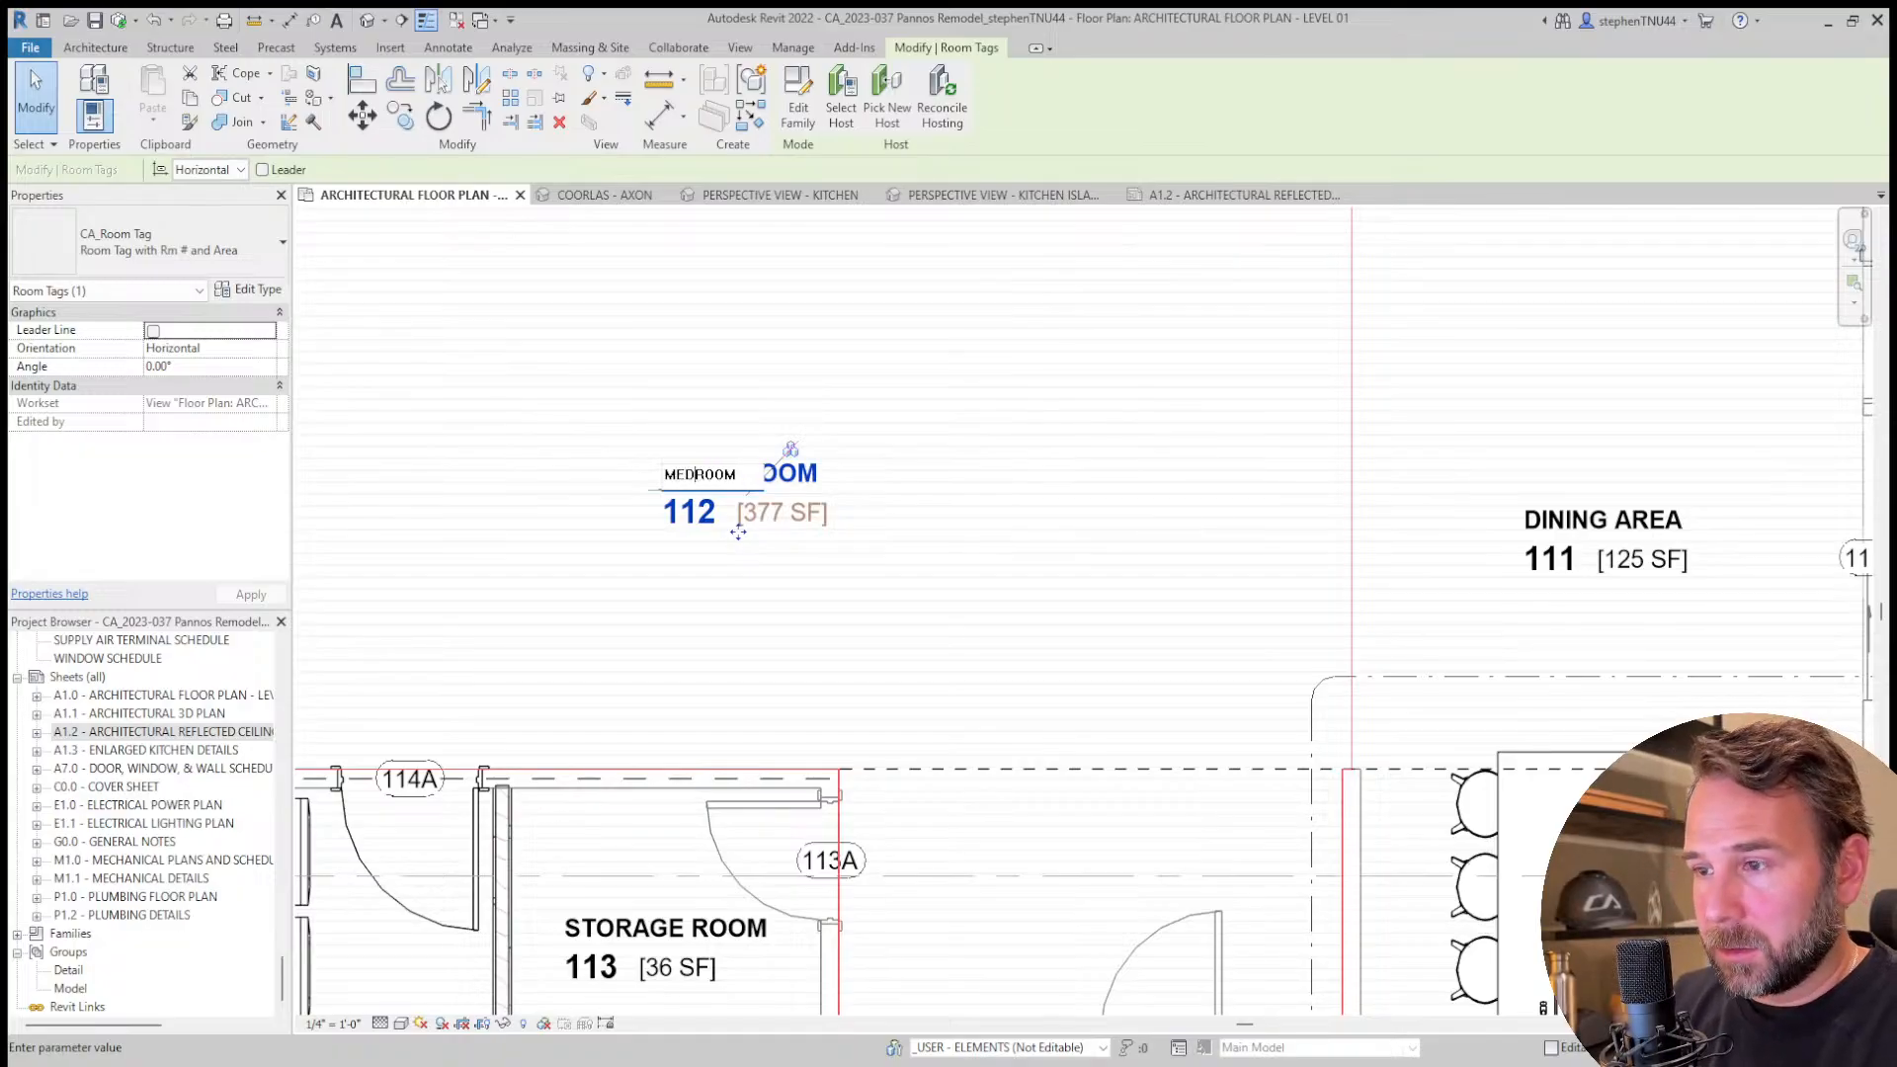
text(IA)
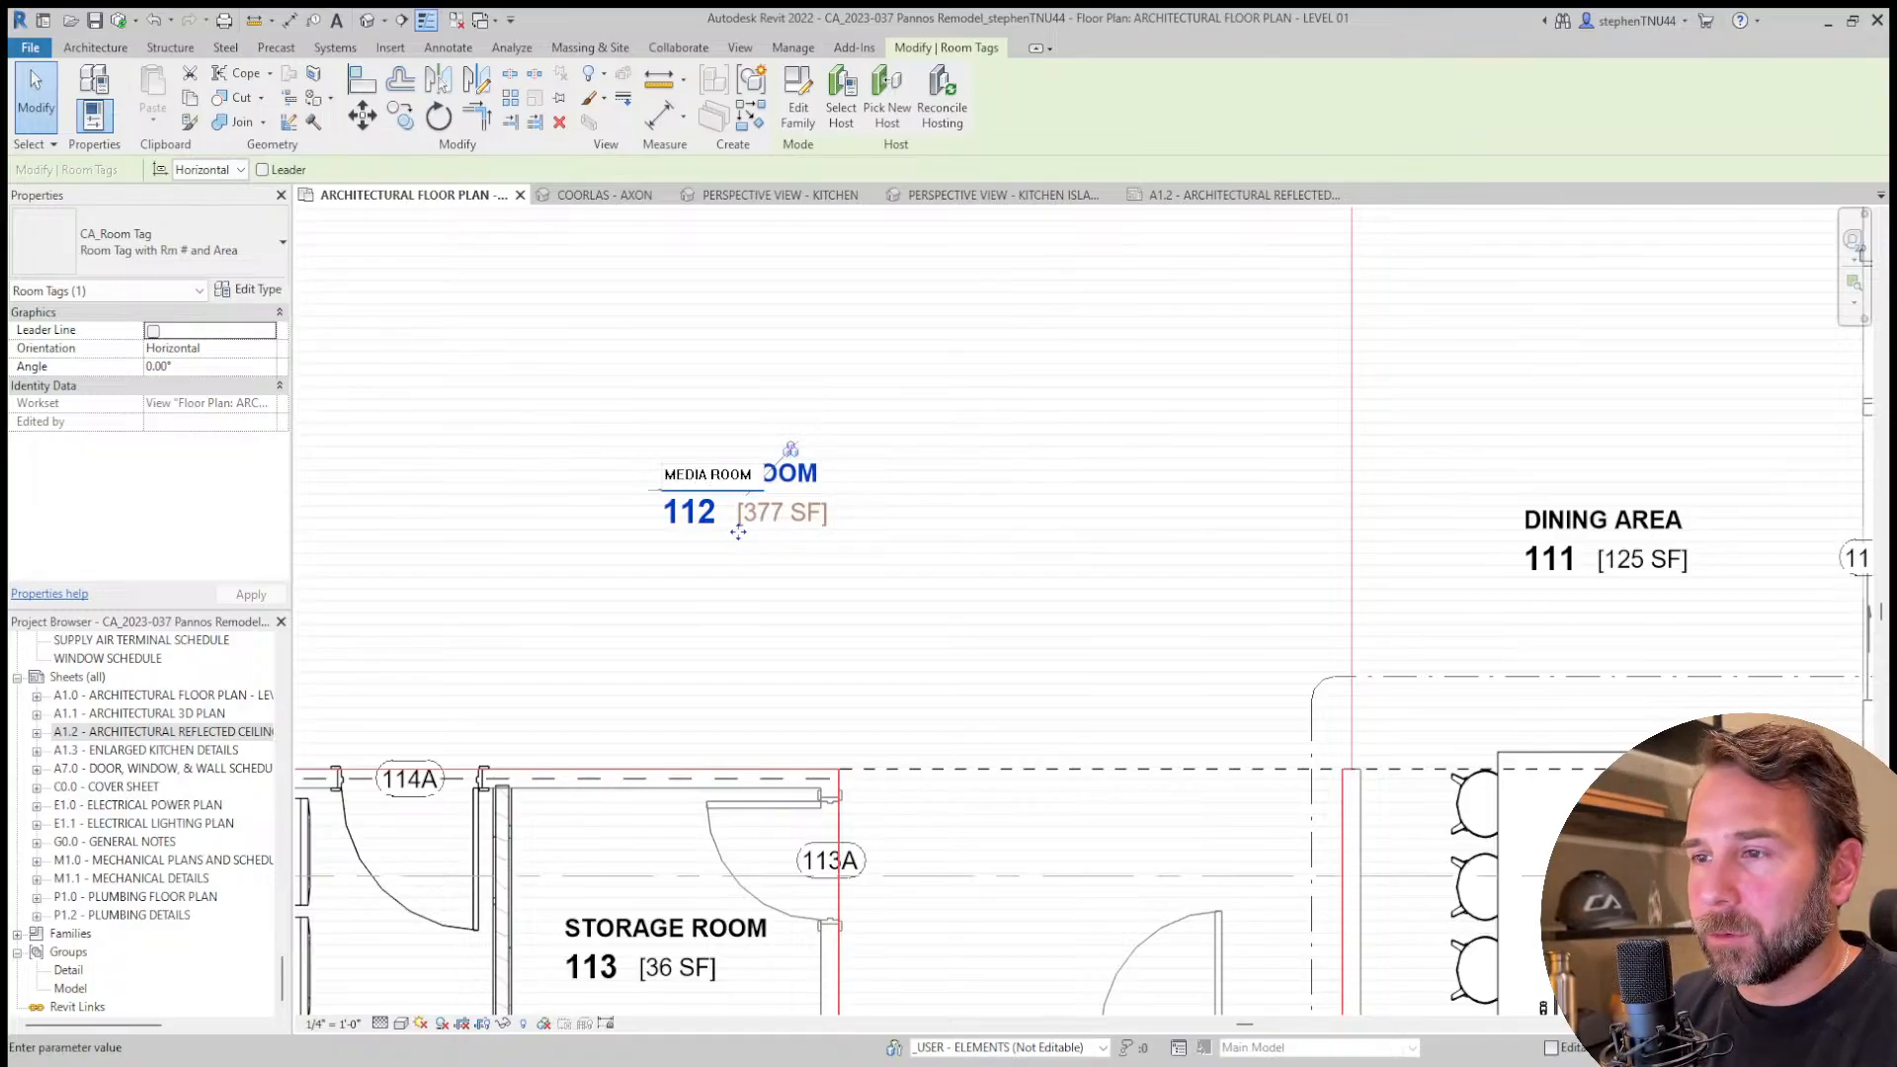
click(919, 354)
scroll(812, 440, down, 6)
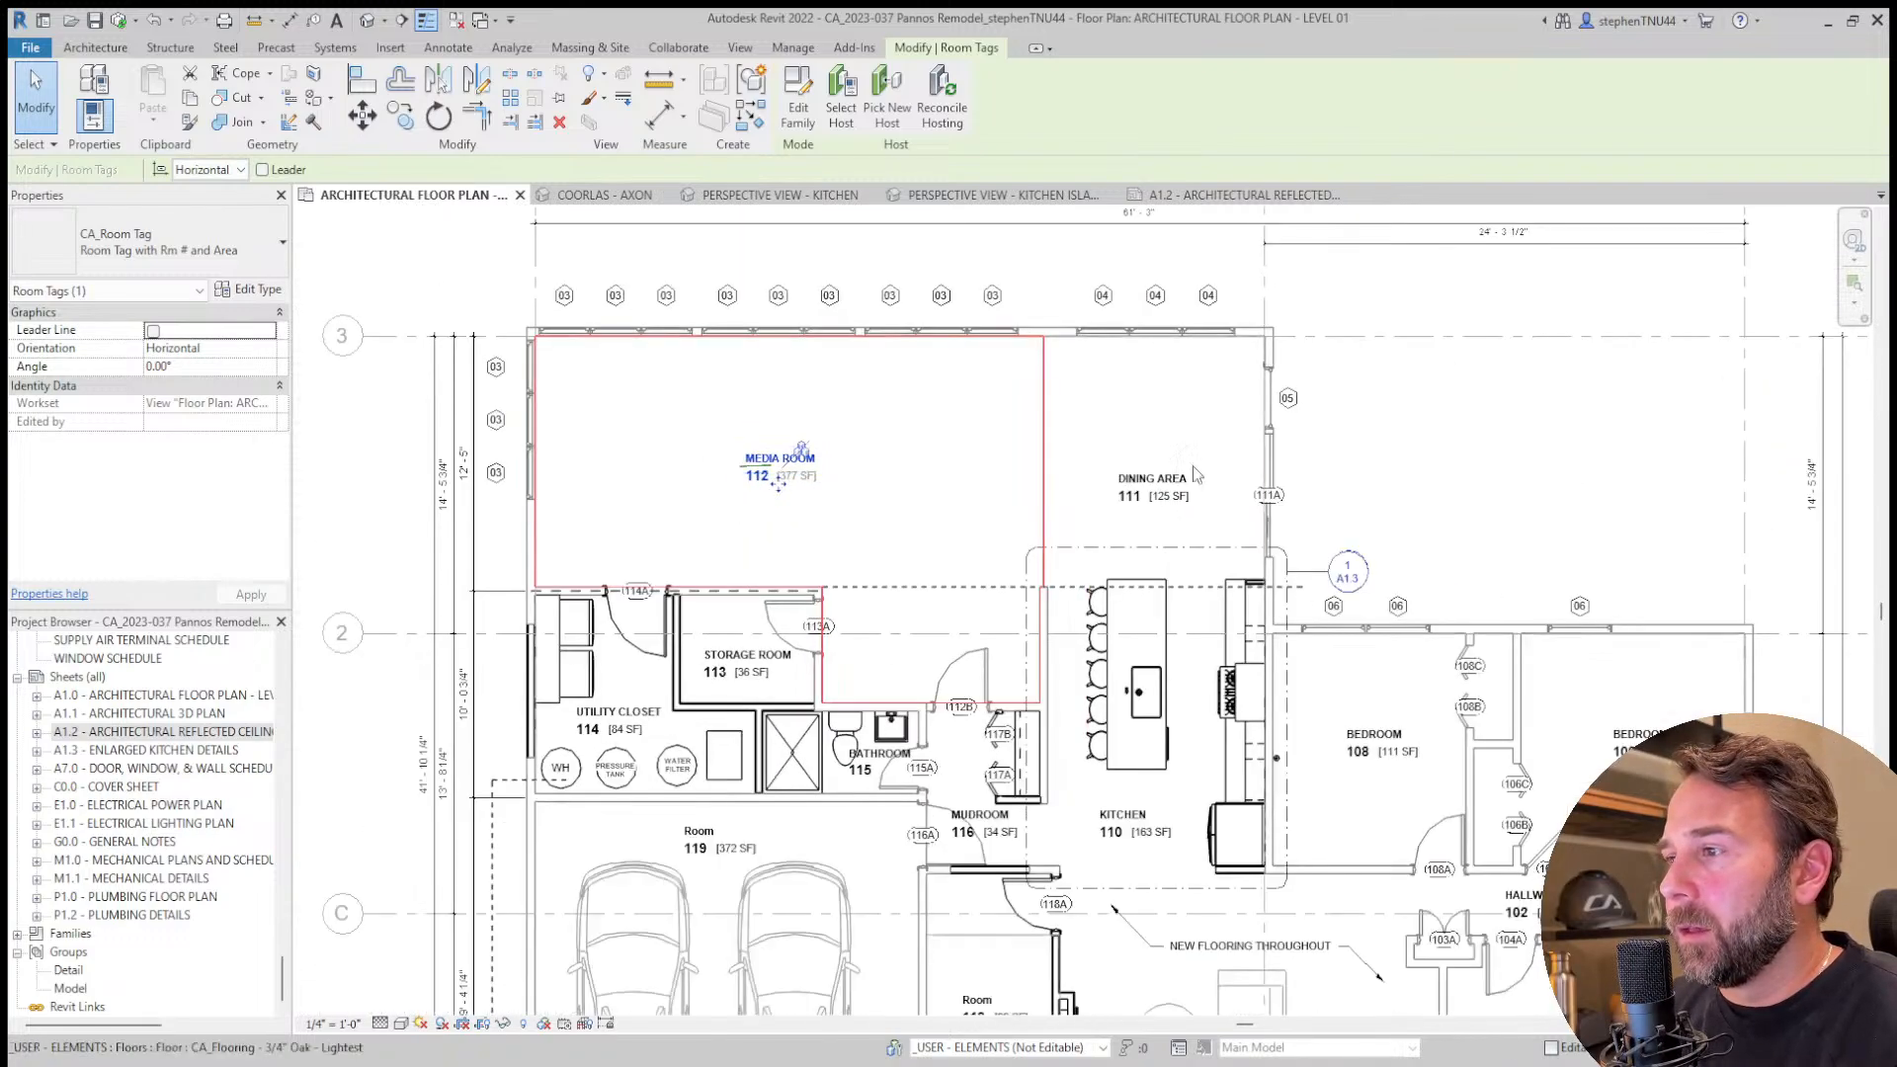
click(1224, 504)
Examine the opened media room and the wall stub beside the kitchen island in the COORLAS - AXON 3D view.
scroll(1171, 535, up, 3)
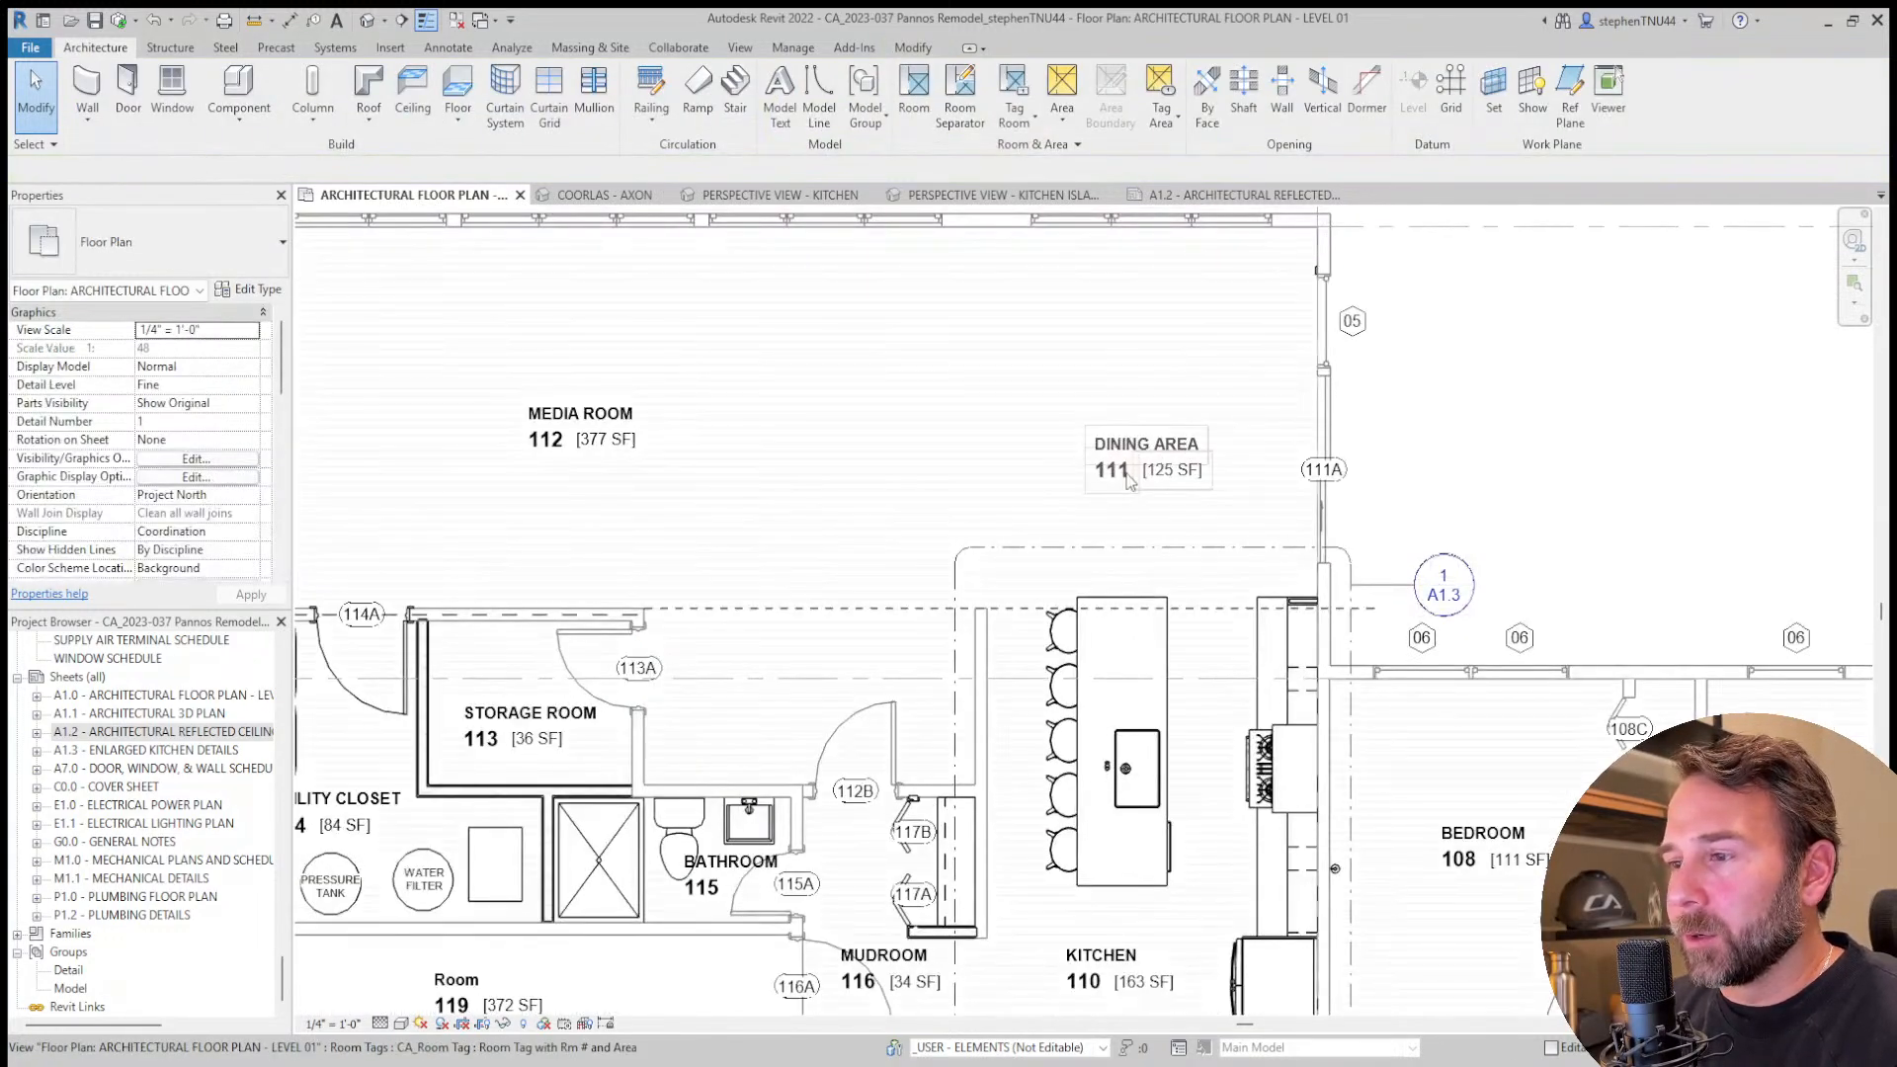
scroll(1086, 486, down, 2)
click(605, 197)
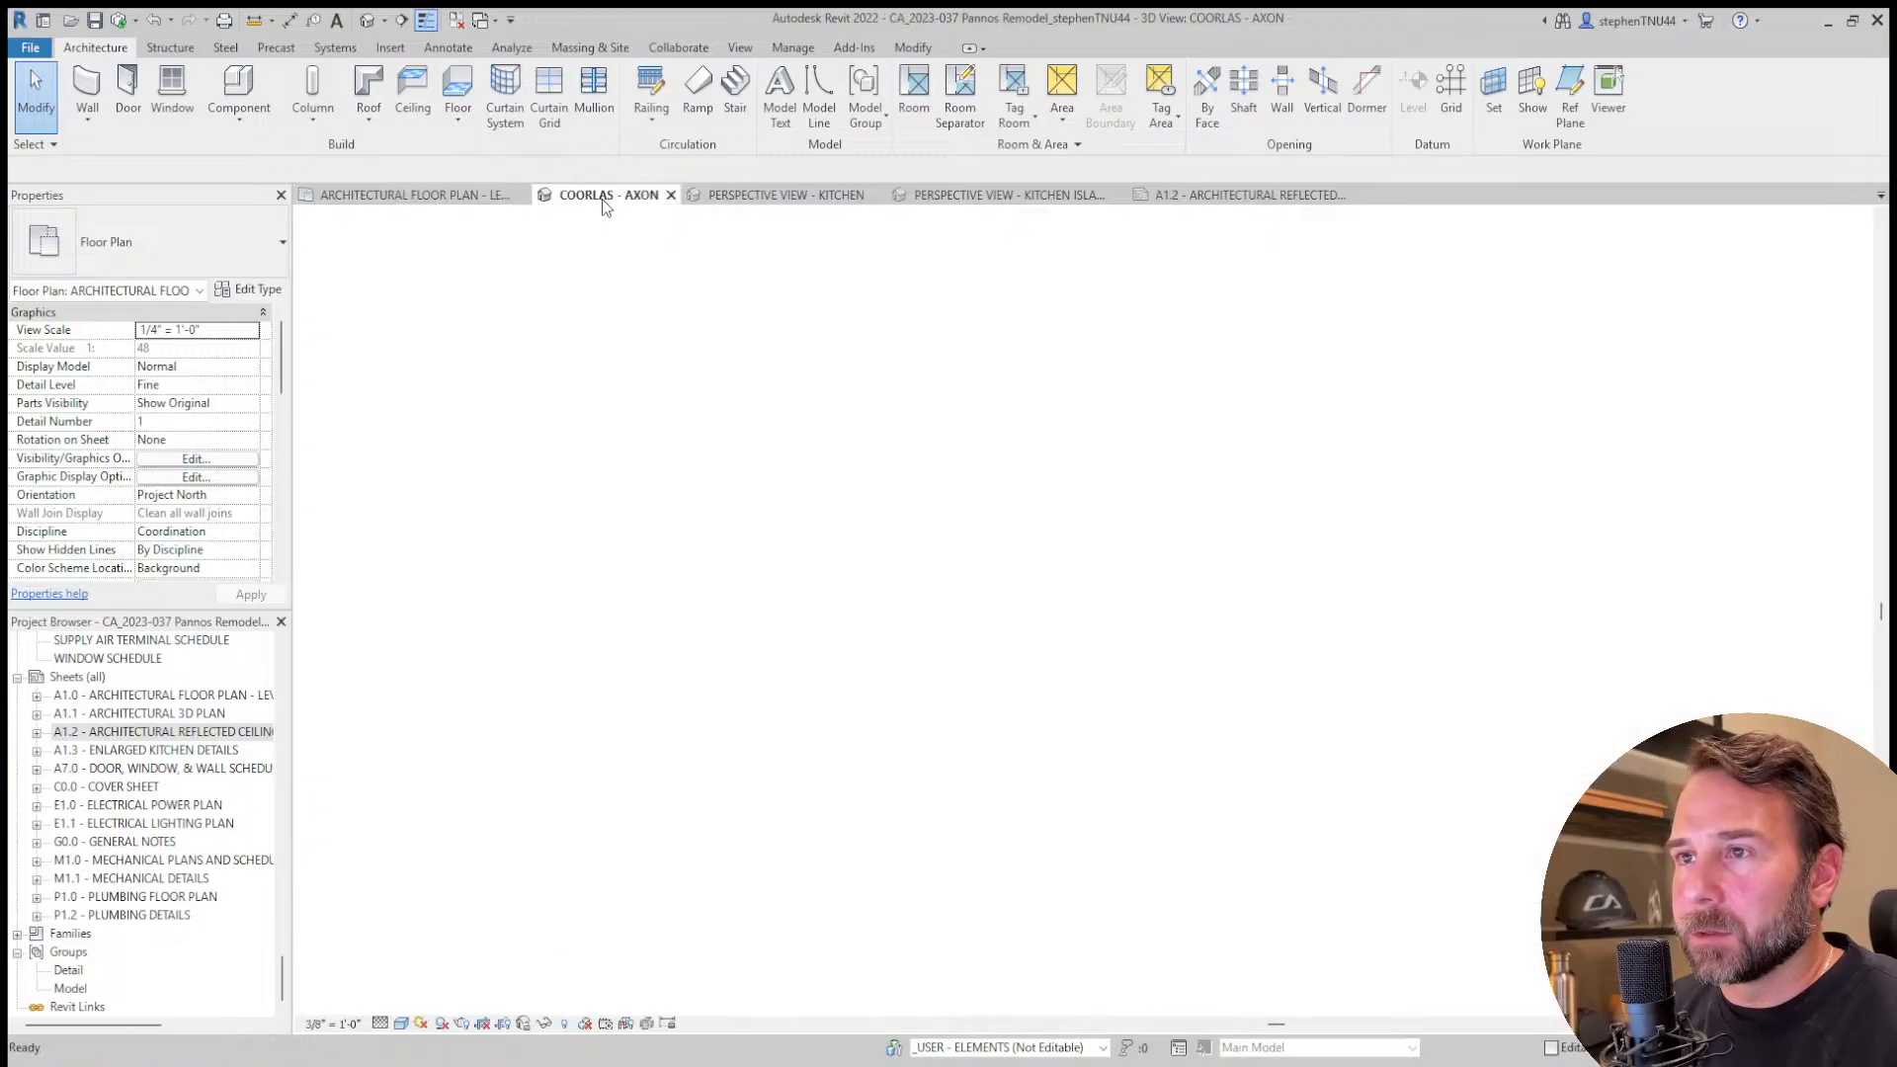
shift+middle_drag(978, 493, 1364, 644)
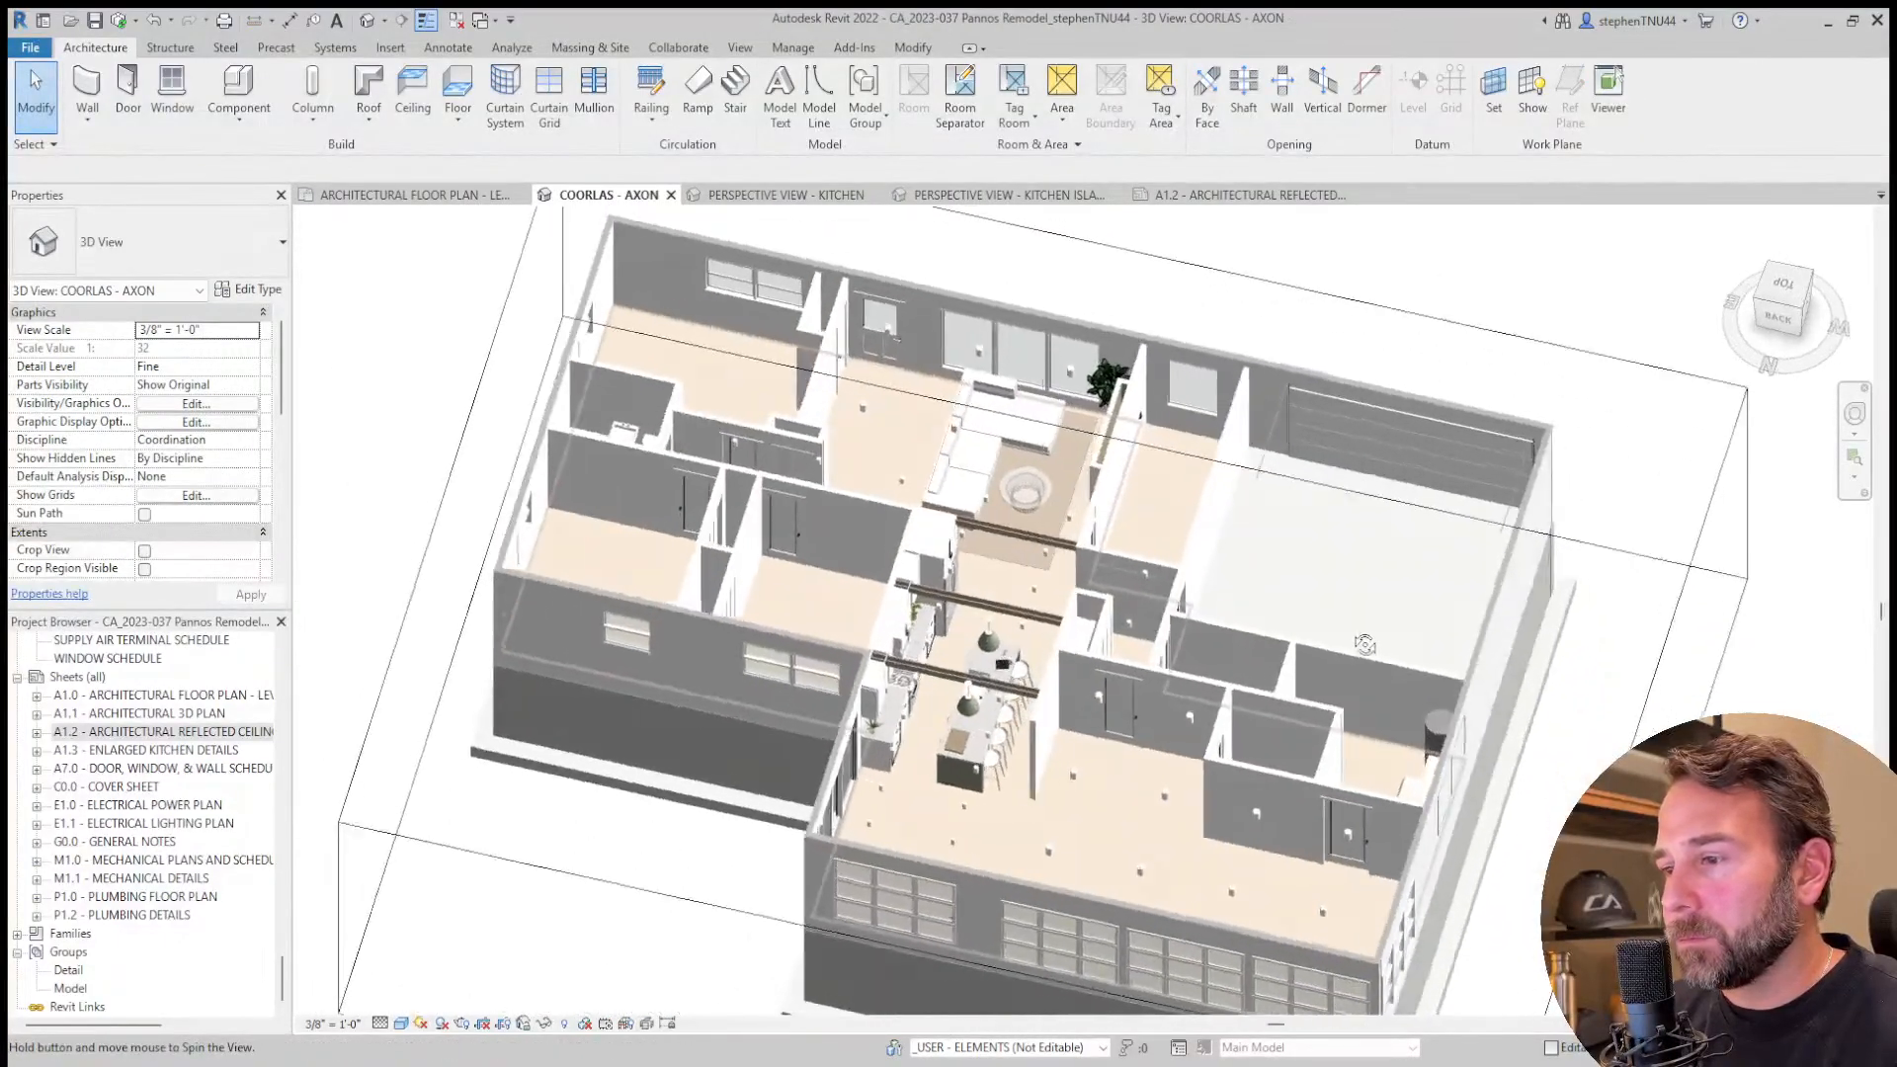
scroll(1089, 780, up, 3)
shift+middle_drag(1090, 779, 953, 660)
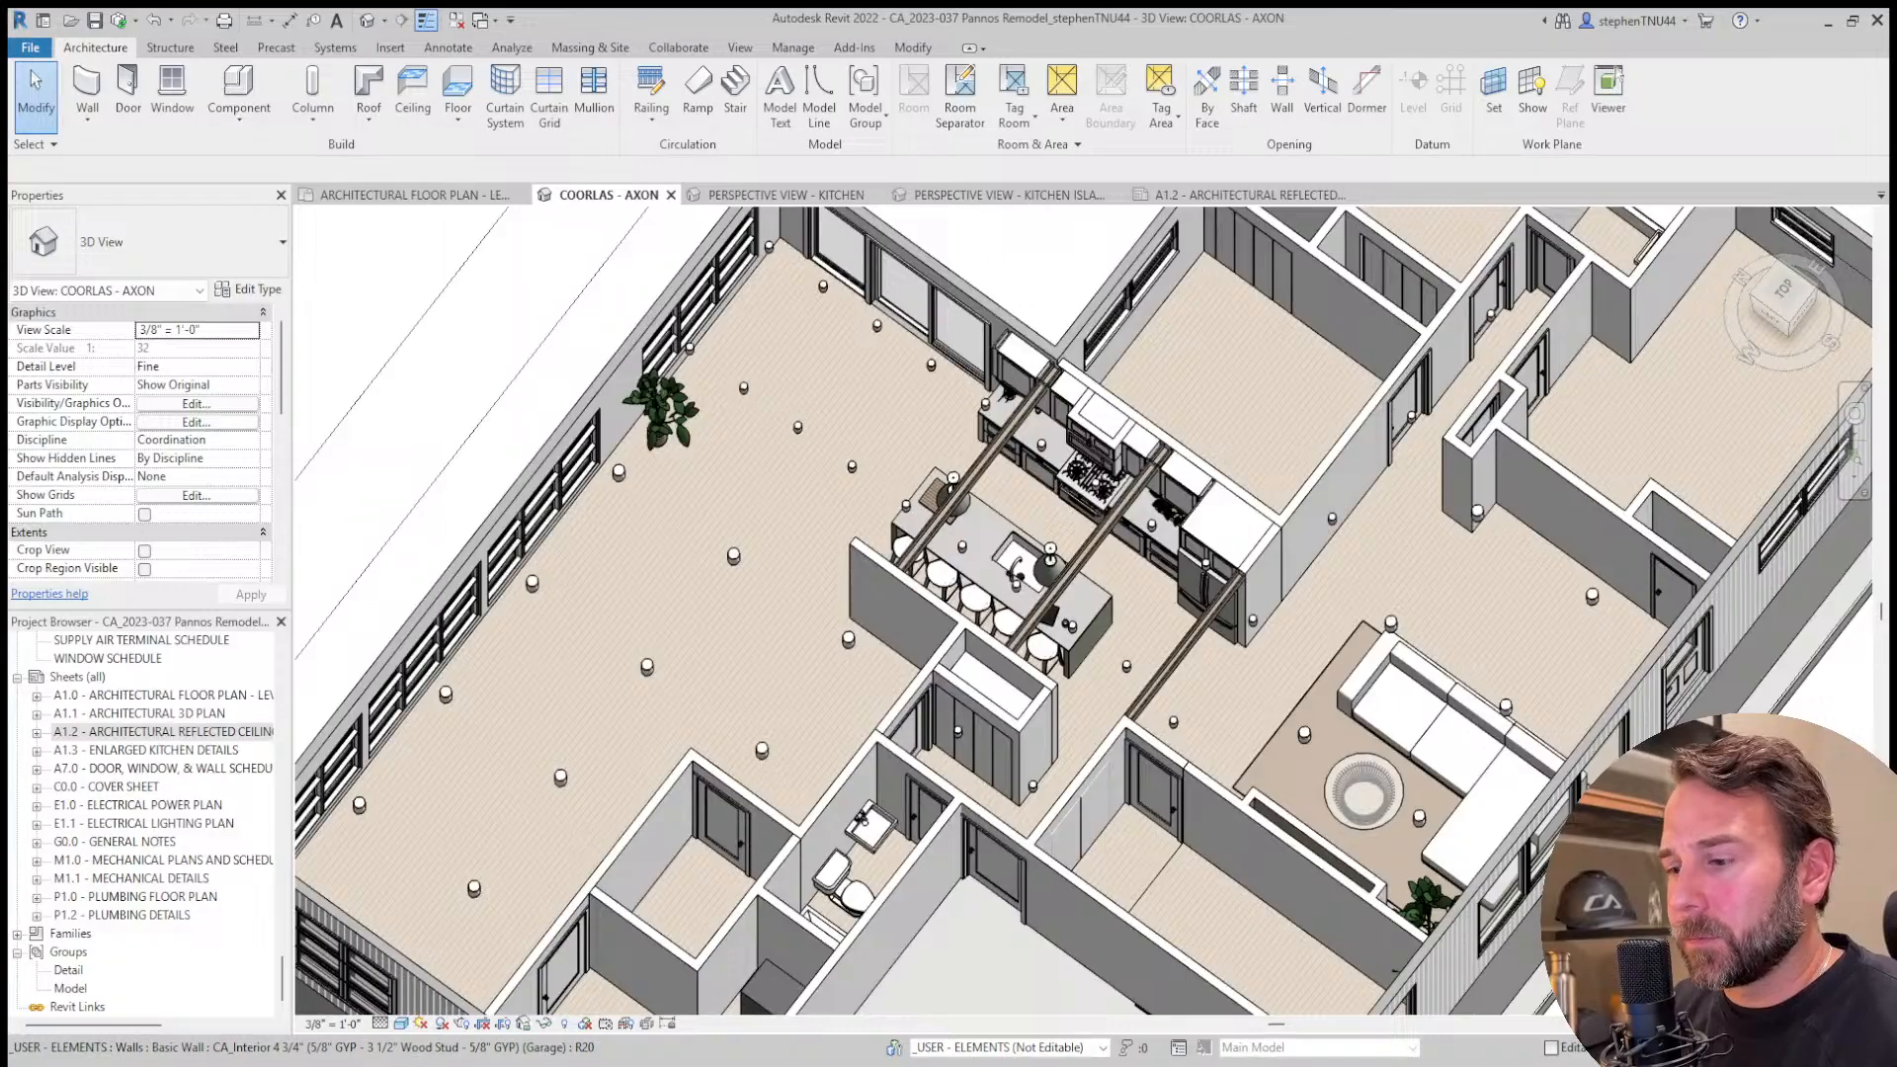
scroll(854, 562, up, 2)
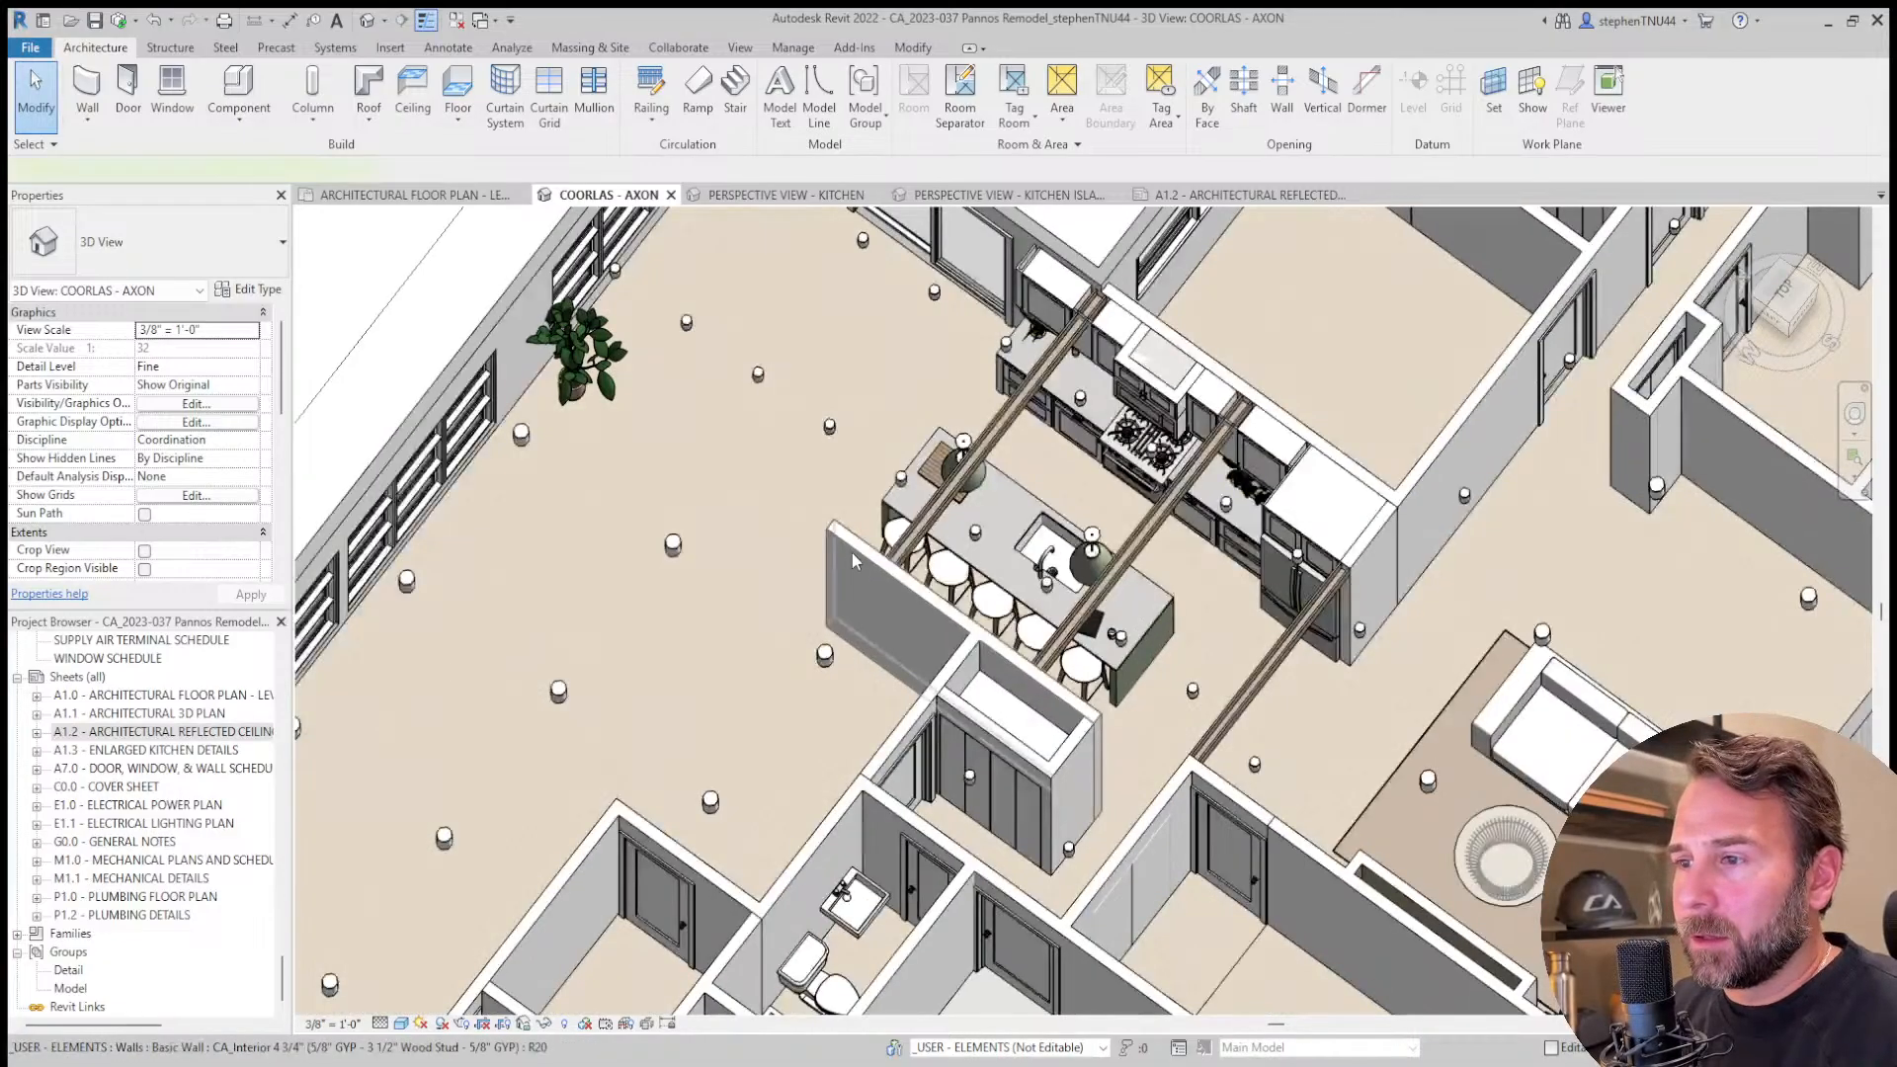
click(852, 554)
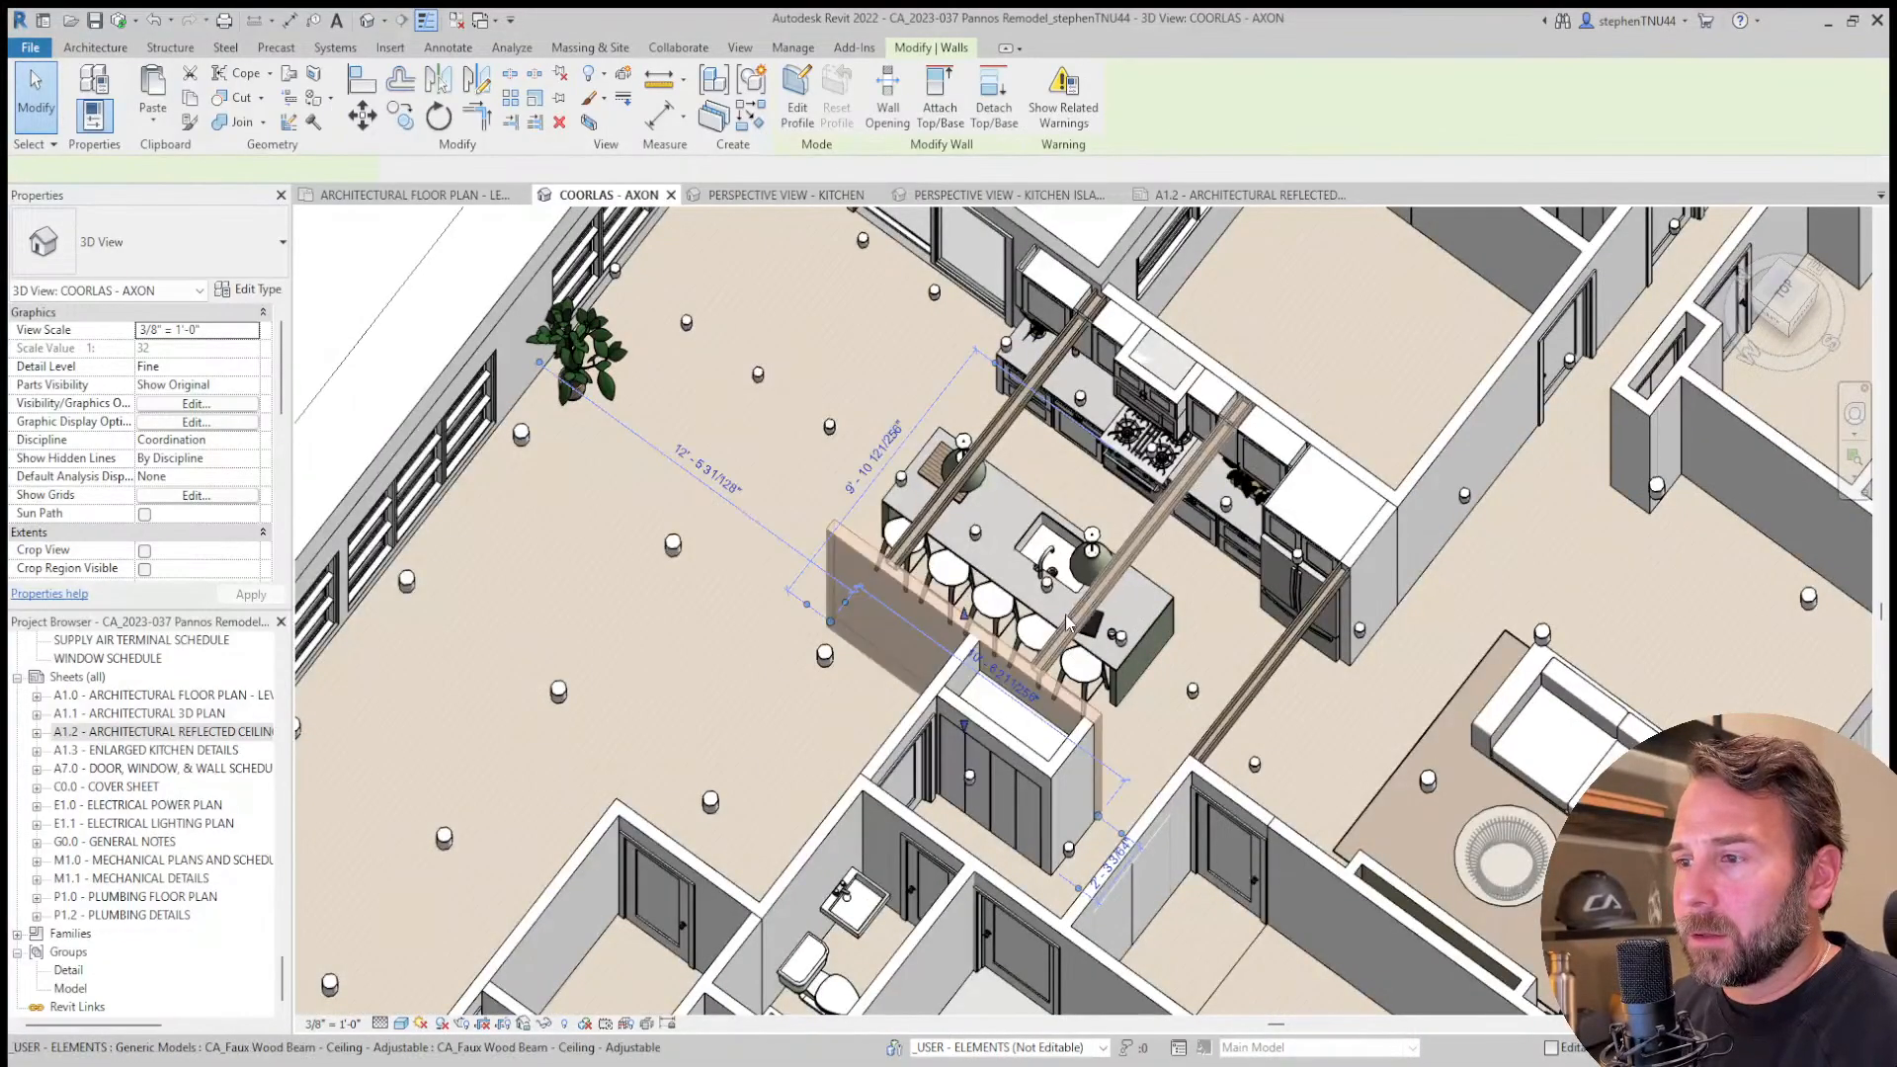
On the A1.2 reflected ceiling plan, dimension from the grid line near the wall stub to the exterior window wall in the Linear - 3/32" Arial style.
click(1201, 196)
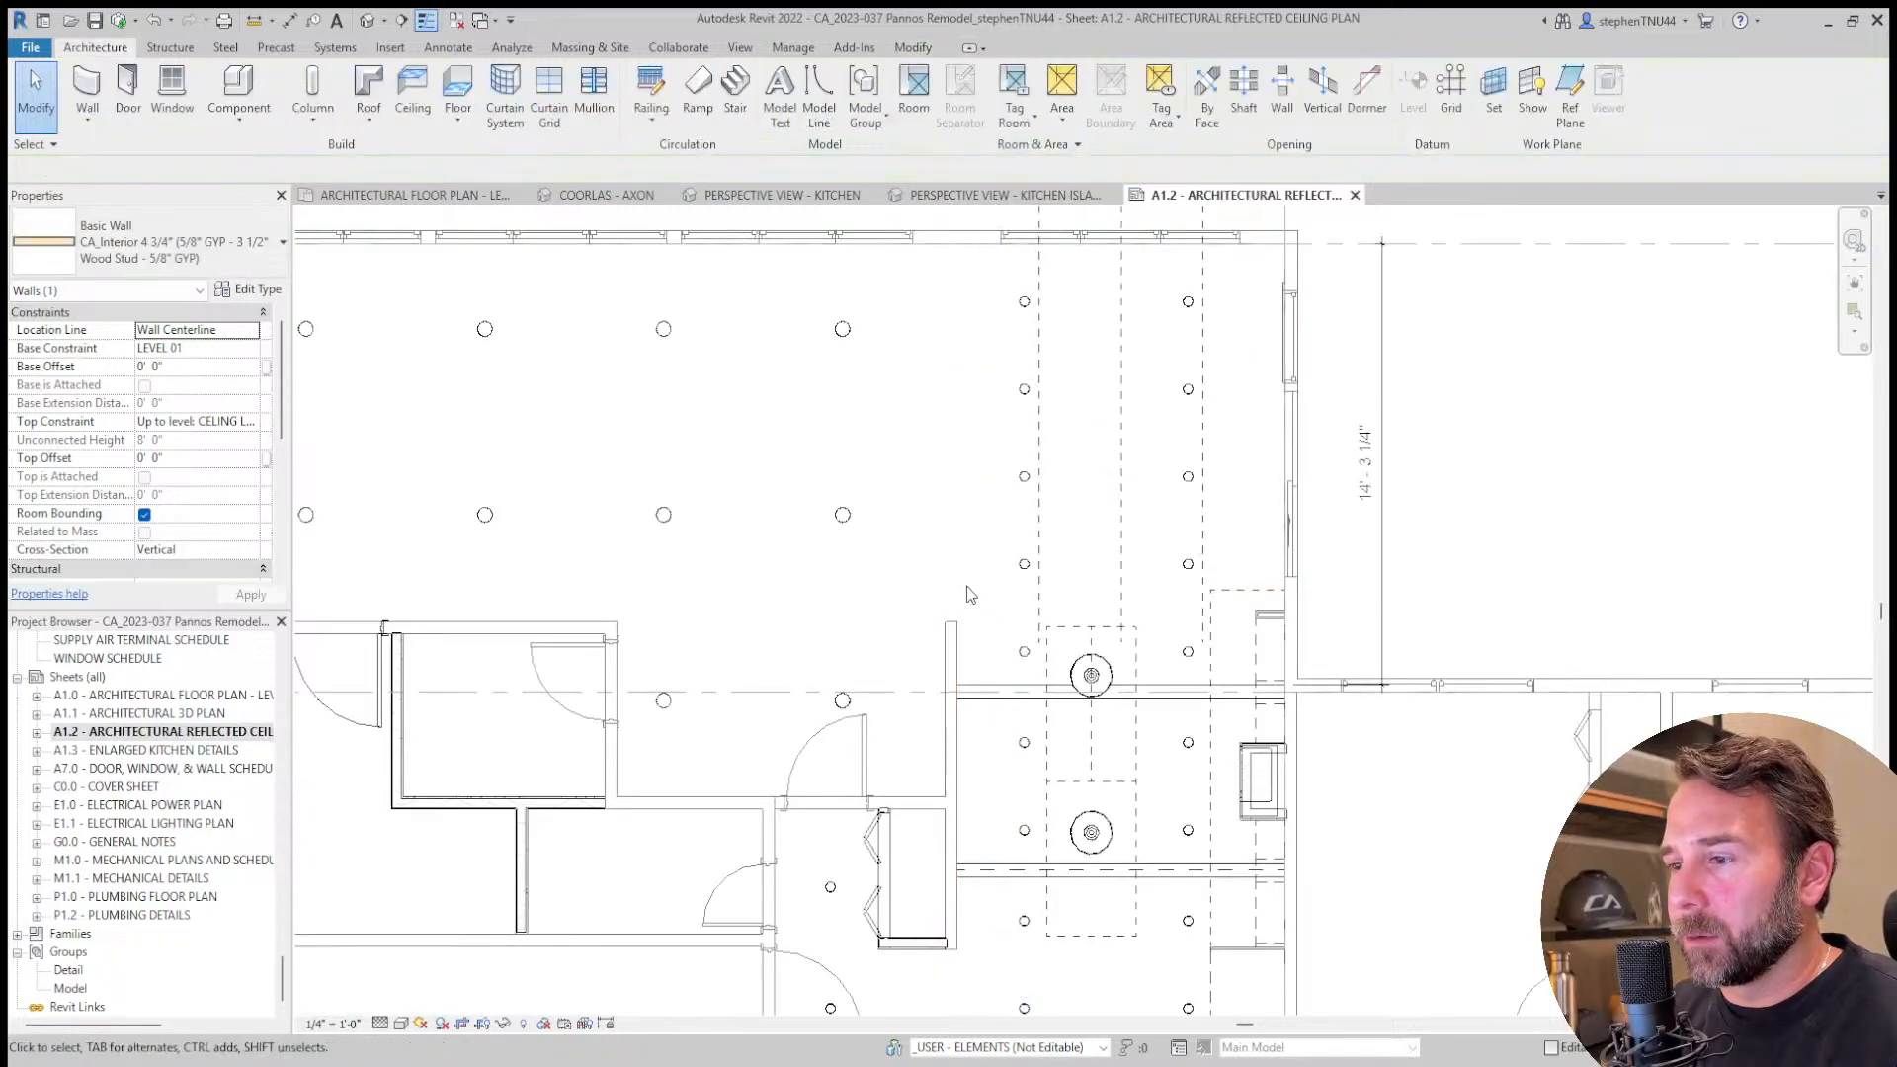
click(449, 47)
click(92, 94)
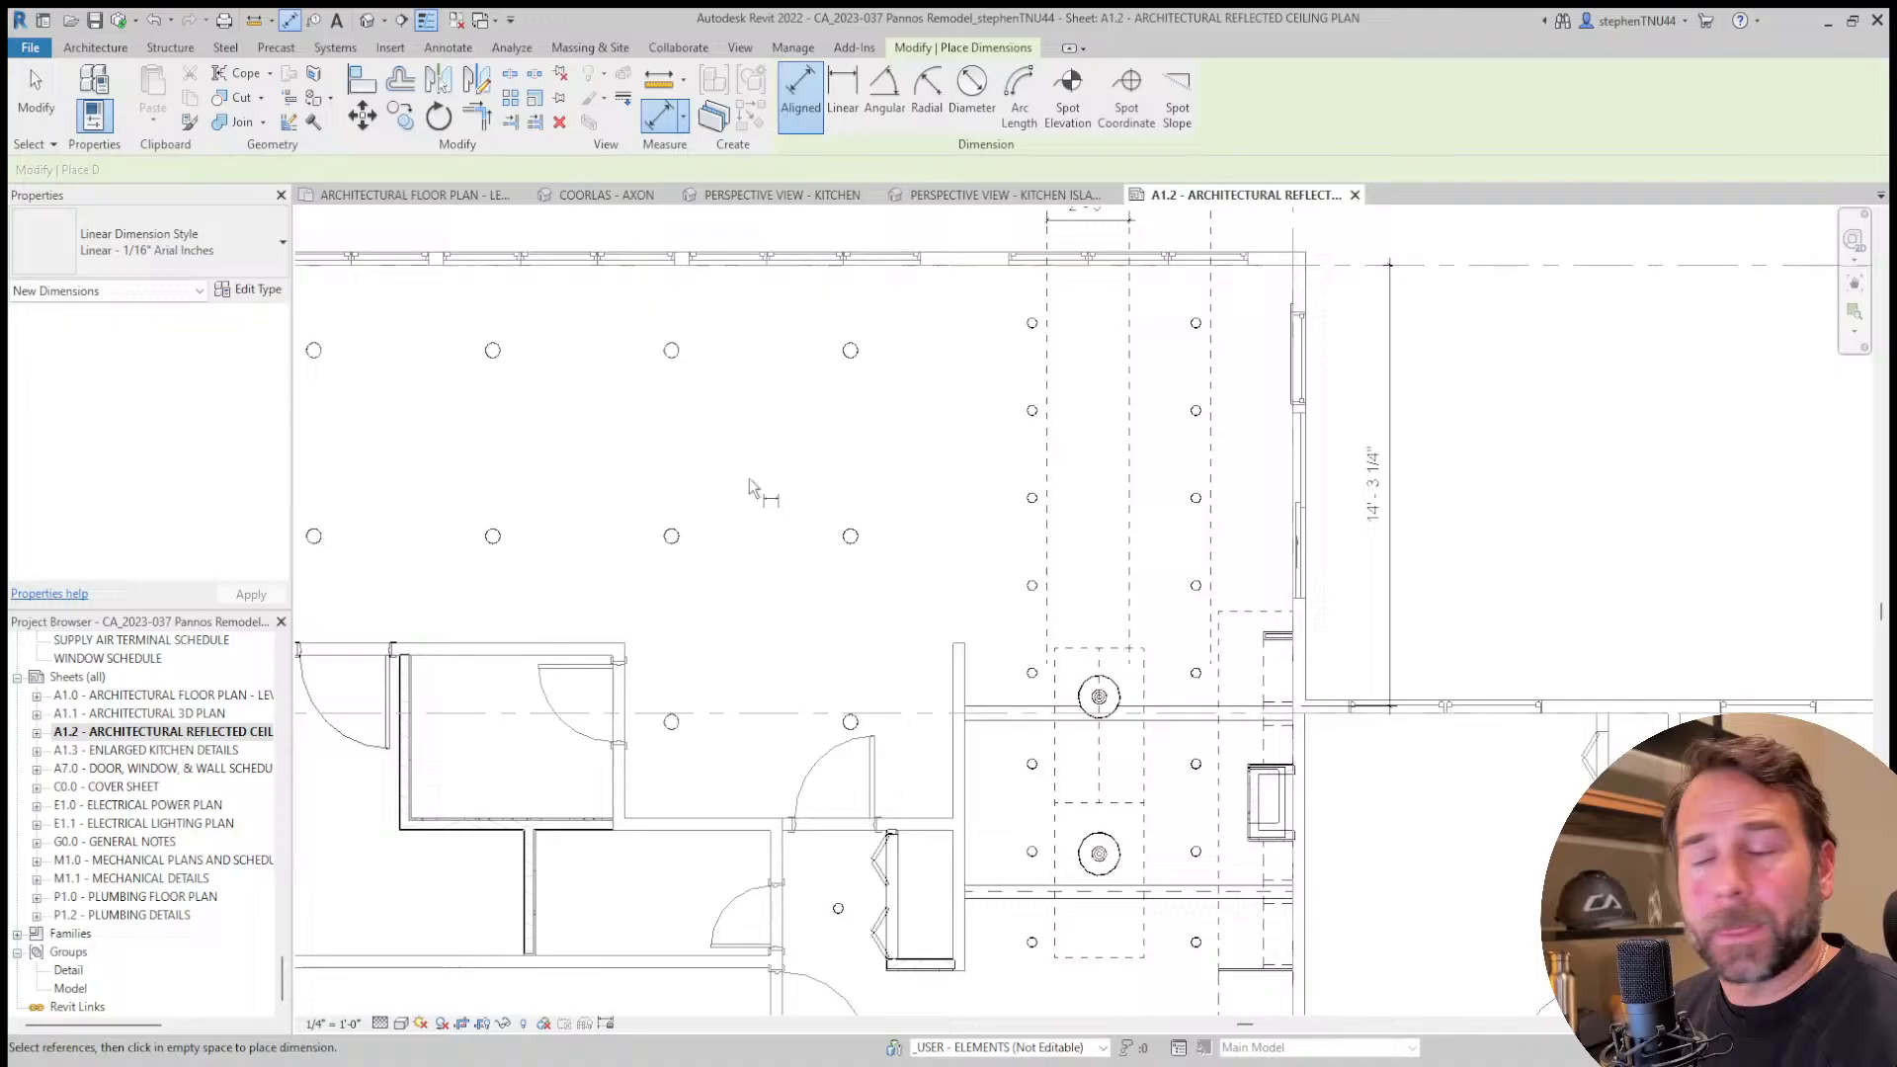
click(923, 715)
click(950, 263)
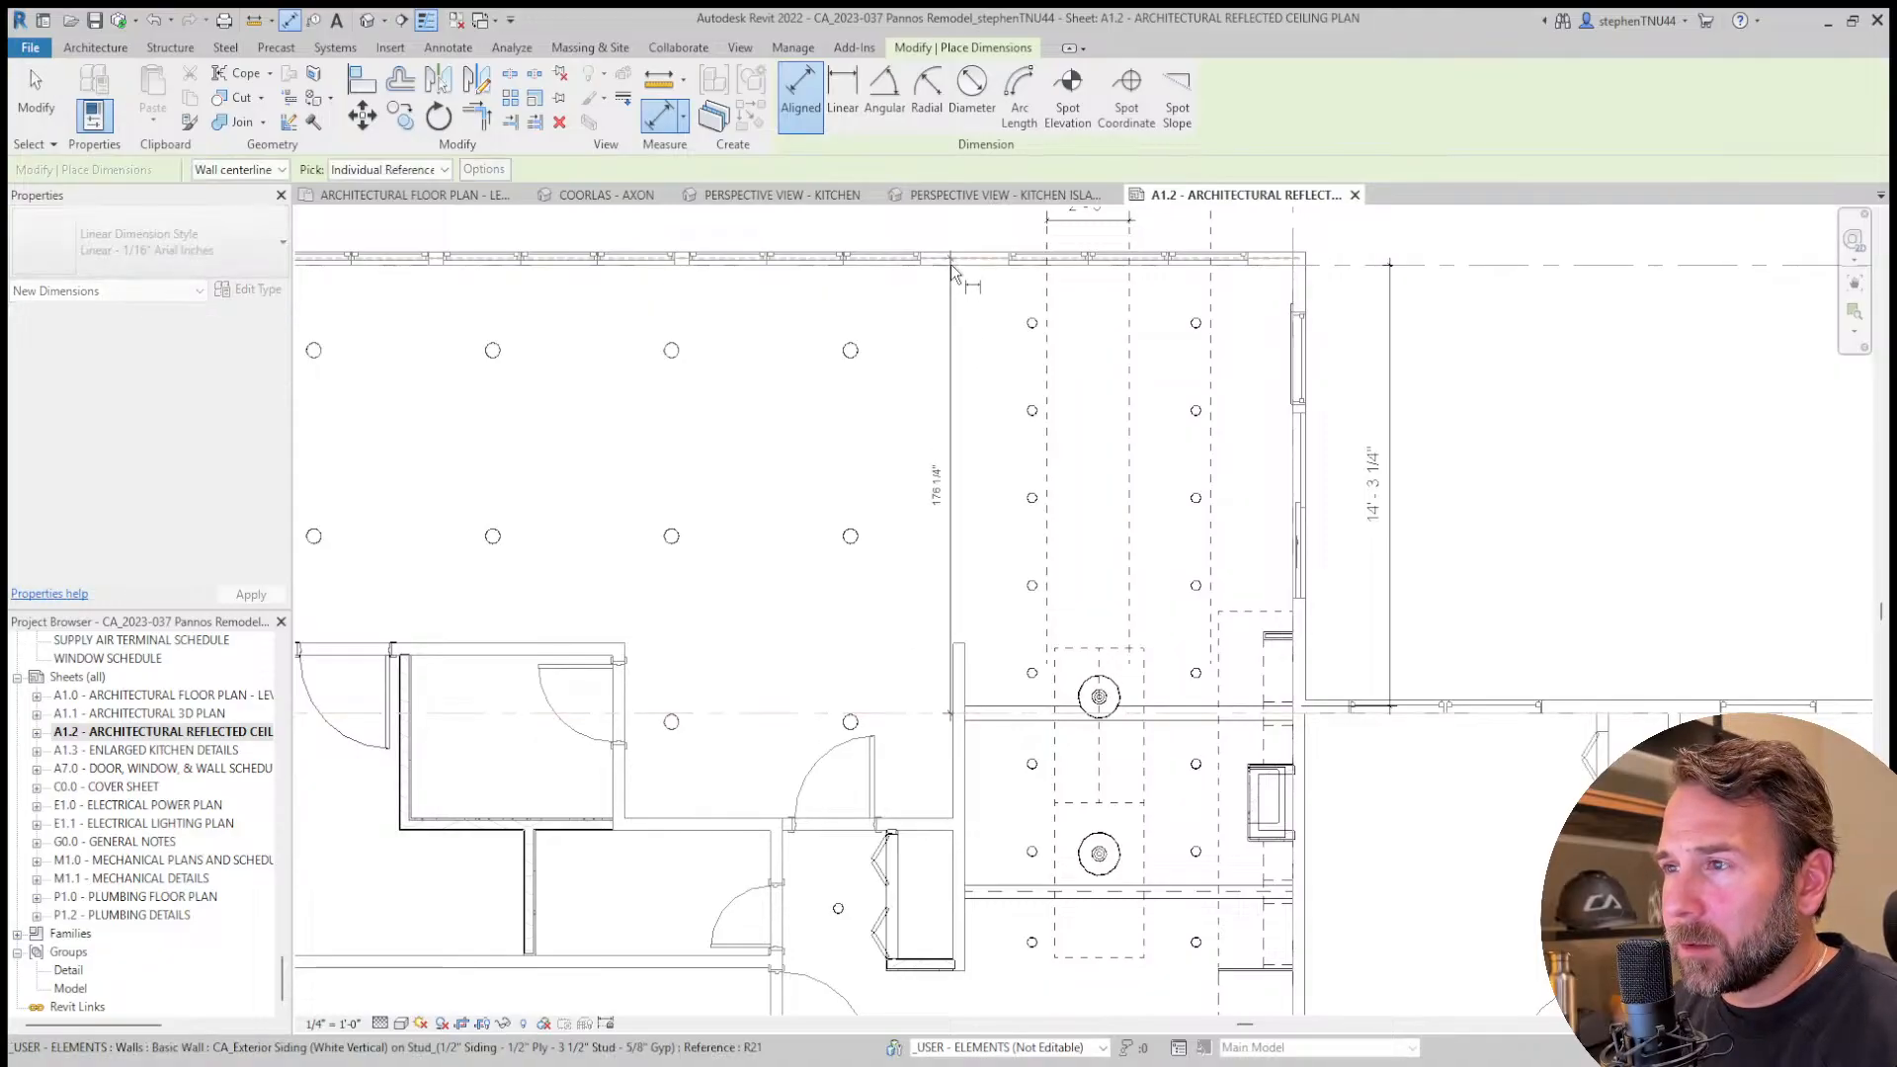
click(932, 383)
key(Escape)
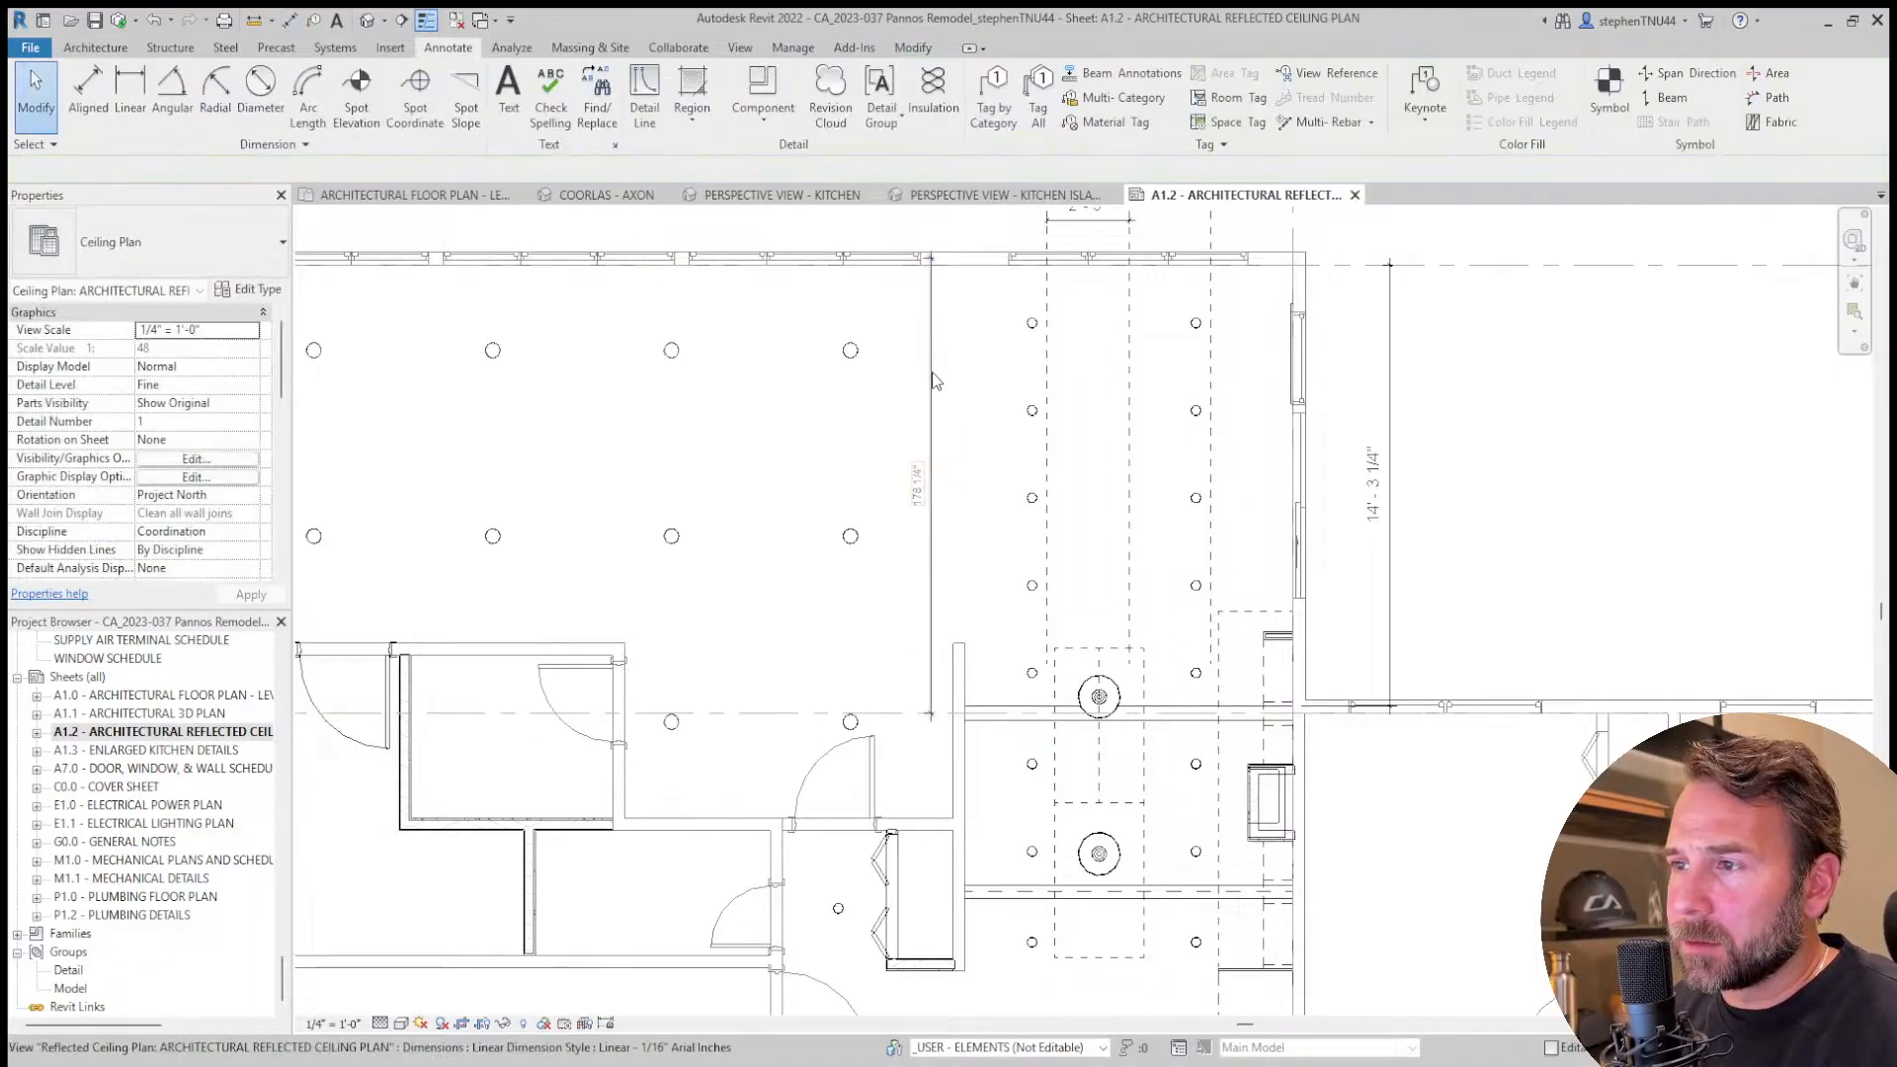
click(931, 381)
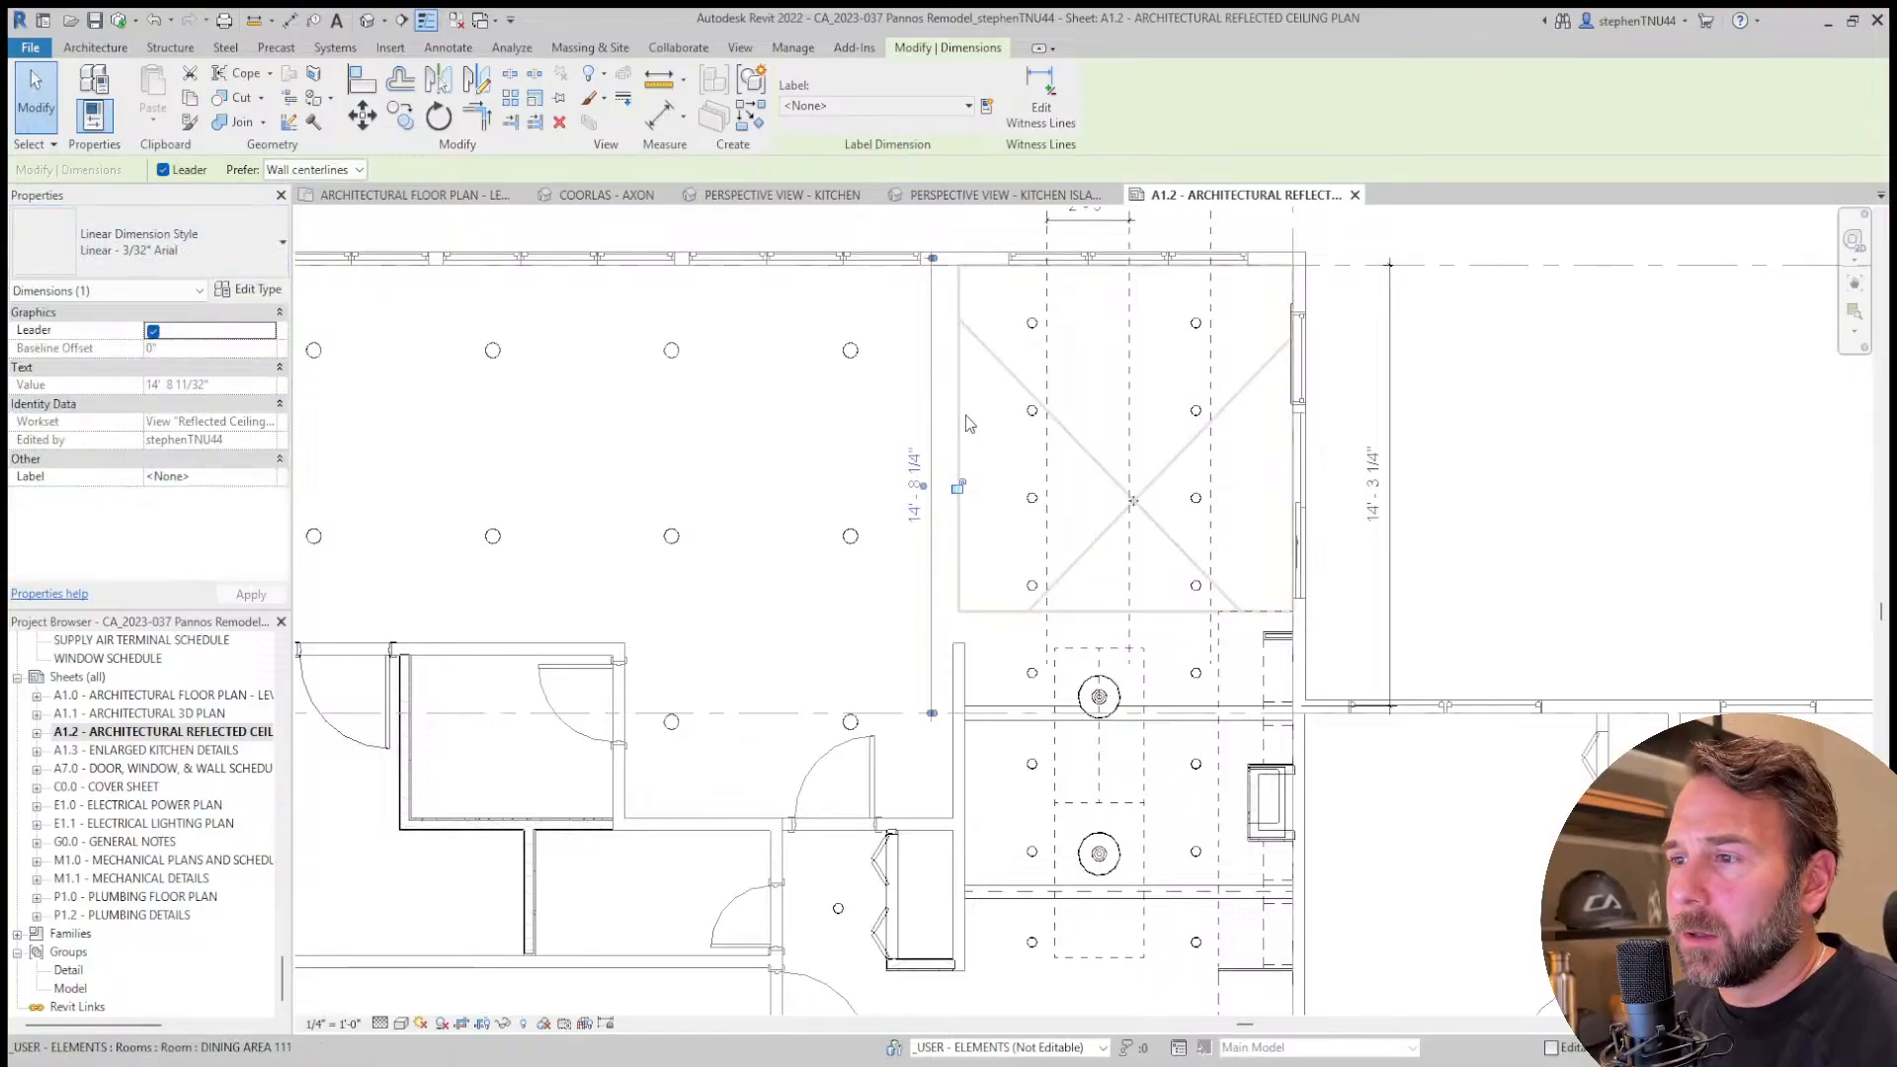
click(837, 453)
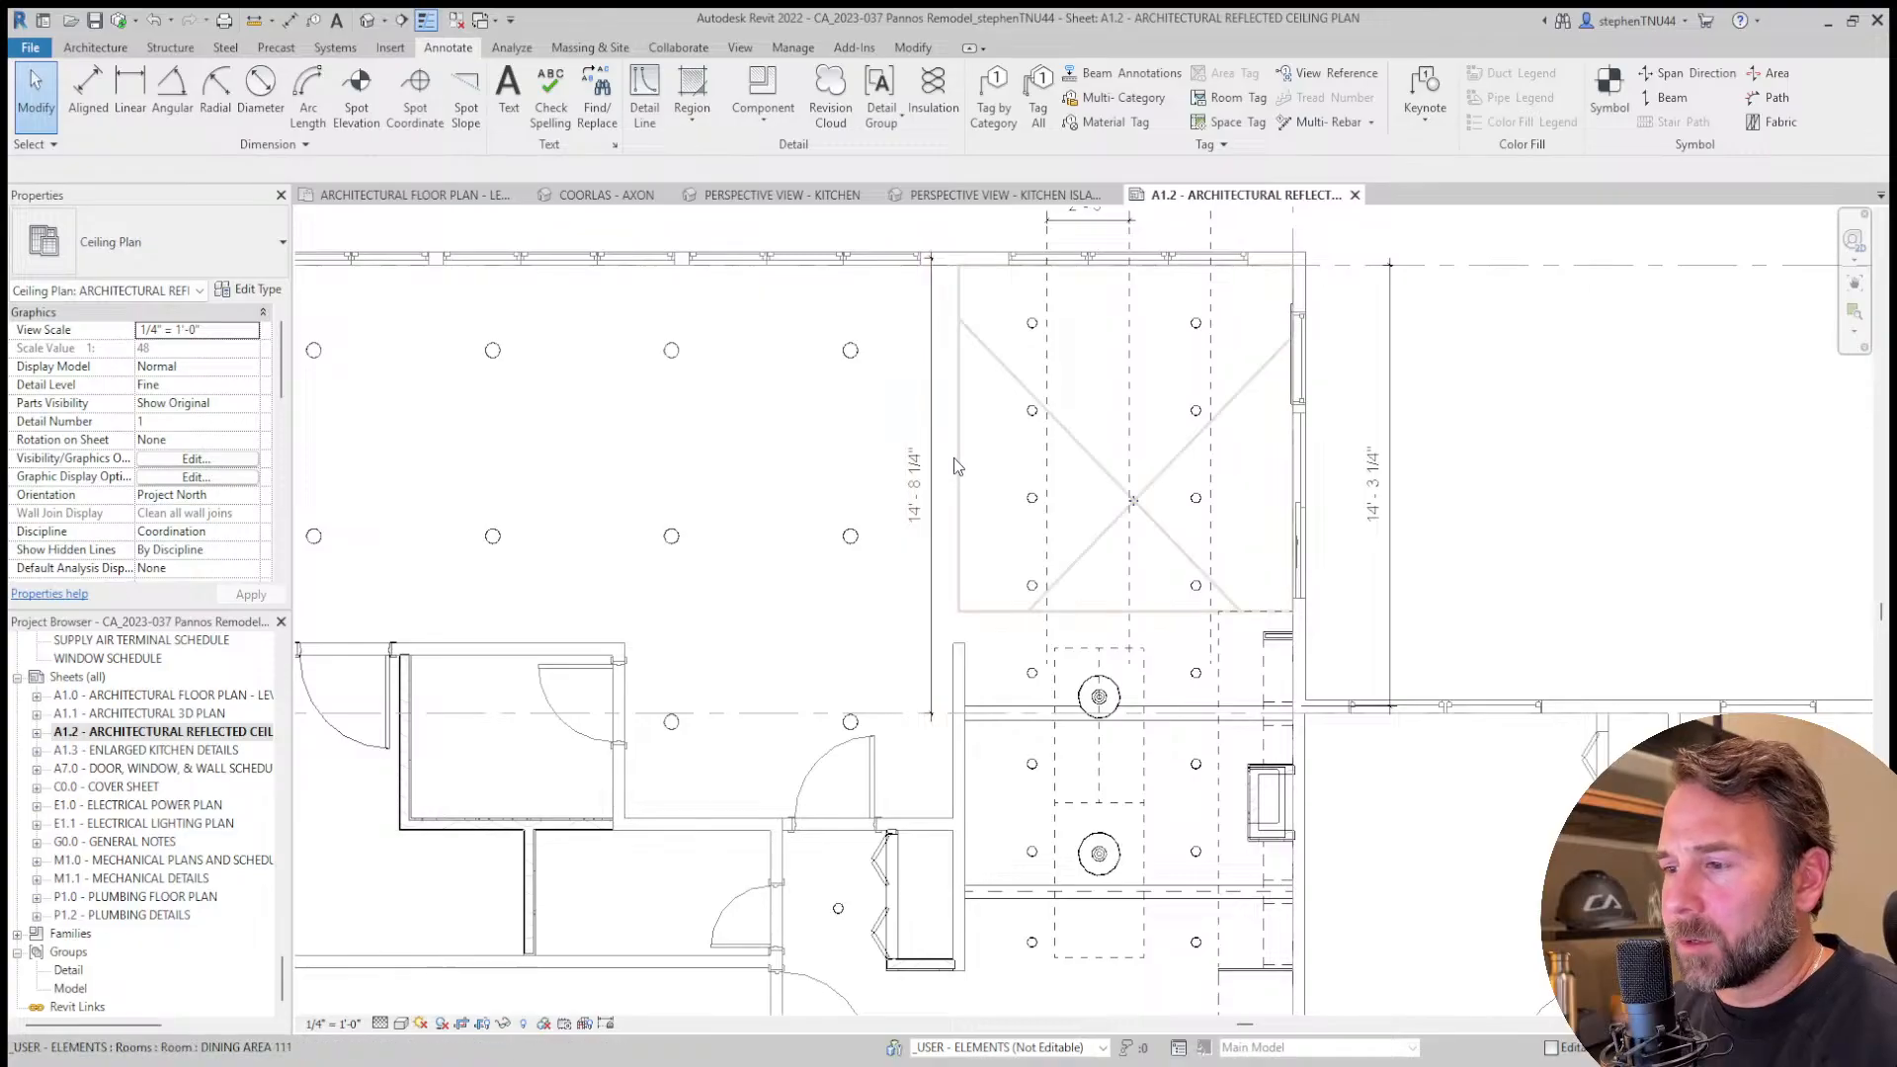
Move the new dimension's witness line from the grid line to the horizontal wall containing the swing door beside the kitchen.
click(938, 619)
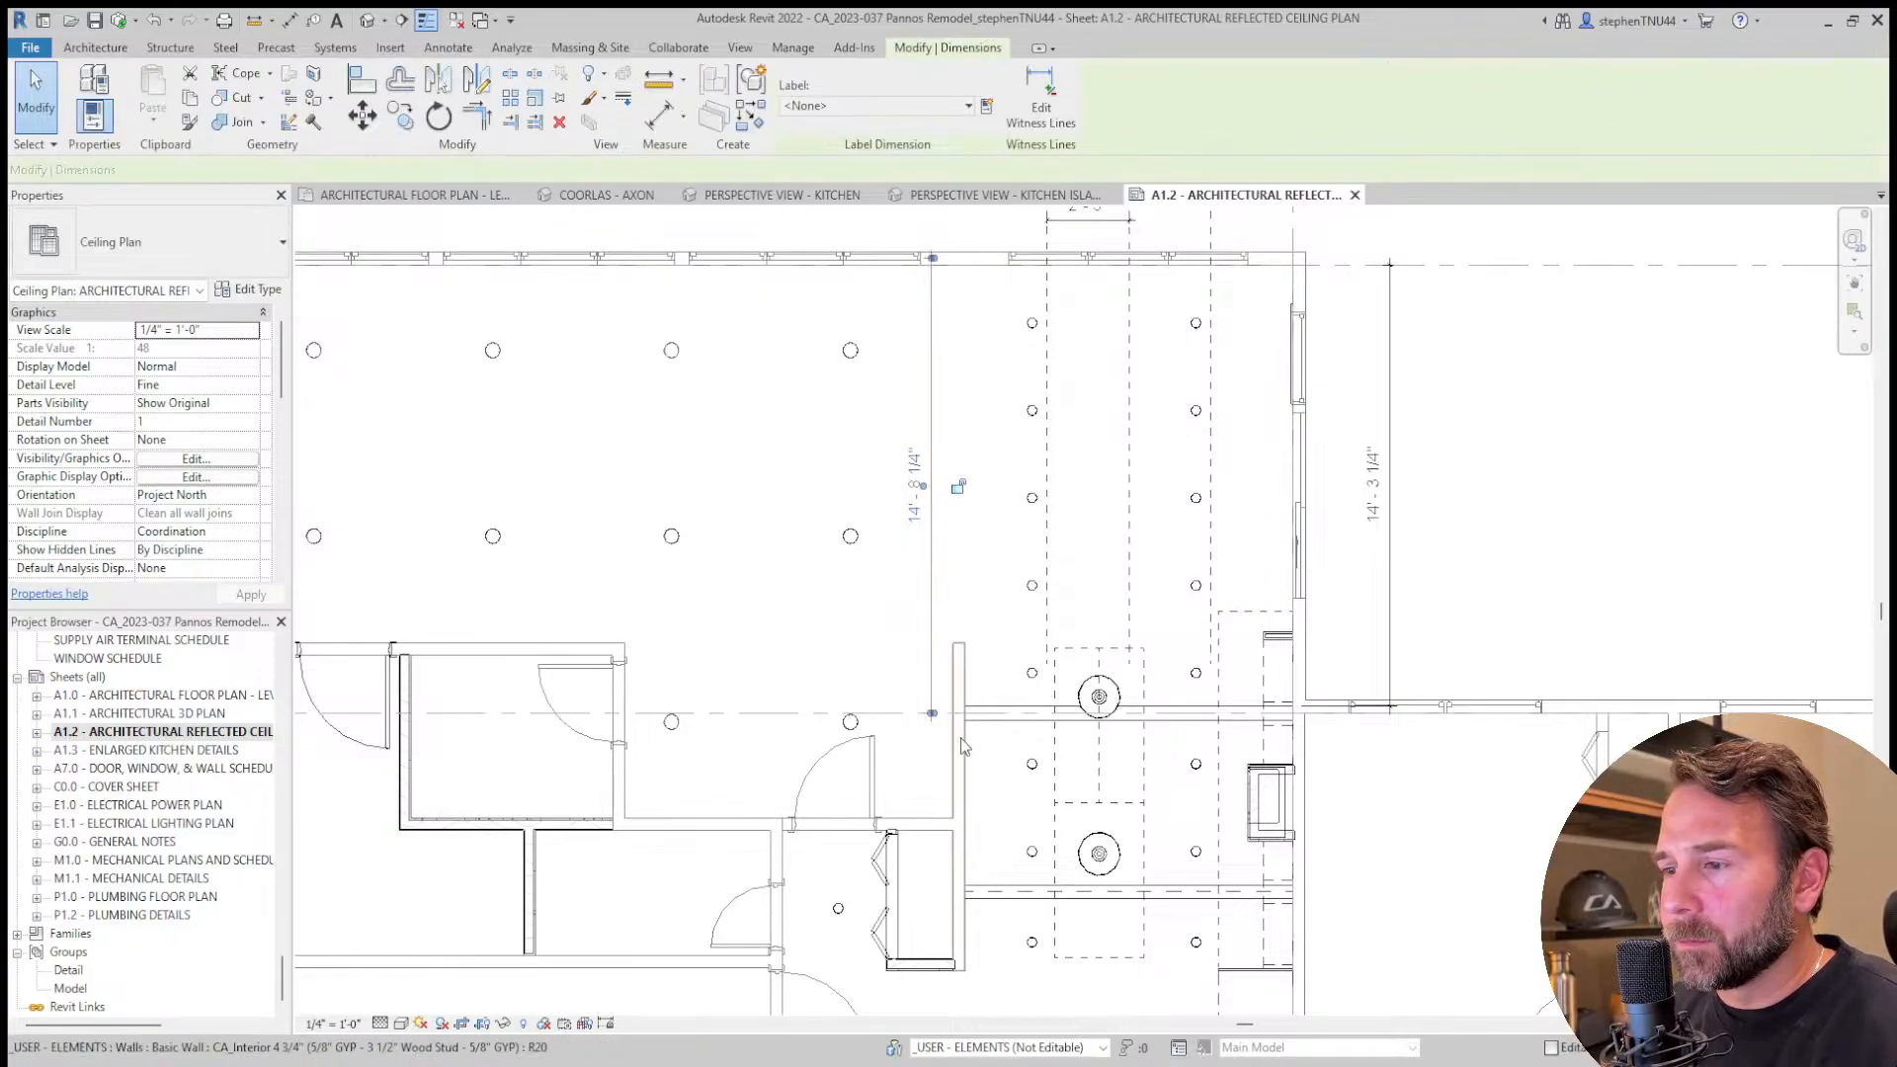
scroll(932, 739, up, 3)
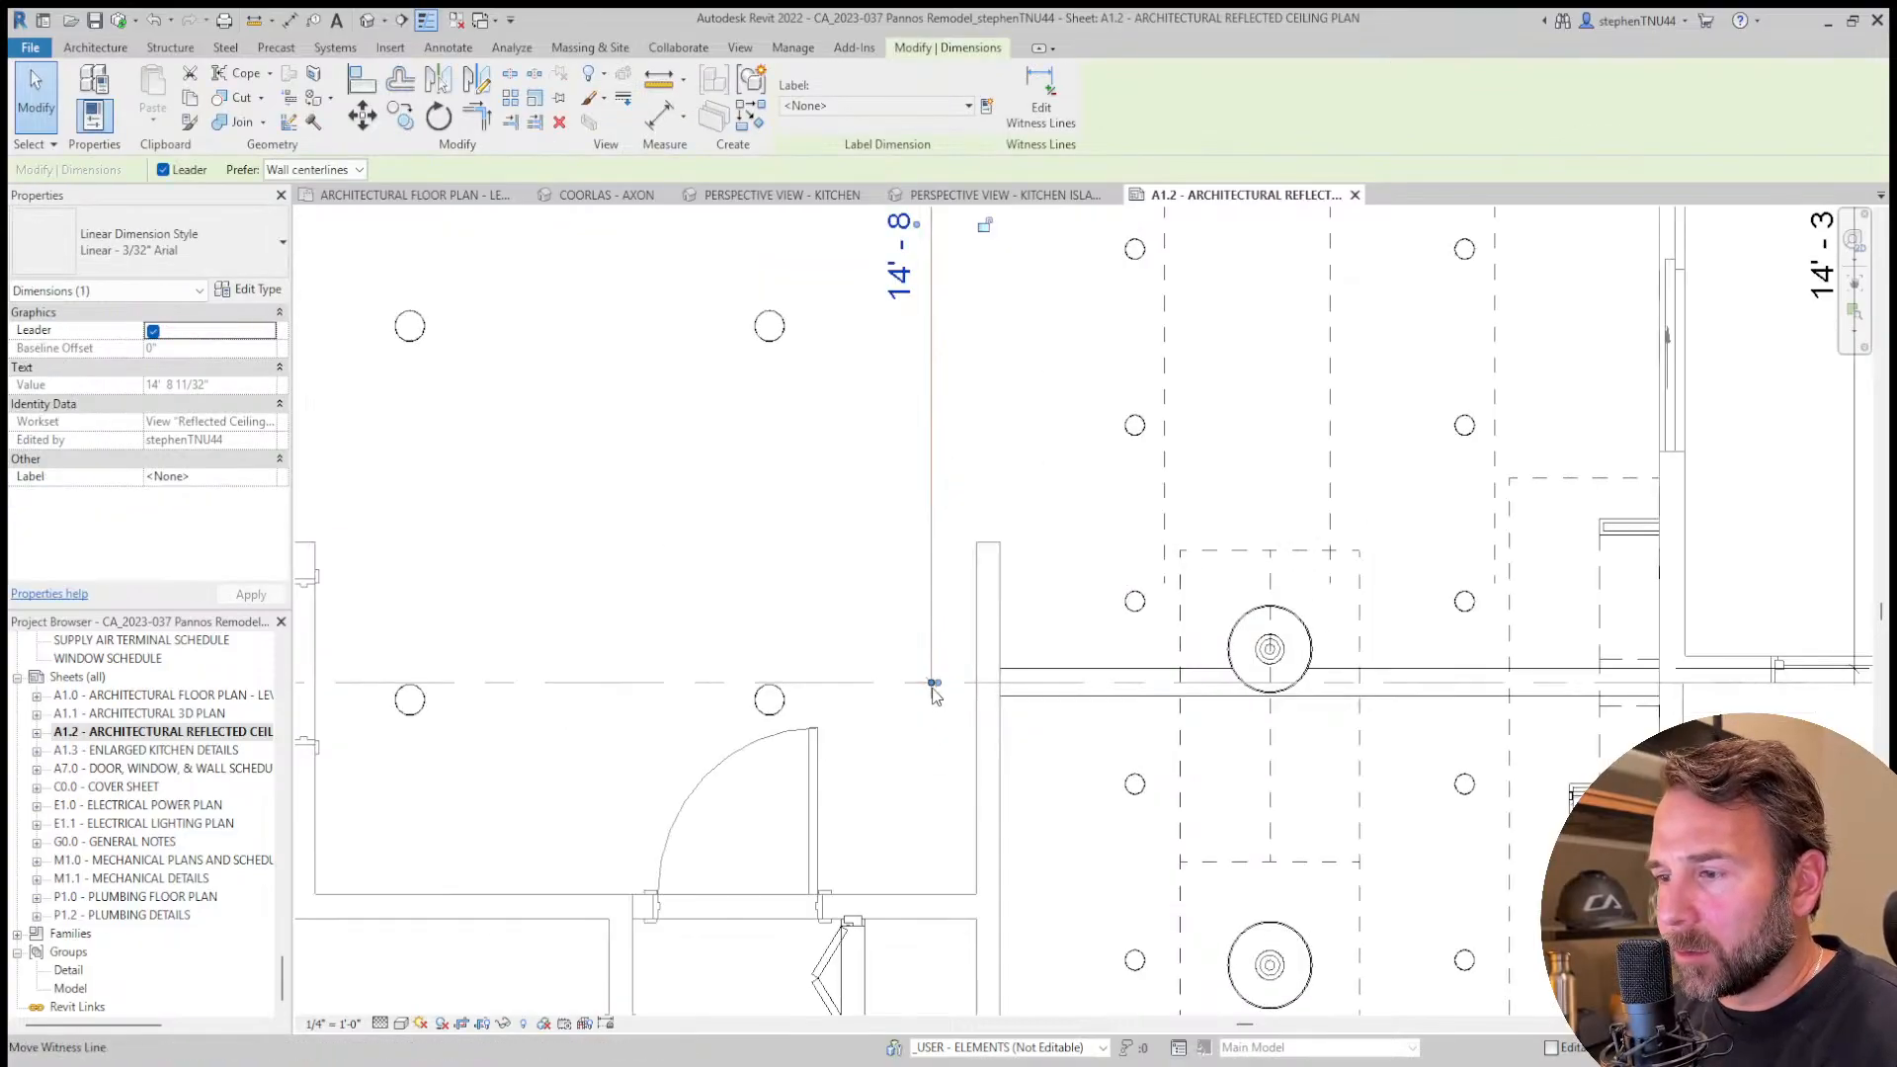
drag(932, 683, 945, 904)
scroll(958, 792, down, 7)
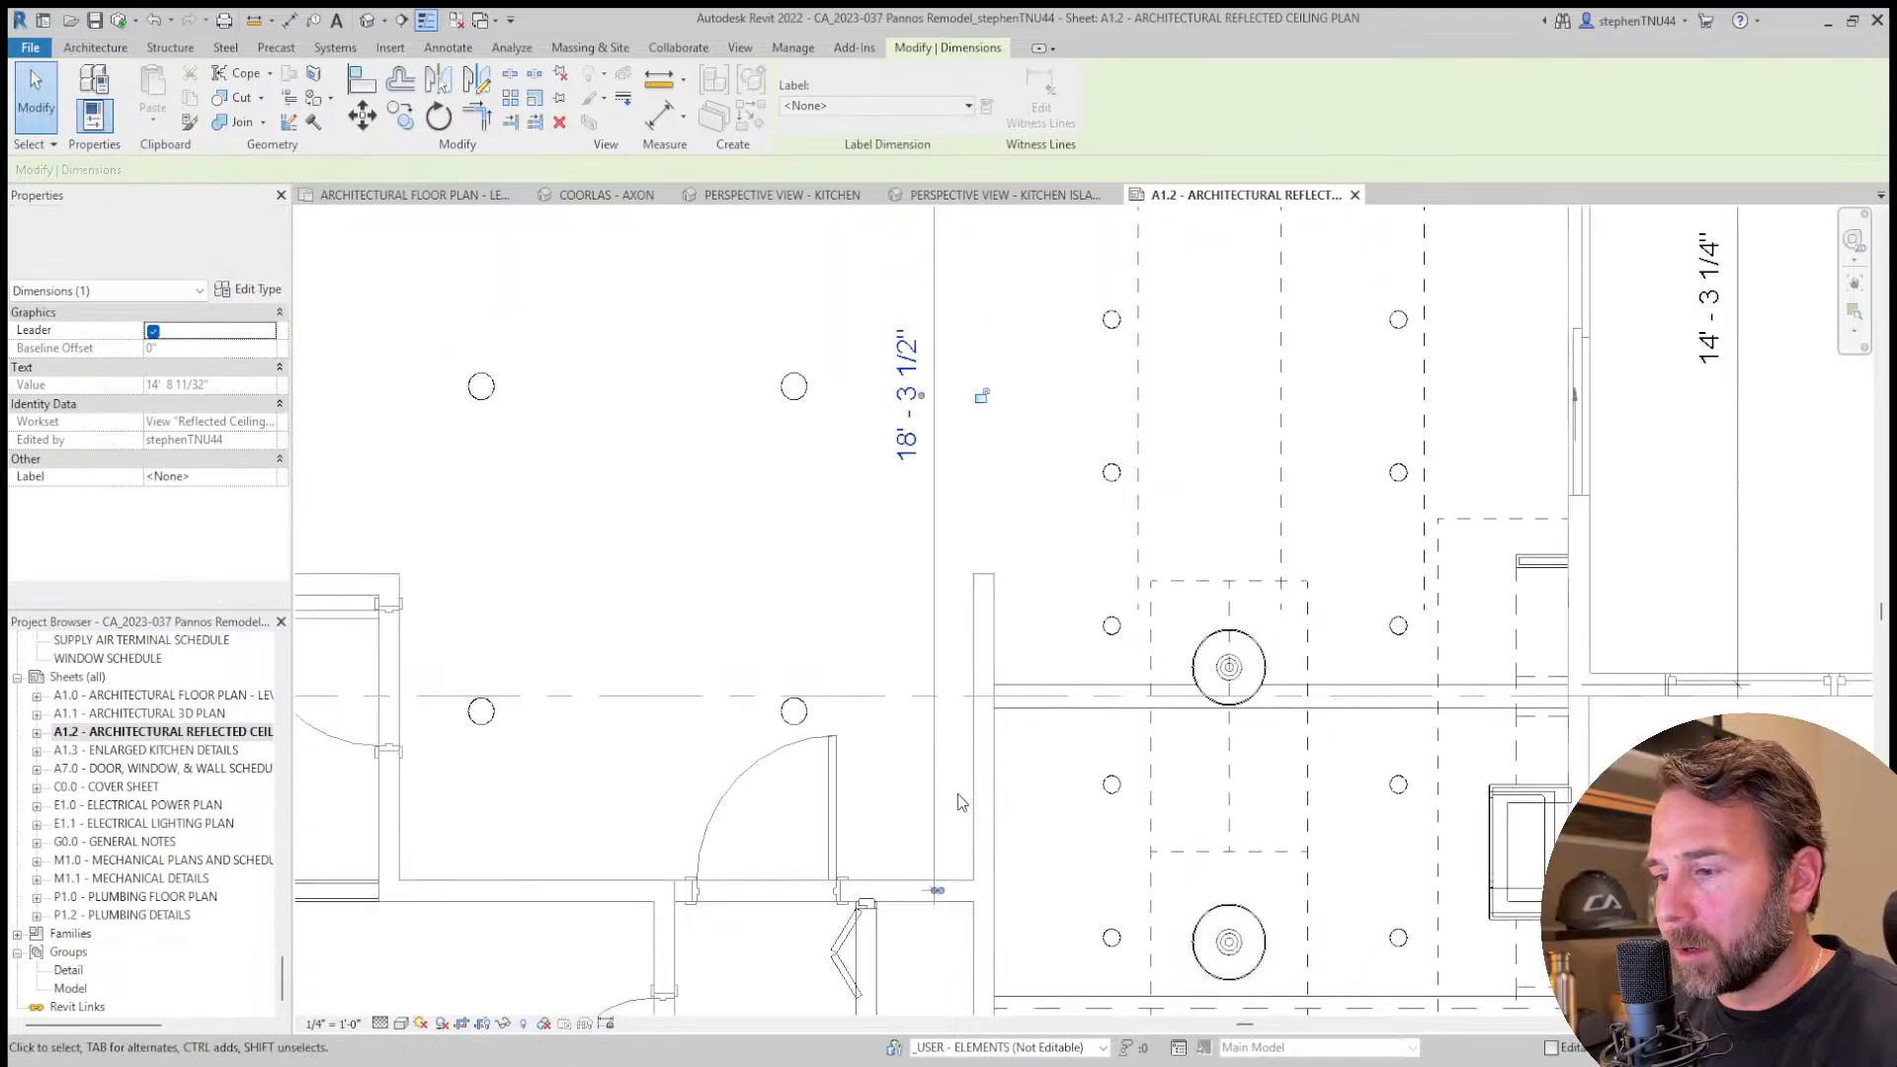
middle_drag(987, 841, 996, 672)
scroll(987, 651, up, 3)
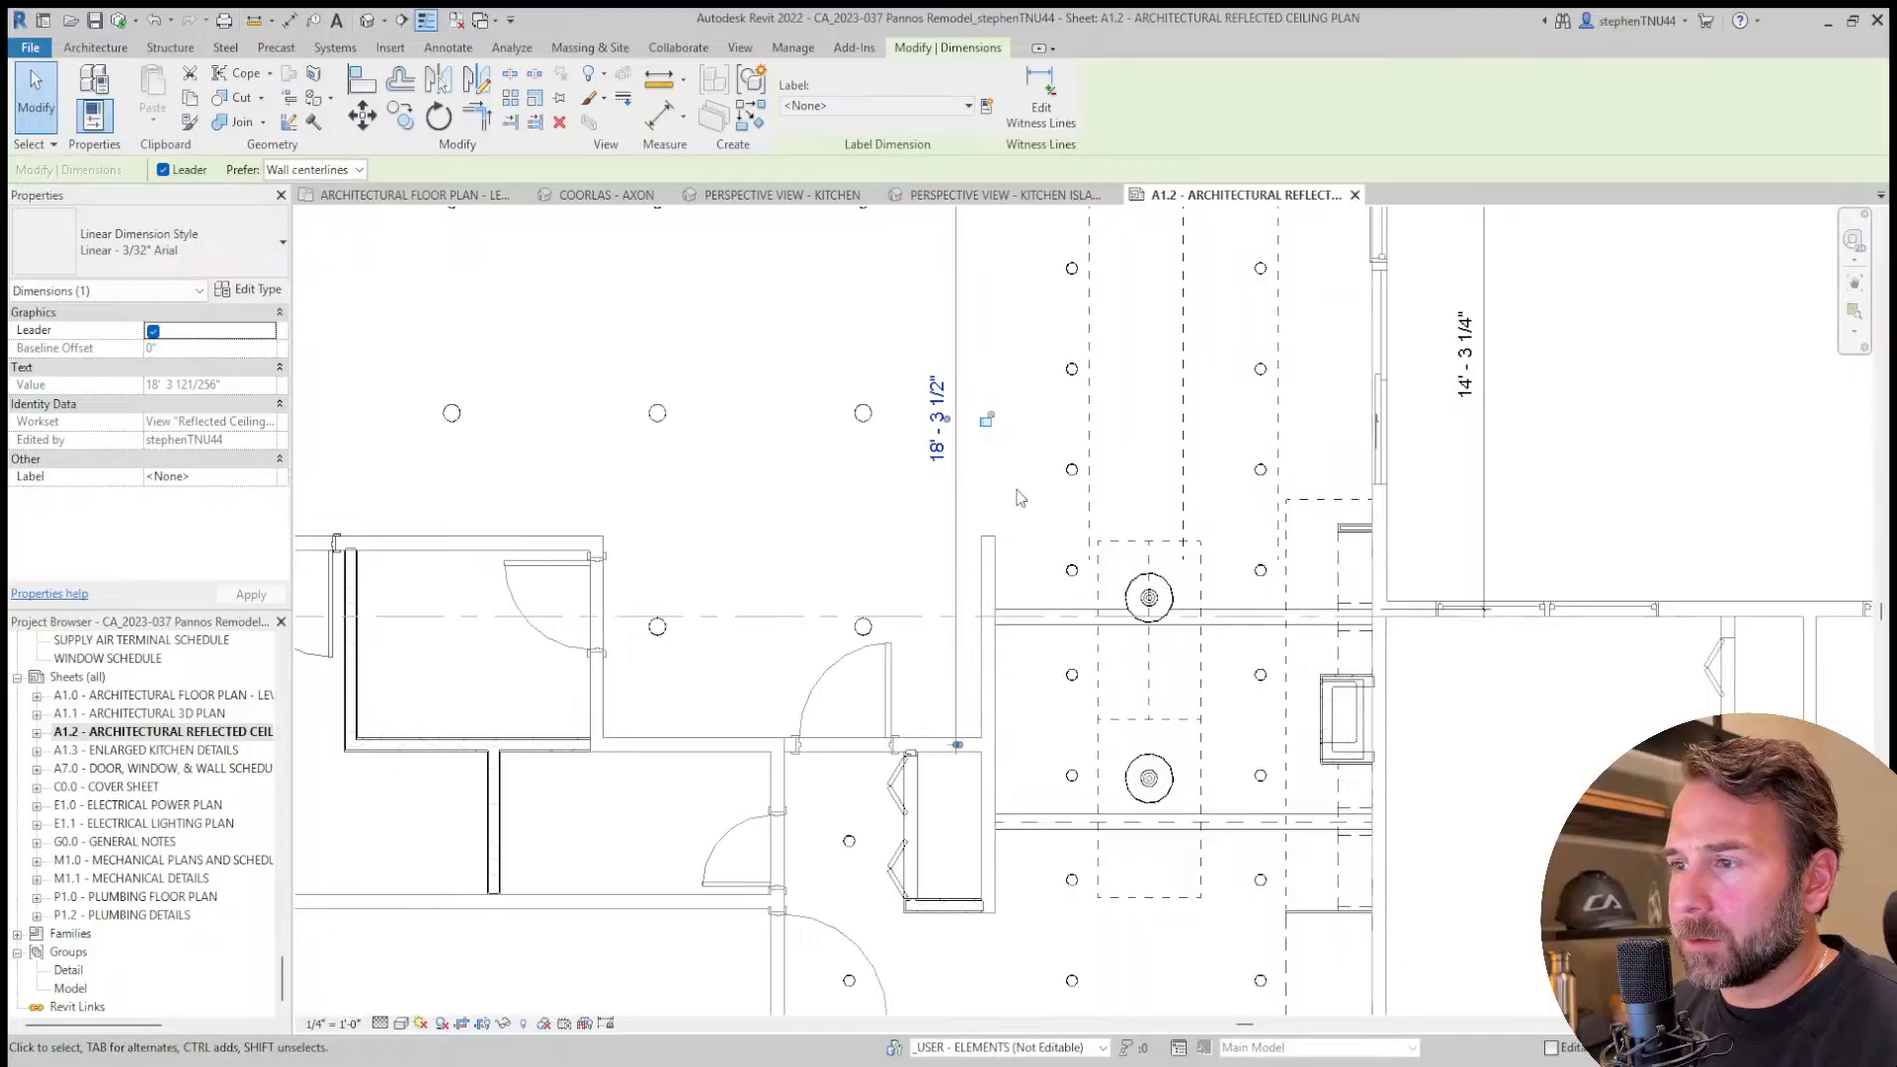
click(867, 512)
middle_drag(993, 563, 984, 587)
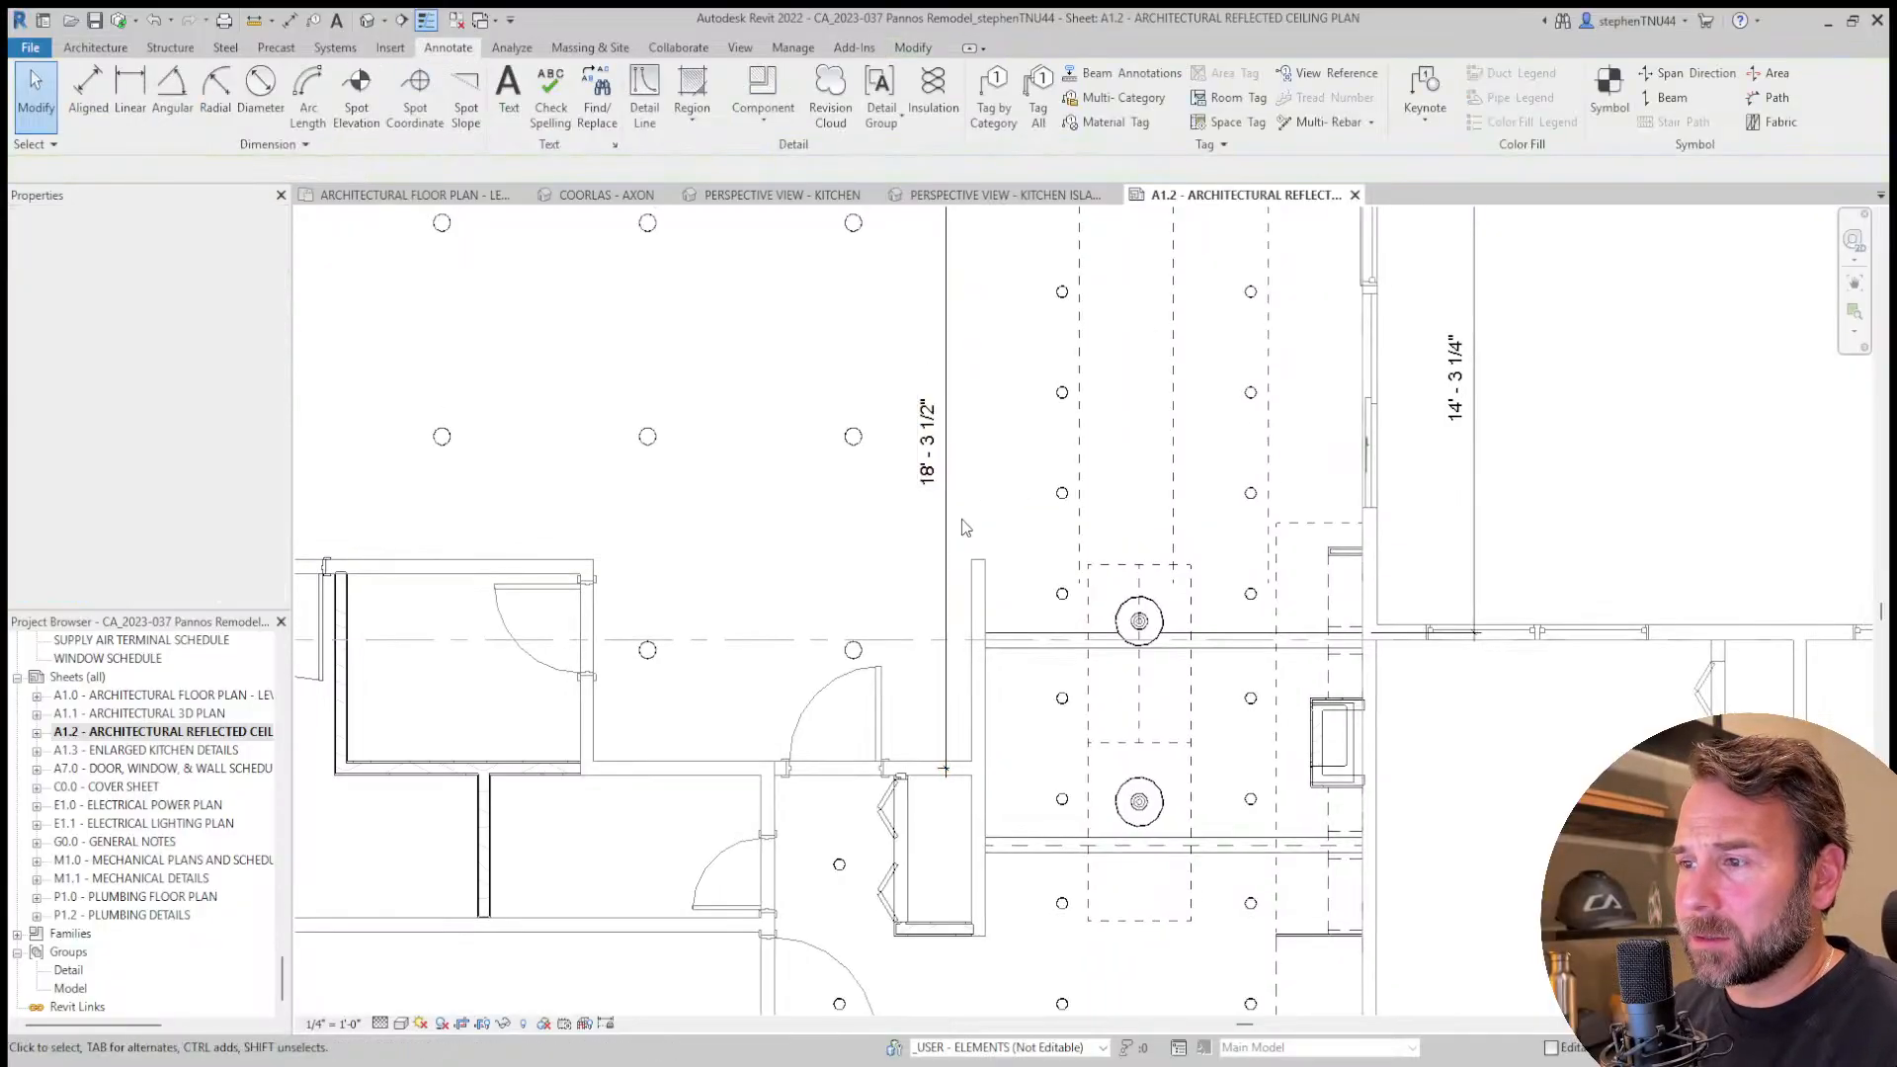
Split the wall beside the kitchen island a short distance above its junction with the horizontal door wall.
click(984, 589)
scroll(948, 765, up, 3)
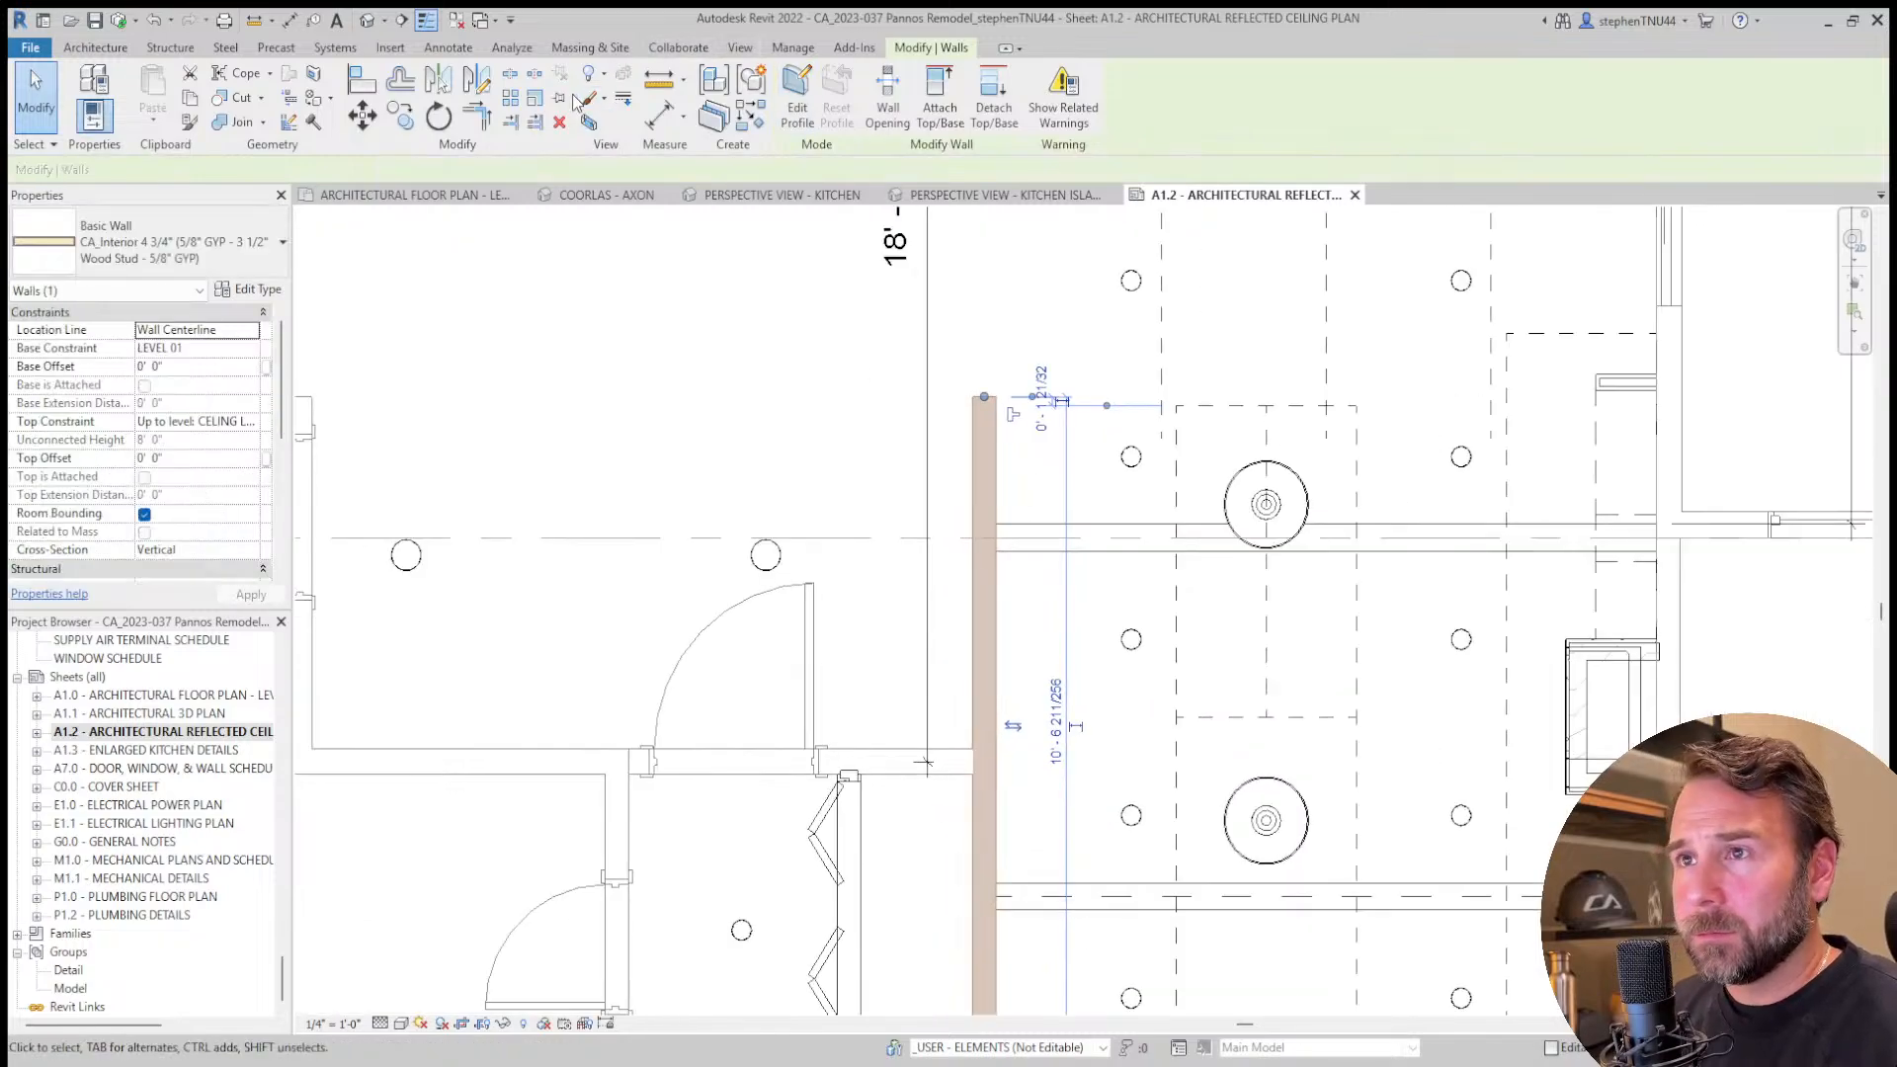
click(509, 75)
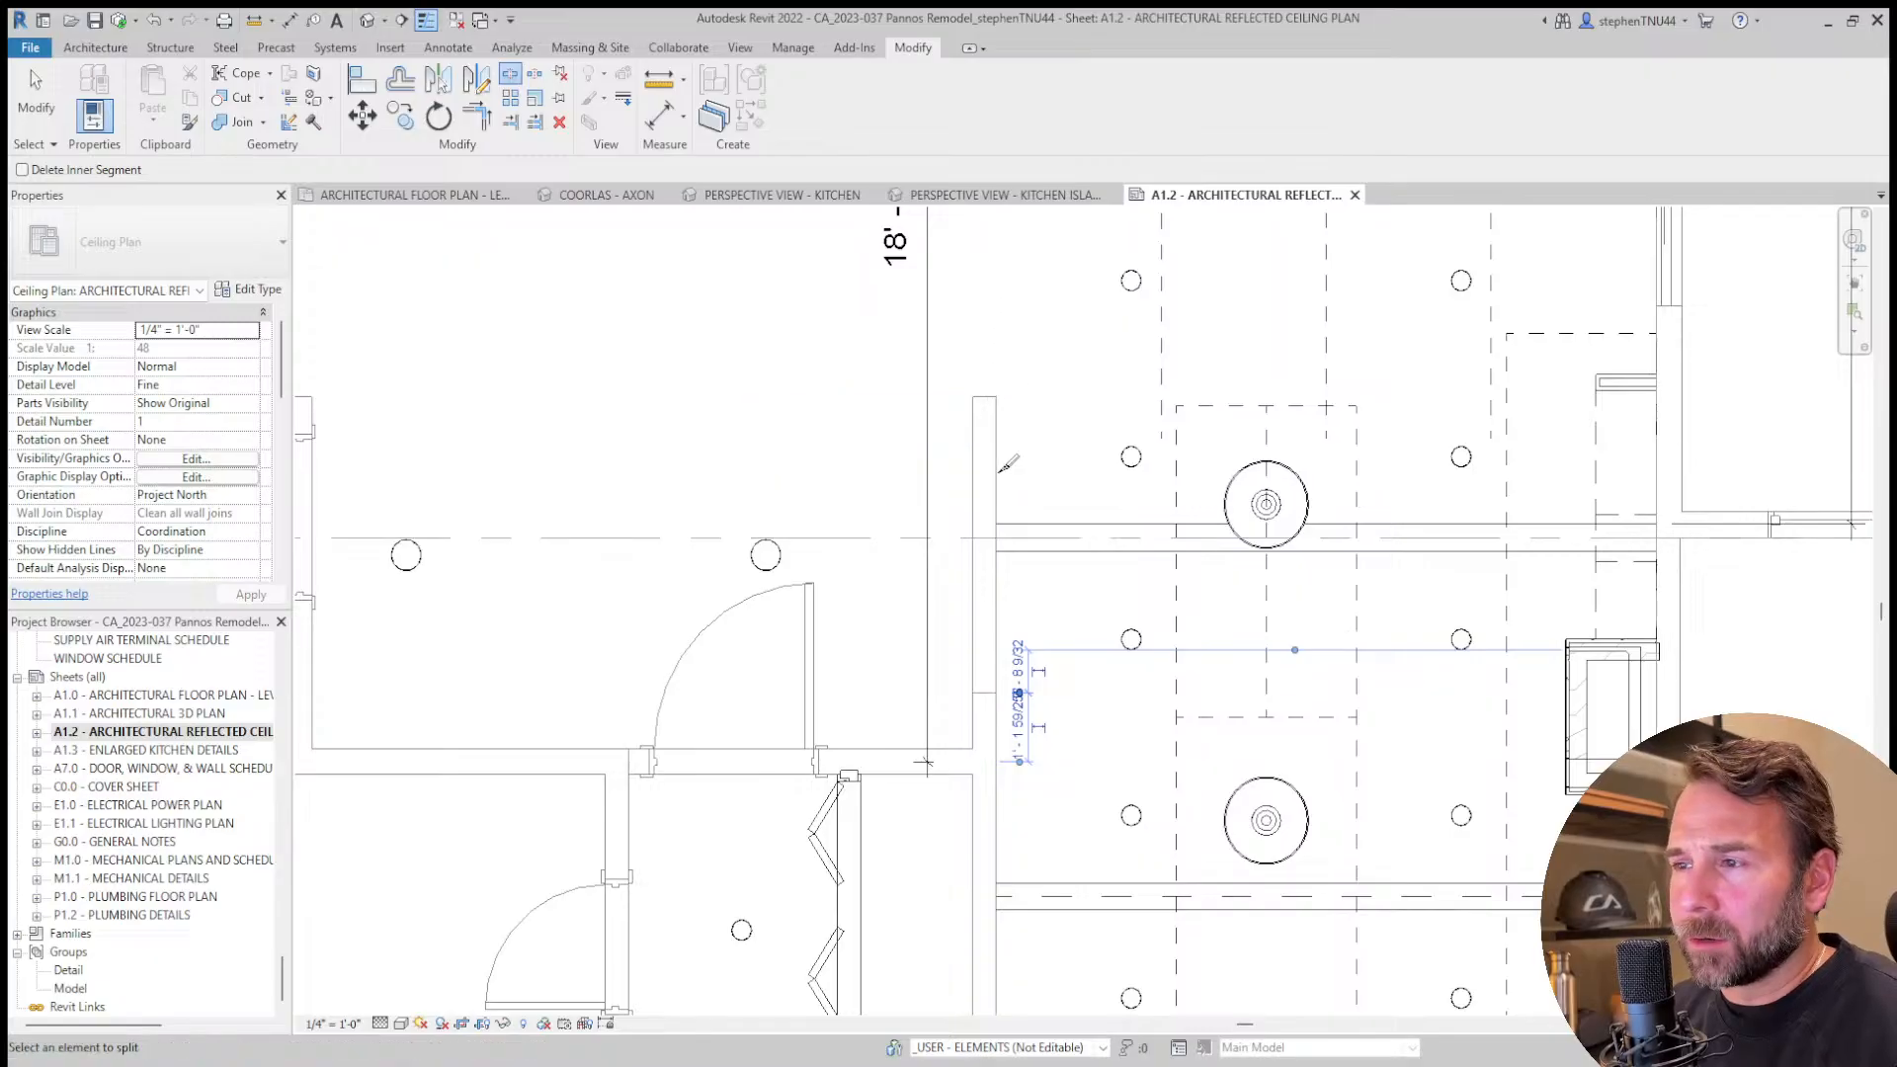
key(Escape)
Trim the lower wall segment to a corner with the horizontal door wall, separating it from the segment above.
click(993, 654)
scroll(978, 740, up, 3)
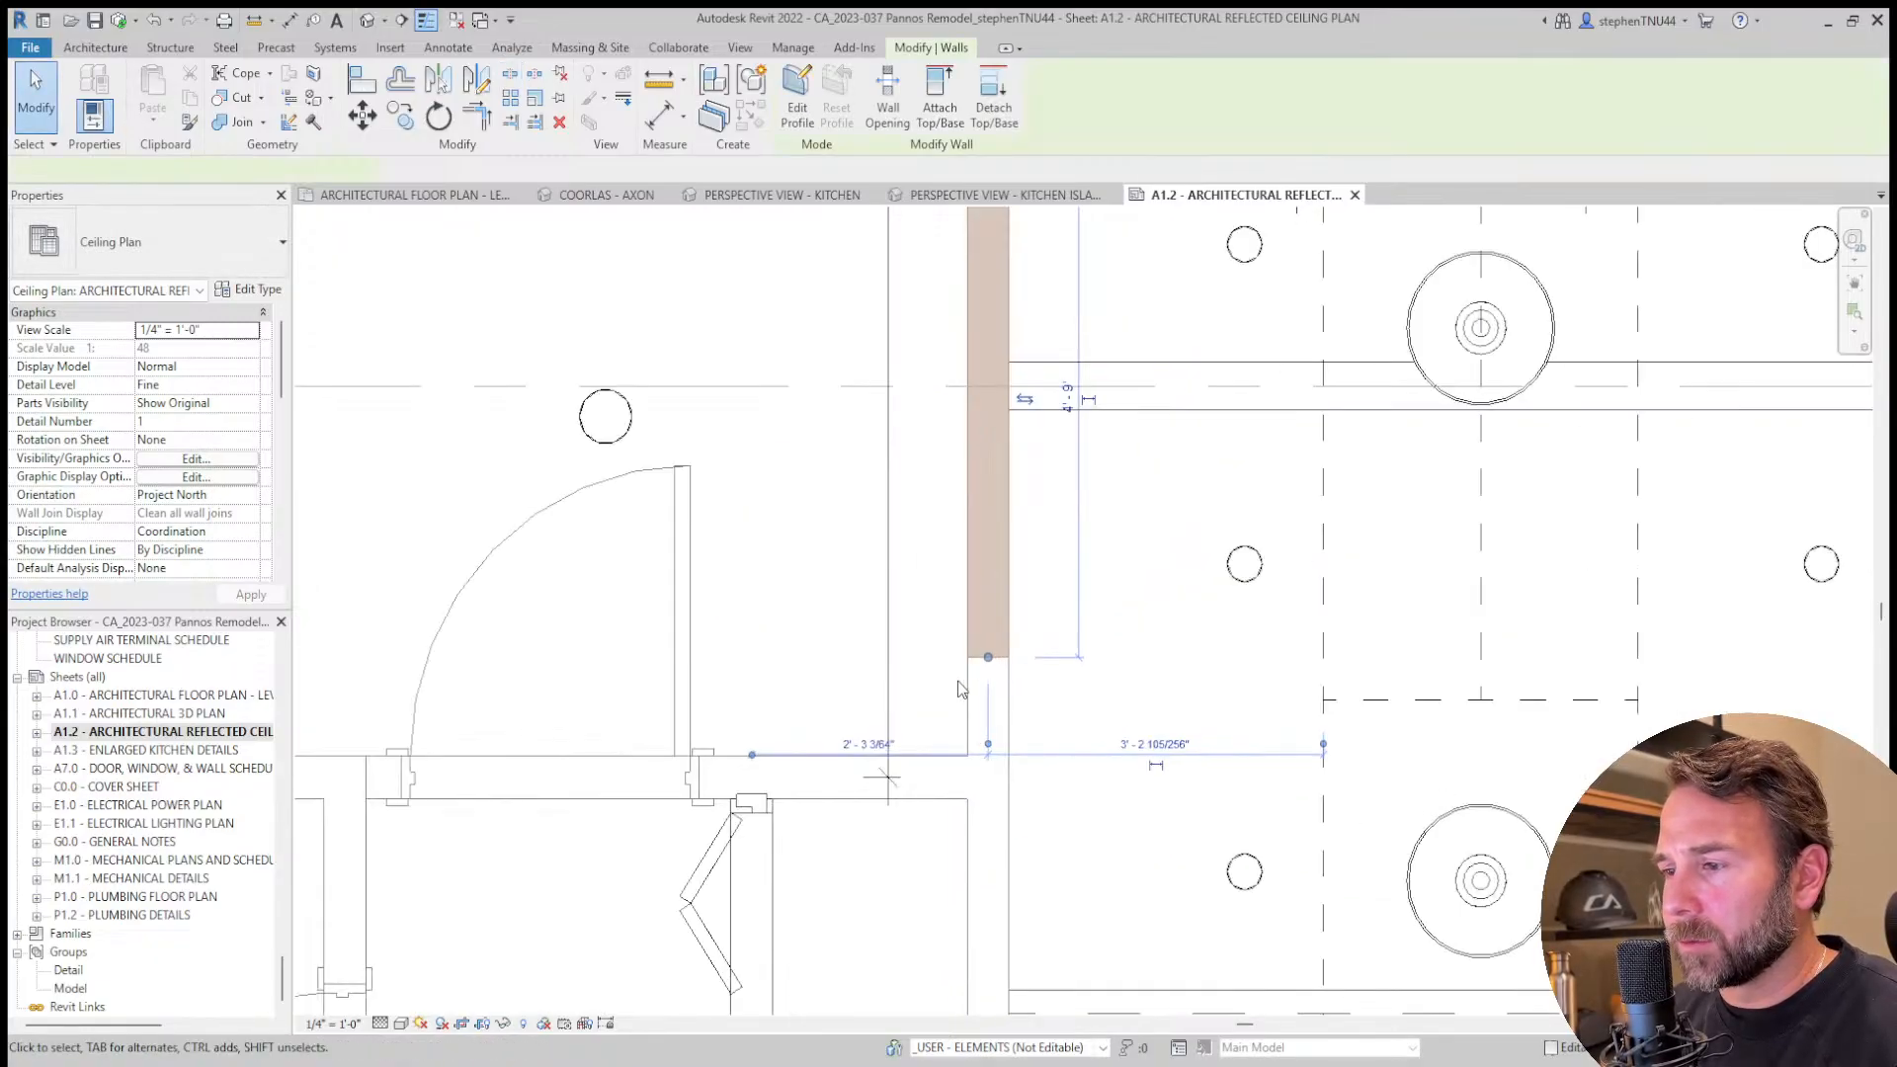
click(986, 699)
click(476, 113)
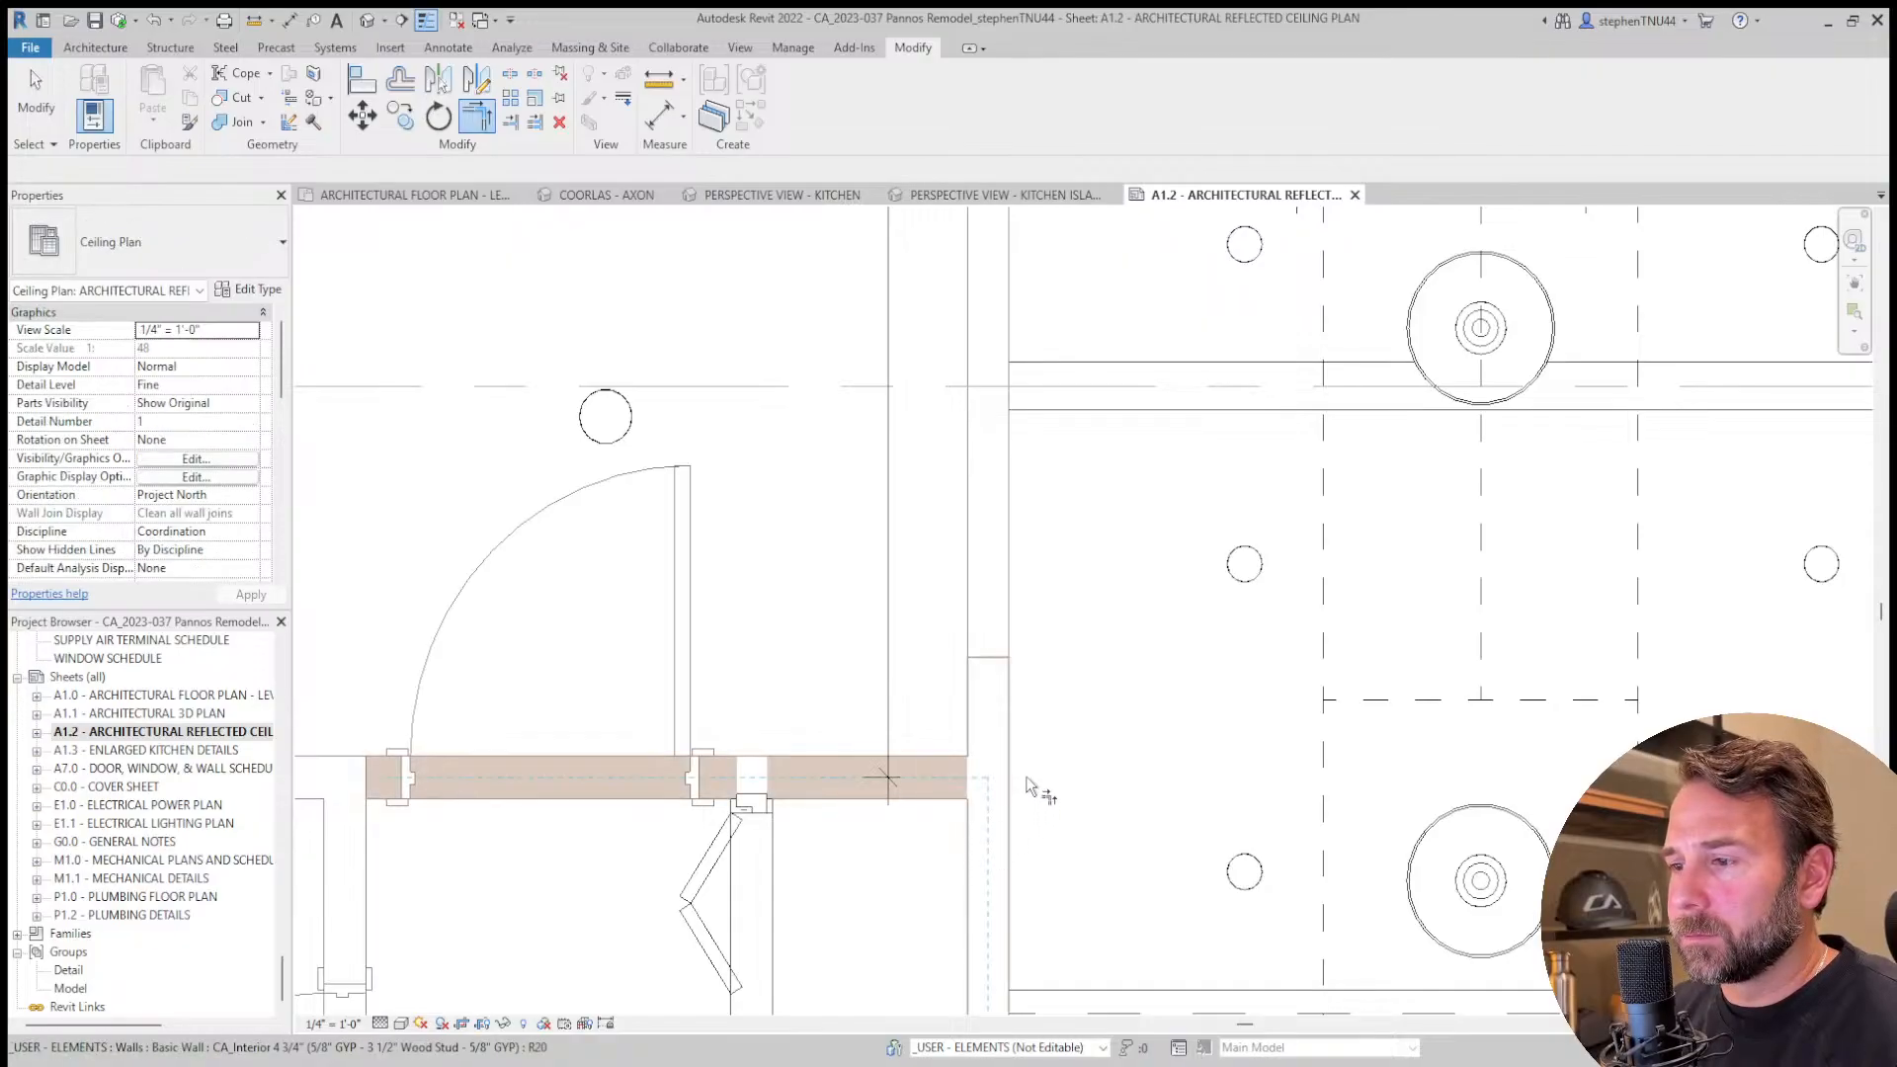
click(1028, 785)
key(Escape)
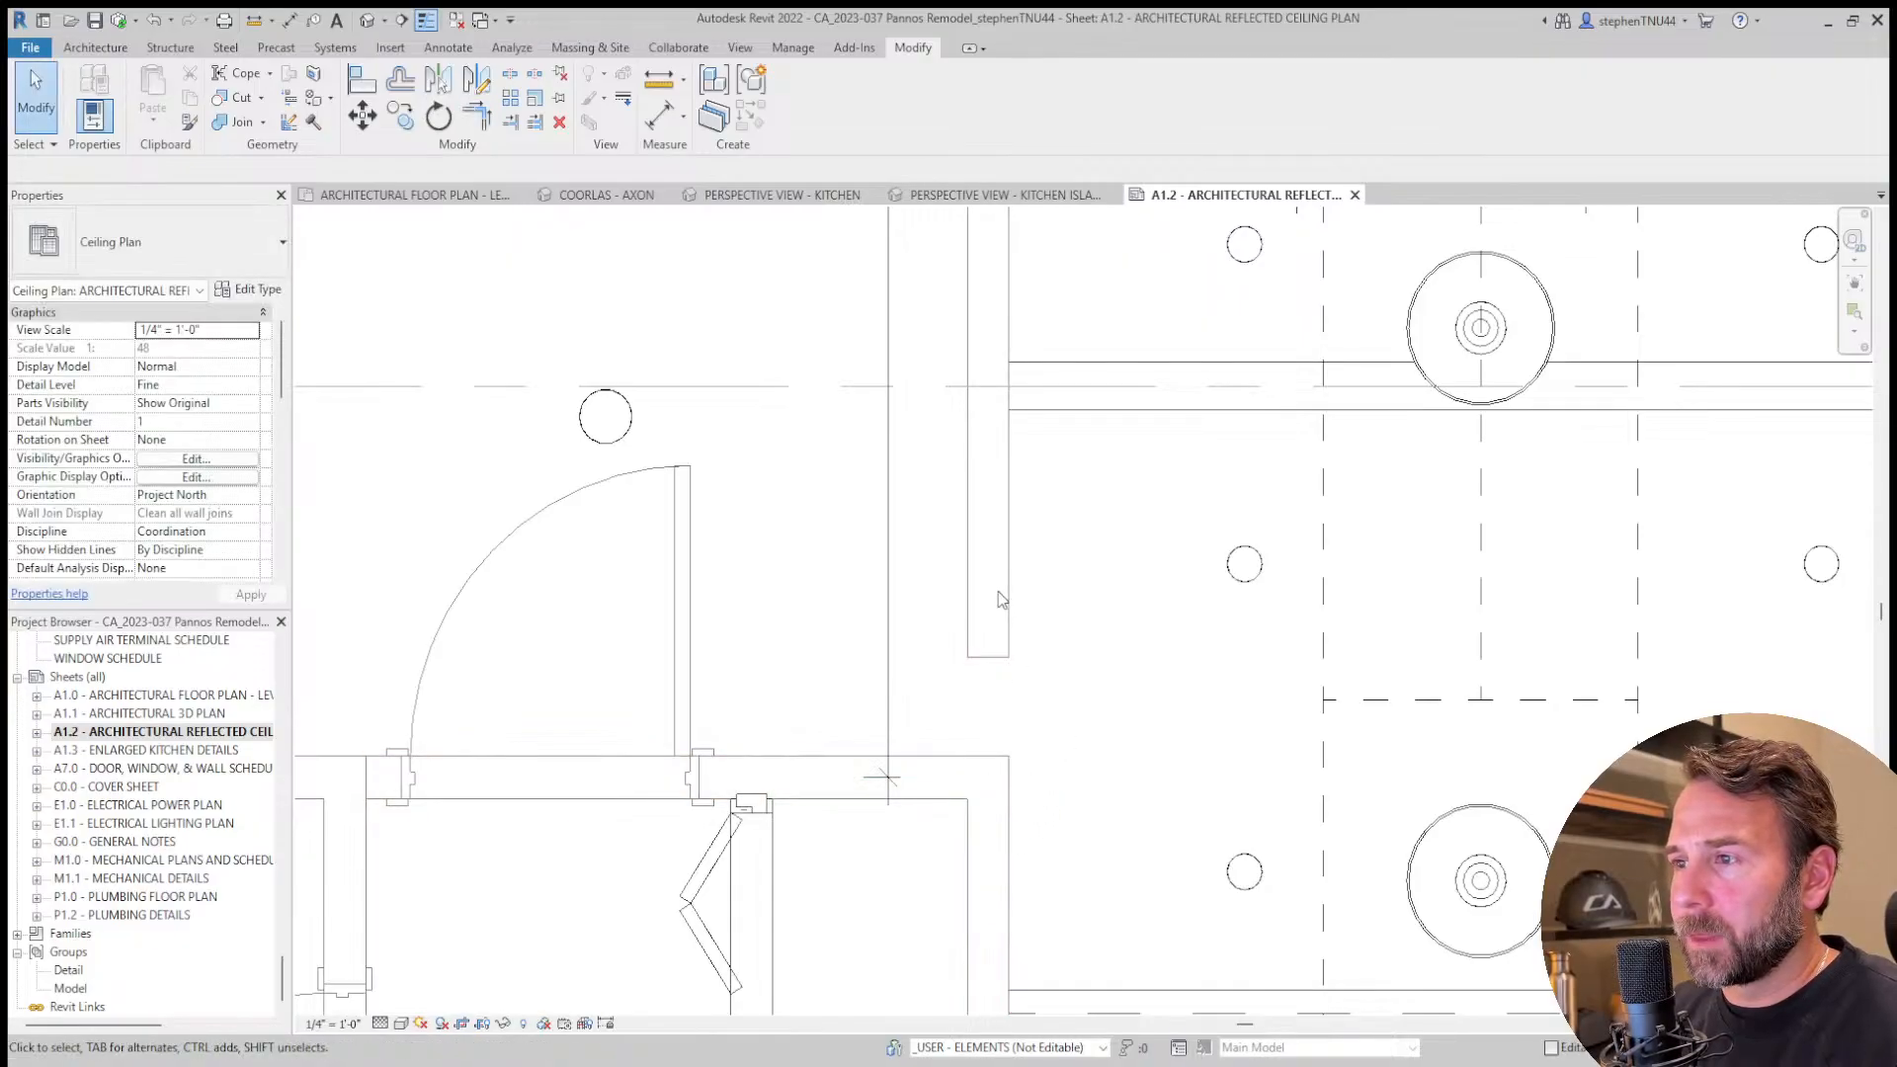
Stretch the lower end of the separated wall segment beside the kitchen island down to the face of the horizontal door wall.
scroll(1000, 598, down, 3)
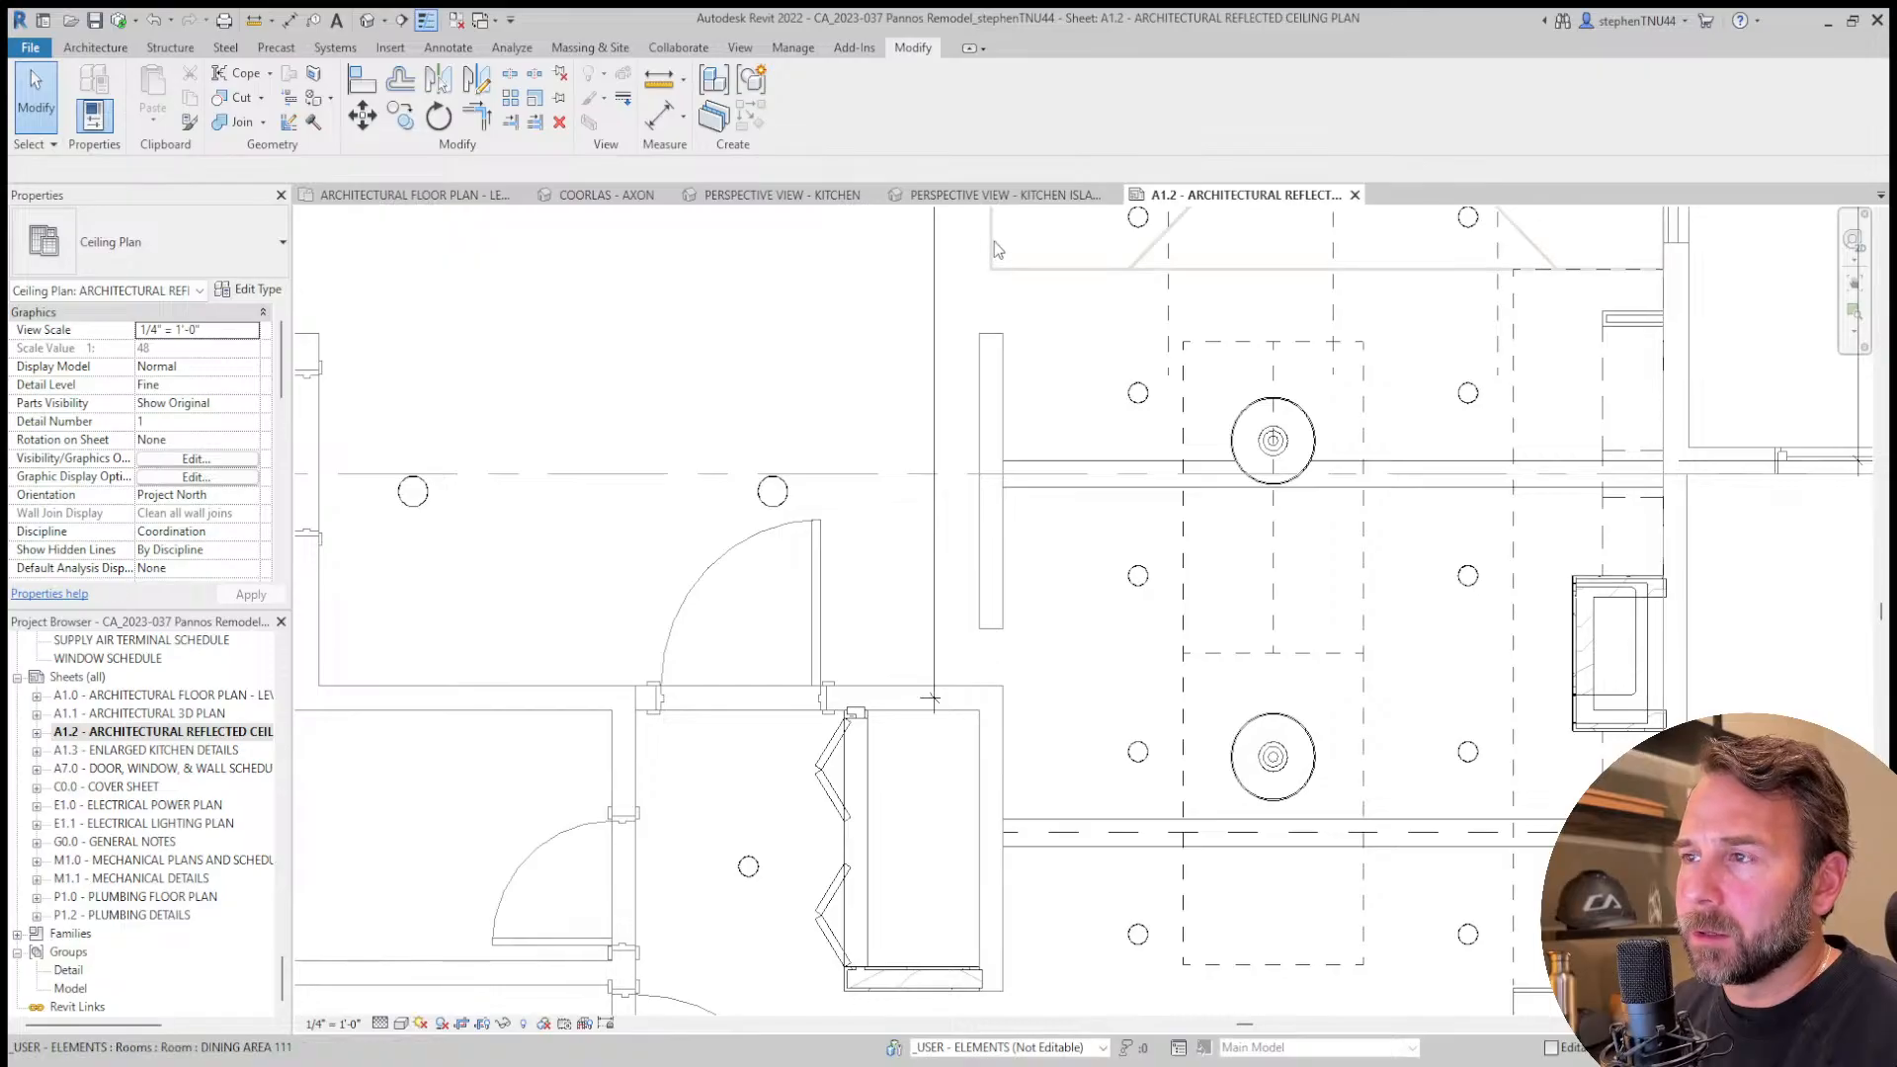
scroll(996, 365, up, 2)
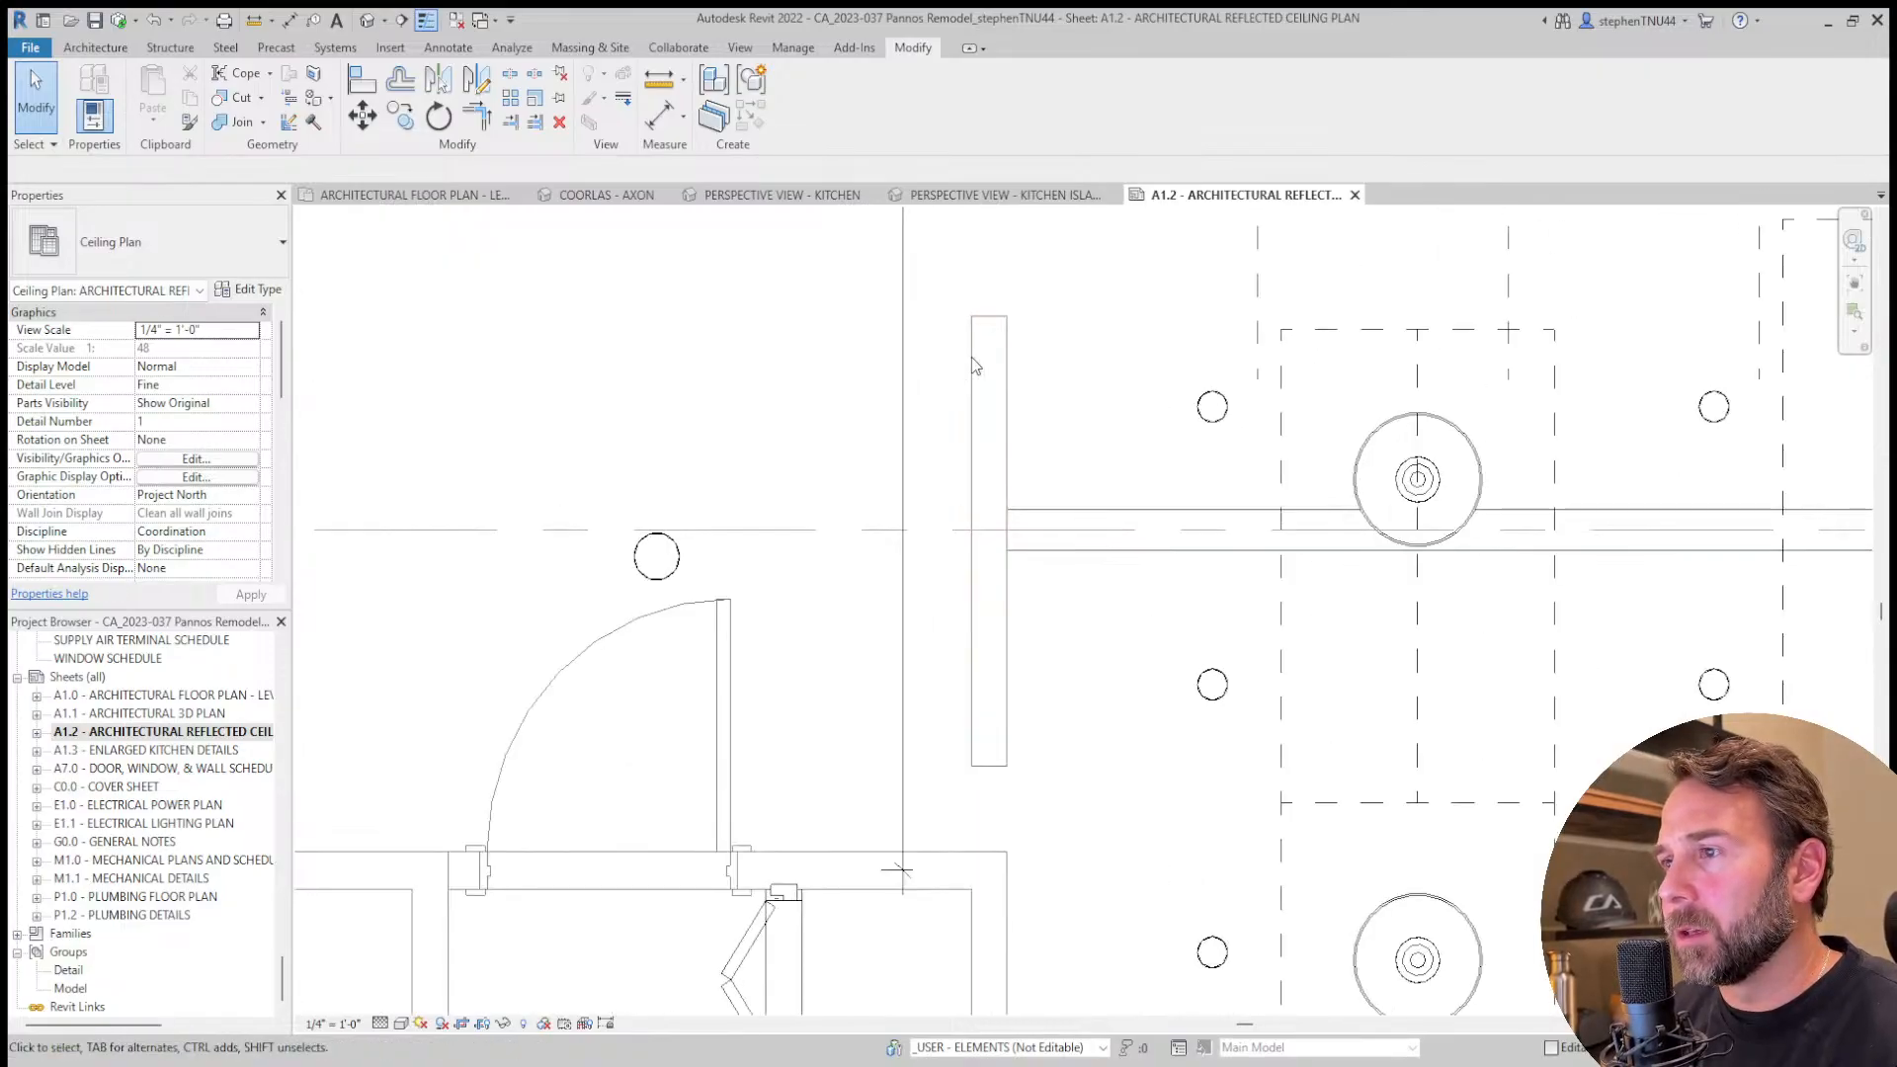
click(978, 370)
scroll(1015, 608, up, 3)
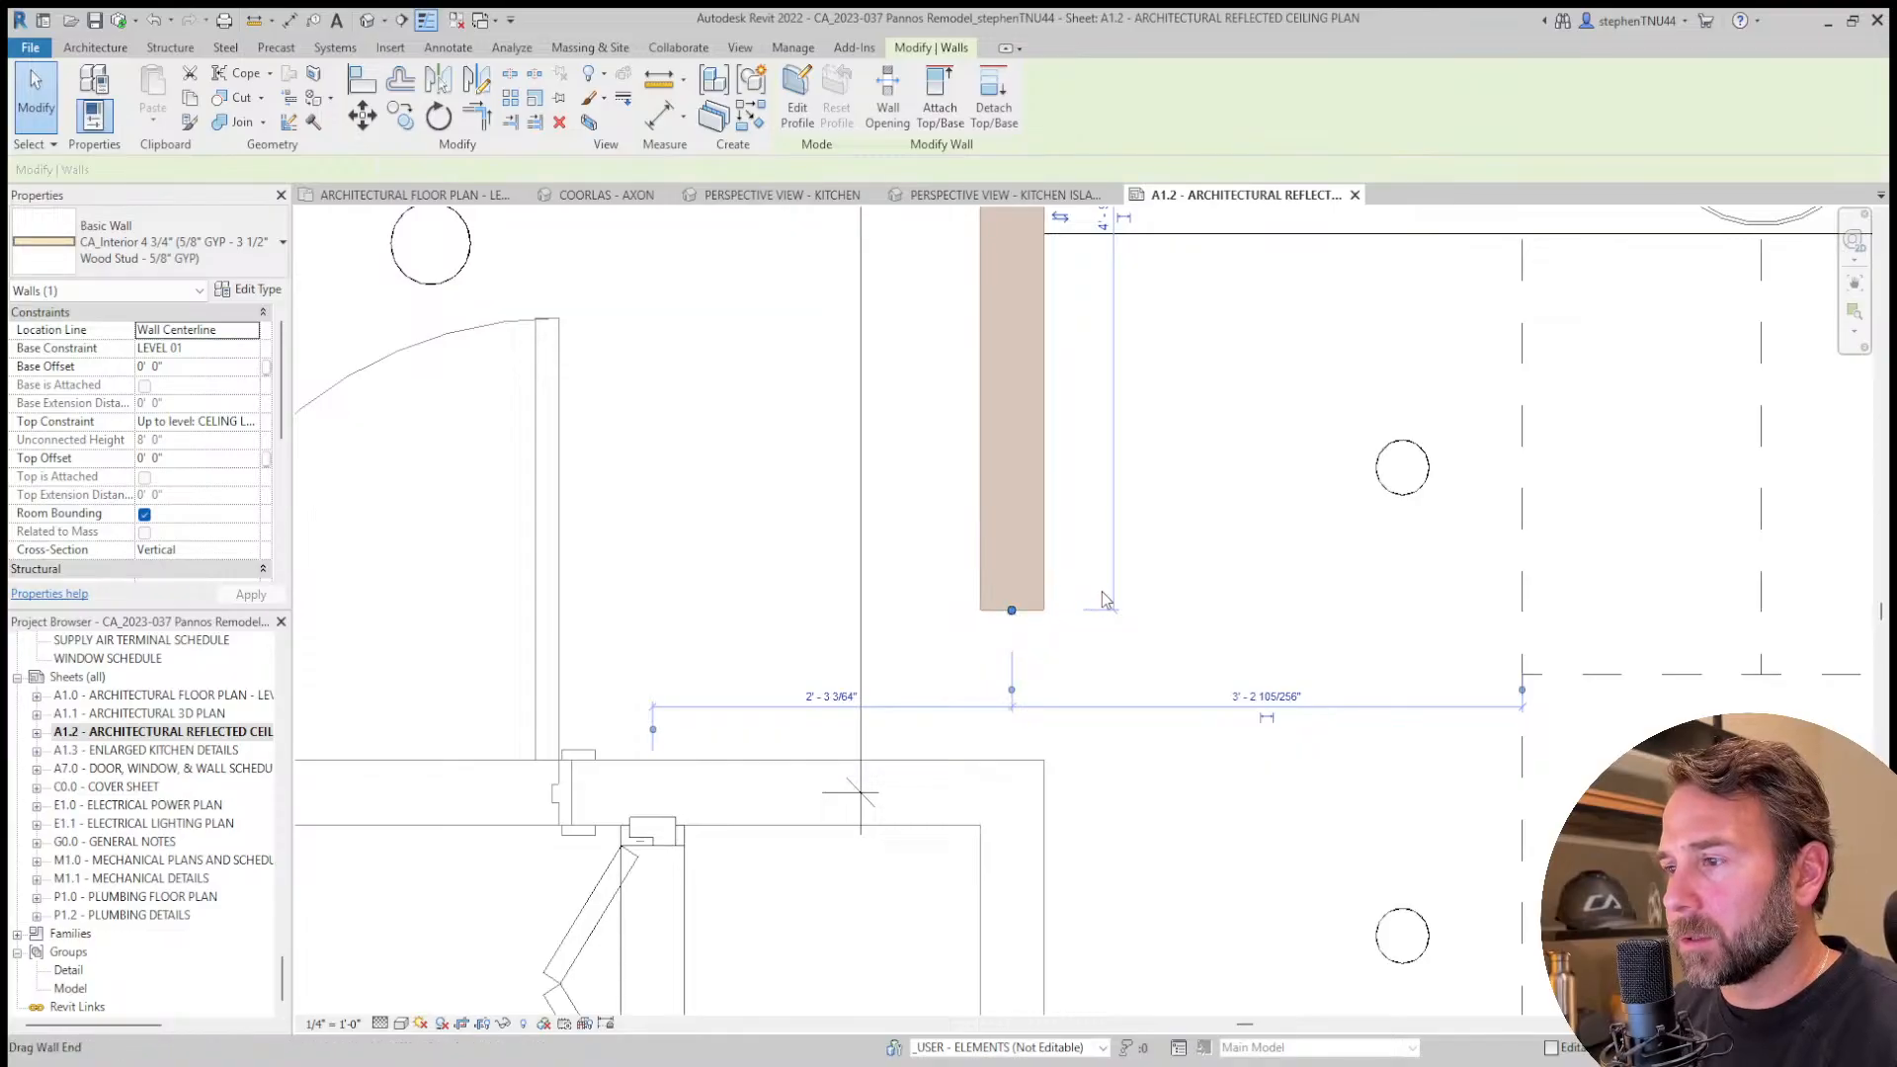
drag(1012, 611, 1012, 760)
scroll(1020, 718, down, 3)
click(863, 579)
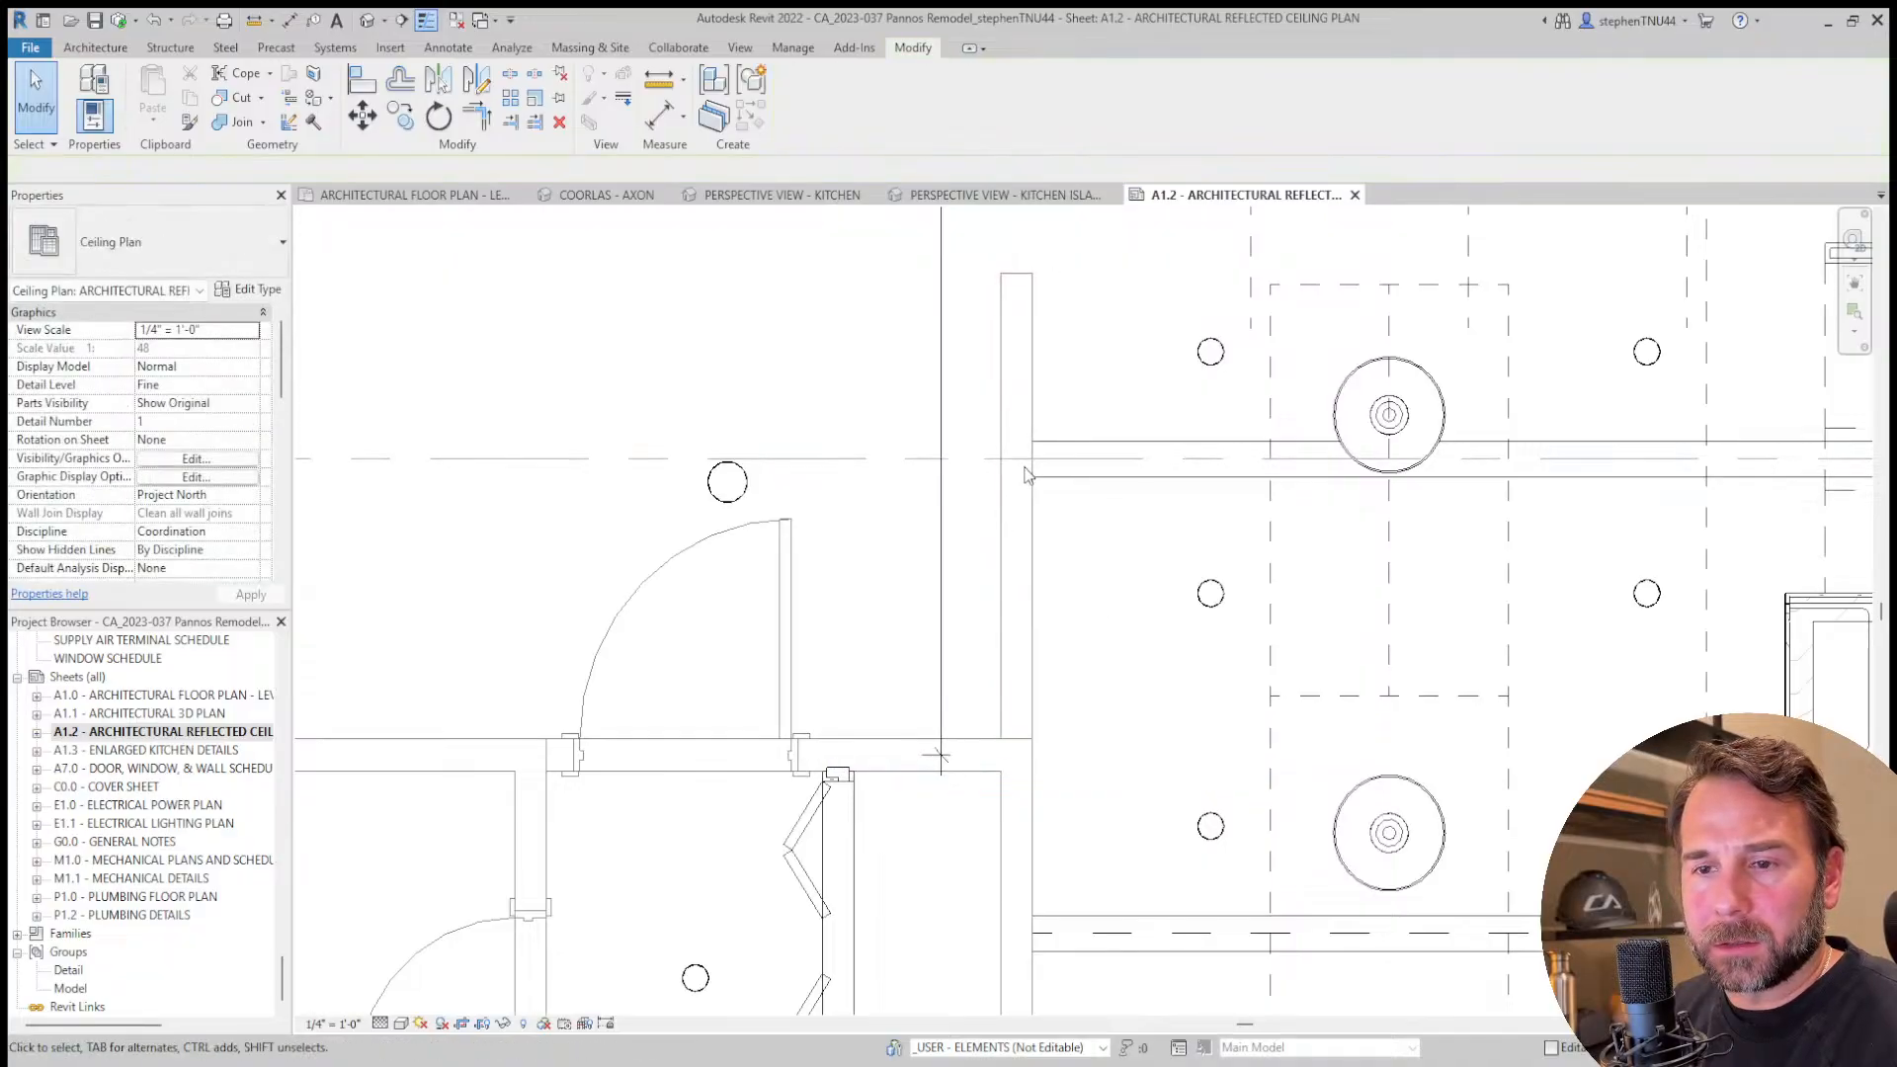
middle_drag(1056, 579, 1062, 599)
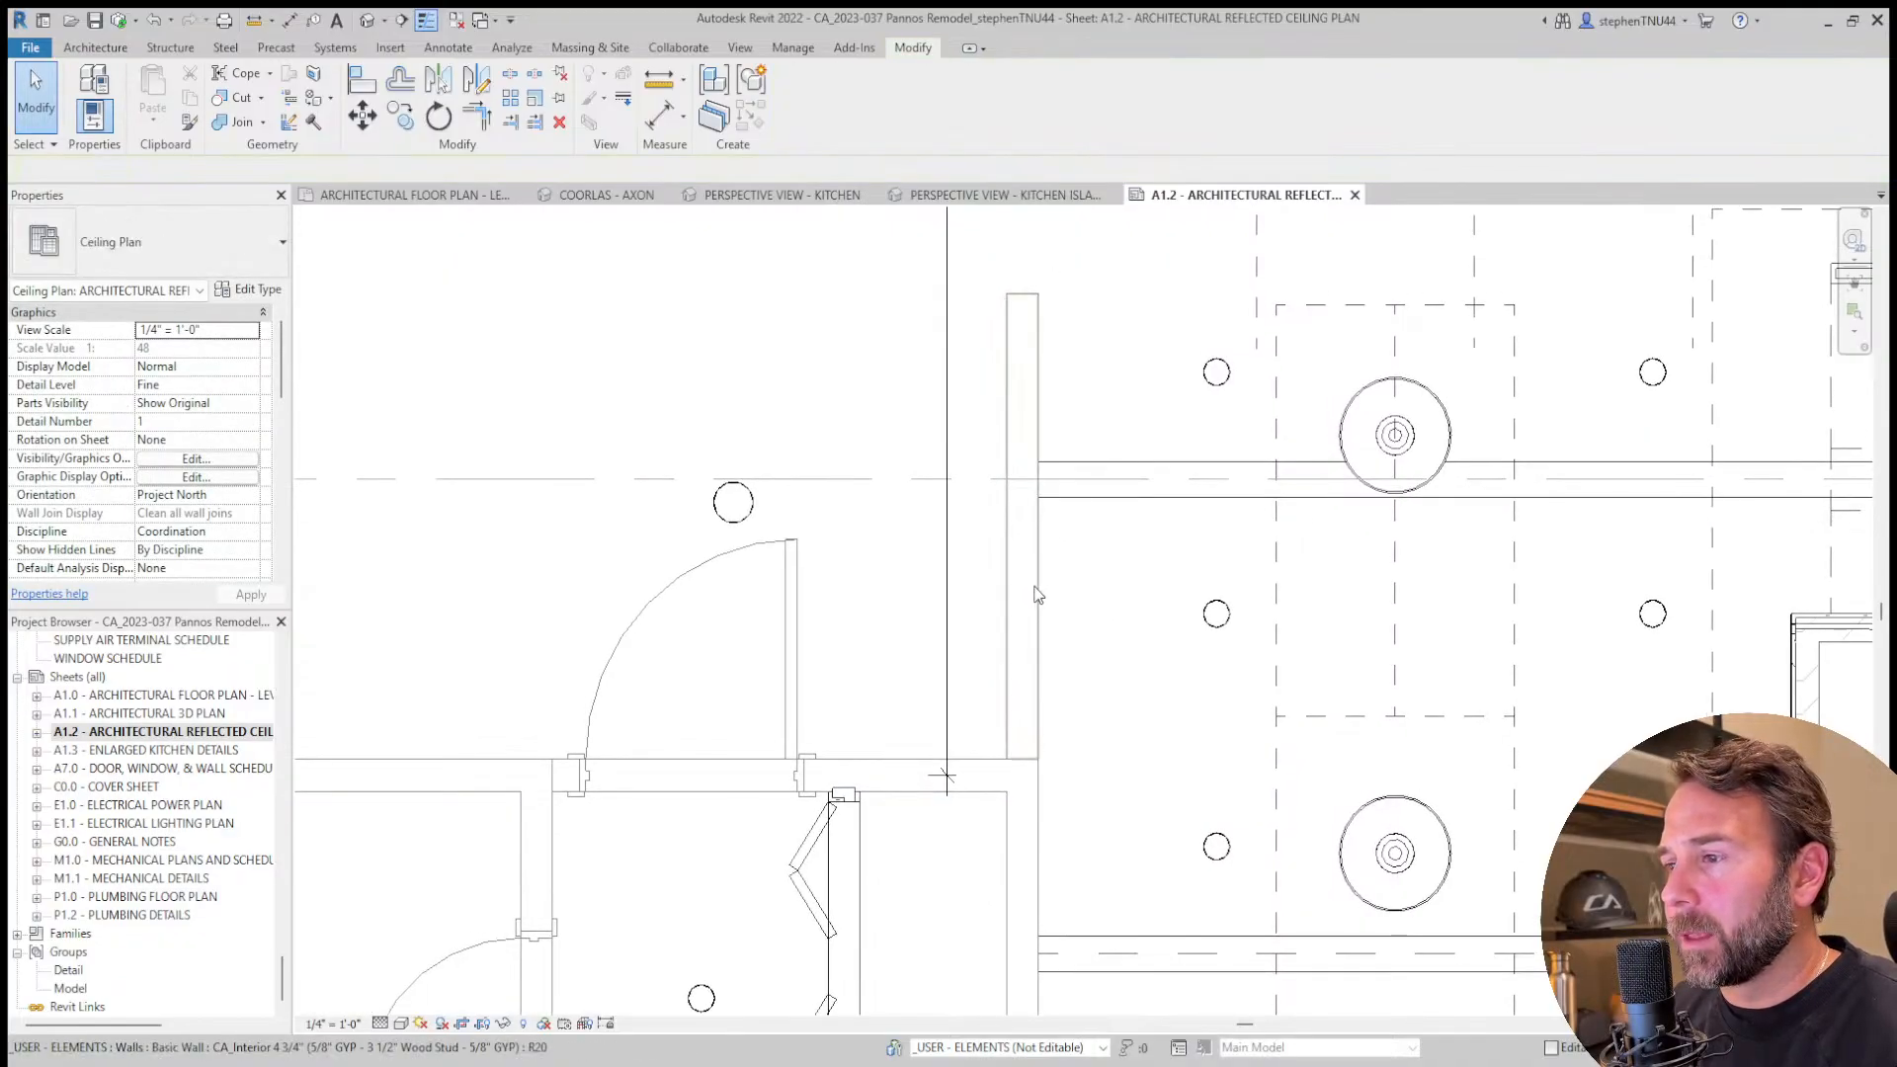
Set the Phase Demolished of the wall segment beside the kitchen island to New Construction.
click(1037, 594)
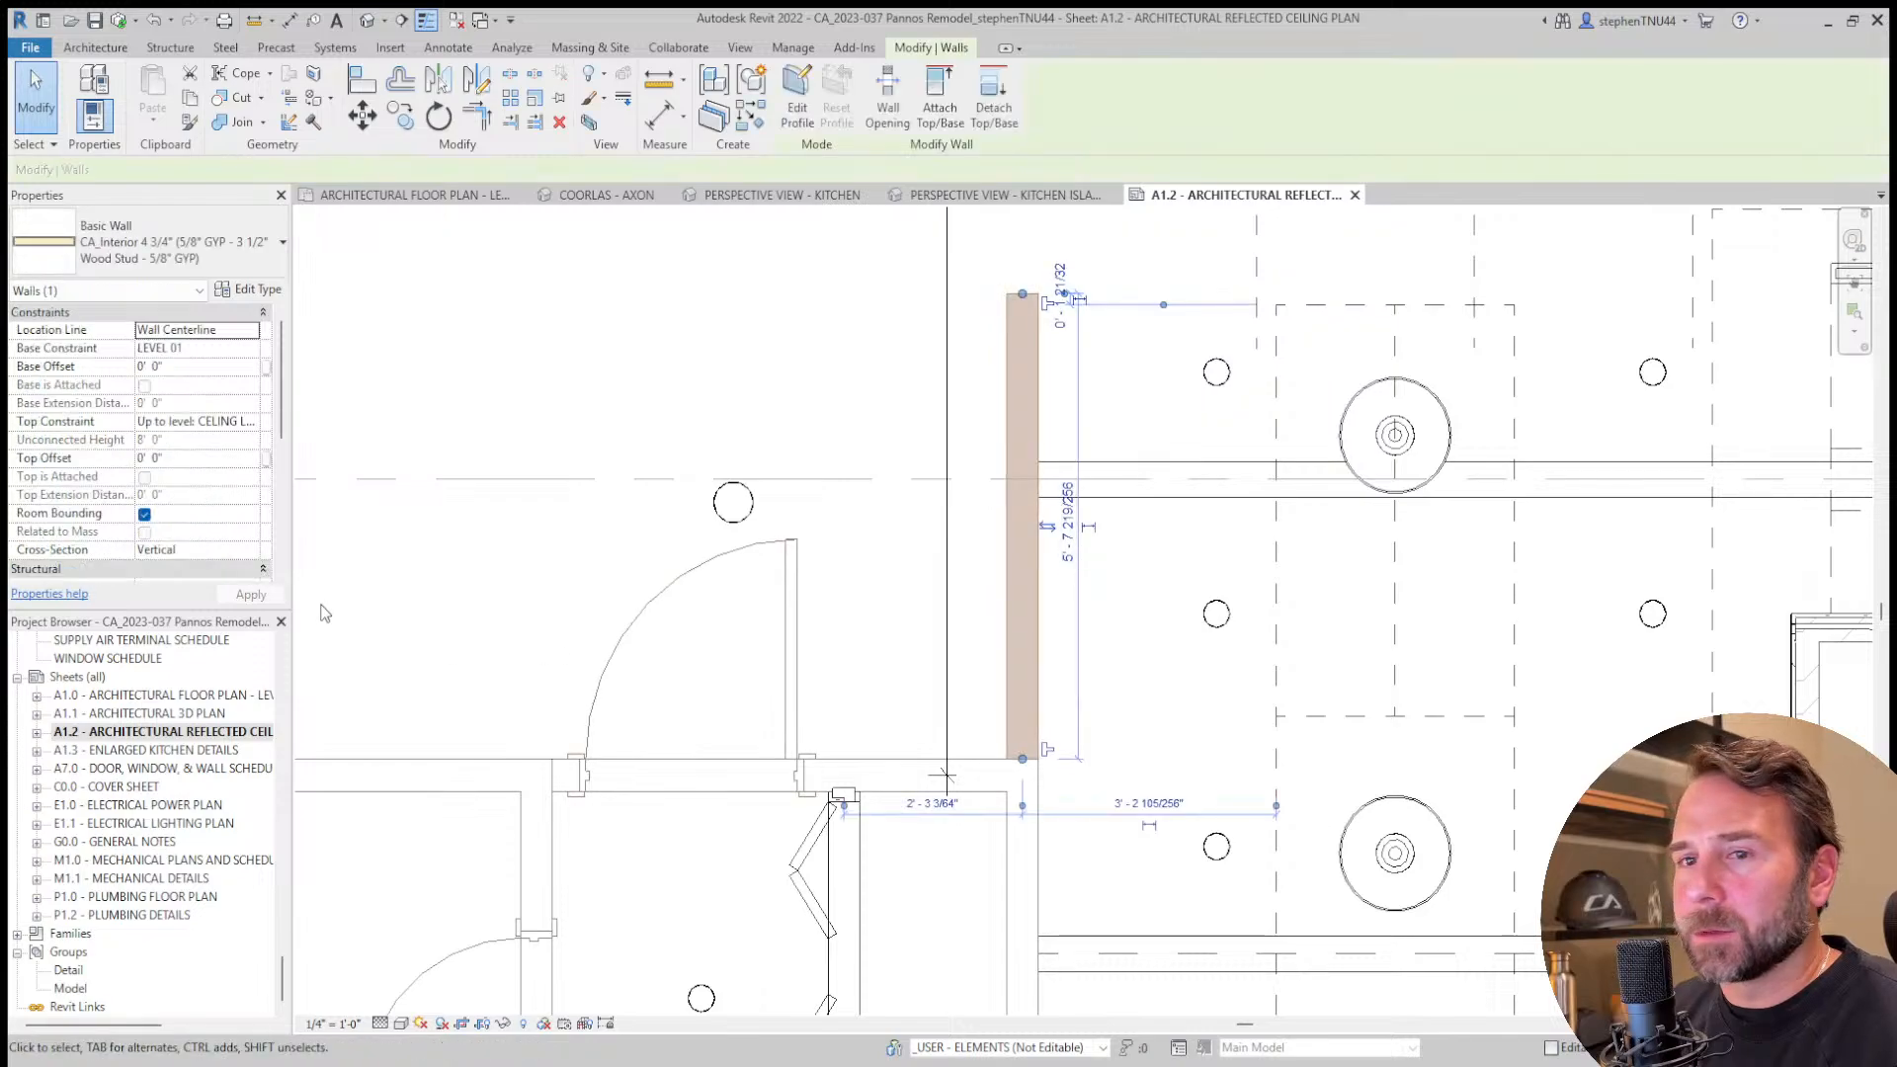
scroll(164, 528, down, 5)
click(250, 560)
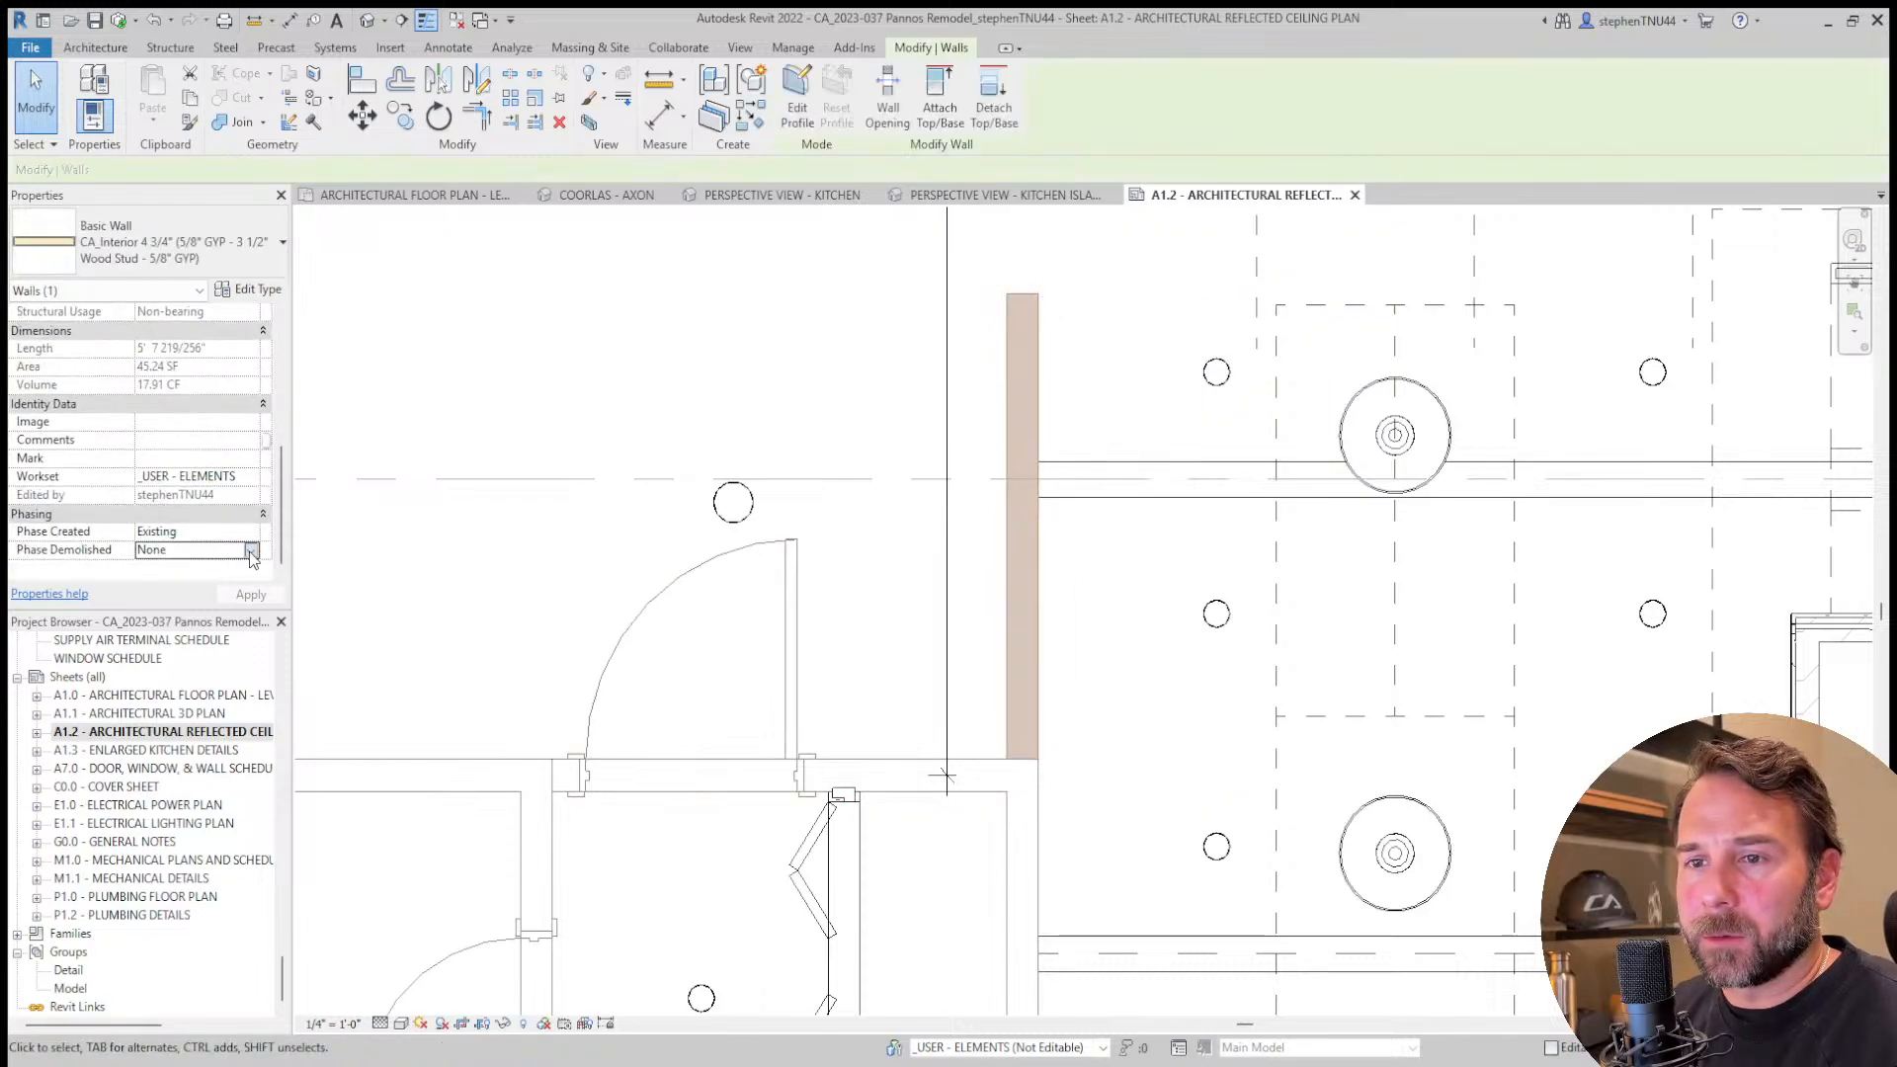
click(183, 585)
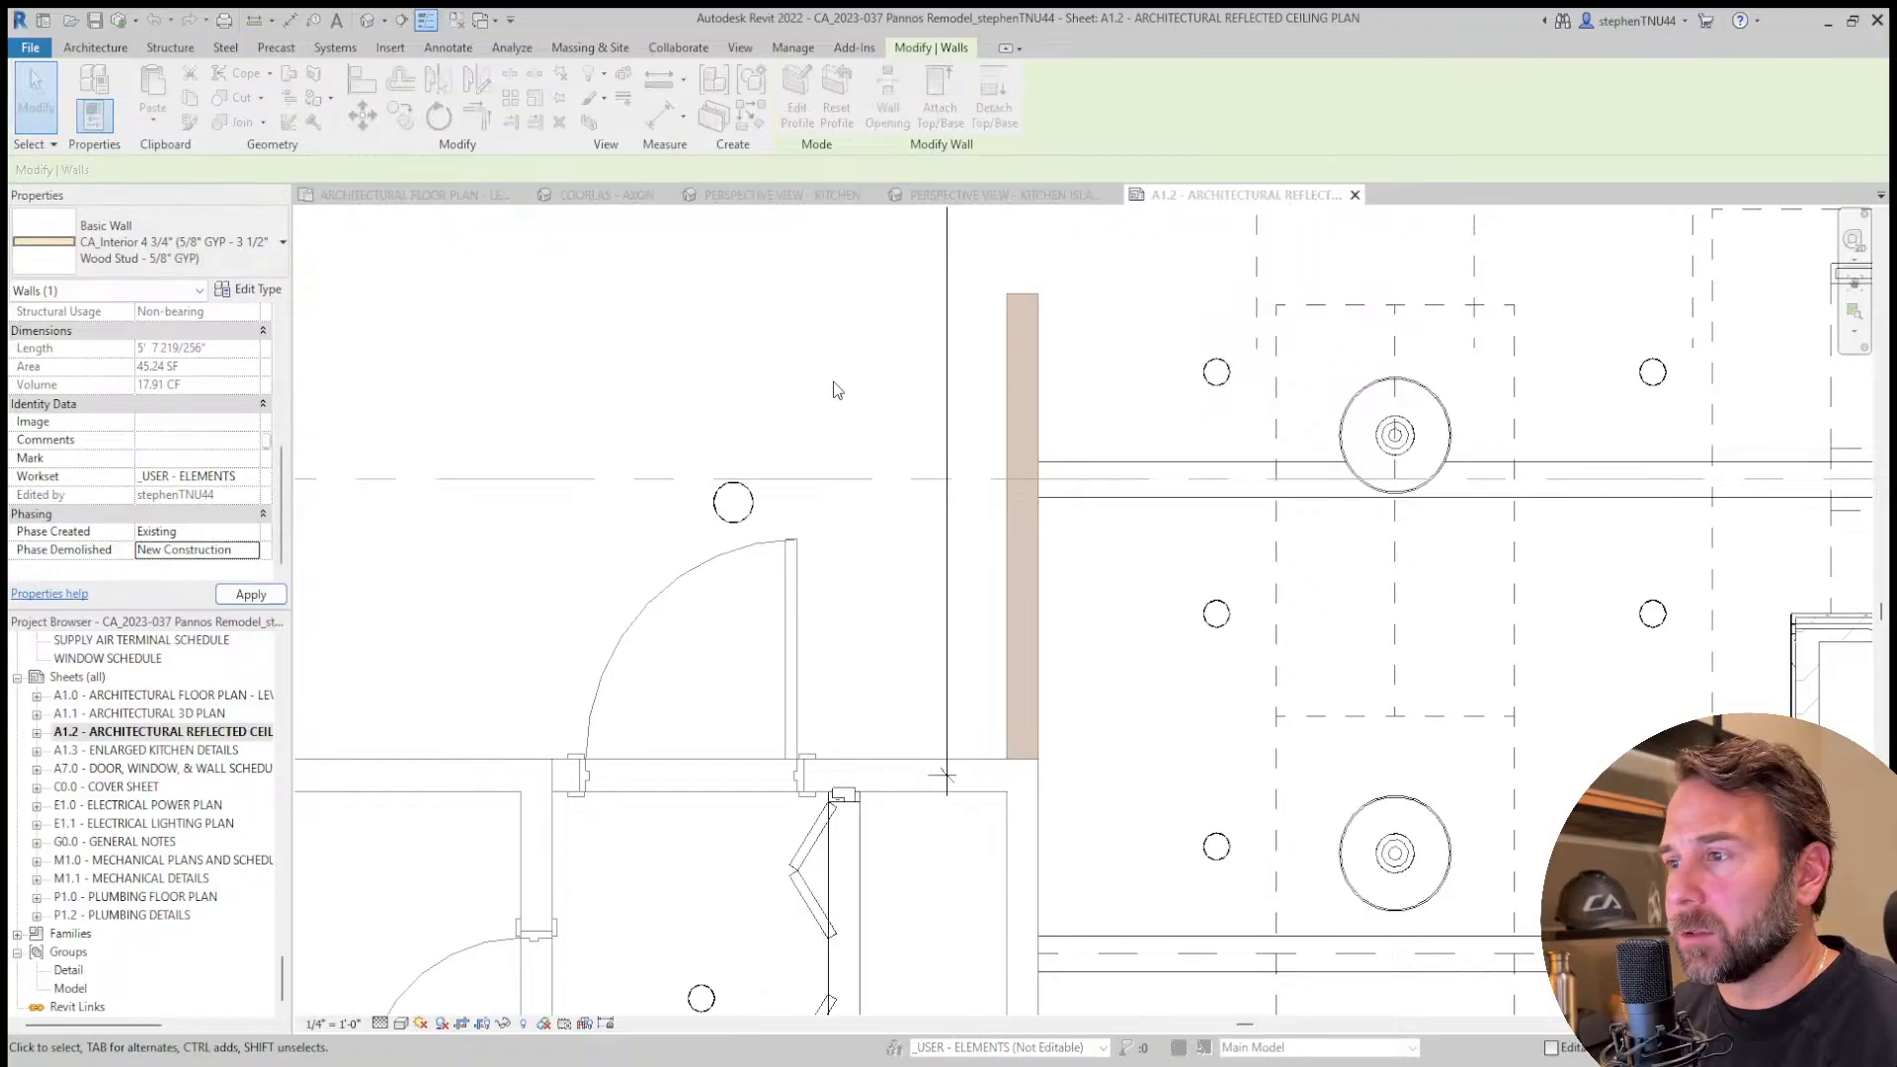
scroll(1009, 673, down, 2)
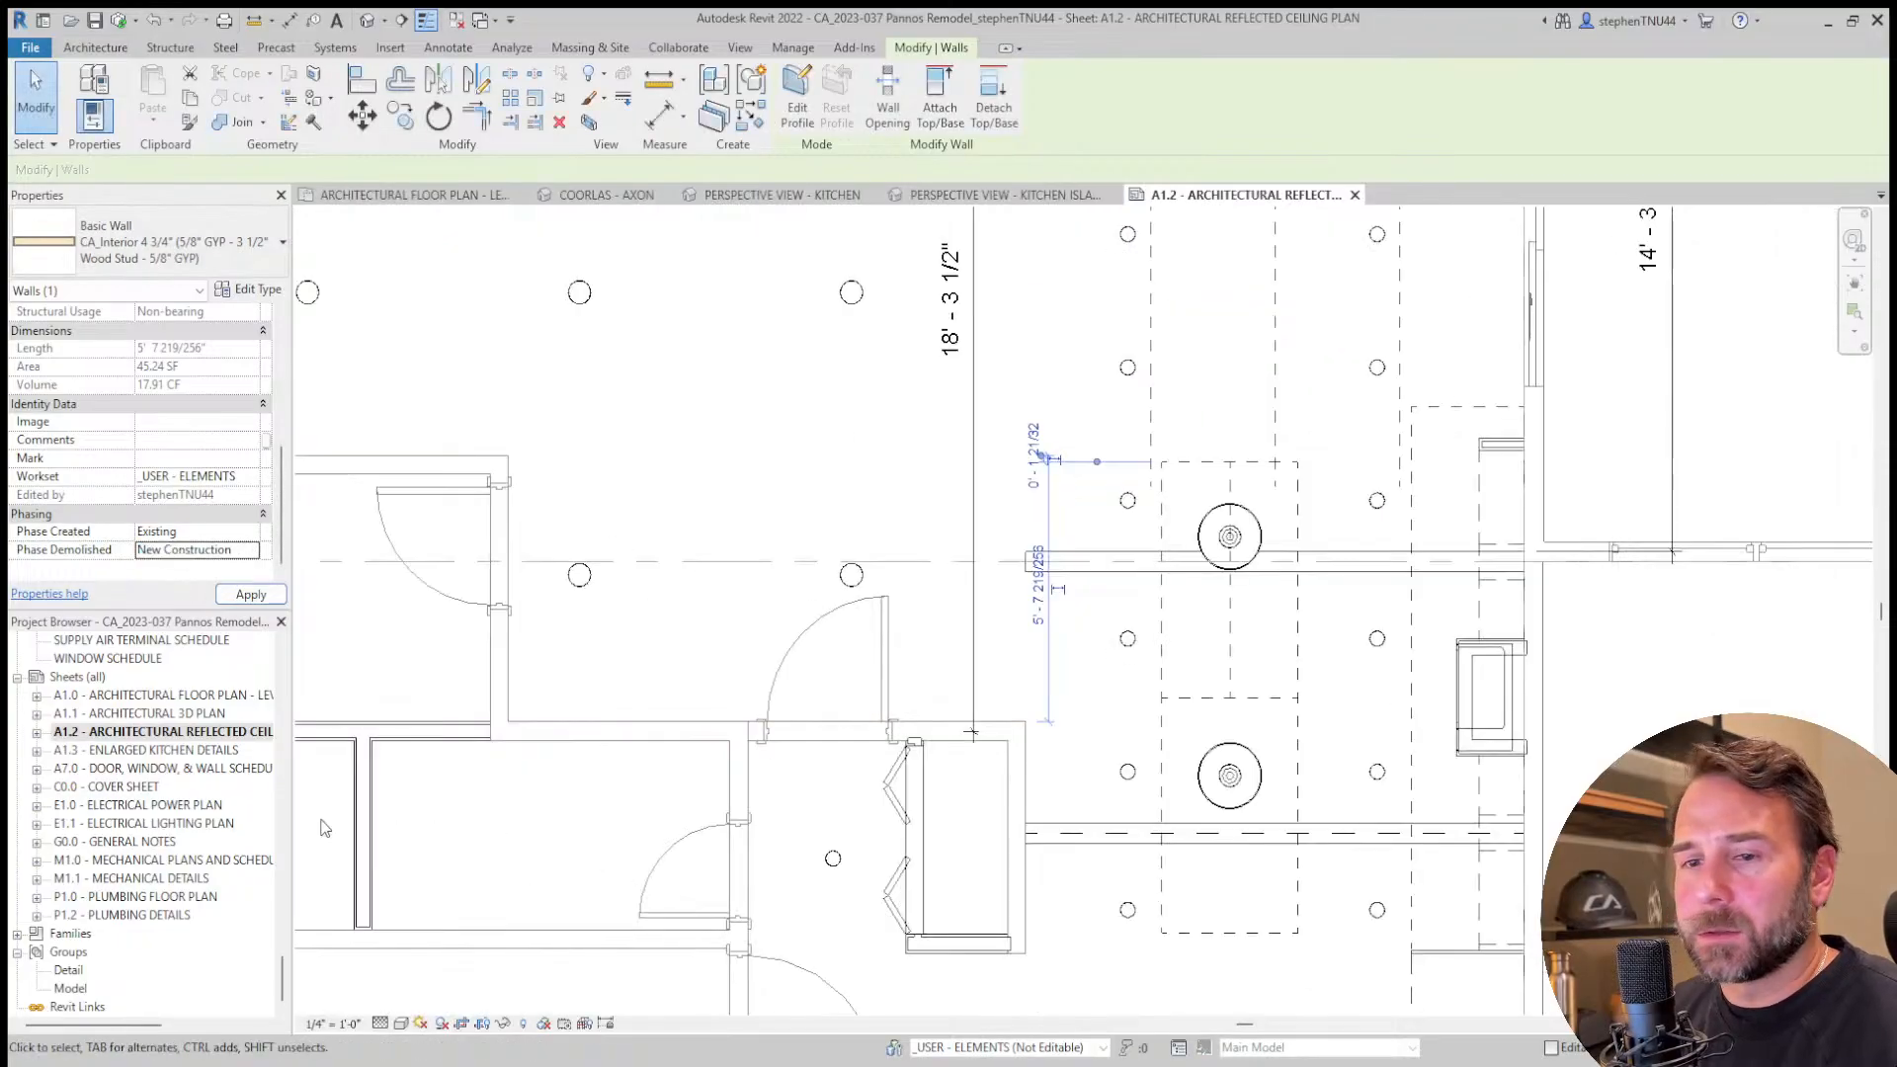
Open the FLOOR PLAN - PROPOSED LEVEL 01 view and bring the whole house plan into view.
drag(287, 986, 284, 929)
scroll(195, 718, up, 5)
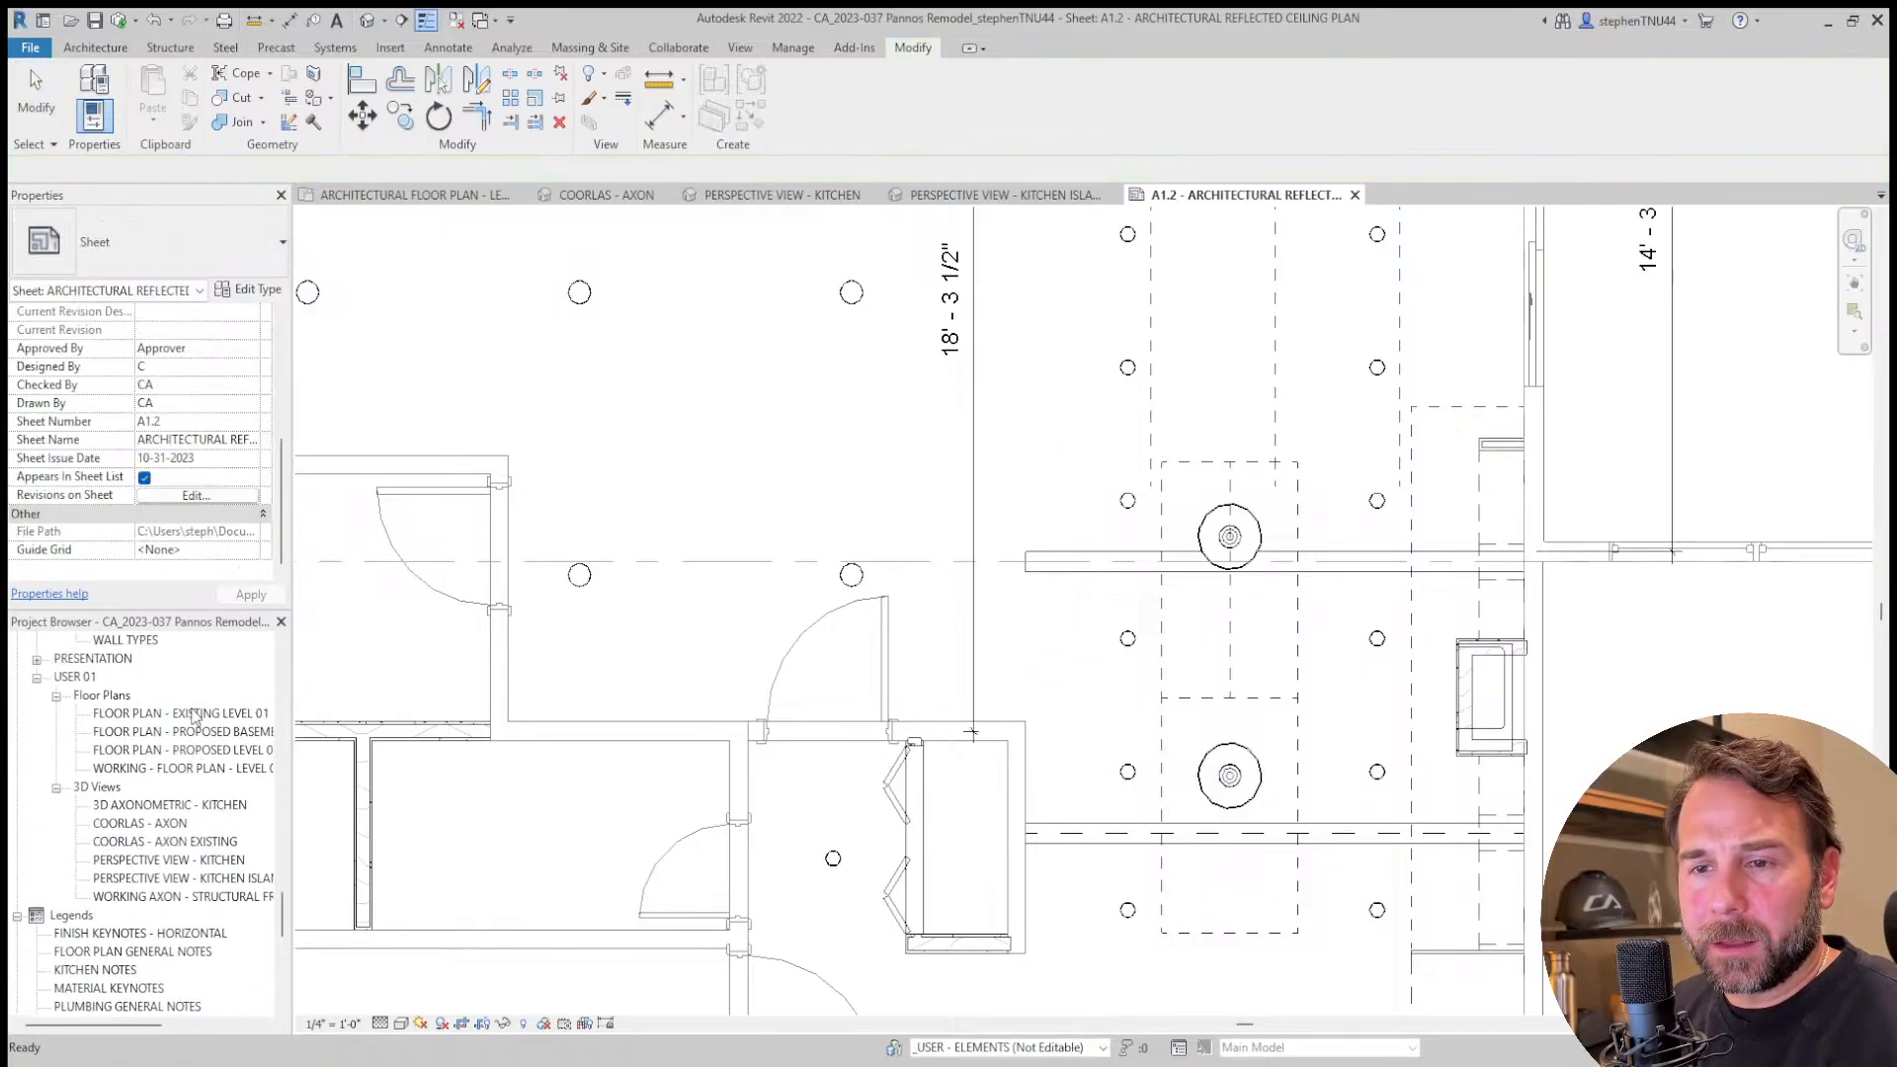
double_click(195, 732)
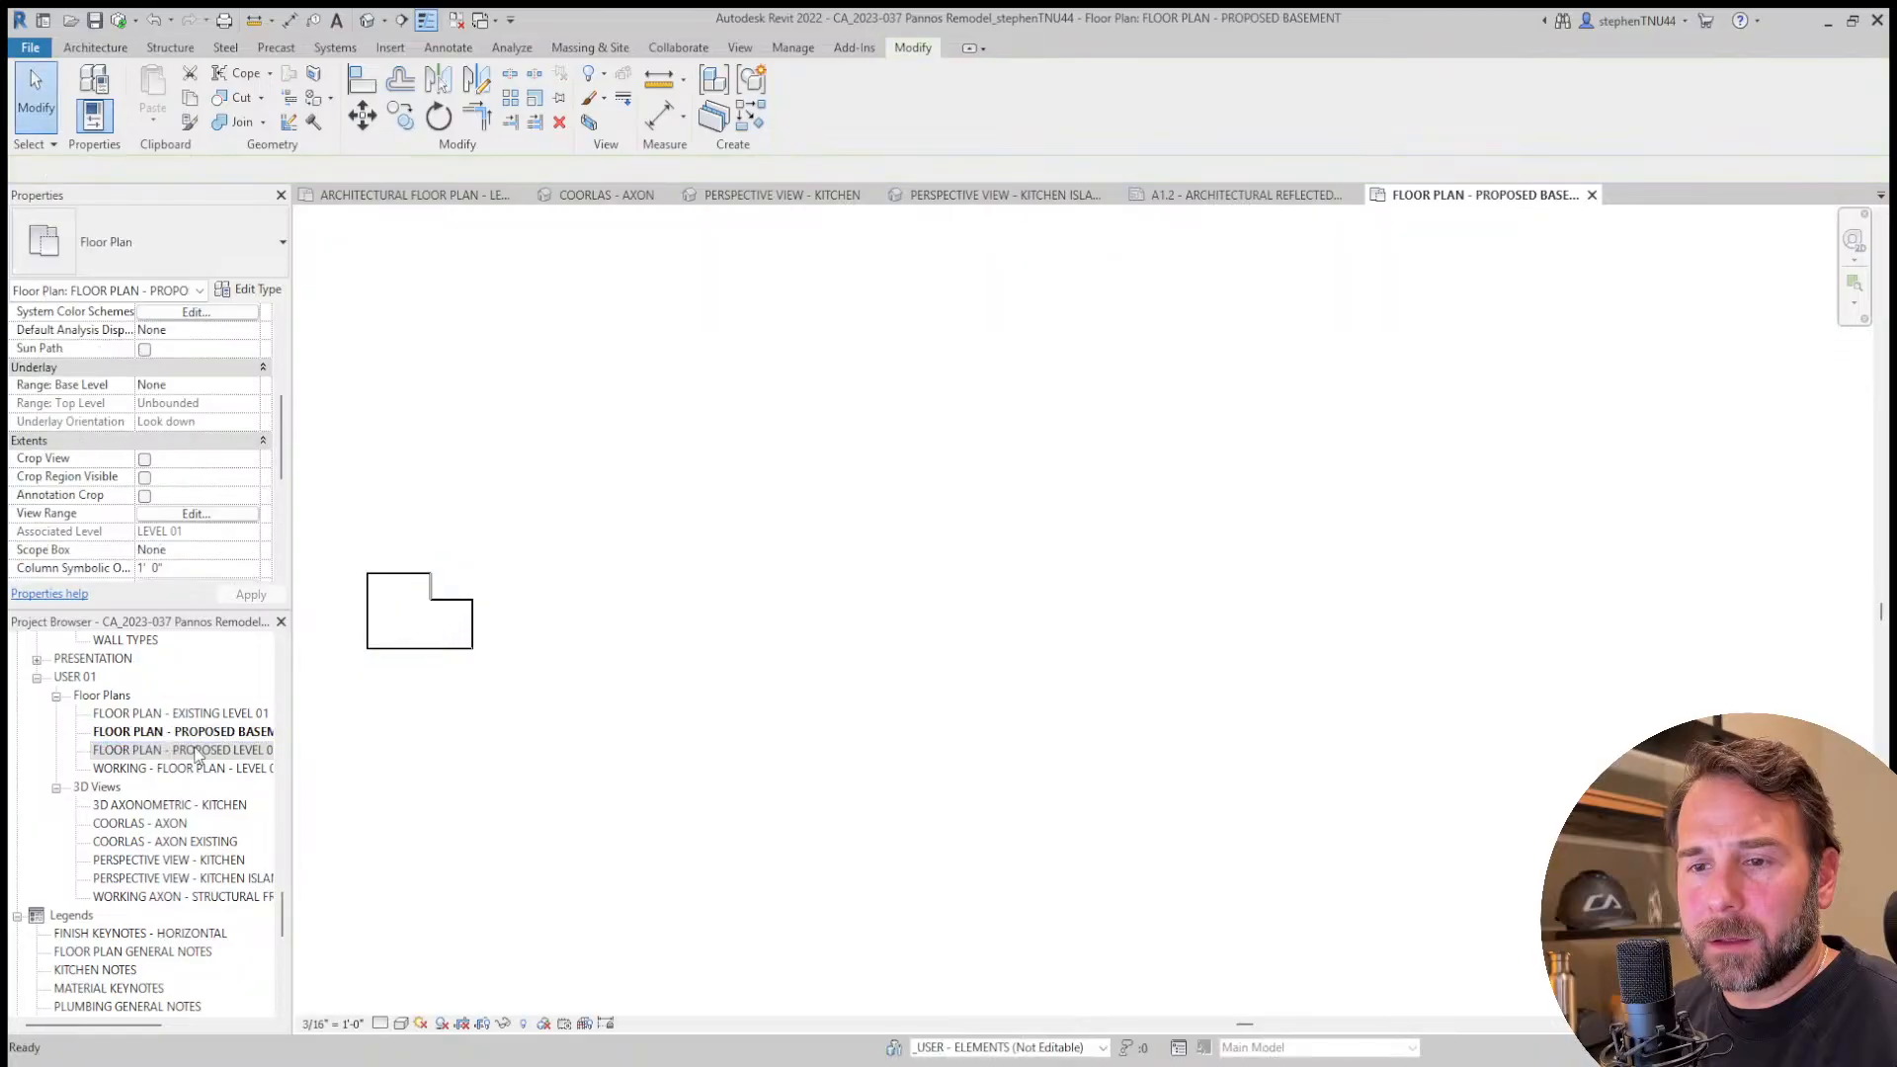
double_click(183, 750)
click(1596, 195)
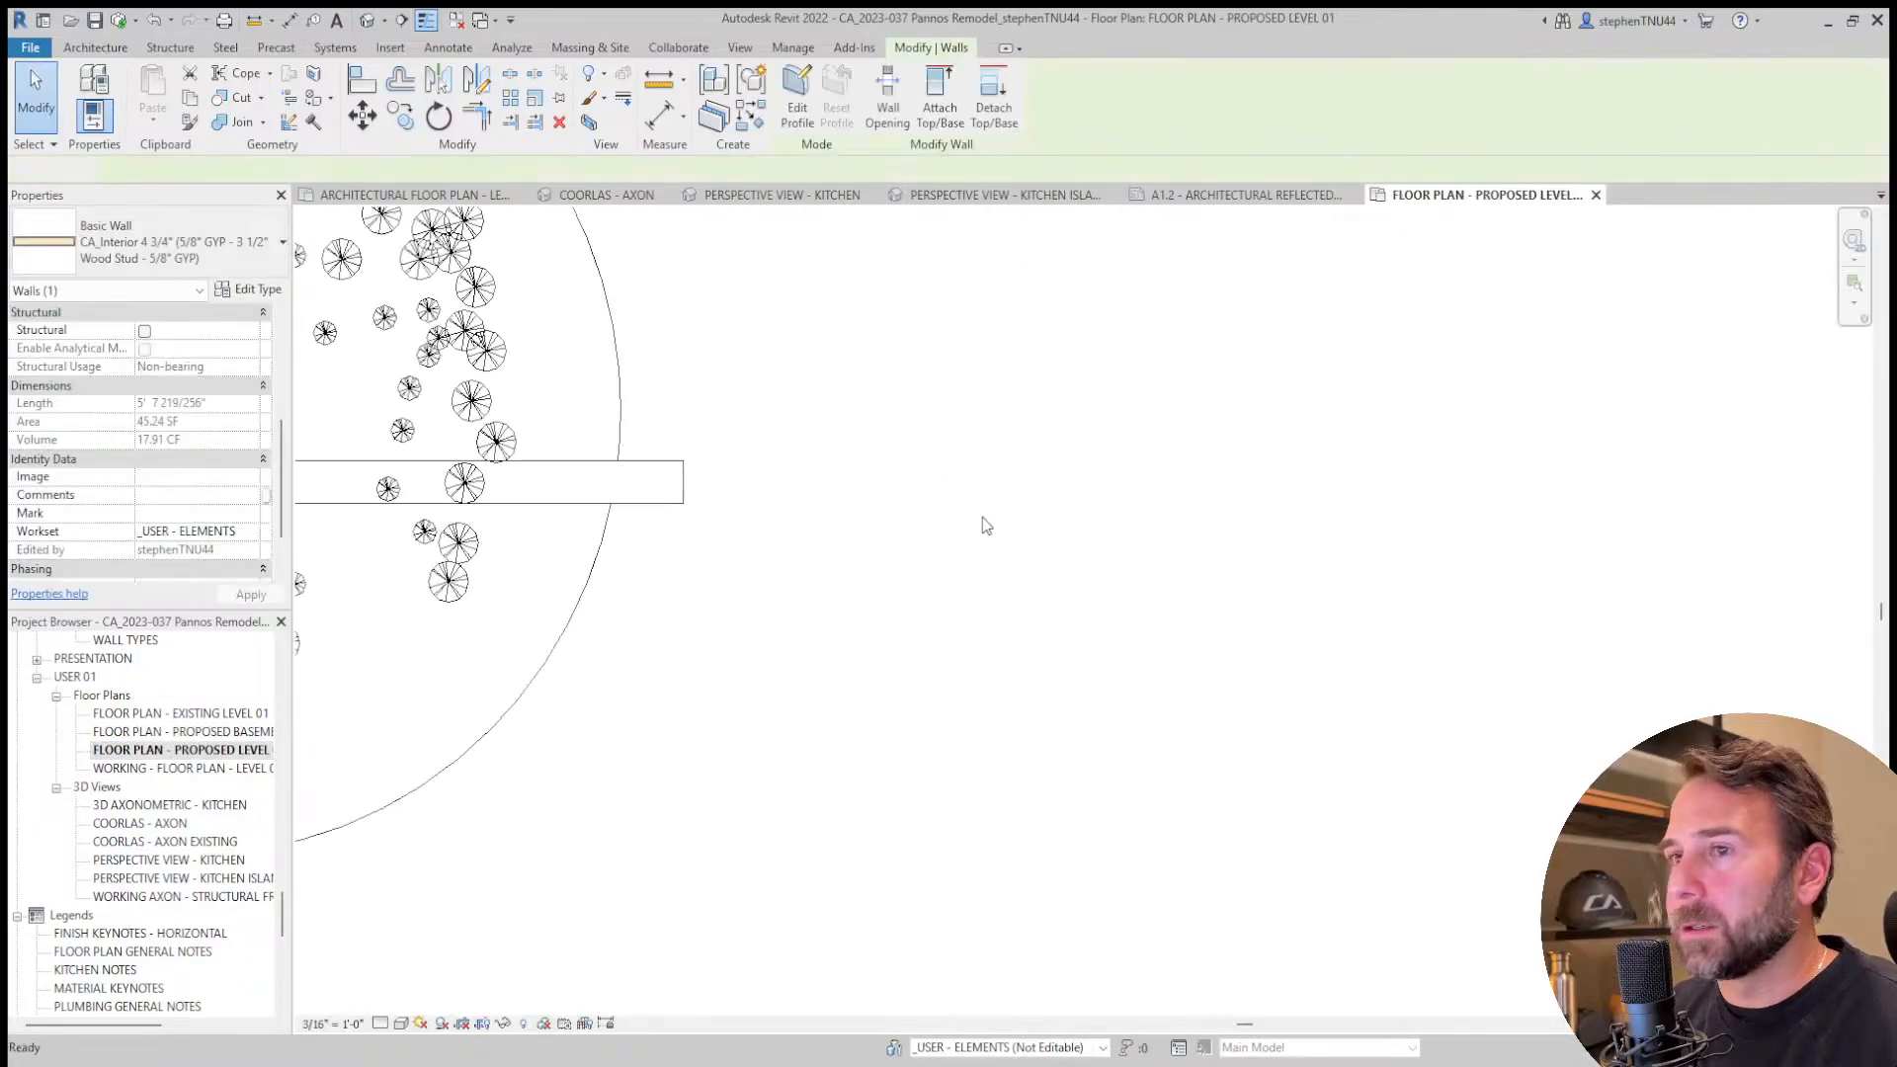
click(985, 524)
middle_drag(1028, 636, 1617, 685)
scroll(771, 444, up, 7)
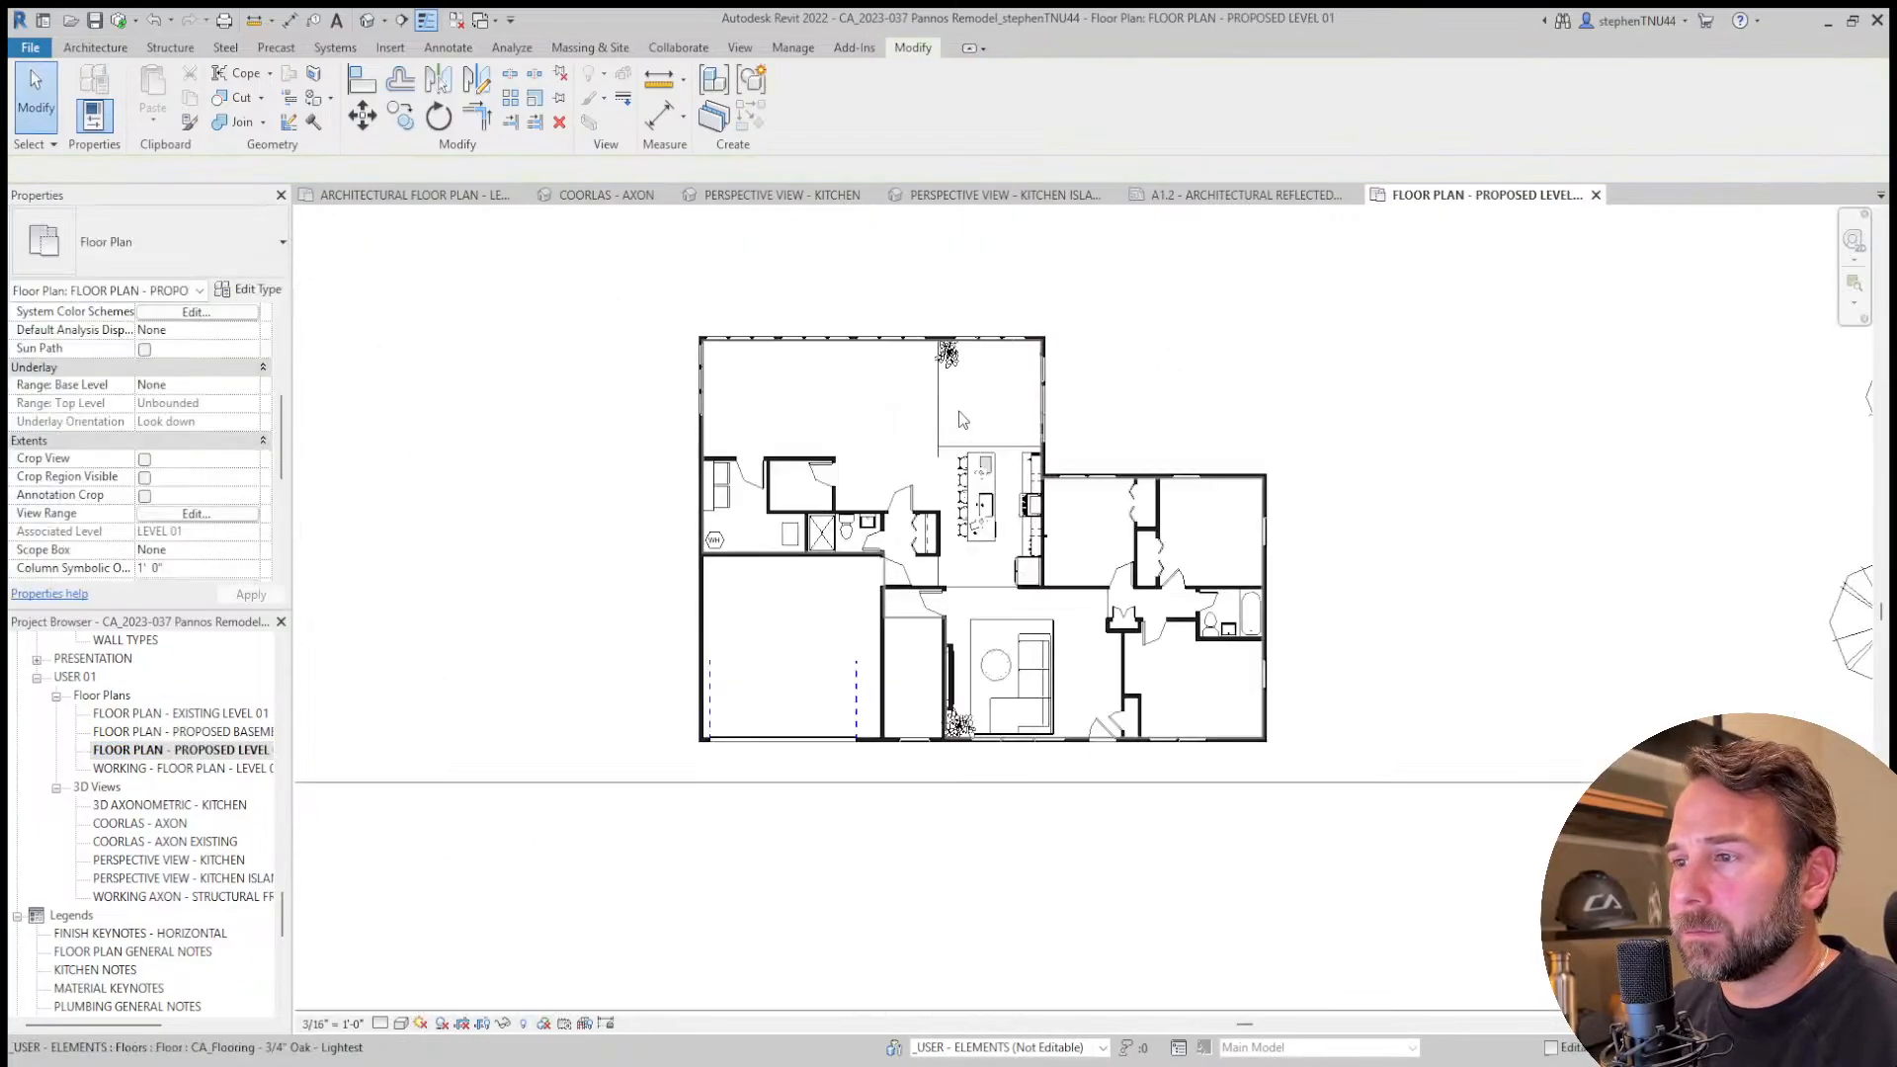
Extend the vertical room separation line between the media room and dining area down to the horizontal door wall beside the kitchen.
click(919, 392)
scroll(919, 464, up, 4)
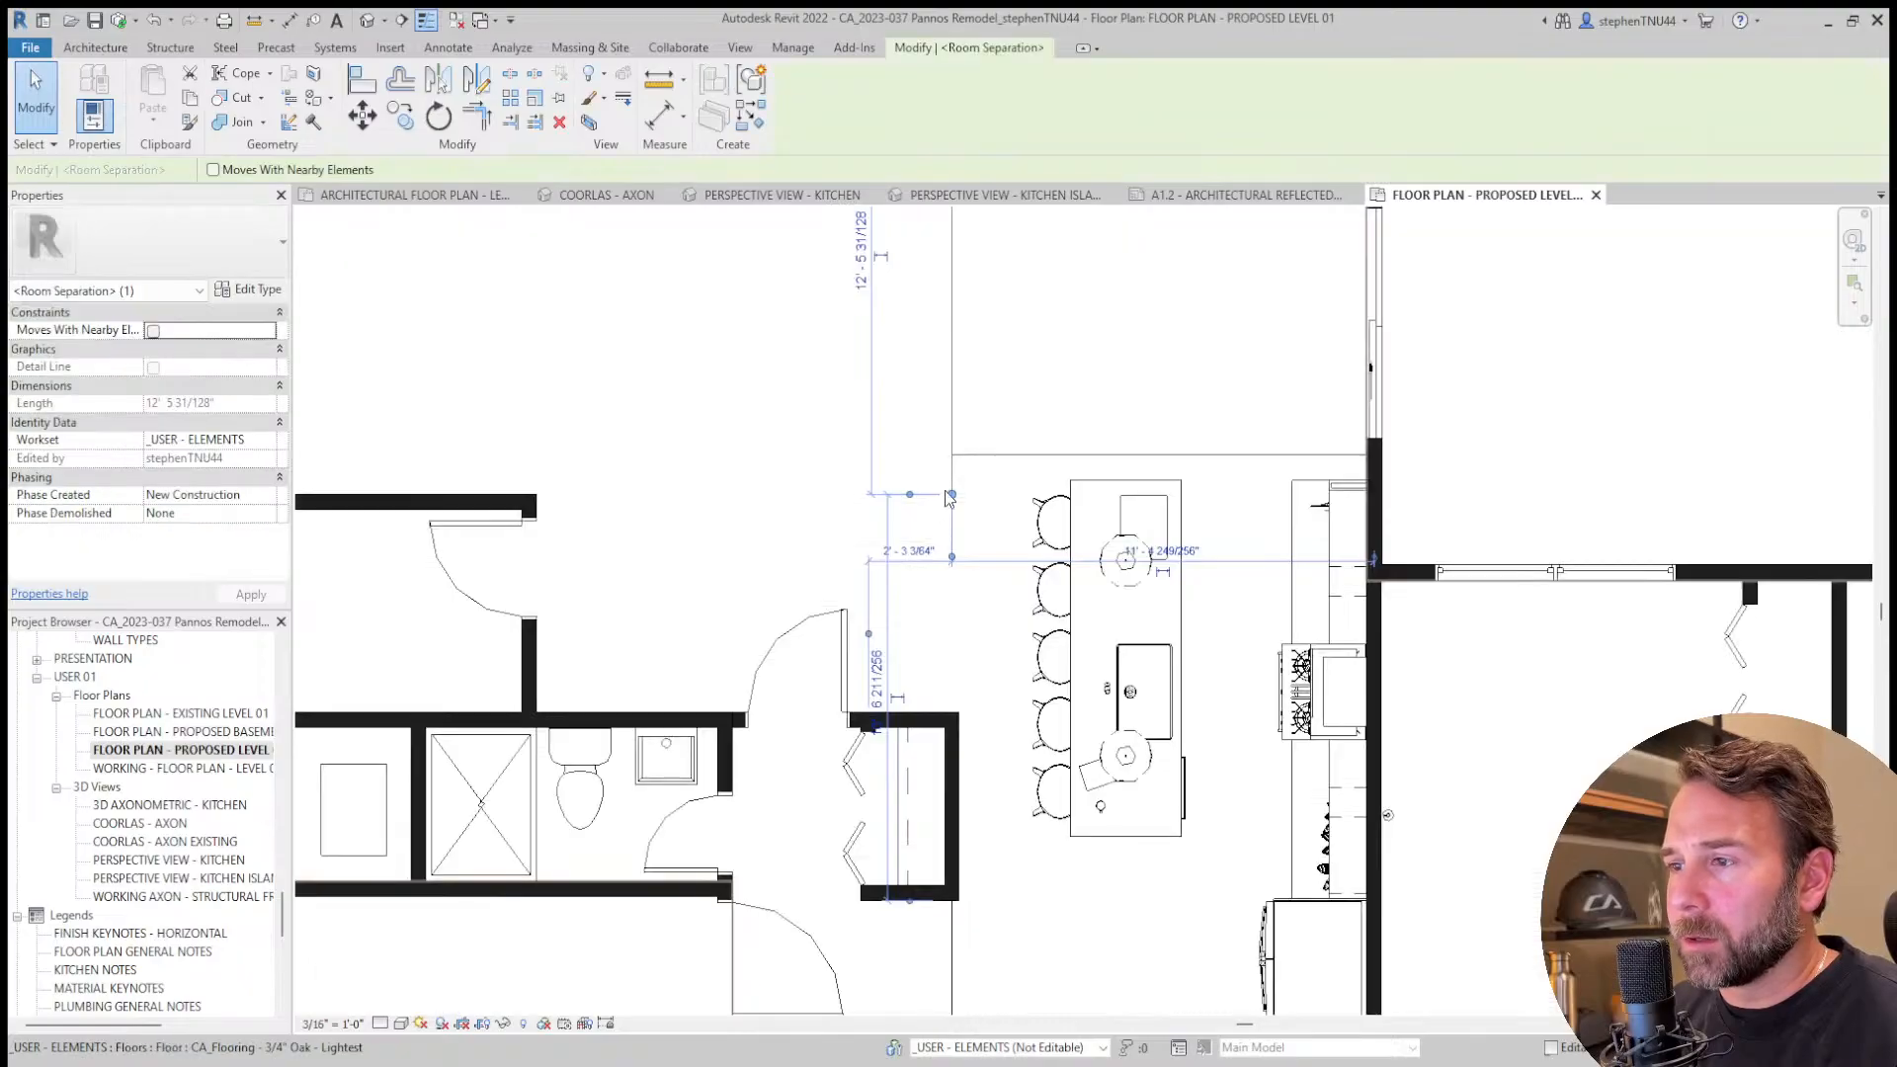
drag(958, 493, 957, 718)
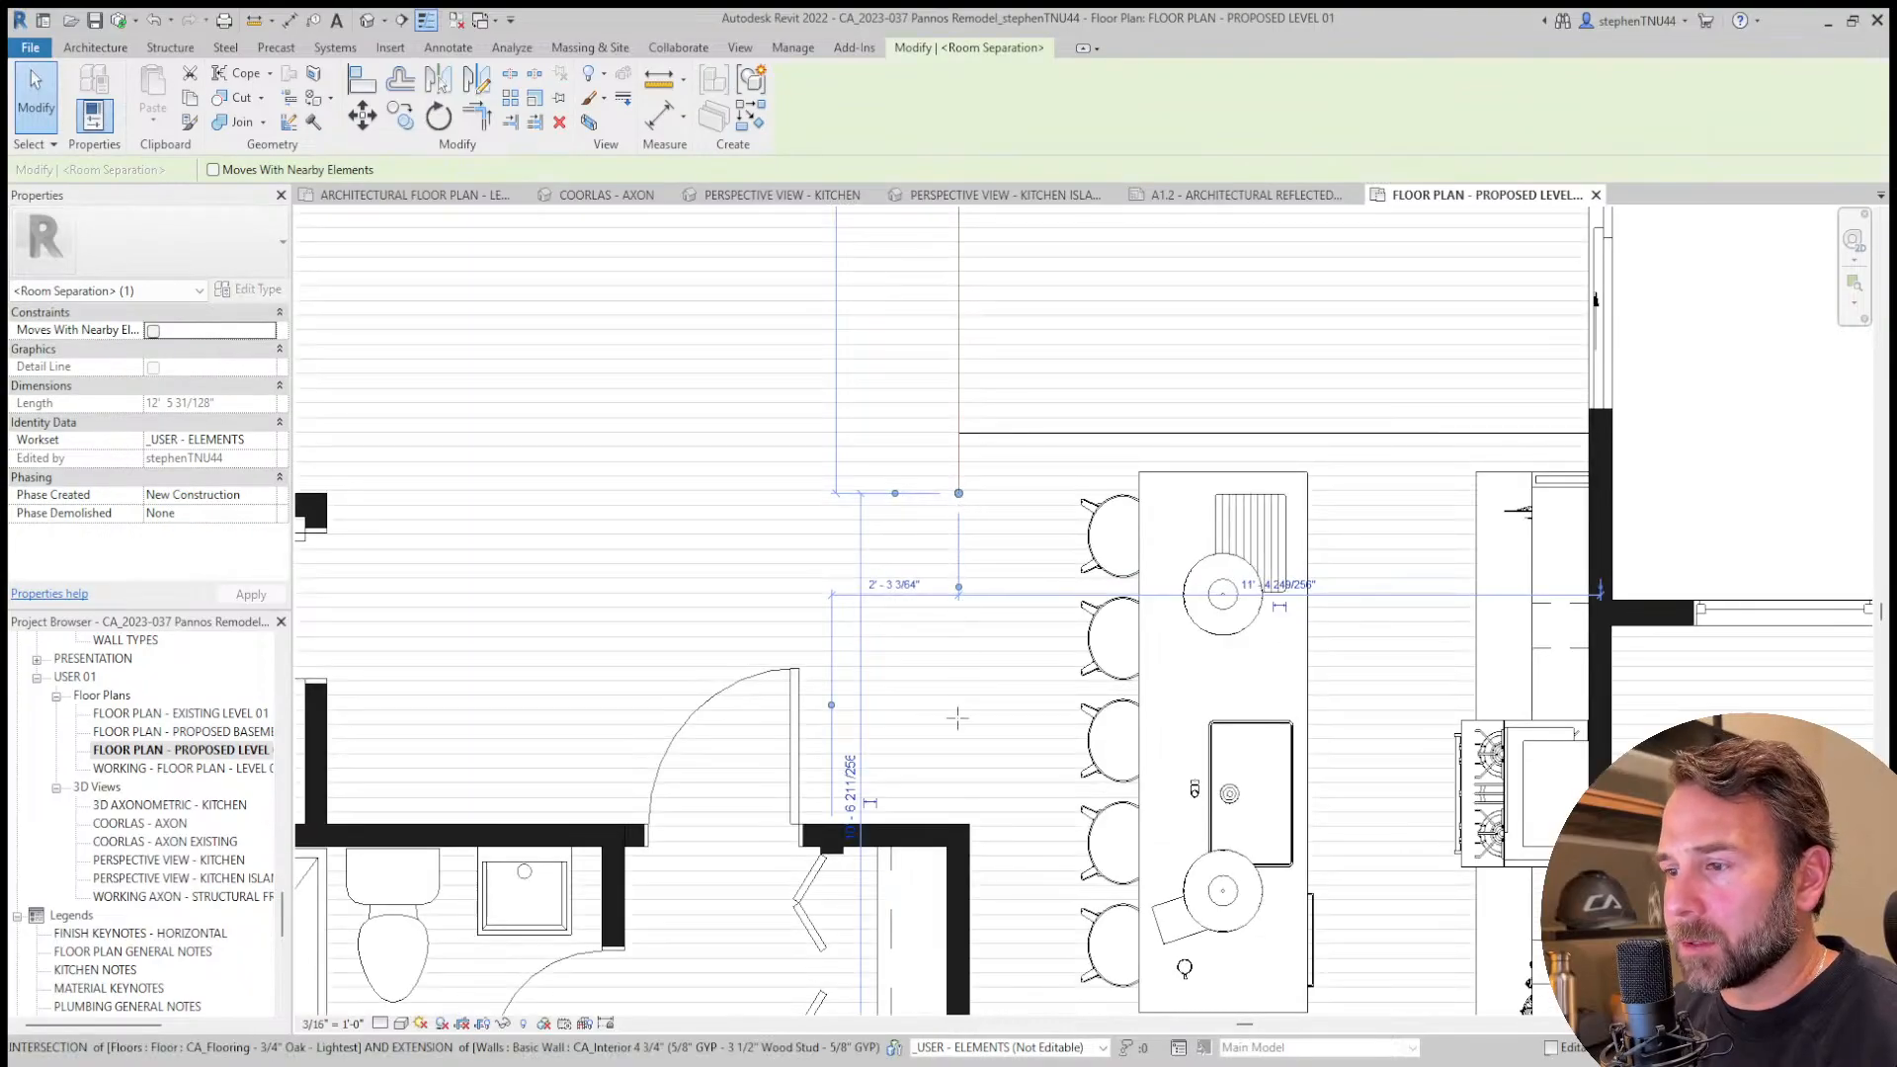
drag(956, 819, 958, 822)
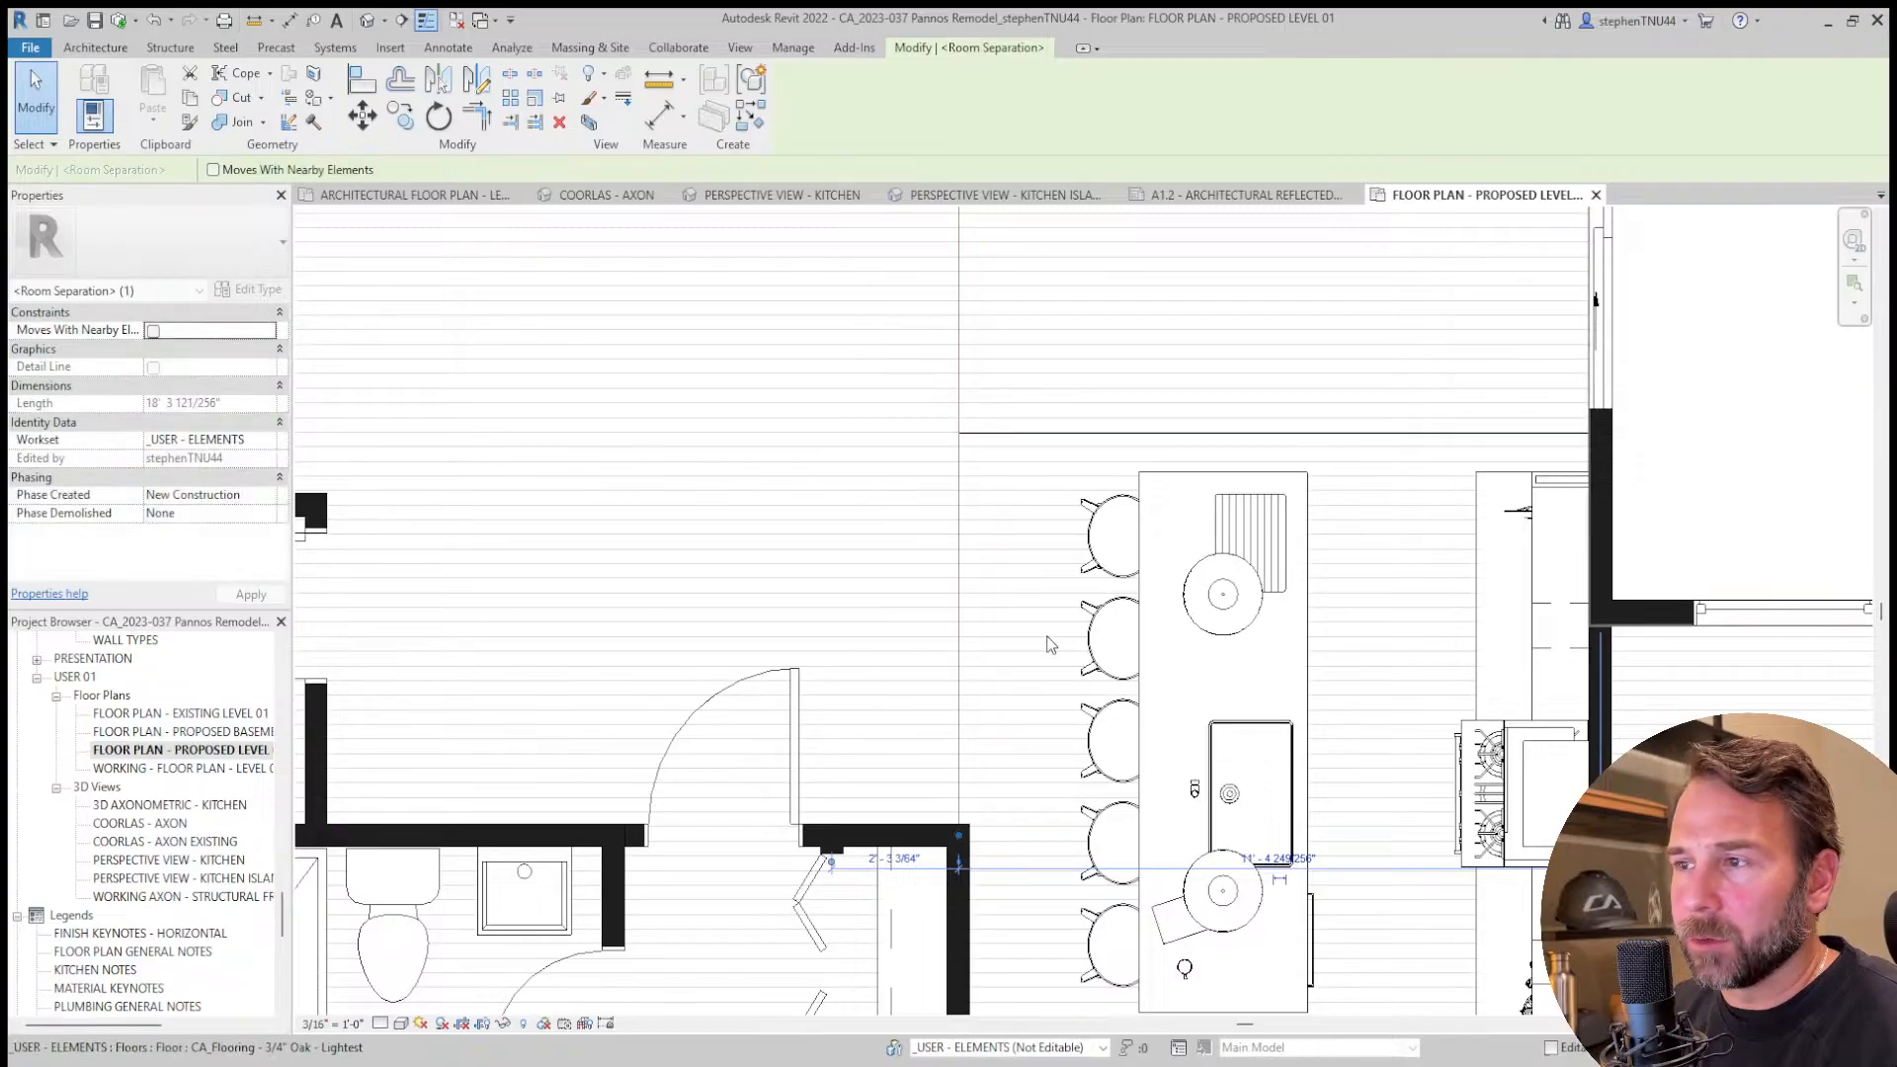
scroll(1047, 638, down, 3)
scroll(952, 466, down, 2)
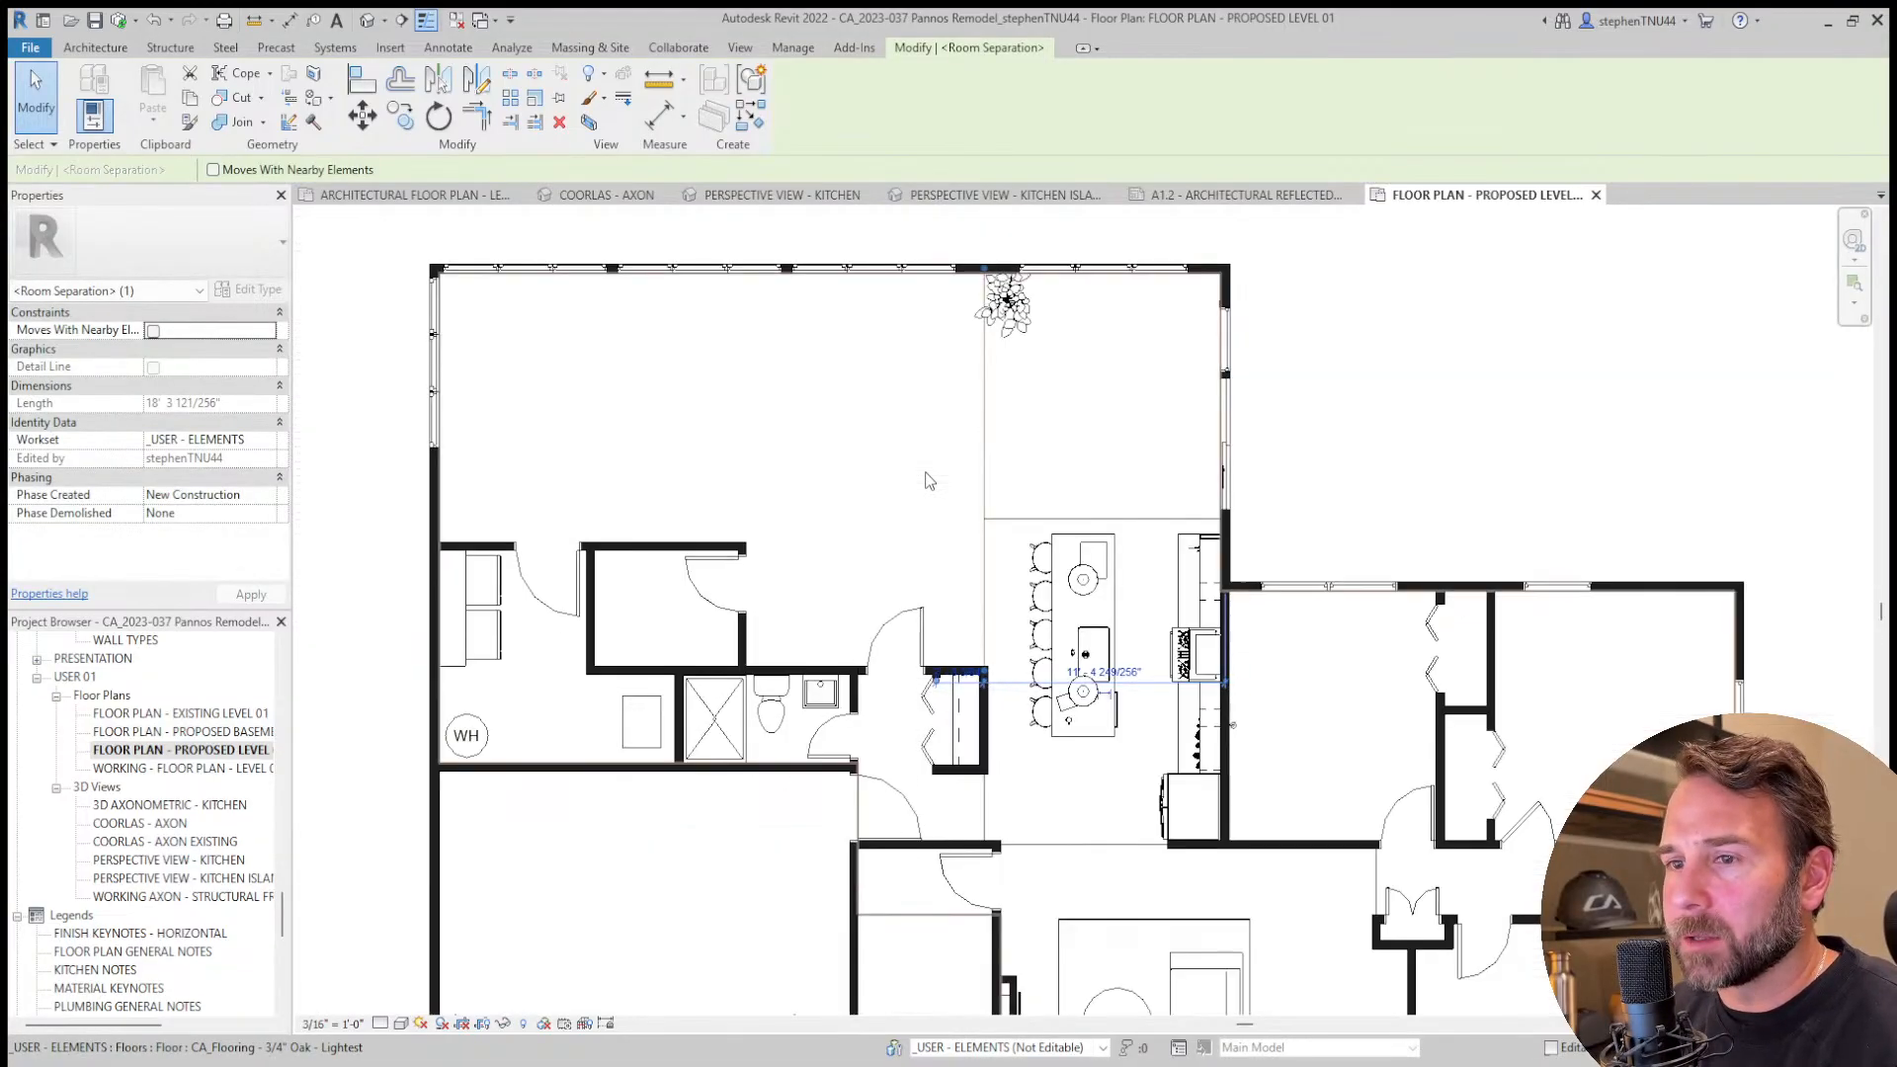
scroll(1040, 466, up, 2)
click(1410, 419)
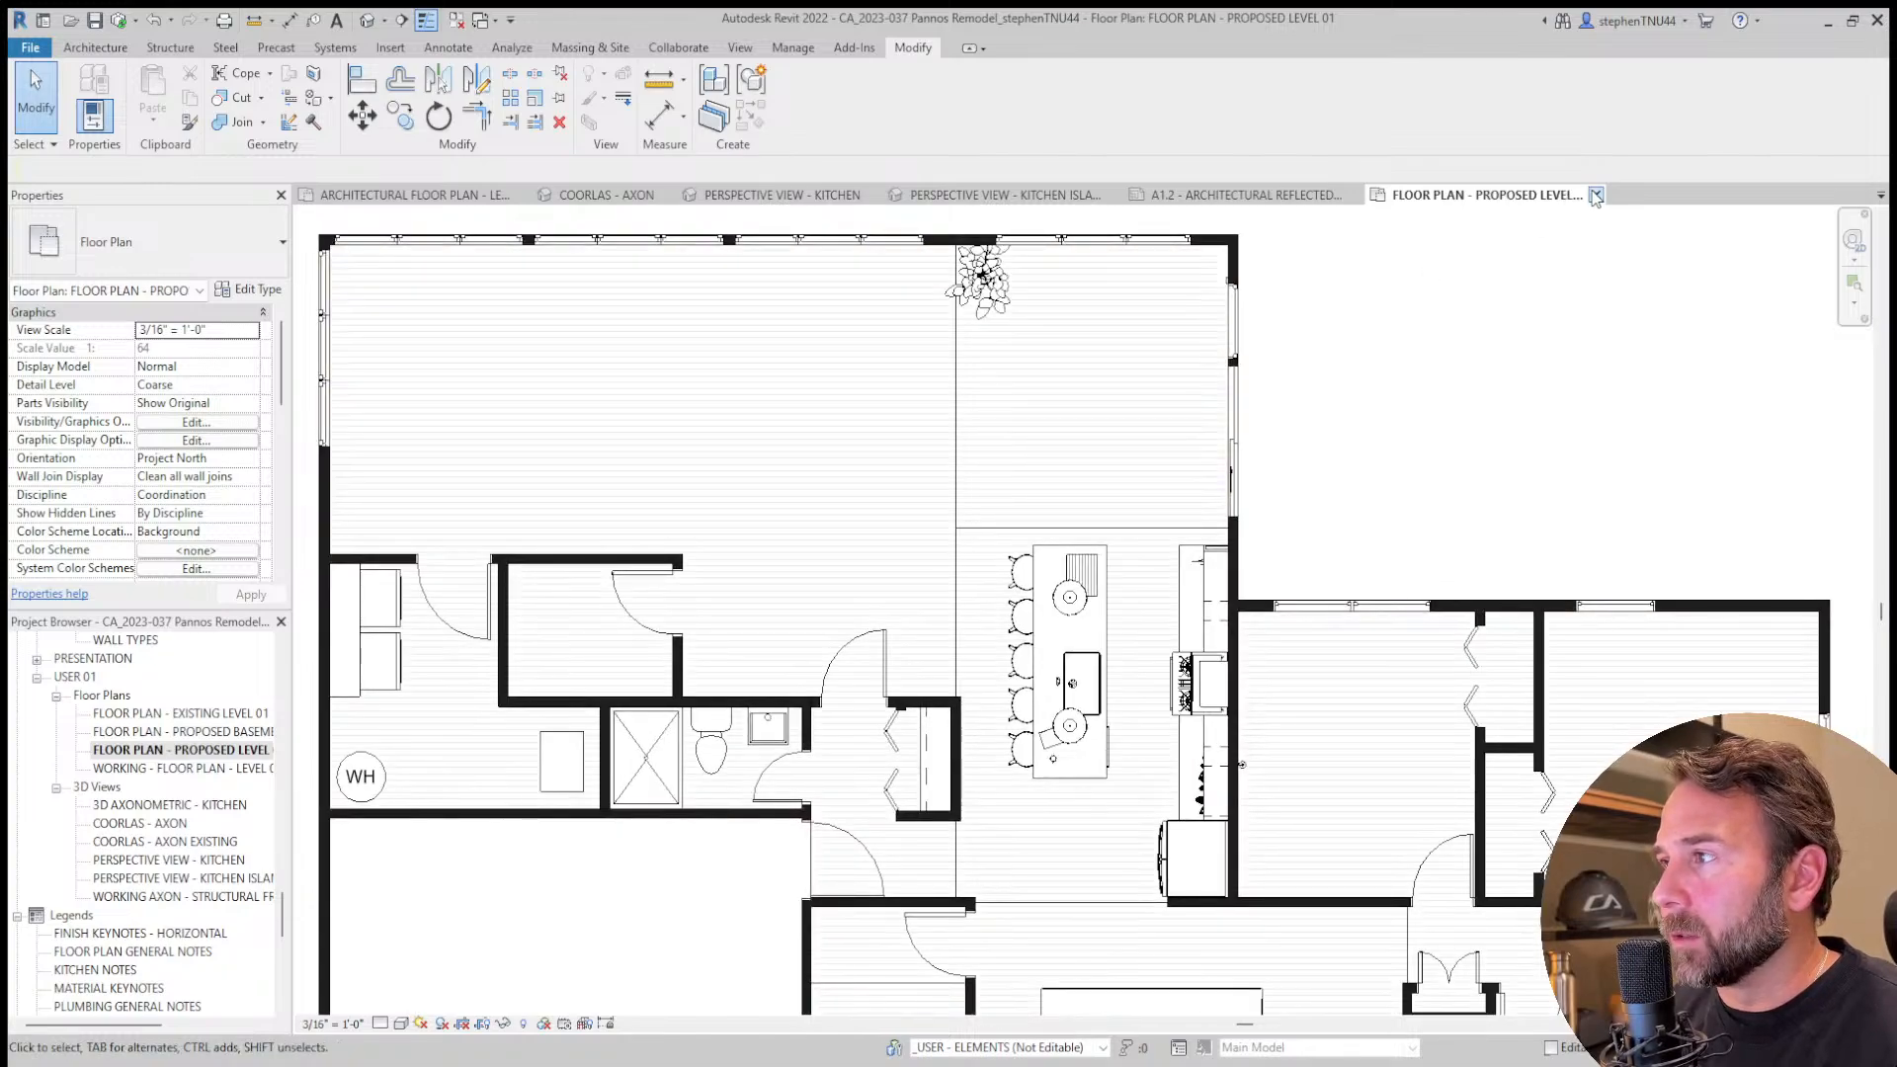
On the Level 01 architectural floor plan, move the Dining Area 111 room tag up toward the middle of its room.
click(1595, 195)
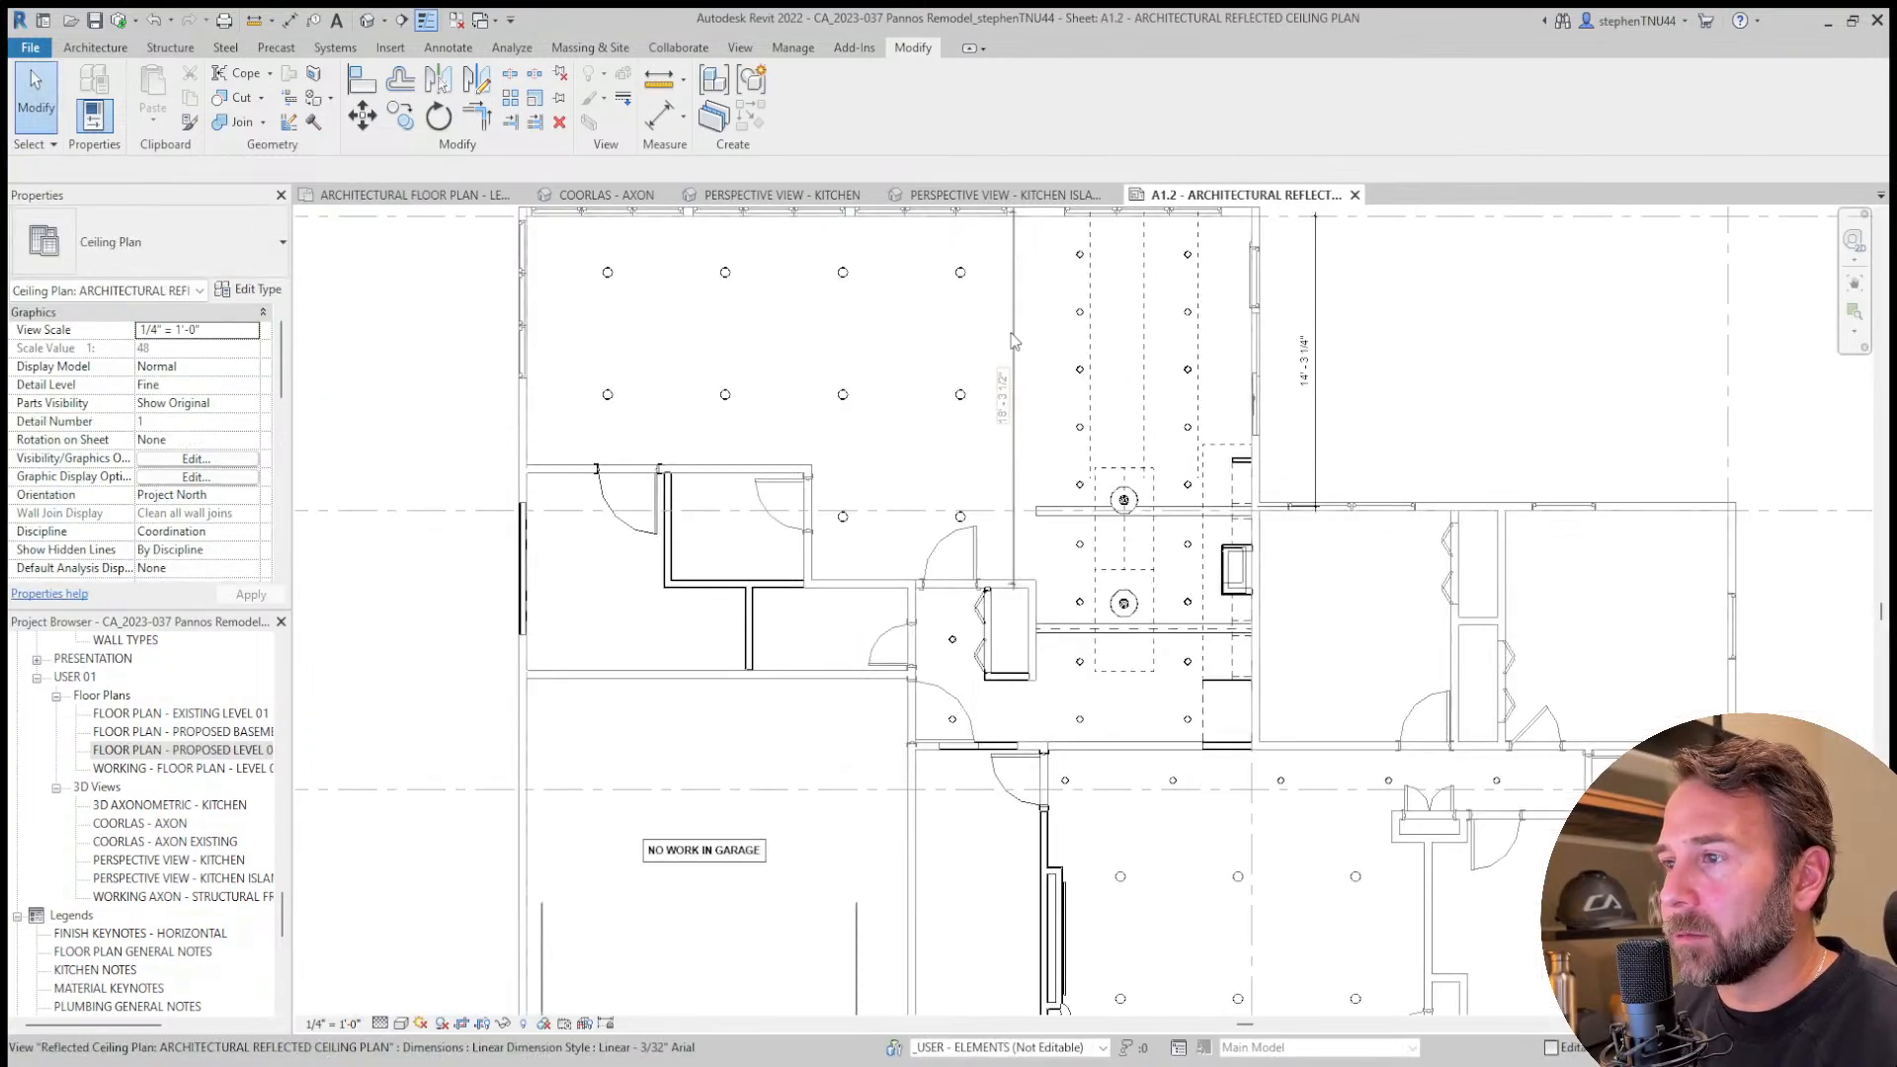
key(ctrl+Tab)
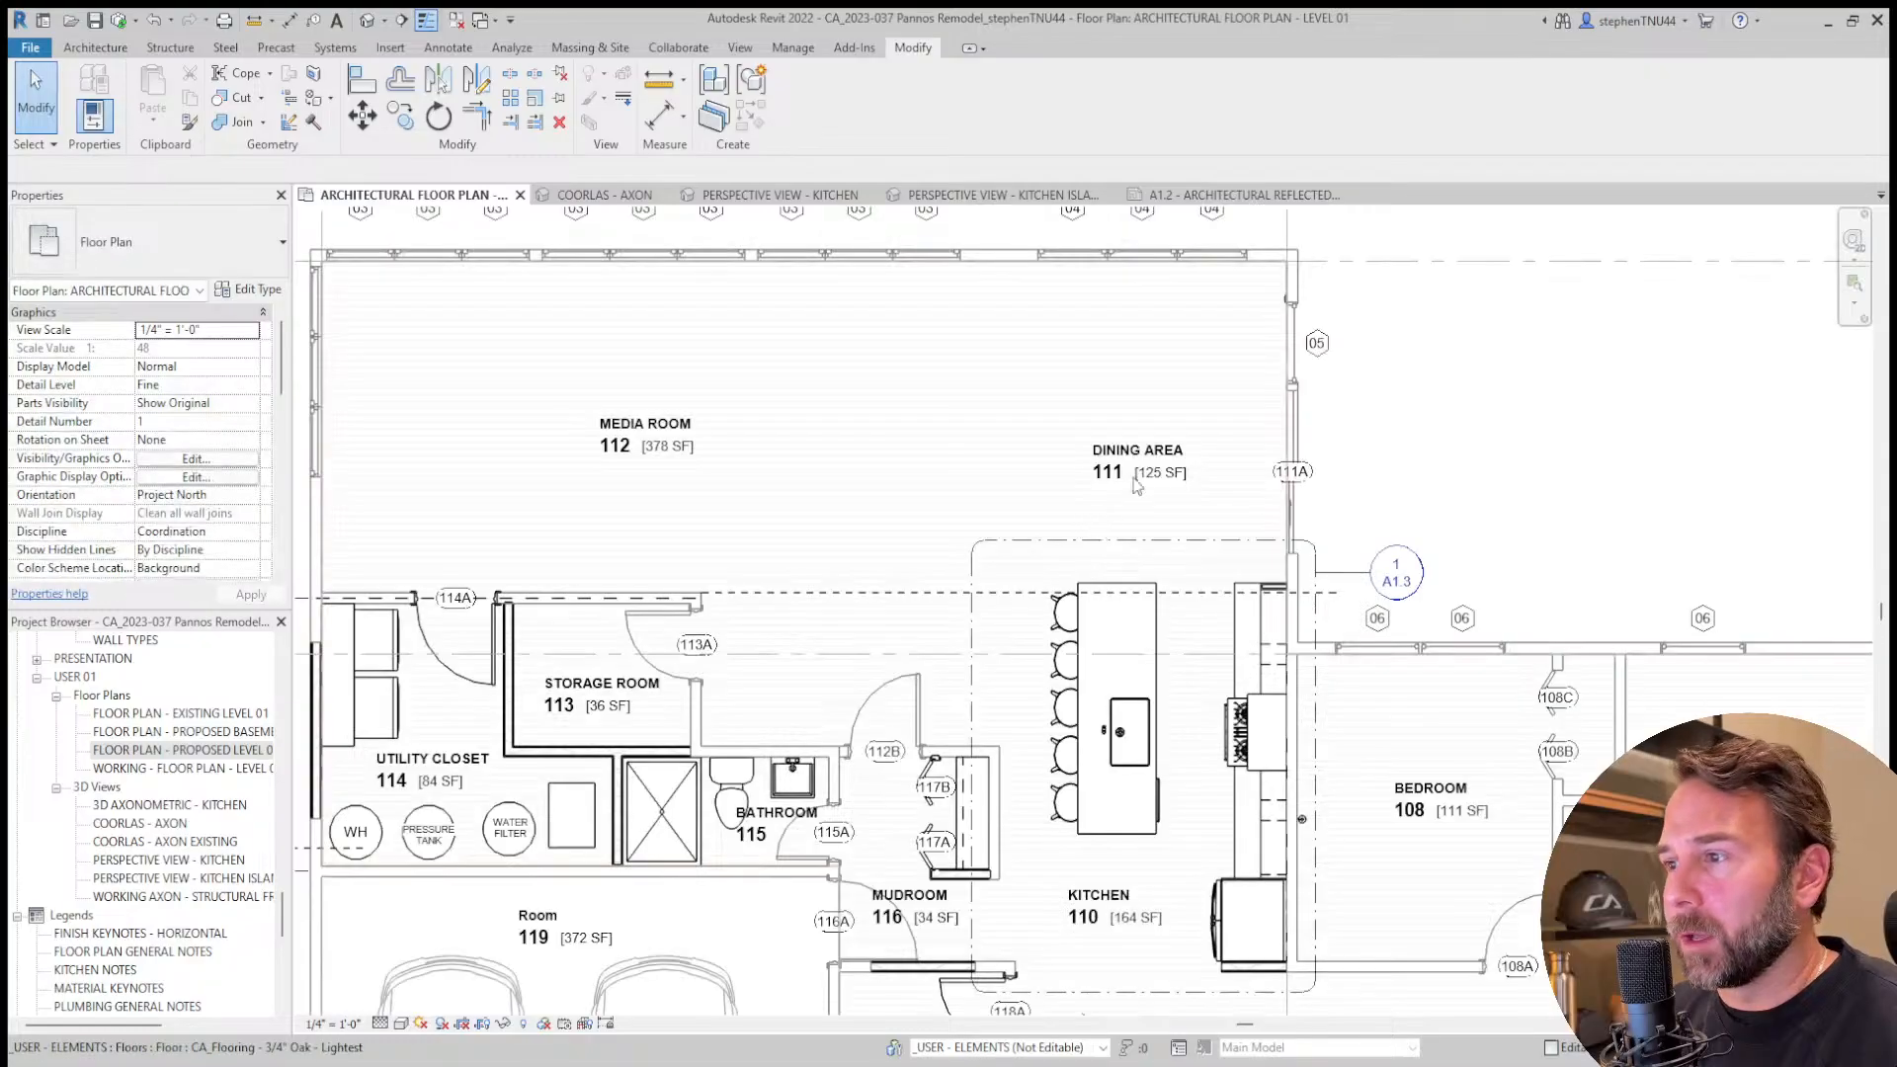
click(1136, 478)
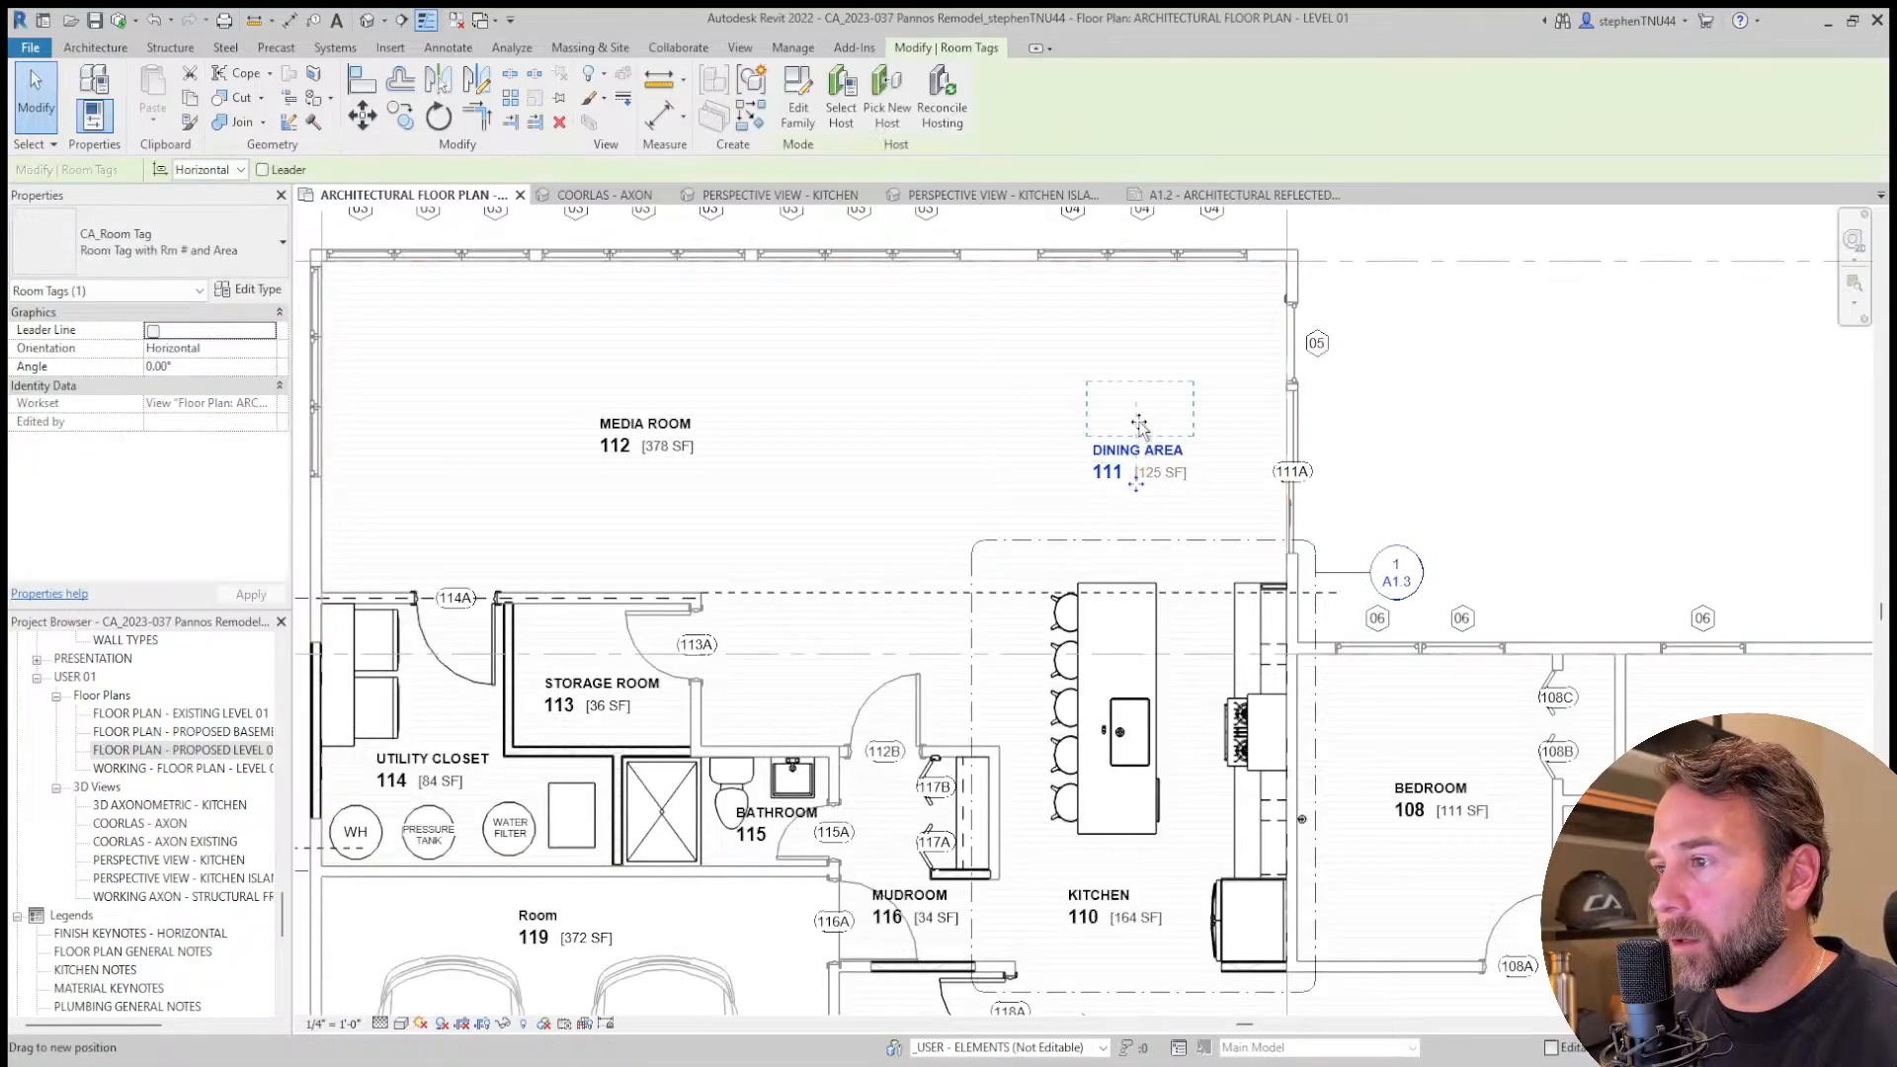
drag(1139, 424, 1138, 424)
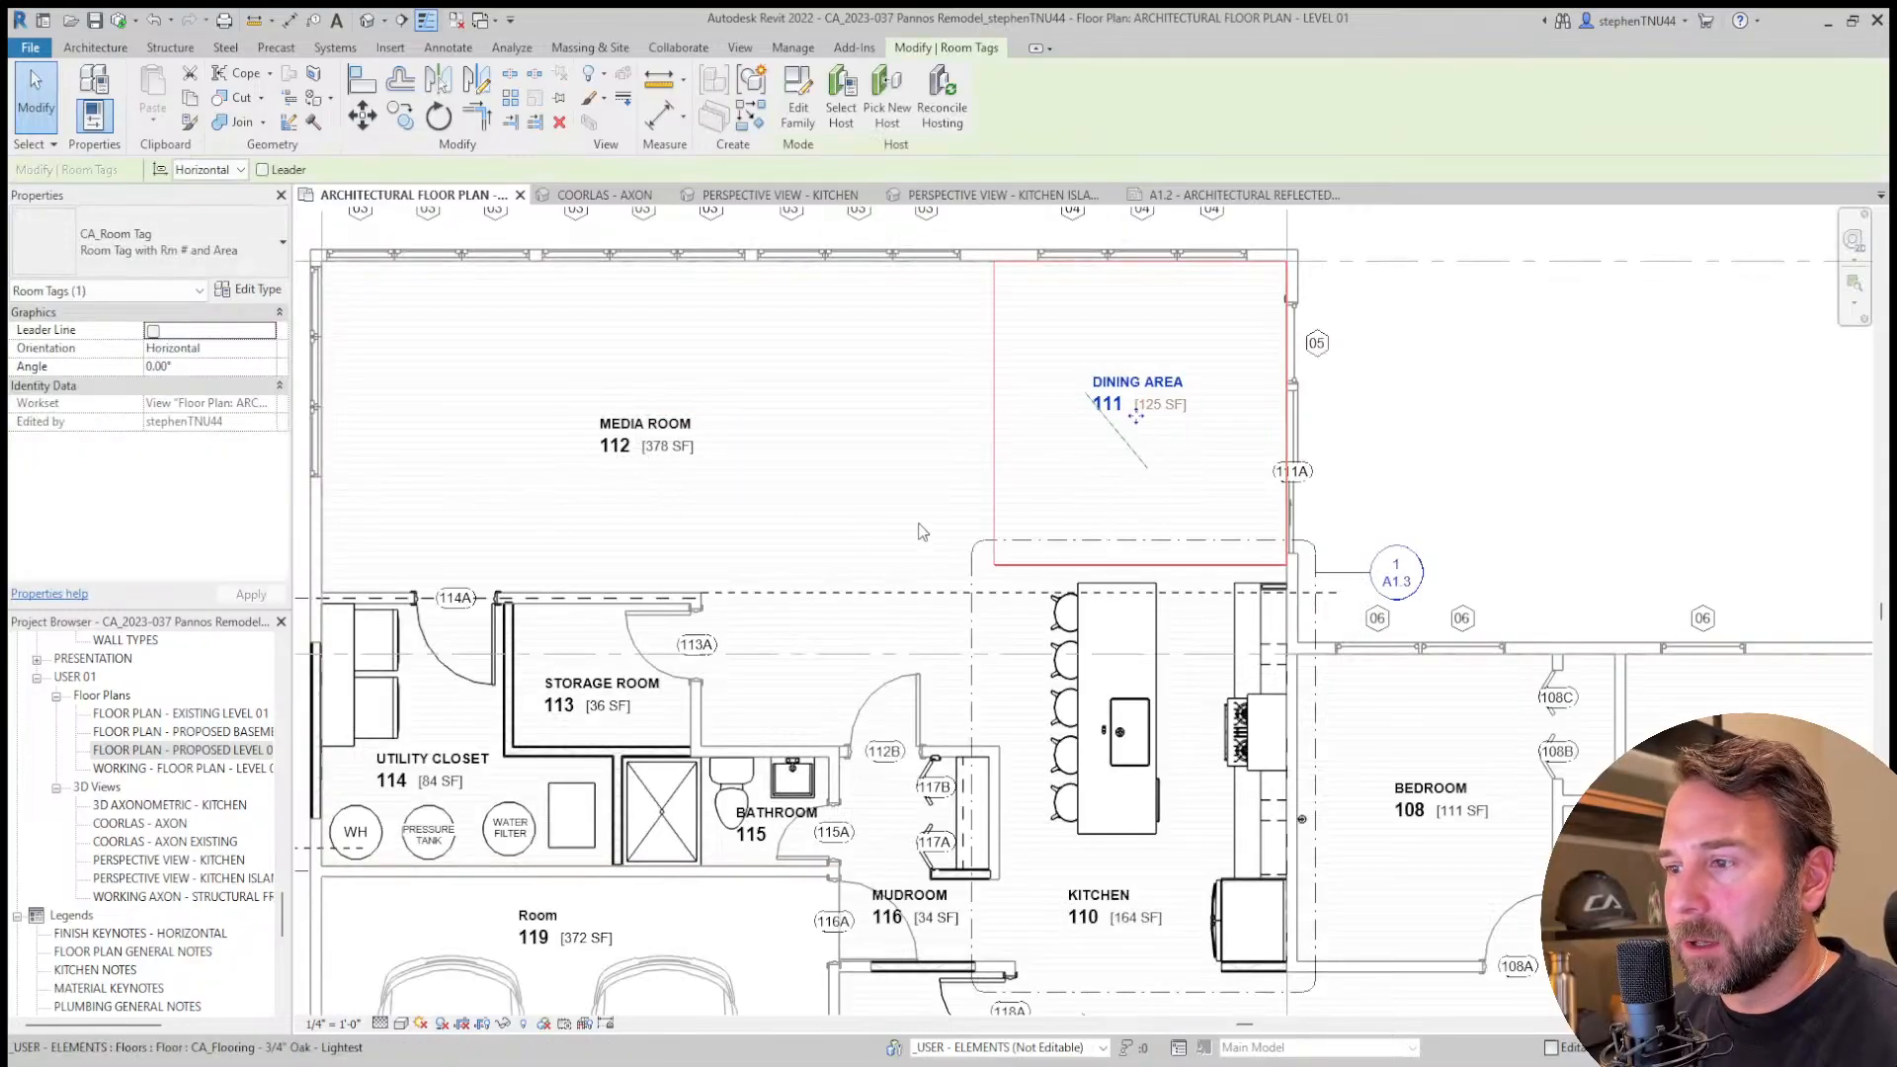
scroll(918, 533, down, 1)
key(Escape)
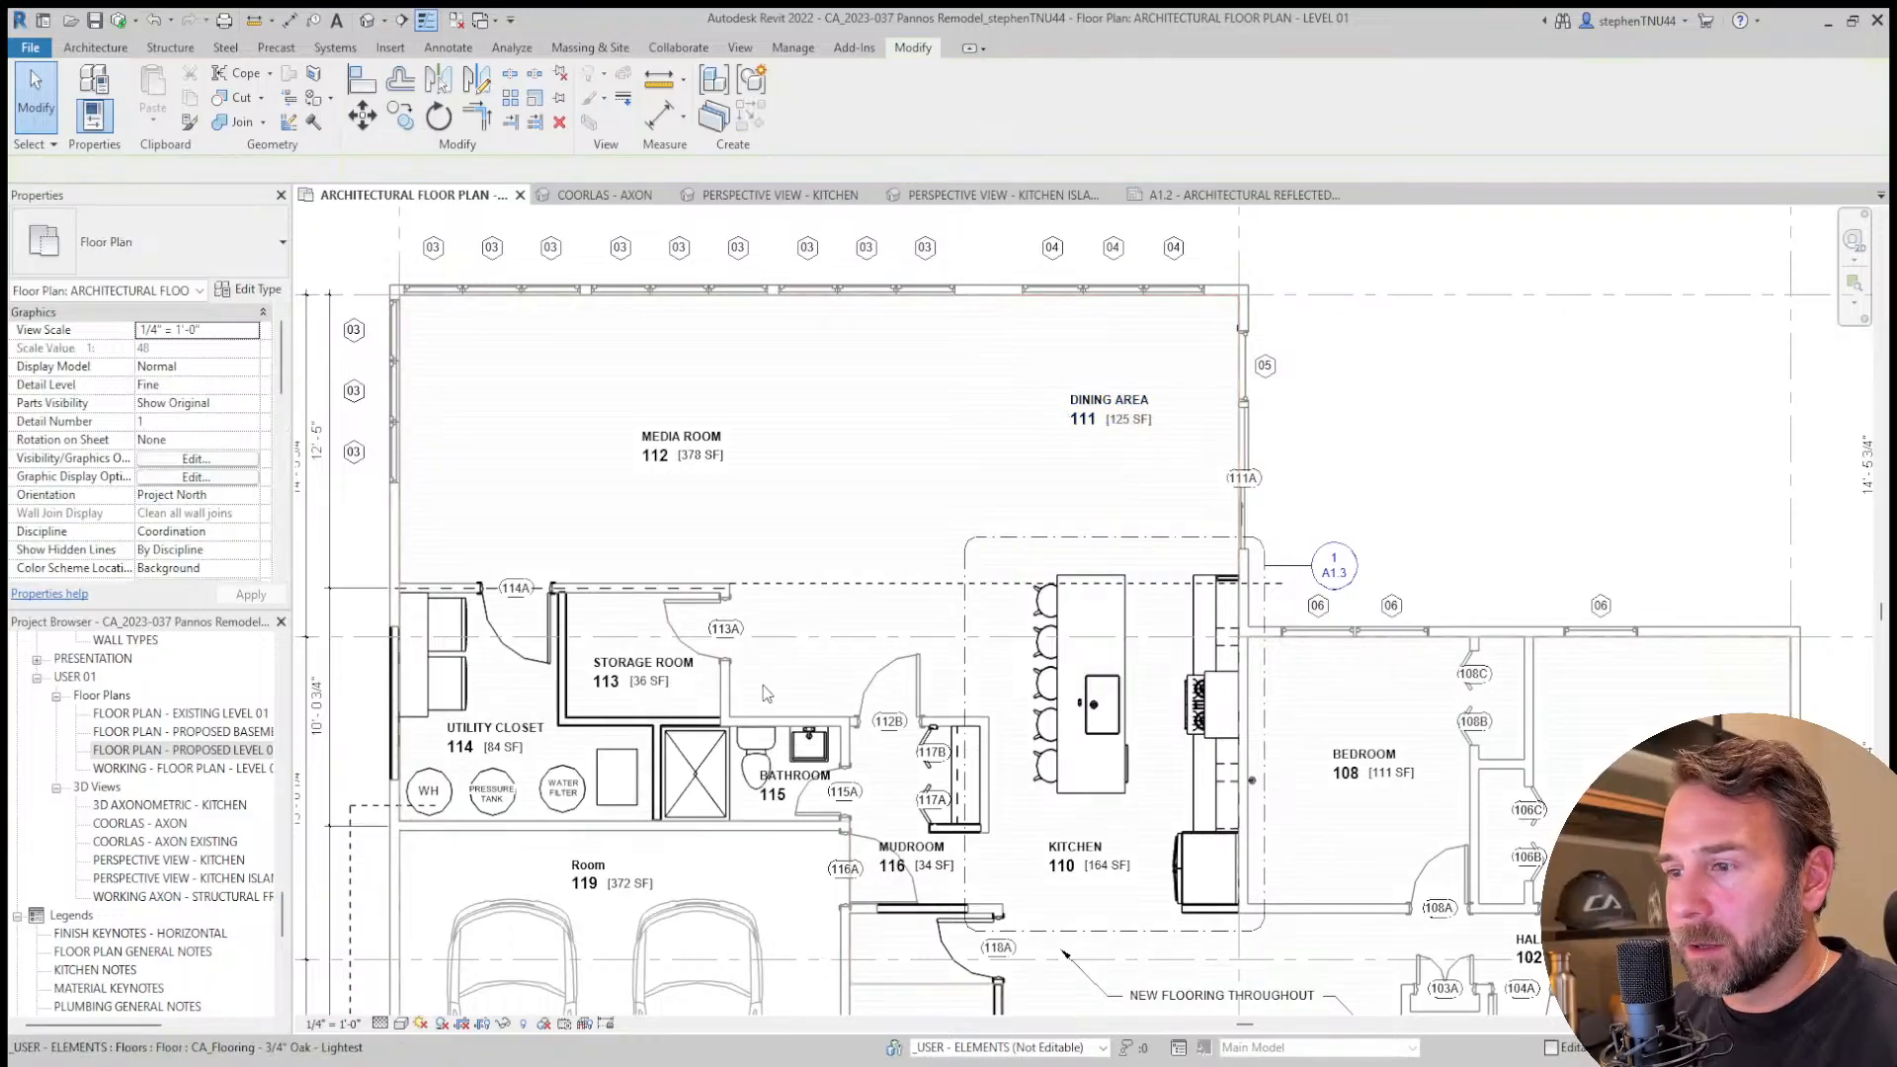
In the PERSPECTIVE VIEW - KITCHEN view, delete the two faux wood ceiling beams nearest the living room.
scroll(818, 703, up, 1)
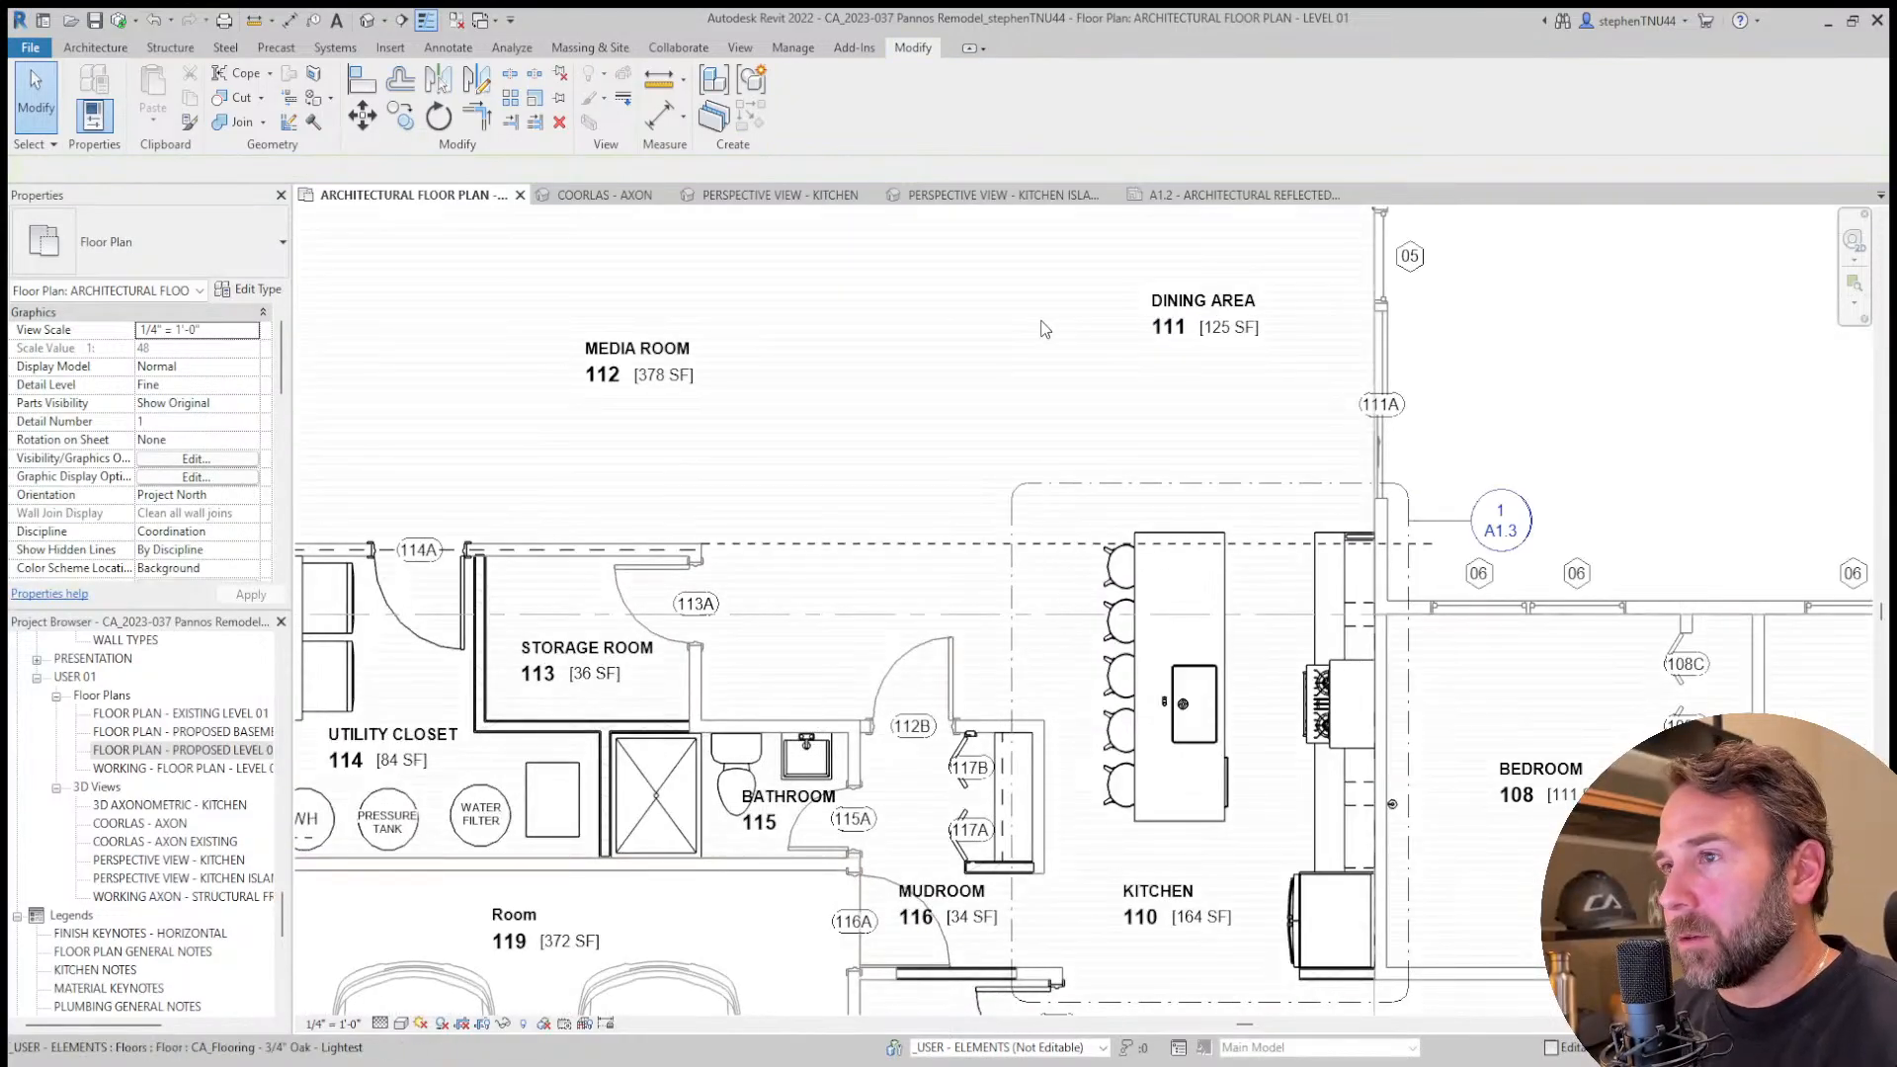
click(839, 197)
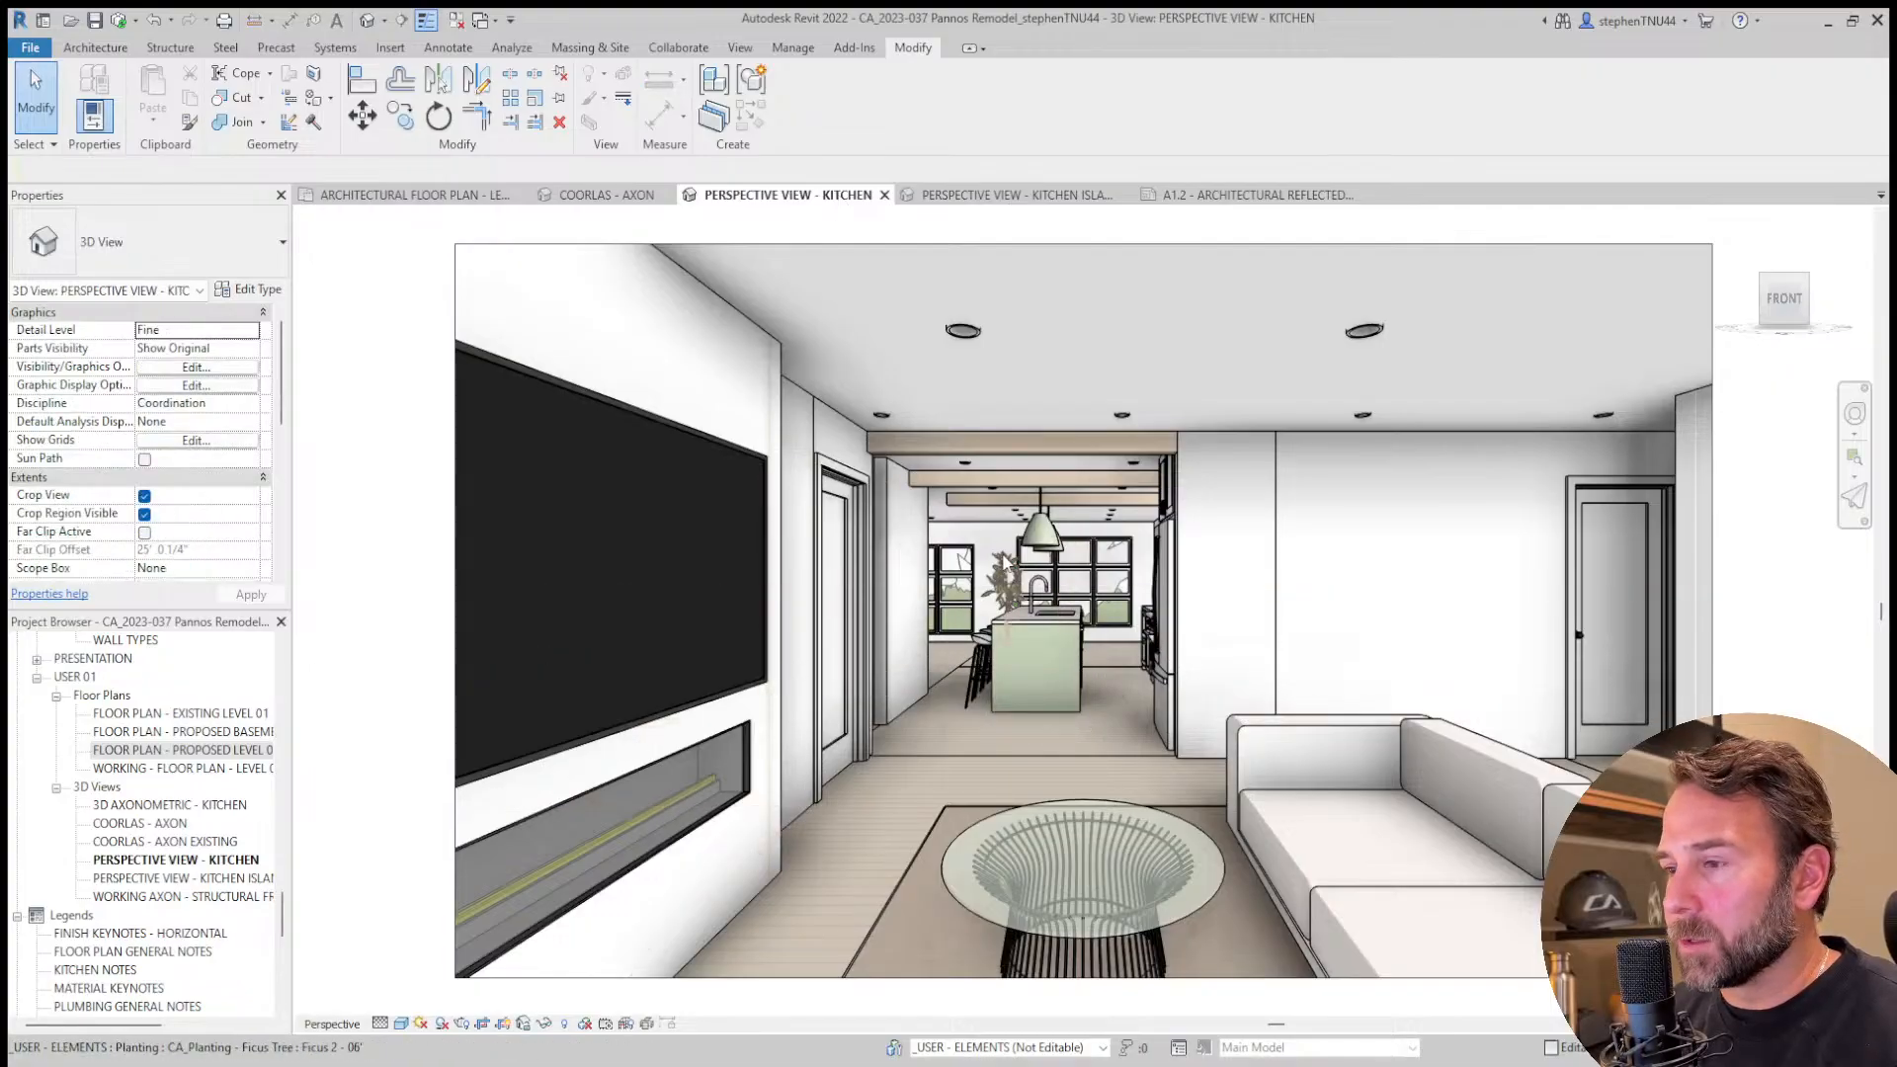
click(940, 674)
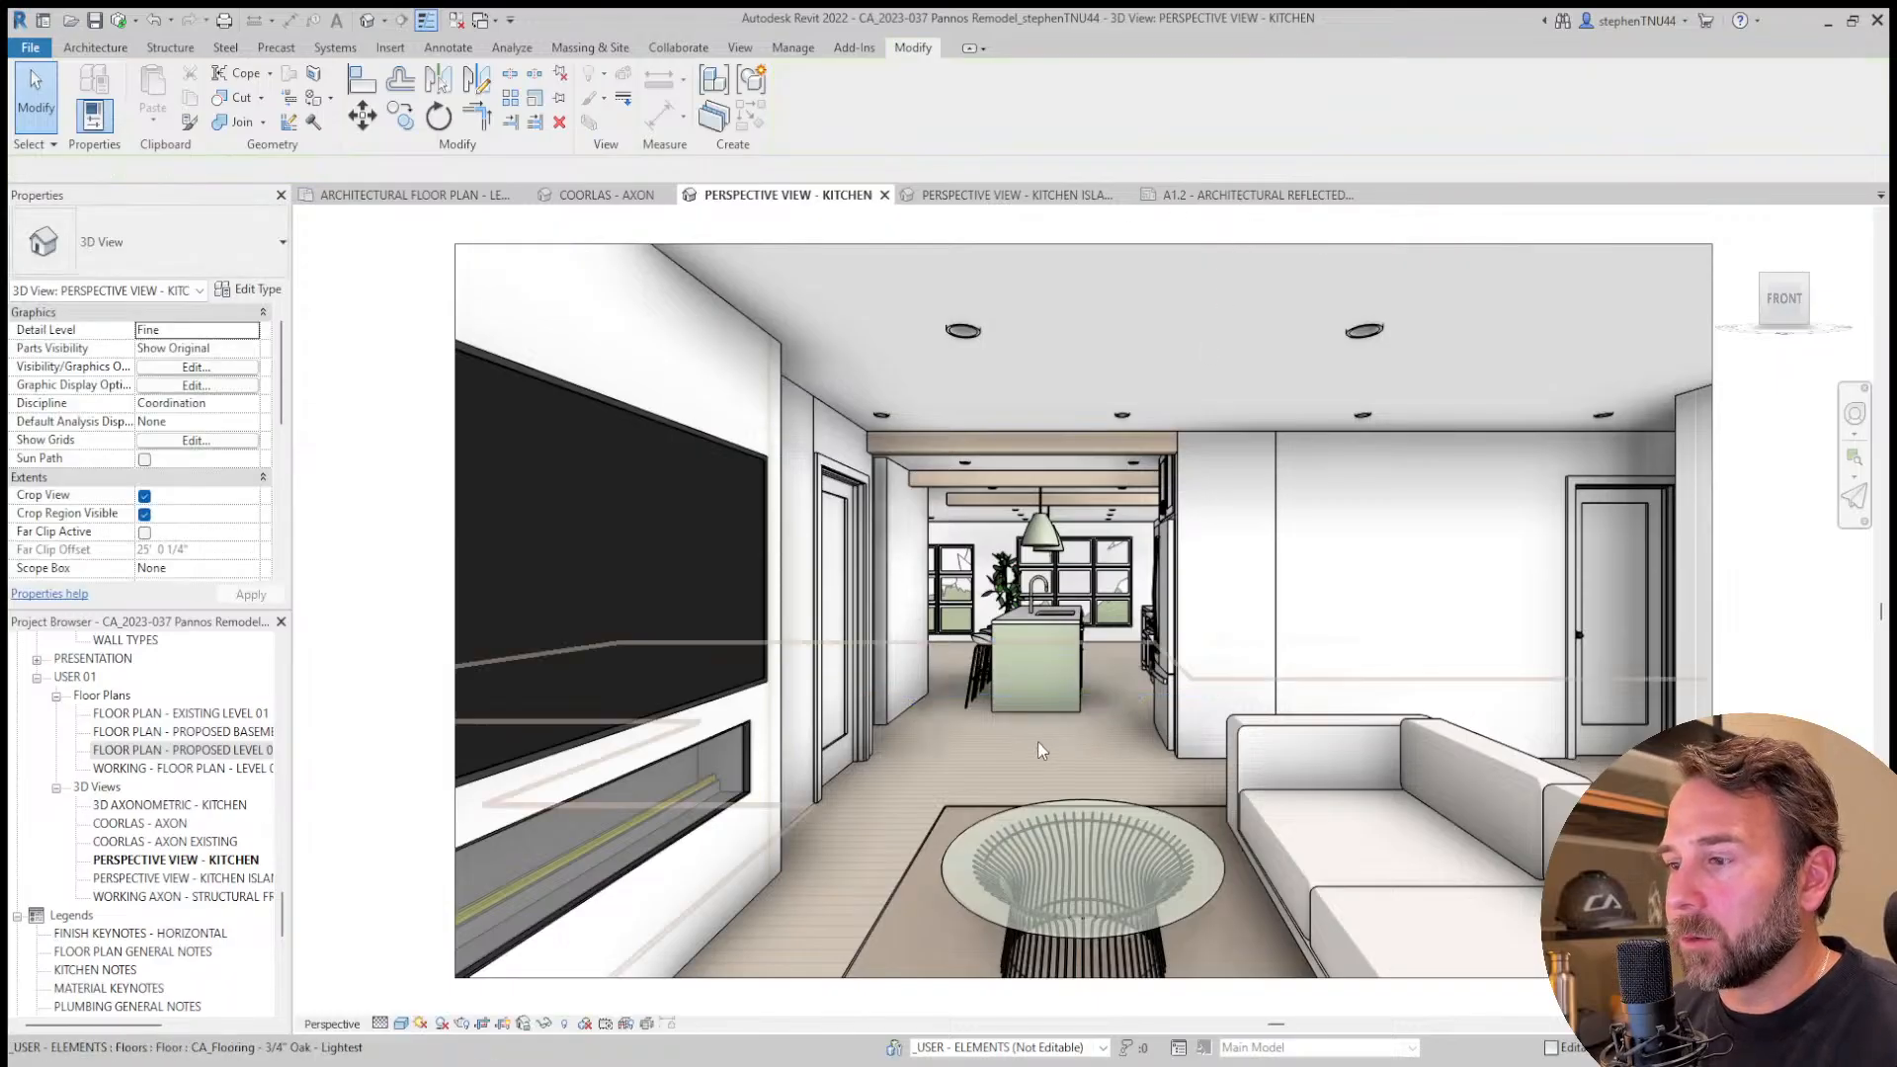
middle_drag(1315, 622, 1256, 595)
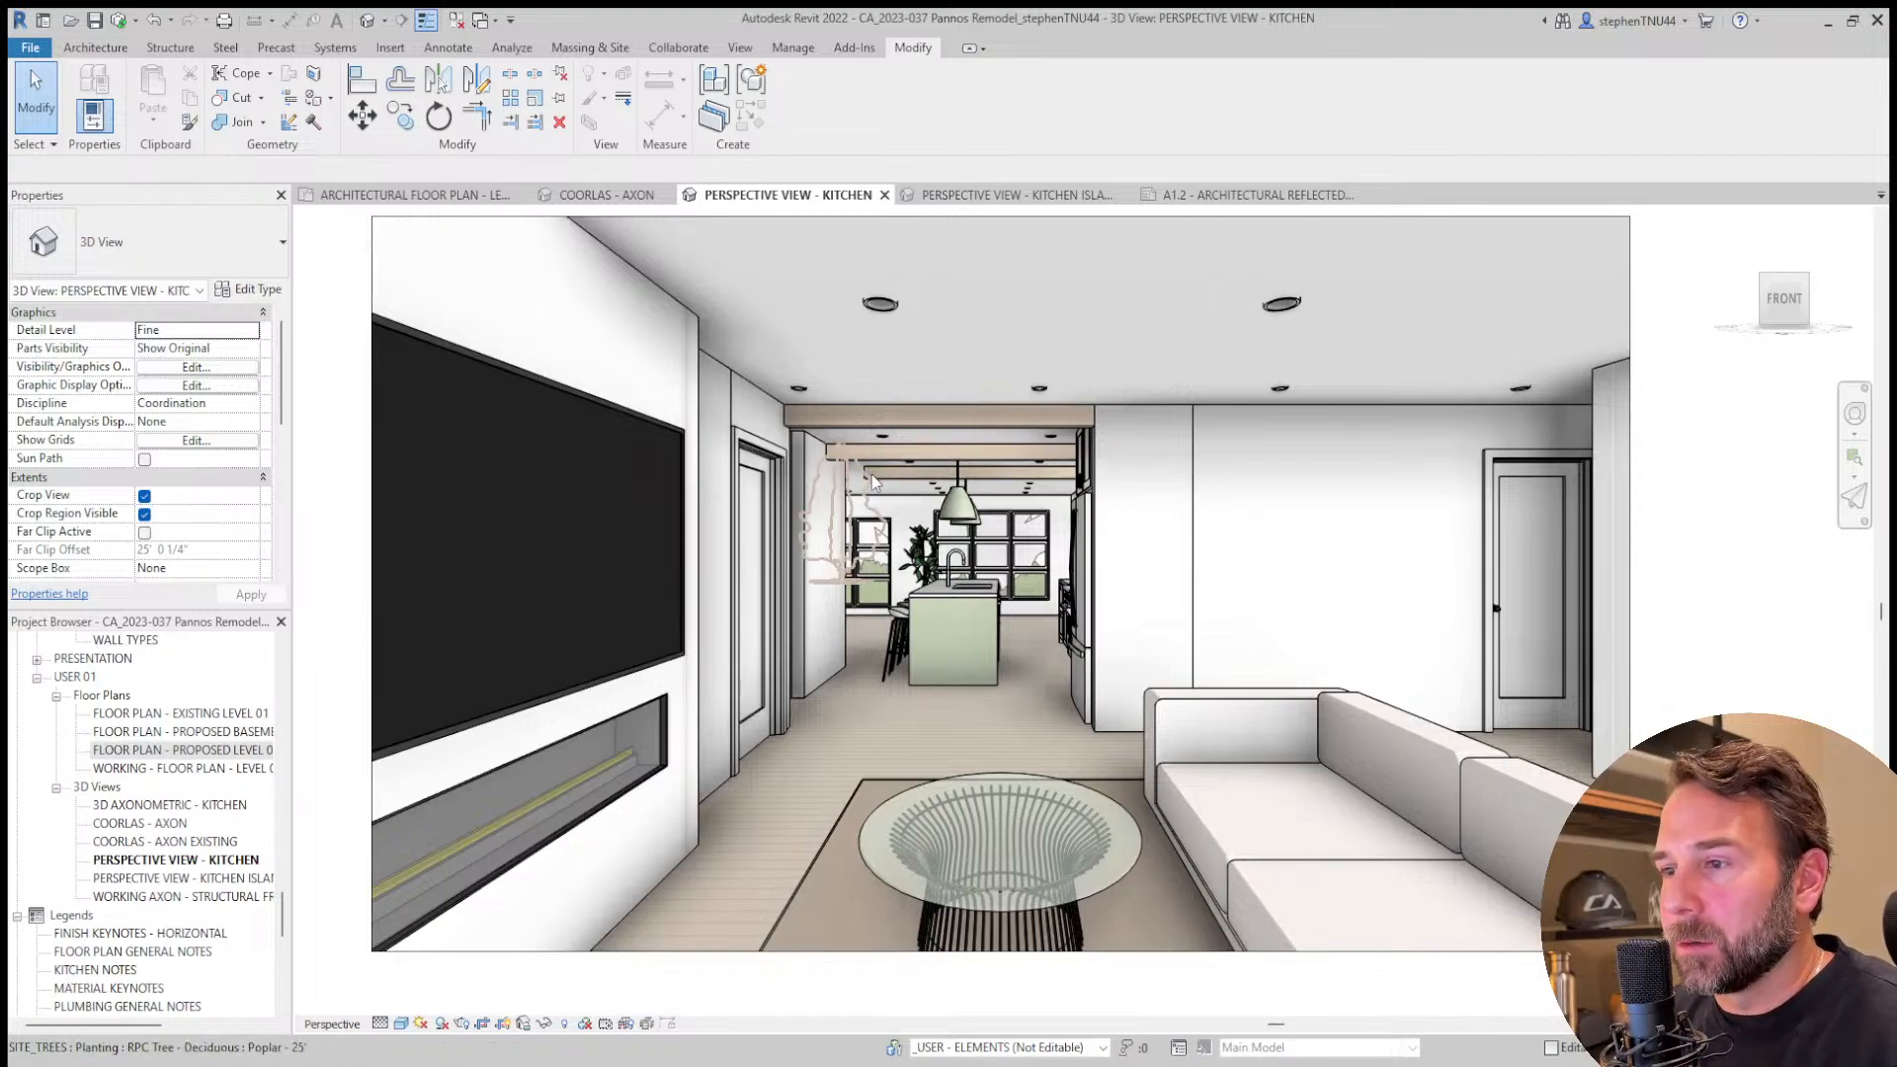
click(882, 437)
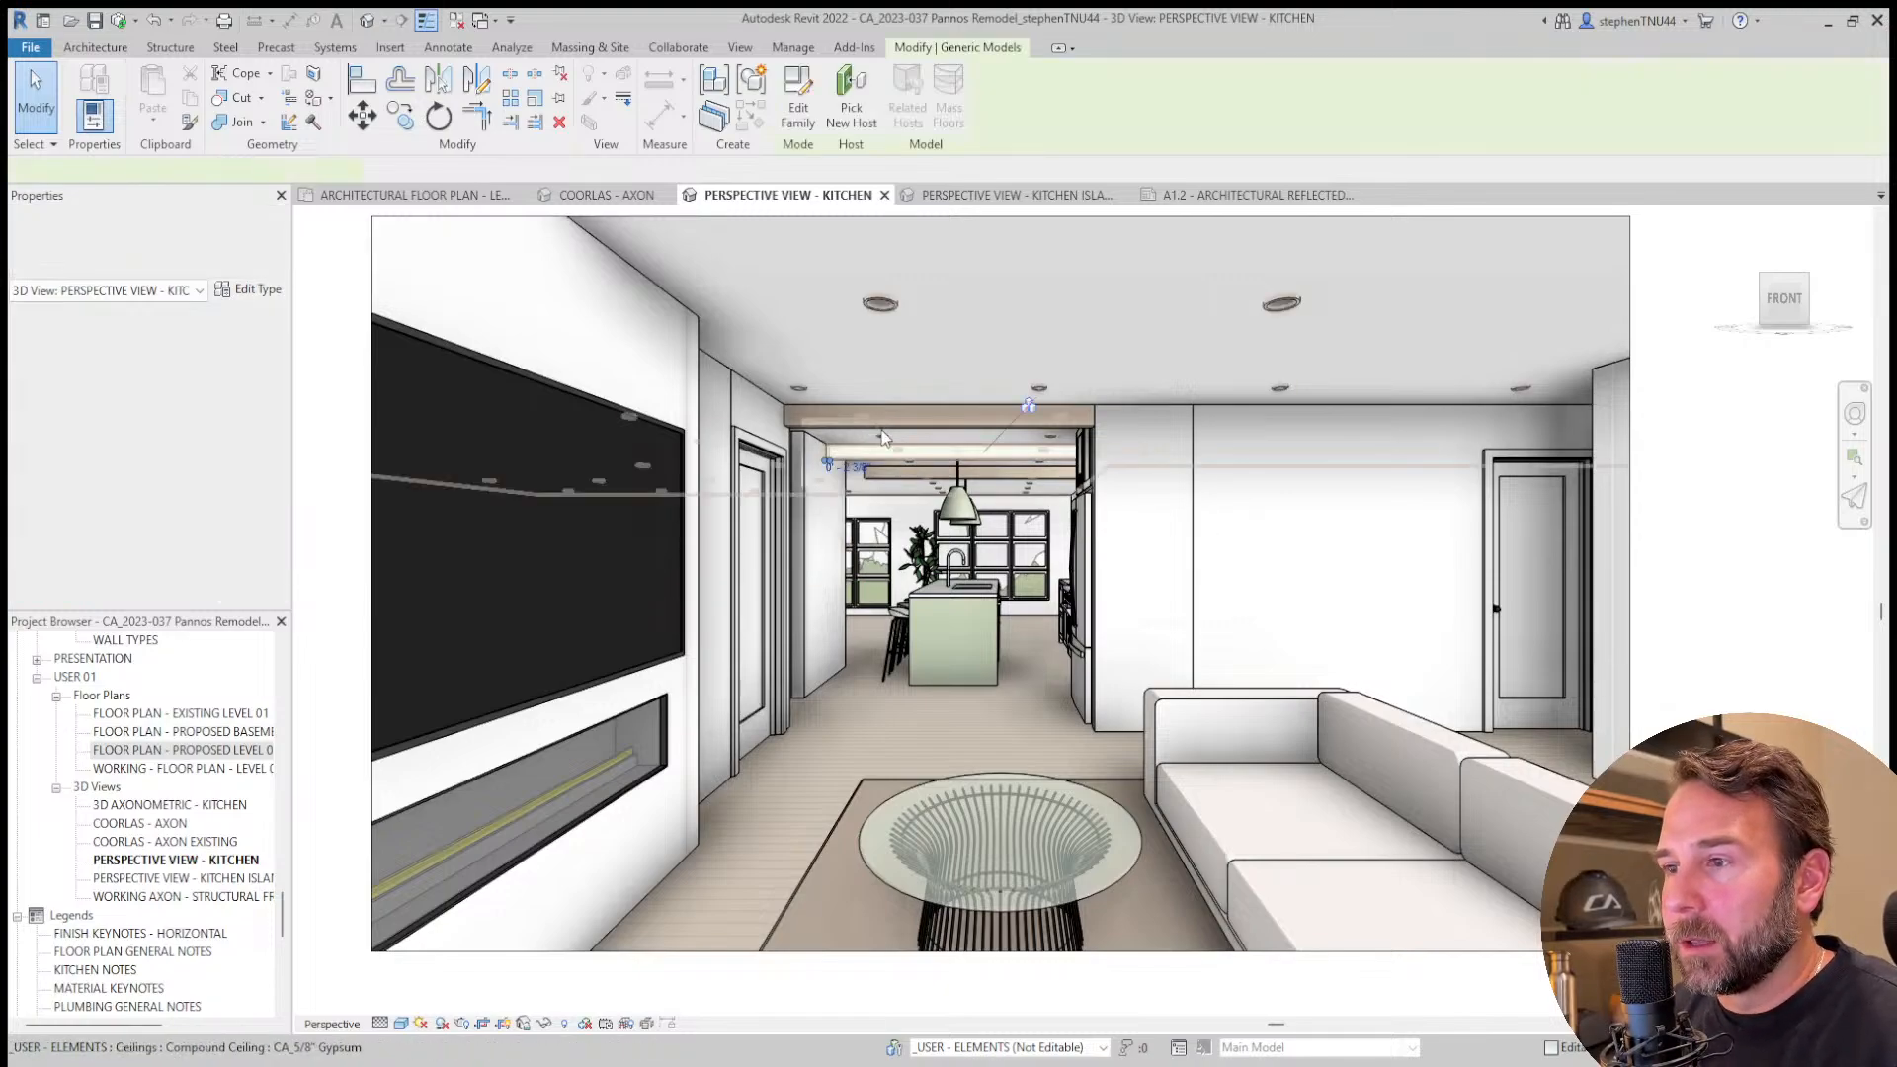
ctrl+click(831, 424)
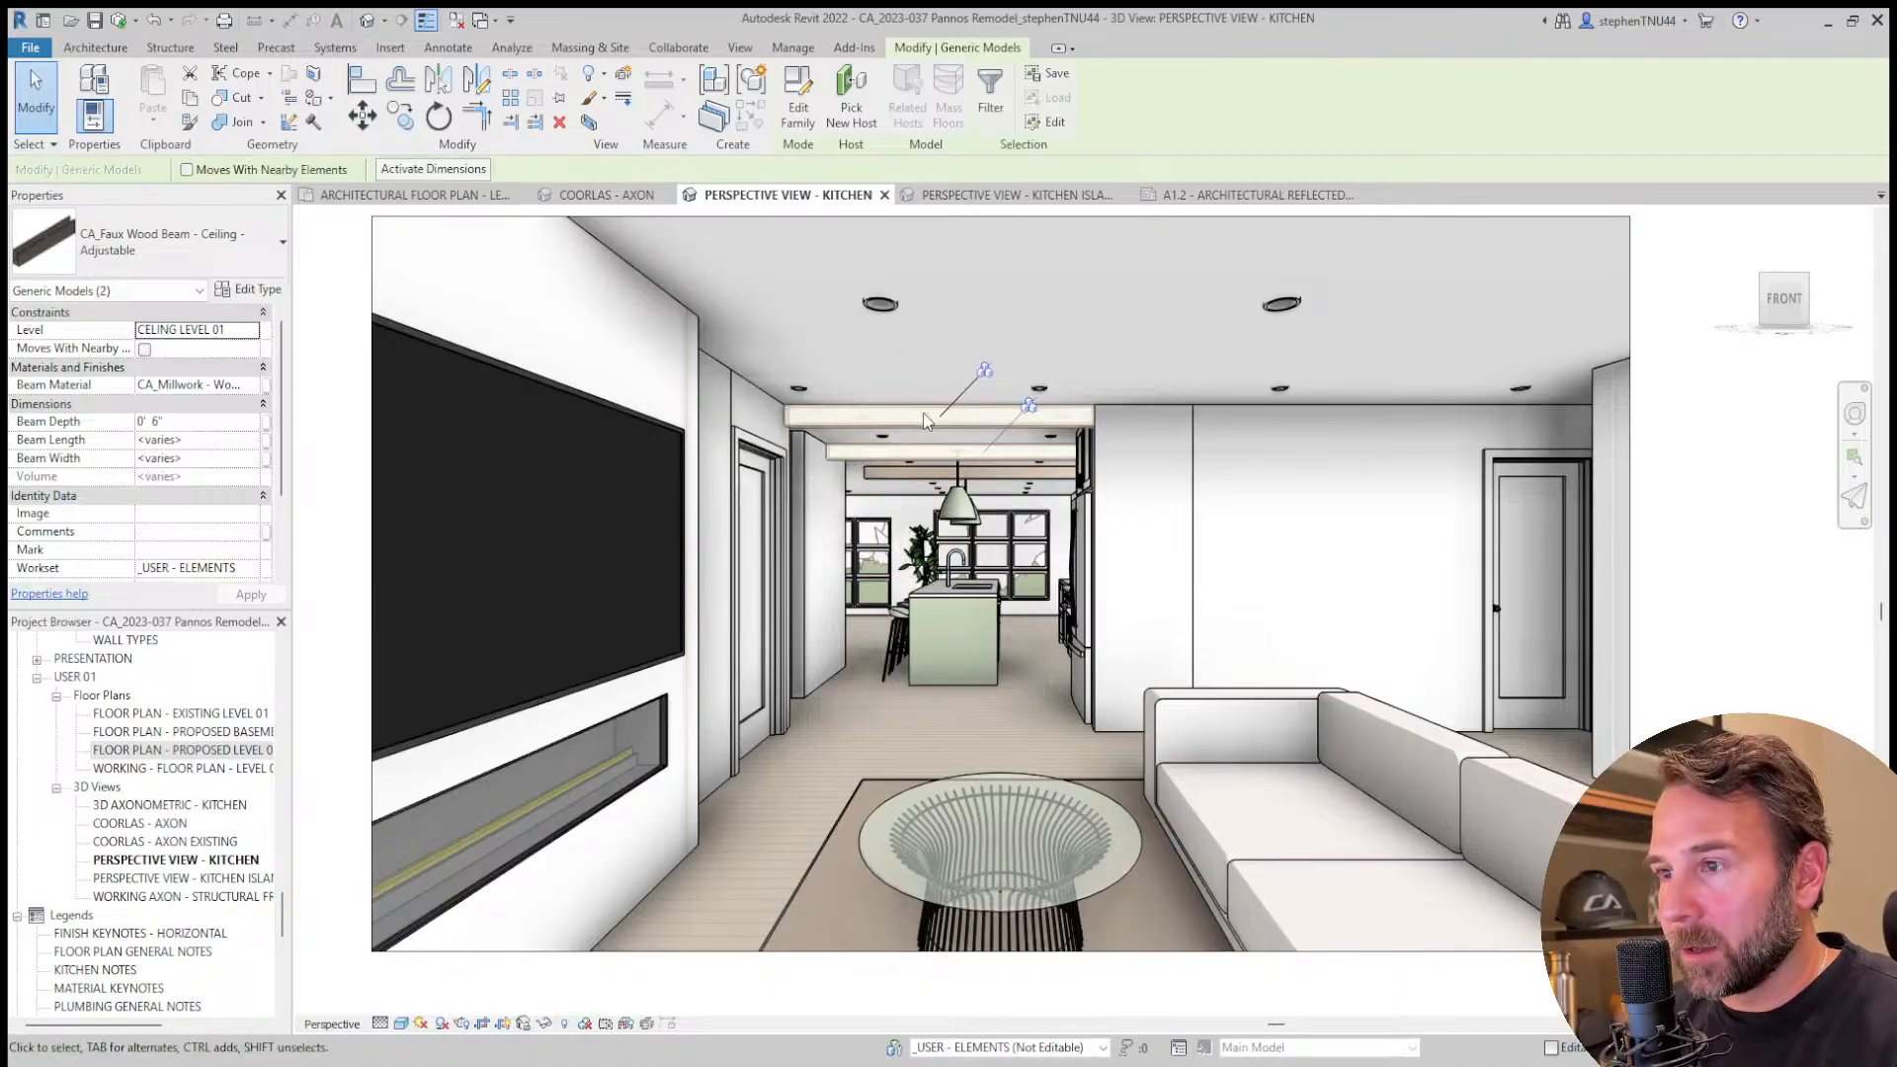
key(Delete)
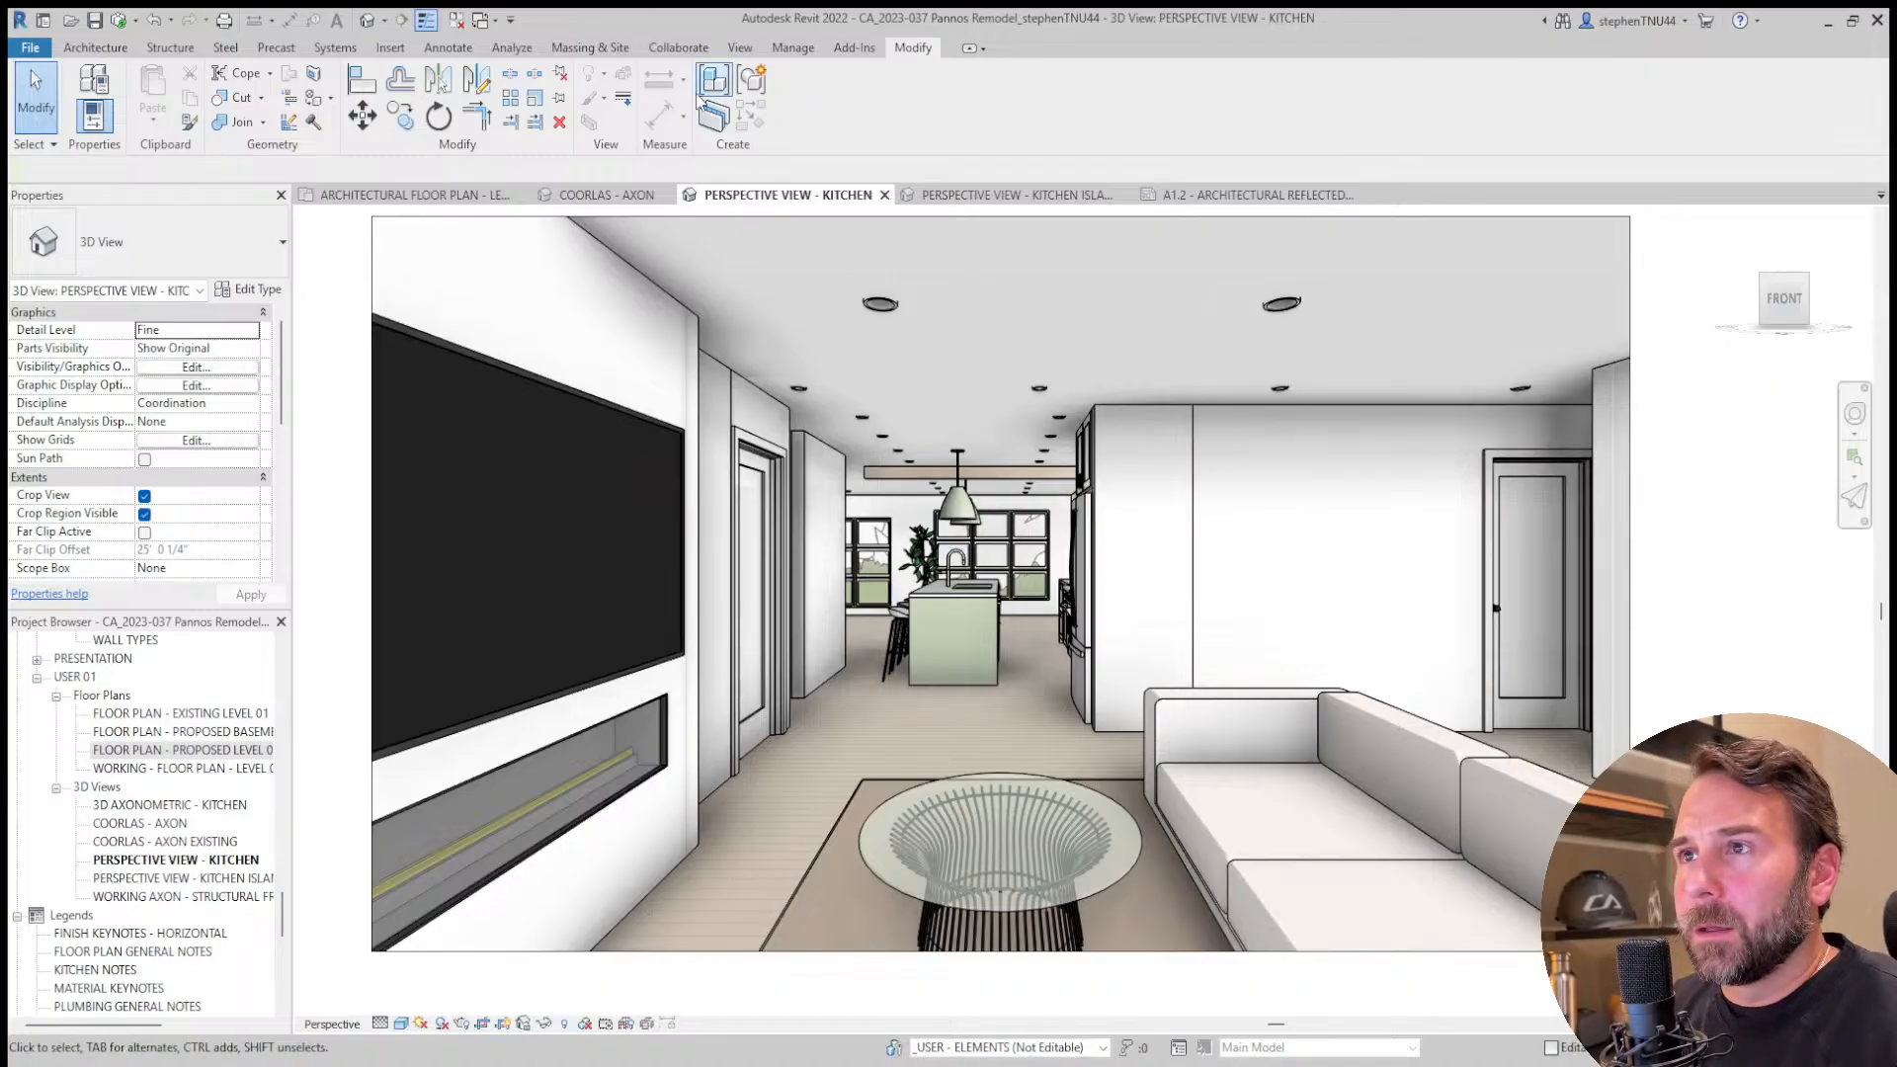
Hide the vertical joint lines on the wall behind the sofa and beside the hallway door using Linework with <Invisible lines>.
click(623, 97)
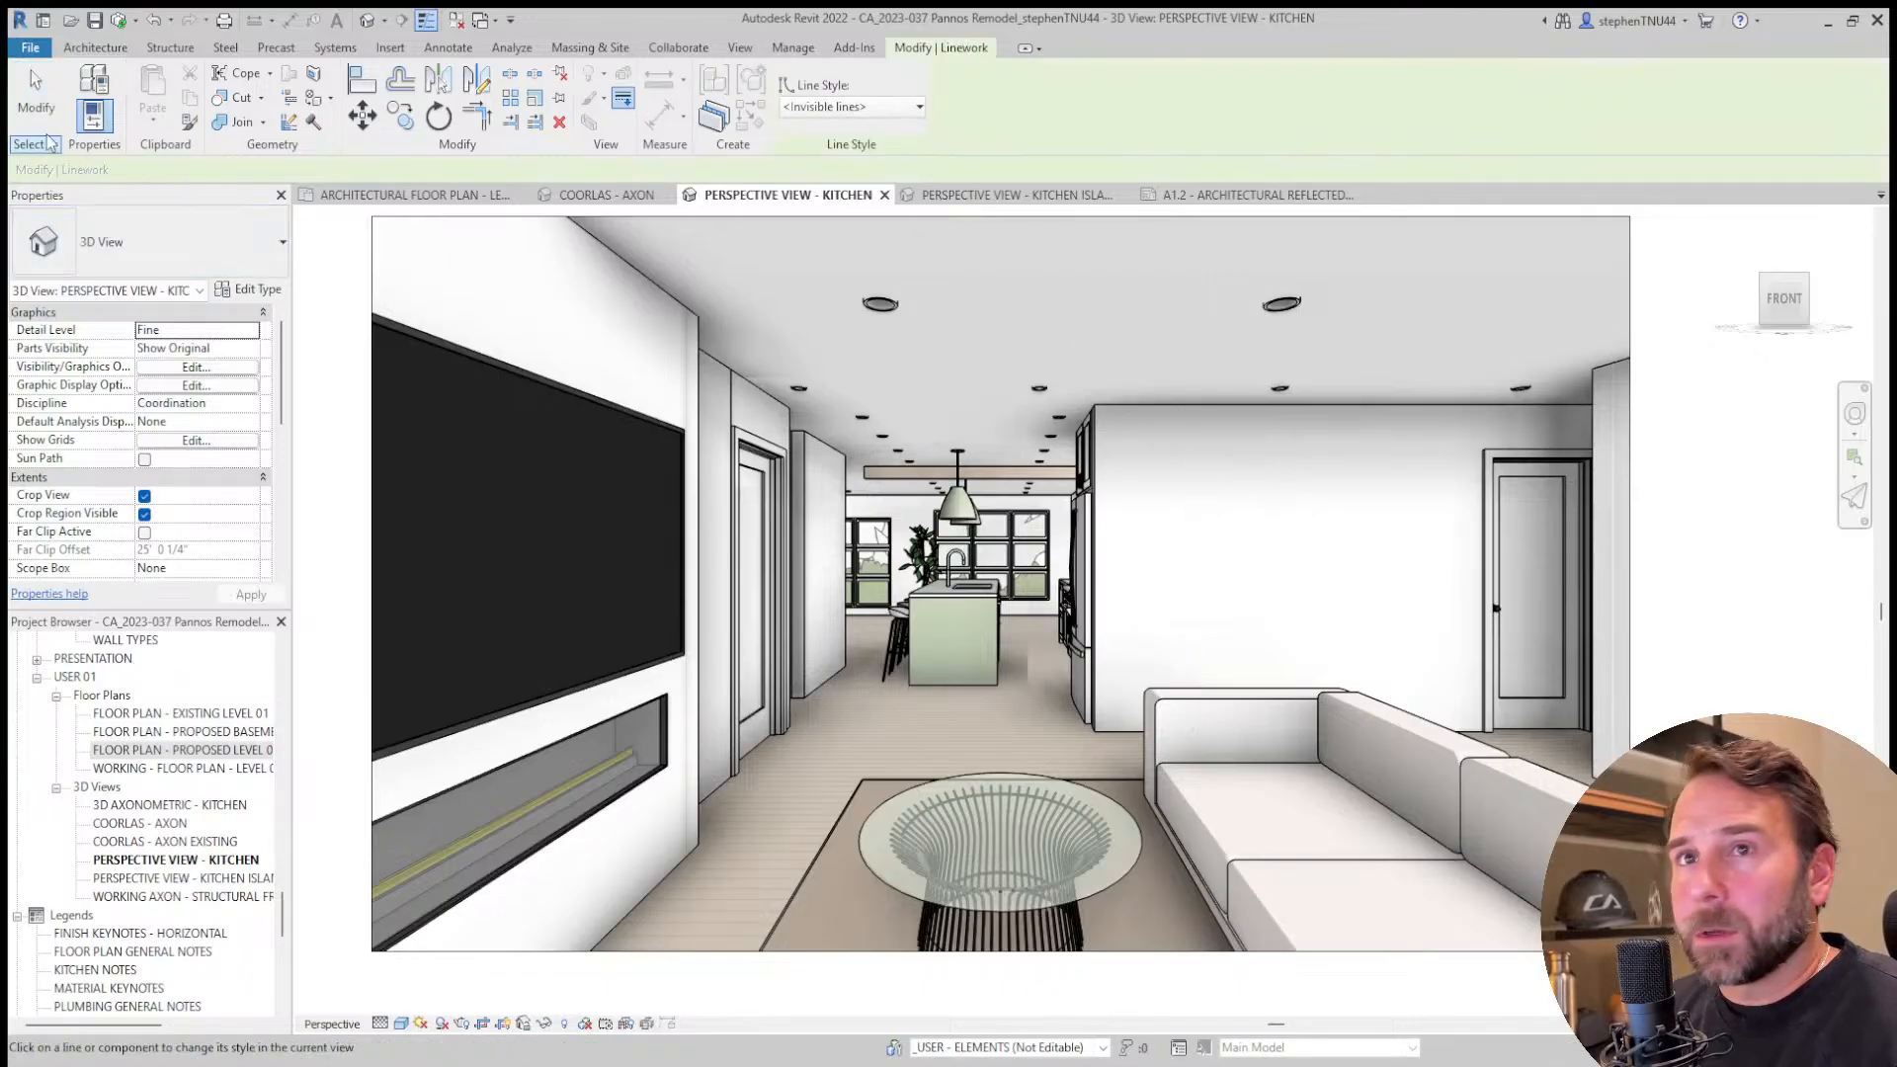
click(36, 96)
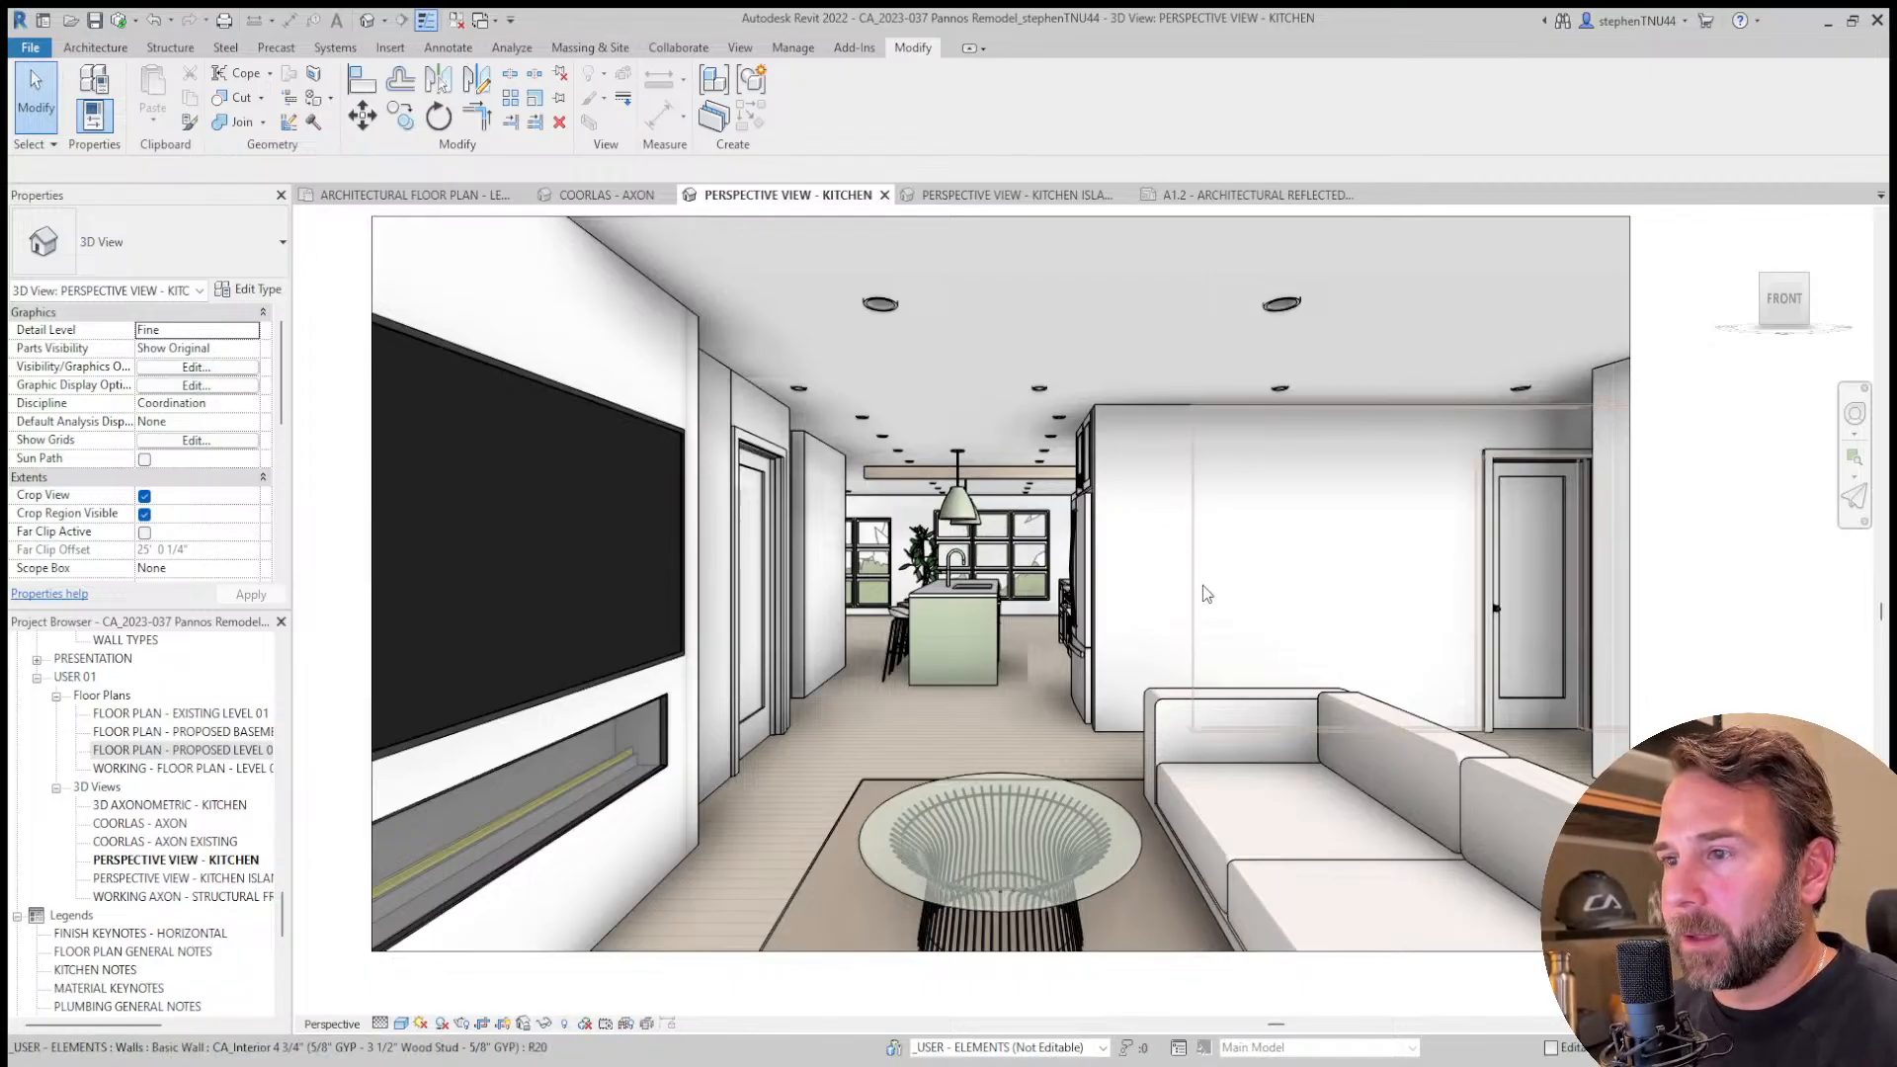
click(622, 99)
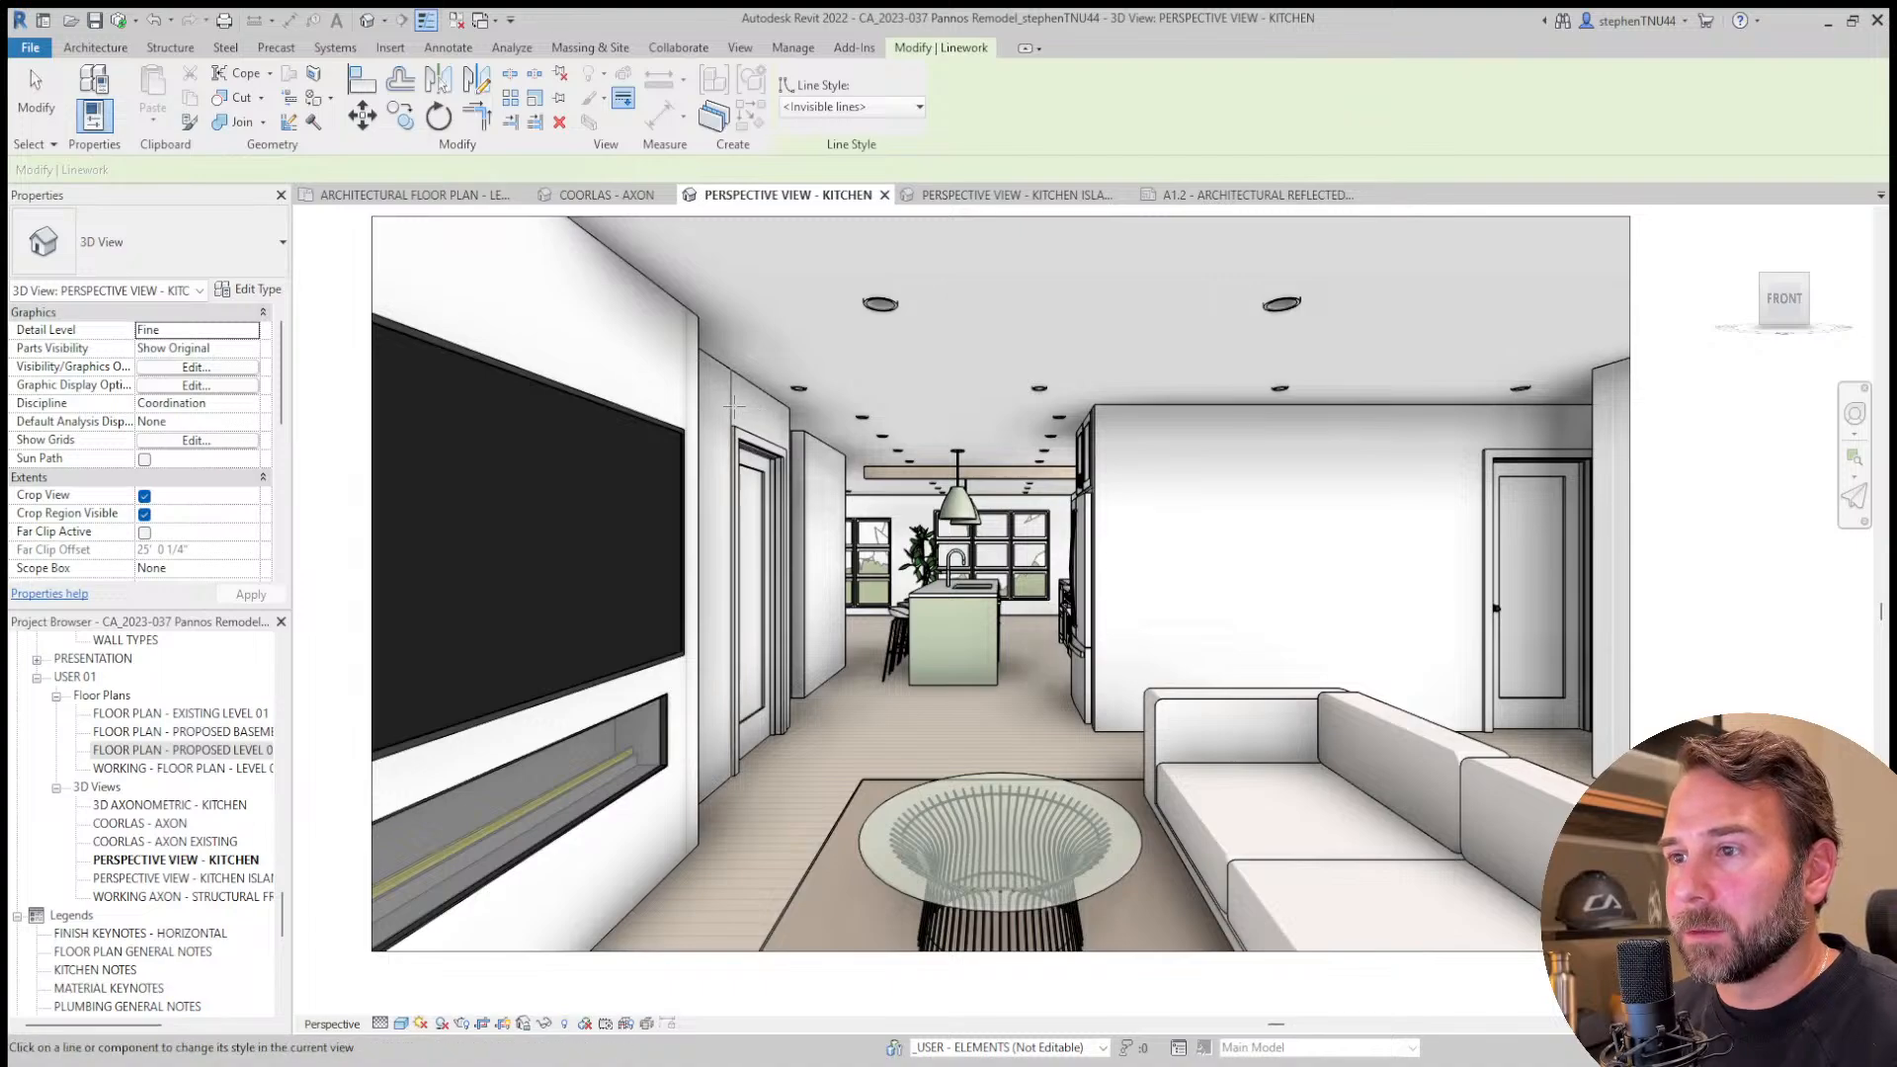
key(Escape)
key(Escape)
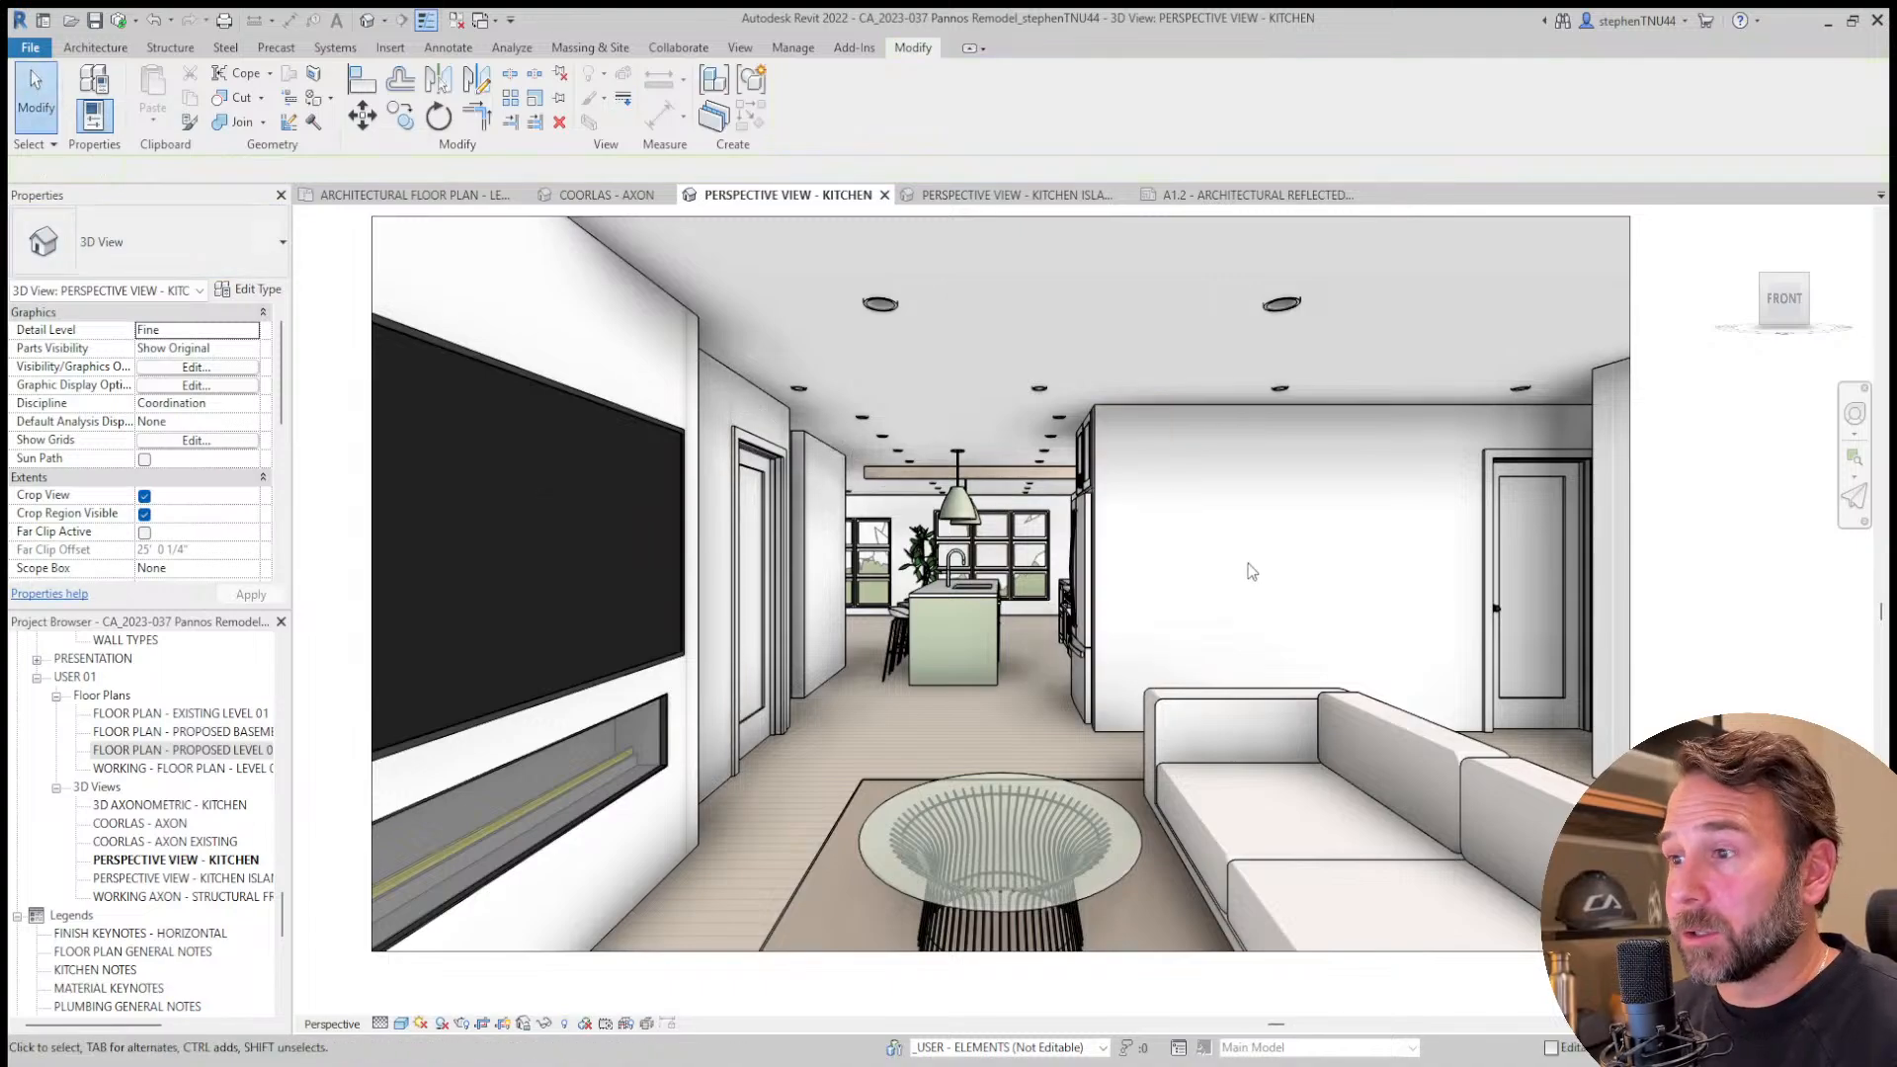
Delete the remaining faux wood ceiling beam above the kitchen island in the kitchen perspective view.
click(974, 472)
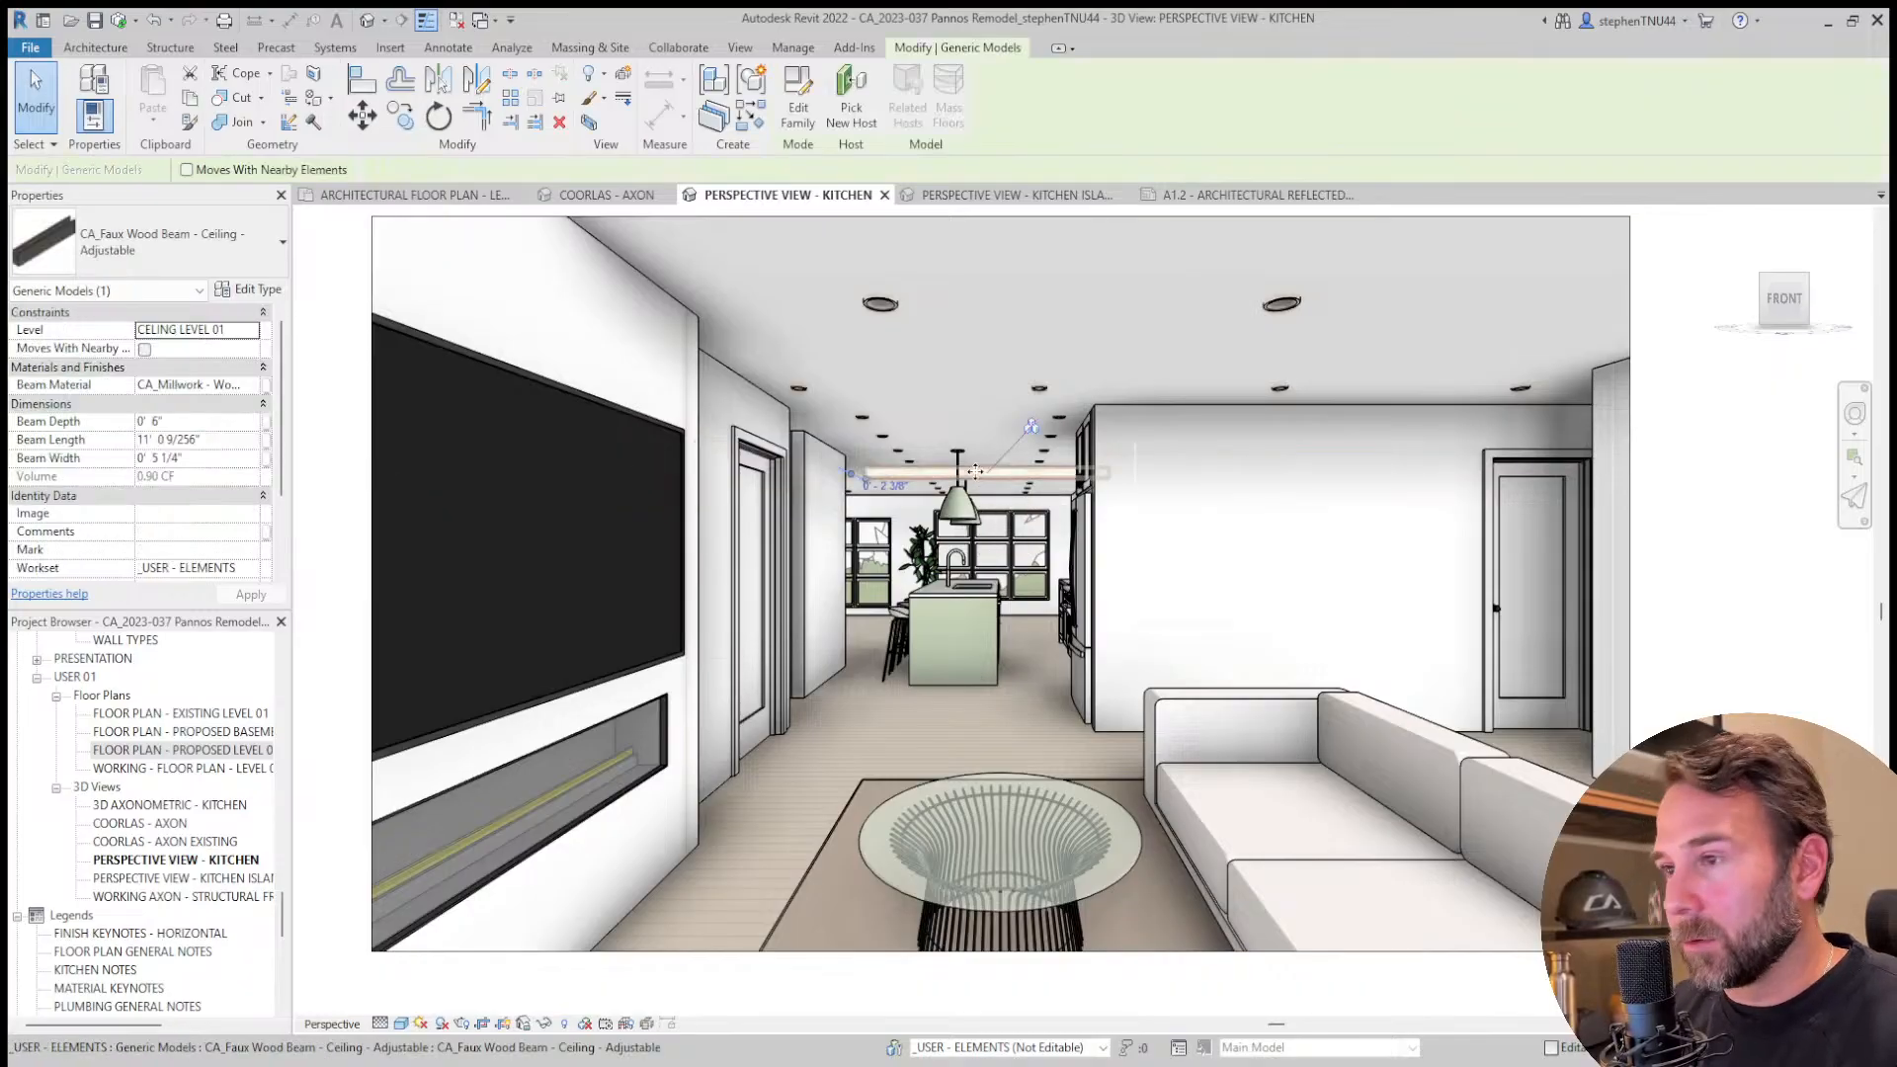
key(Escape)
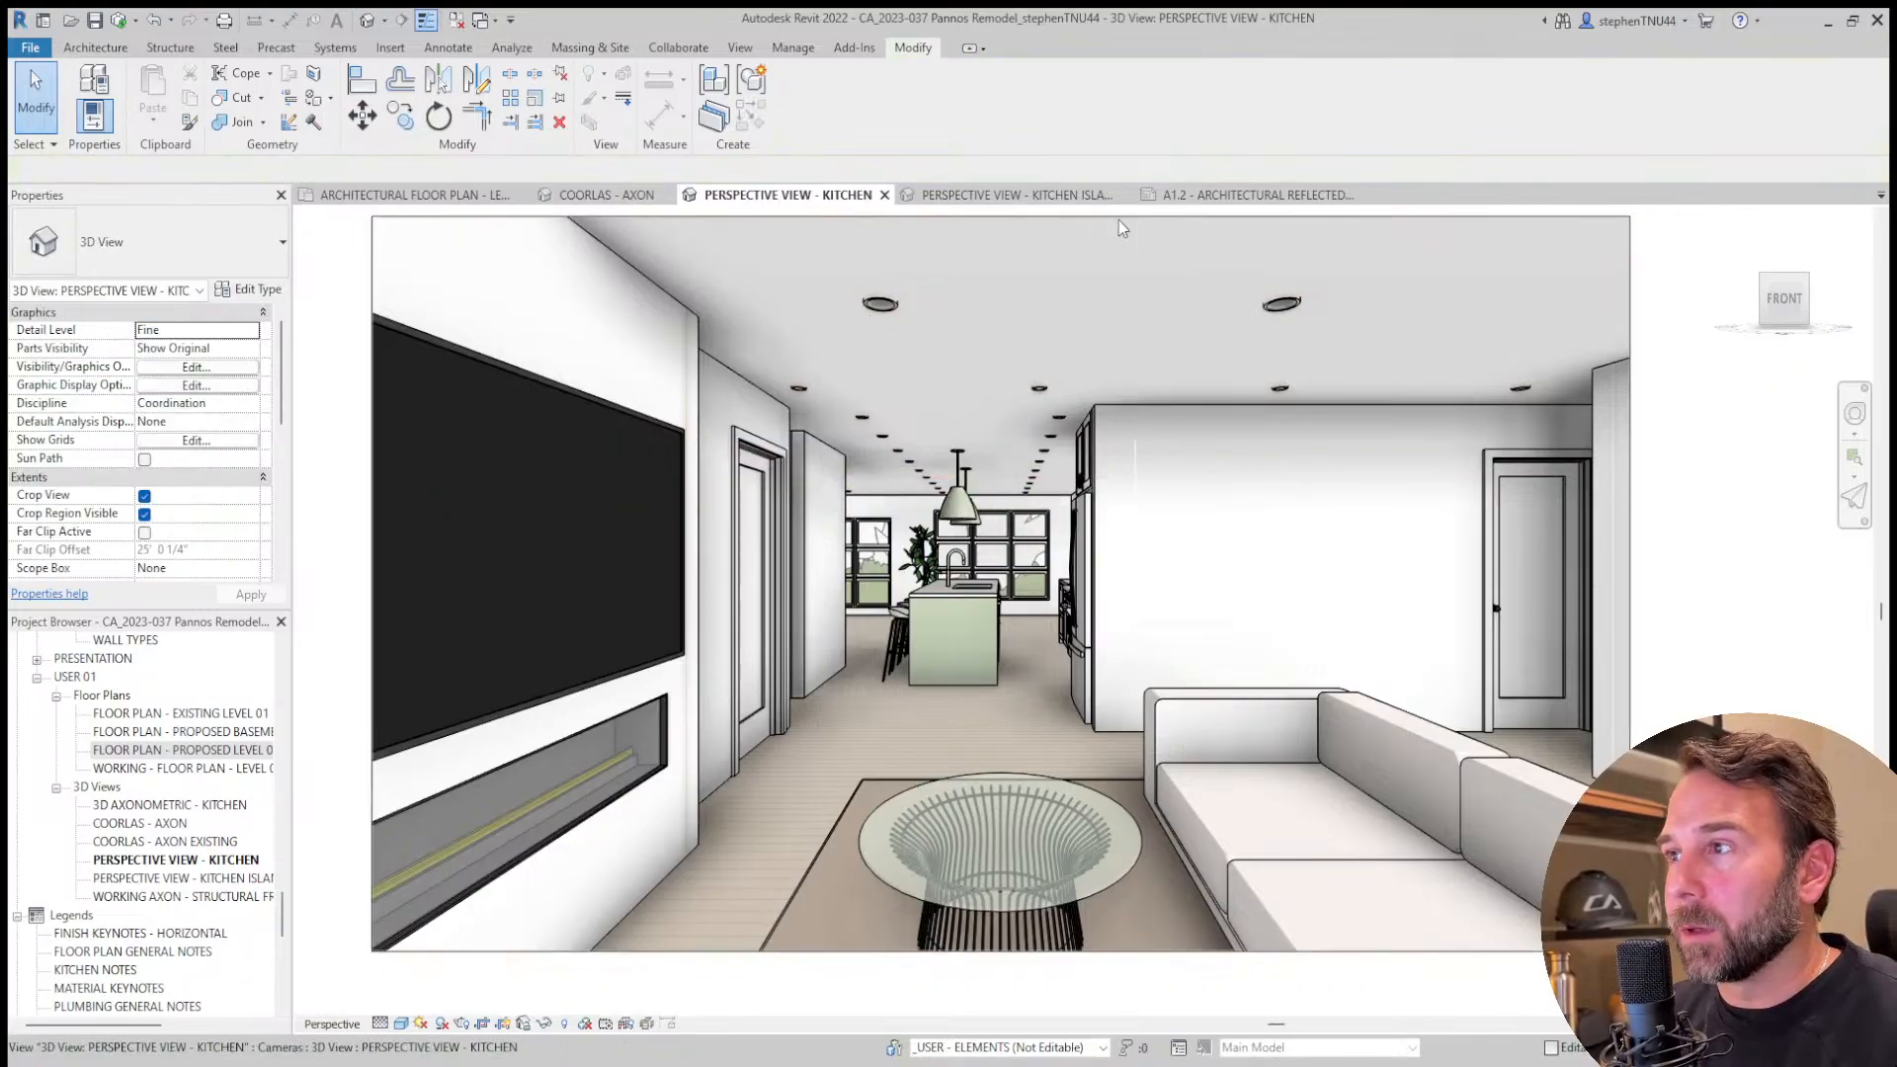
On sheet A1.2, draw a vertical (5) Medium Dashed Fine detail line from the closet wall corner beside the kitchen up to grid 3.
click(1249, 194)
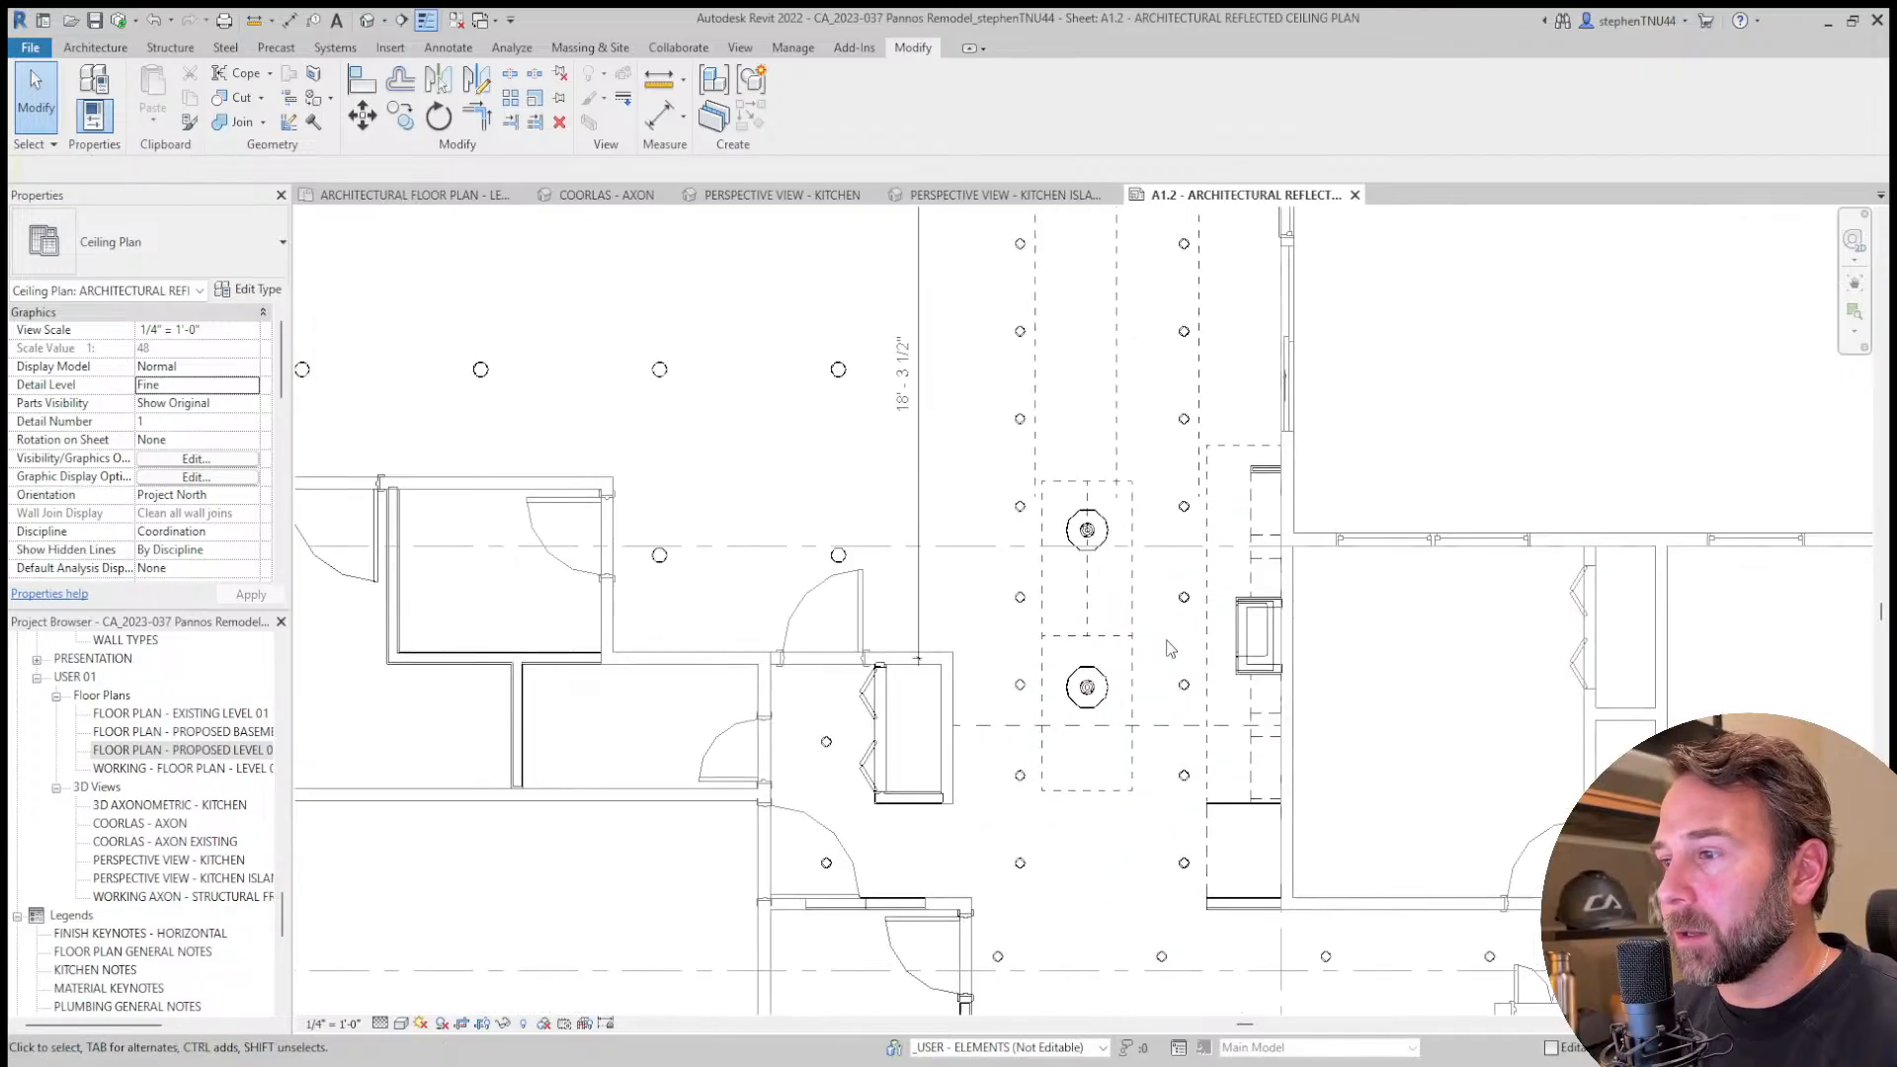
scroll(1159, 640, up, 1)
scroll(1074, 630, down, 2)
middle_drag(931, 518, 947, 687)
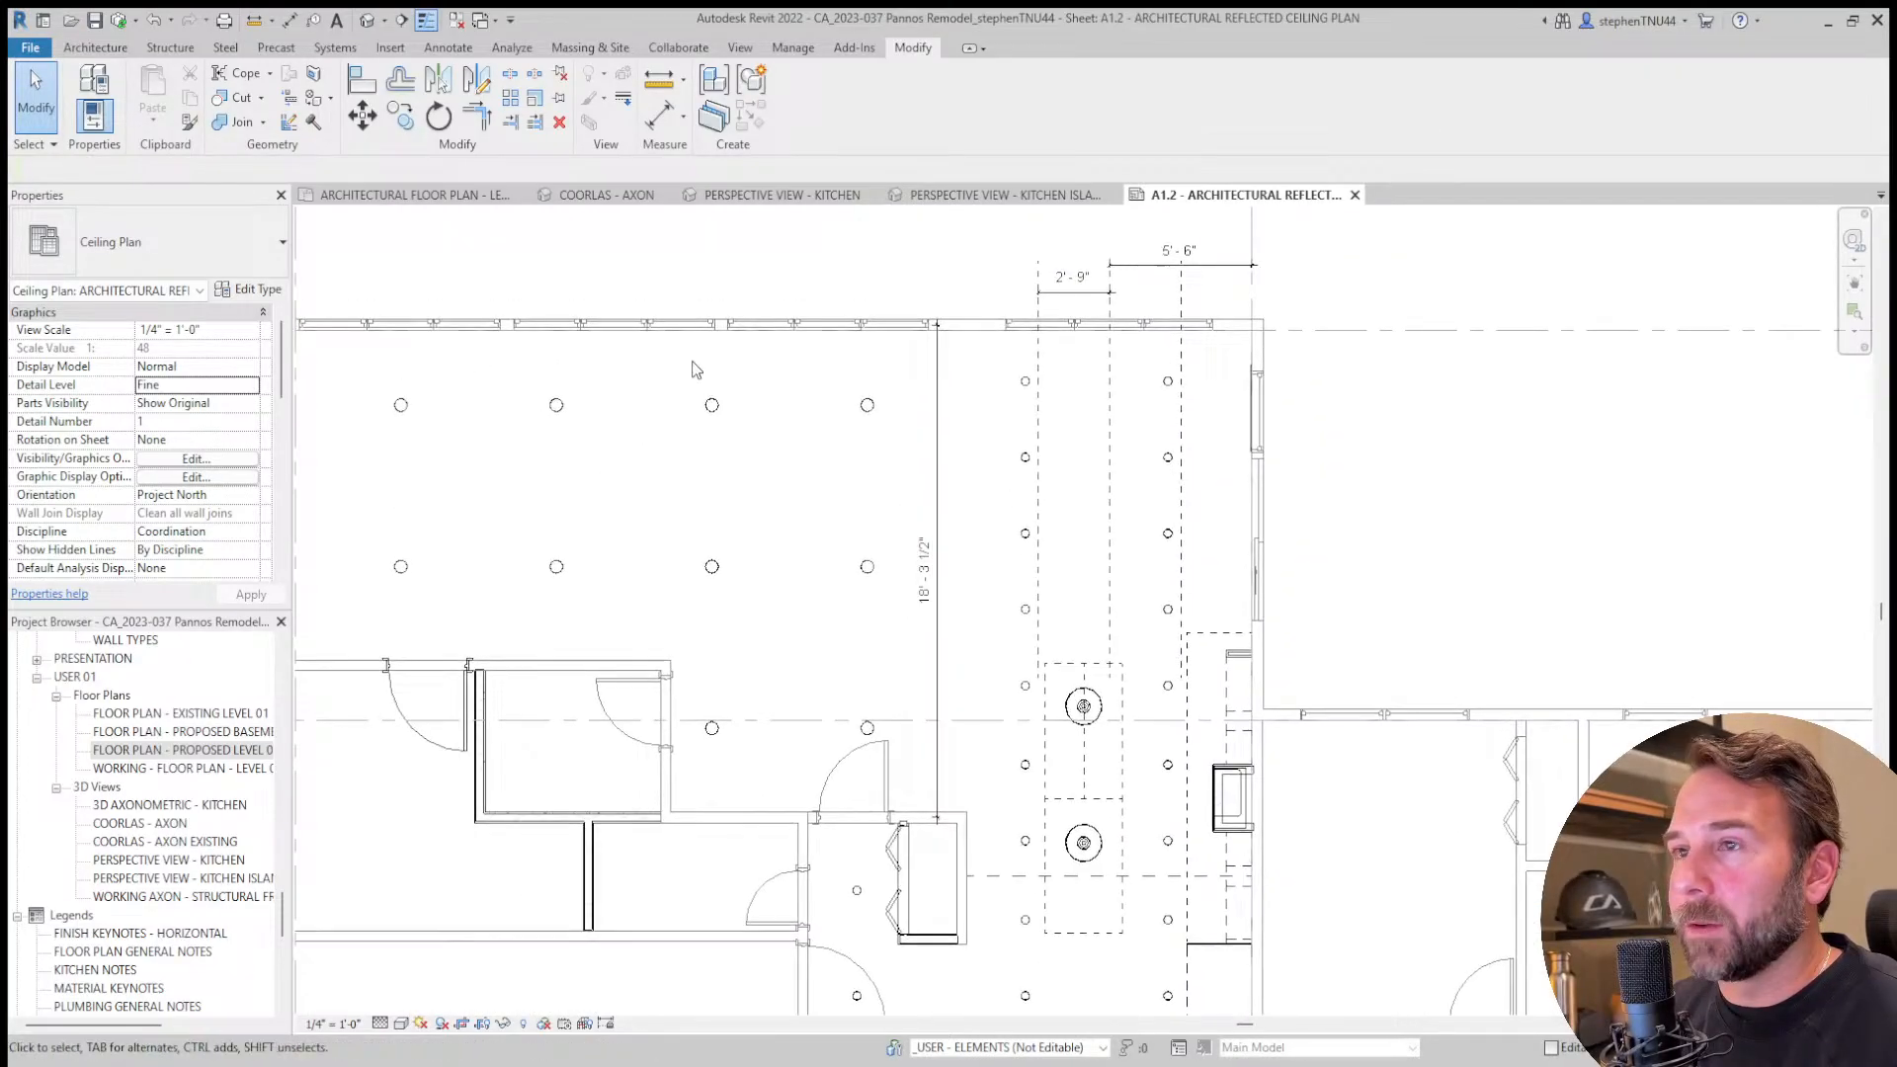
click(448, 47)
click(644, 94)
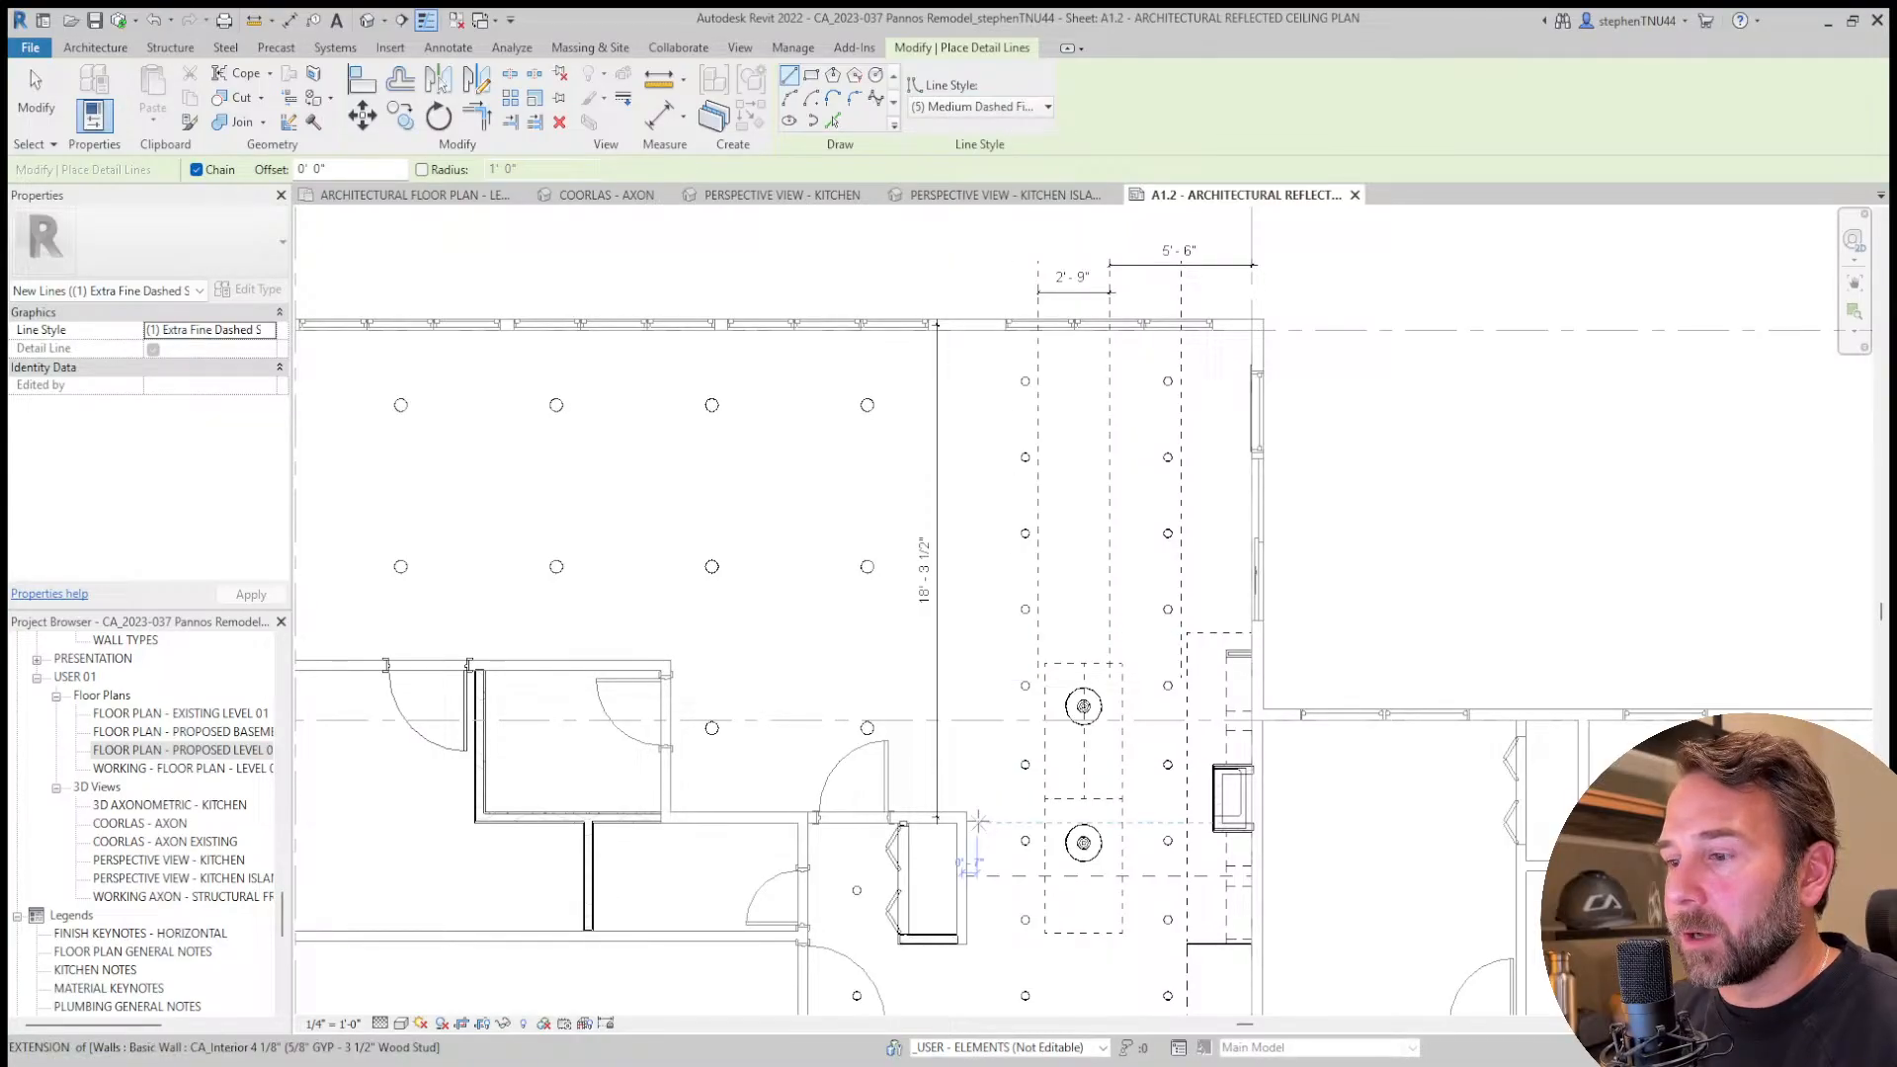
scroll(970, 539, up, 4)
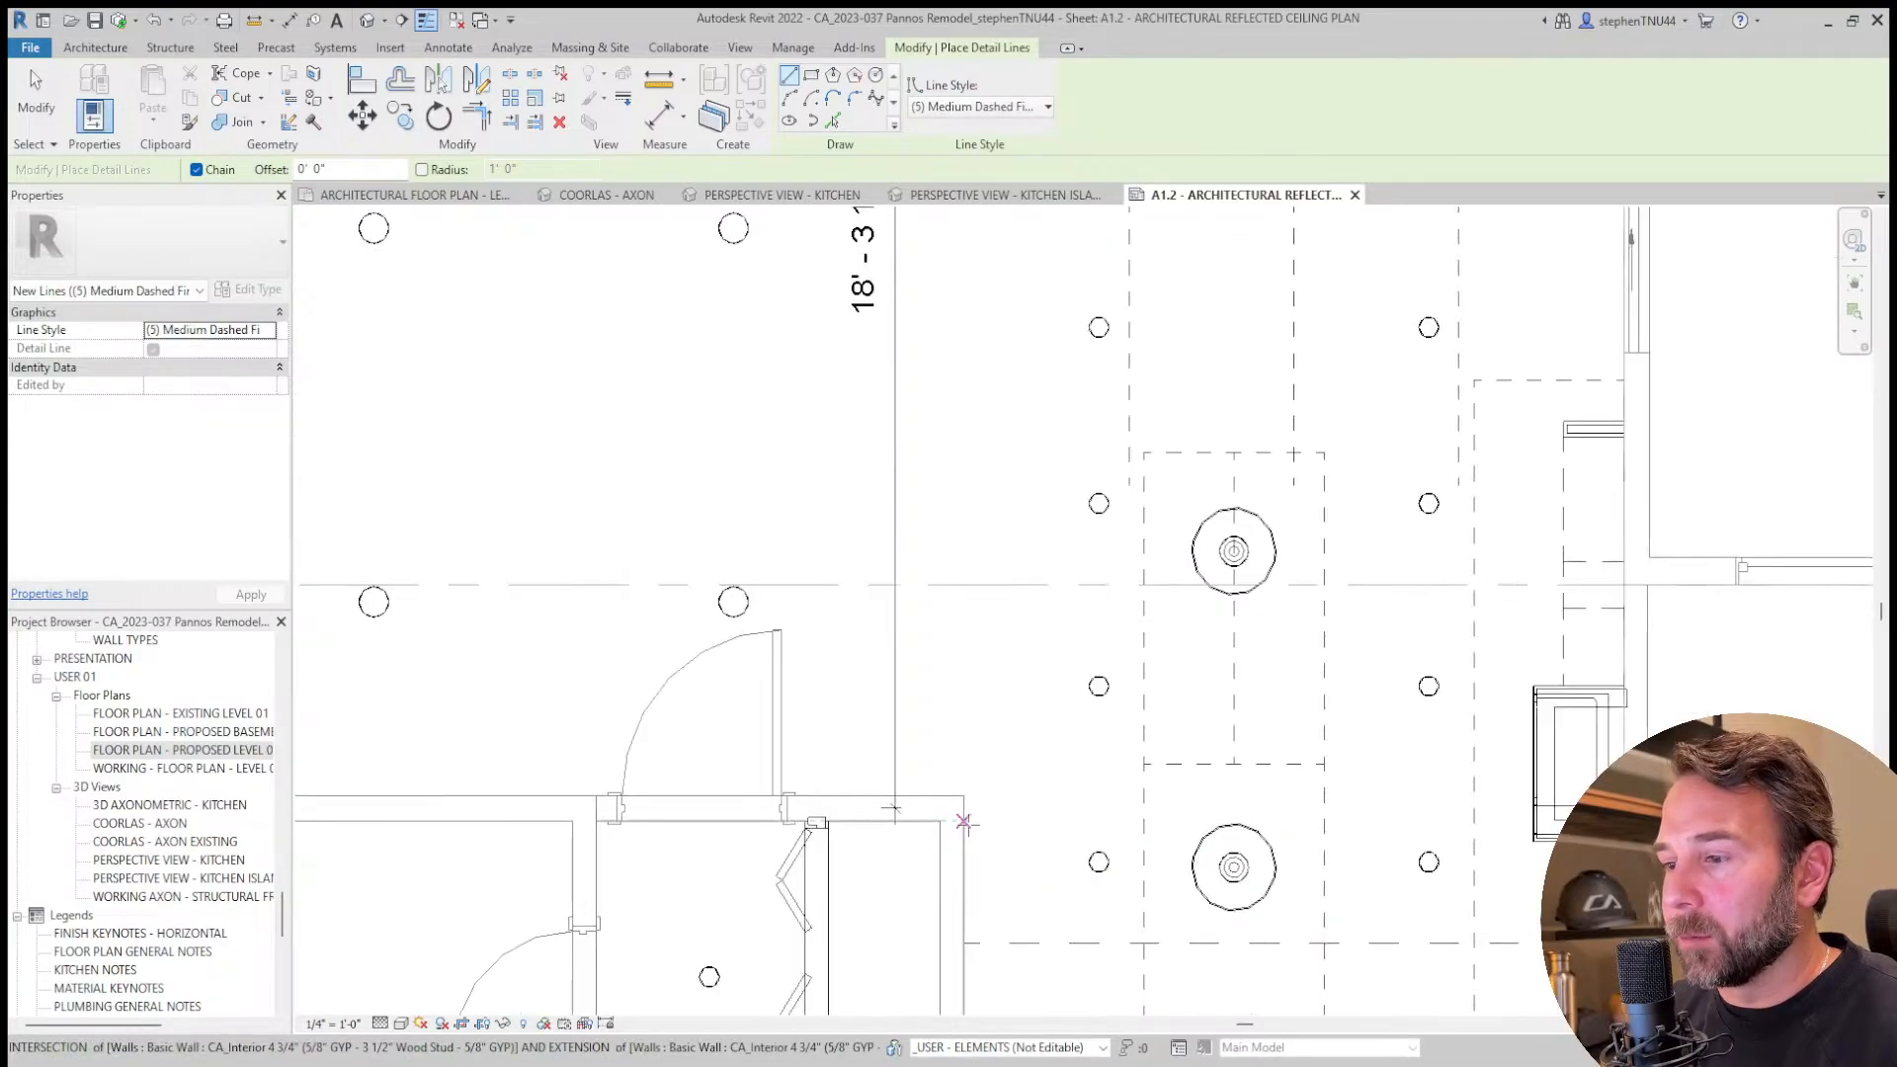
scroll(963, 821, down, 2)
scroll(963, 822, up, 2)
click(953, 807)
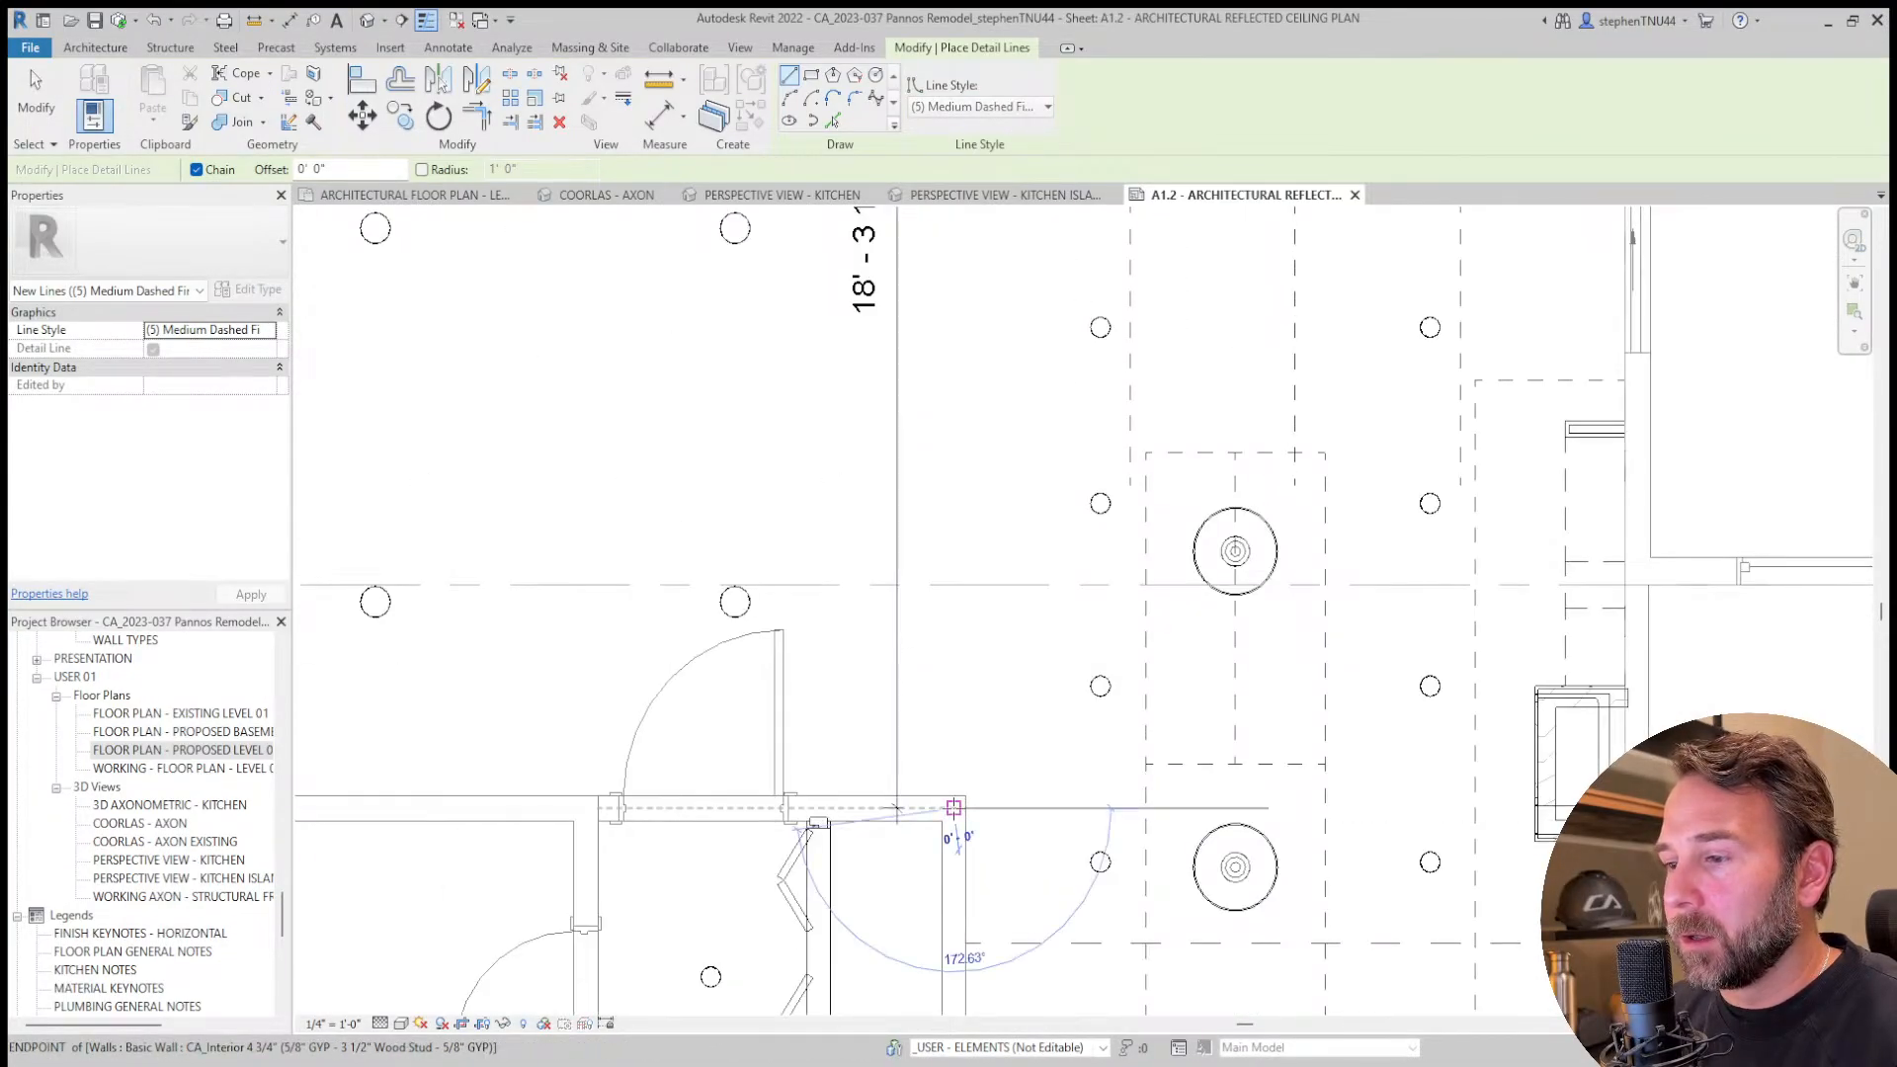
scroll(953, 807, down, 3)
scroll(953, 247, up, 2)
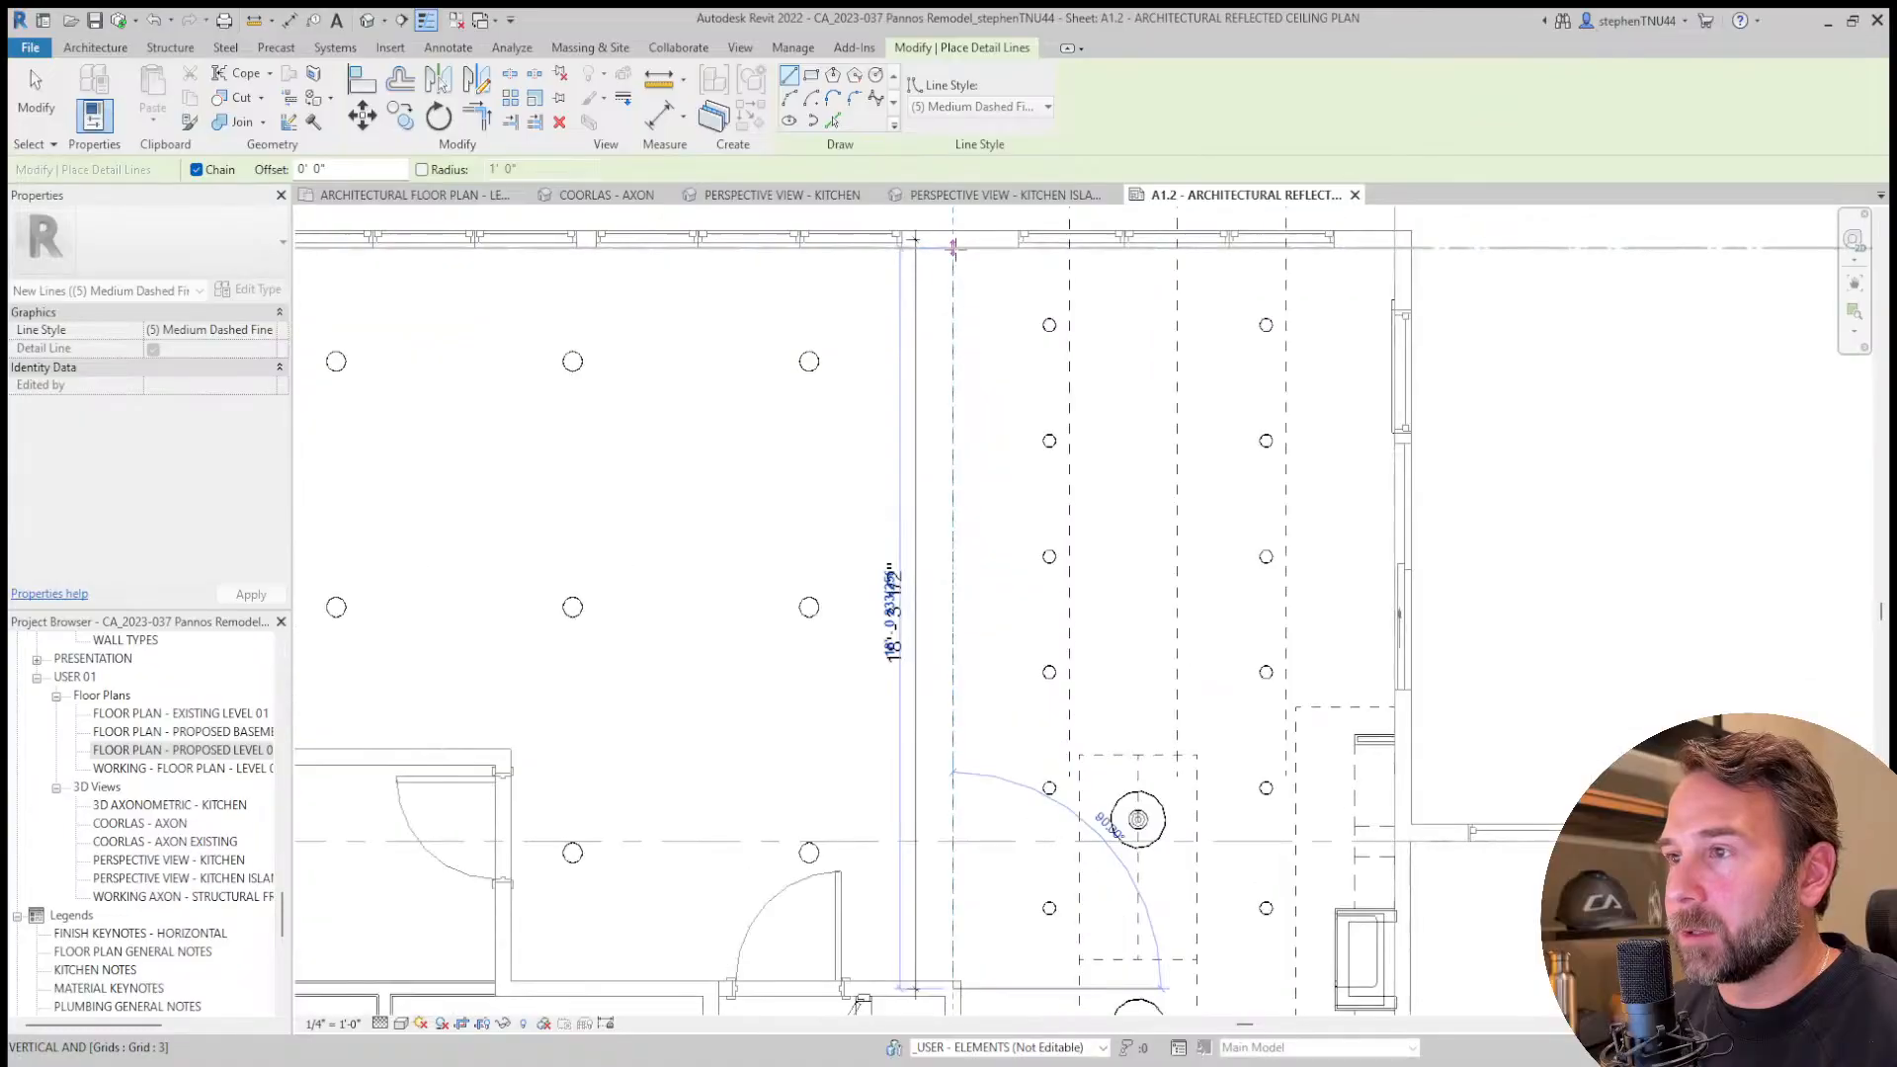
click(954, 247)
key(Escape)
scroll(939, 521, down, 2)
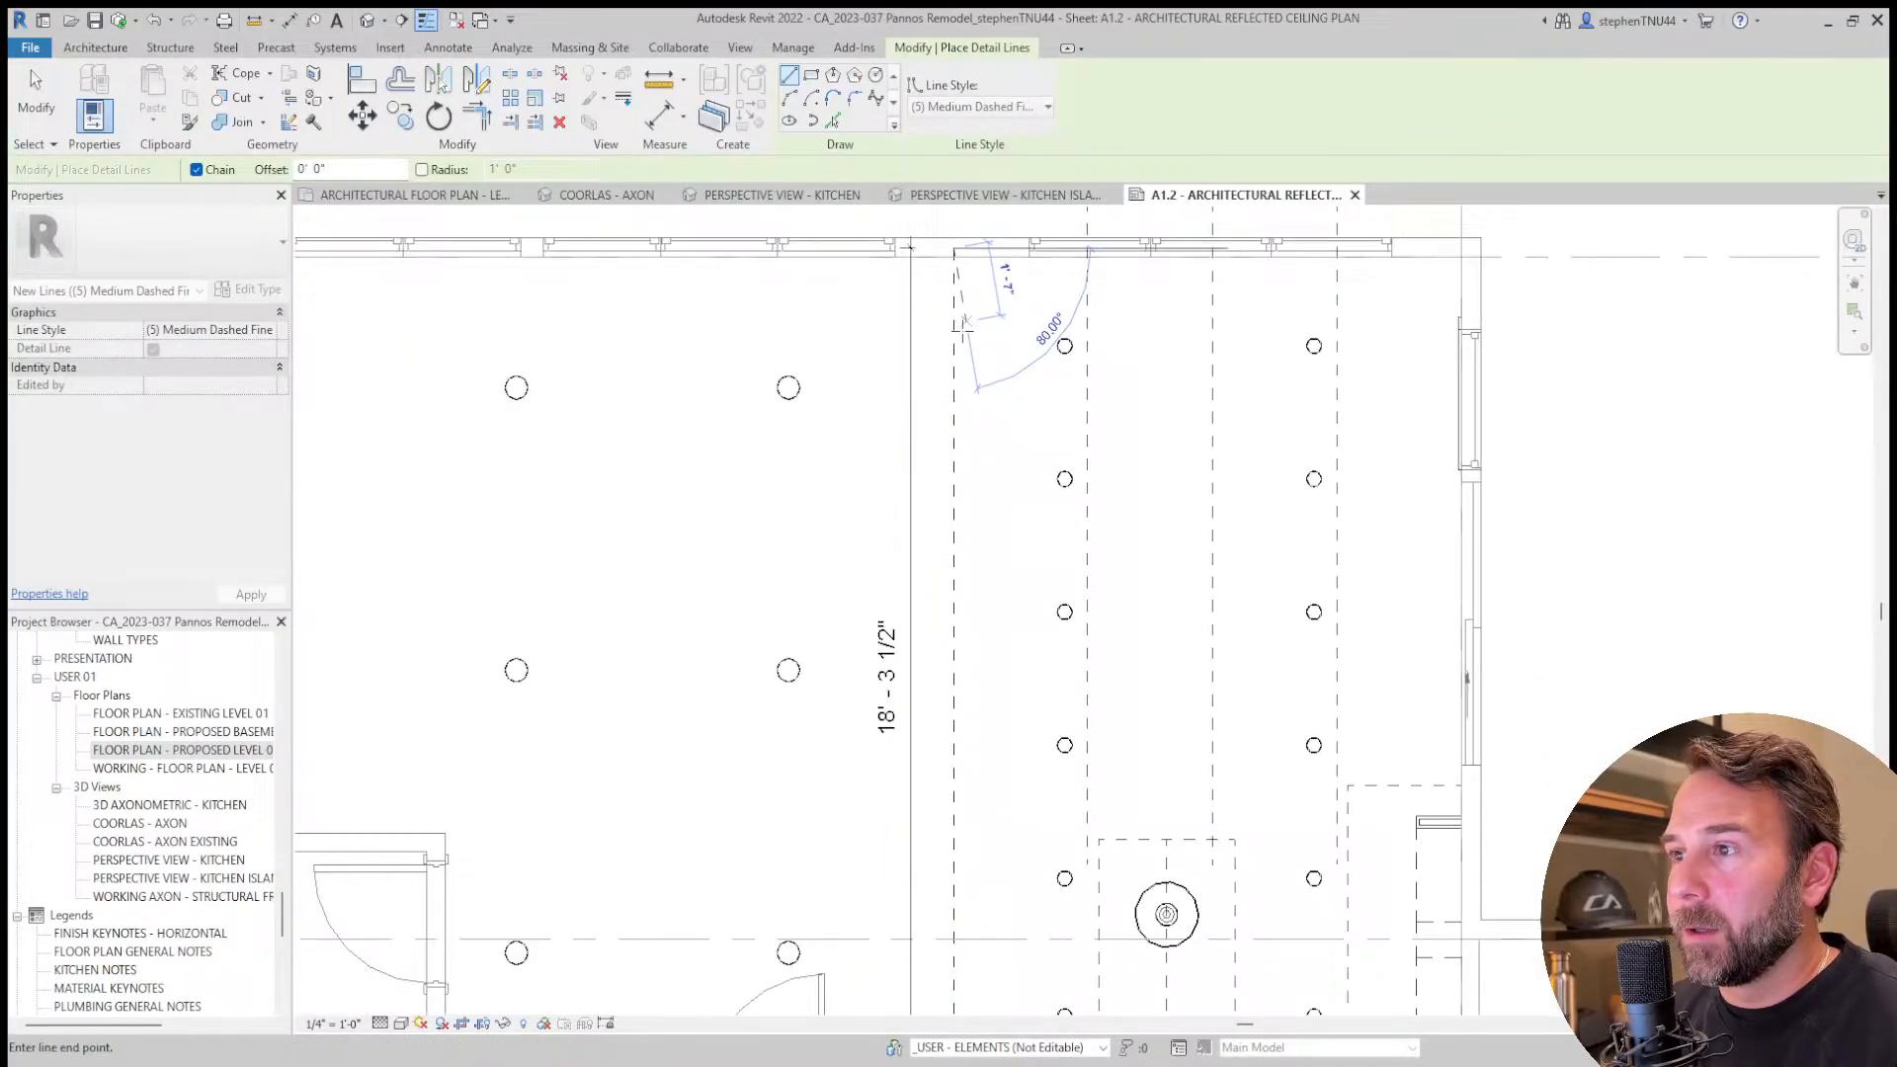
key(Escape)
Add the text "3 1/2 x 11 LVL BEAM" below the vertical 18' - 3 1/2" dimension and shift the dimension away from the dashed beam line.
scroll(939, 523, up, 2)
click(940, 533)
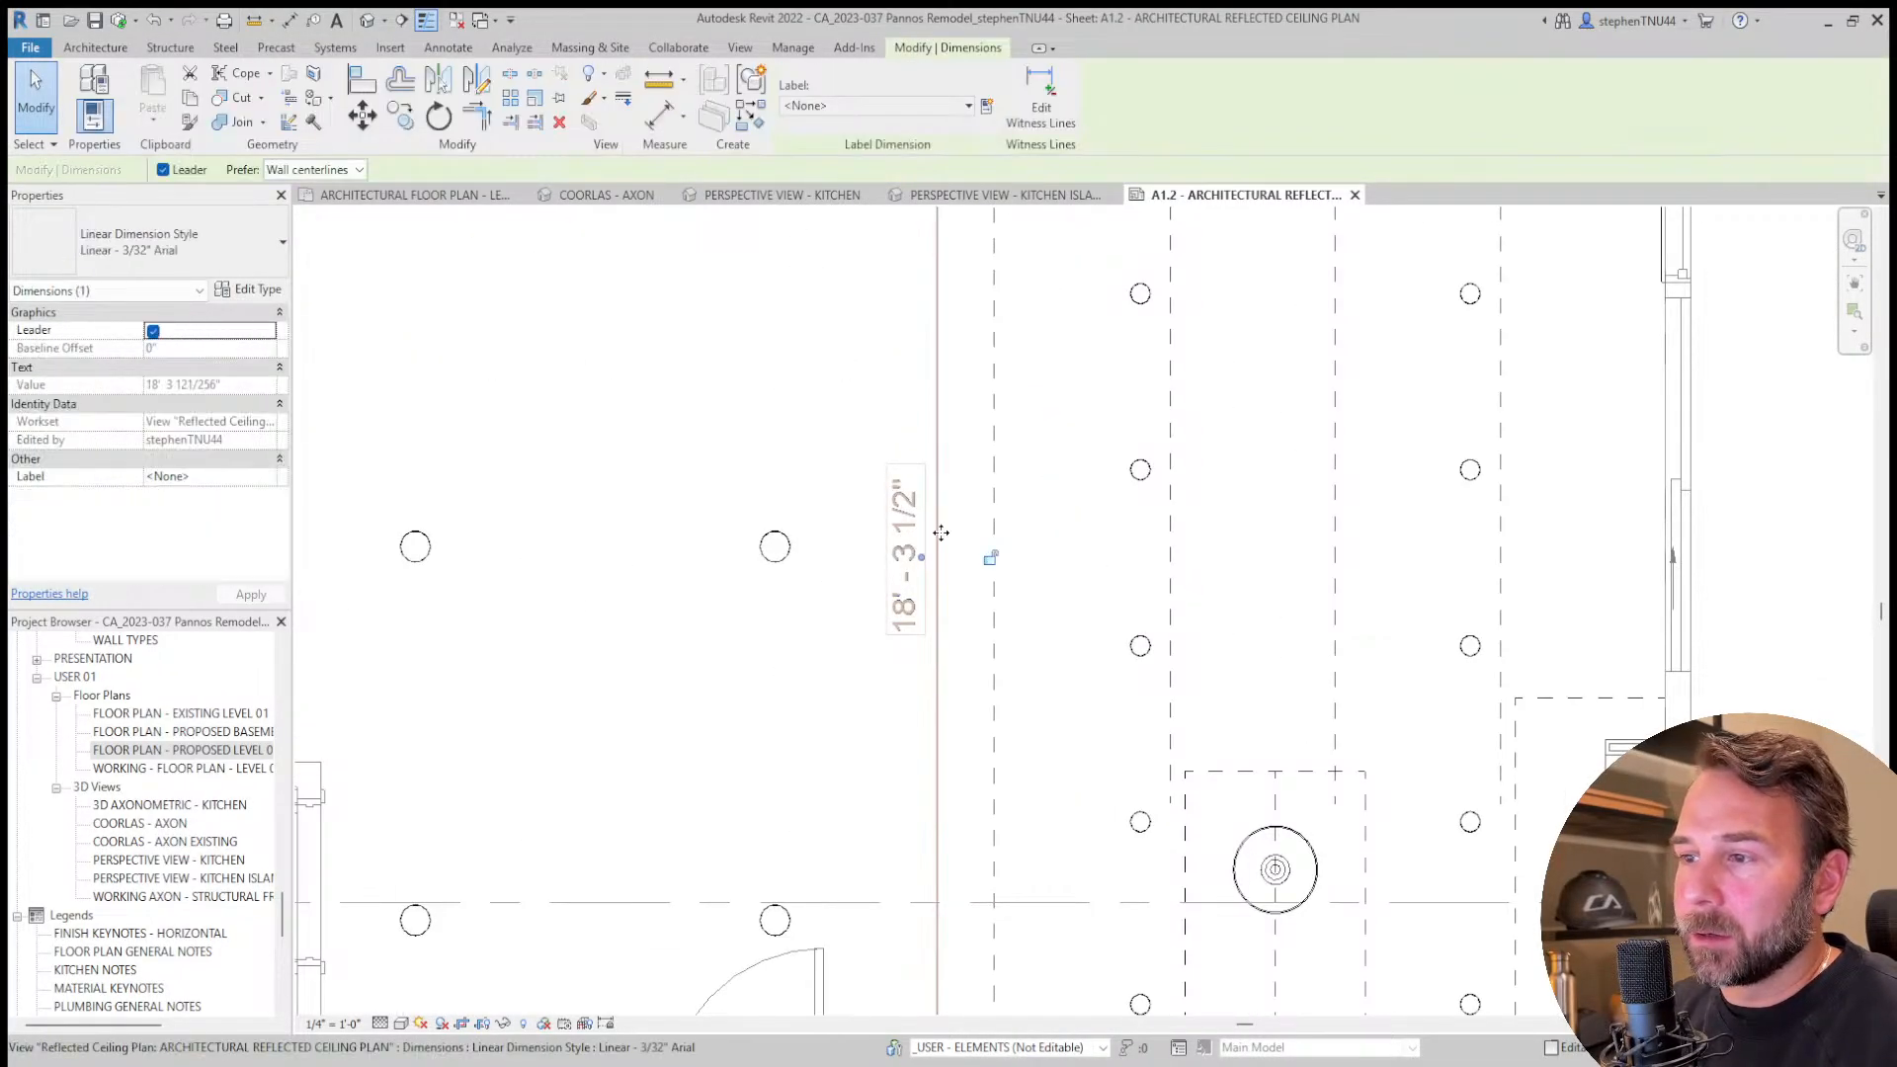
click(903, 507)
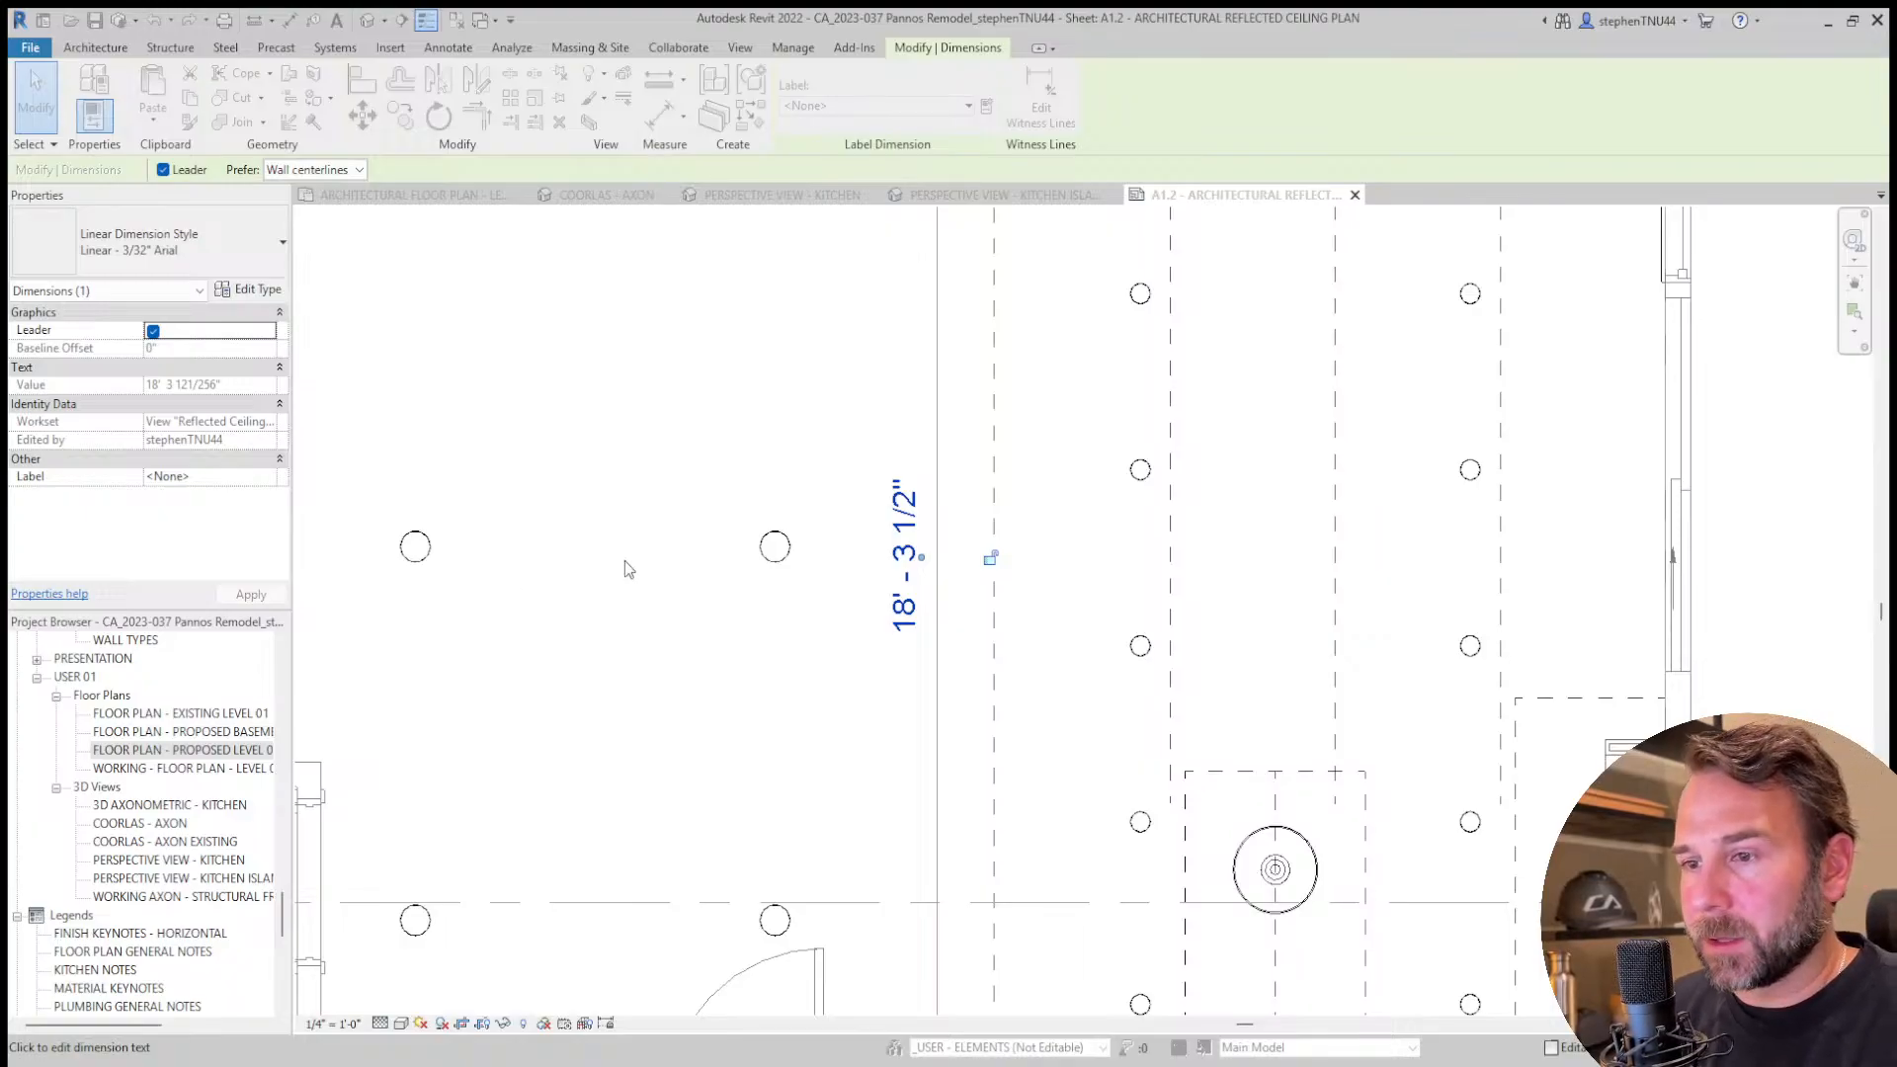
key(Return)
scroll(743, 571, down, 2)
scroll(911, 348, up, 2)
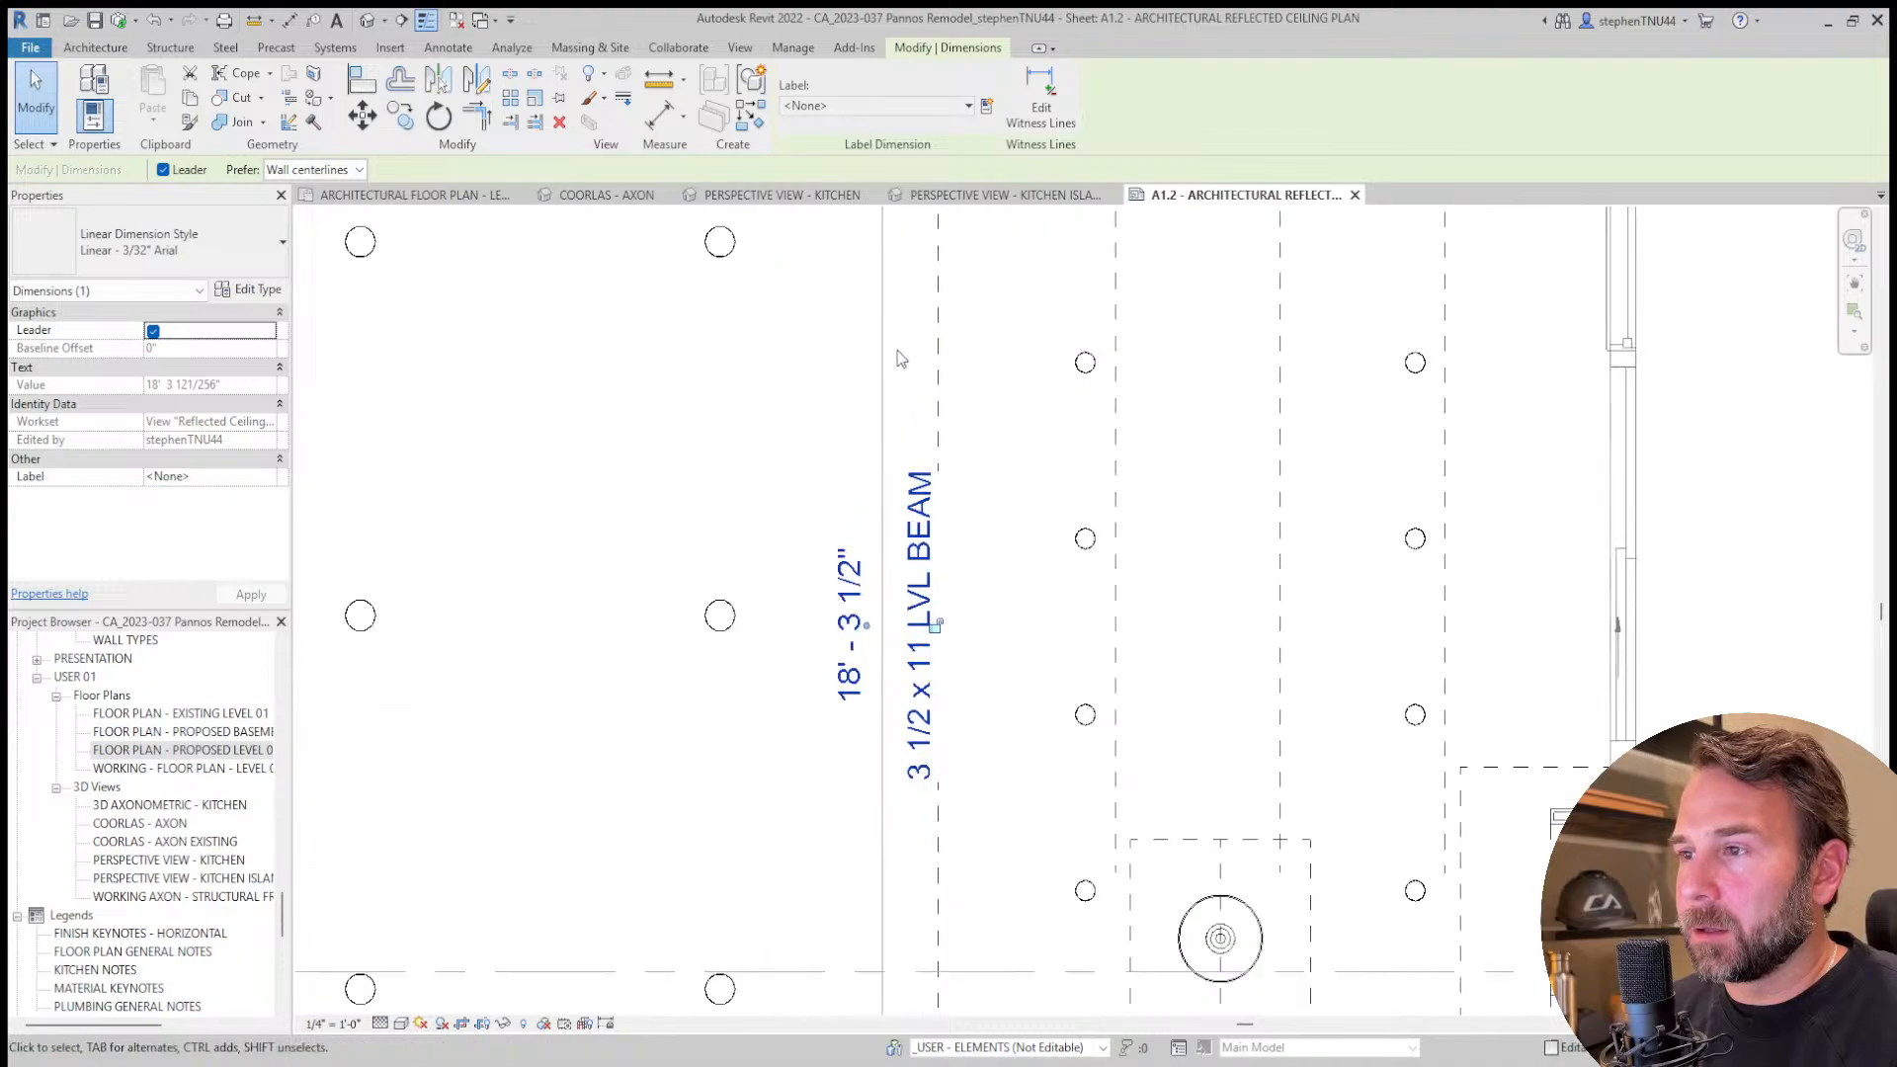
drag(879, 353, 847, 349)
click(834, 391)
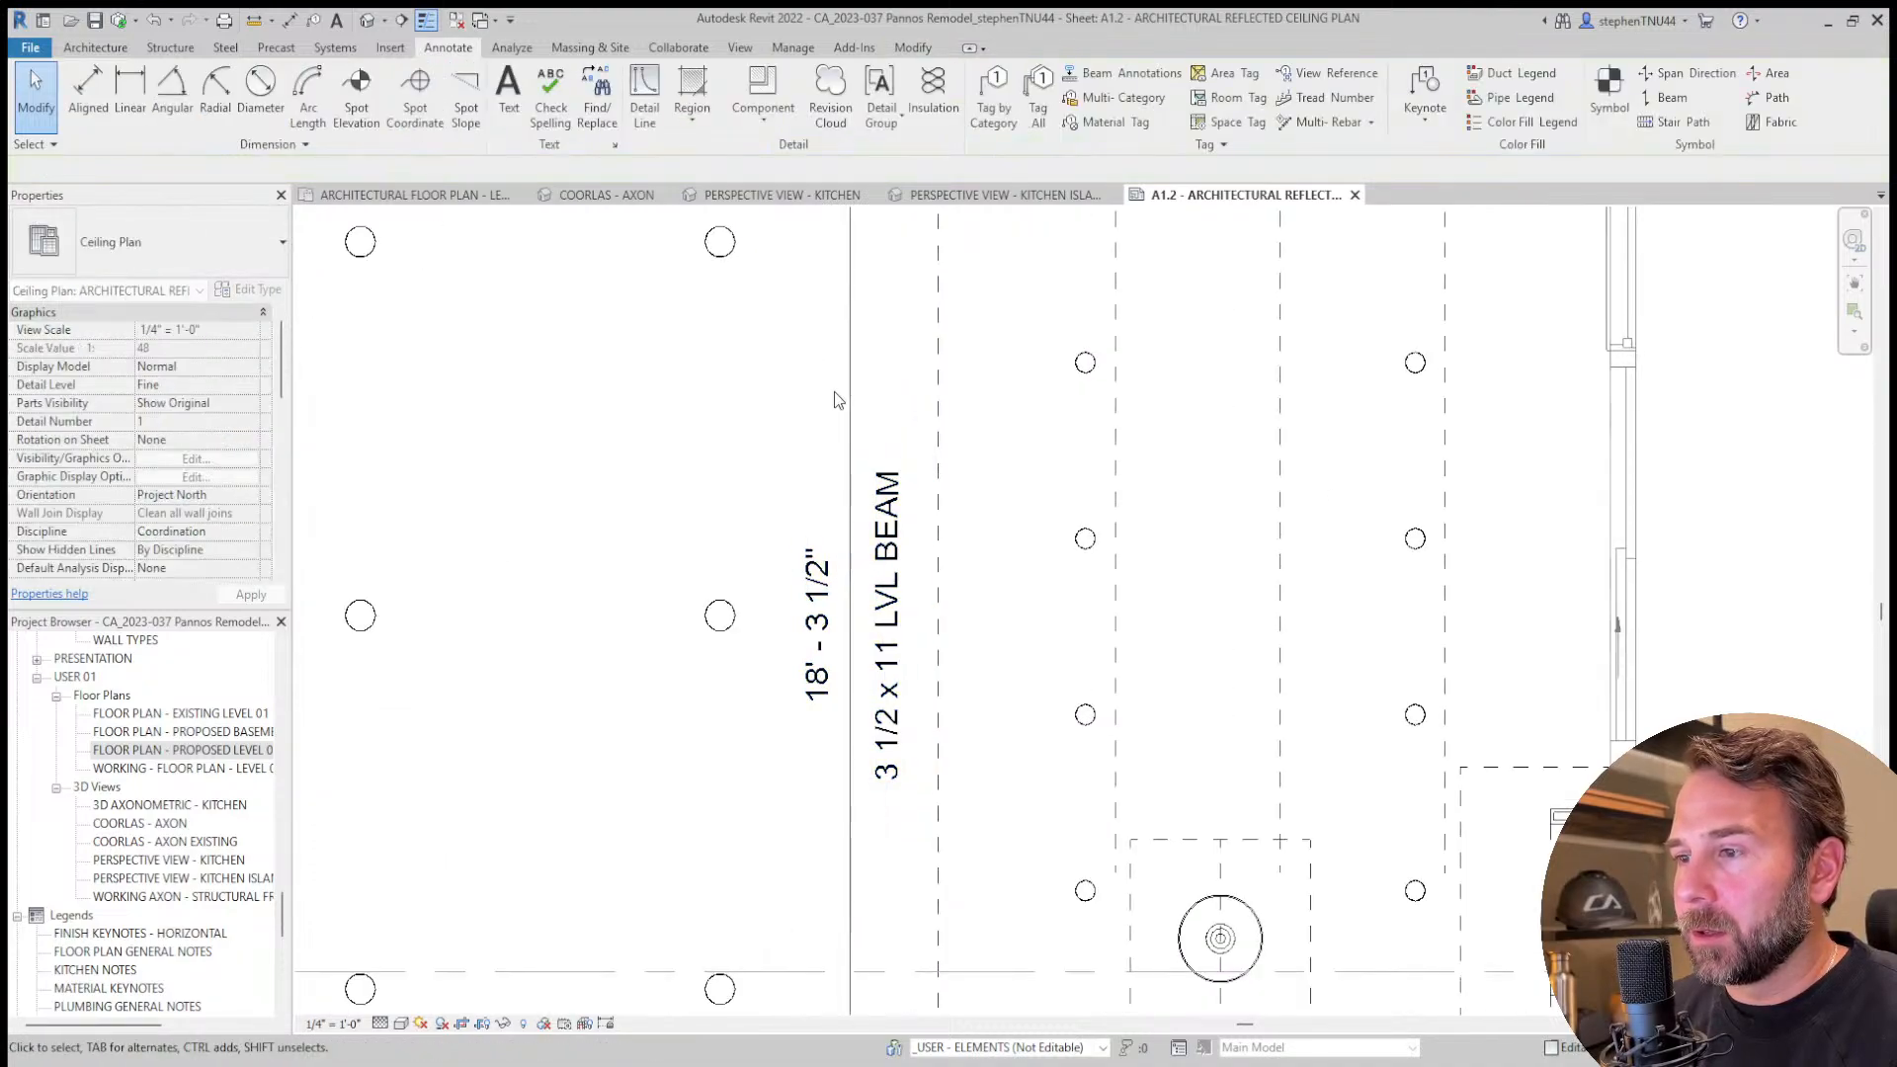
Draw a horizontal (5) Medium Dashed Fine detail line along grid 2 from the vertical beam line to the exterior wall.
scroll(834, 391, down, 5)
scroll(949, 716, up, 3)
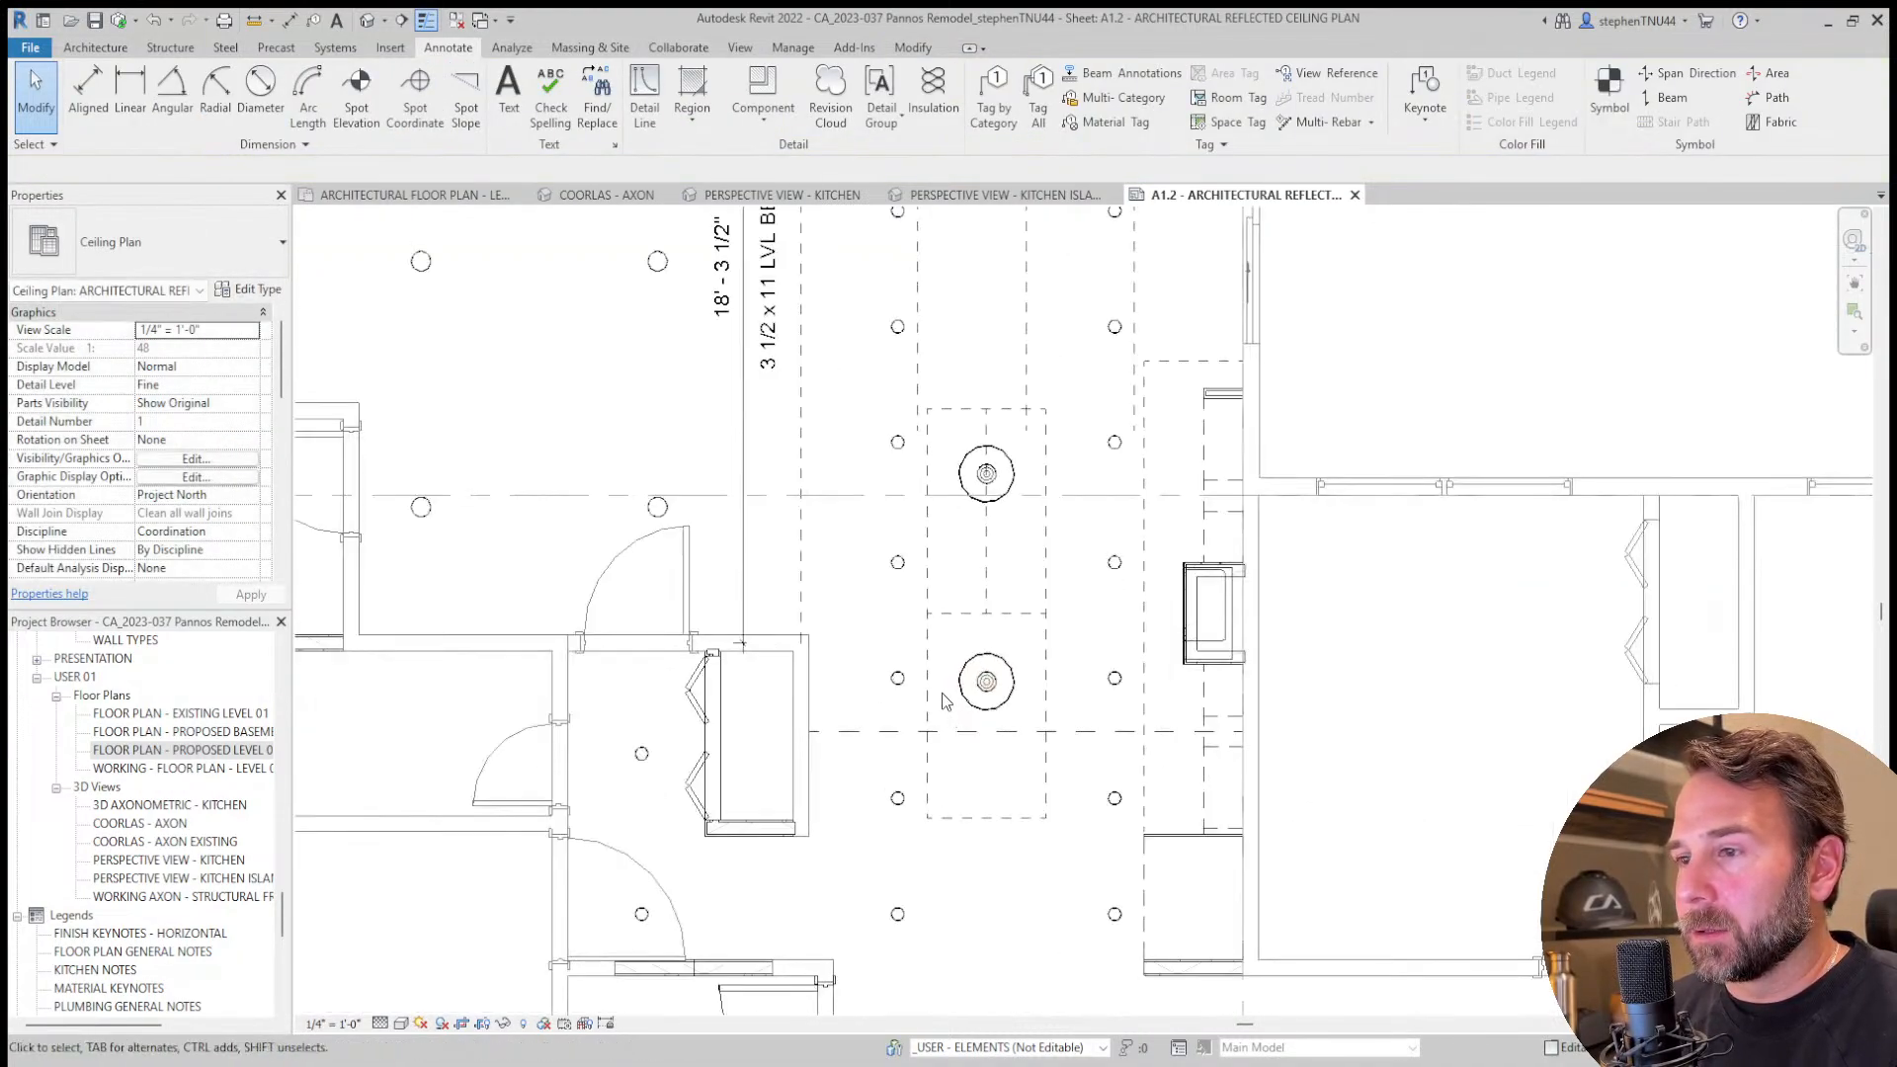
scroll(939, 698, down, 1)
scroll(865, 546, up, 1)
click(647, 104)
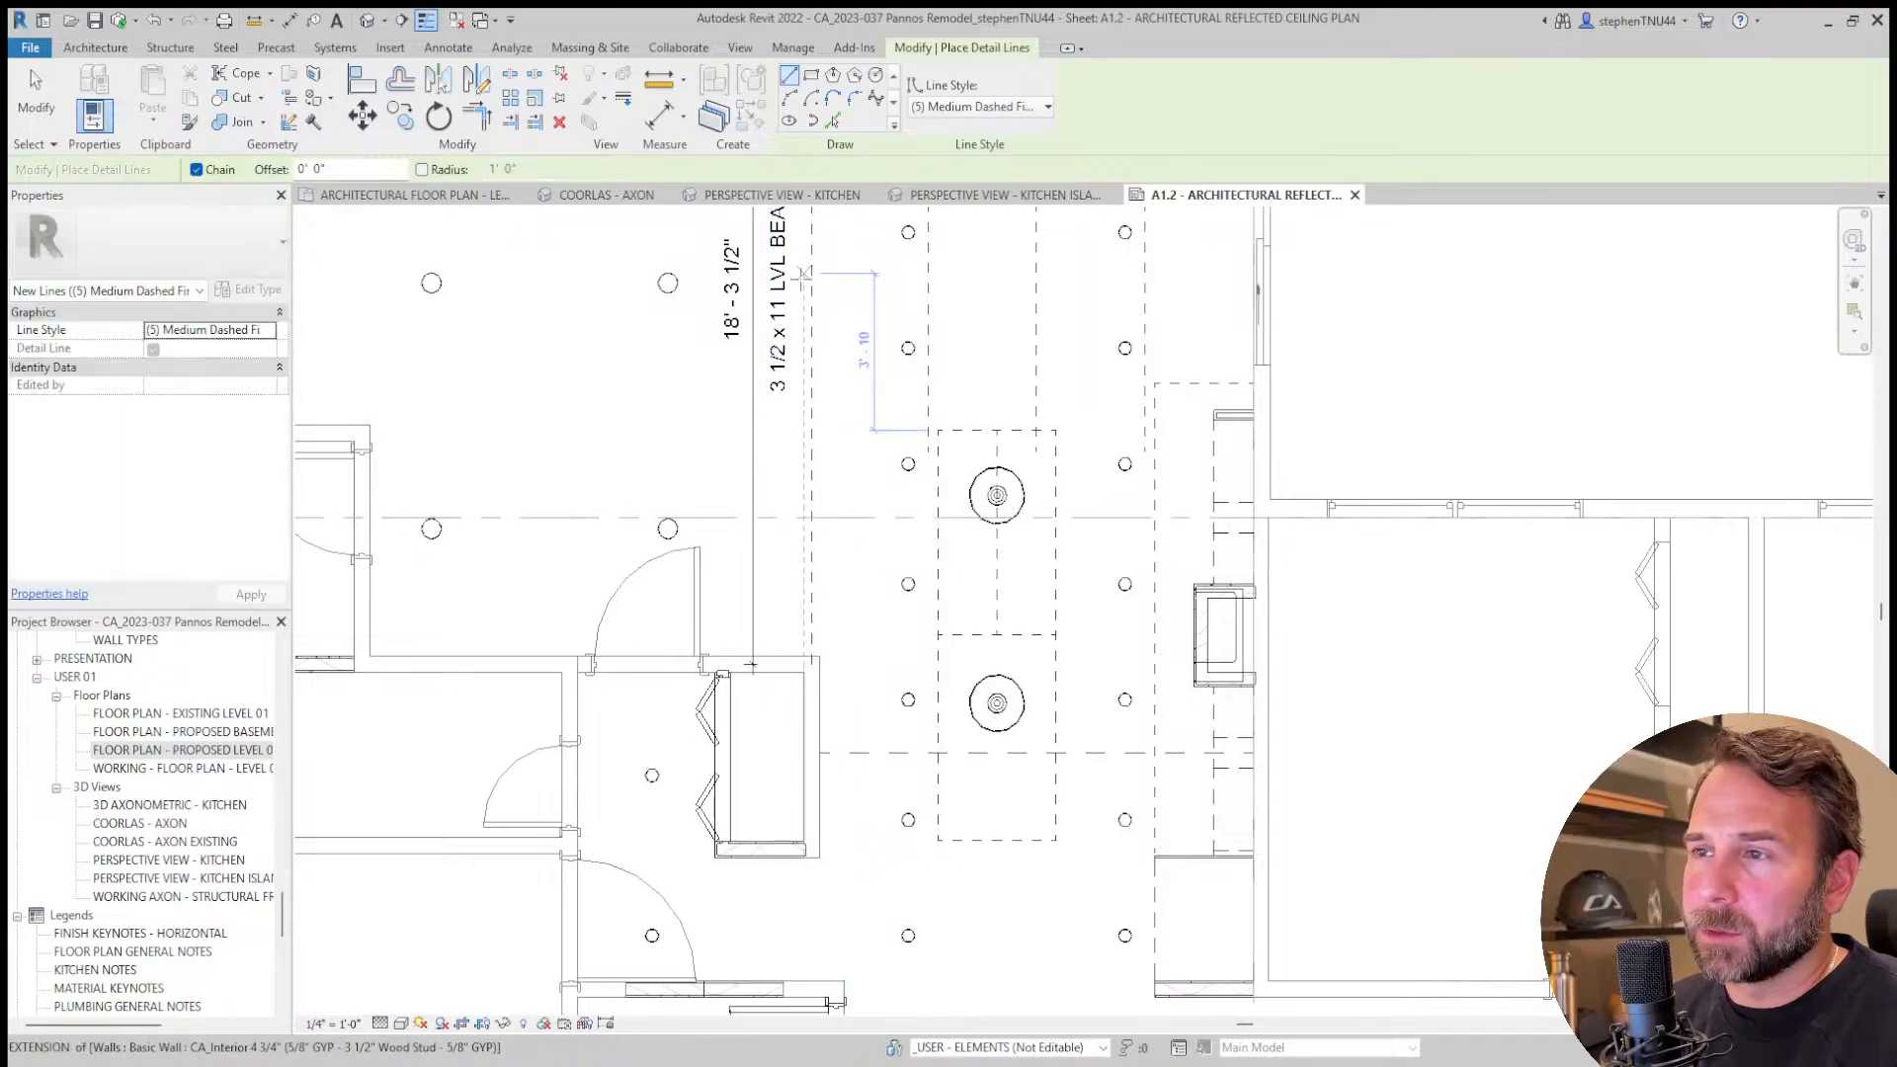
middle_drag(814, 300, 819, 411)
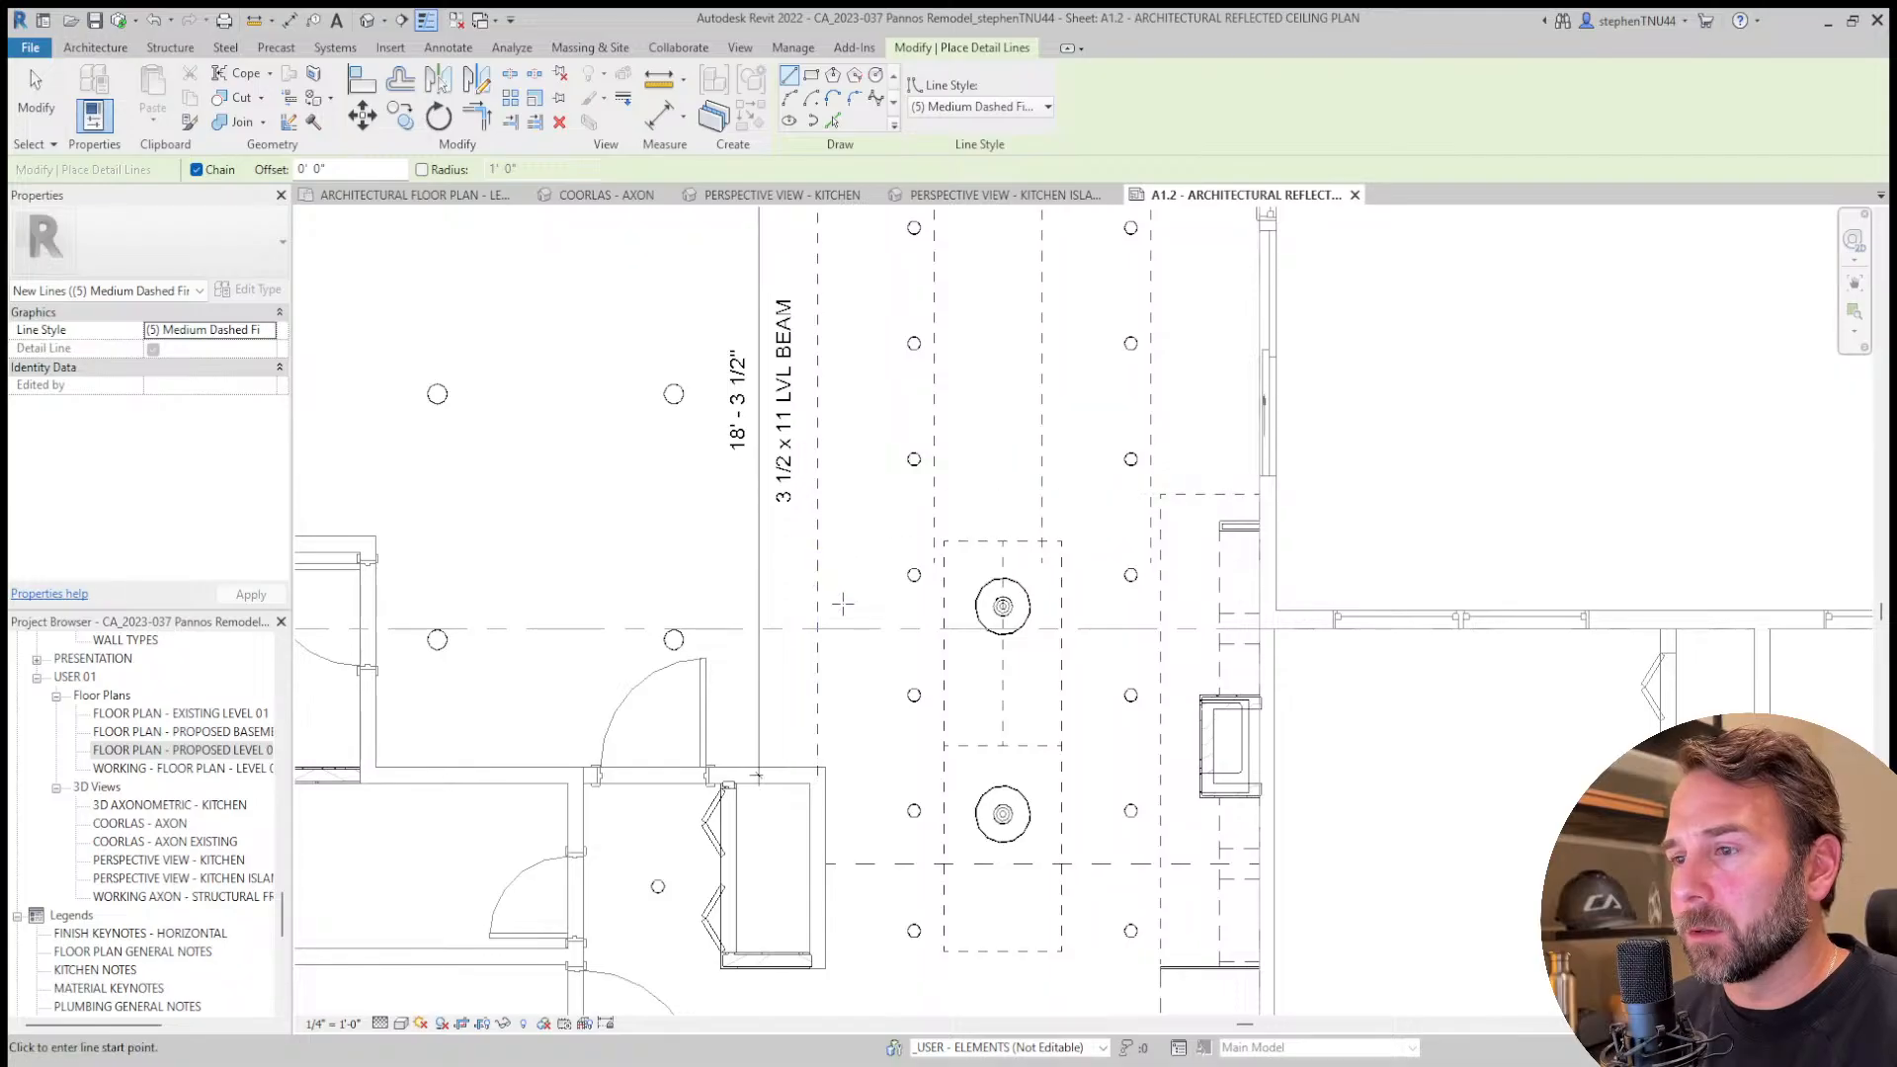
click(818, 629)
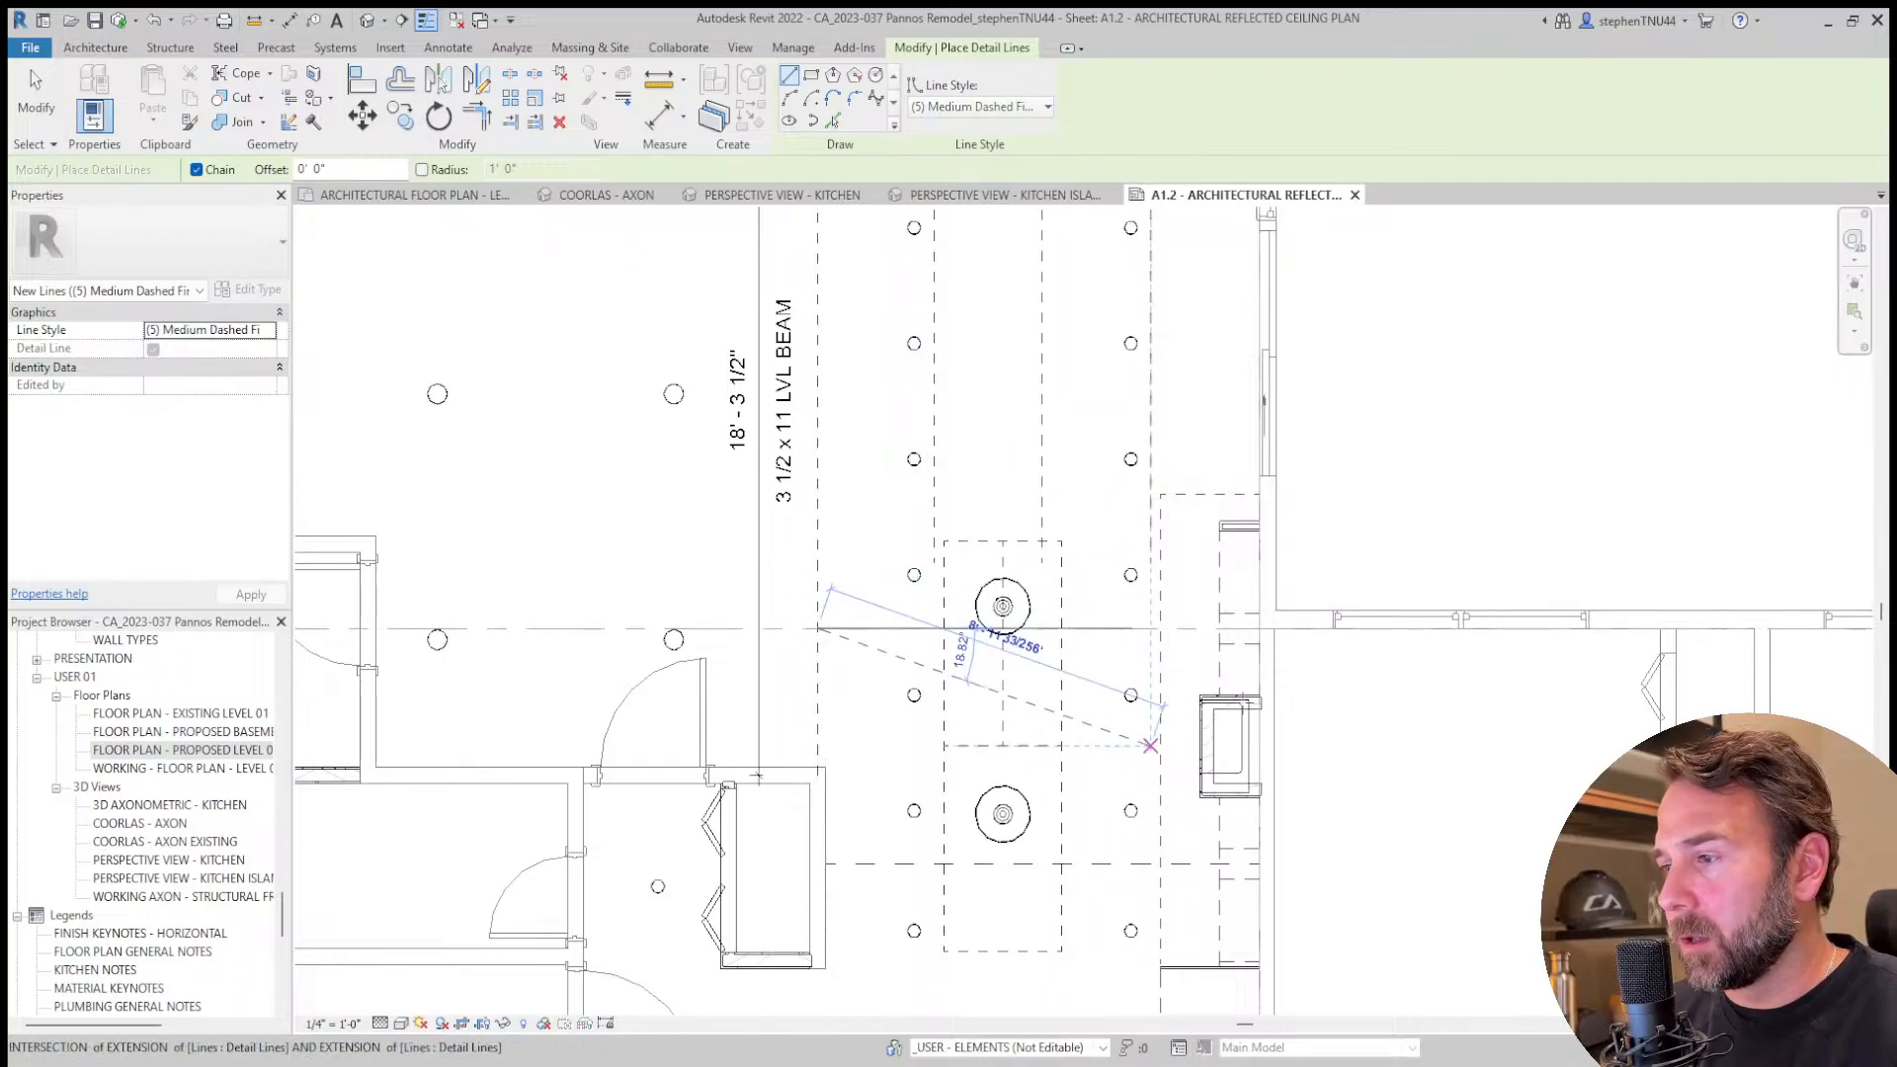
scroll(1275, 628, up, 4)
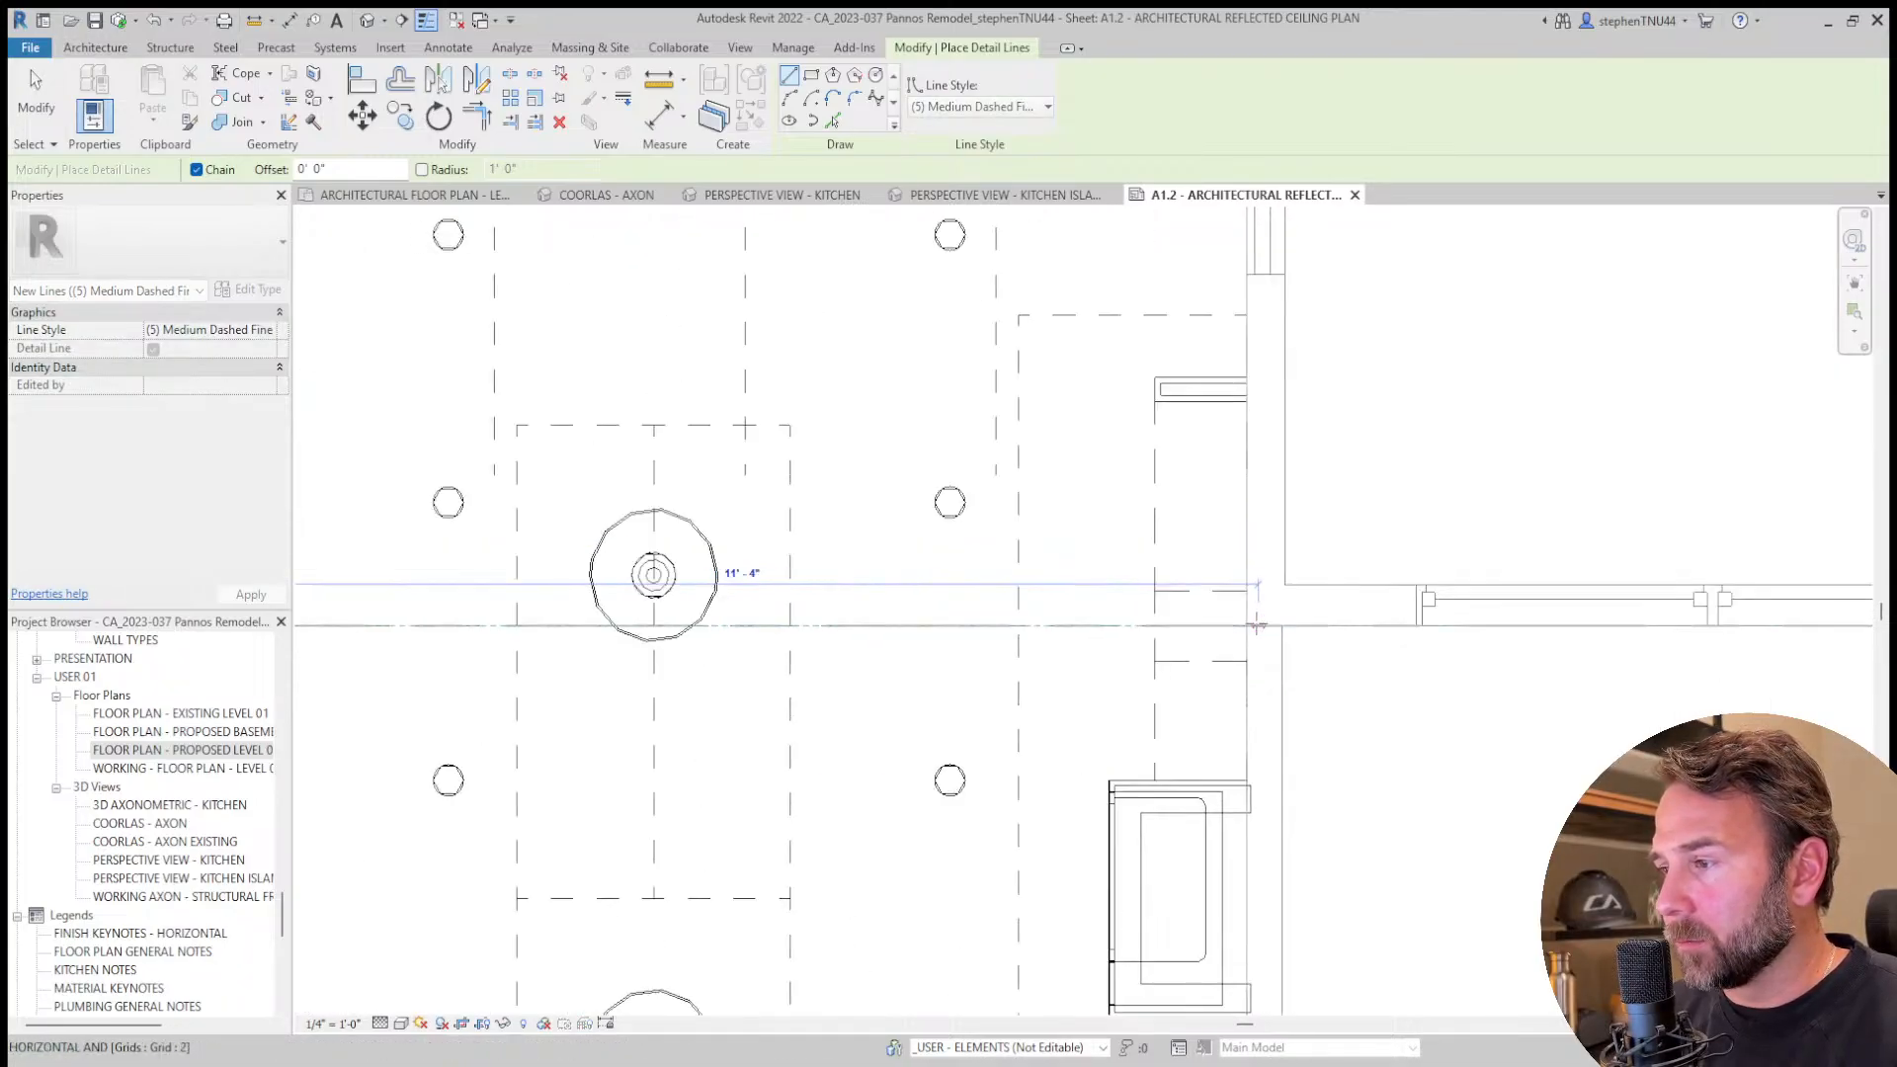
click(1274, 628)
scroll(1285, 543, down, 3)
key(Escape)
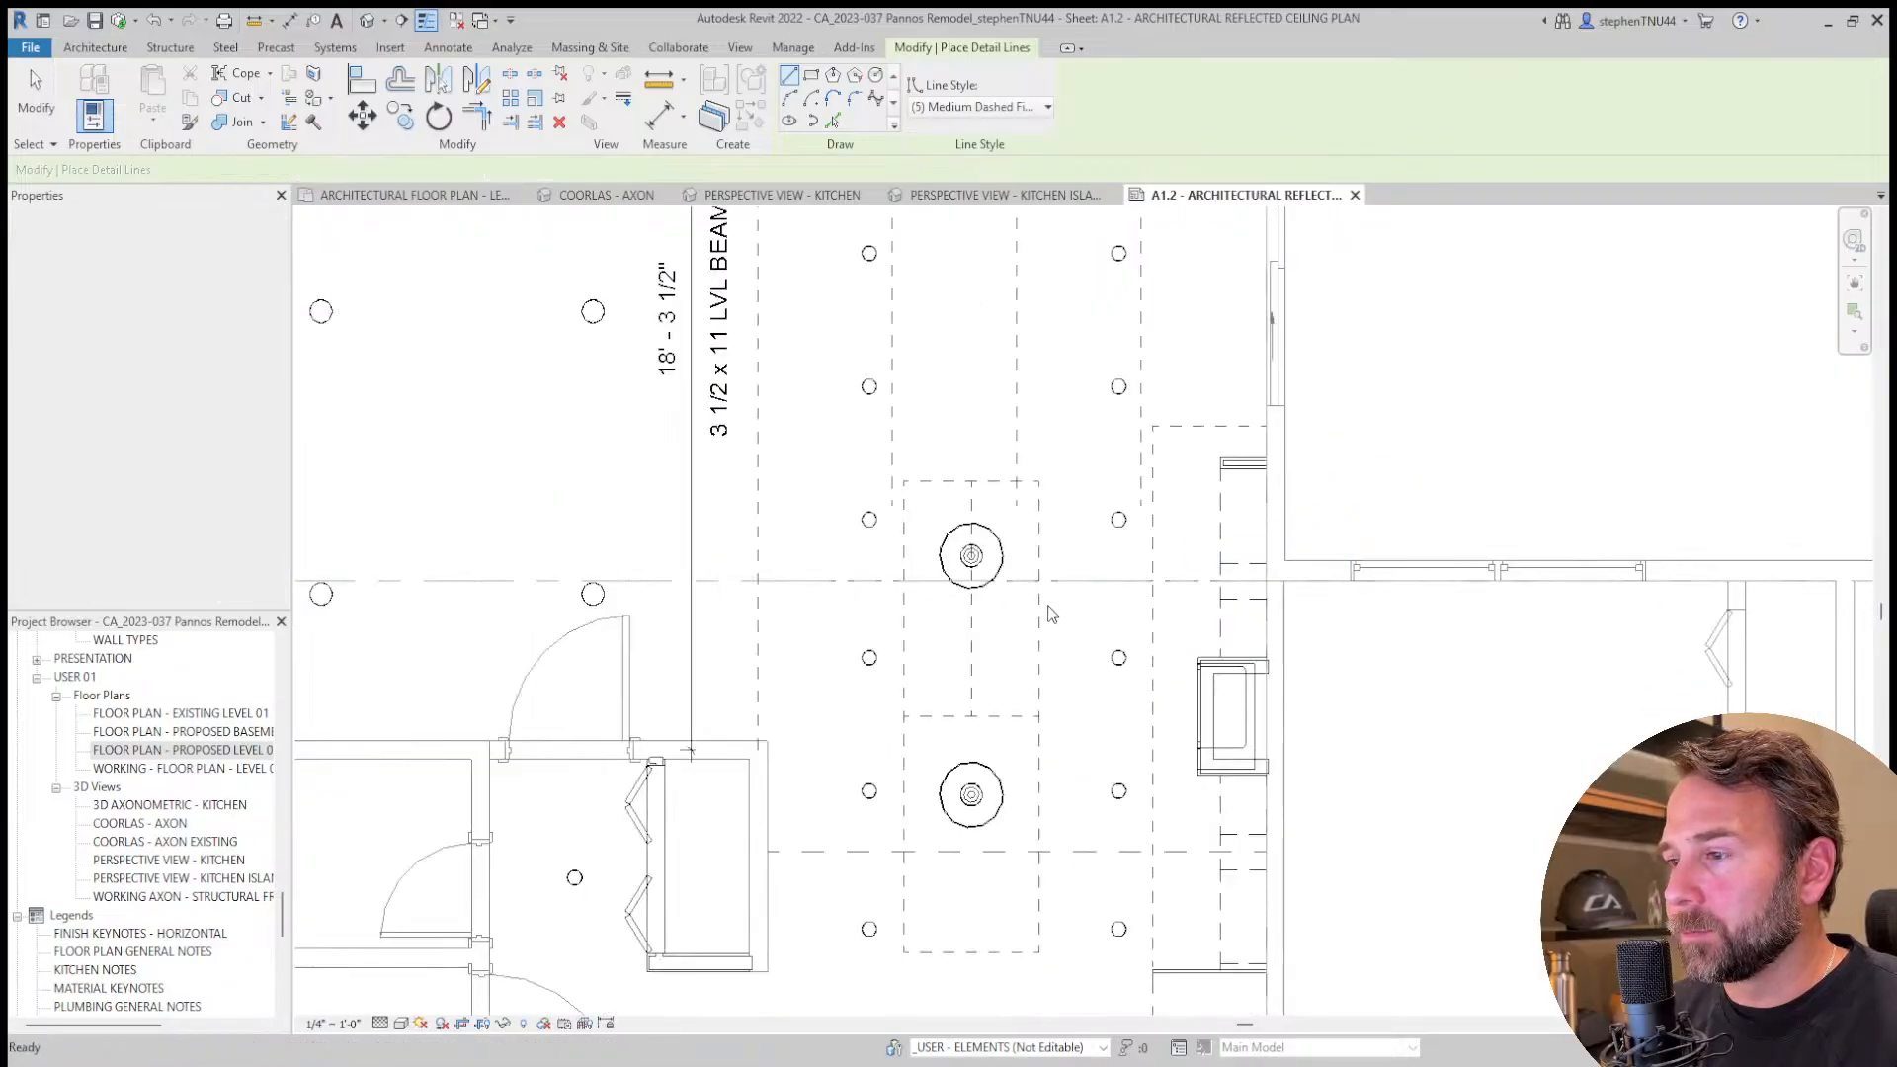
scroll(1001, 593, down, 1)
key(Escape)
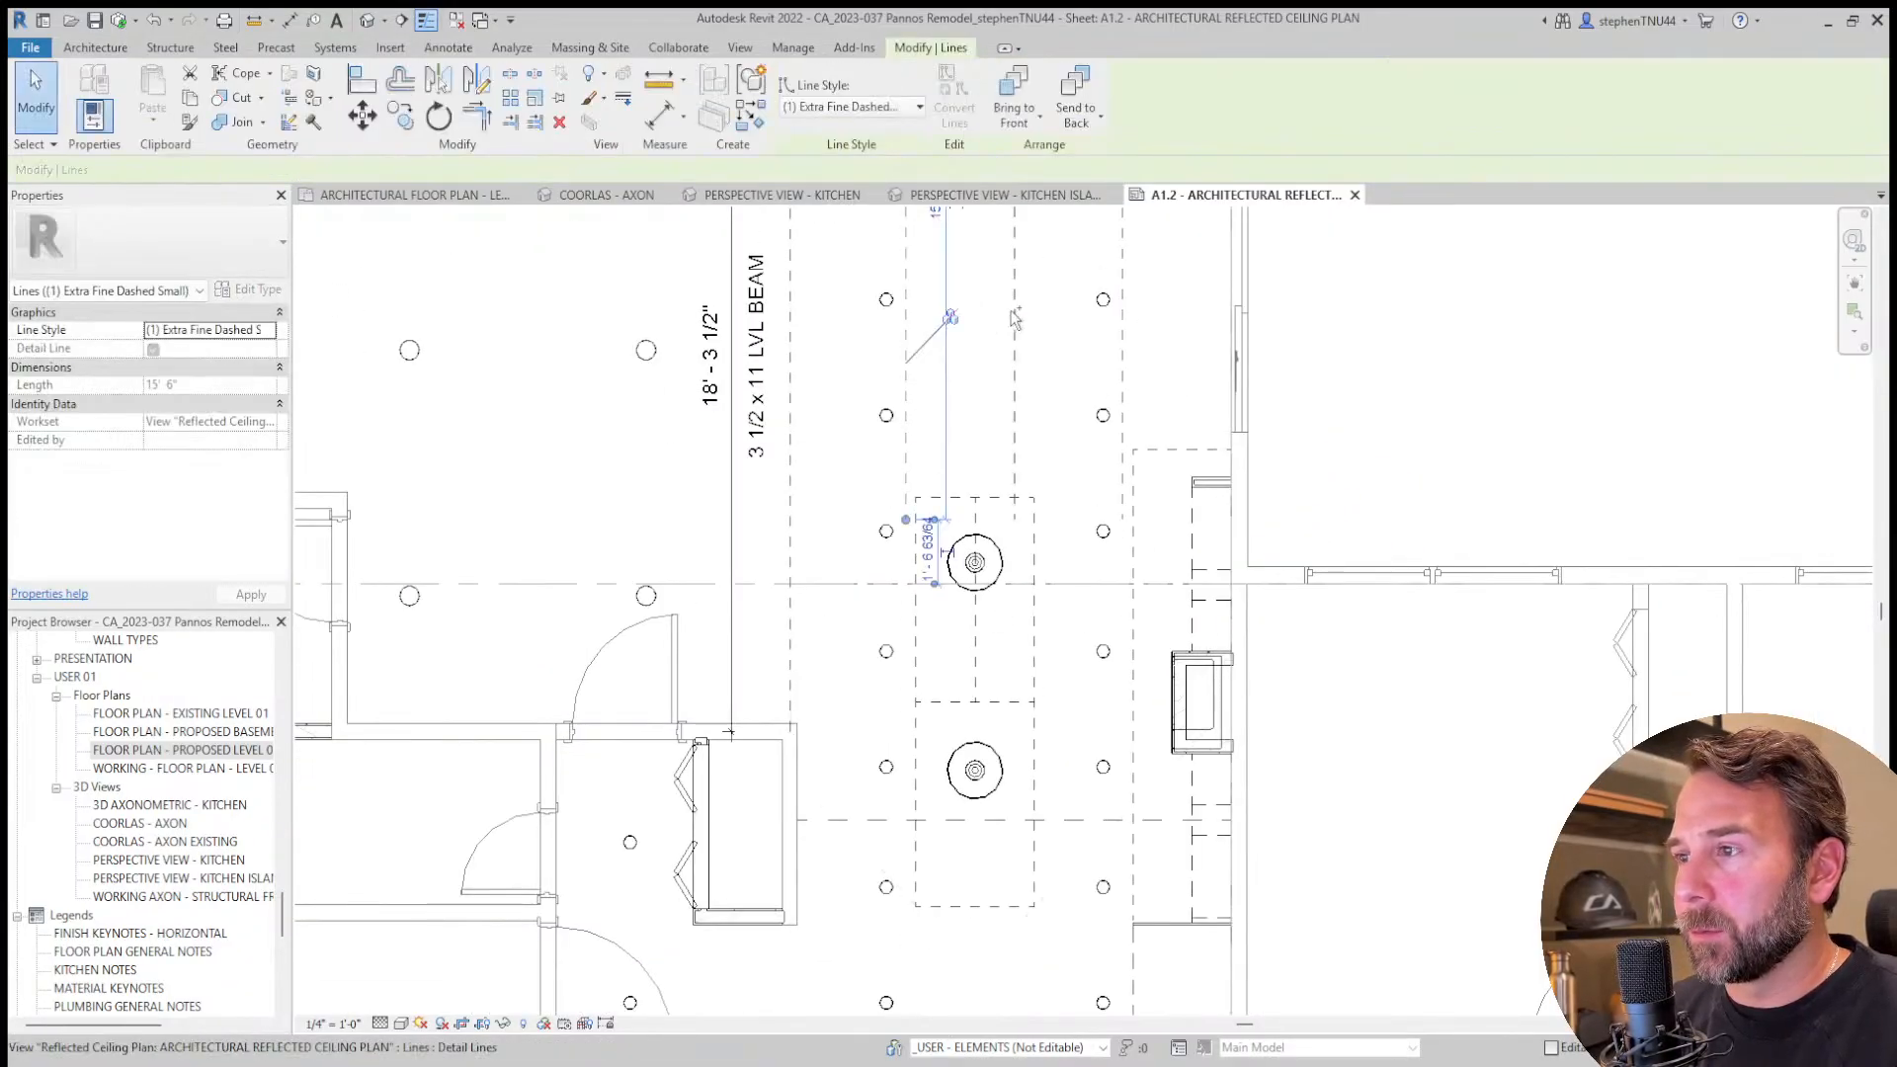
Delete the three vertical Extra Fine Dashed Small lines in the dining area ceiling.
ctrl+click(1014, 309)
ctrl+click(1123, 277)
key(Escape)
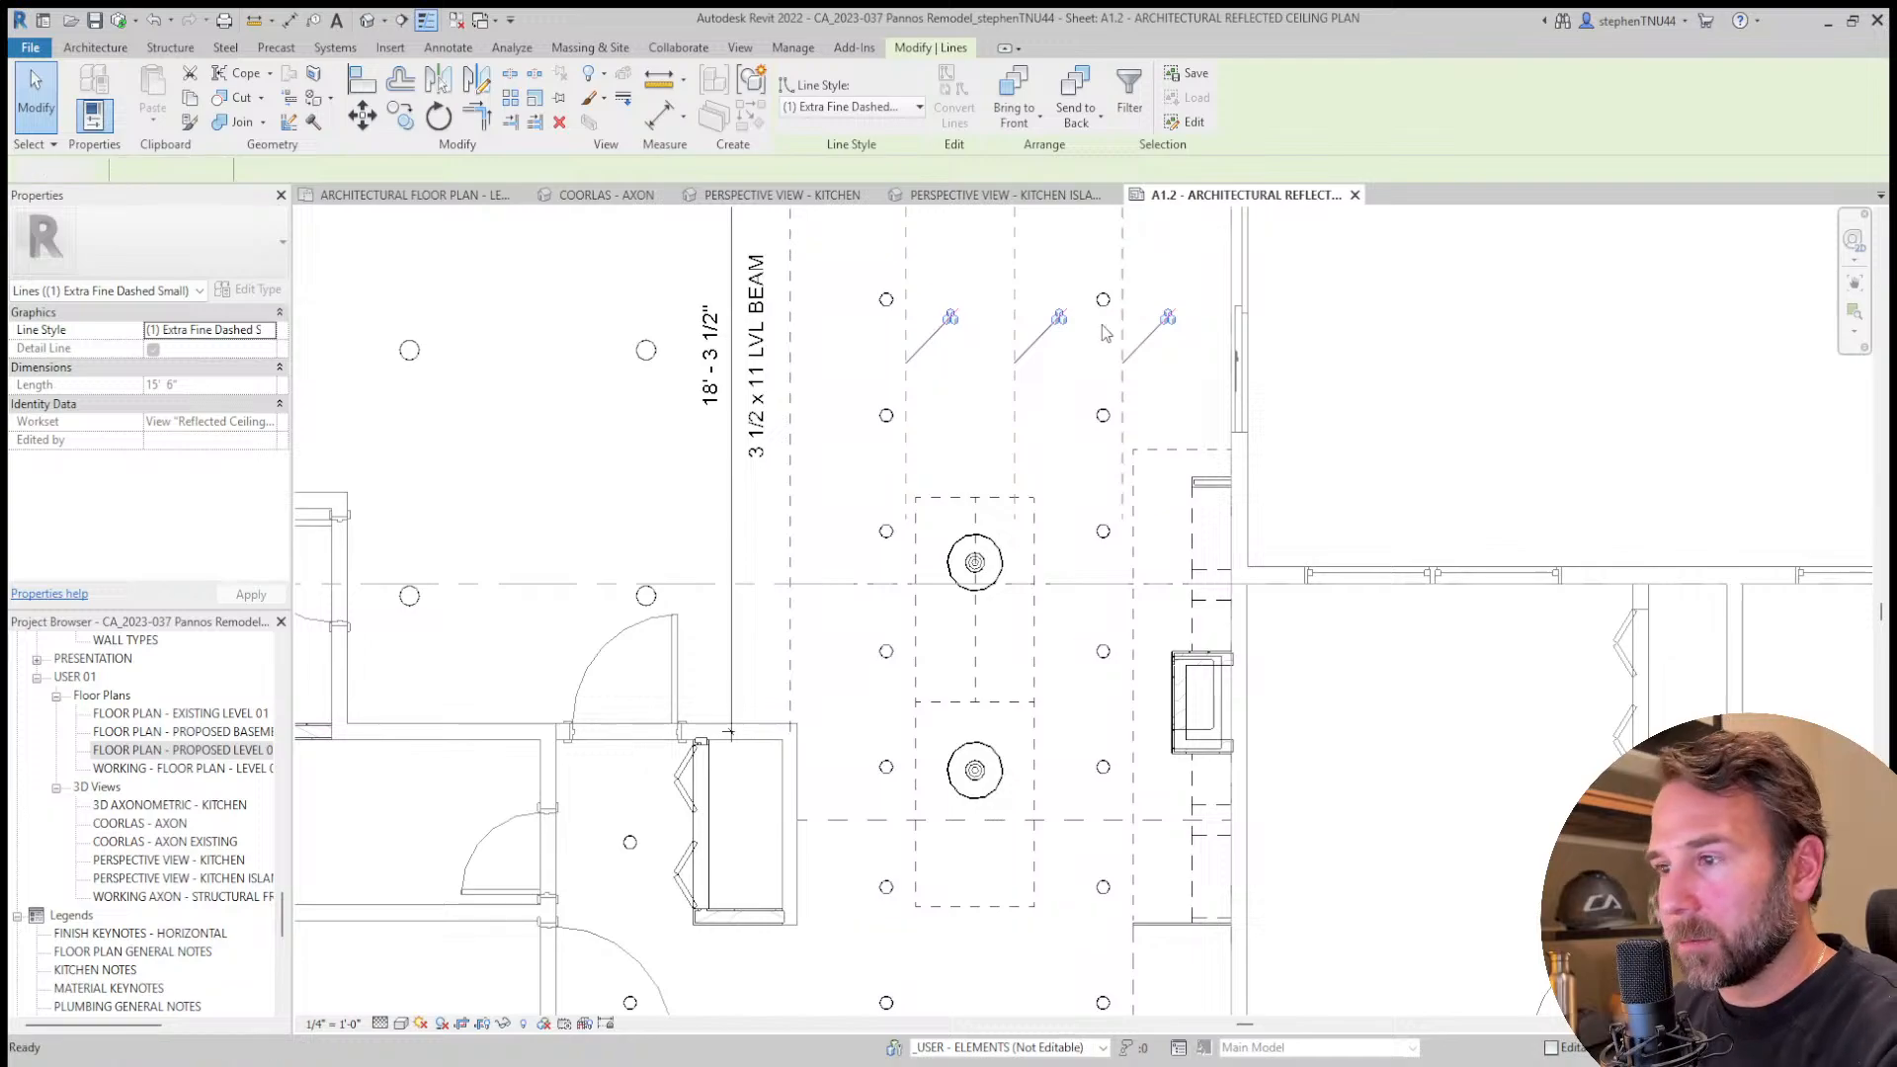
Turn off the Thin Lines display so the ceiling plan shows true line weights.
scroll(973, 511, up, 2)
scroll(943, 497, down, 1)
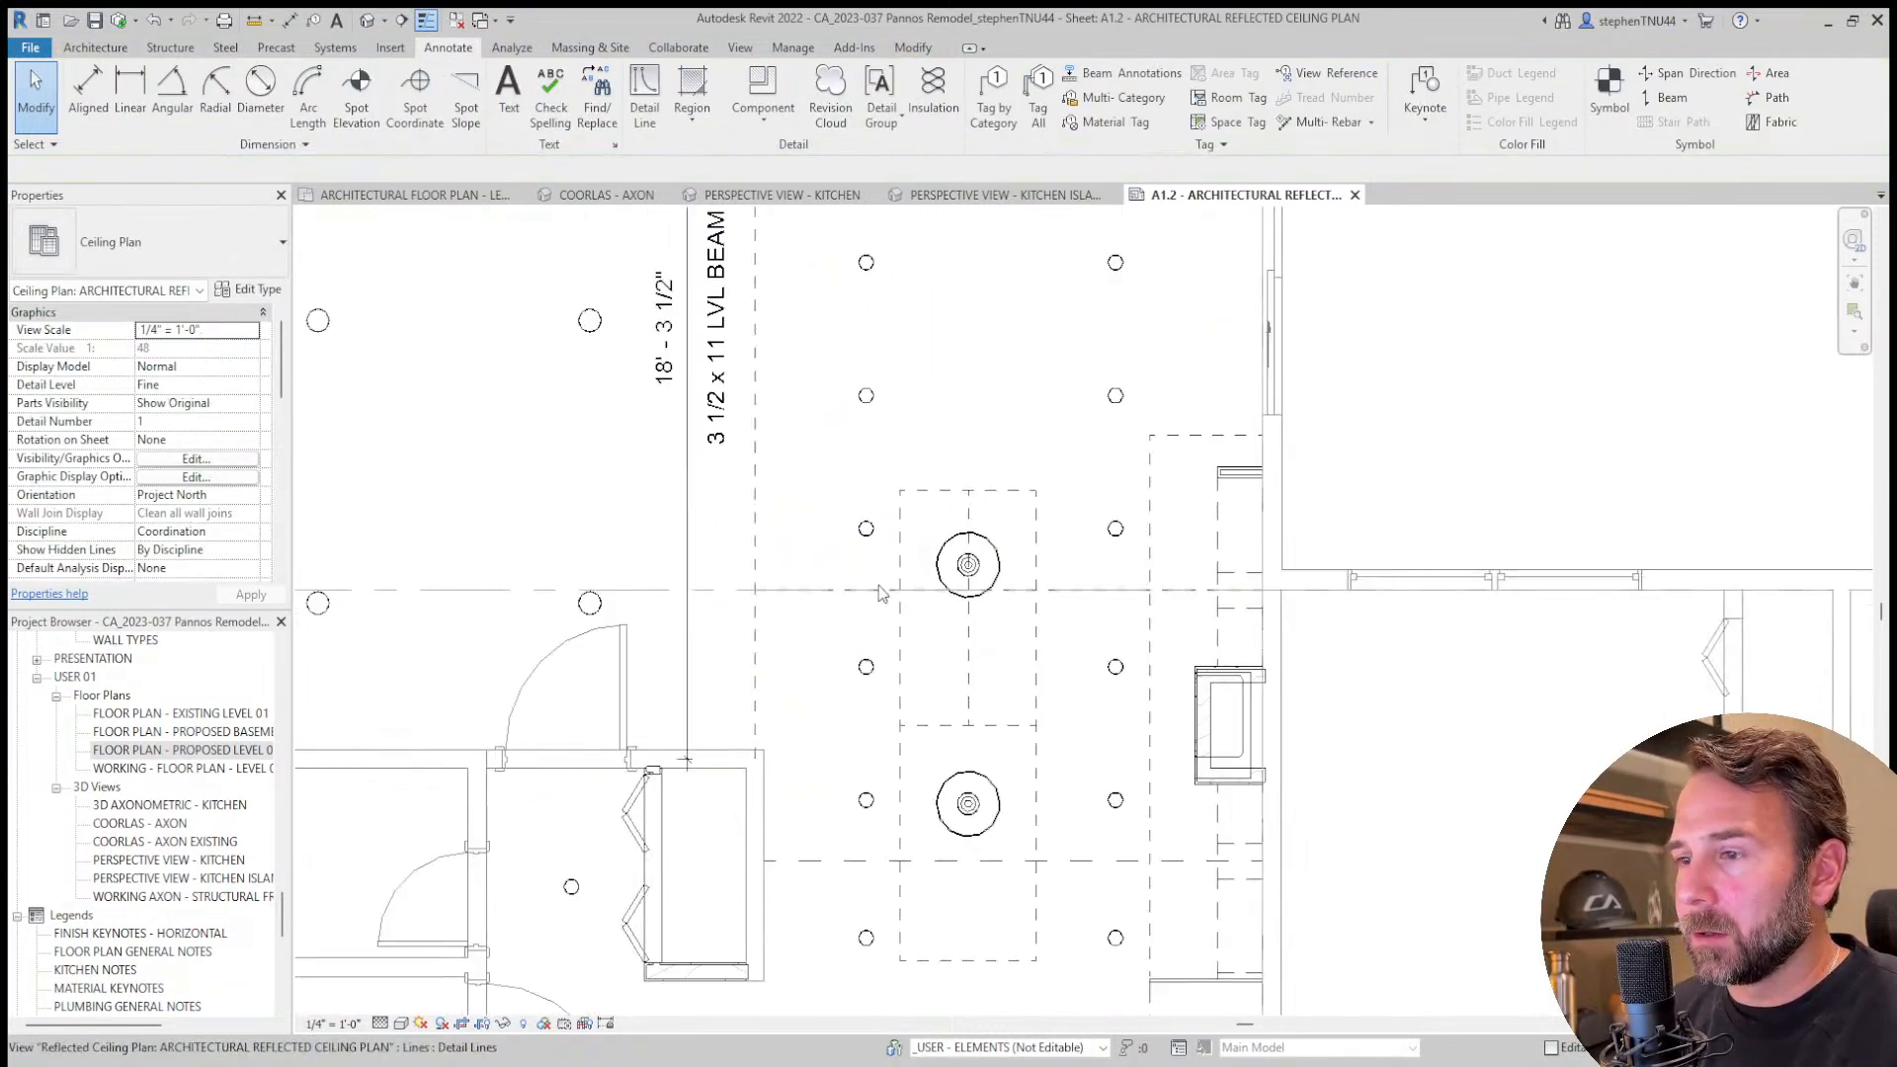
click(873, 591)
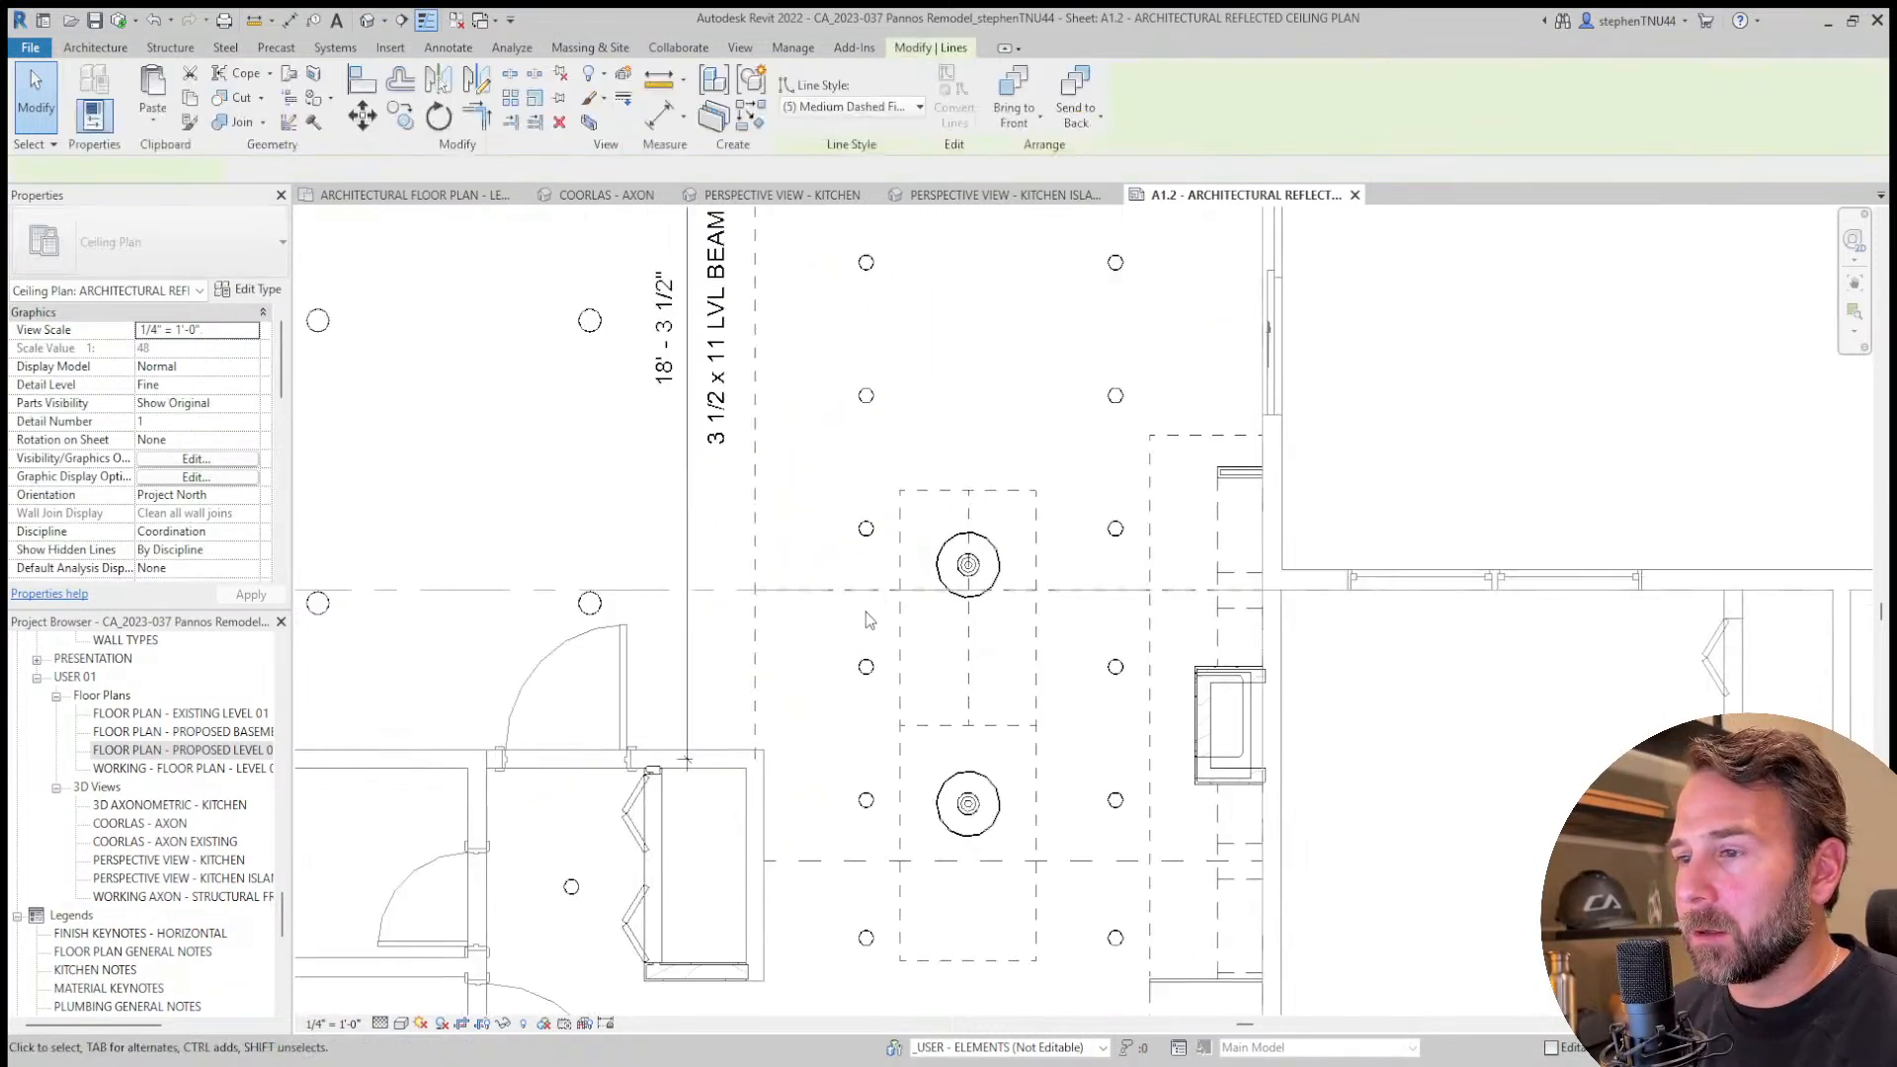
click(426, 21)
key(Escape)
scroll(973, 473, down, 1)
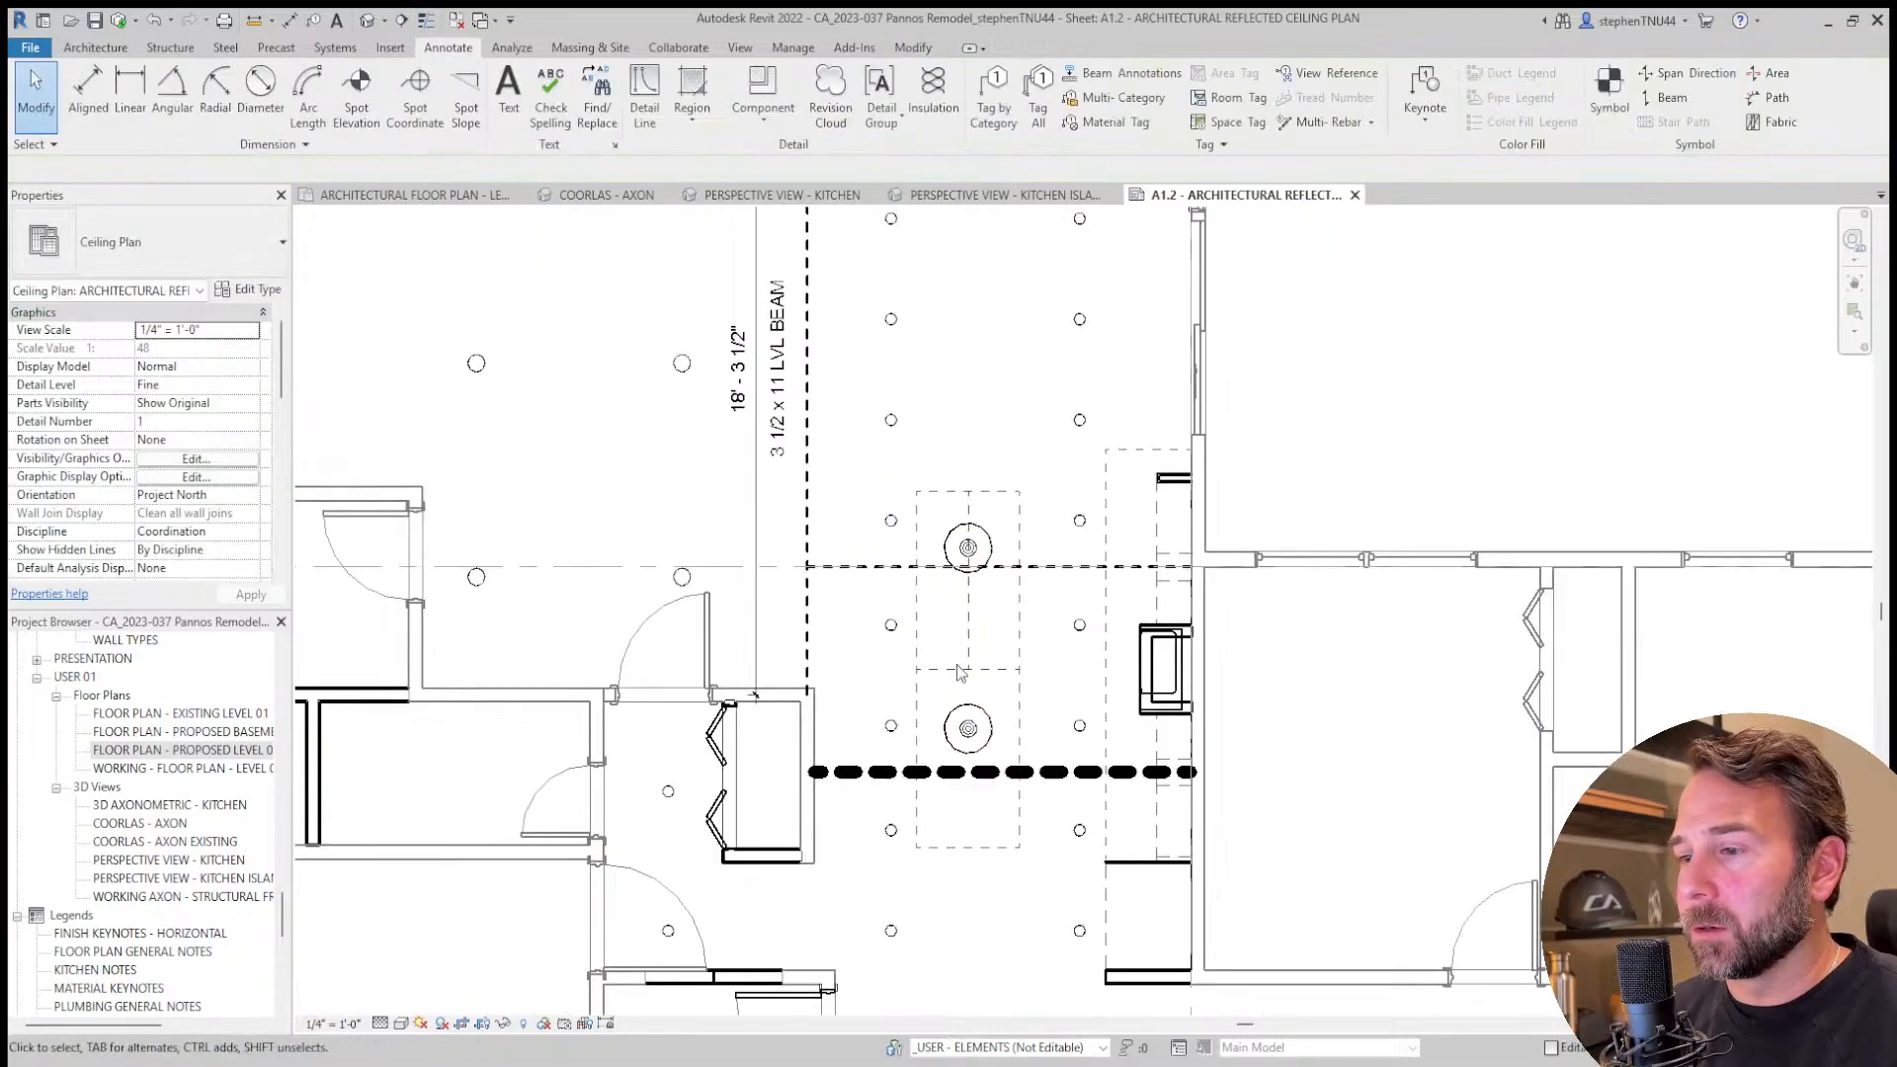
Delete the horizontal (9) Extra Bold Dashed line crossing the lower half of the kitchen island.
click(866, 783)
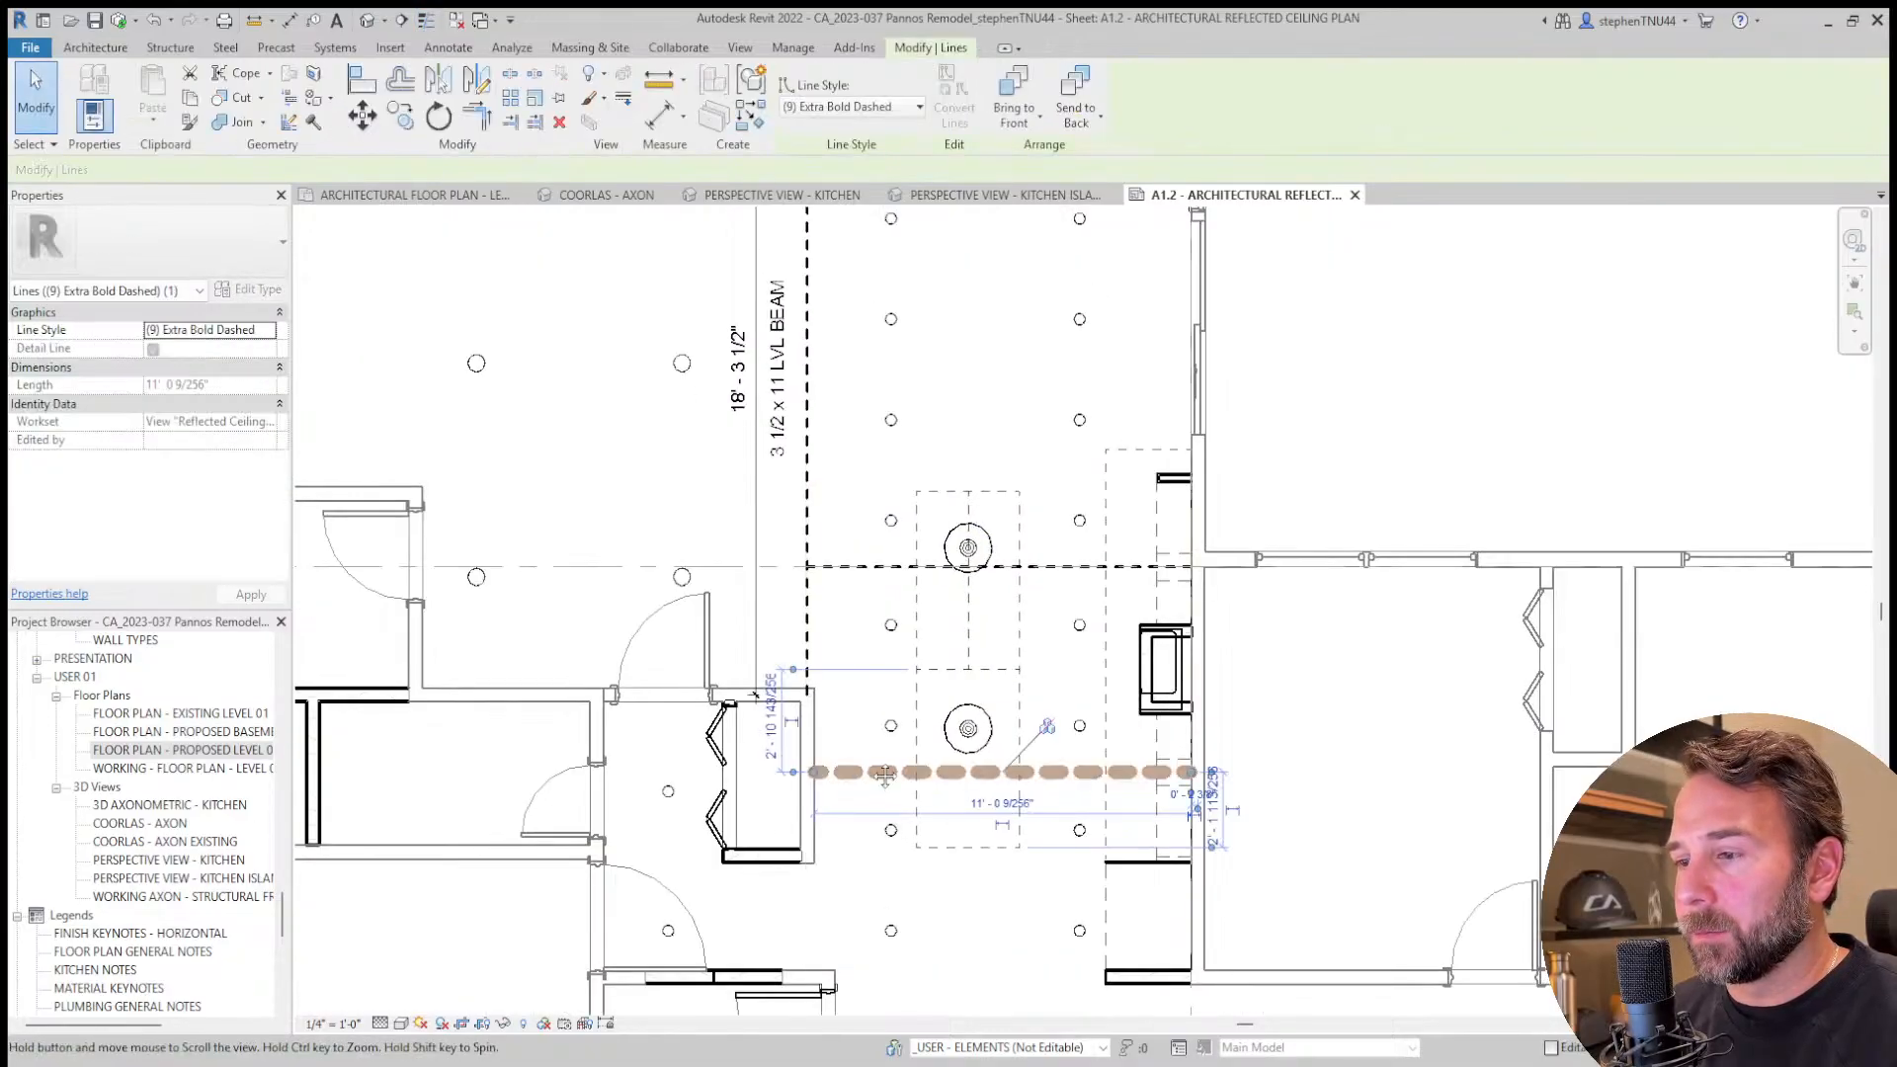
middle_drag(866, 785, 884, 732)
key(Delete)
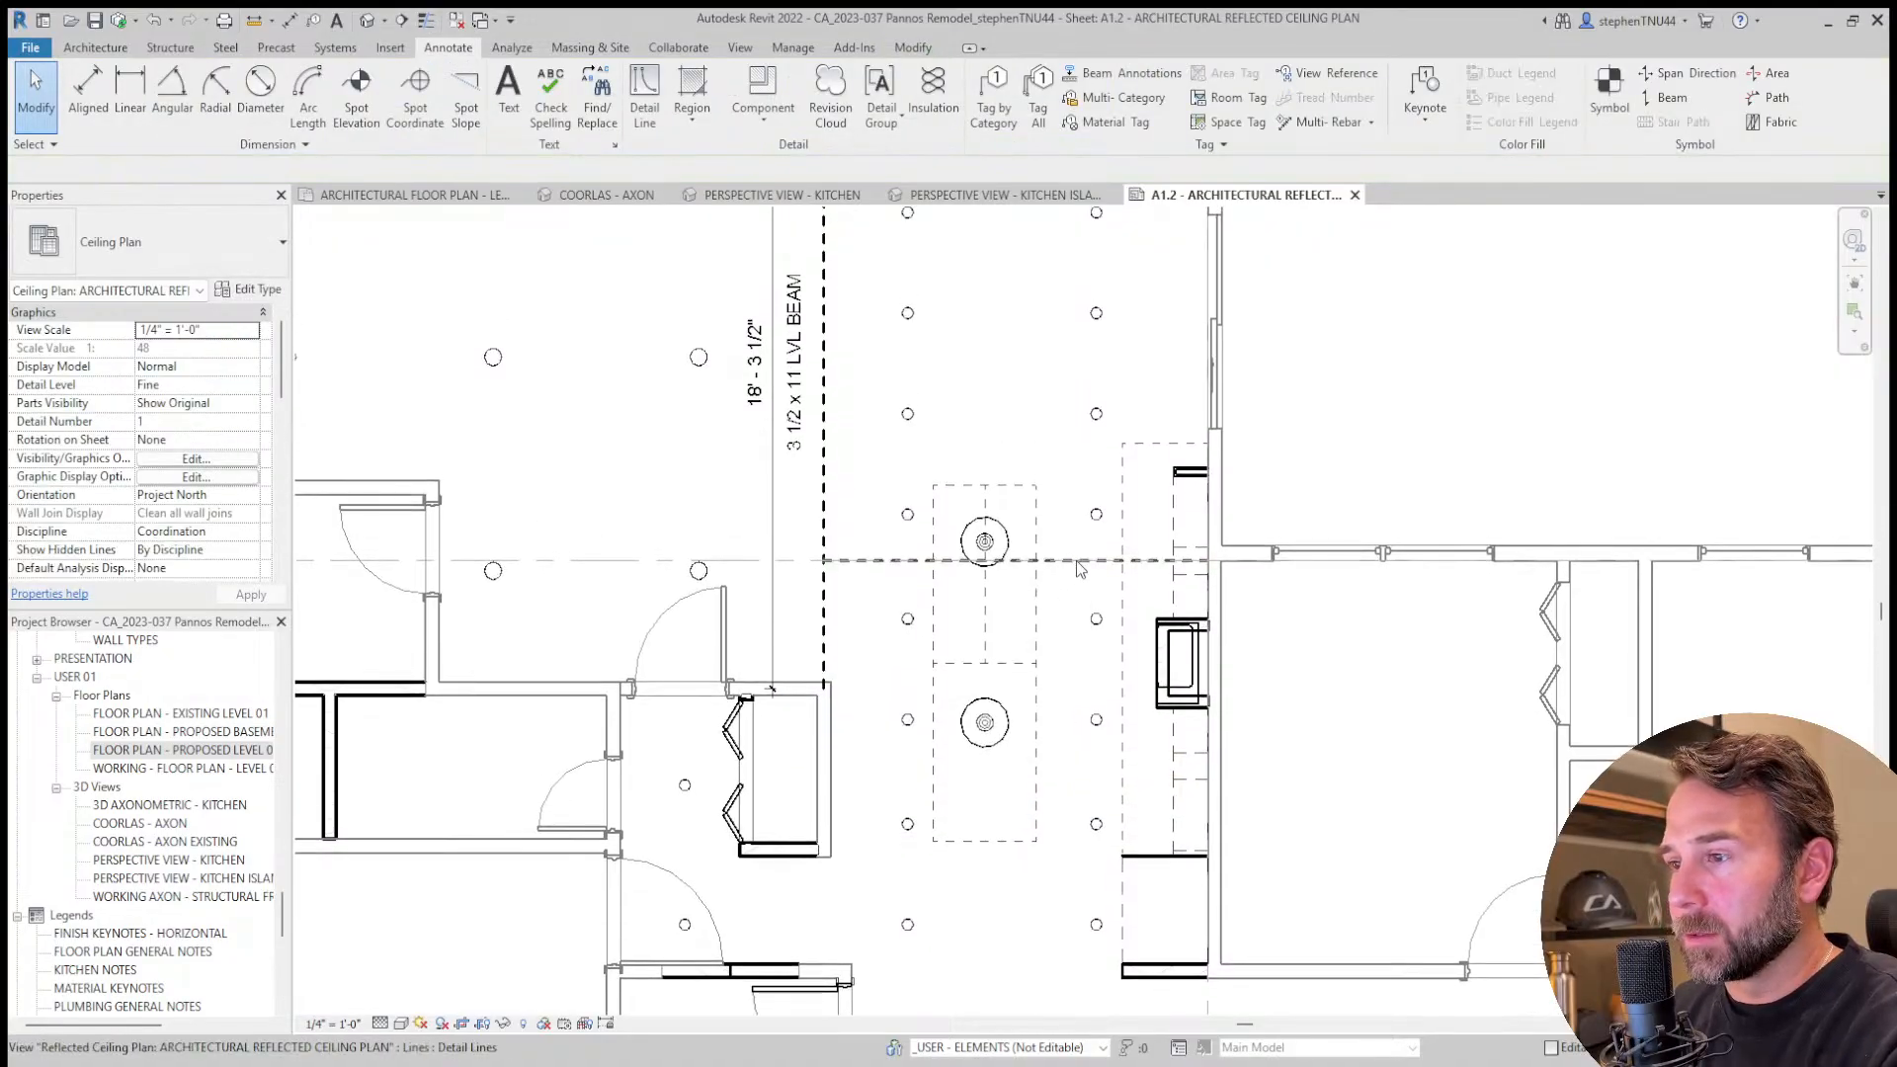
click(1076, 560)
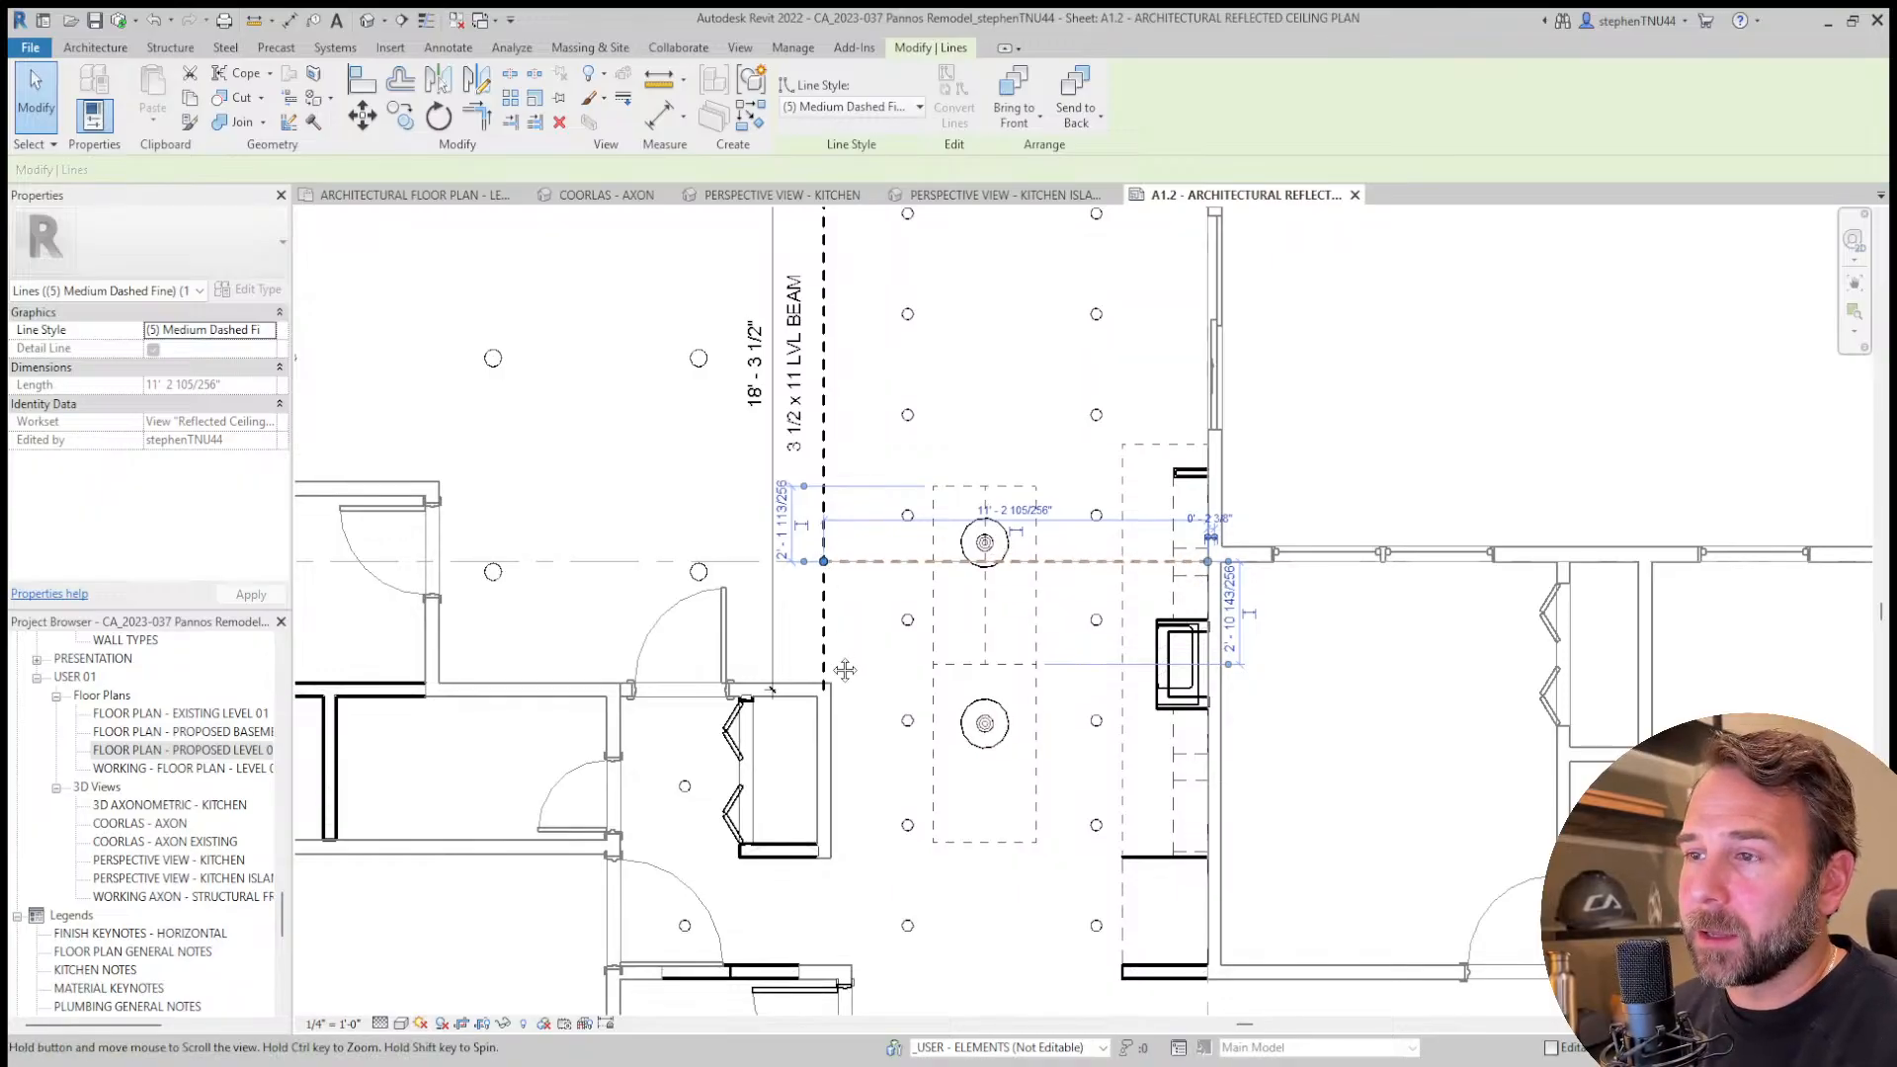
middle_drag(826, 355, 851, 474)
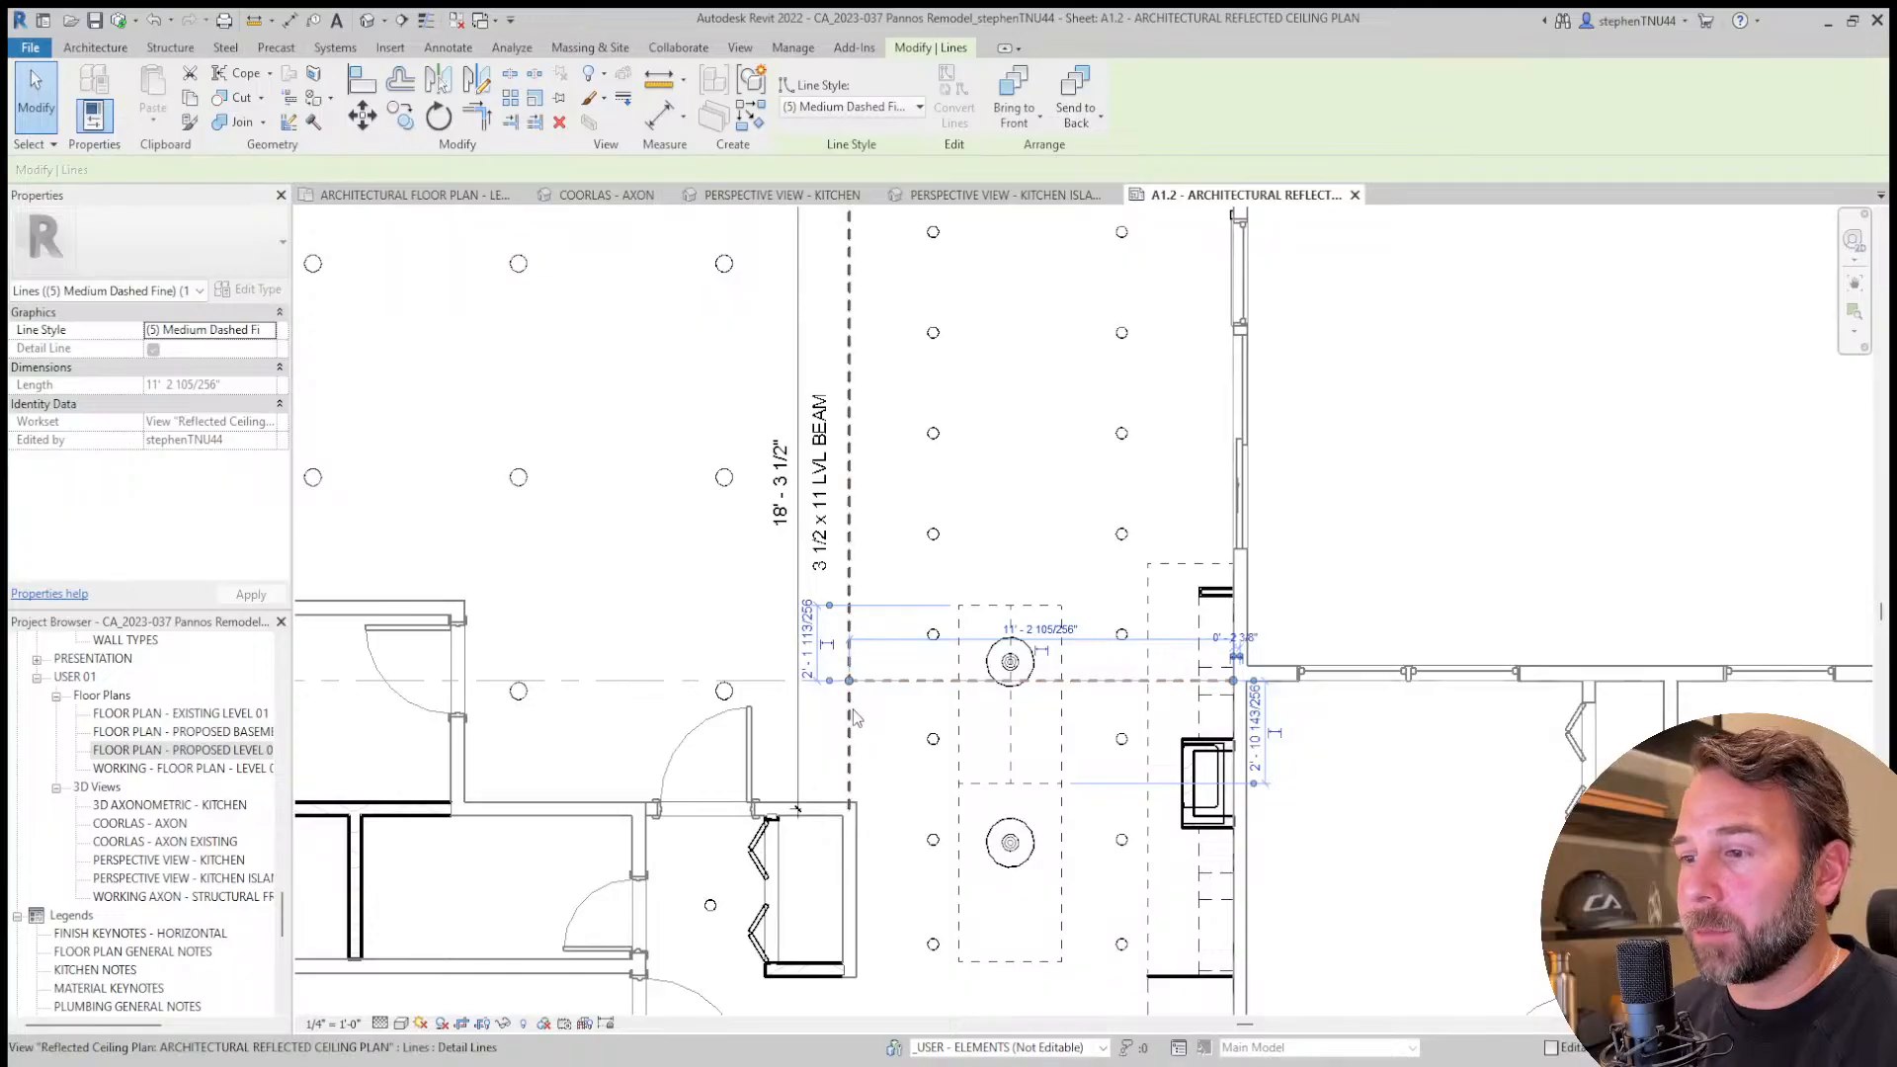
scroll(847, 750, down, 1)
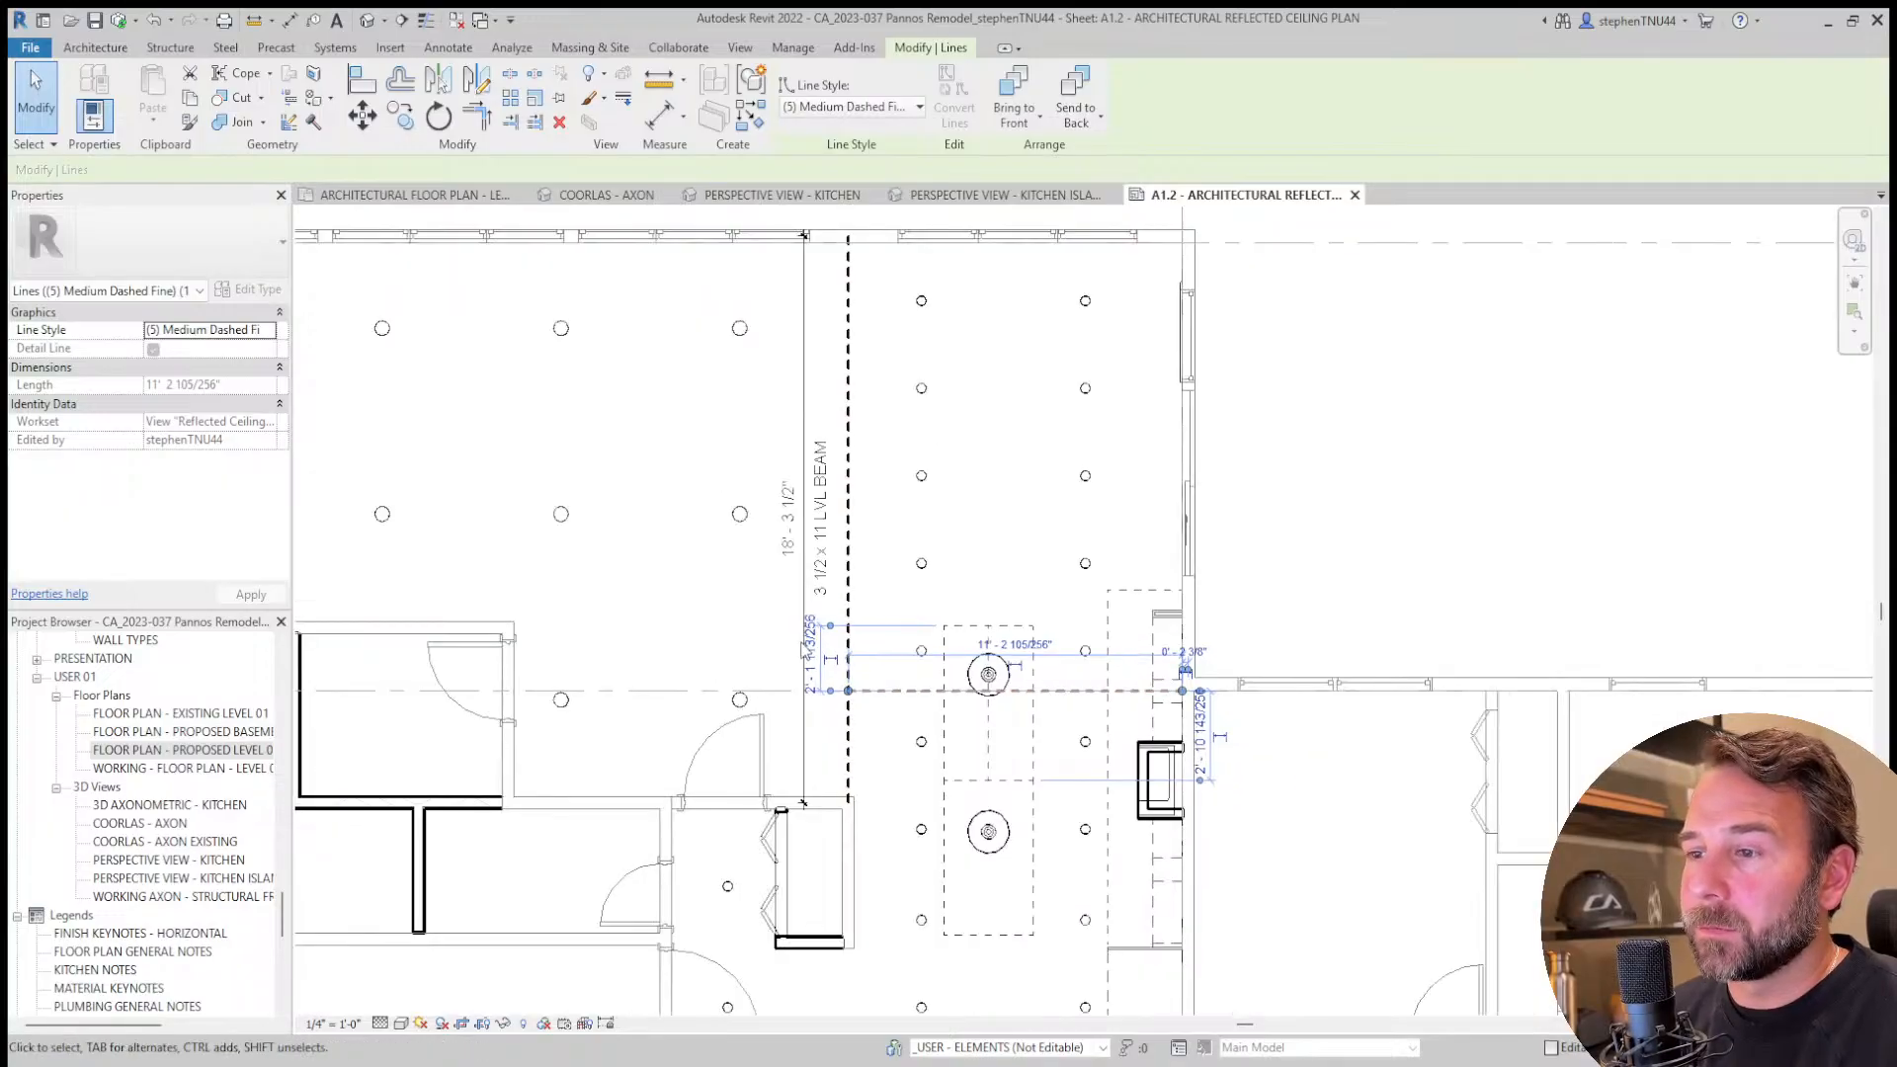
scroll(790, 560, up, 2)
scroll(790, 560, down, 1)
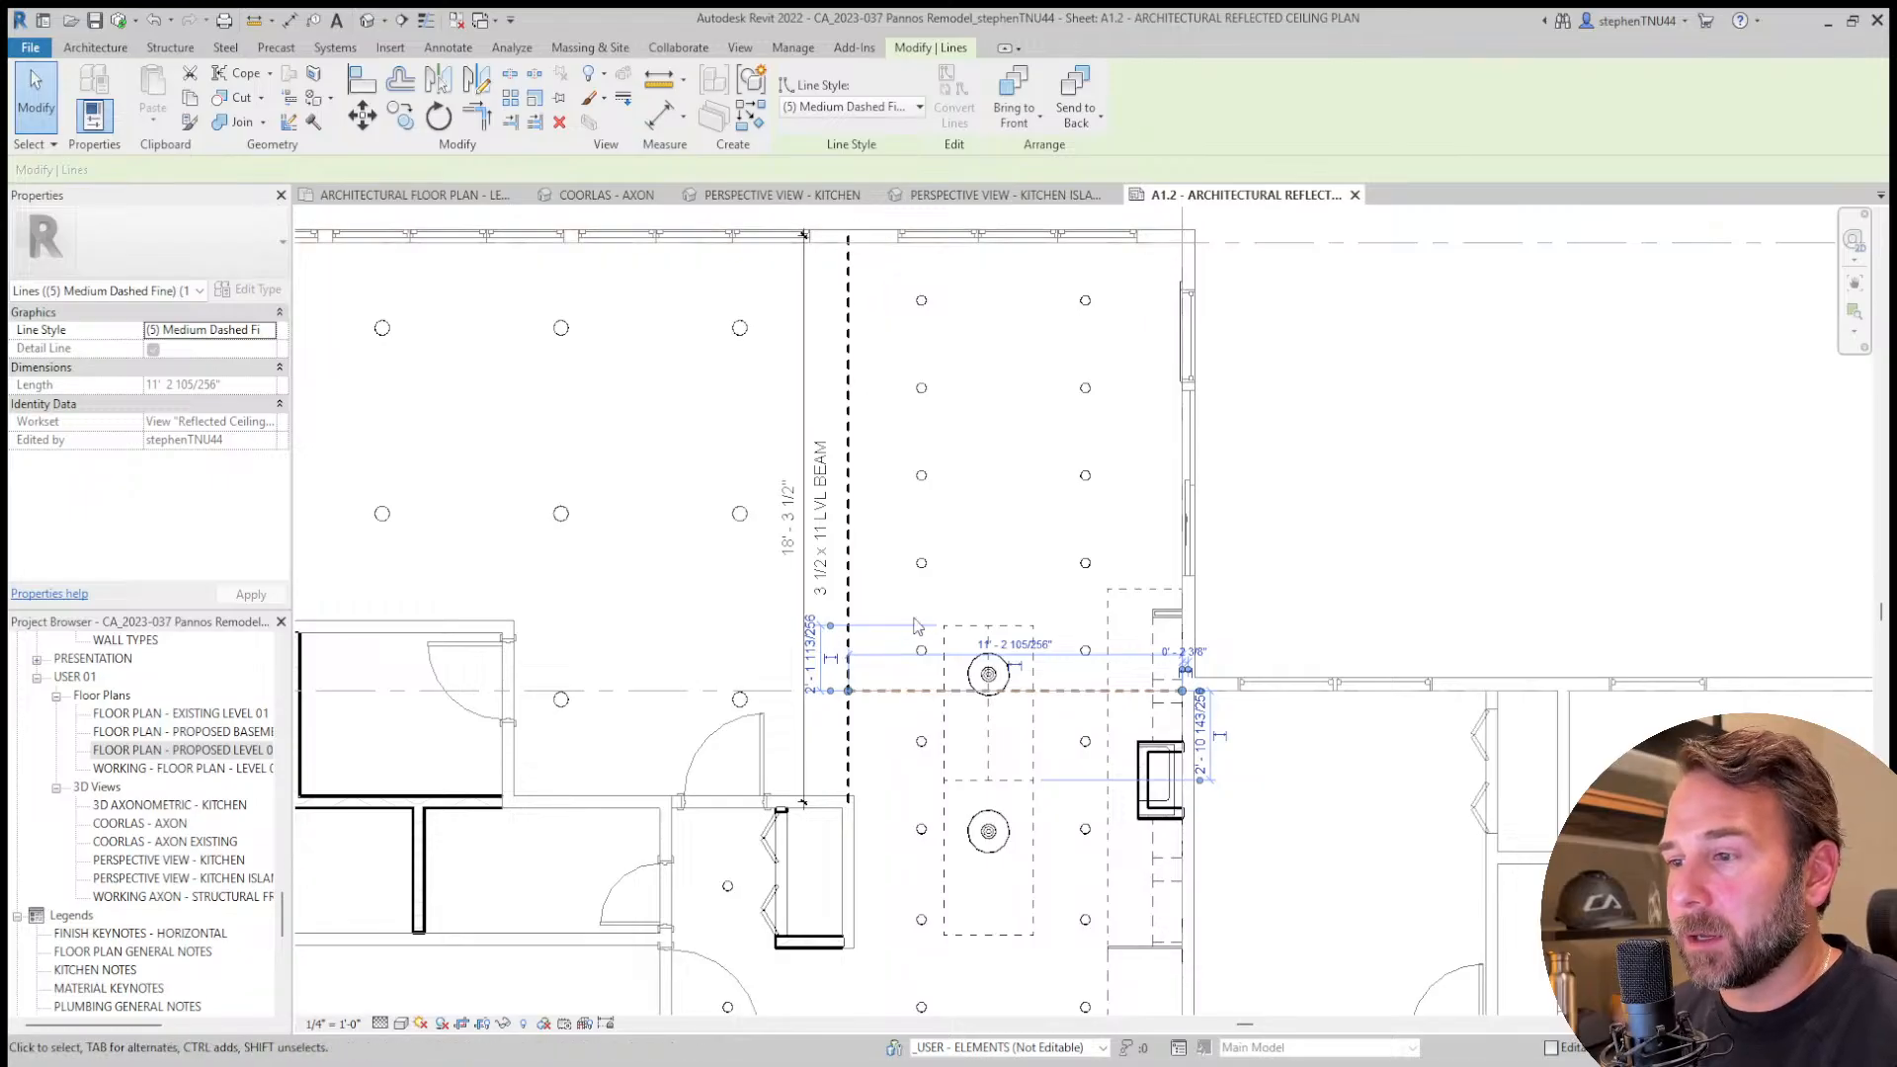
click(1275, 549)
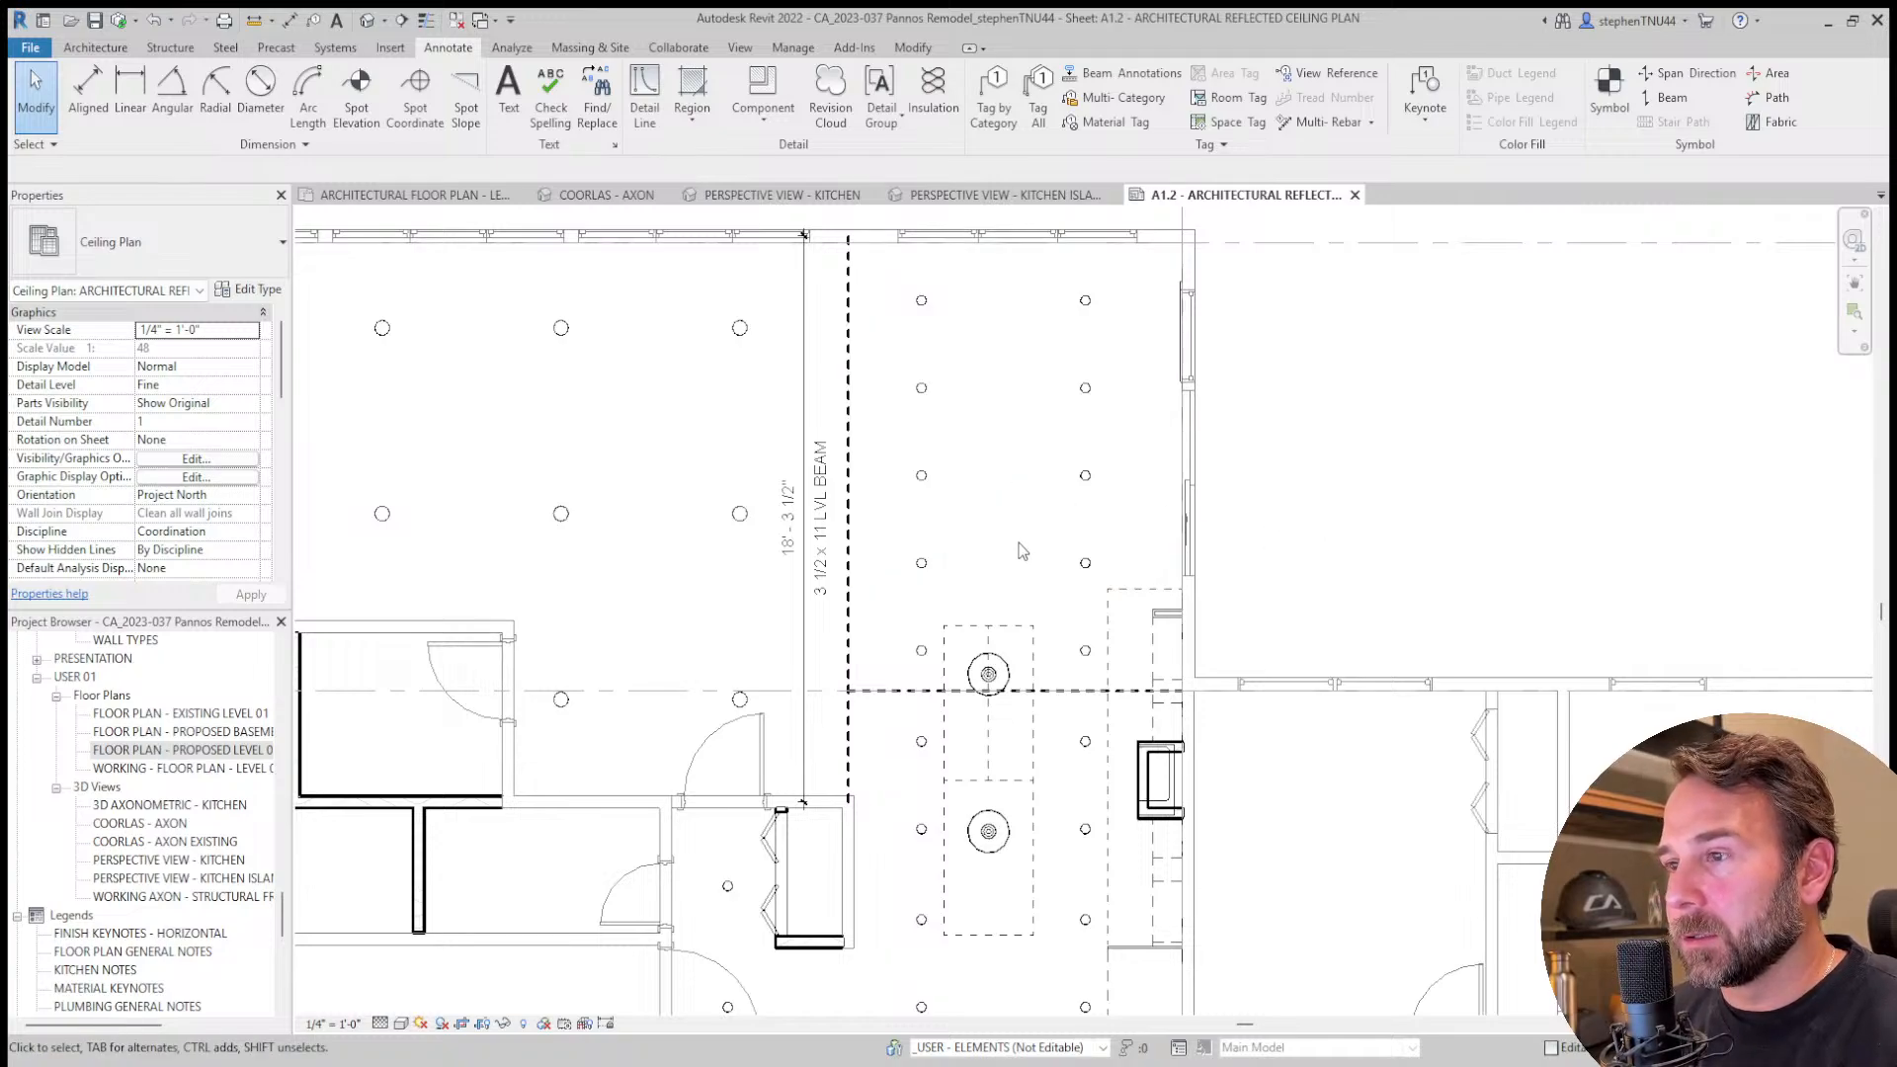
Place an aligned dimension above the horizontal beam line, from the vertical beam line to the exterior wall.
scroll(973, 546, down, 2)
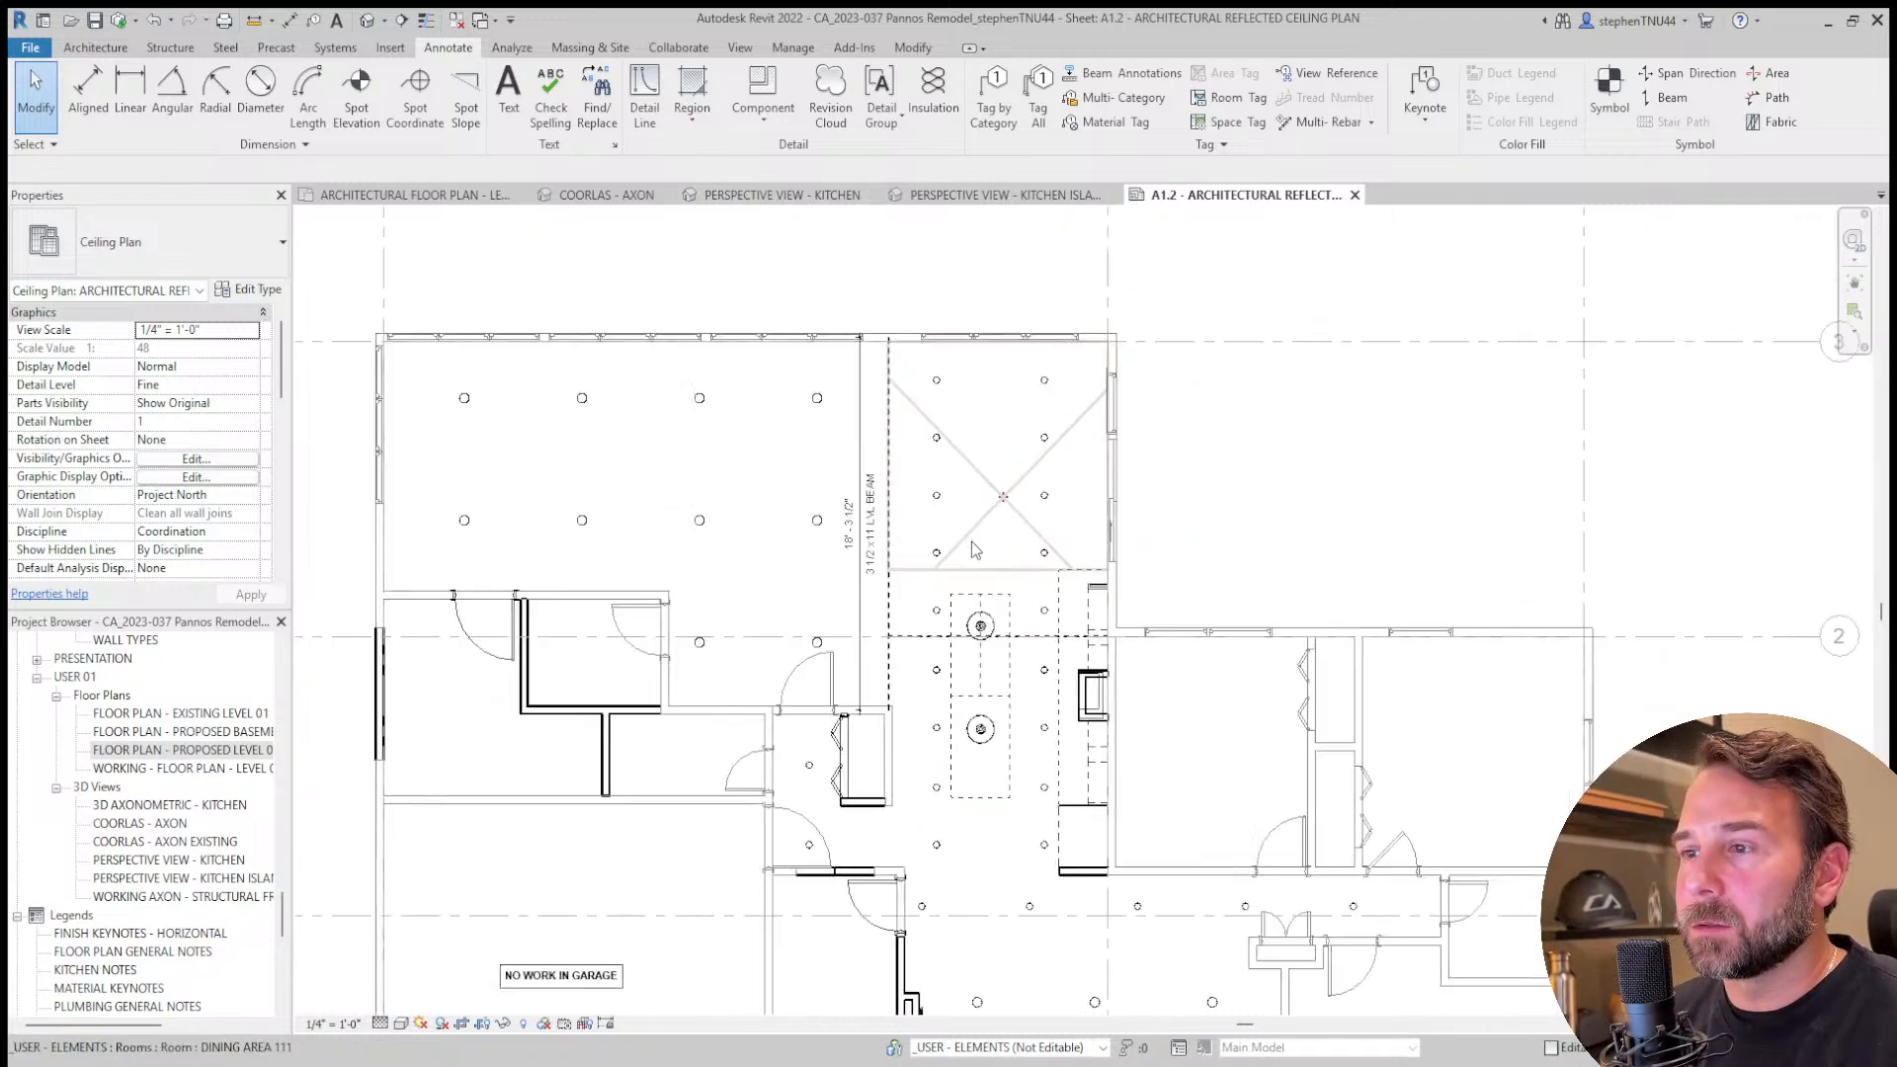
scroll(973, 548, up, 2)
key(d)
key(i)
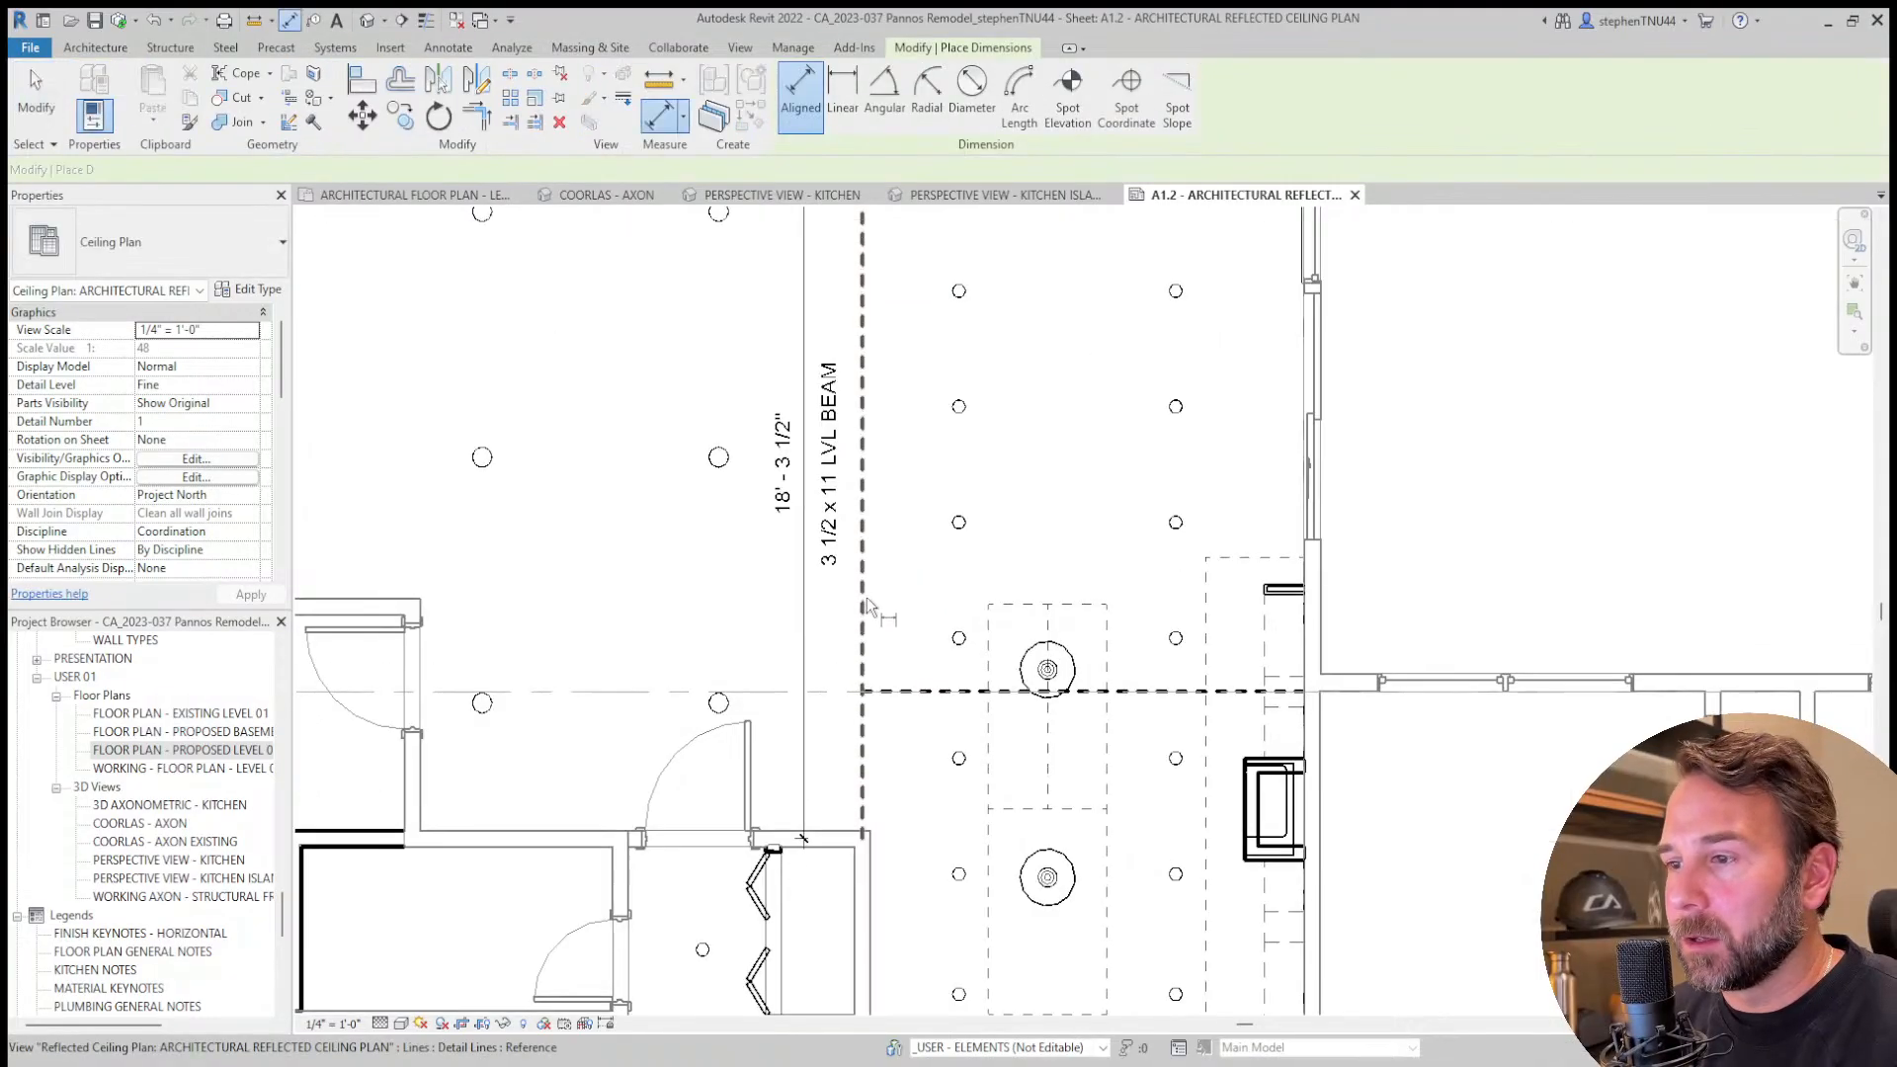
click(863, 604)
scroll(1304, 657, up, 2)
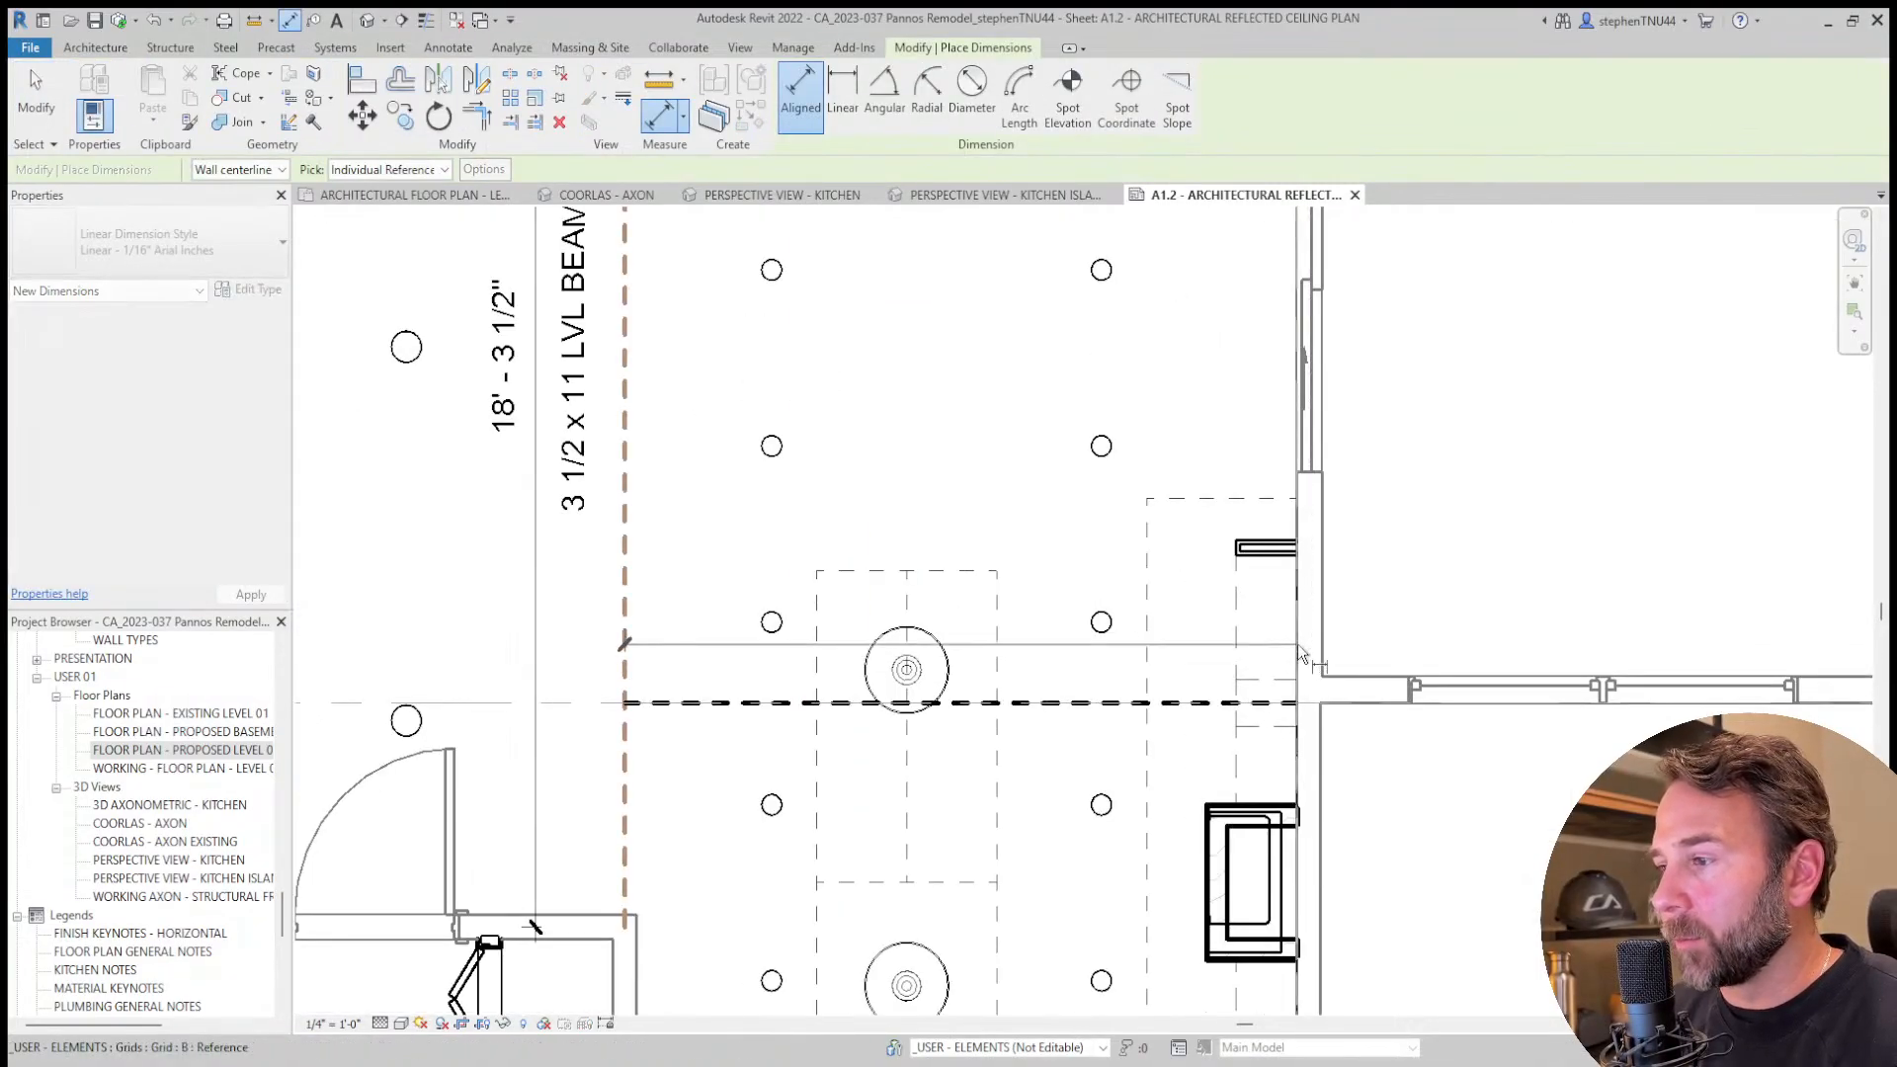
click(1302, 654)
scroll(1302, 650, down, 1)
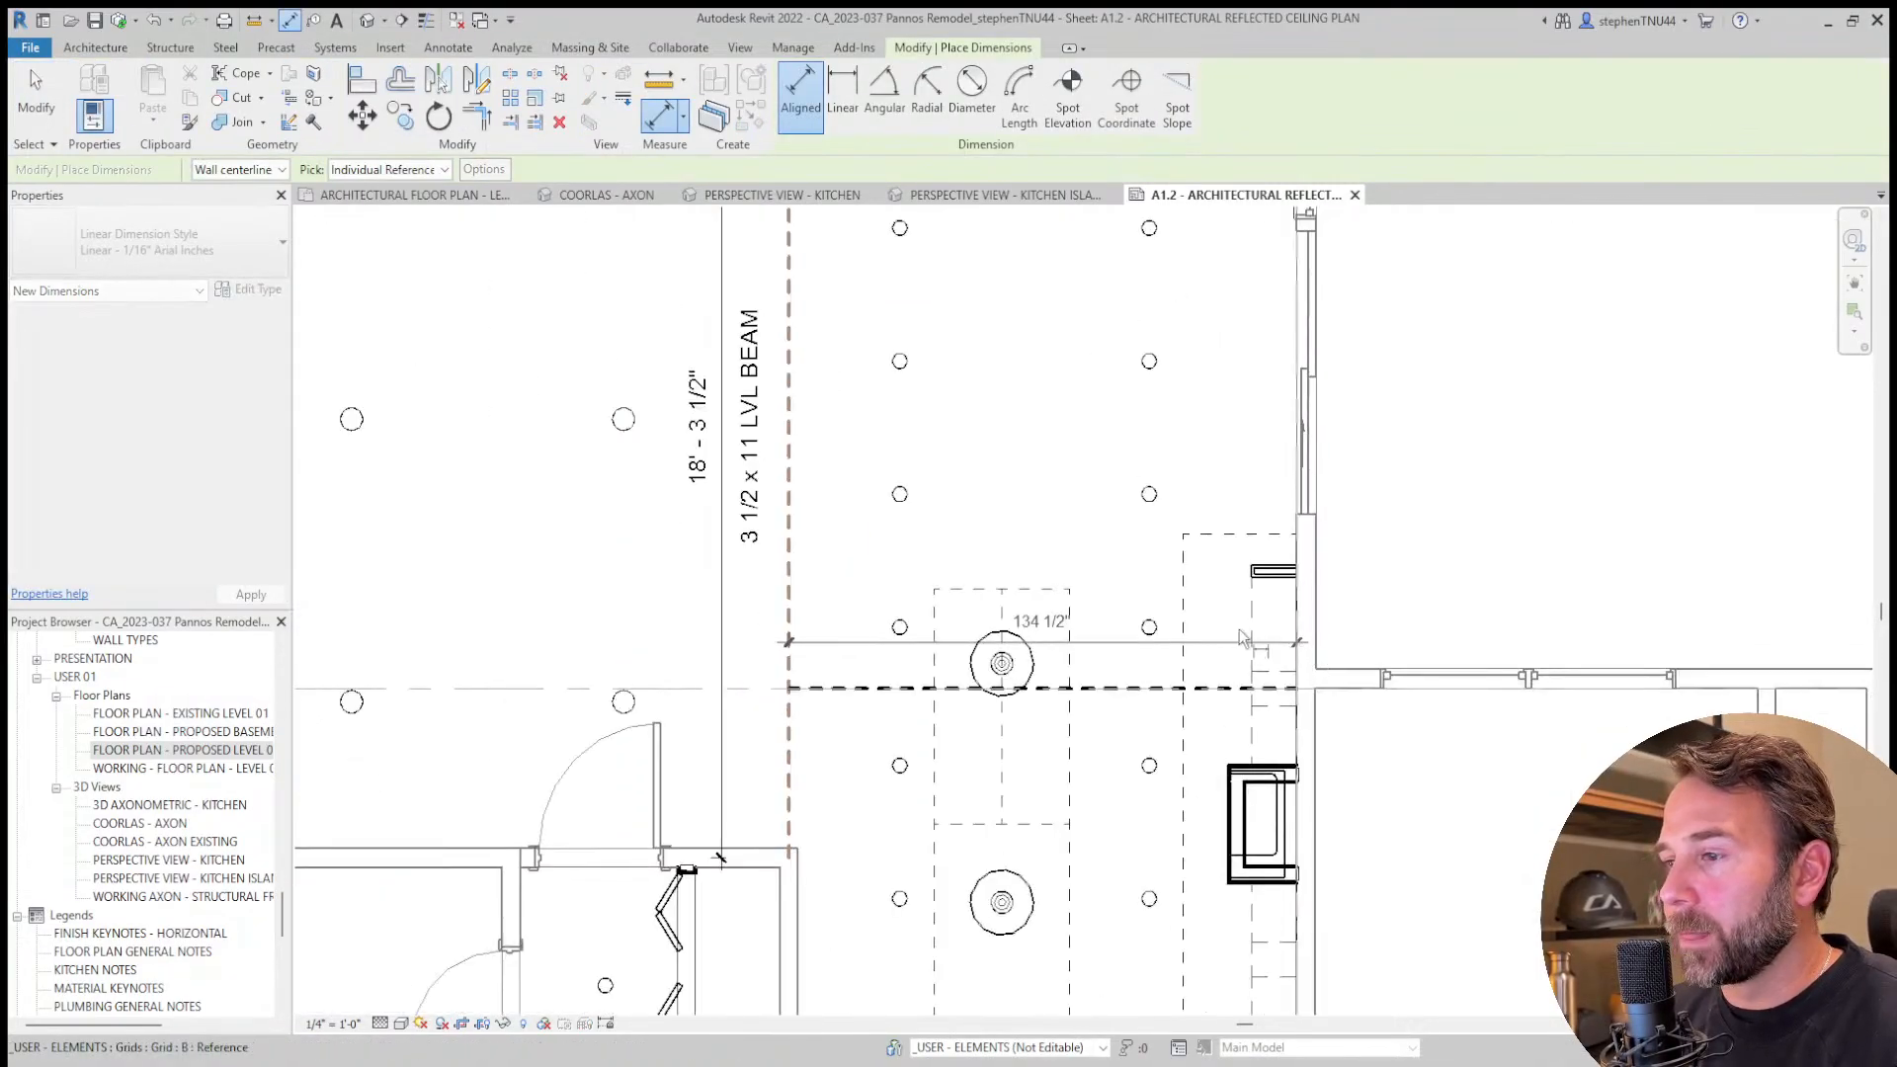
click(1052, 549)
key(Escape)
key(Escape)
Change the new horizontal beam dimension's type to Linear - 3/32" Arial.
click(1063, 534)
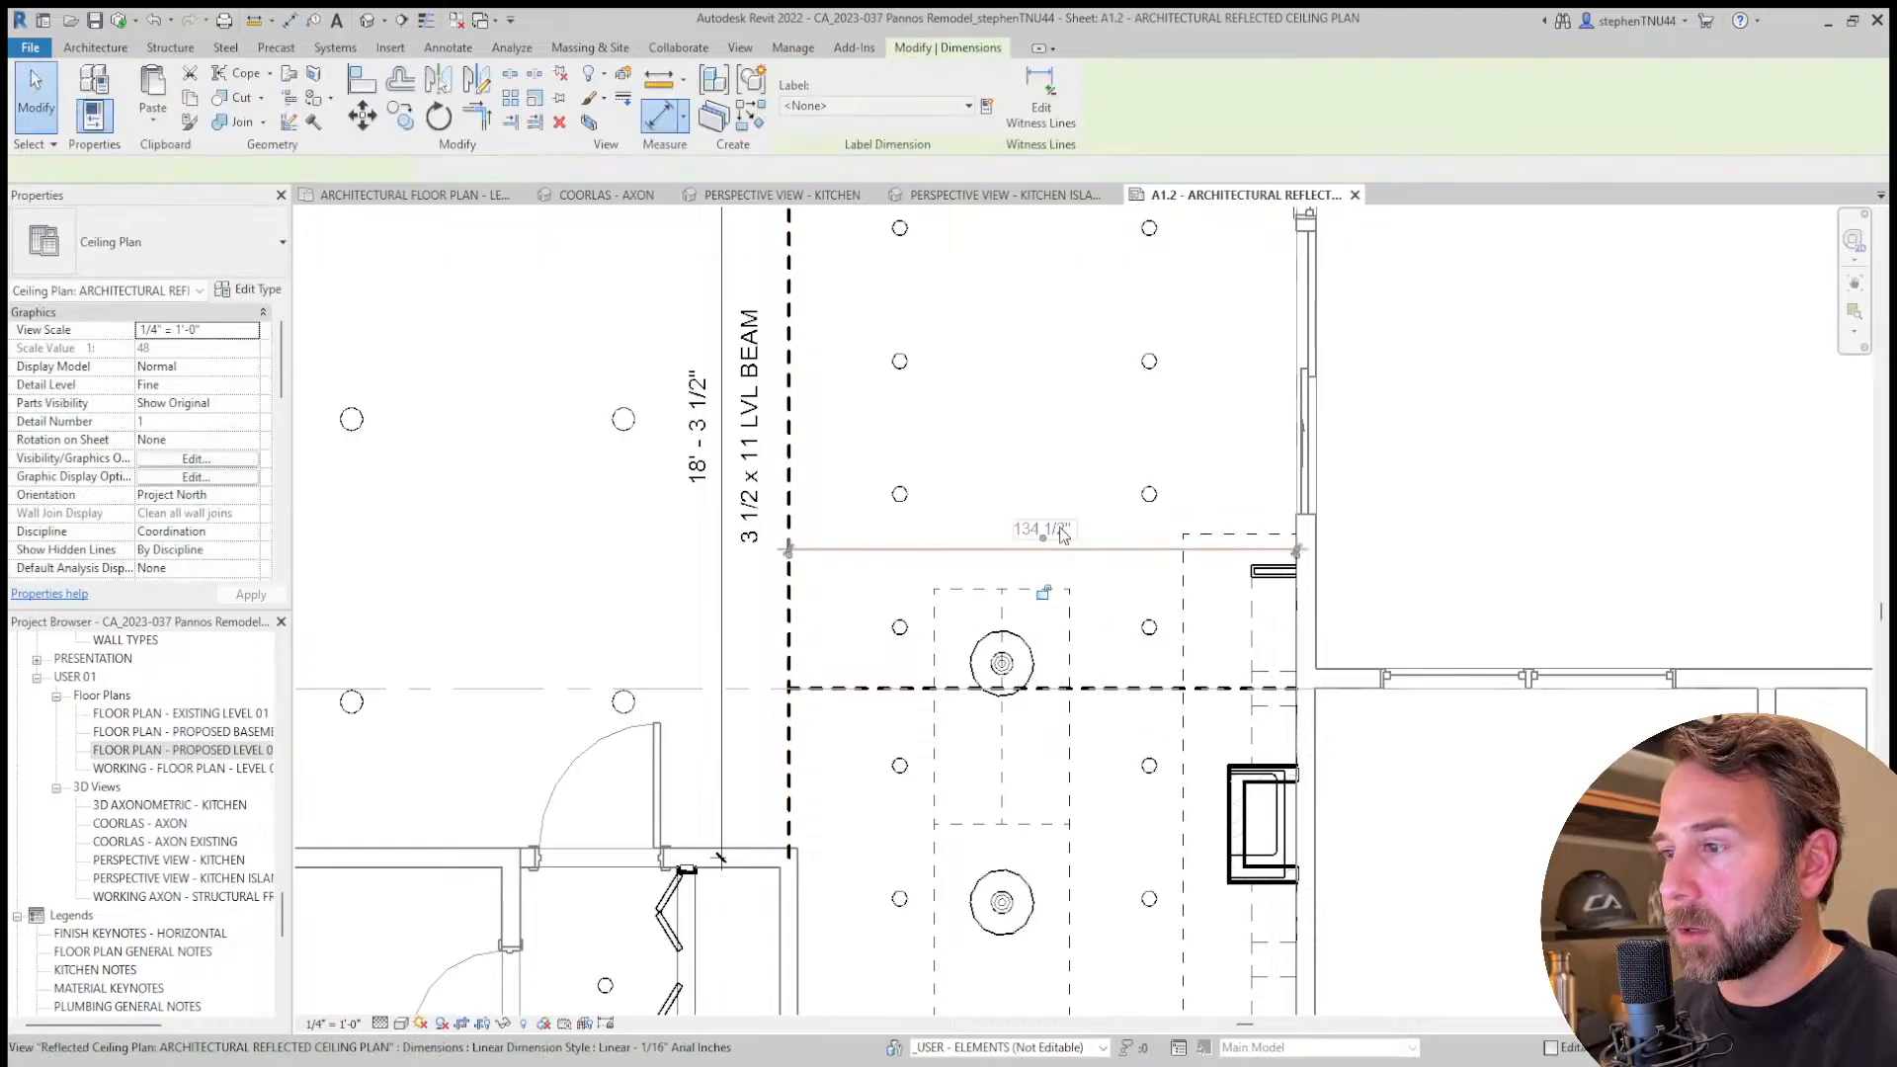
click(153, 240)
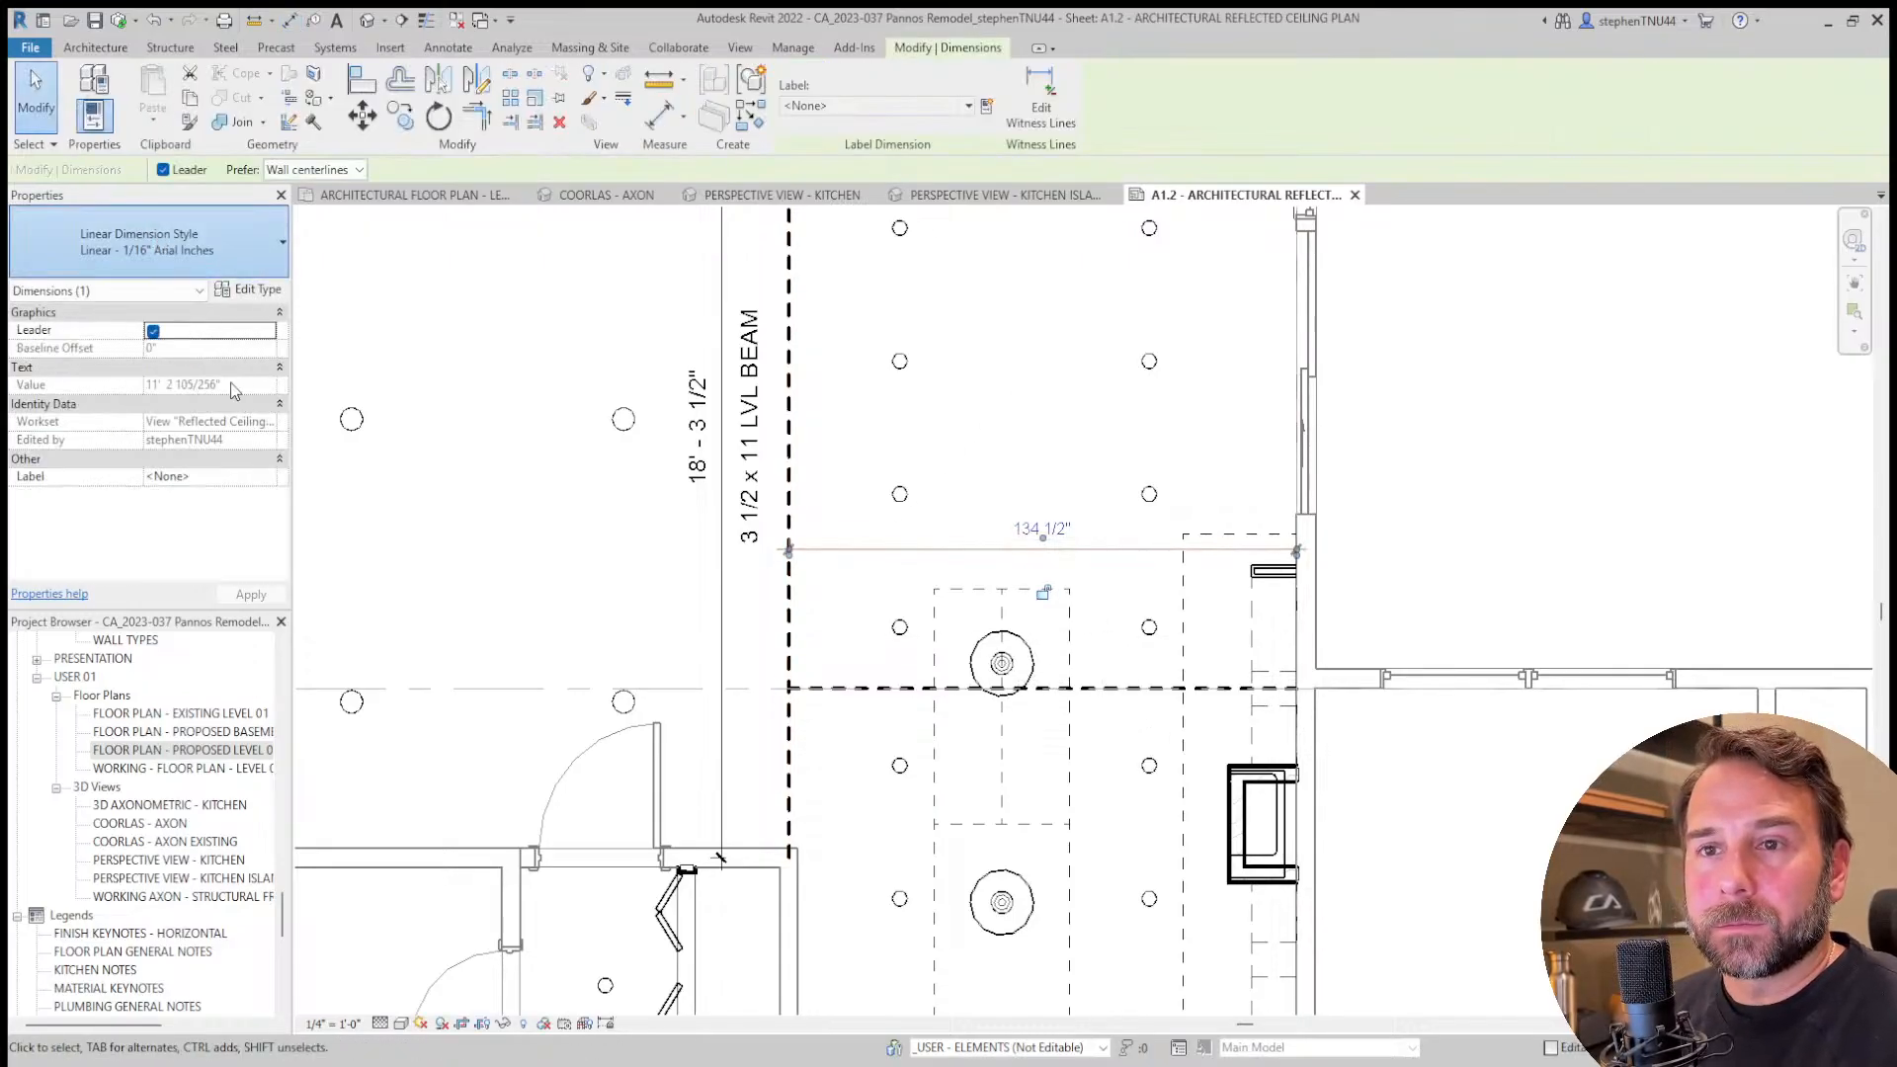
click(164, 537)
key(Escape)
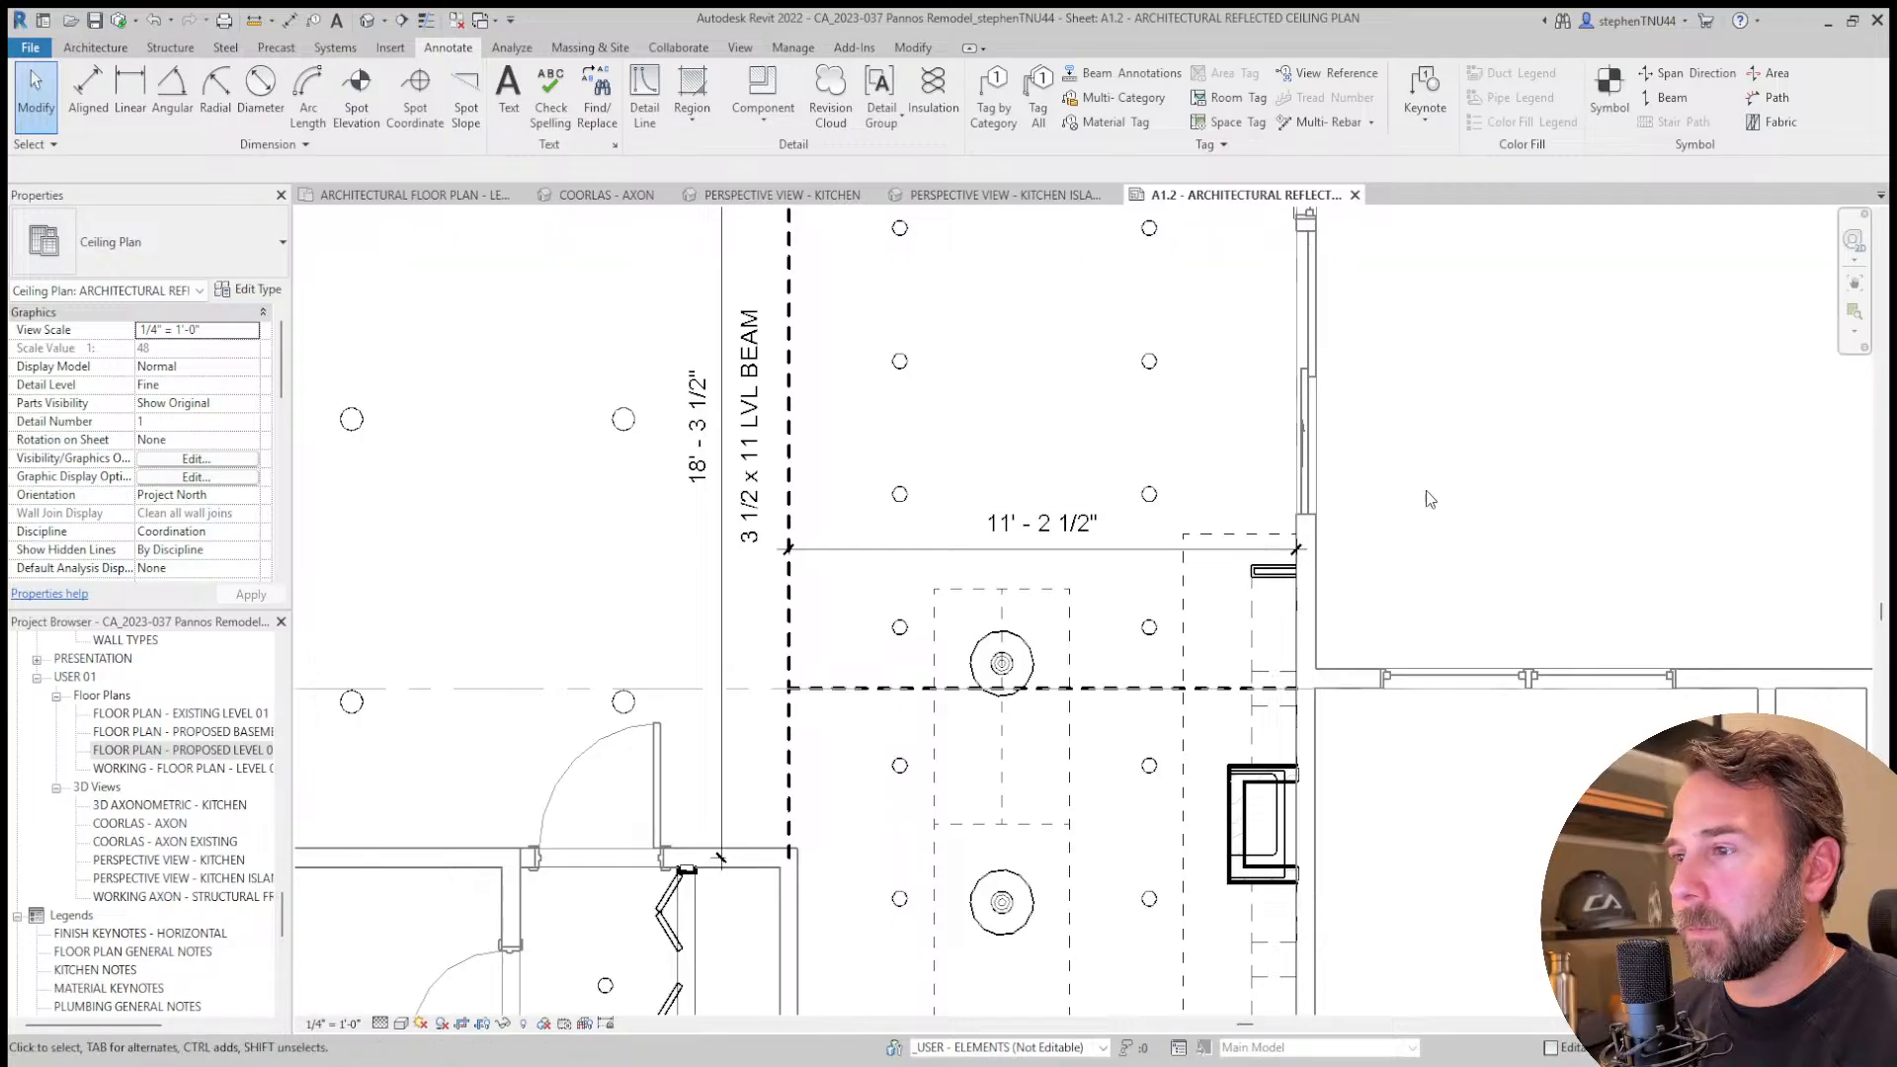
Inspect the horizontal beam's dimension and the vertical beam's dimension and label text.
scroll(1087, 577, down, 1)
click(1077, 547)
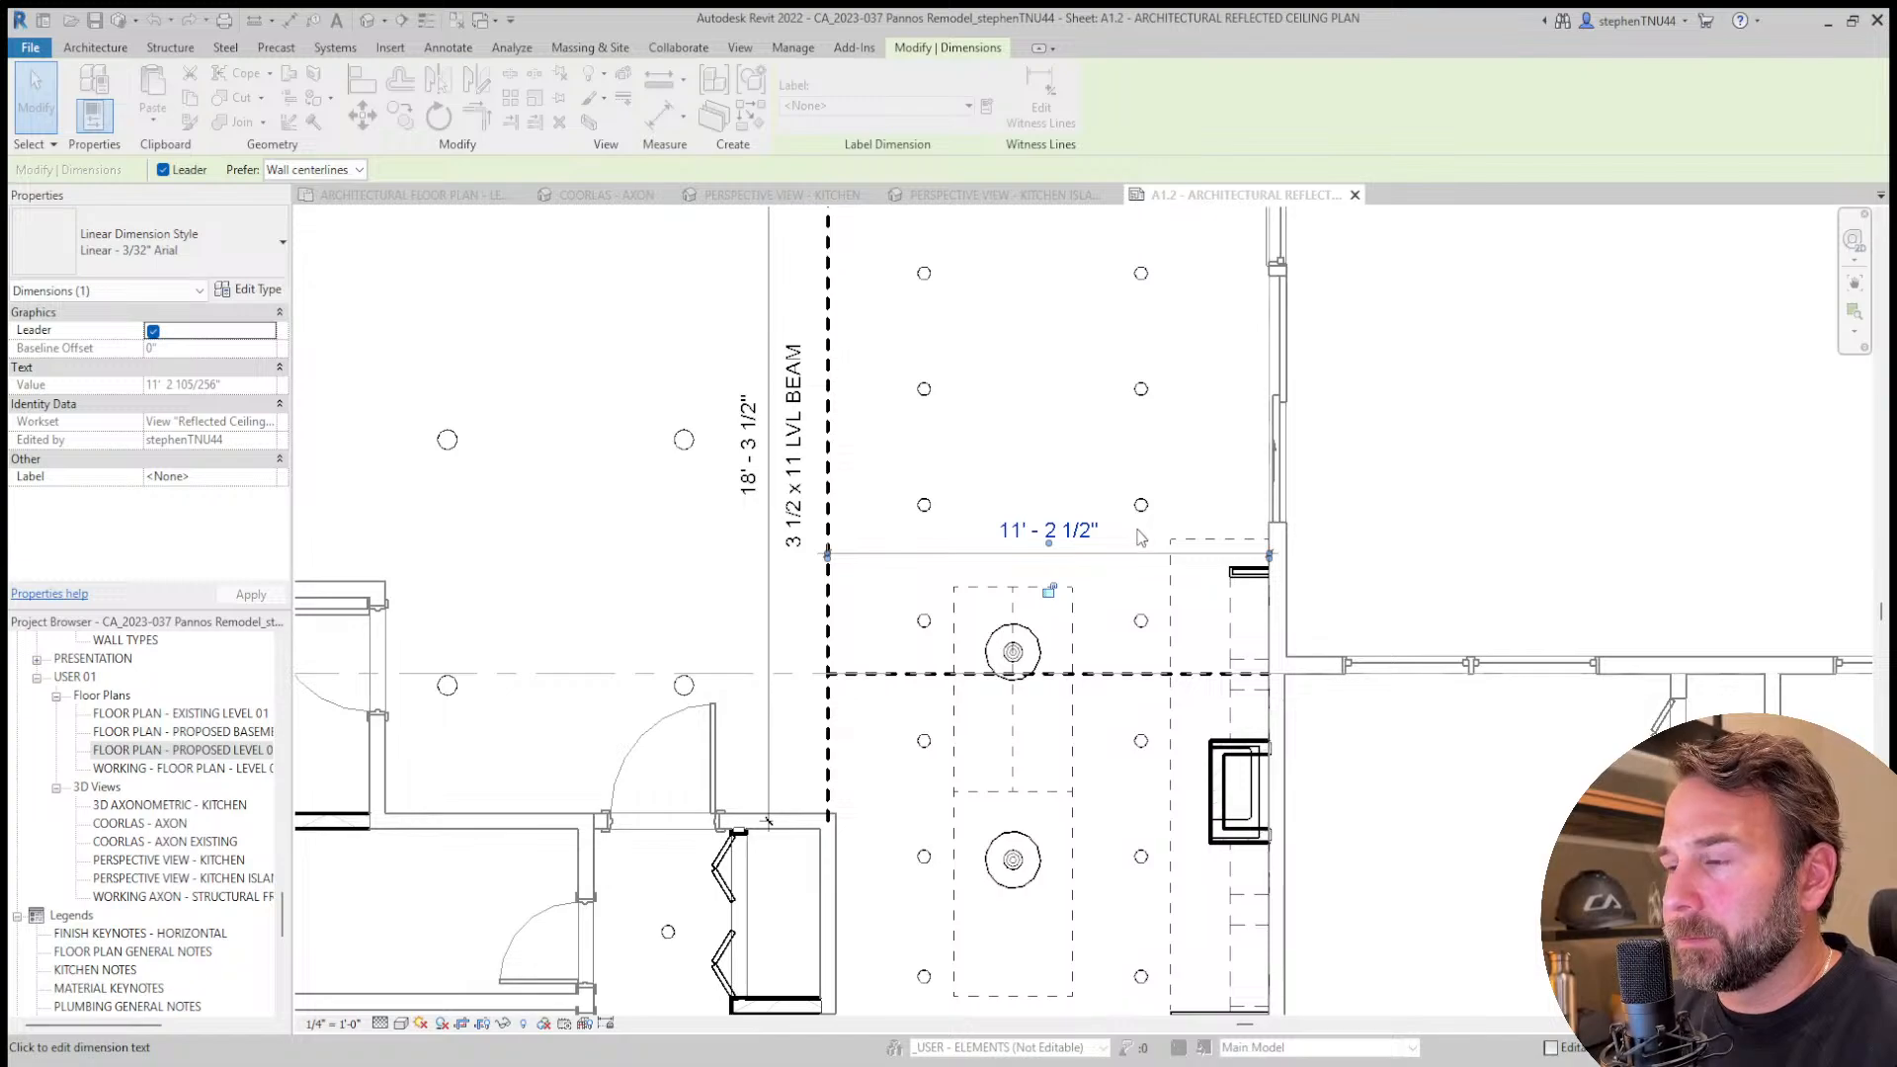
click(1322, 543)
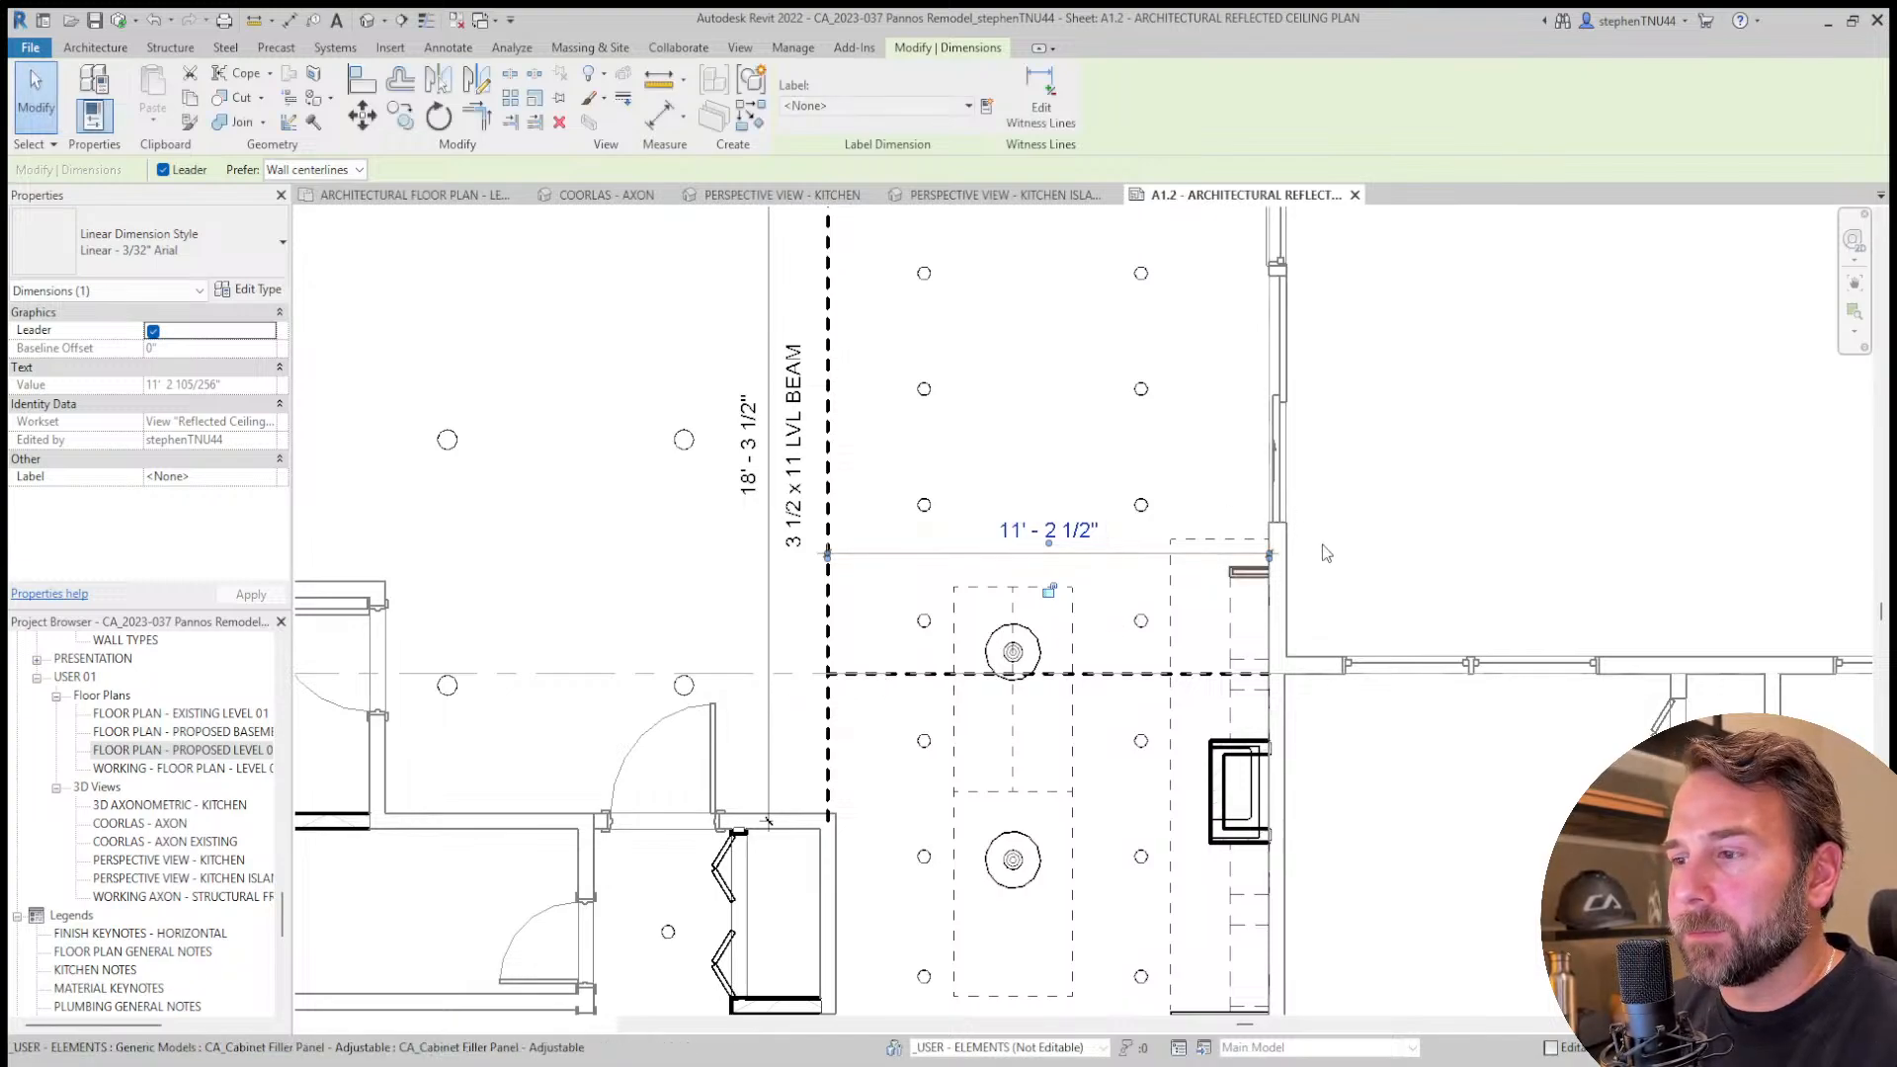
scroll(998, 647, down, 2)
scroll(996, 662, up, 1)
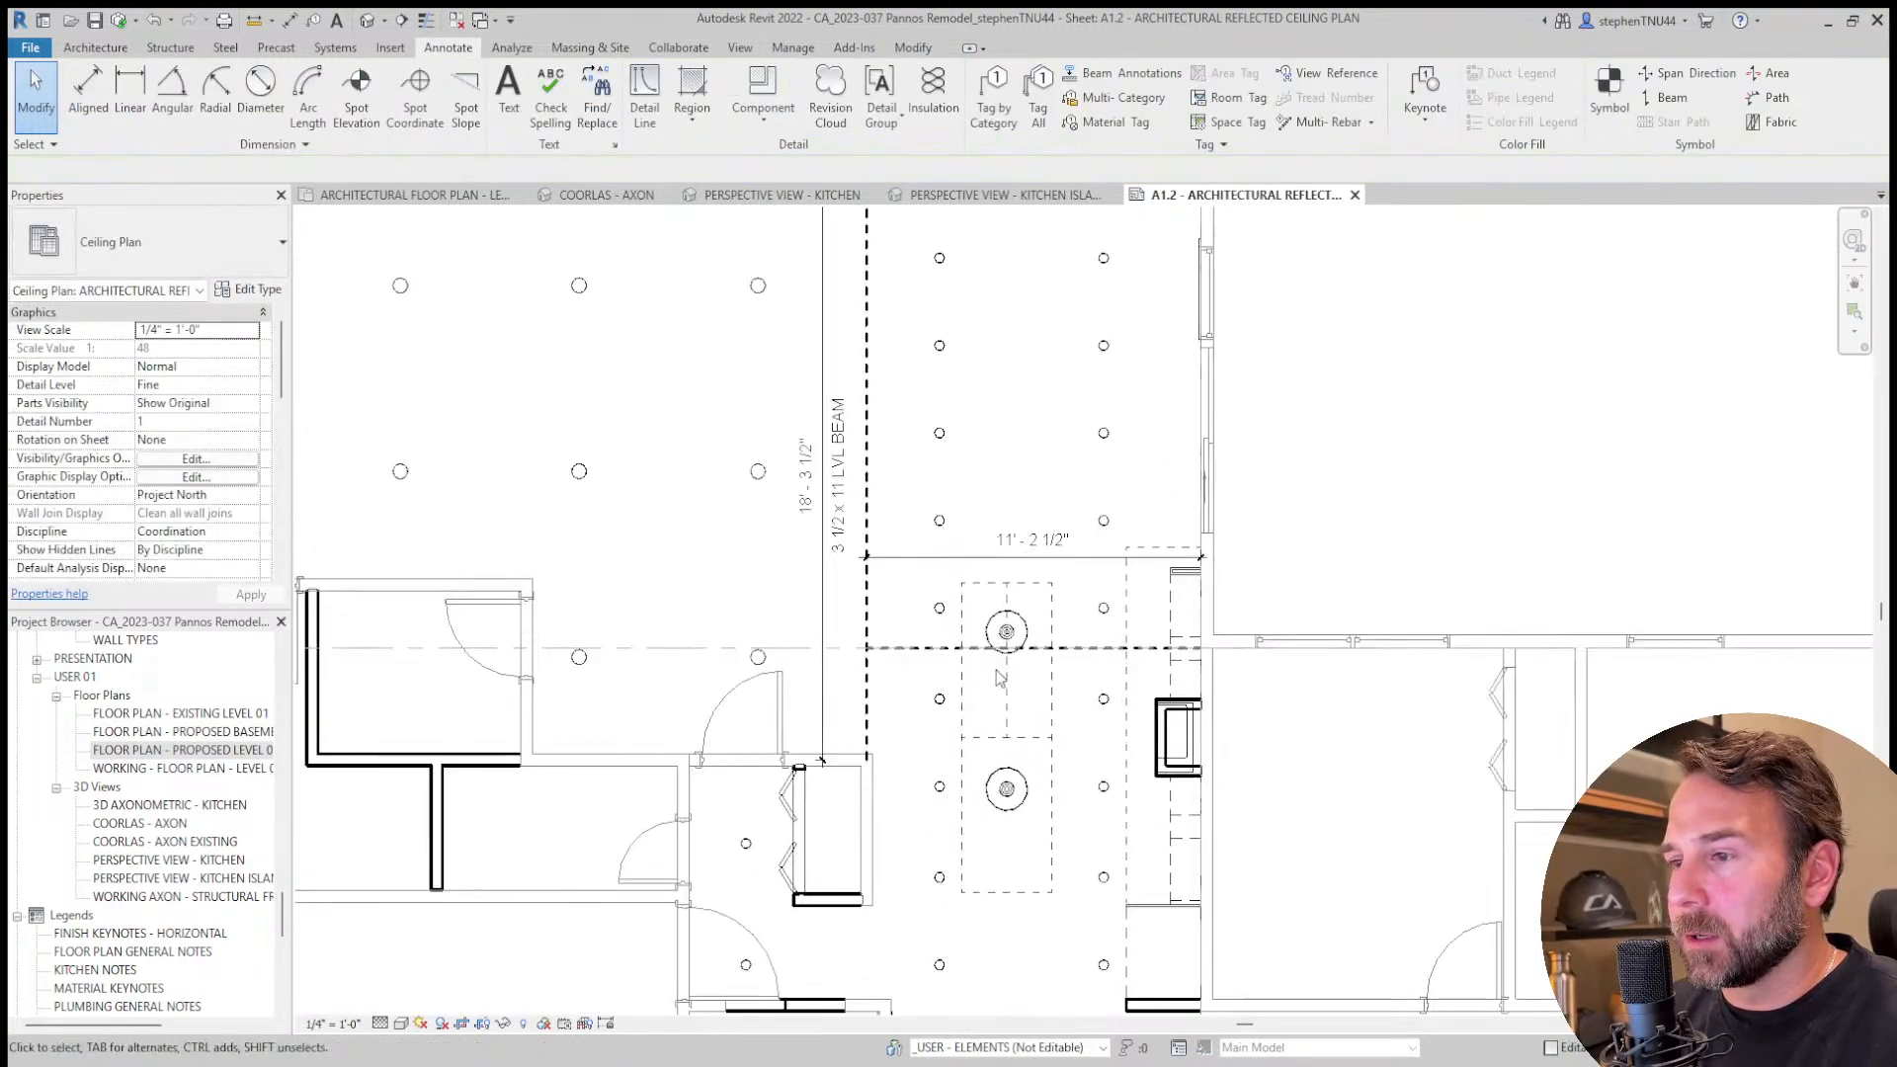
ctrl+scroll(886, 668, down, 3)
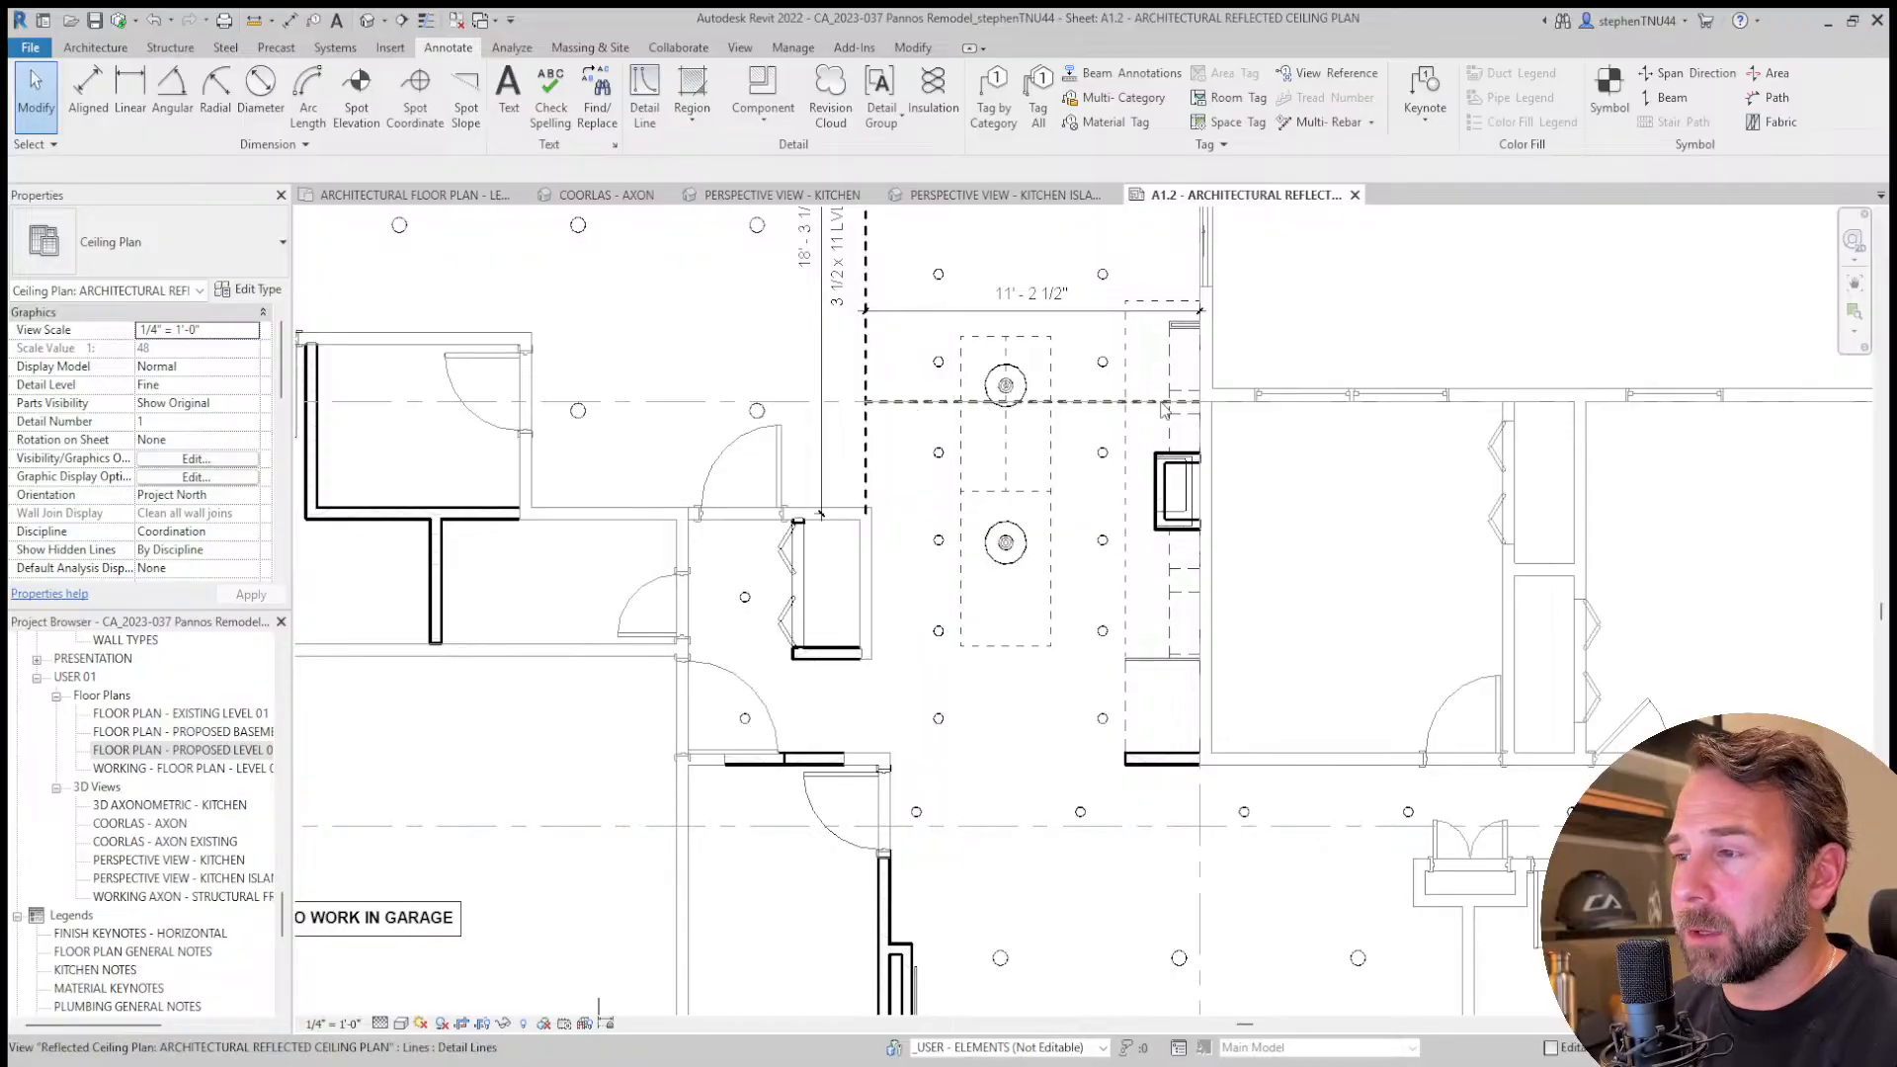
middle_drag(1001, 405, 1023, 534)
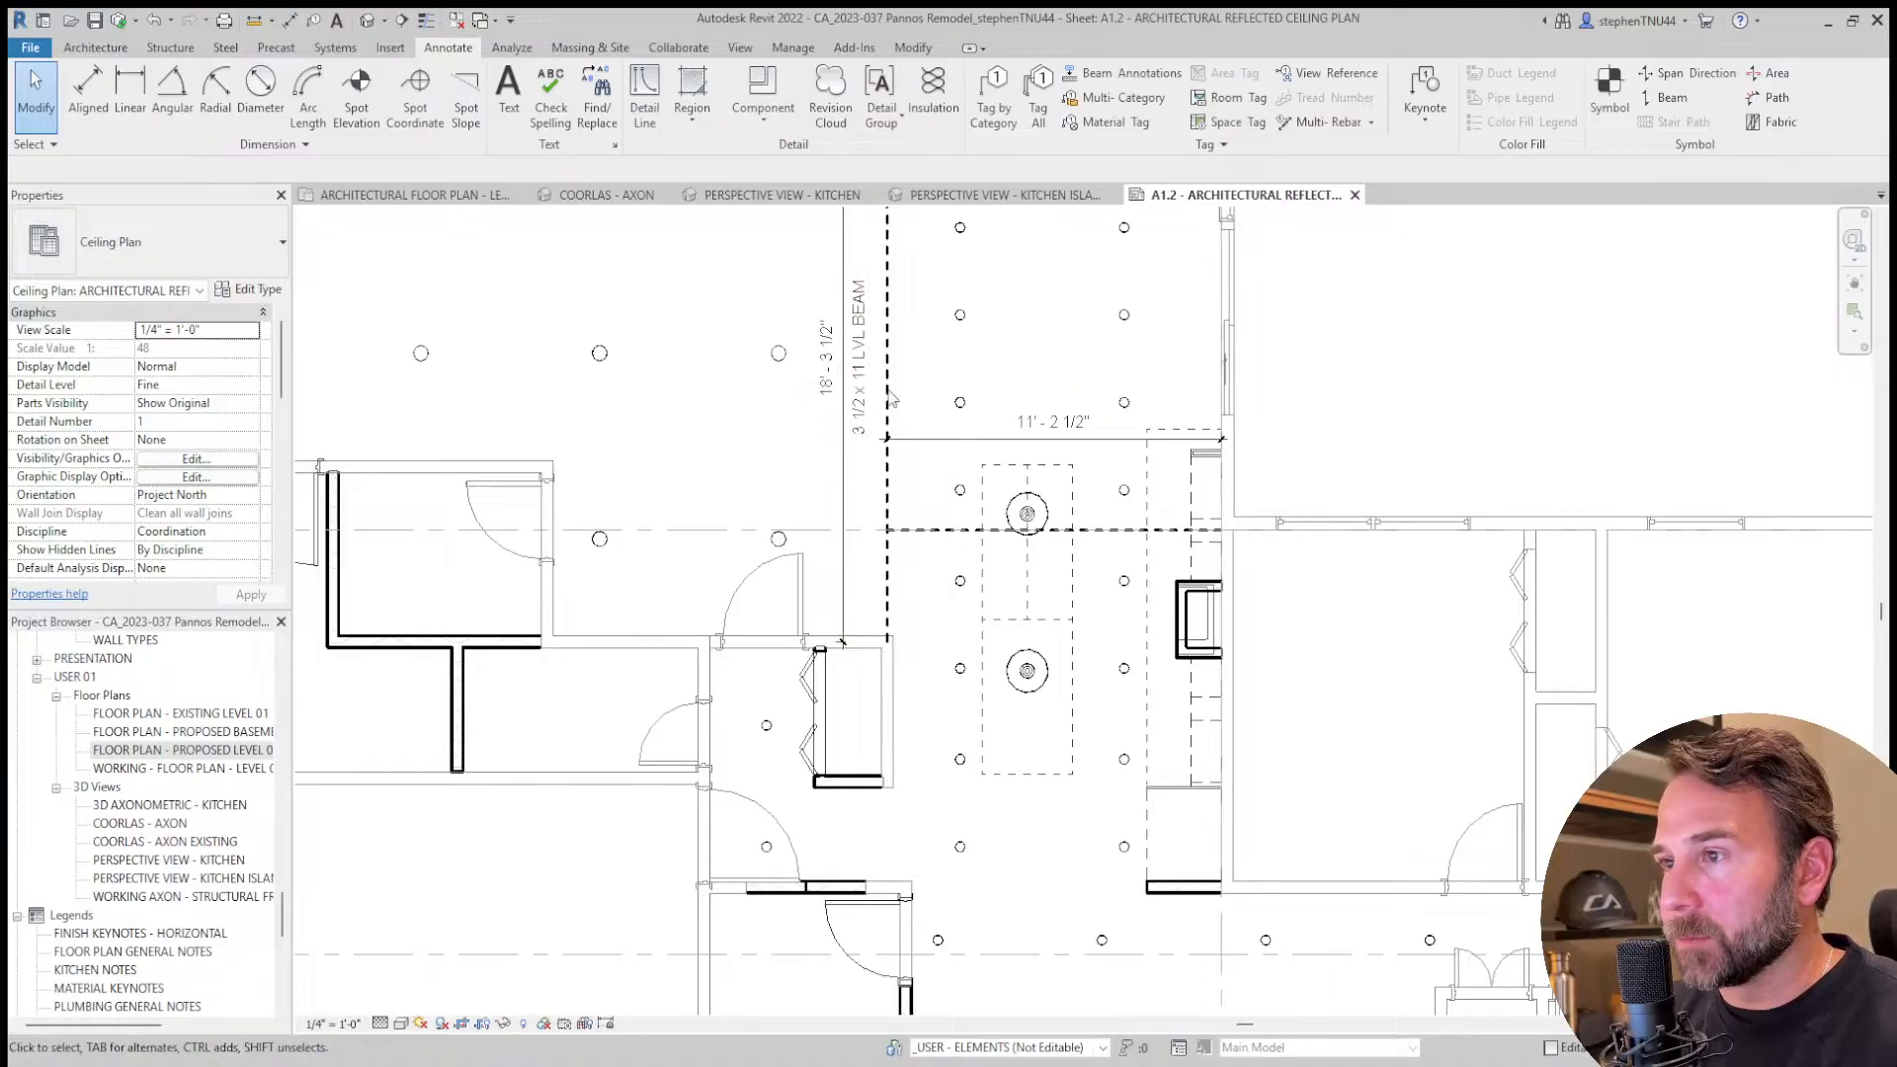
scroll(866, 375, up, 2)
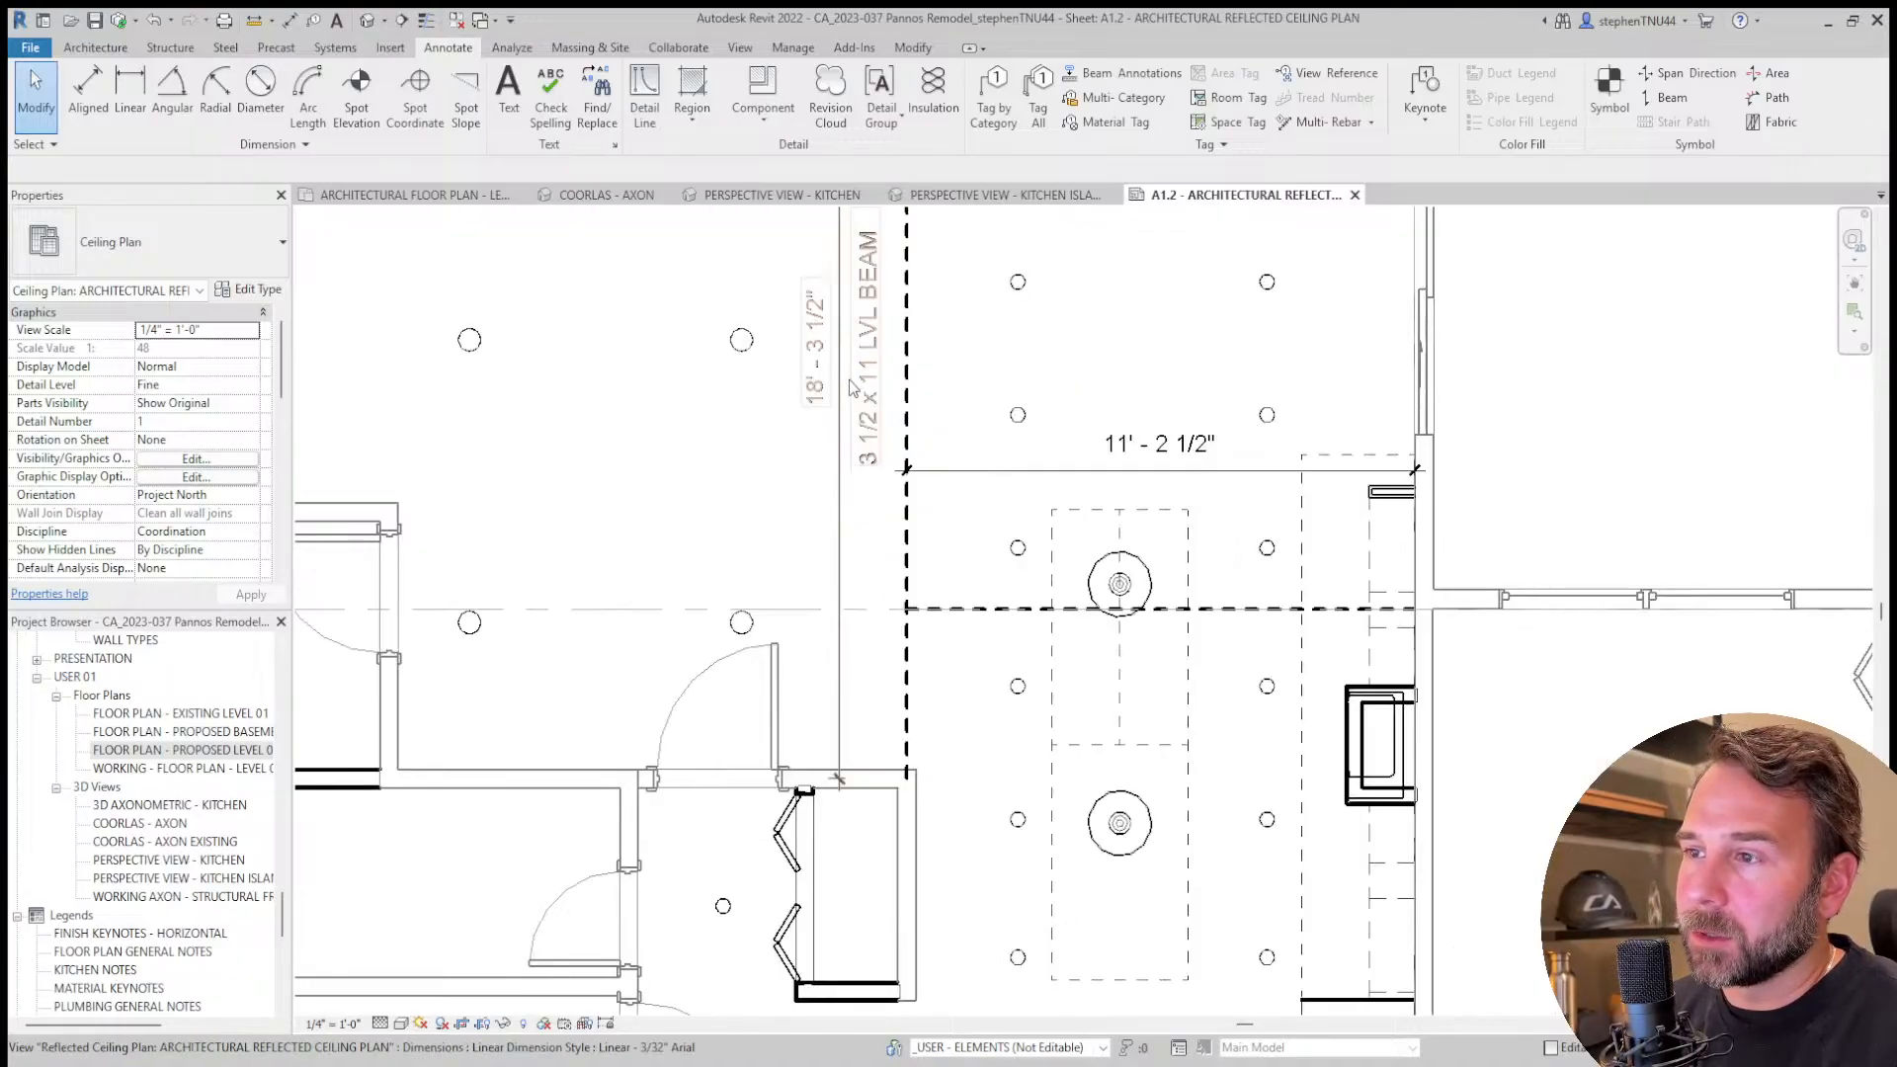
click(893, 373)
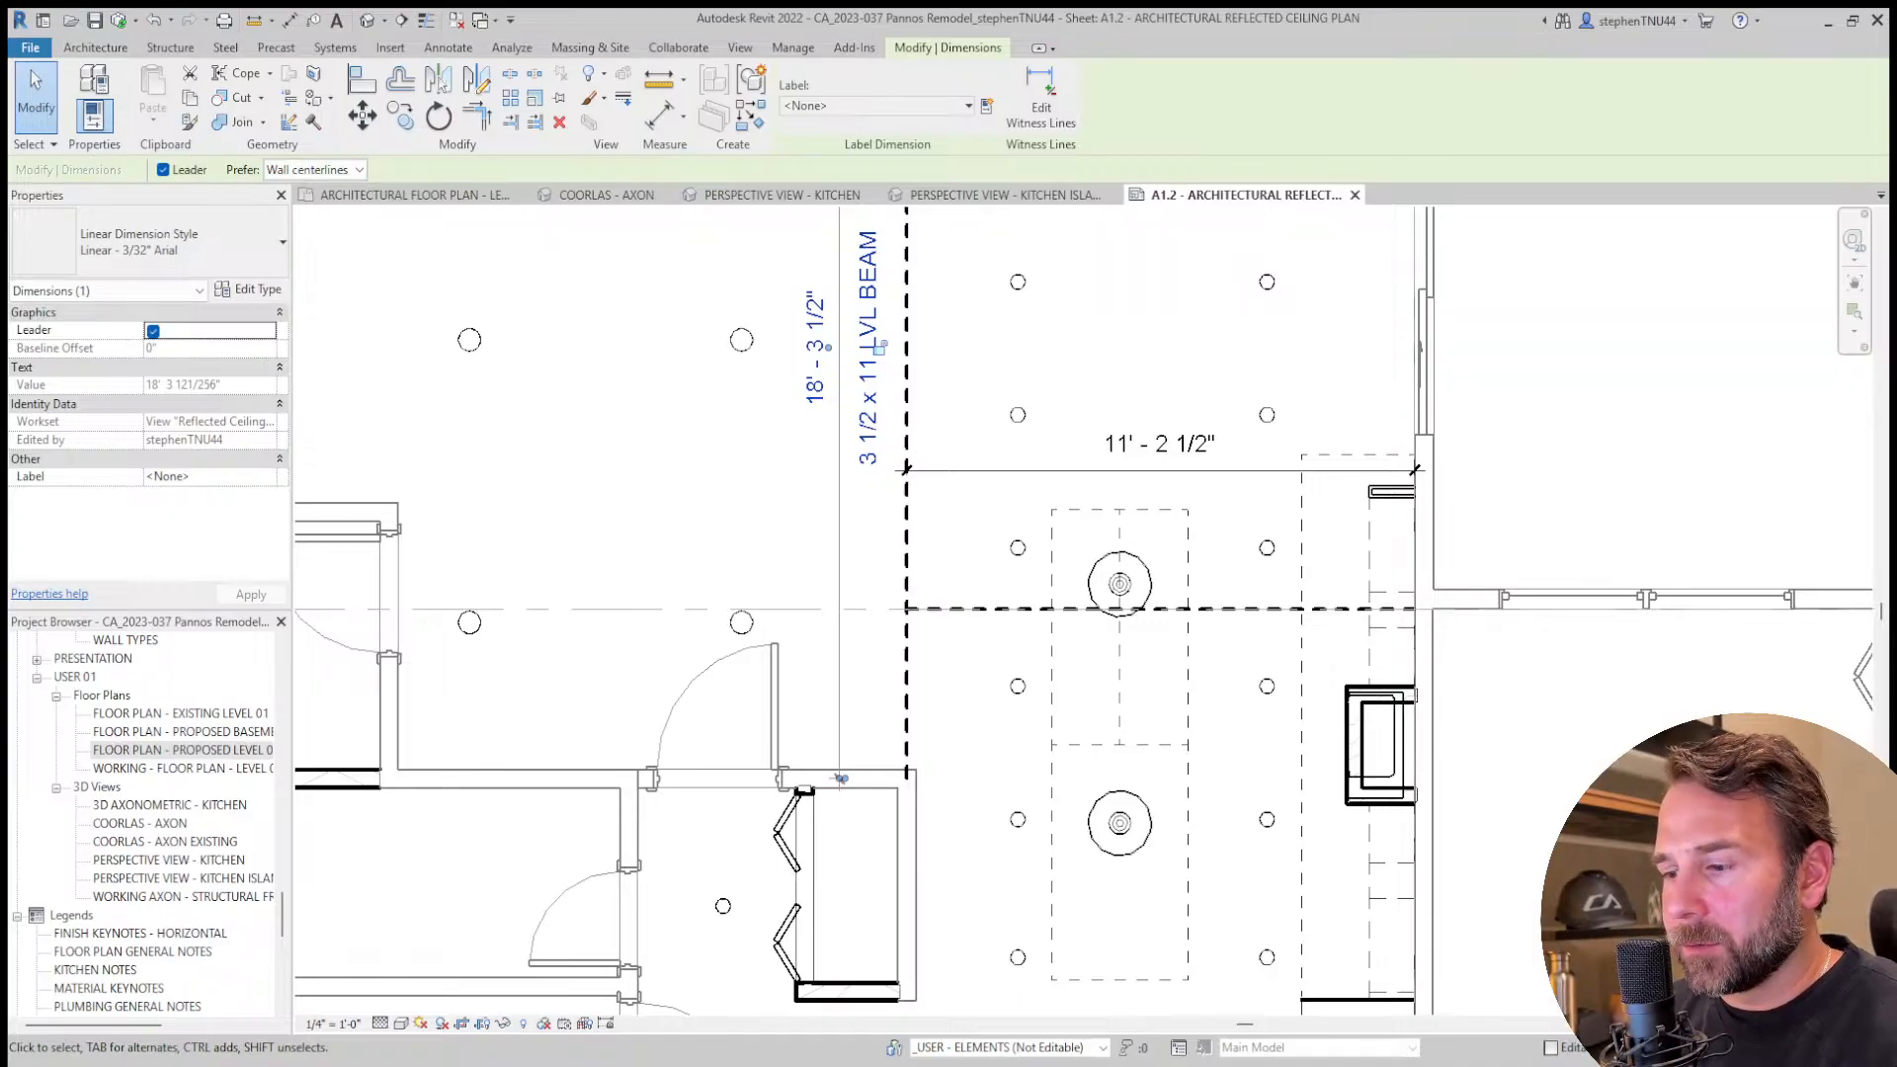
Examine both beam lines on the ceiling plan, from the dining area's exterior wall to the kitchen island.
scroll(894, 563, down, 2)
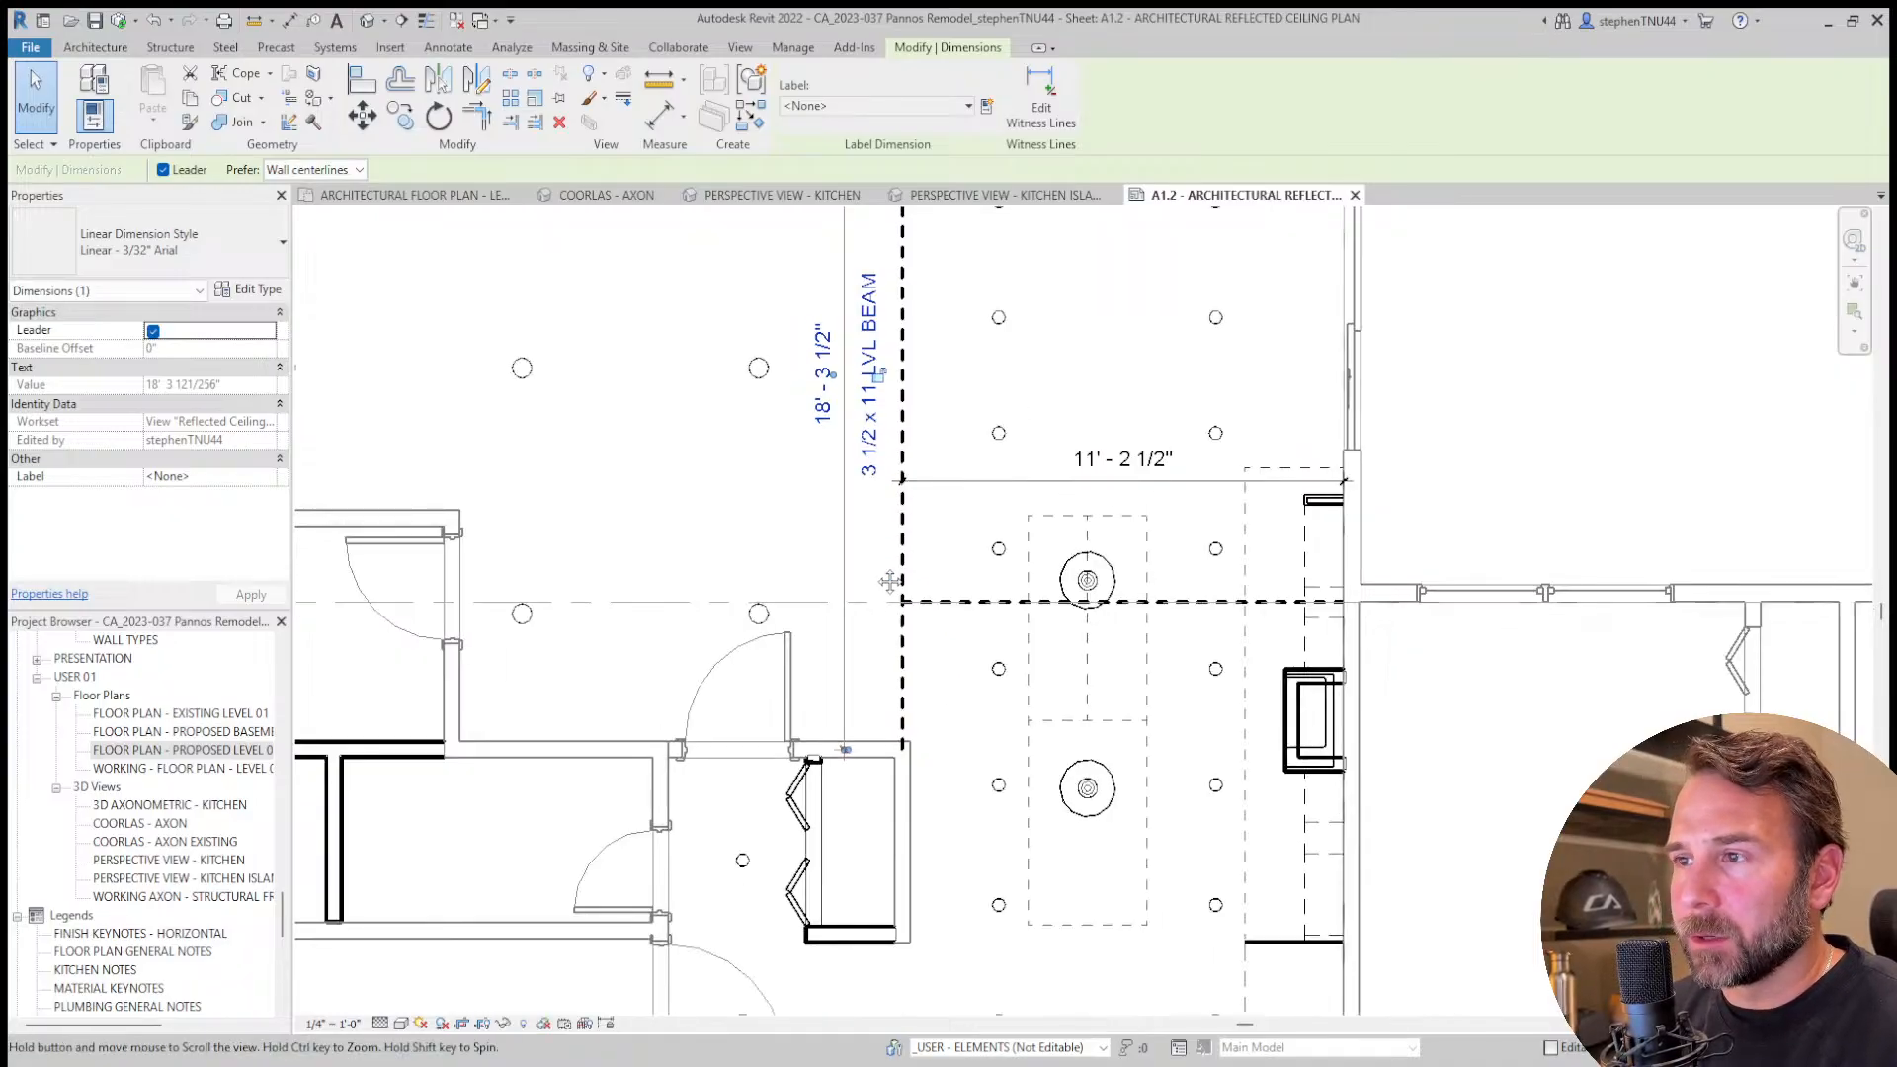
middle_drag(898, 696, 914, 765)
scroll(898, 706, down, 1)
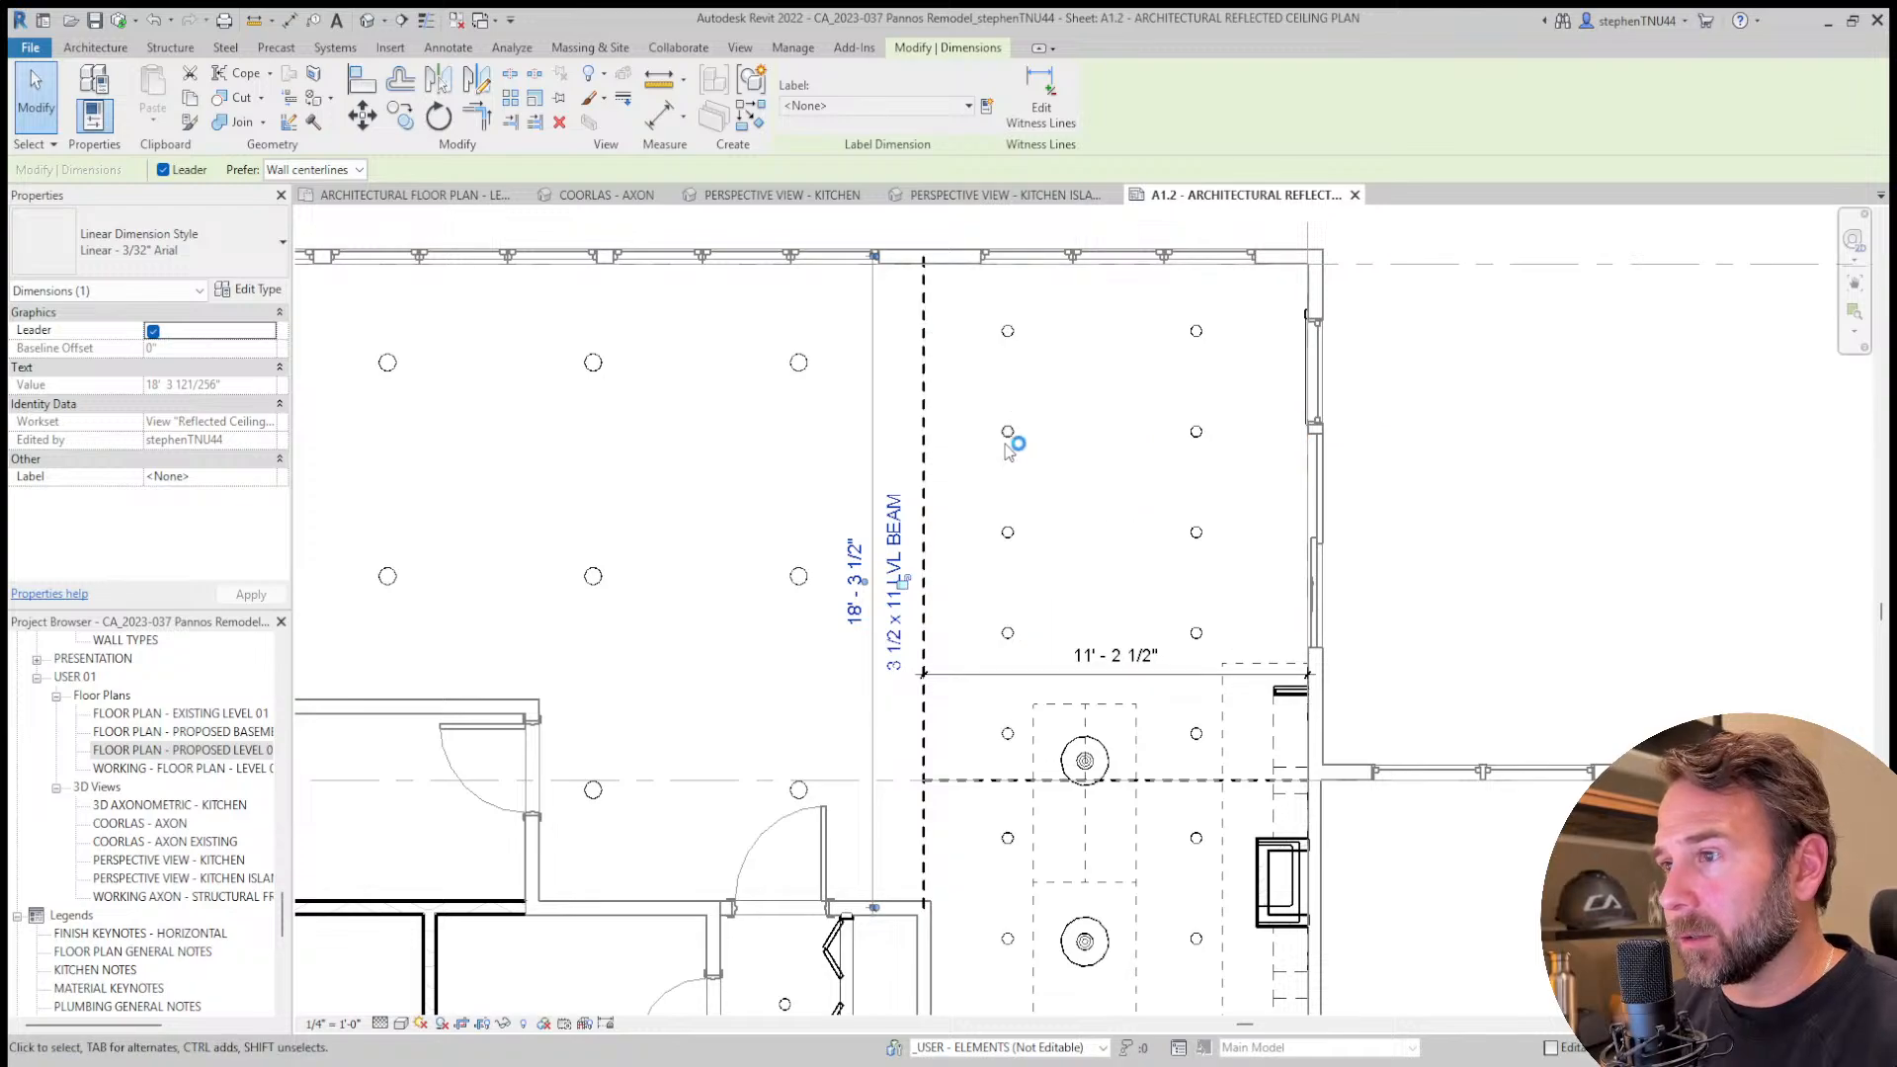
middle_drag(1022, 480, 1038, 517)
scroll(1038, 516, down, 2)
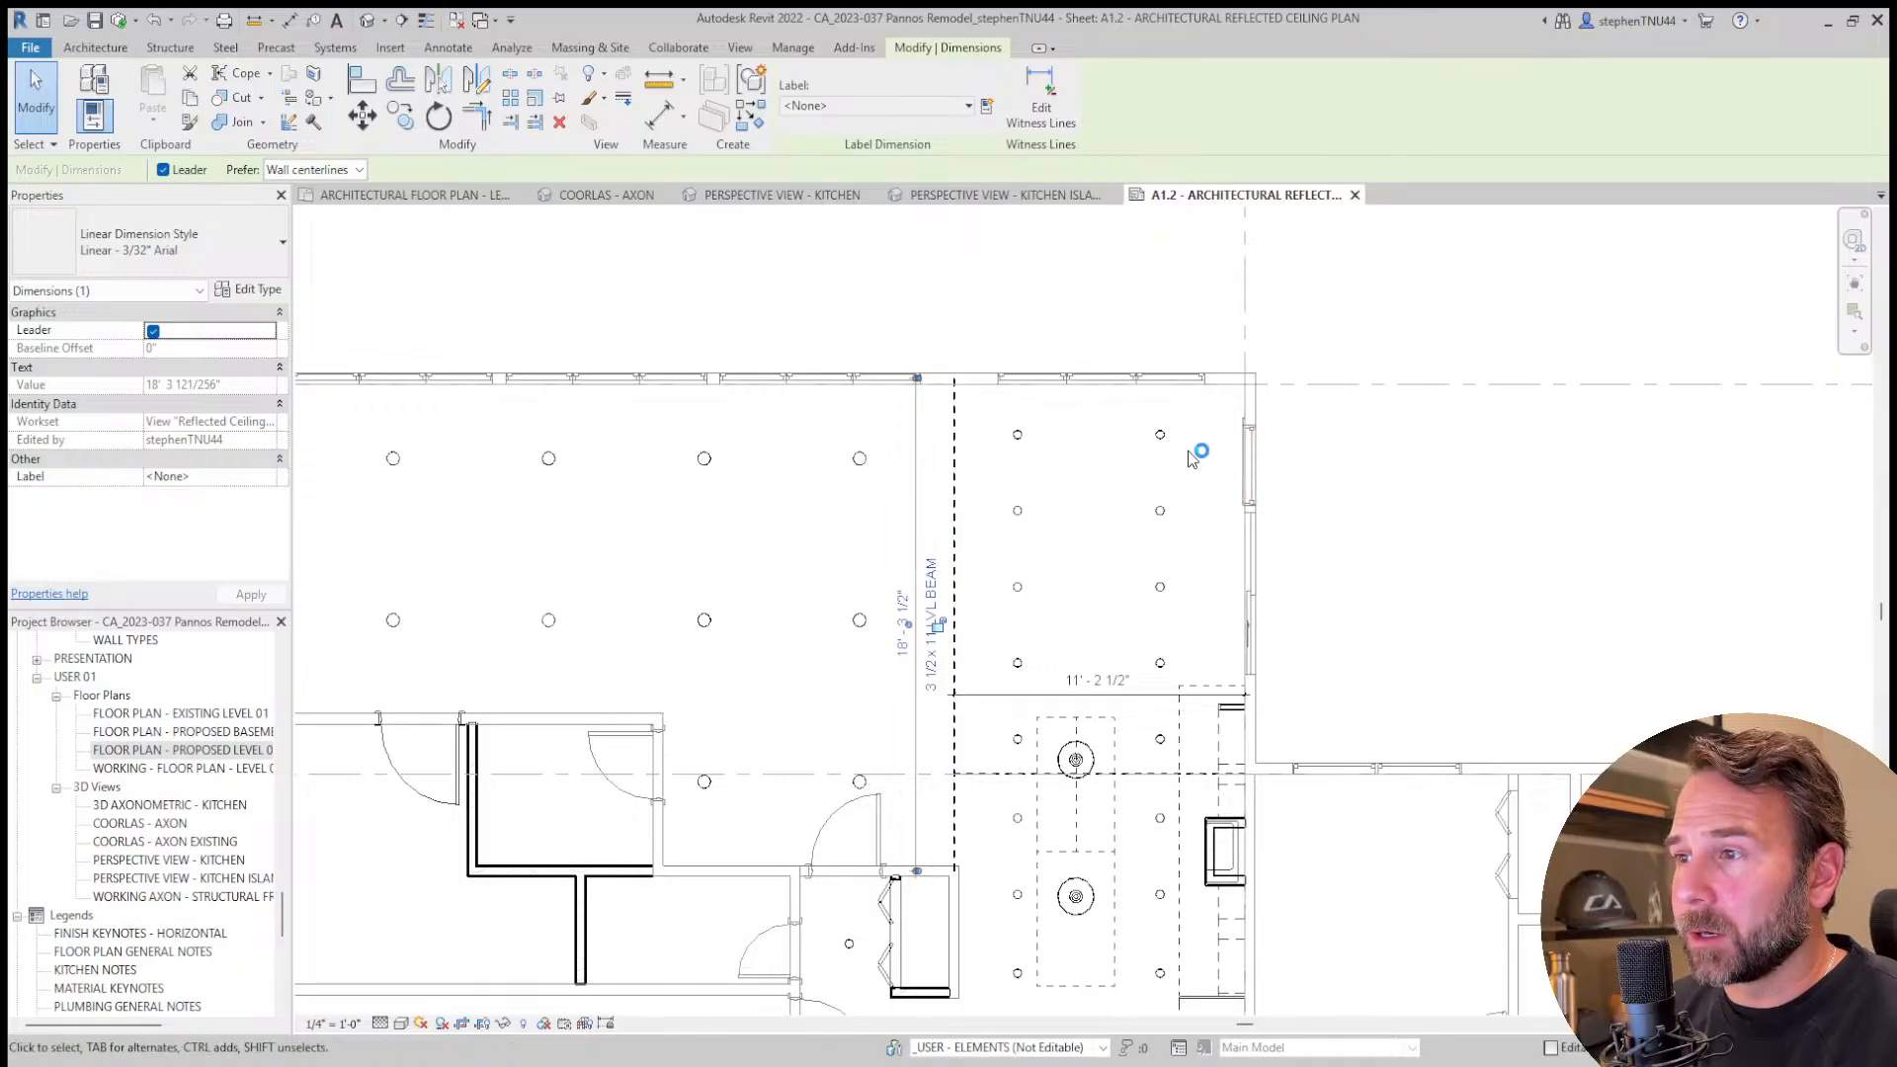
scroll(975, 509, up, 1)
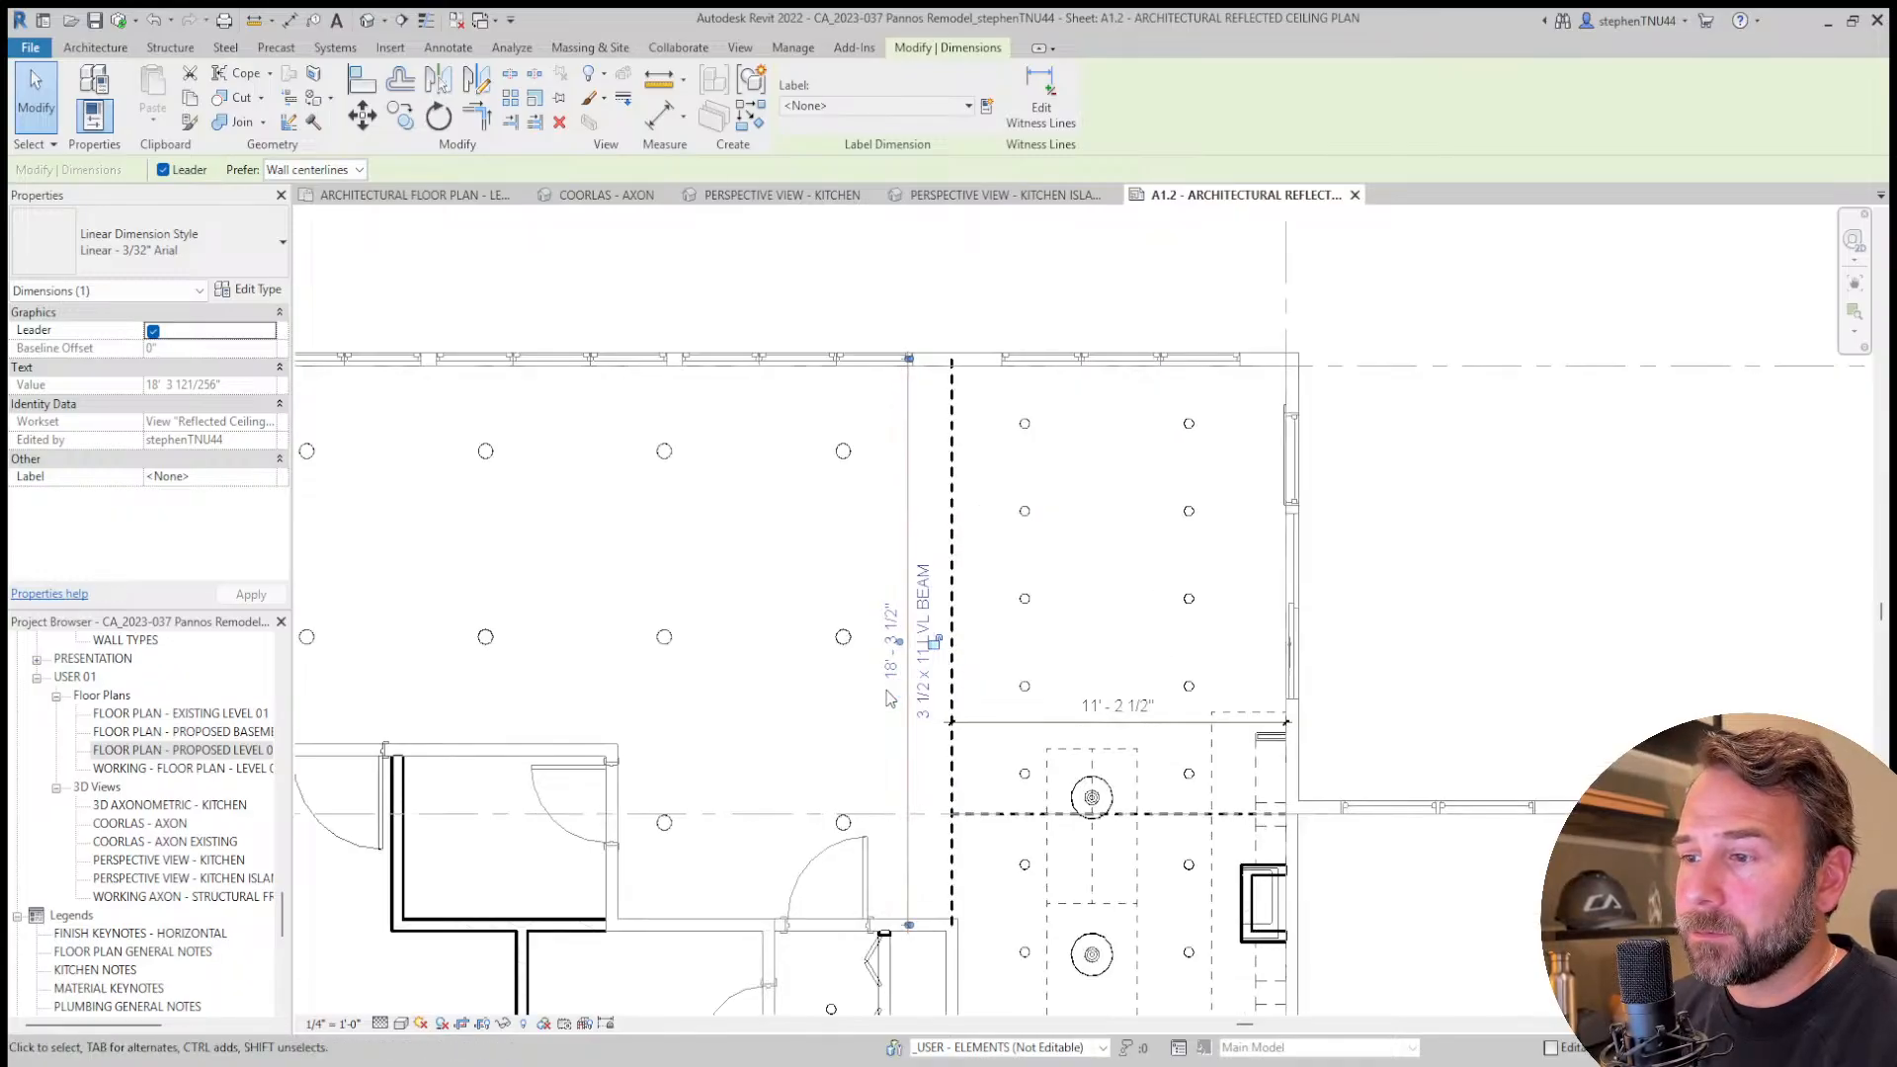
middle_drag(1065, 825, 1009, 610)
middle_drag(1197, 649, 1133, 492)
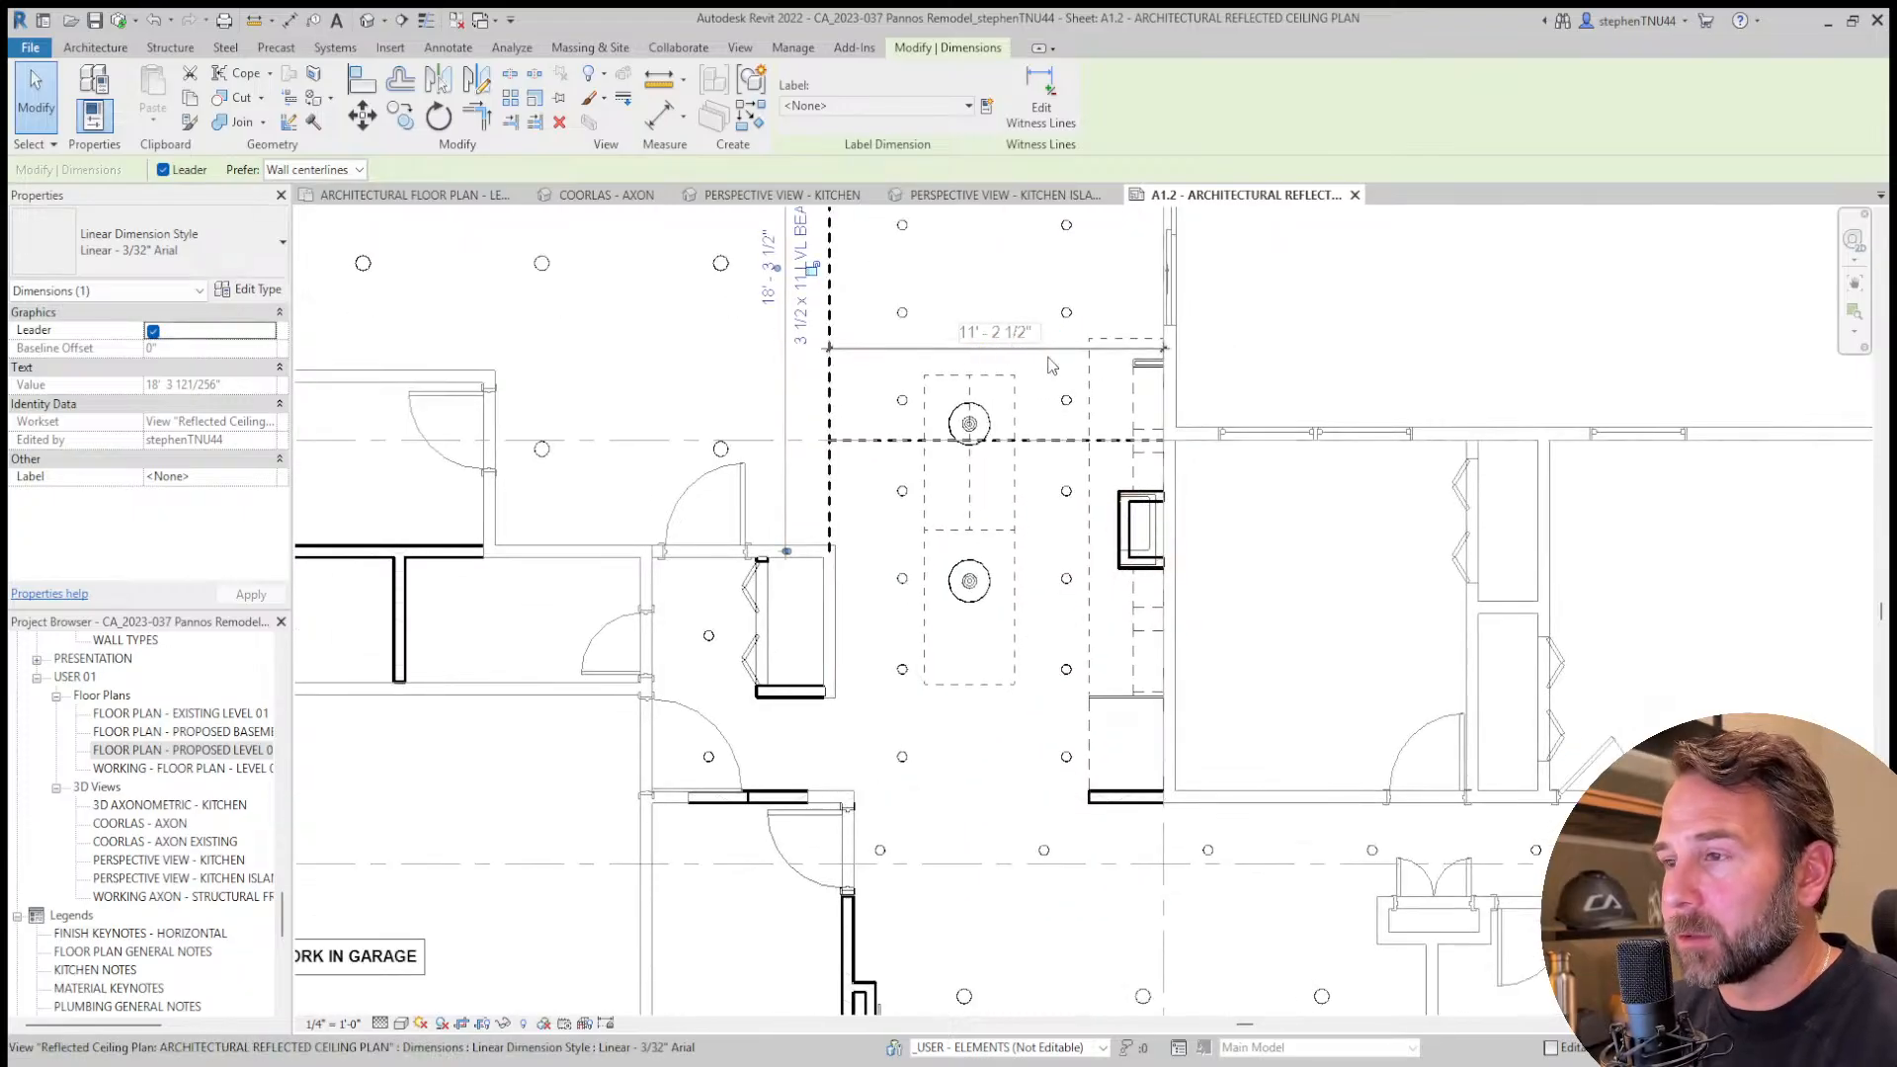
scroll(1057, 454, up, 1)
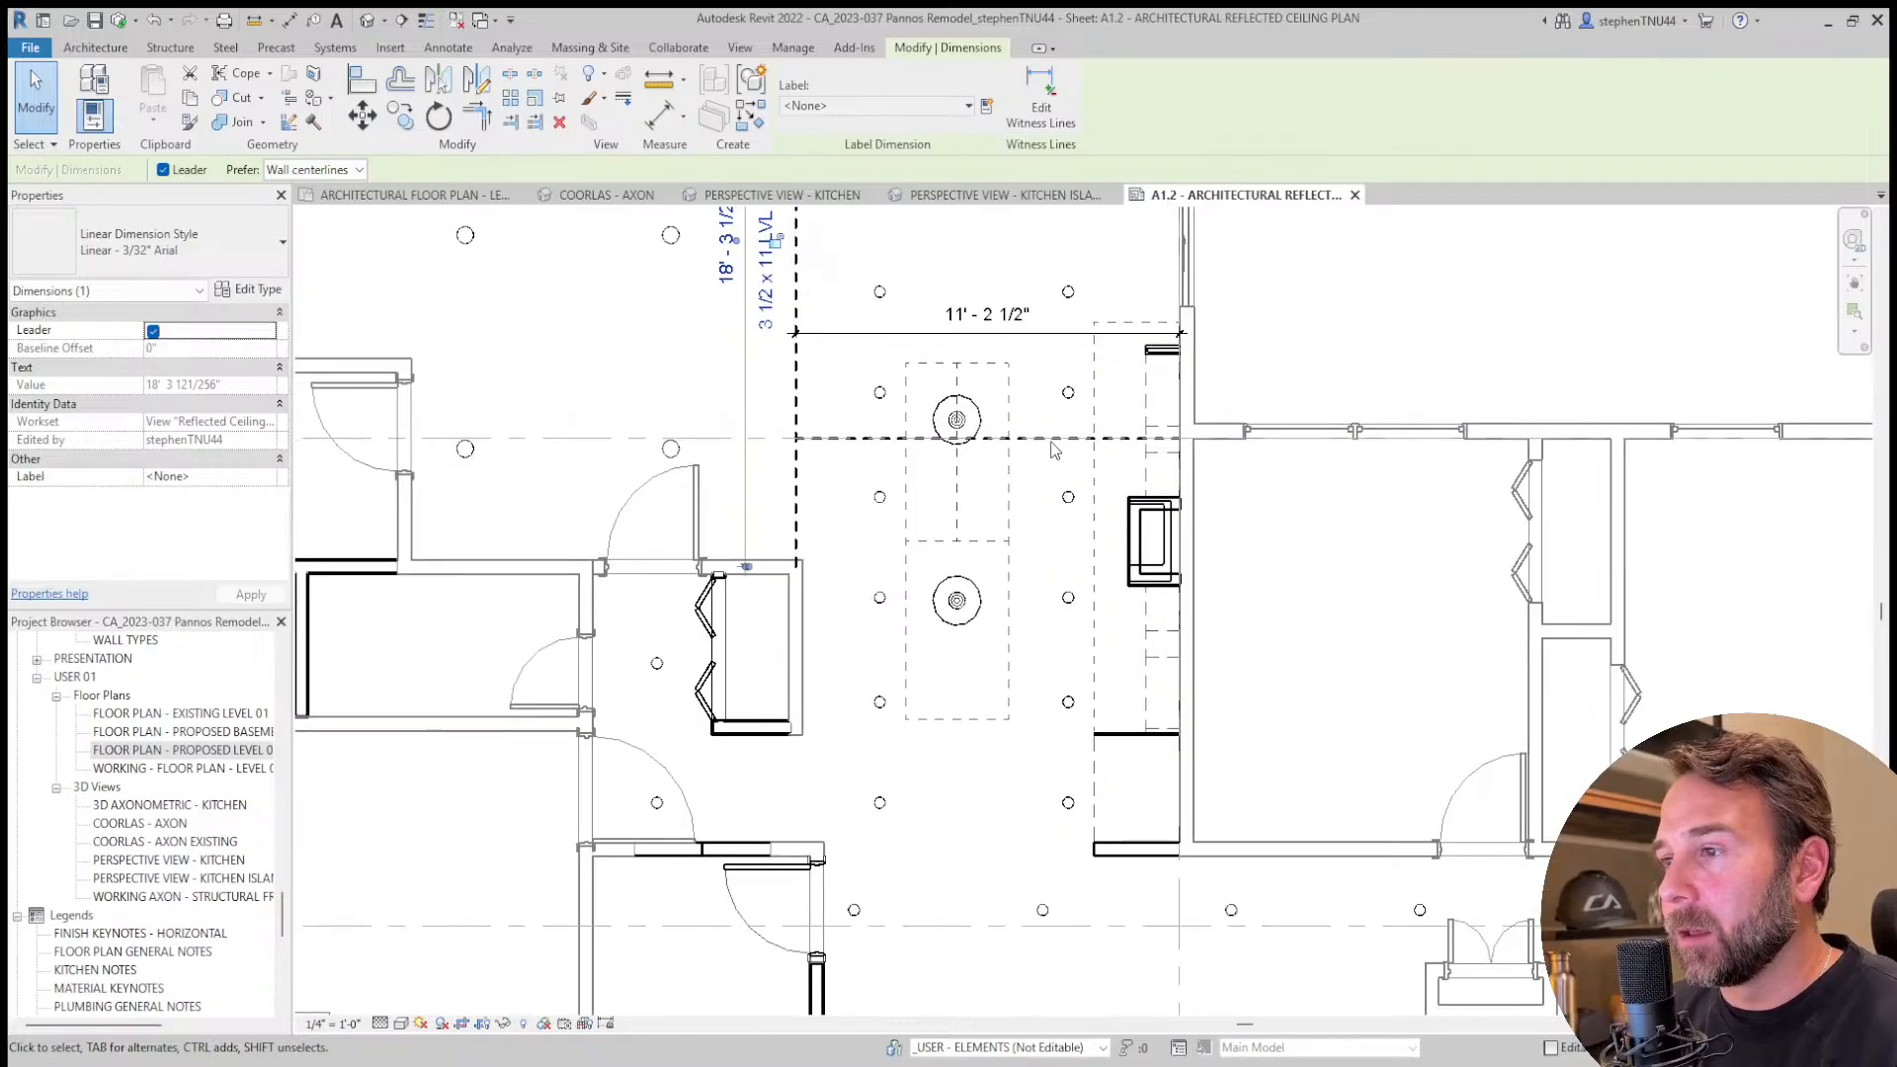
Measure the vertical distance from the horizontal beam line through the kitchen down to grid C.
click(659, 85)
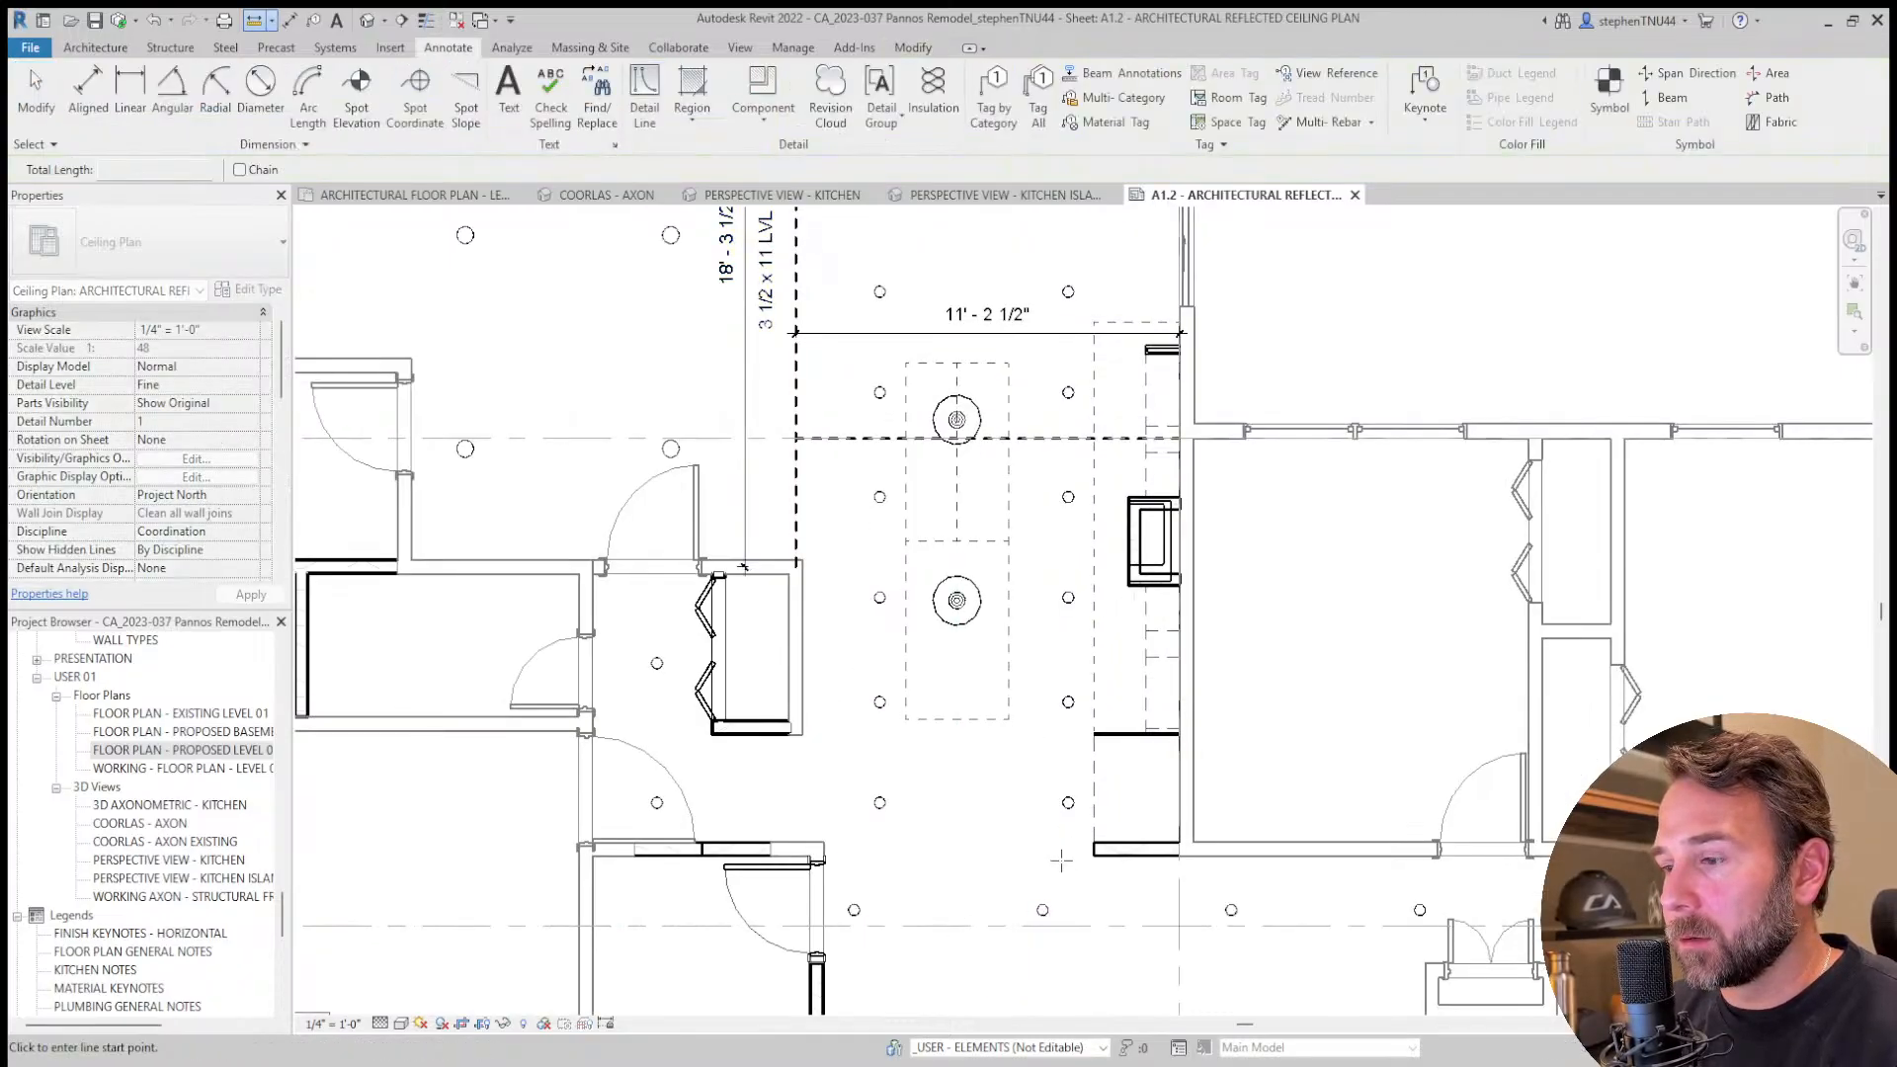
click(1033, 438)
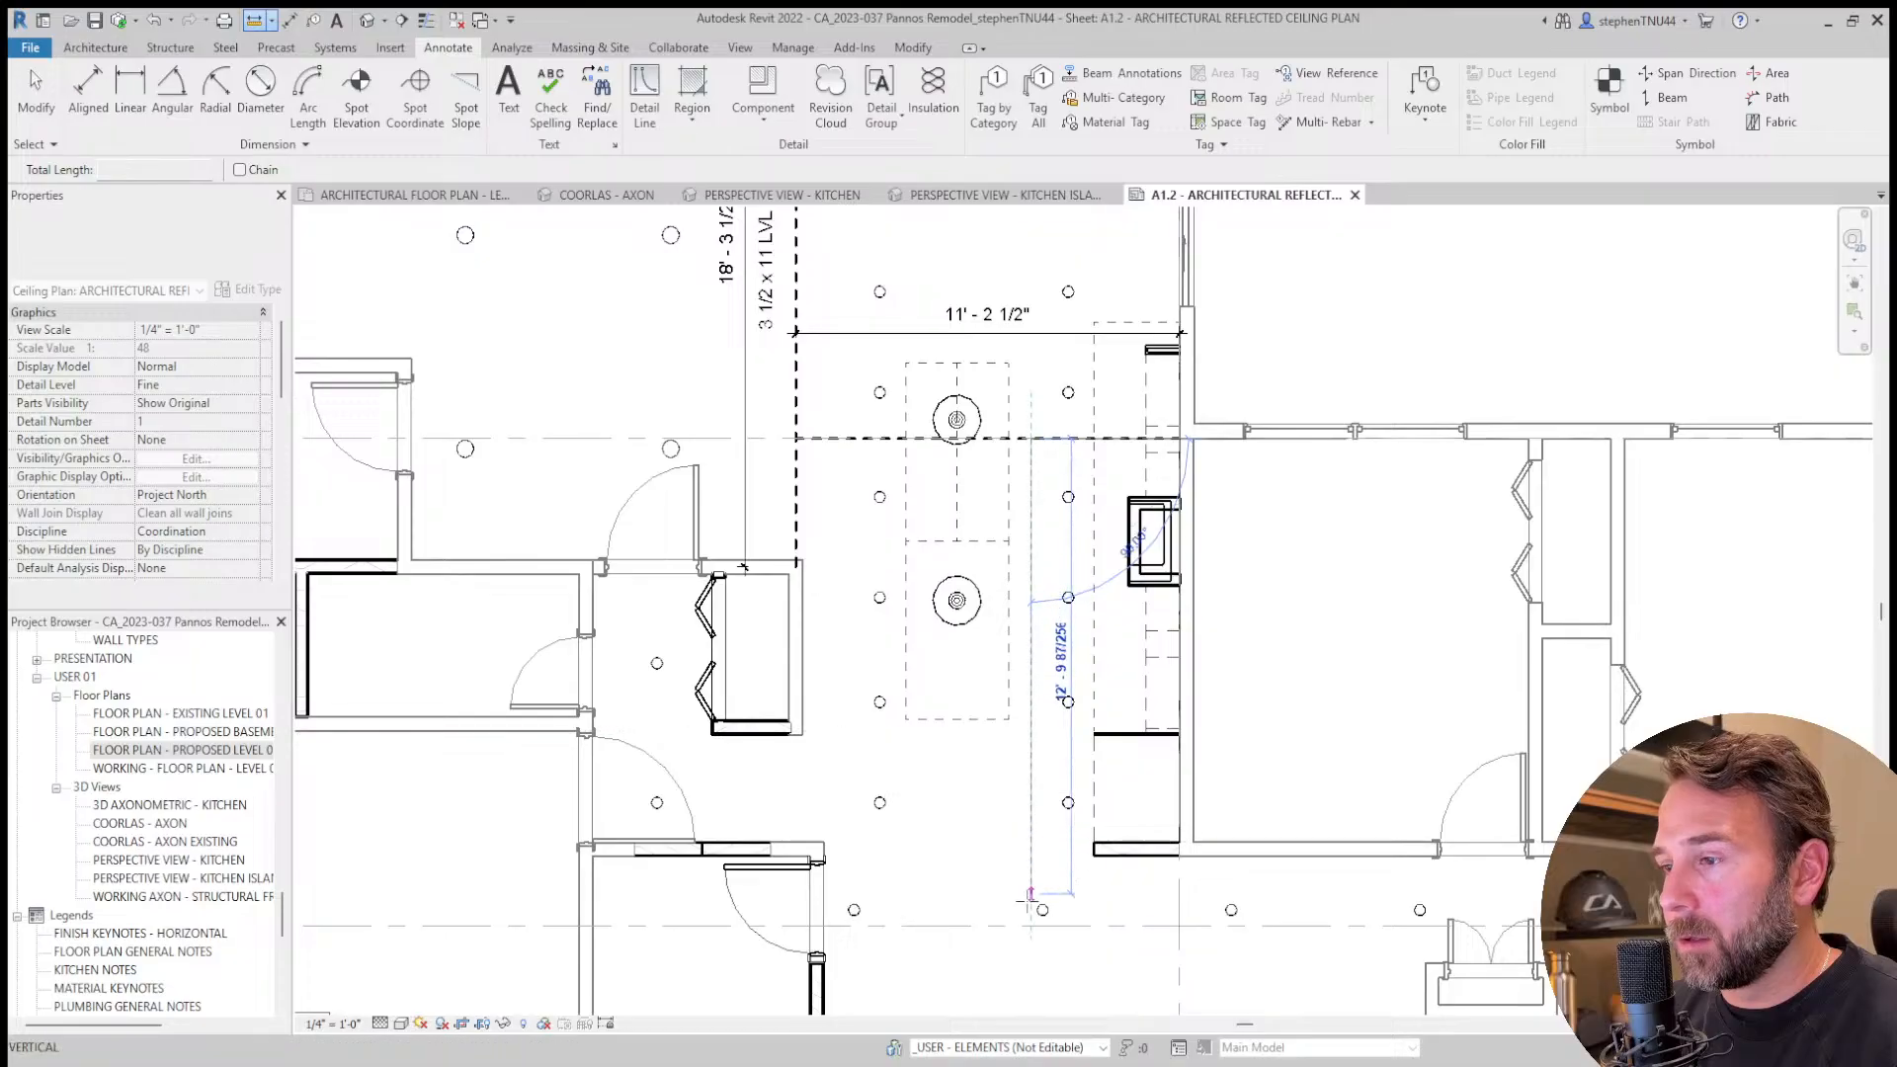
click(1031, 926)
key(Escape)
key(Escape)
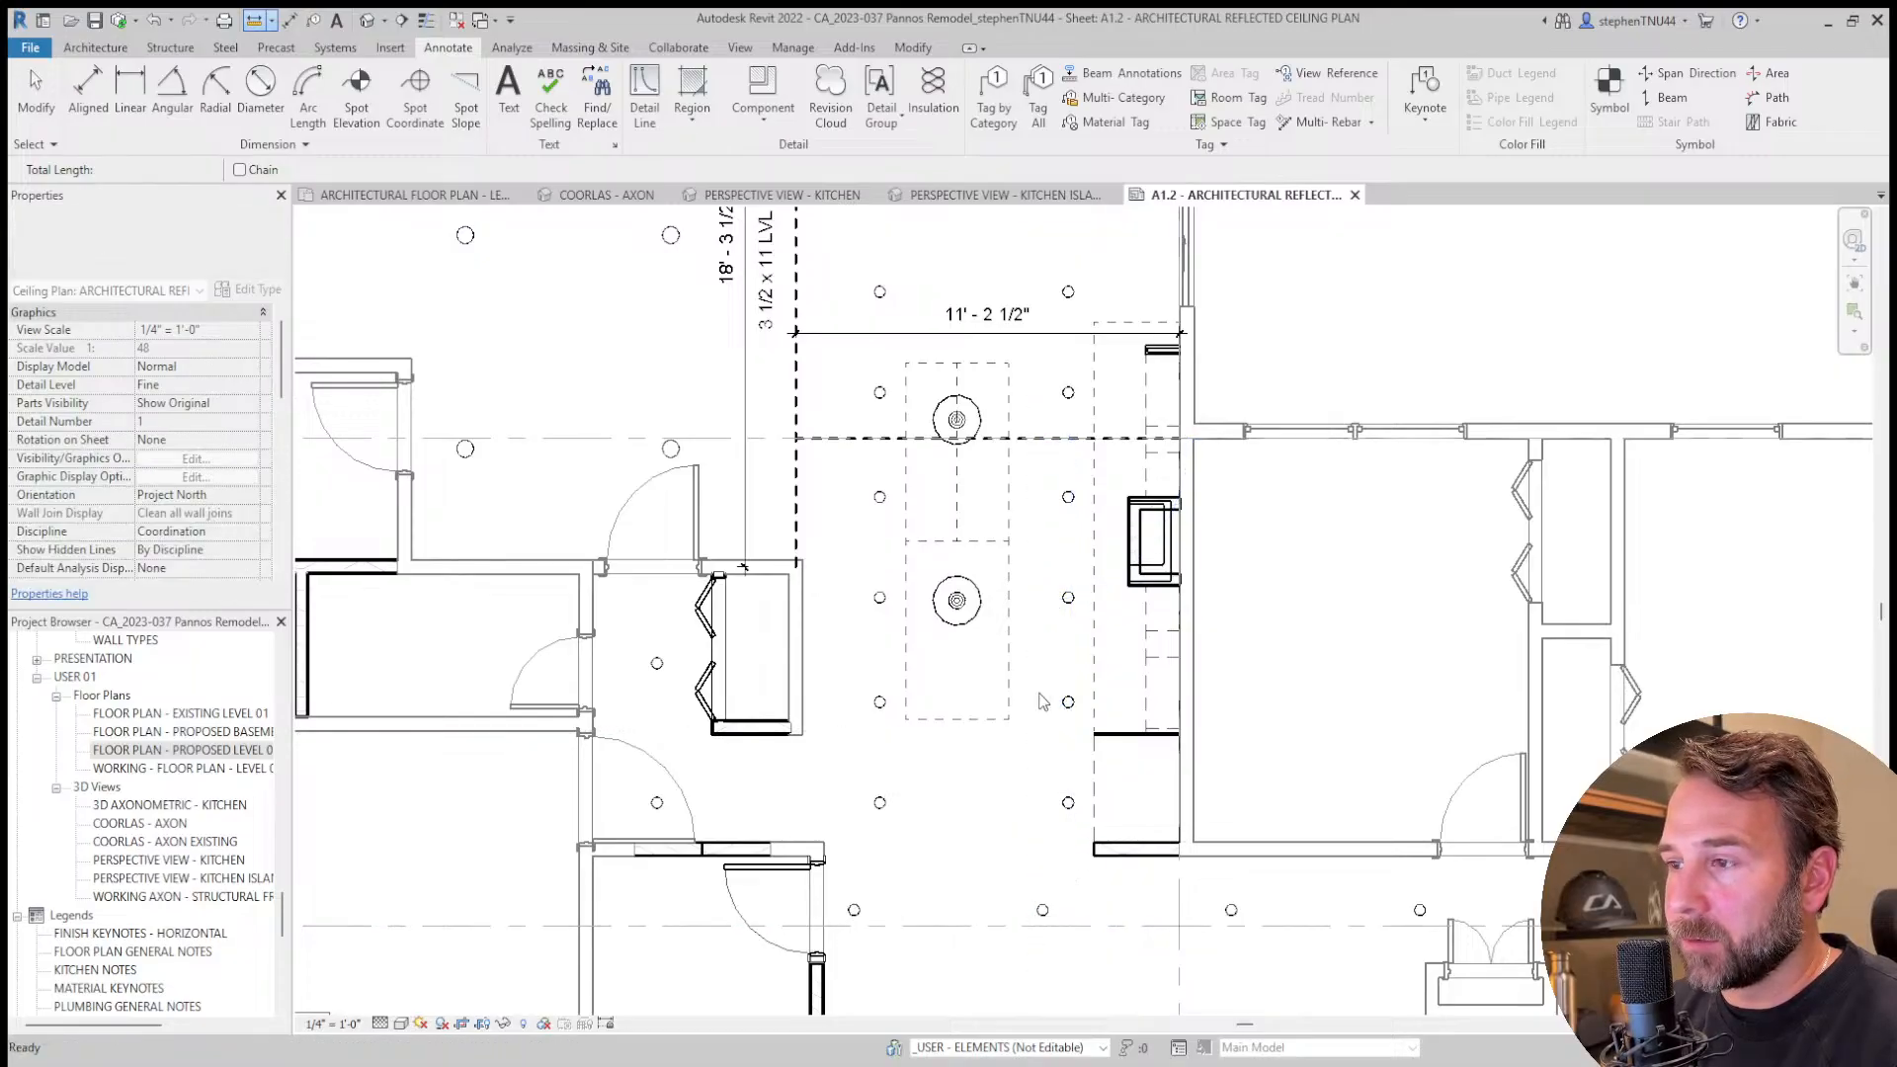
scroll(1005, 438, down, 2)
key(Escape)
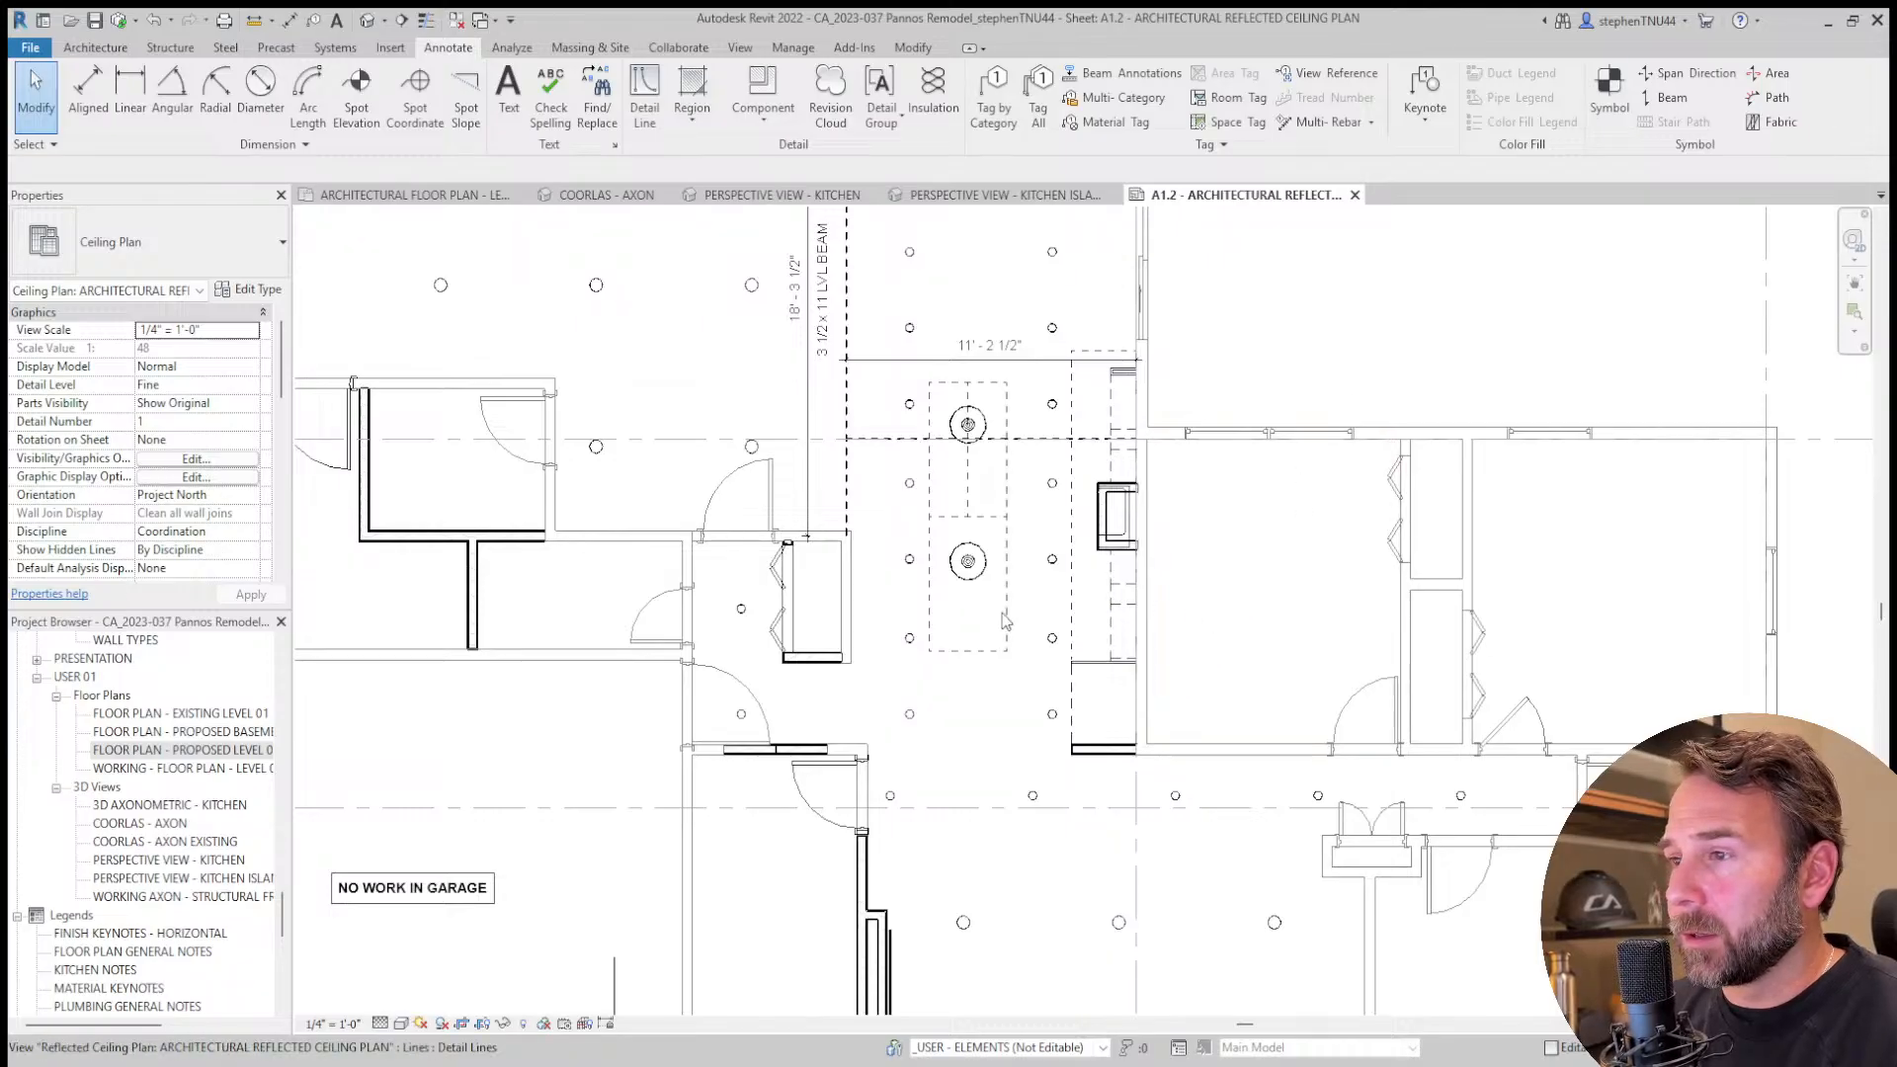
Dimension from the horizontal beam line down to the exterior wall below the kitchen, using the Linear - 3/32" Arial type.
scroll(976, 526, down, 2)
click(88, 94)
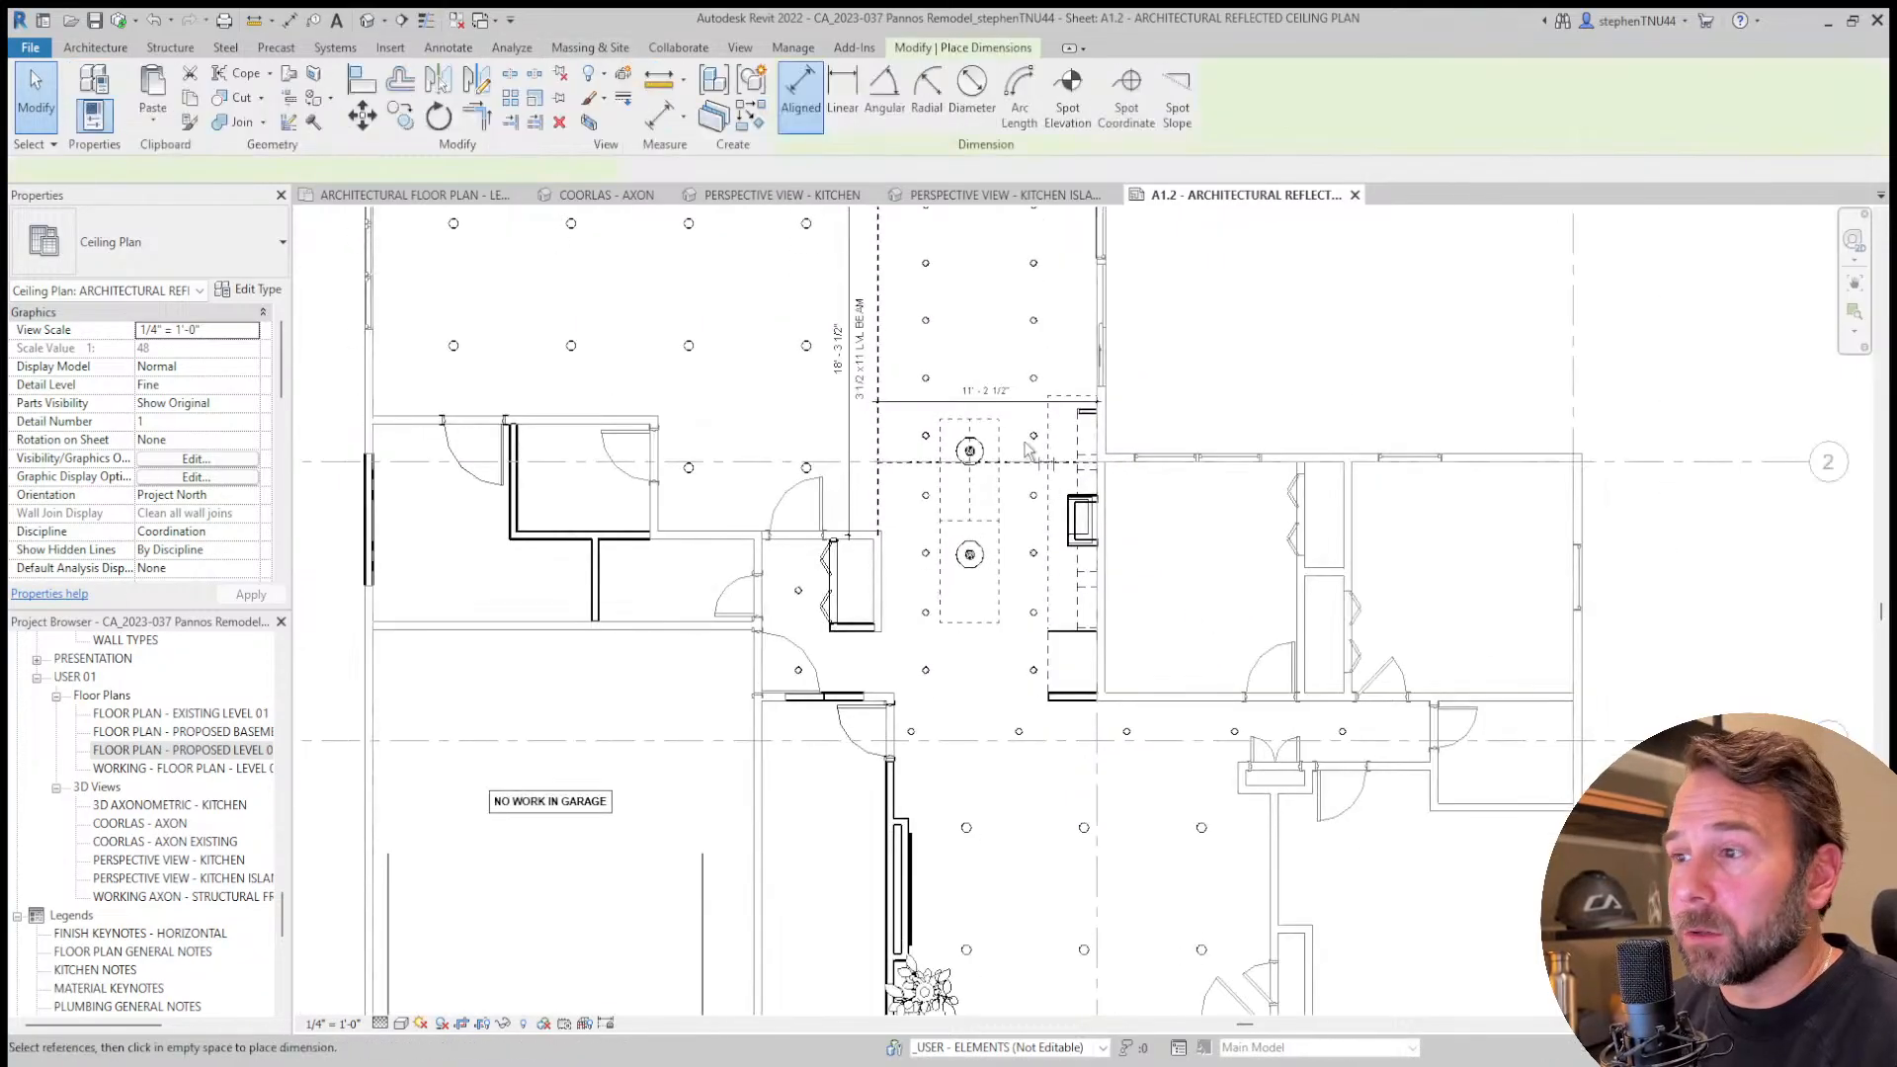
middle_drag(1033, 848, 1017, 721)
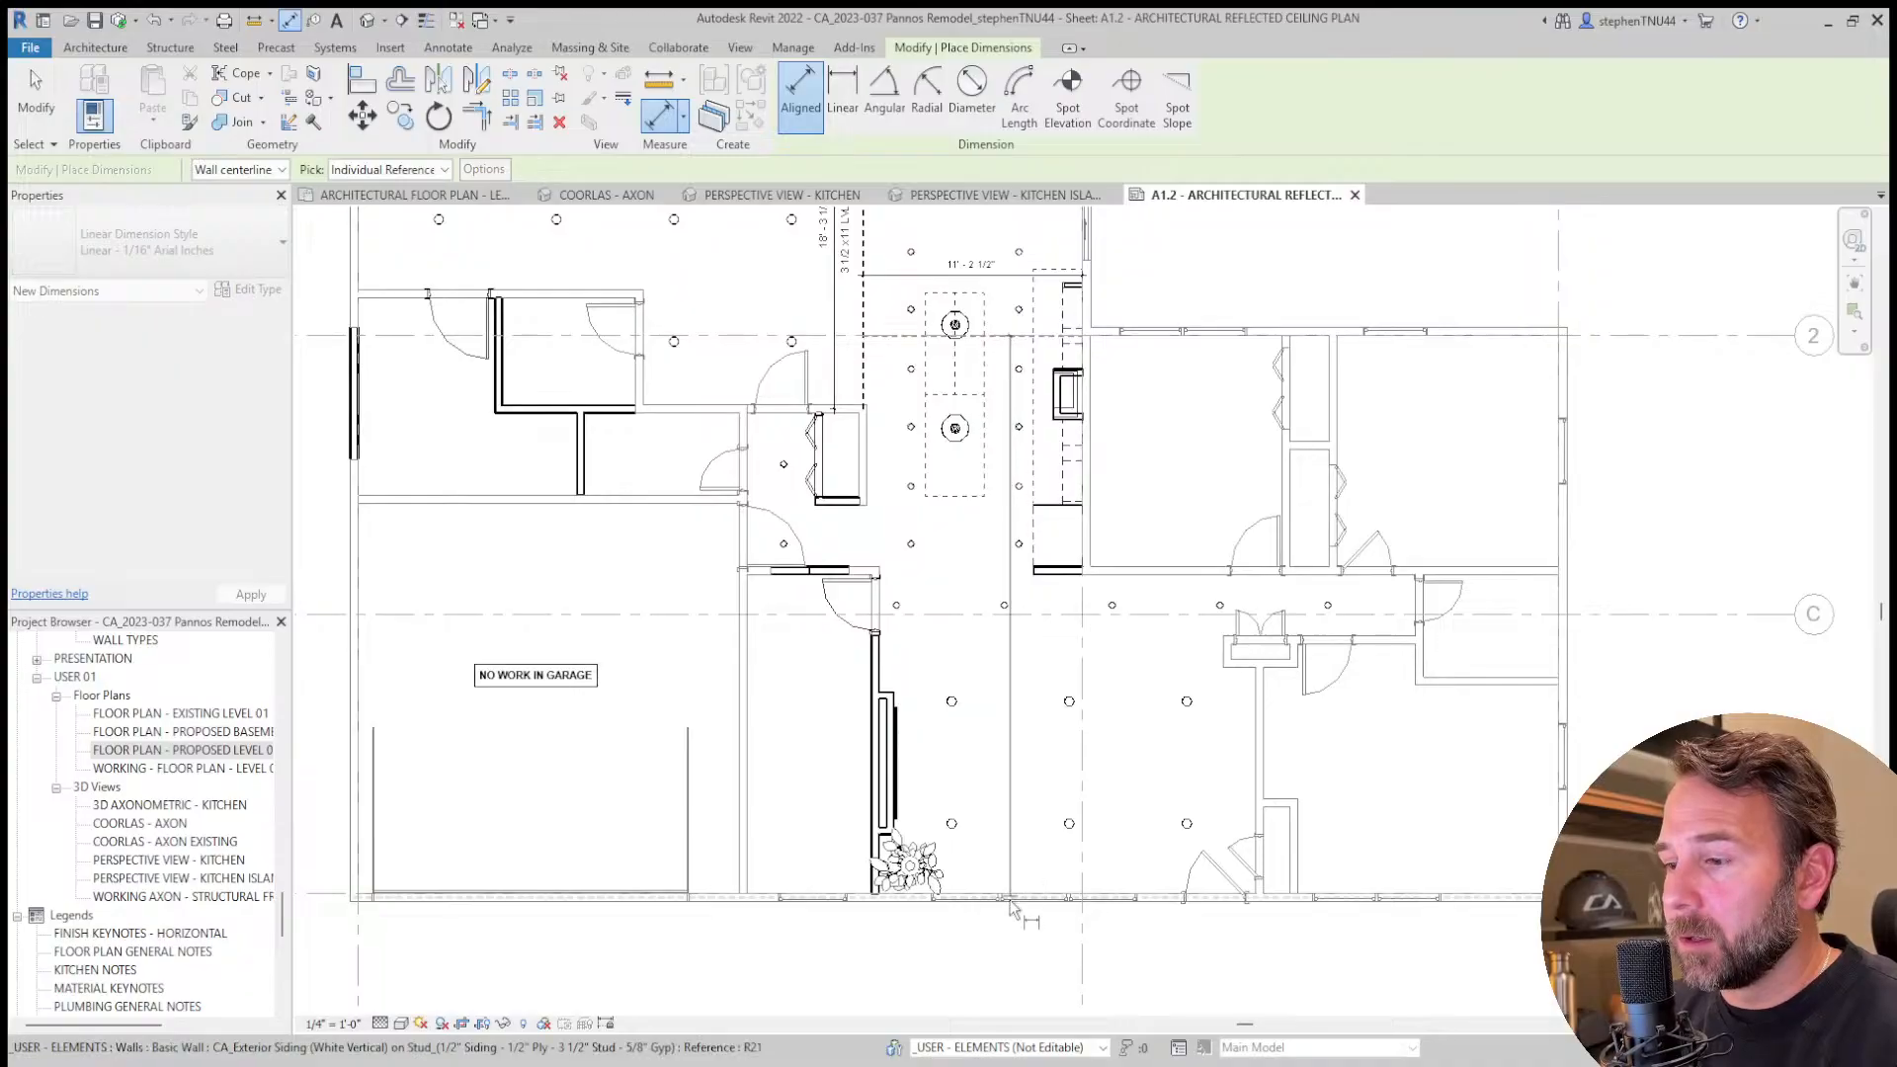
scroll(1009, 712, up, 3)
key(Escape)
key(Escape)
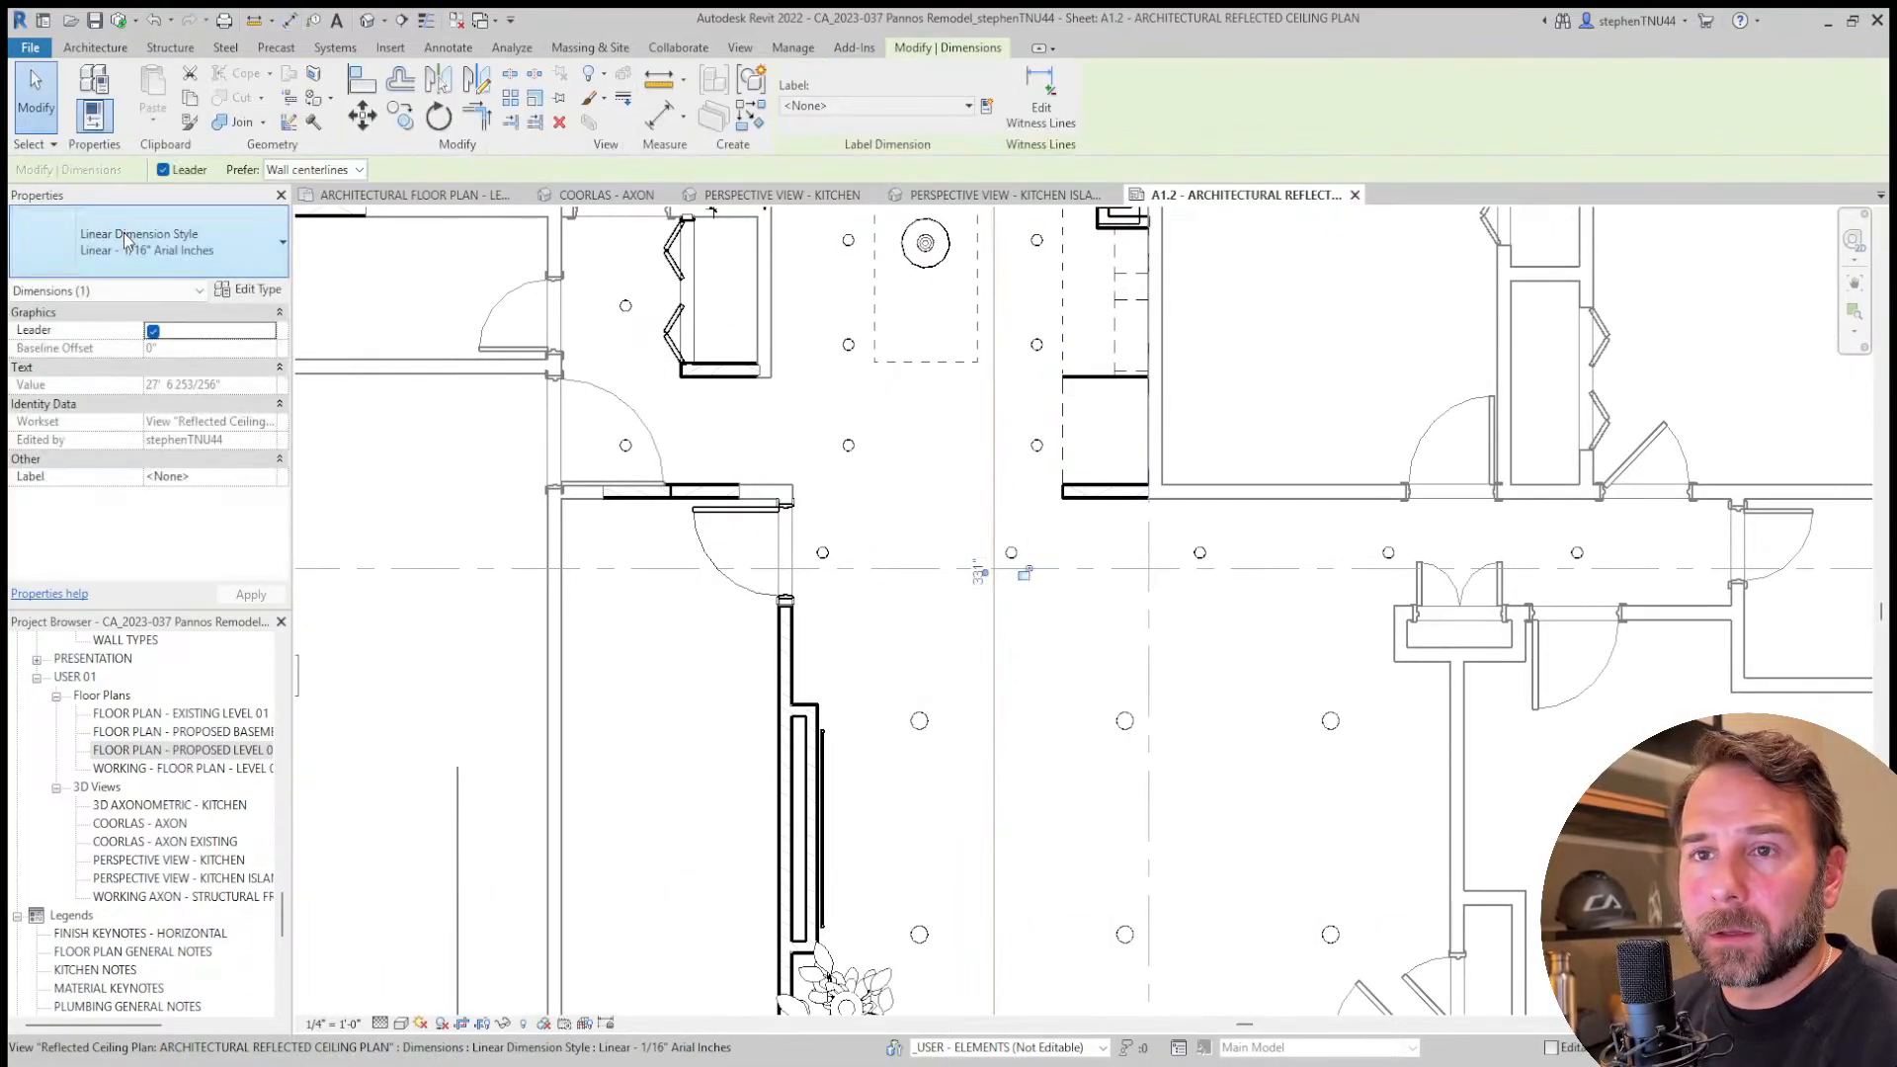
click(159, 537)
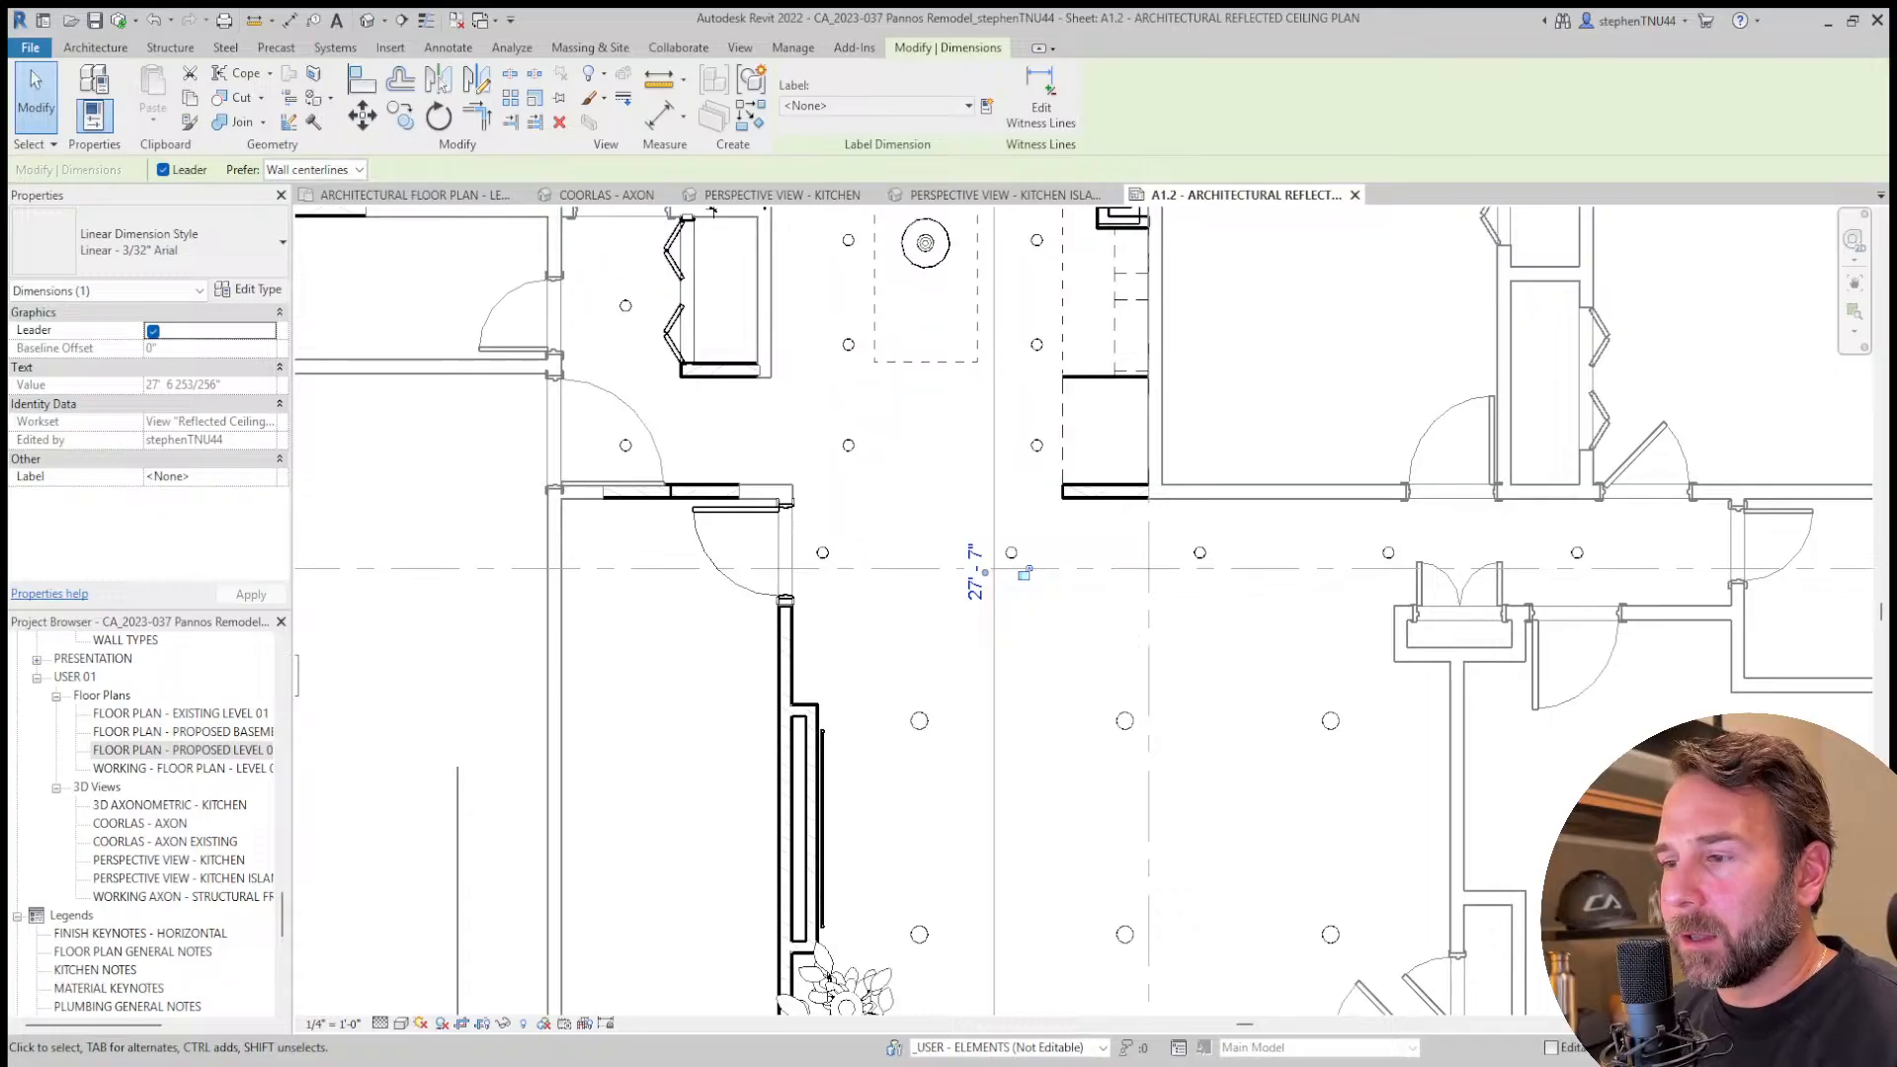
click(1062, 724)
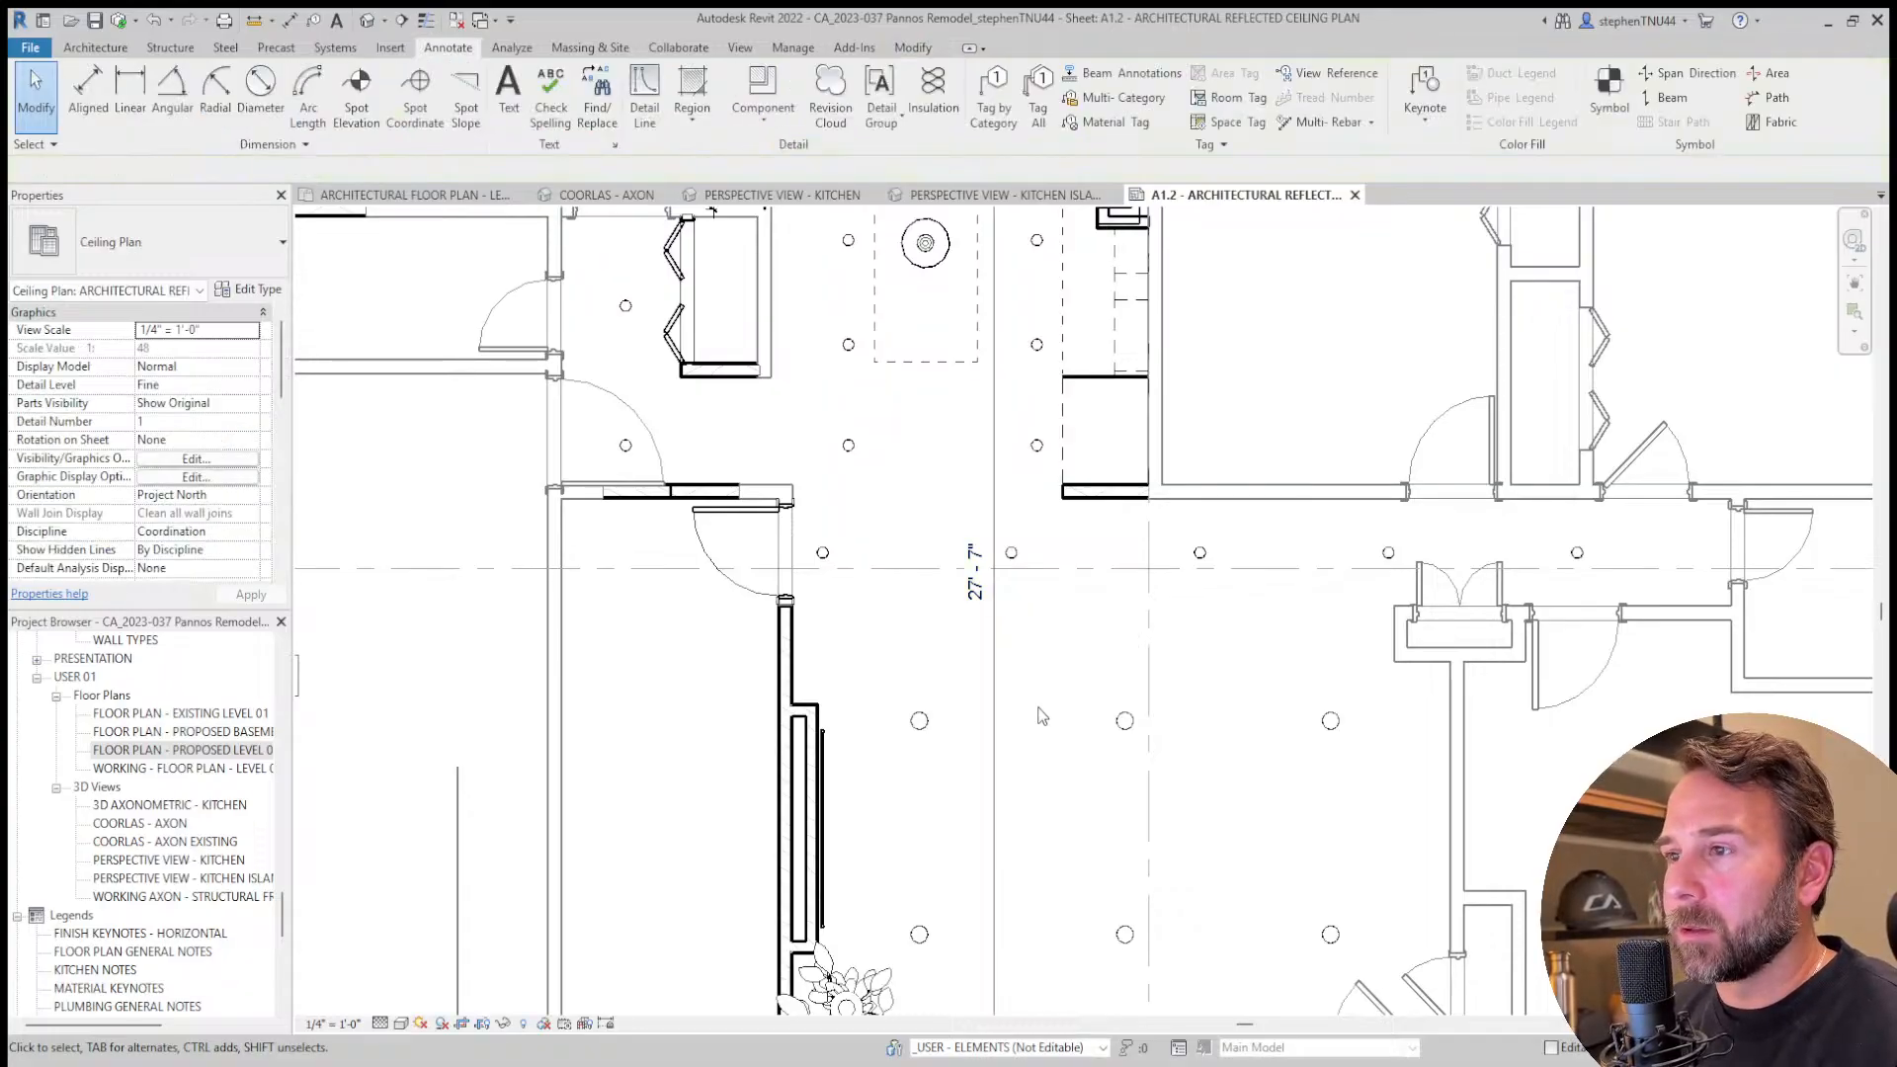
Add the text 3 1/2 x 11 7/8 LVL below the value of the horizontal beam's dimension.
scroll(1032, 563, down, 1)
middle_drag(1033, 563, 1074, 866)
click(1019, 397)
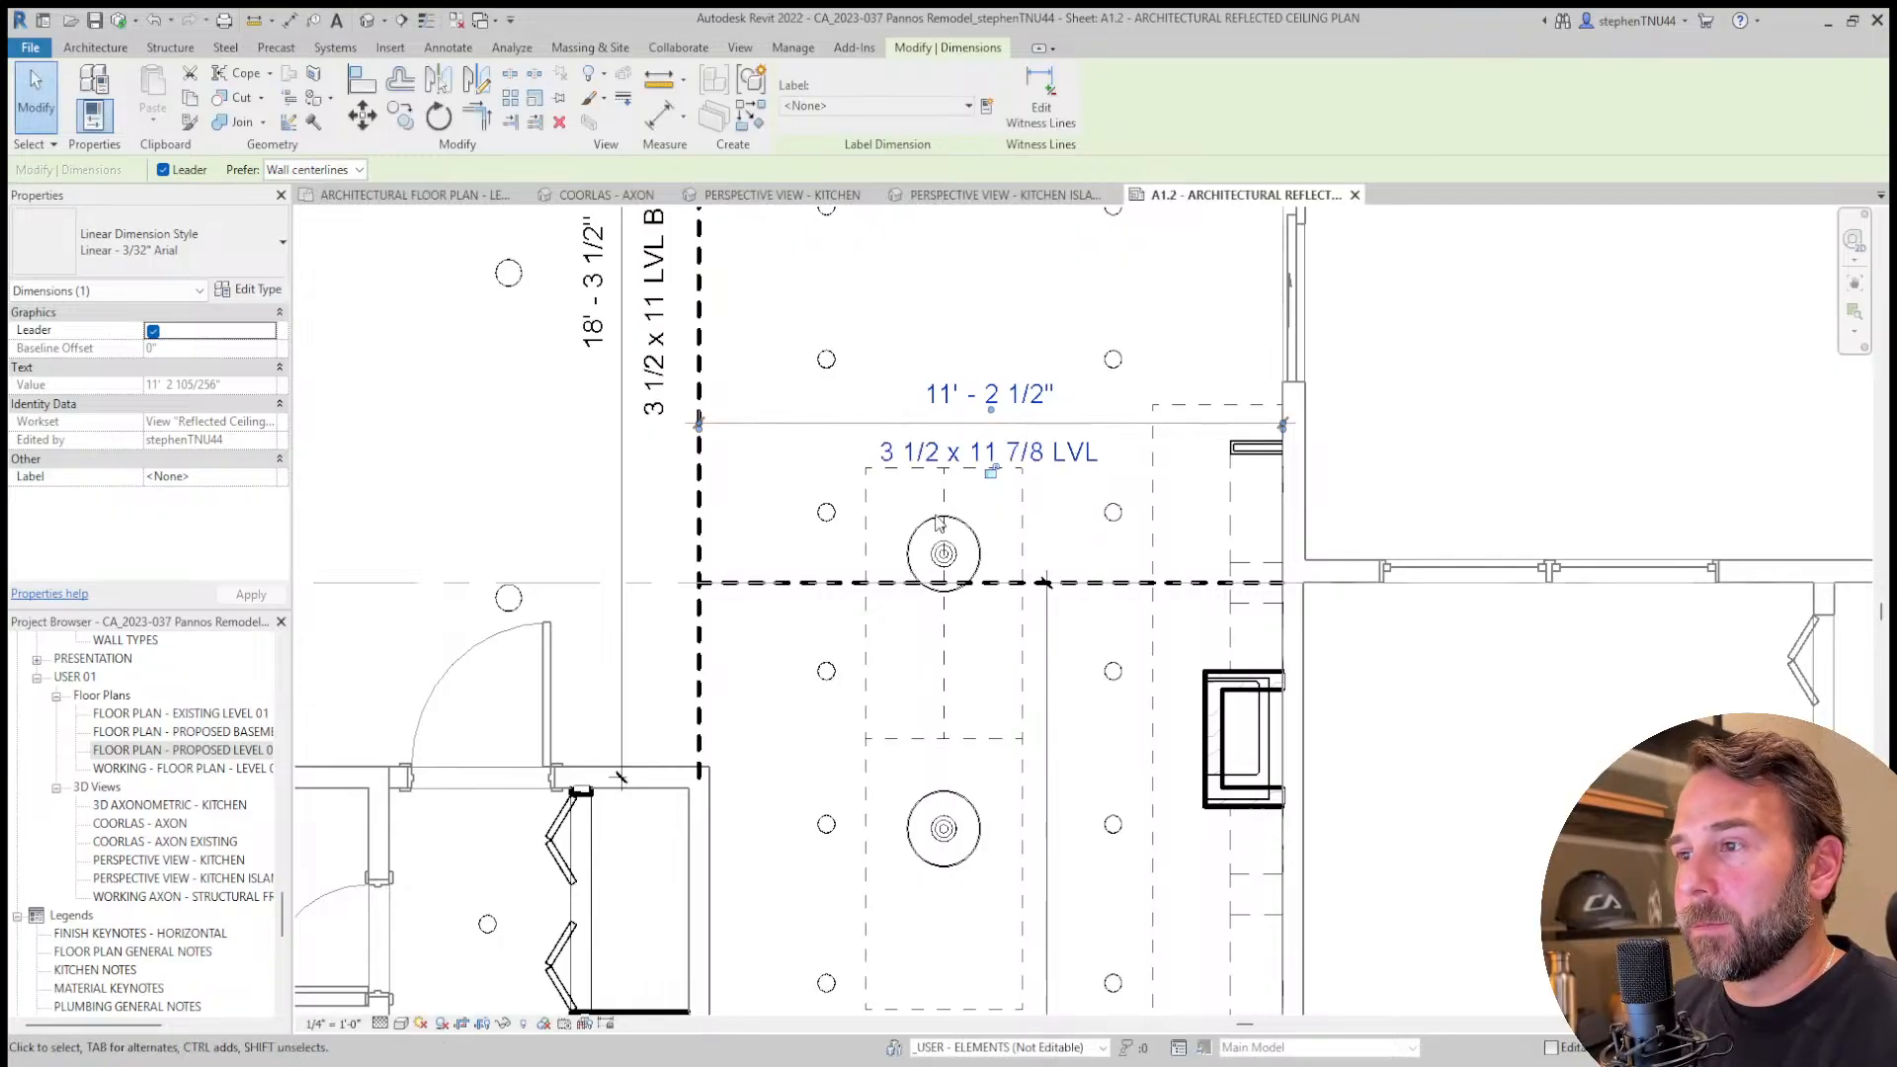
scroll(957, 502, down, 3)
key(Escape)
scroll(998, 453, down, 2)
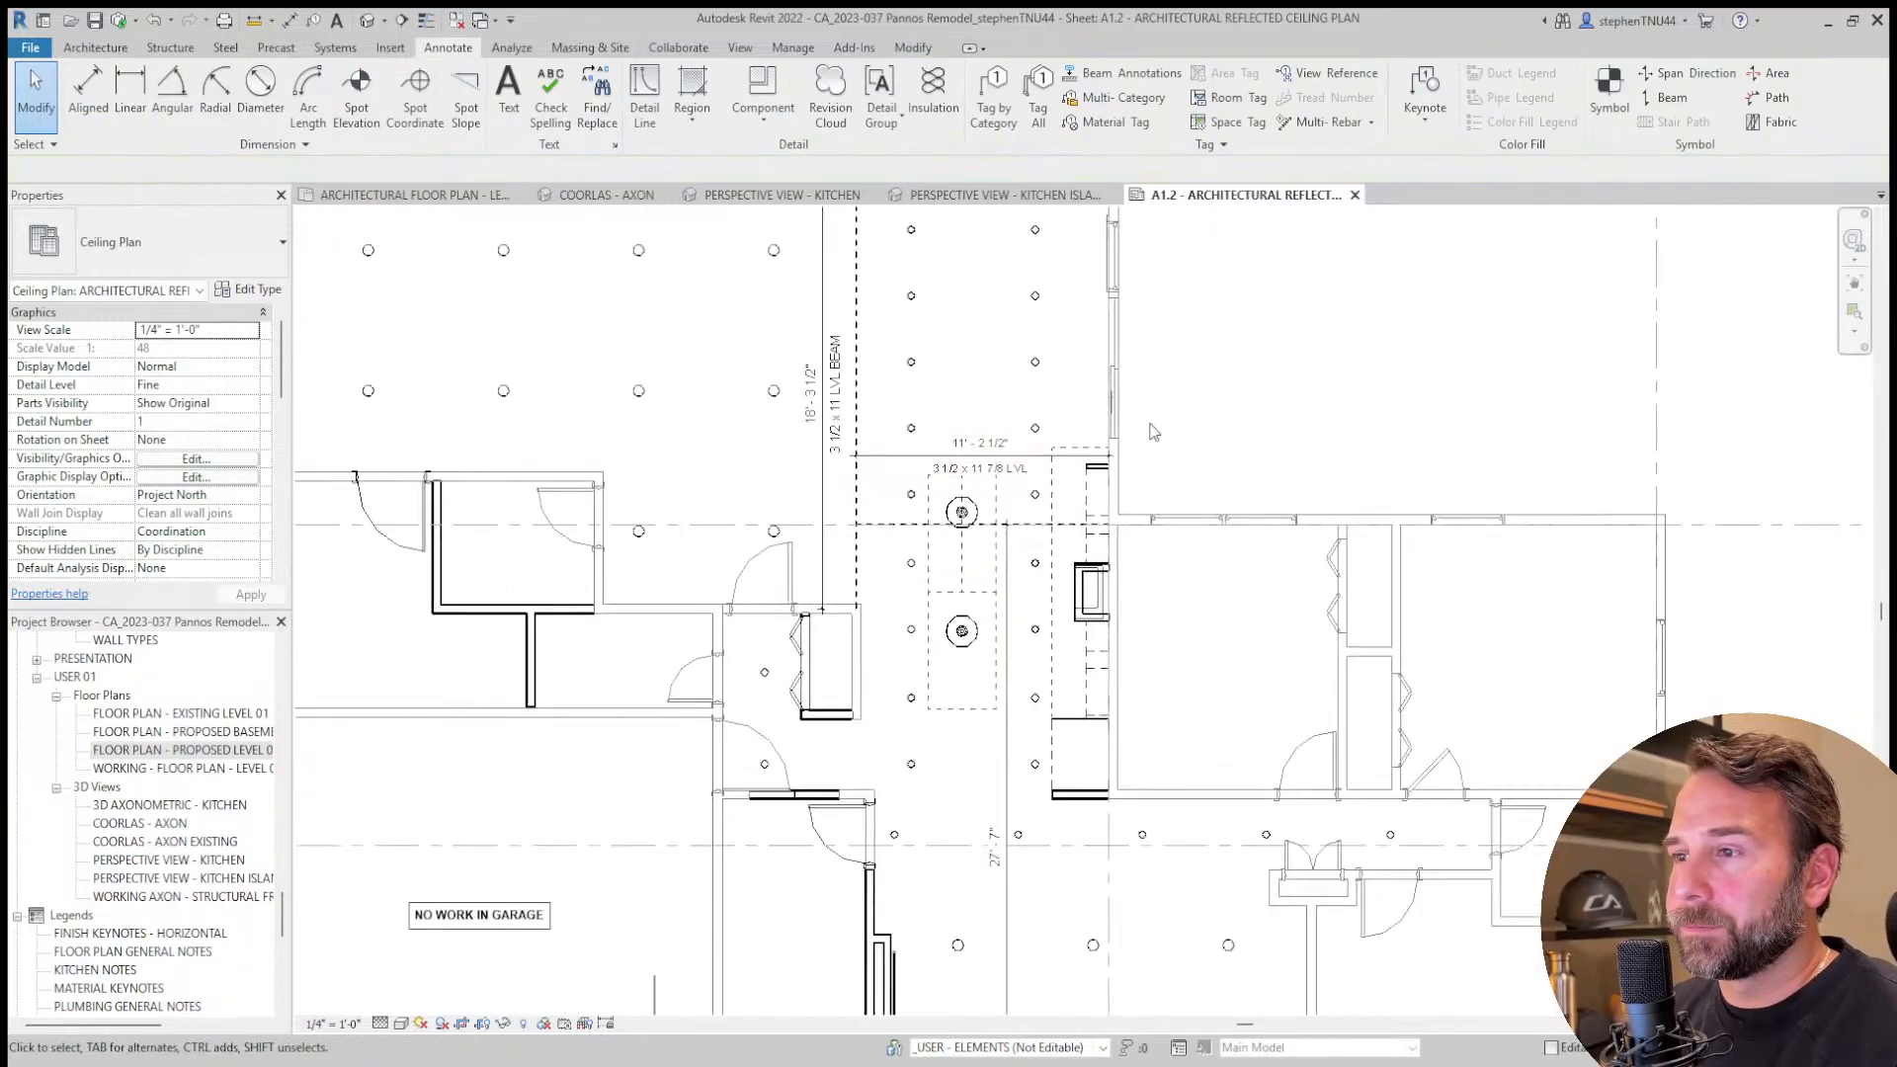
Trace the kitchen island countertop on the architectural floor plan with a rectangle of (1) Extra Fine Dashed Small detail lines.
click(424, 196)
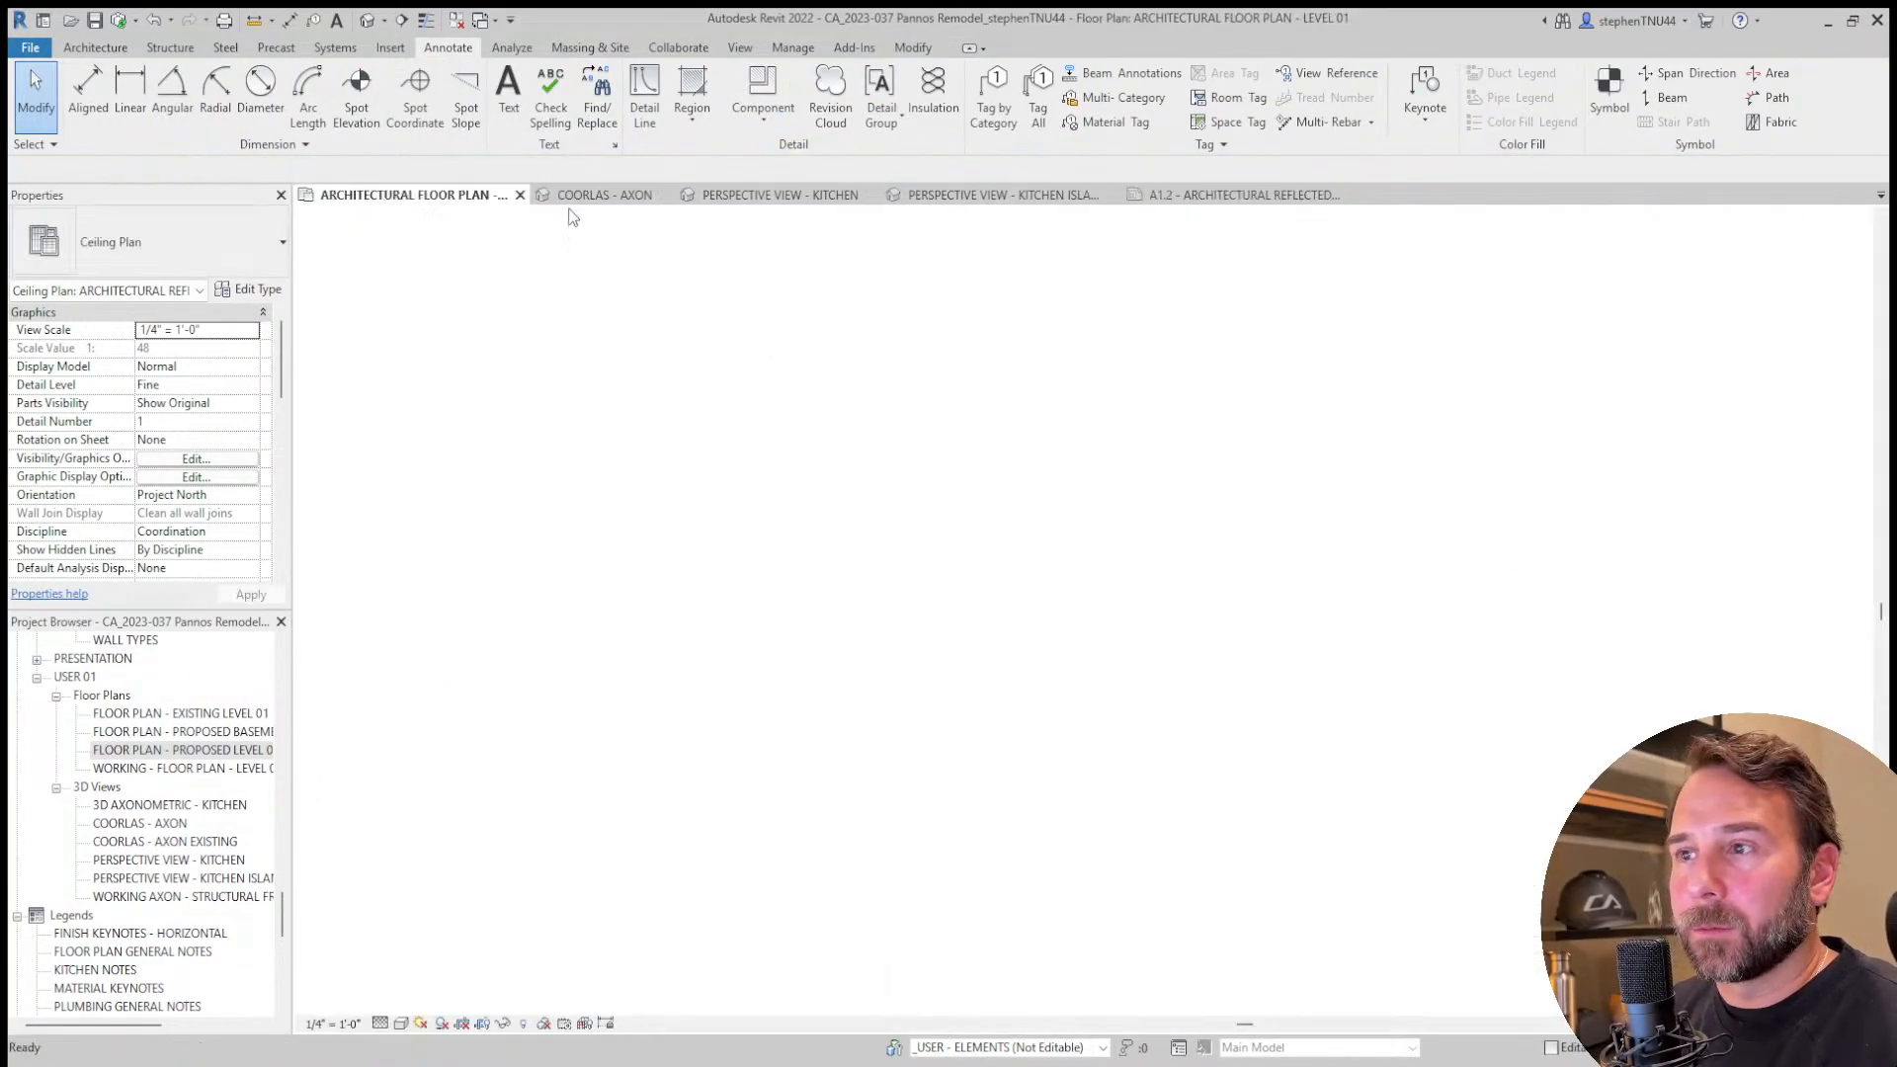
scroll(1143, 682, down, 3)
scroll(1156, 718, up, 5)
middle_drag(1119, 713, 1045, 710)
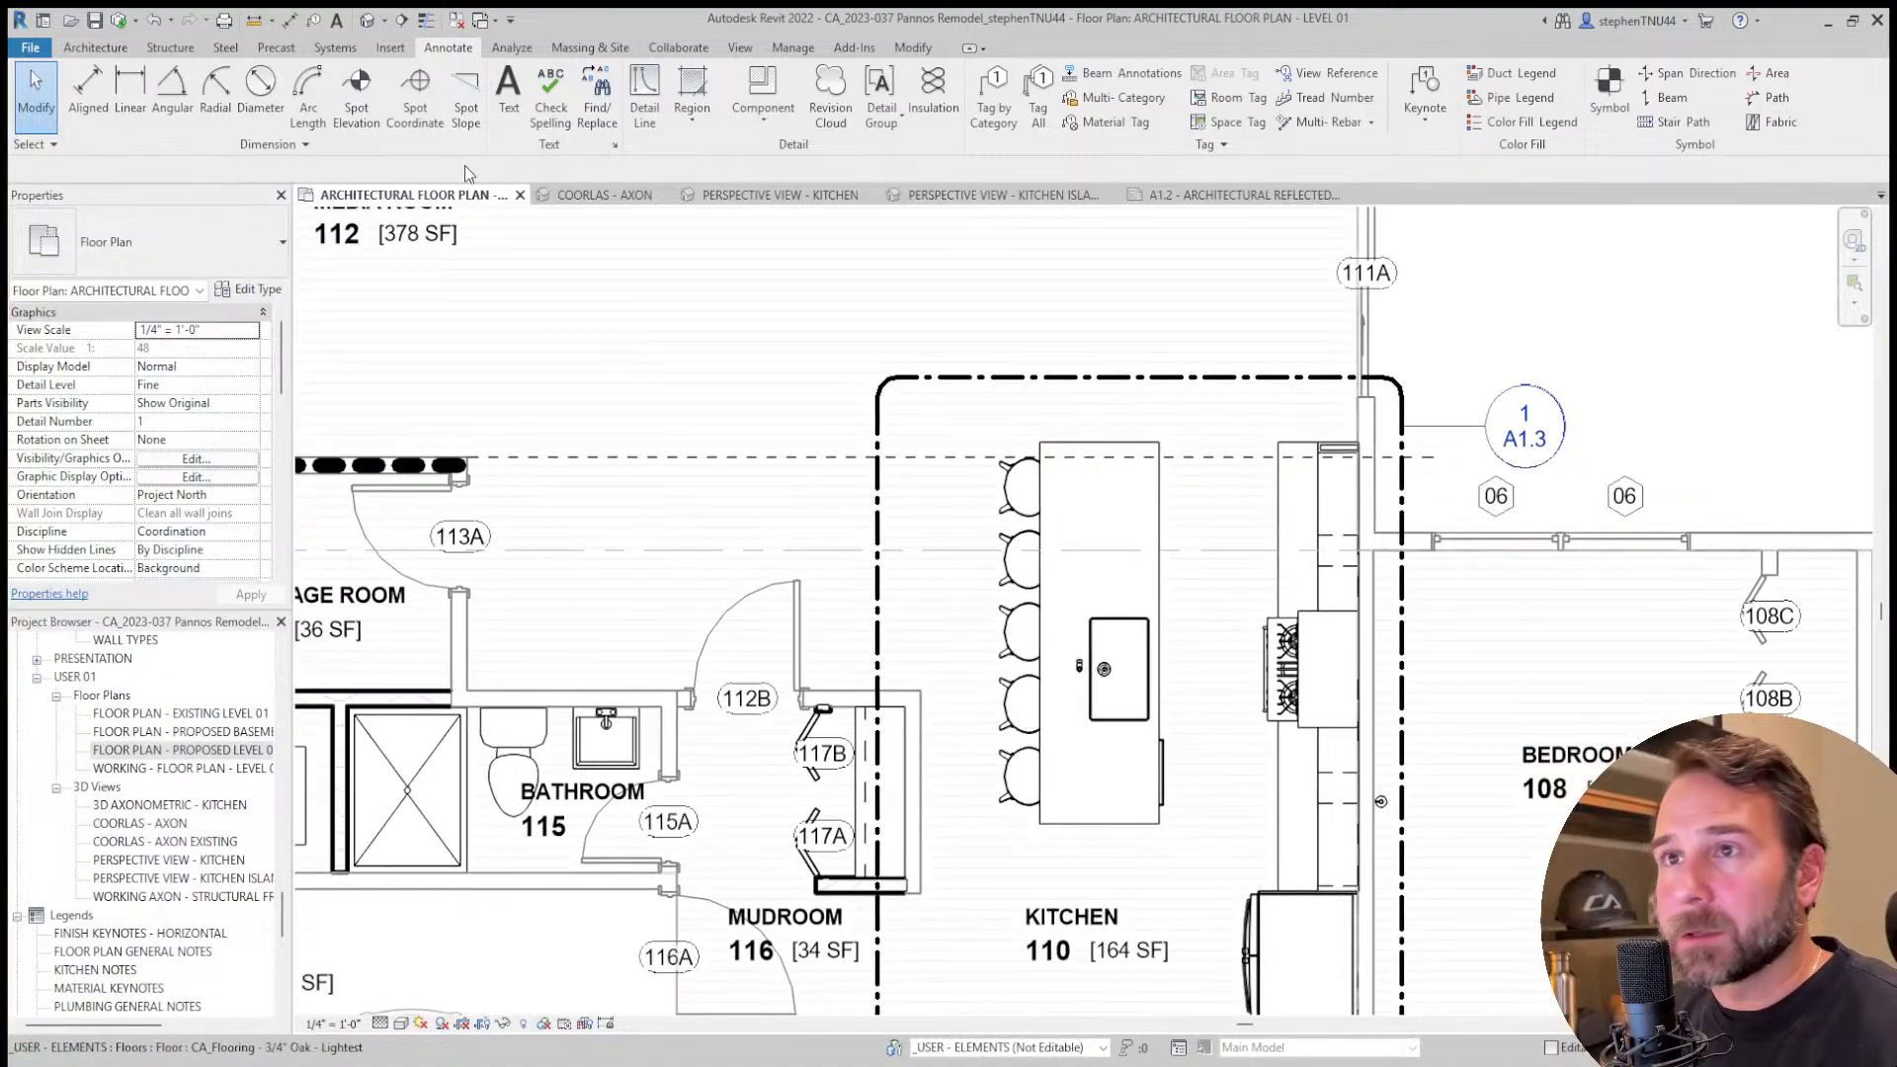
click(644, 99)
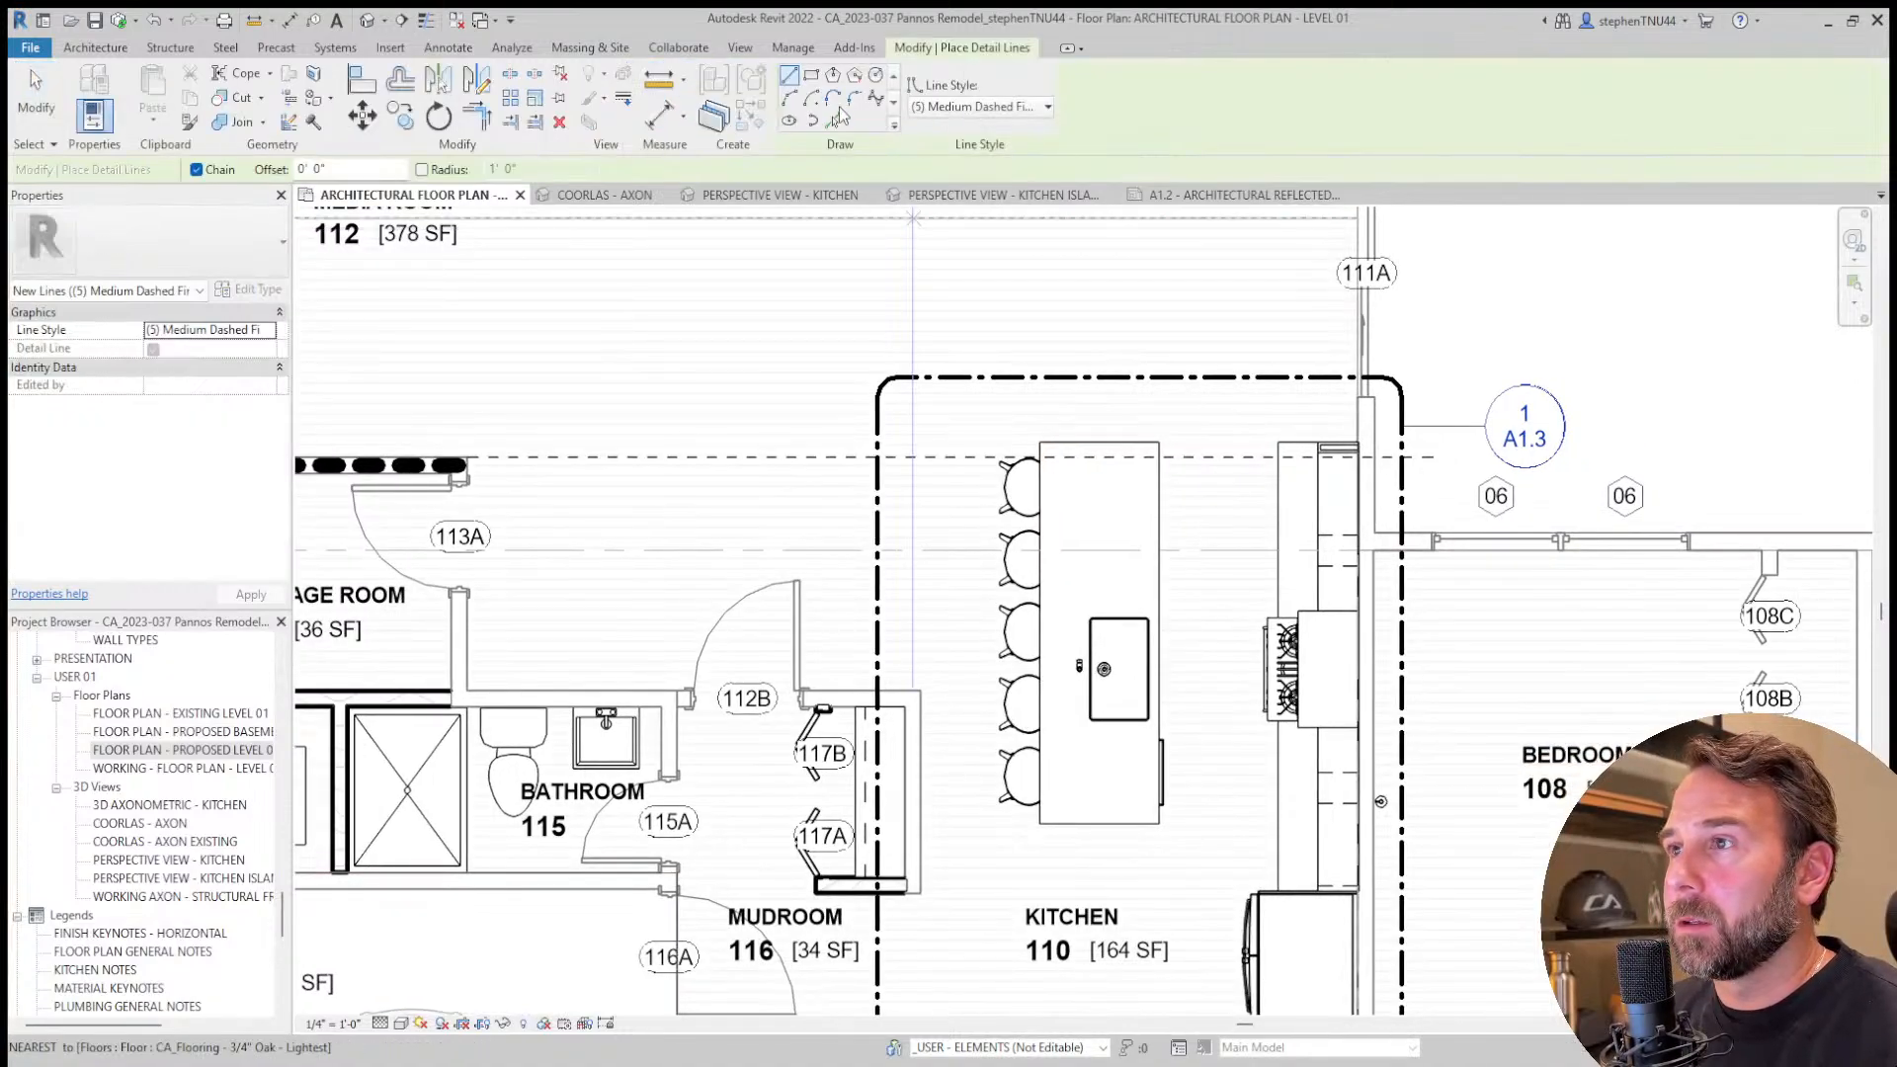
click(811, 76)
click(1011, 109)
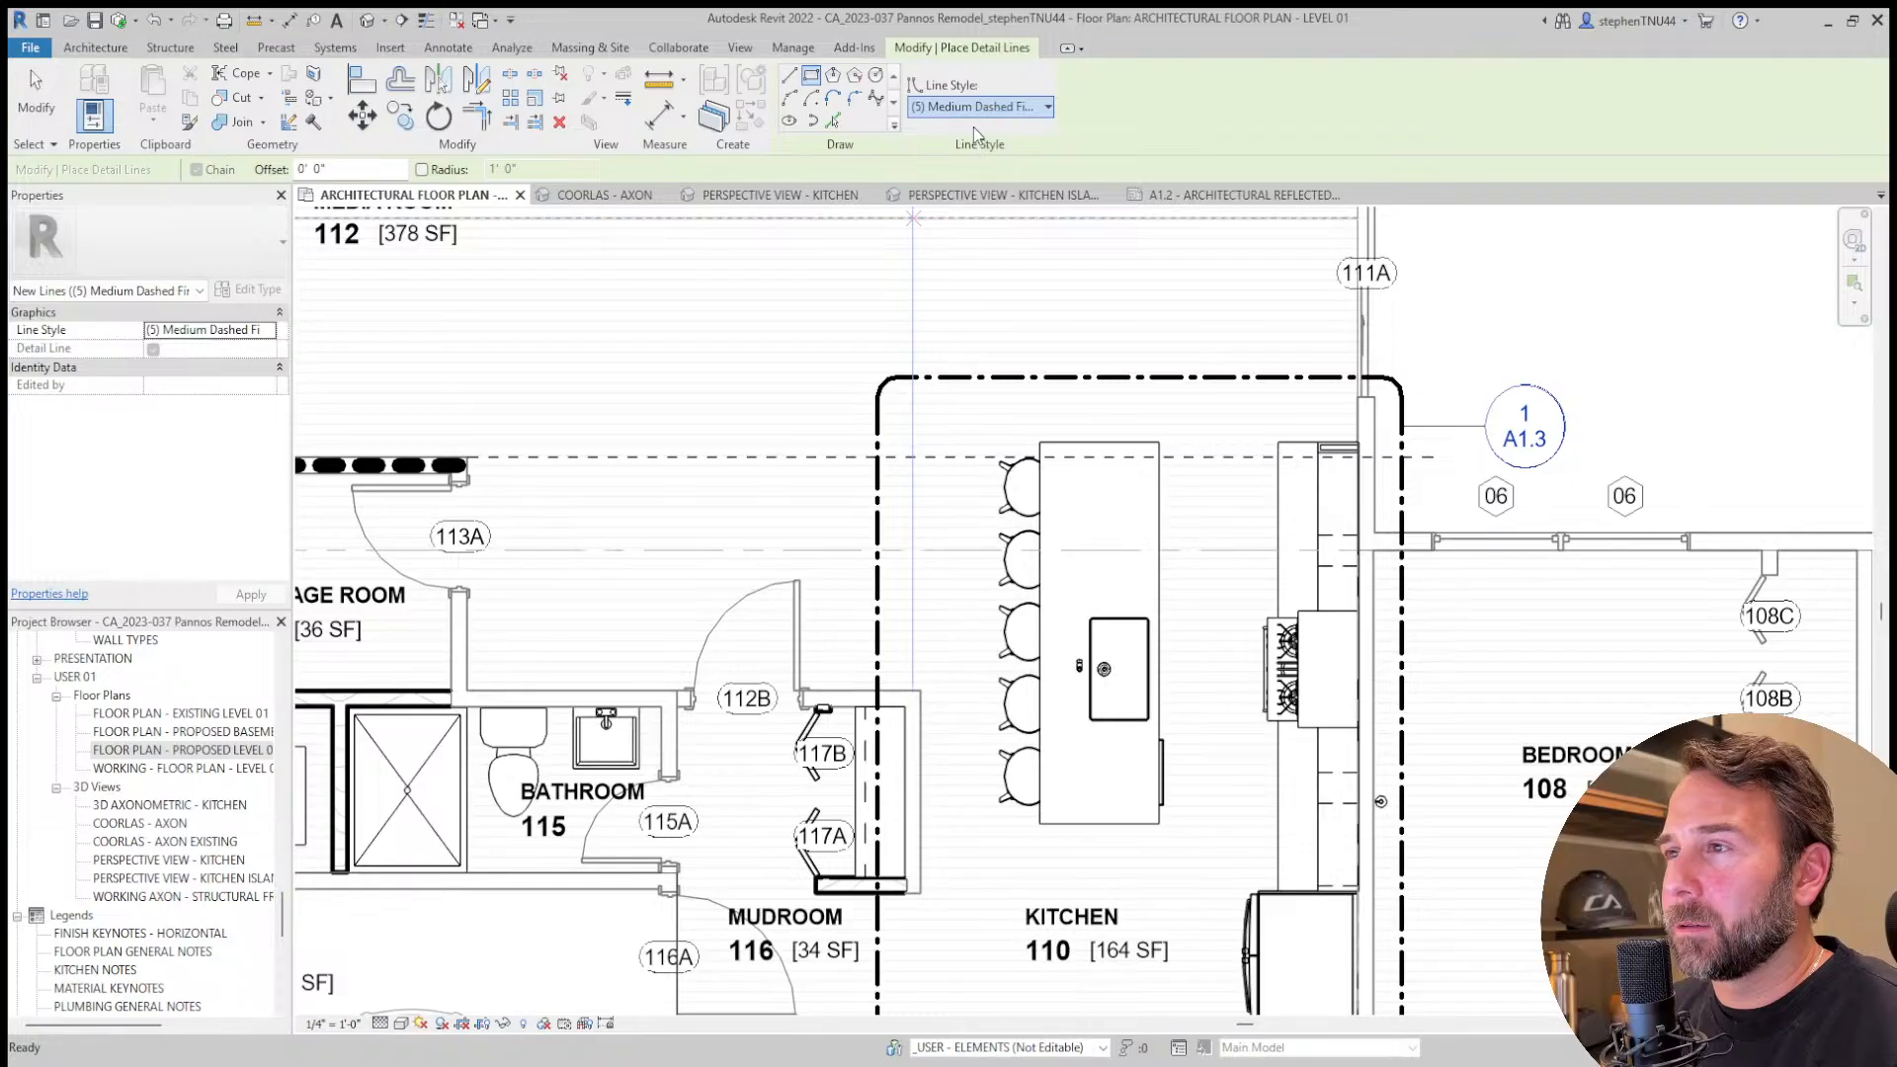
click(977, 203)
scroll(1103, 479, up, 3)
middle_drag(1096, 478, 1003, 392)
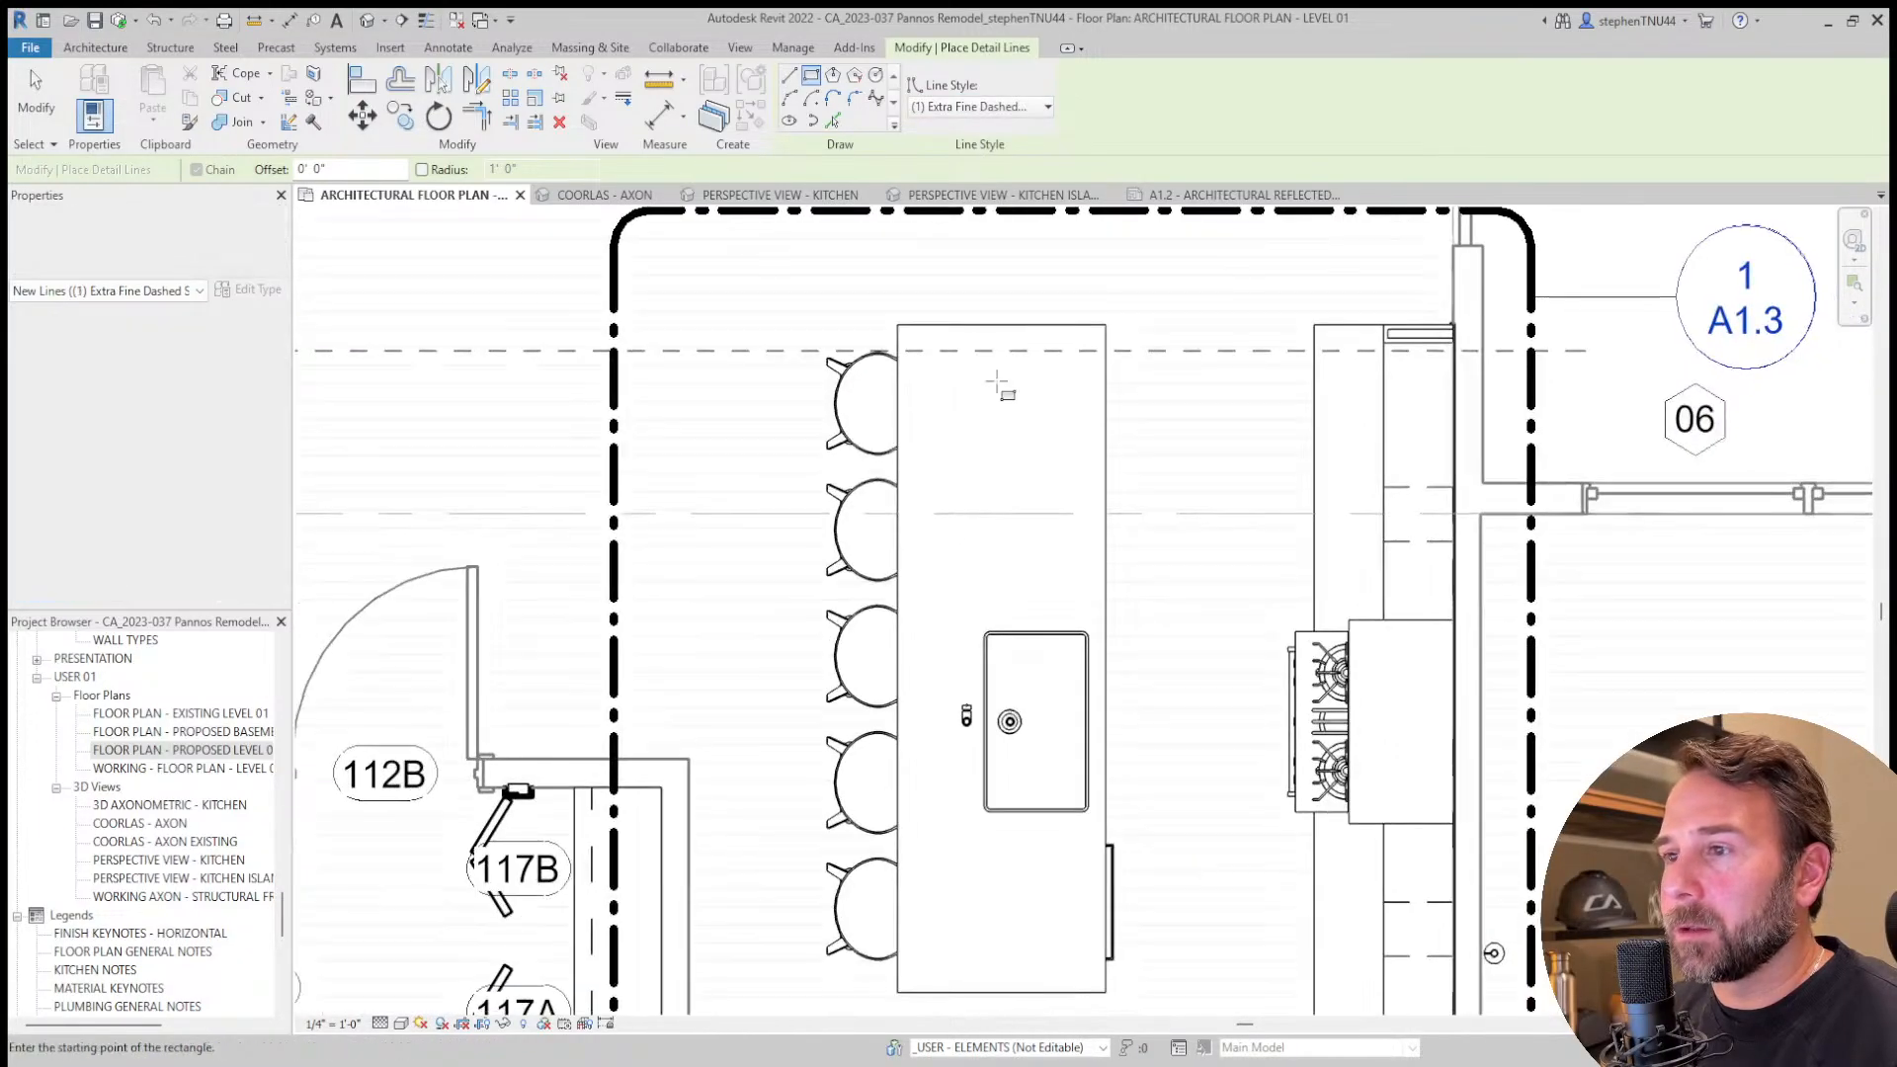
scroll(1003, 395, down, 5)
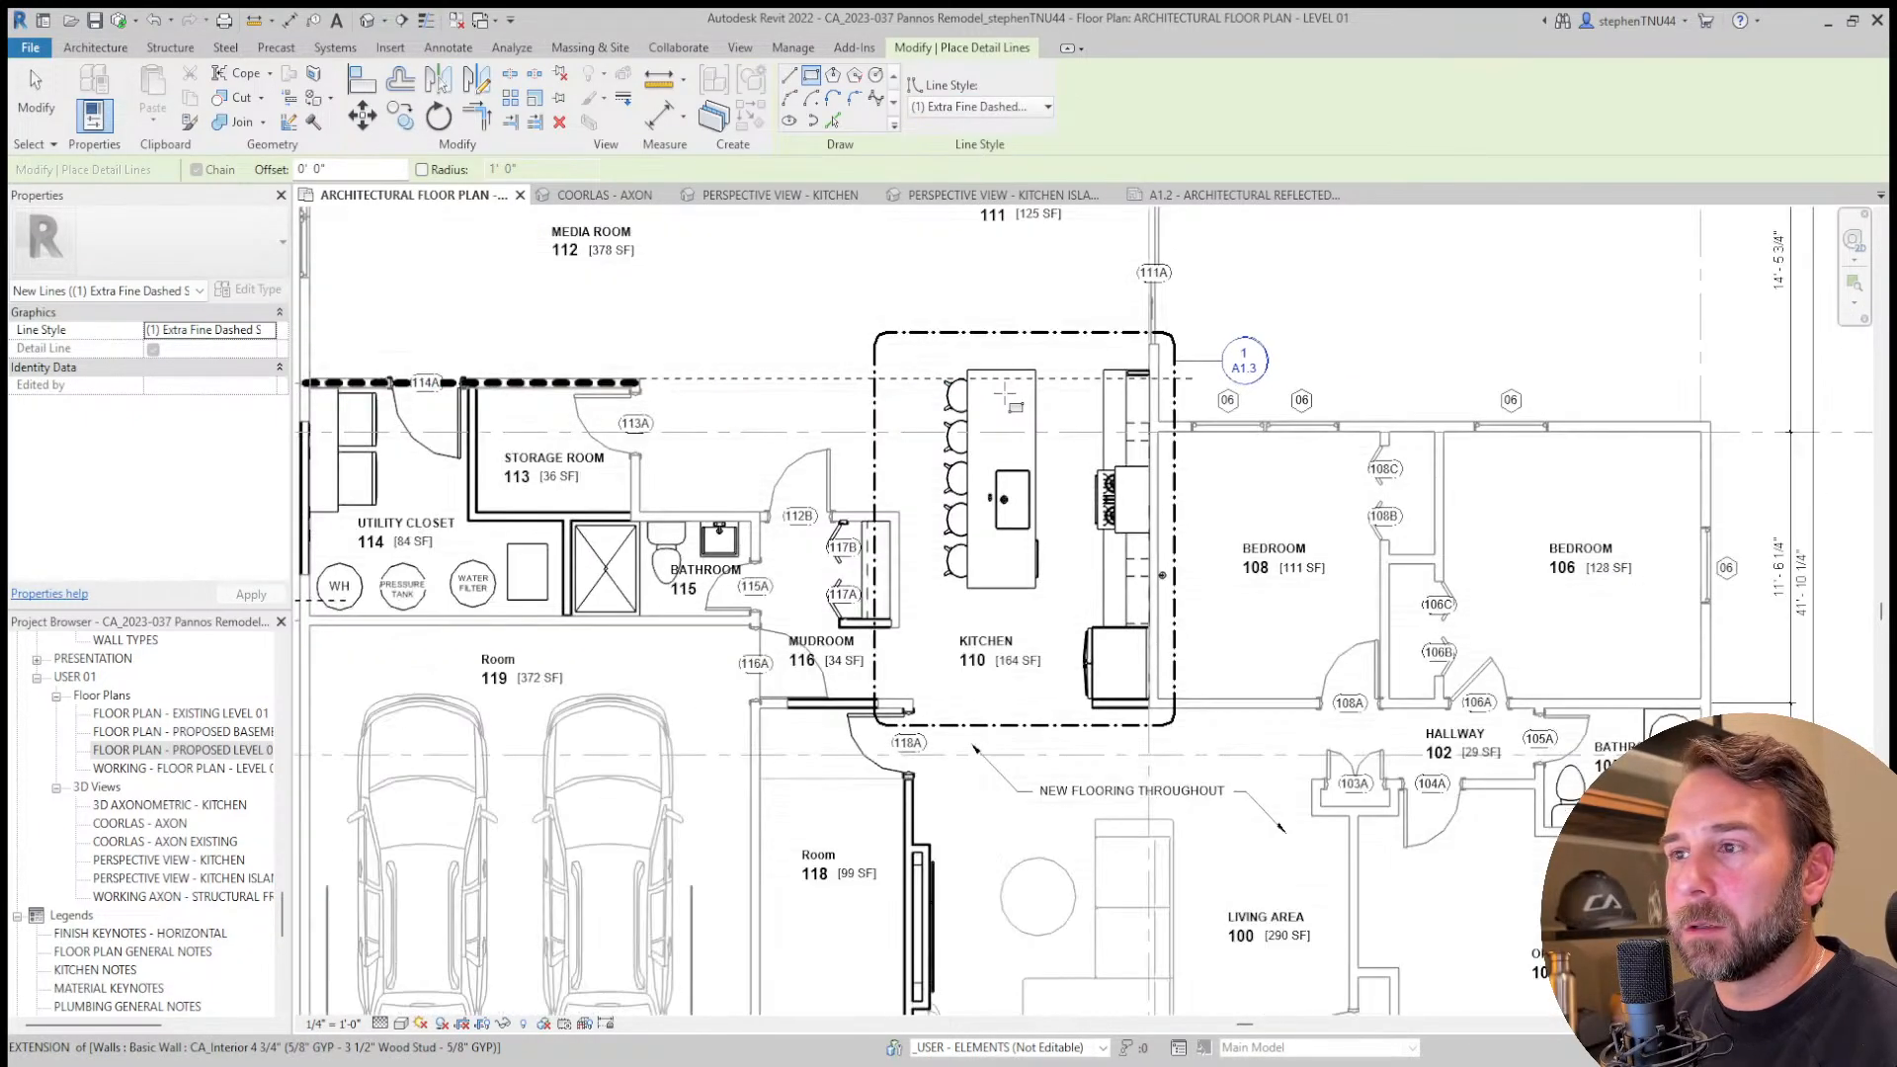
scroll(1002, 394, up, 4)
scroll(1002, 394, up, 1)
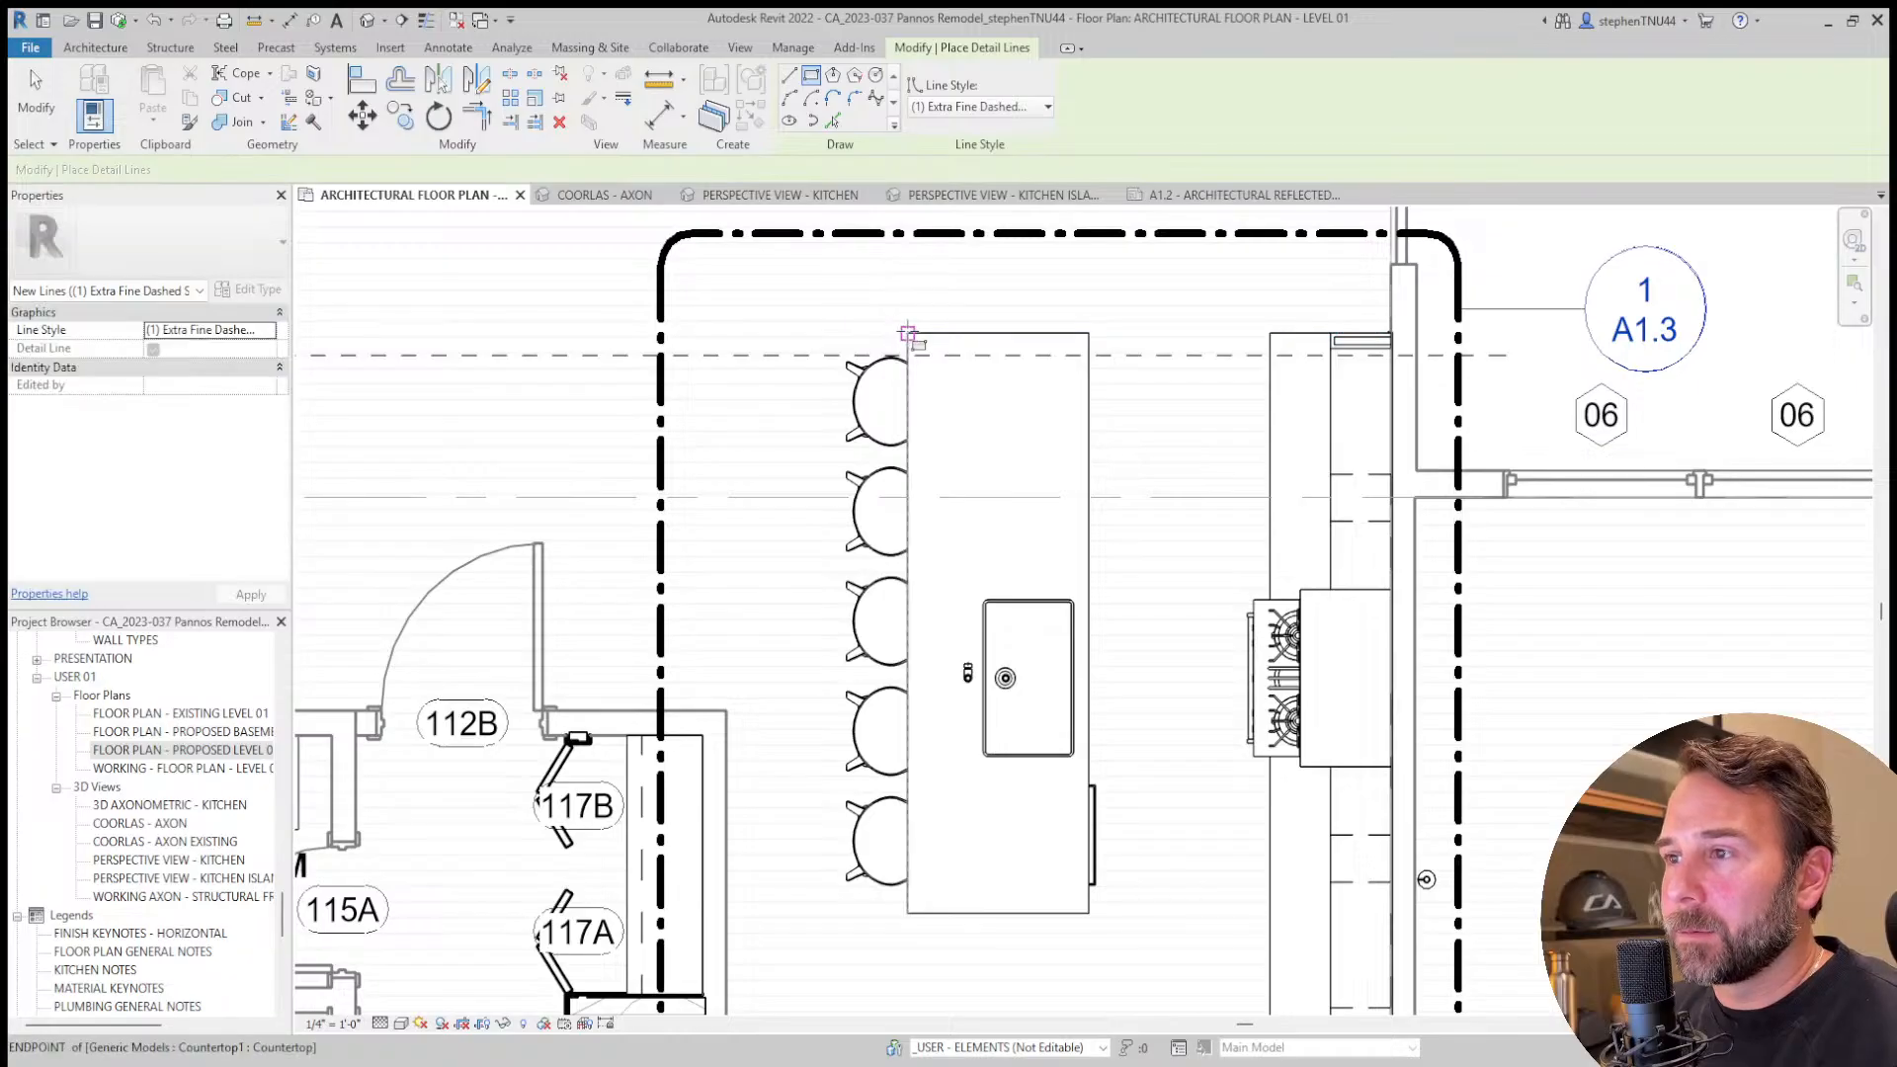
click(919, 339)
click(1089, 912)
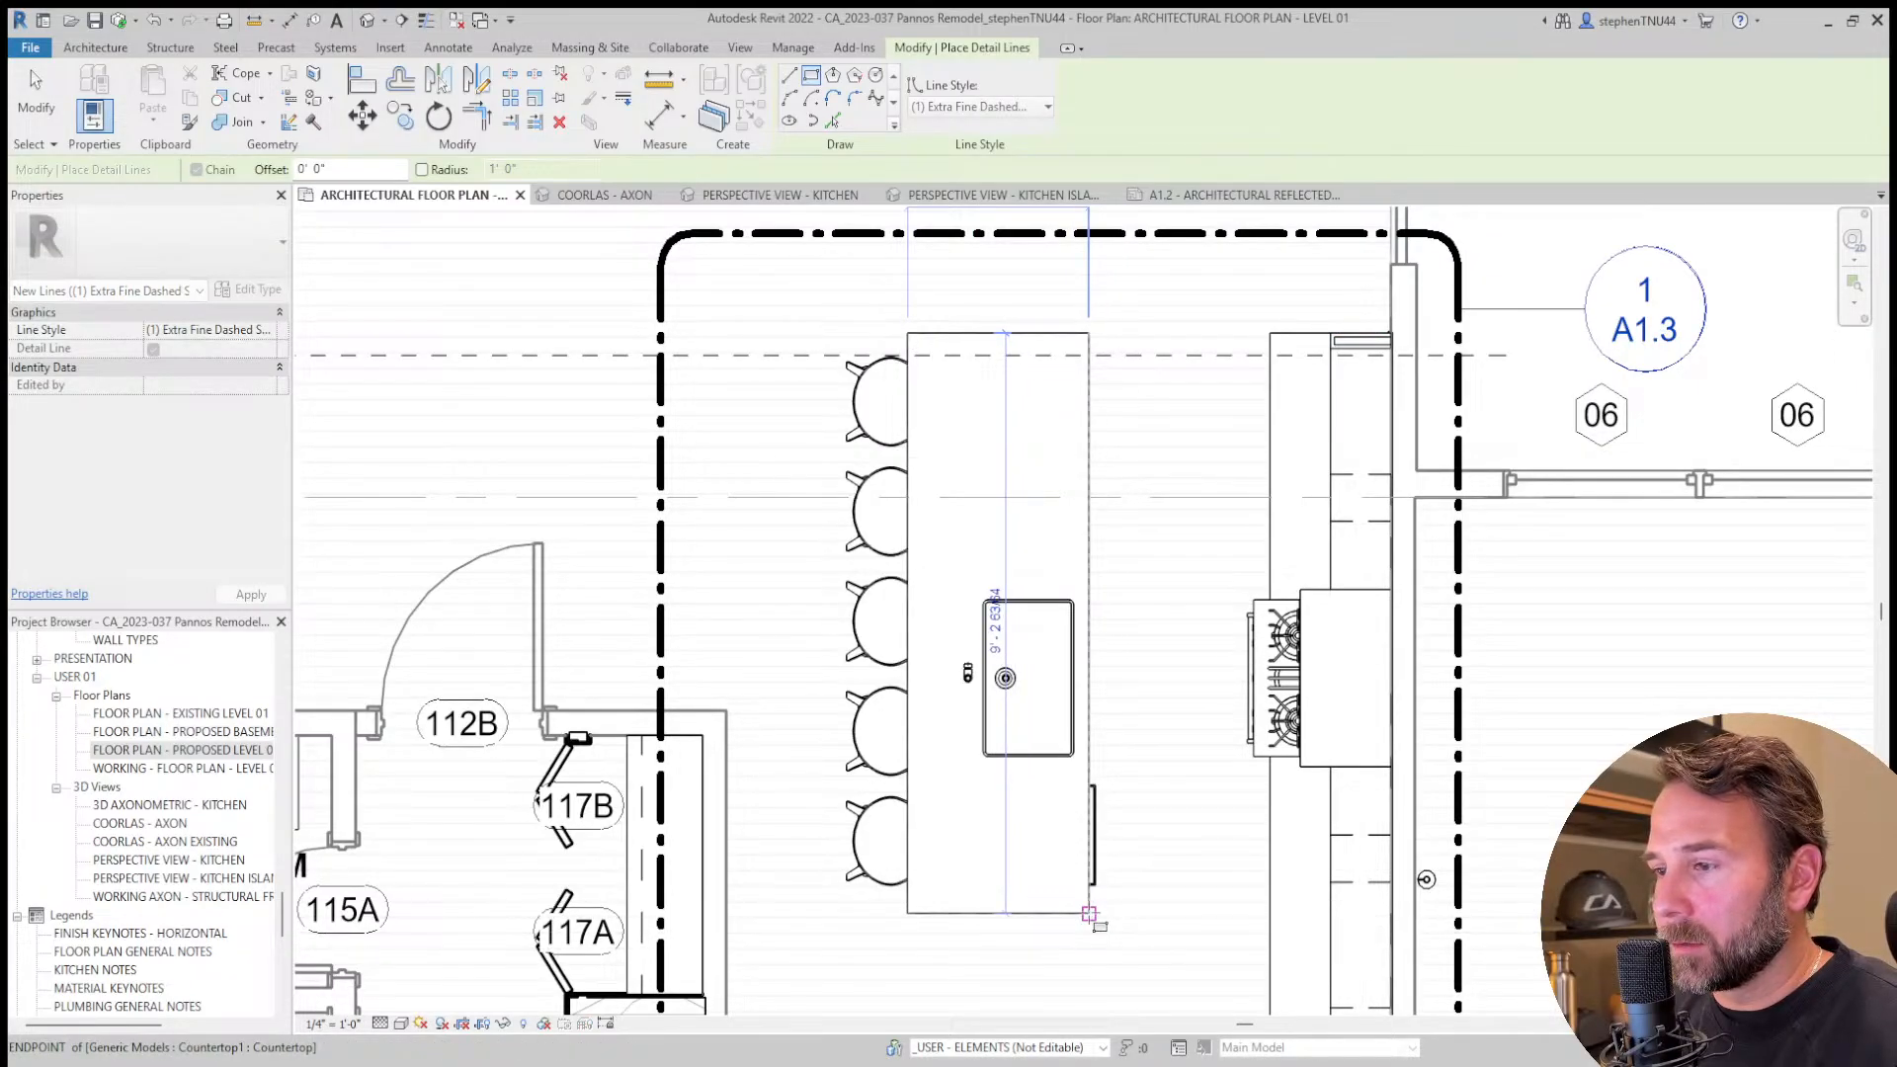
Copy the dashed rectangle around the kitchen island to the clipboard.
key(Escape)
key(Escape)
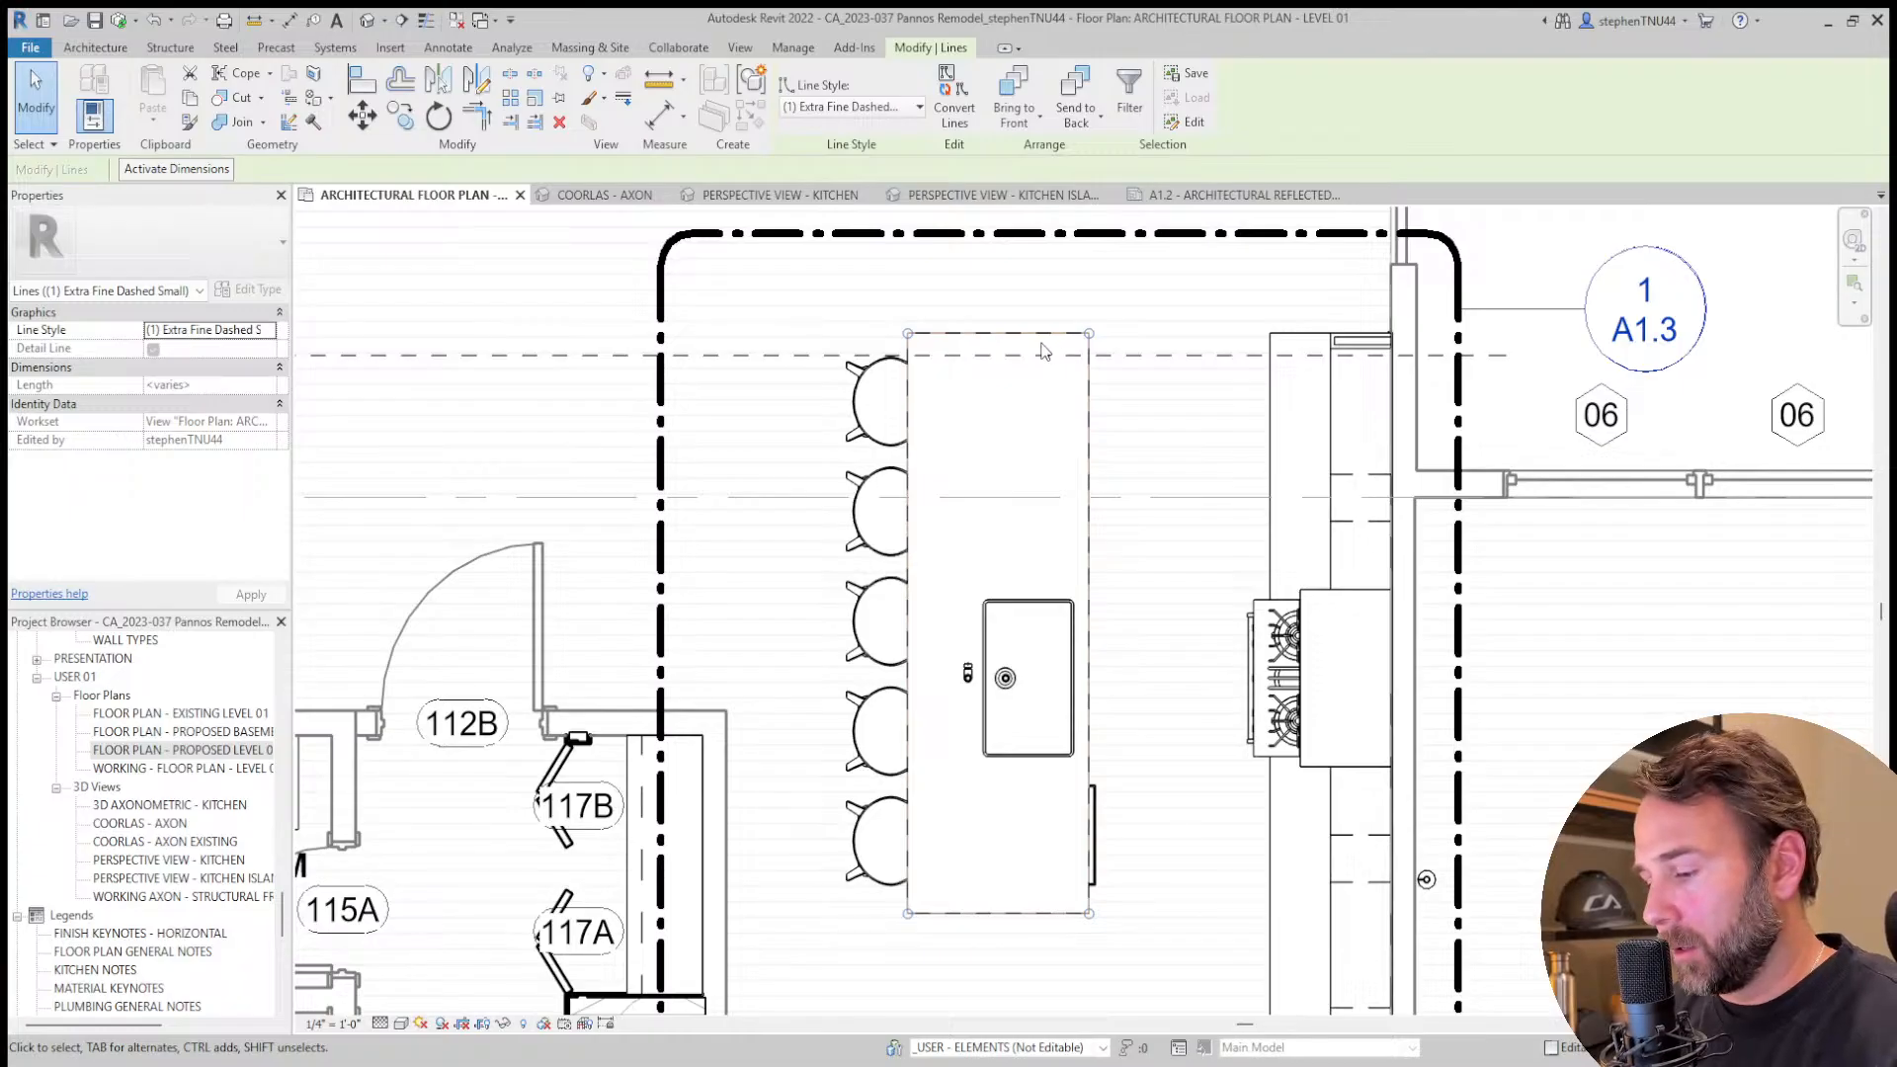
click(192, 101)
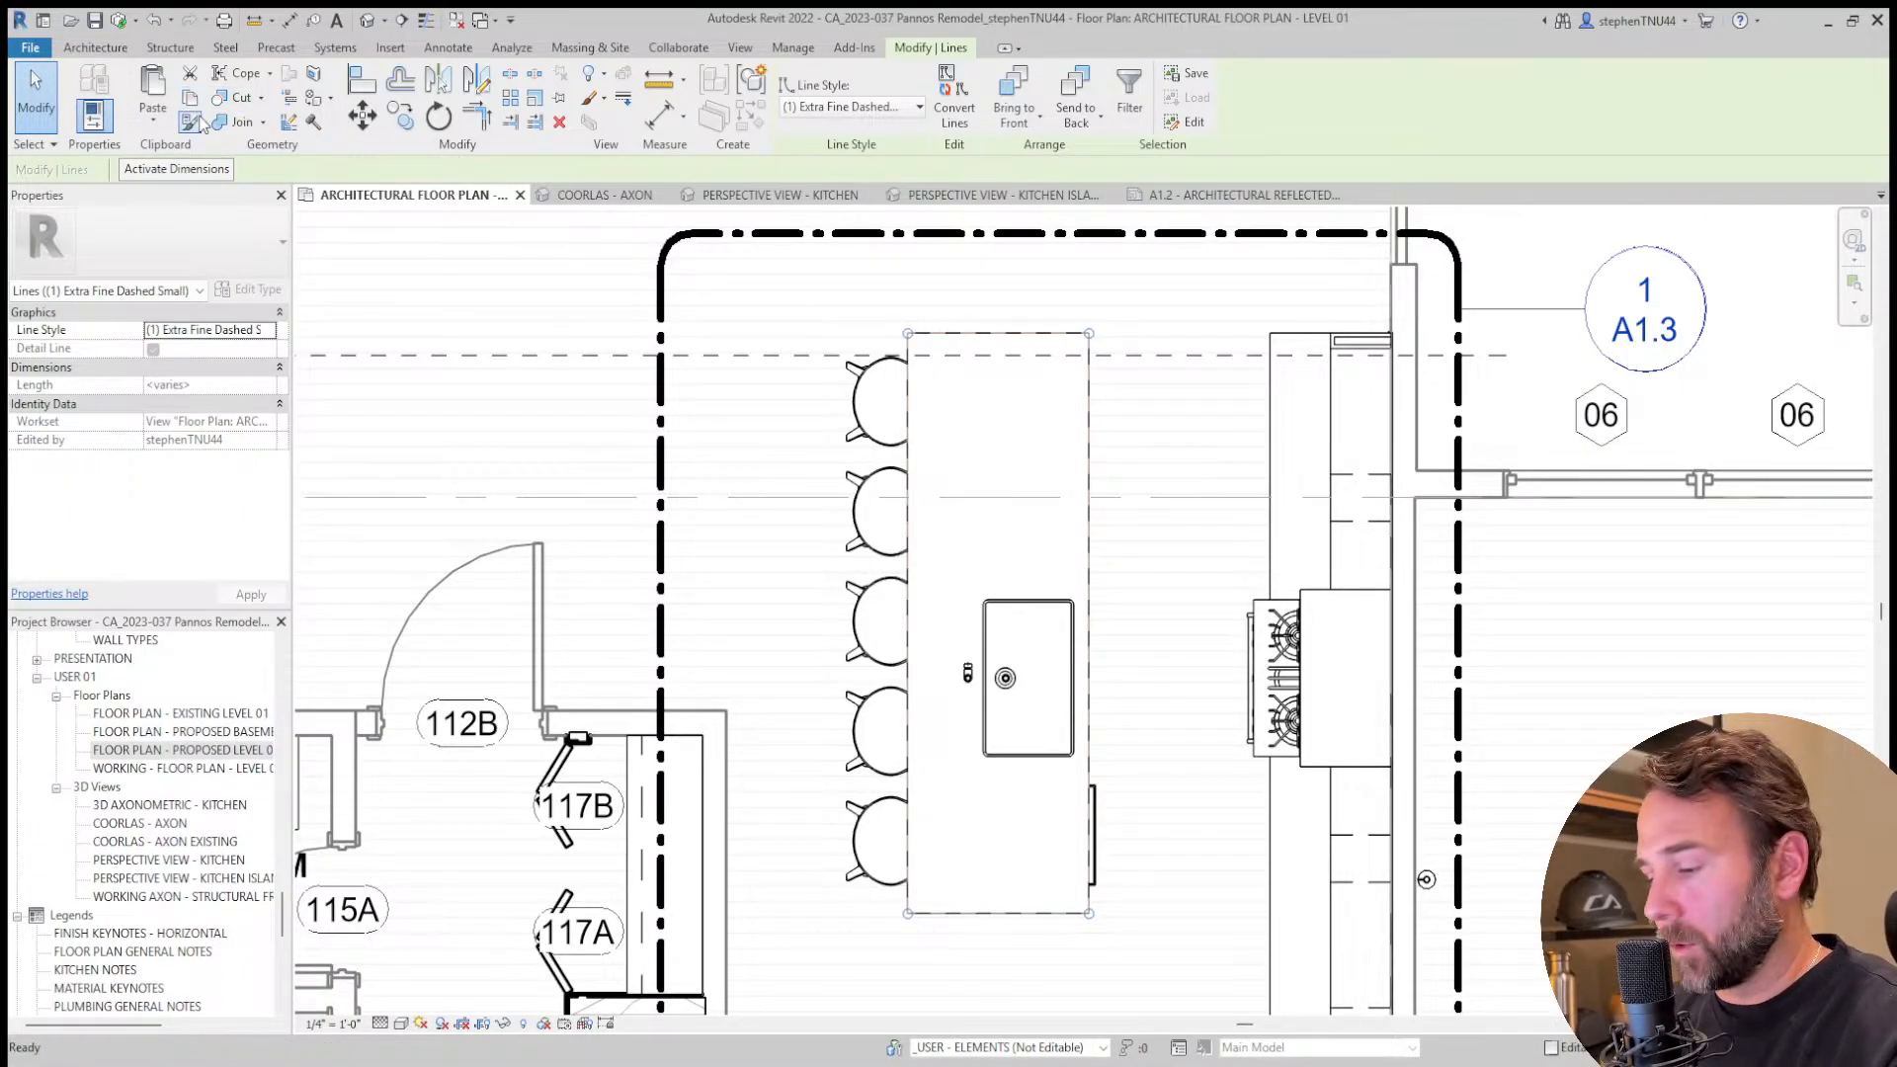
key(Escape)
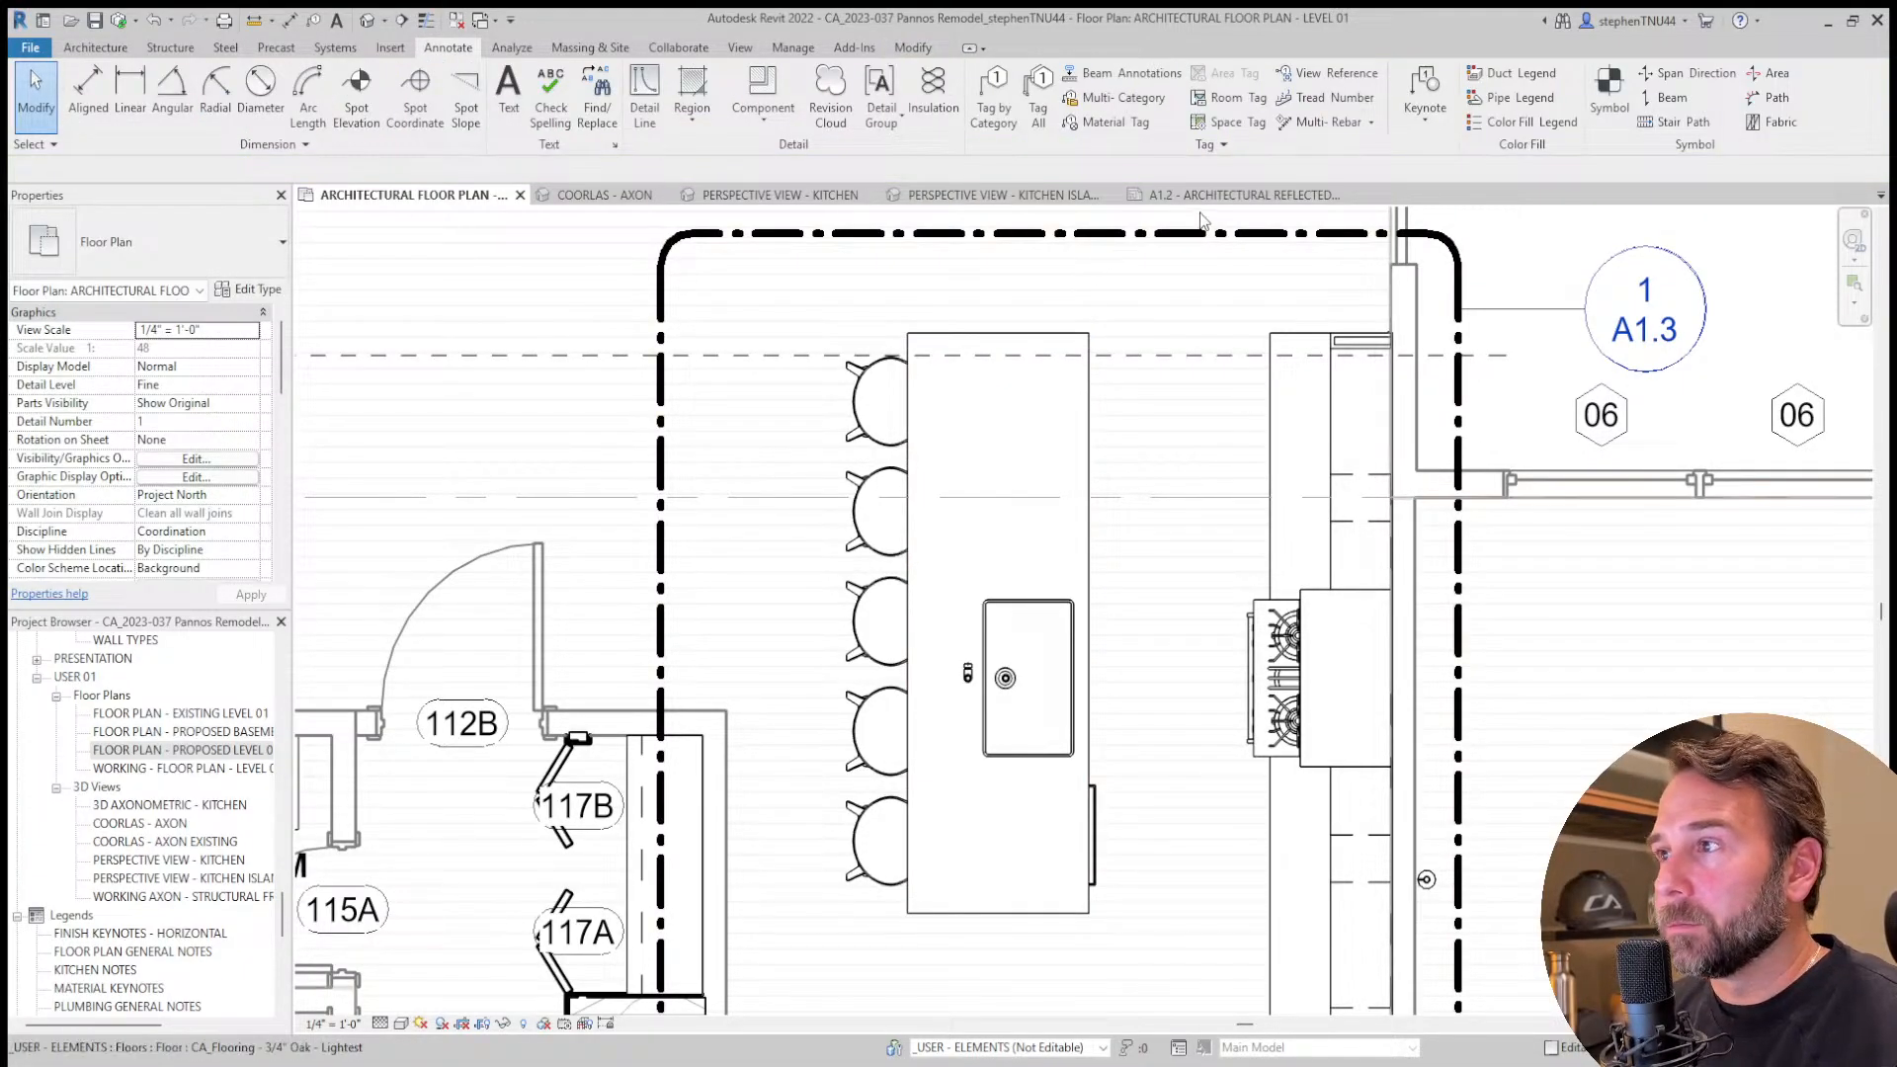
Delete the short vertical dashed line between the two island pendants on the A1.2 reflected ceiling plan.
click(1234, 195)
scroll(978, 659, up, 1)
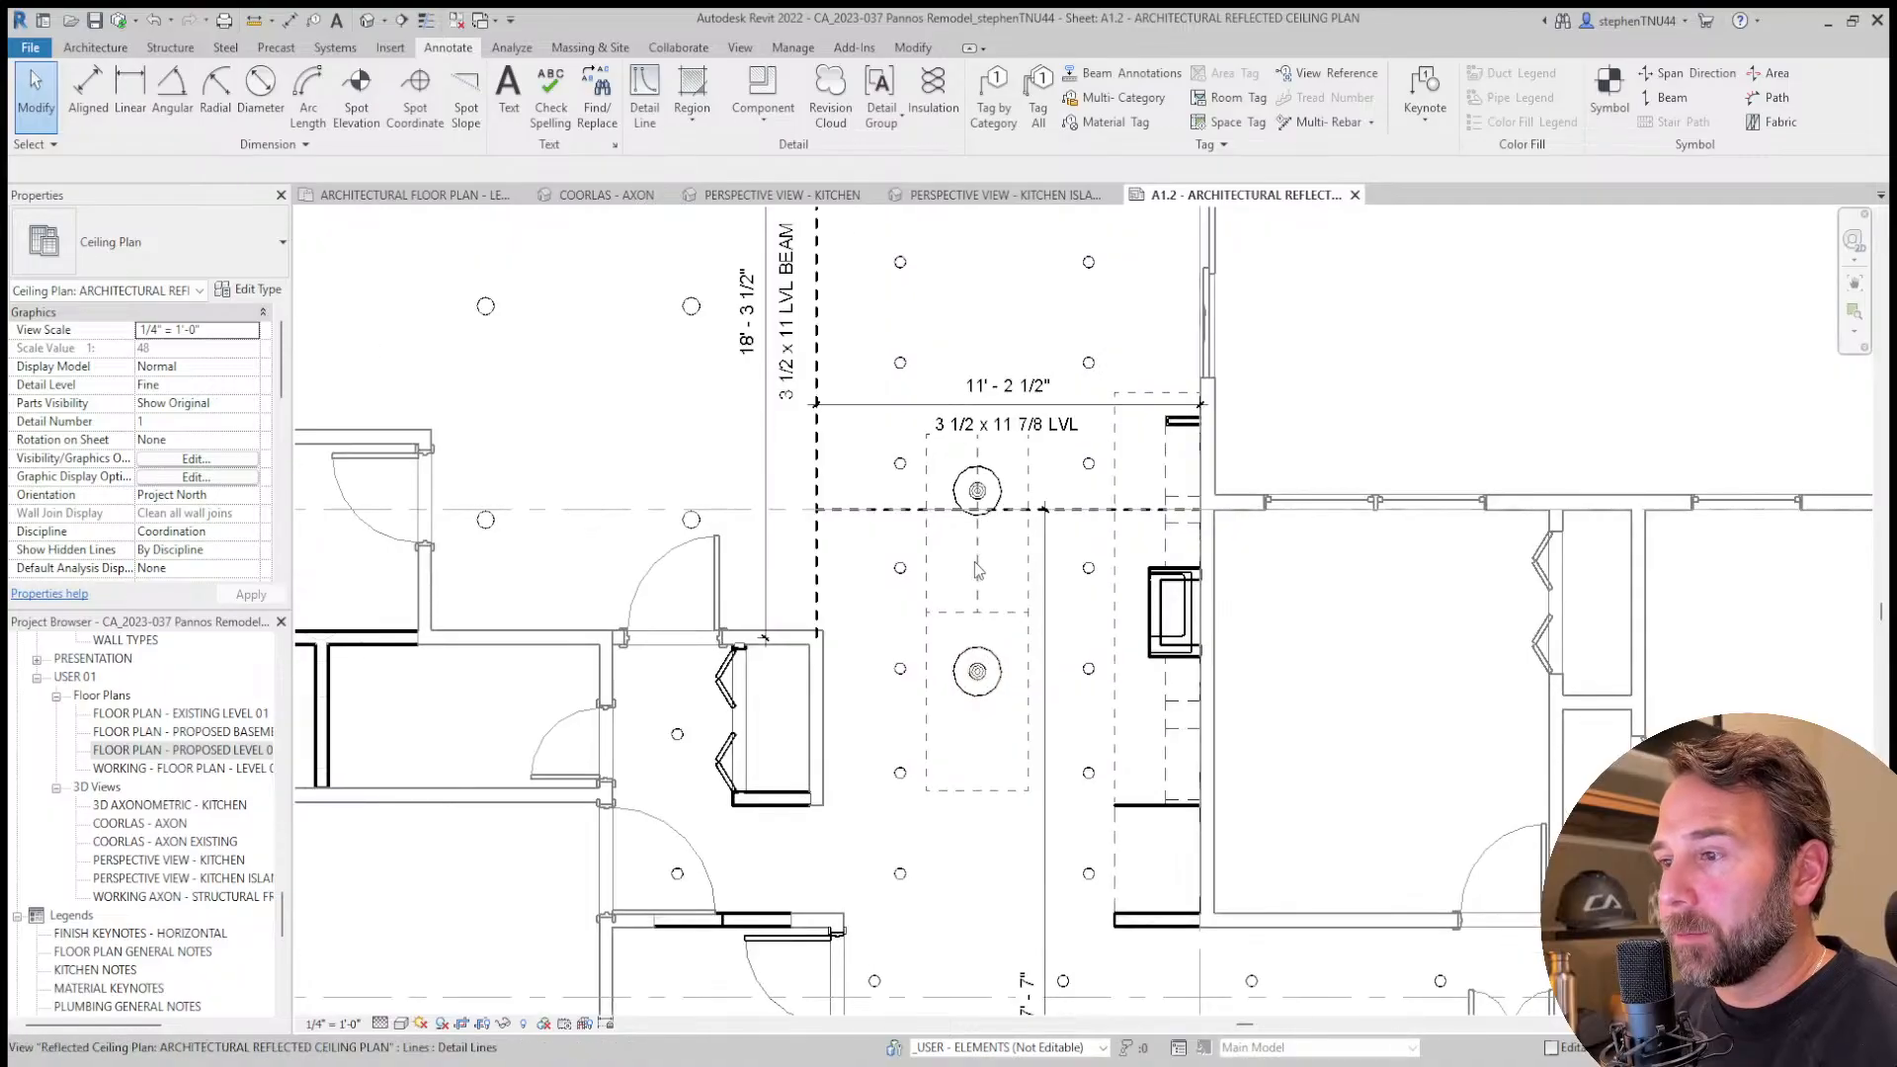
click(978, 577)
key(Escape)
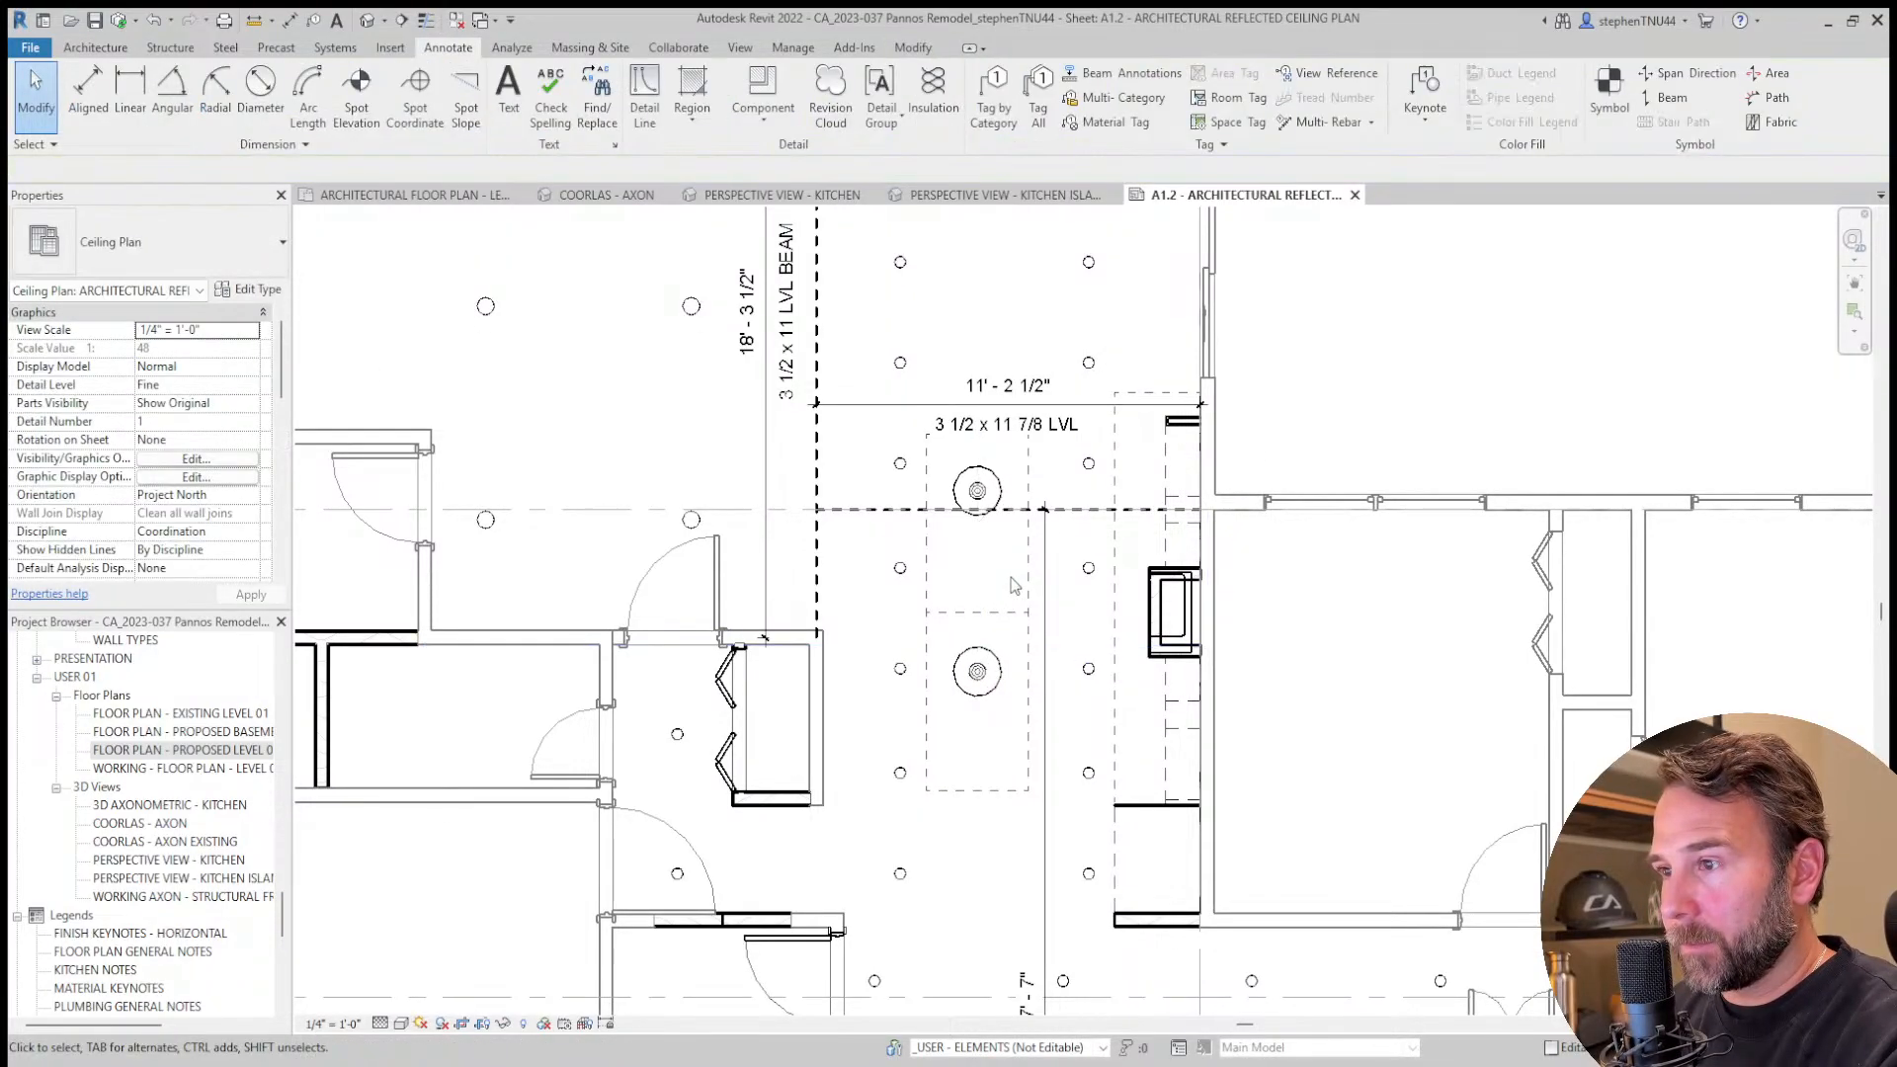
Delete the old dashed island outline and the horizontal dashed line crossing it between the pendants.
click(1000, 617)
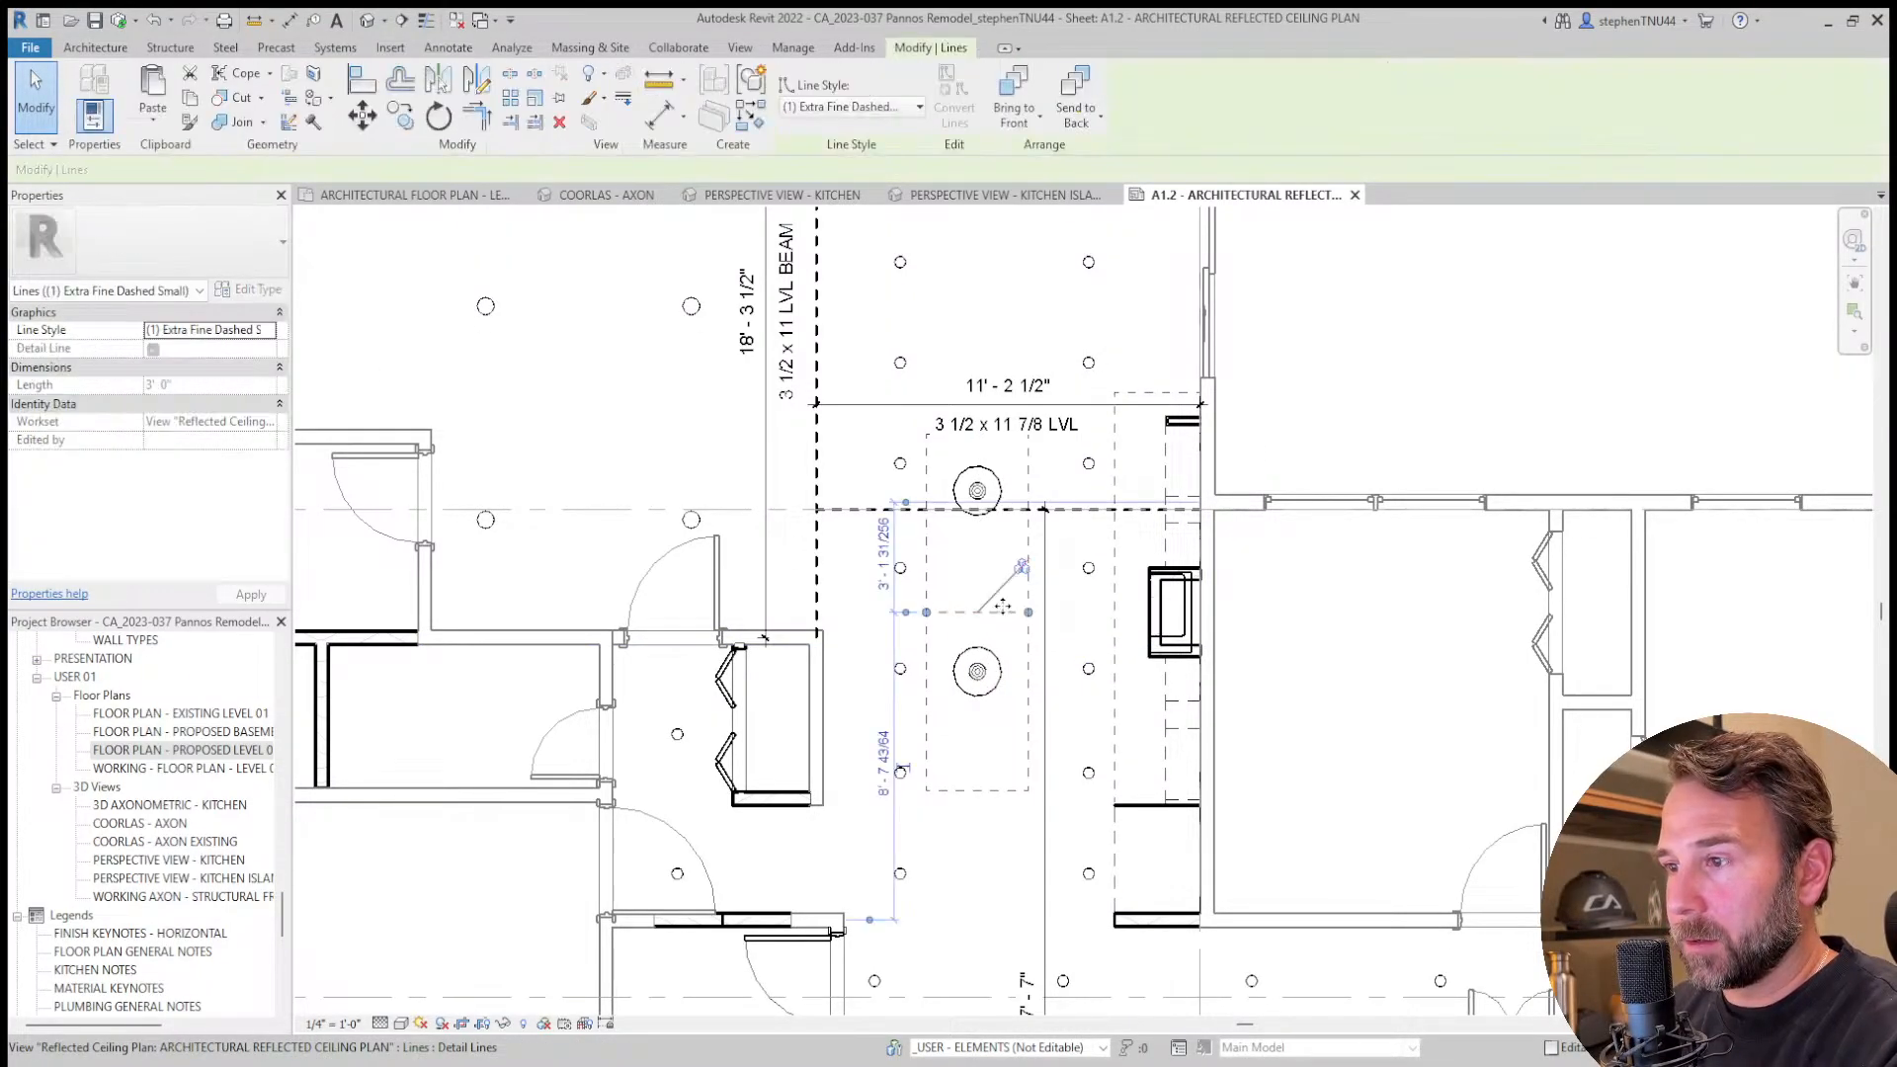
scroll(998, 524, up, 2)
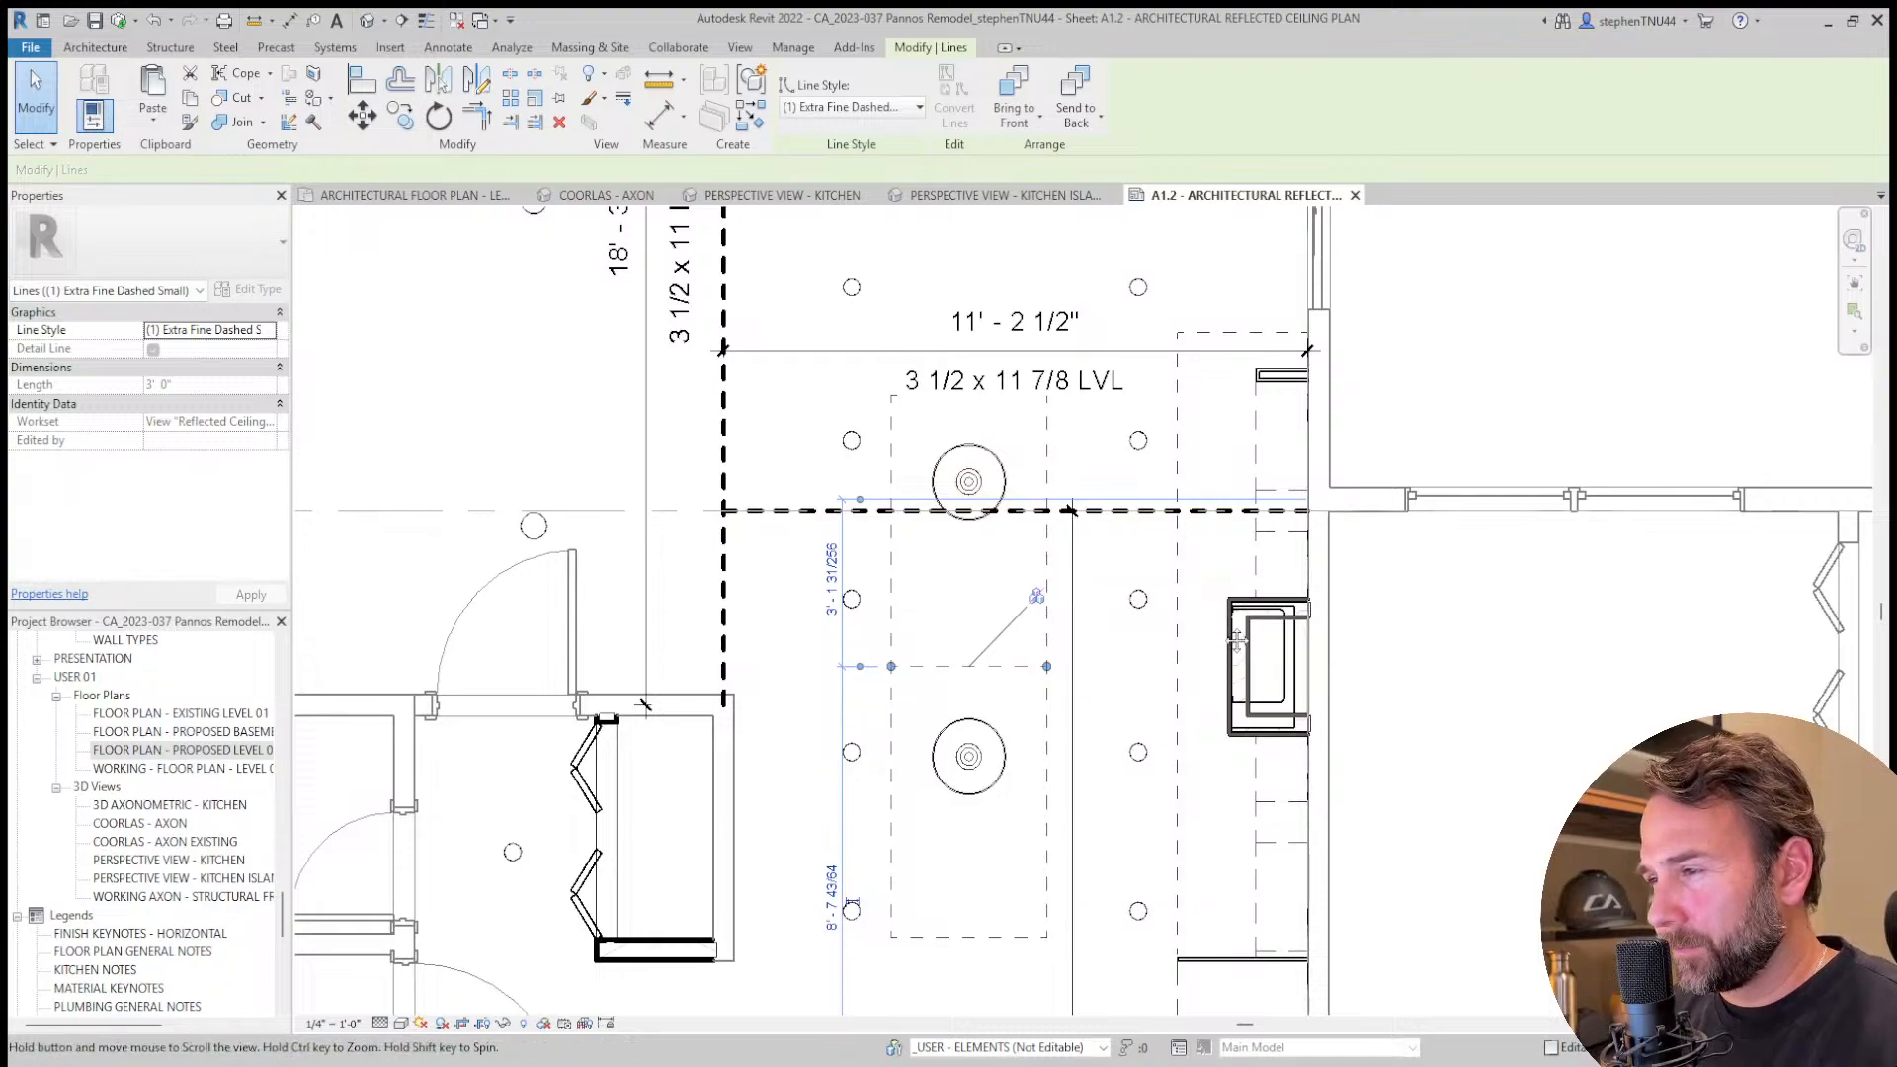
scroll(913, 262, down, 1)
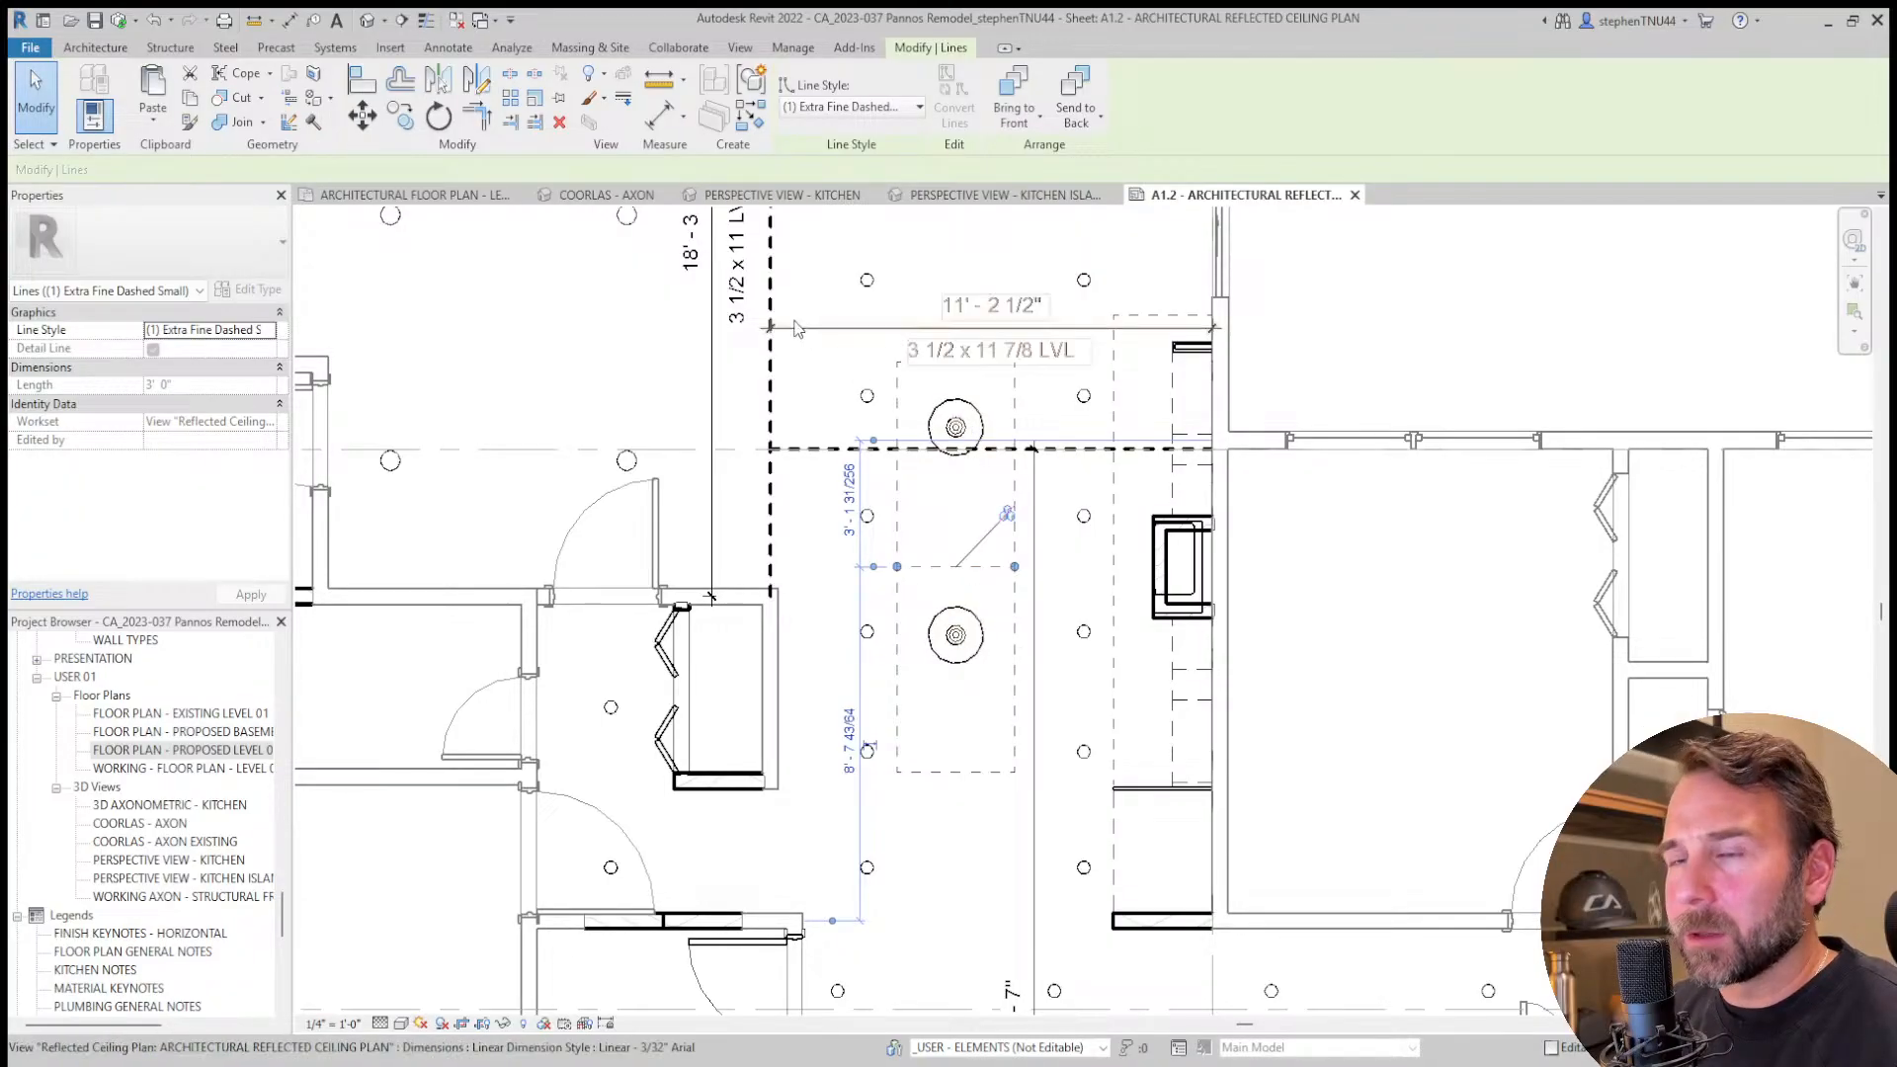
click(1525, 336)
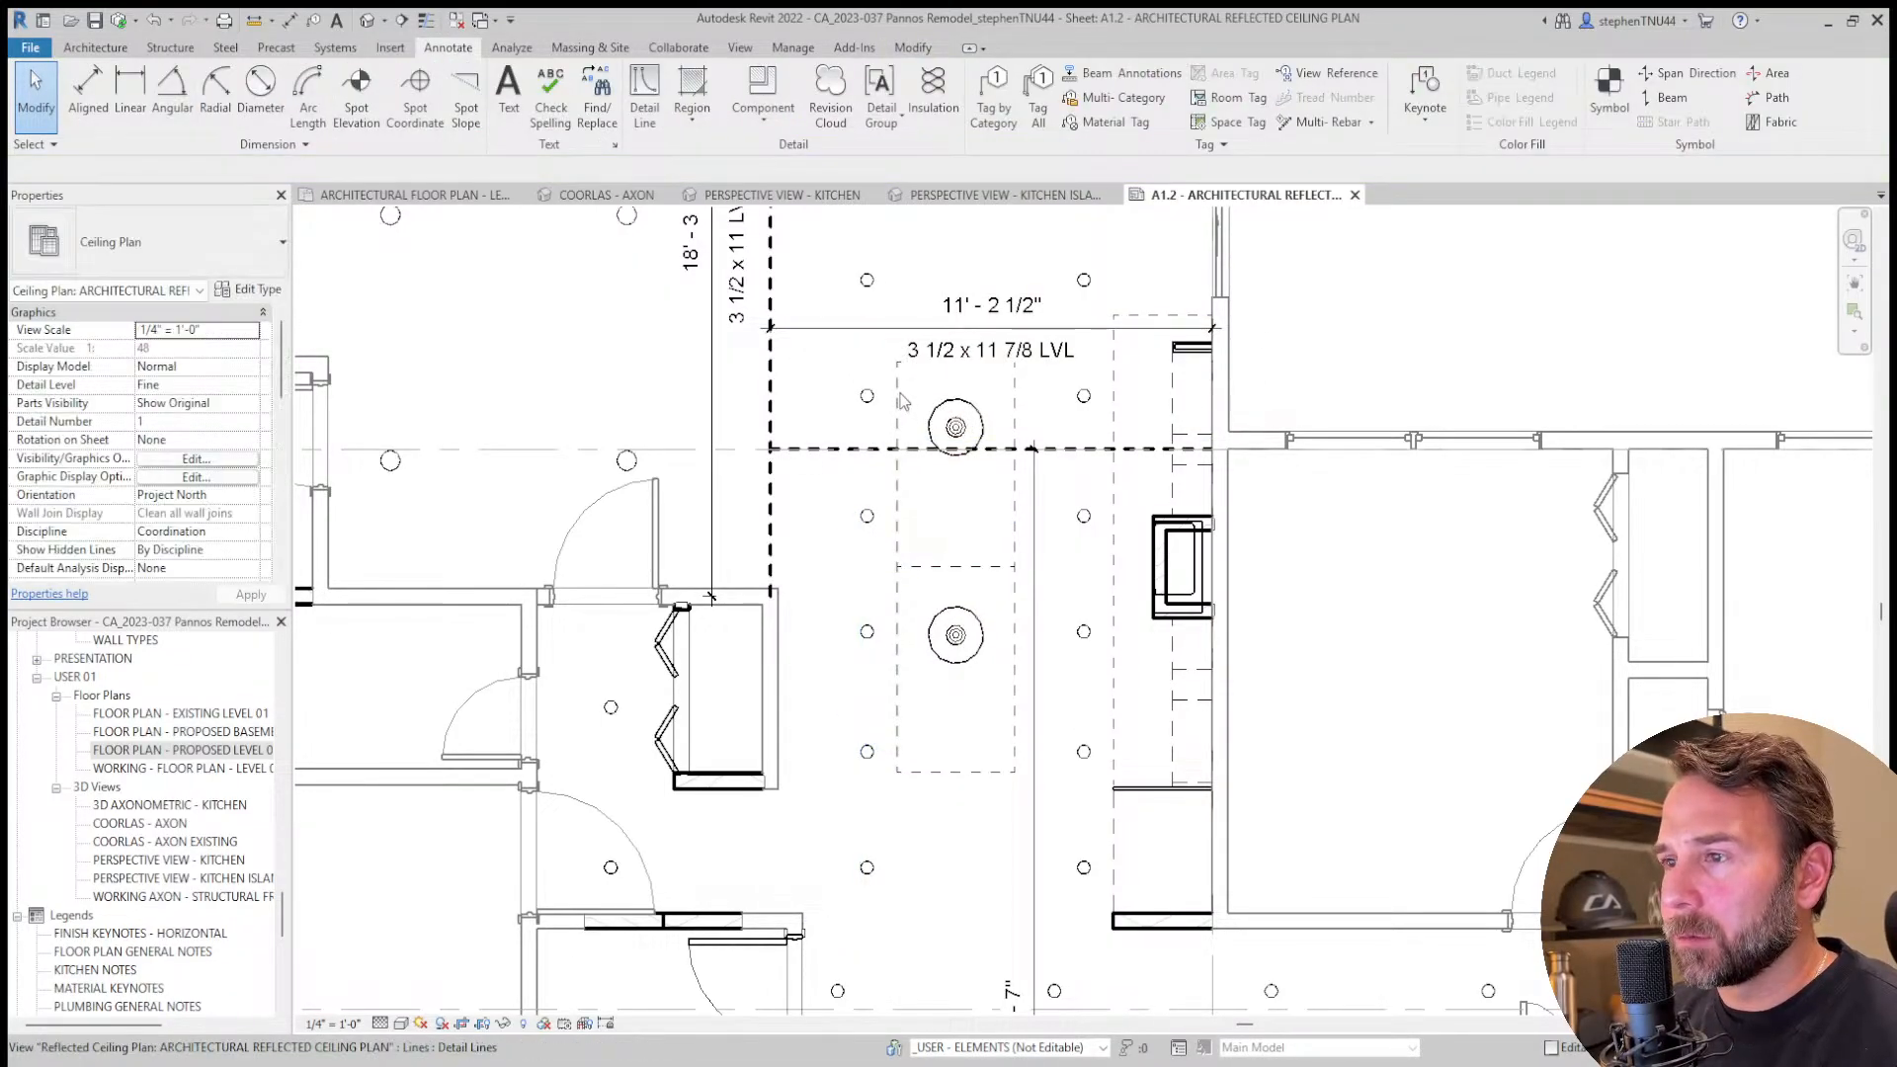
click(897, 401)
key(Delete)
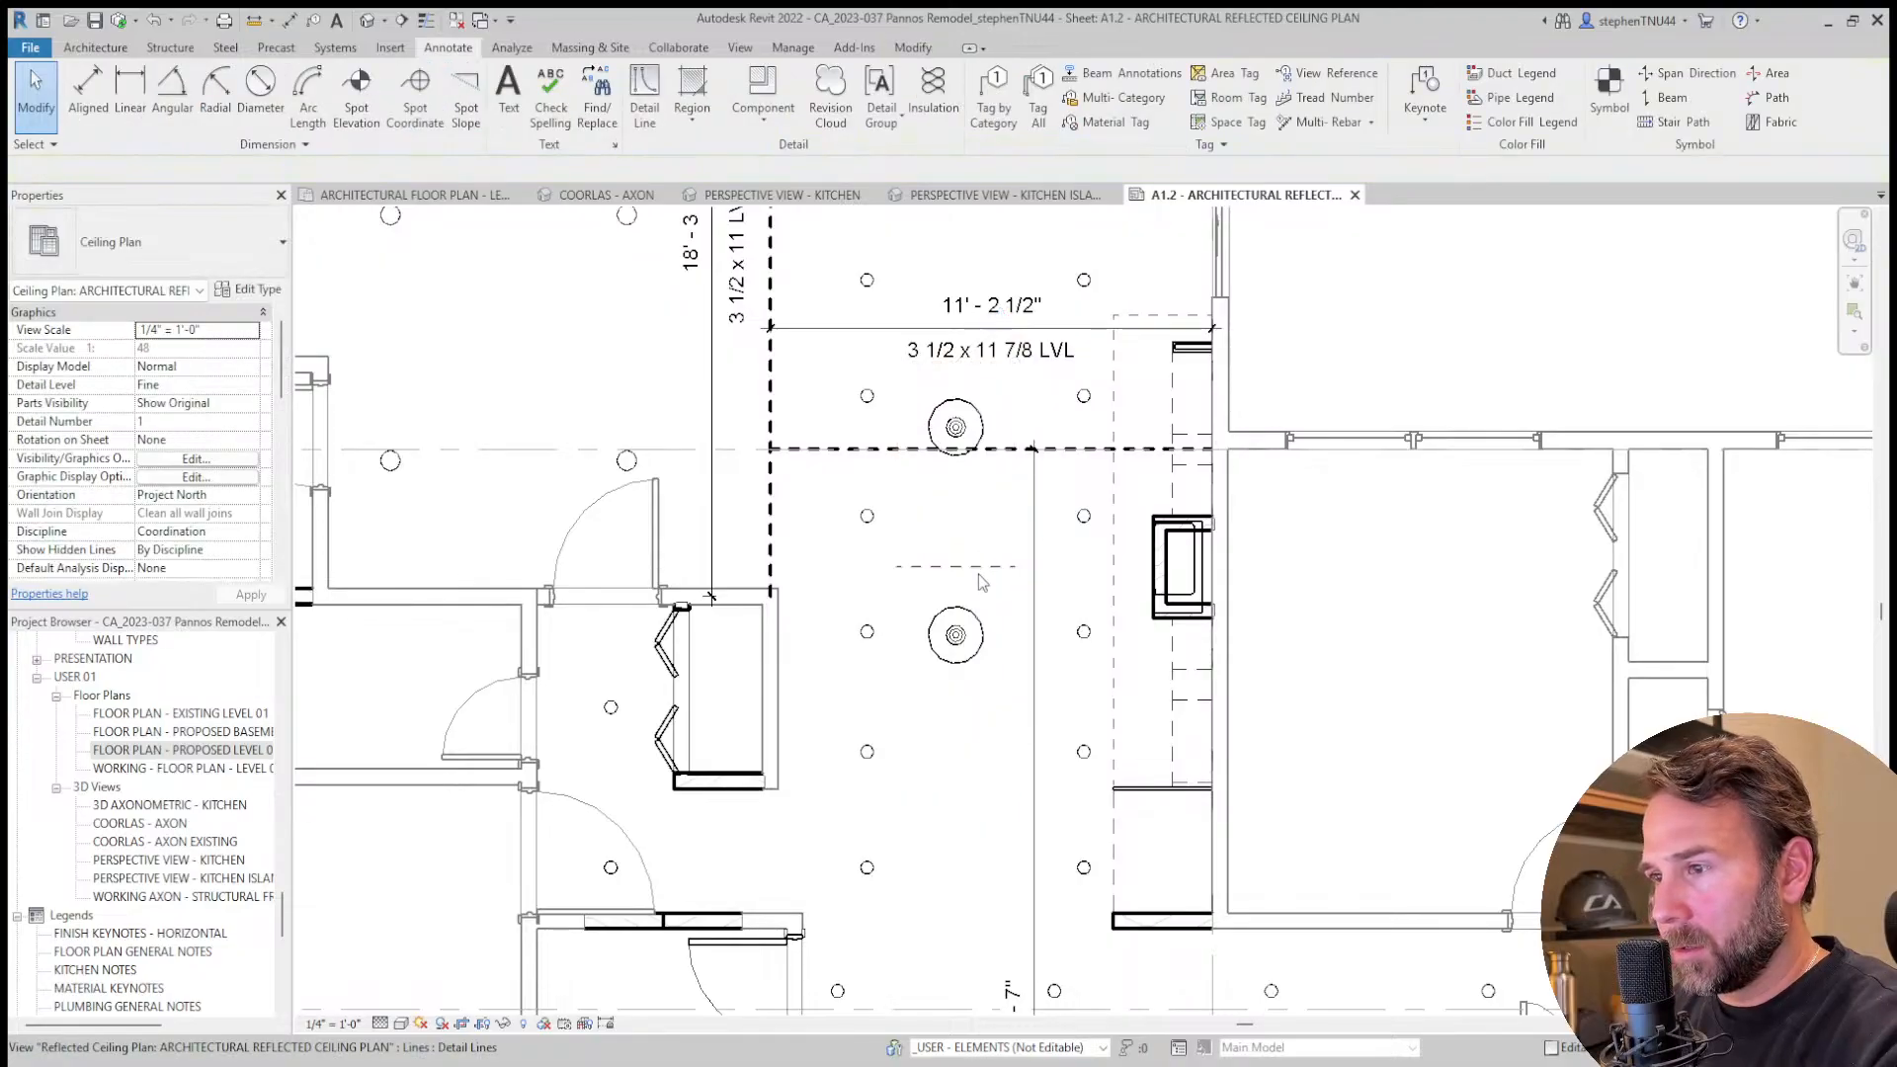
click(981, 578)
key(Delete)
Paste the copied island outline into the ceiling plan, aligned to the current view.
click(912, 47)
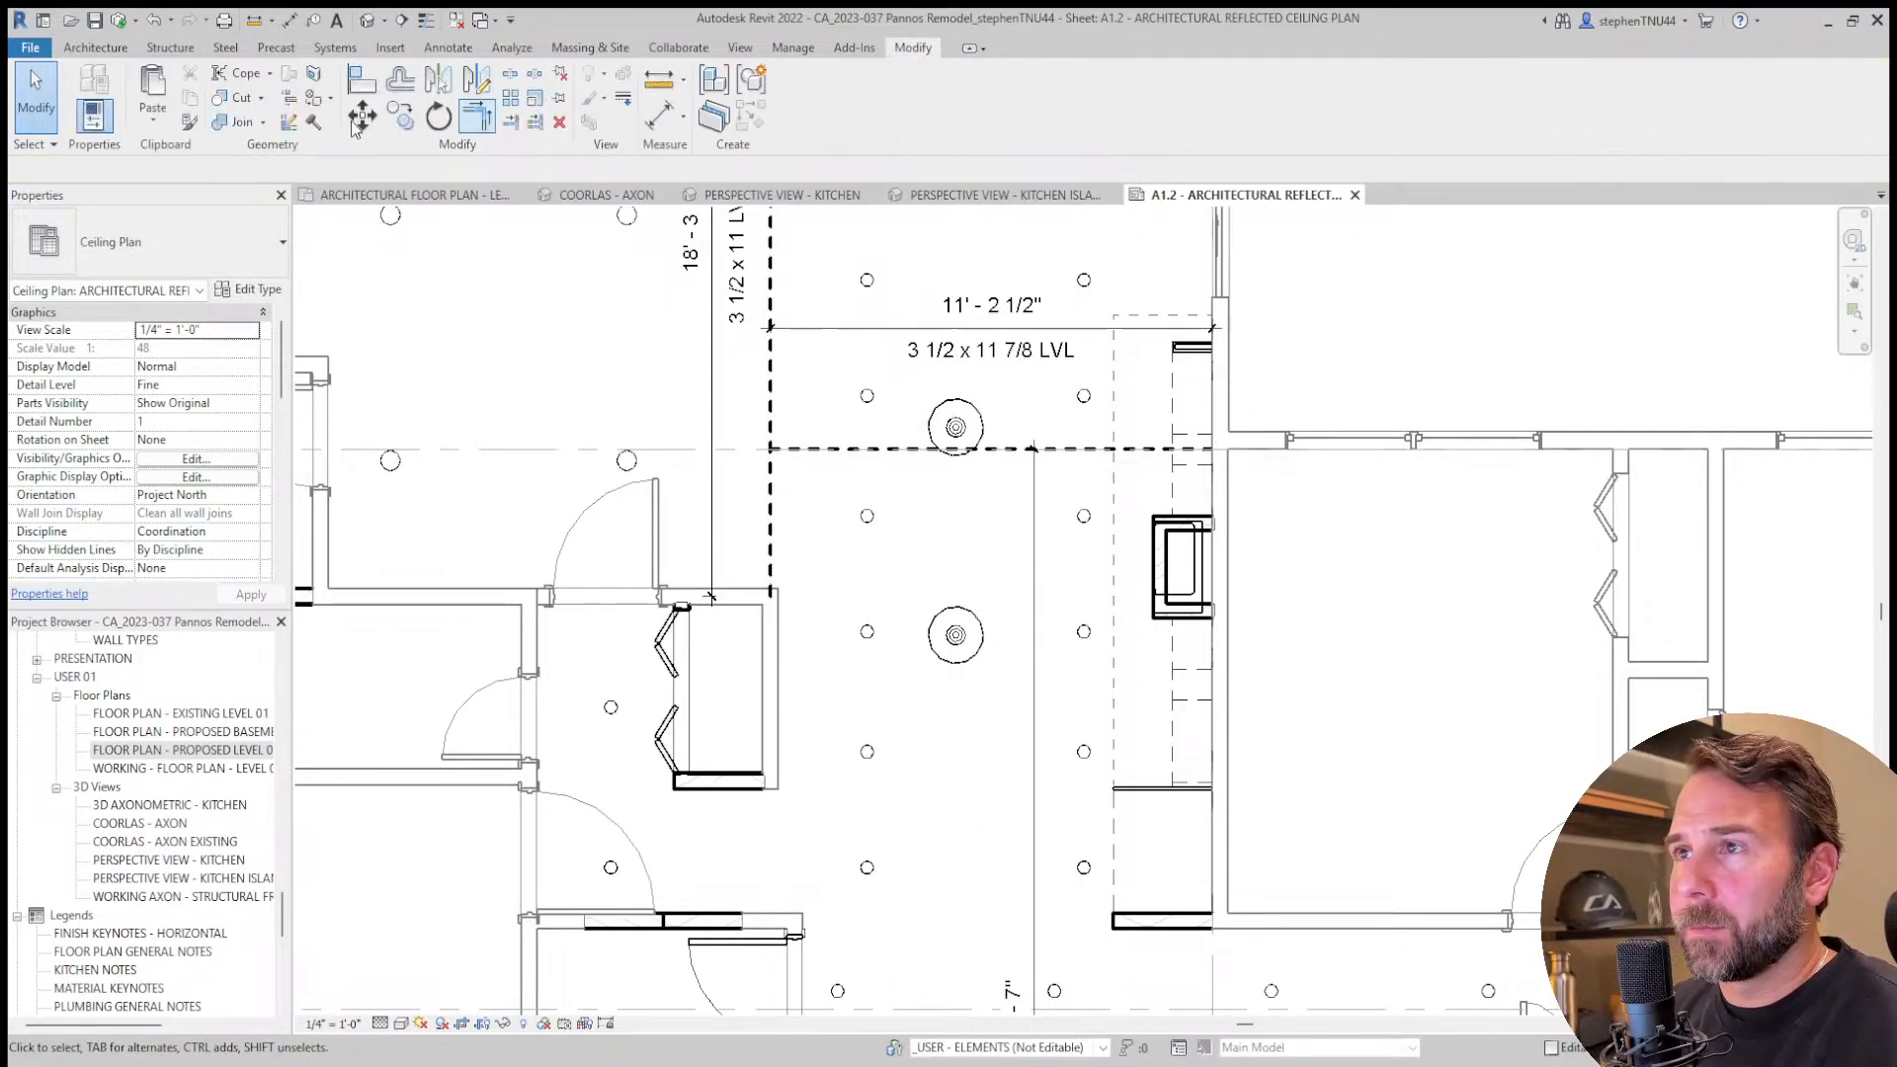
key(ctrl+z)
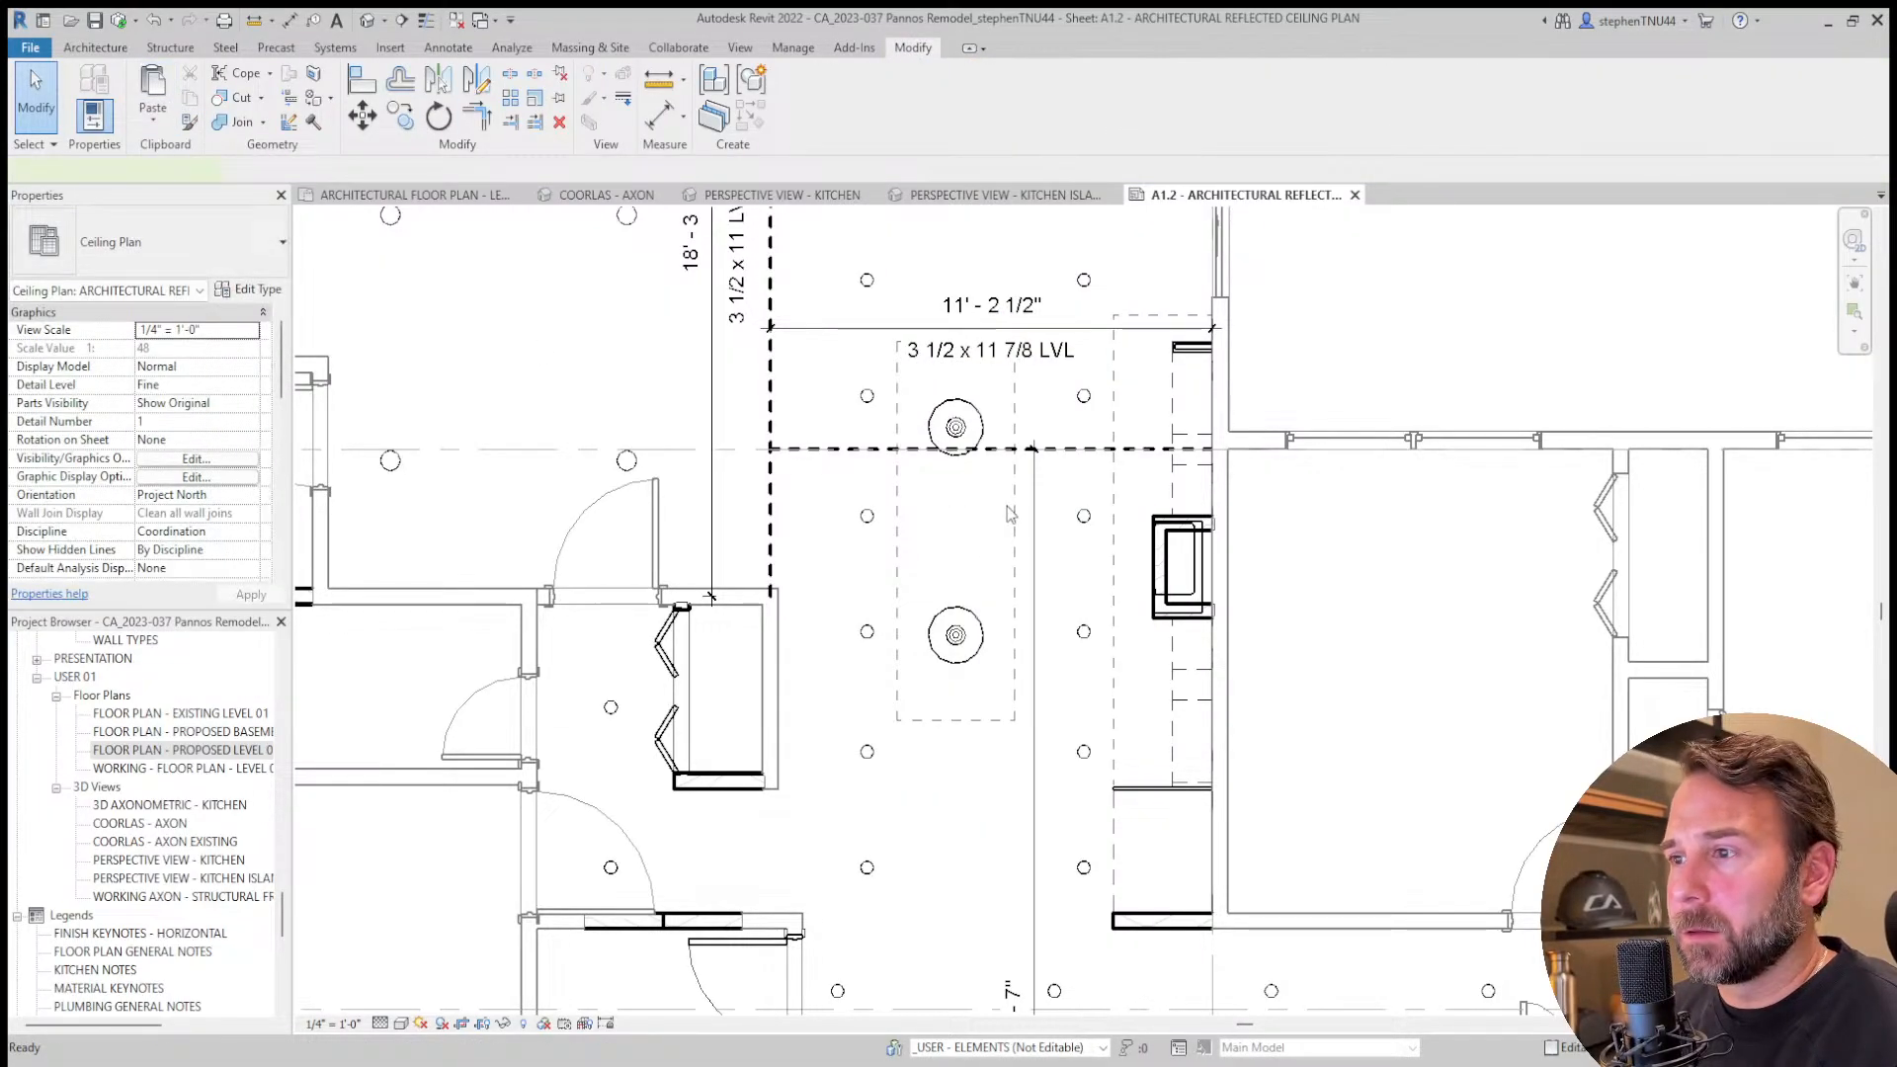
middle_drag(1006, 507, 1005, 531)
key(Escape)
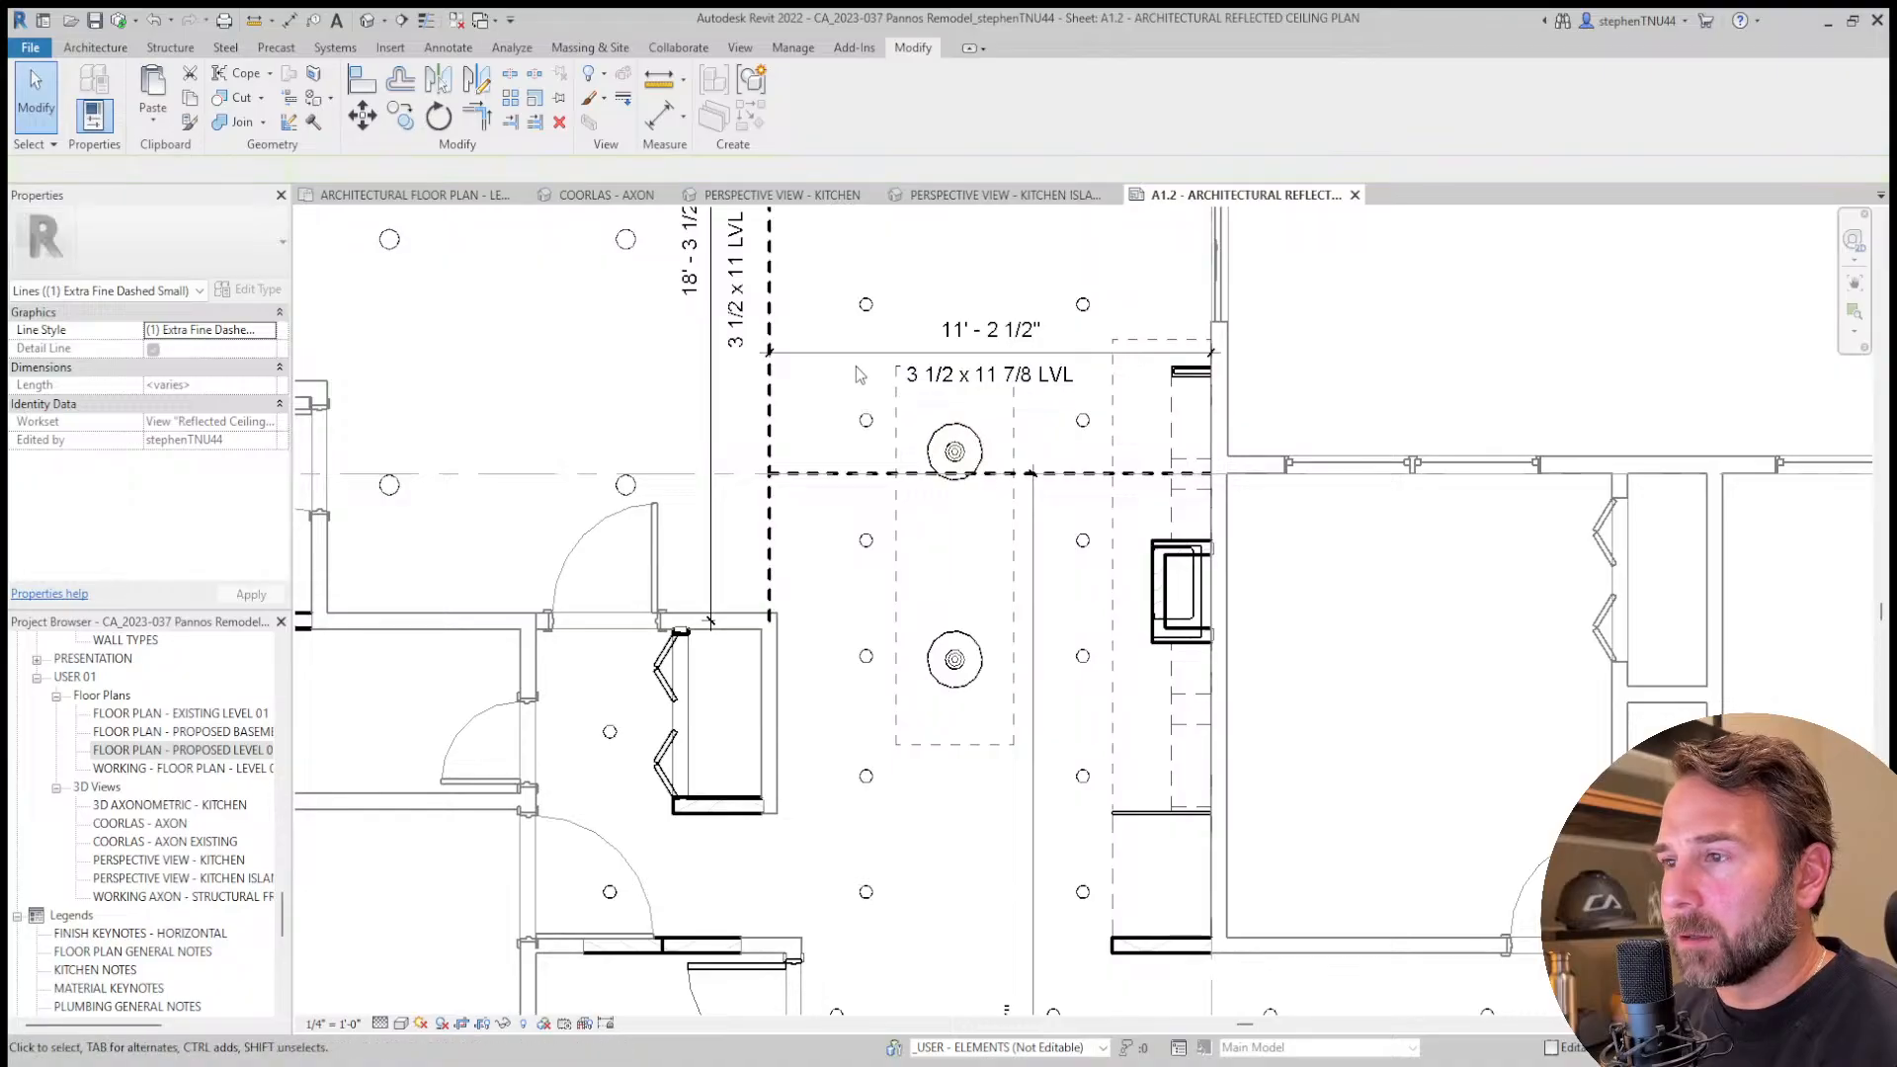
Move the horizontal beam's dimension and its 3 1/2 x 11 7/8 LVL text to just below the beam line.
scroll(857, 373, up, 1)
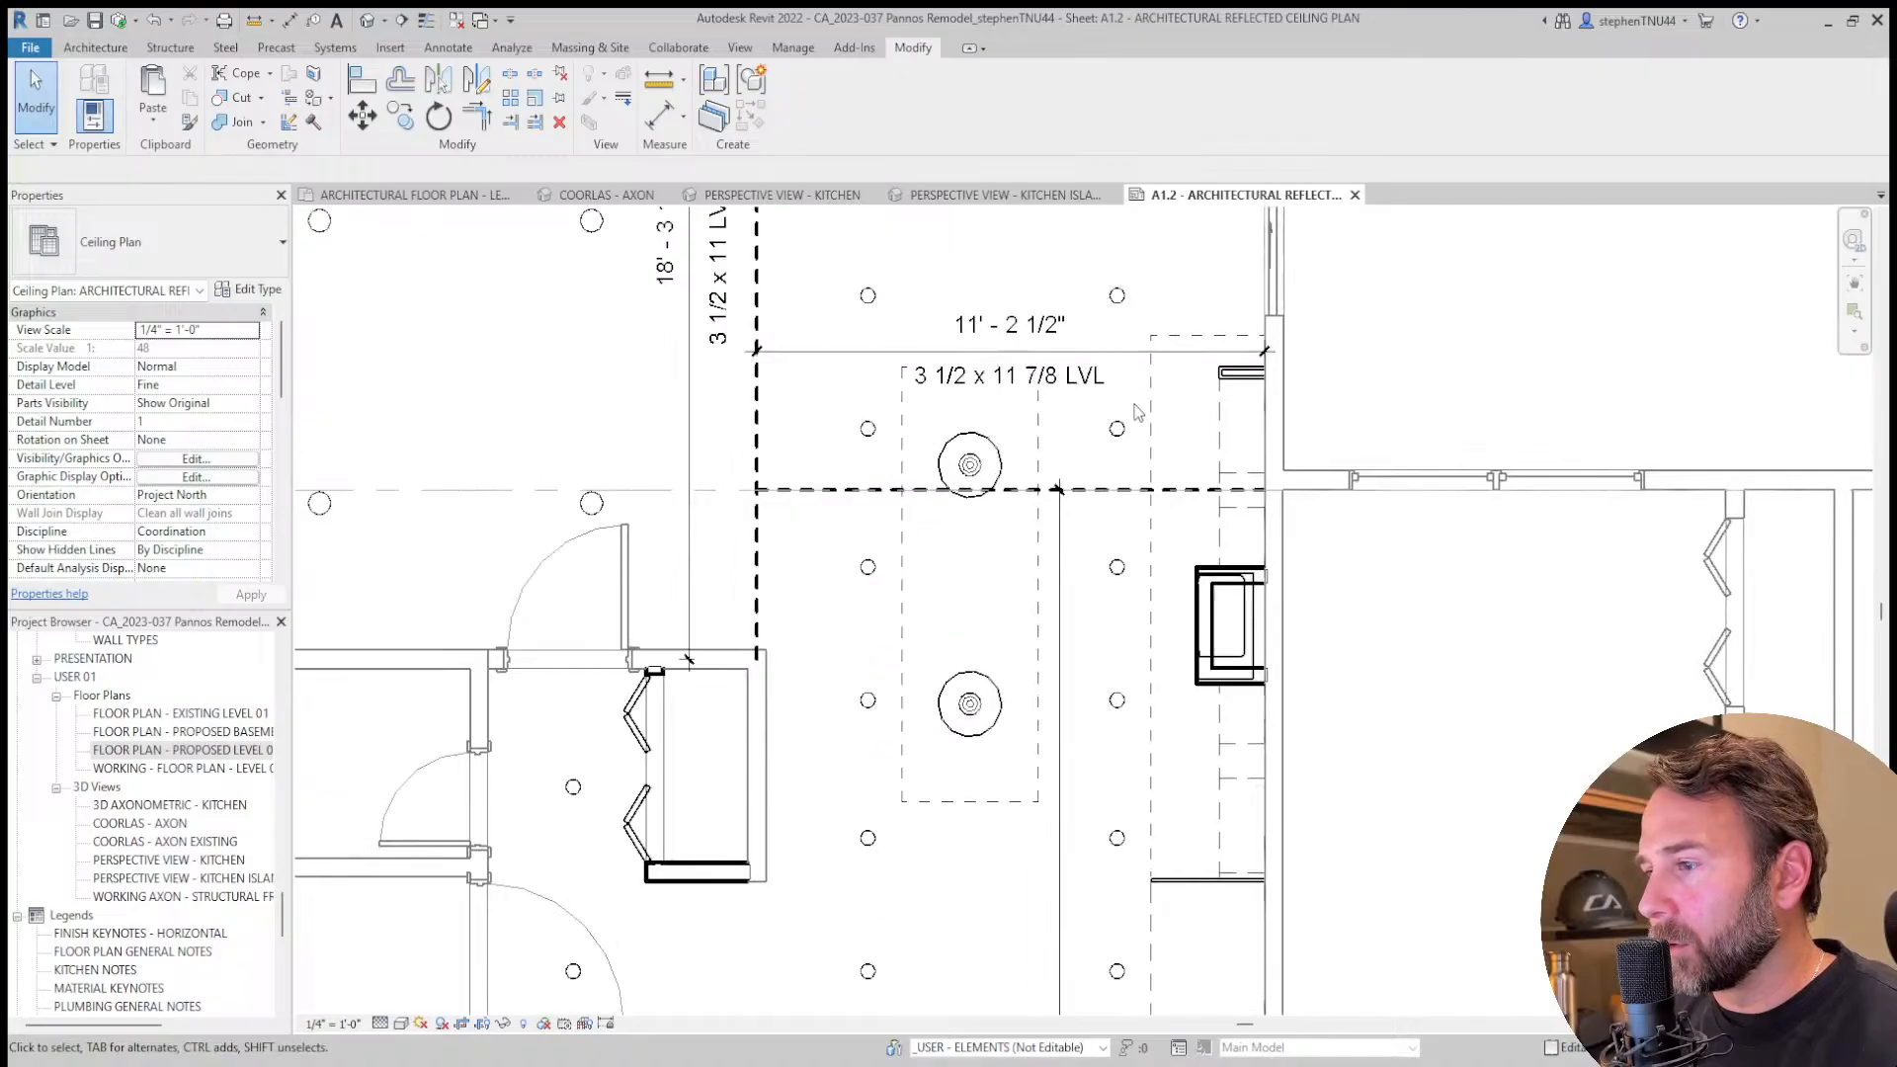
scroll(1113, 470, down, 1)
scroll(1111, 465, up, 2)
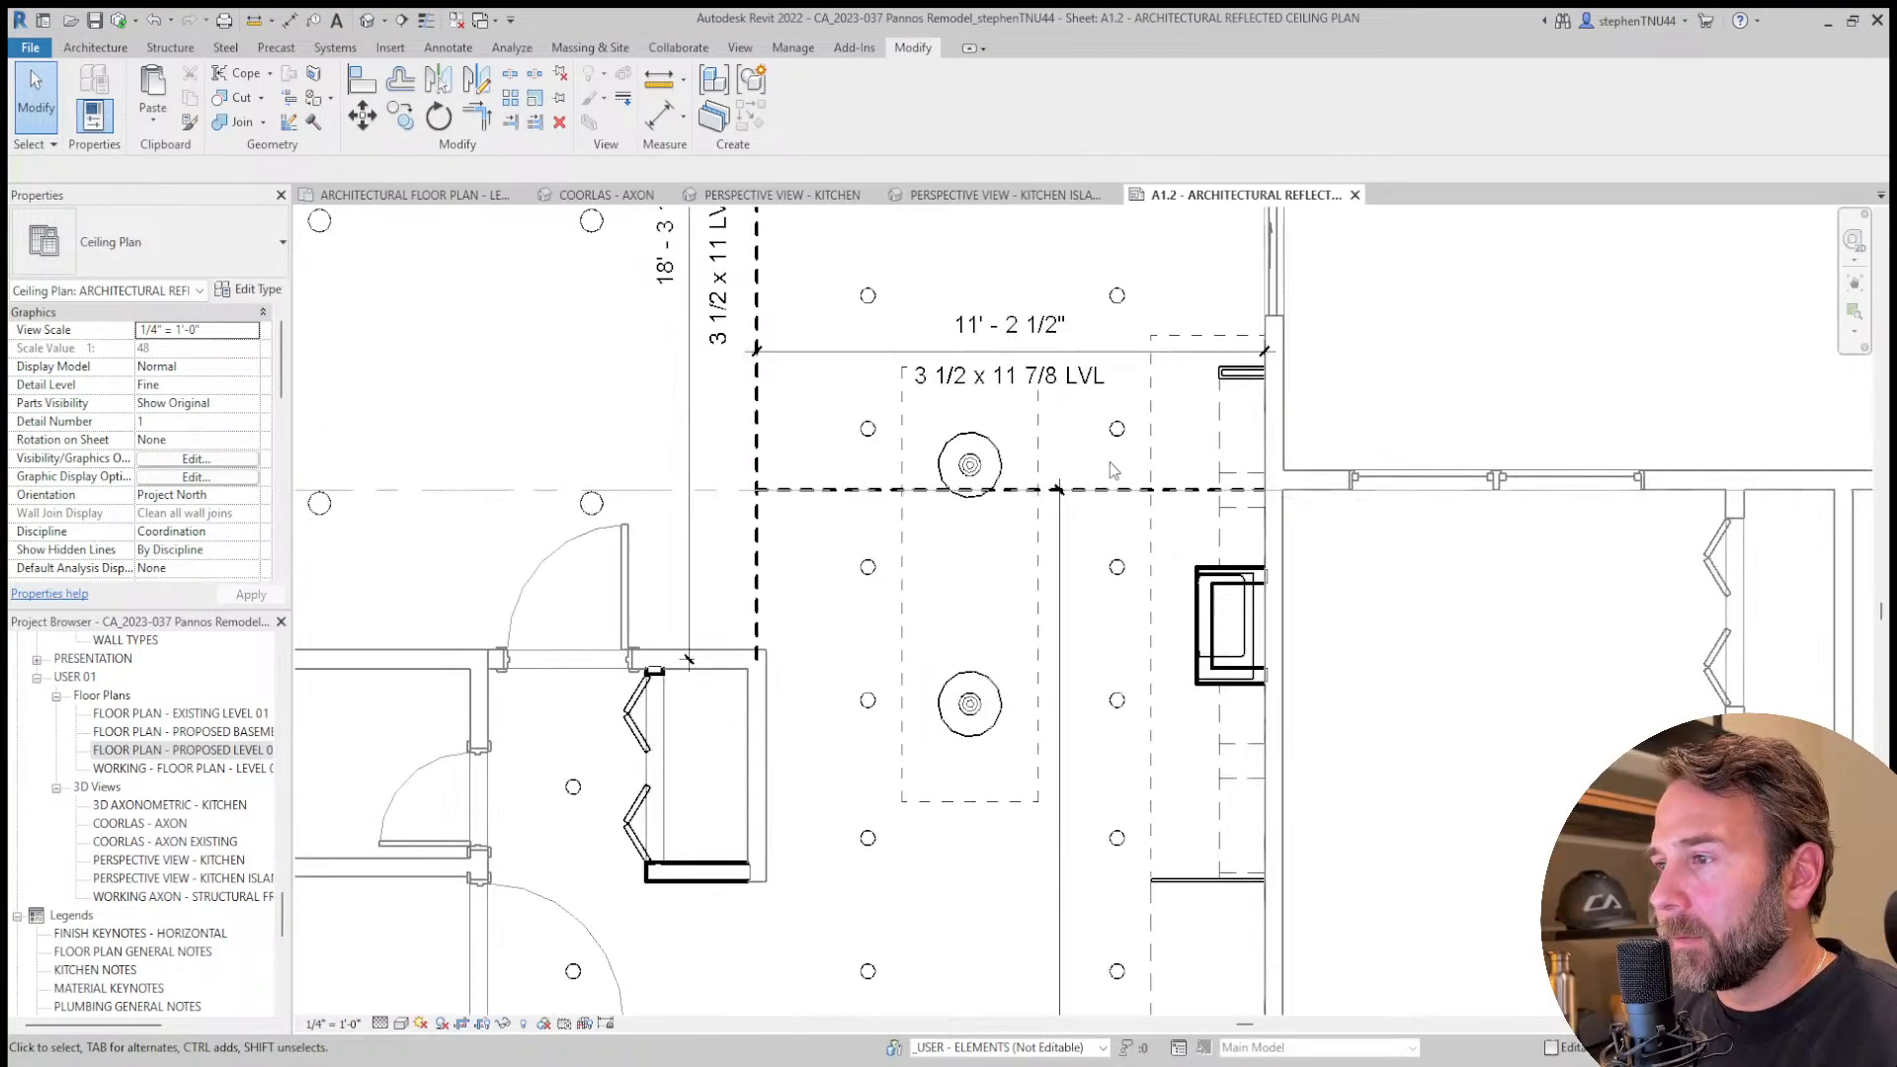
scroll(1162, 462, down, 1)
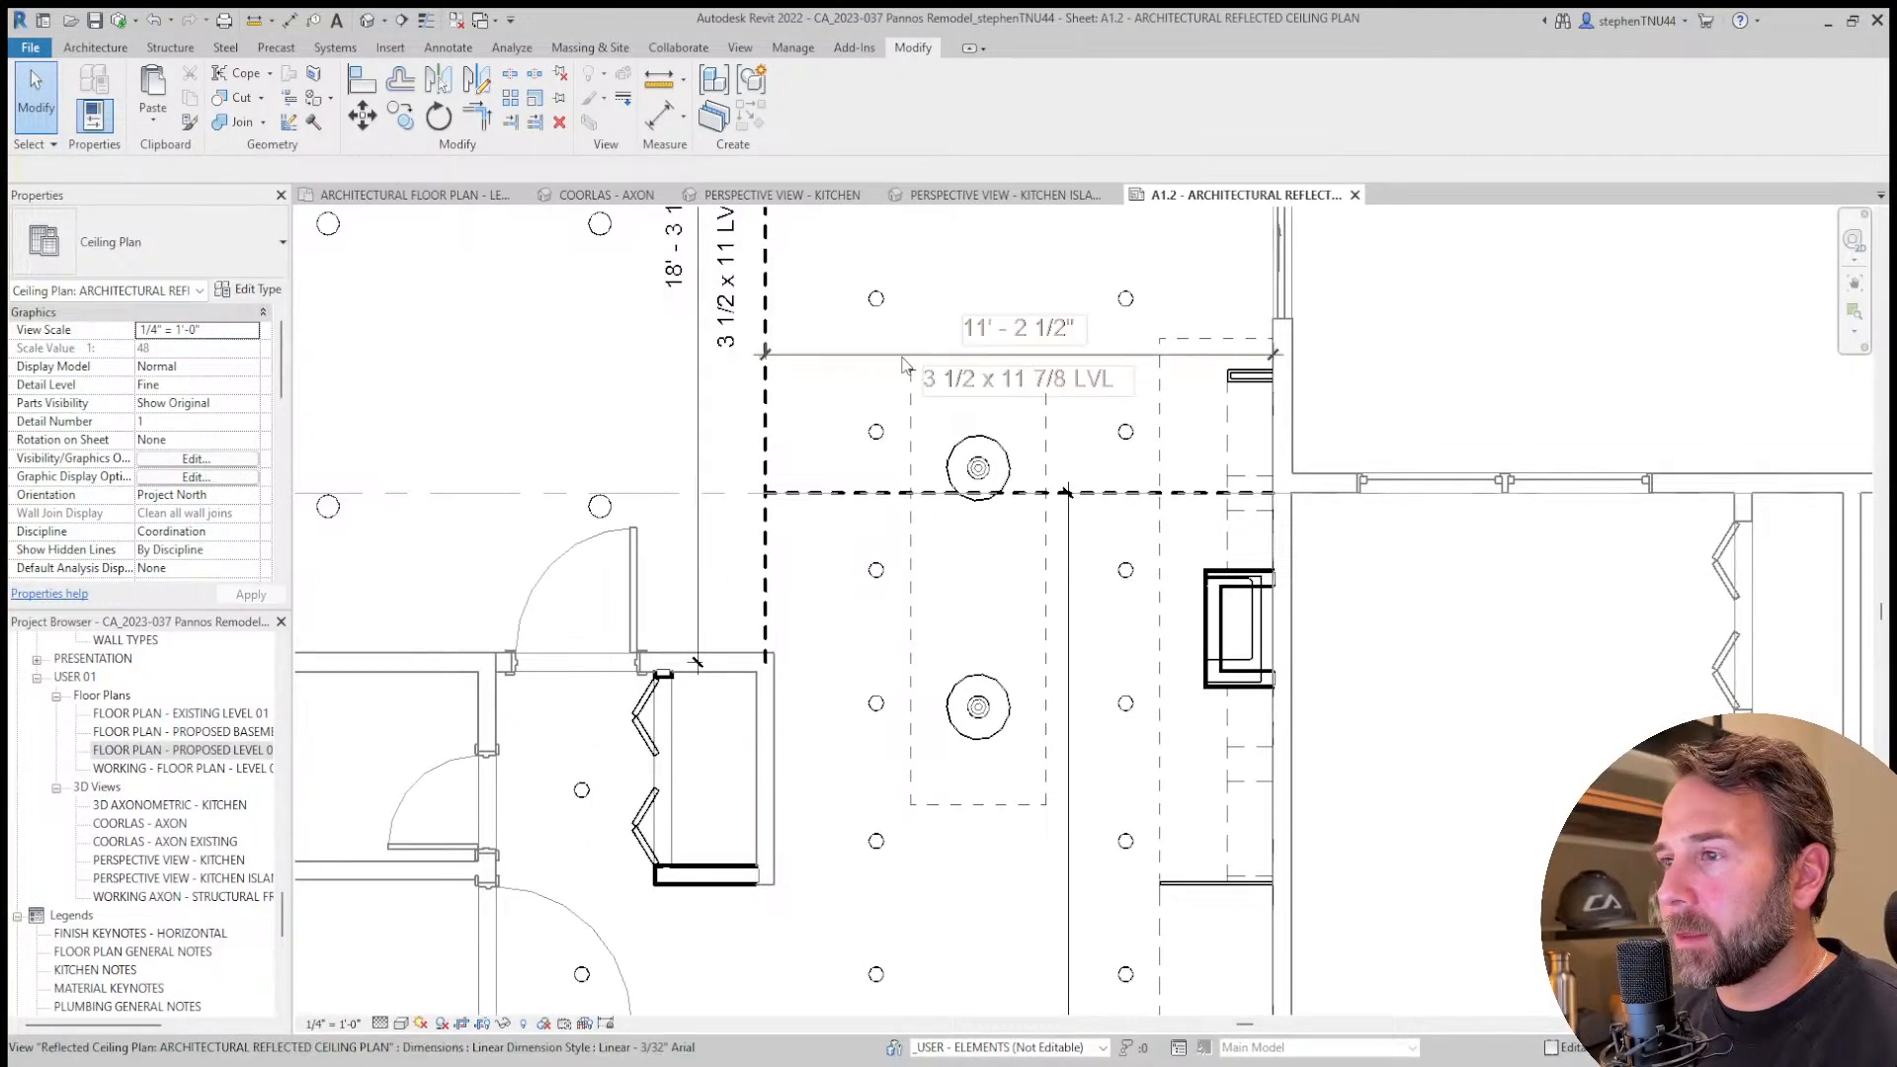
drag(889, 365, 883, 554)
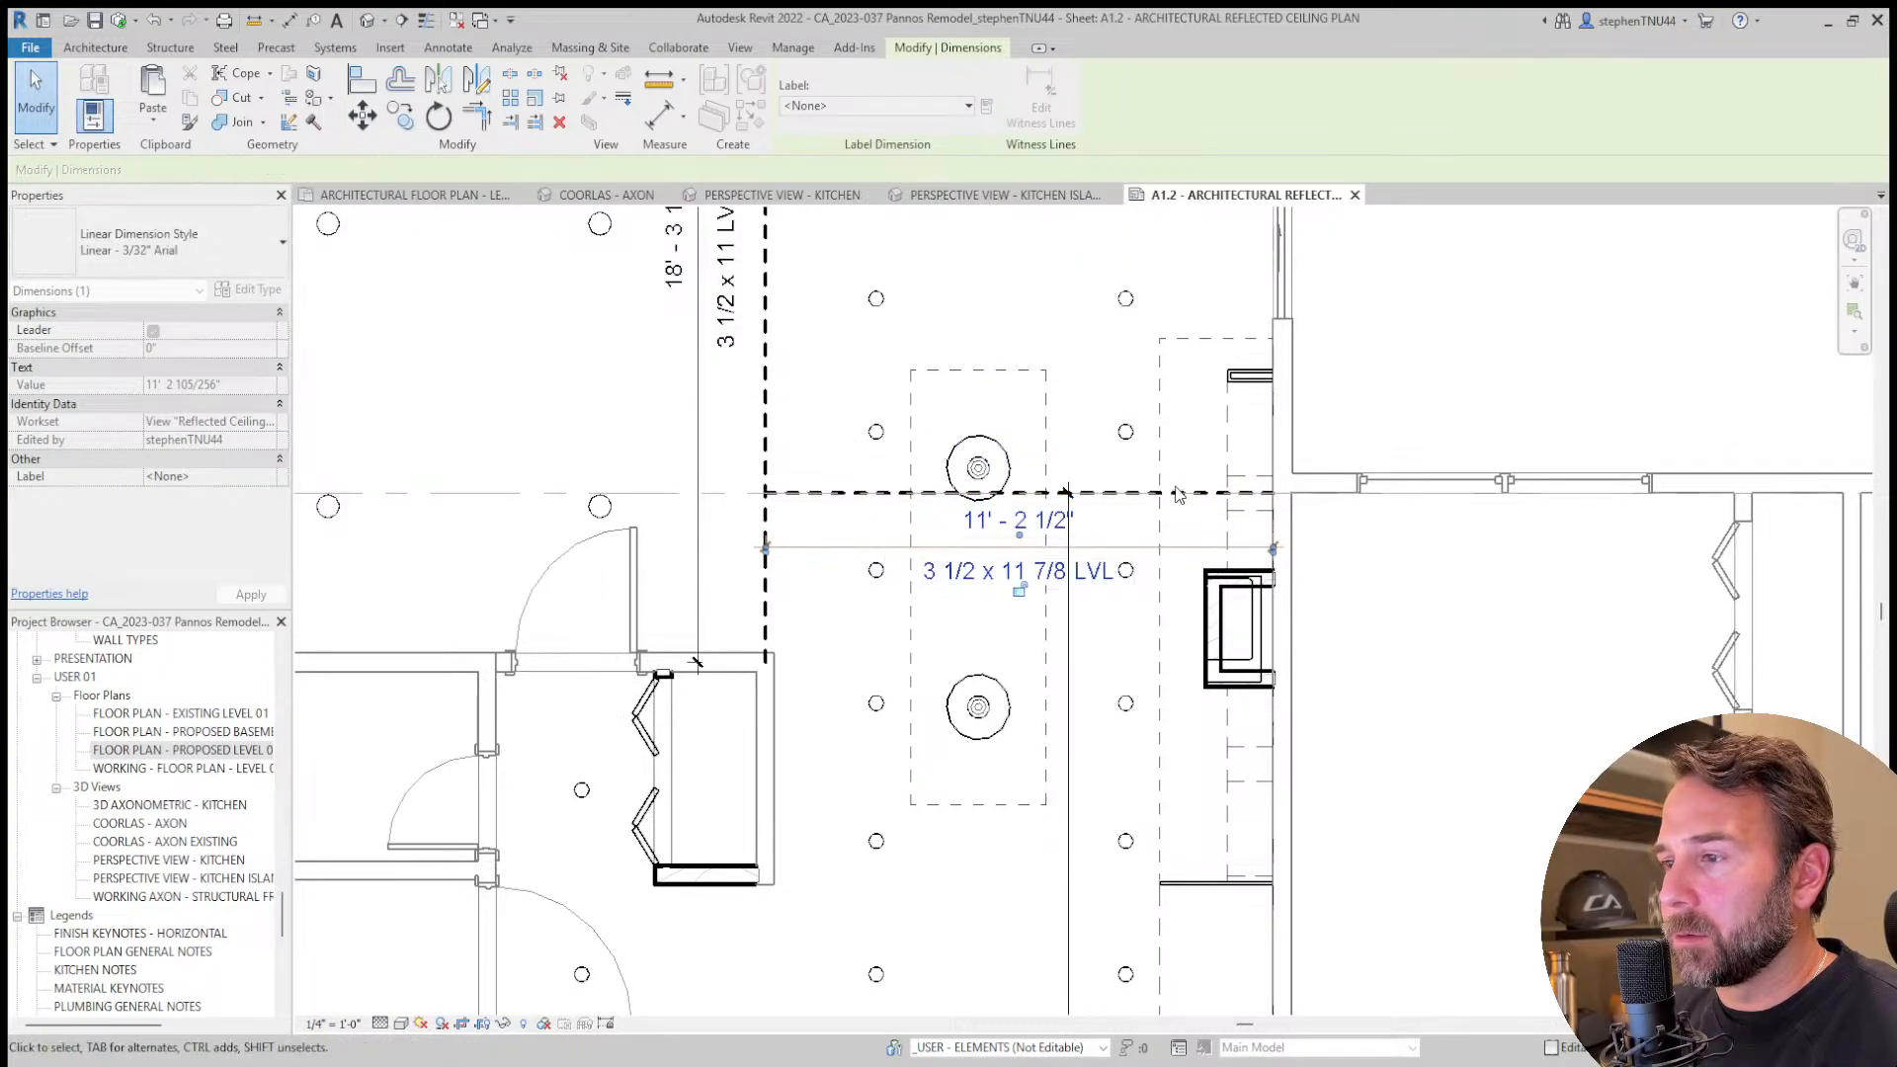
click(1176, 485)
Examine both dimensioned beam lines and their LVL notes across the kitchen, dining area and media room on the ceiling plan.
scroll(1115, 466, down, 4)
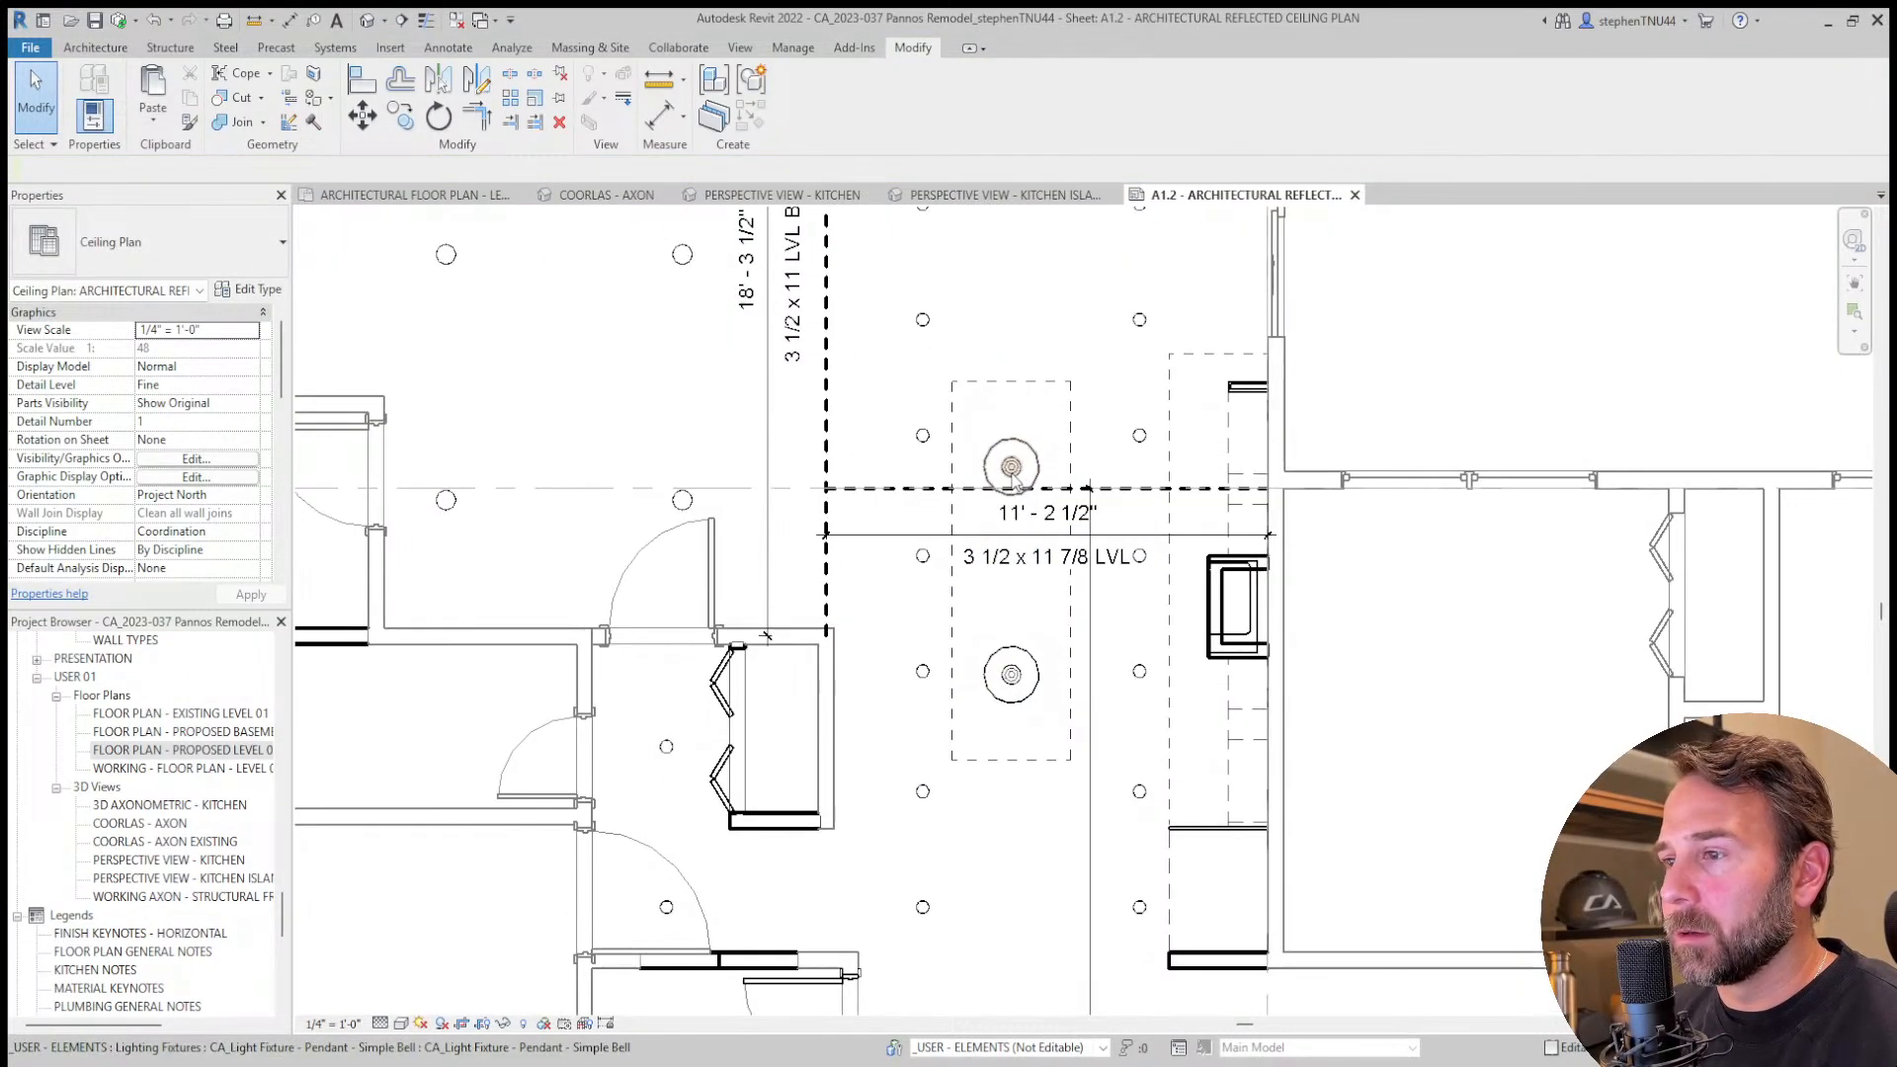
scroll(1011, 469, down, 1)
scroll(884, 398, down, 2)
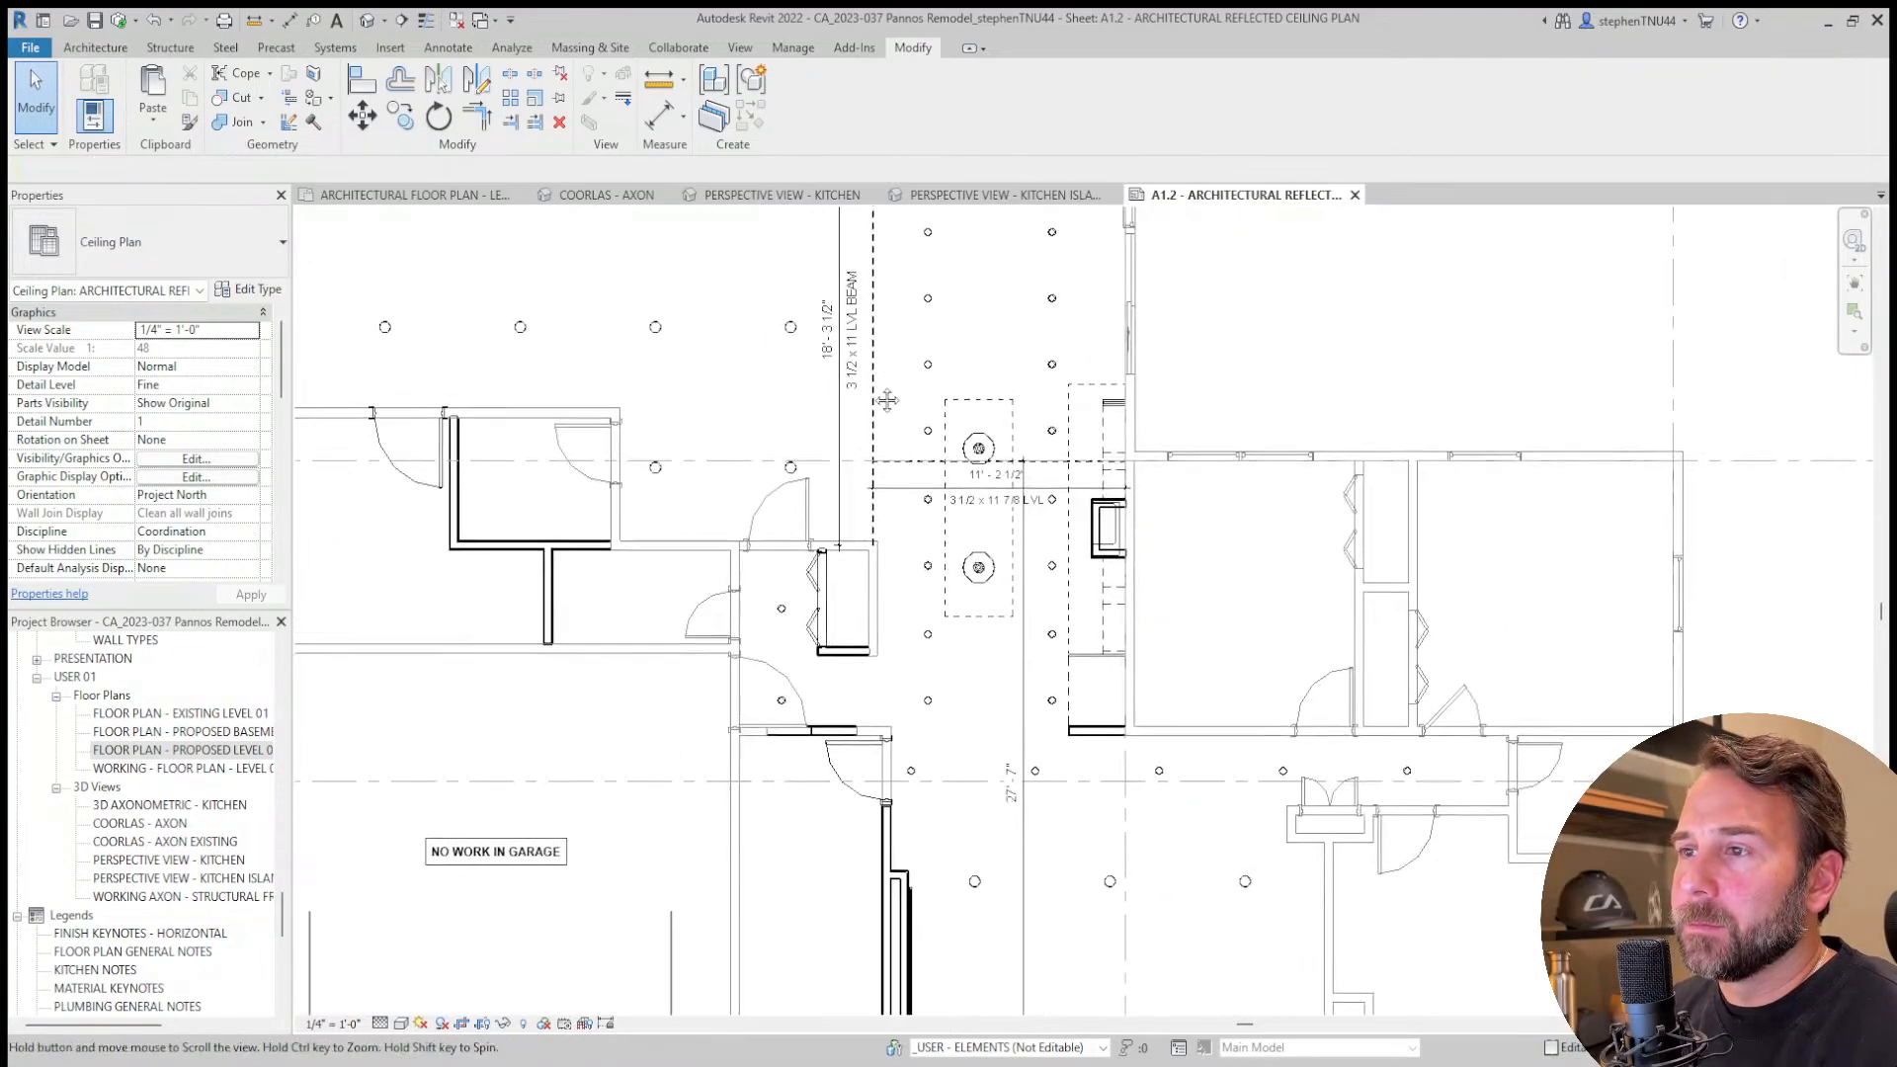
middle_drag(884, 398, 883, 504)
scroll(881, 461, up, 1)
scroll(882, 462, up, 2)
scroll(847, 444, down, 2)
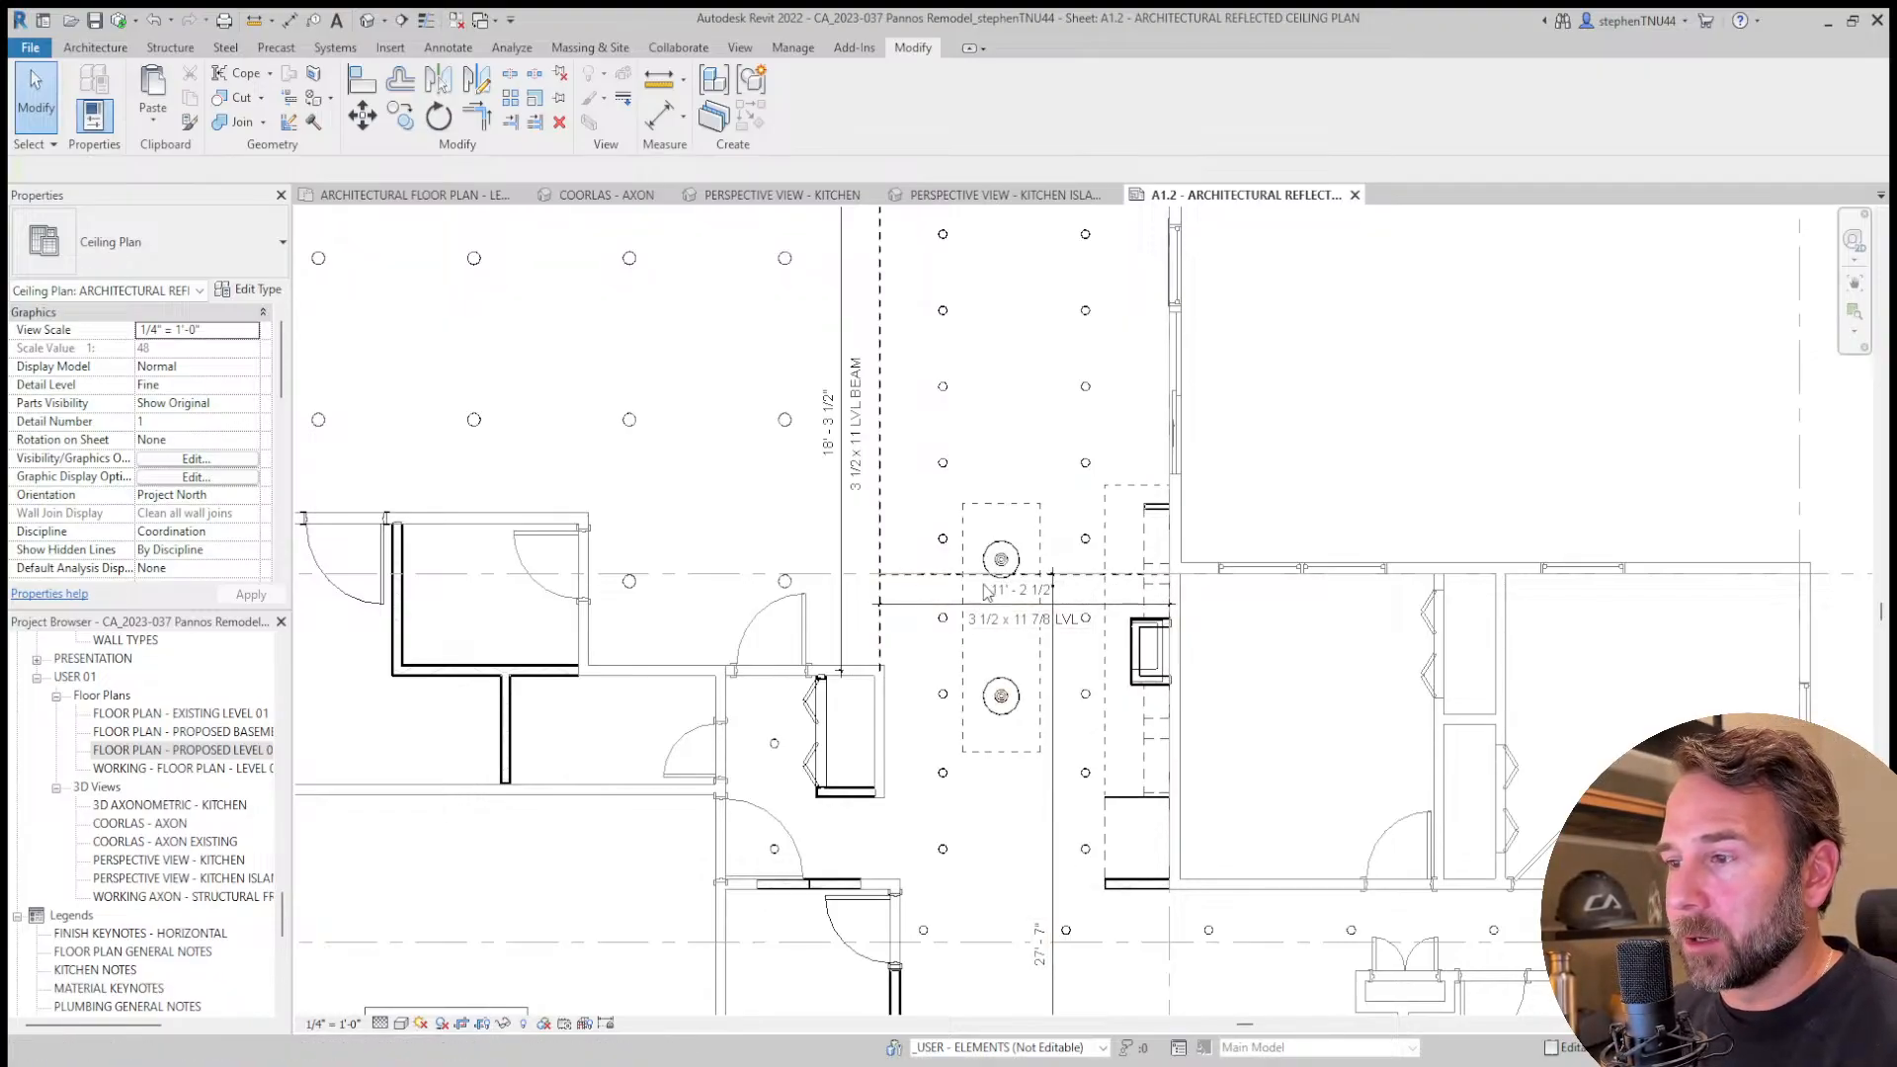
scroll(1086, 597, down, 1)
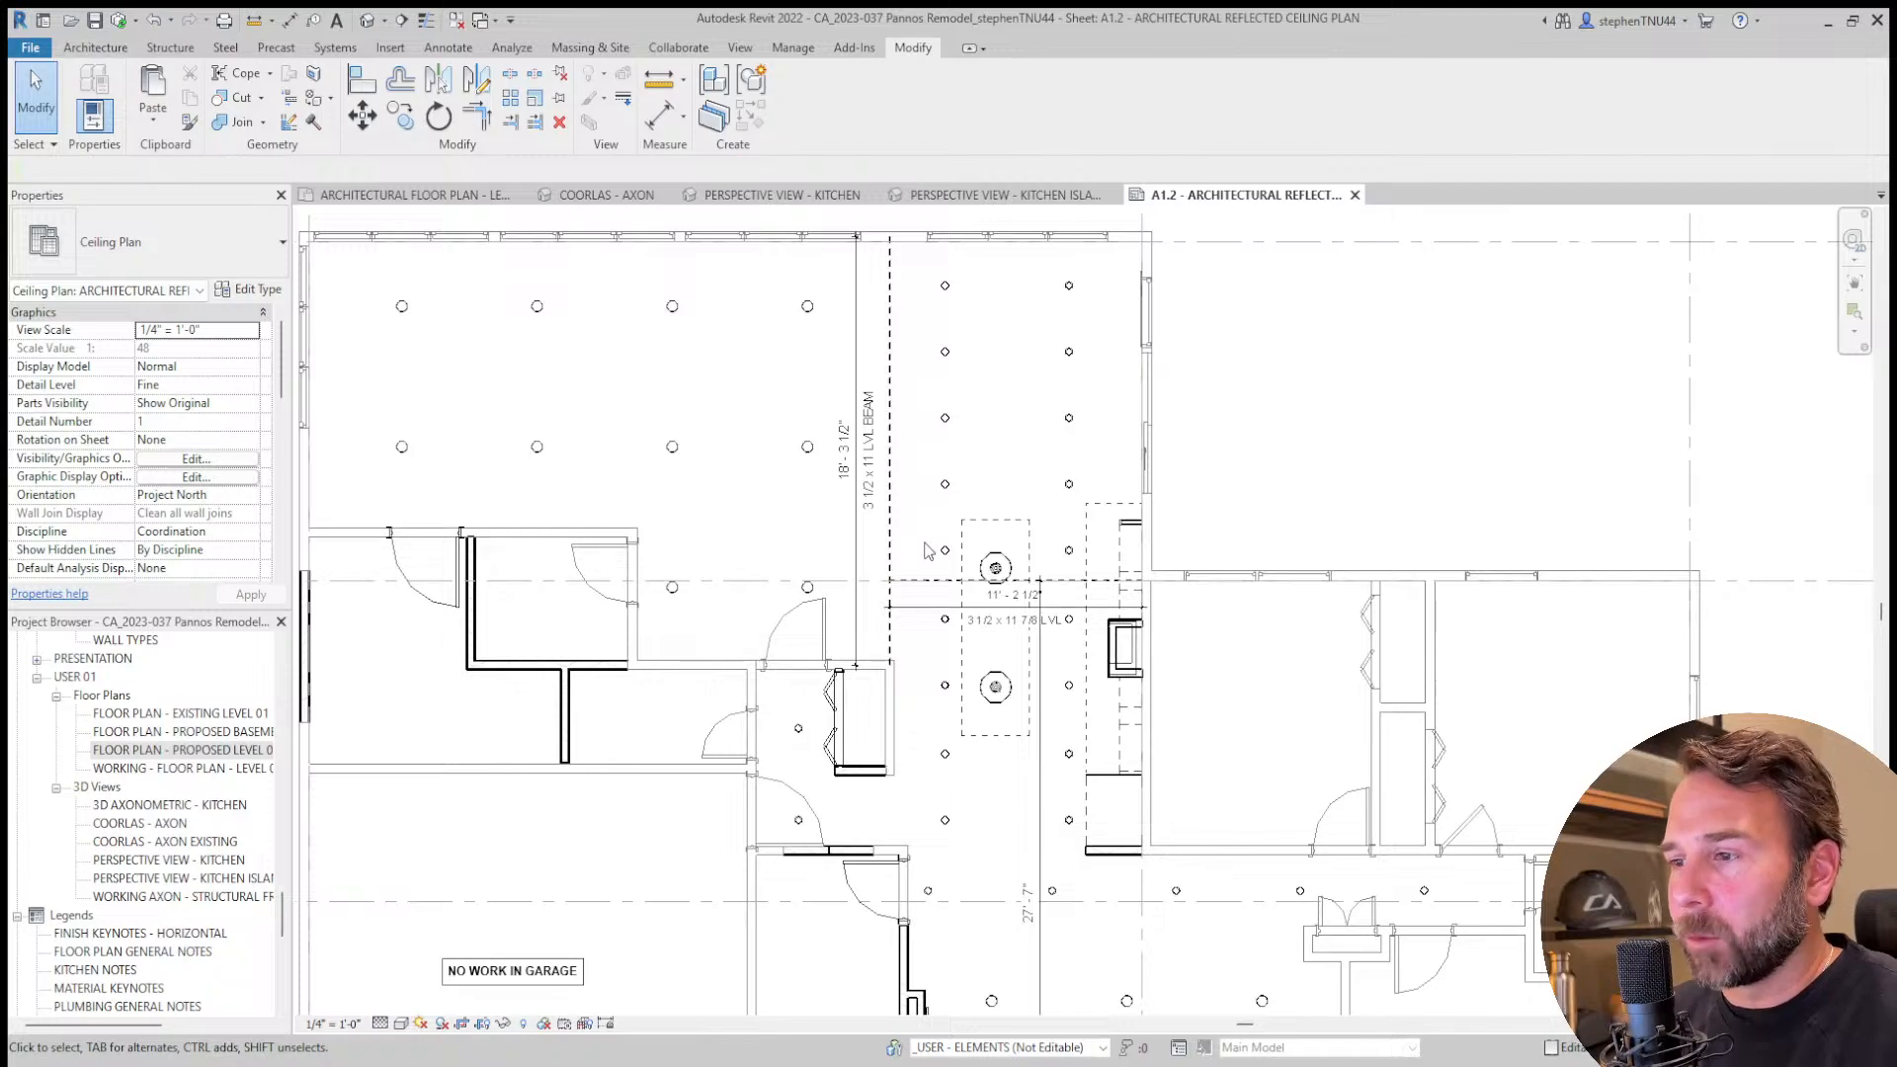
scroll(911, 582, up, 2)
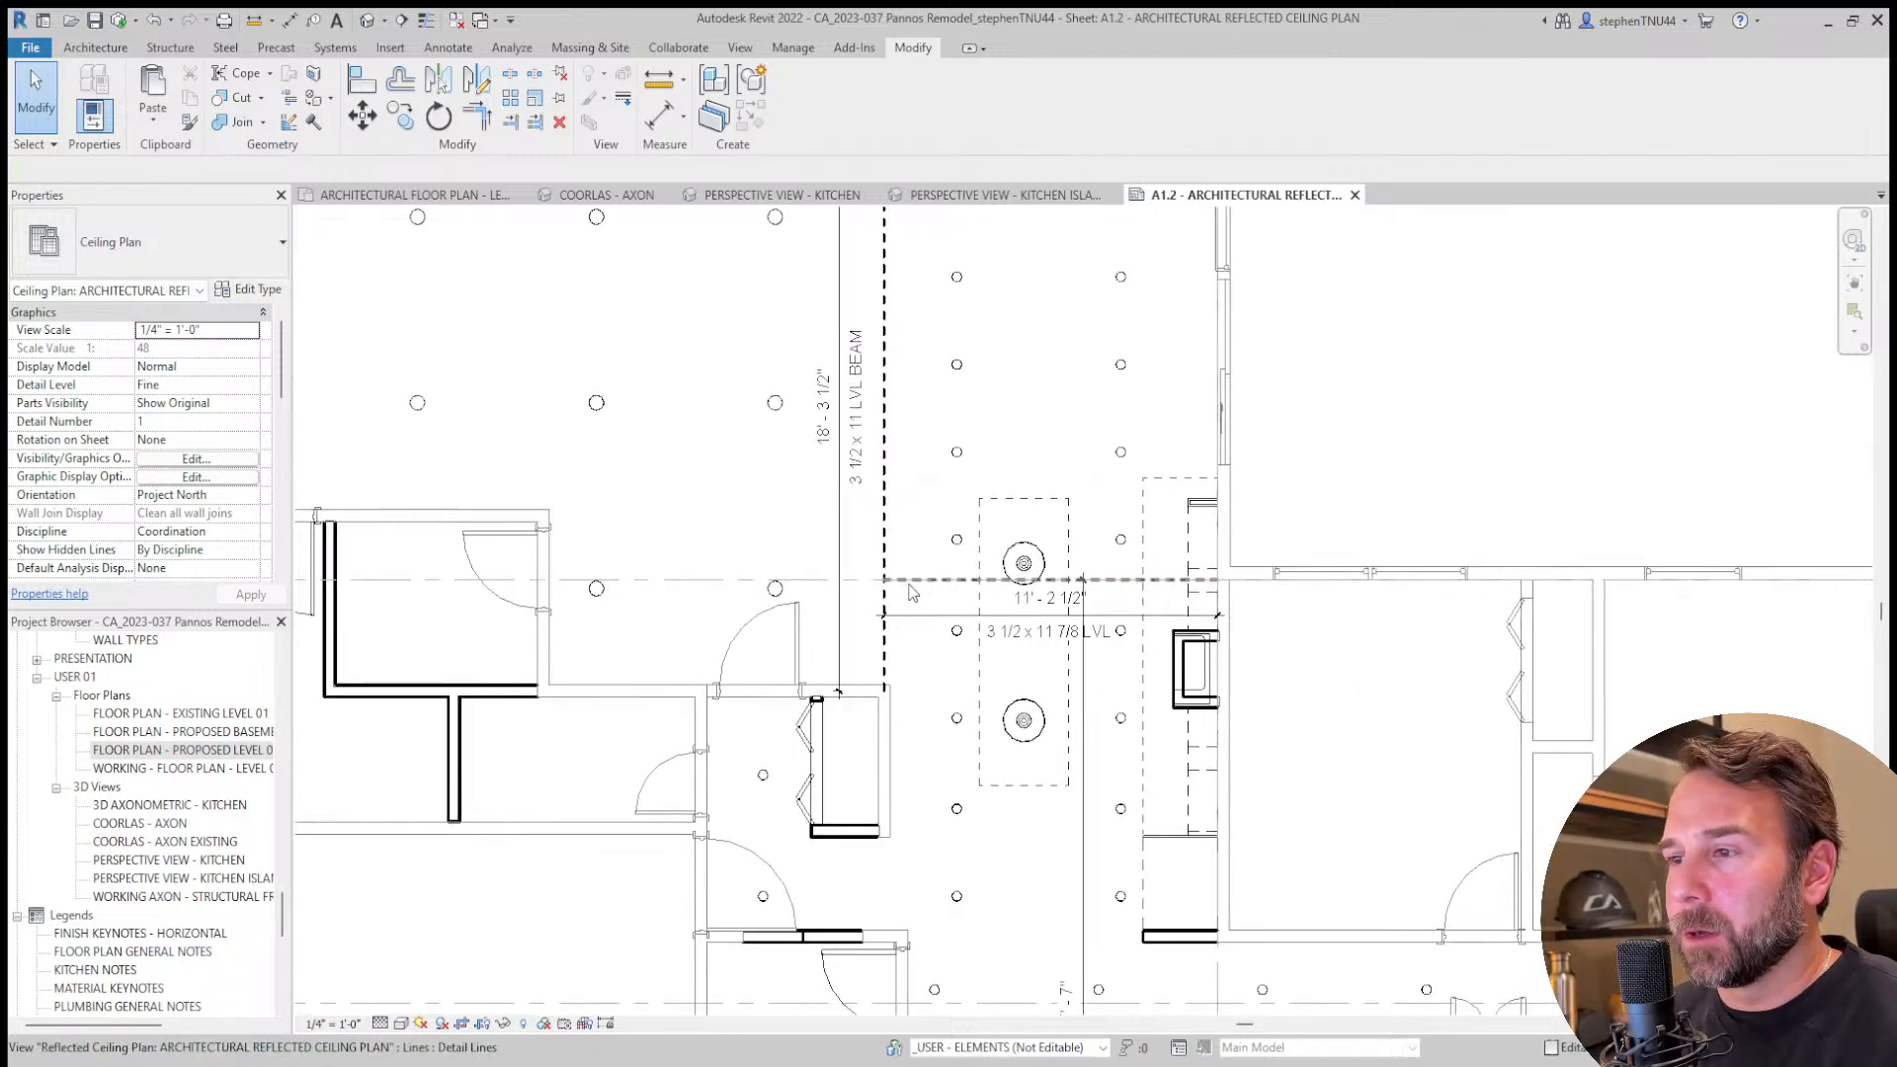
scroll(849, 514, down, 2)
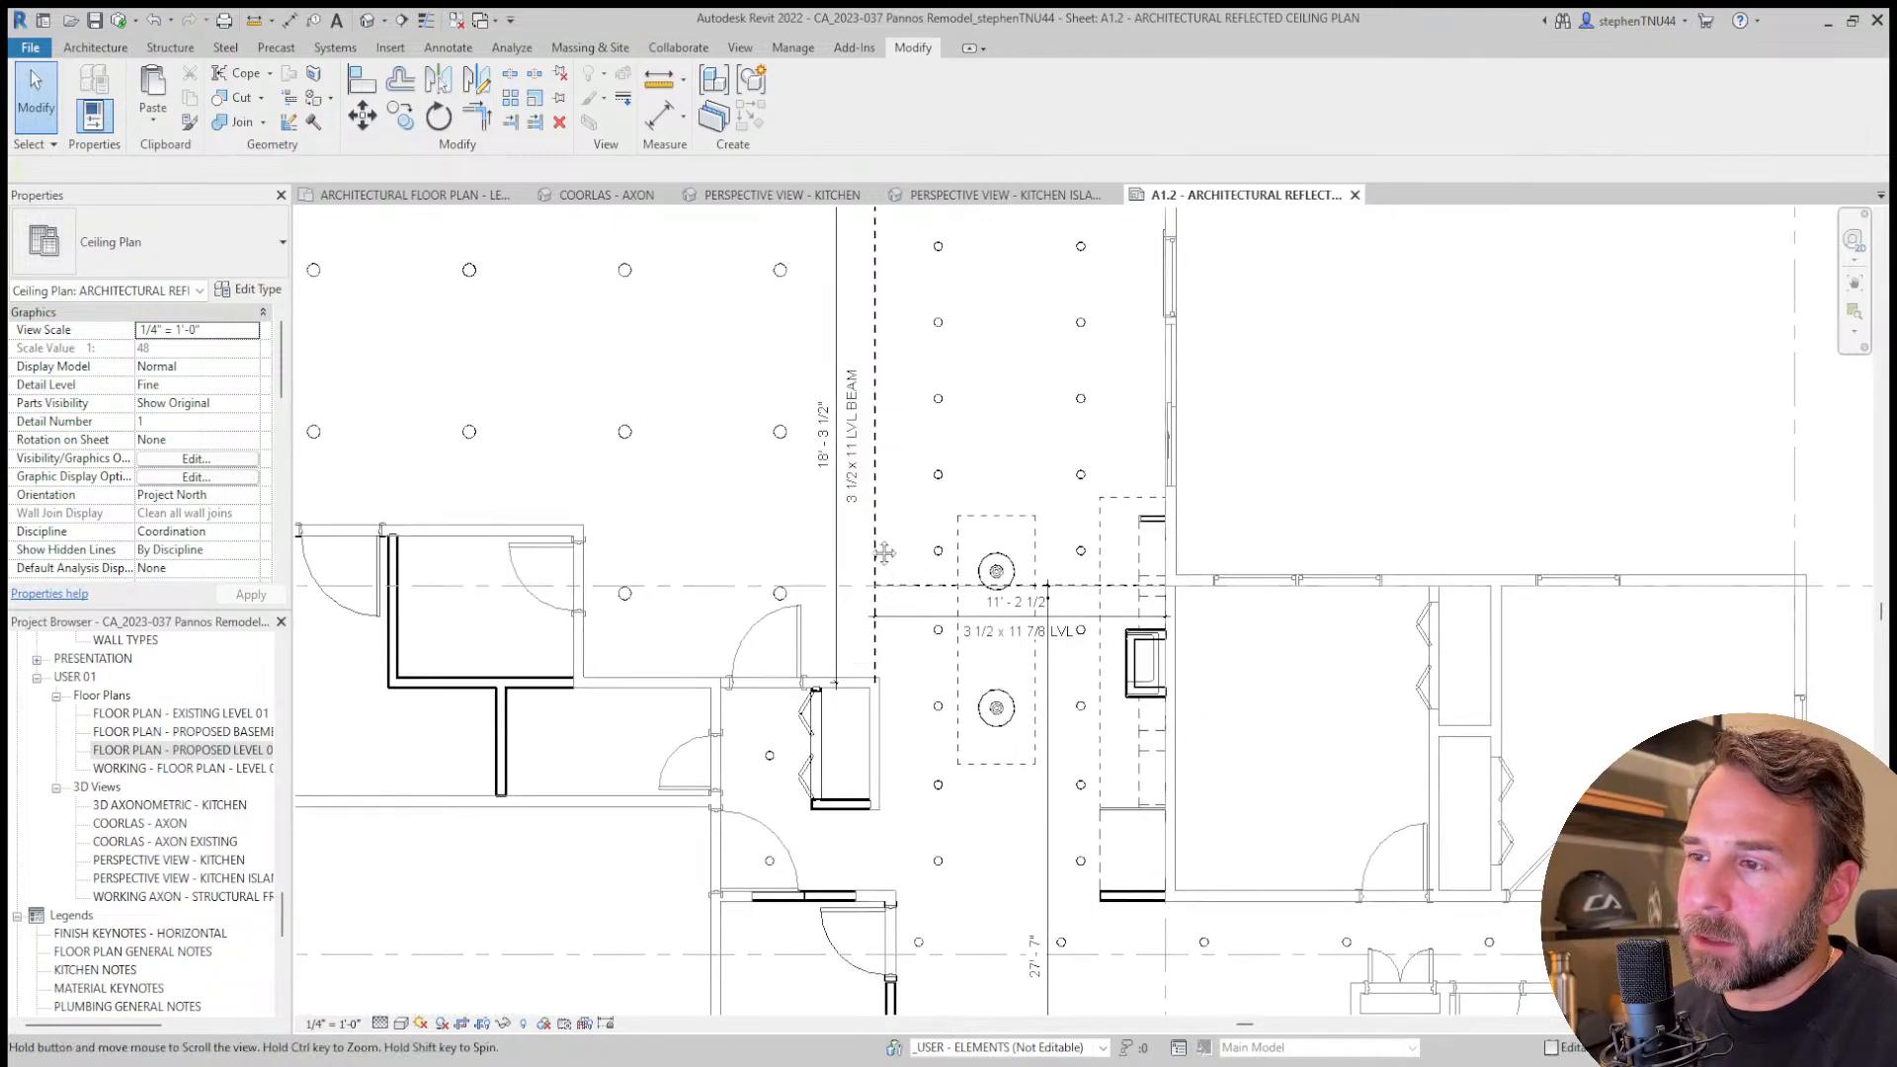
scroll(820, 571, up, 1)
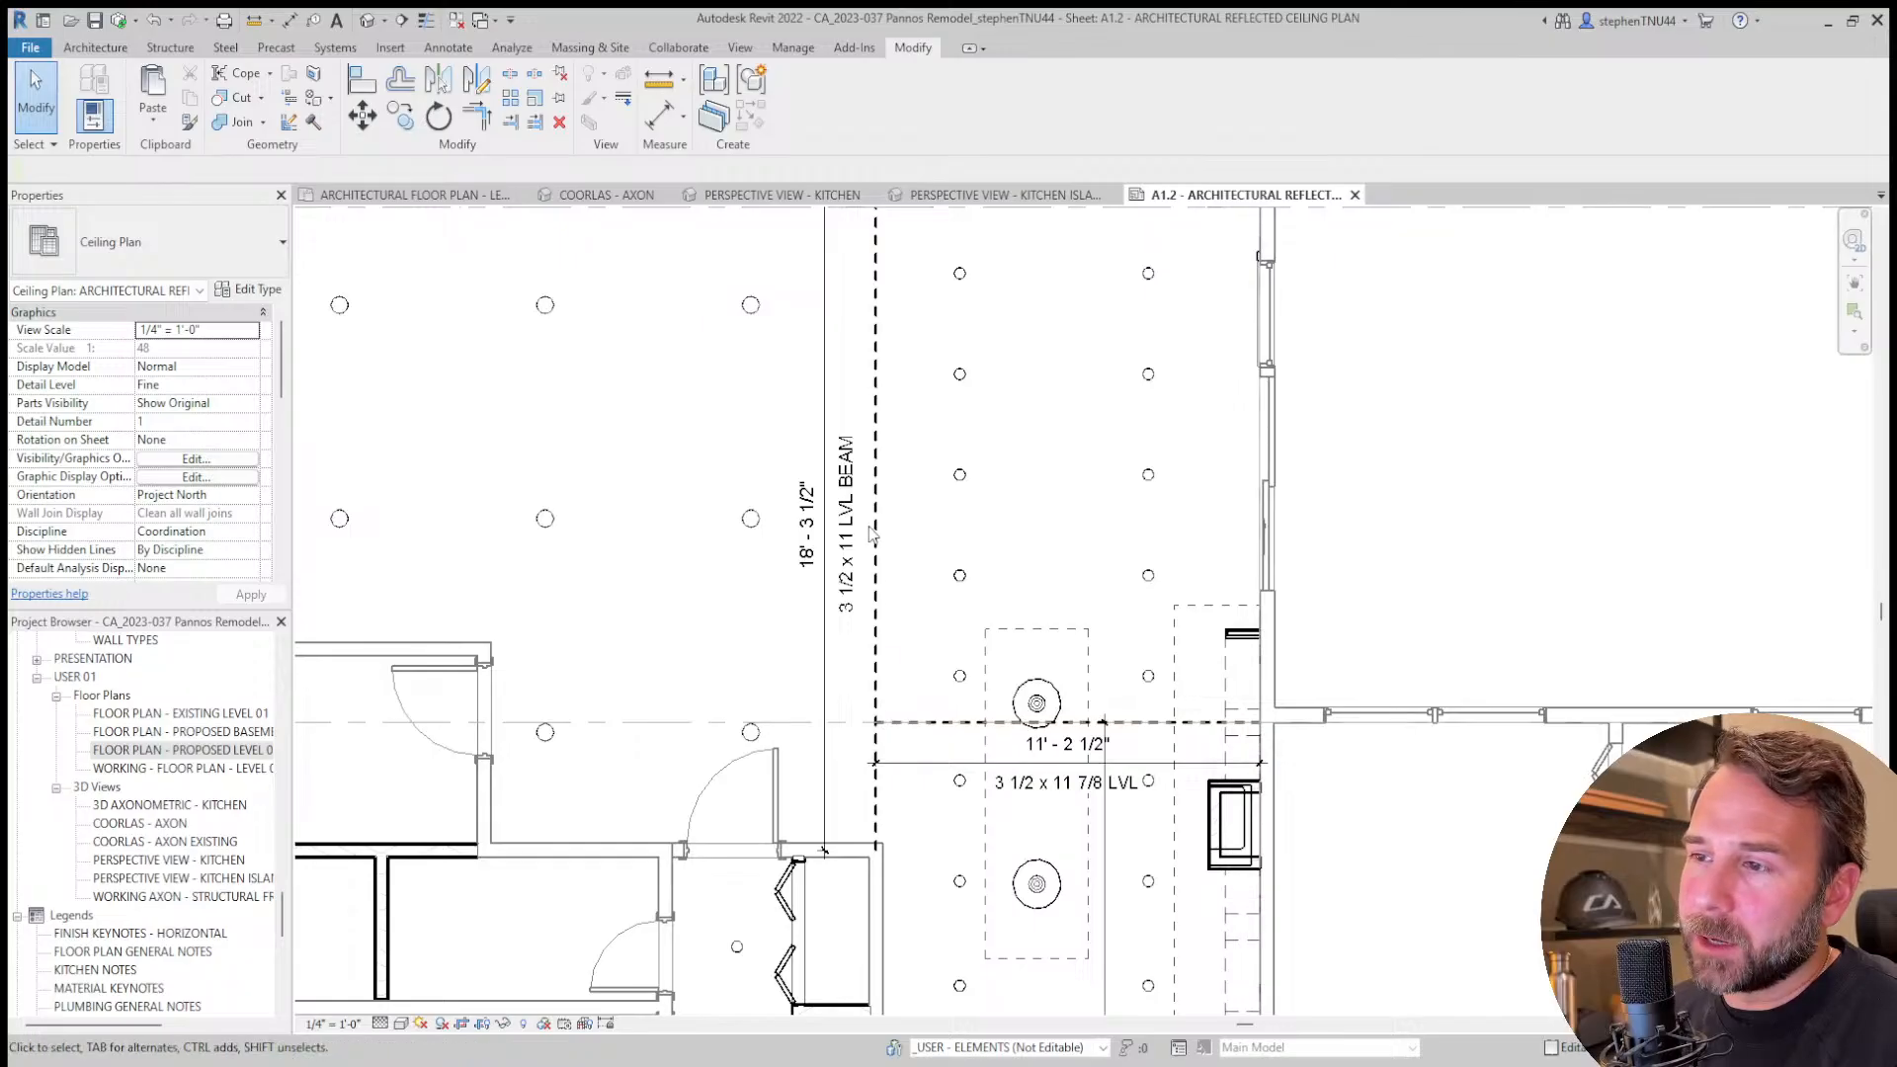
scroll(870, 529, down, 1)
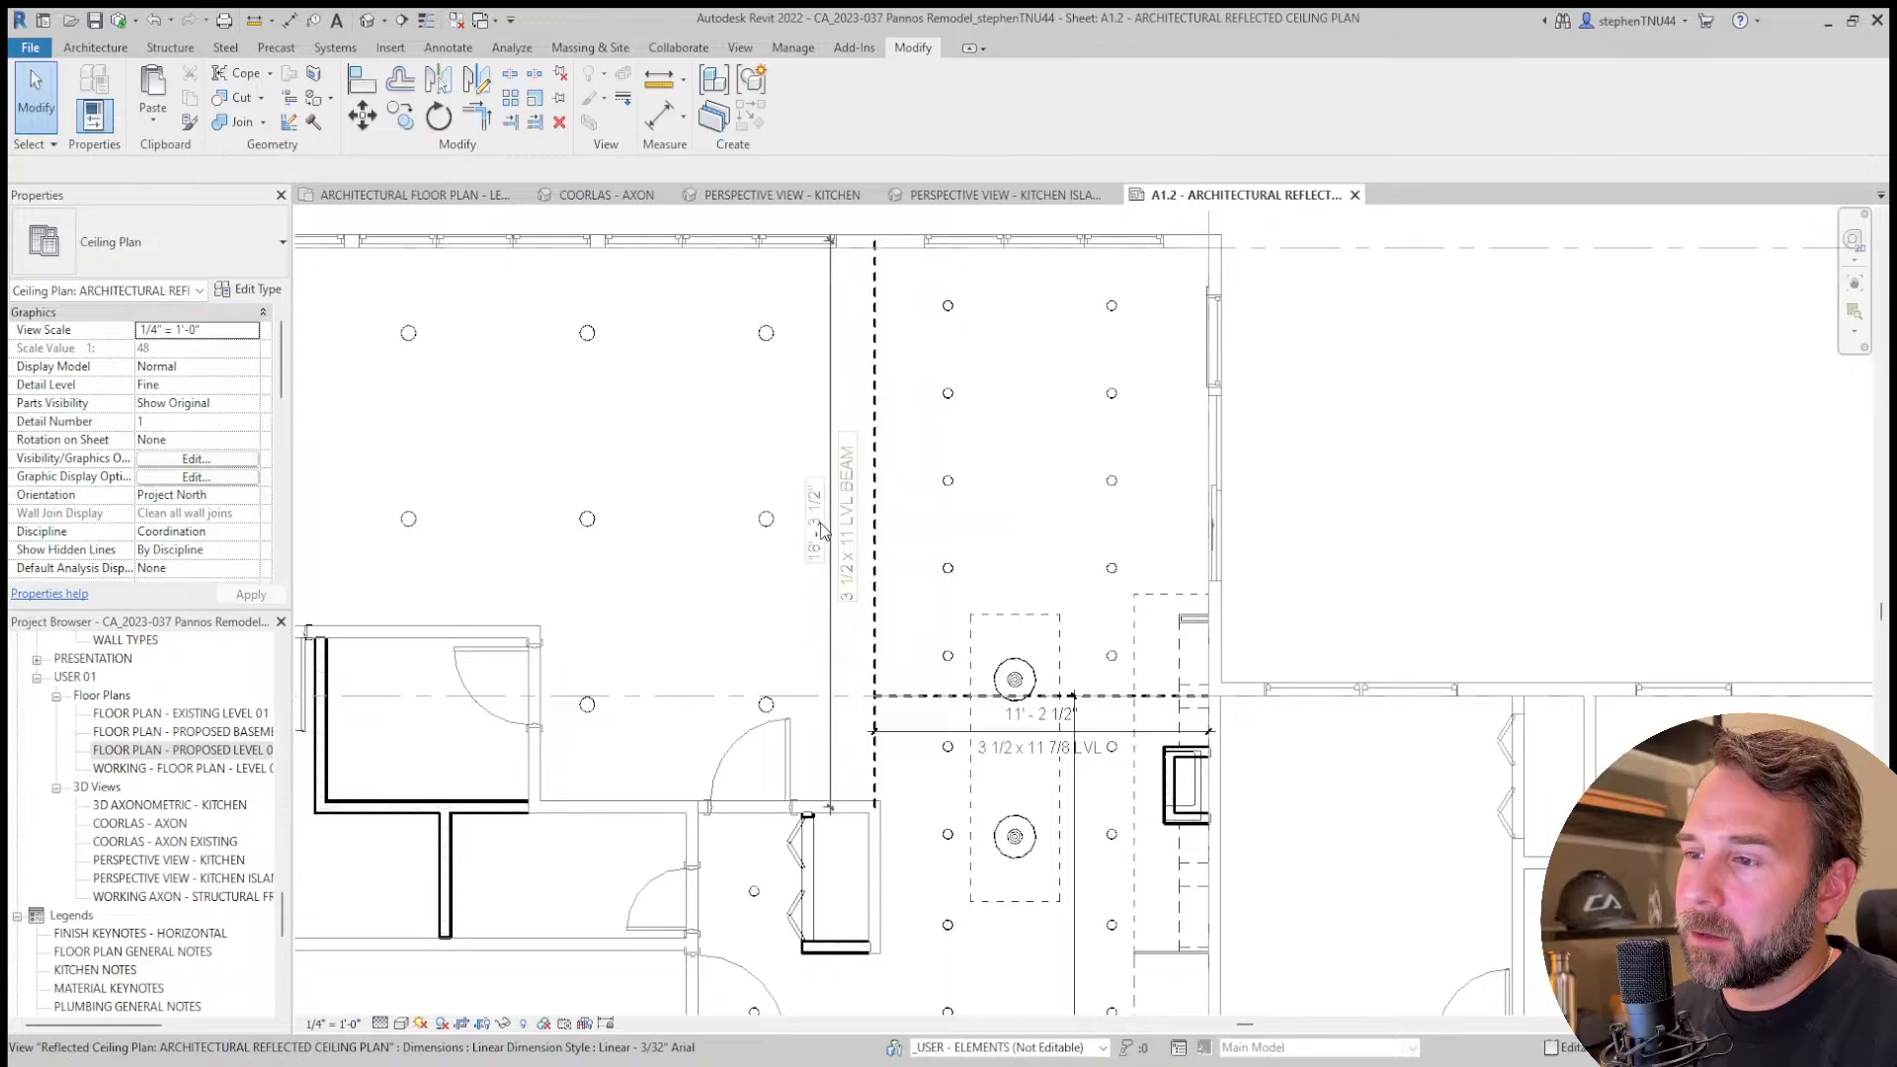
scroll(958, 496, down, 1)
middle_drag(962, 496, 1003, 540)
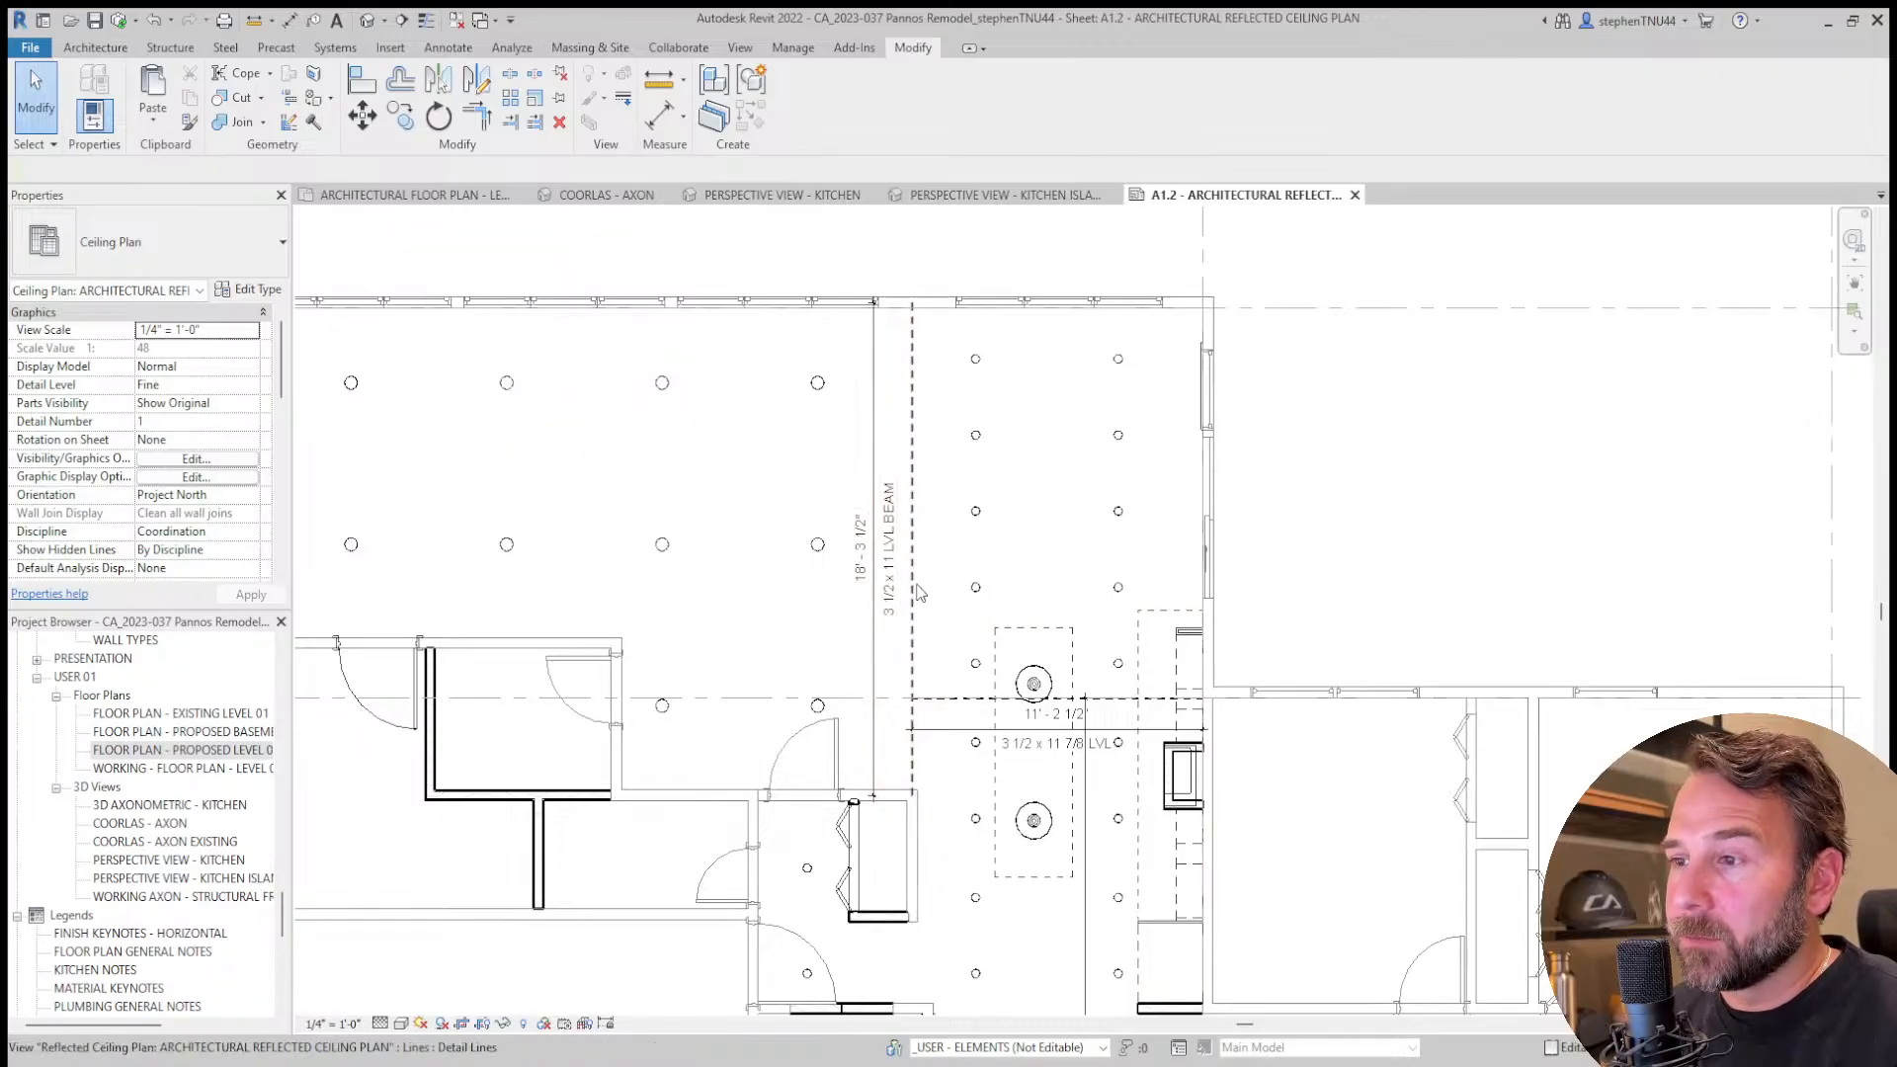
middle_drag(756, 345, 956, 373)
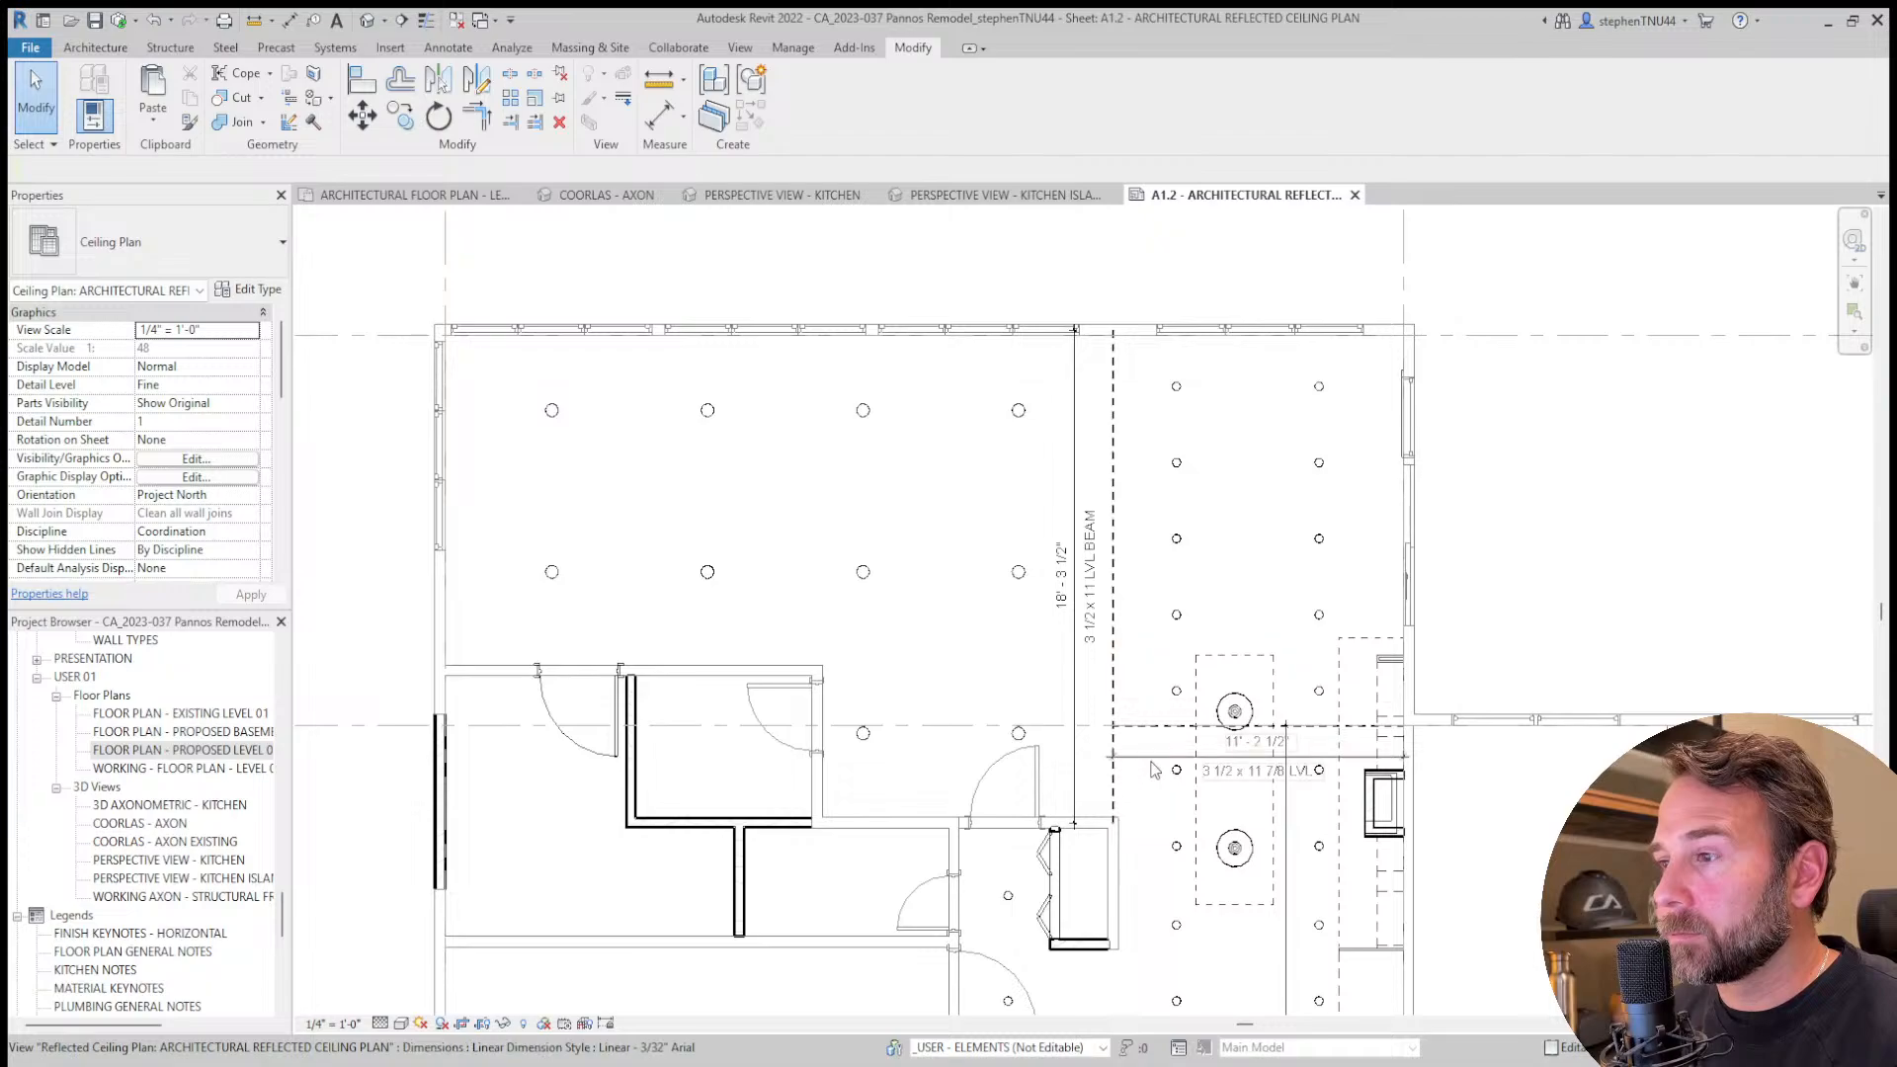
Review the vertical beam's span and LVL note between the media room and dining area on the ceiling plan.
middle_drag(1116, 763, 1050, 703)
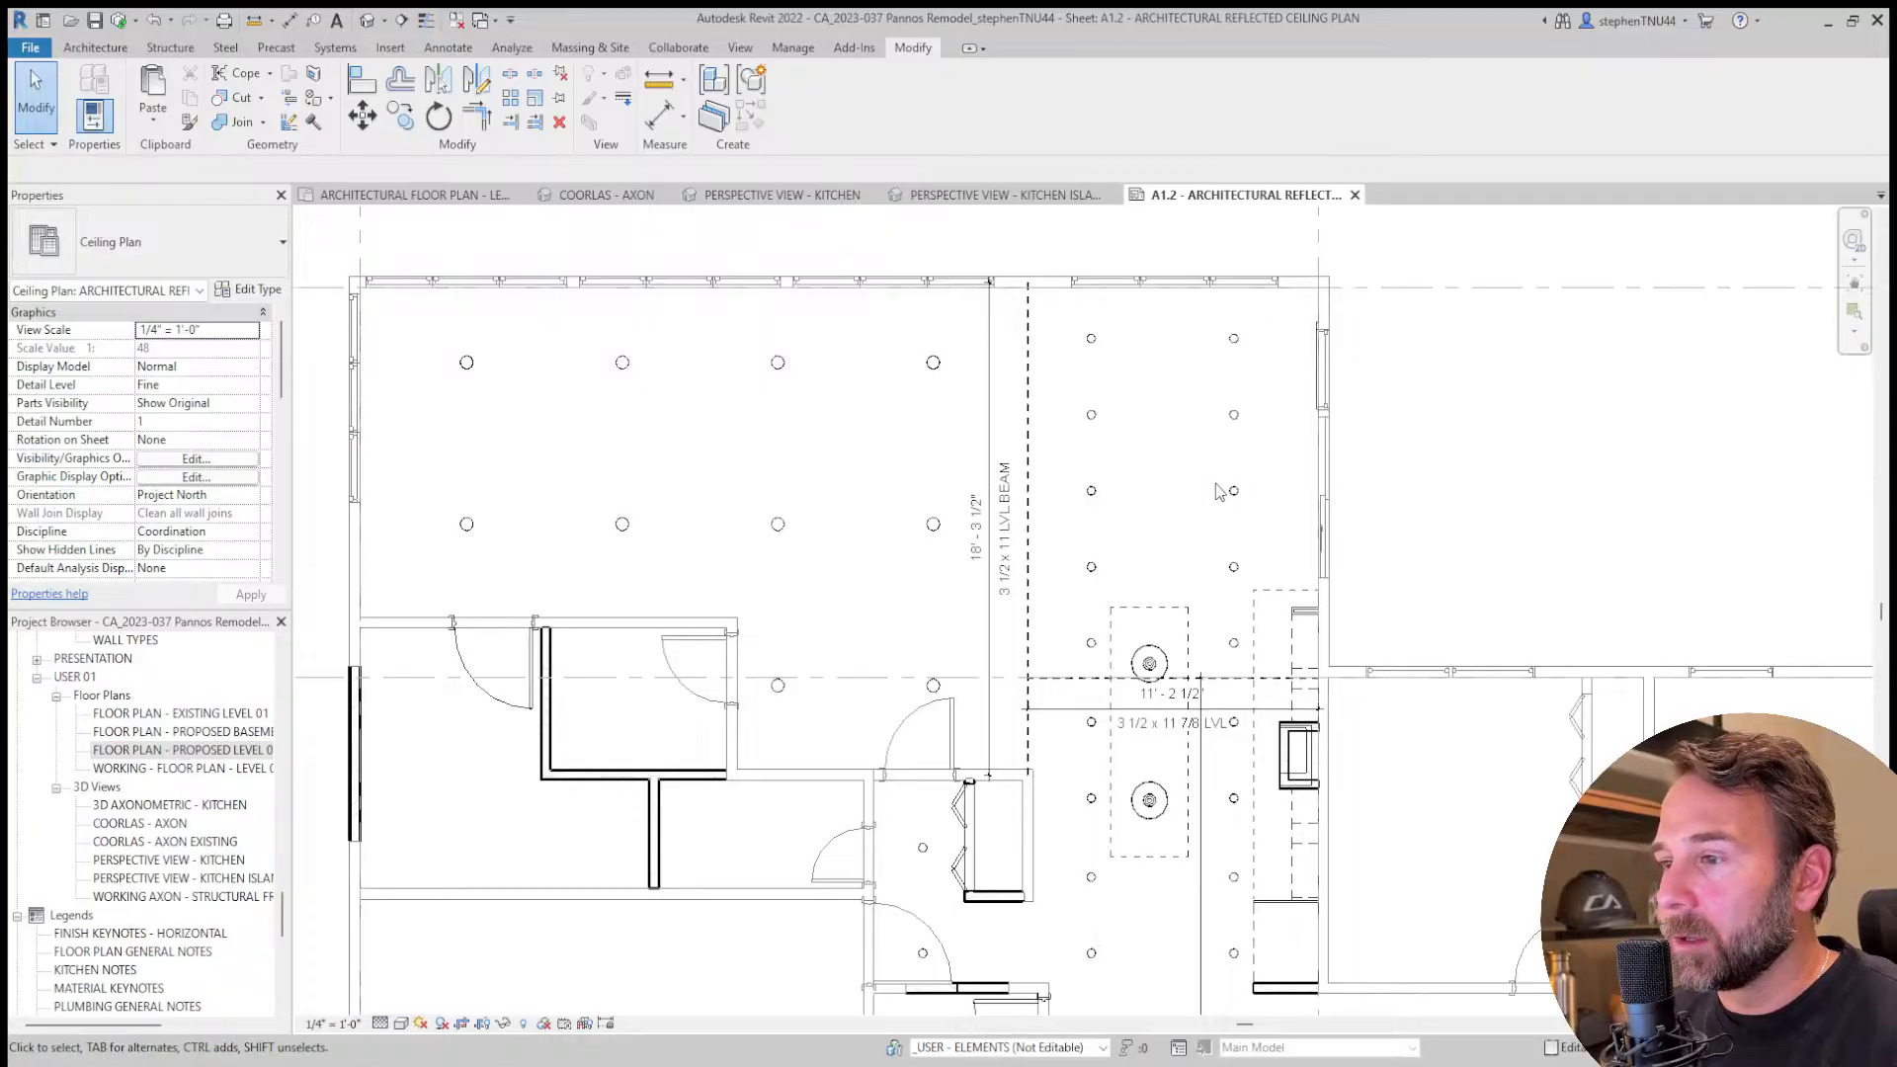
scroll(1037, 509, down, 2)
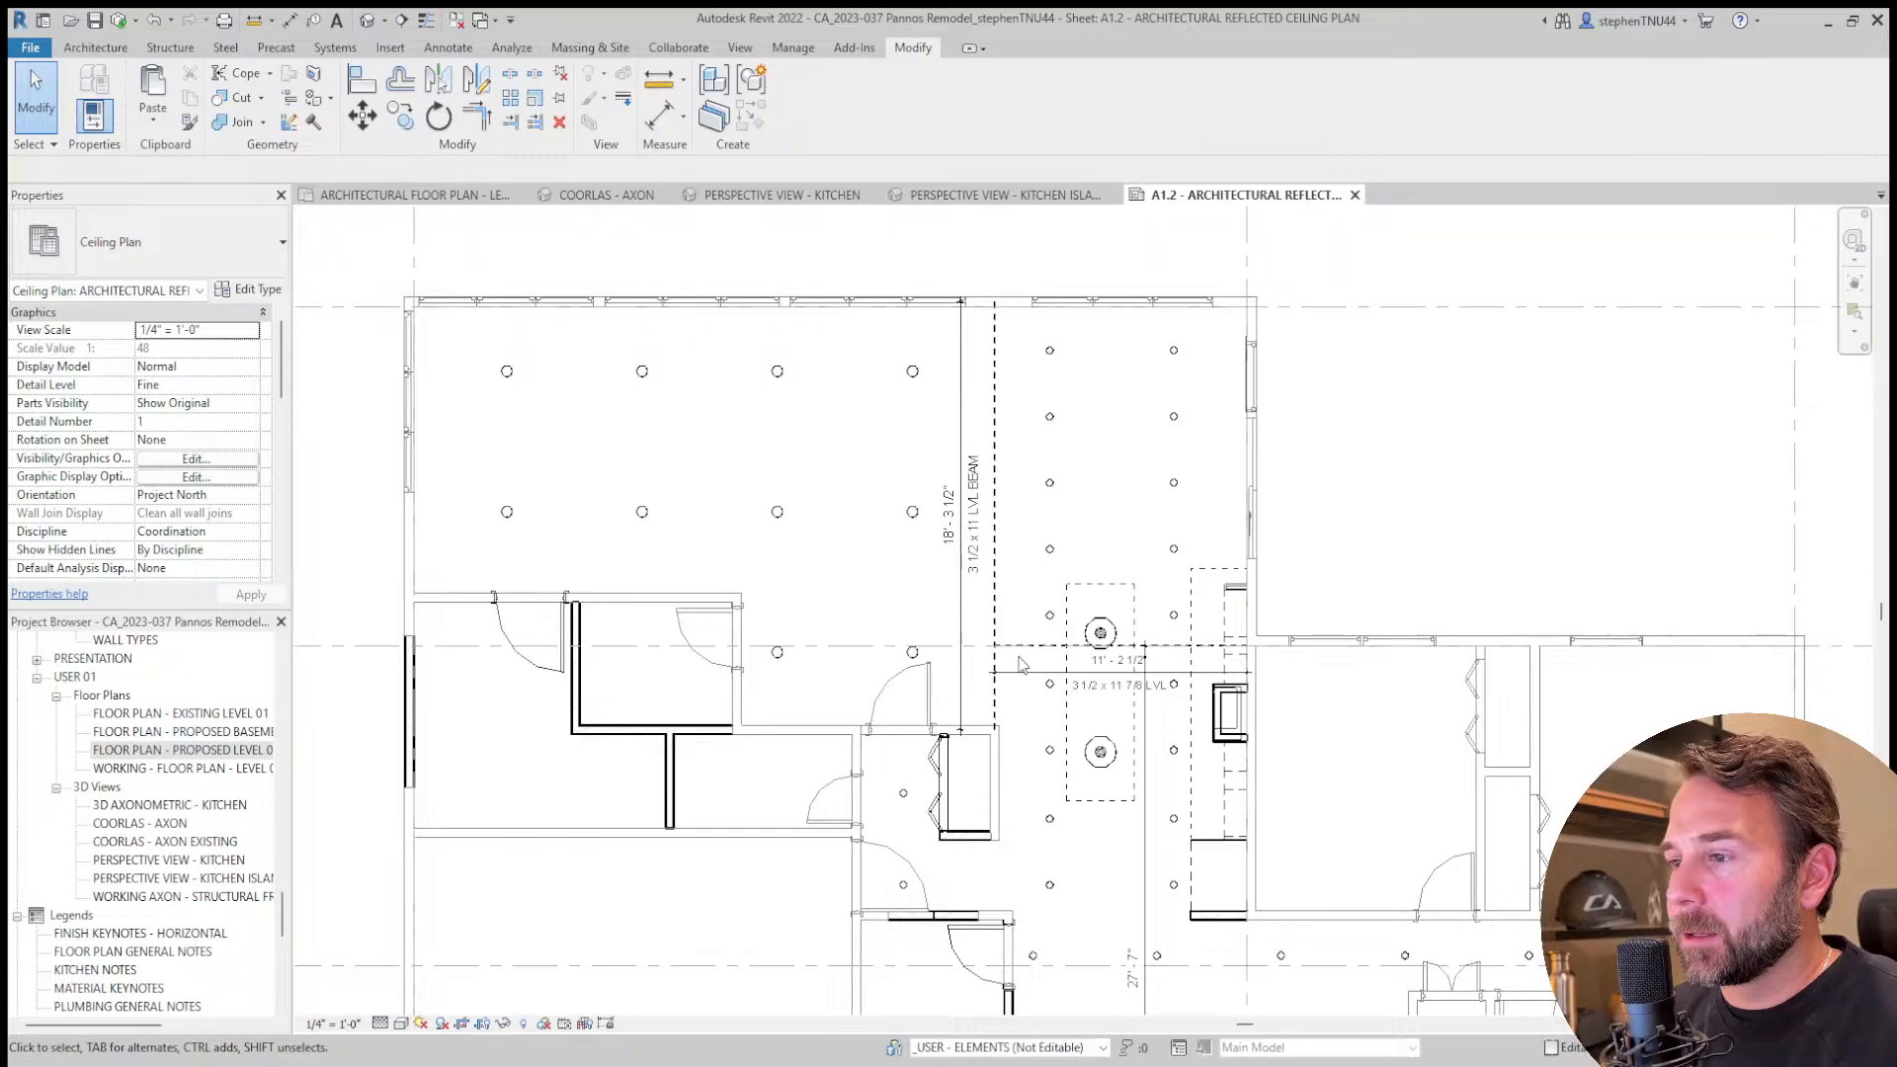
scroll(1022, 662, up, 2)
scroll(1022, 662, down, 1)
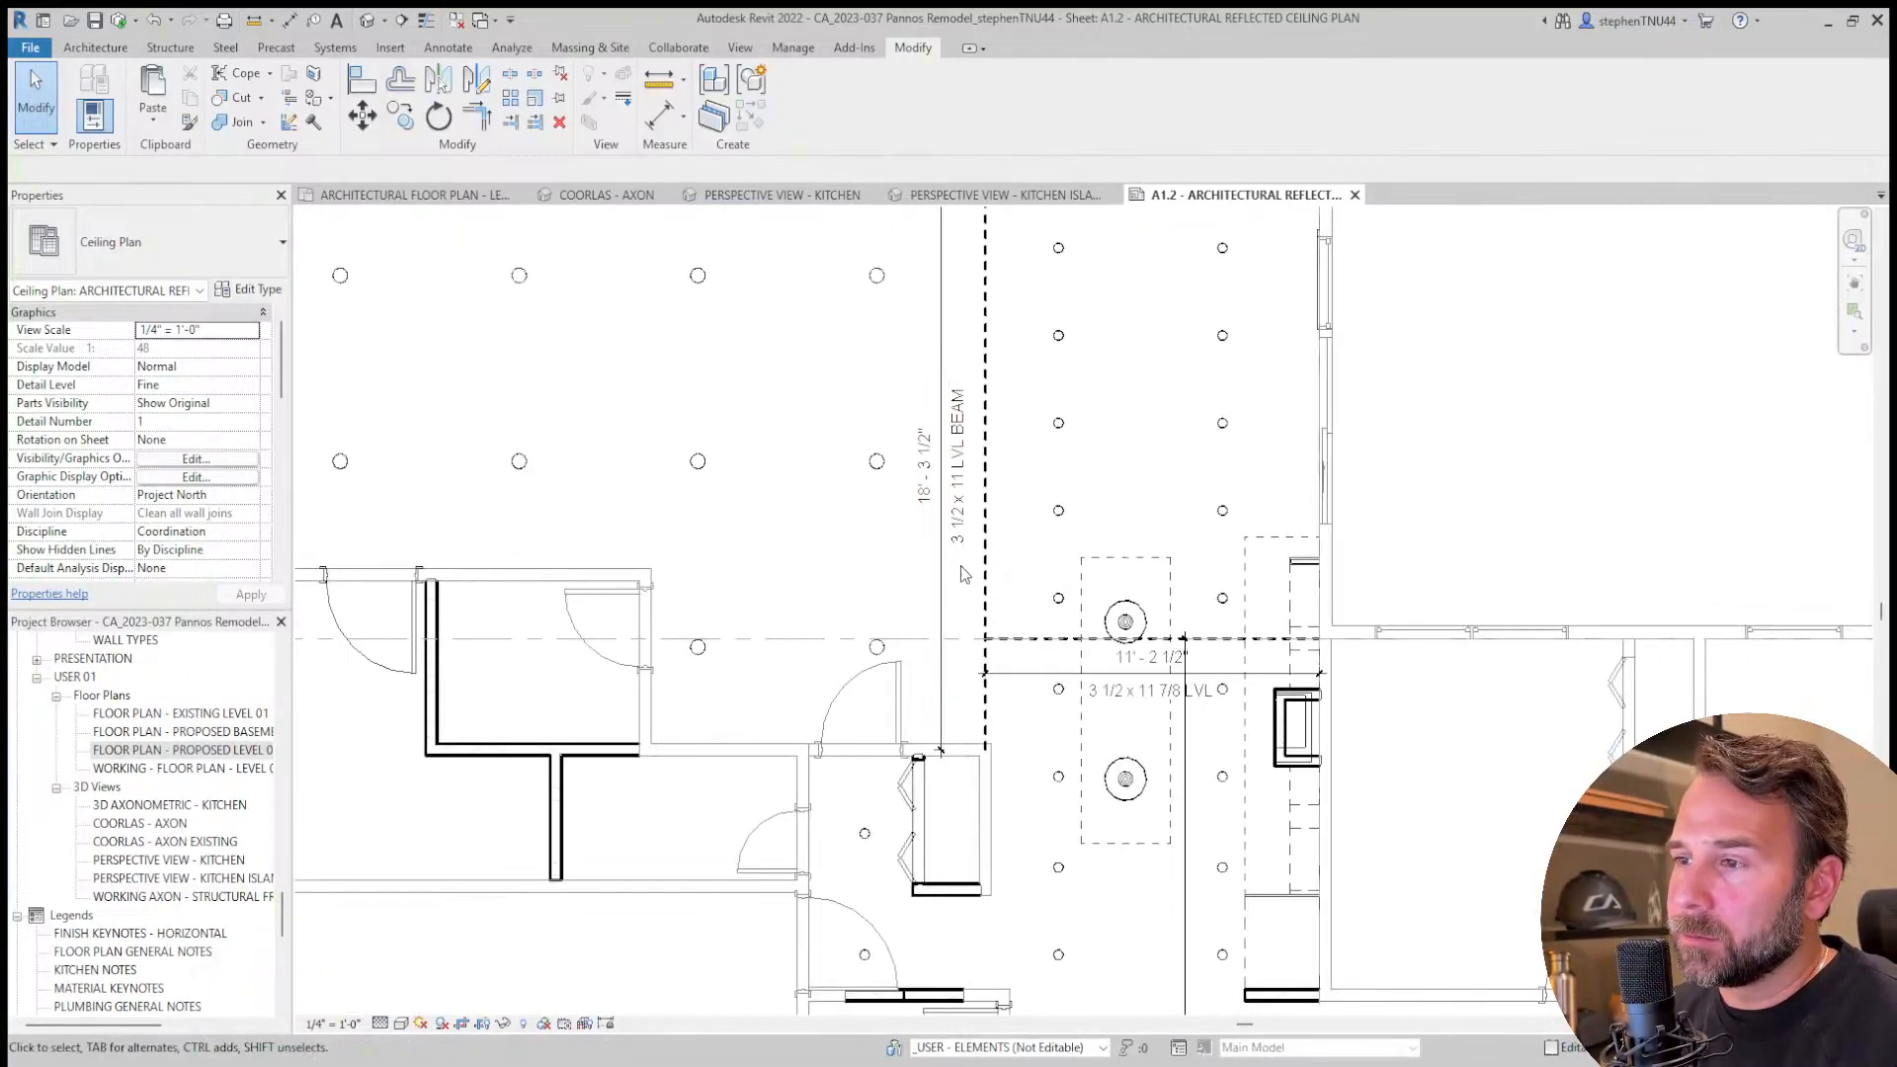
scroll(976, 591, down, 1)
middle_drag(976, 591, 982, 664)
scroll(973, 697, up, 1)
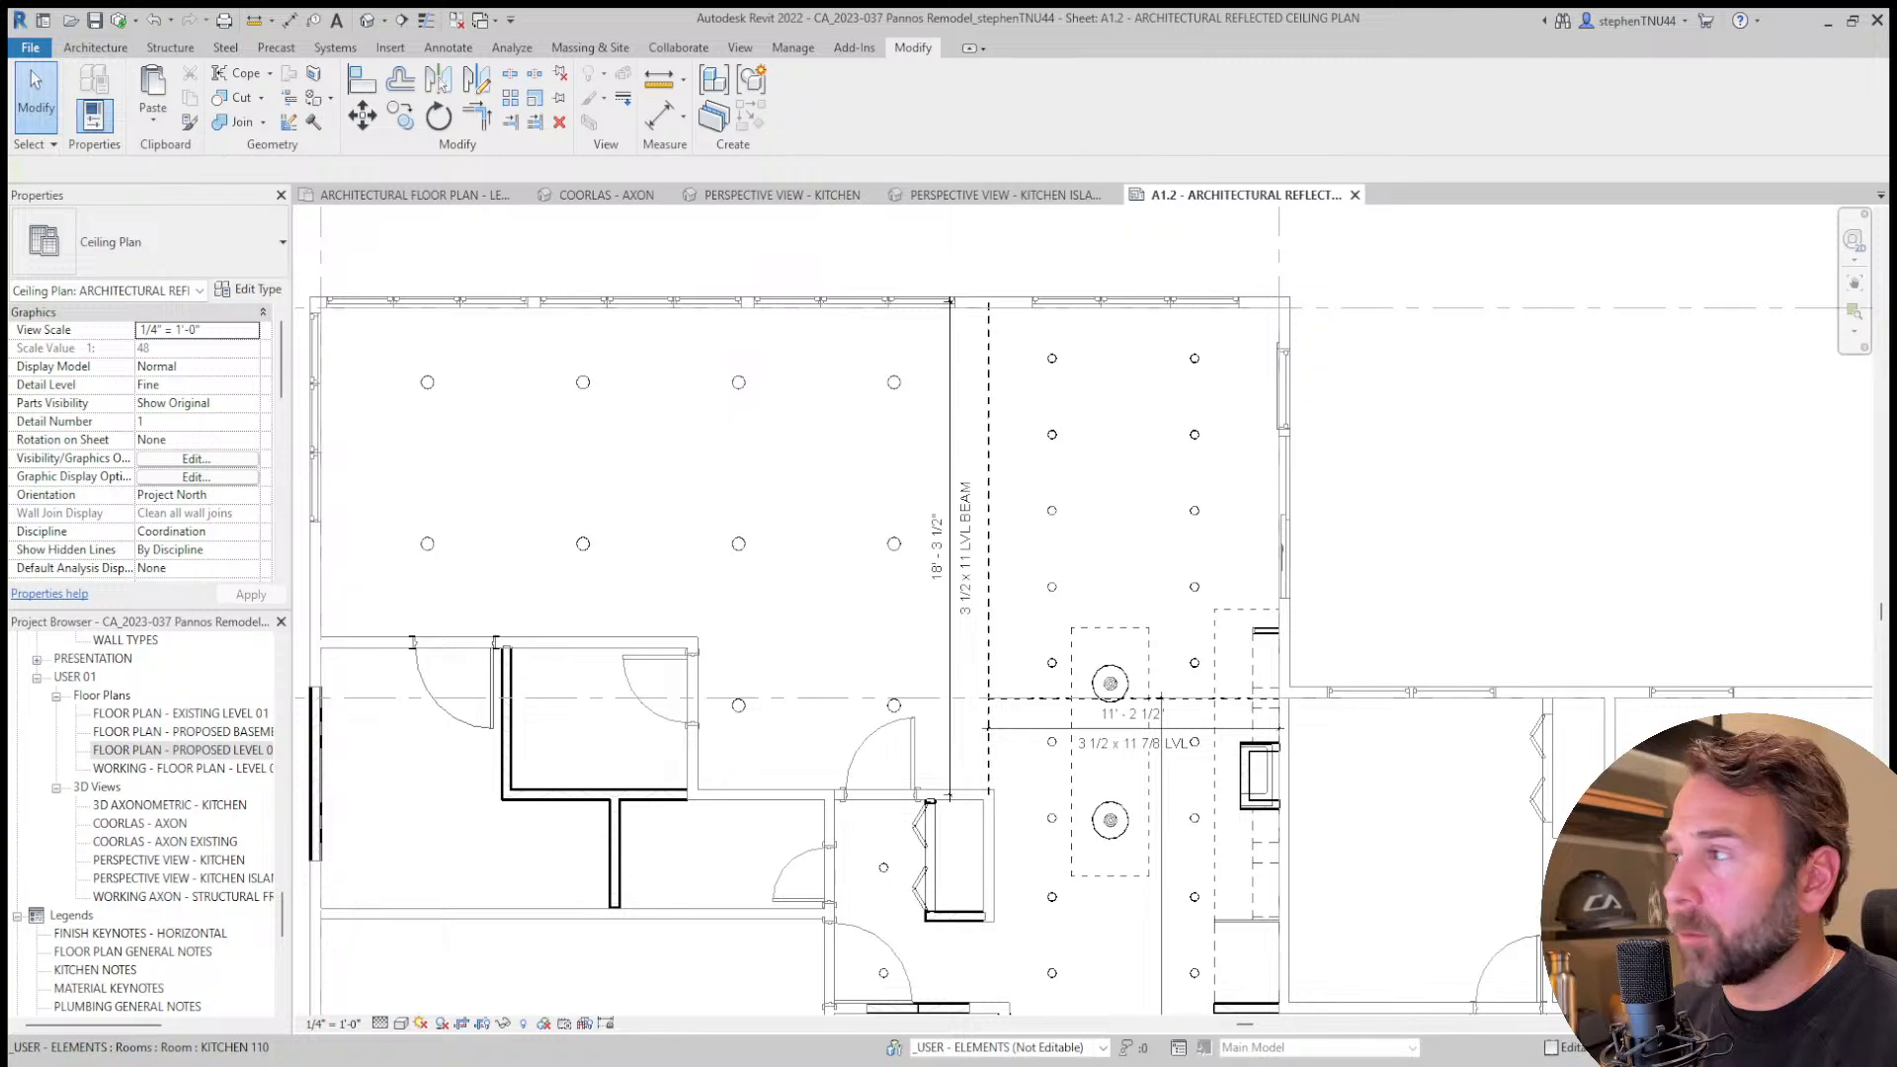
Change the text under the vertical beam's dimension to 5 1/4 x 14 LVL BEAM.
scroll(948, 601, up, 3)
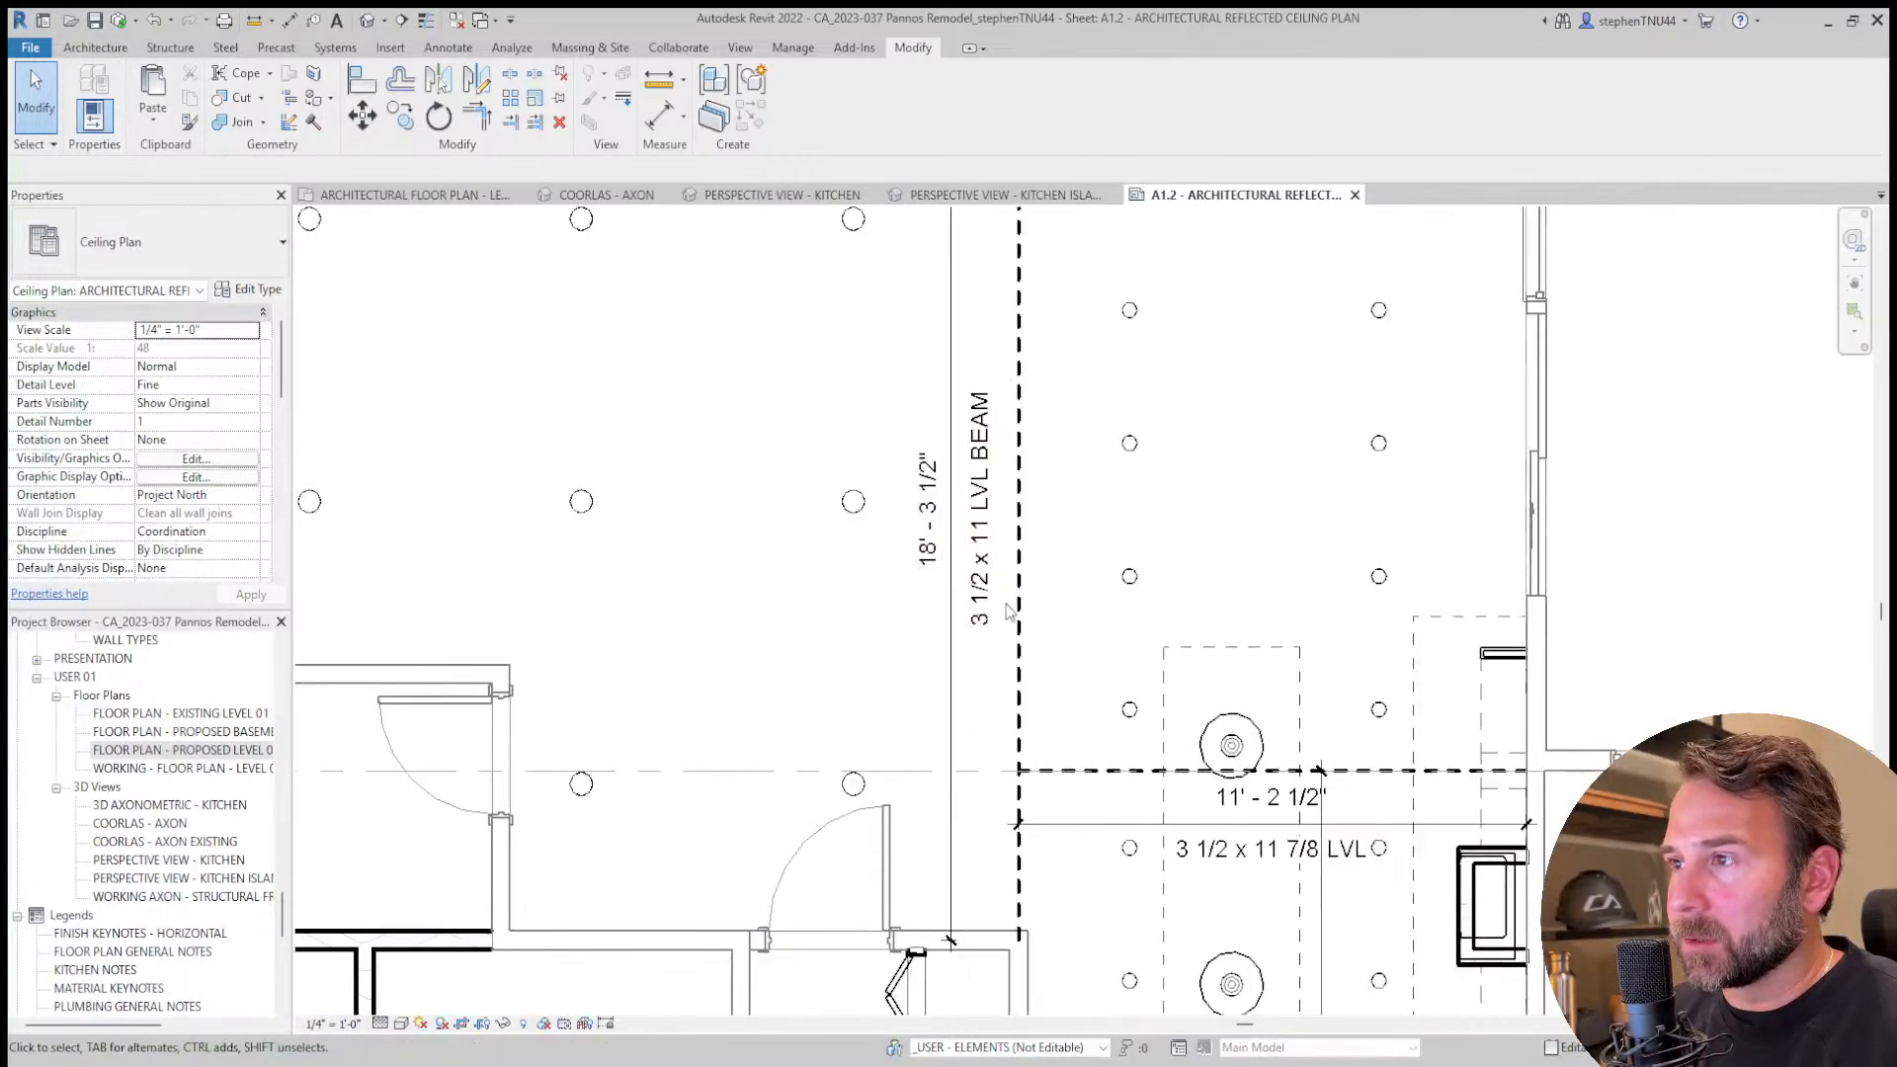
scroll(988, 546, down, 2)
scroll(1001, 544, up, 3)
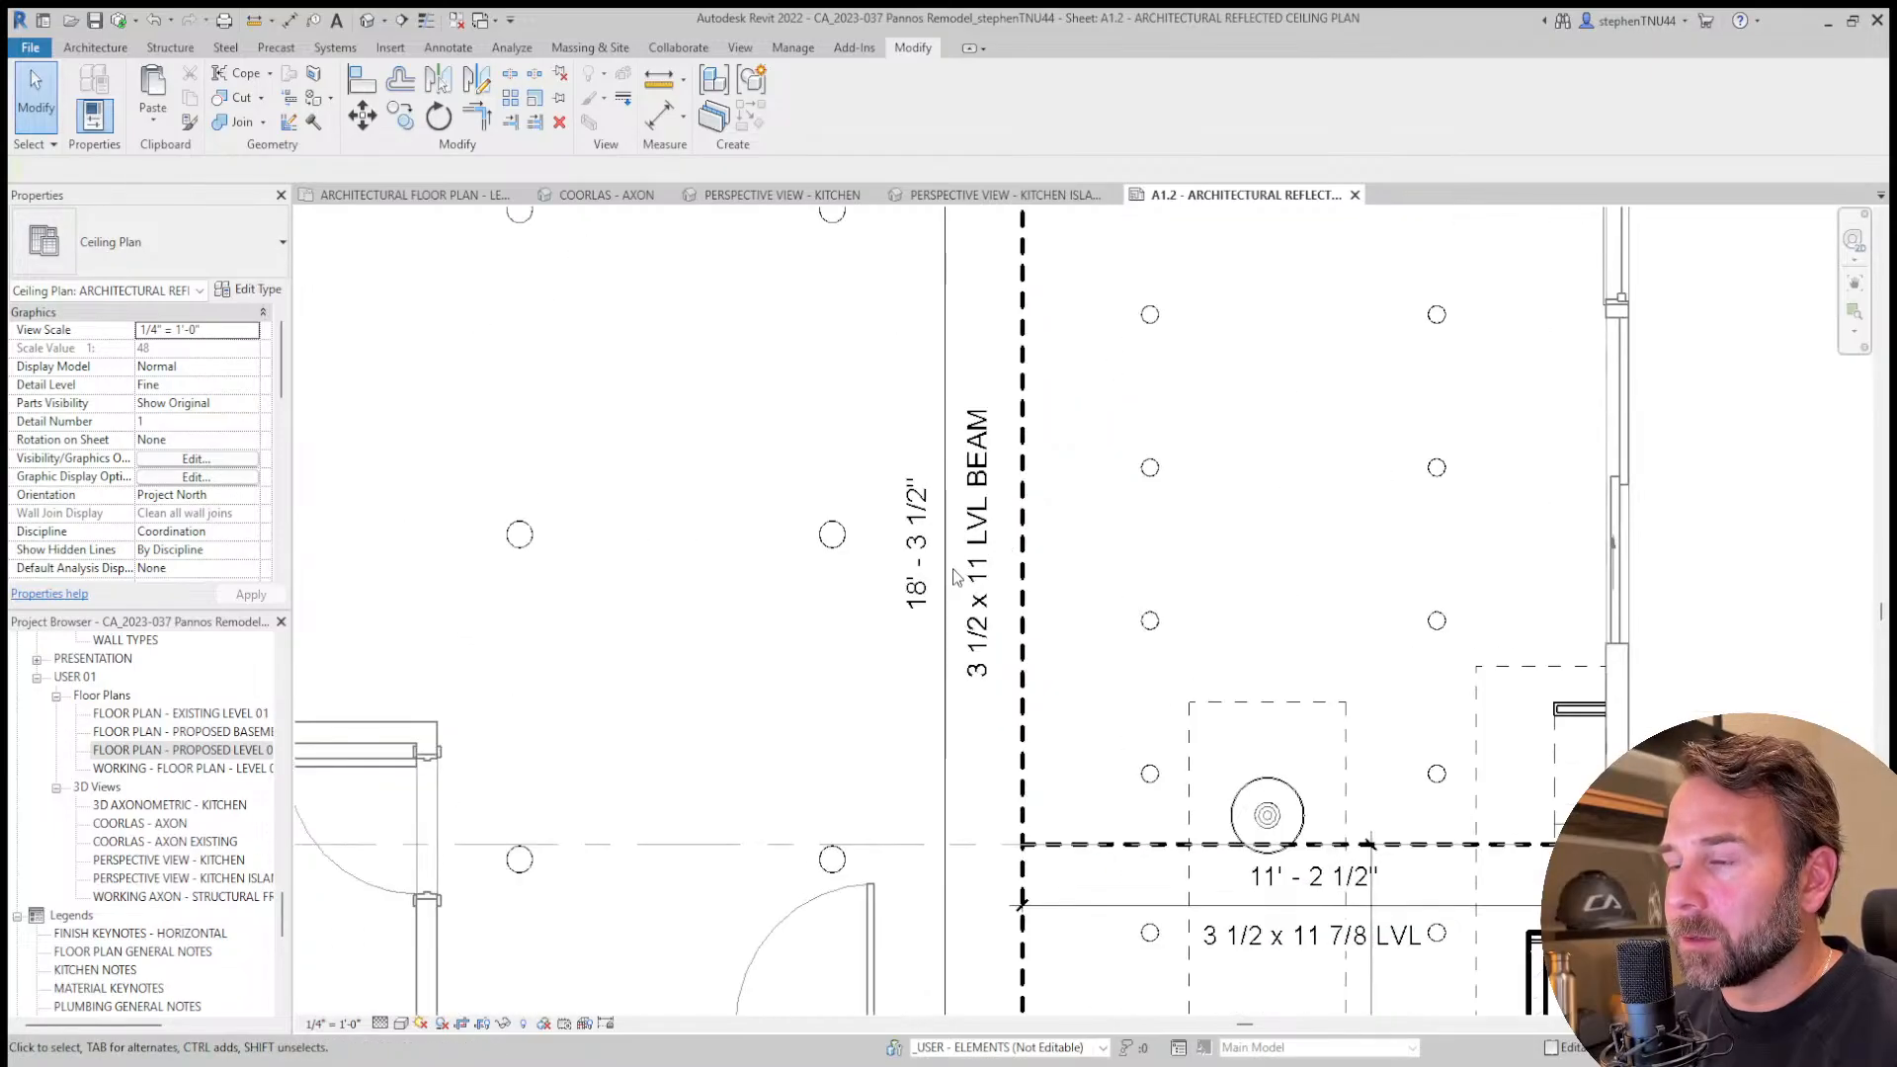
click(963, 581)
click(978, 517)
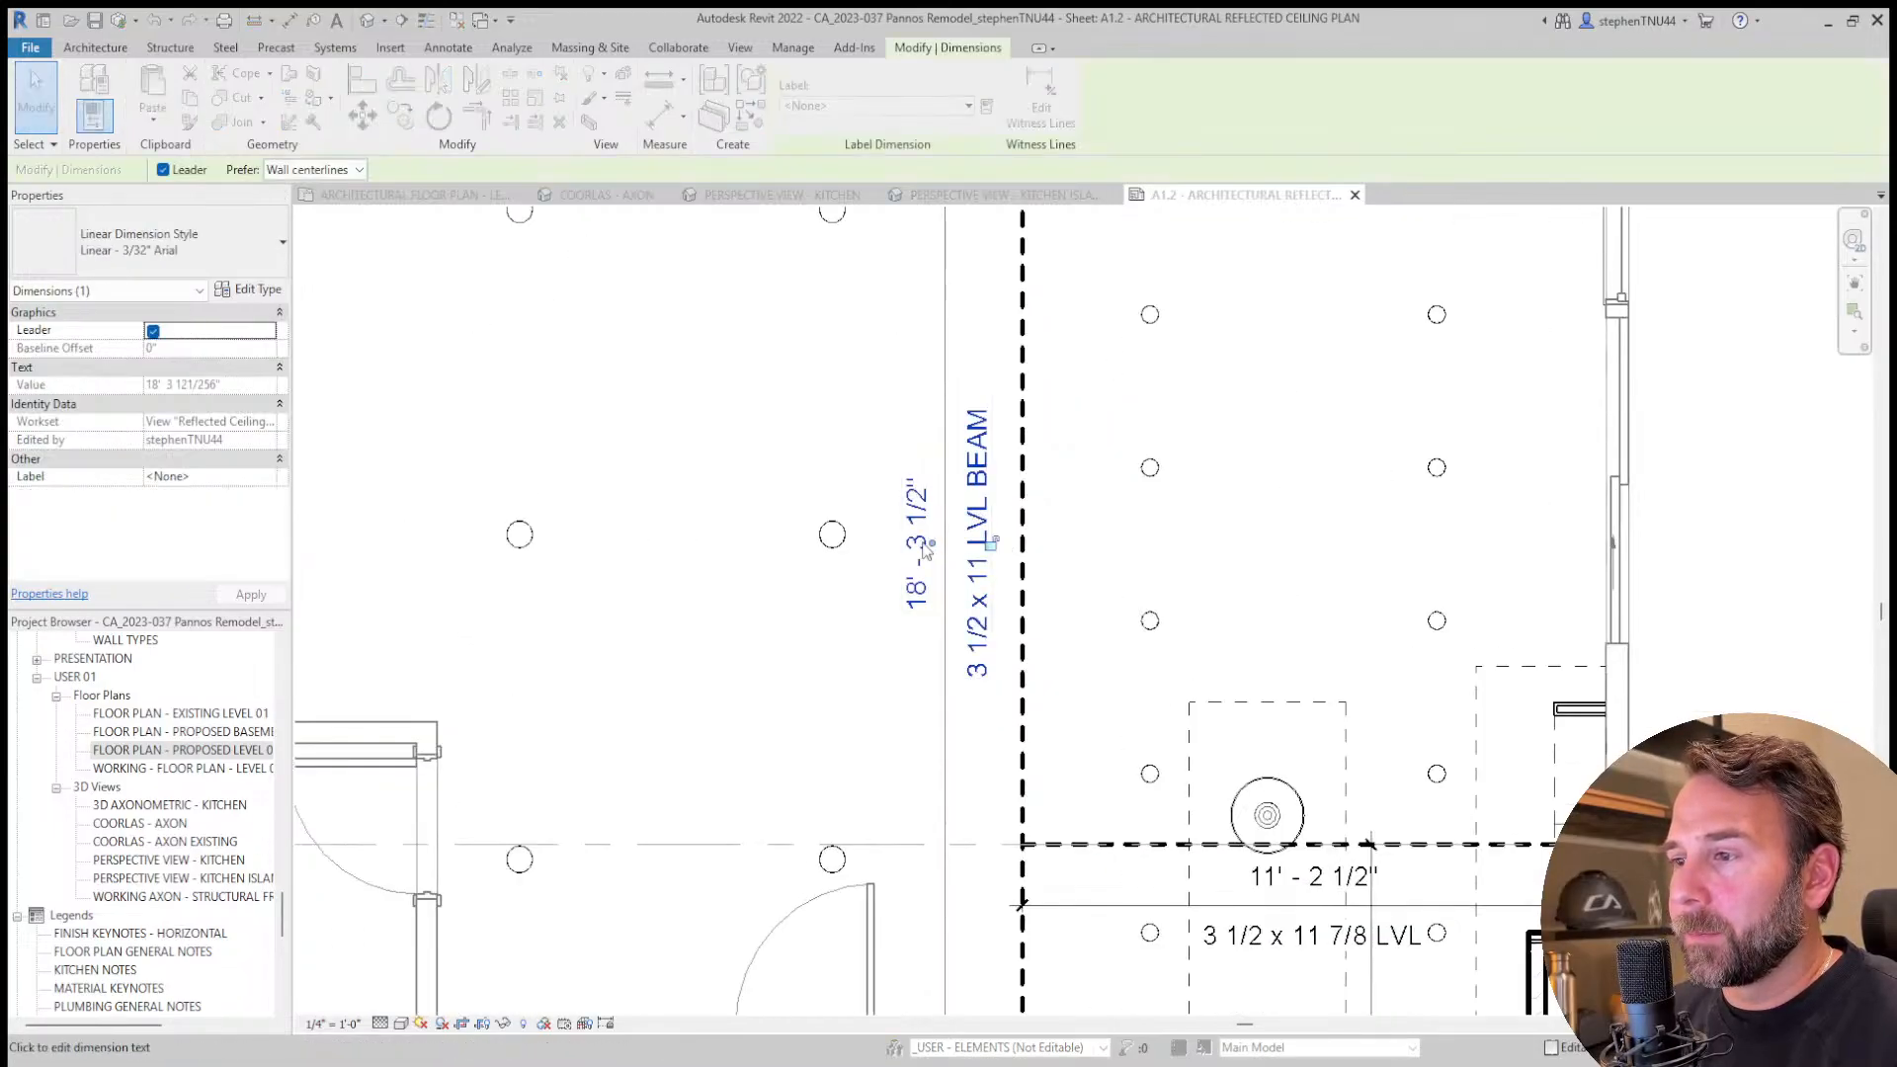
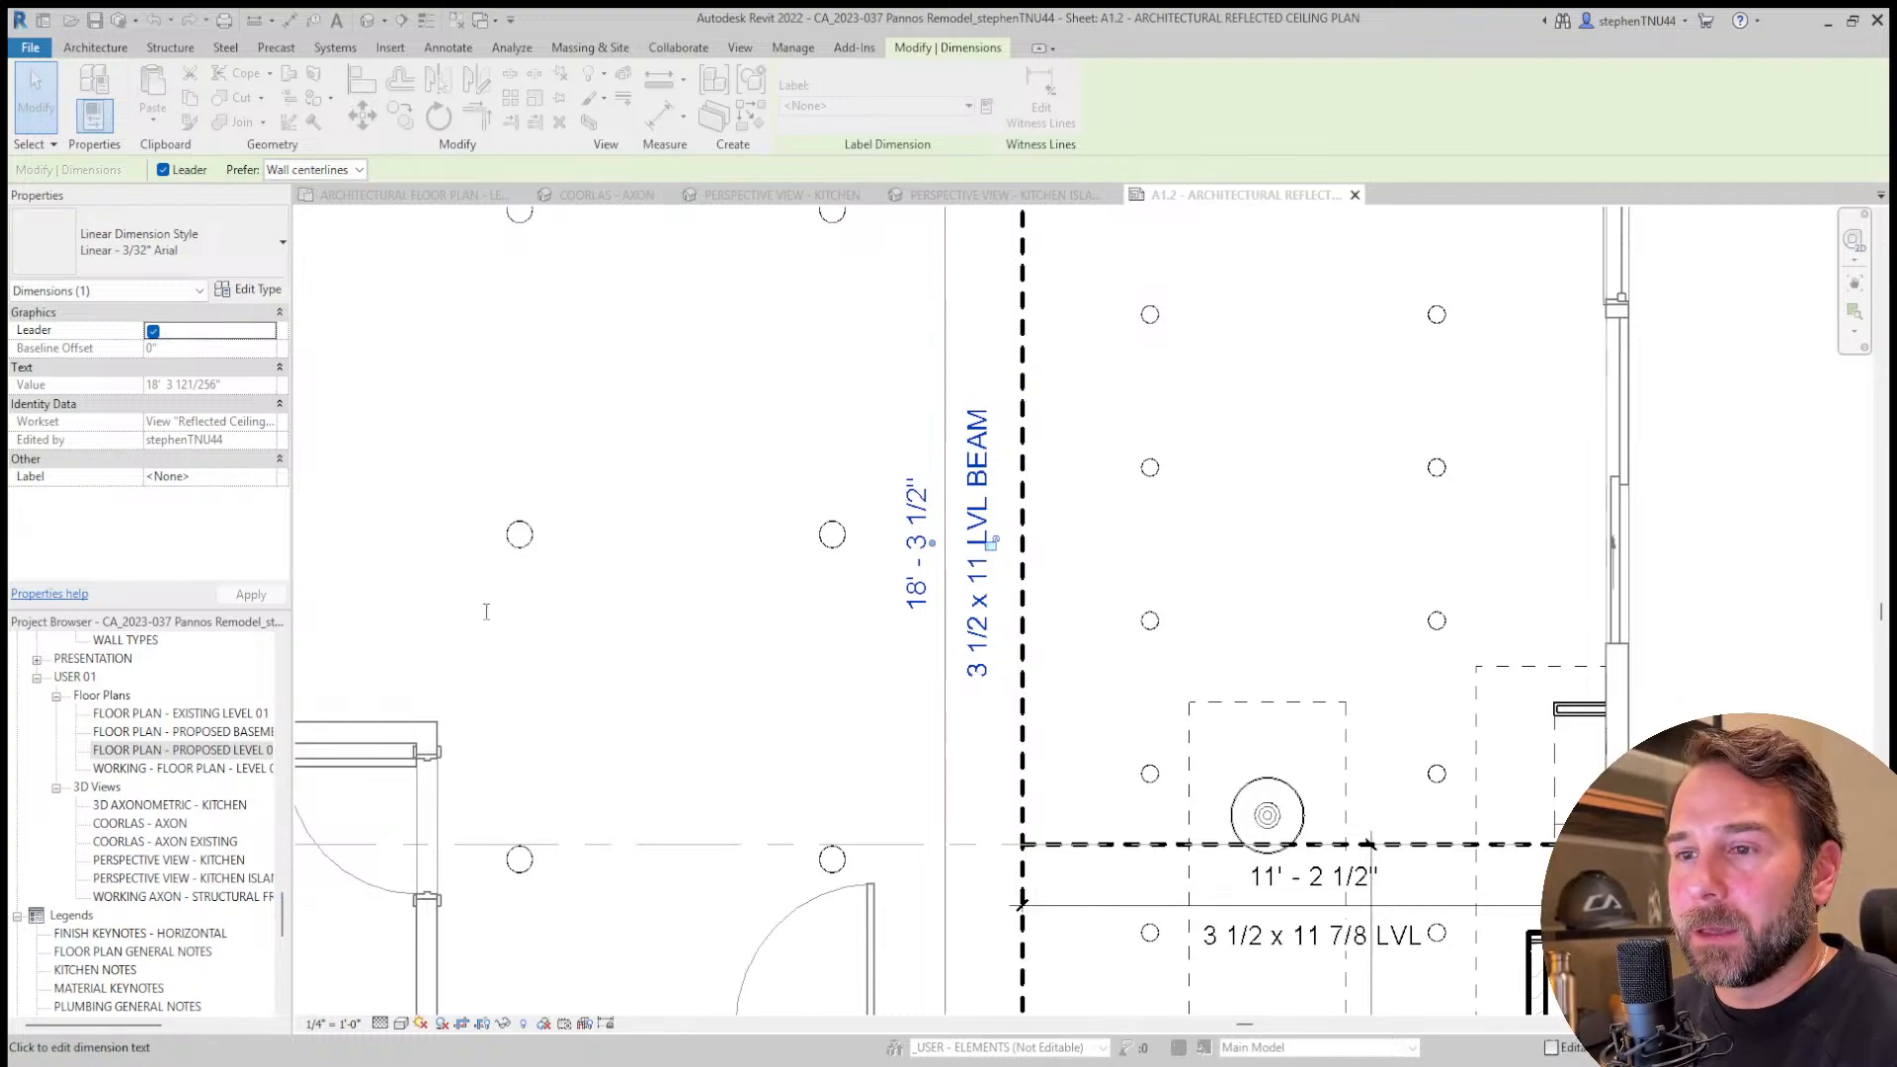
click(503, 707)
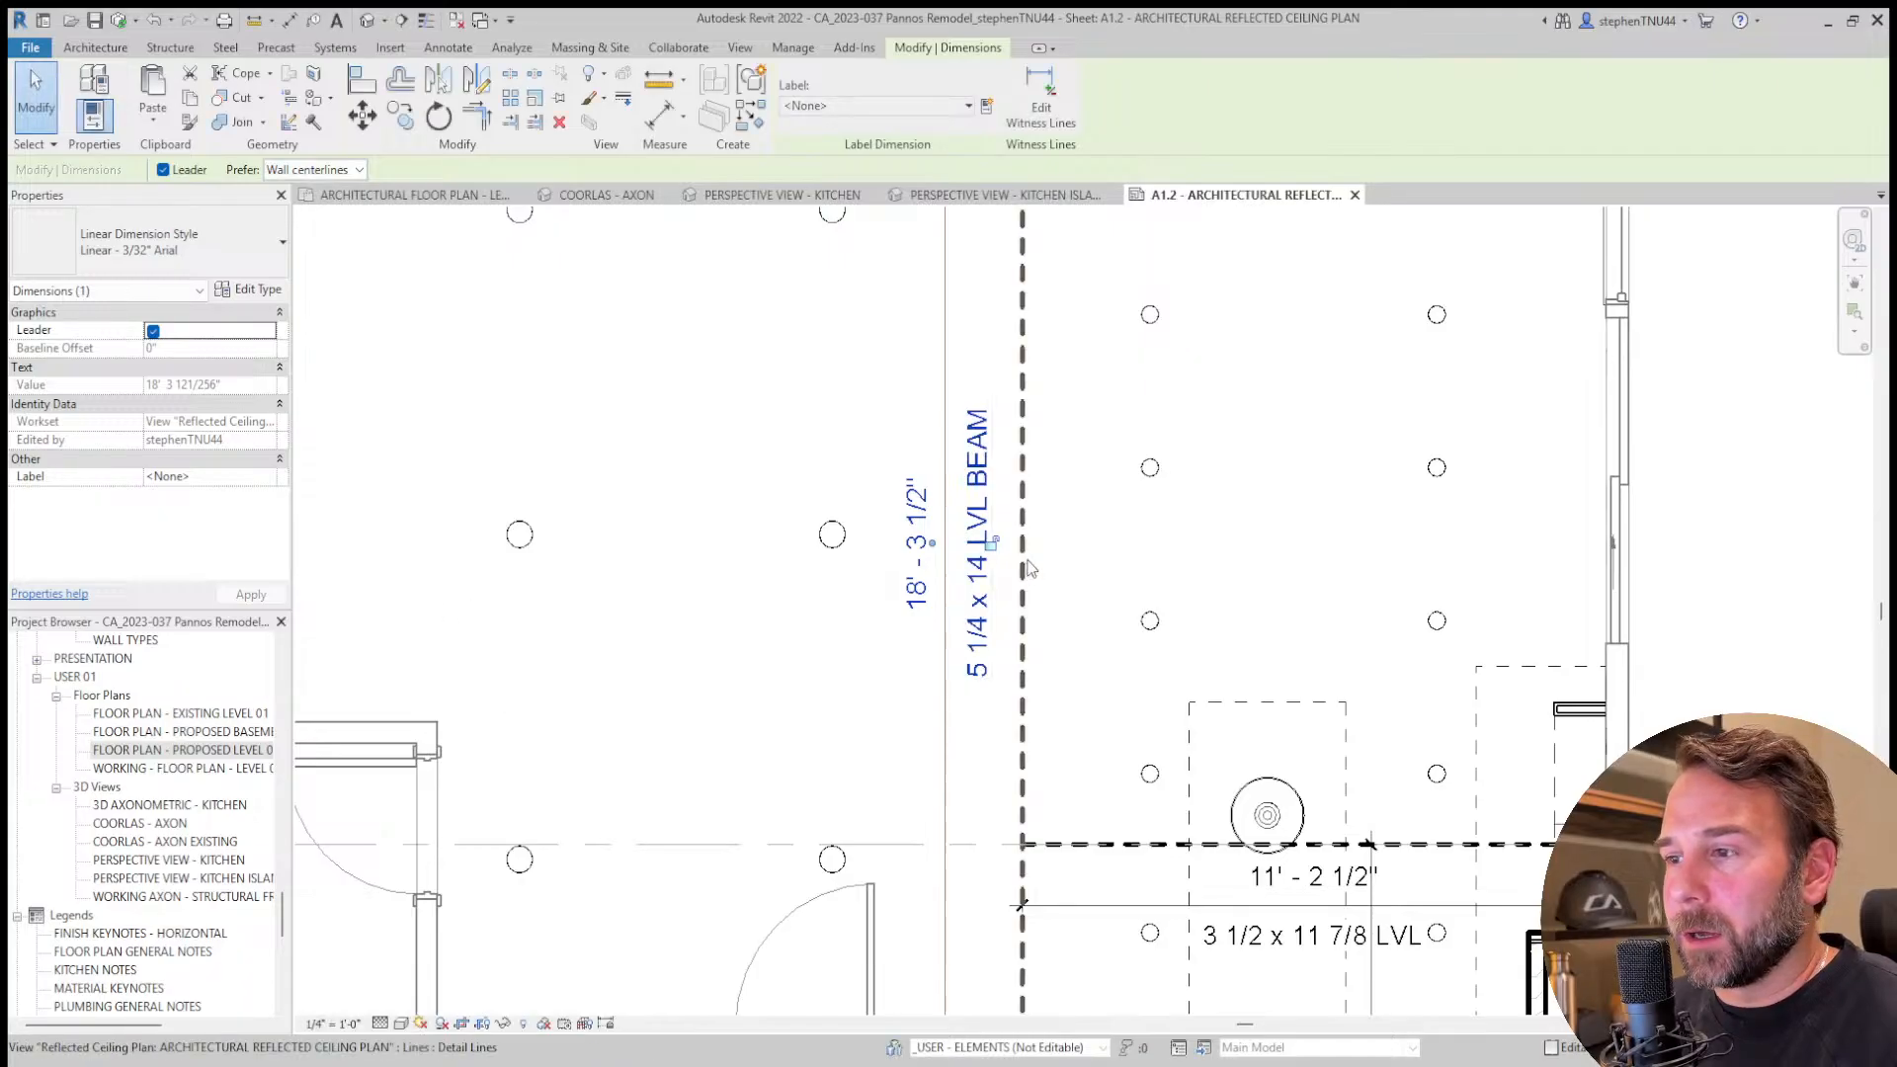
scroll(907, 619, down, 4)
click(1243, 555)
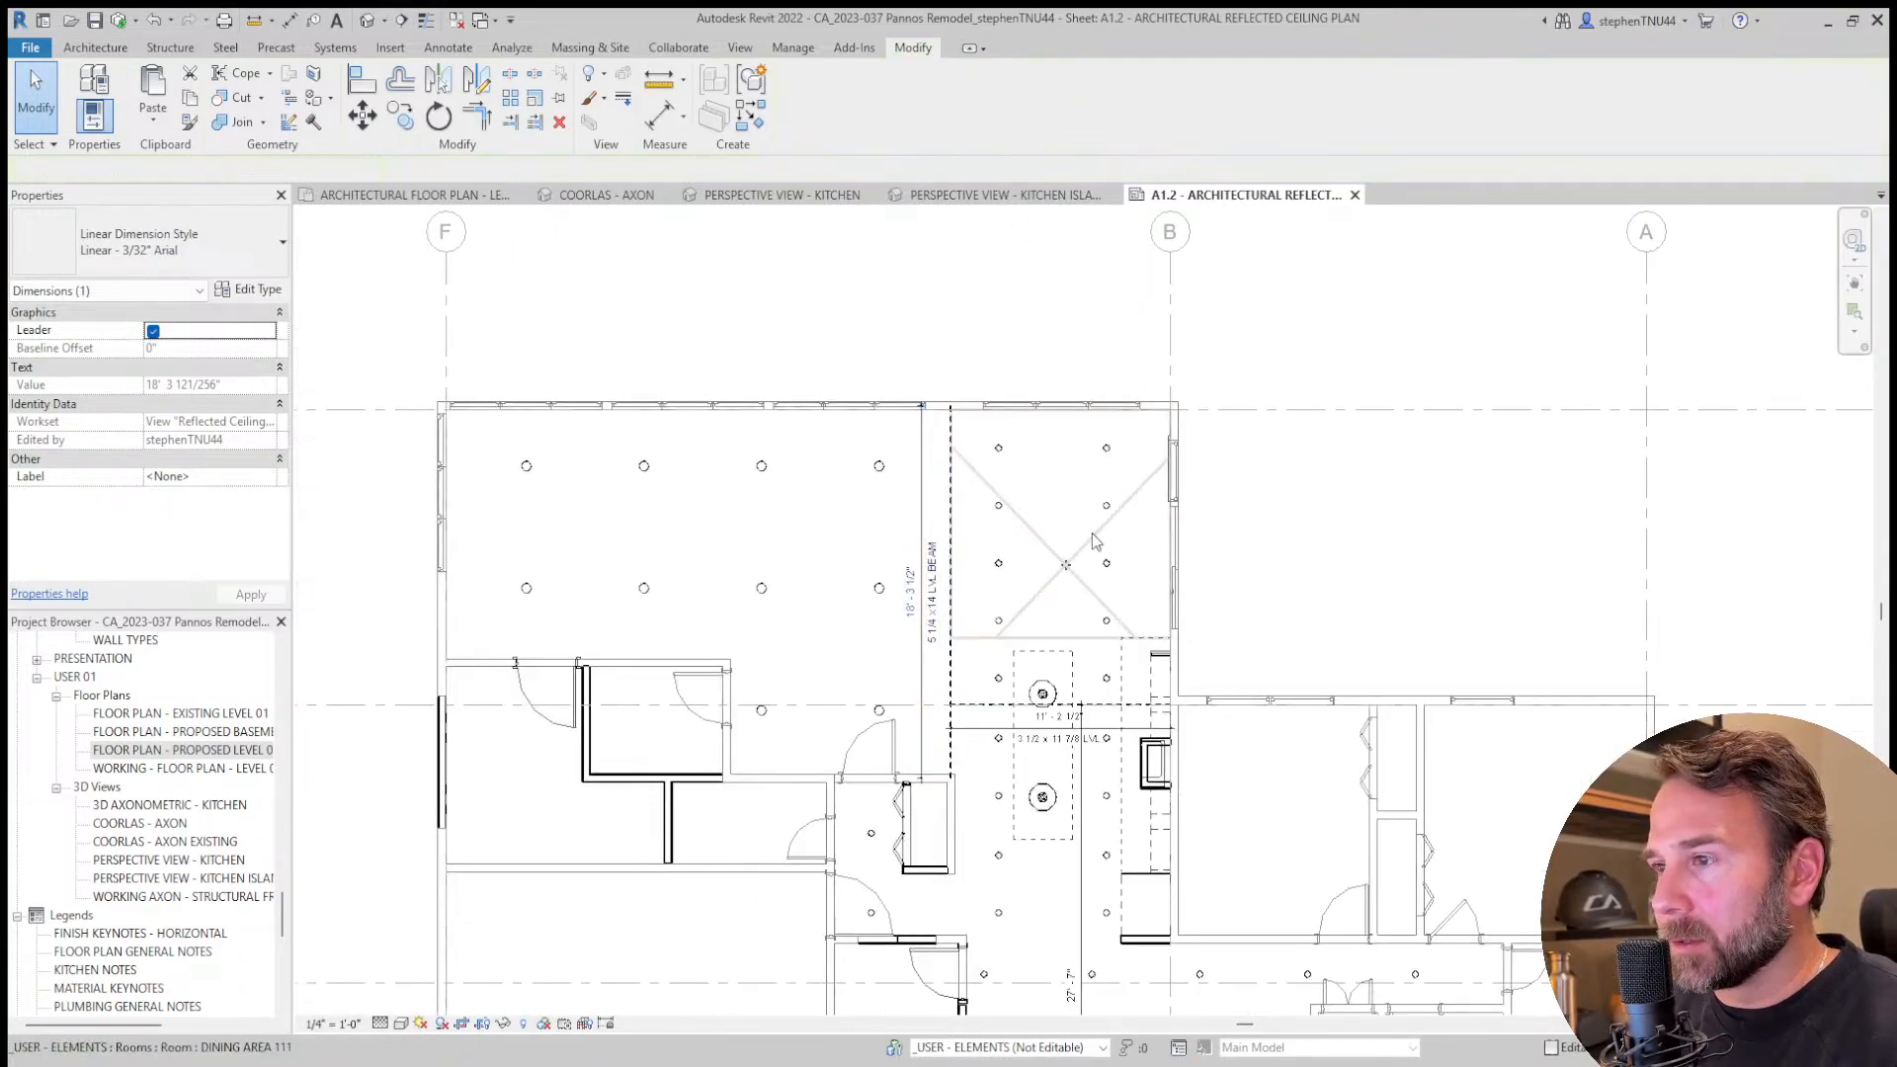
Switch to the Level 01 architectural floor plan and show the exterior window wall of Dining Area 111.
scroll(1176, 494, up, 3)
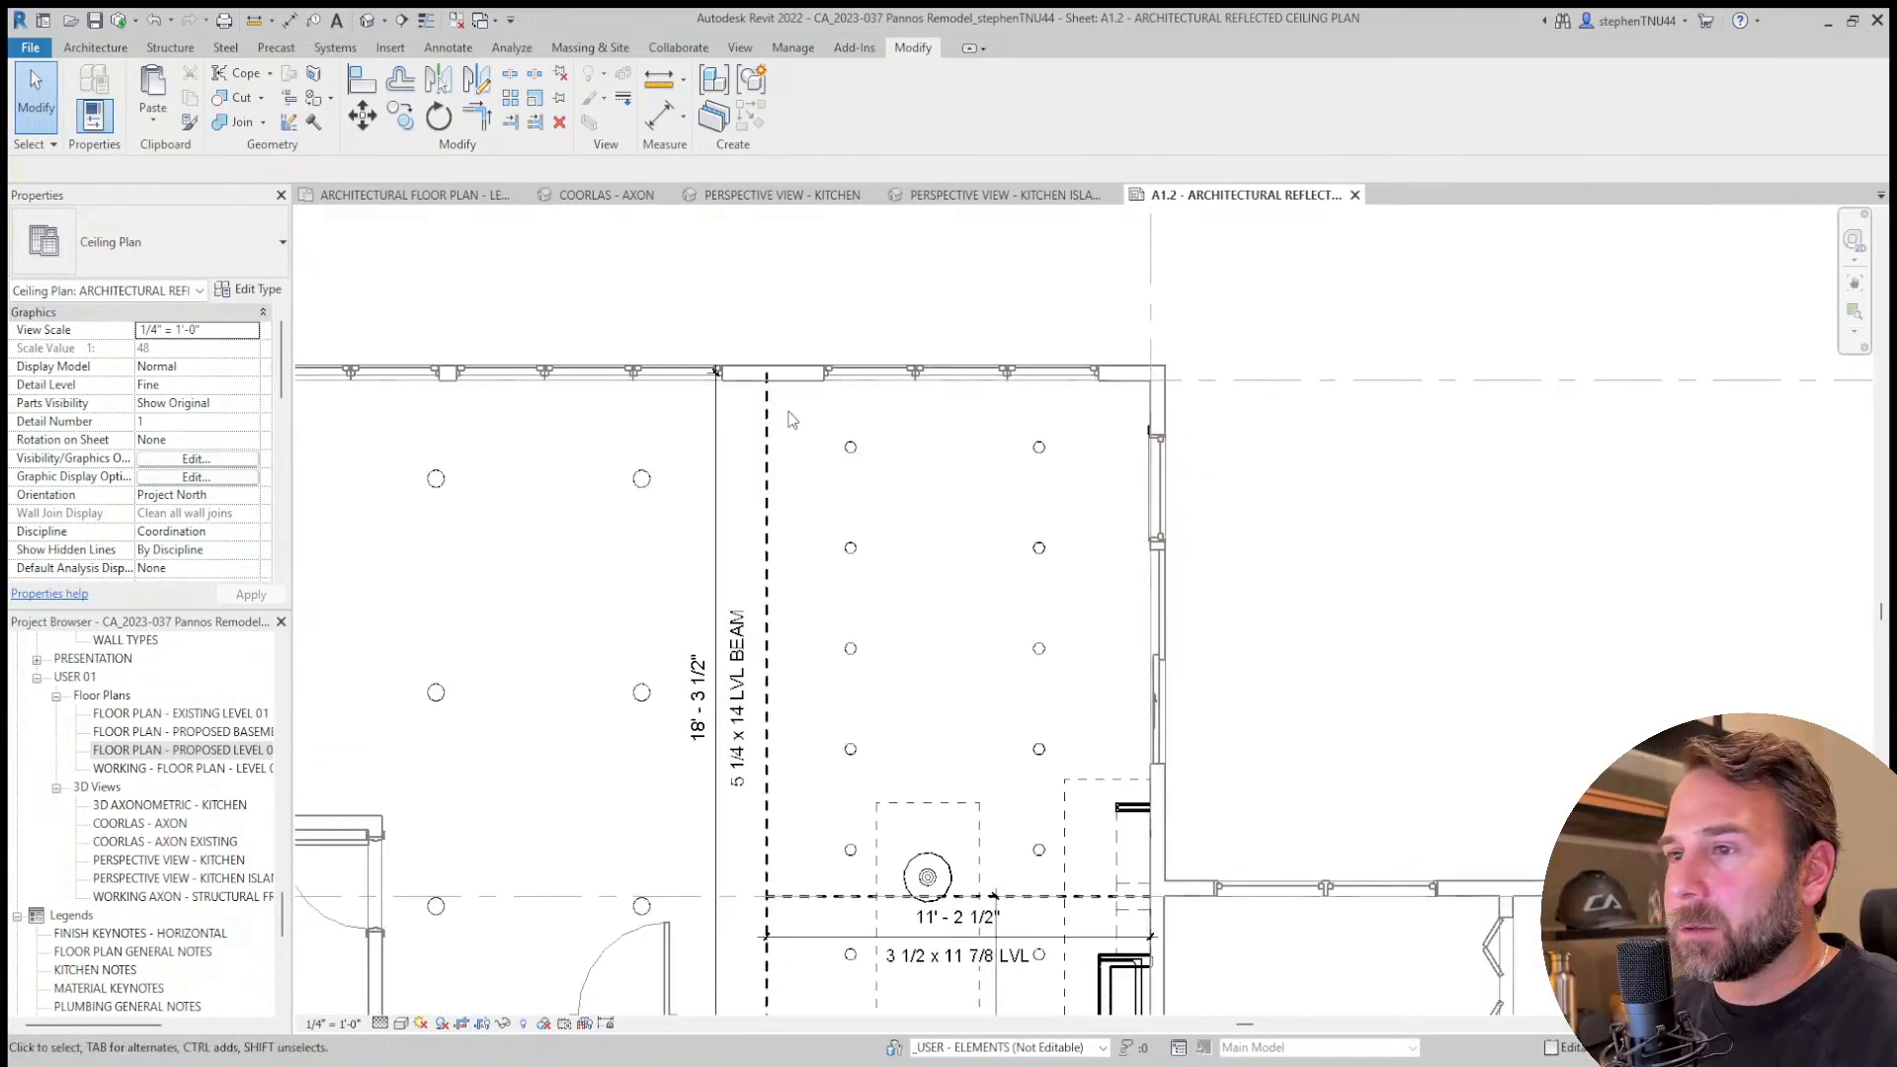
click(446, 194)
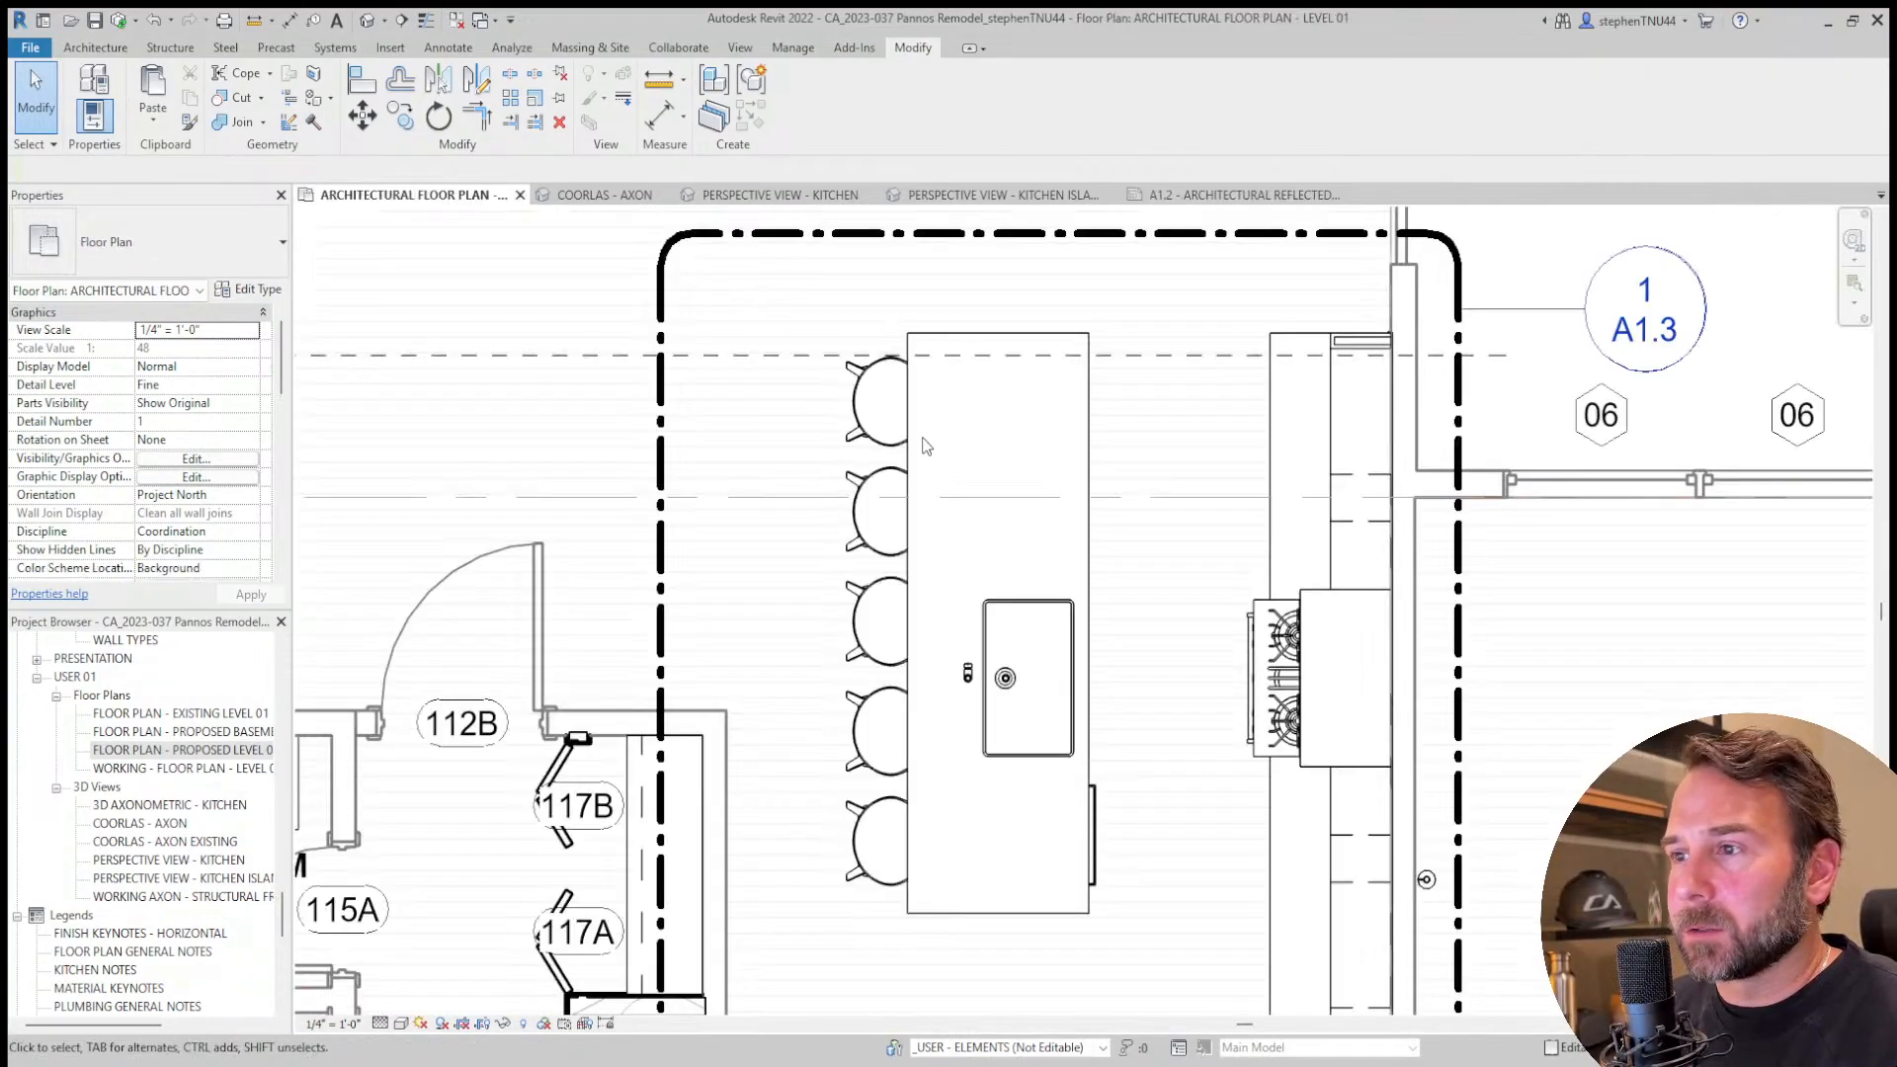
scroll(927, 436, down, 3)
middle_drag(848, 392, 980, 678)
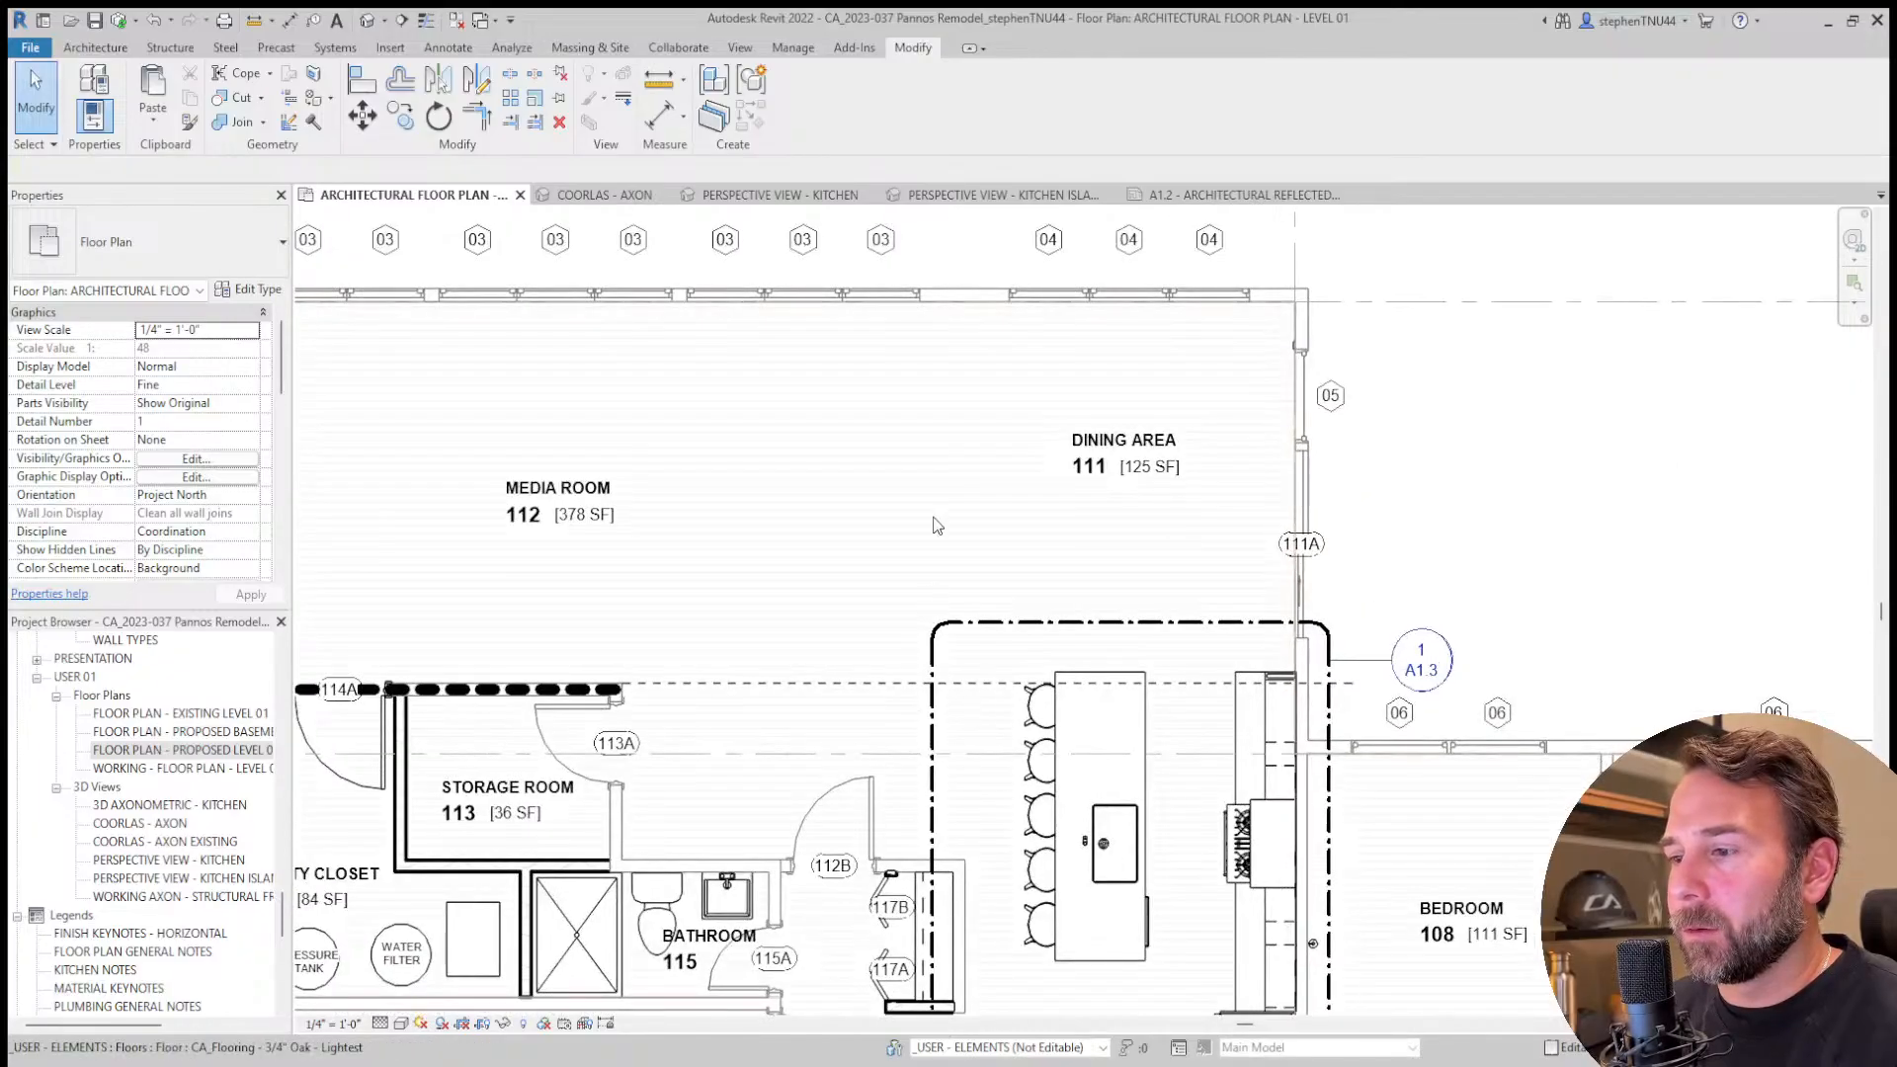
scroll(976, 304, up, 3)
Place a text note reading ELECTRICAL PANEL TO BE RELOCATED above the Dining Area 111 room tag.
click(447, 47)
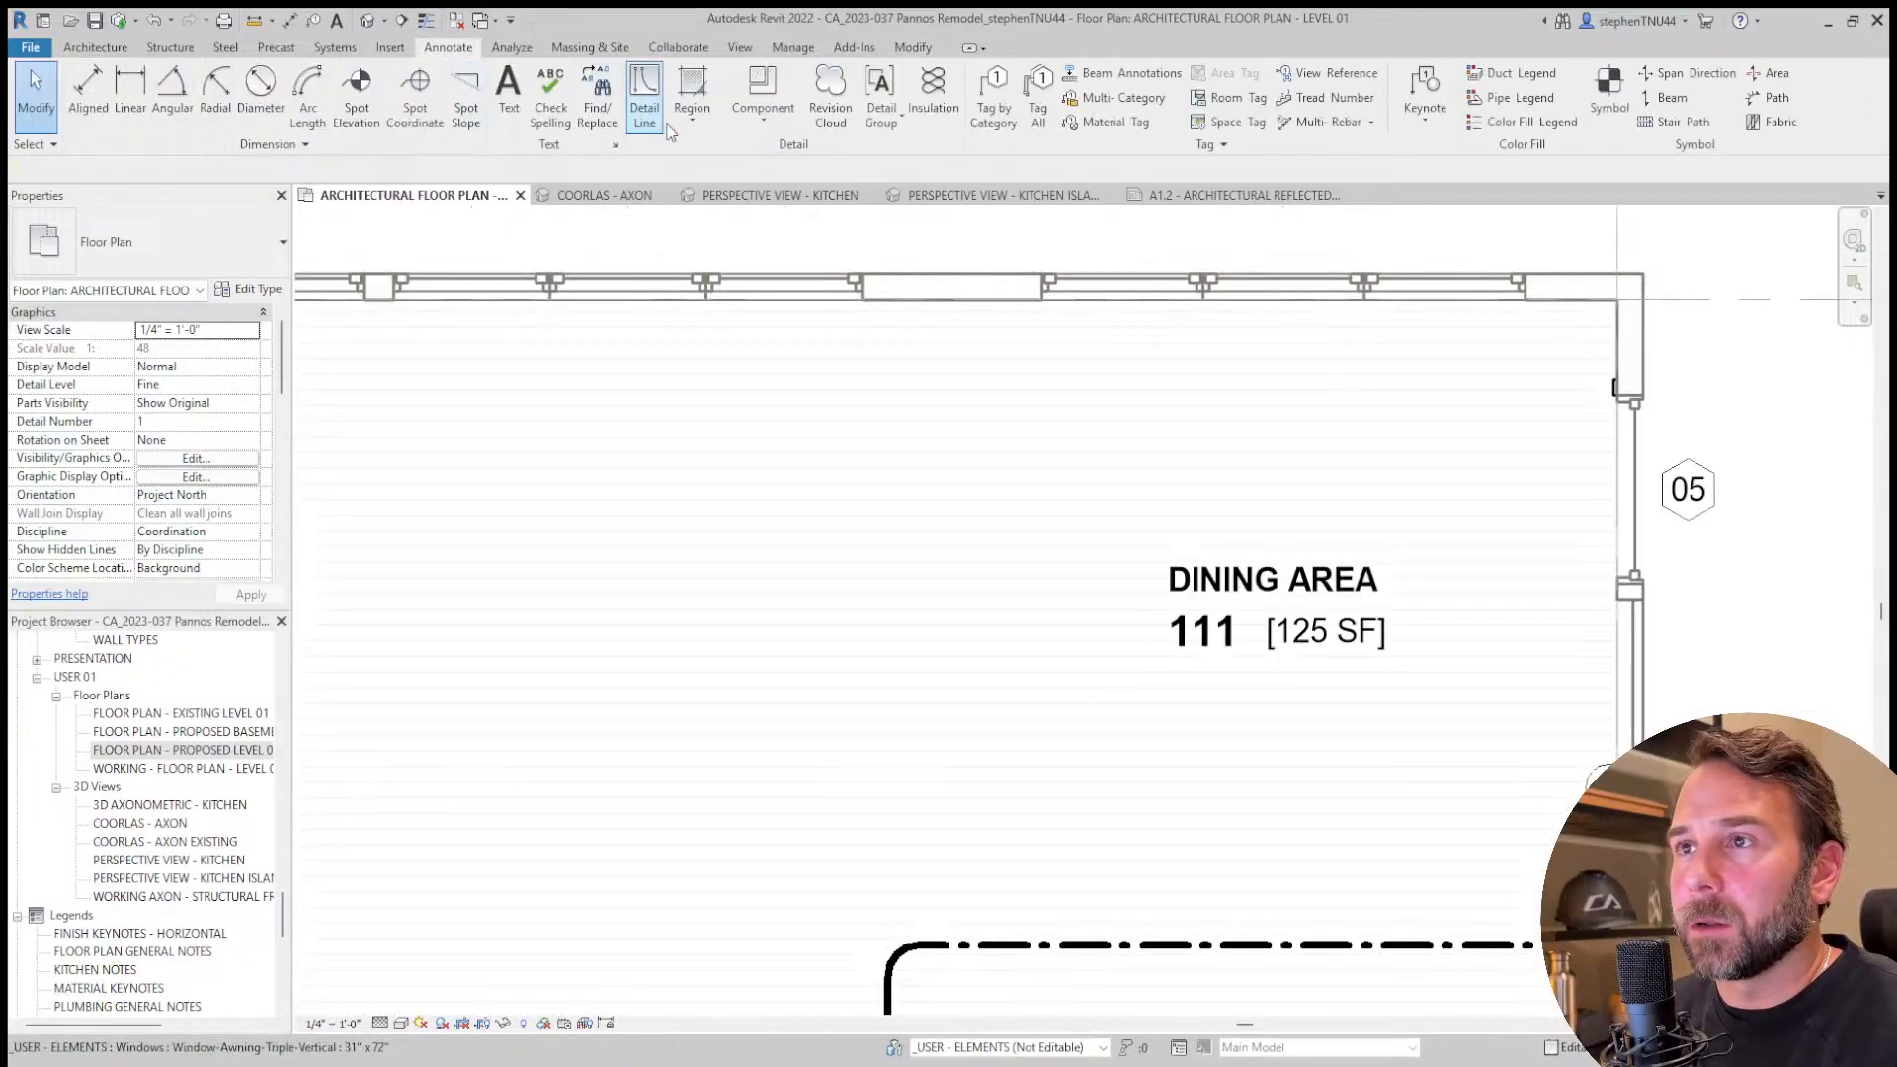
click(502, 93)
click(1032, 430)
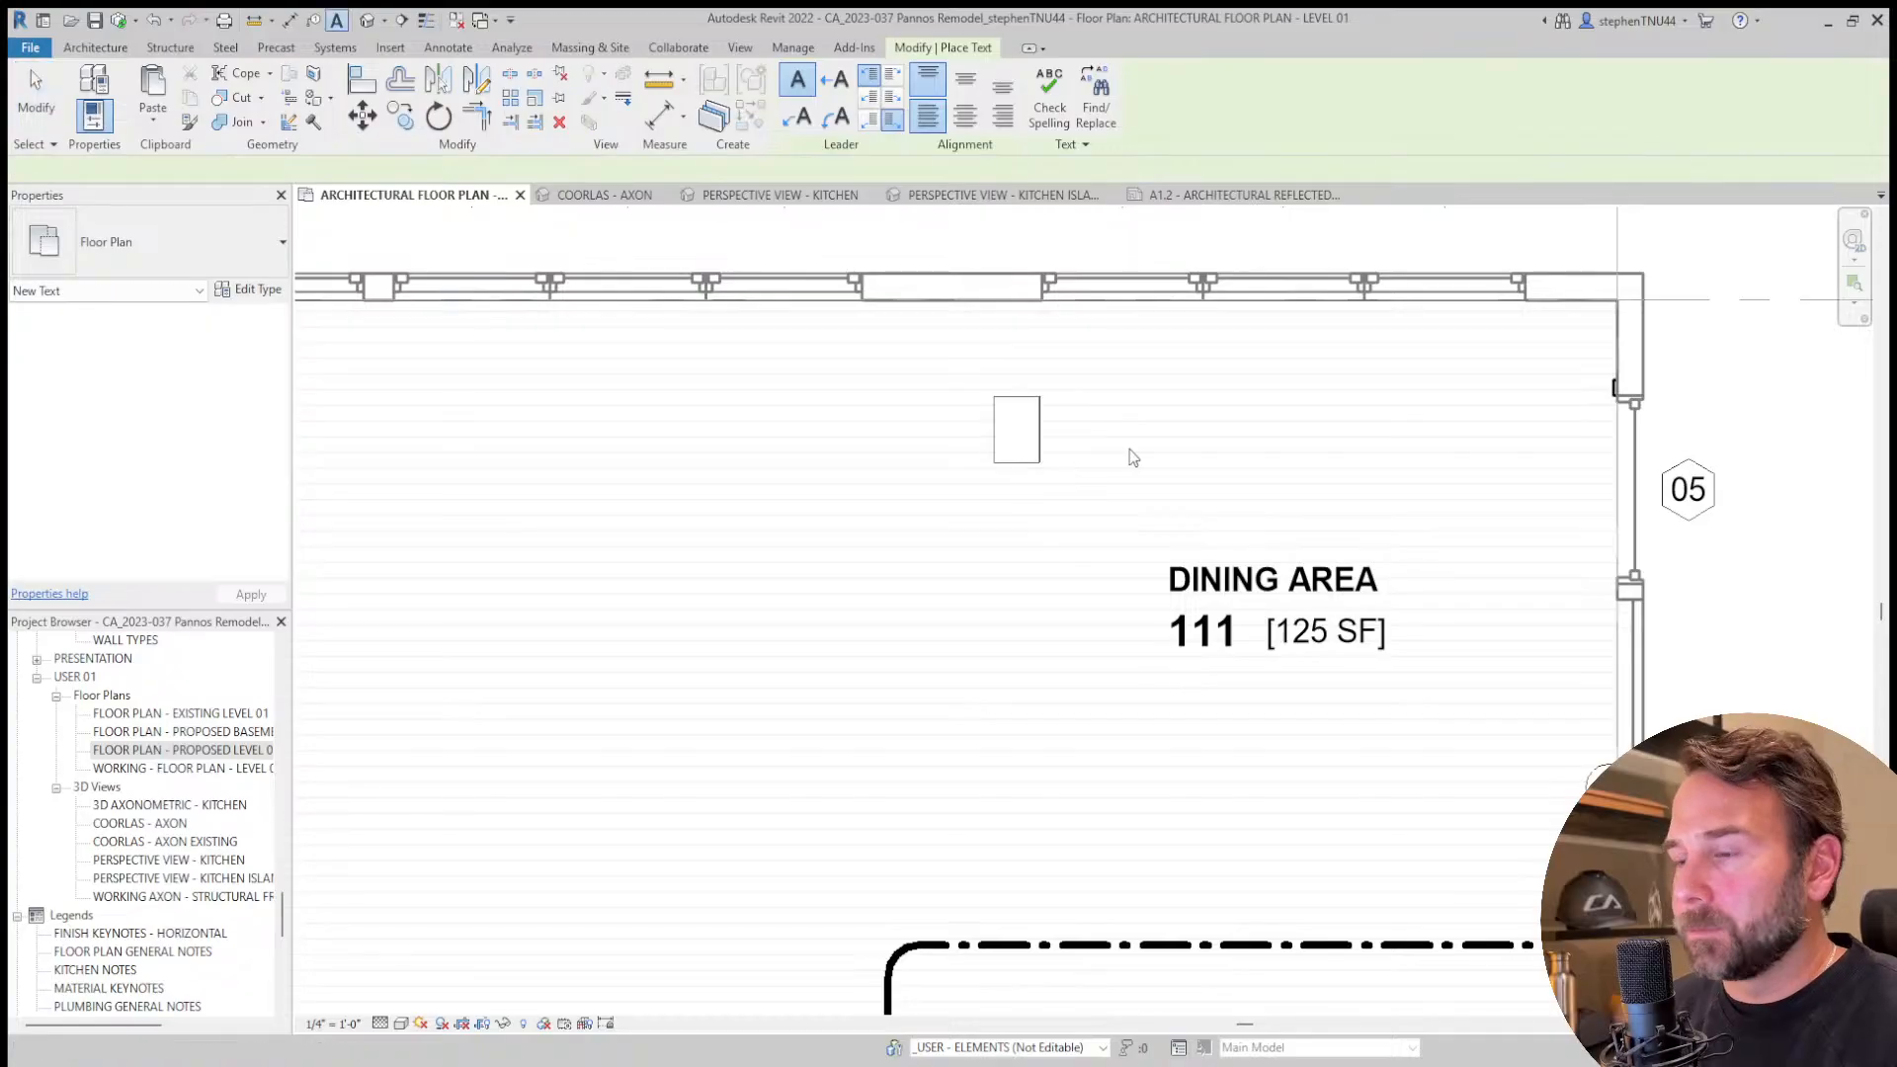
text(ELECTRIC)
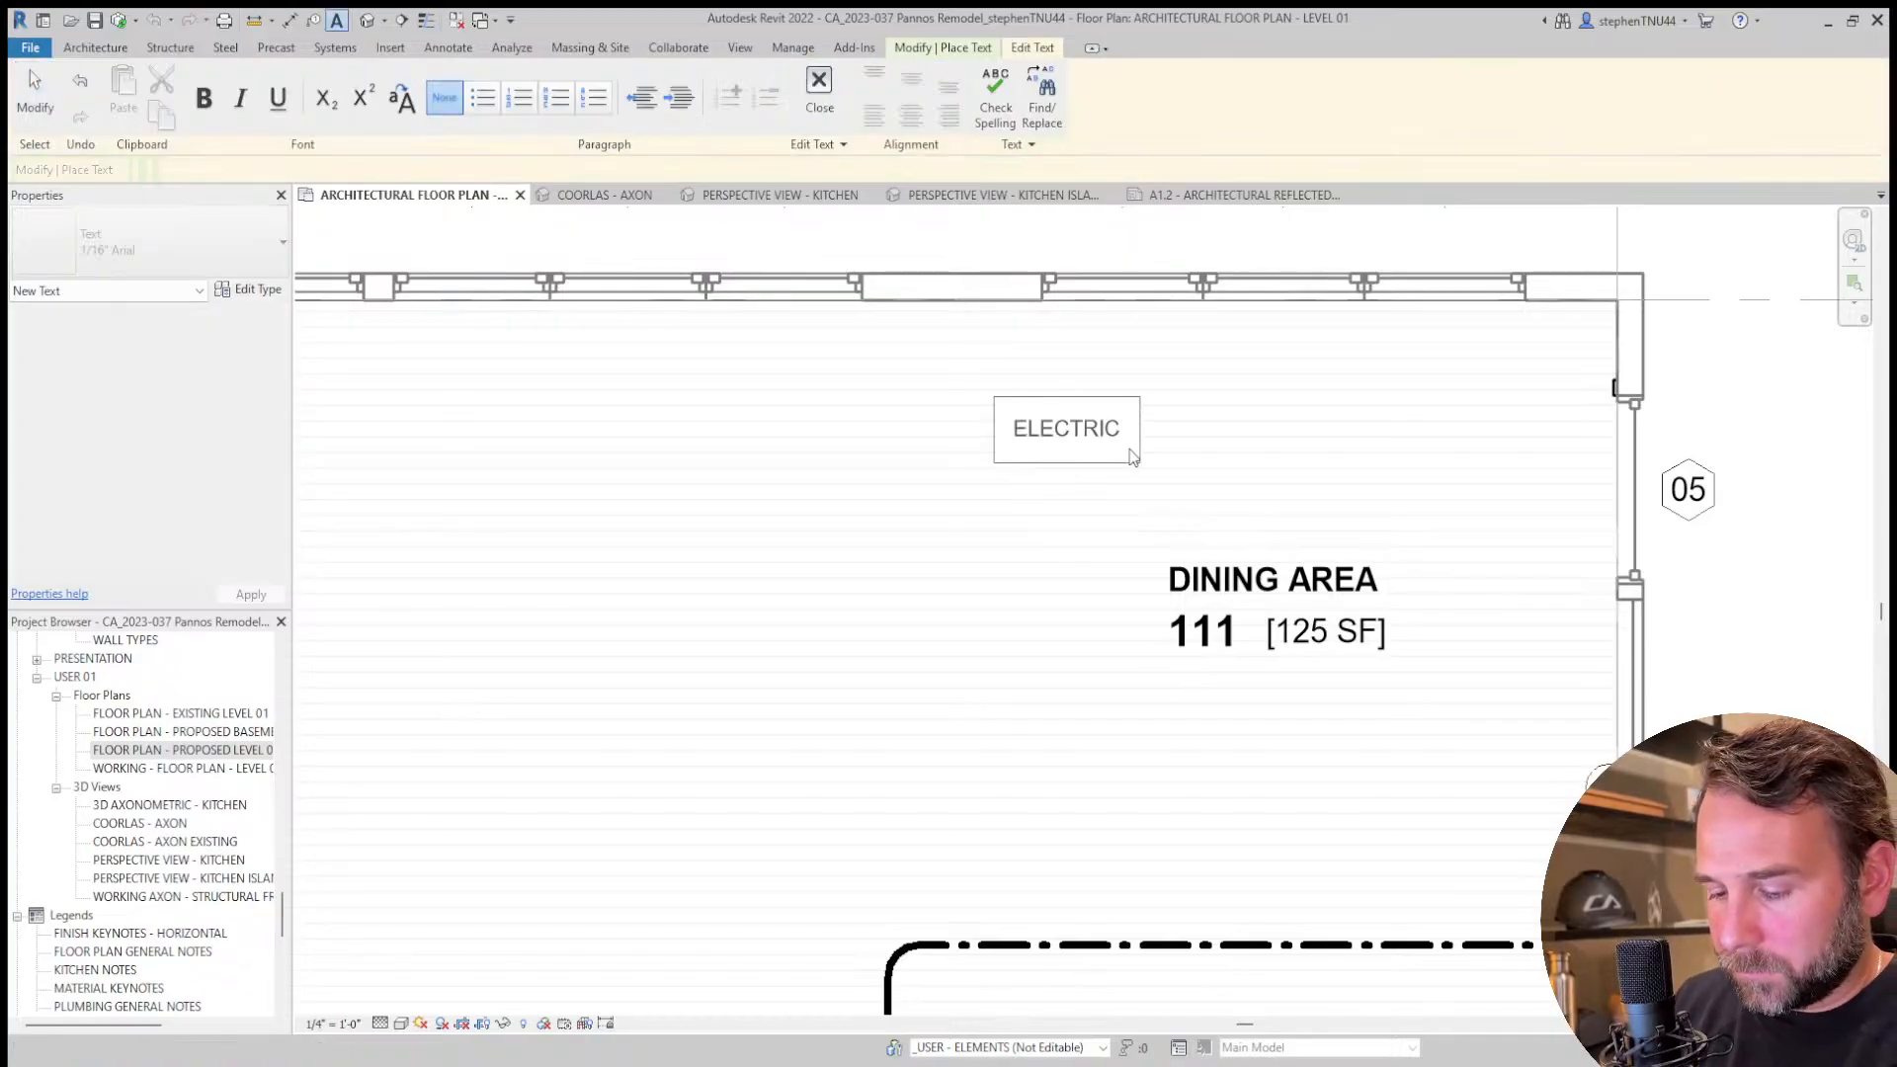
text(AL PANE)
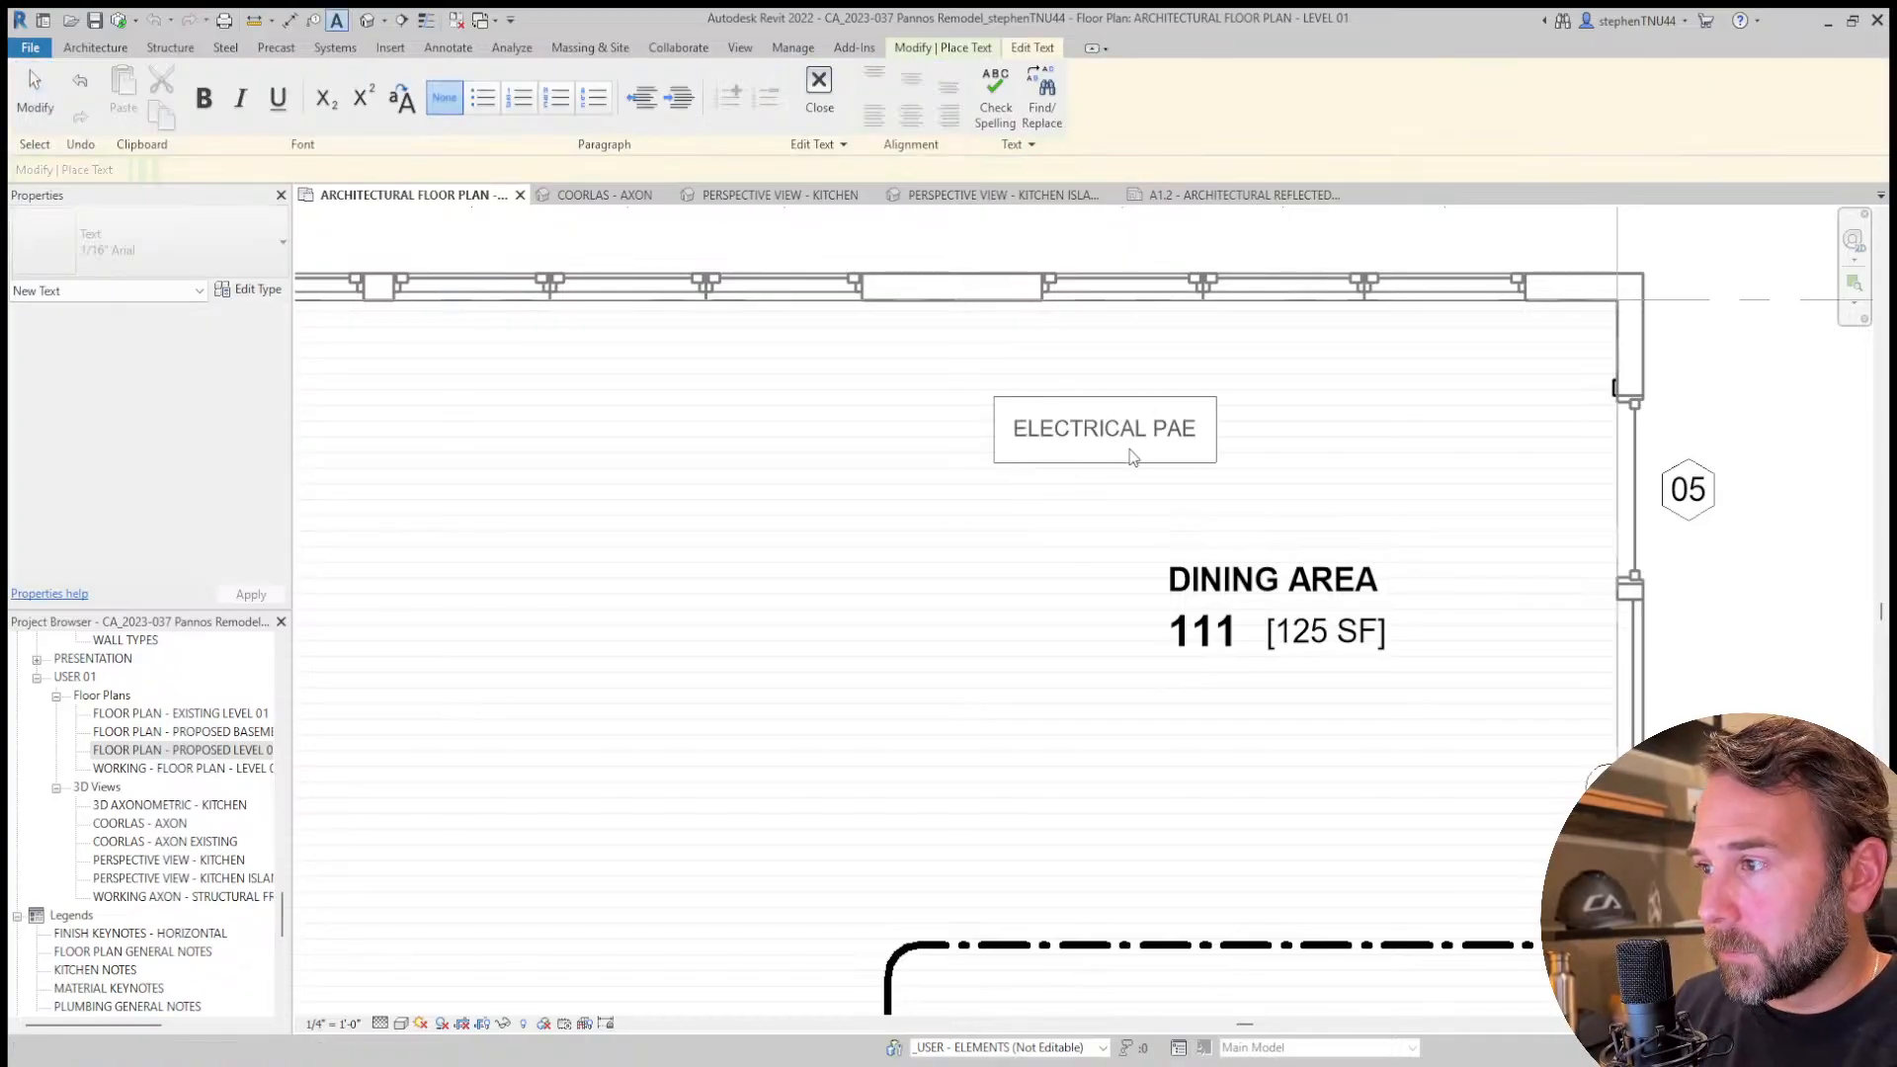
key(BackSpace)
text(NEL TO B)
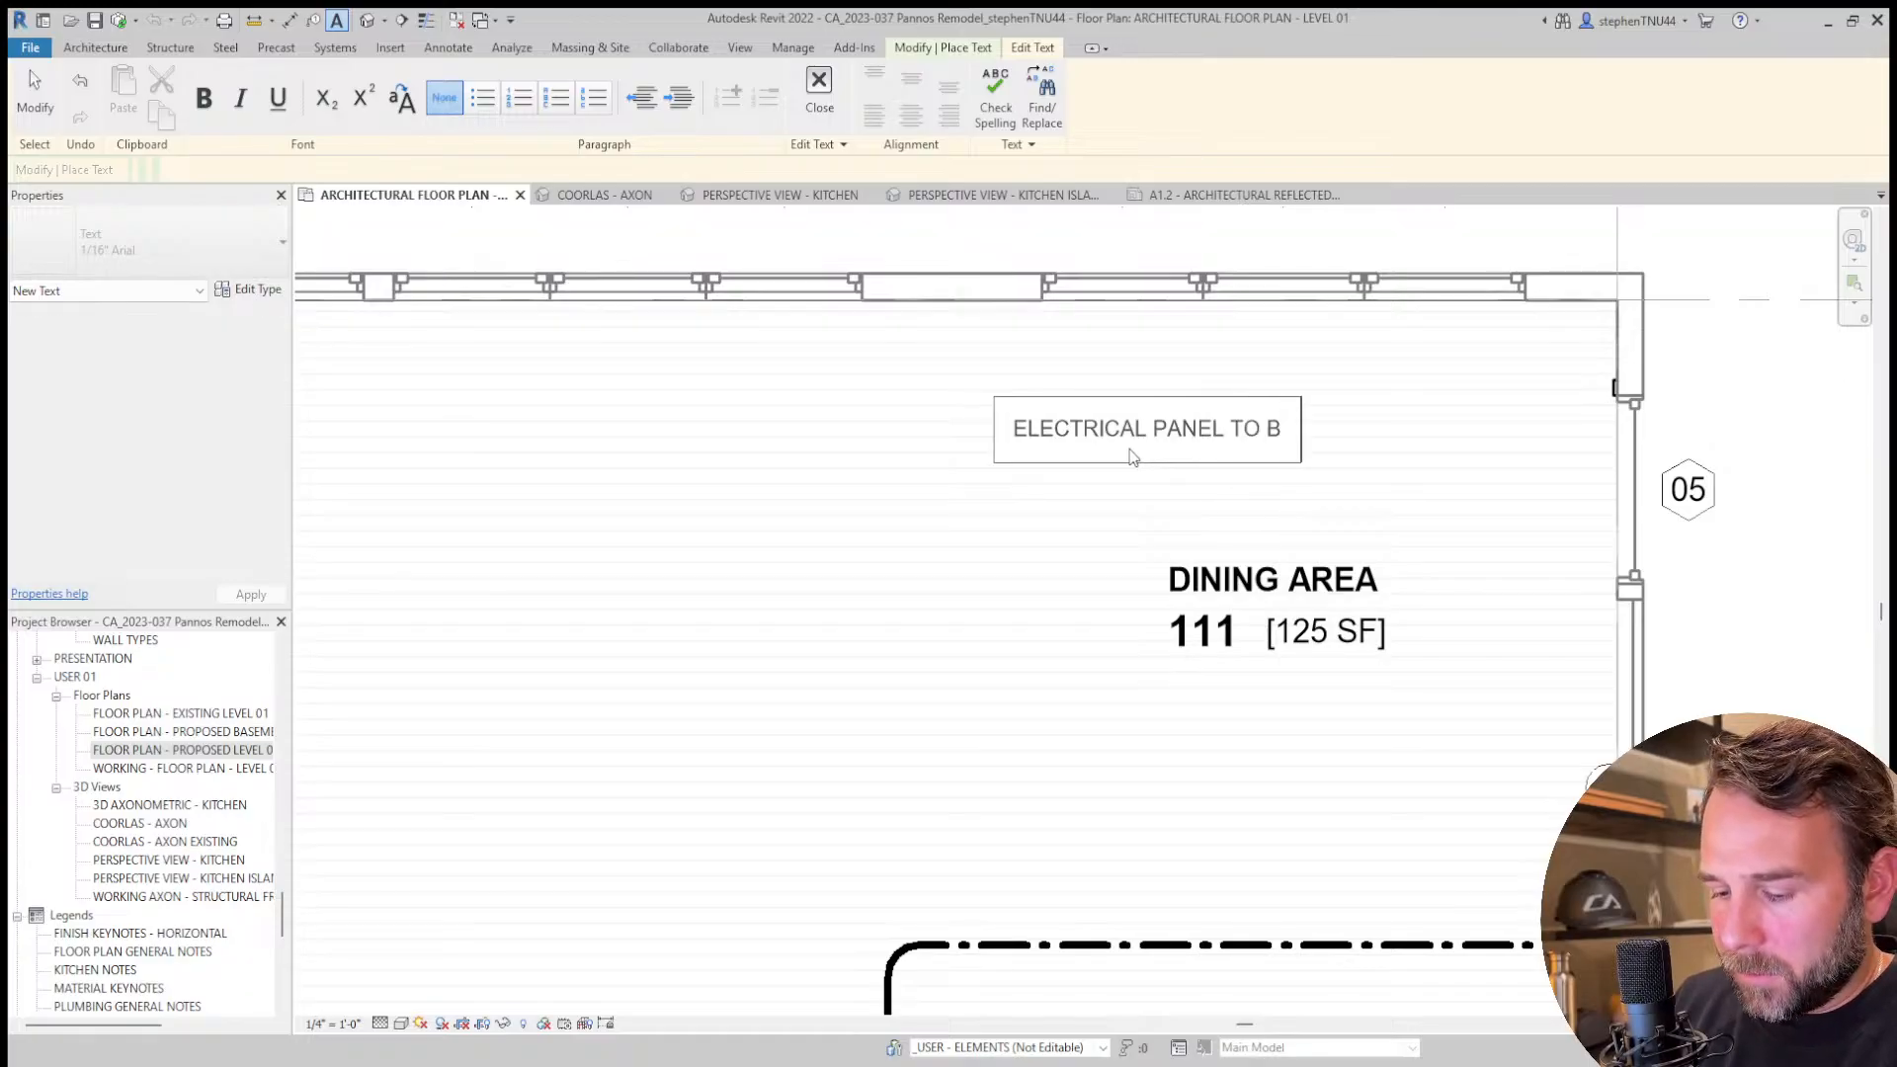
text(E RELOCATED)
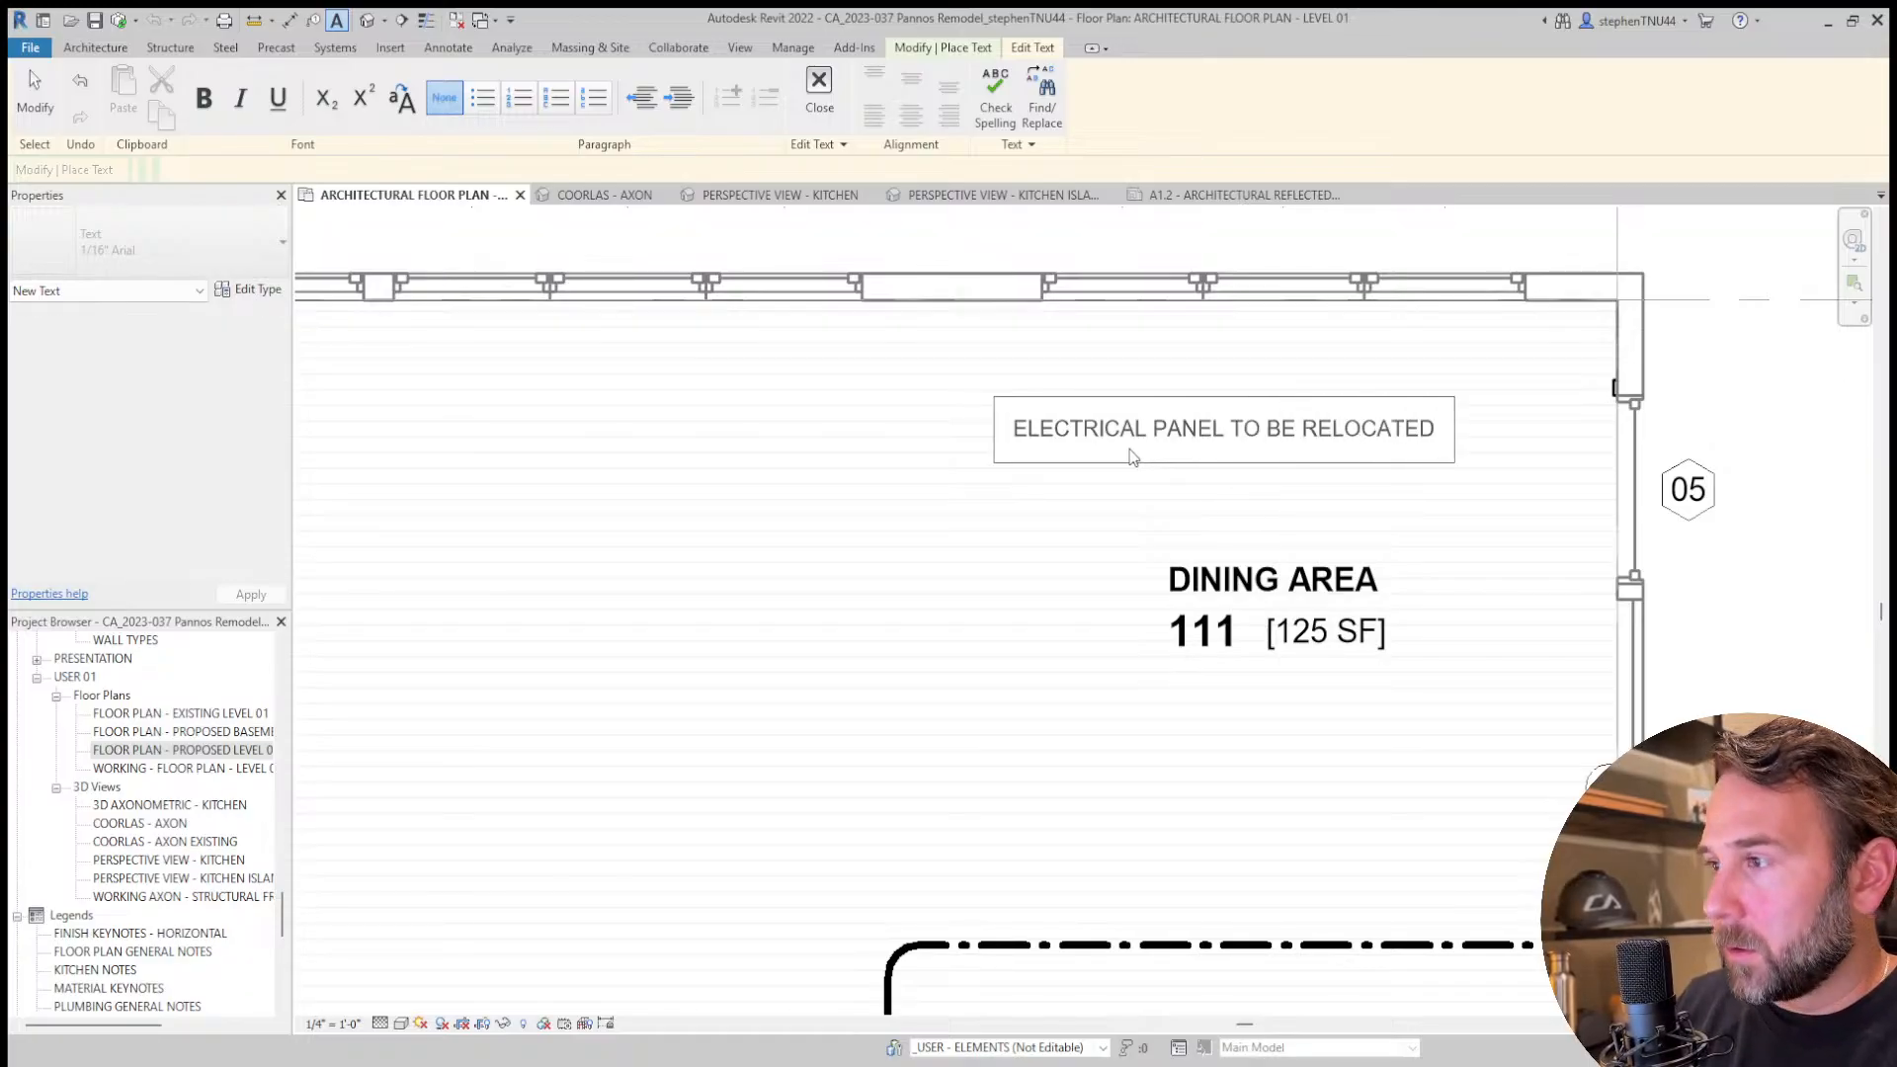
click(1722, 389)
scroll(1499, 371, down, 3)
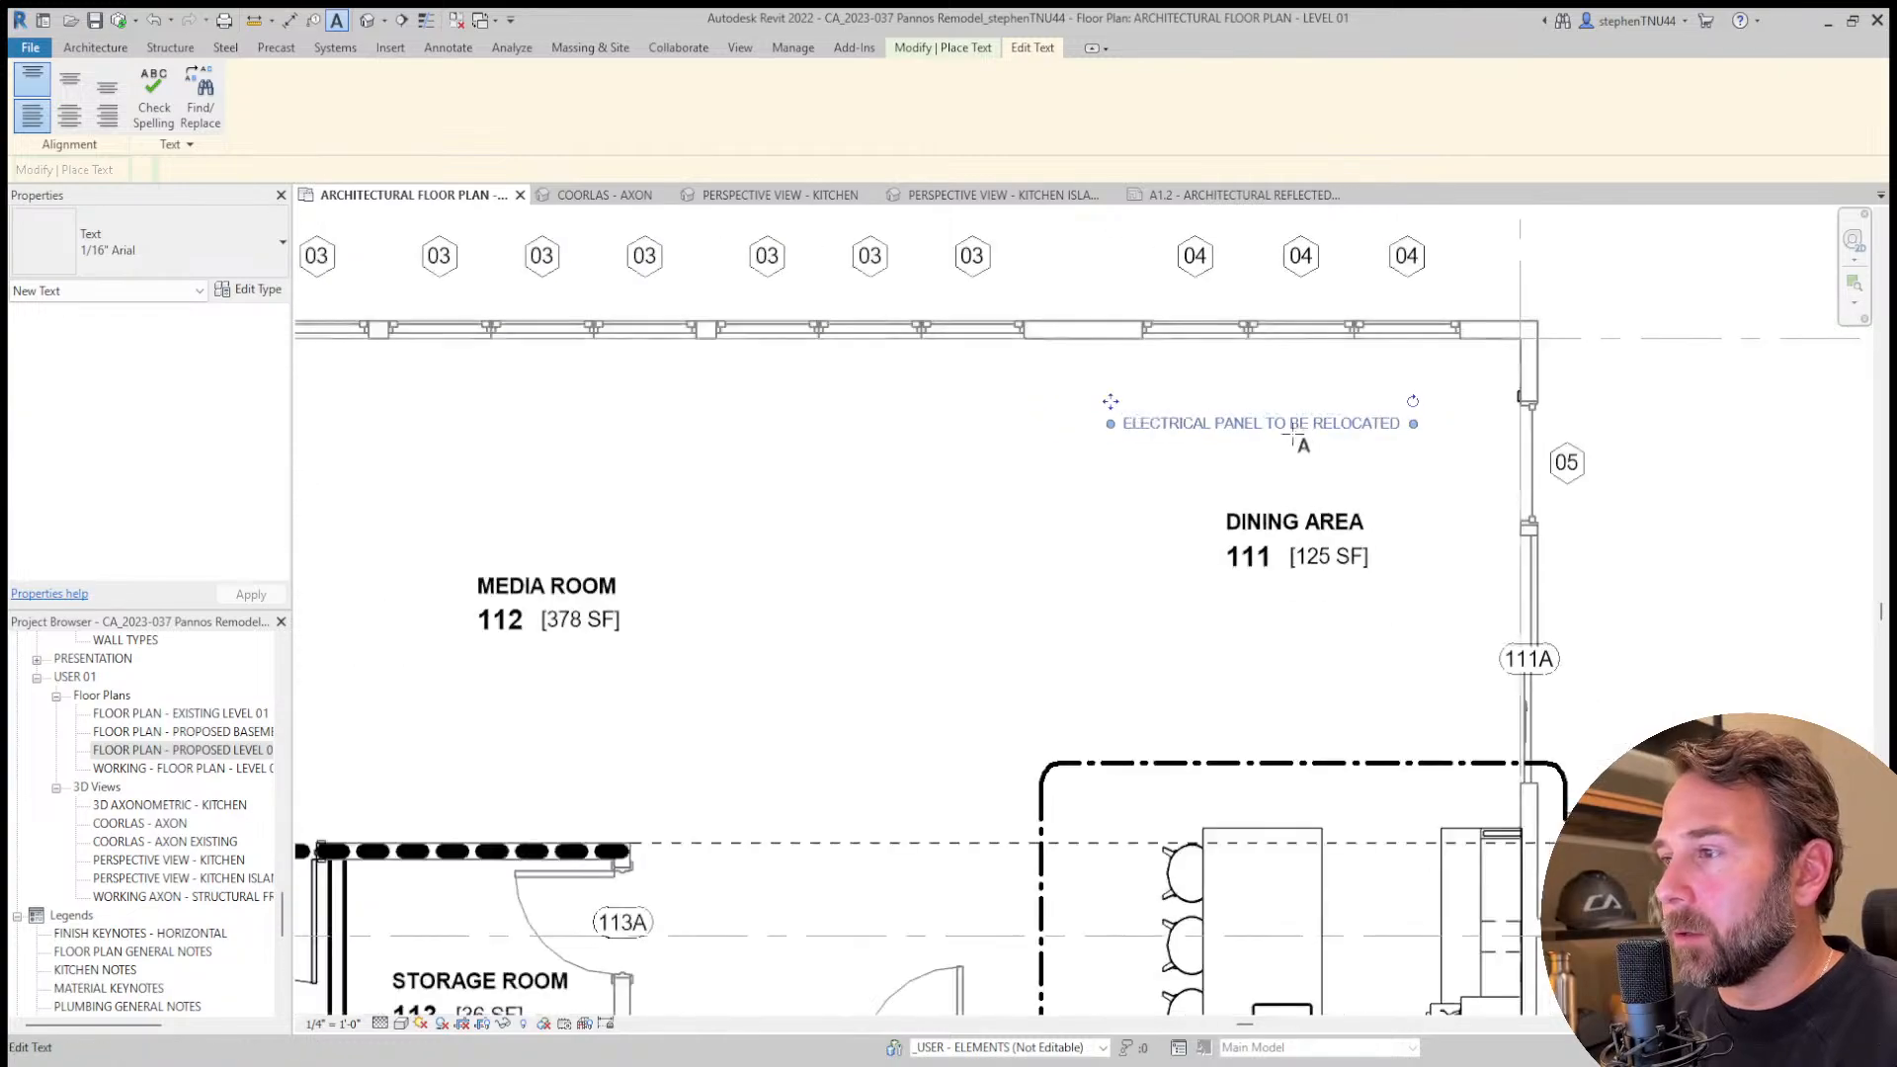
key(Escape)
key(Escape)
Add EXISTING at the start of the electrical panel note so it reads EXISTING ELECTRICAL PANEL TO BE RELOCATED.
click(1247, 447)
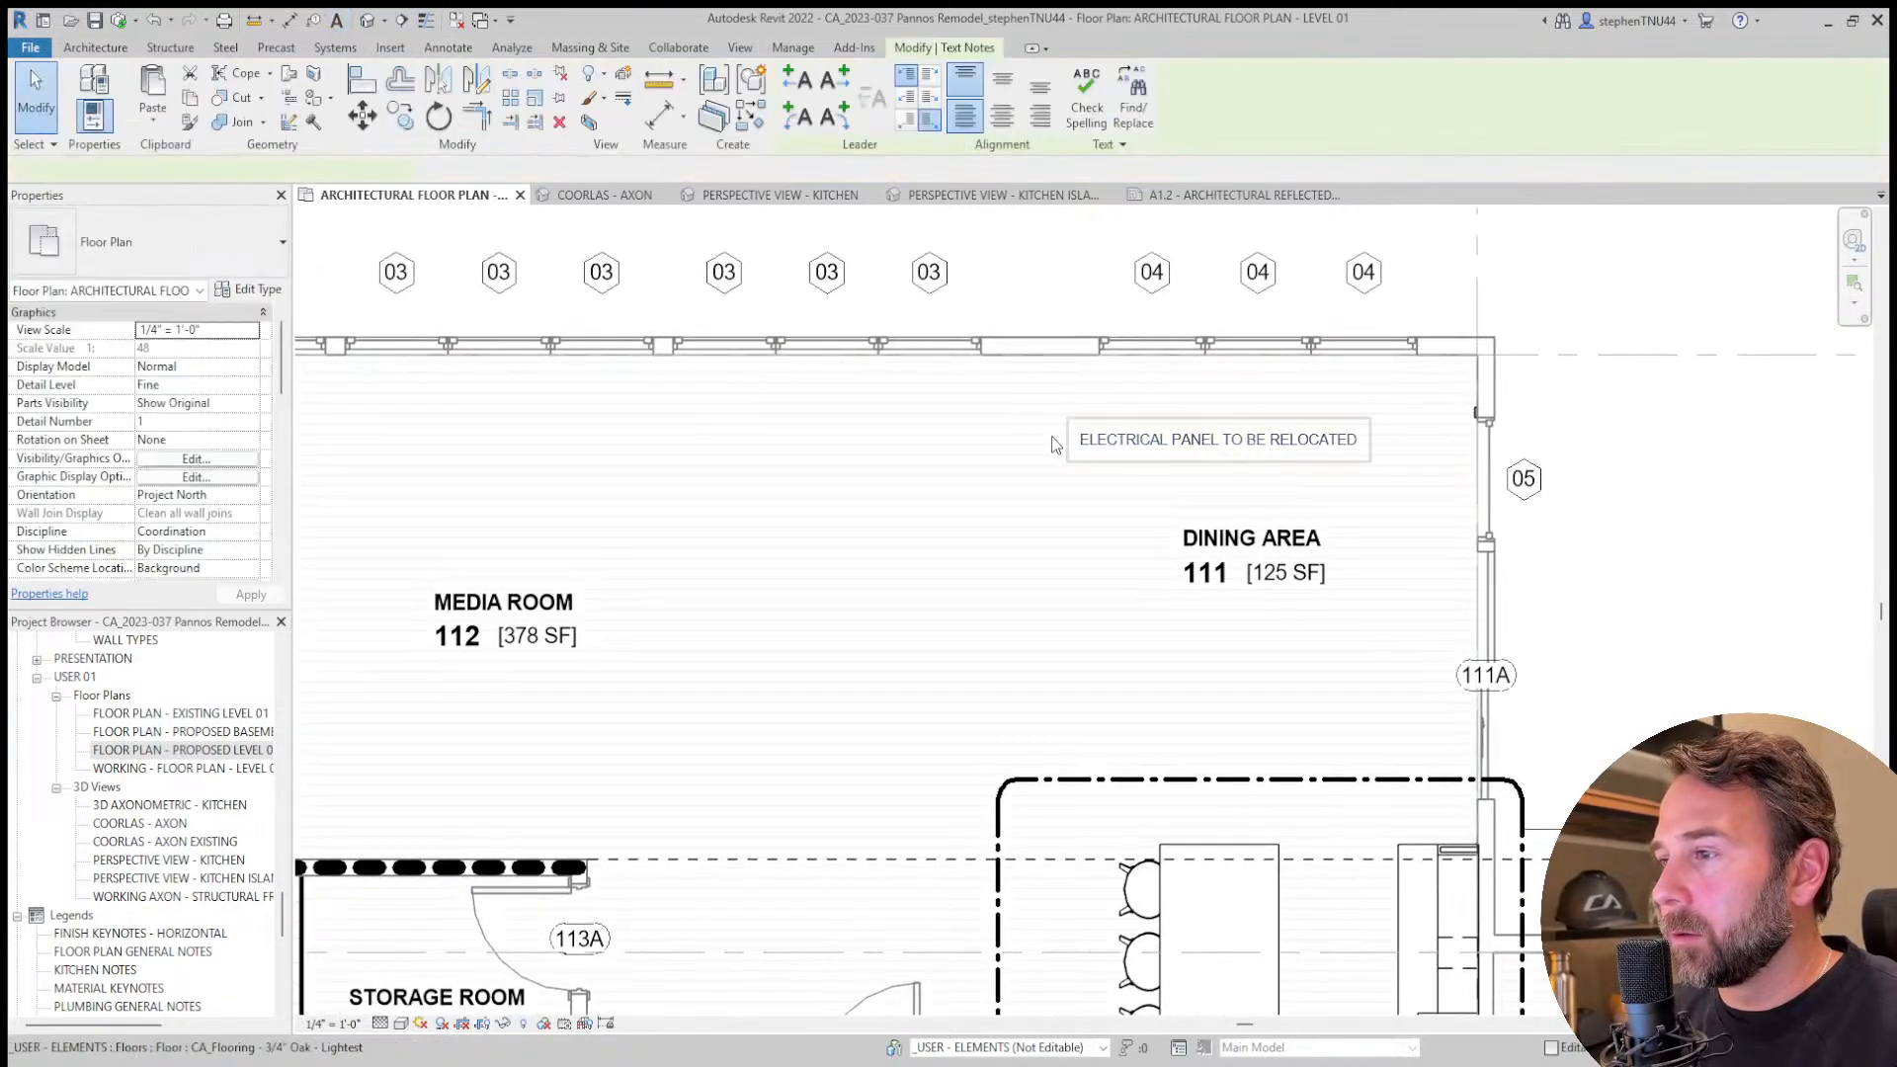
scroll(1051, 435, up, 3)
double_click(1099, 453)
text(EXISTING)
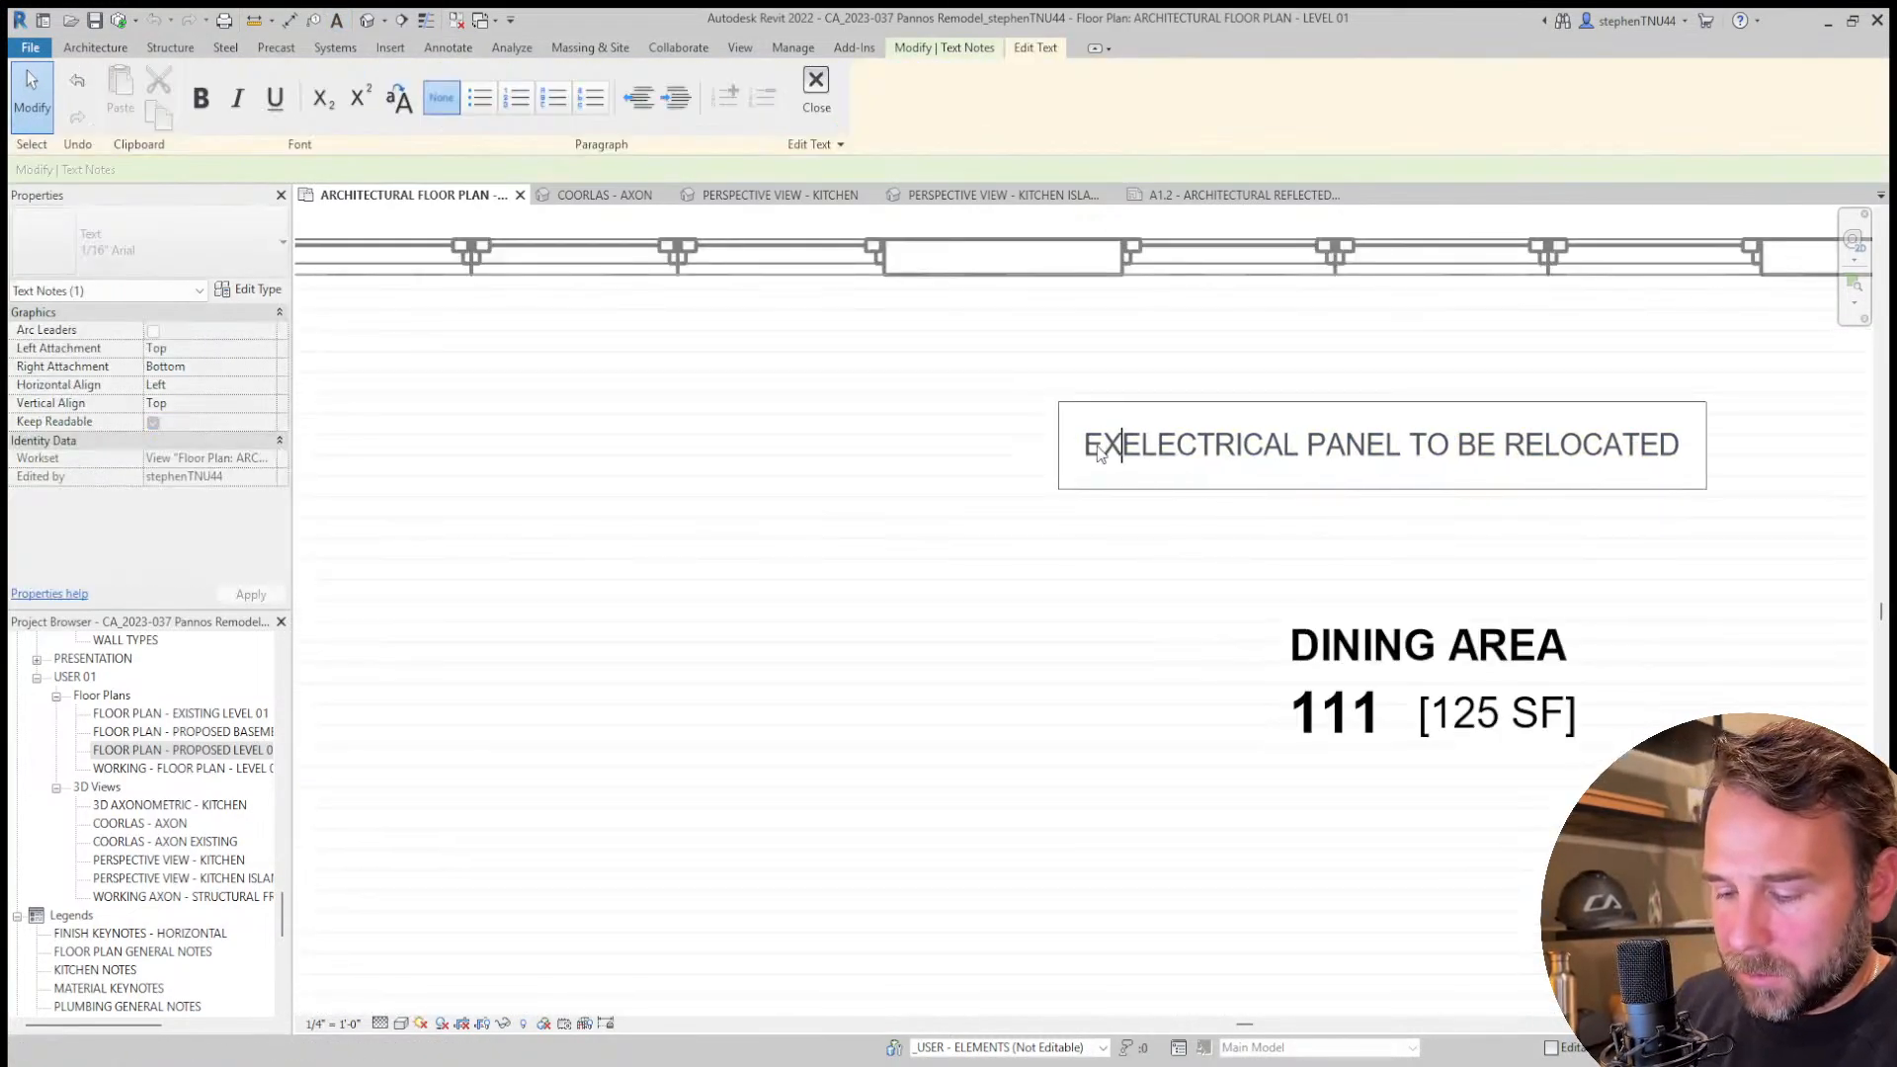
scroll(1156, 442, down, 3)
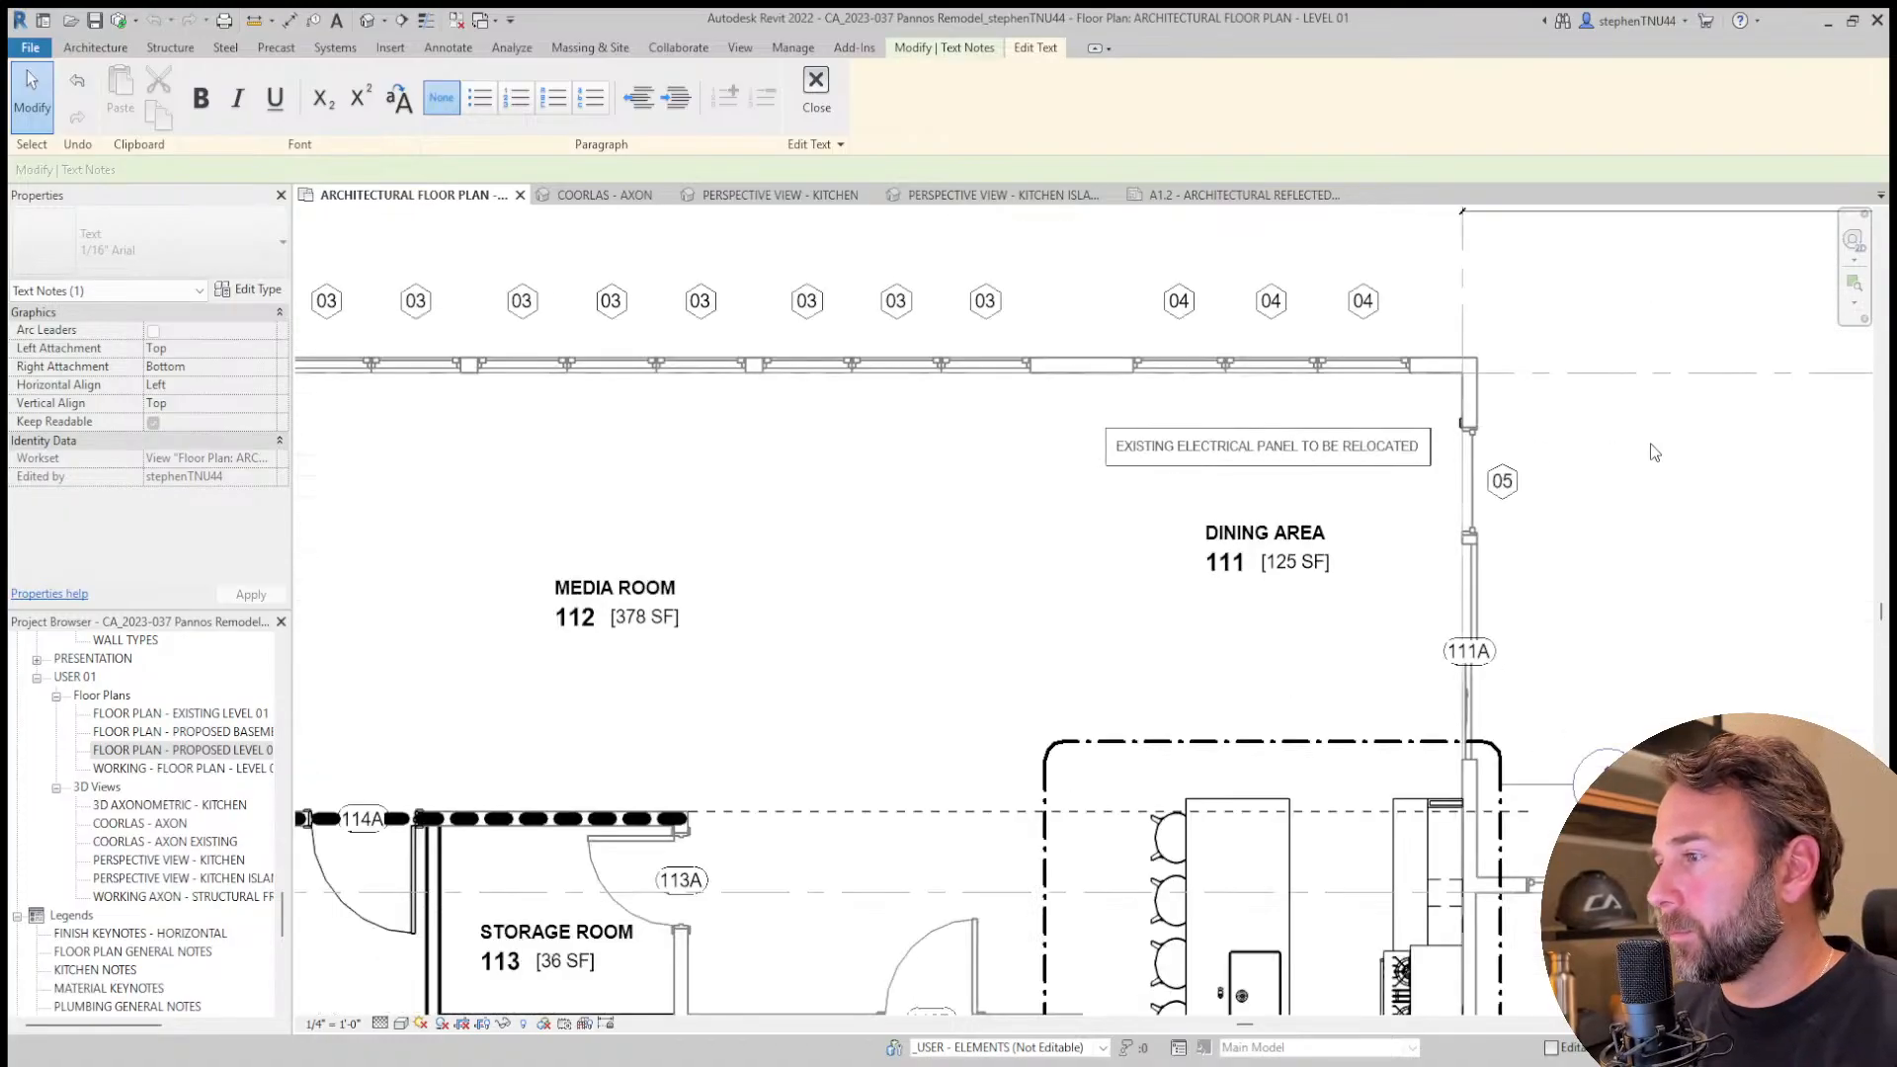
click(1648, 443)
scroll(1362, 468, up, 1)
key(Escape)
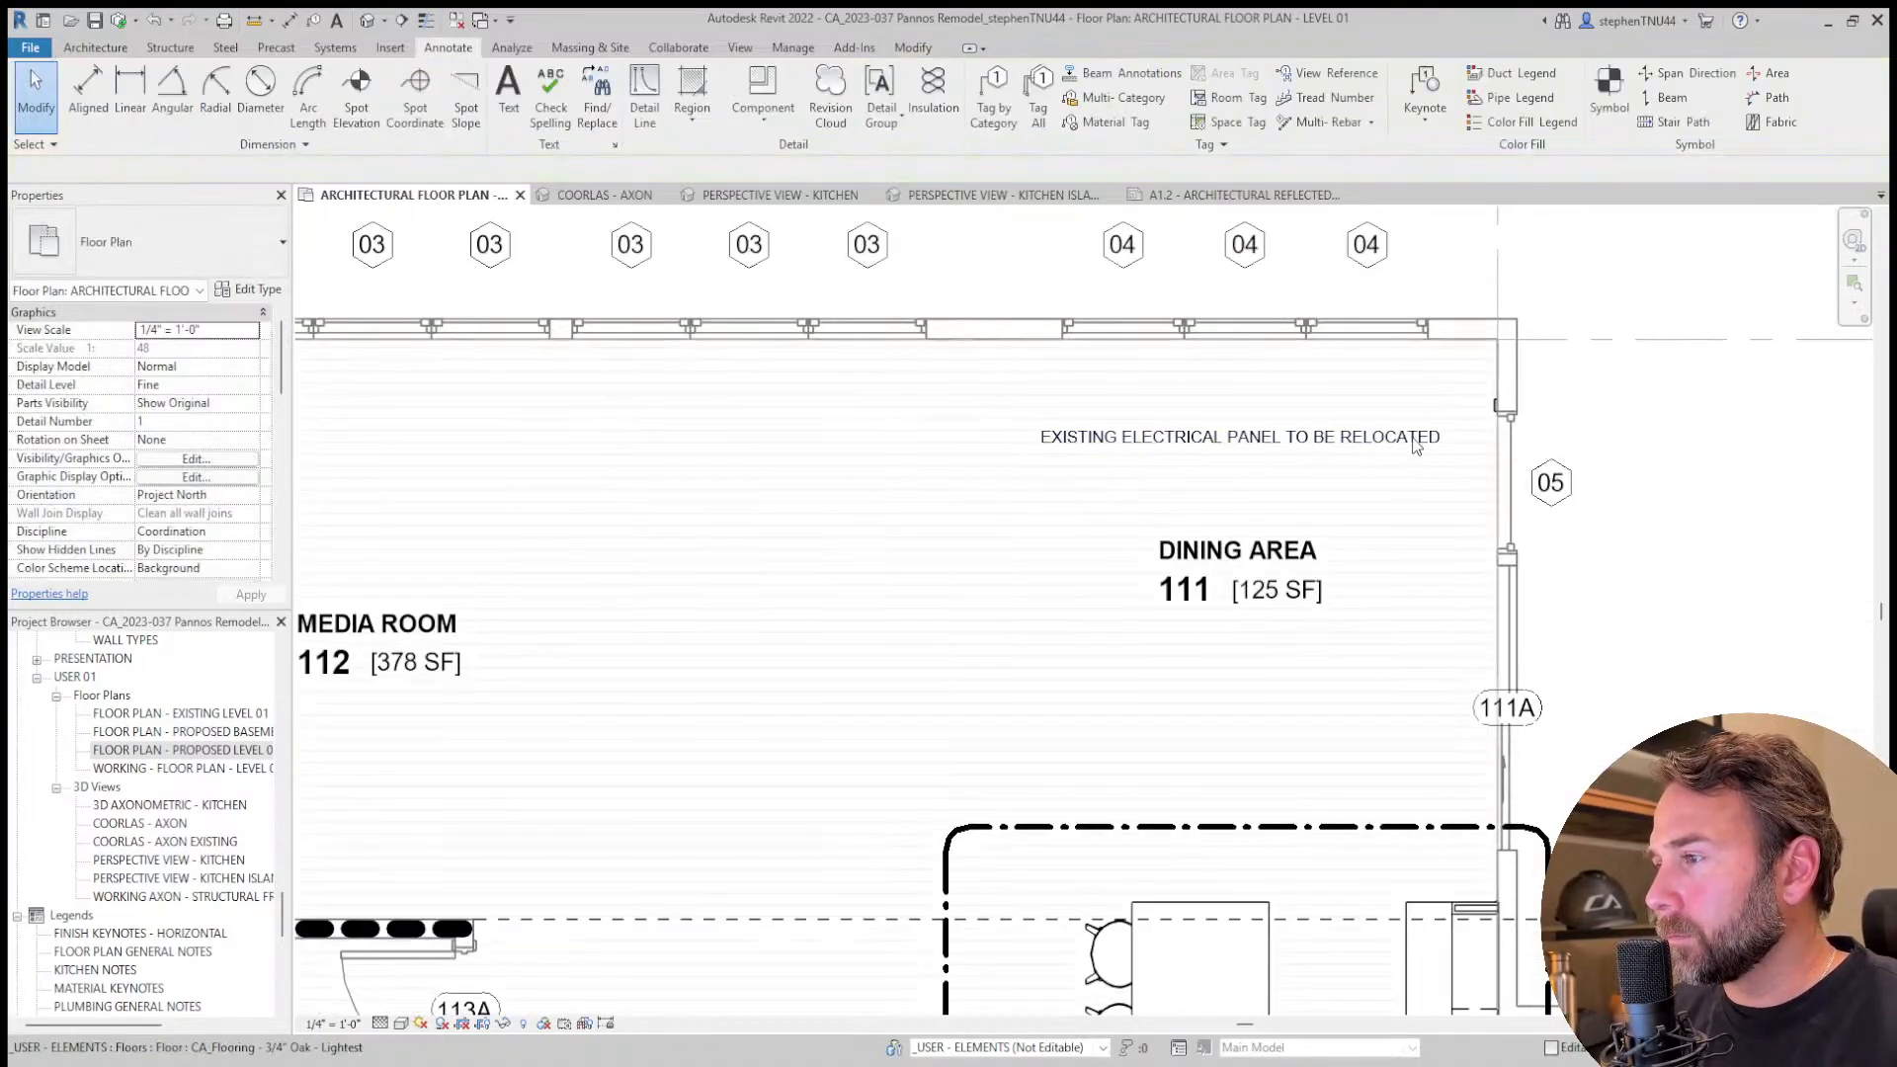
Wrap the electrical panel note onto two lines and add an arc leader pointing to the wall between the 03 and 04 windows.
click(1454, 441)
drag(1455, 436, 1322, 447)
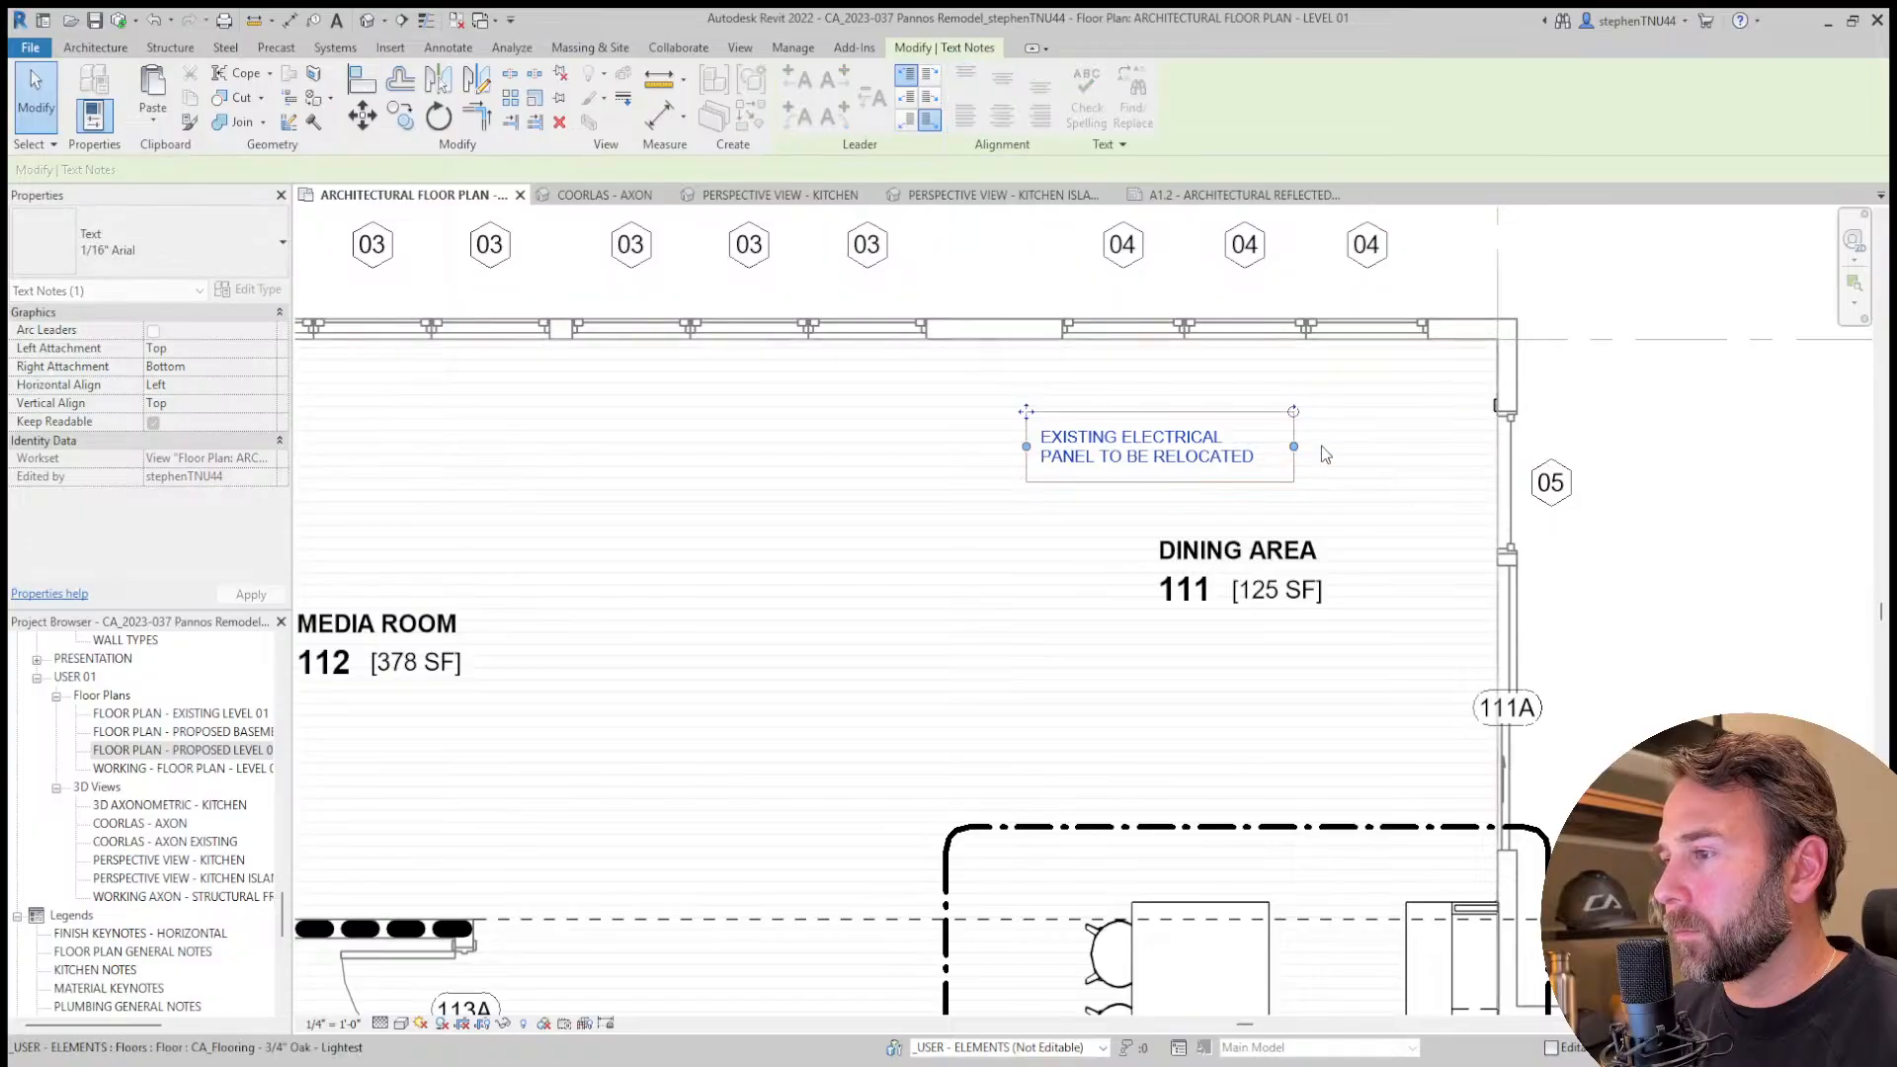
click(796, 116)
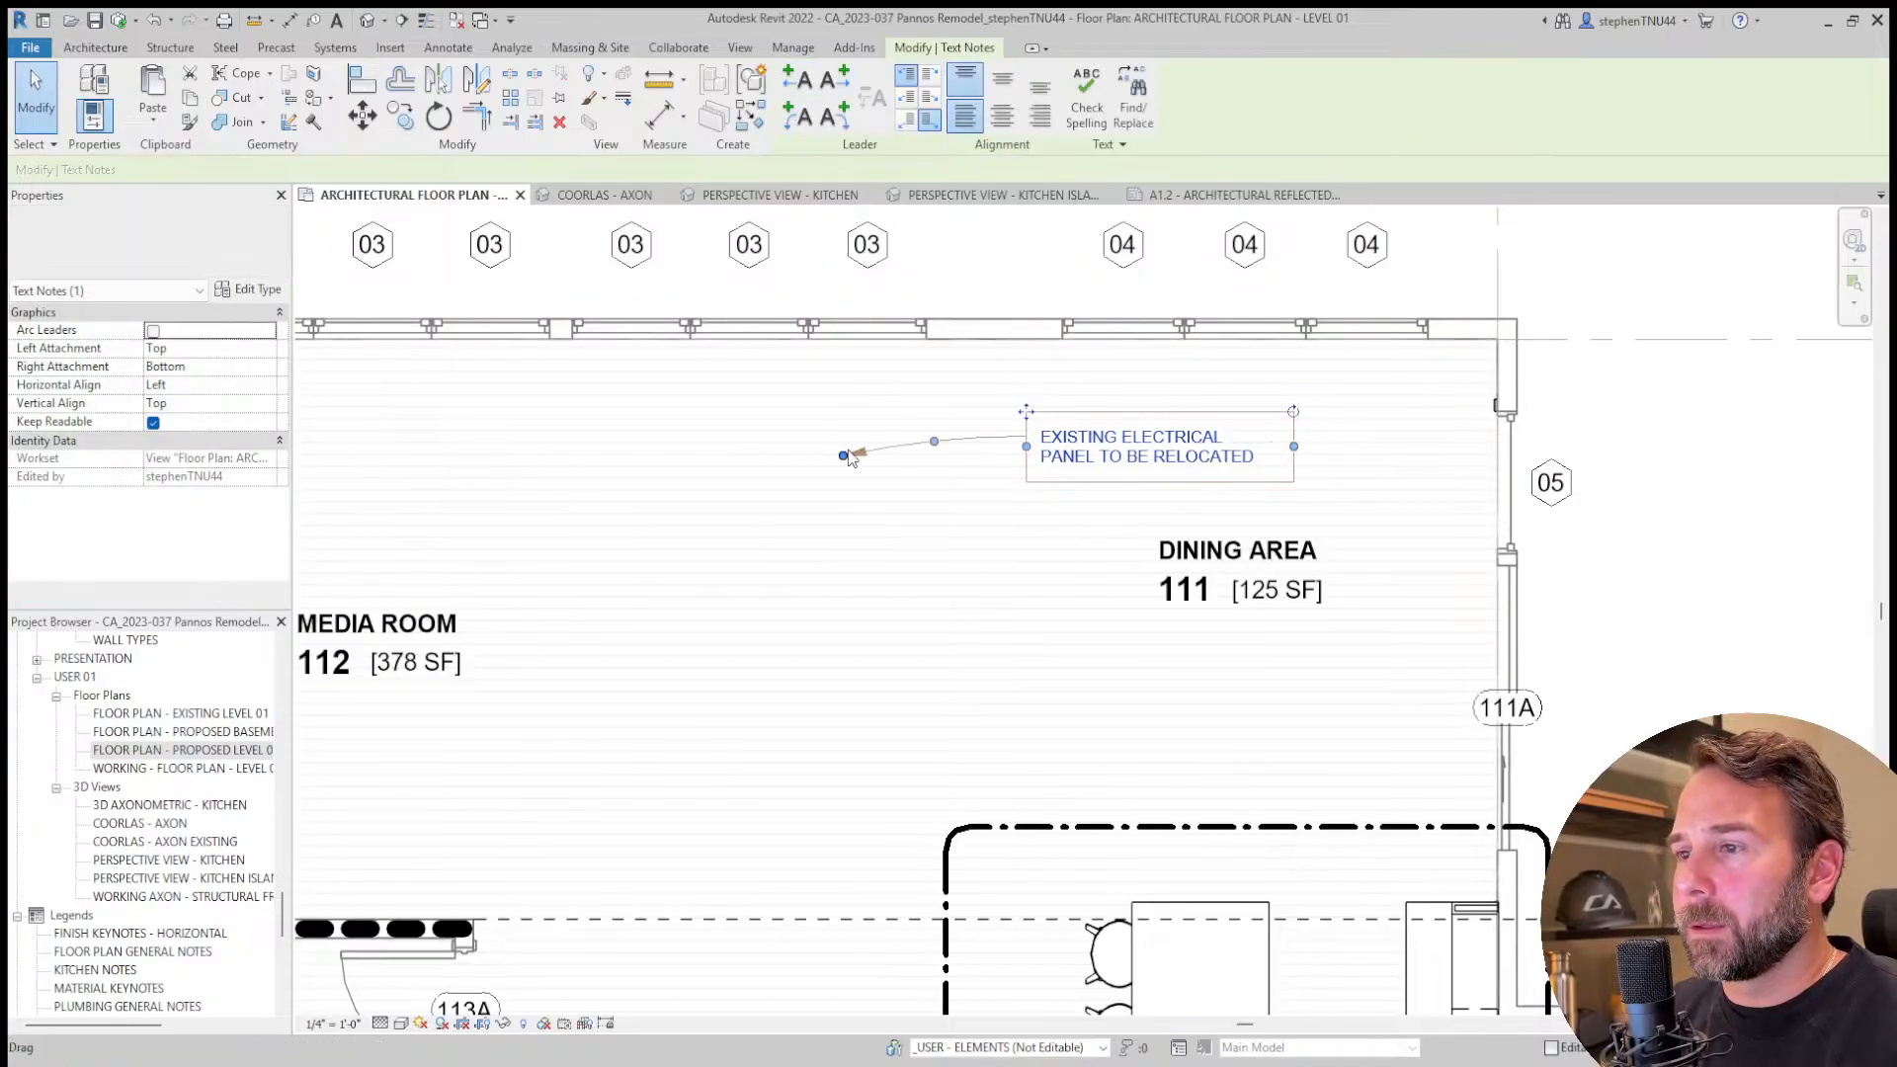
drag(845, 455, 946, 374)
key(Escape)
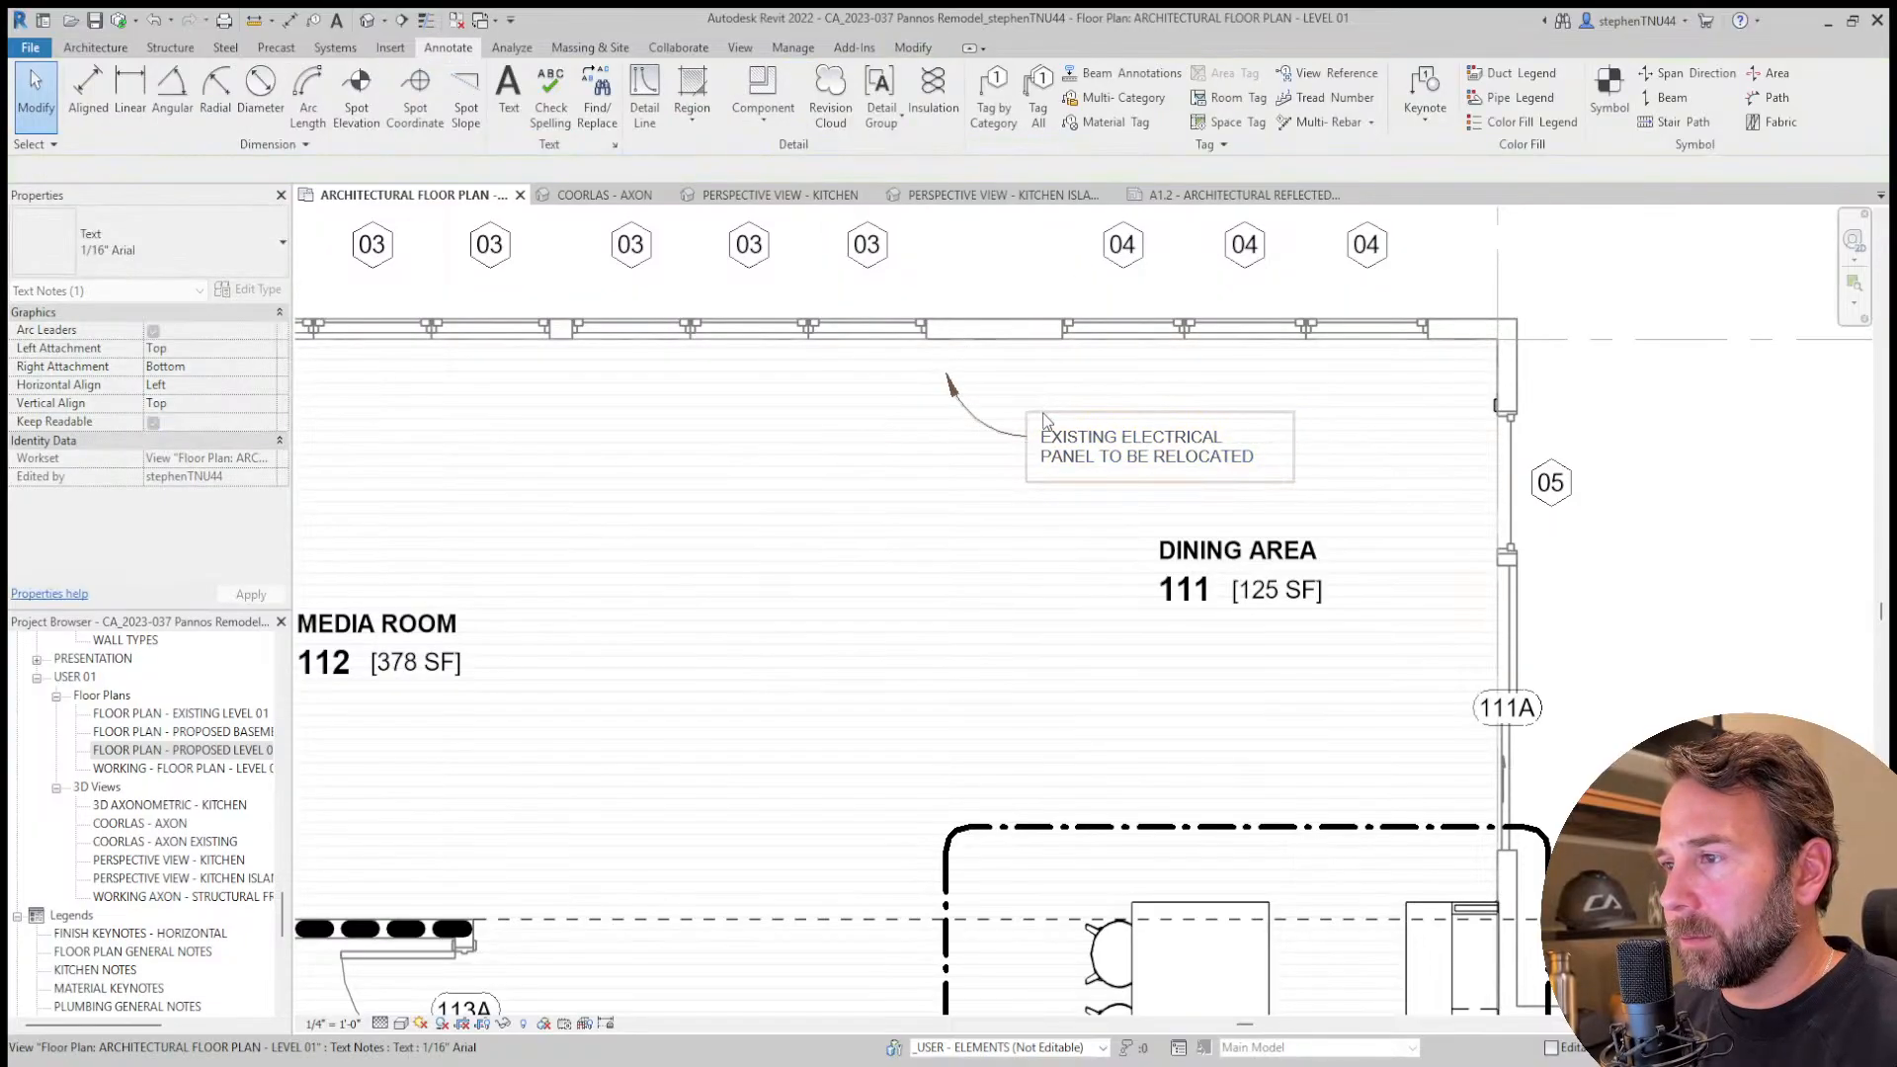
drag(1052, 407, 1109, 373)
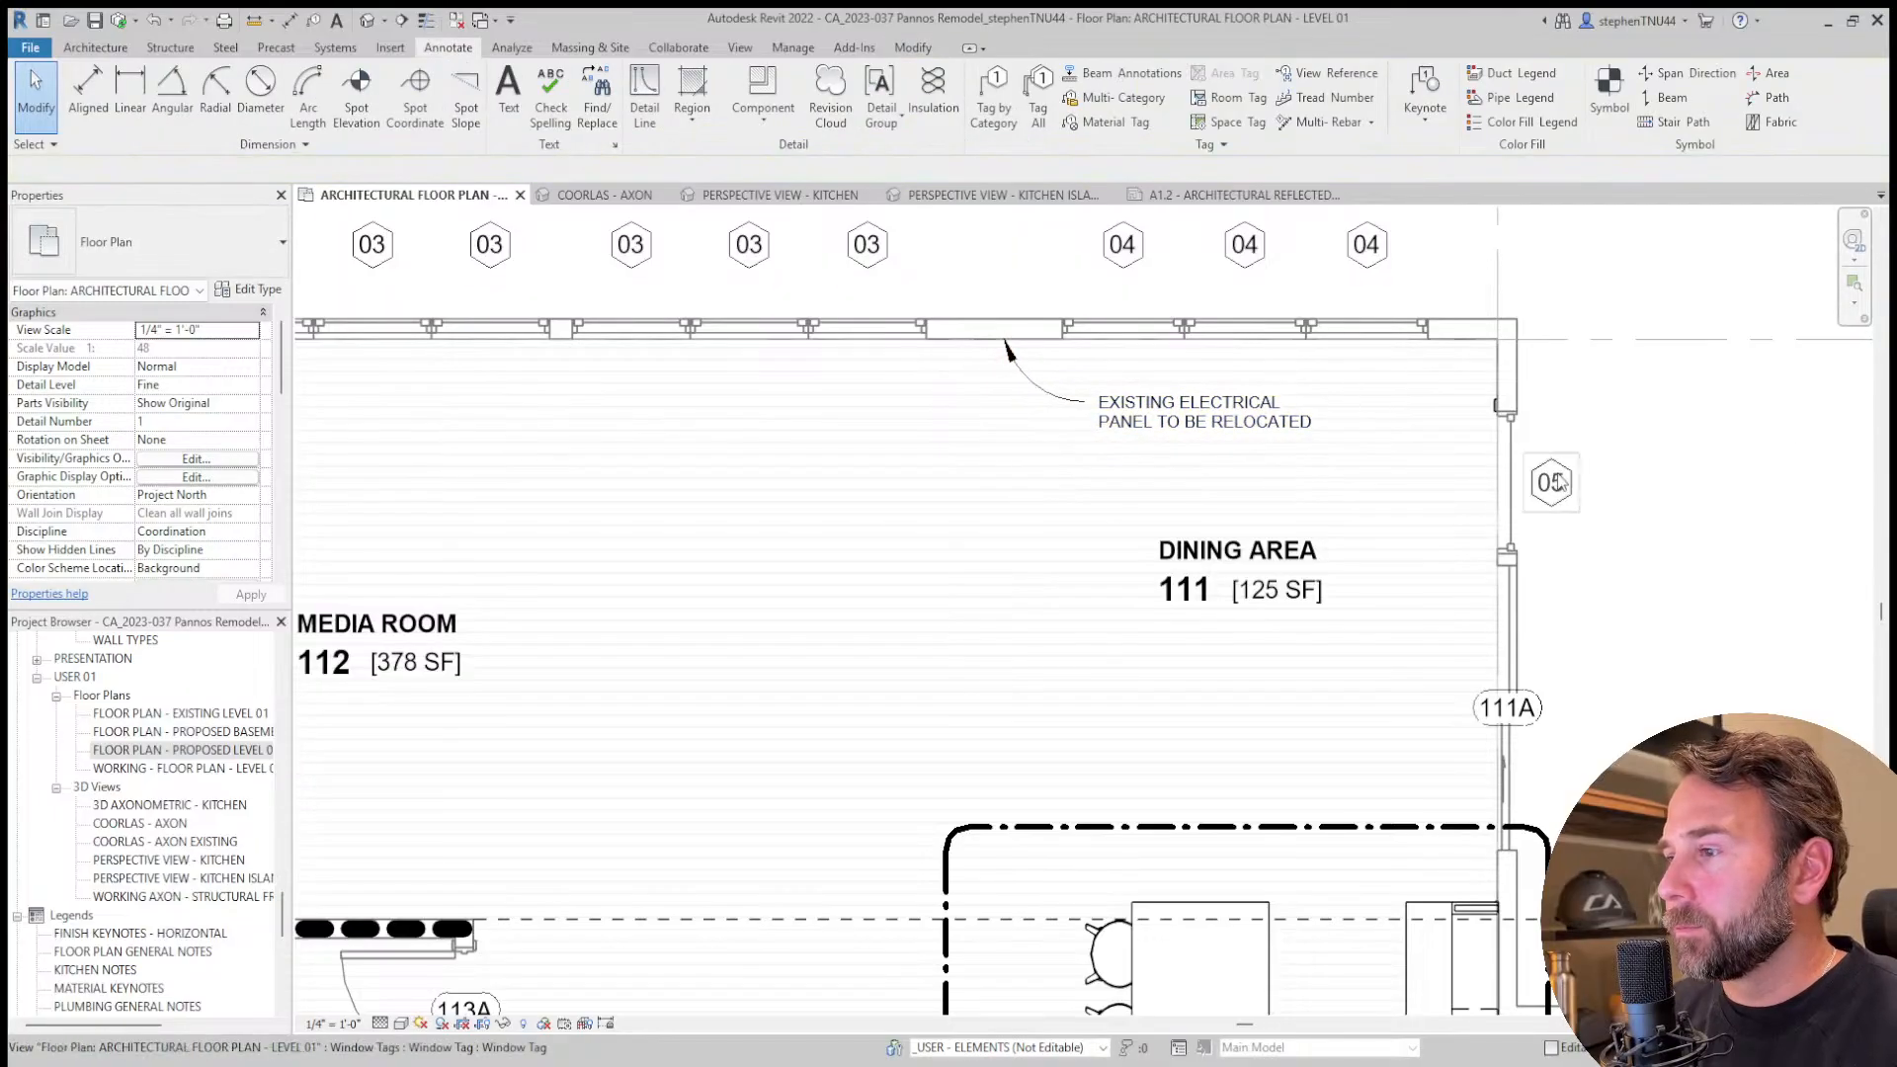
Delete the extra bold dashed line along the media room's lower wall and the thin dashed line continuing toward the kitchen.
scroll(1047, 538, down, 3)
scroll(482, 724, up, 2)
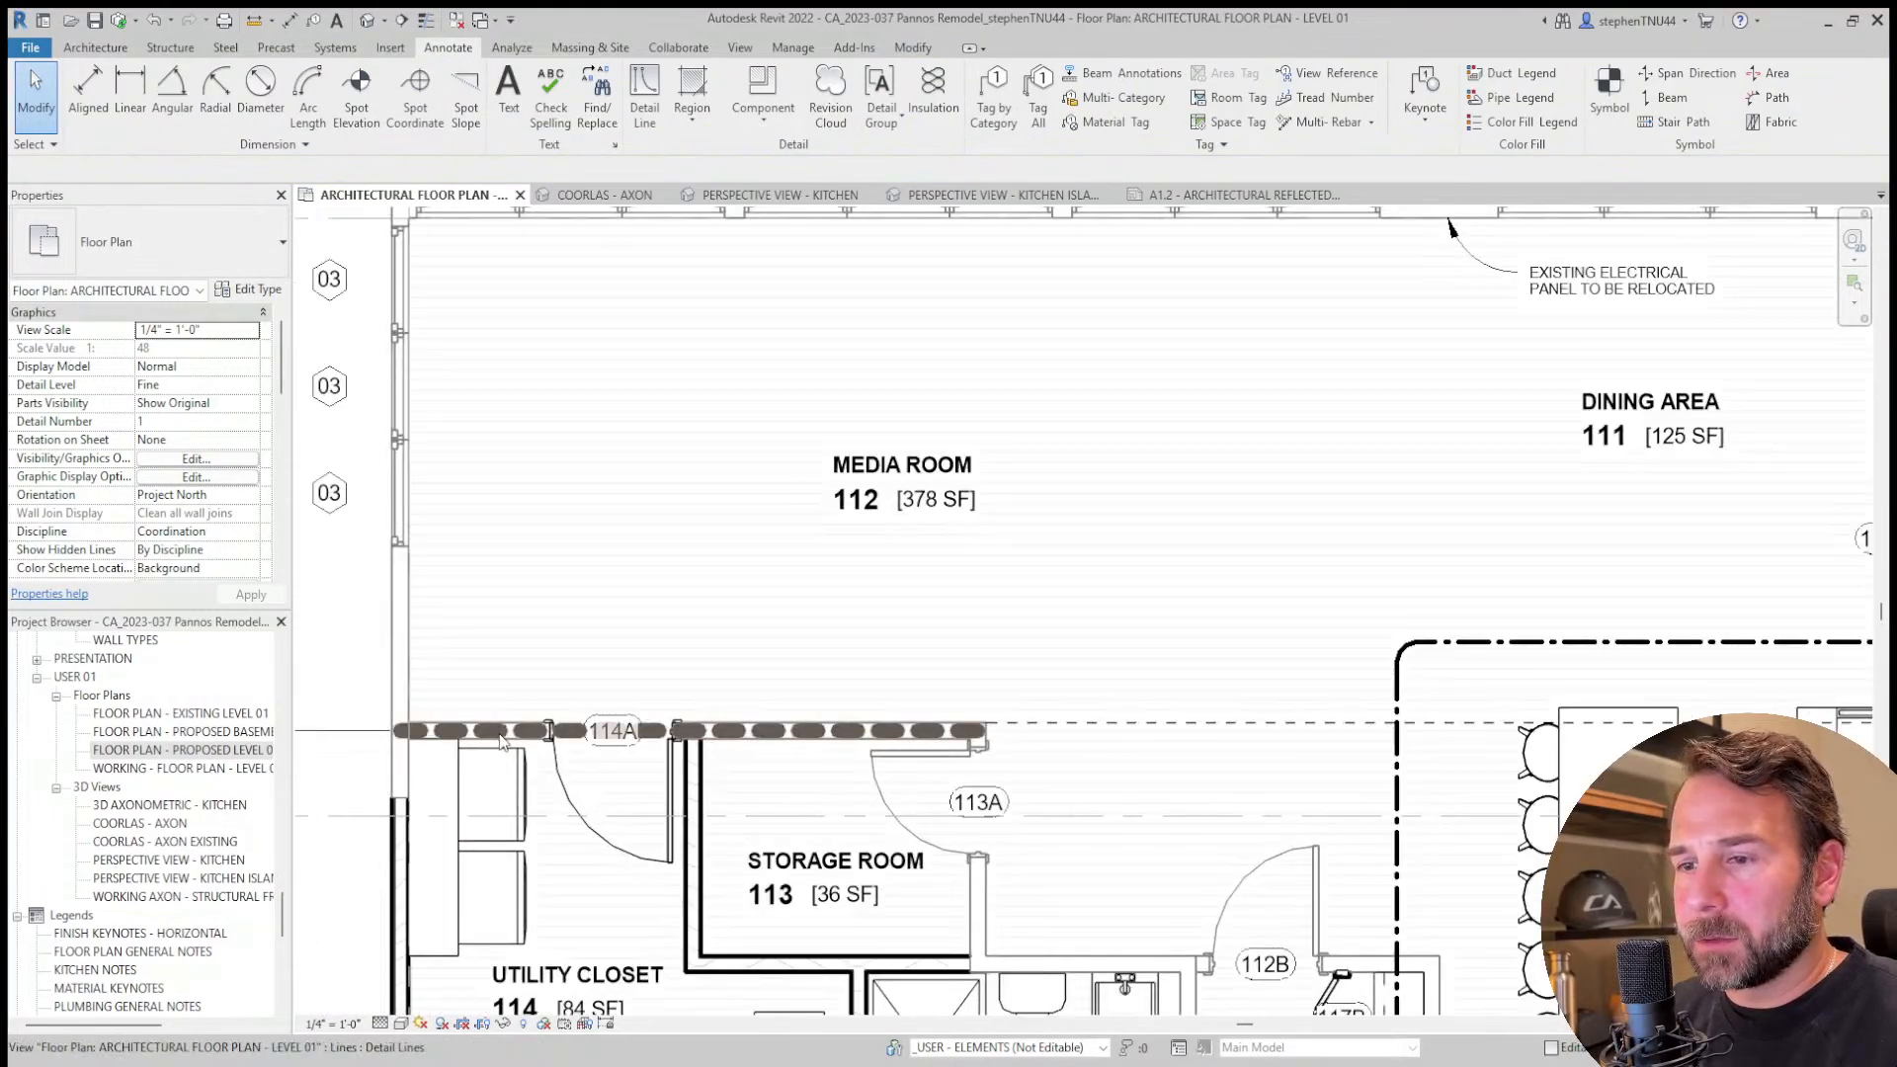
click(501, 742)
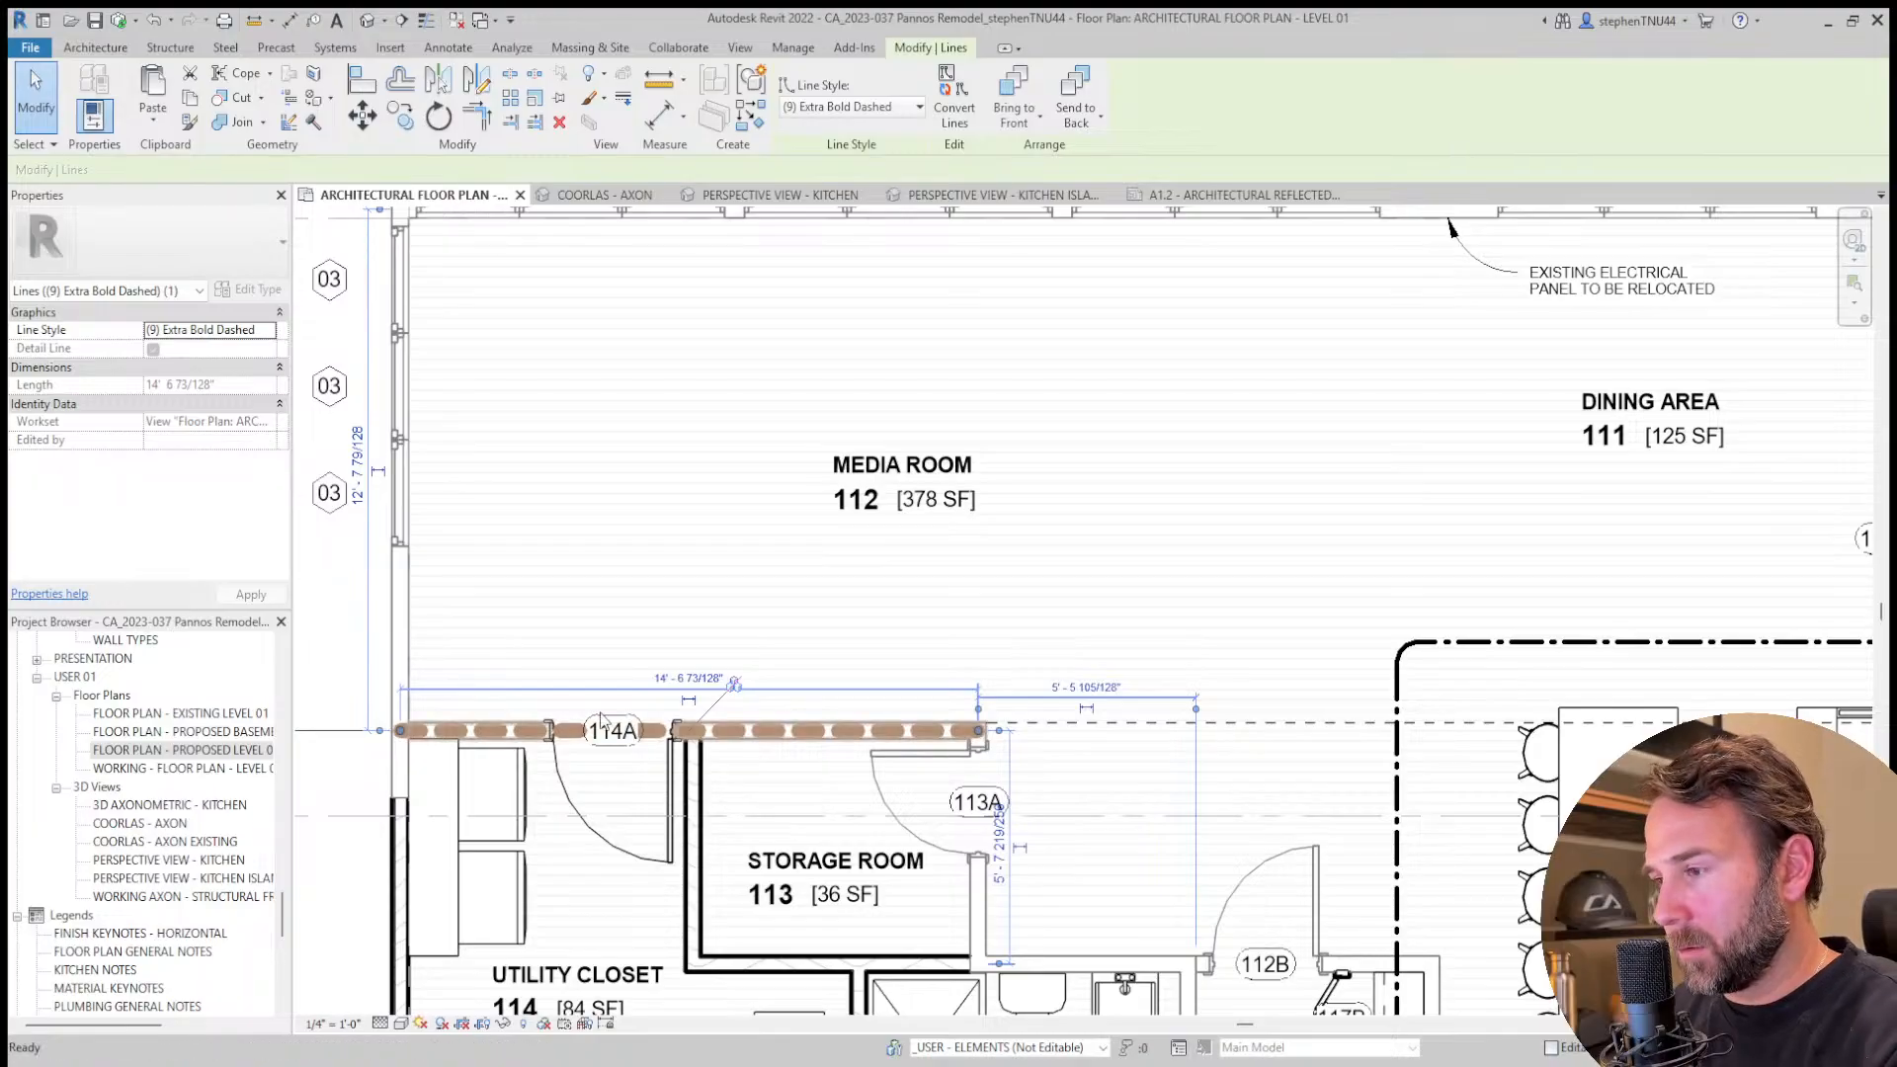
key(Delete)
scroll(943, 621, down, 2)
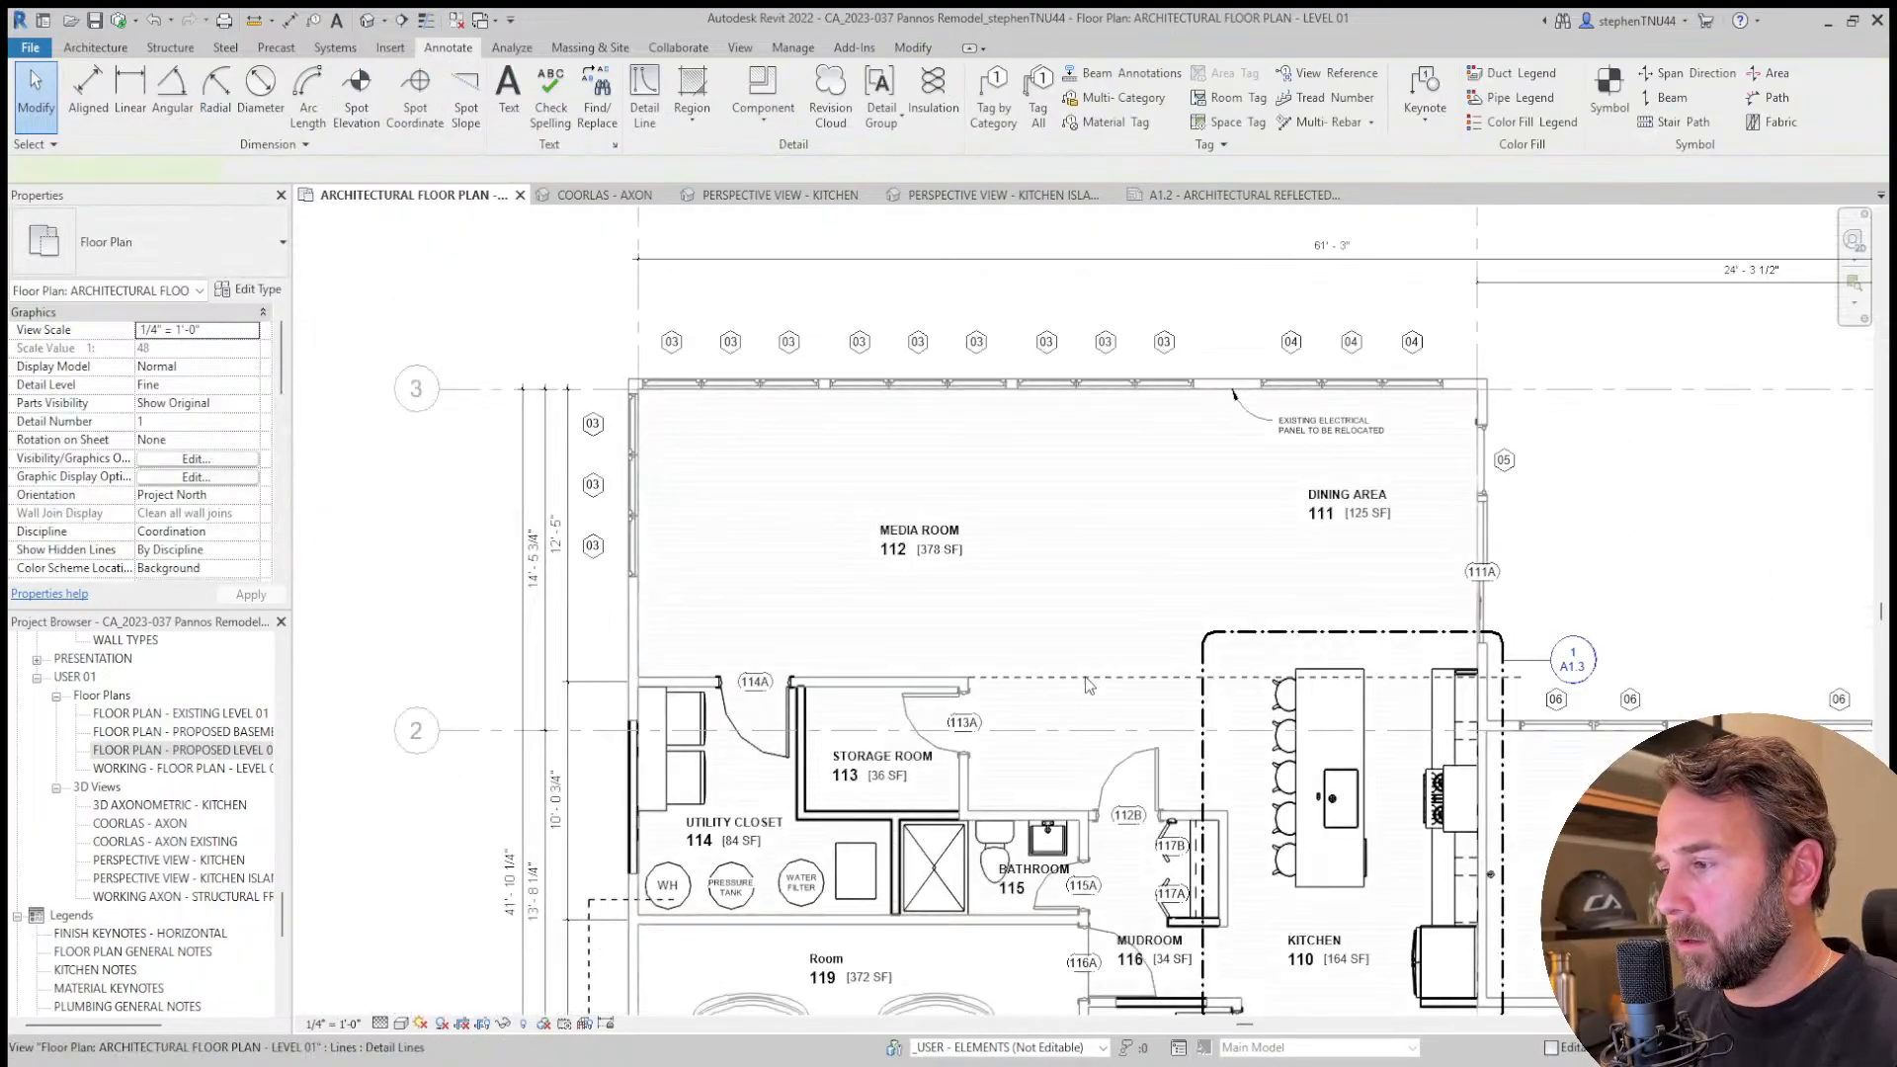
click(1085, 677)
key(Delete)
Open sheet A1.0 - Architectural Floor Plan - Level 01.
scroll(1686, 531, down, 2)
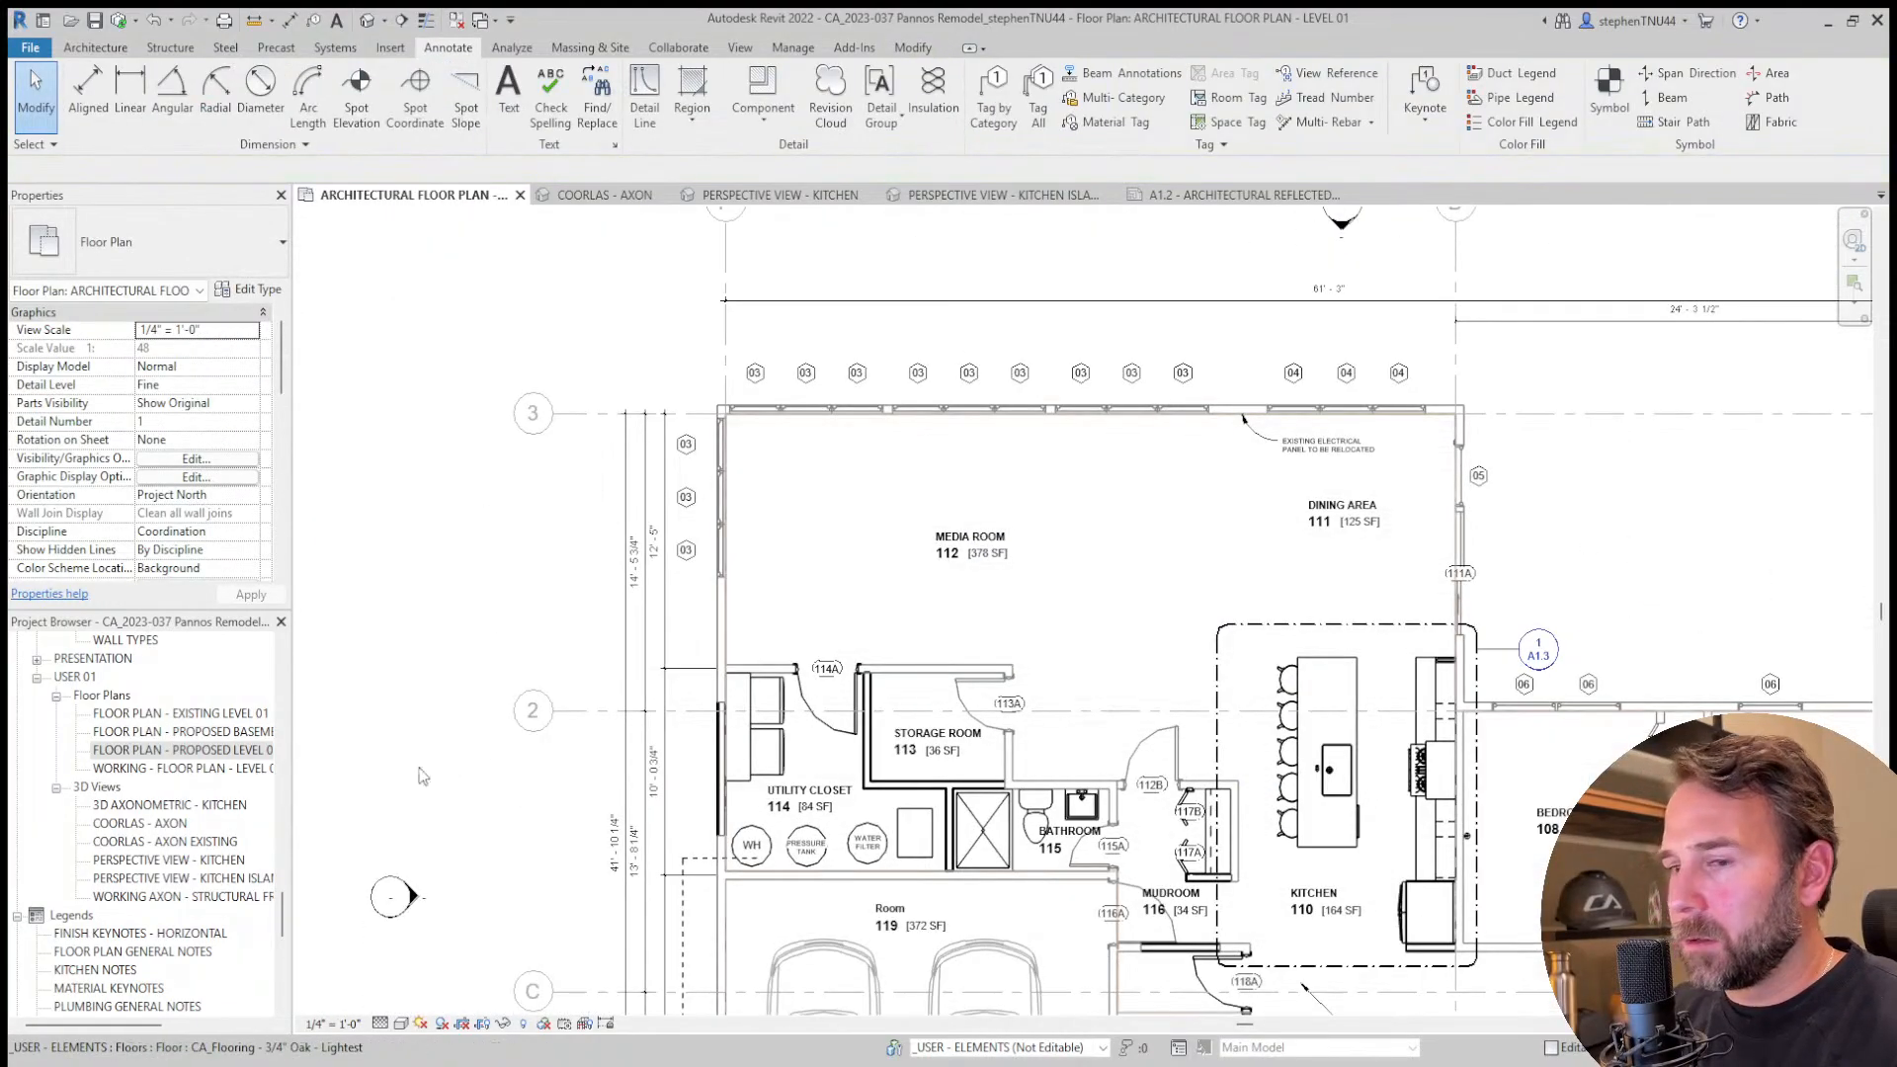
drag(283, 914, 285, 986)
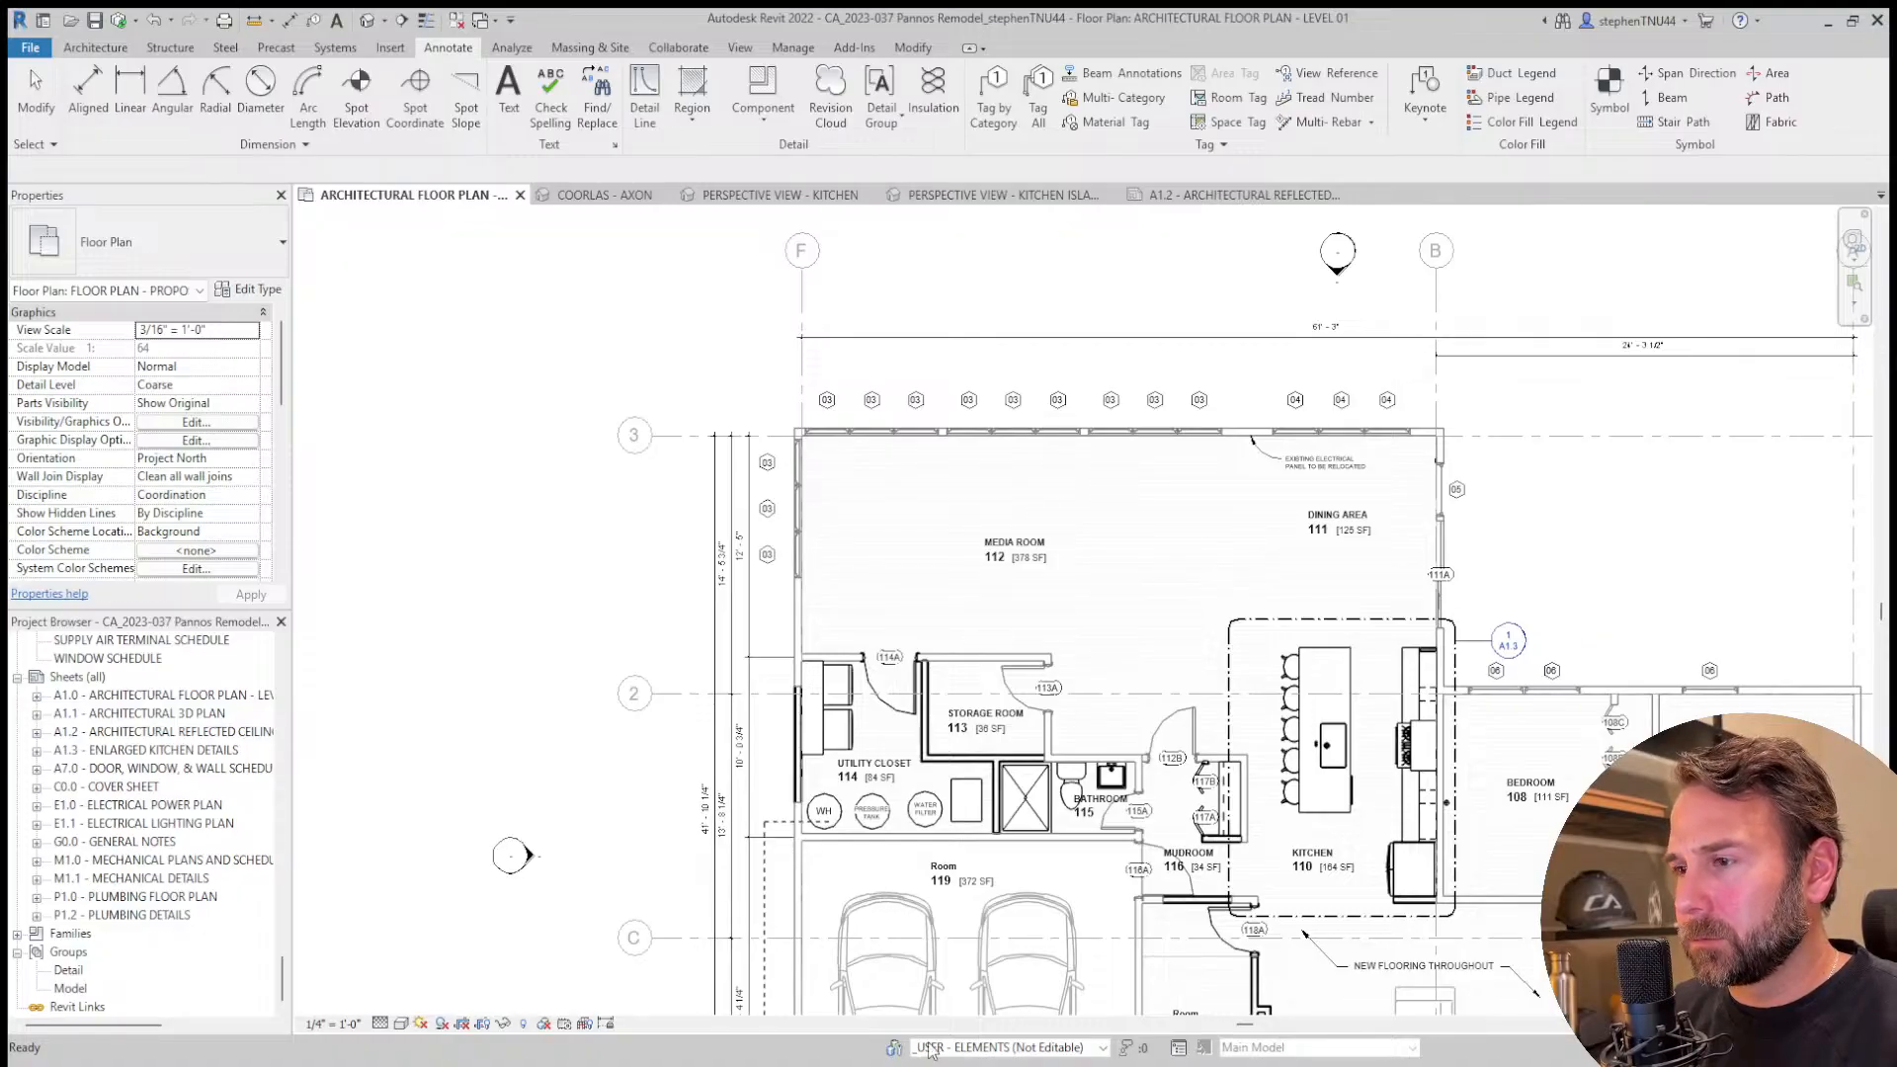
scroll(625, 449, down, 3)
click(175, 698)
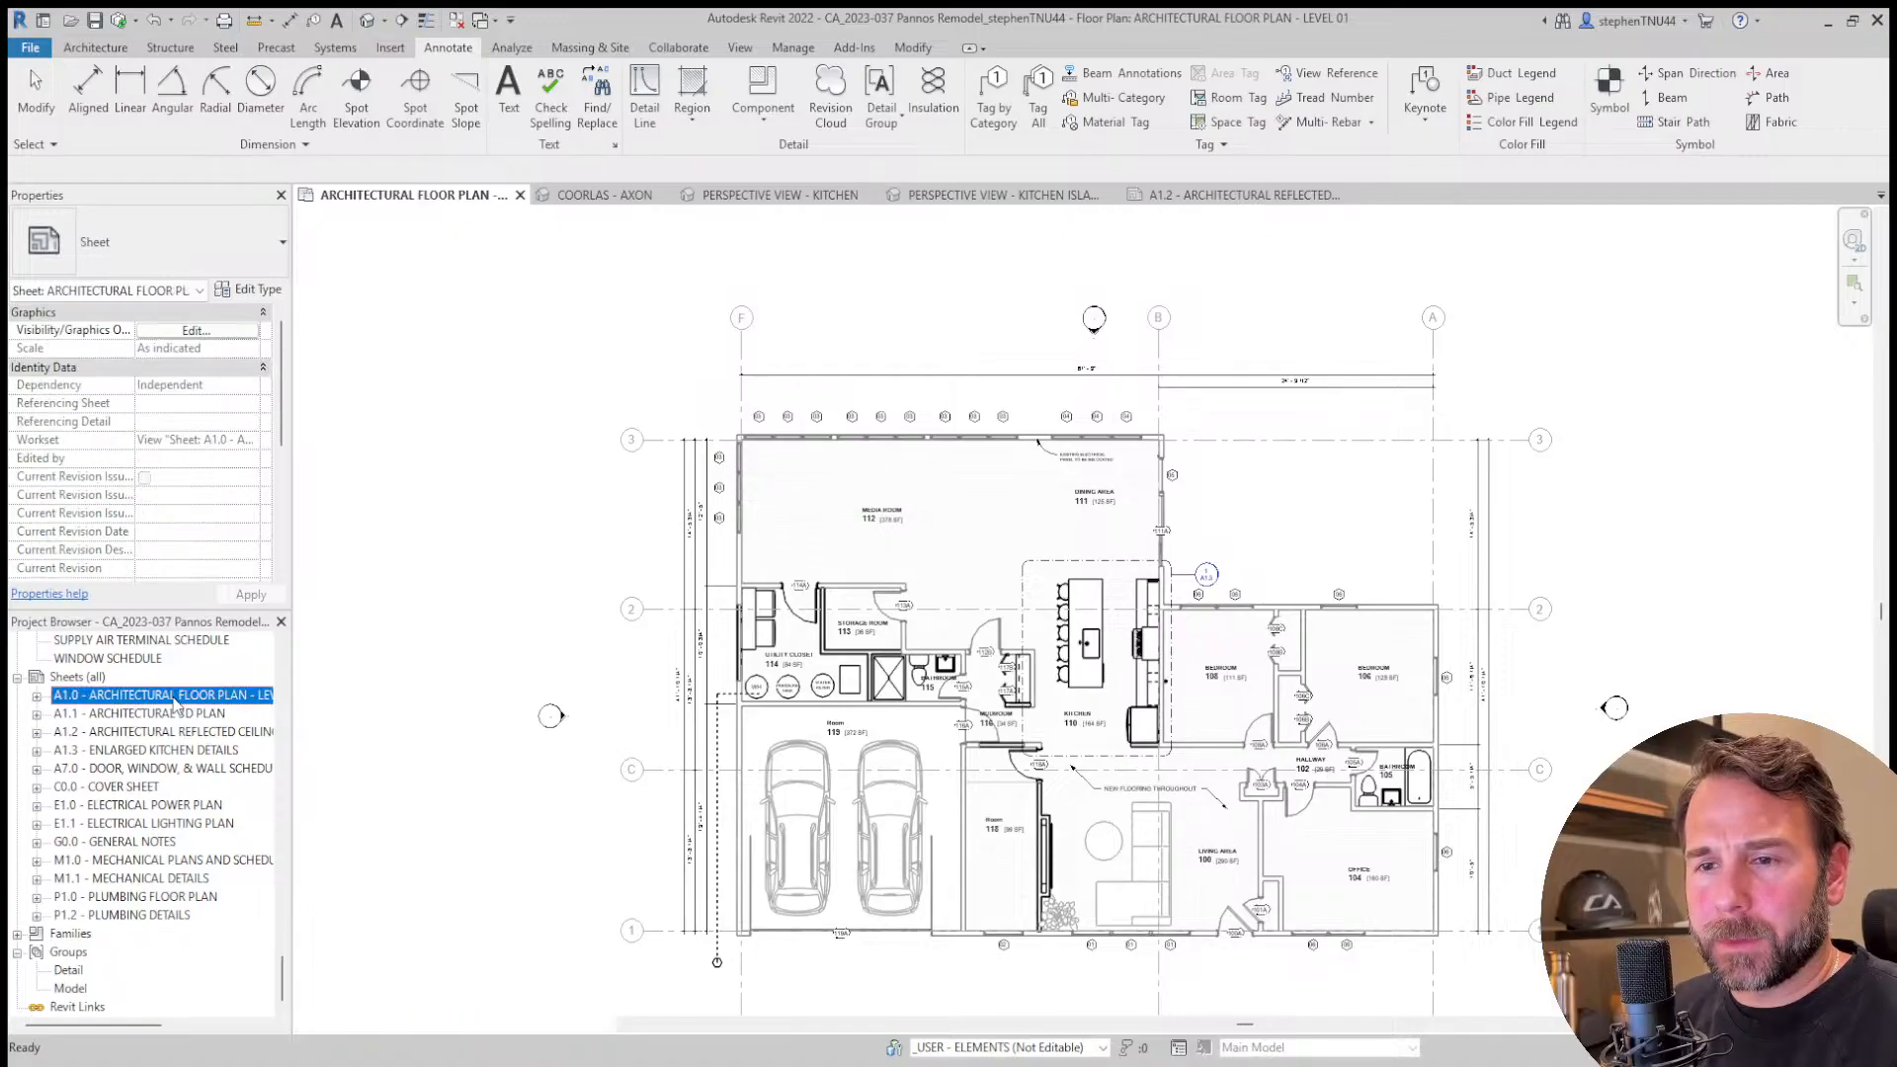
double_click(175, 697)
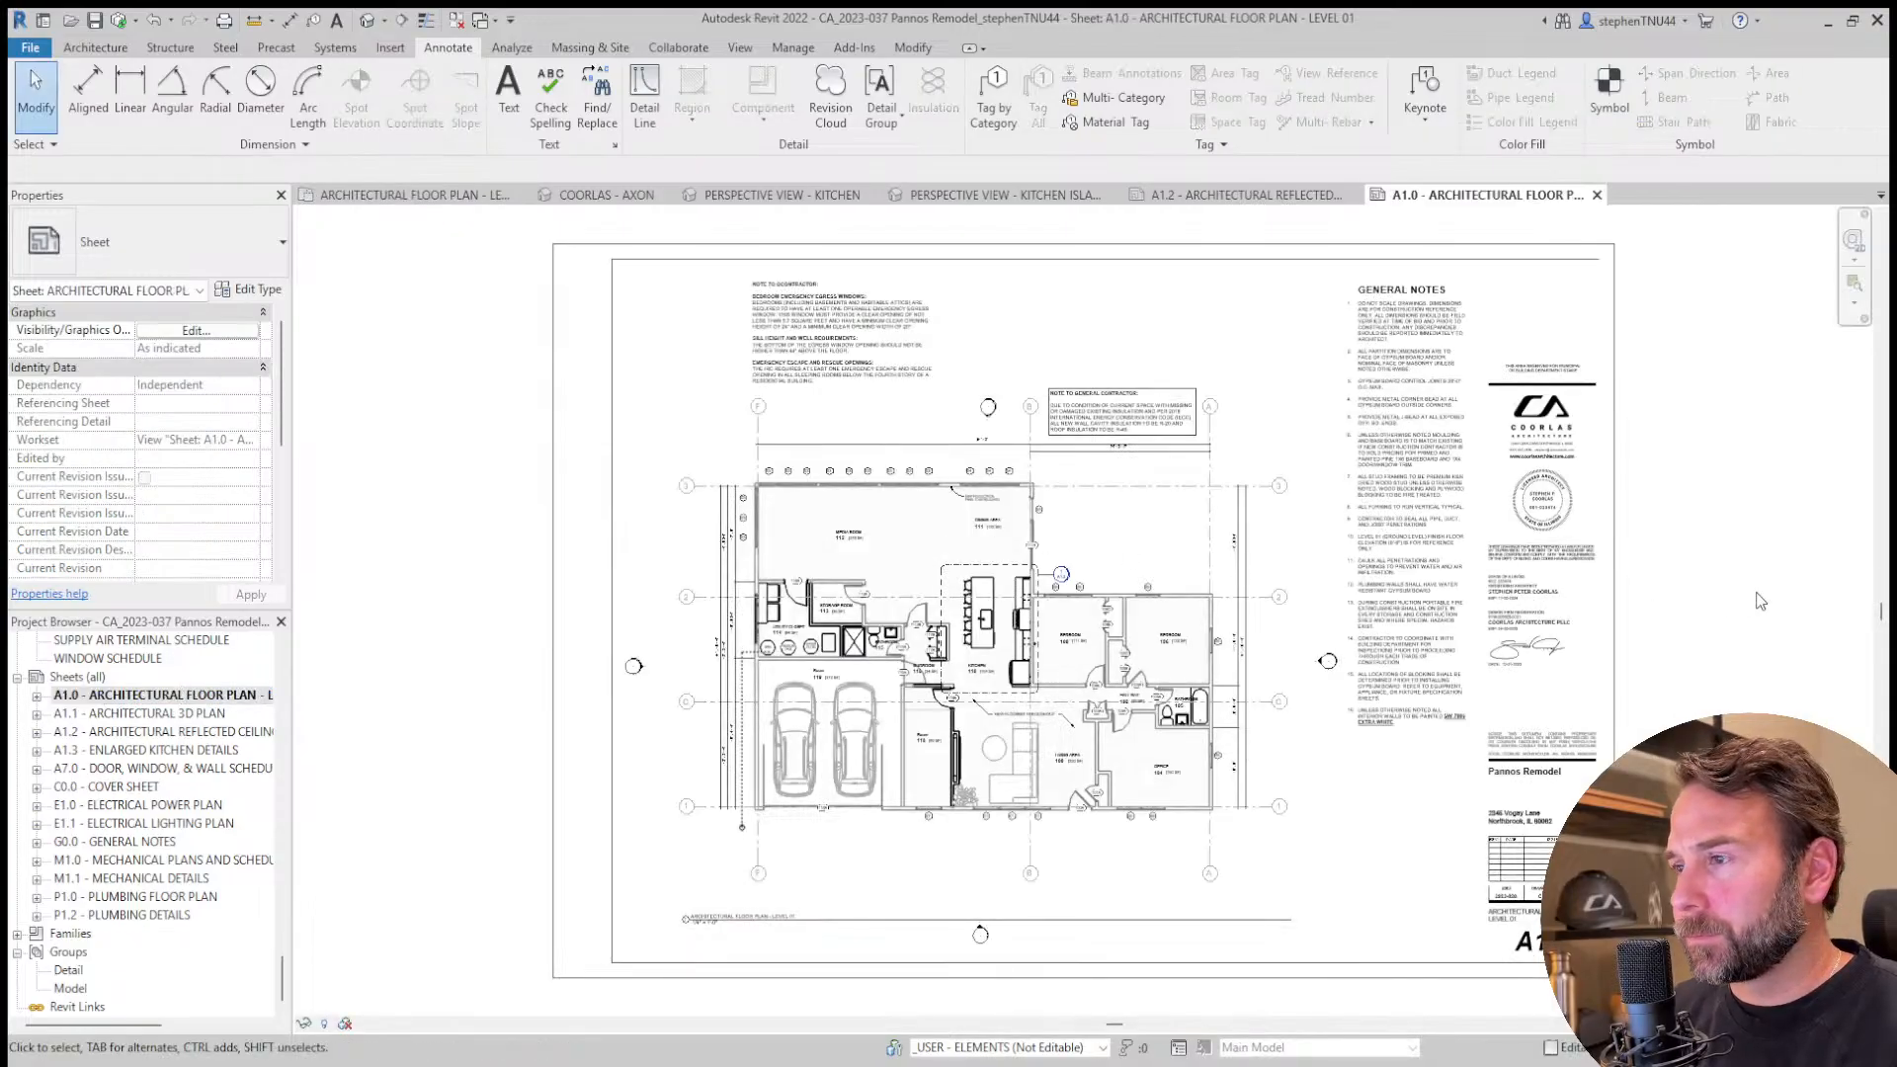
Examine the updated floor plan on sheet A1.0, including the media room, dining area, kitchen and electrical panel note.
scroll(924, 731, up, 1)
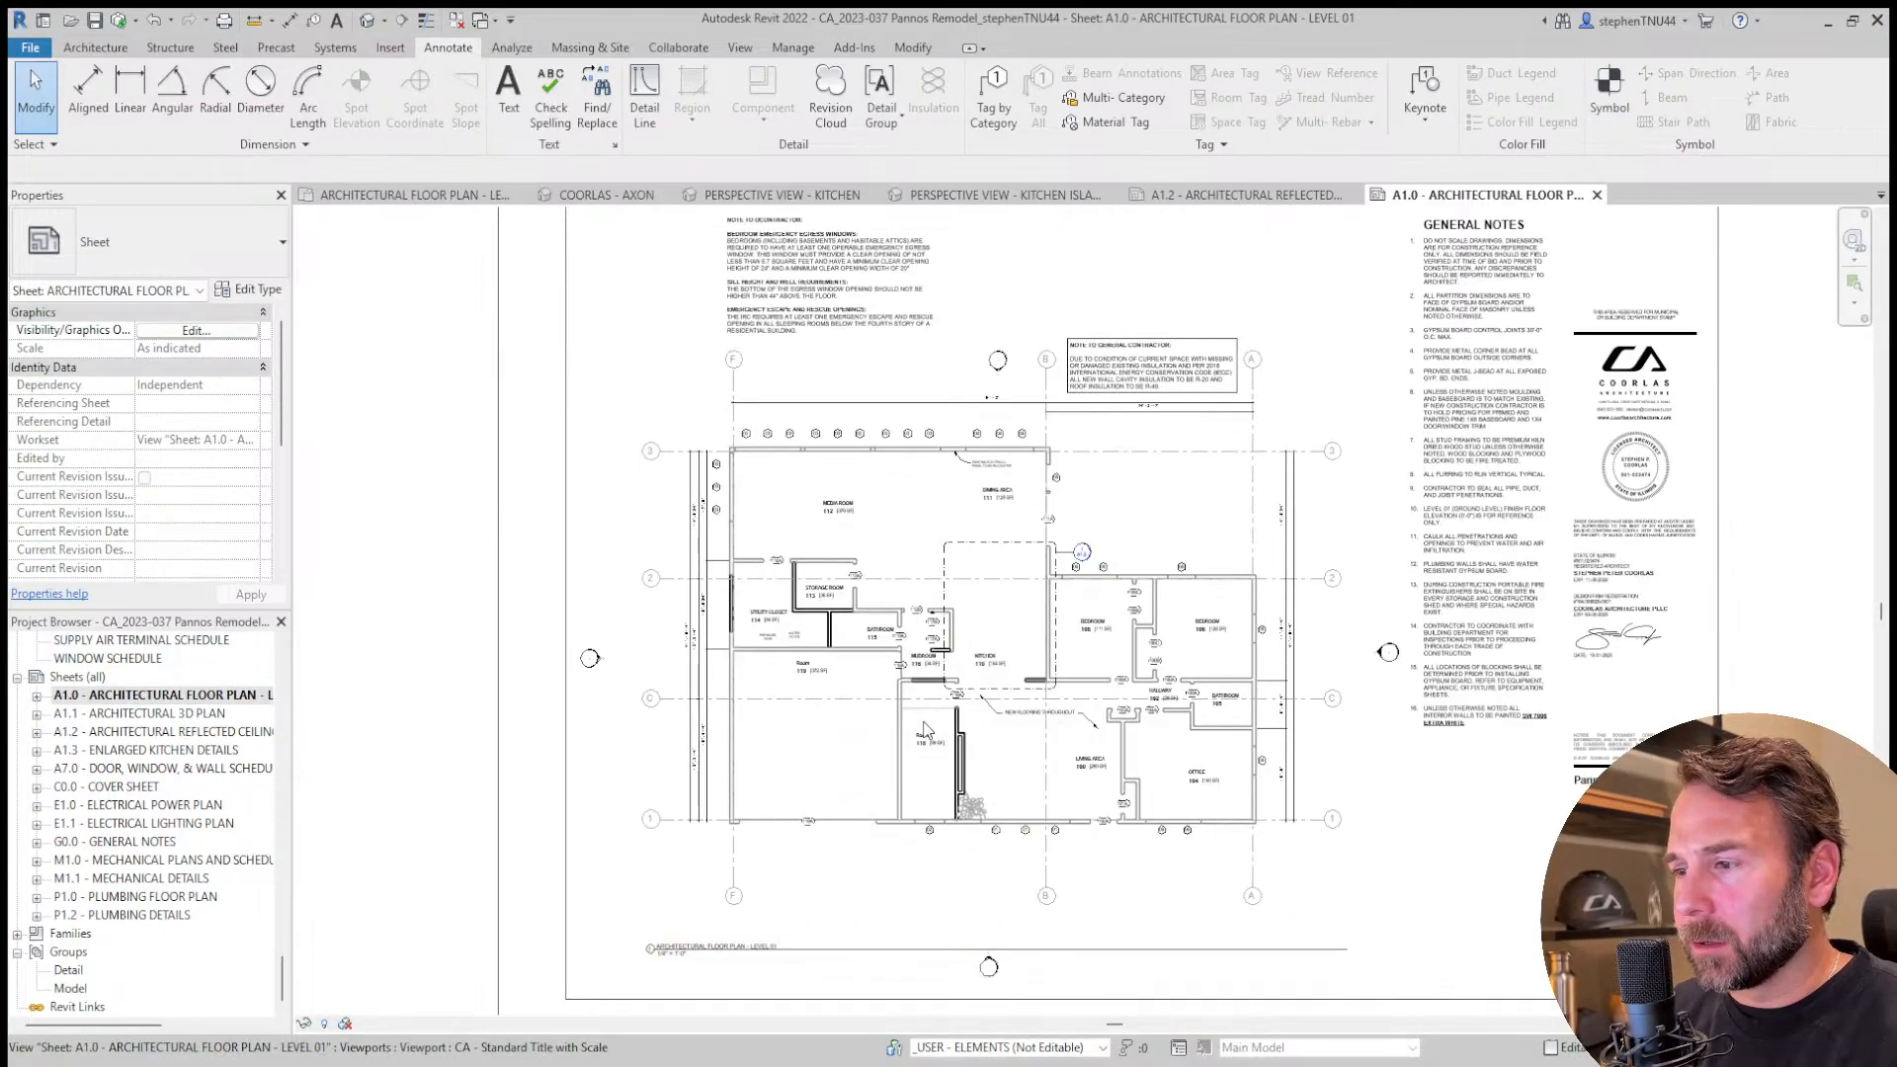
scroll(1067, 726, up, 3)
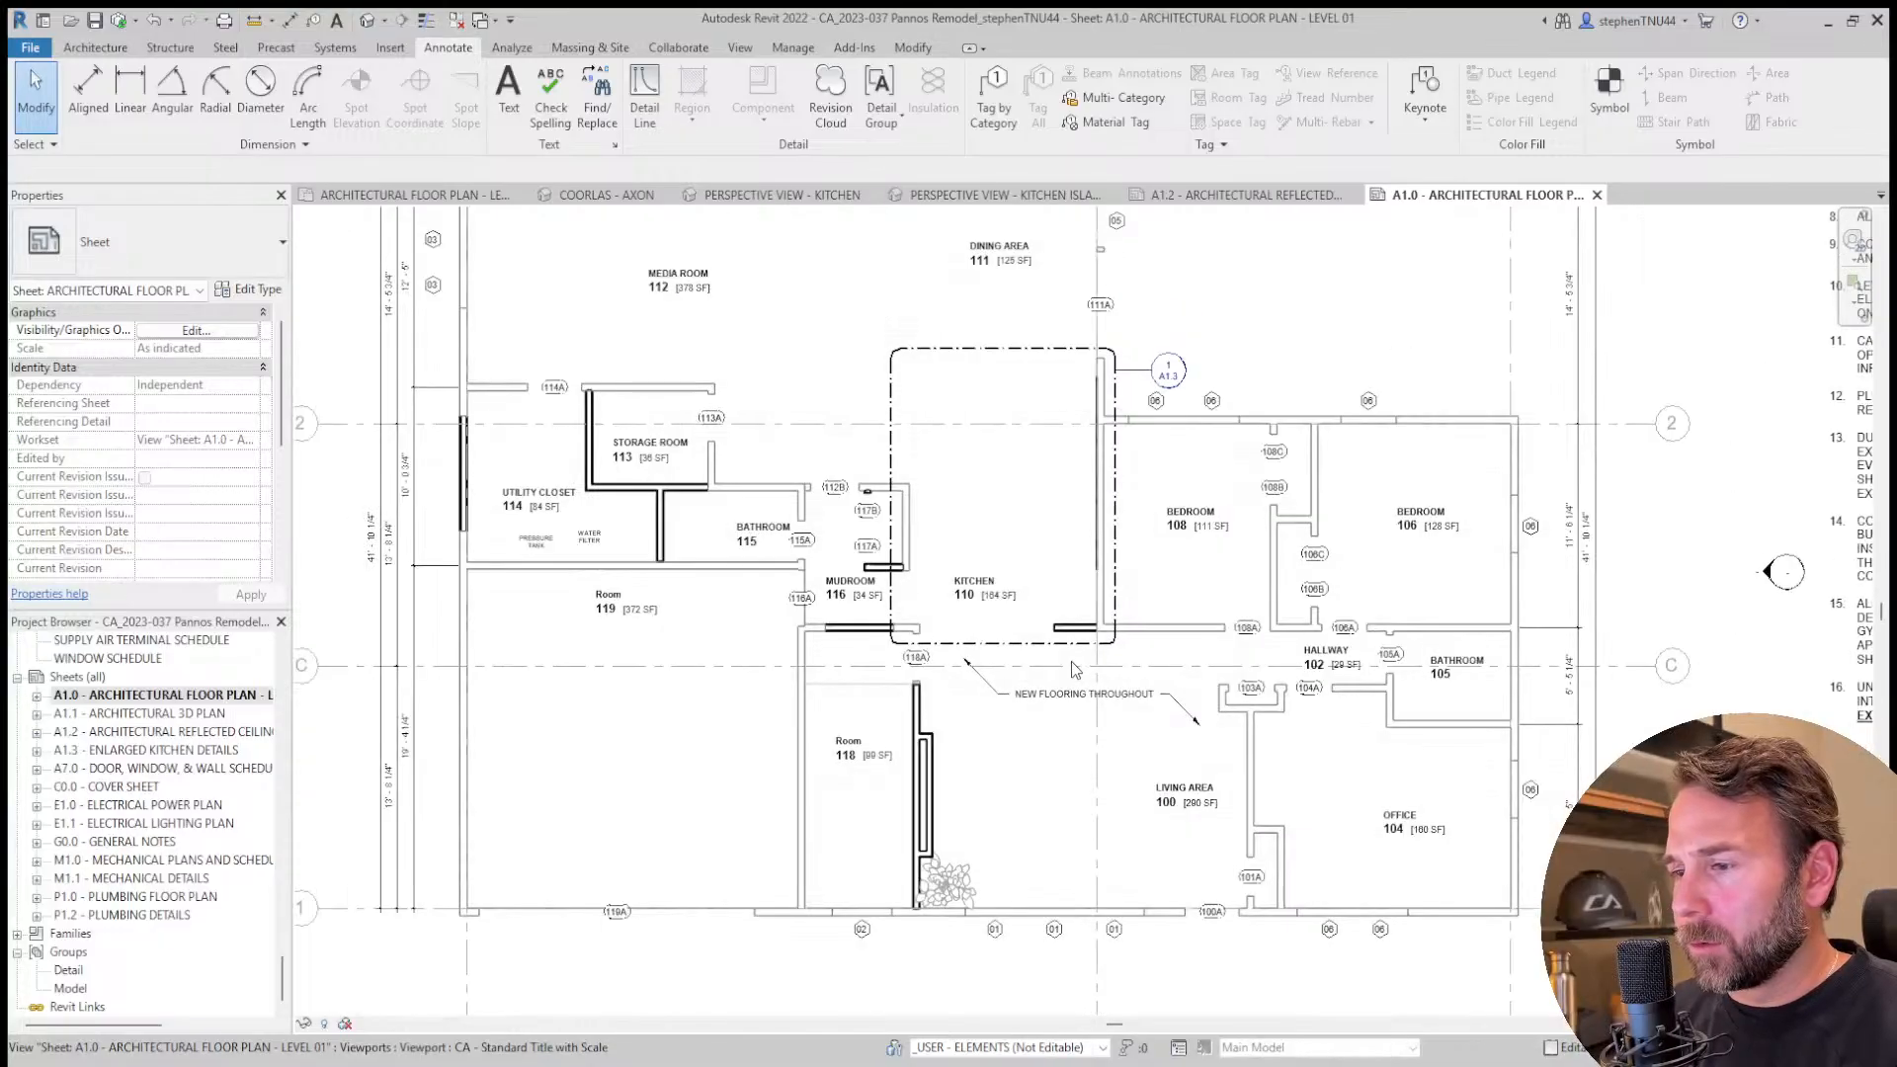
scroll(1071, 661, down, 4)
scroll(1007, 403, up, 5)
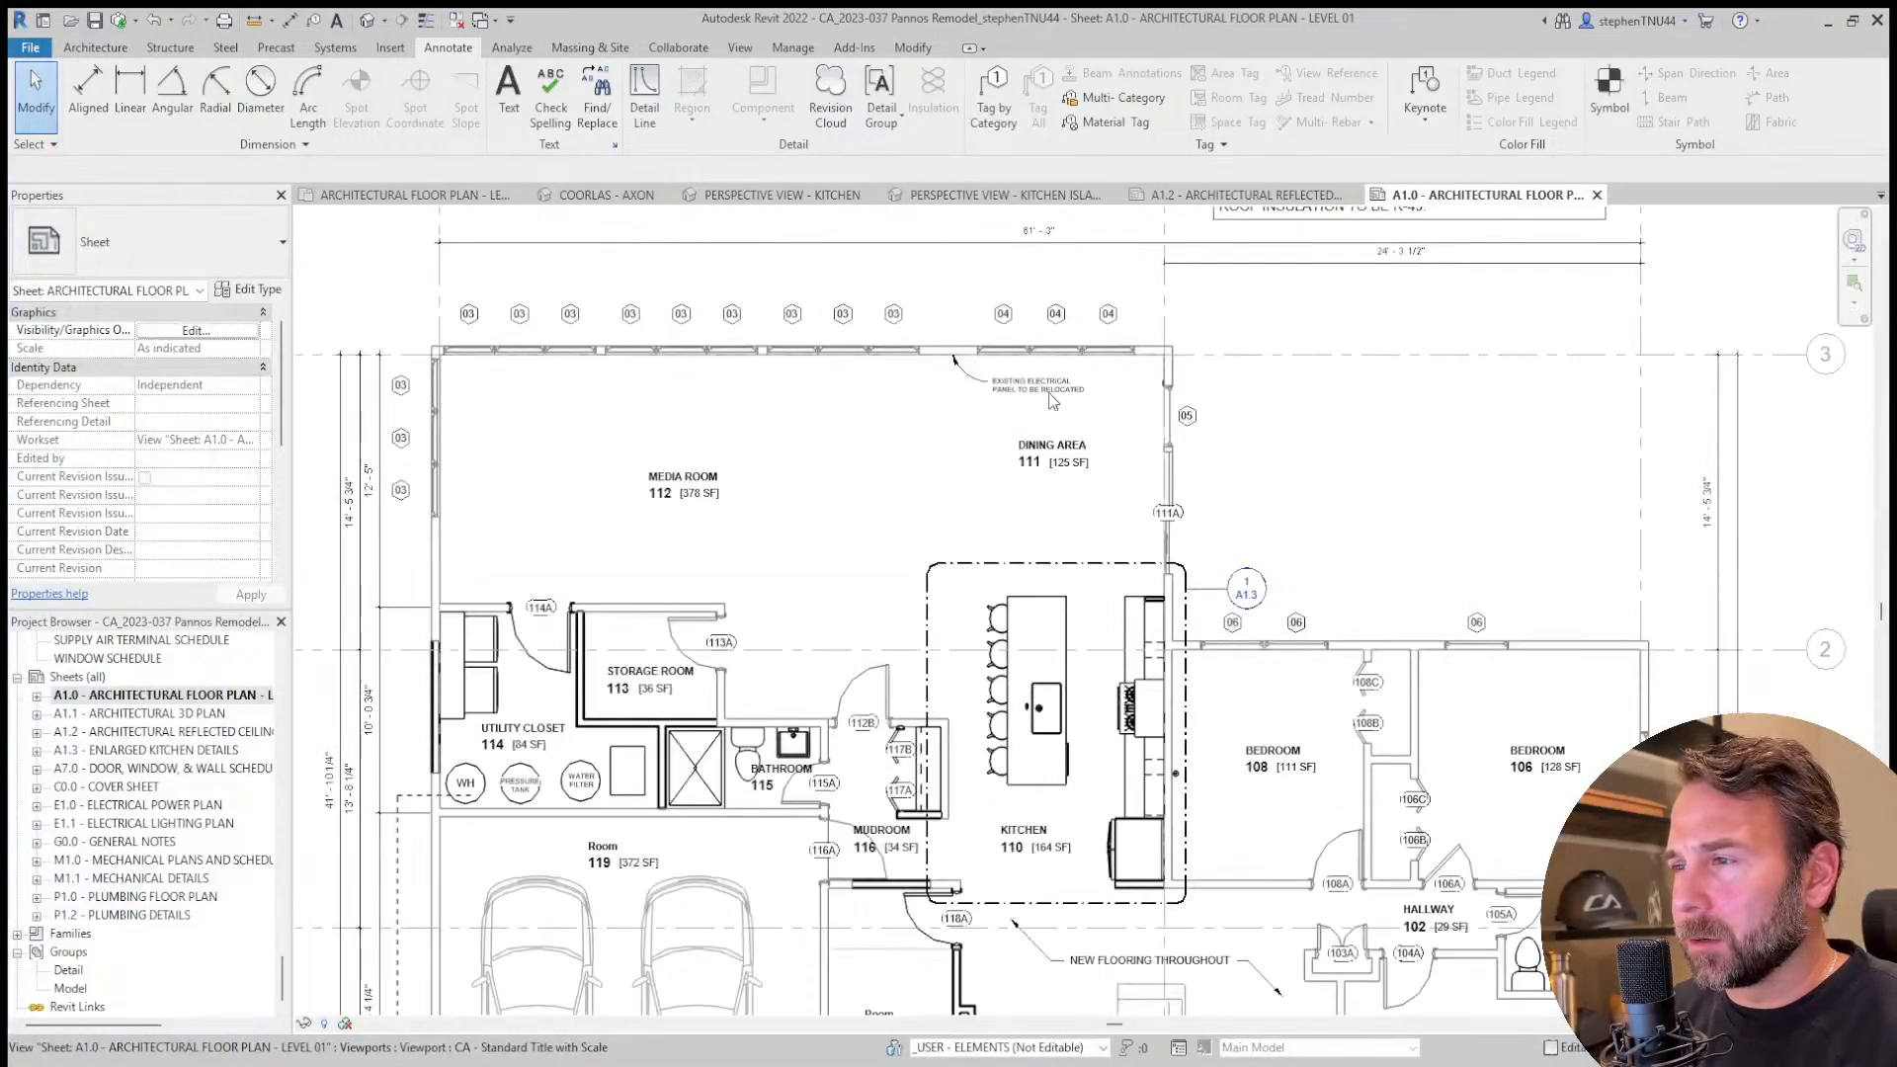
scroll(1010, 405, down, 3)
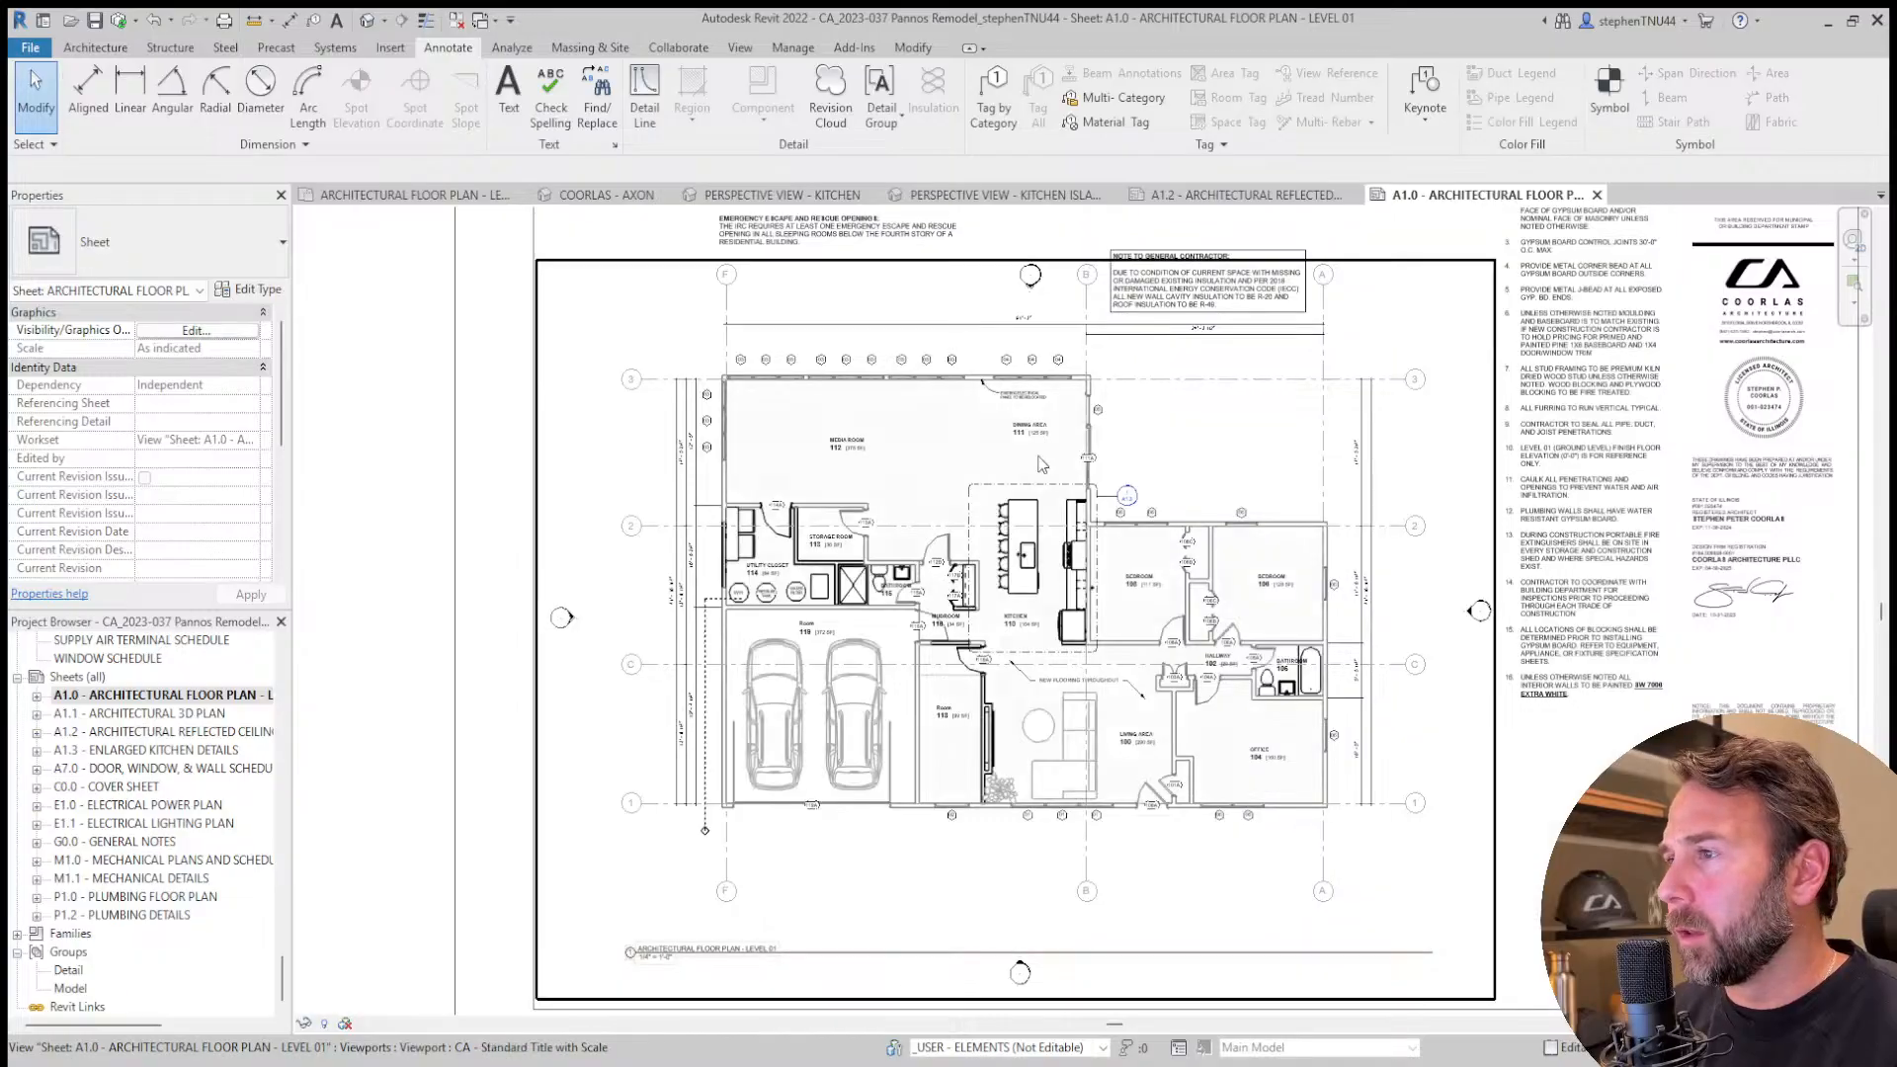
scroll(1039, 464, down, 1)
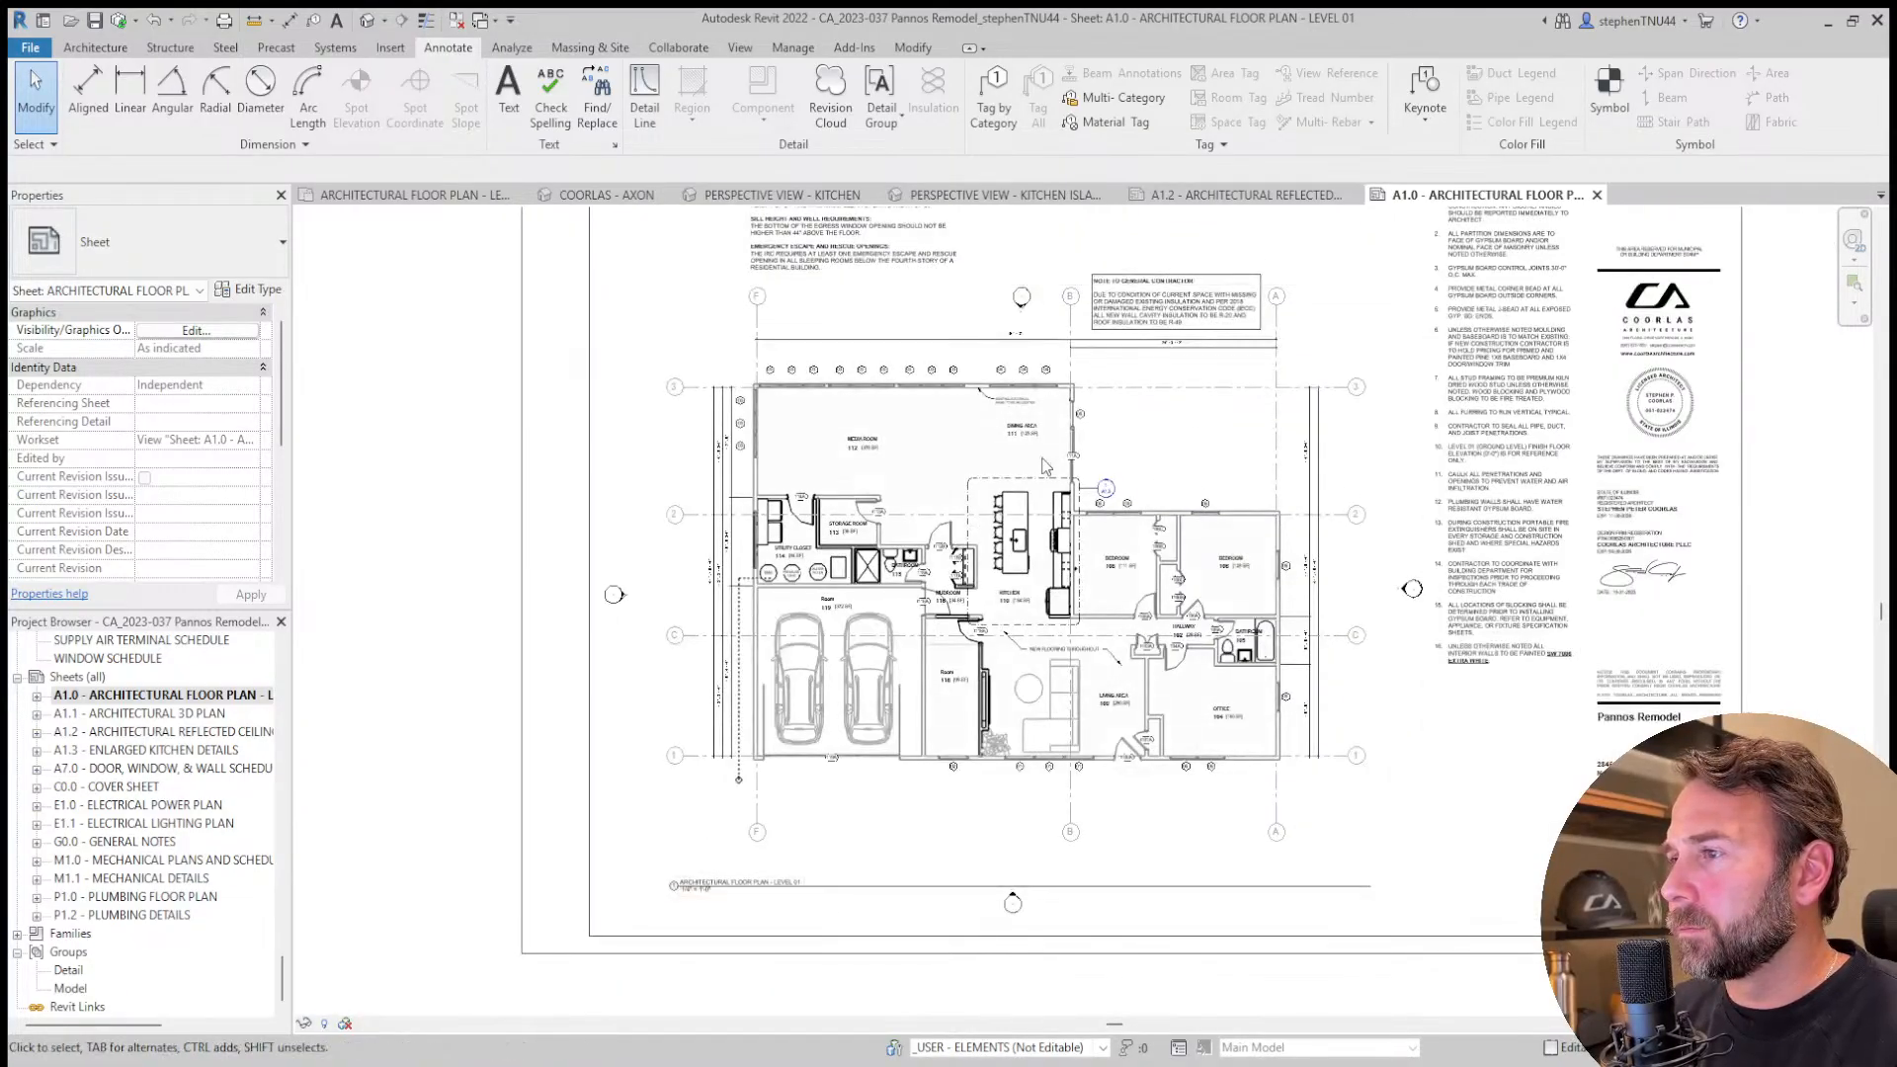
scroll(980, 447, down, 1)
middle_drag(1063, 474, 985, 534)
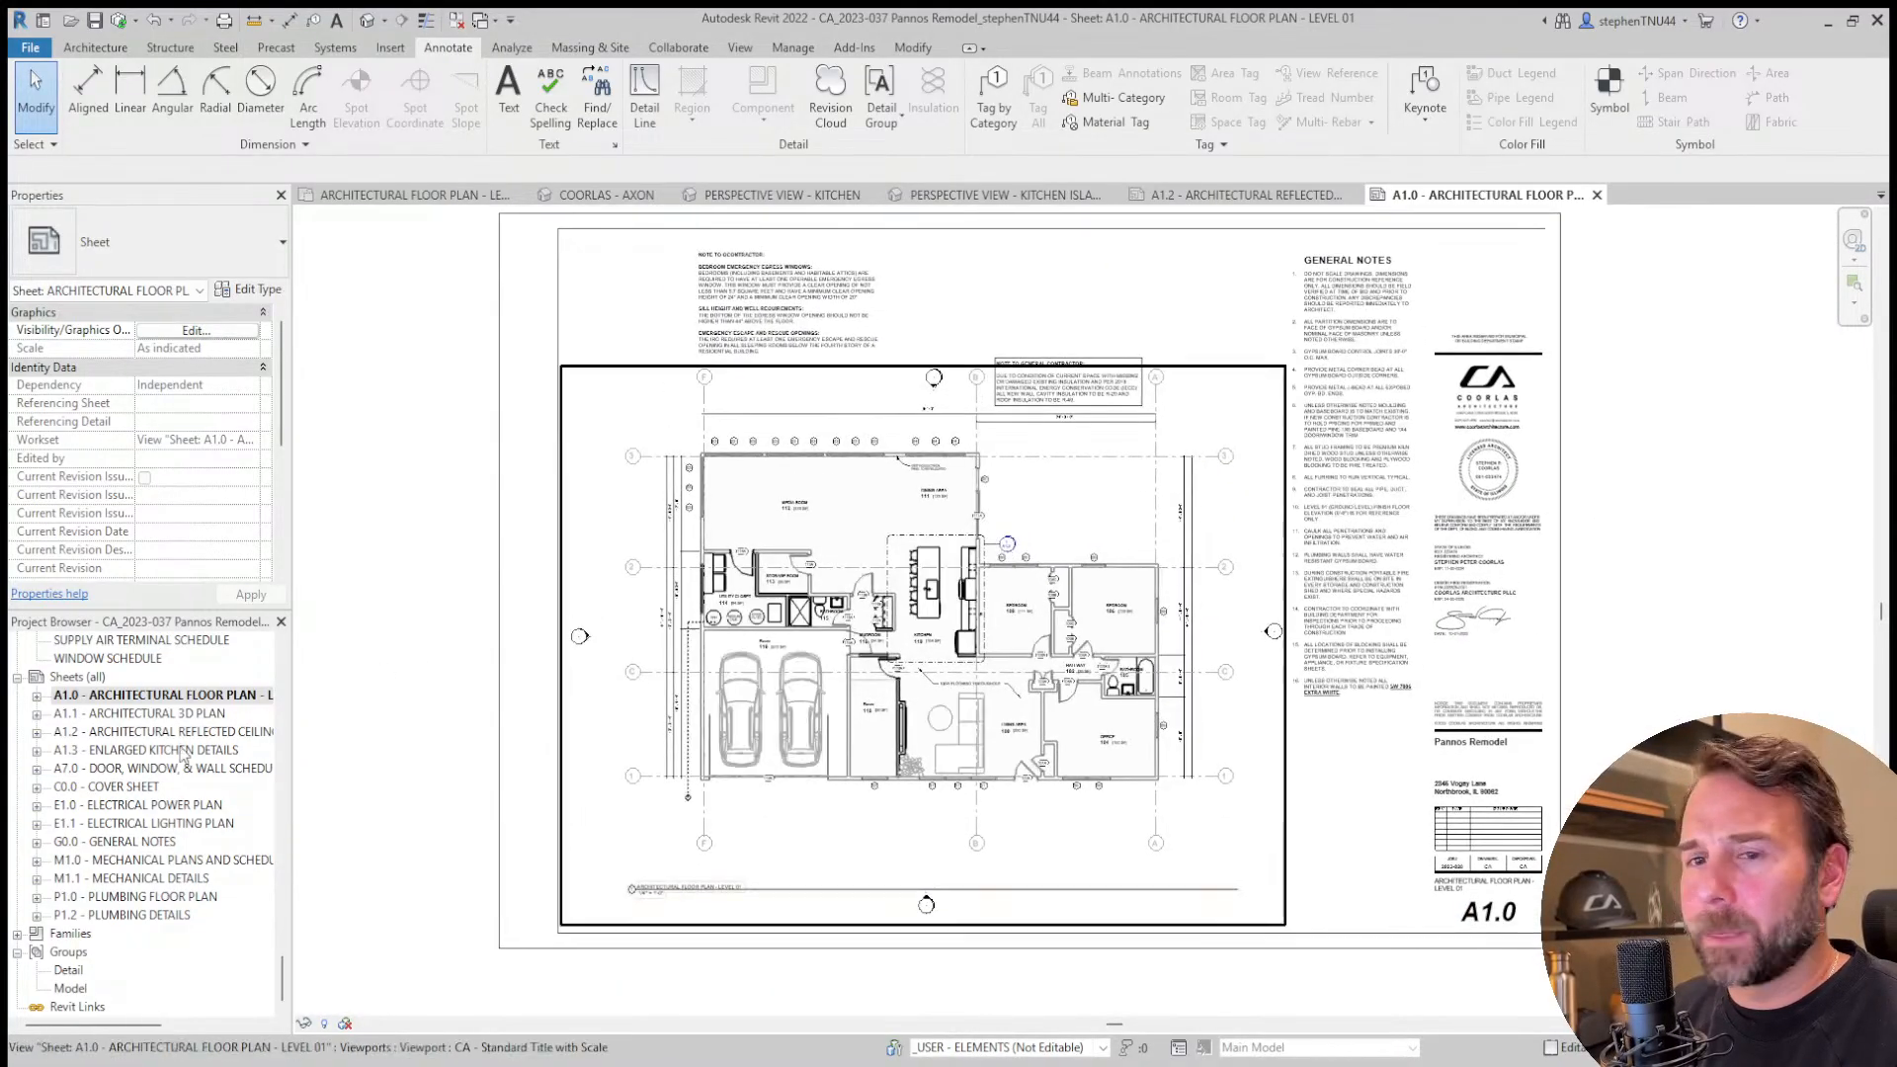
Create a new blank sheet with the CA_TB_24 x 36 title block.
click(148, 714)
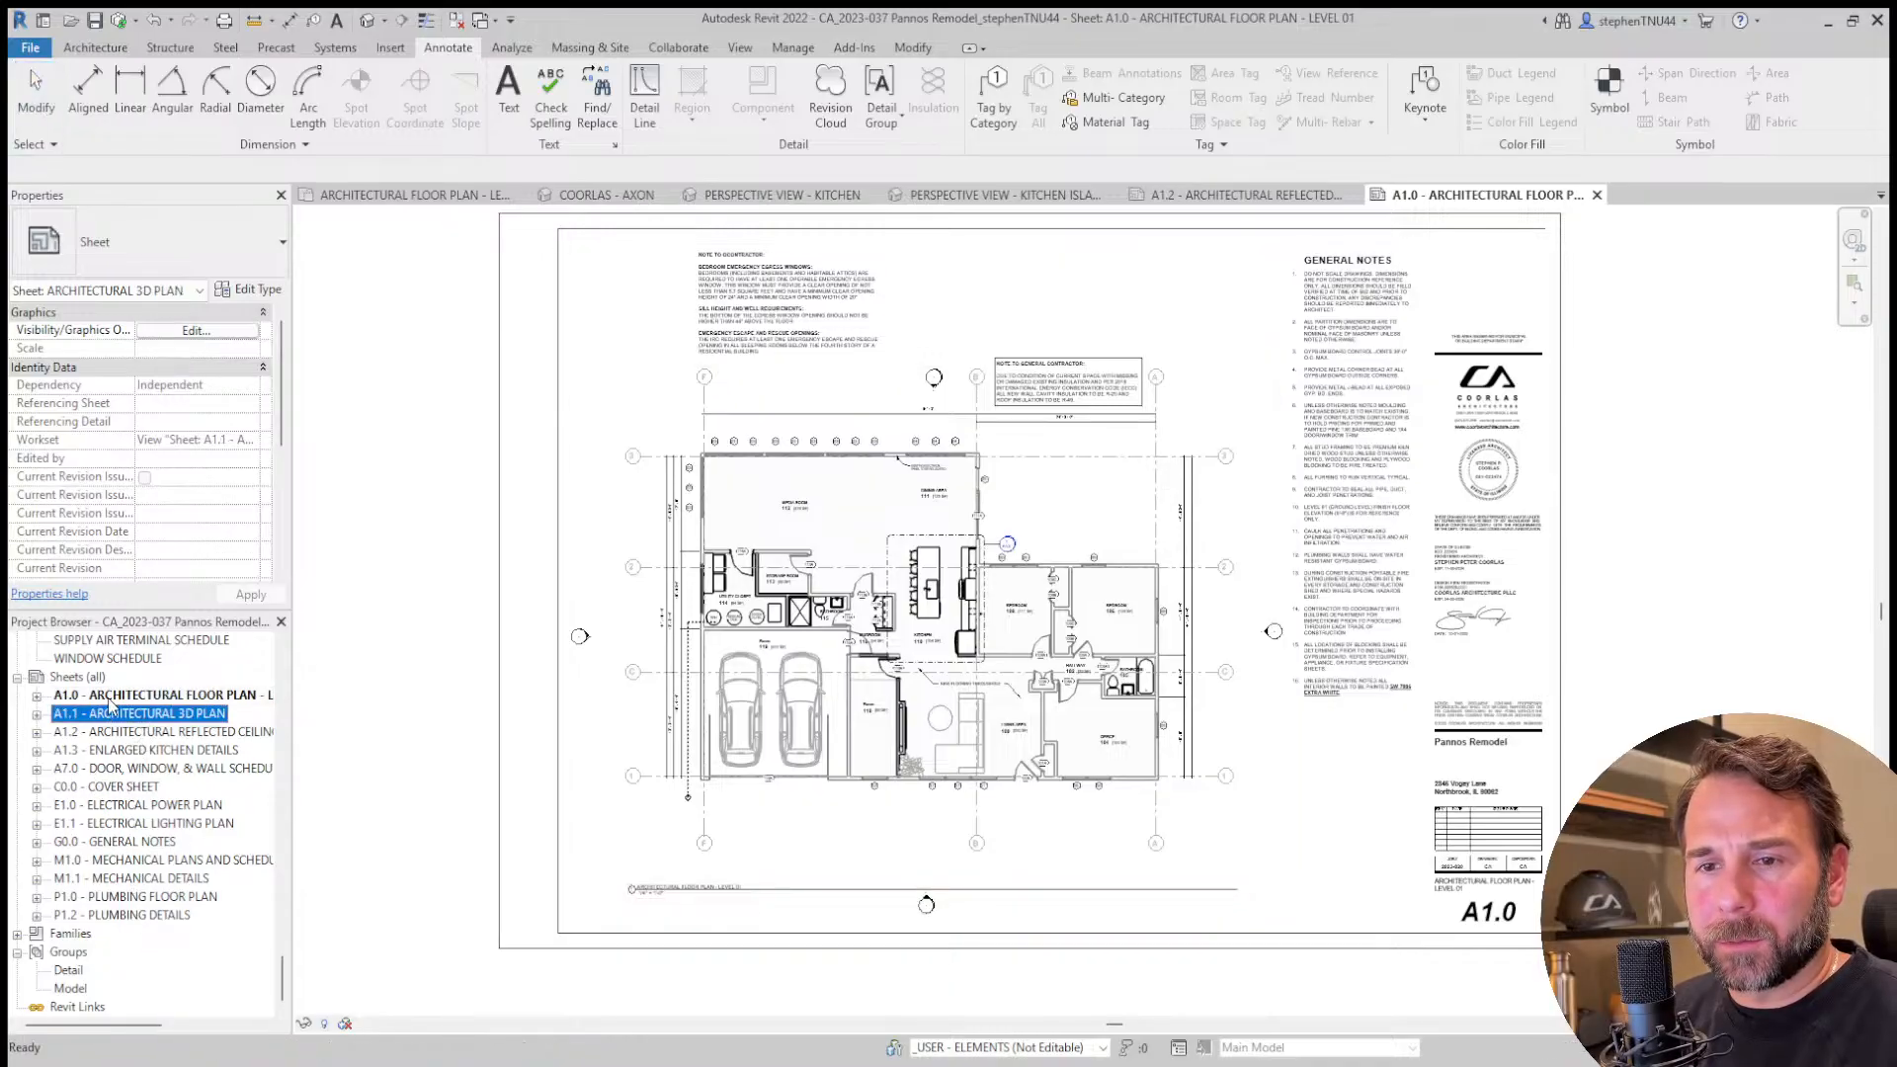
click(85, 680)
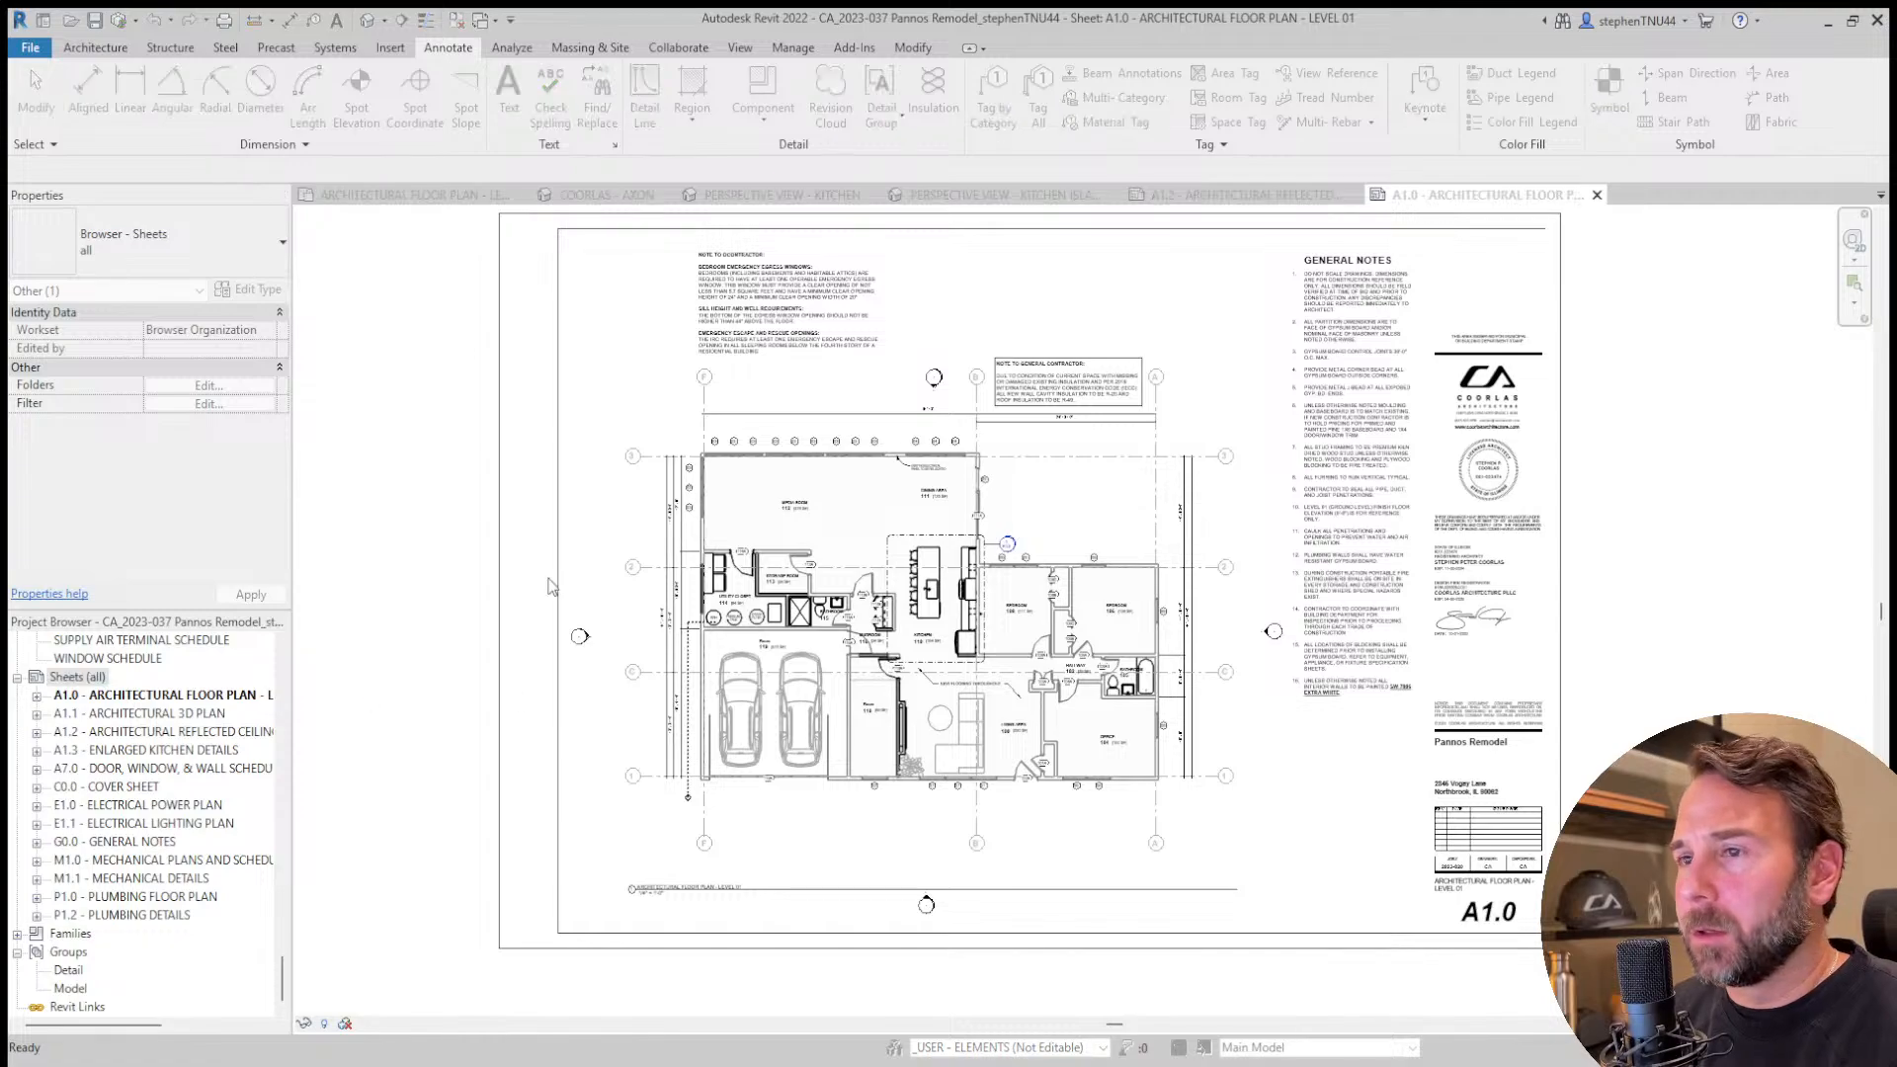
click(572, 832)
click(1729, 605)
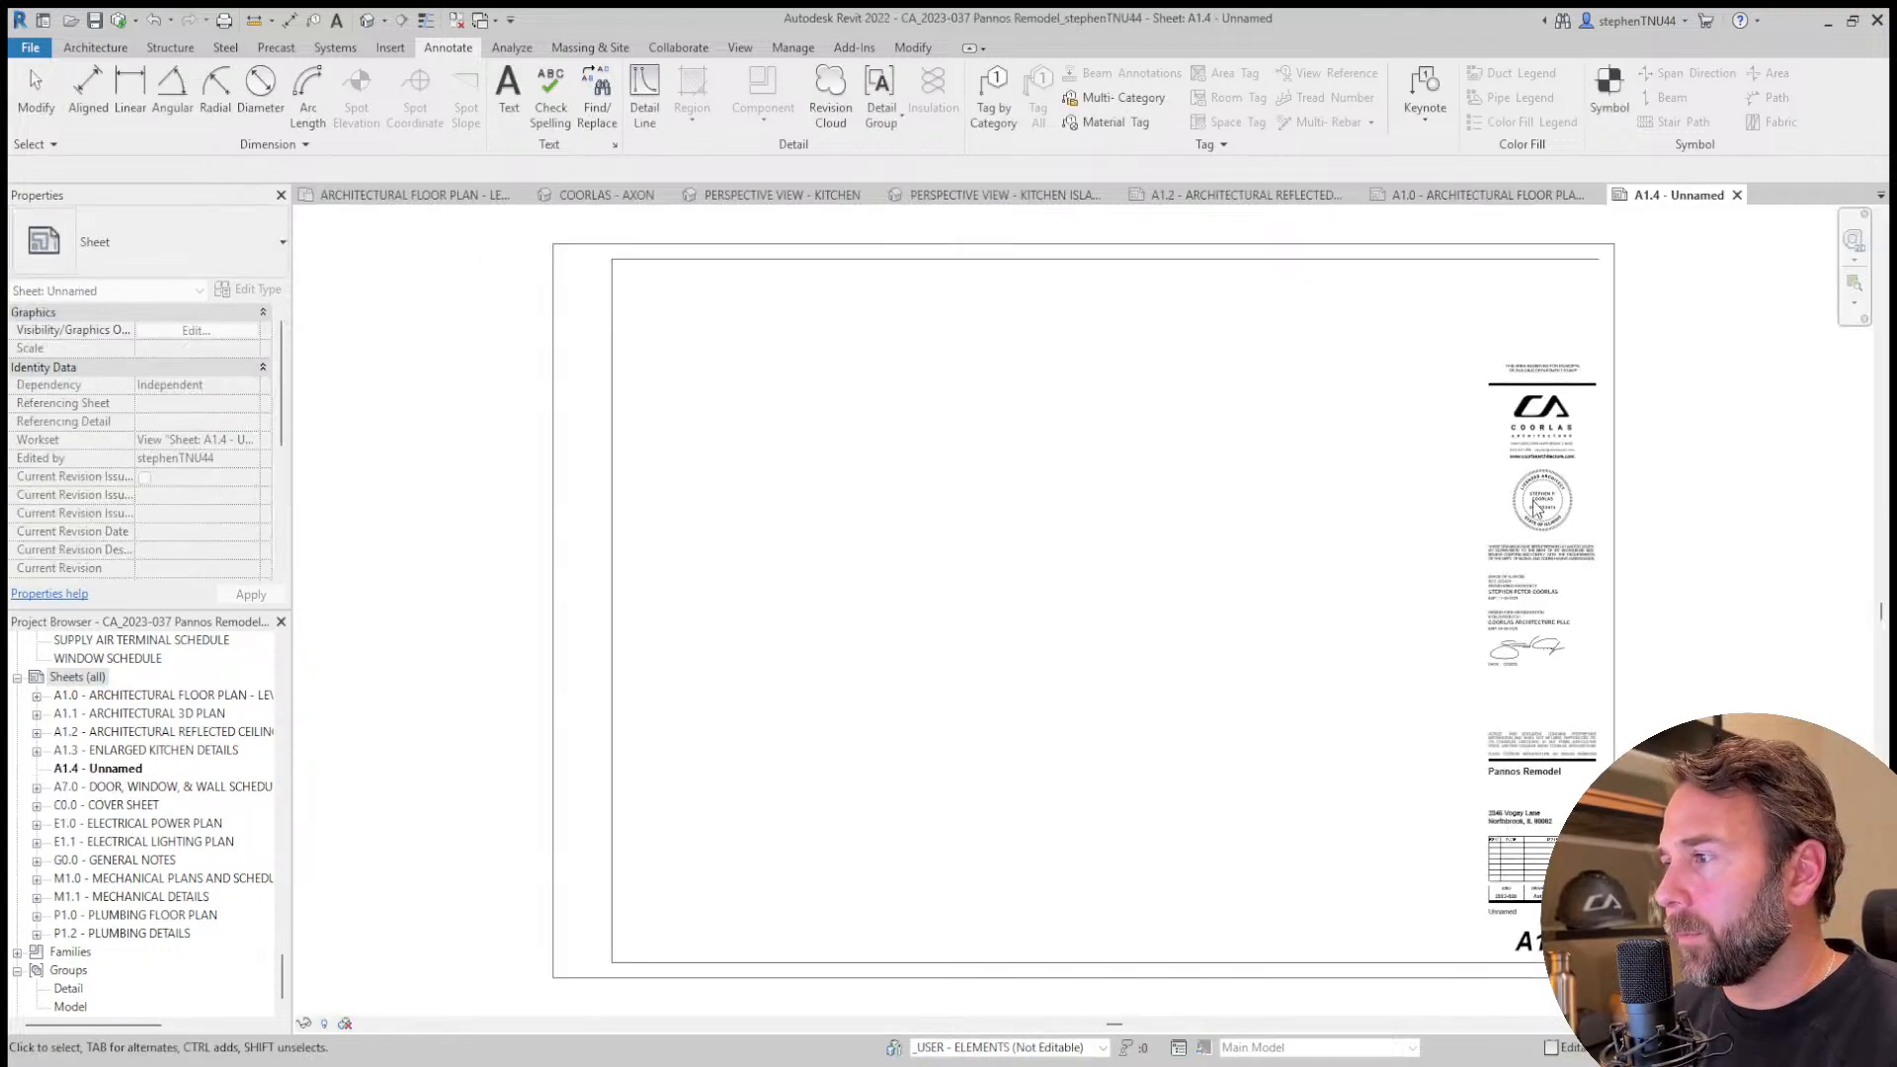
scroll(1532, 489, up, 5)
scroll(1527, 481, down, 8)
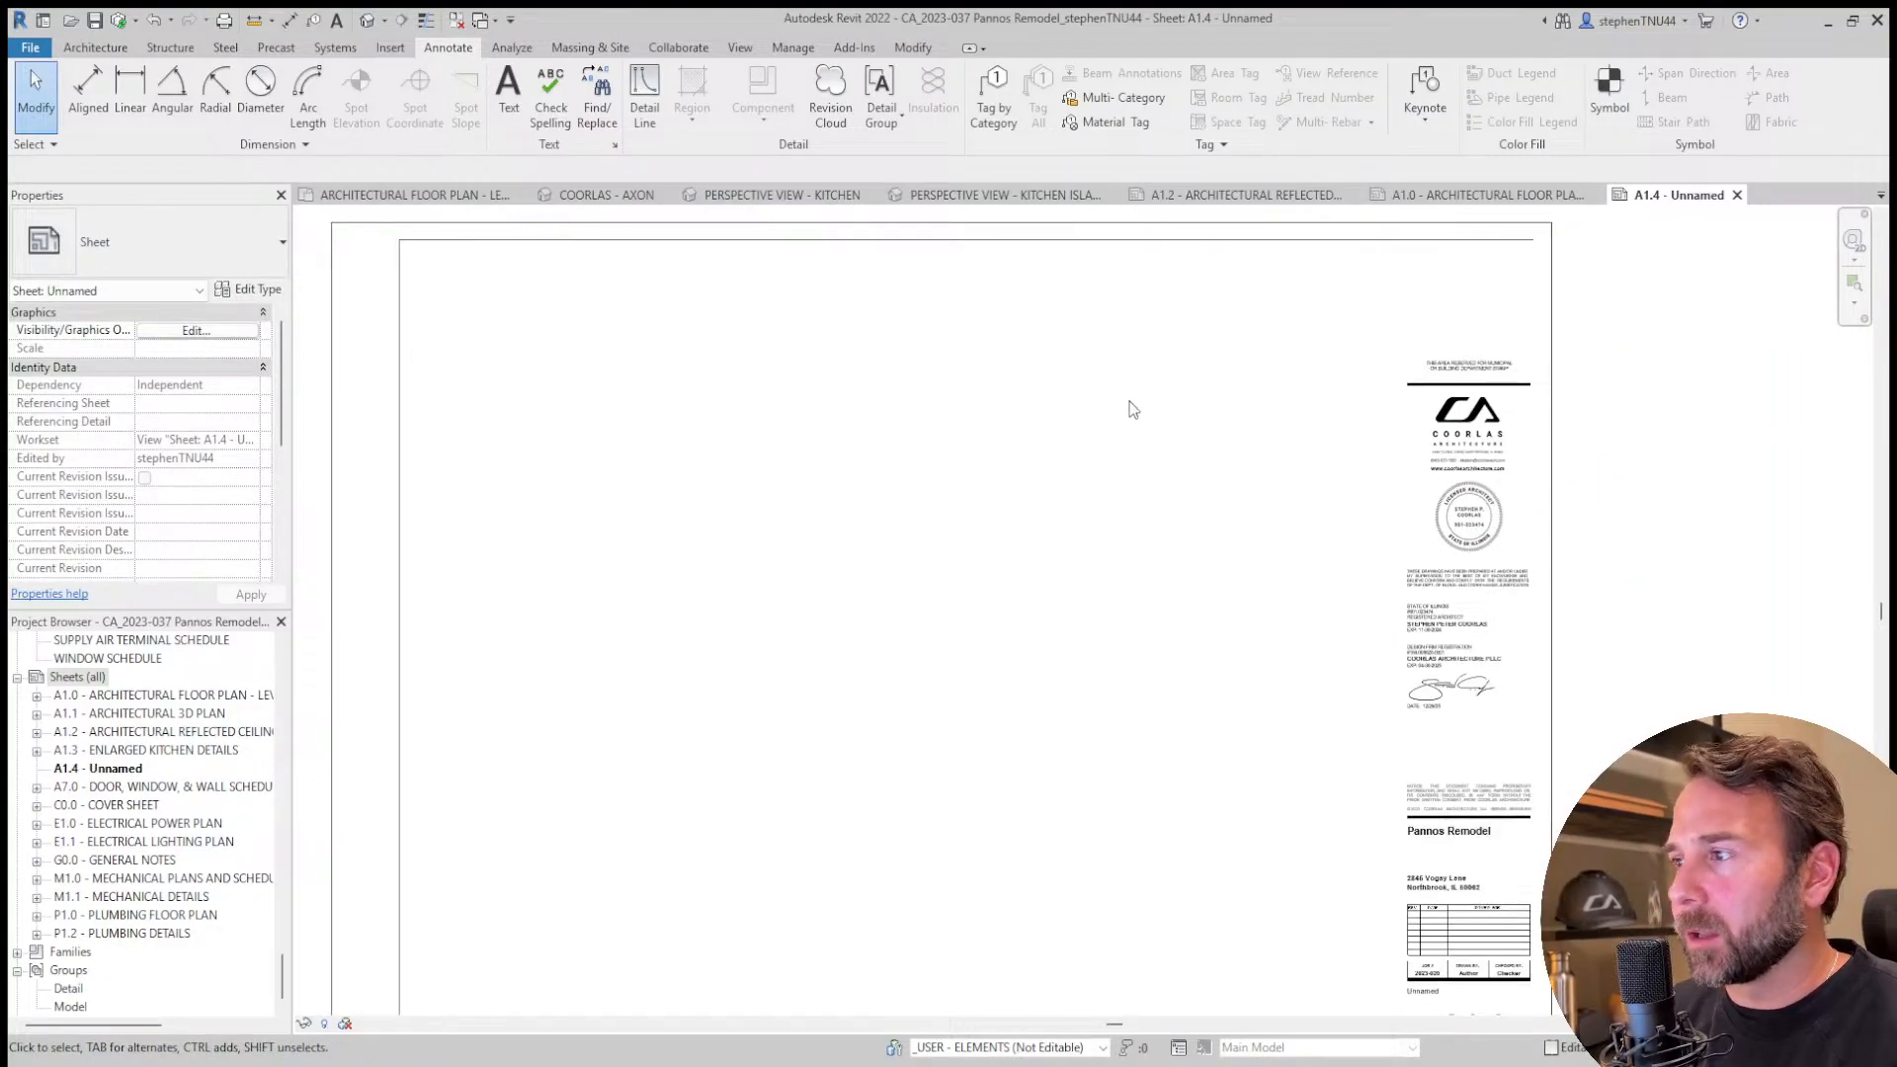
scroll(661, 558, down, 1)
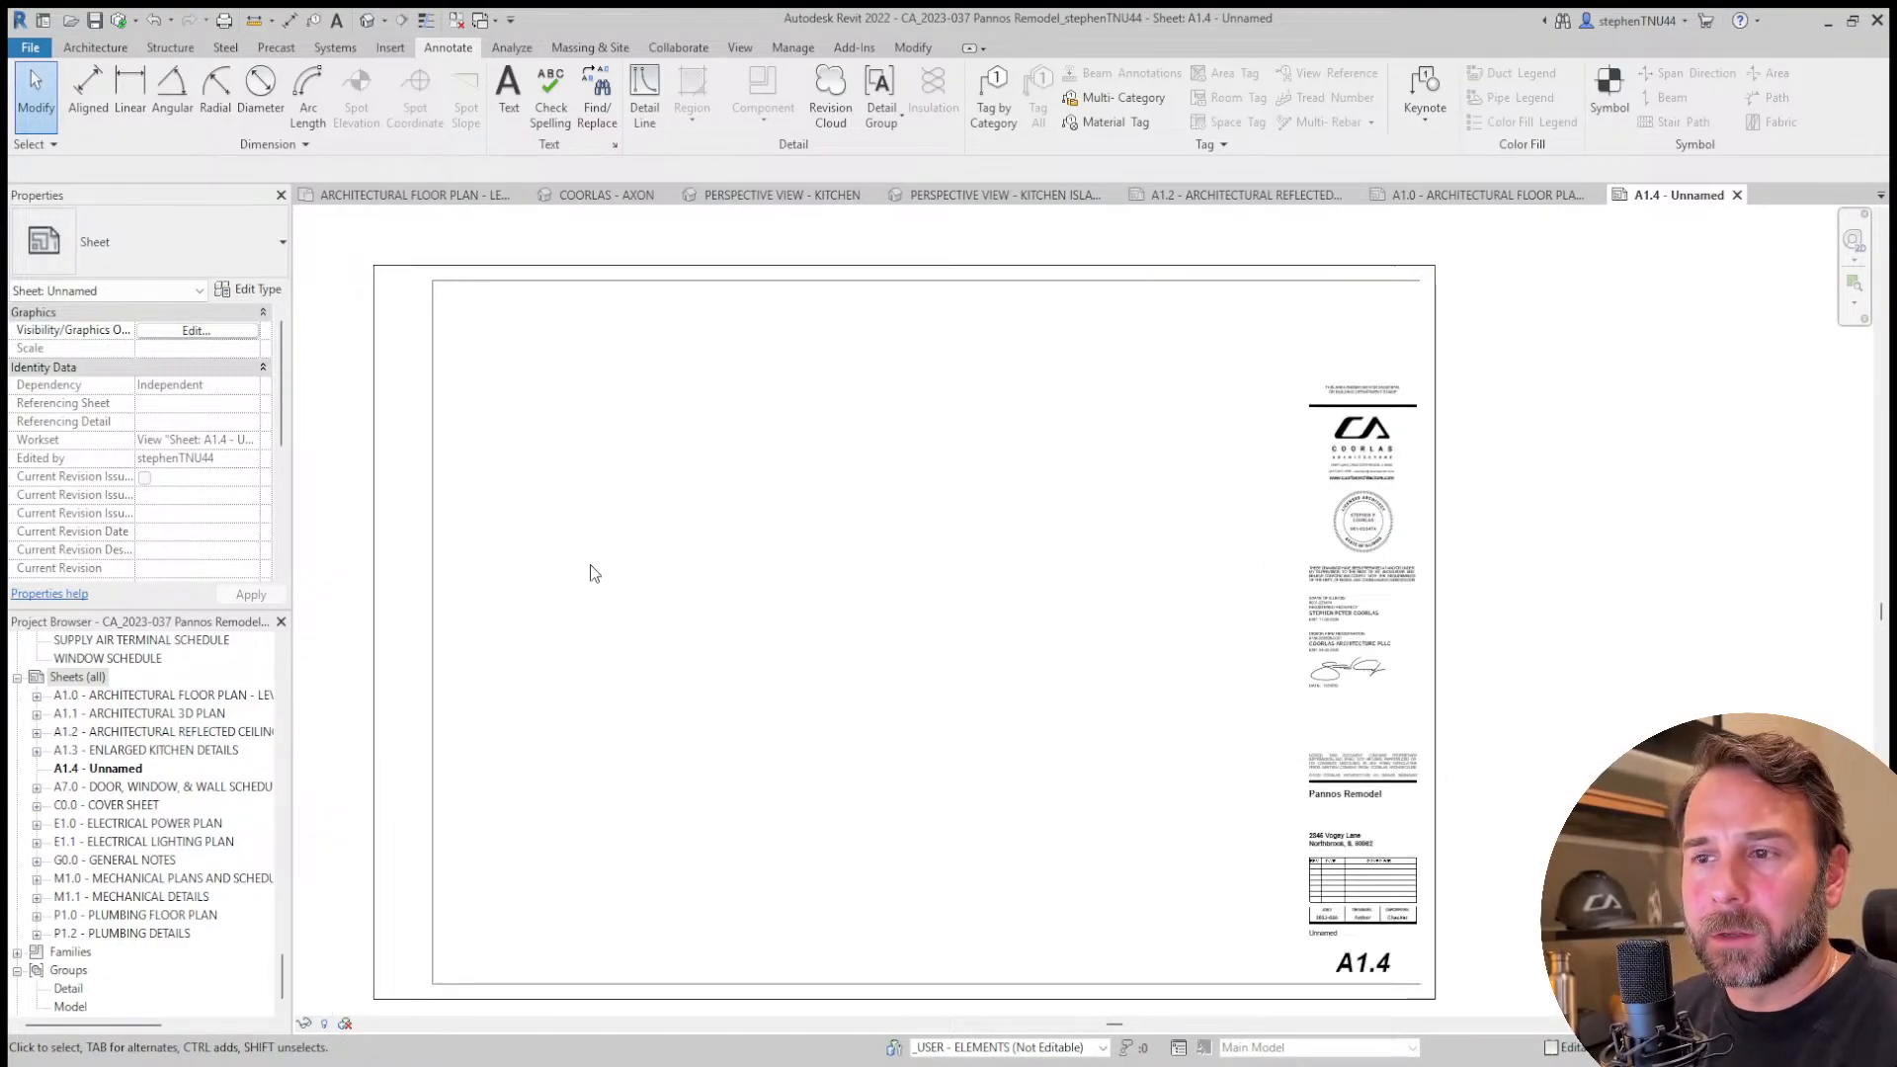
Place the DEMOLITION PLAN - LEVEL 01 view near the middle of the new sheet A1.4.
drag(281, 978, 268, 675)
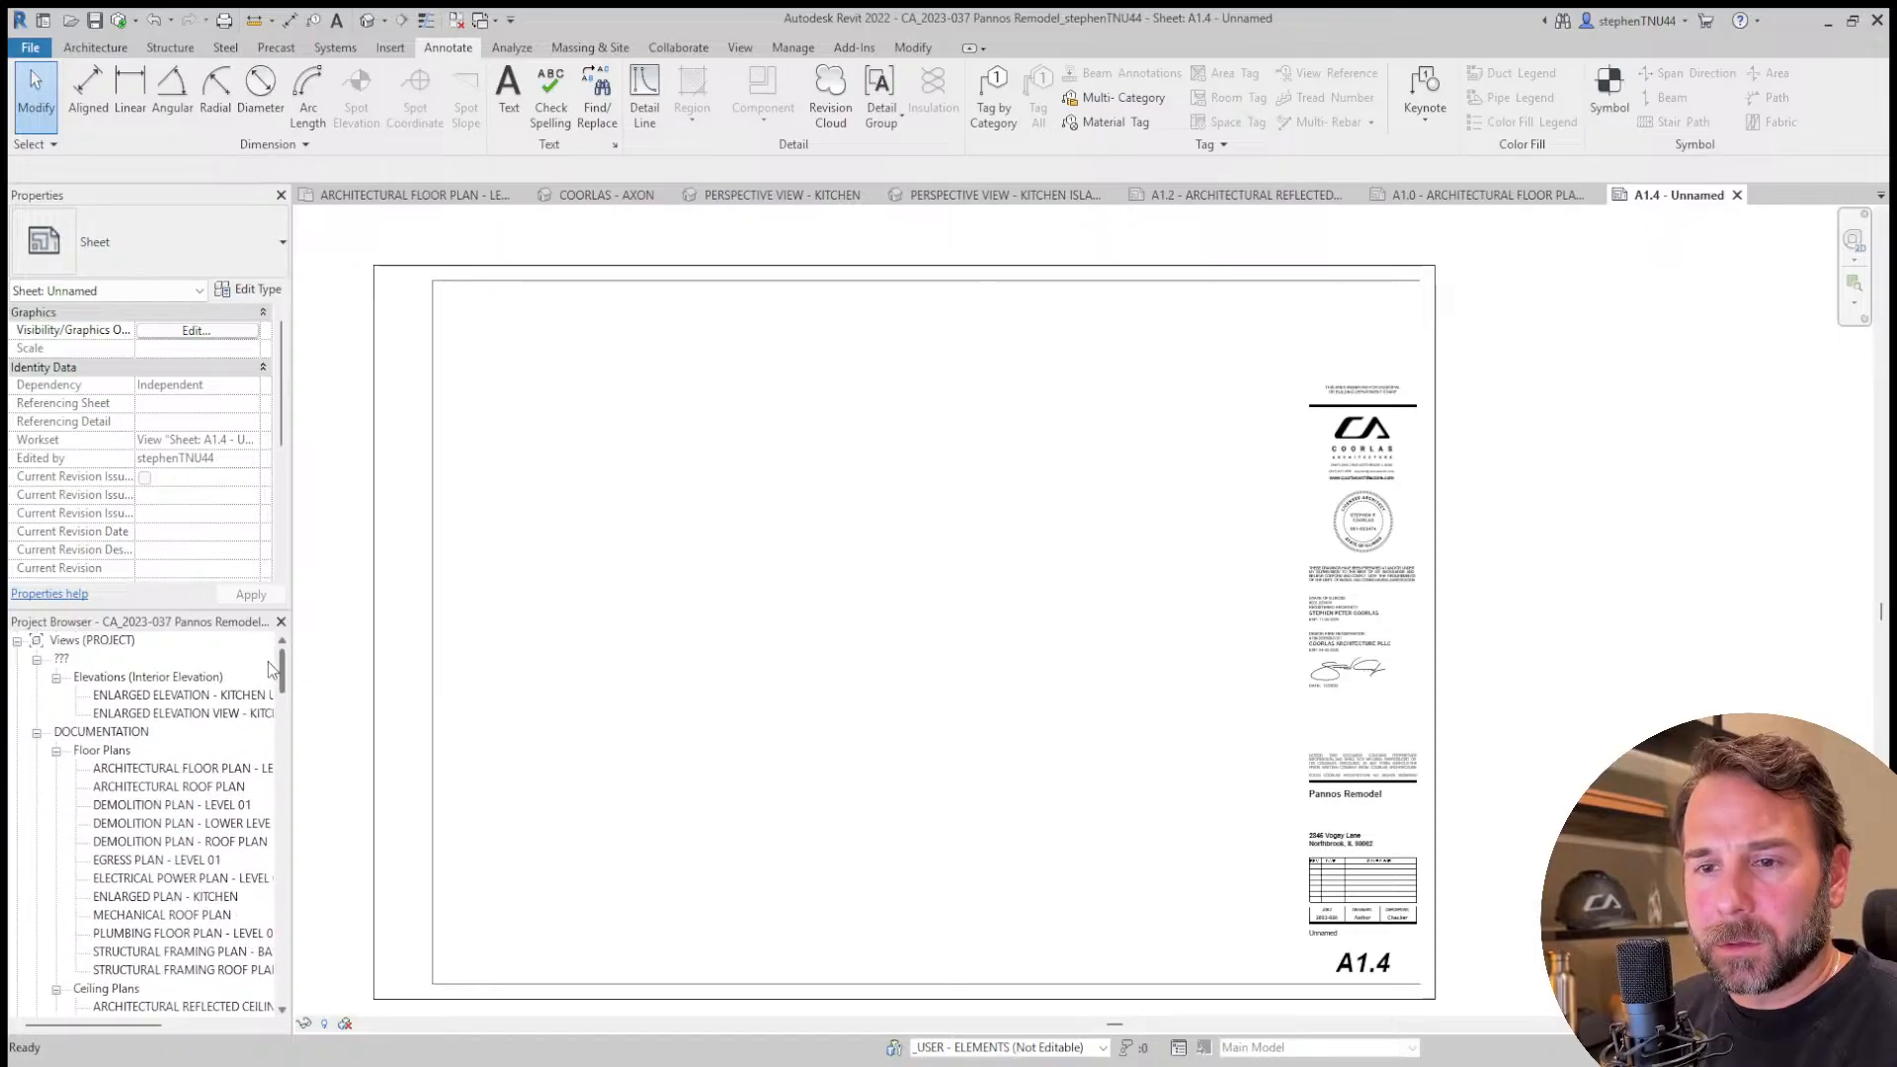
click(168, 805)
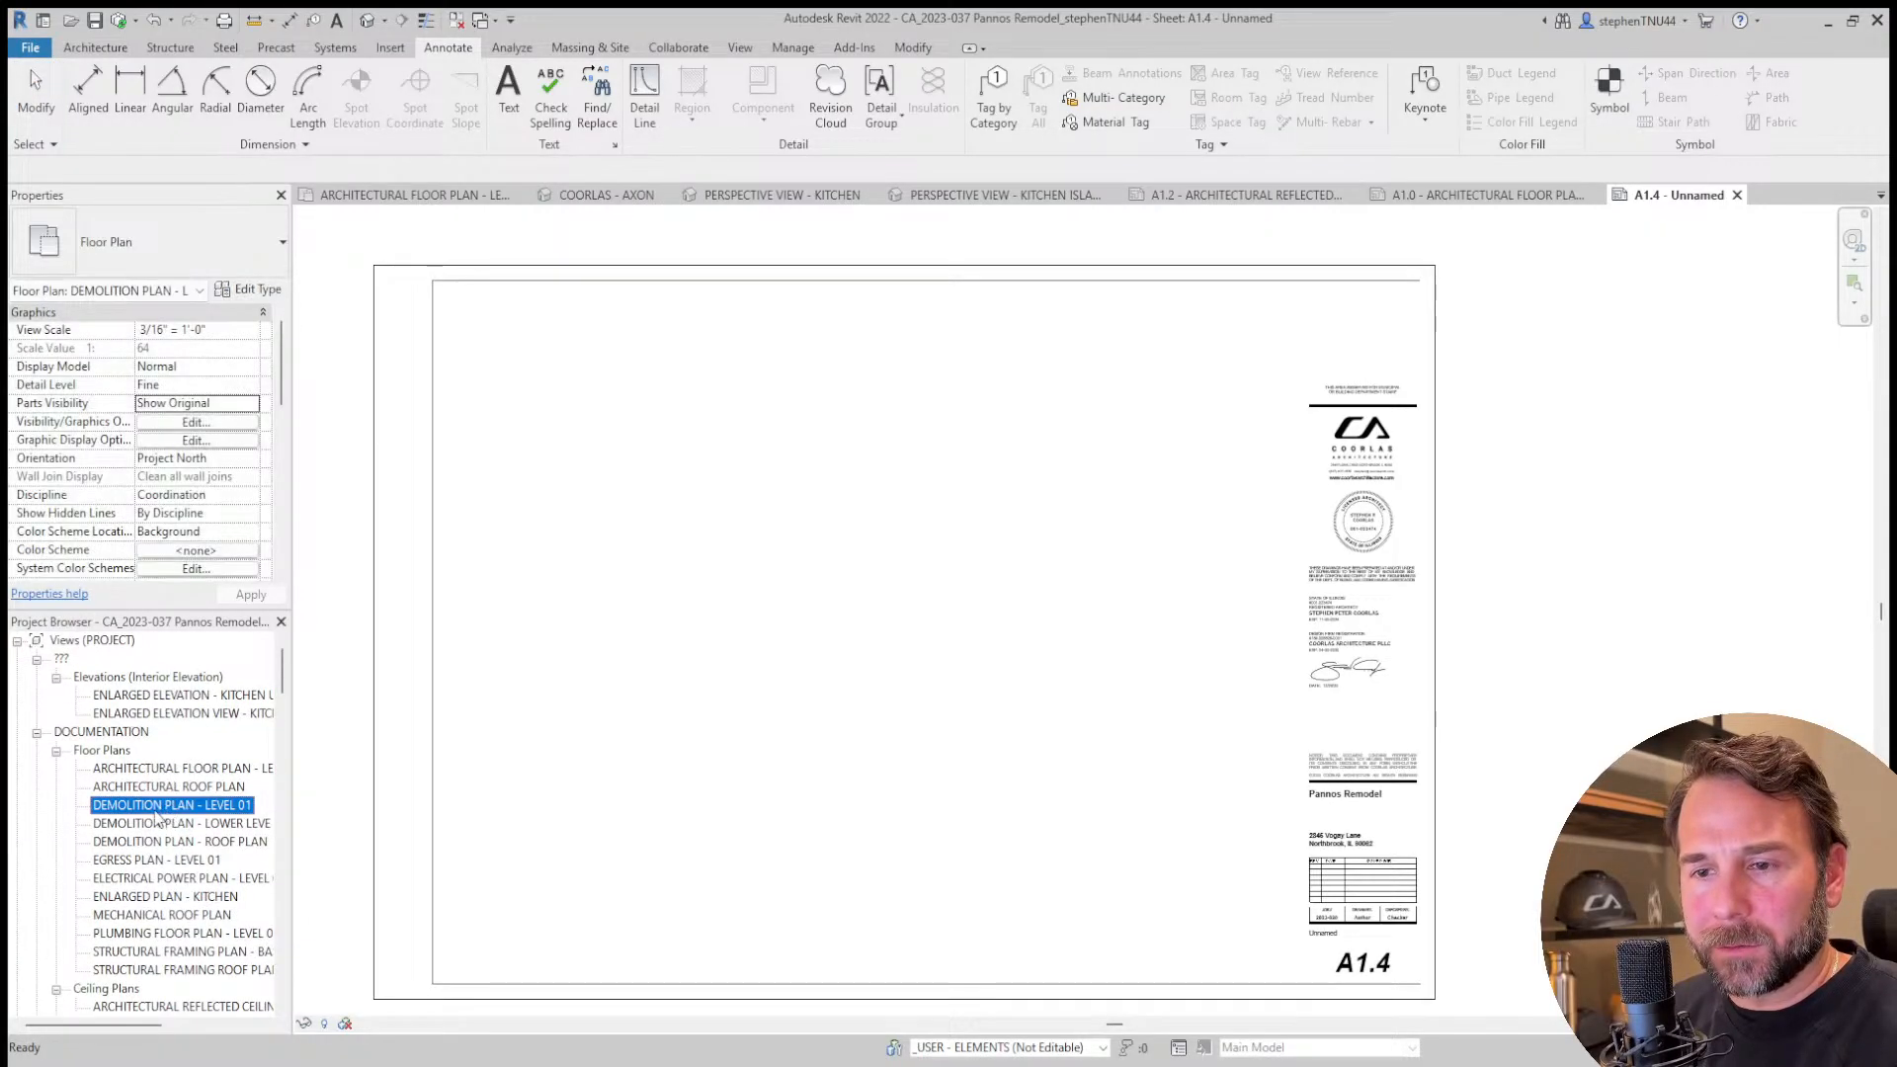
click(709, 612)
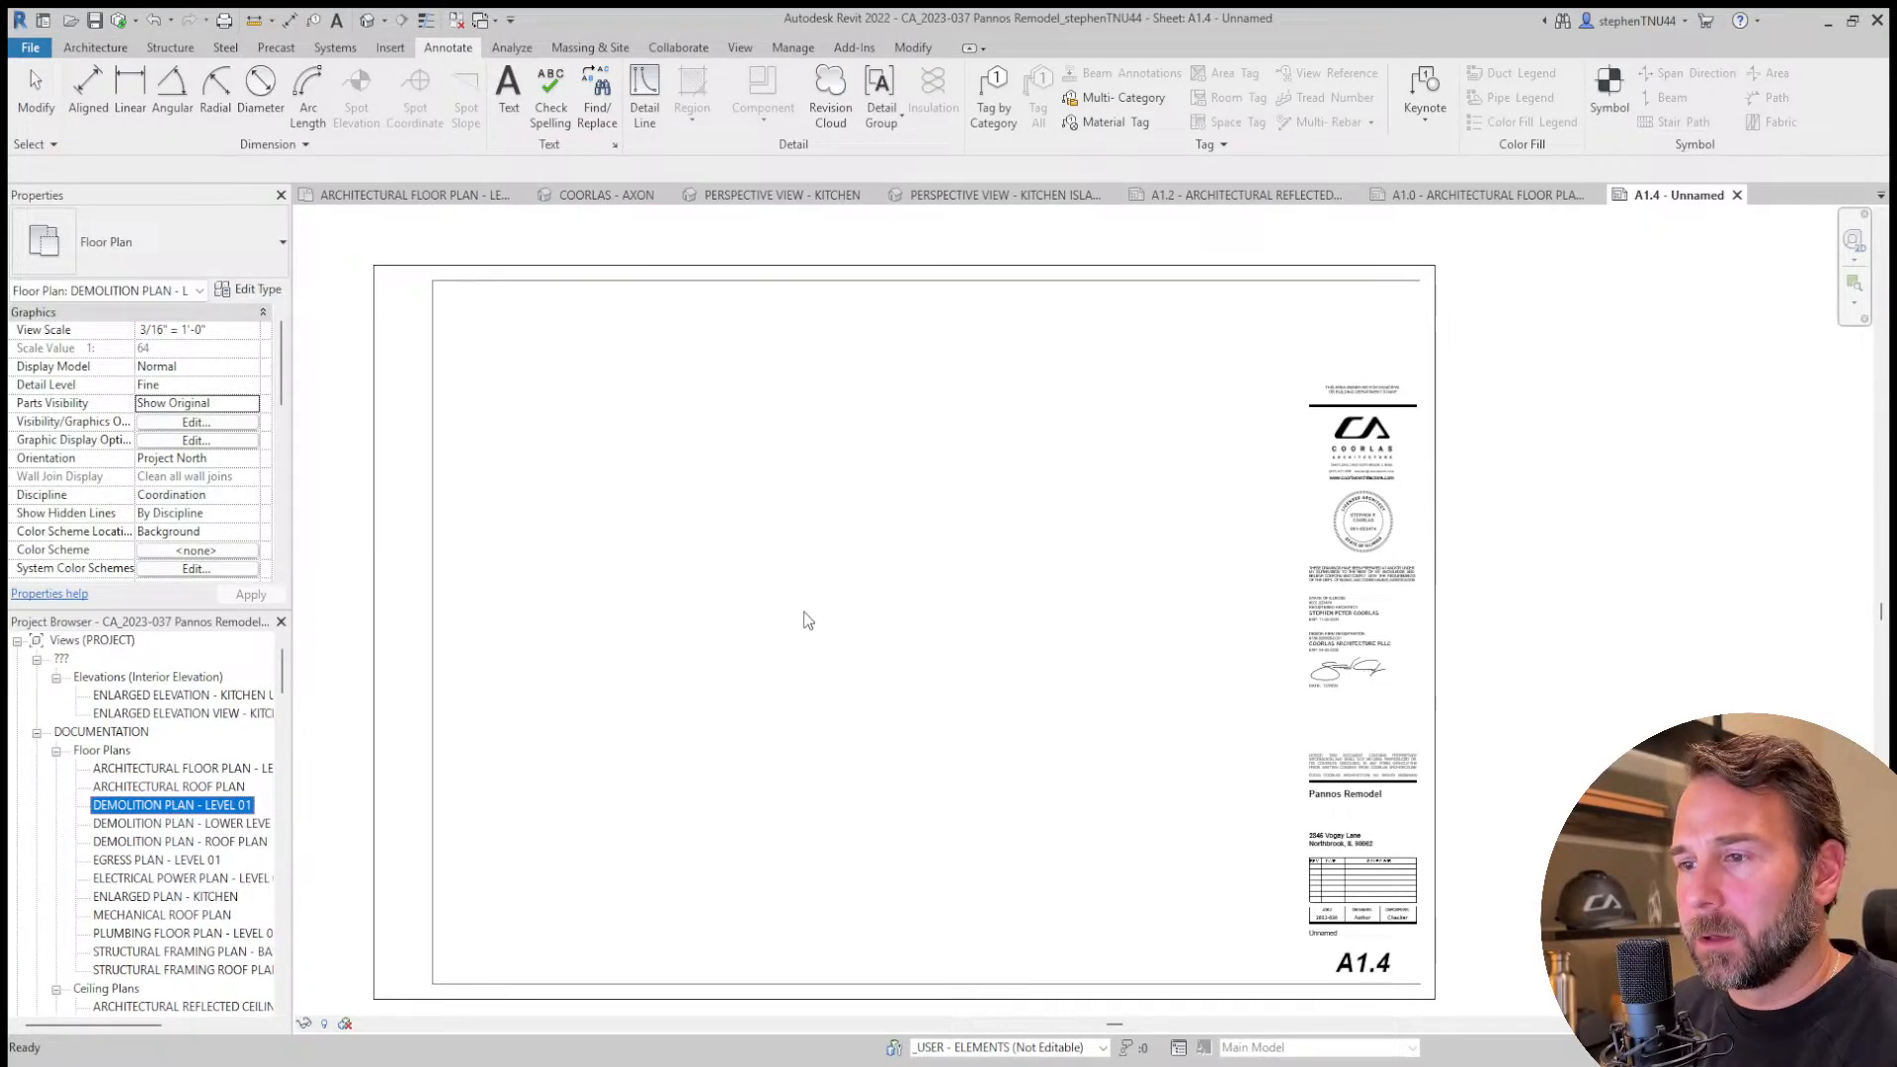
drag(717, 596, 826, 650)
scroll(1216, 530, down, 1)
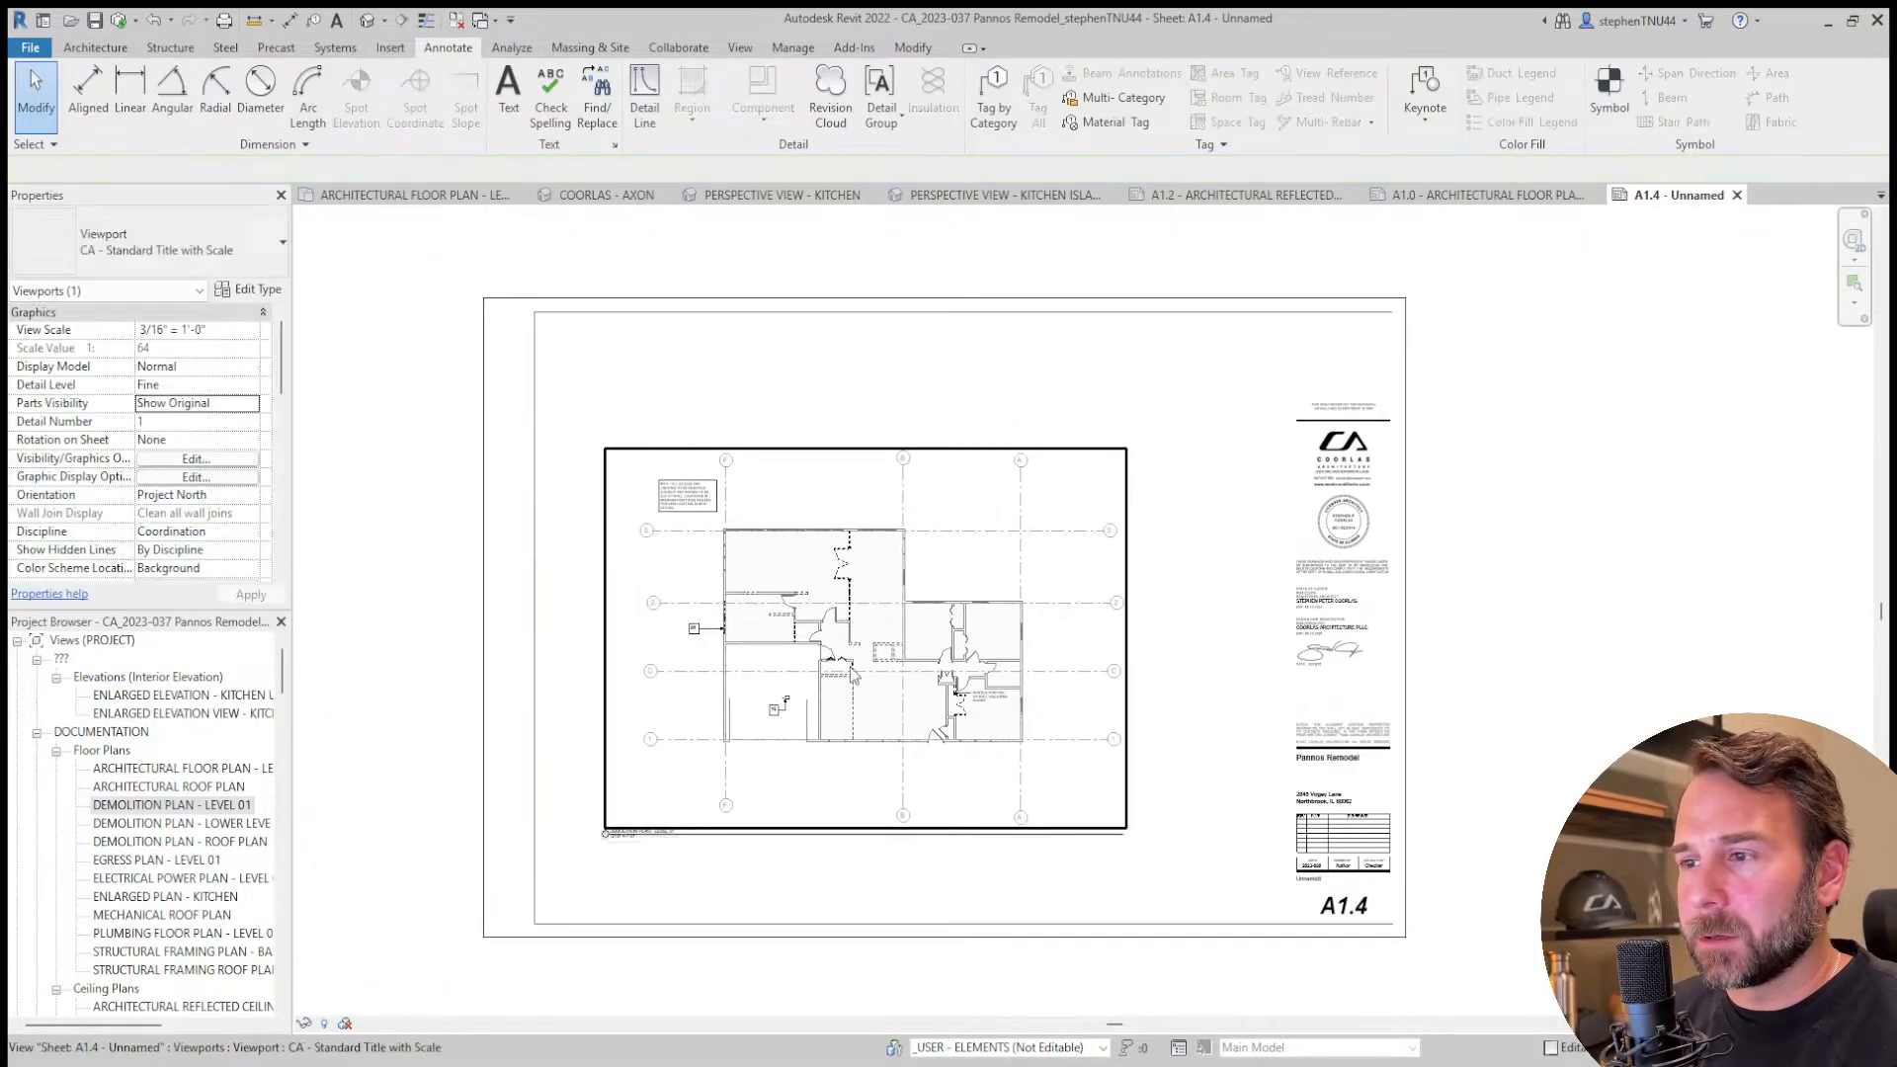
scroll(879, 600, up, 2)
scroll(916, 525, down, 1)
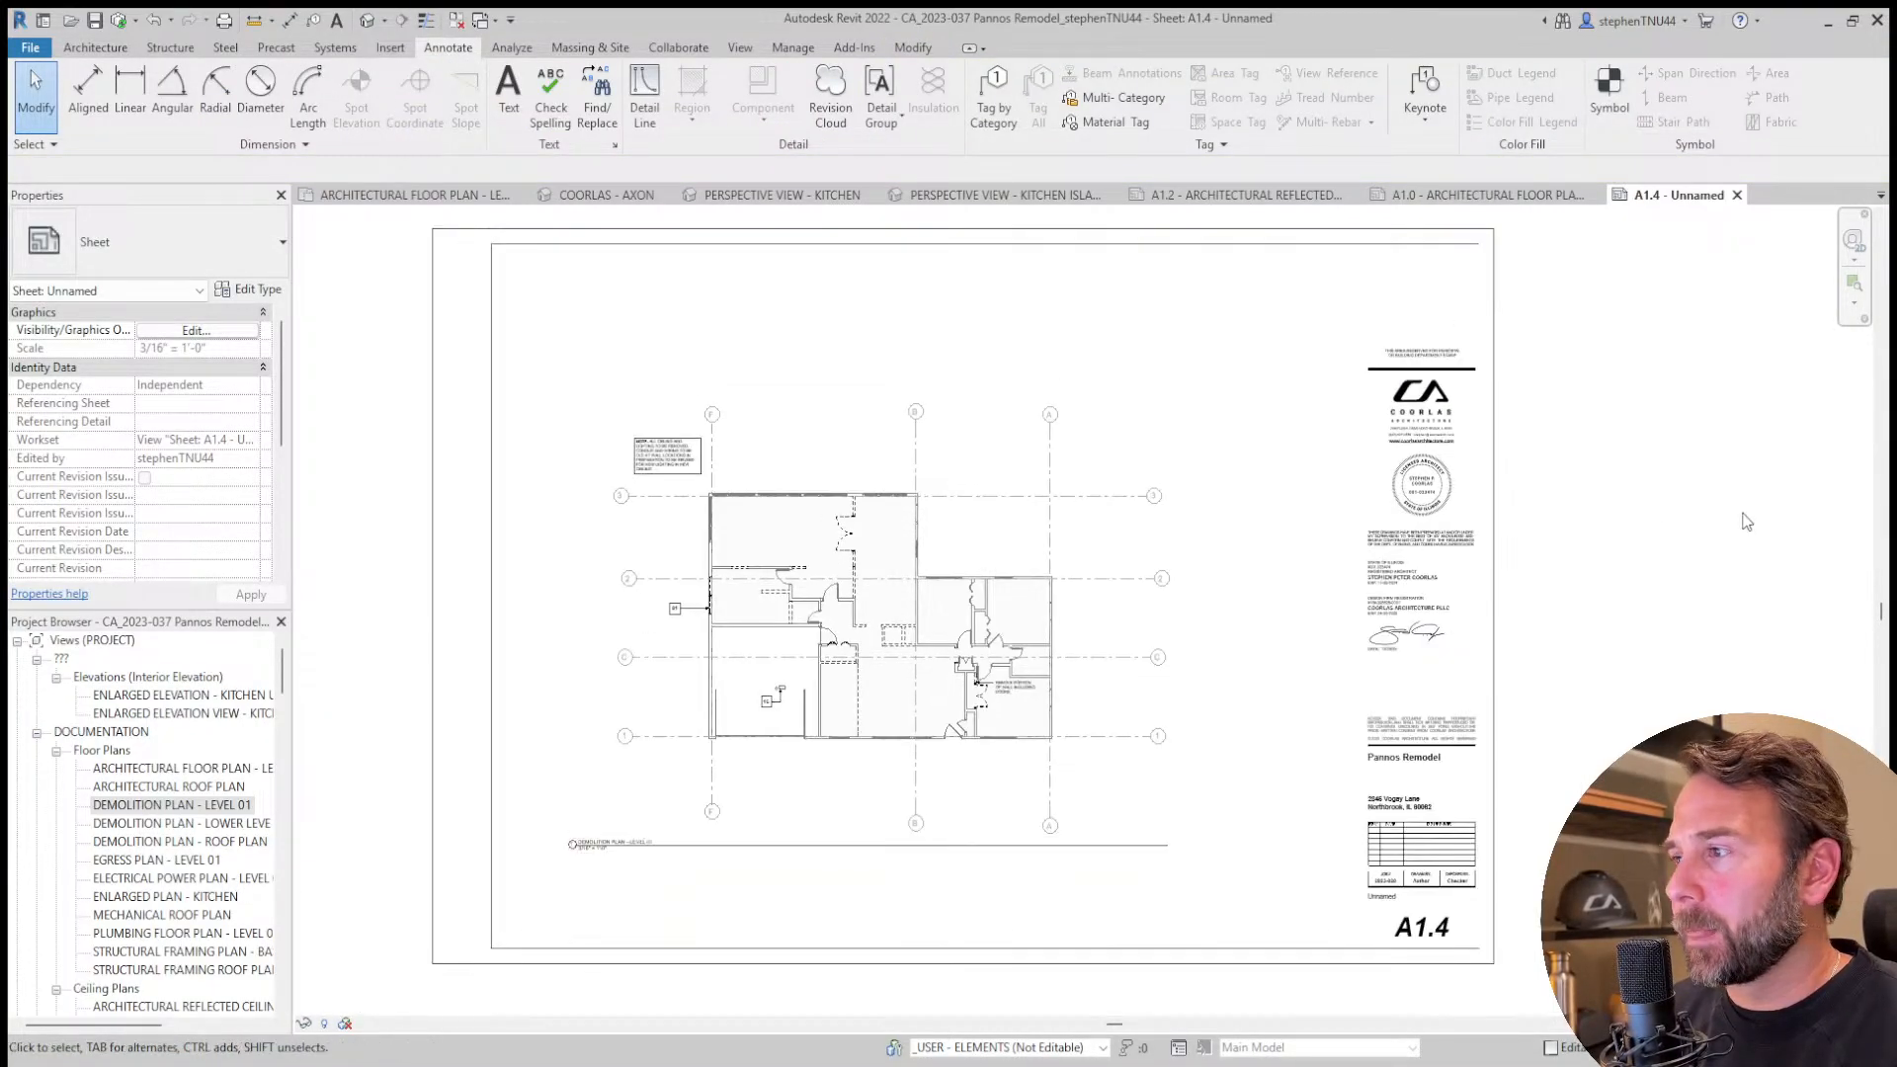
scroll(1609, 524, down, 2)
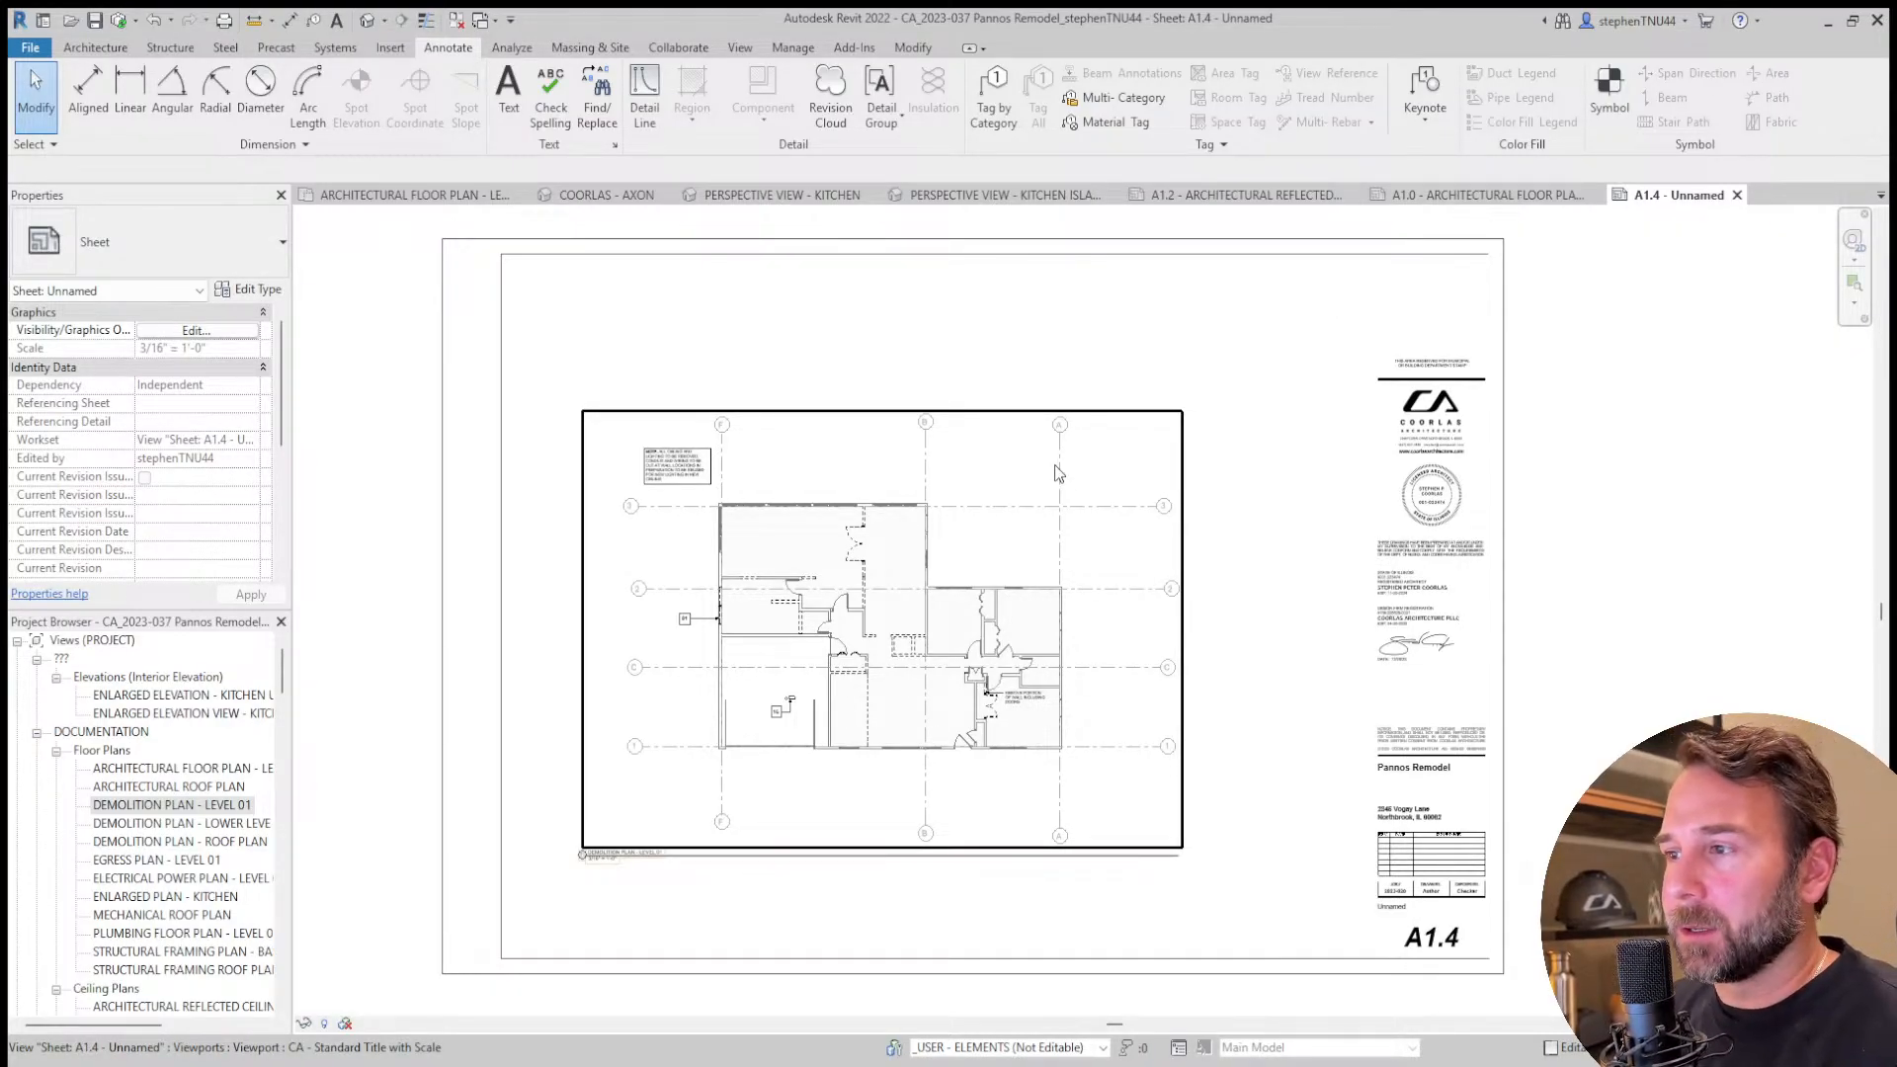
scroll(879, 583, down, 1)
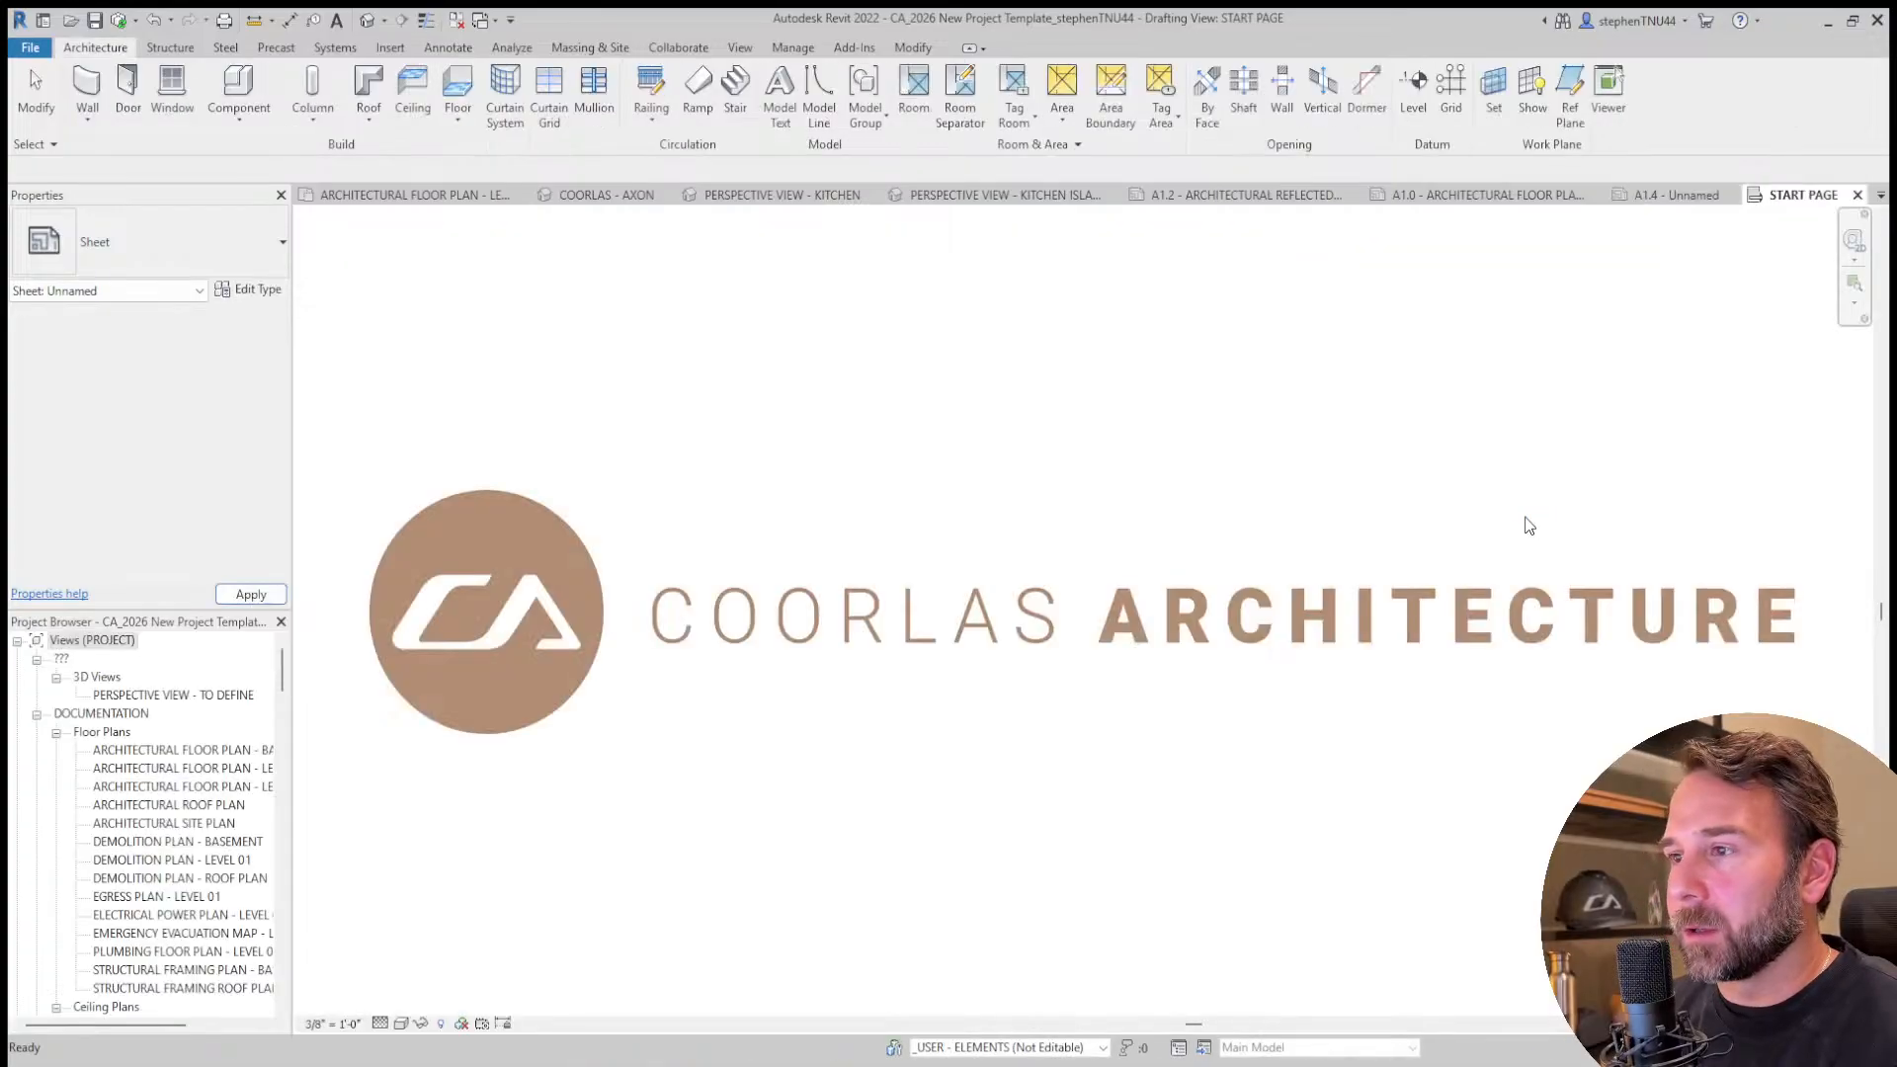
In the CA_2026 New Project Template project, collapse the families list and open sheet A0.0 - DEMOLITION PLANS.
scroll(1190, 481, down, 3)
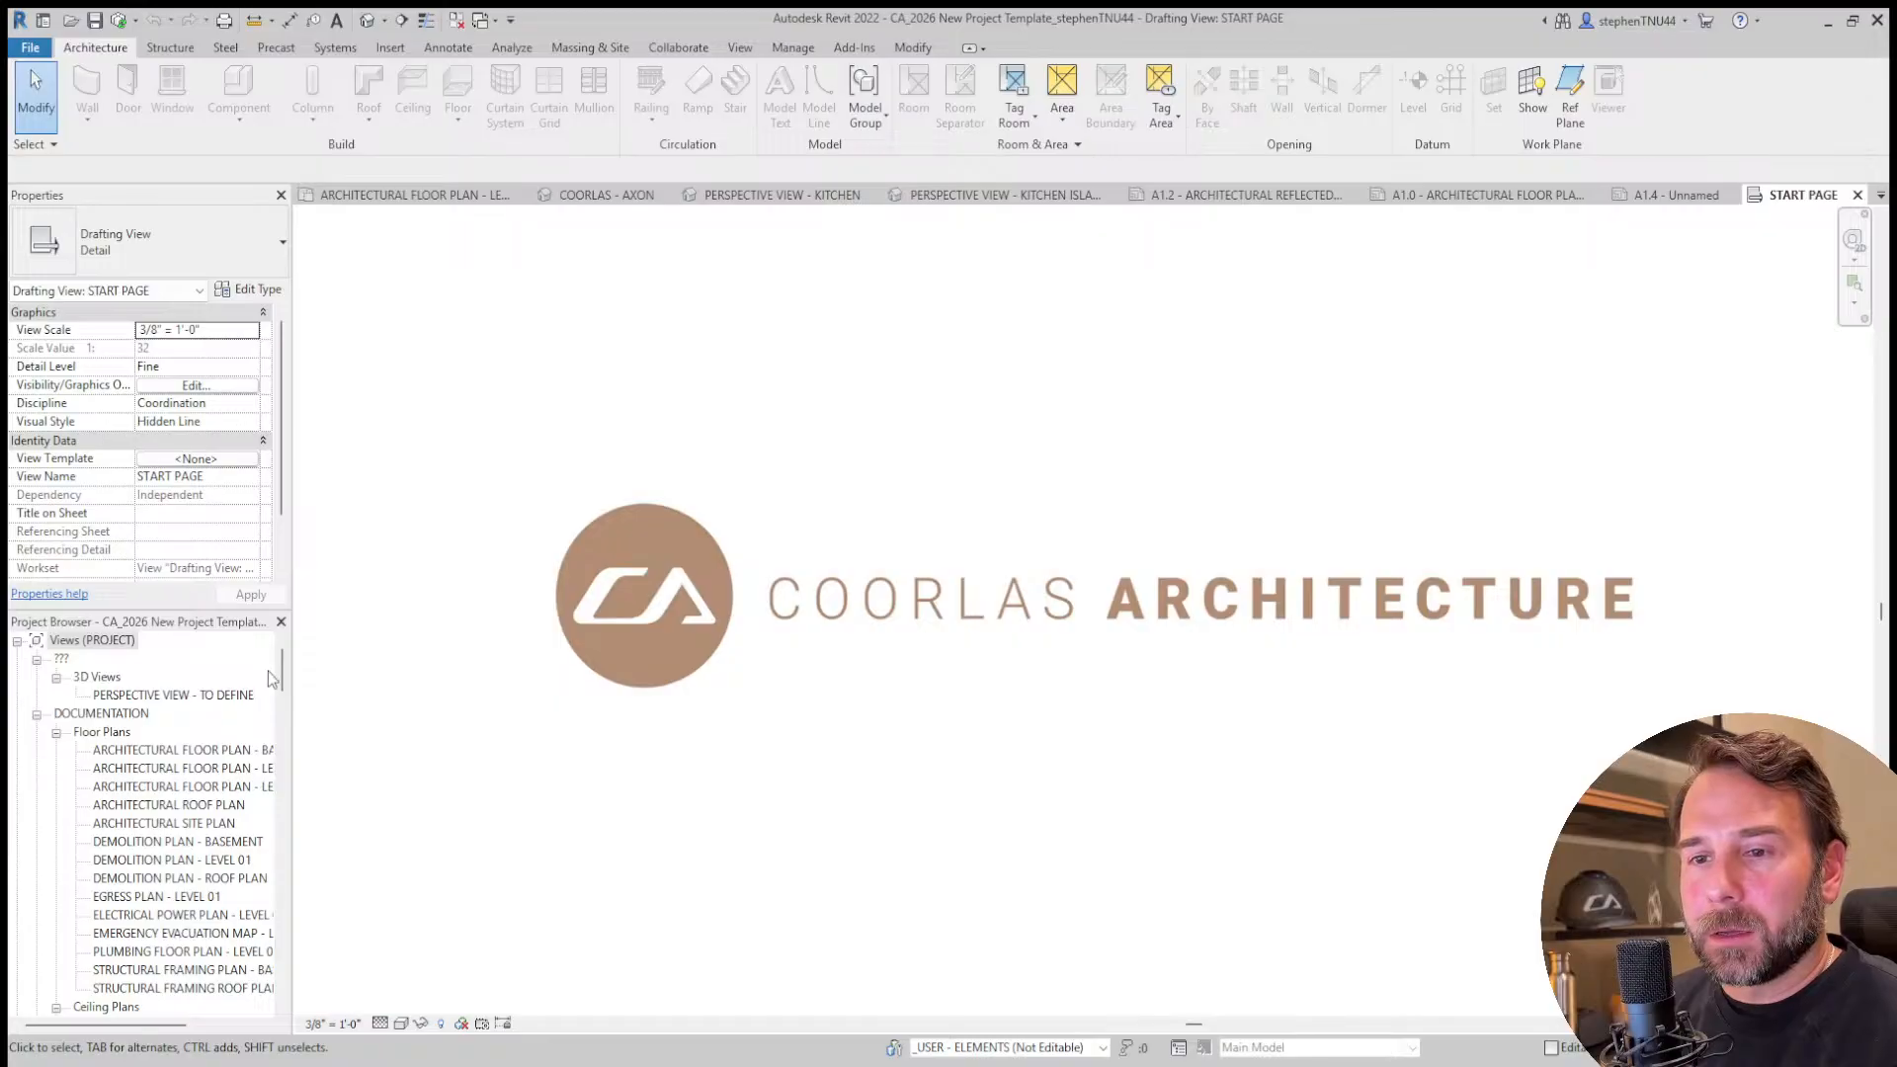
drag(283, 668, 282, 868)
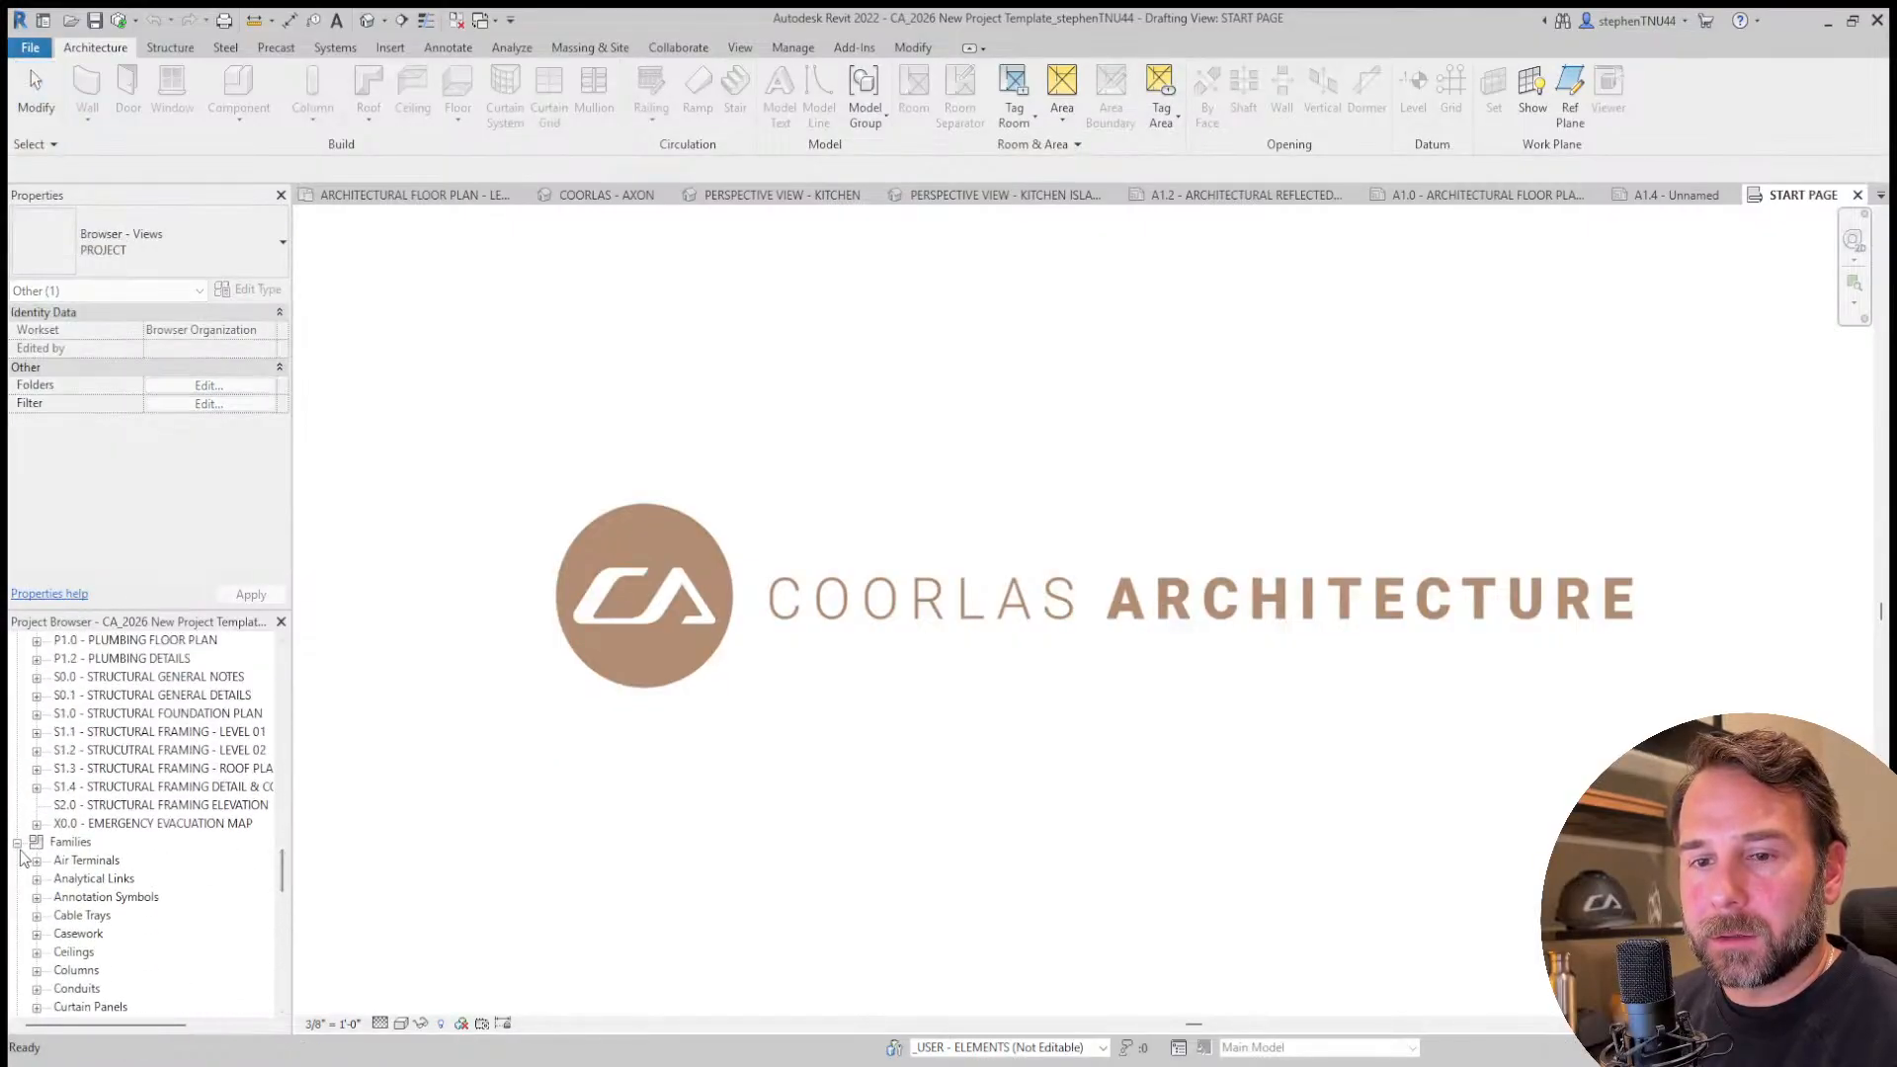
click(18, 845)
scroll(111, 765, up, 5)
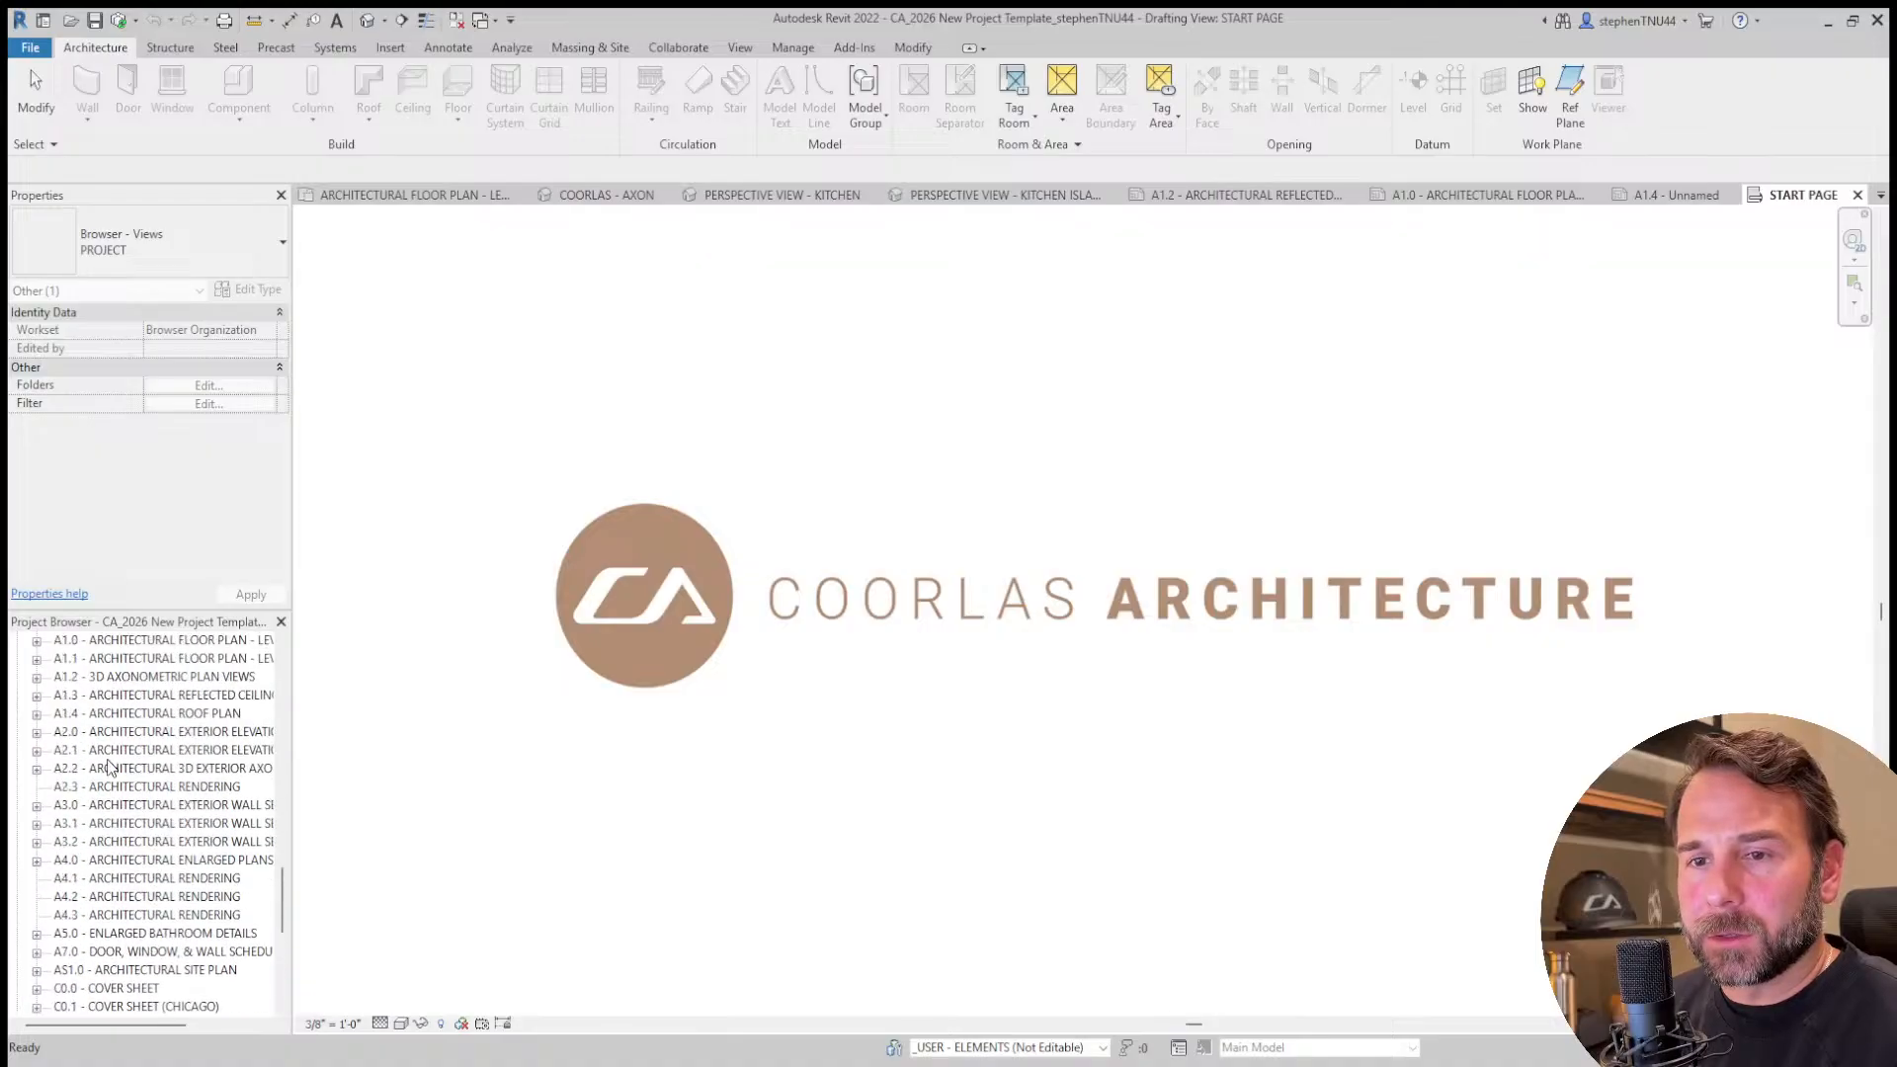
scroll(110, 765, up, 2)
click(164, 751)
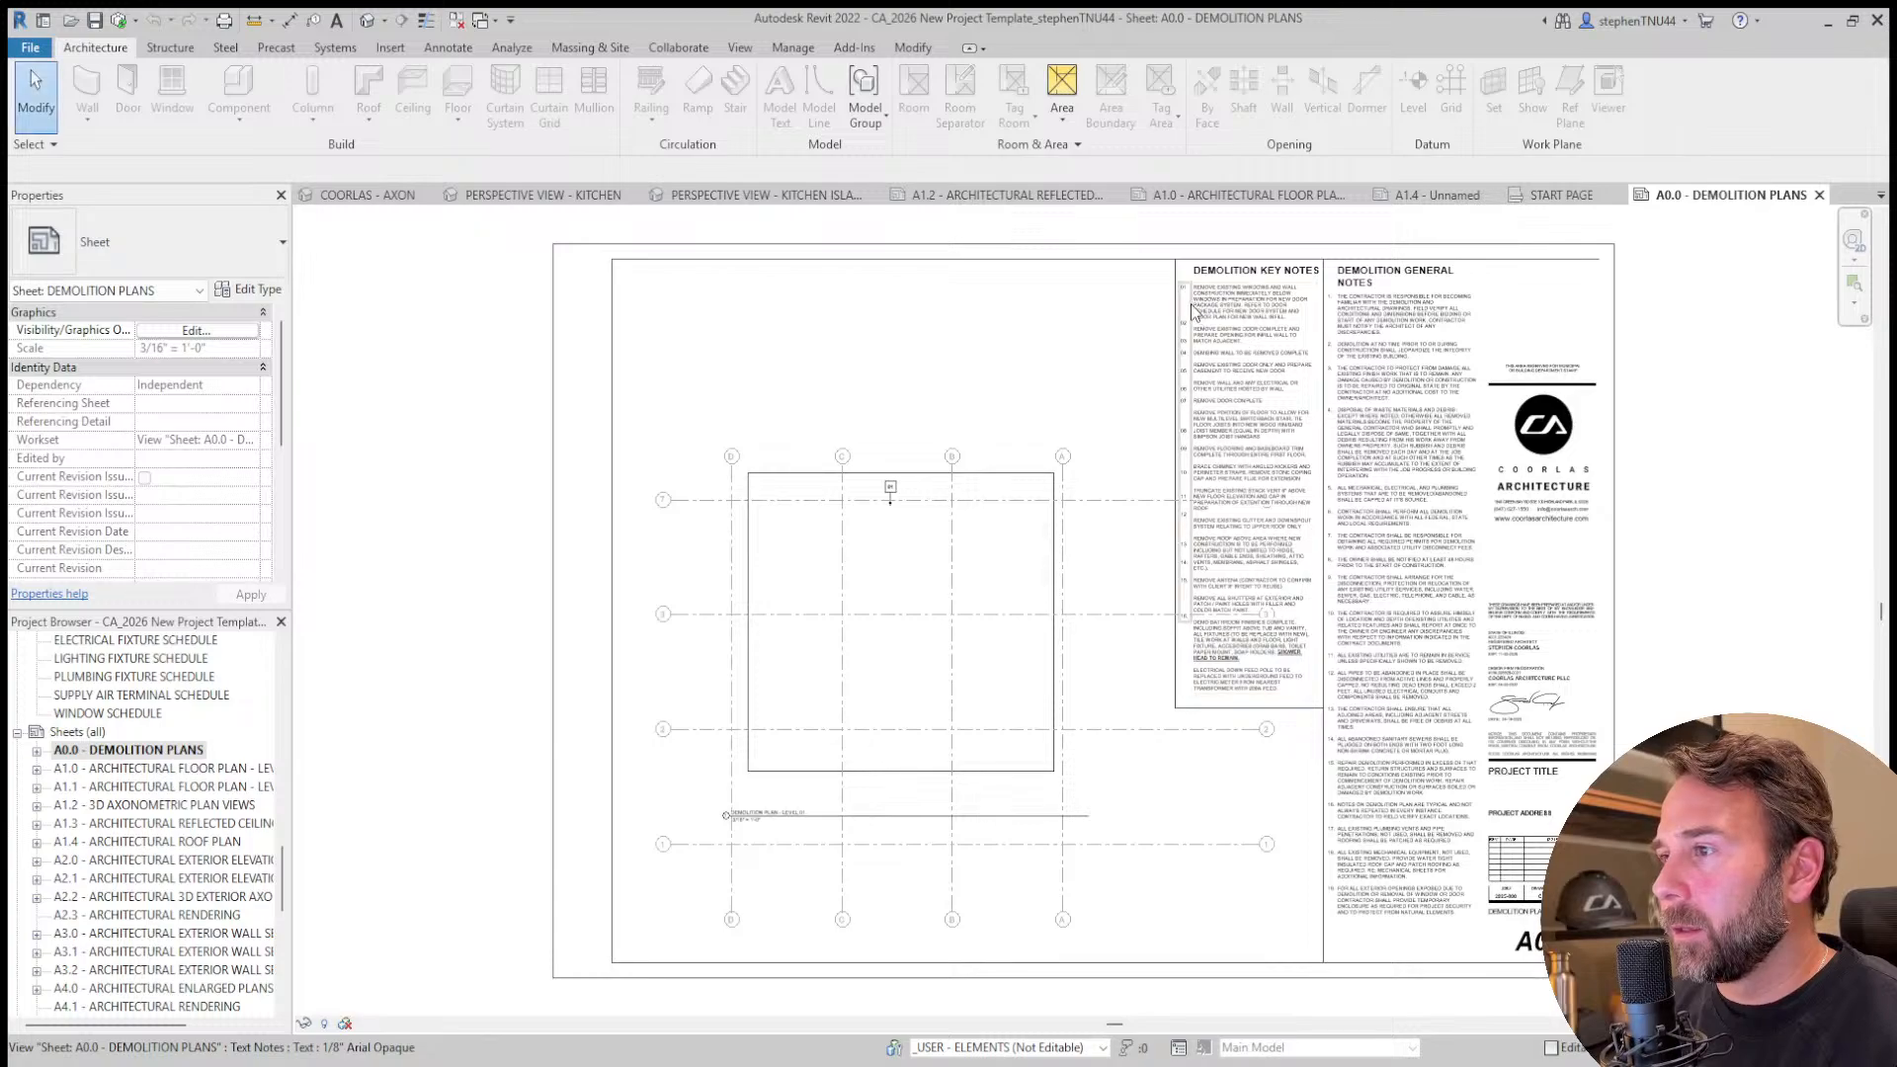
Copy the demolition key notes and demolition general notes to the clipboard, including their headings, numbering and border lines.
scroll(1176, 287, up, 3)
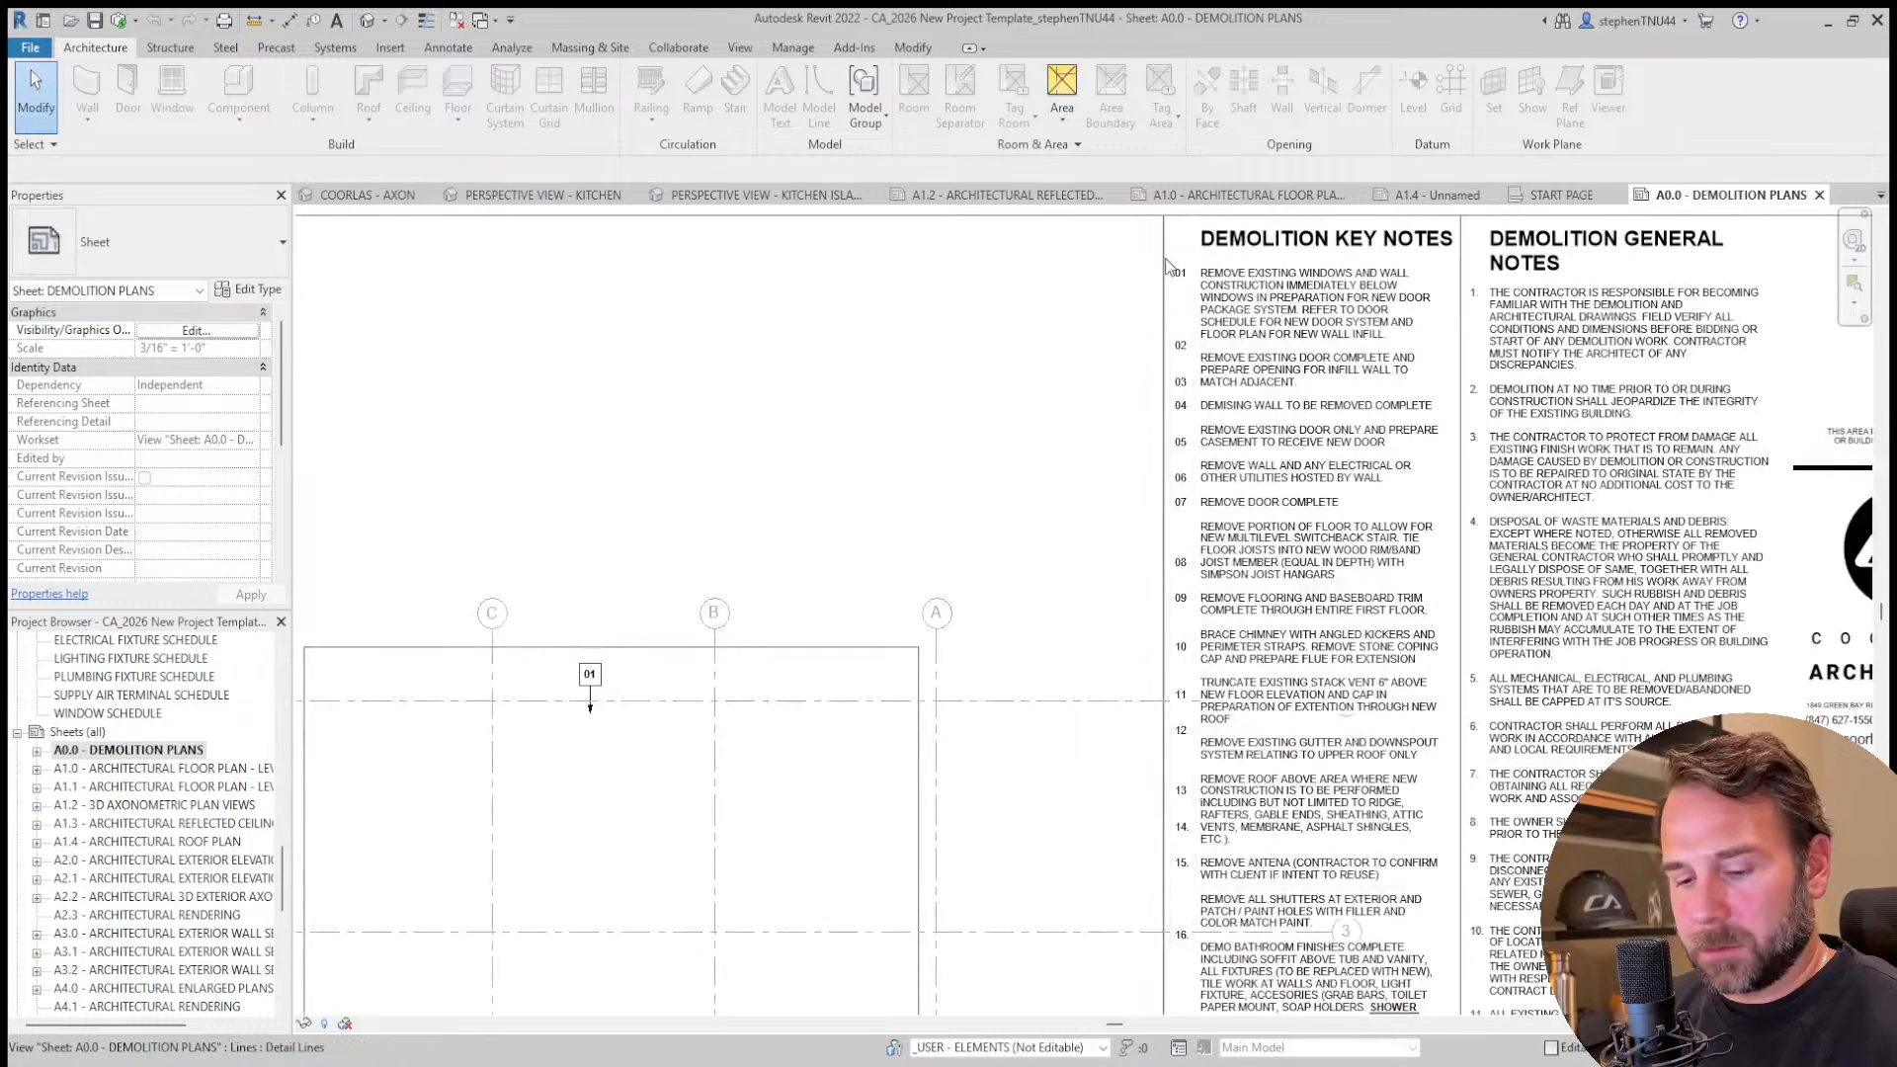
key(Tab)
click(1164, 259)
scroll(1200, 264, down, 1)
ctrl+click(1210, 277)
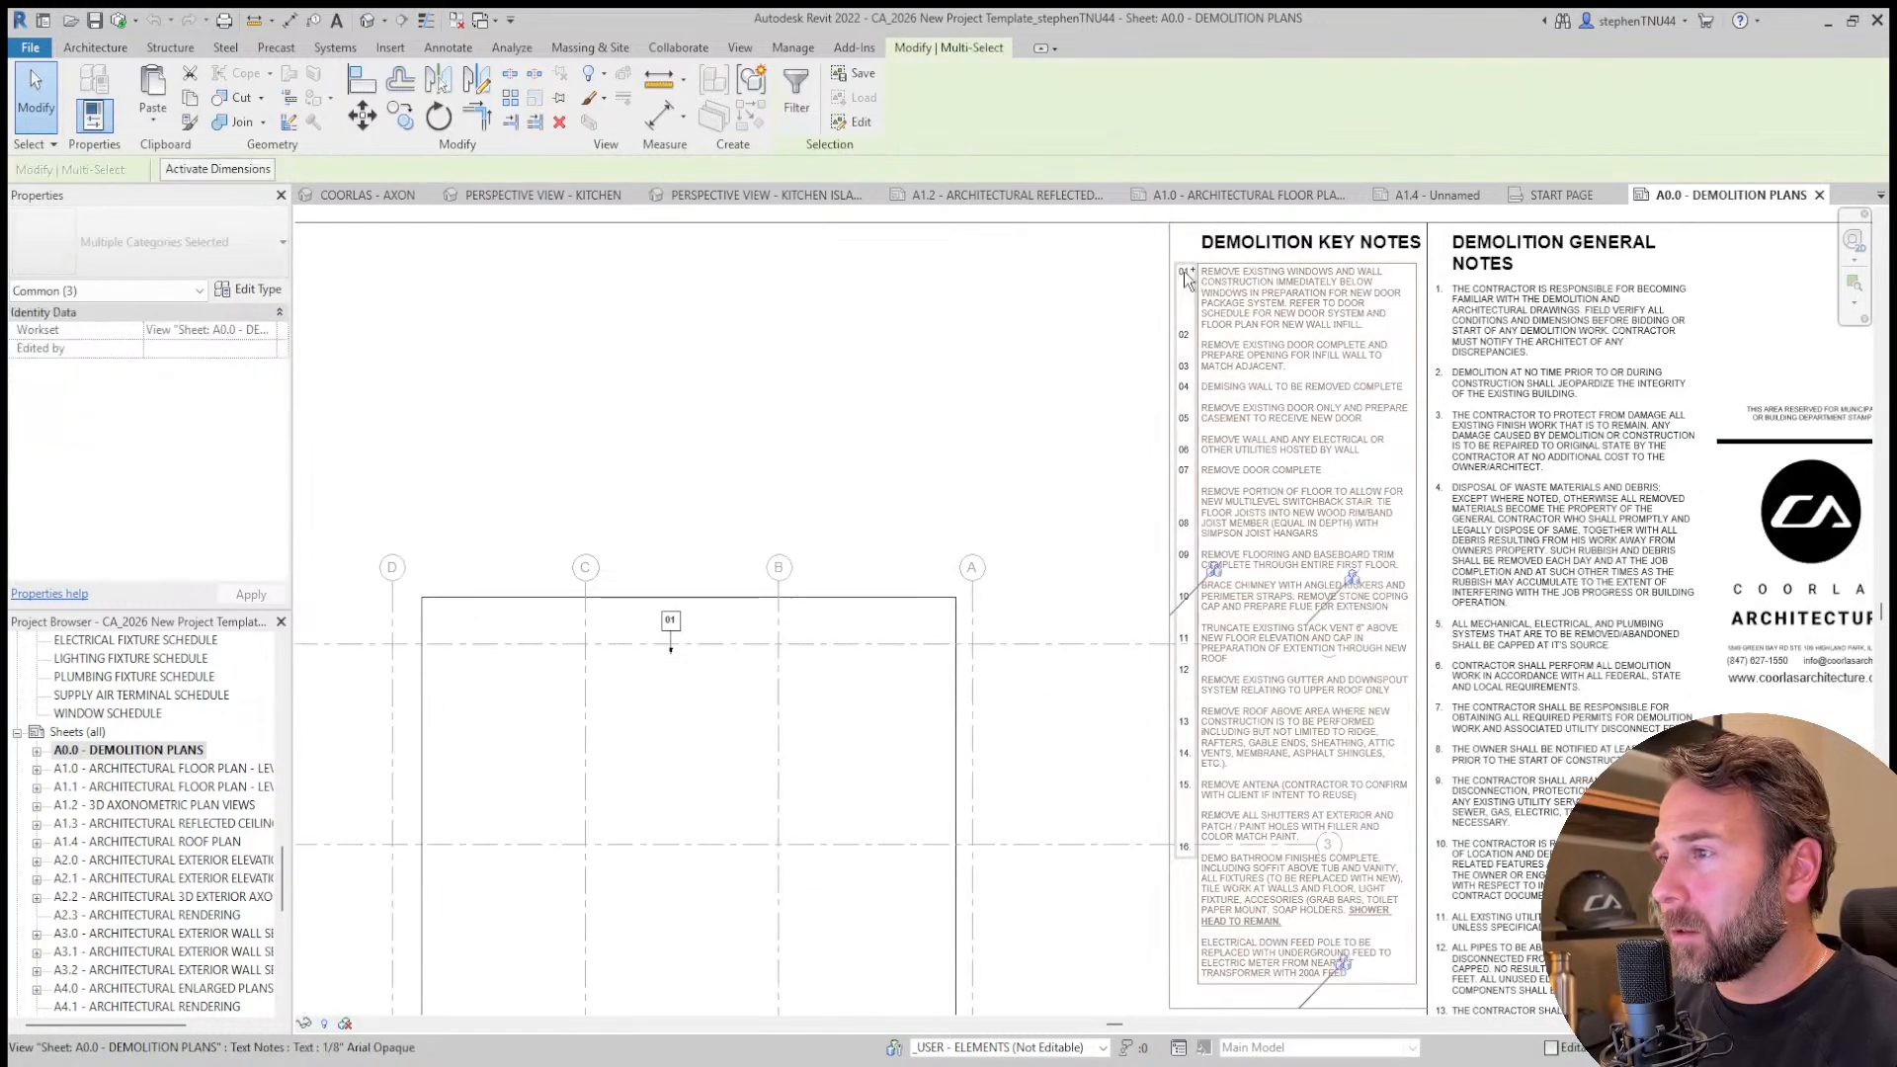
ctrl+click(1184, 273)
ctrl+click(1254, 247)
ctrl+click(1541, 265)
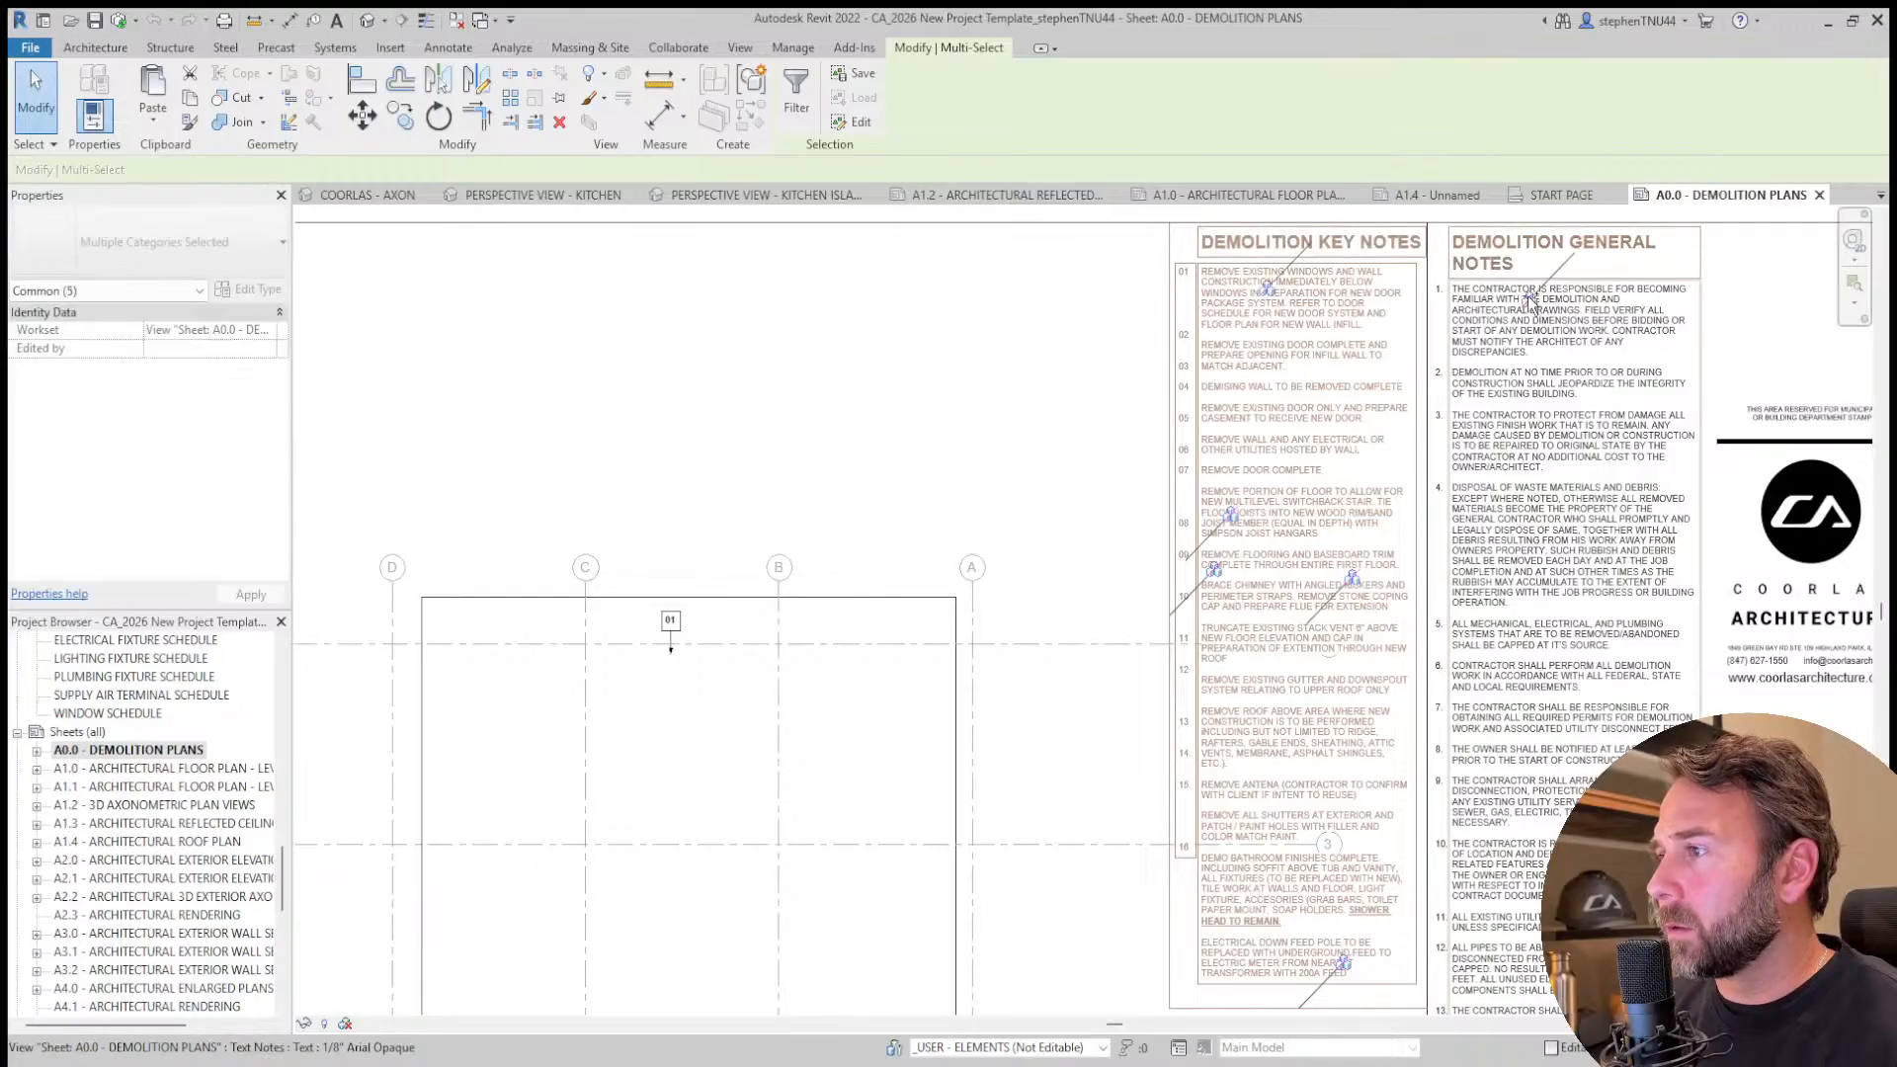
ctrl+click(1531, 302)
scroll(1435, 296, up, 1)
ctrl+click(1437, 290)
scroll(1433, 264, up, 3)
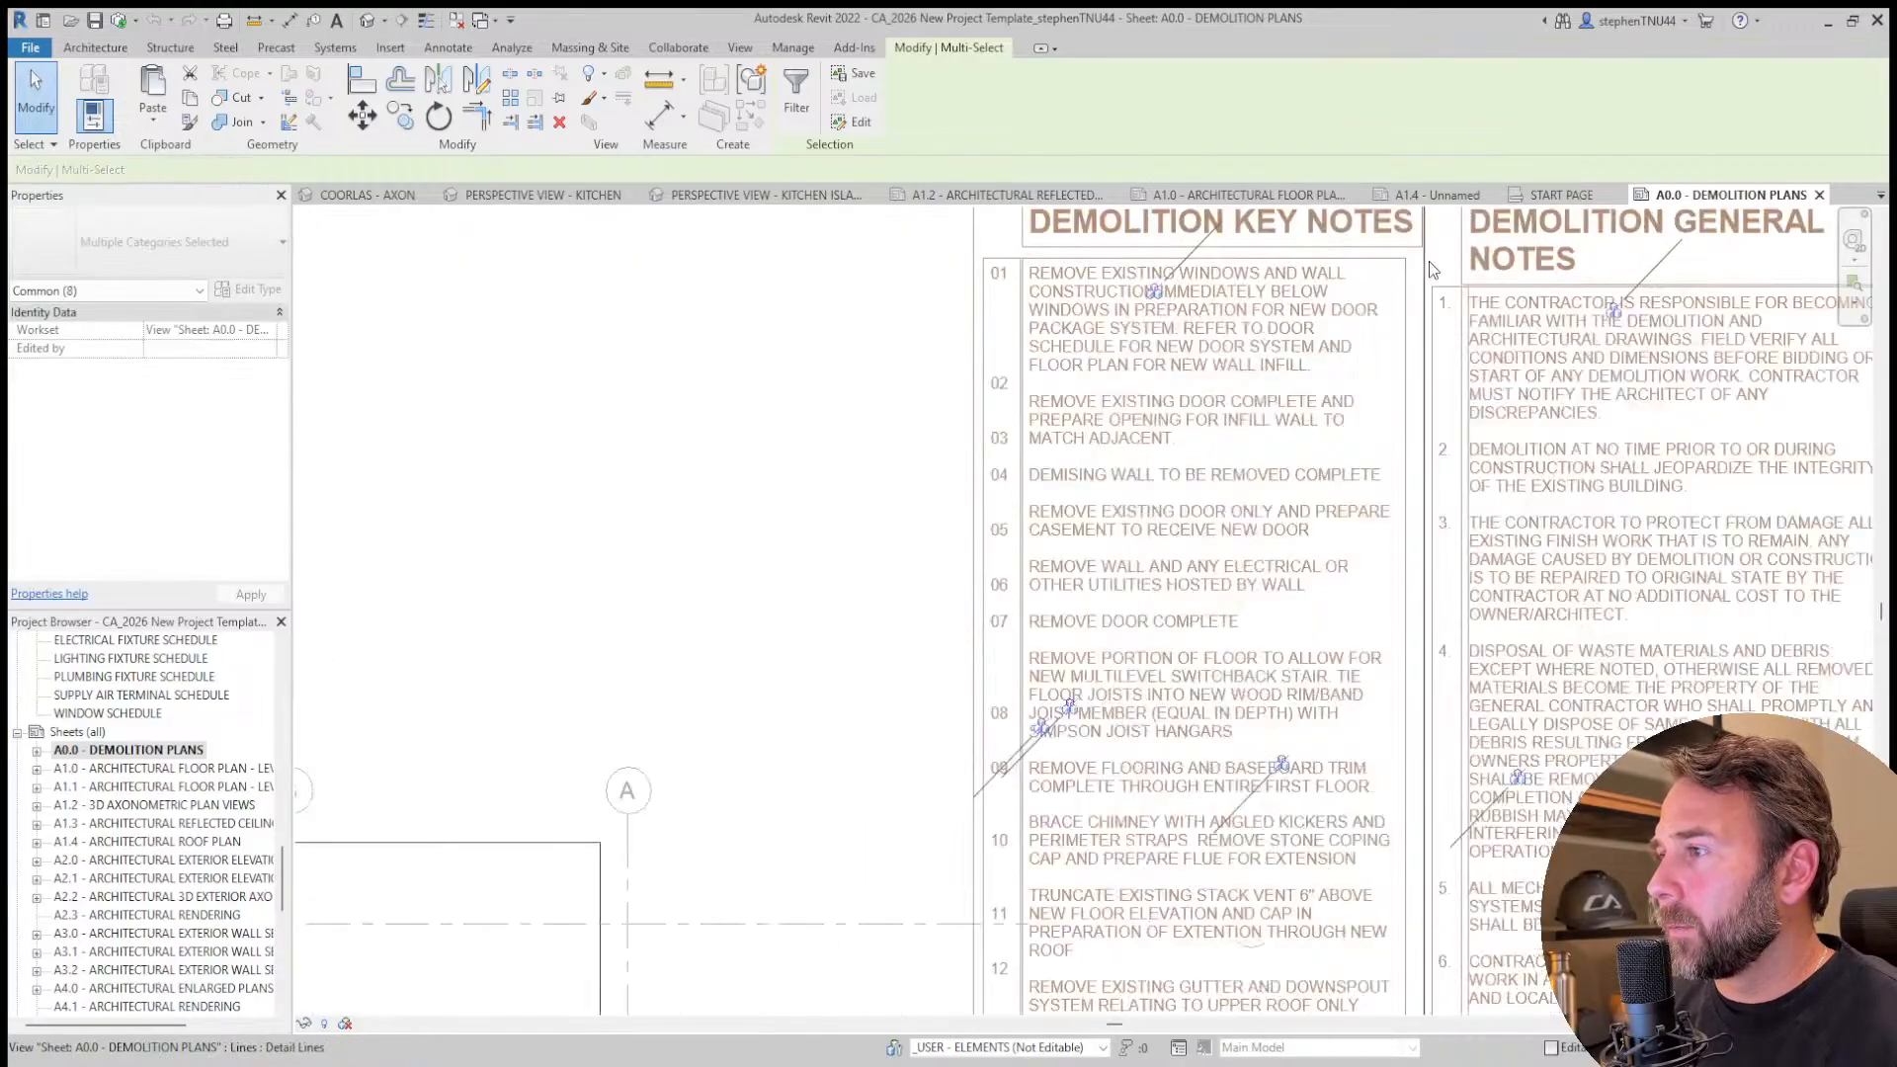
ctrl+click(1427, 265)
scroll(1191, 383, down, 3)
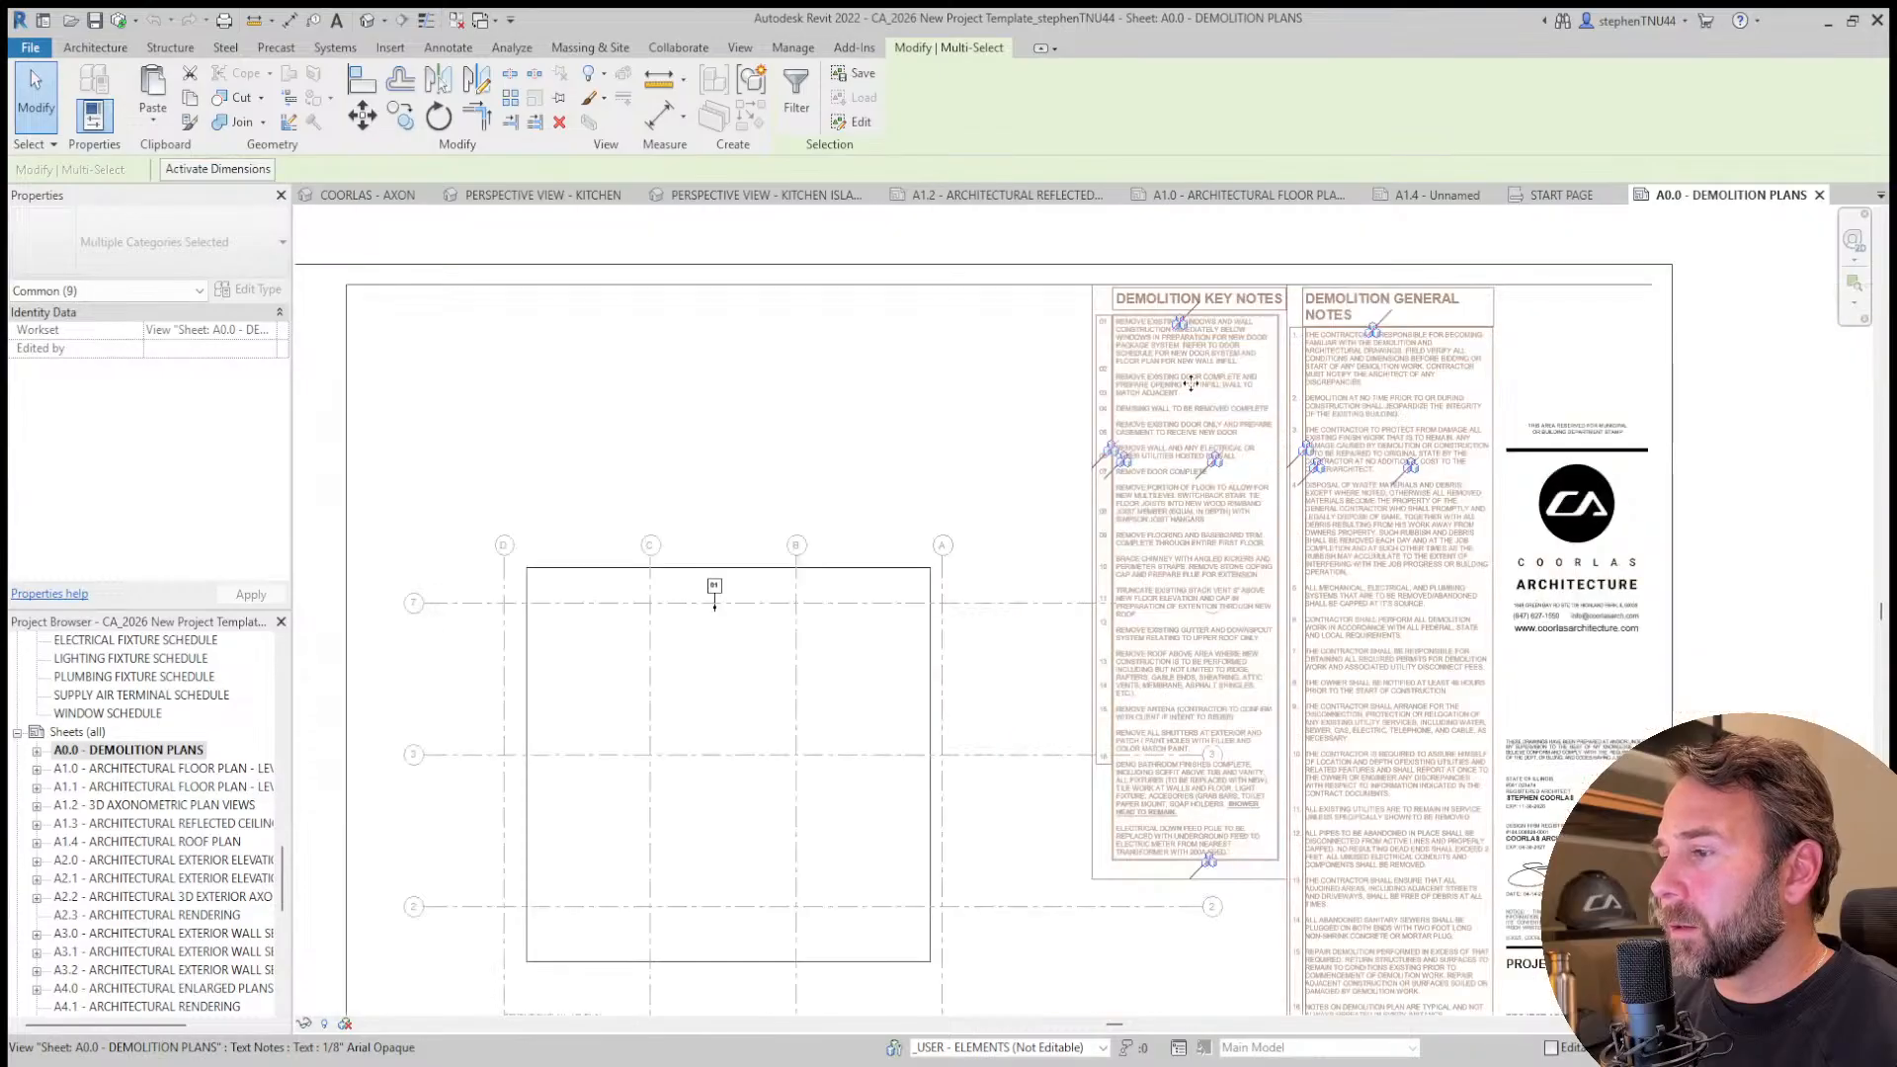
scroll(1191, 383, down, 3)
scroll(1004, 336, up, 1)
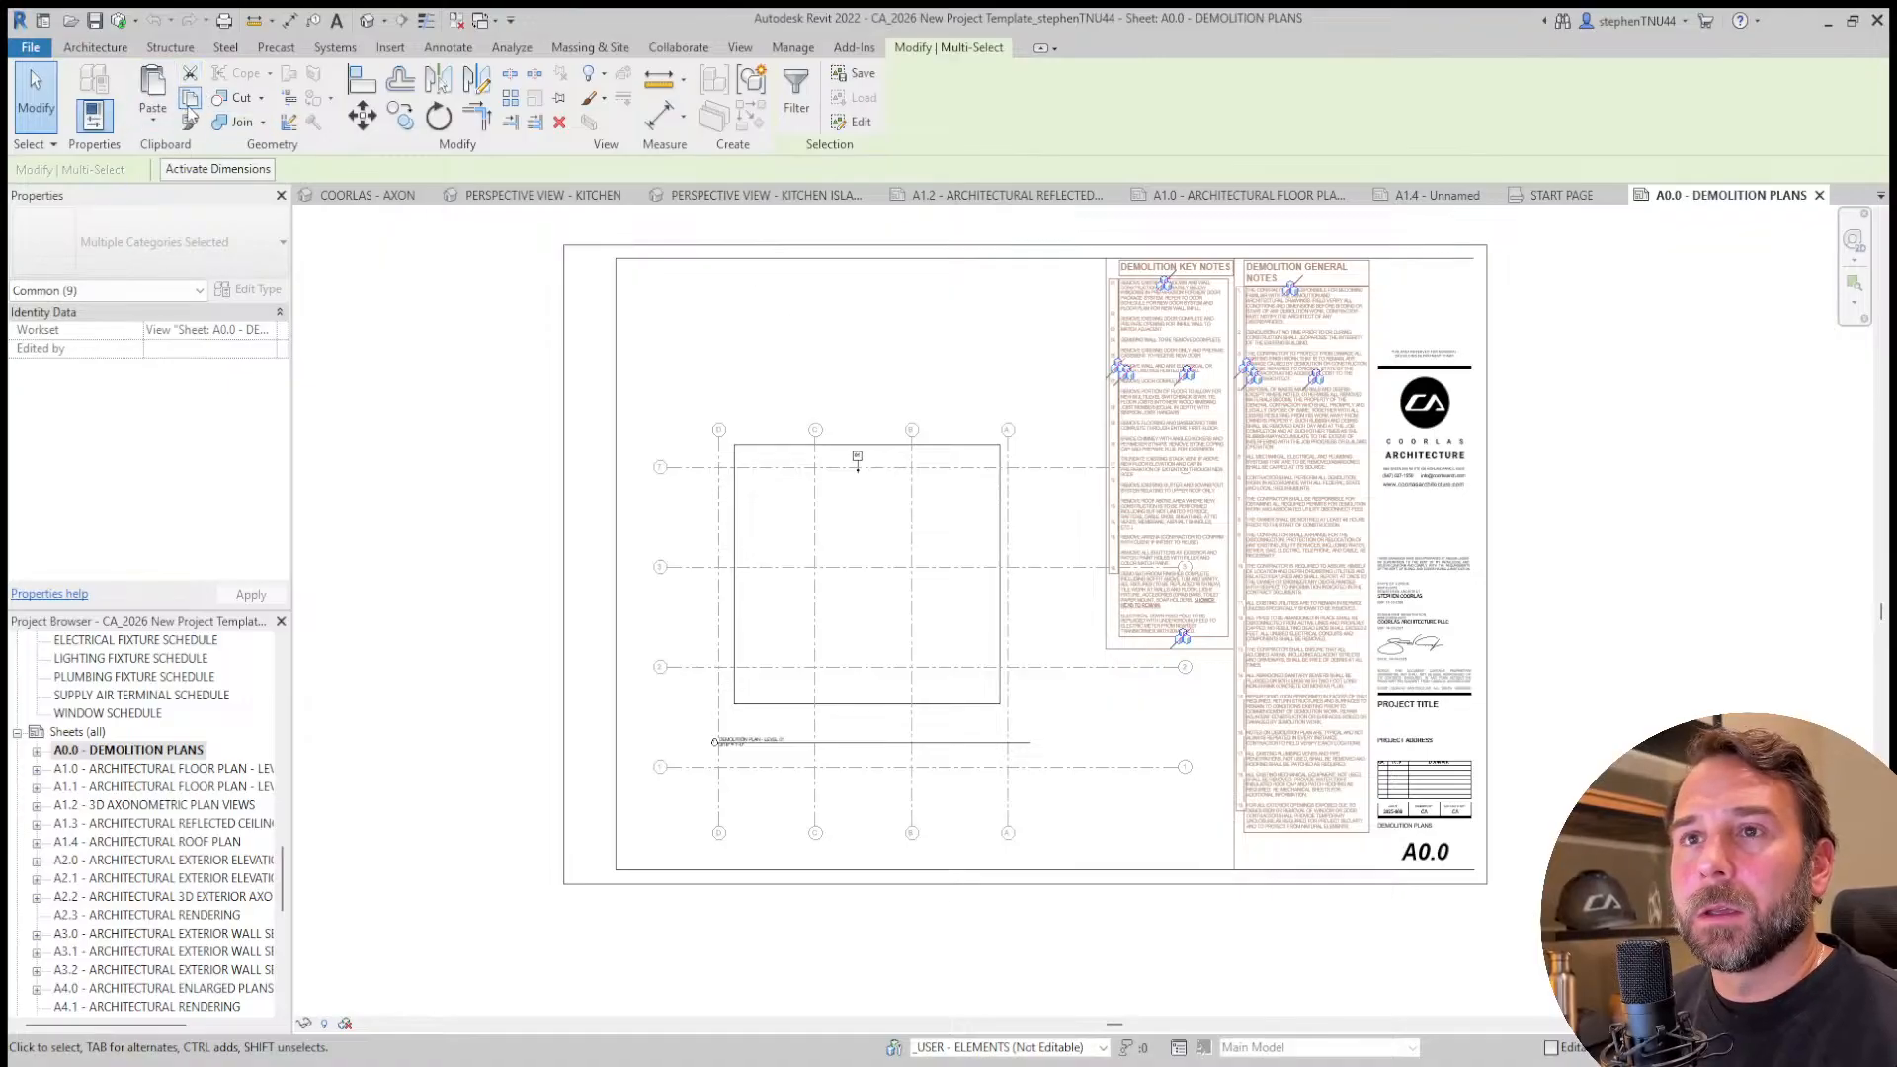
click(1568, 306)
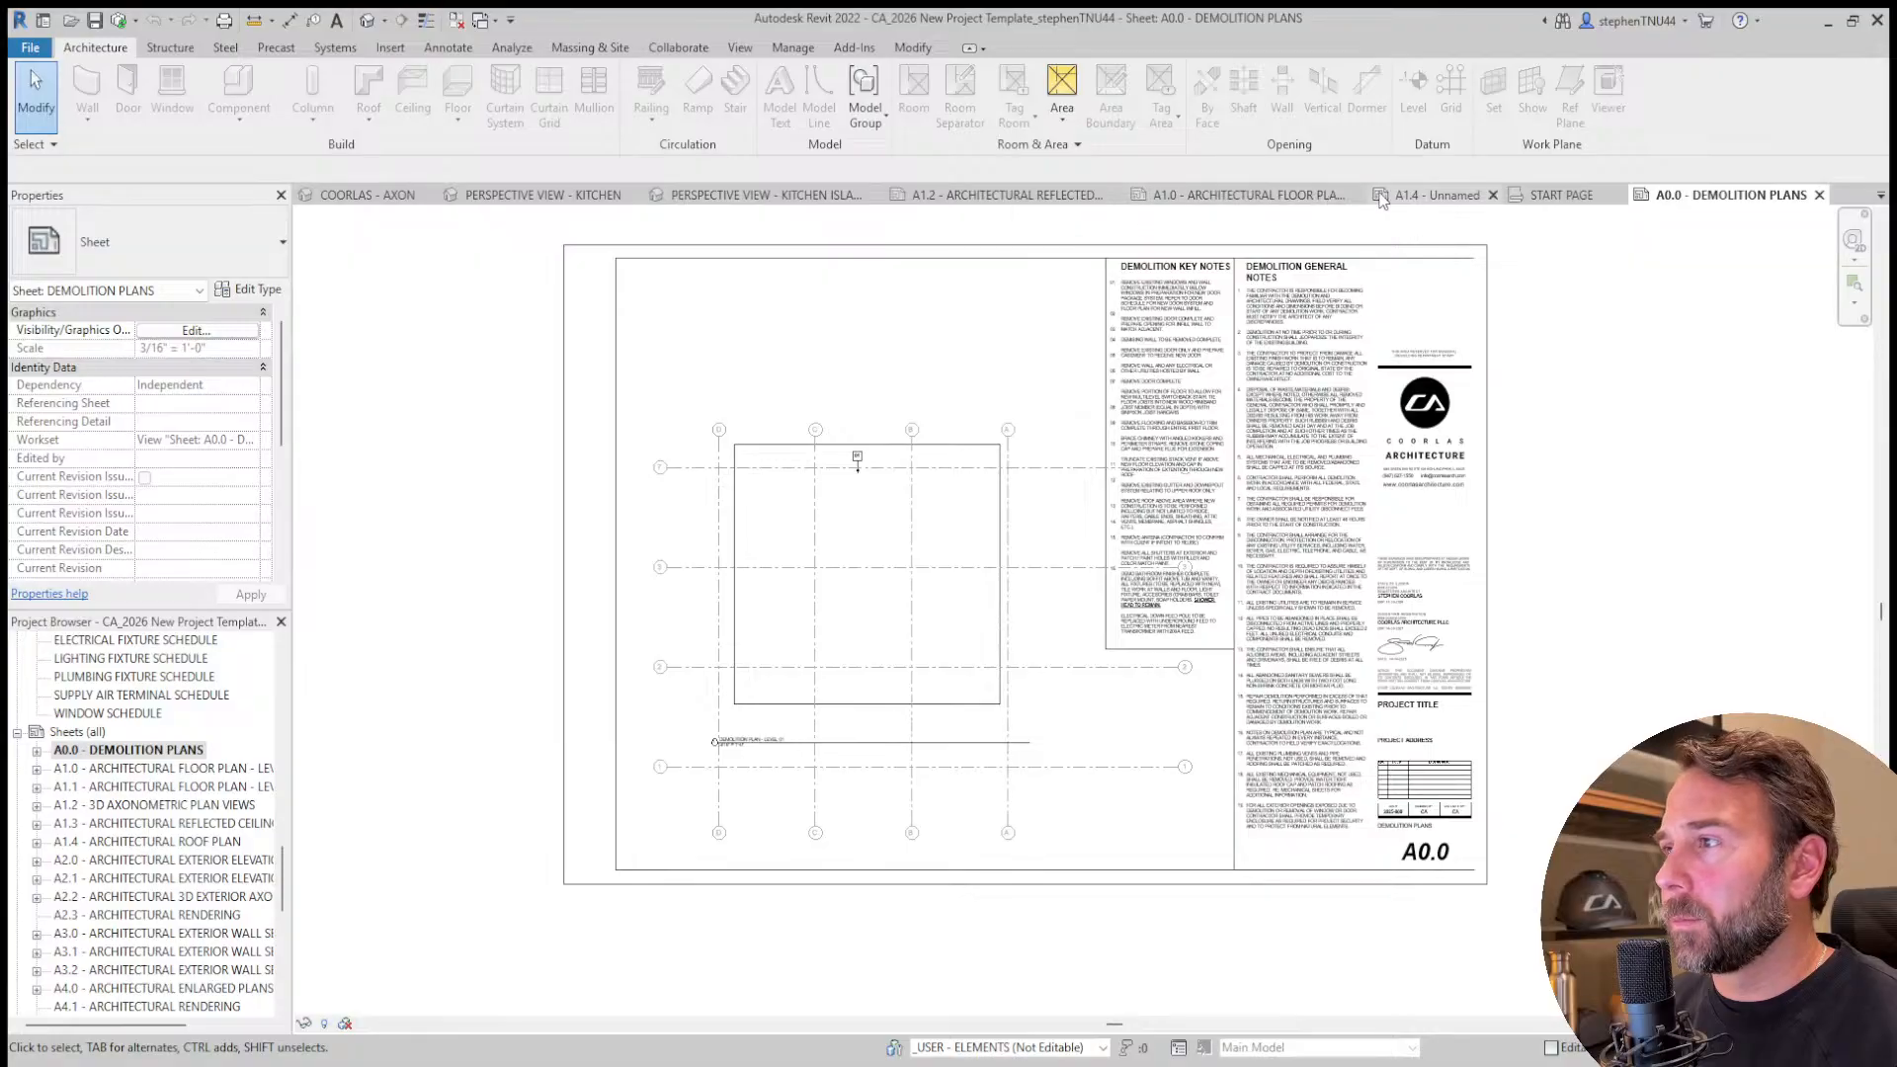
Paste the copied demolition notes onto sheet A1.4 beside the title block, in the same place as on the template sheet.
click(1438, 197)
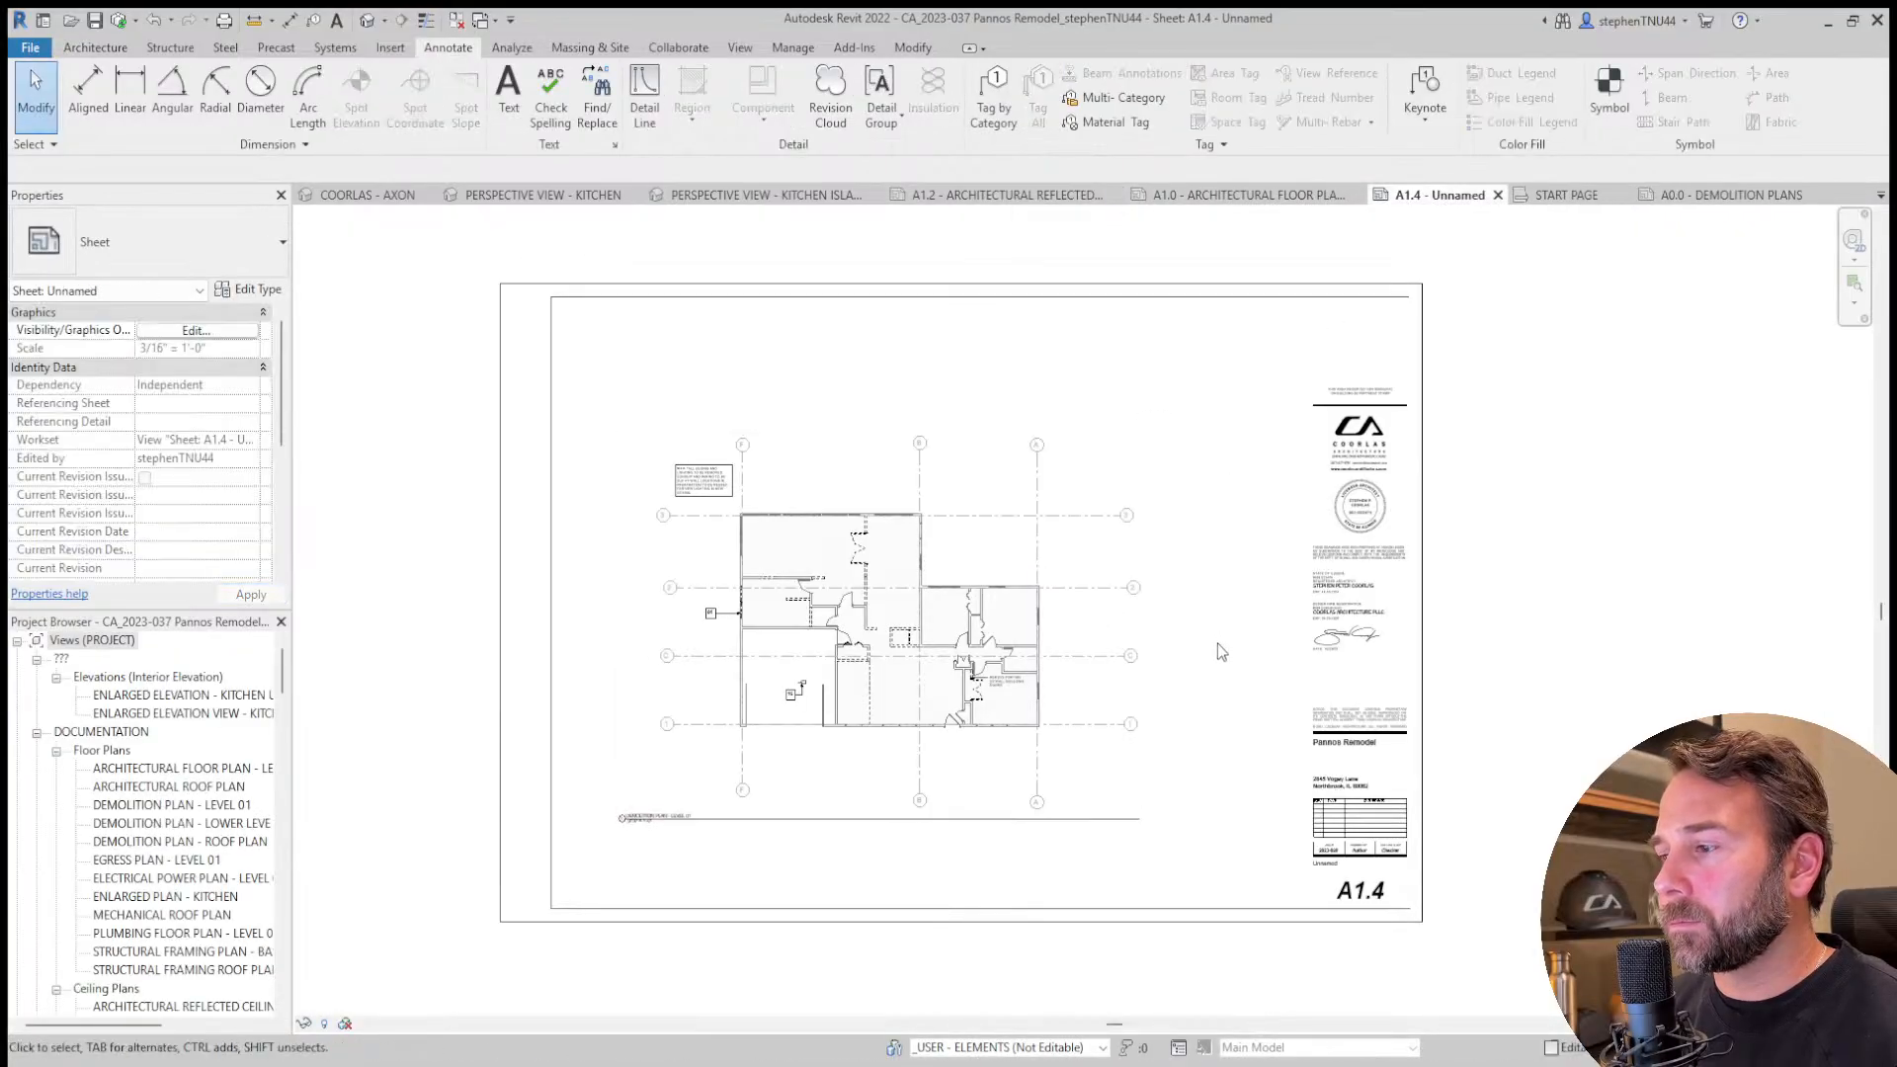
click(913, 47)
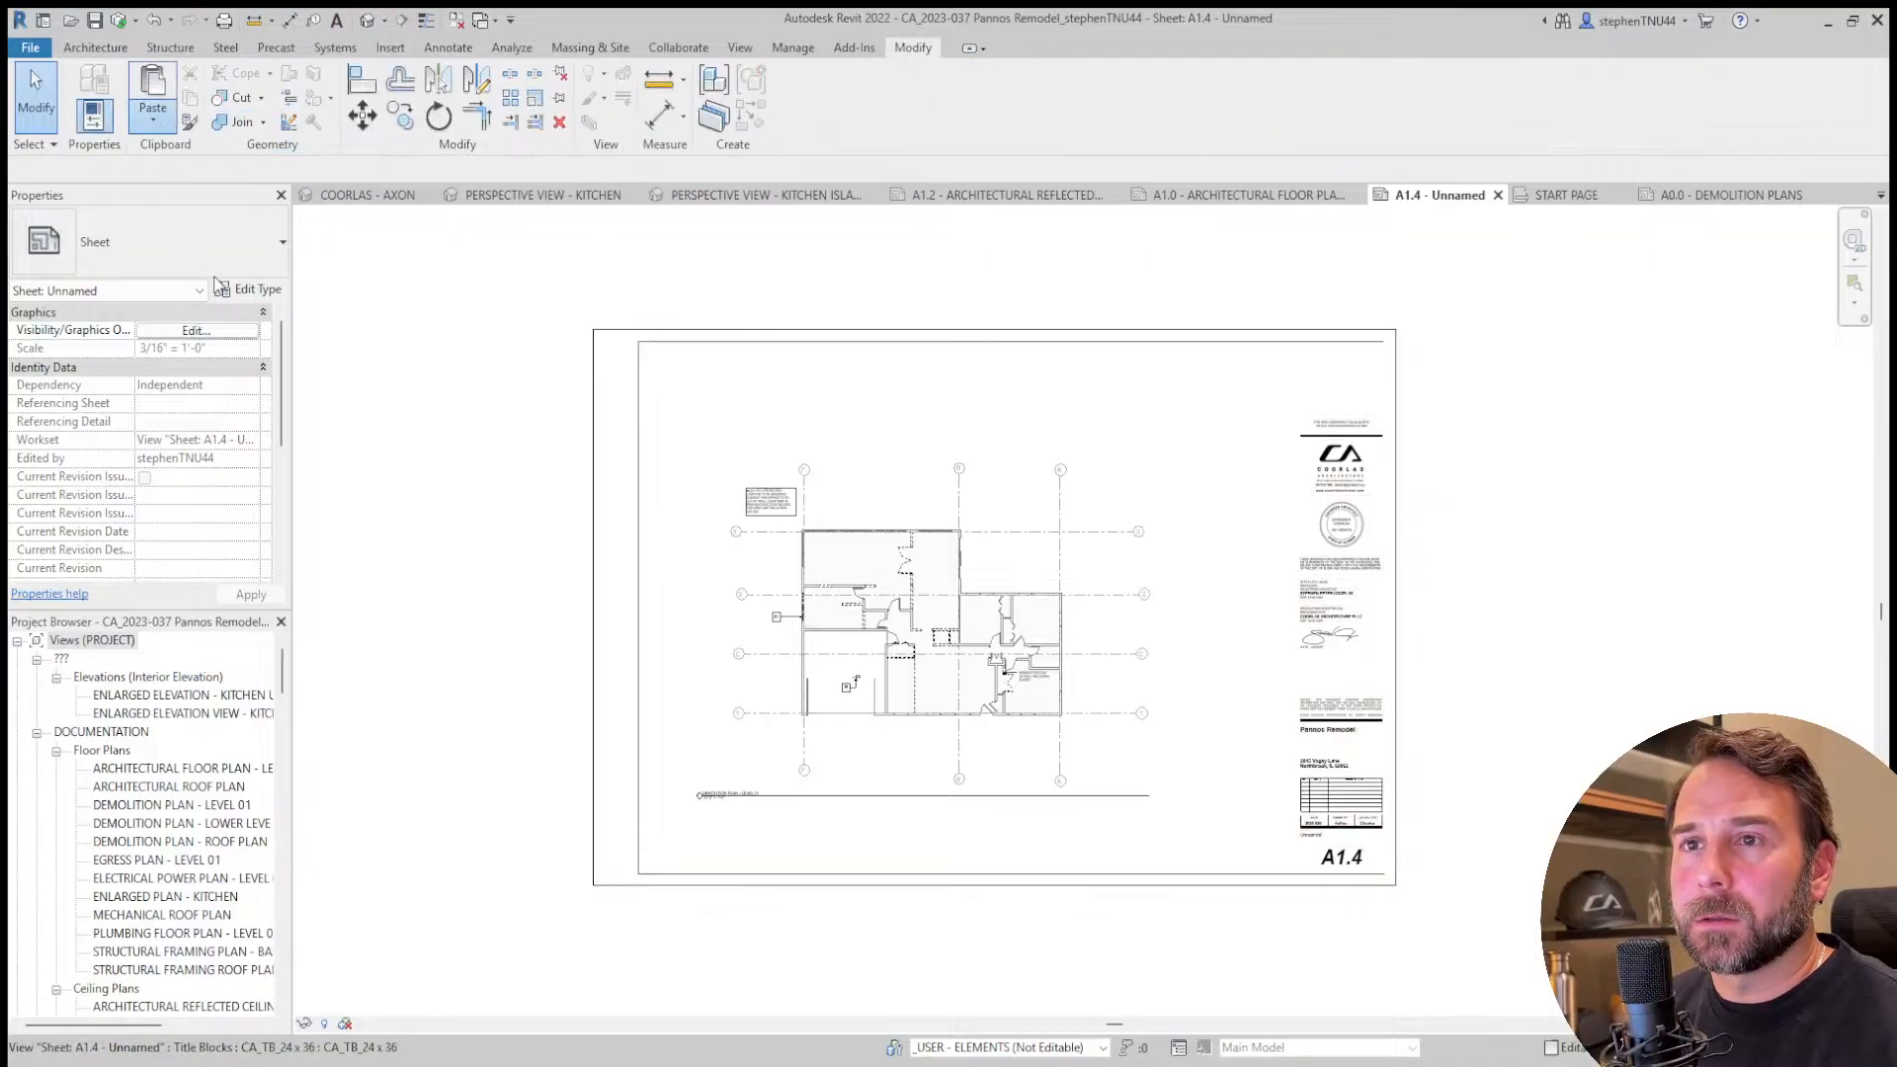
Move the demolition plan viewport toward the sheet's left border and slightly down, away from the pasted key notes.
click(948, 647)
drag(949, 647, 929, 637)
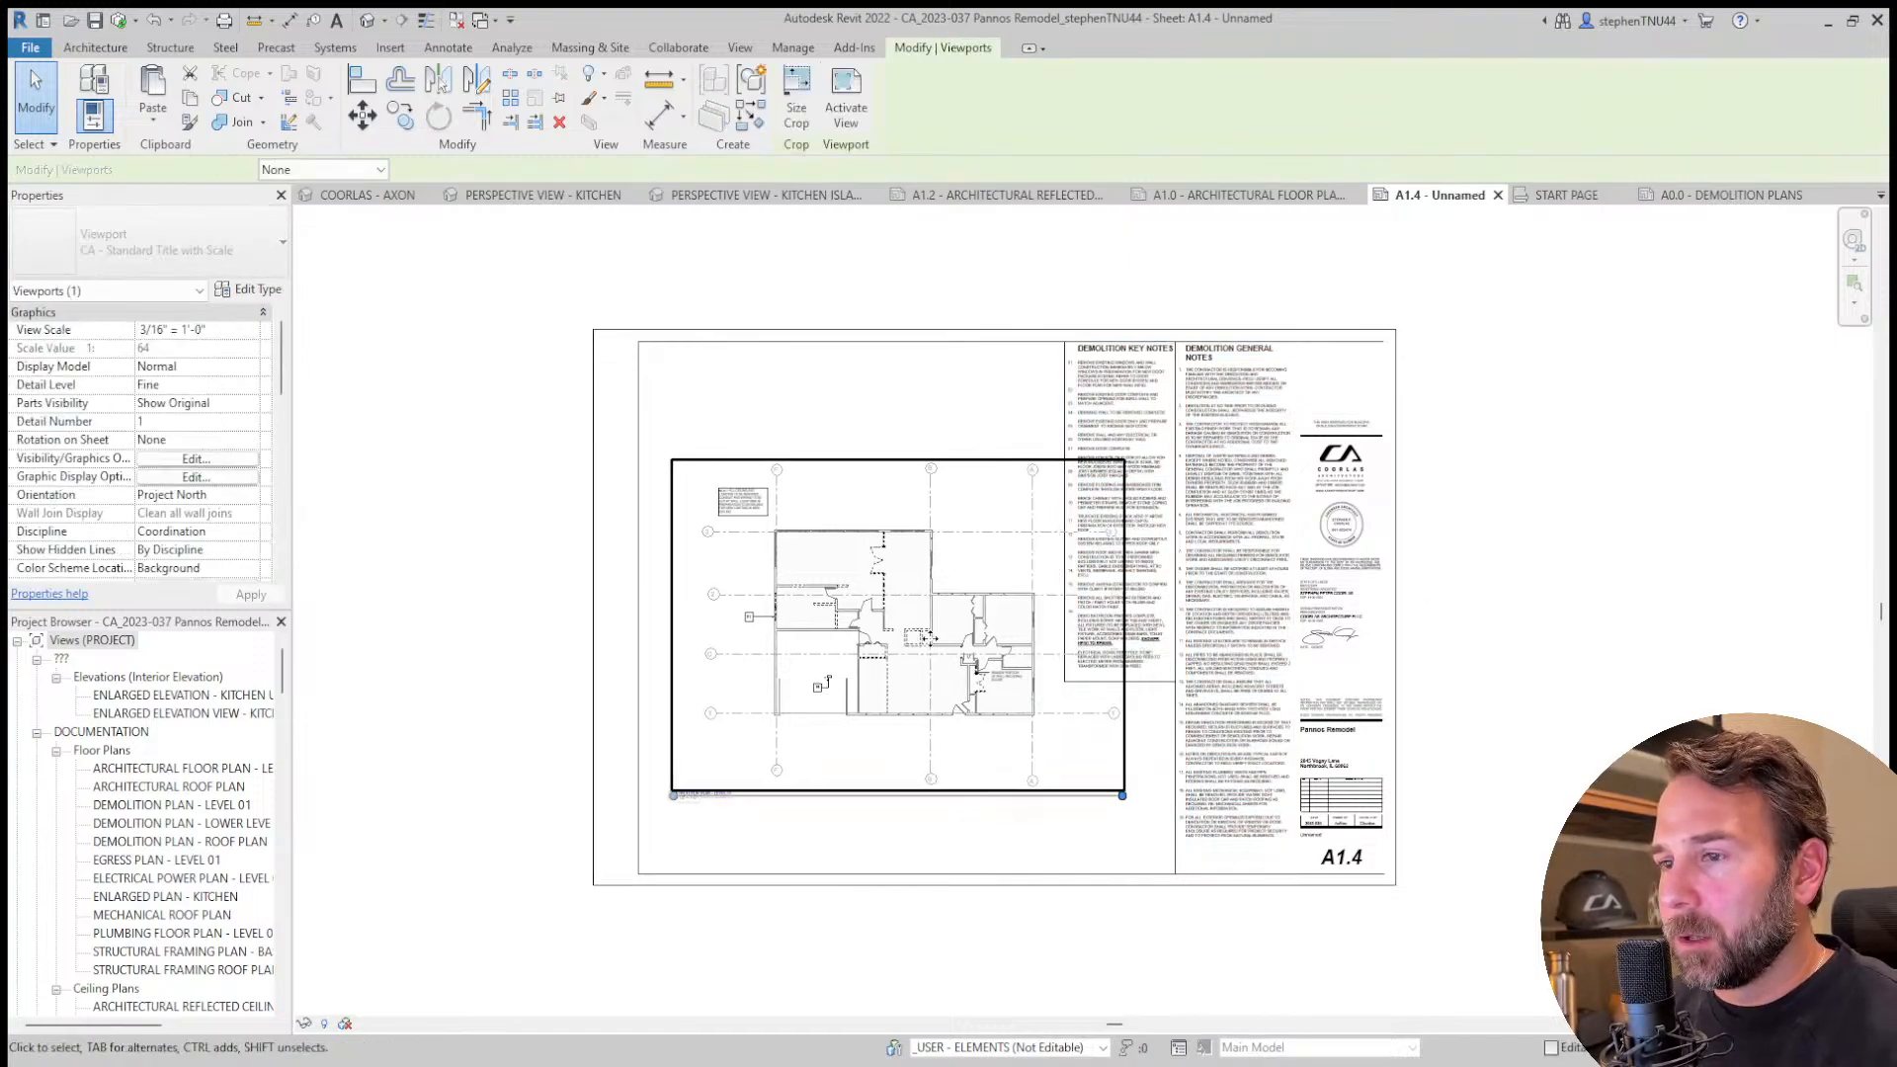
key(shift+Left)
key(Down)
key(Down)
key(Down)
key(Down)
key(Down)
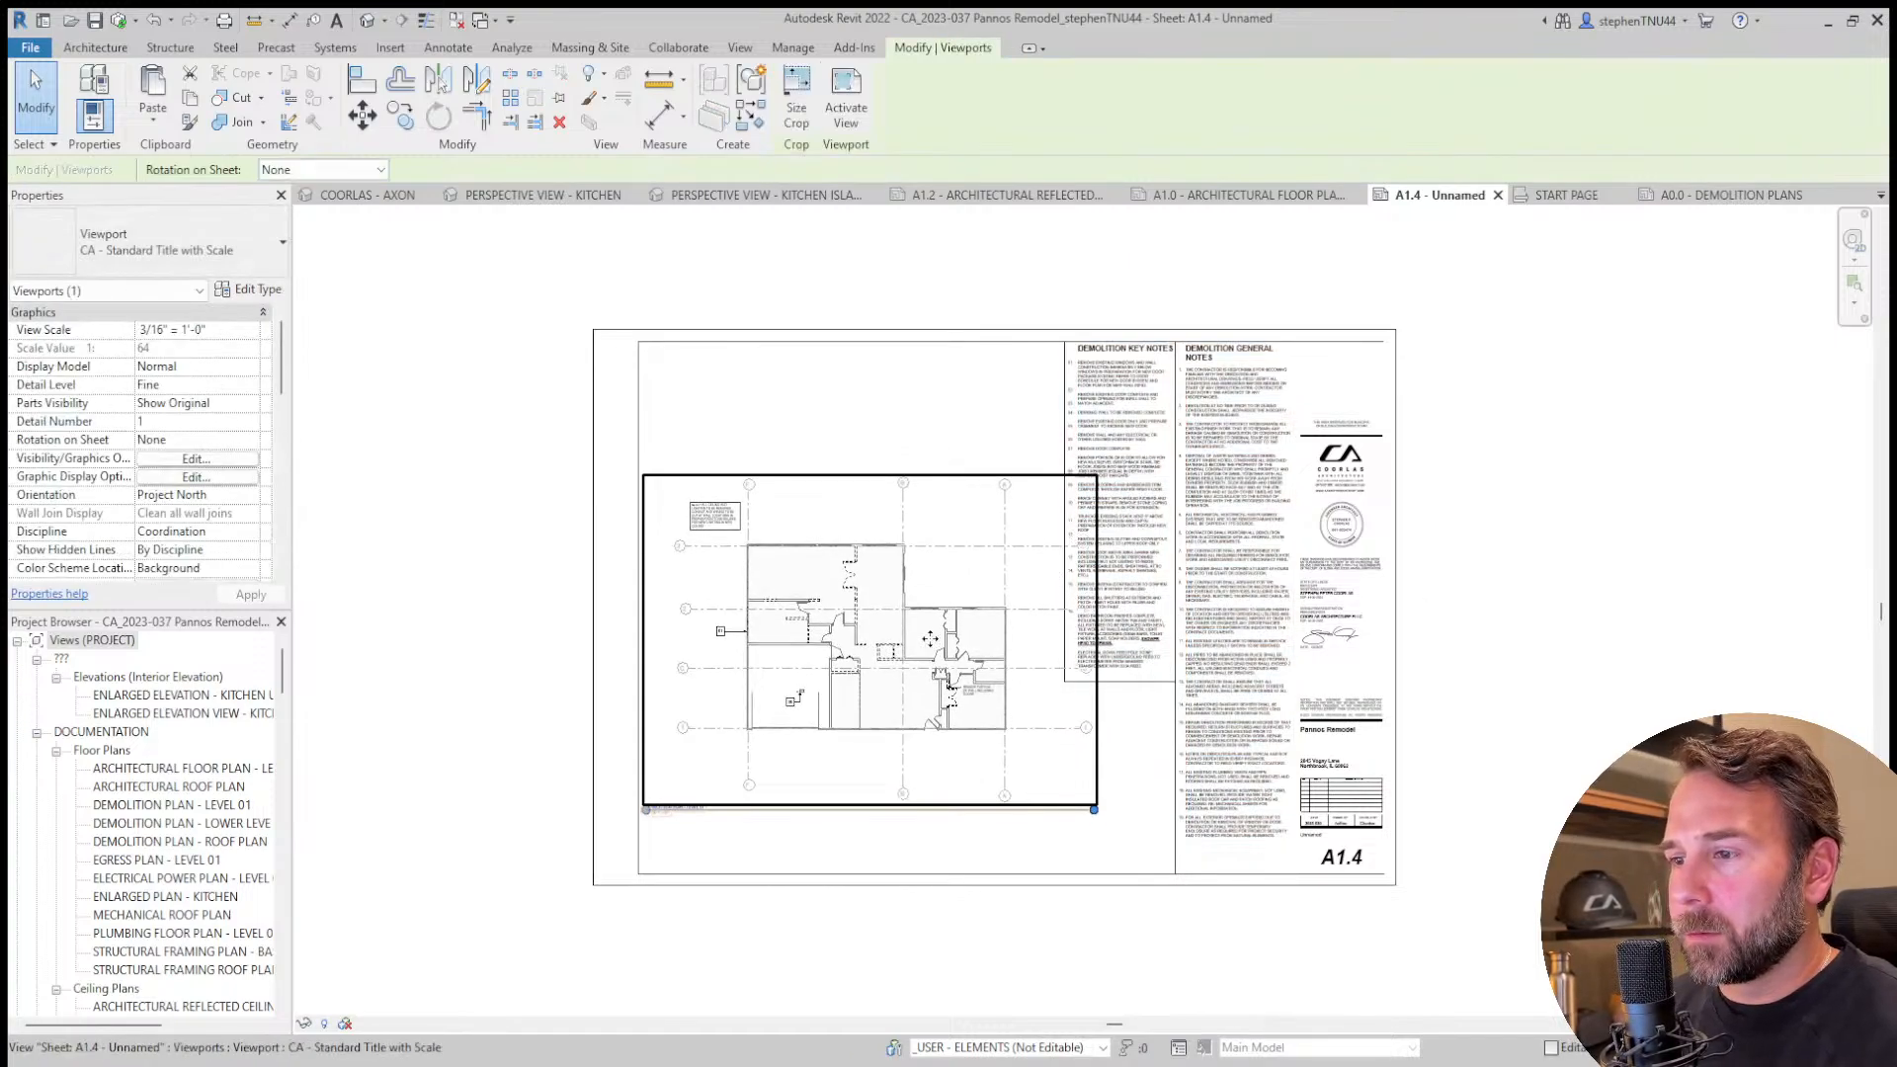
click(1515, 579)
scroll(849, 680, up, 5)
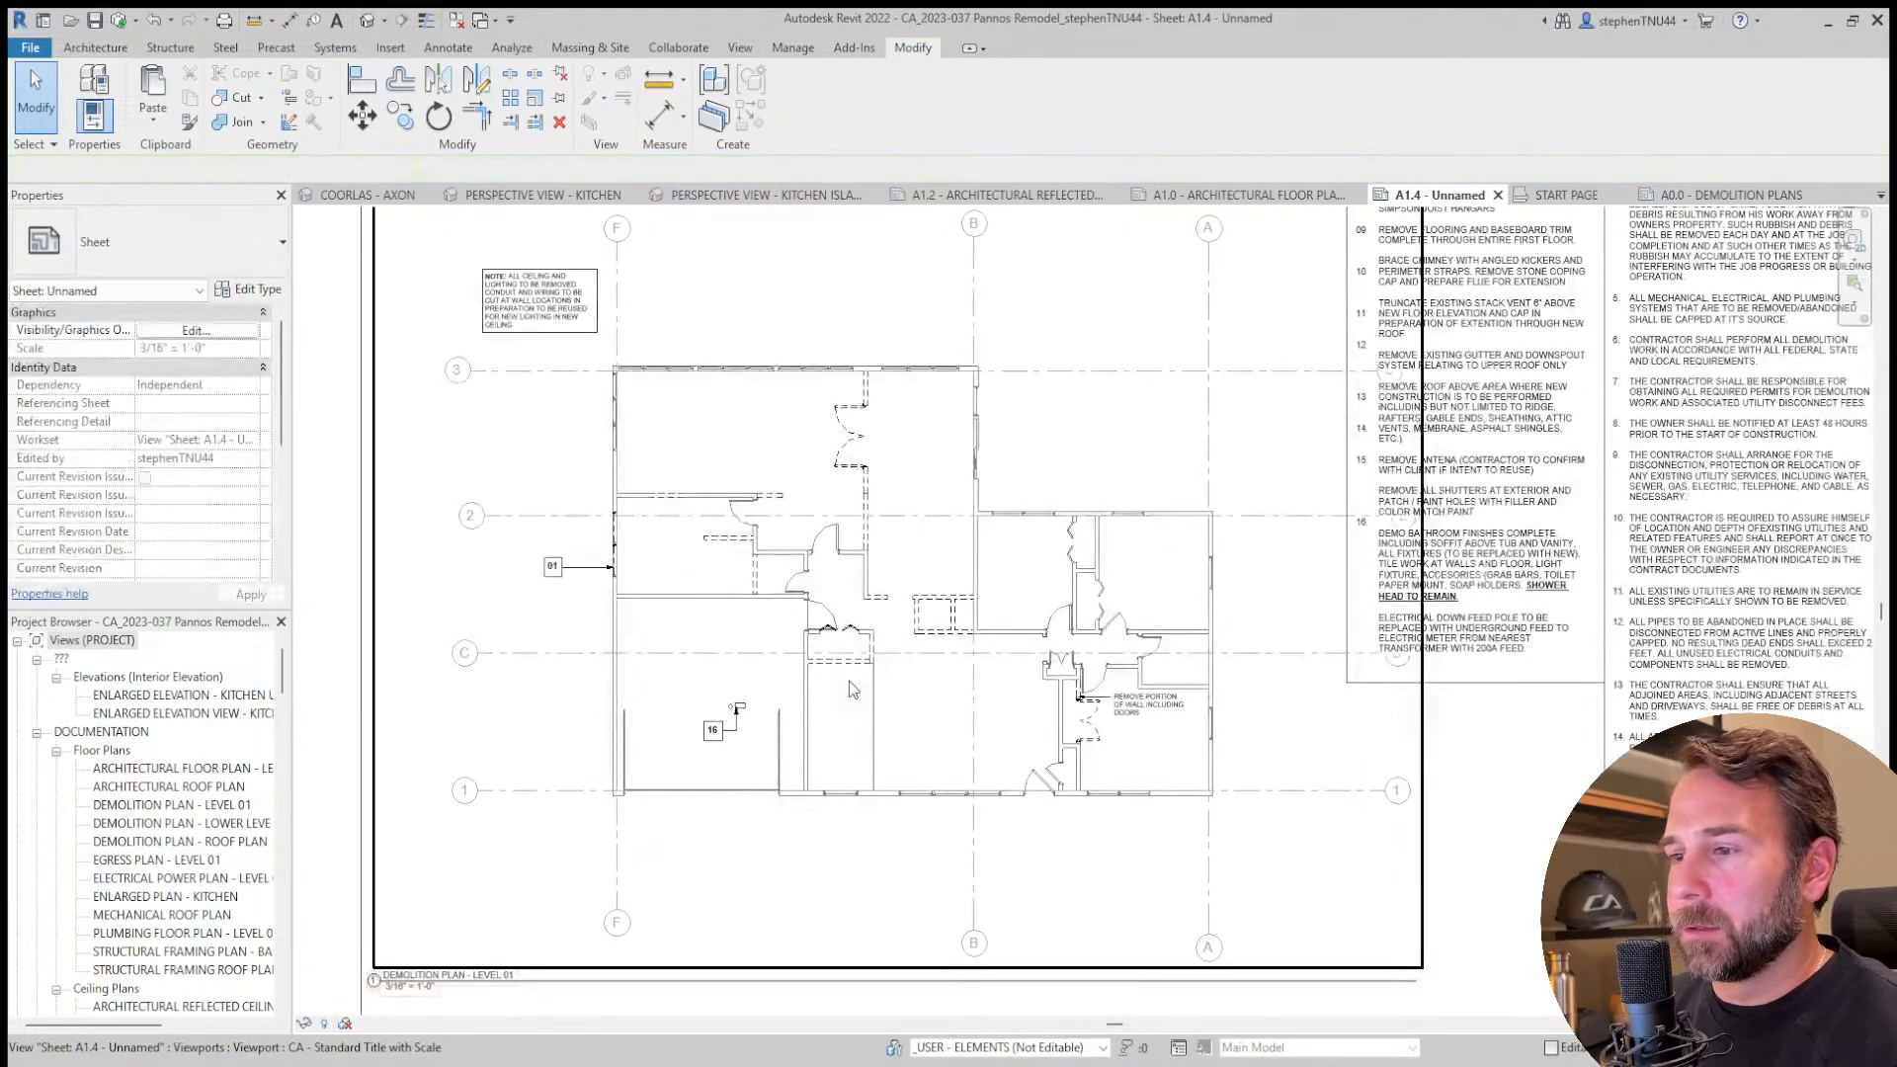
scroll(899, 697, down, 1)
scroll(1006, 615, down, 4)
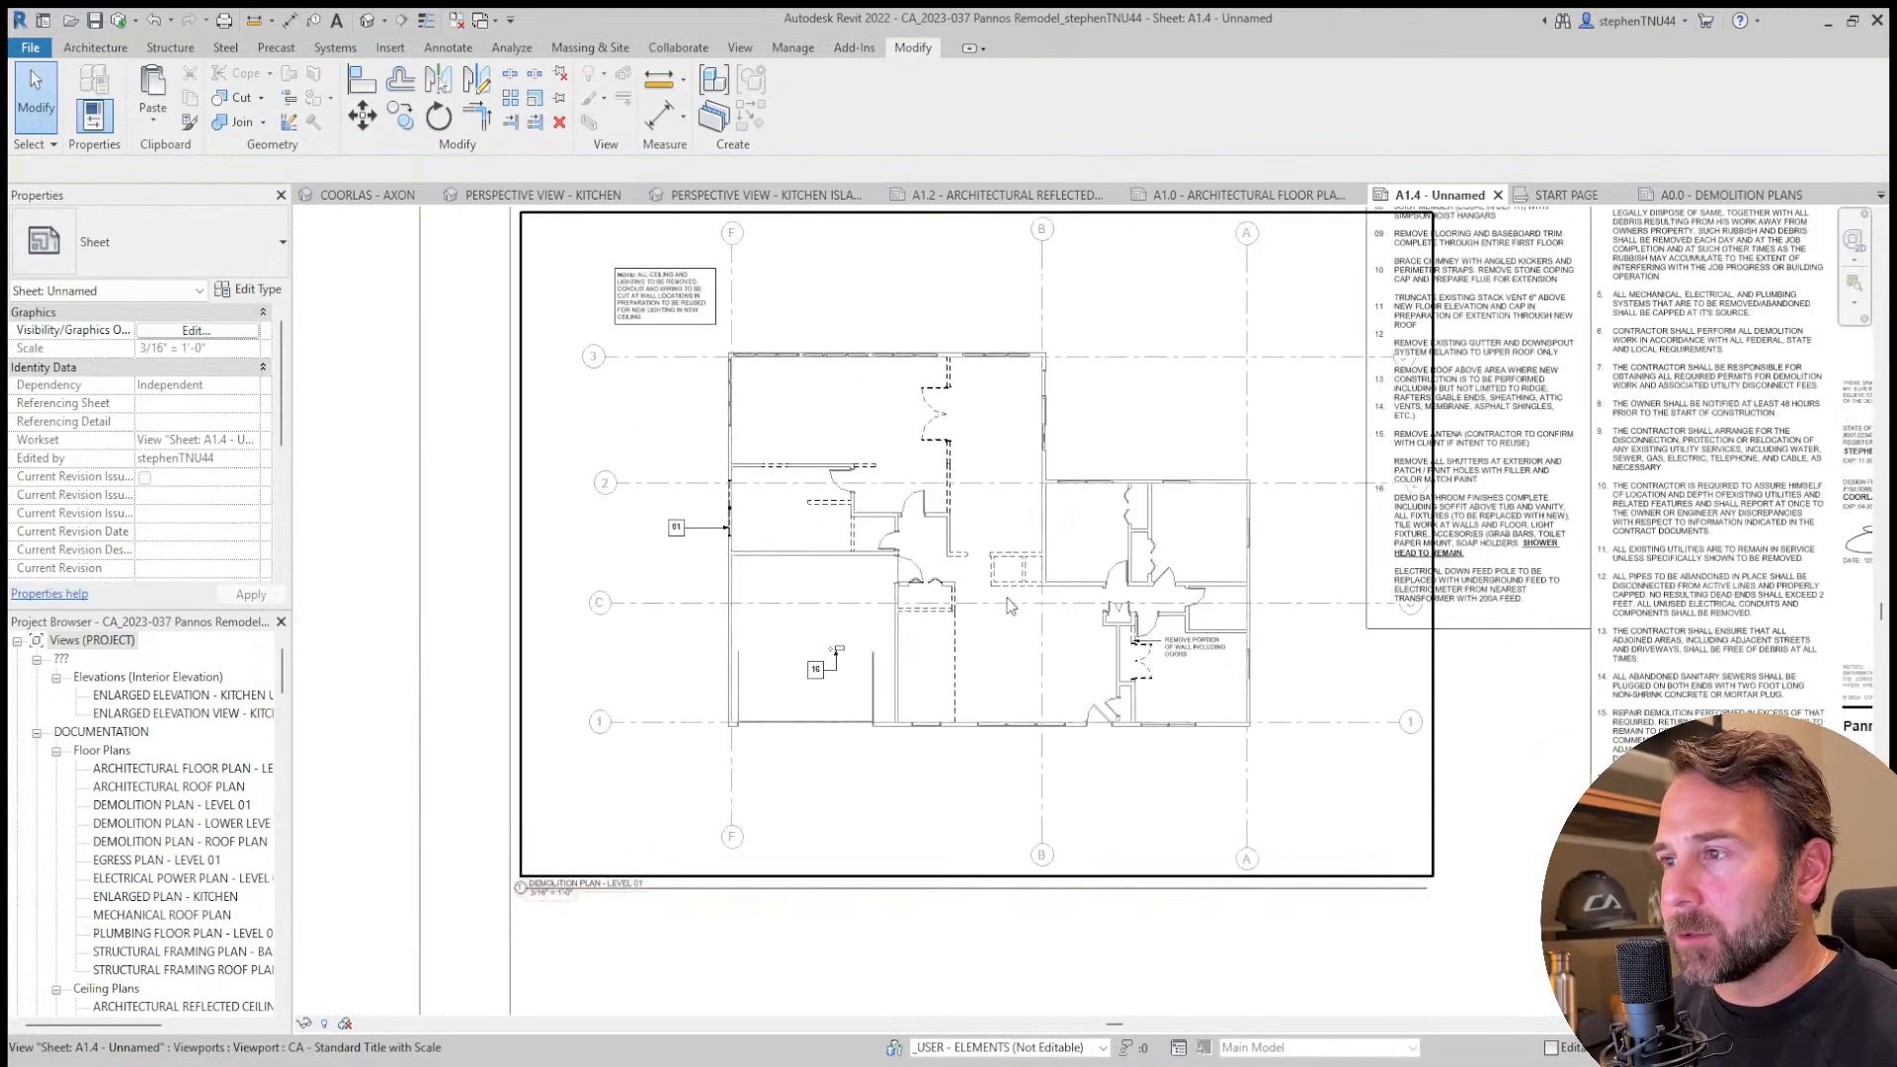
Move the demolition plan viewport up and slightly left on sheet A1.4, toward the sheet's upper border.
click(1006, 619)
key(shift+Up)
key(shift+Up)
key(shift+Up)
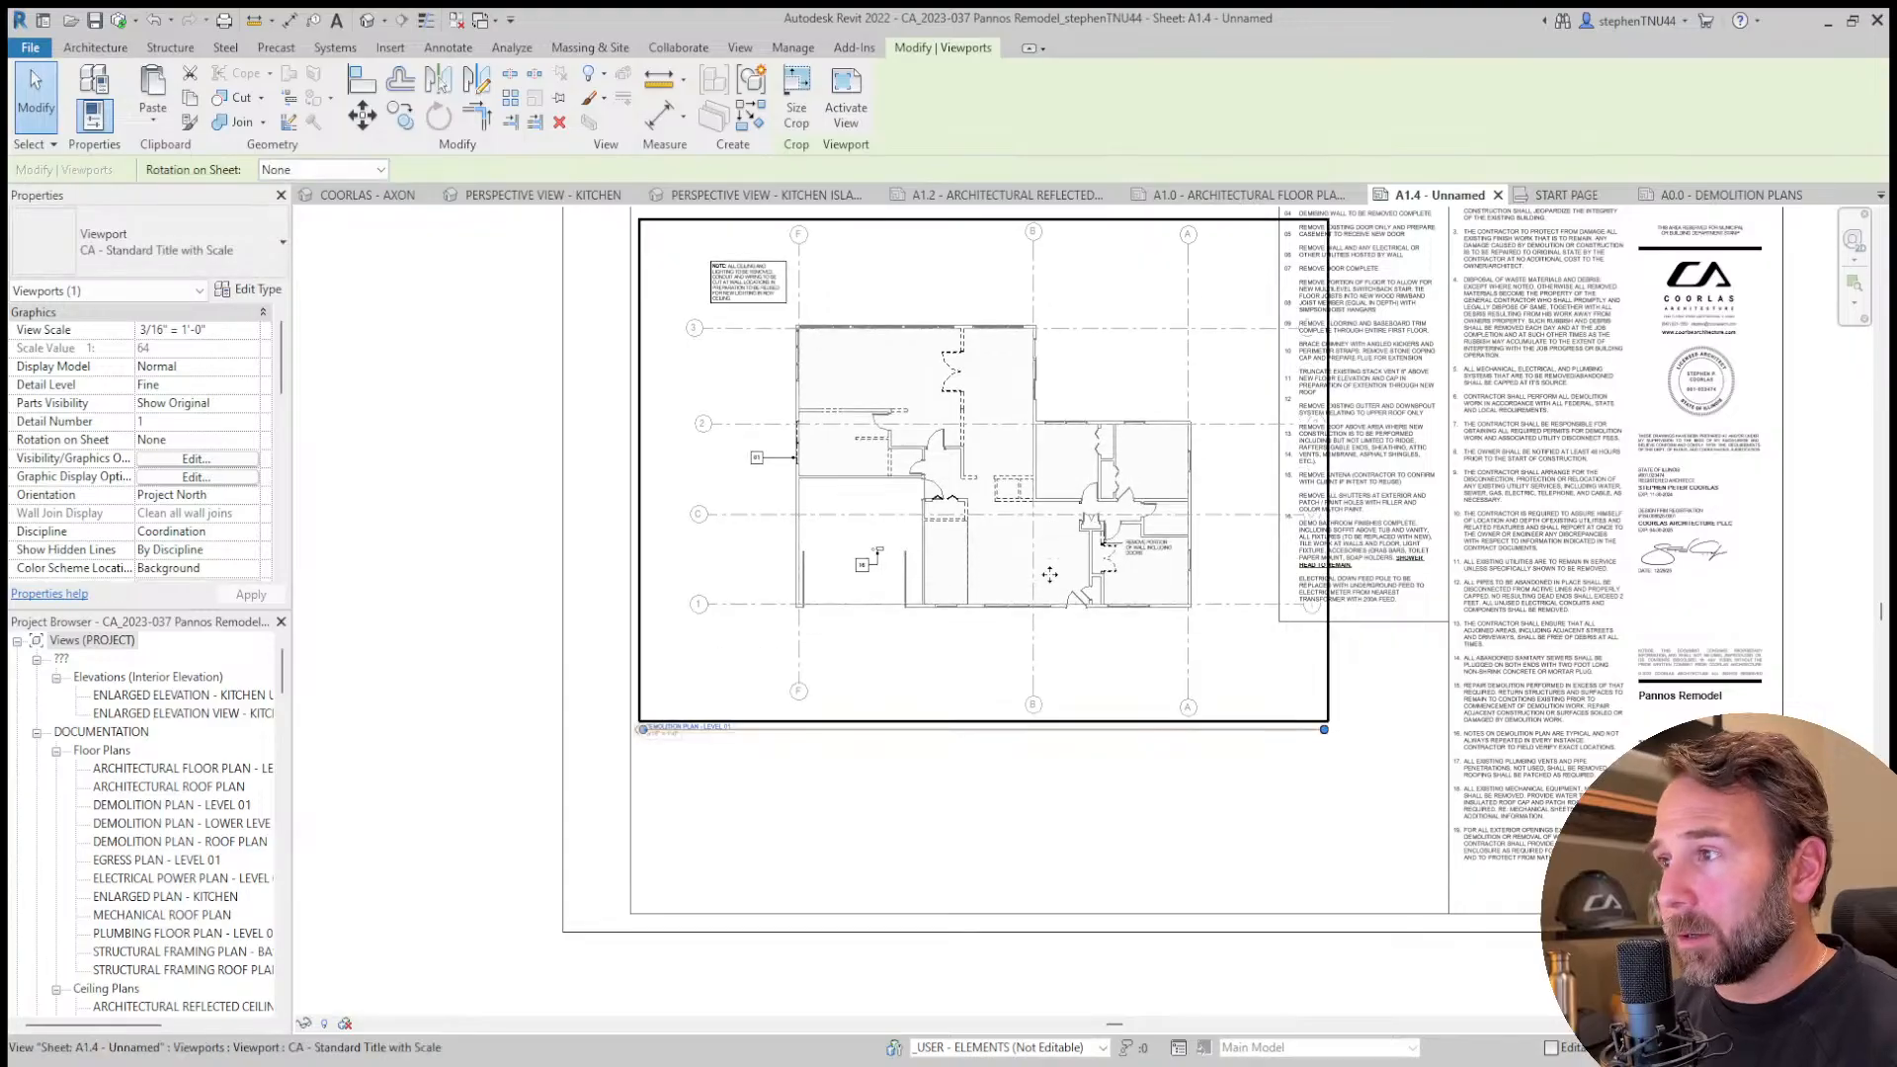
key(shift+Up)
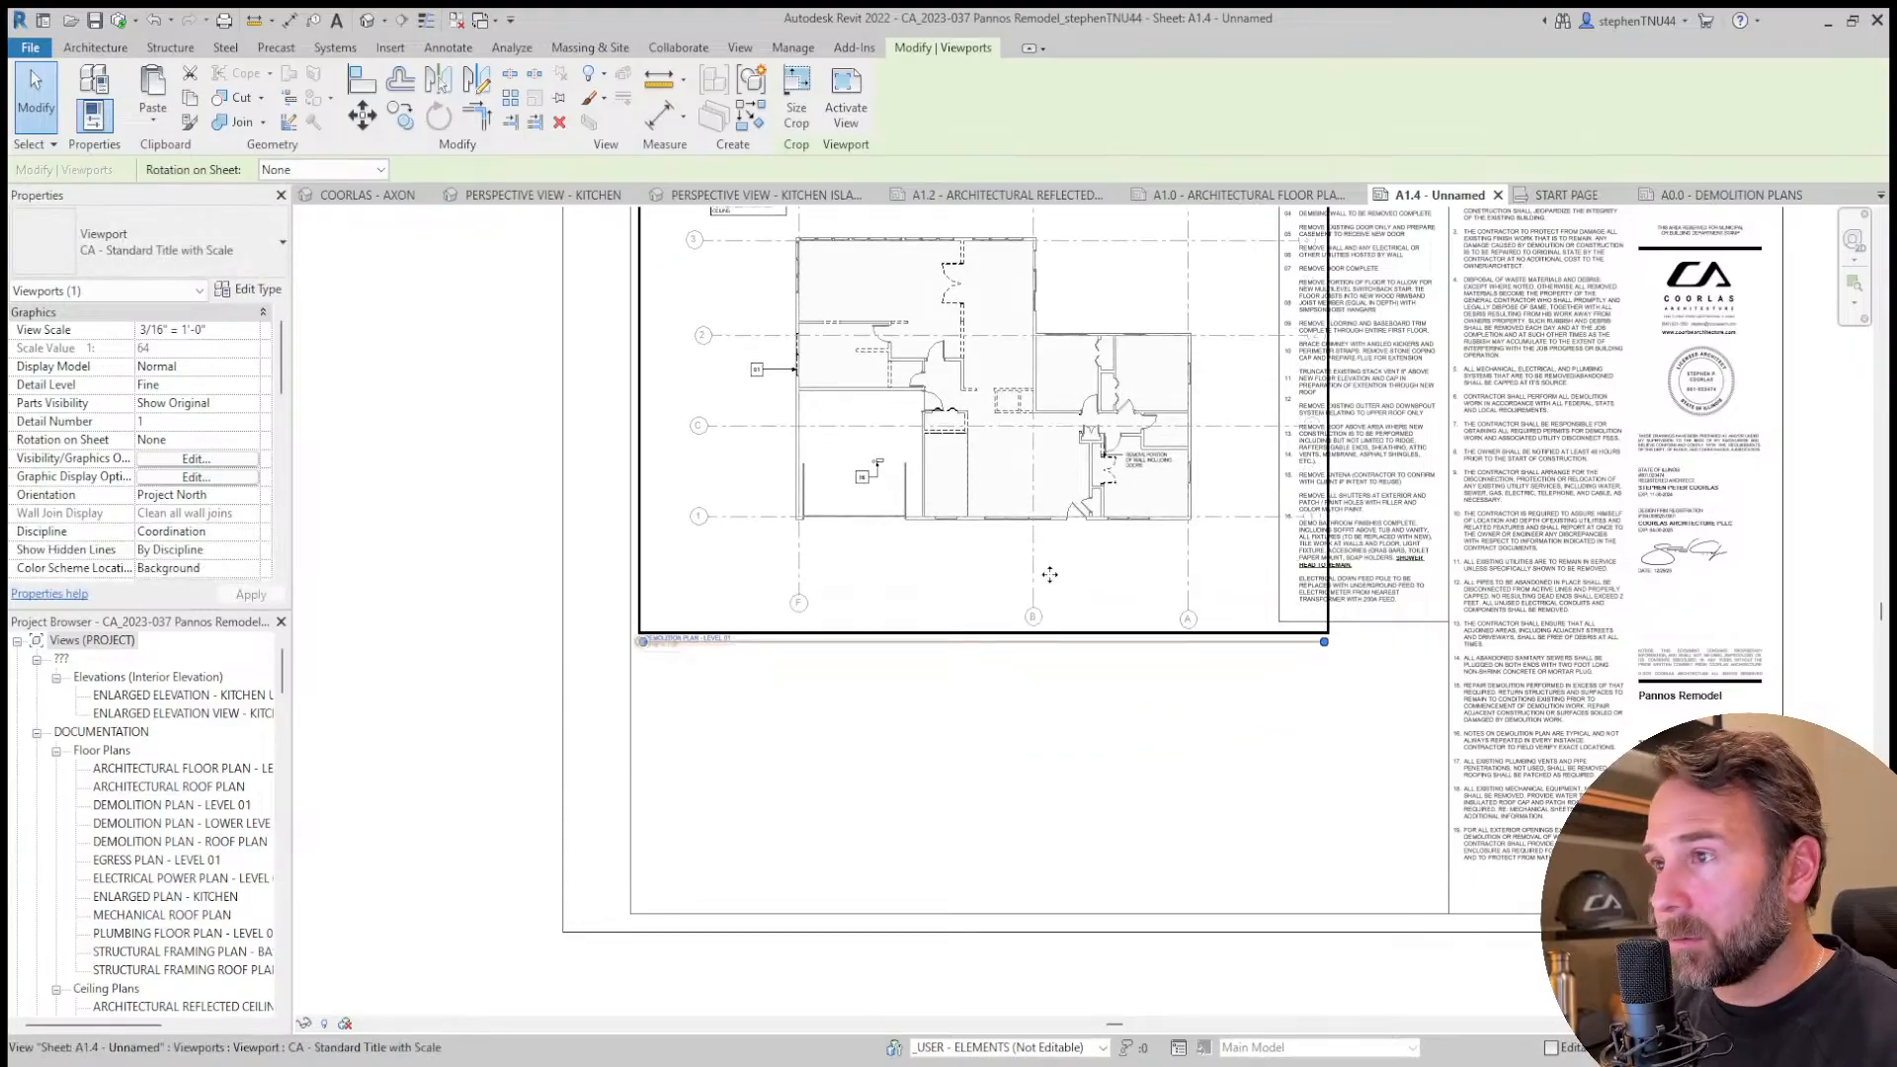
key(shift+Up)
key(shift+Down)
key(Left)
key(Left)
key(Left)
key(Left)
key(Left)
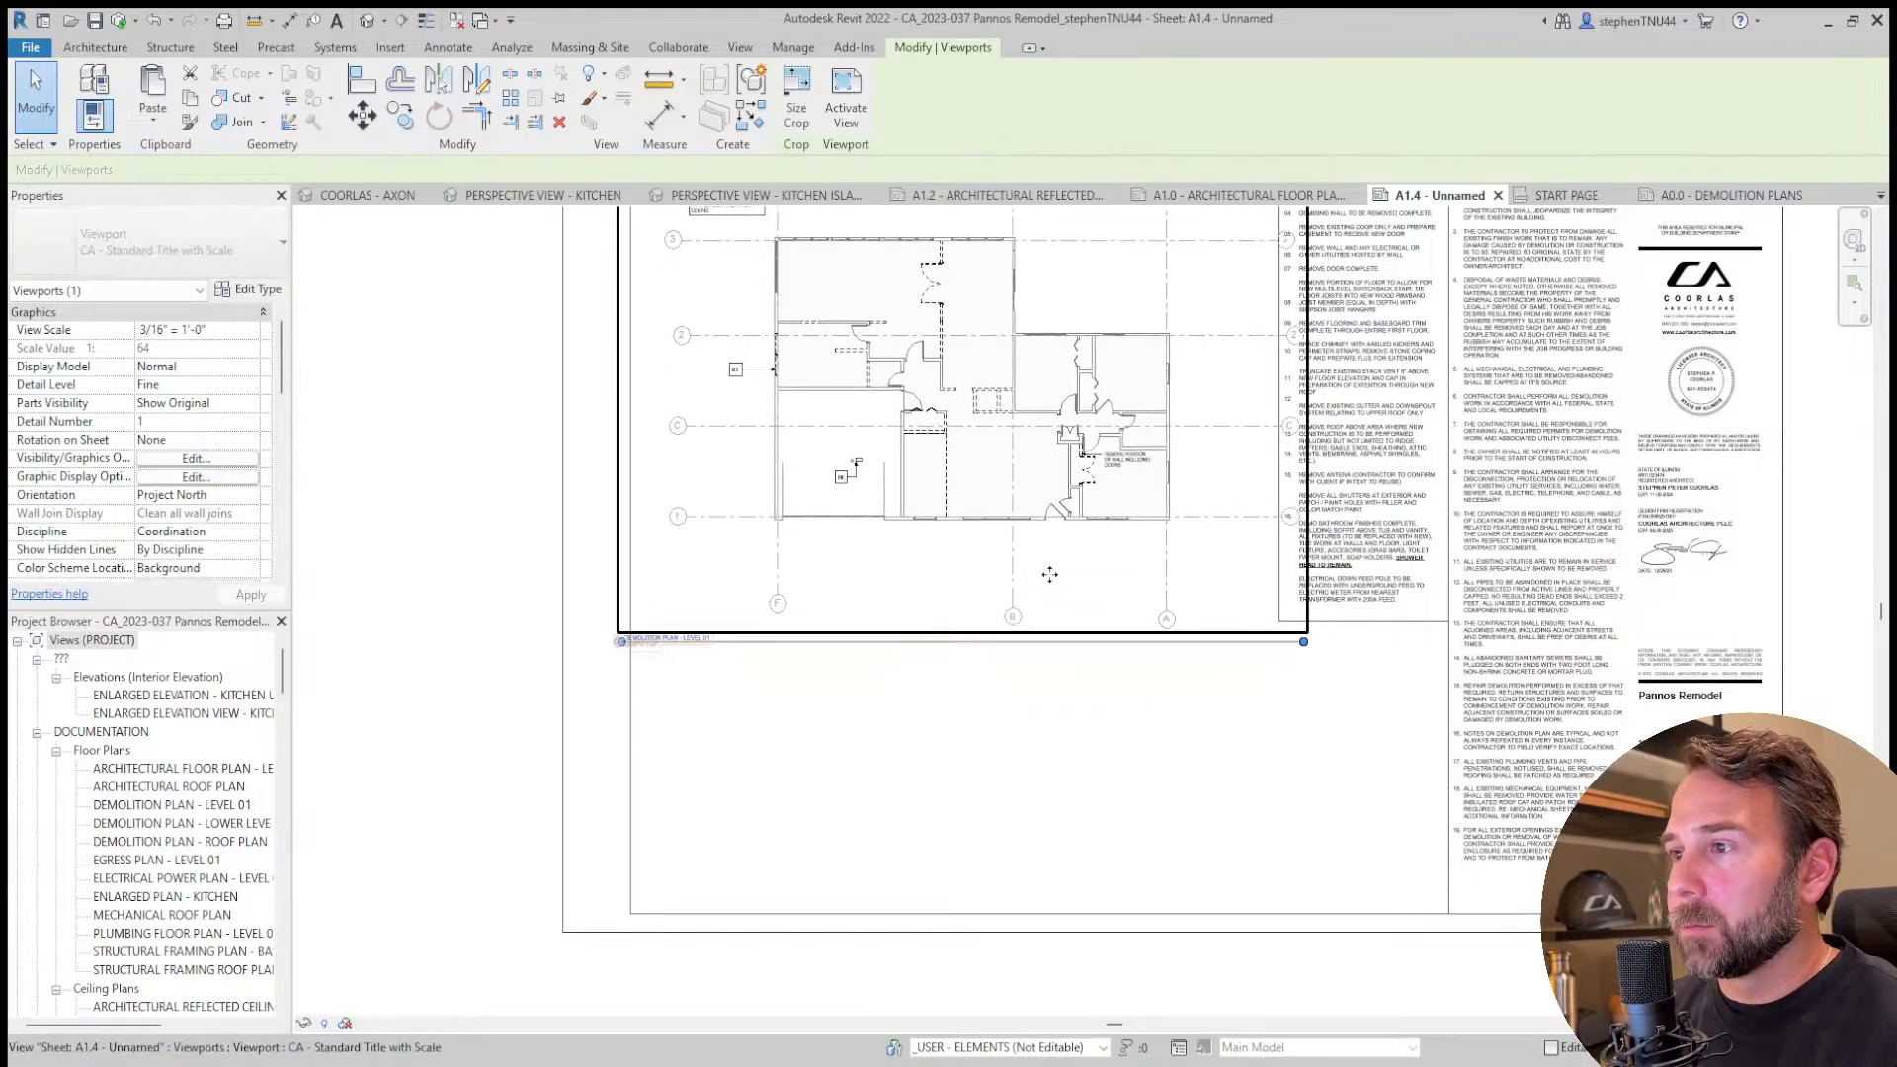
scroll(1033, 410, down, 1)
click(524, 657)
scroll(909, 826, up, 1)
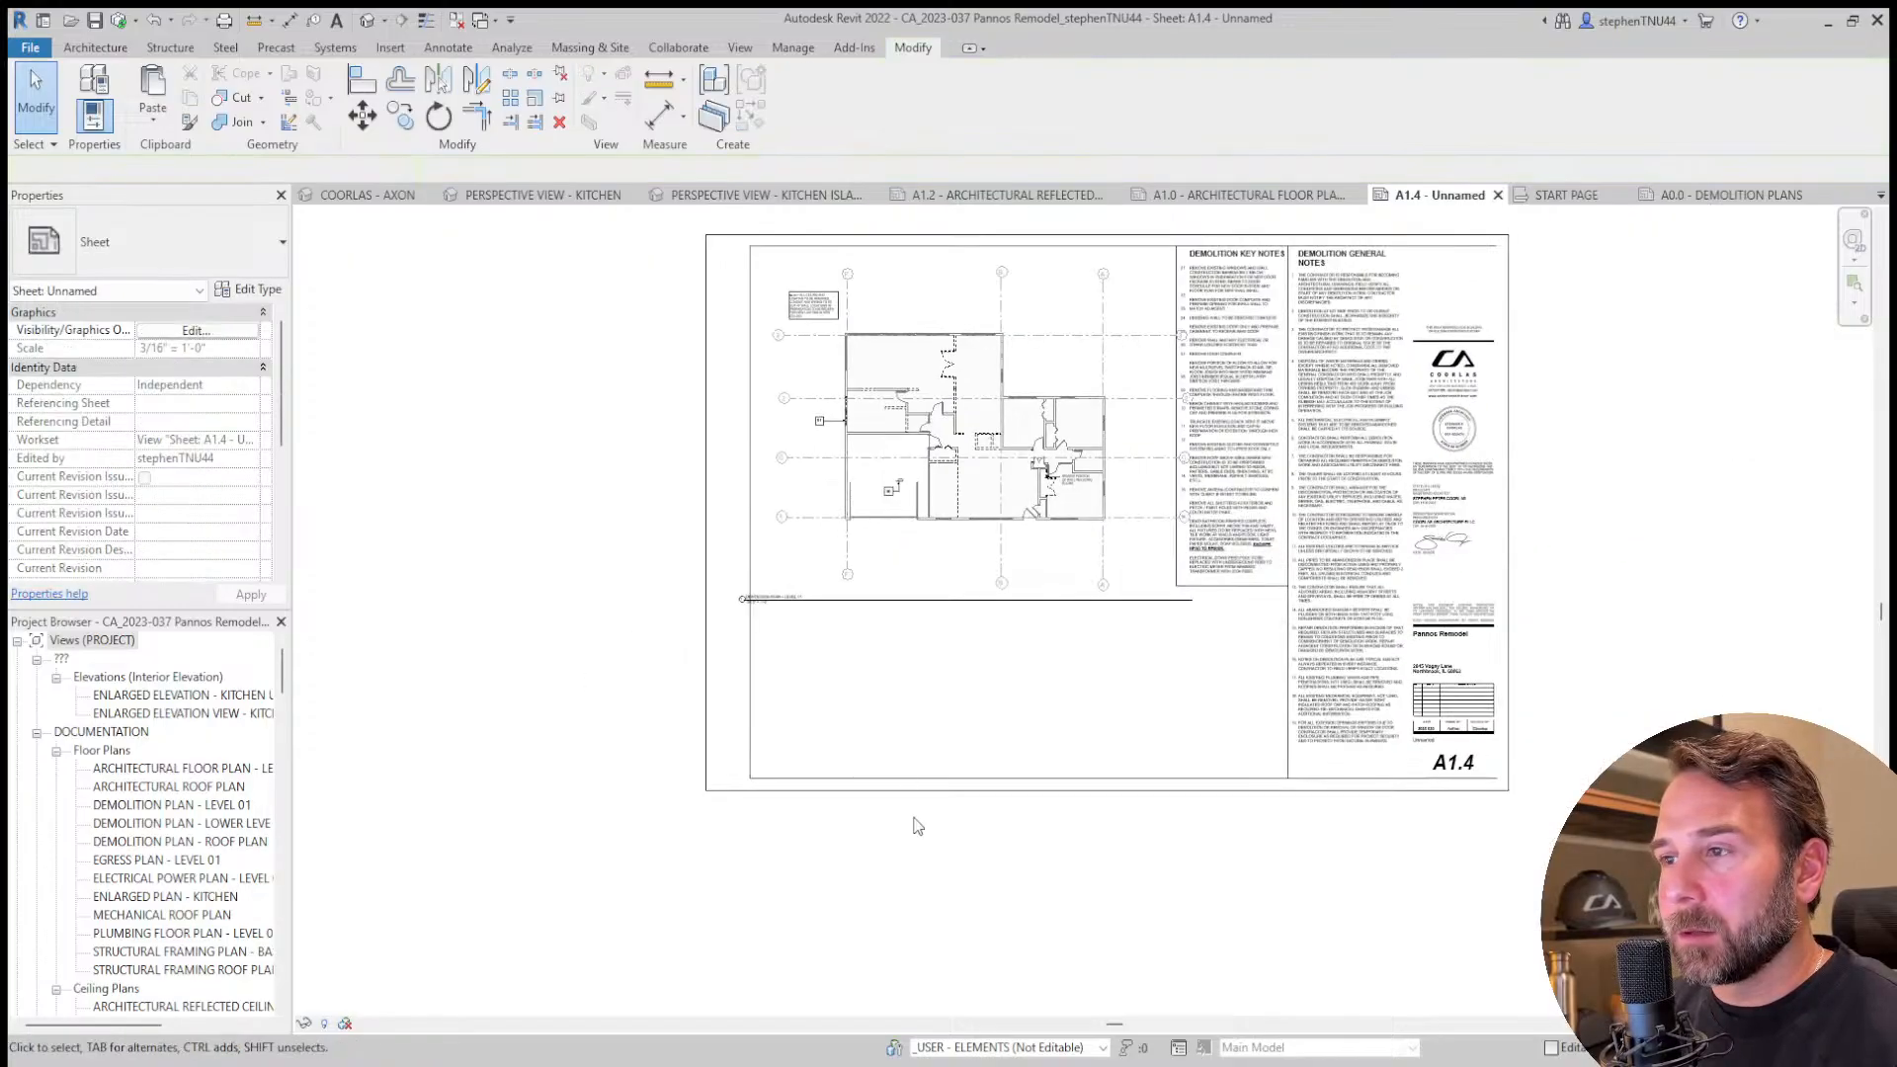
Activate the demolition plan view and delete the boxed ceiling and lighting removal note above the plan.
scroll(926, 296, up, 4)
double_click(923, 291)
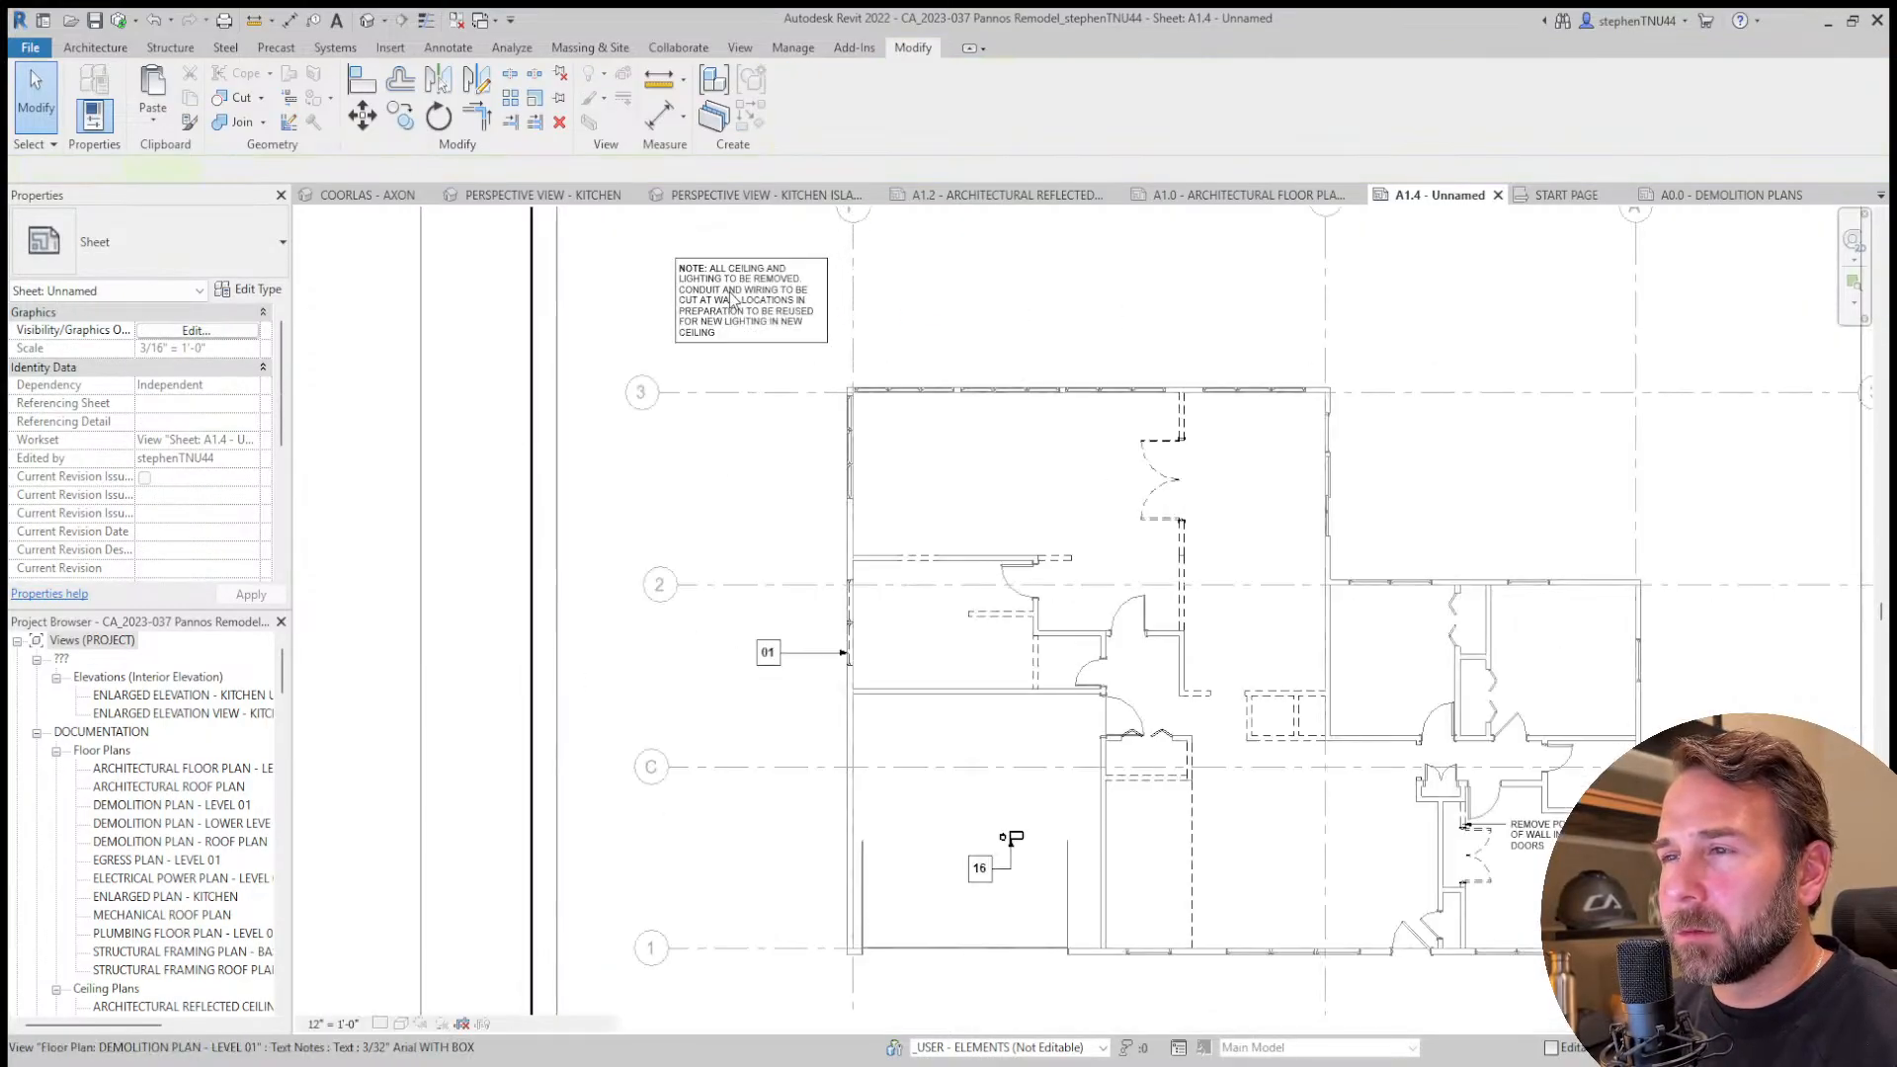
click(783, 301)
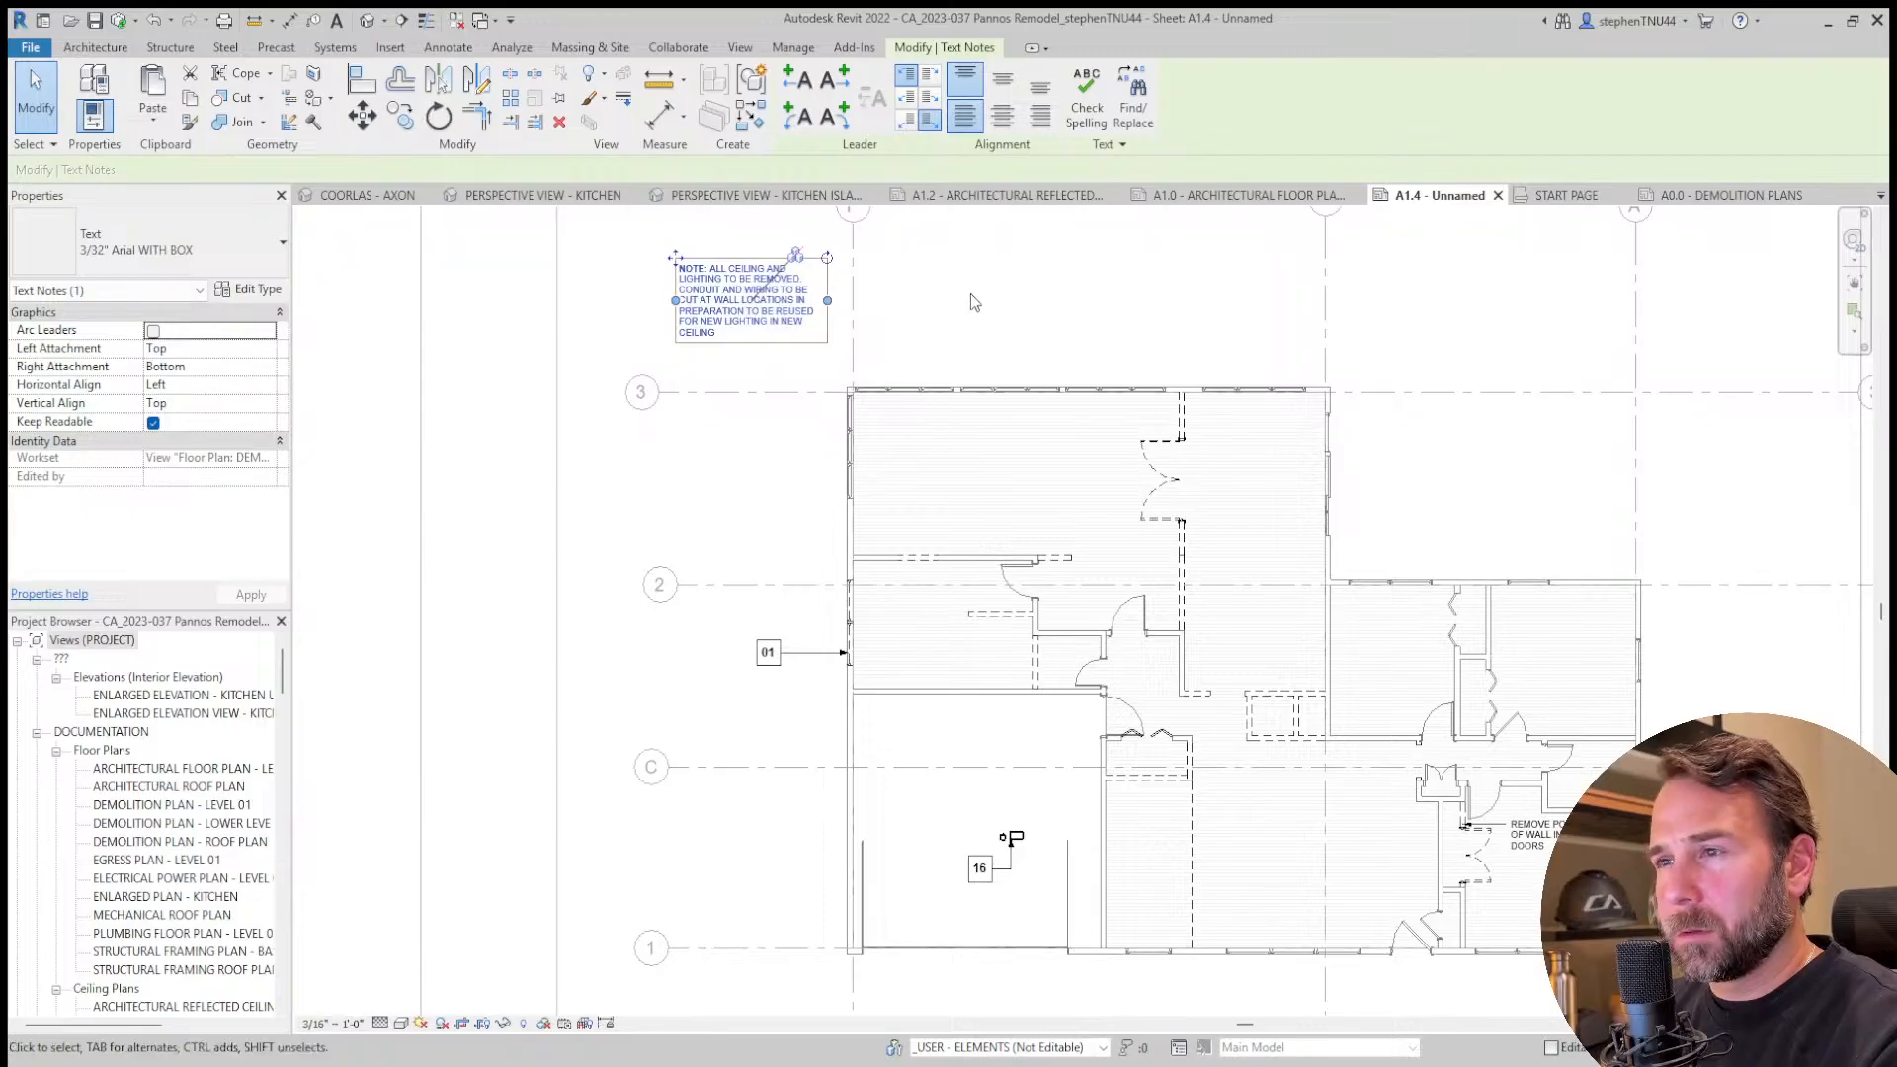
key(Delete)
scroll(842, 332, down, 5)
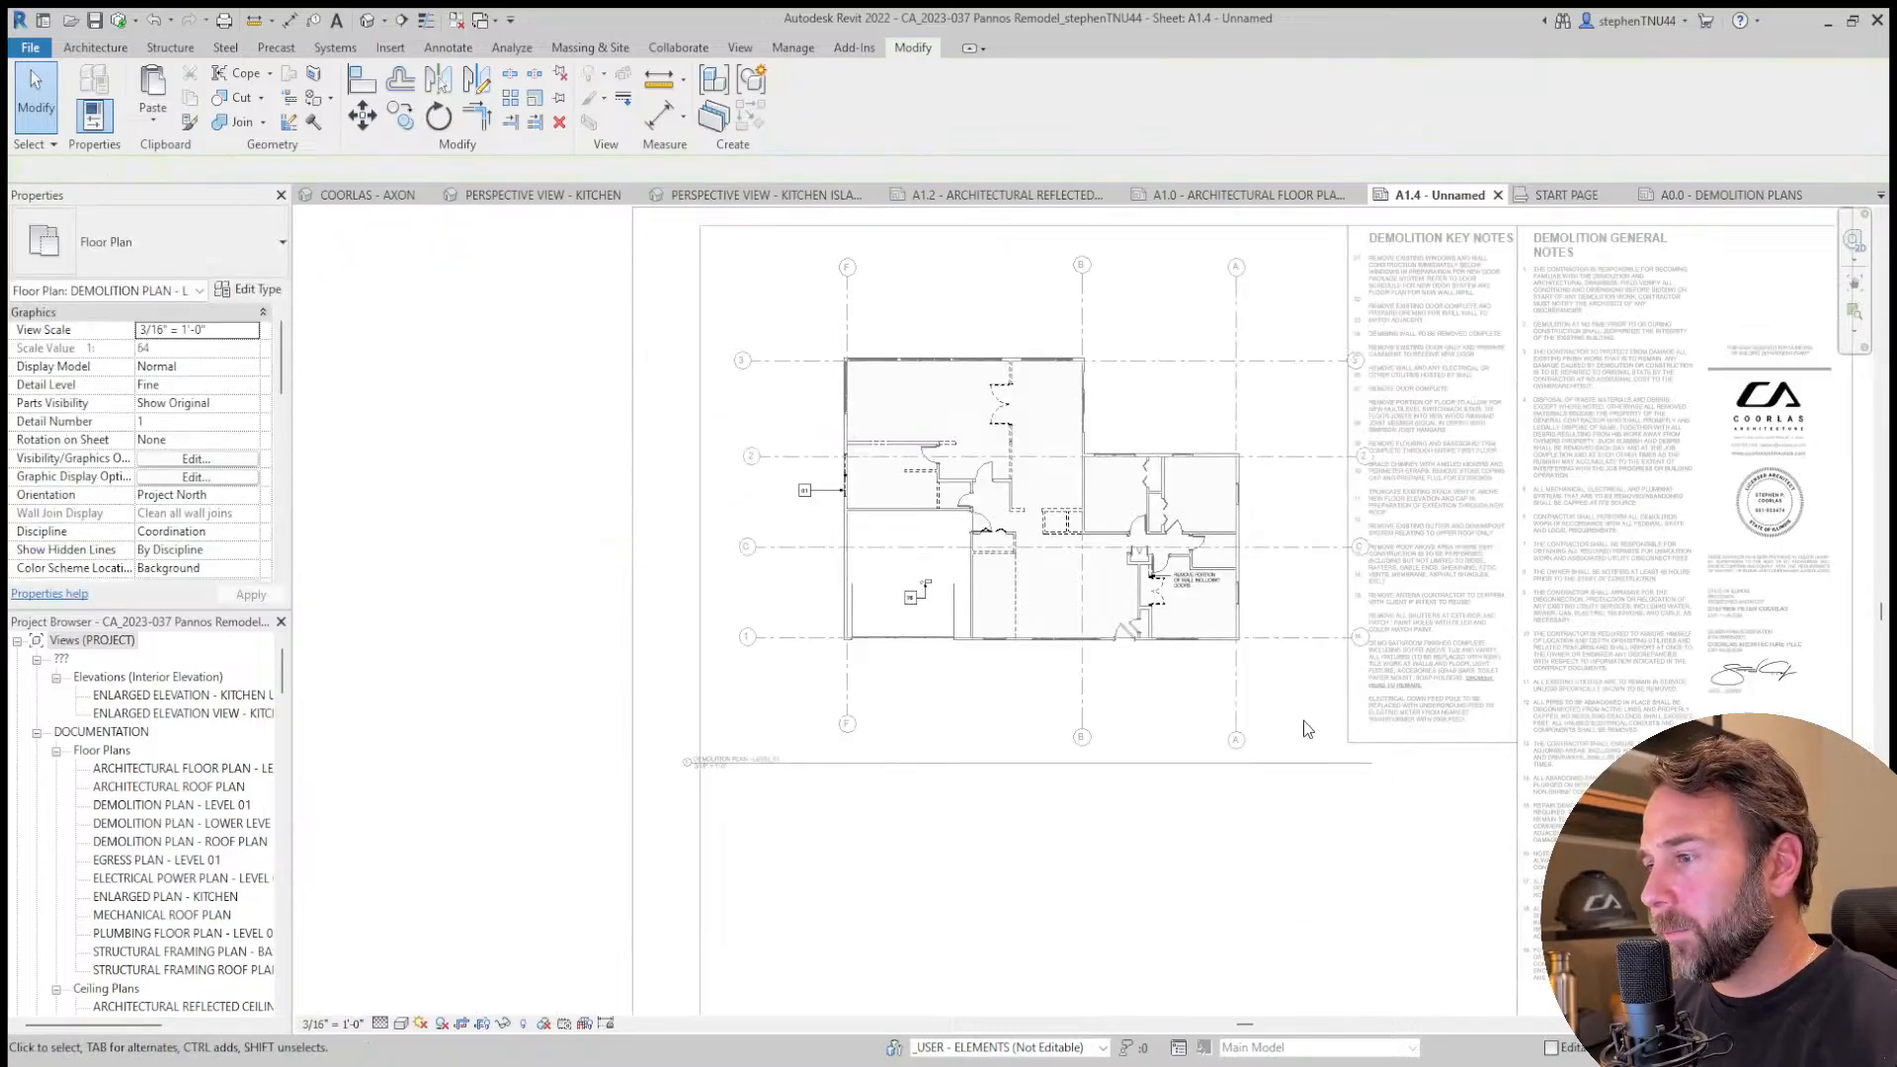
Shorten the right ends of grids 1, C and 2 so their bubbles align beside the house, clear of the key notes.
click(1308, 638)
scroll(1312, 644, up, 3)
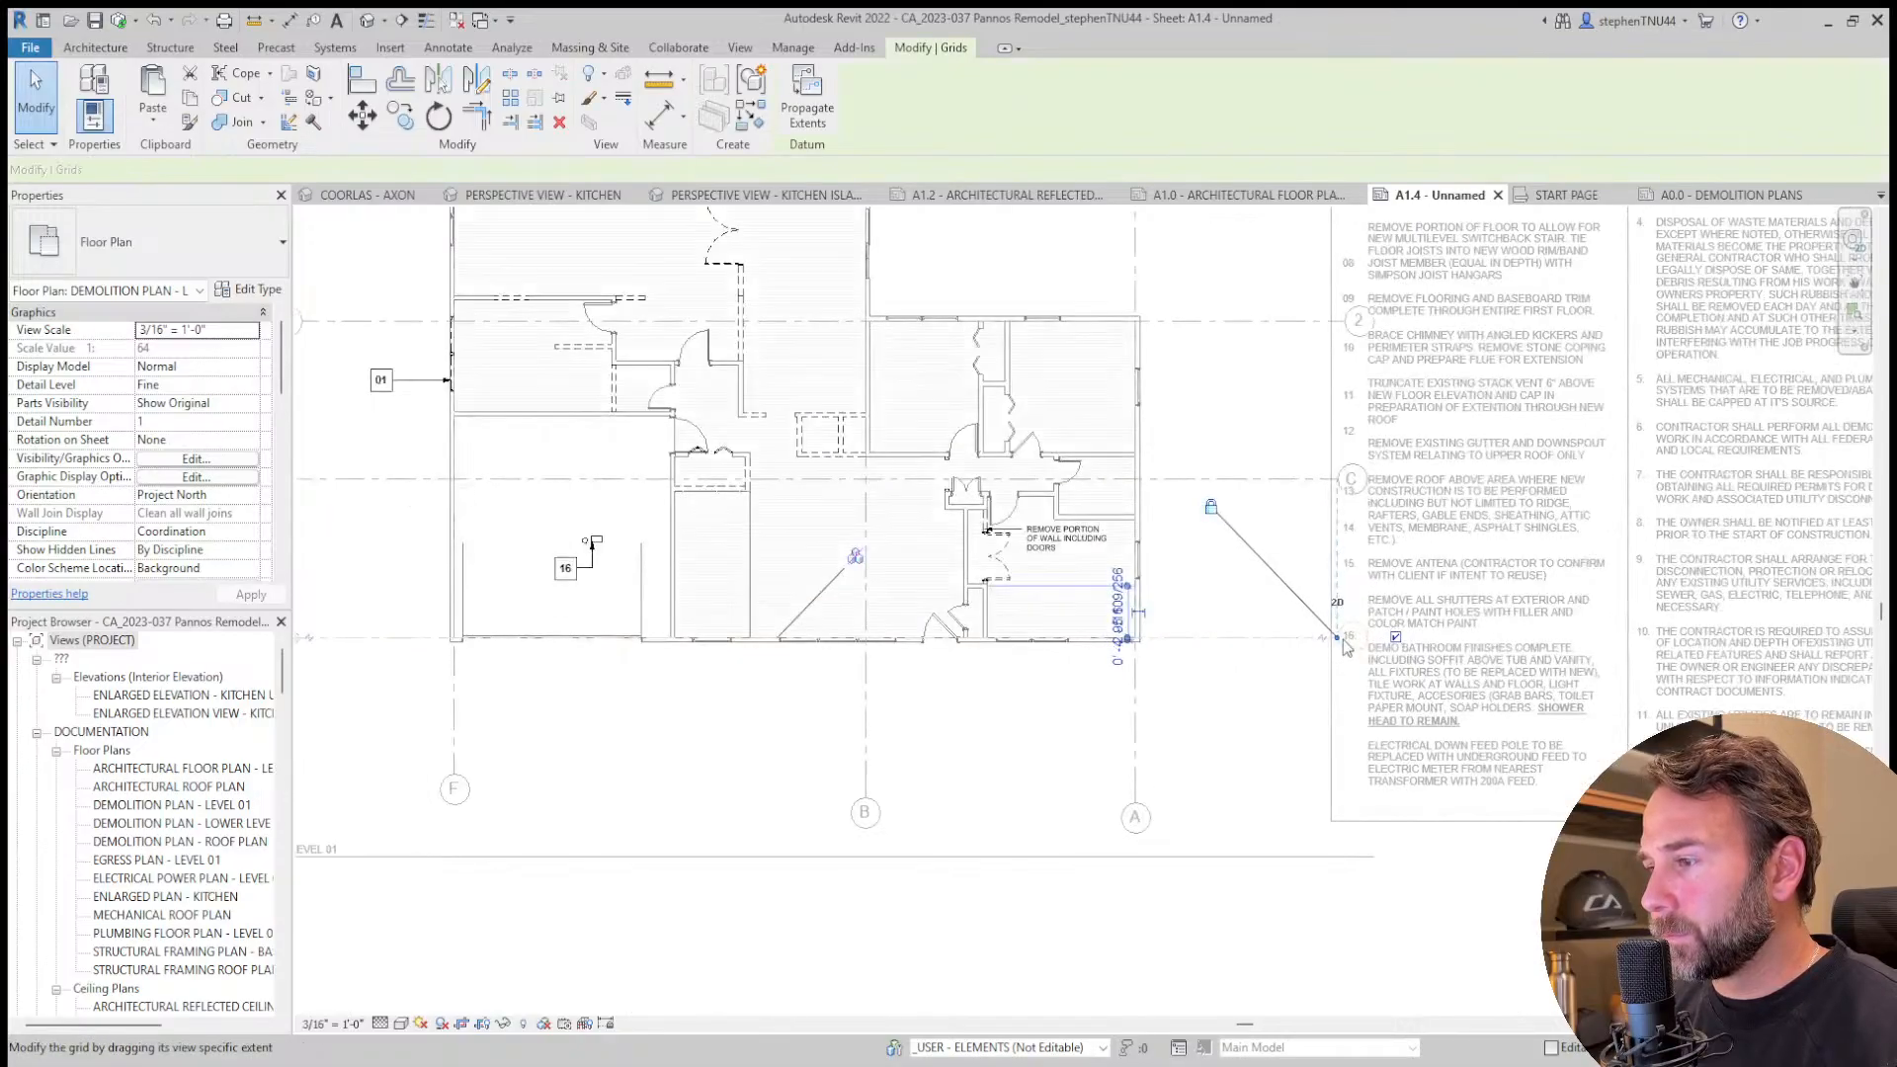
drag(1311, 647, 1213, 670)
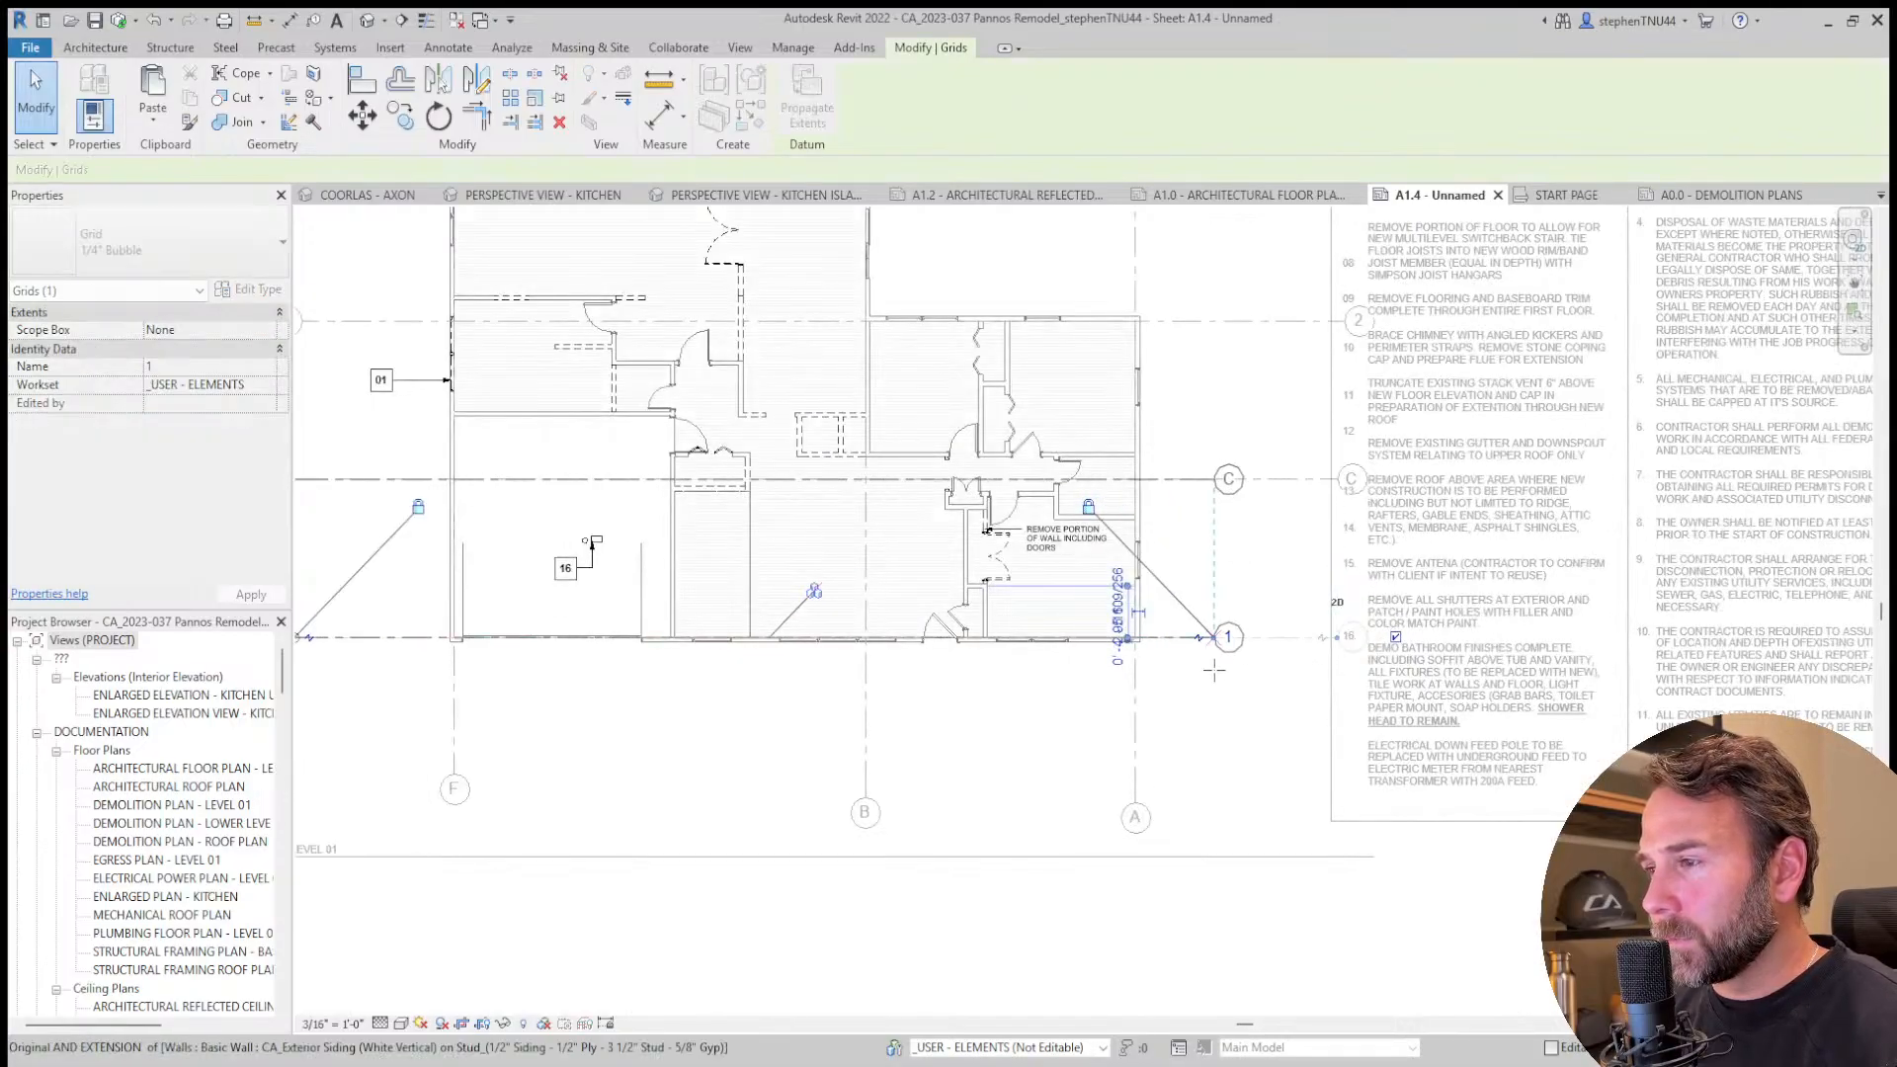
click(1264, 319)
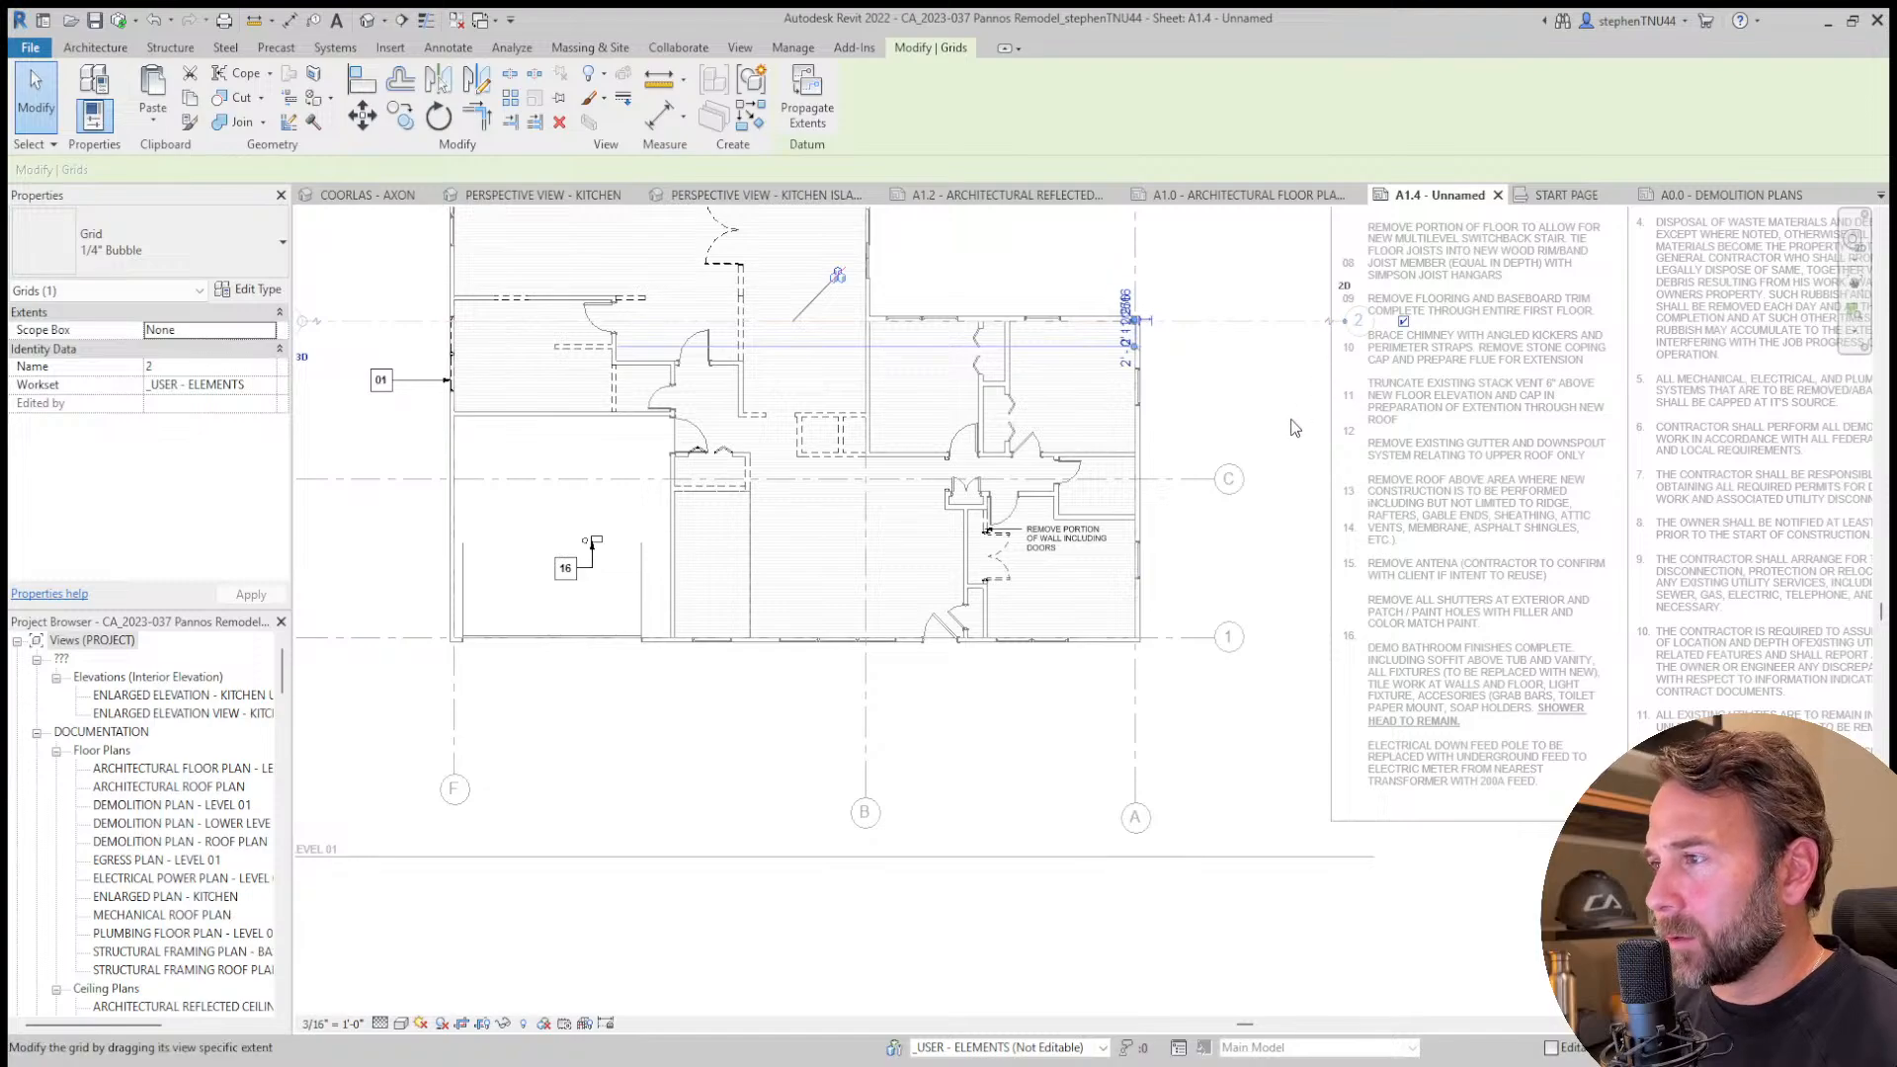
drag(1215, 457, 1214, 461)
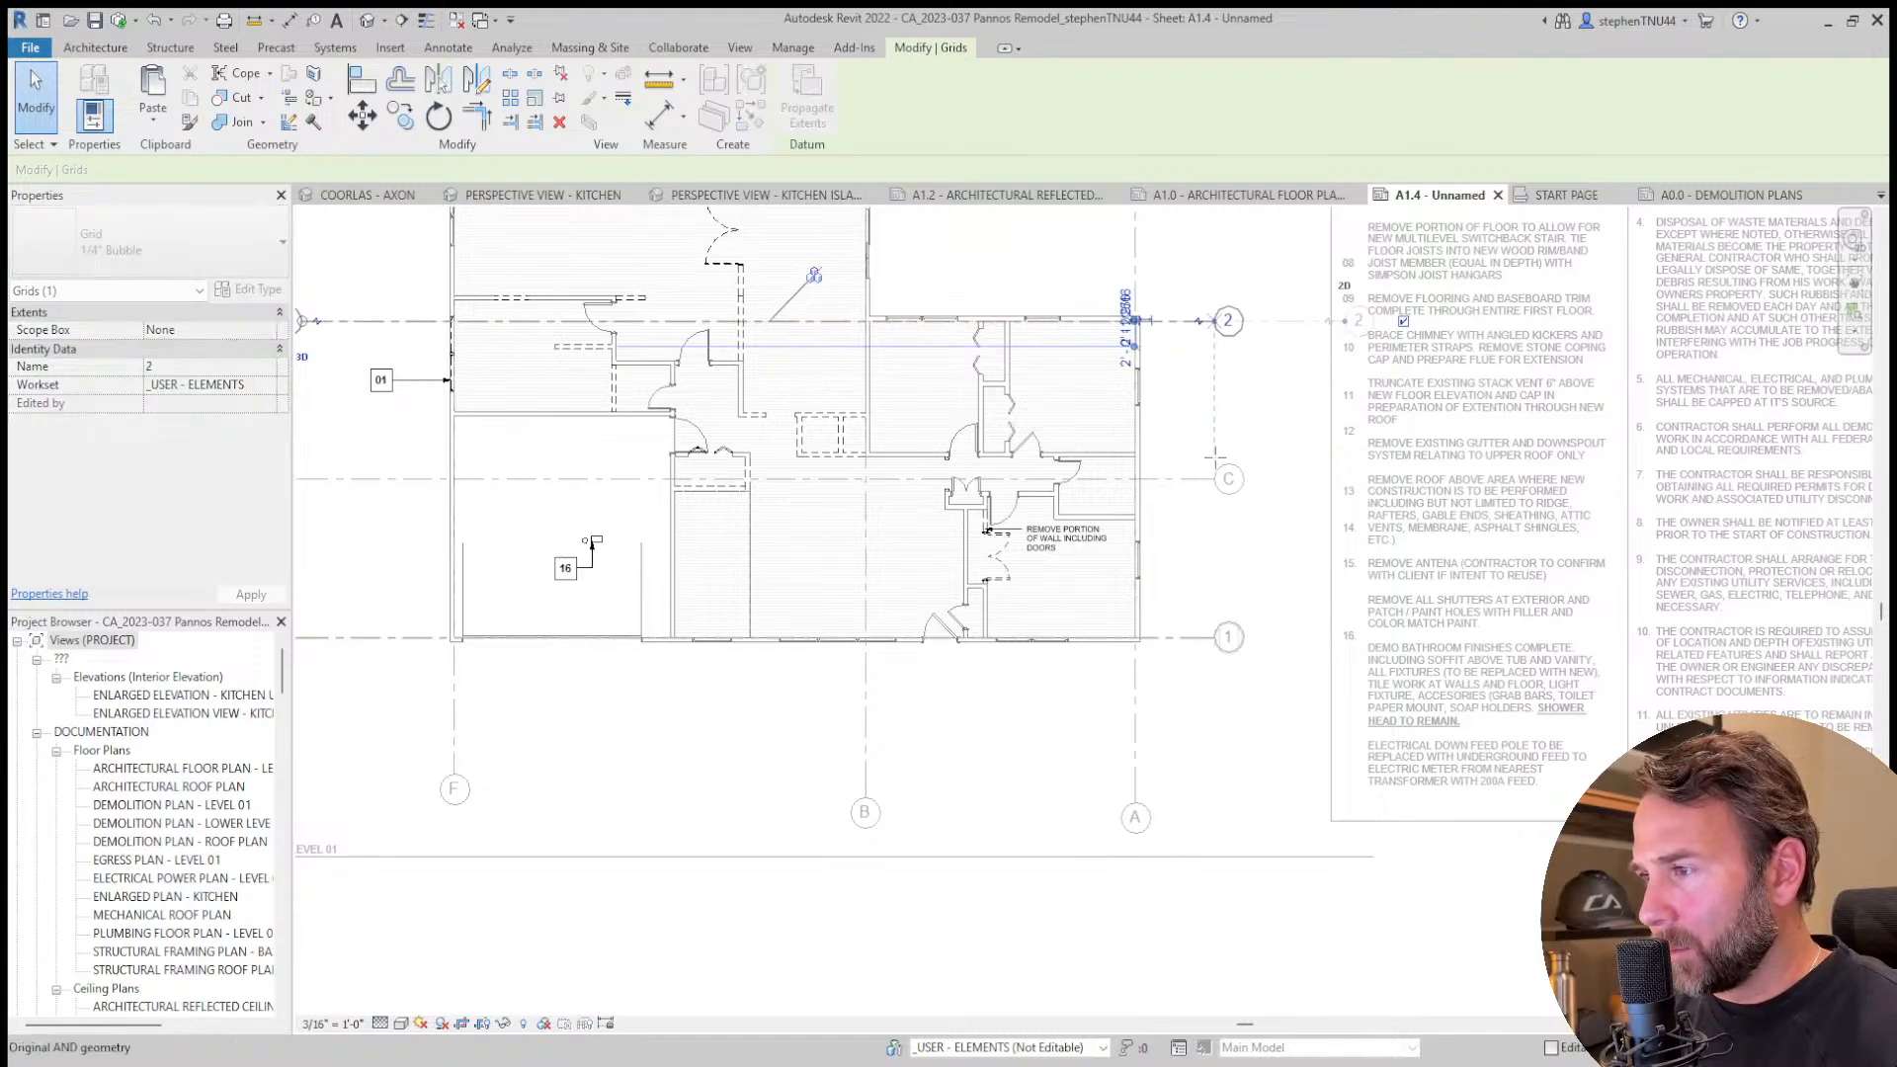
click(1190, 554)
scroll(1187, 556, down, 1)
scroll(1189, 556, down, 1)
middle_drag(832, 520, 951, 623)
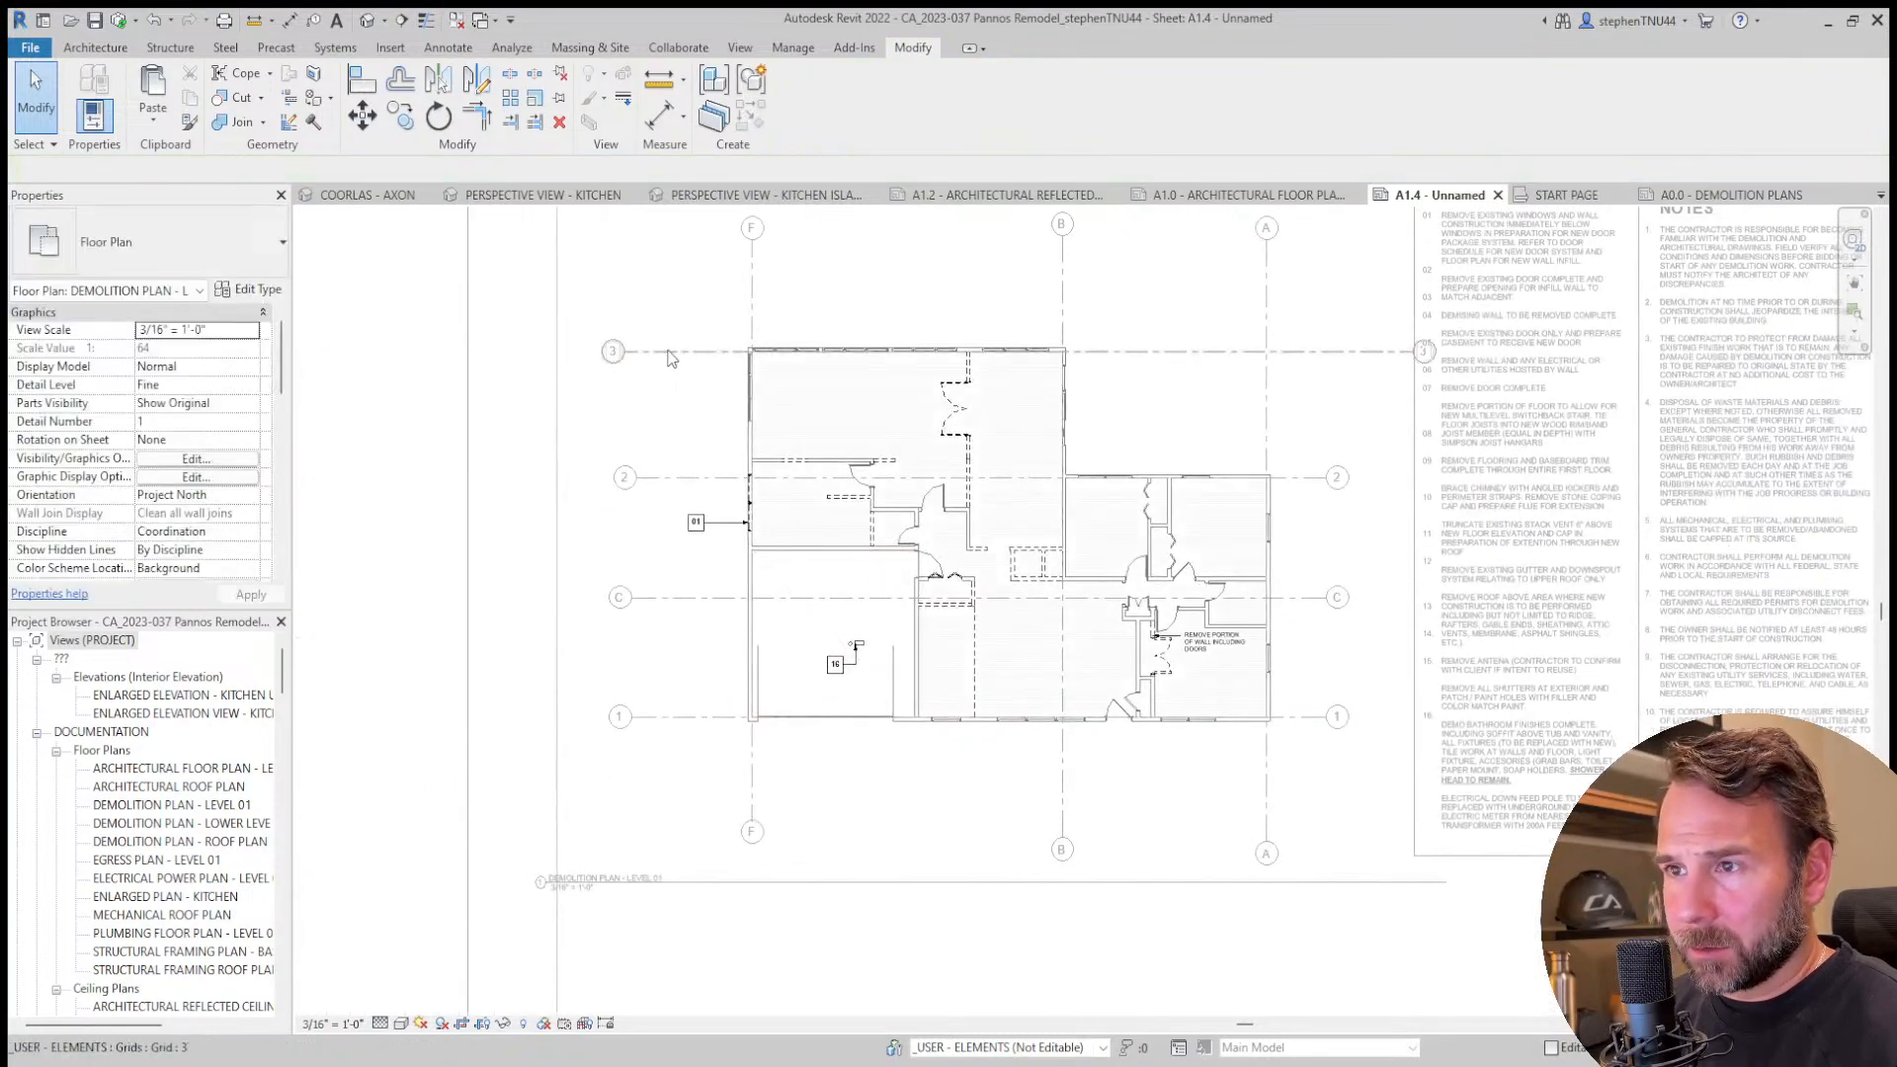
Tighten the demolition plan's crop region around the house on its left, bottom and top sides.
click(668, 353)
scroll(624, 365, up, 1)
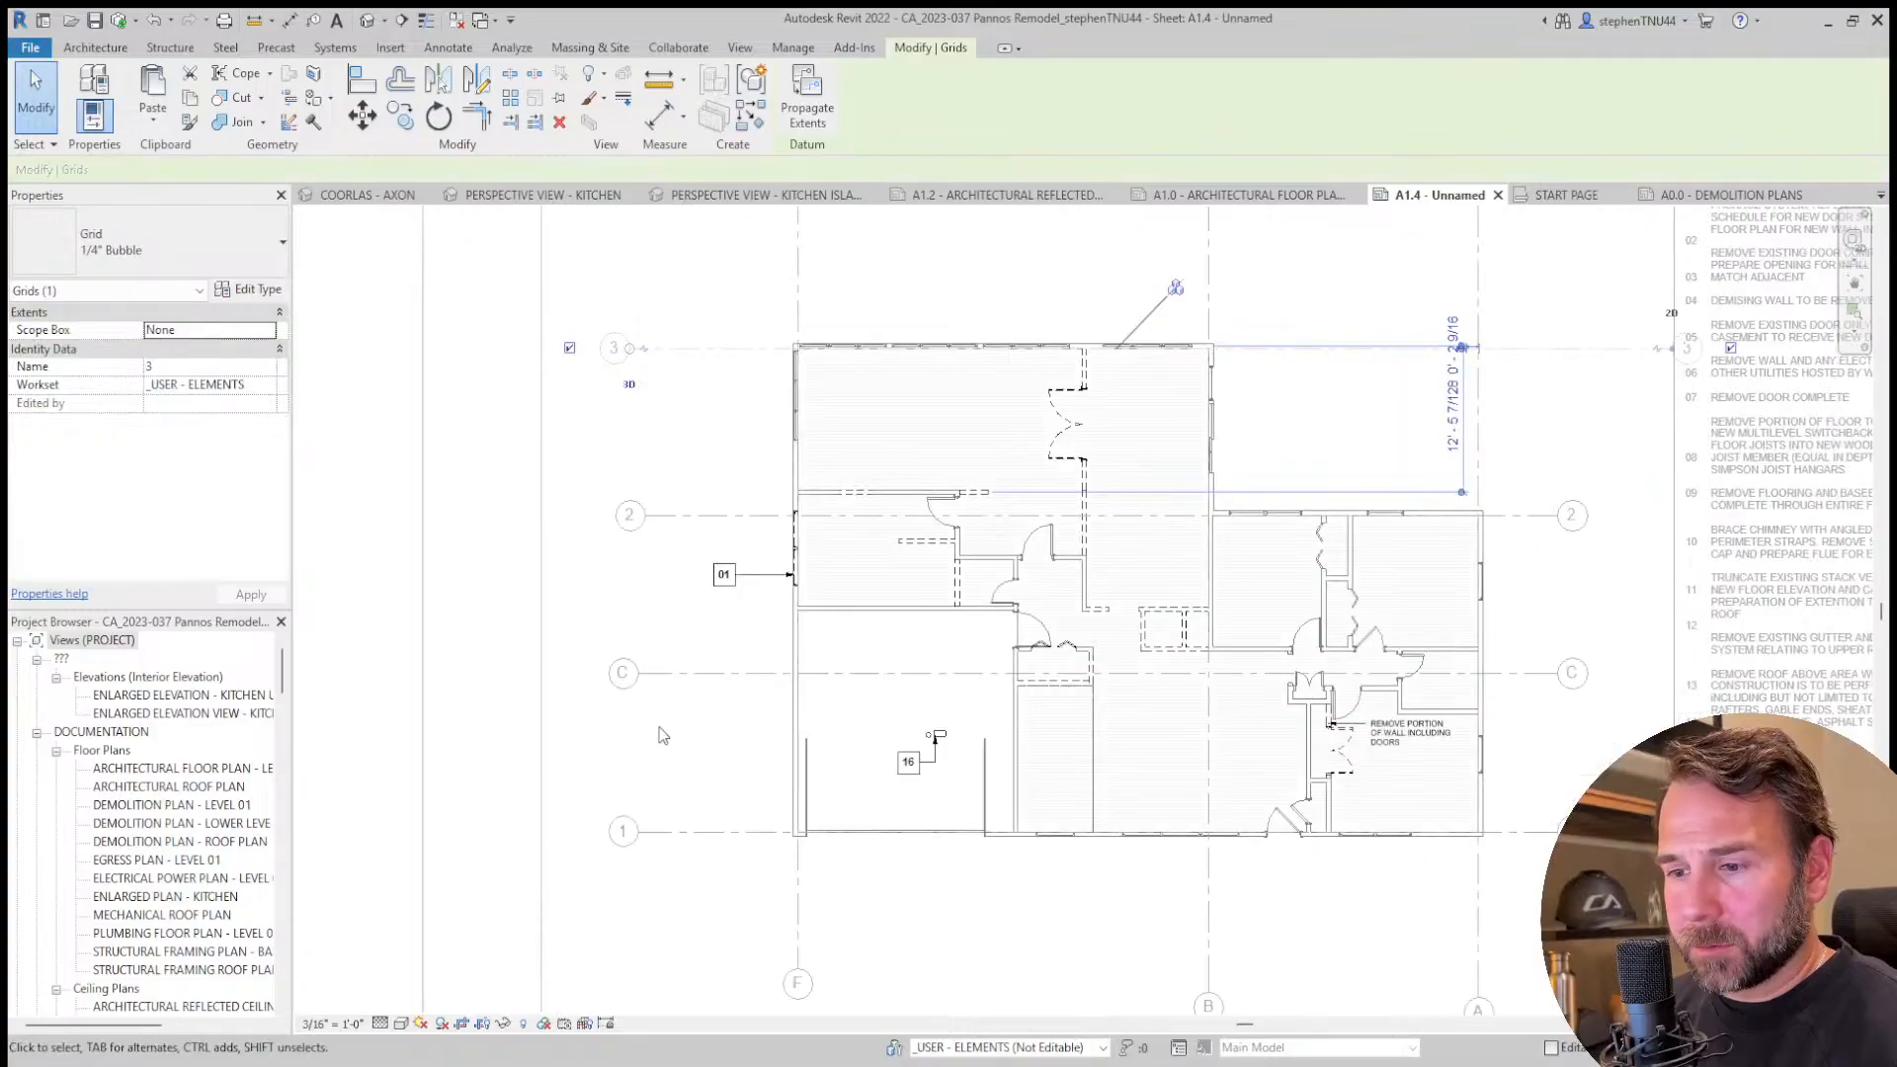
scroll(656, 728, down, 3)
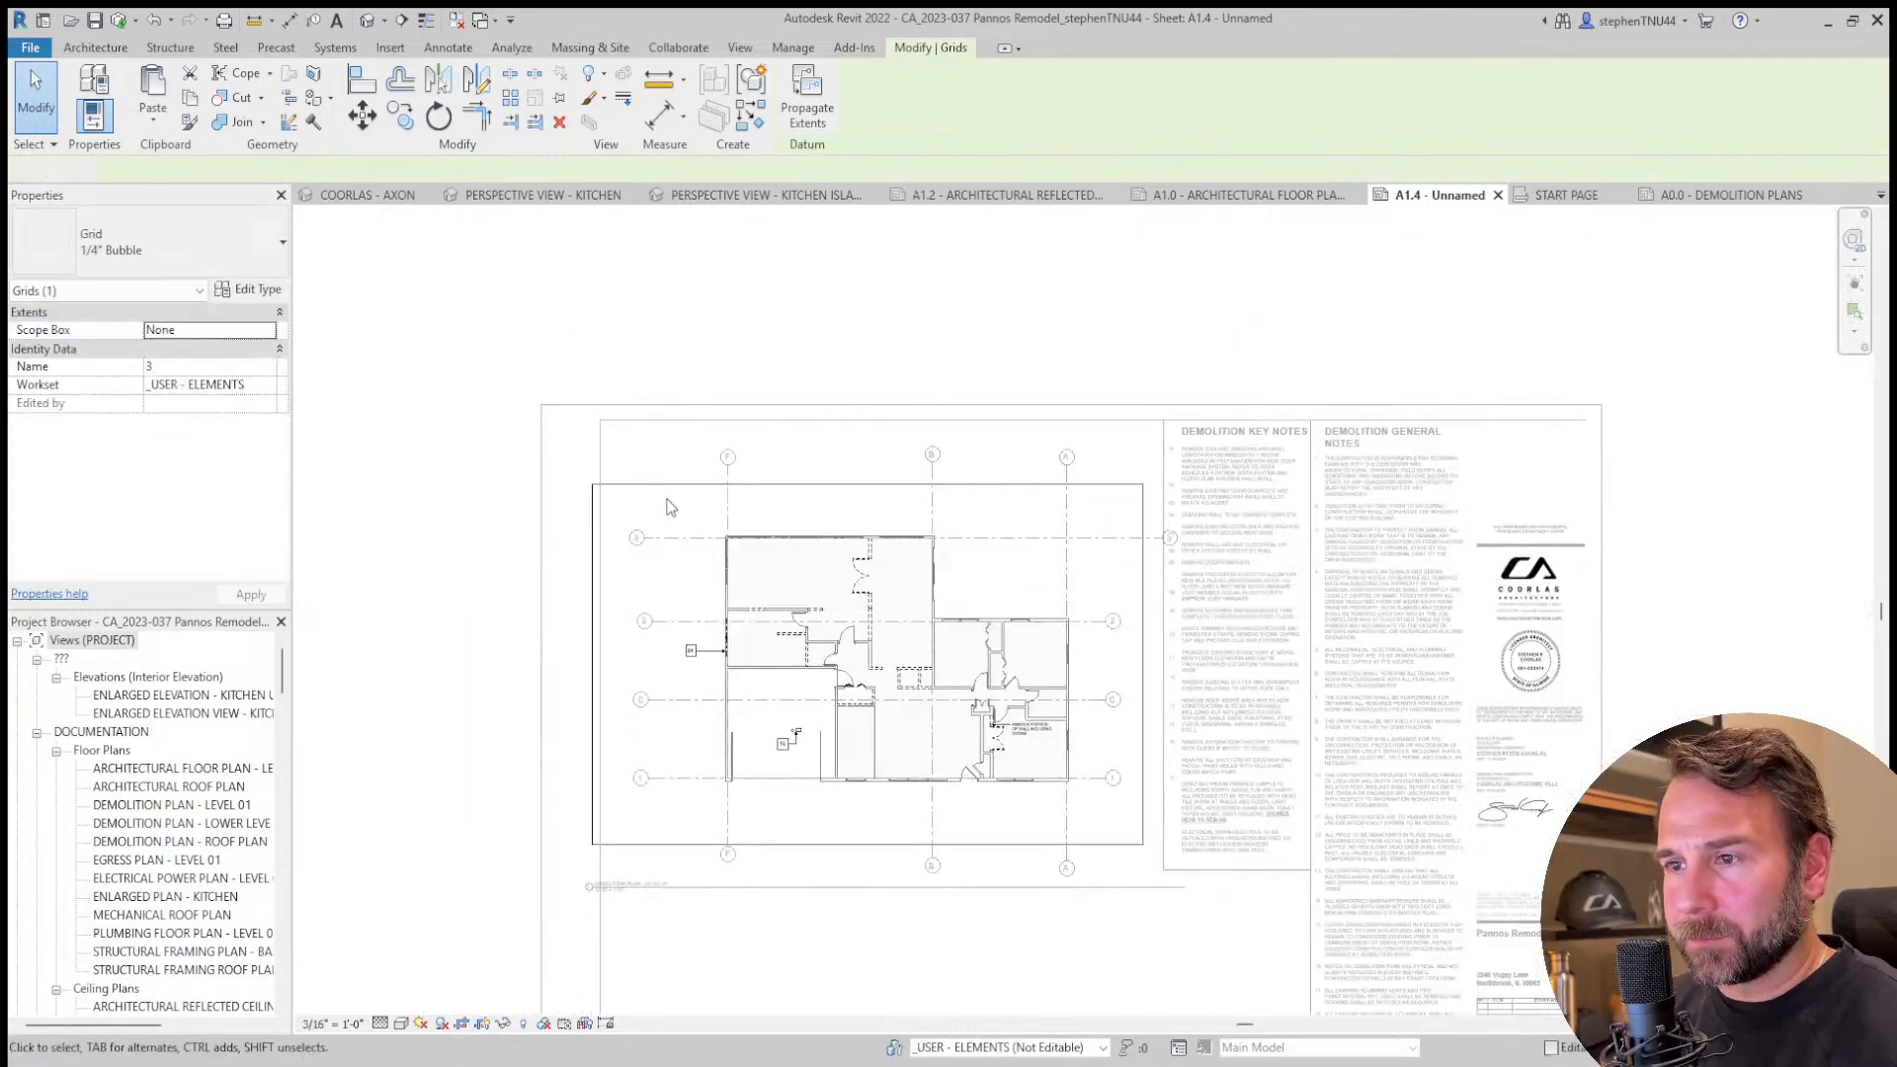
click(594, 673)
drag(594, 668, 683, 664)
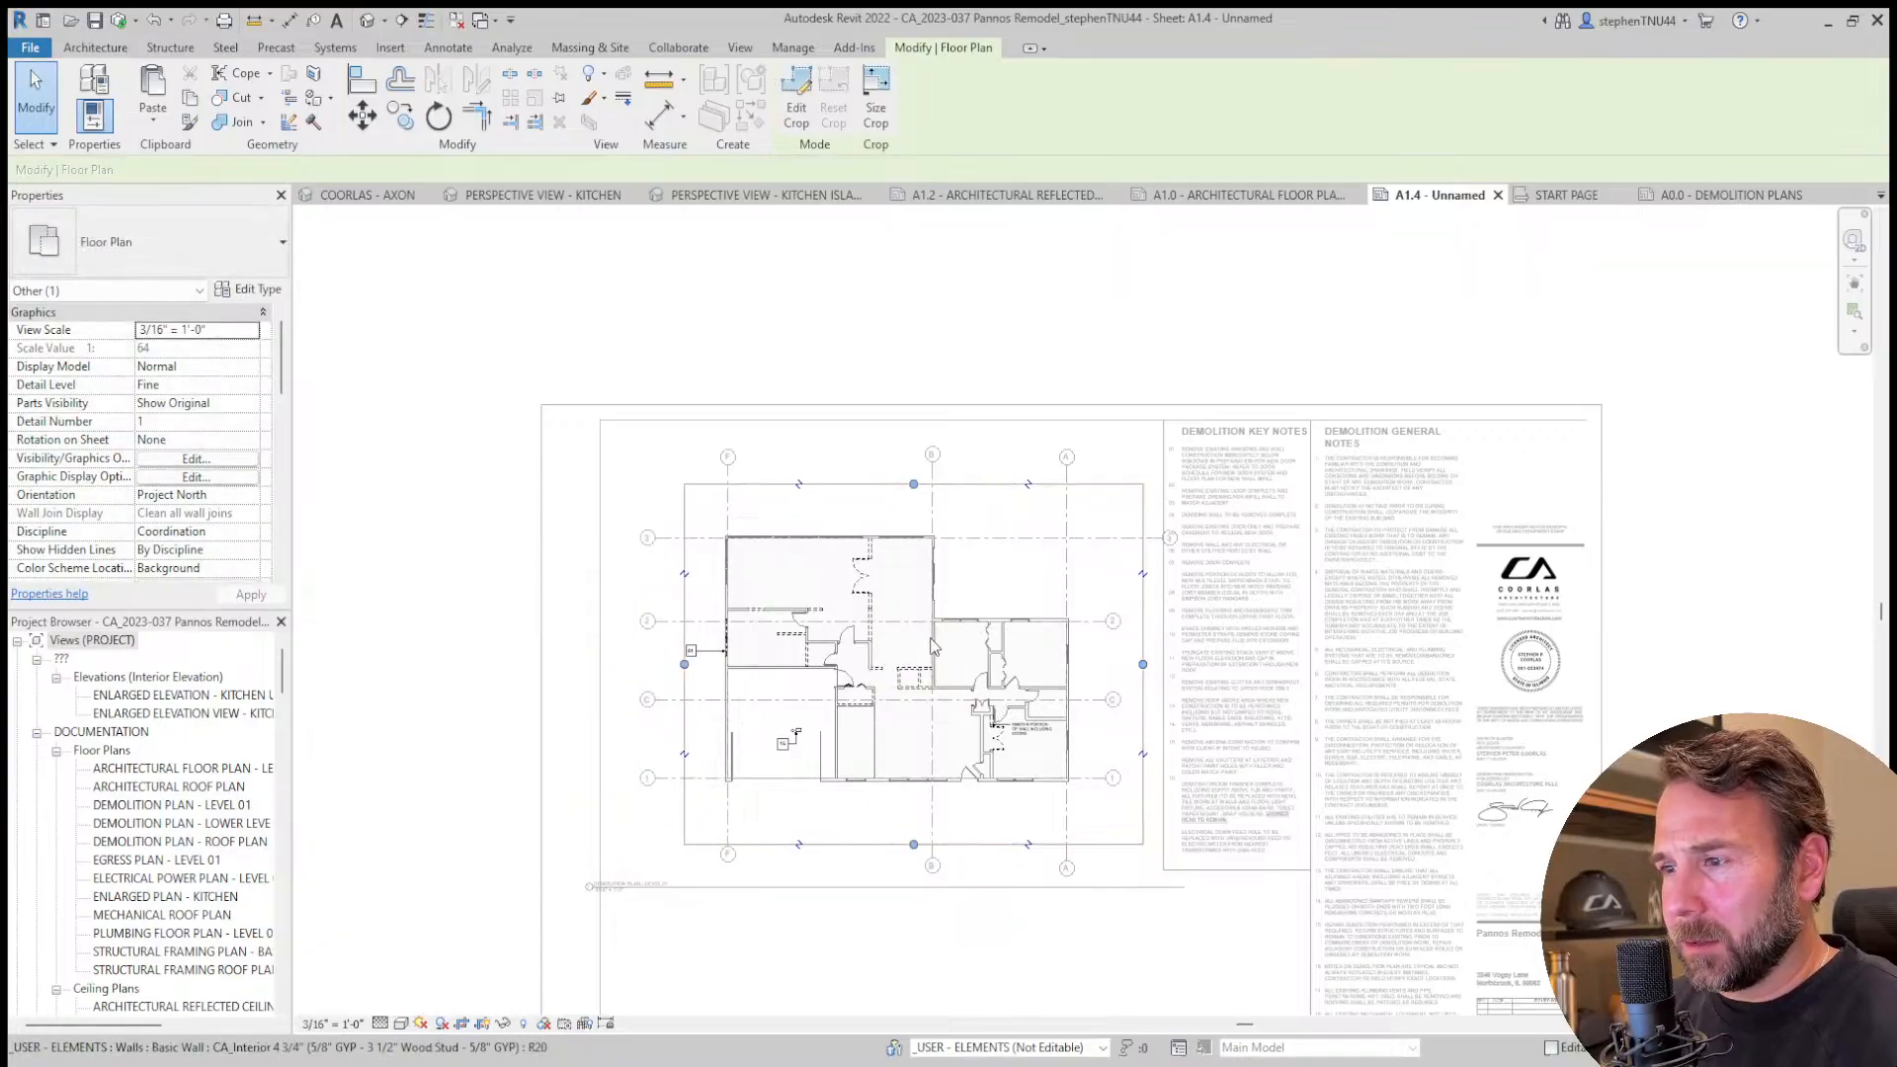
scroll(919, 642, up, 2)
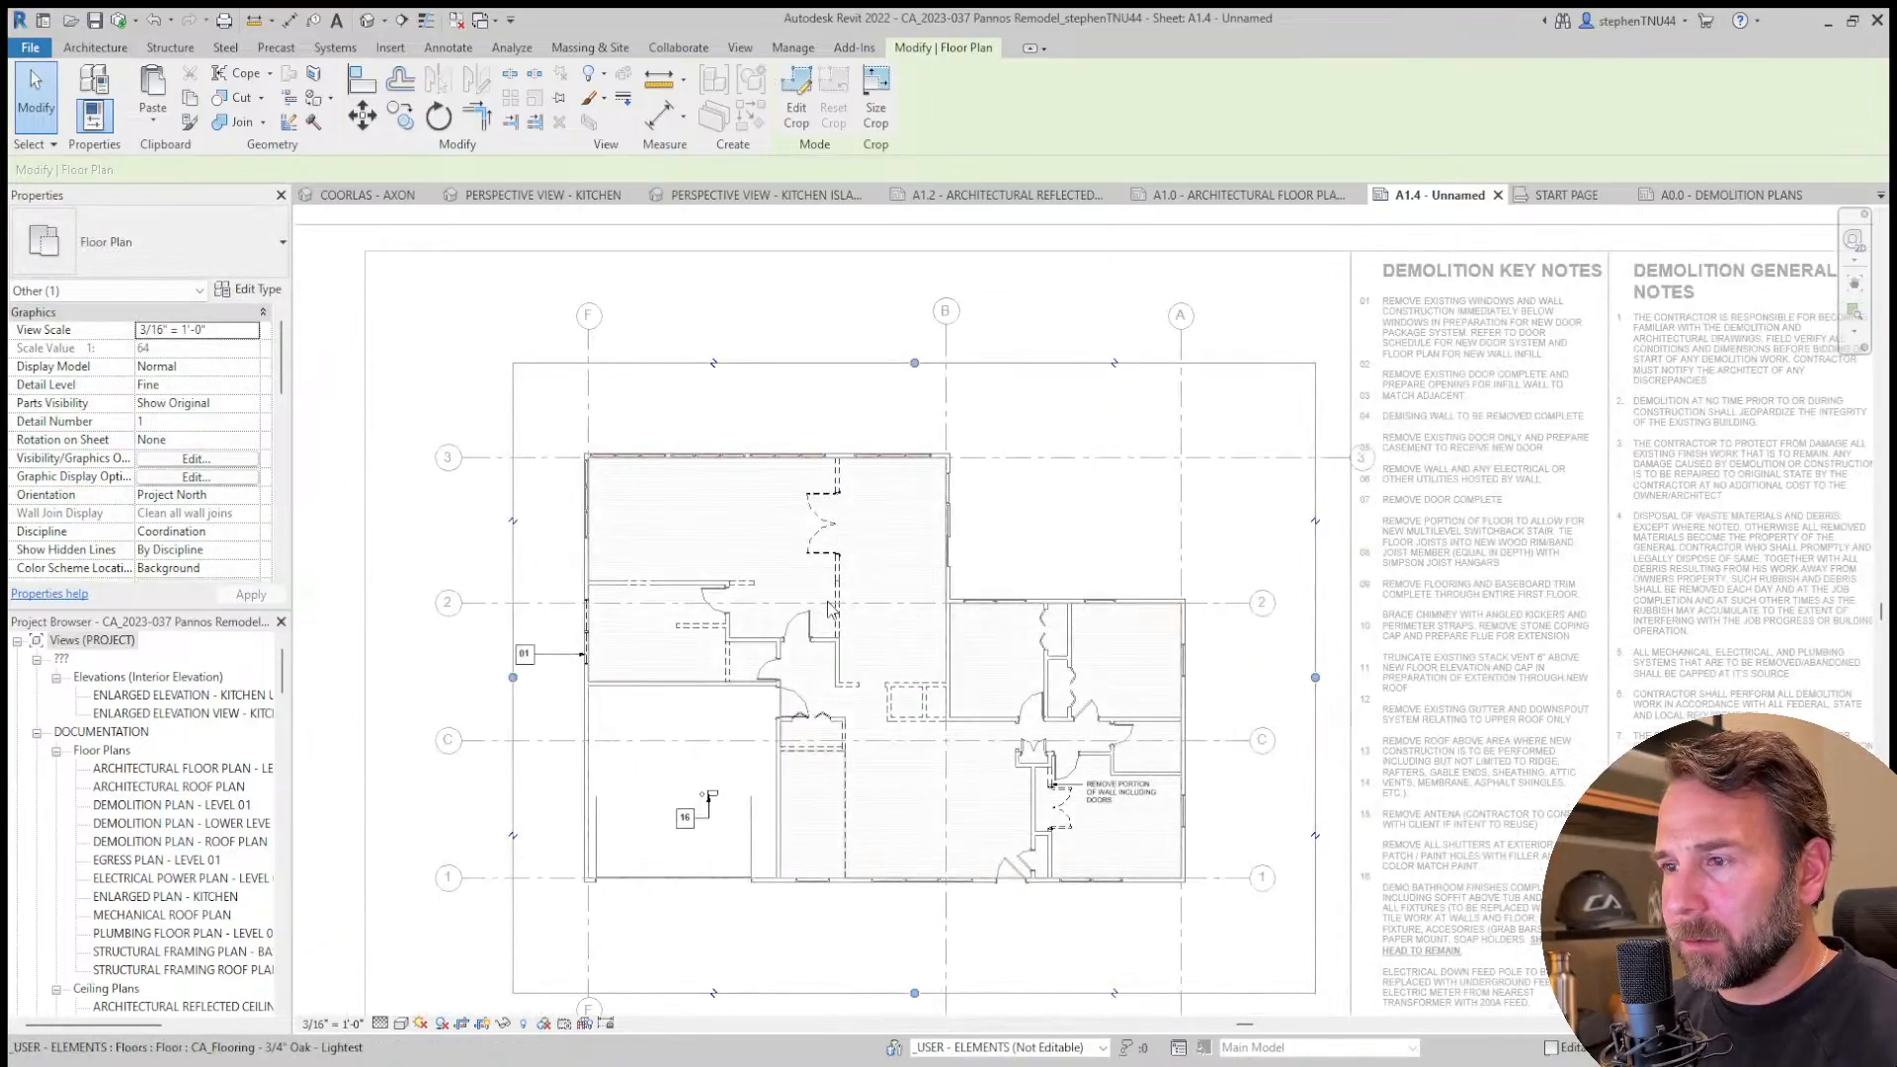
scroll(879, 612, down, 1)
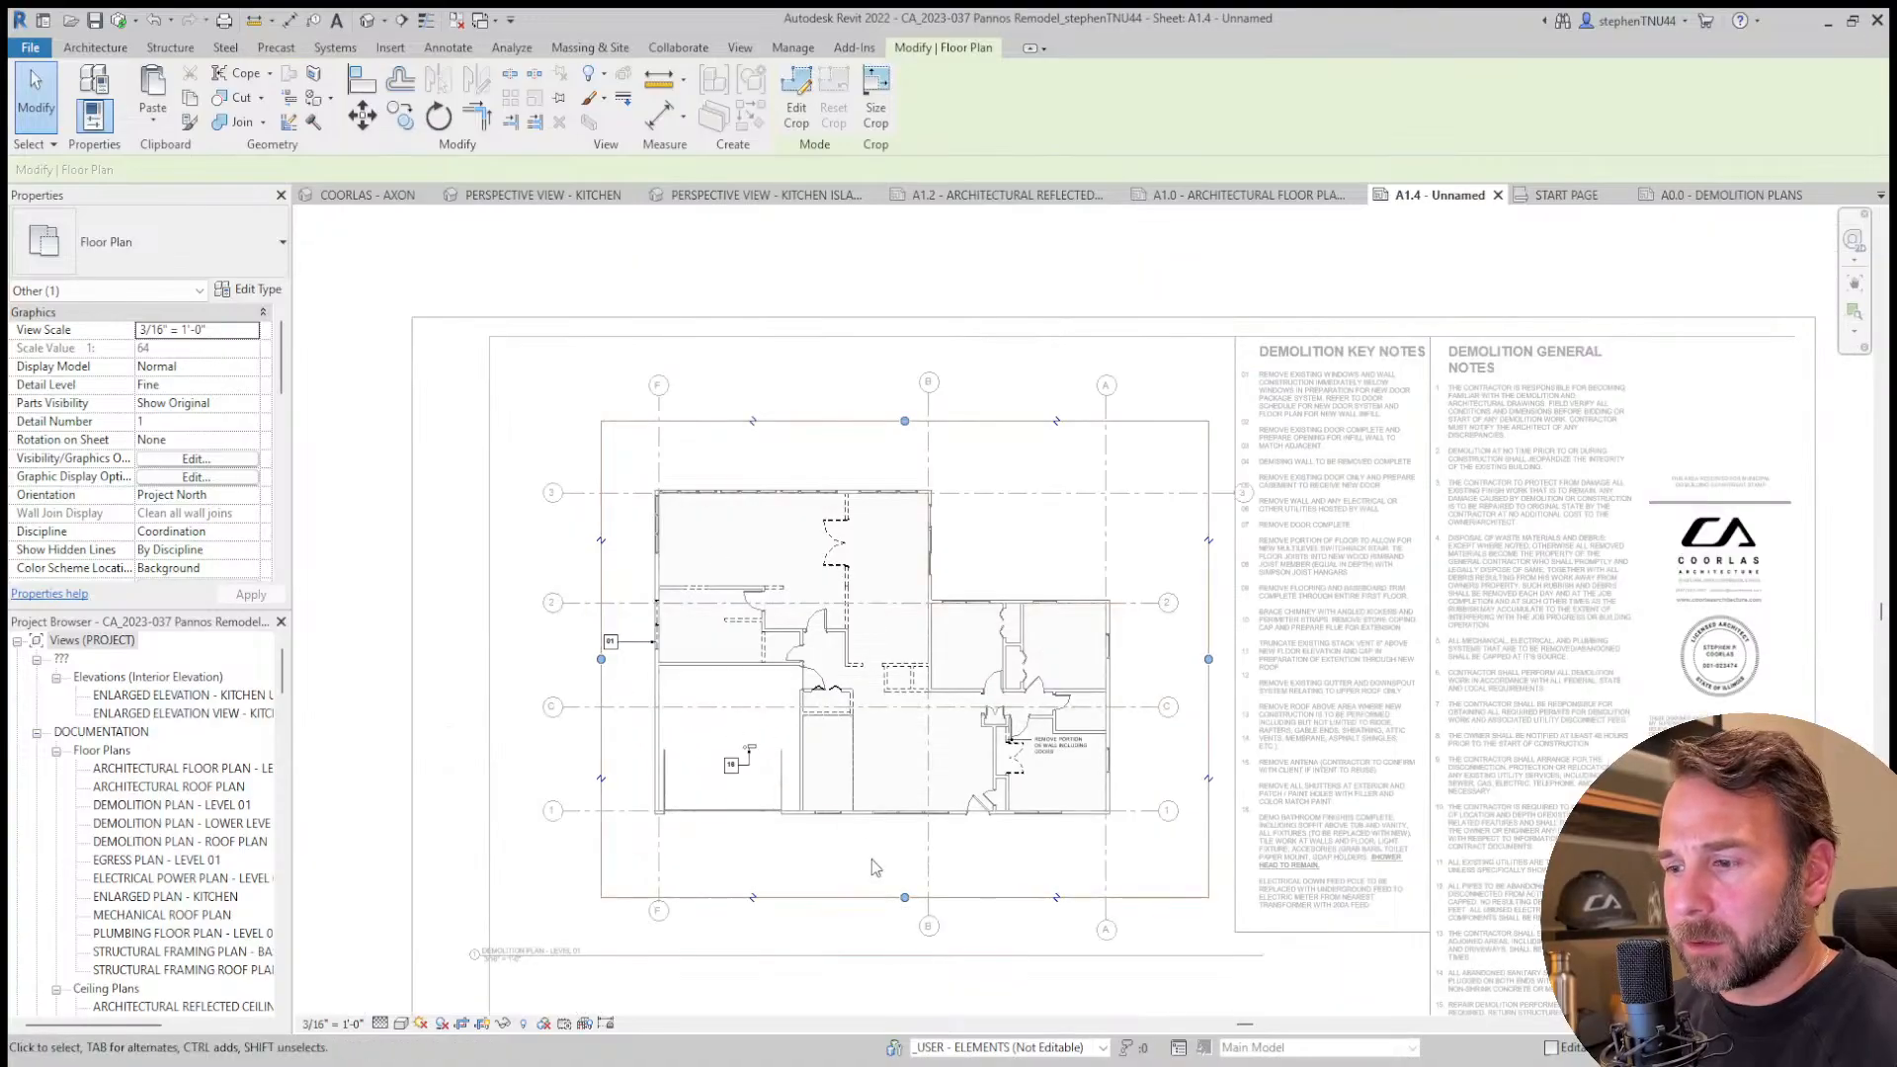
drag(904, 898, 904, 864)
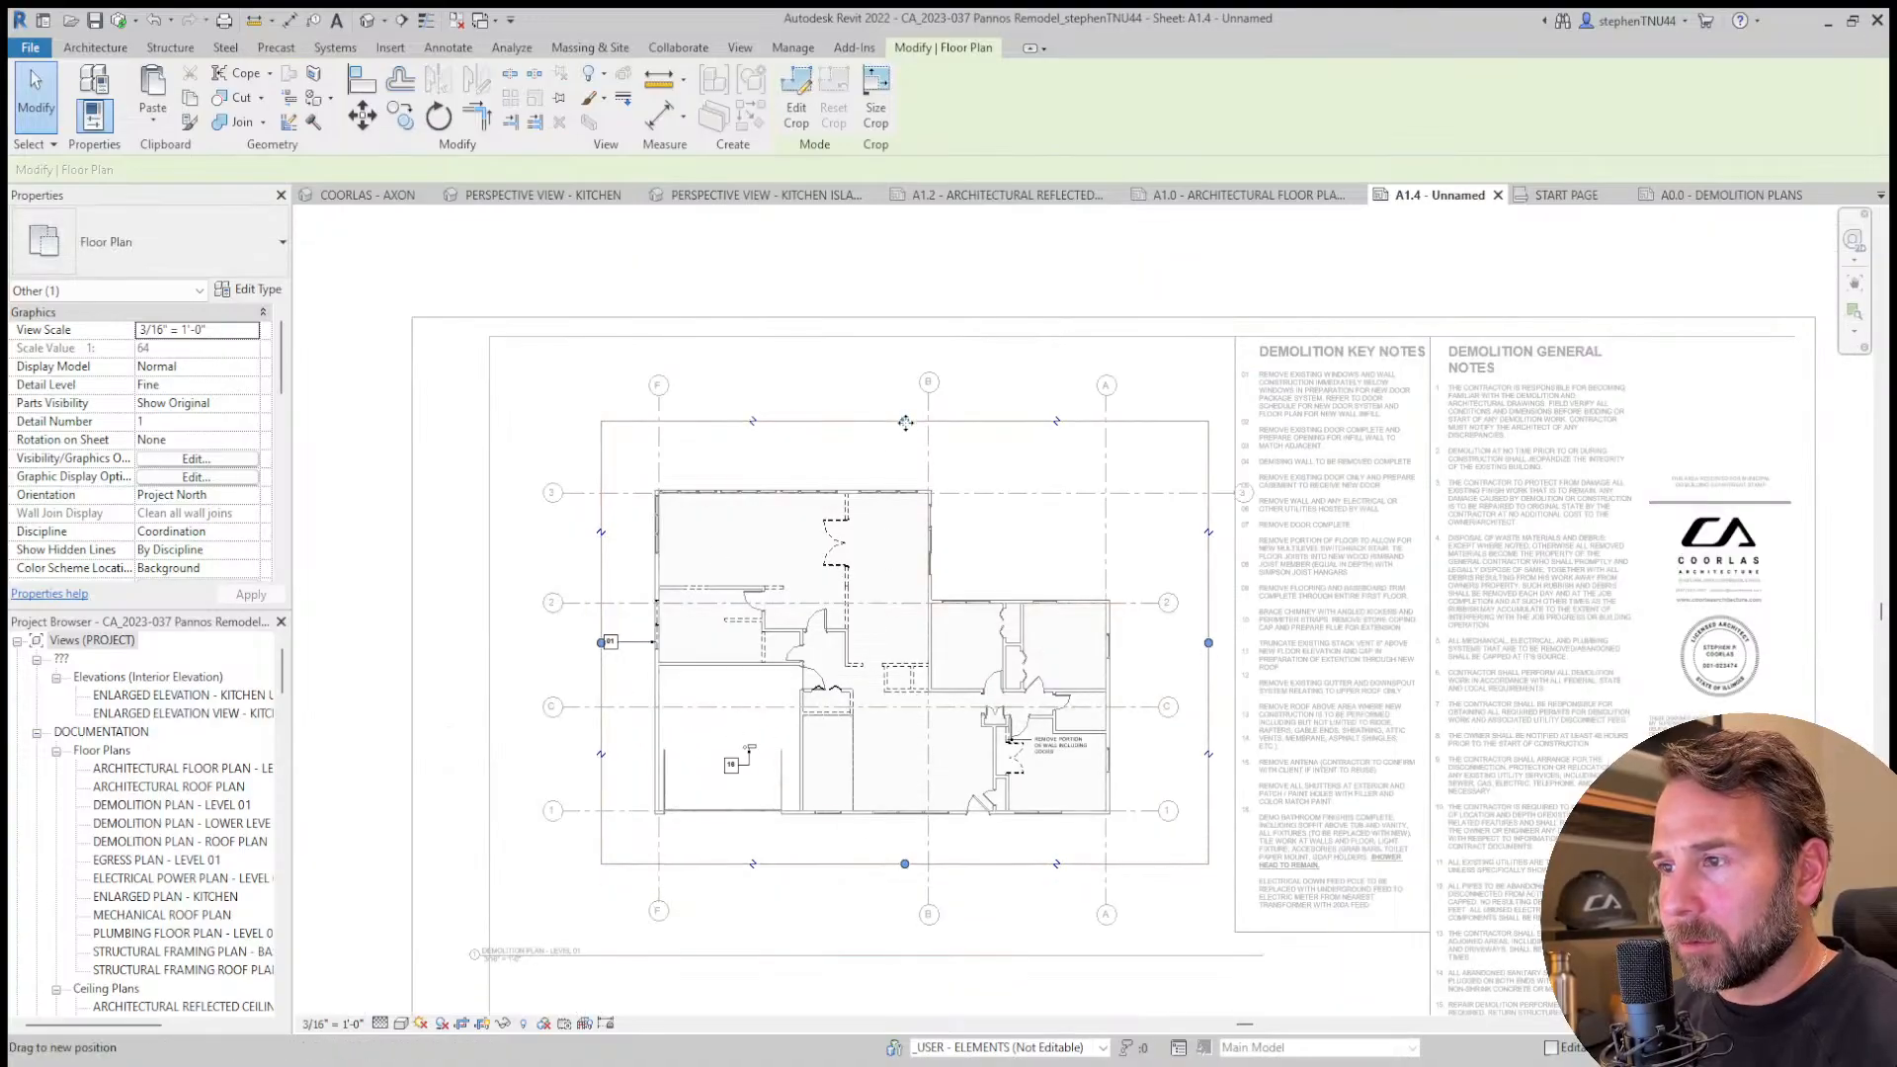
click(1027, 386)
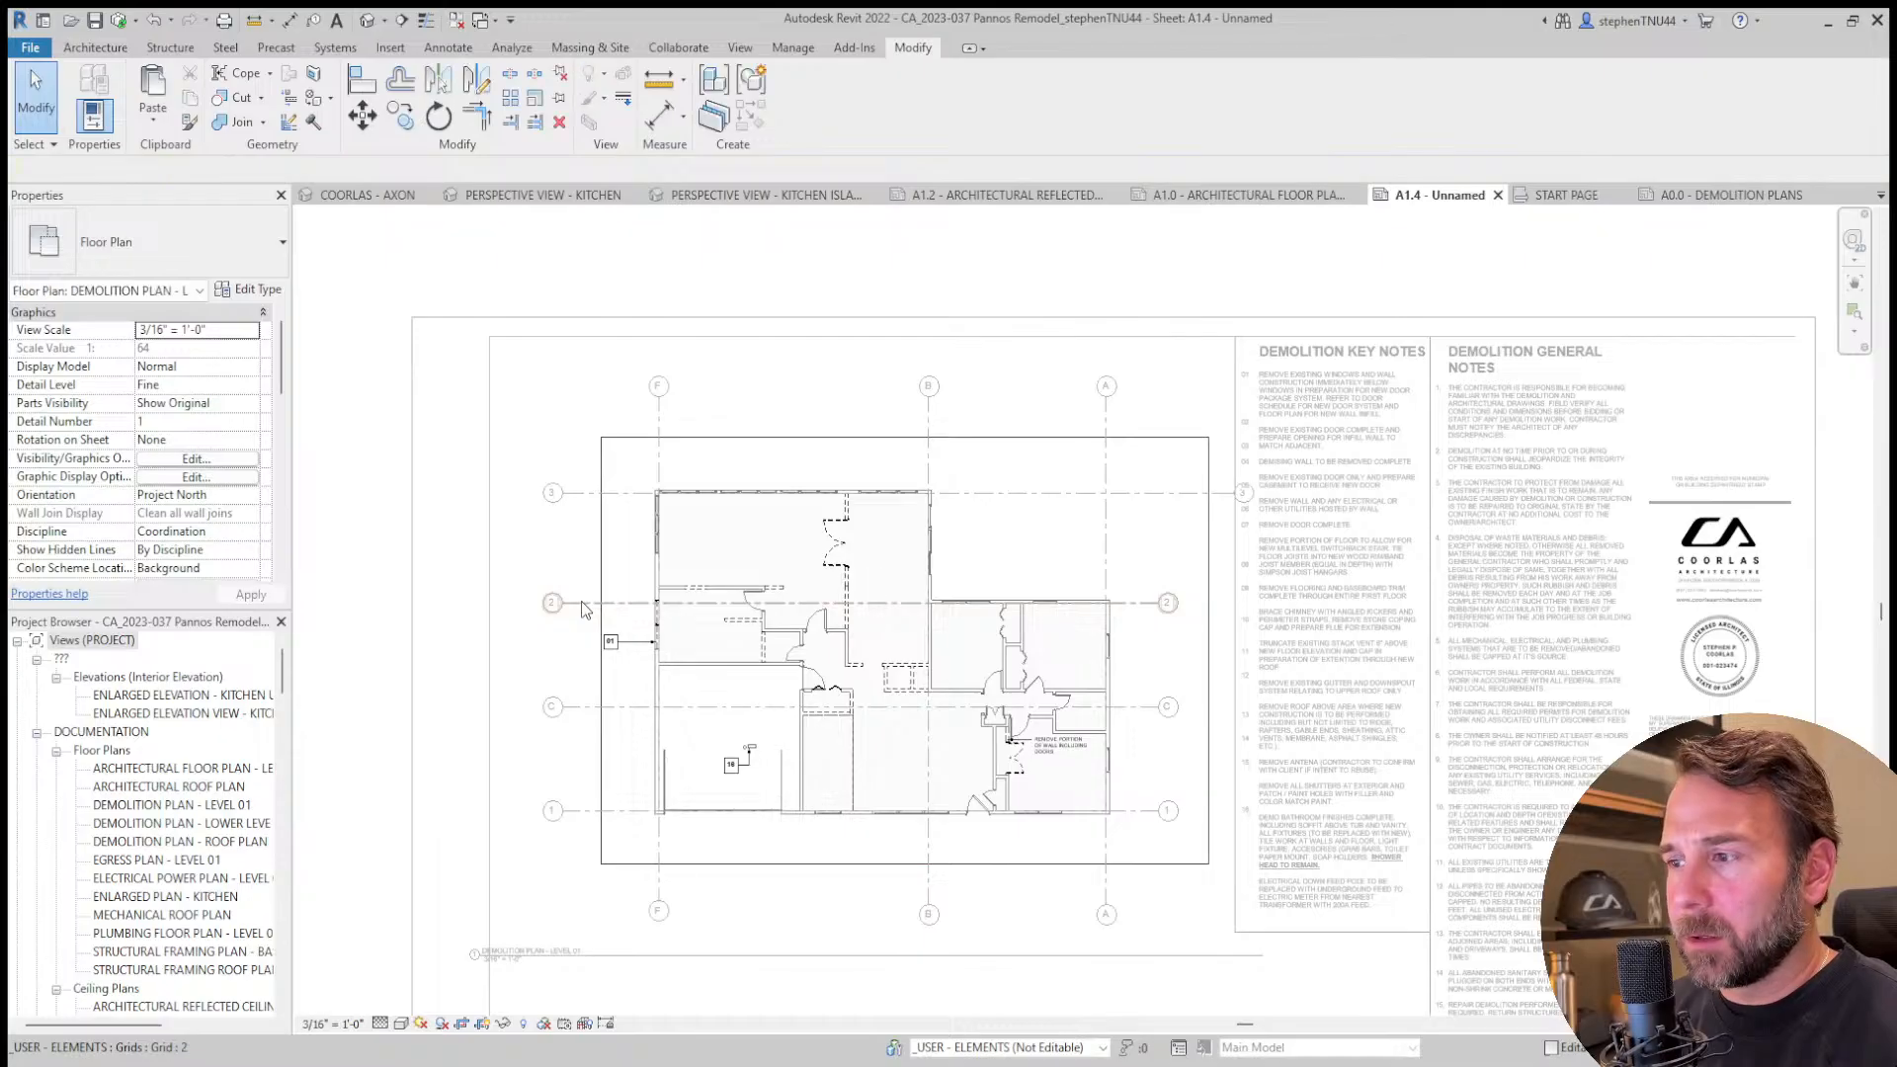
Shorten the right end of grid 3 so its bubble aligns with grids 2 and C.
scroll(586, 601, down, 1)
click(1082, 508)
scroll(1154, 509, up, 3)
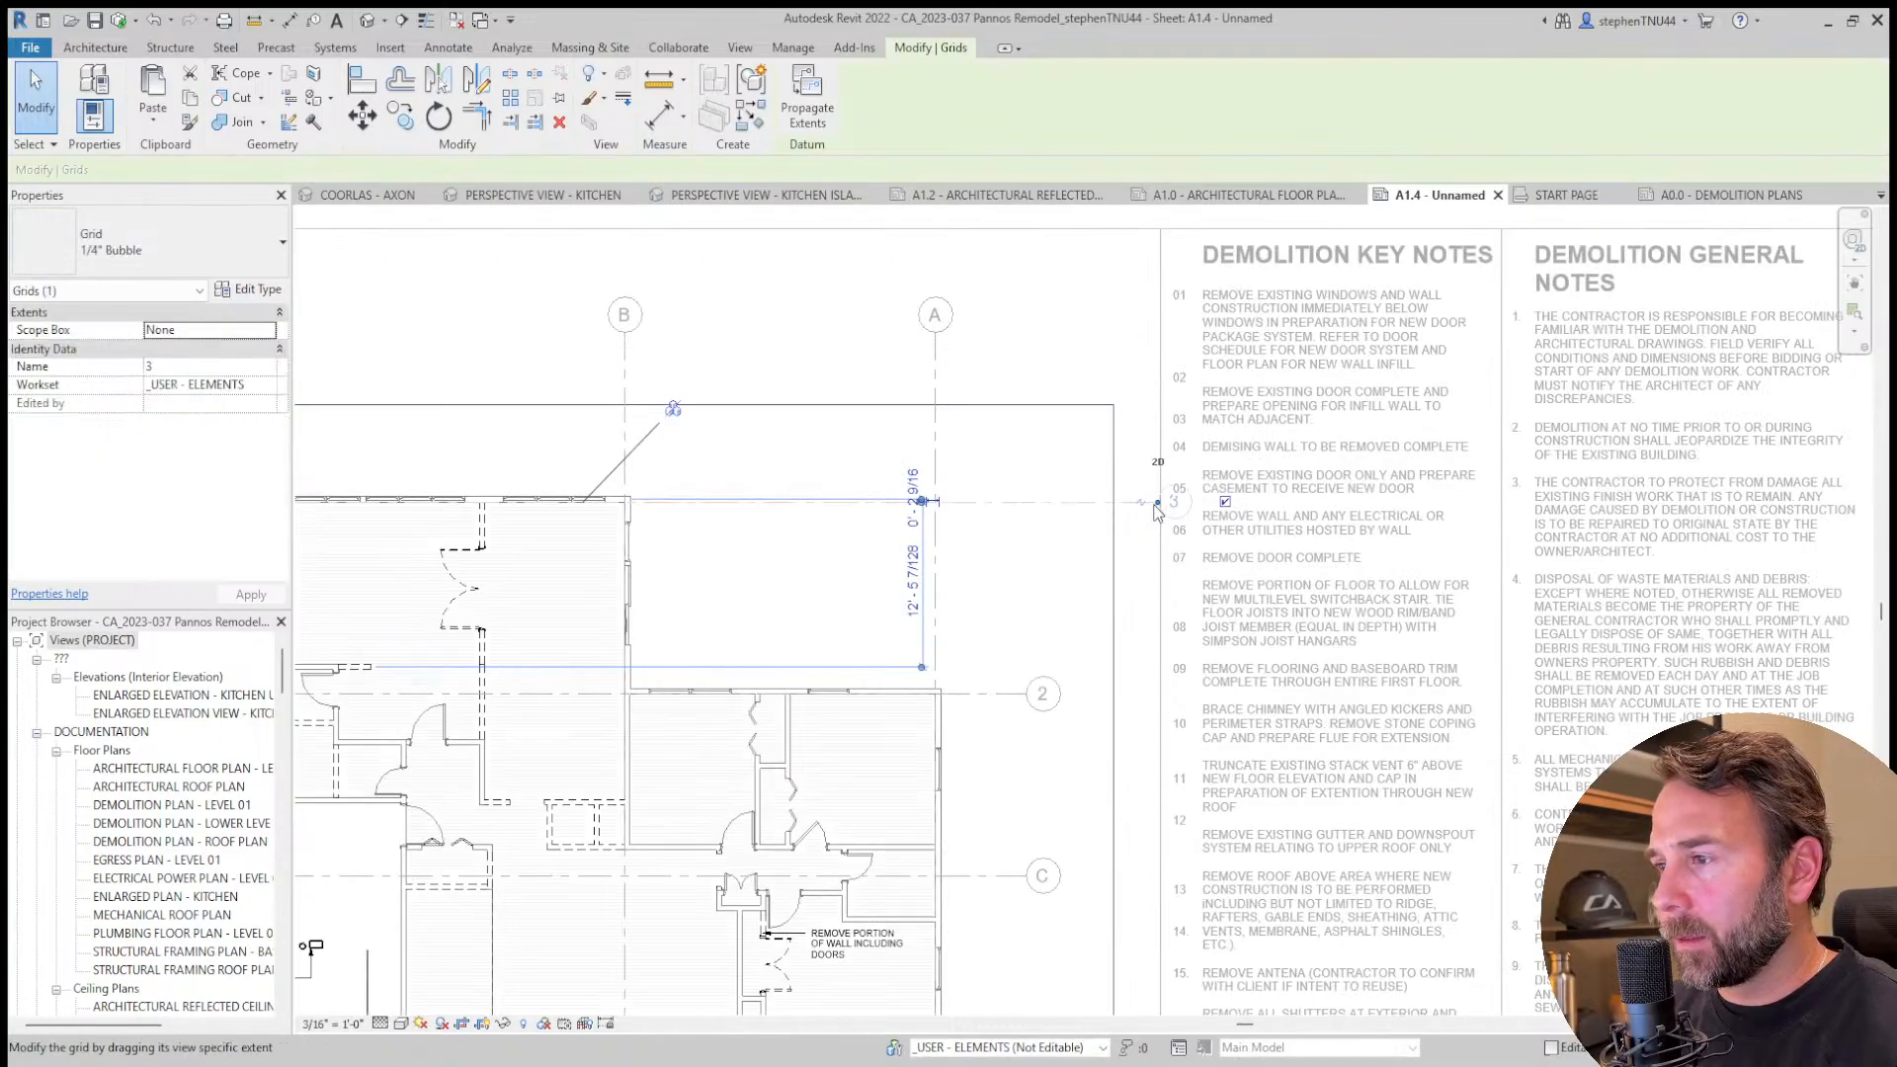
drag(1158, 501, 1042, 500)
click(1037, 314)
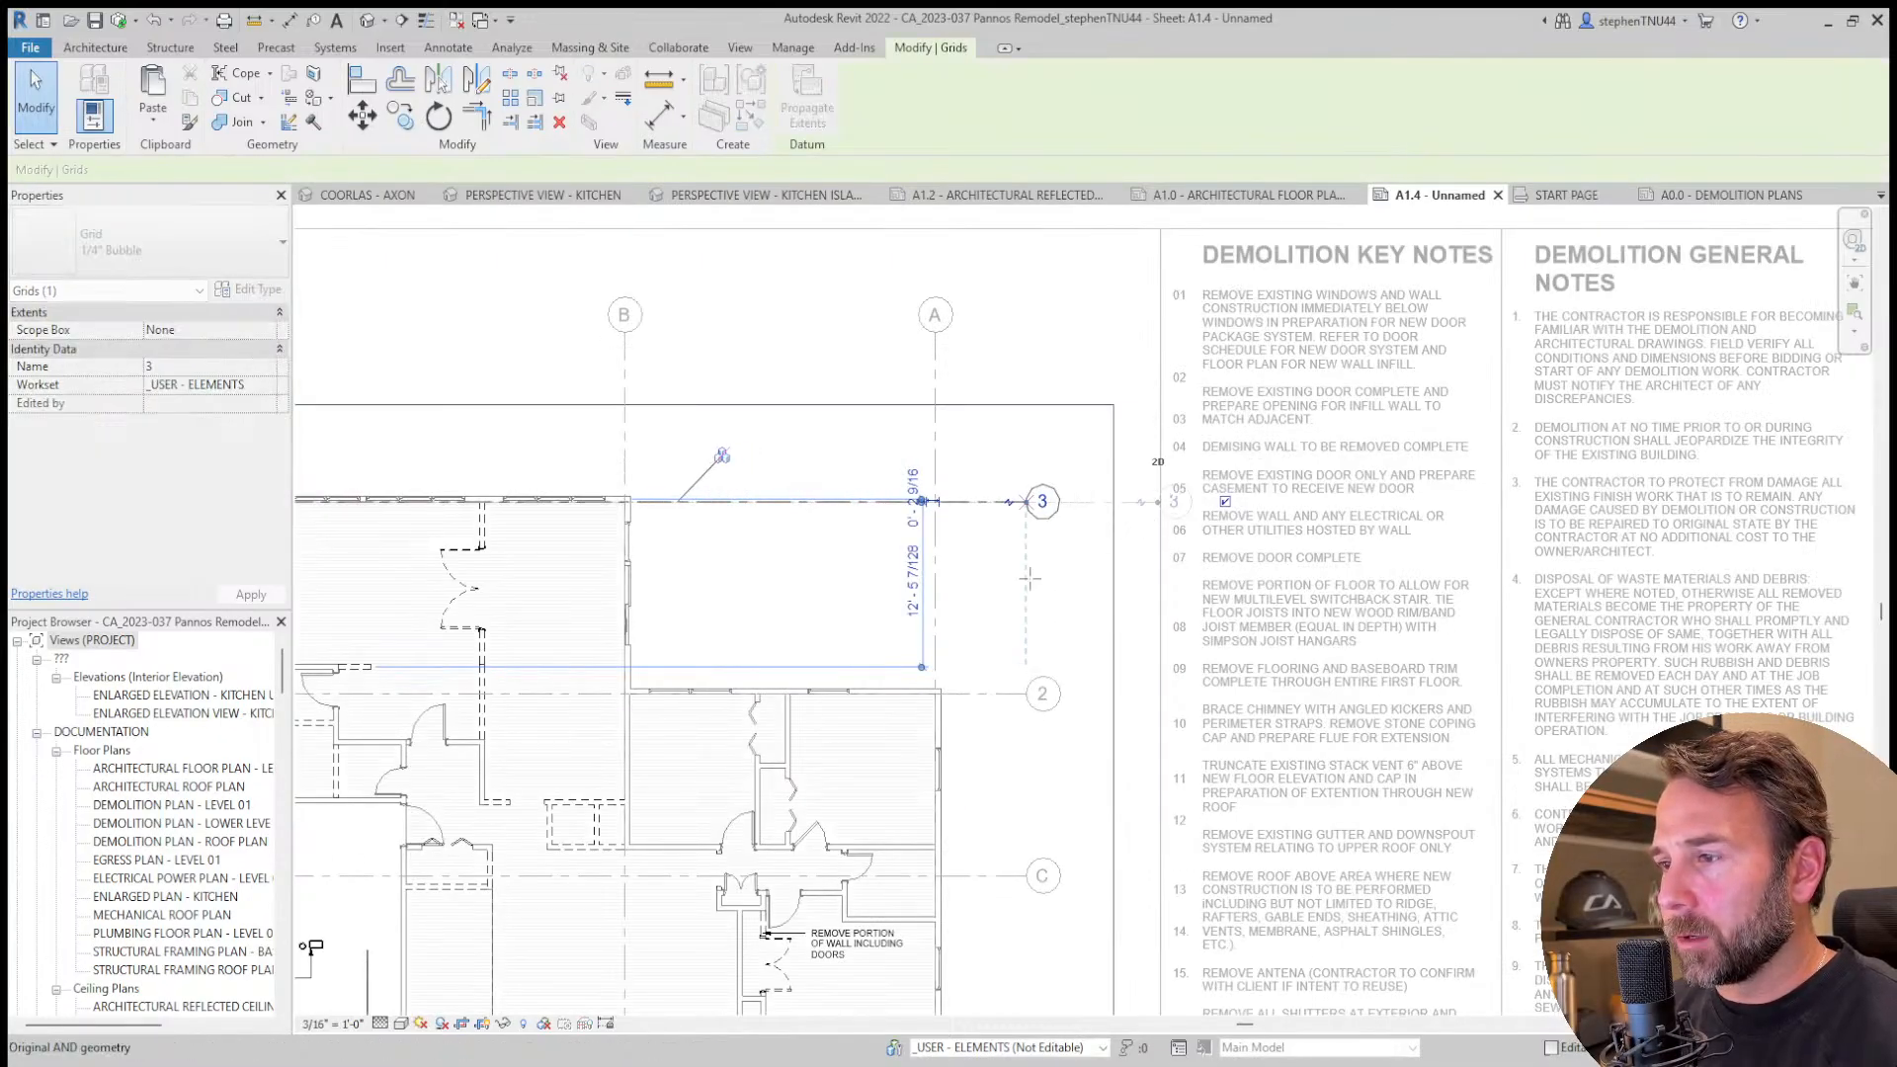
Hide the demolition plan's crop region and deactivate the view to return to the sheet.
scroll(1037, 314, down, 6)
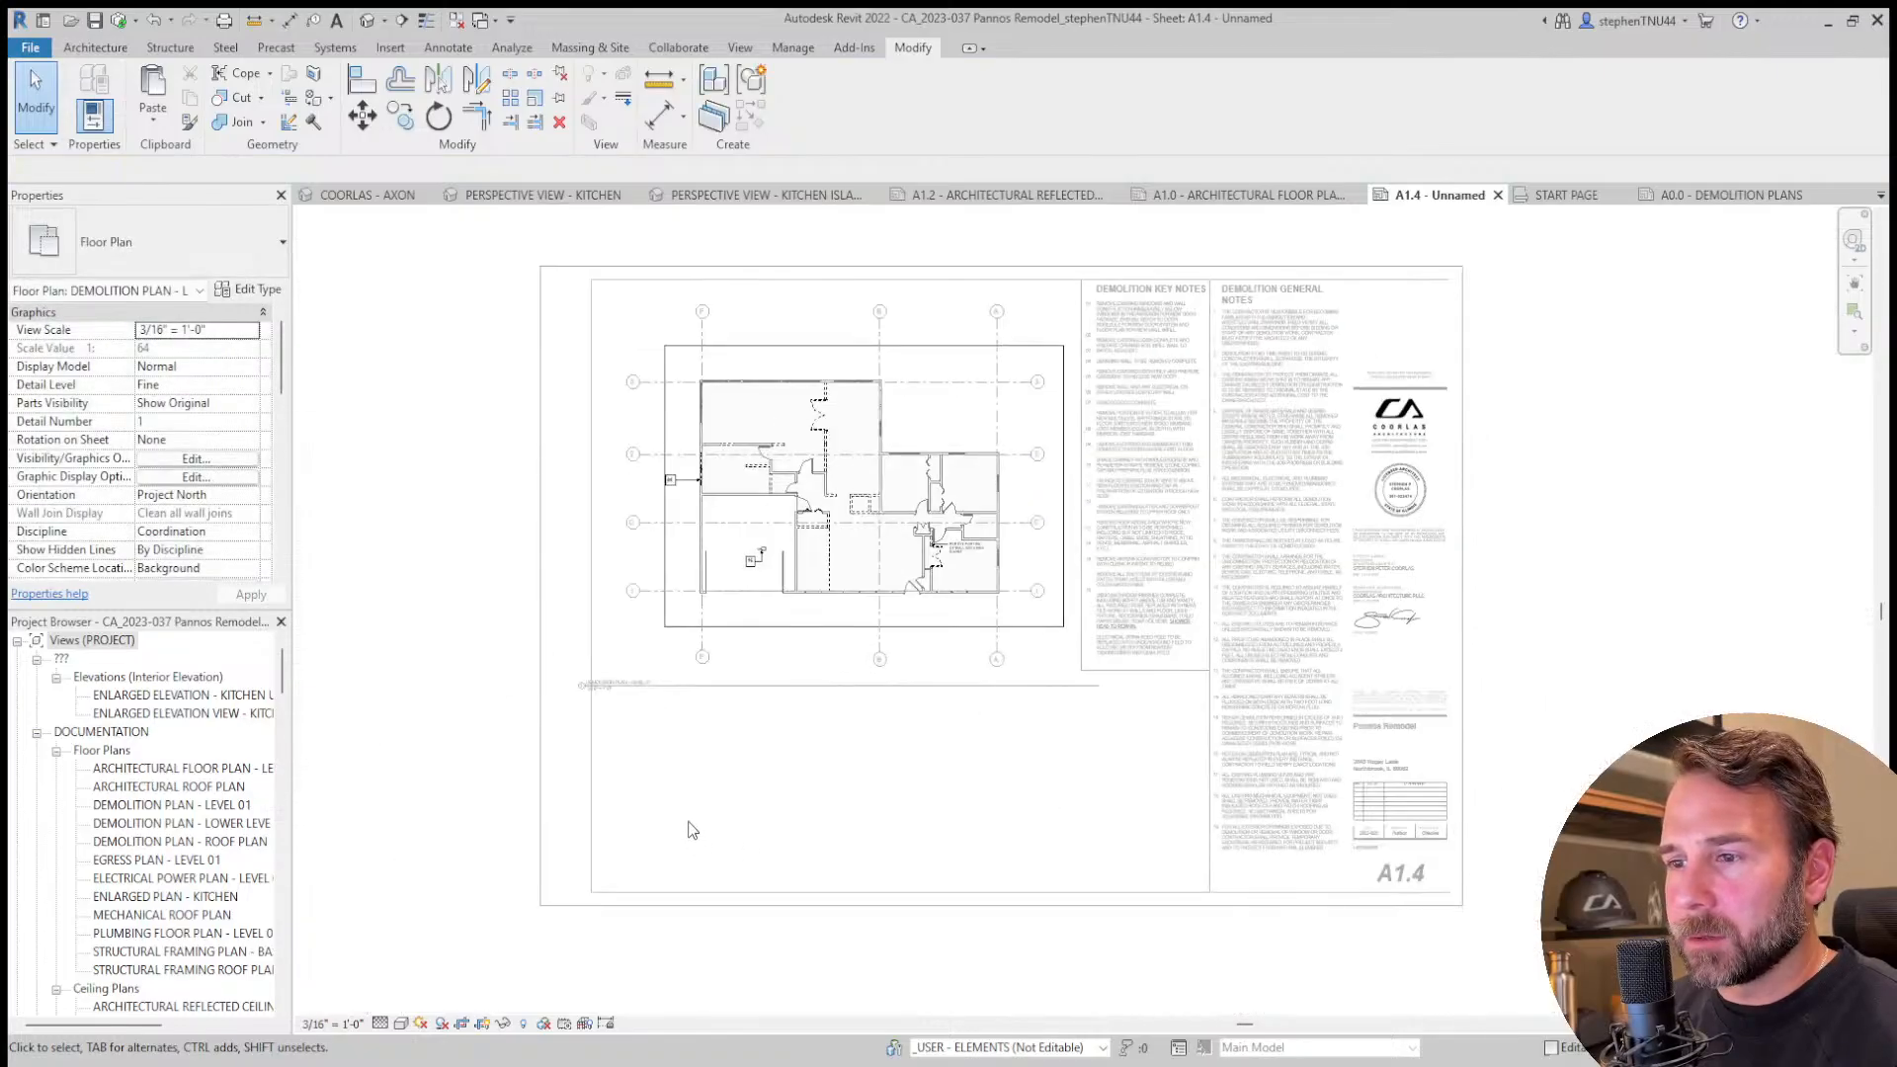
click(484, 1024)
double_click(810, 813)
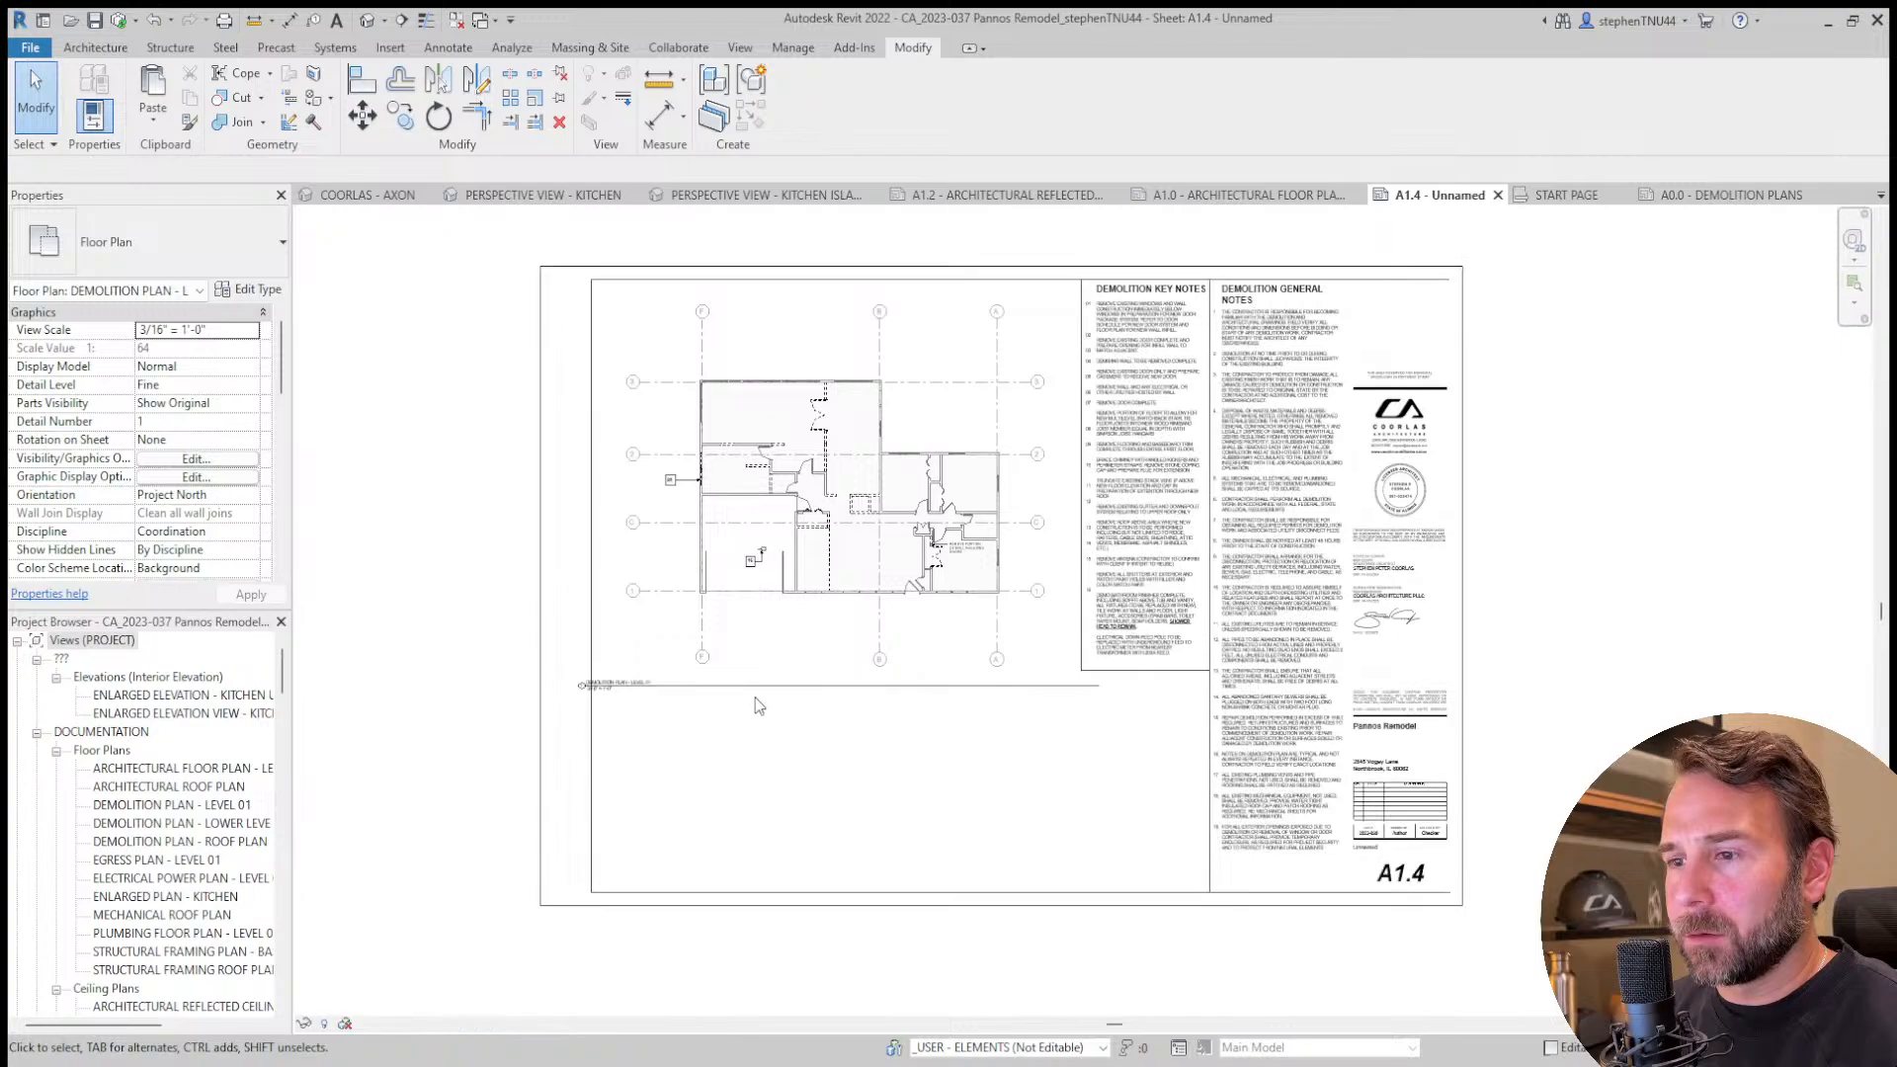
Move the demolition plan's view title to the right and up, close beneath the plan.
click(781, 686)
drag(806, 684, 805, 685)
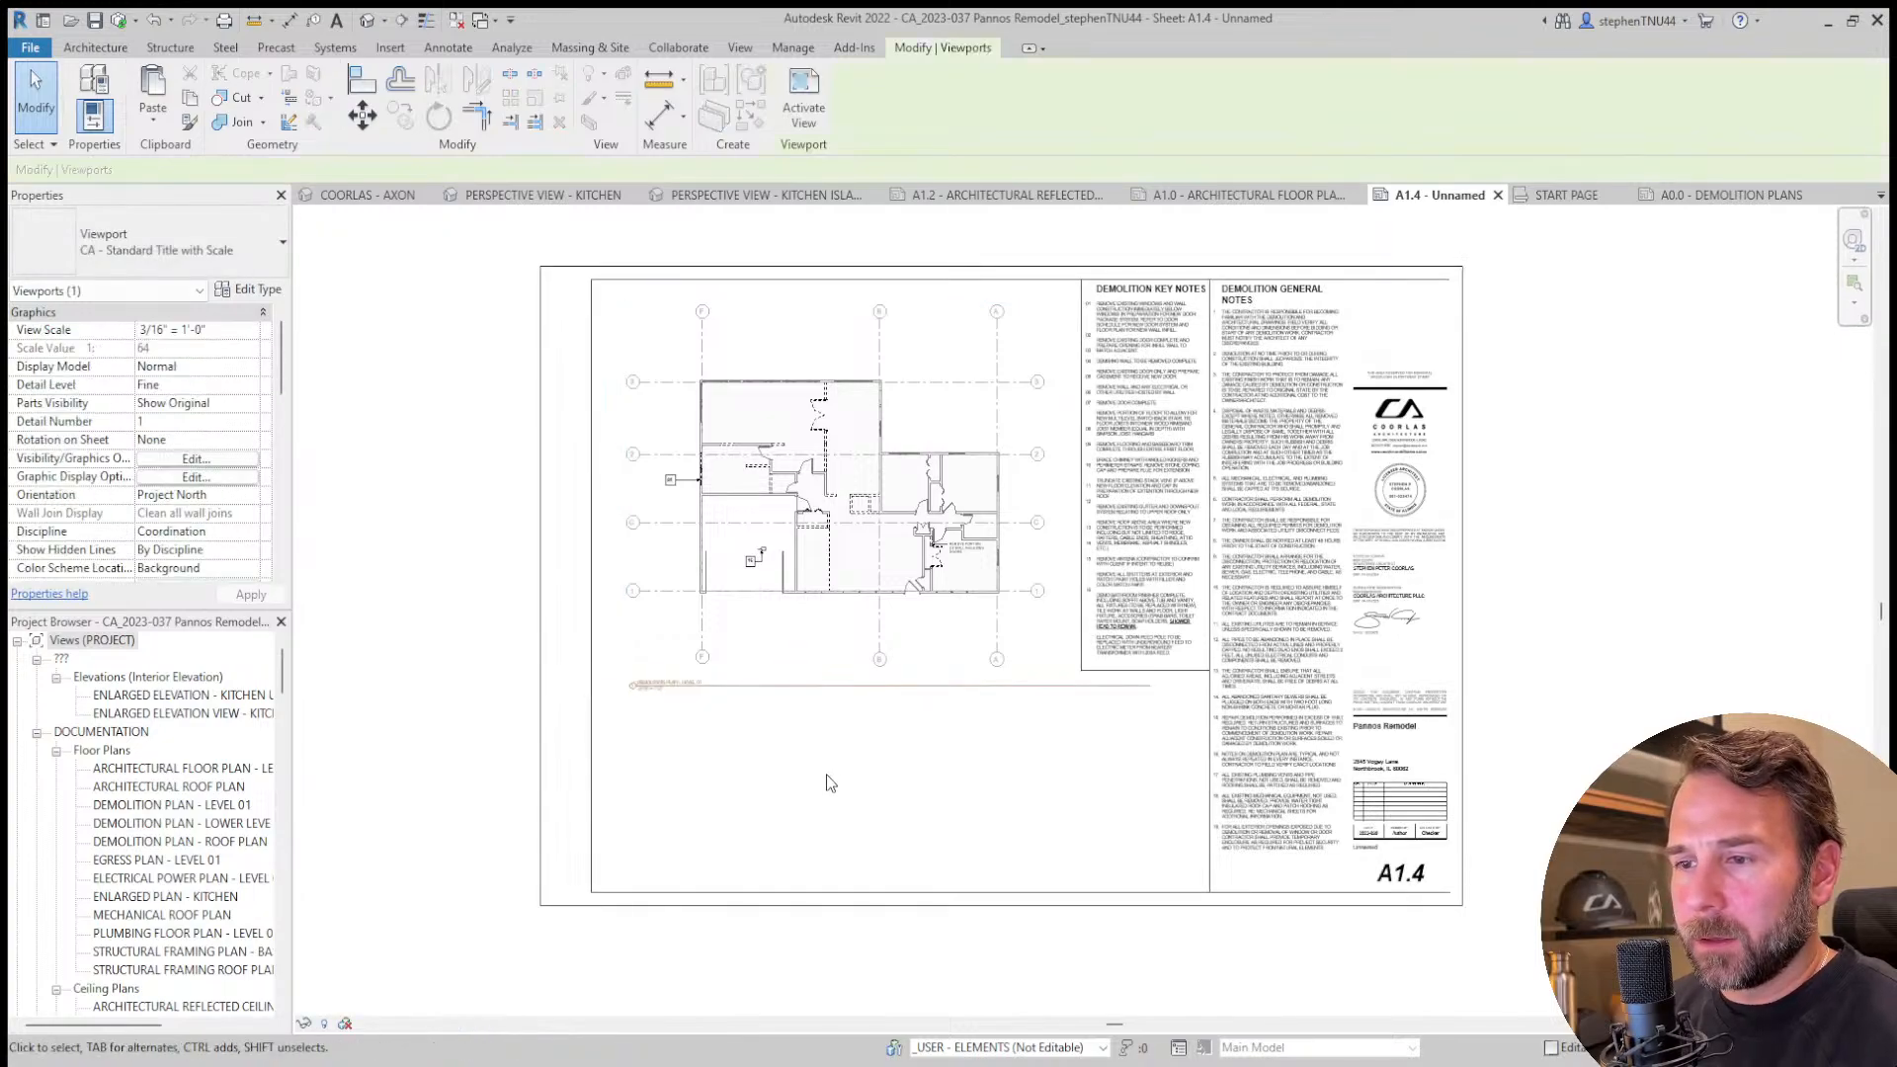
click(827, 775)
click(790, 685)
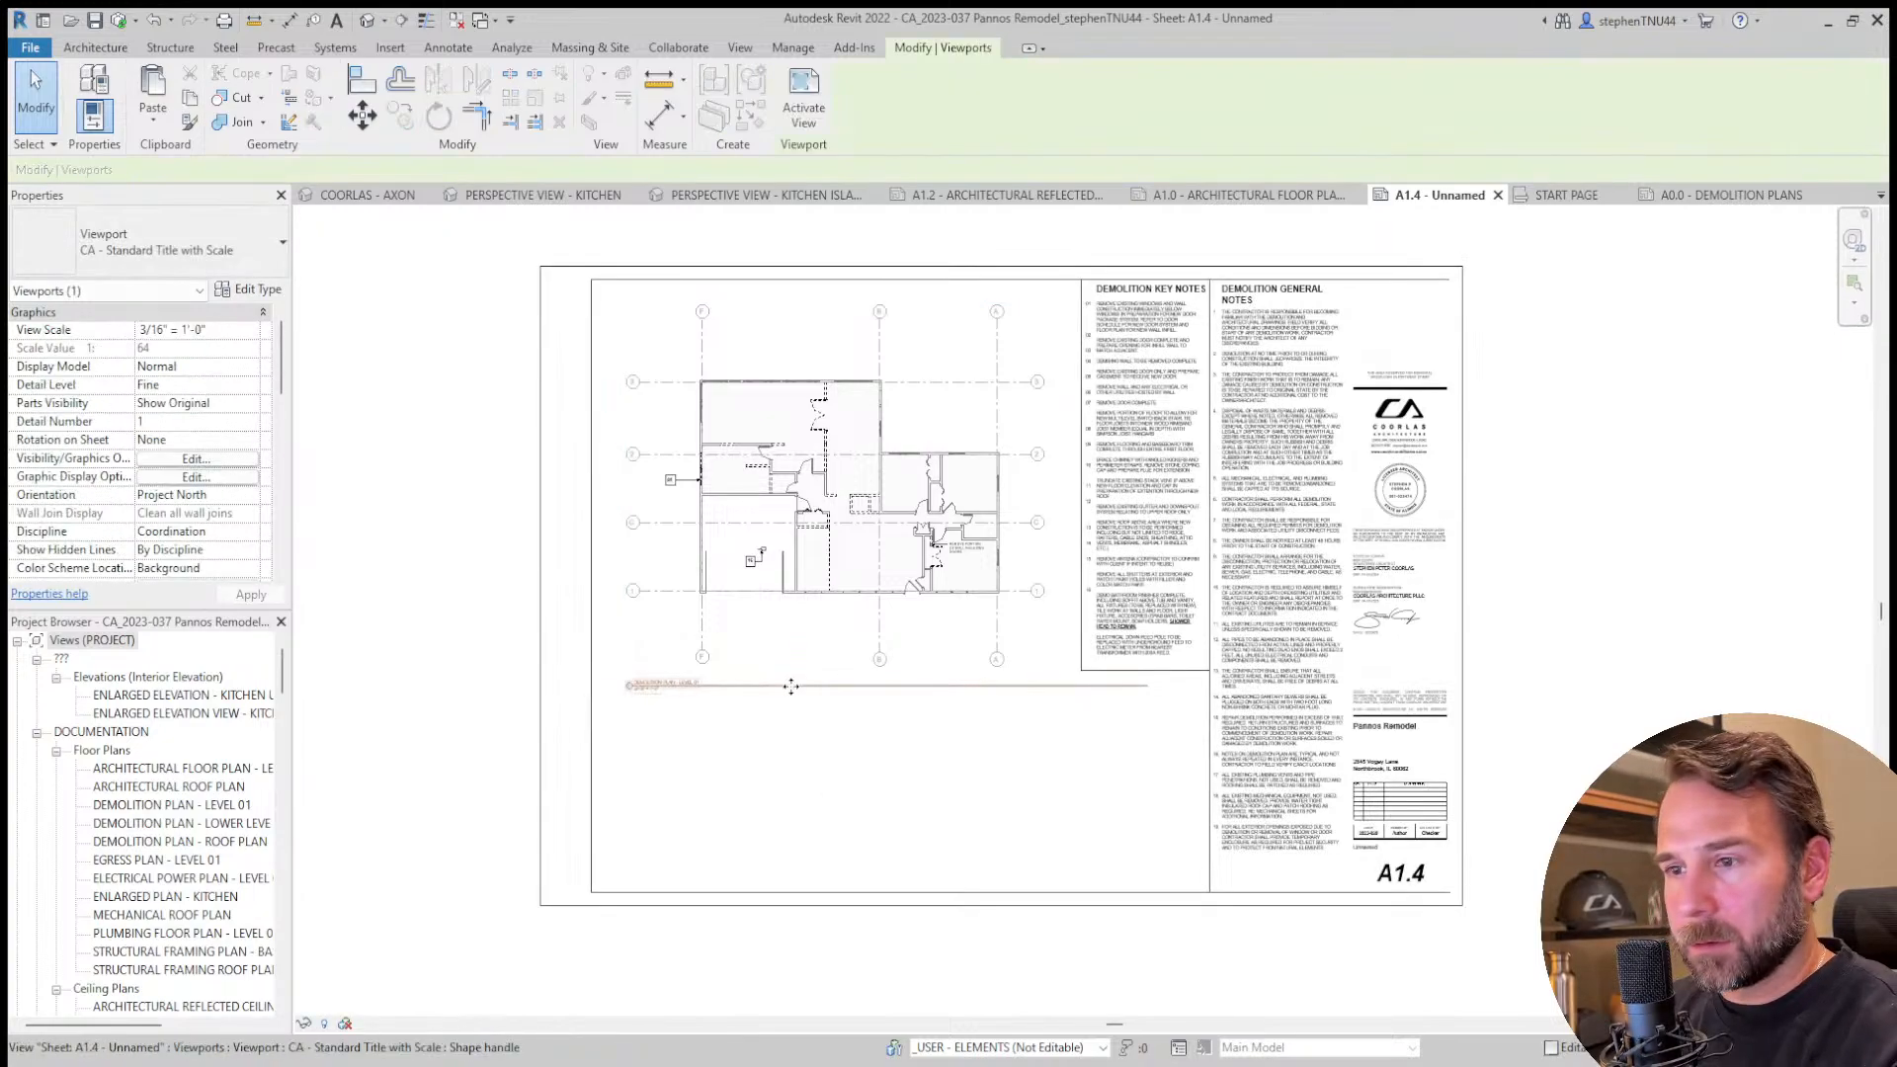
key(Up)
key(Up)
key(Up)
key(Up)
key(Up)
key(Up)
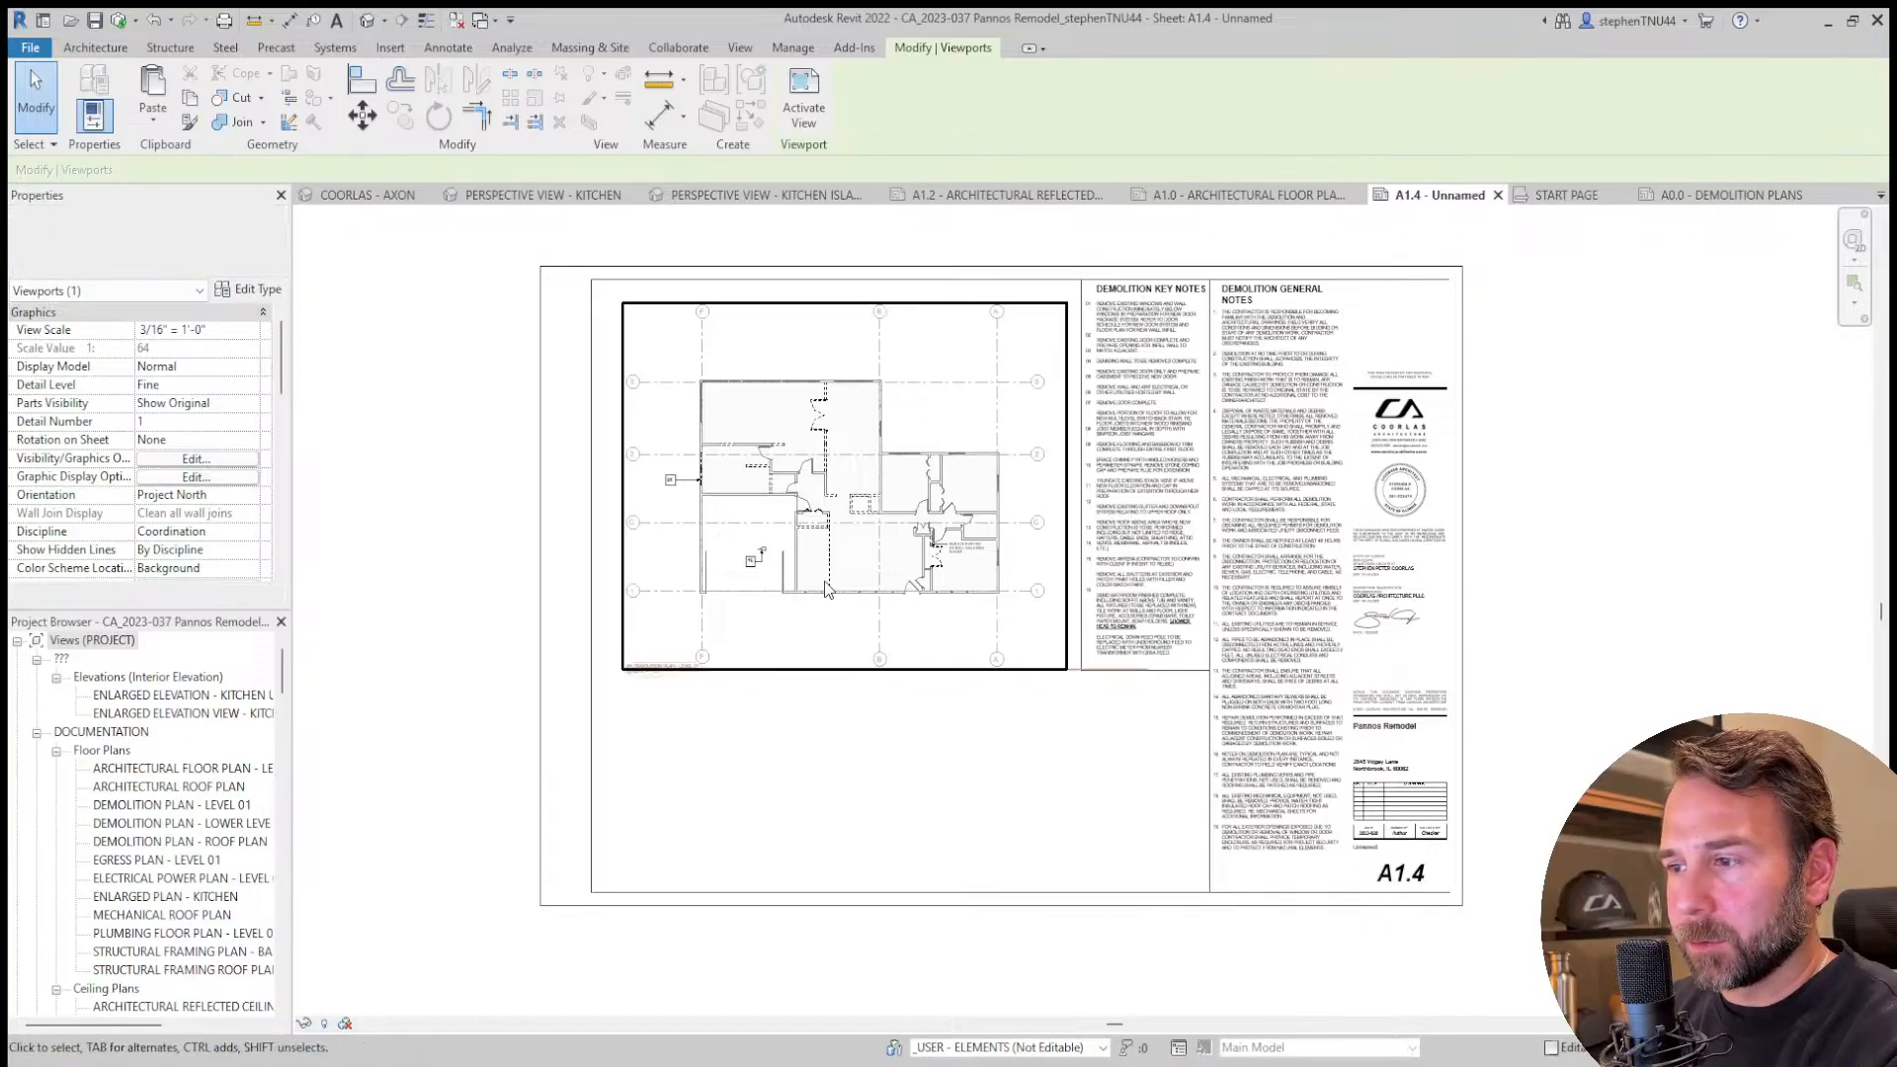
Nudge the demolition plan viewport further up and slightly left on the sheet.
click(818, 474)
key(Up)
key(Up)
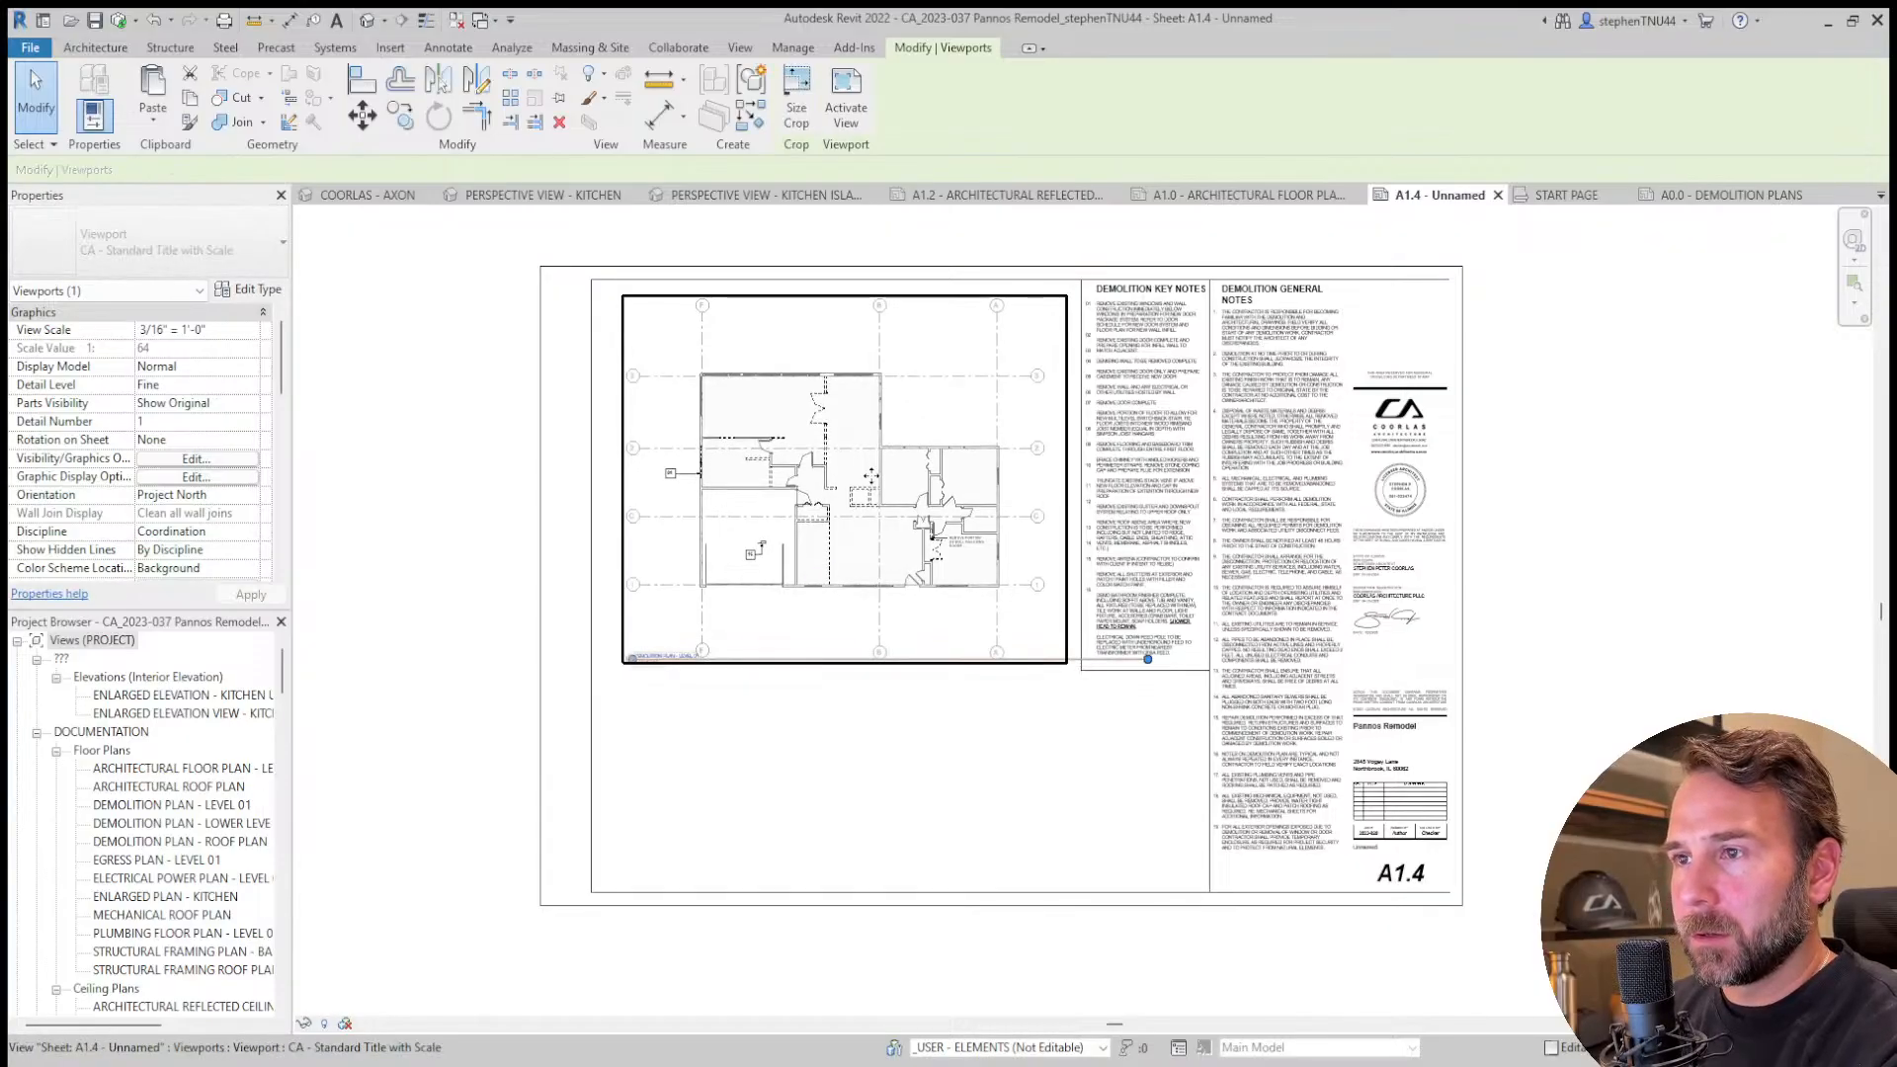
key(Left)
key(Up)
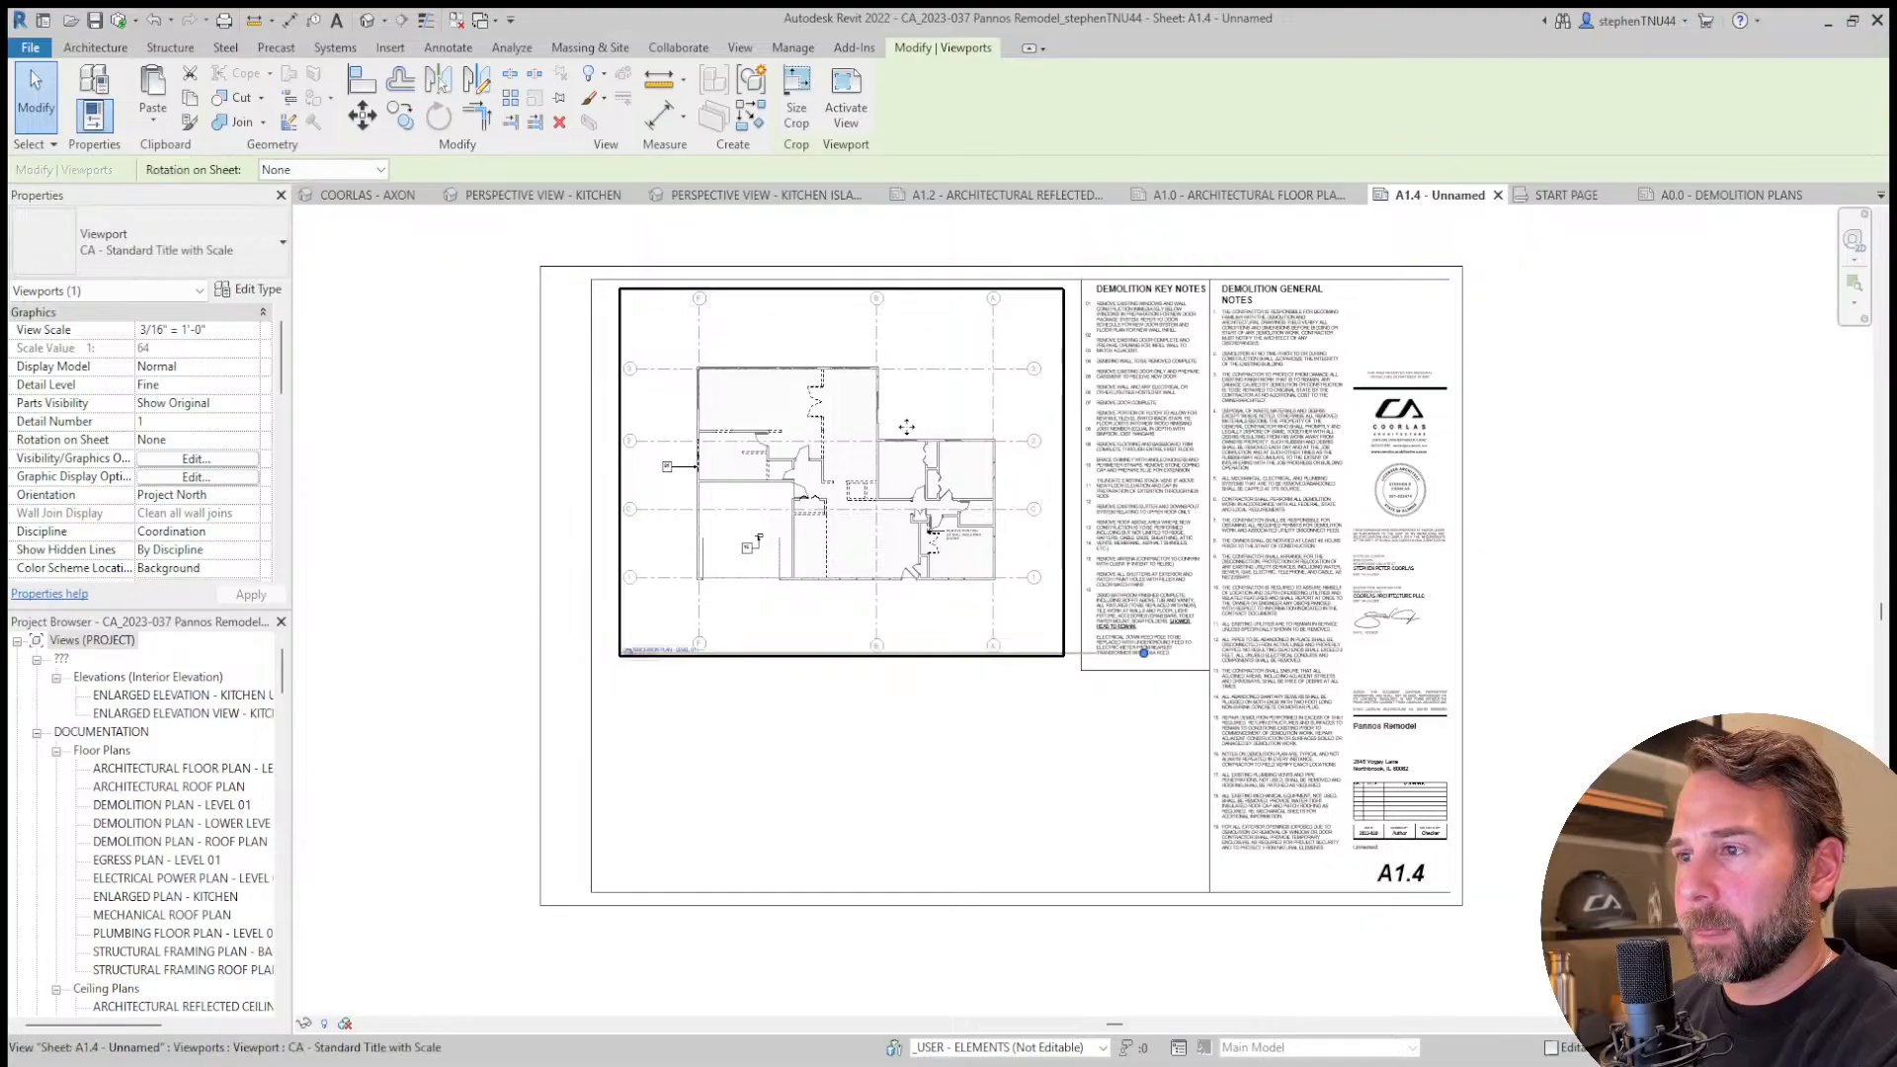
Activate the demolition plan and lower the aligned top bubbles of grids F, B and A closer to the house.
double_click(870, 477)
click(698, 335)
scroll(697, 334, up, 2)
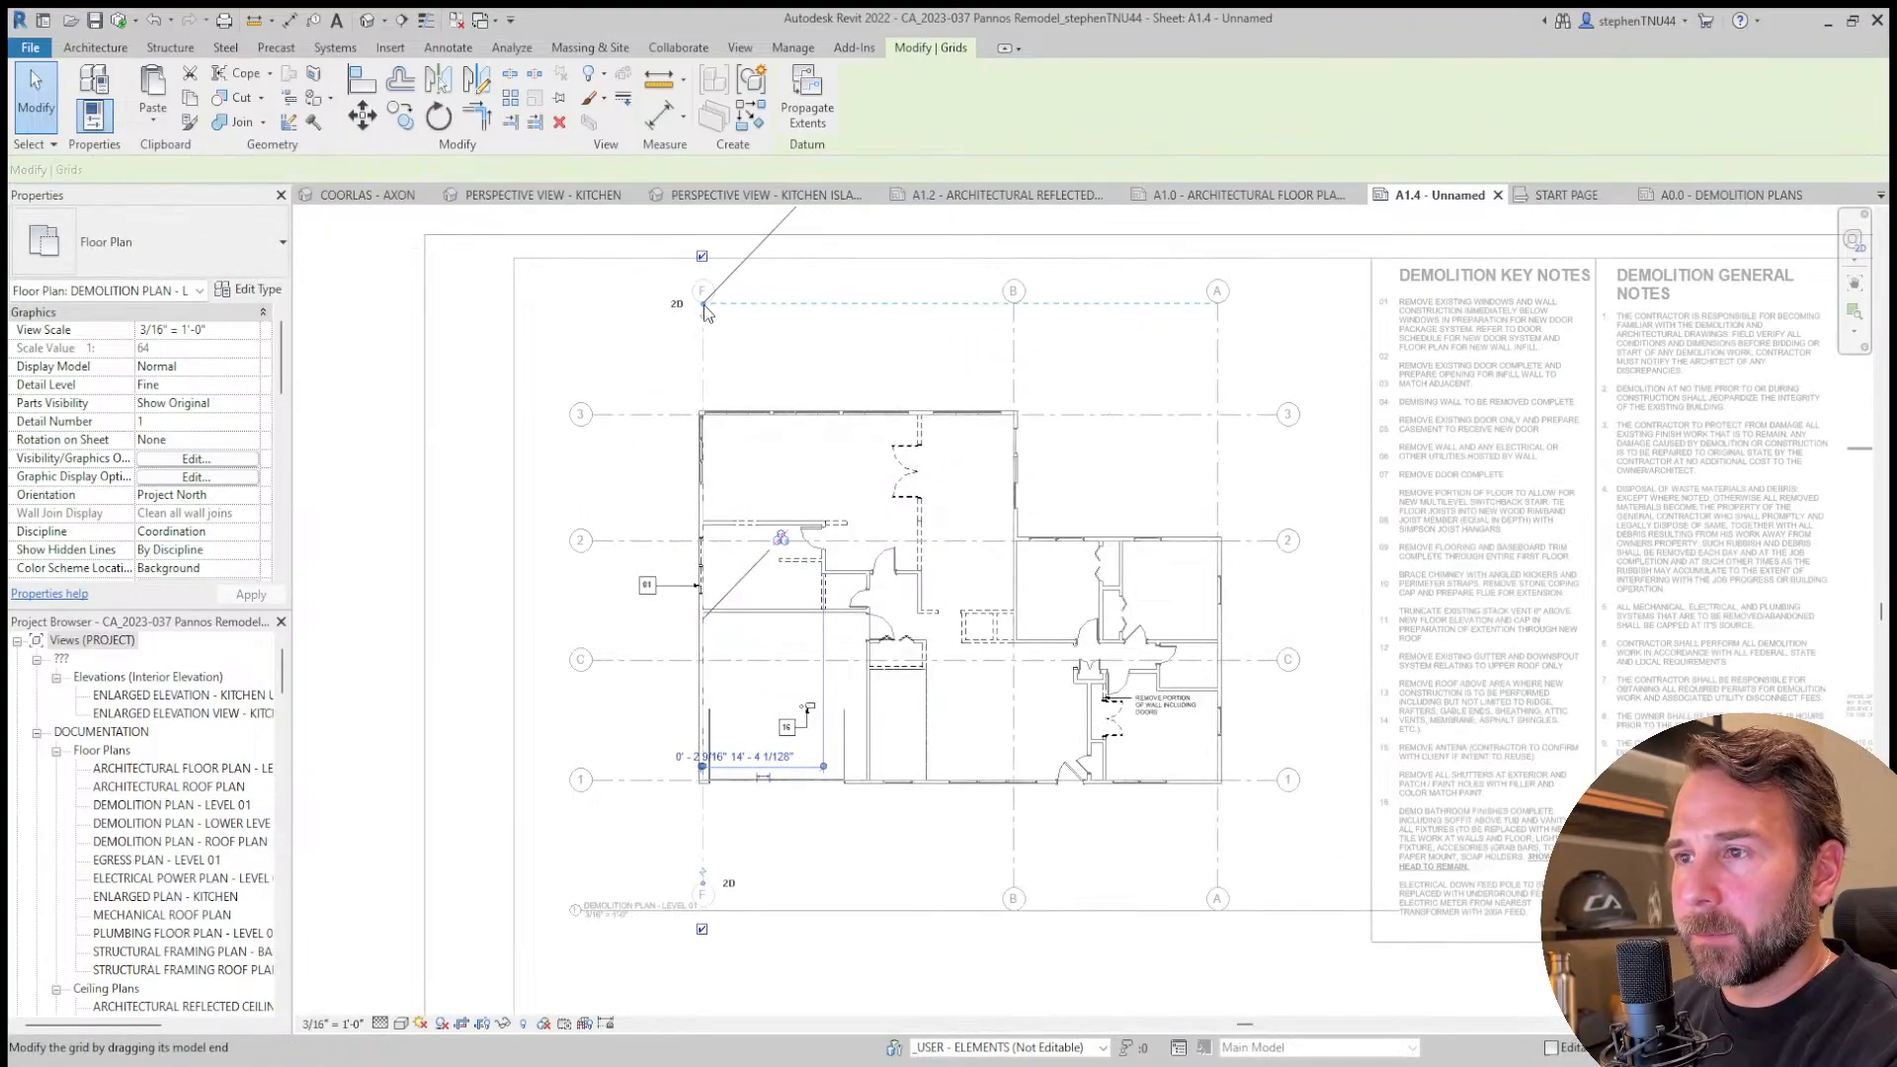
click(1015, 314)
scroll(1016, 311, up, 4)
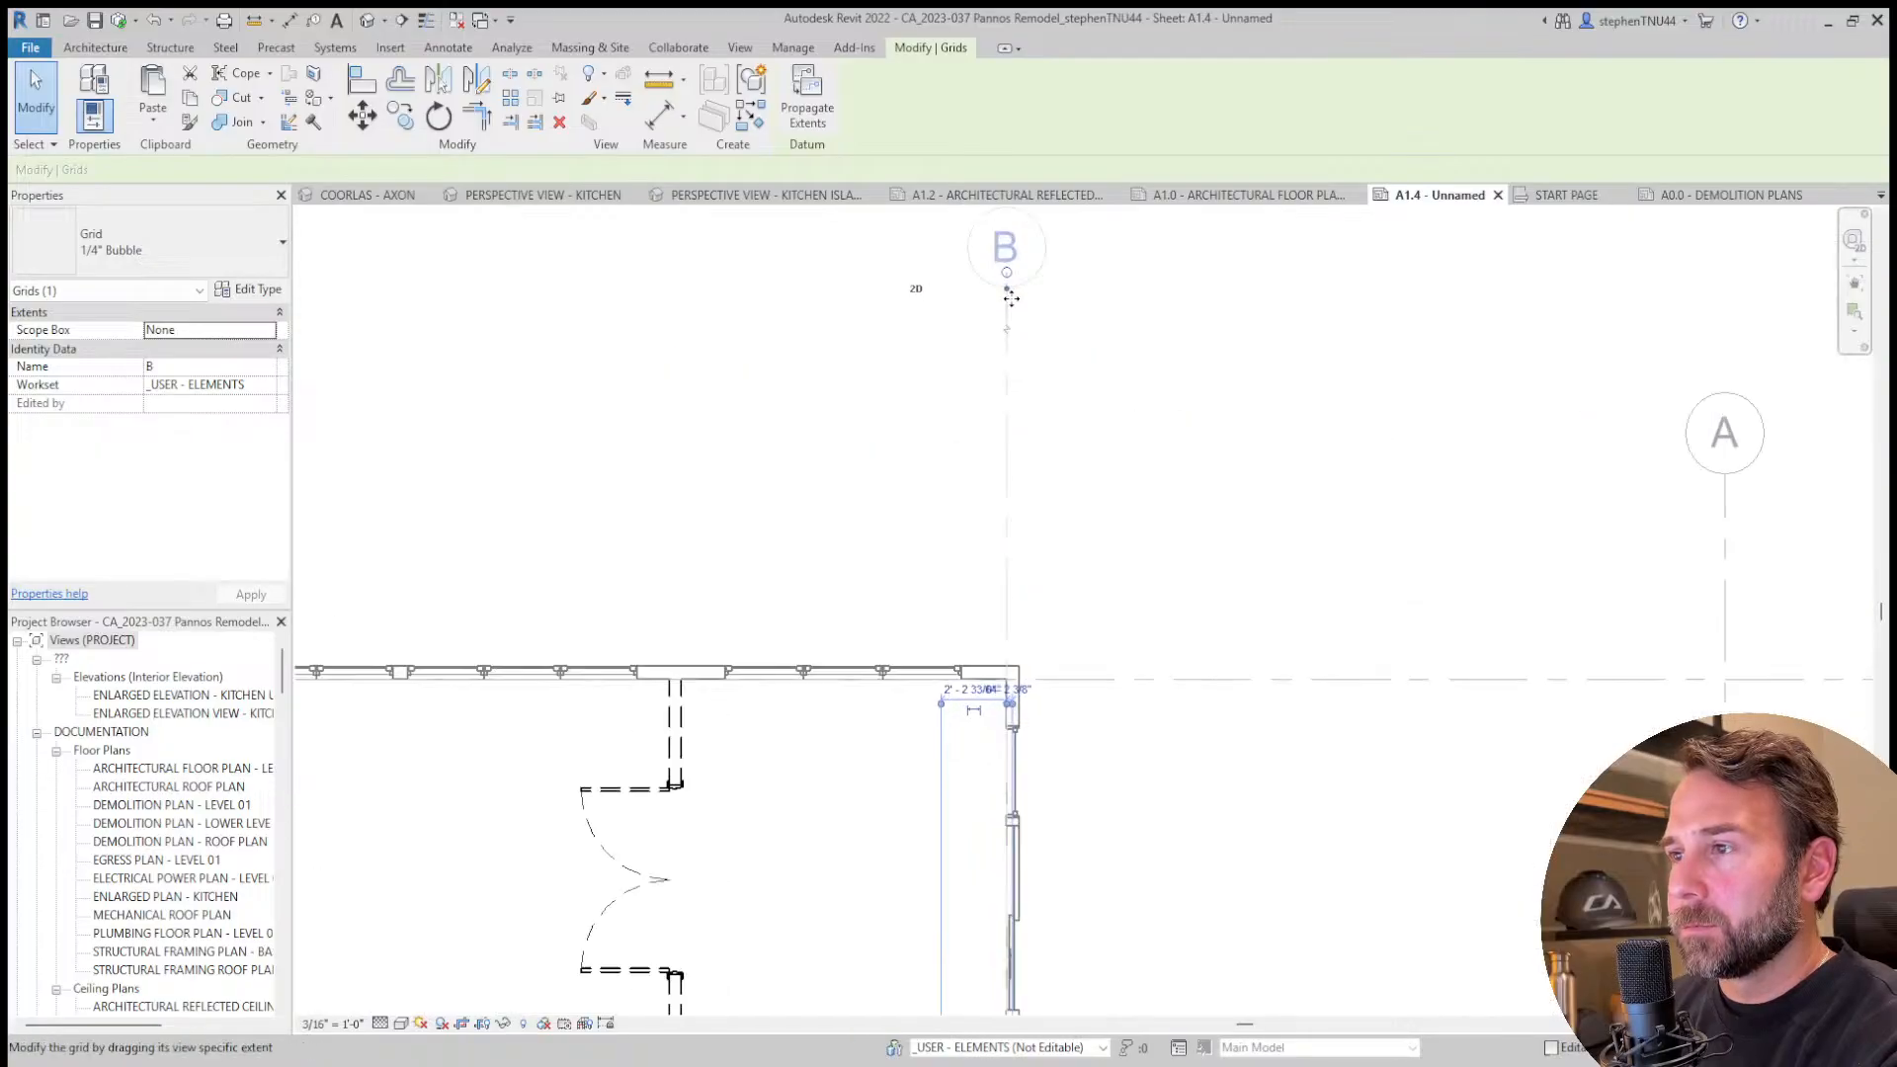
drag(1007, 289, 1637, 474)
click(1382, 376)
scroll(1082, 345, down, 5)
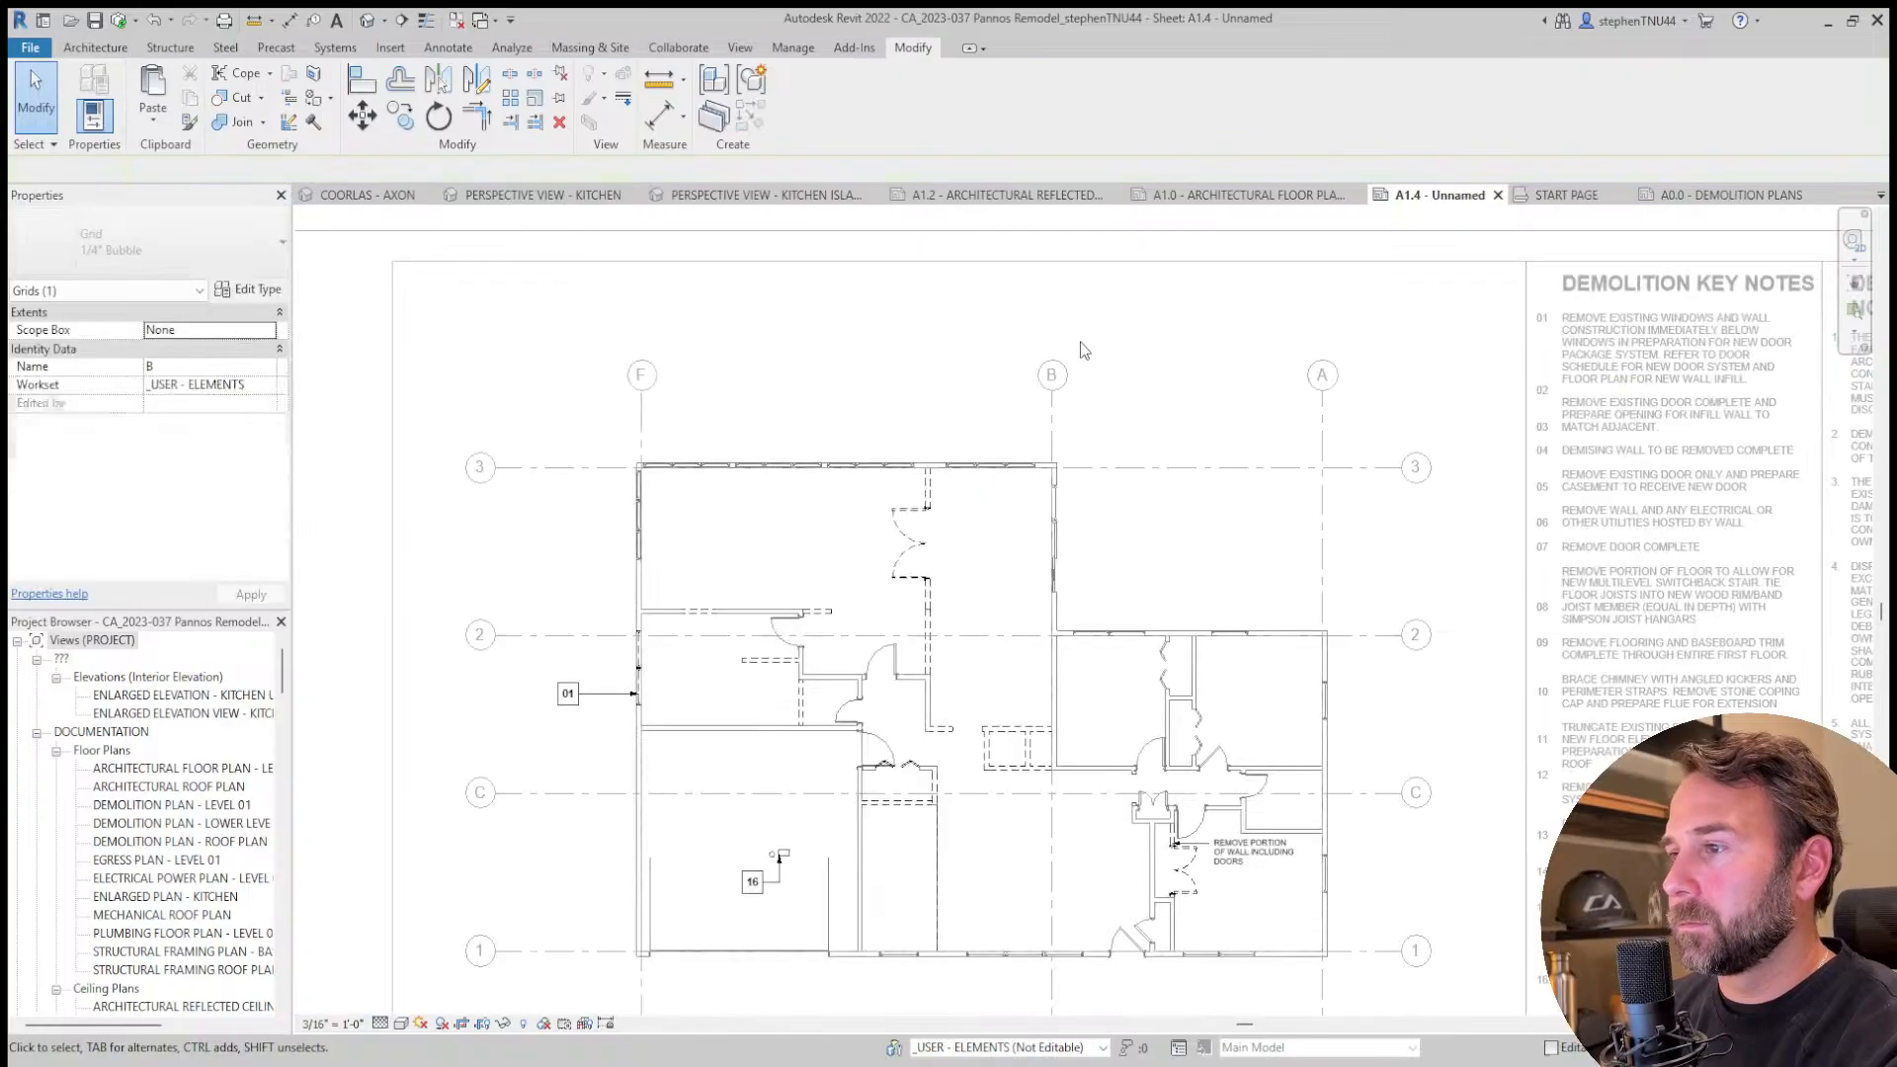
Raise the bottom bubbles of grids B and A closer to the house and align grid F's bottom bubble with them.
scroll(1105, 690, up, 3)
click(1138, 617)
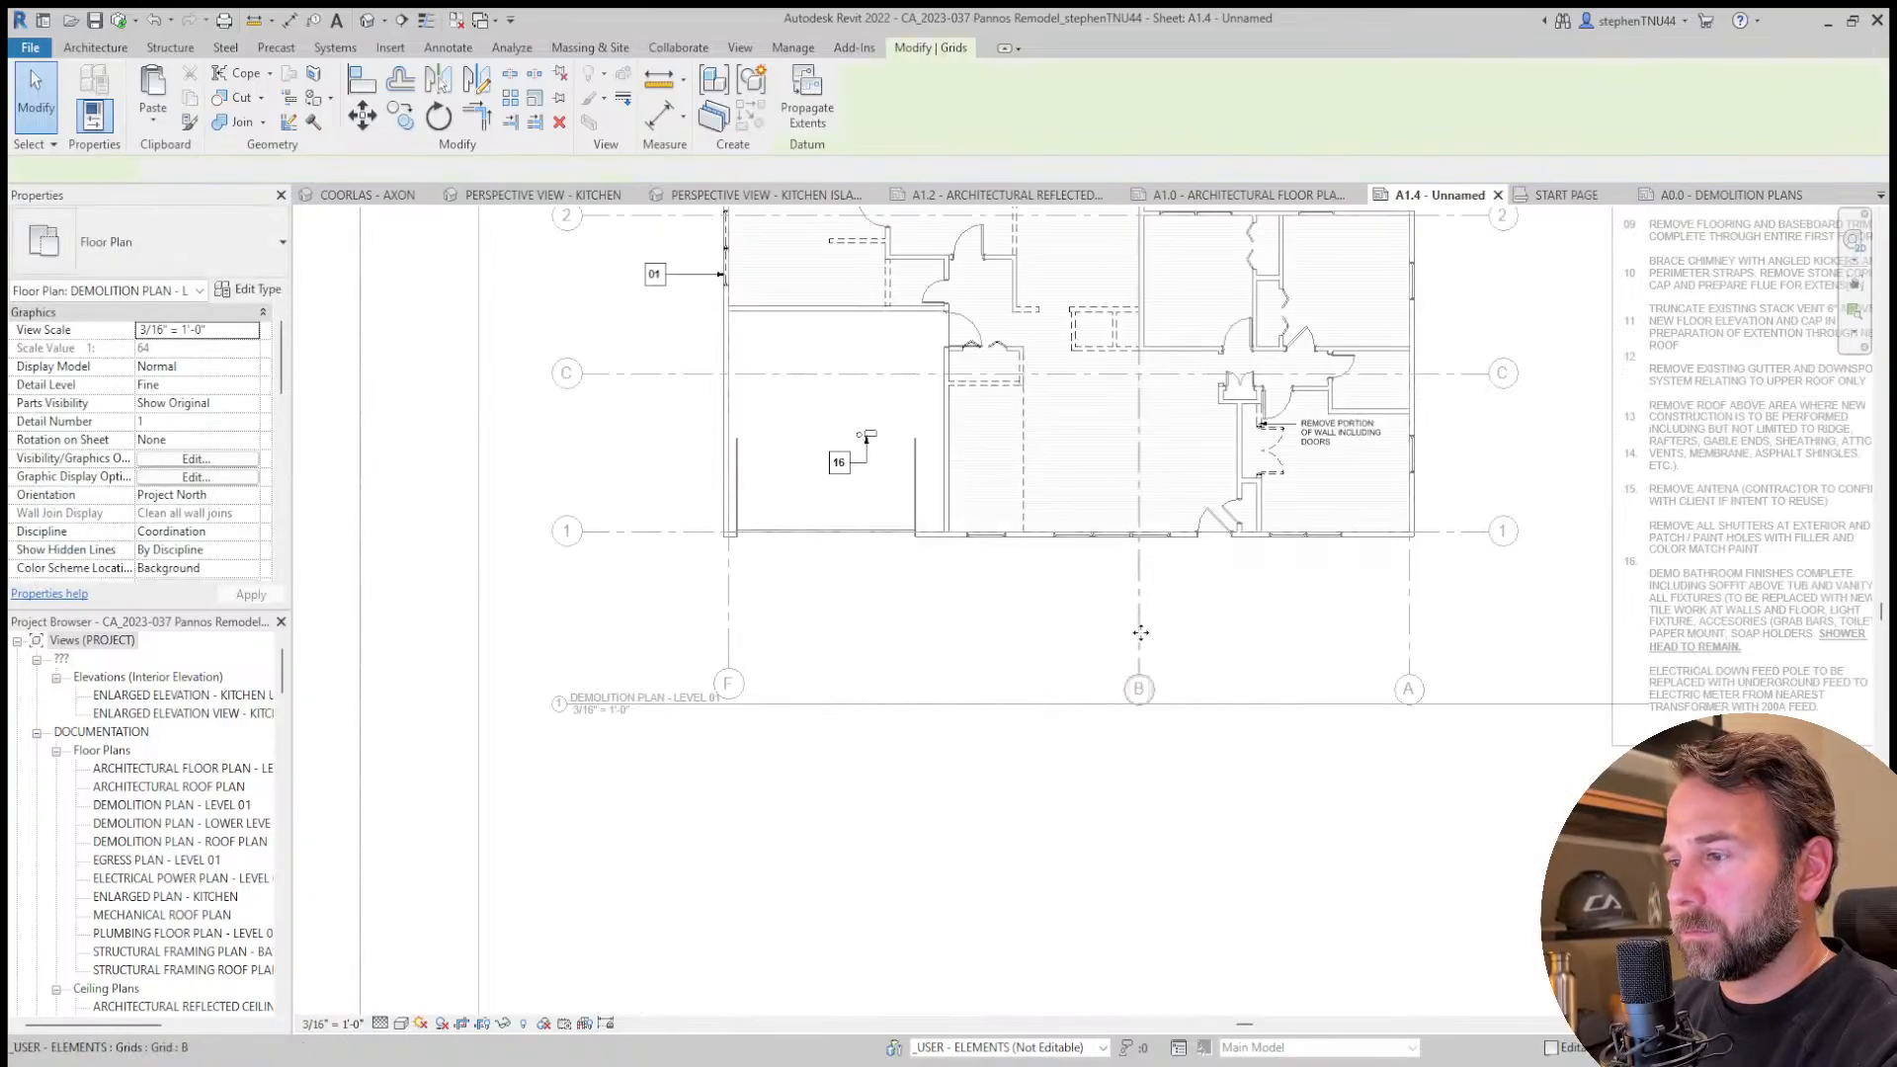
drag(1163, 640, 1163, 561)
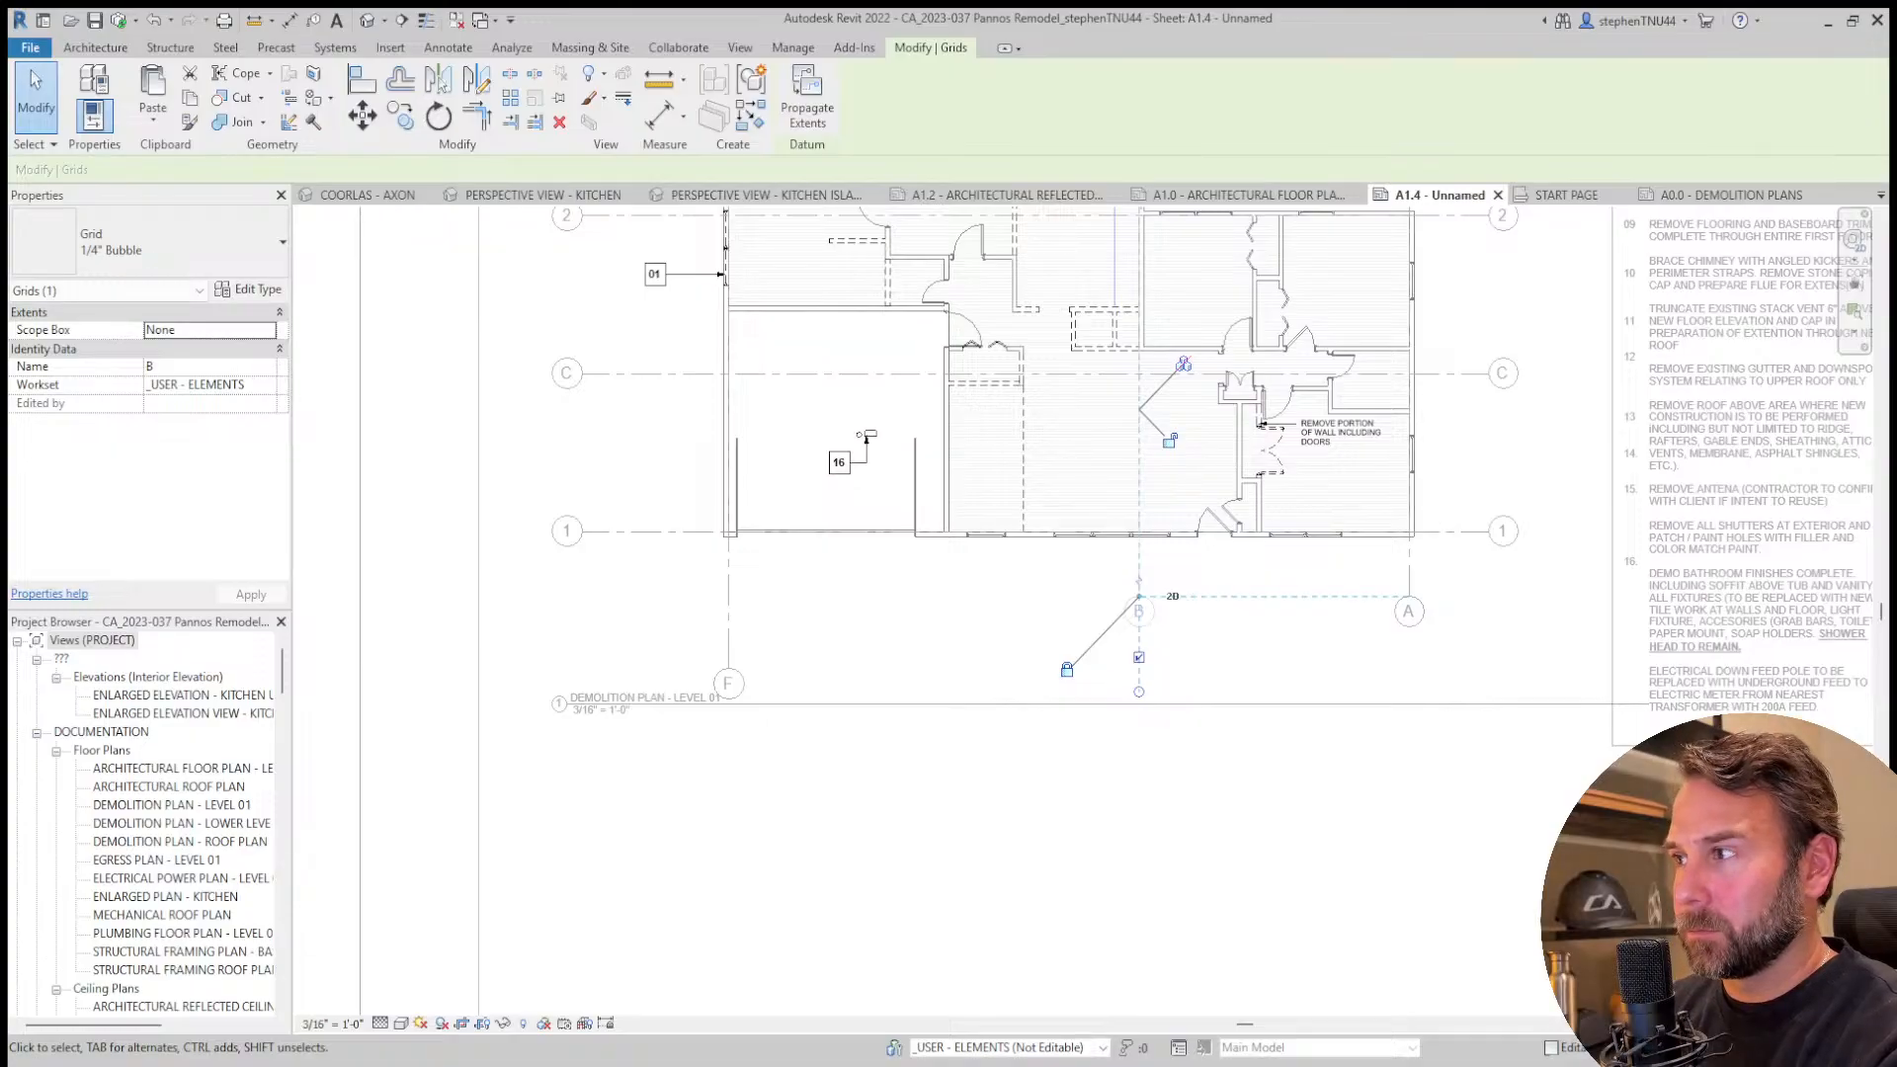
click(1053, 767)
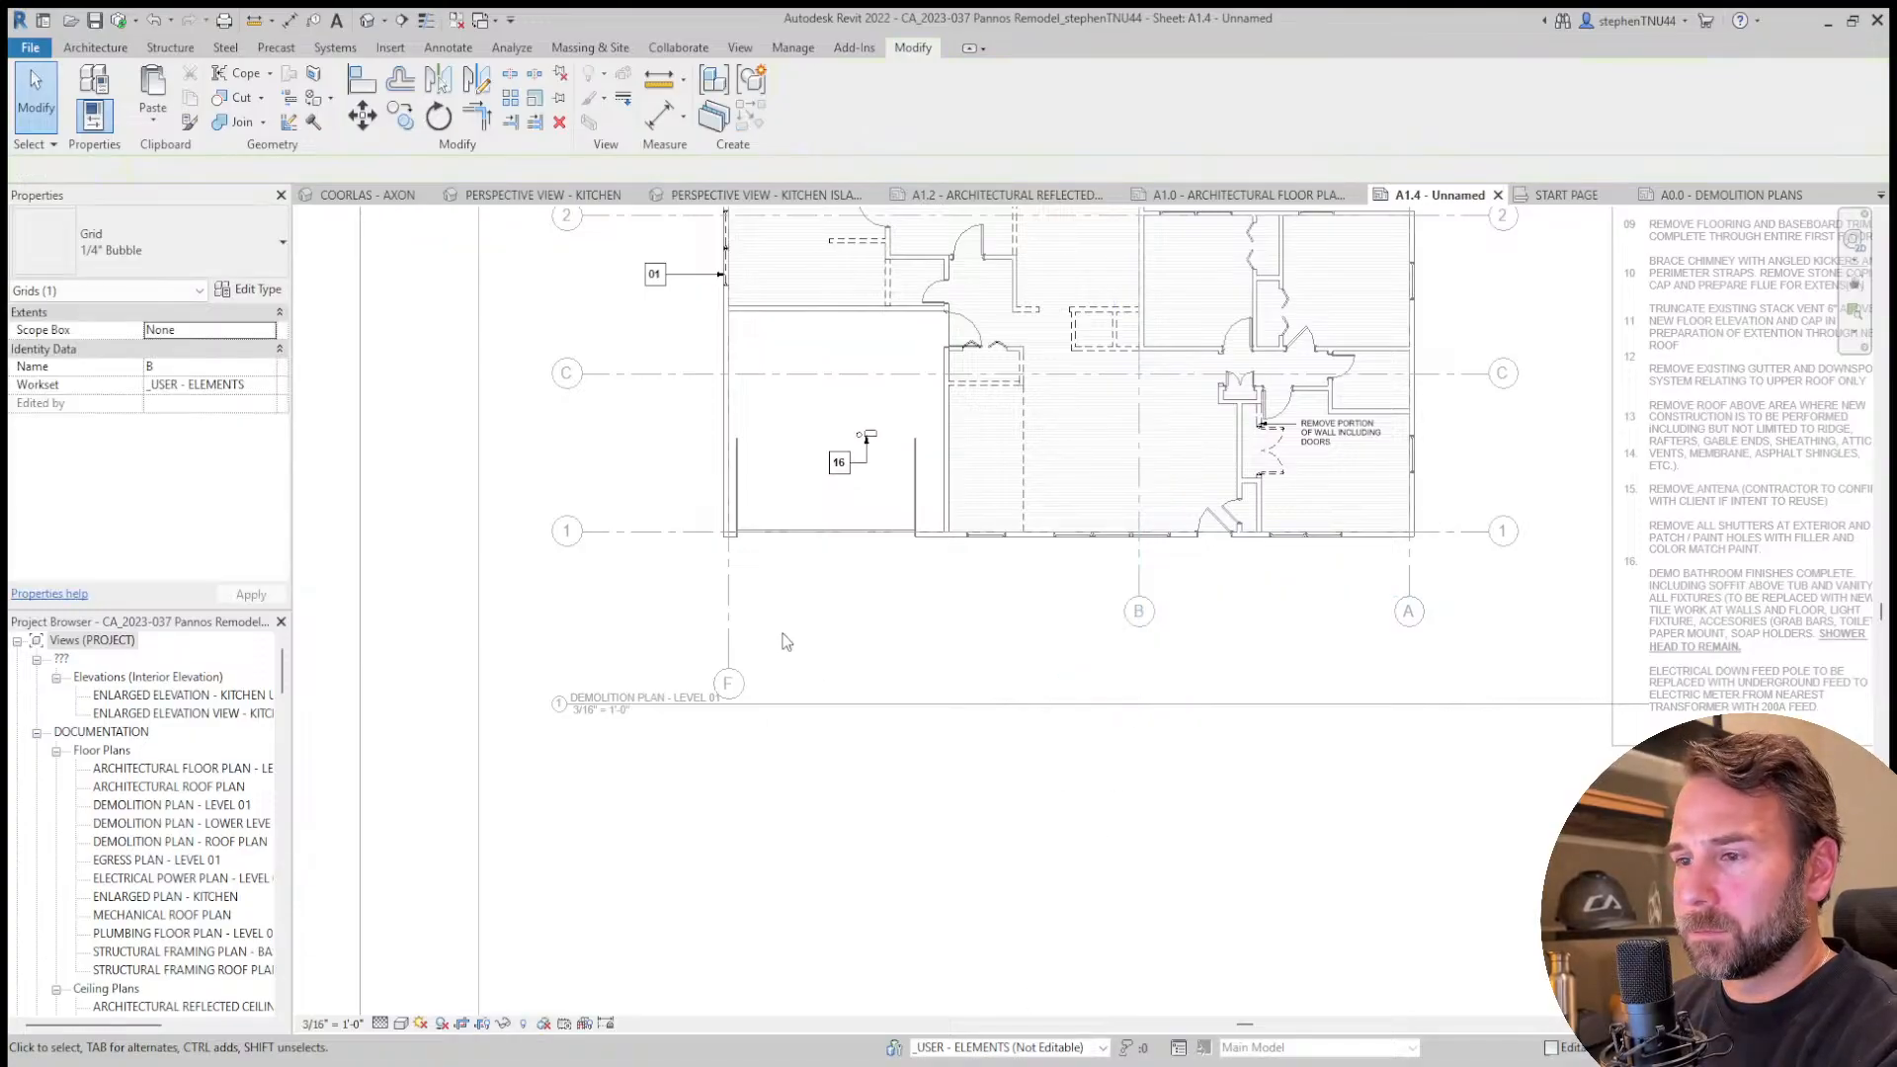
click(729, 627)
drag(779, 657, 1078, 596)
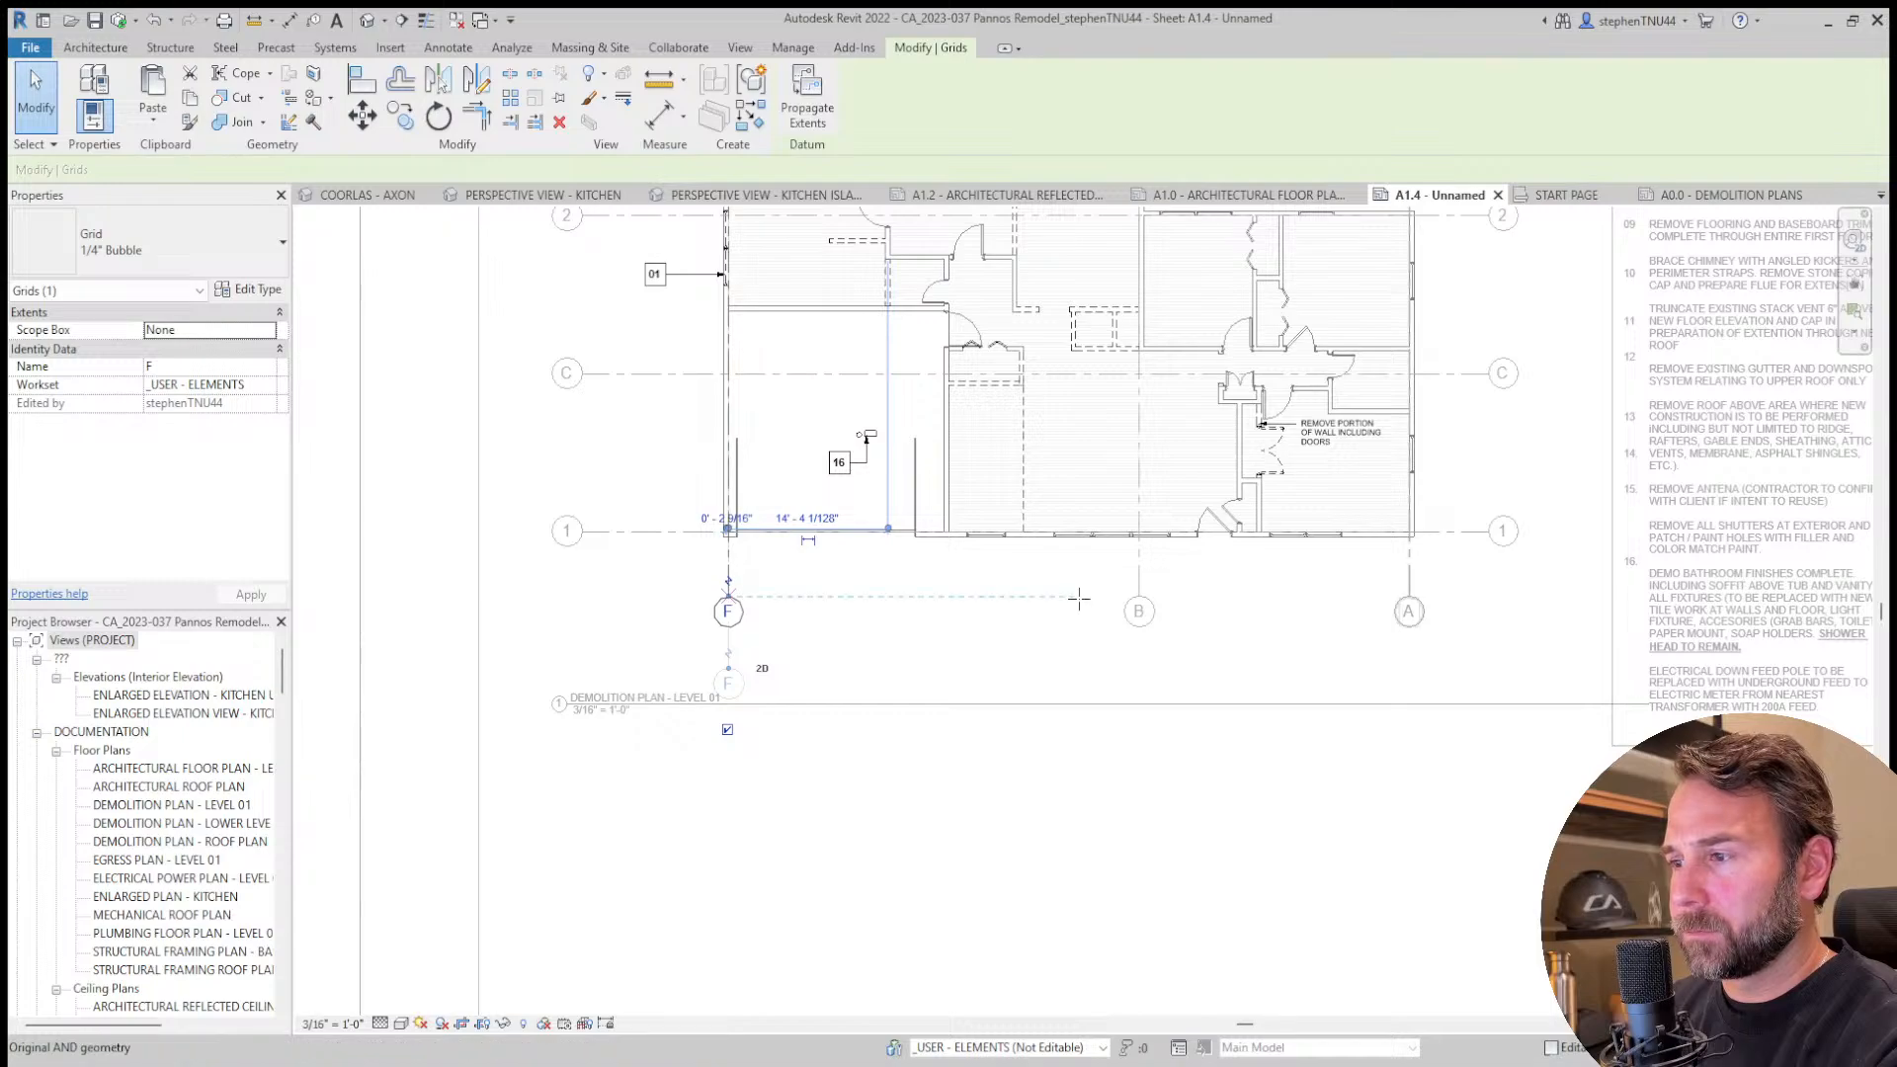
Finish adjusting the grid bubbles and deactivate the demolition plan view to return to the sheet.
click(1097, 828)
key(Escape)
scroll(909, 536, down, 1)
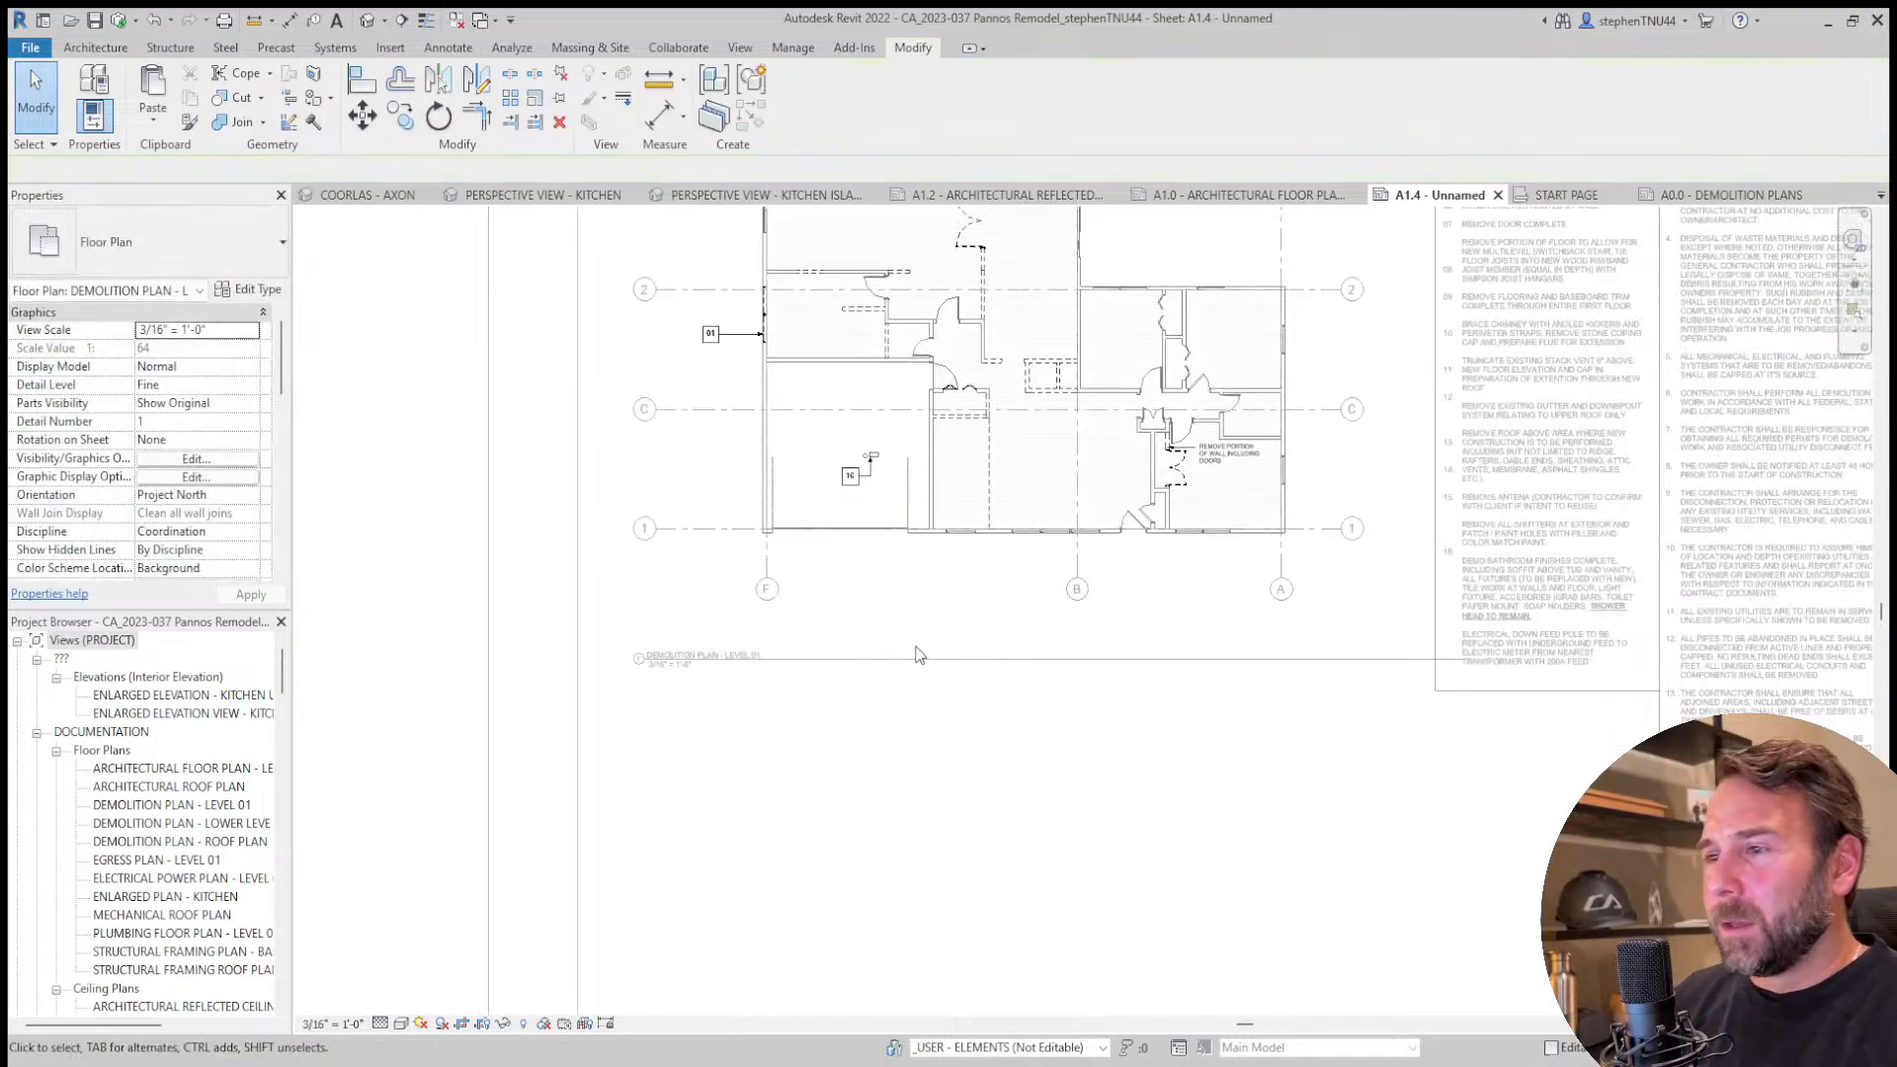
scroll(993, 751, down, 1)
double_click(952, 764)
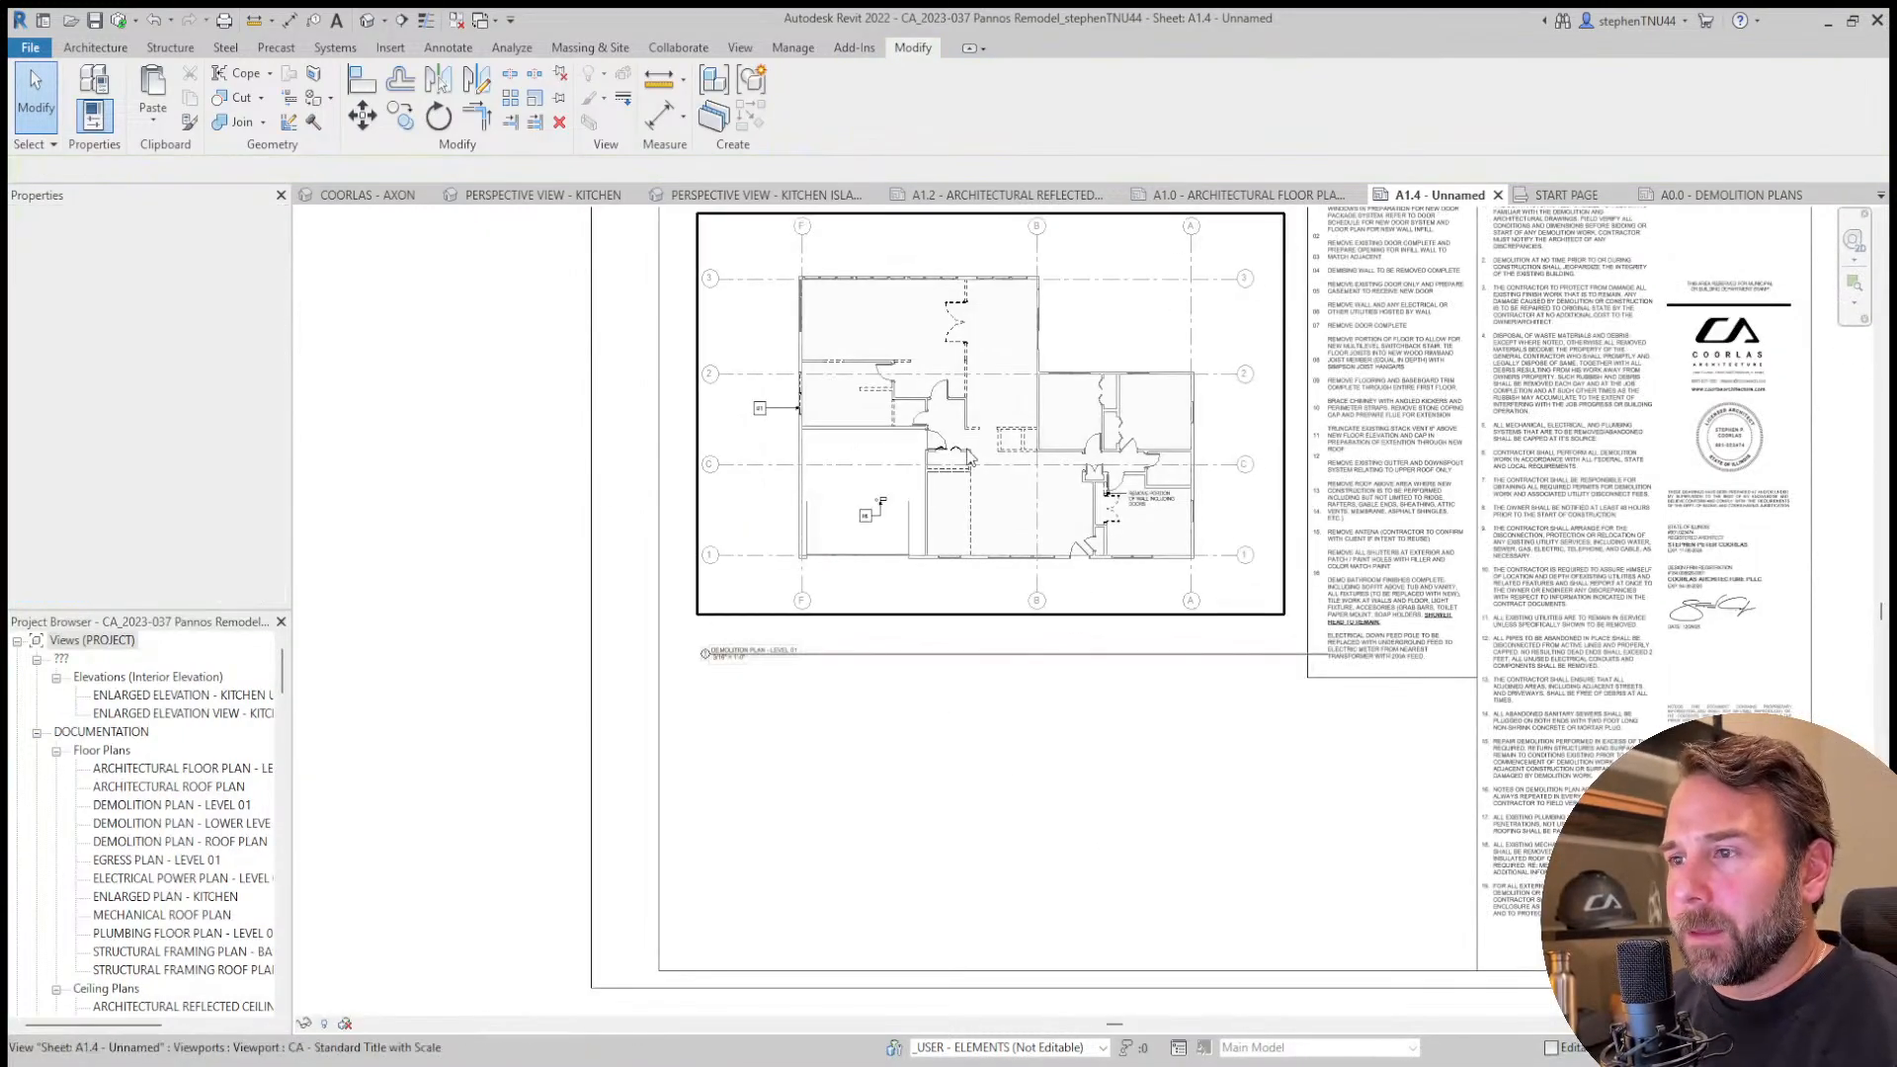
Nudge the demolition plan viewport left, clear of the notes column, and shorten its title line to end beneath the plan.
click(1077, 511)
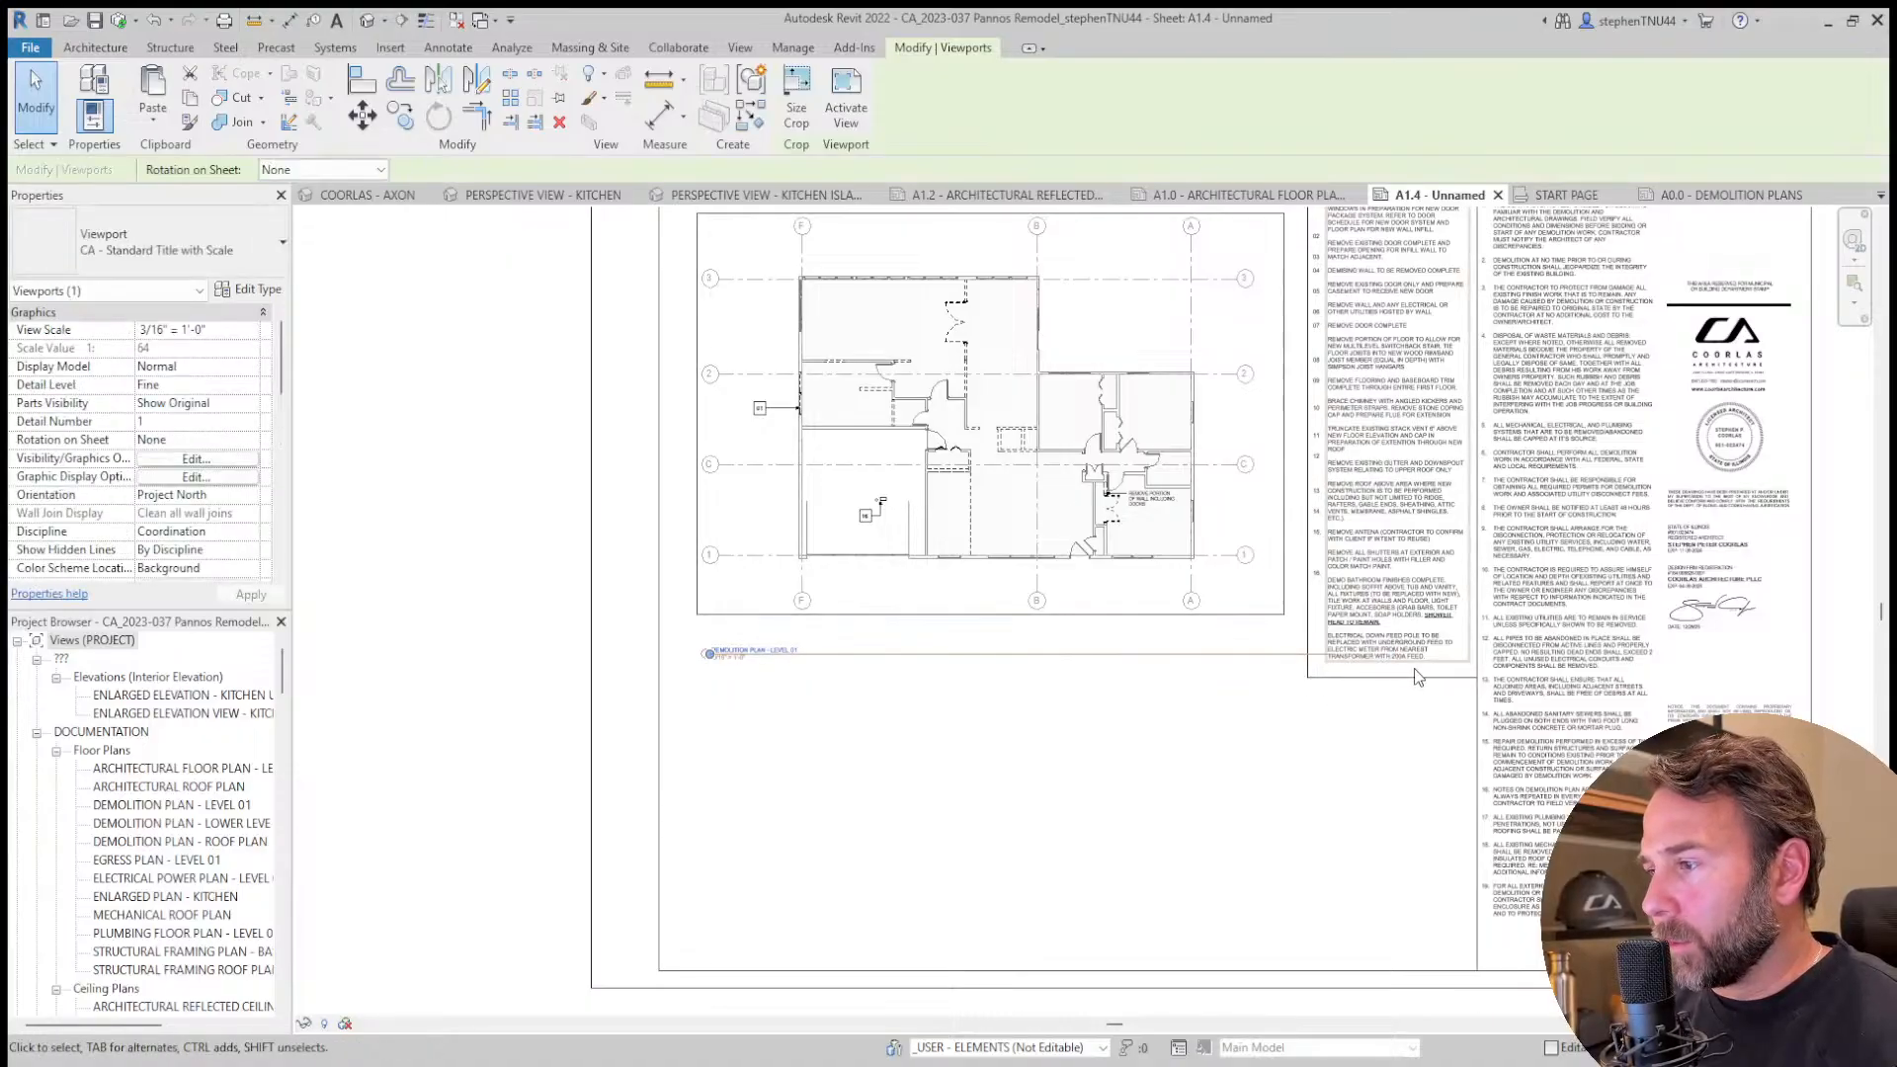
click(1302, 786)
middle_drag(1302, 787, 1215, 789)
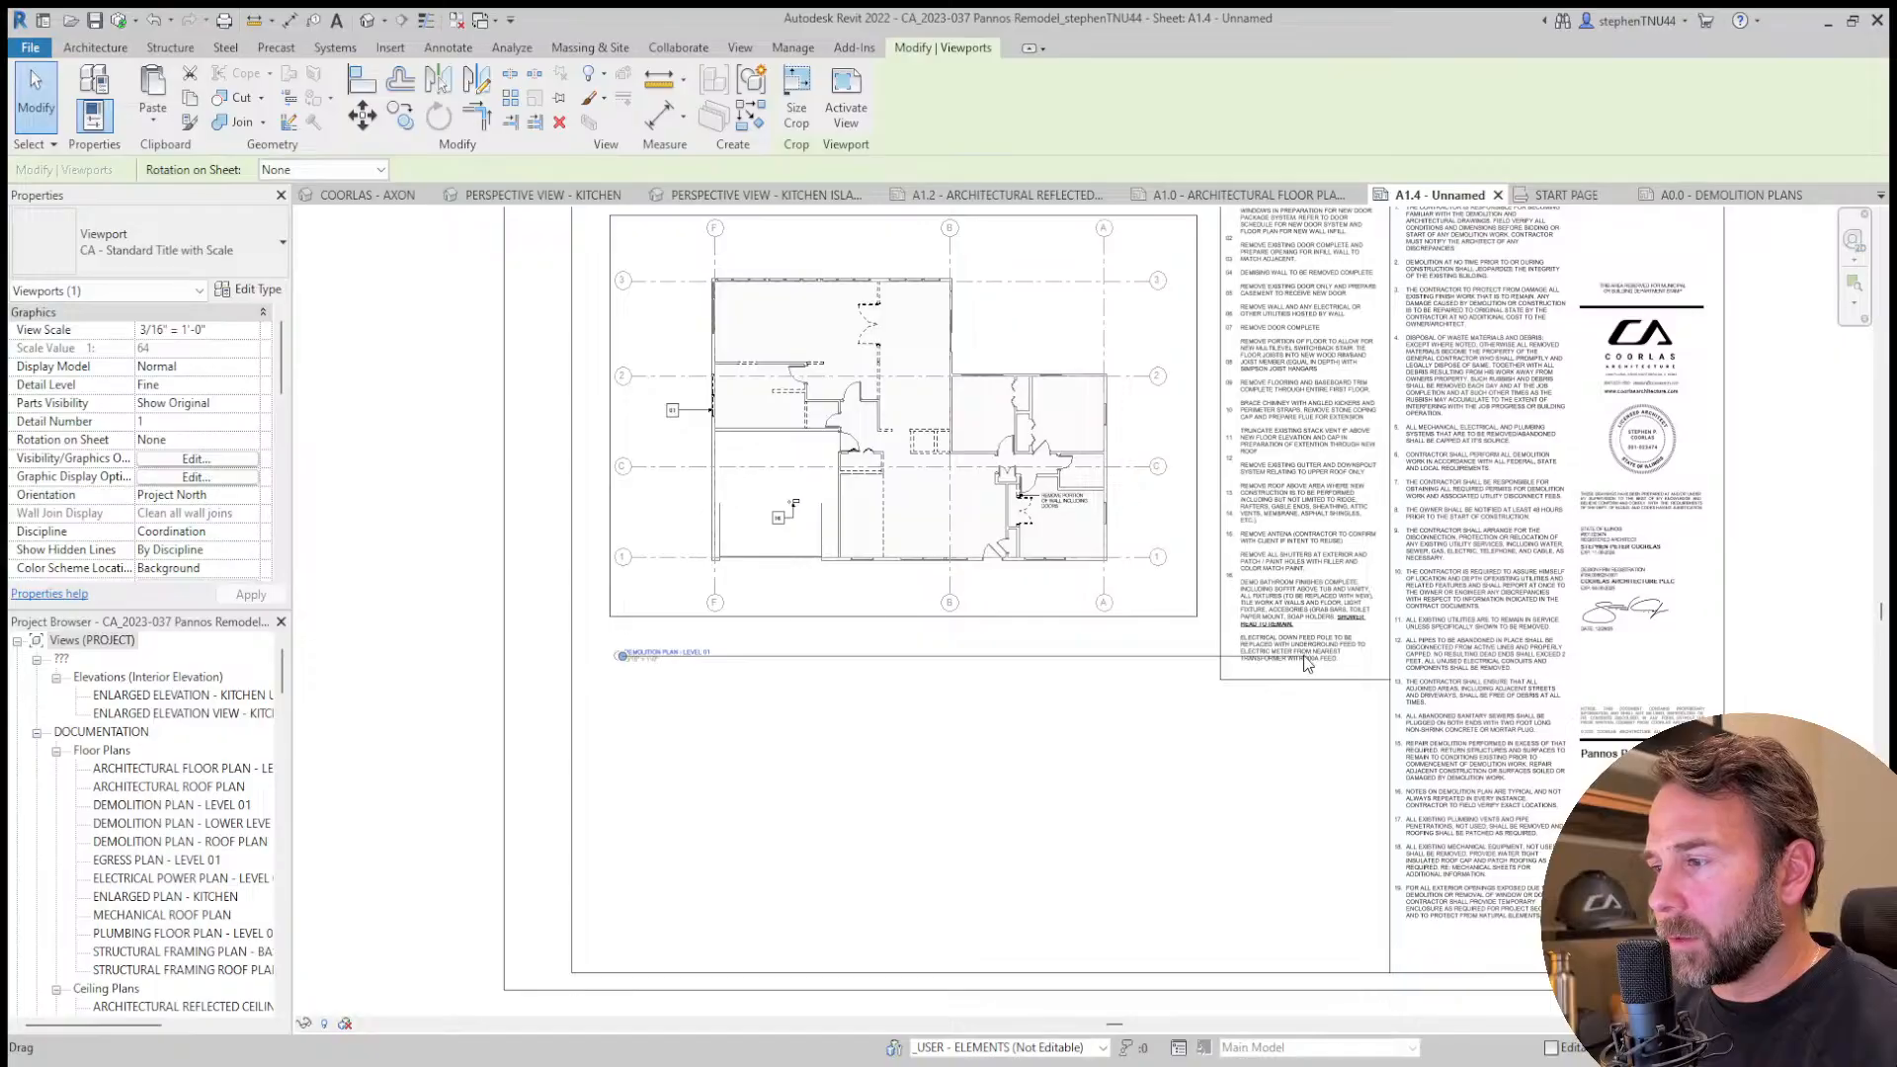
key(Left)
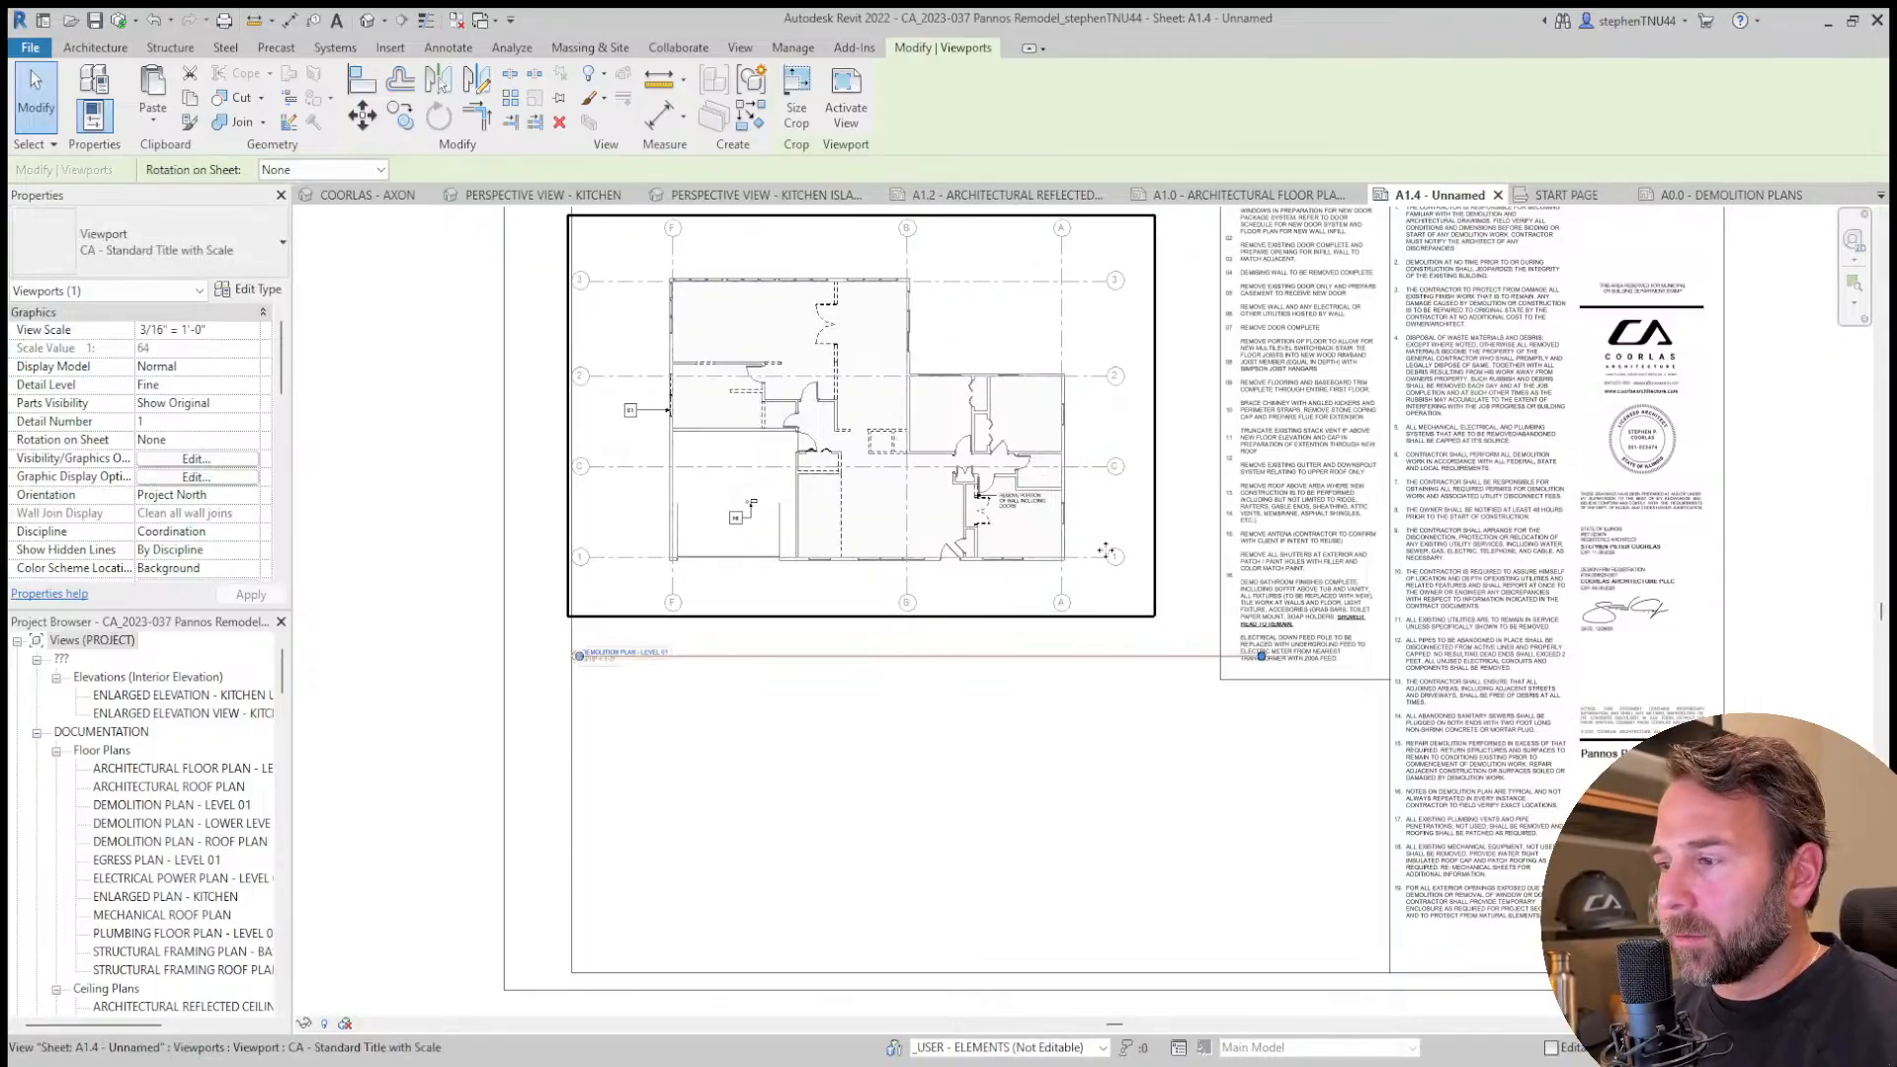
key(Left)
key(Left)
key(Escape)
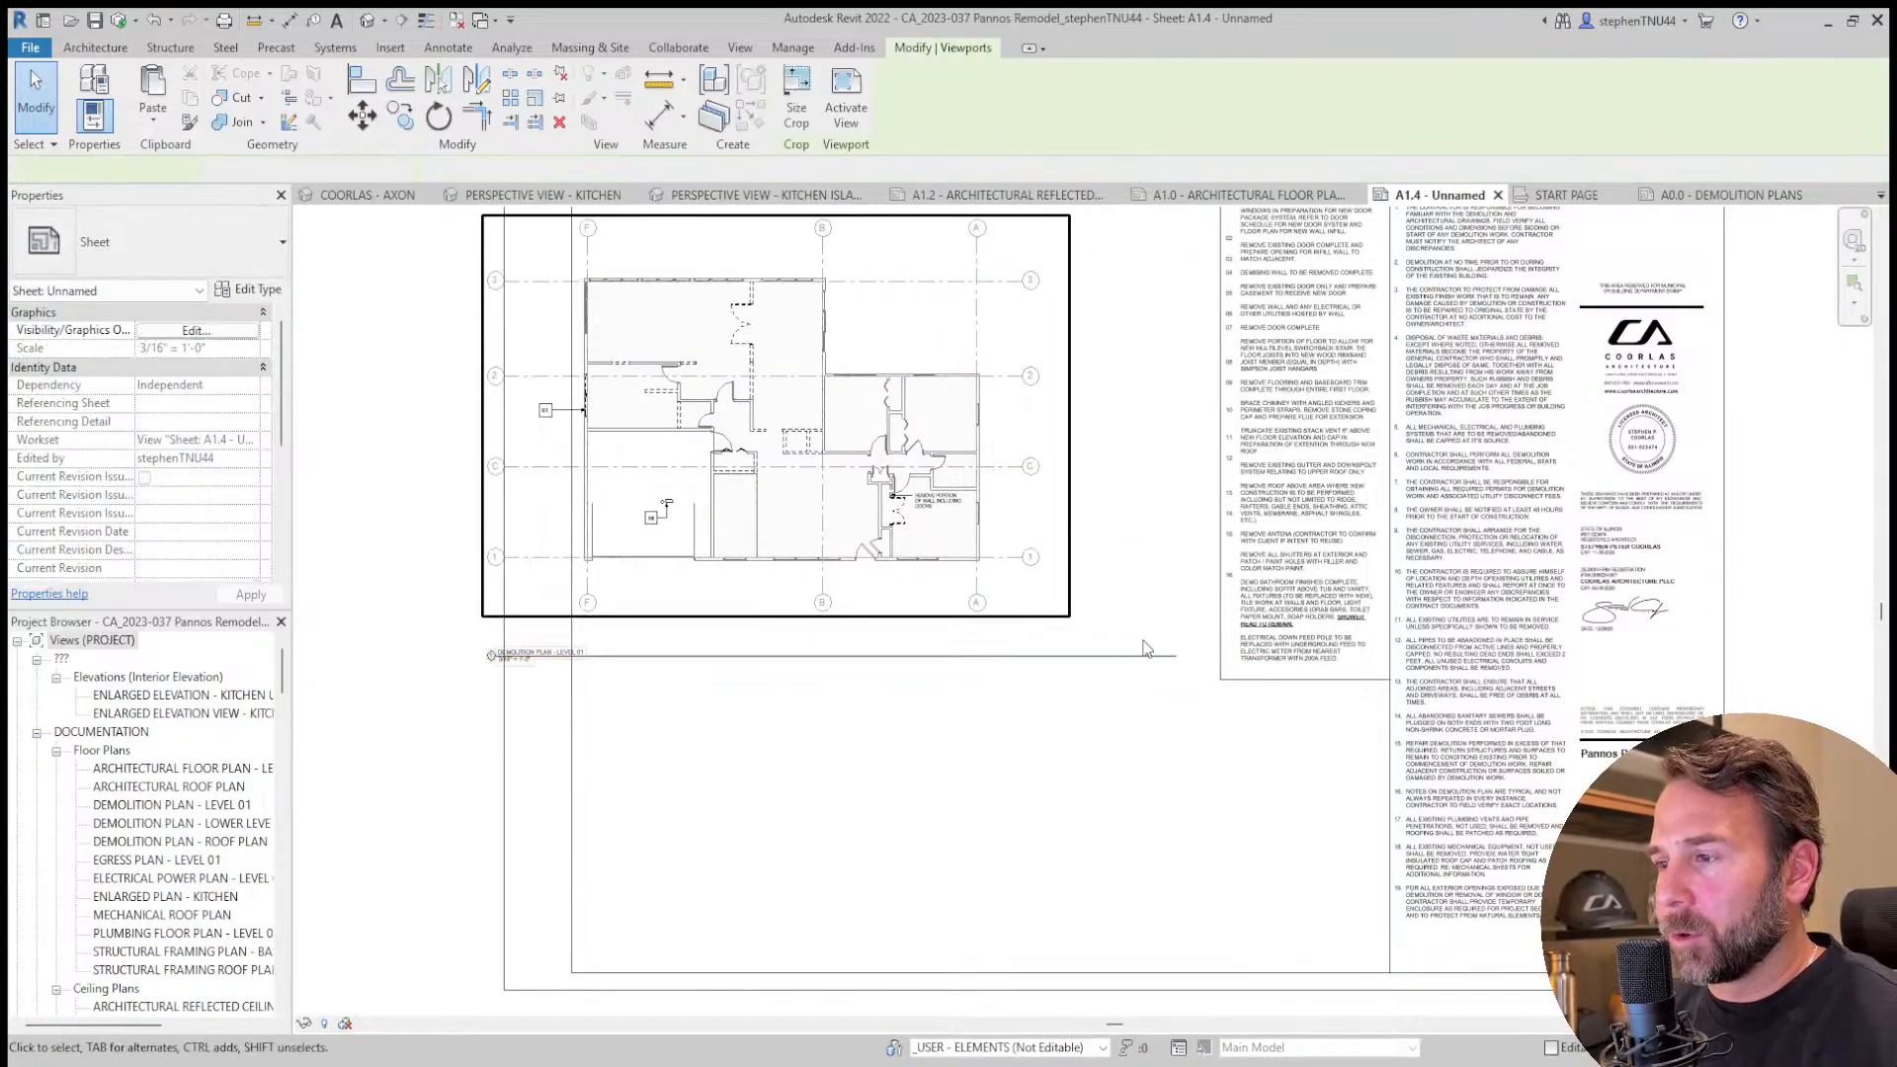
click(1166, 655)
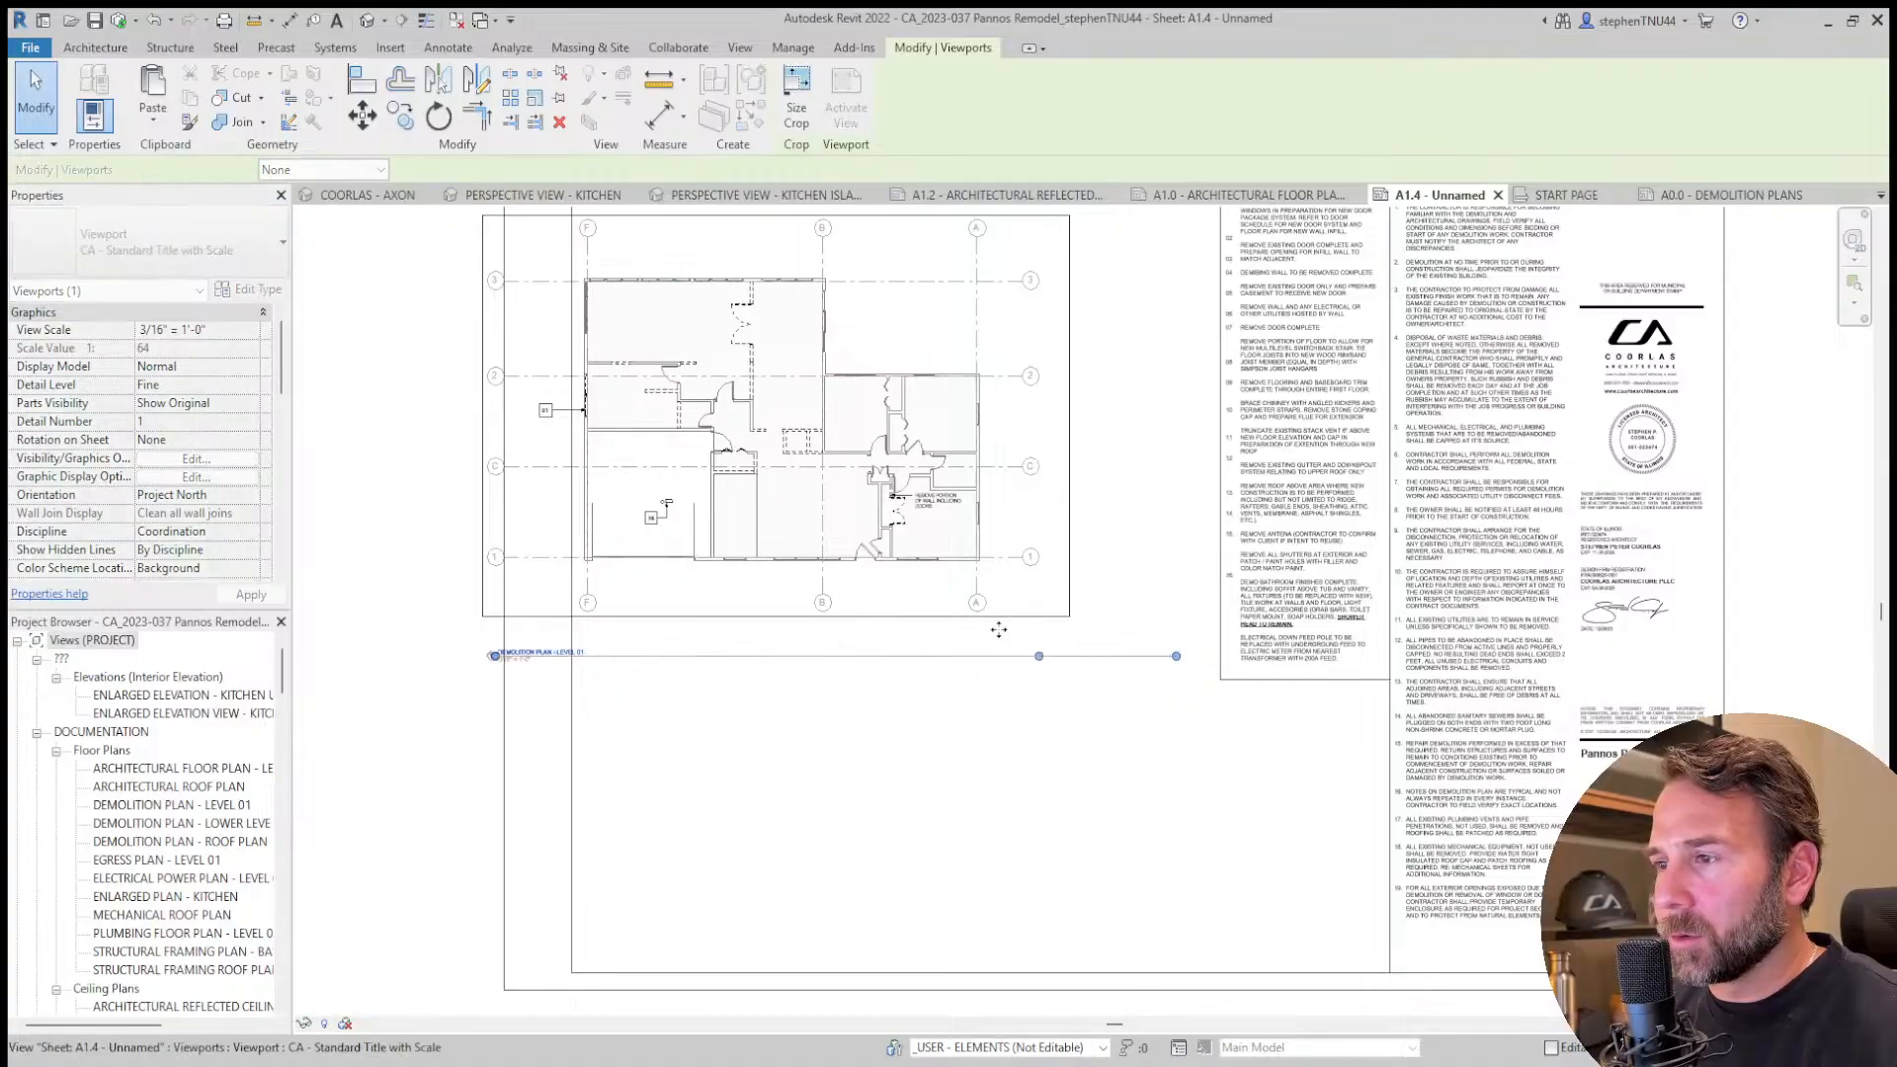
Nudge the demolition plan viewport right until it sits close beside the demolition notes column.
click(884, 524)
key(Right)
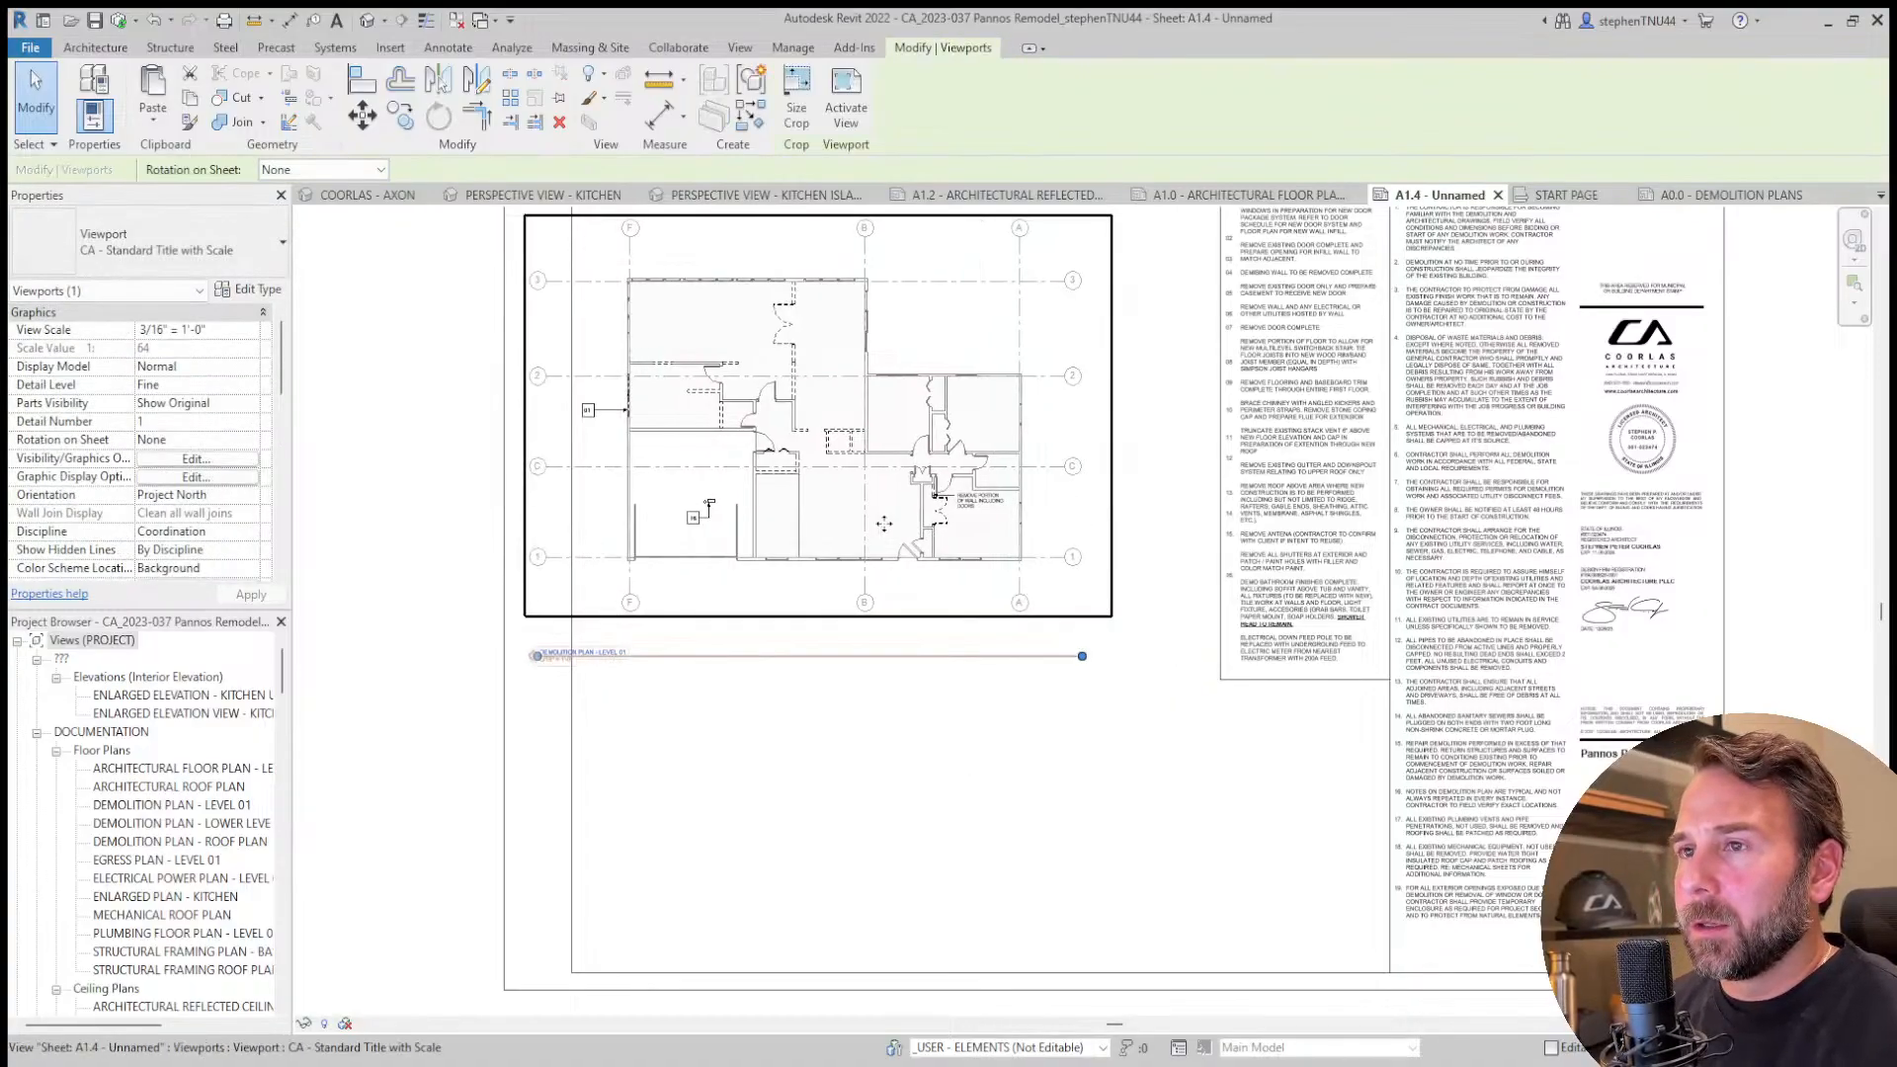
key(Right)
key(Right)
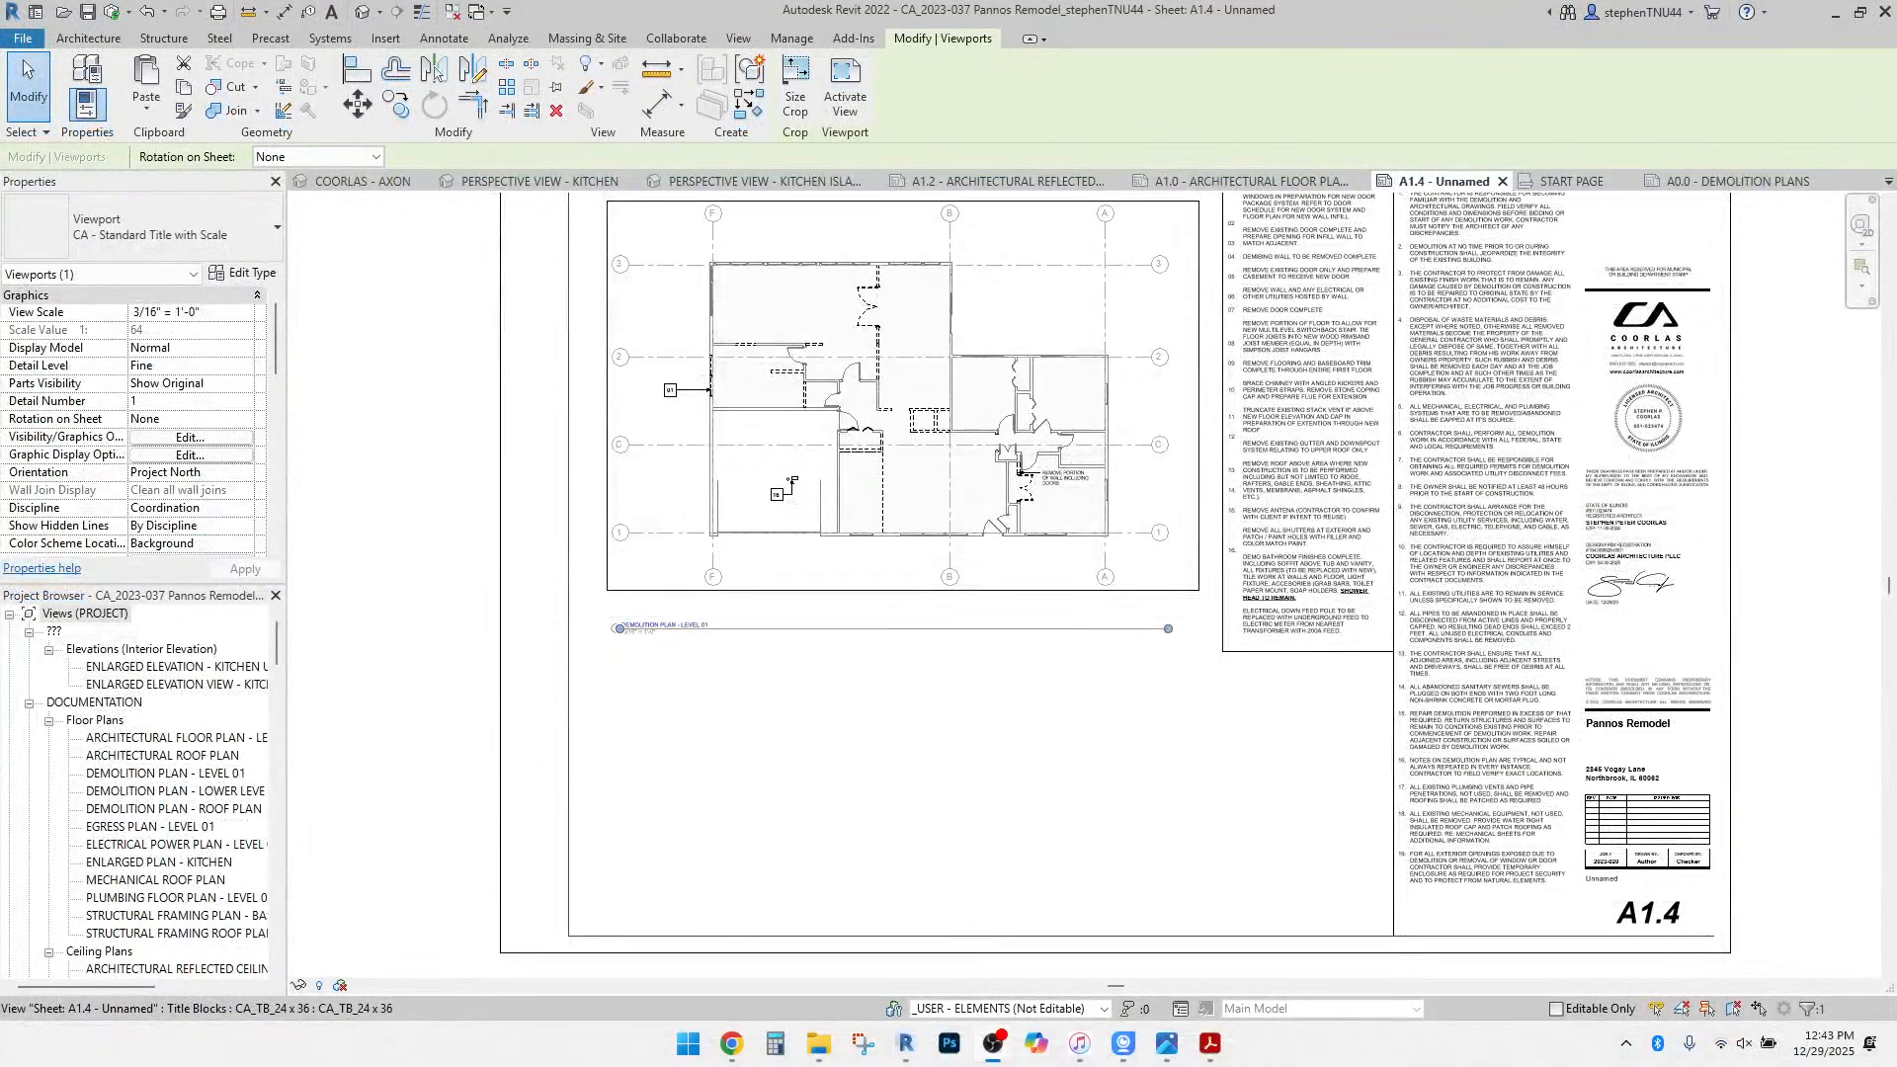
right_click(467, 780)
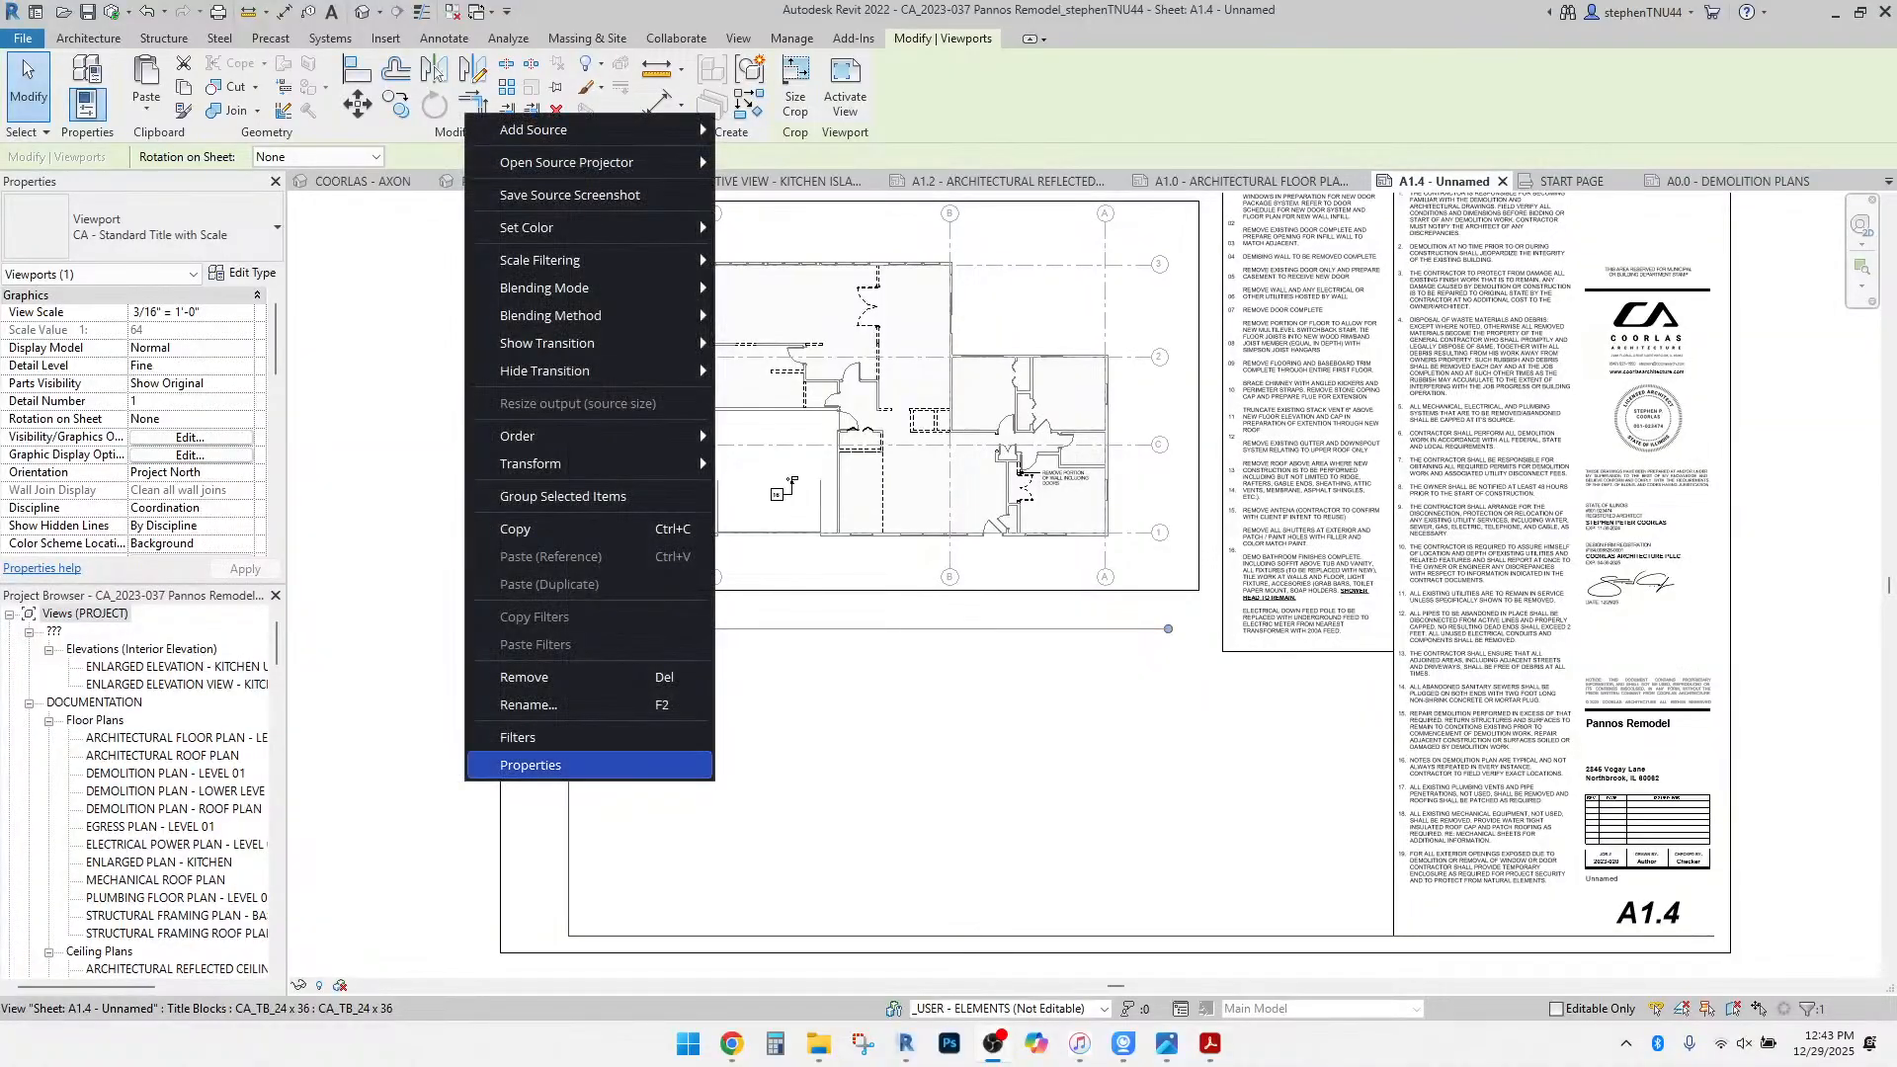
click(531, 766)
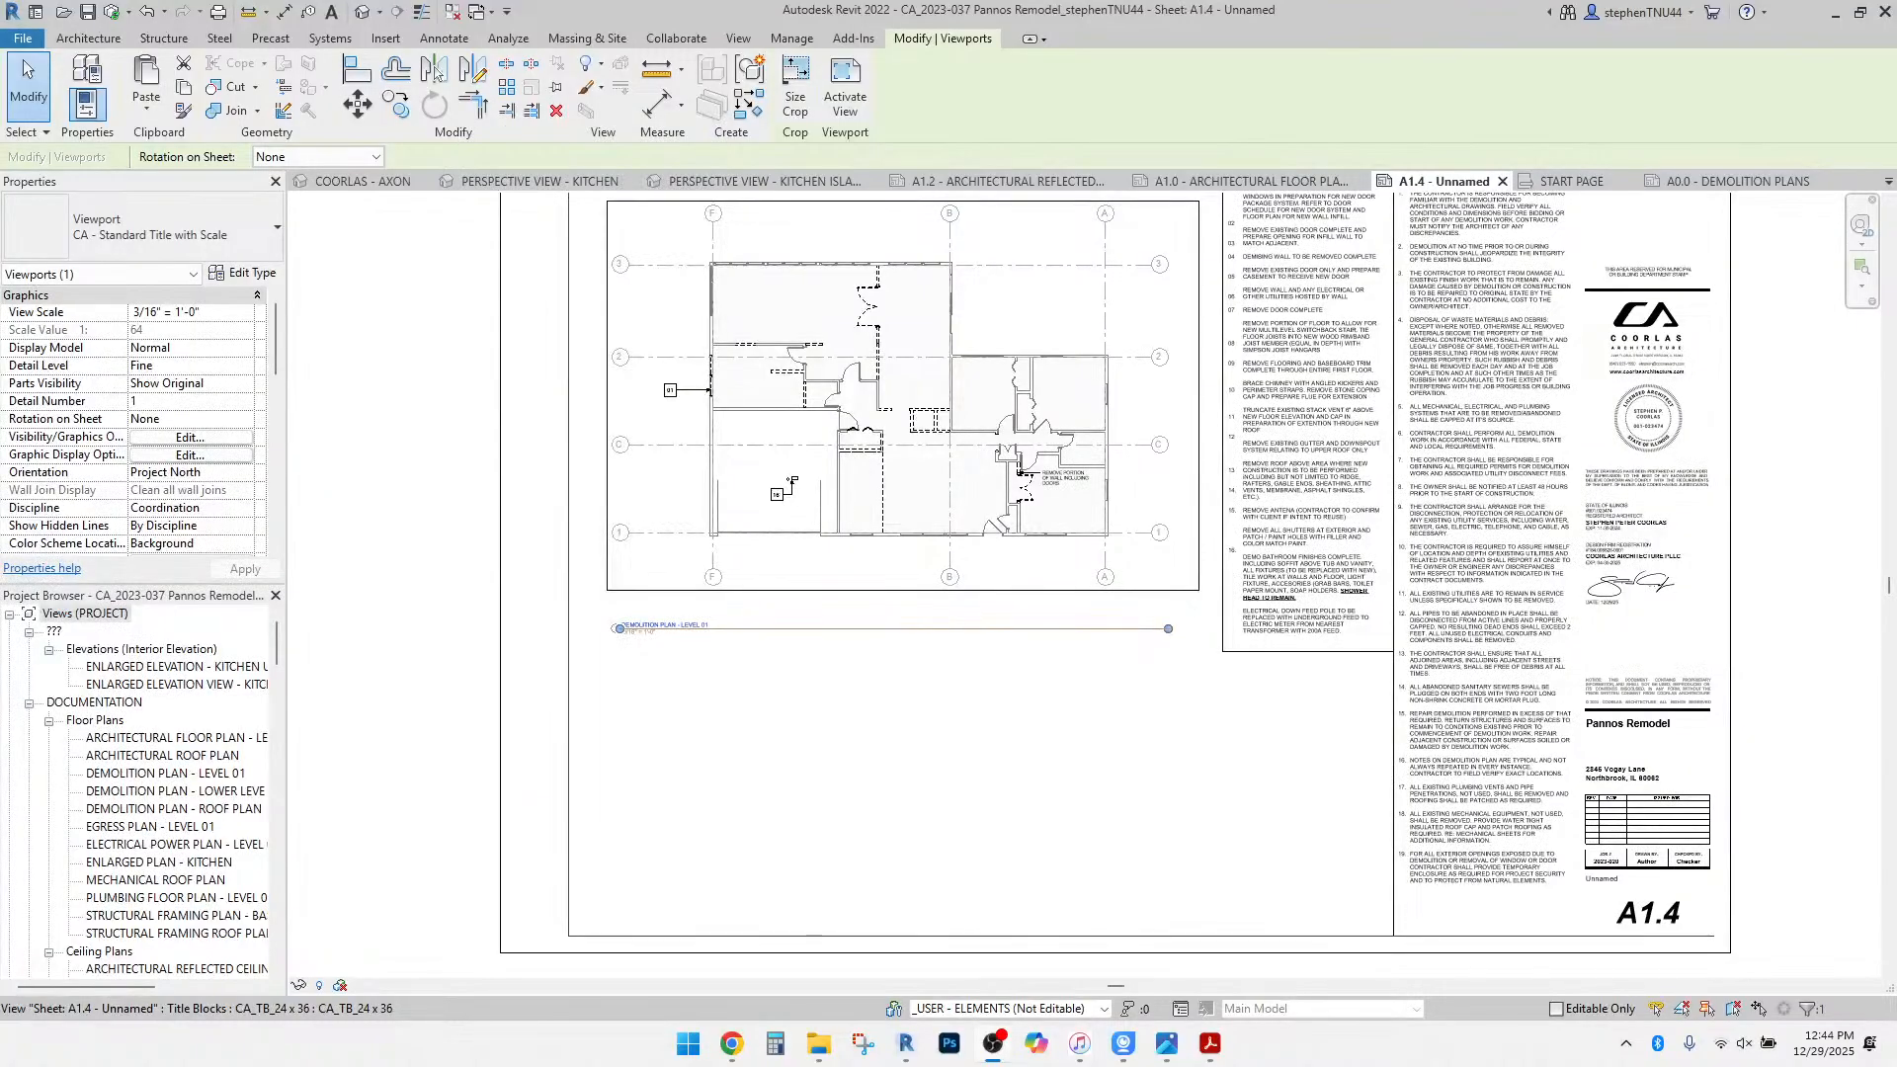
Switch to File Explorer, shrink its window, and review the floor beam quick reference tables in the LVL Load and Span Chart PDF.
click(818, 1043)
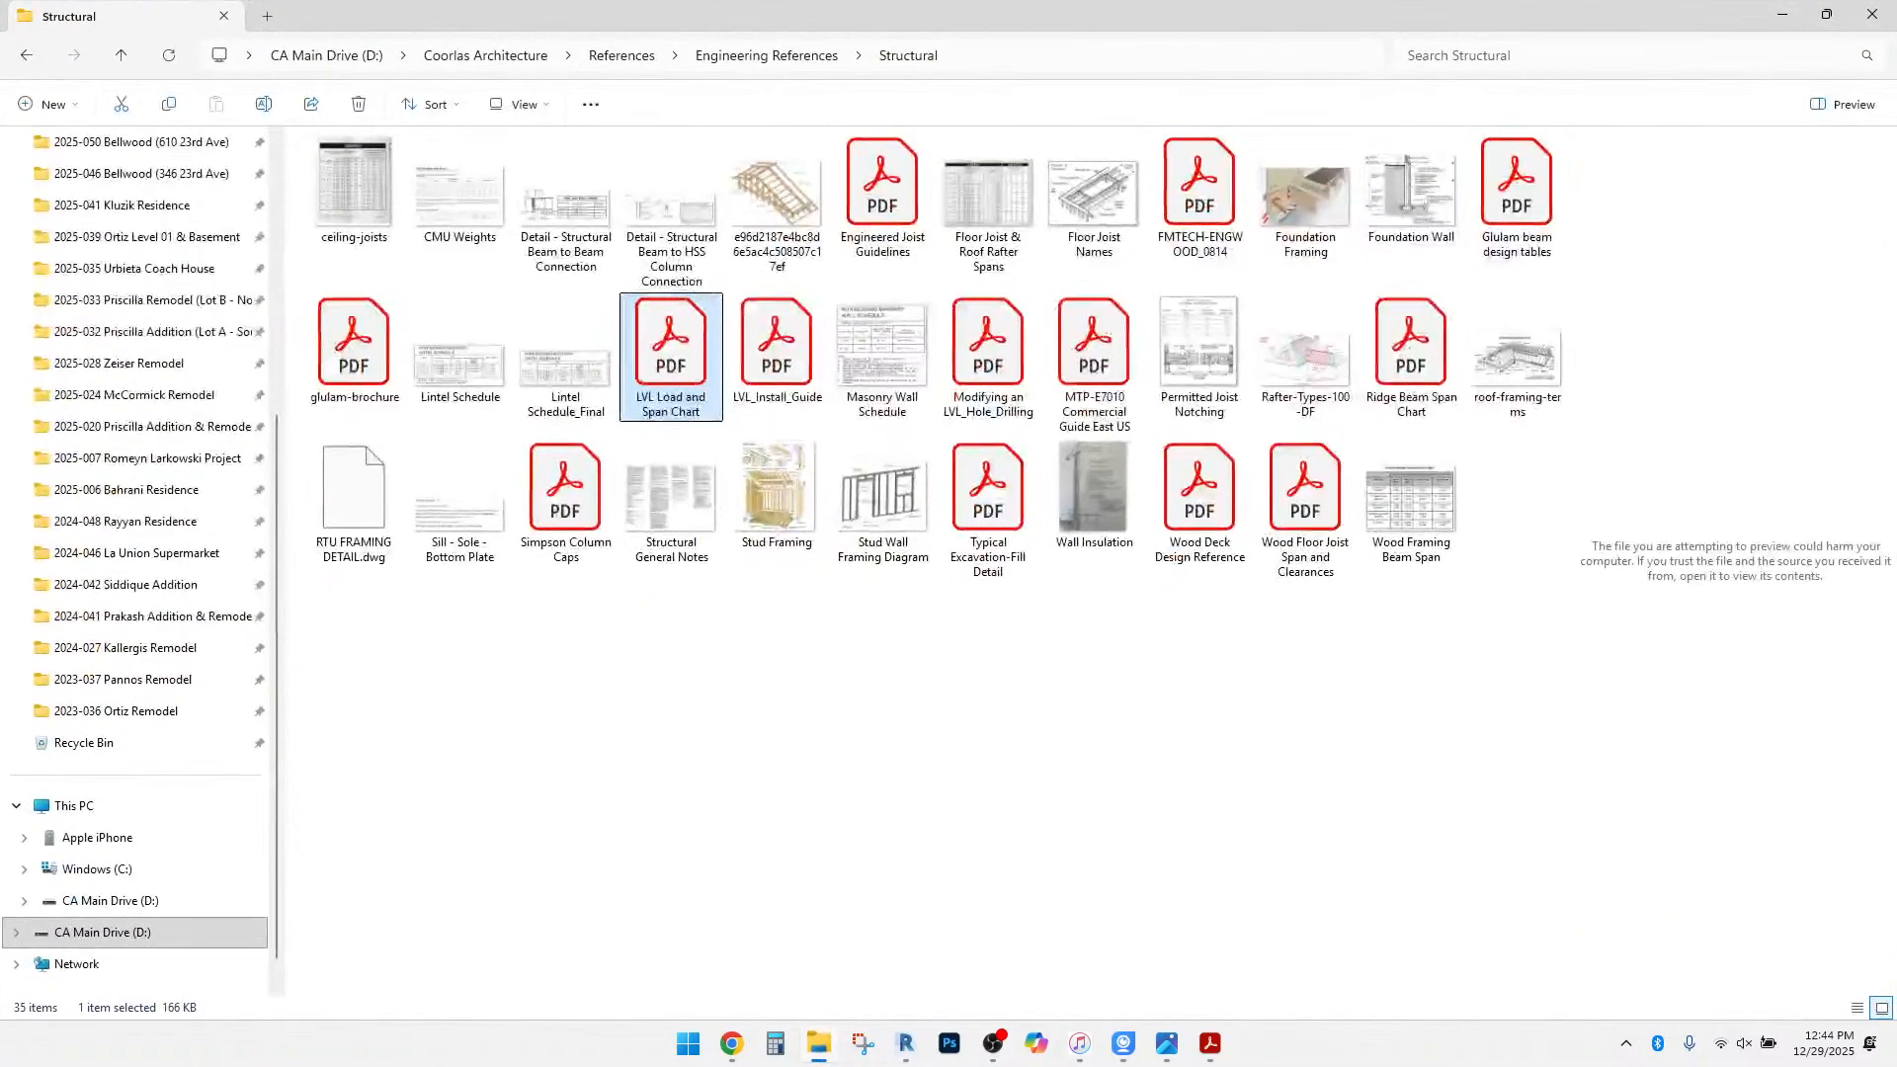
drag(924, 16, 1028, 122)
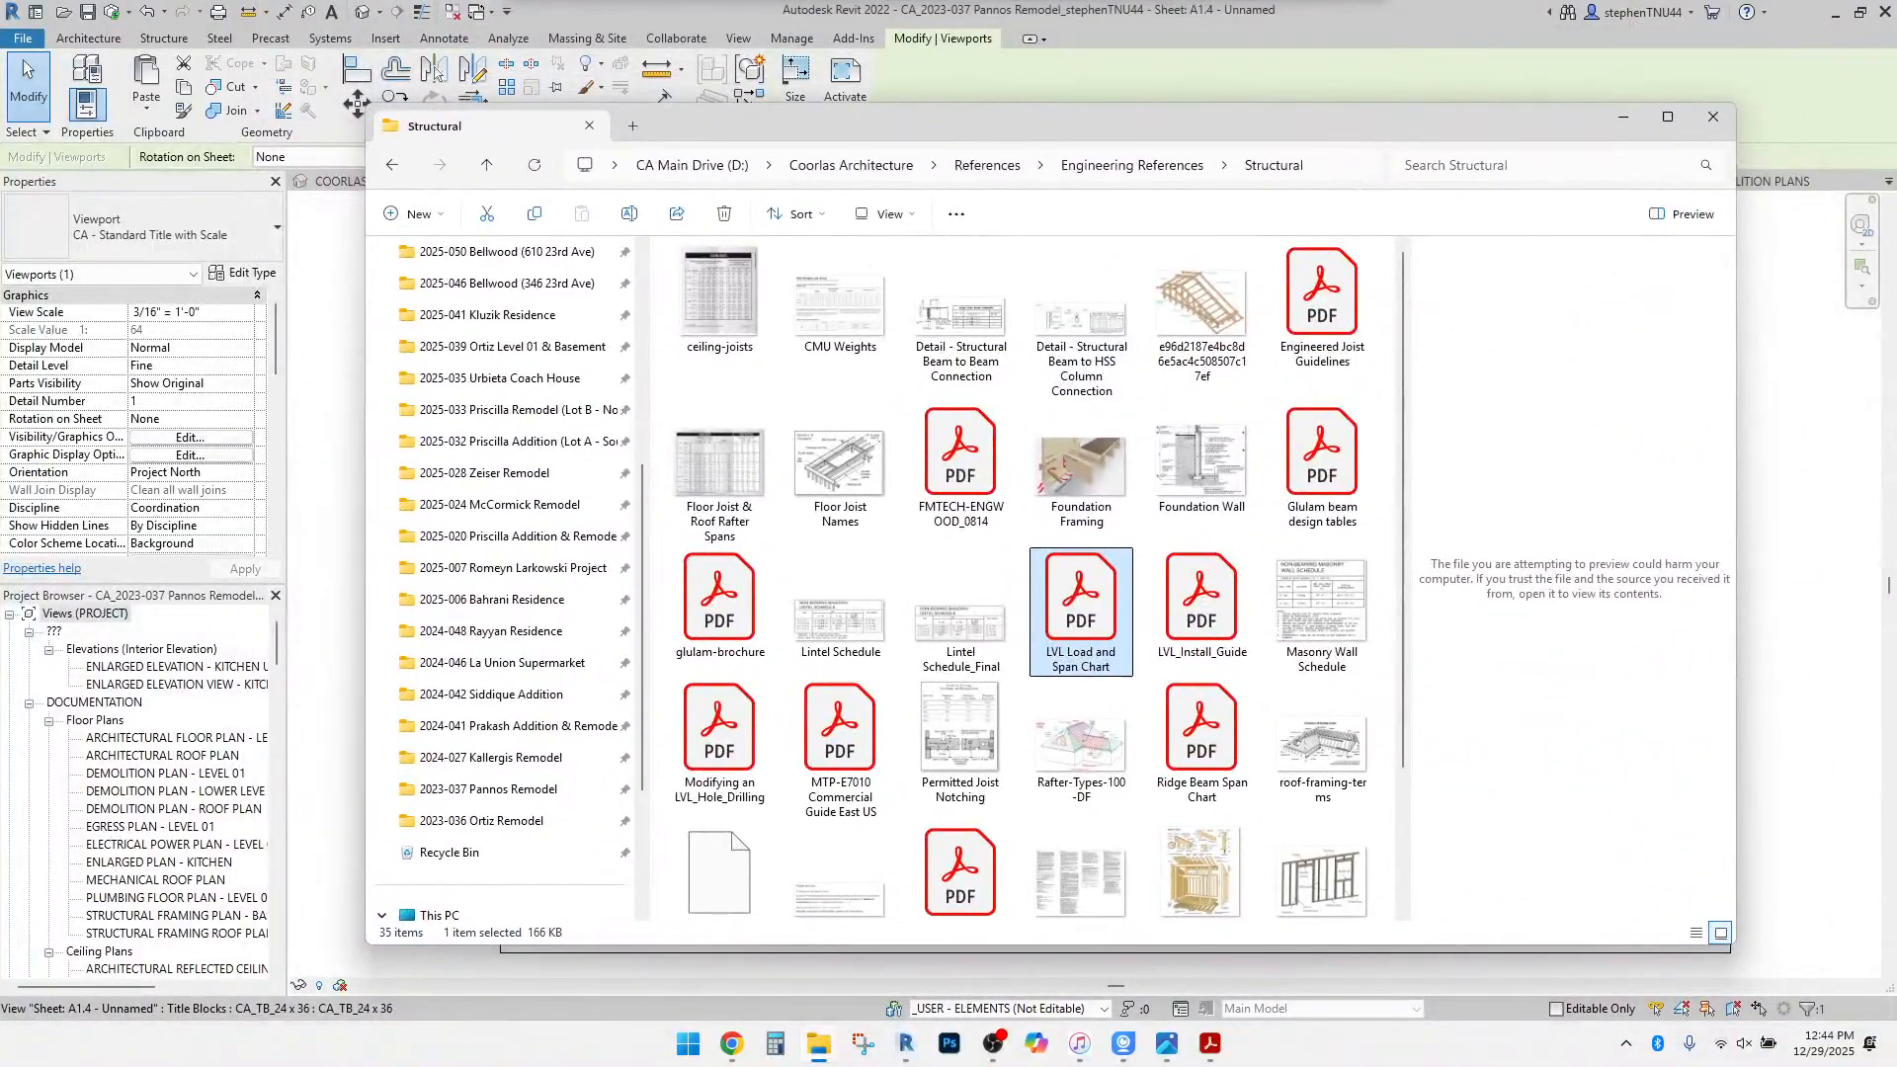
click(1210, 1043)
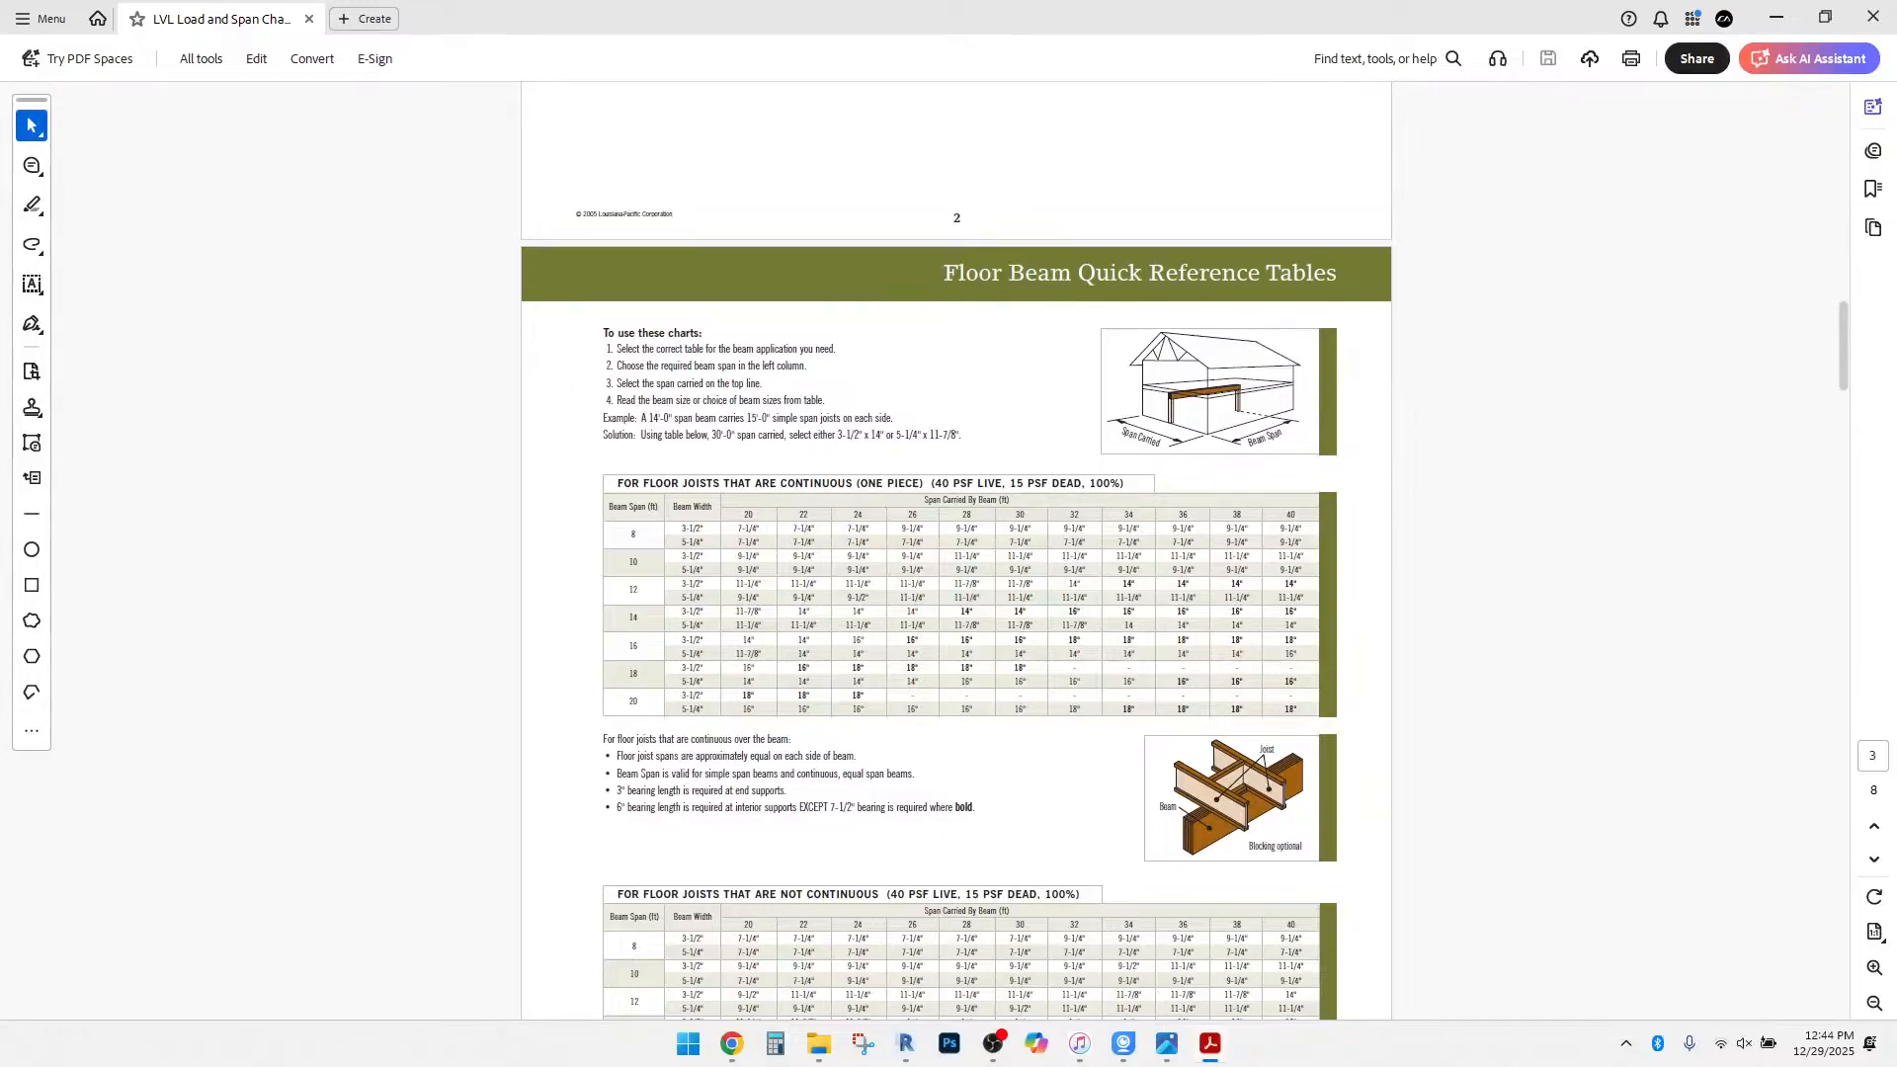
scroll(956, 550, up, 8)
scroll(956, 551, down, 9)
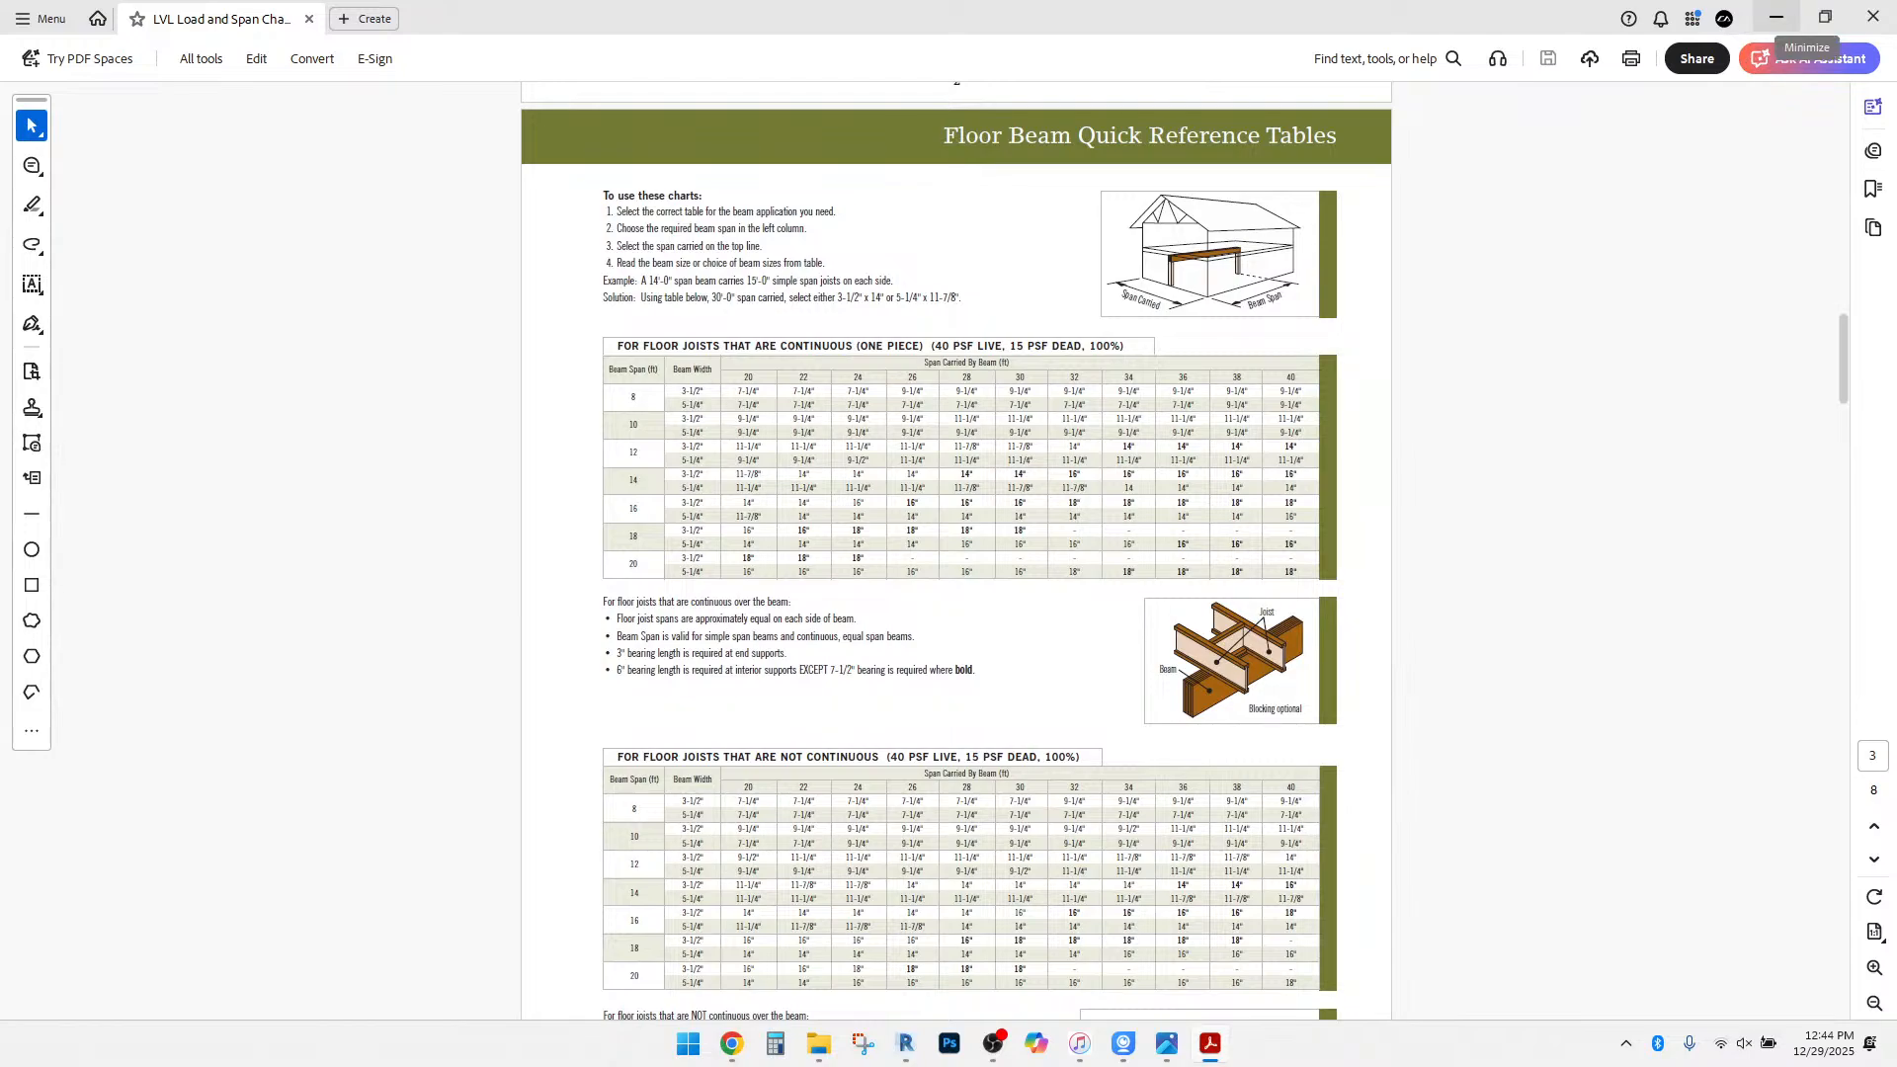
click(1775, 18)
In File Explorer, open the 2025-11-12 Design Review V4 folder within the 2025-007 project's Deliverables.
scroll(504, 378, up, 2)
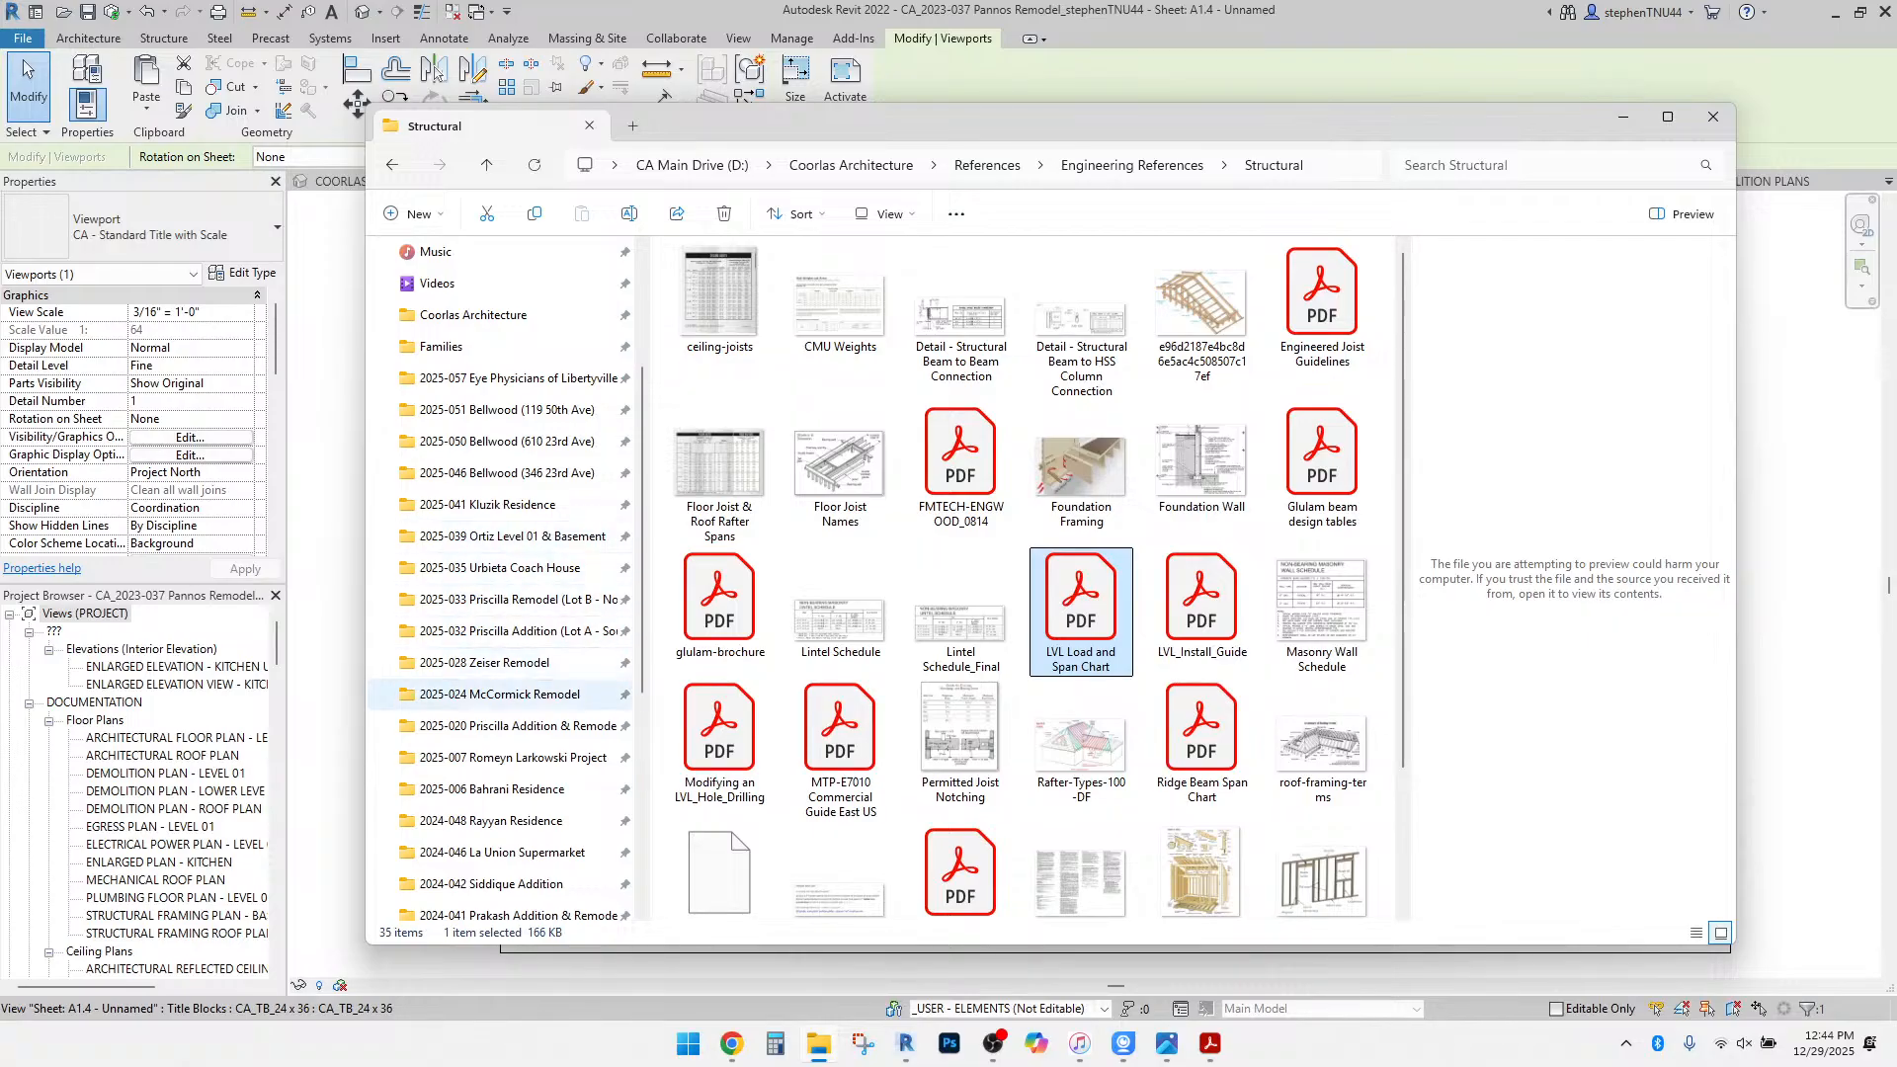
scroll(504, 691, down, 1)
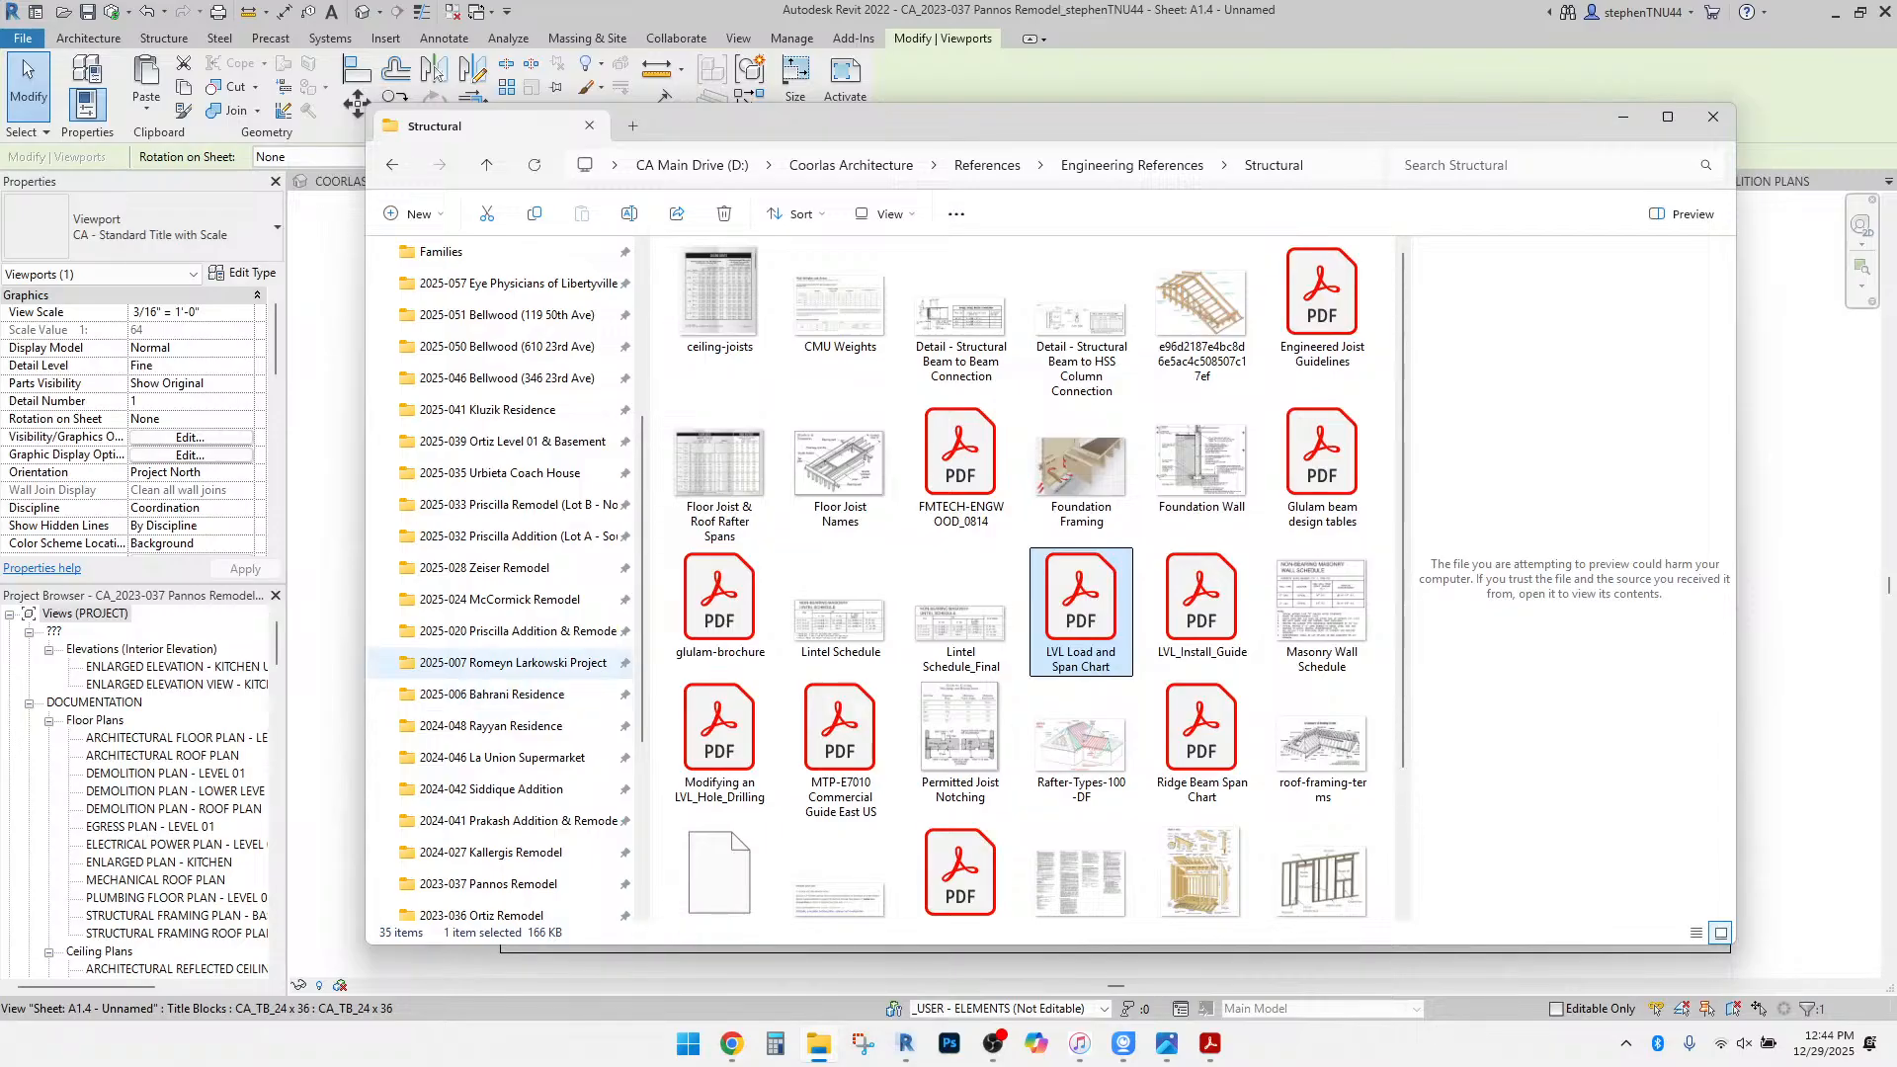
click(514, 662)
click(722, 361)
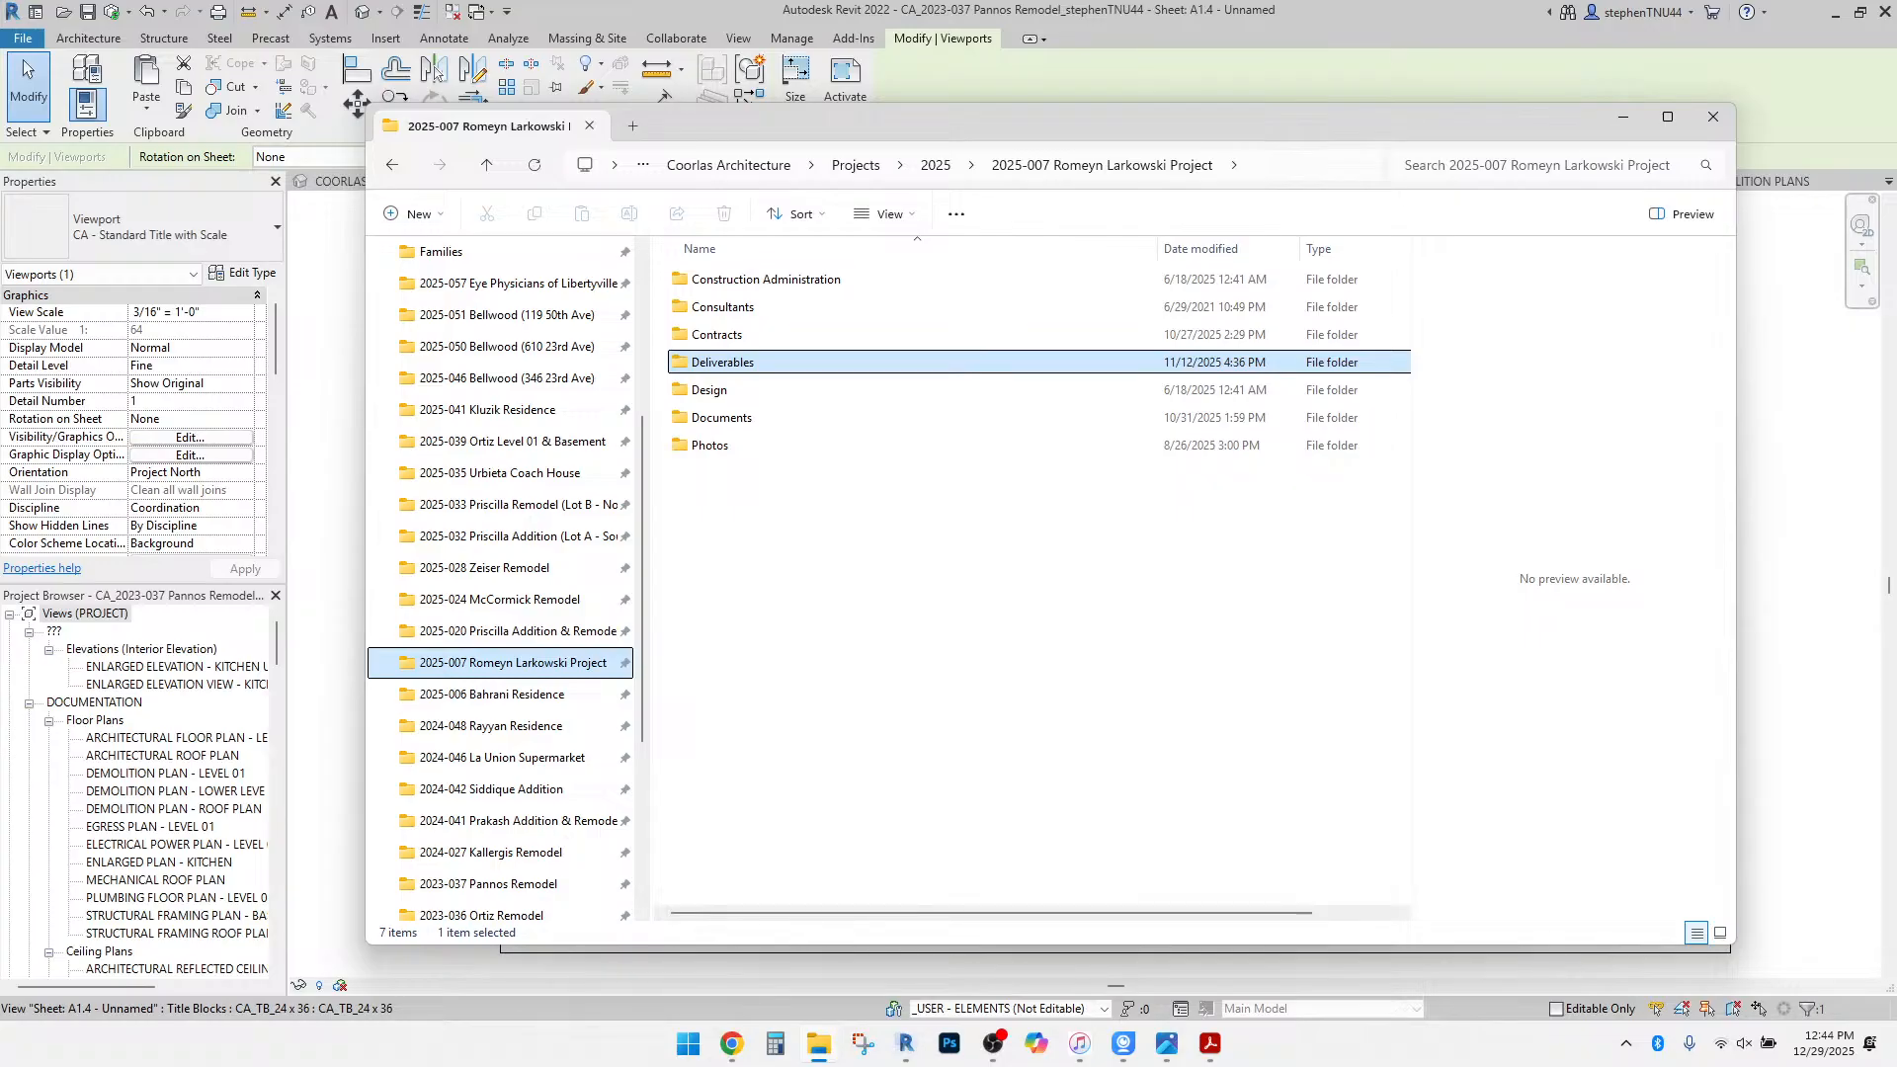
key(Return)
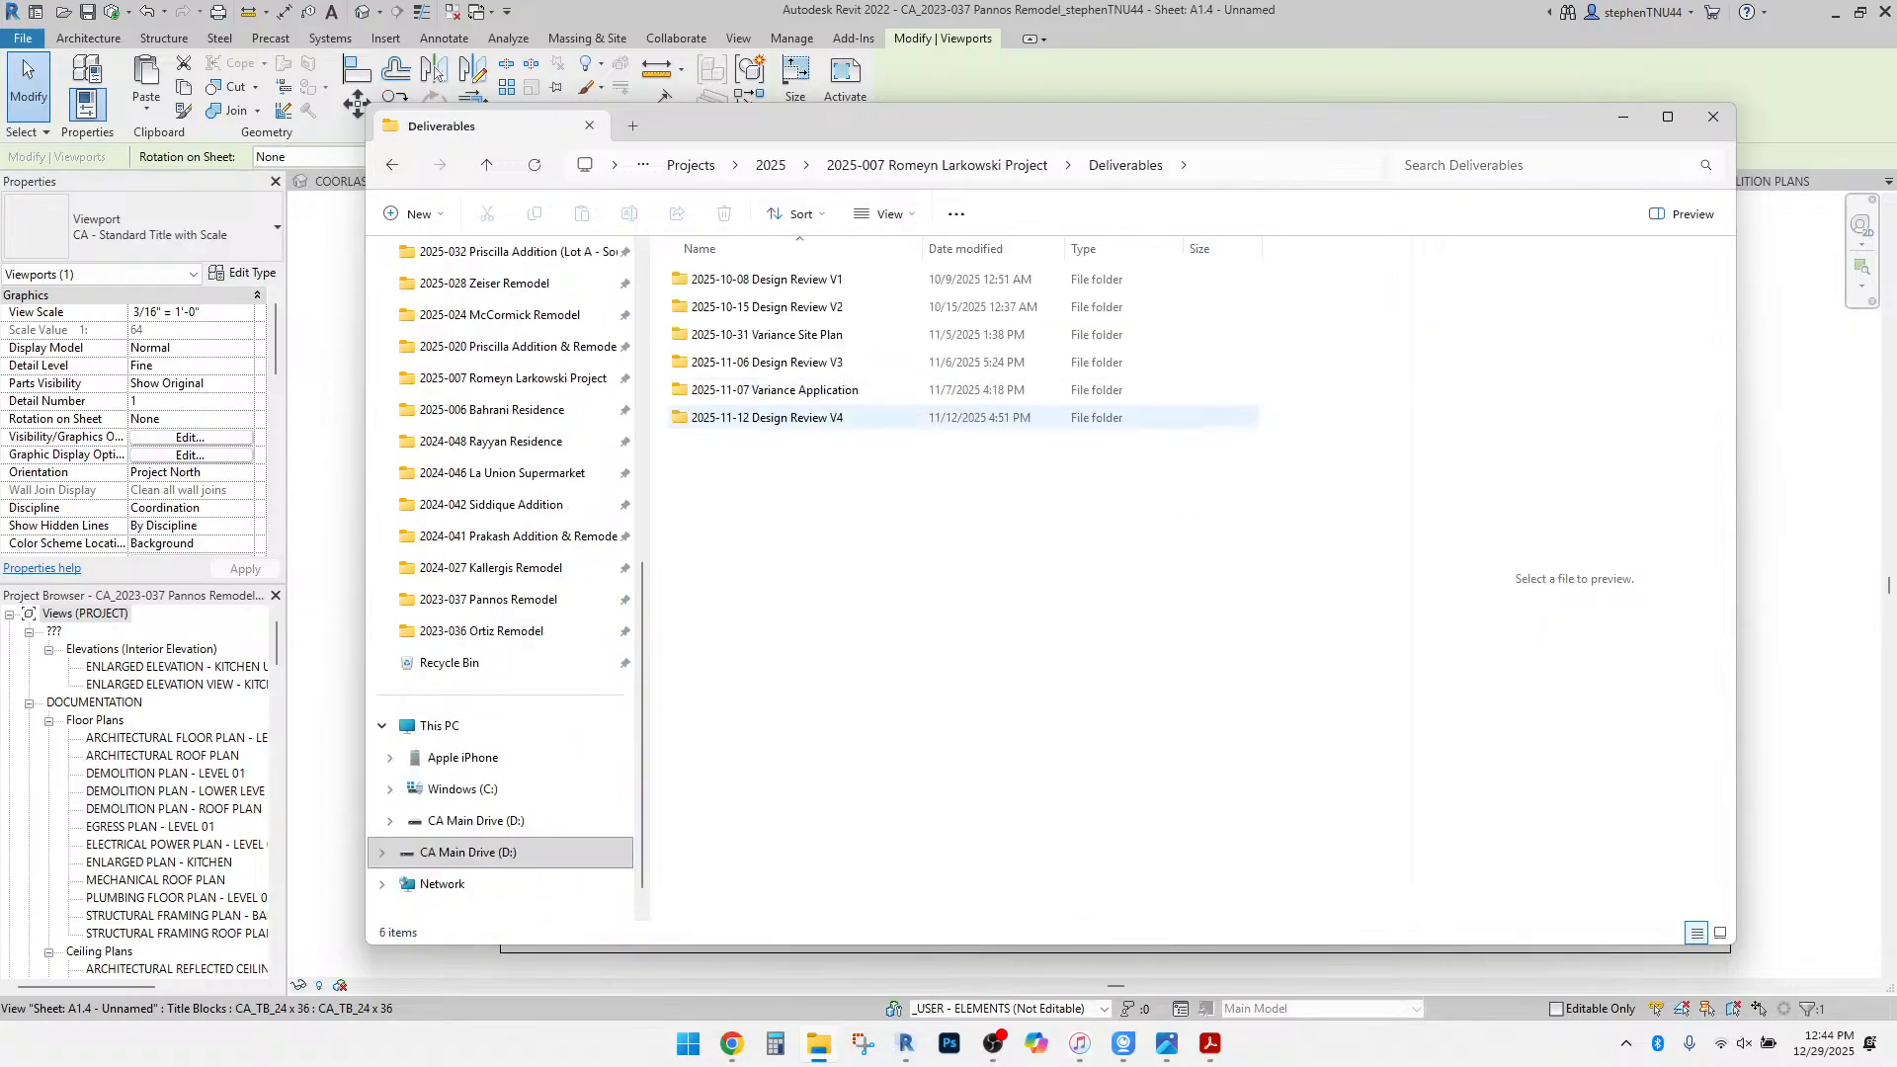
double_click(791, 418)
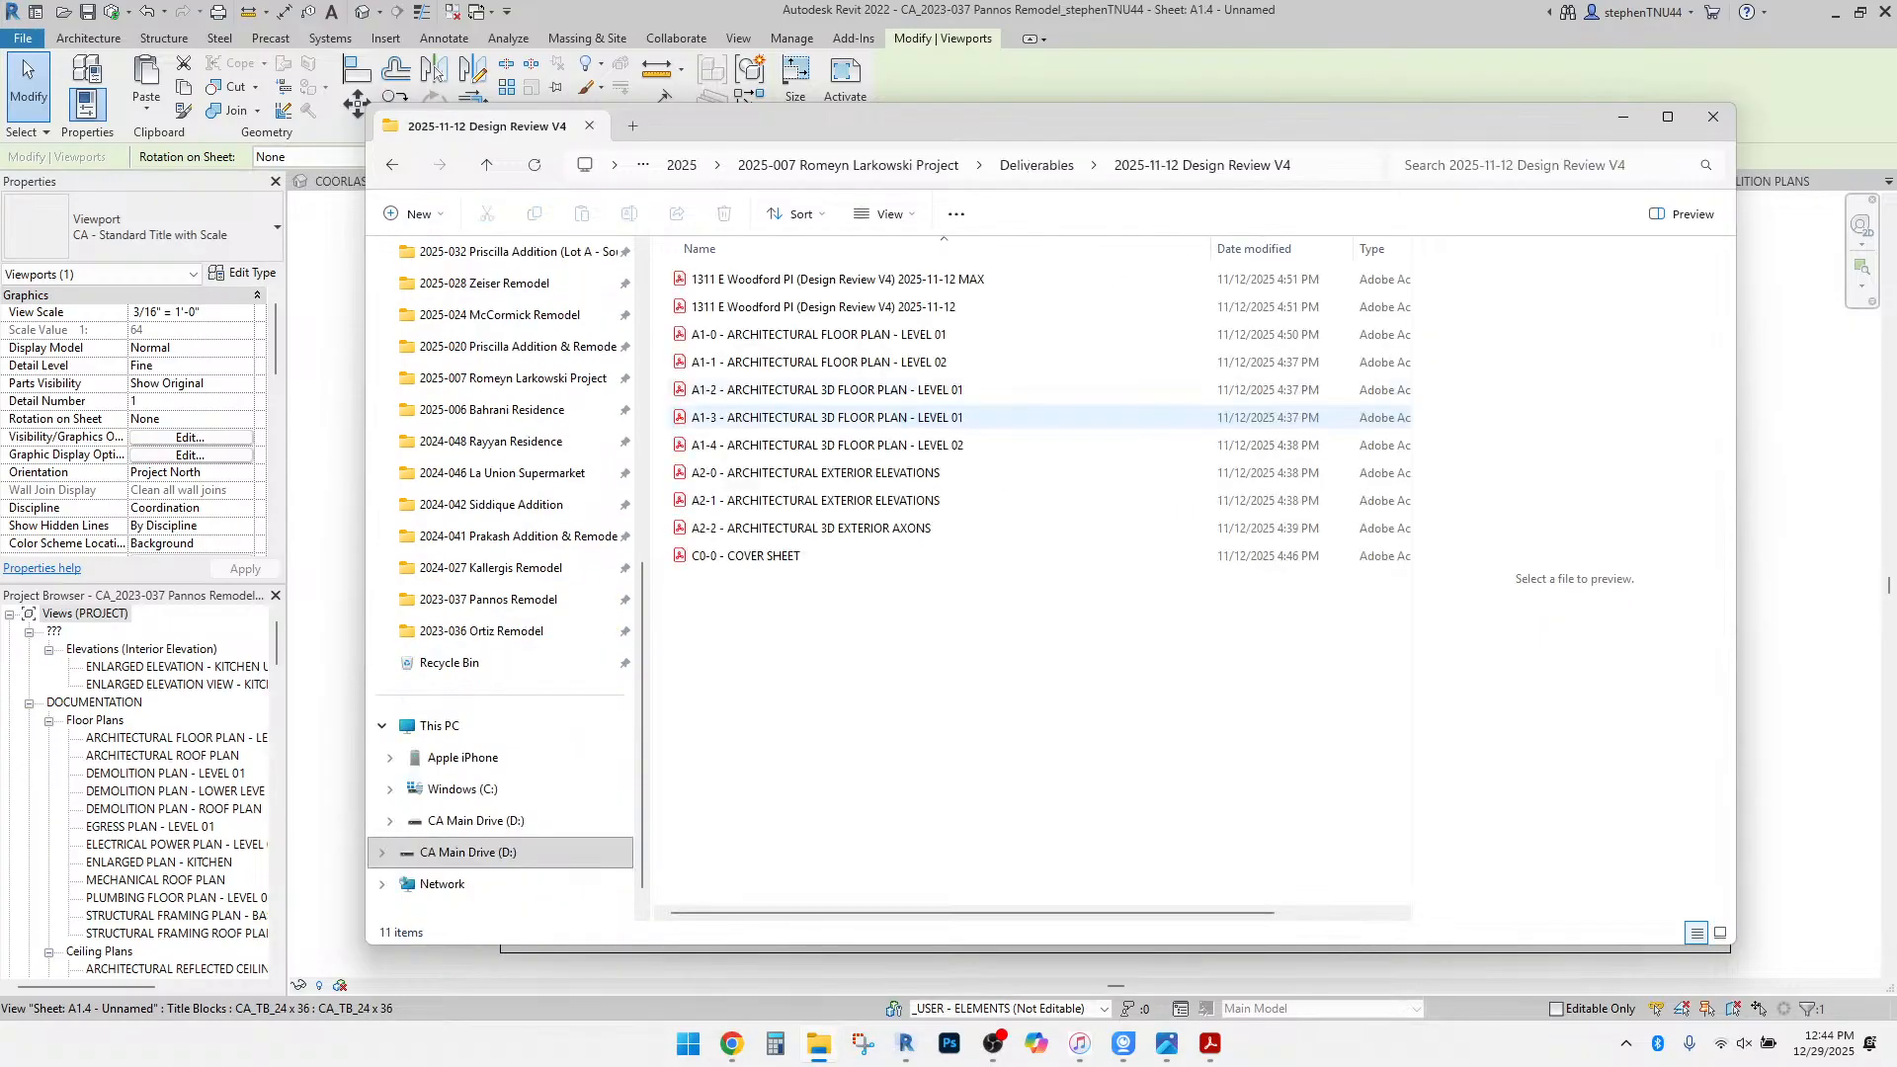
Open the Design Review V4 drawing set PDF dated 2025-11-12, page through its sheets from the cover to the exterior elevations, and close it.
double_click(790, 307)
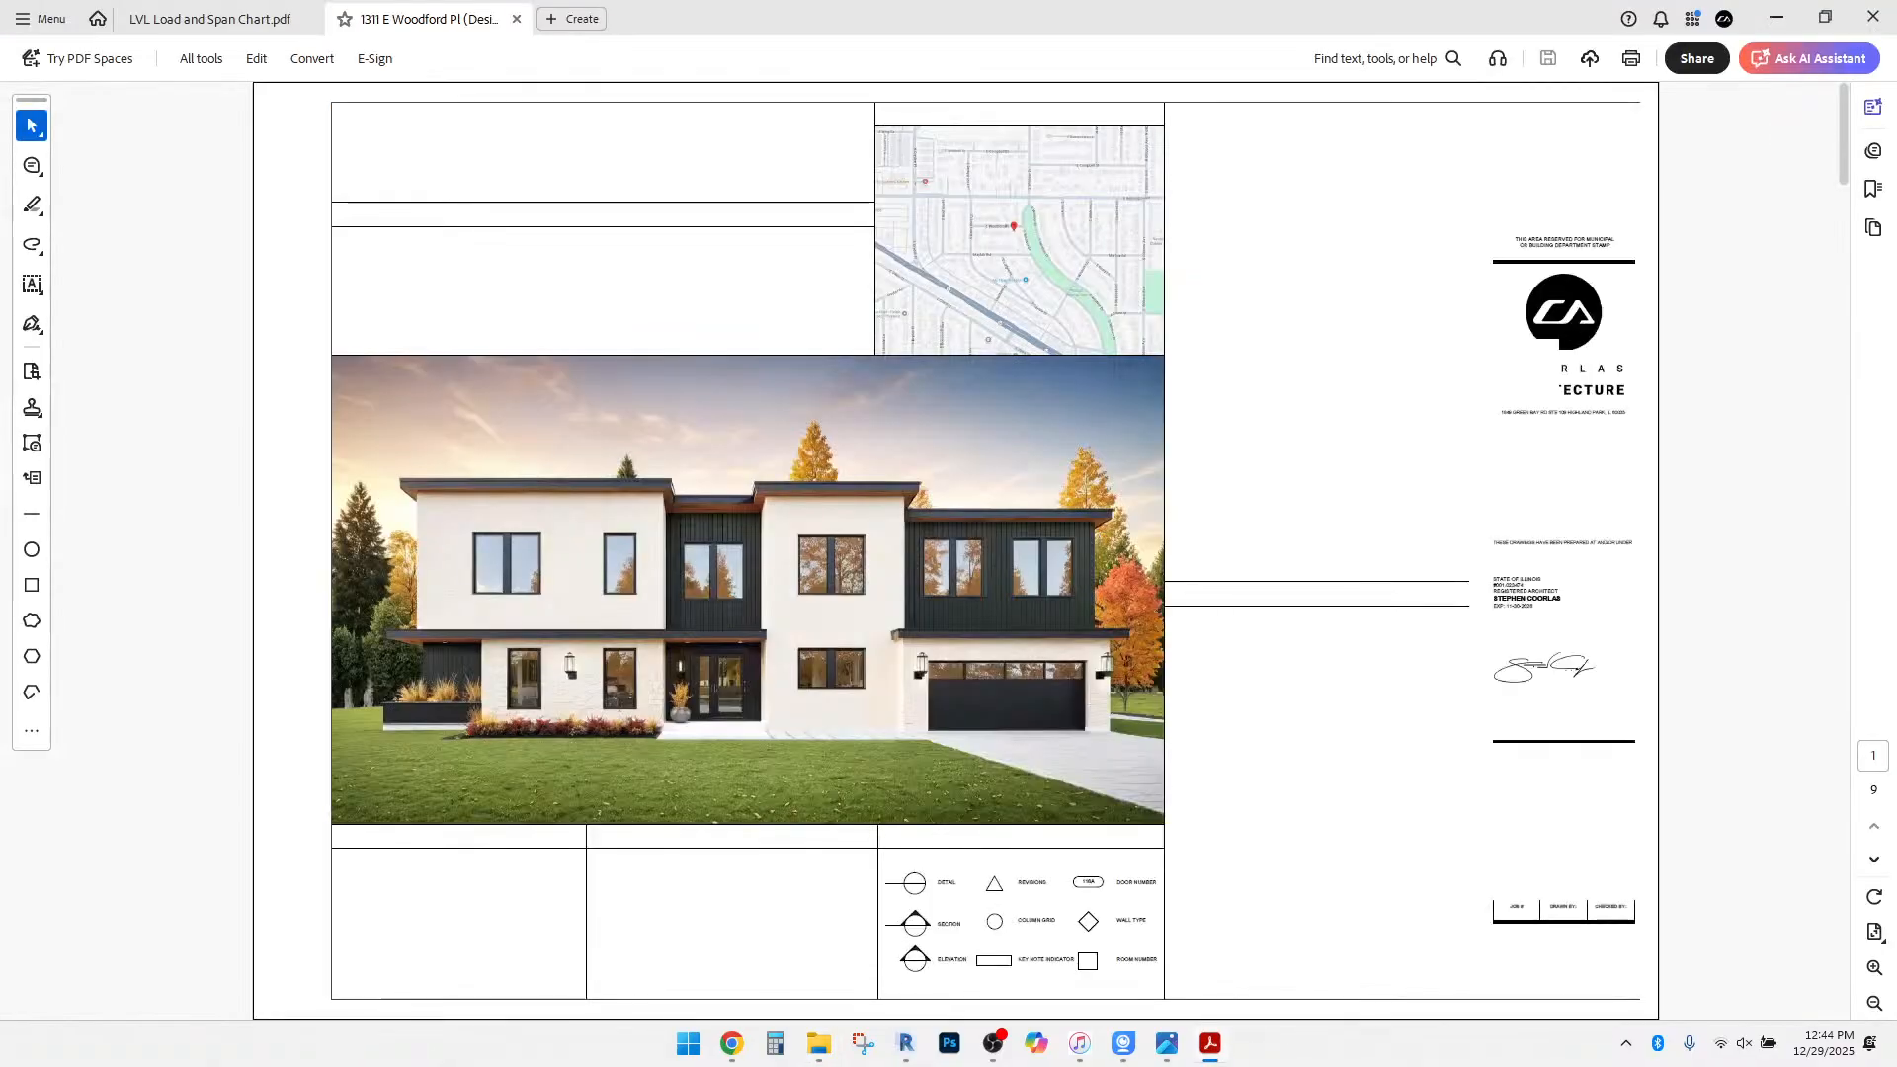
scroll(955, 550, down, 1)
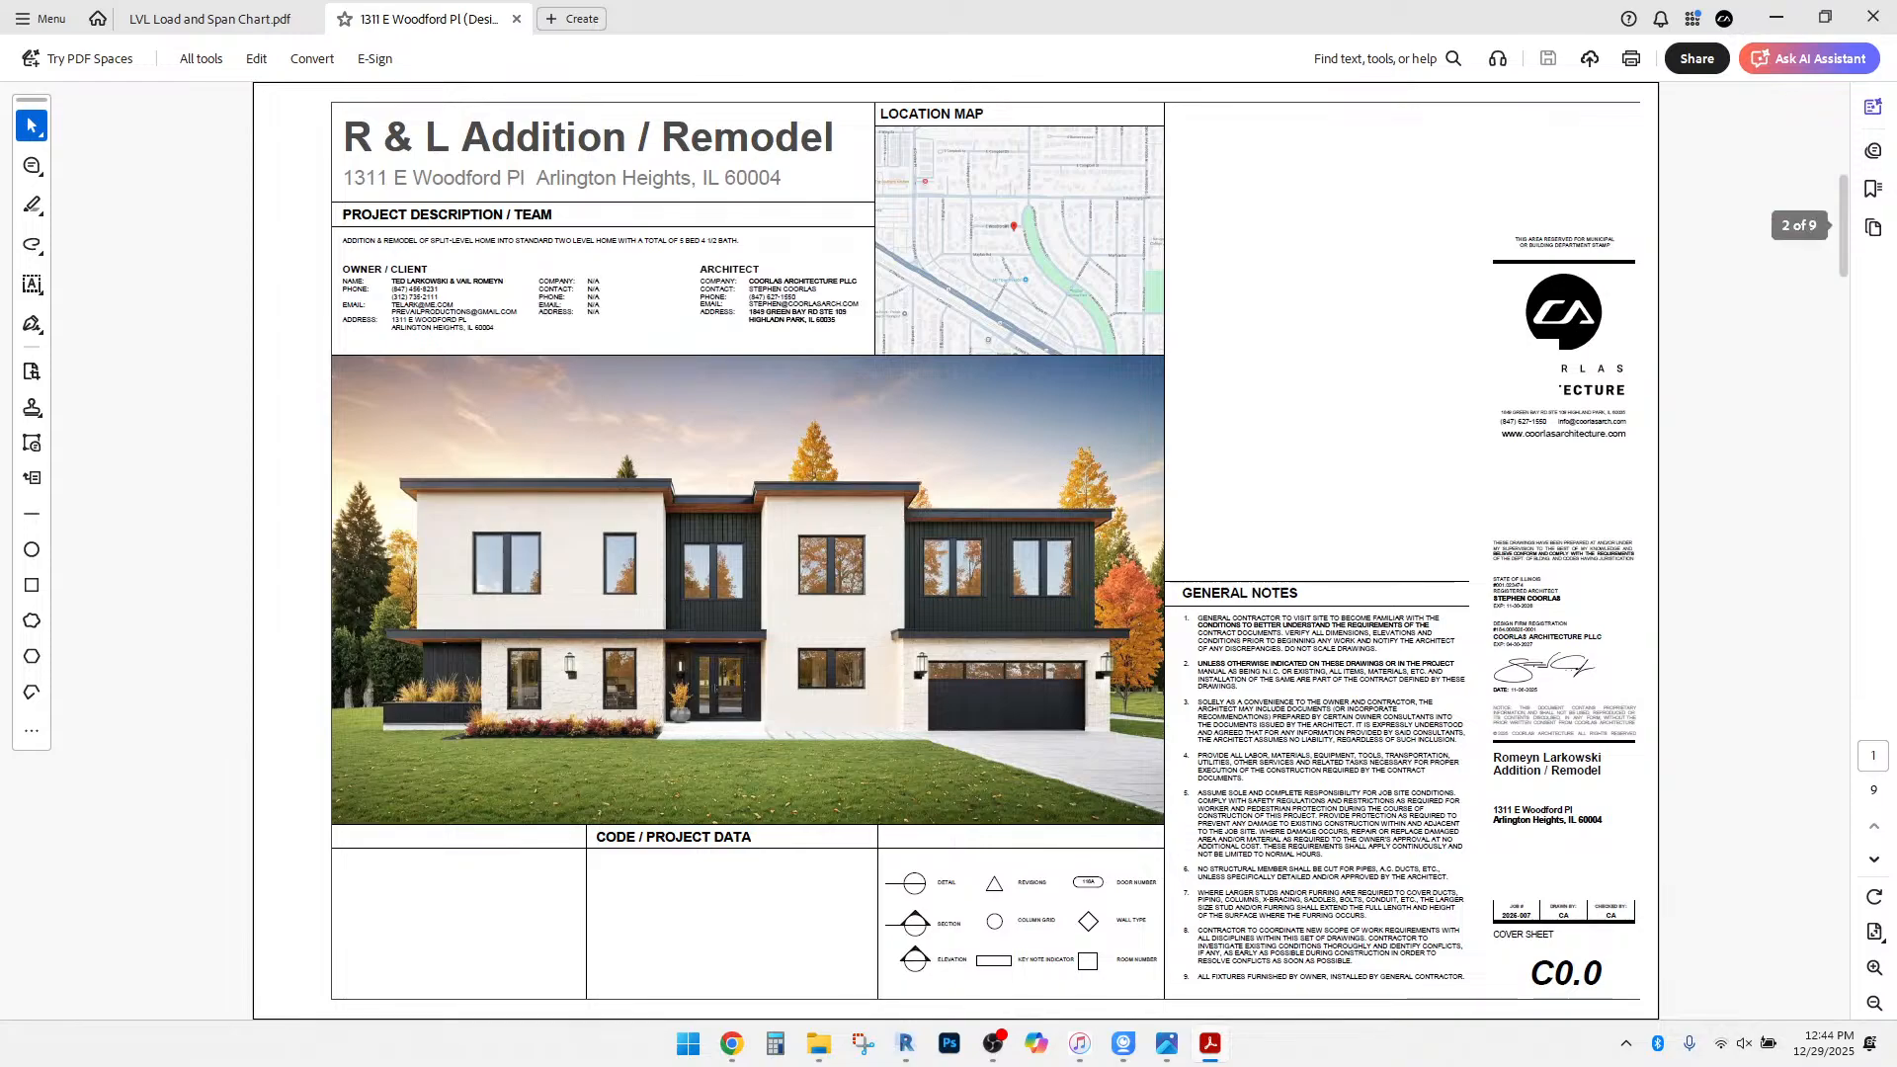
scroll(956, 550, down, 2)
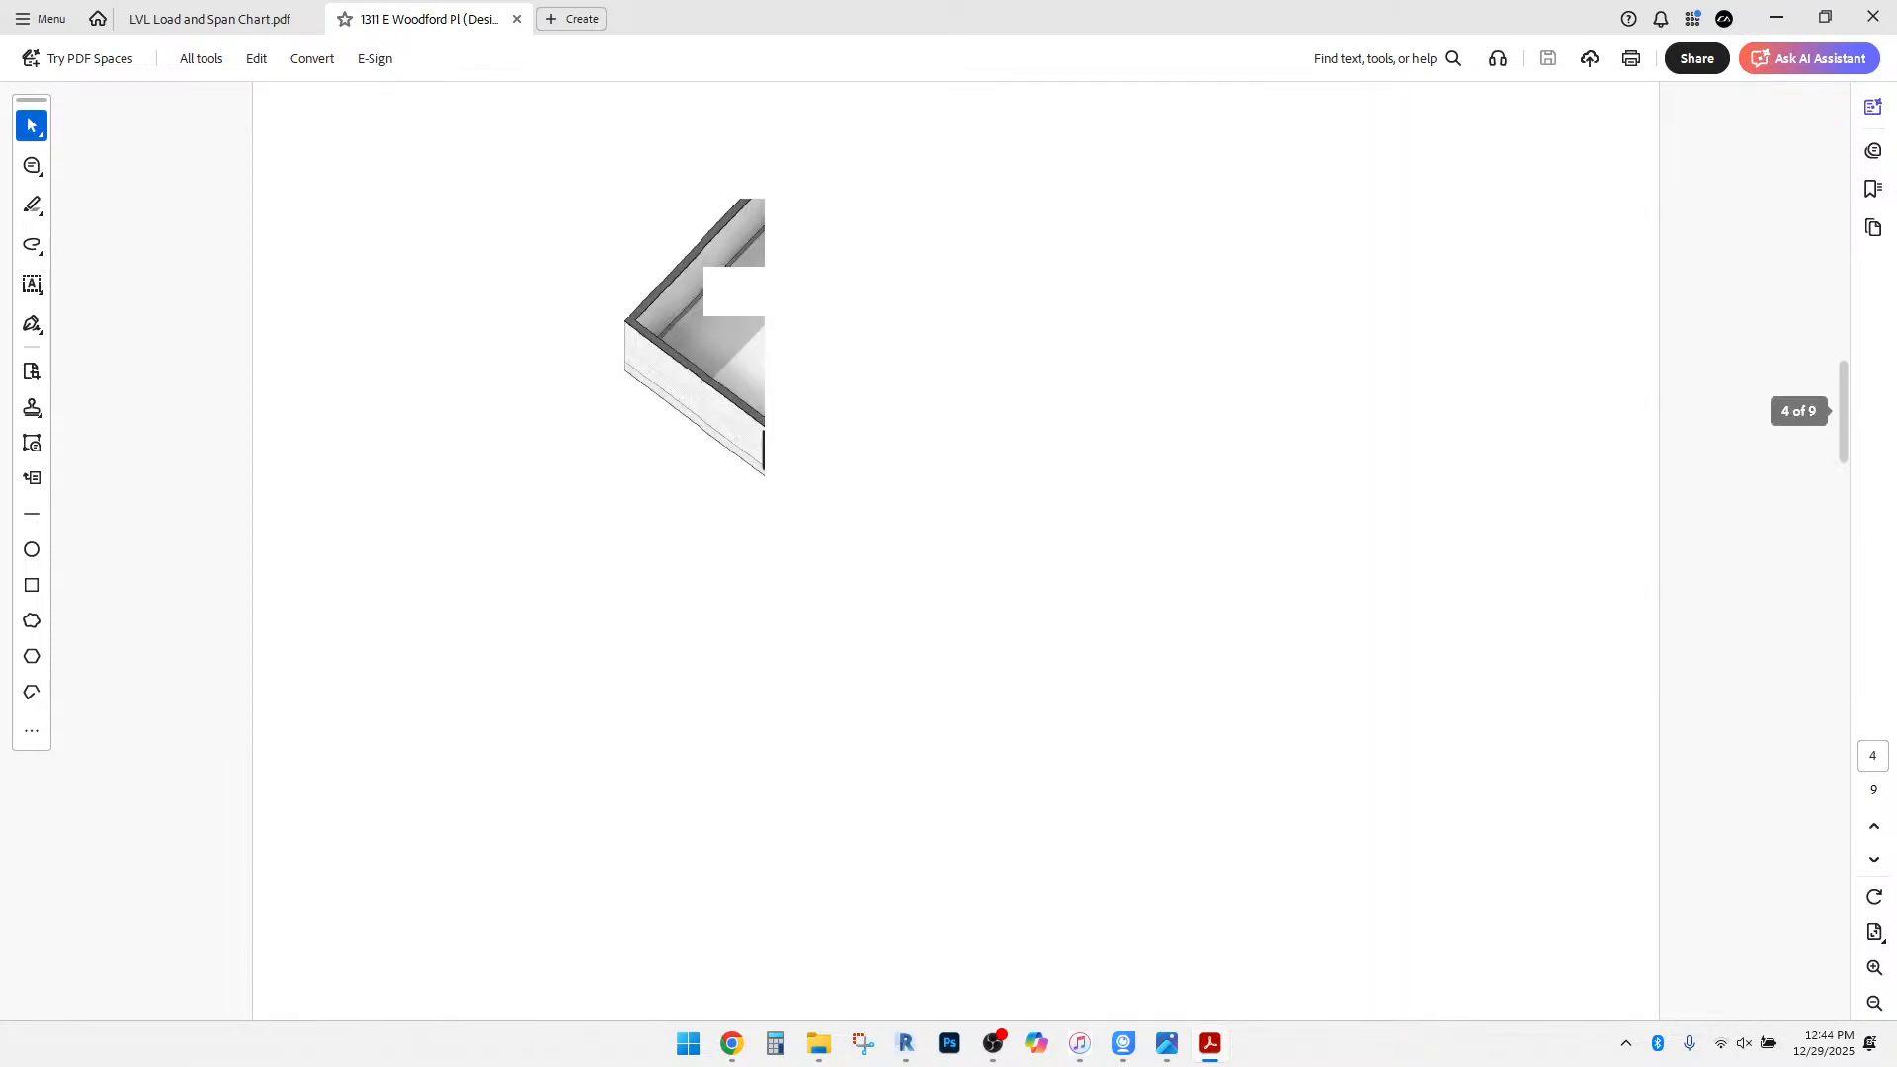
scroll(955, 550, down, 2)
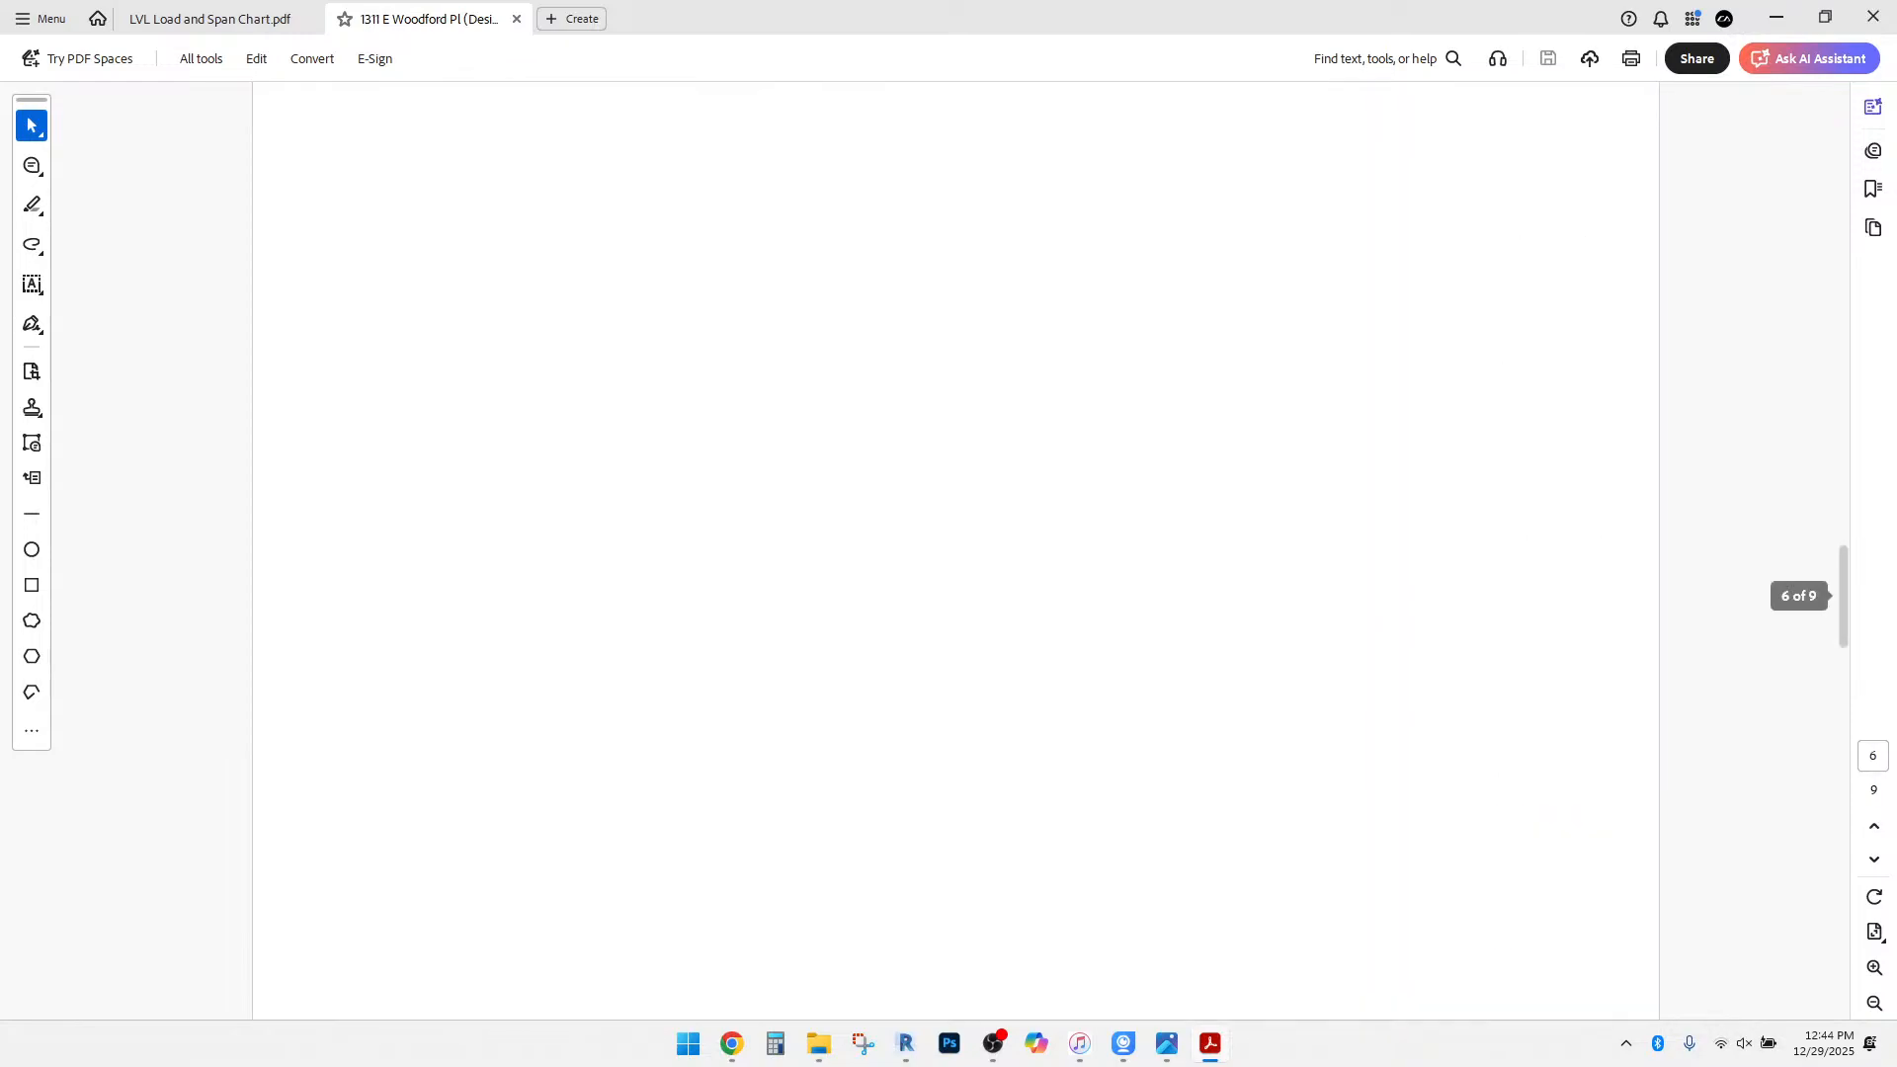
scroll(956, 550, down, 1)
scroll(955, 550, down, 1)
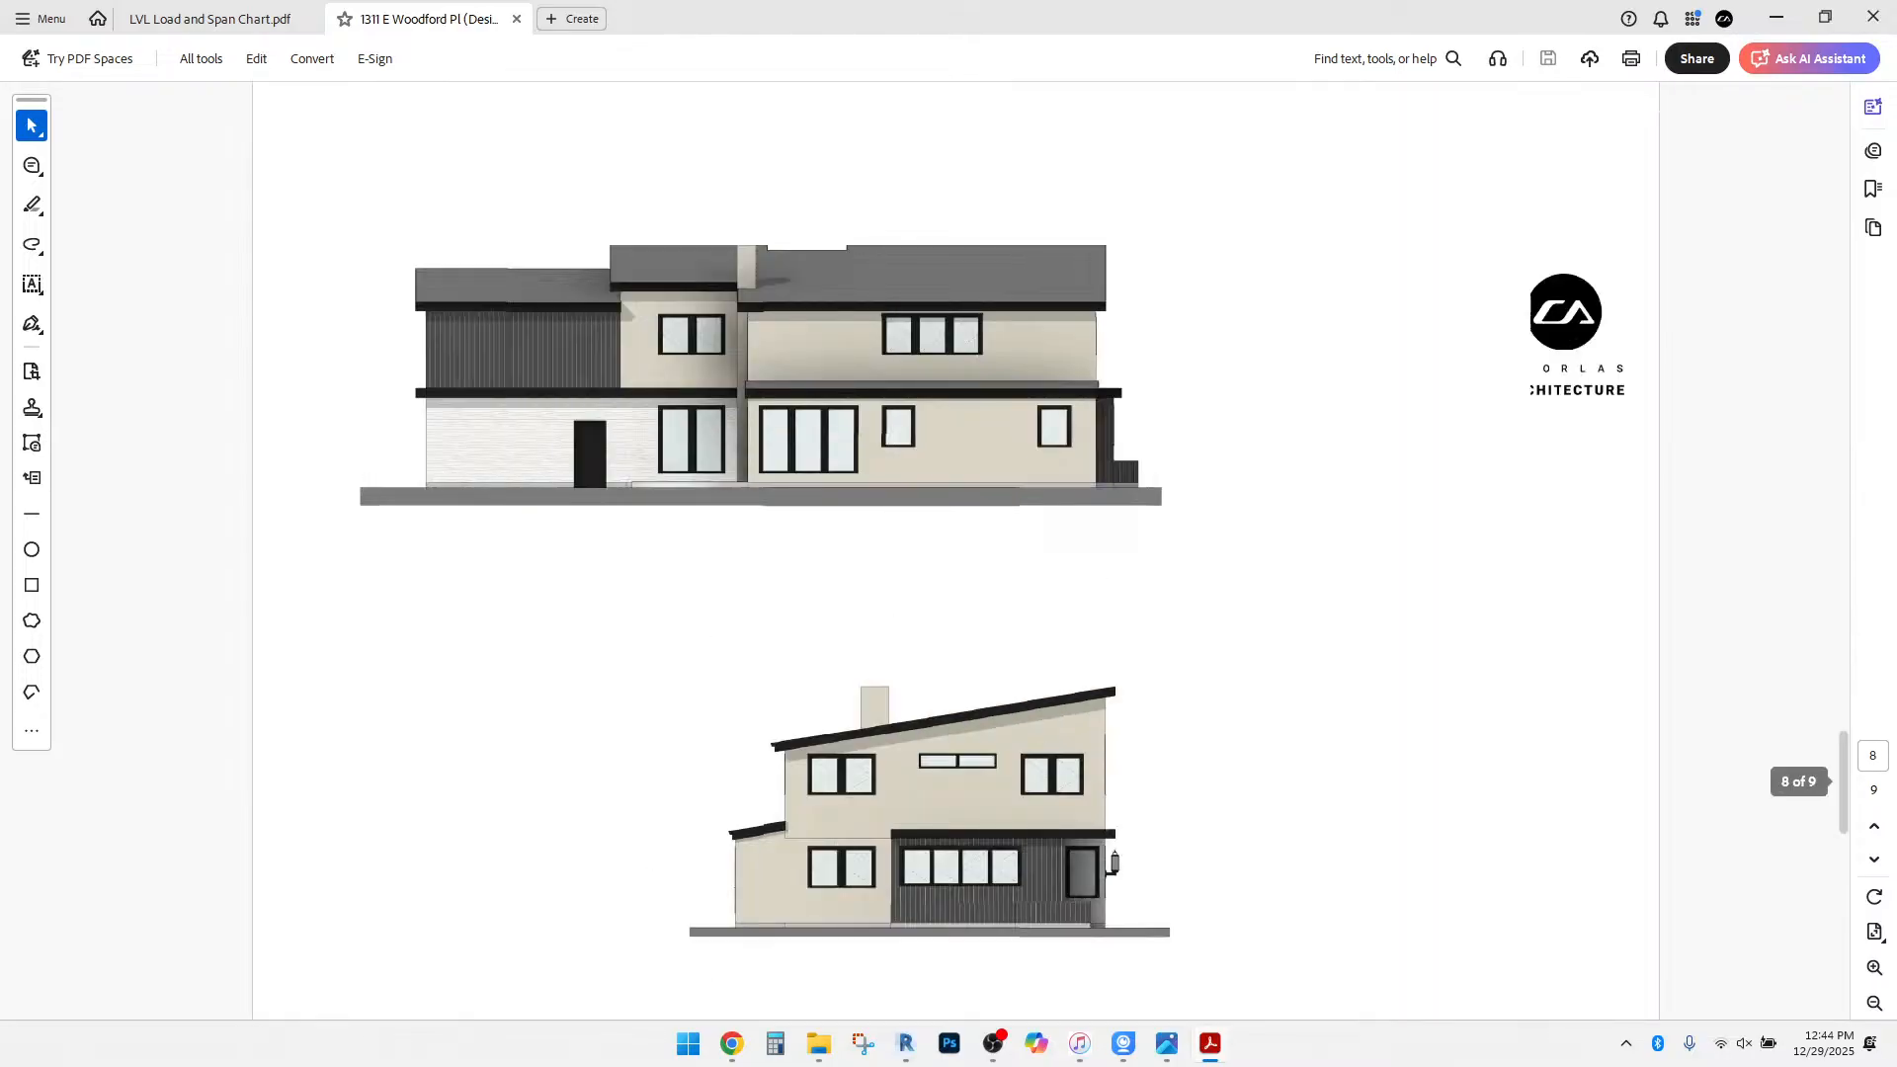
click(1872, 15)
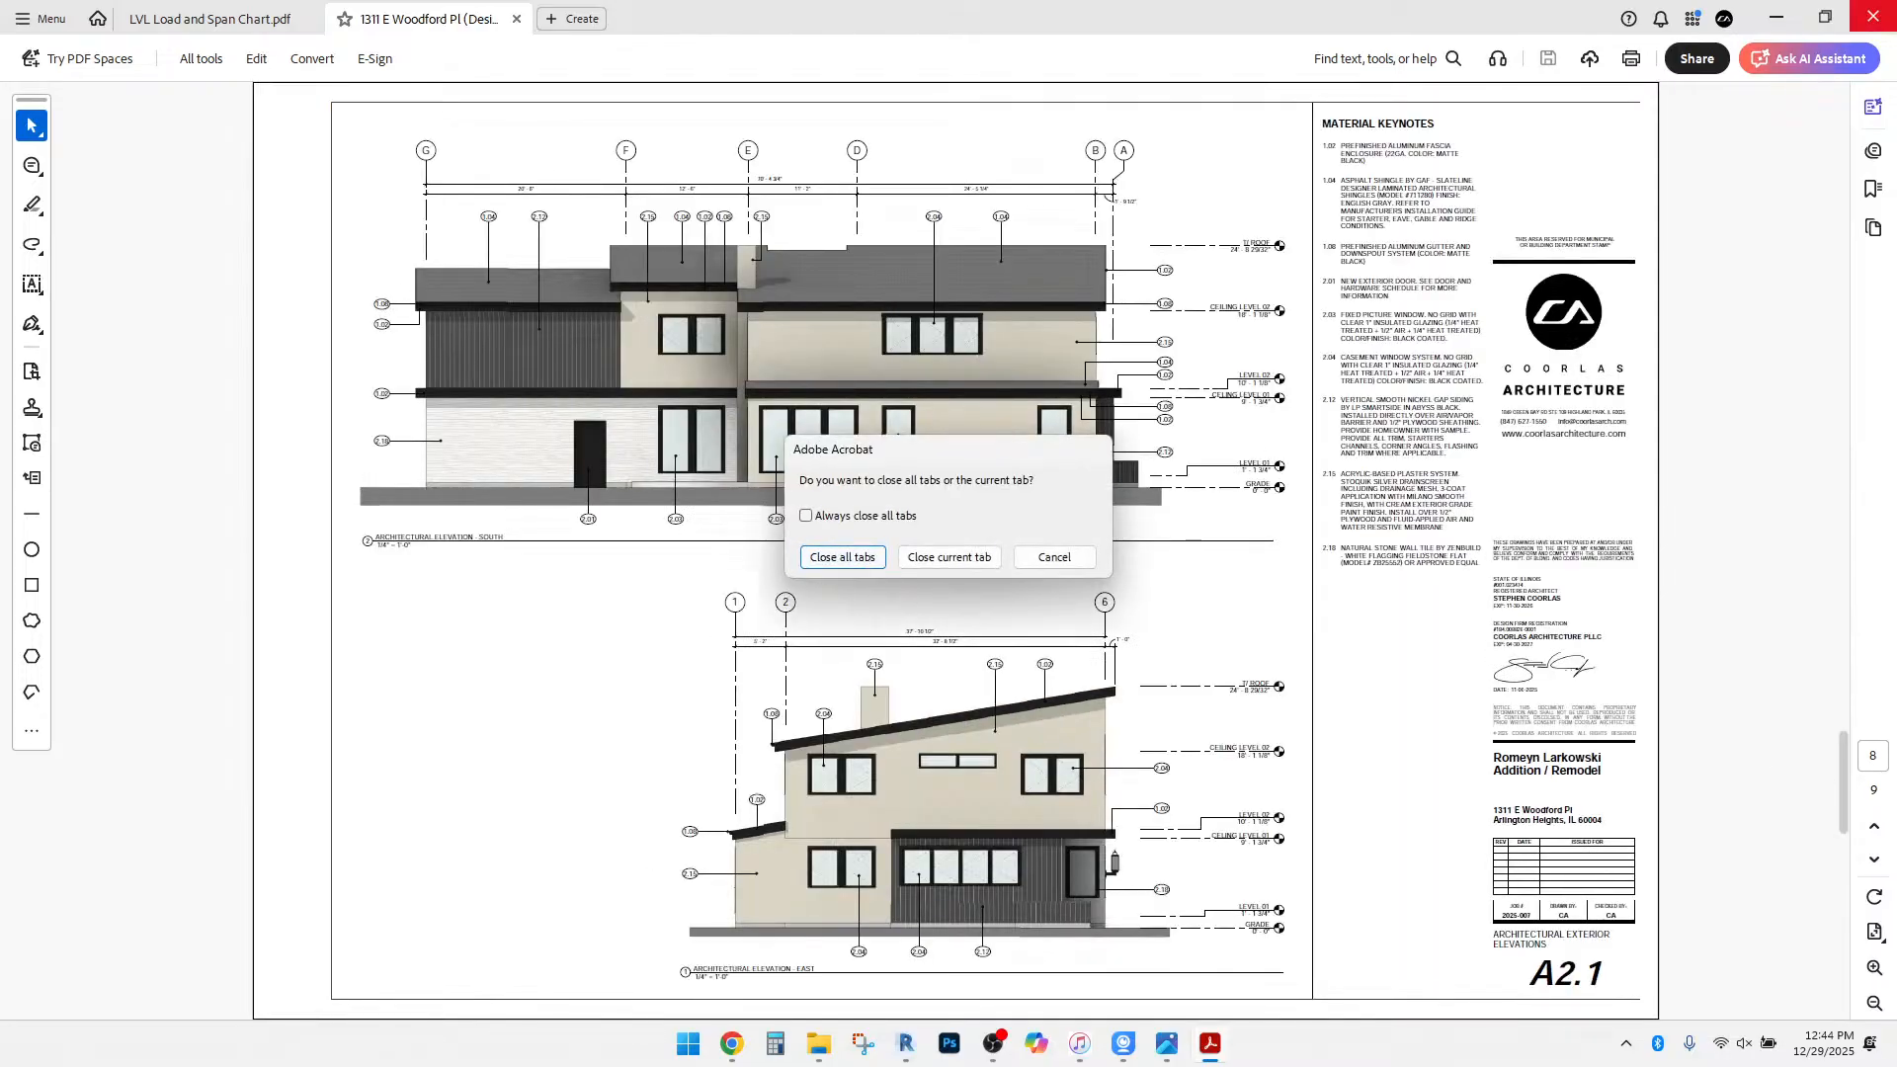
key(Return)
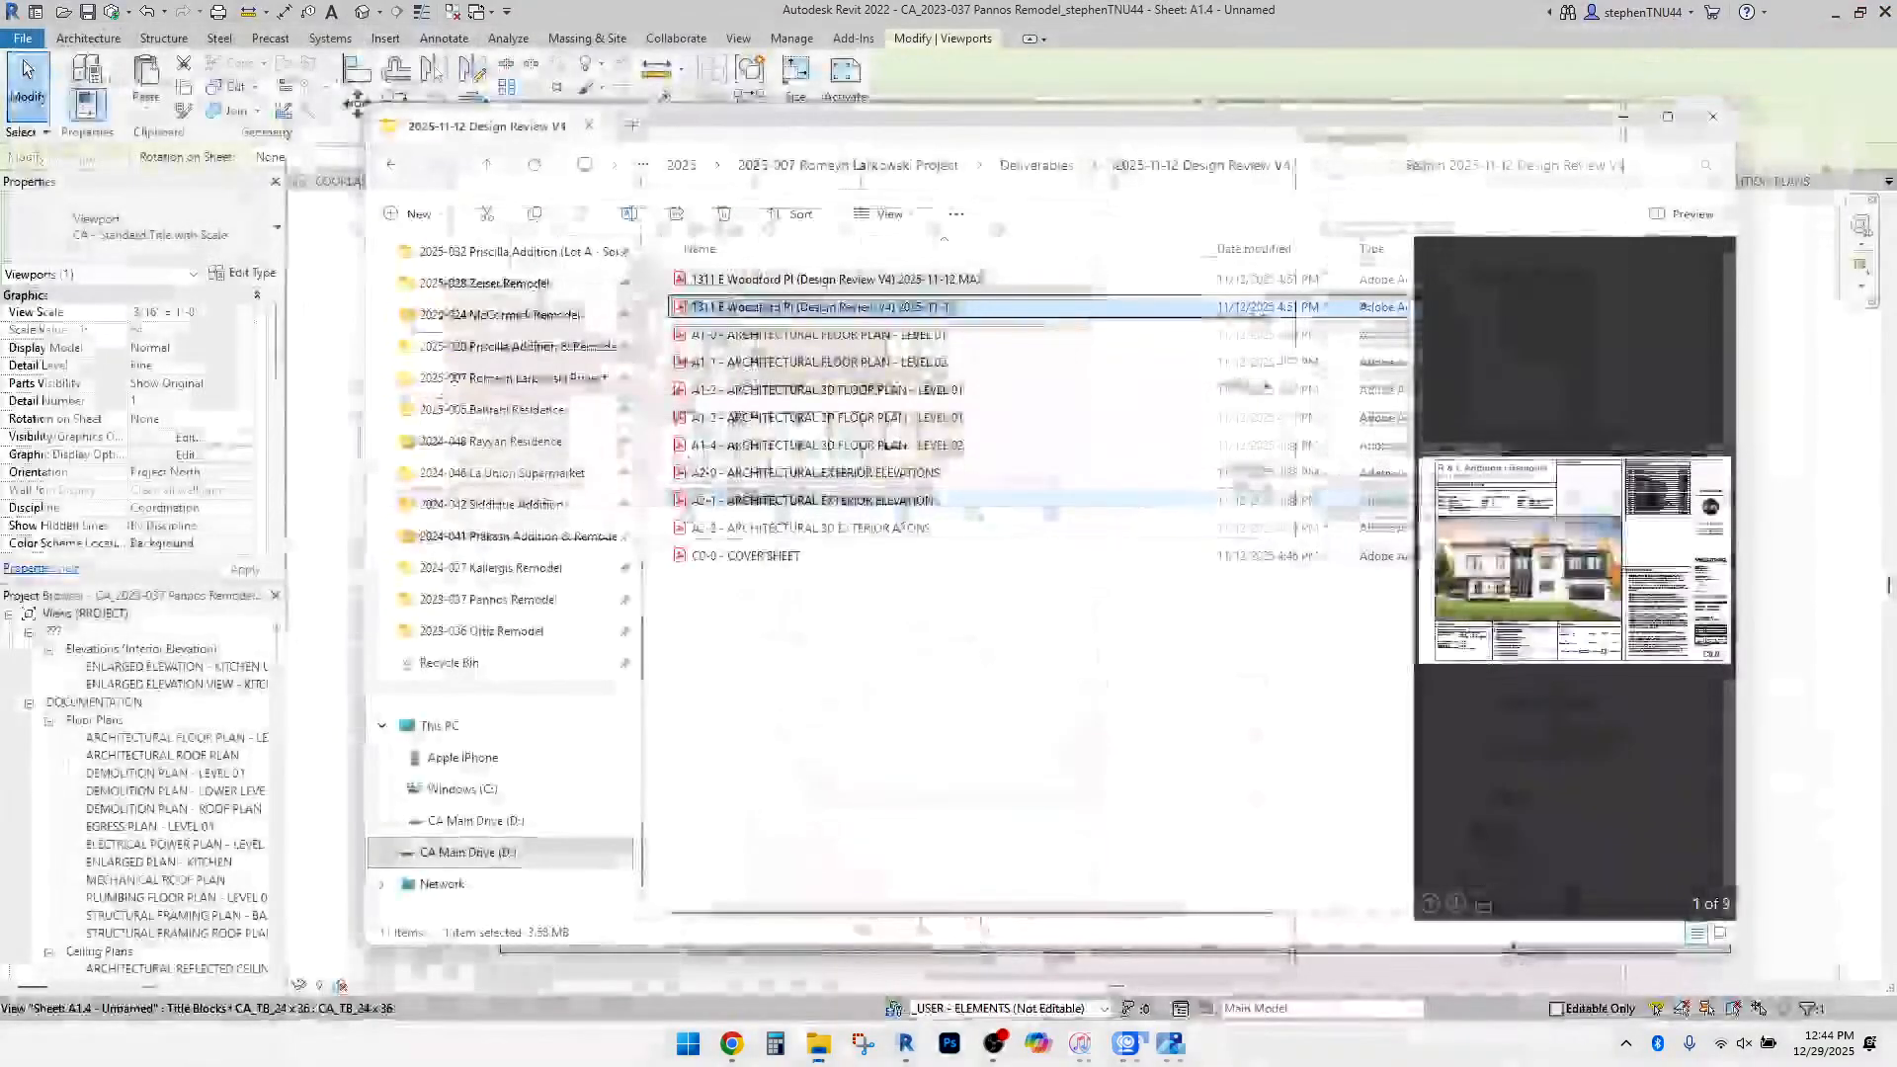
Open the Variance Drawing Set PDF from the 2025-11-07 Variance Application folder and examine its cover, site plan and demolition sheets.
click(1035, 166)
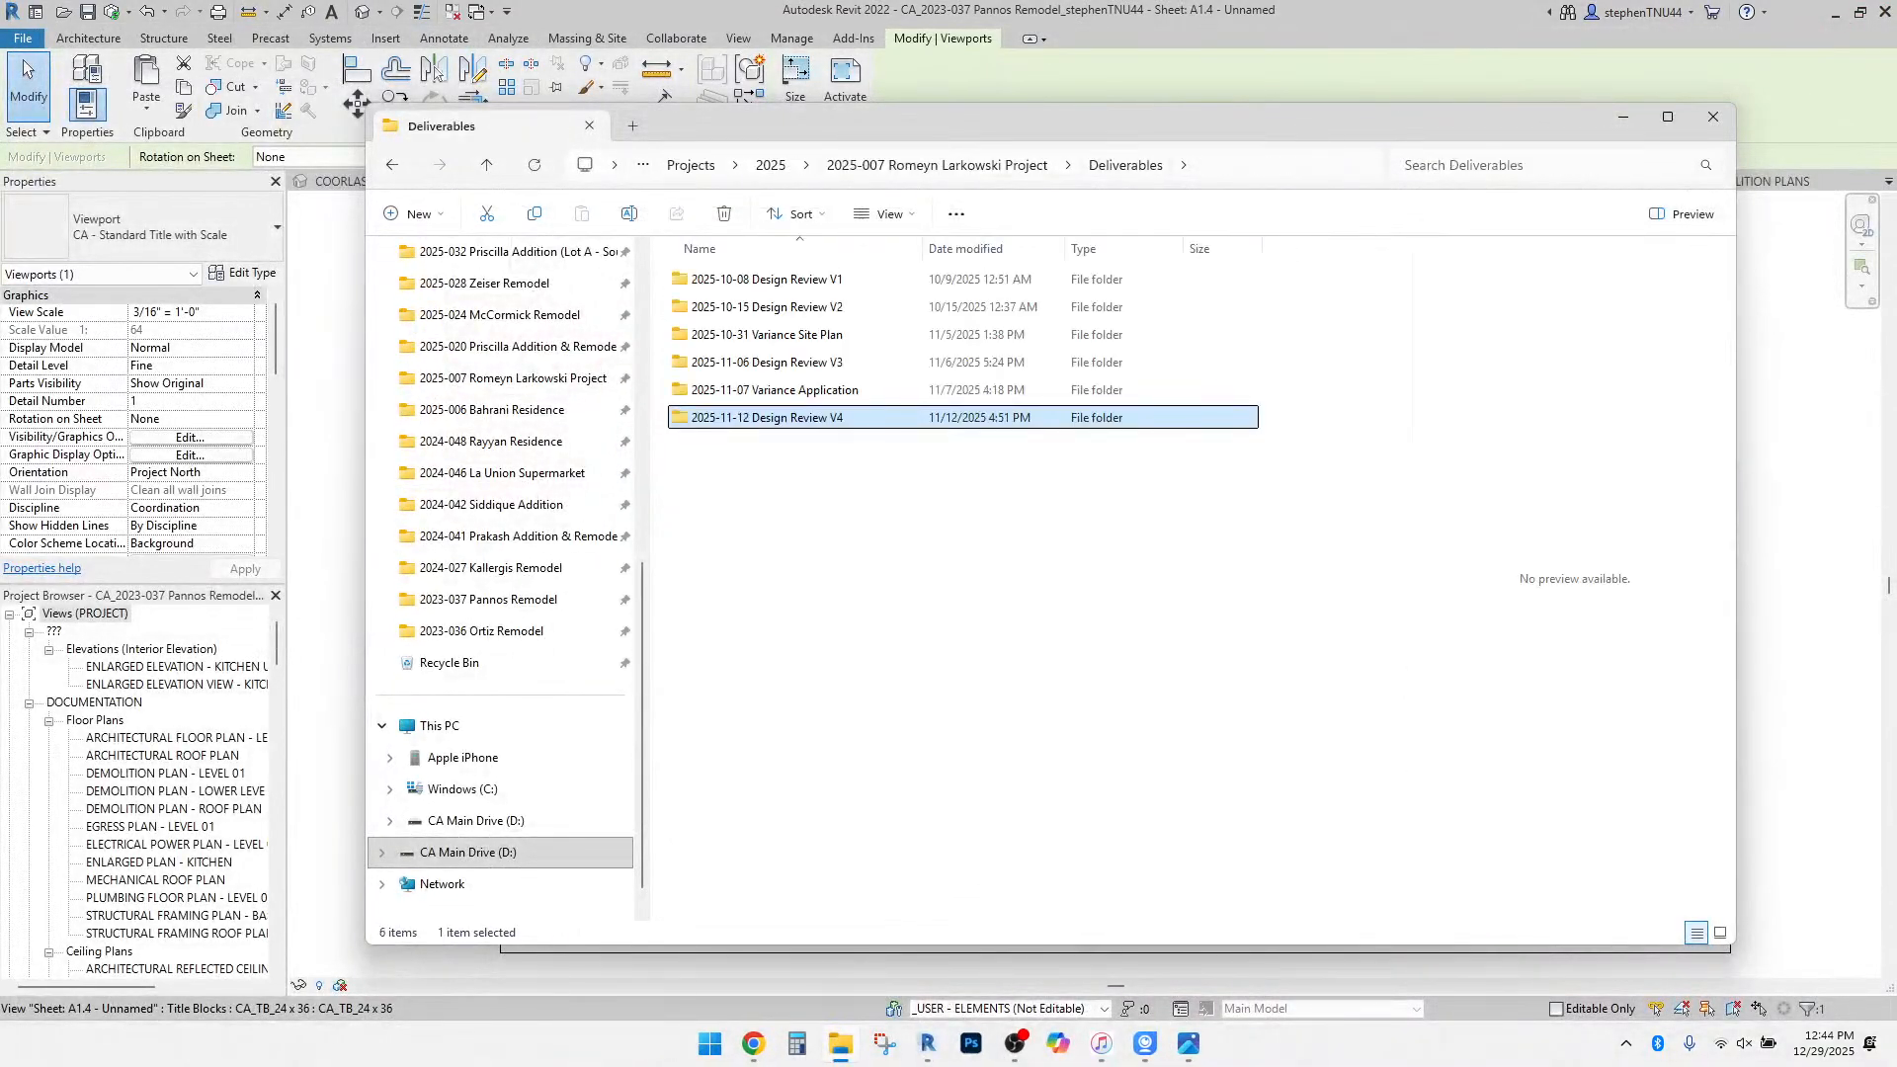
double_click(775, 390)
click(840, 307)
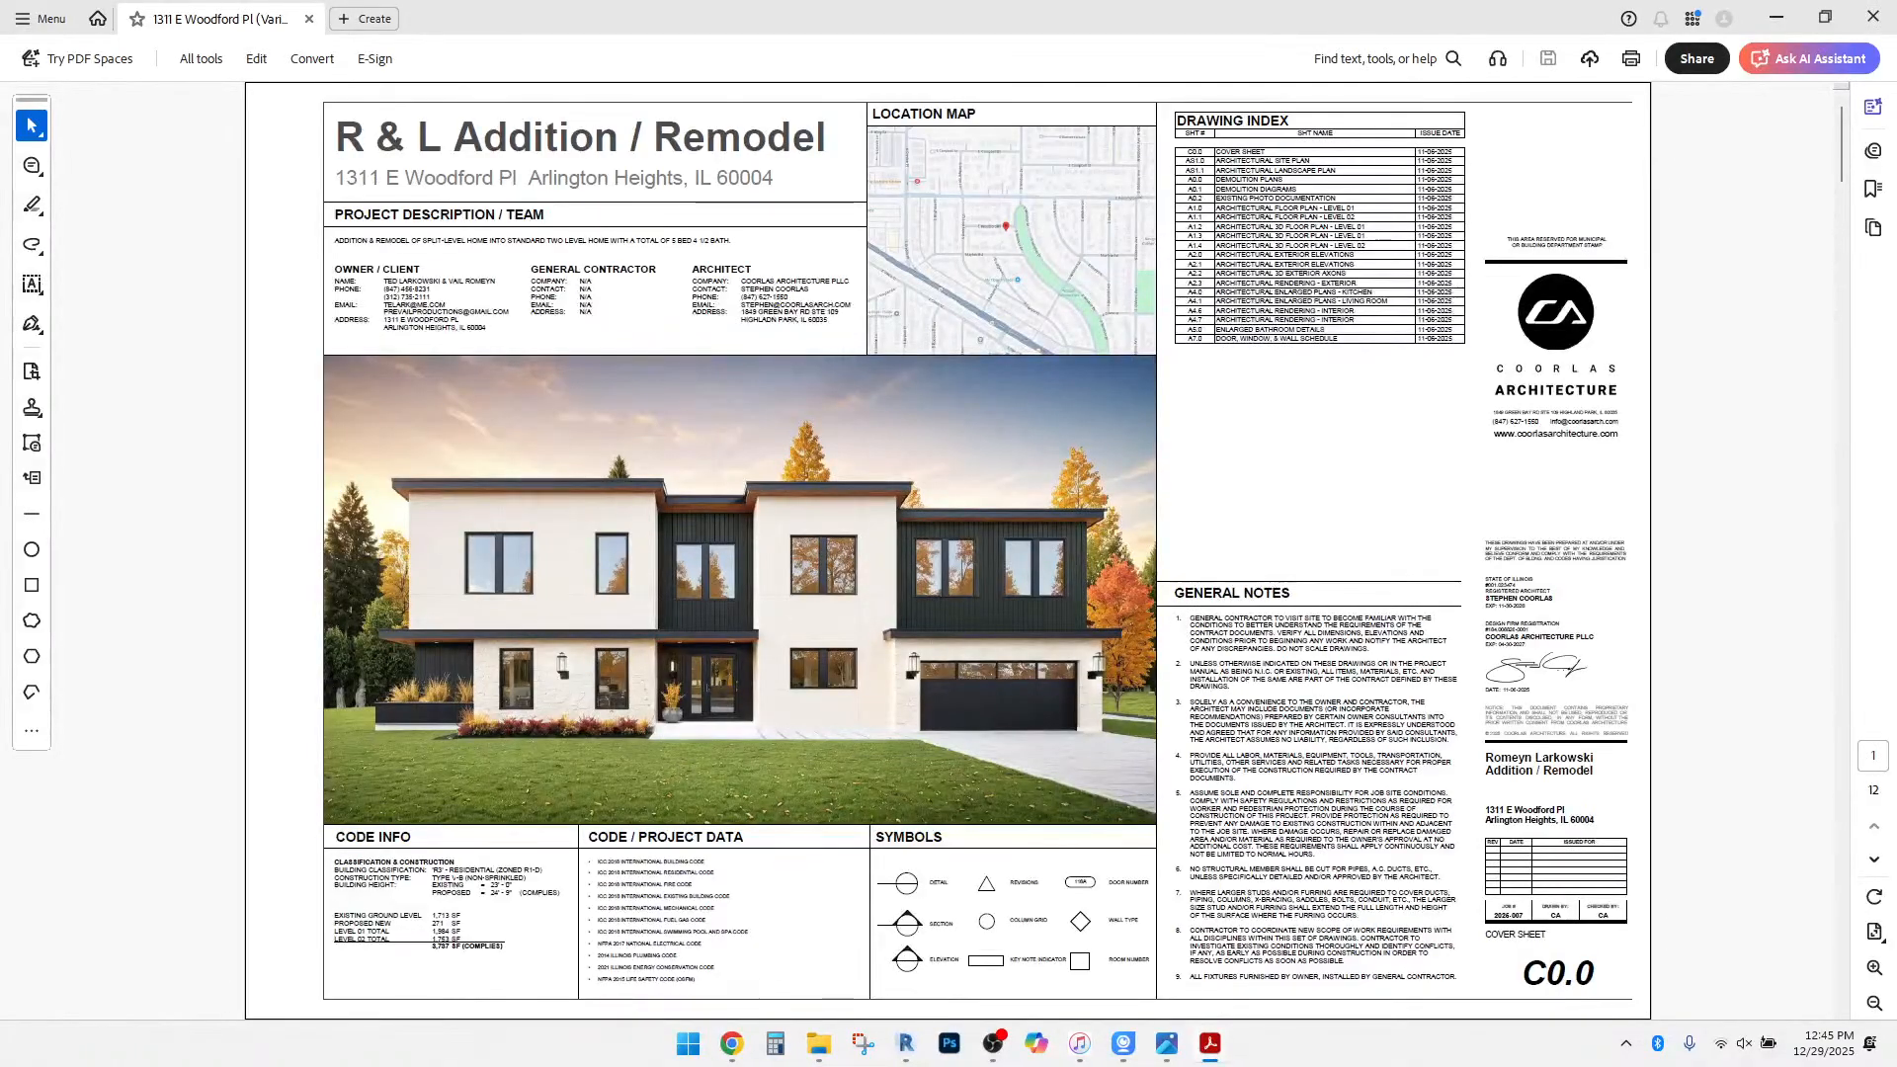
scroll(948, 551, down, 1)
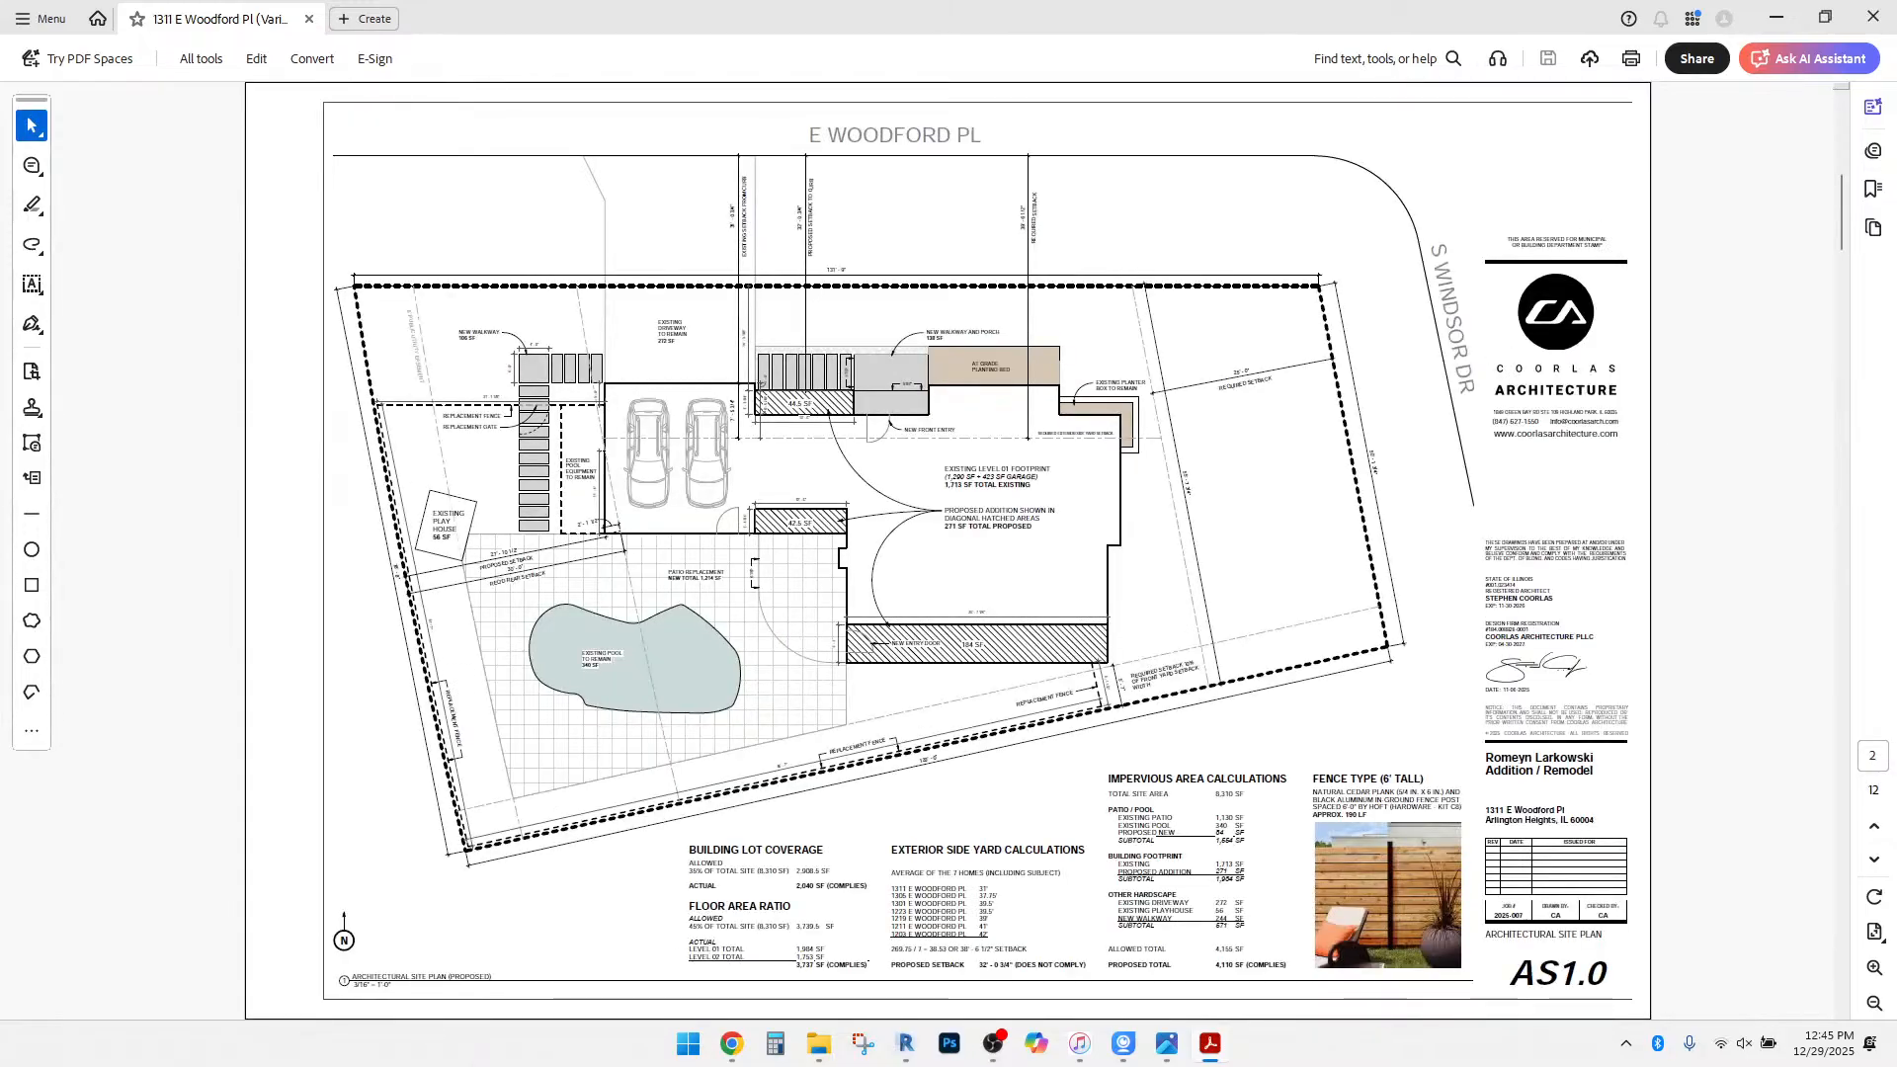
scroll(948, 551, down, 1)
scroll(949, 551, down, 1)
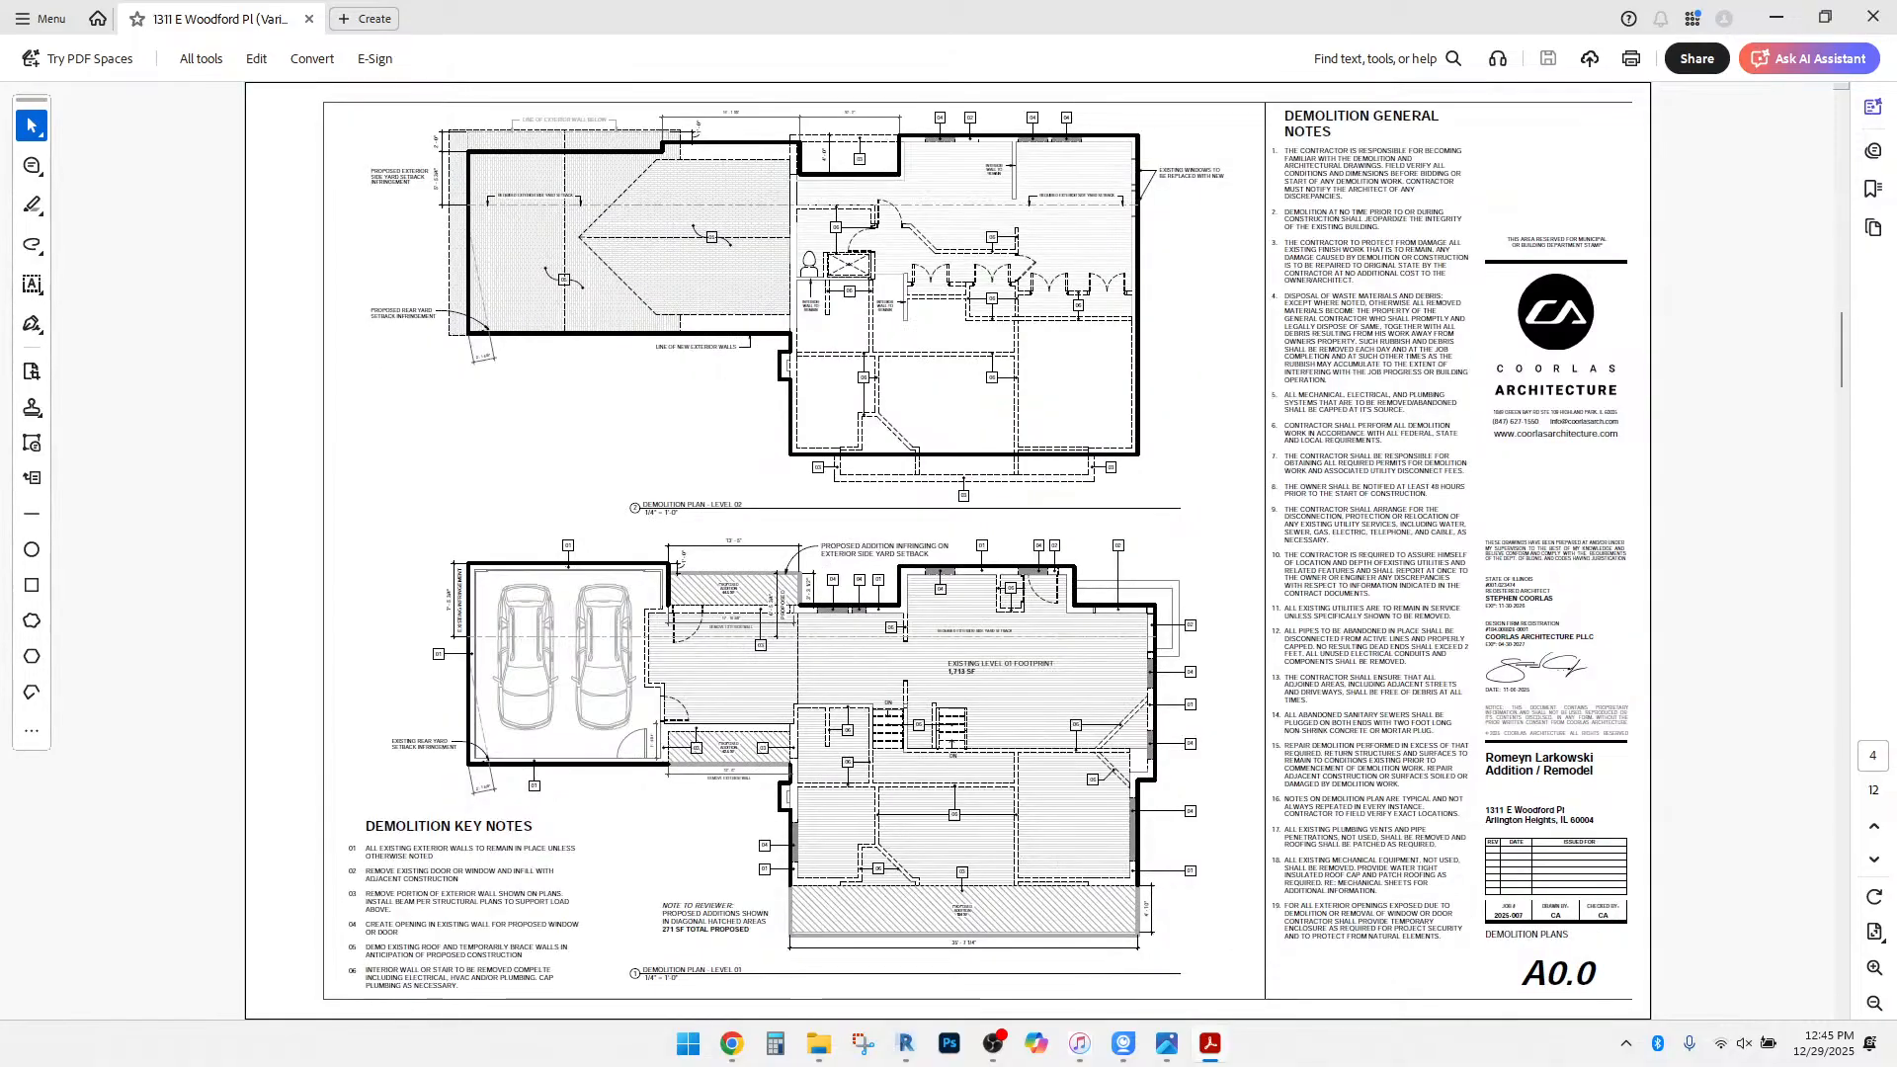
scroll(948, 551, down, 1)
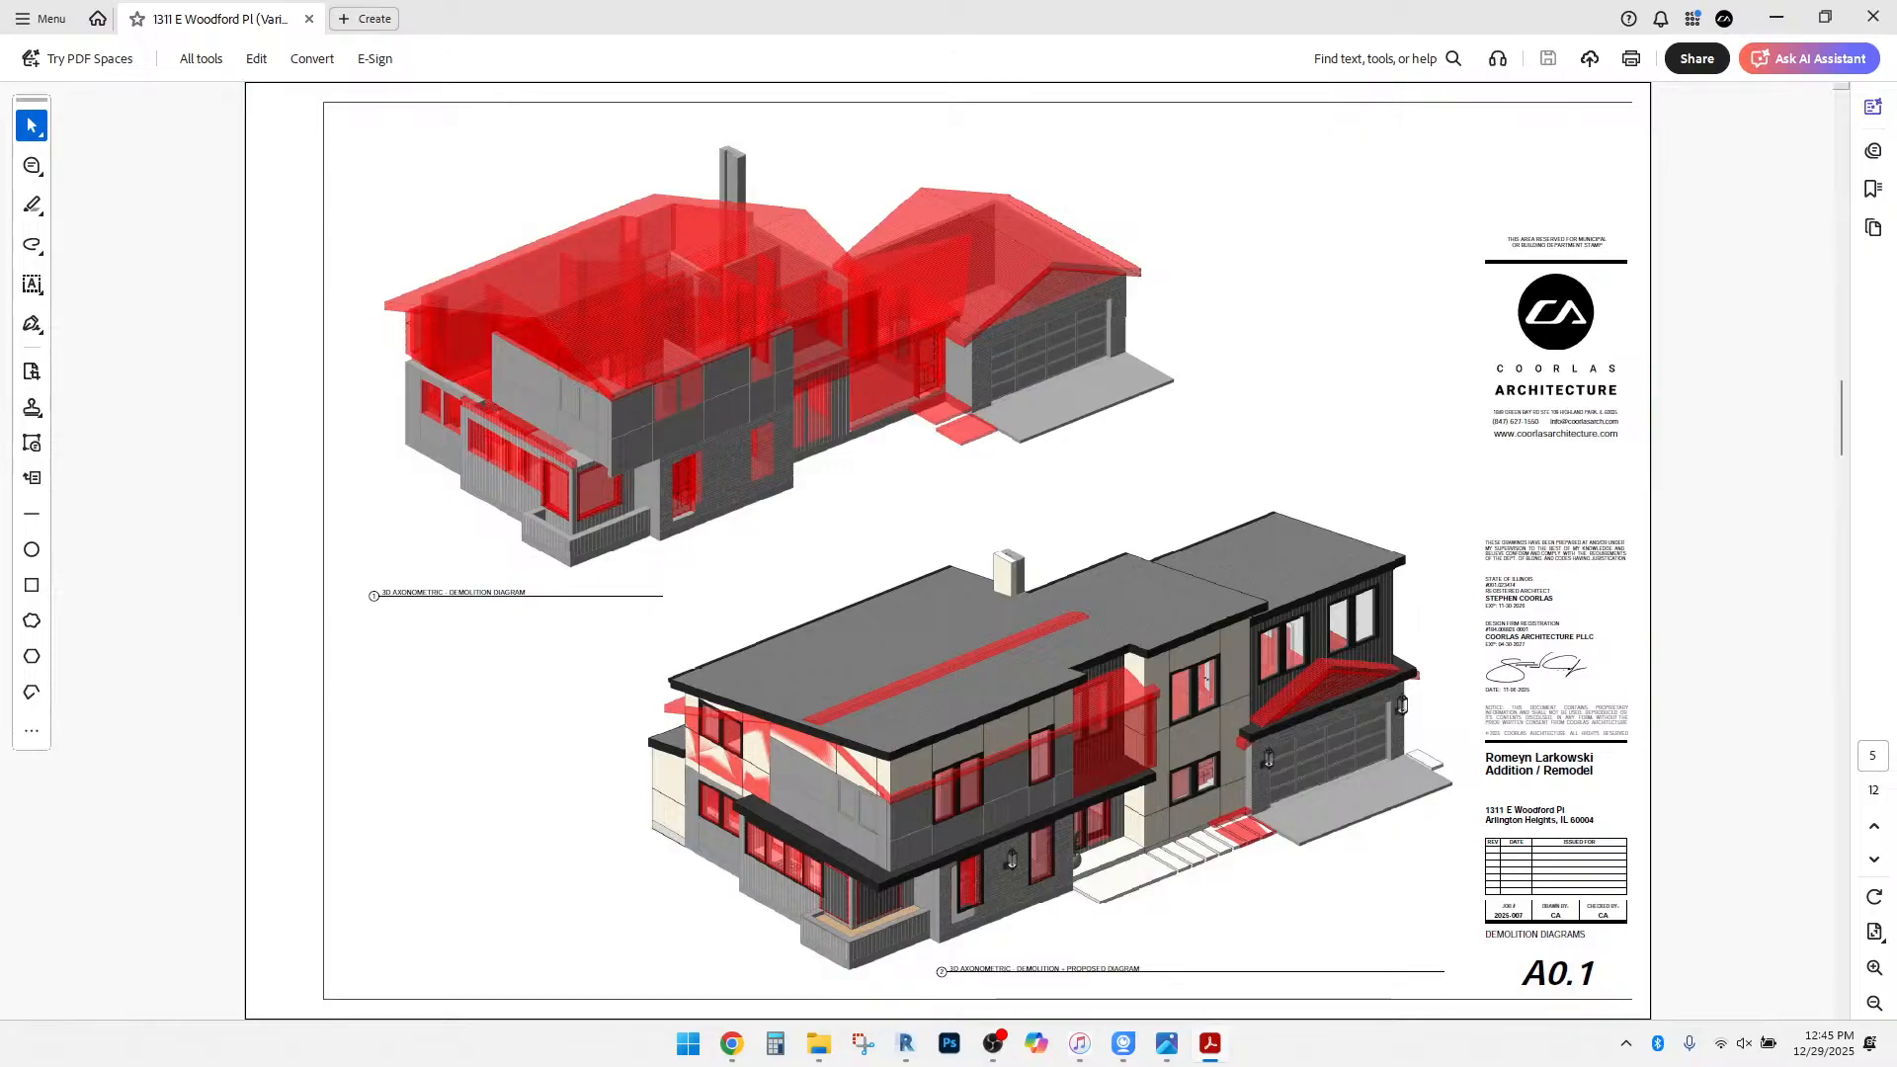
Review the variance set's photo documentation, floor plans, elevations and 3D axons, then close the PDF and the file browser.
key(Right)
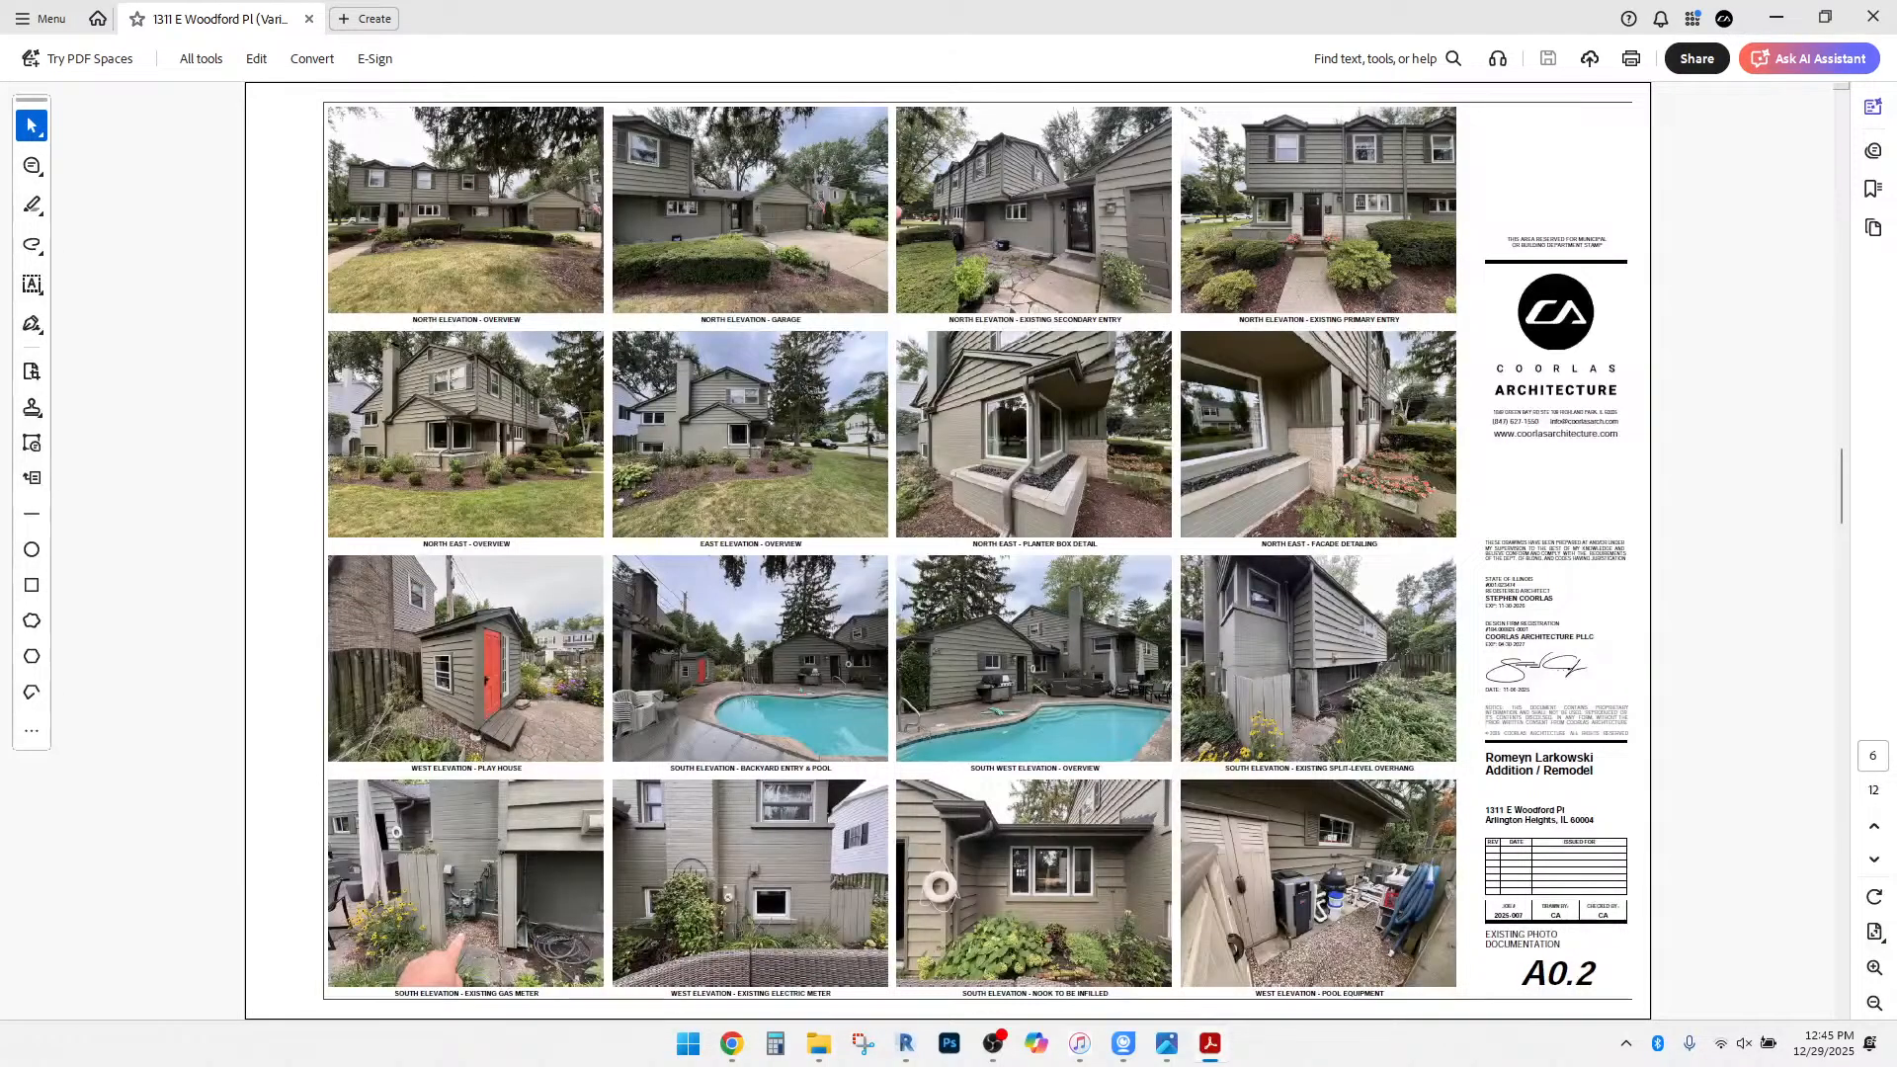
key(Right)
key(Right)
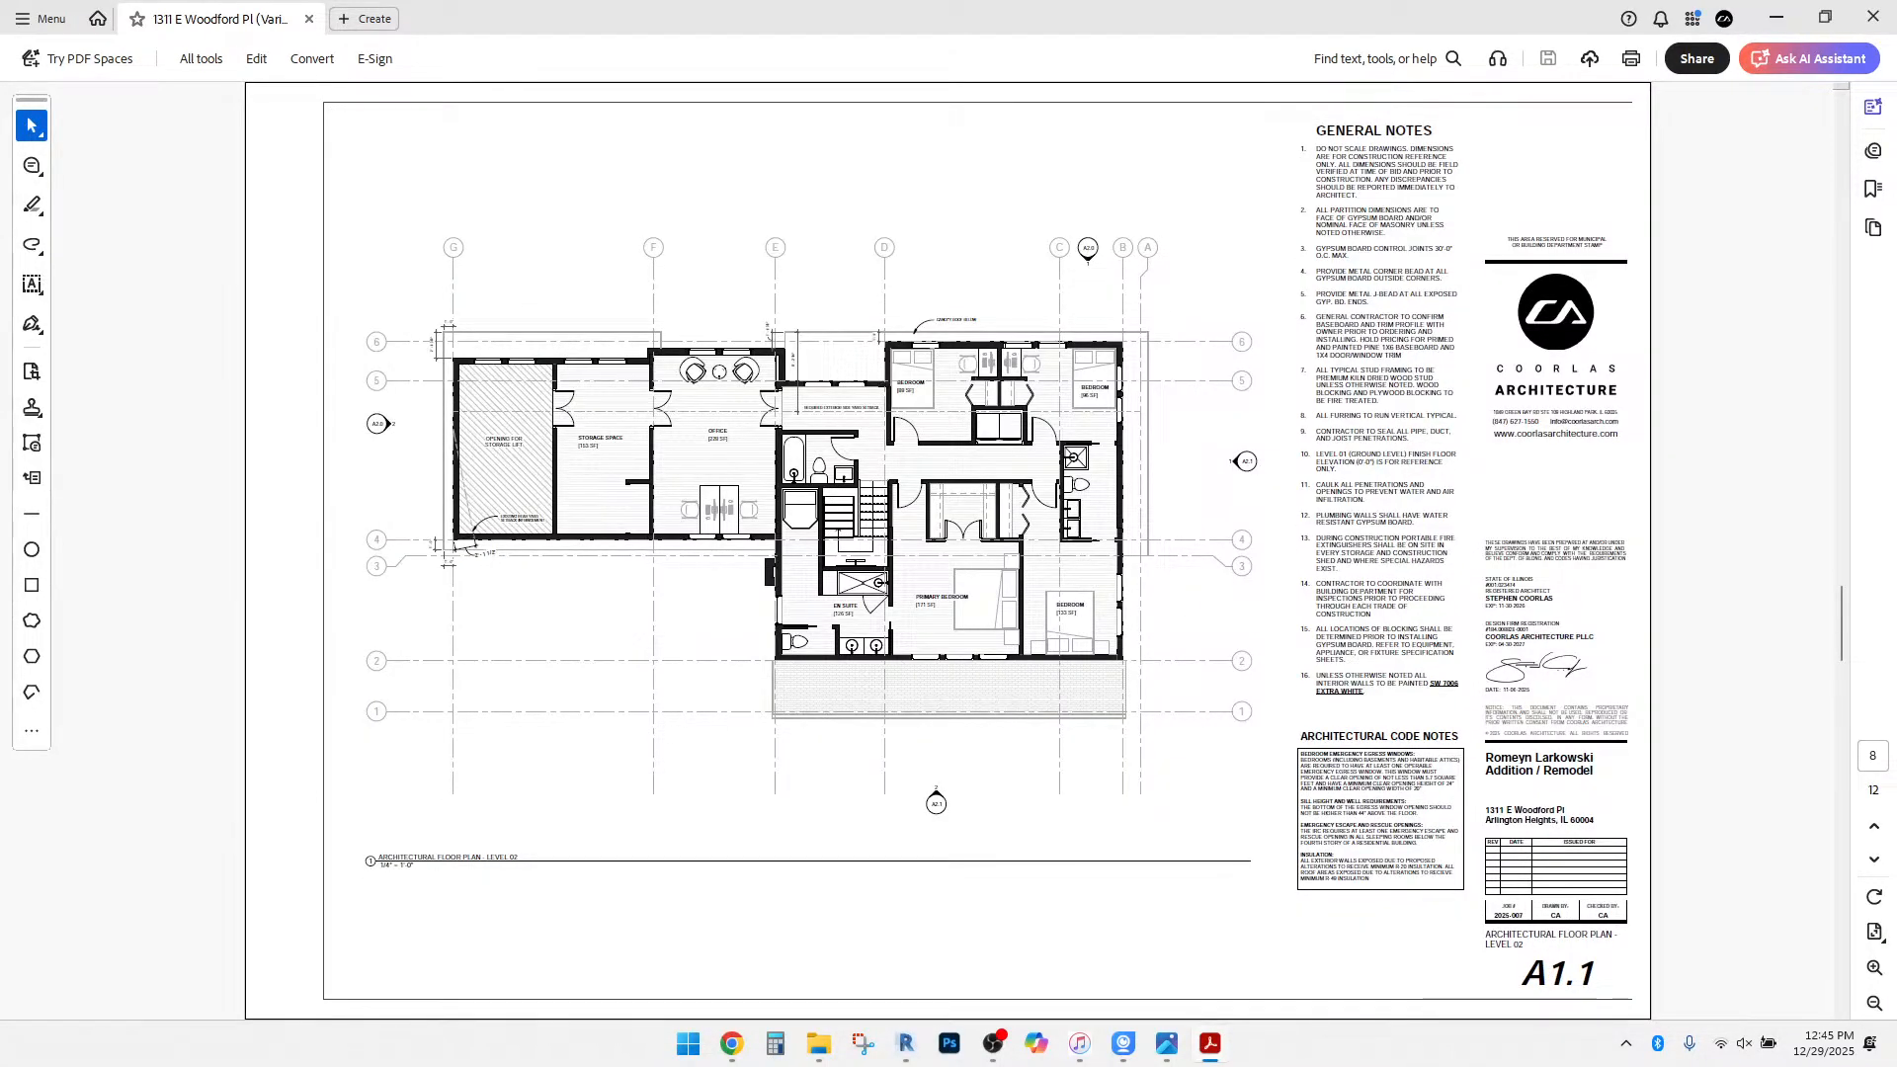
key(Right)
key(Right)
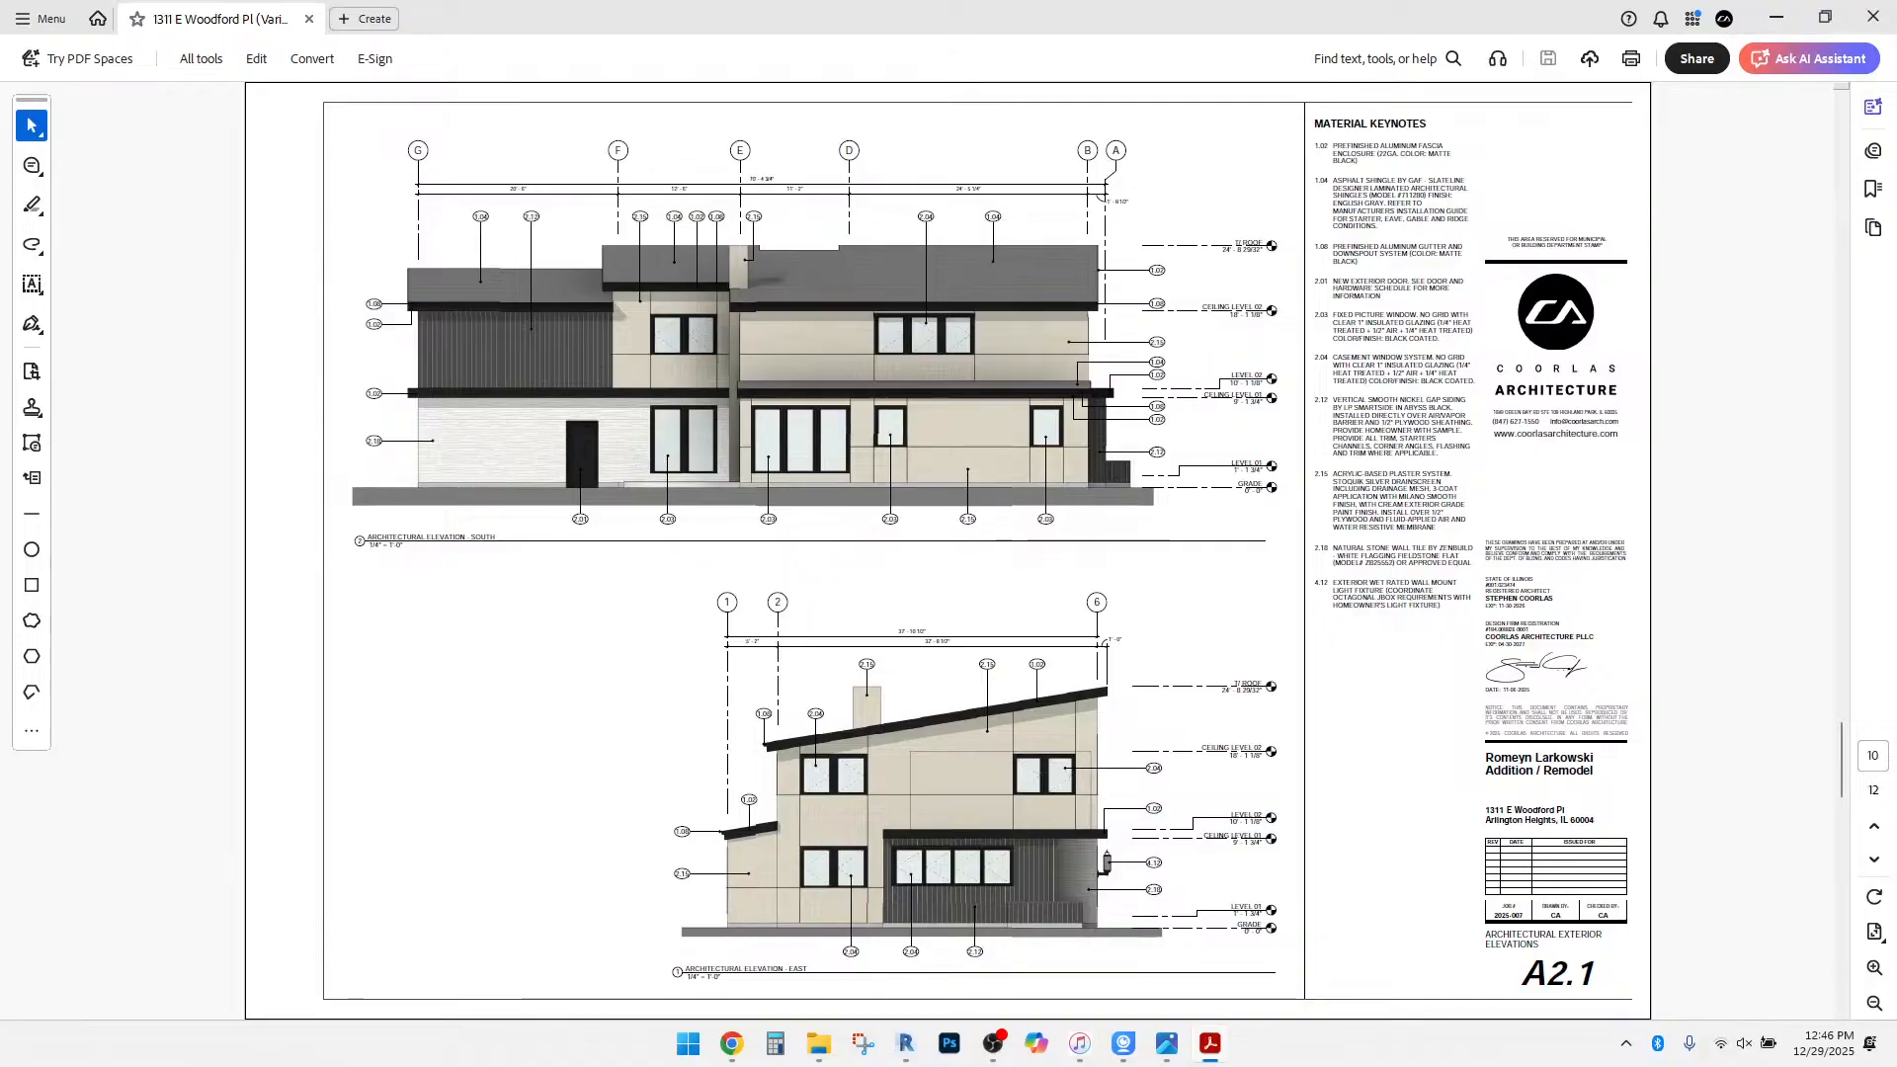
key(Right)
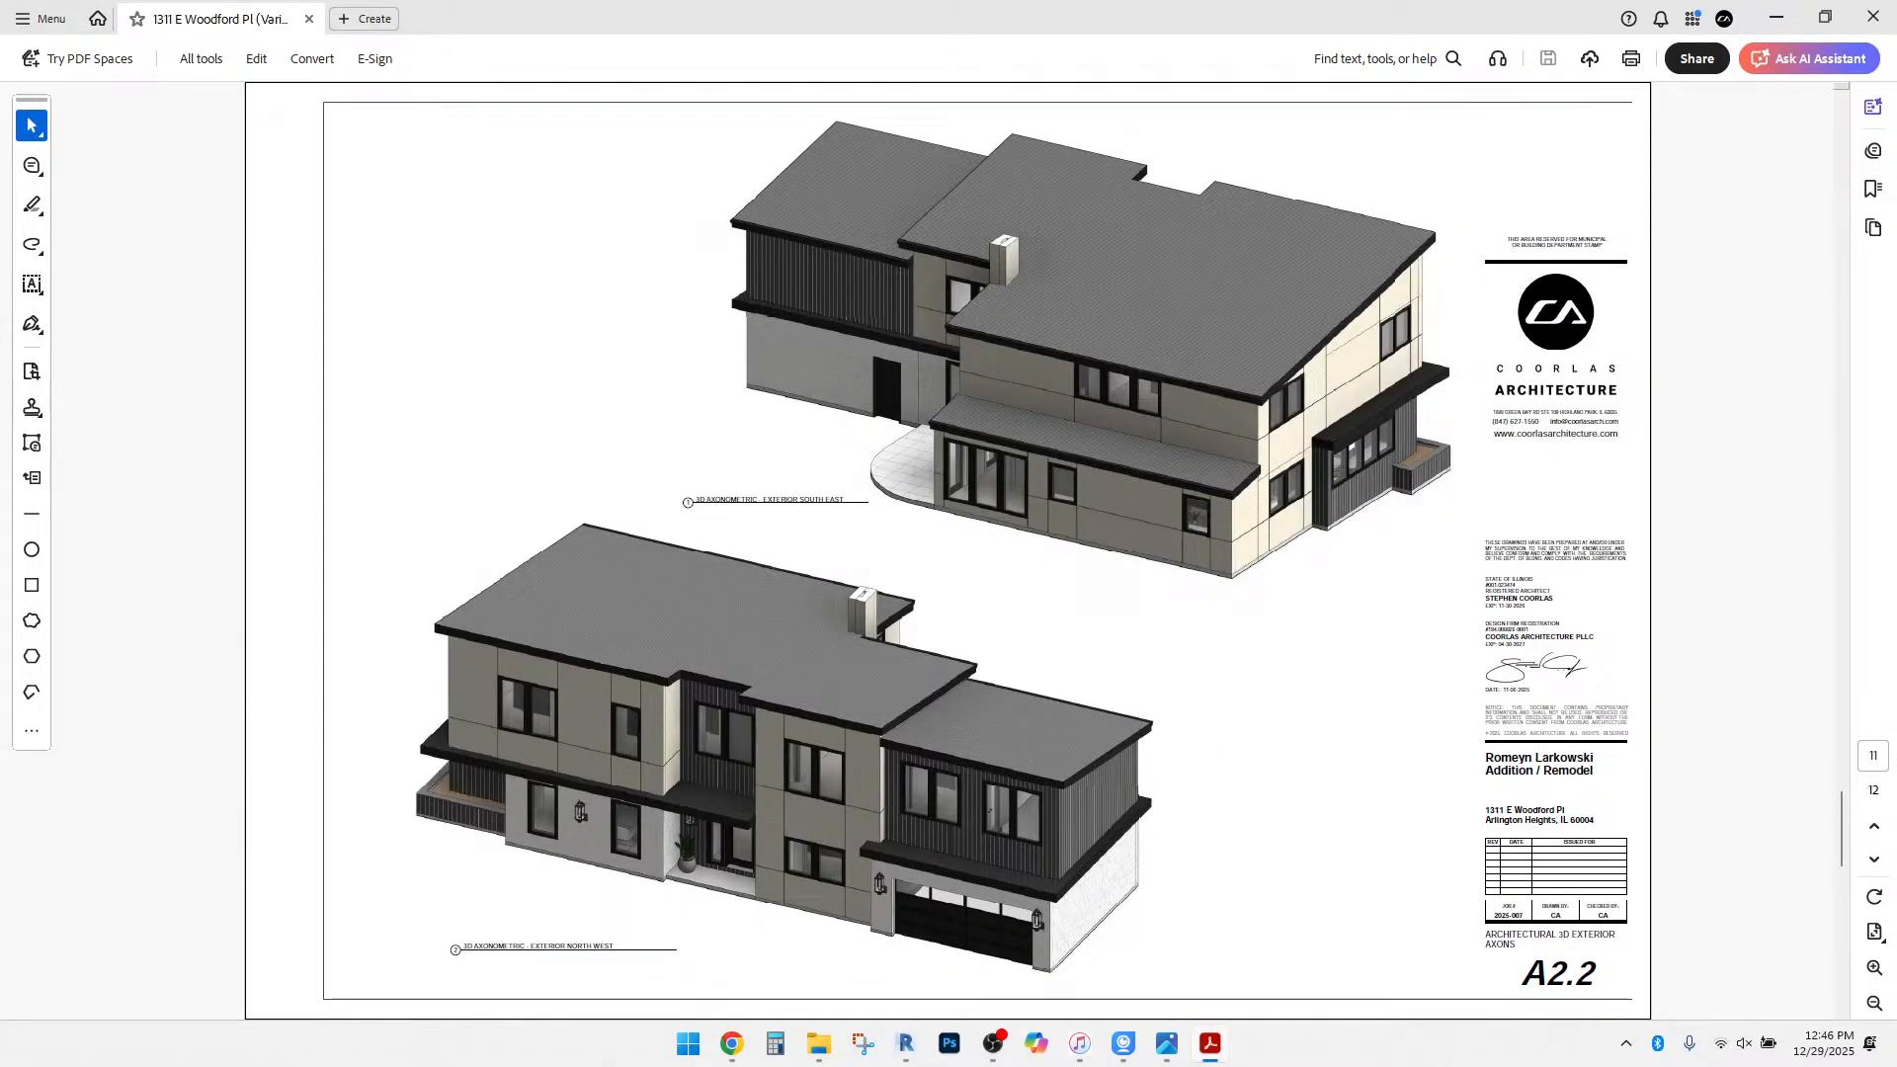
key(Left)
key(Left)
key(Left)
key(Left)
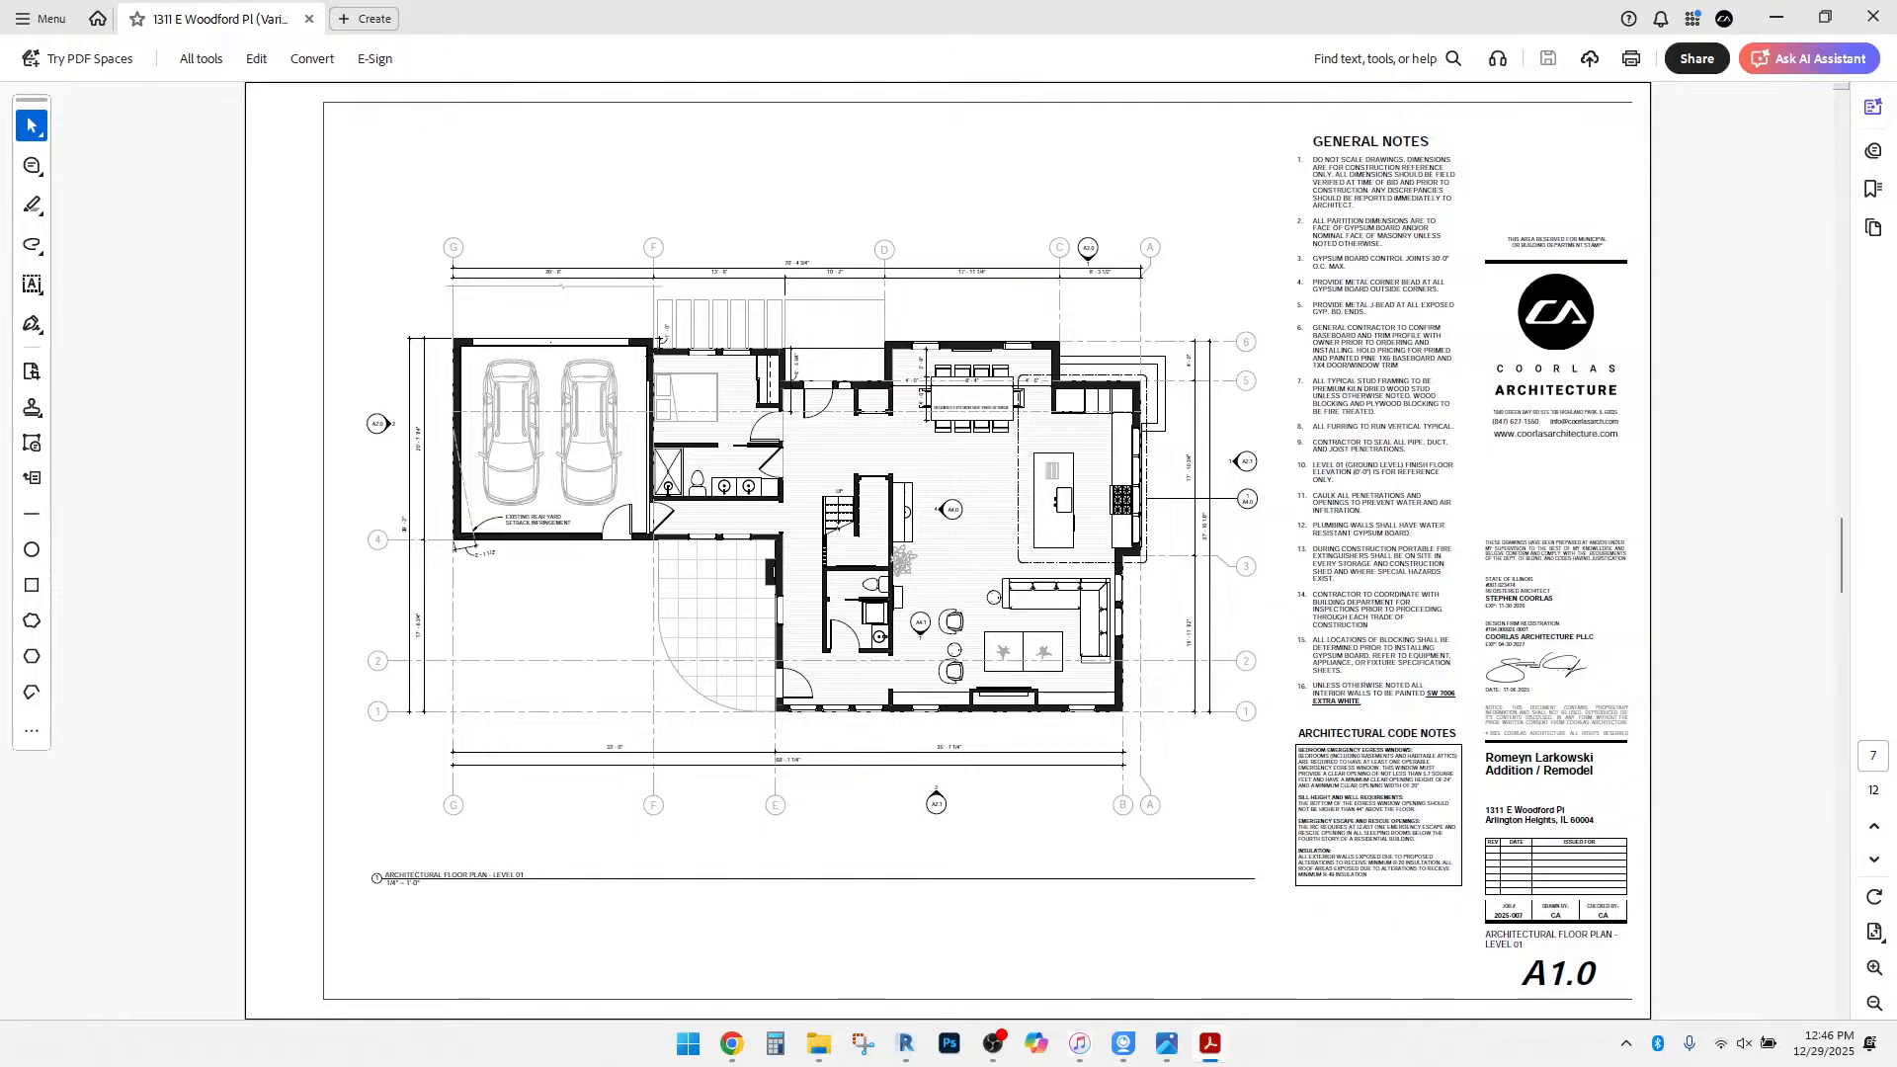
click(1871, 17)
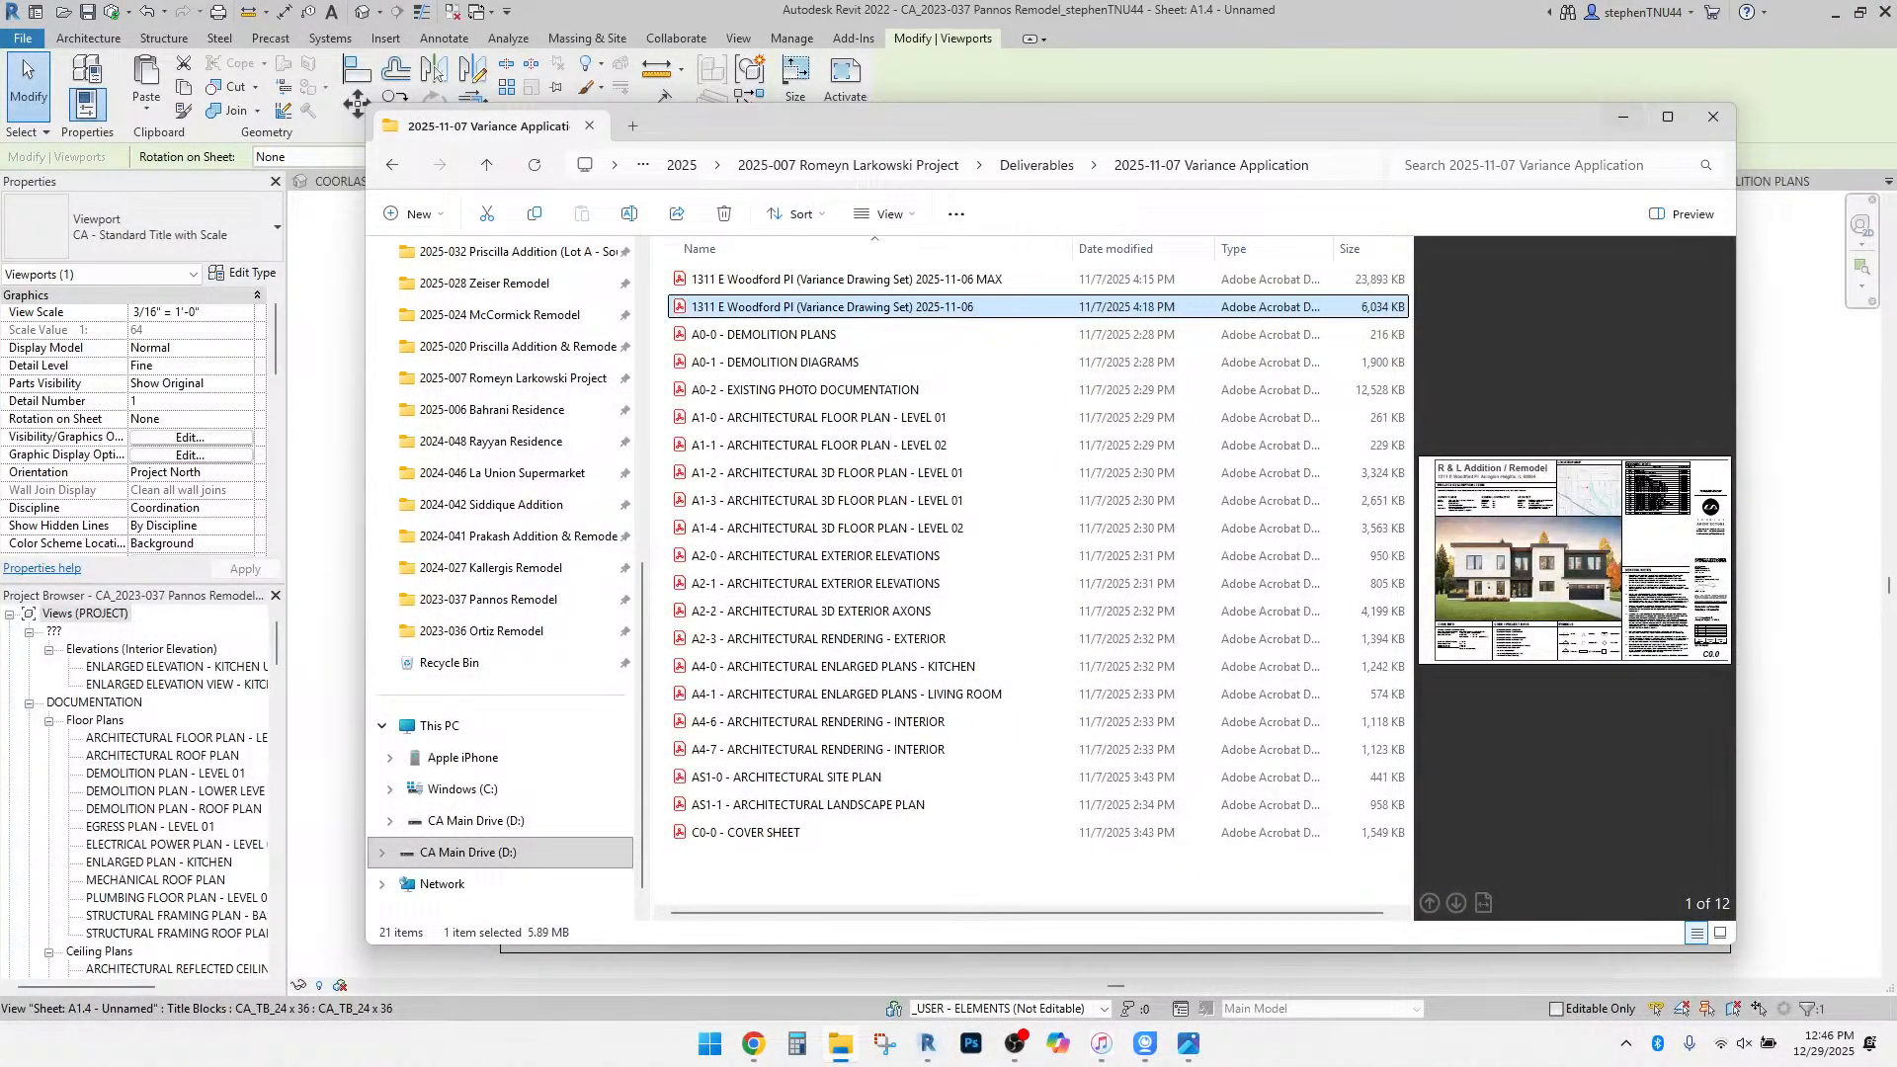
click(1713, 116)
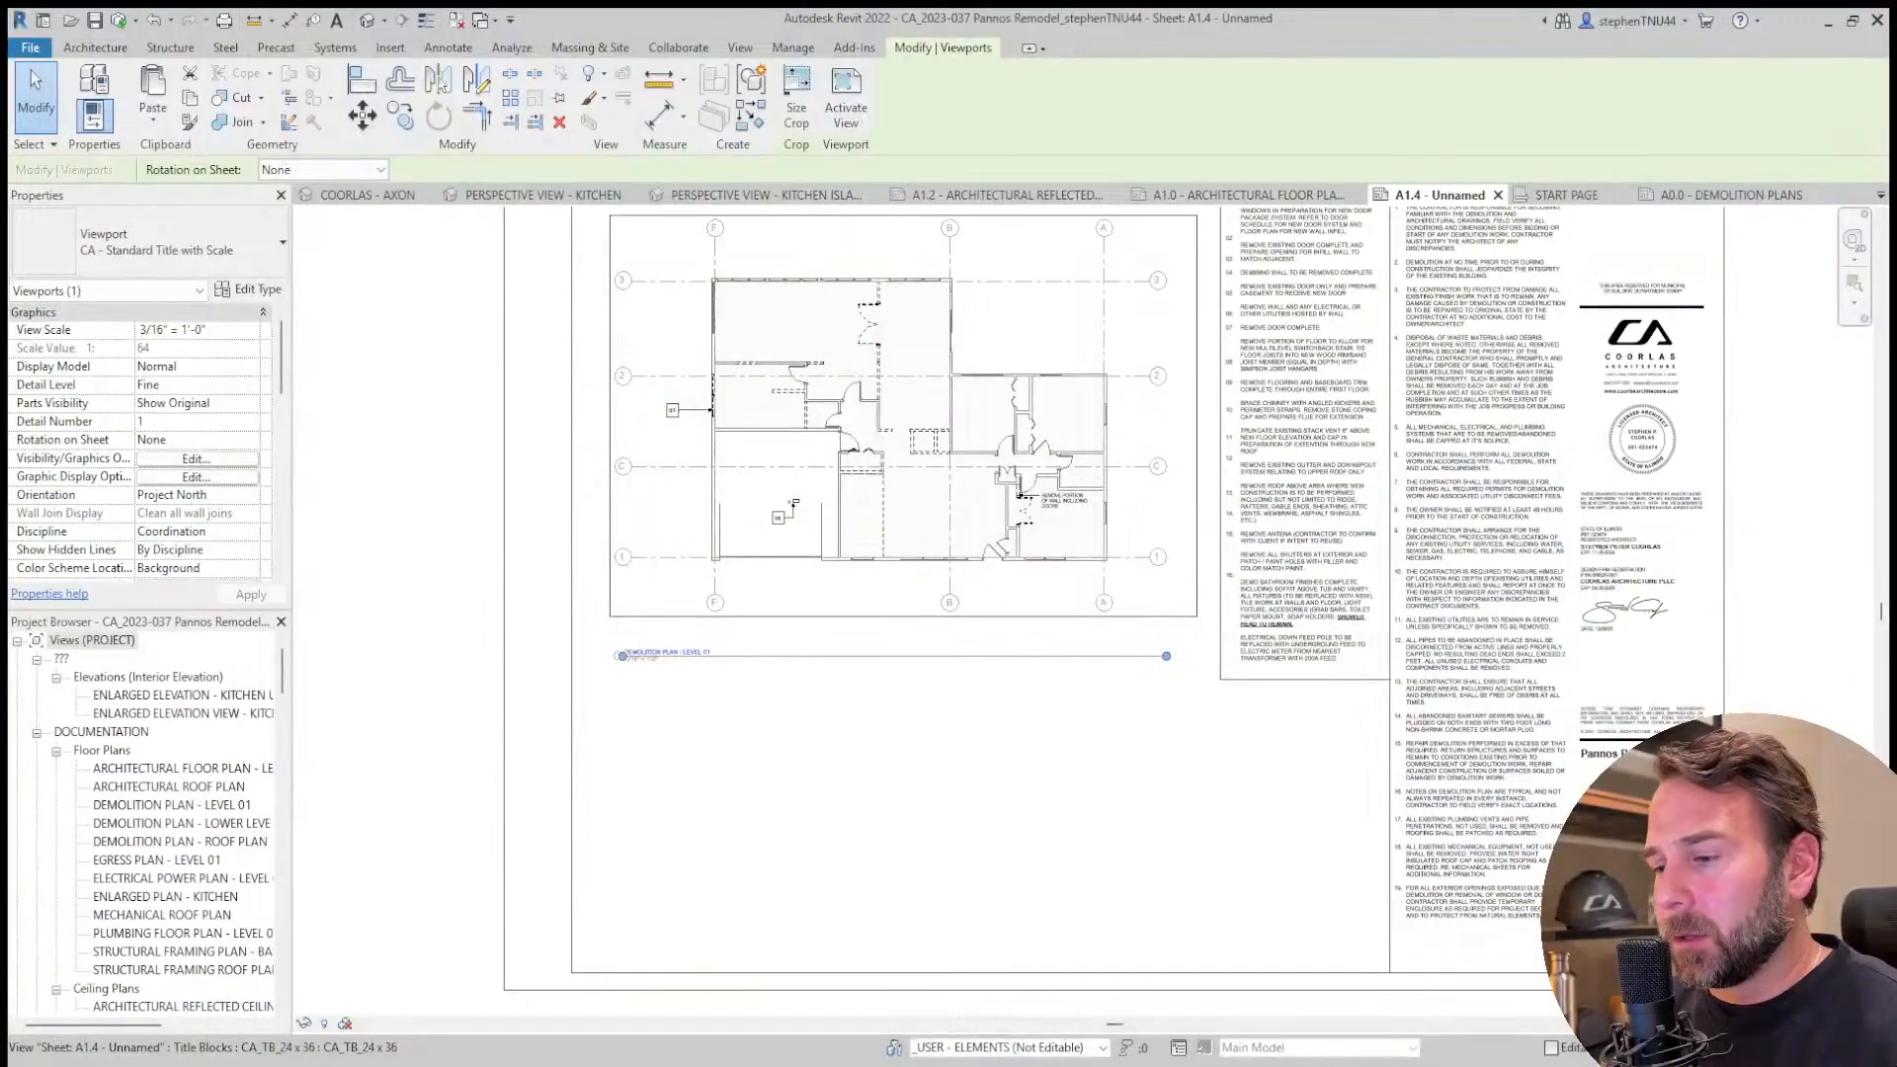
Place the COORLAS - AXON EXISTING 3D view on sheet A1.4 below the demolition plan.
click(940, 863)
scroll(939, 864, down, 2)
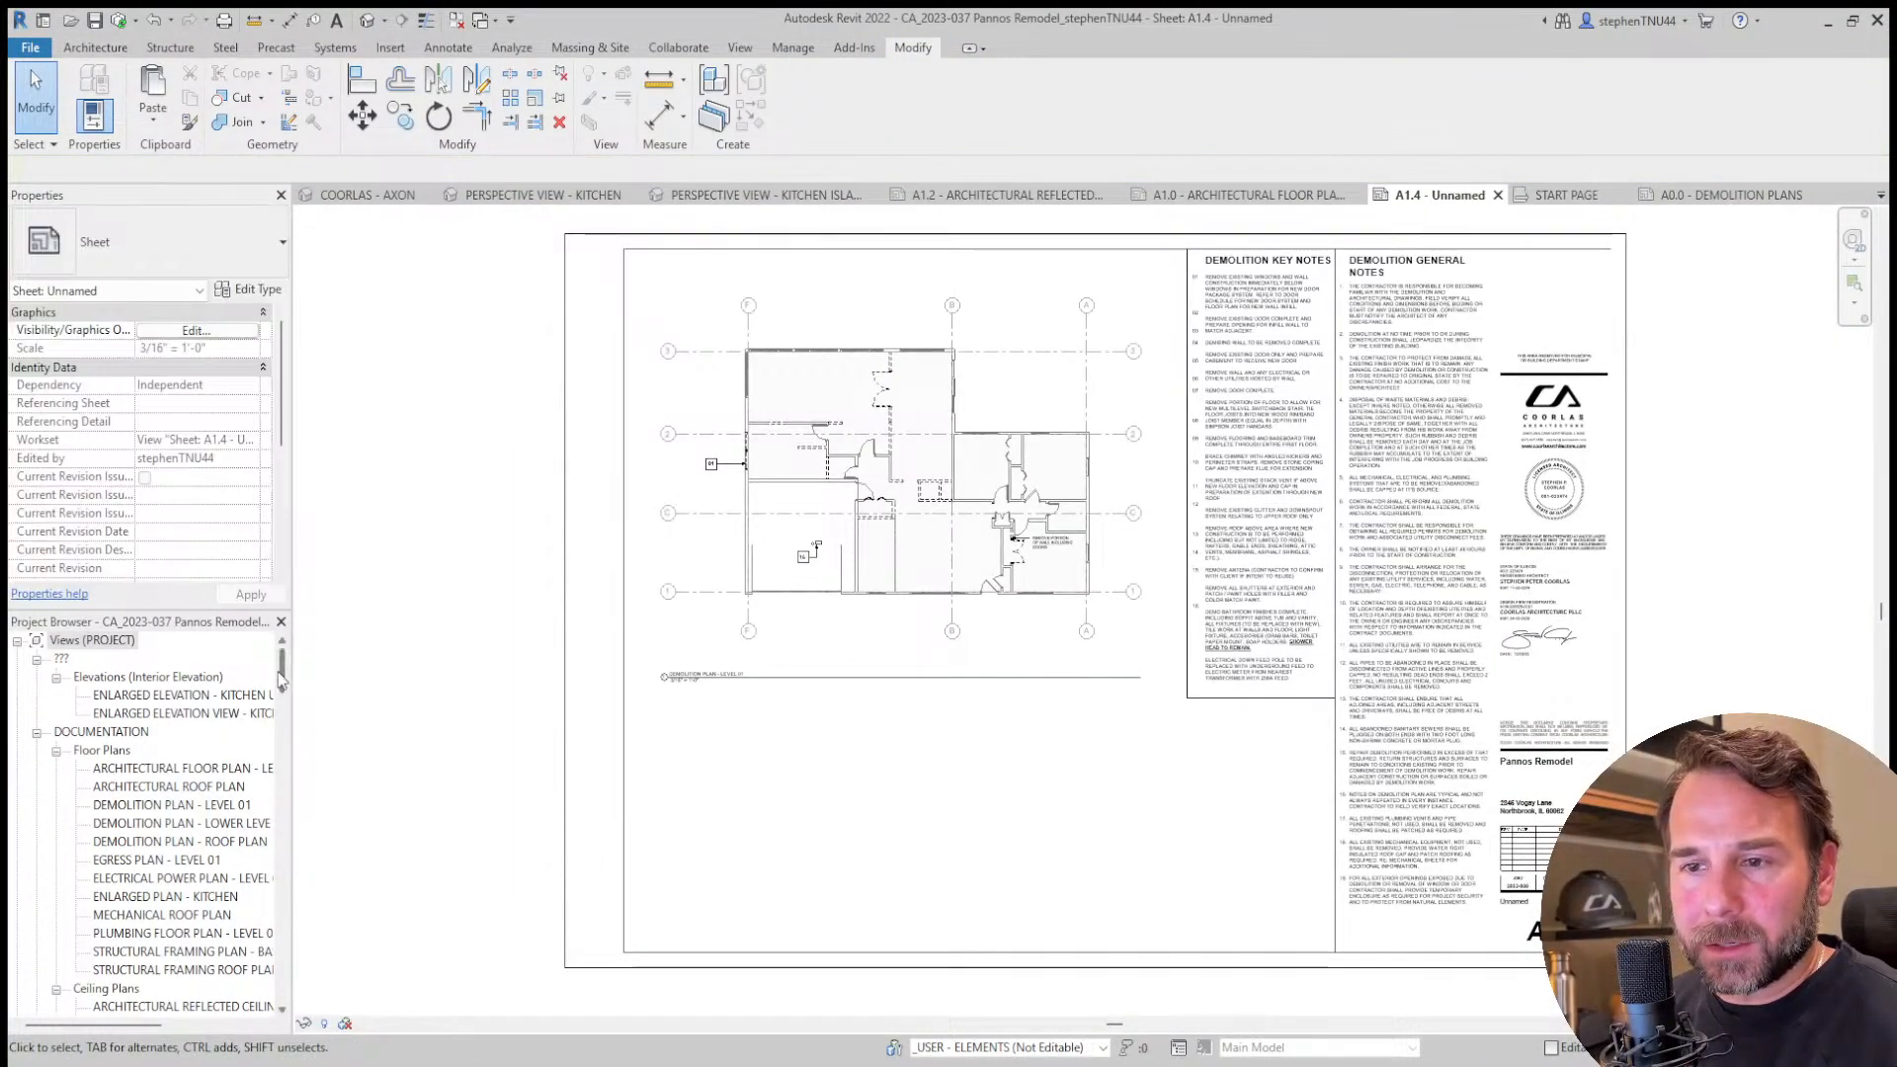
drag(282, 672, 278, 960)
drag(278, 963, 281, 933)
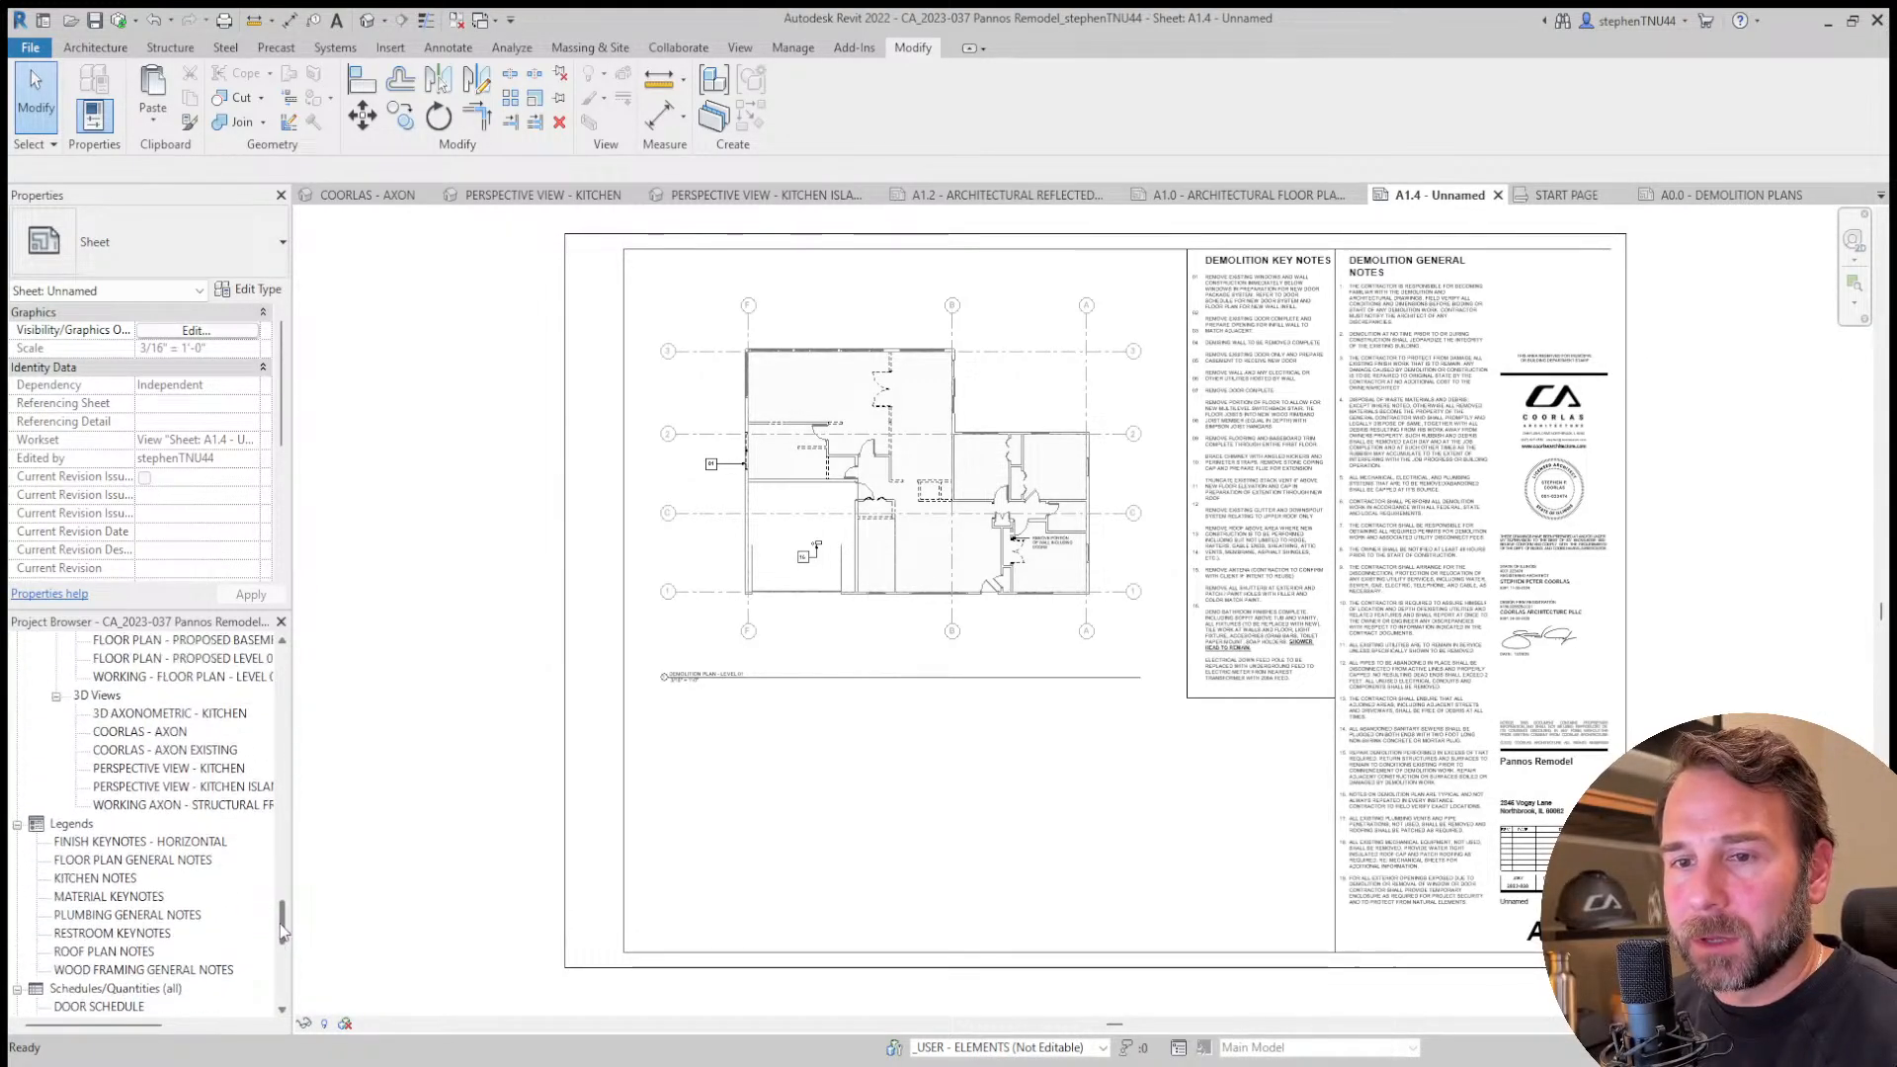
click(143, 751)
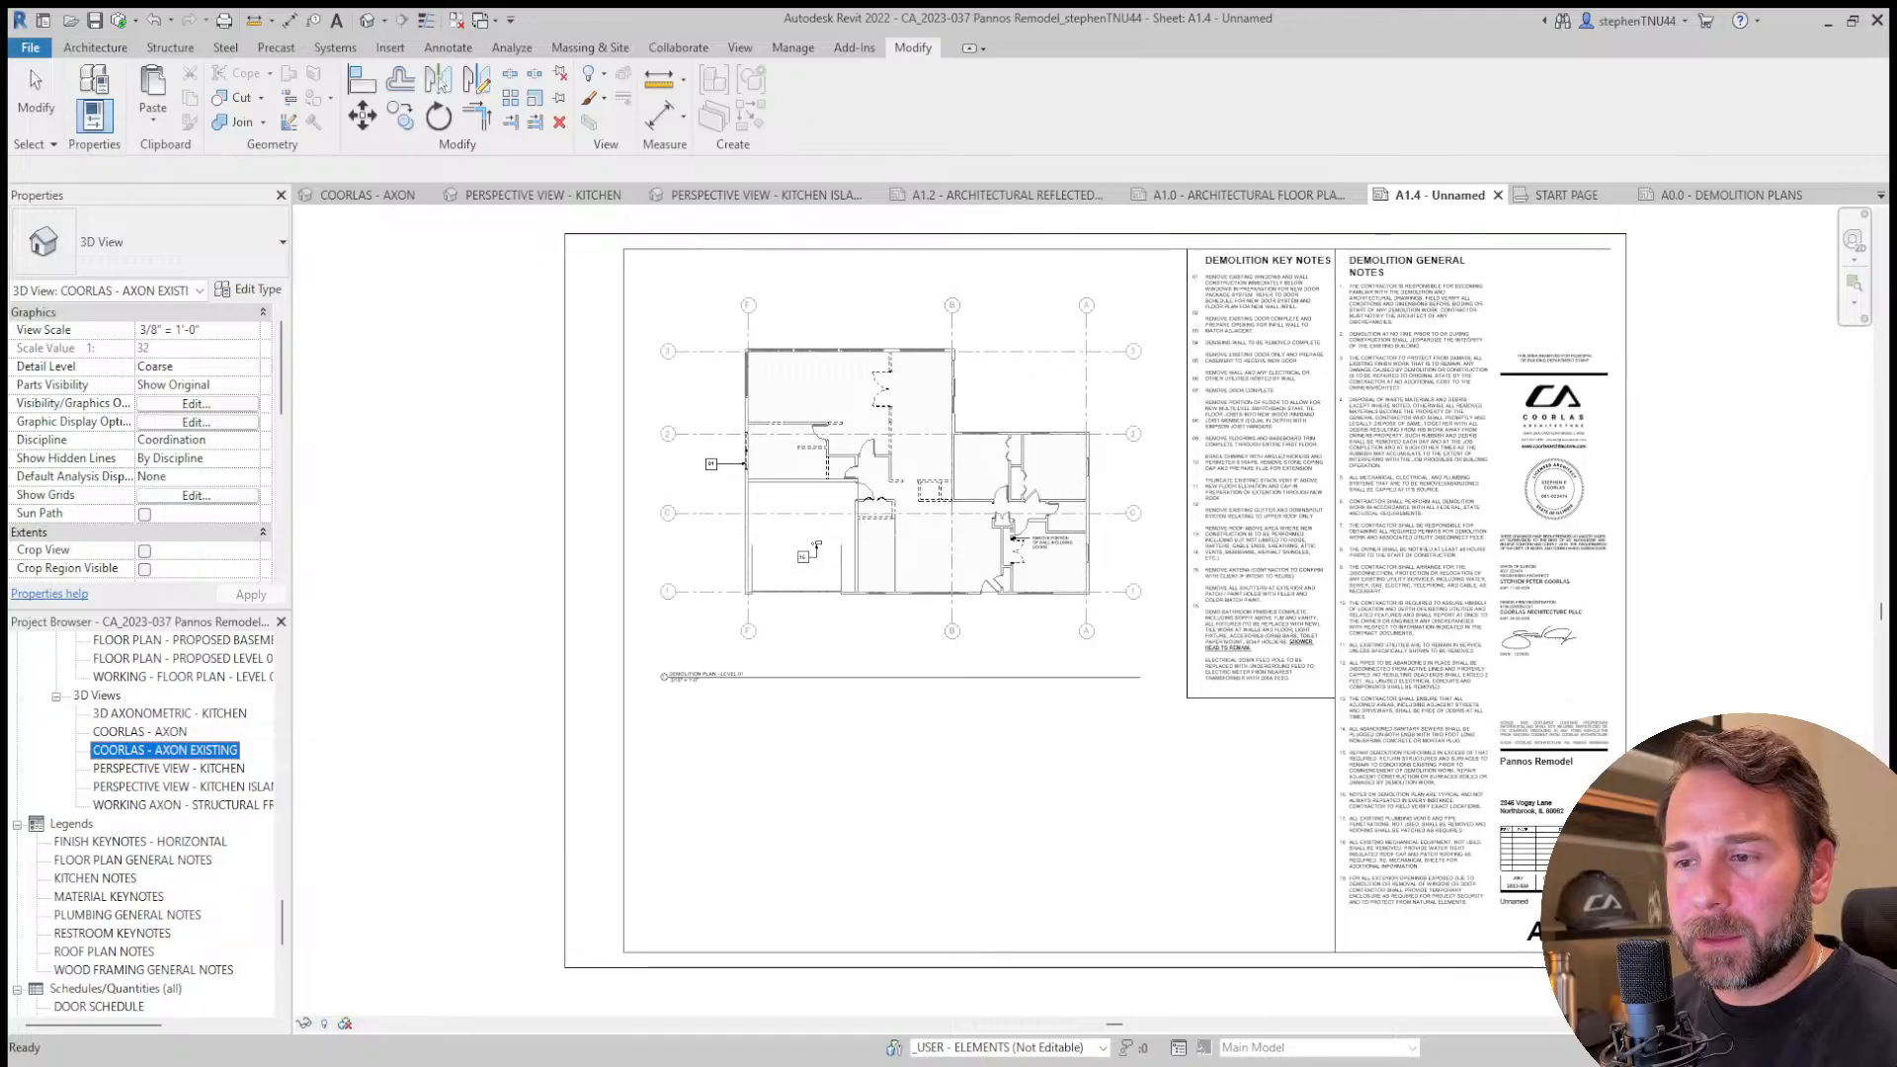
click(920, 746)
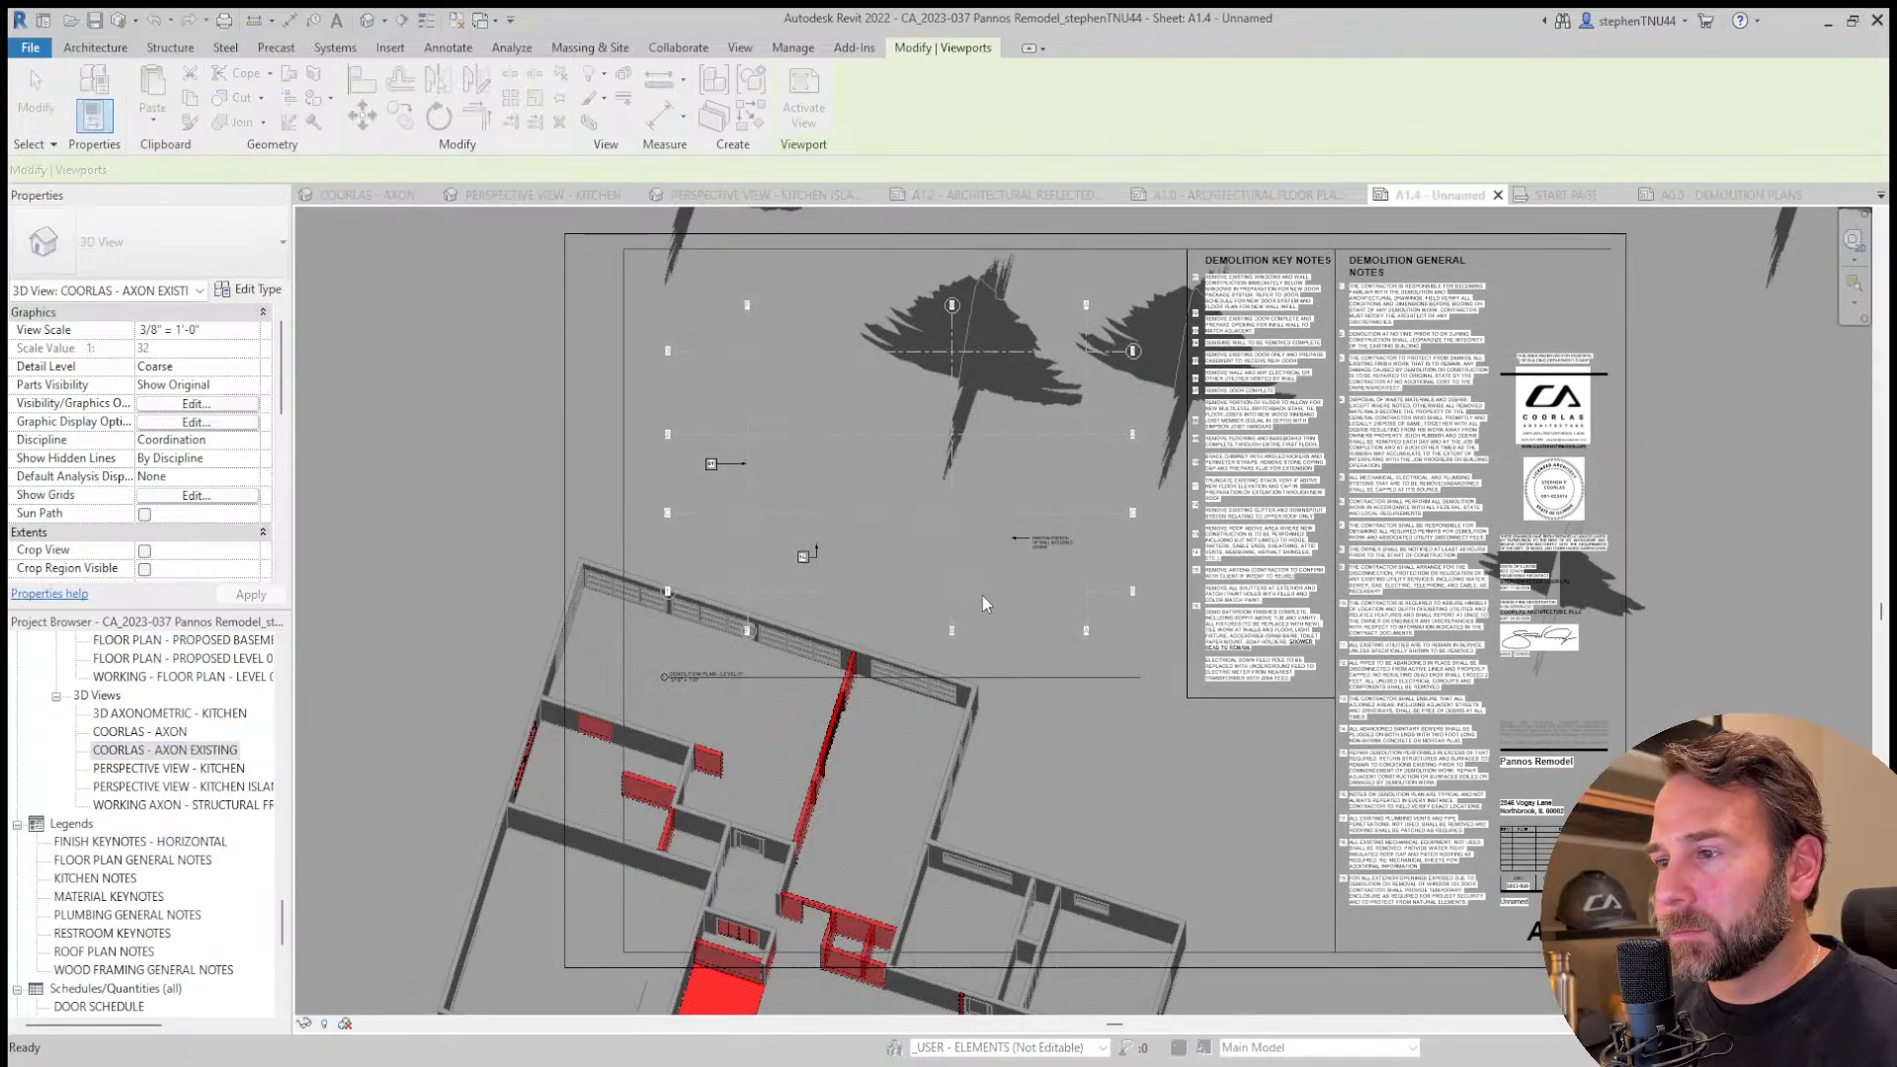
scroll(934, 475, down, 3)
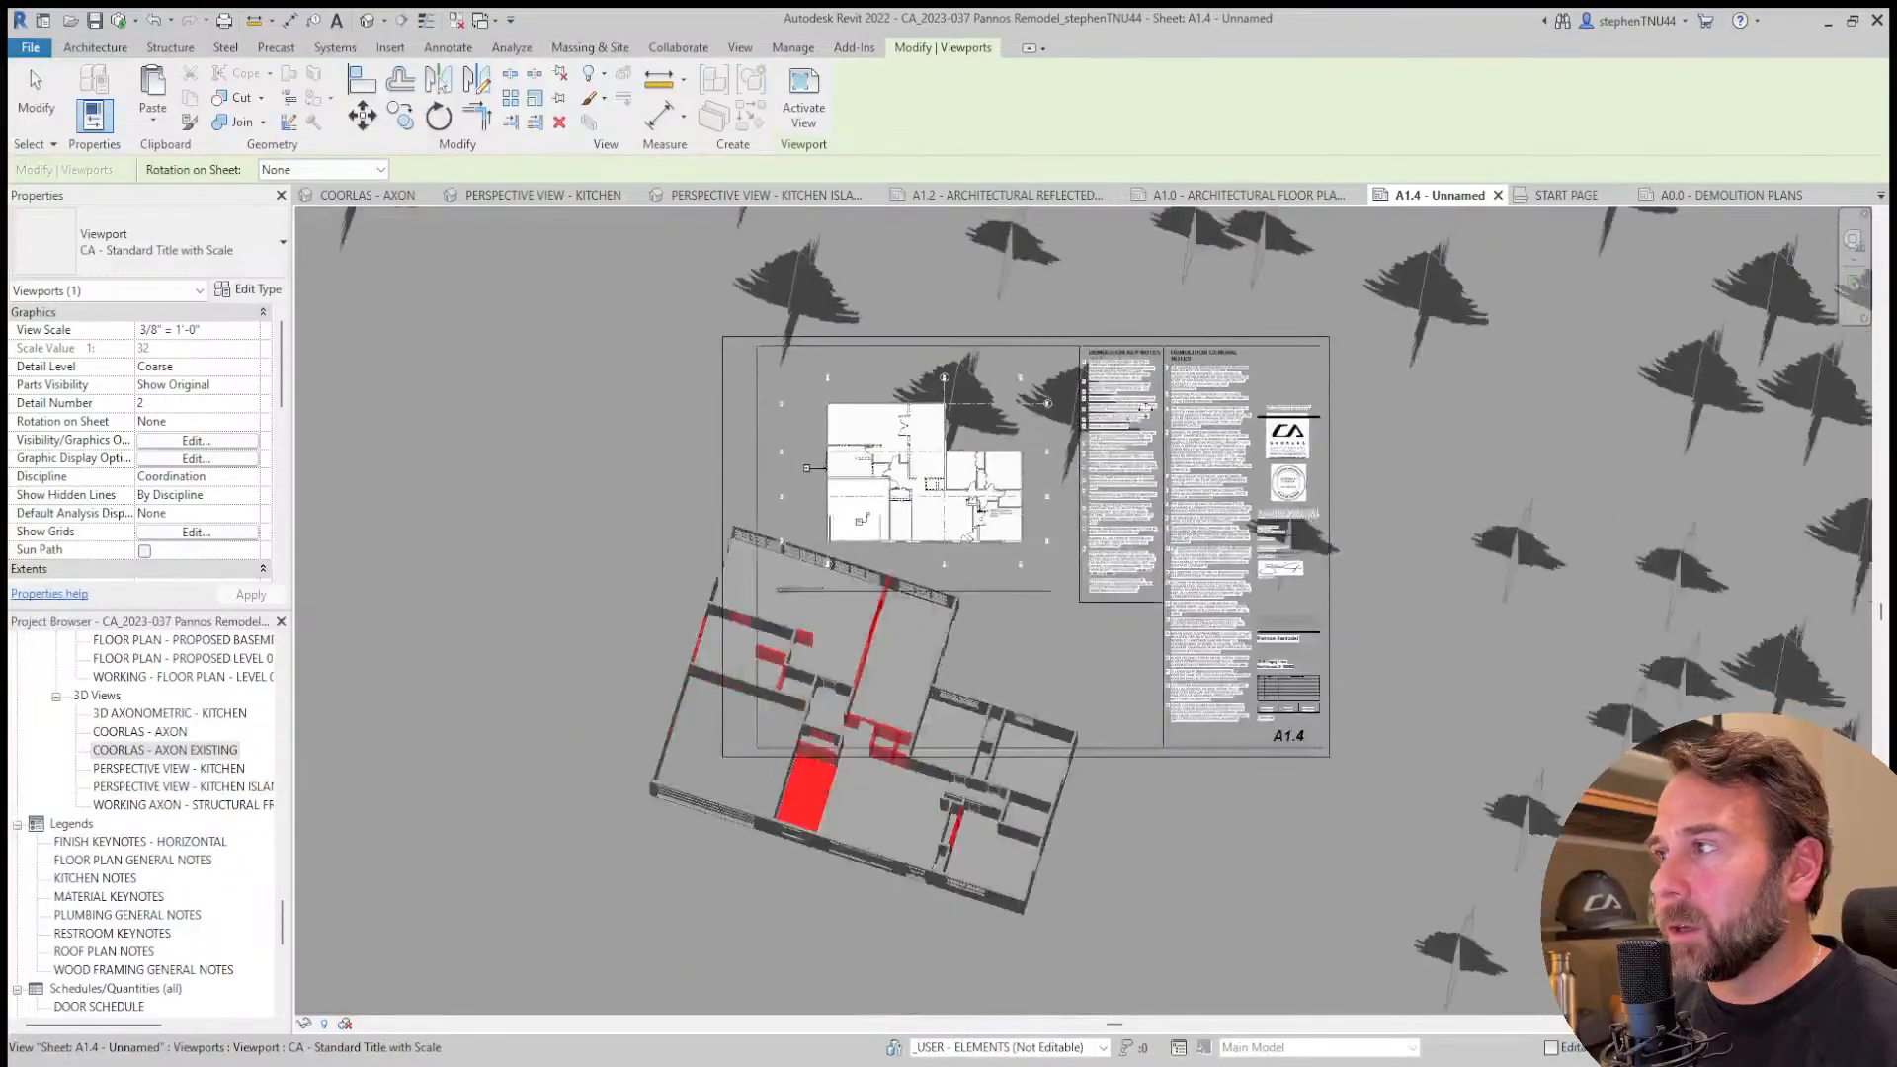
Open the COORLAS - AXON EXISTING view and orbit it from the top view to an angled axonometric view.
double_click(168, 751)
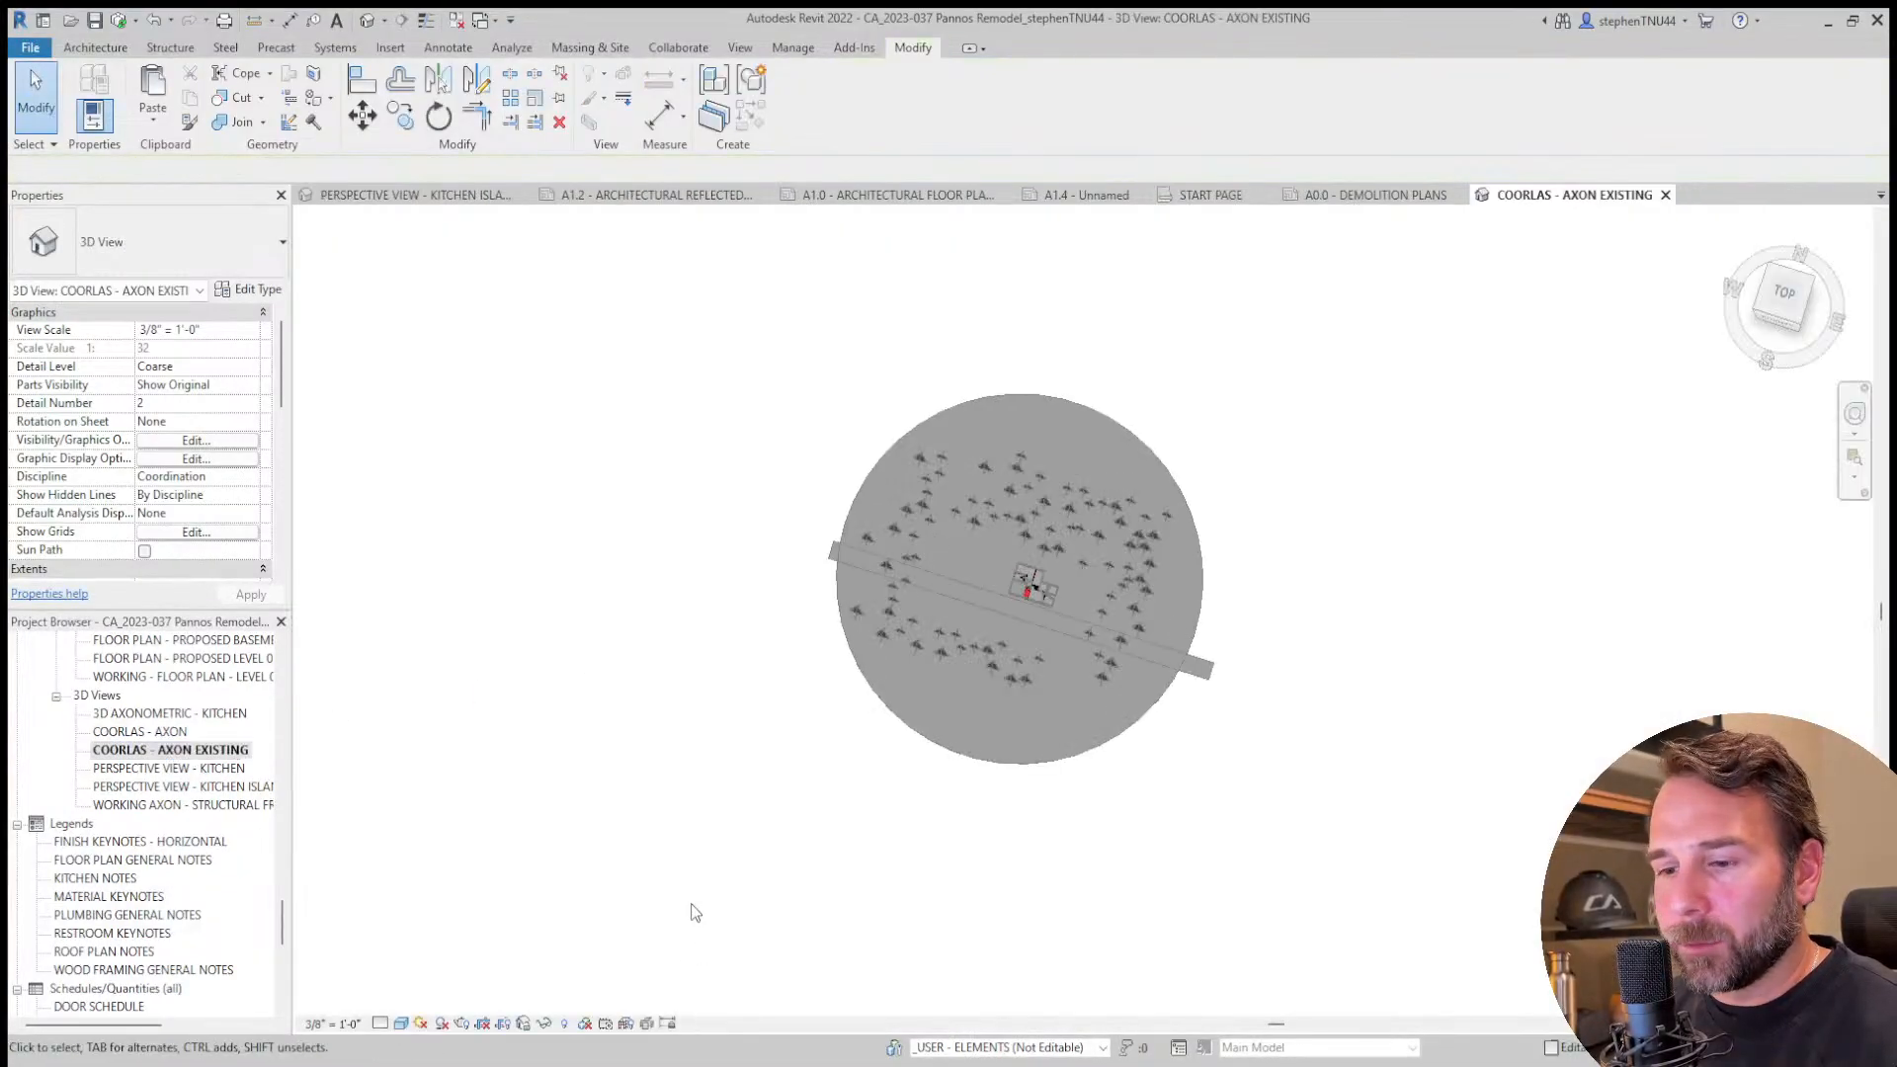
shift+middle_drag(695, 911, 713, 835)
shift+middle_drag(1158, 800, 963, 729)
scroll(1052, 597, up, 3)
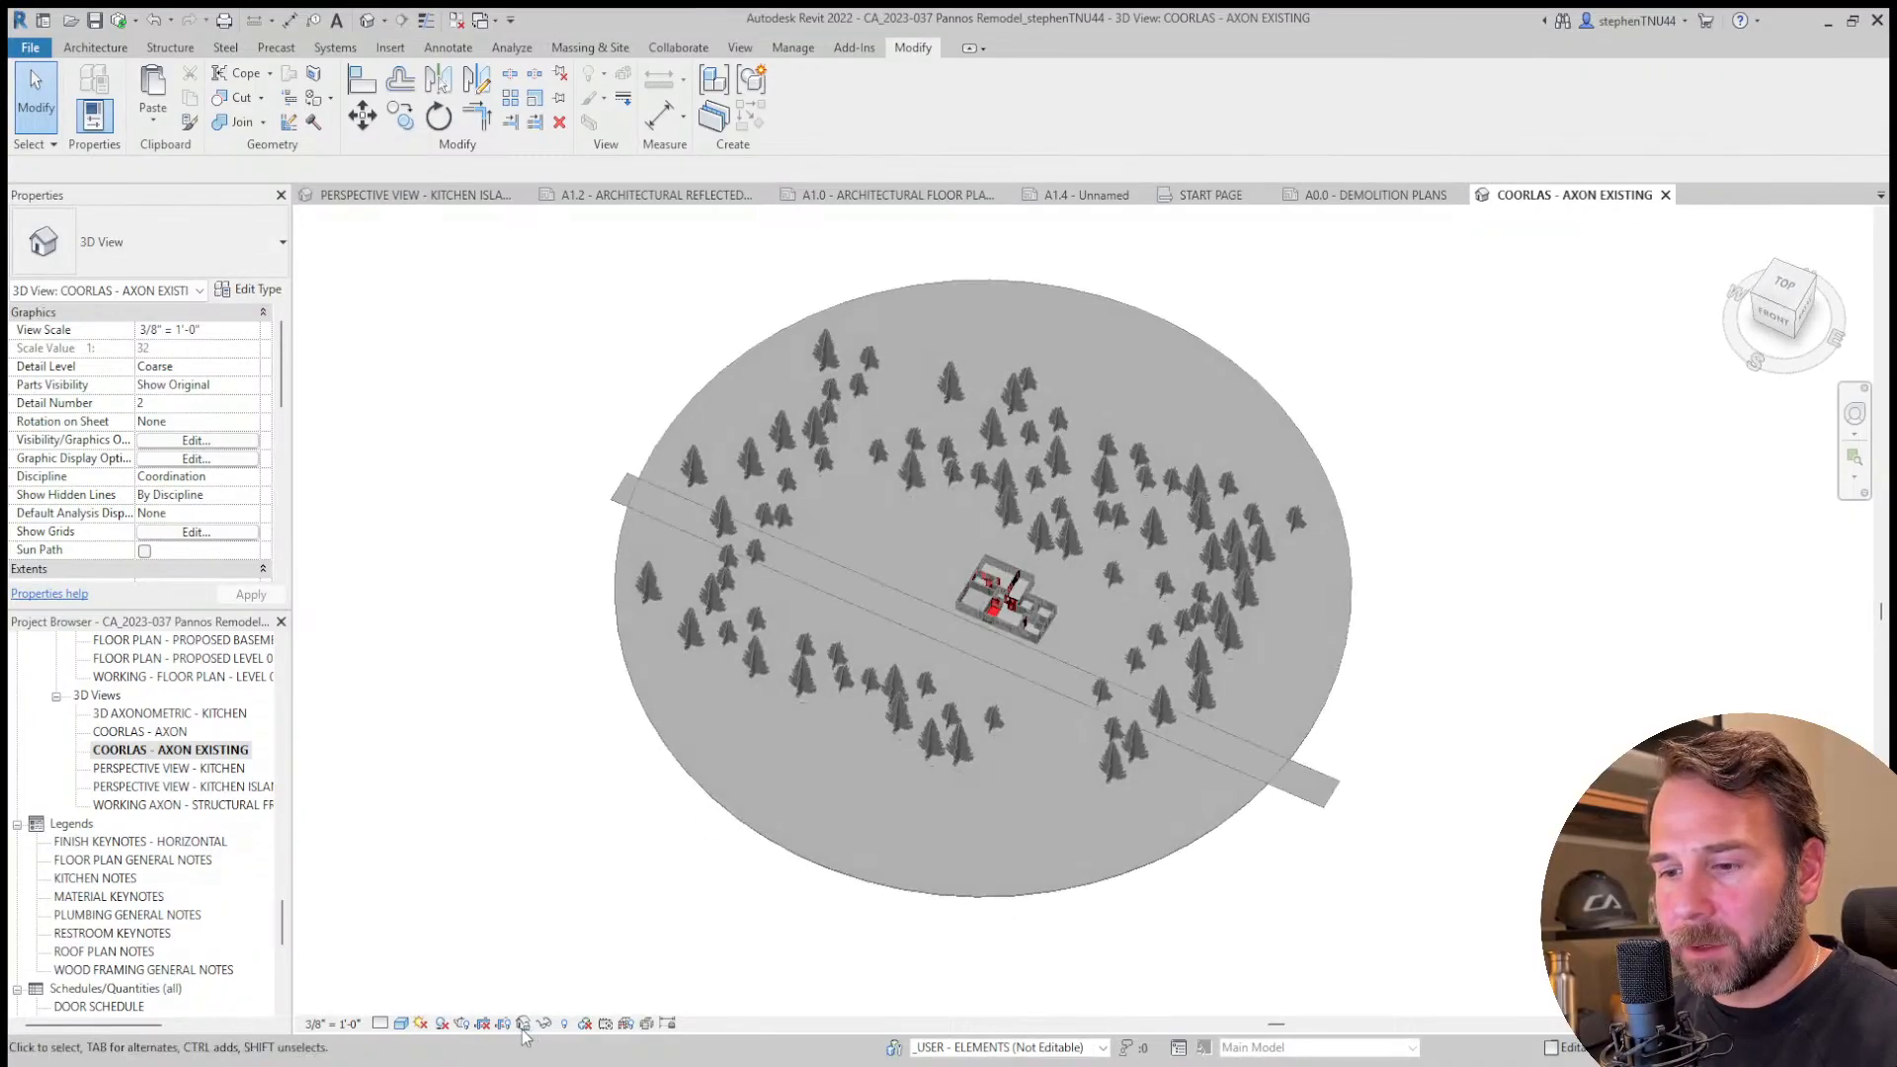
Hide the site ground, road and trees in the view's visibility settings and show its crop region.
key(v)
key(v)
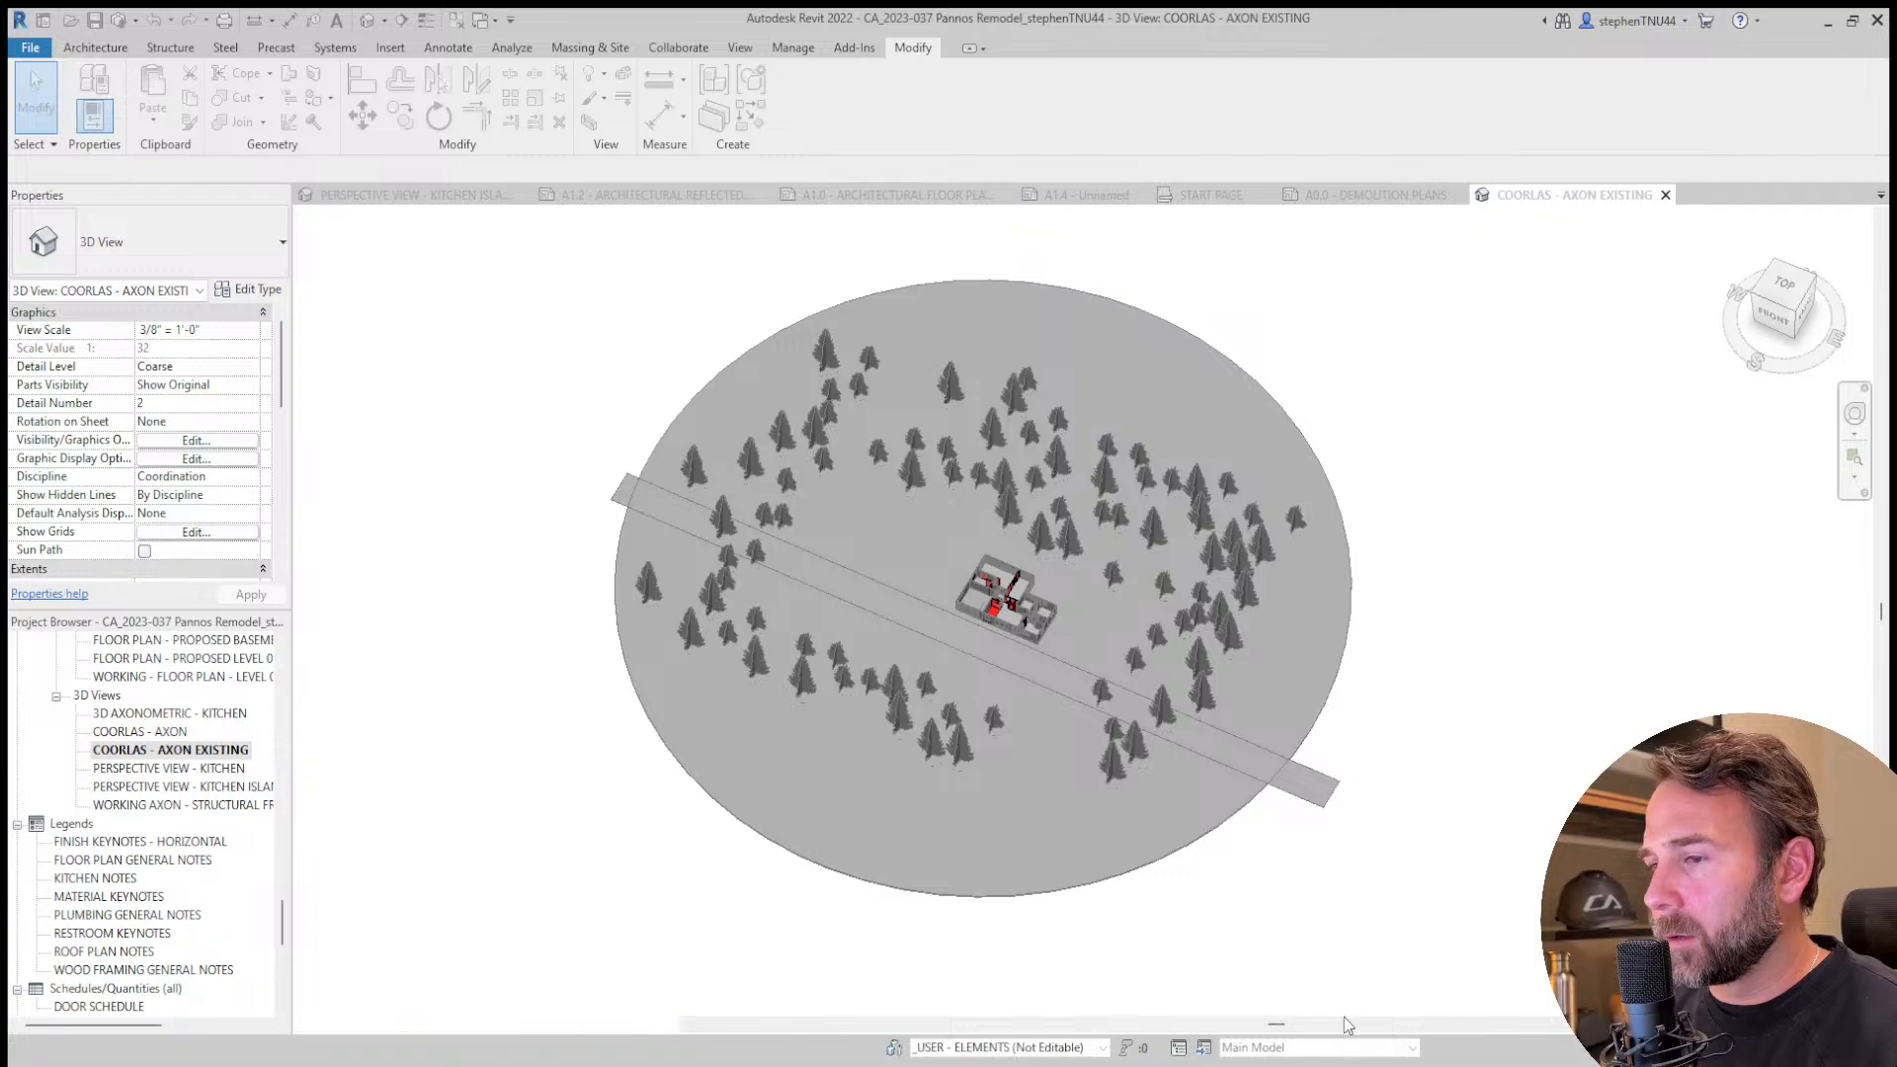
scroll(1030, 604, up, 3)
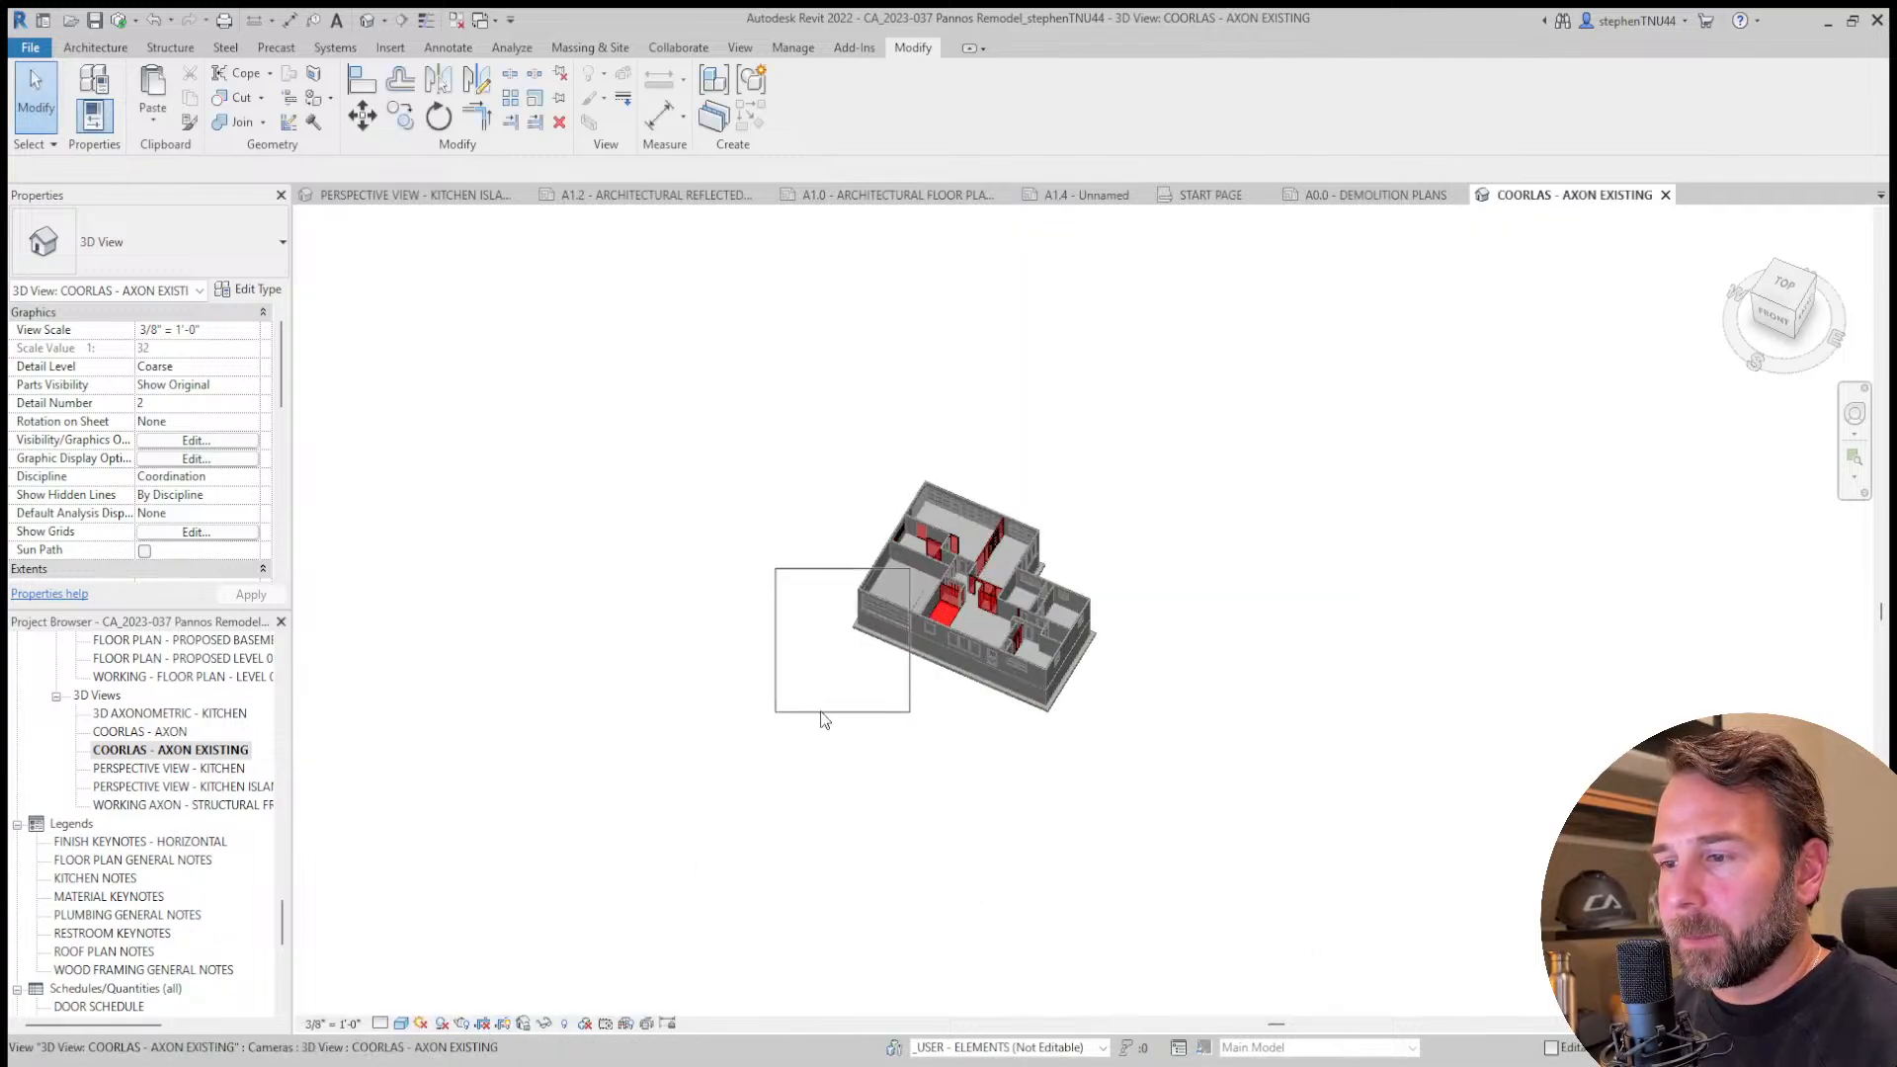
Reposition and stretch the crop region so it frames the whole house.
drag(822, 711, 893, 737)
drag(960, 600, 1126, 603)
scroll(830, 613, up, 2)
scroll(1047, 820, up, 2)
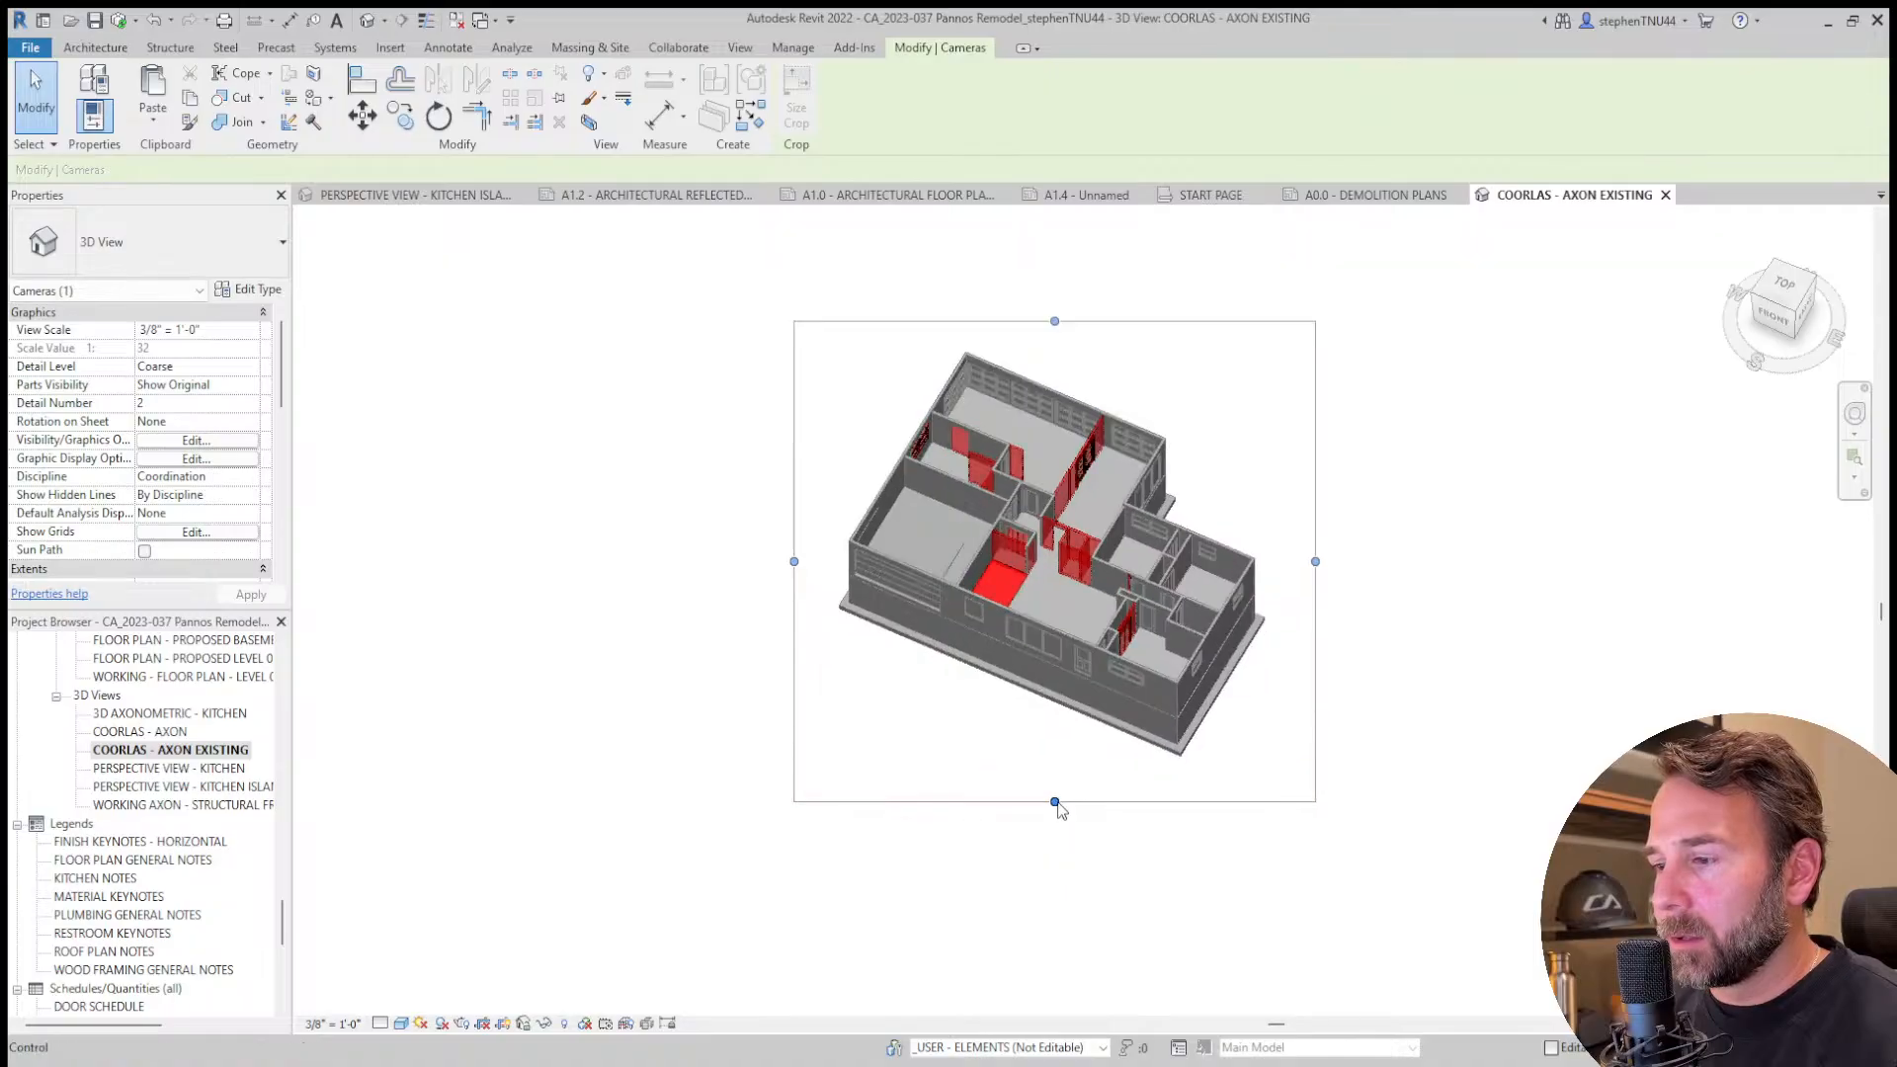
shift+middle_drag(1008, 711, 1019, 743)
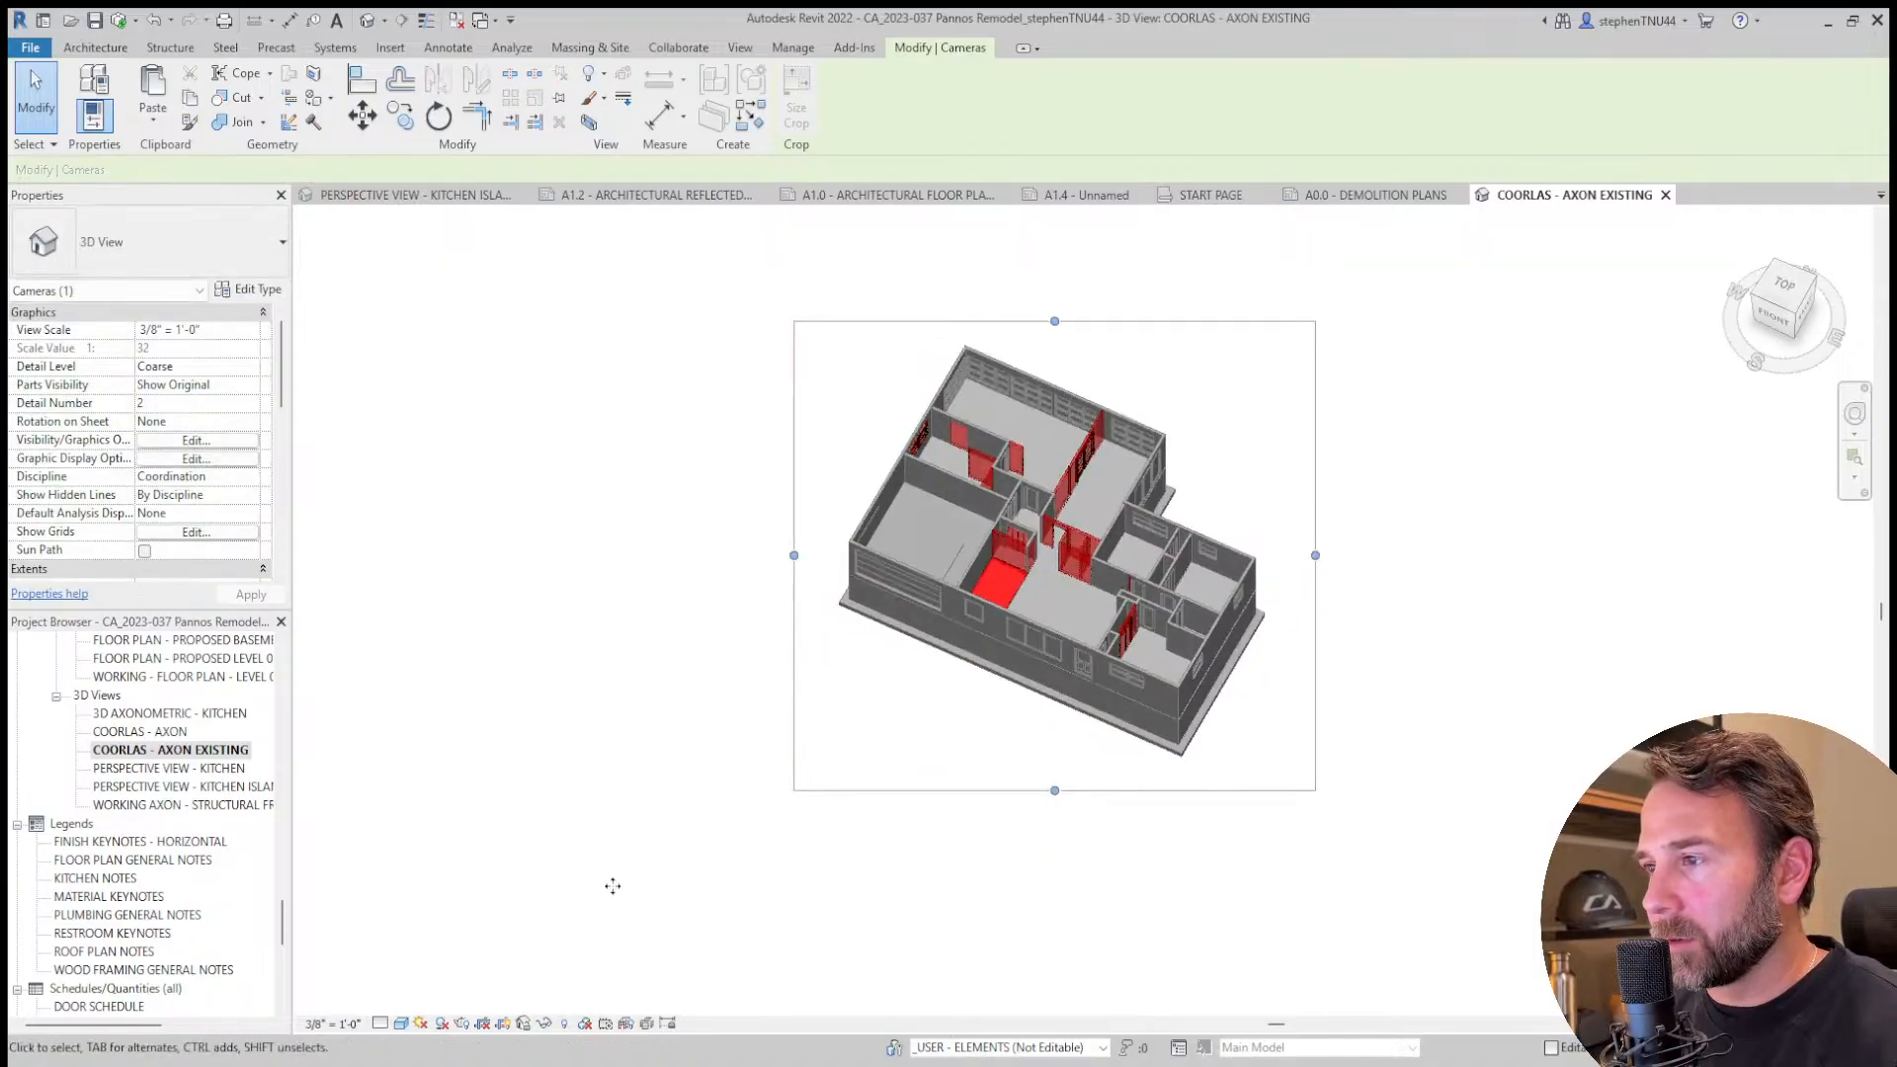
Reveal the hidden elements in the axon view and enable its section box.
click(566, 1025)
scroll(158, 489, down, 5)
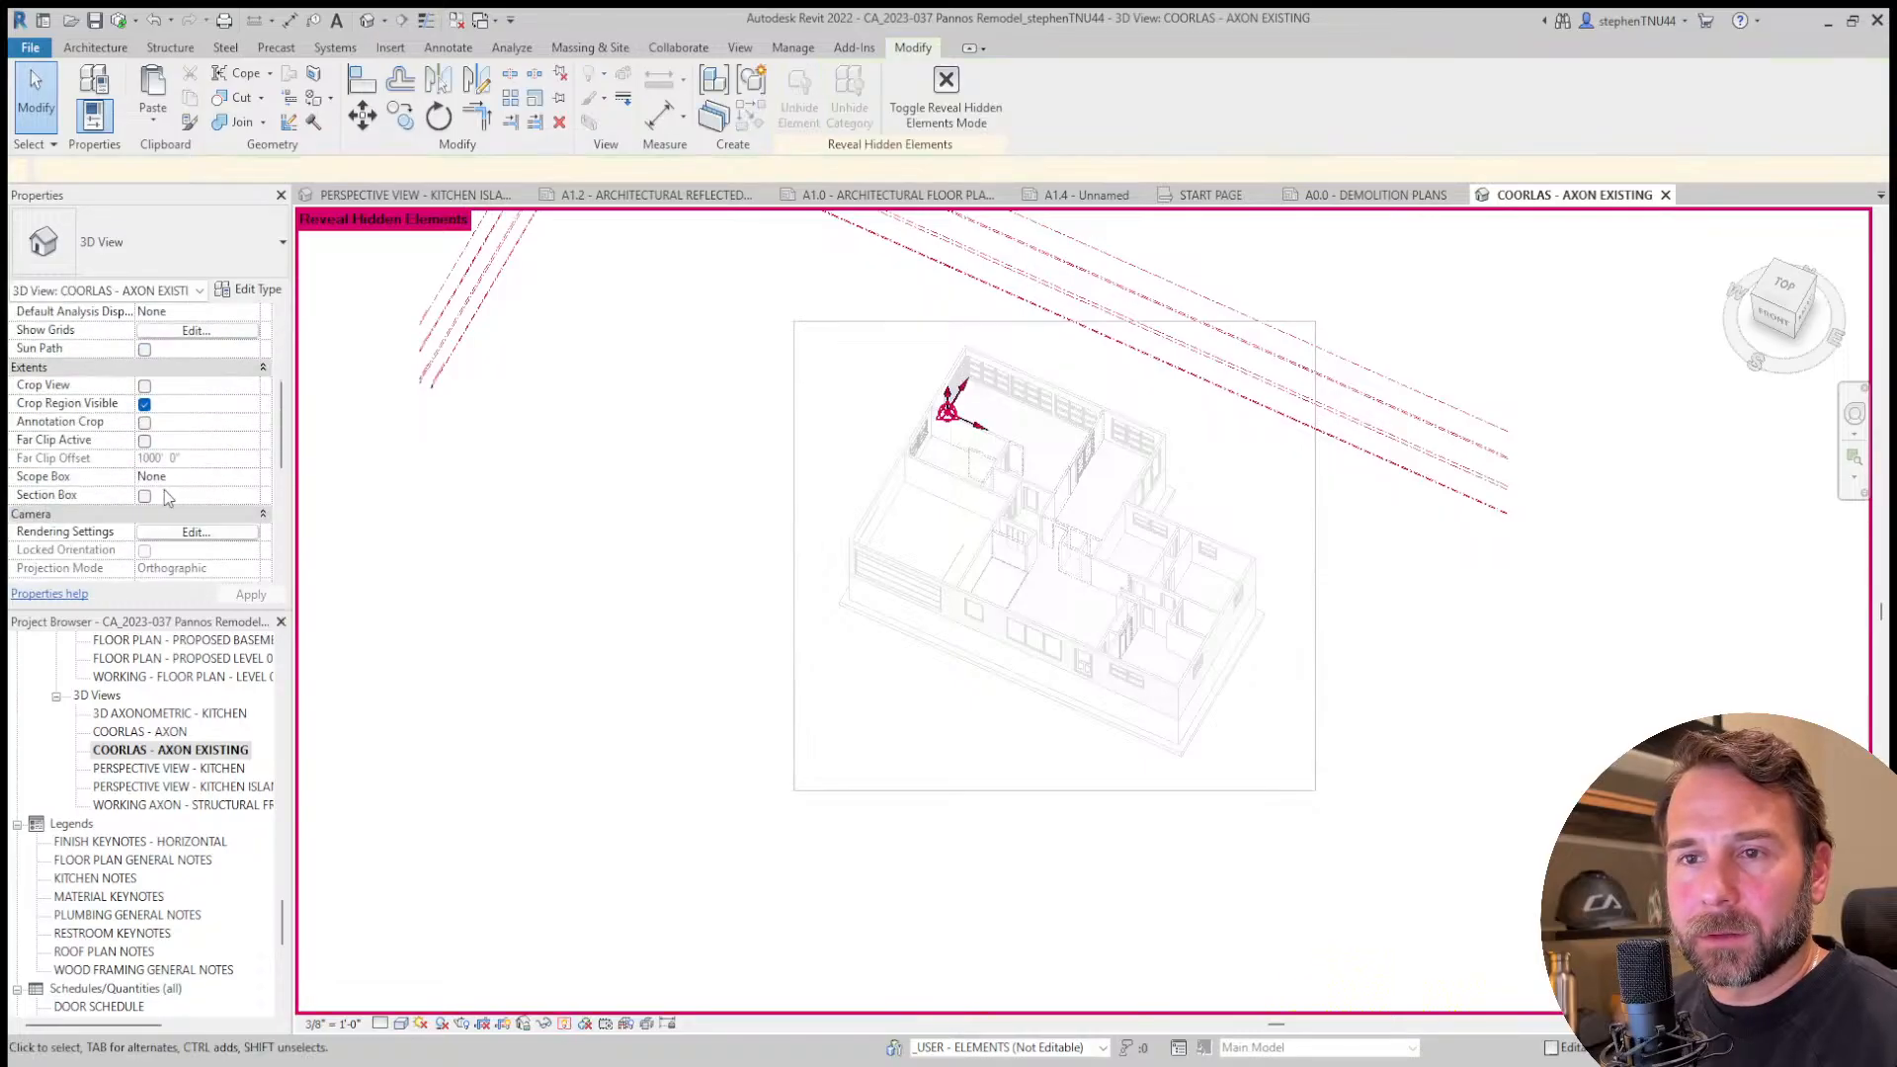
scroll(163, 491, down, 1)
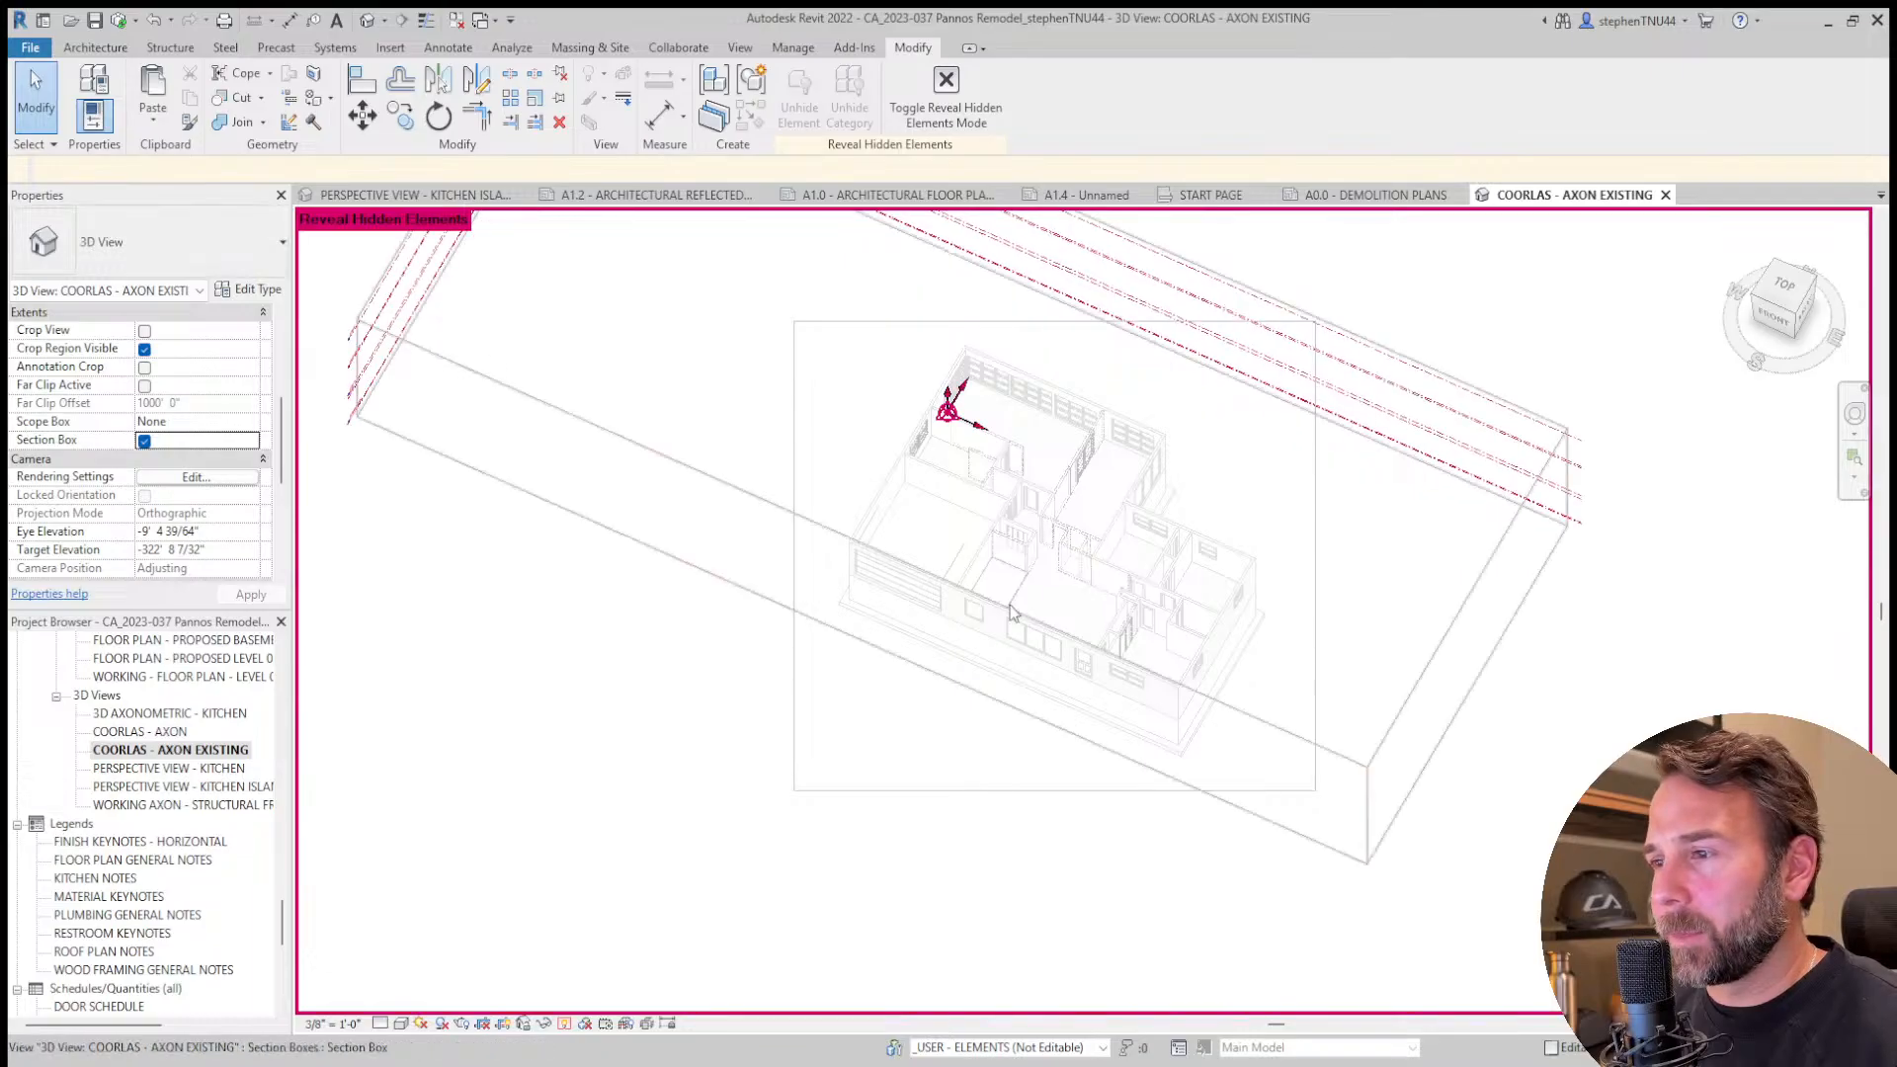
Shrink the axon view's section box by pulling its garage-side face toward the house and raising its base to cut off the foundation.
click(717, 479)
middle_drag(682, 504, 714, 607)
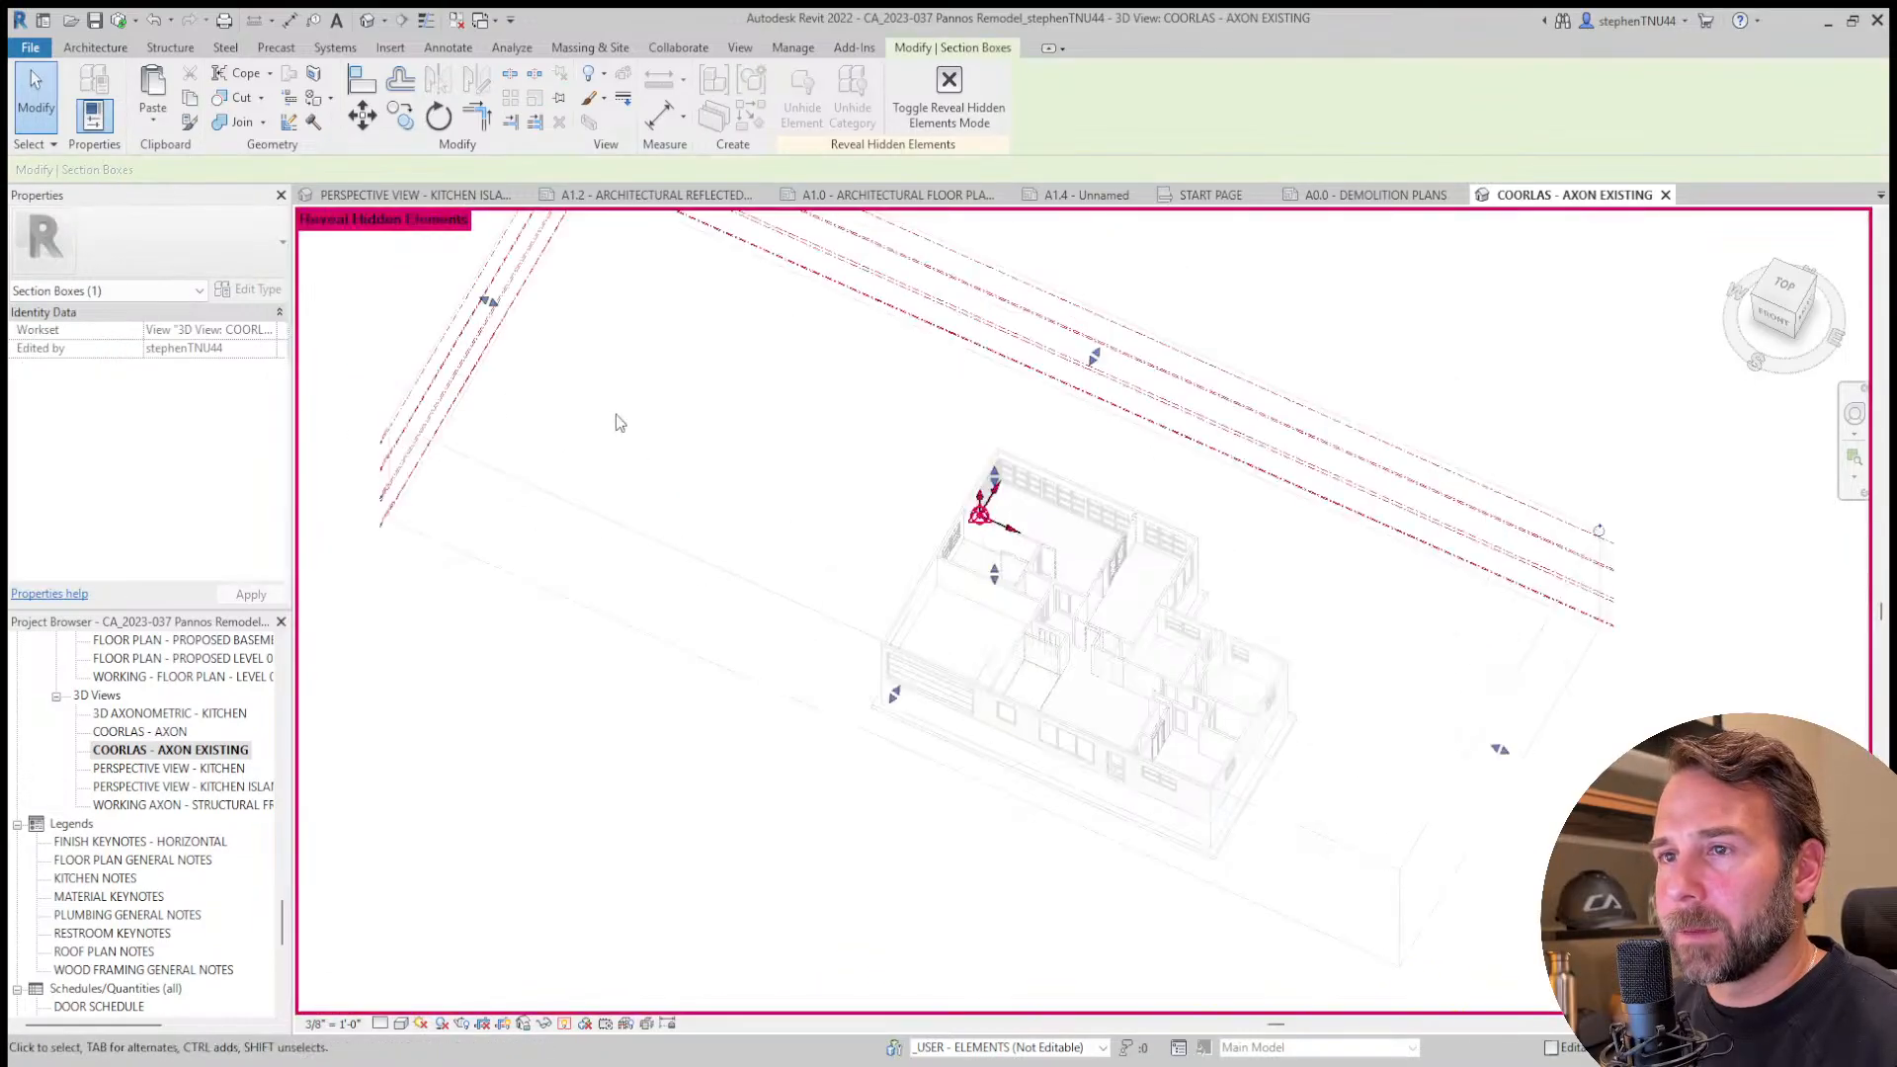
drag(647, 423, 893, 543)
scroll(1172, 854, up, 1)
shift+middle_drag(1176, 837, 1165, 817)
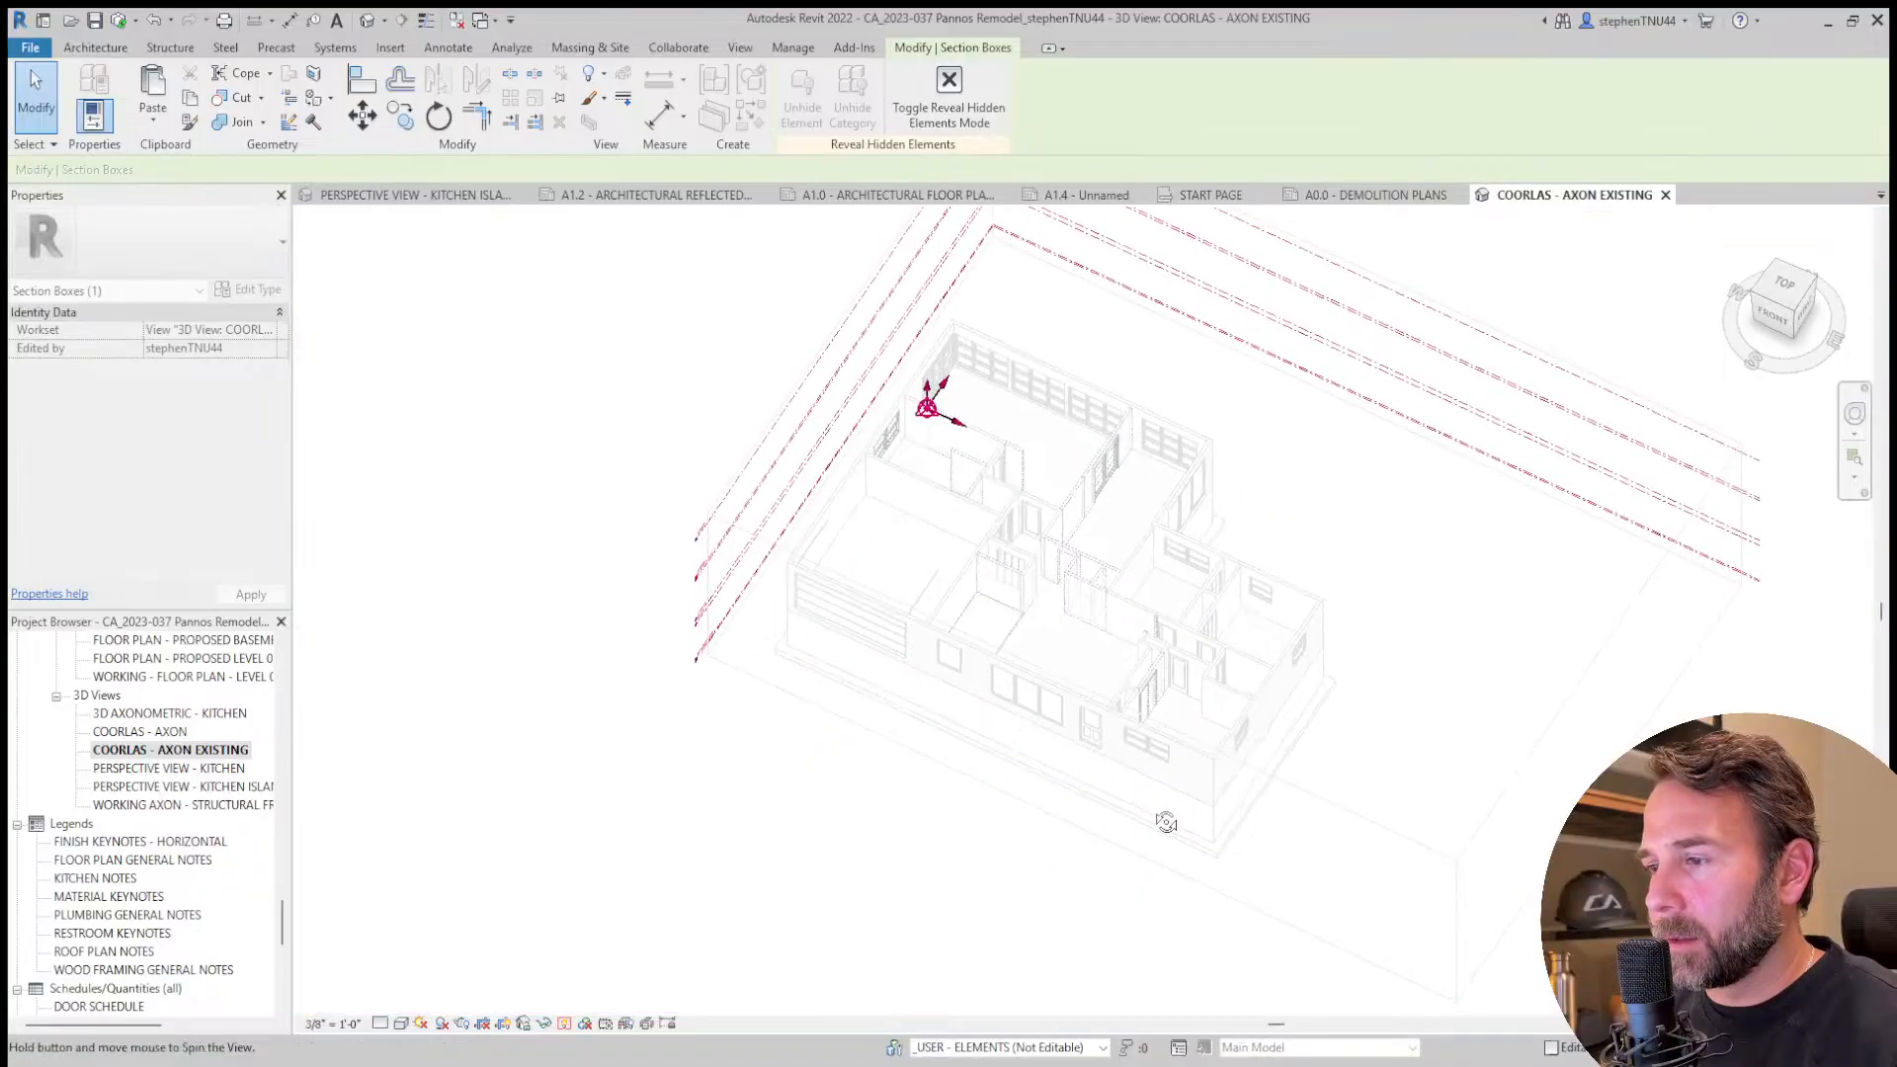
mouse_move(1225, 620)
mouse_down()
mouse_move(1225, 565)
mouse_move(1230, 588)
mouse_up()
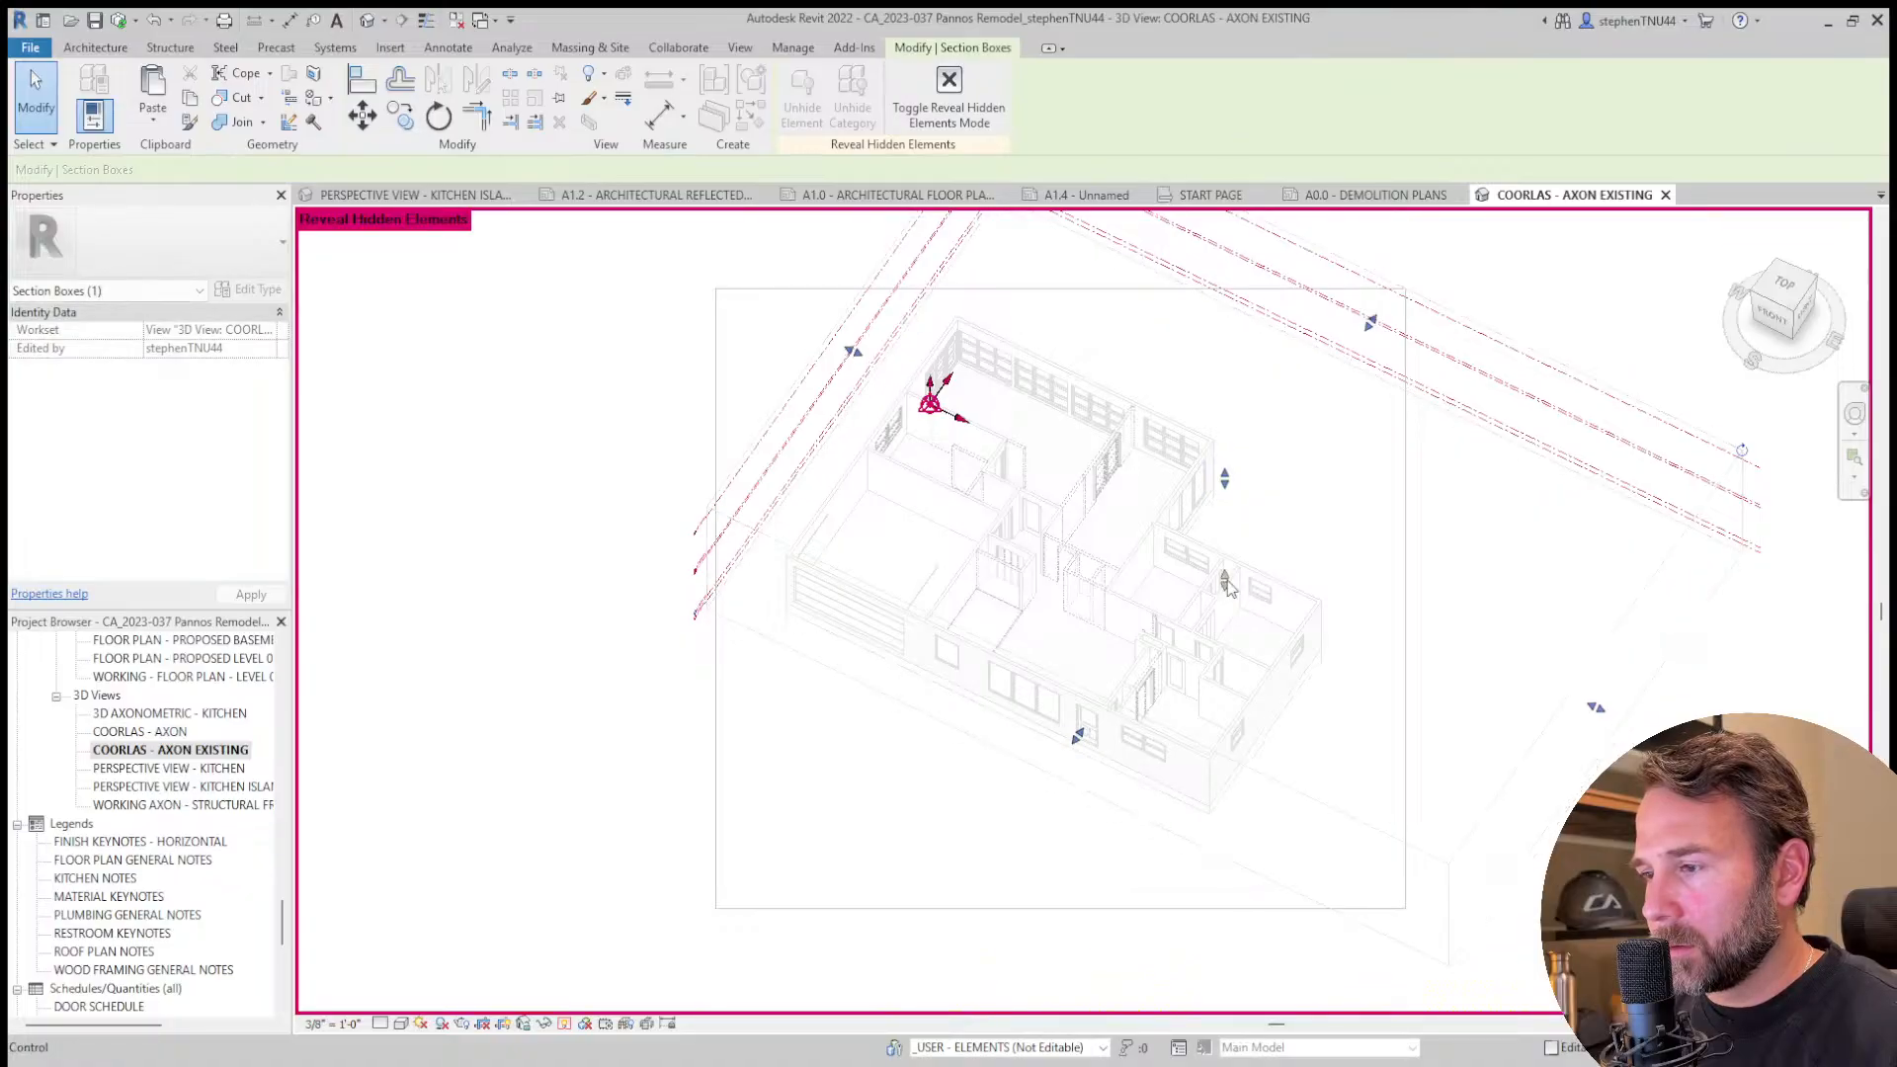
Turn off Reveal Hidden Elements, then hide the section box and the crop region in the axon view.
click(564, 1023)
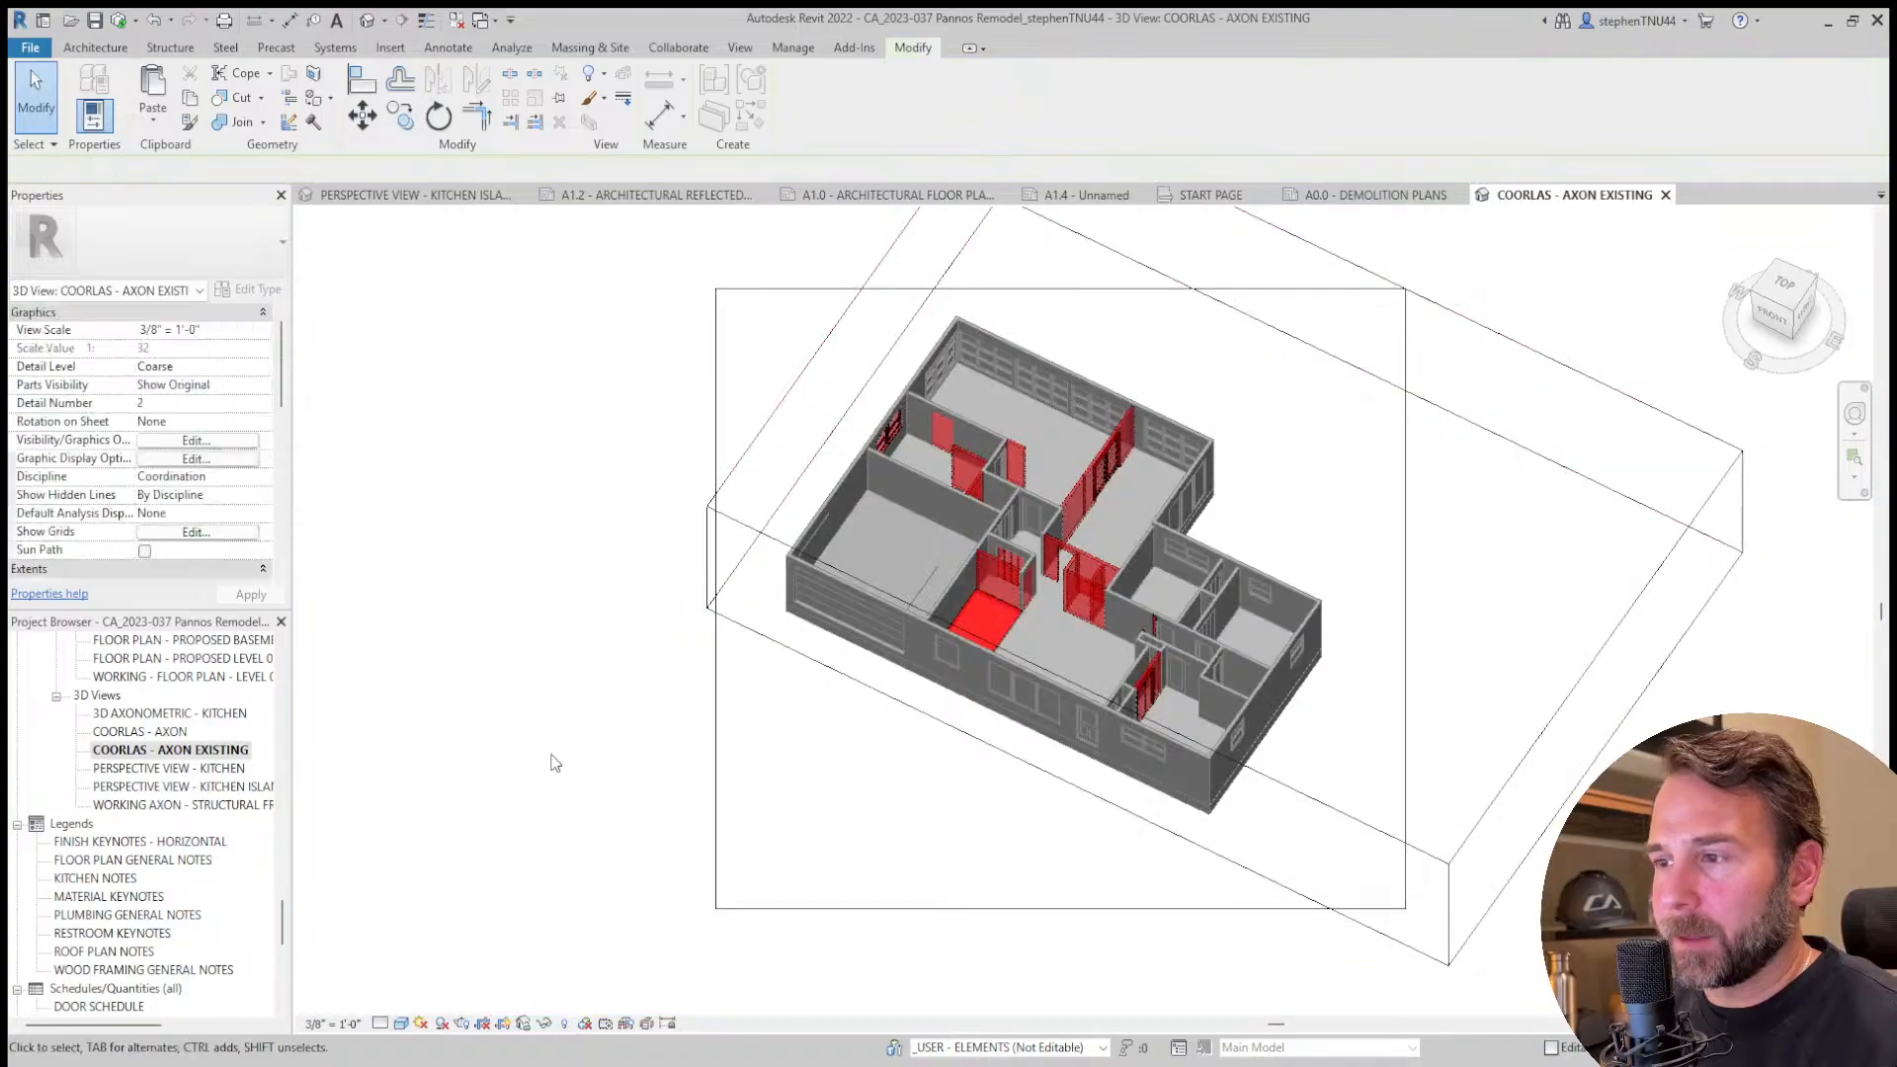
scroll(620, 742, down, 3)
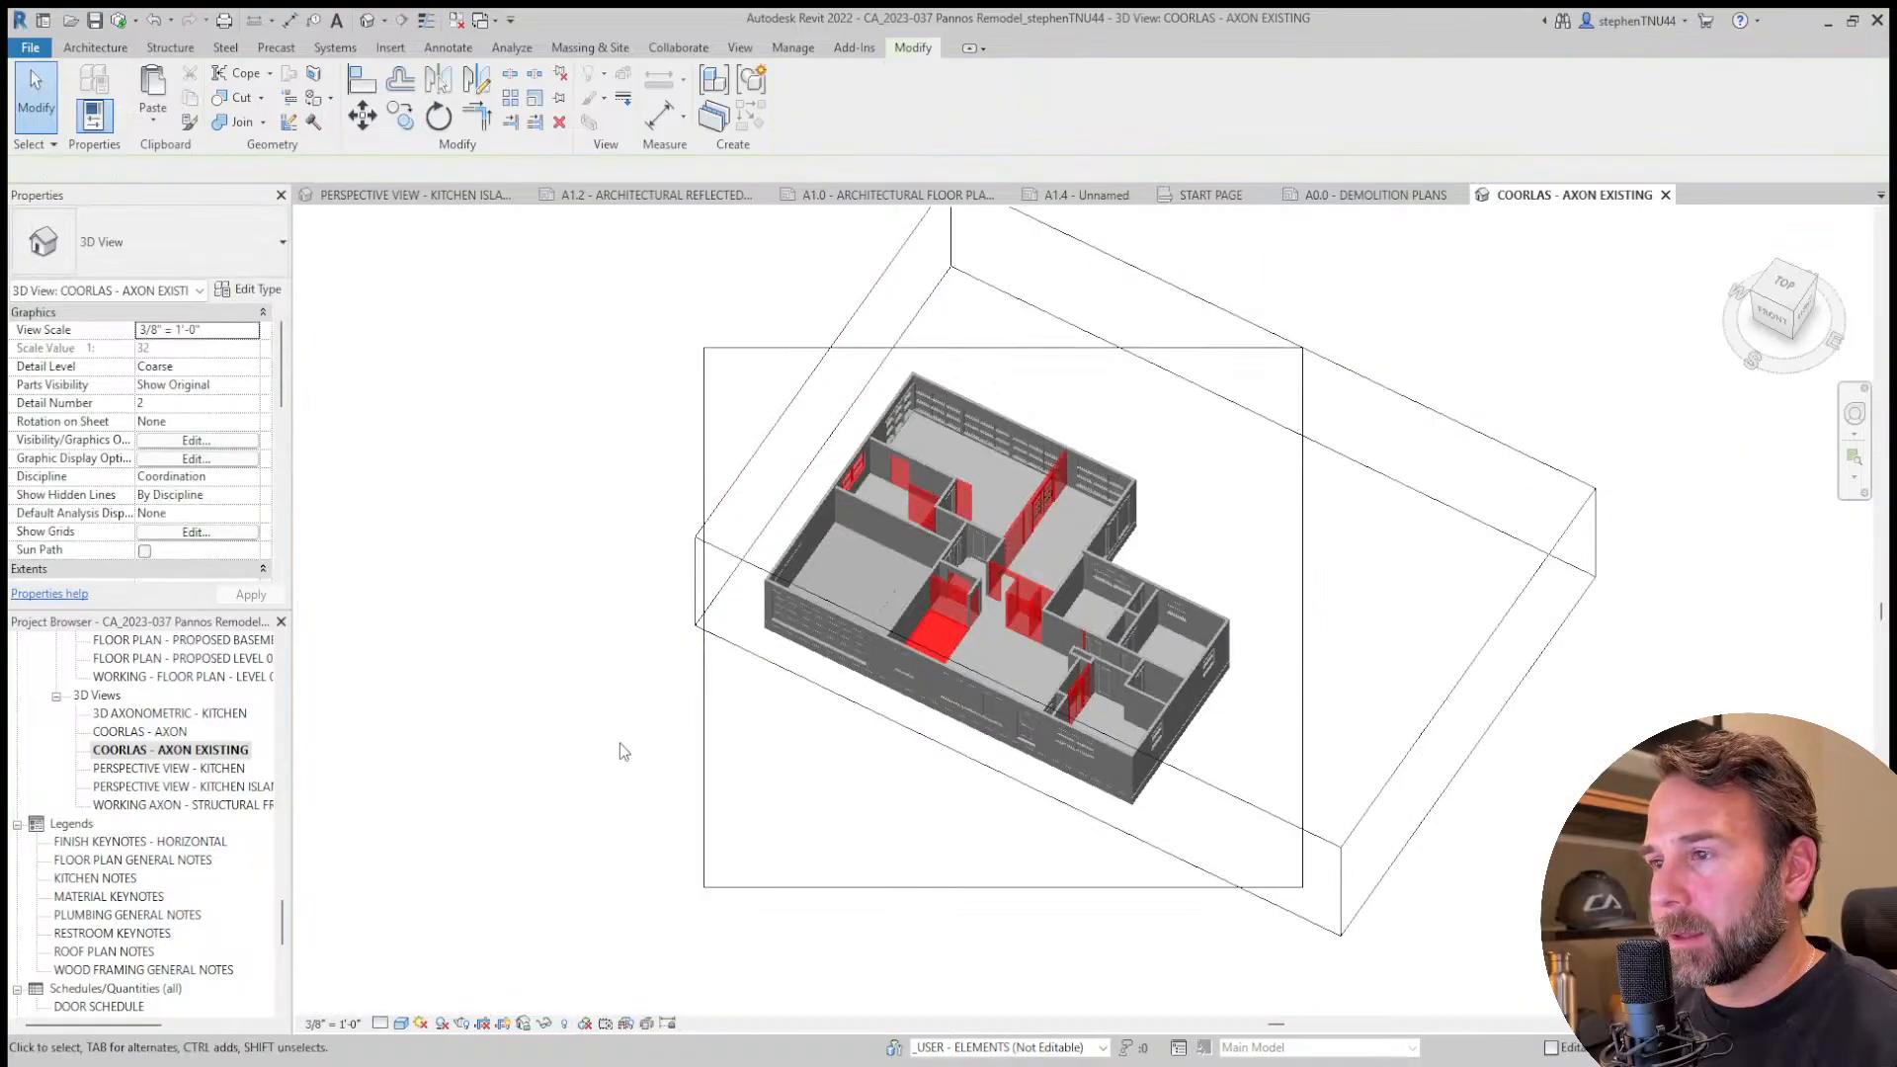
click(751, 476)
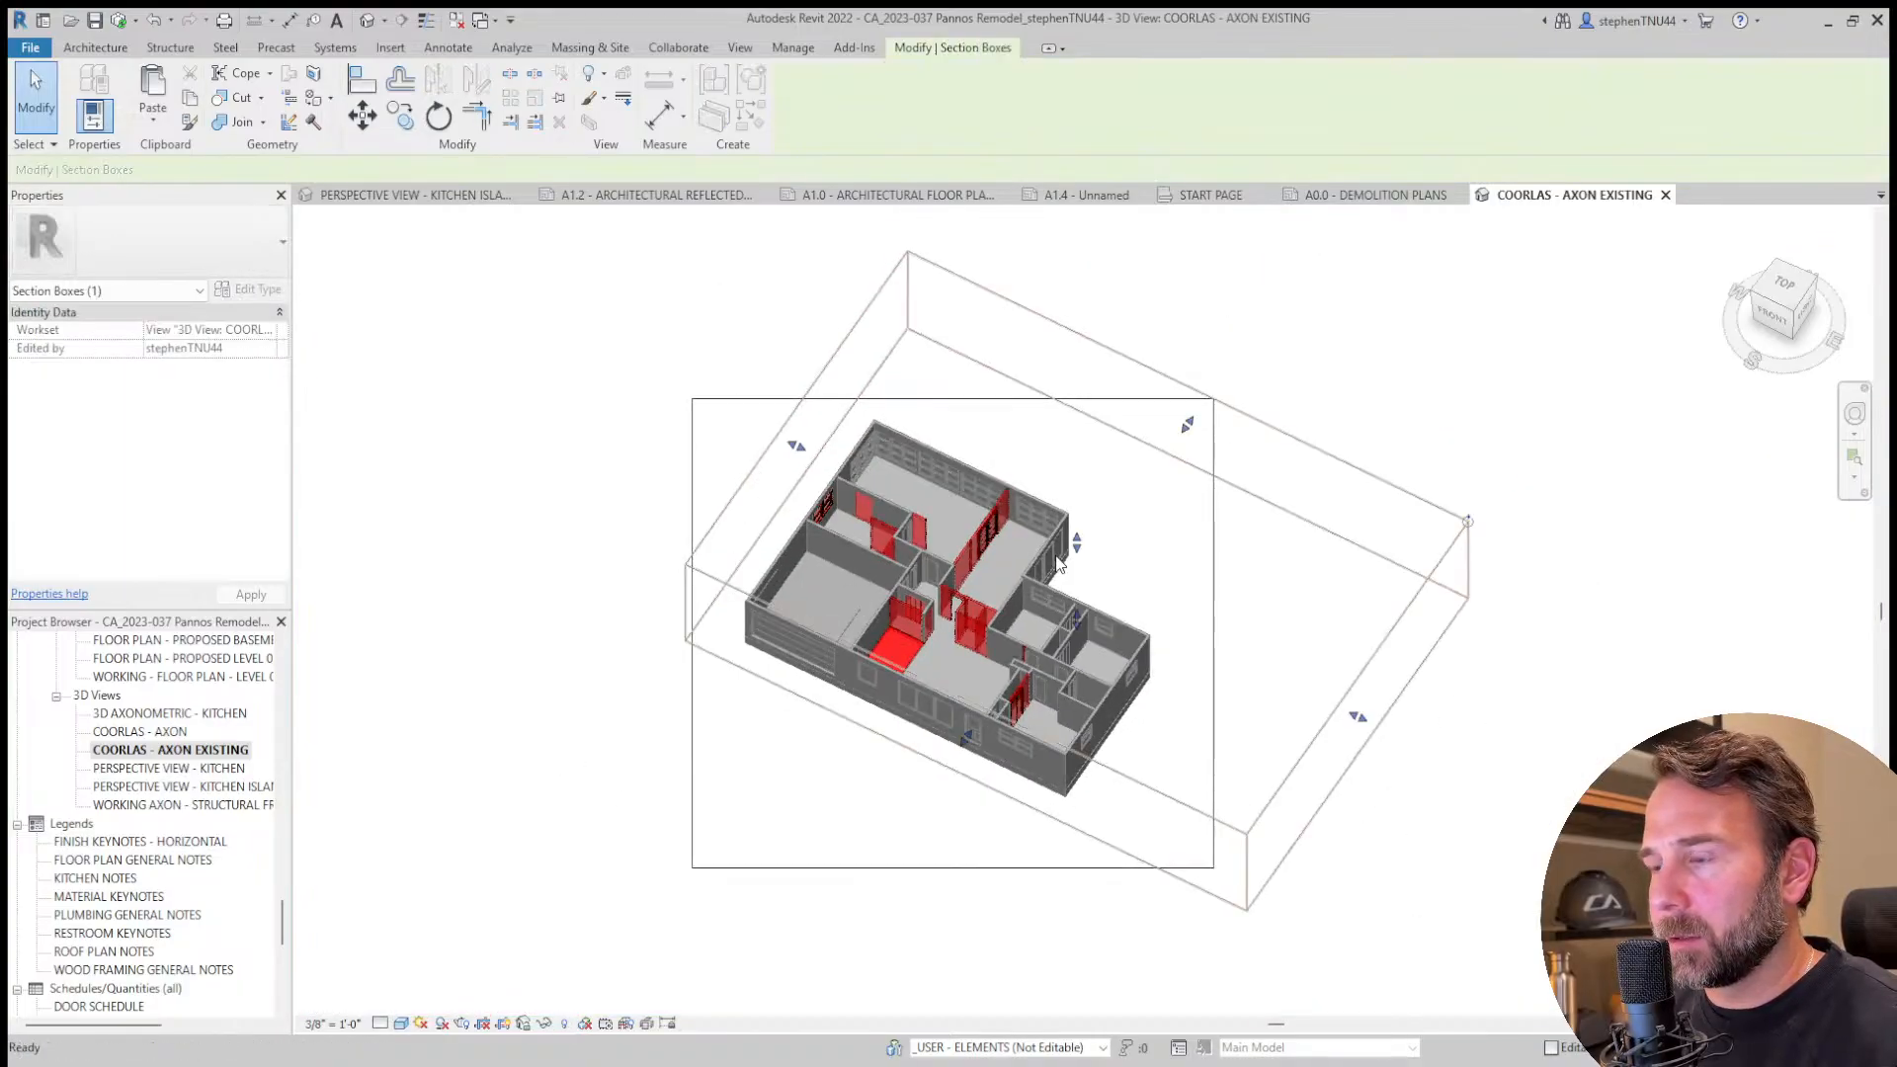
key(e)
key(h)
click(503, 1027)
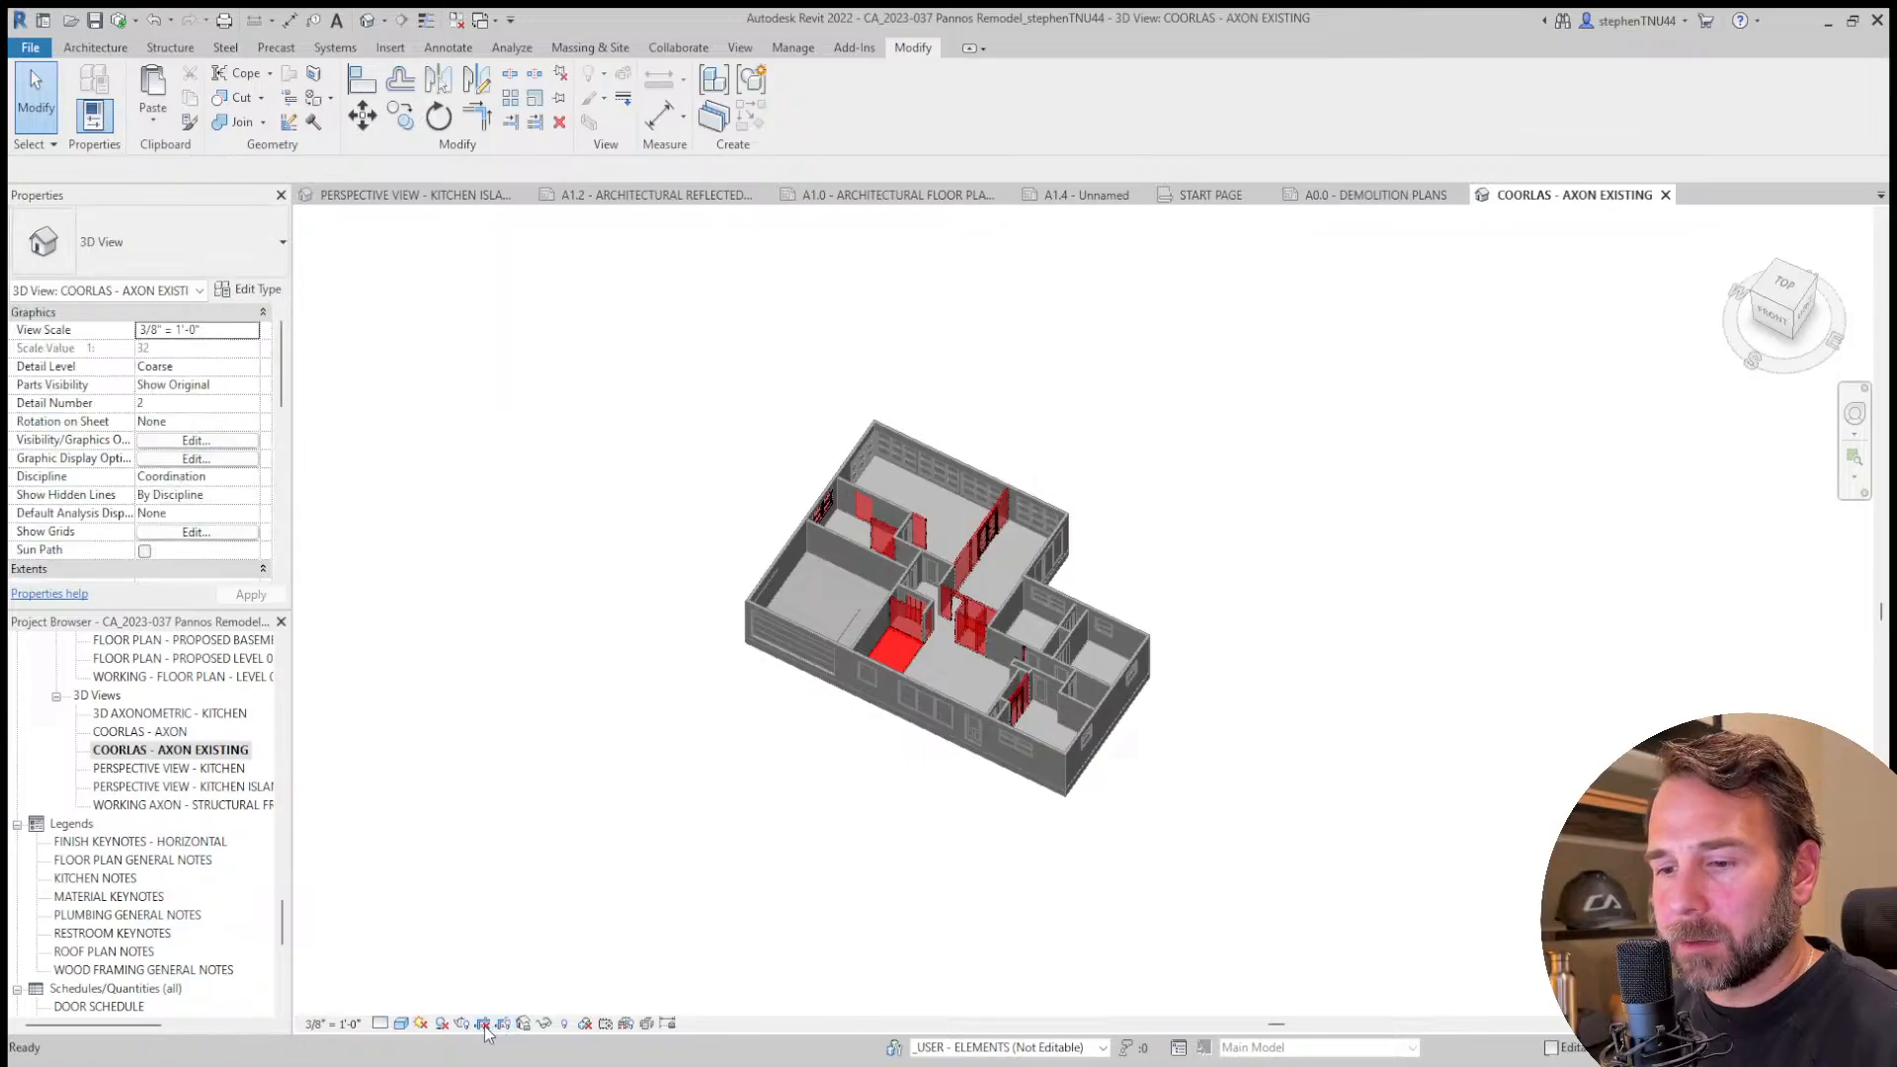
scroll(715, 760, down, 1)
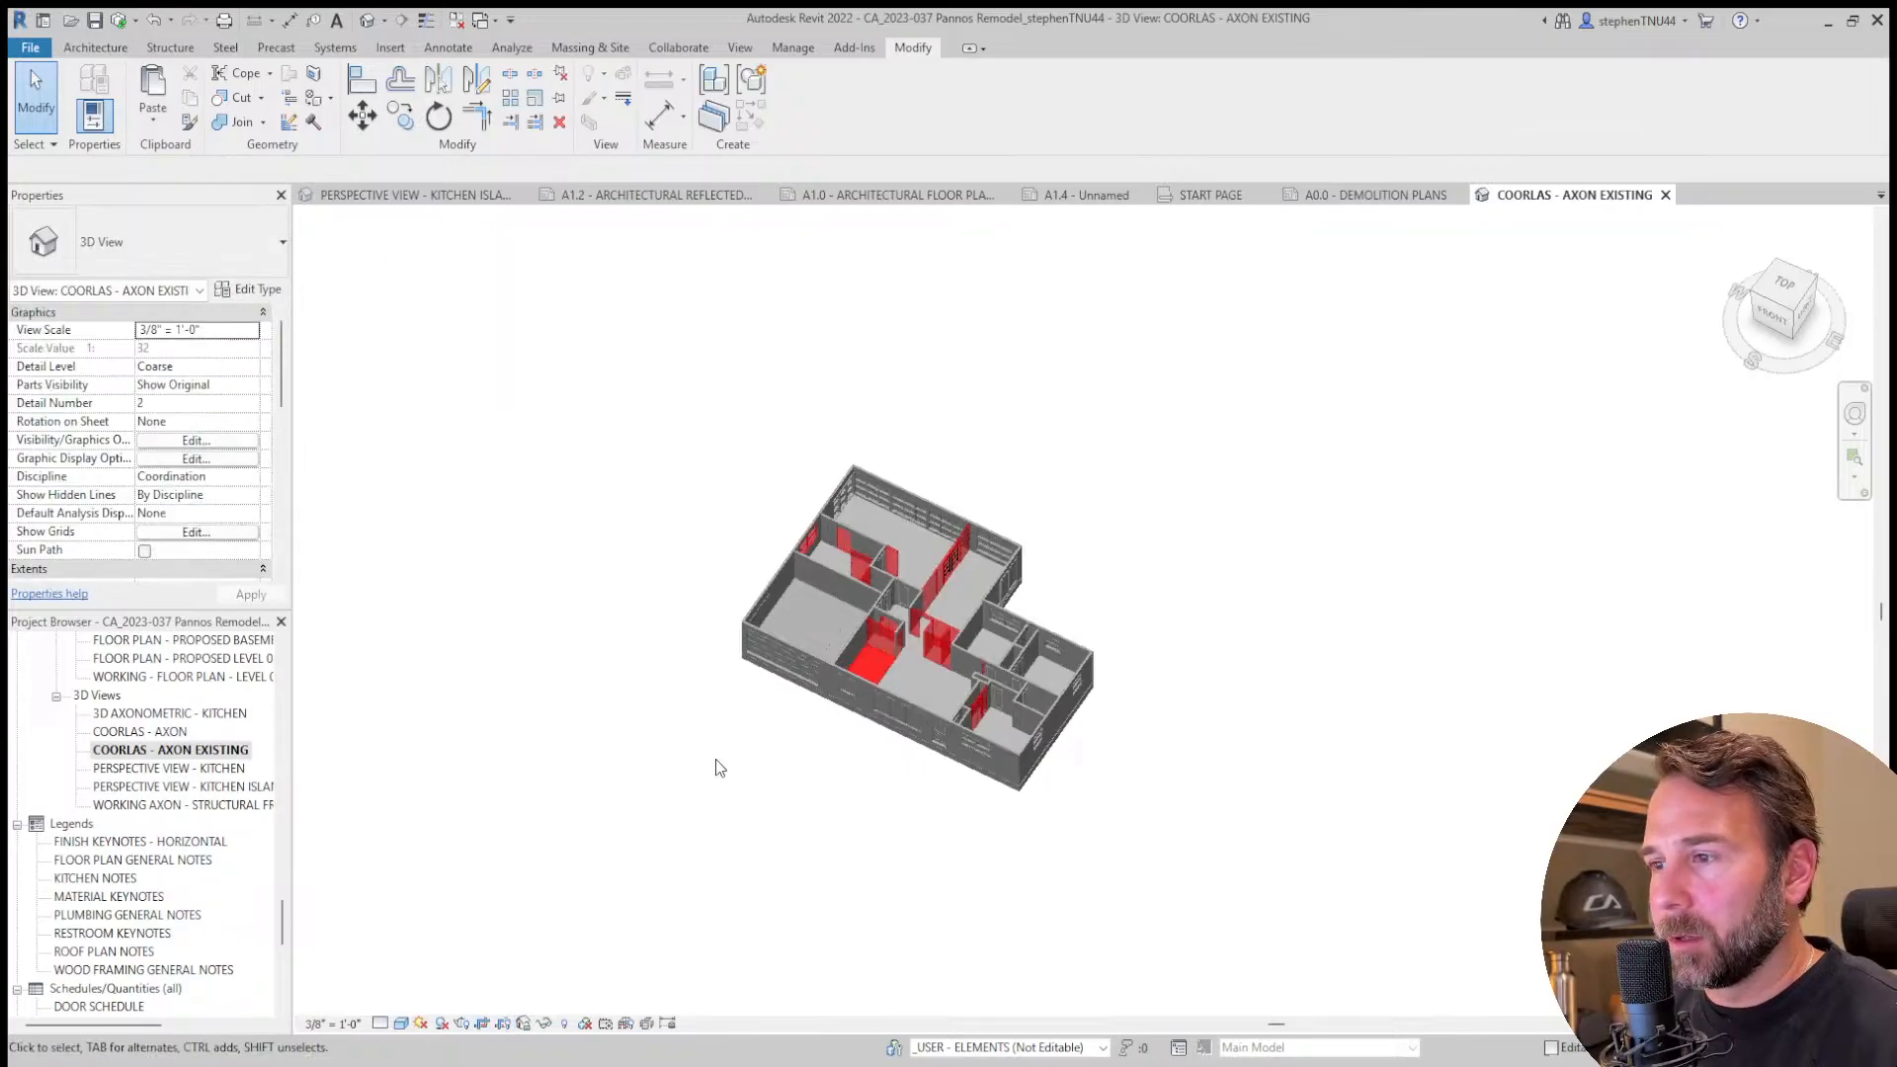
scroll(840, 675, up, 1)
Close the axon view and set the scale of its viewport on sheet A1.4 to 3/16" = 1'-0".
click(1665, 194)
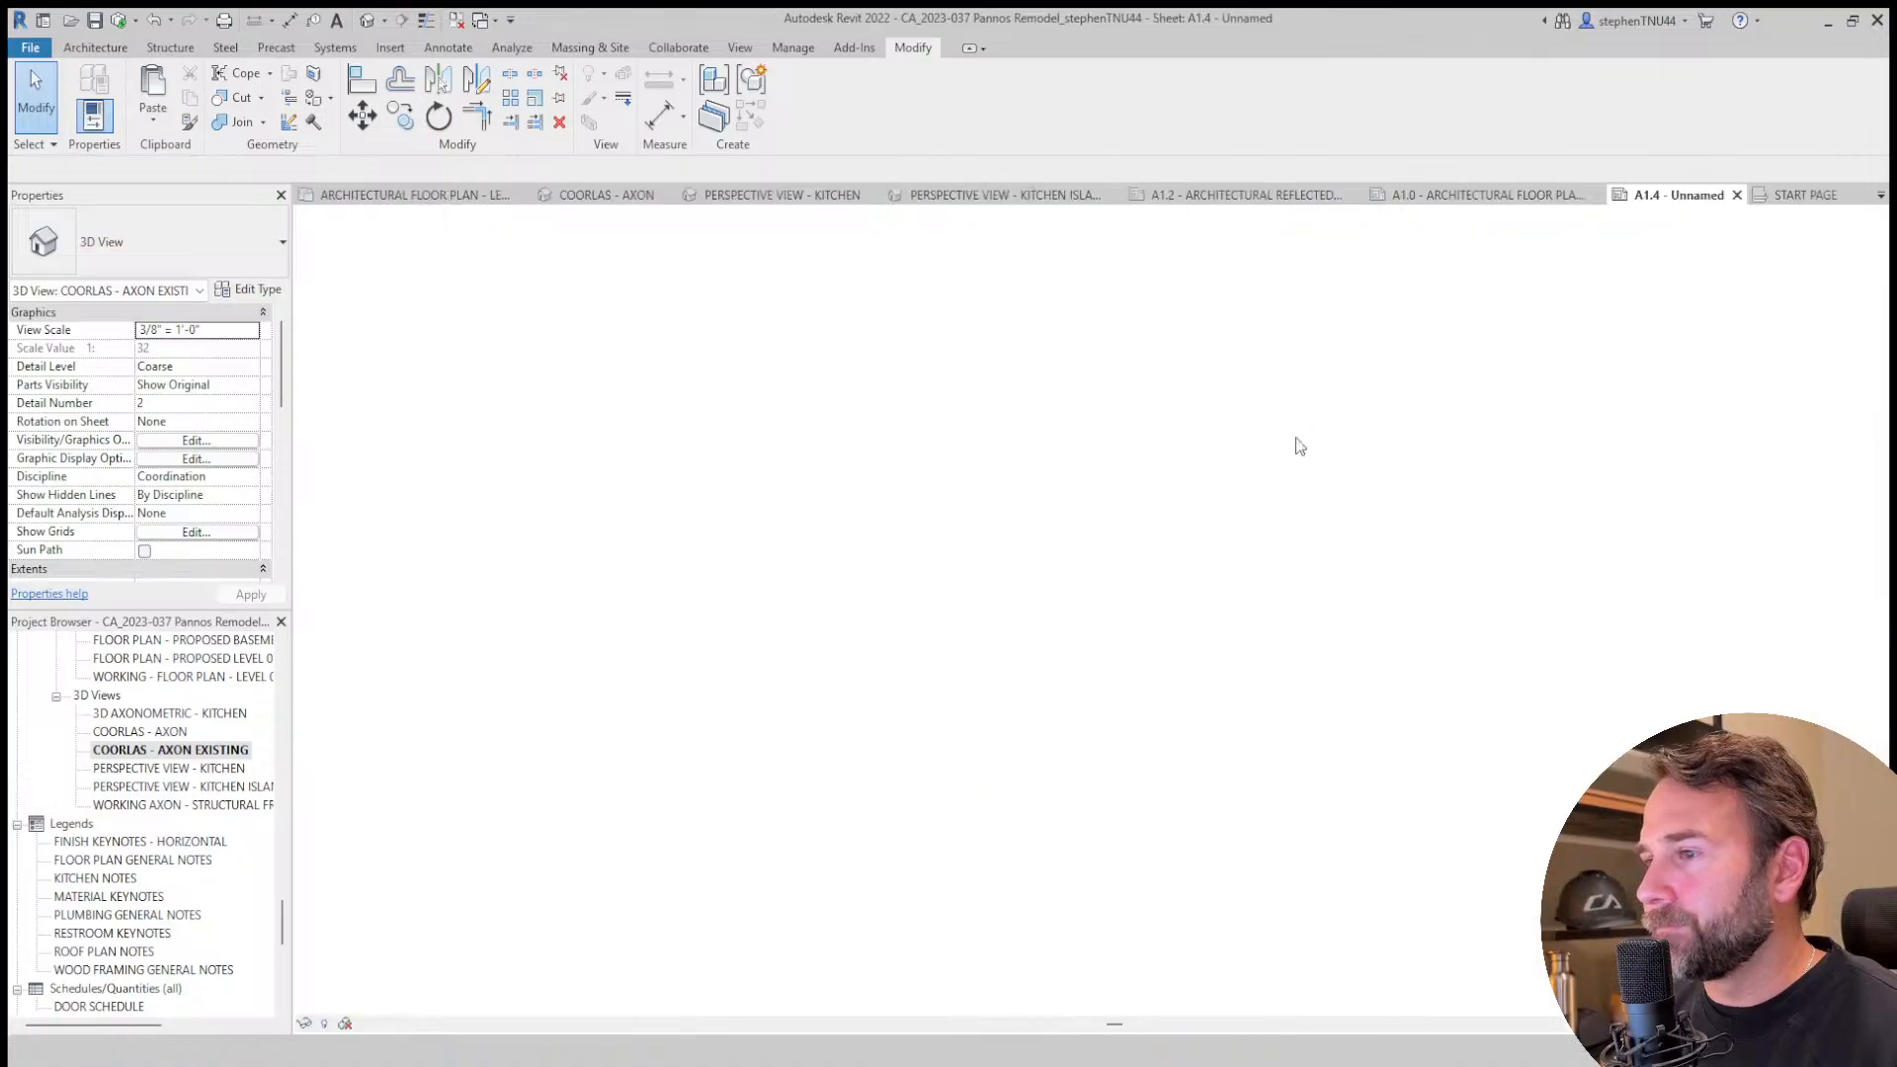
click(1094, 871)
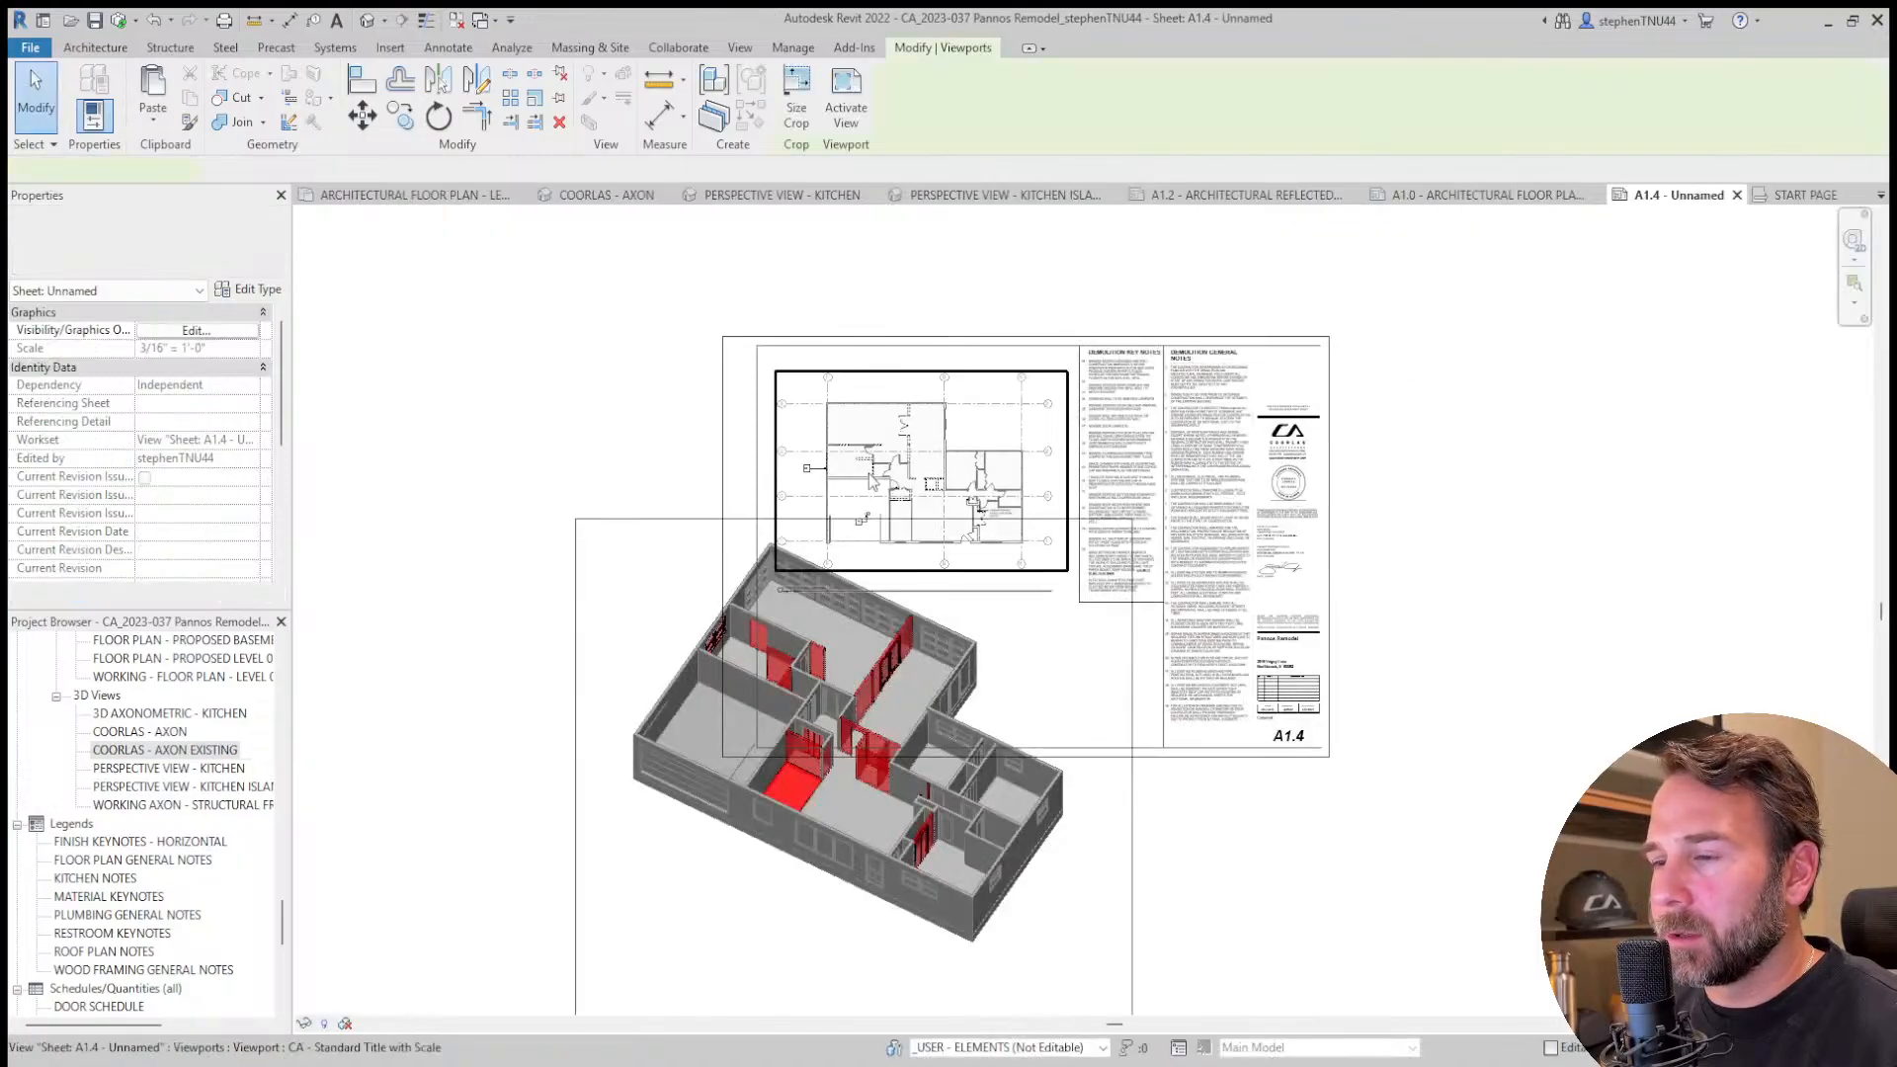
scroll(869, 470, up, 2)
click(865, 474)
scroll(716, 726, up, 5)
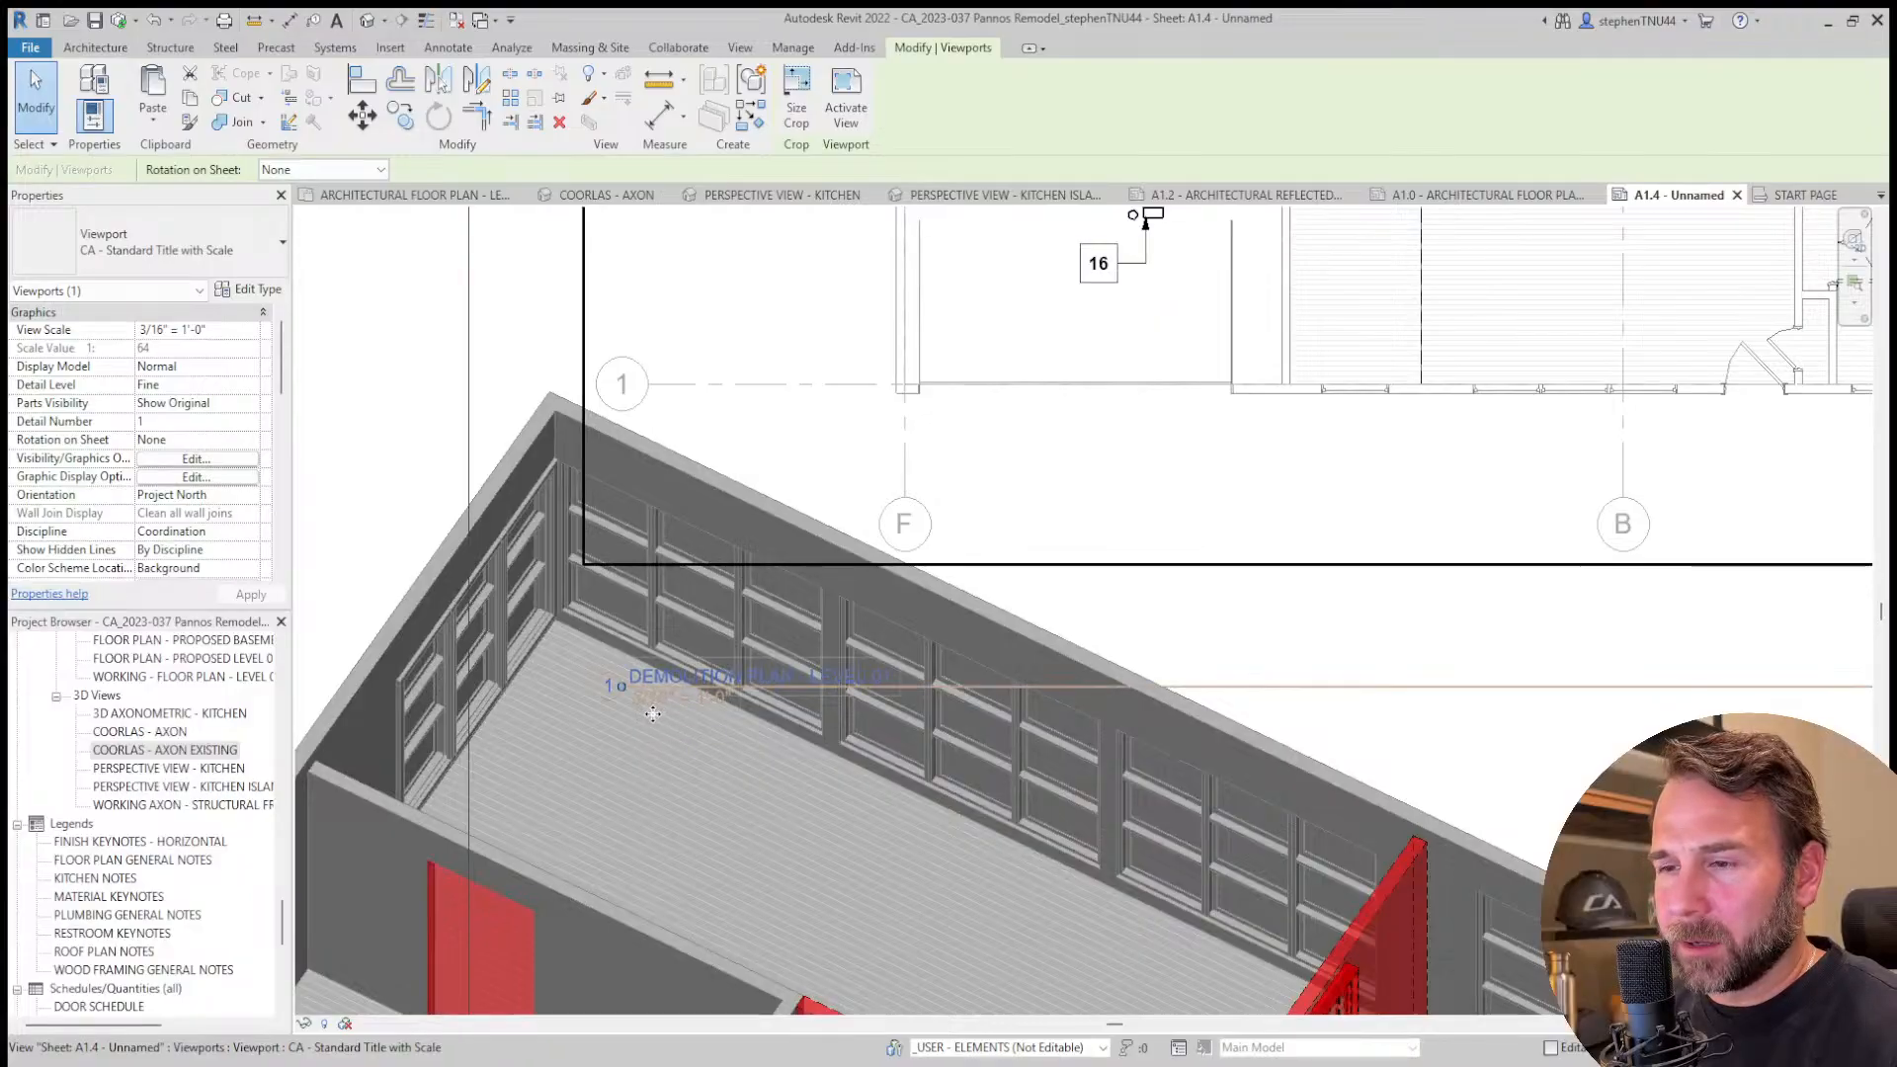
scroll(818, 579, down, 6)
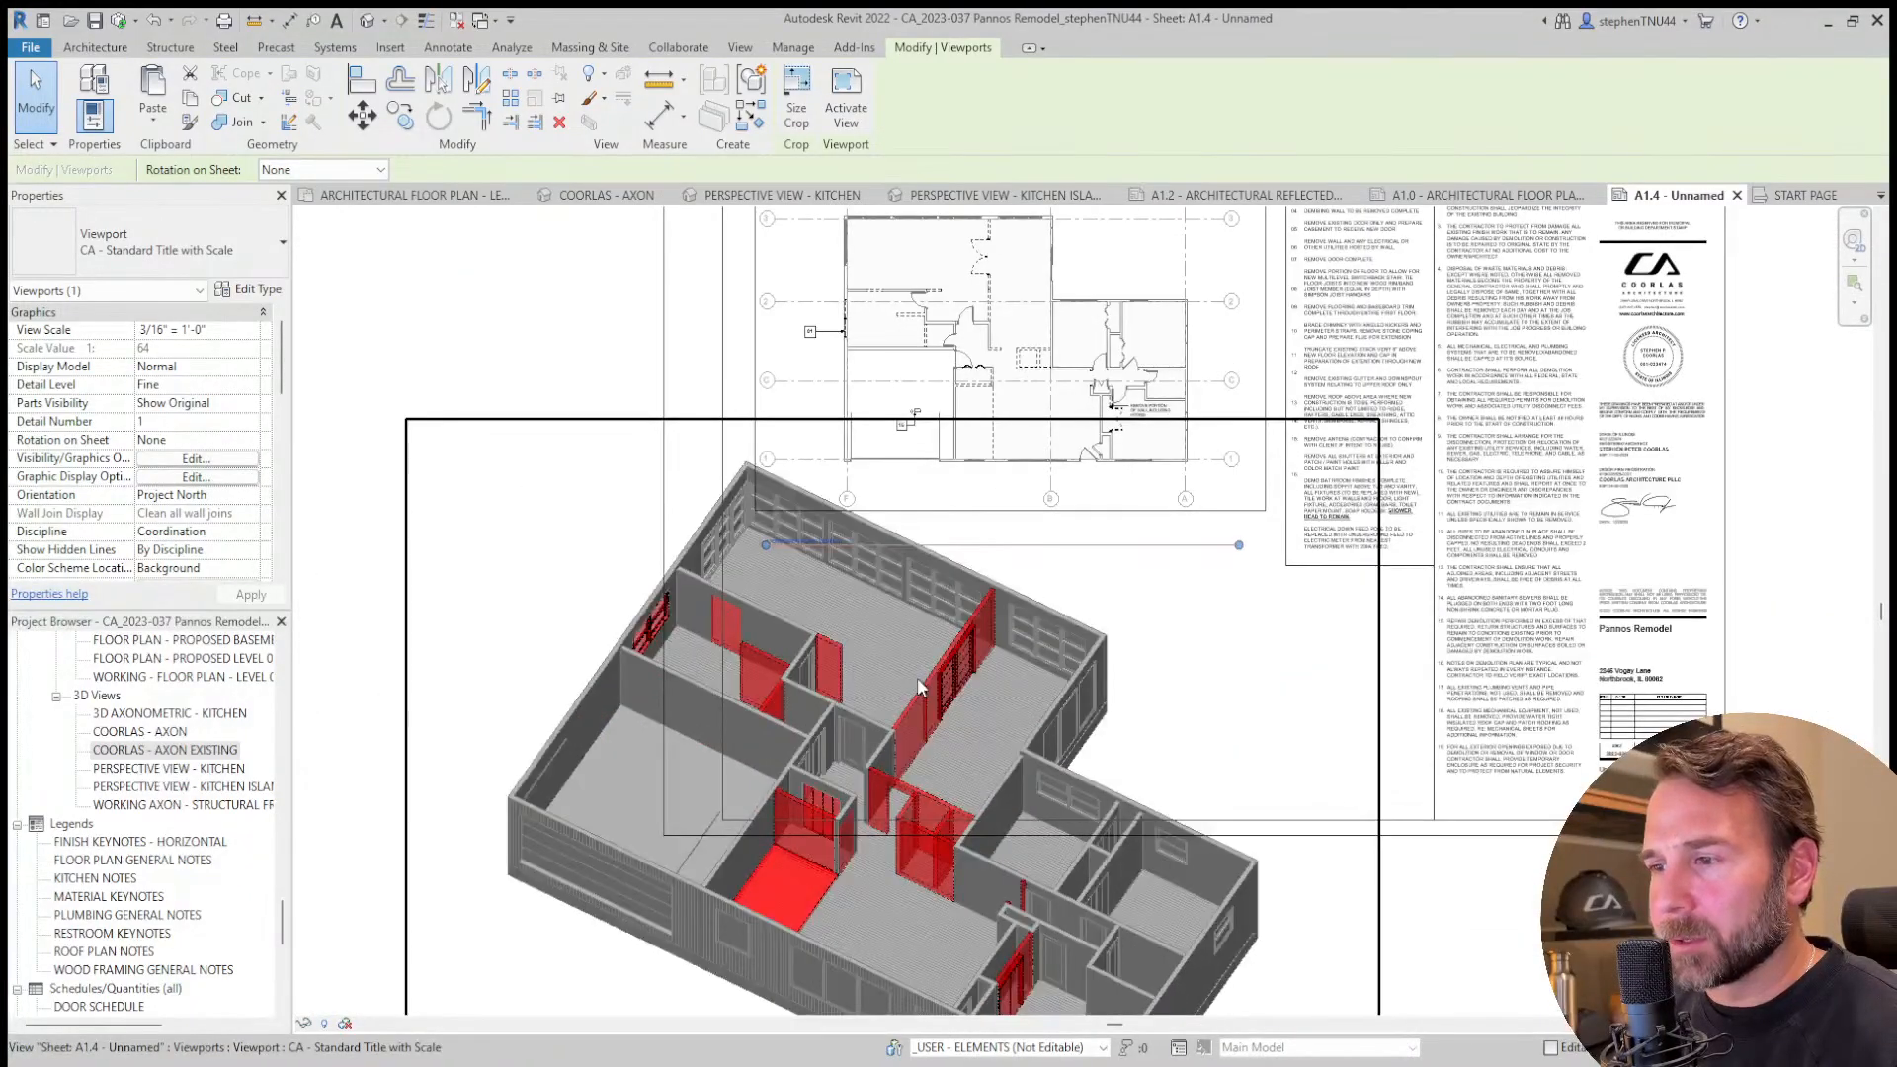
click(917, 677)
scroll(917, 677, down, 1)
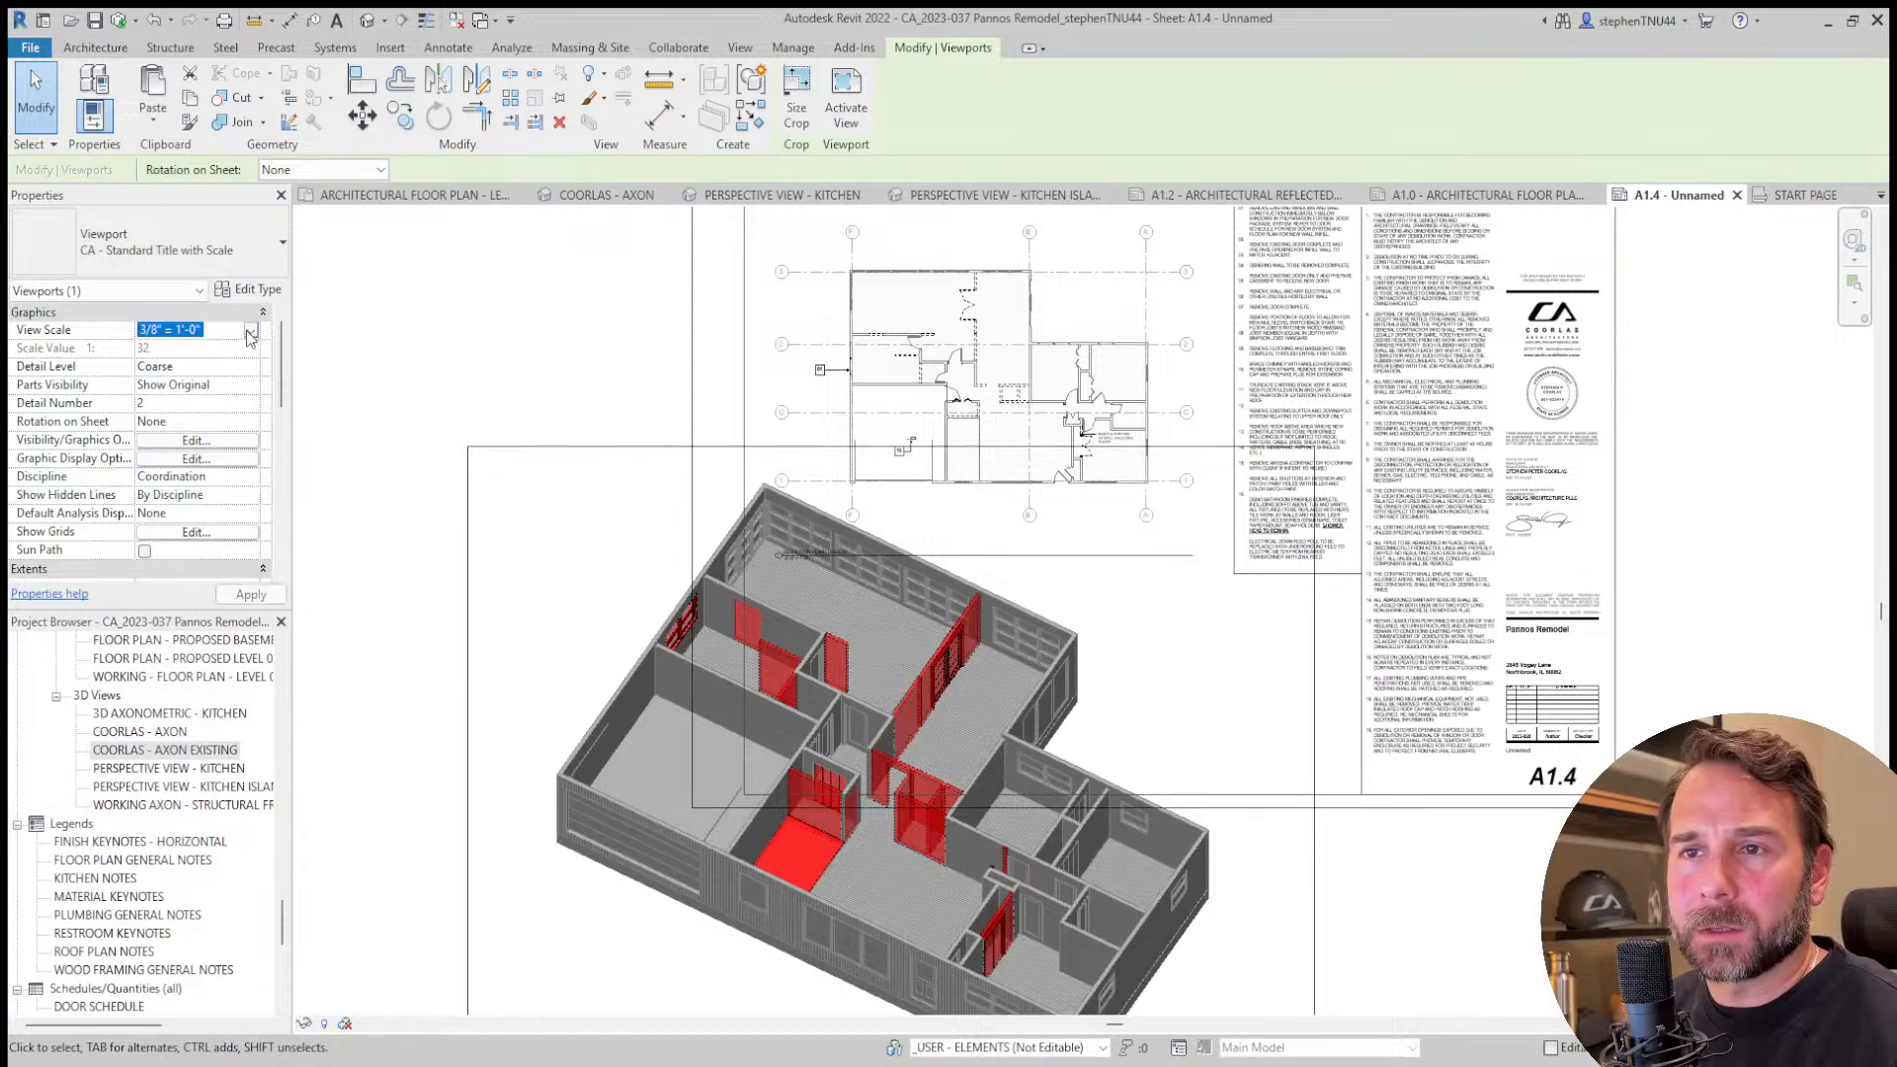
click(195, 401)
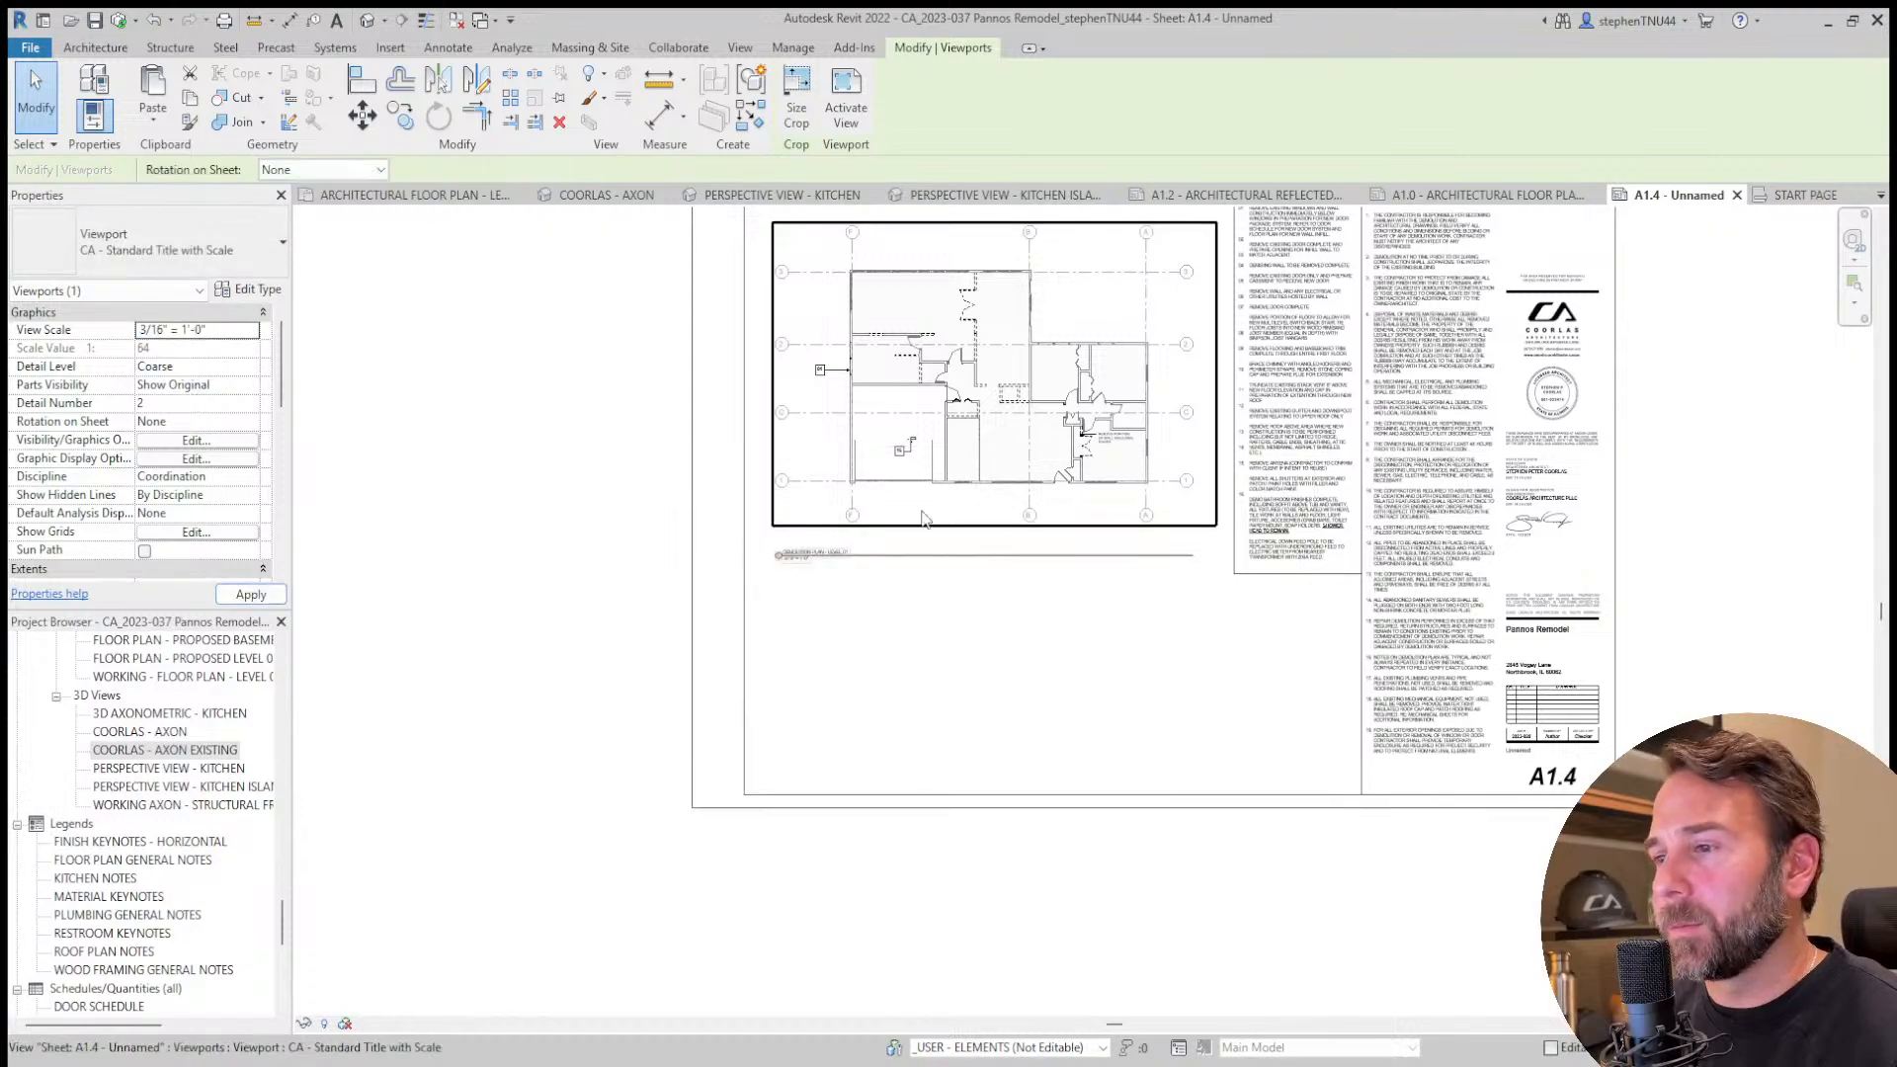
Move the axon viewport back onto sheet A1.4, below the demolition plan.
scroll(819, 577, down, 3)
scroll(968, 731, down, 4)
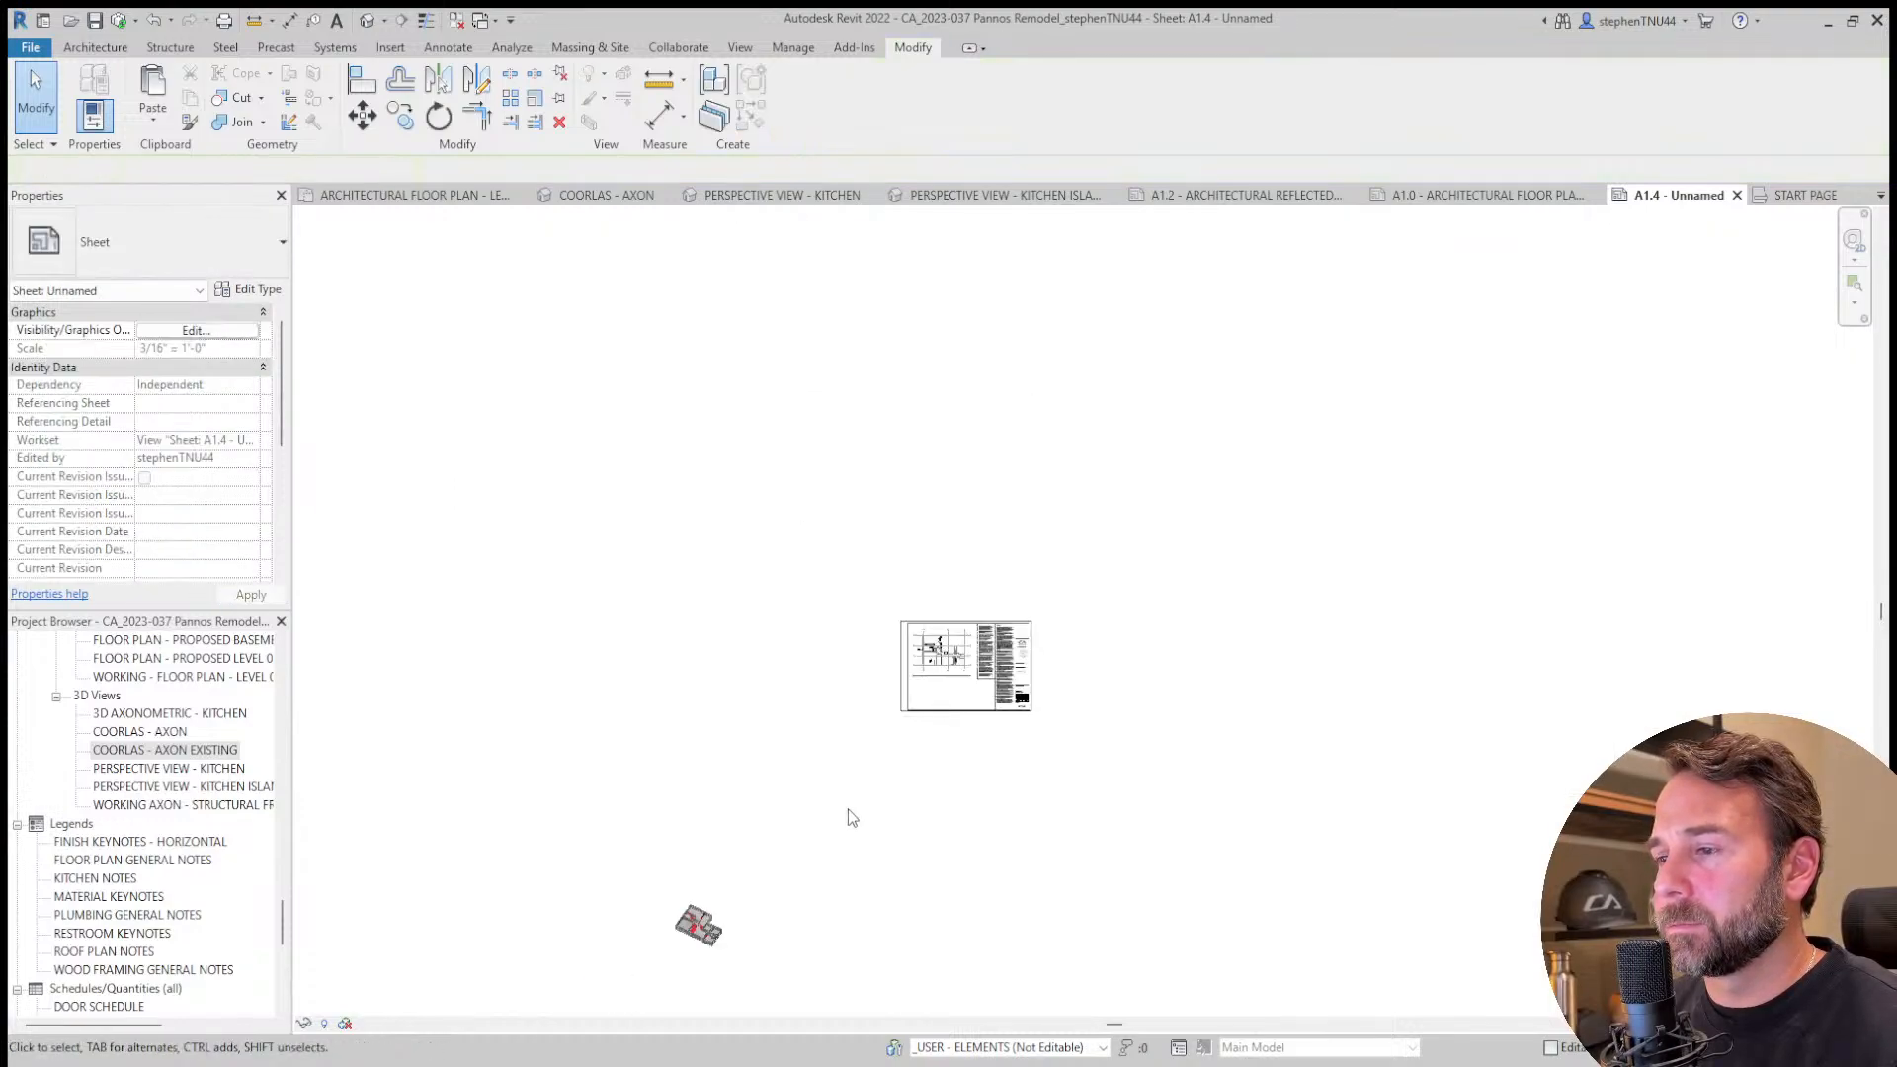
drag(952, 737, 954, 703)
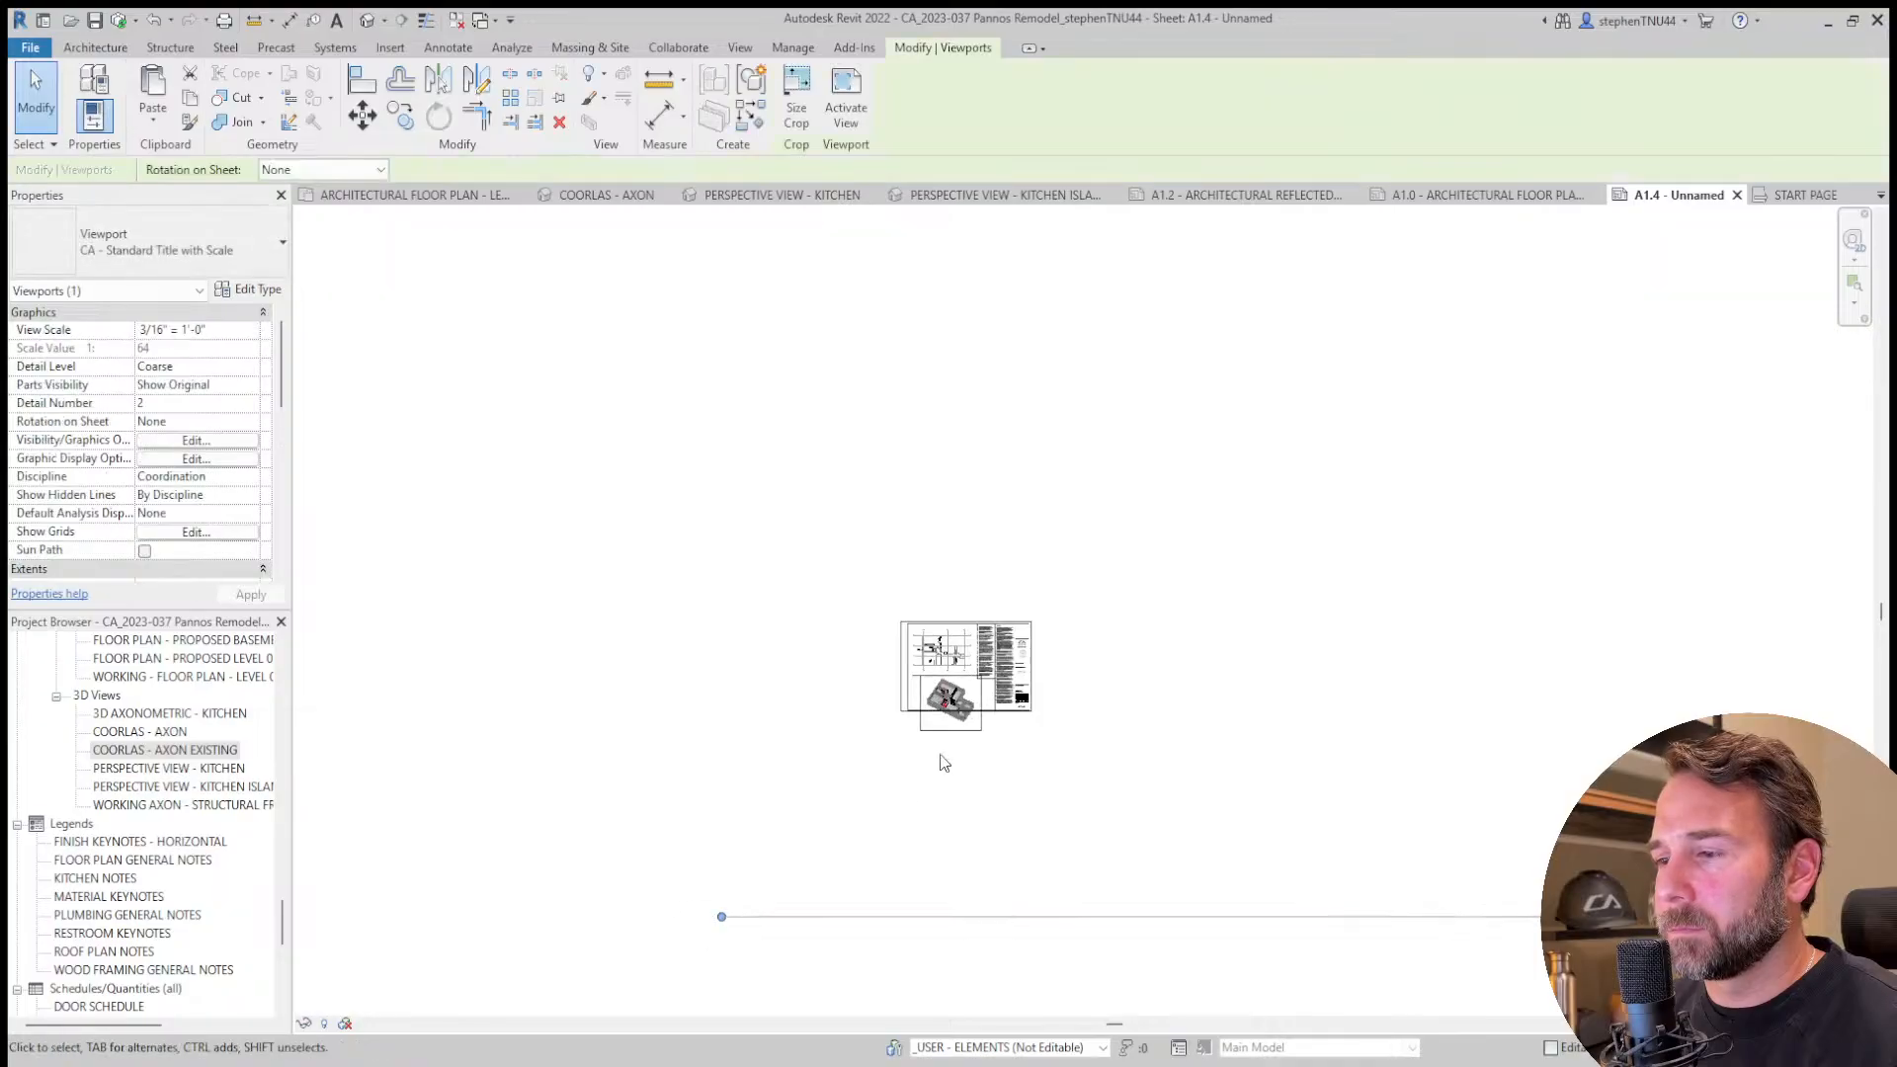
Move the axon viewport's title directly under the view and shorten its title line to about the view's width.
click(943, 766)
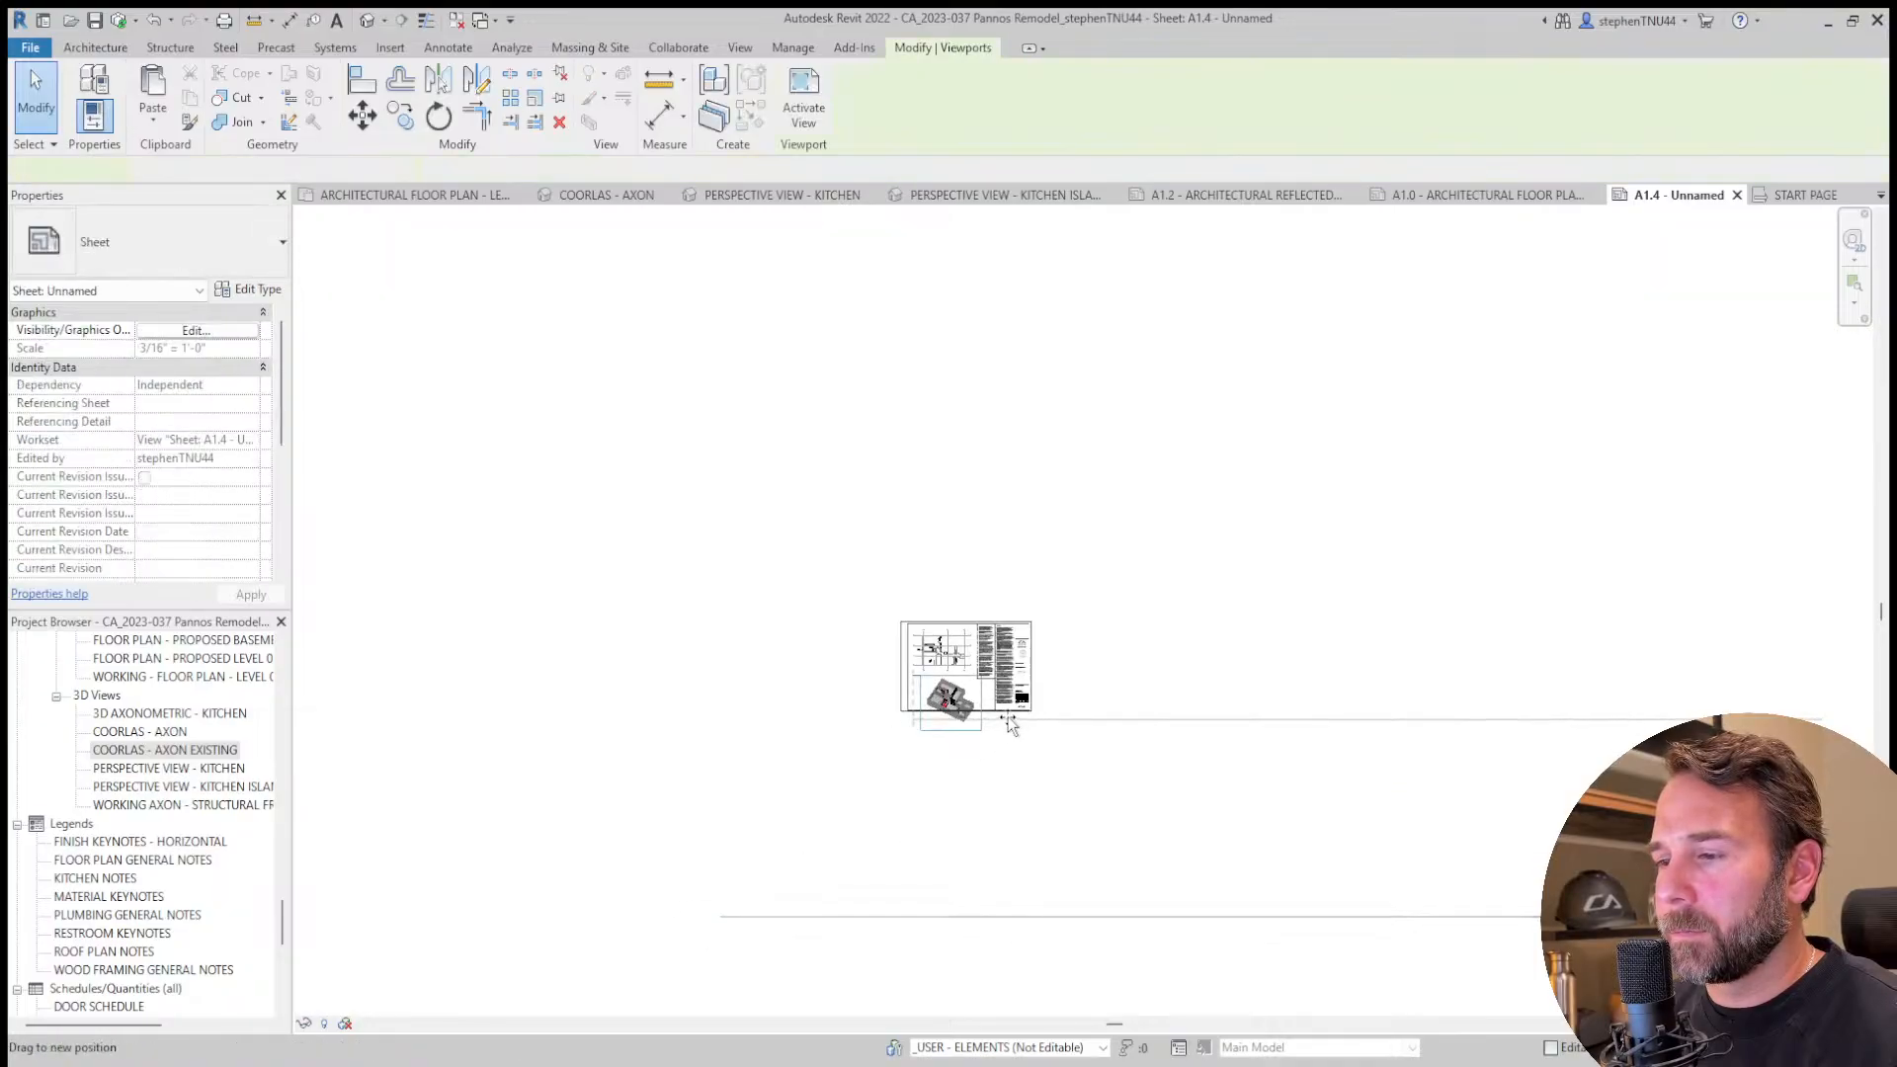
click(968, 702)
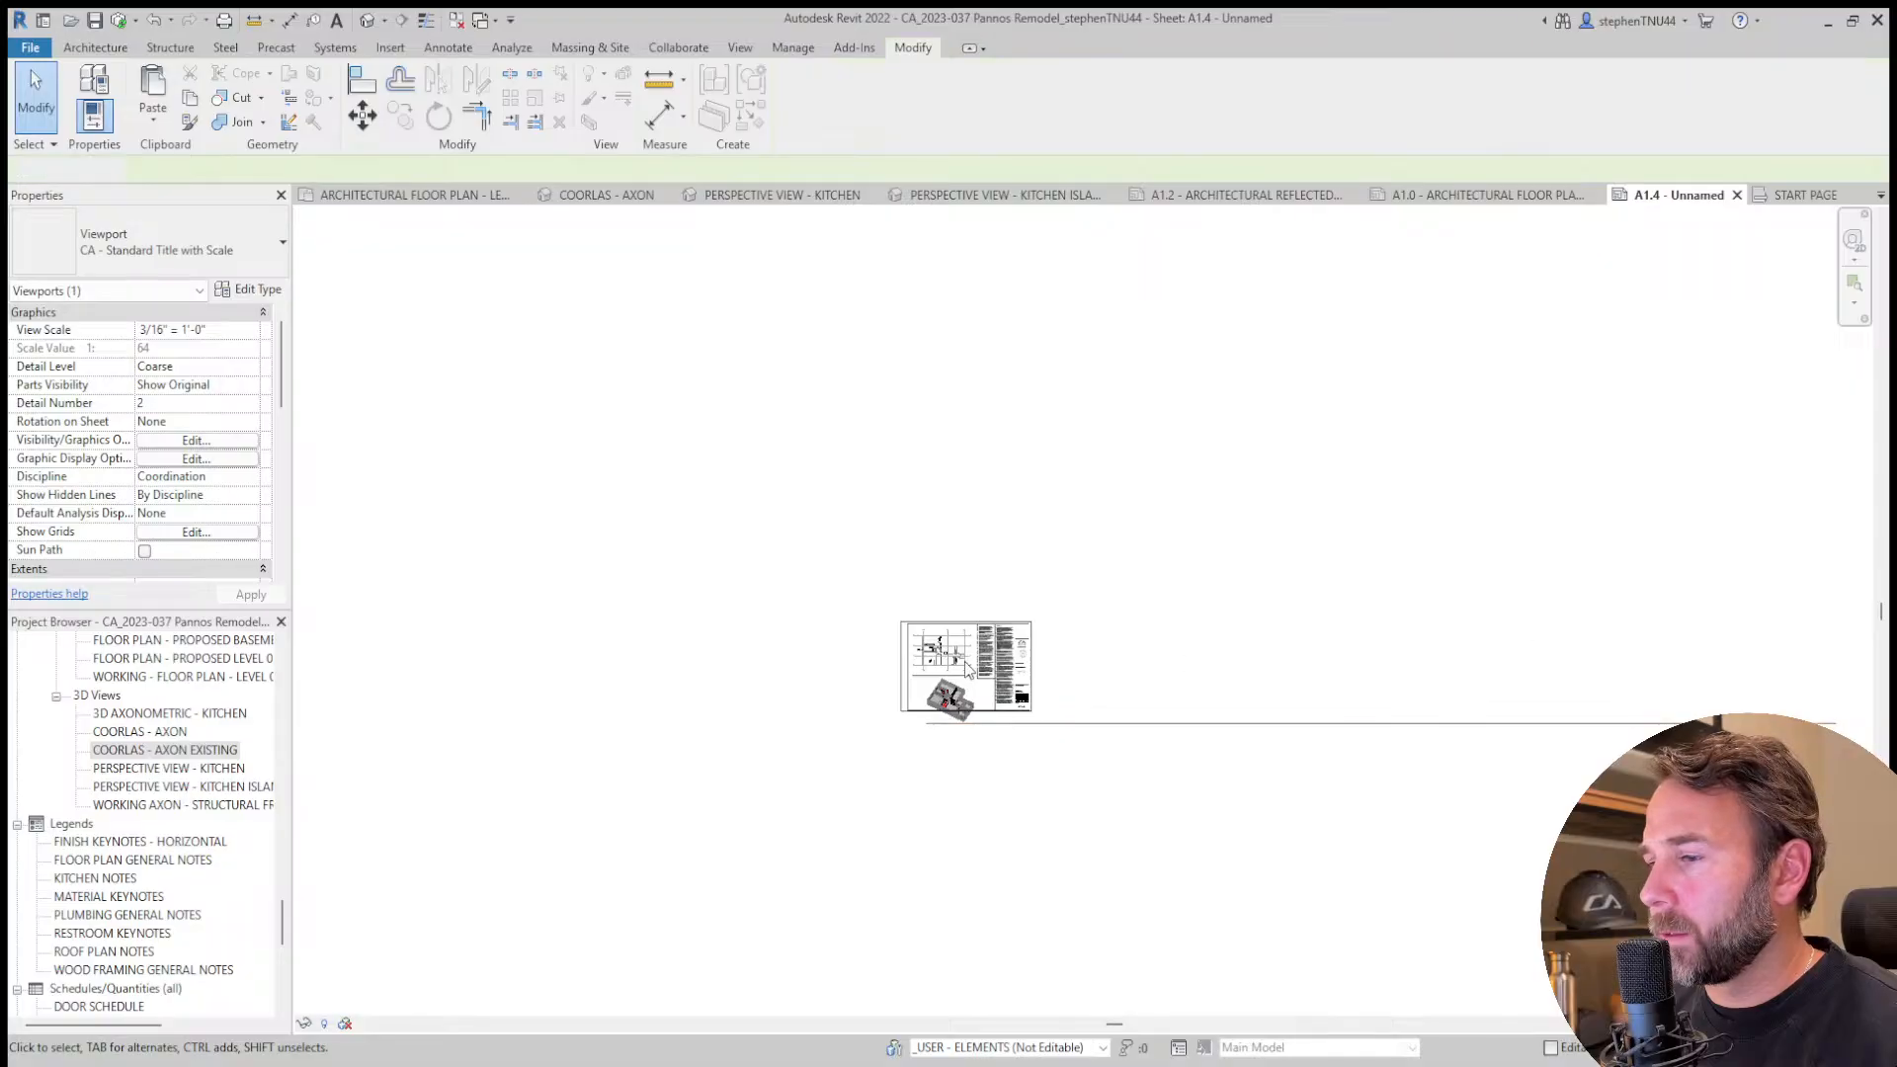
drag(1836, 723, 1832, 723)
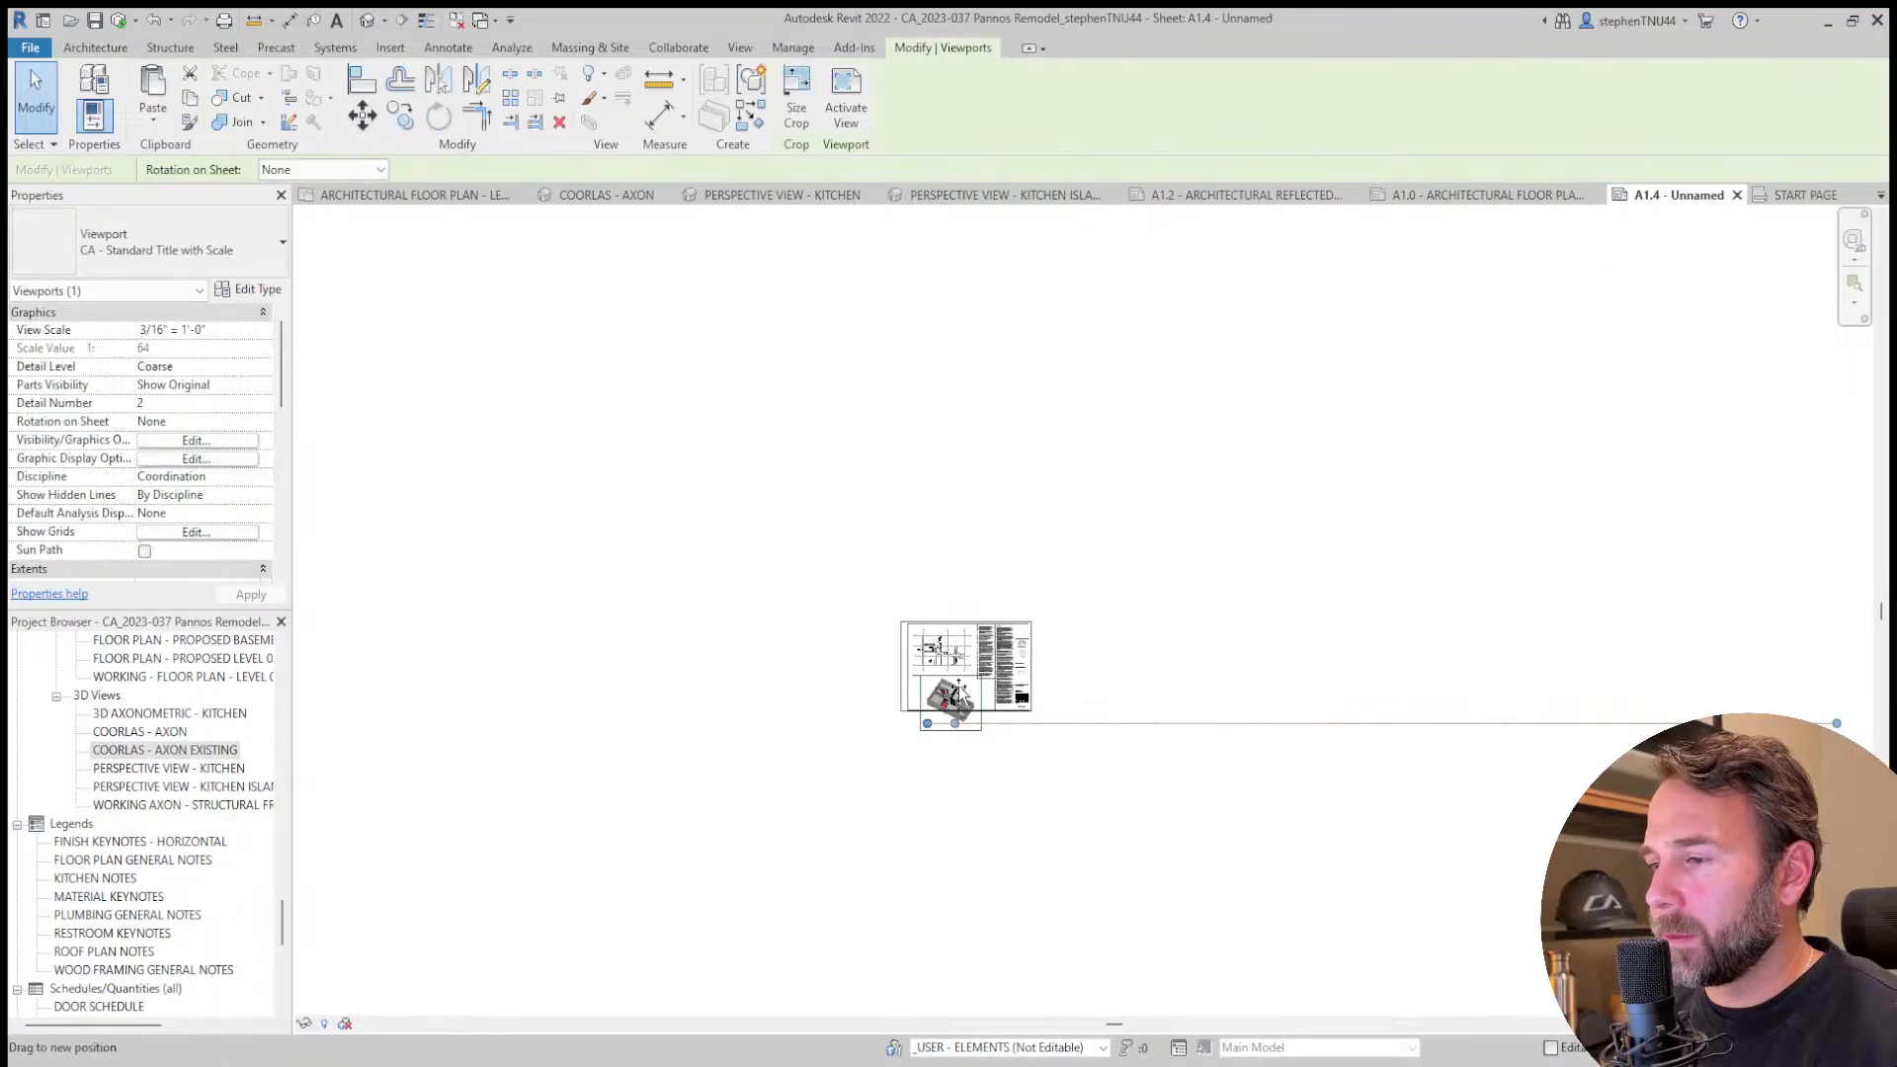
drag(959, 686, 971, 695)
click(957, 798)
Nudge the demolition plan viewport up on the sheet and move its title up closer beneath the plan.
scroll(934, 698, up, 5)
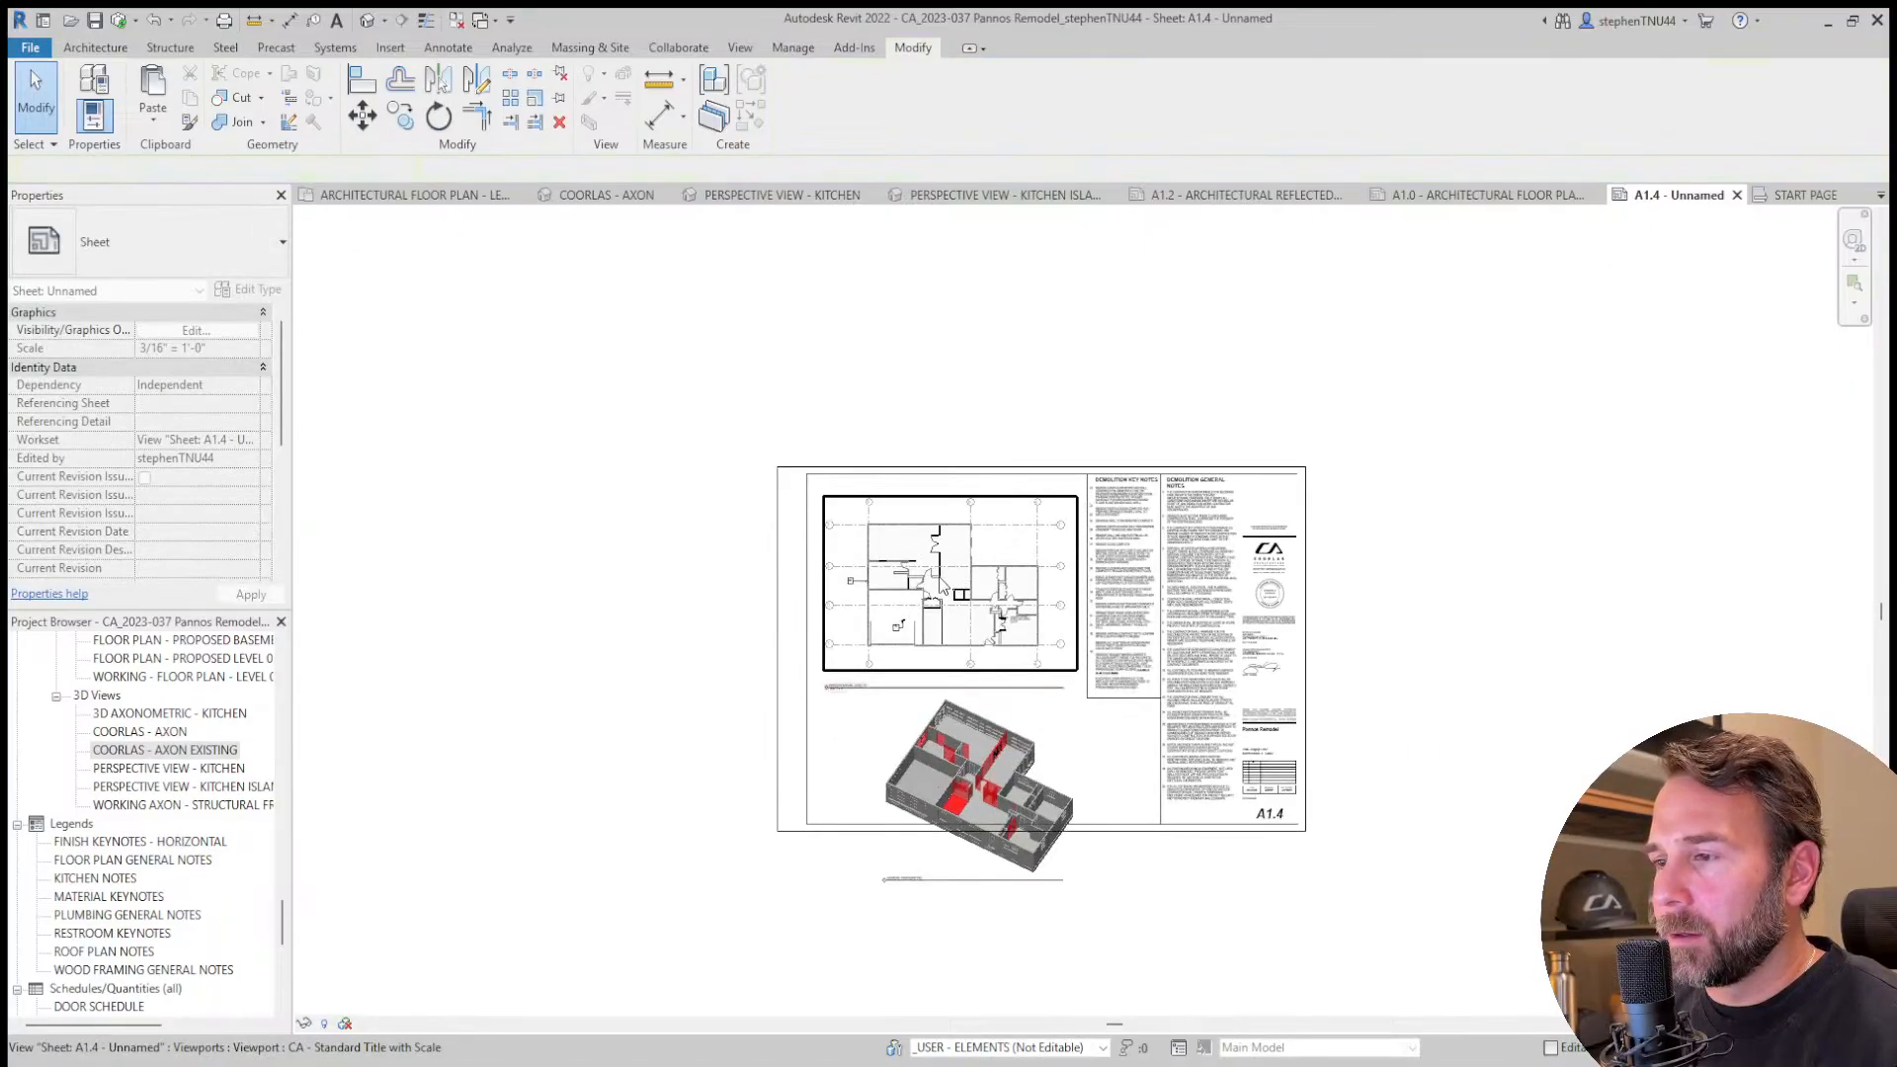
scroll(941, 589, up, 2)
click(955, 553)
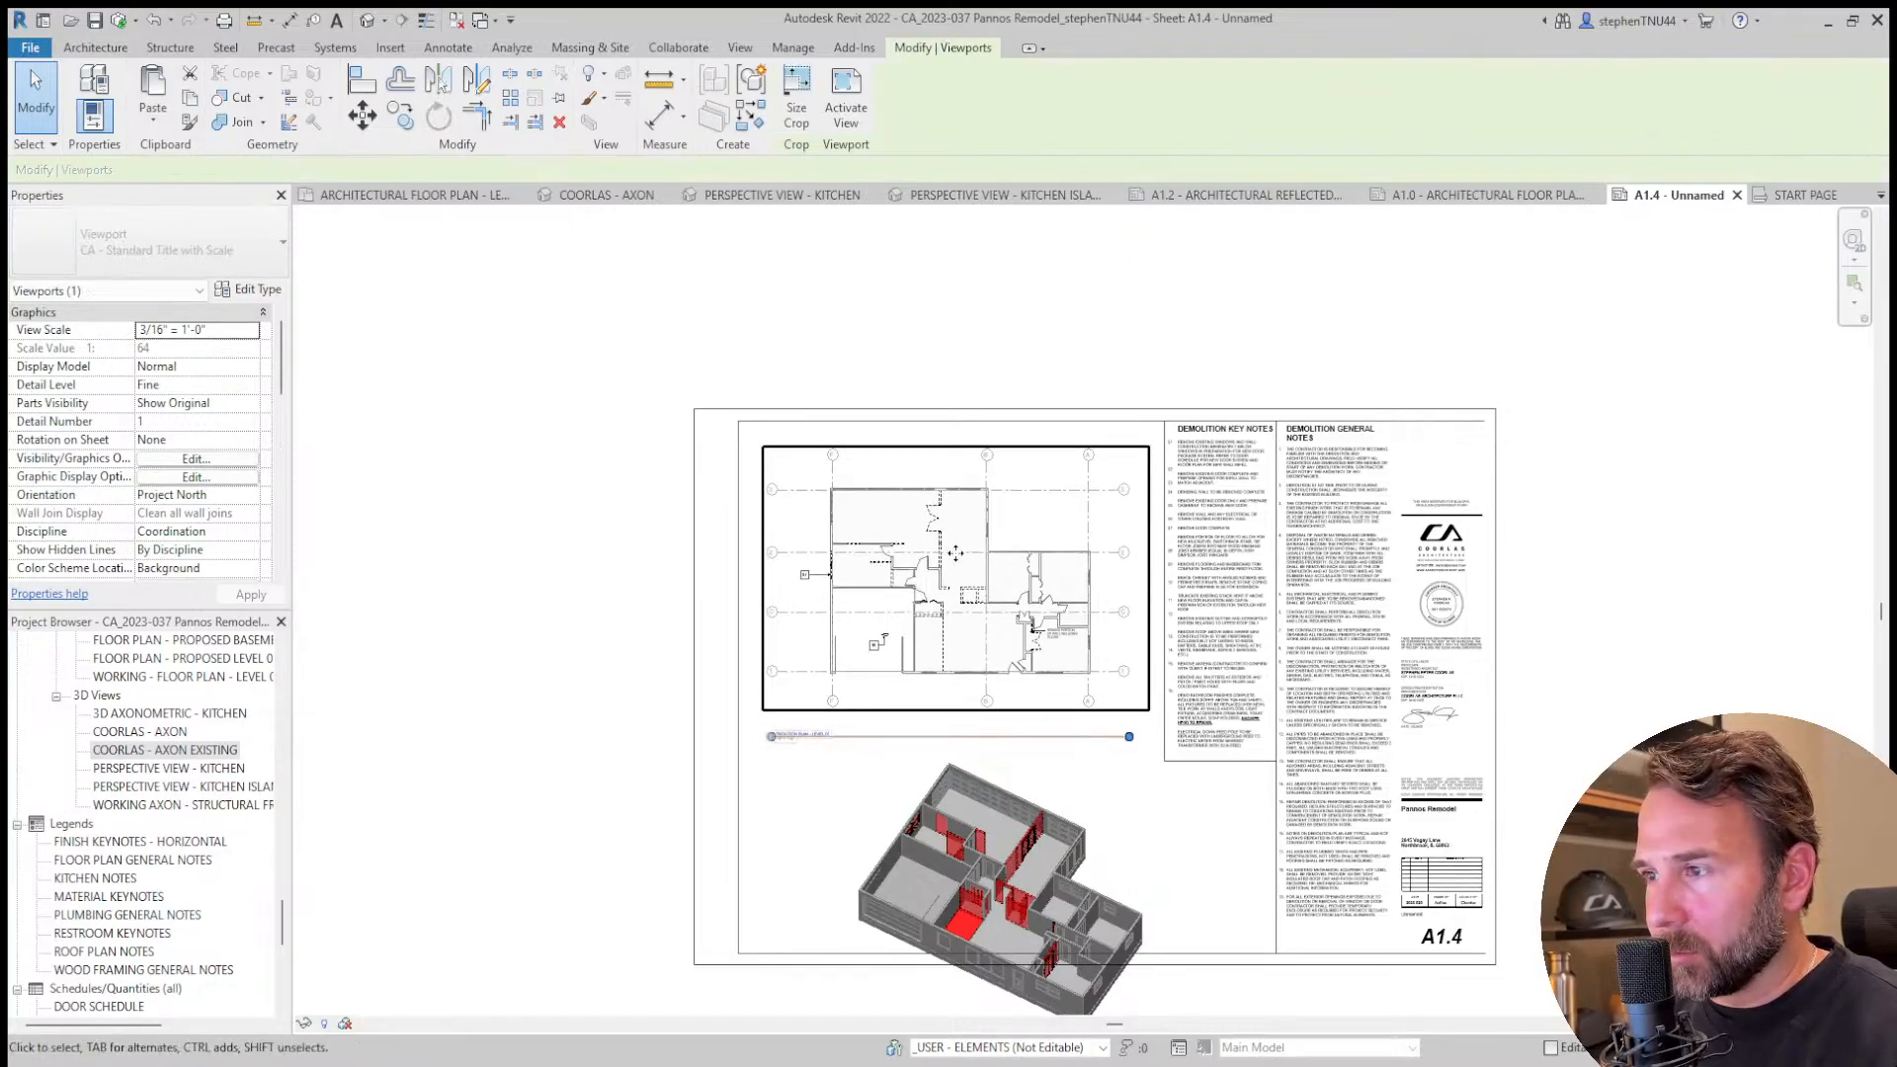
key(Up)
key(Up)
key(Up)
key(Up)
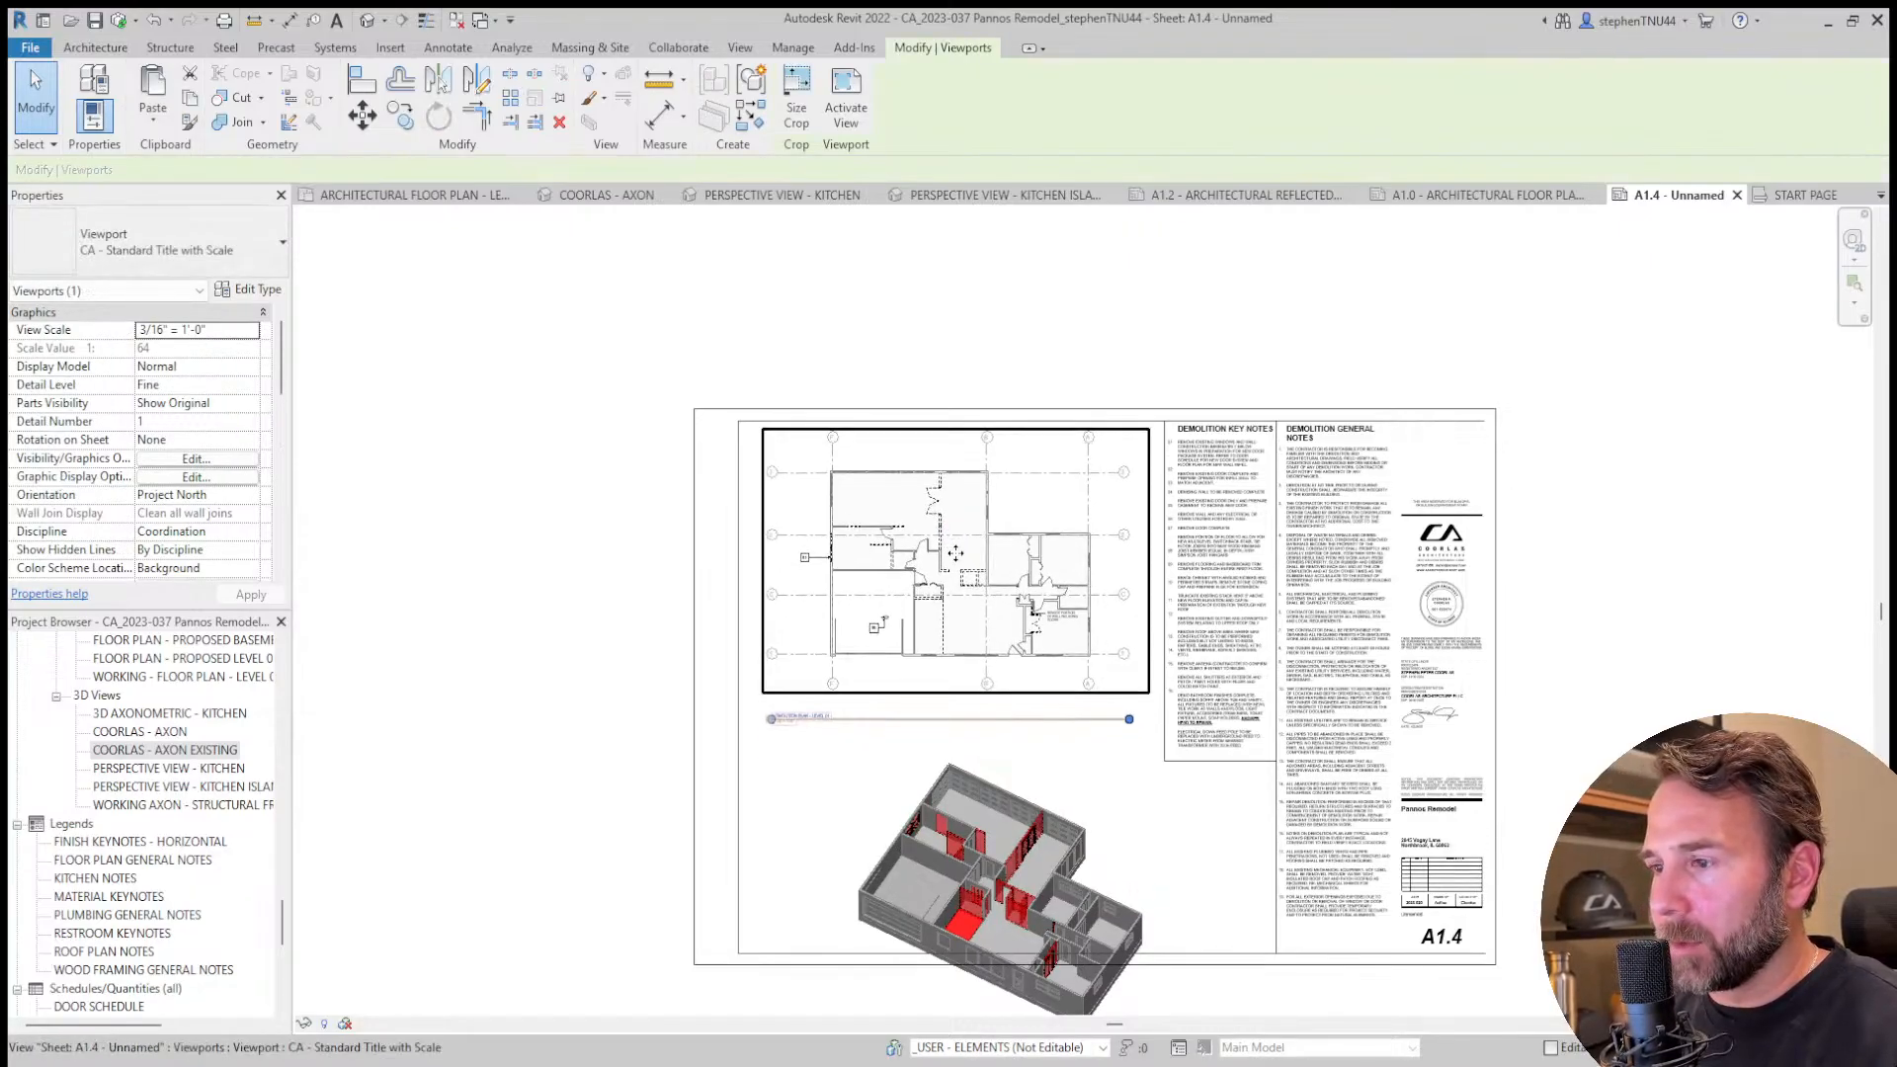
key(Up)
click(497, 599)
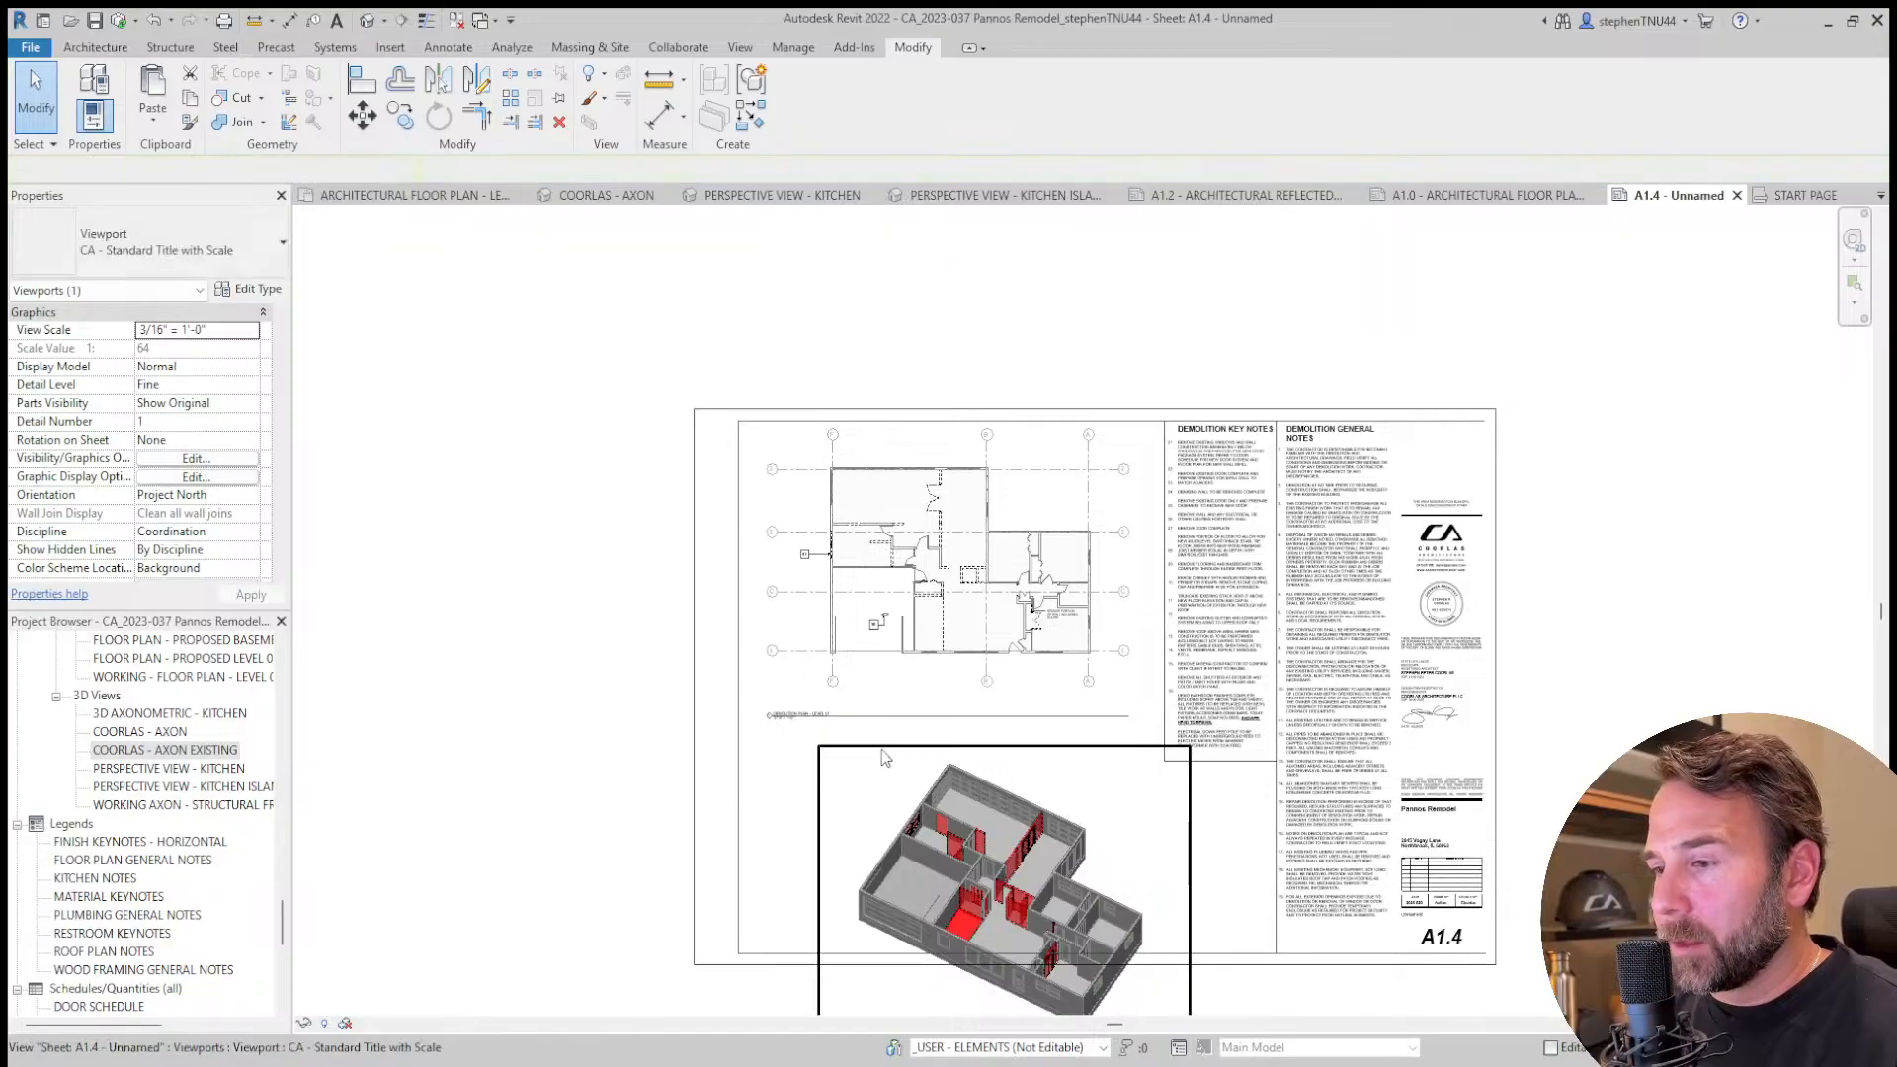
click(903, 723)
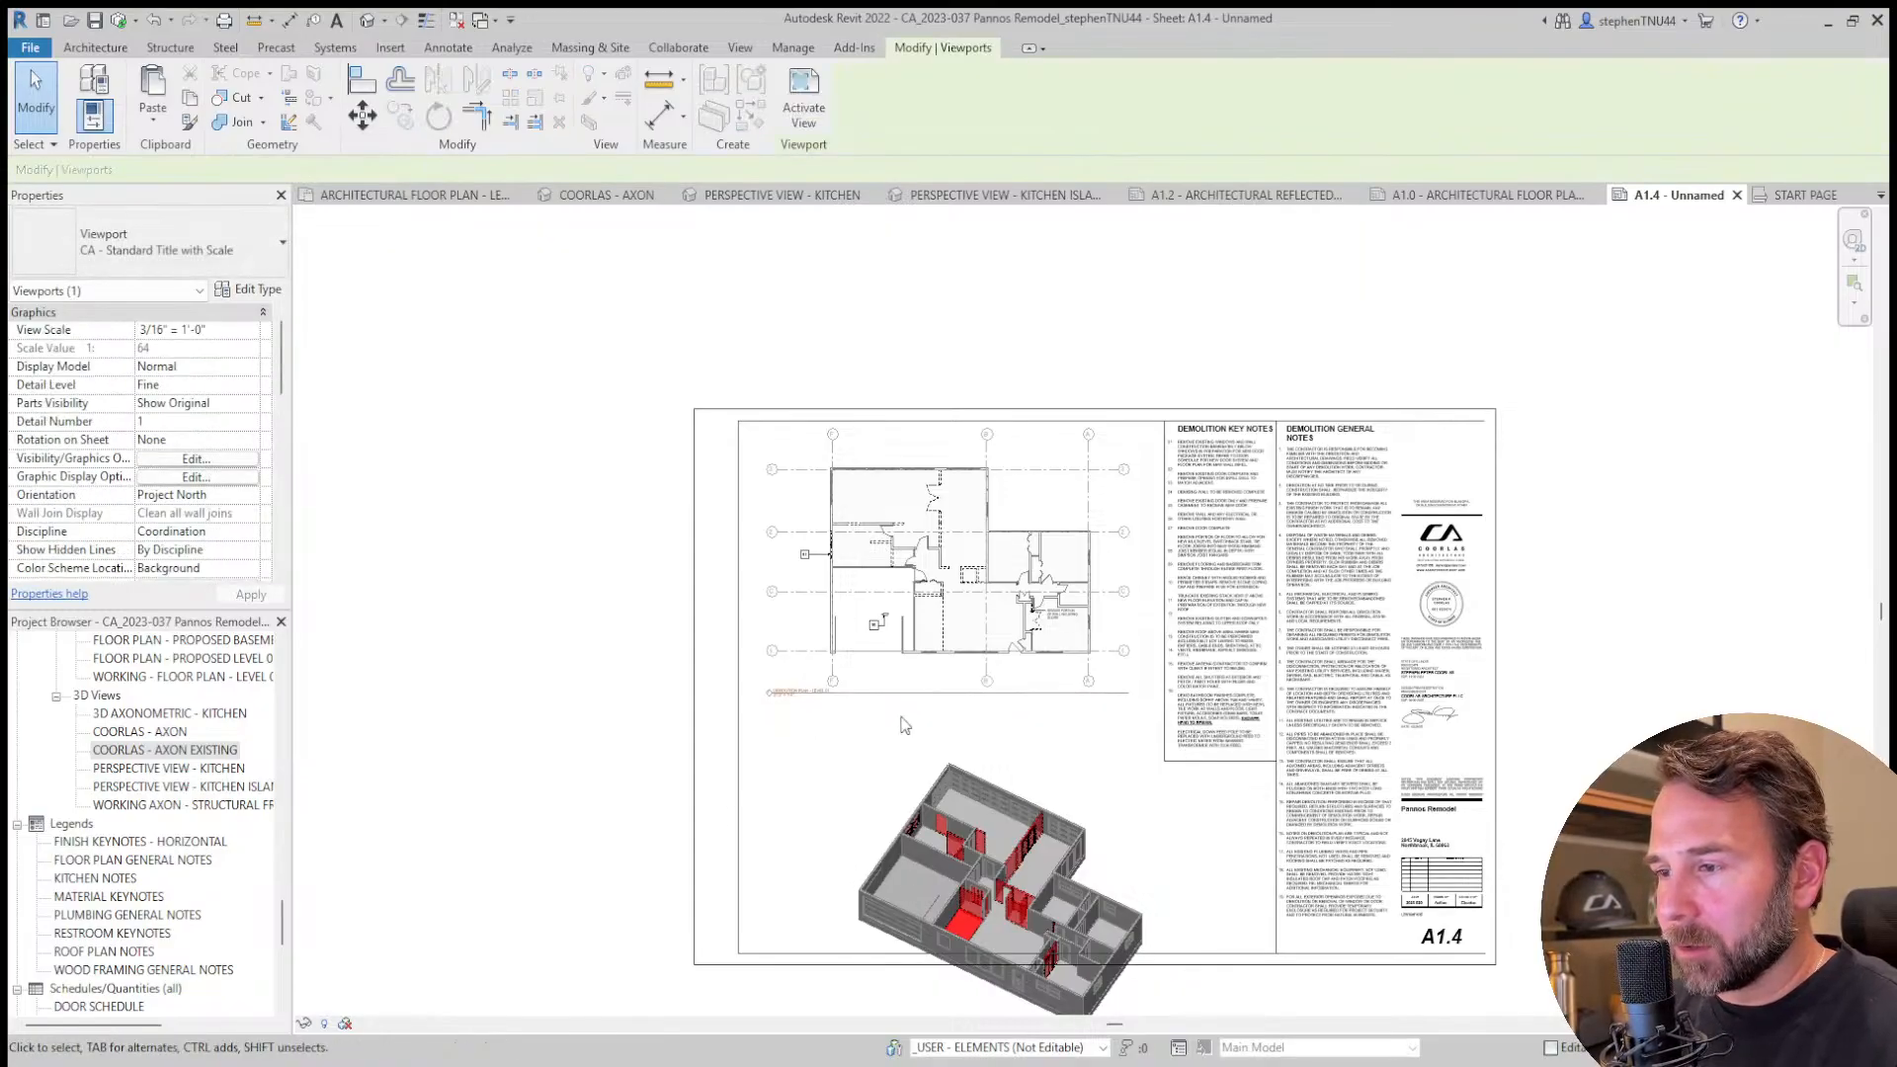
Activate the DEMOLITION PLAN - LEVEL 01 viewport and show its crop region.
click(895, 462)
scroll(869, 425, up, 3)
double_click(876, 503)
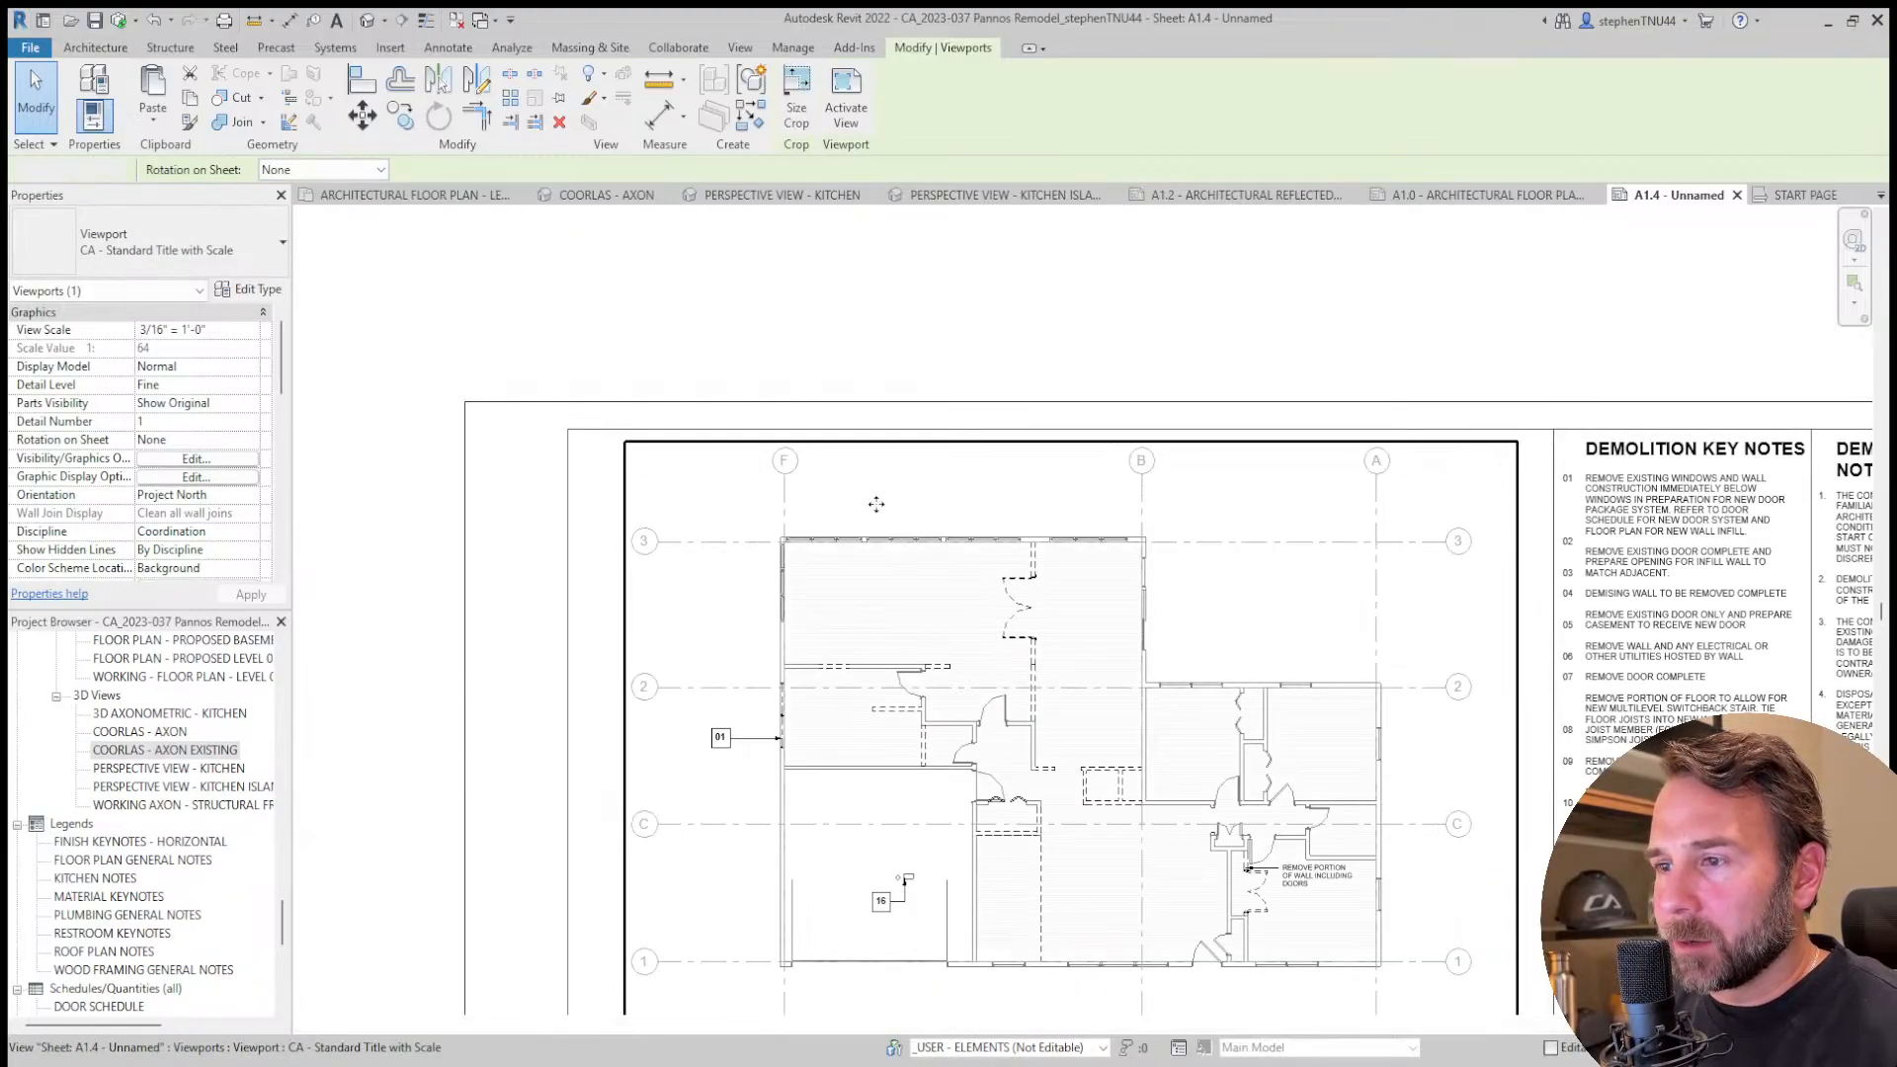
click(786, 505)
scroll(774, 463, up, 3)
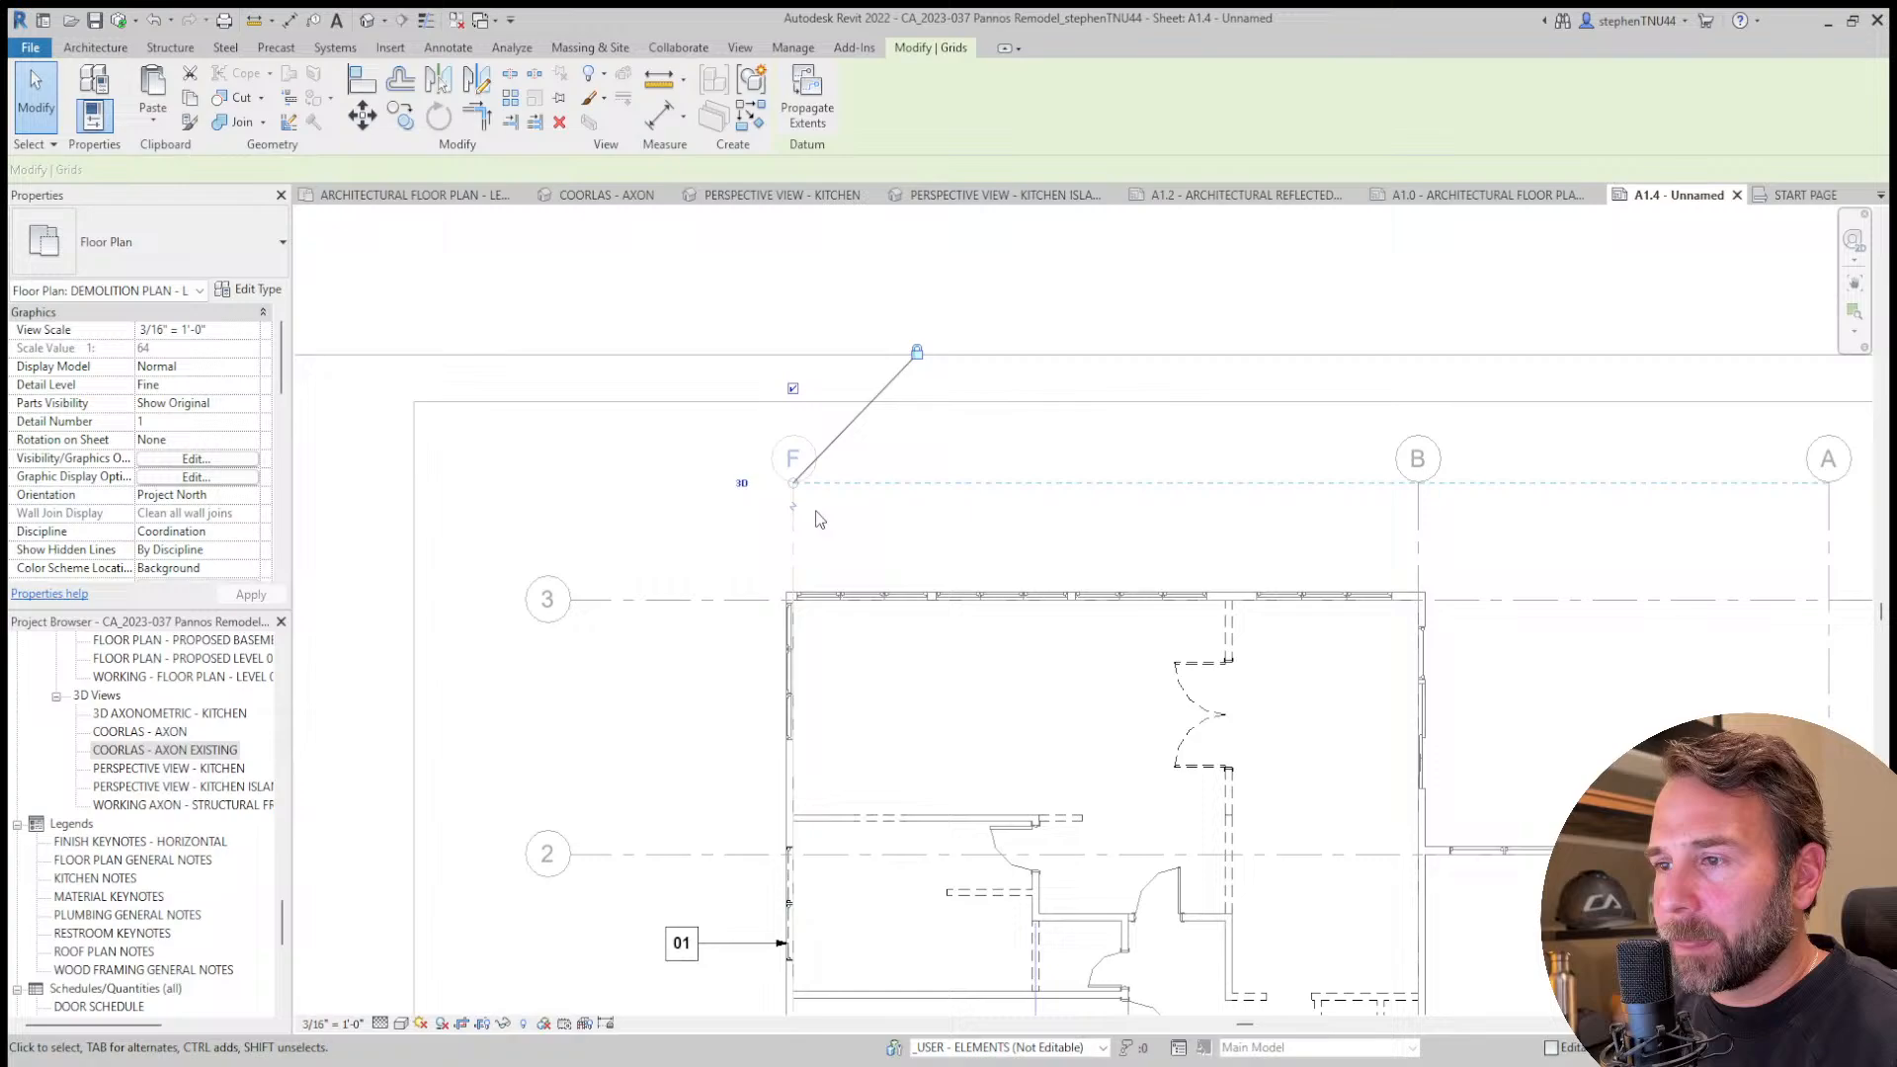
click(483, 1025)
Pull the crop region's upper and lower edges in closer to the demolition plan and hide the crop region.
scroll(825, 445, down, 2)
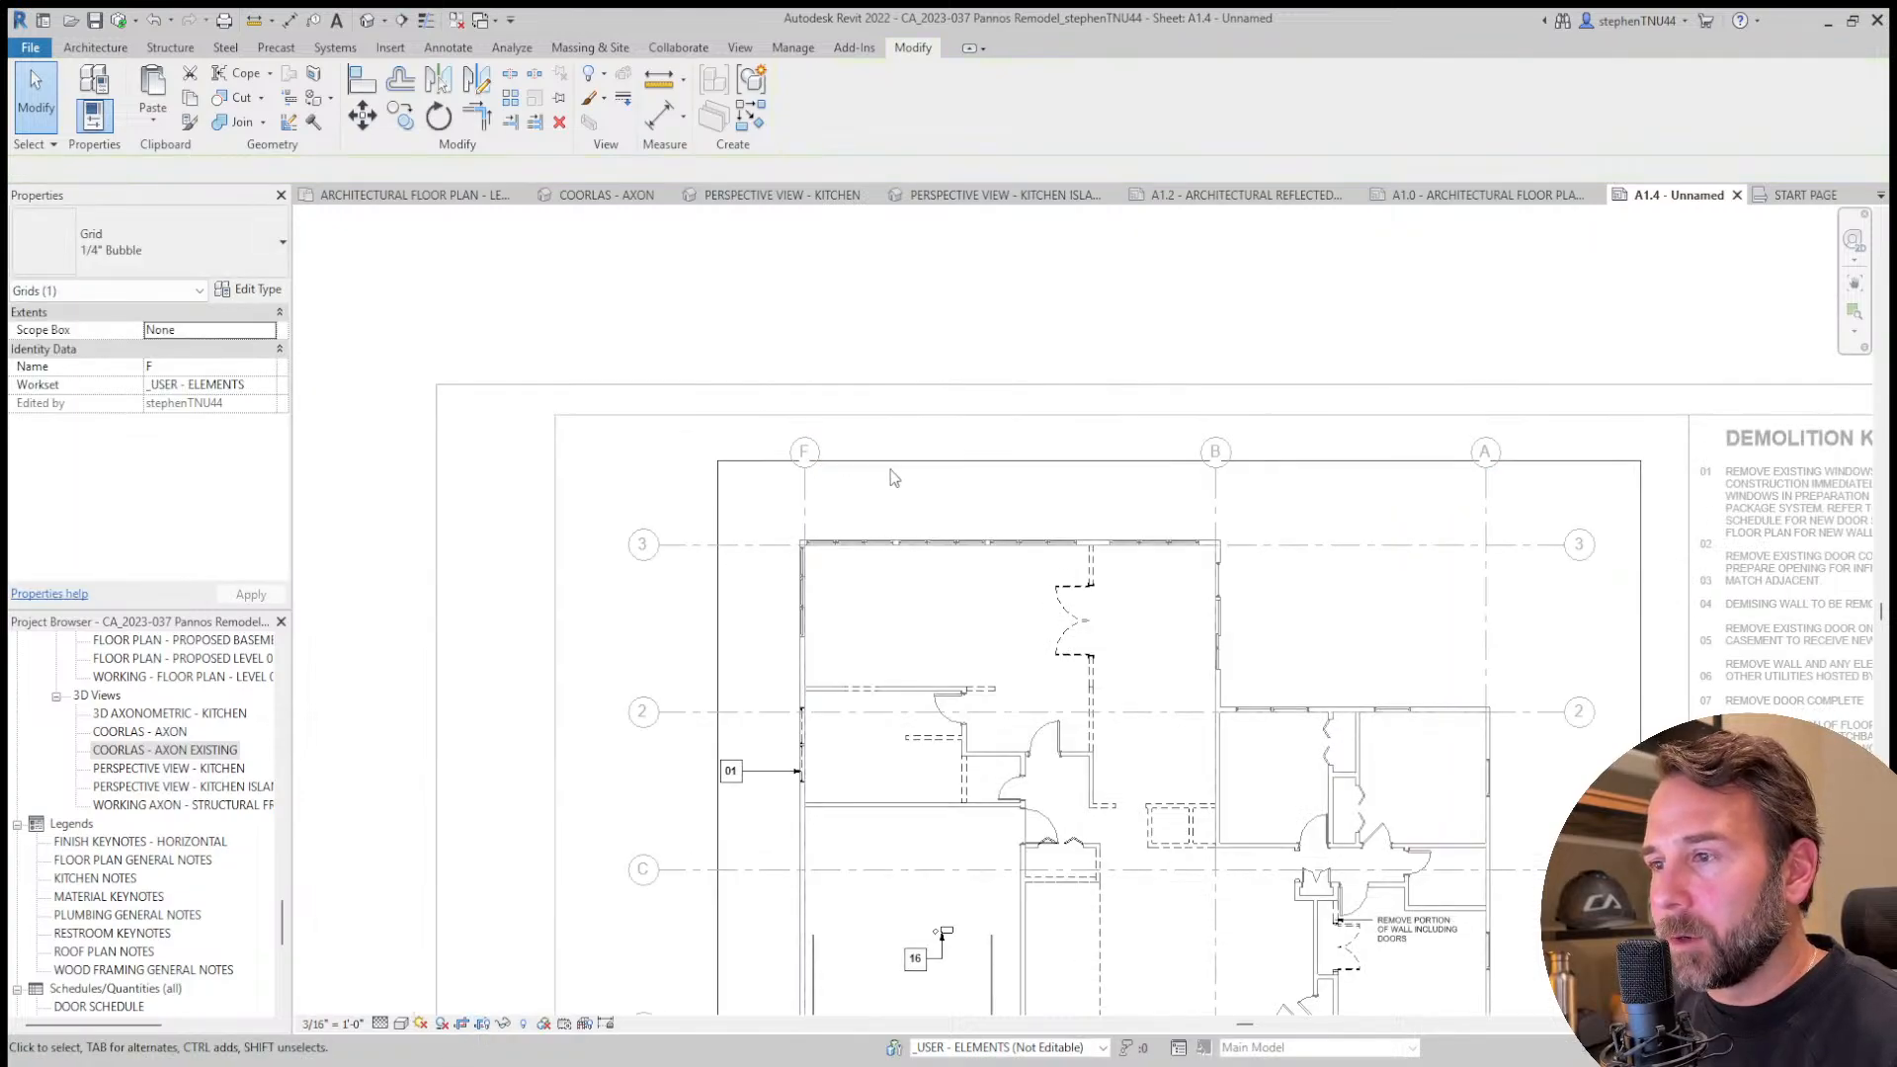
click(891, 463)
click(1171, 462)
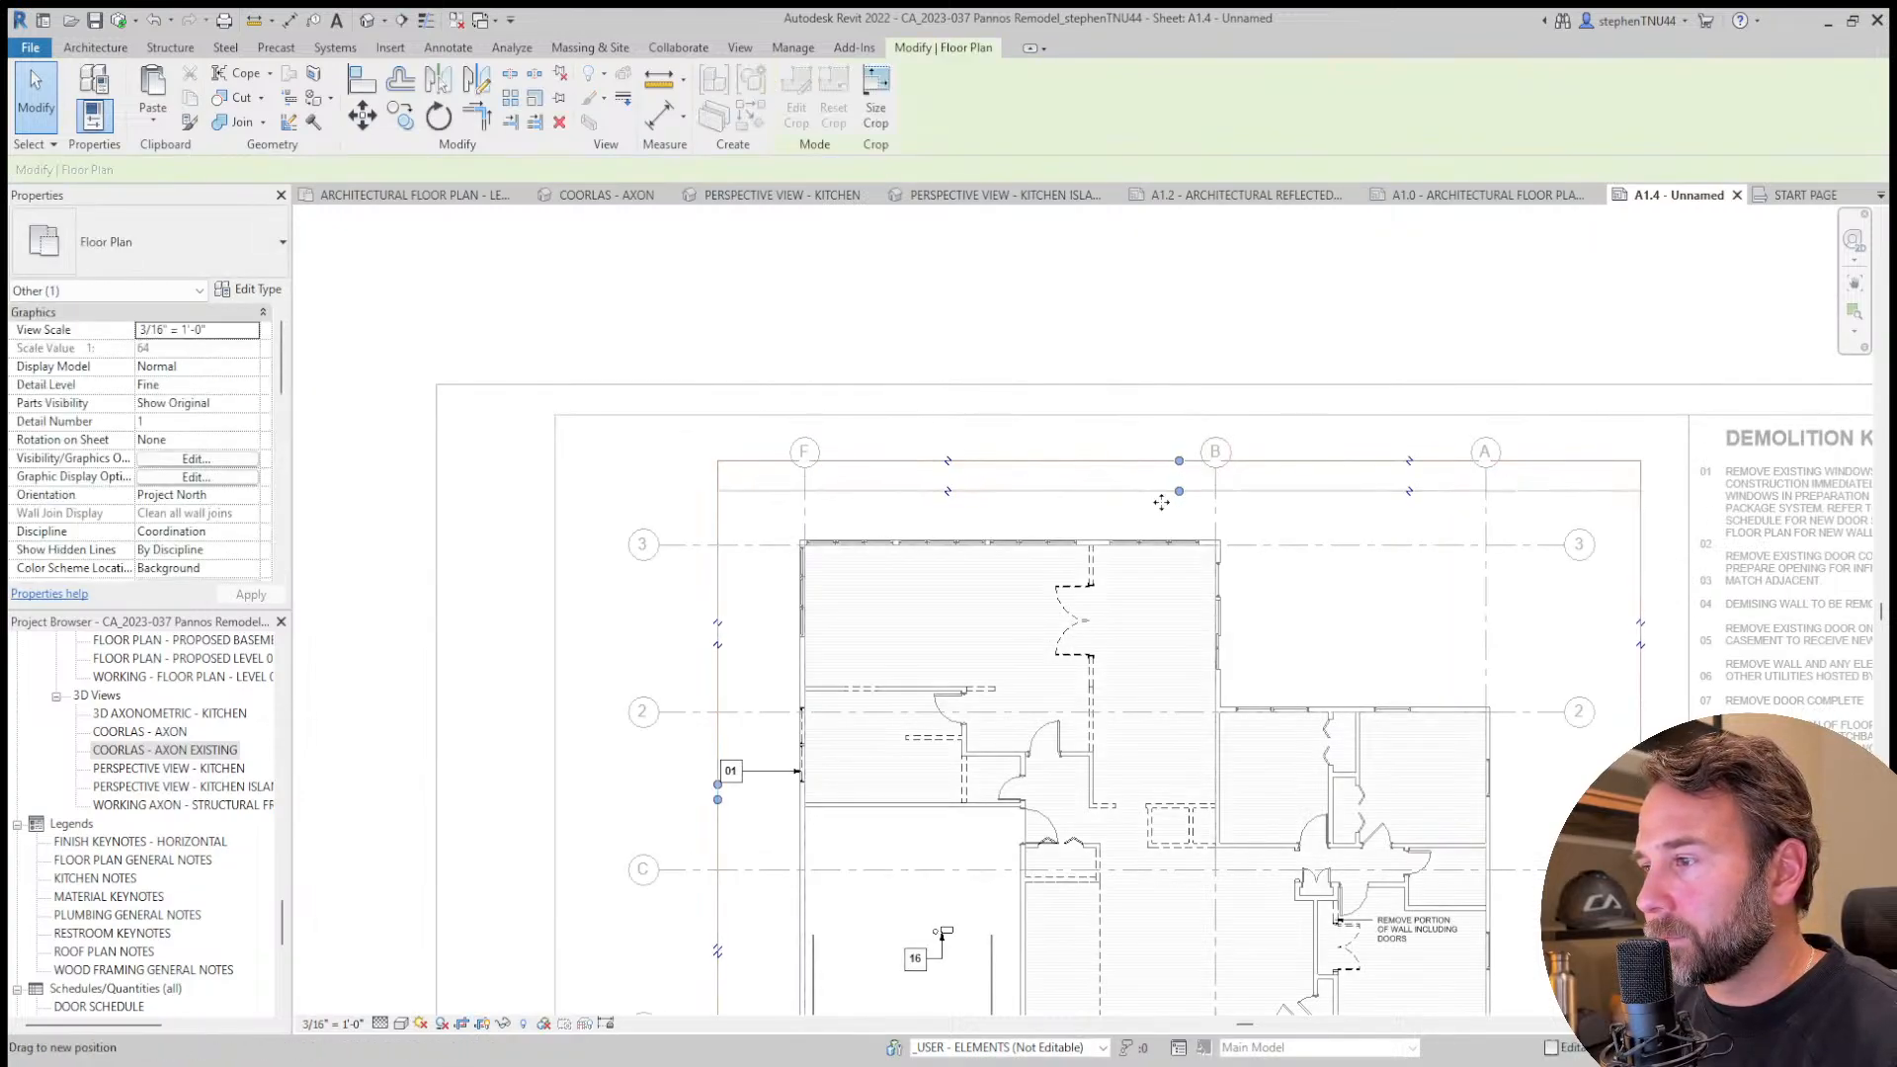
scroll(1117, 533, down, 3)
scroll(1084, 816, up, 1)
drag(1126, 739, 1126, 707)
click(1094, 840)
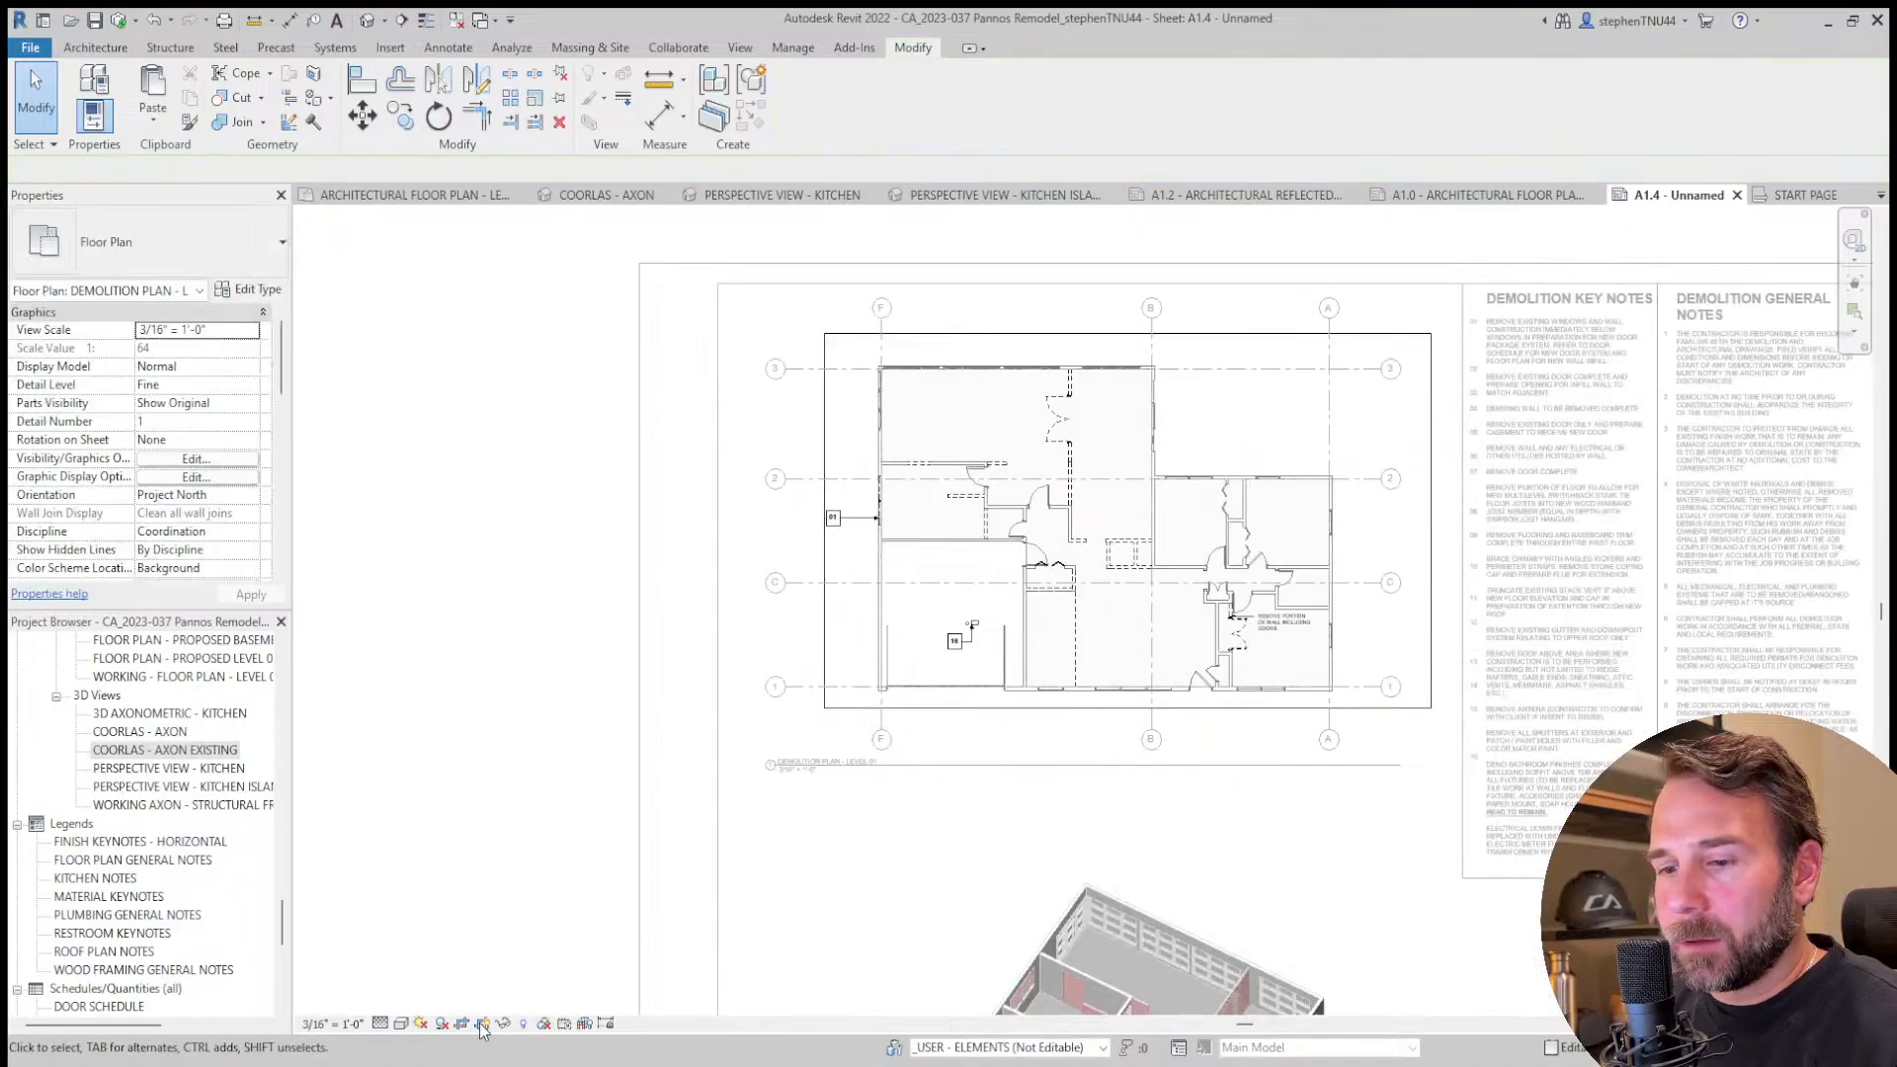
Pull the upper bubbles of grids F, B and A down closer to the demolition plan.
click(880, 335)
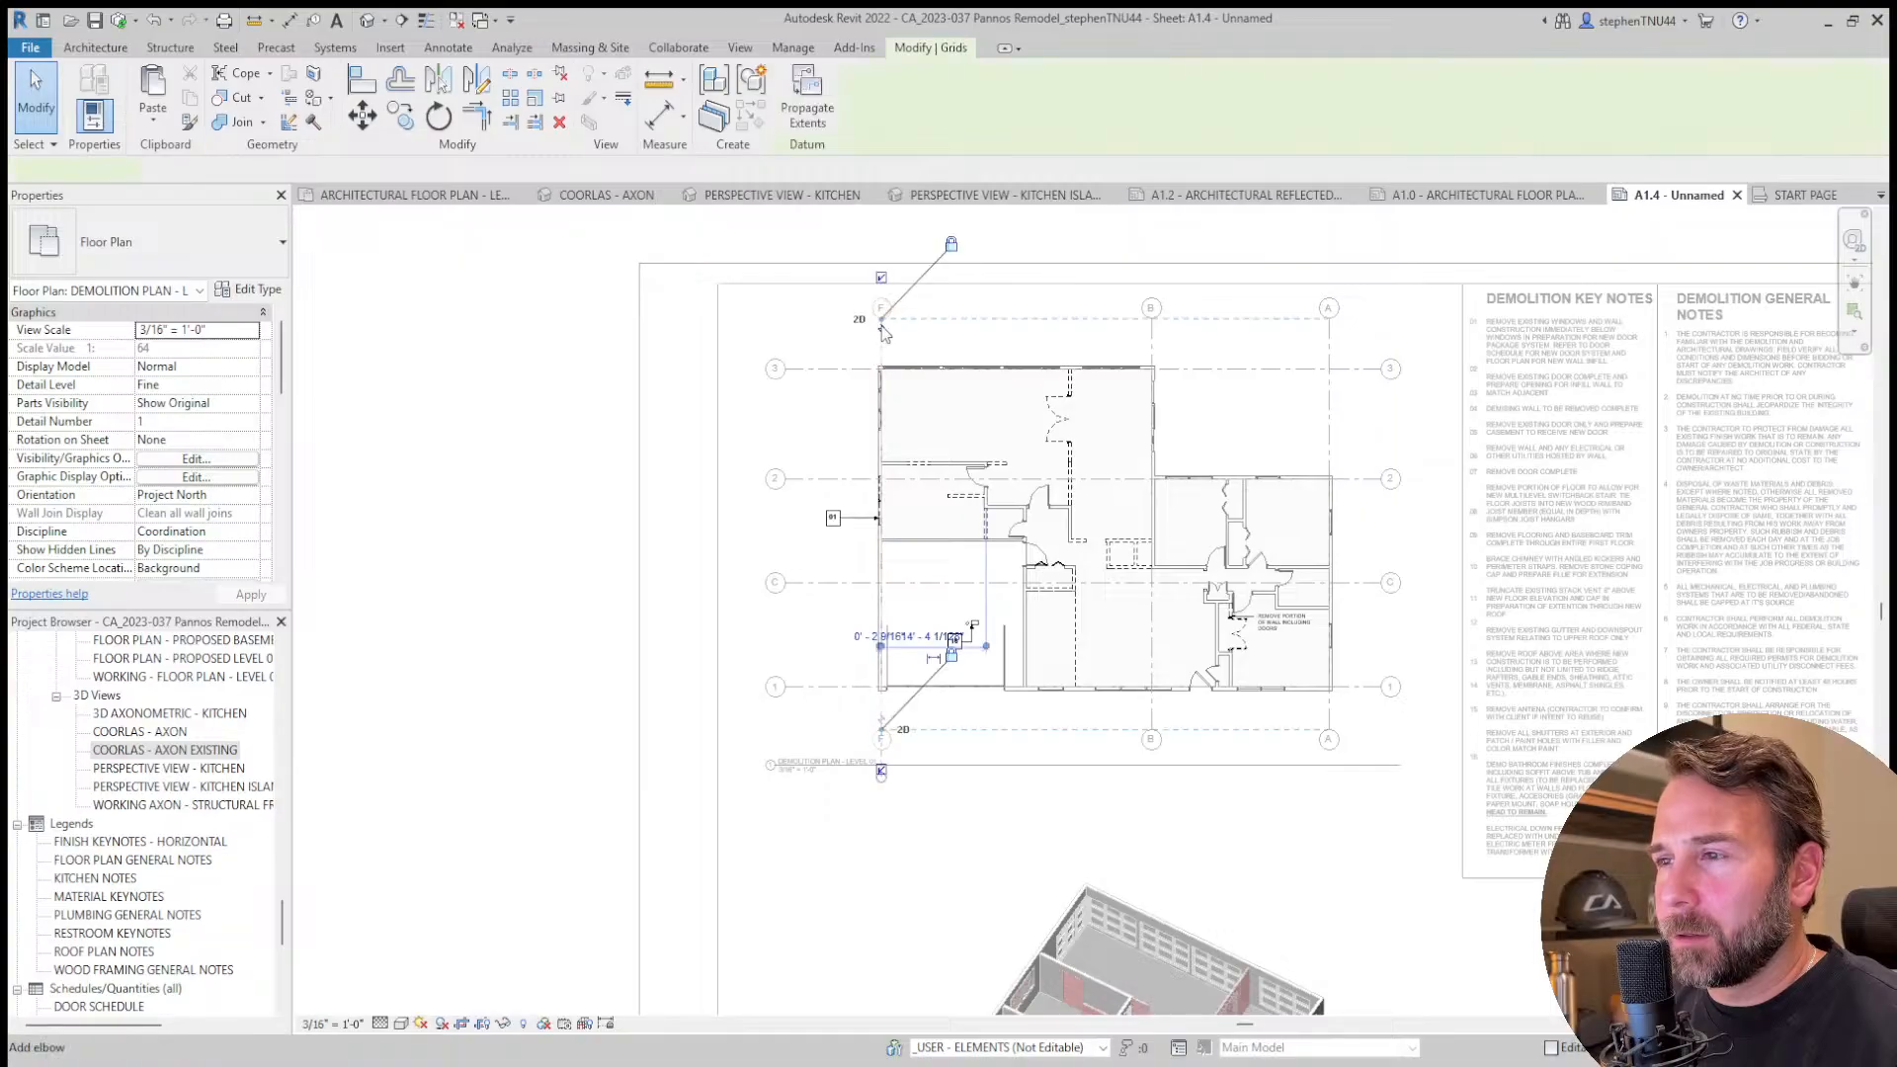
scroll(881, 322, up, 2)
scroll(881, 319, up, 1)
drag(882, 311, 882, 354)
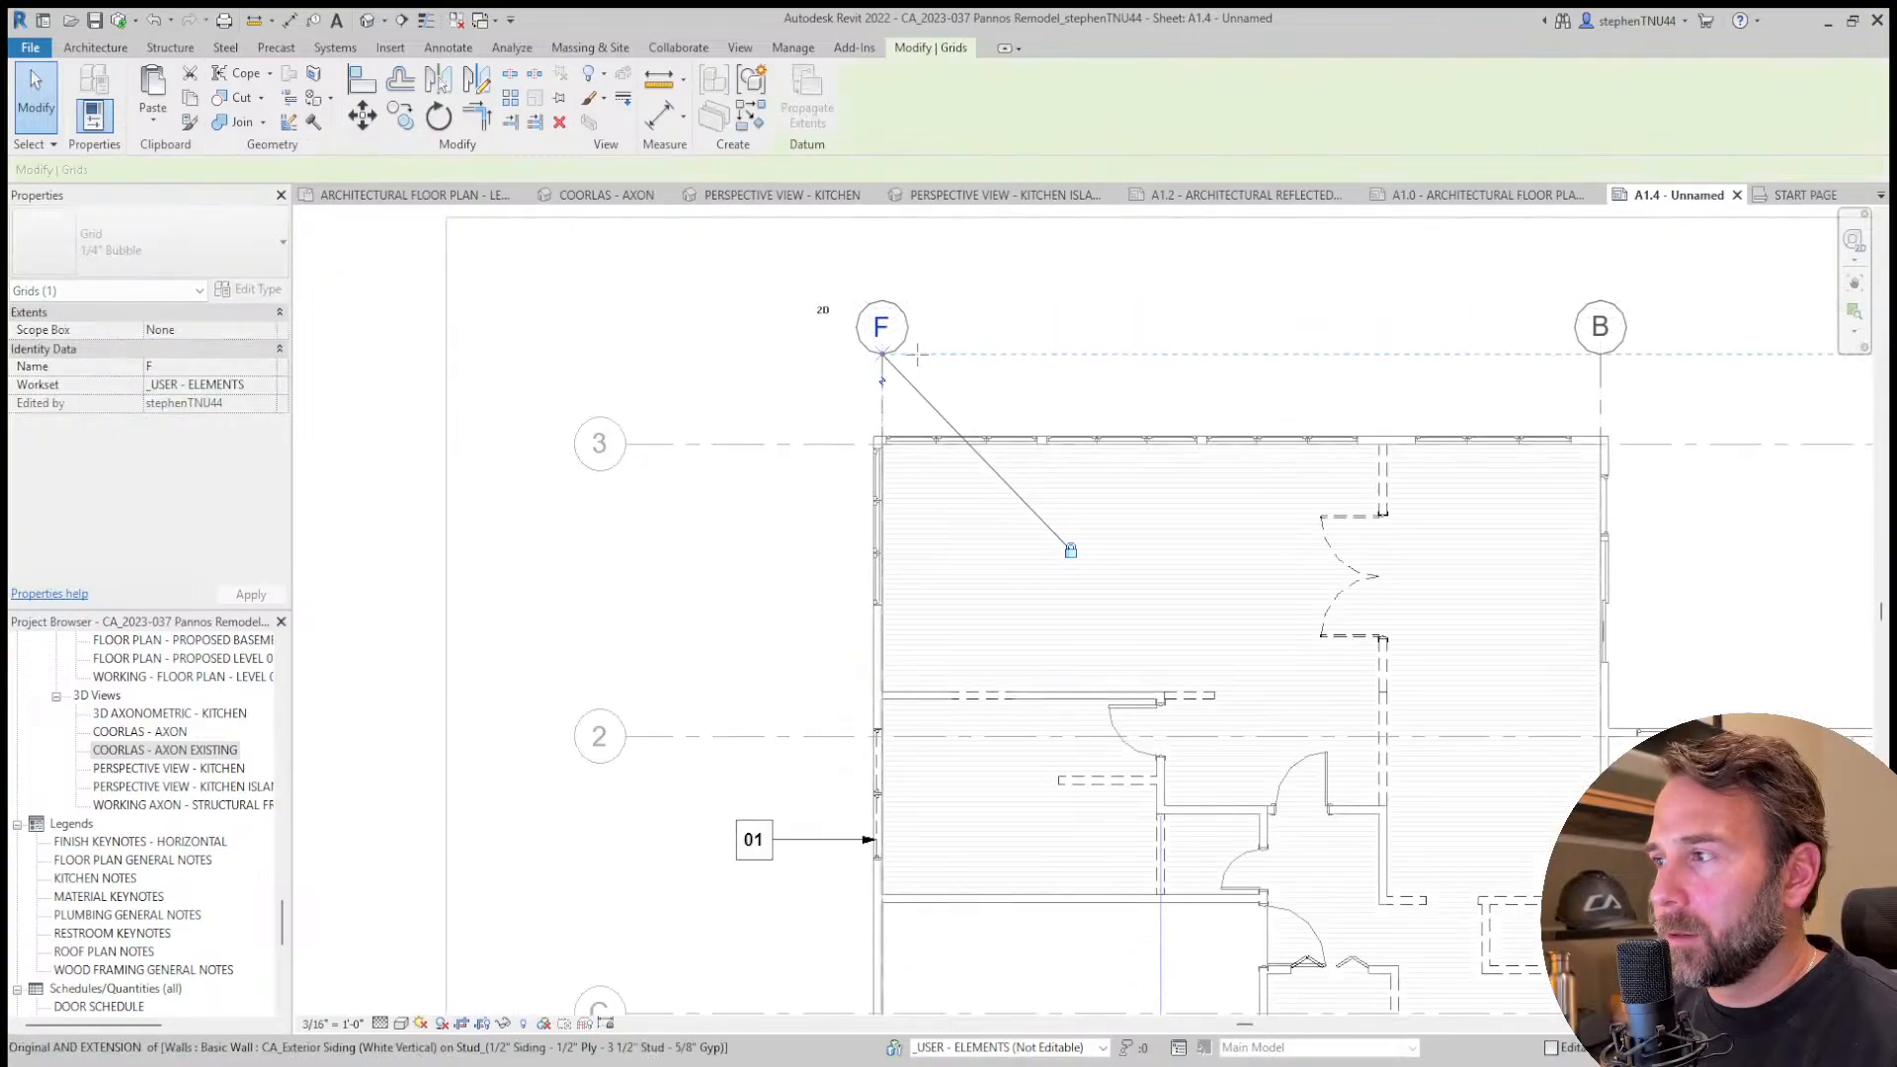
Pull the lower bubbles of grids F, B and A up closer to the plan, clear of the view title.
scroll(1035, 287, down, 3)
scroll(983, 750, up, 4)
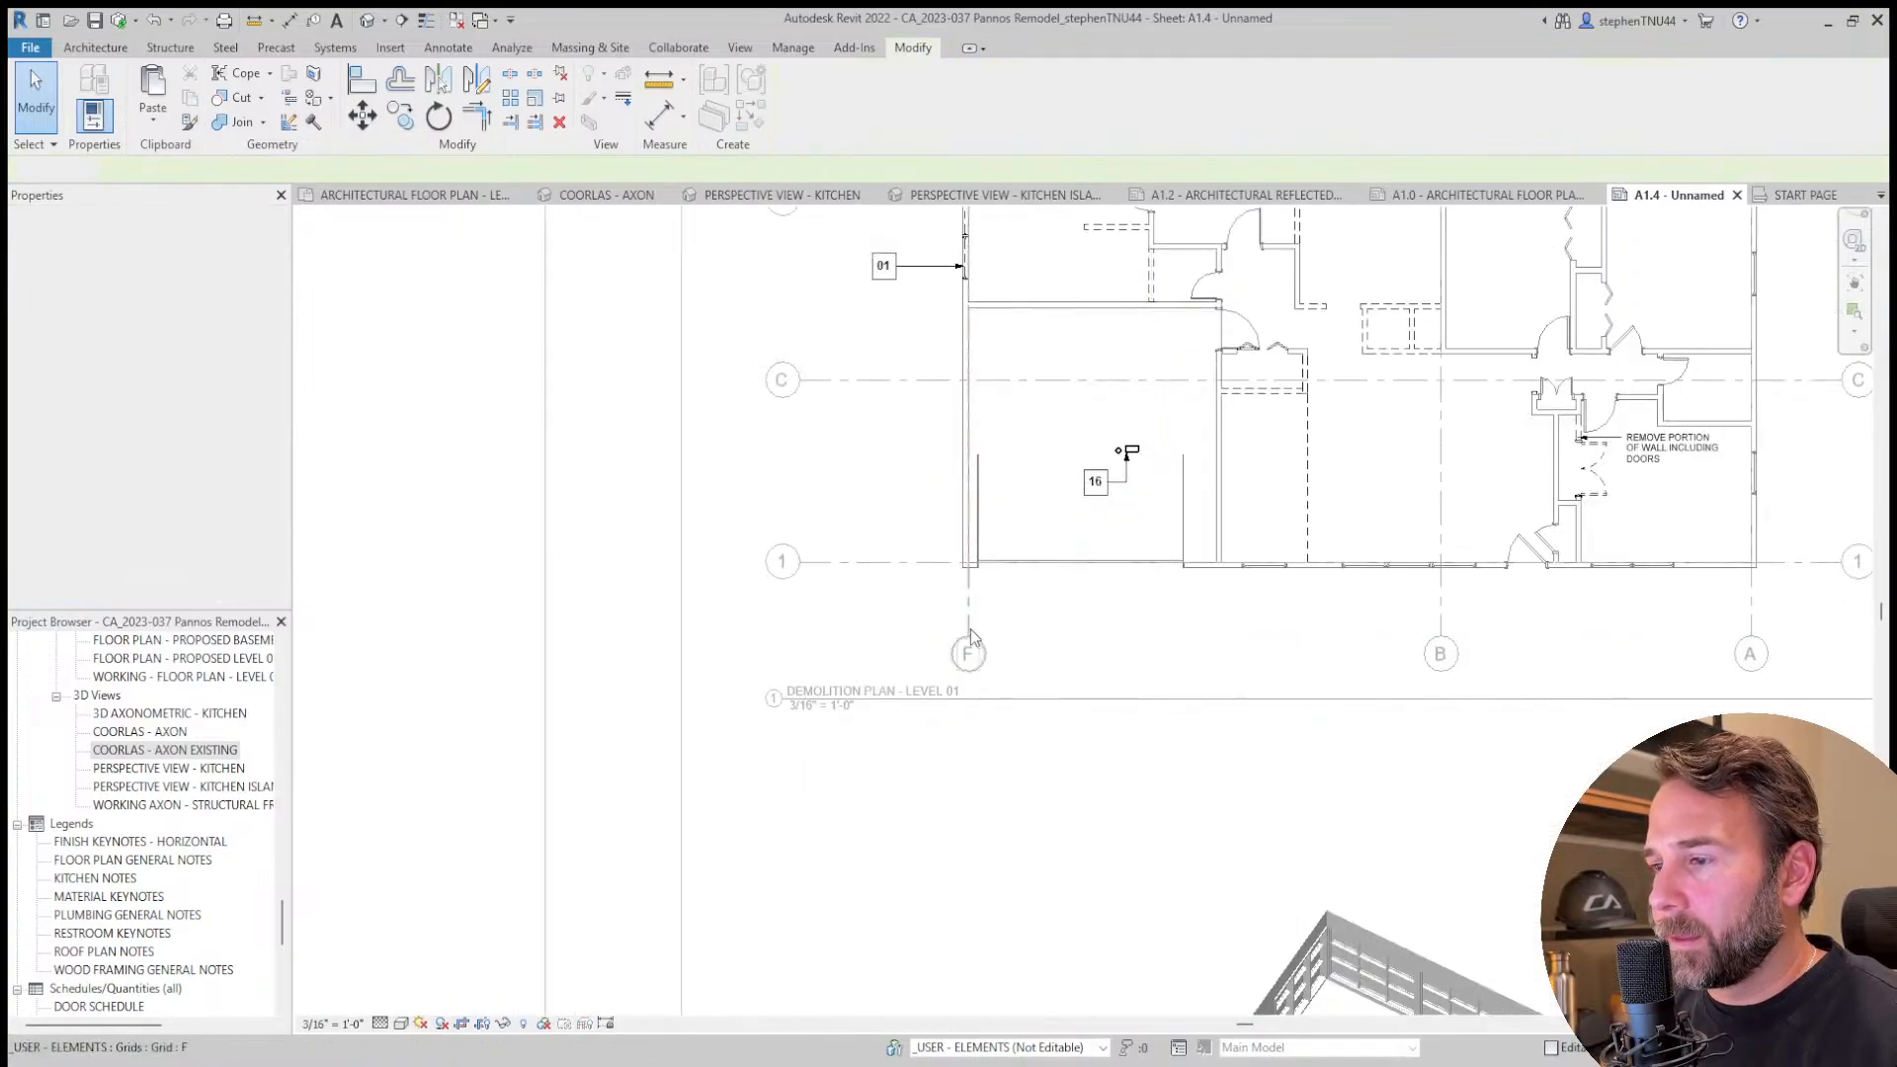
drag(971, 657, 1059, 584)
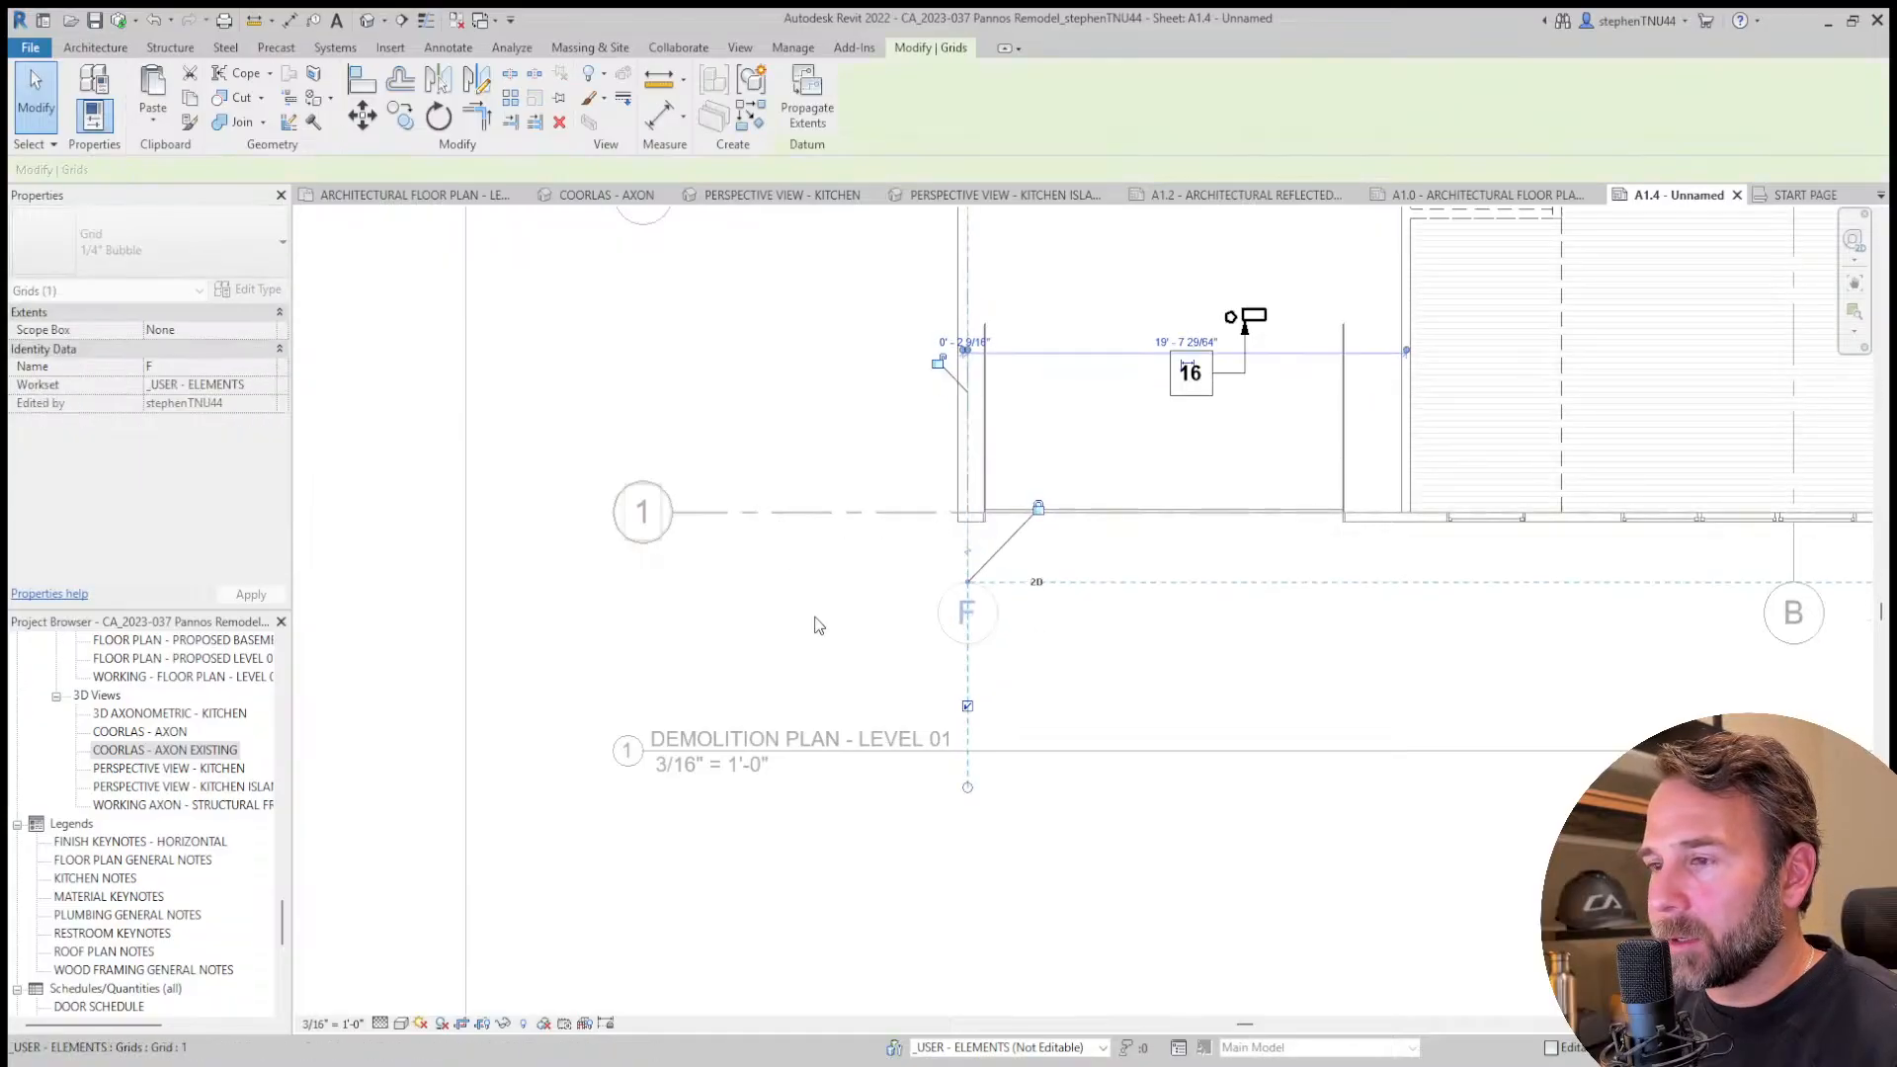
scroll(817, 627, down, 5)
click(873, 814)
scroll(1147, 335, up, 3)
middle_drag(1152, 378, 1126, 614)
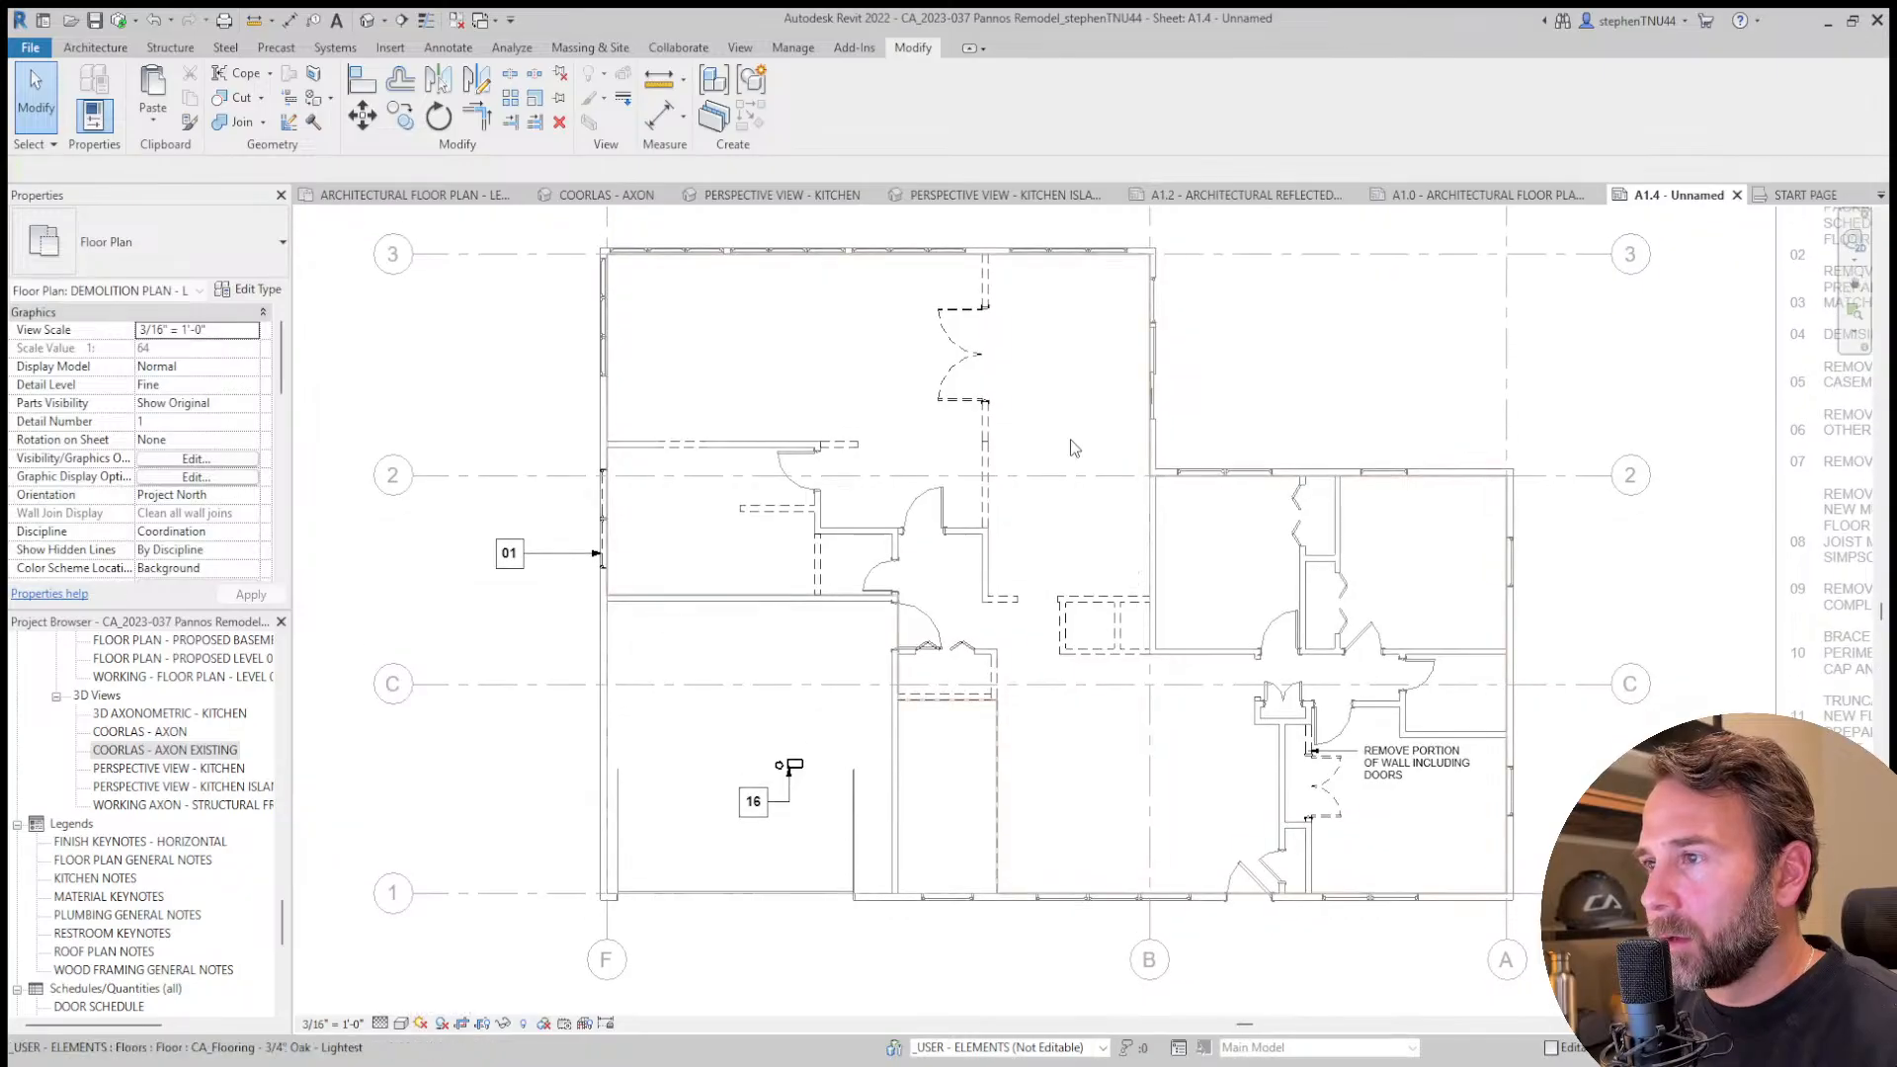
scroll(1062, 472, up, 2)
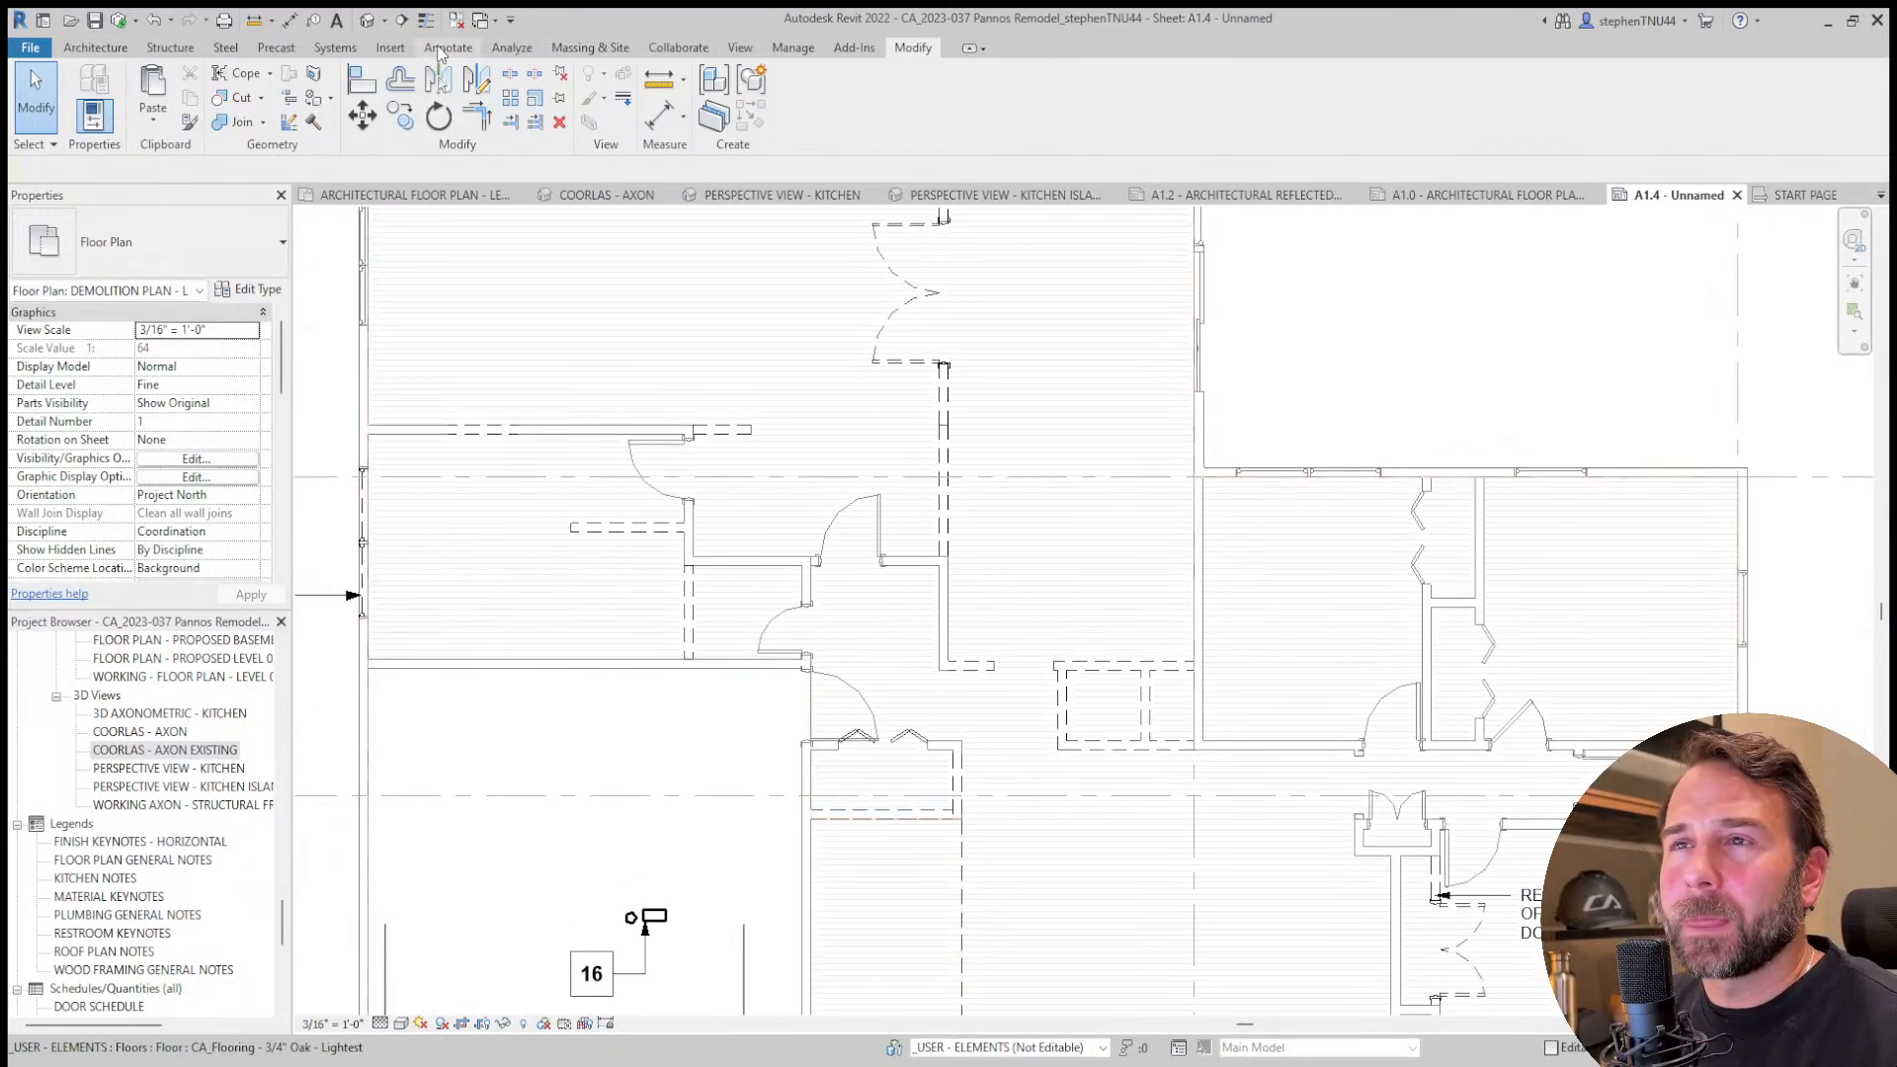
Draw a horizontal detail line about 11'-2" long along grid 2, from the grid B wall to the dashed demolished wall west of it.
click(447, 47)
click(599, 91)
scroll(1195, 472, up, 3)
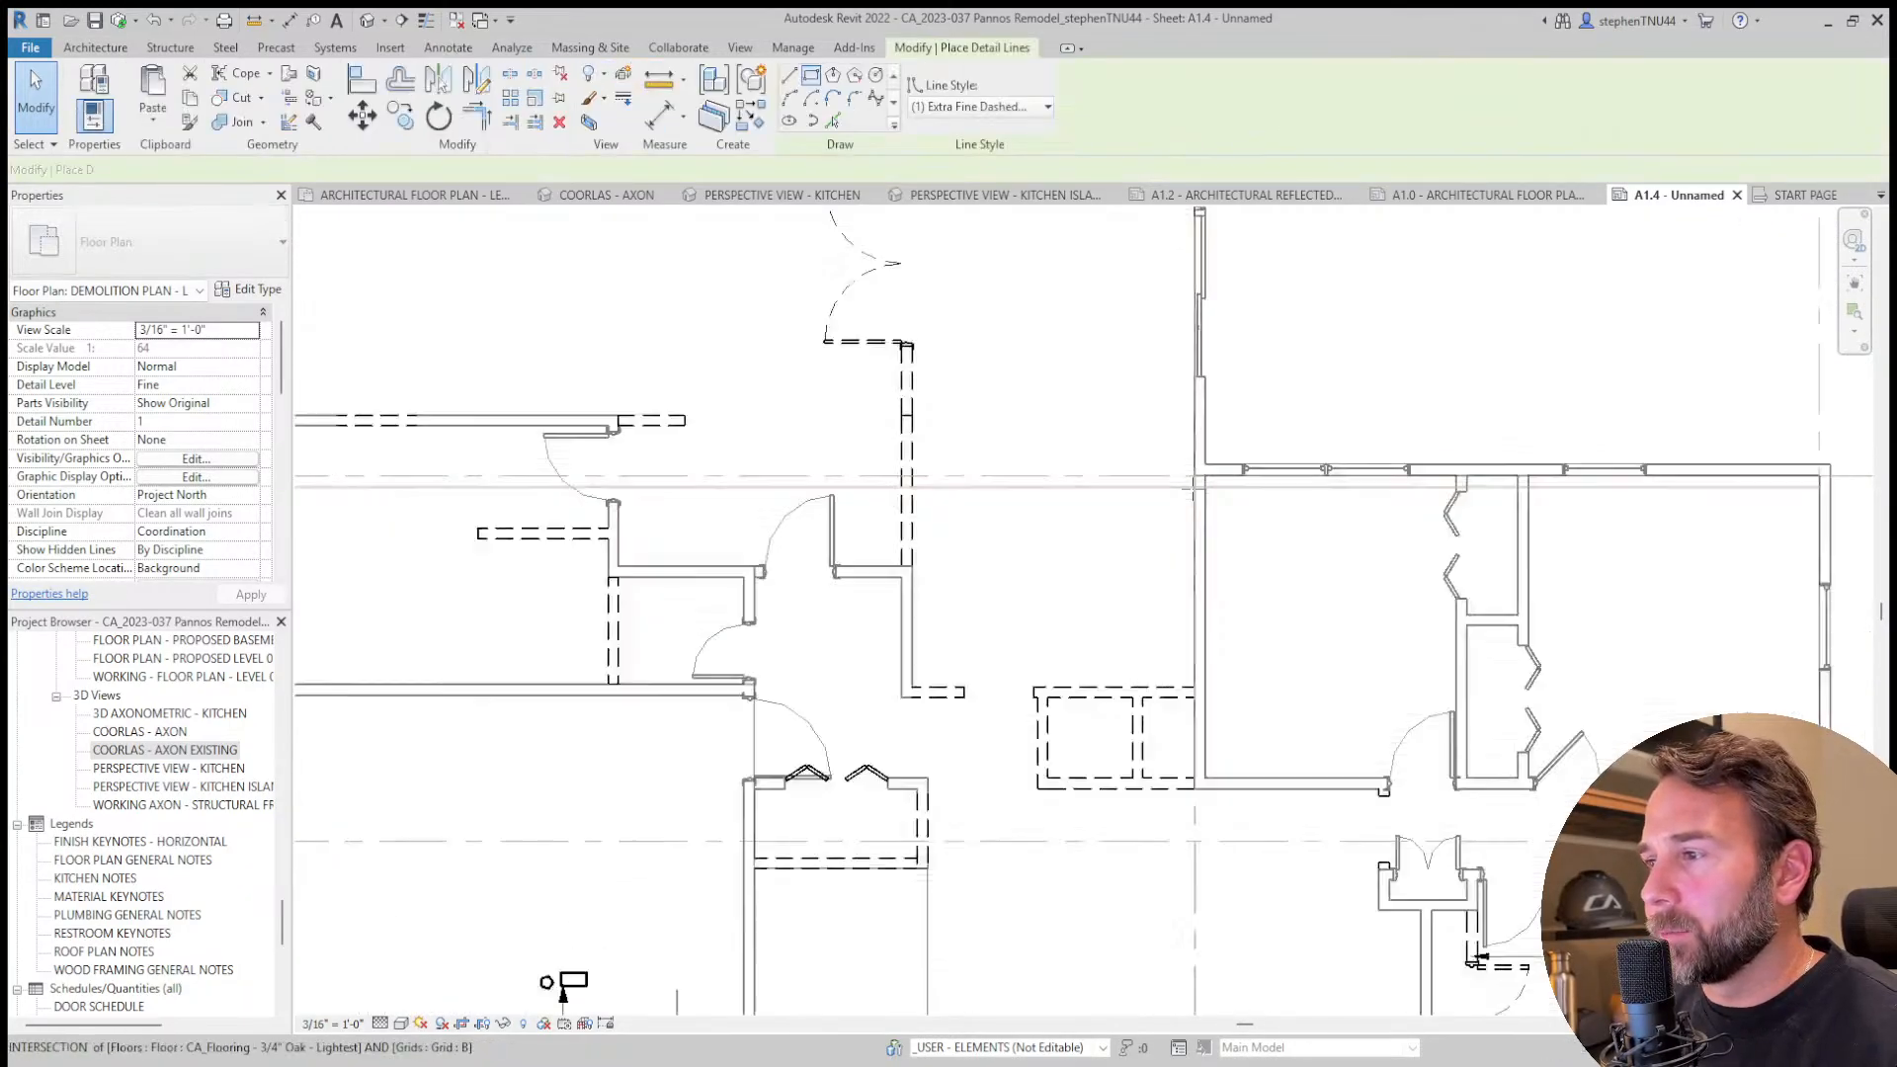
click(1196, 469)
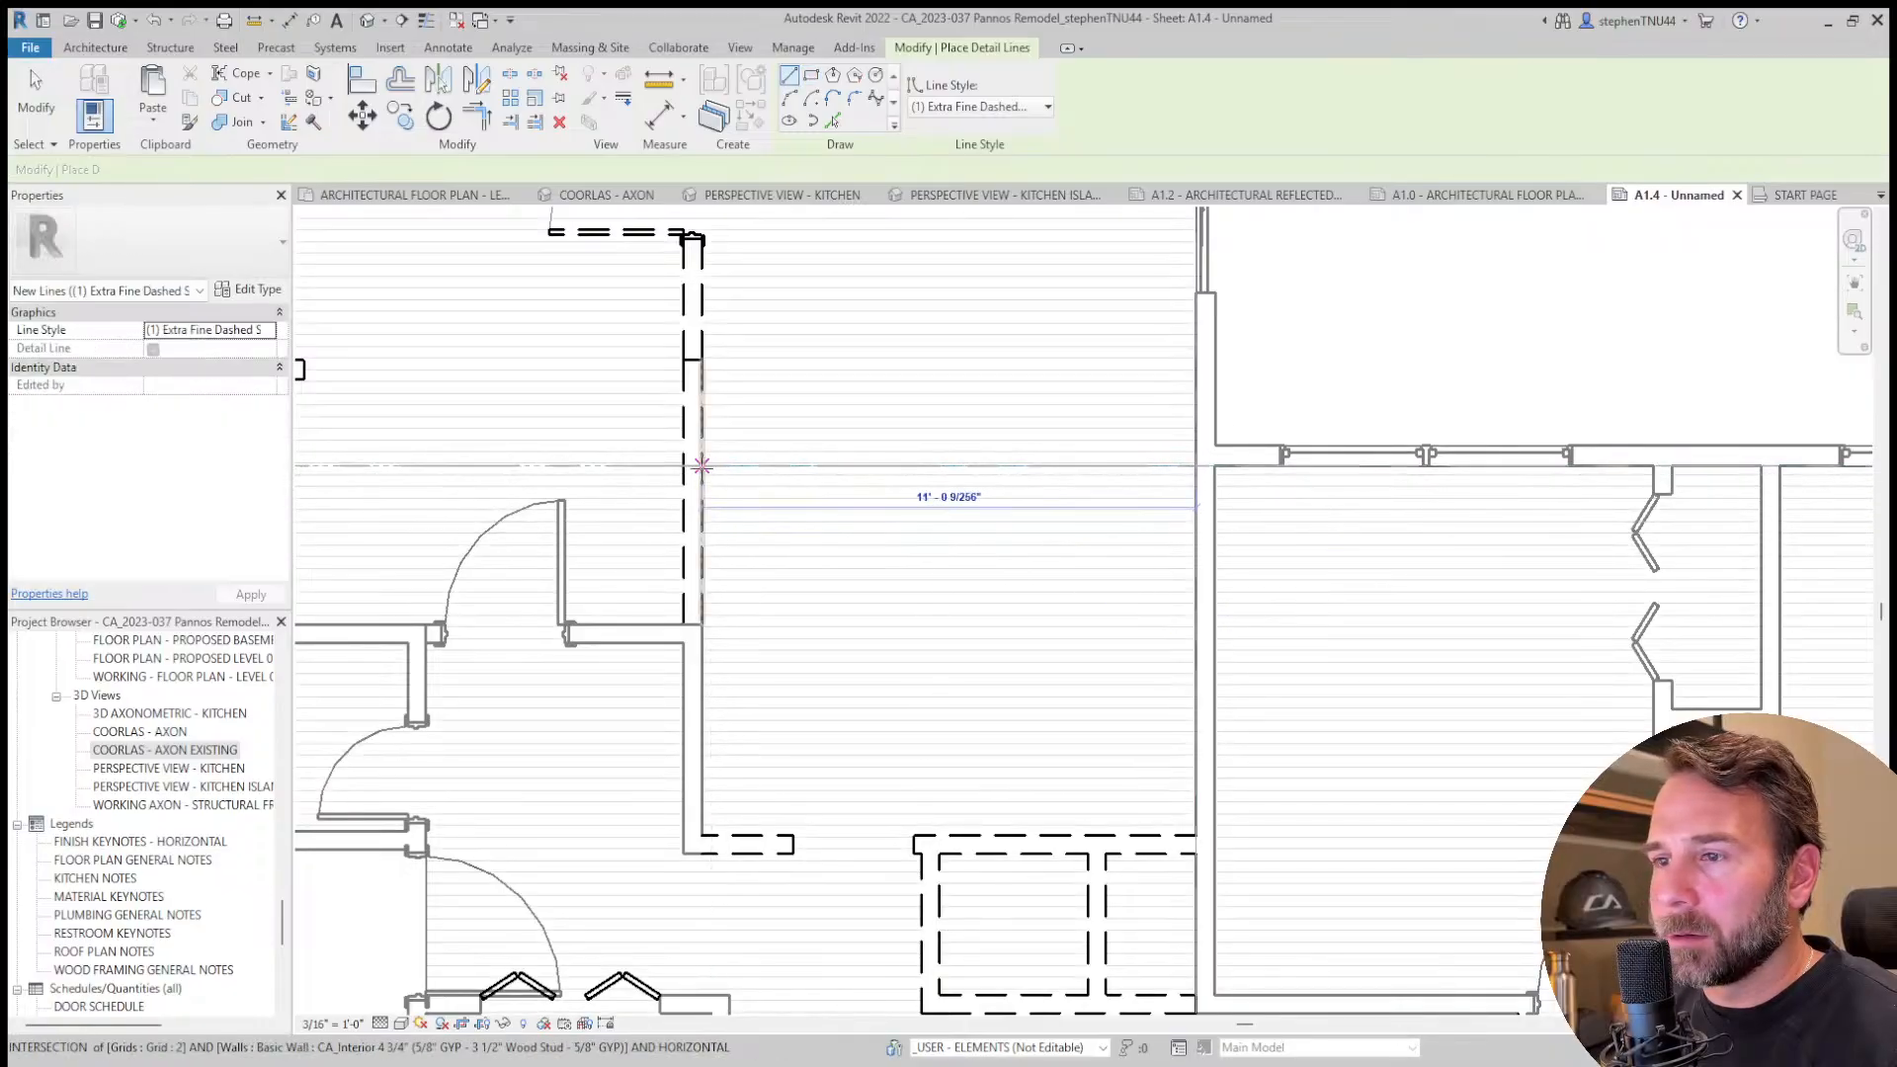
key(Escape)
key(Escape)
Change the new detail line's style to (5) Medium Dashed Fine.
click(832, 466)
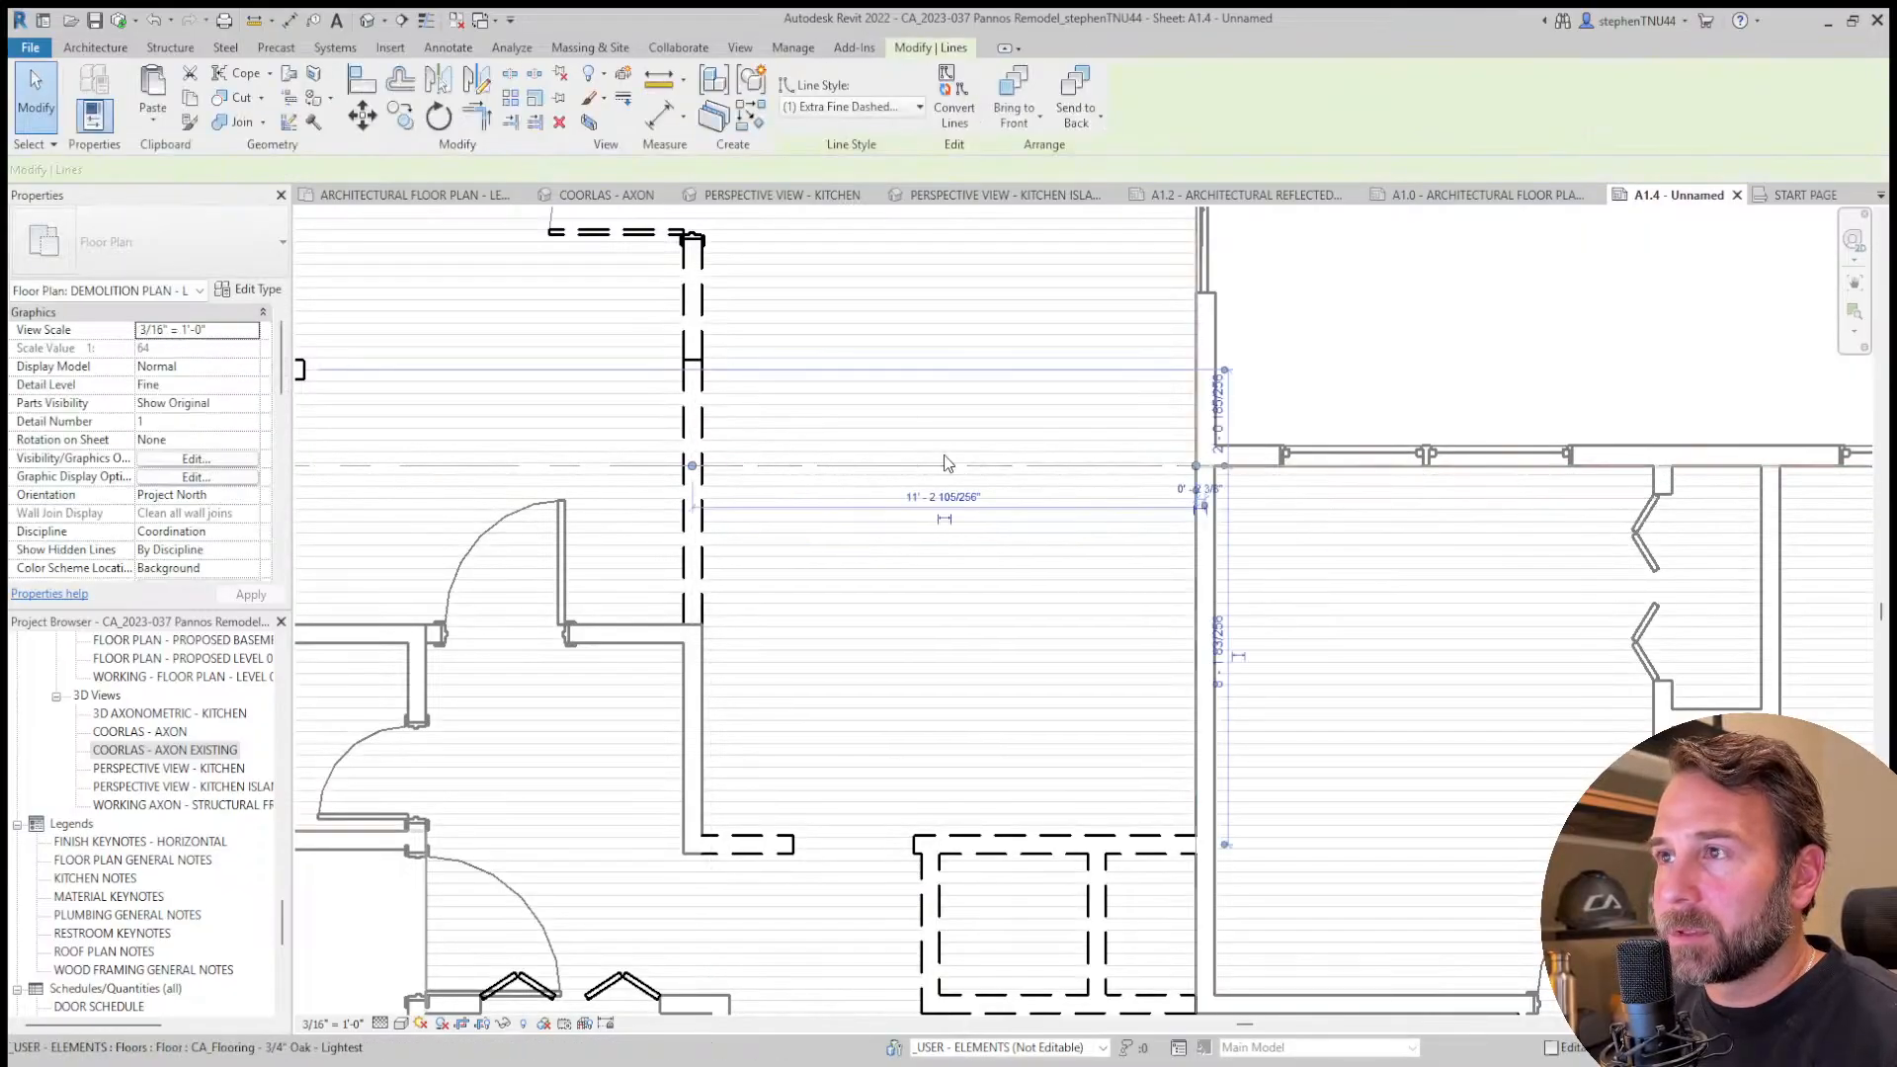
scroll(953, 464, down, 1)
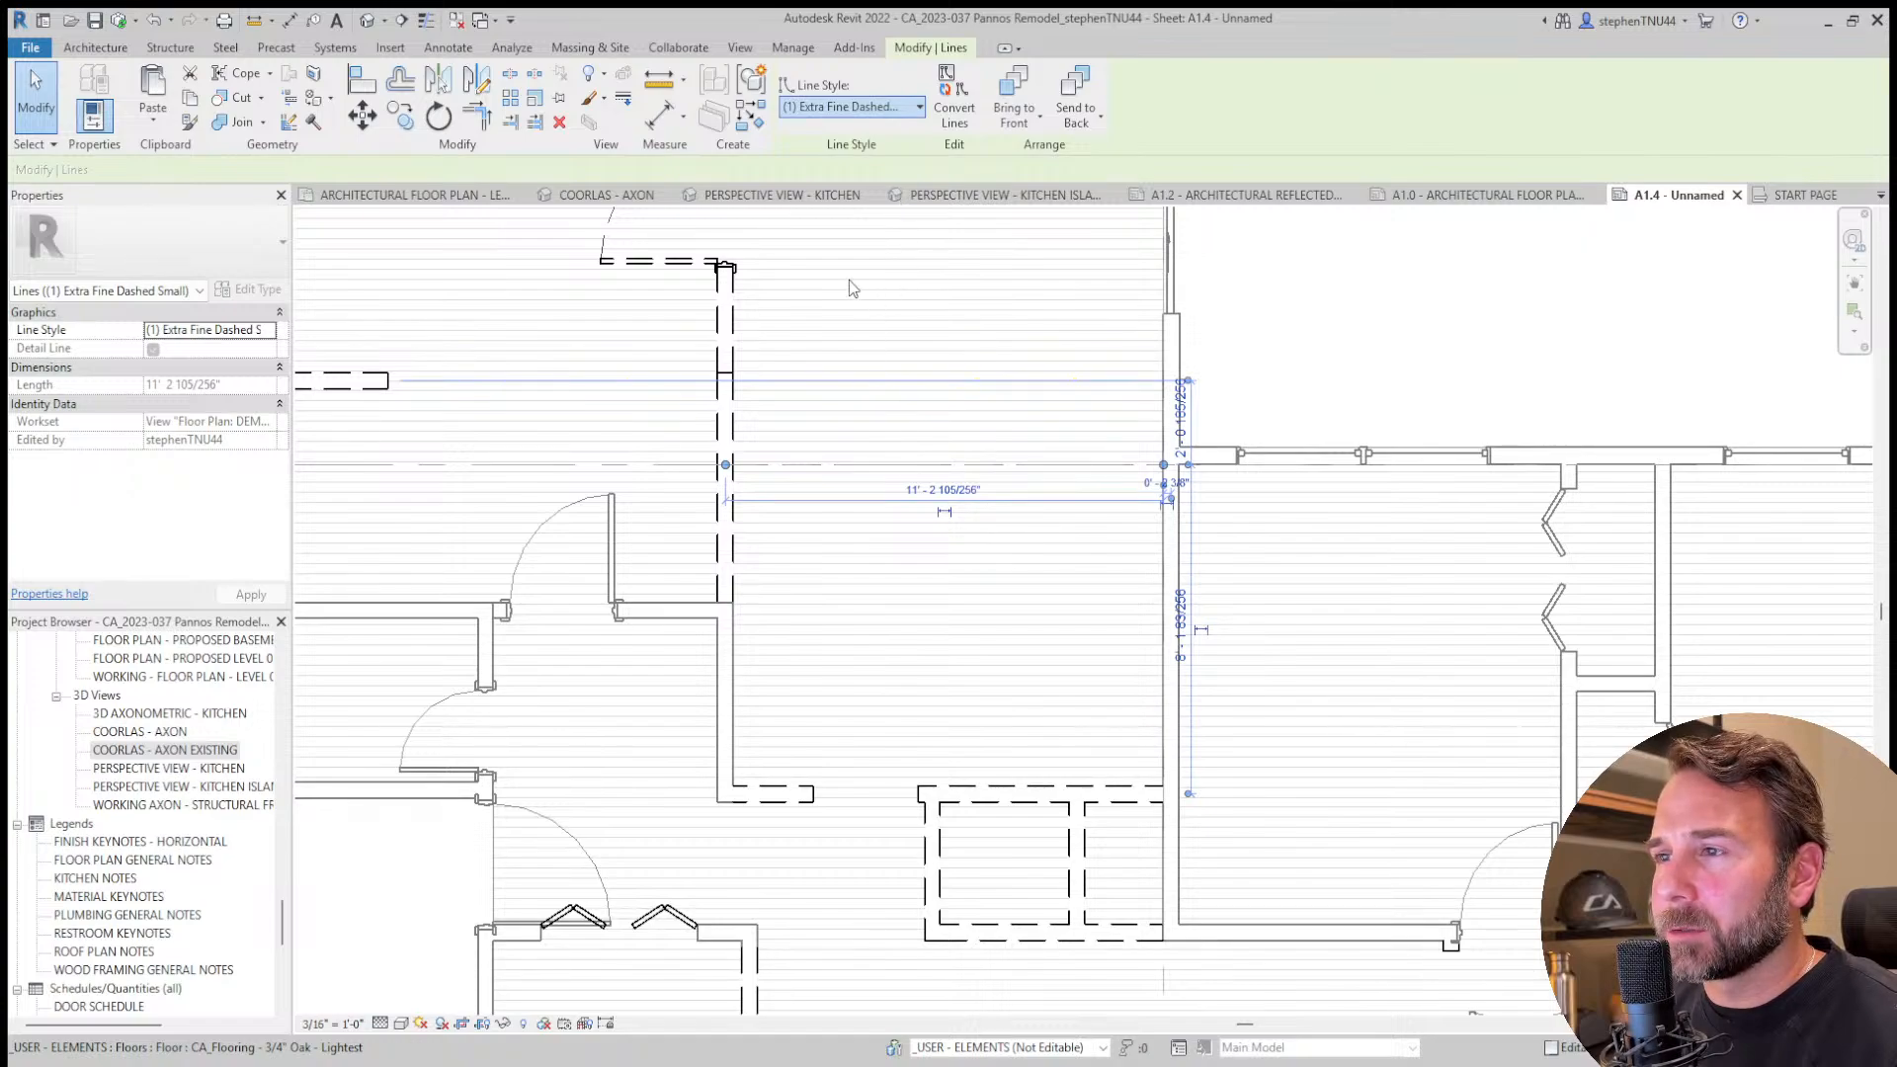
key(Escape)
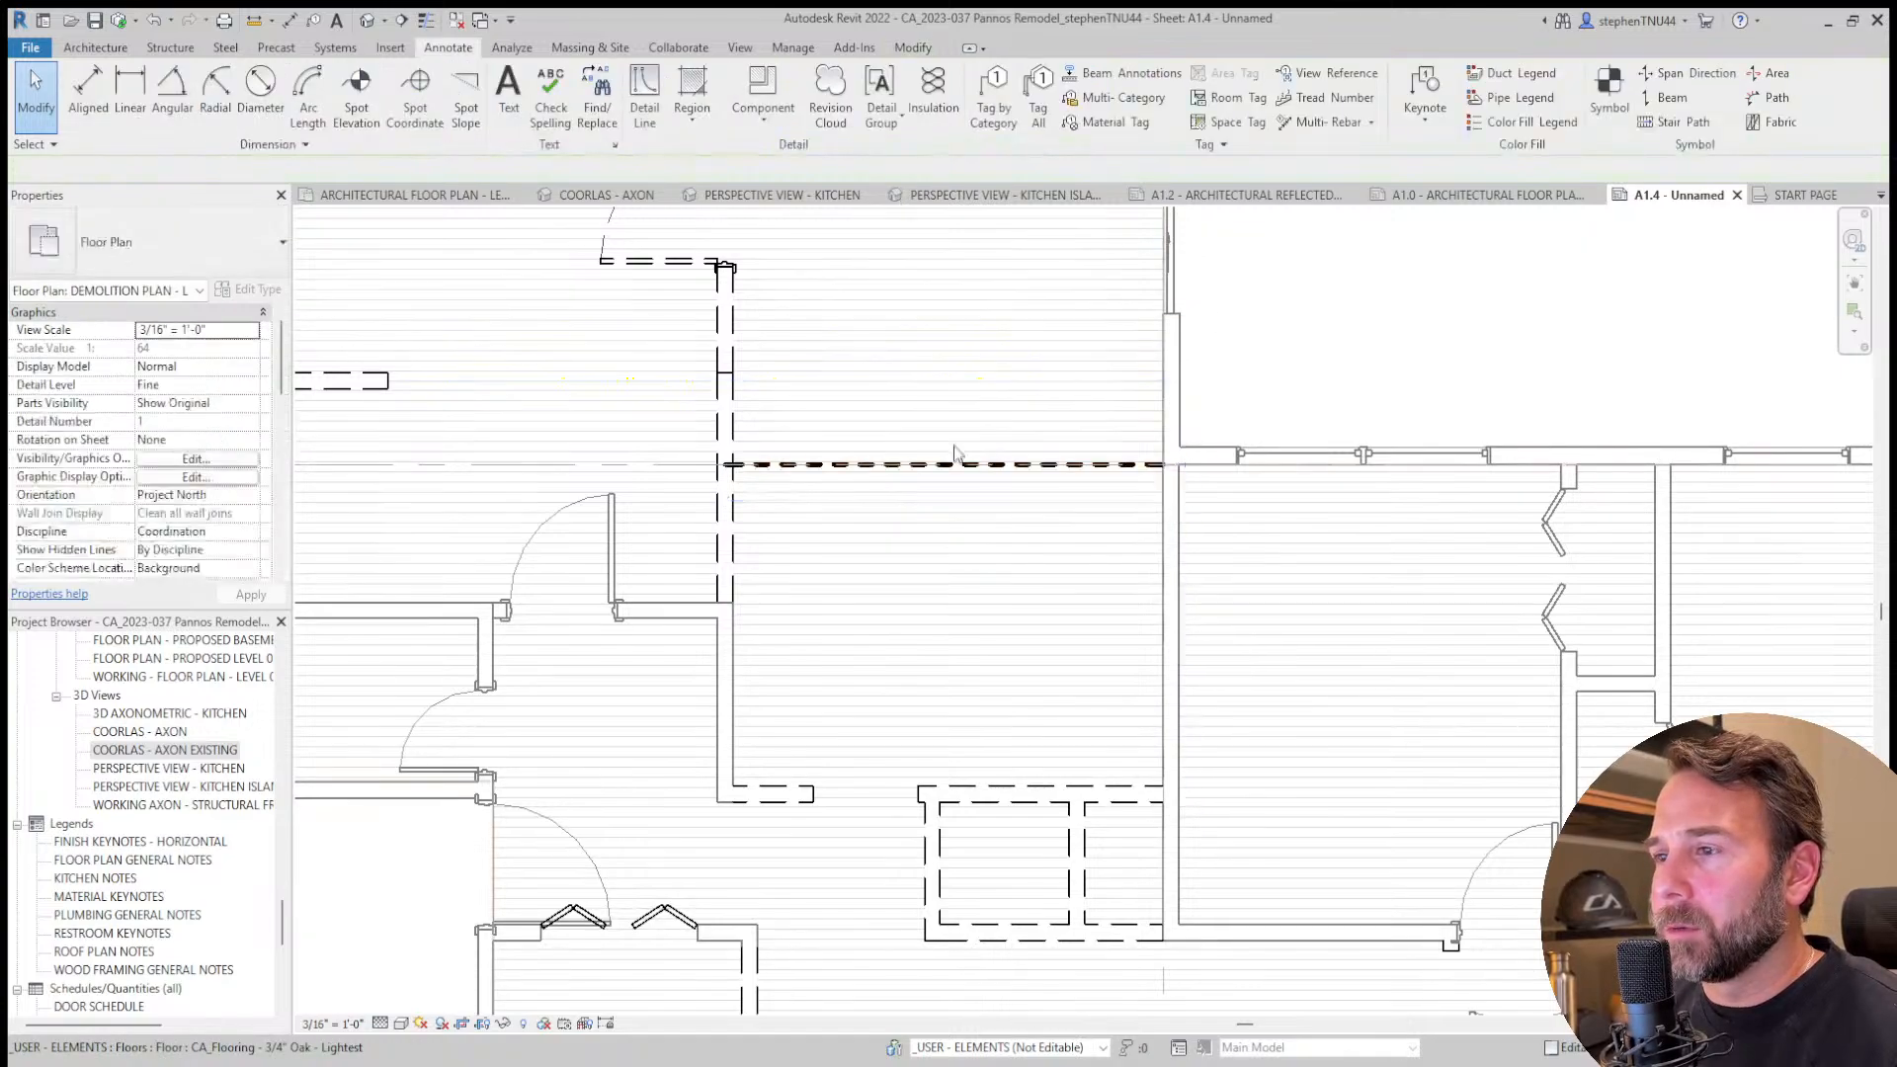
Copy the dashed detail line about 3" straight up to form a parallel pair along grid 2.
scroll(938, 458, down, 2)
scroll(923, 462, up, 3)
click(923, 460)
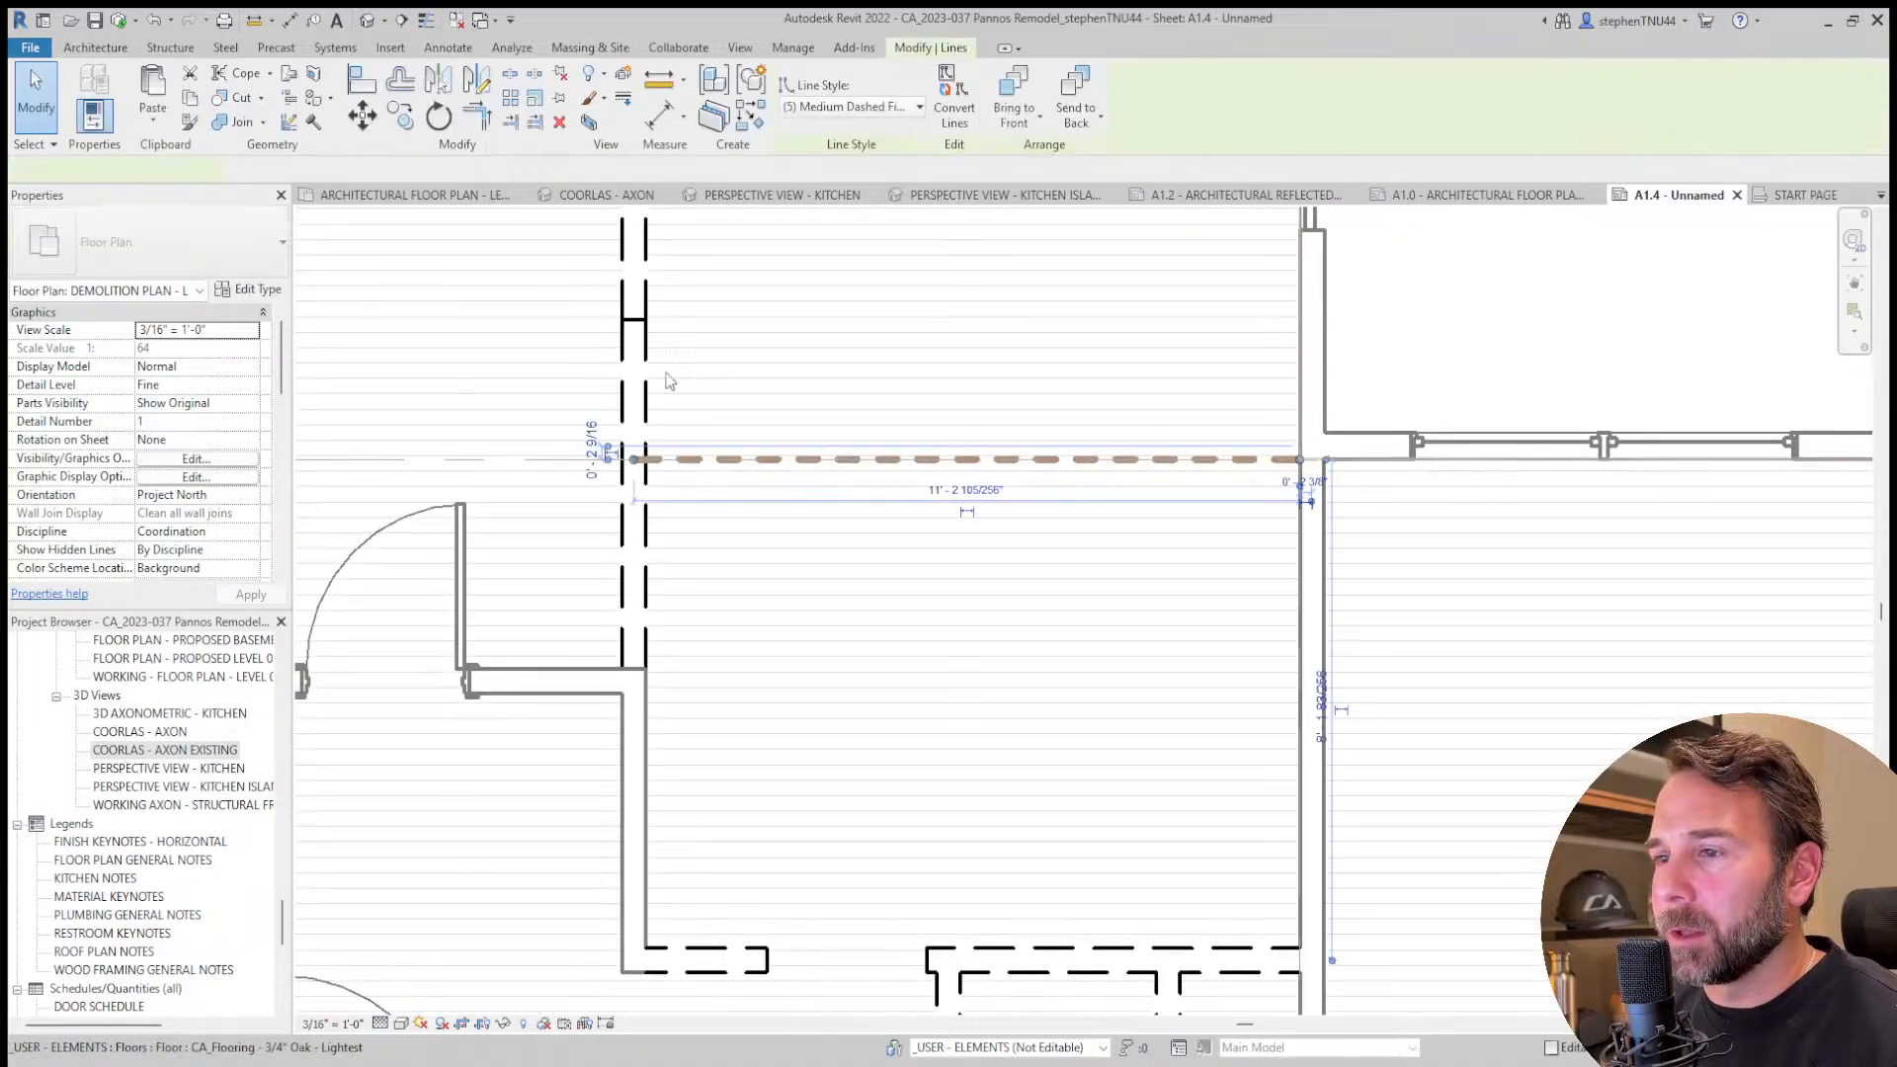
key(m)
key(v)
scroll(1166, 445, up, 3)
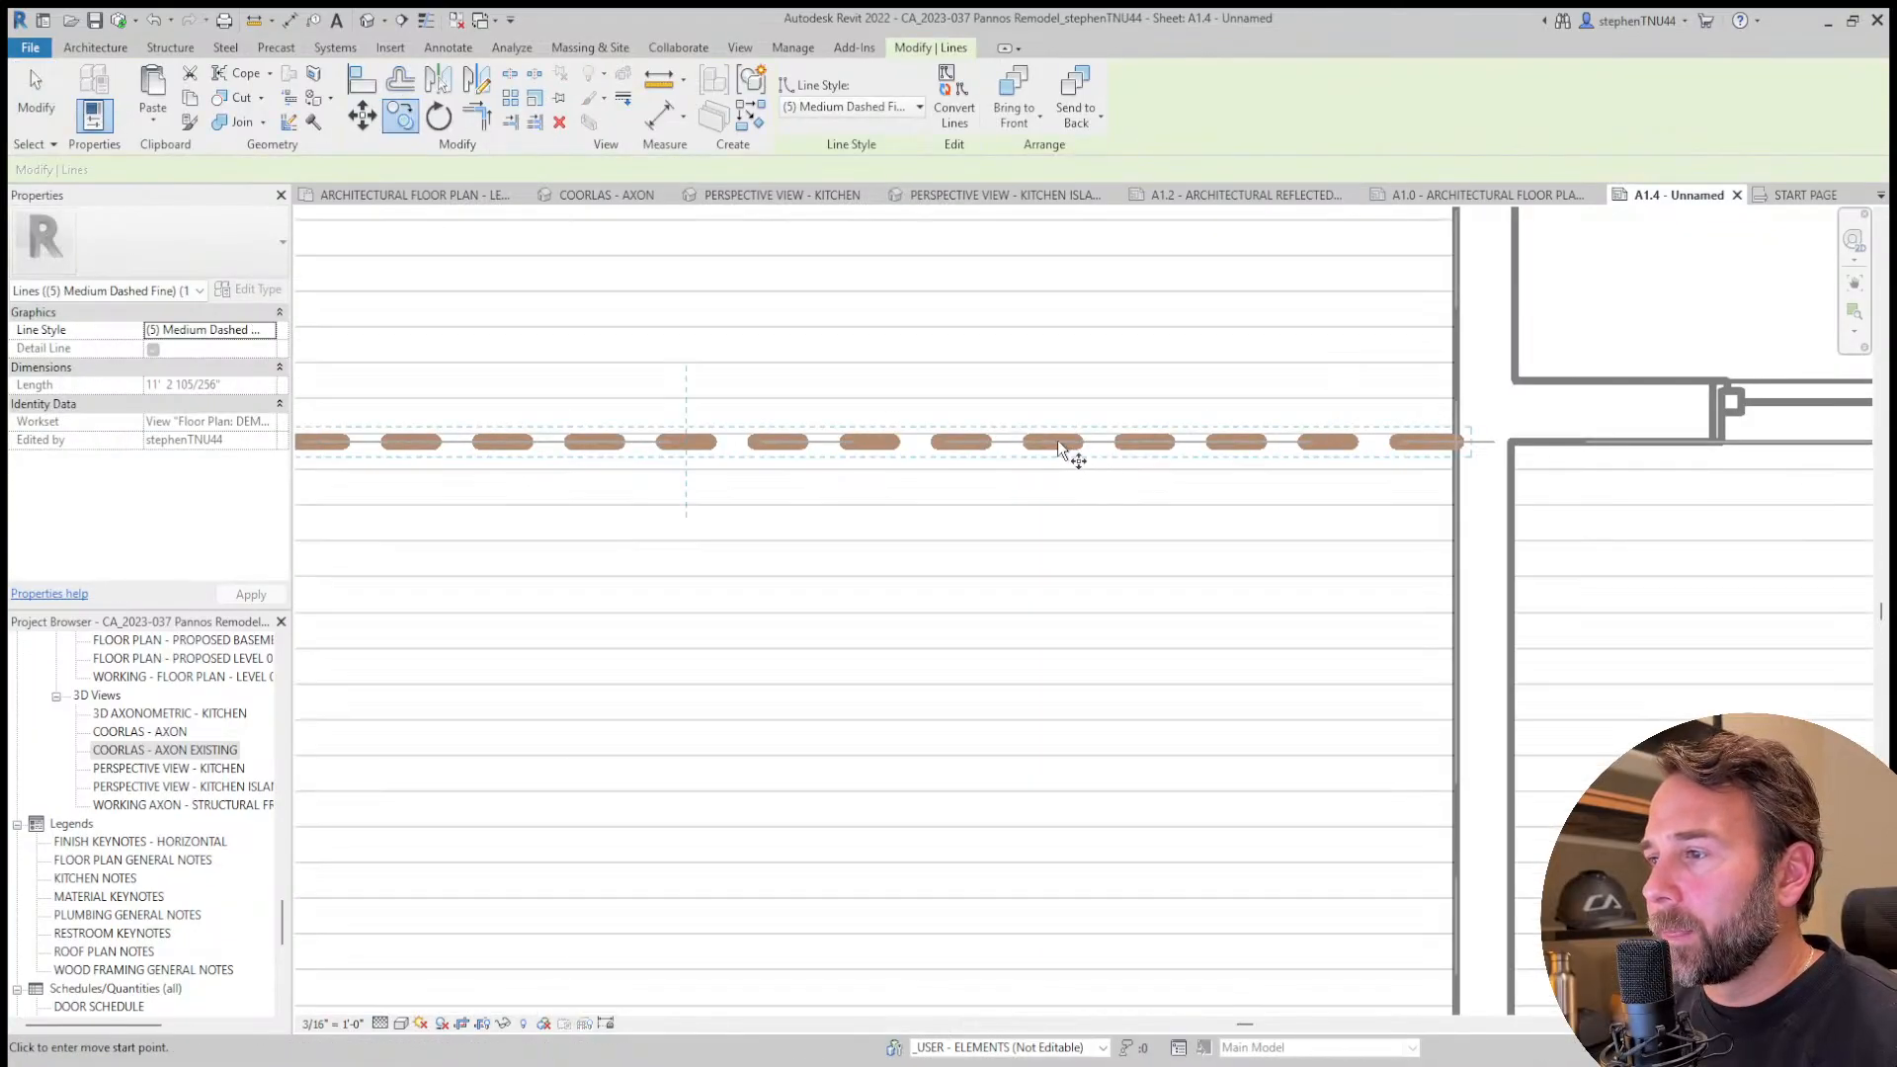
click(1058, 441)
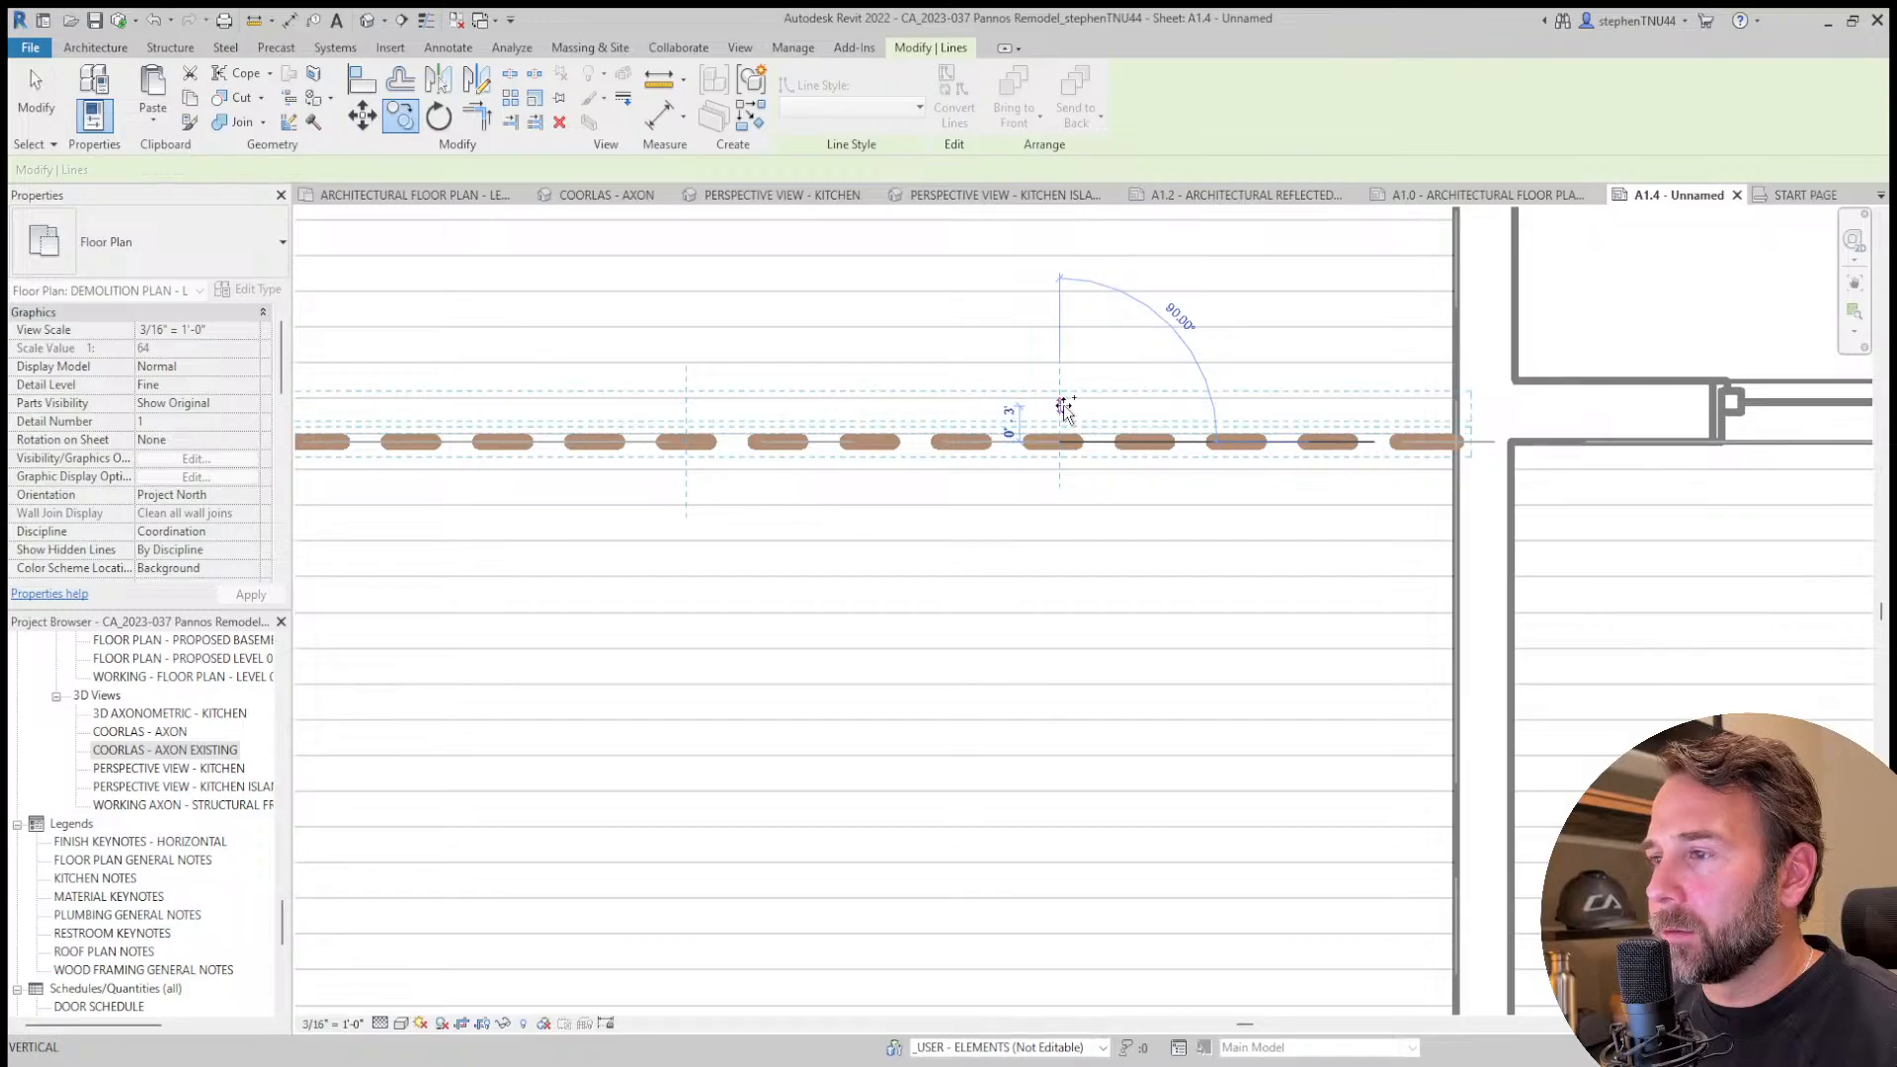
click(1063, 407)
scroll(1012, 466, down, 5)
key(Escape)
key(Escape)
scroll(996, 467, up, 2)
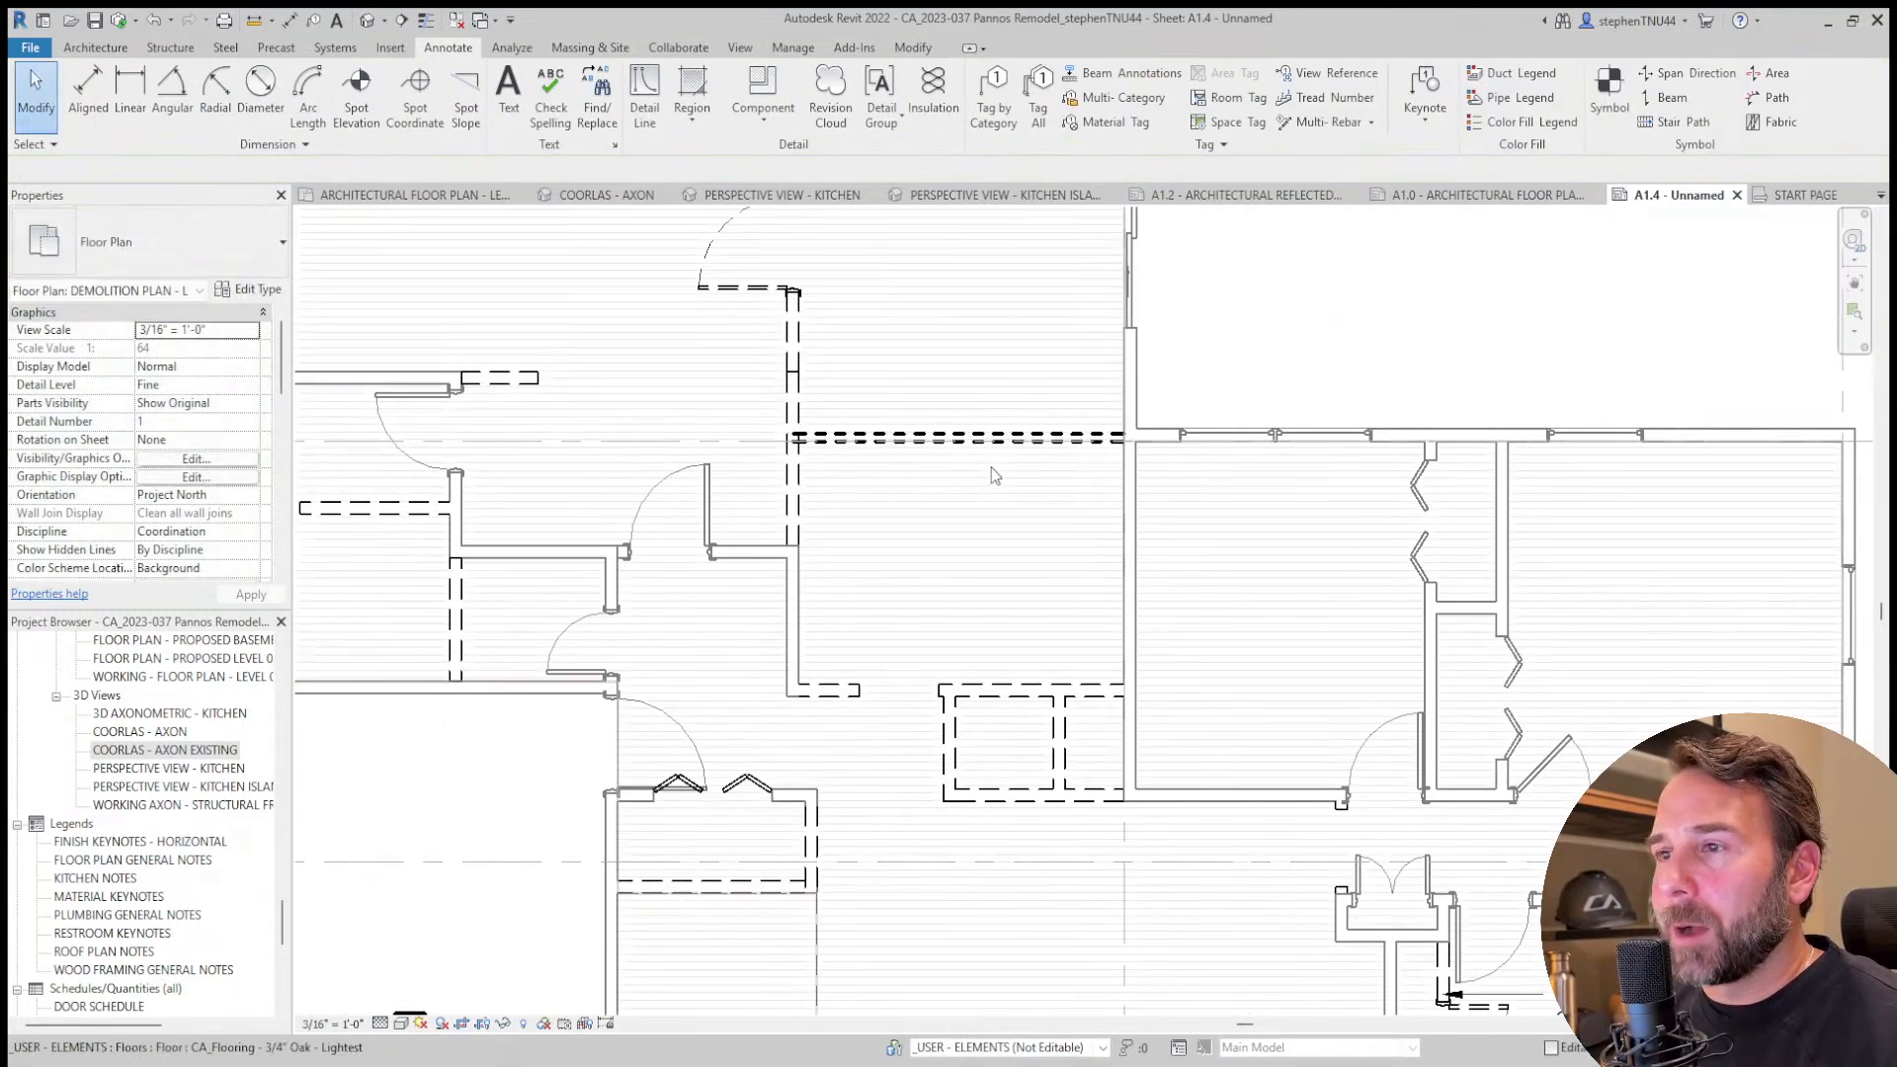
scroll(1124, 770, down, 2)
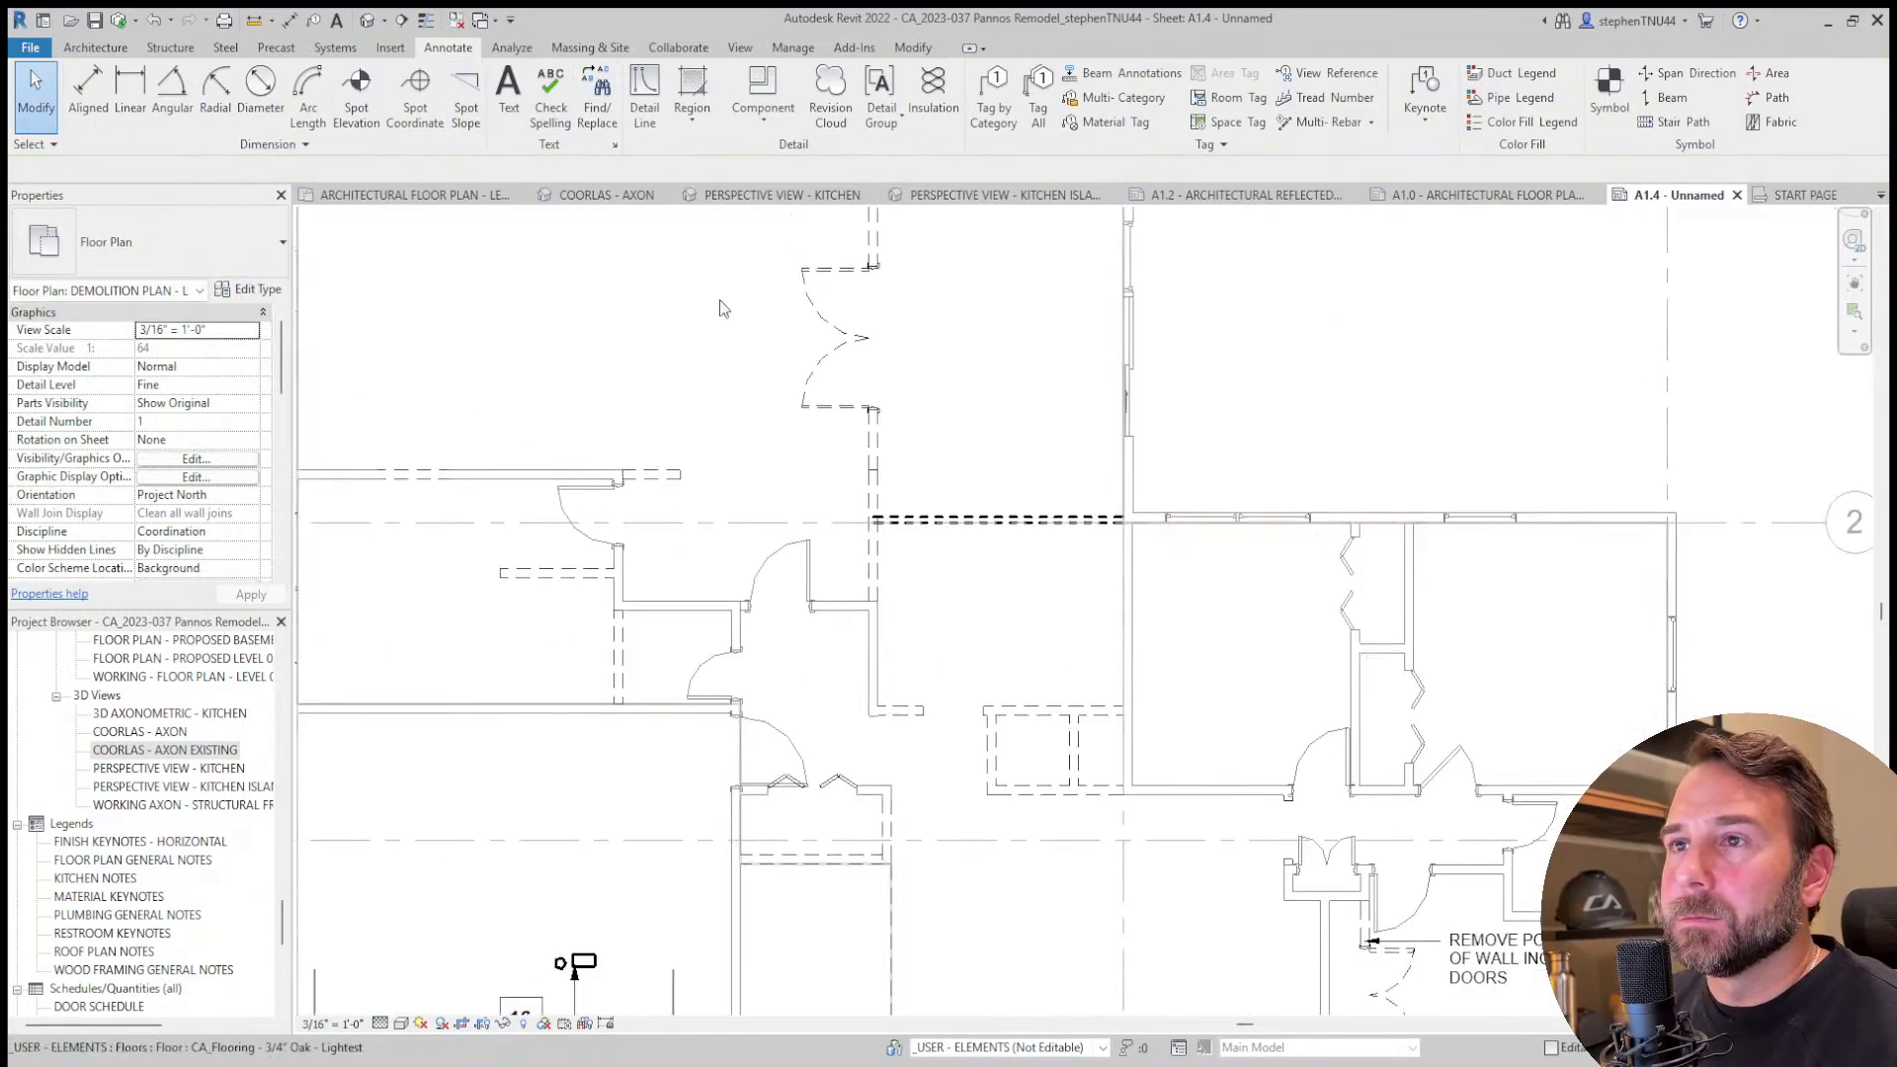
click(510, 99)
scroll(995, 415, down, 3)
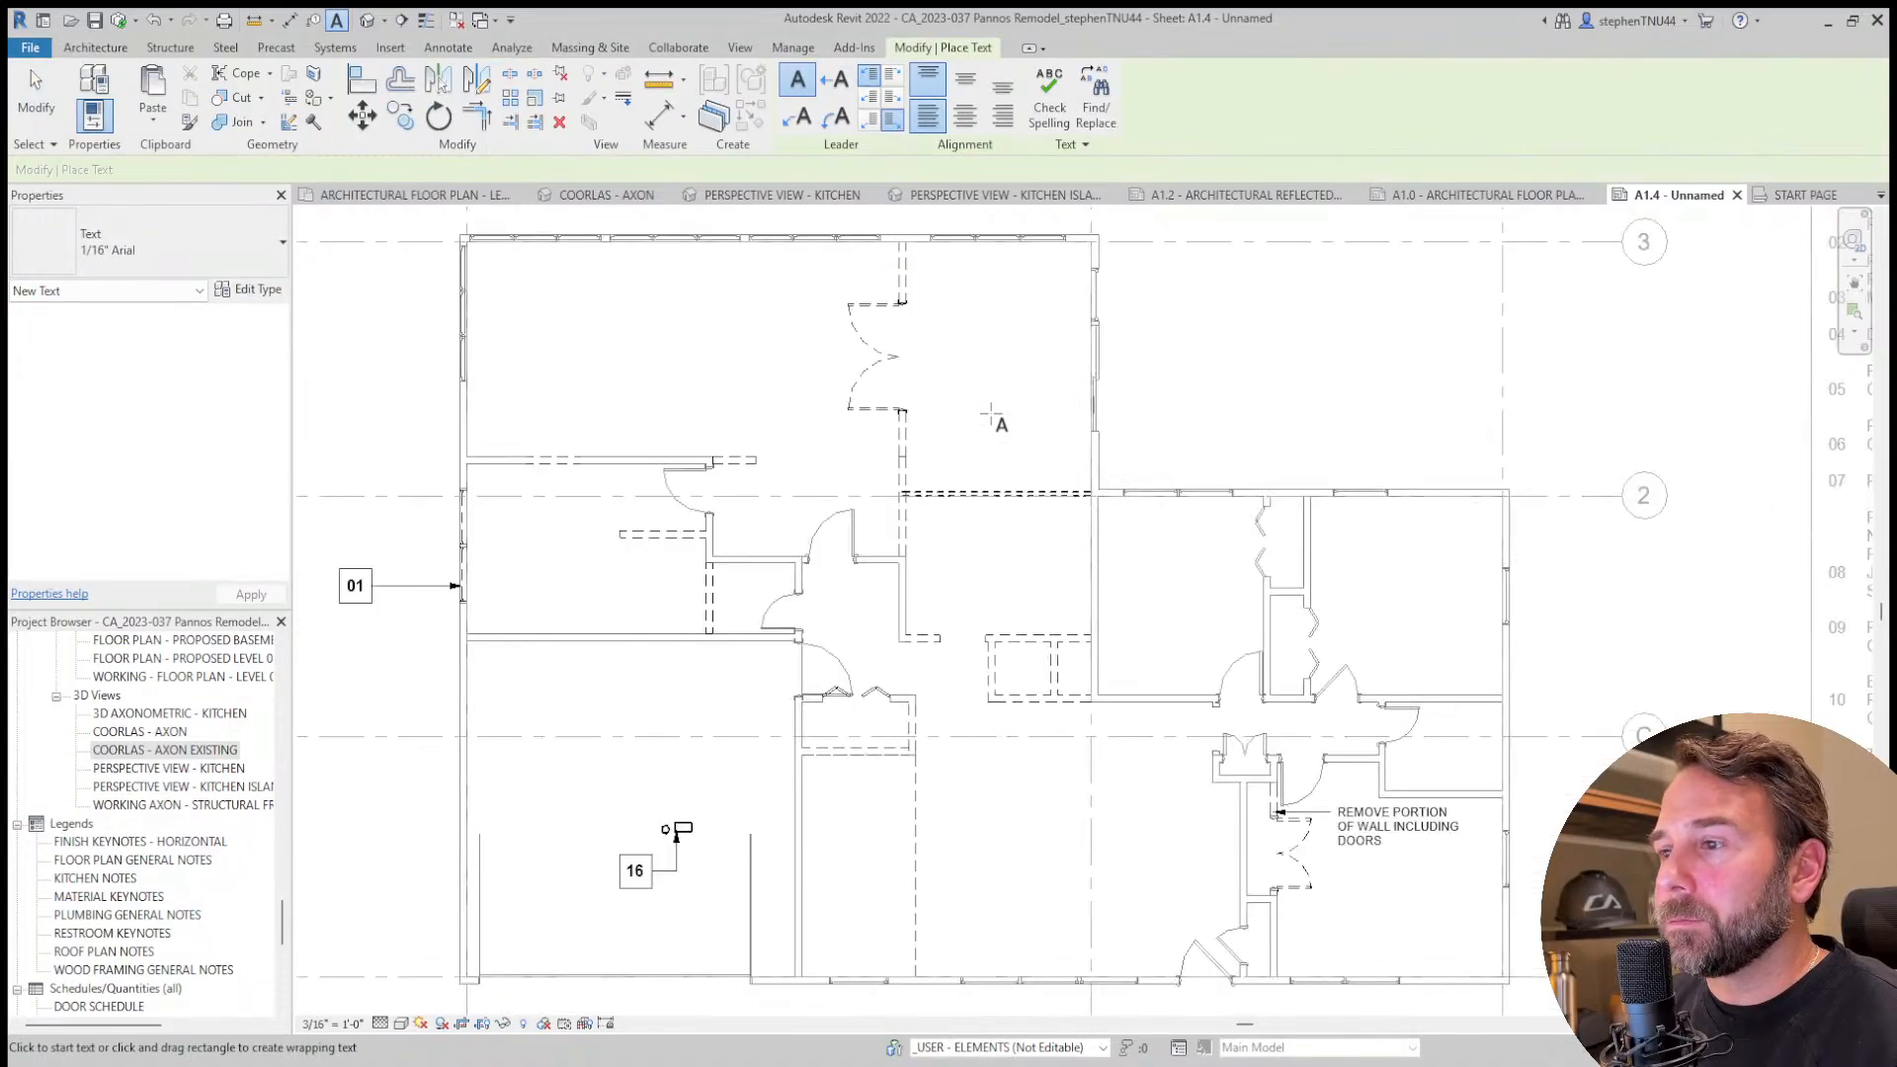
scroll(988, 423, down, 3)
key(Escape)
key(Escape)
Review the Level 01 demolition plan and its keynote tags against the demolition key notes.
scroll(879, 469, down, 3)
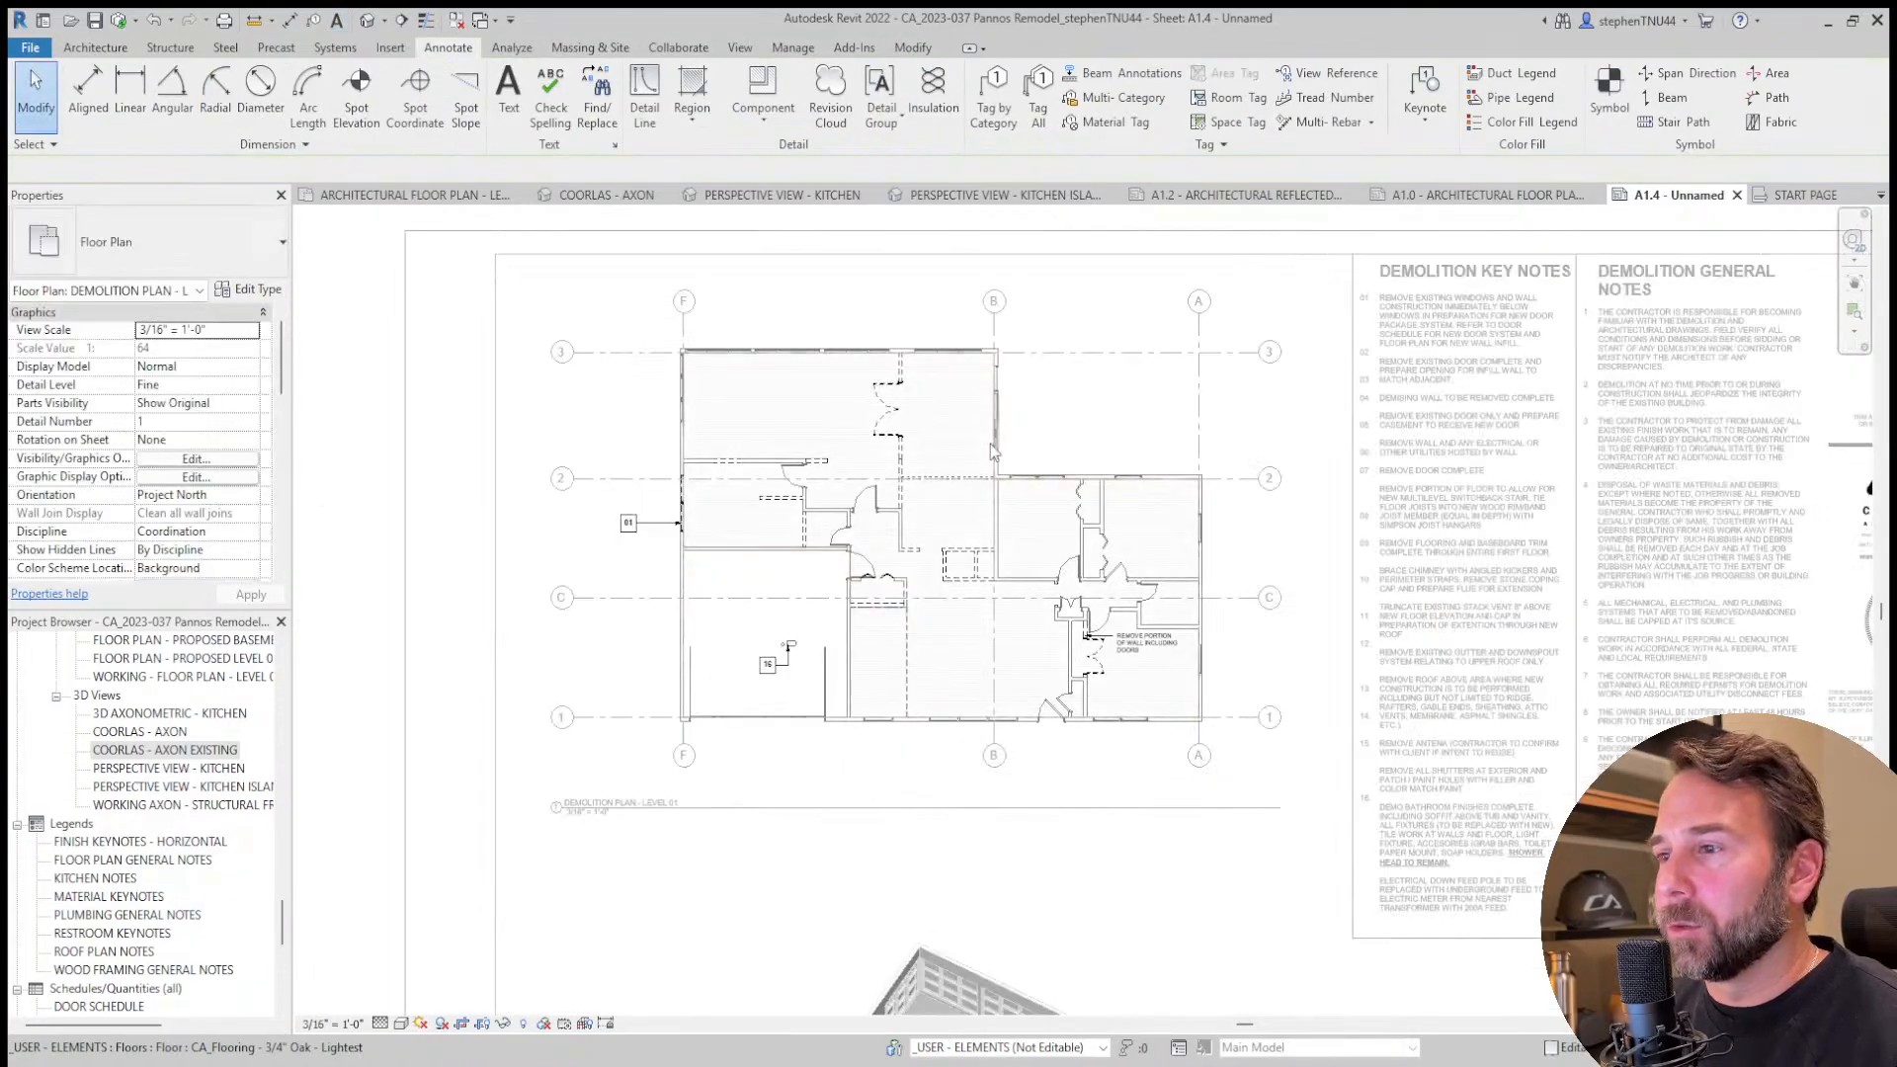
scroll(994, 452, down, 1)
scroll(1413, 425, up, 2)
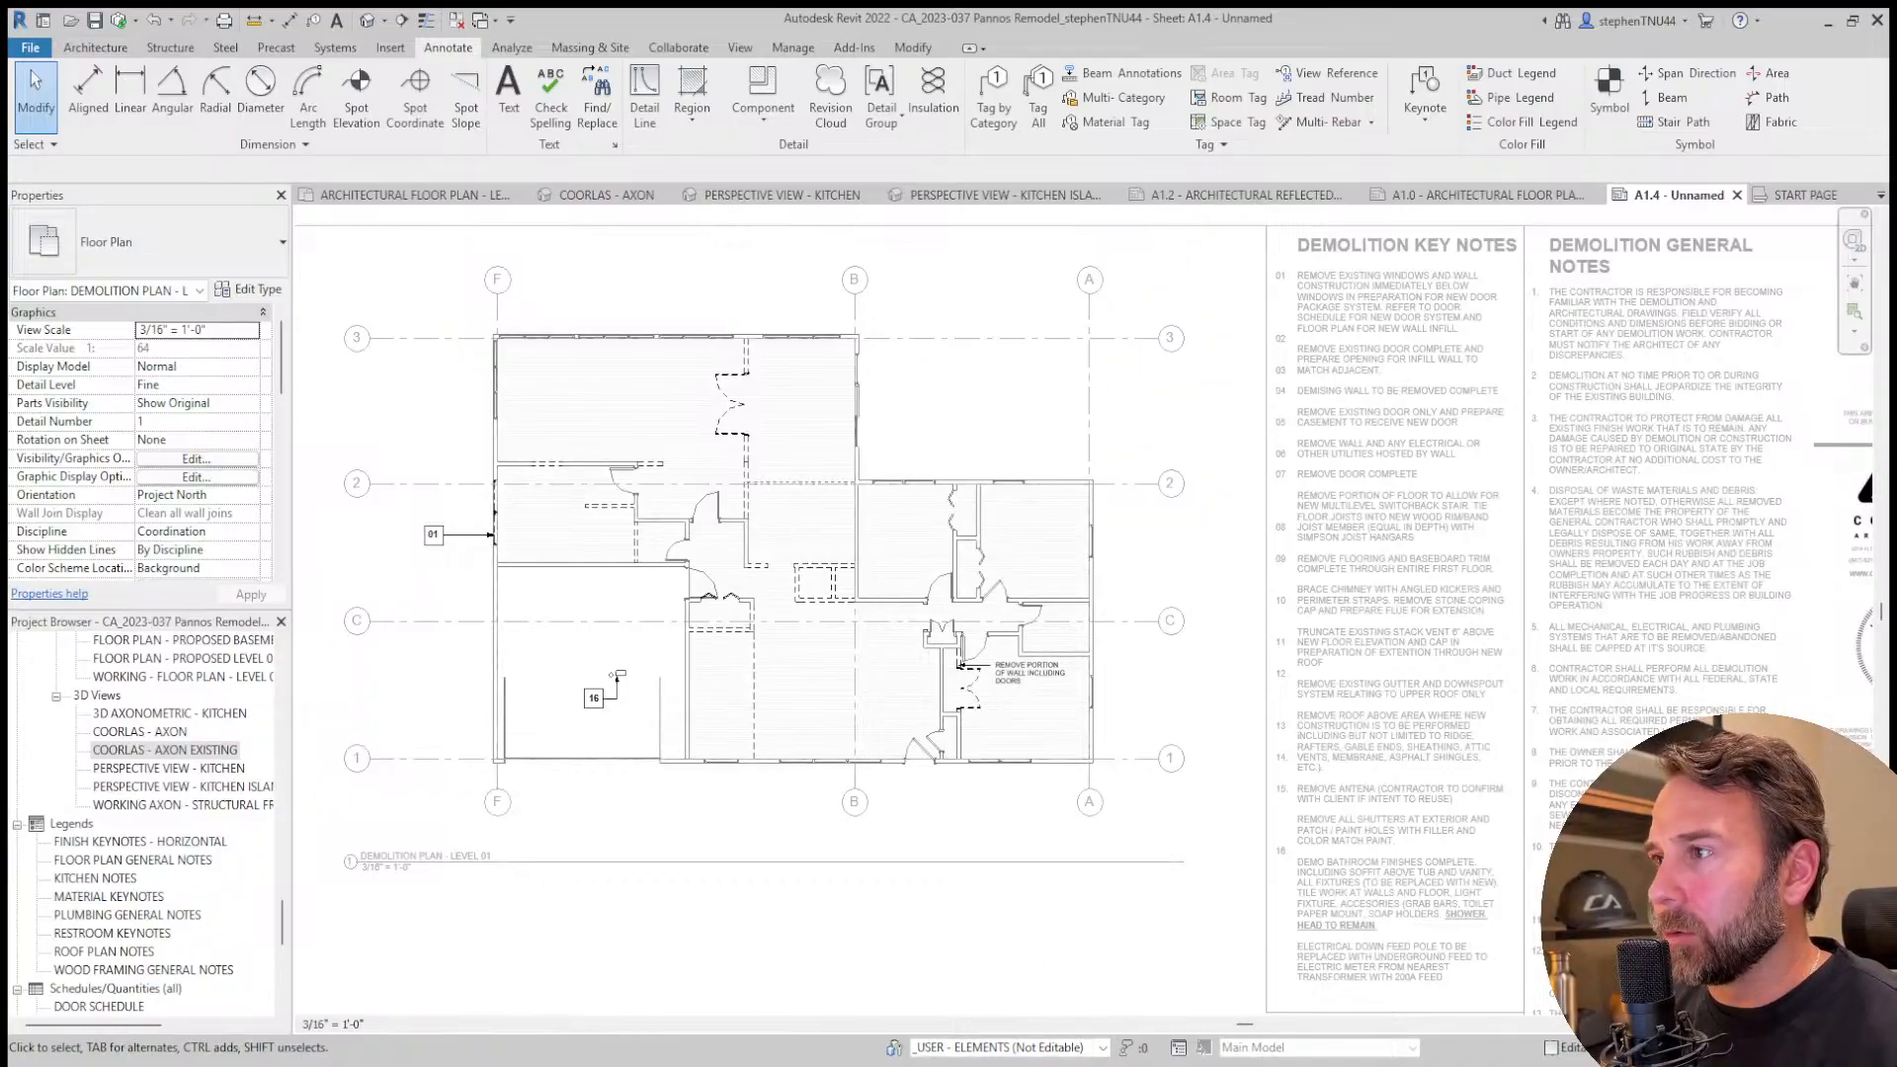
scroll(1222, 560, down, 2)
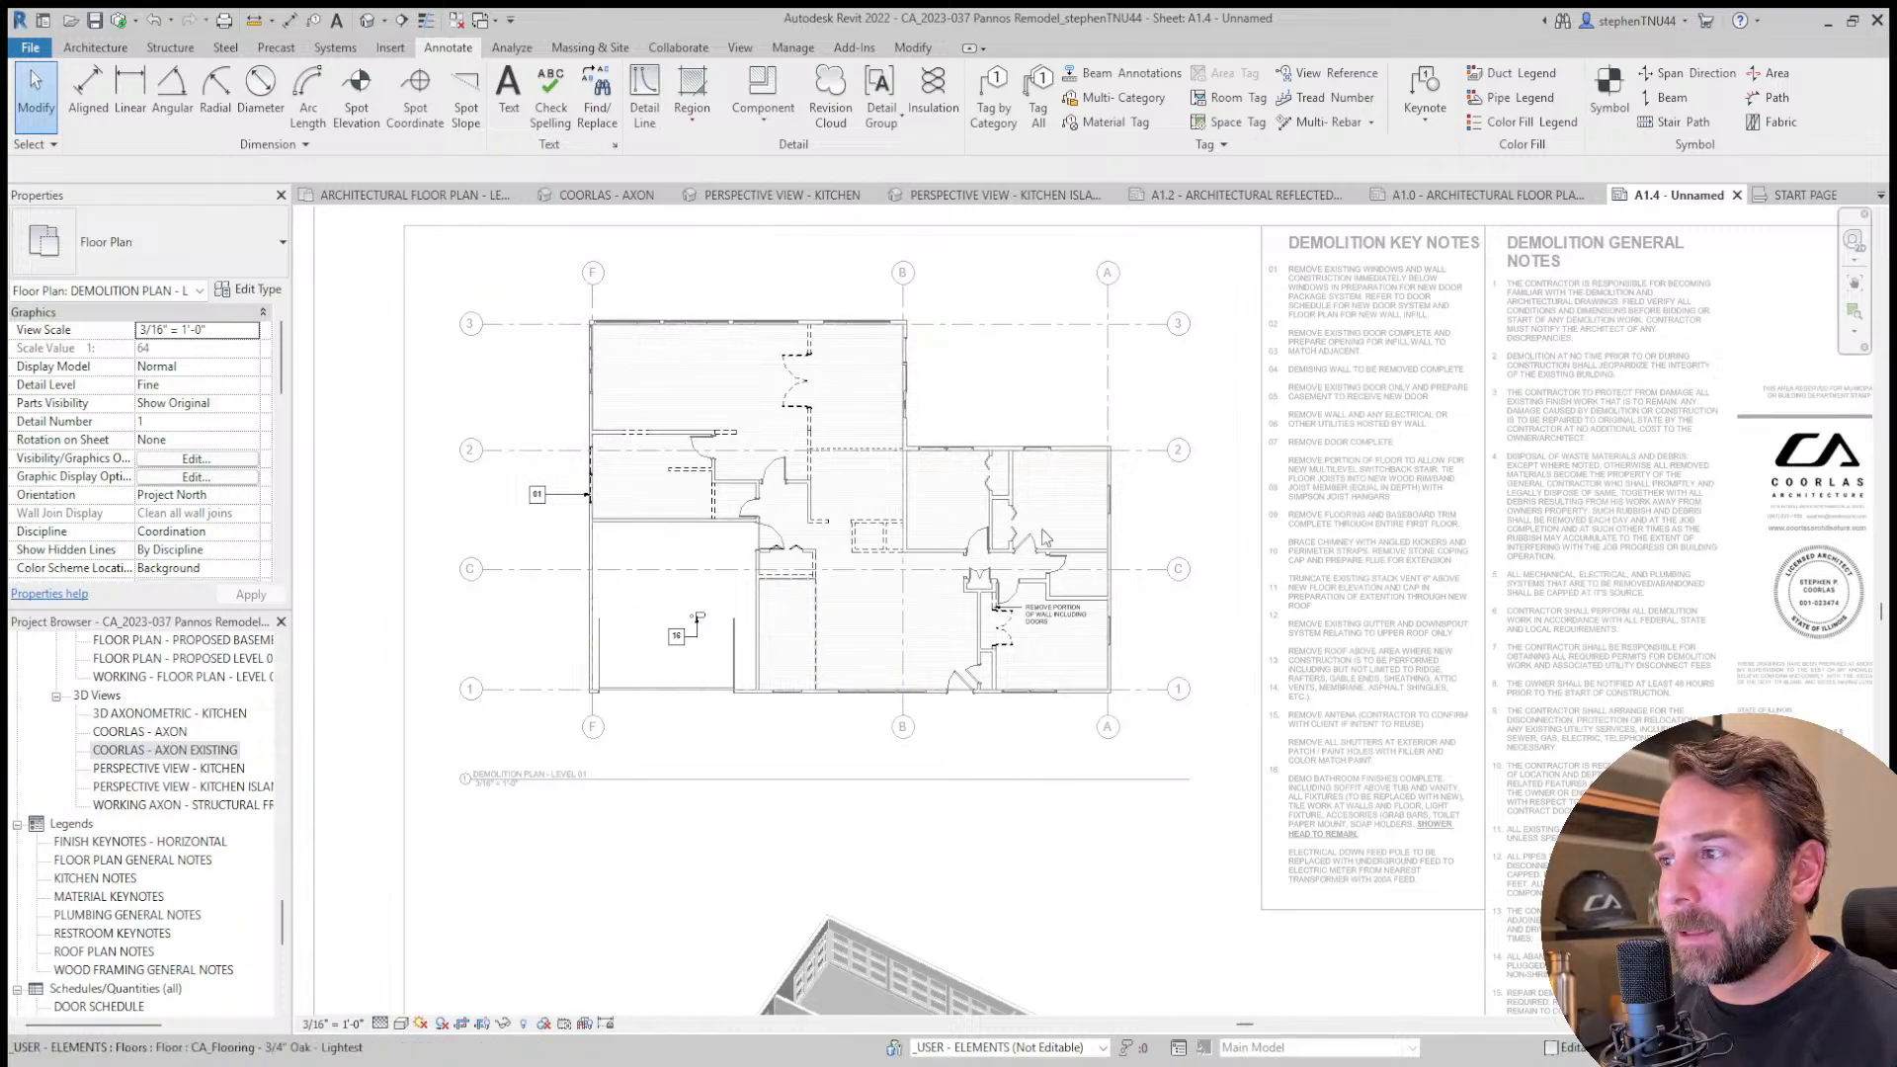
scroll(1112, 462, down, 1)
scroll(718, 625, up, 1)
scroll(718, 625, up, 3)
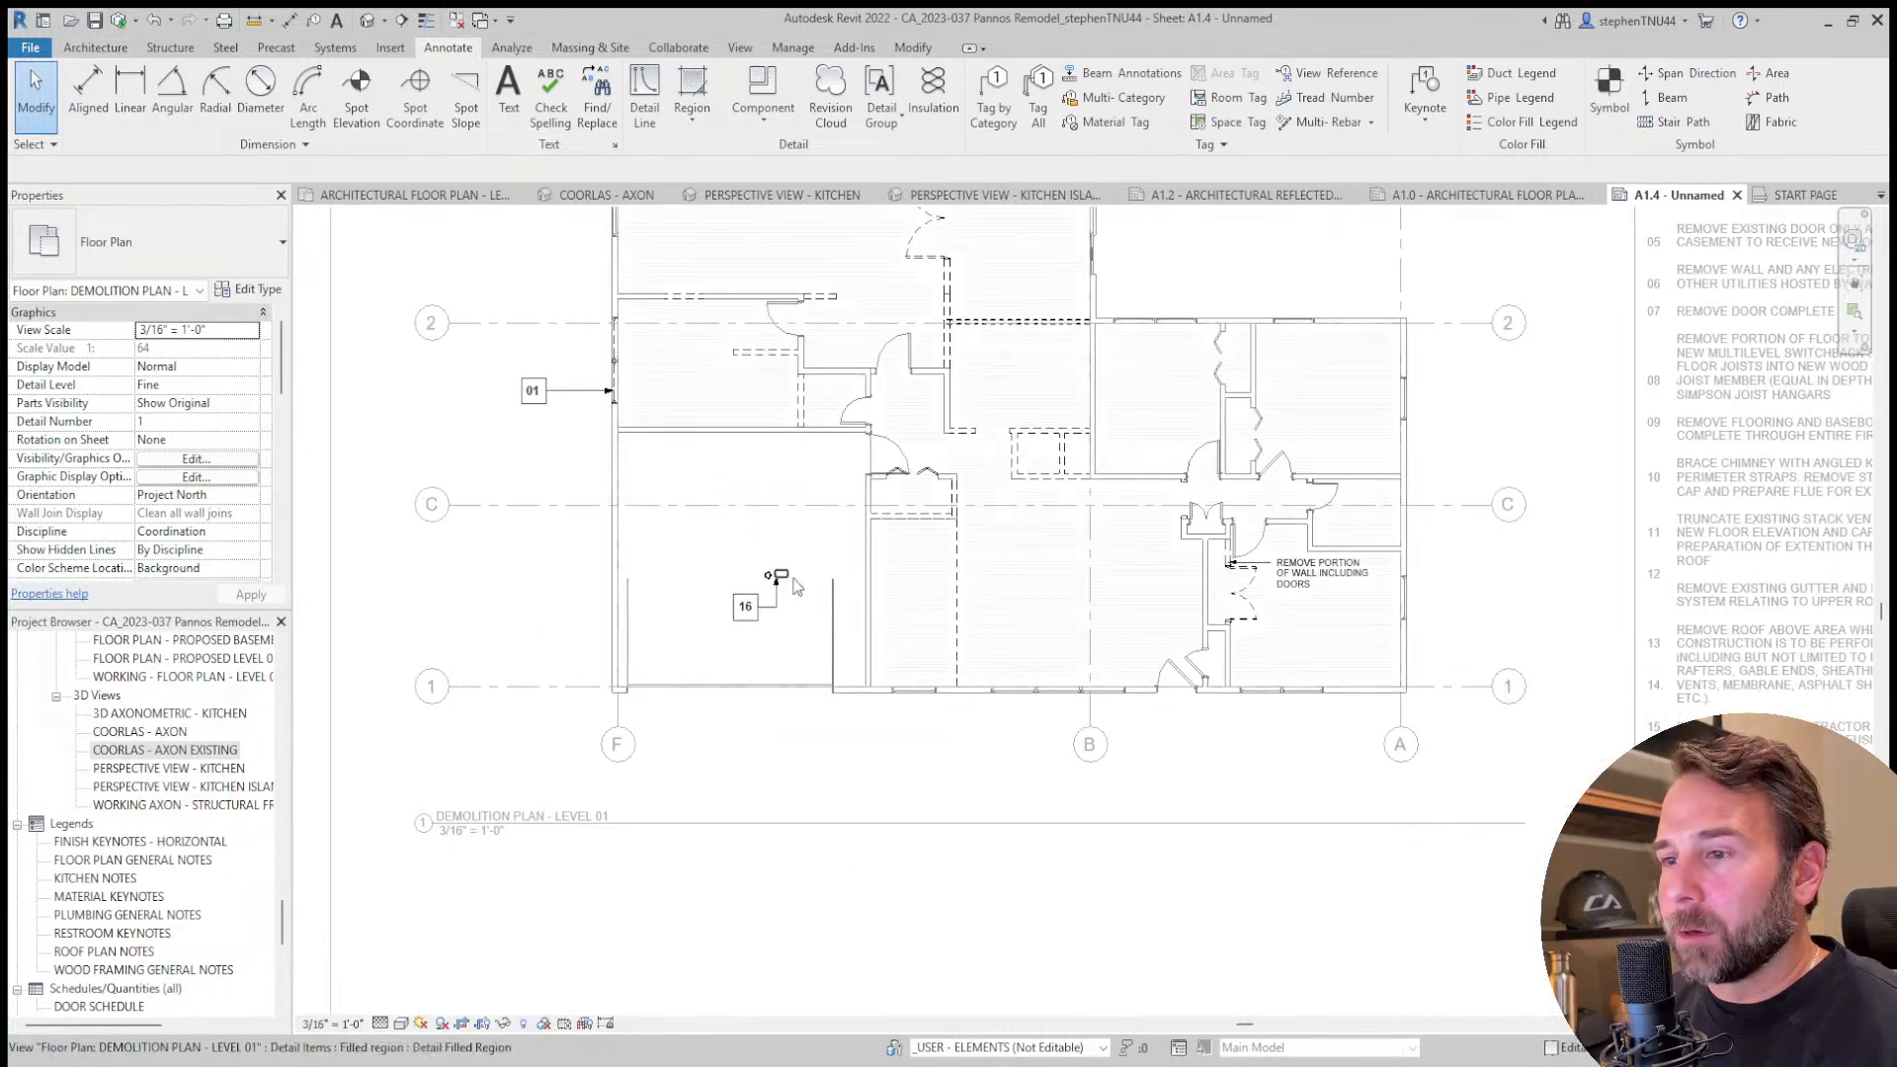
scroll(790, 591, down, 2)
middle_drag(1458, 411, 1383, 512)
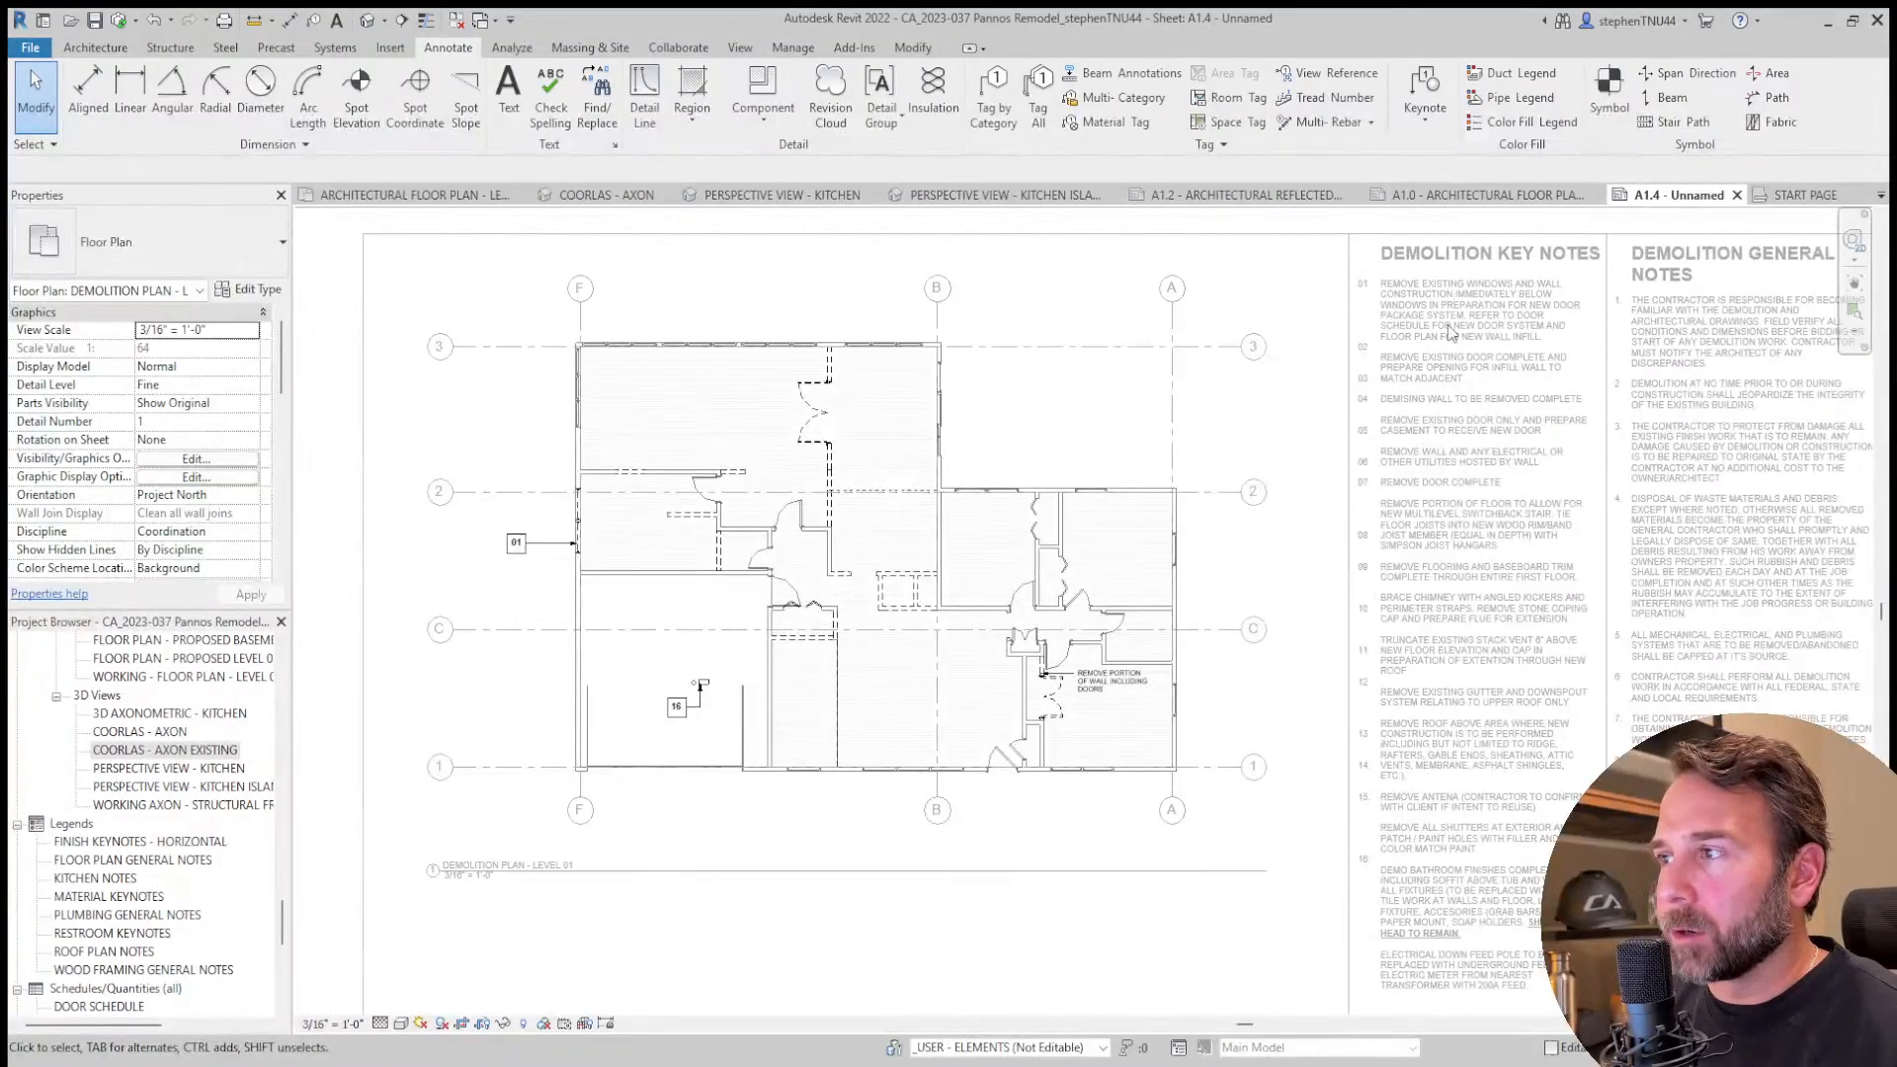
scroll(1461, 783, up, 1)
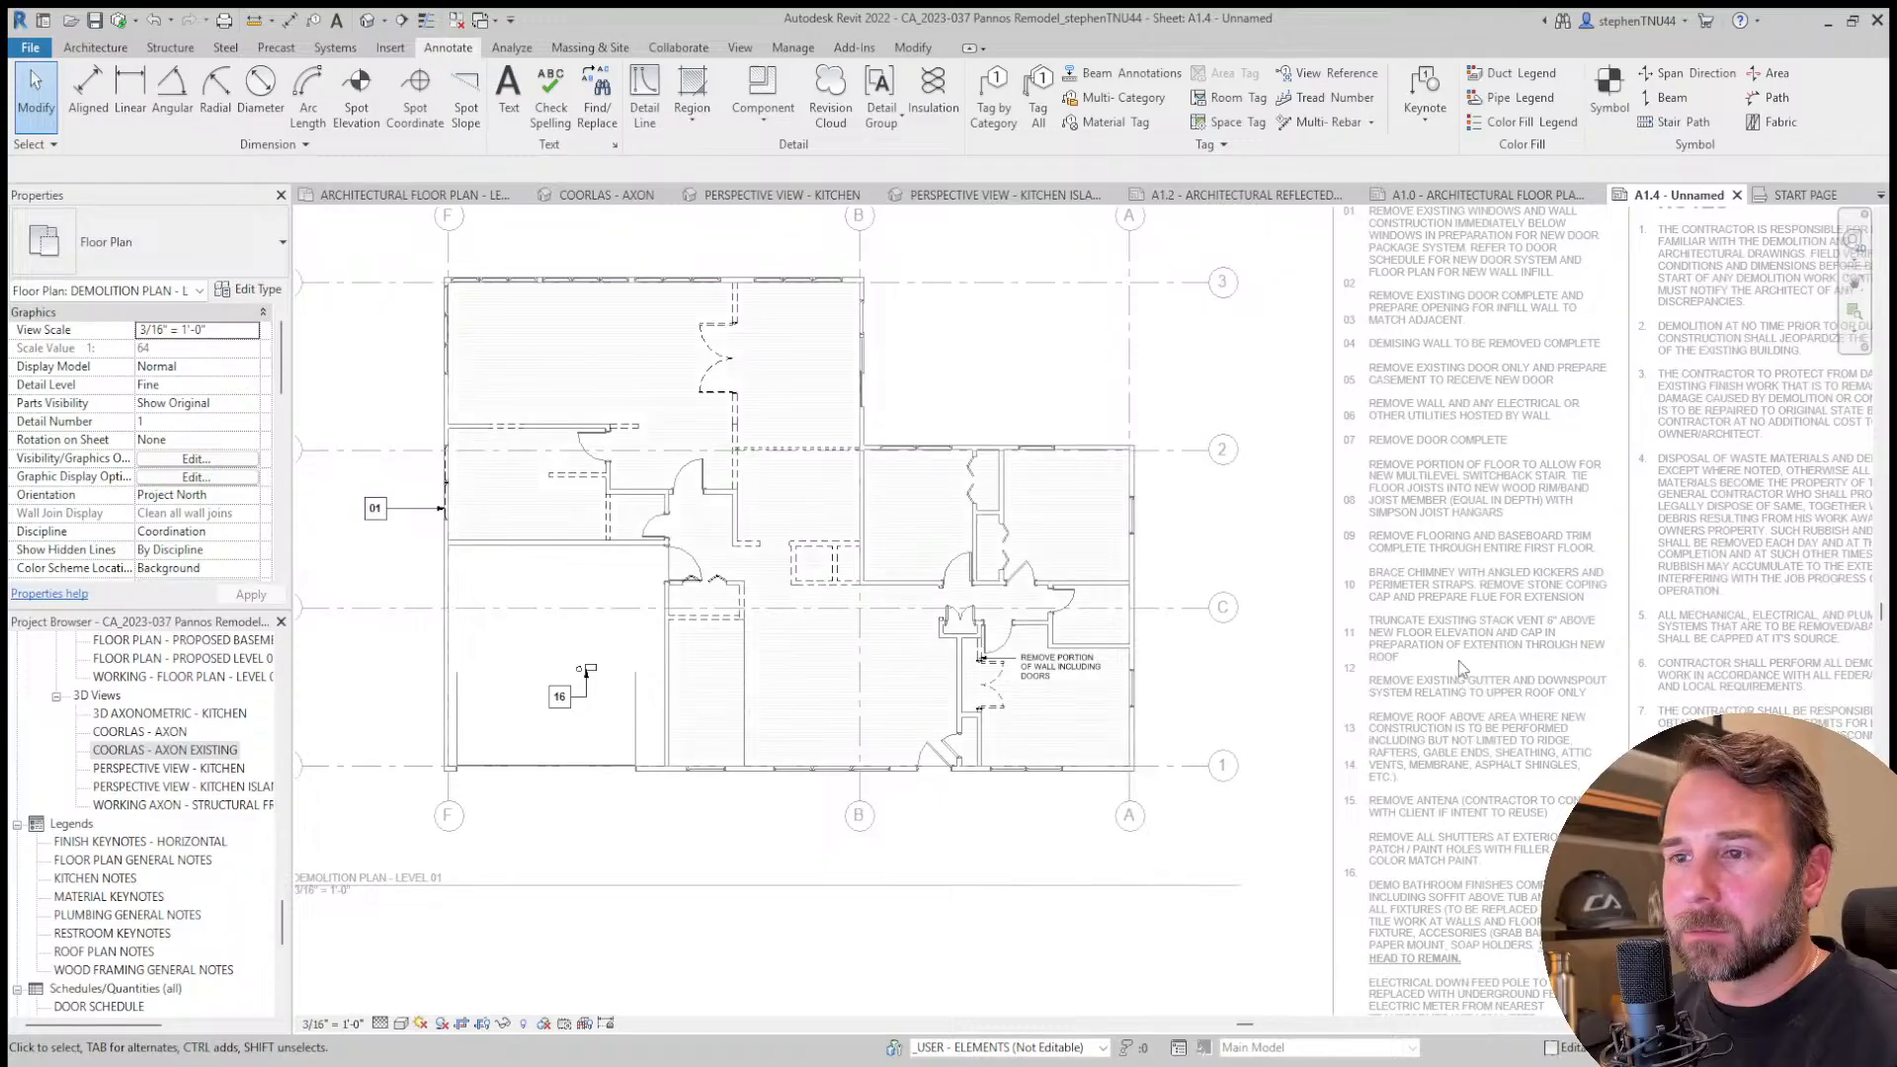
scroll(1461, 669, down, 1)
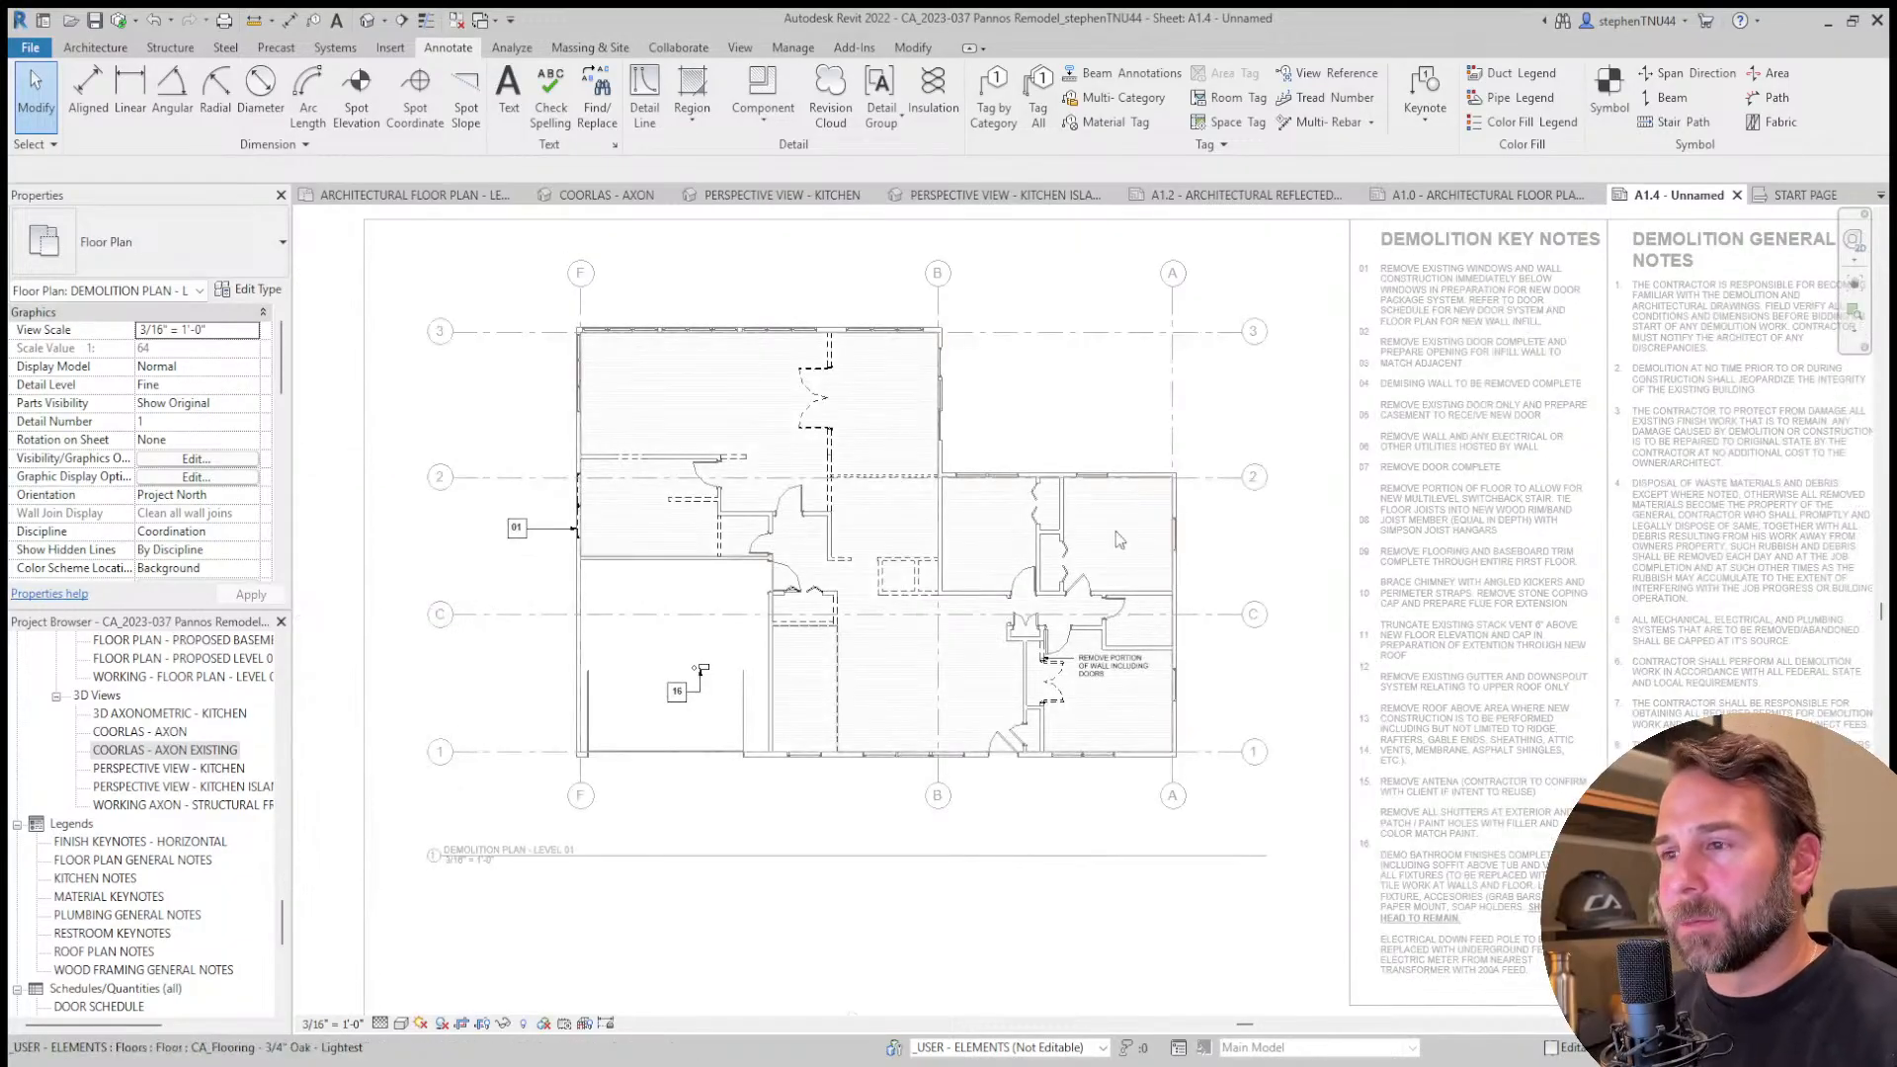
scroll(707, 519, up, 4)
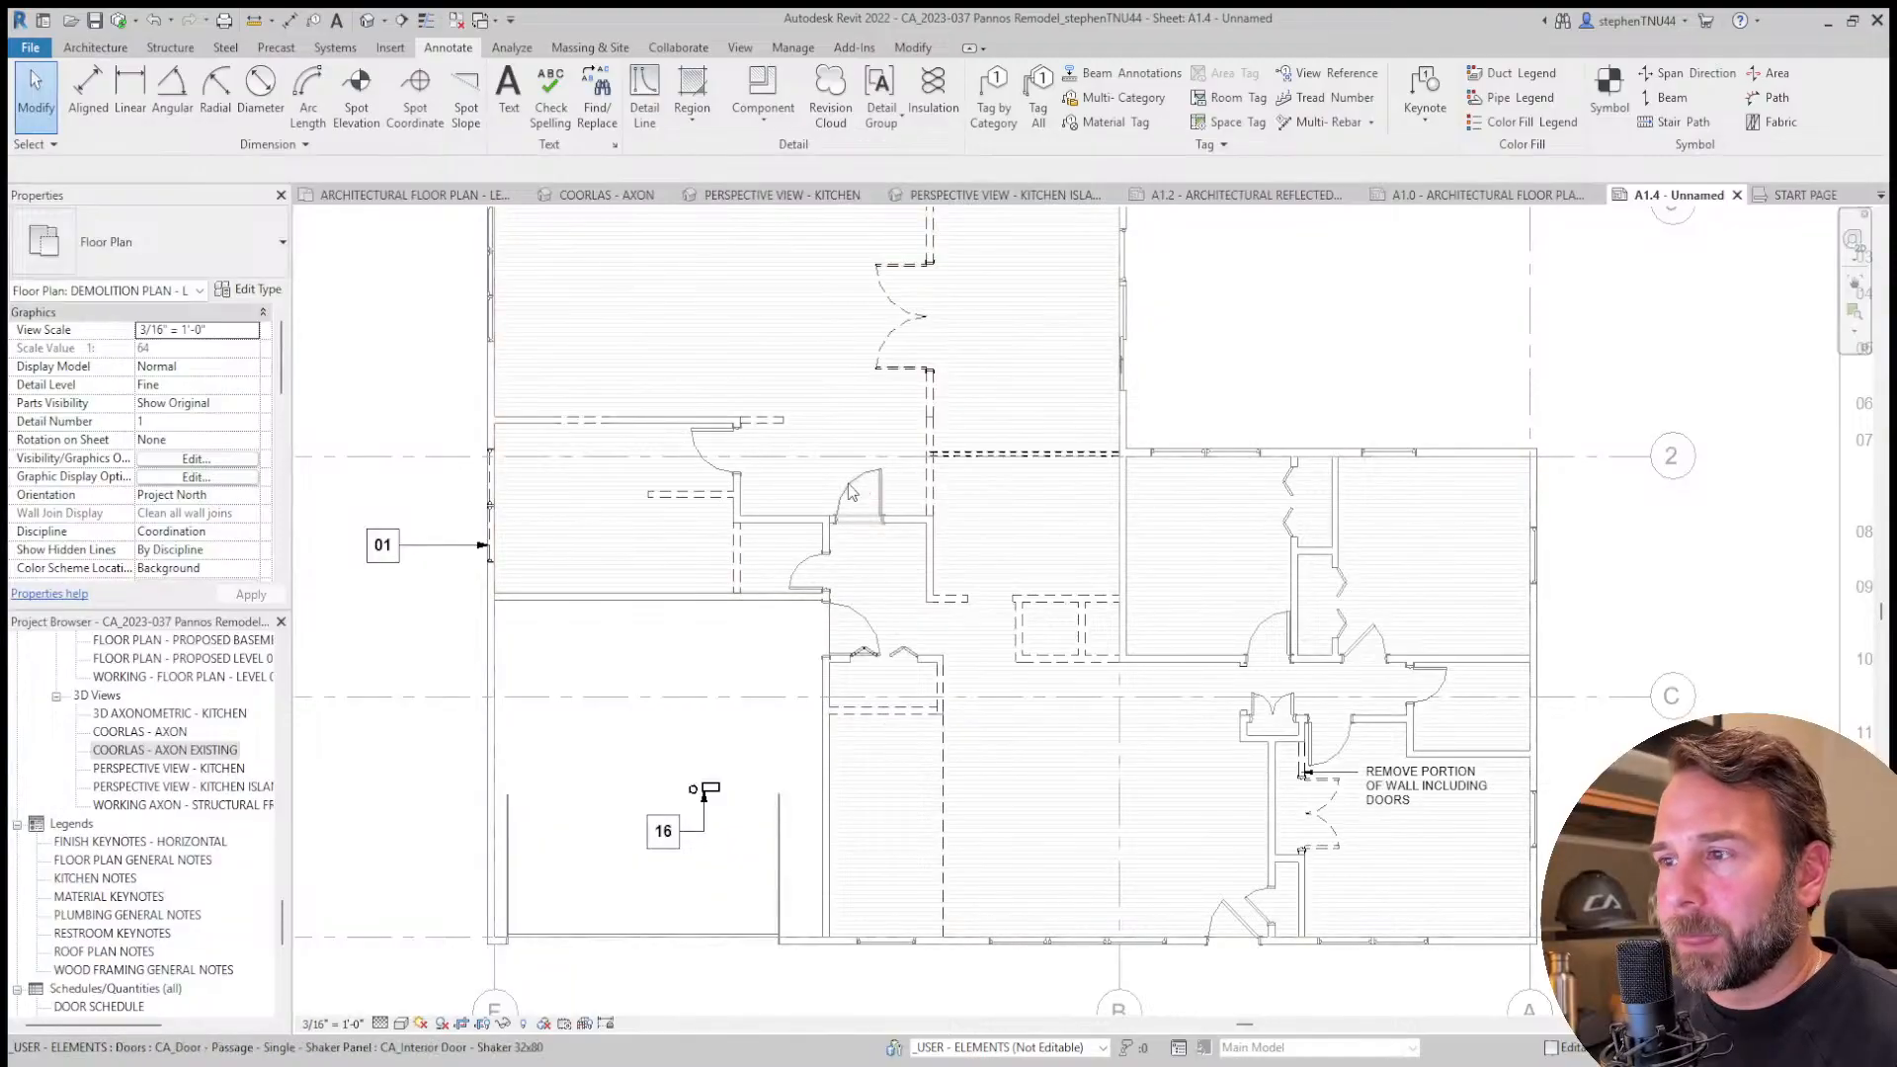
scroll(848, 483, down, 2)
Select the three adjoining windows of the second group from grid F in the exterior wall along grid 3.
scroll(717, 237, up, 4)
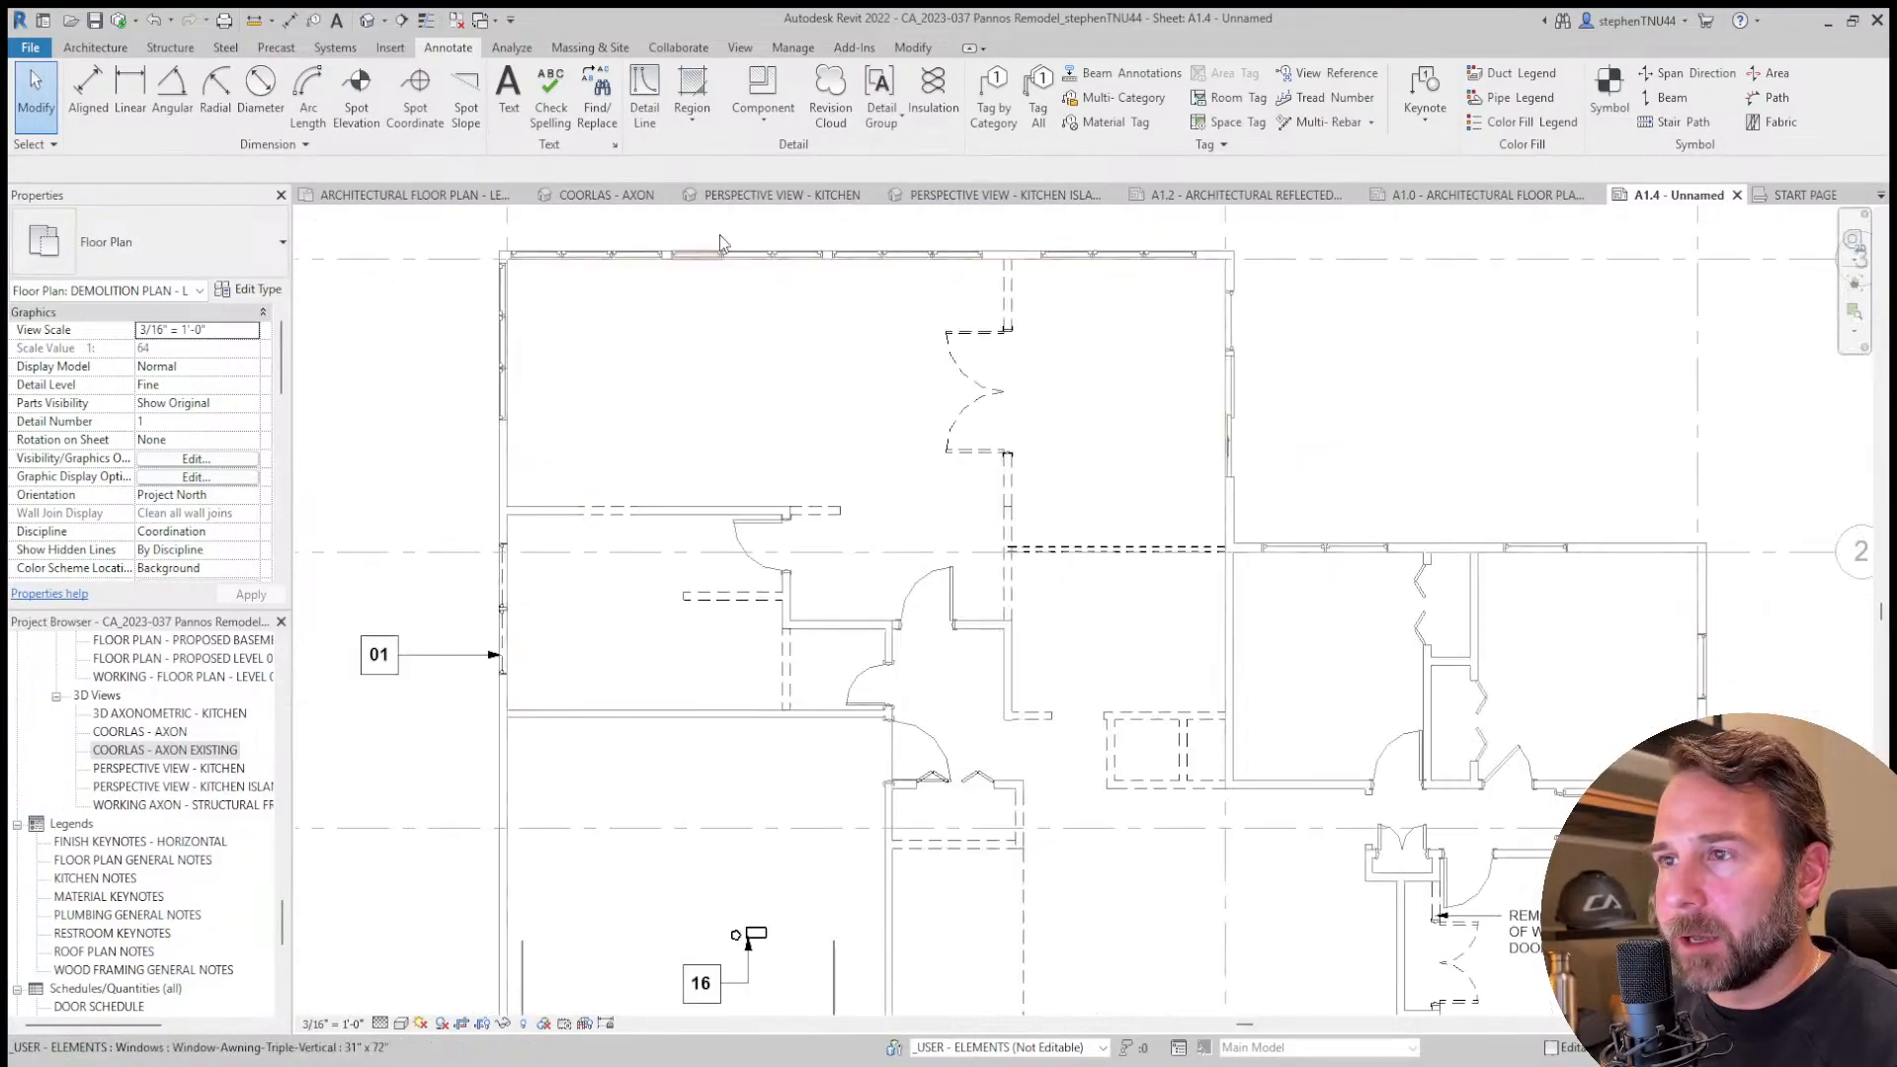
click(689, 275)
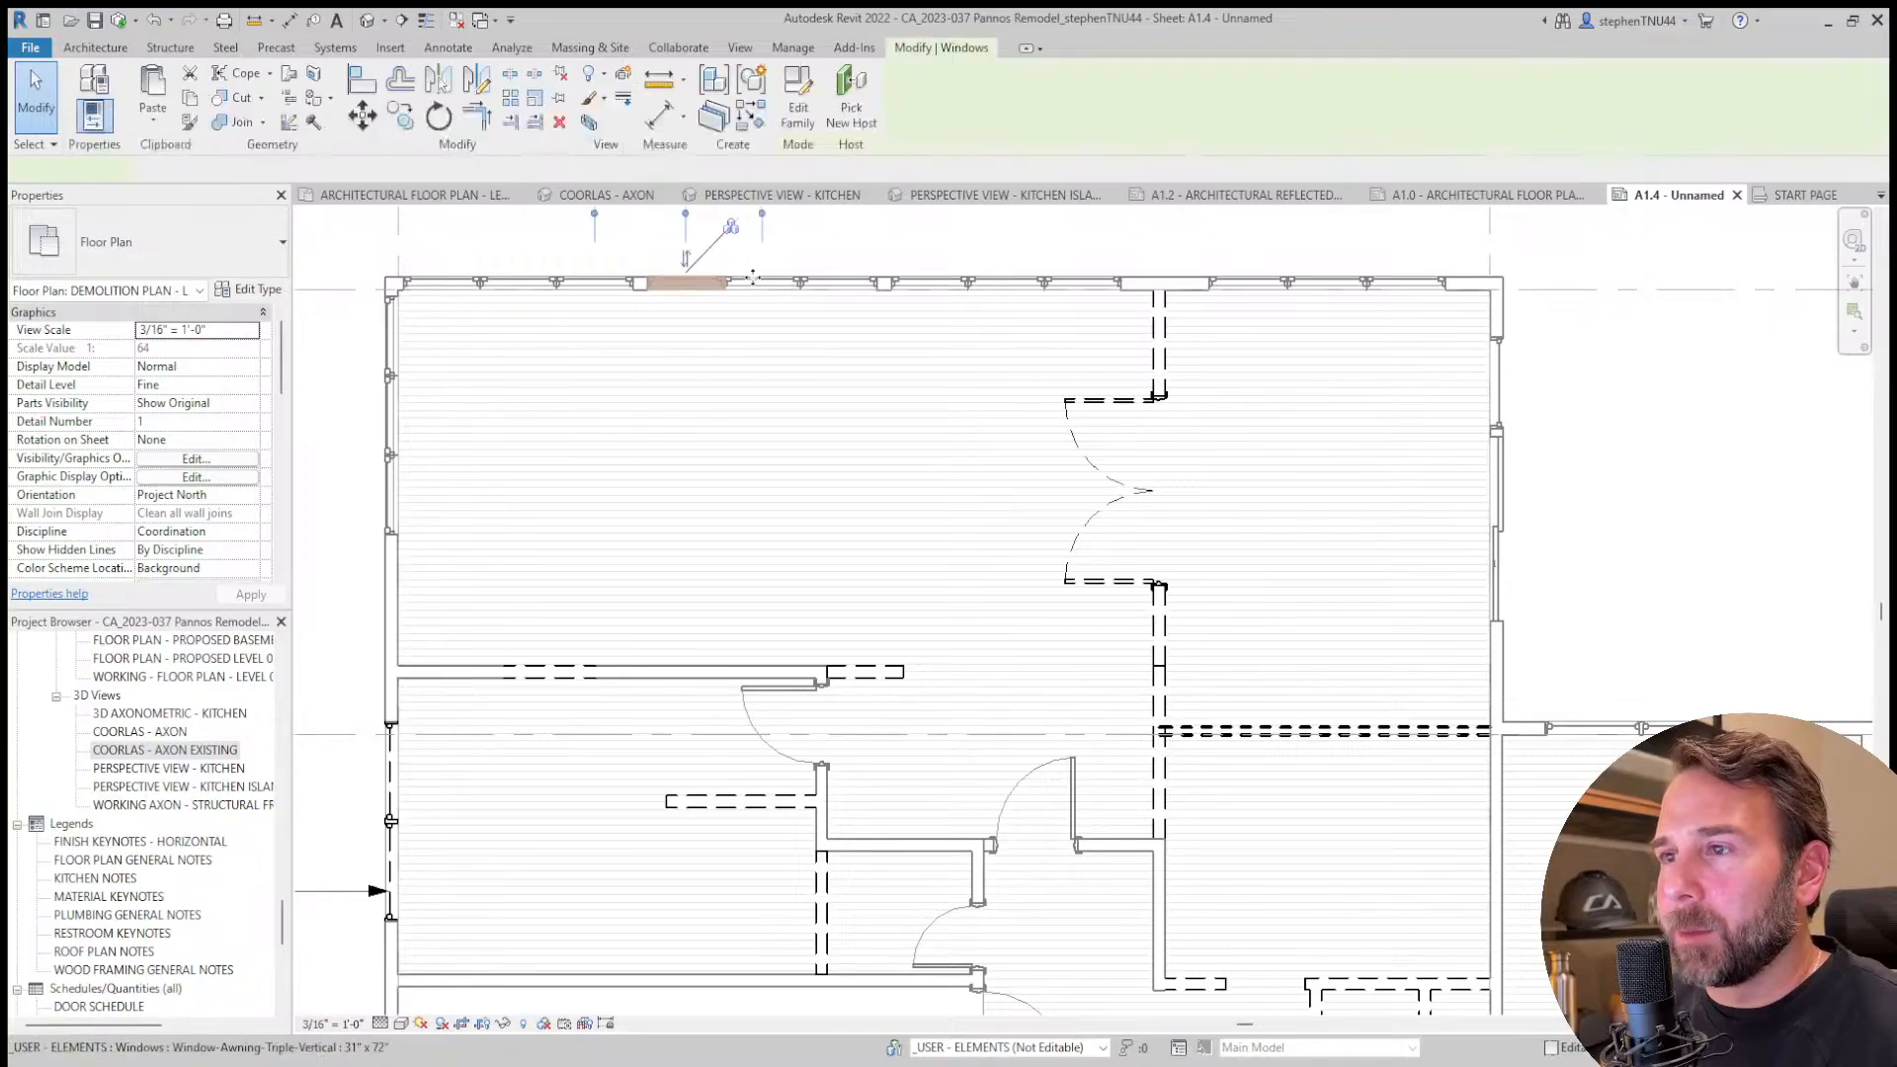
ctrl+click(779, 286)
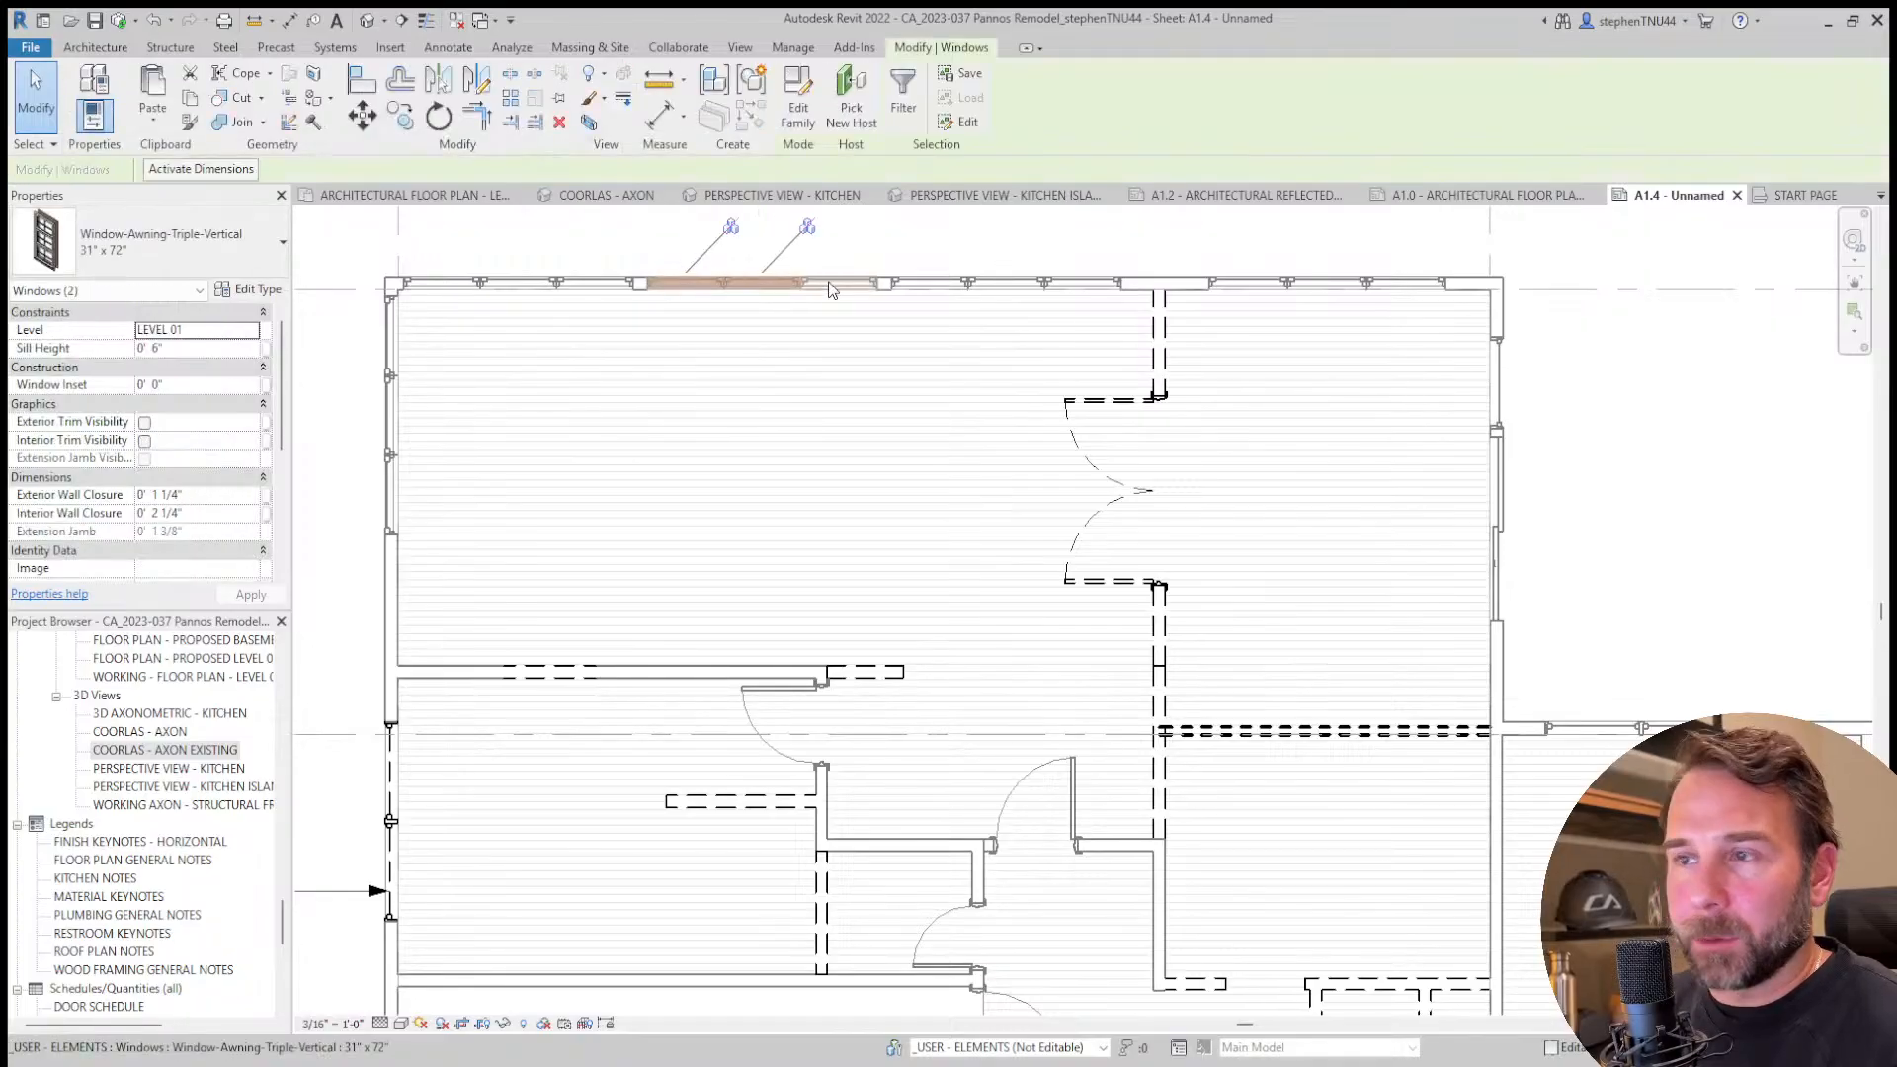
ctrl+click(830, 288)
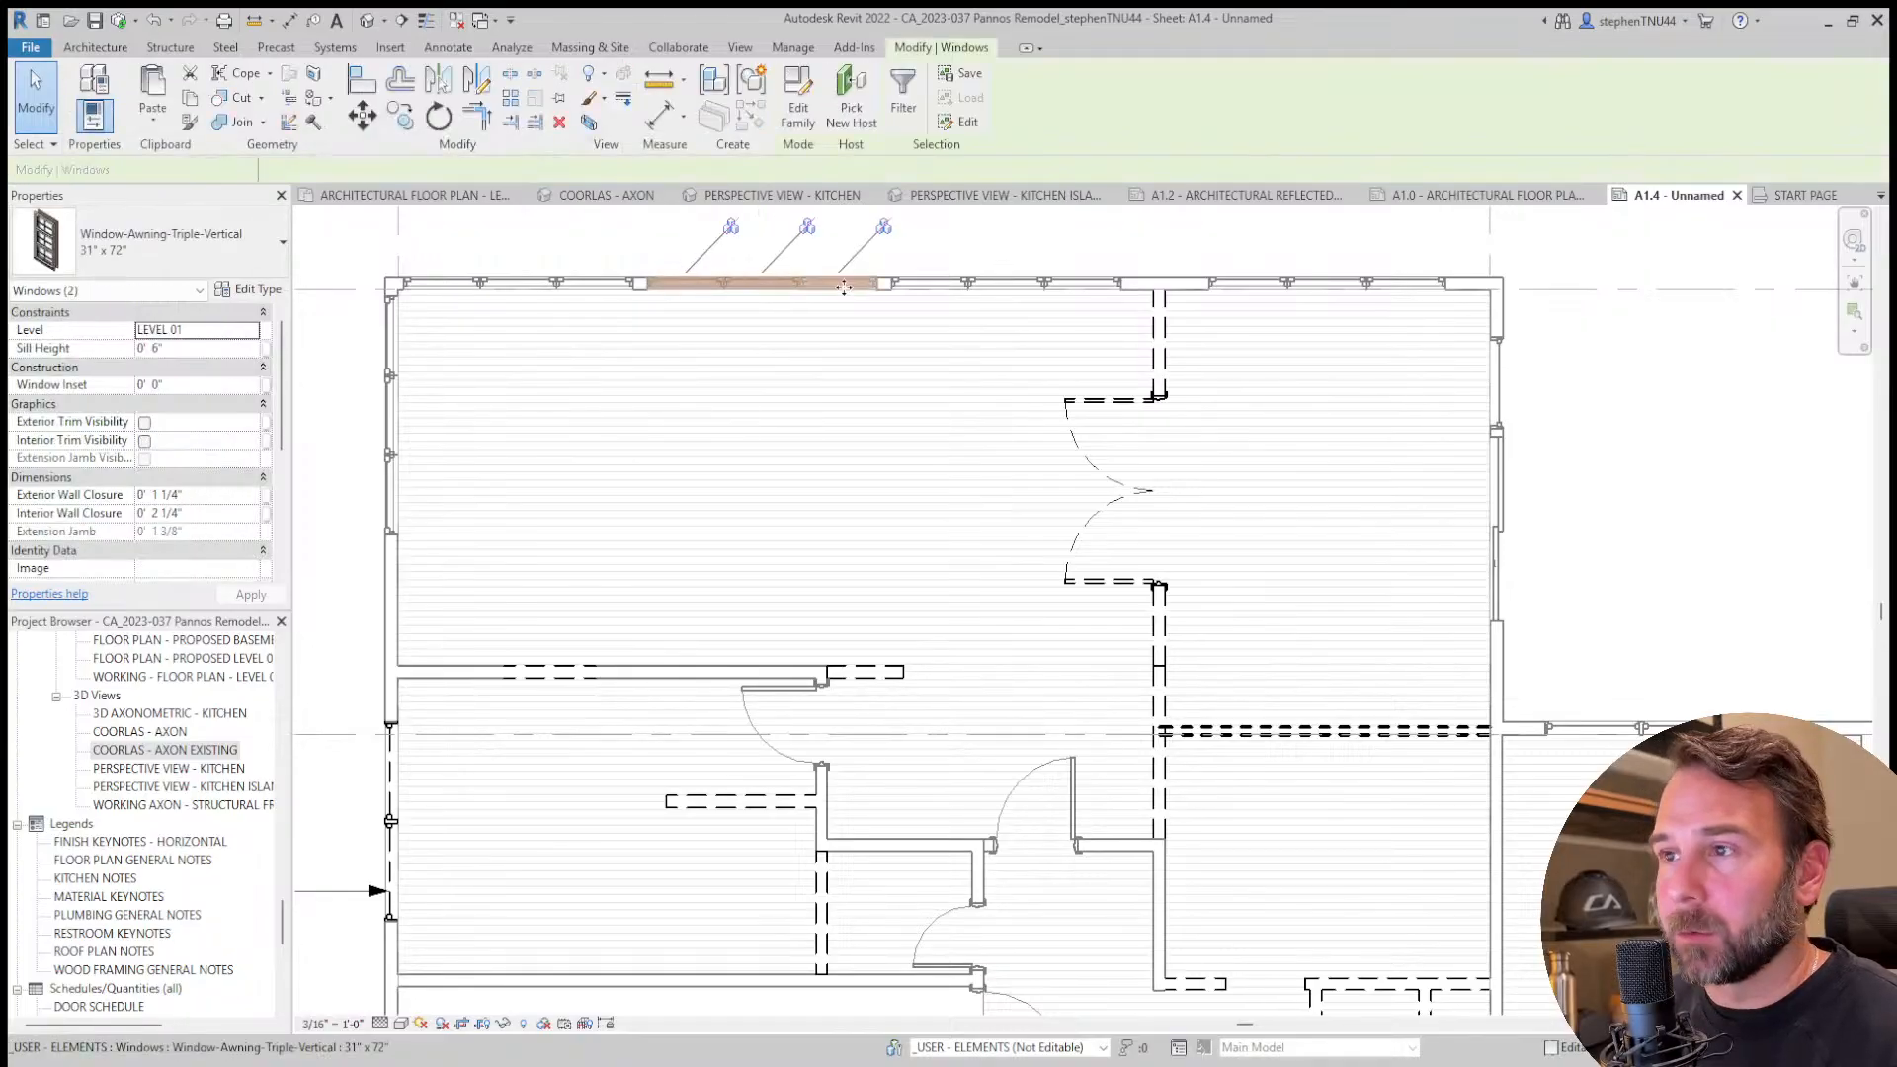
middle_drag(830, 421, 896, 454)
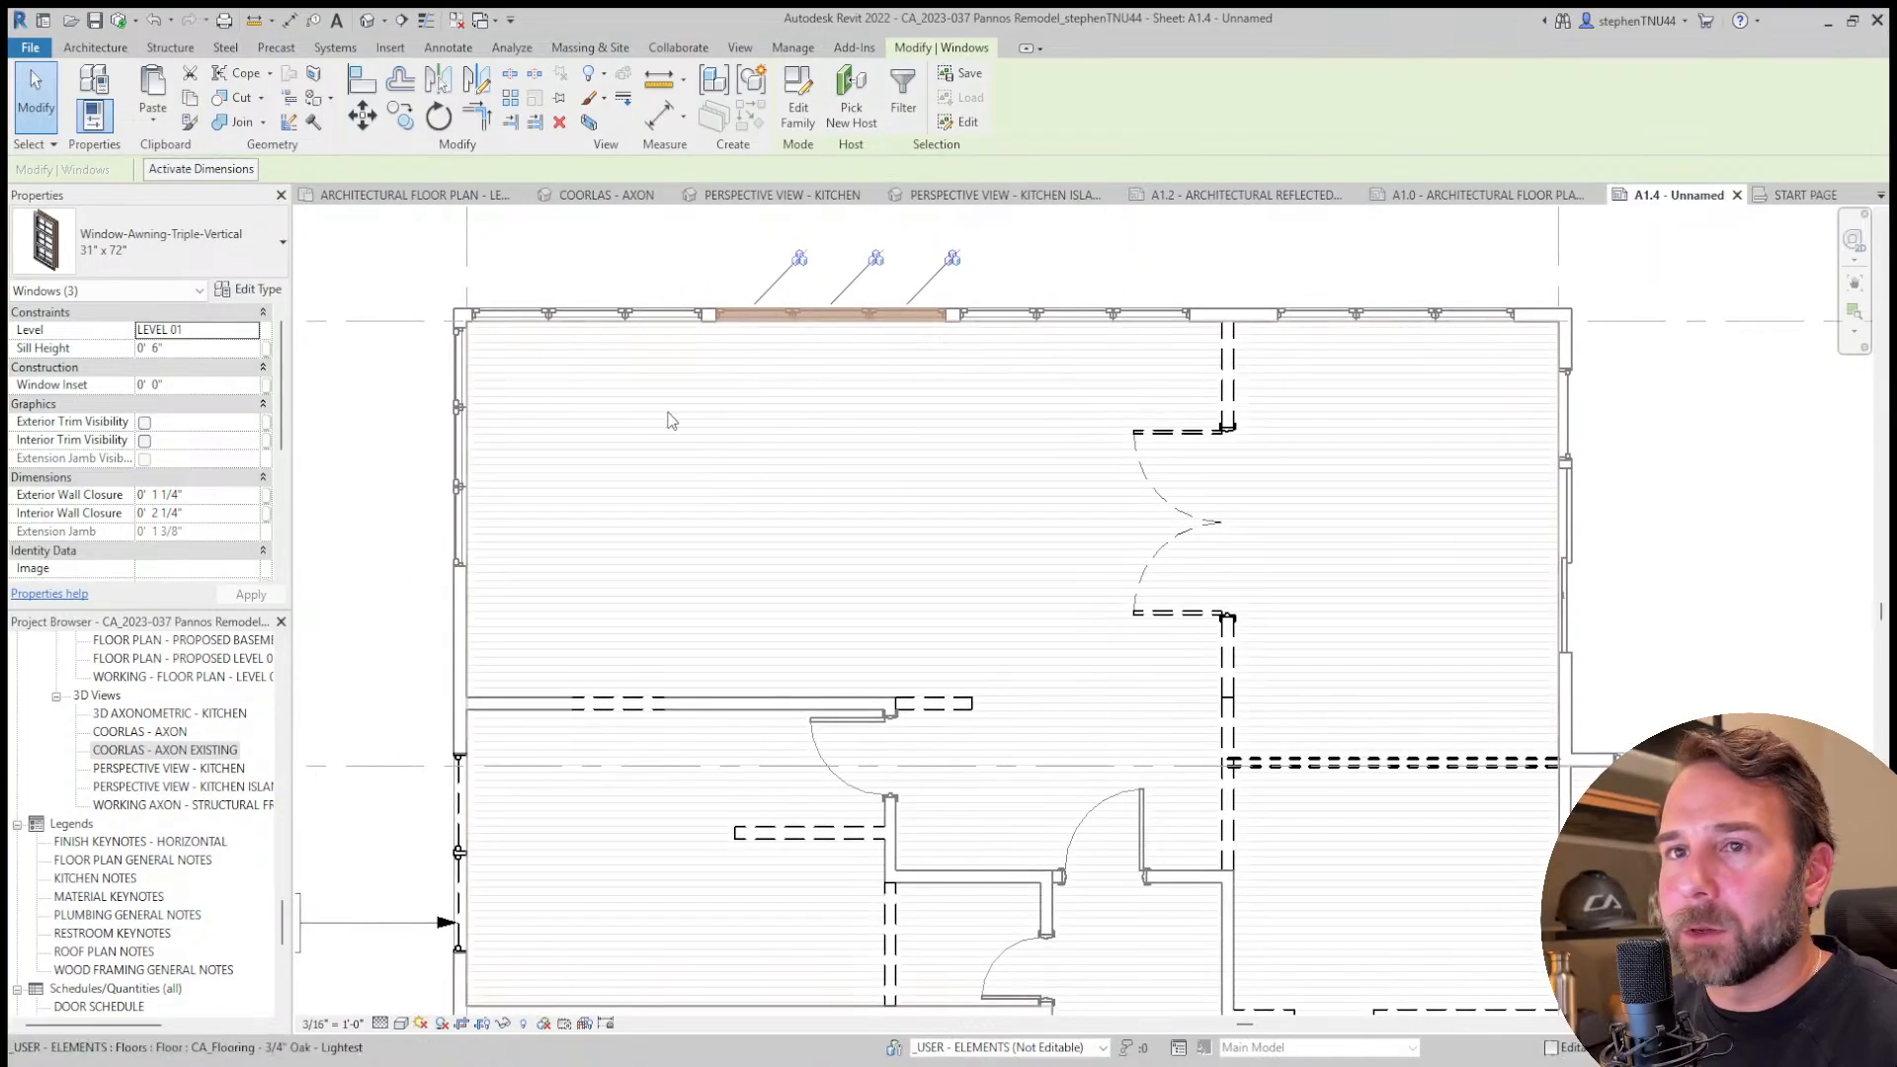
Open the COORLAS - AXON 3D view and orbit to inspect the three selected windows on the back wall.
click(622, 195)
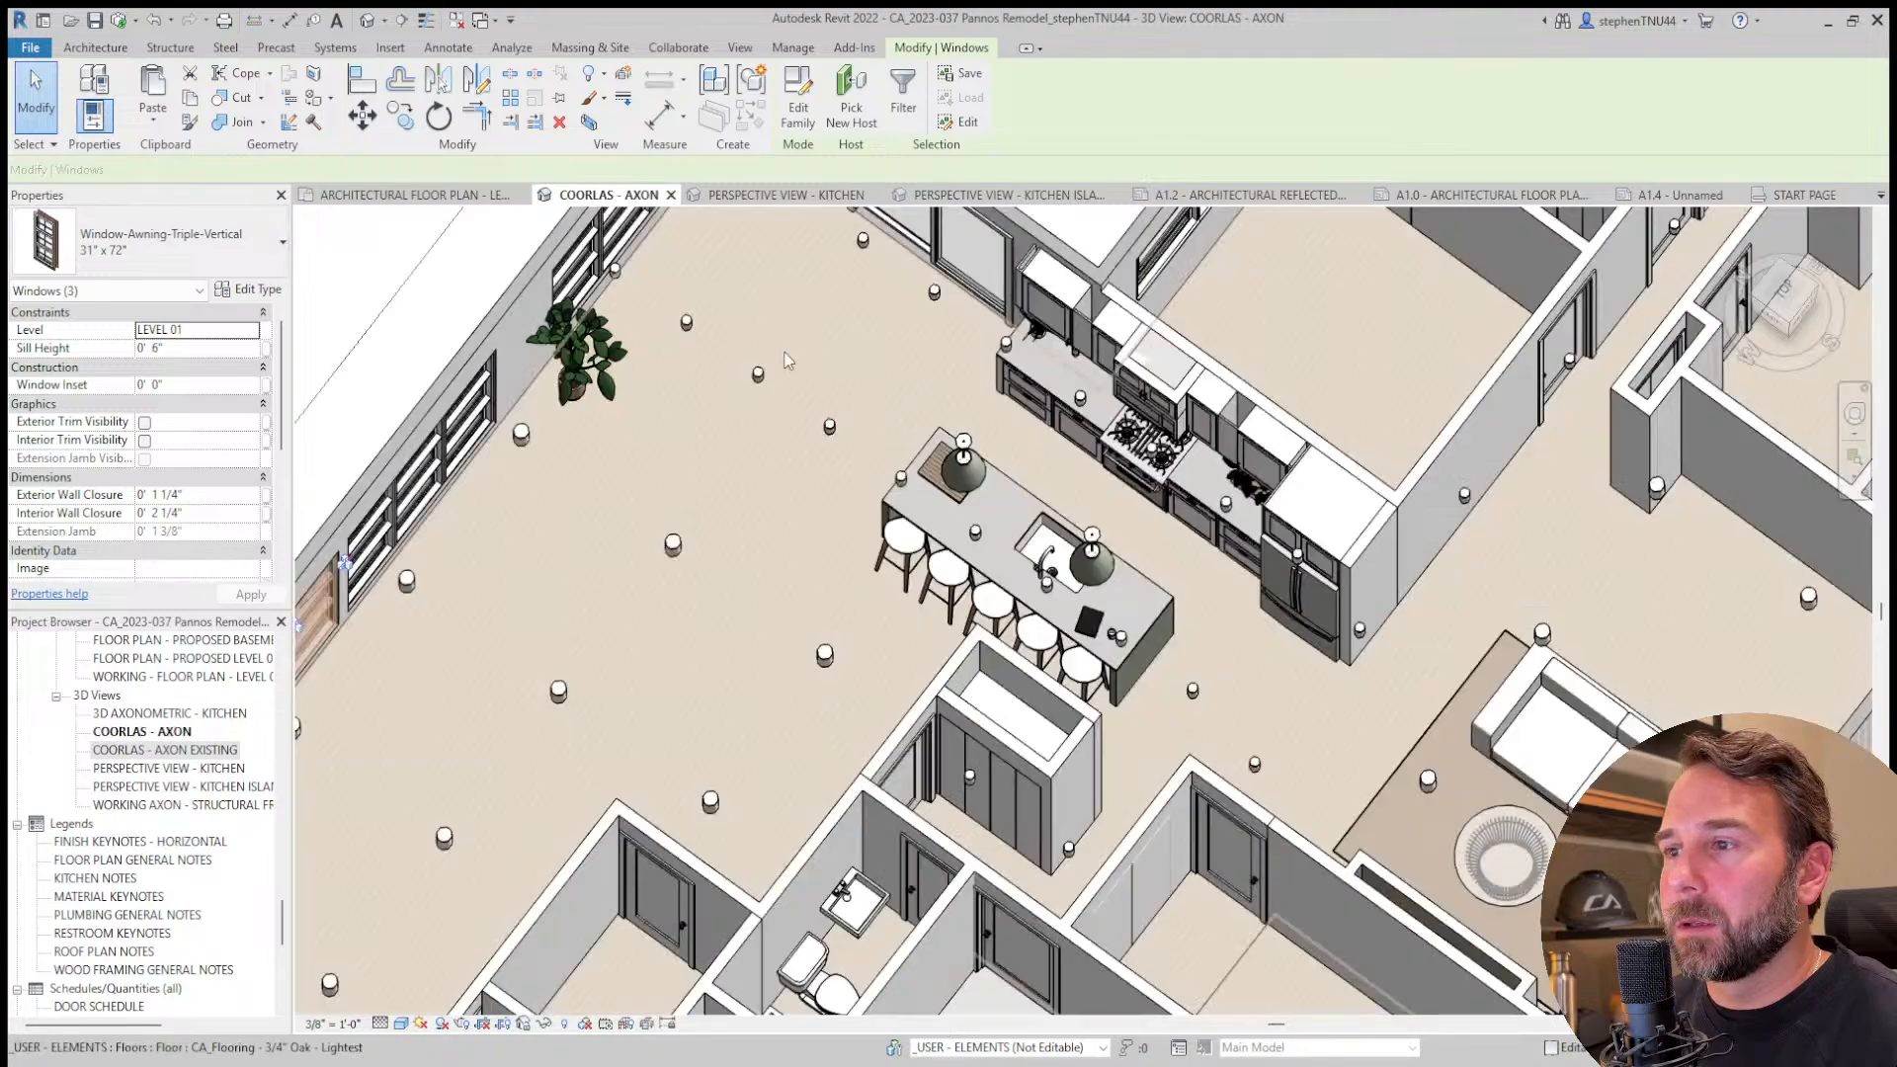
scroll(787, 357, down, 3)
shift+middle_drag(928, 434, 1195, 281)
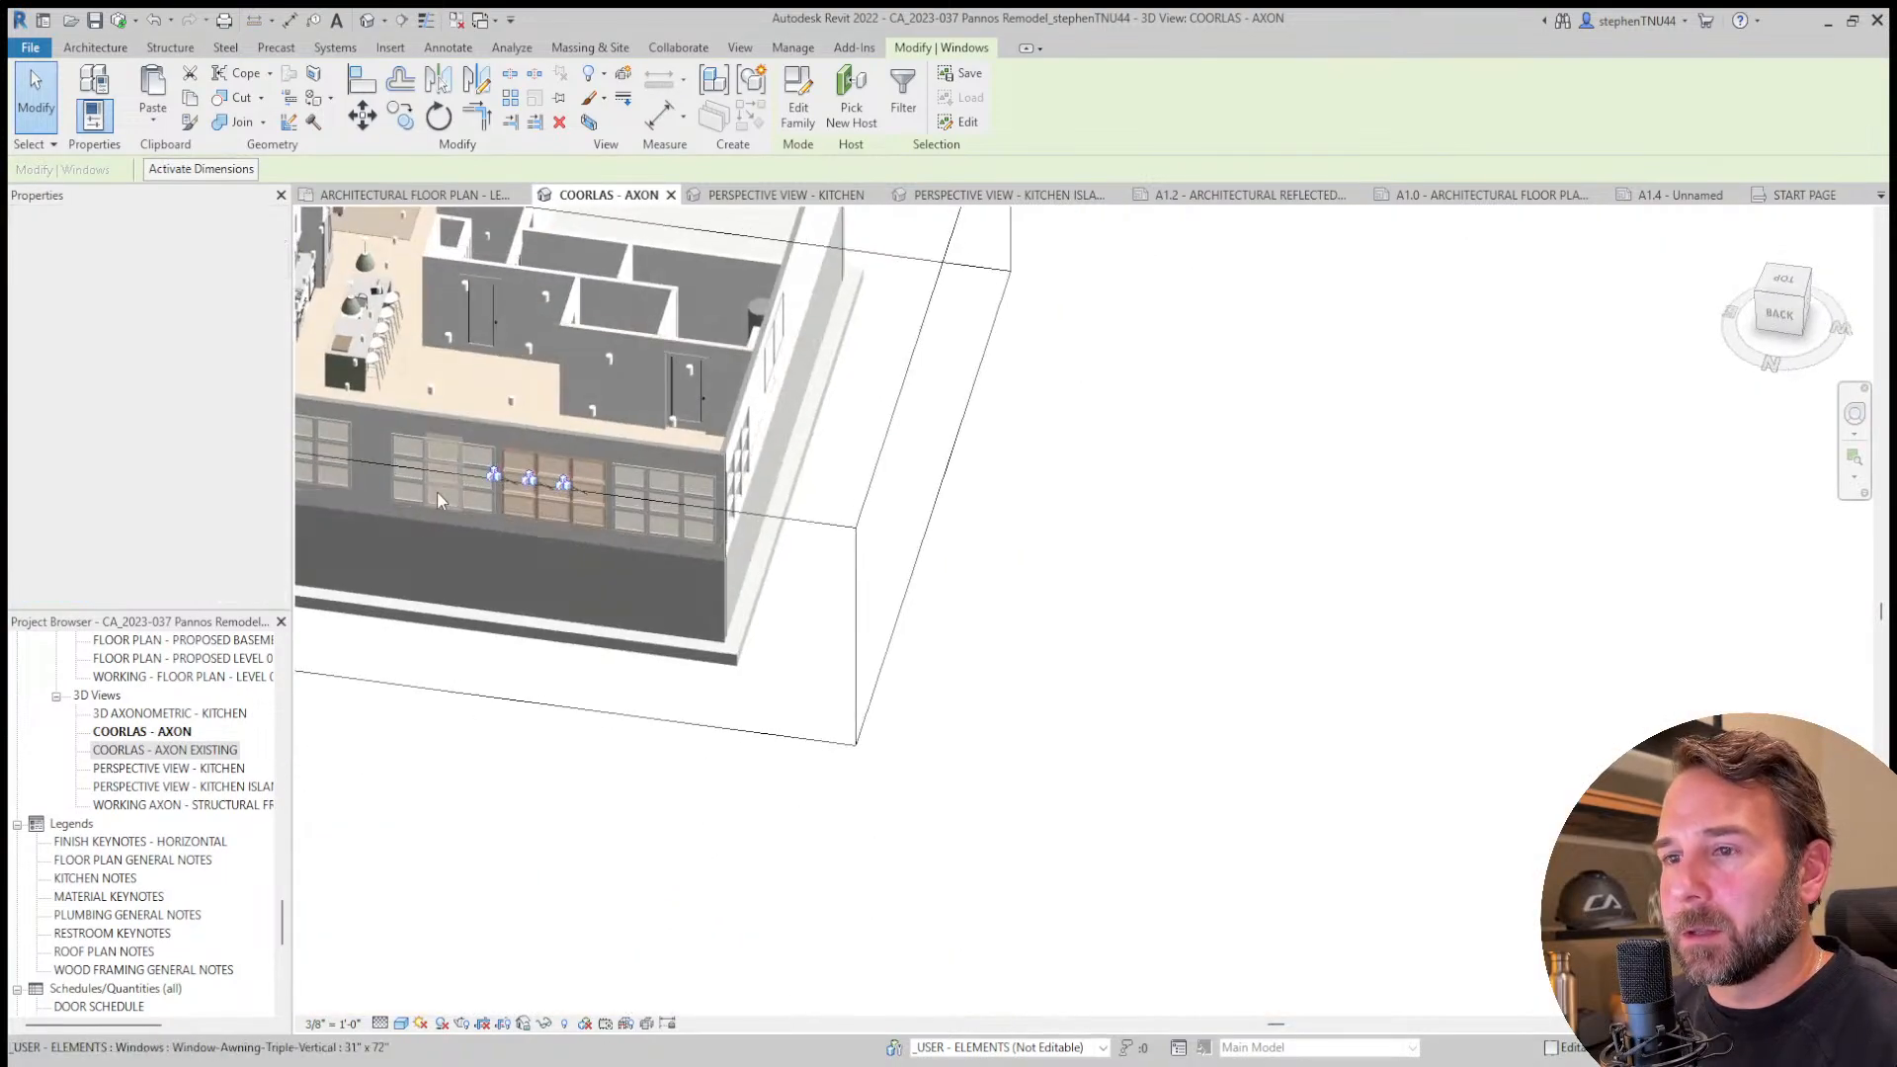
scroll(593, 444, up, 4)
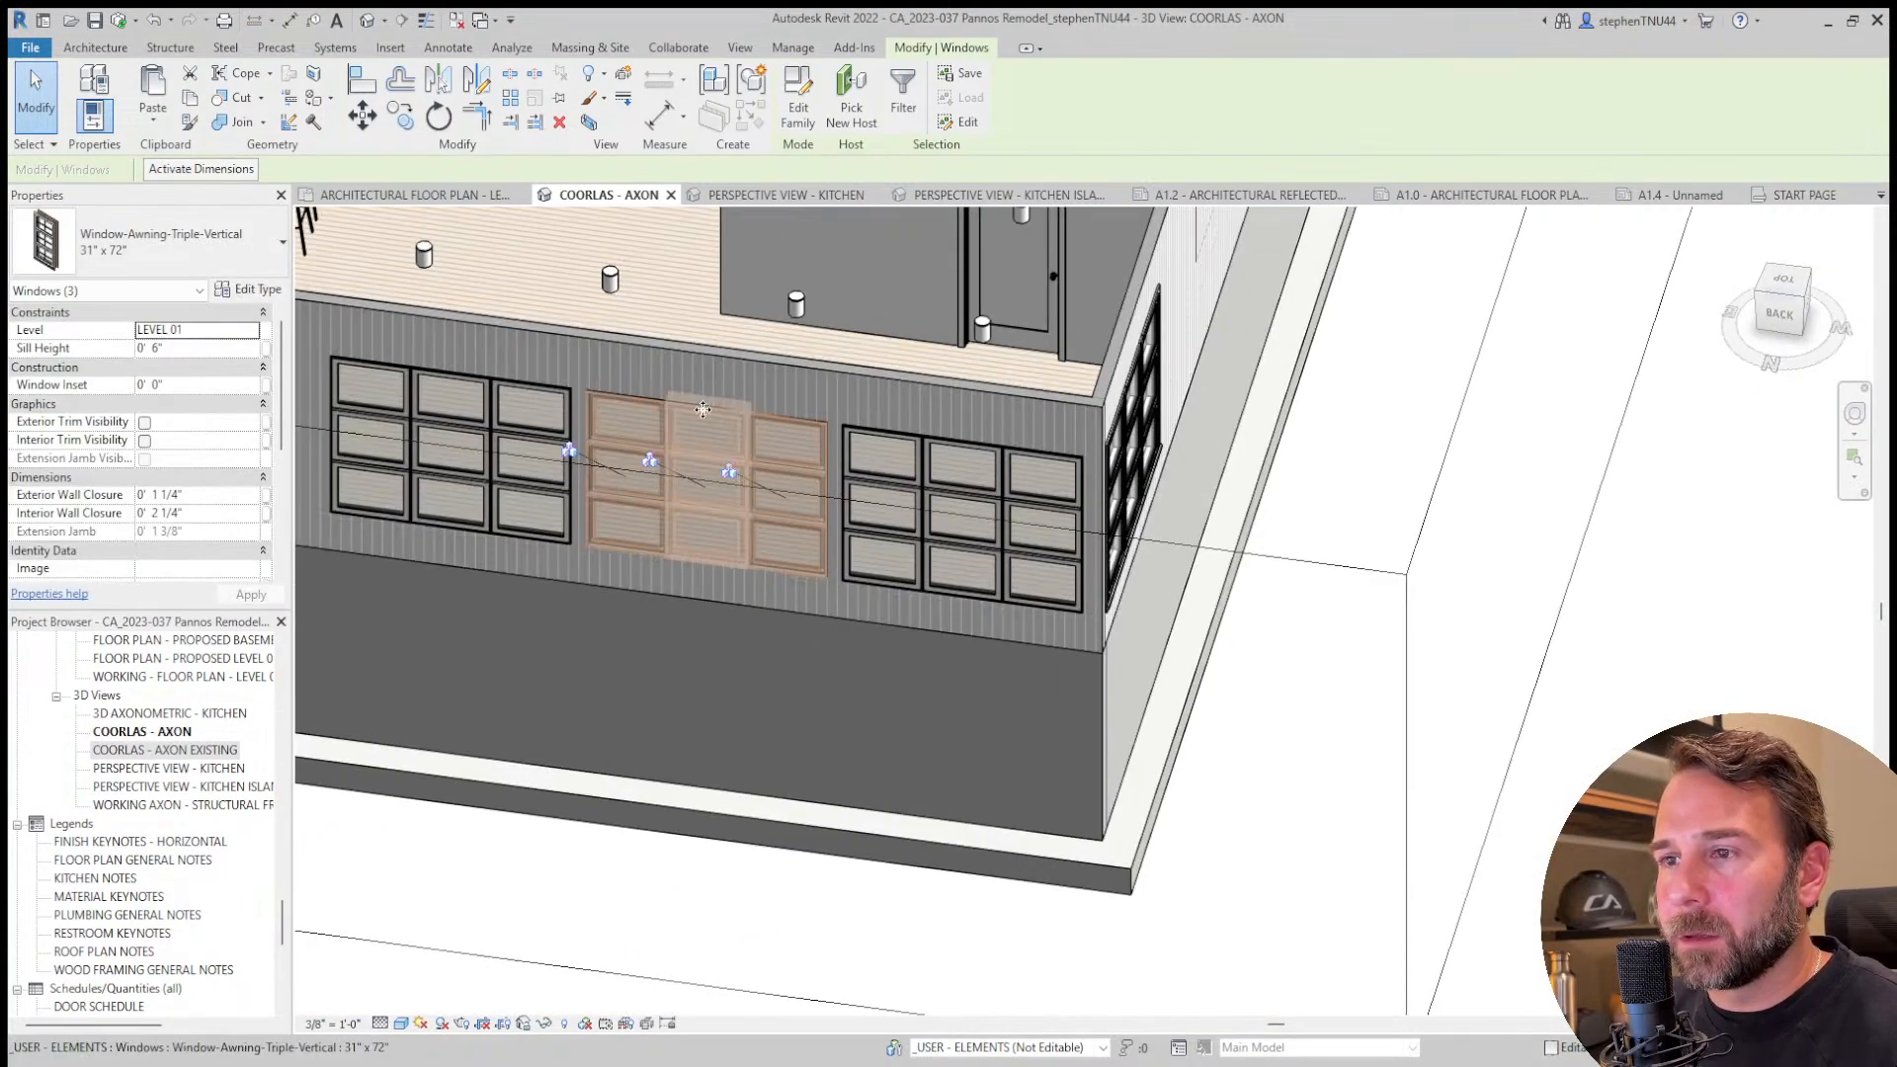
scroll(709, 409, up, 4)
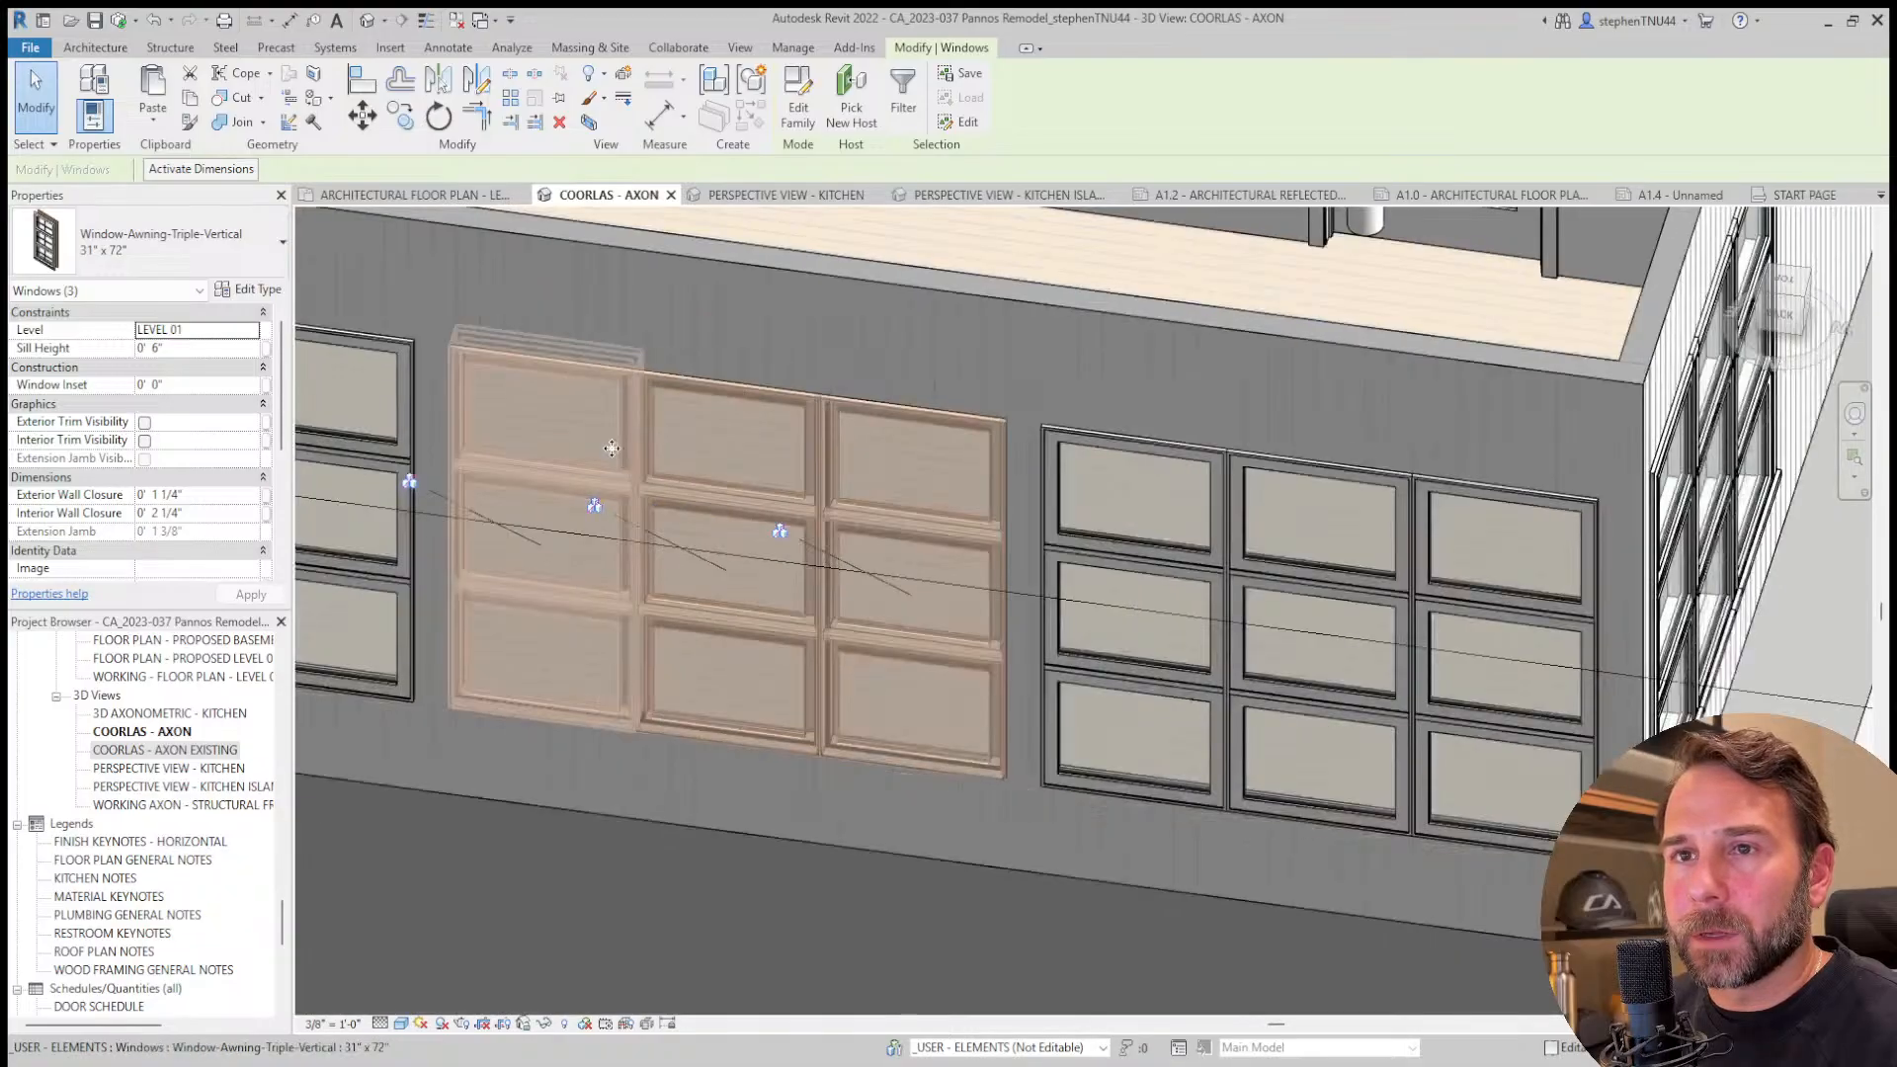
scroll(632, 478, down, 3)
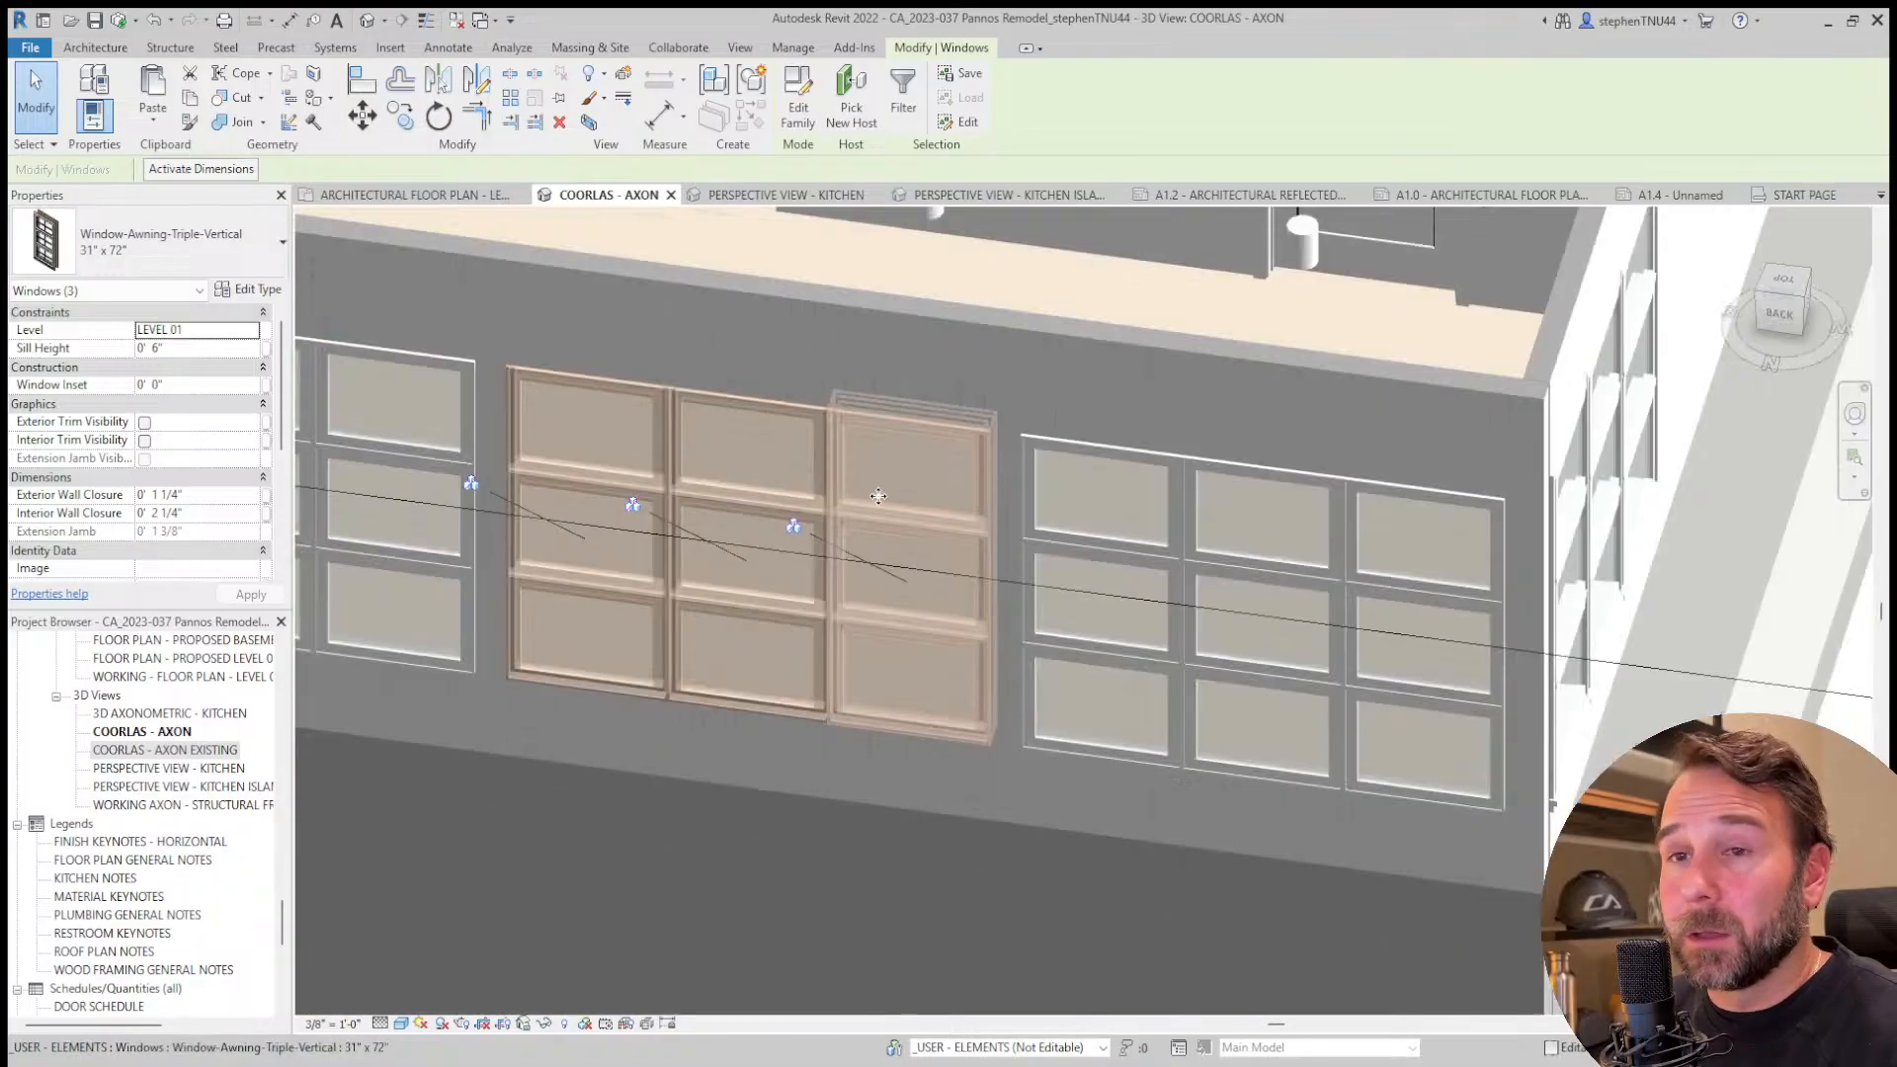
scroll(226, 336, down, 4)
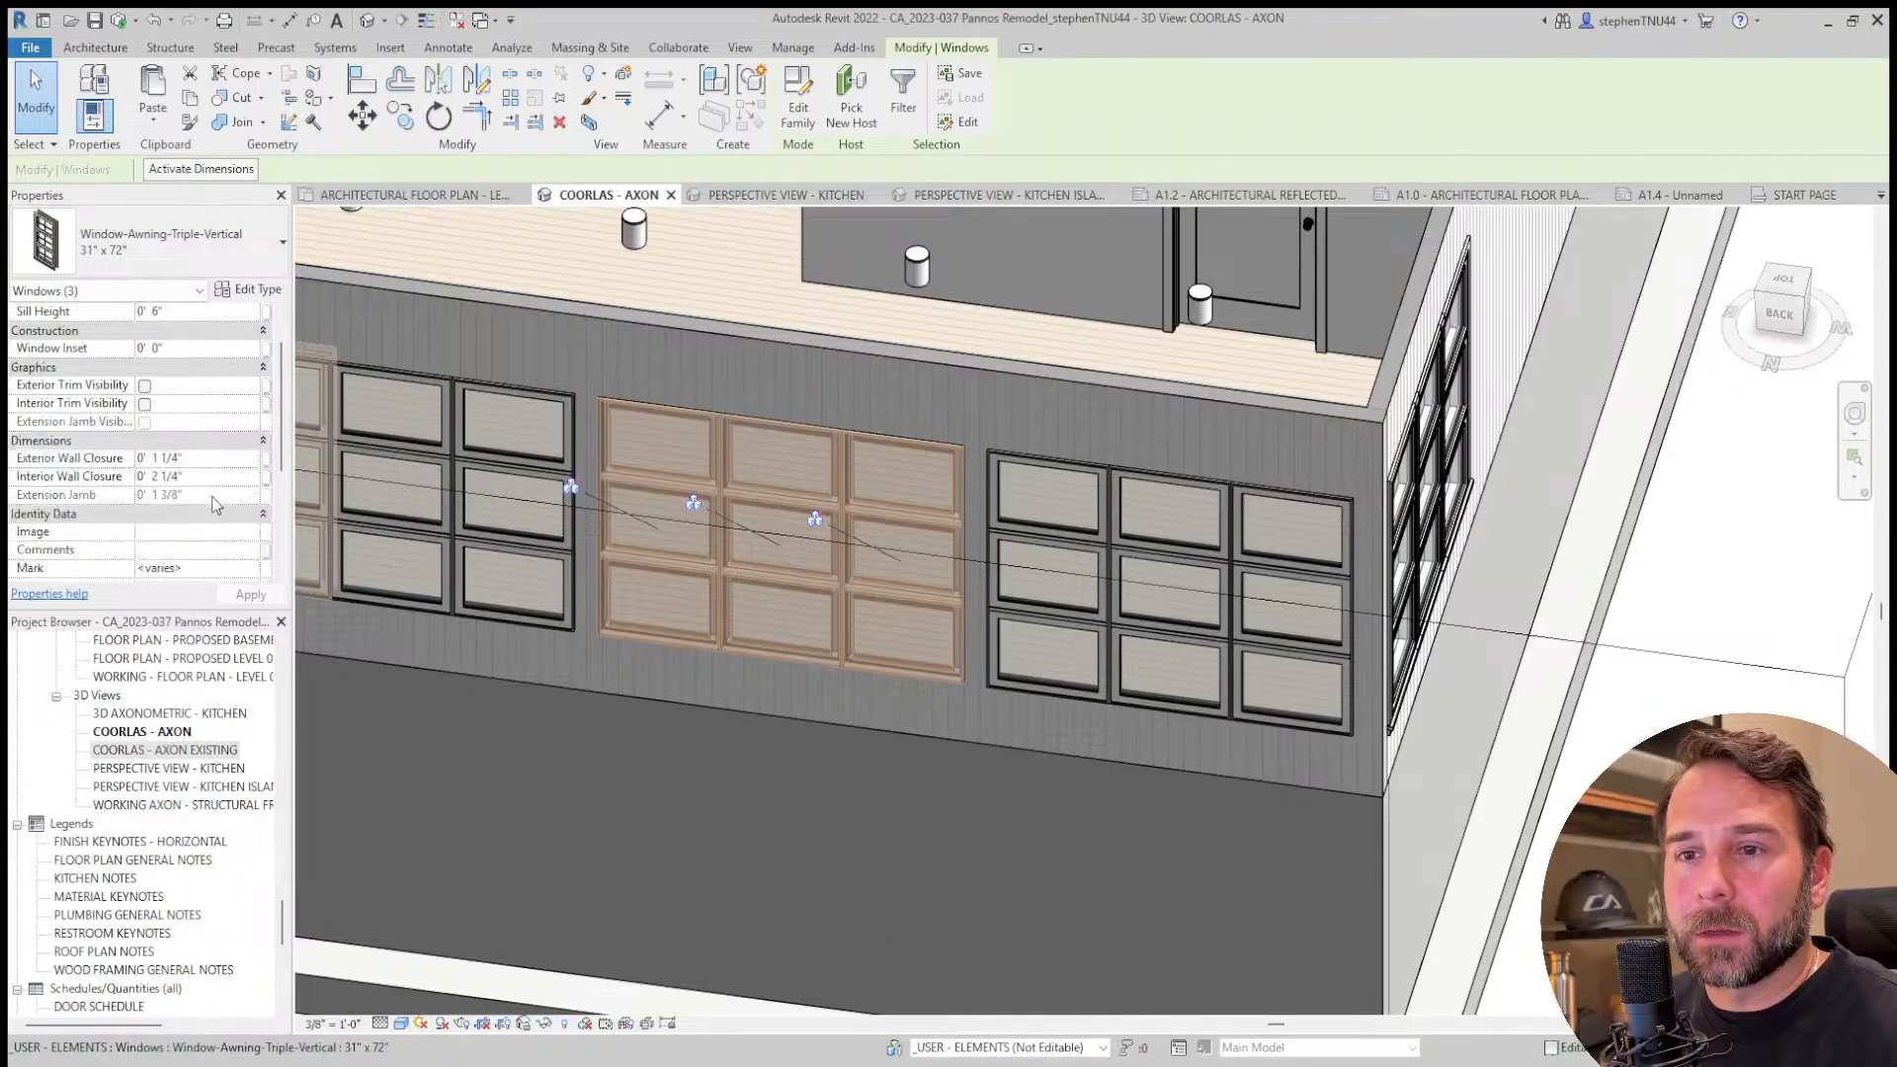
Set Phase Demolished to New Construction for the three selected windows and deselect them.
click(244, 476)
click(251, 477)
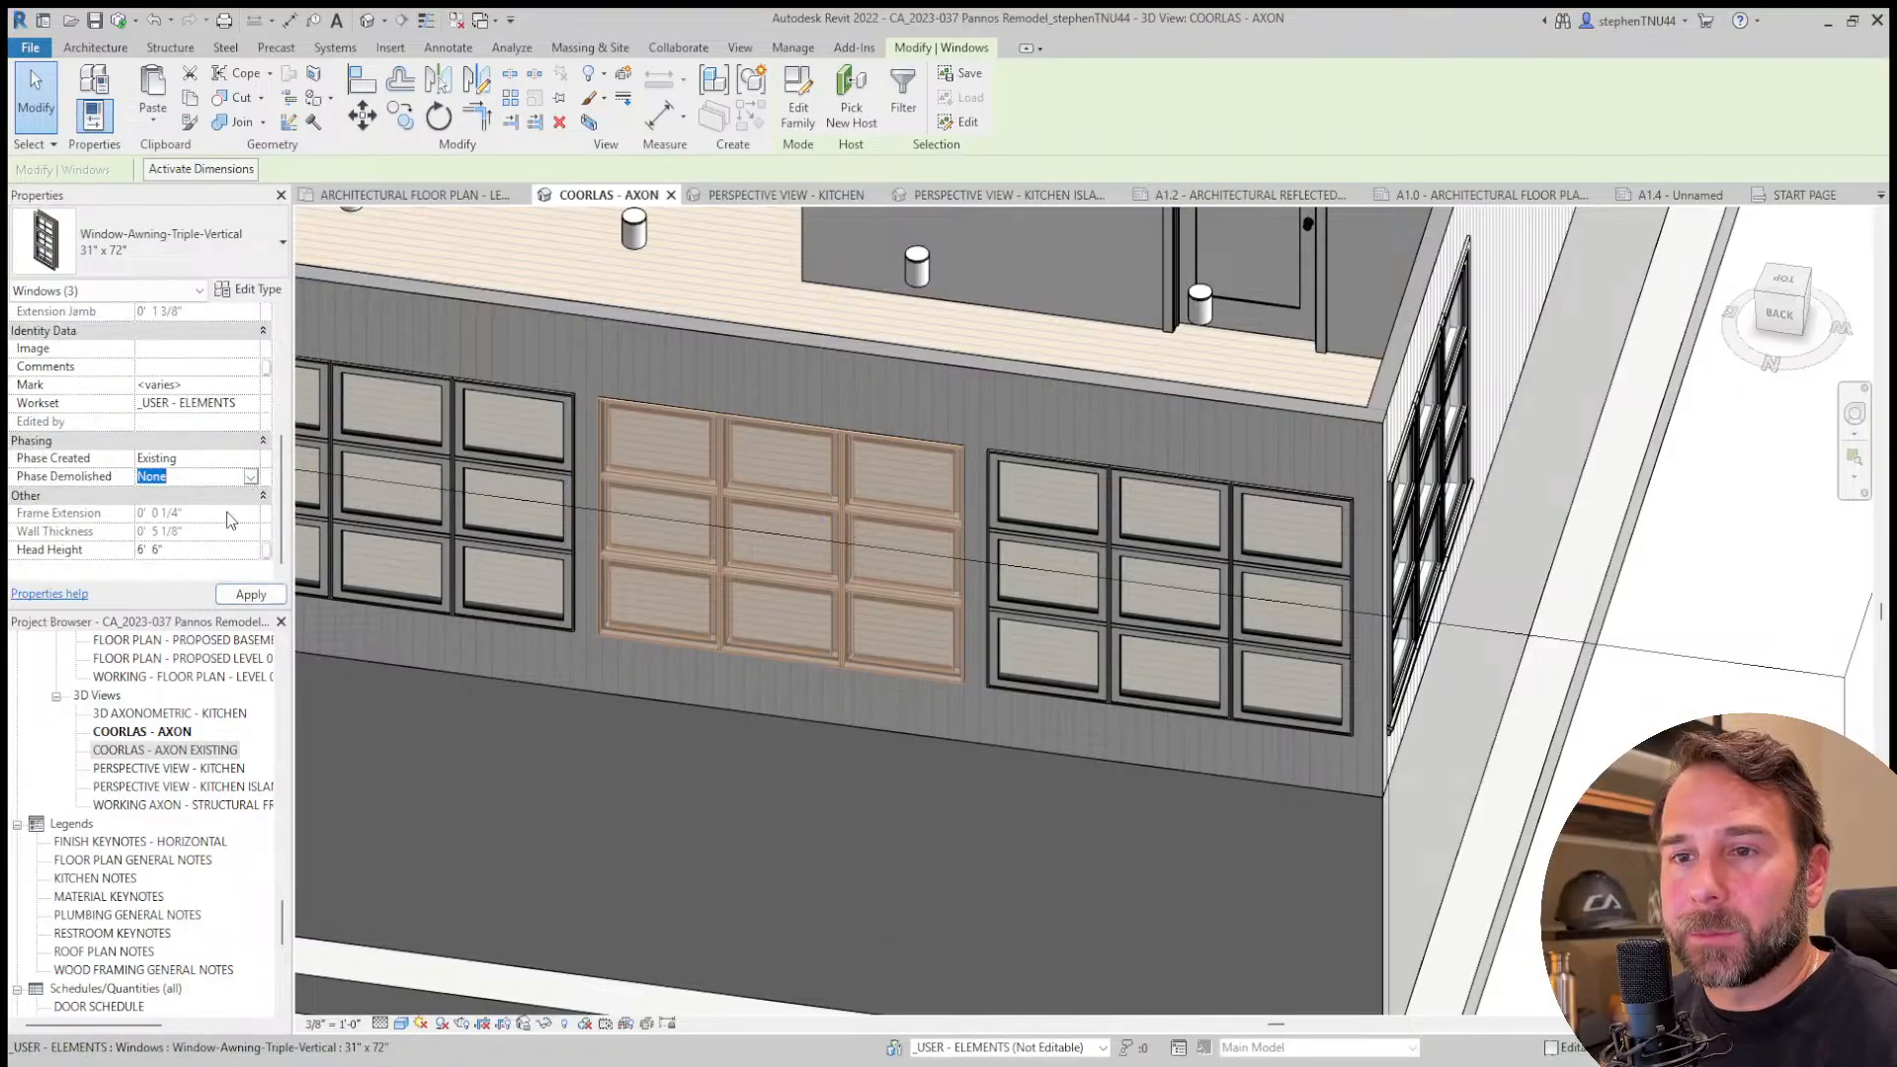
click(228, 515)
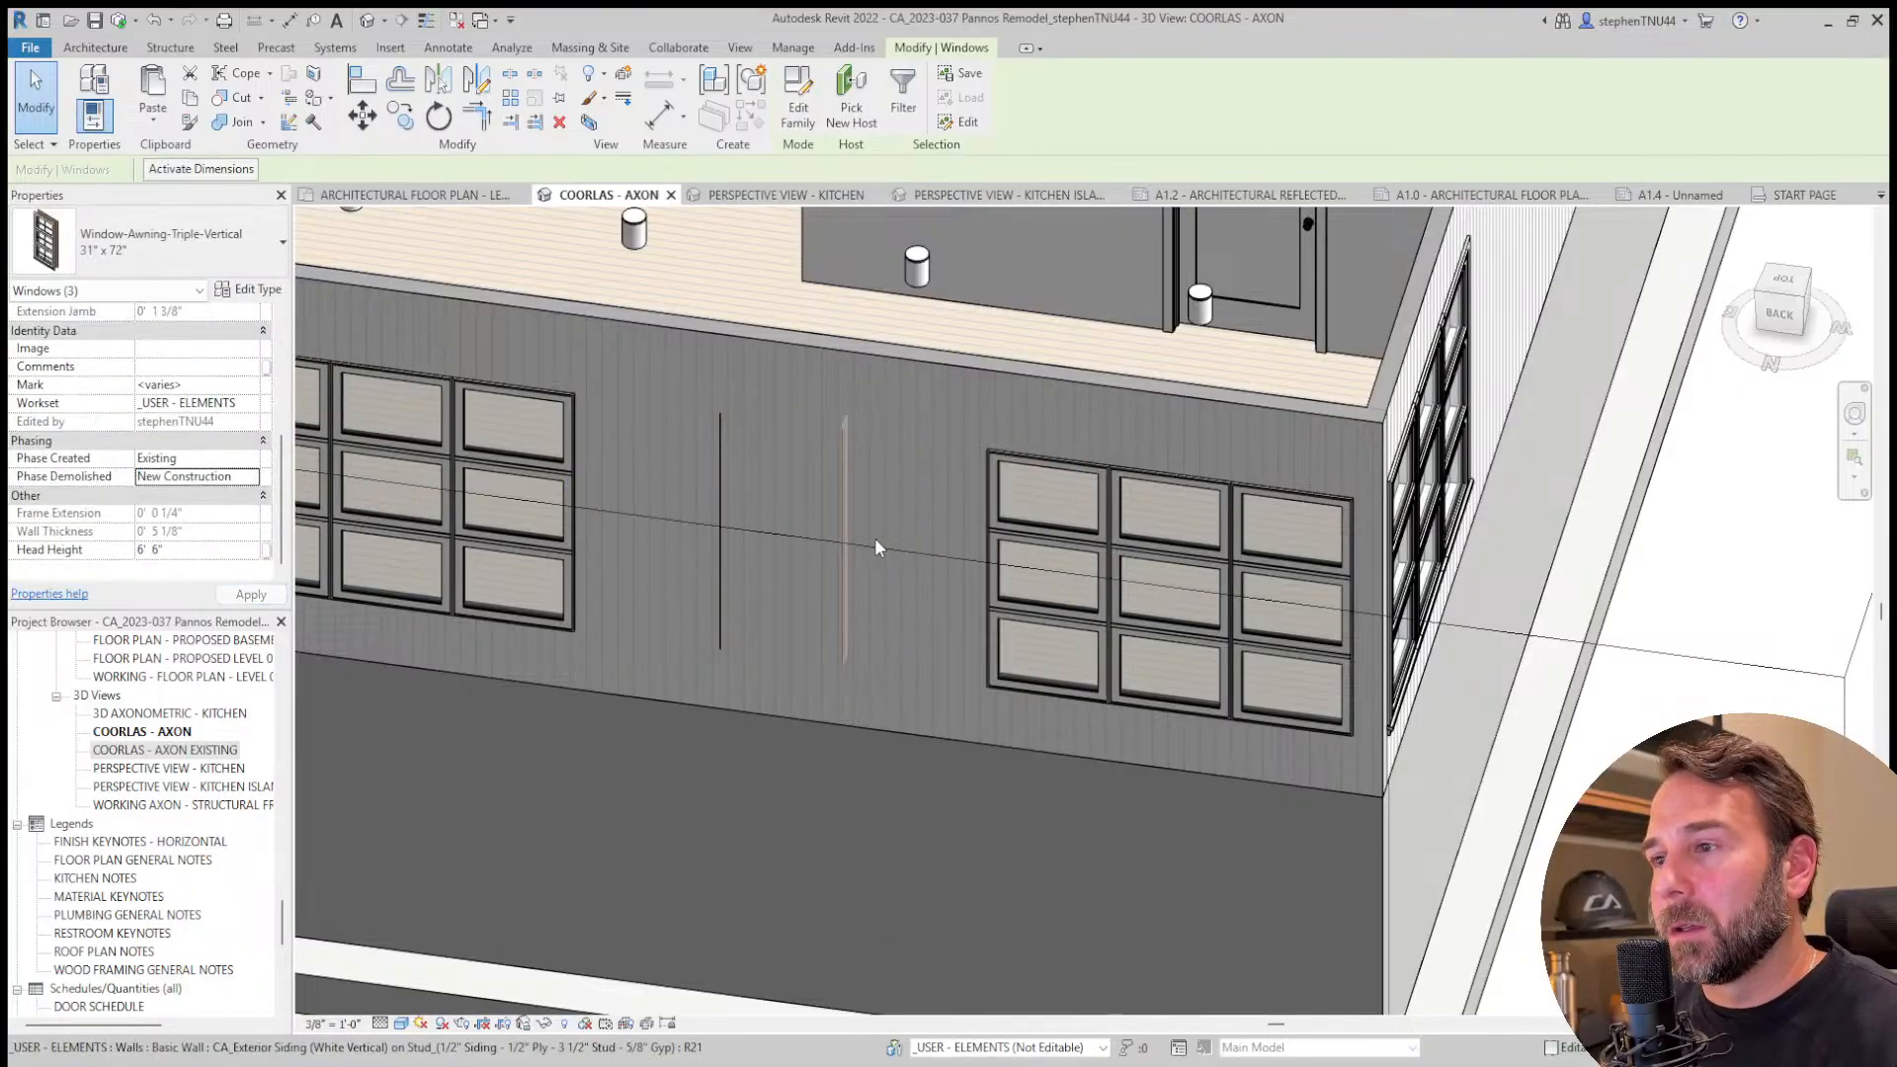
scroll(874, 537, down, 3)
click(1574, 722)
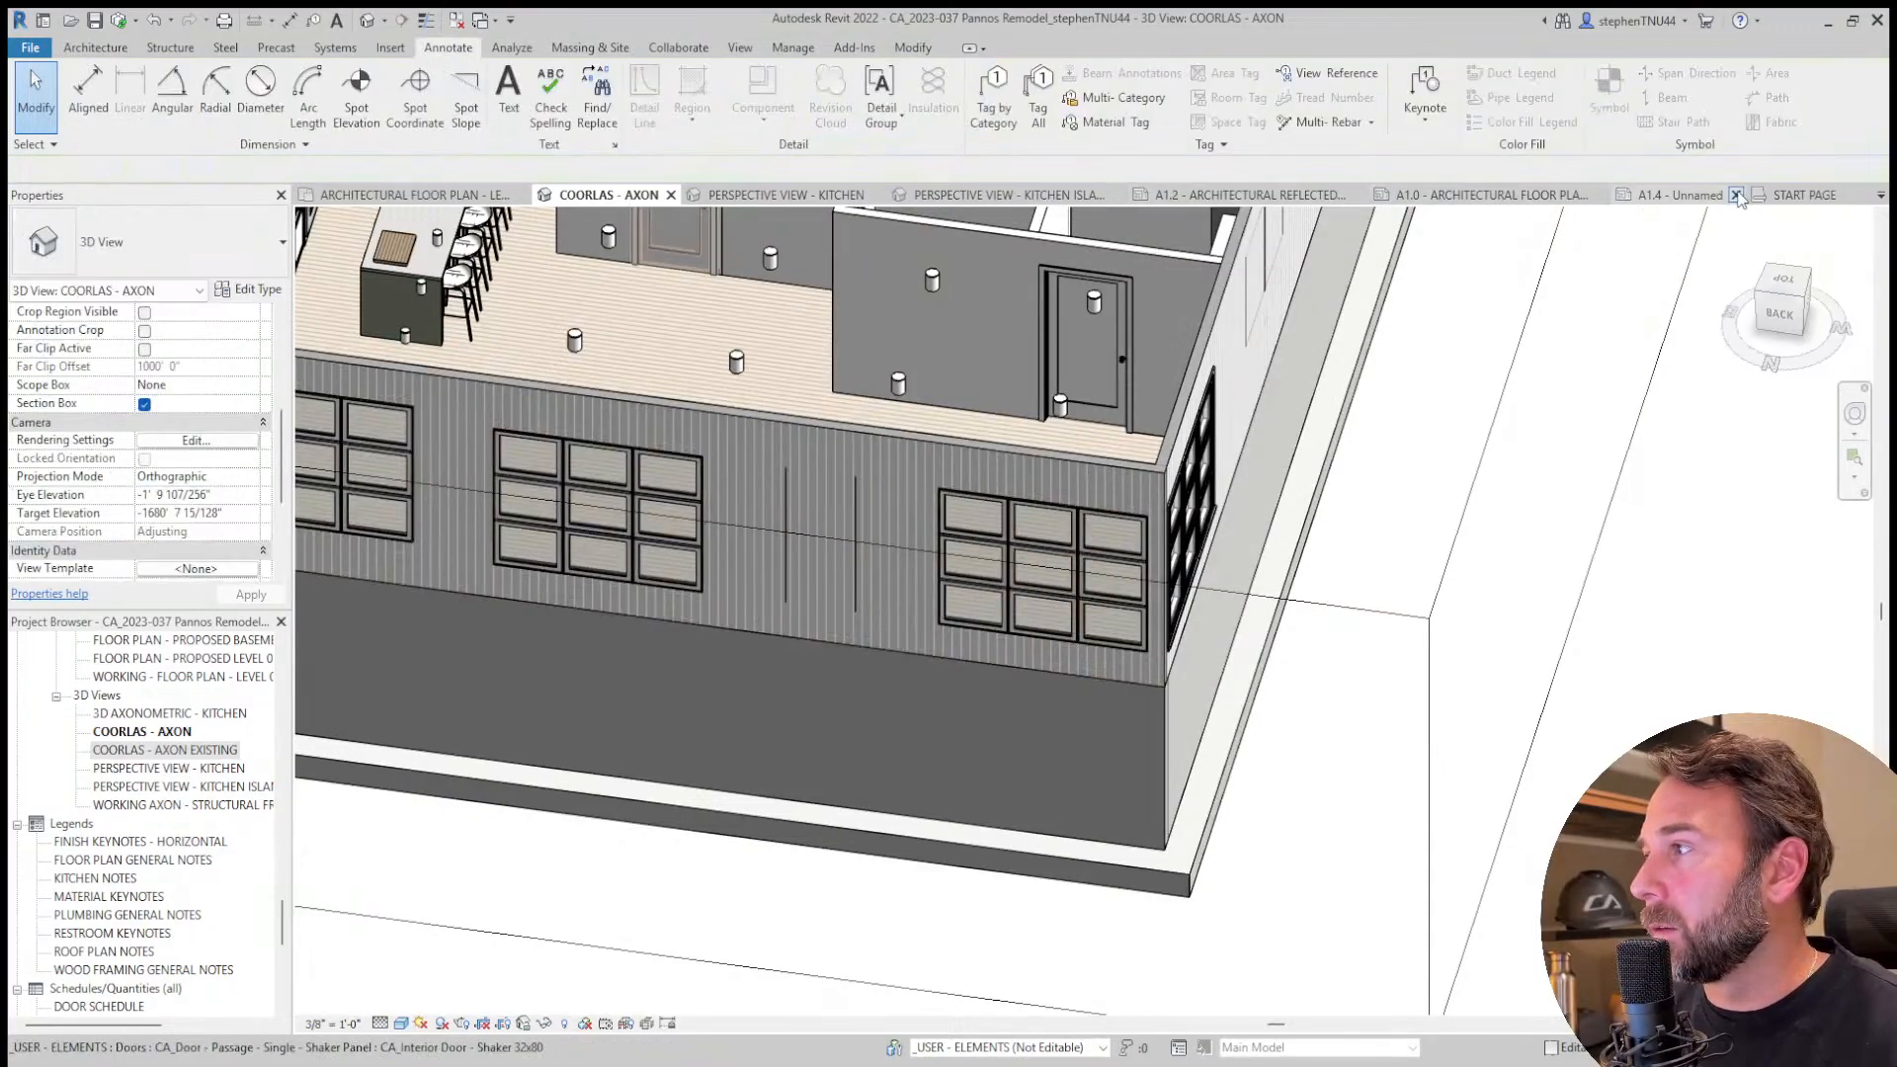
Close all inactive views, keeping the COORLAS - AXON view open.
click(740, 47)
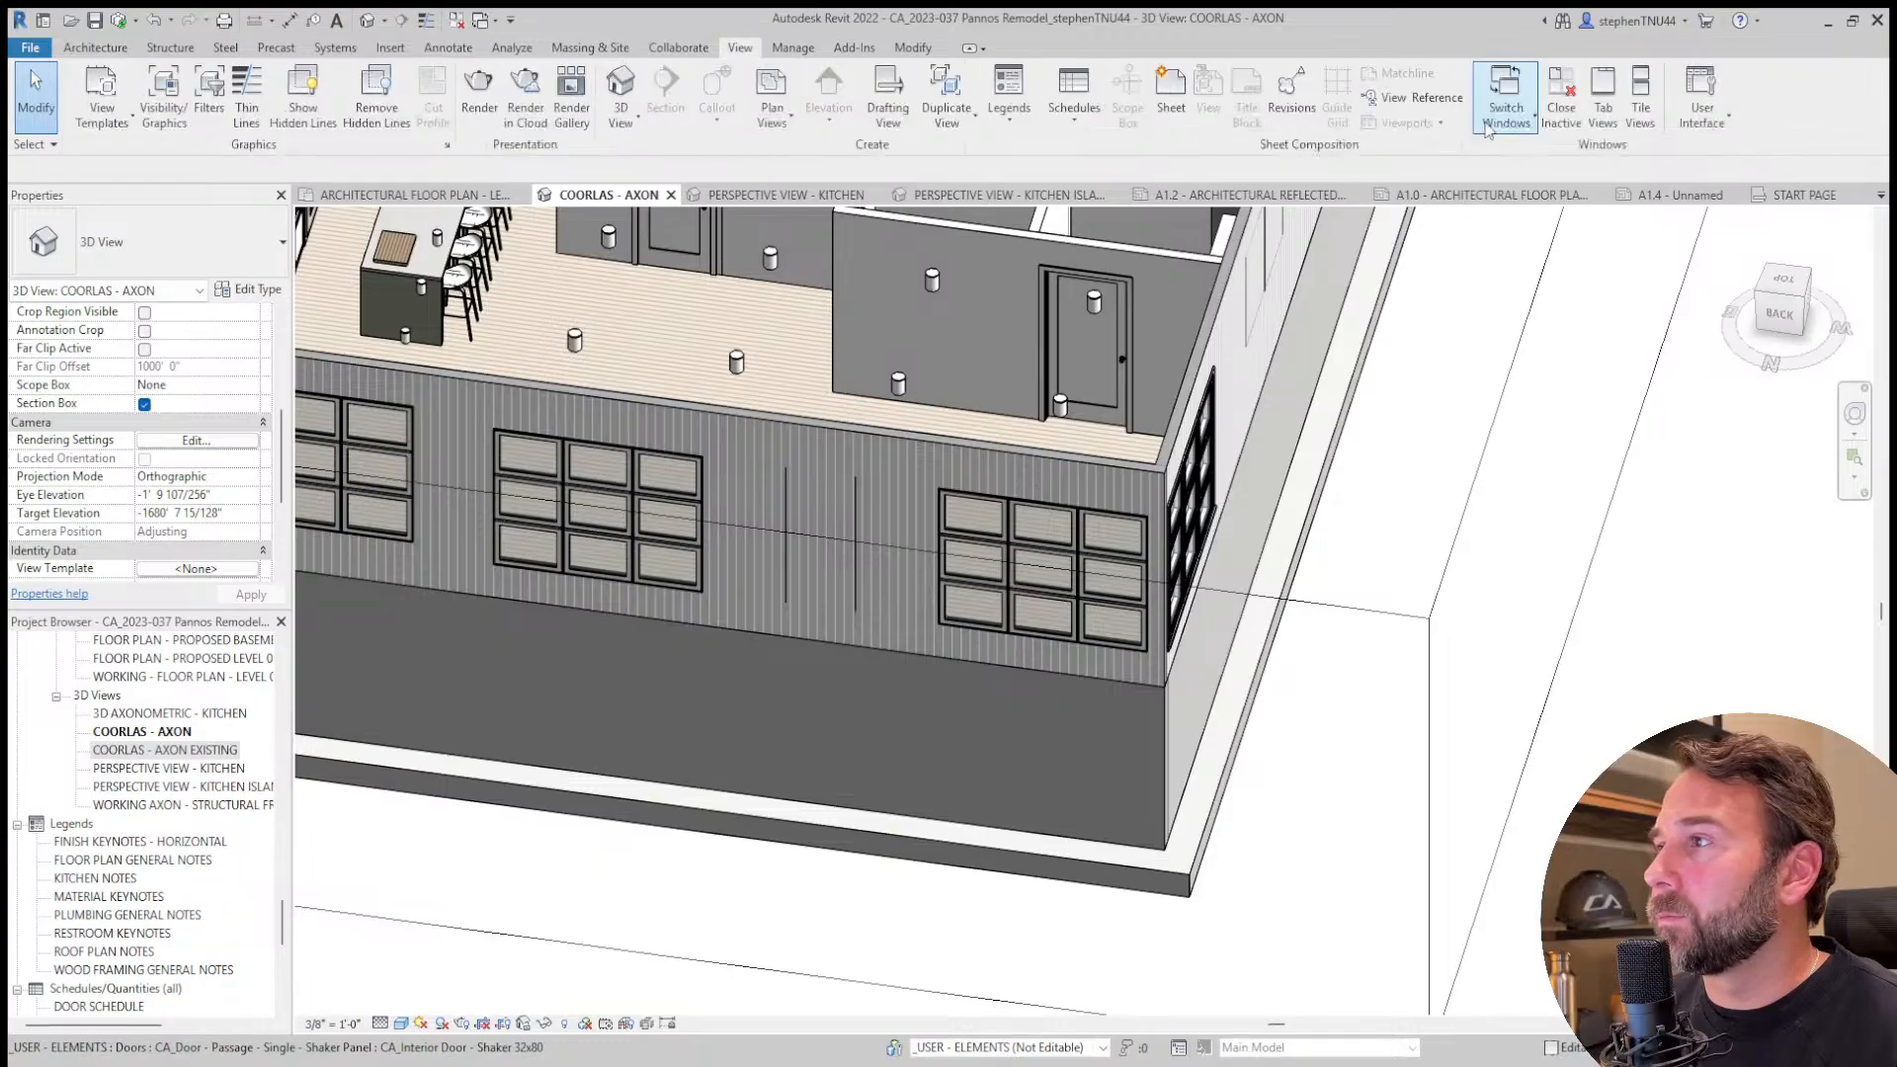
click(1561, 118)
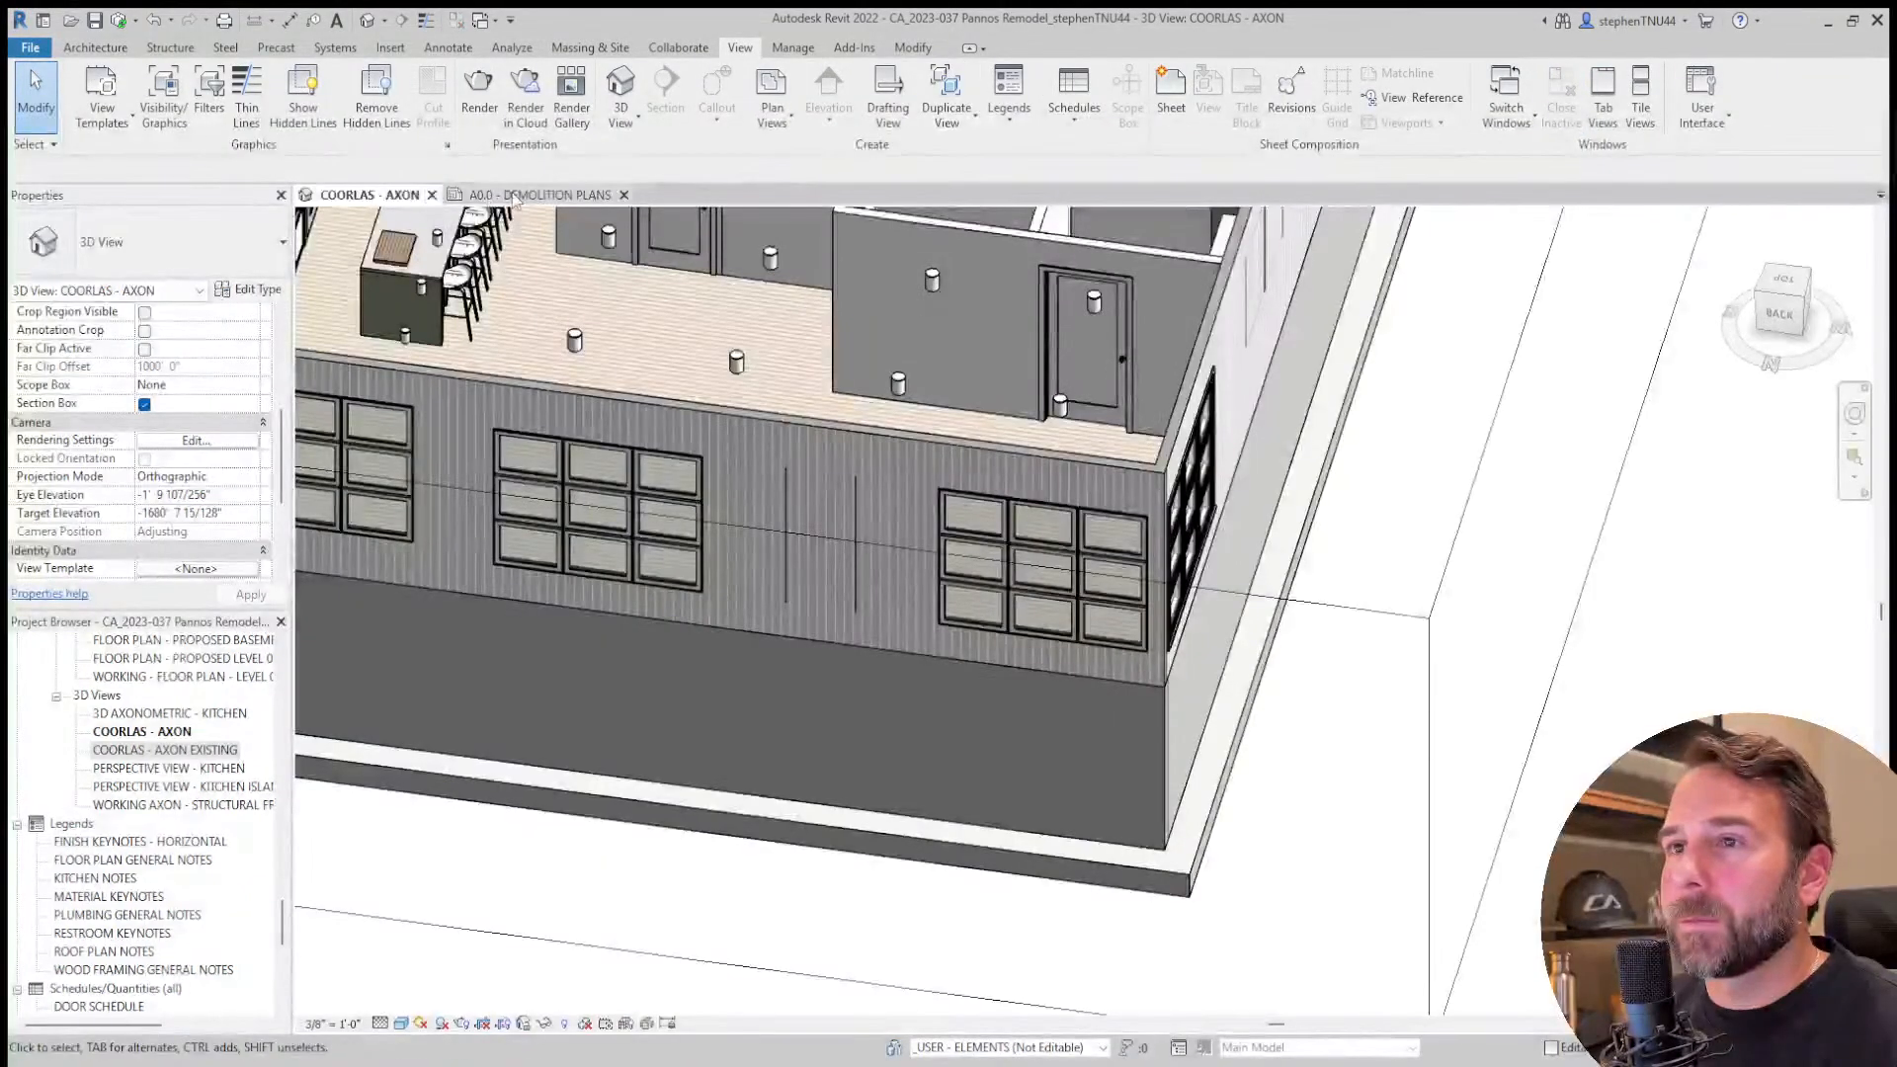
Open sheet A1.4 - Unnamed from the project's sheet list.
scroll(783, 459, down, 1)
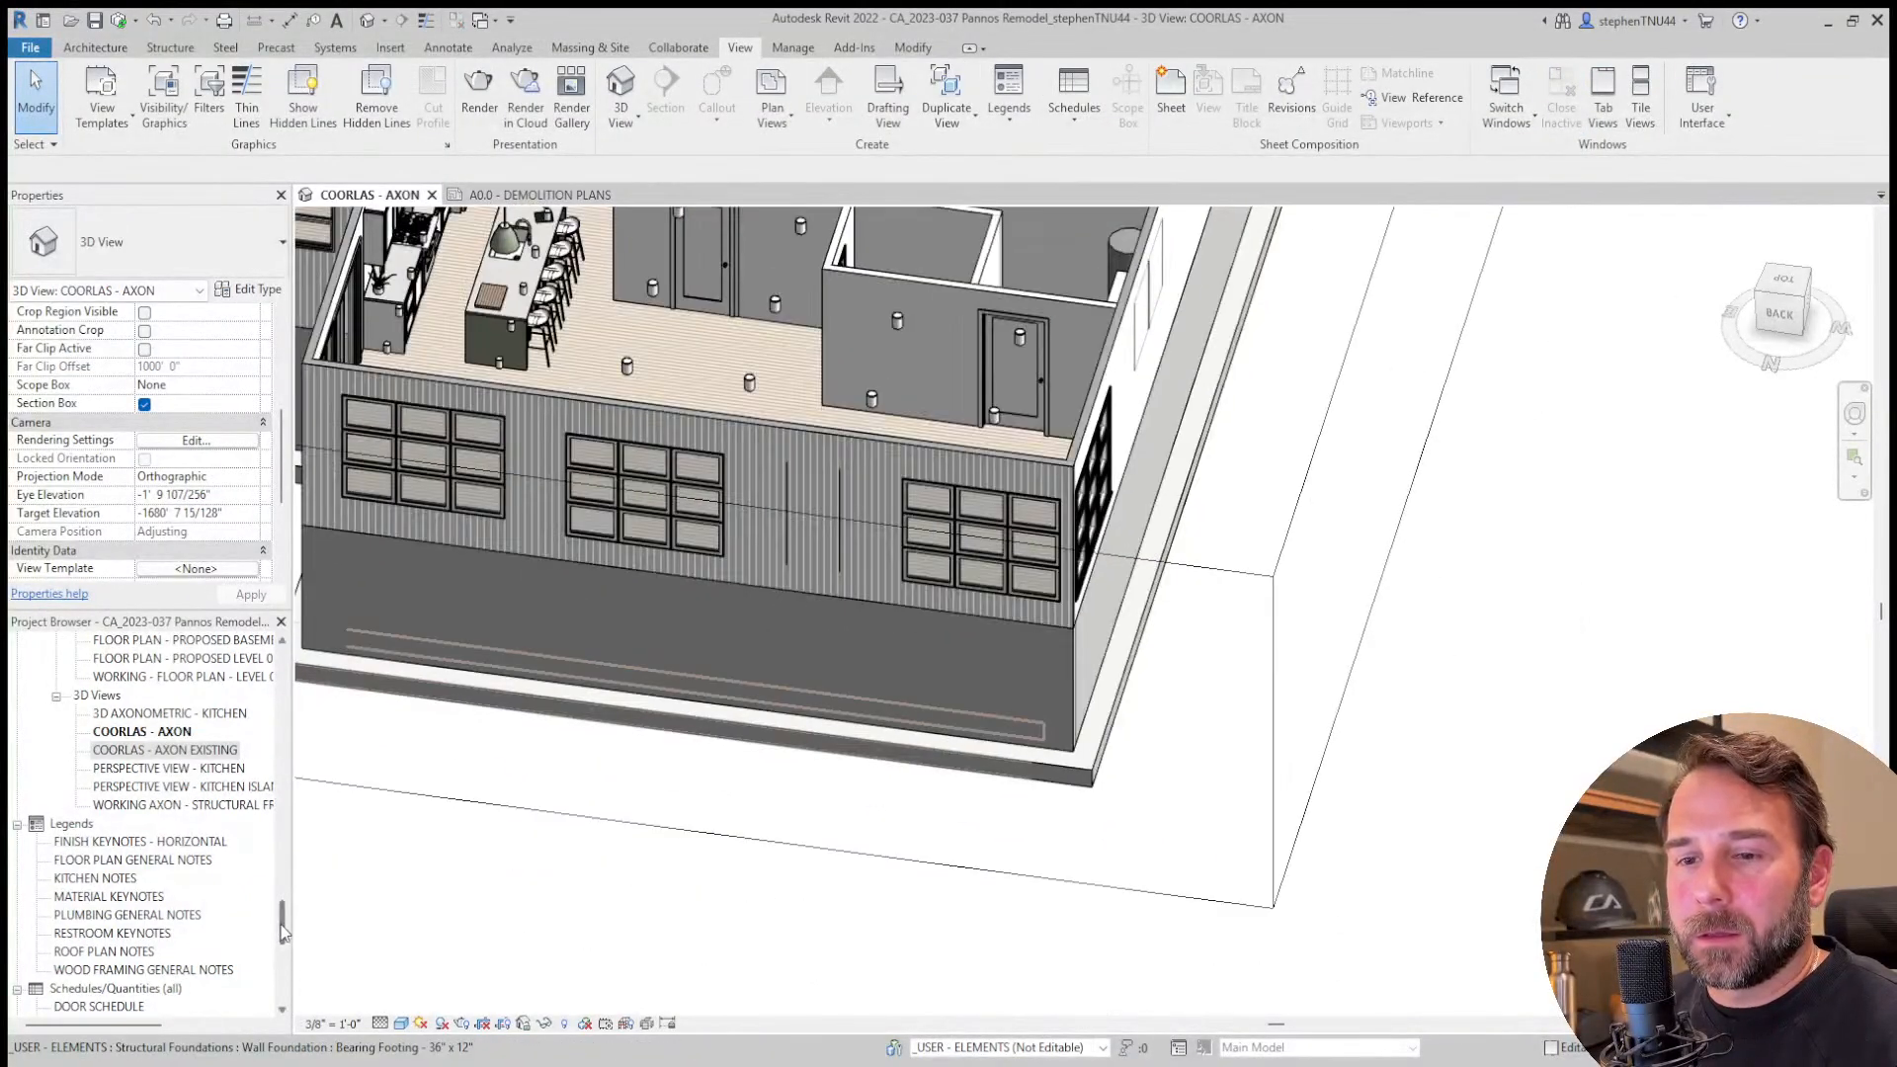
drag(283, 924, 293, 971)
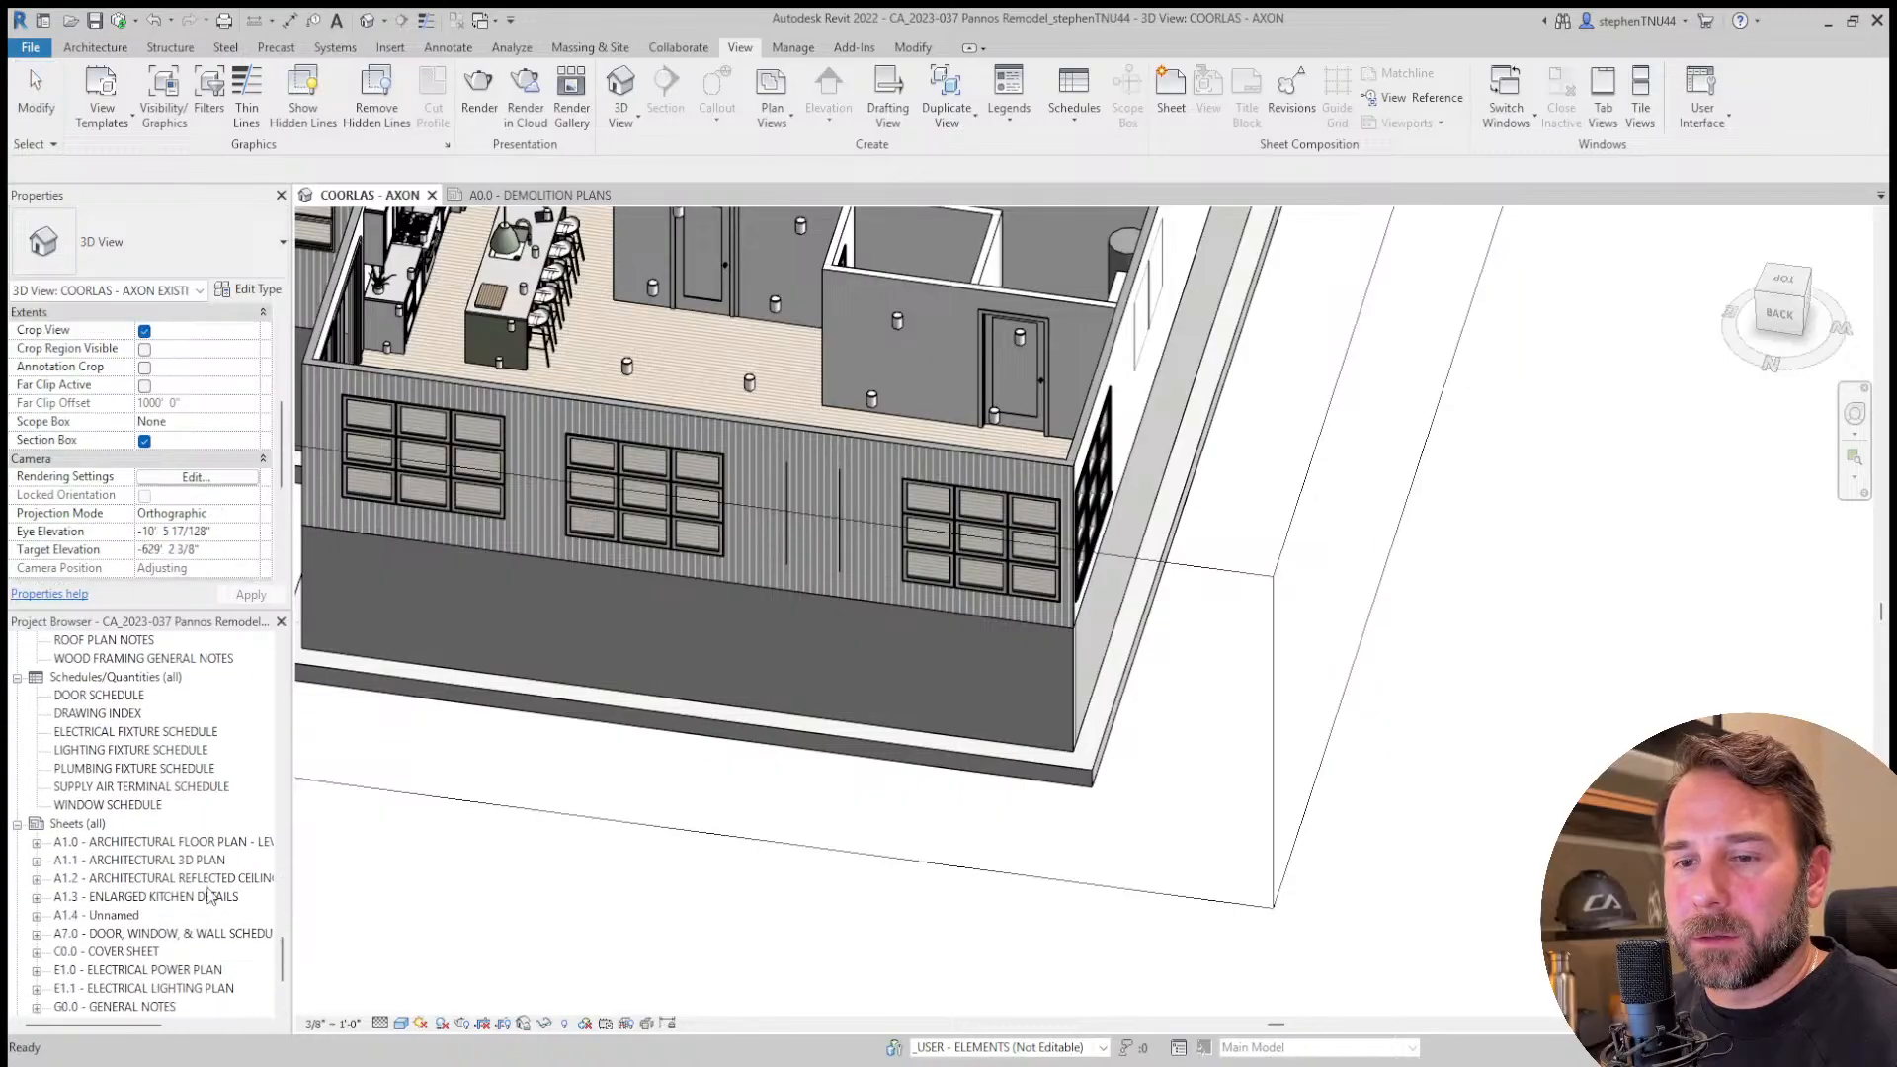
click(164, 845)
scroll(148, 849, down, 1)
double_click(116, 843)
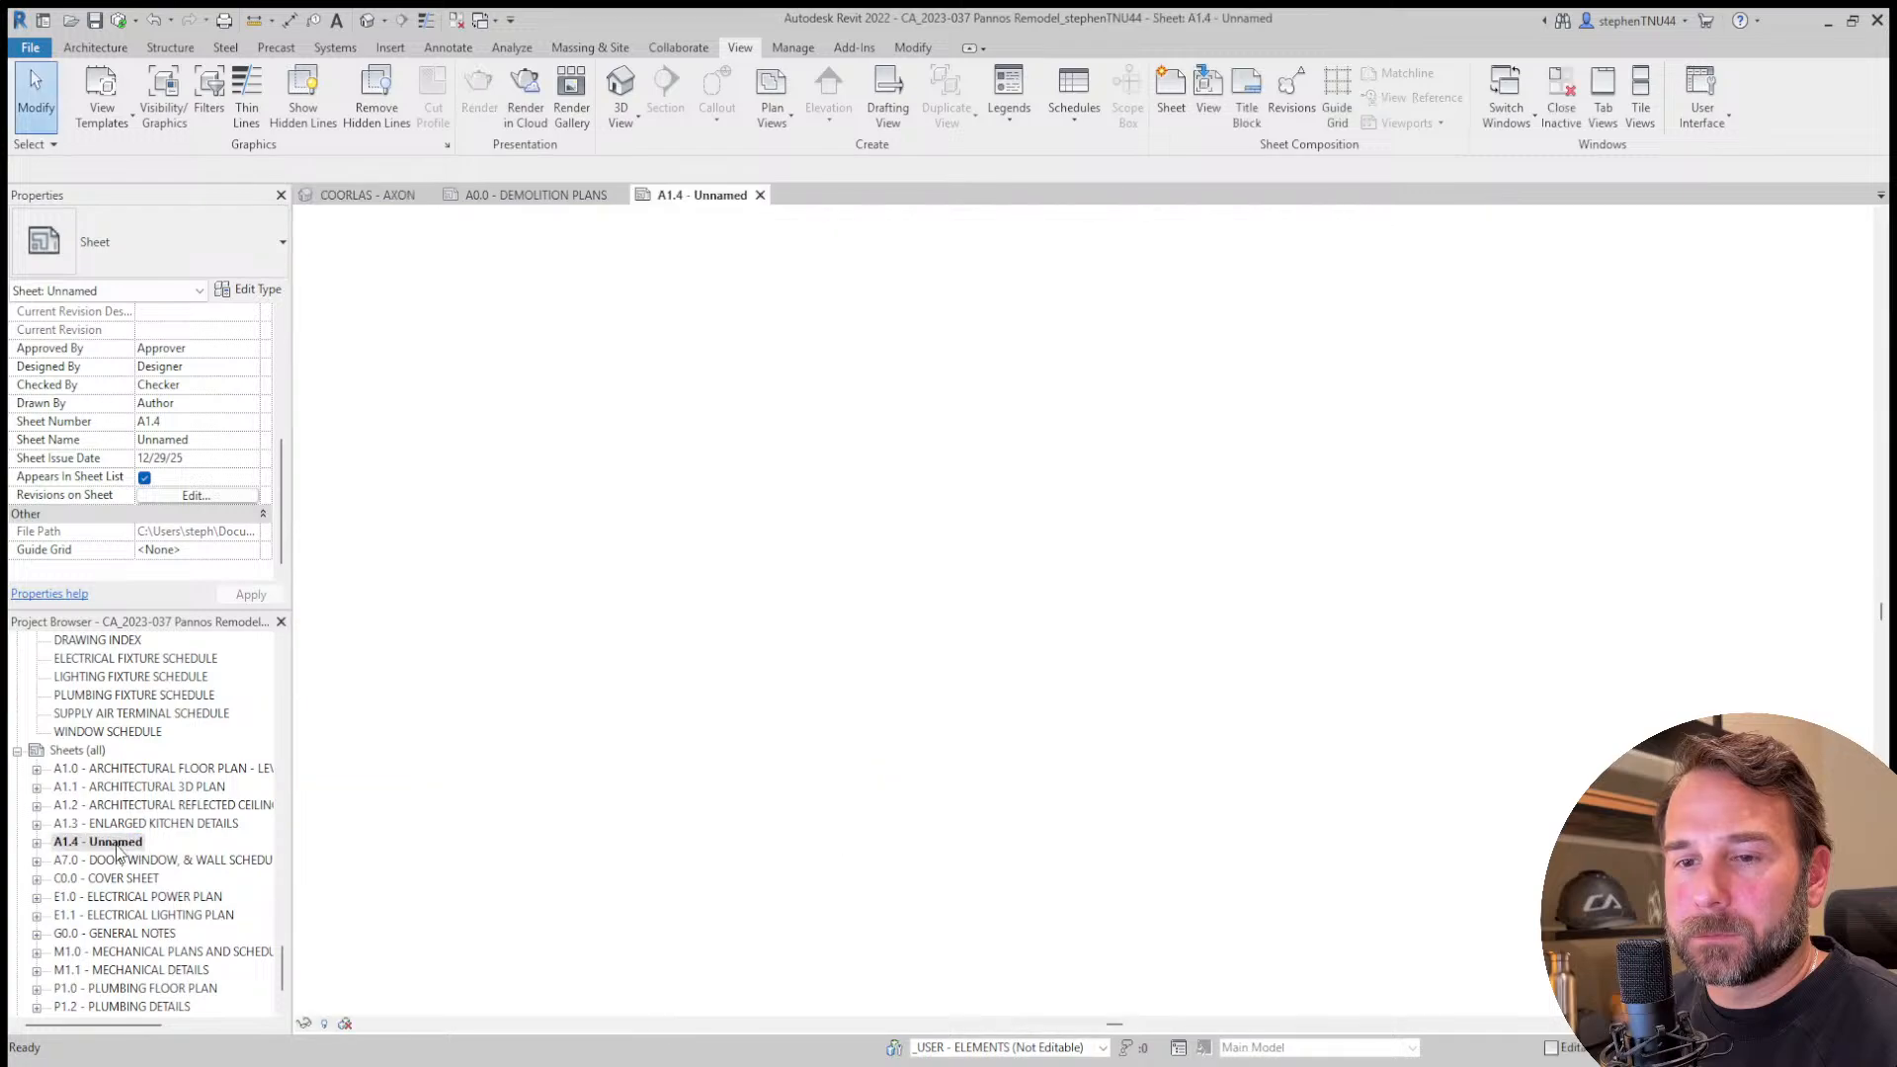
Nudge the COORLAS - AXON EXISTING viewport up and across so it sits beneath the Level 01 demolition plan.
click(945, 783)
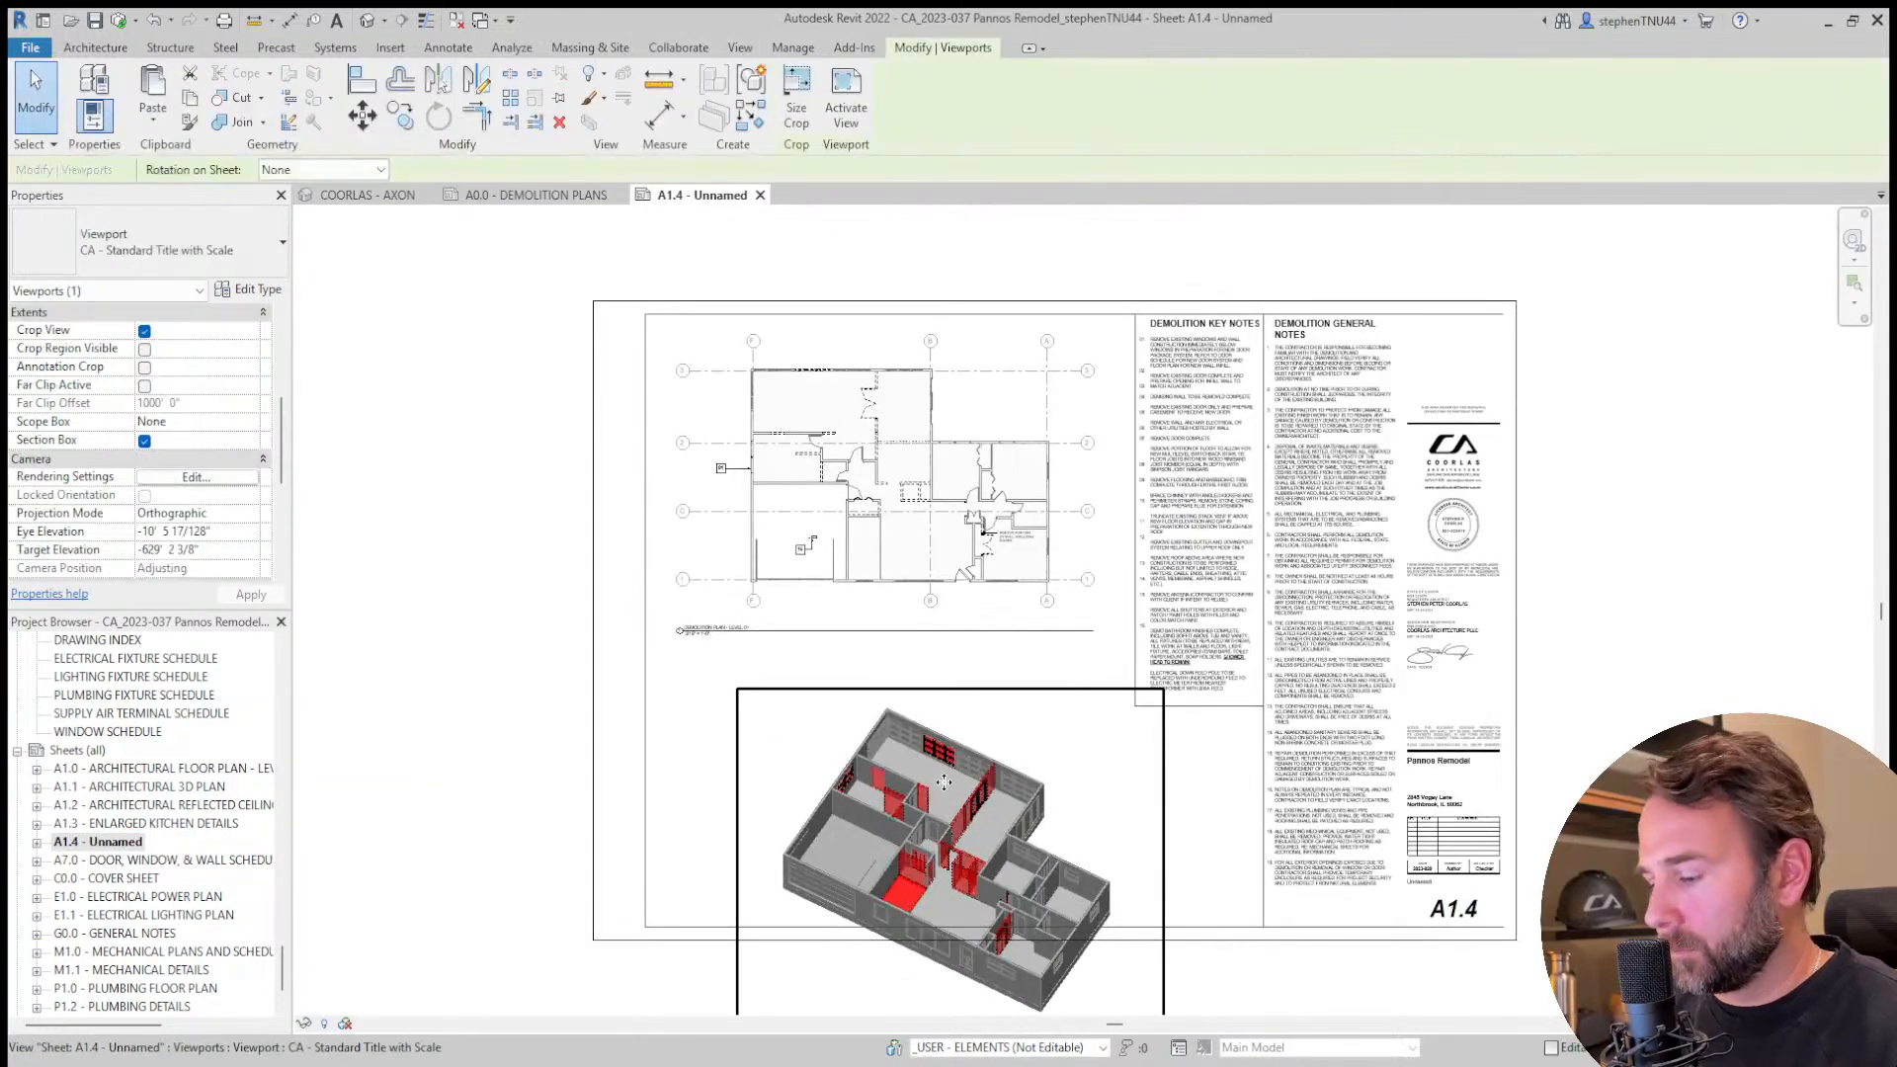
key(Up)
key(Left)
key(Left)
key(Up)
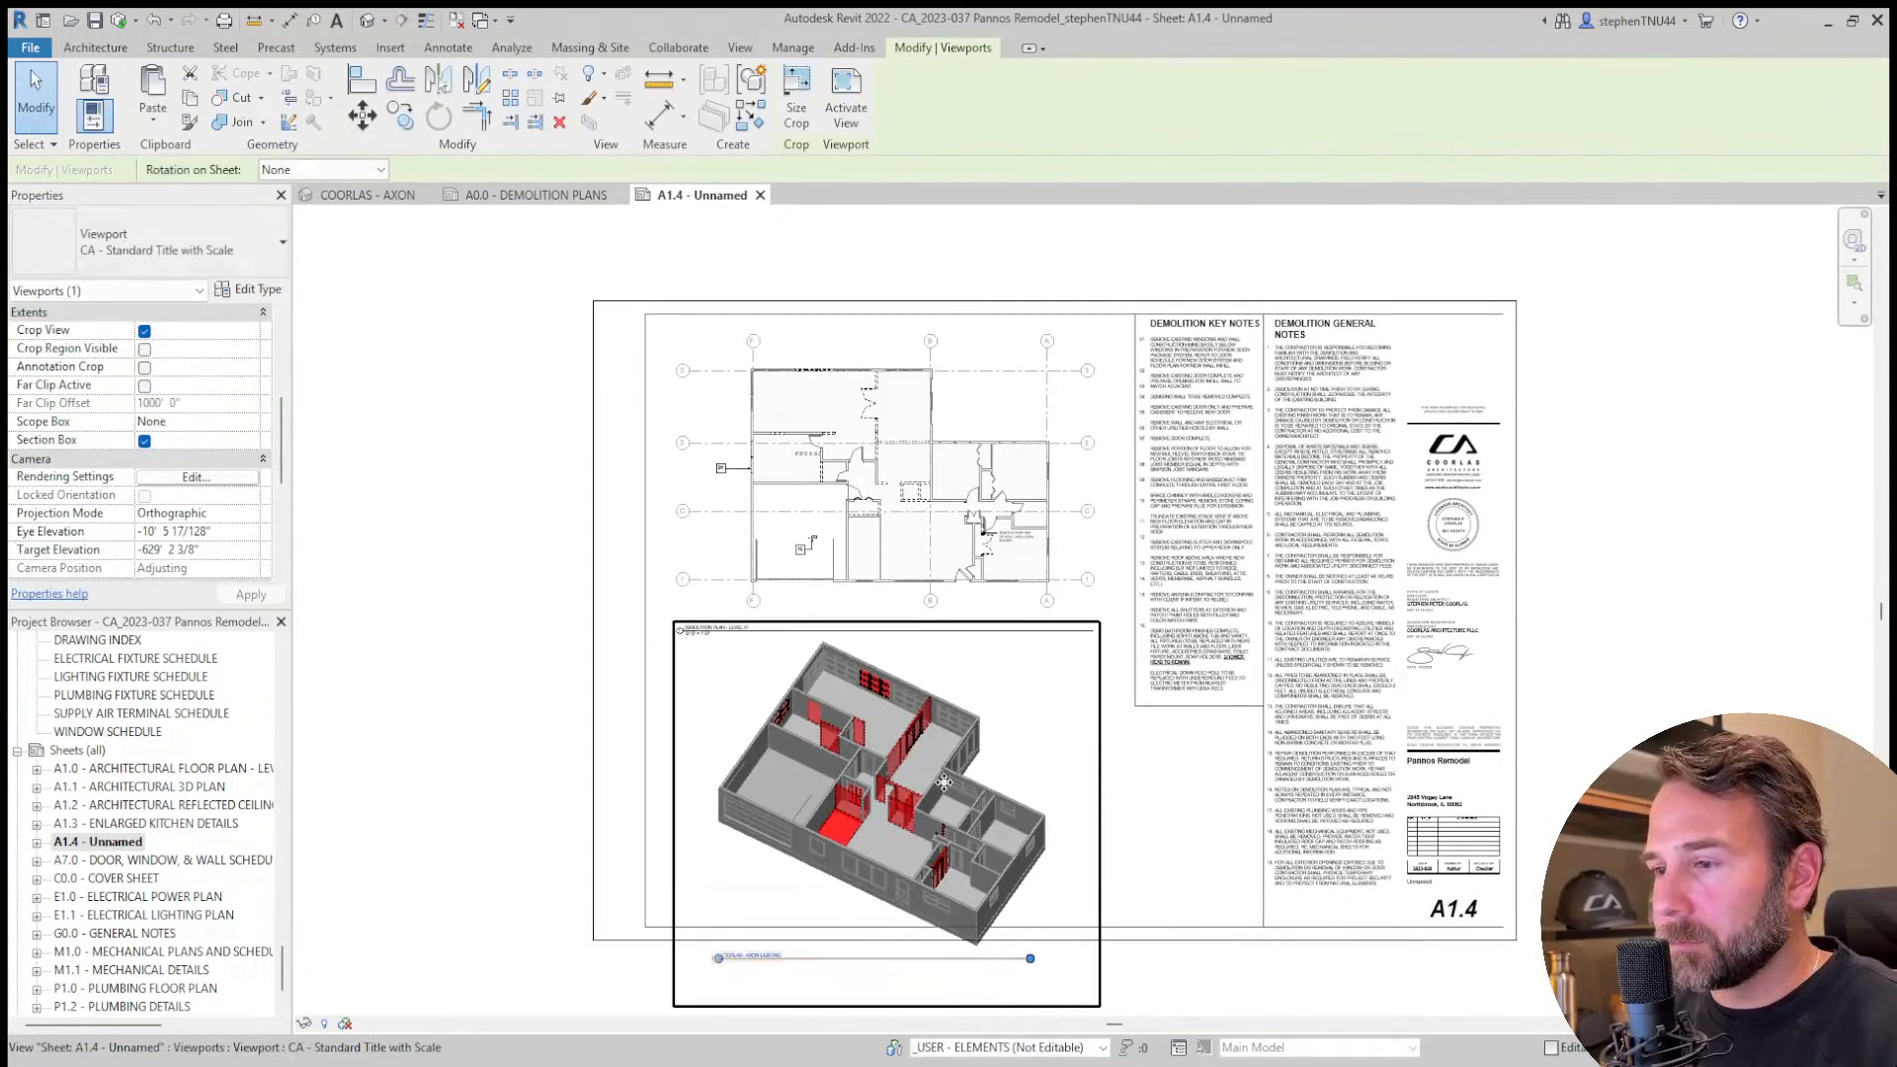
key(Up)
key(Up)
key(Up)
key(Right)
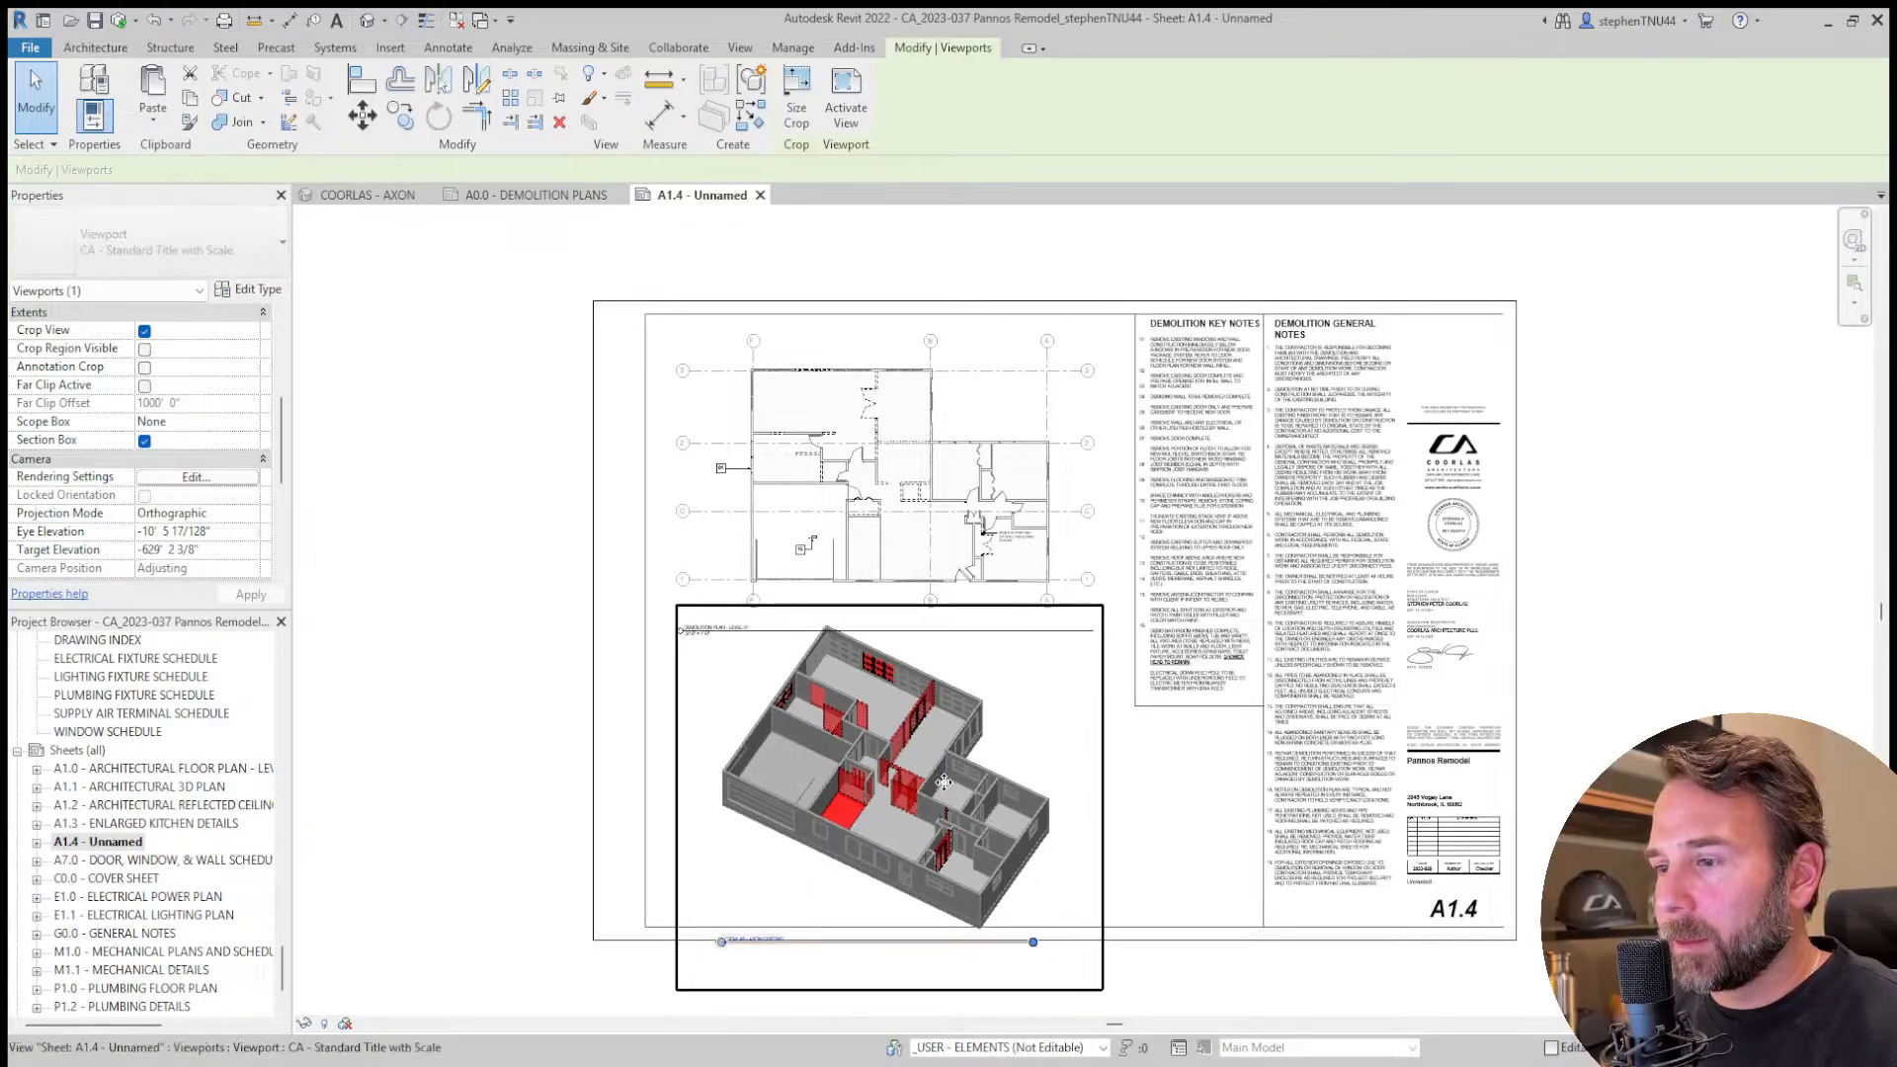
key(Right)
key(Right)
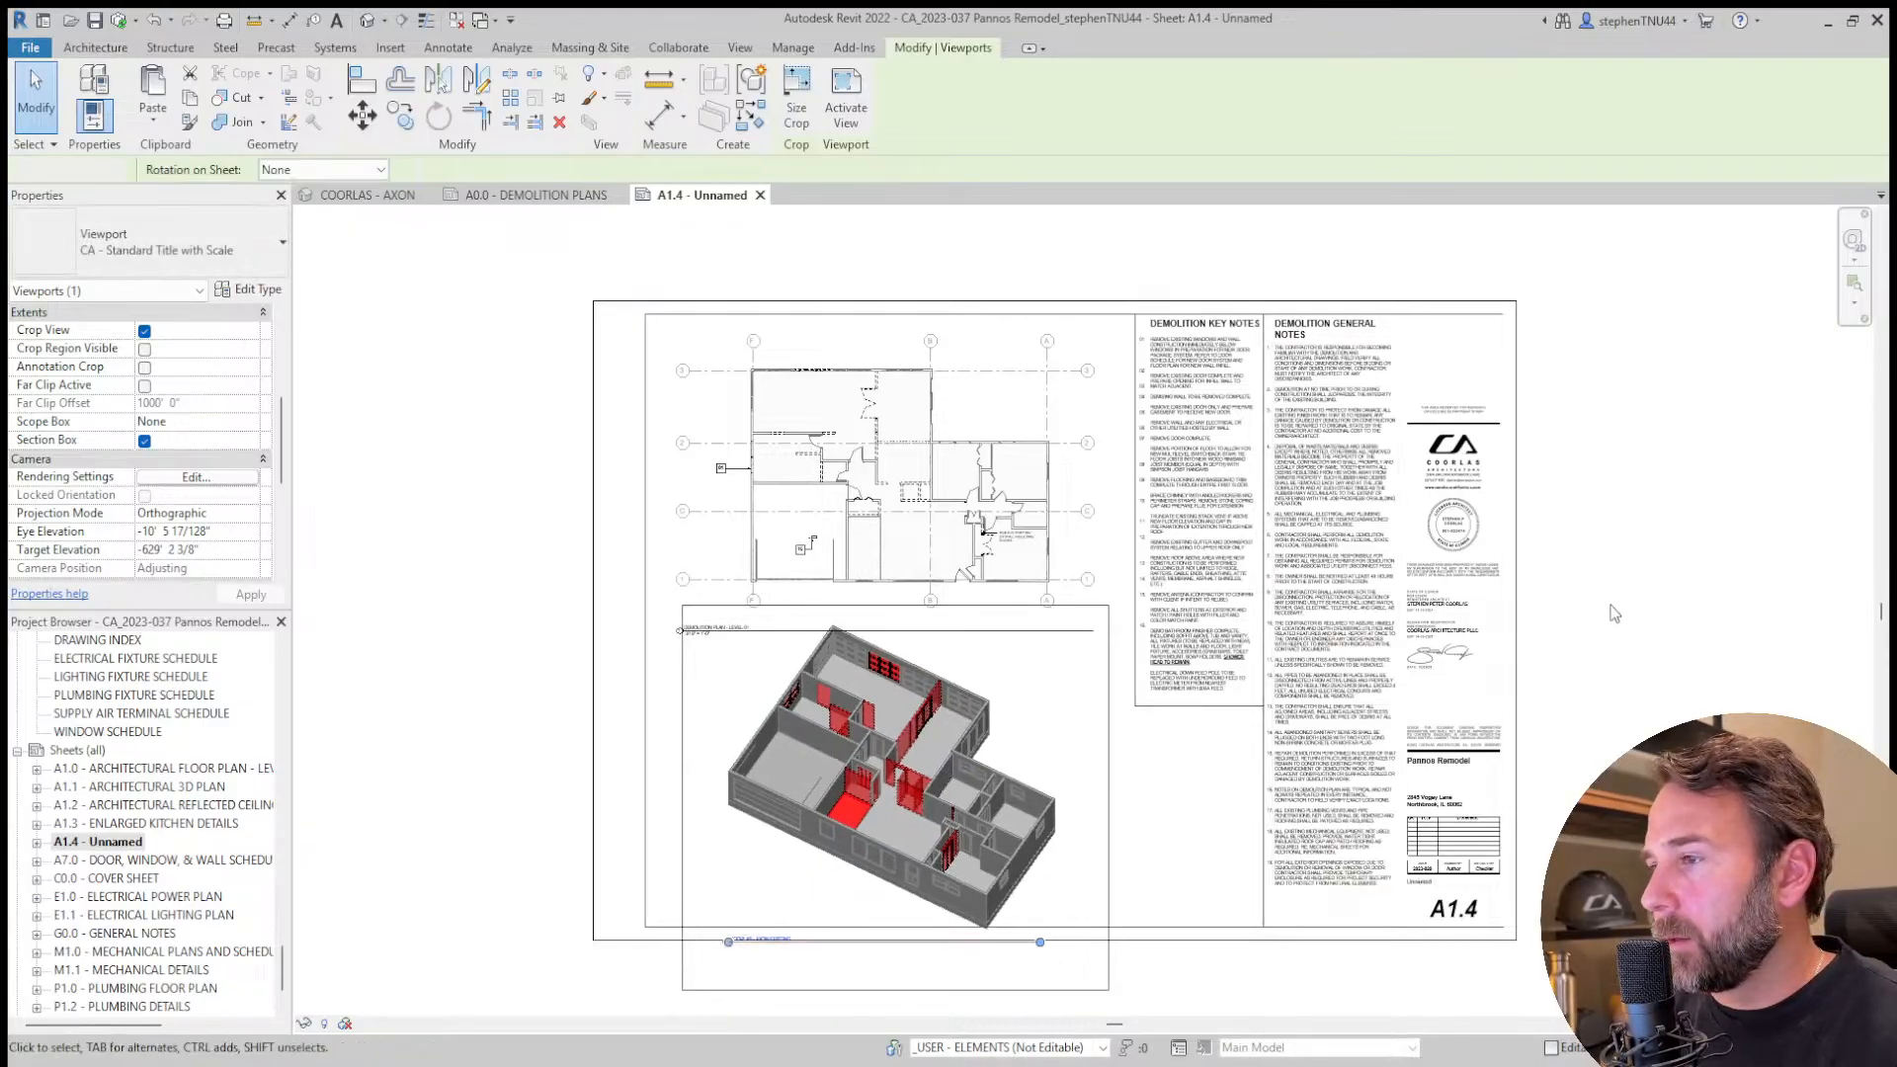
Nudge the Level 01 demolition plan viewport slightly right and up within the sheet border.
click(874, 441)
key(Right)
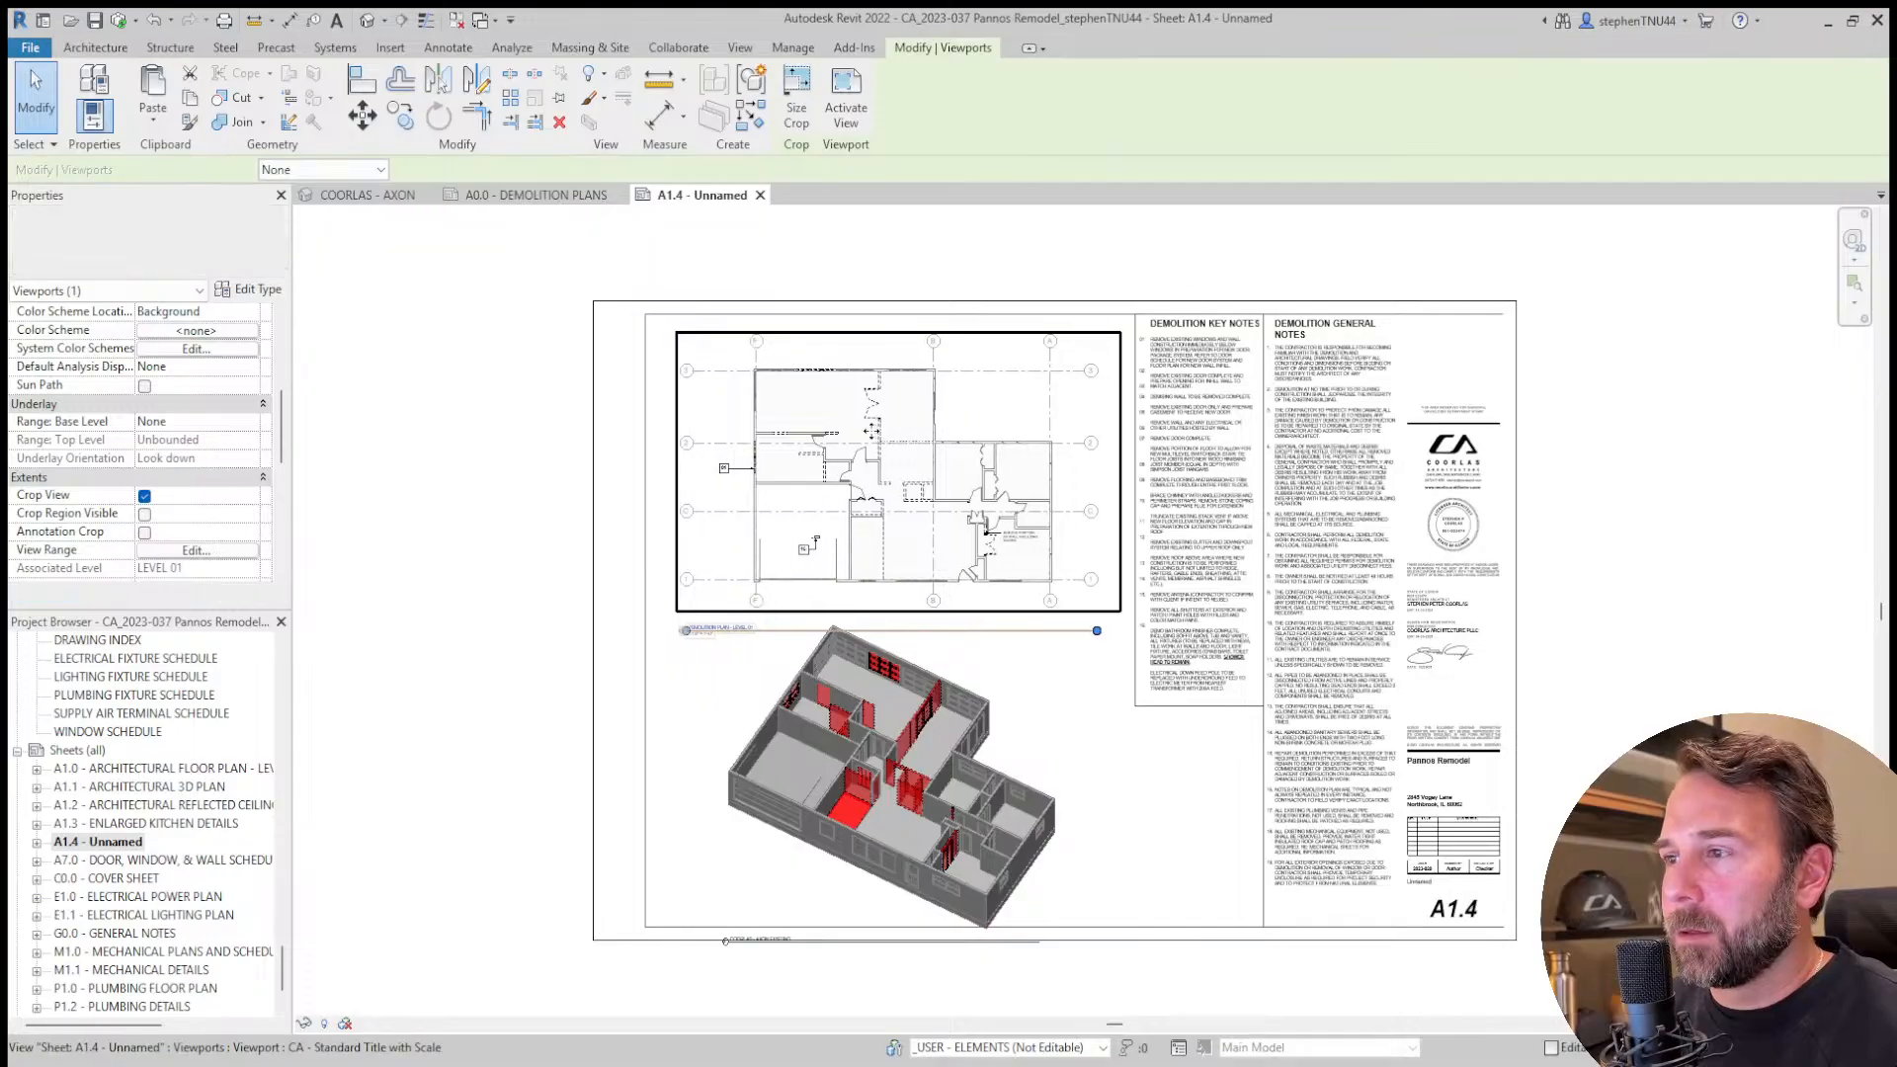
key(Right)
key(Up)
key(Up)
key(Up)
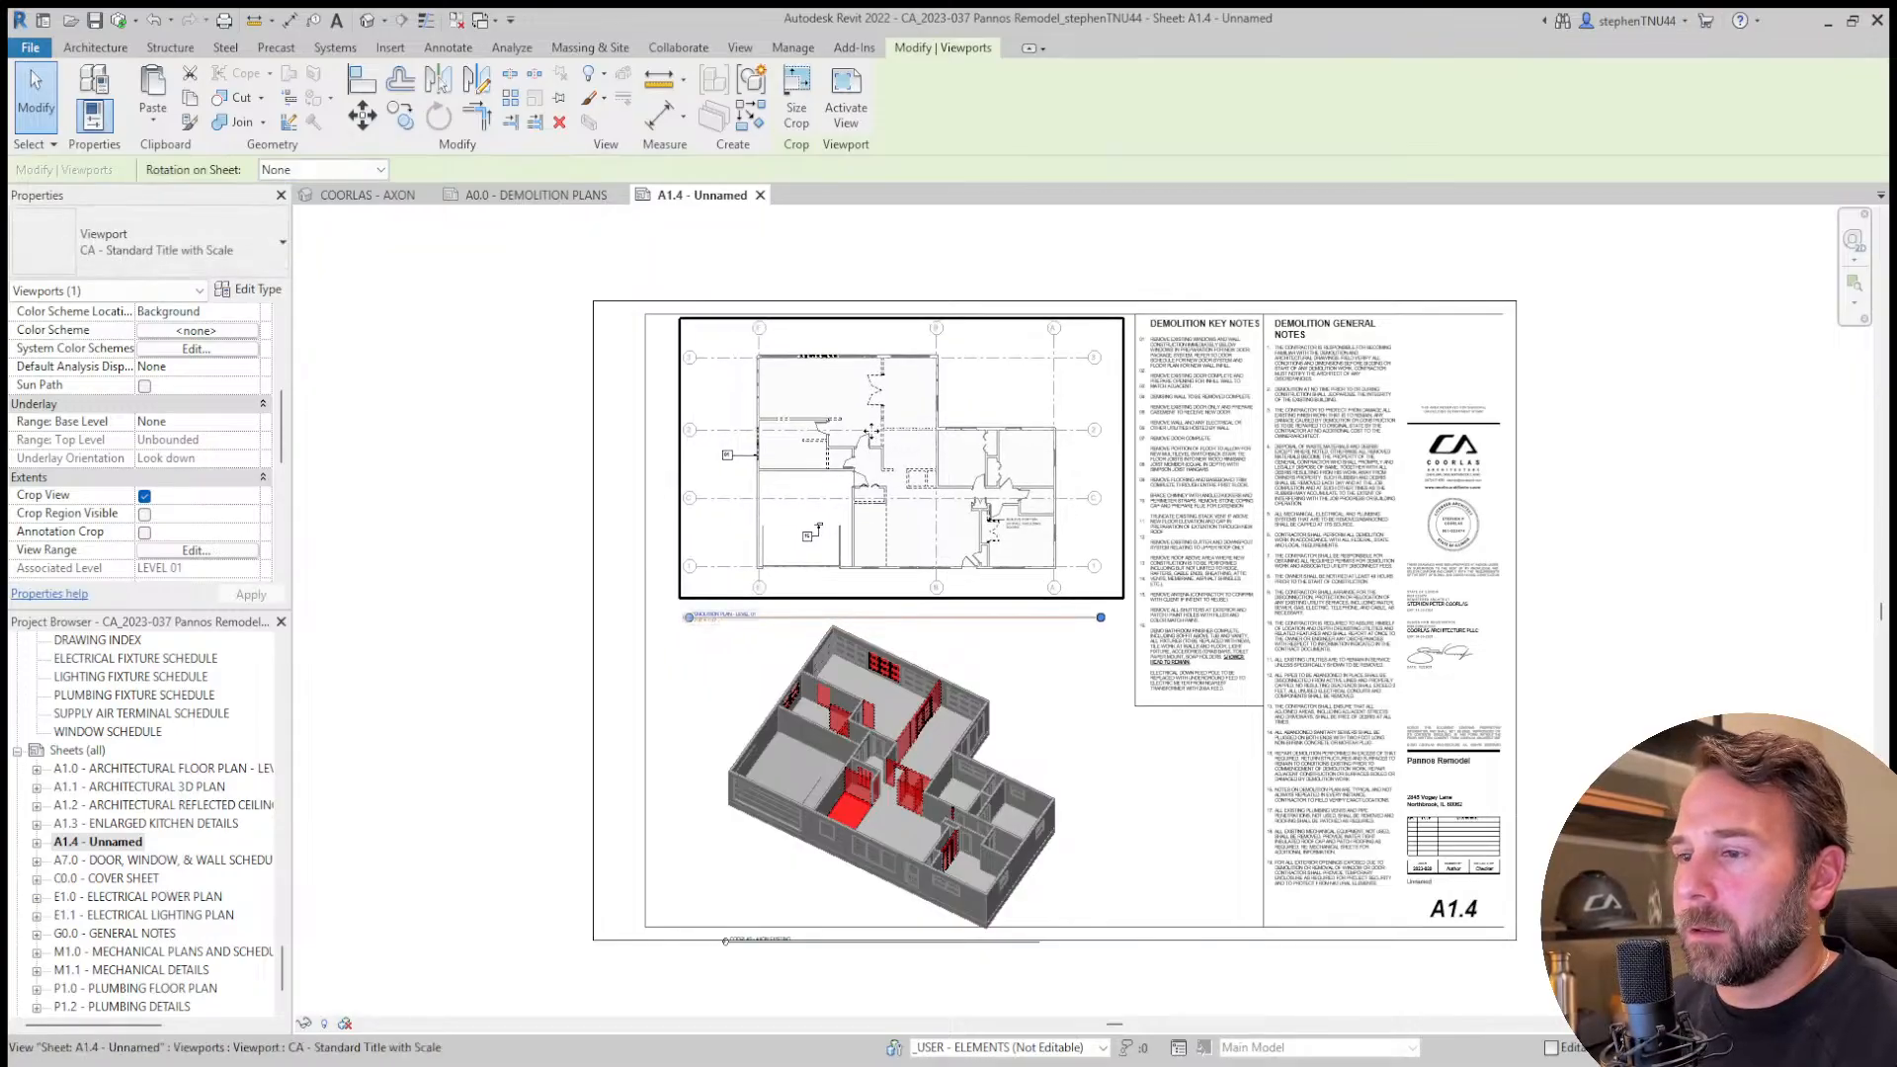
Move the Level 01 demolition plan's view title up, closer to the drawing.
click(572, 699)
click(792, 617)
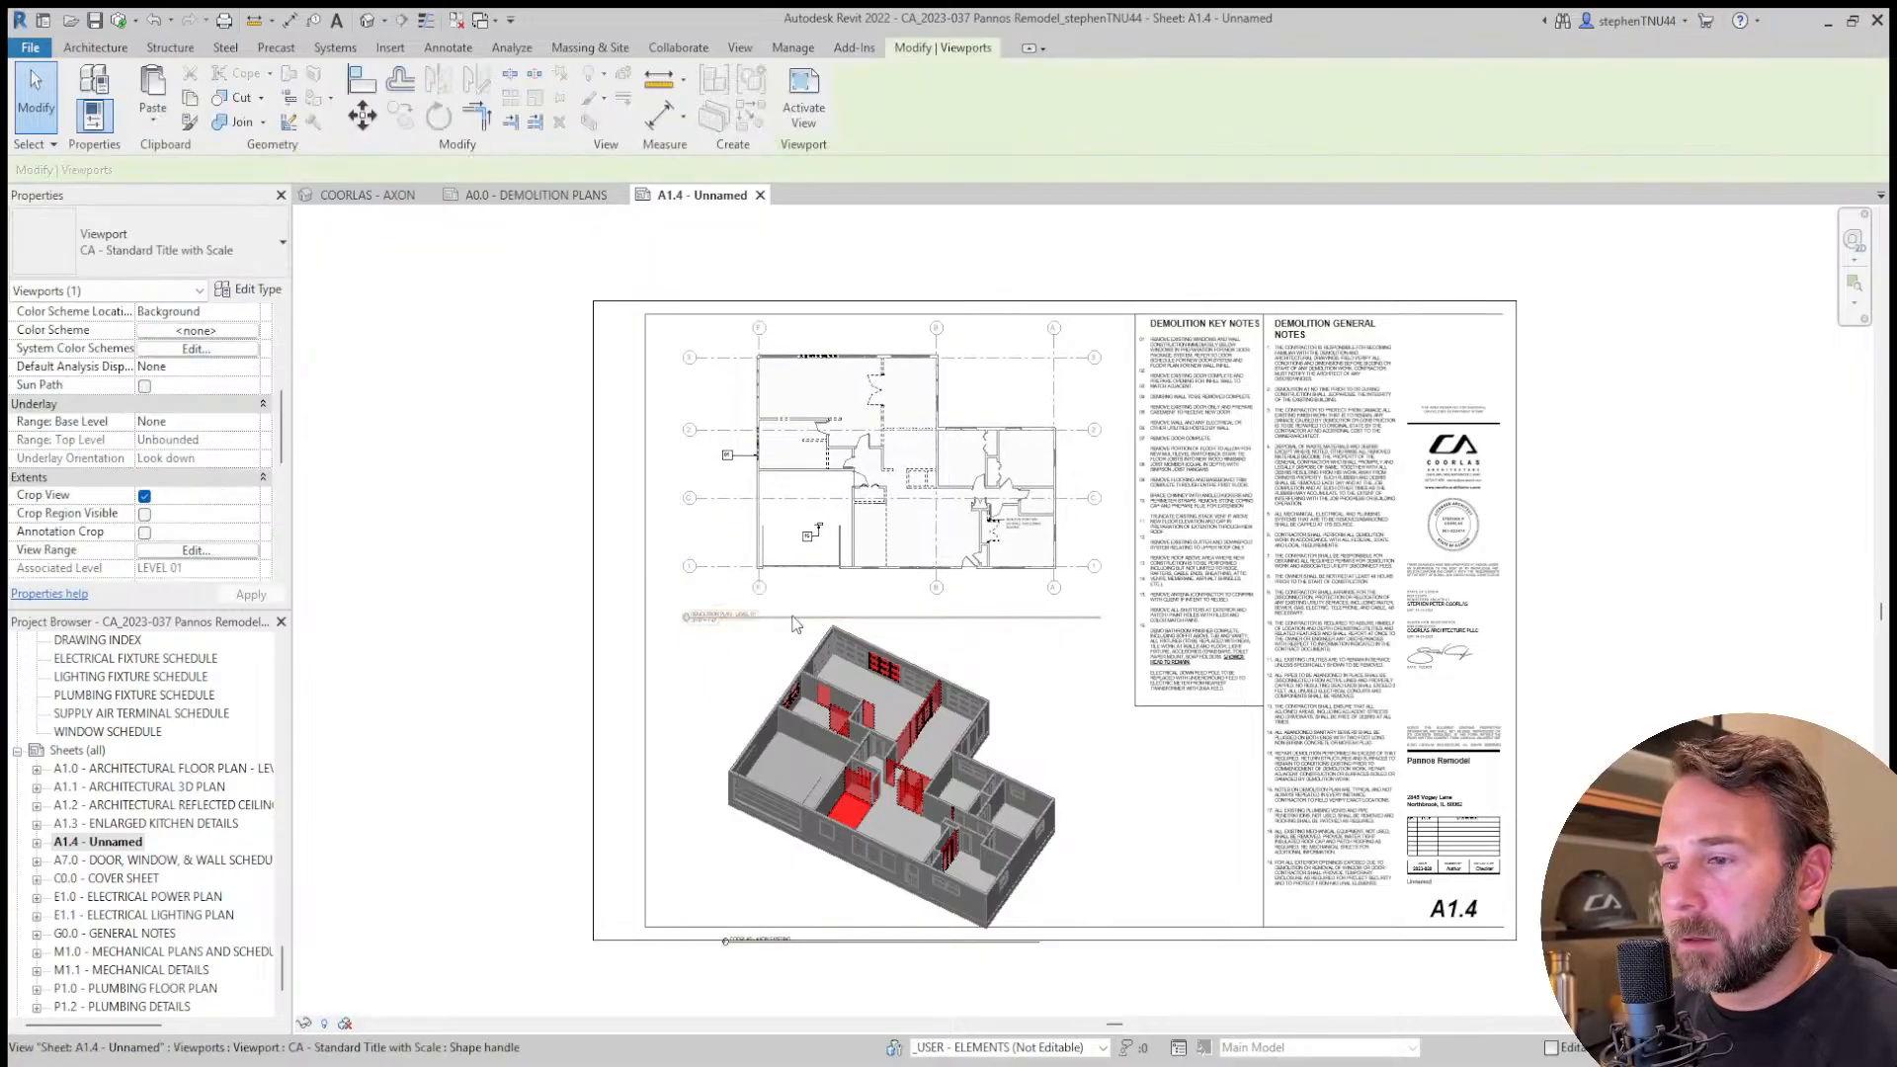
click(795, 623)
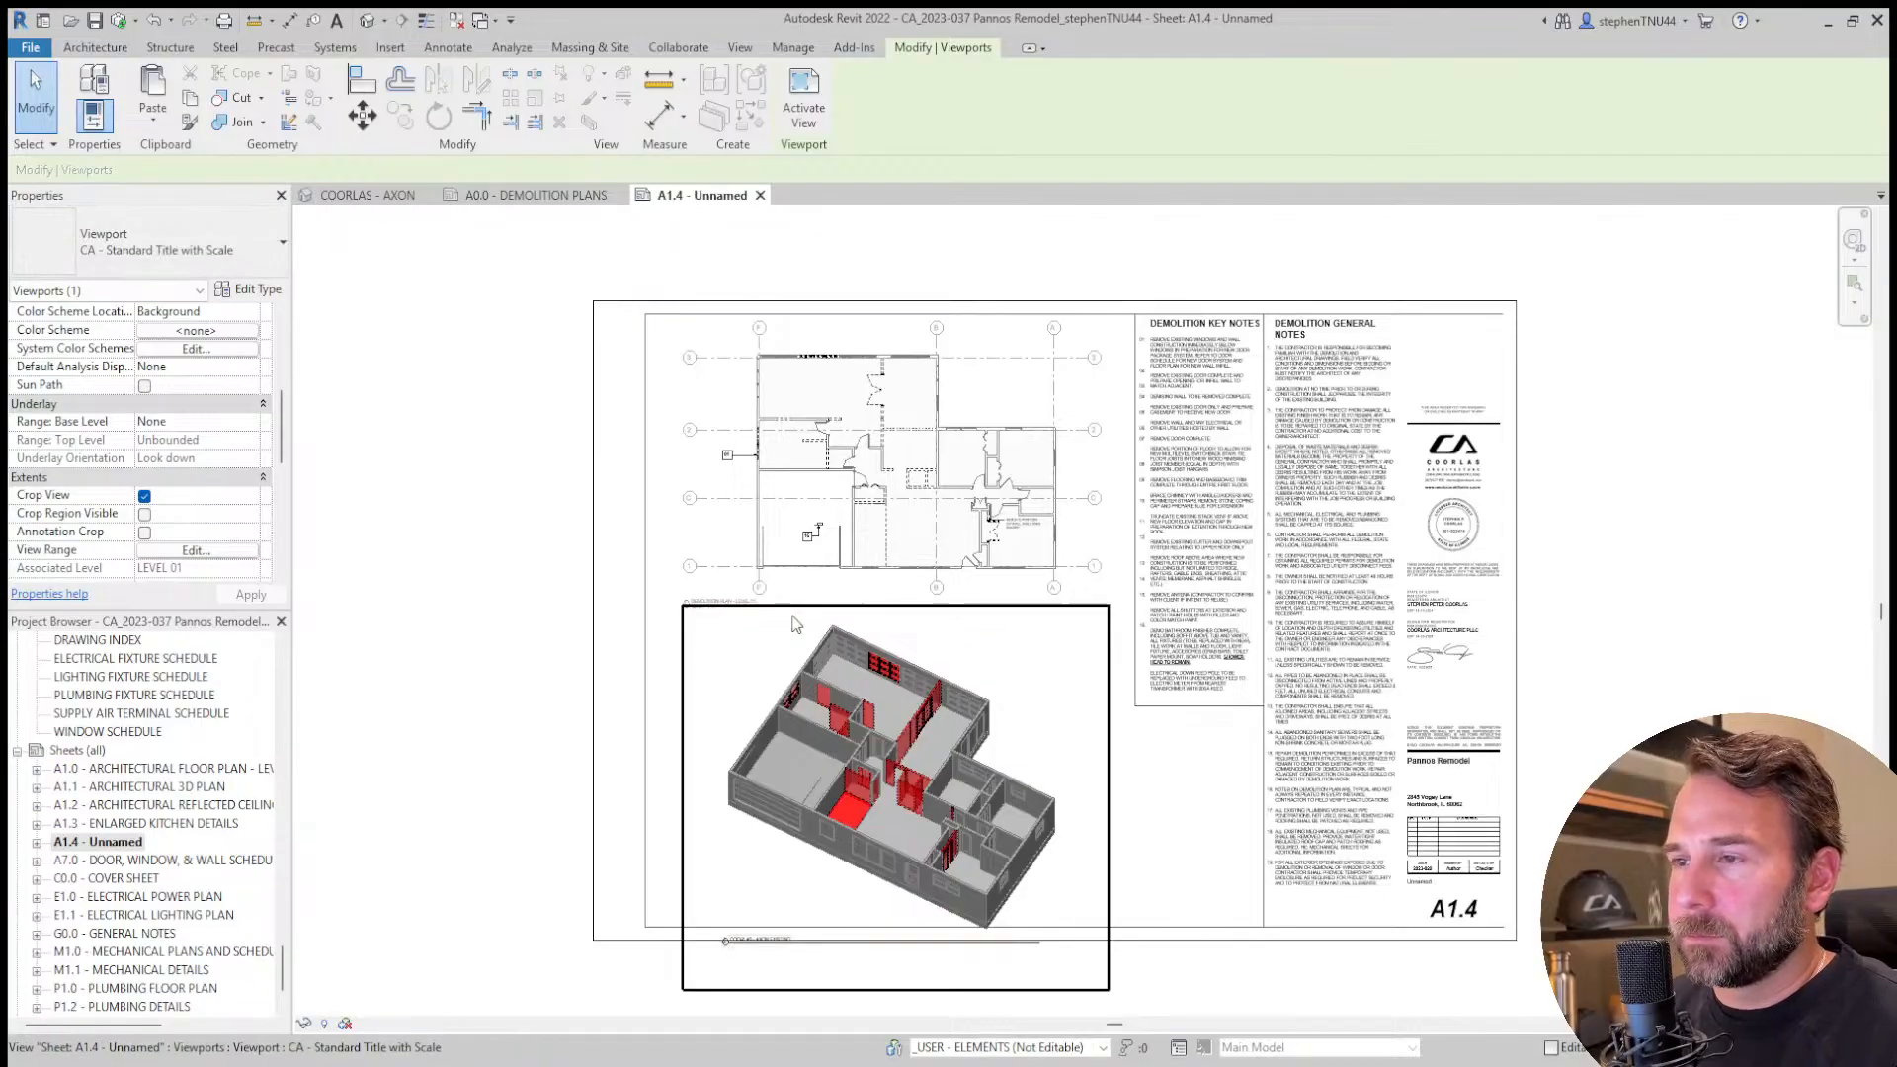
click(419, 665)
Nudge the existing axon viewport up slightly toward the demolition plan title and deselect it.
click(890, 776)
key(Up)
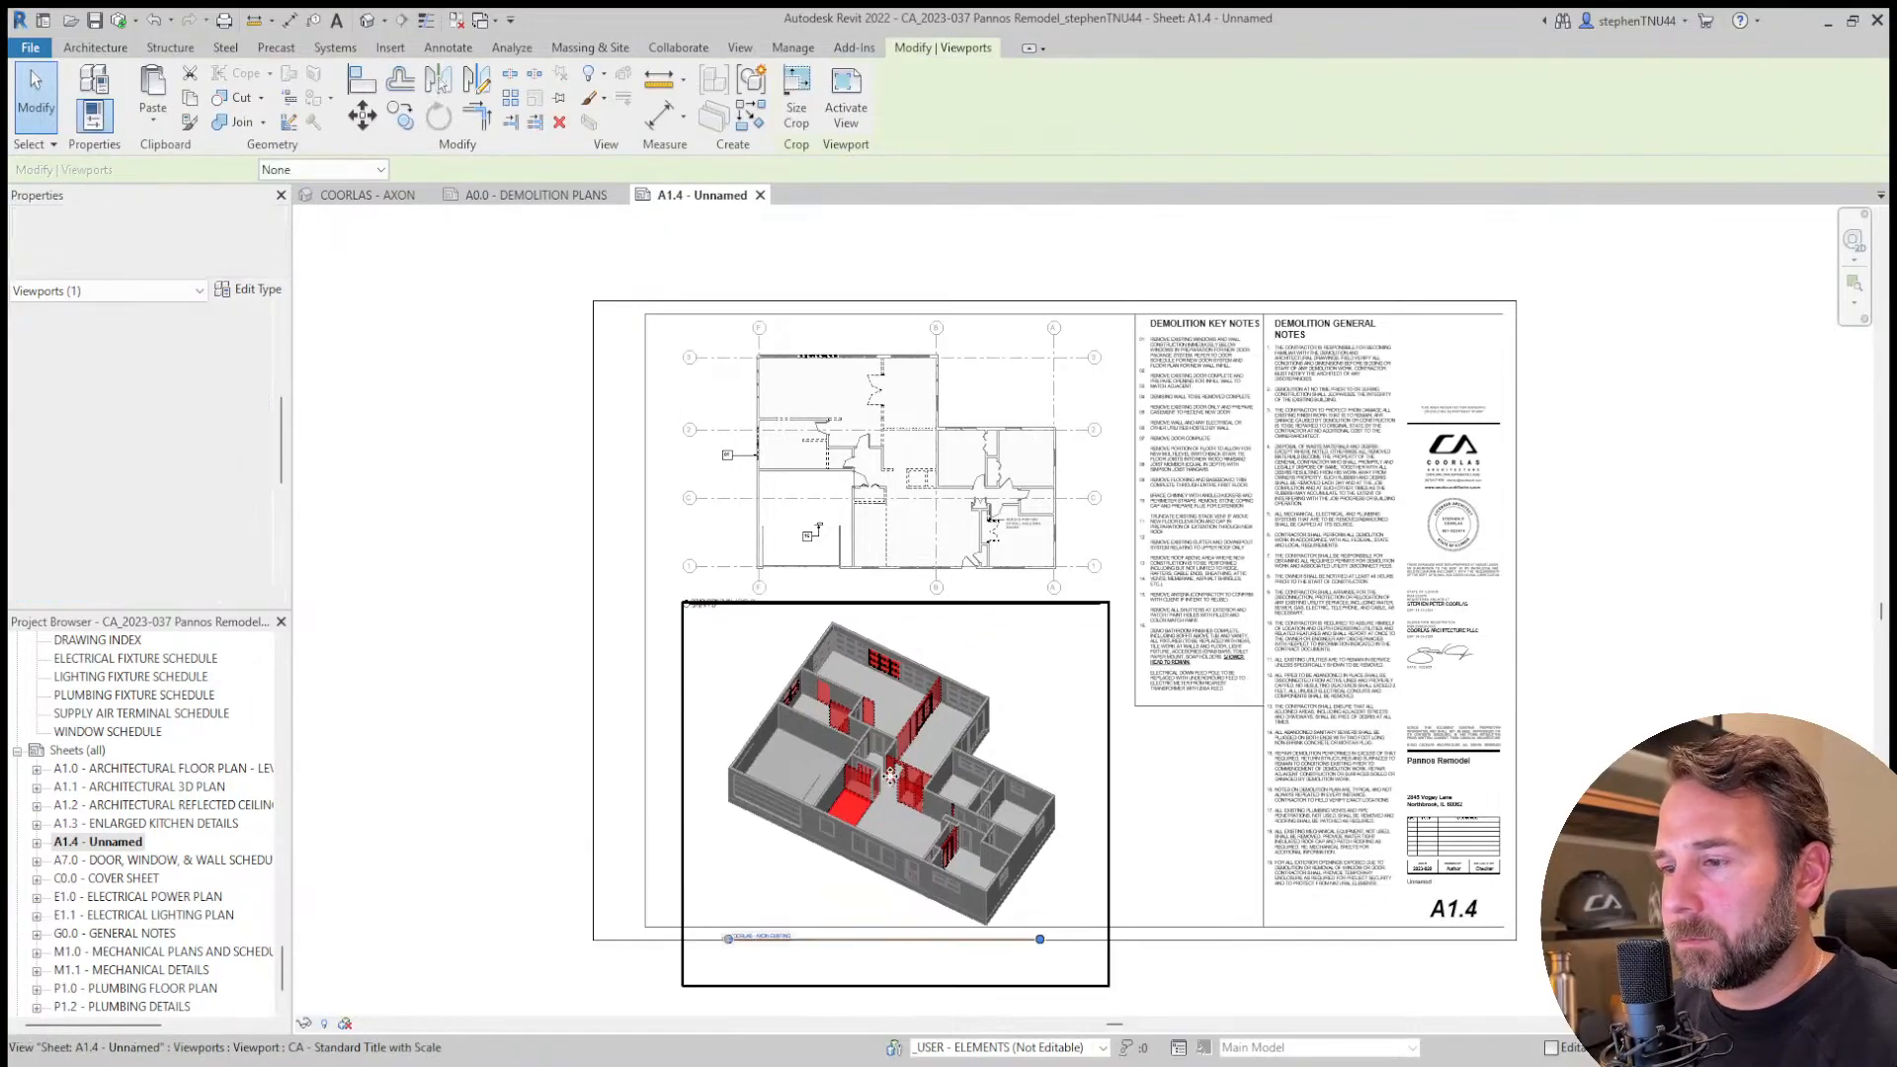
key(Up)
key(Up)
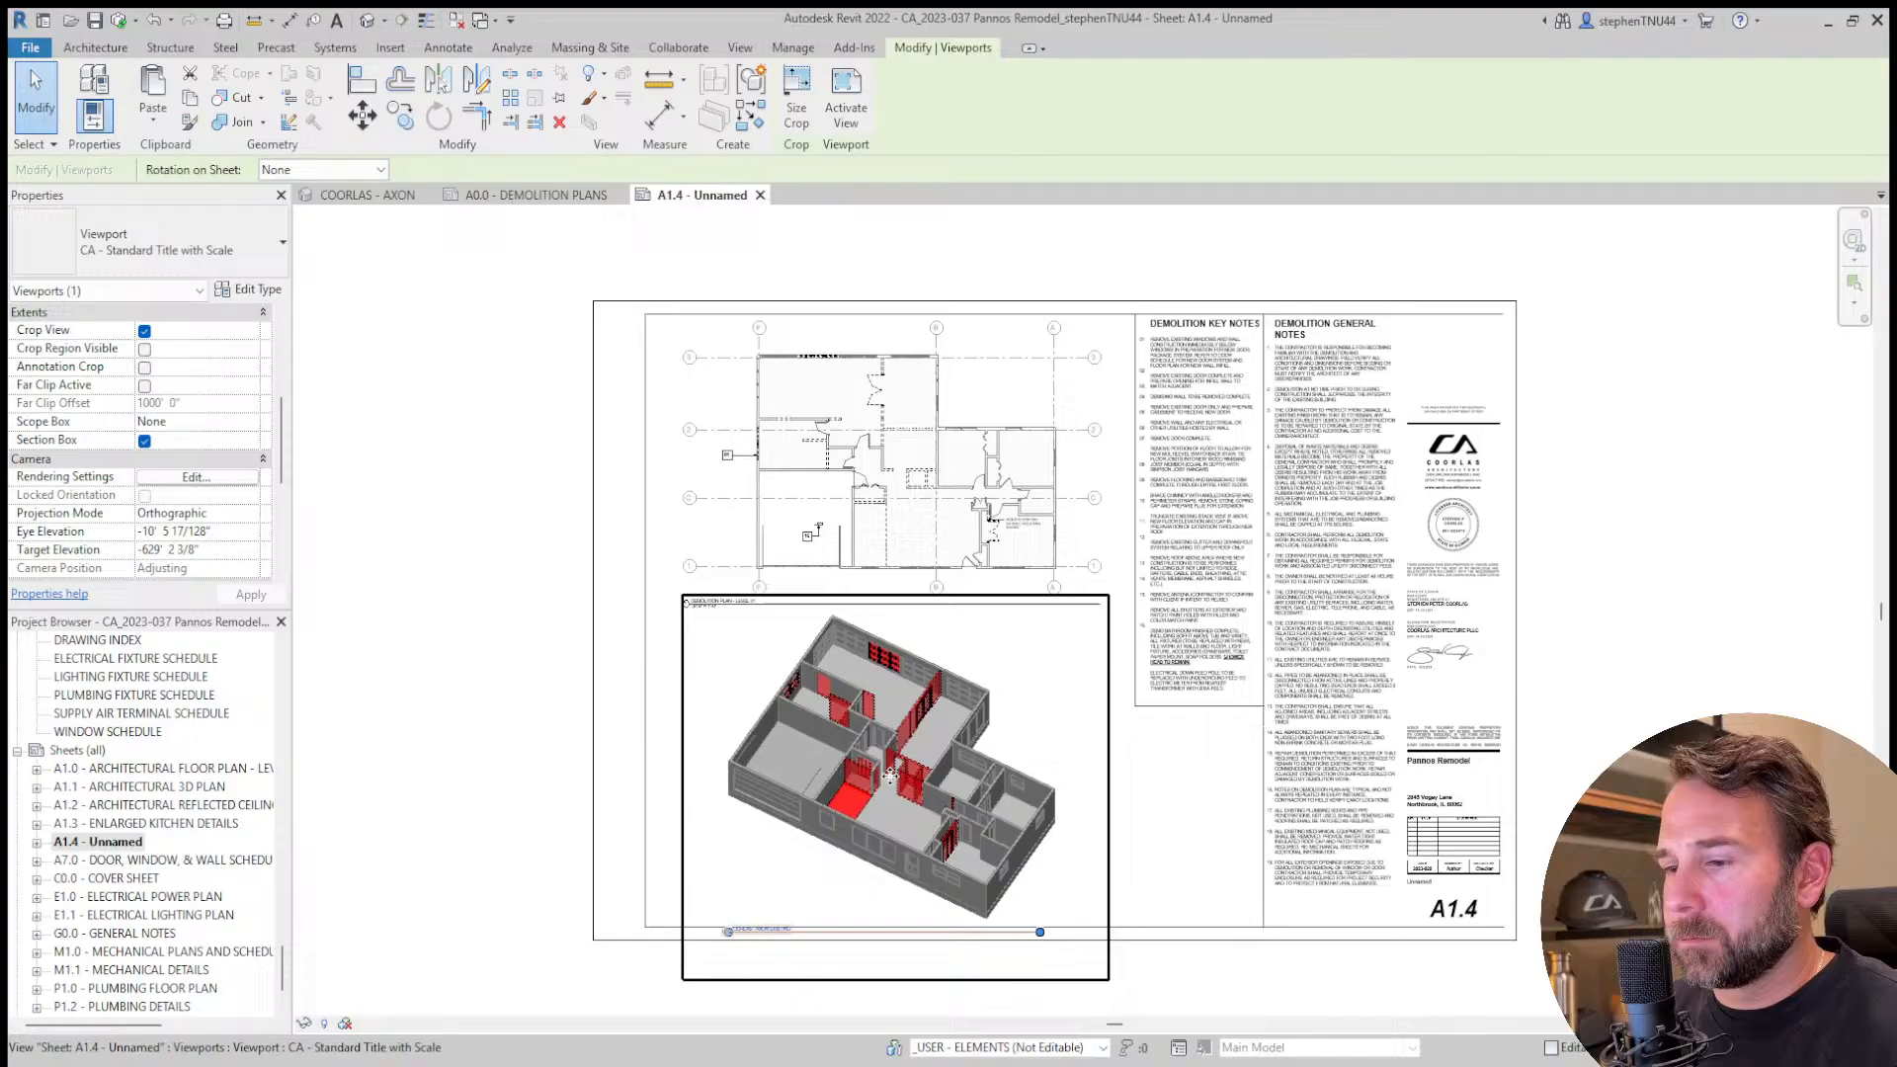
click(512, 738)
Align the existing axon's view title beneath the plan title inside the sheet border and shorten its title line.
drag(767, 935, 724, 911)
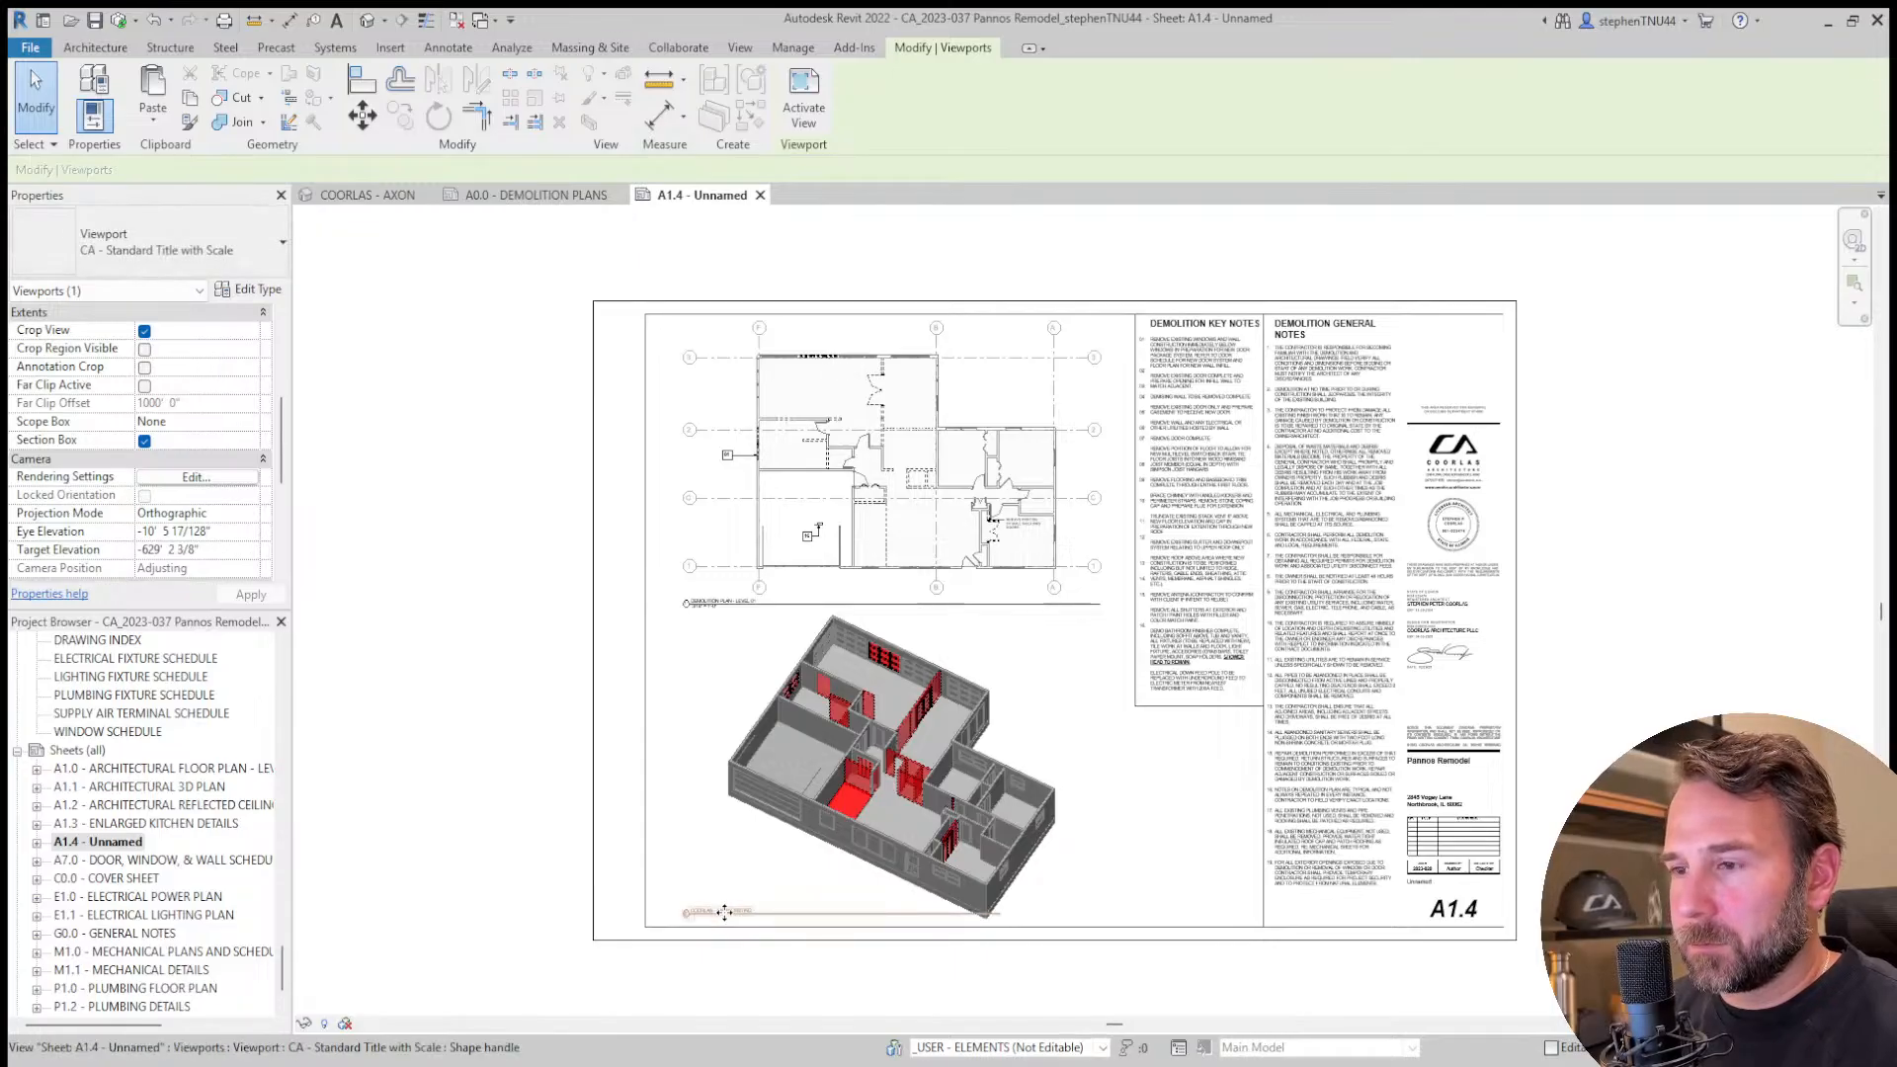
click(1033, 935)
drag(1001, 914, 920, 911)
key(Escape)
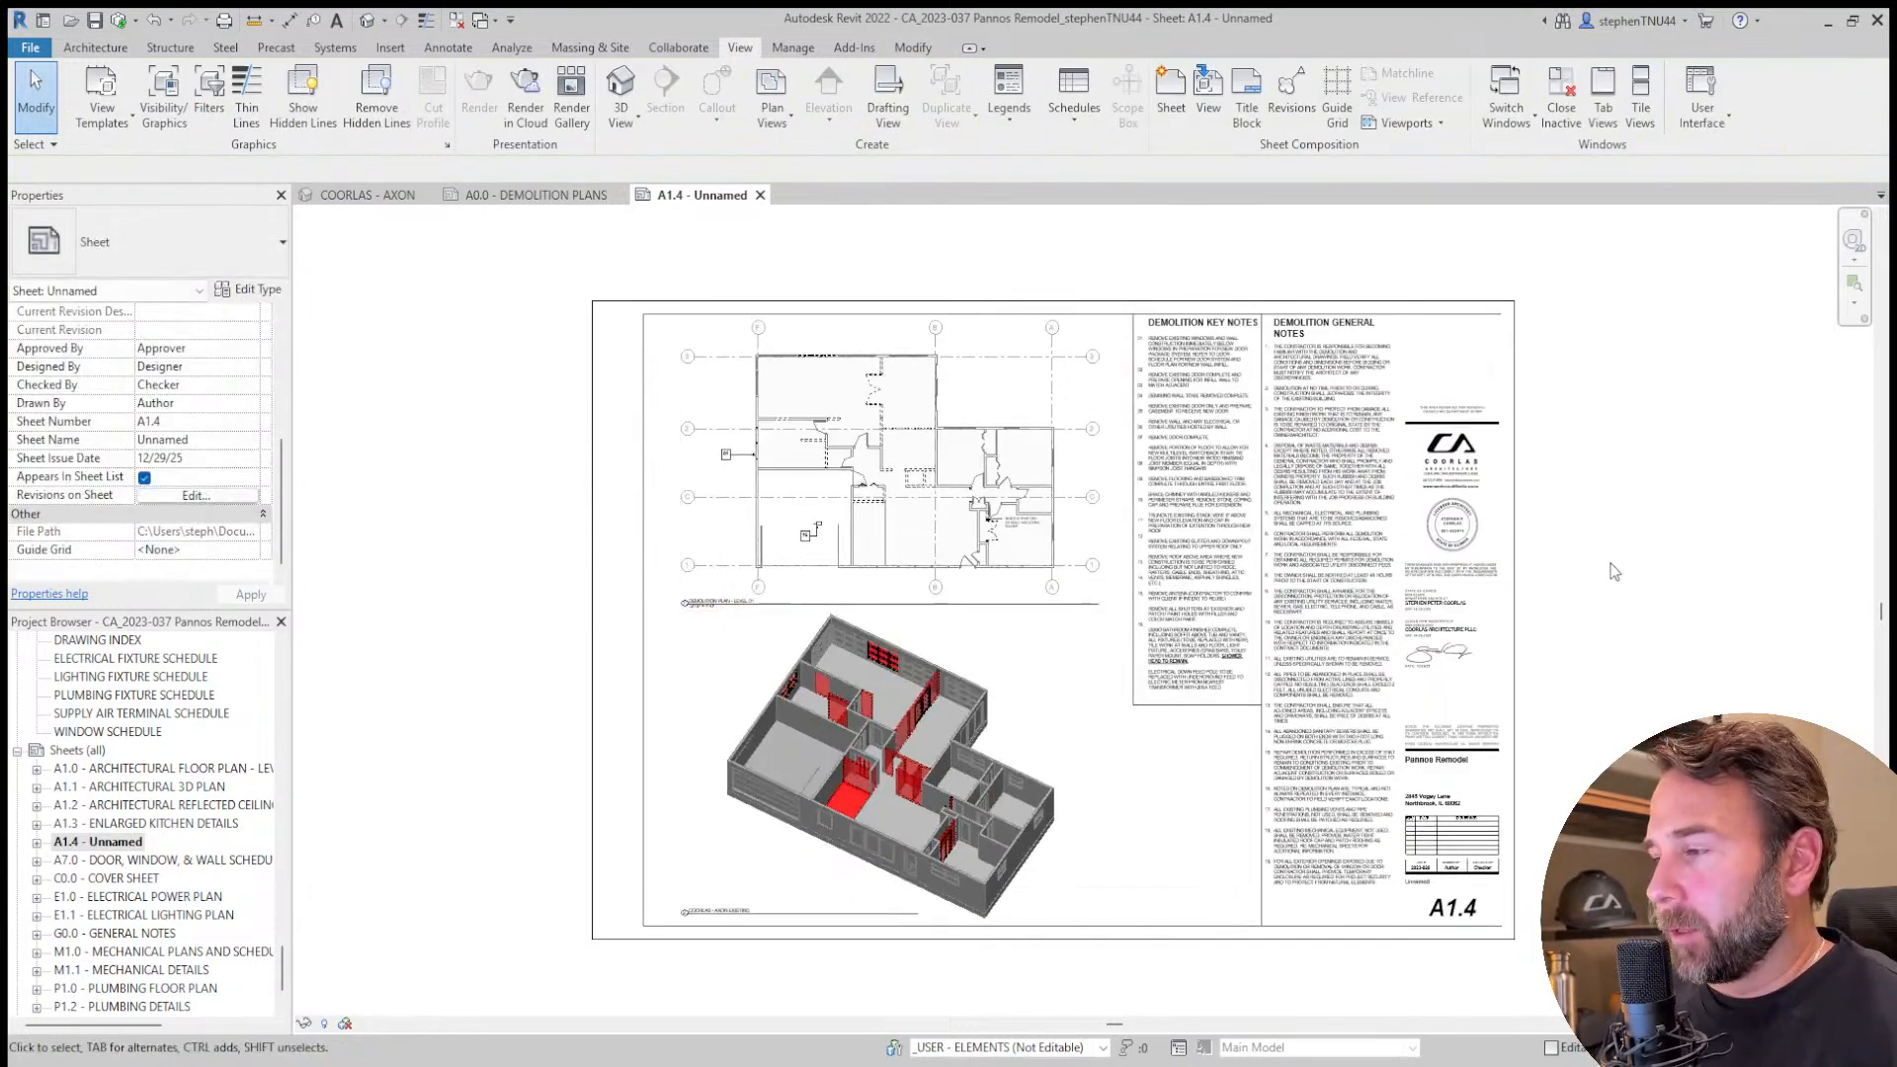
Check the existing axon viewport's view properties and its title on sheet A1.4.
scroll(854, 789, up, 1)
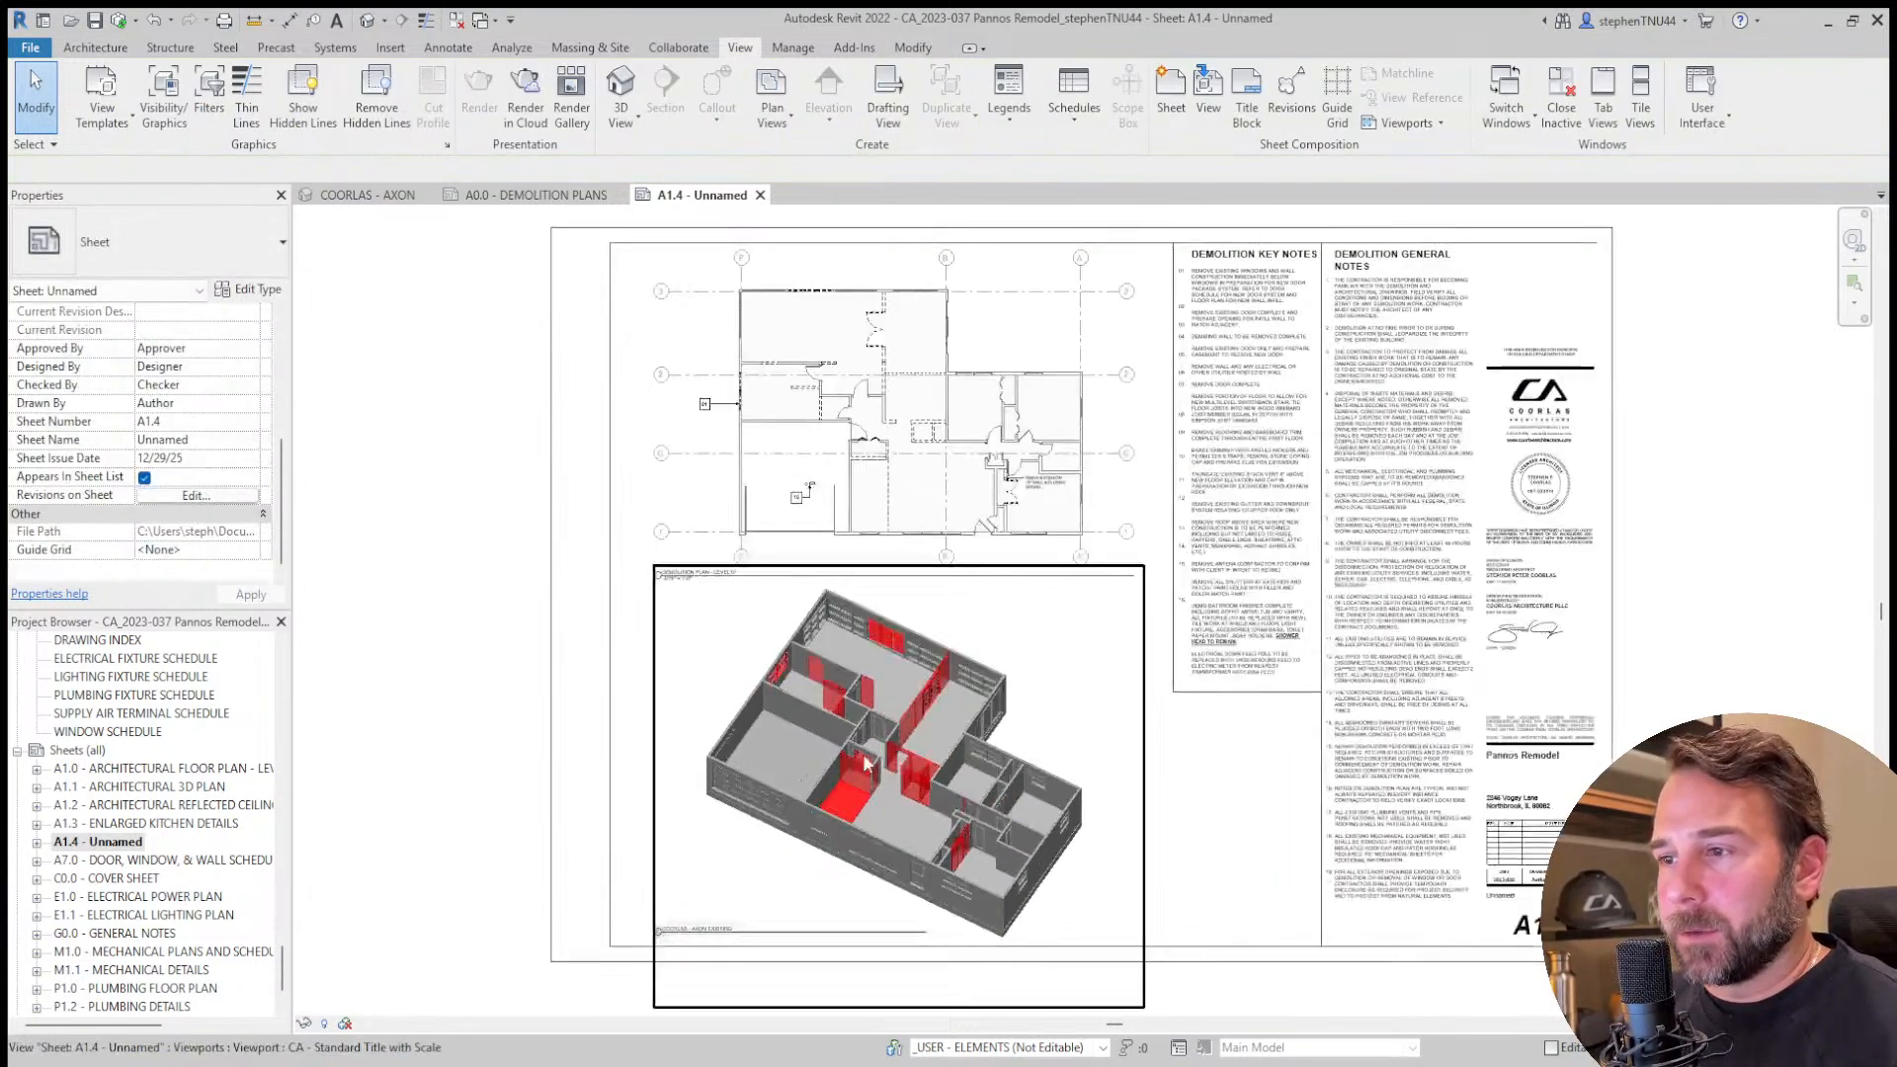
click(828, 733)
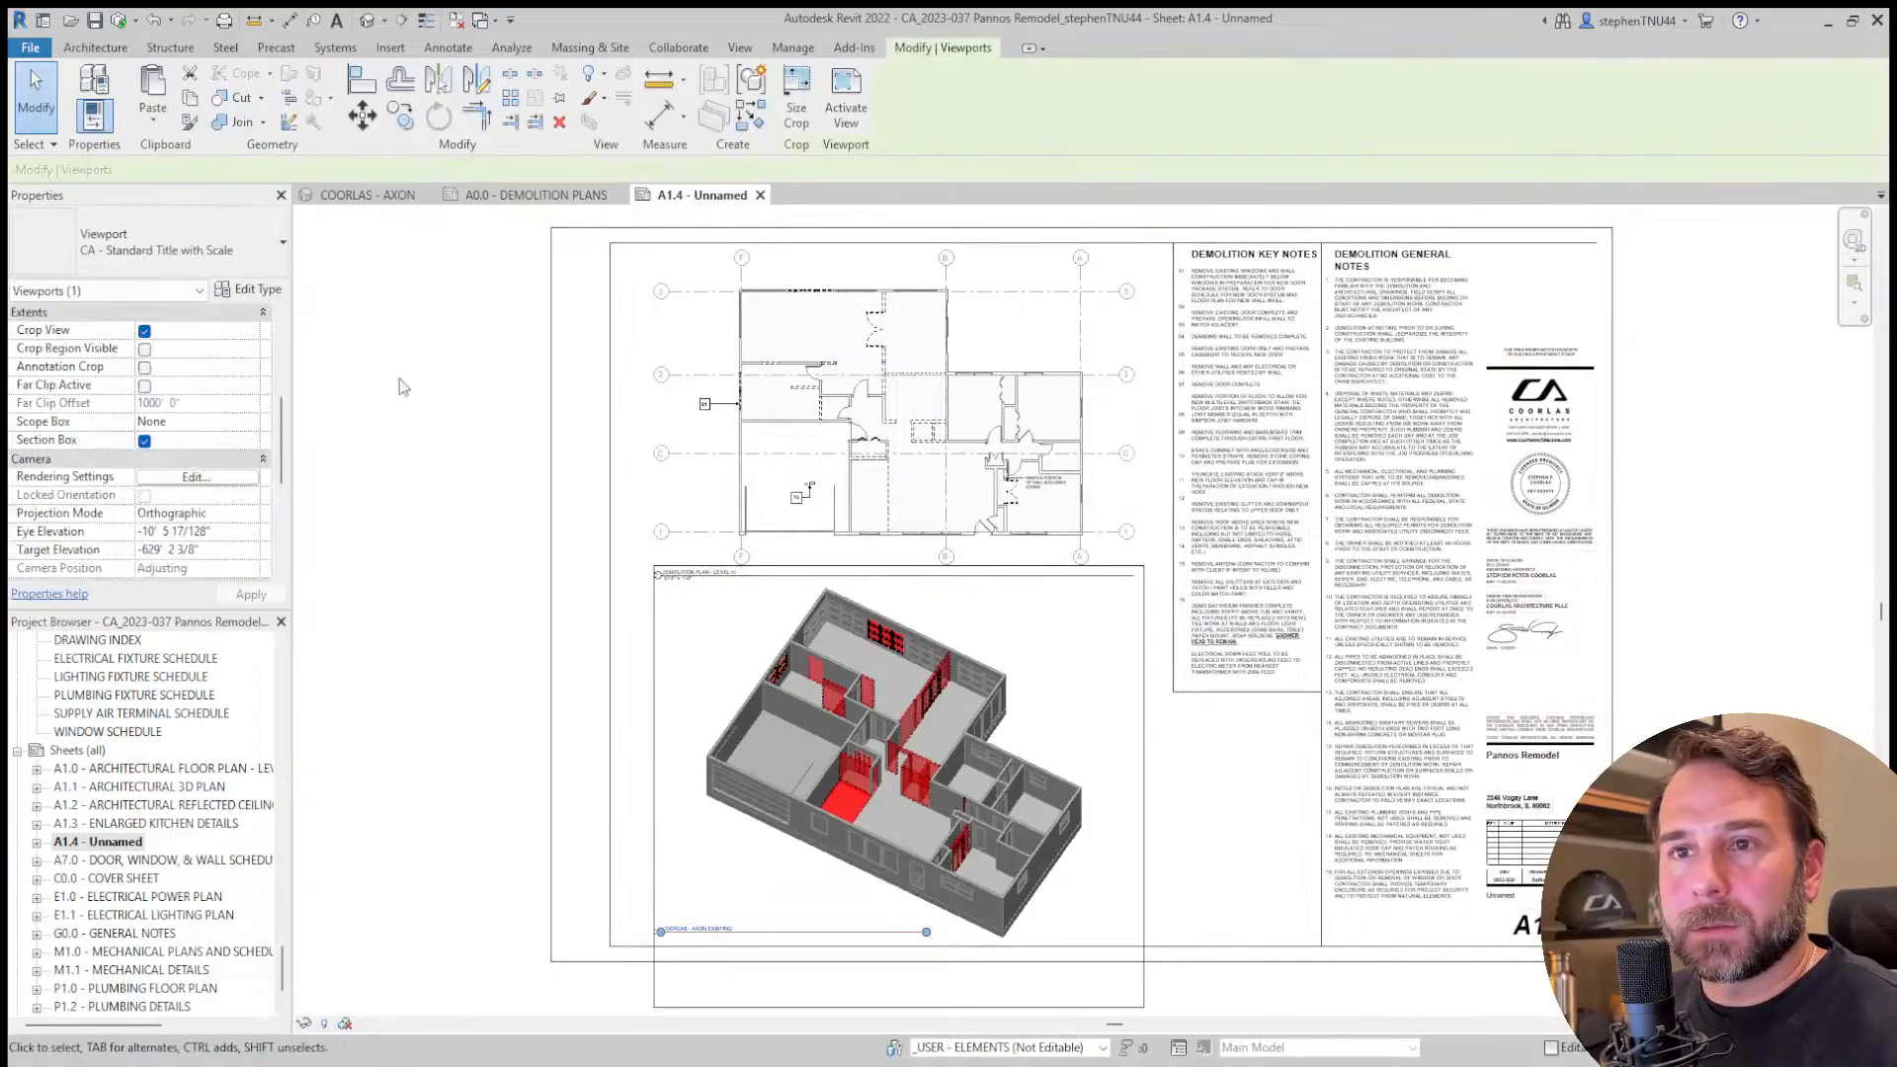
scroll(210, 504, down, 1)
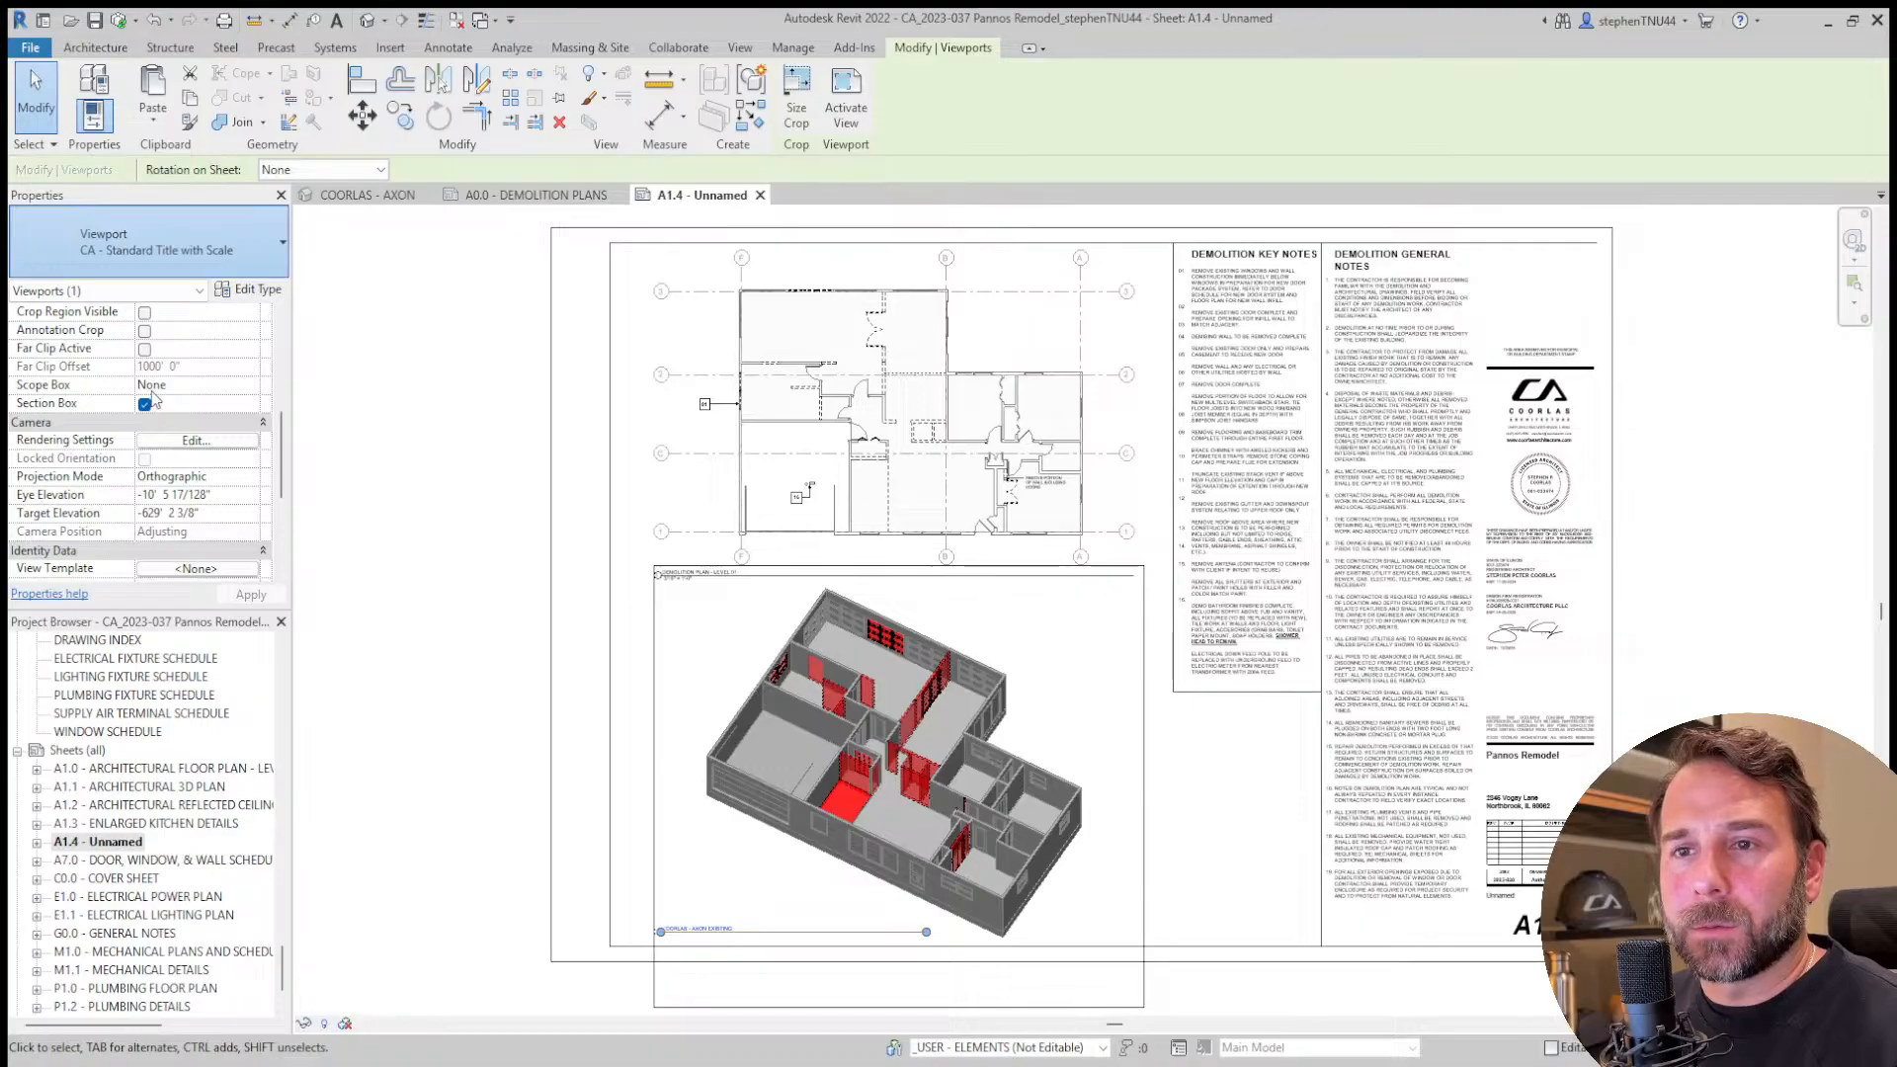
key(Escape)
scroll(688, 933, up, 4)
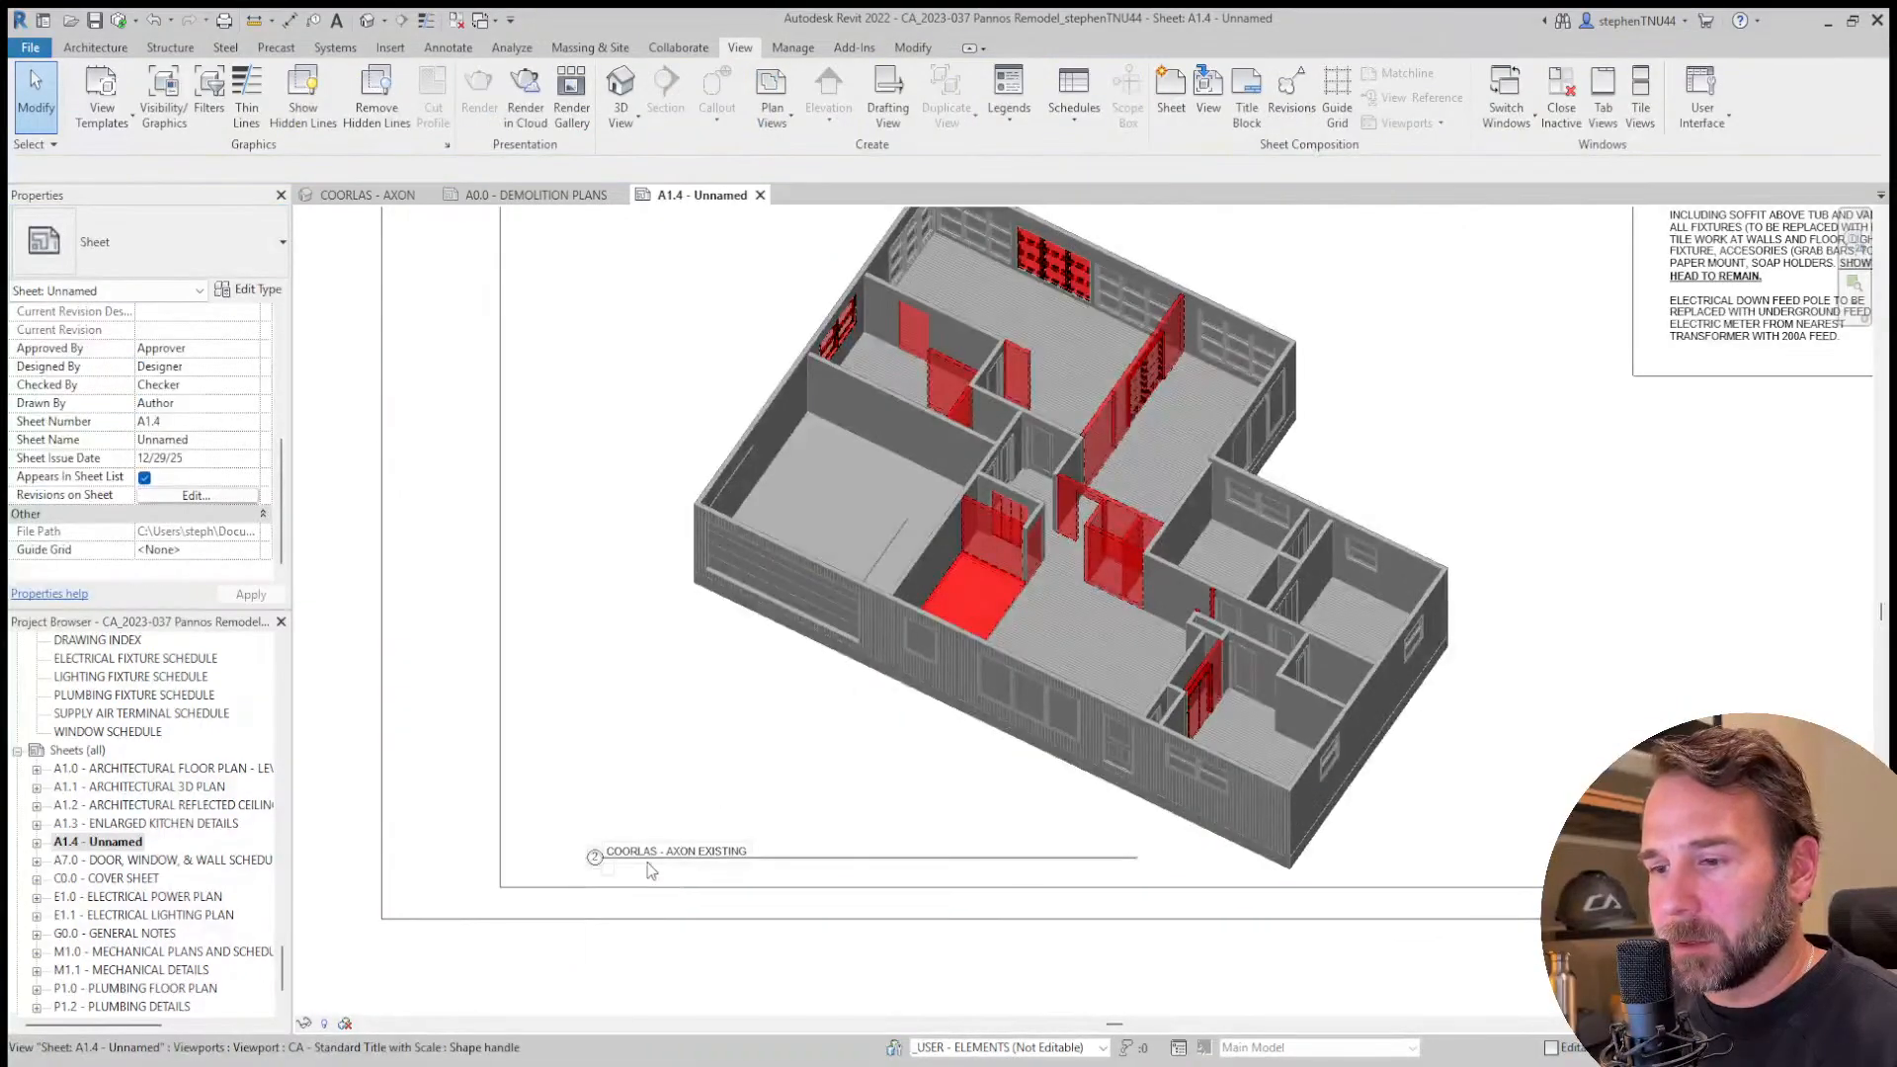
scroll(651, 869, down, 3)
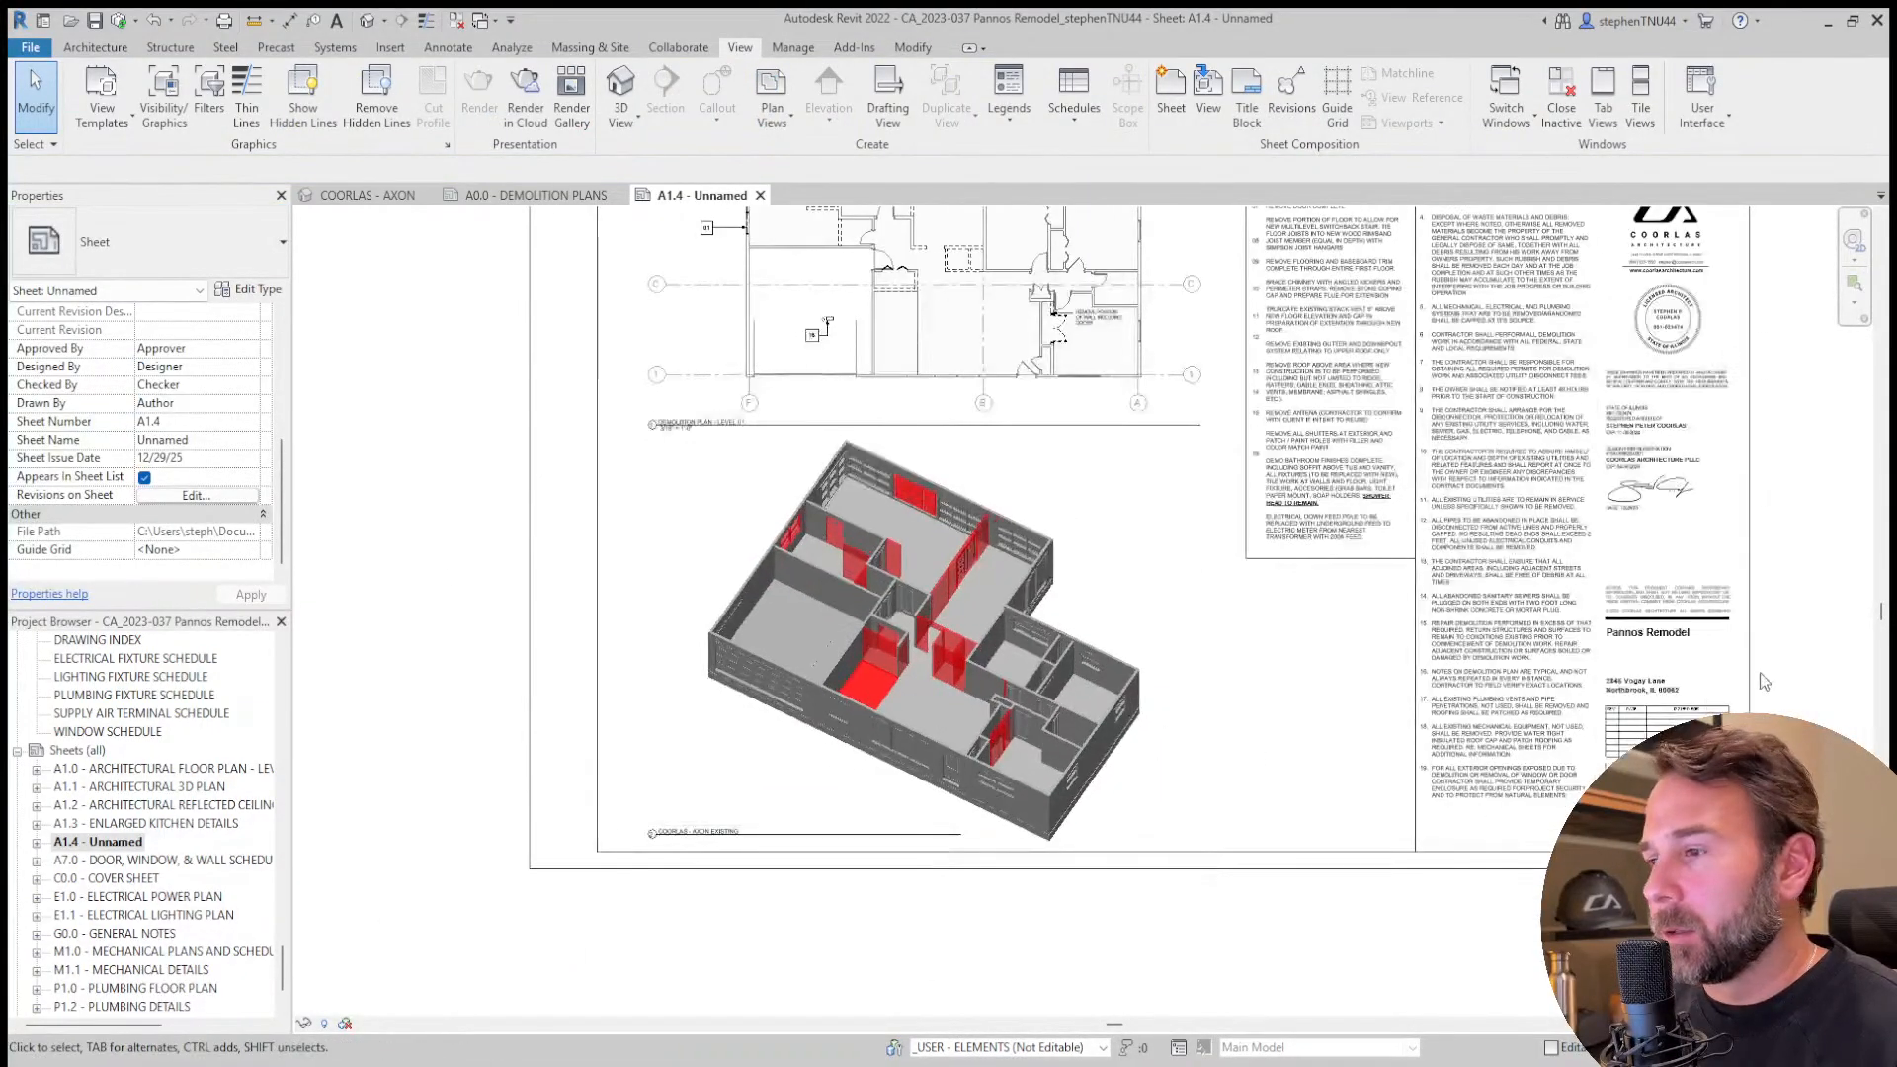
scroll(882, 649, down, 2)
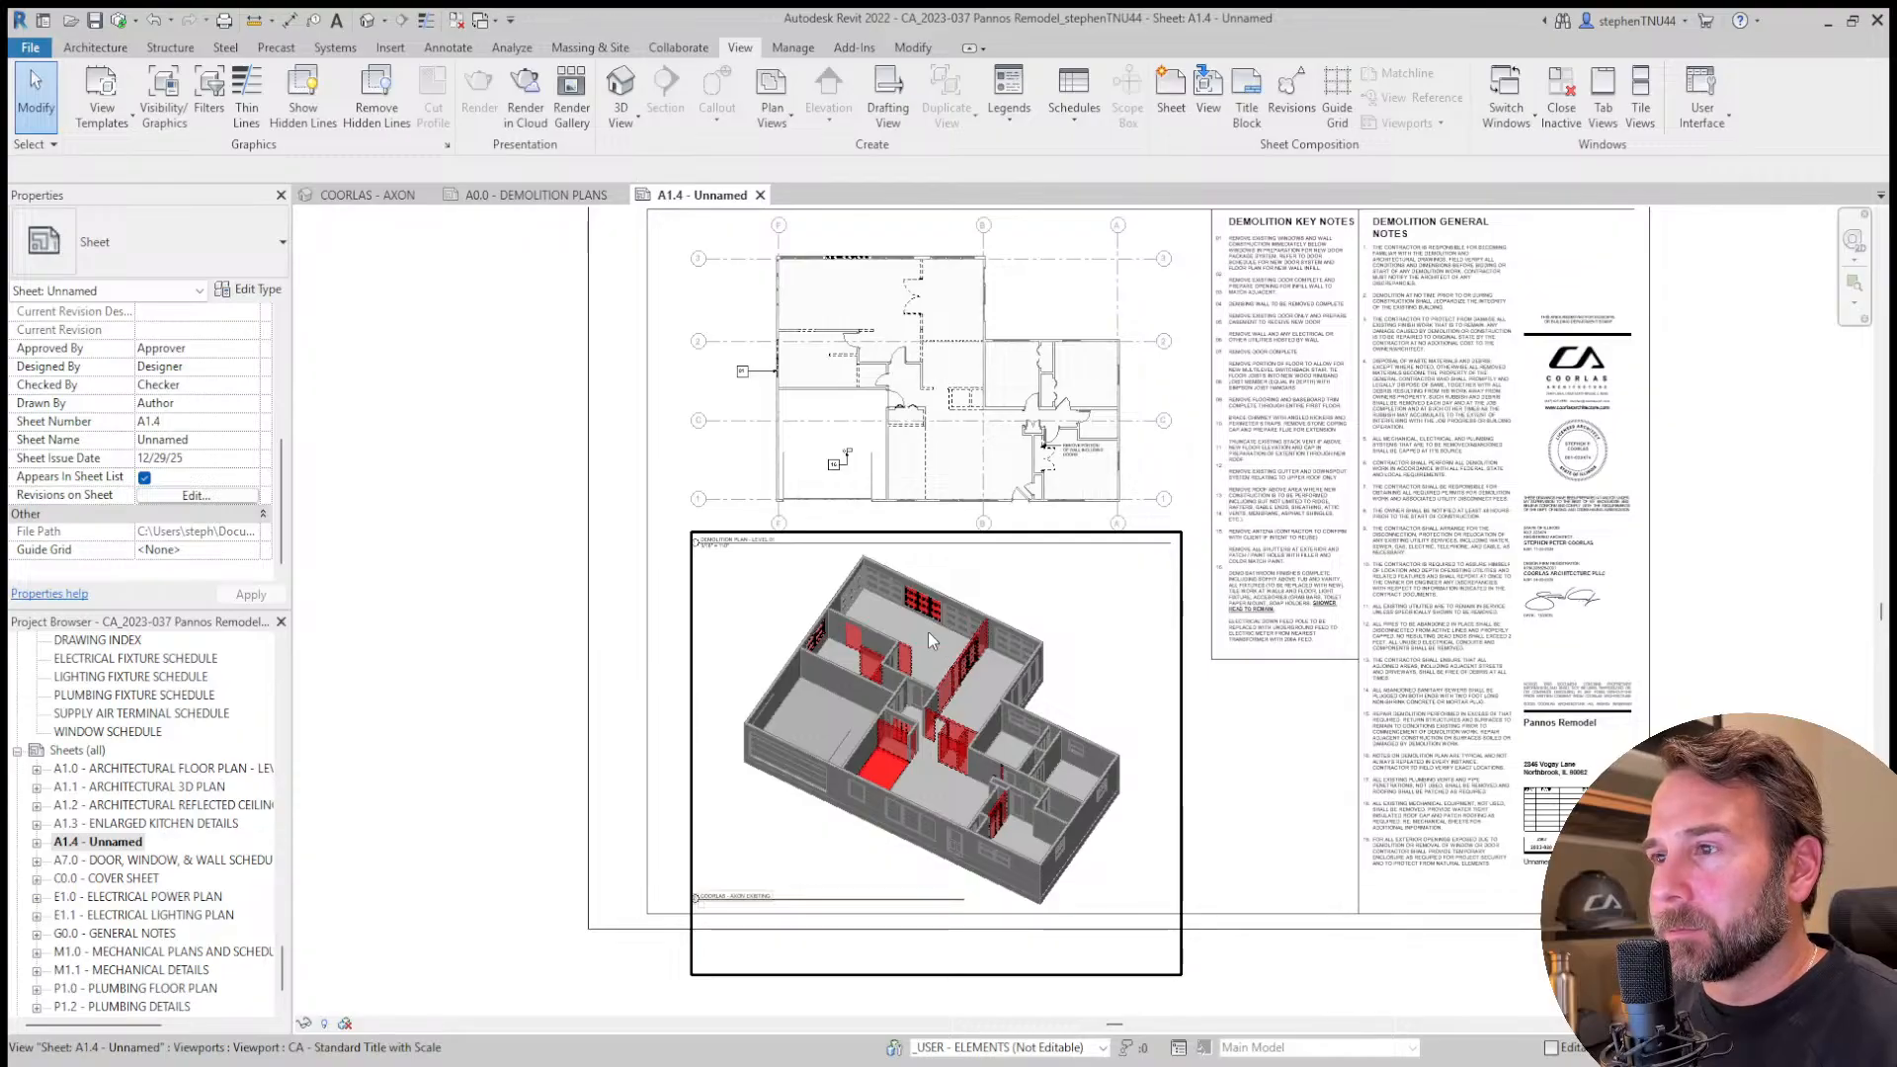
Compare the red demolished elements in the existing axon with the dashed elements and key notes on the demolition plan.
scroll(928, 631, up, 3)
middle_drag(925, 602, 930, 816)
middle_drag(814, 391, 858, 556)
scroll(914, 563, down, 1)
middle_drag(952, 929, 940, 612)
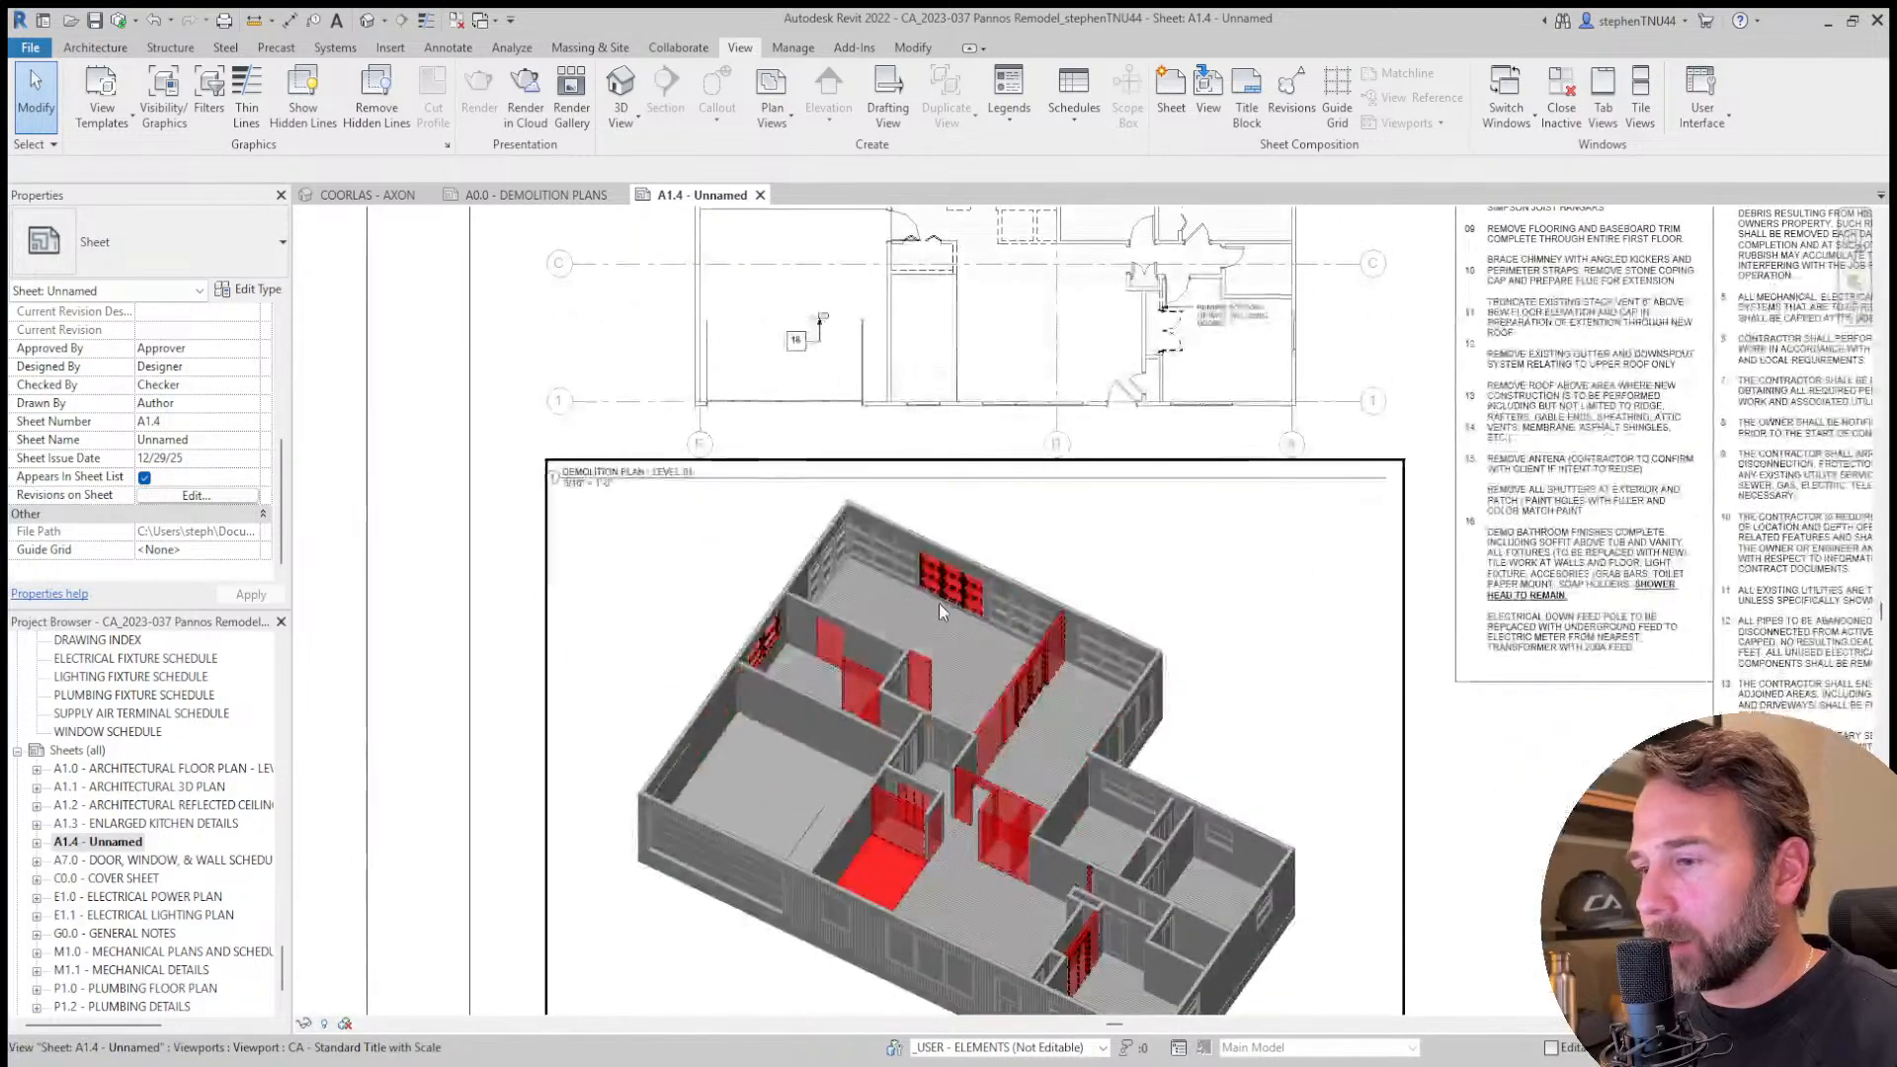
scroll(1002, 533, down, 1)
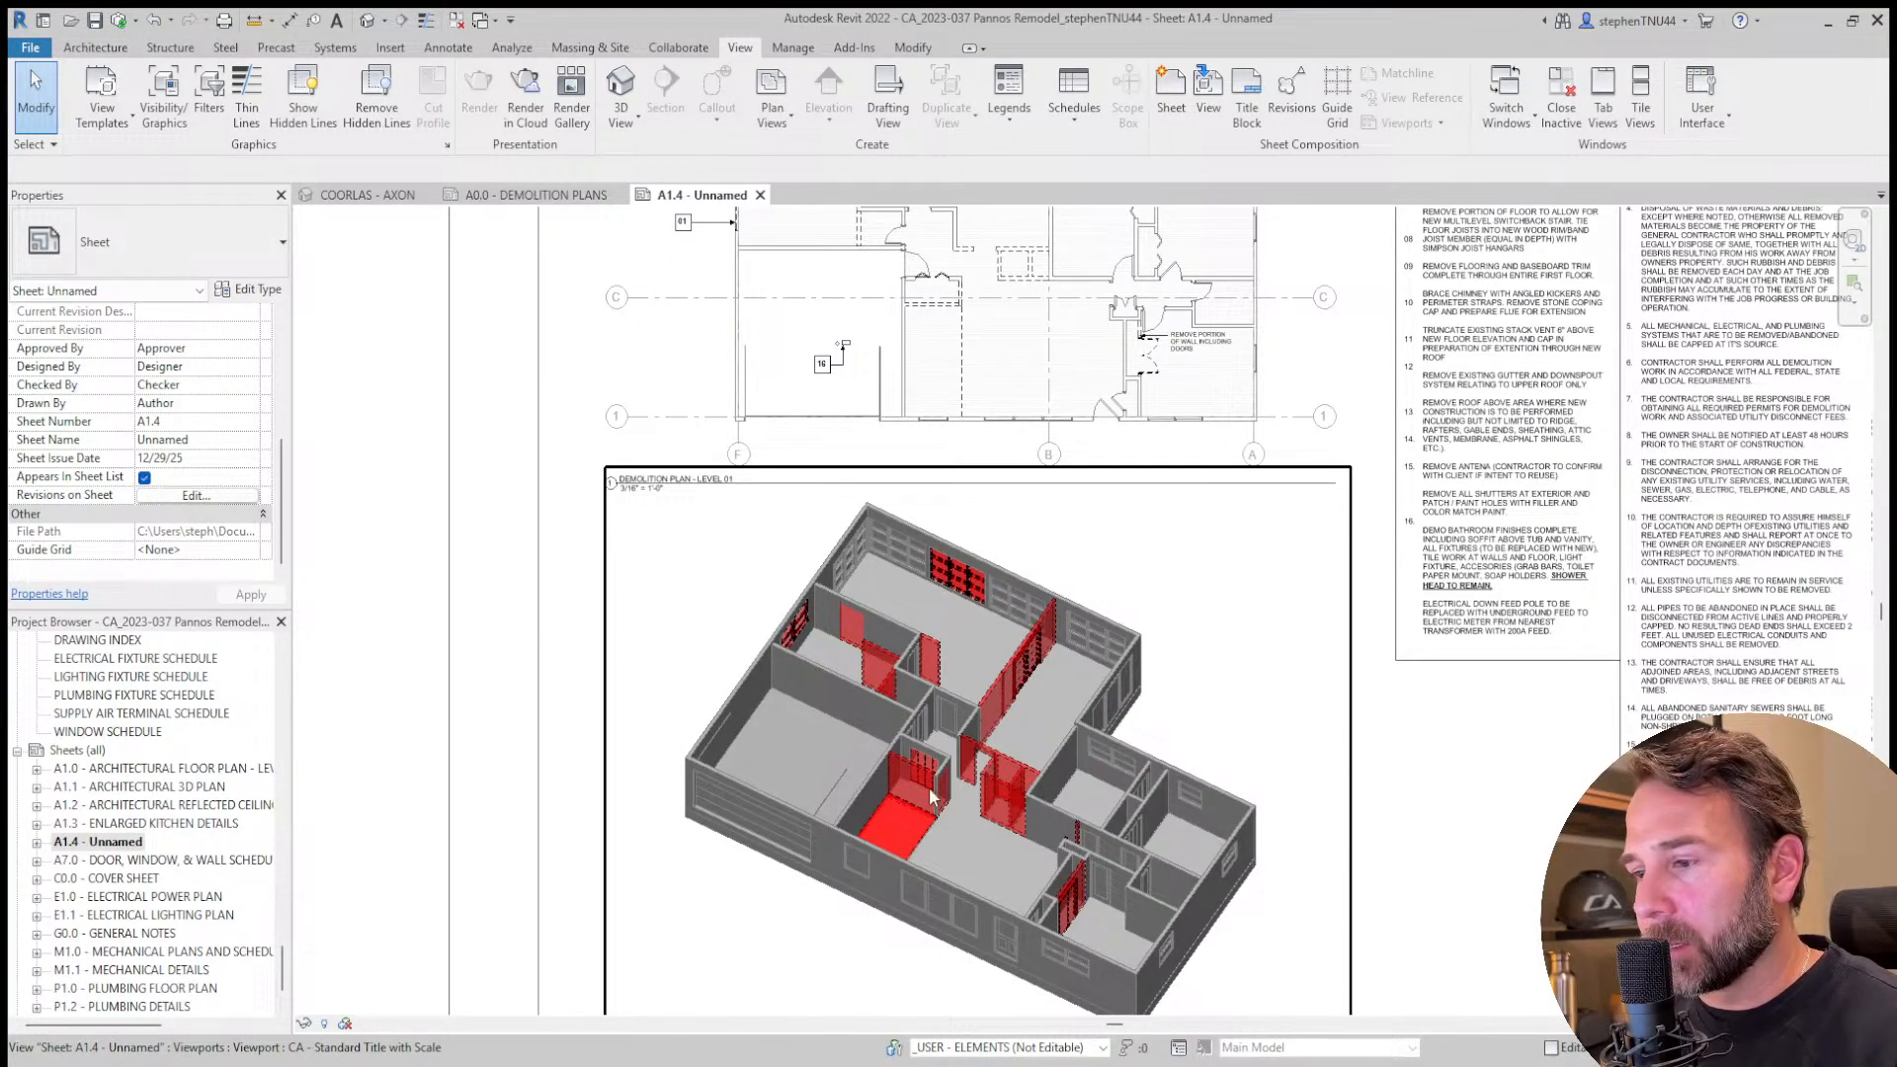
scroll(903, 802, up, 1)
scroll(926, 779, down, 3)
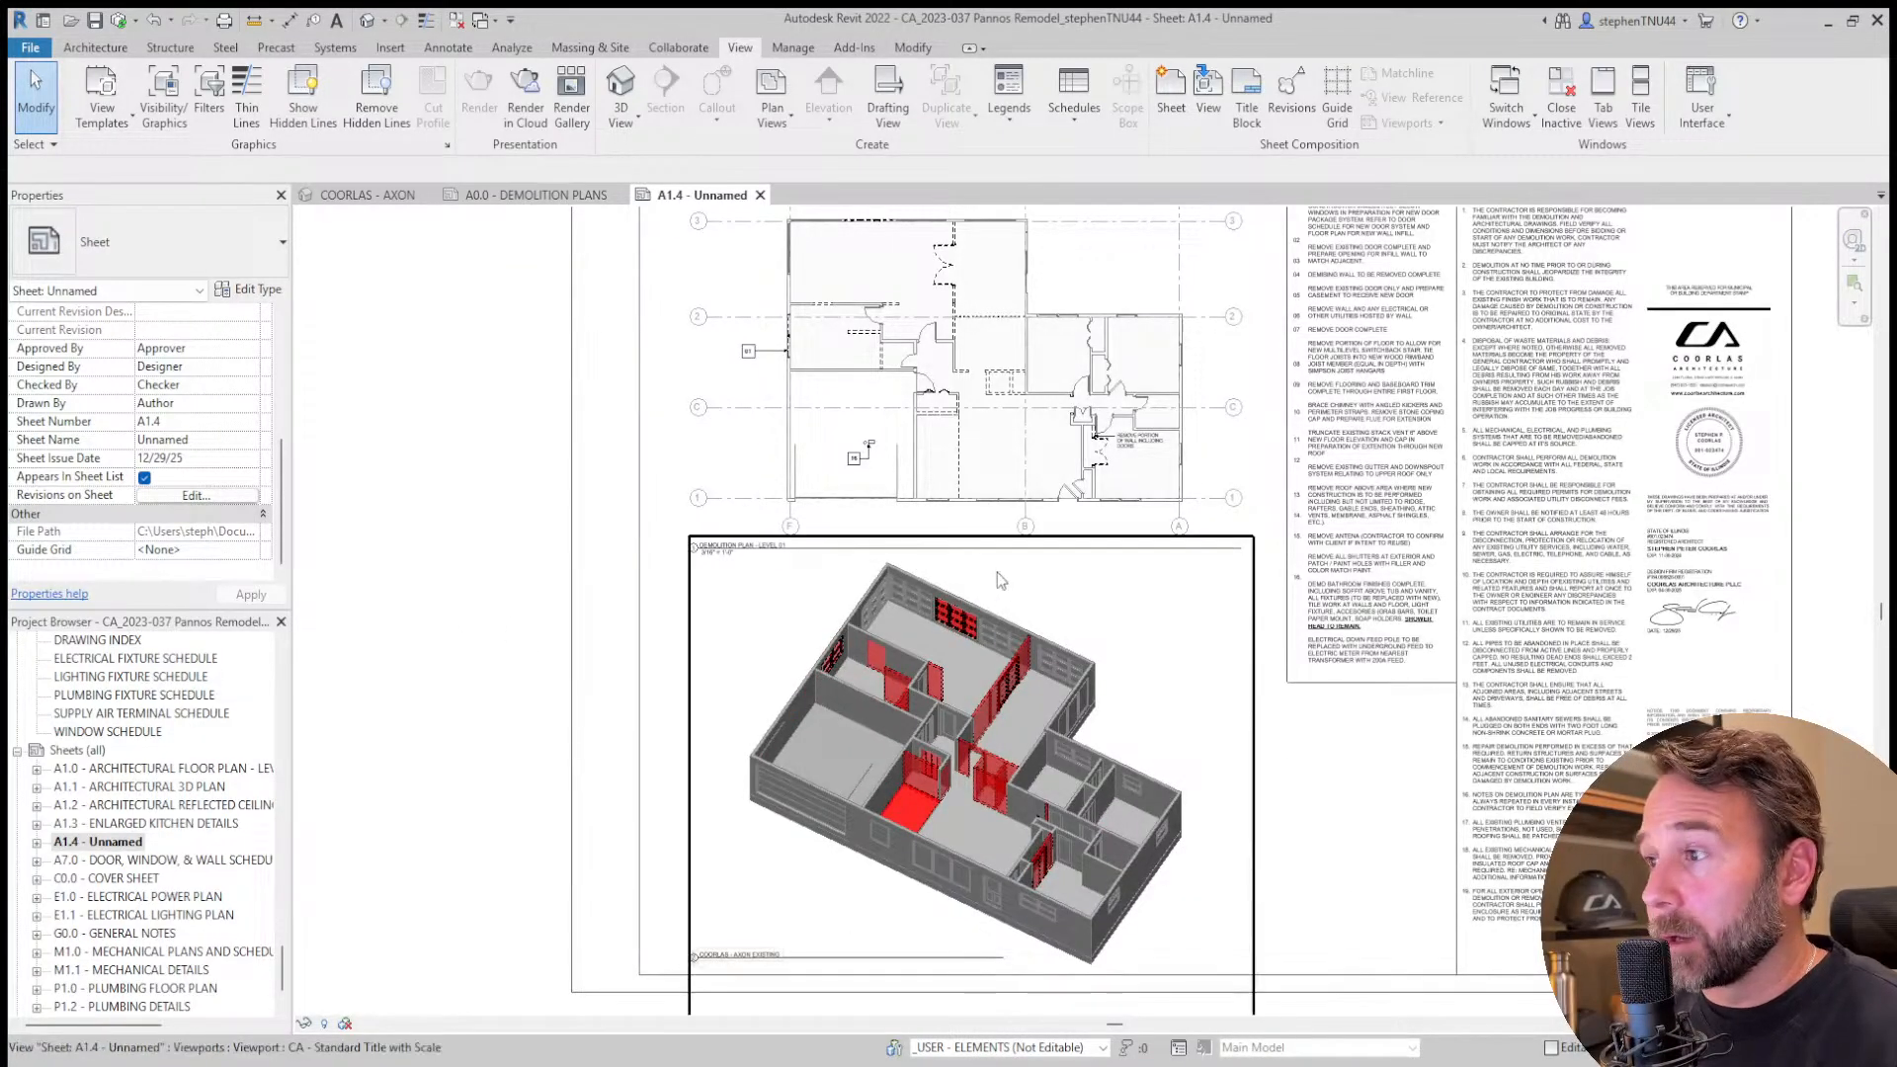
middle_drag(1131, 523, 1107, 627)
scroll(1013, 420, down, 1)
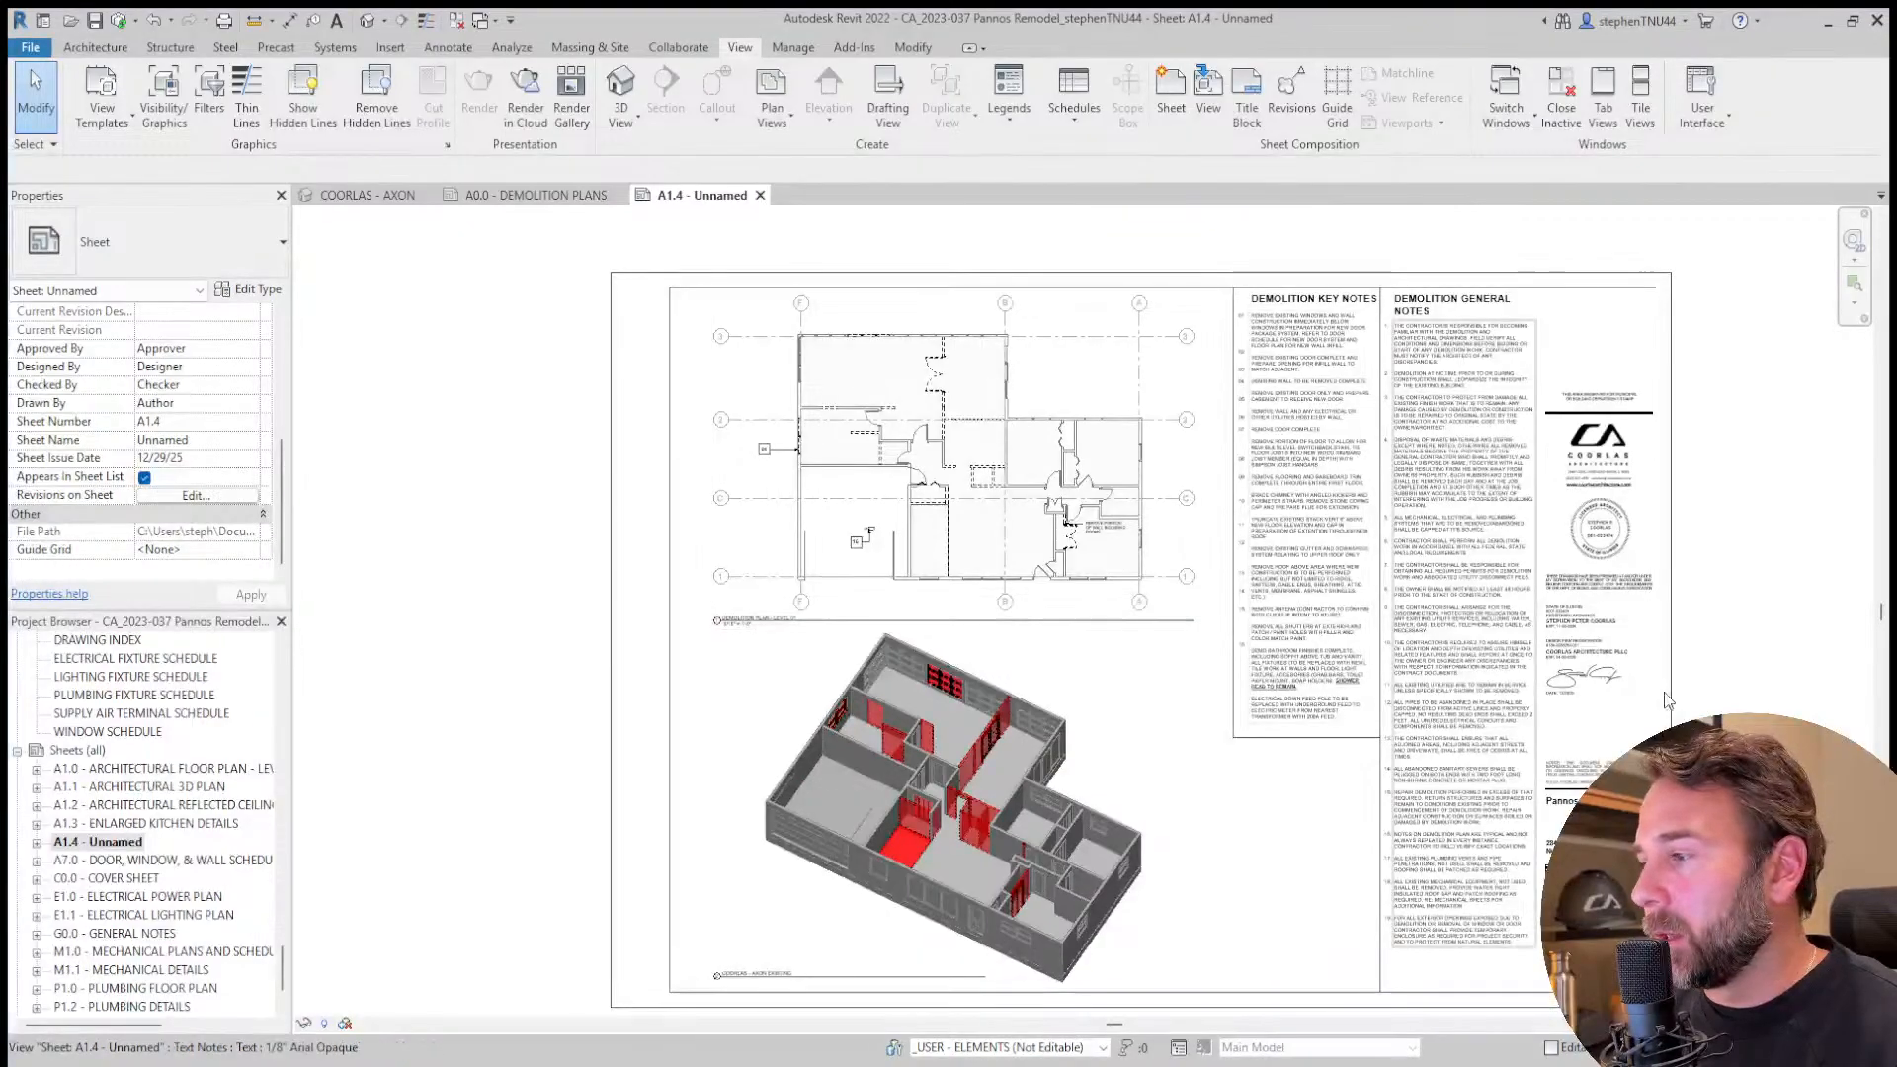
scroll(986, 916, up, 1)
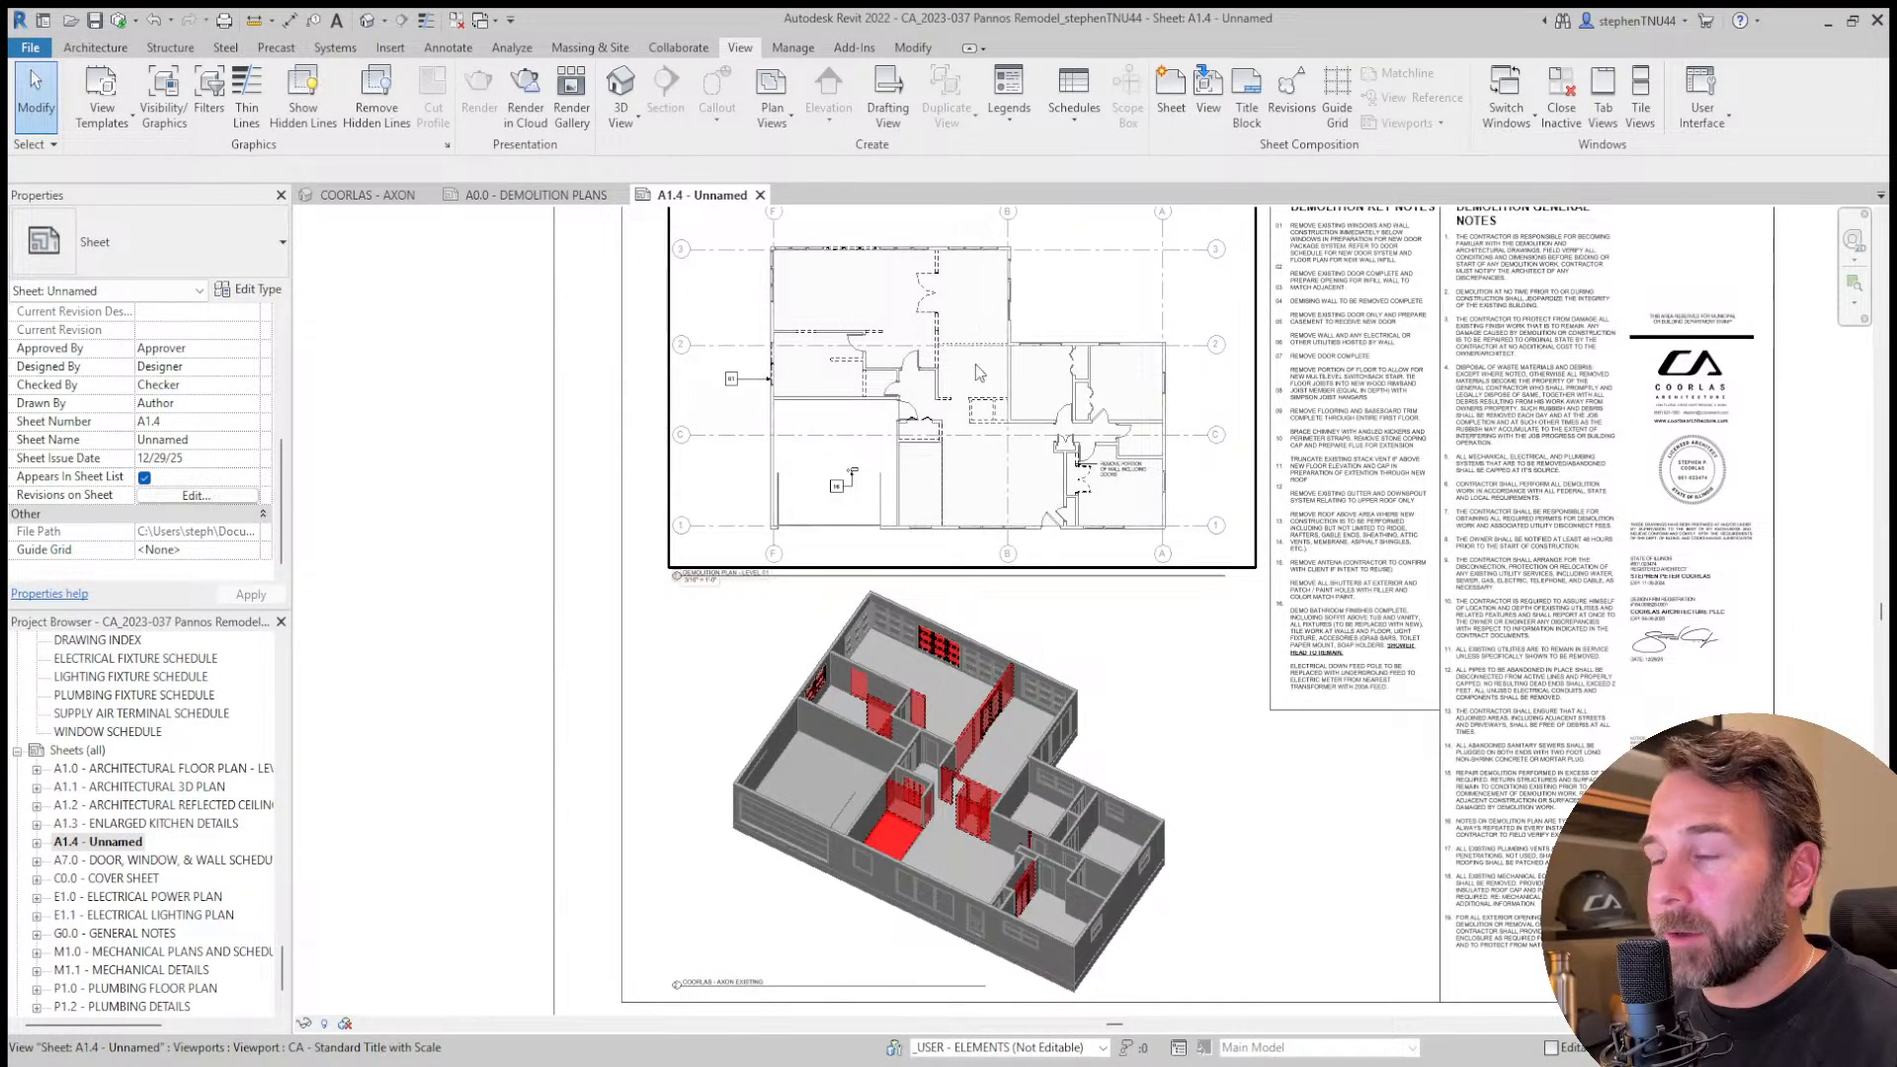
scroll(975, 363, up, 1)
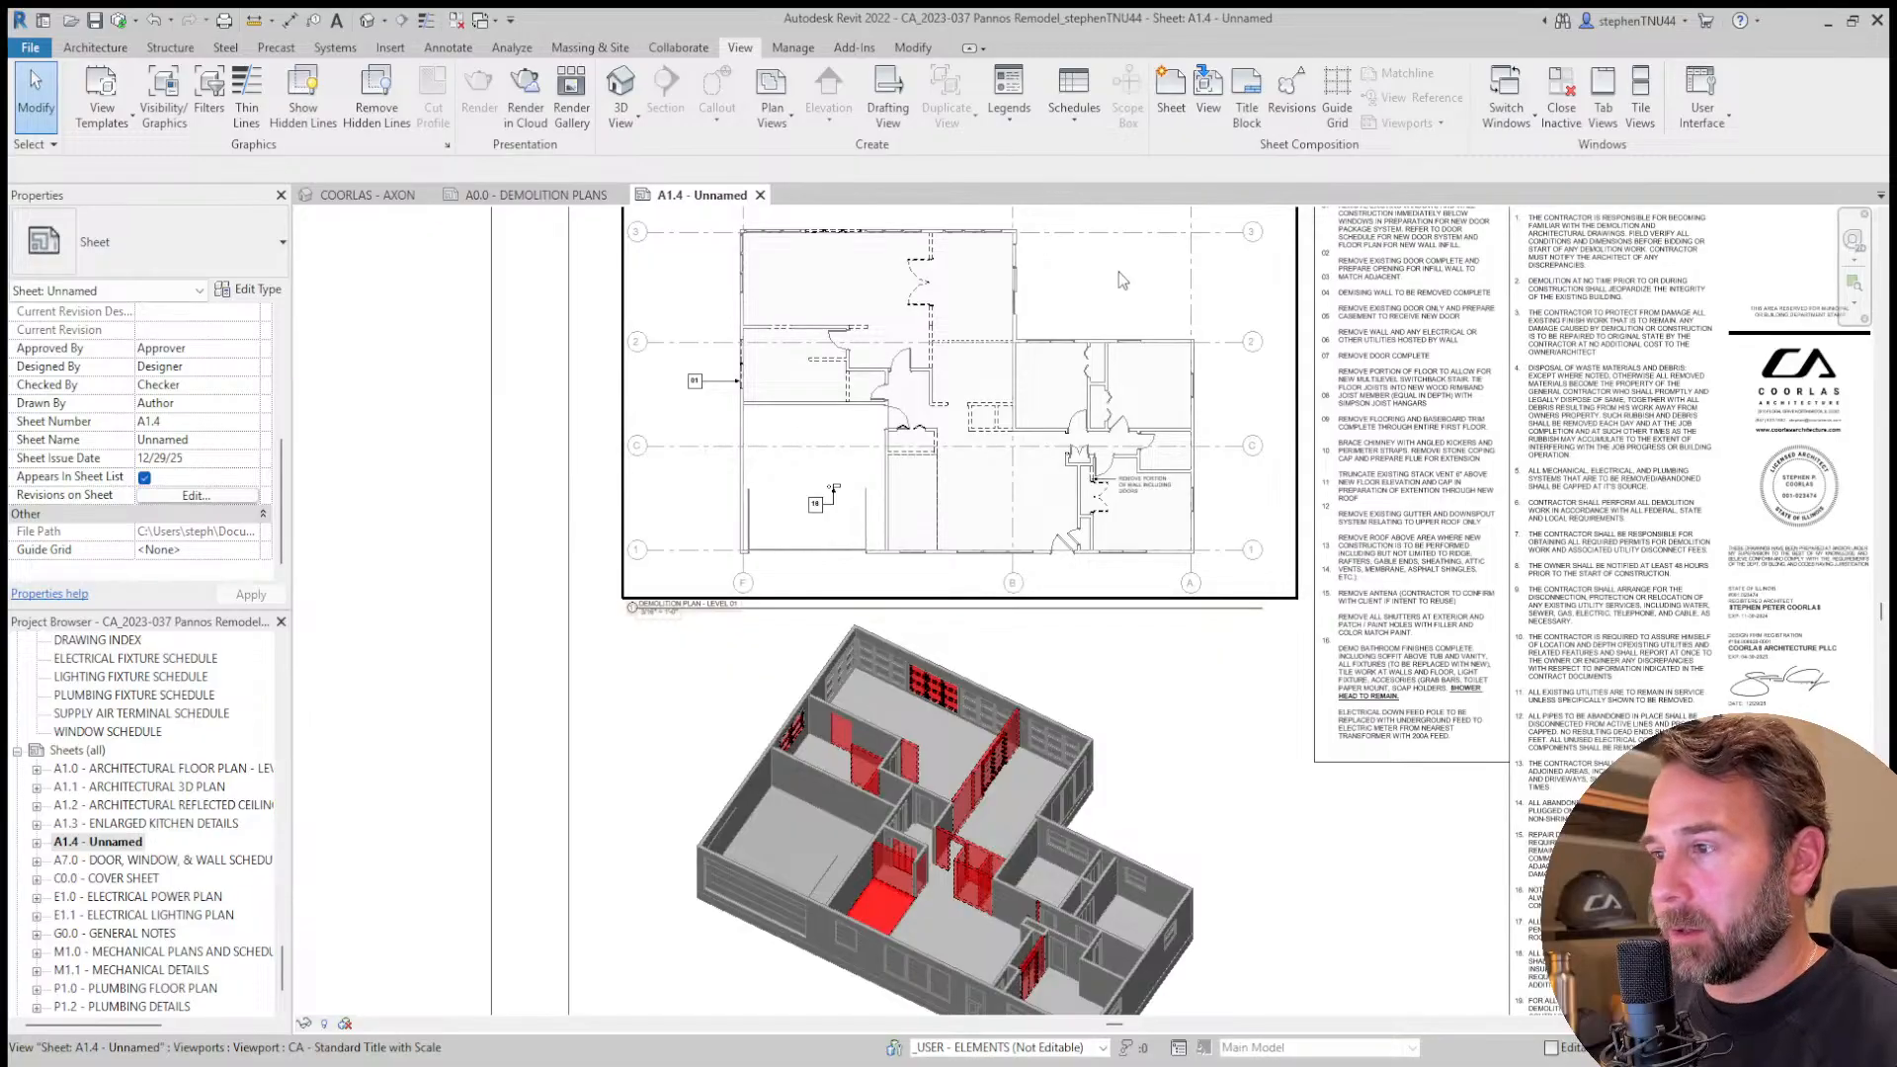
scroll(820, 356, up, 2)
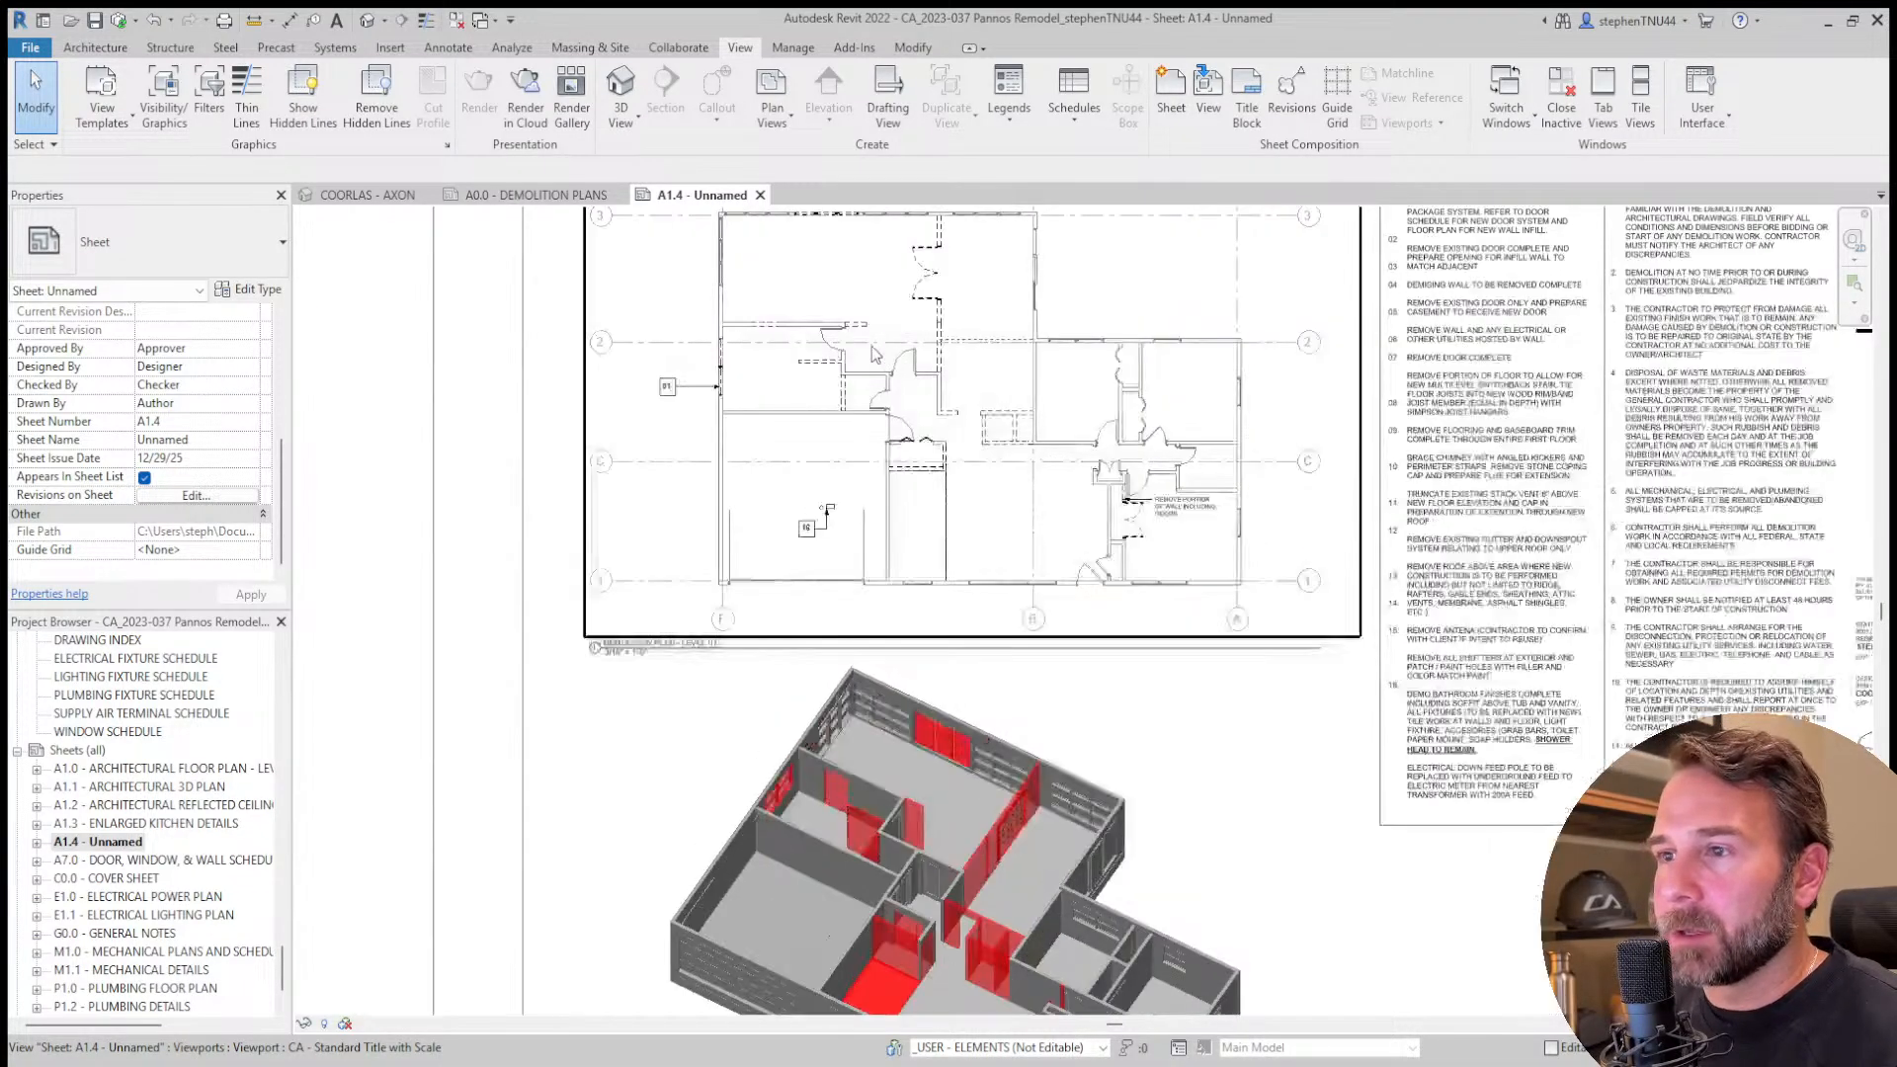
scroll(751, 364, down, 3)
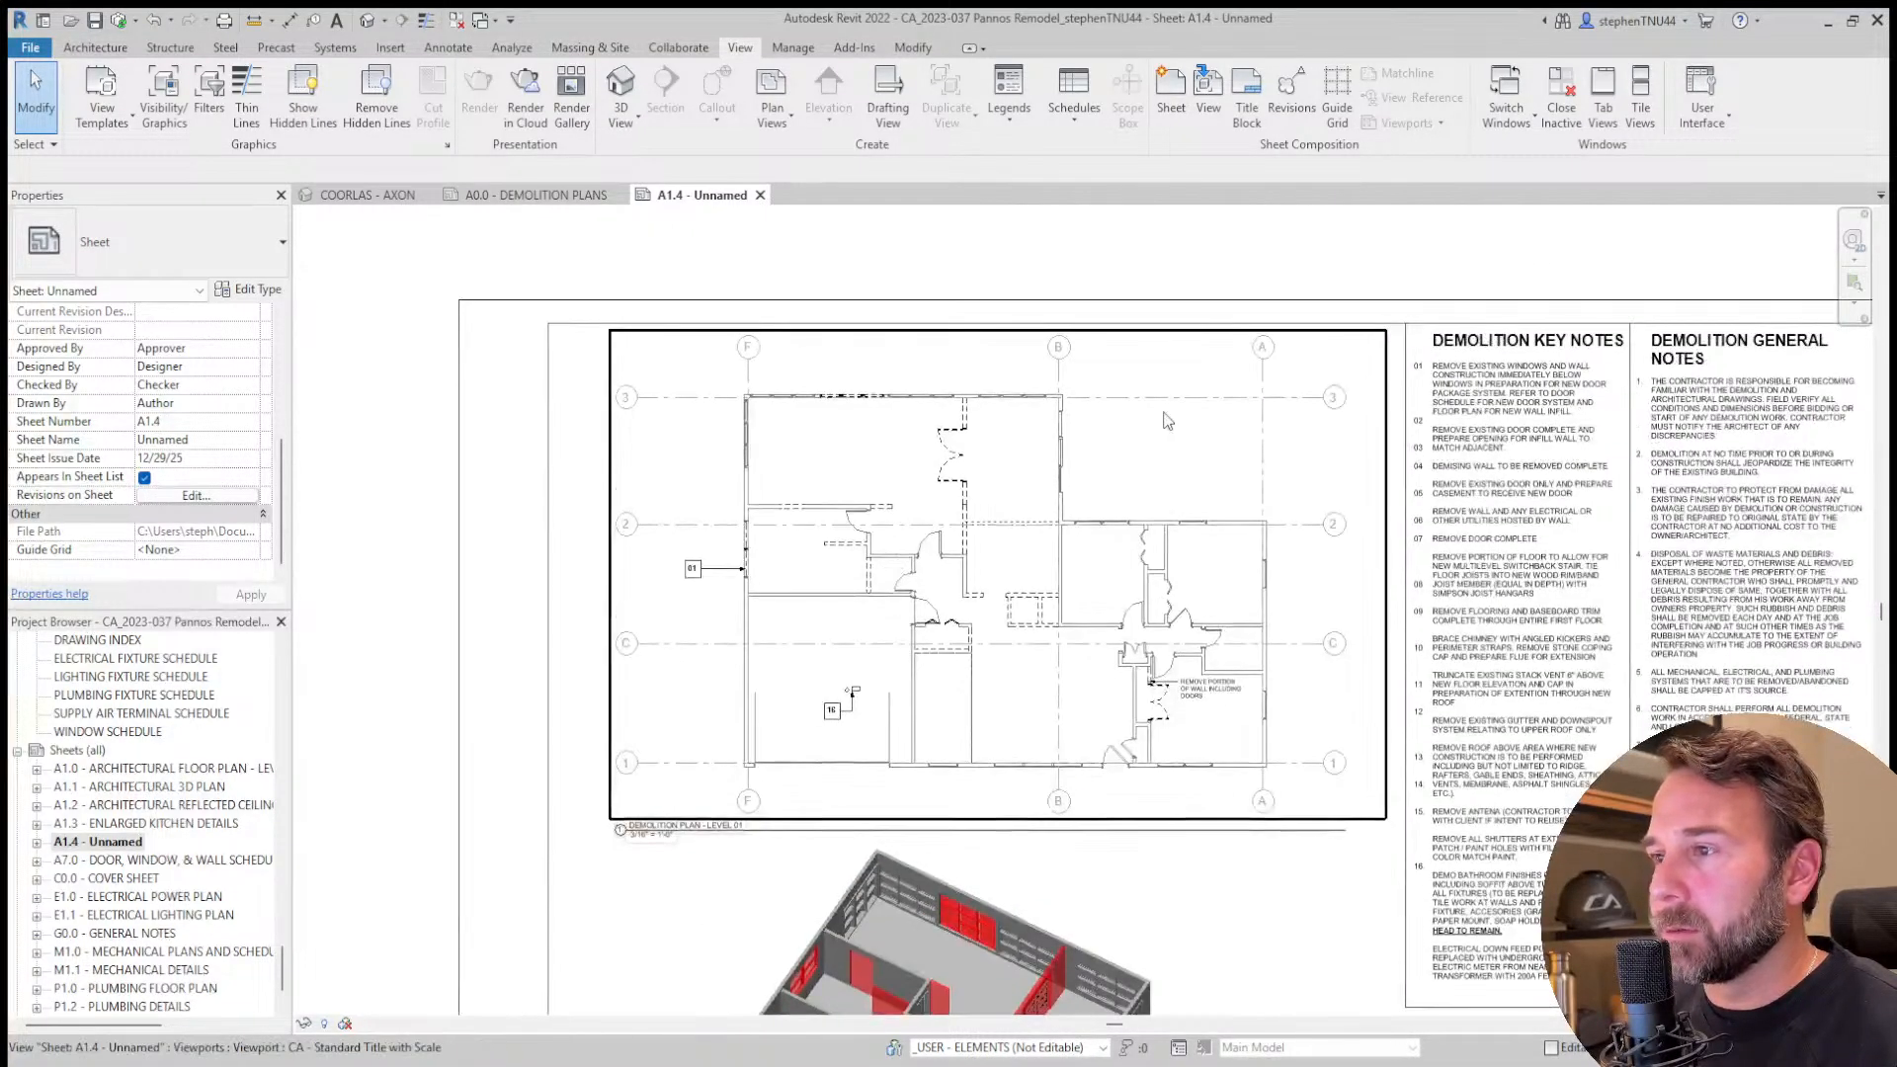
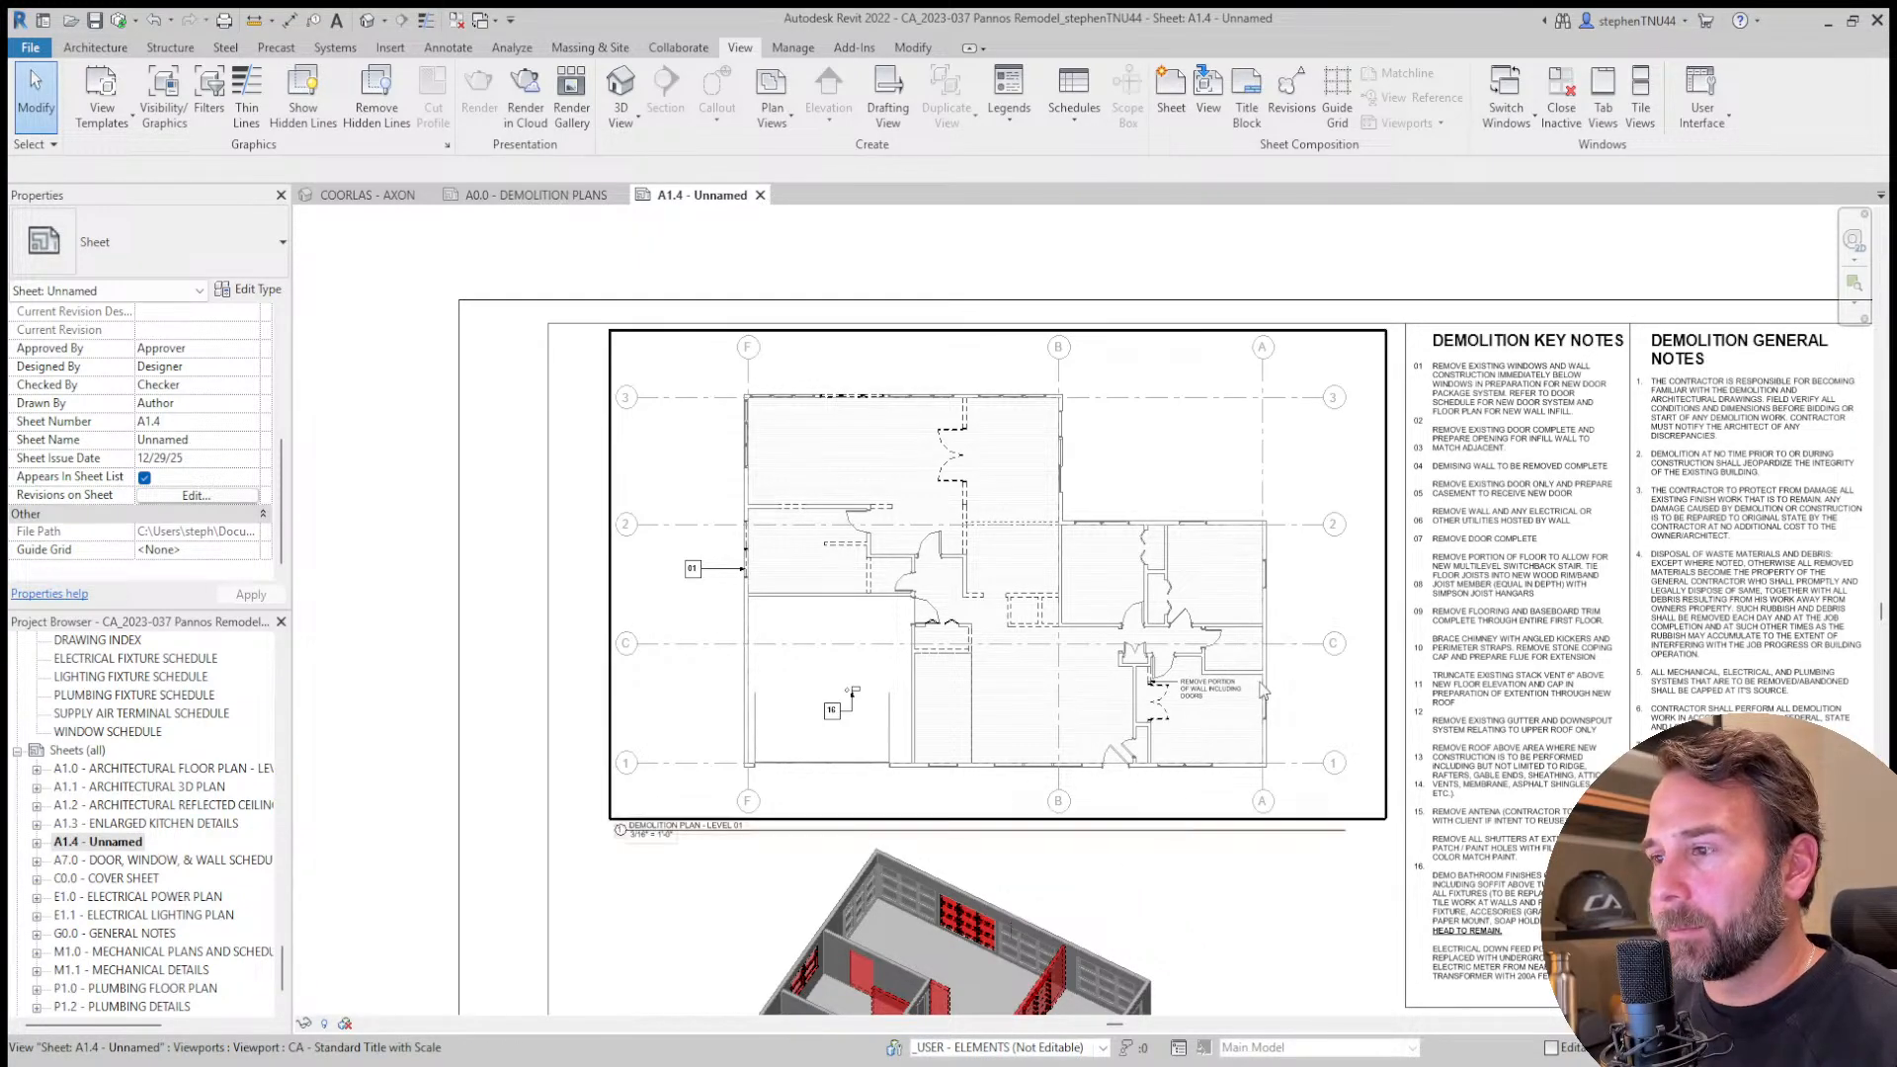
Activate the Level 01 demolition plan and copy the 01 keynote tag from grid F to inside the wall along grid B.
scroll(856, 434, up, 3)
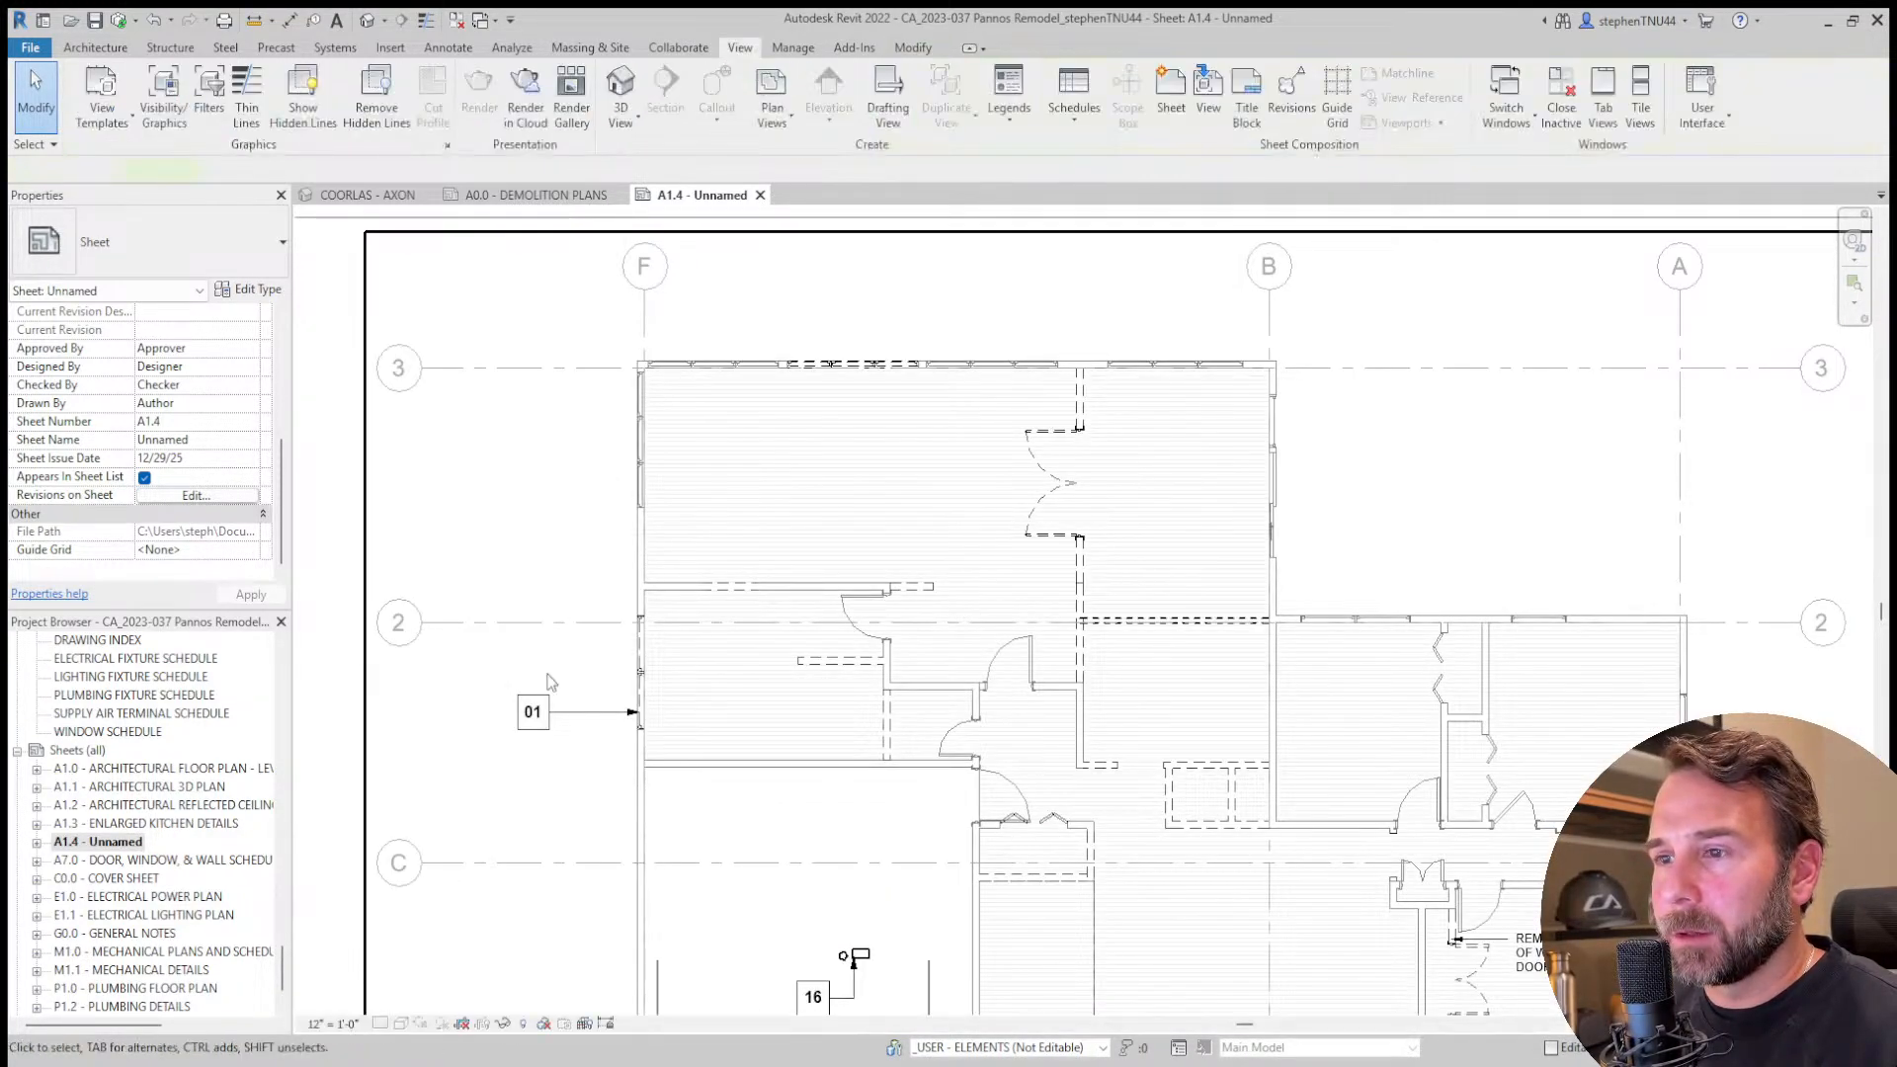
double_click(572, 707)
click(572, 707)
scroll(546, 731, up, 2)
scroll(540, 736, down, 2)
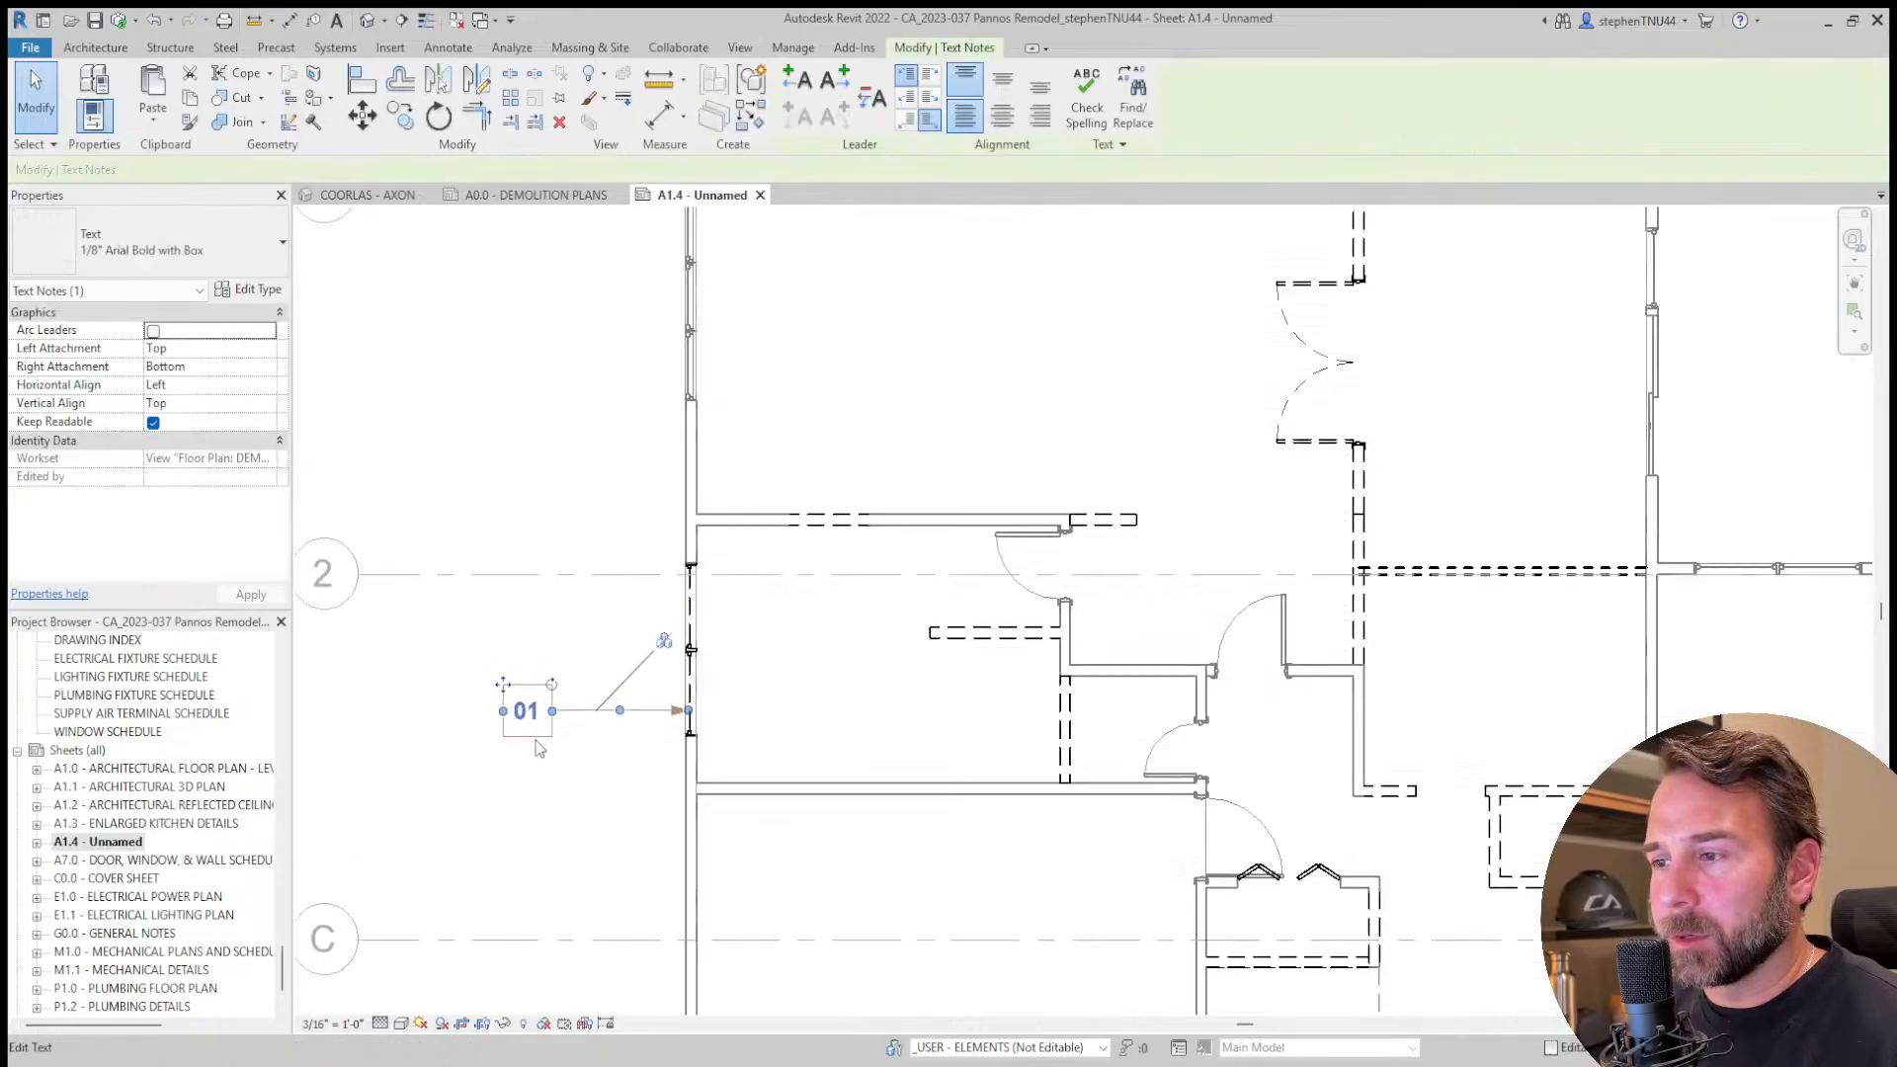
key(Escape)
ctrl+drag(537, 734, 1324, 494)
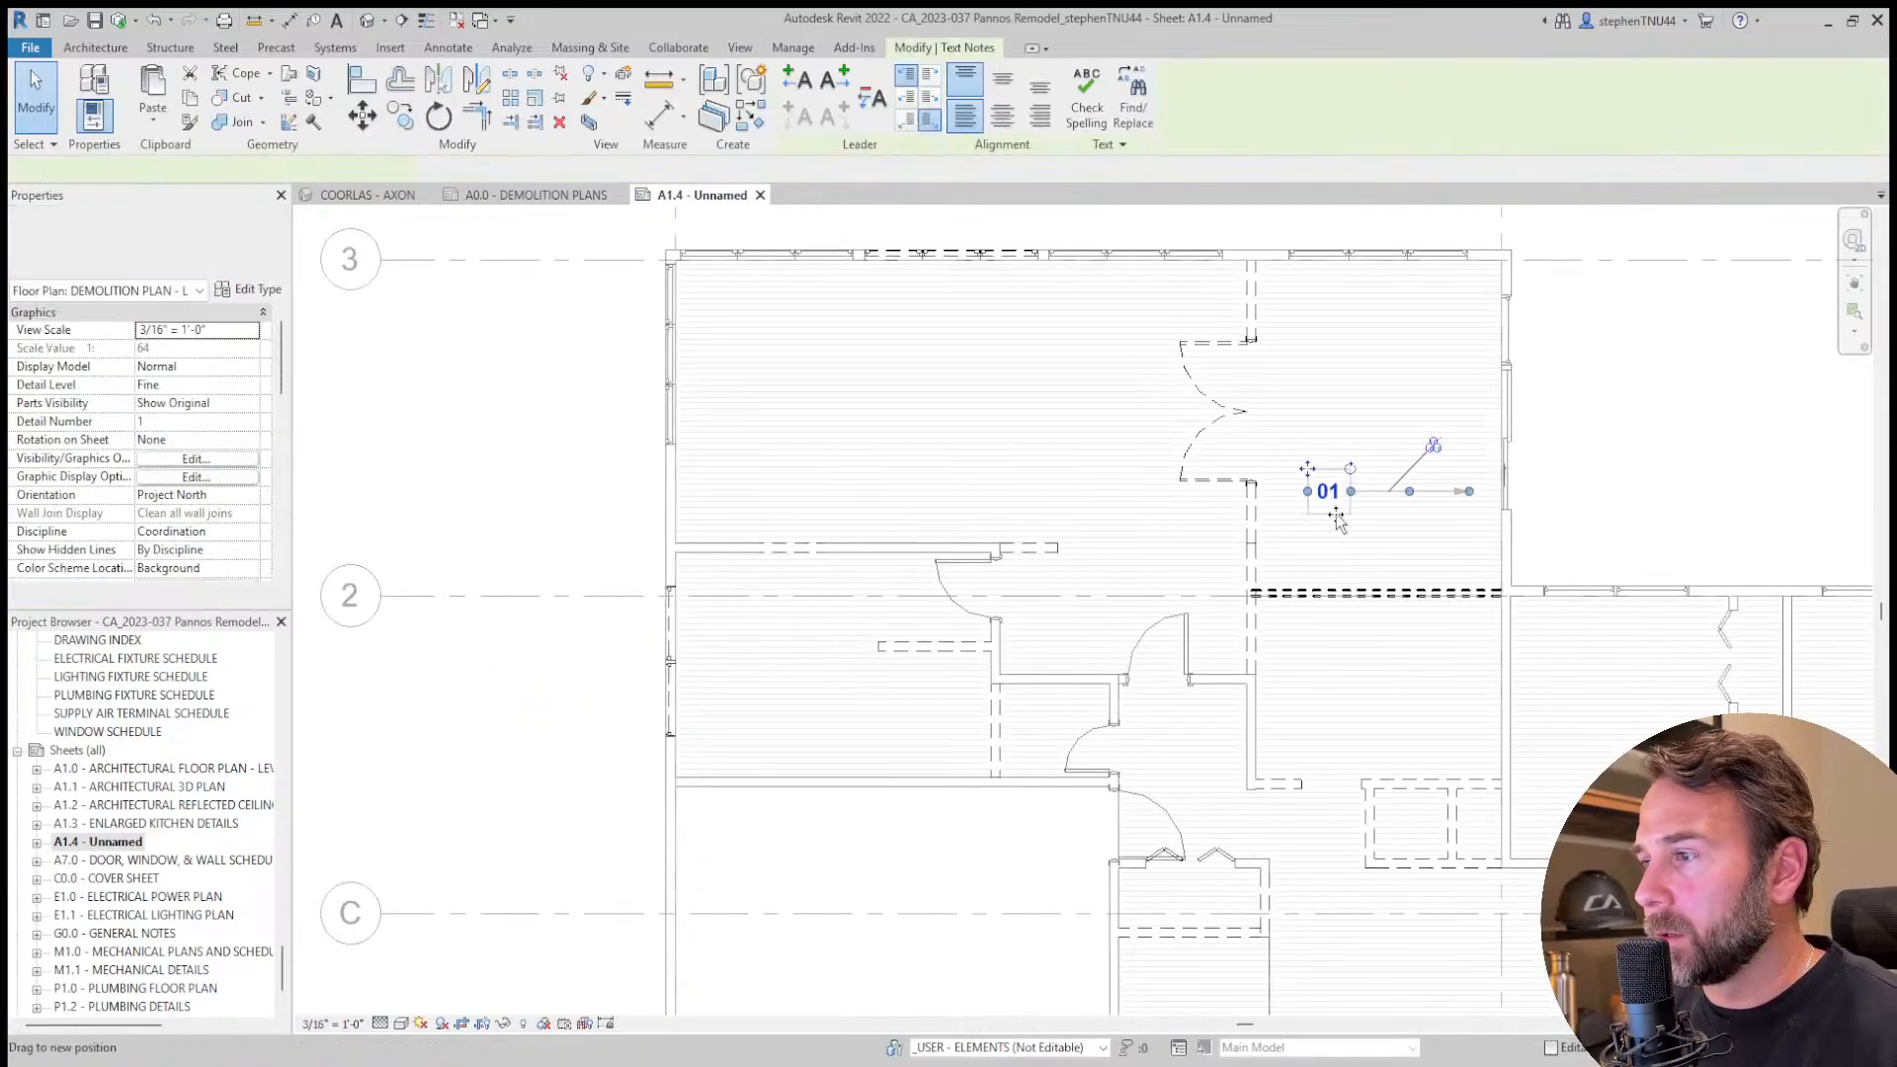
middle_drag(1326, 504, 1065, 444)
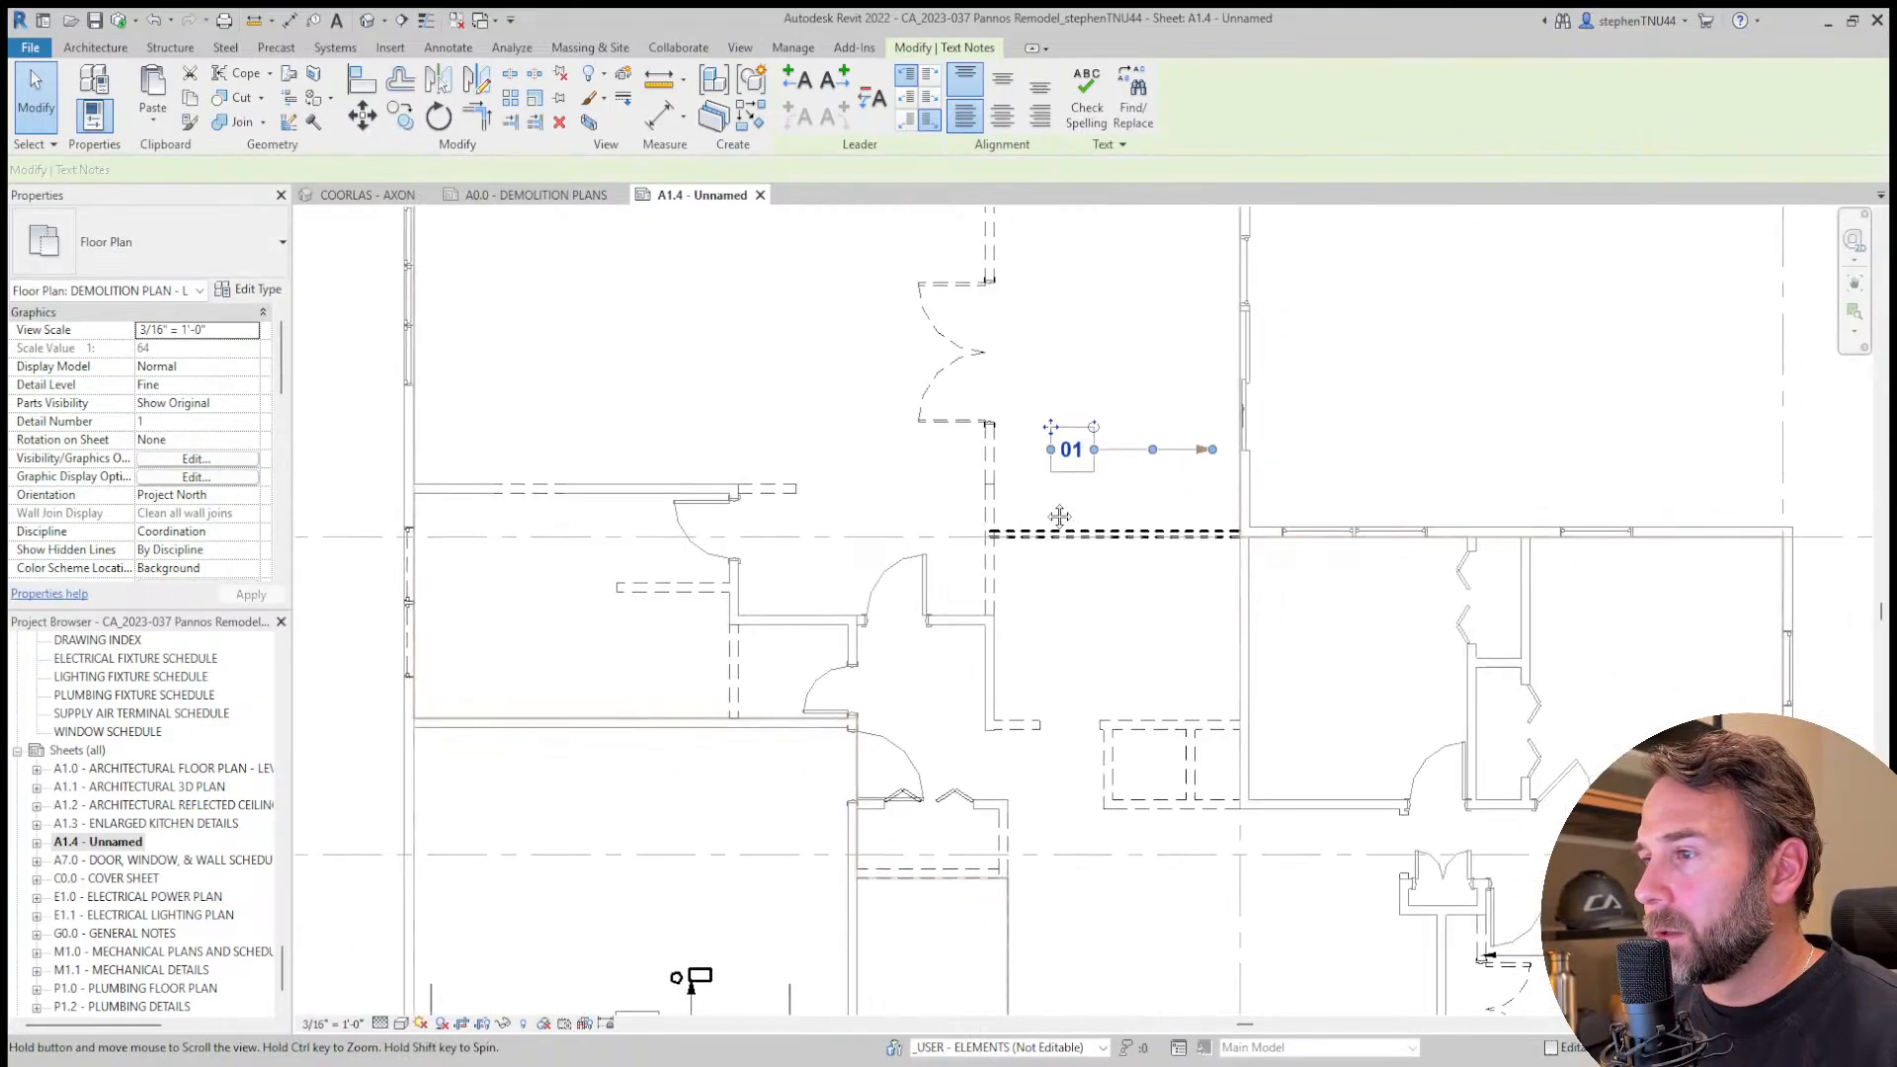
click(1110, 329)
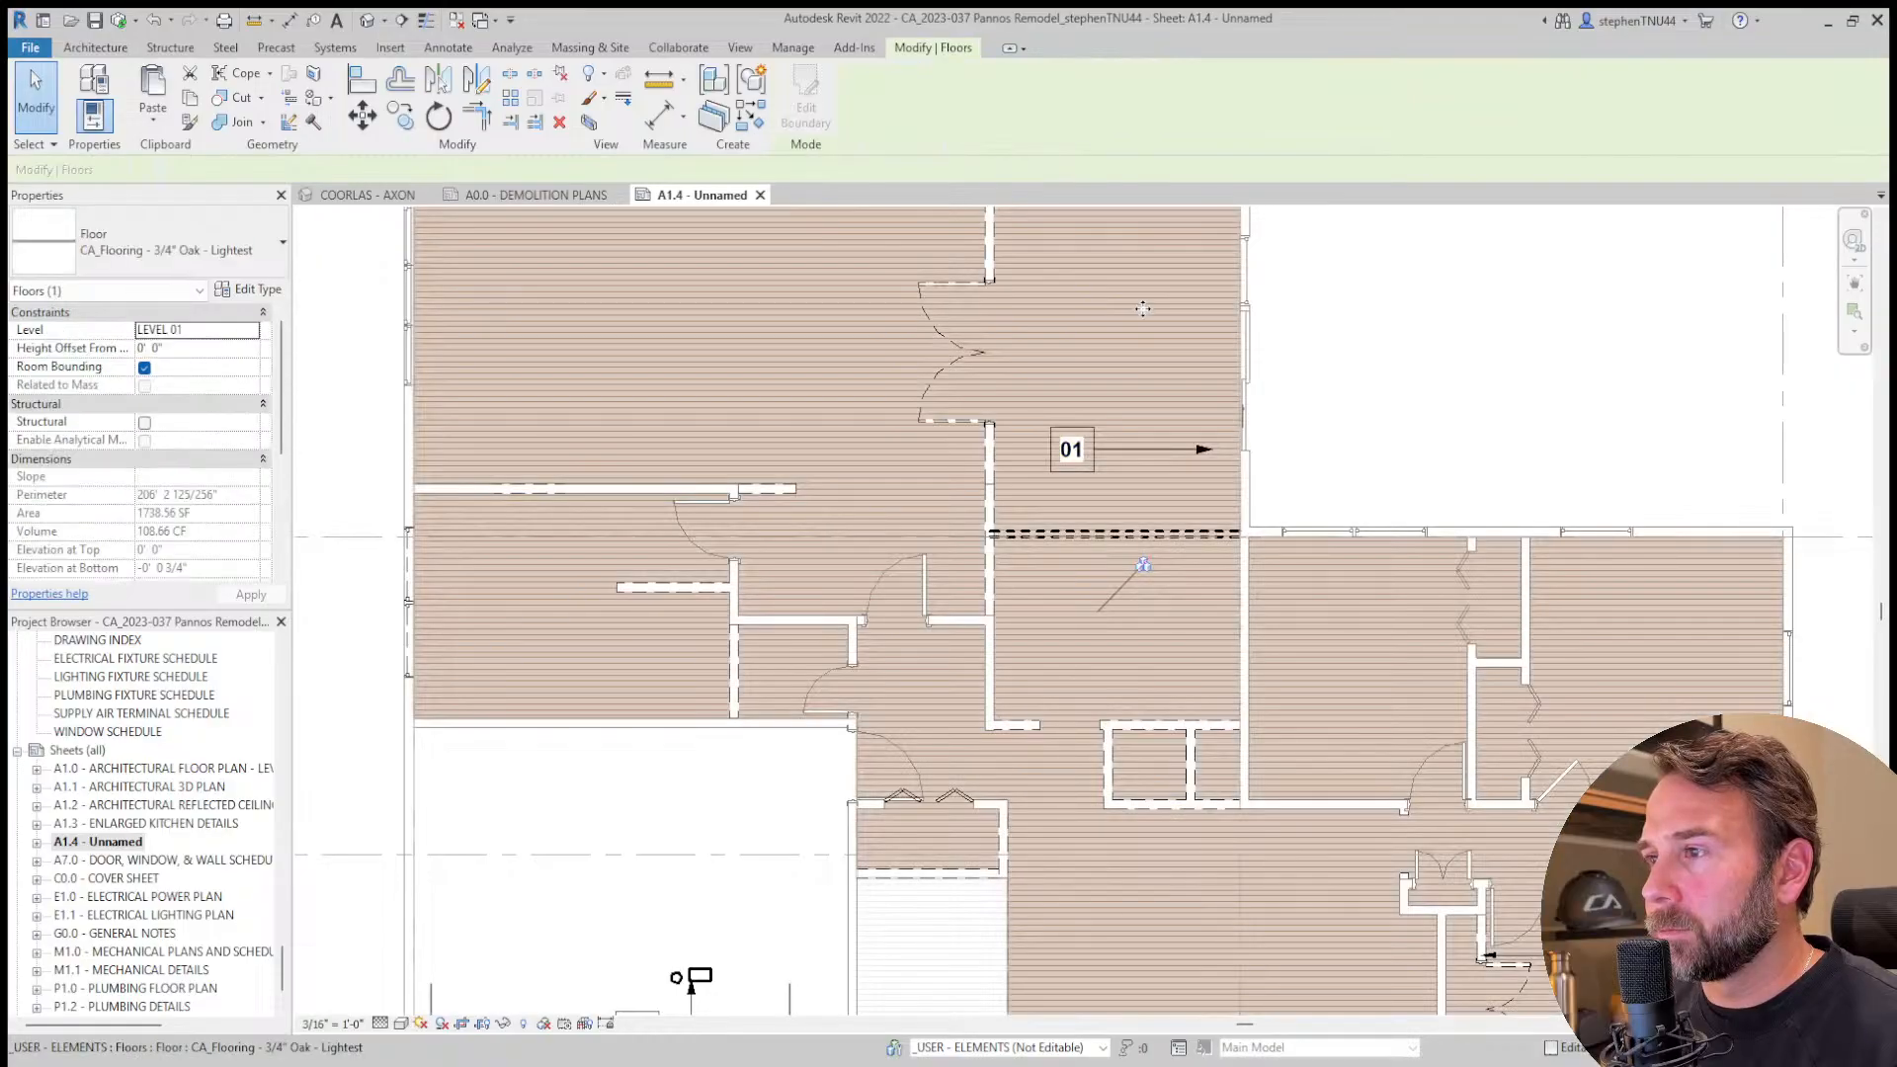
Move the 01 keynote tag from the wall along grid B to just below the wall and door removal note near grid C.
click(1489, 472)
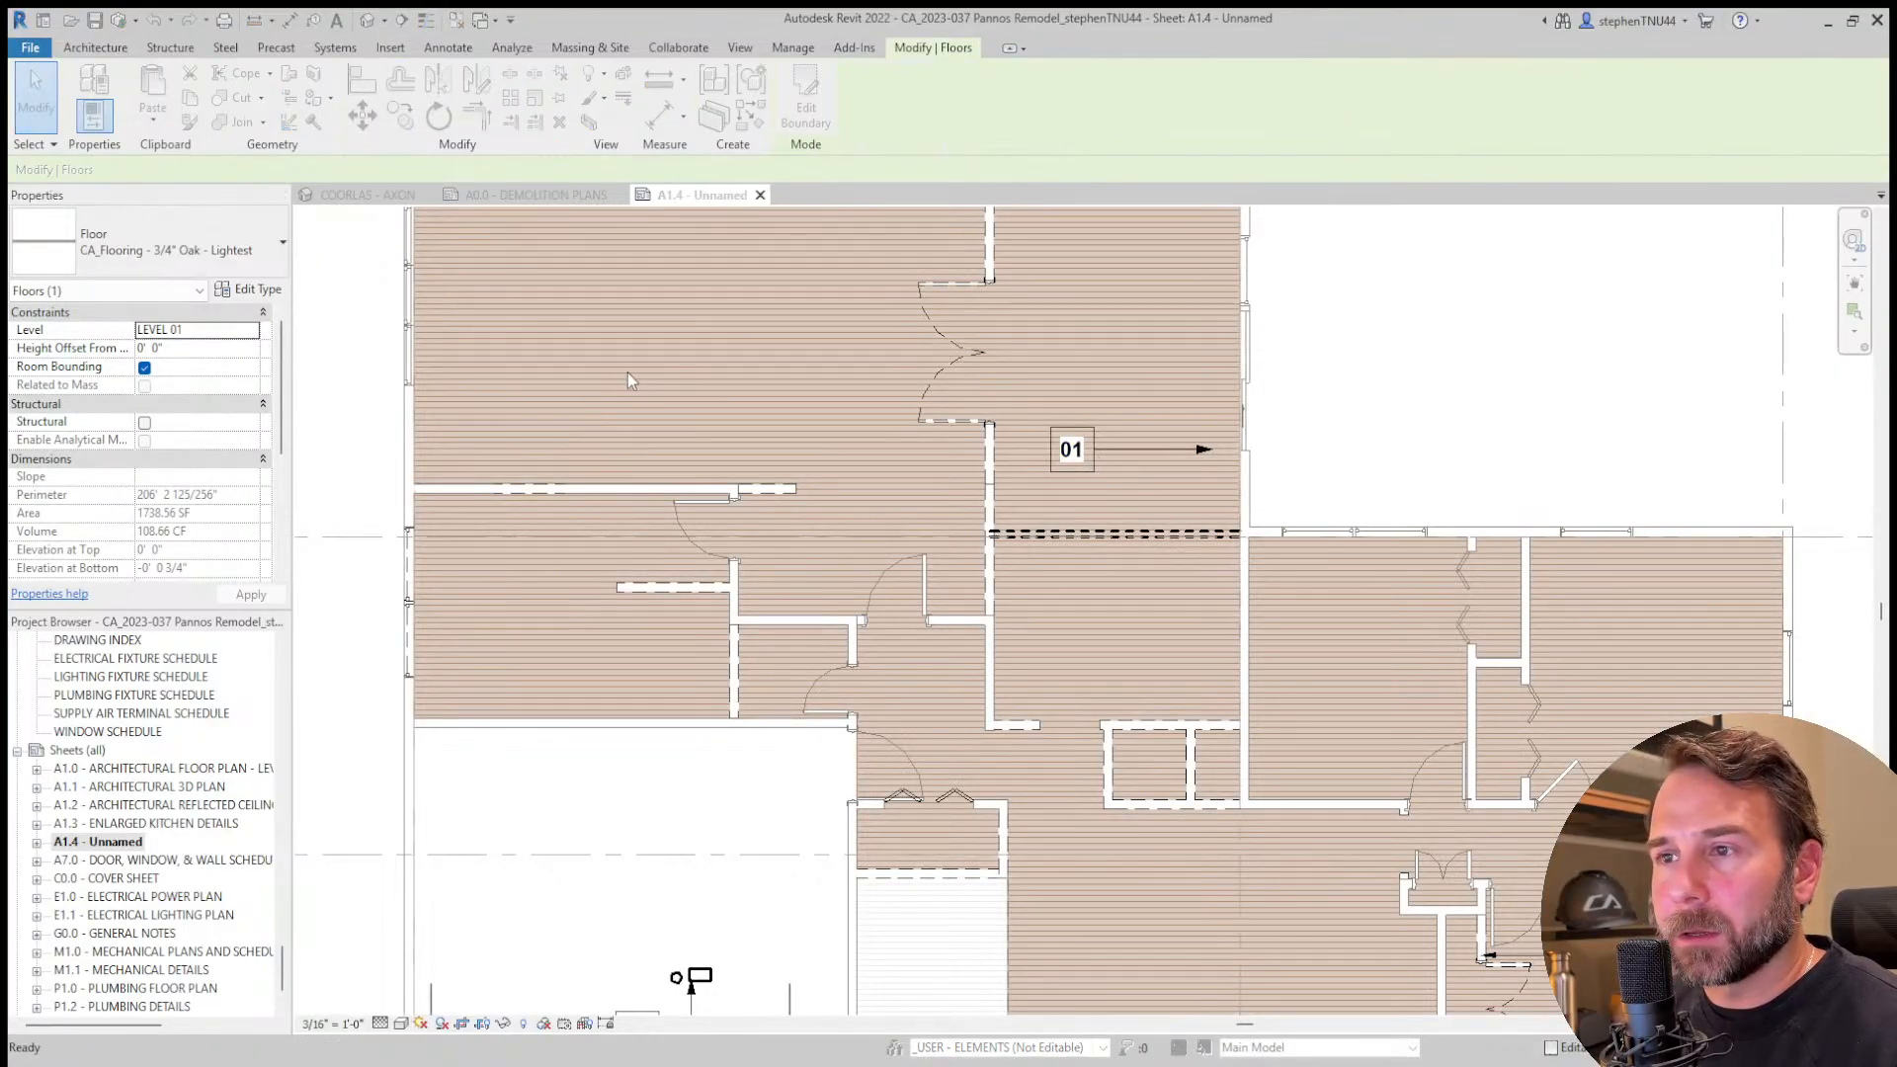
click(1516, 351)
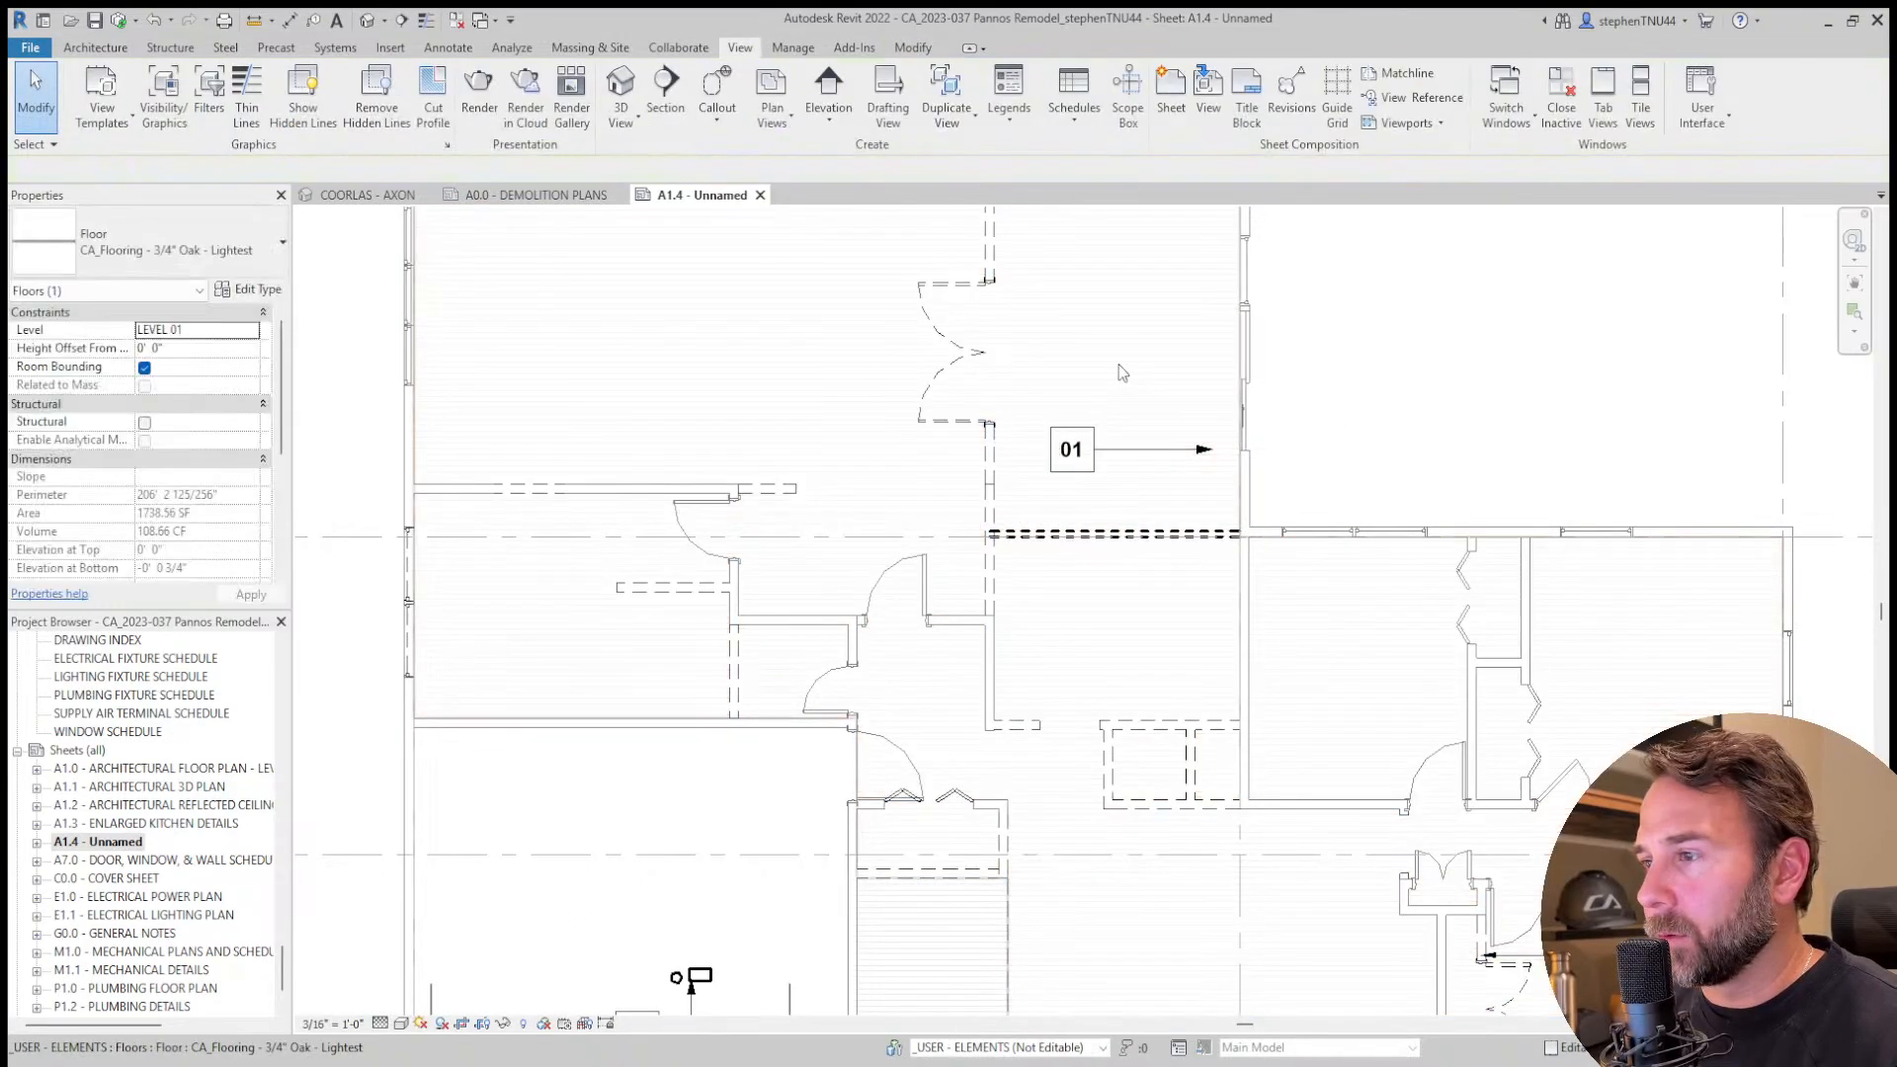
scroll(1118, 364, down, 1)
click(1094, 442)
scroll(1099, 437, up, 2)
key(Escape)
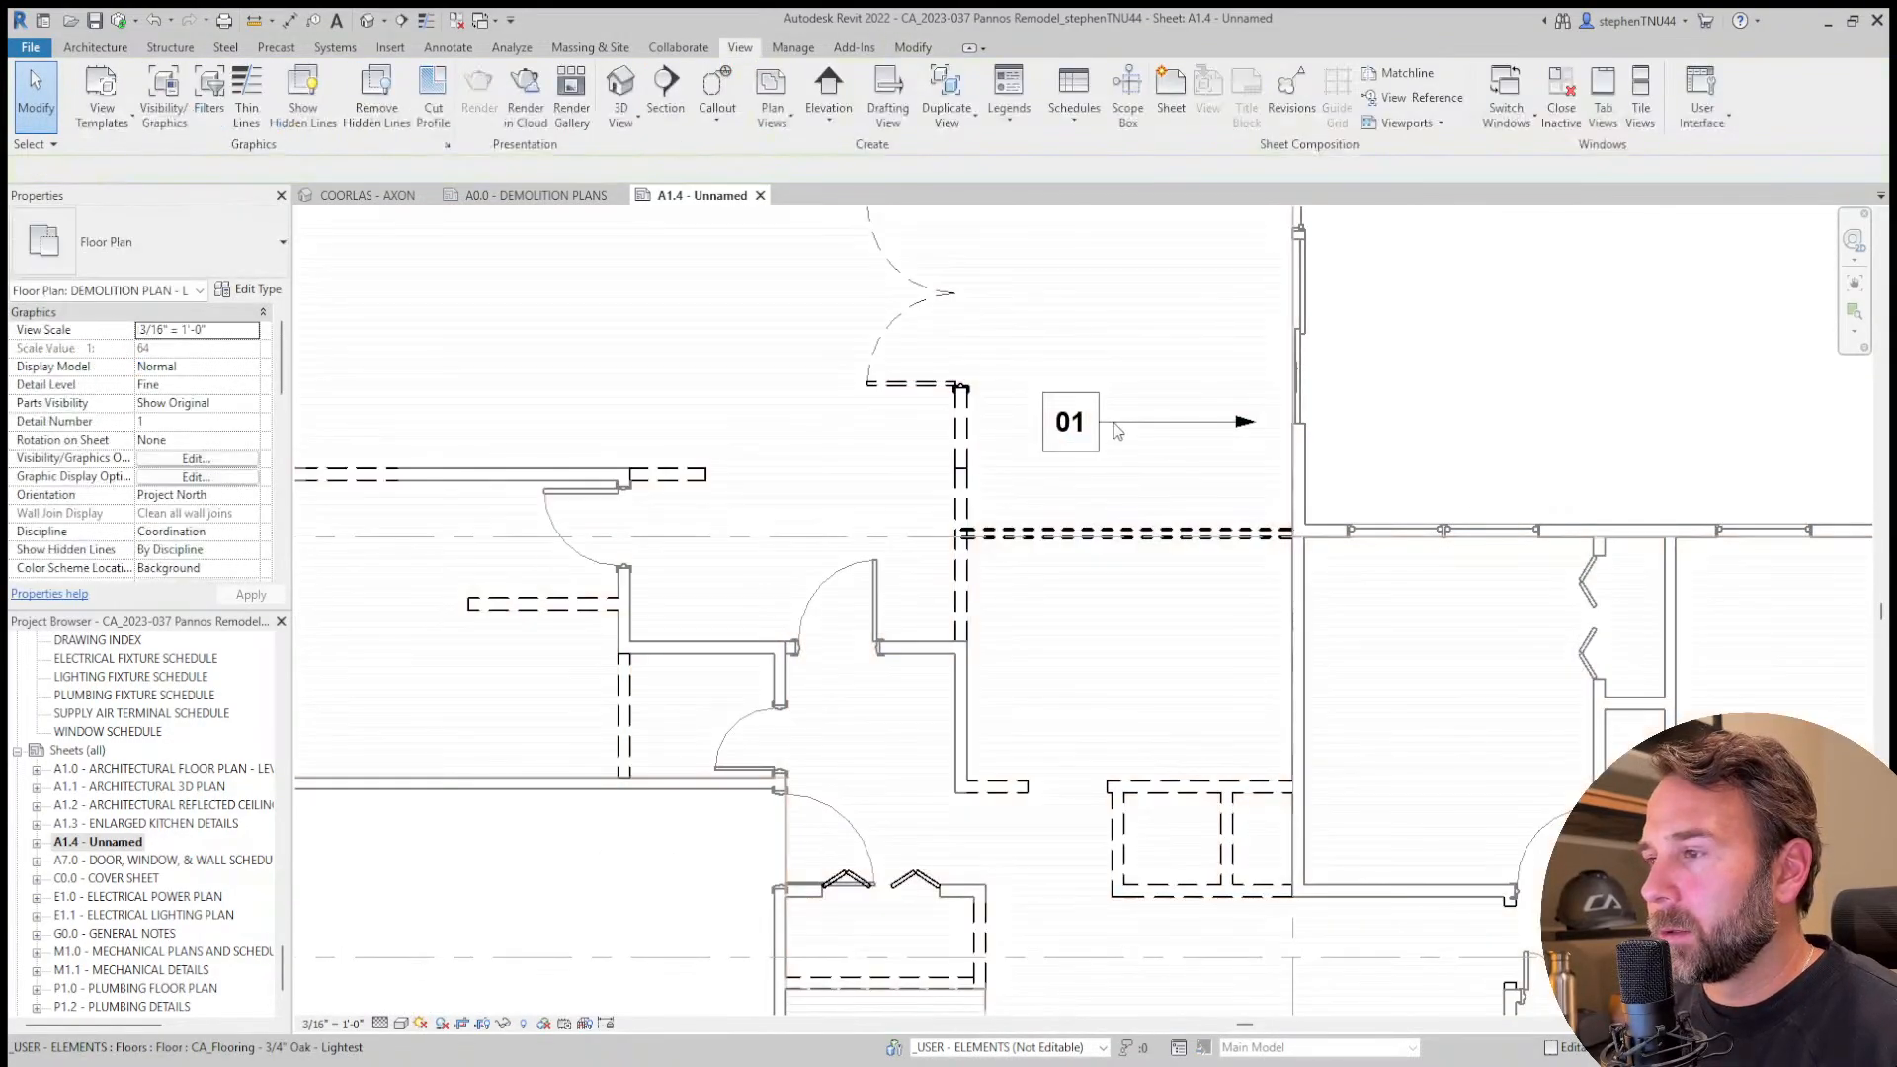
click(1102, 422)
key(Escape)
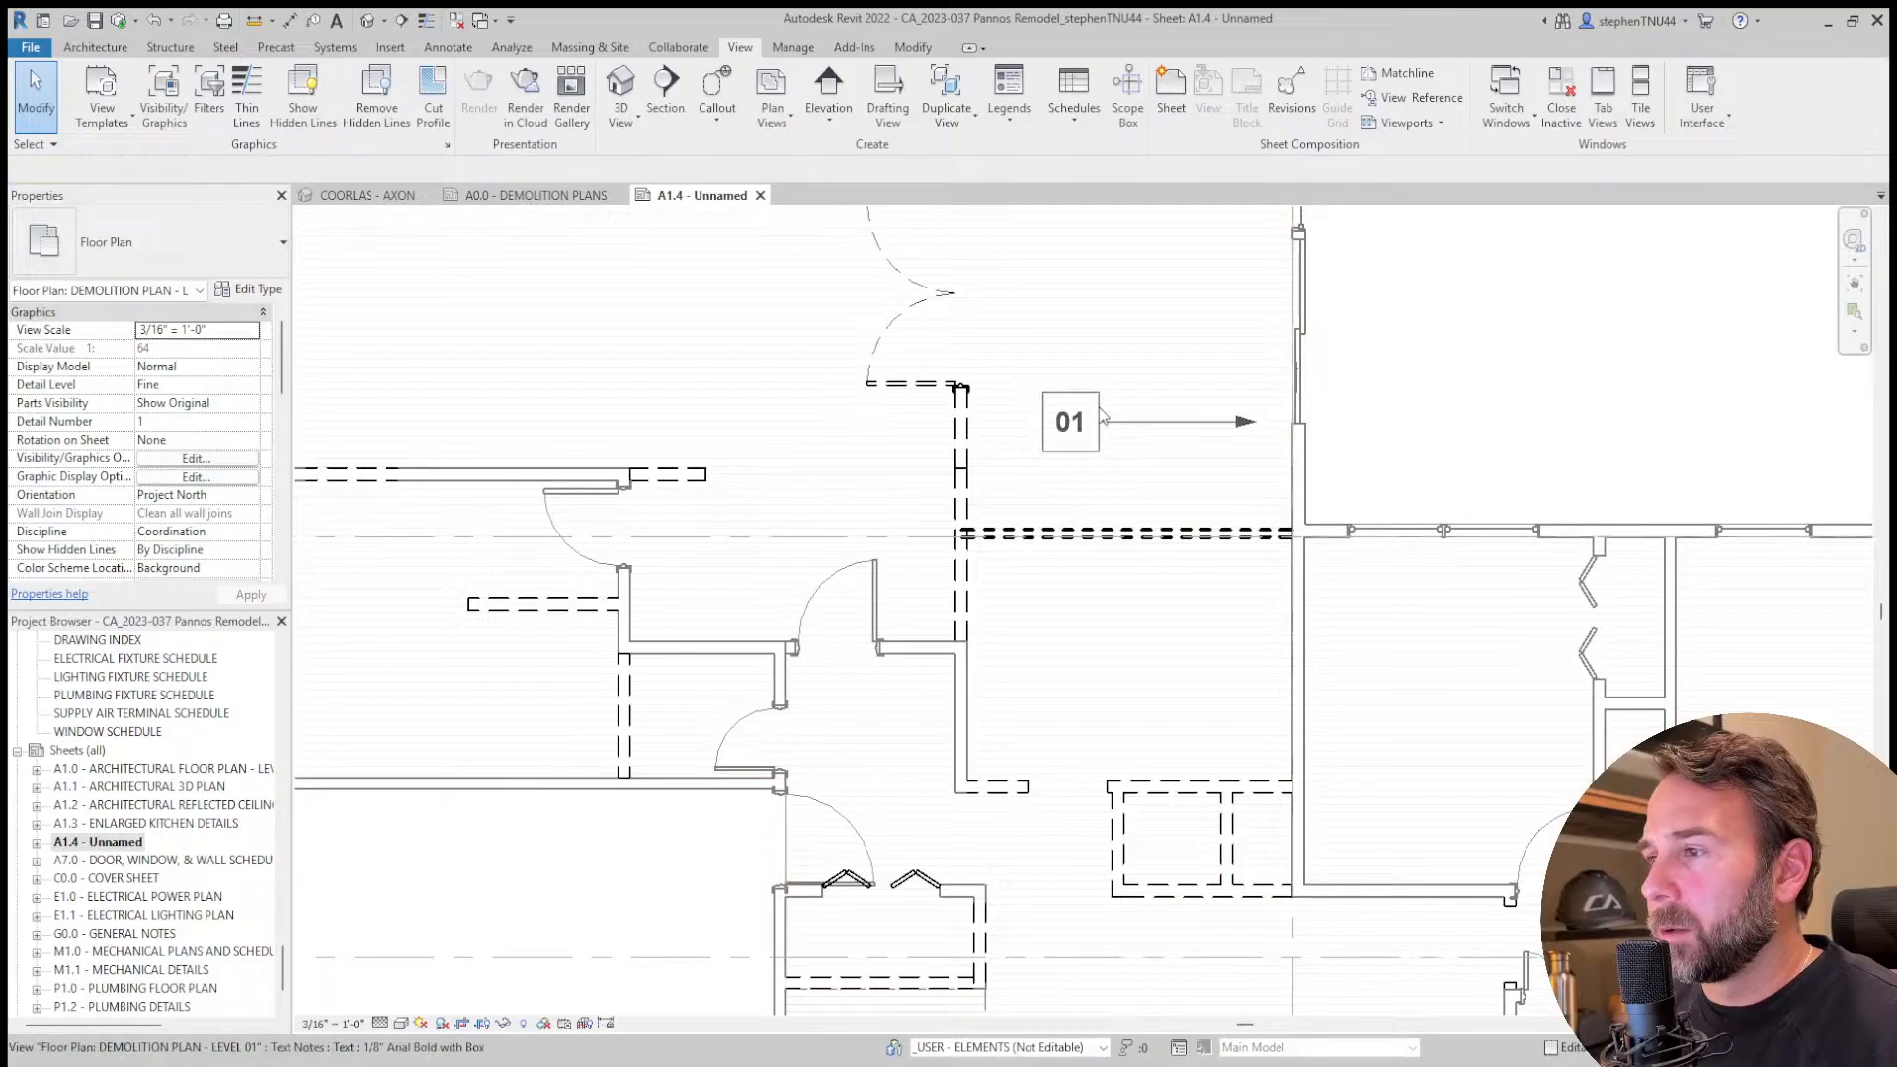
scroll(1095, 412, down, 1)
click(1116, 419)
drag(1166, 380, 1494, 781)
scroll(1132, 354, down, 3)
scroll(1387, 785, up, 1)
scroll(1439, 796, up, 2)
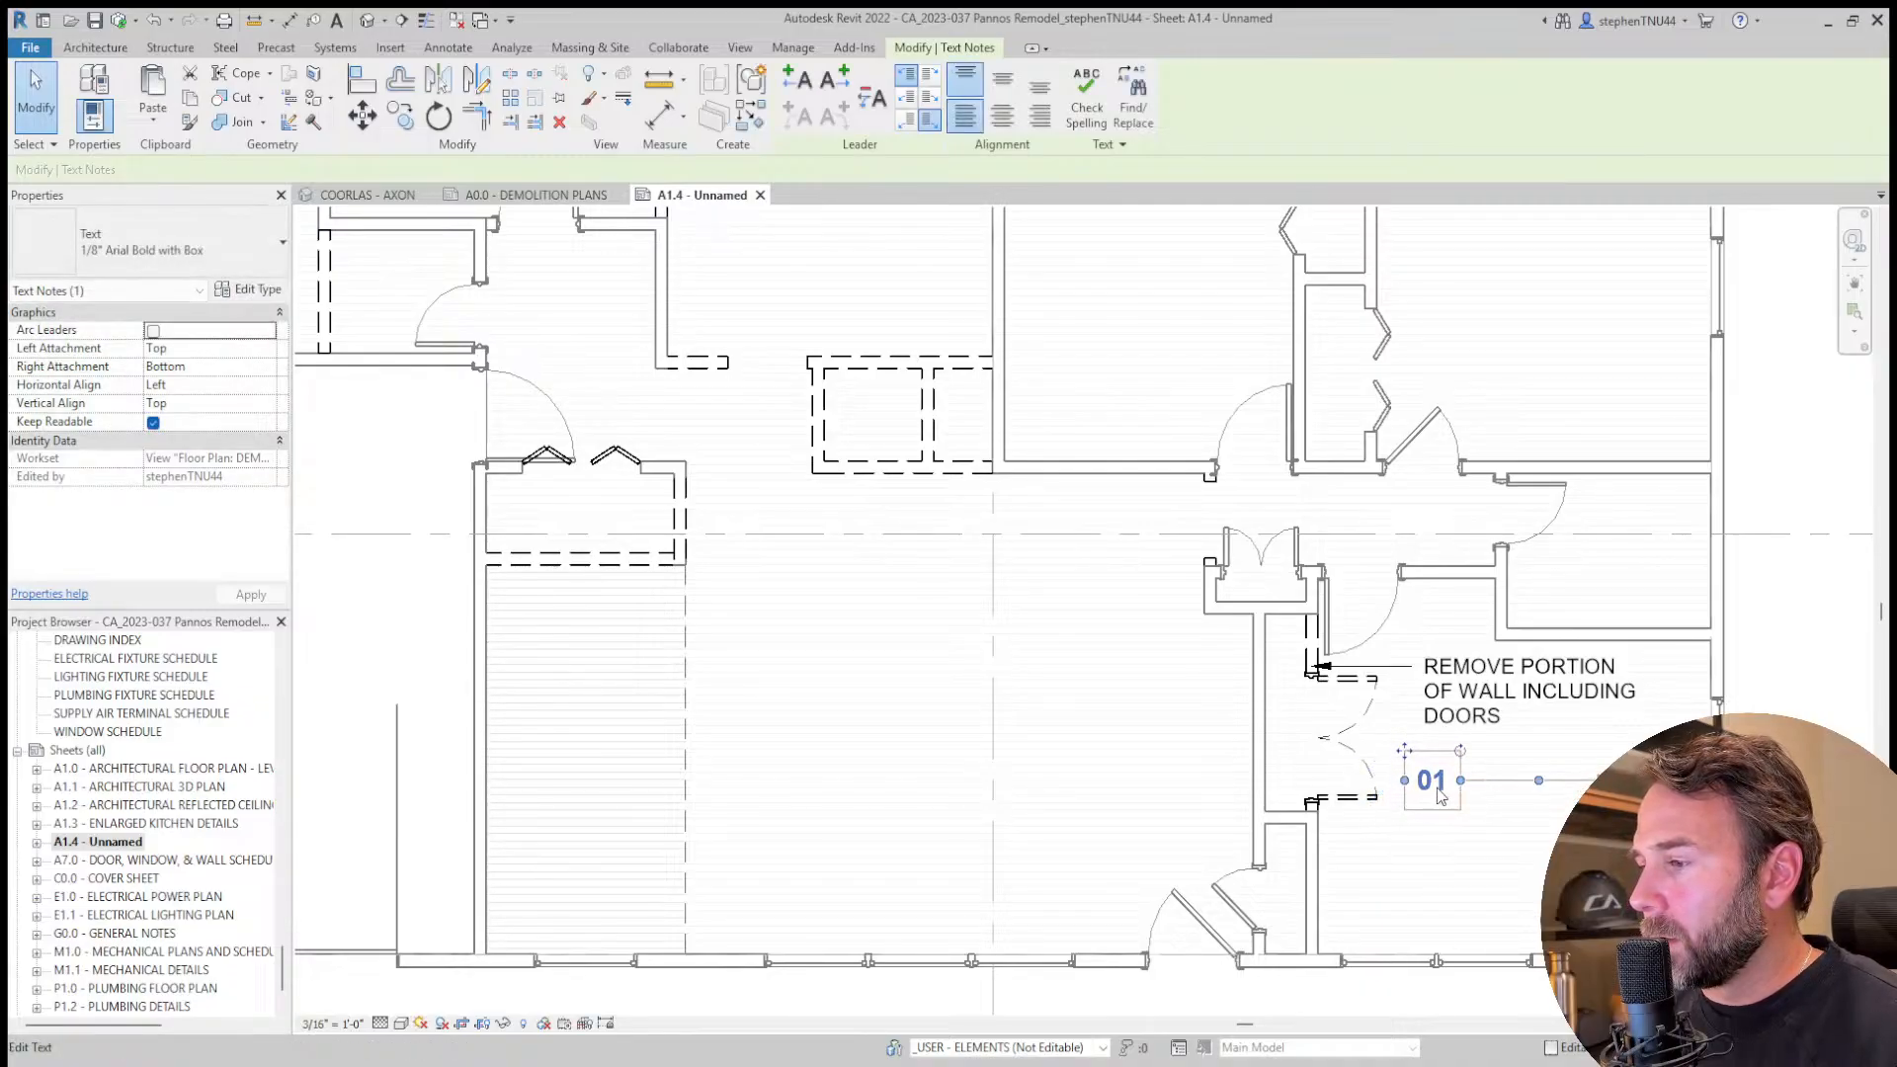
scroll(1444, 780, up, 2)
middle_drag(1446, 779, 1161, 669)
Copy the wording of the "REMOVE PORTION OF WALL INCLUDING DOORS" note and delete the note from the demolition plan.
click(1209, 570)
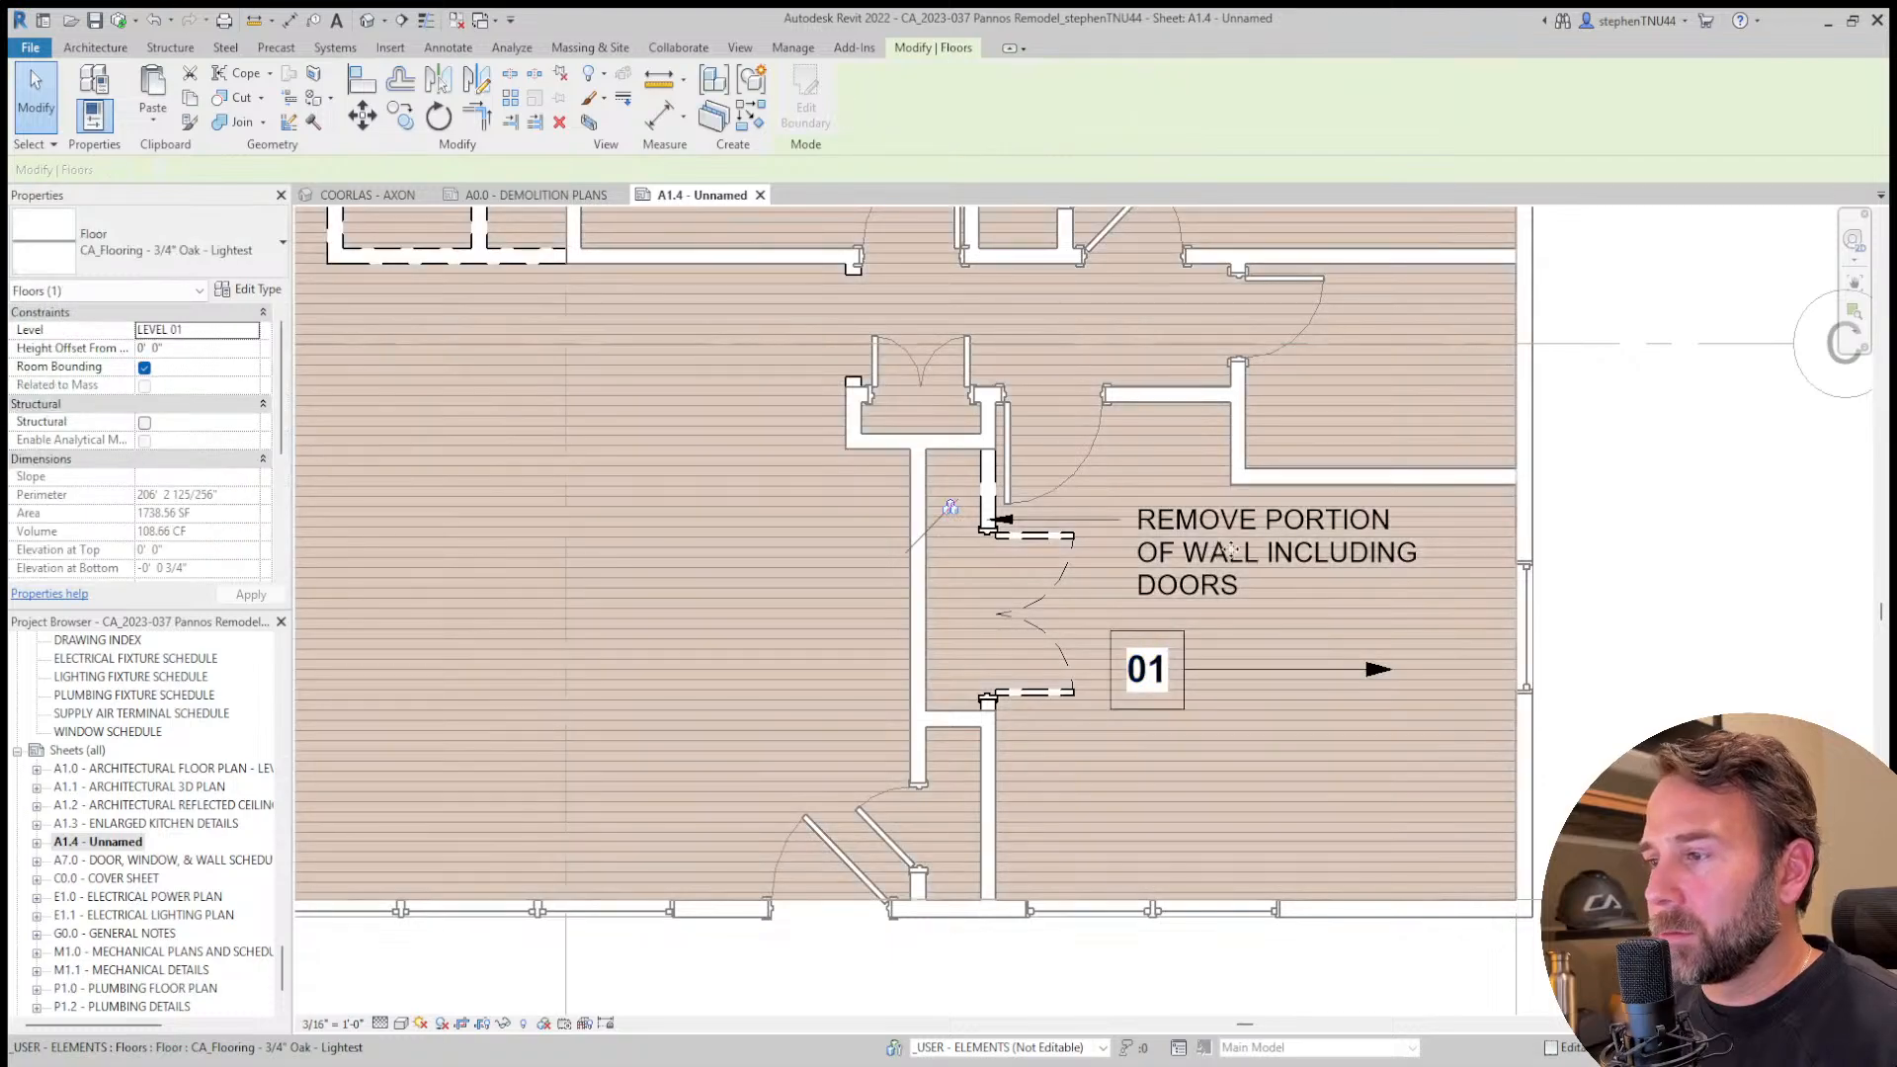
key(Escape)
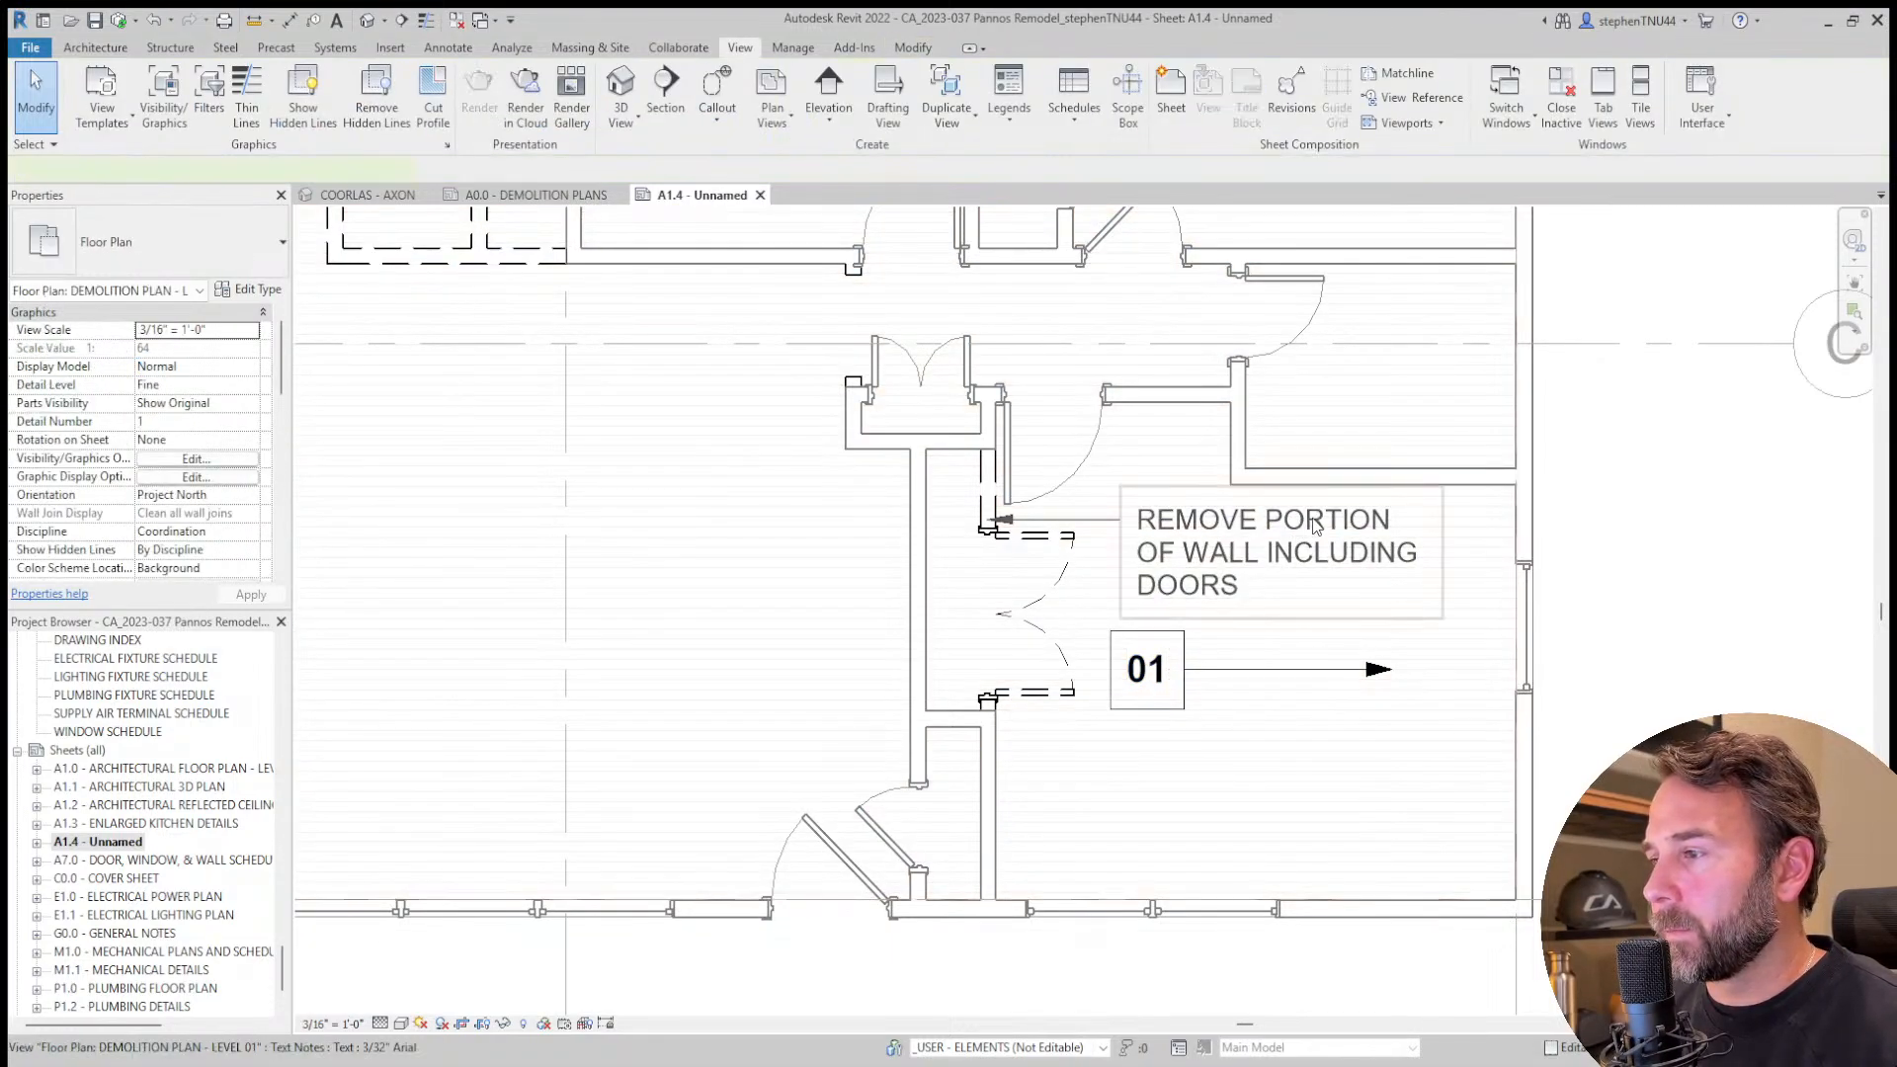
click(1314, 526)
click(1310, 545)
key(ctrl+c)
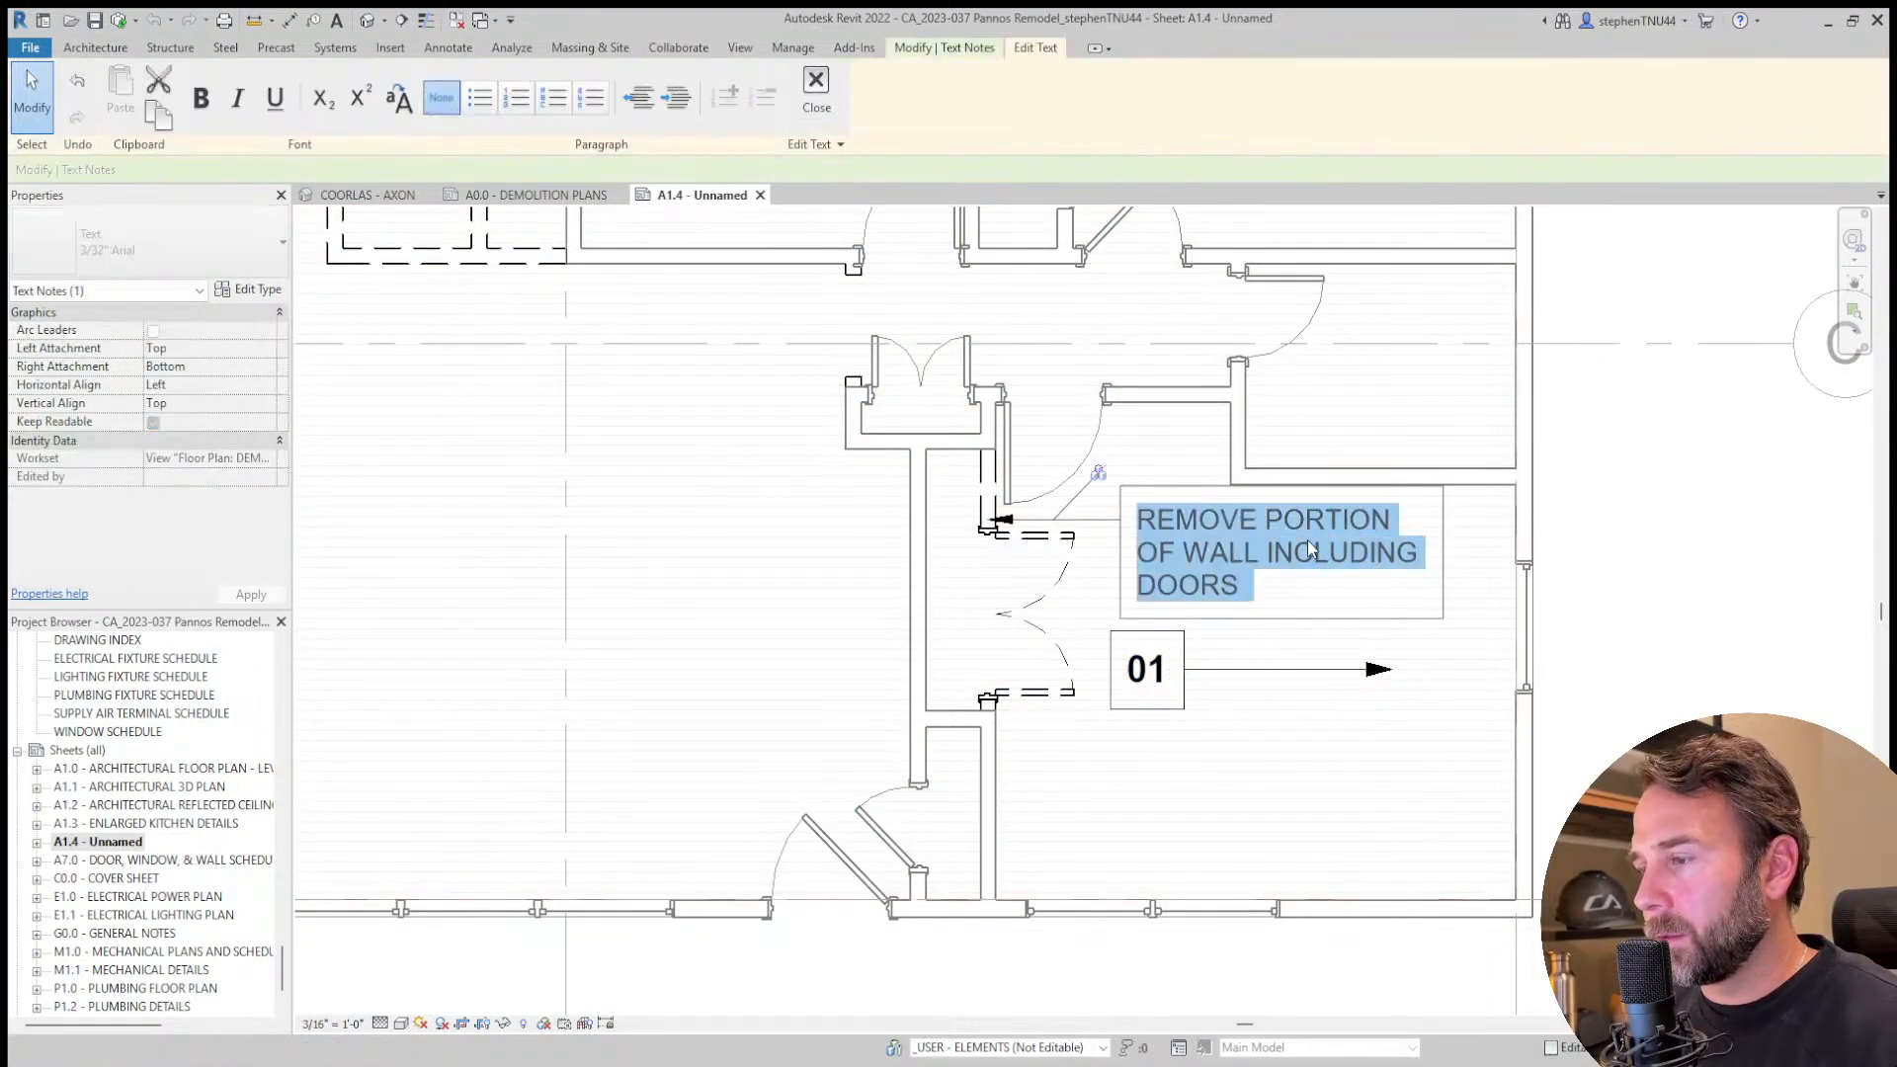
key(Escape)
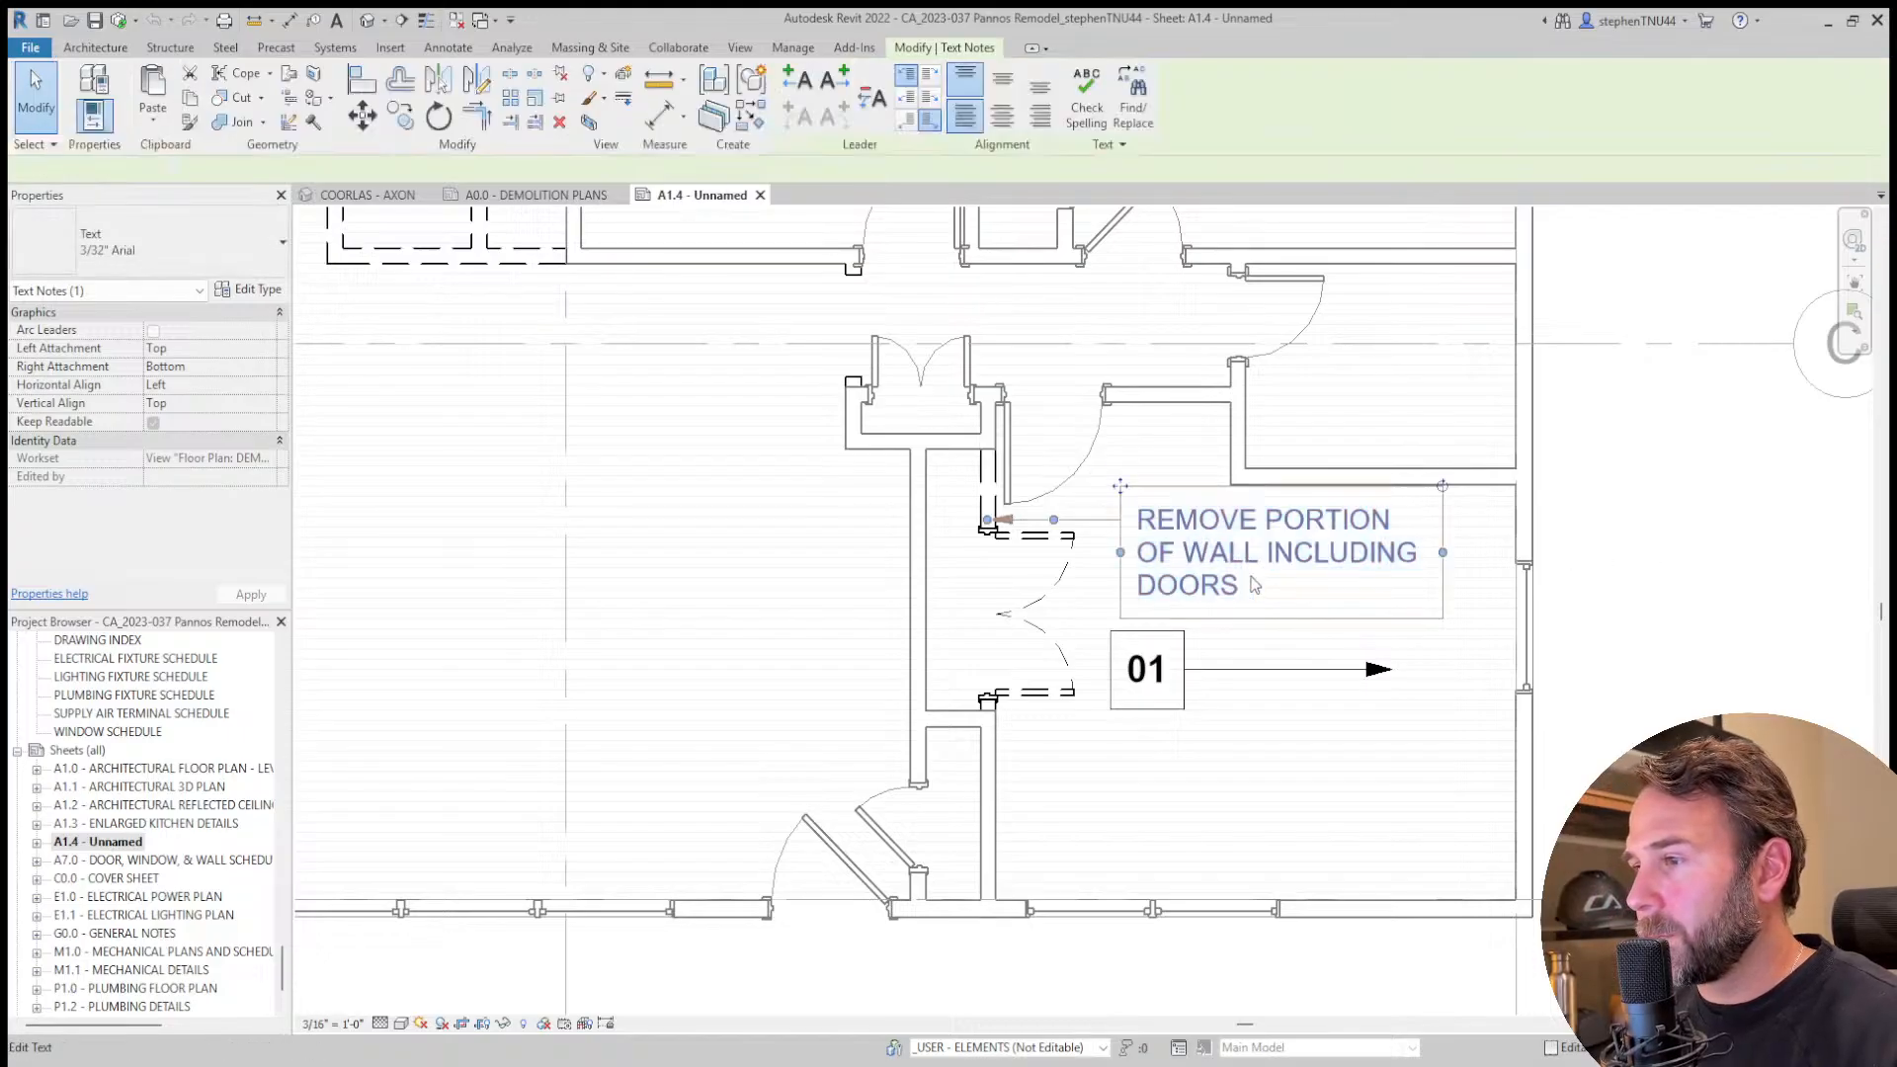
key(Delete)
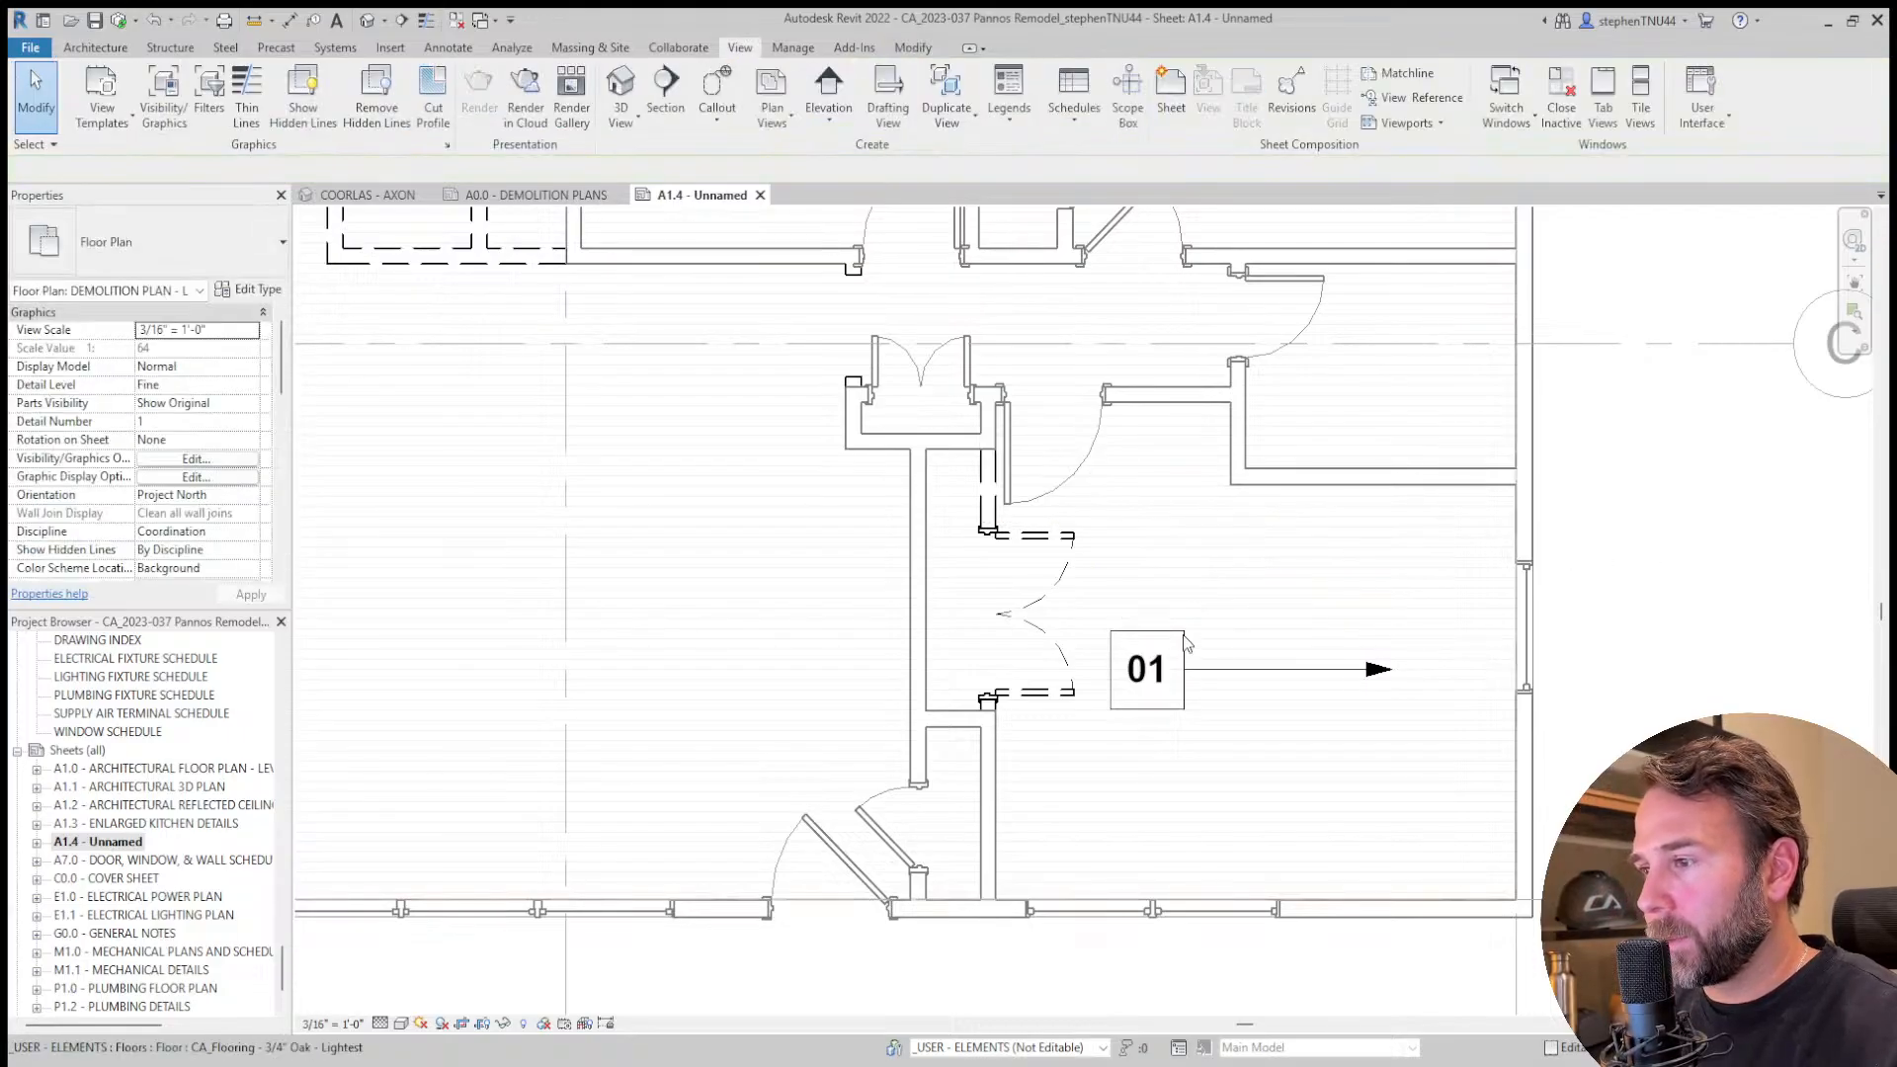
Point the 01 tag's leader at the dashed double-door opening in the wall beside it.
click(1183, 638)
drag(1382, 662, 991, 670)
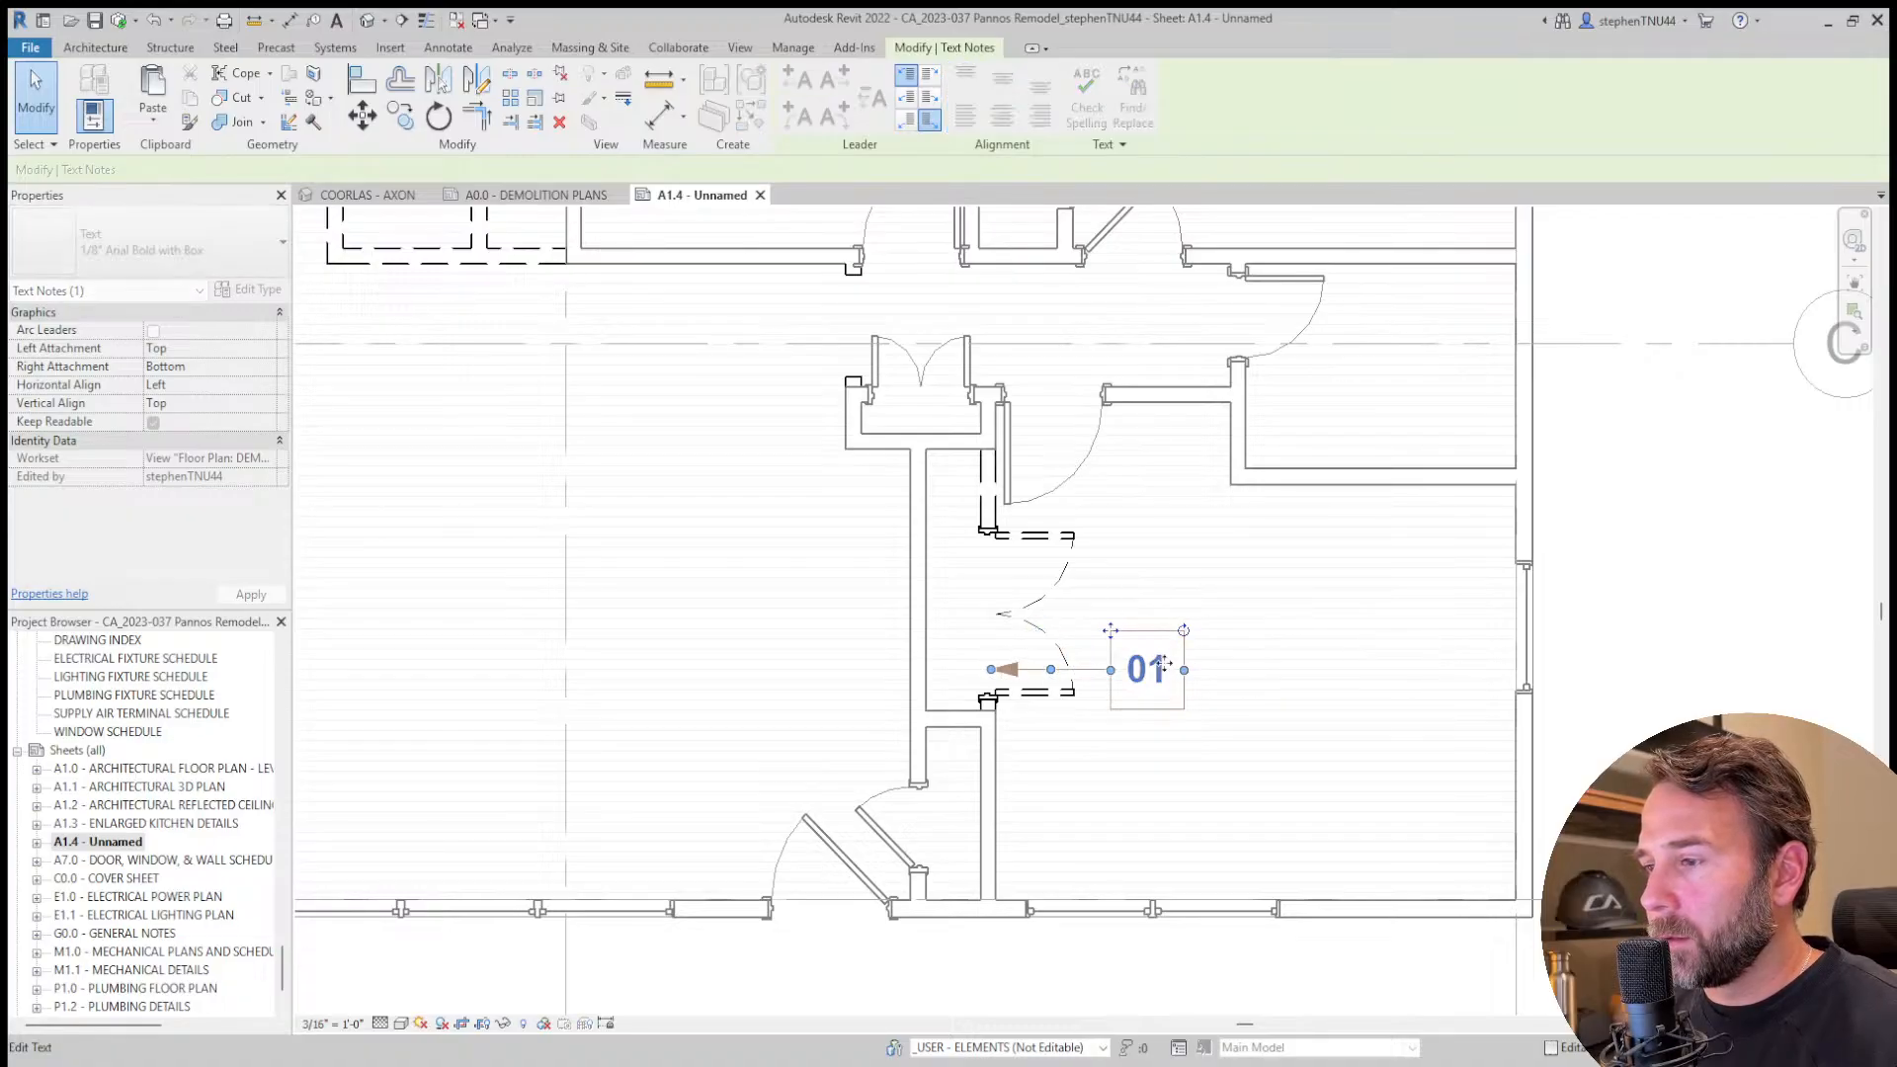
scroll(1008, 652, down, 3)
click(1327, 613)
scroll(1328, 613, down, 4)
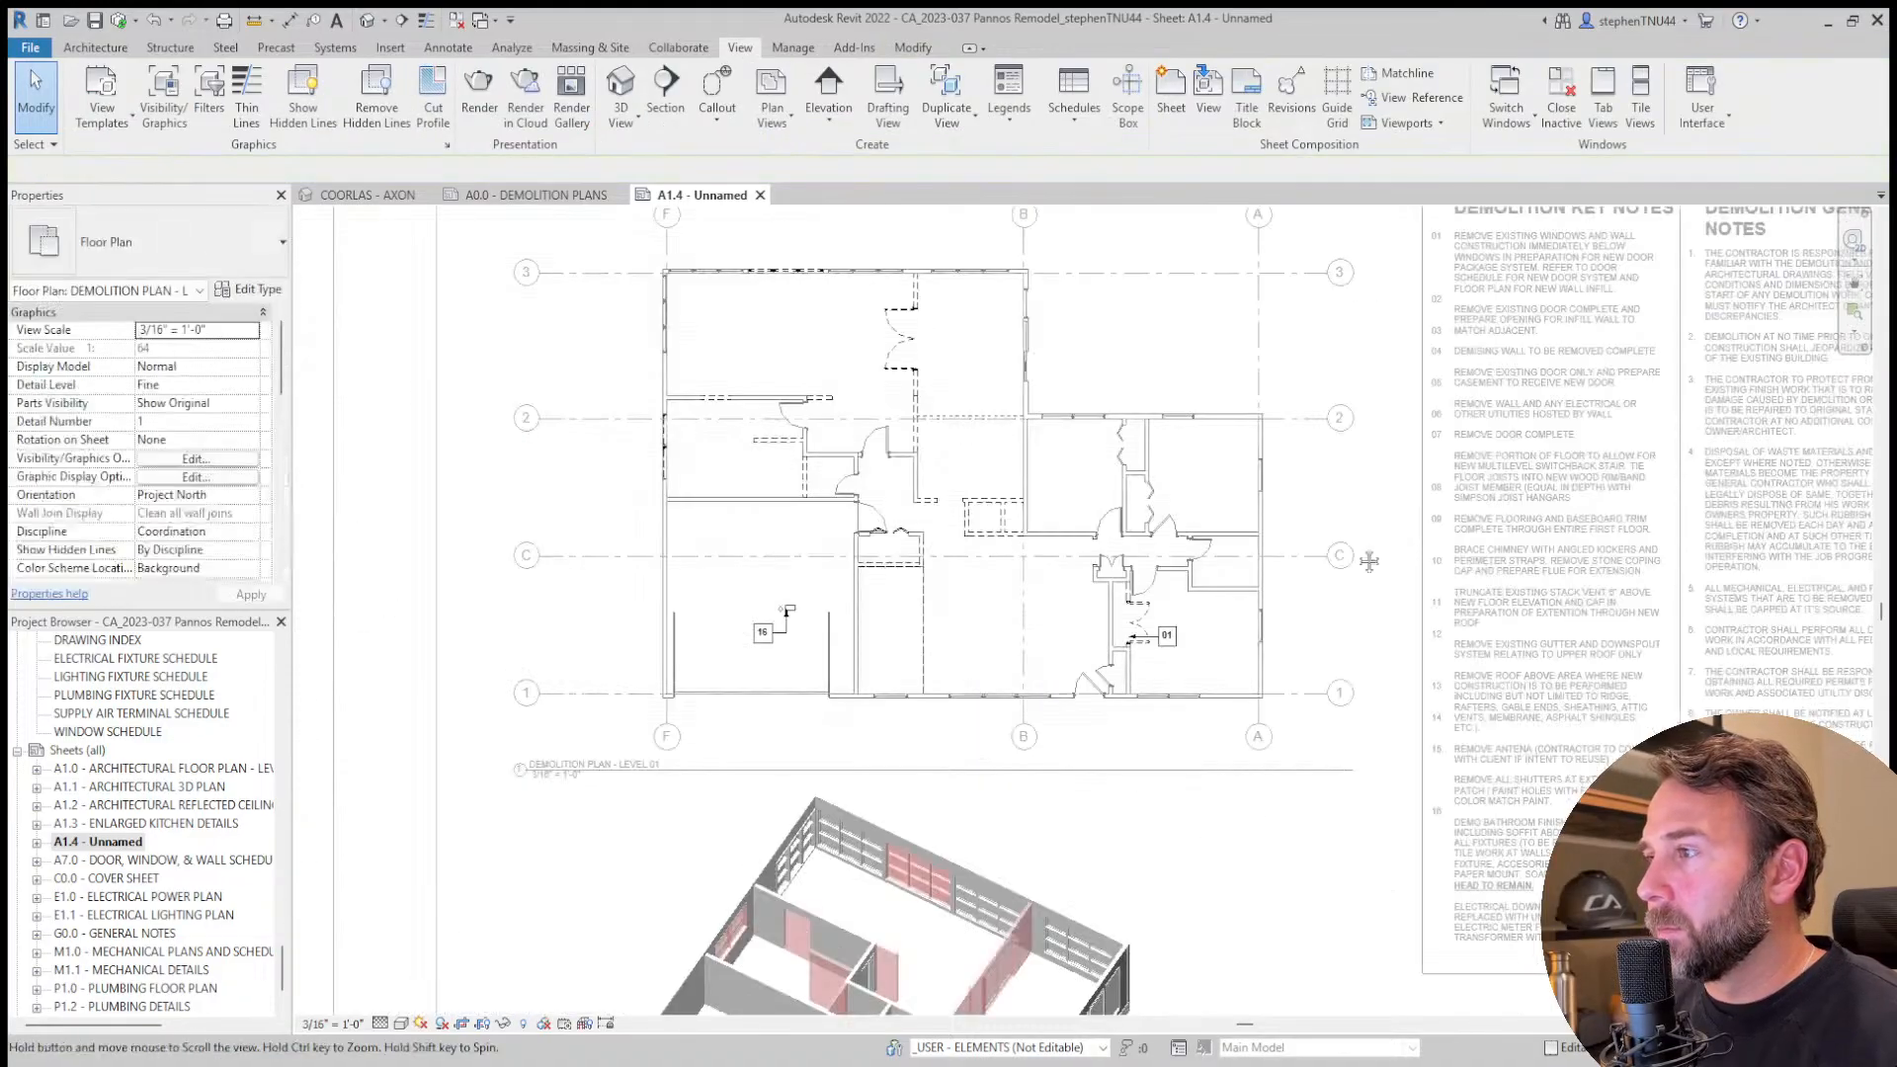
Replace the entire demolition key notes text with the copied "REMOVE PORTION OF WALL INCLUDING DOORS", without a trailing line break.
scroll(1185, 445, up, 6)
click(1185, 446)
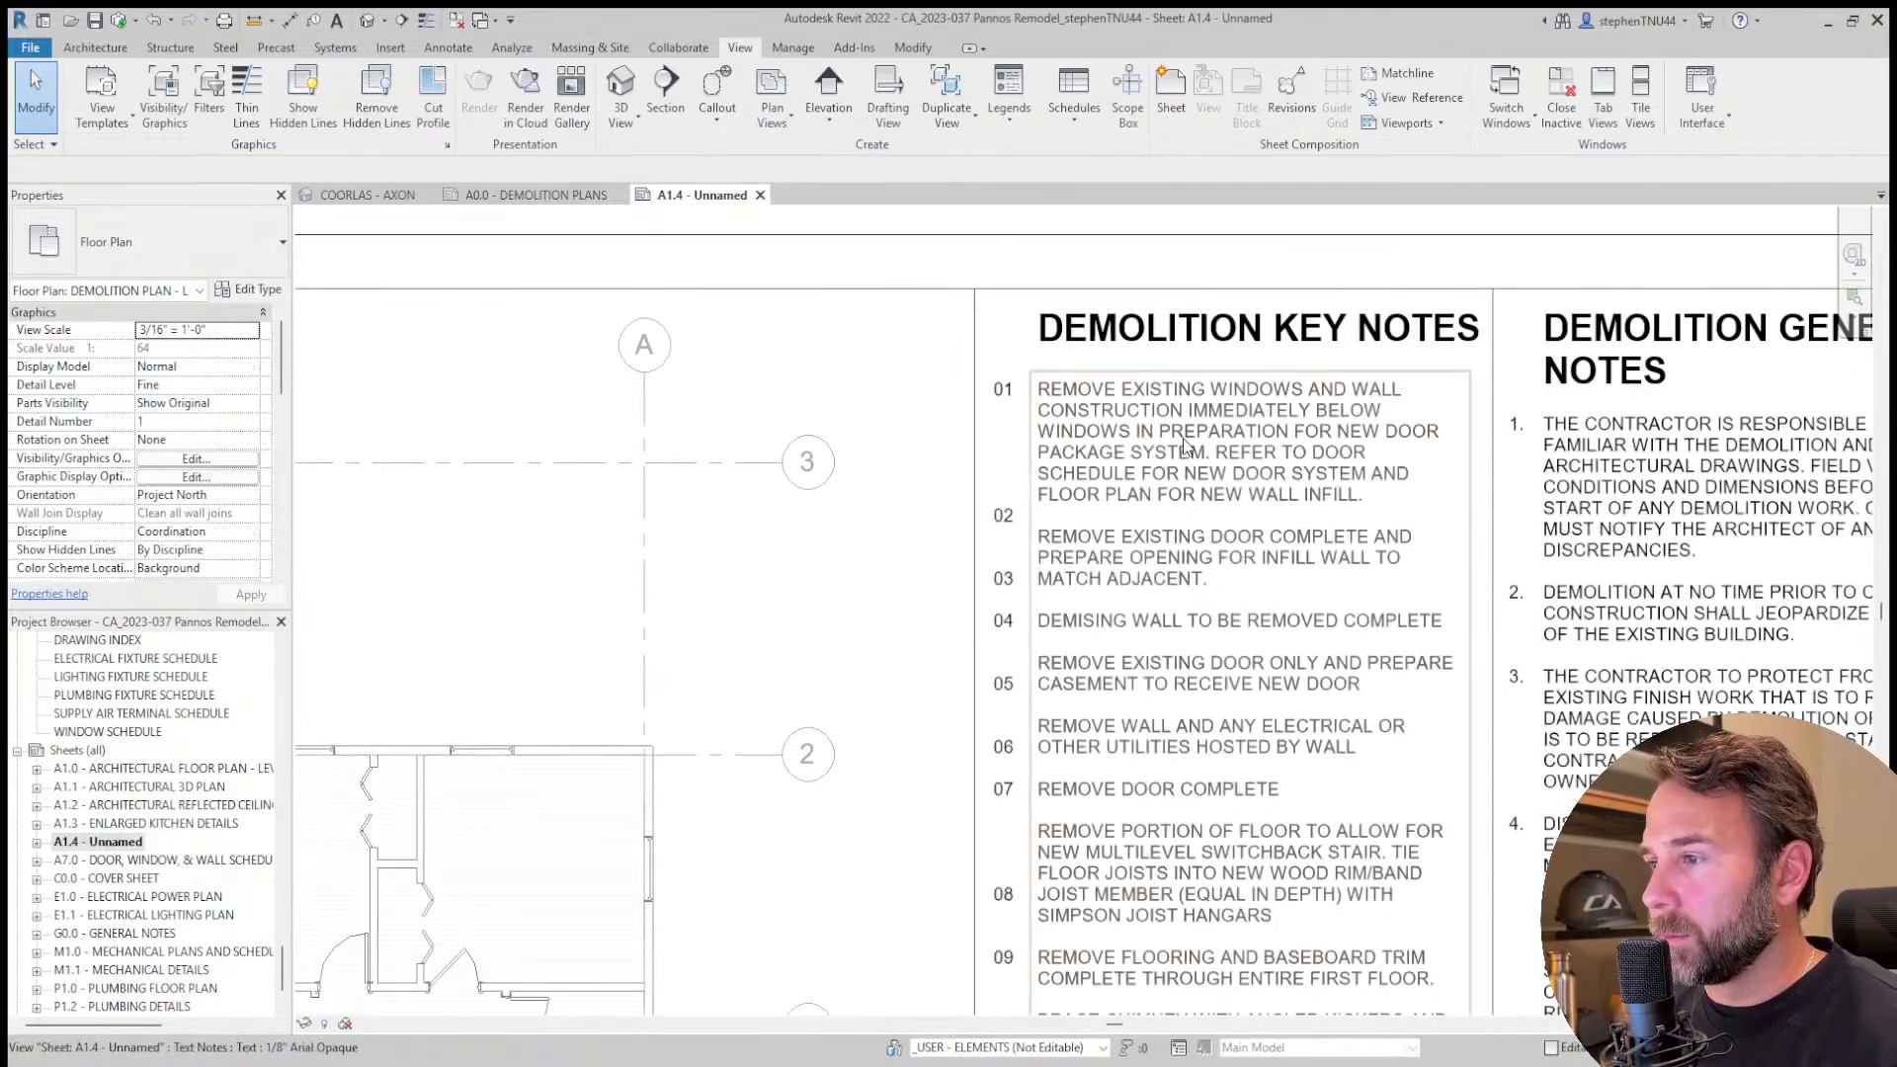
scroll(1055, 424, down, 3)
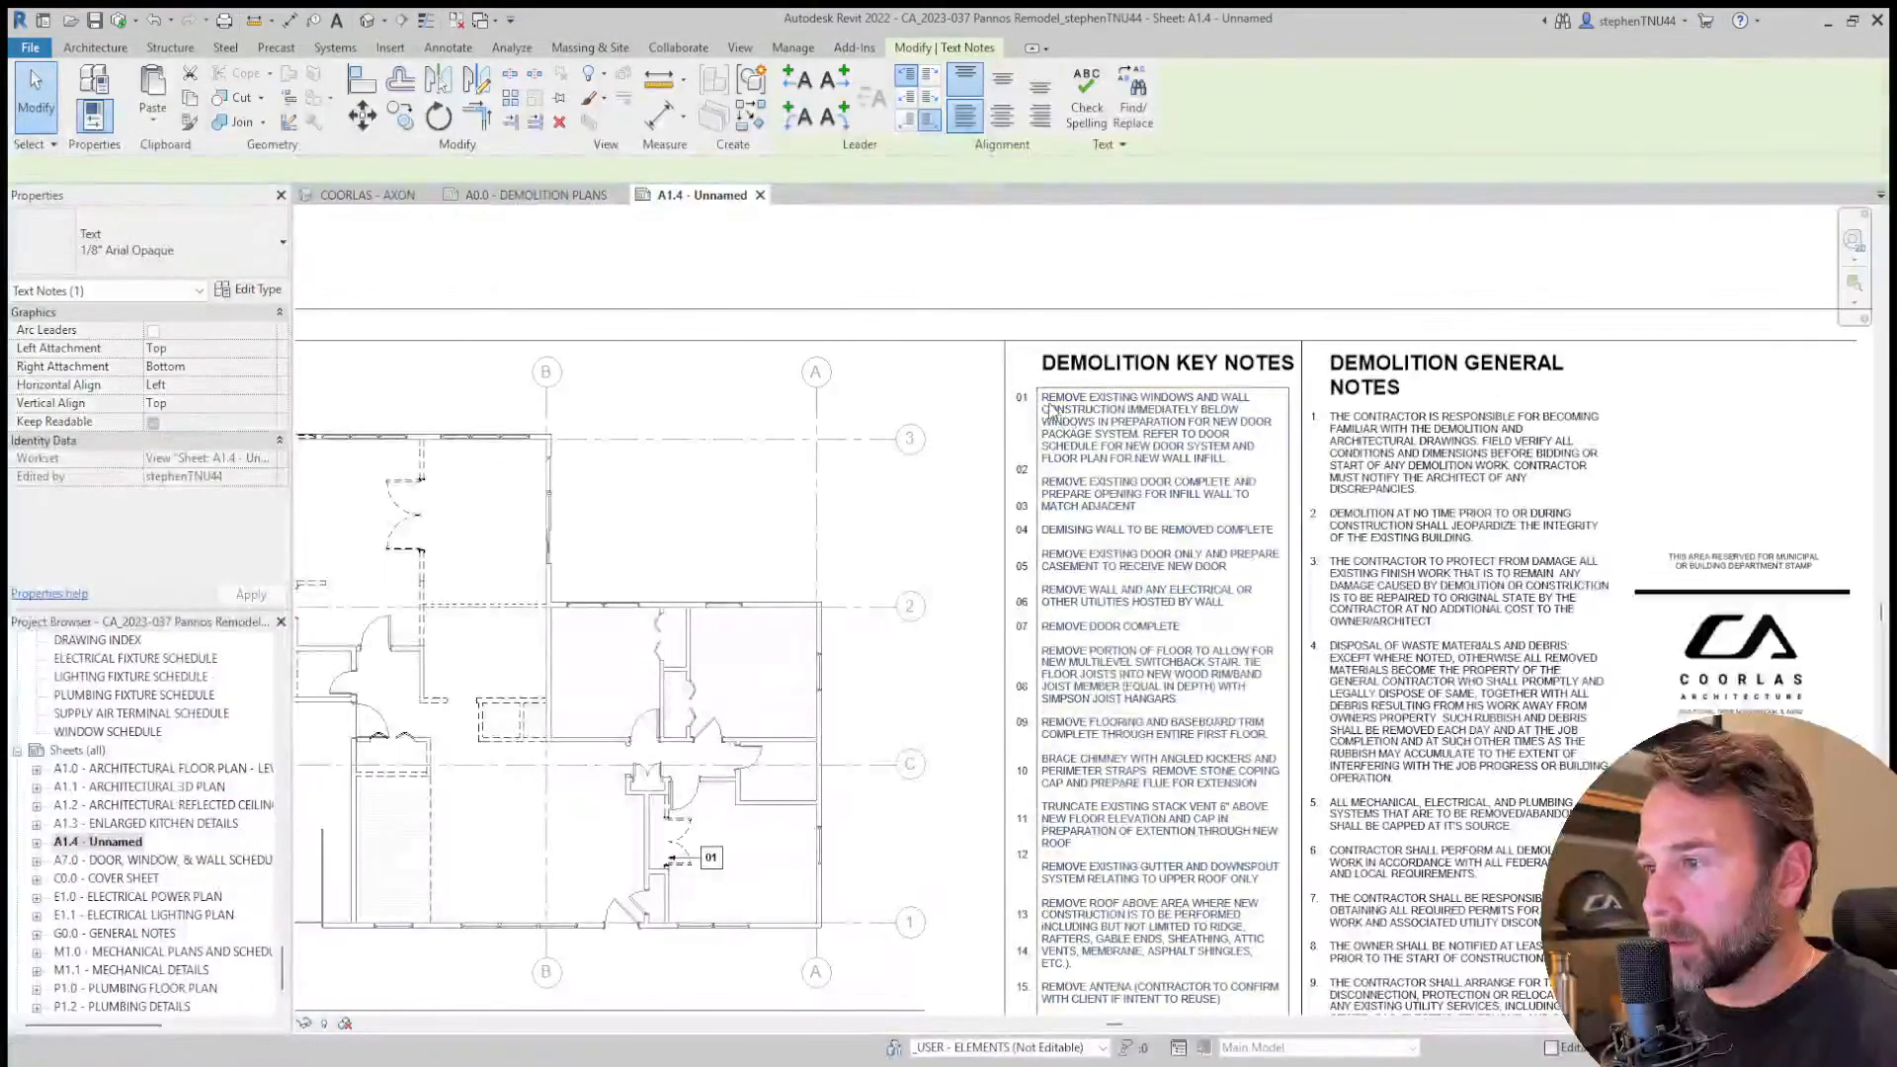
double_click(1055, 420)
drag(1043, 397, 1174, 892)
scroll(1126, 529, down, 3)
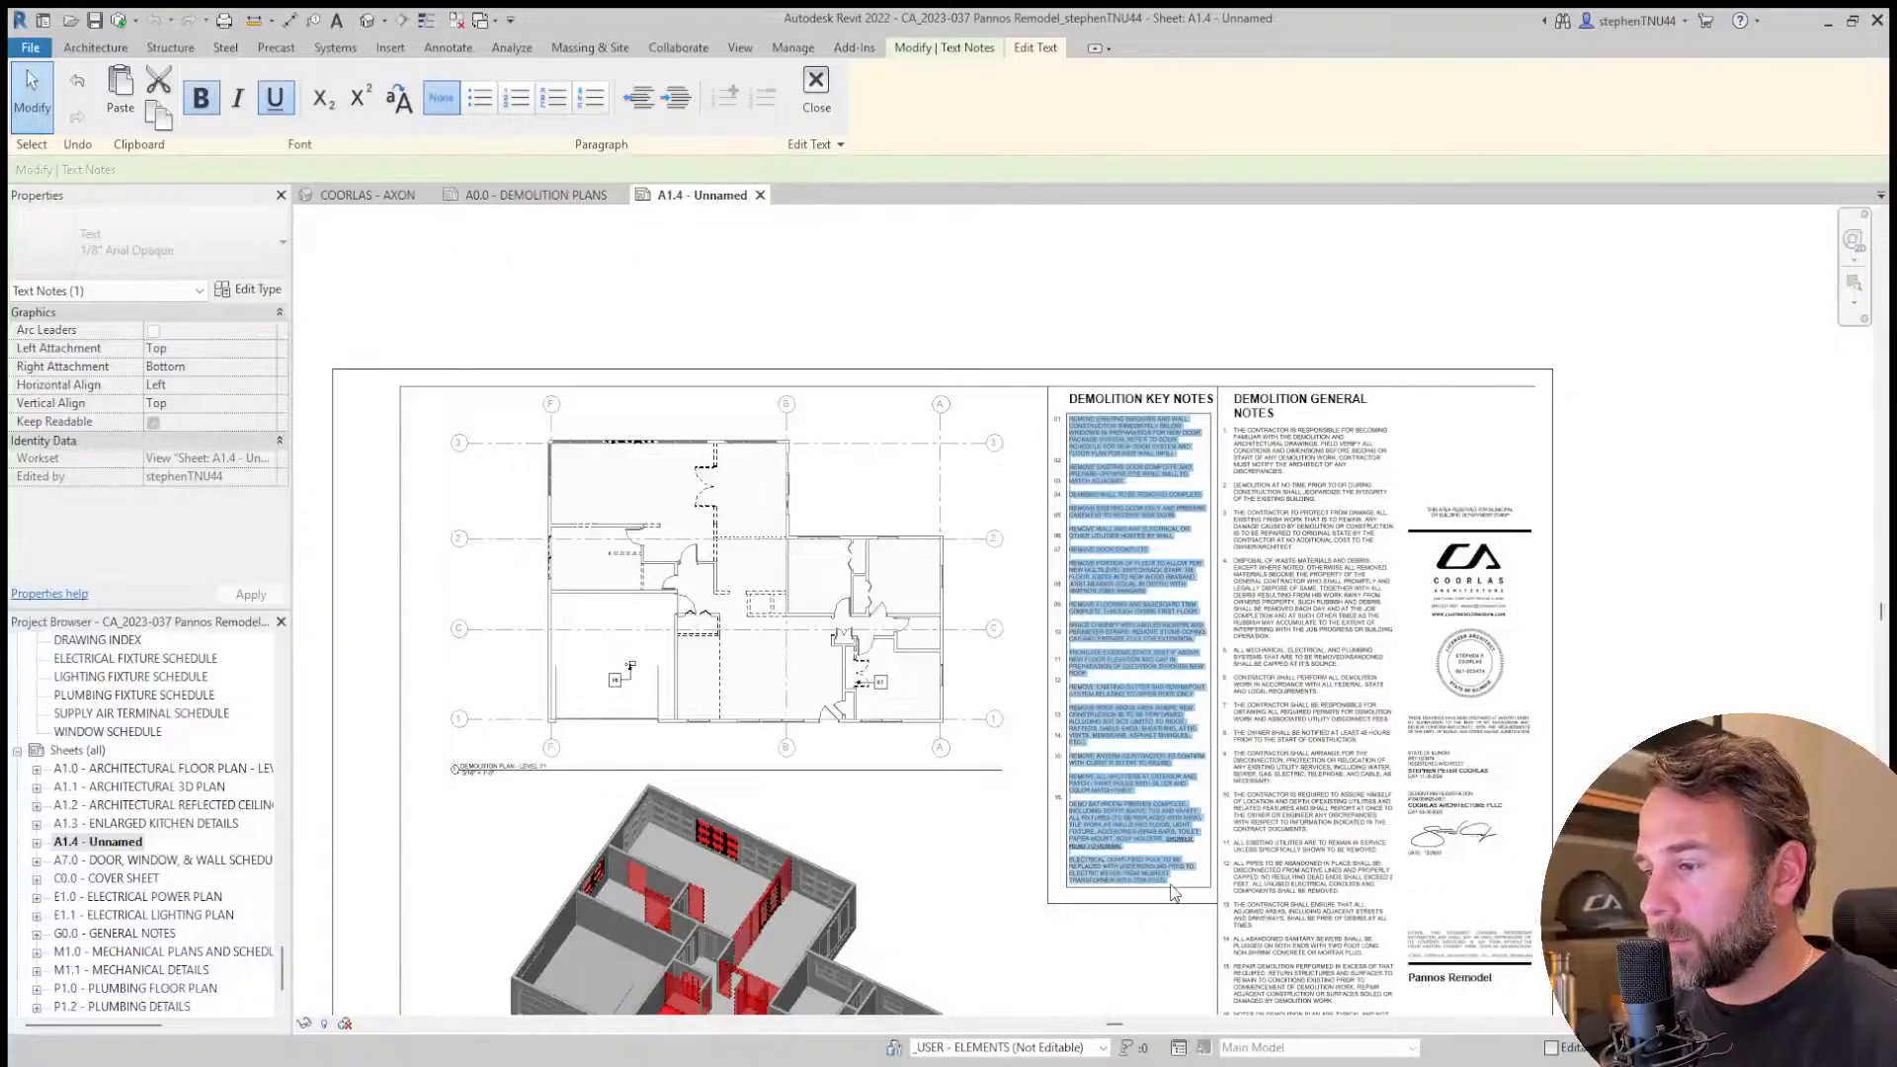
scroll(1112, 439, up, 2)
key(Delete)
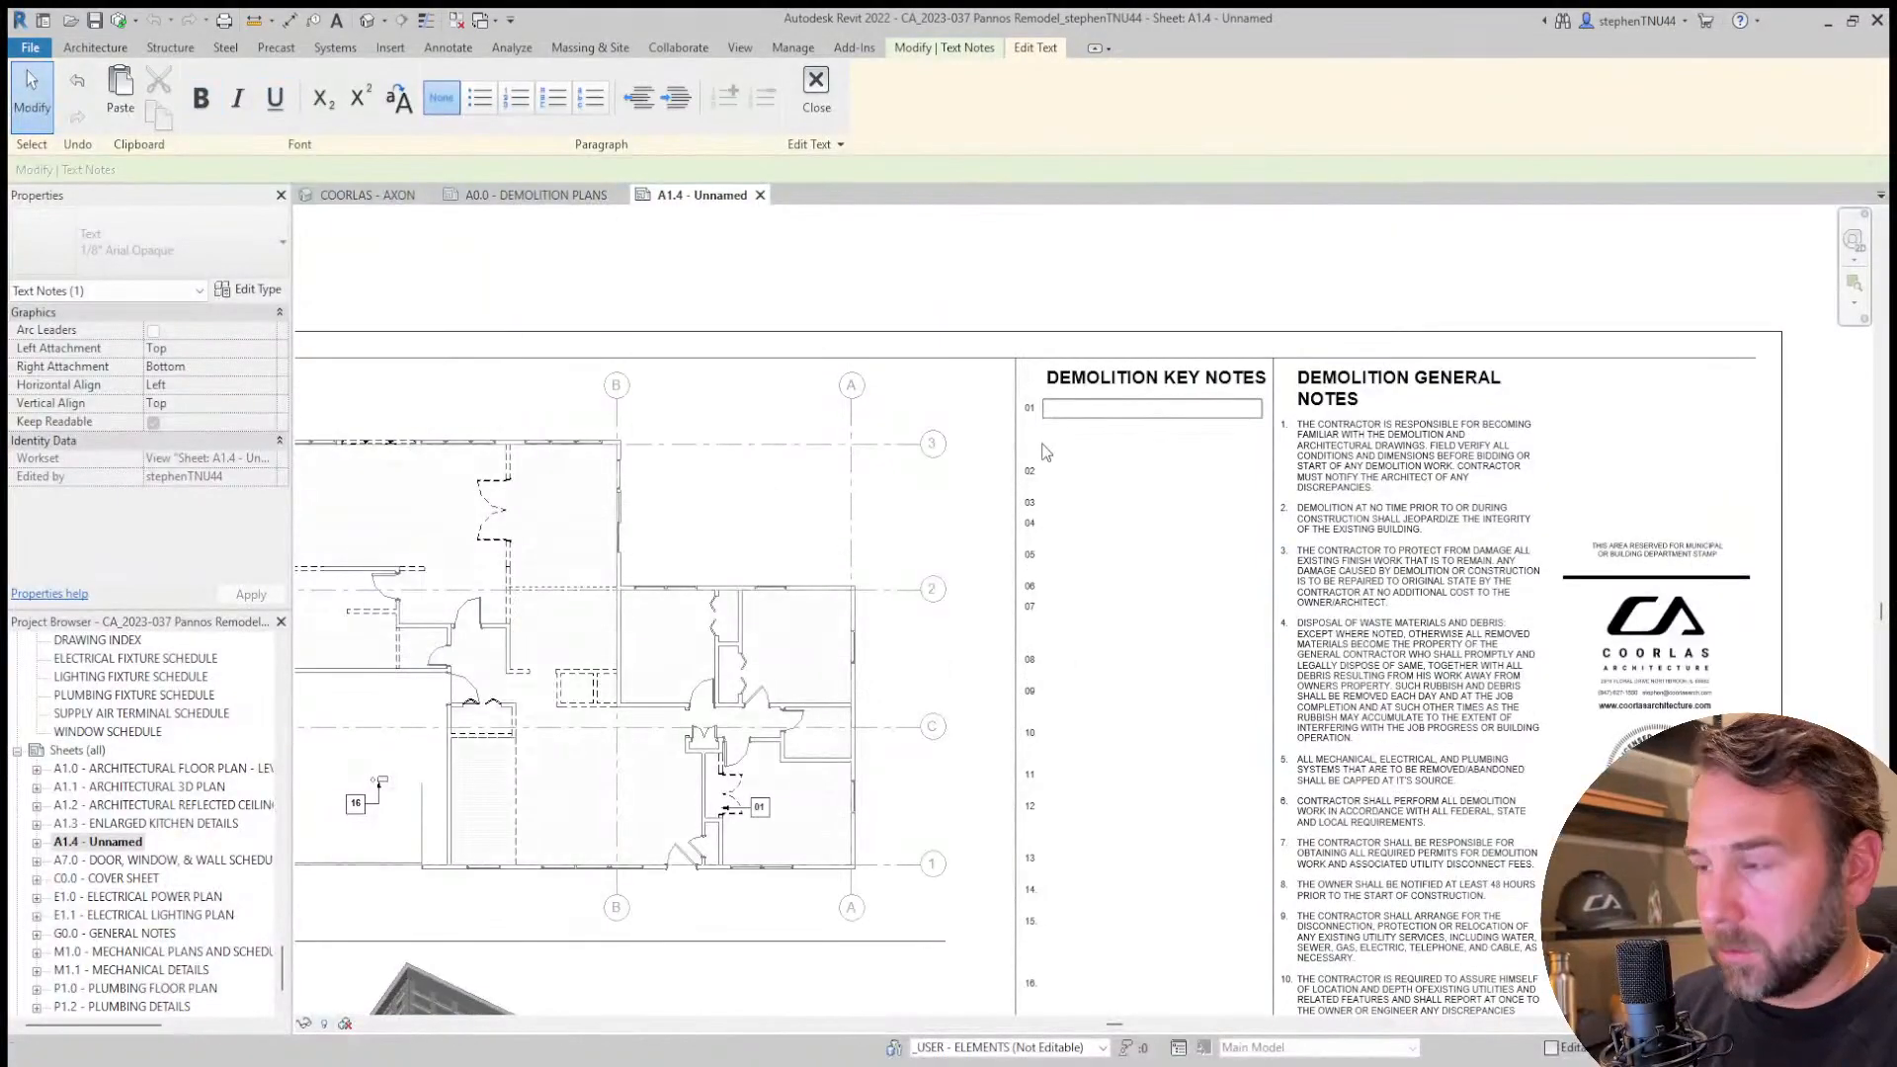
key(ctrl+v)
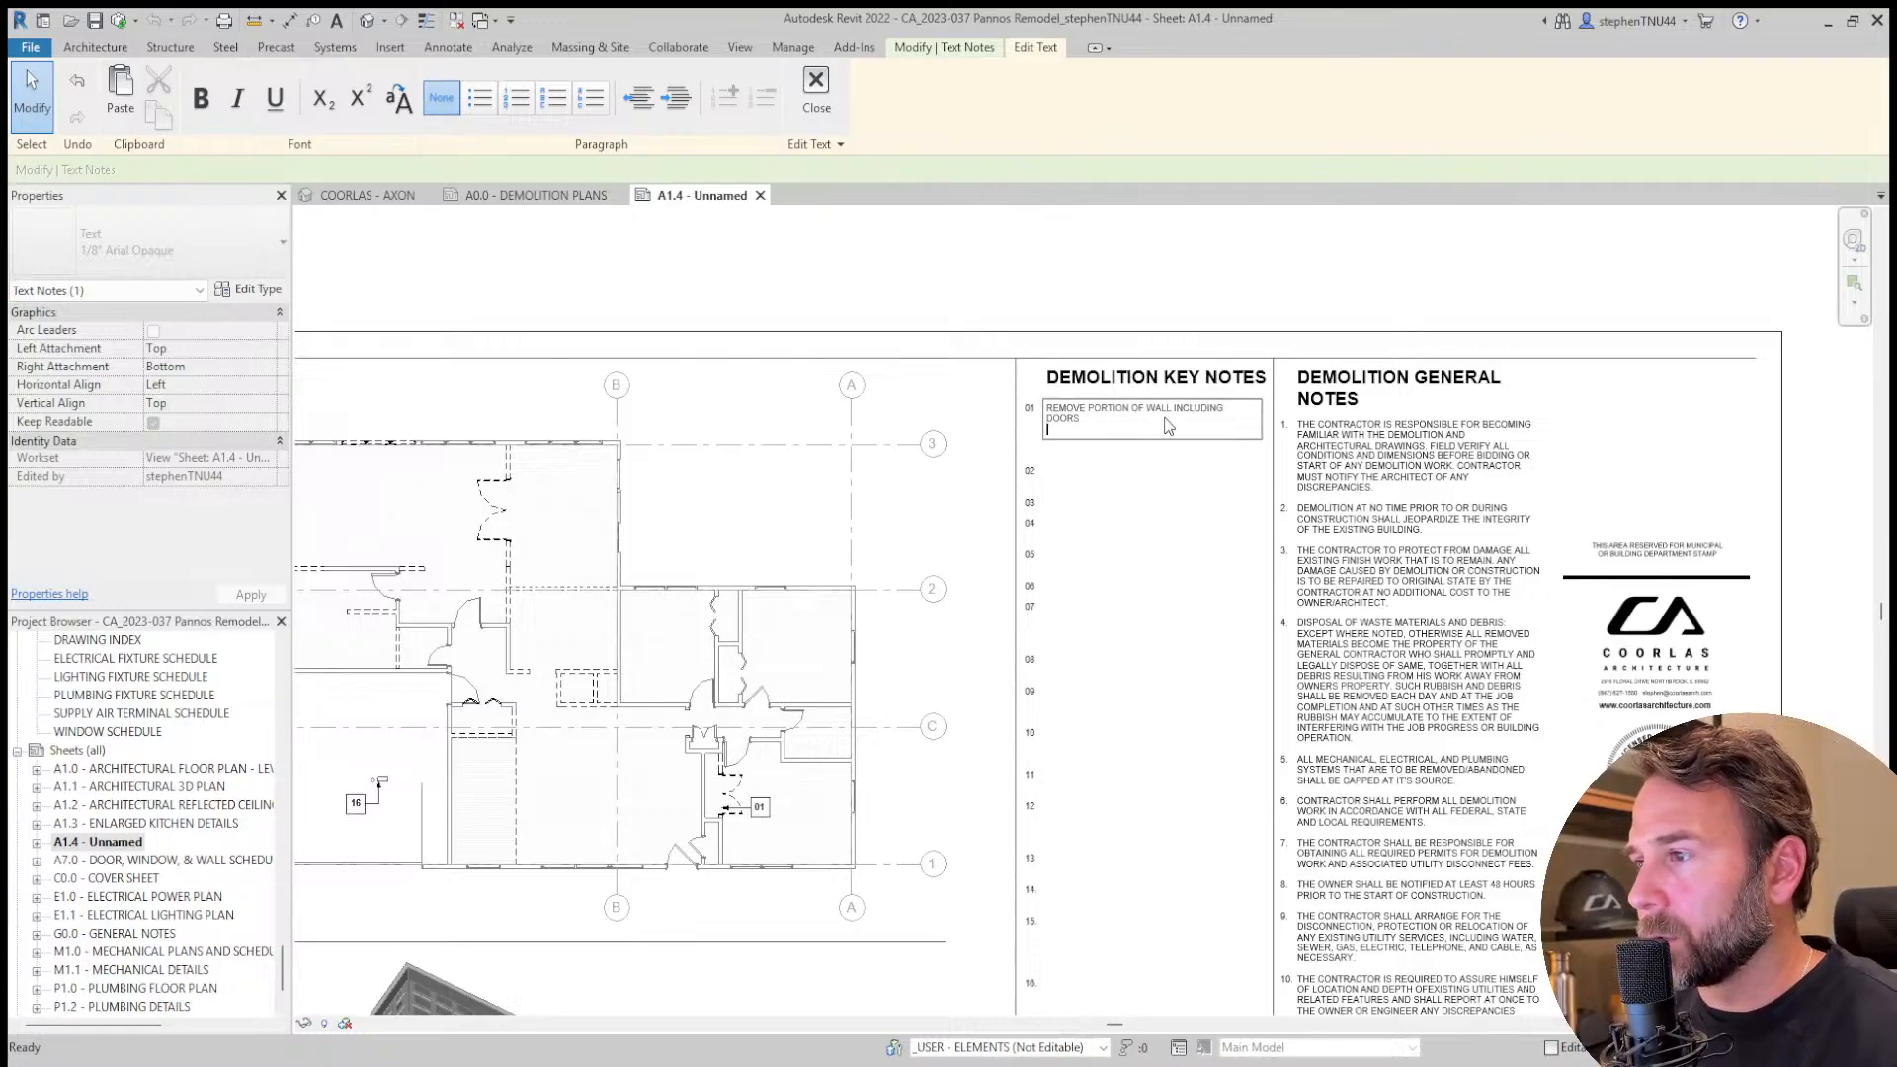
key(BackSpace)
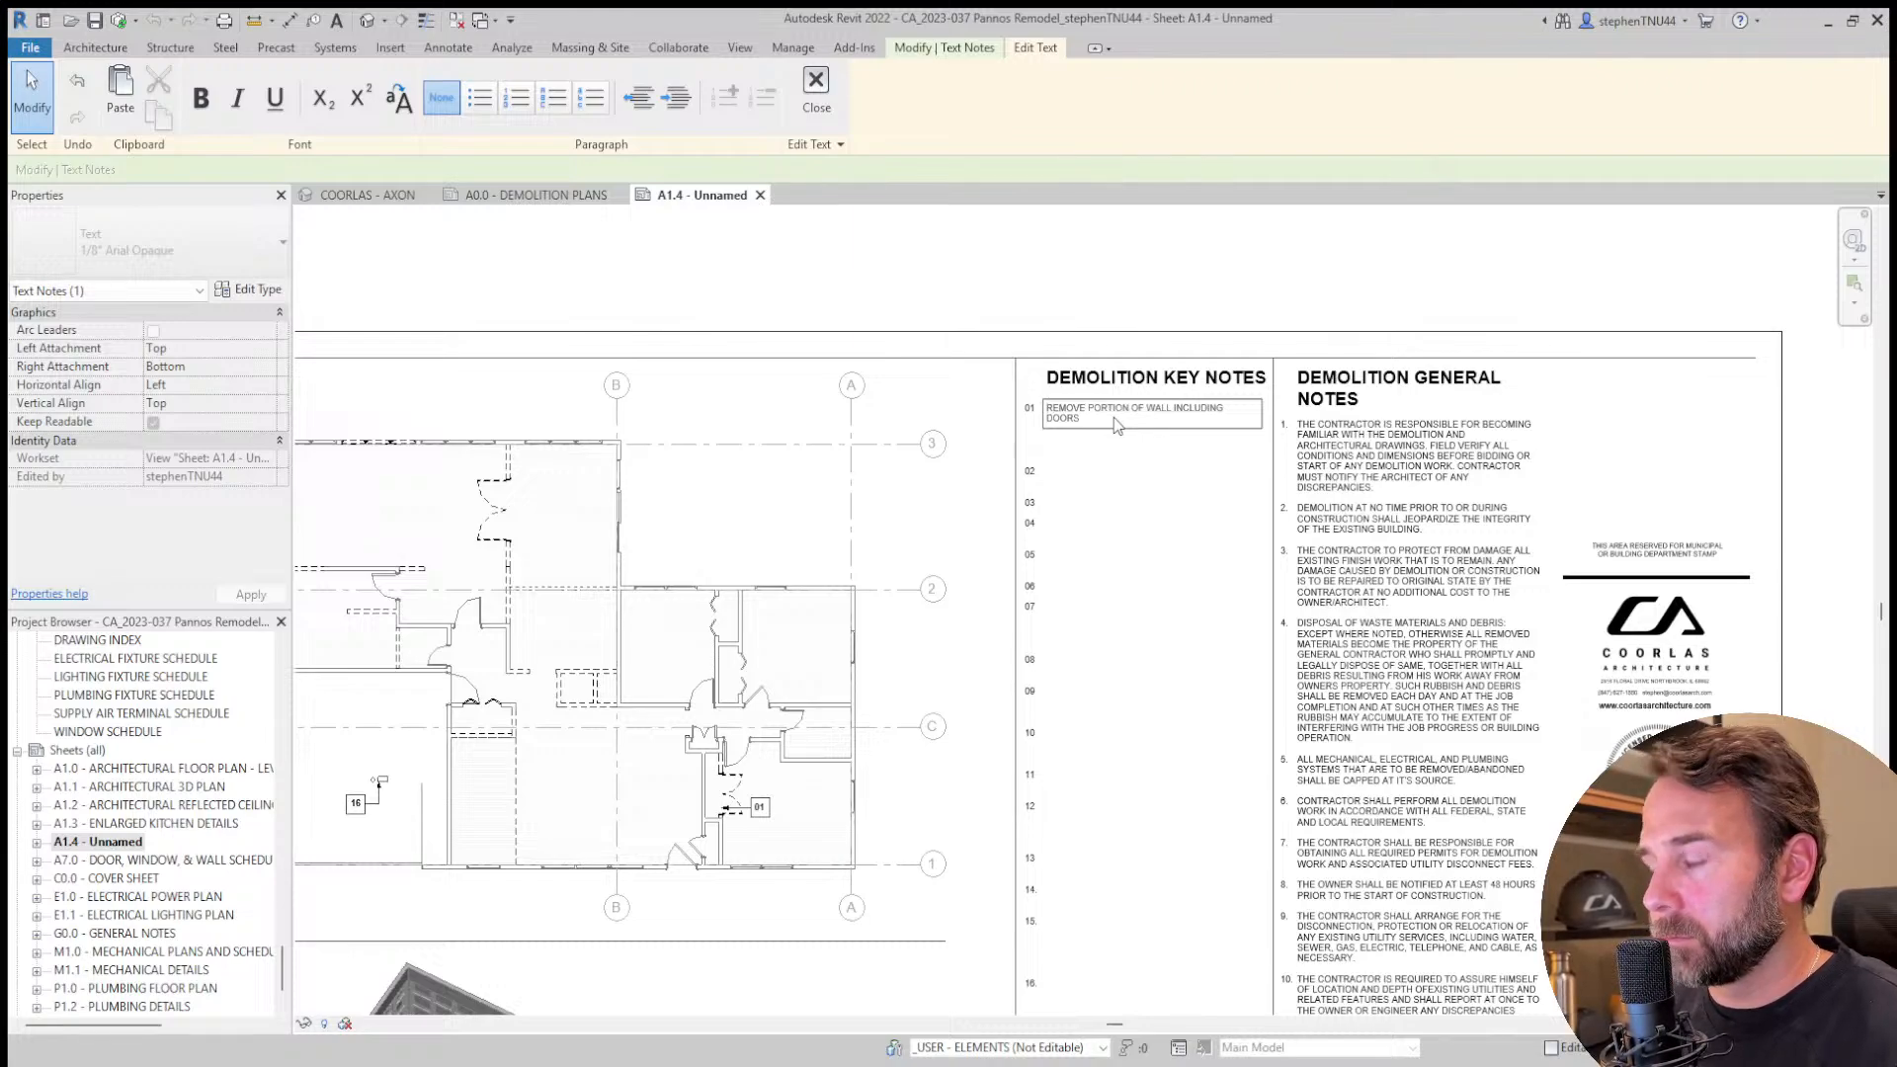
Insert "NON LOAD BEARING" before "PORTION" in demolition key note 01.
text(NON)
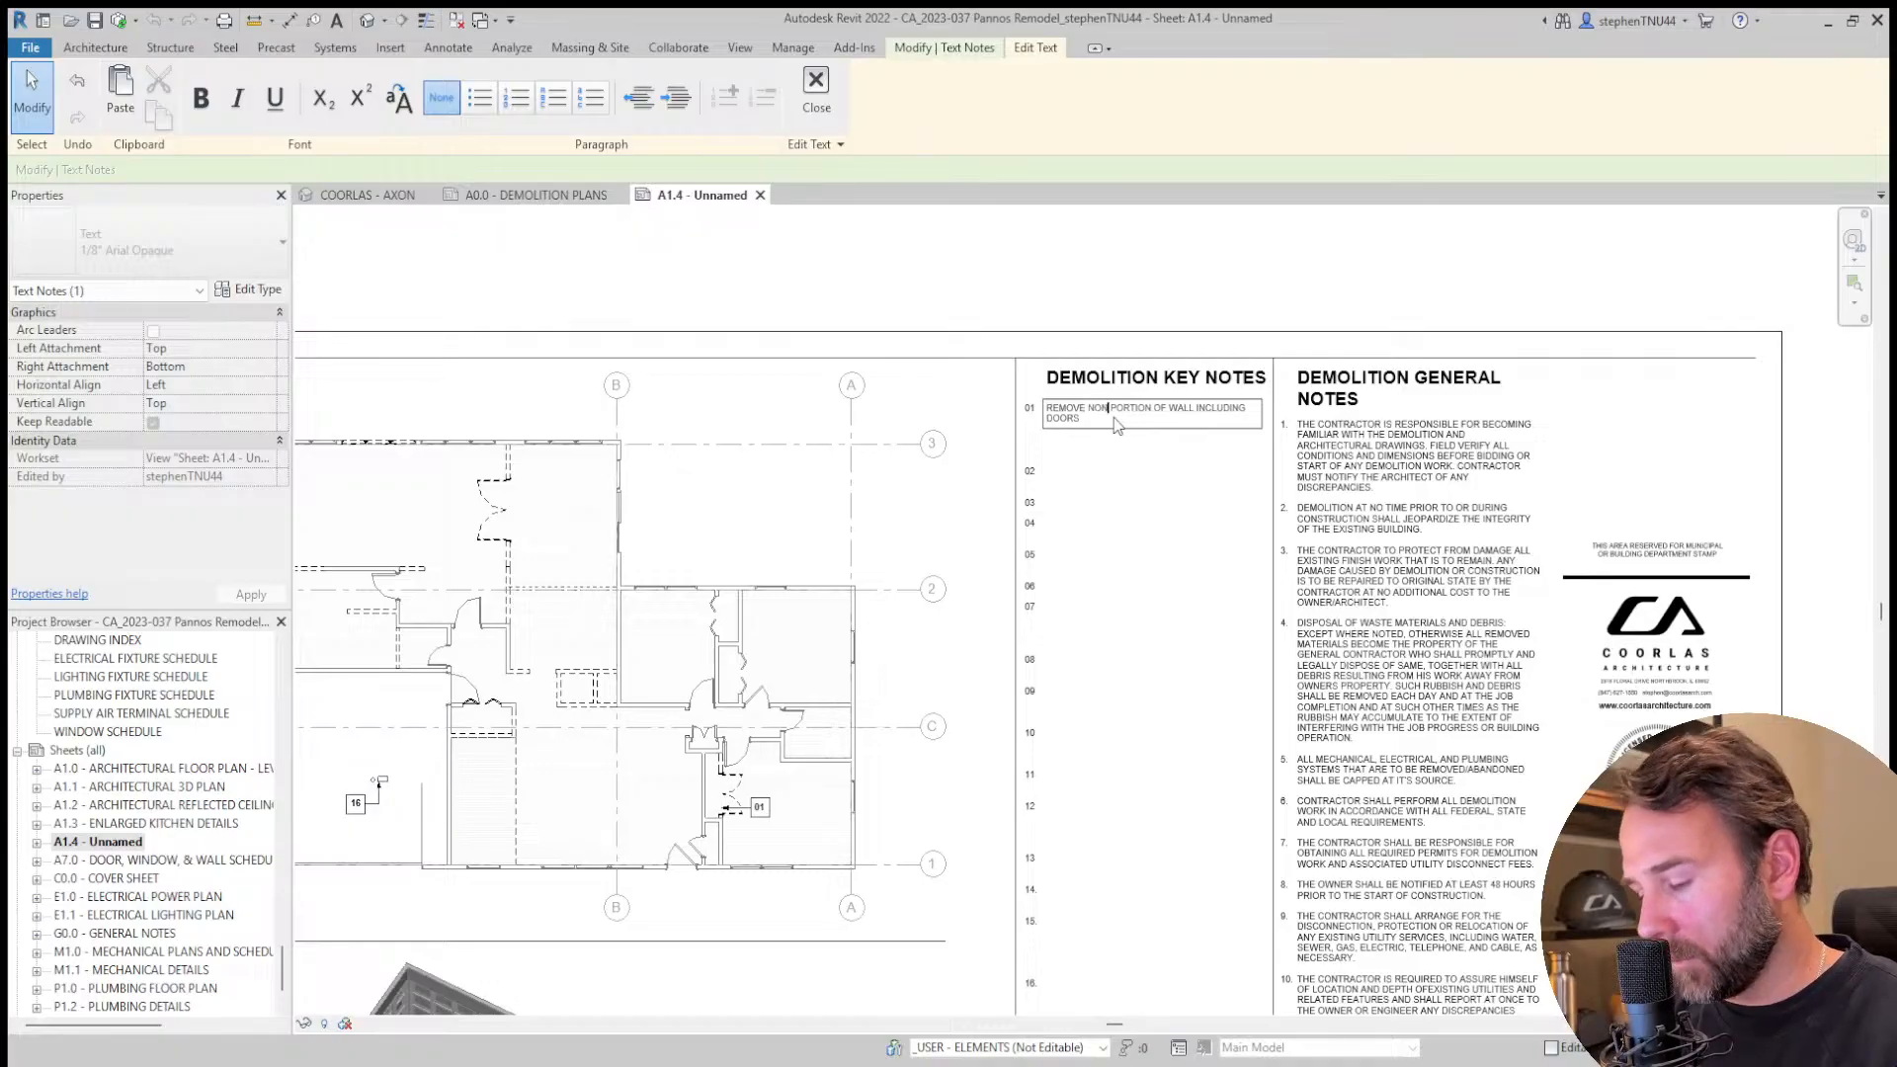
text( LOAD BEA)
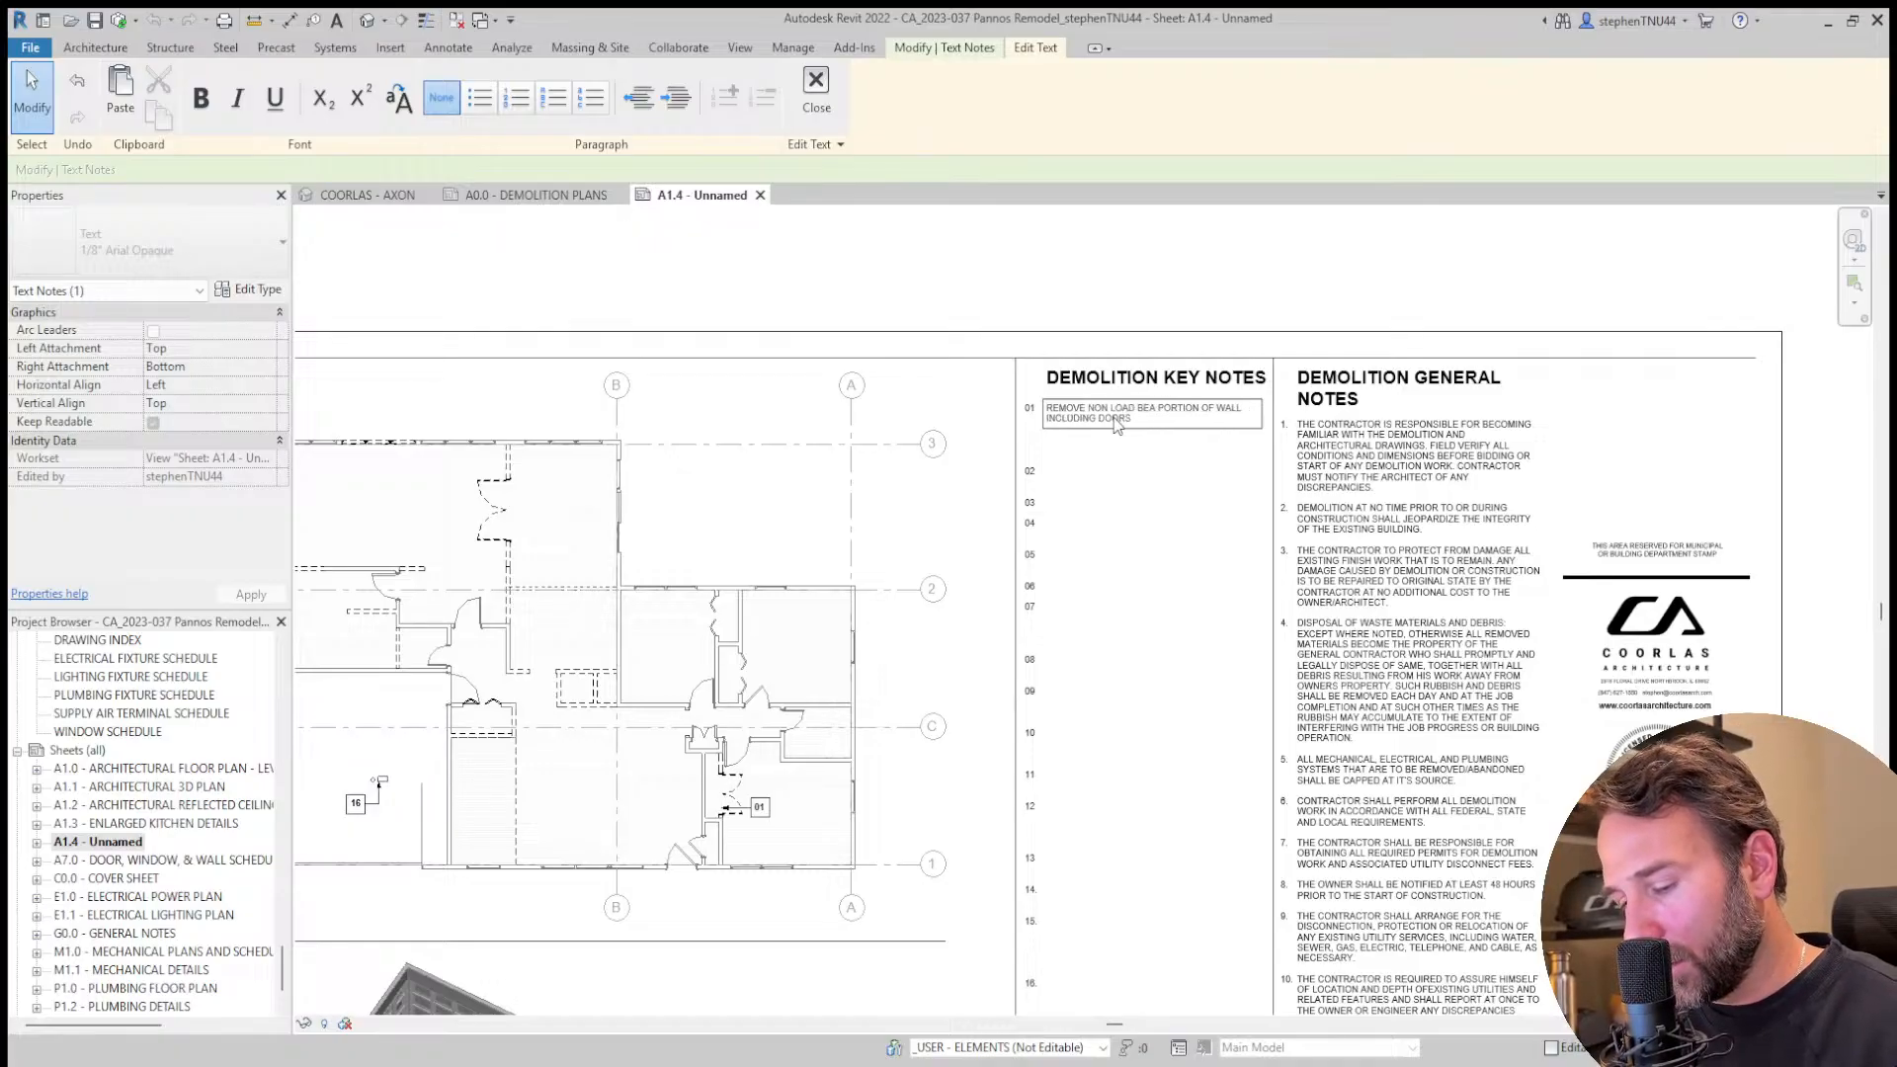
text(RING)
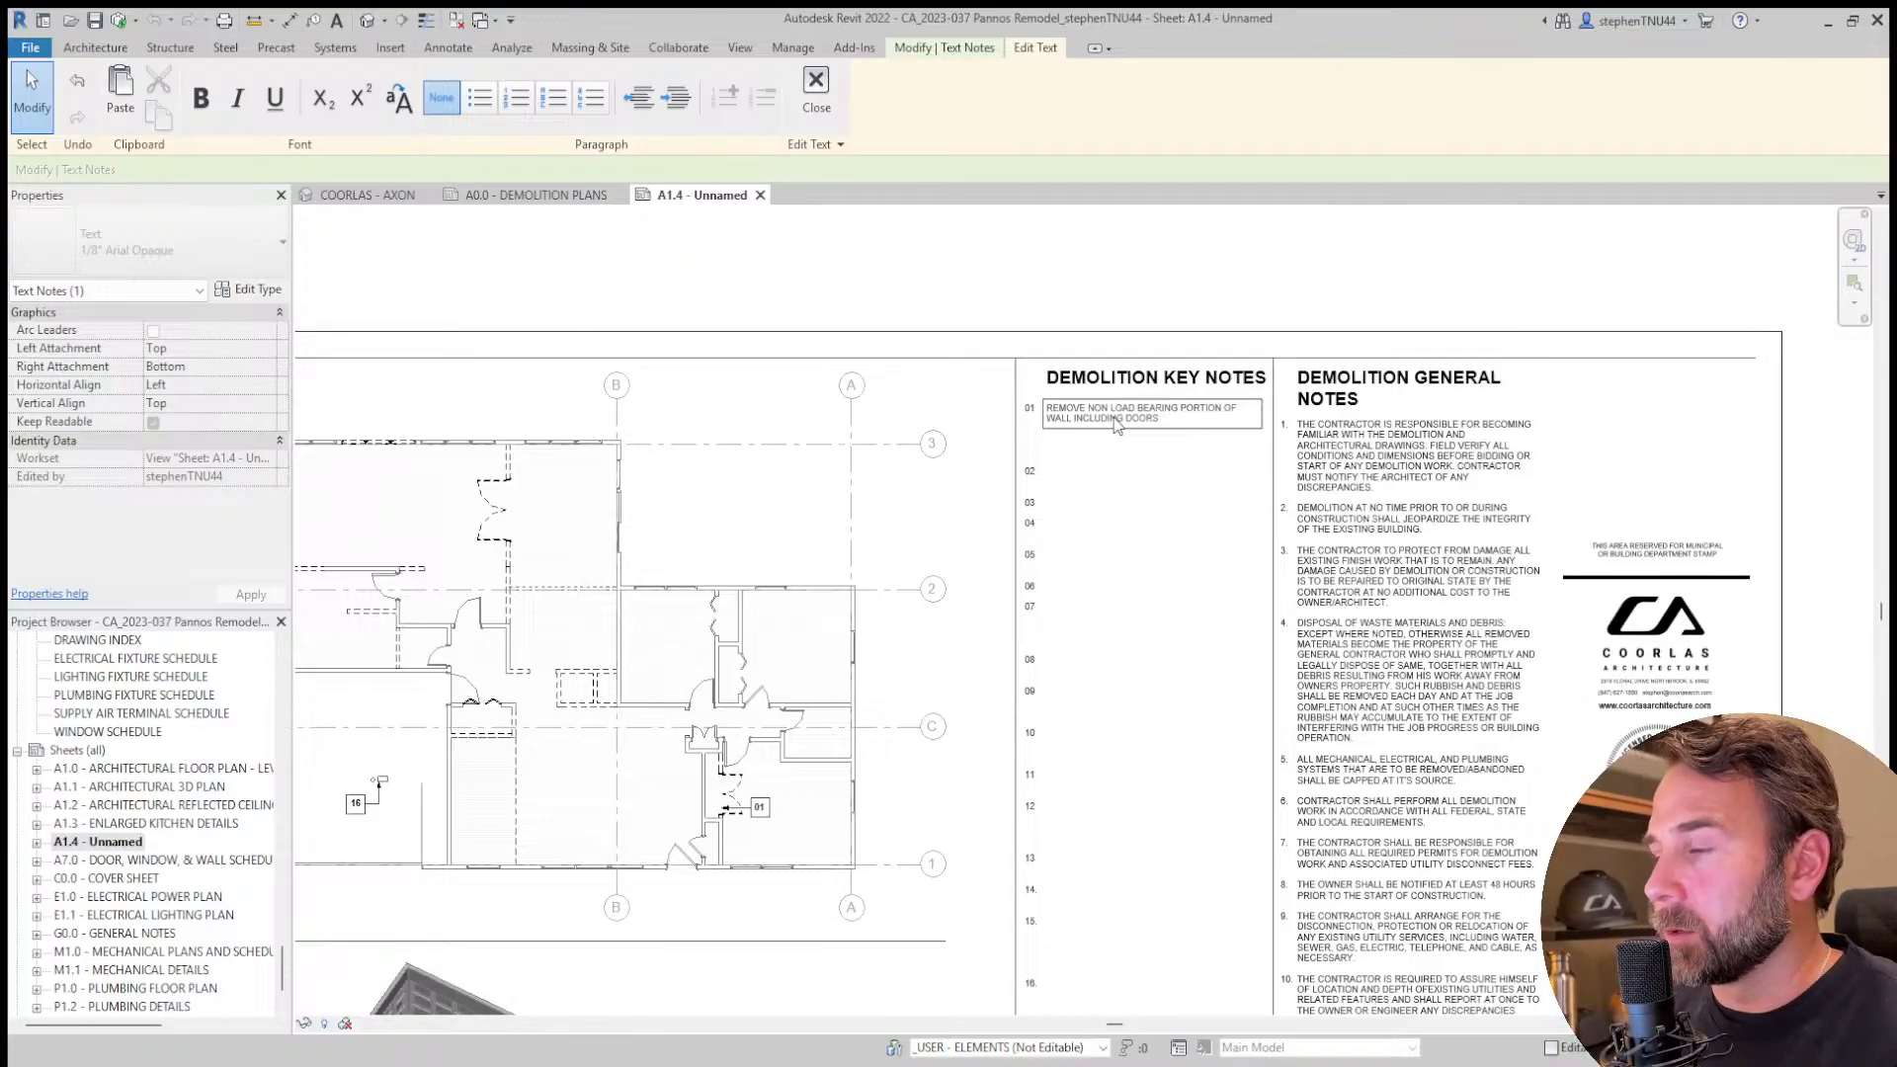
Append "AS SHOWN. REMOVE AND CAP ALL UTILITY WORK WITHIN WALL AS NECESSARY PER CODE" to demolition key note 01.
scroll(1114, 424, up, 1)
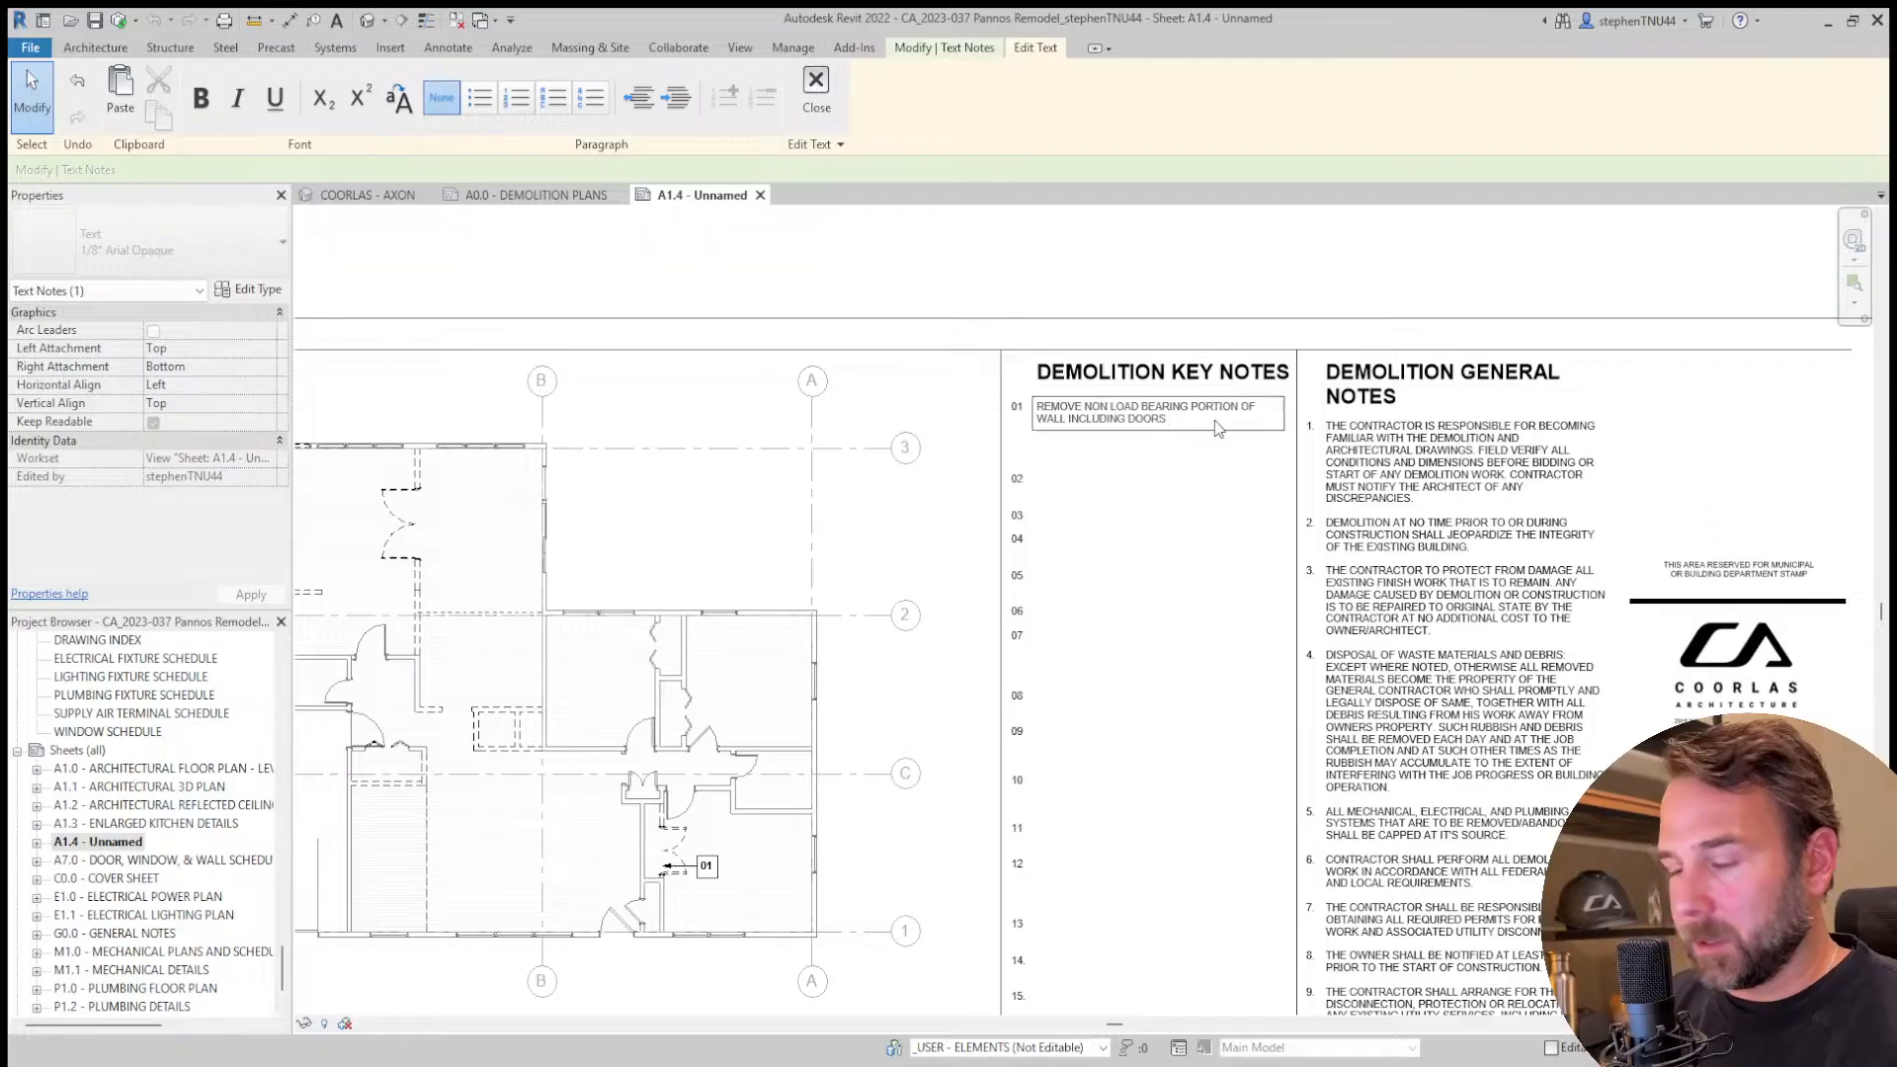
text(HW)
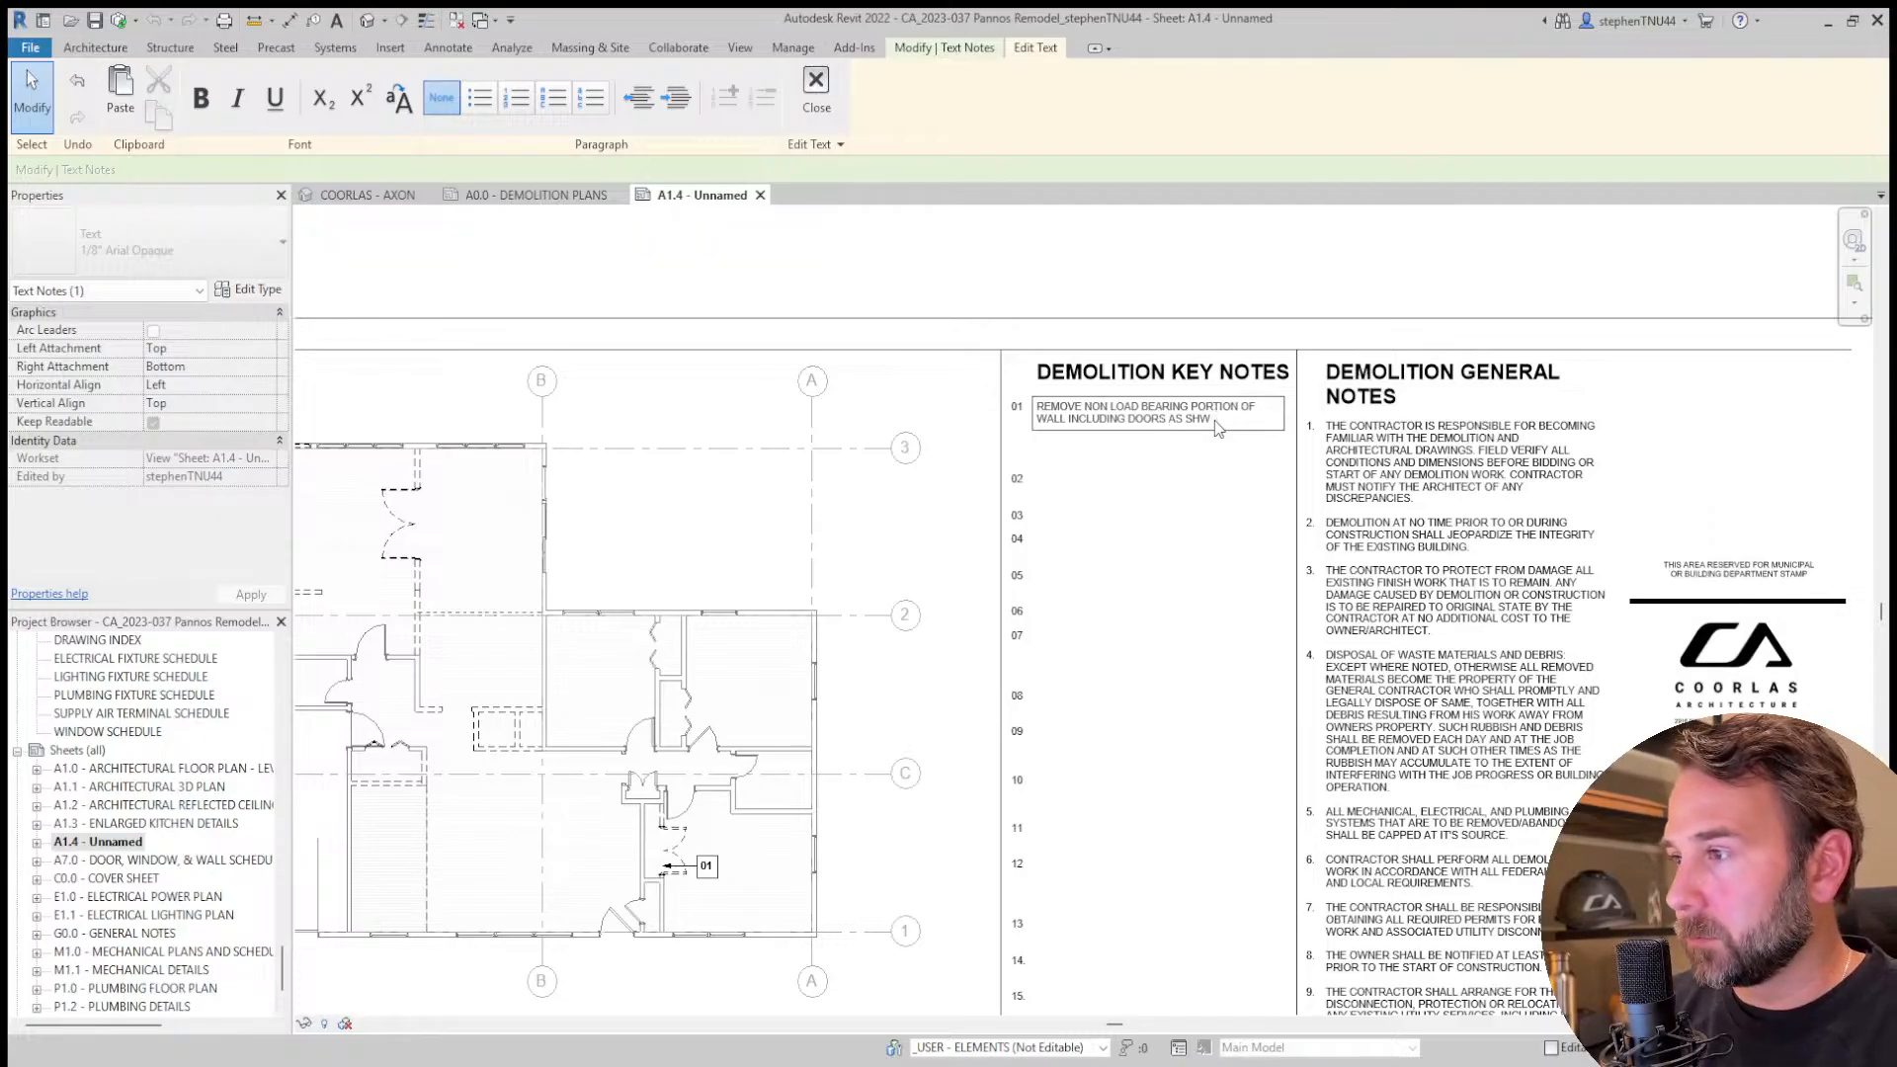
key(BackSpace)
text(OWN.)
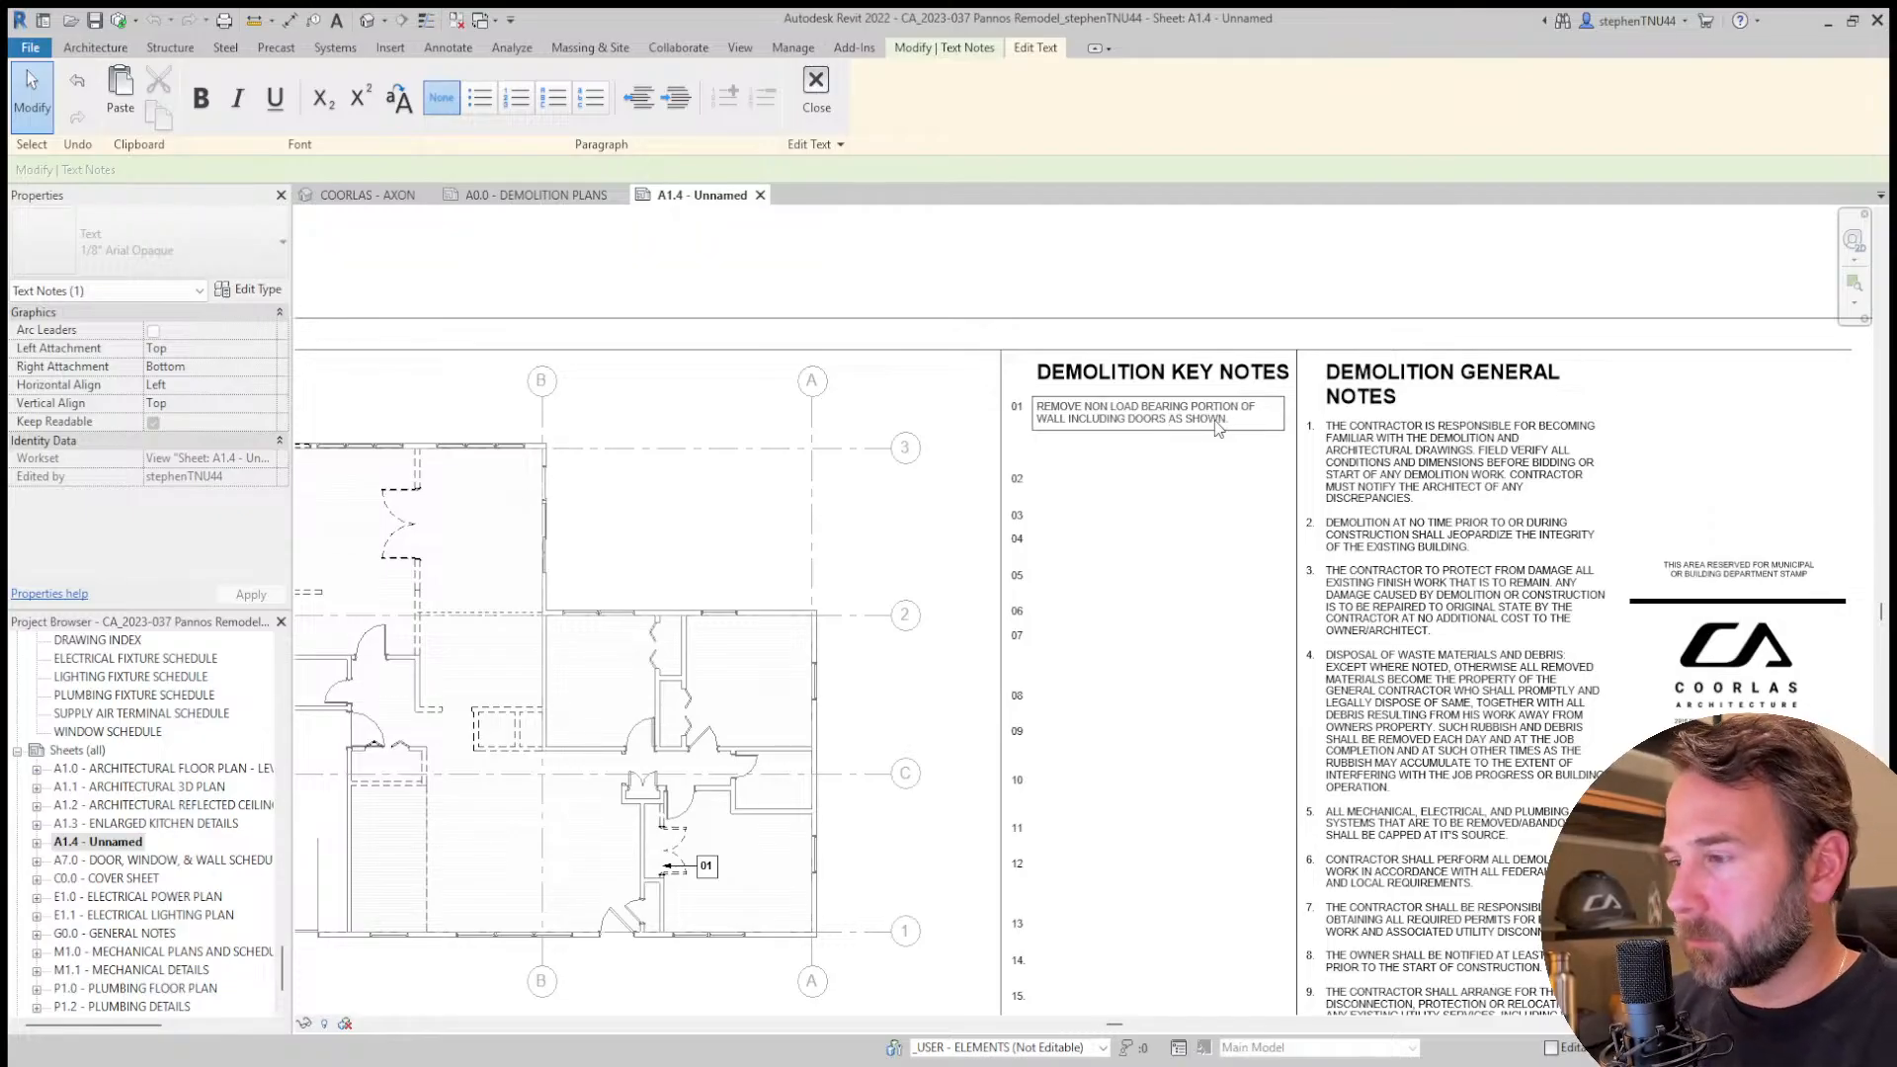
text( REM)
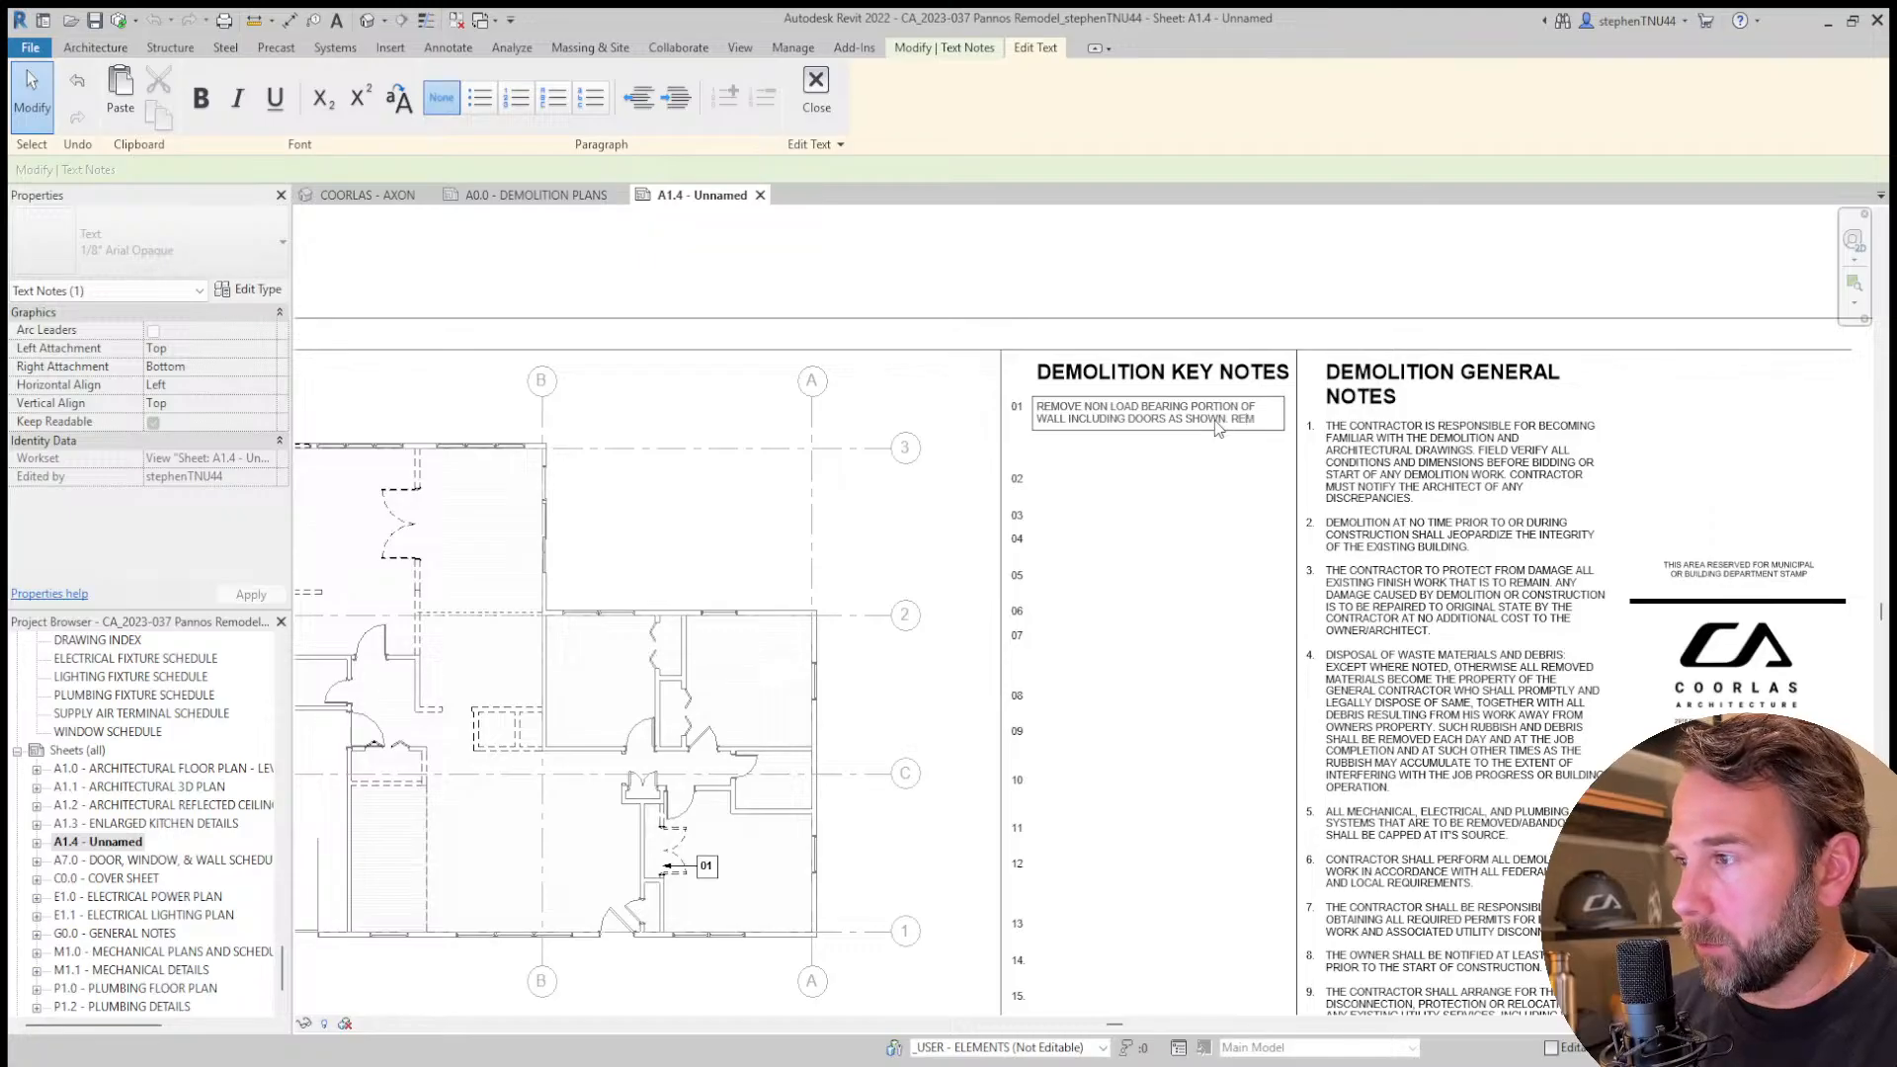
text(OVE AND C)
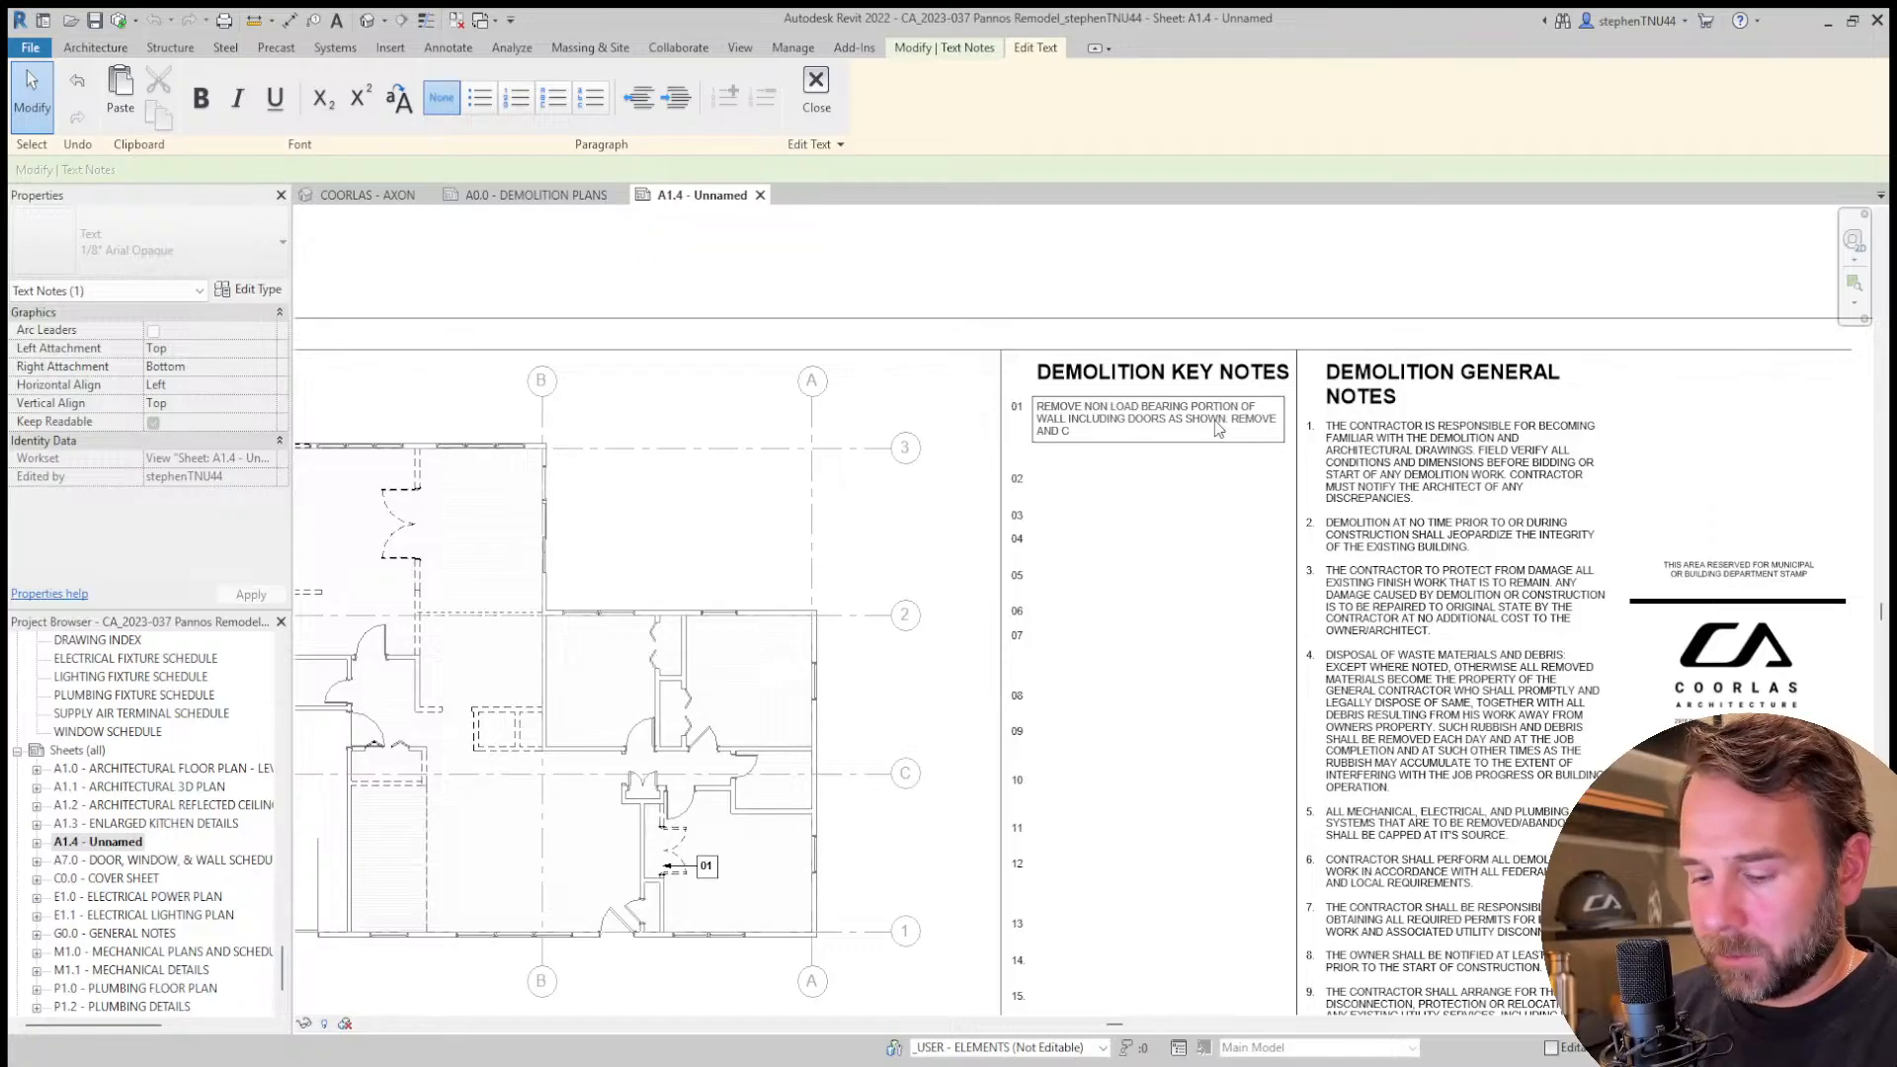
text(AP ALL UTILITY)
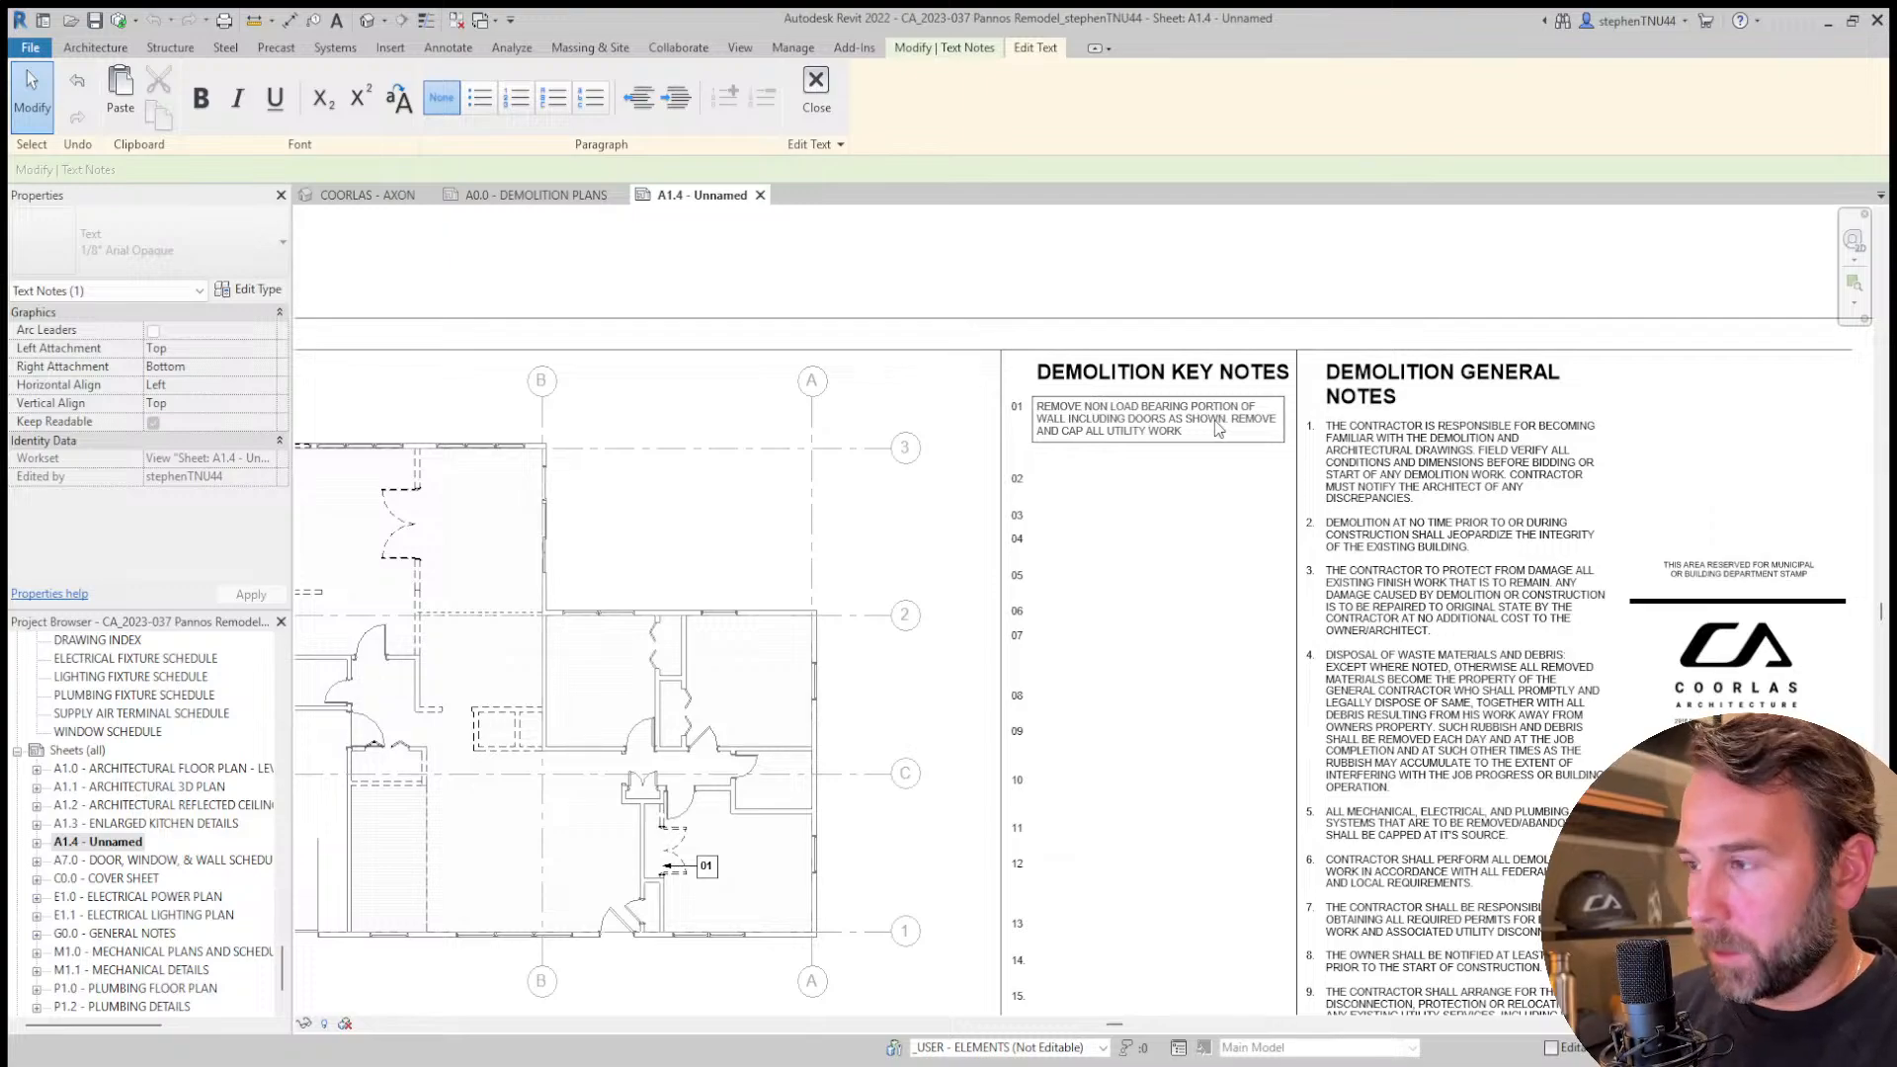
text(WORK WITHI)
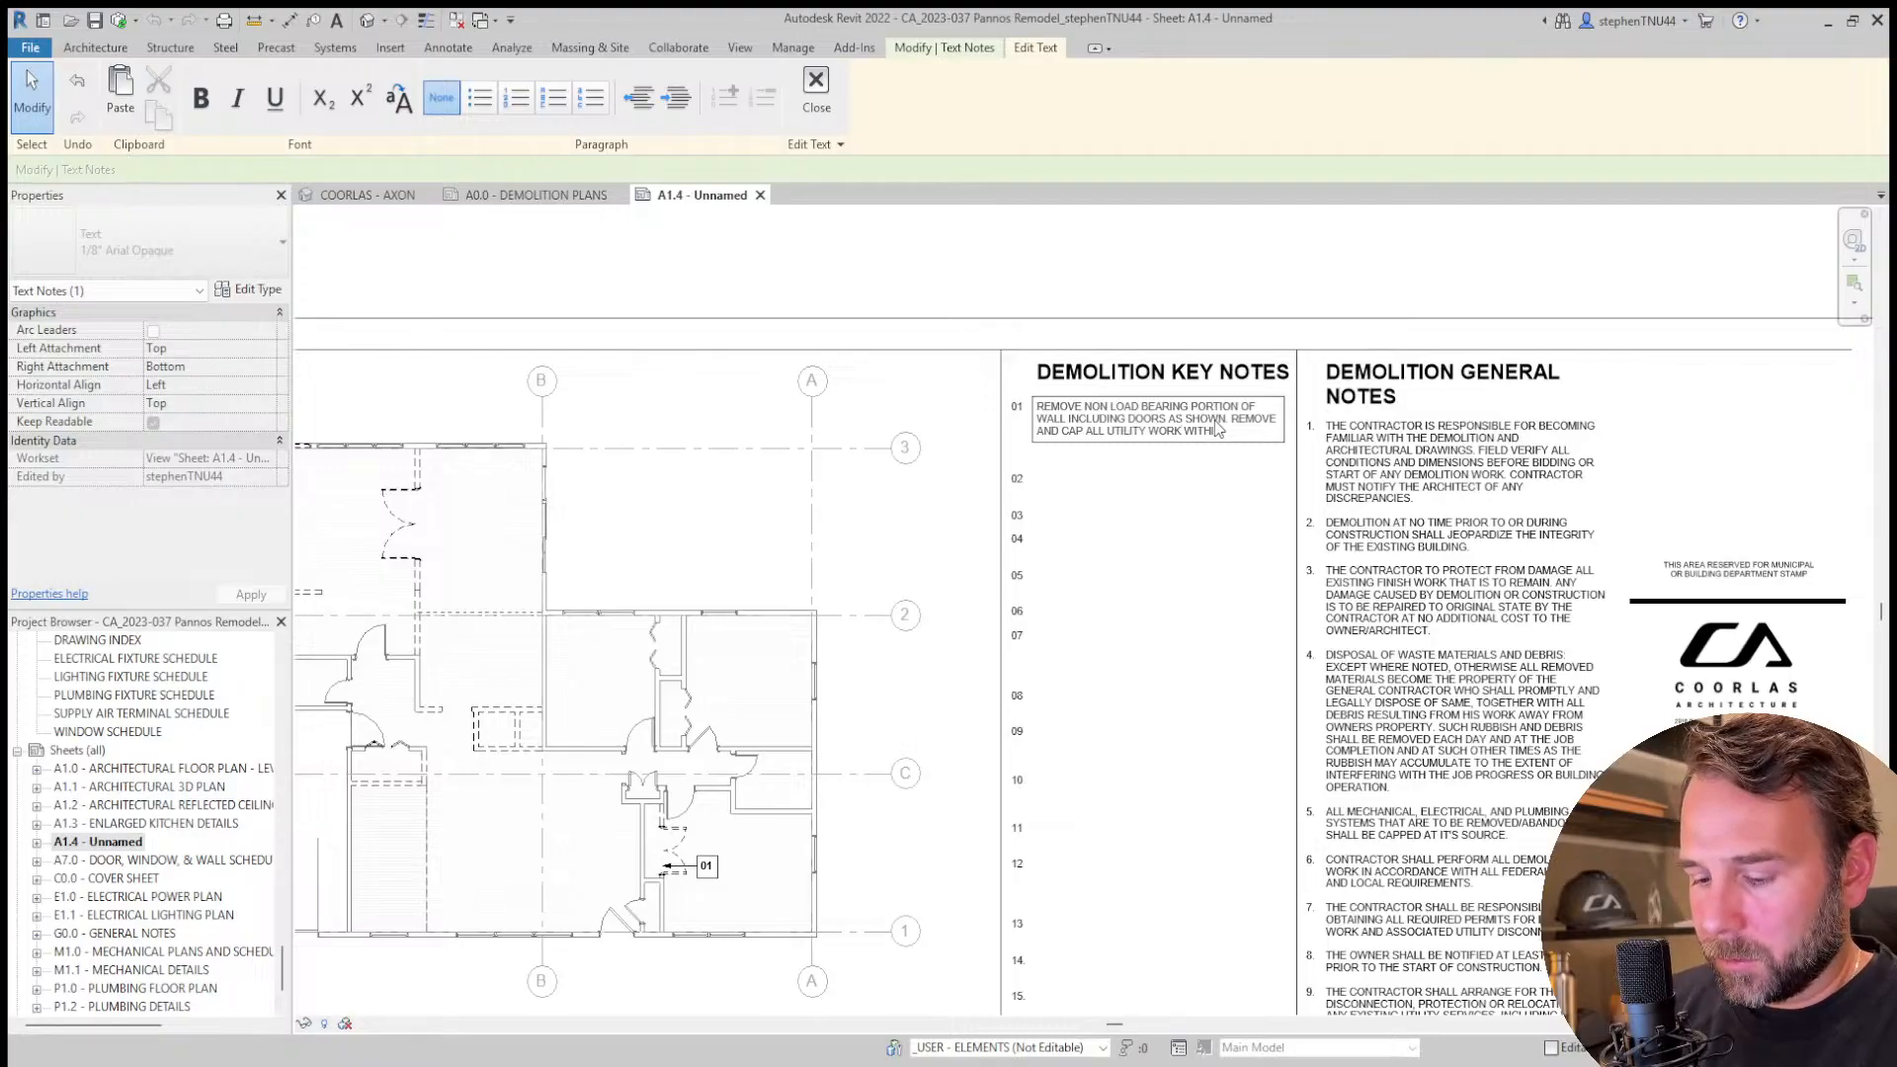
text(N WALL AS N)
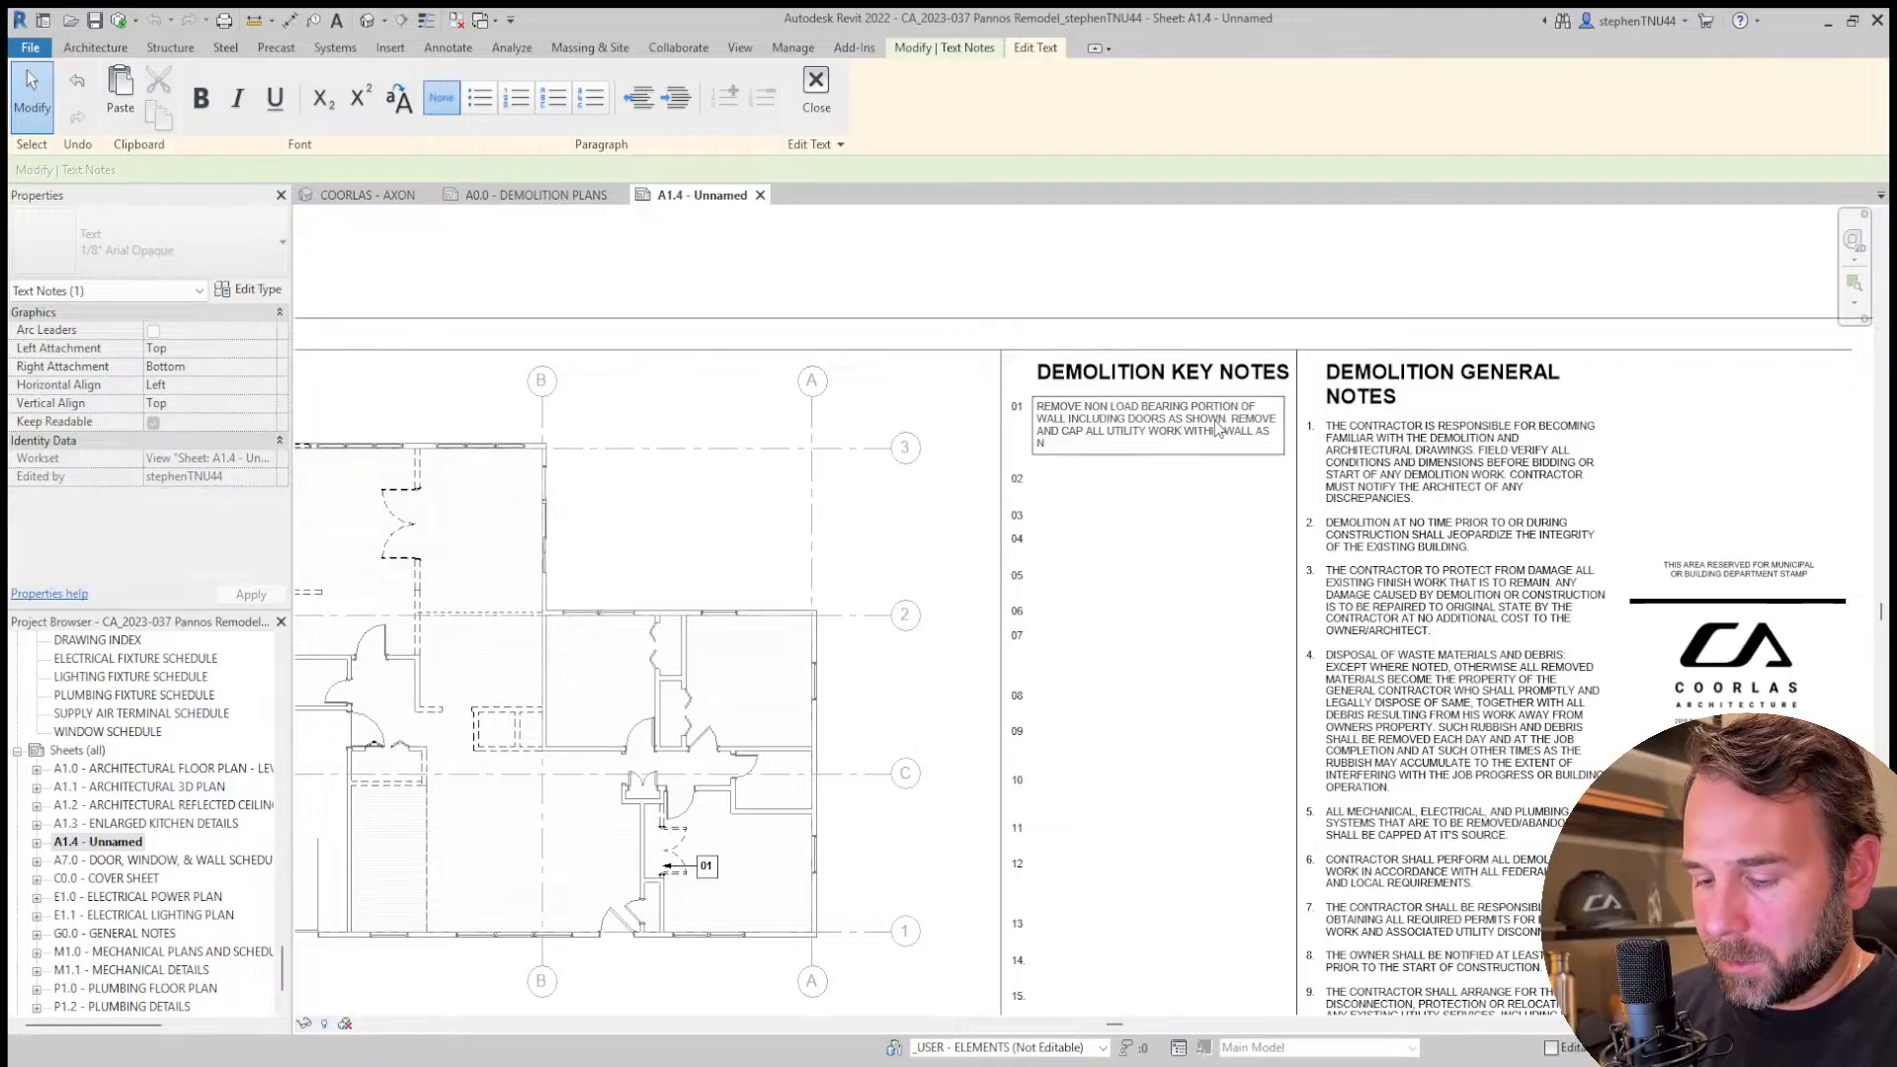
text(ECESSARY PER CODE)
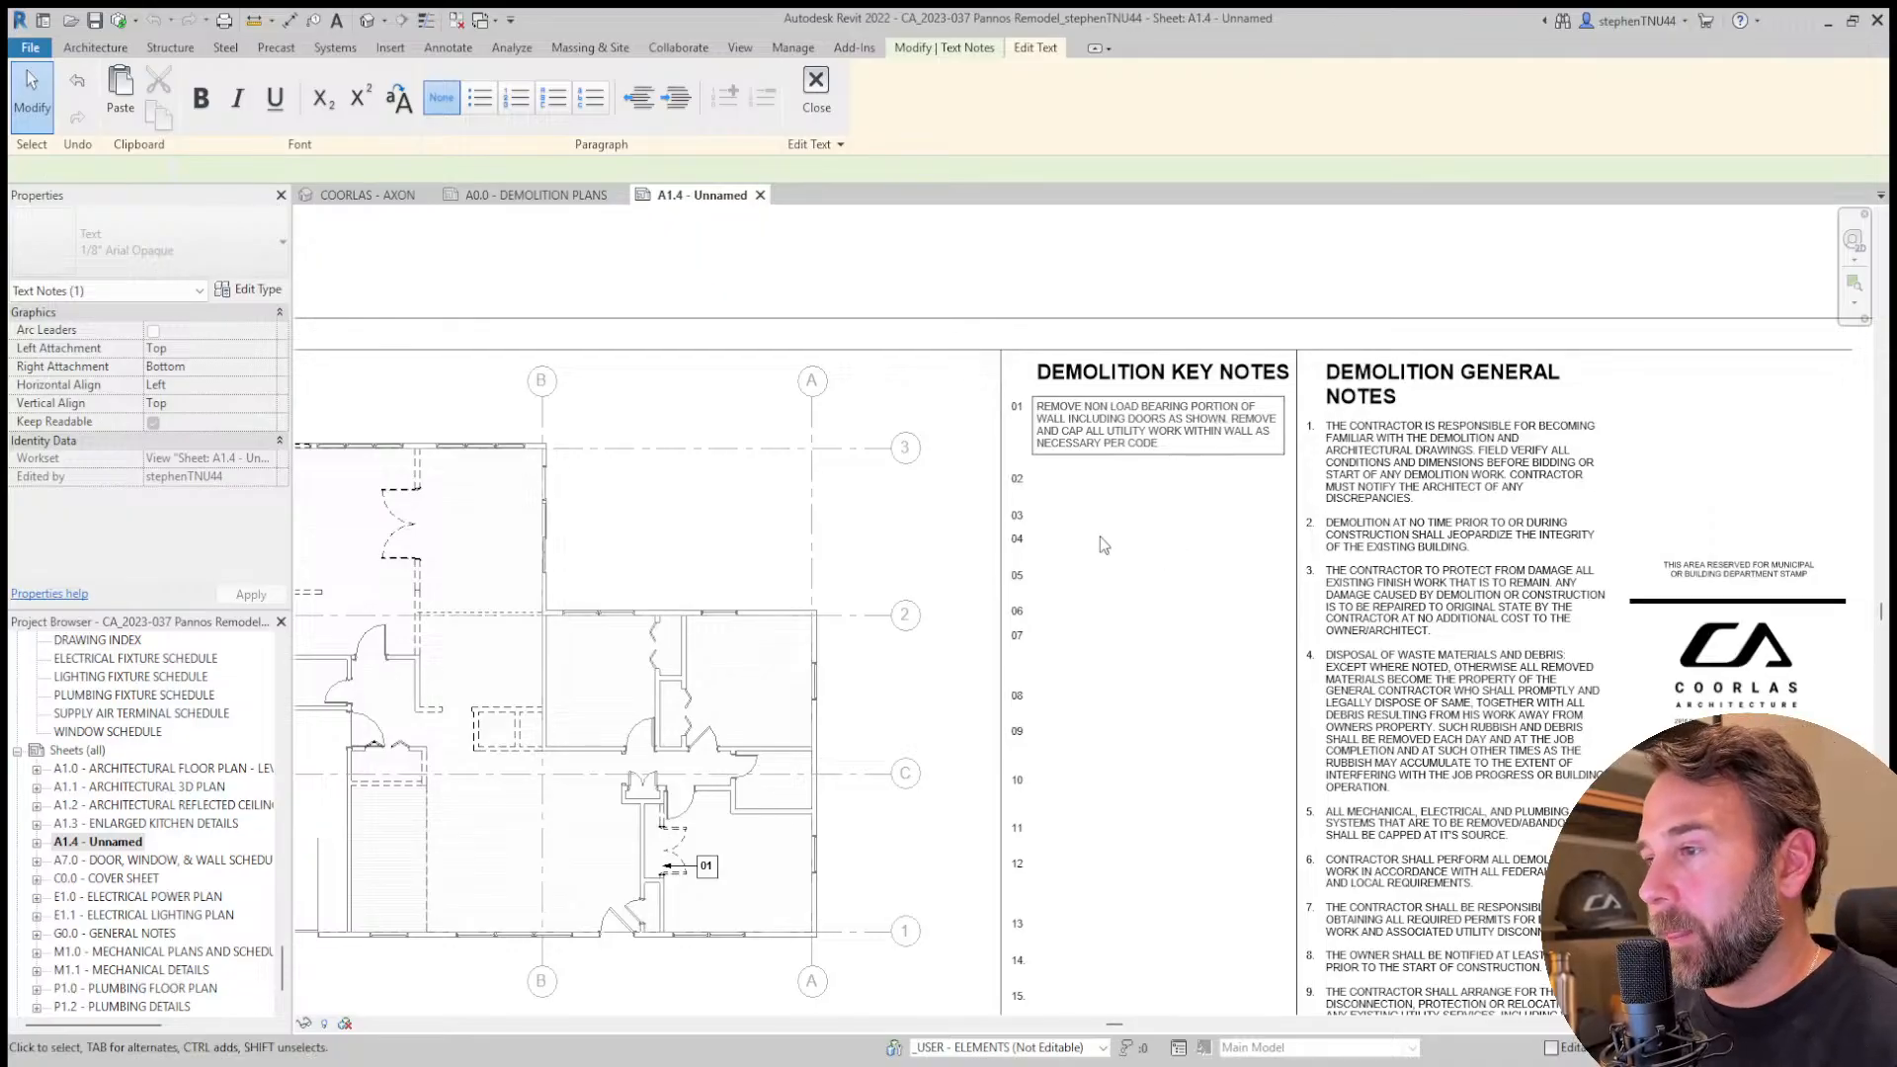
click(1115, 464)
Add two line breaks after key note 01's text to leave room for note 02, and finish editing the text.
scroll(1146, 456, up, 1)
scroll(1146, 456, up, 1)
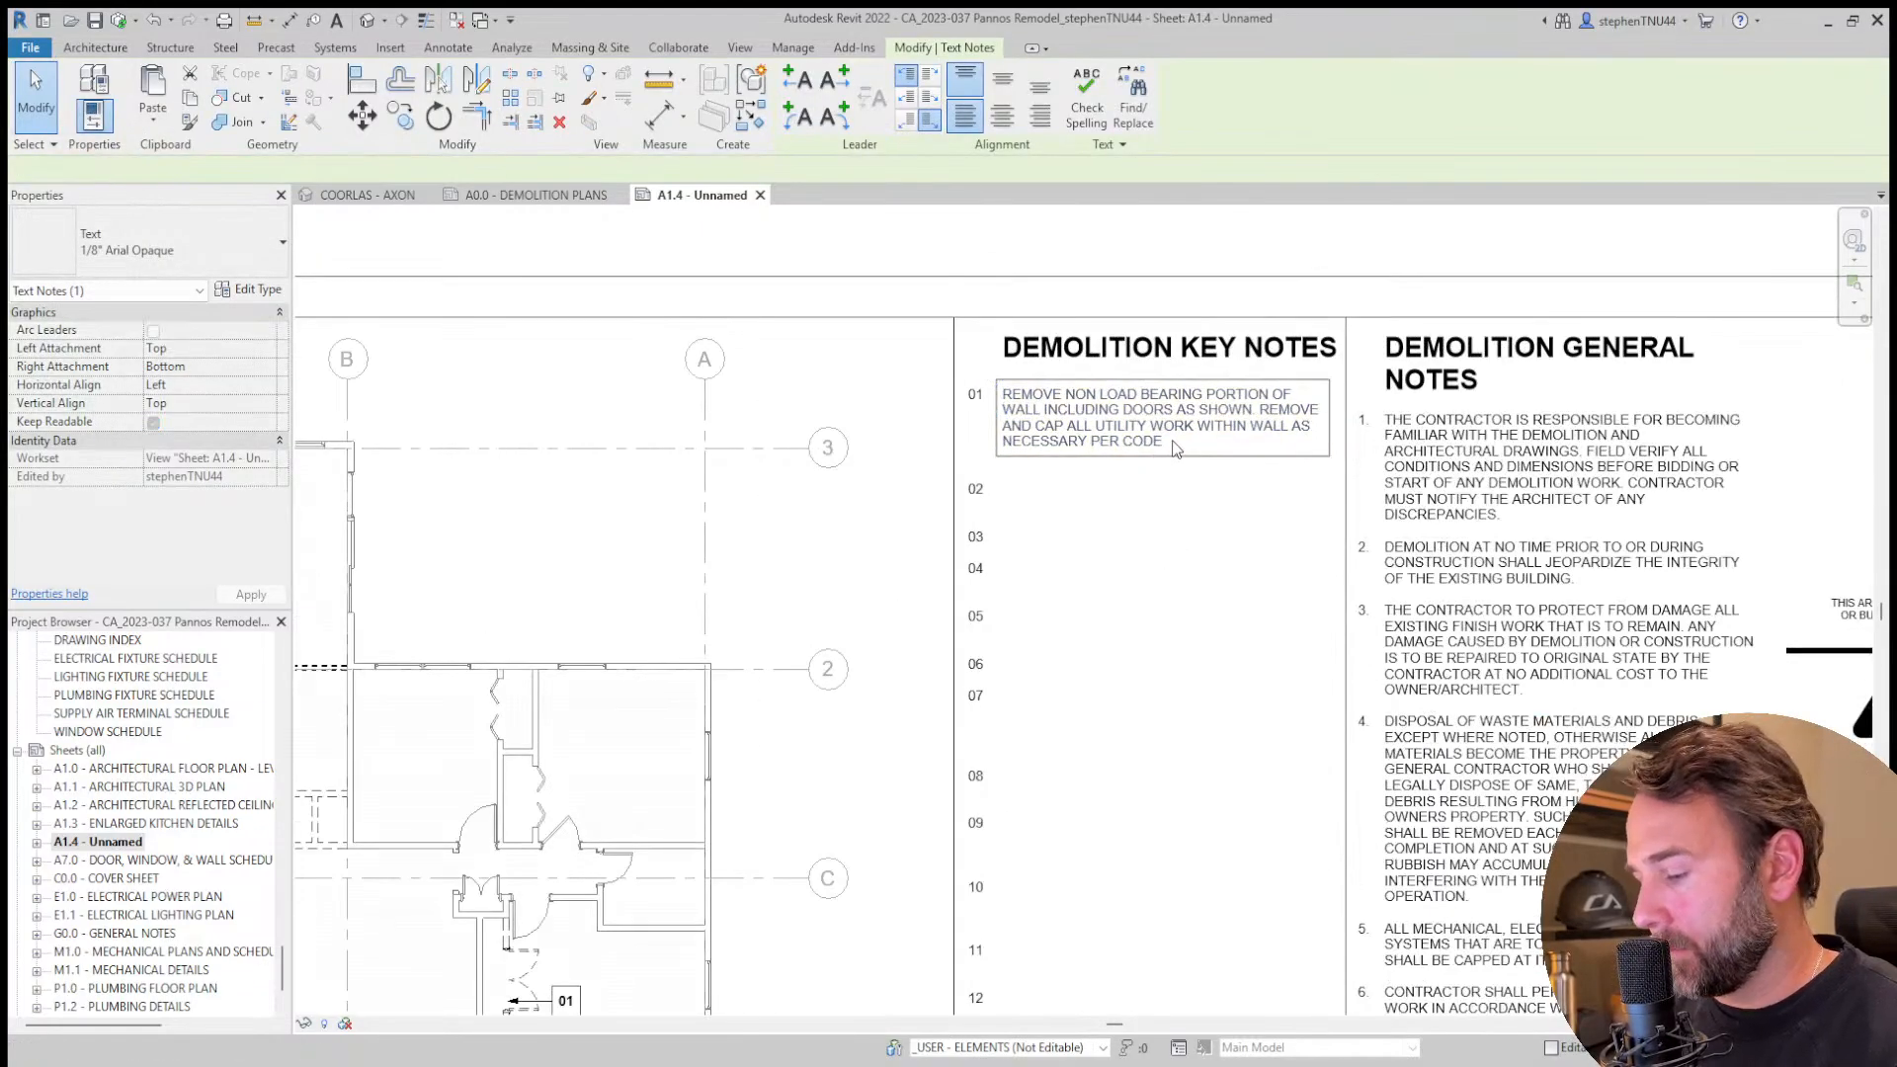
double_click(1176, 450)
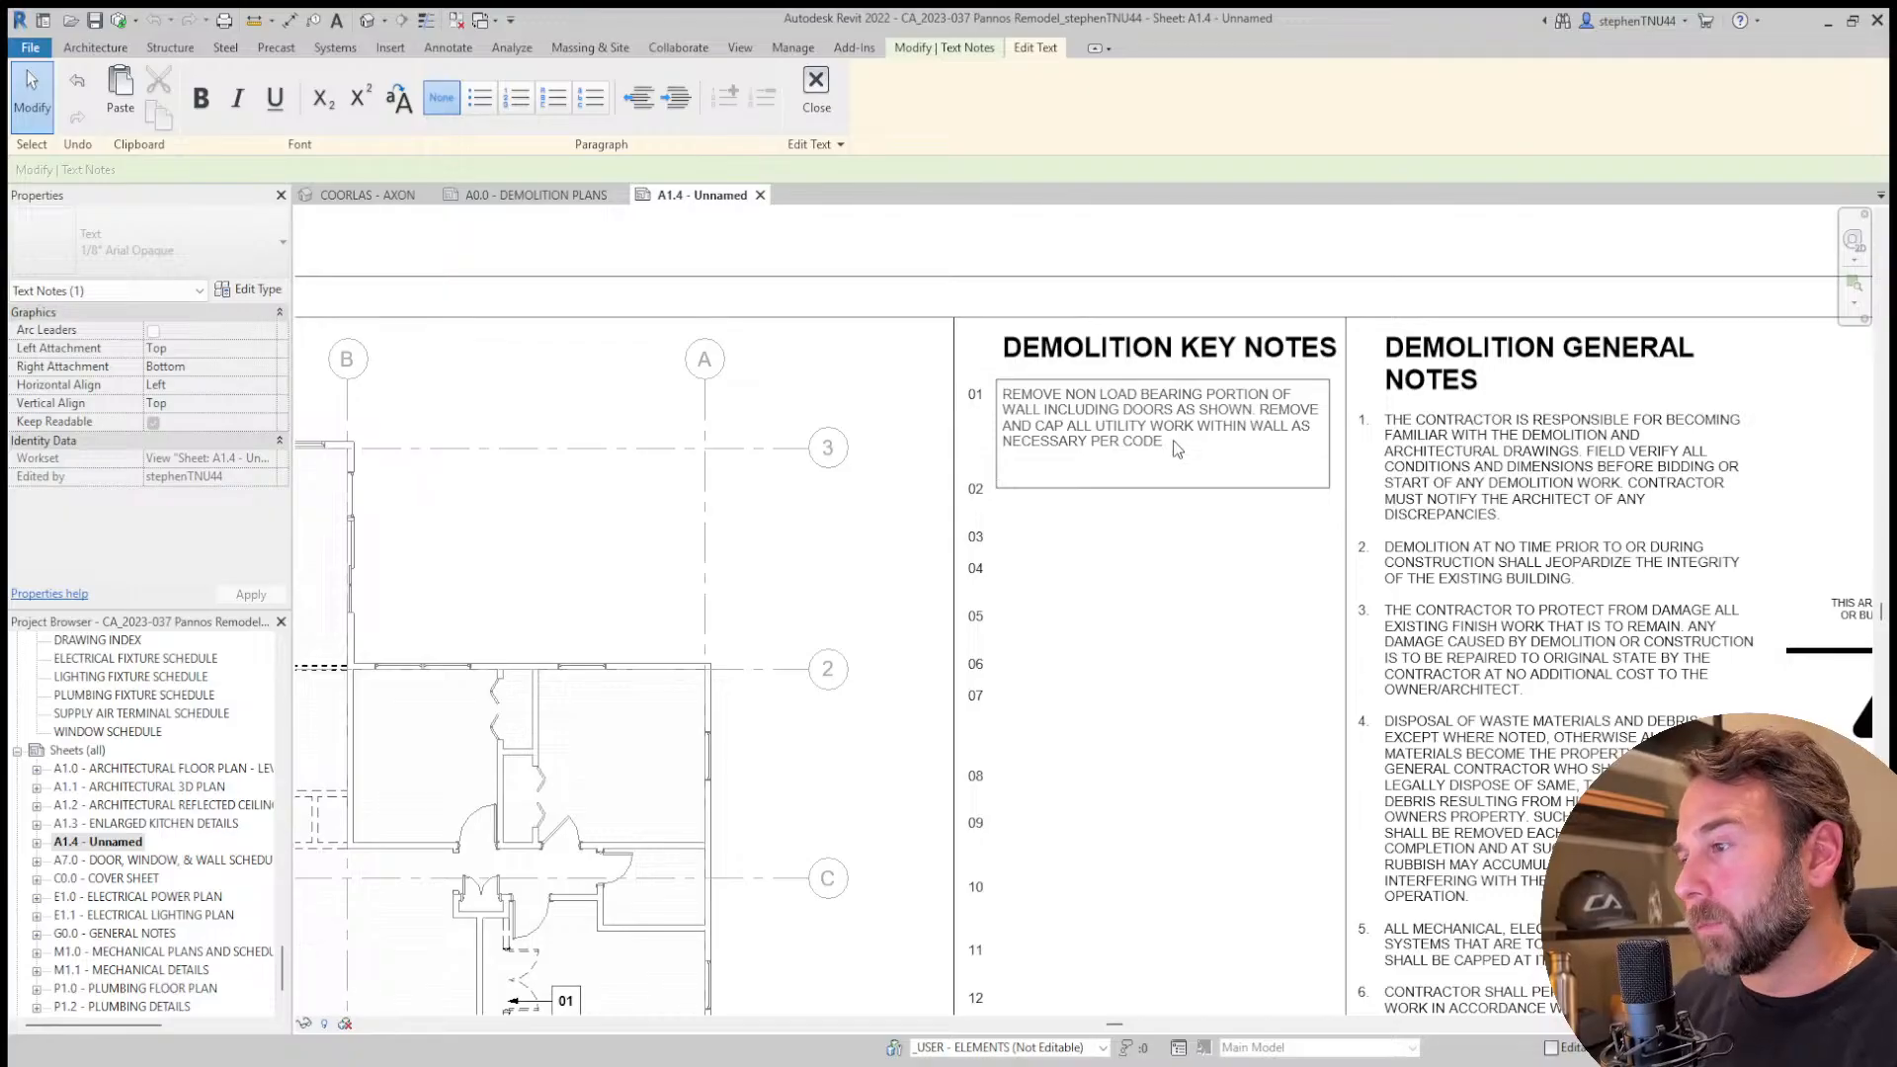
scroll(1134, 467, down, 1)
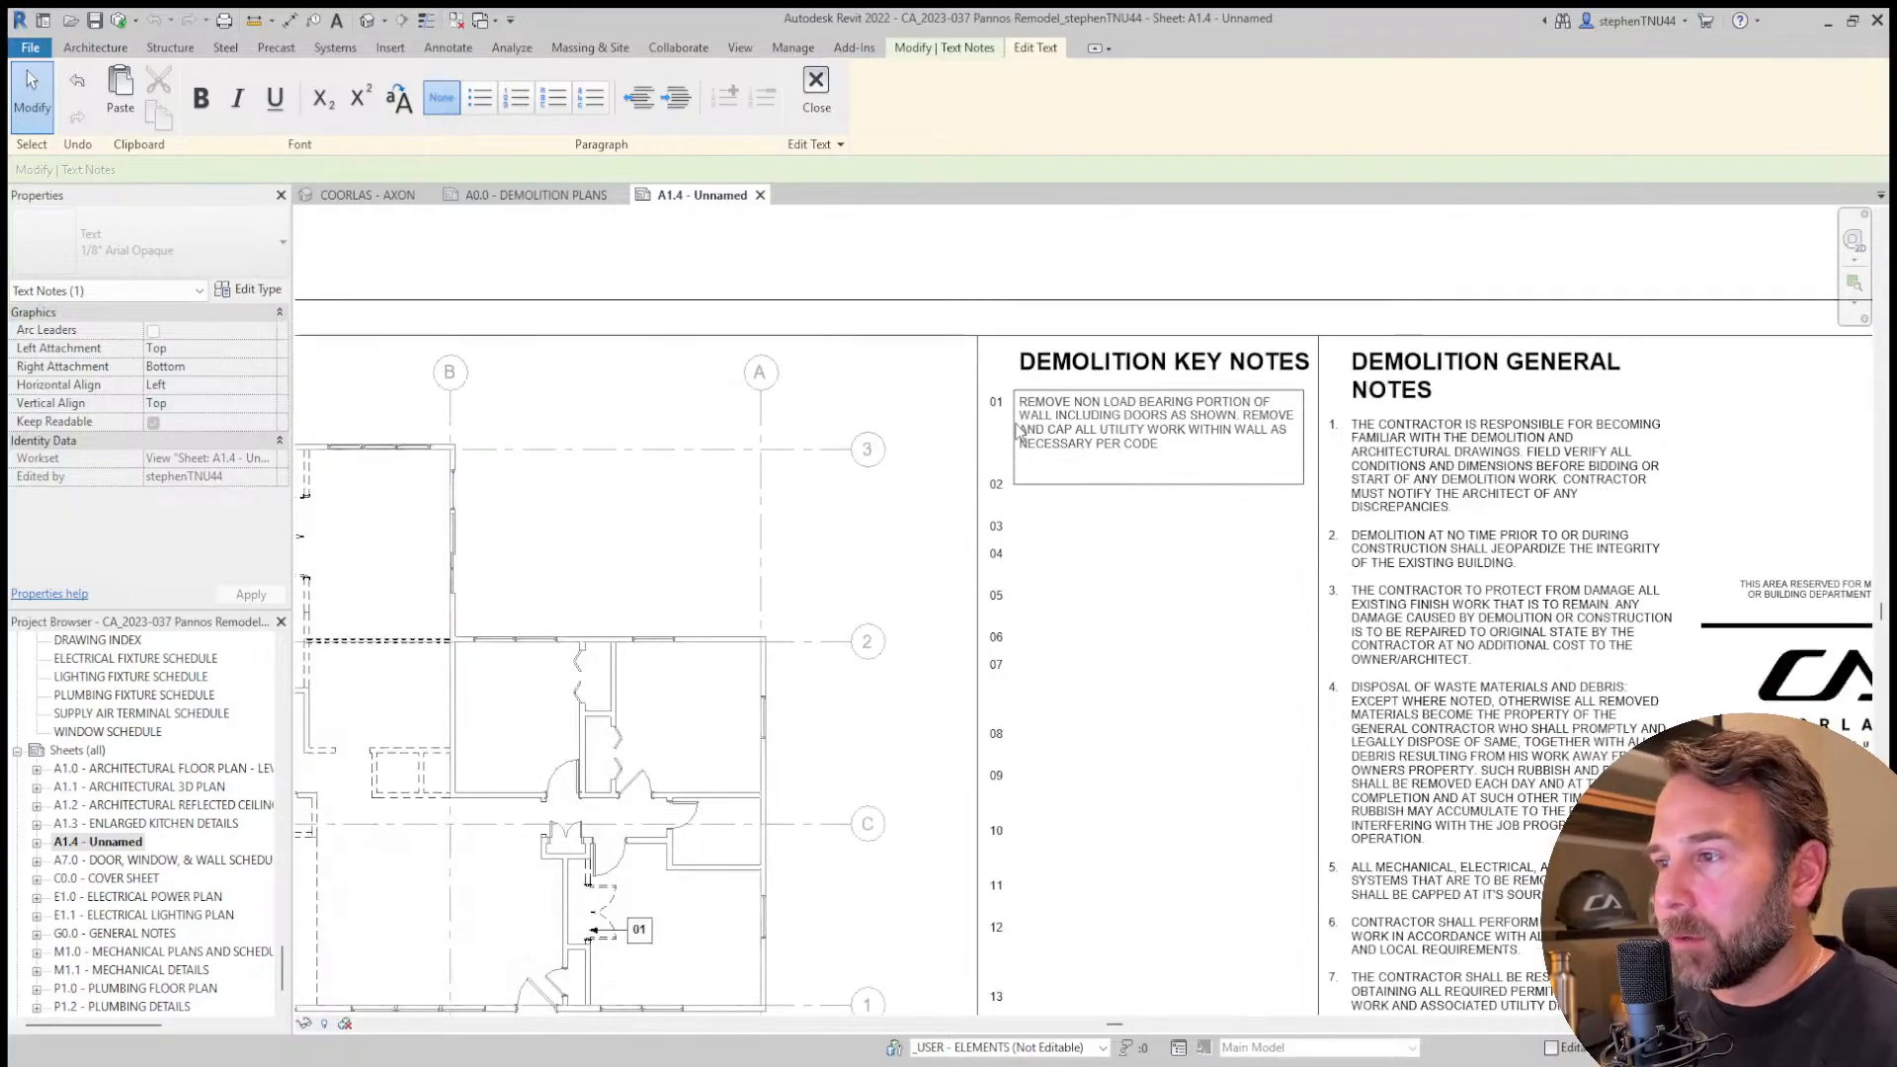
scroll(1030, 478, up, 1)
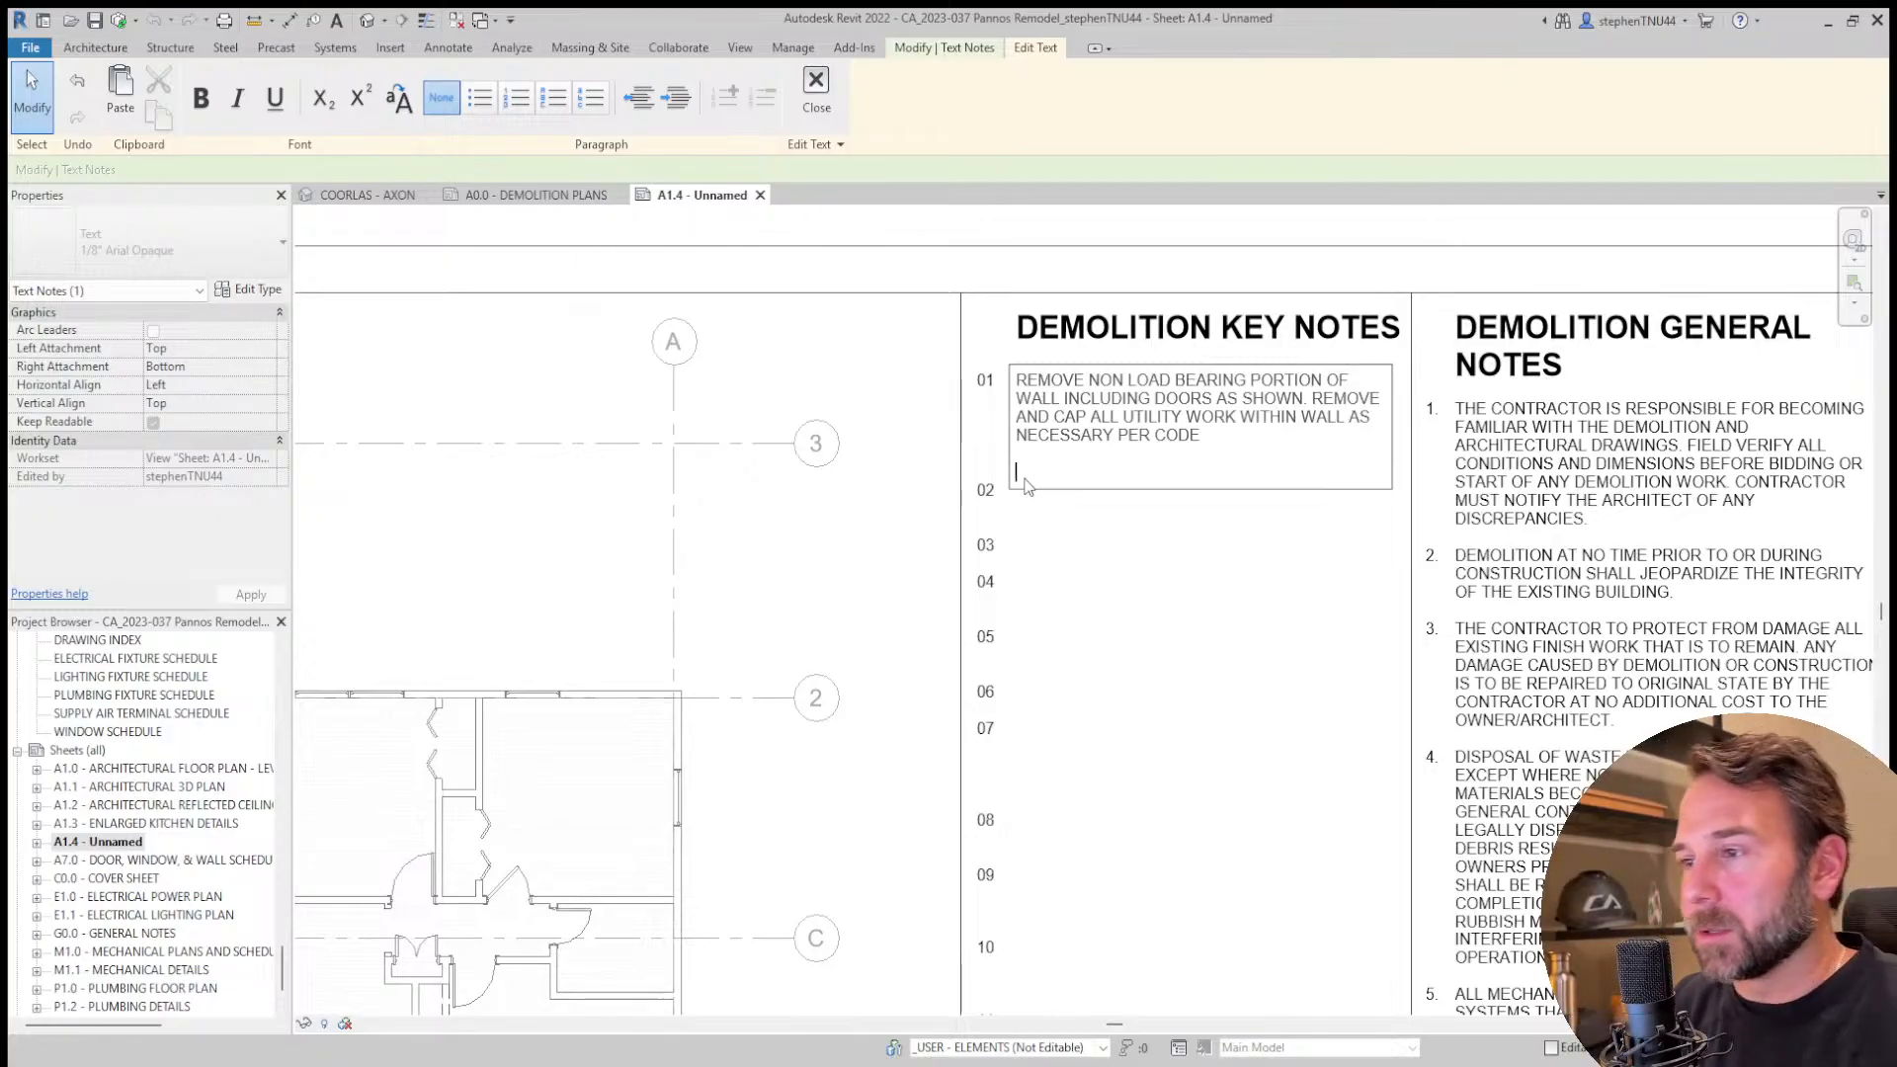
click(986, 505)
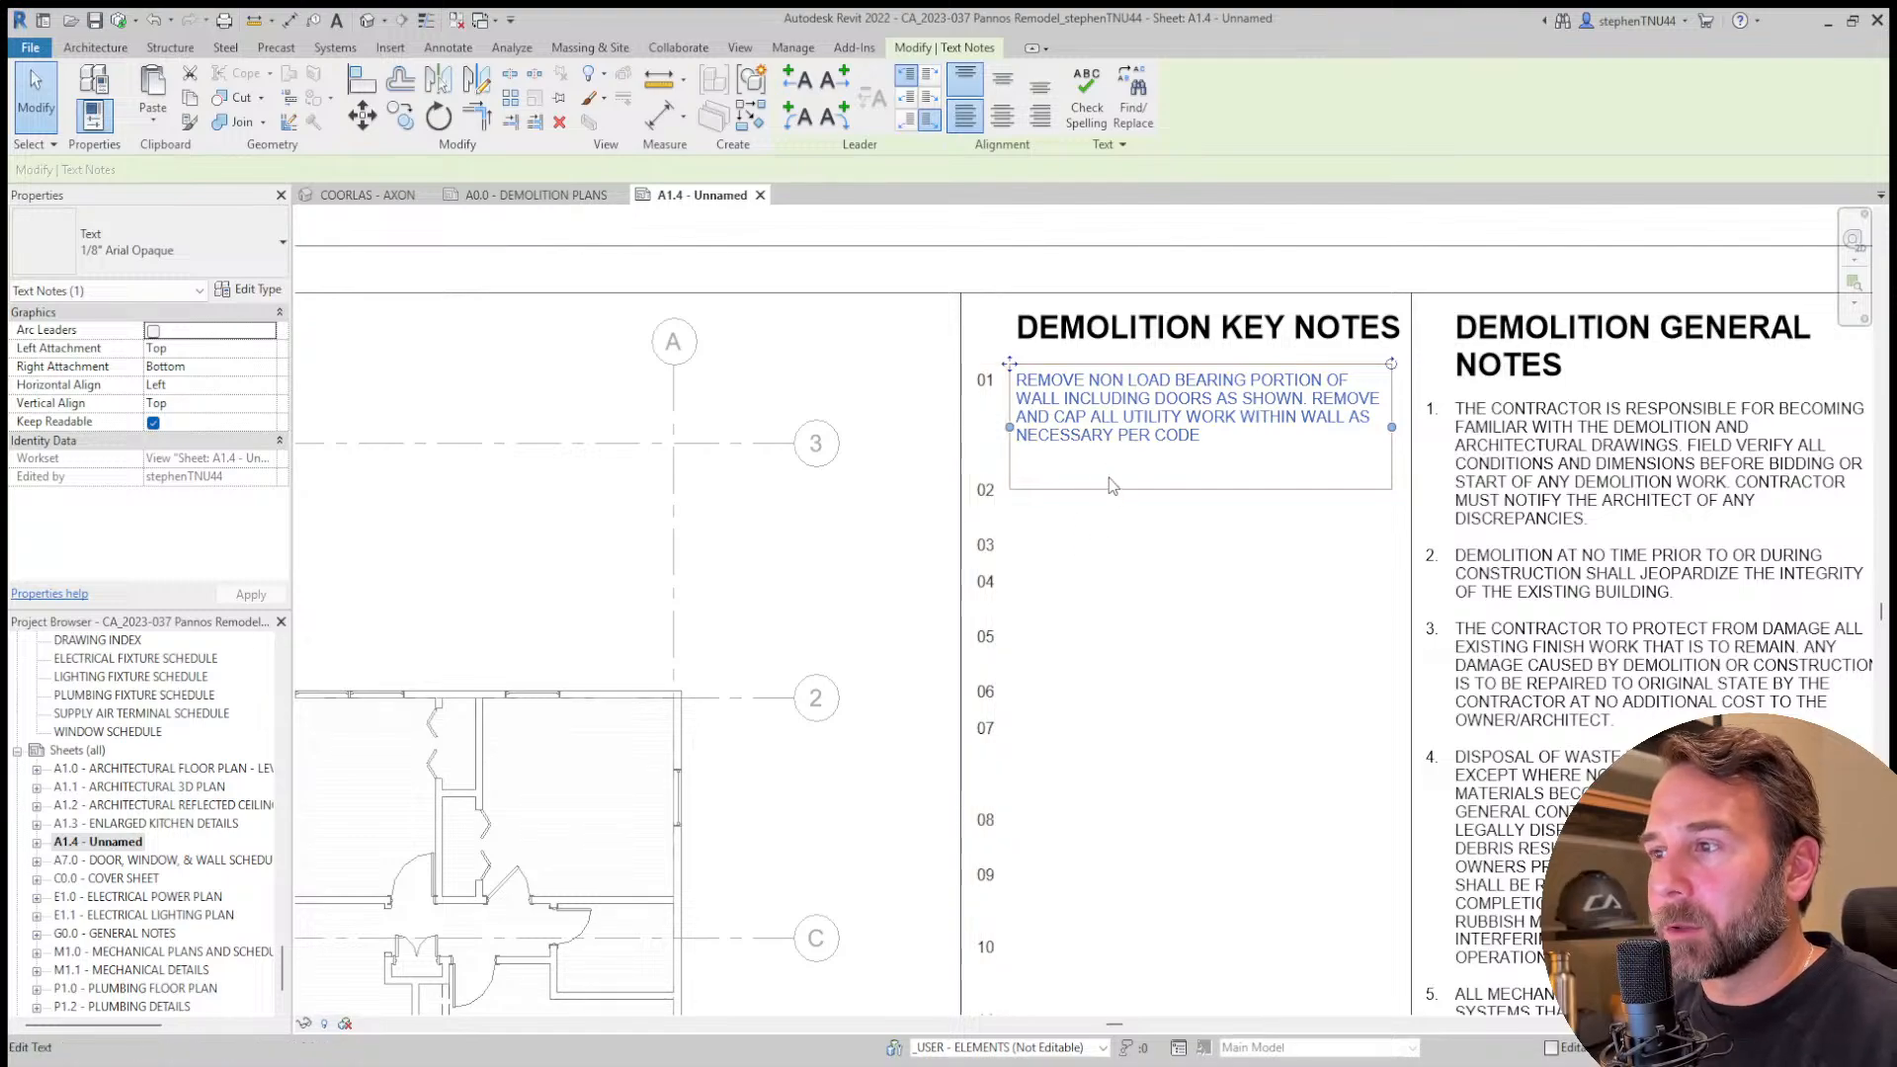
key(Escape)
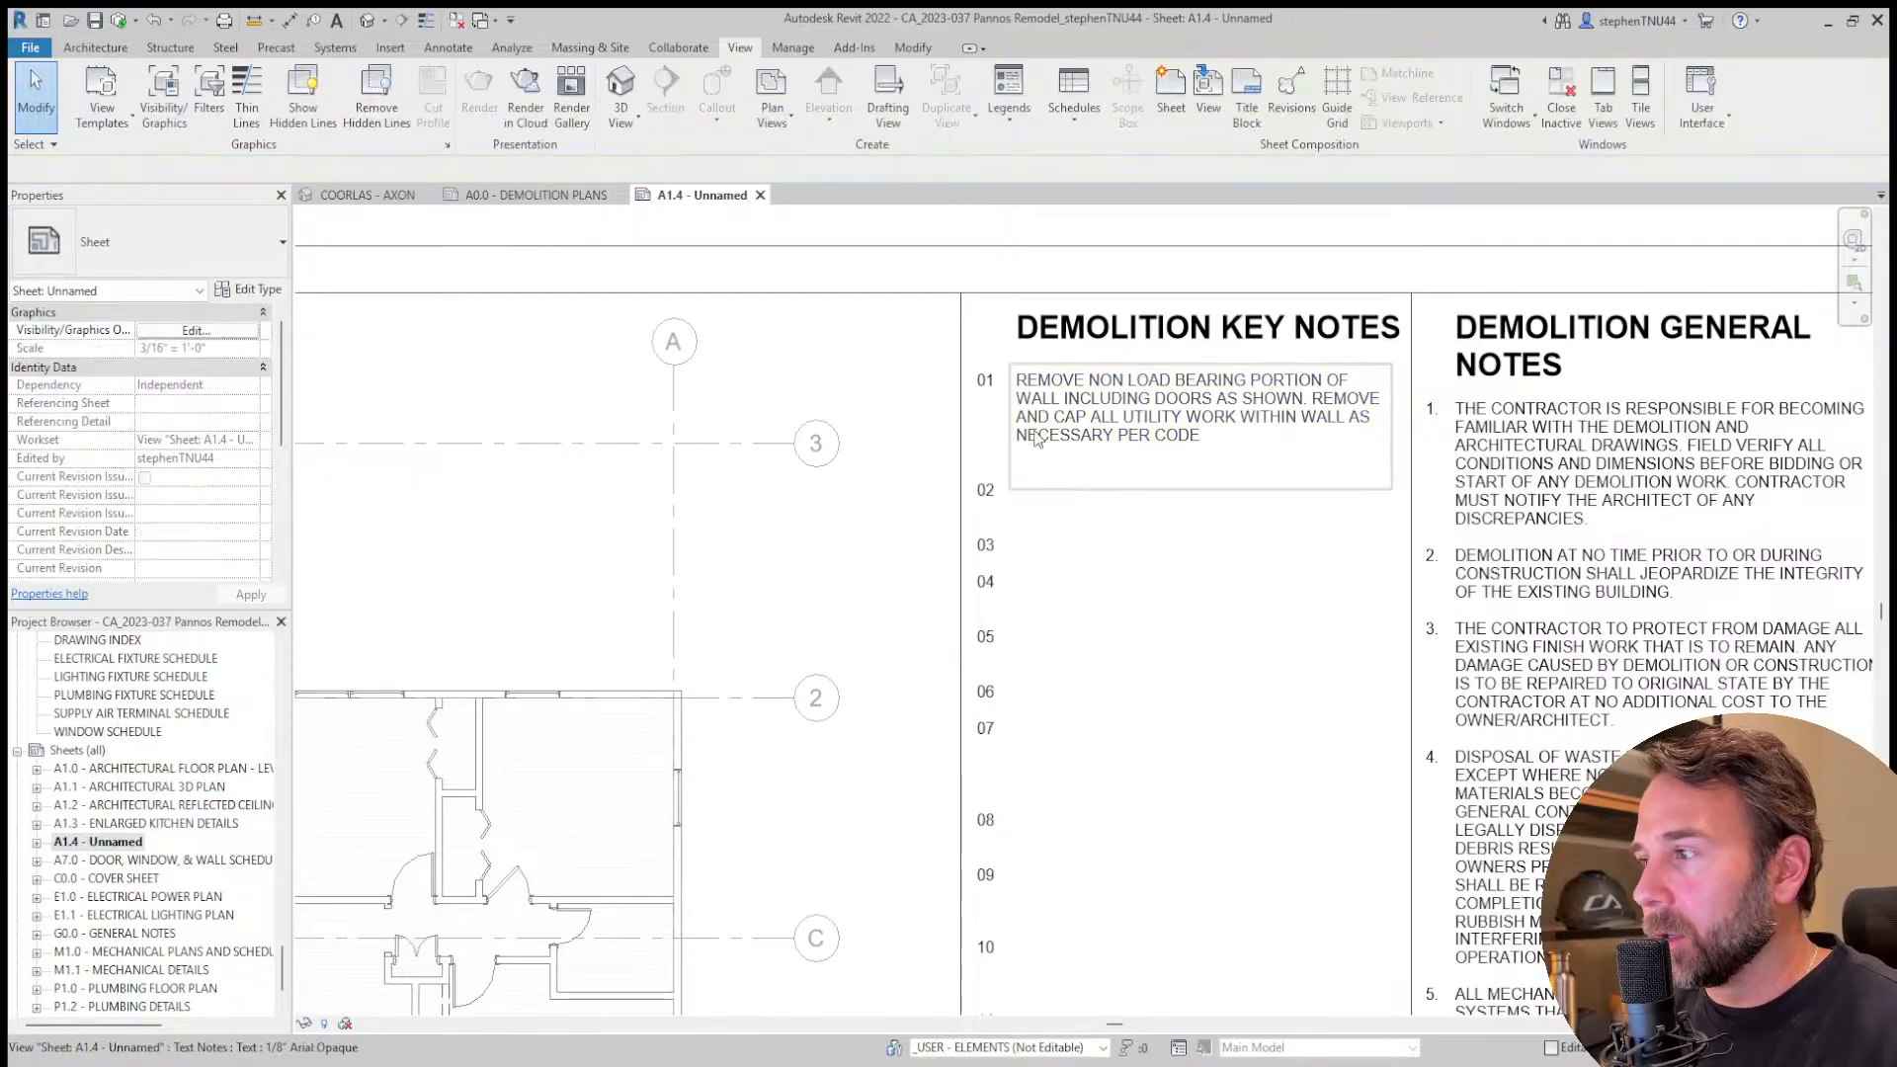
scroll(1036, 439, down, 1)
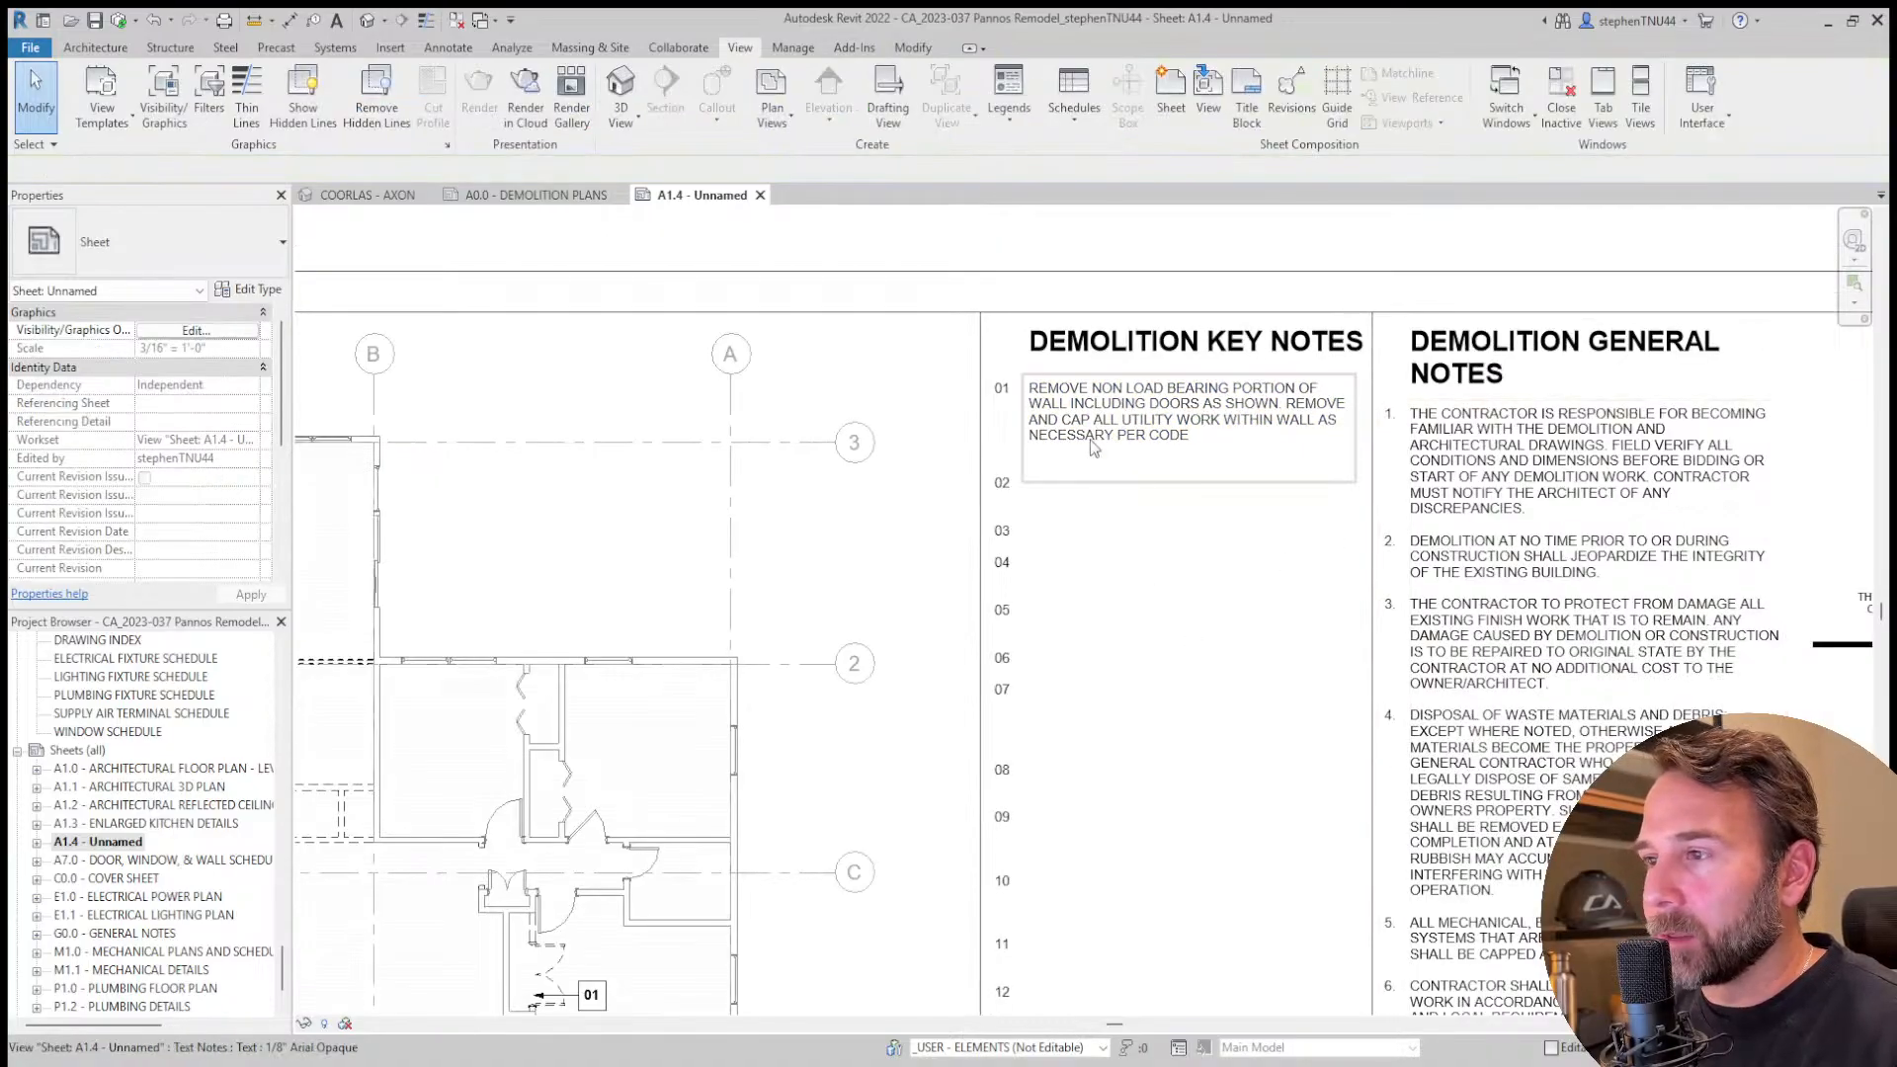
scroll(1088, 440, down, 3)
scroll(1088, 440, up, 4)
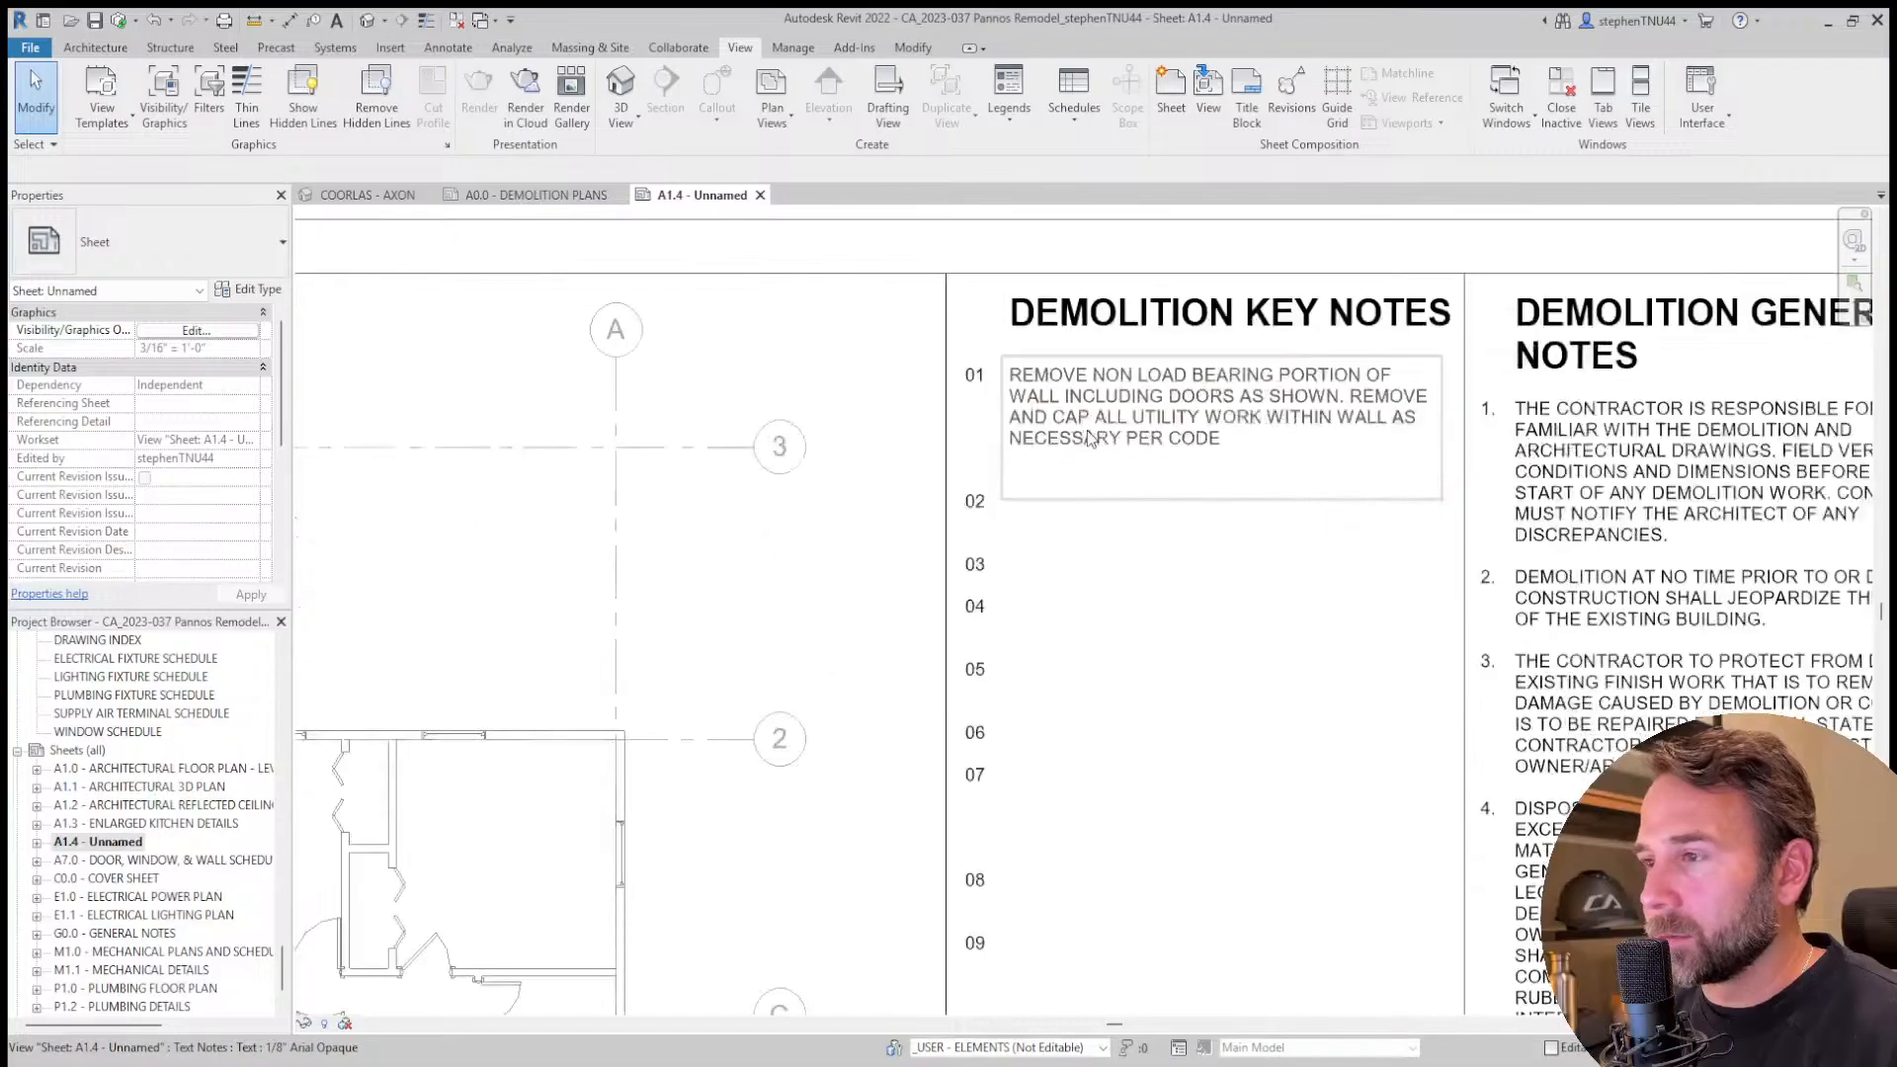
scroll(1089, 439, up, 1)
click(1117, 490)
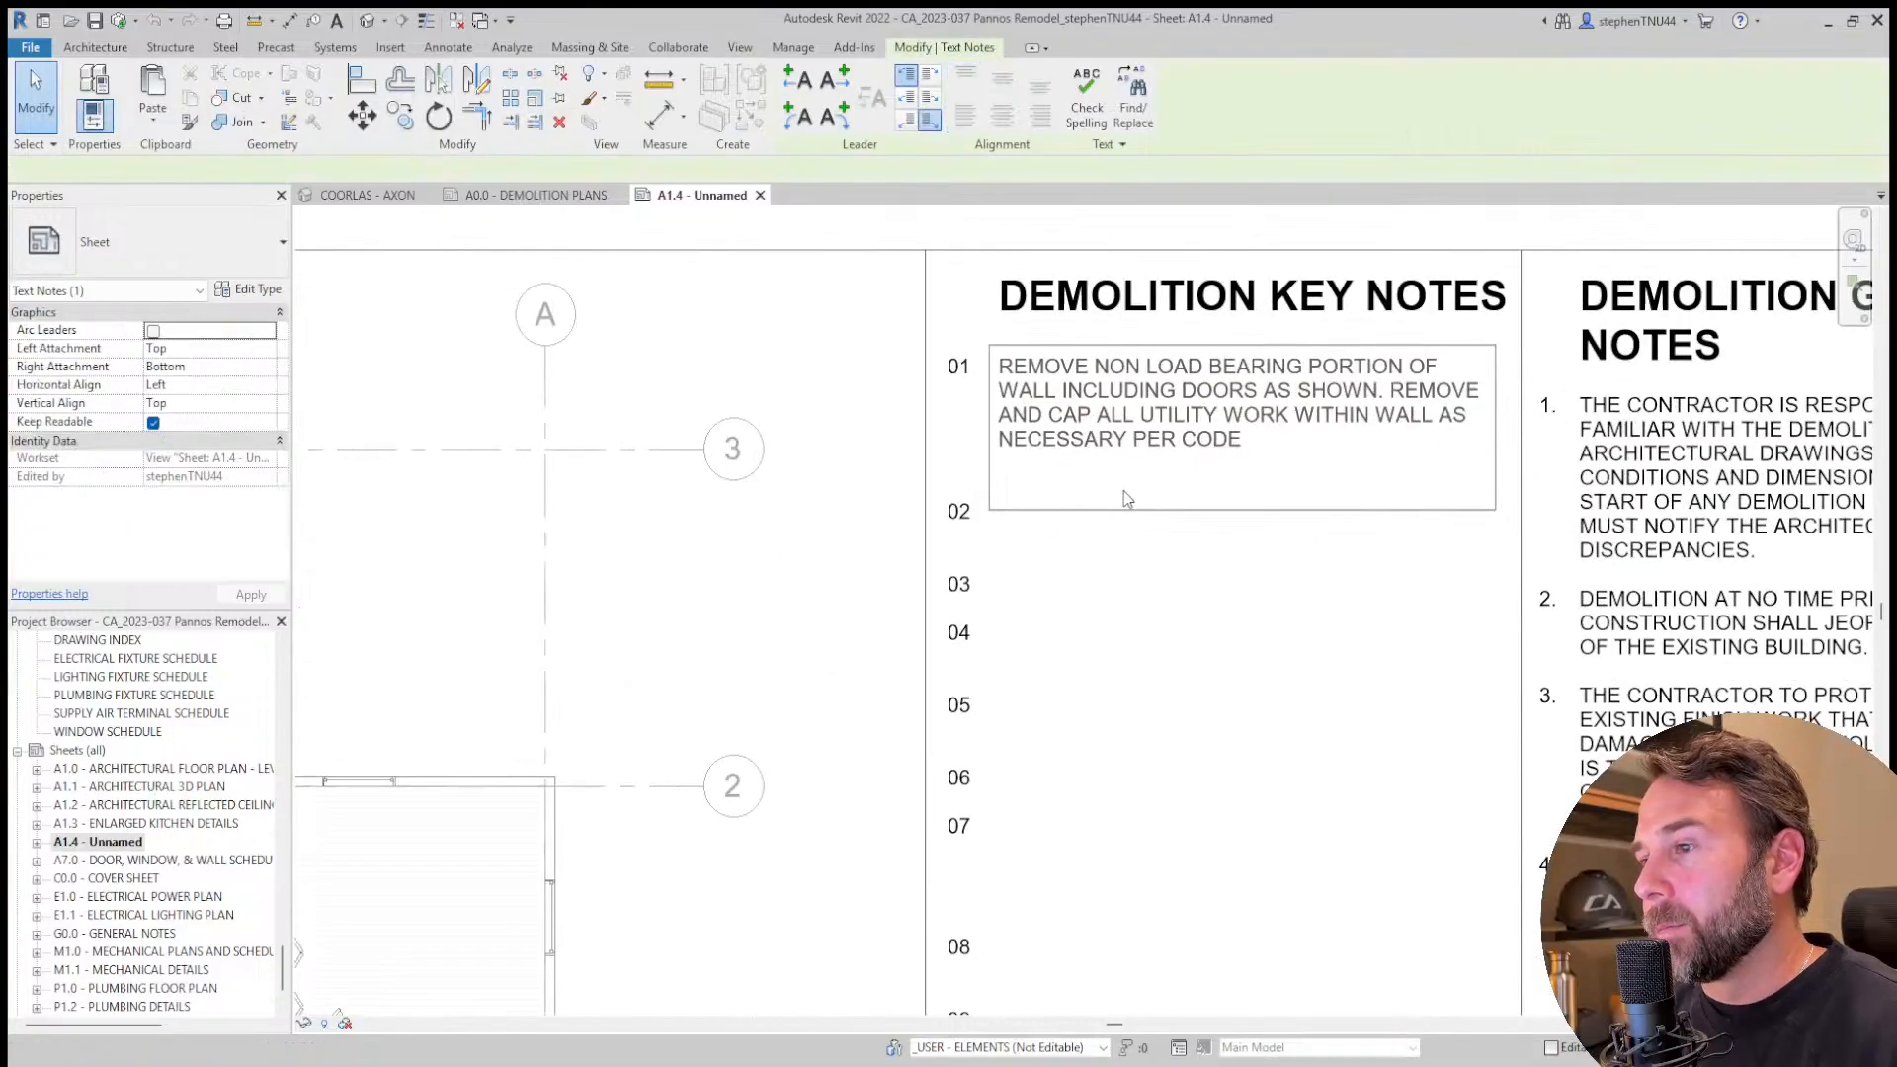
double_click(1123, 490)
scroll(1123, 494, down, 2)
scroll(951, 802, up, 5)
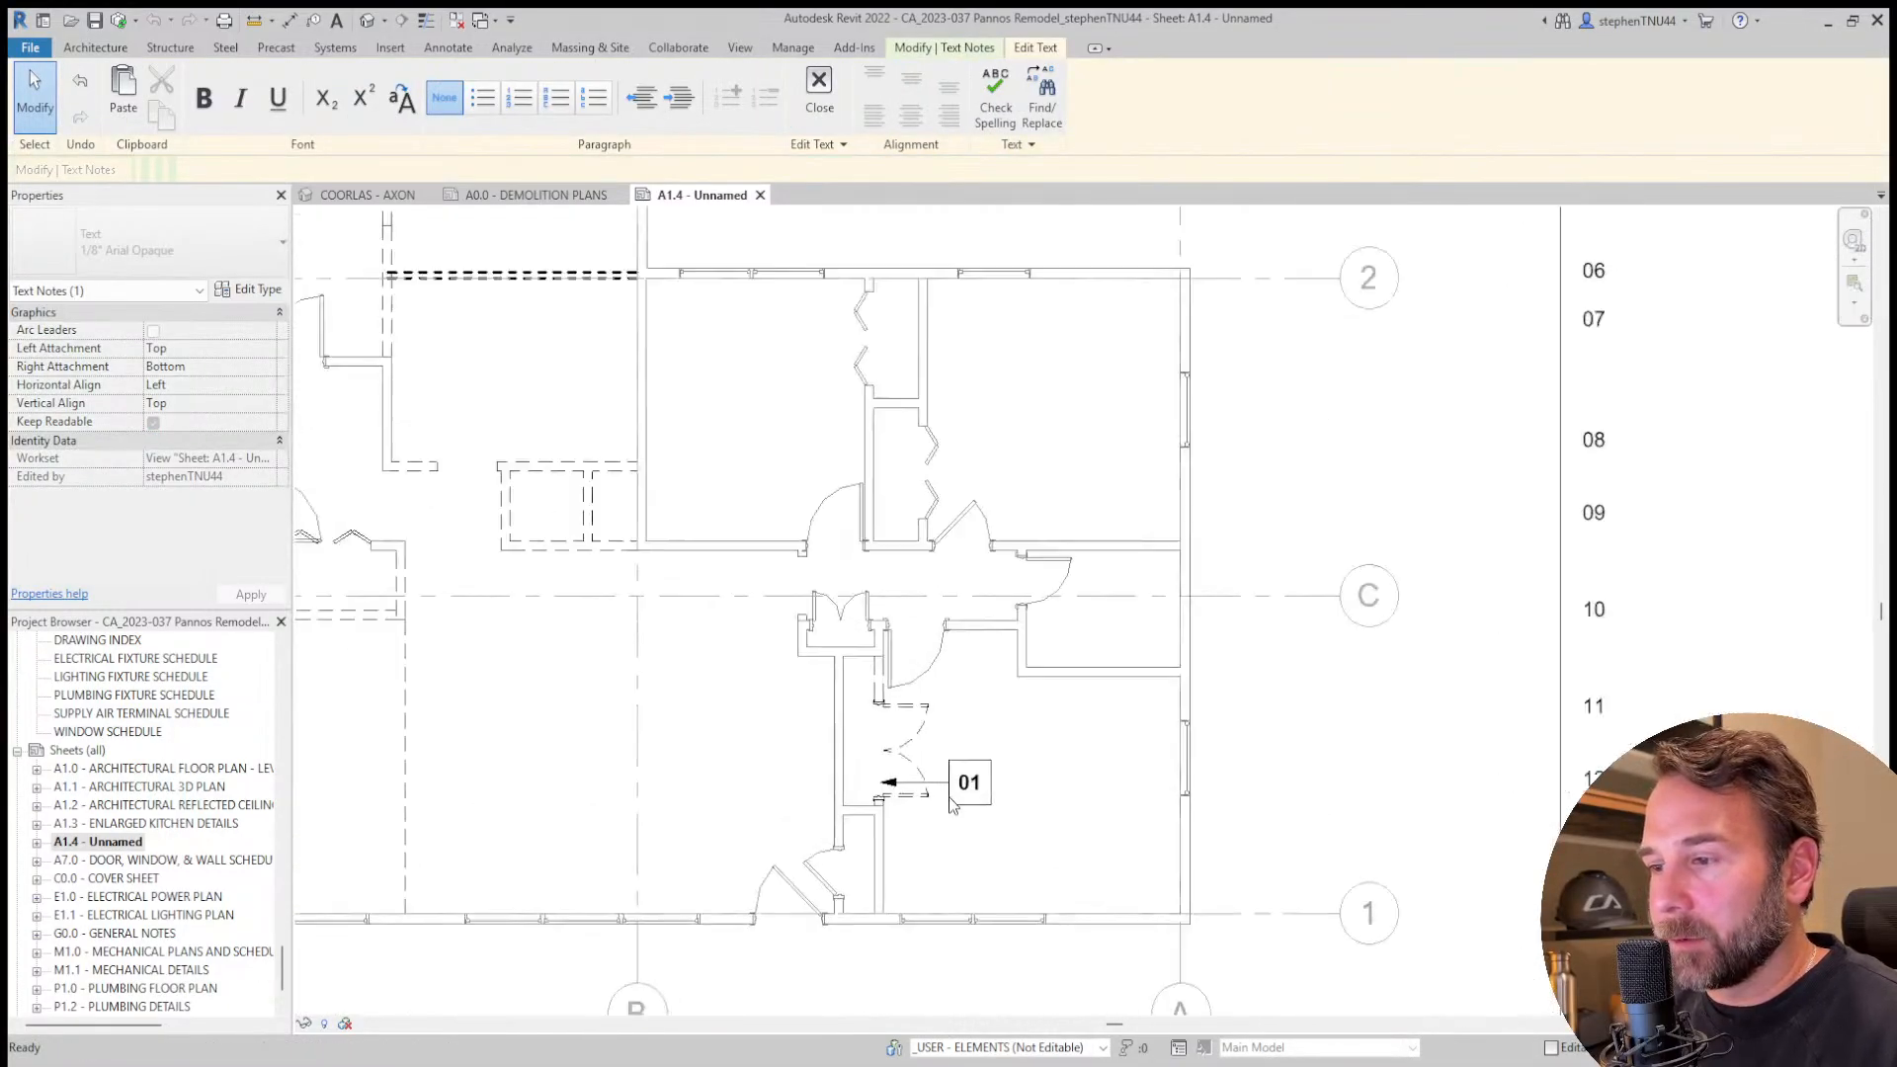
scroll(951, 802, up, 1)
click(998, 772)
Activate the Level 01 demolition plan viewport and nudge keynote tag 01 up and slightly right, in line with the double doors' centre.
middle_drag(1015, 747, 1110, 293)
scroll(1110, 293, down, 1)
middle_drag(1059, 852, 1089, 614)
double_click(1091, 612)
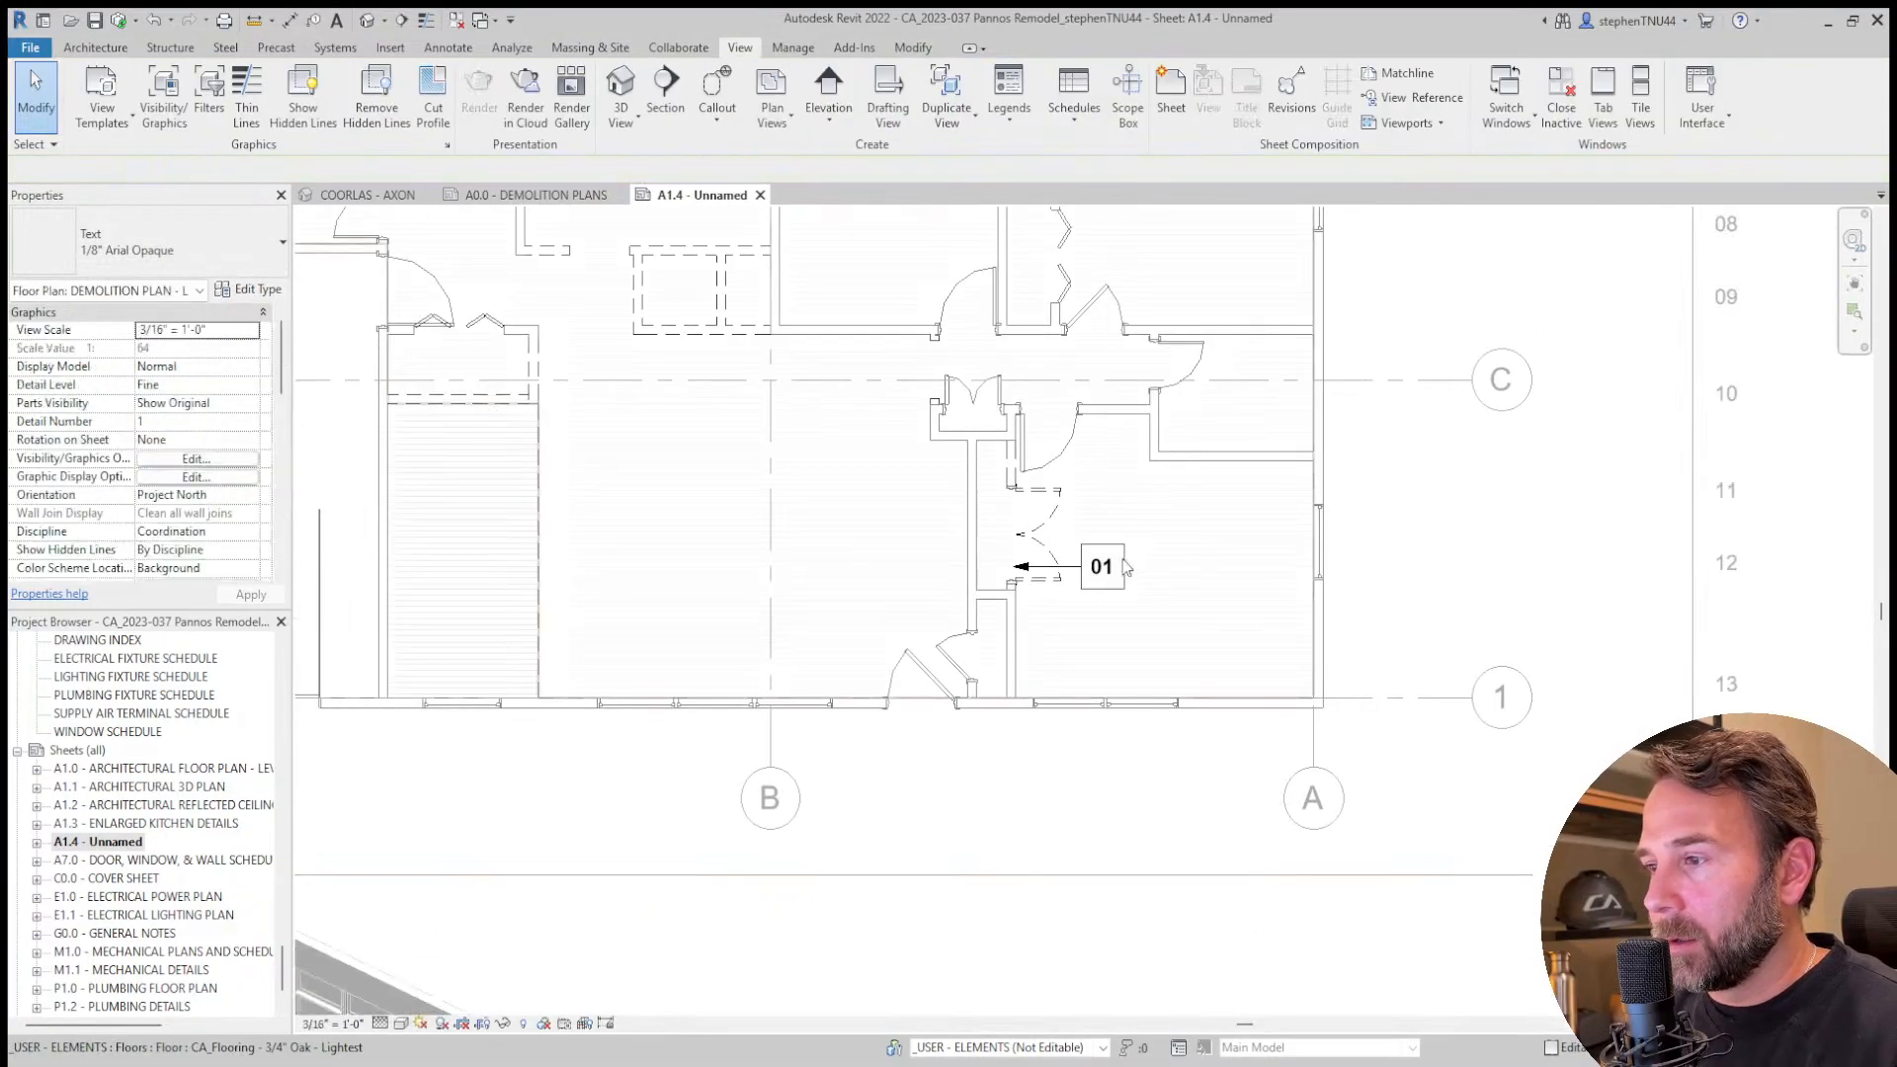
key(Up)
key(Up)
key(Up)
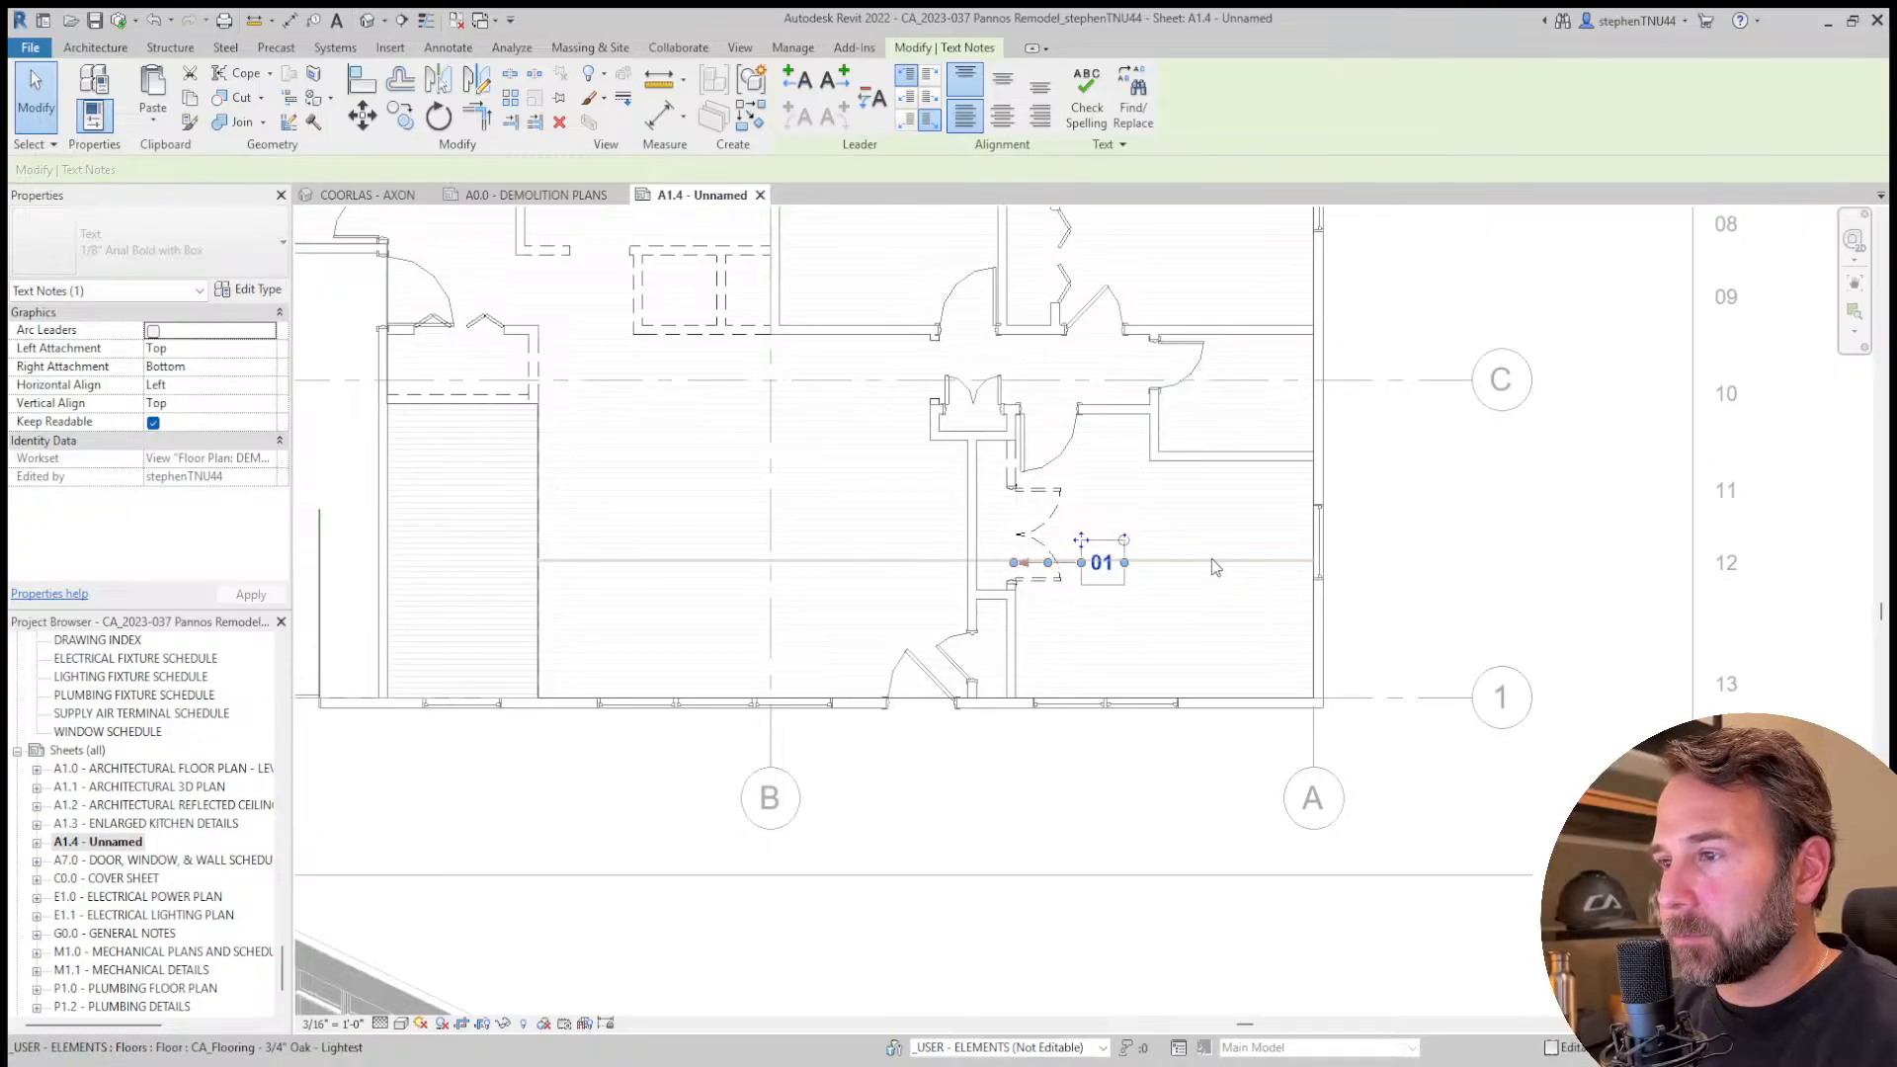
key(Up)
key(Up)
key(Up)
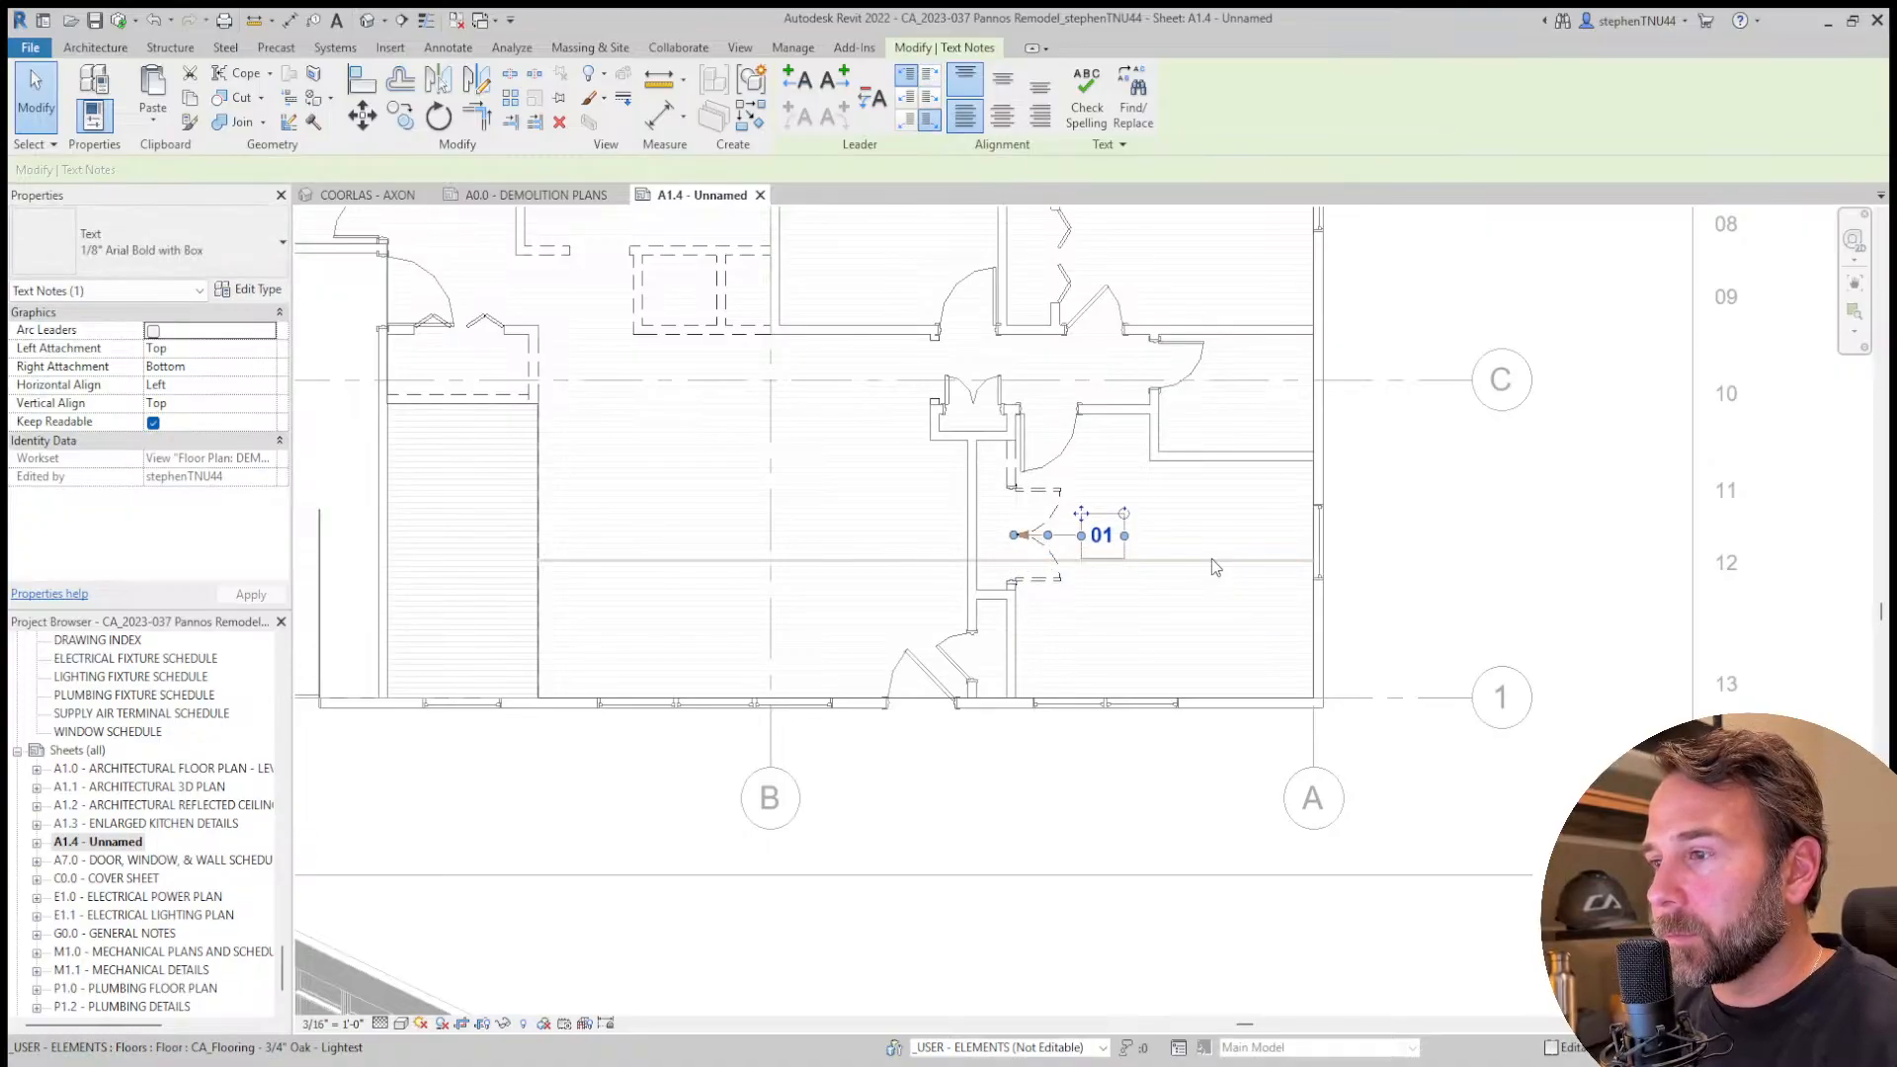
key(Right)
key(Right)
key(Escape)
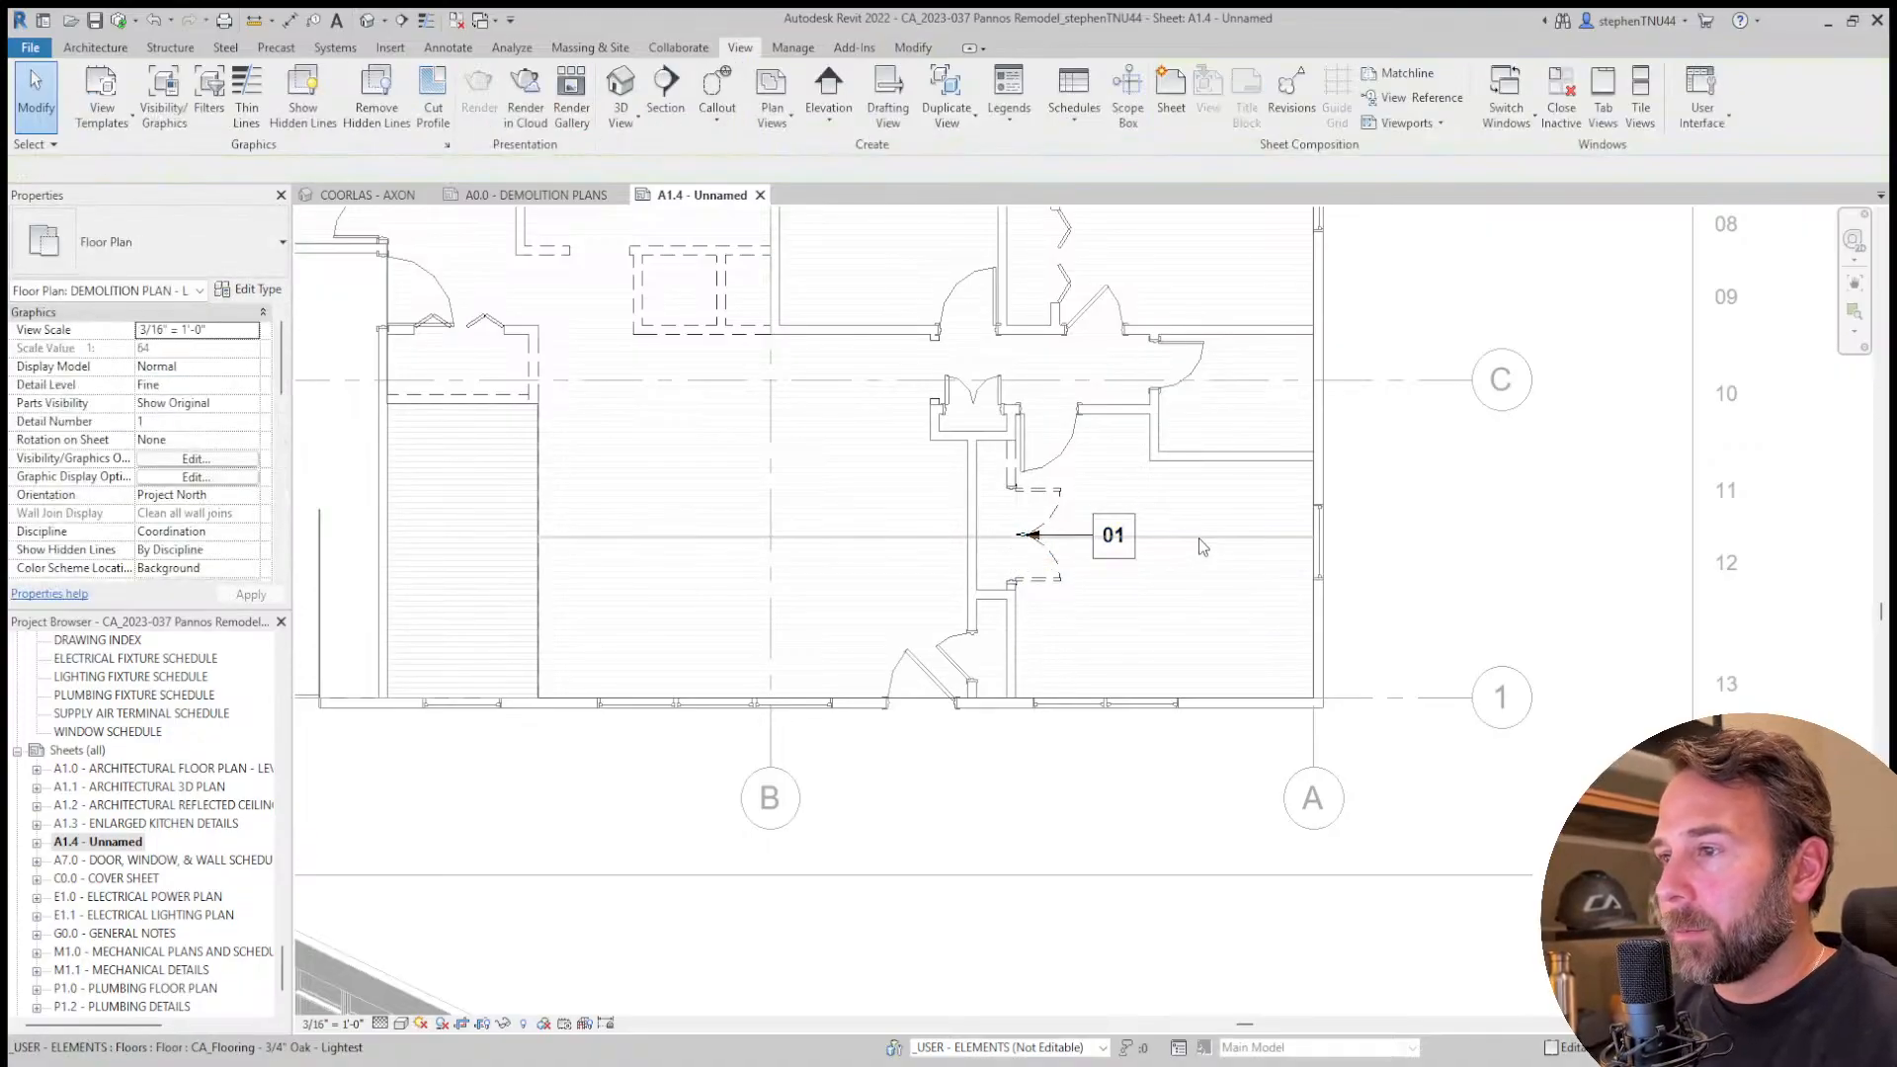
Copy keynote tag 01 to the hallway opening near grid C and renumber the copy 02.
scroll(1199, 538, up, 1)
click(1122, 516)
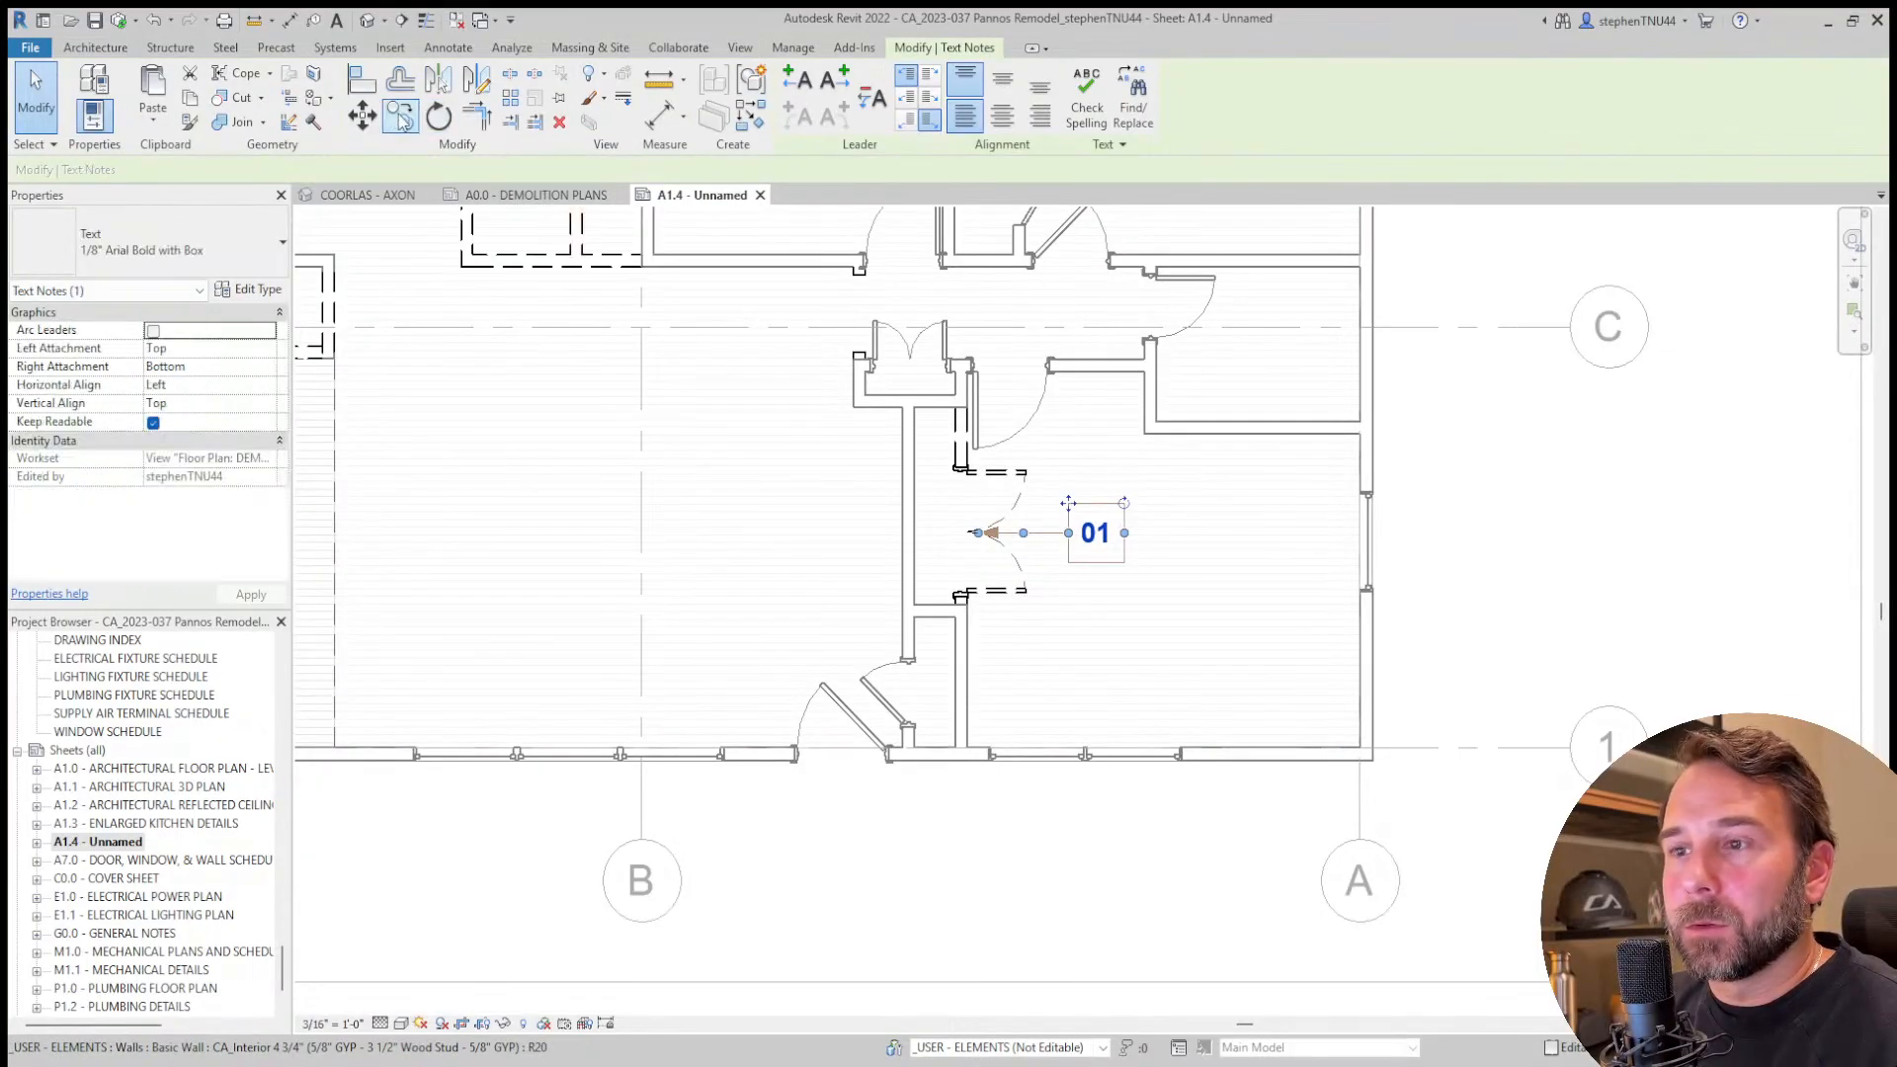
drag(1123, 516, 848, 326)
scroll(848, 326, up, 3)
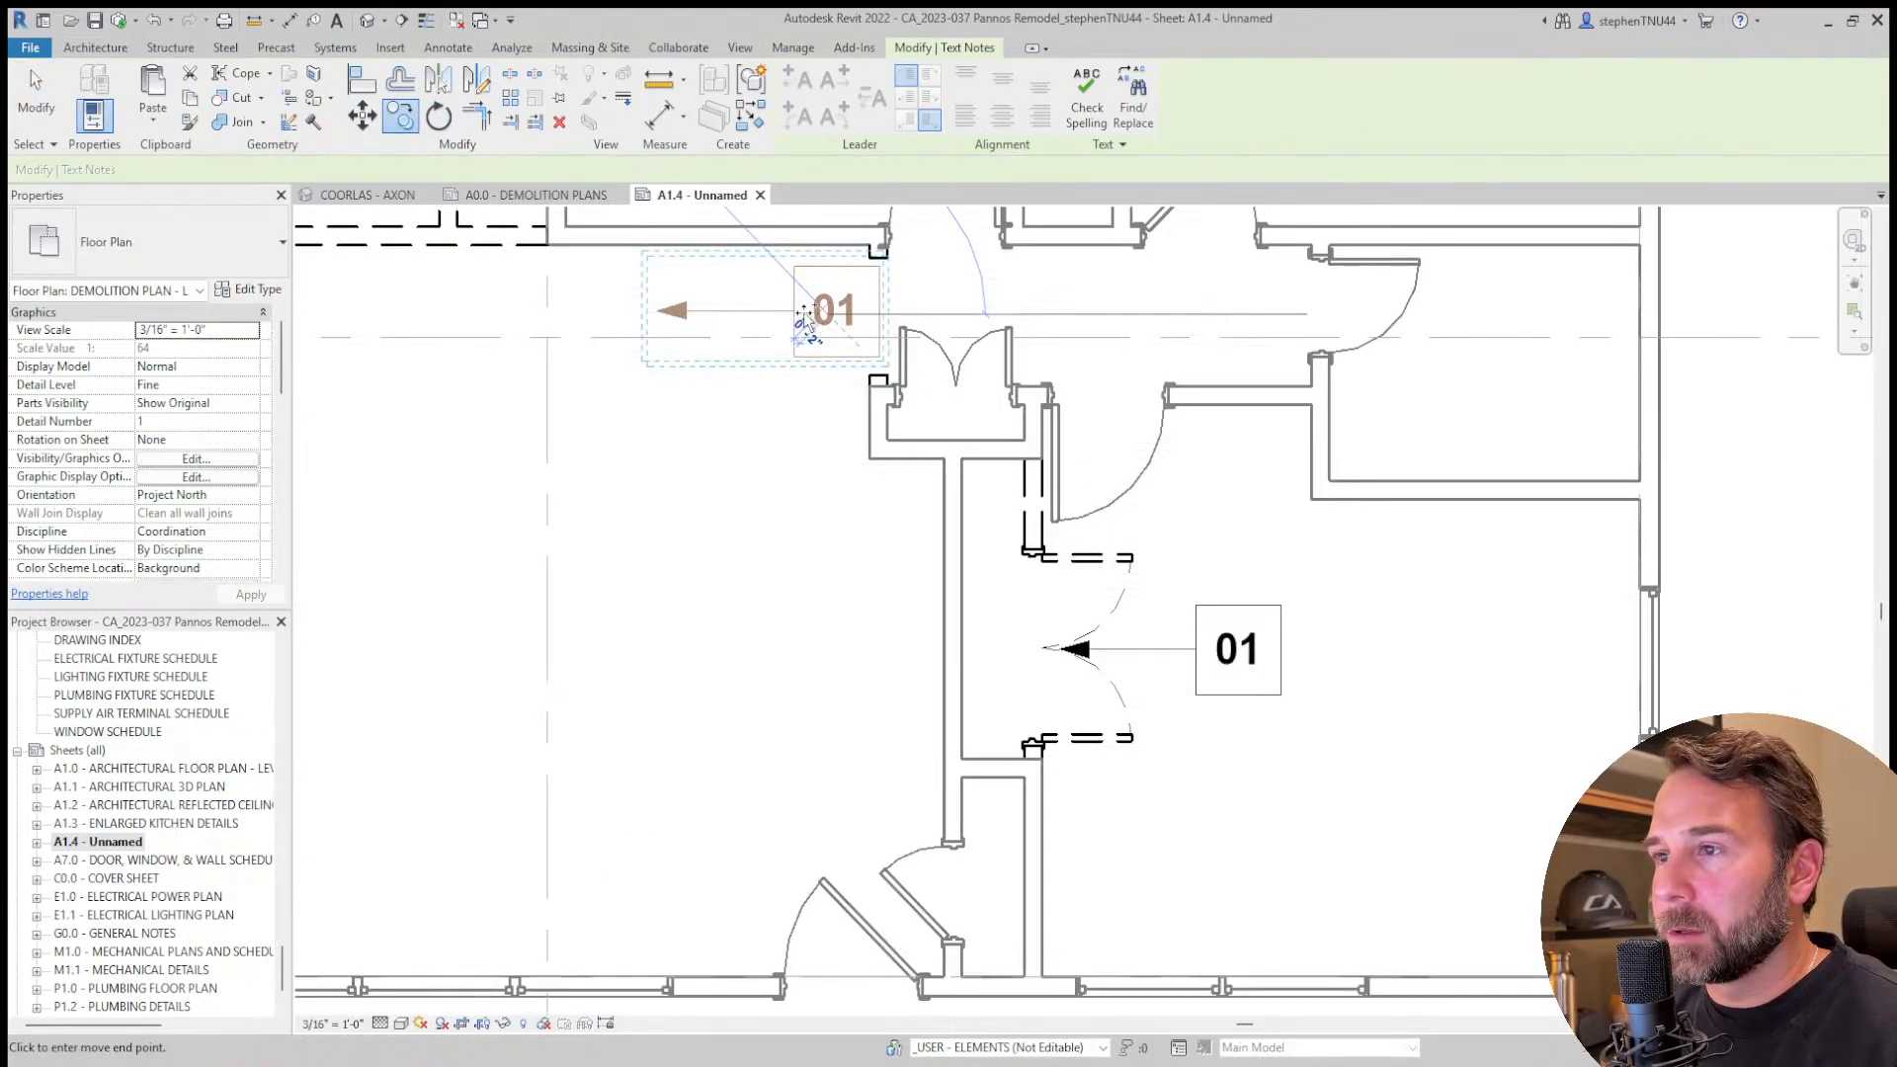
double_click(864, 318)
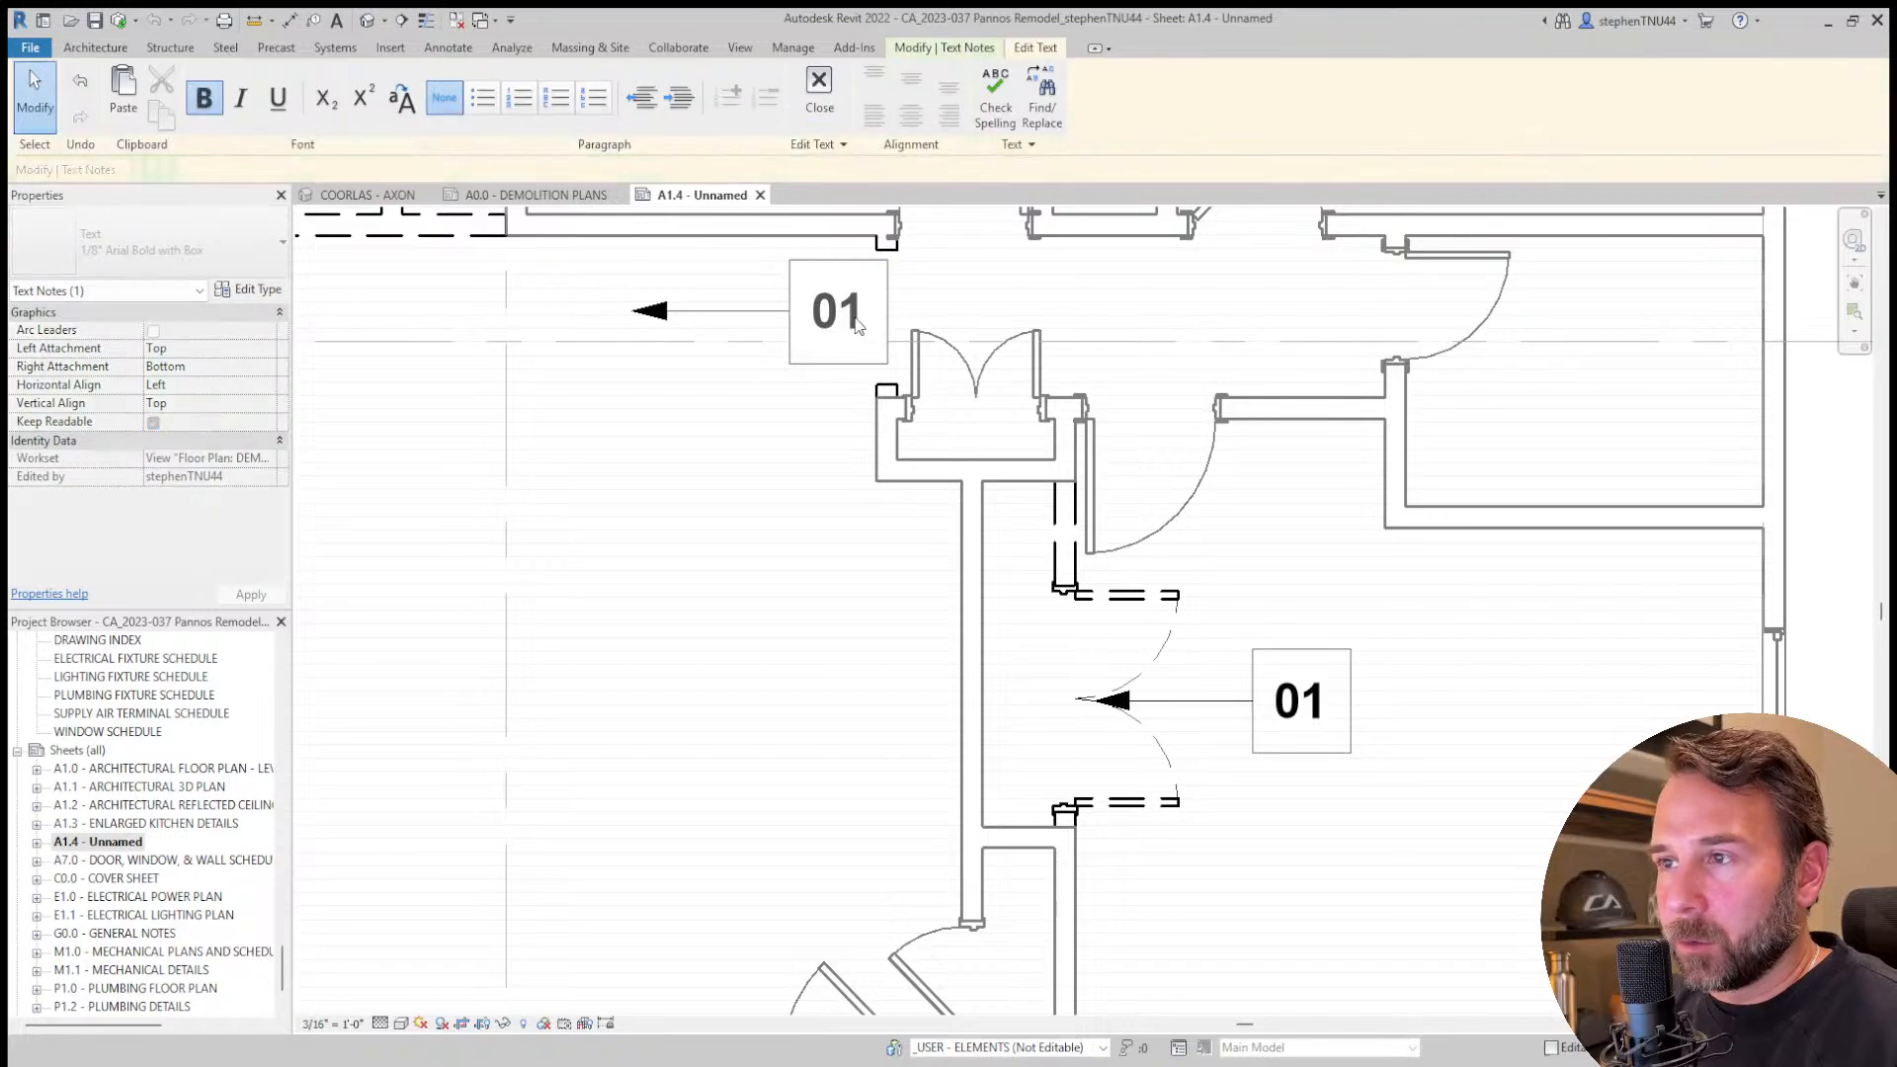
drag(863, 318, 847, 318)
text(2)
scroll(909, 349, down, 3)
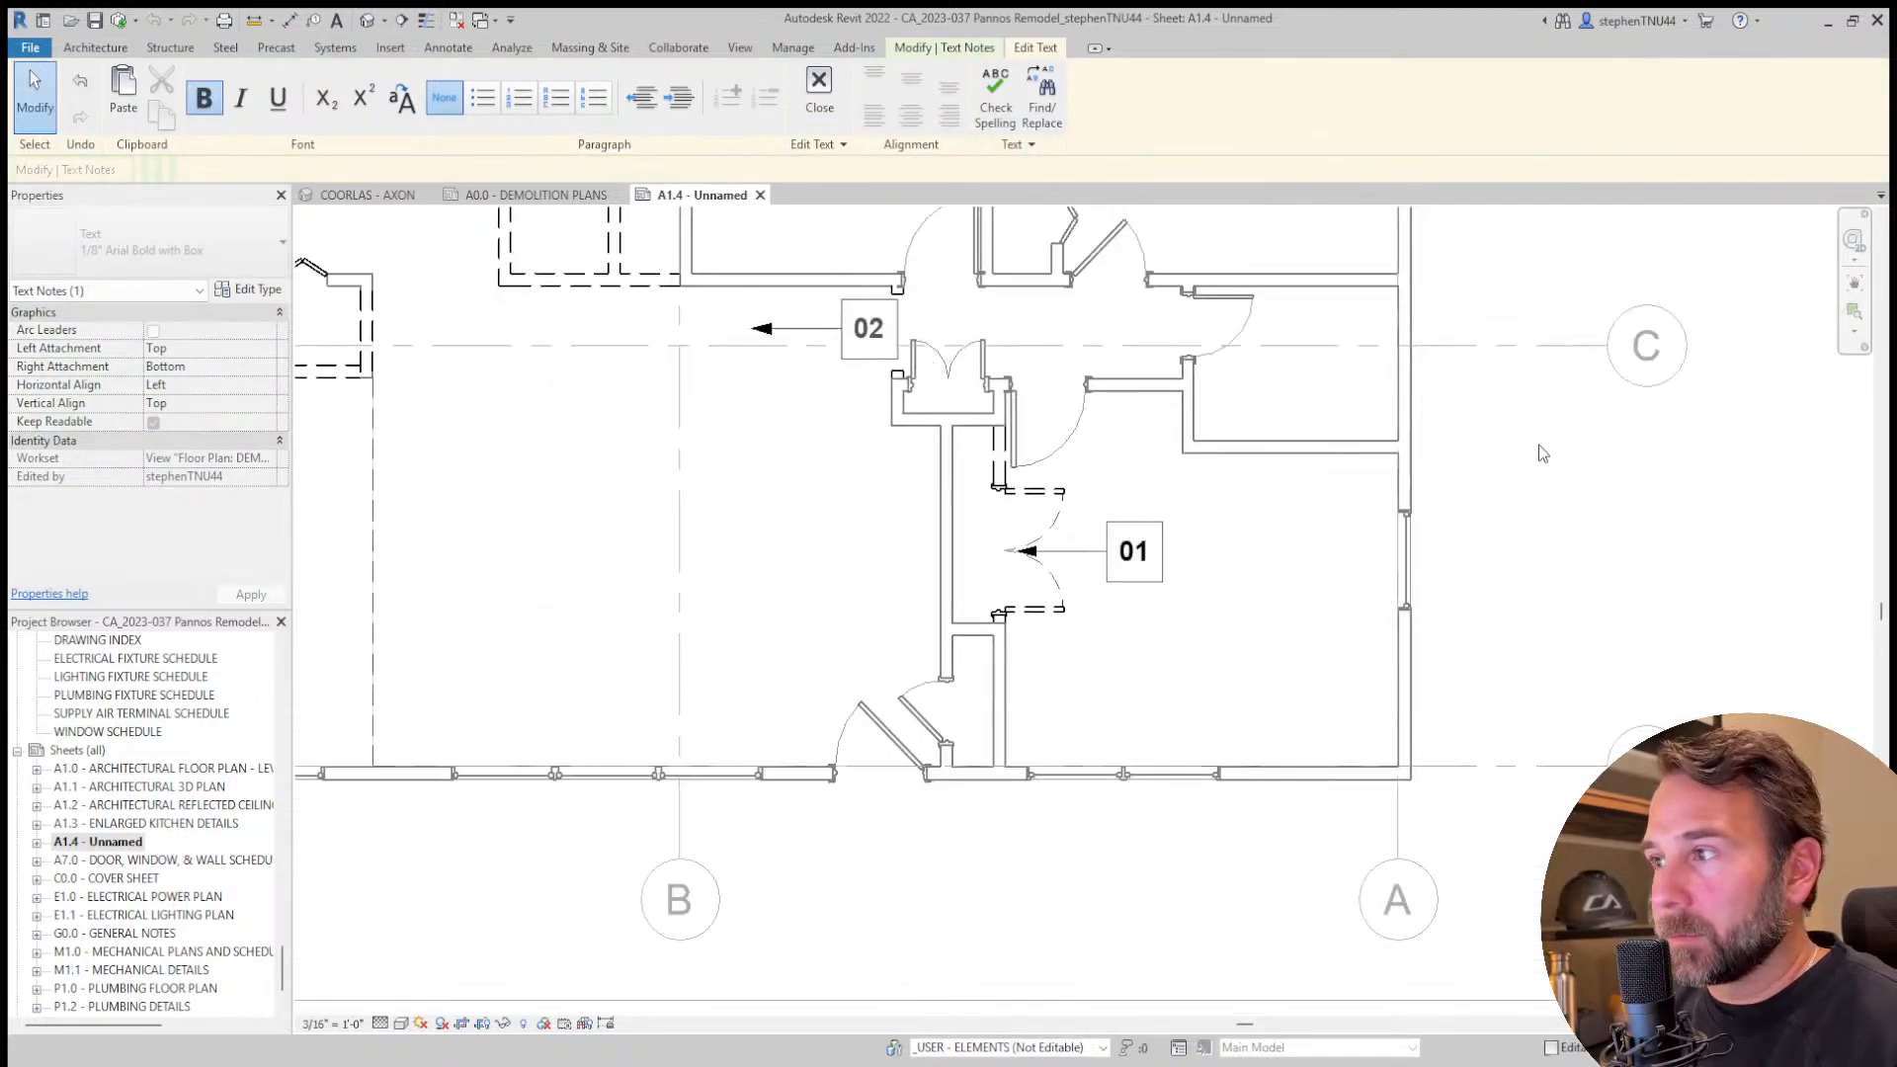
Flip the leader of hallway tag 02 to point right and shift the tag to the left of the opening.
click(761, 329)
drag(761, 329, 960, 329)
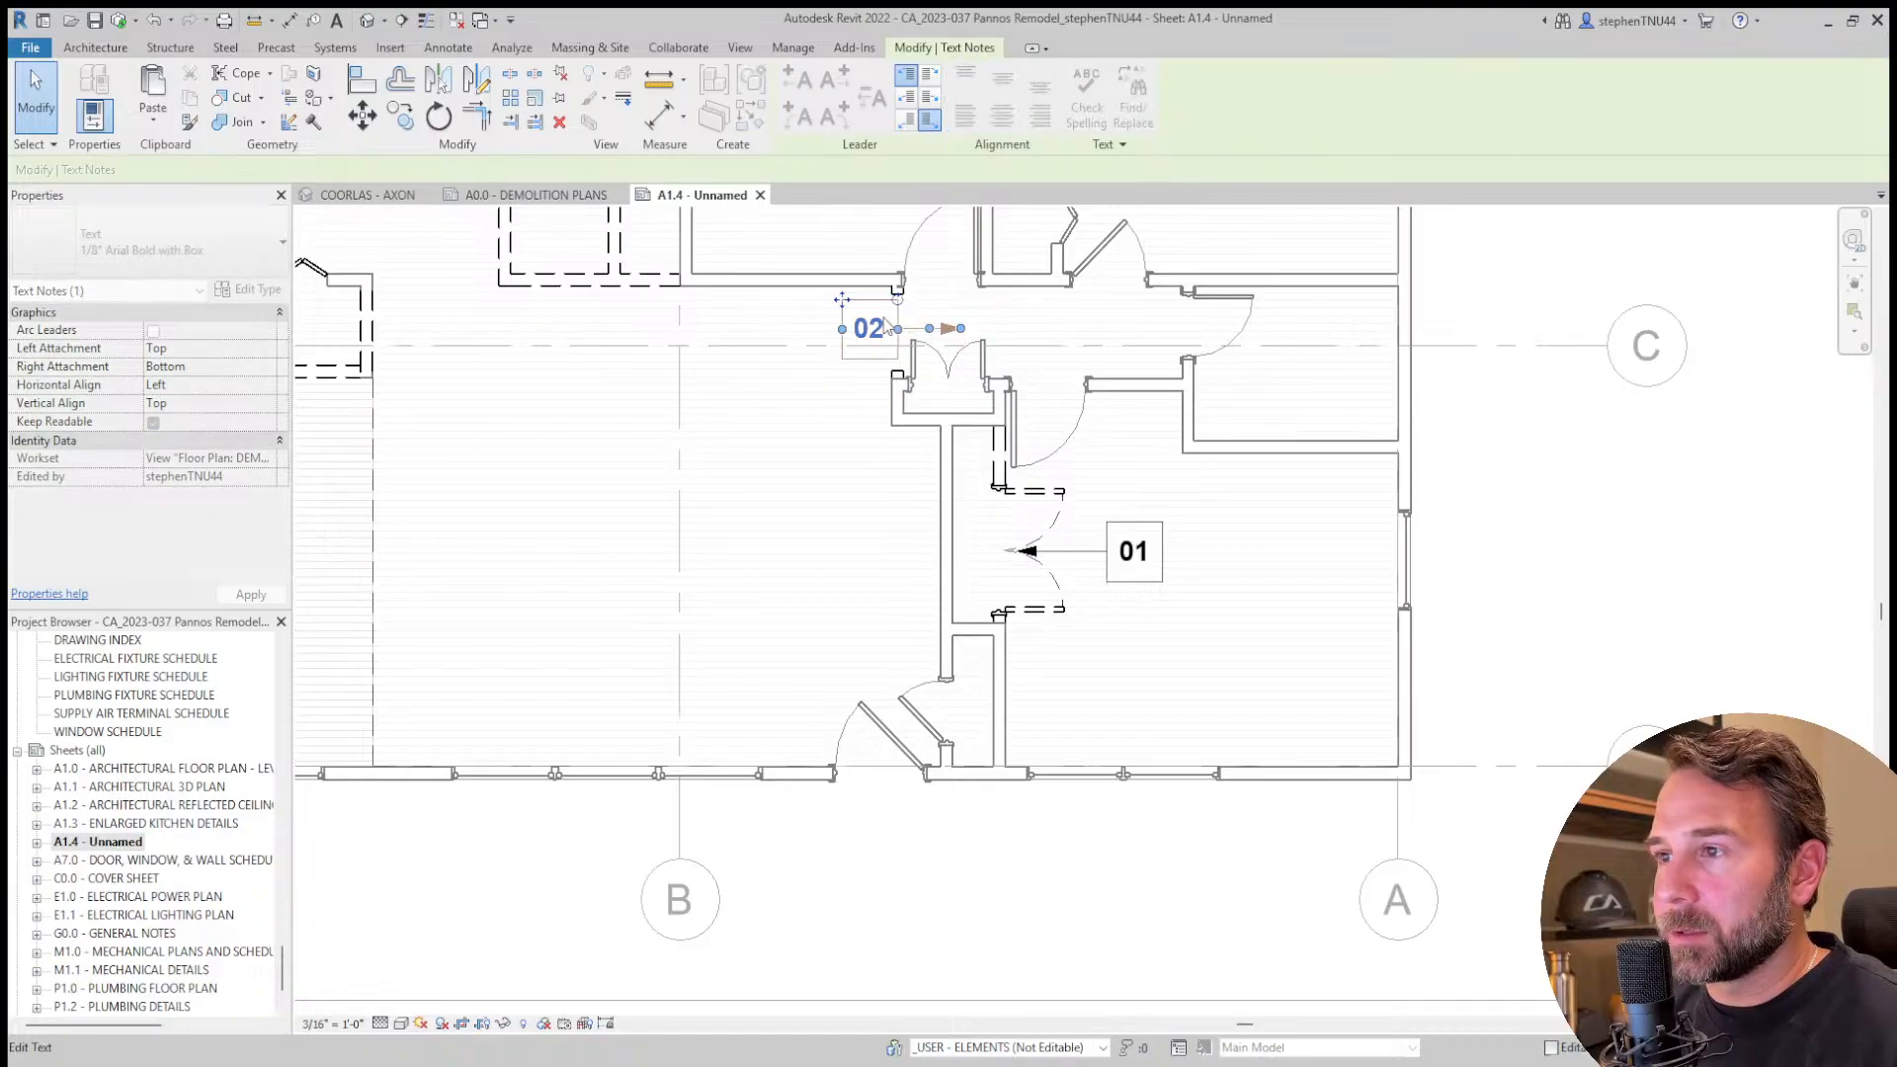
drag(841, 302, 767, 302)
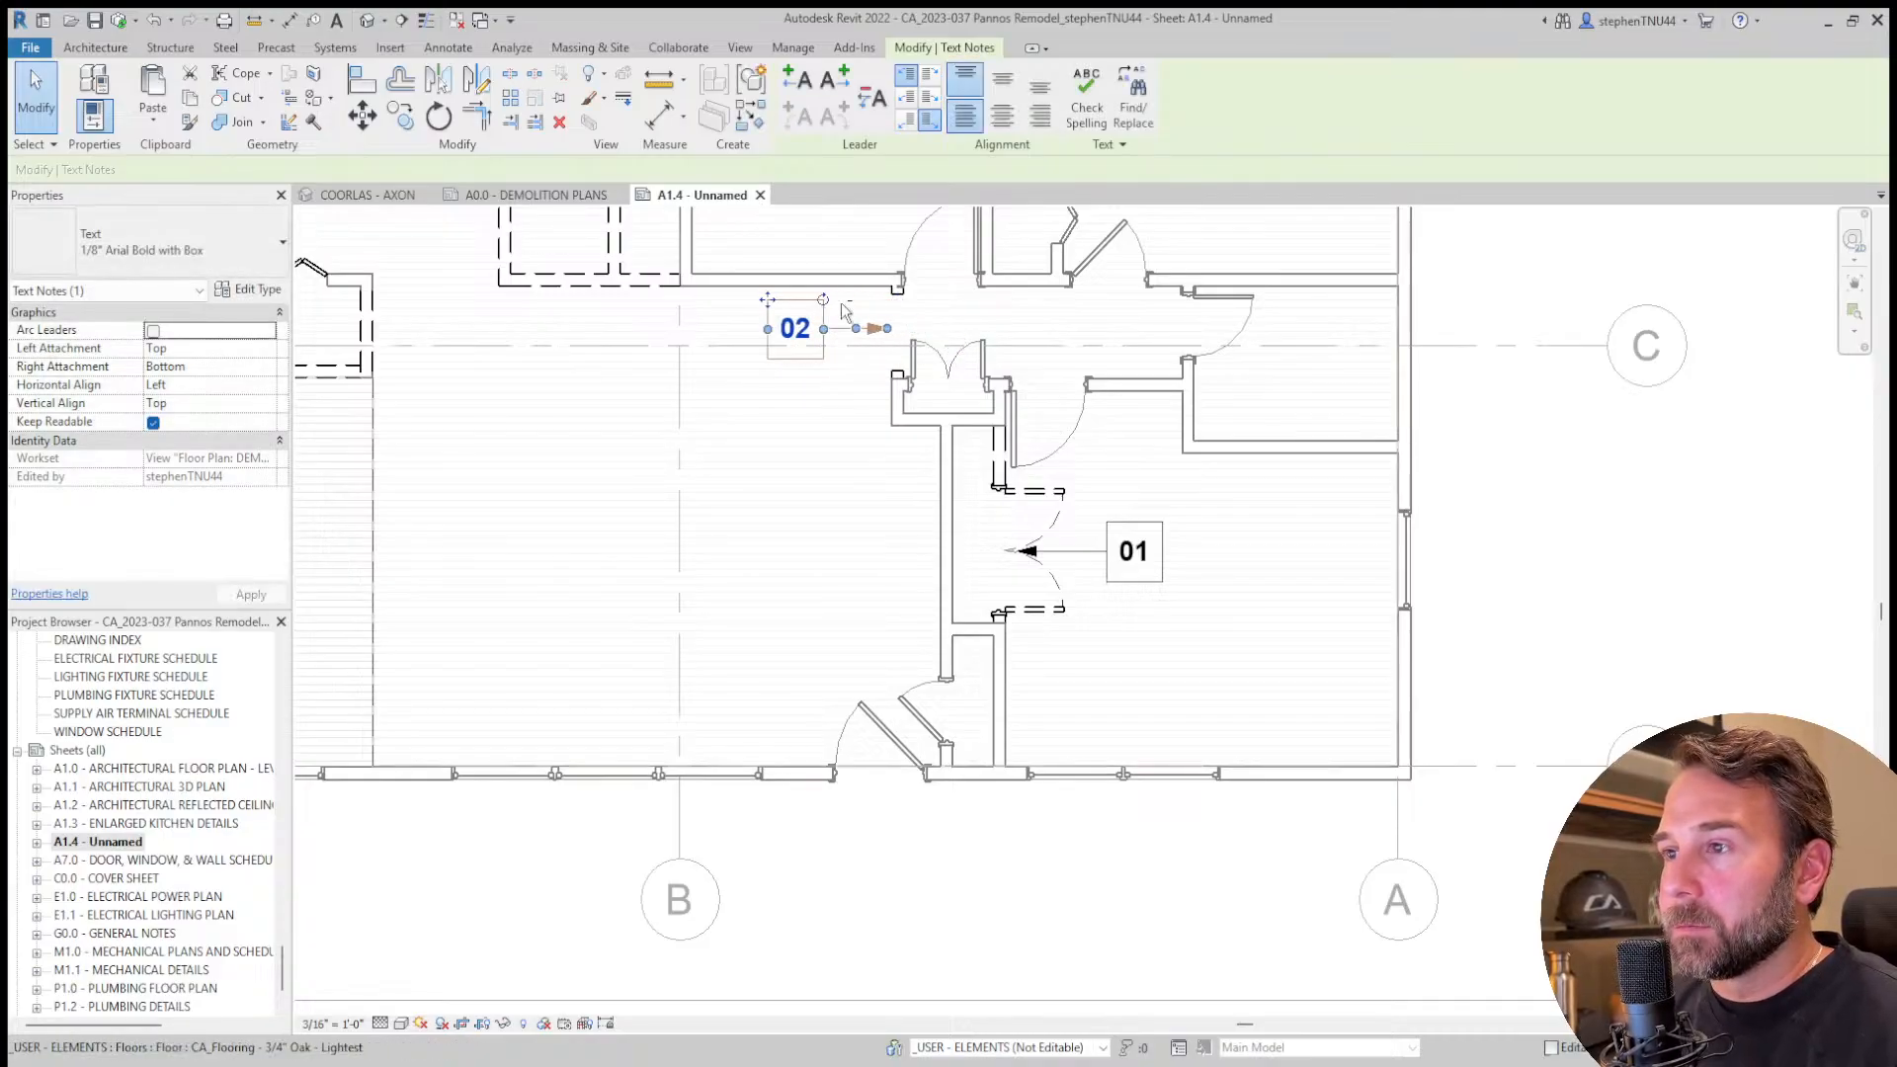
key(Escape)
Re-aim the leader arrow of tag 02 at the upper wall stub of the hallway's cased opening.
scroll(814, 349, down, 2)
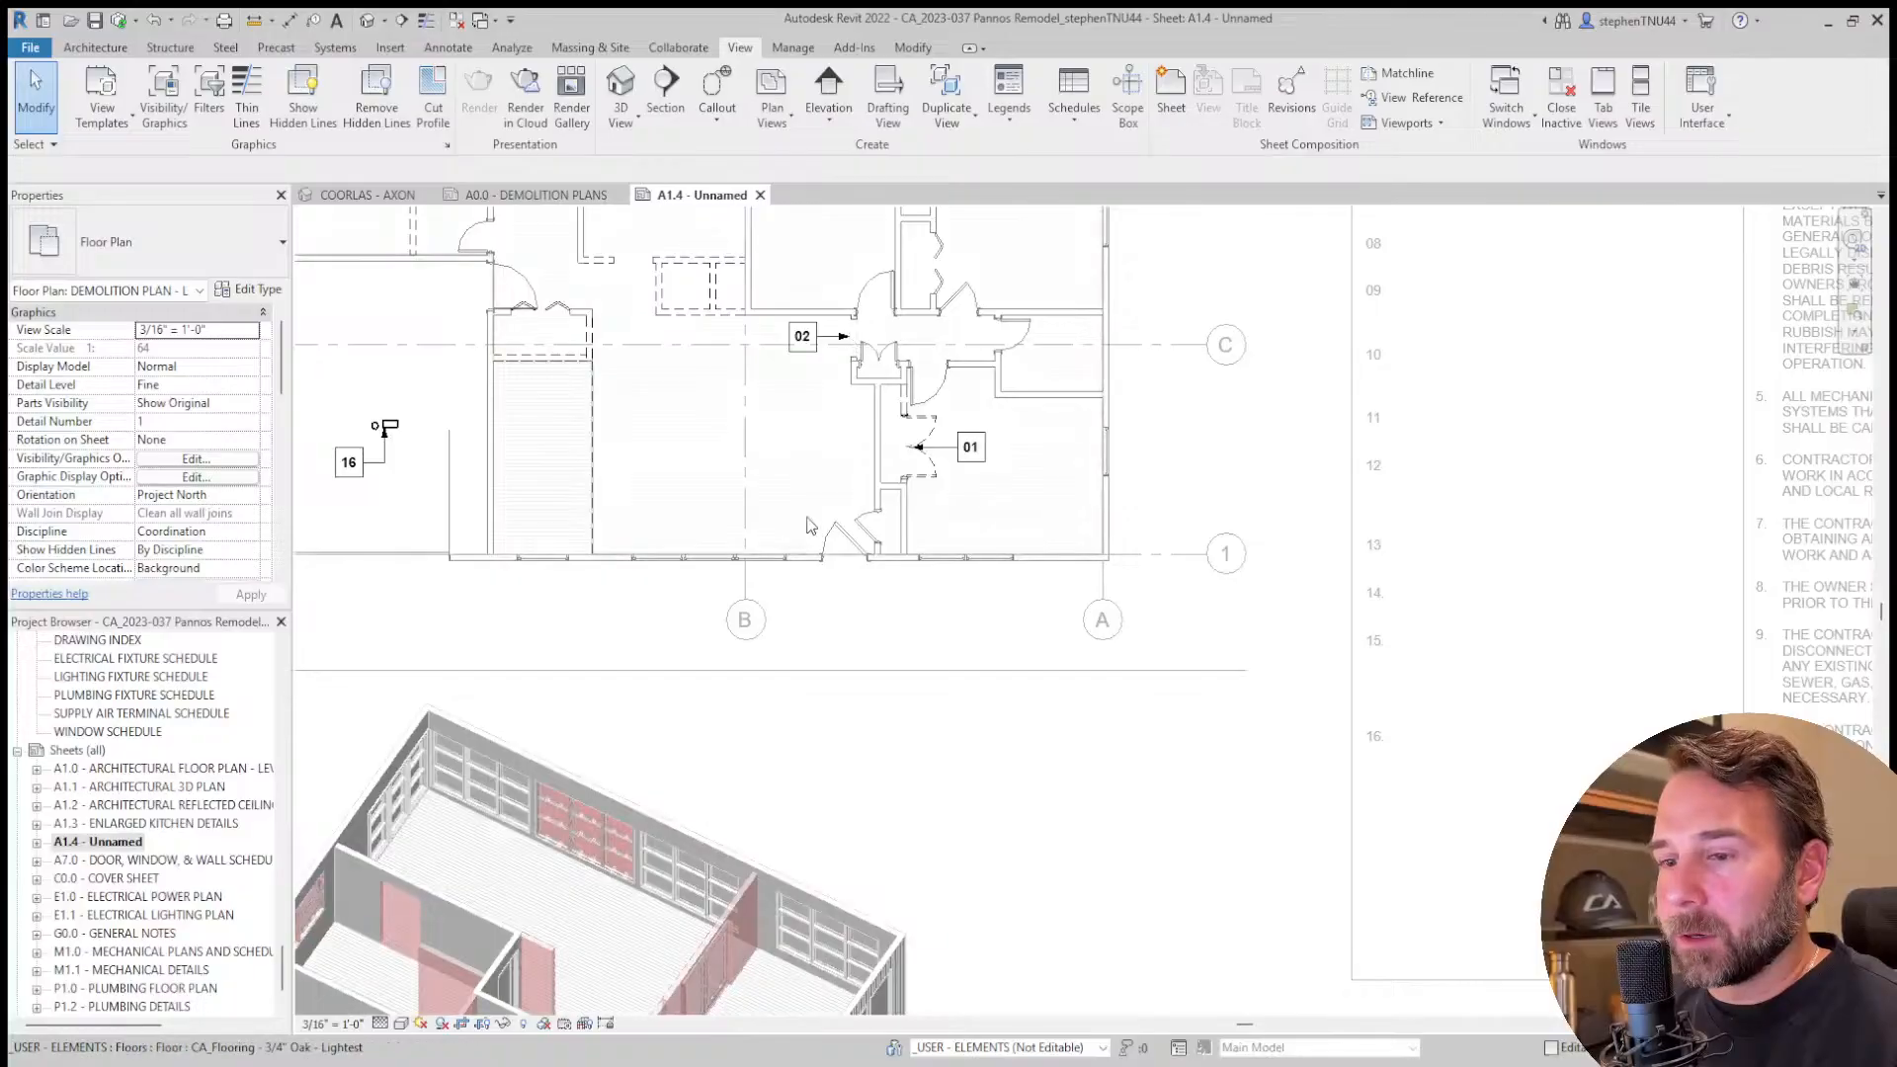
scroll(614, 926, down, 2)
scroll(834, 976, up, 4)
scroll(834, 976, up, 4)
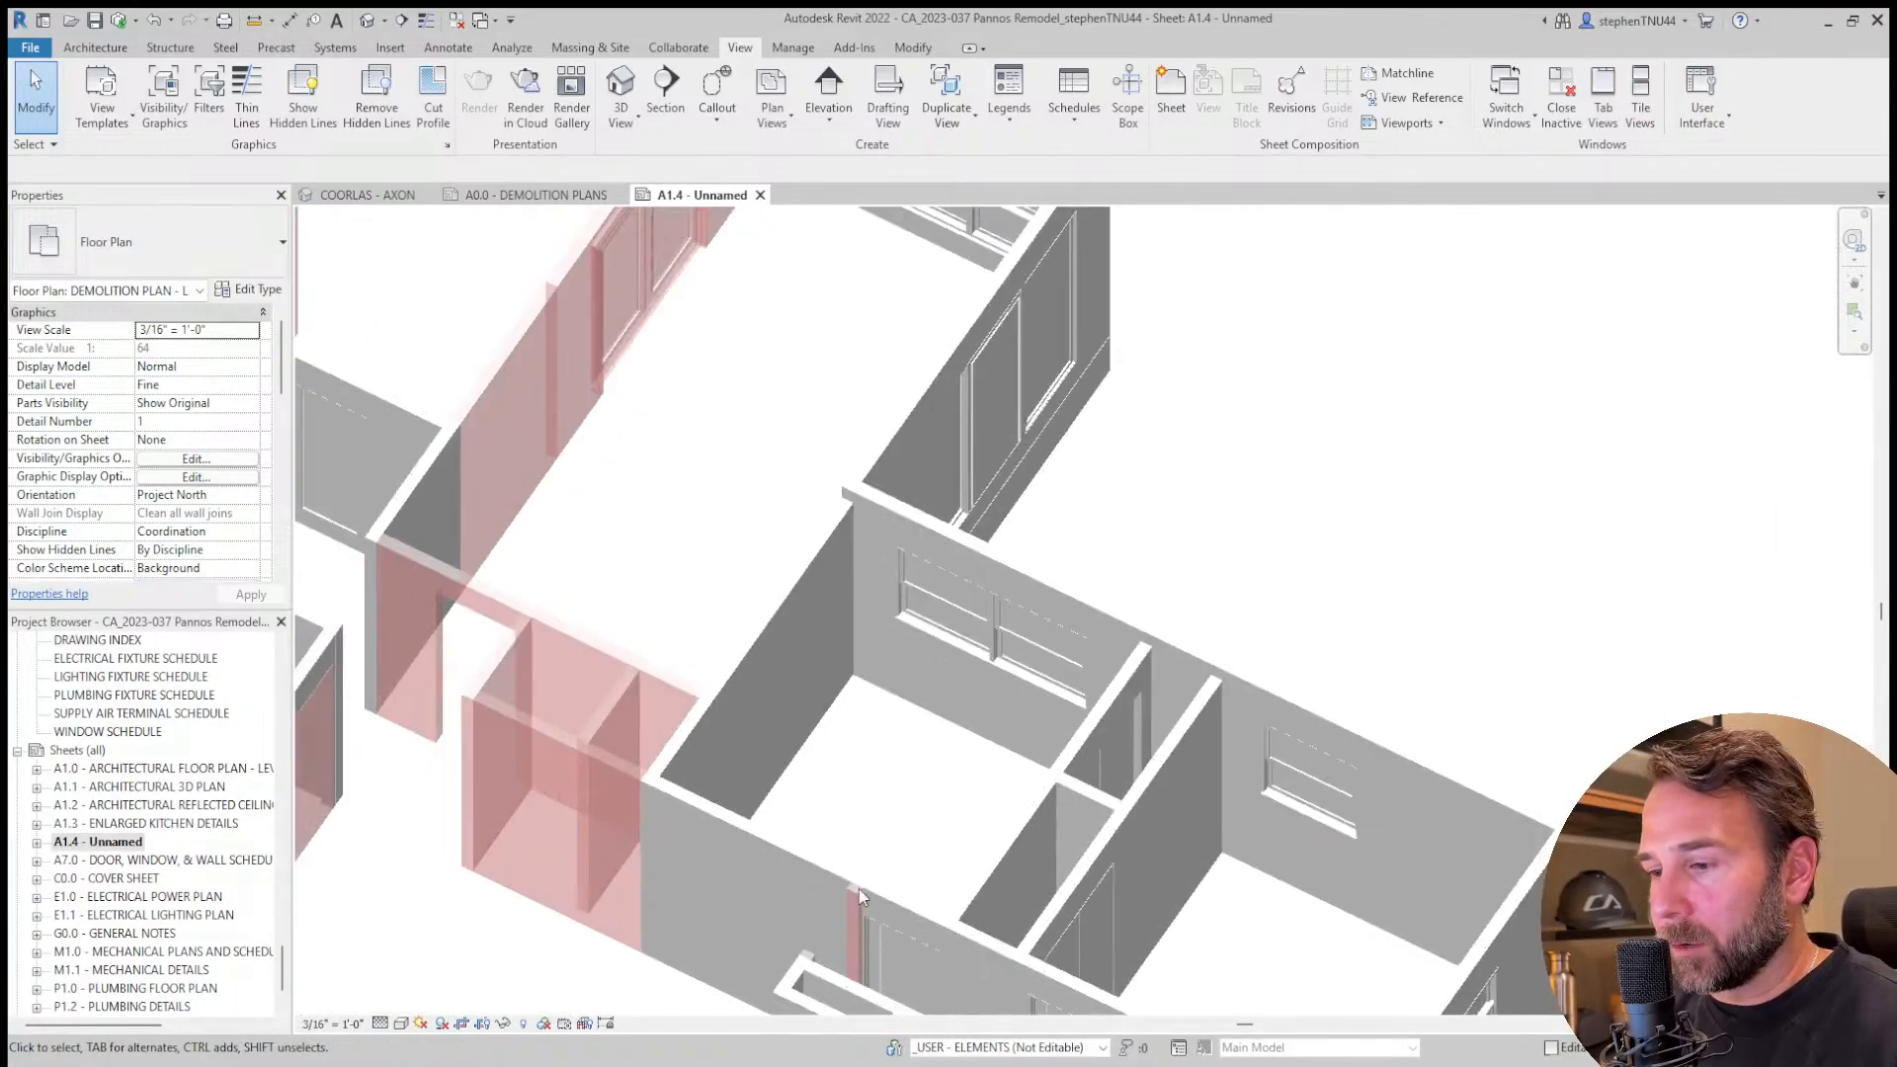
scroll(851, 909, down, 6)
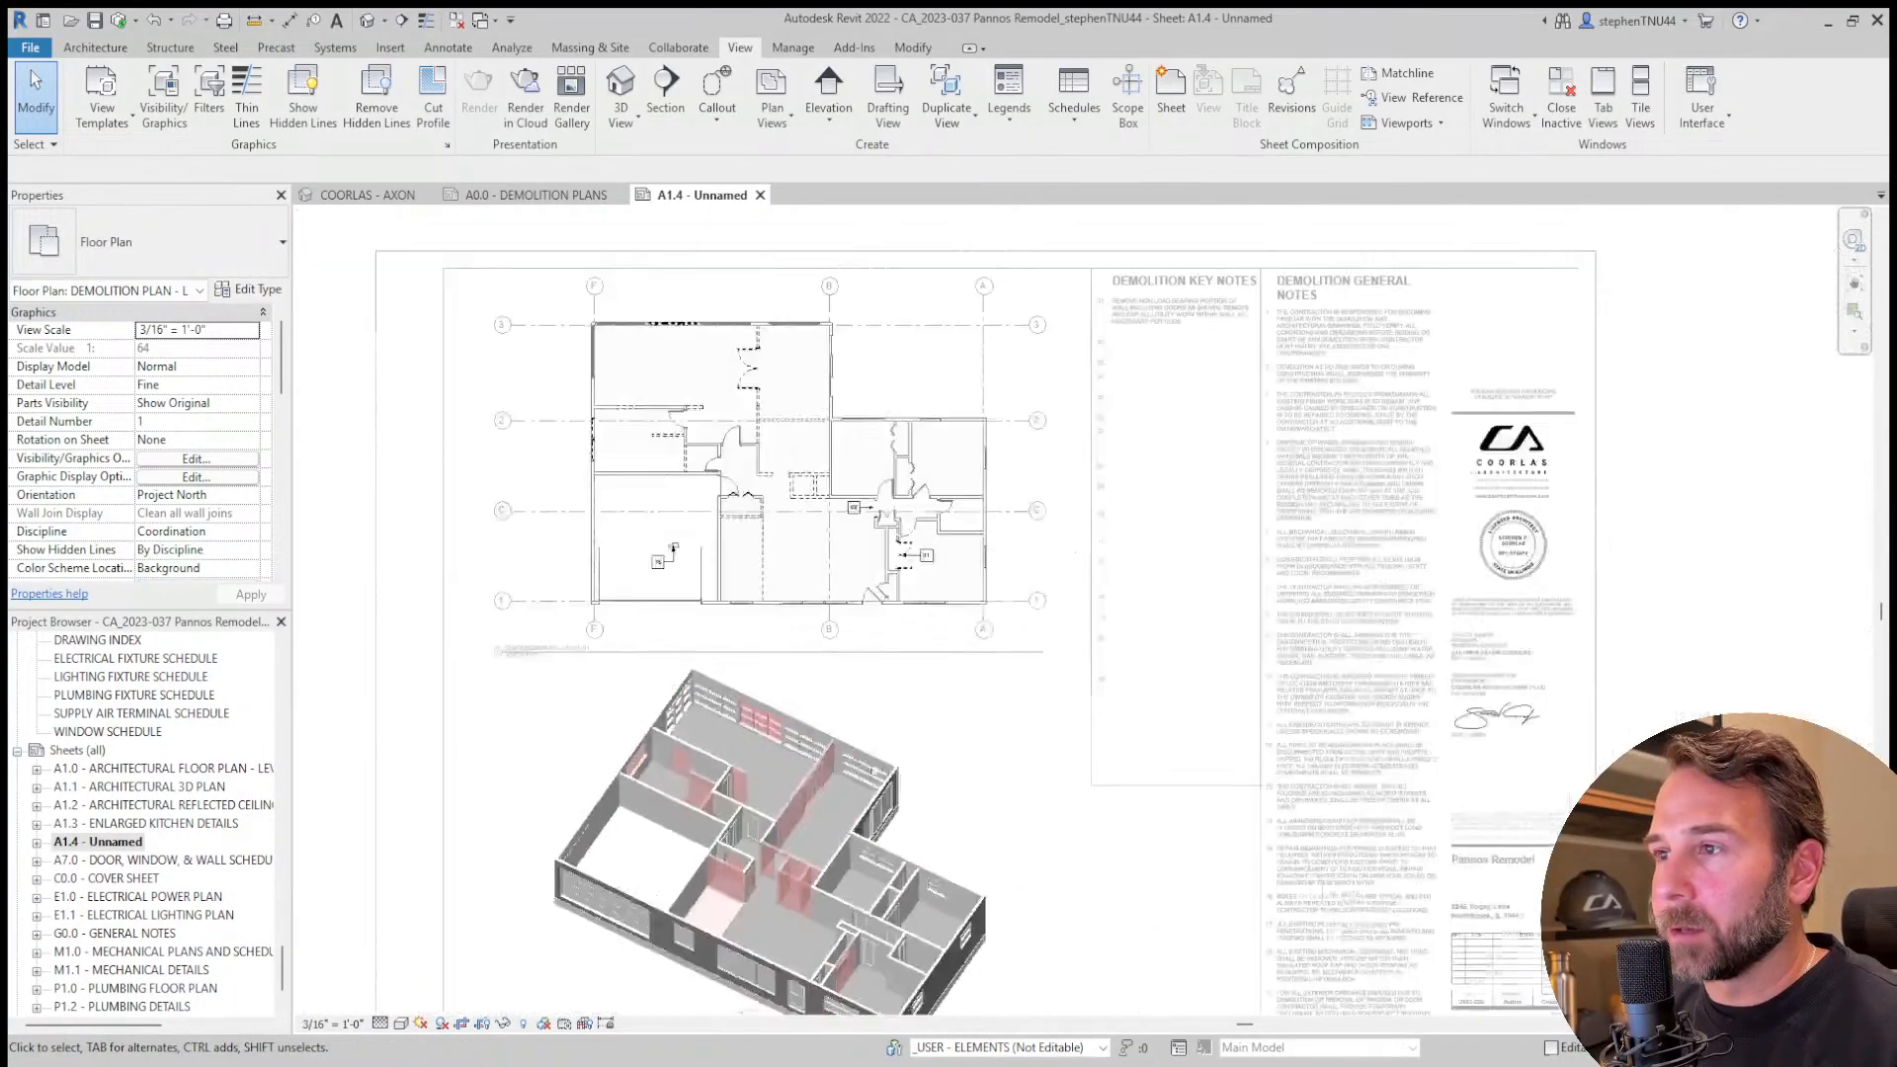
scroll(755, 543, up, 6)
scroll(756, 544, up, 2)
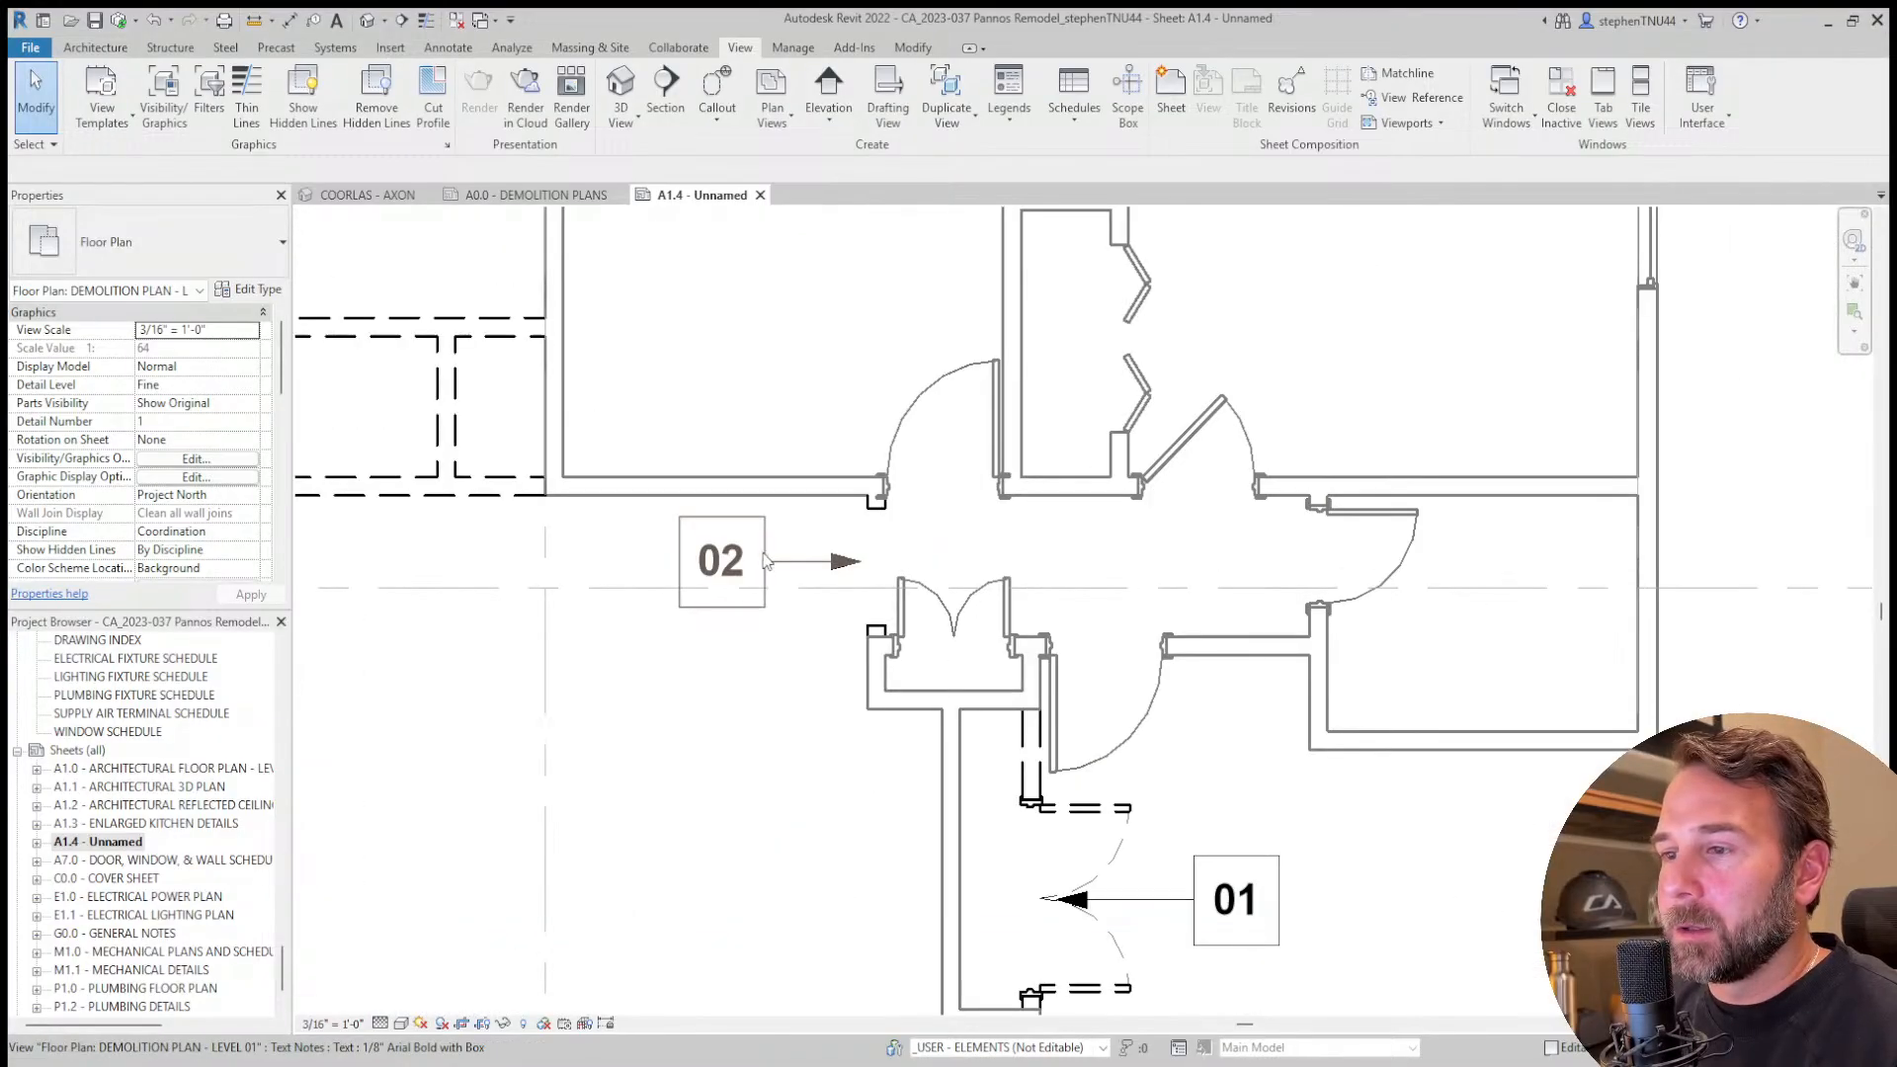
click(834, 565)
scroll(834, 563, up, 3)
drag(846, 563, 808, 562)
scroll(709, 562, down, 4)
key(Escape)
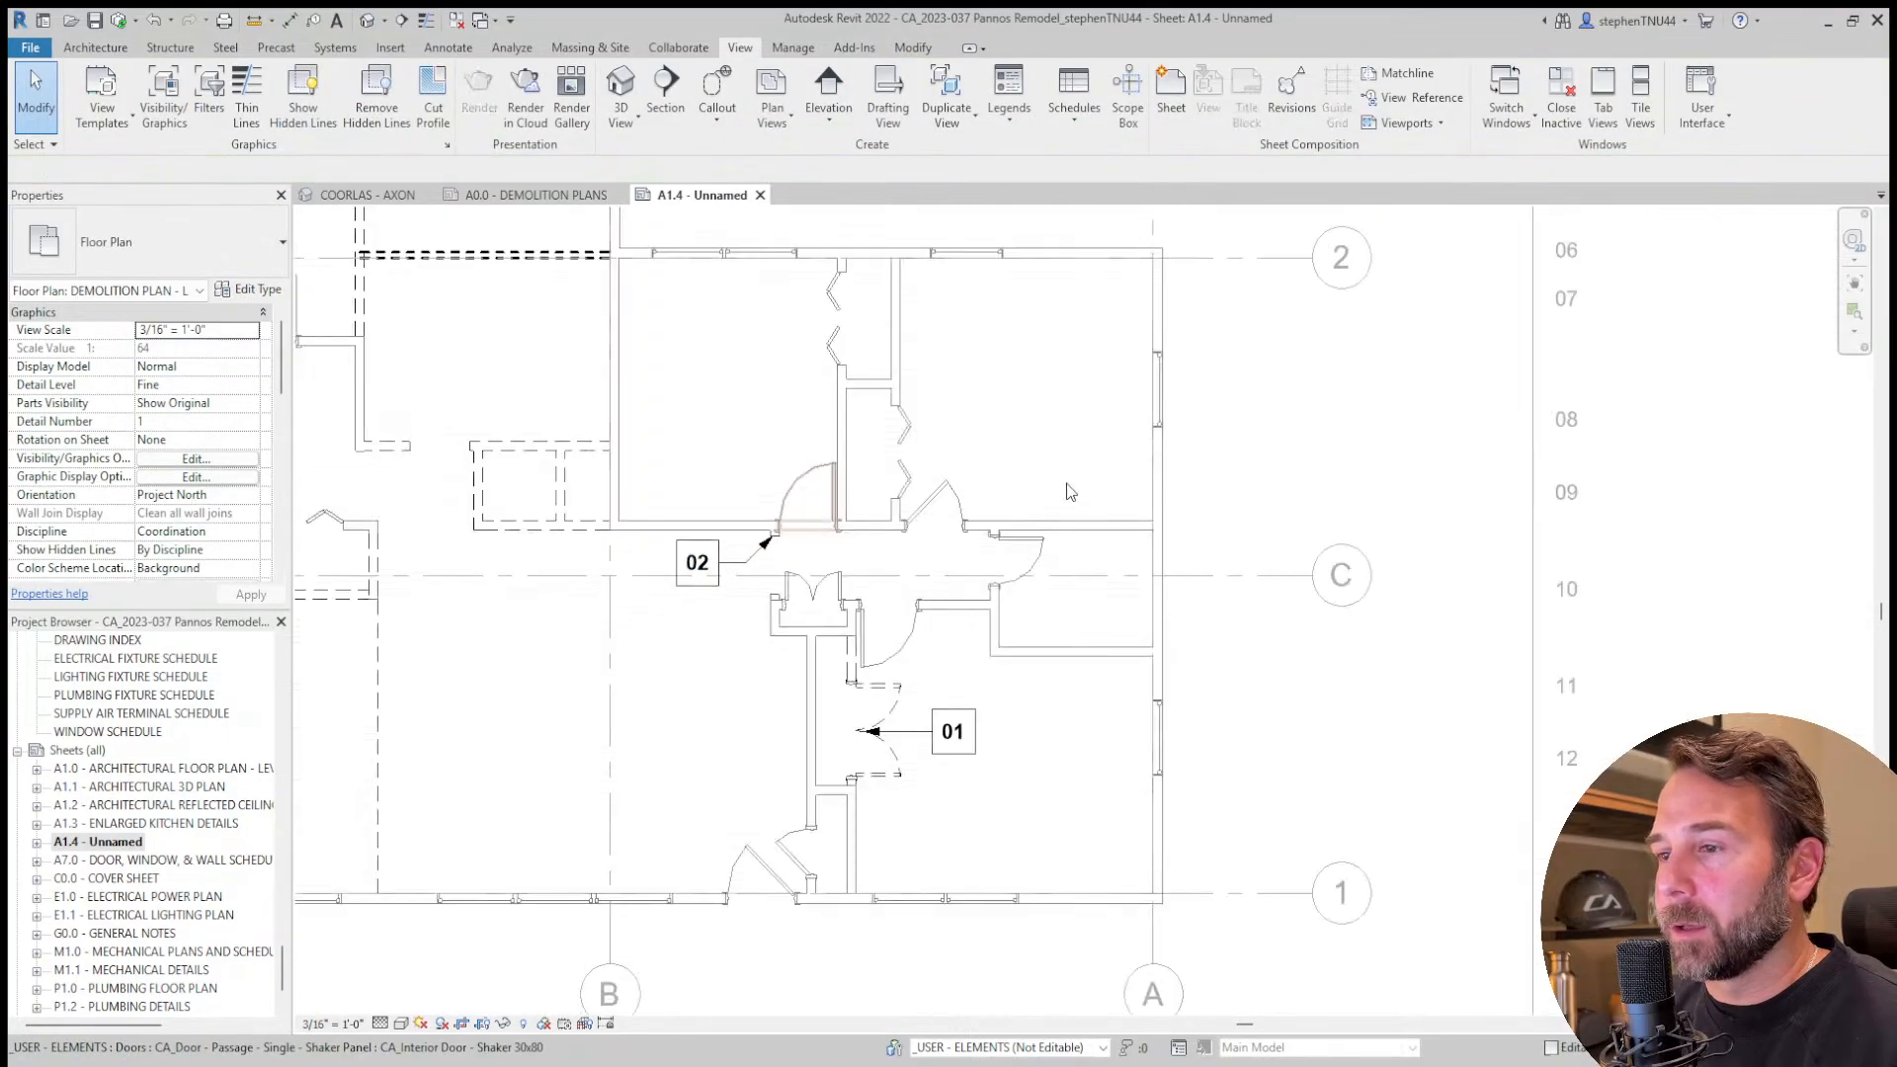
Write demolition key note 02 as "REMOVE NON LOAD BEARING CASED OPENING" beneath note 01 and finish editing the text.
scroll(1166, 484, down, 4)
scroll(1211, 534, up, 4)
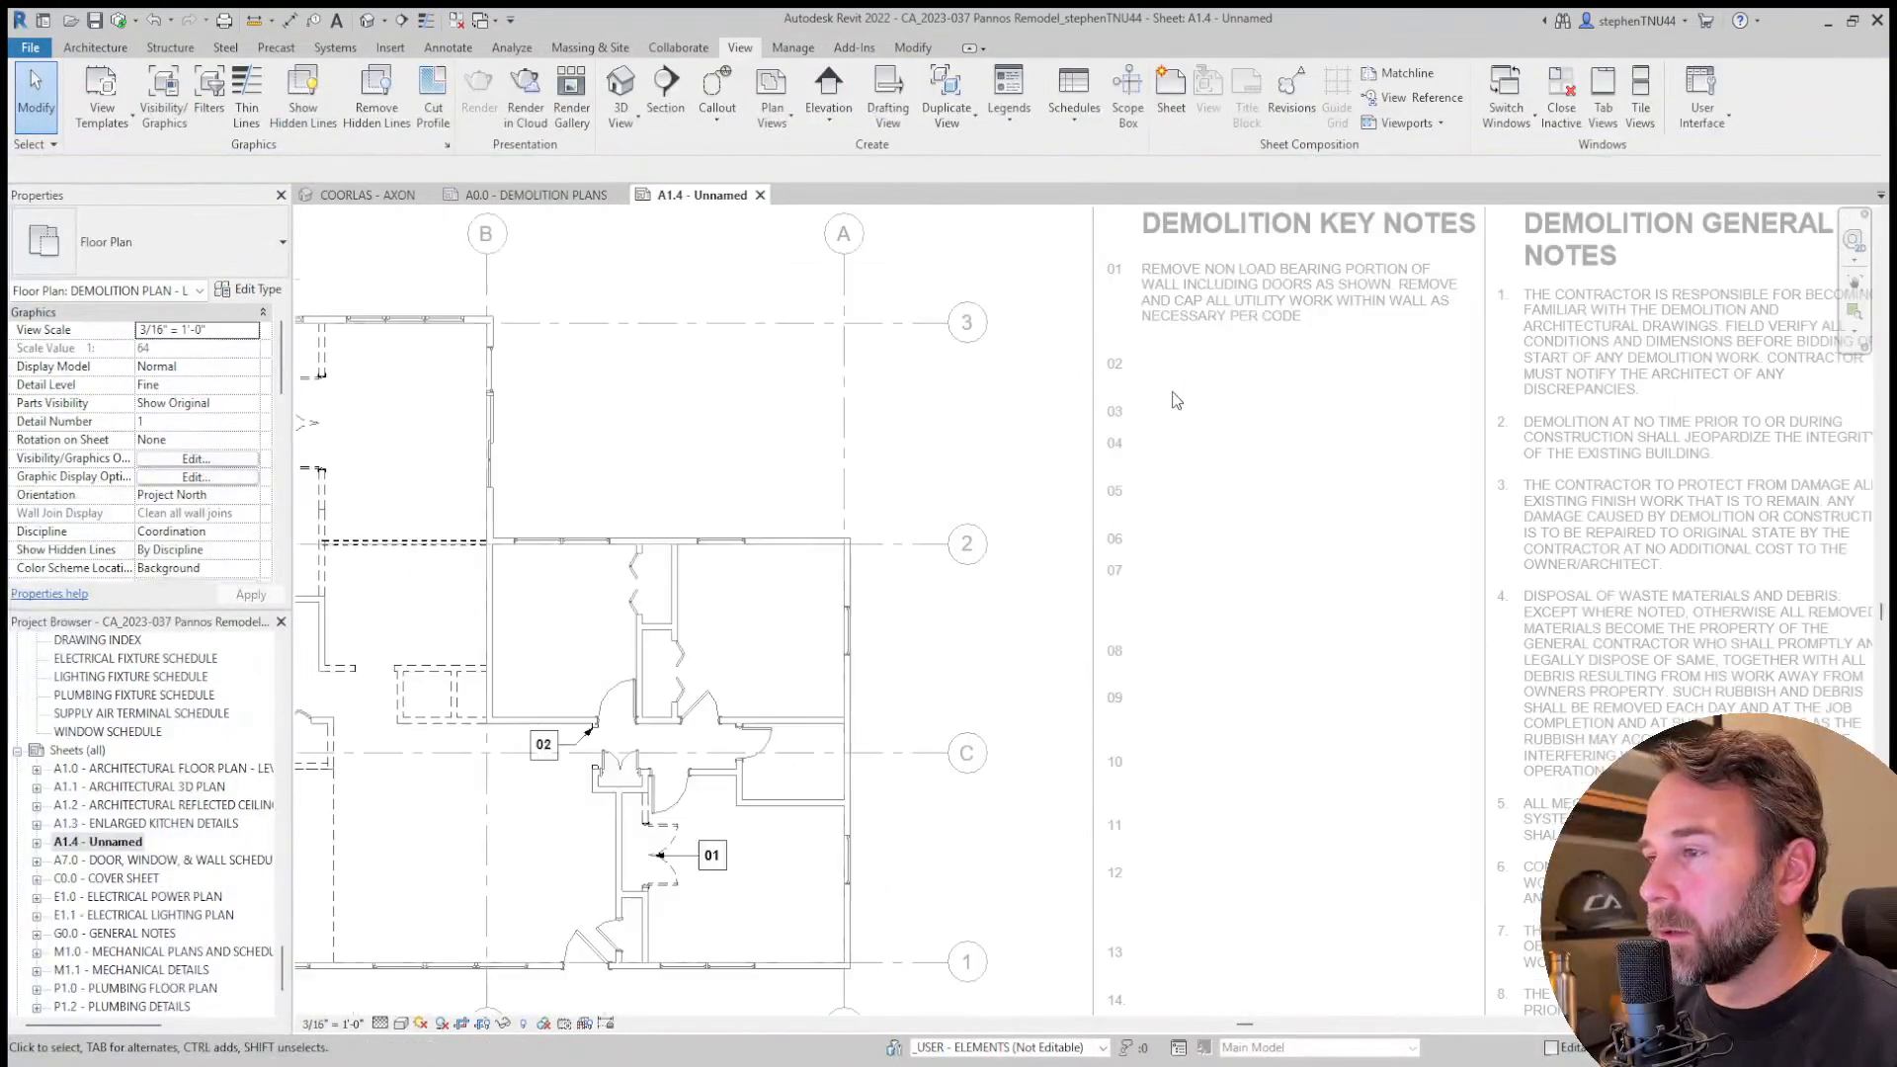
click(1177, 324)
click(1324, 326)
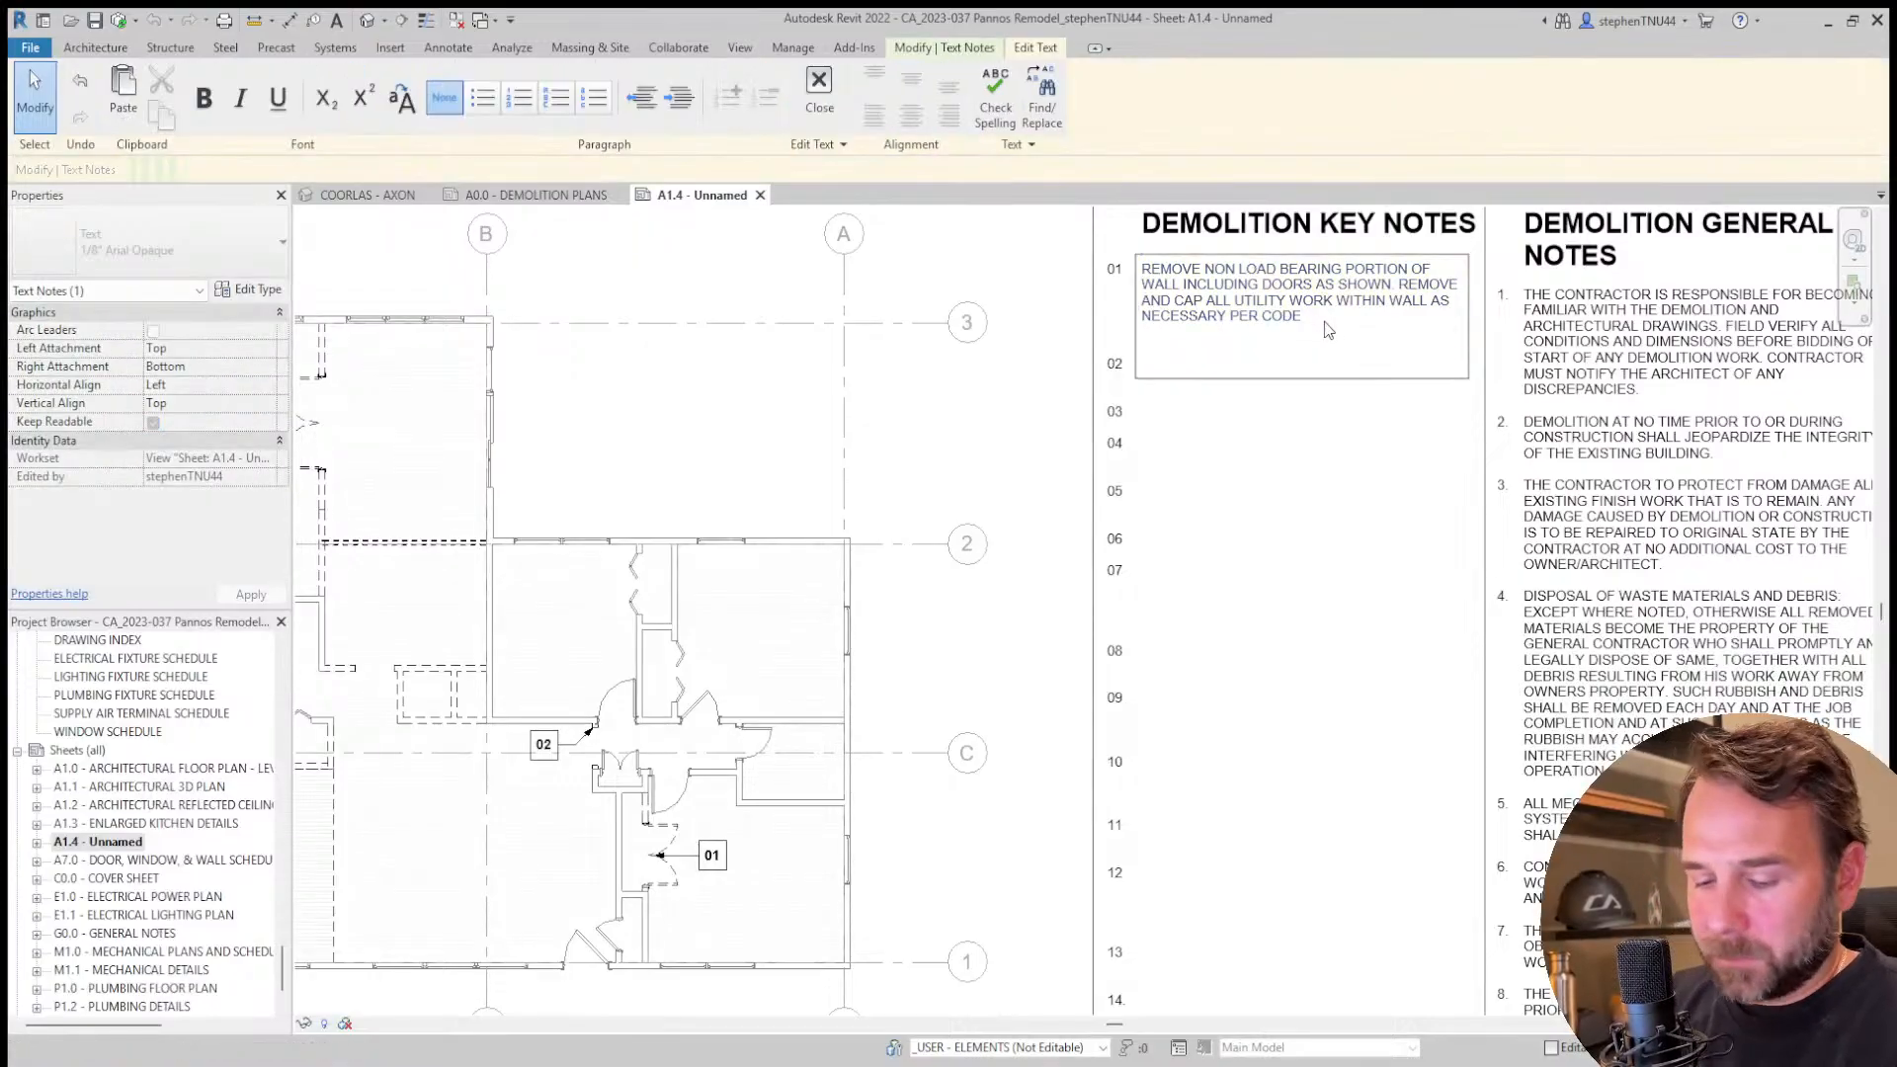
text(RE)
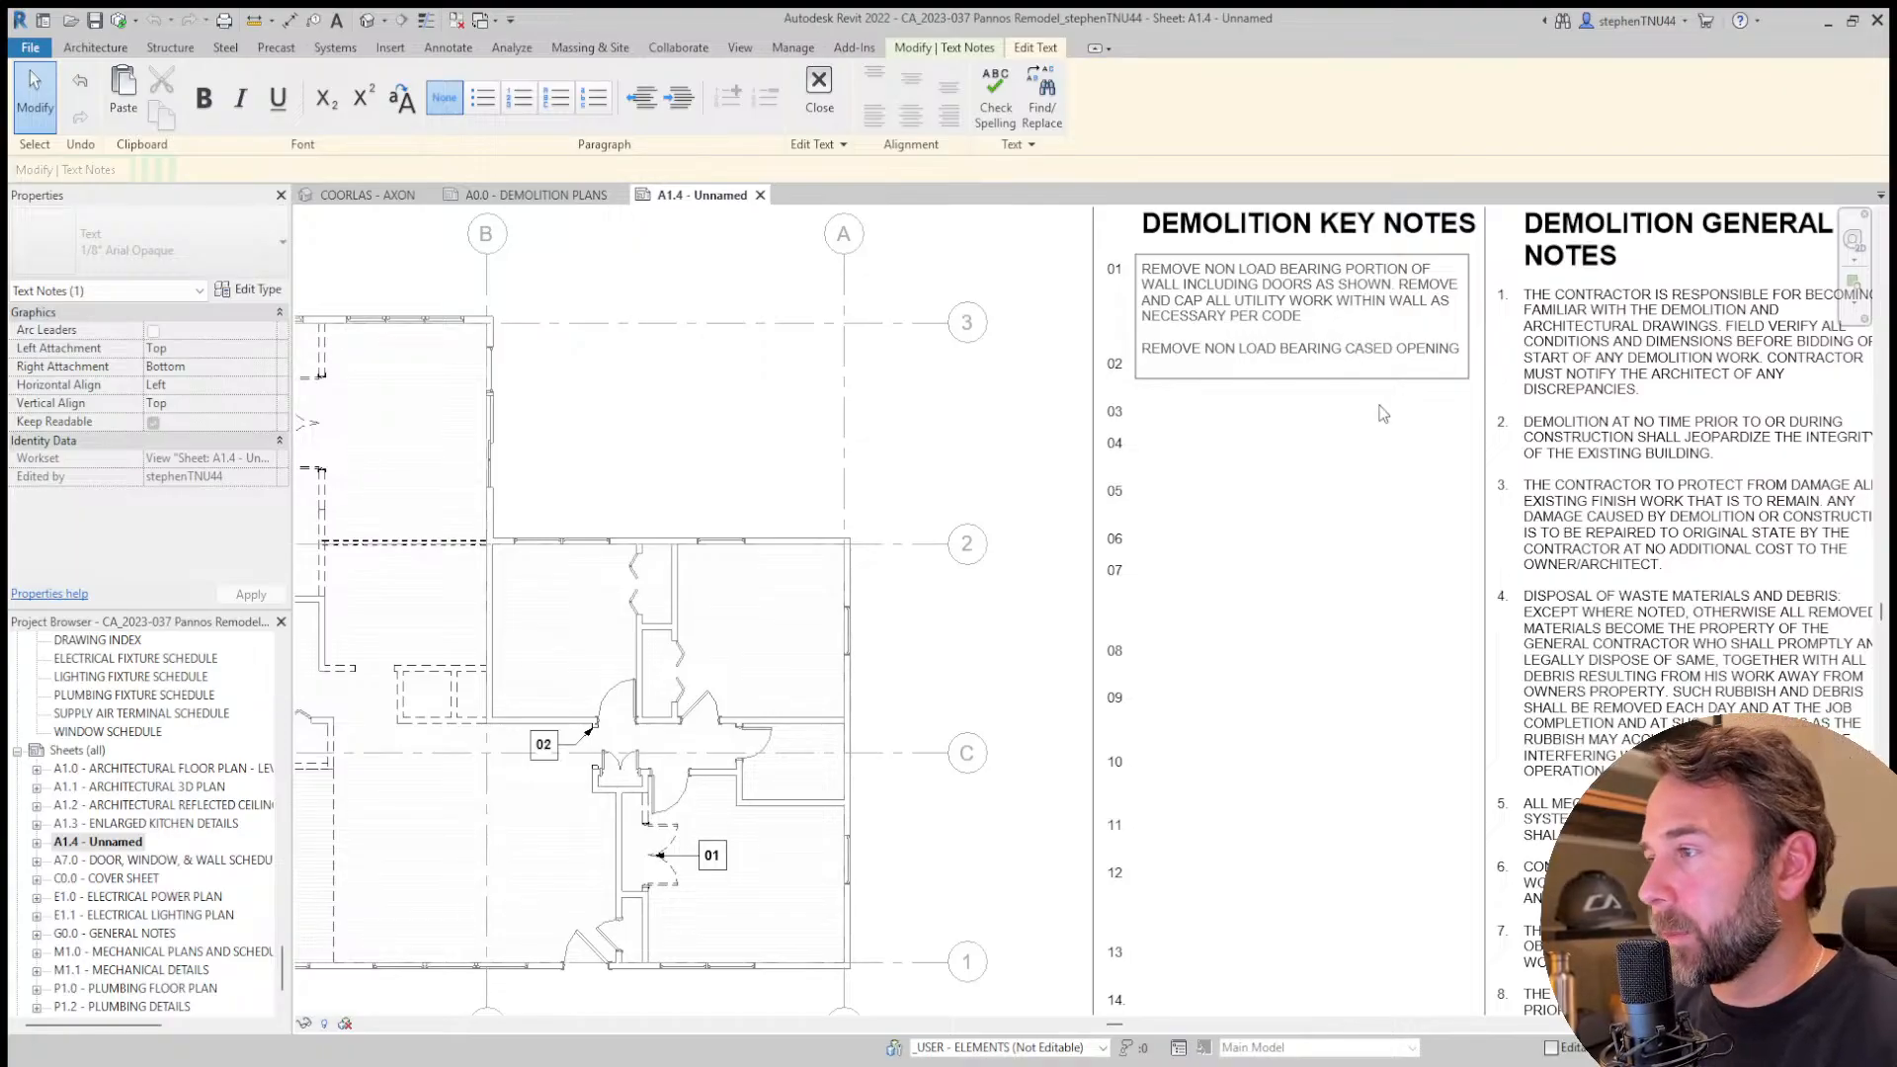
click(993, 405)
Reactivate the demolition plan viewport and copy tag 02 into the upper room beside the demolished double doors, near grid 3.
scroll(992, 405, down, 1)
middle_drag(861, 492, 1059, 528)
scroll(923, 519, down, 1)
scroll(863, 646, up, 1)
double_click(1213, 439)
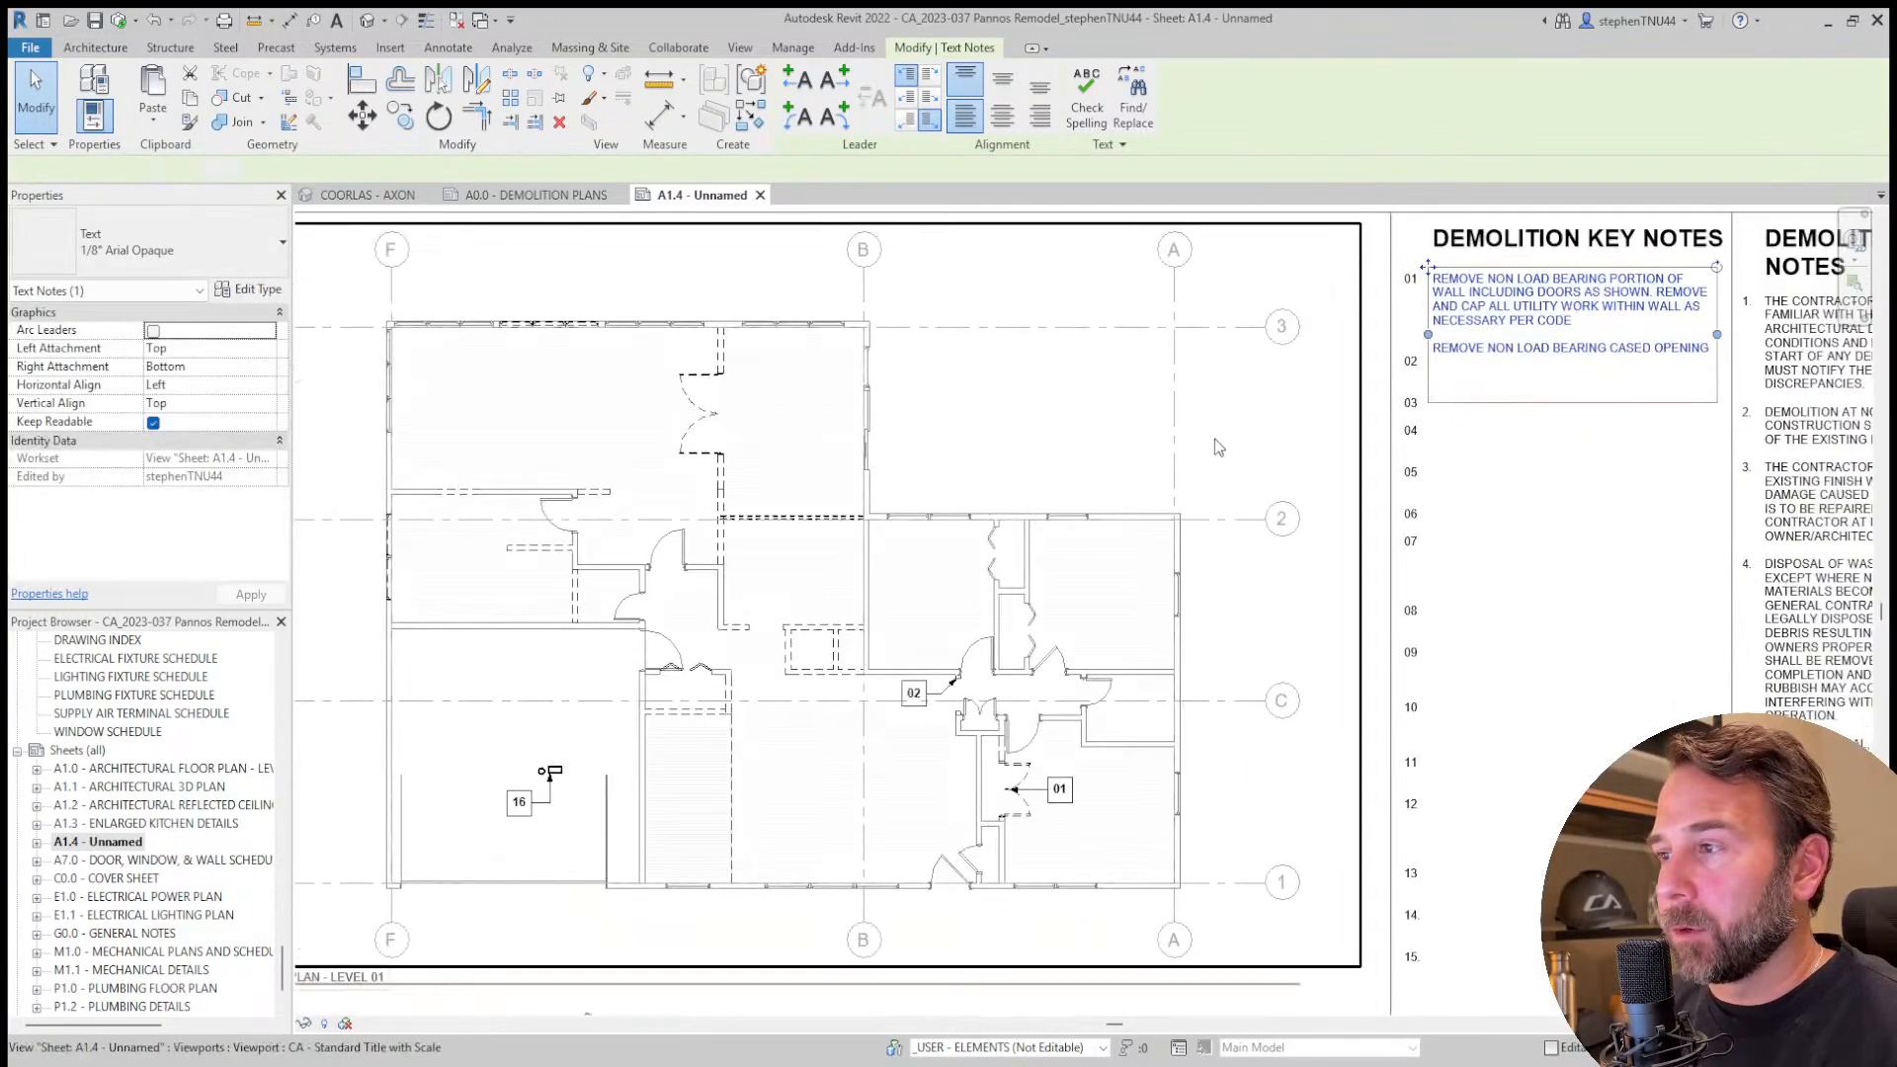
click(913, 692)
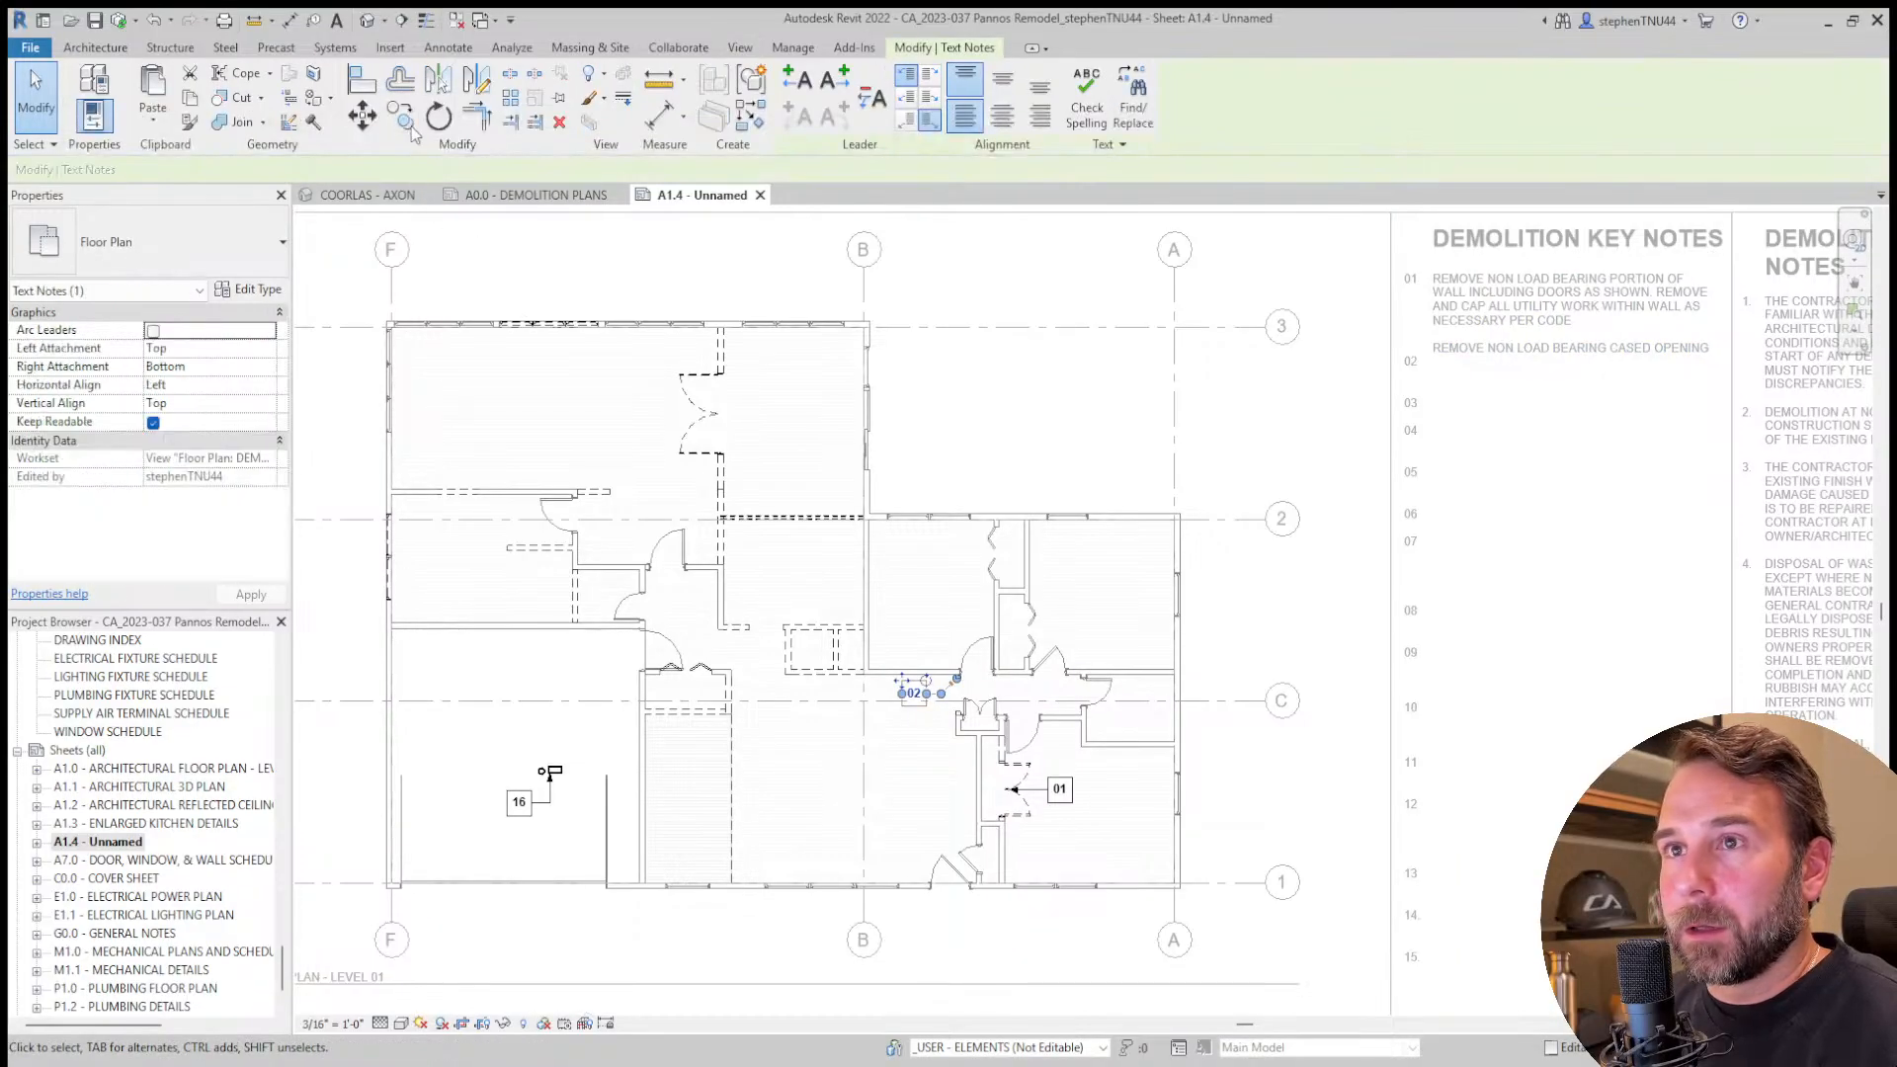
scroll(913, 693, up, 1)
key(c)
key(o)
click(915, 693)
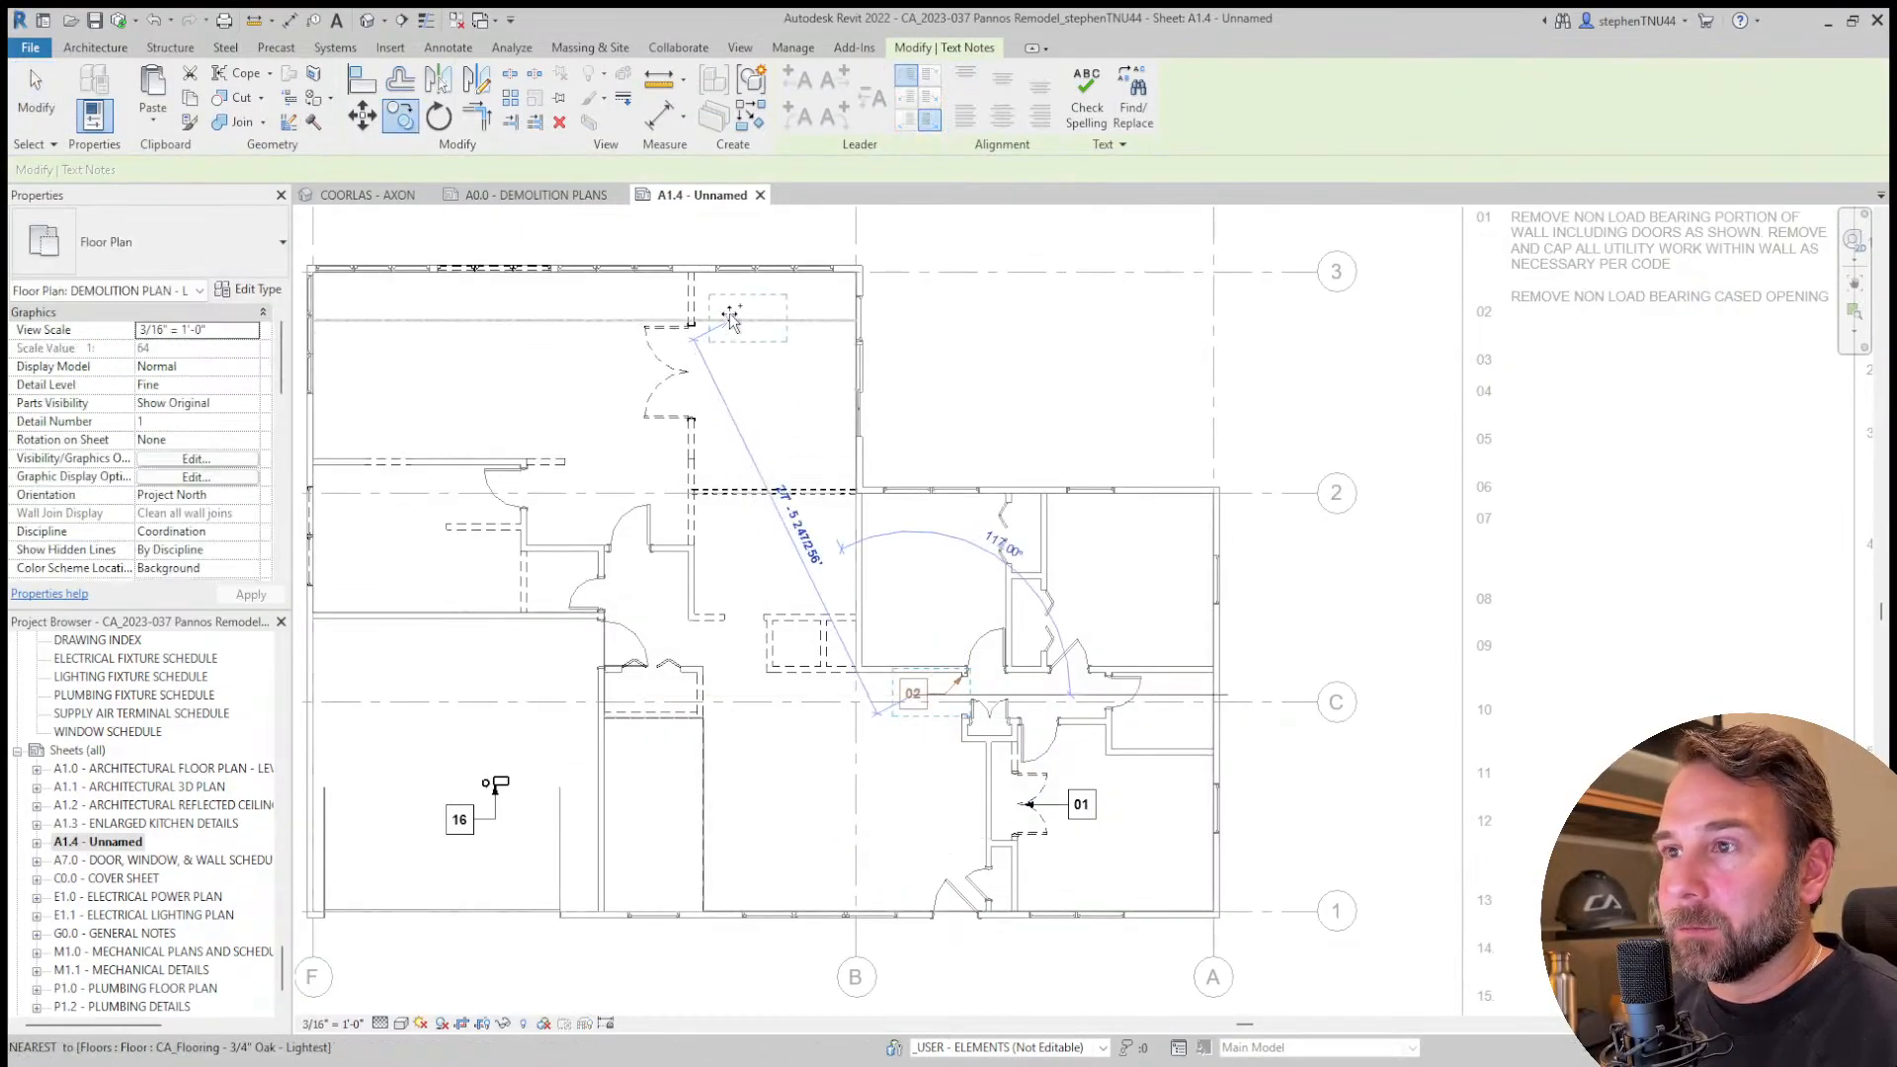
click(730, 314)
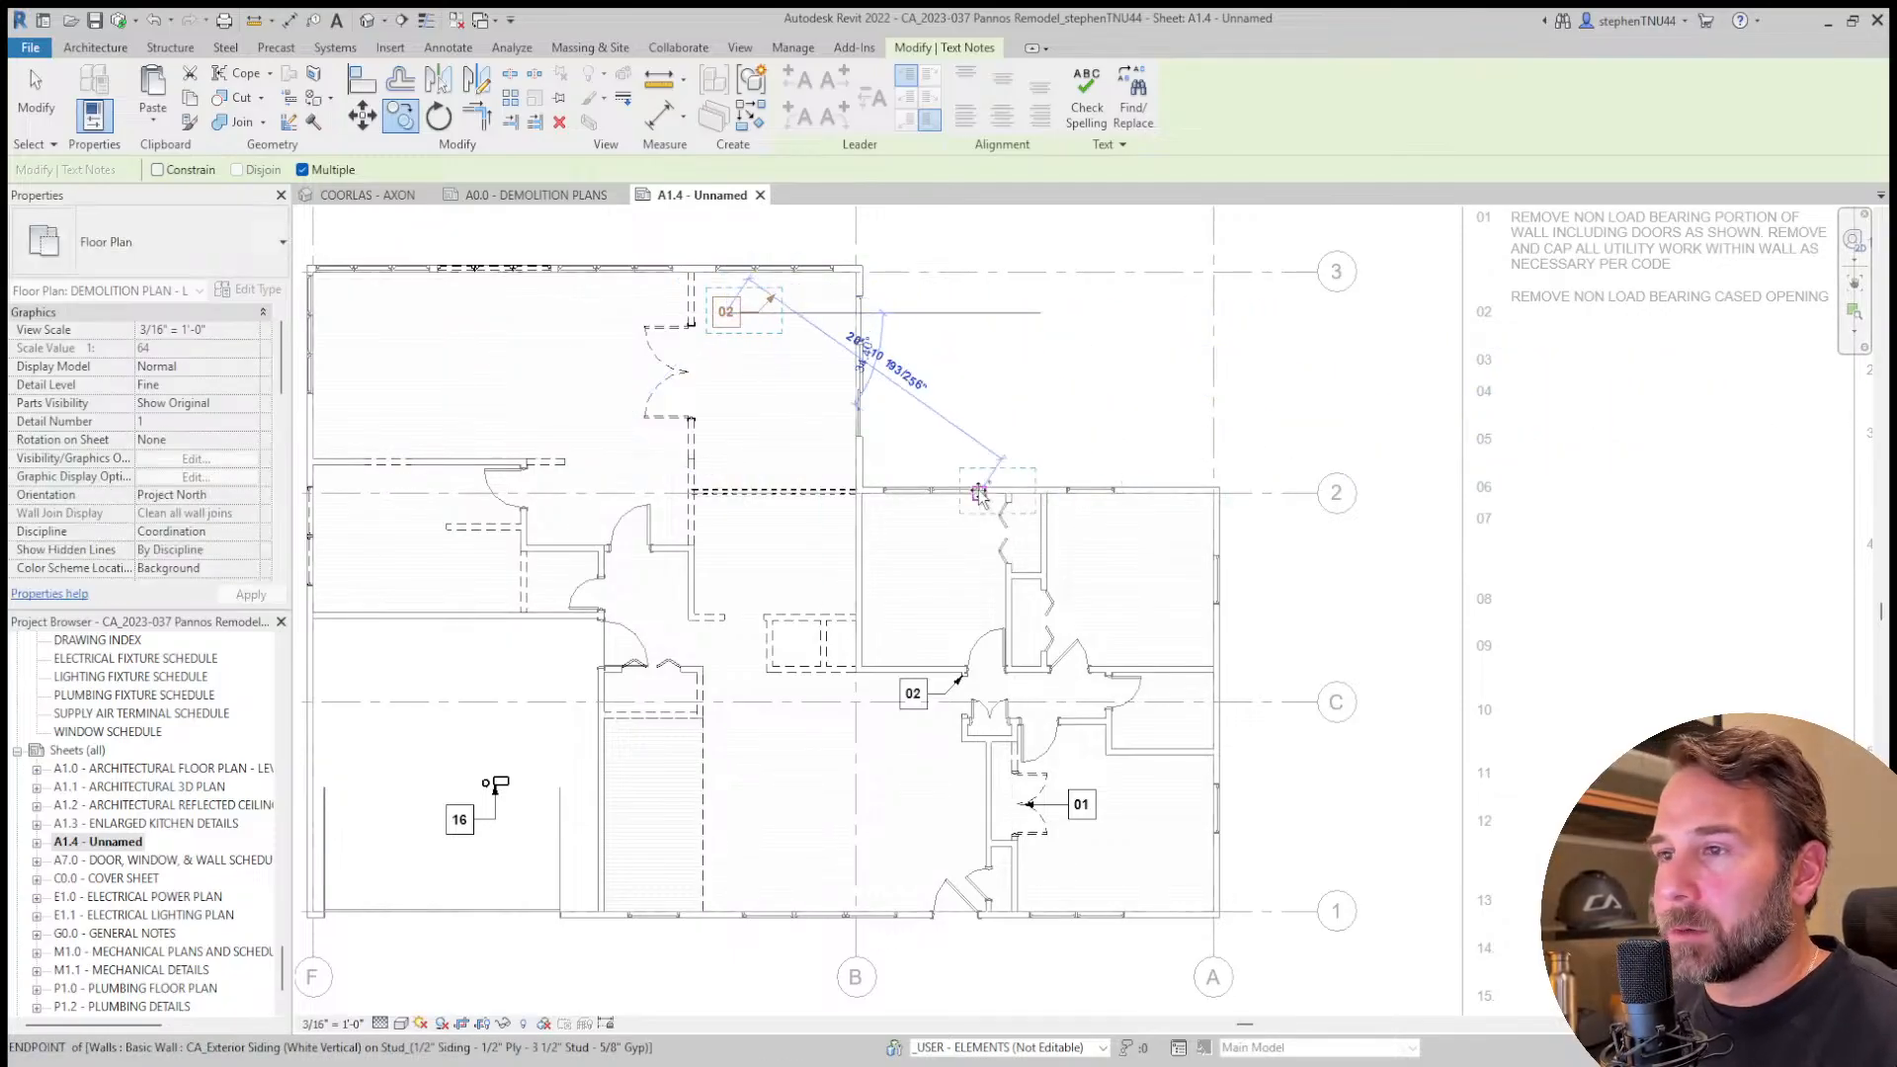
scroll(978, 479, down, 1)
key(Escape)
middle_drag(923, 431, 971, 453)
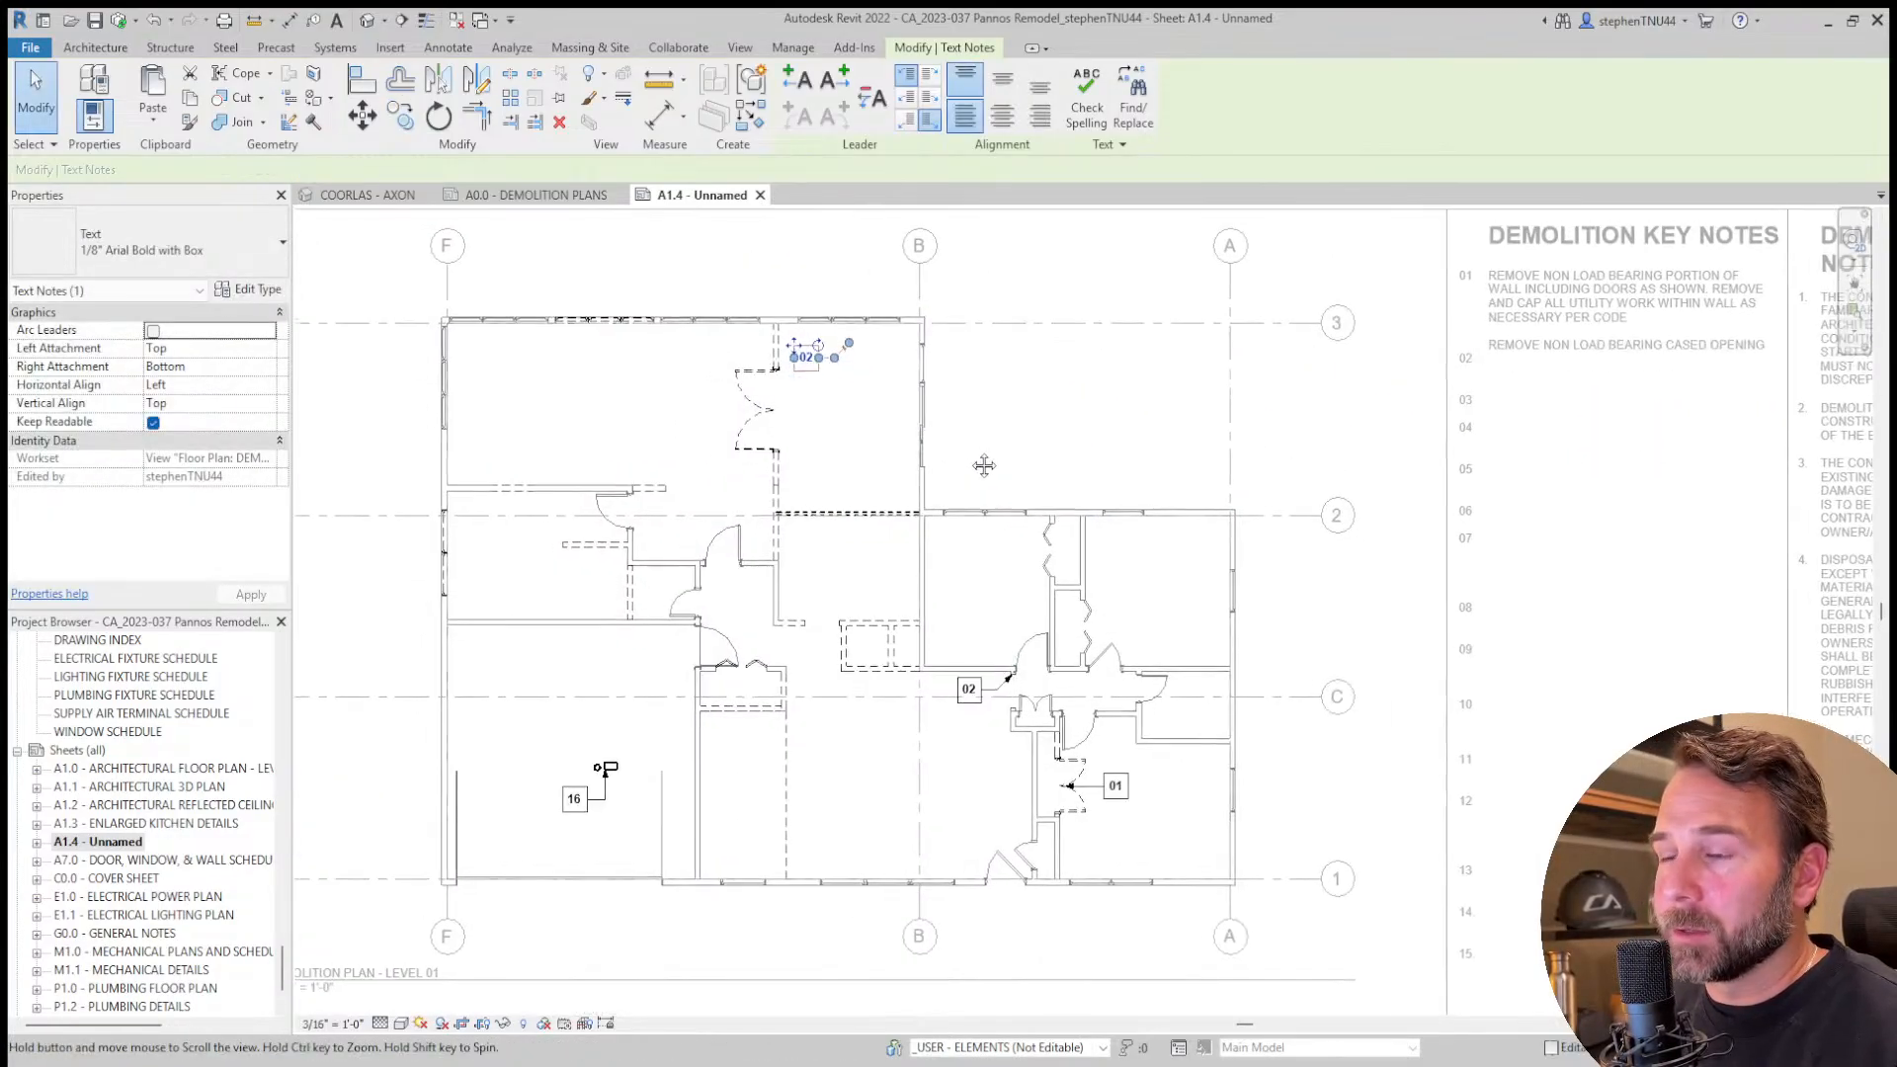
scroll(968, 395, up, 2)
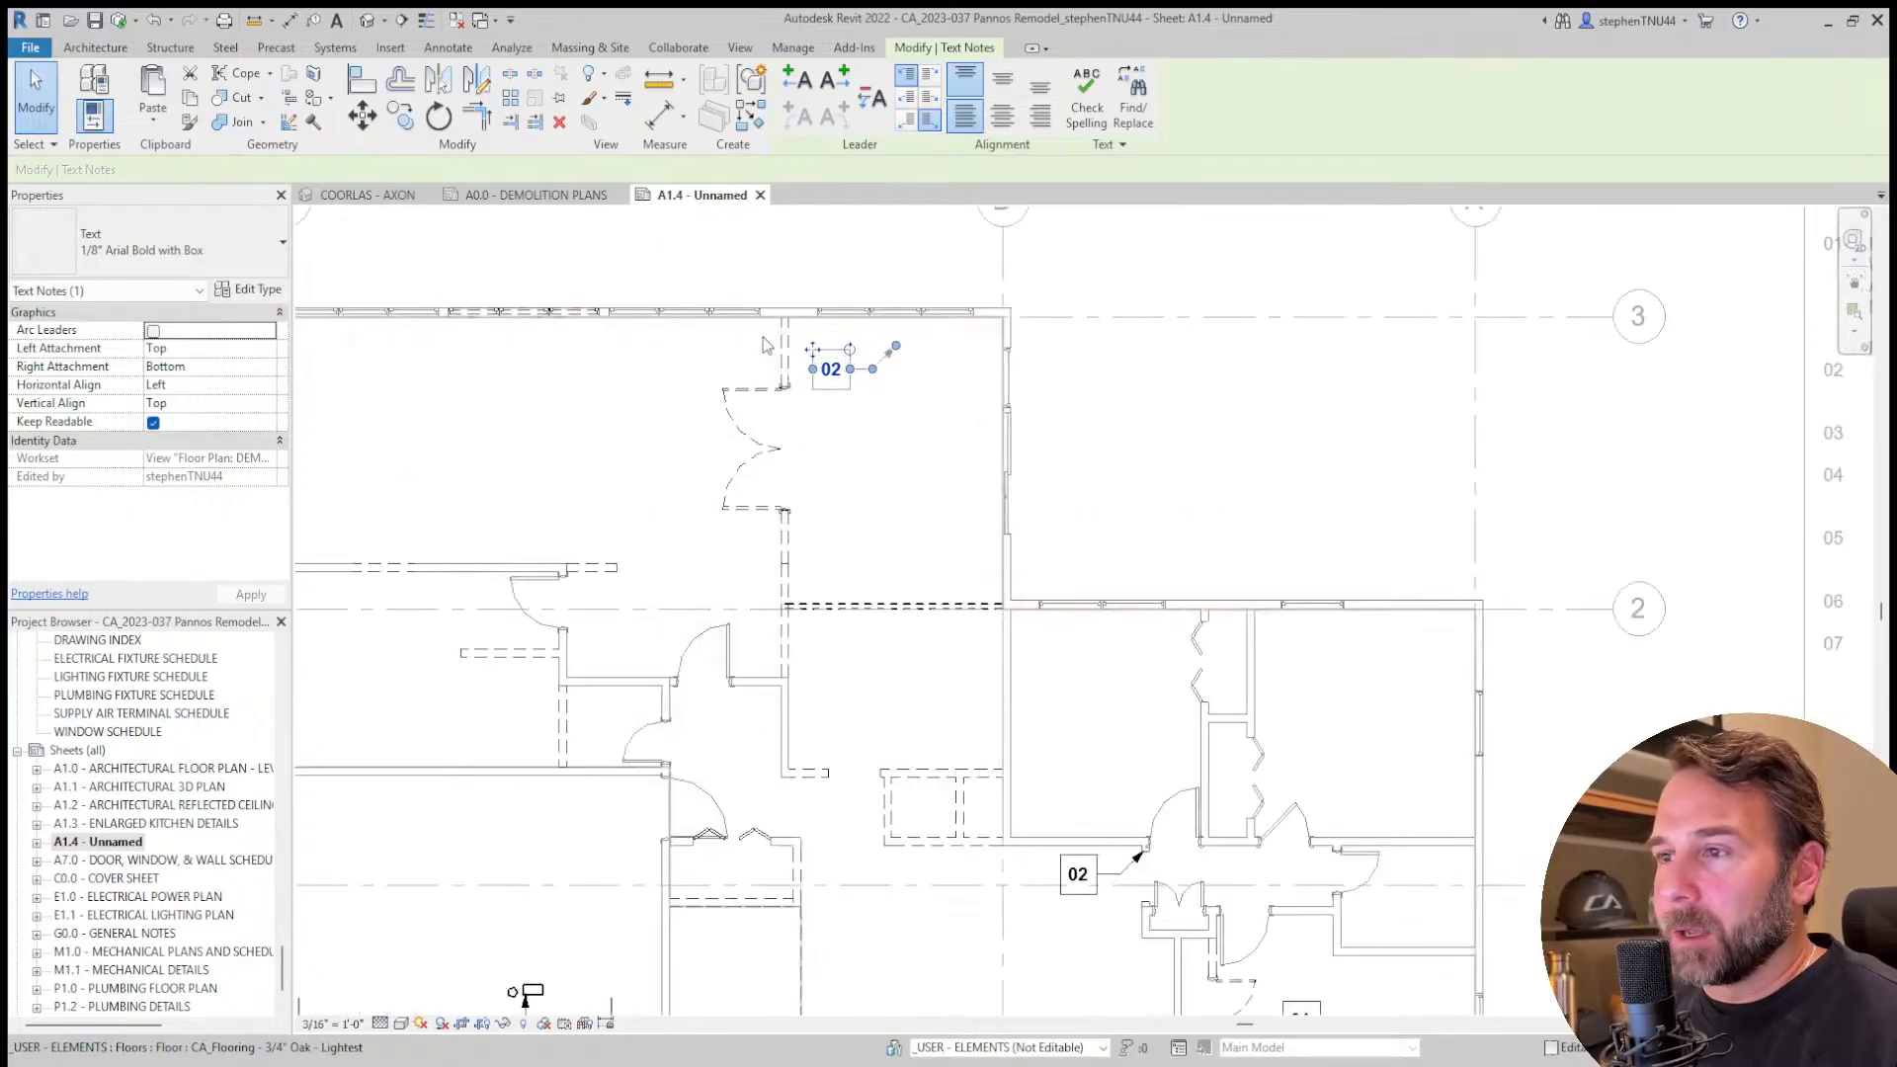
scroll(1092, 392, down, 1)
scroll(1091, 395, down, 2)
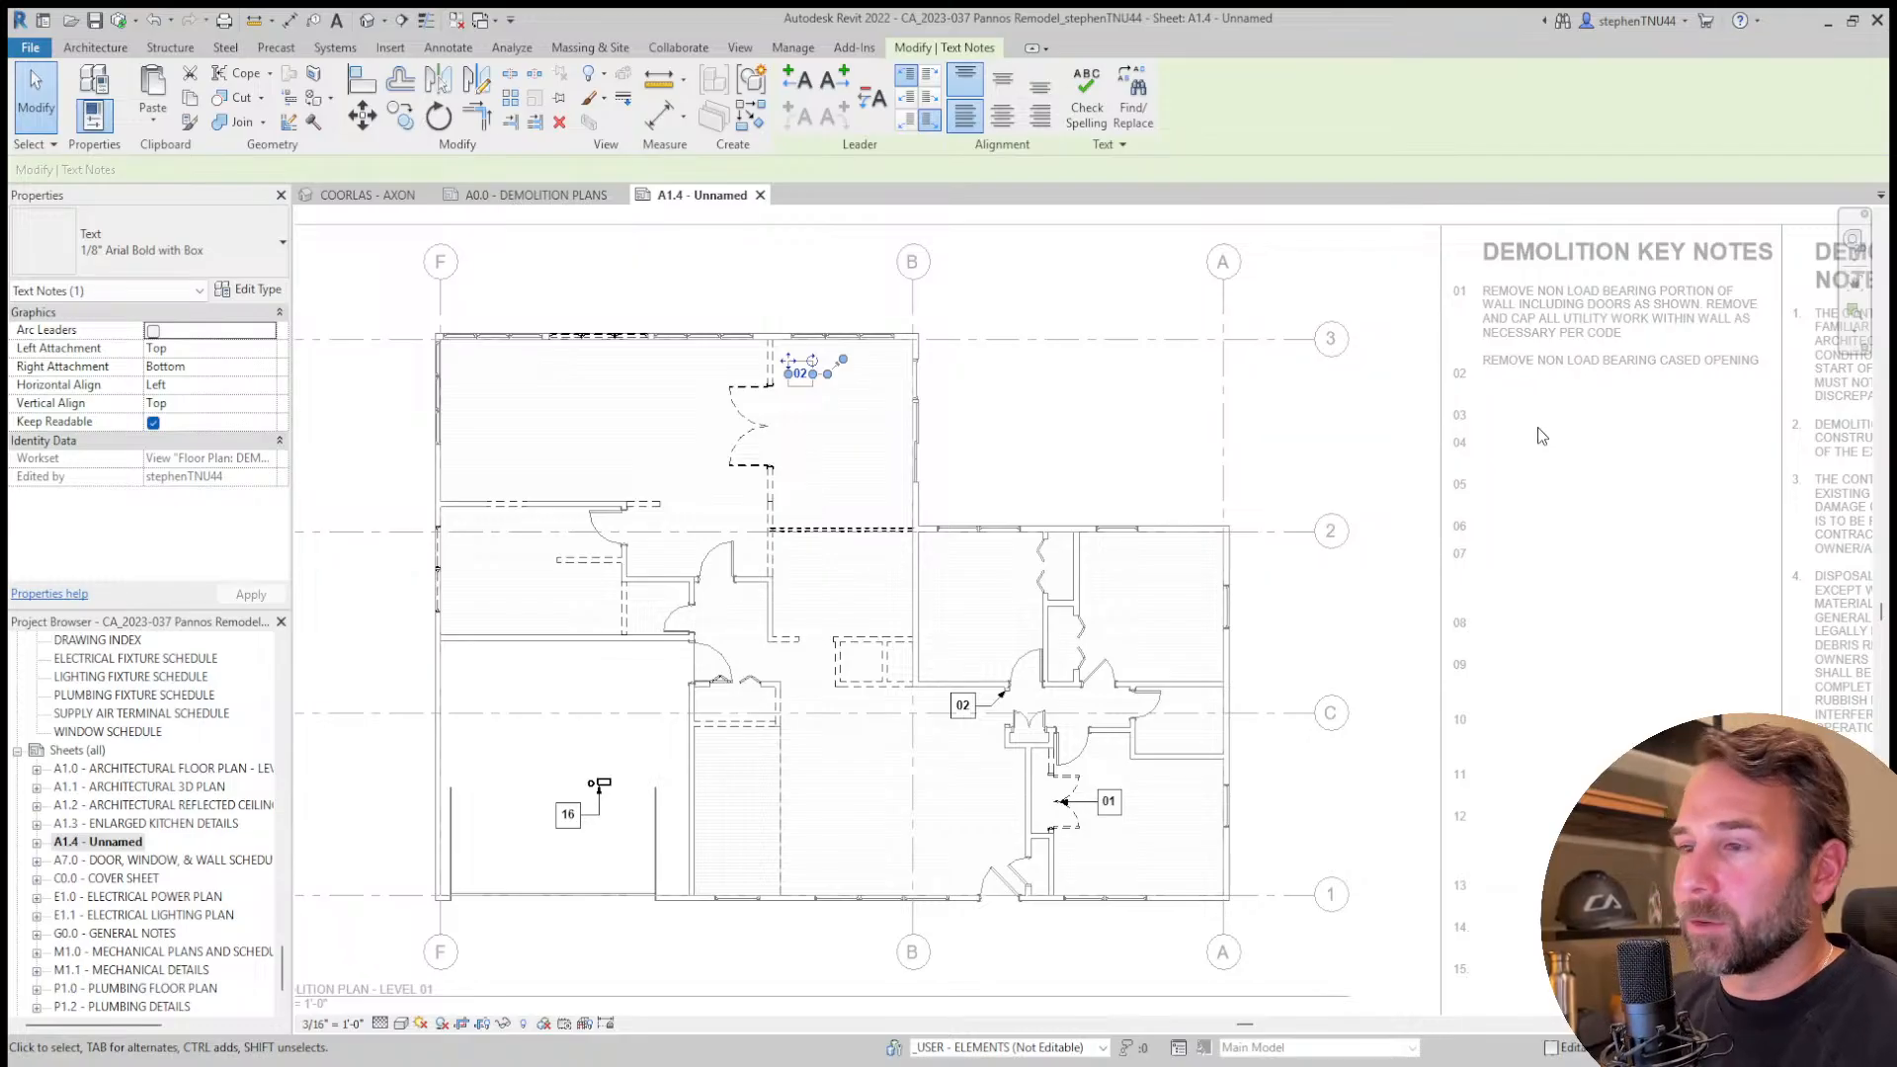
click(1129, 407)
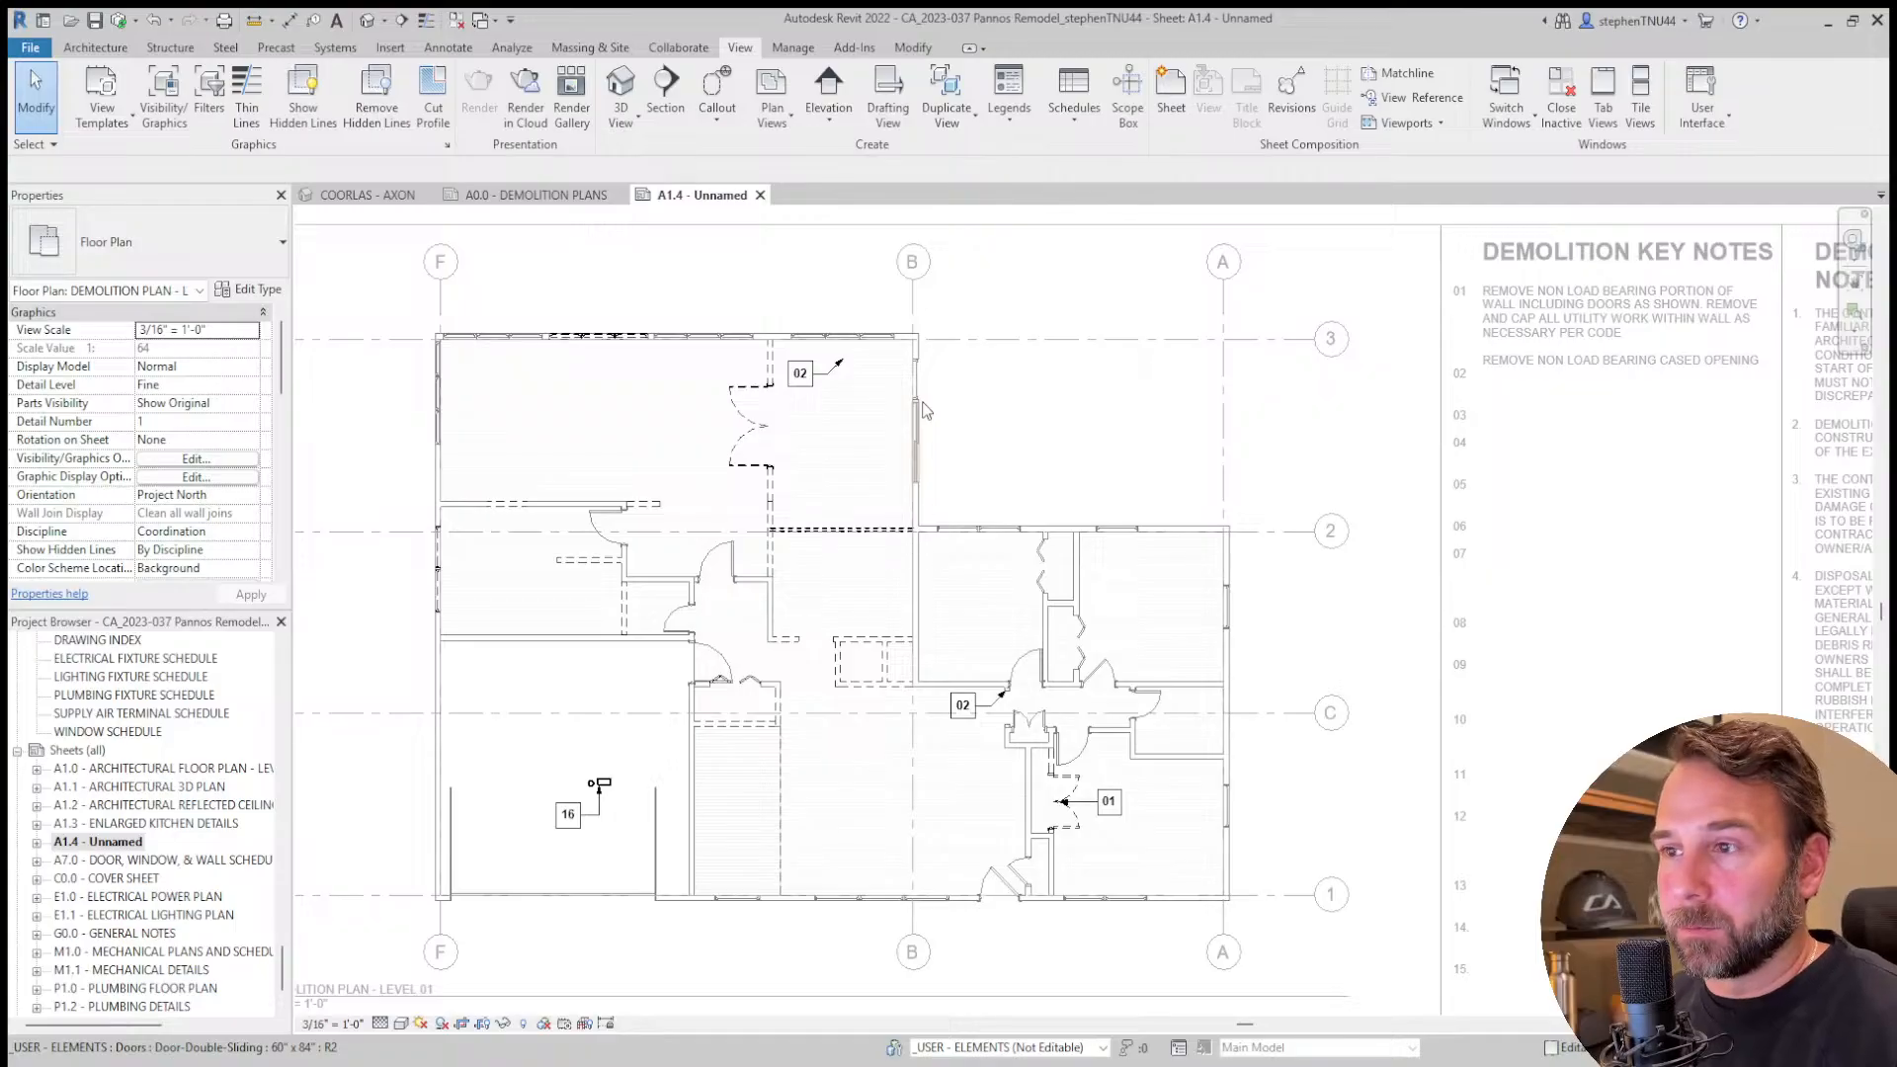
scroll(827, 394, up, 2)
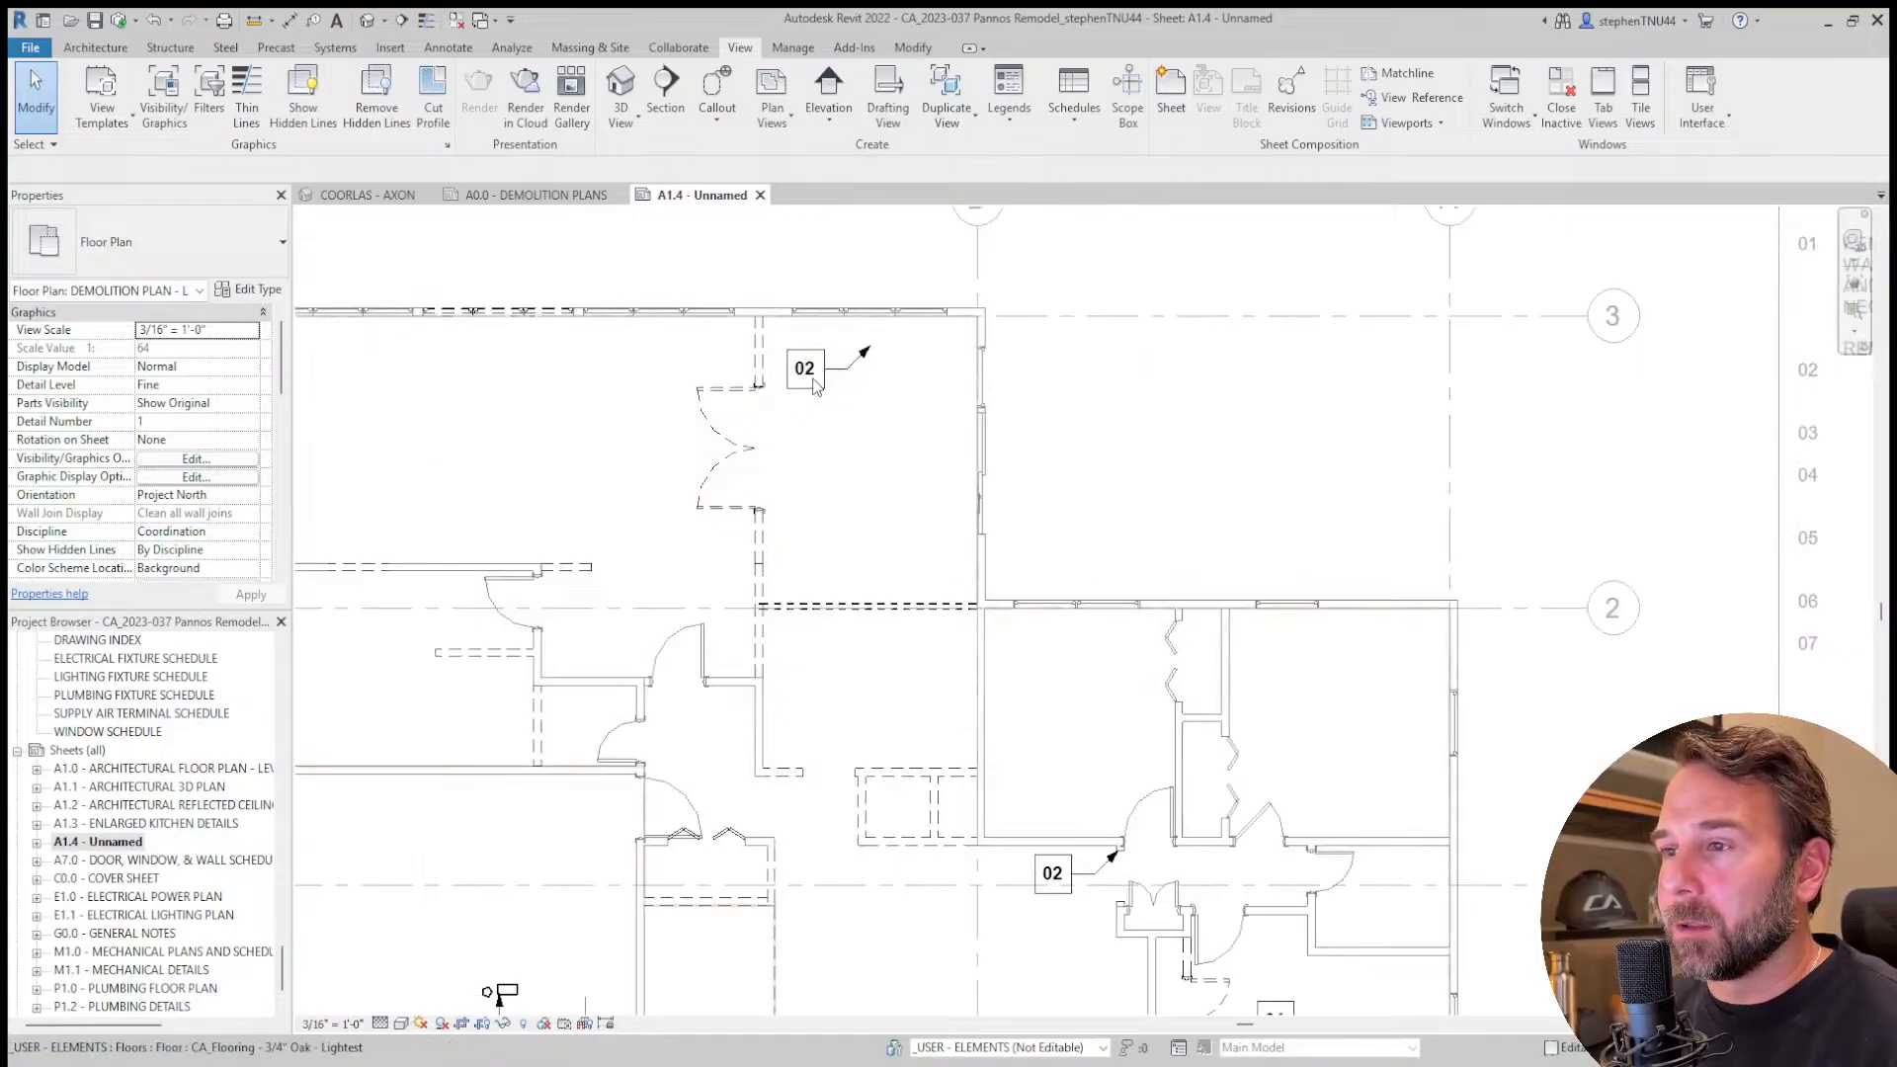
click(1090, 401)
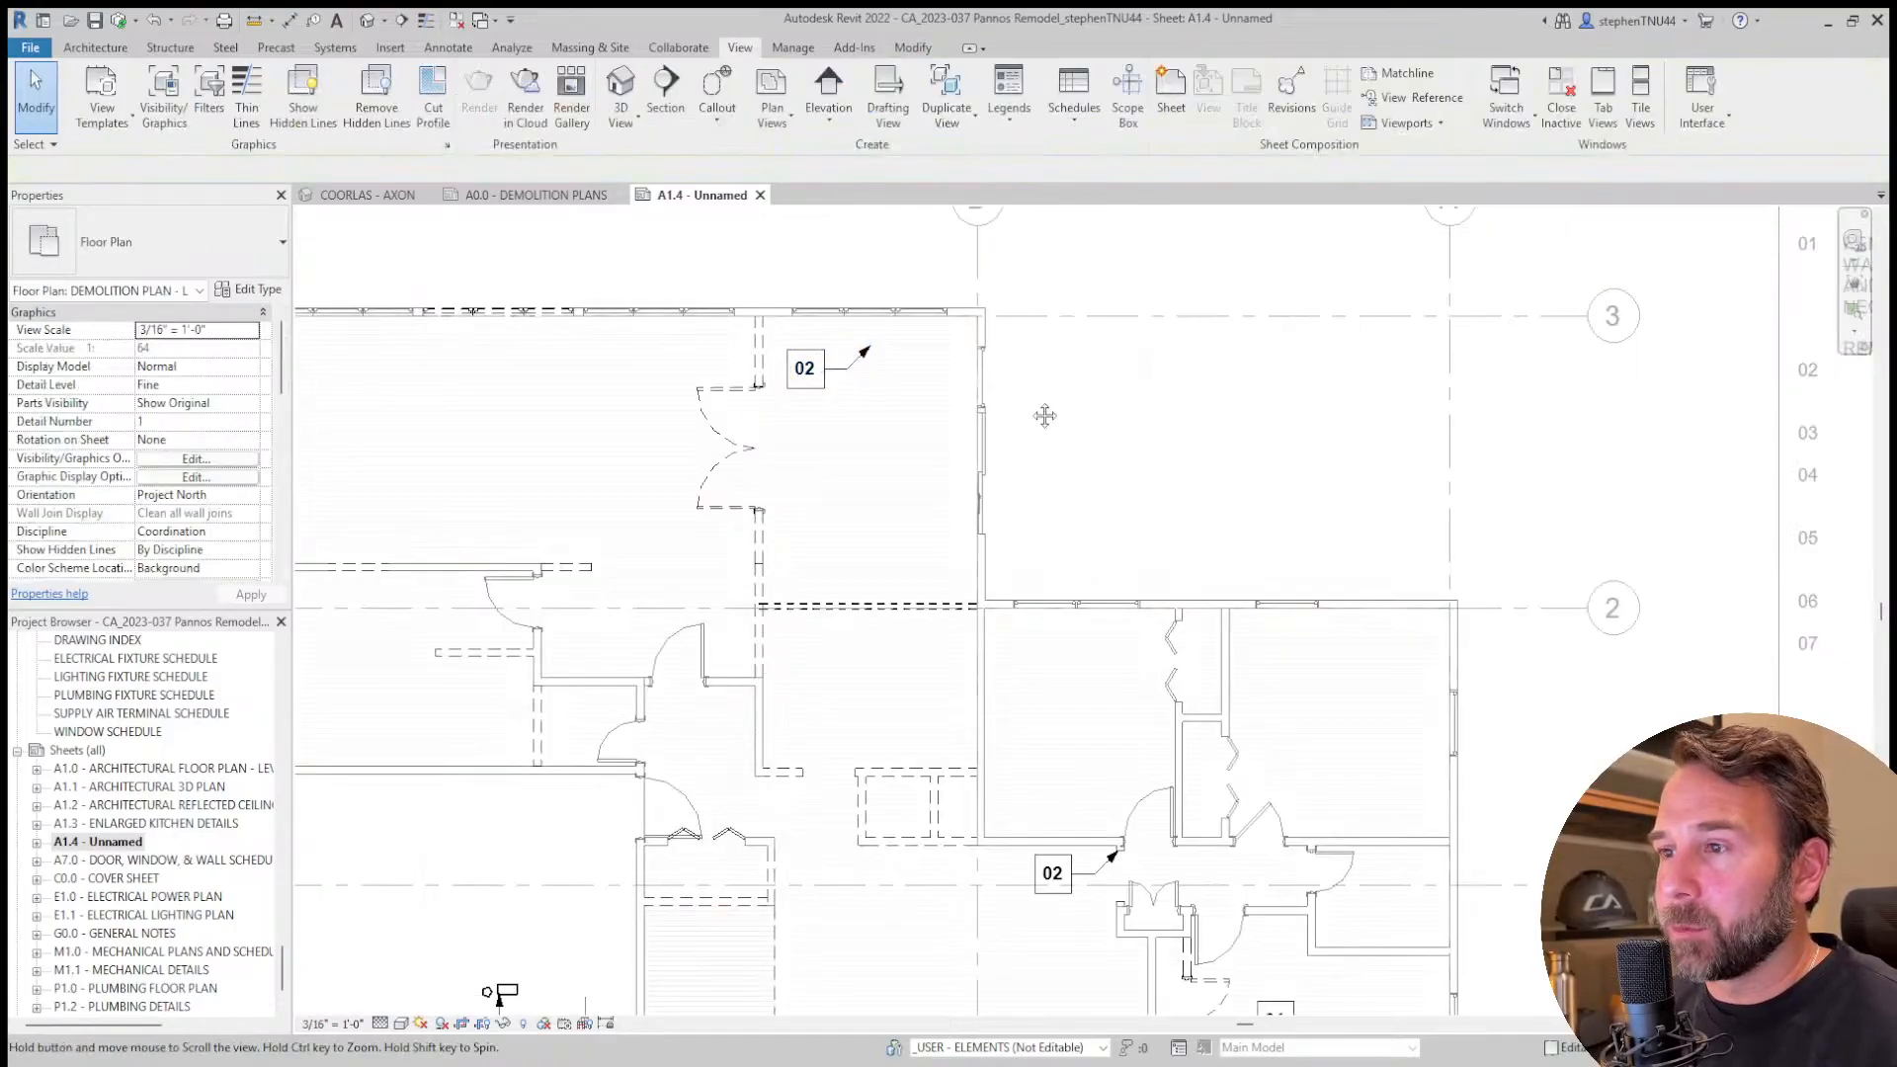
middle_drag(1044, 415, 1070, 440)
scroll(846, 393, down, 4)
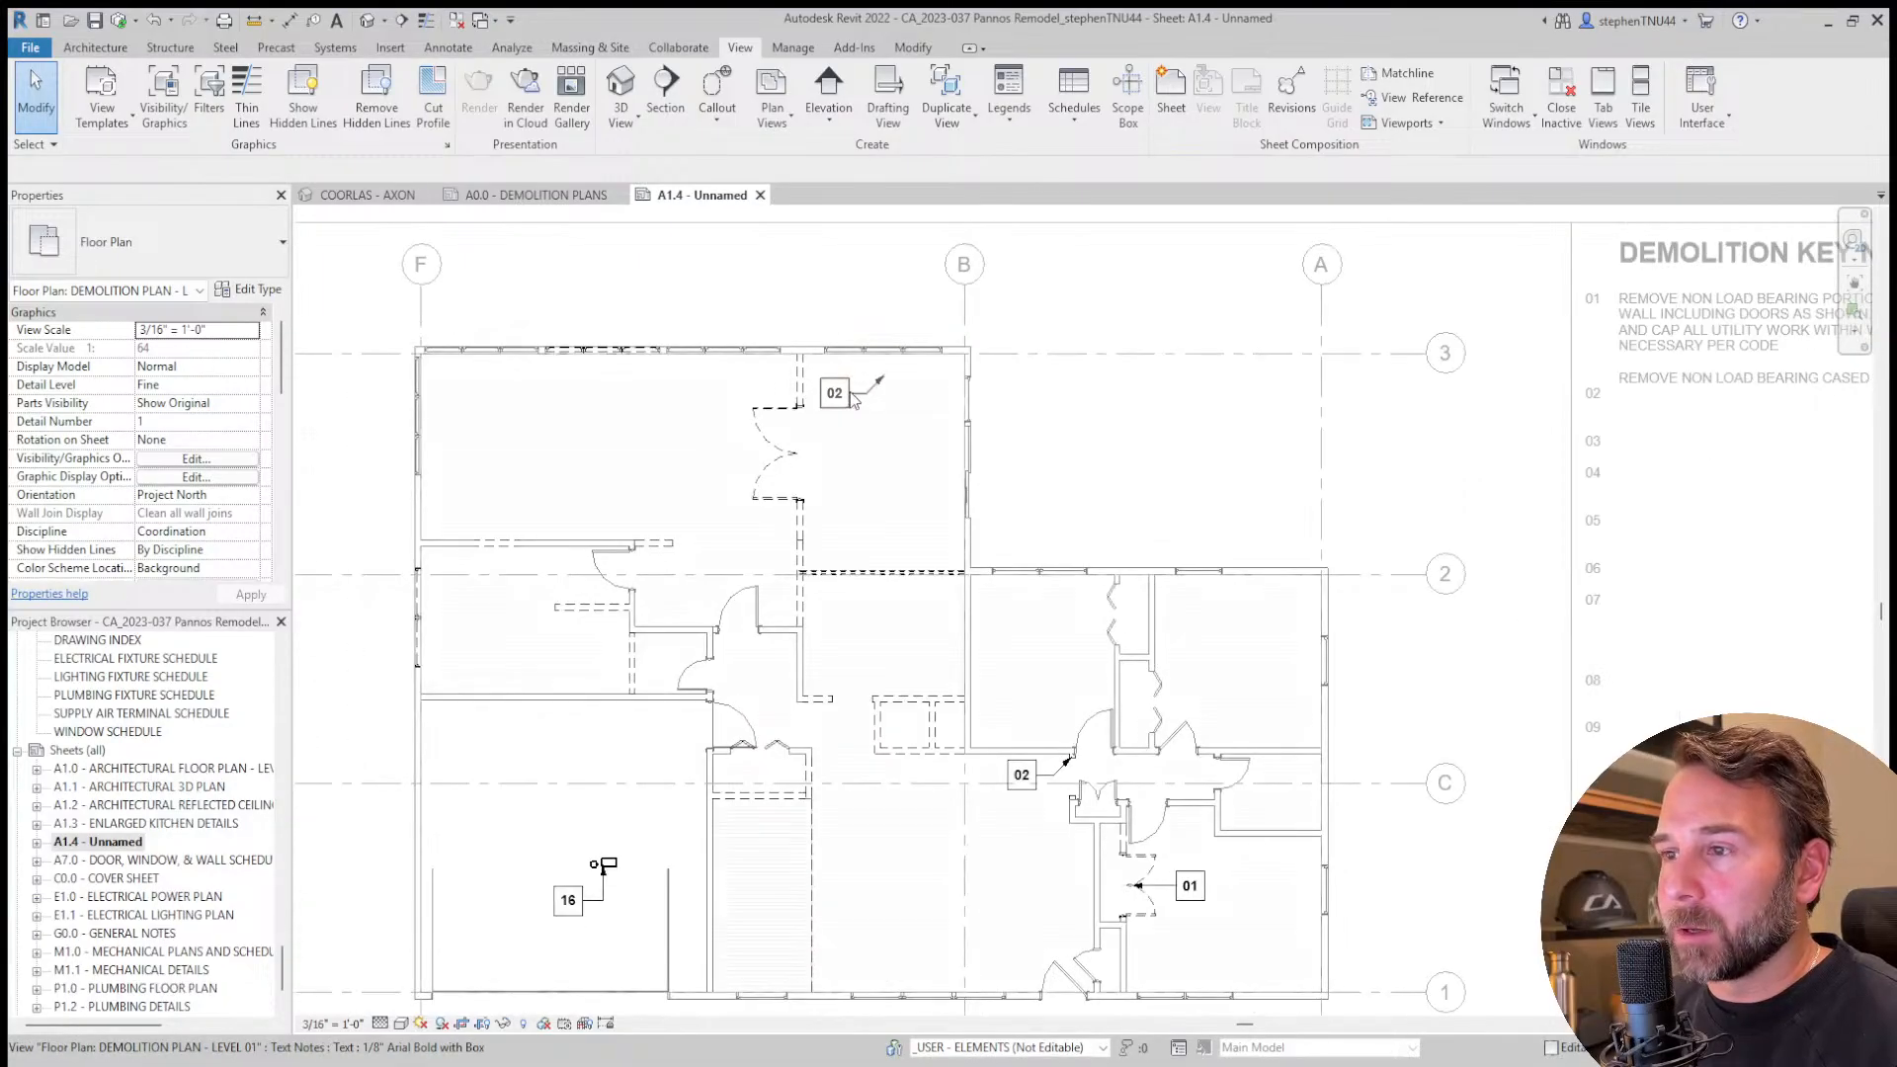
Renumber the copied keynote tag beside the upper room's demolished double doors as 03.
click(839, 394)
scroll(826, 395, up, 5)
click(826, 395)
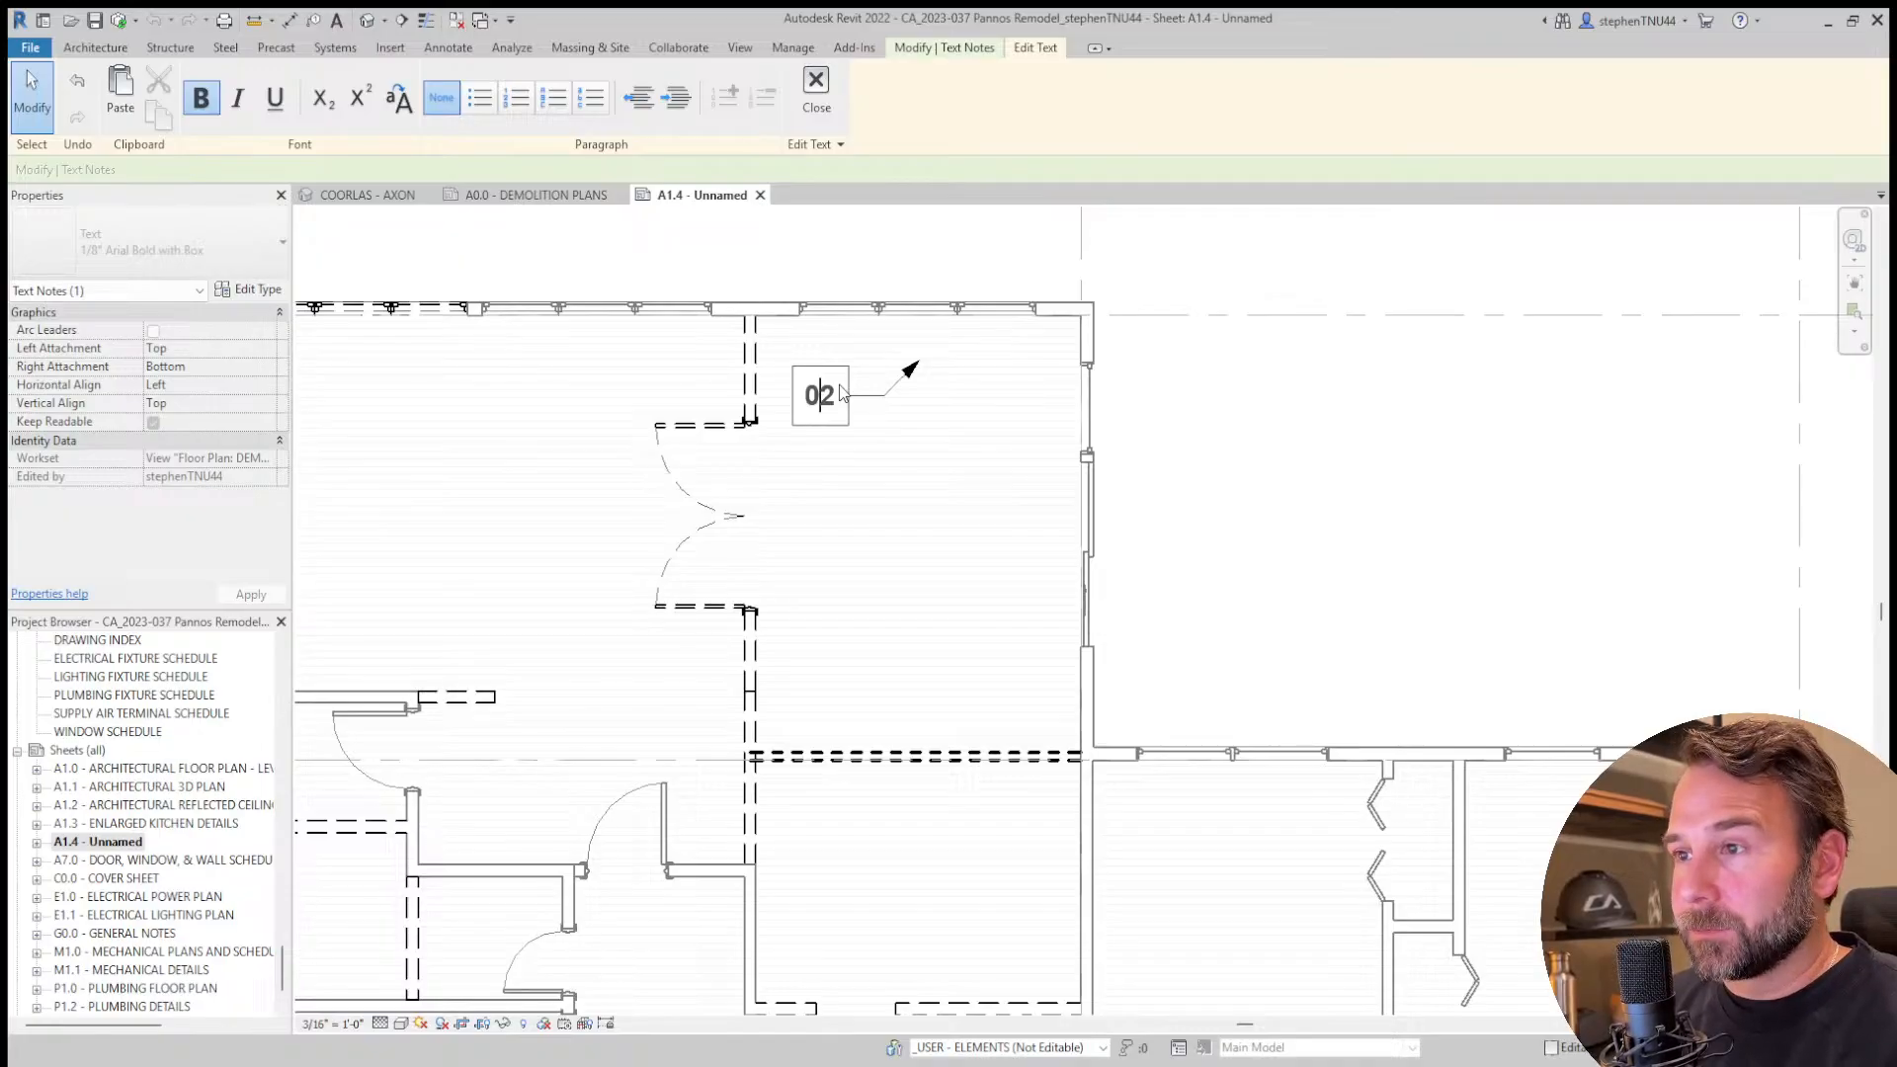
key(Delete)
text(3)
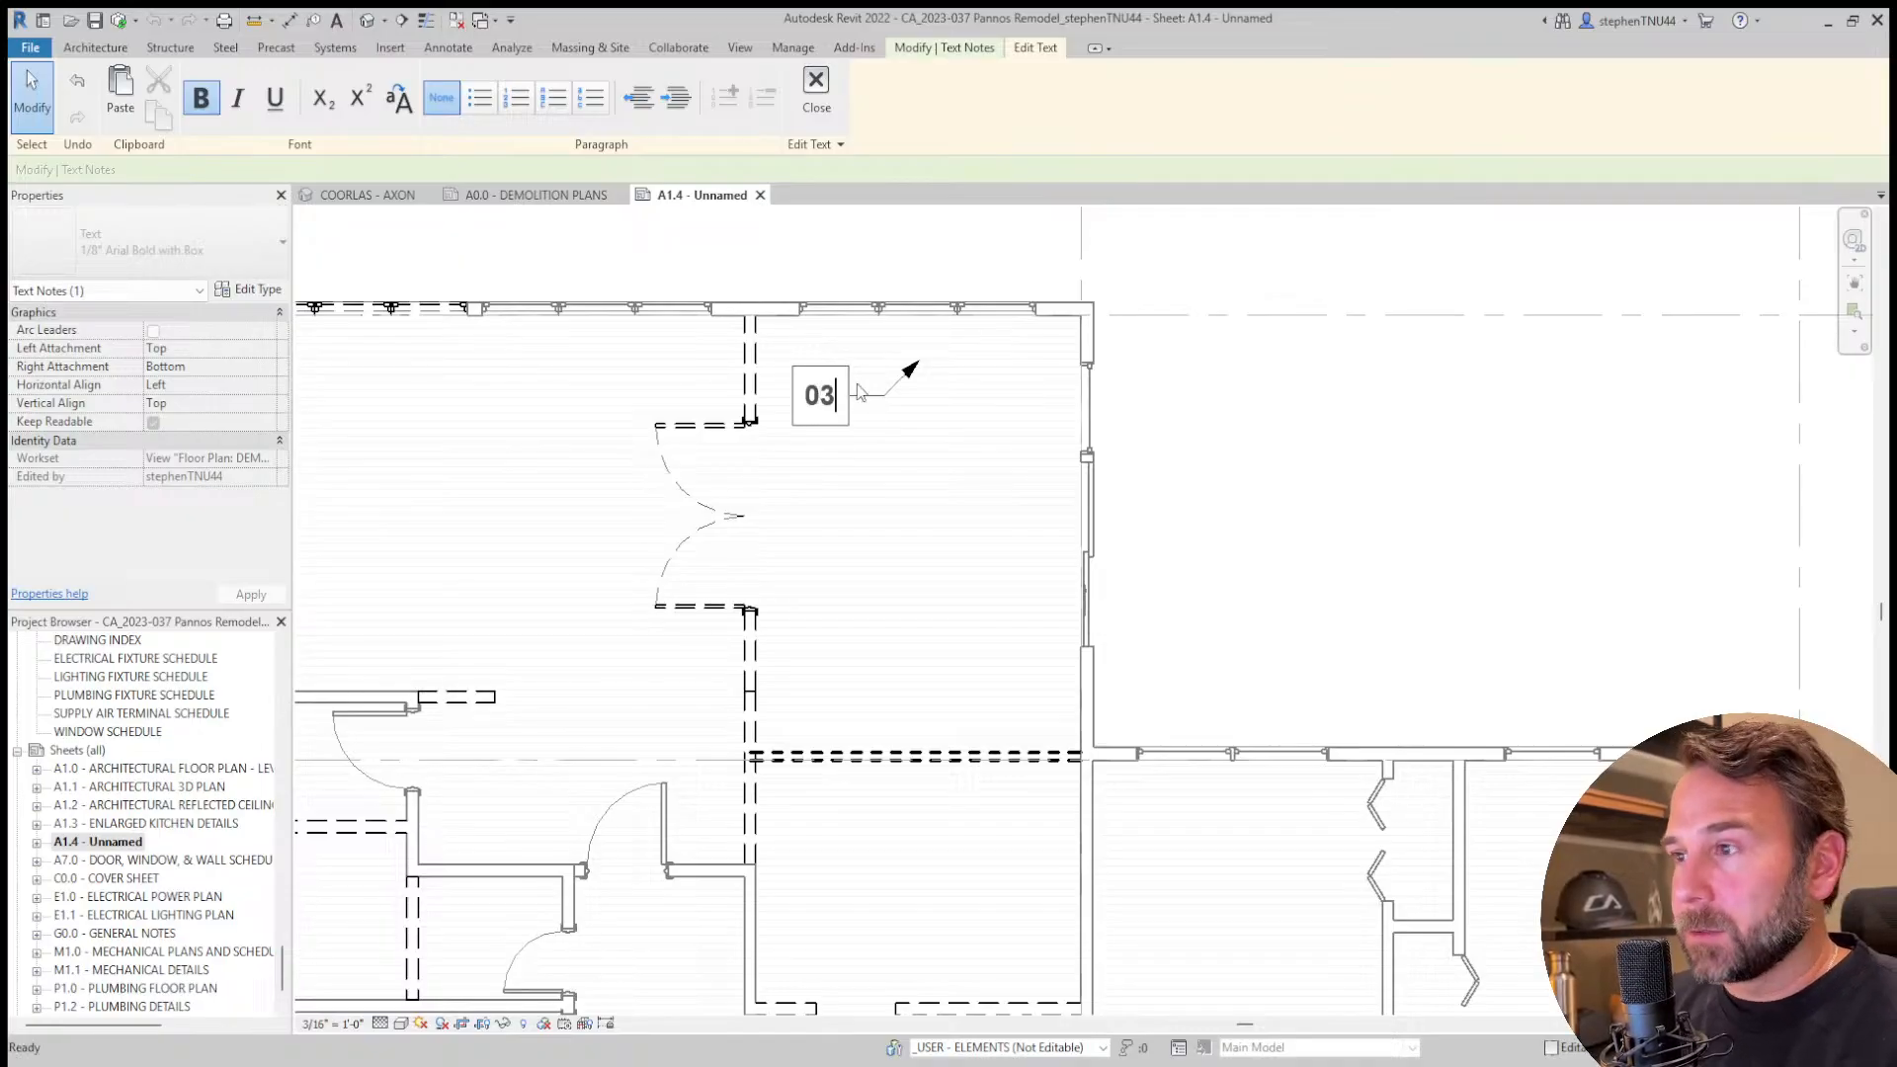
click(1166, 435)
Replace tag 03's straight leader with an arc leader on its left side.
scroll(837, 413, up, 2)
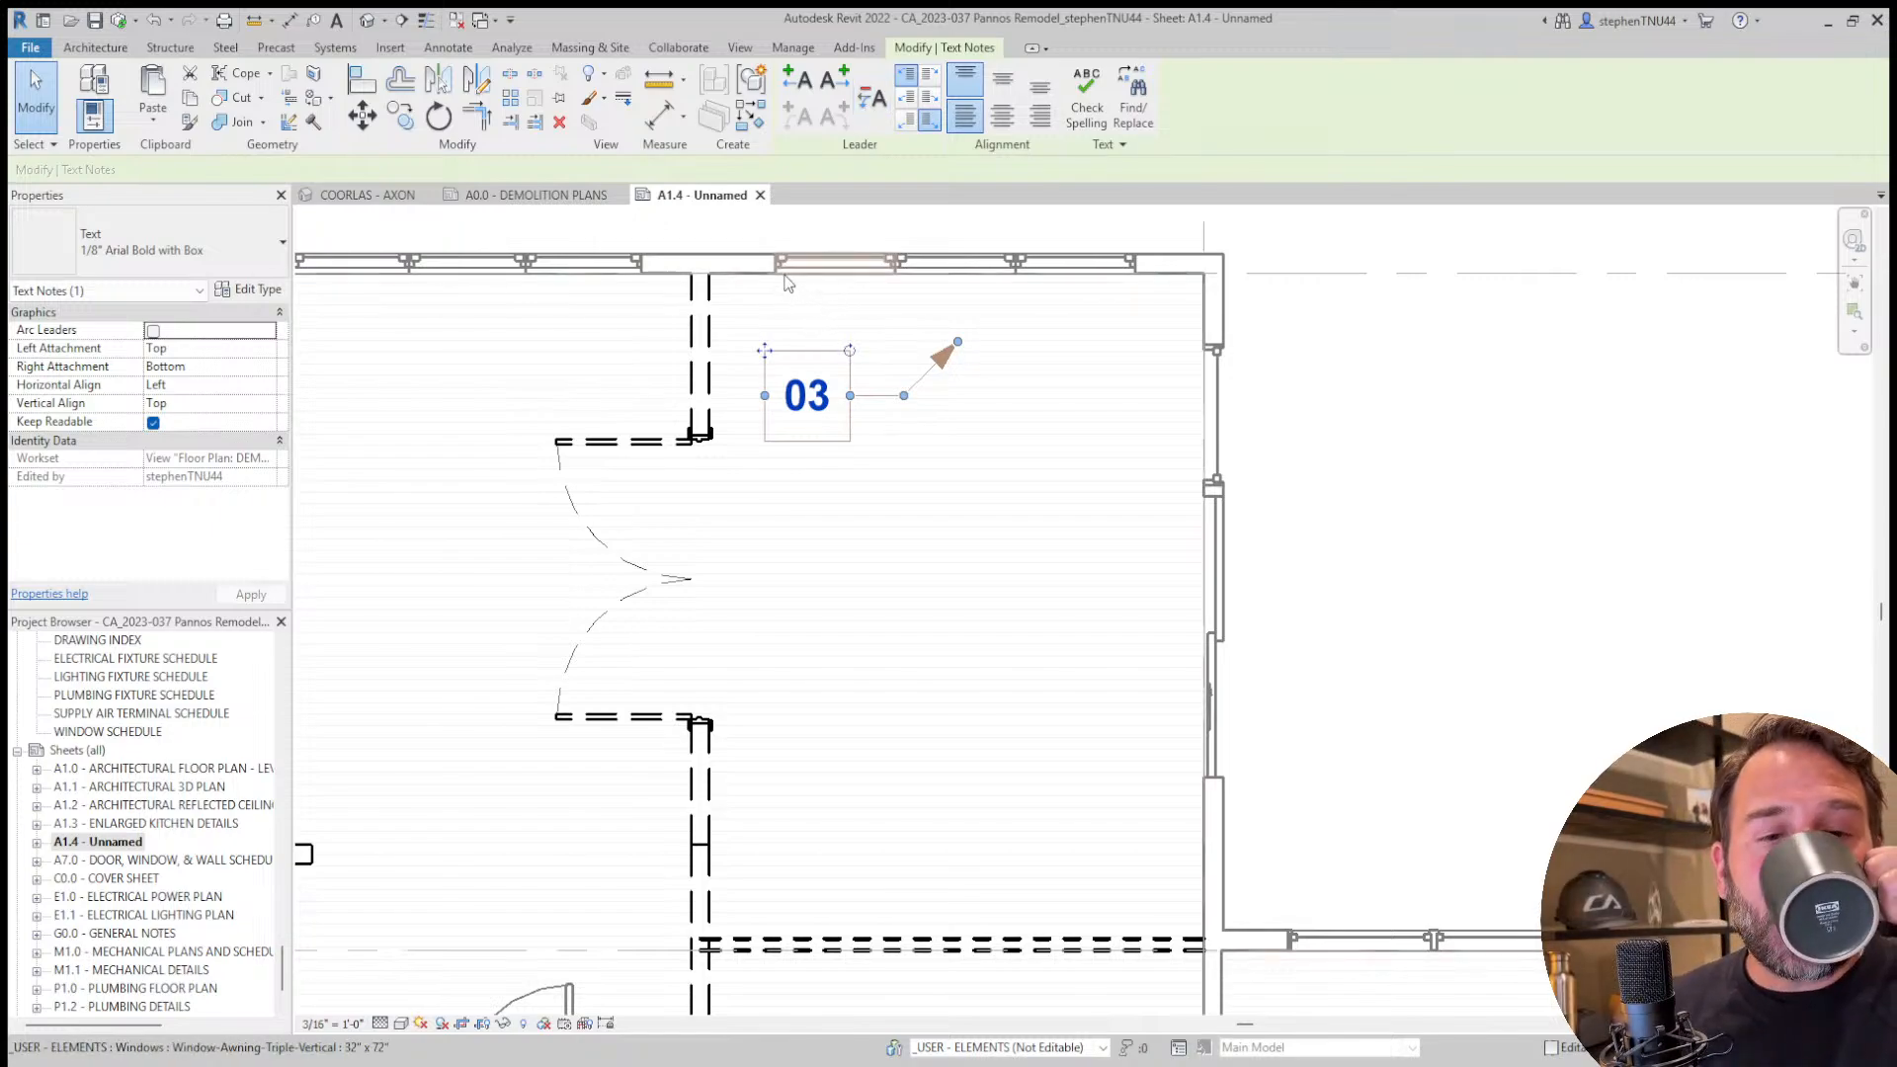
click(1515, 487)
click(850, 420)
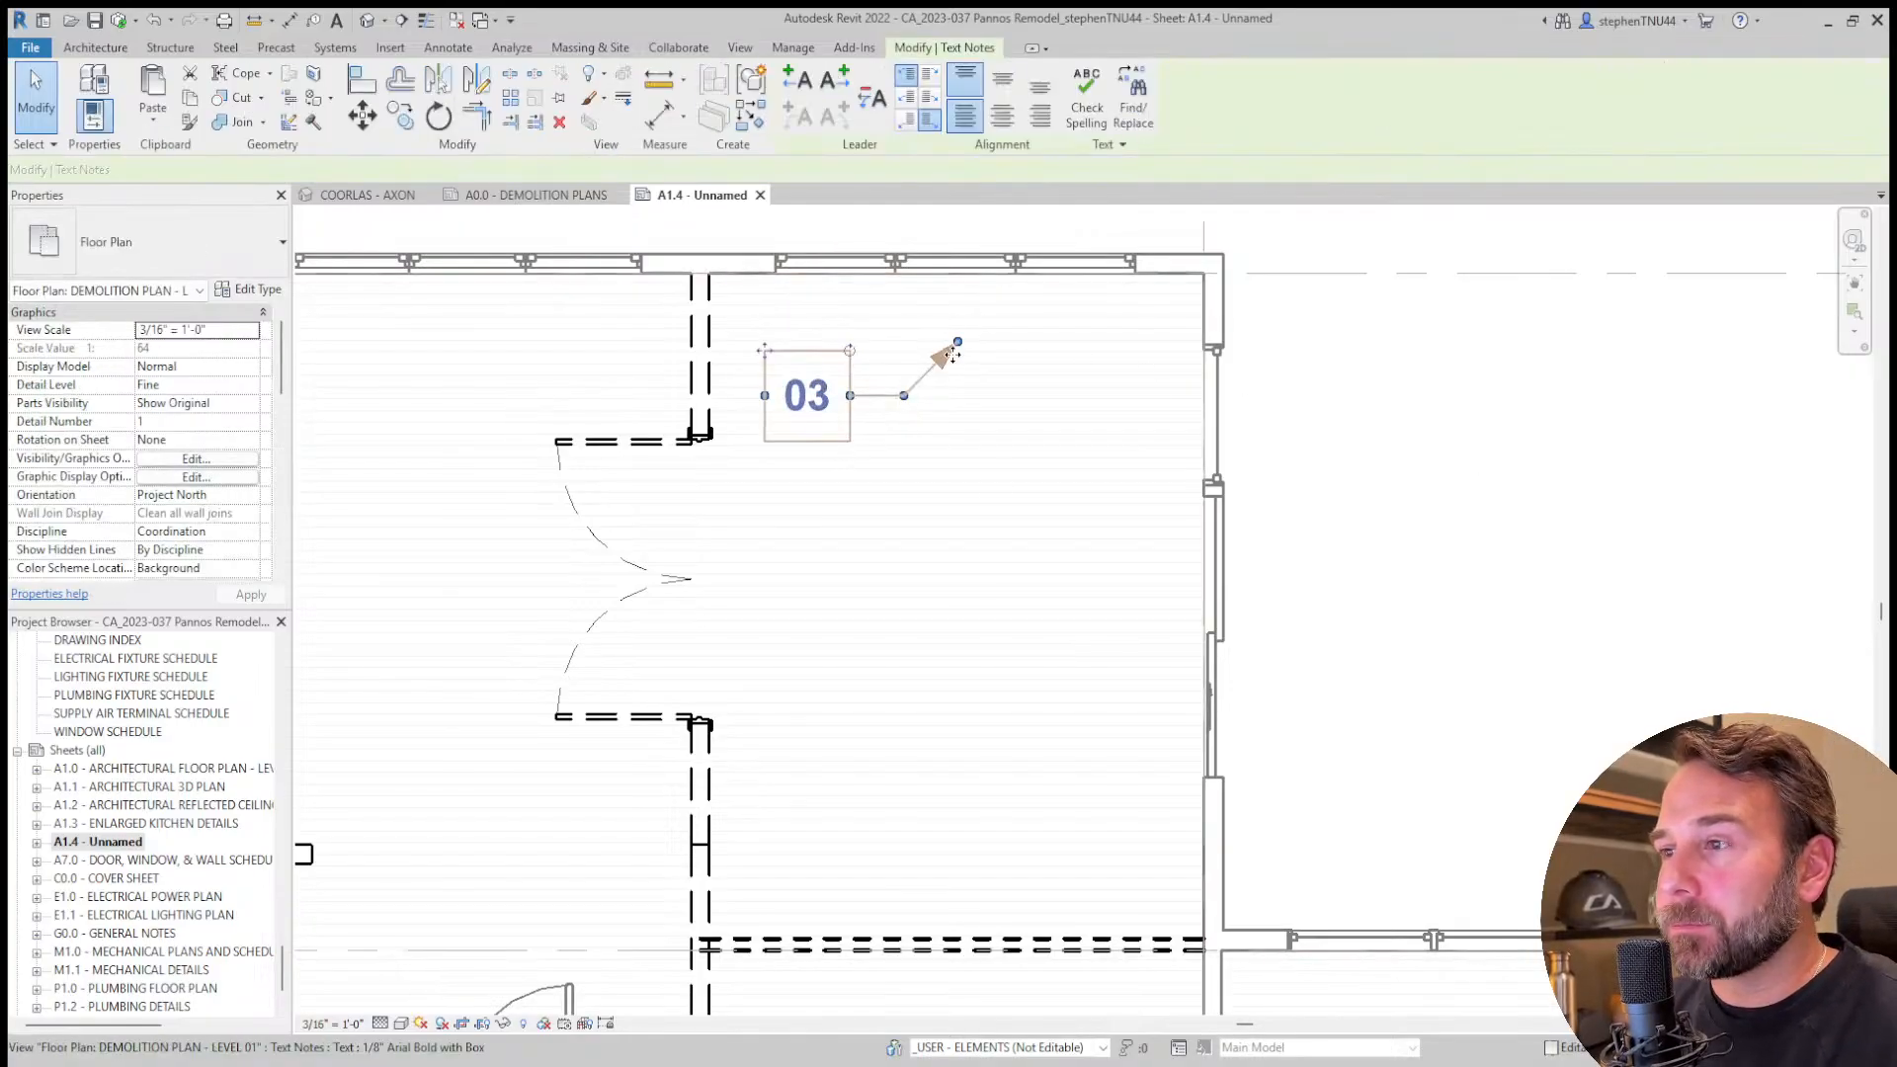
click(871, 98)
click(802, 81)
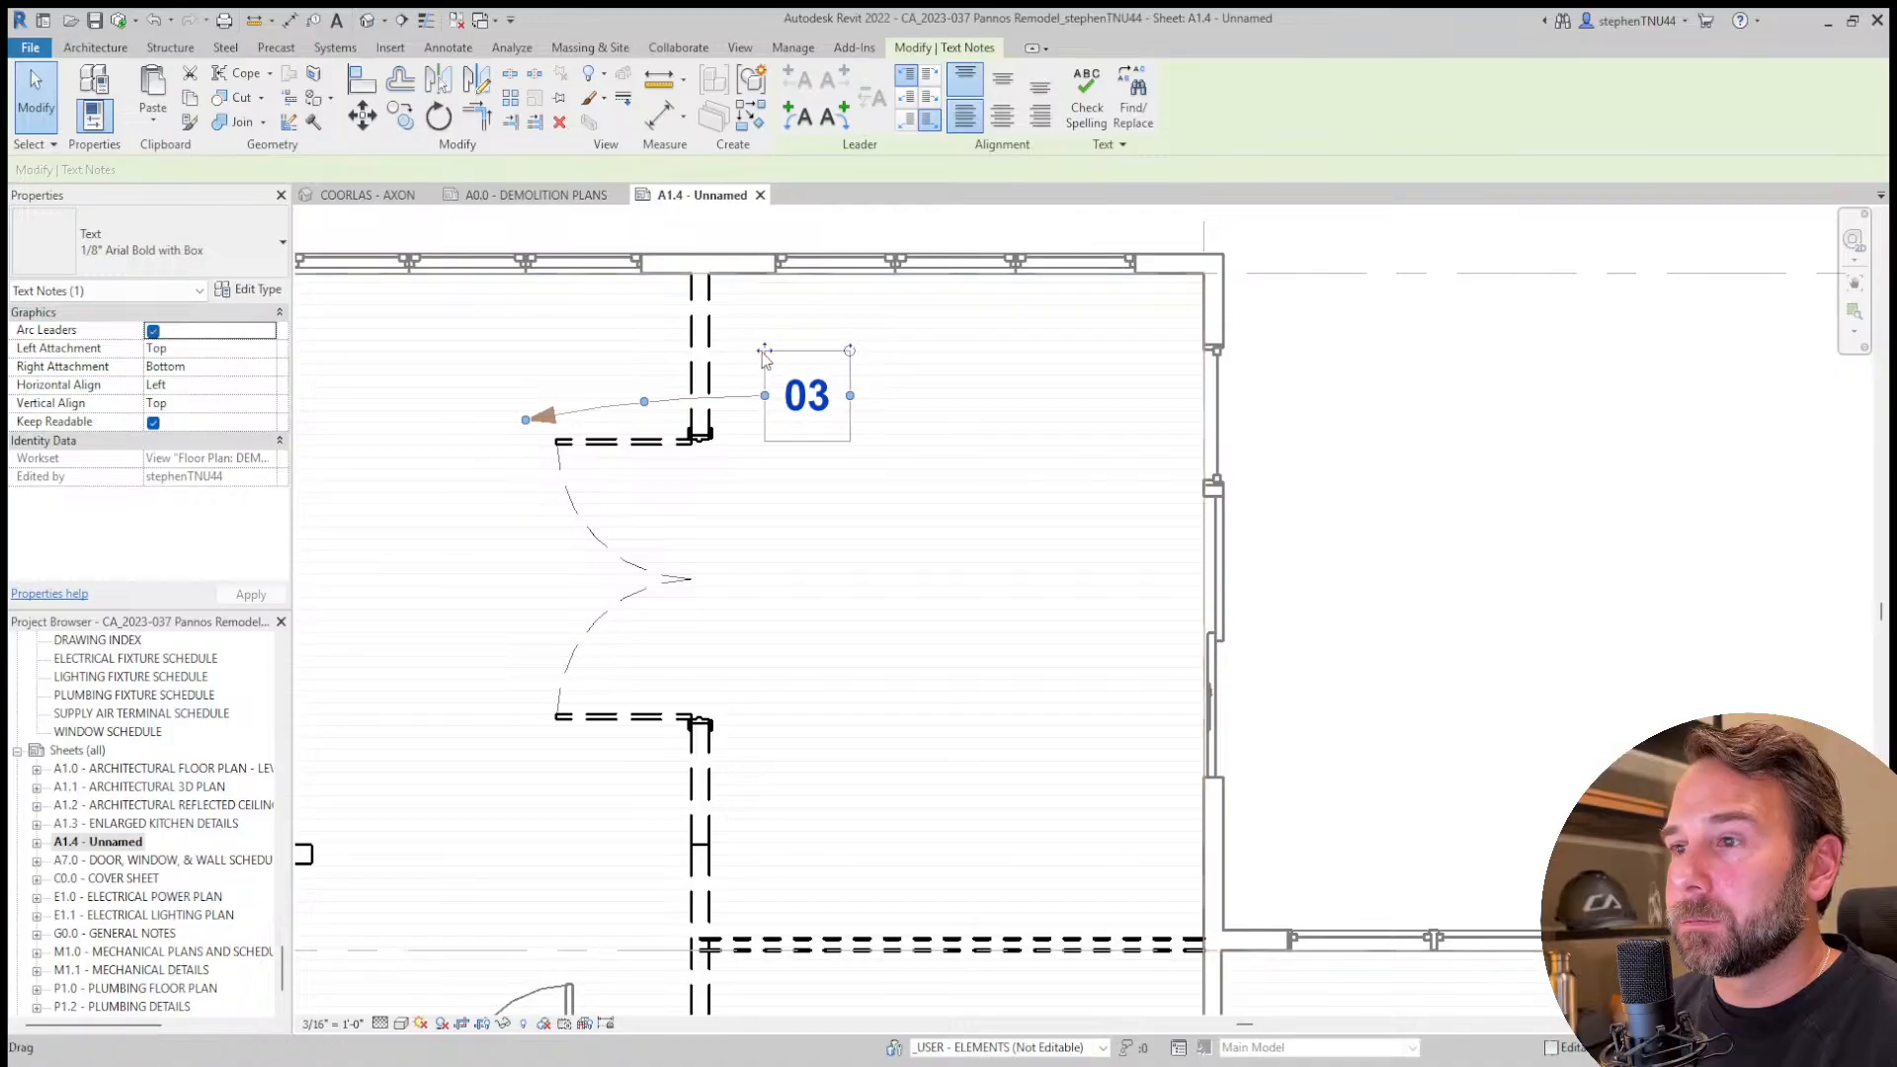
Aim tag 03's arc leader at the exterior wall on grid 3 beside the demolished partition, and shift the tag up and to the right.
drag(765, 351, 790, 340)
drag(525, 420, 728, 272)
drag(793, 339, 822, 317)
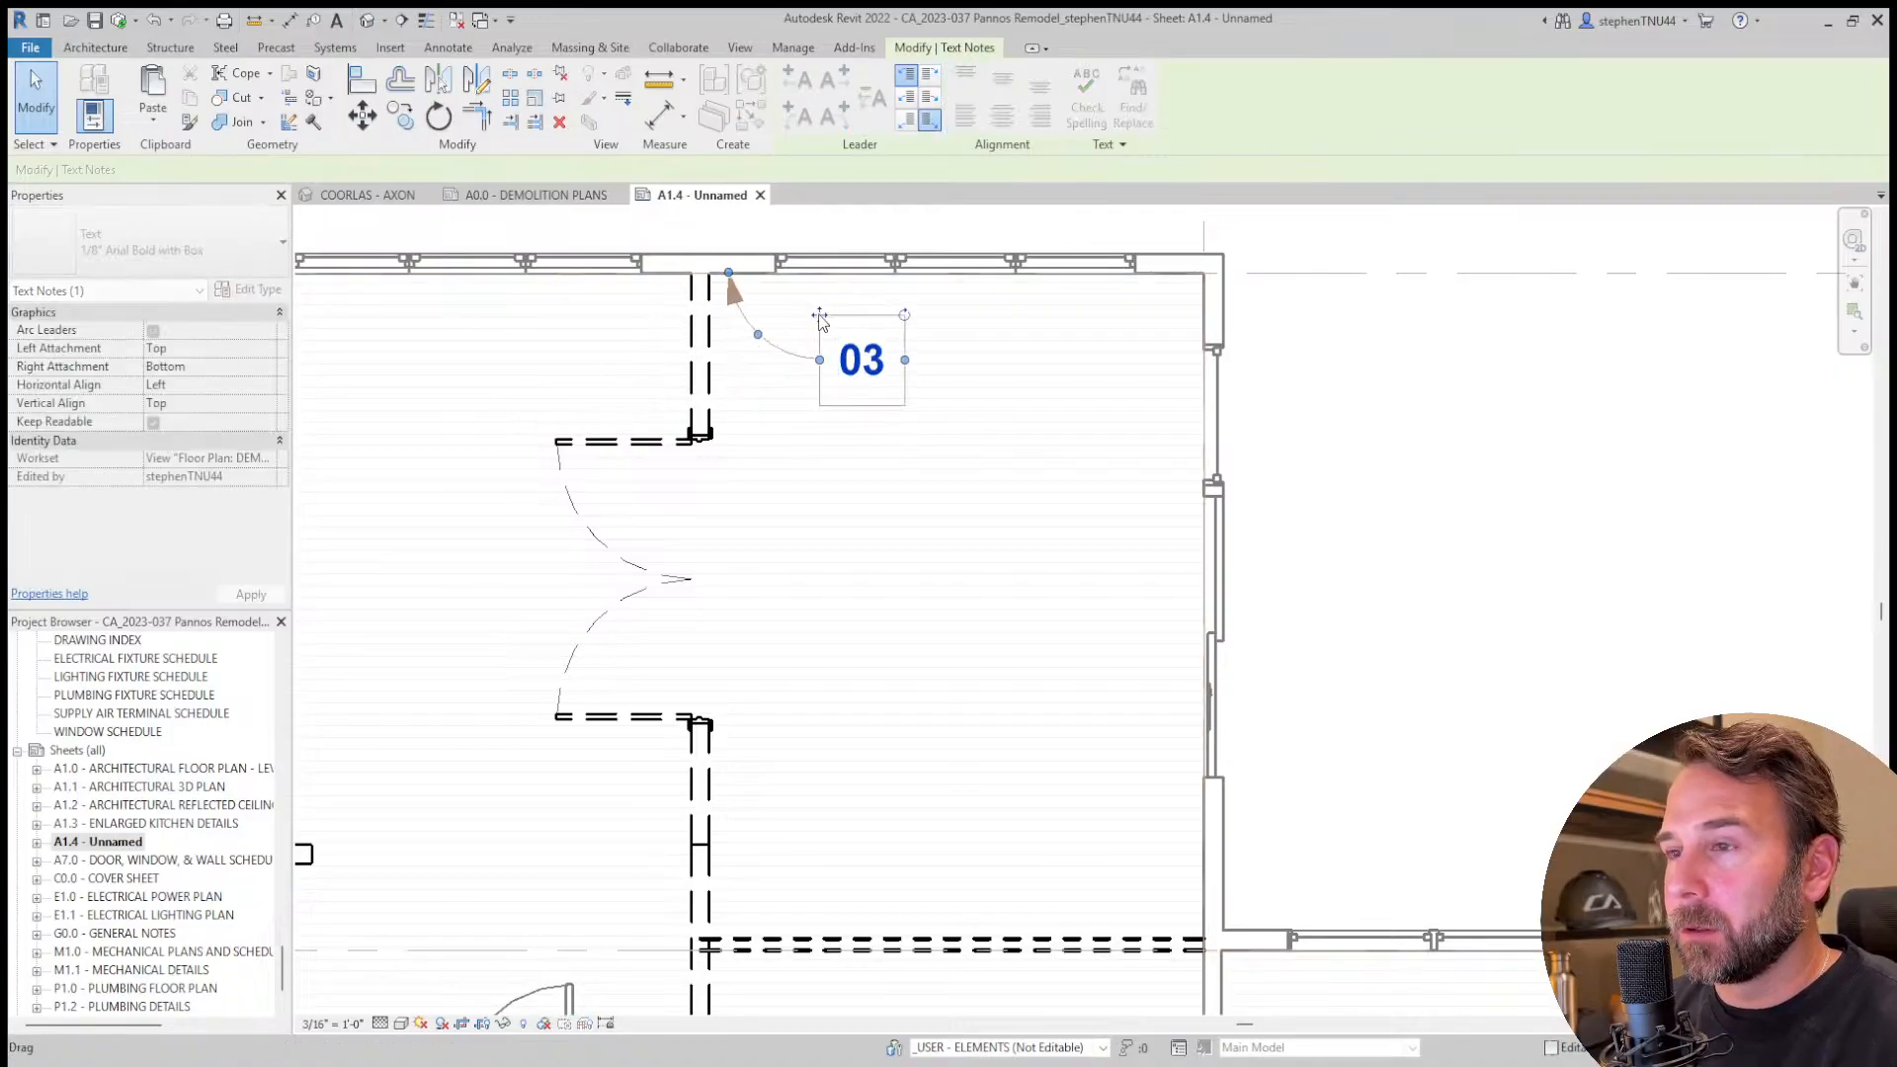
scroll(822, 318, down, 2)
click(1282, 395)
scroll(978, 400, down, 2)
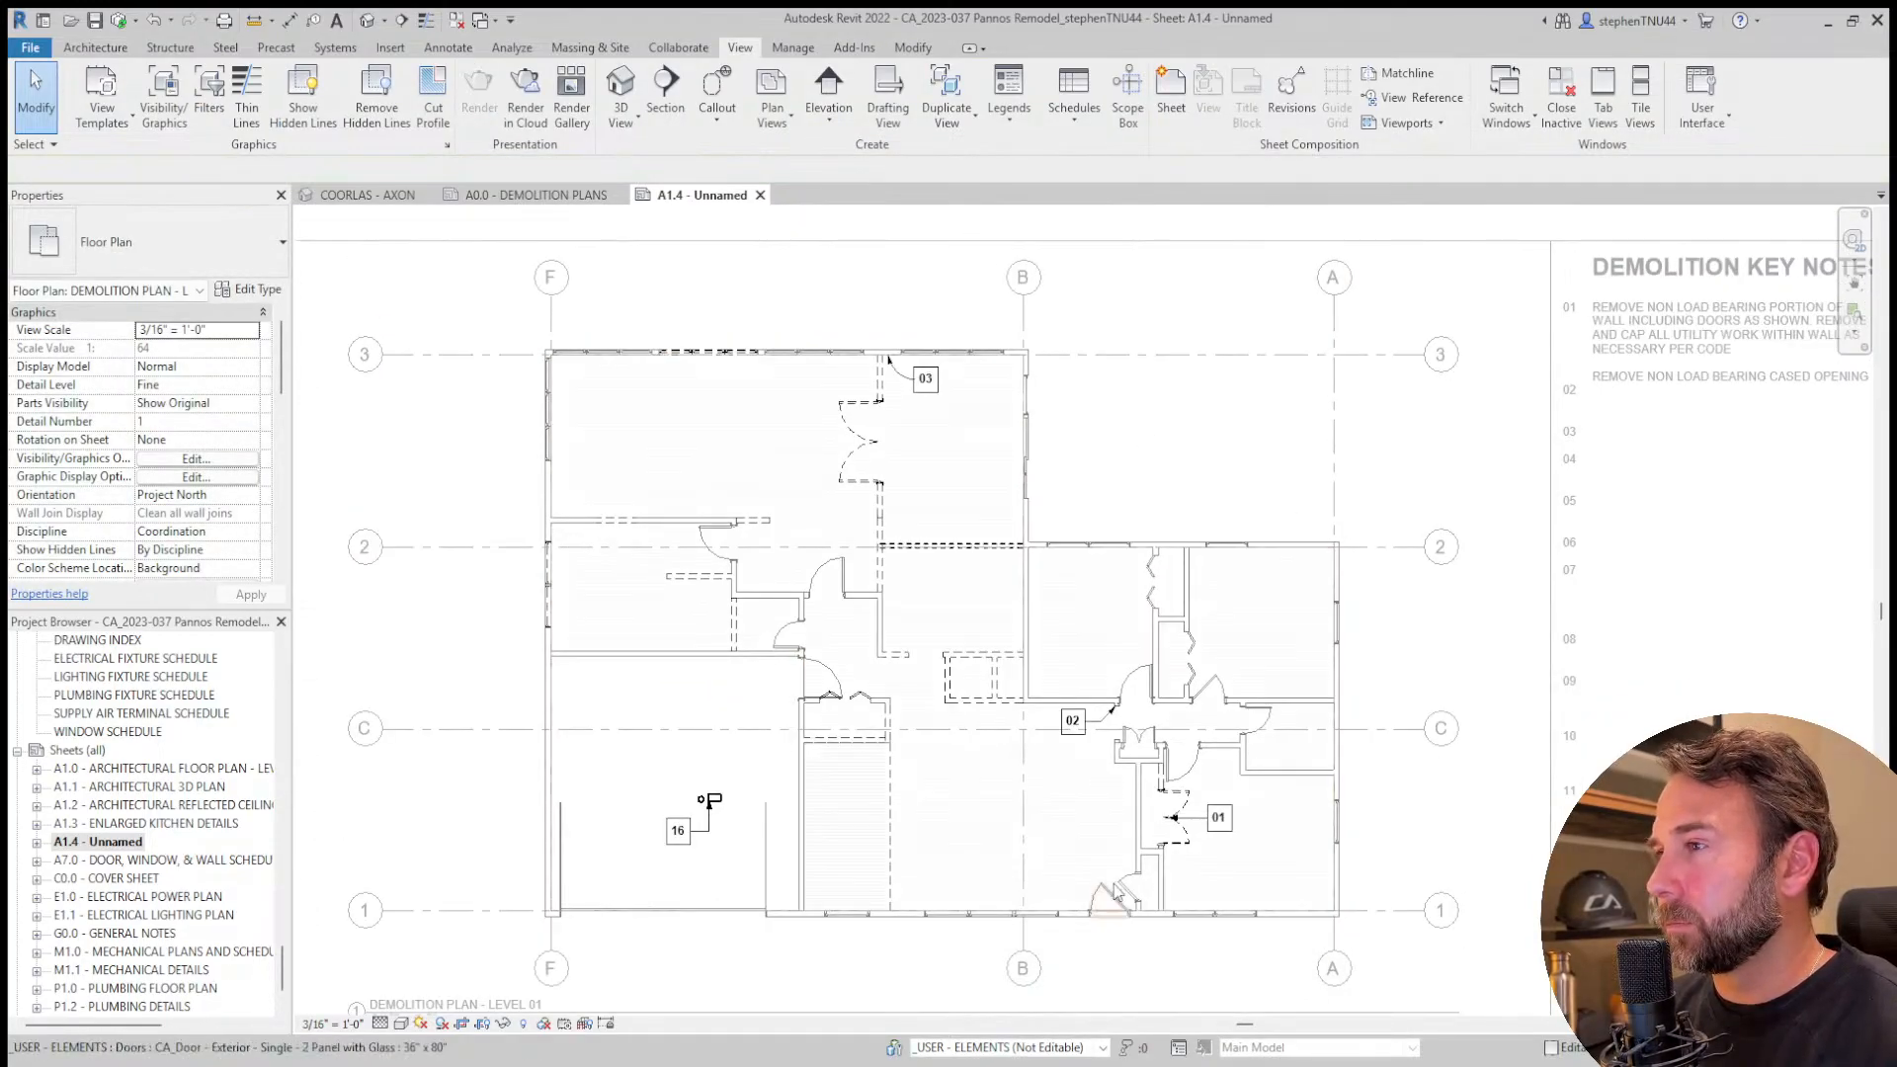
Write demolition key note 03 as "RELOCATE EXISTING ELECTRICAL PANEL. SEE ELECTRICAL PLANS FOR NEW LOCATION AND SPECIFICATIONS" beneath note 02.
scroll(1430, 463, up, 4)
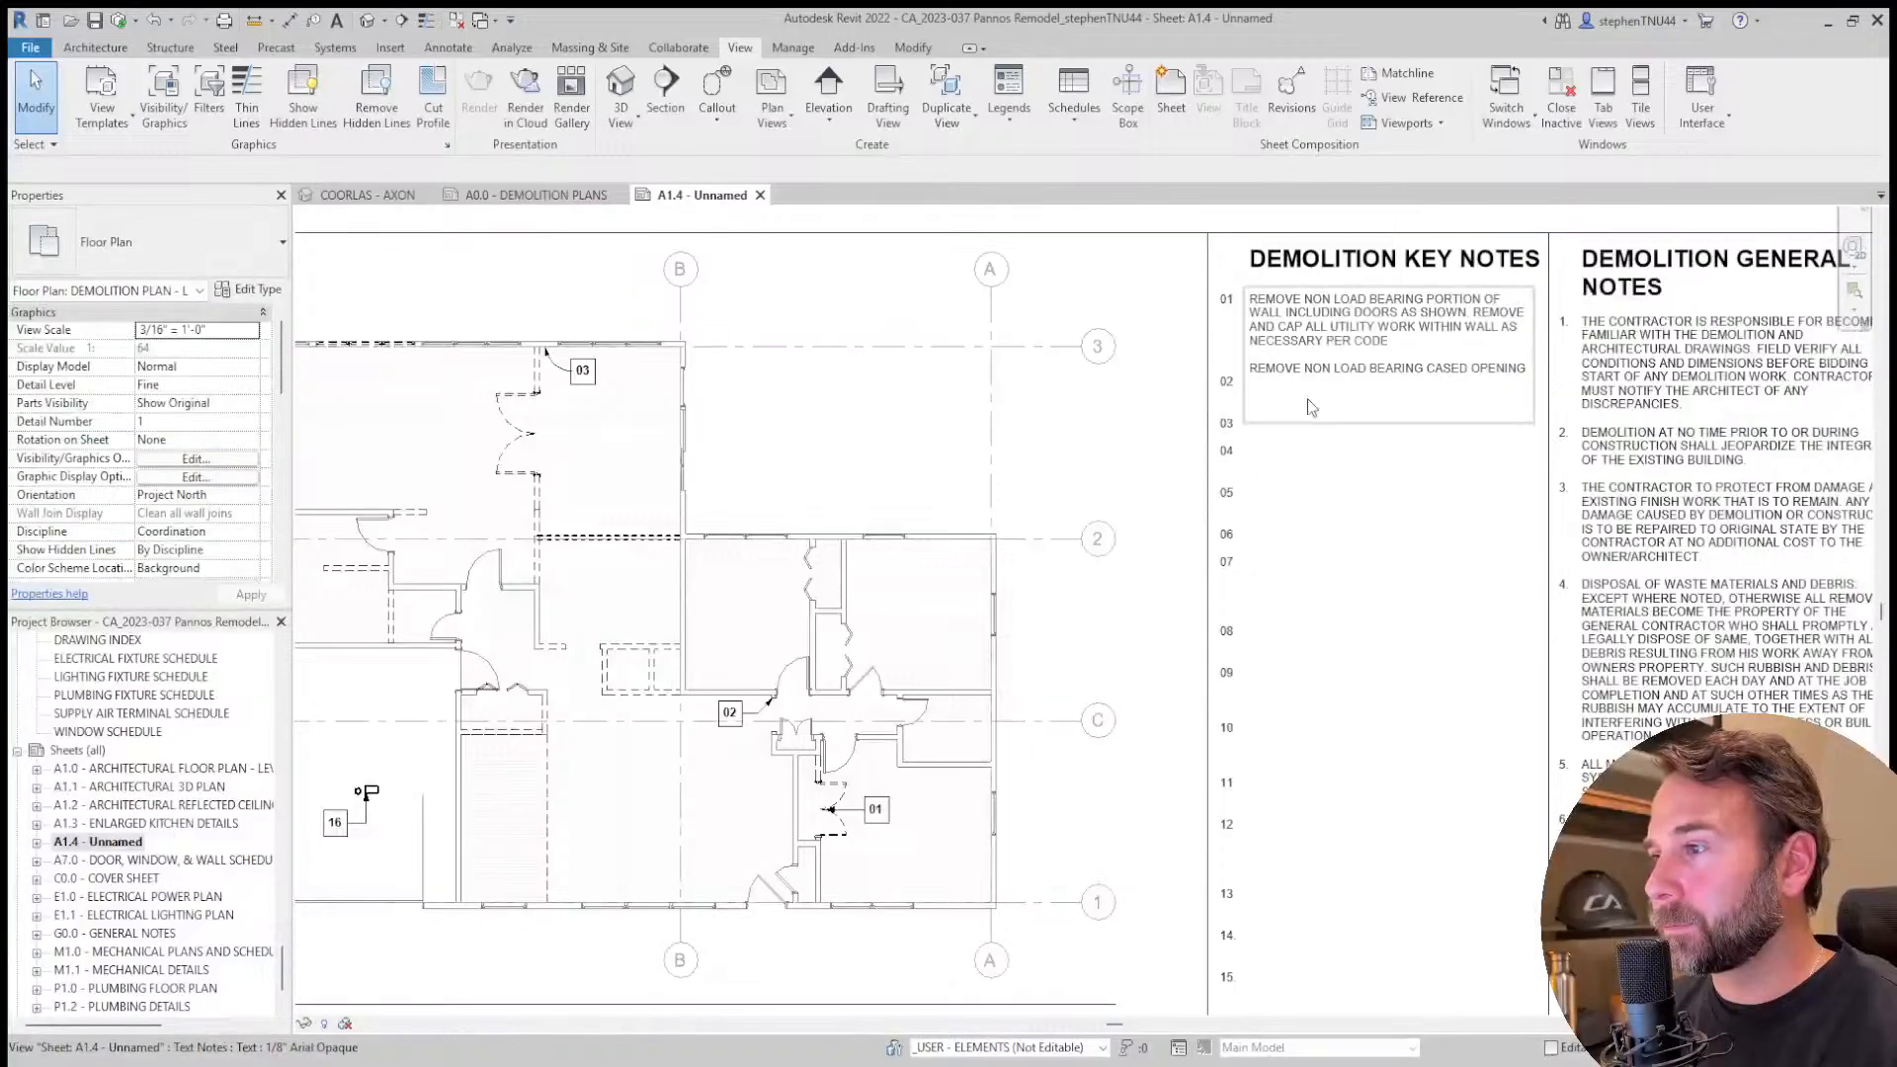
click(1586, 367)
click(1586, 367)
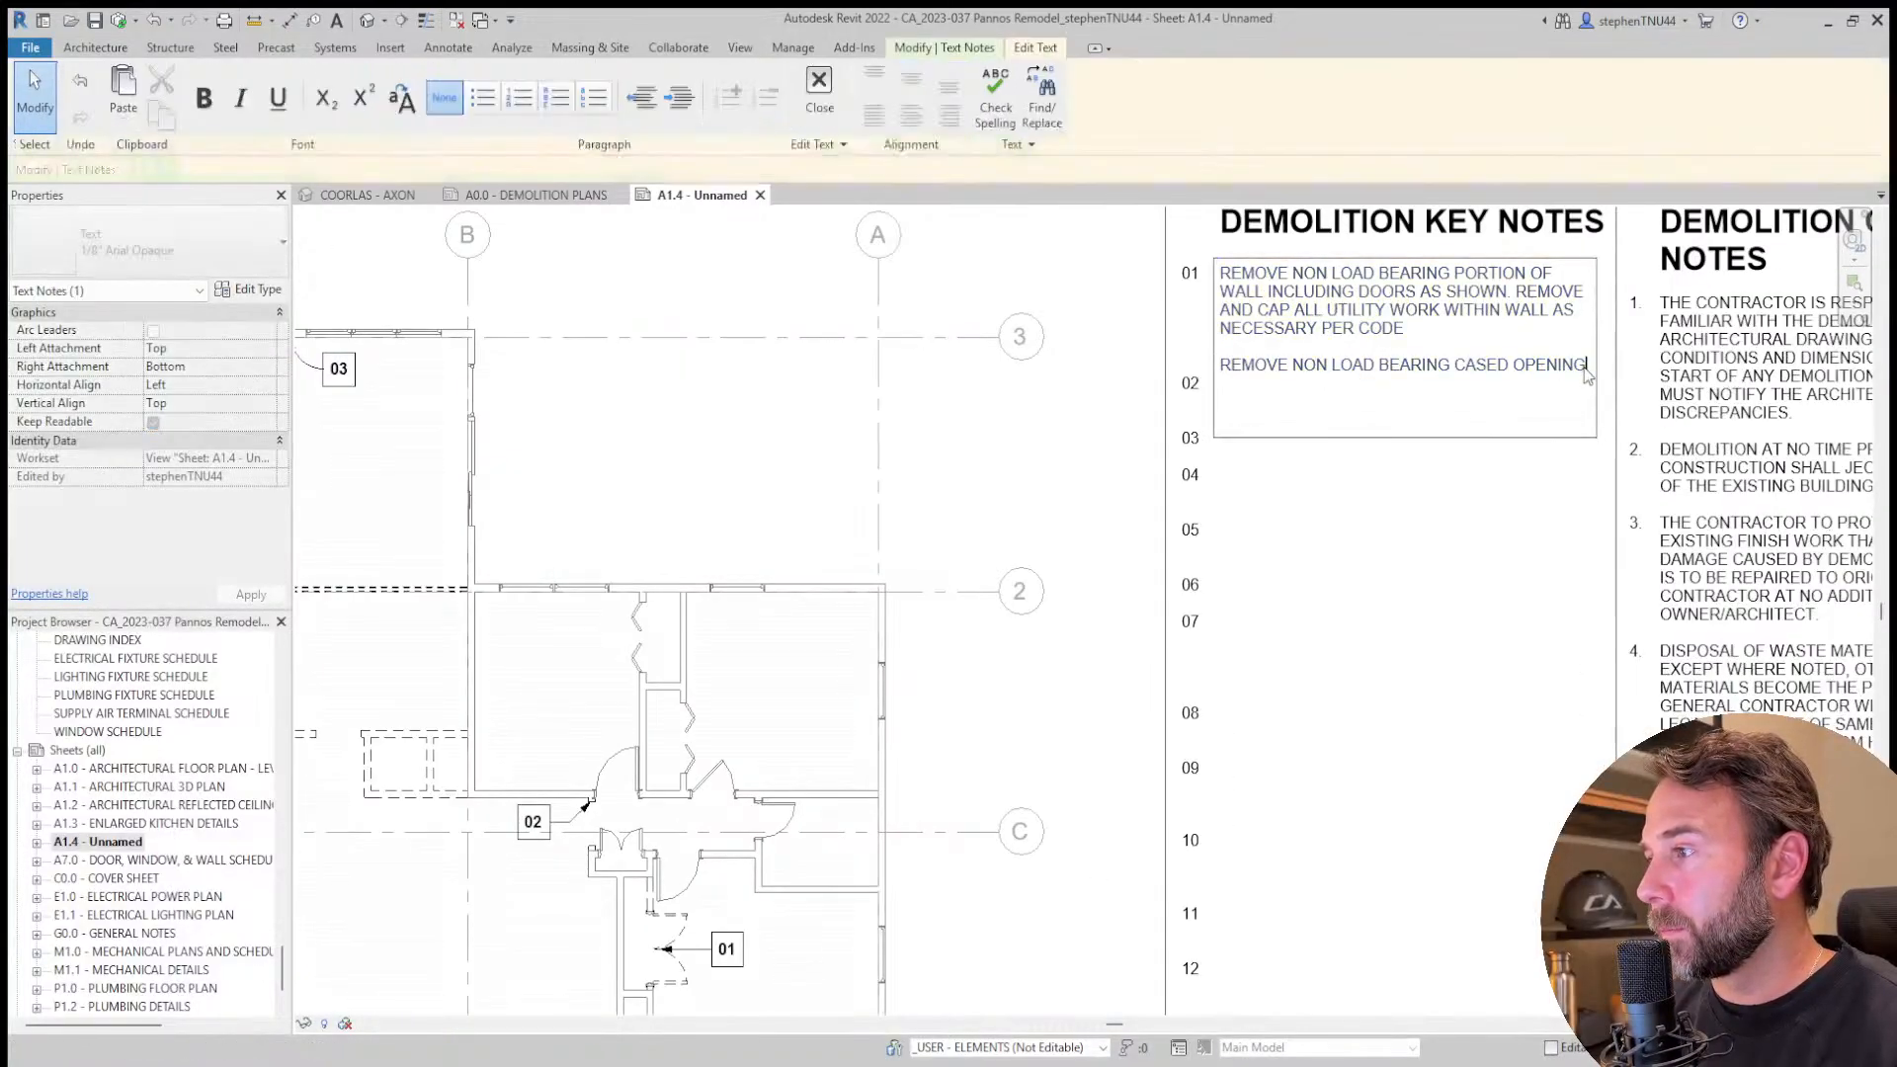
key(Return)
key(Return)
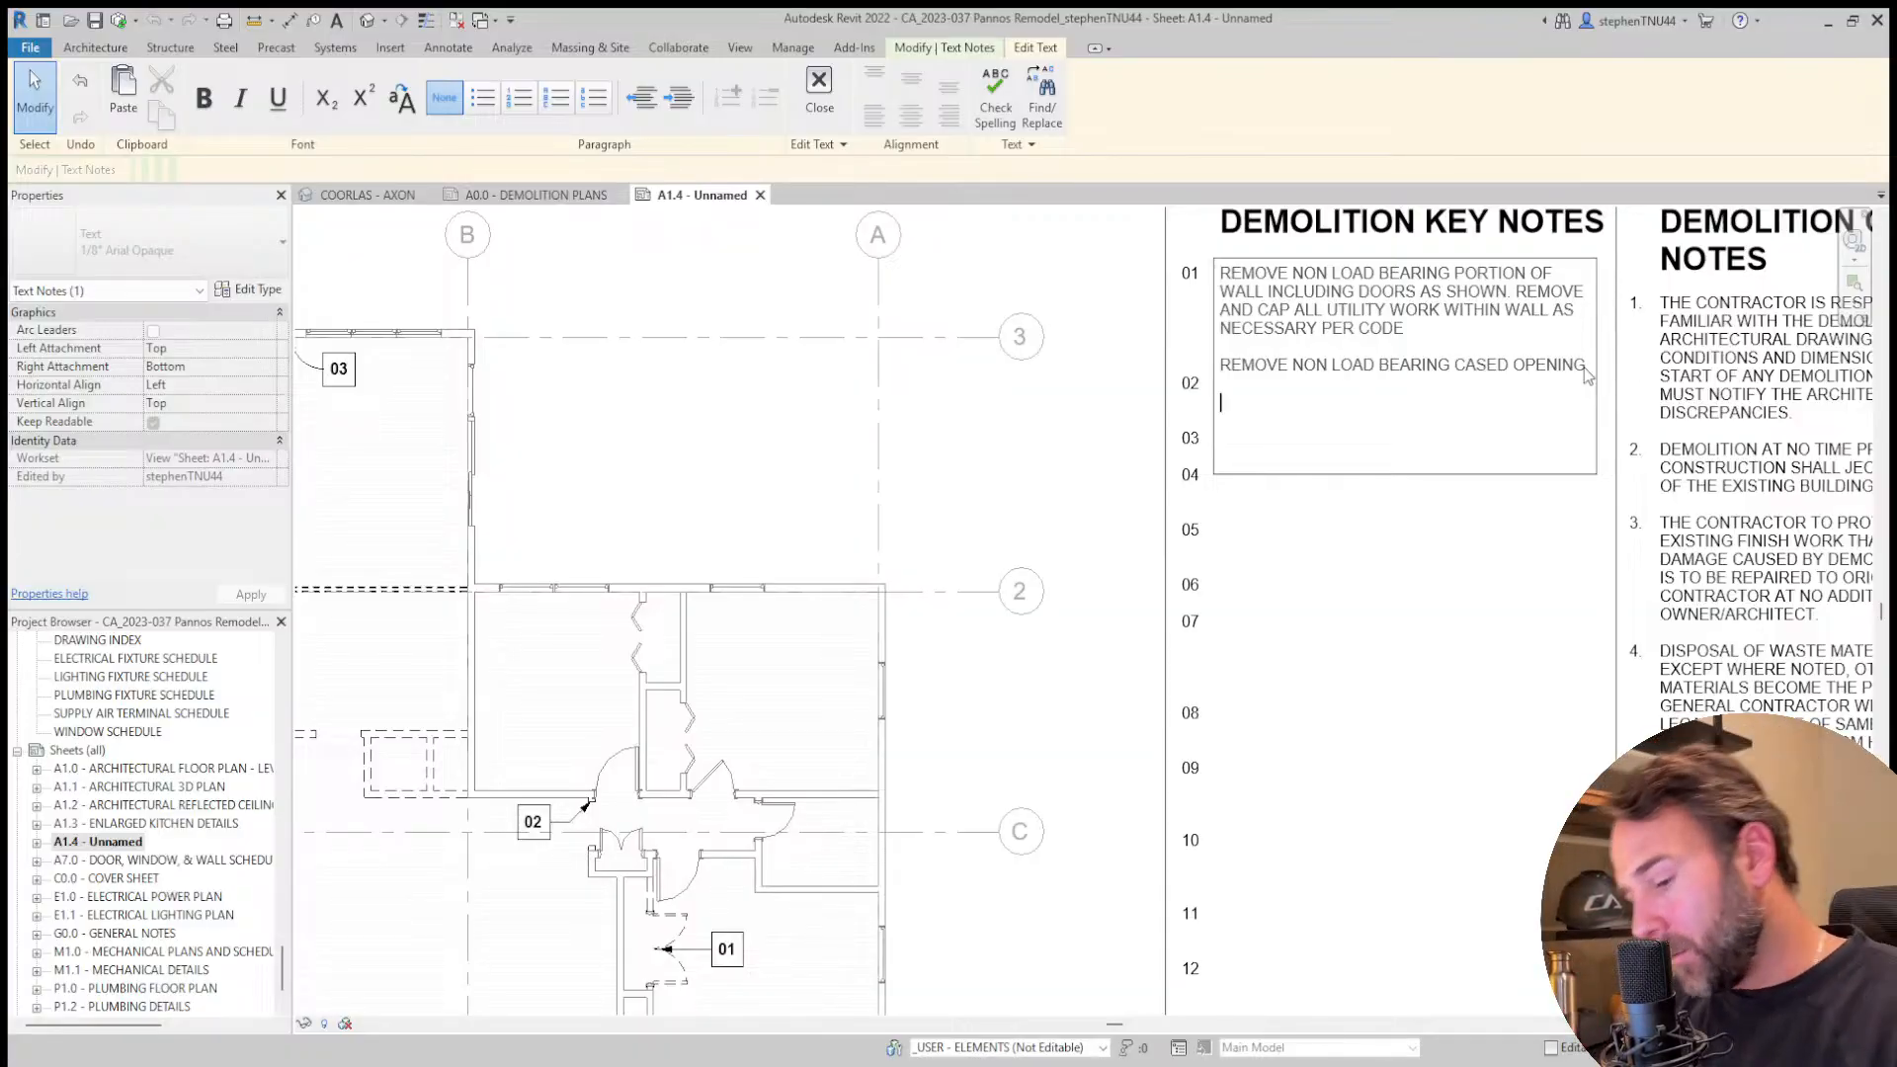
text(RELOCA)
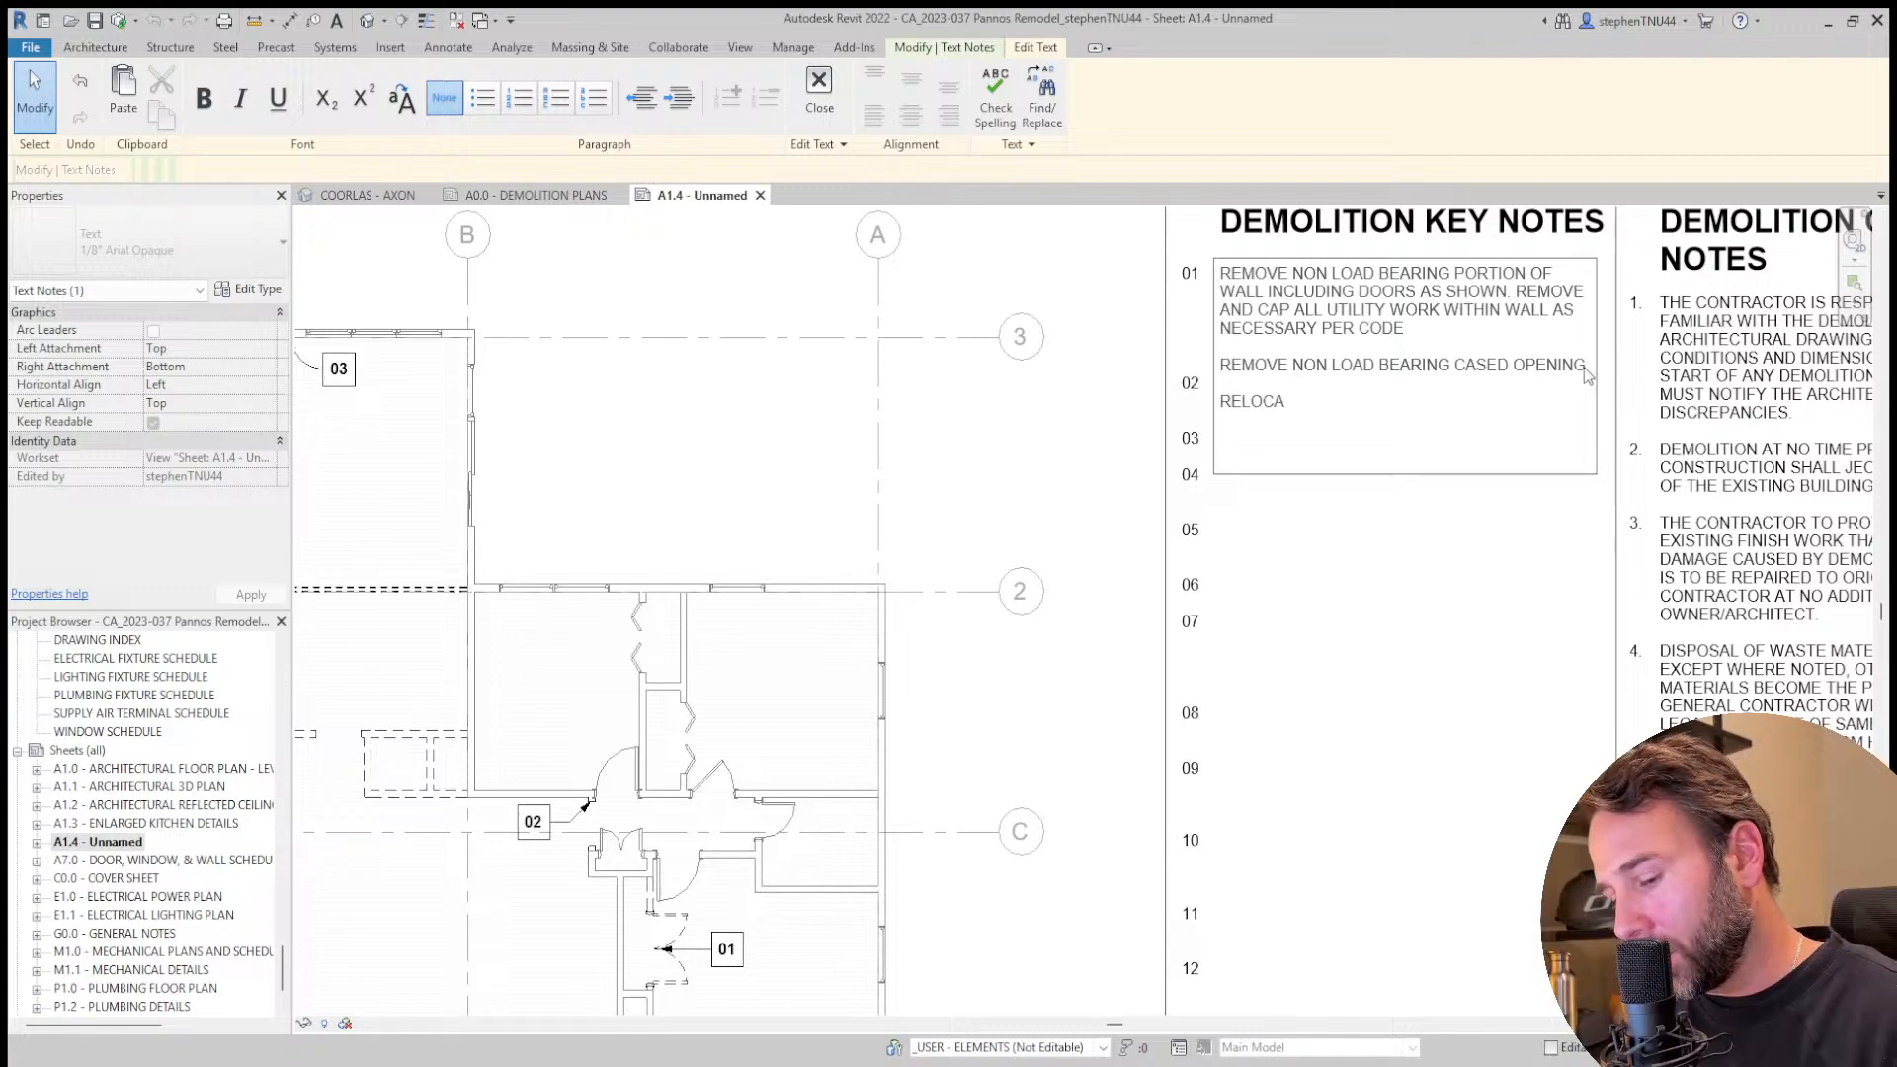
text(TE EXI)
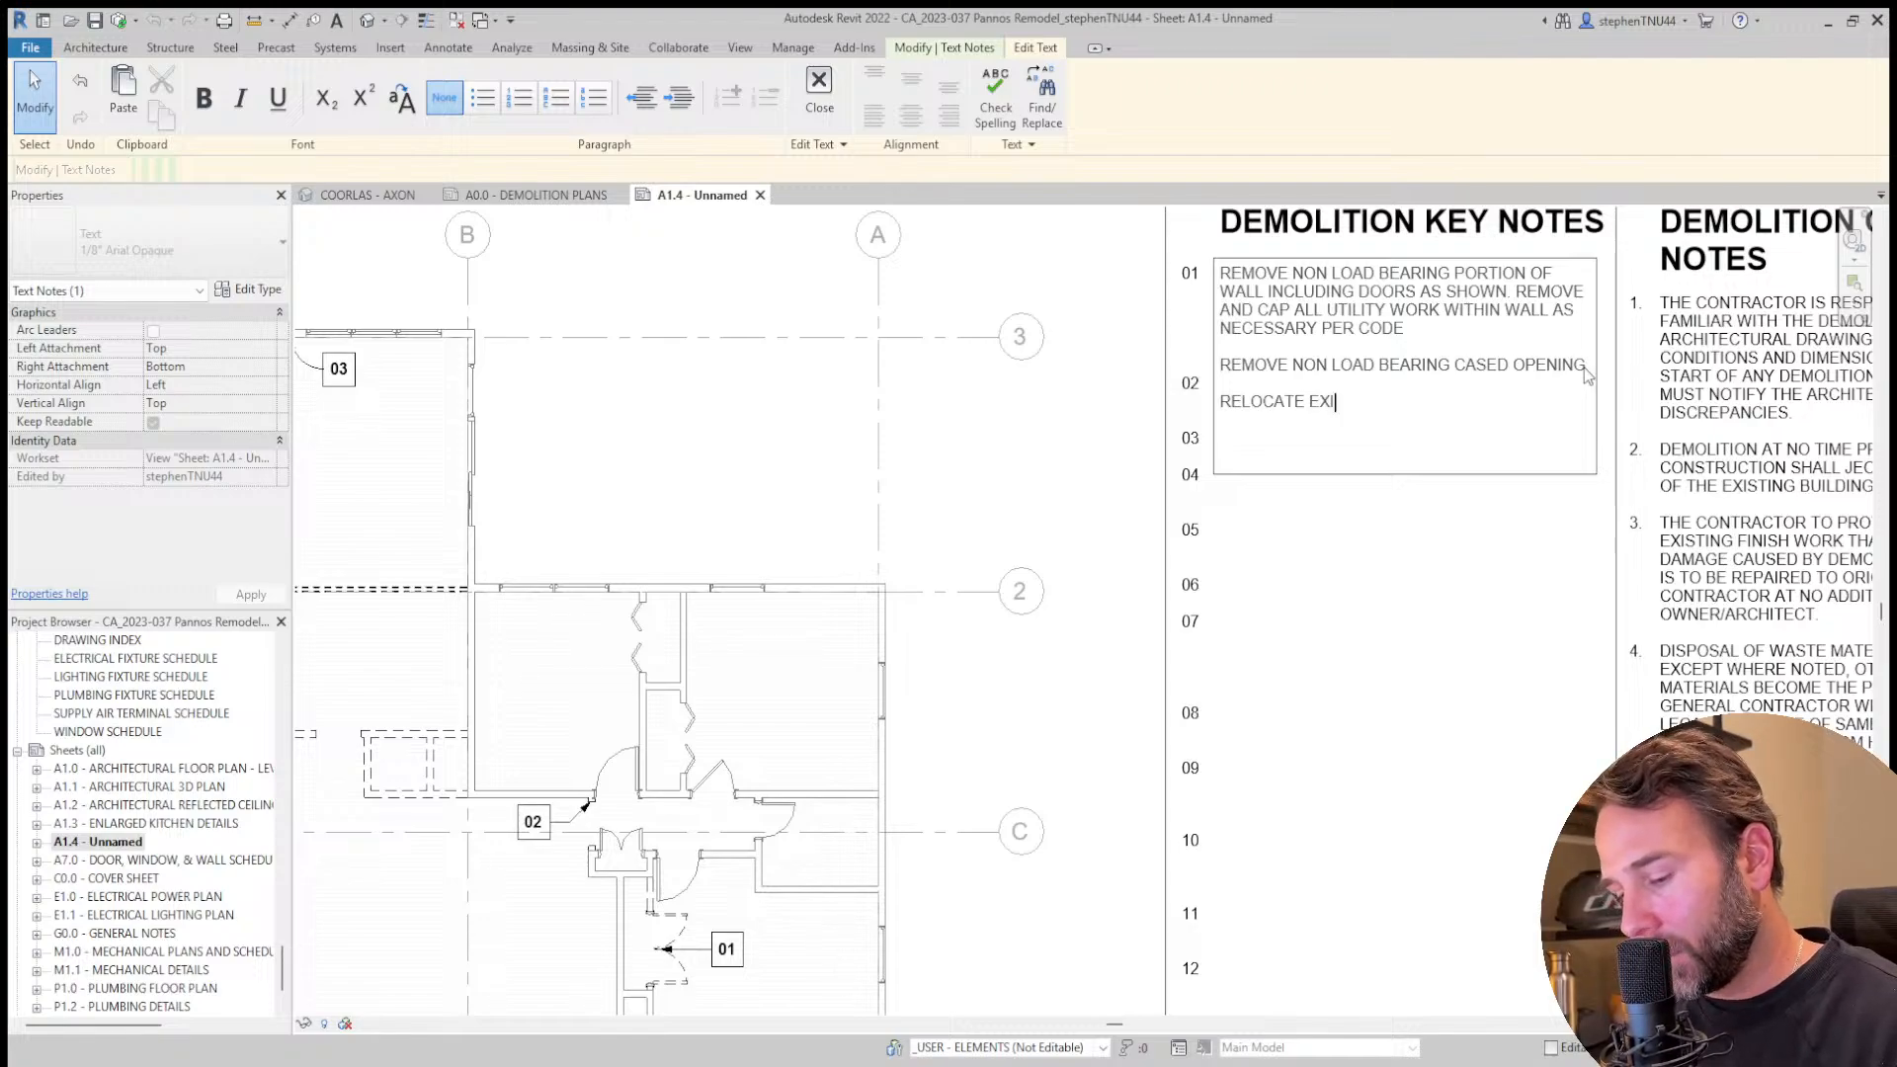
text(STING ELEC)
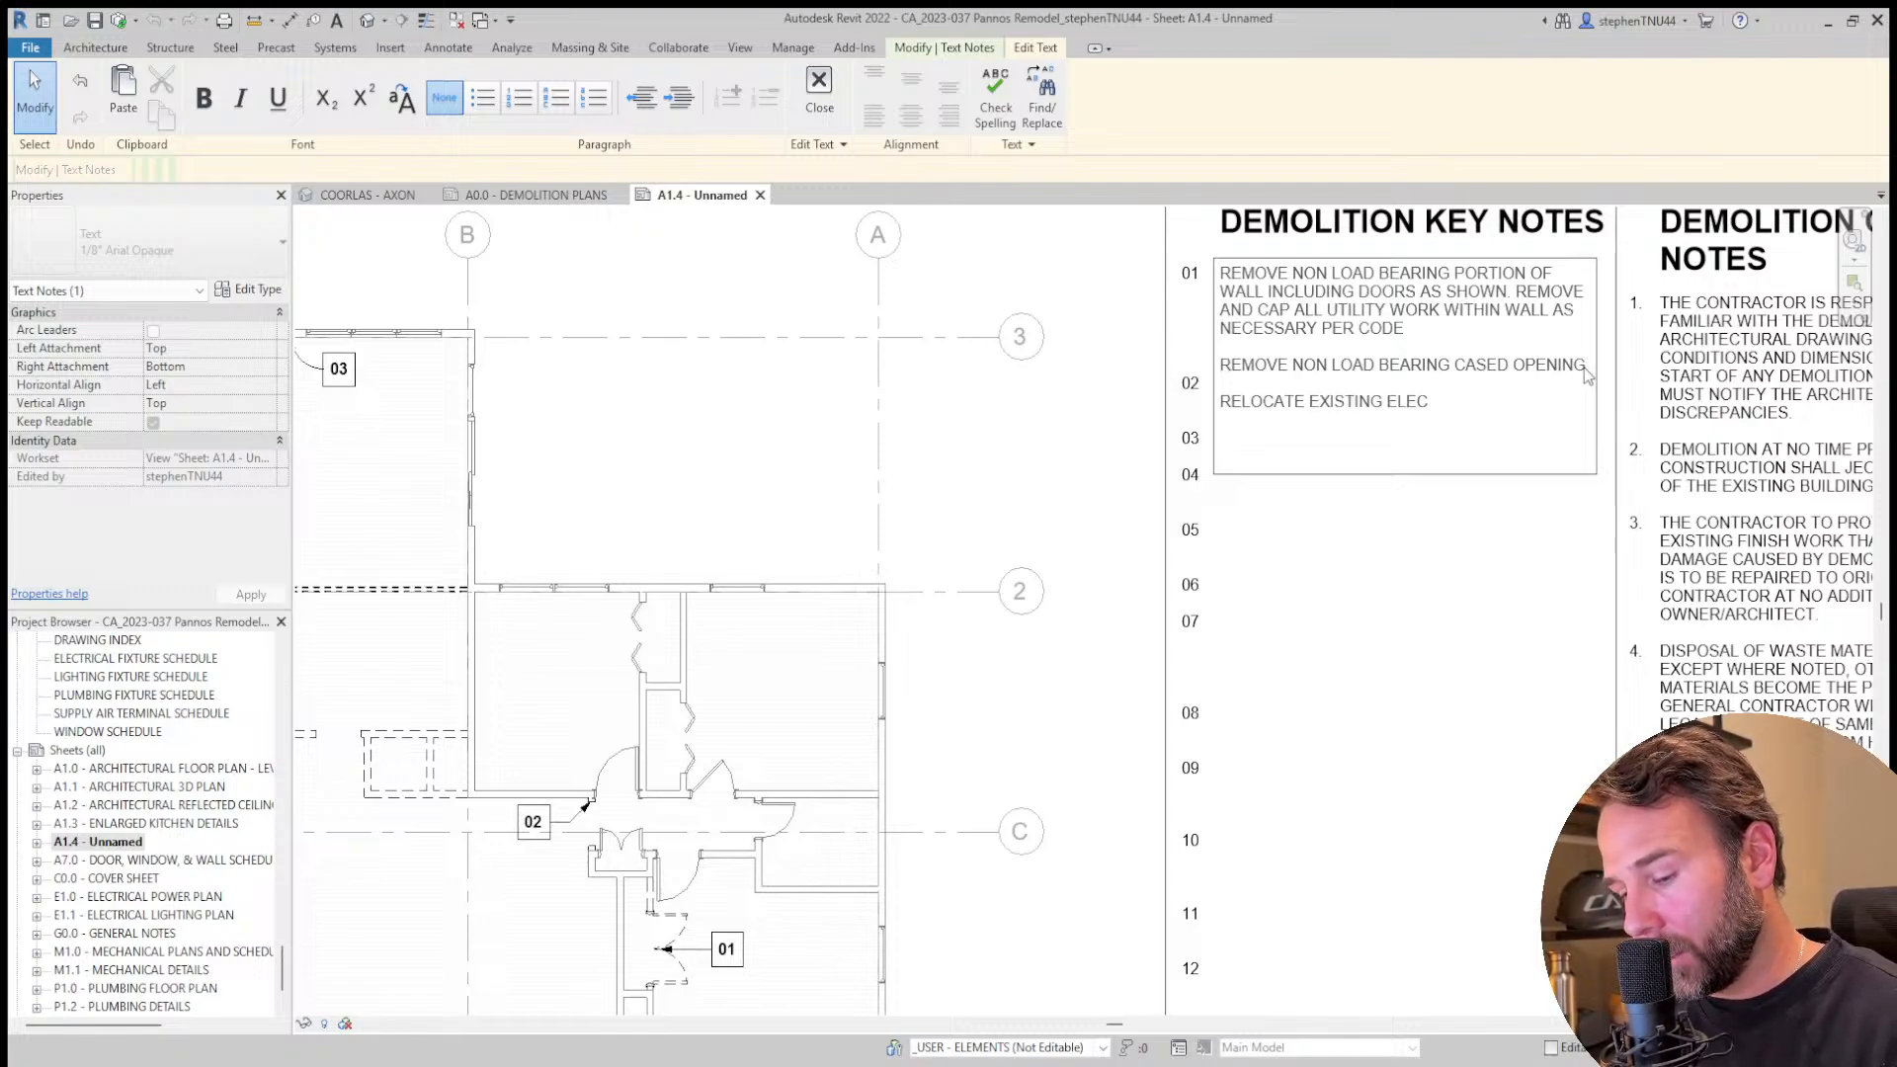
text(TRICAL PANEL)
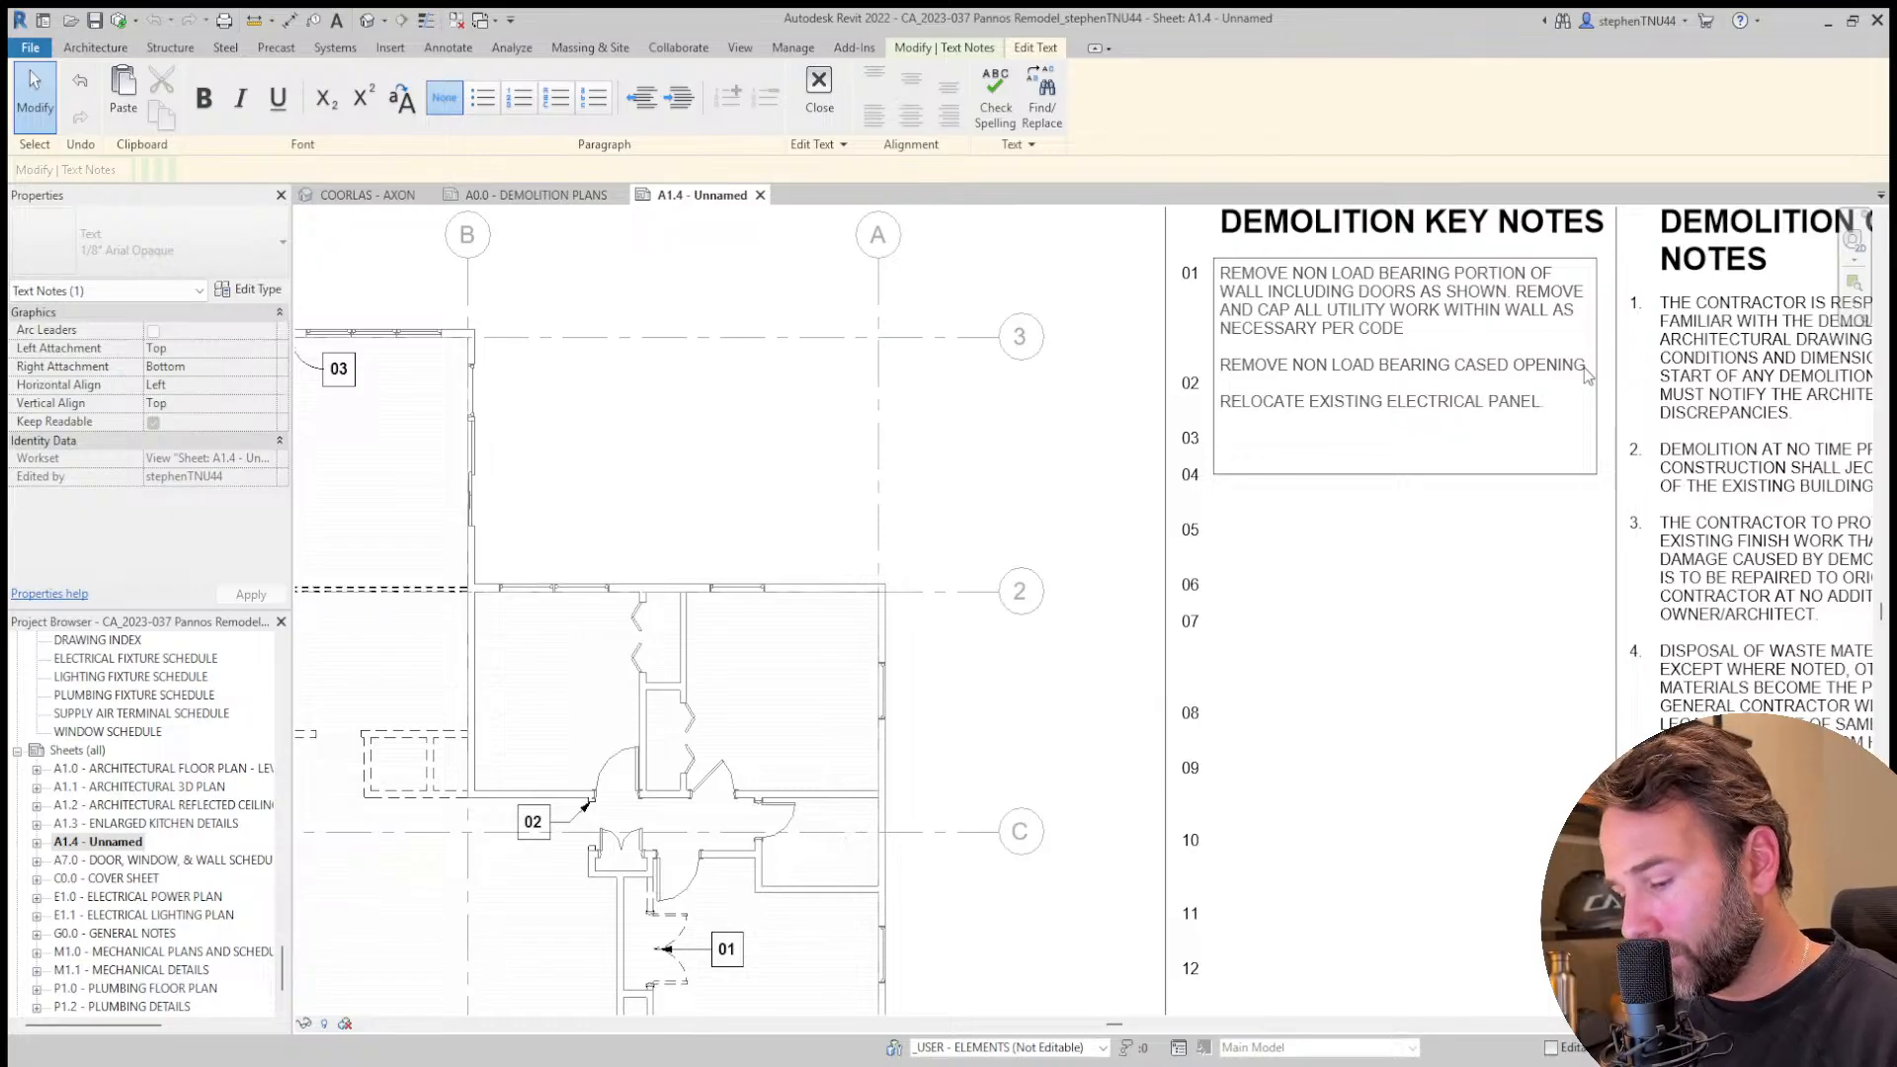
text(. SEE )
text(ELECTRIC)
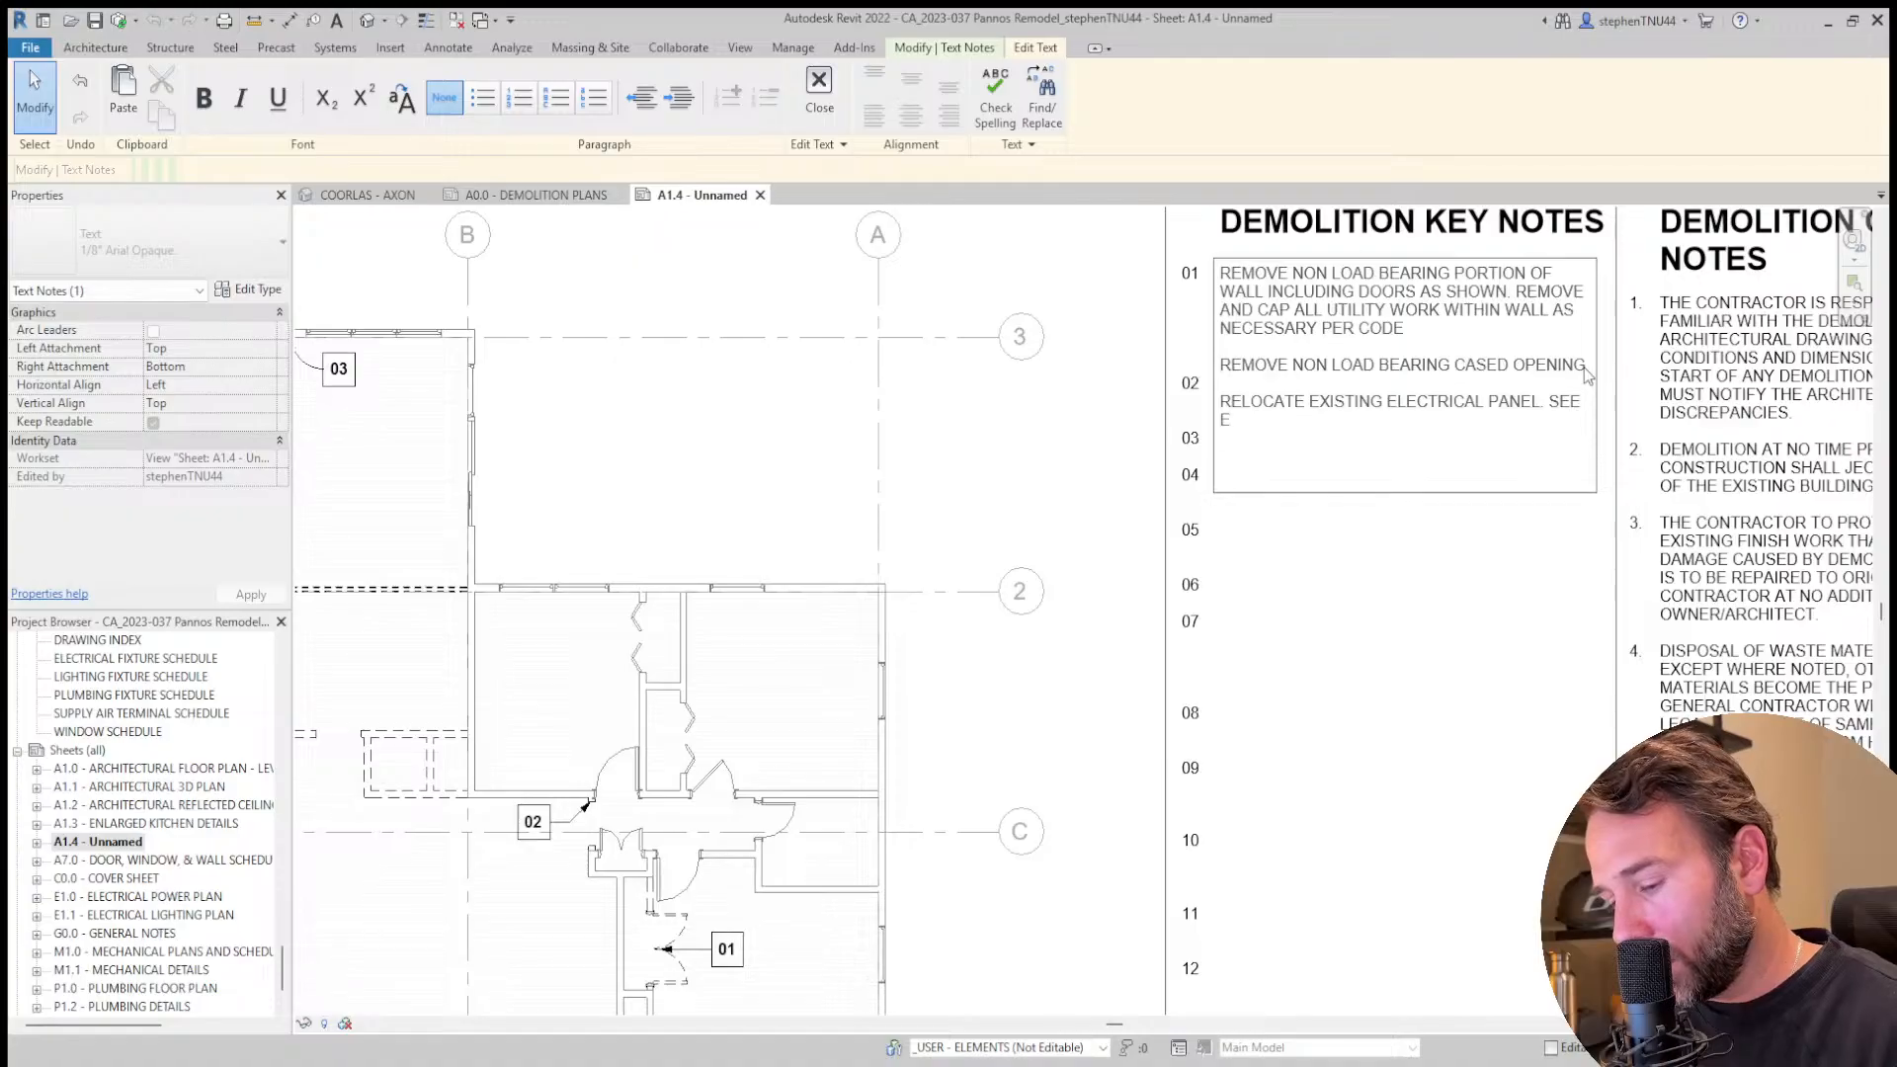
text(AL PL)
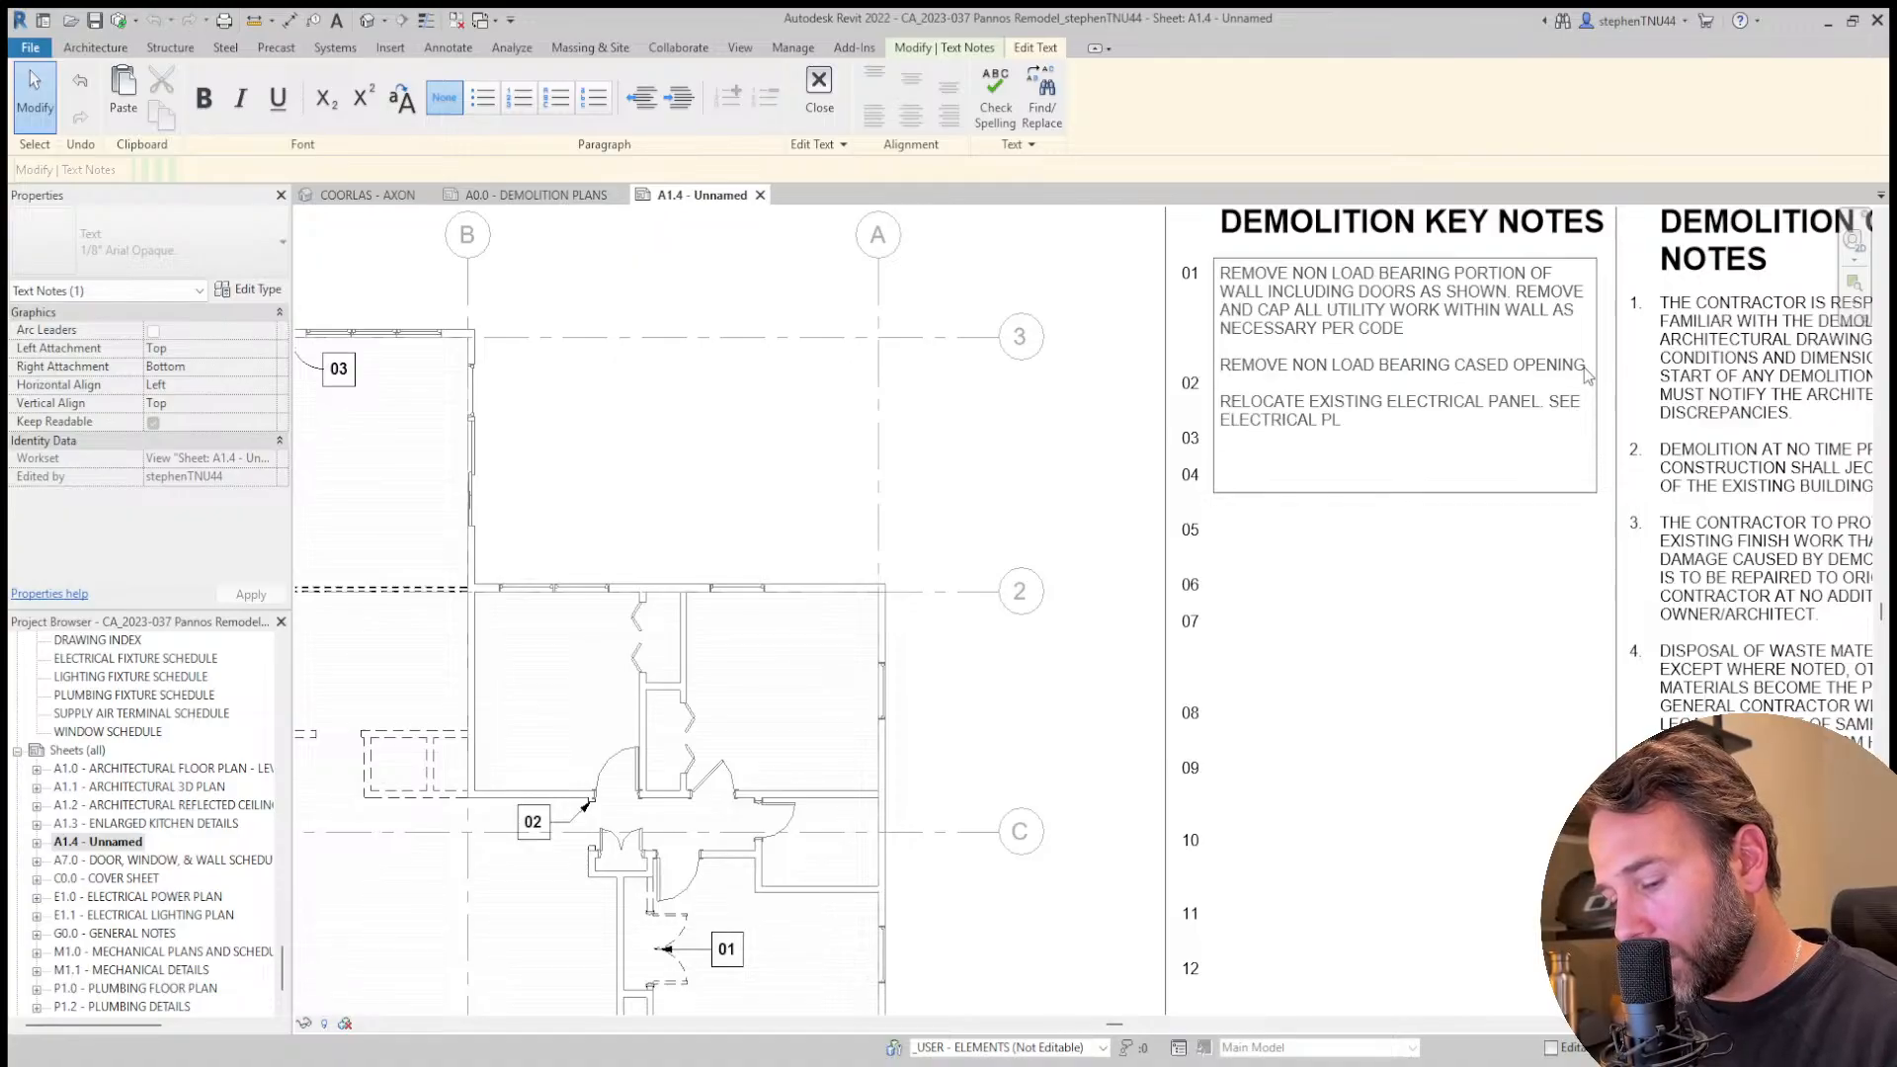
text(ANS FOR )
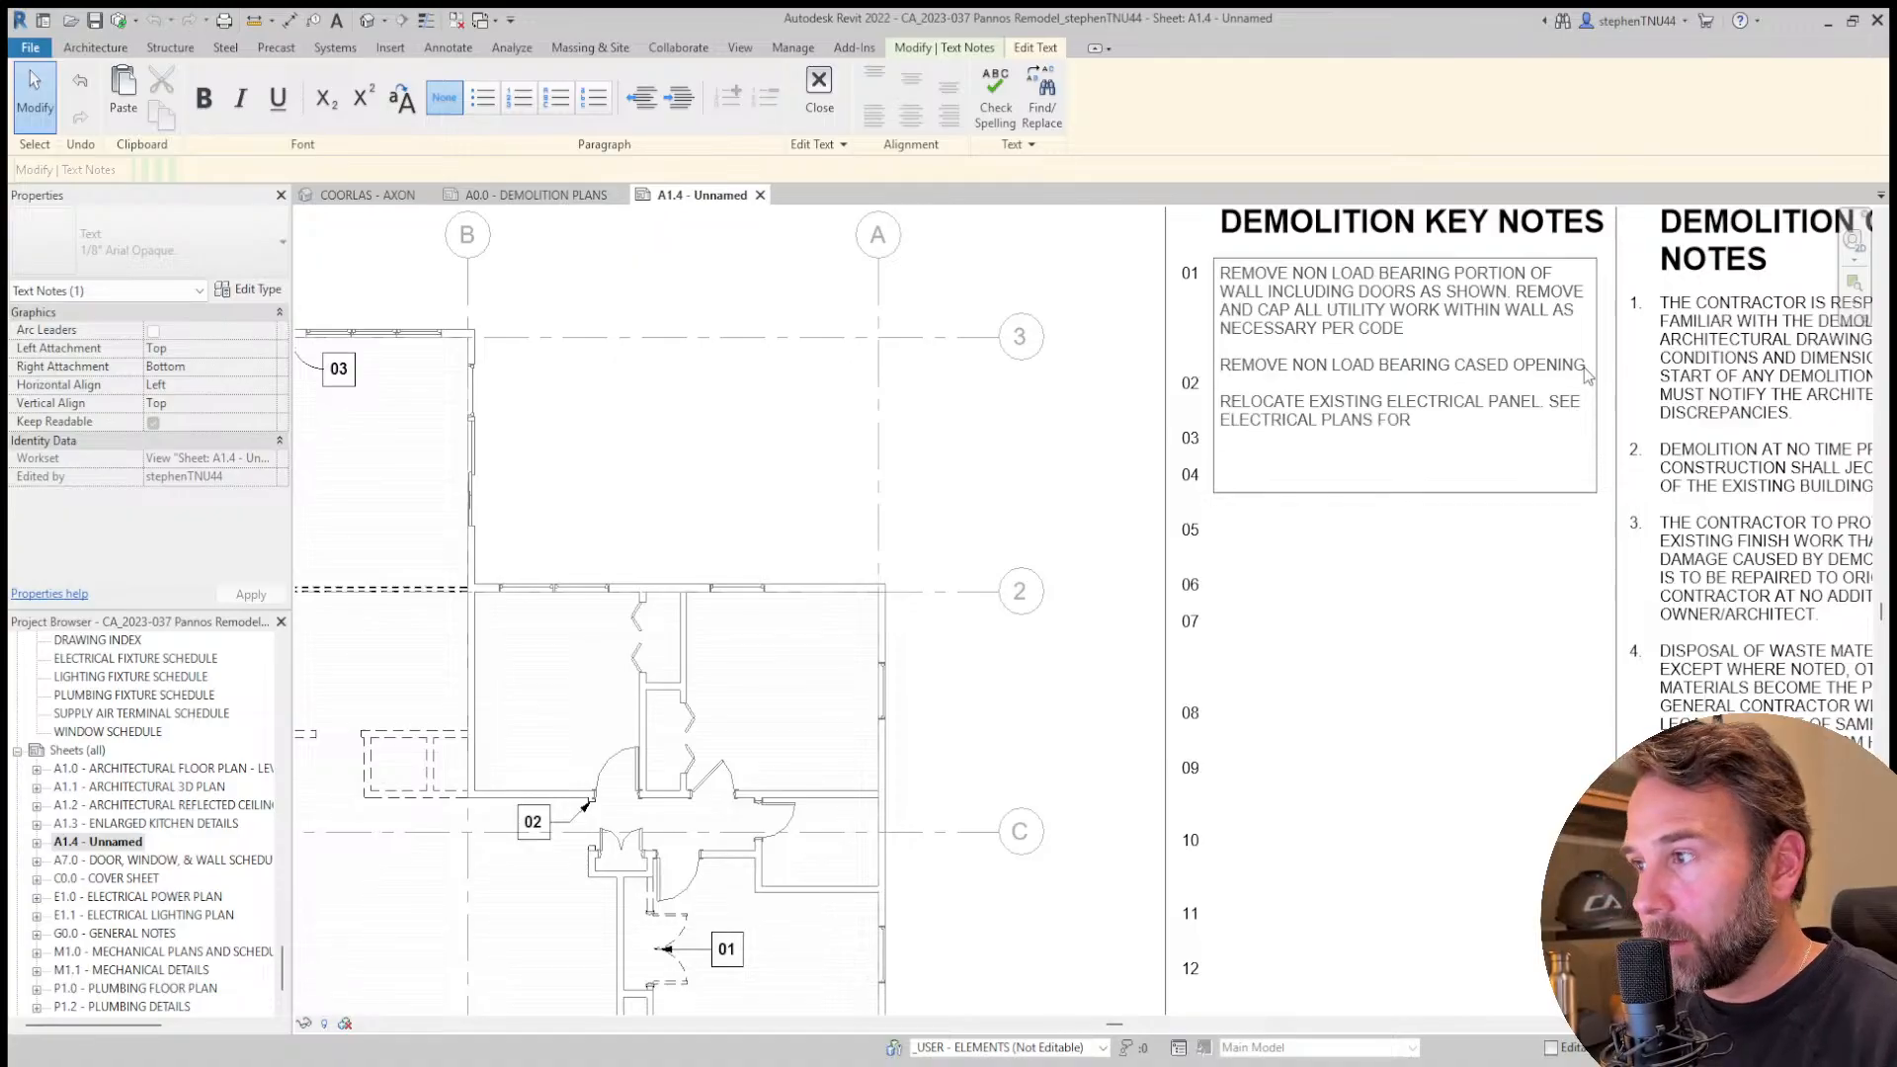
text(N)
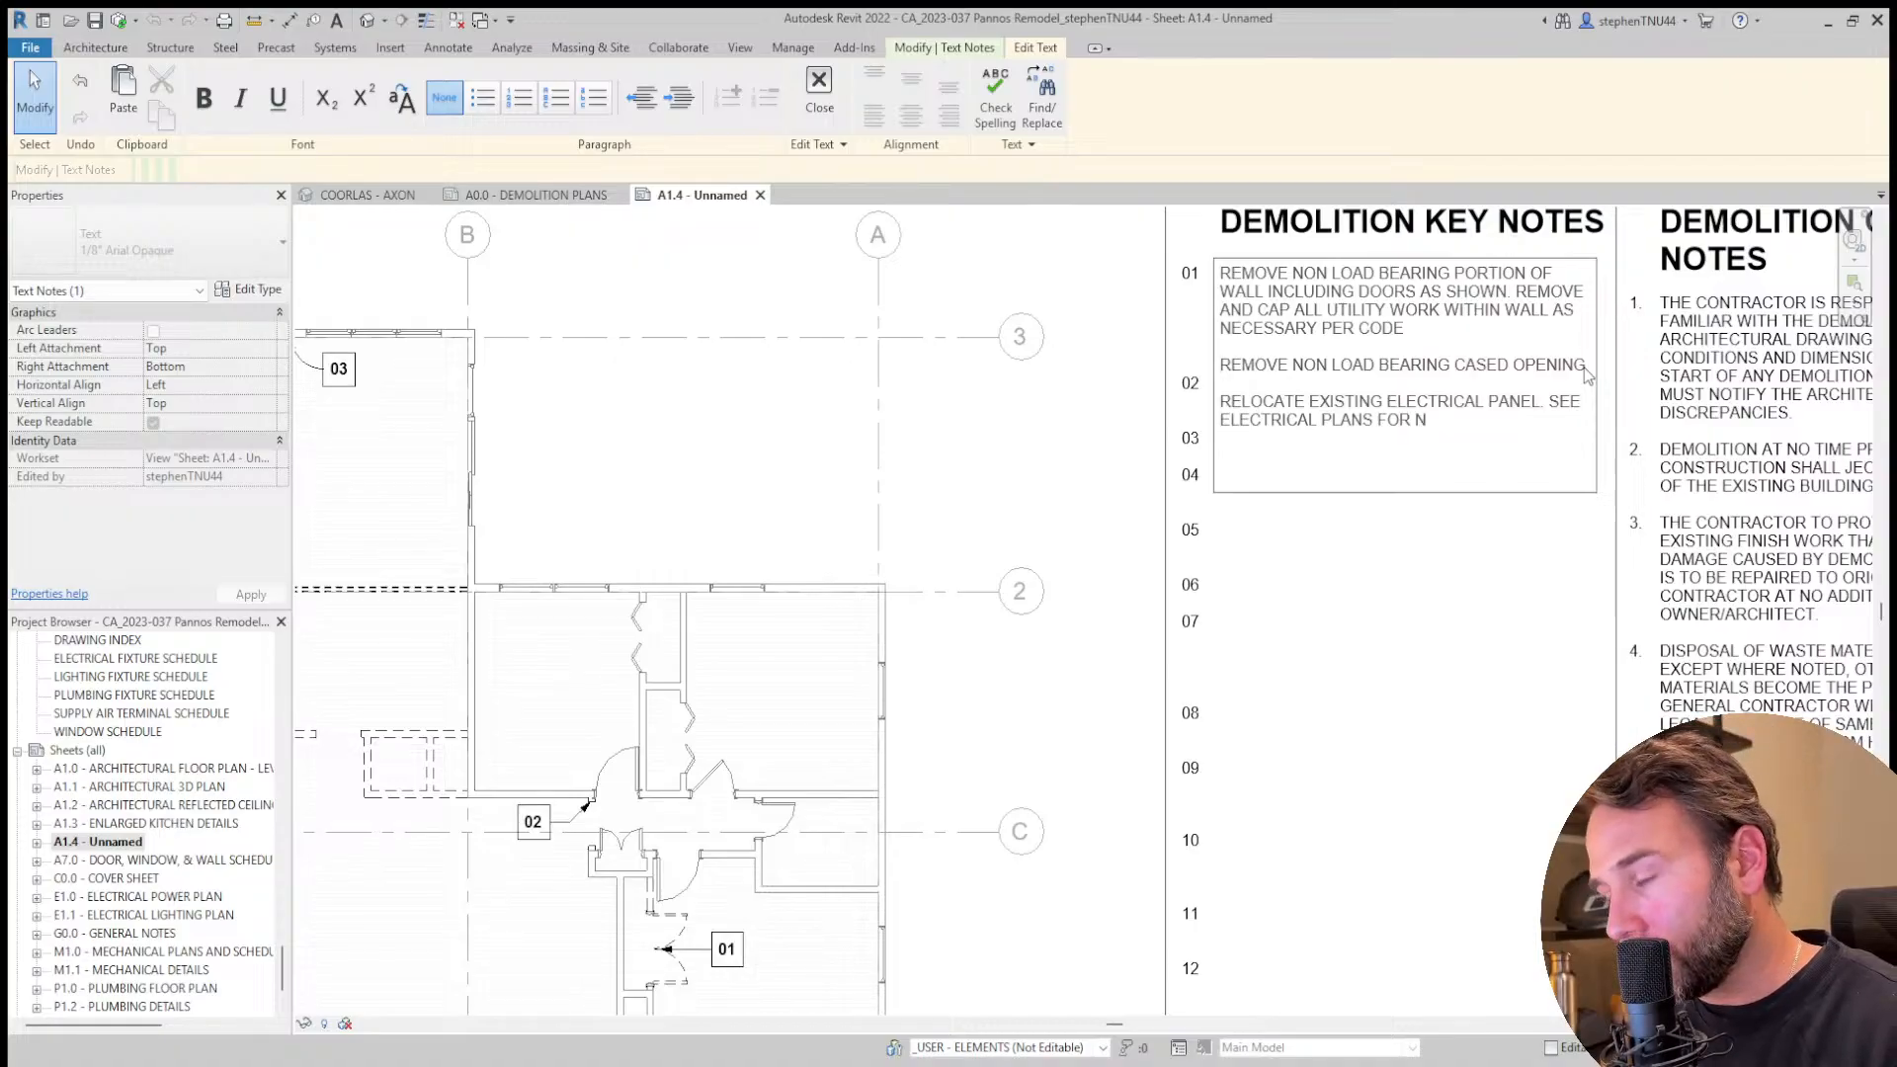
text(EW LOCATION)
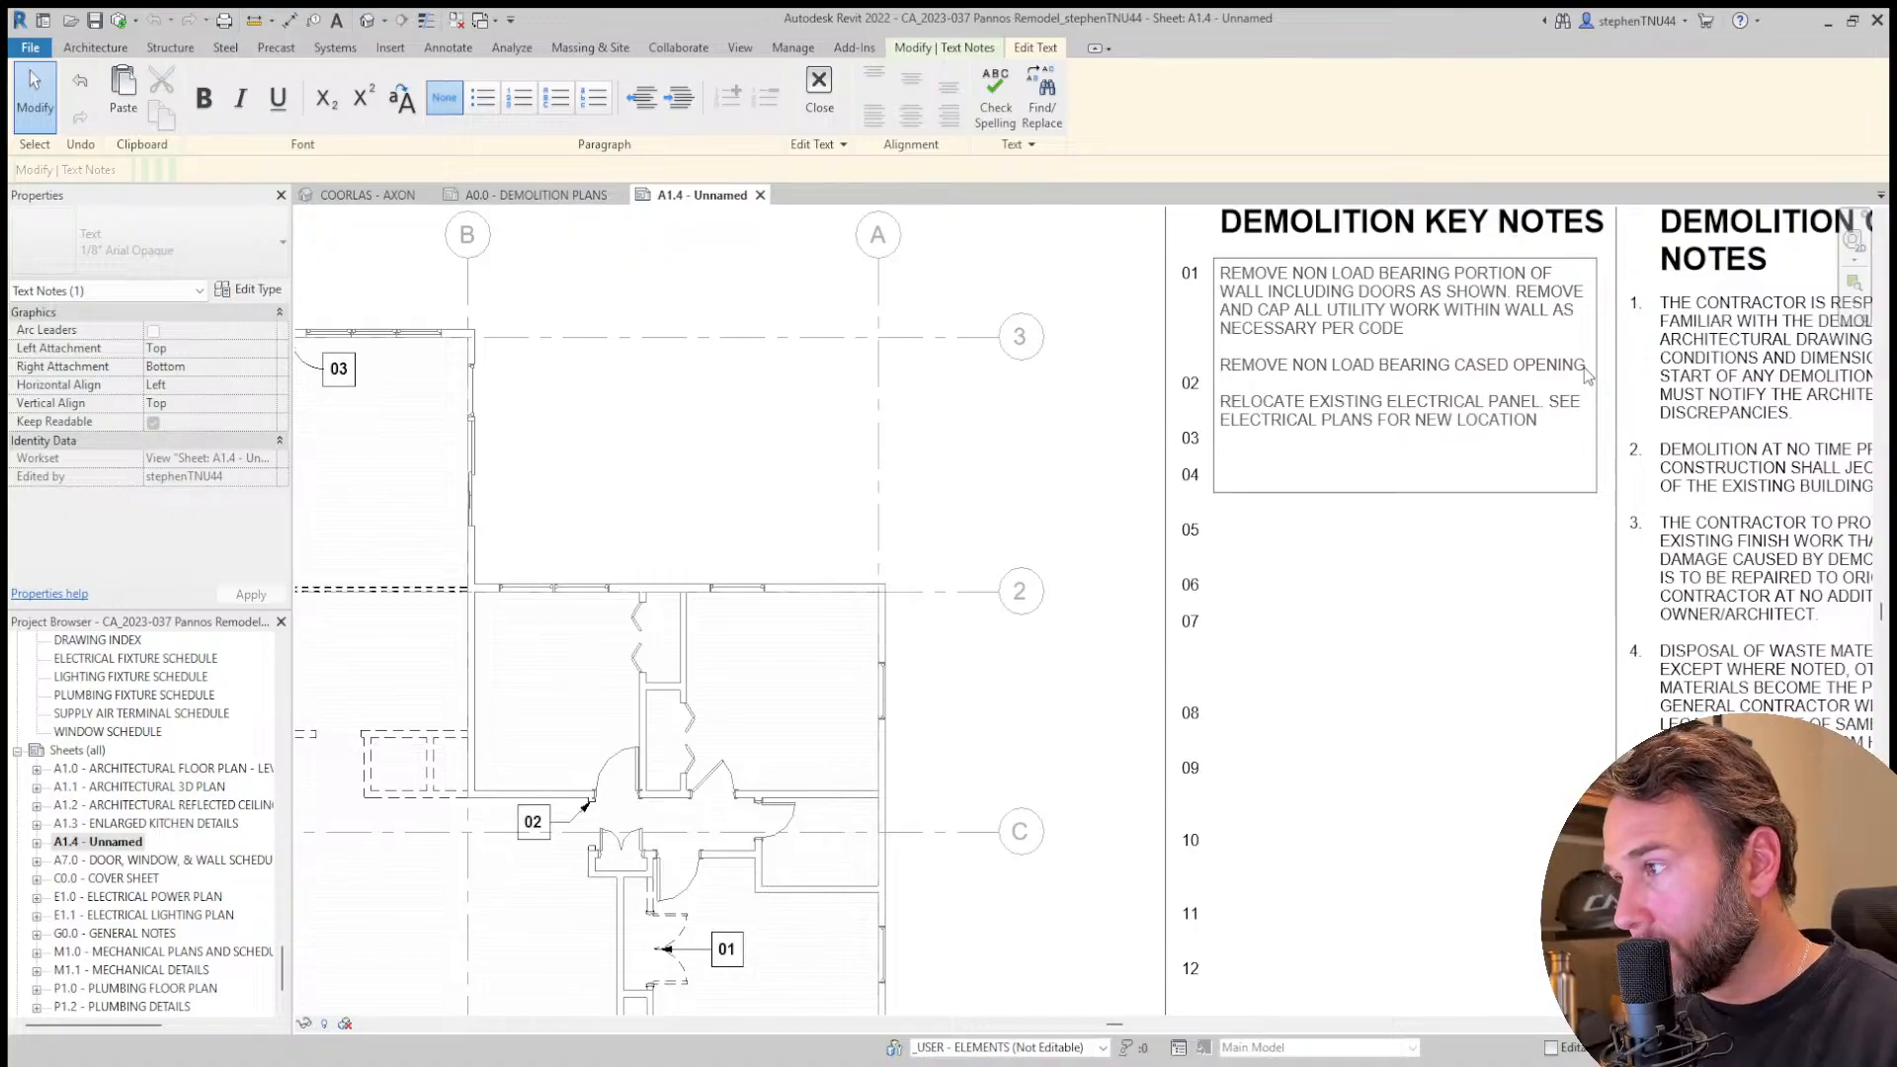
text( AND SPECIFIC)
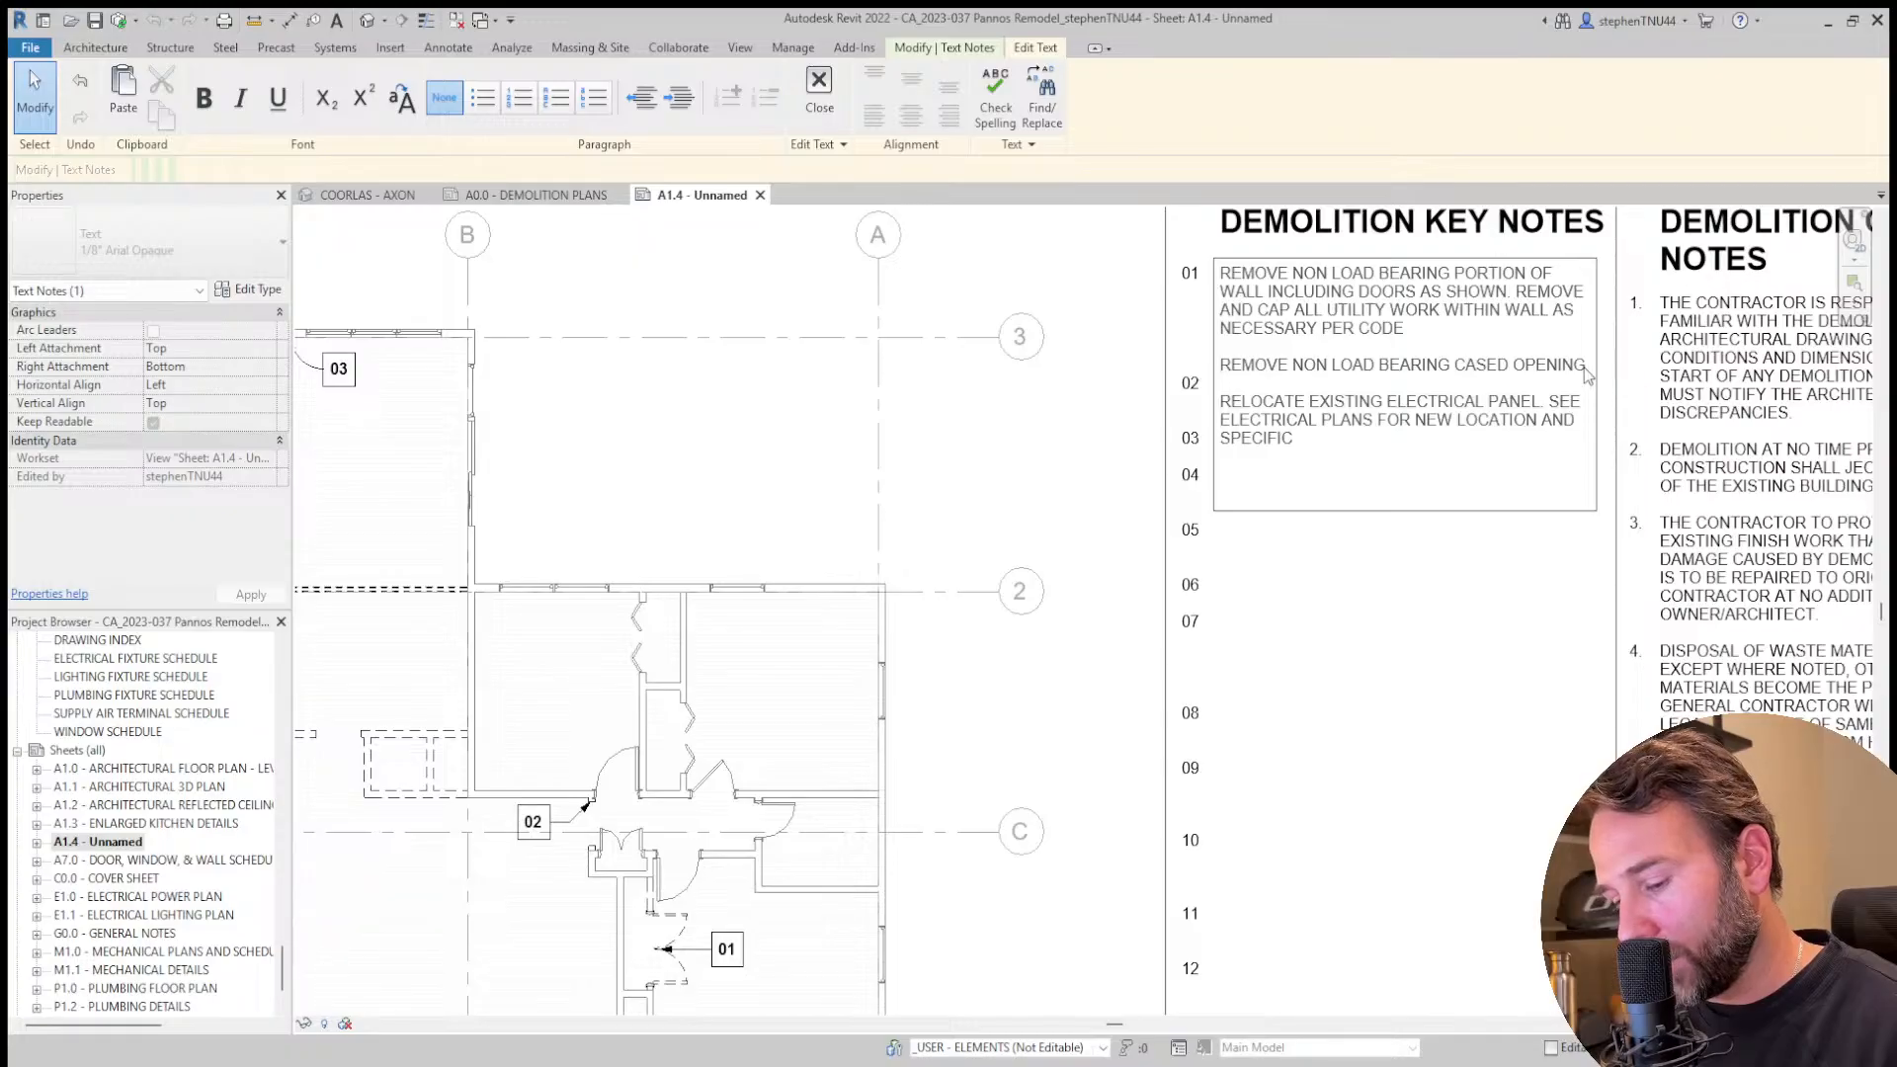
text(ATIONS)
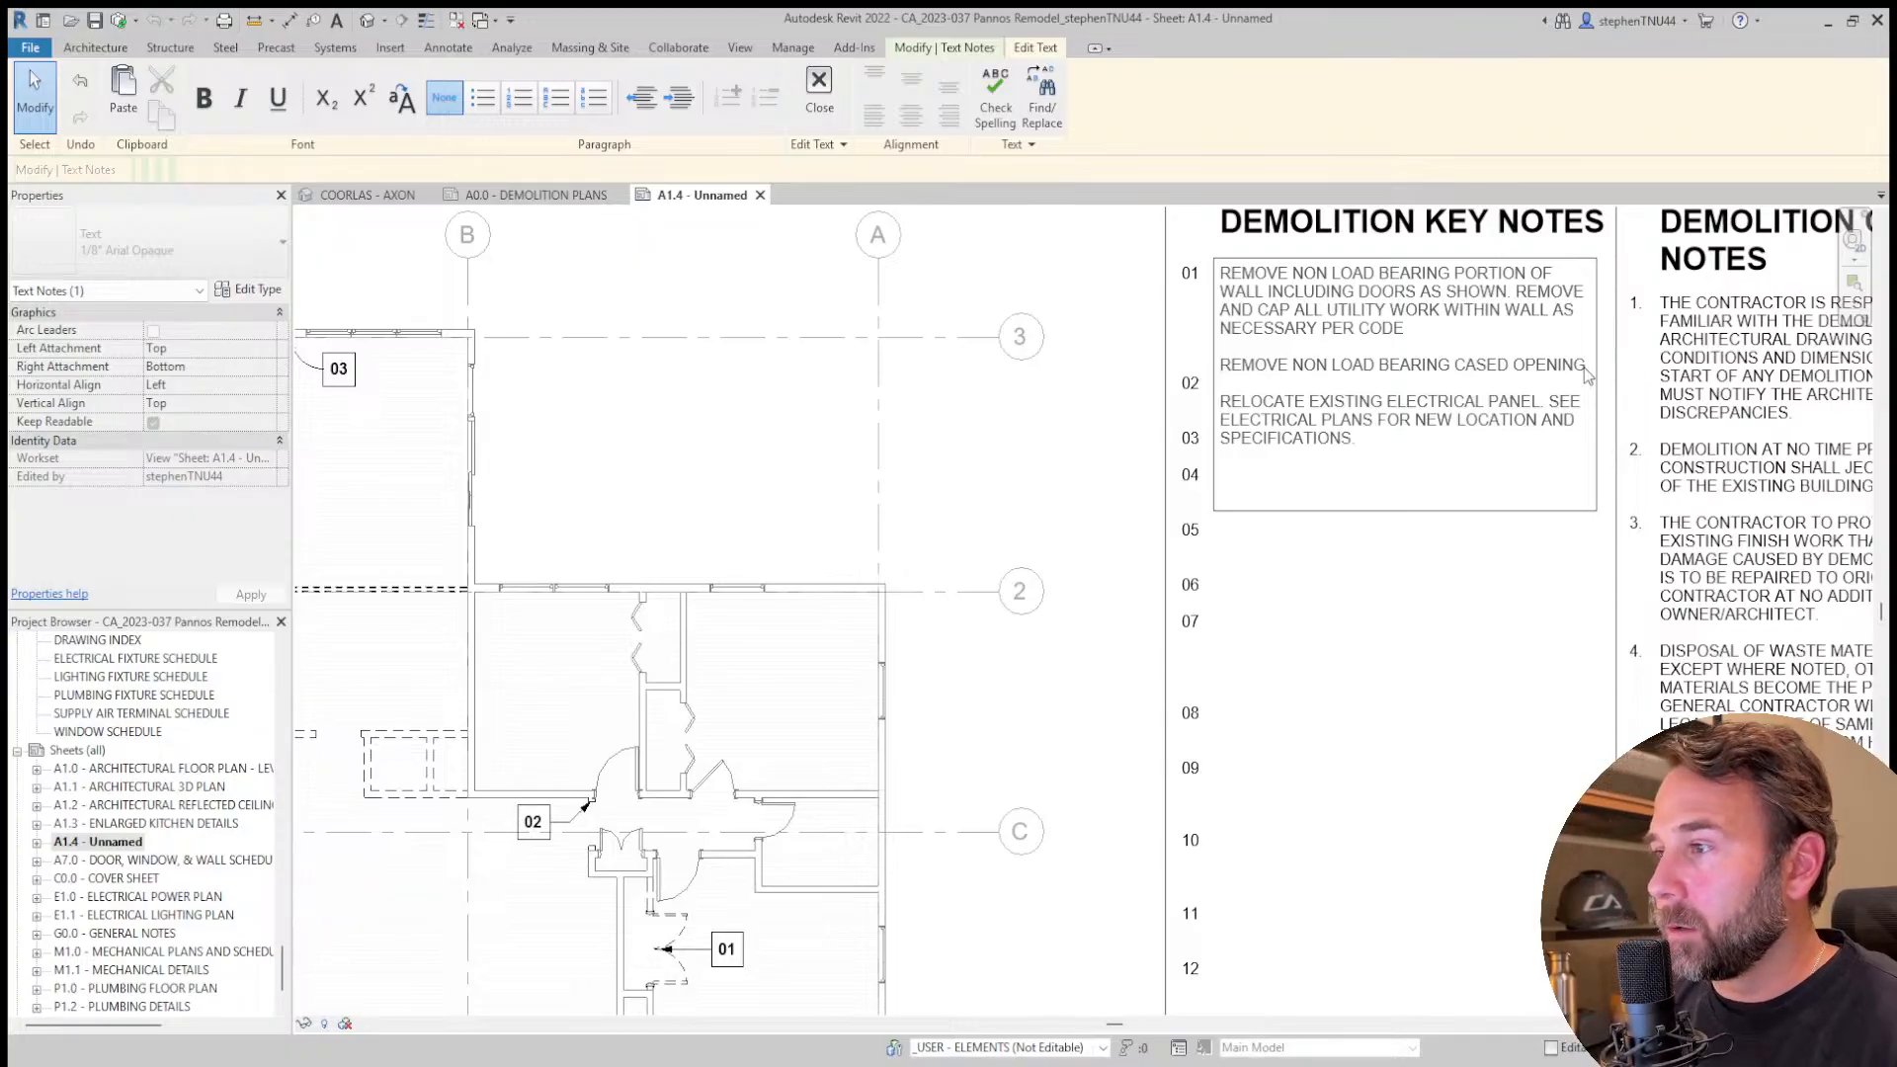
click(1407, 631)
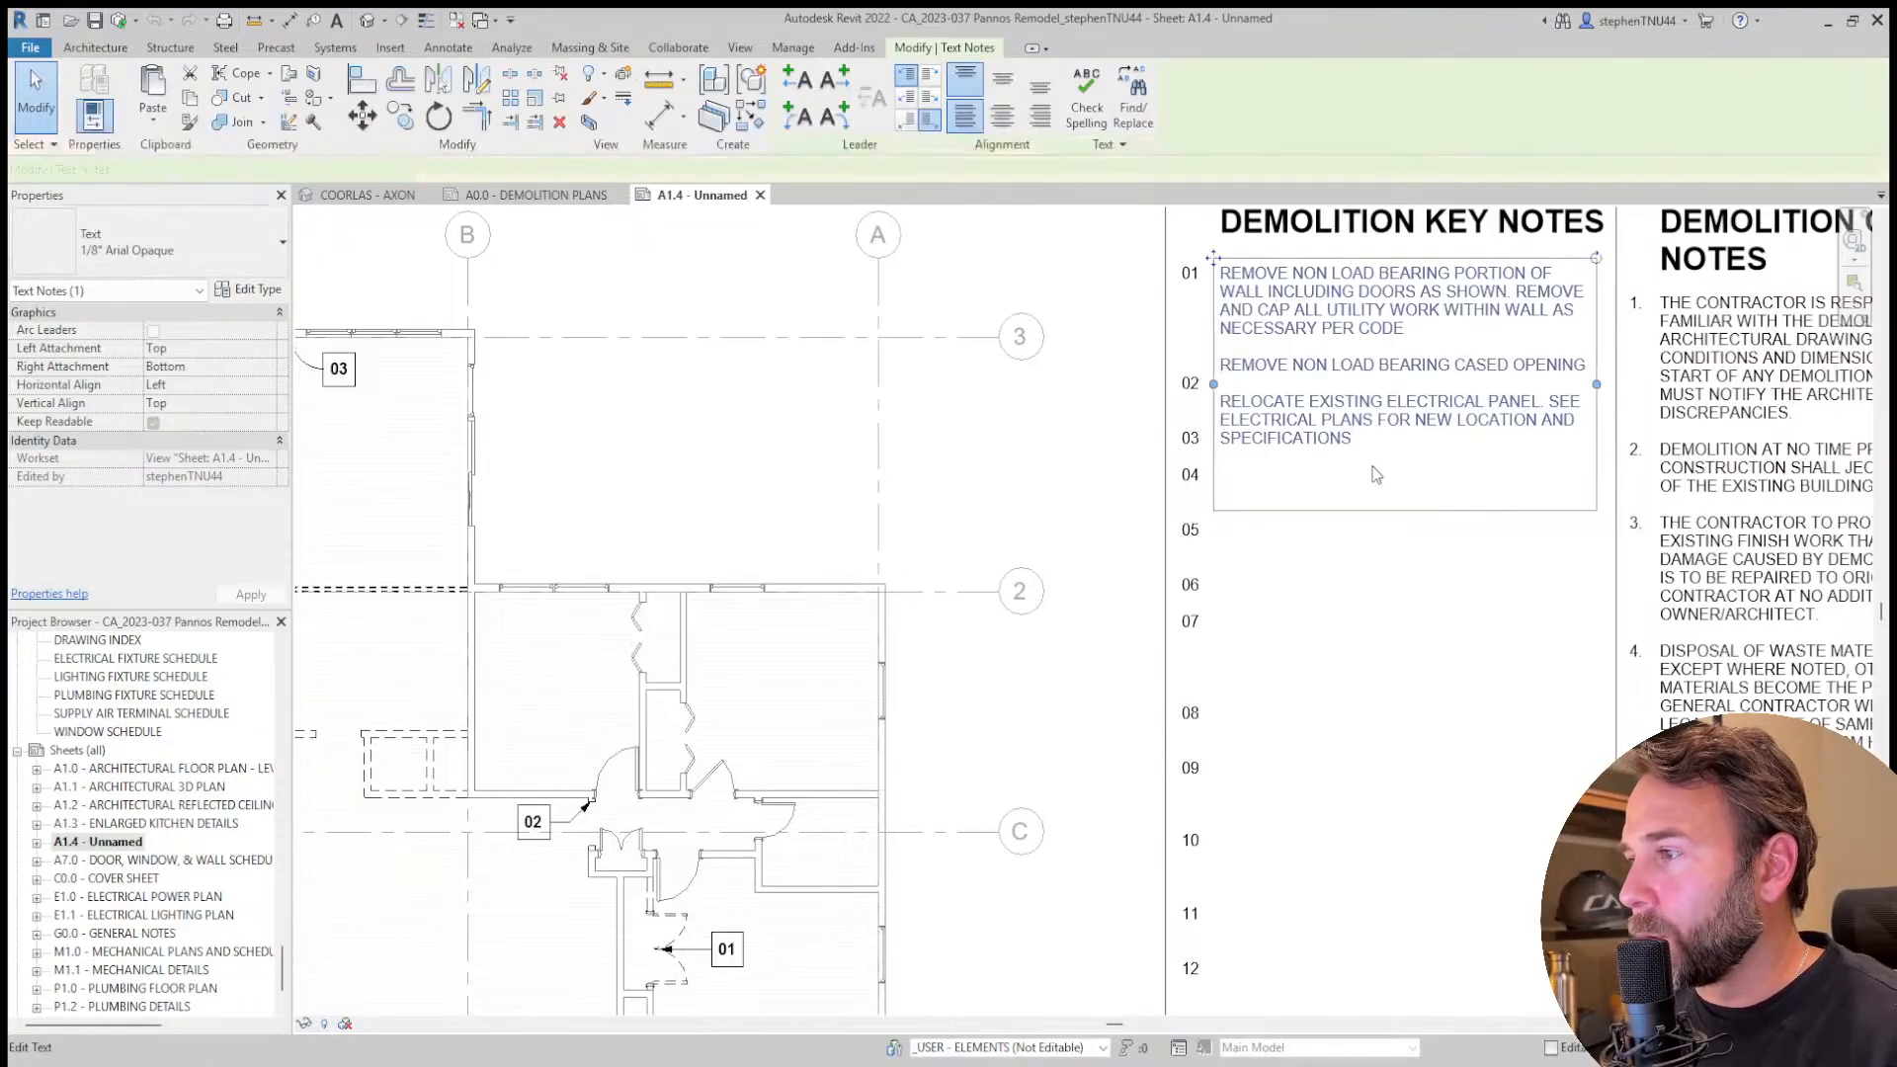
Adjust the blank lines in the key note number column so 03 aligns with the electrical panel note and 04 sits below it.
scroll(1361, 465, down, 2)
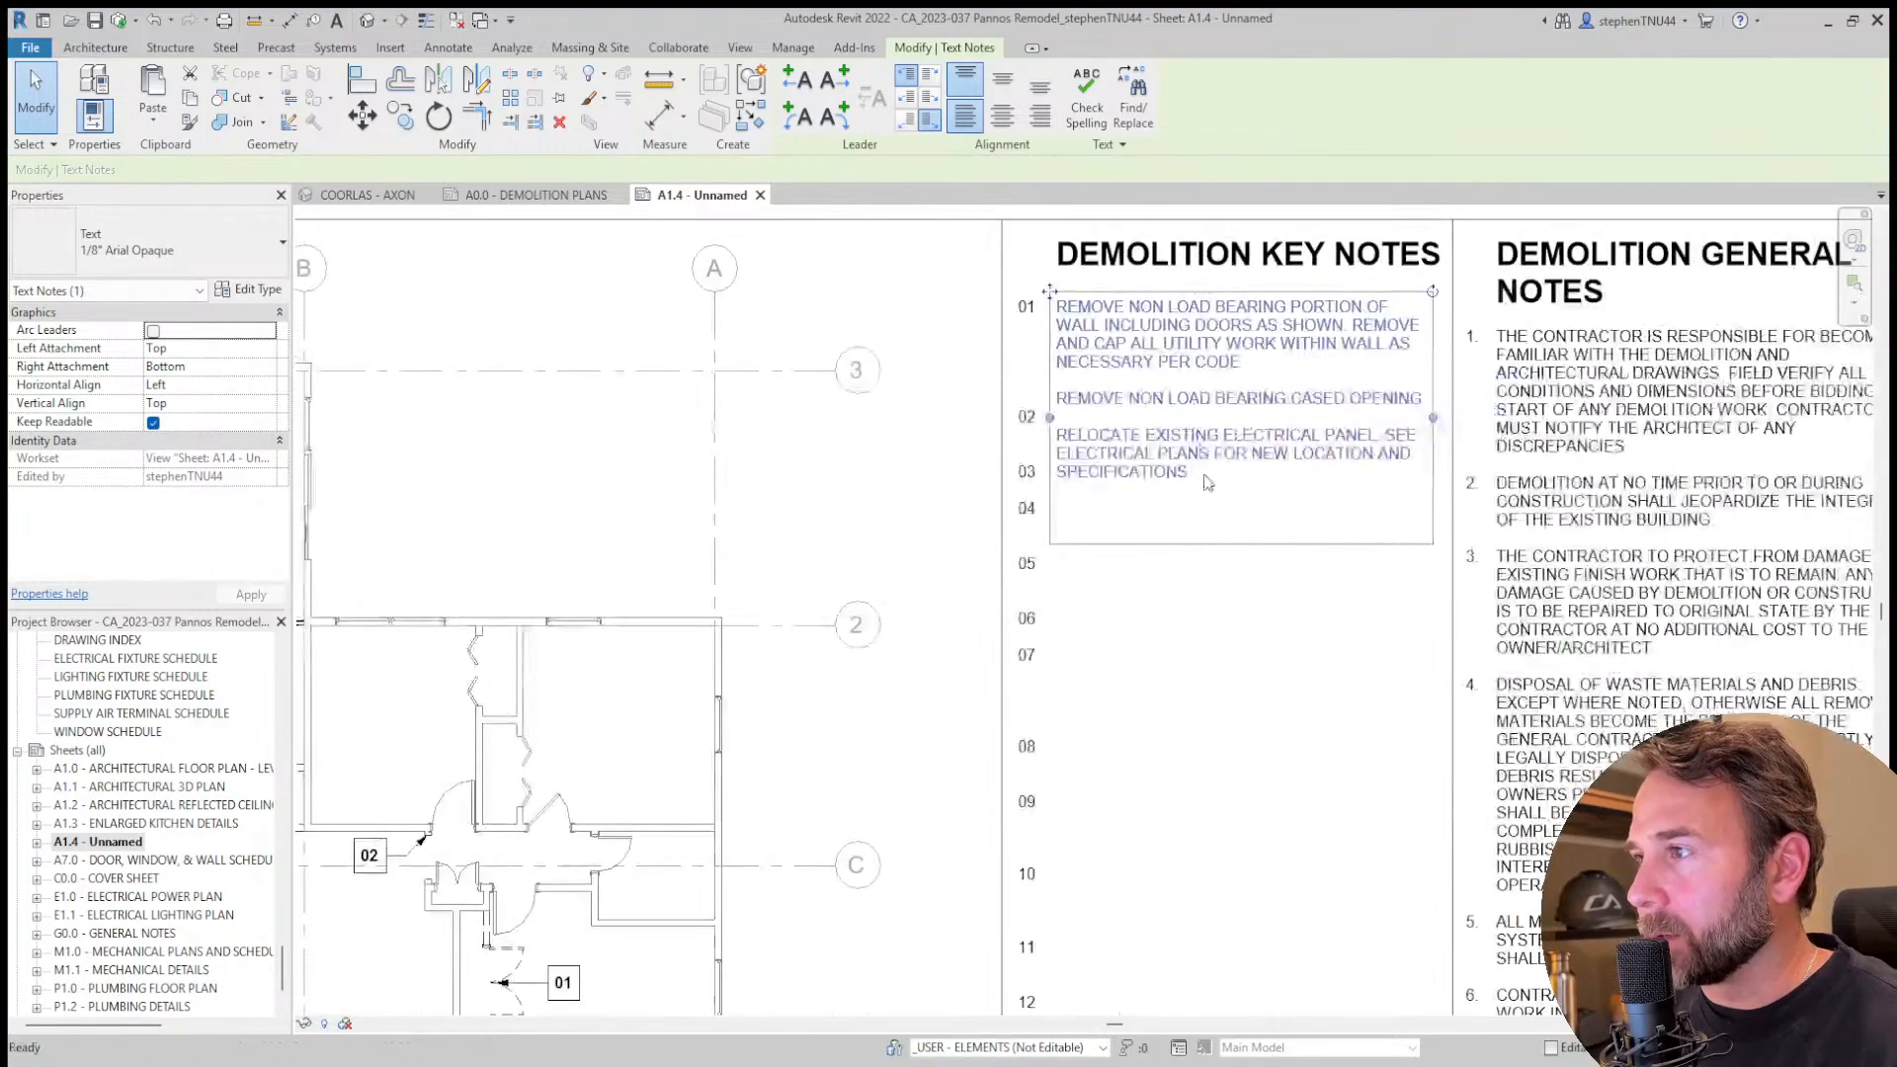
scroll(1210, 398, down, 1)
scroll(1210, 398, up, 1)
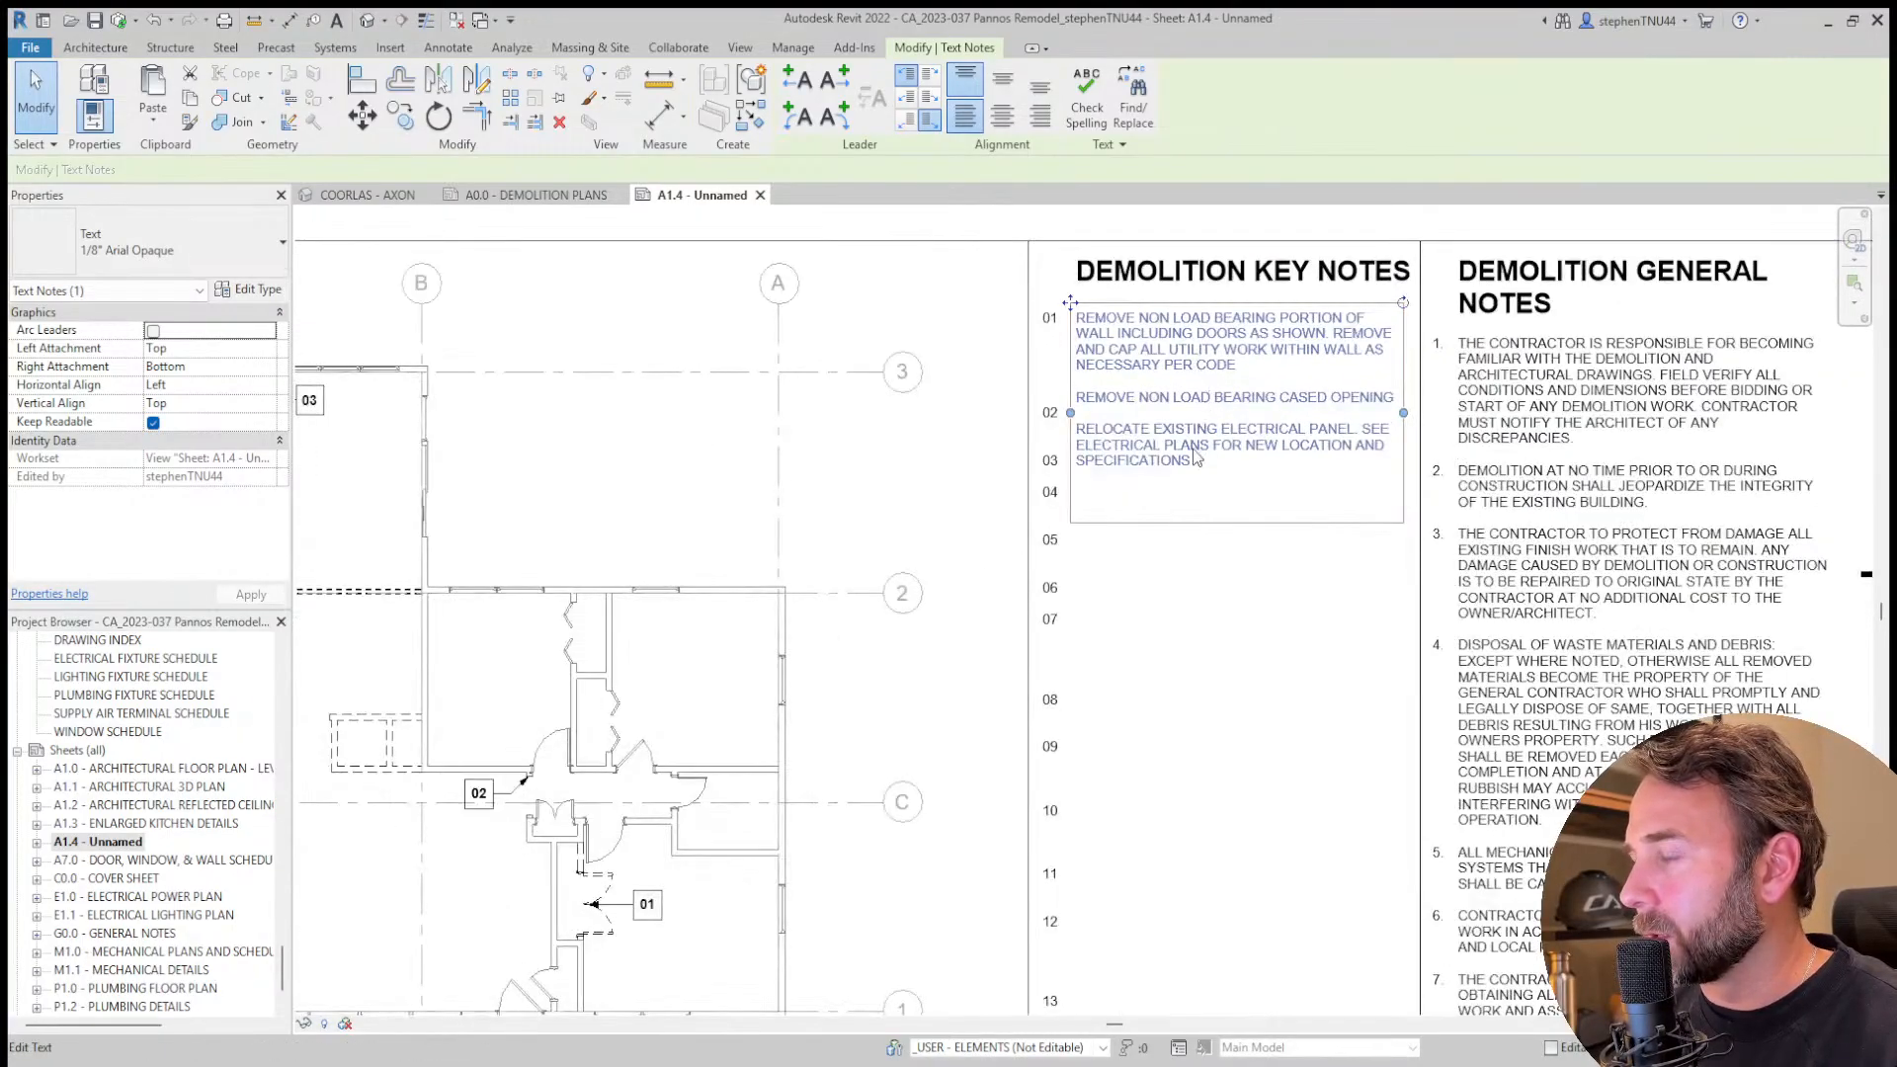
click(1222, 571)
scroll(1187, 464, up, 1)
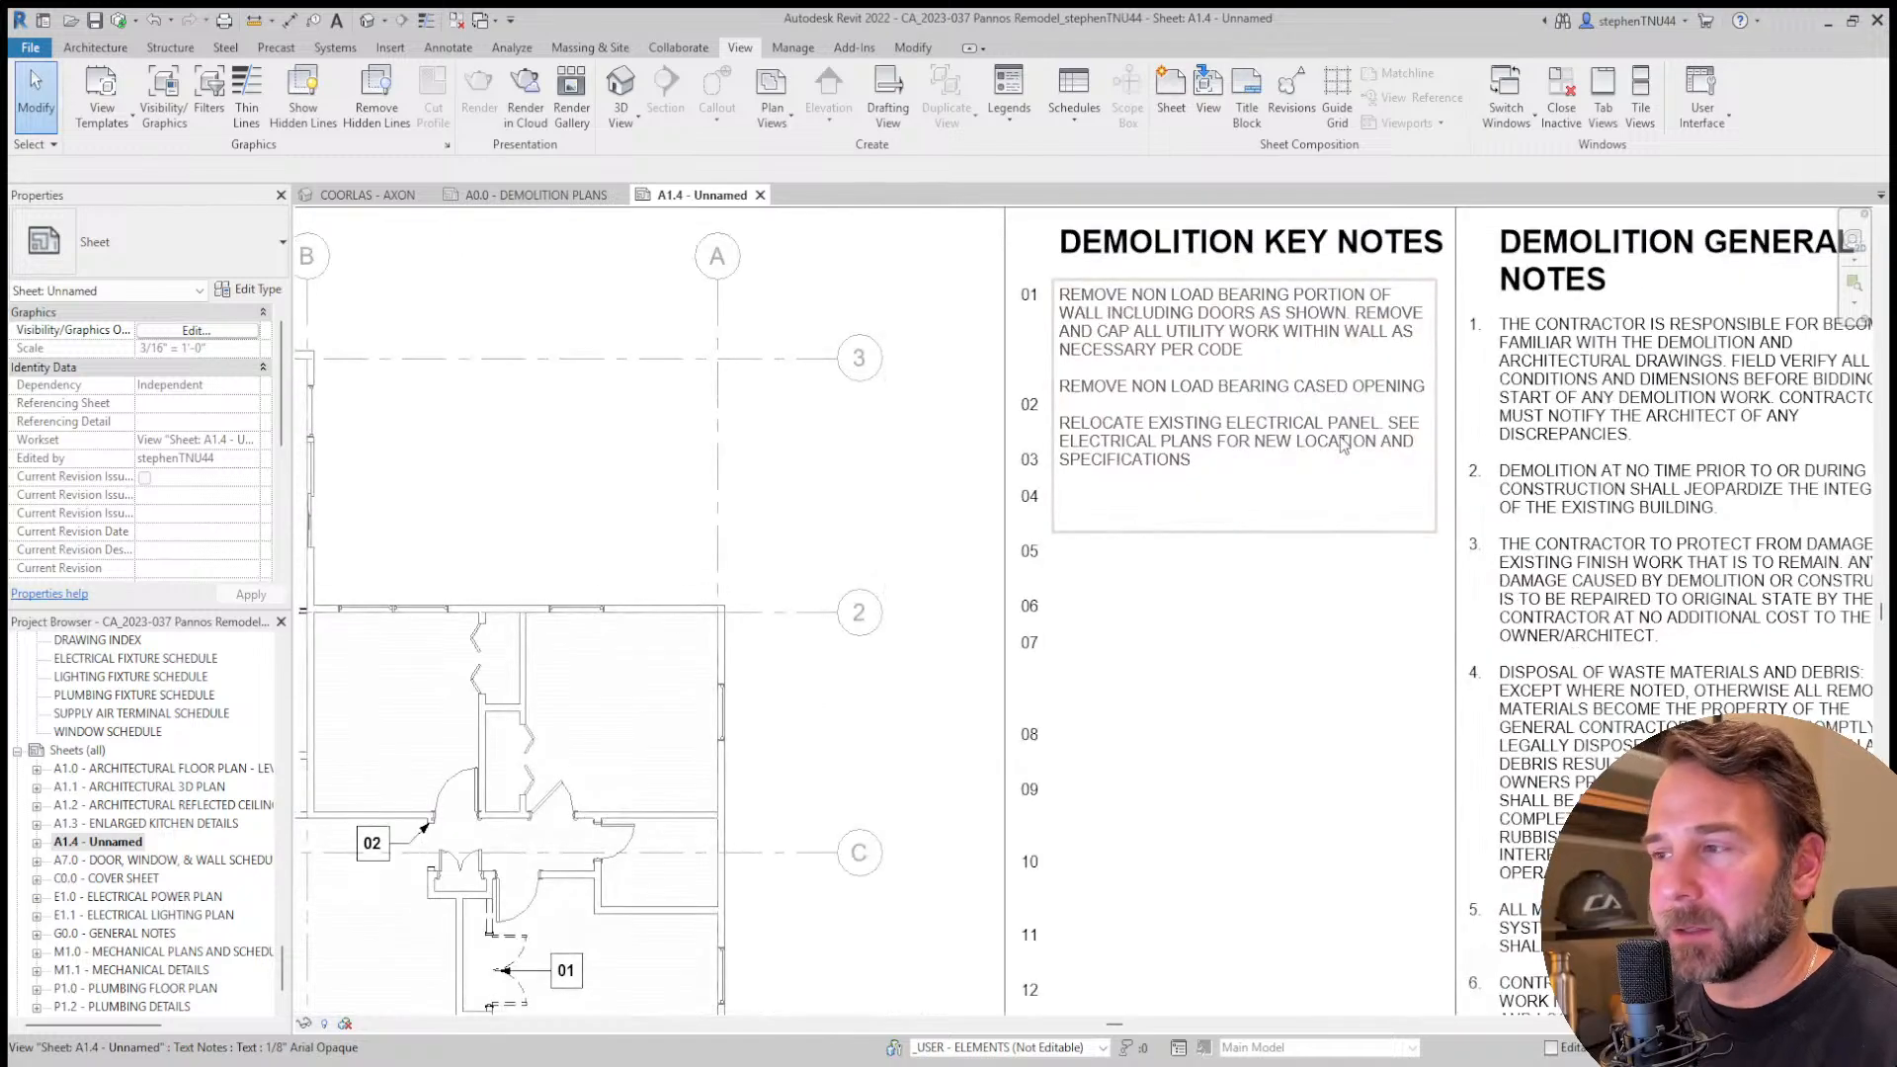
click(1057, 416)
double_click(1033, 383)
key(BackSpace)
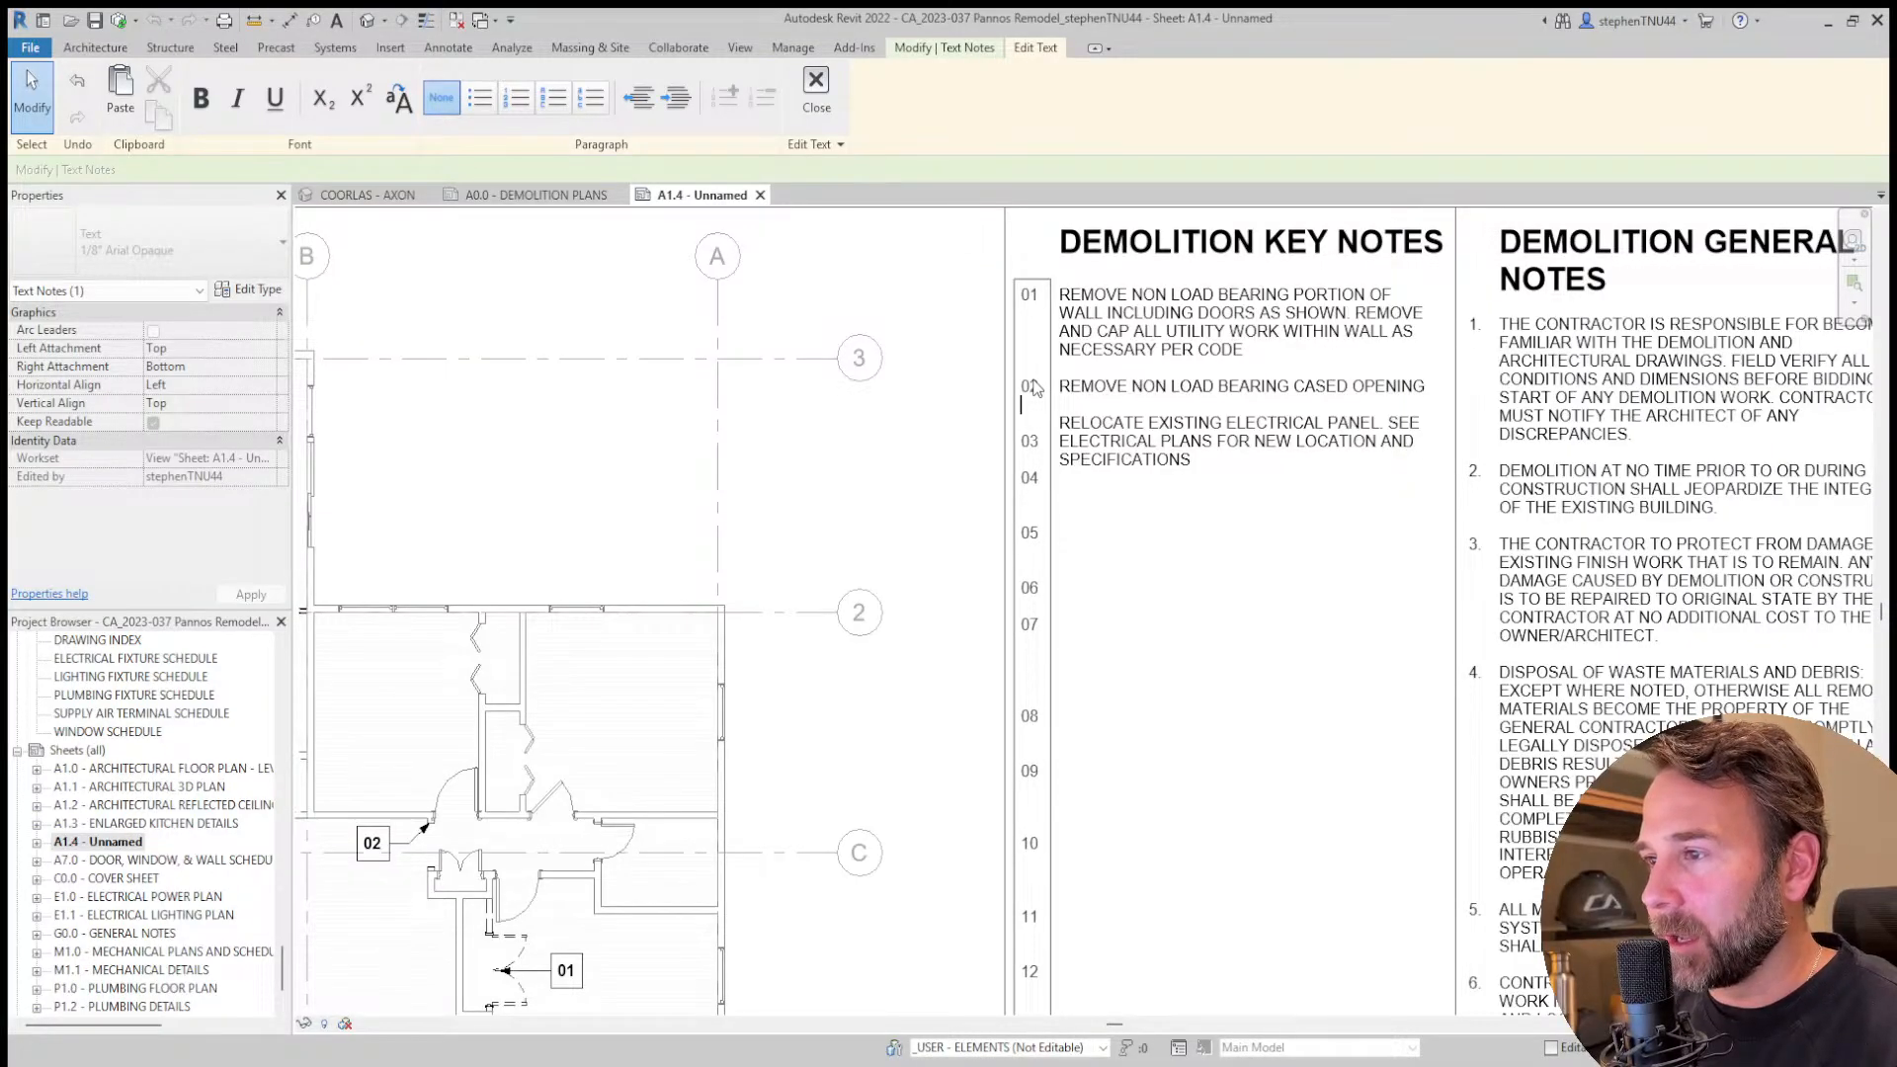
key(BackSpace)
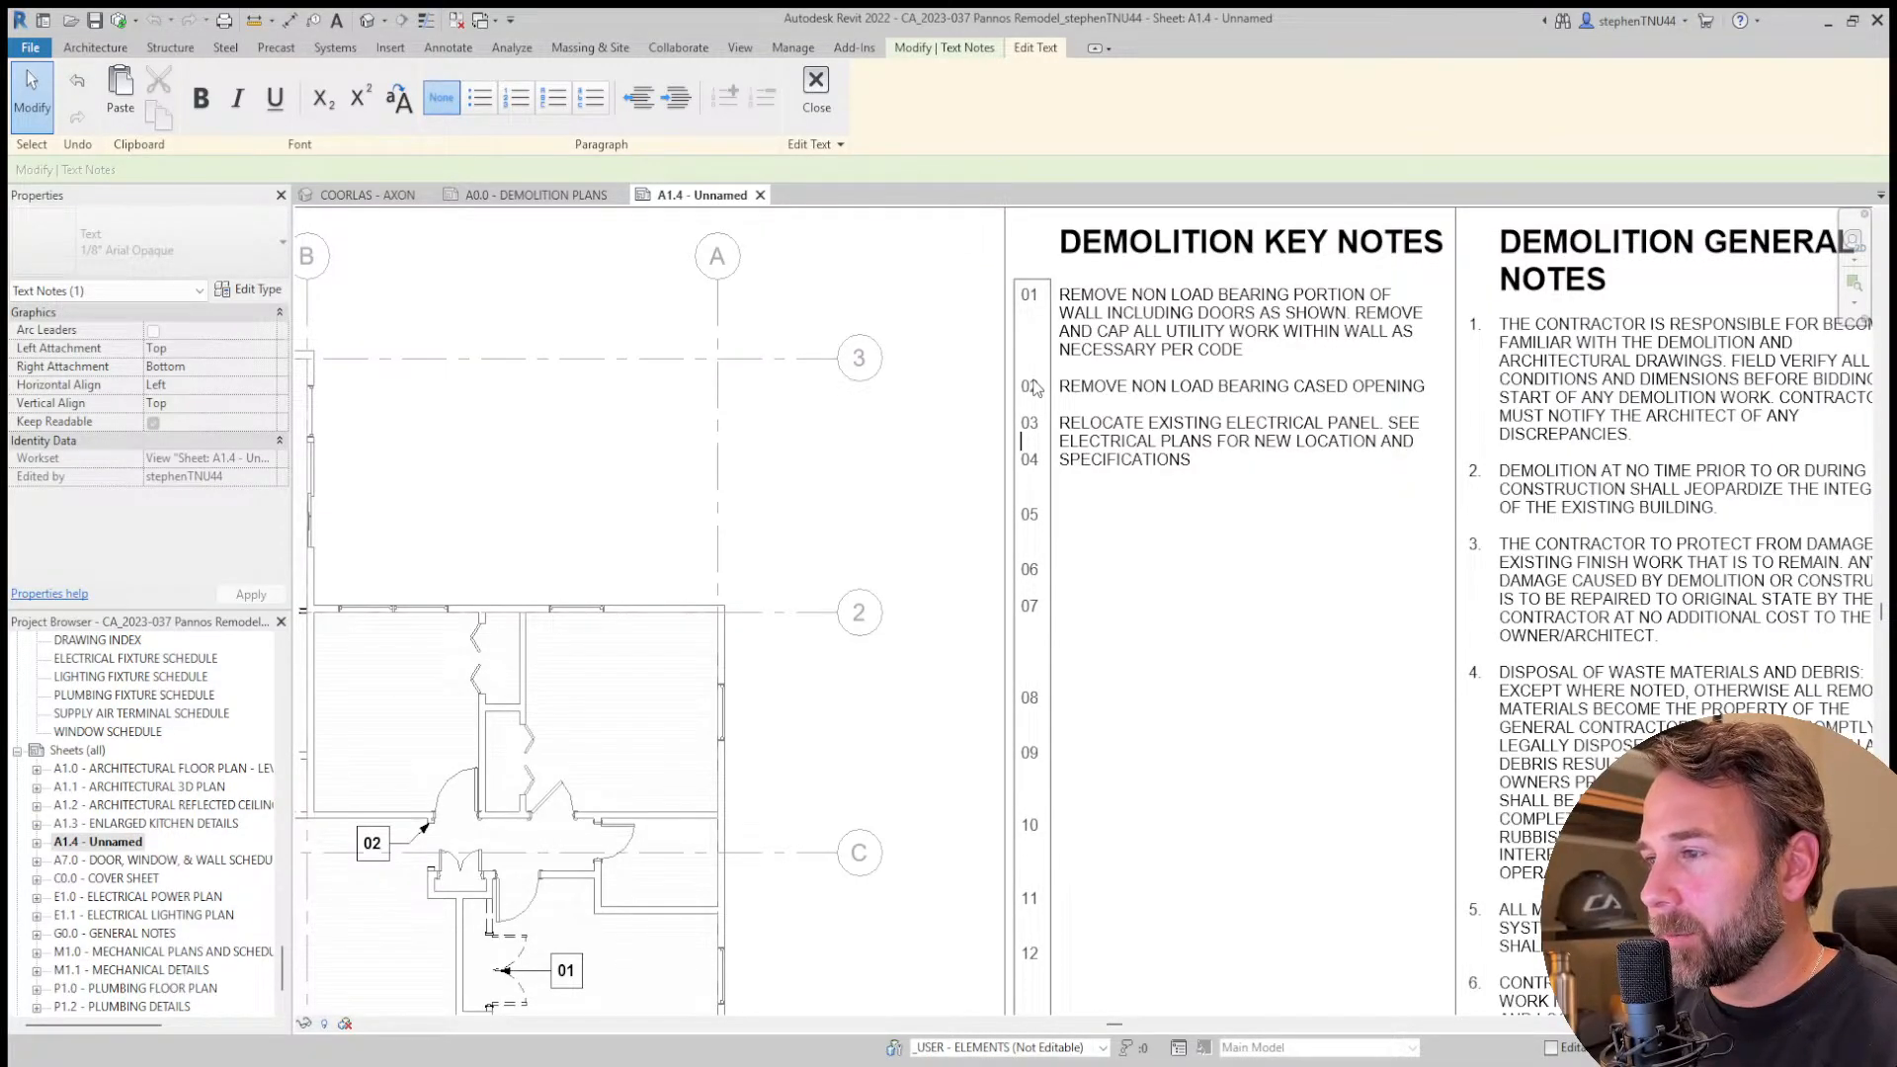
key(Return)
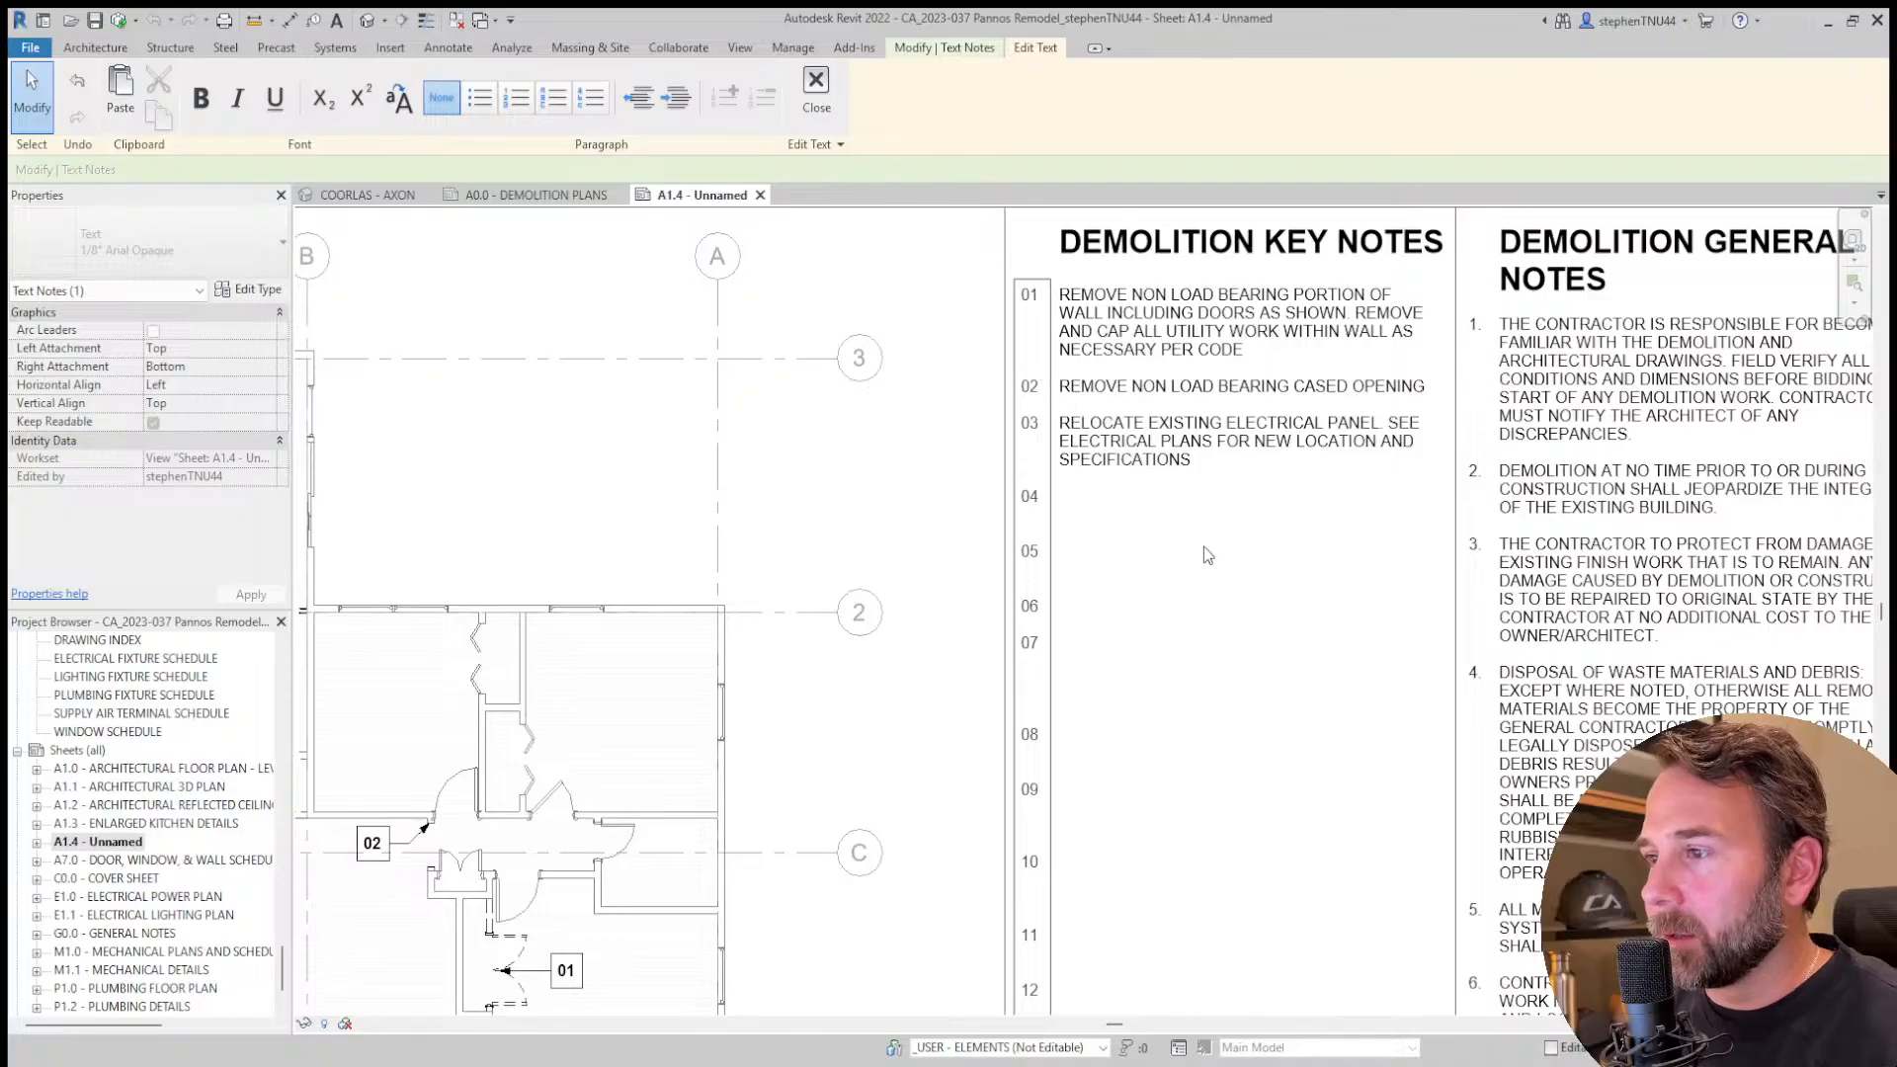
click(1199, 604)
scroll(1129, 450, down, 2)
scroll(872, 541, up, 3)
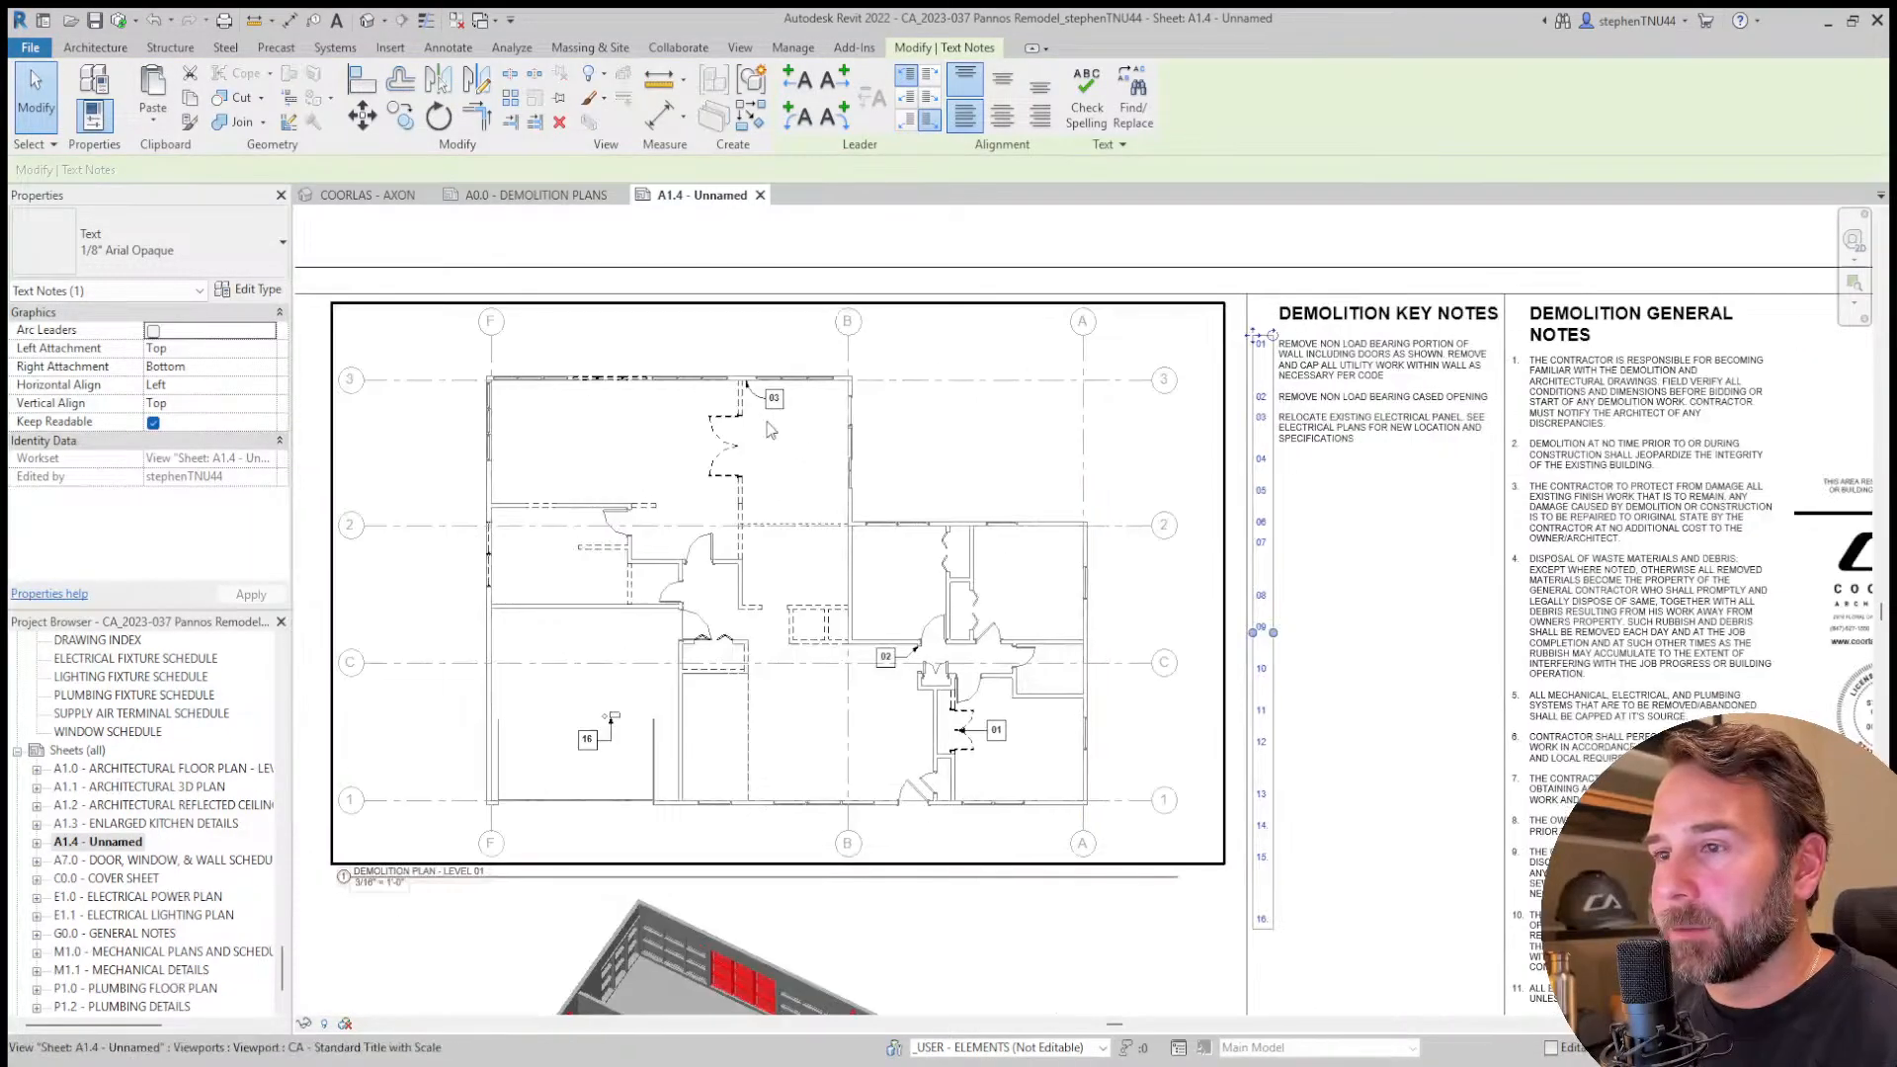
Copy tag 03 with its arc leader on the Level 01 demolition plan into the room just above grid 2.
double_click(869, 411)
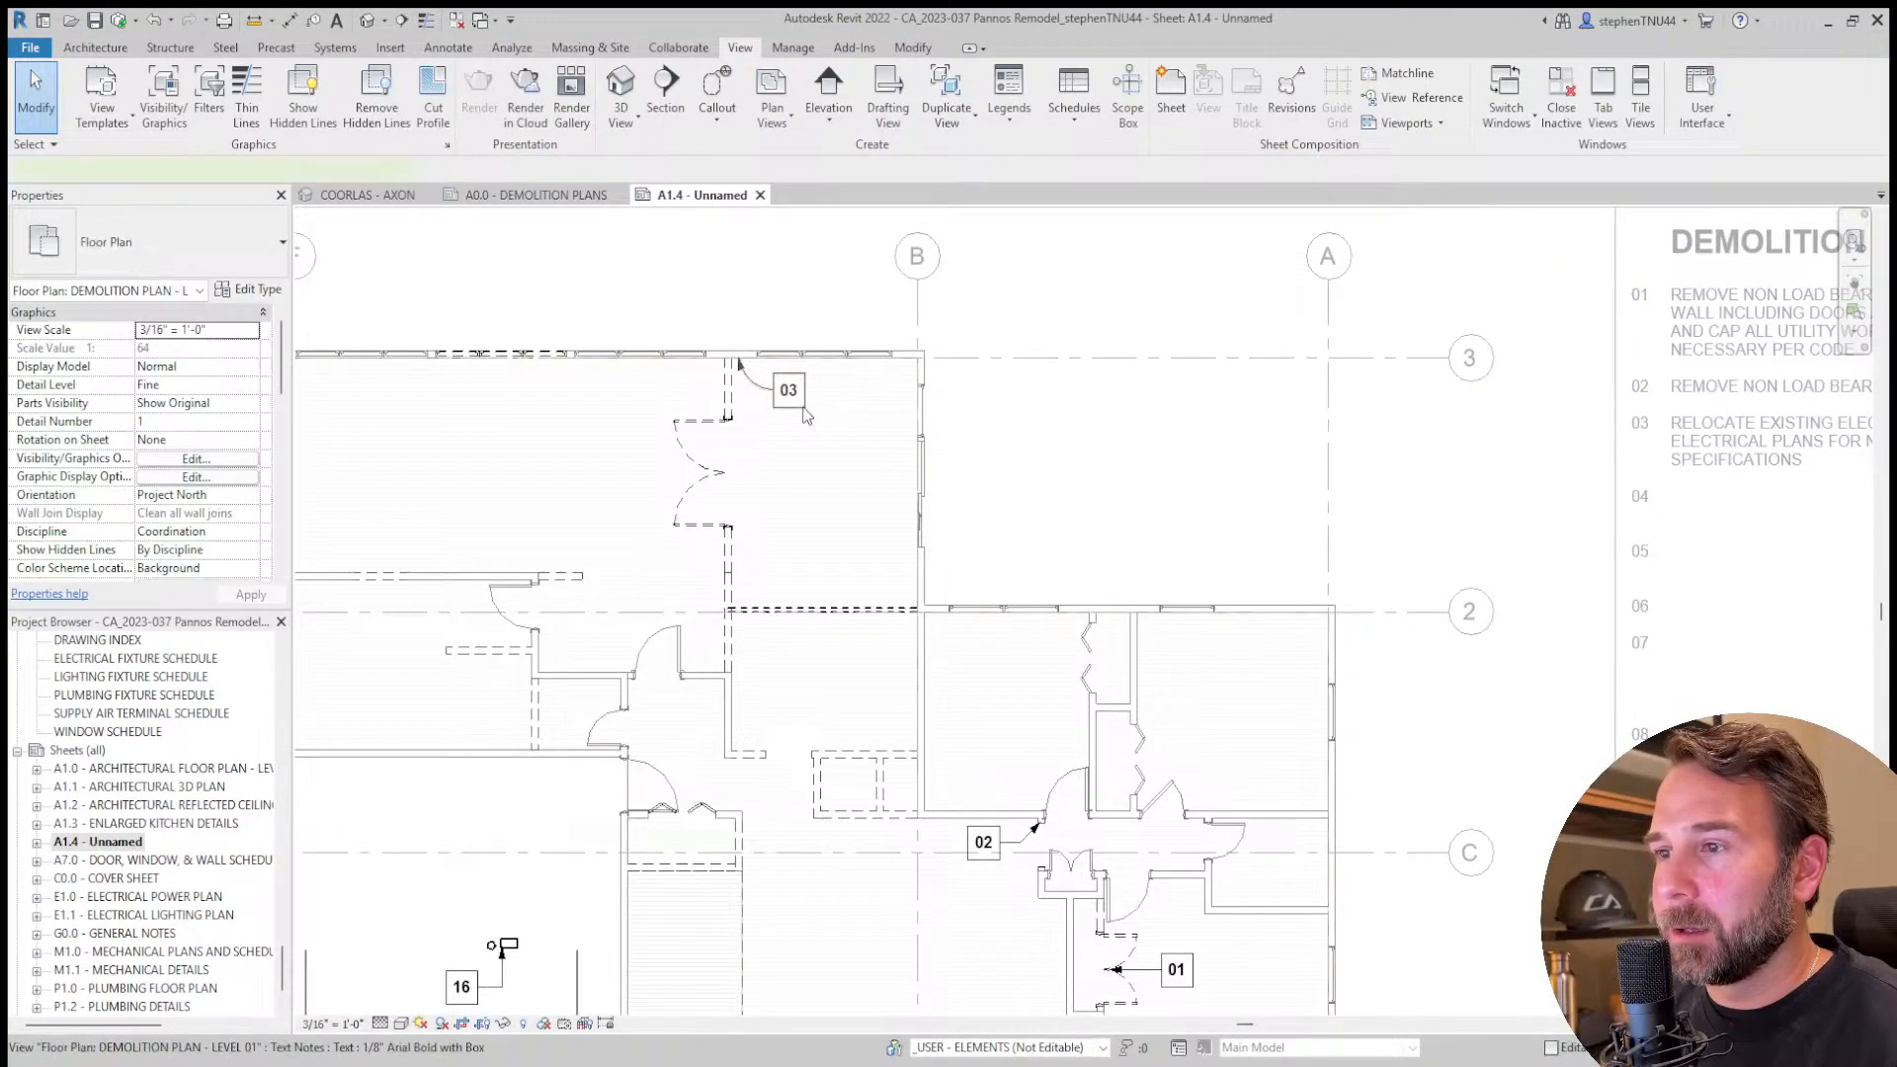
click(791, 400)
key(c)
key(o)
click(783, 395)
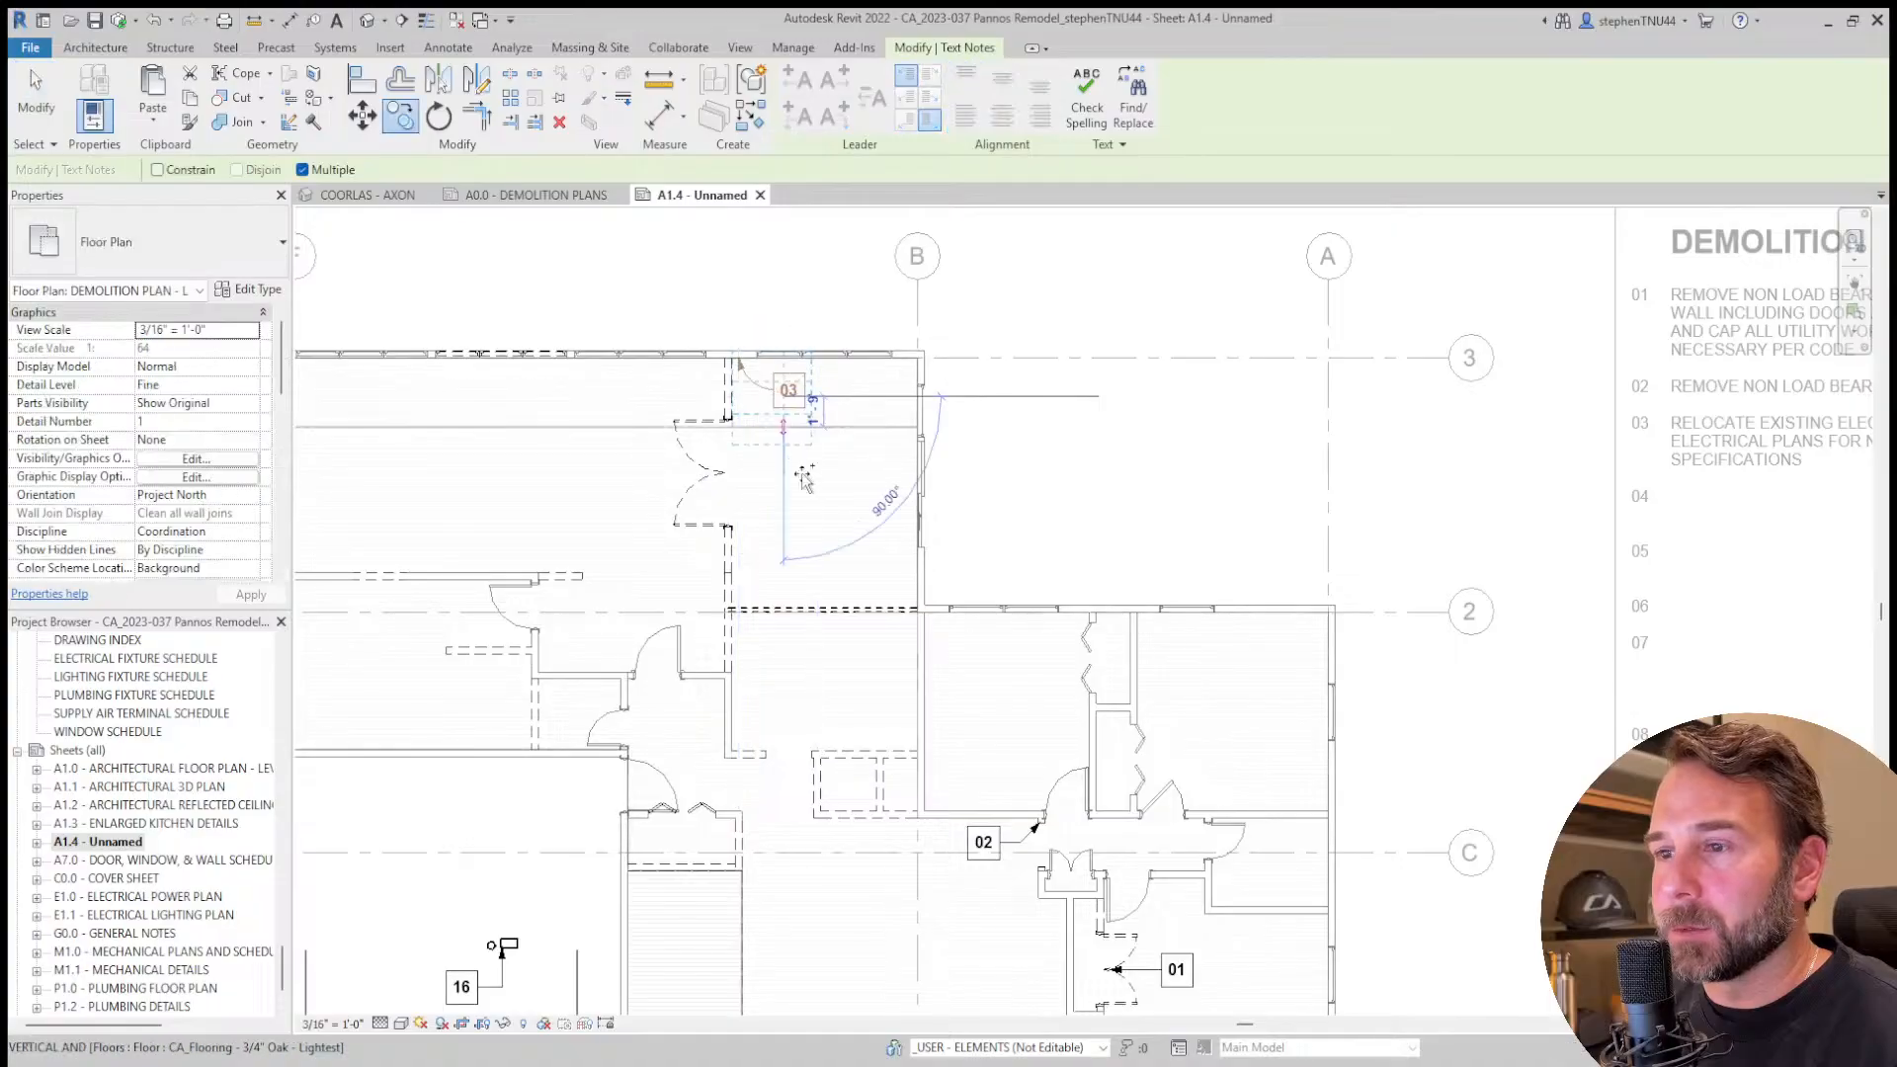
scroll(848, 588, up, 2)
click(859, 577)
key(Escape)
scroll(850, 607, up, 2)
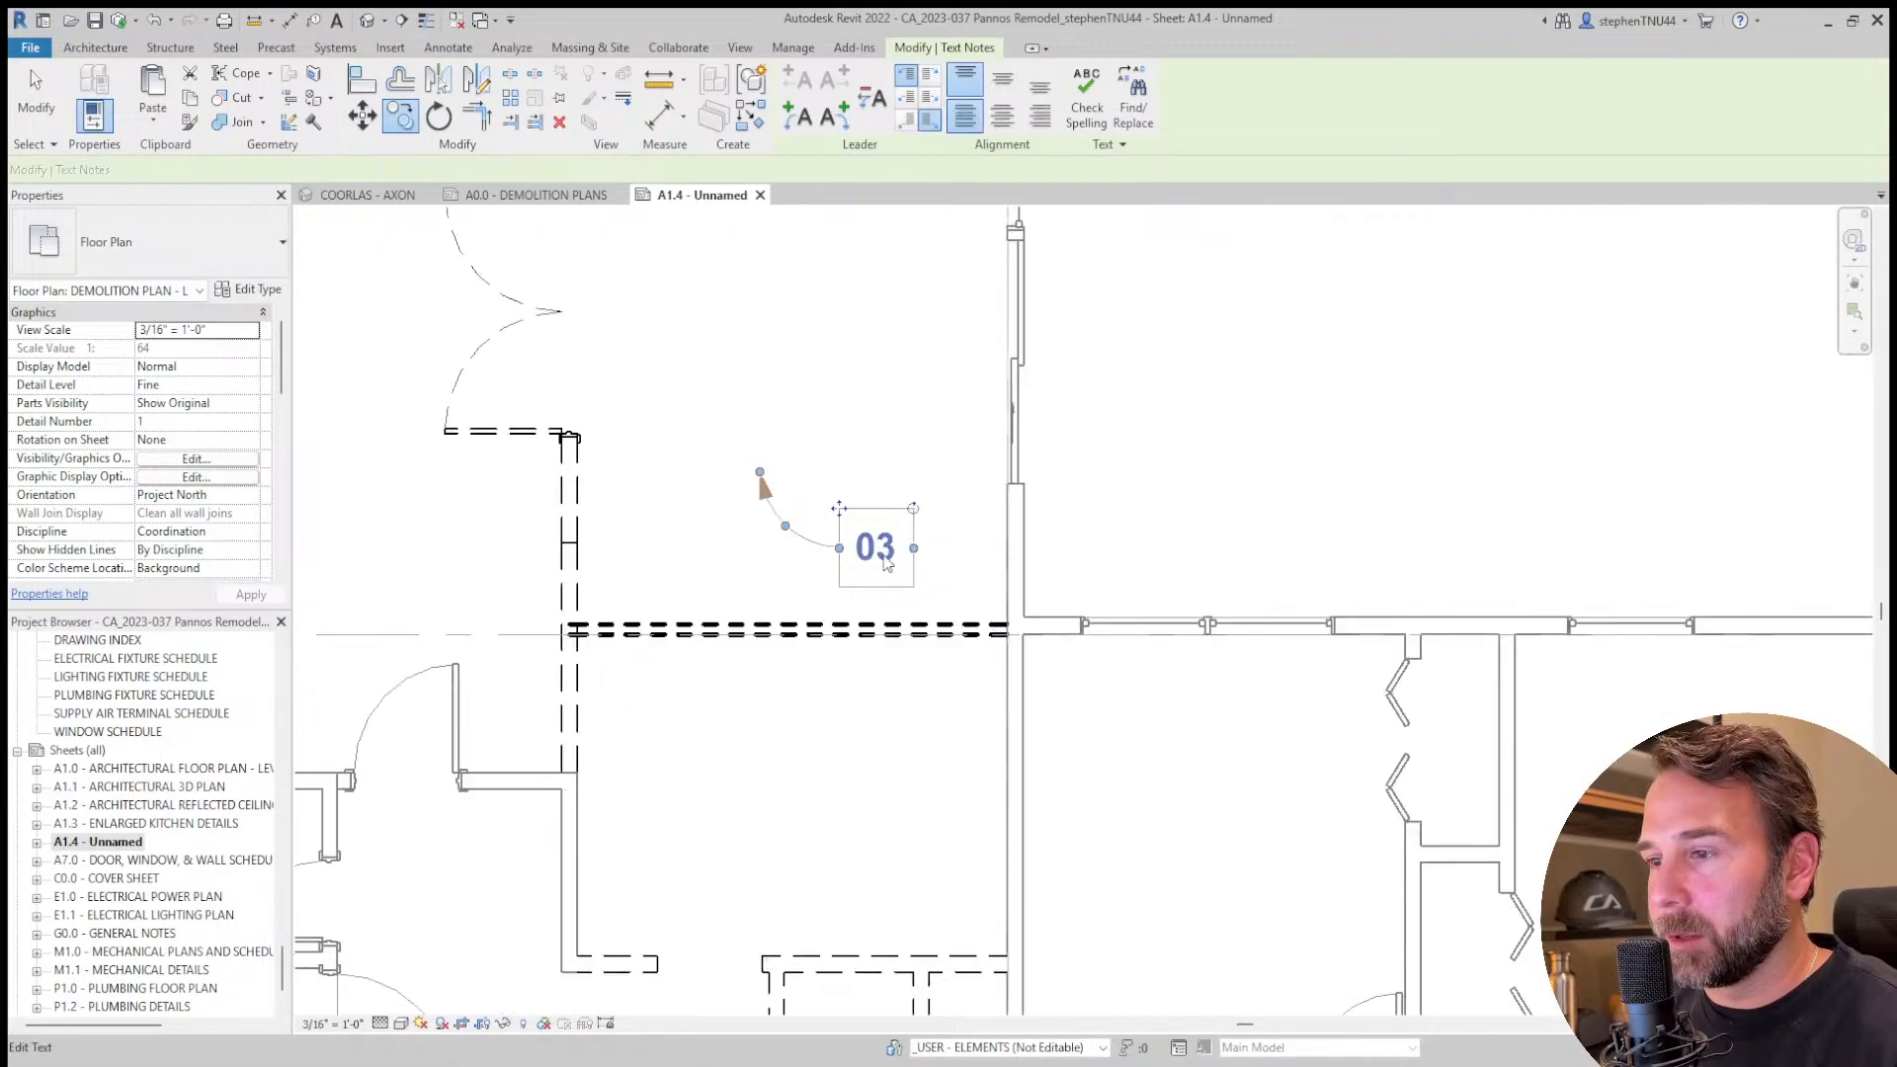
Renumber the copied tag as 04 and aim its arc leader at the dashed beam along grid 2.
double_click(881, 547)
drag(882, 548, 899, 549)
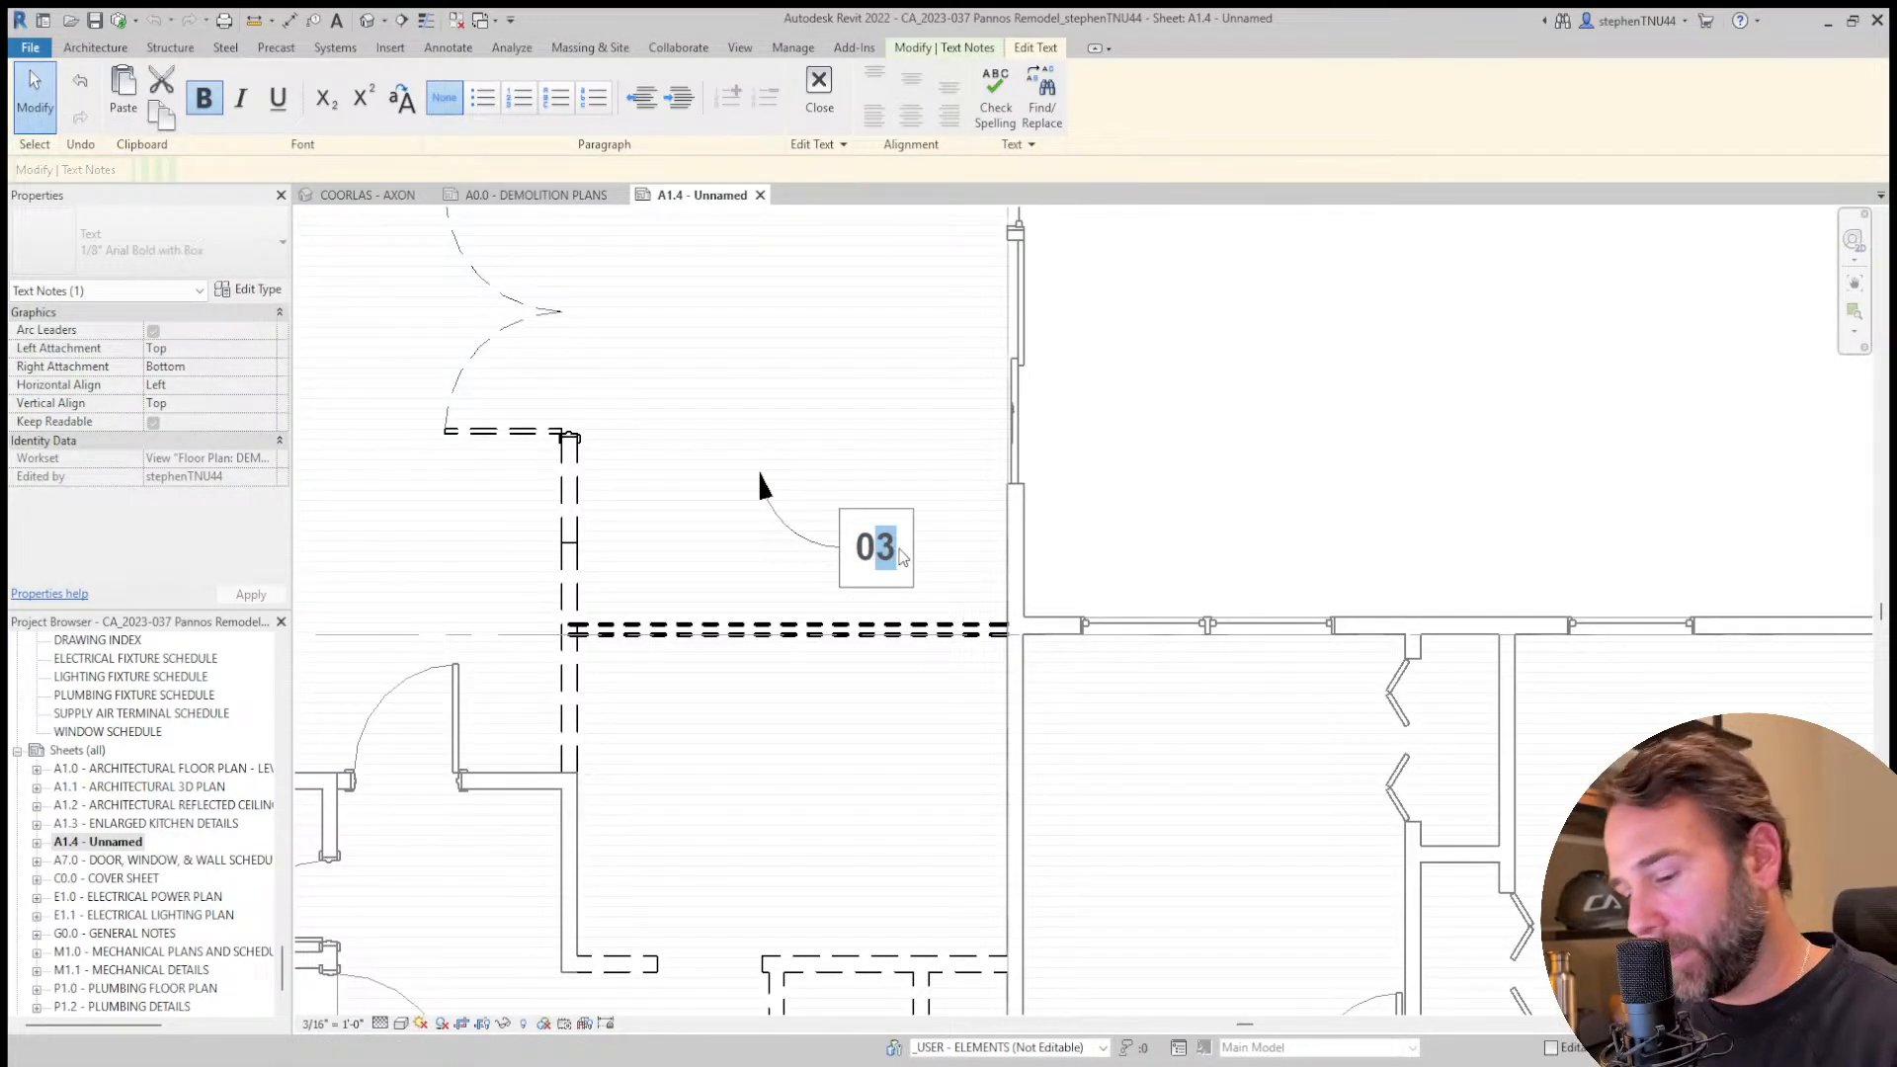
text(4)
click(968, 447)
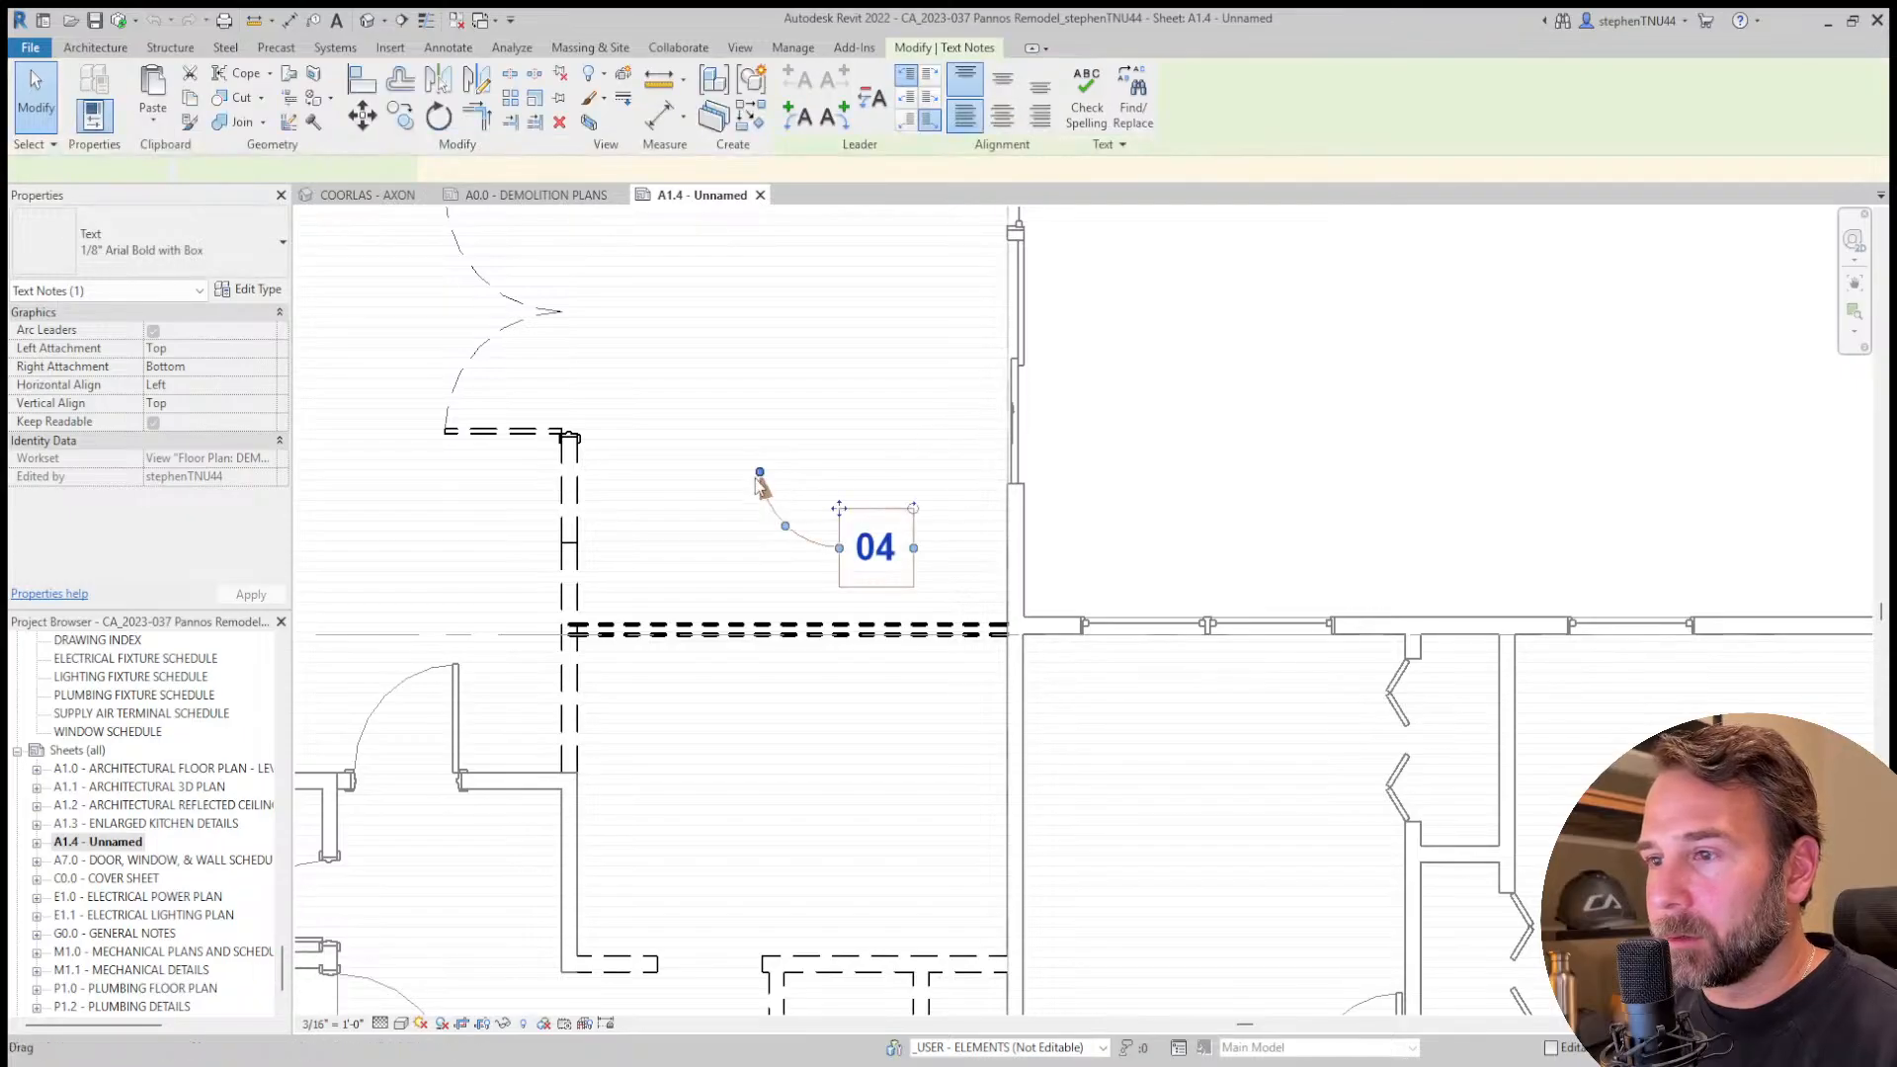
drag(761, 486, 749, 621)
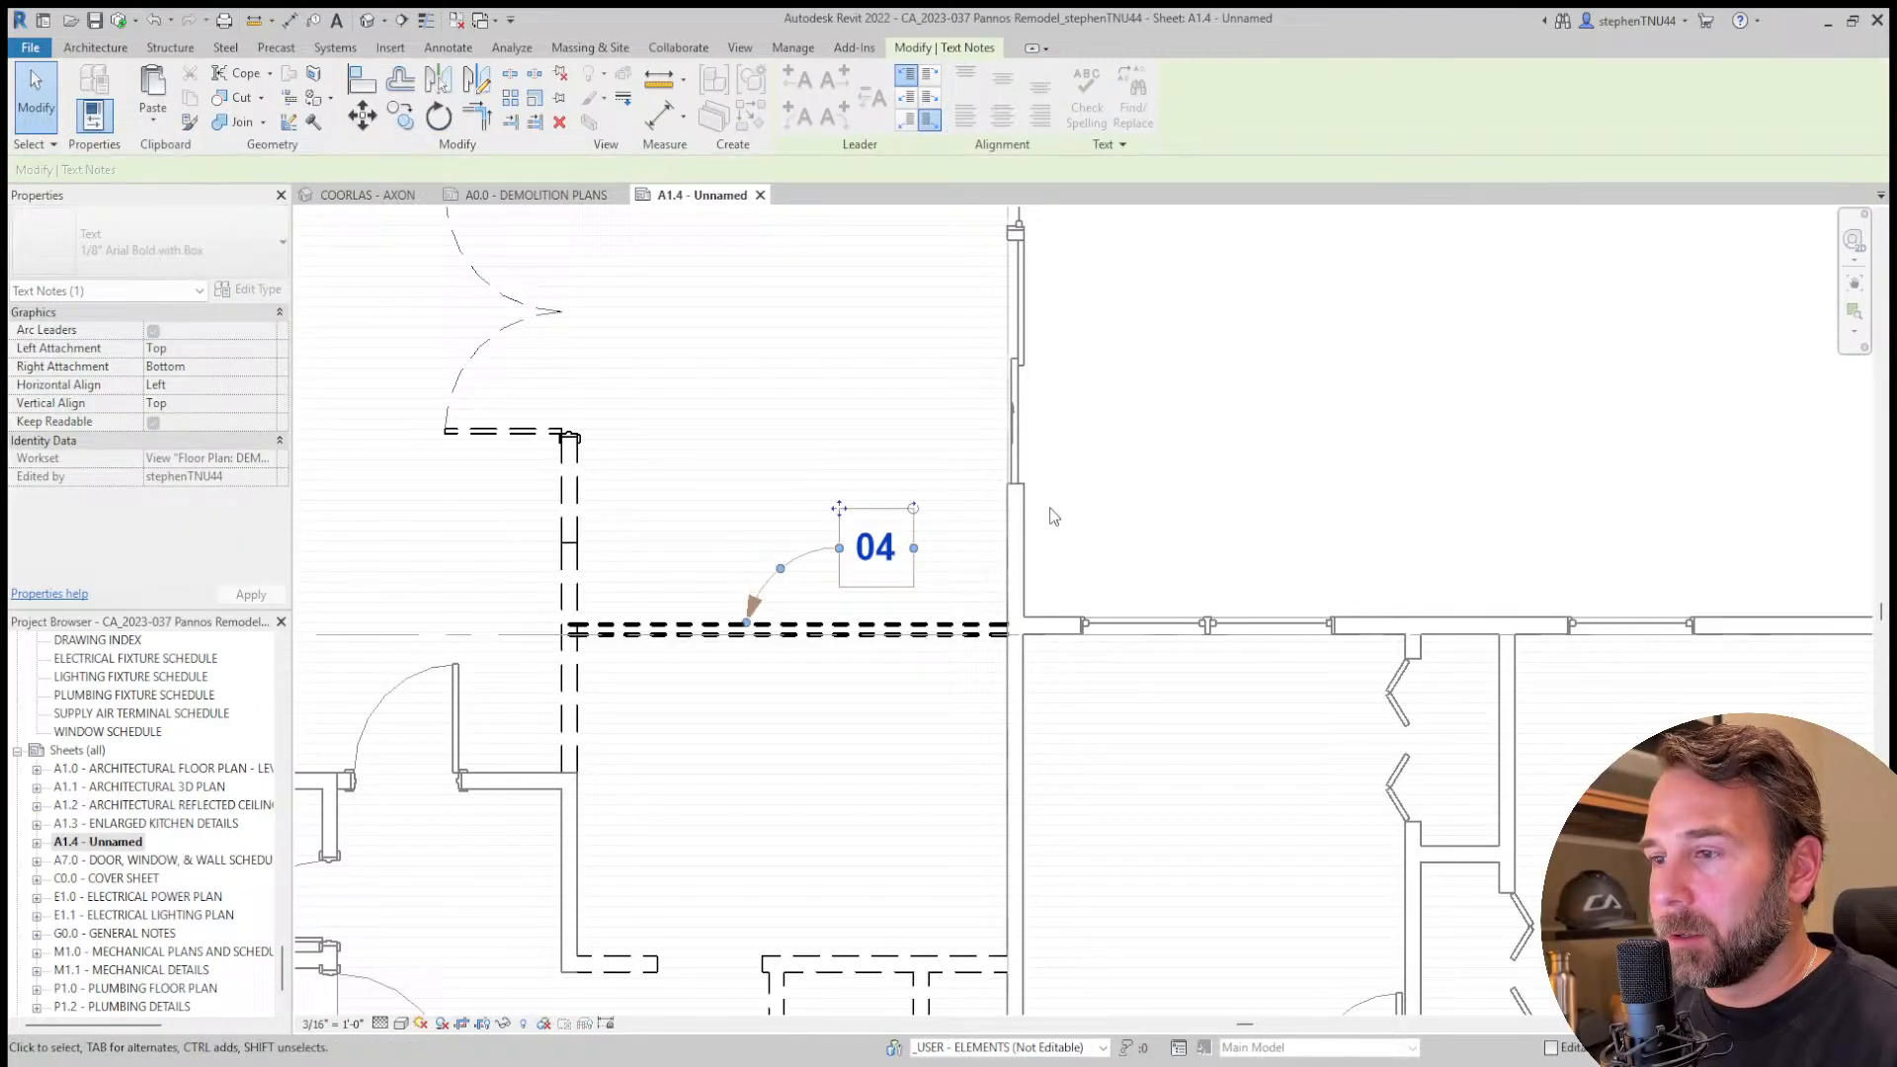
click(874, 438)
Write demolition key note 04 beneath note 03 as "REMOVE LOAD BEARING BEAM SUPPORTING CROSS JOIST MEMBERS.".
scroll(858, 433, down, 3)
middle_drag(1217, 557, 706, 572)
double_click(1330, 390)
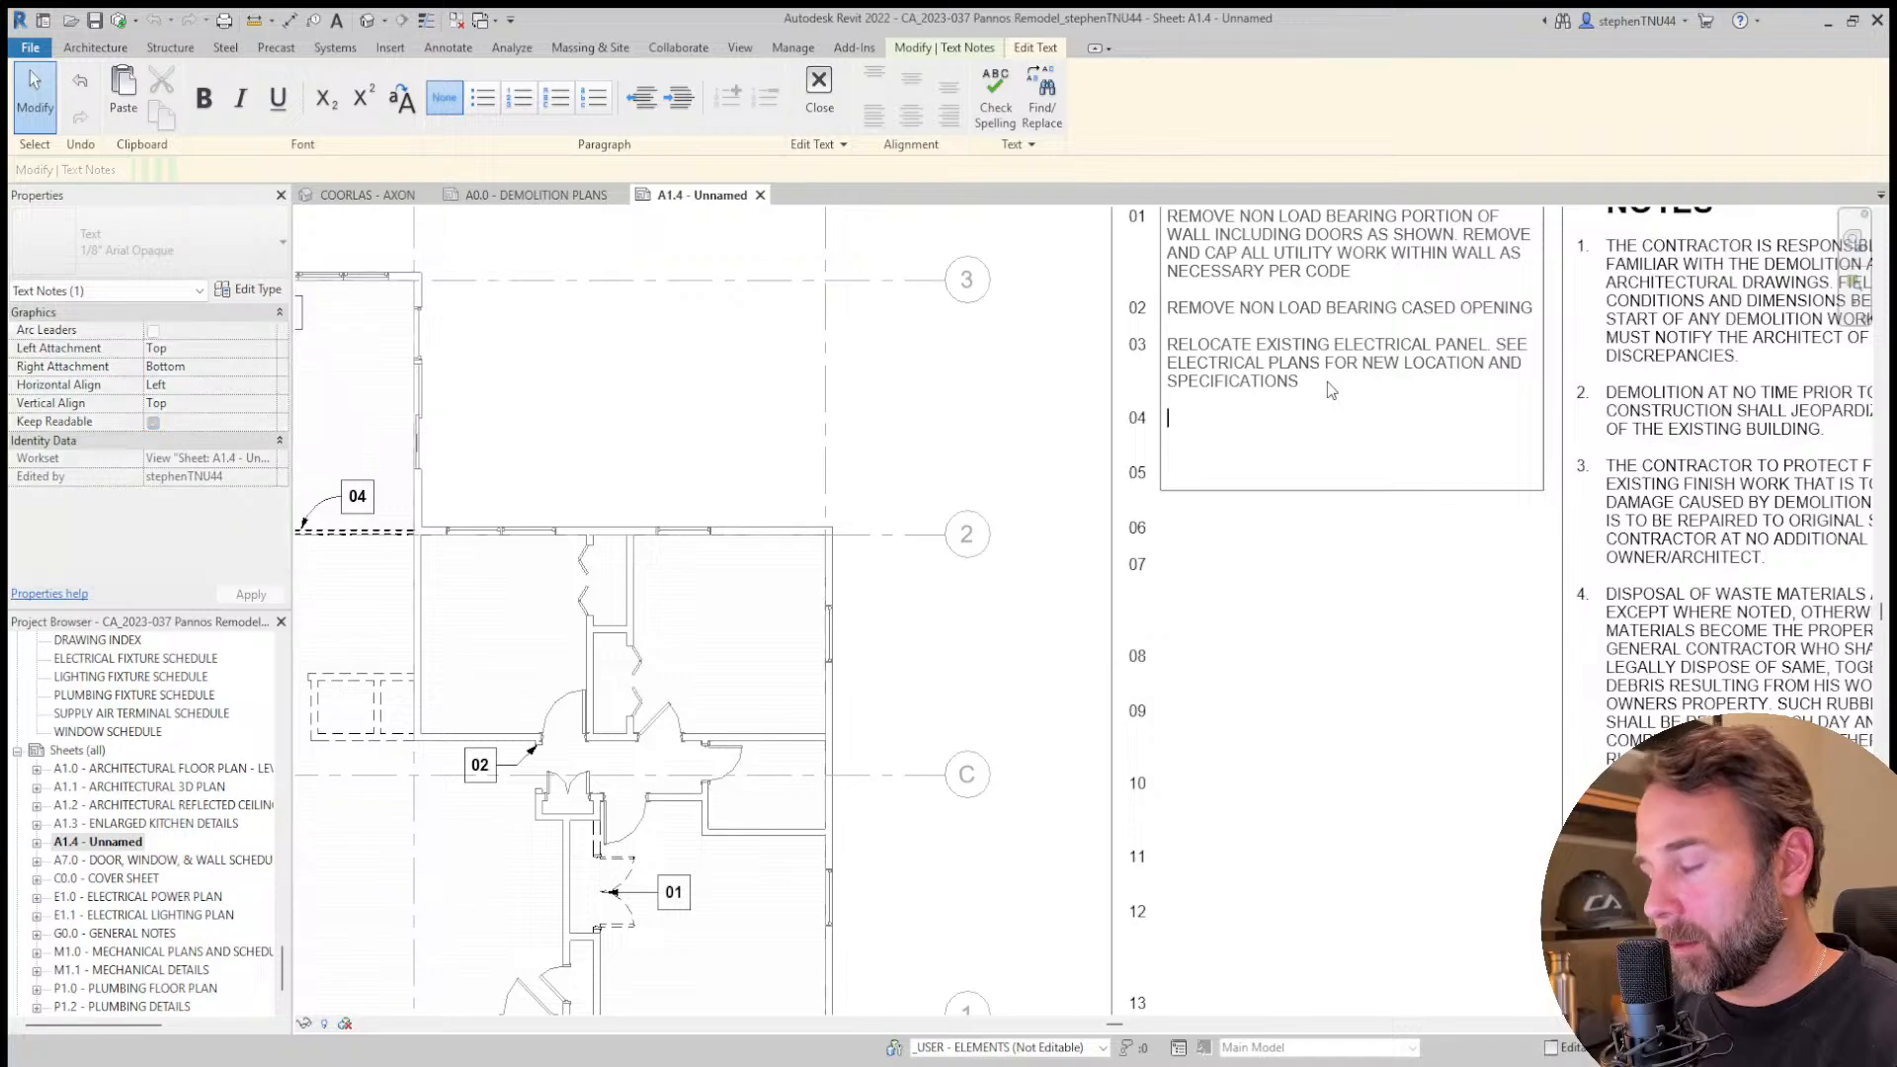
text(REMOVE)
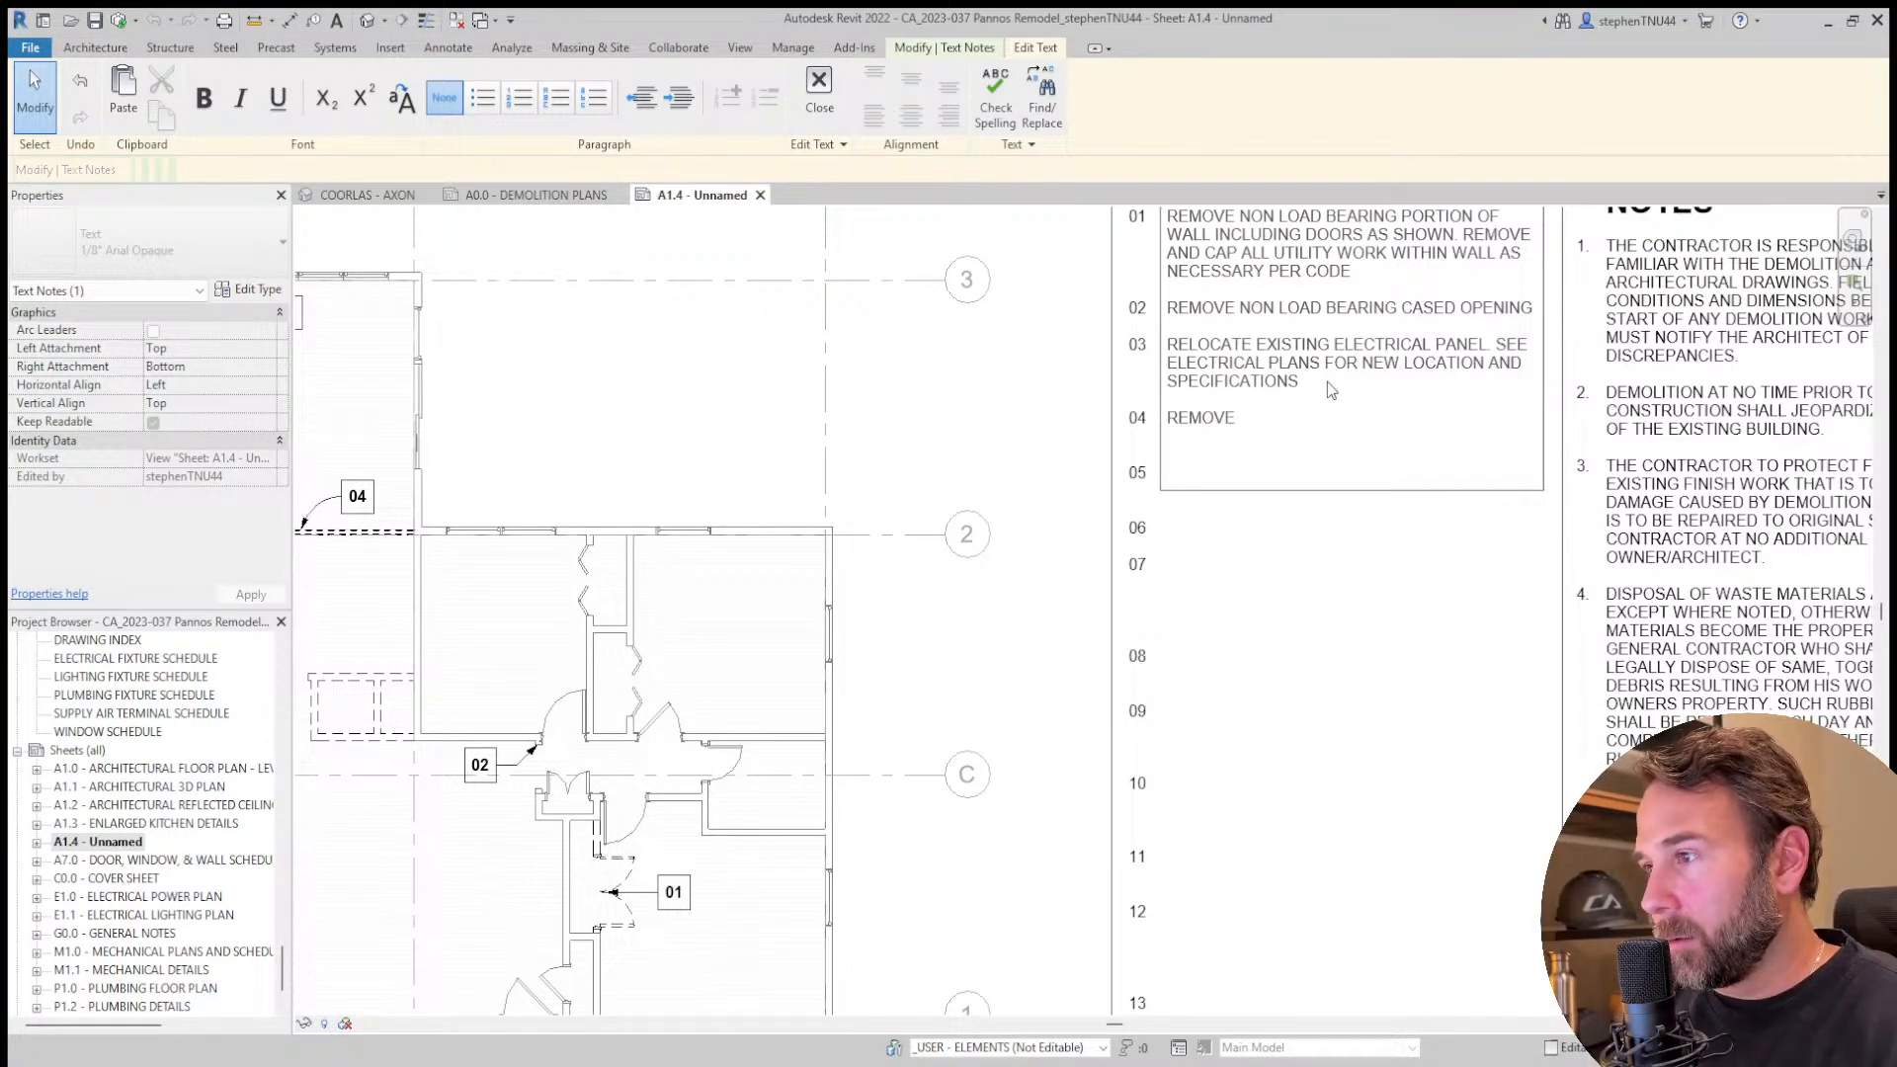
text( LOAD)
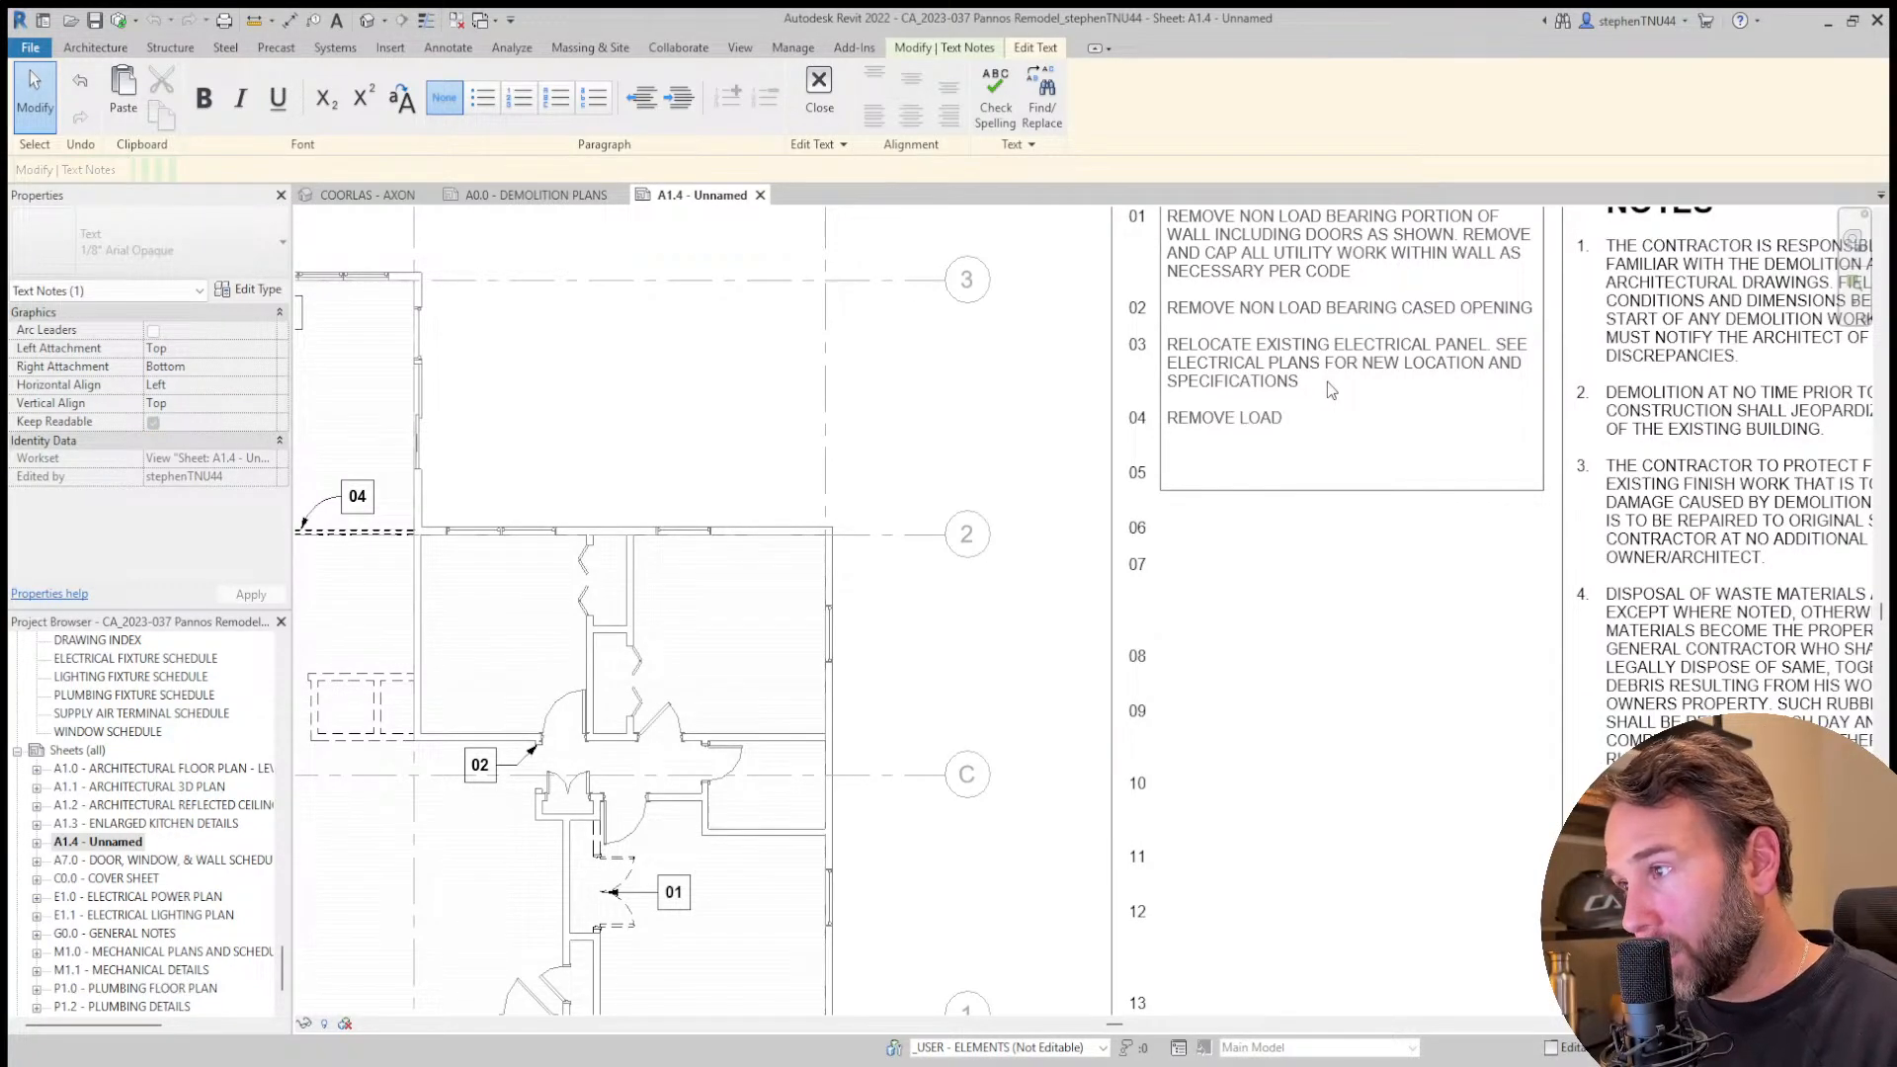
text( BEARING)
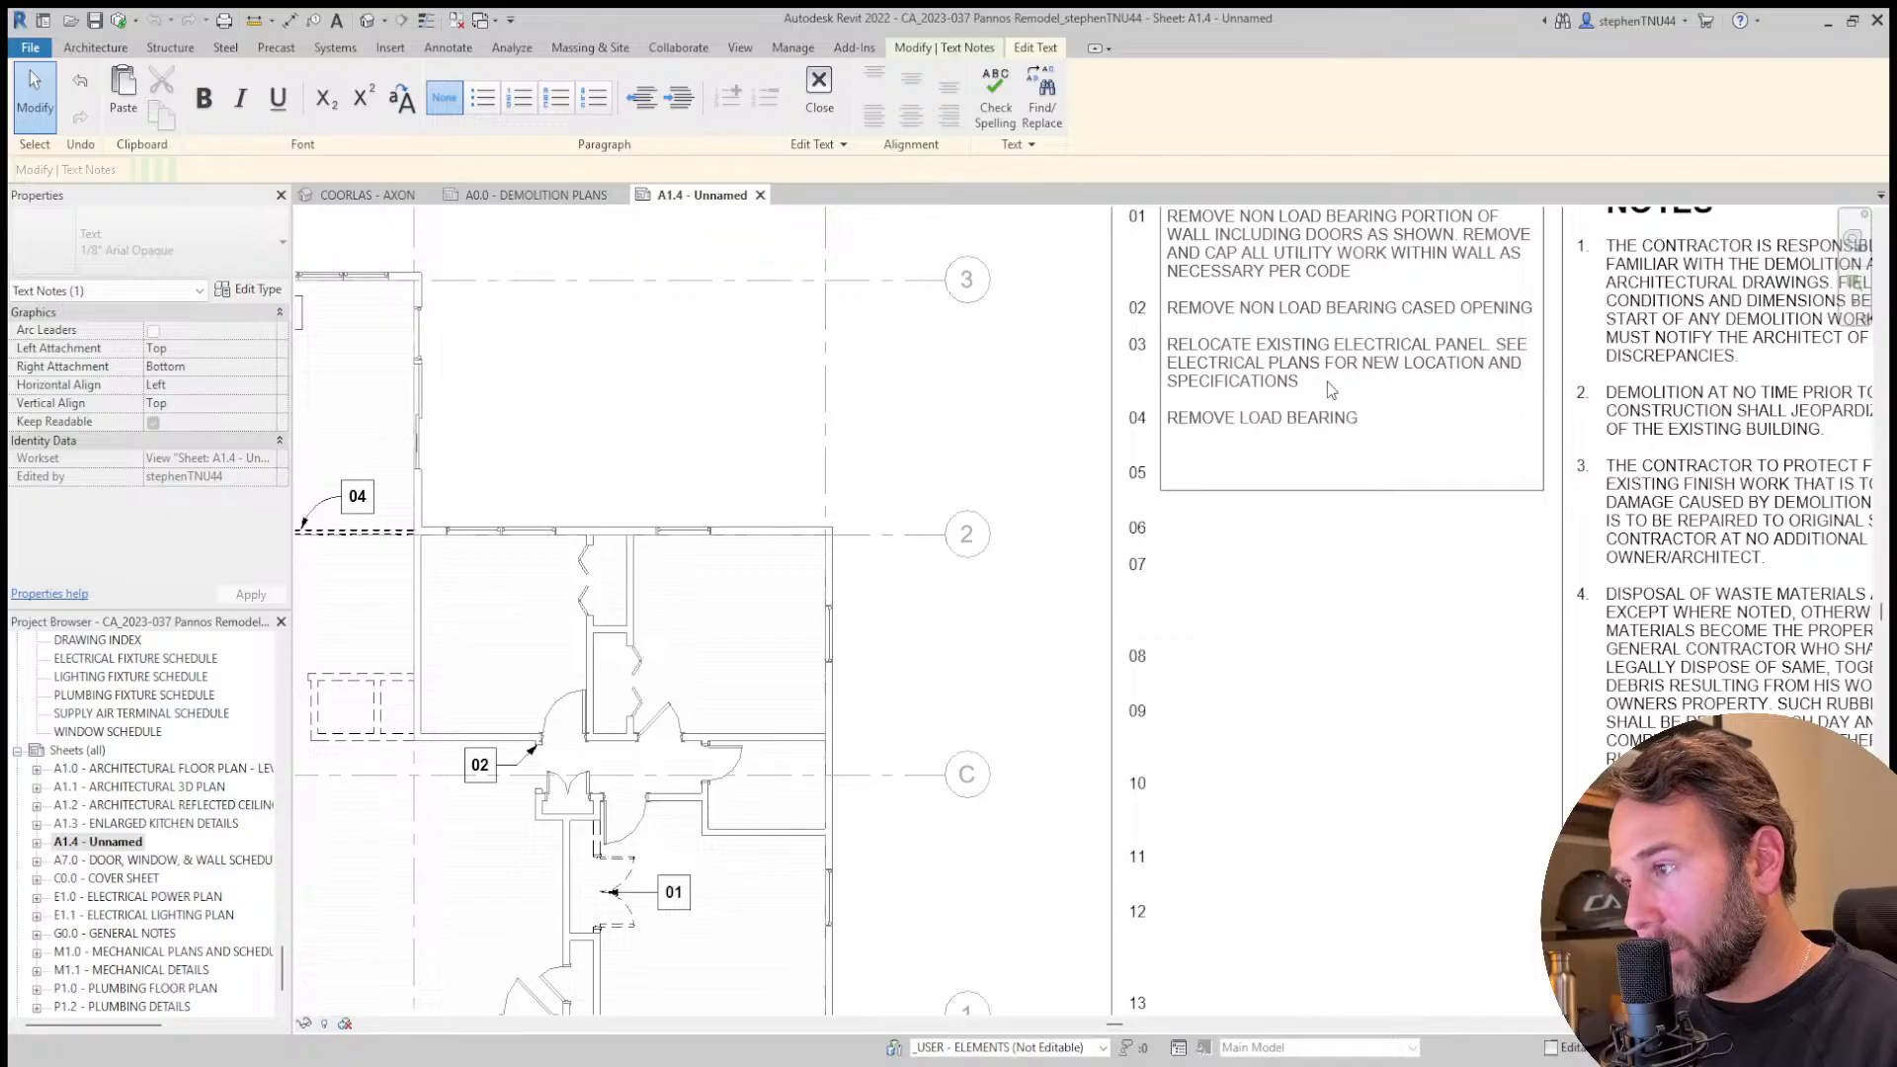
text( BEAM)
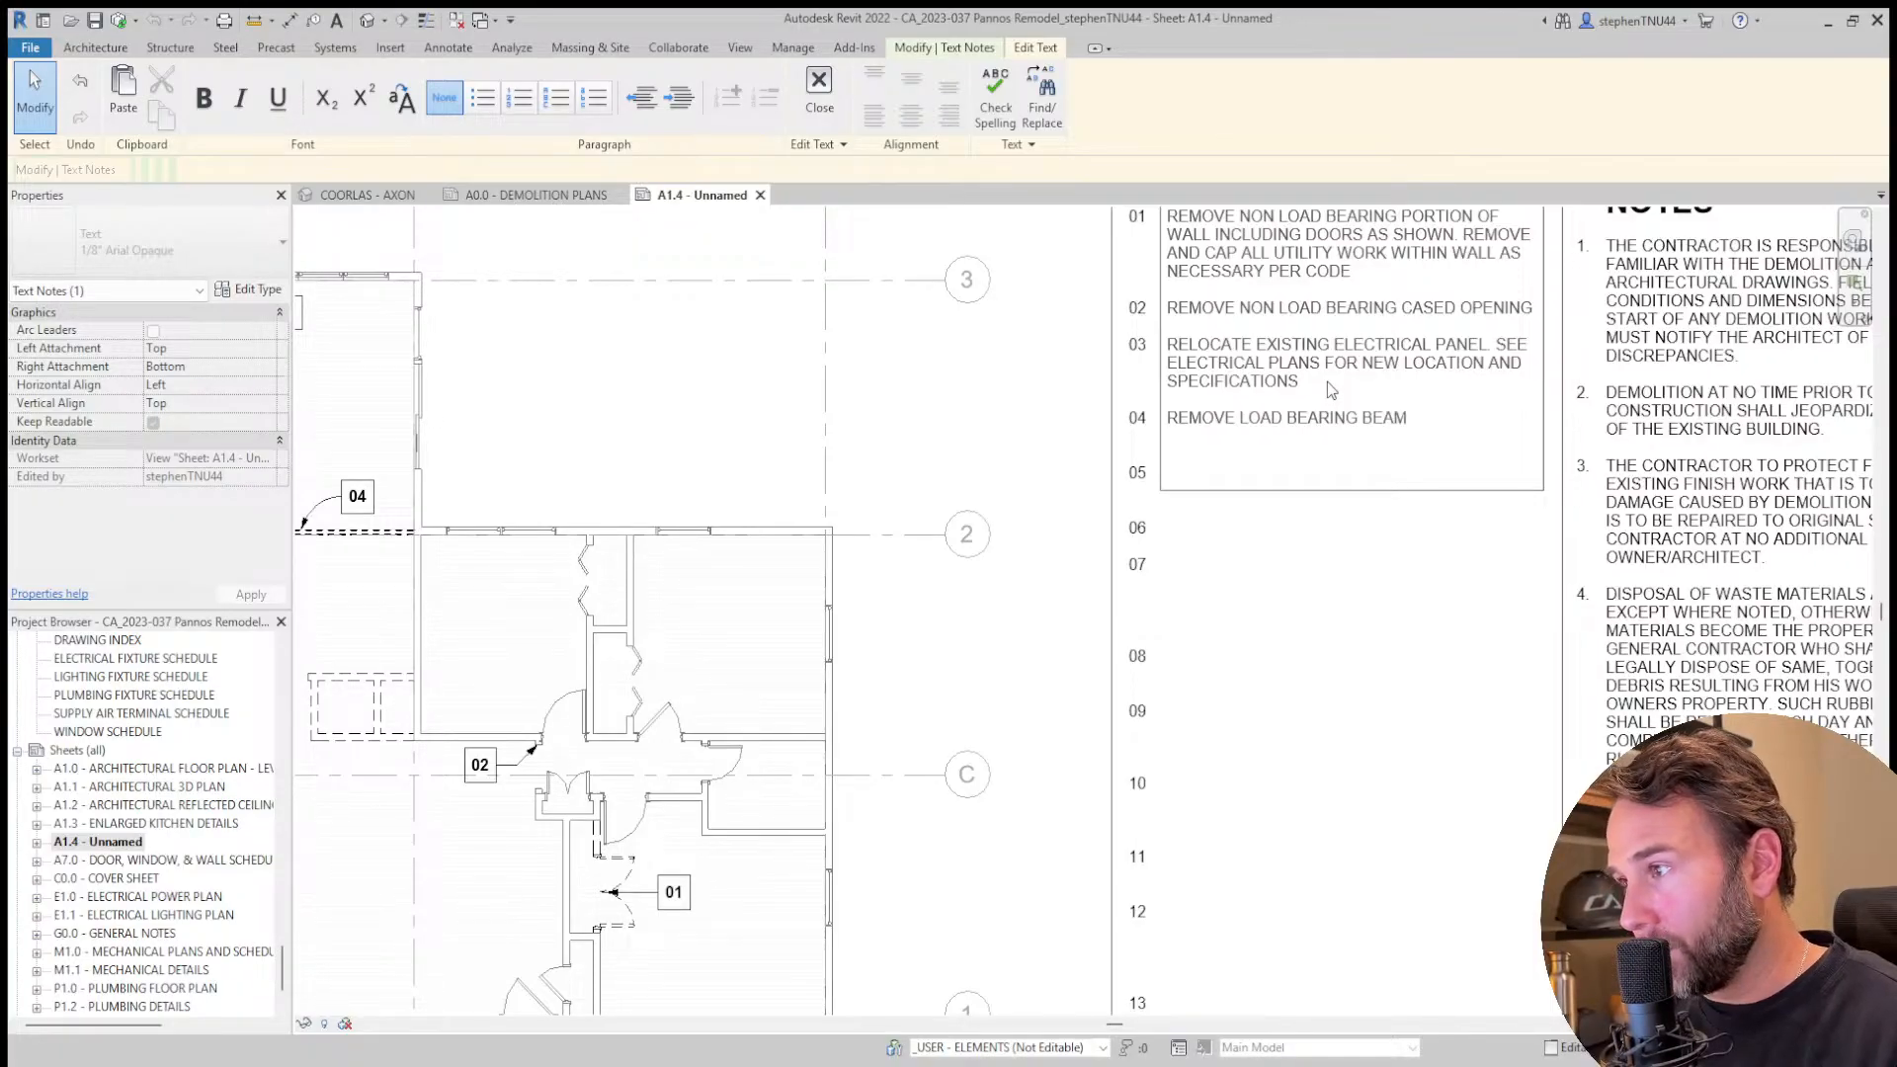
text( SUPPORTING)
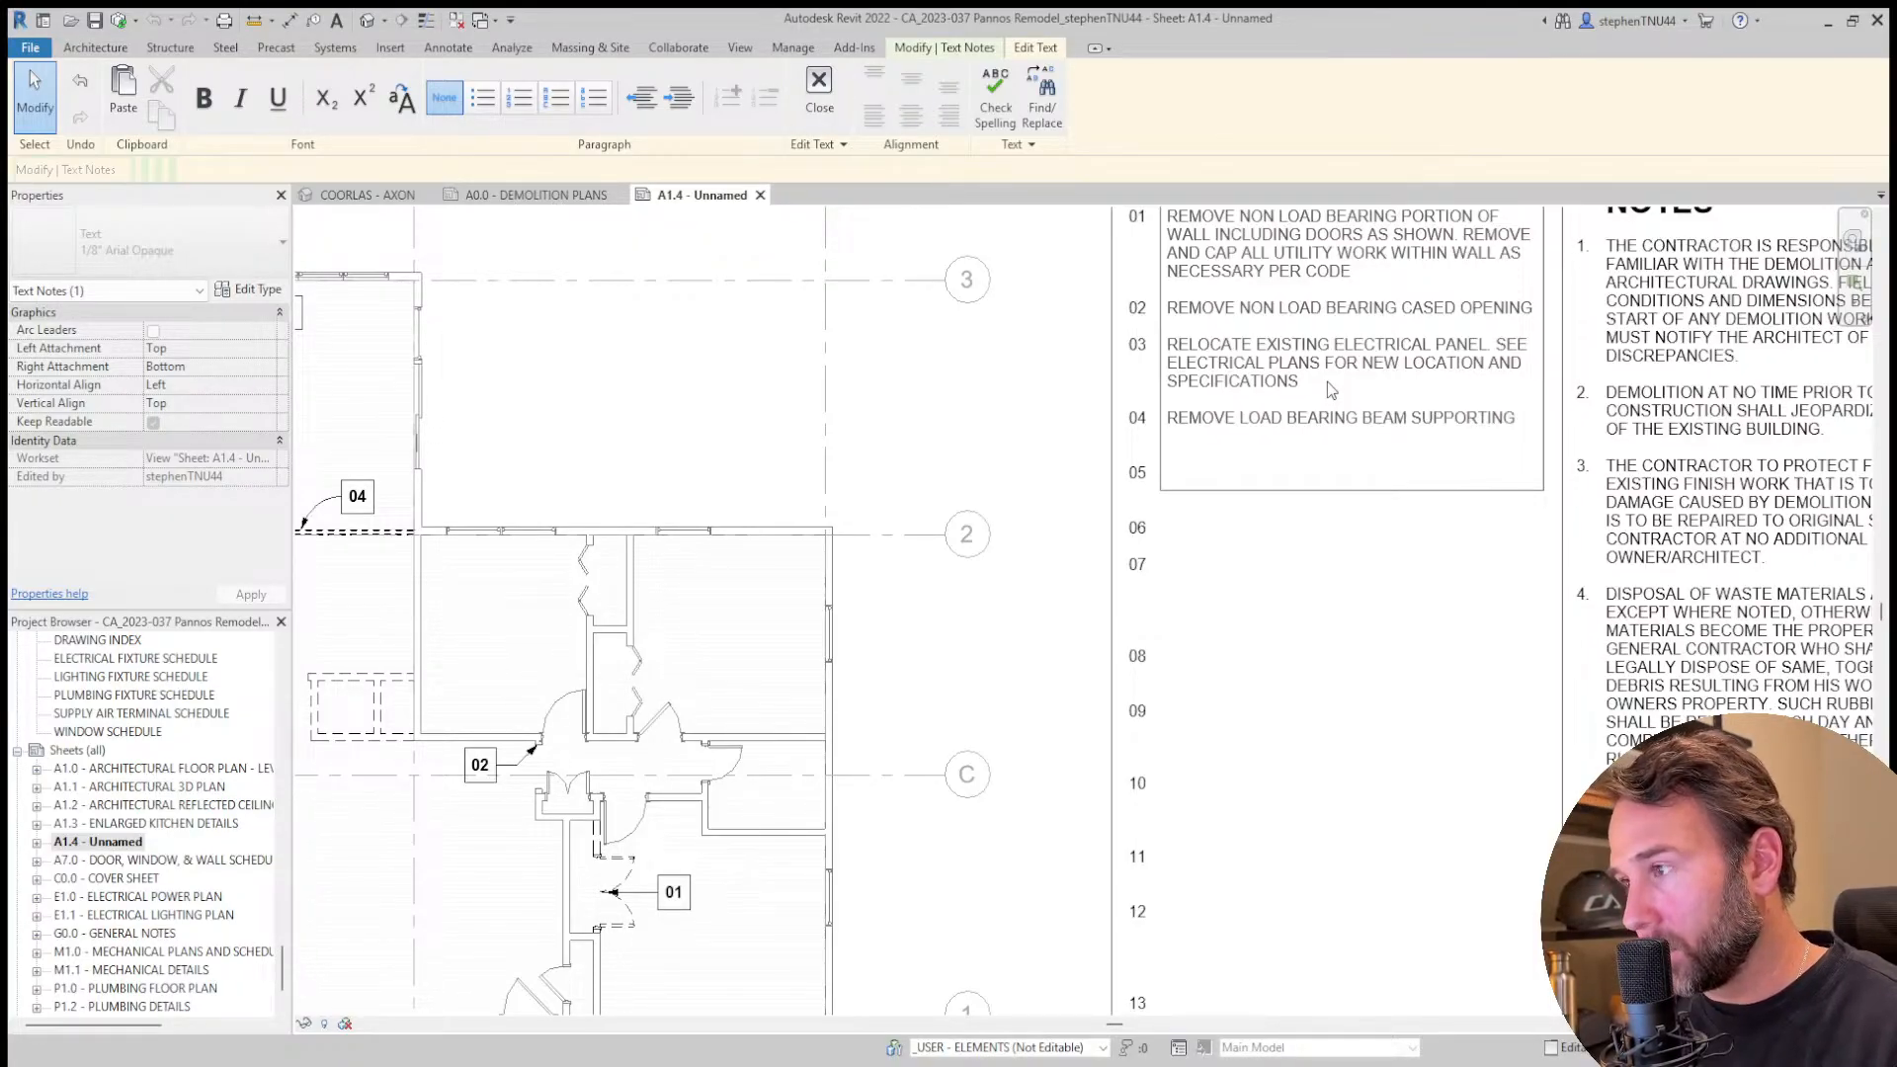
text( C)
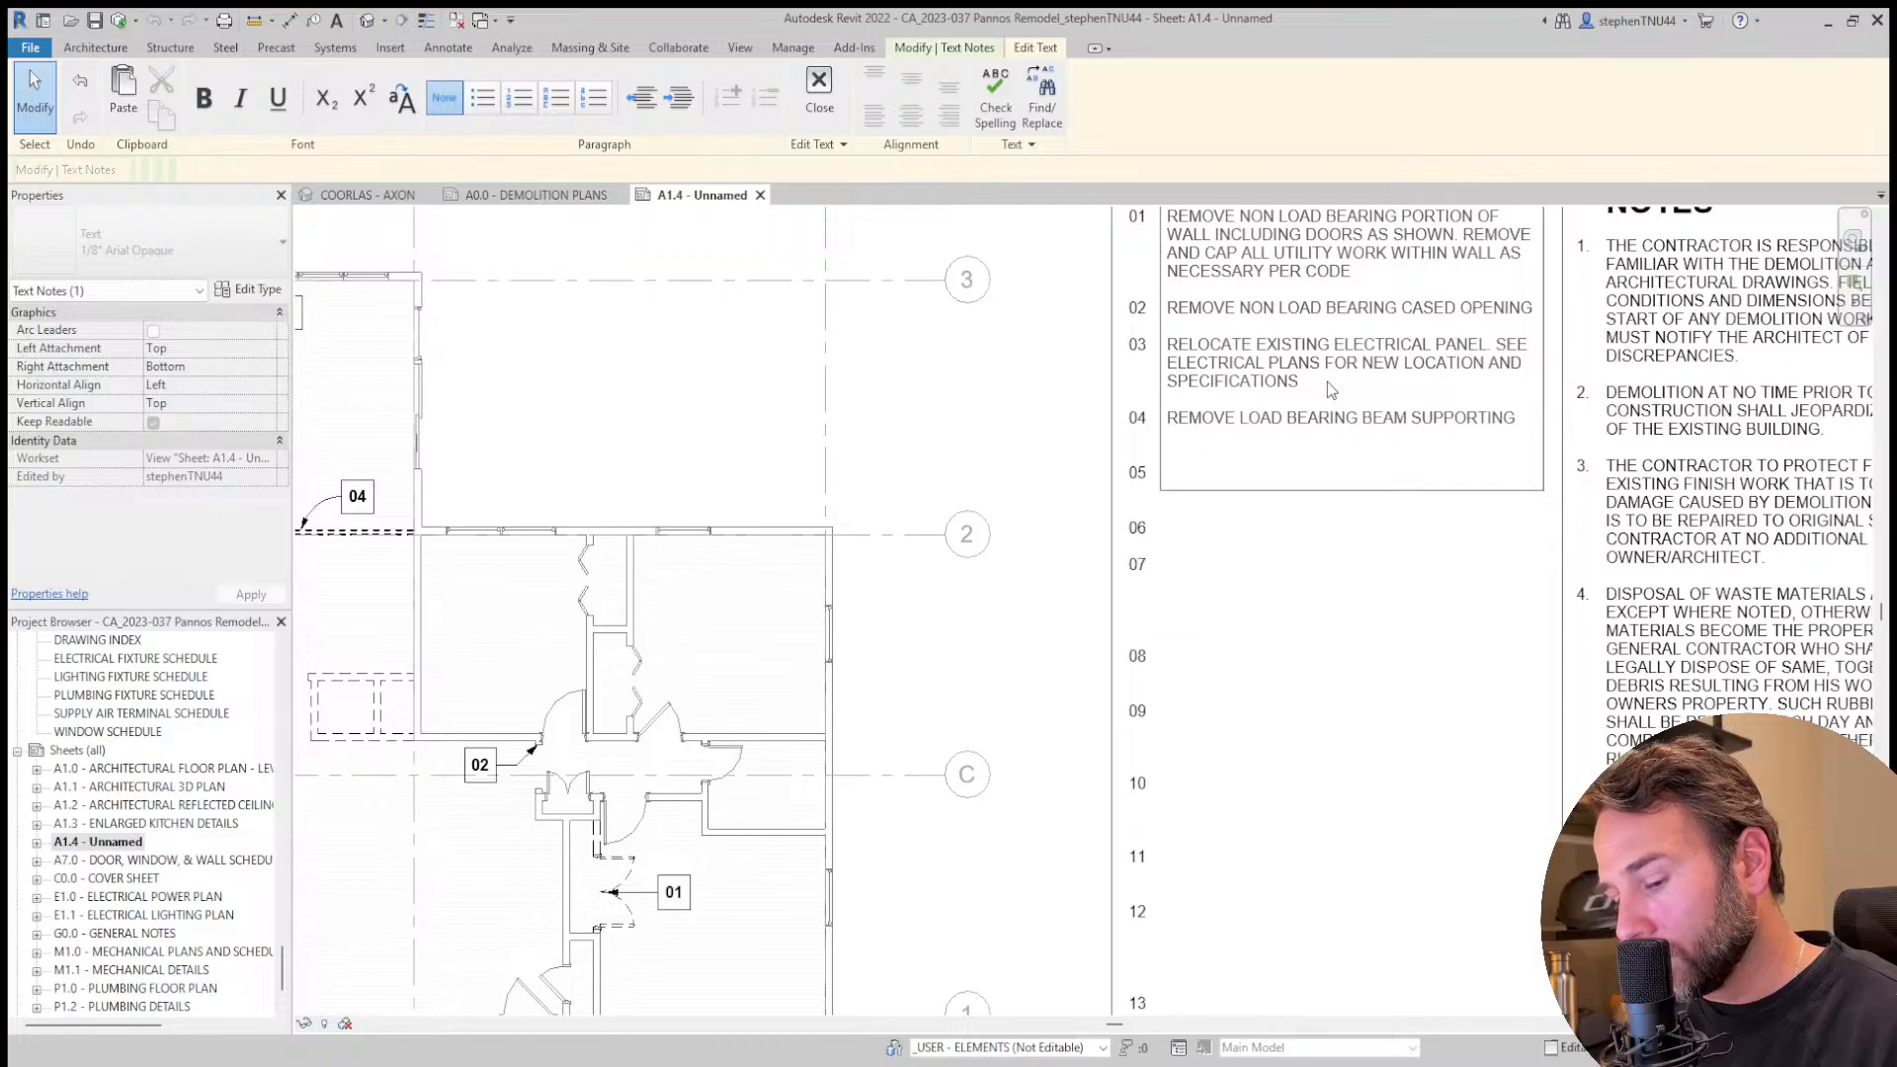
text(ROSS)
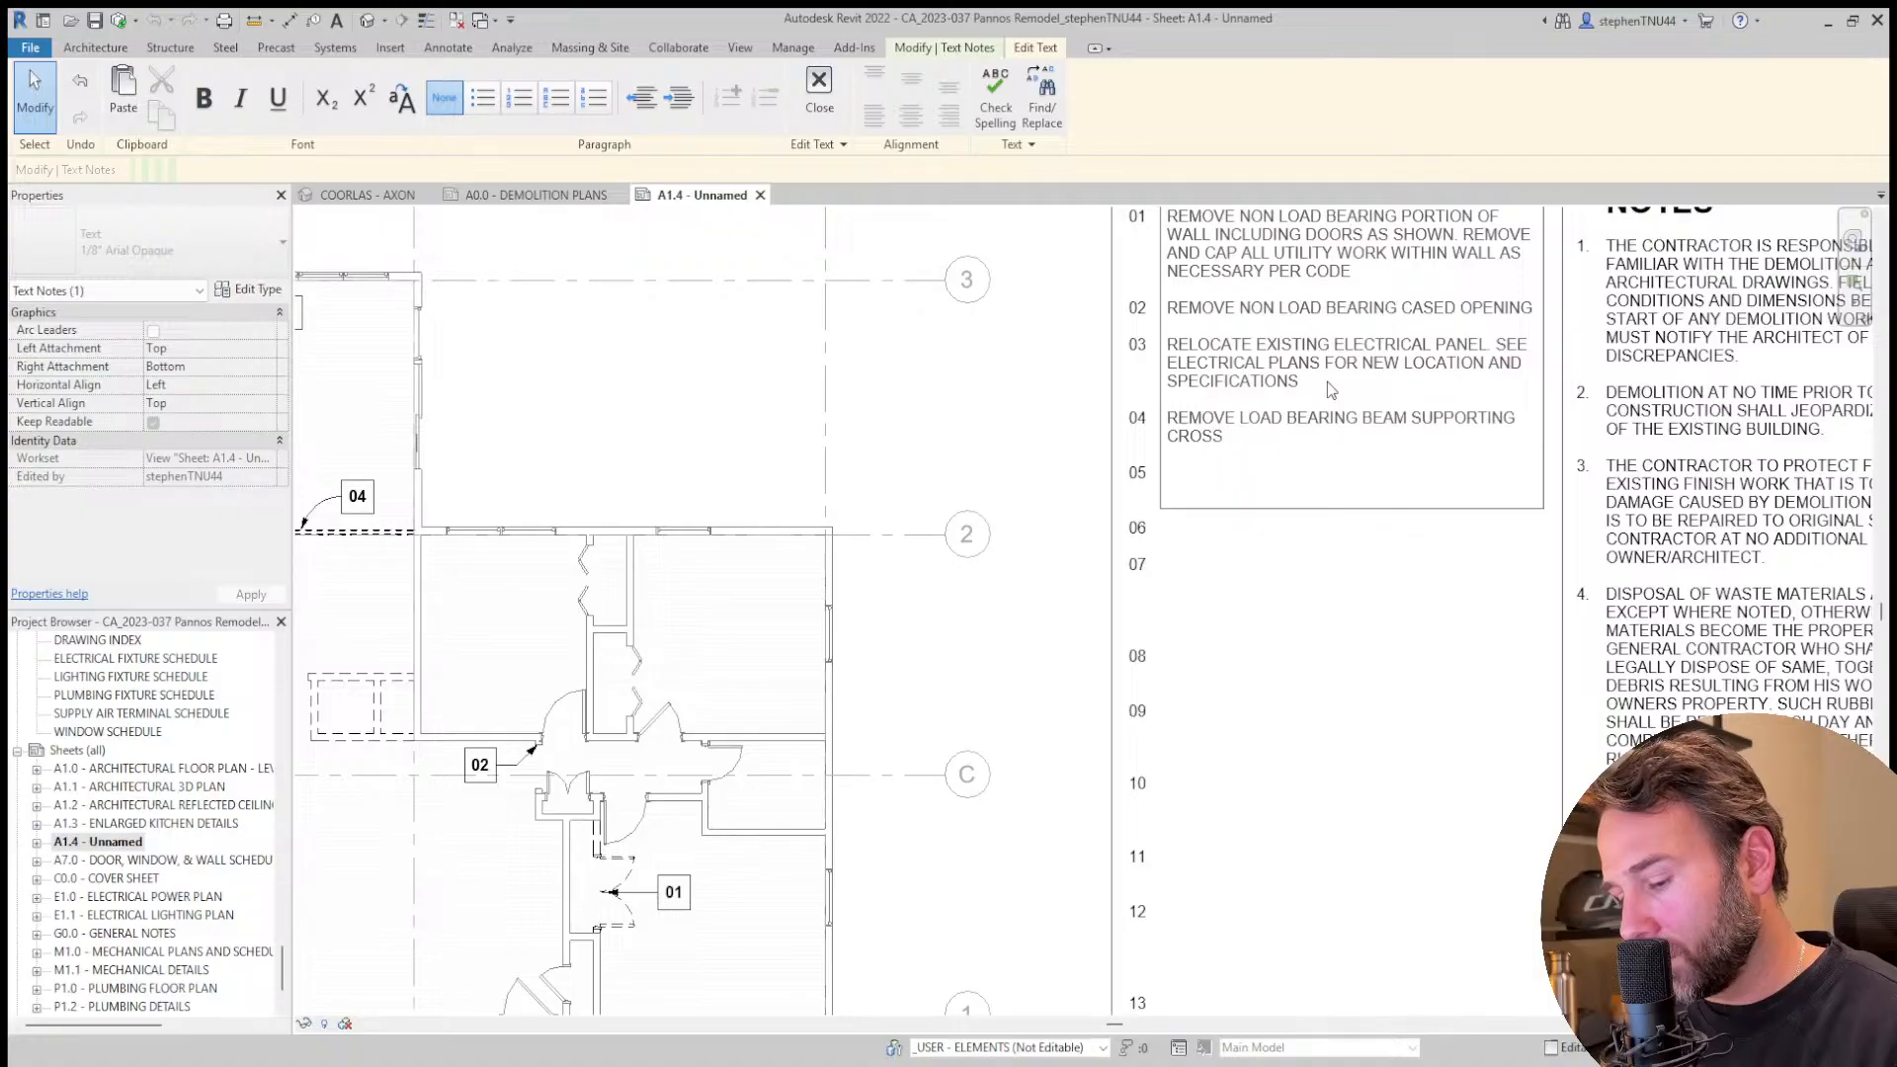
text(JOIST MEMBERS.)
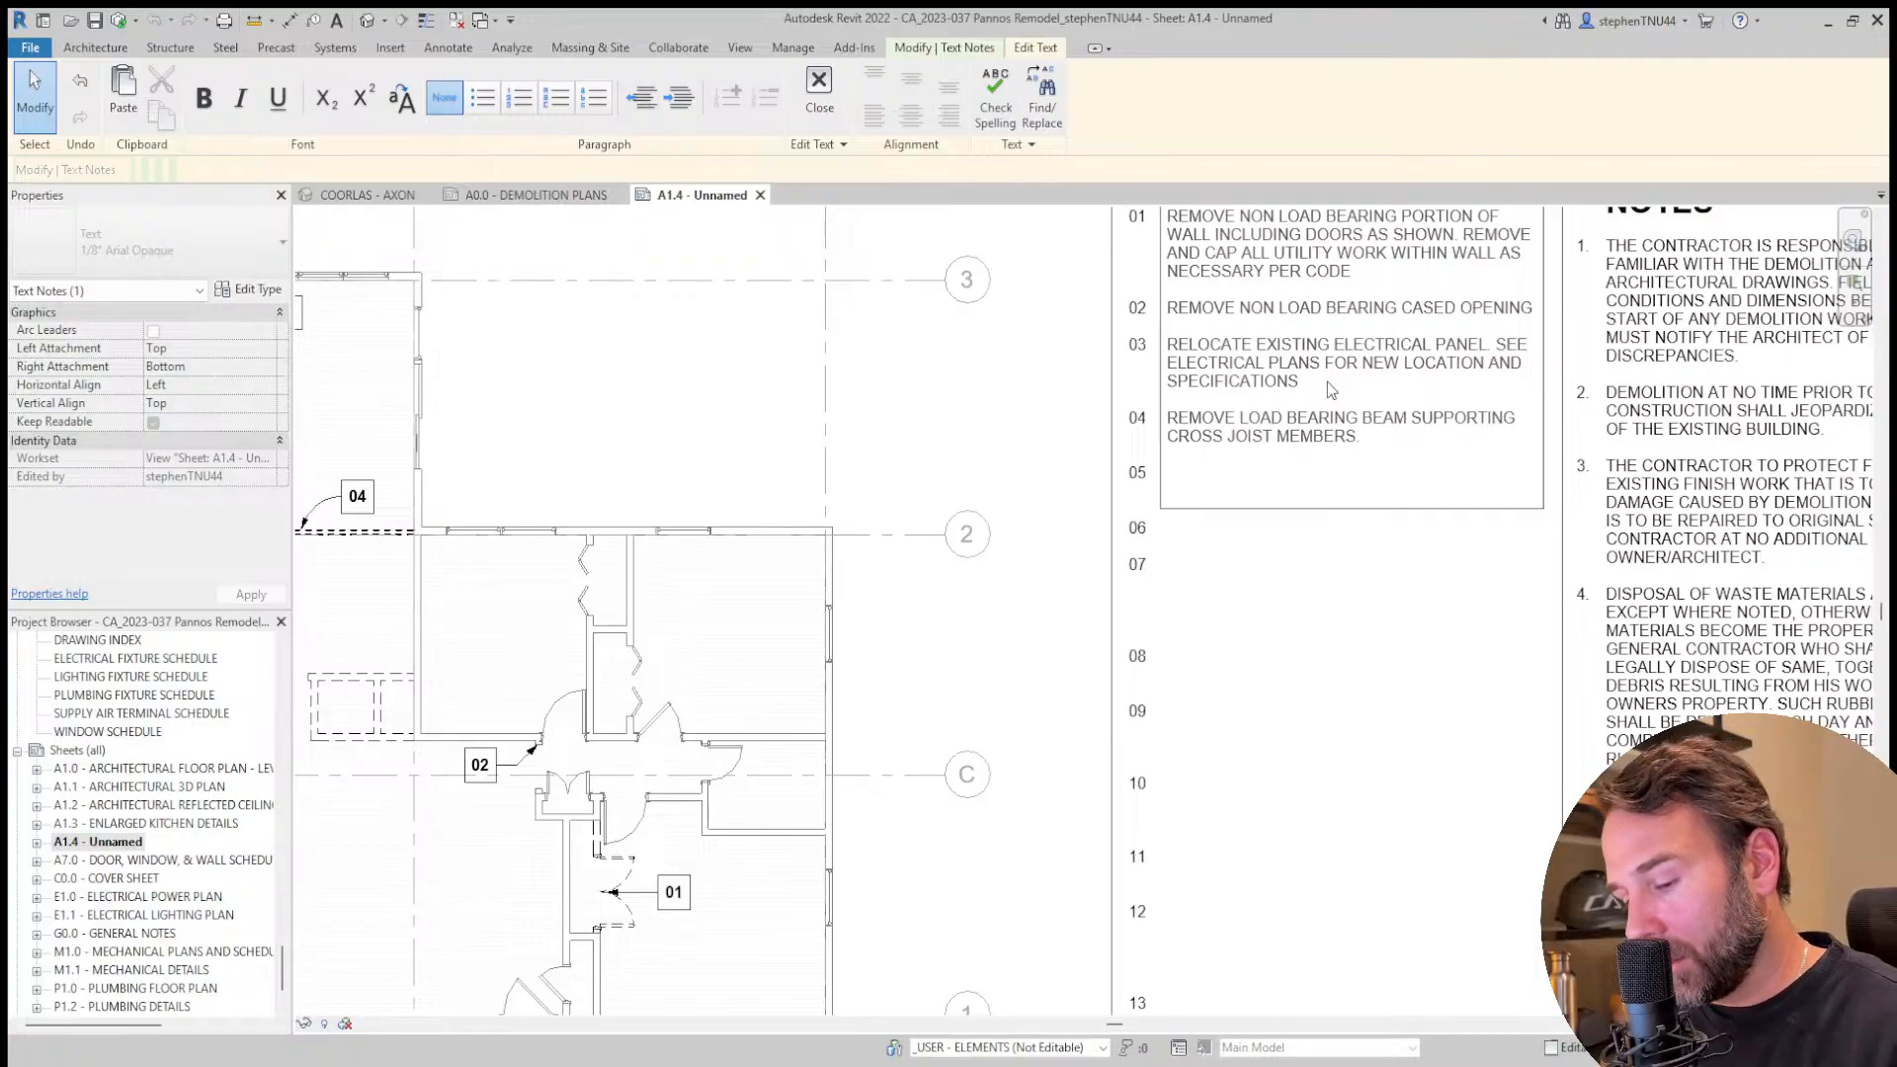
Extend key note 04 with "TEMPORARILY SUPPORT CEILING JOISTS AS NECESSARY TO INSTALL PROPOSED BEAM SPECIFIED ON REFLECTED CEILING PLANS".
text(TEMPOR)
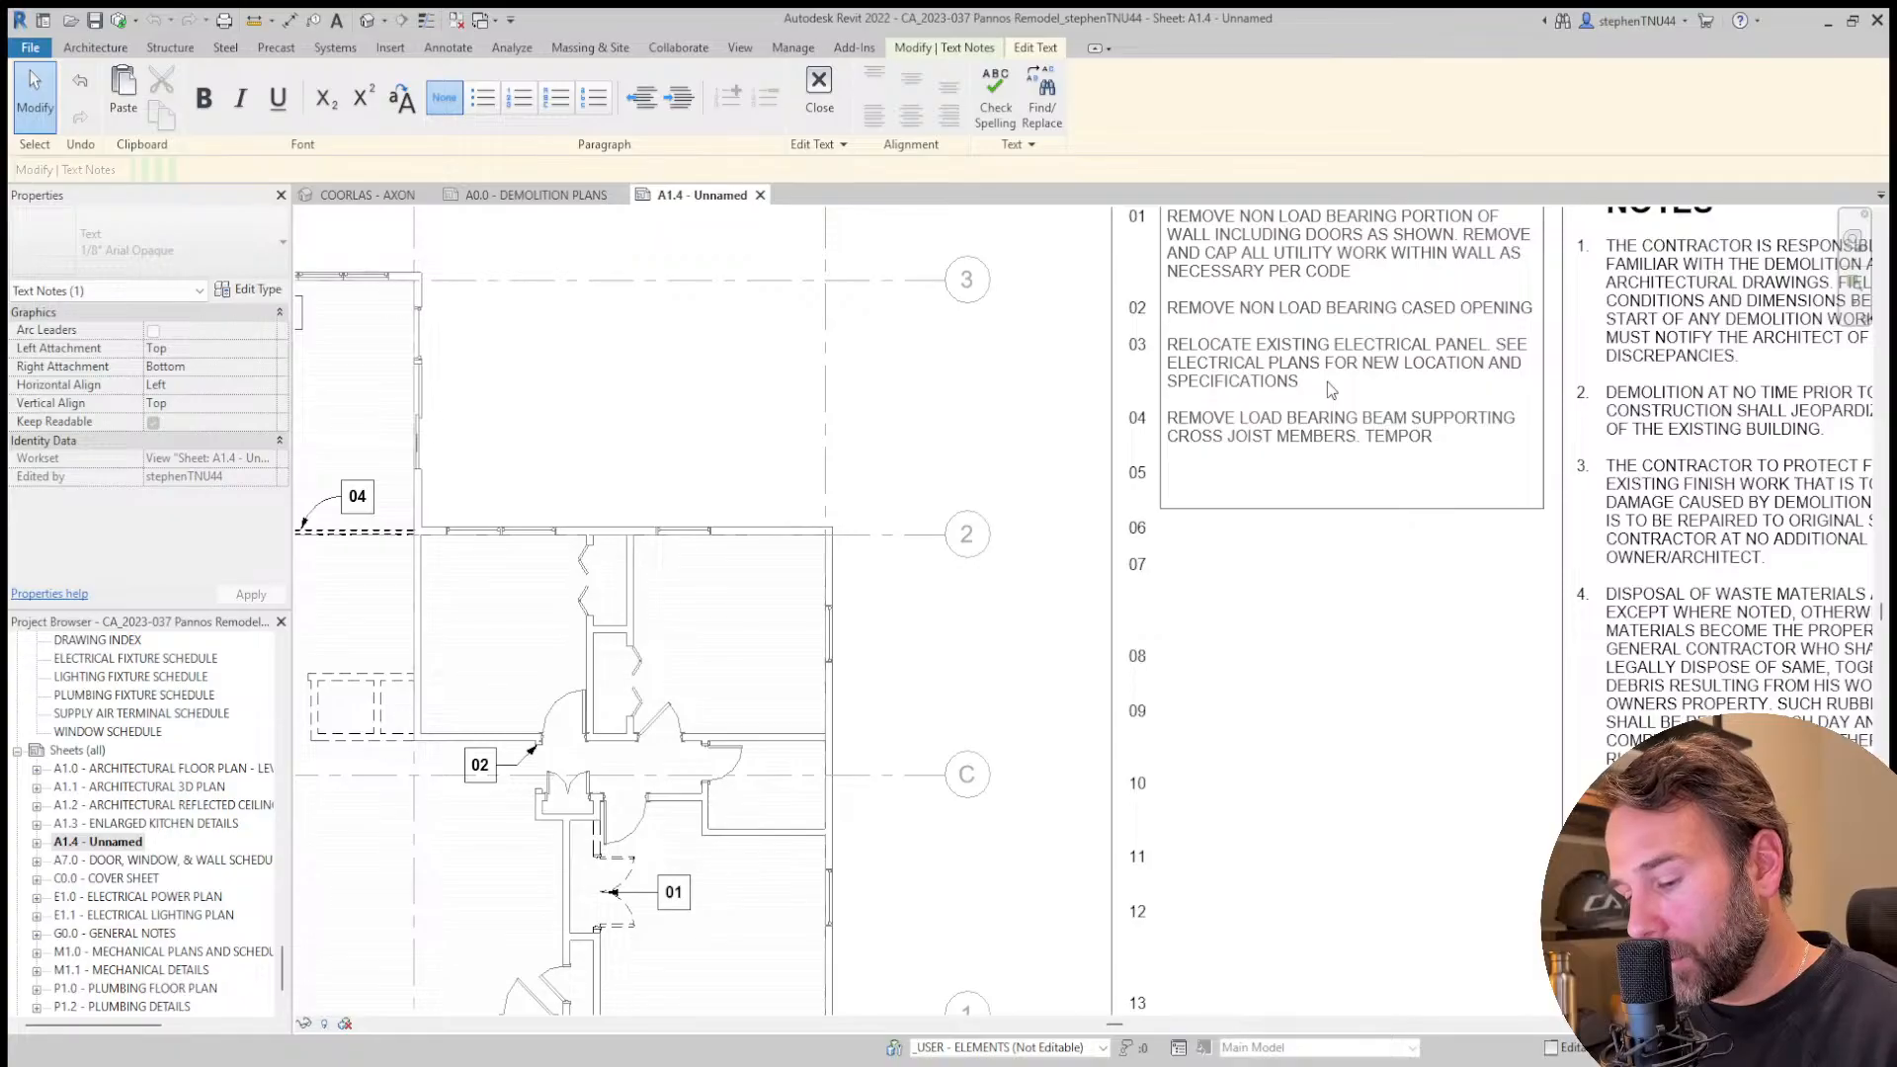
text(AR)
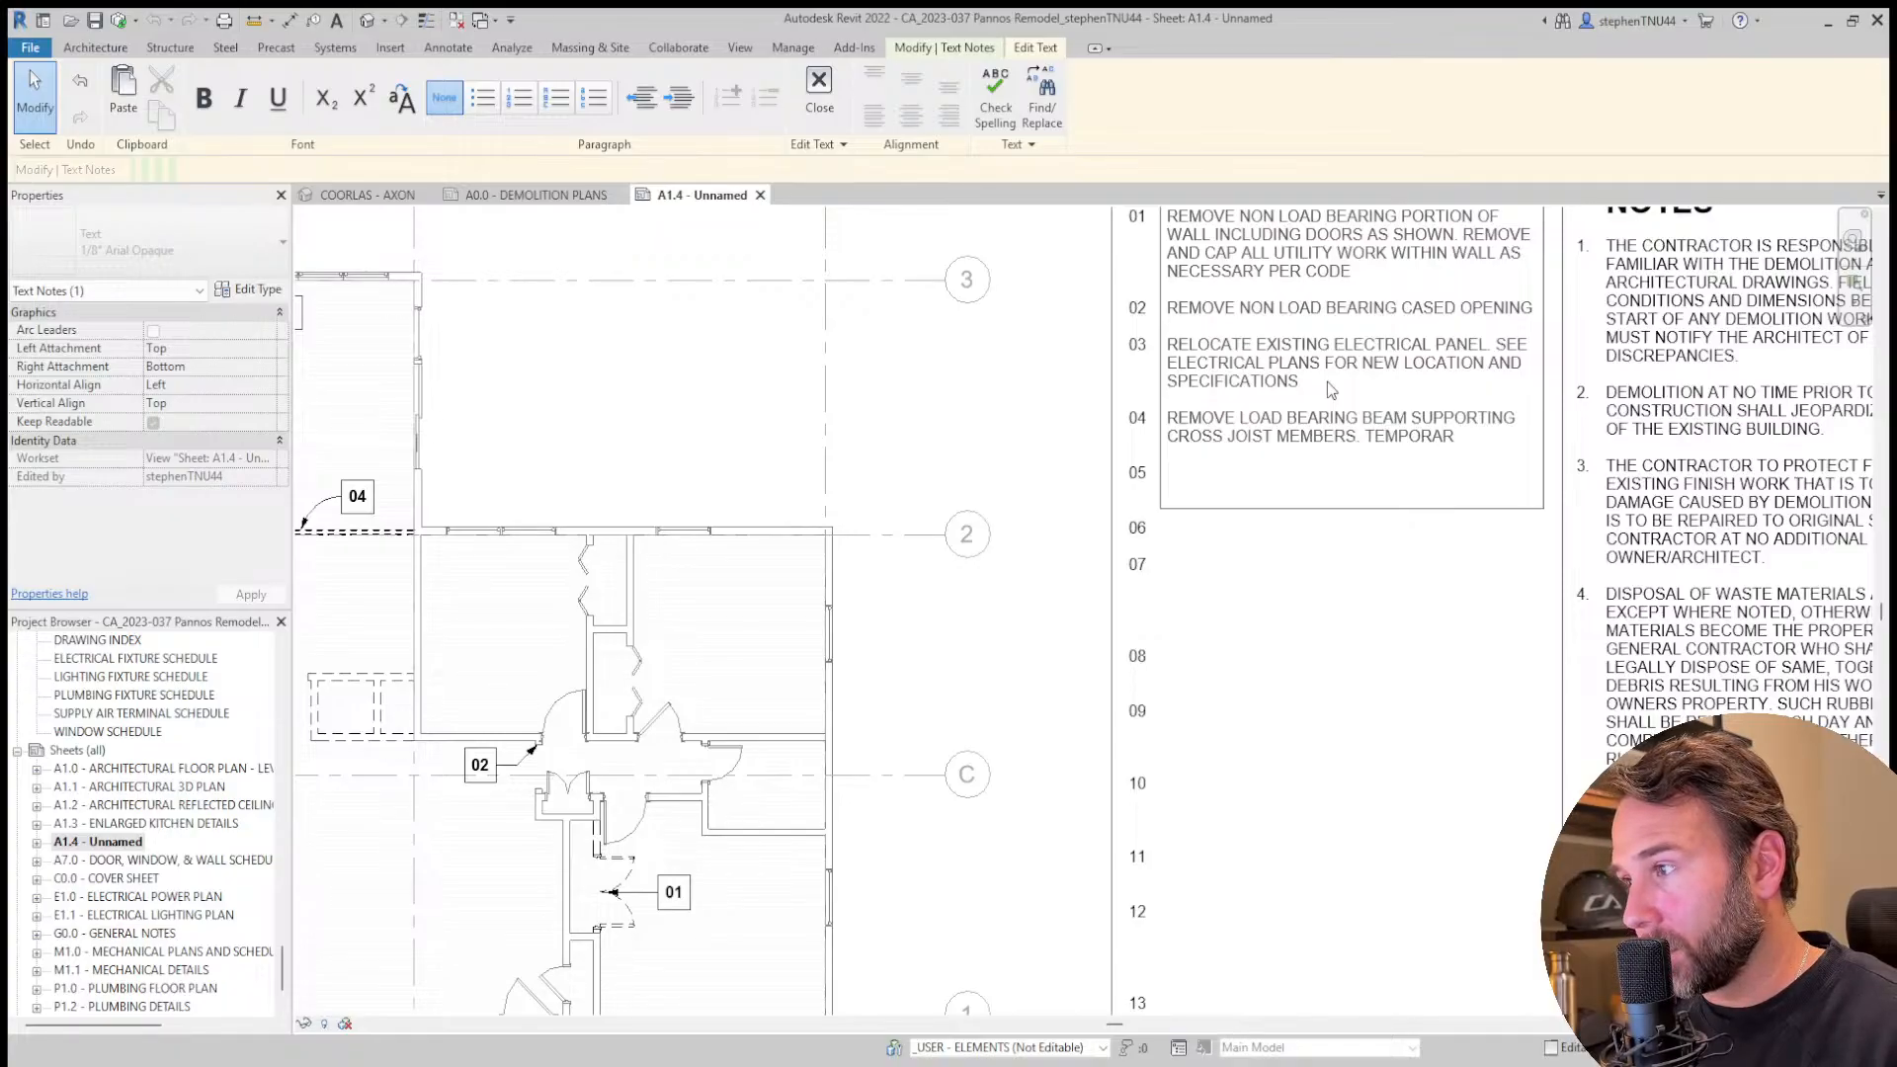
text(I)
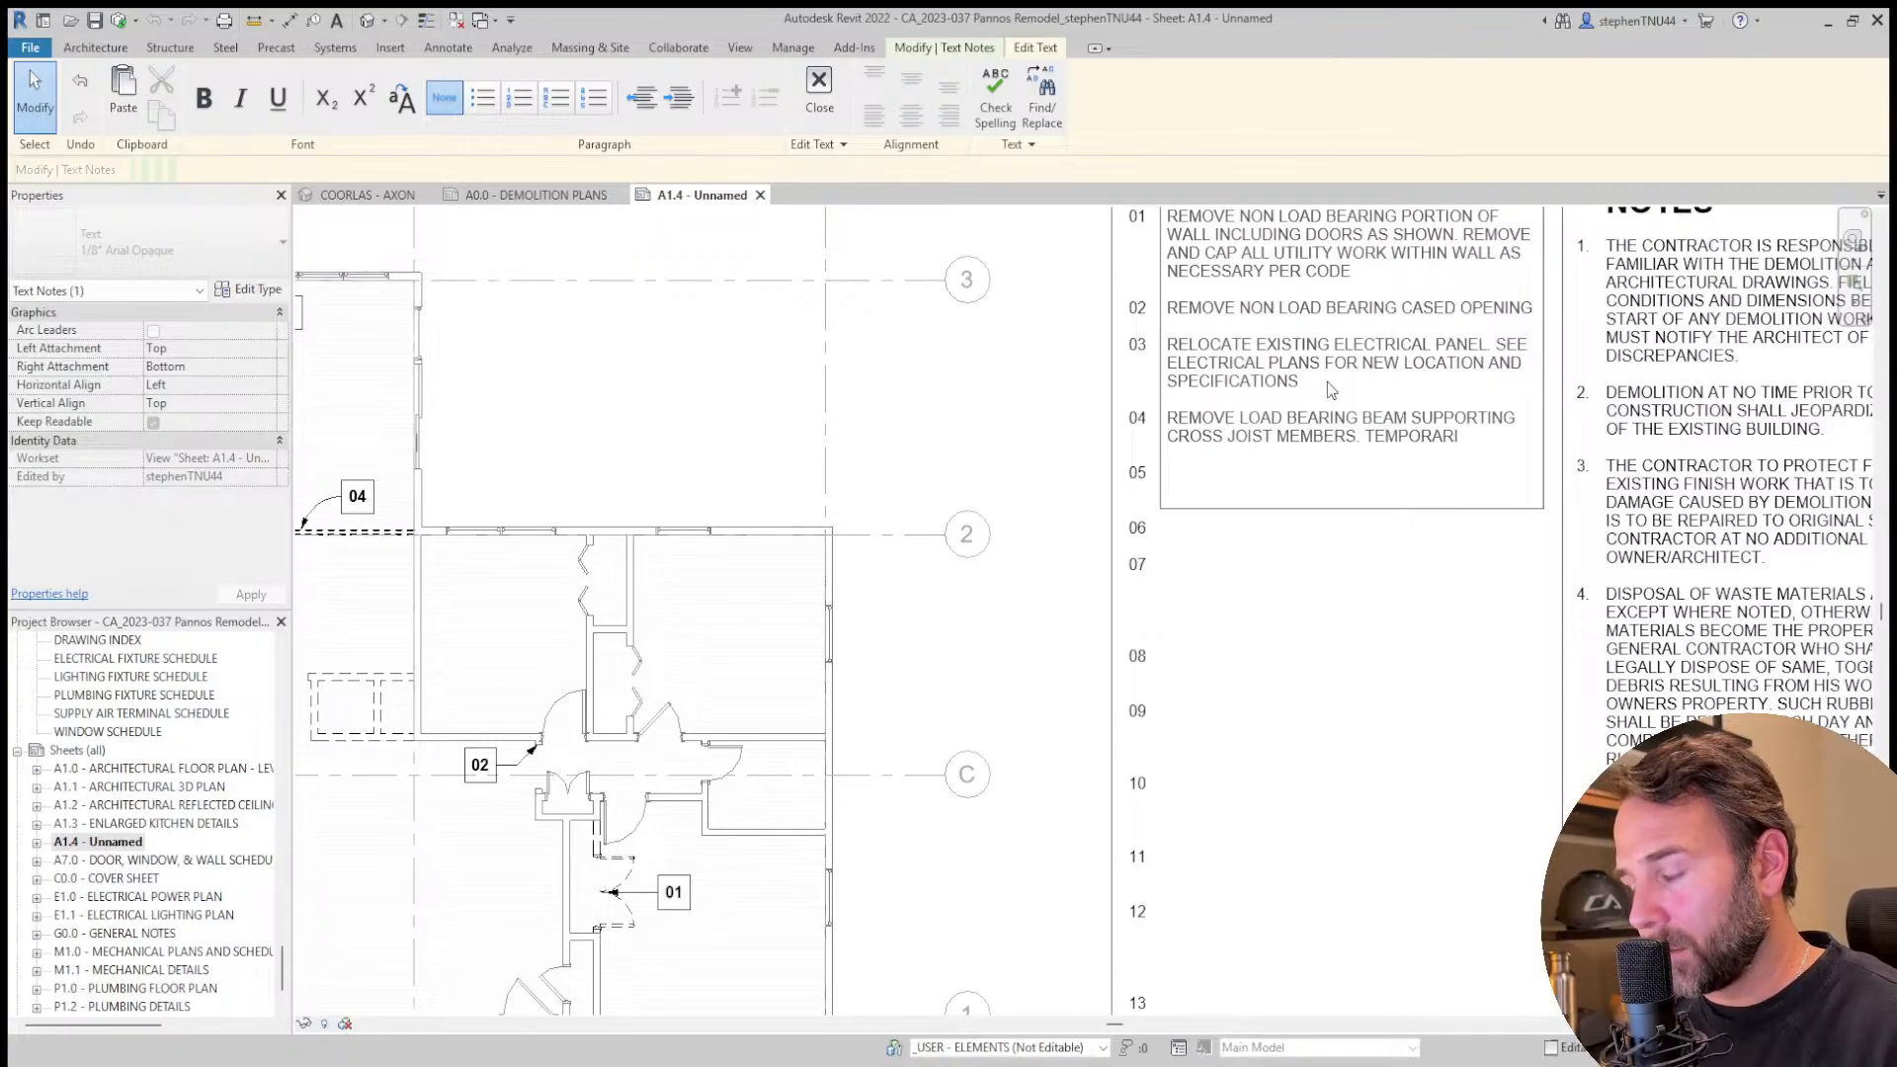
text(LY)
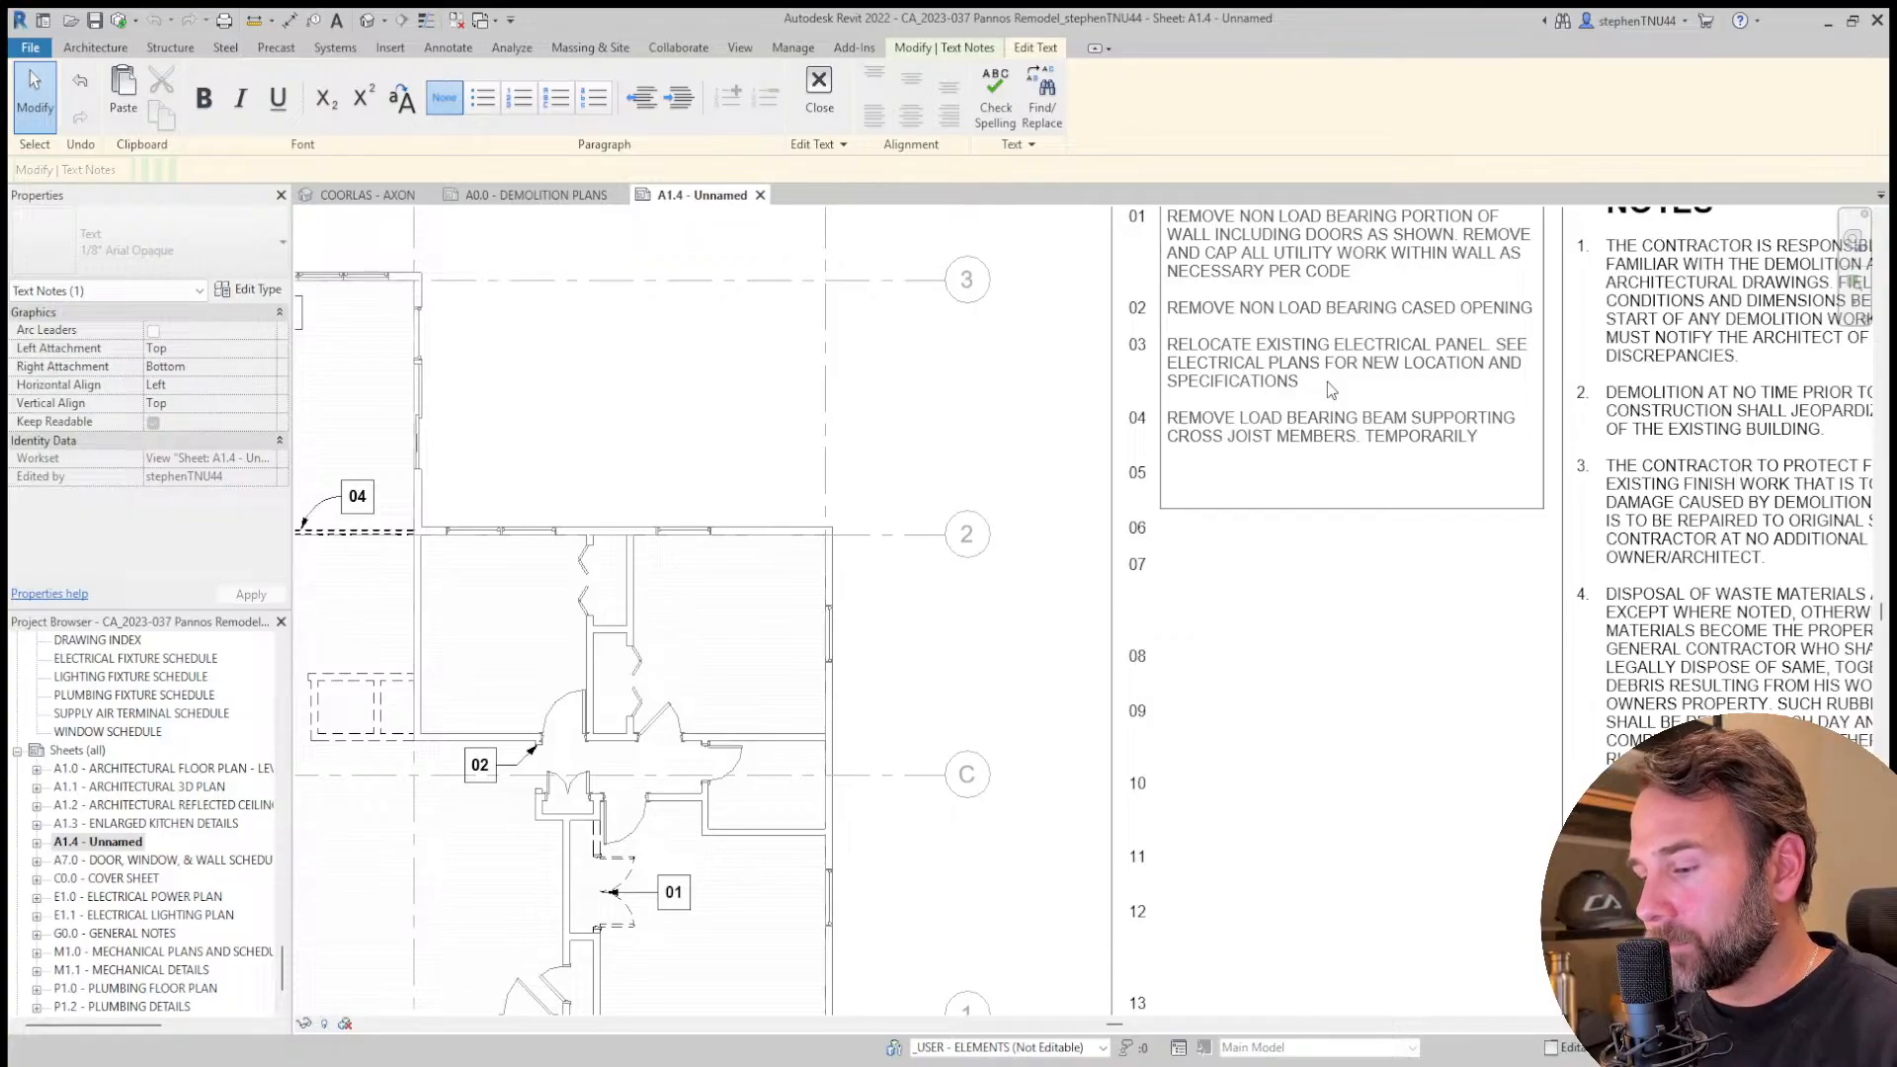
text( SUPPORT)
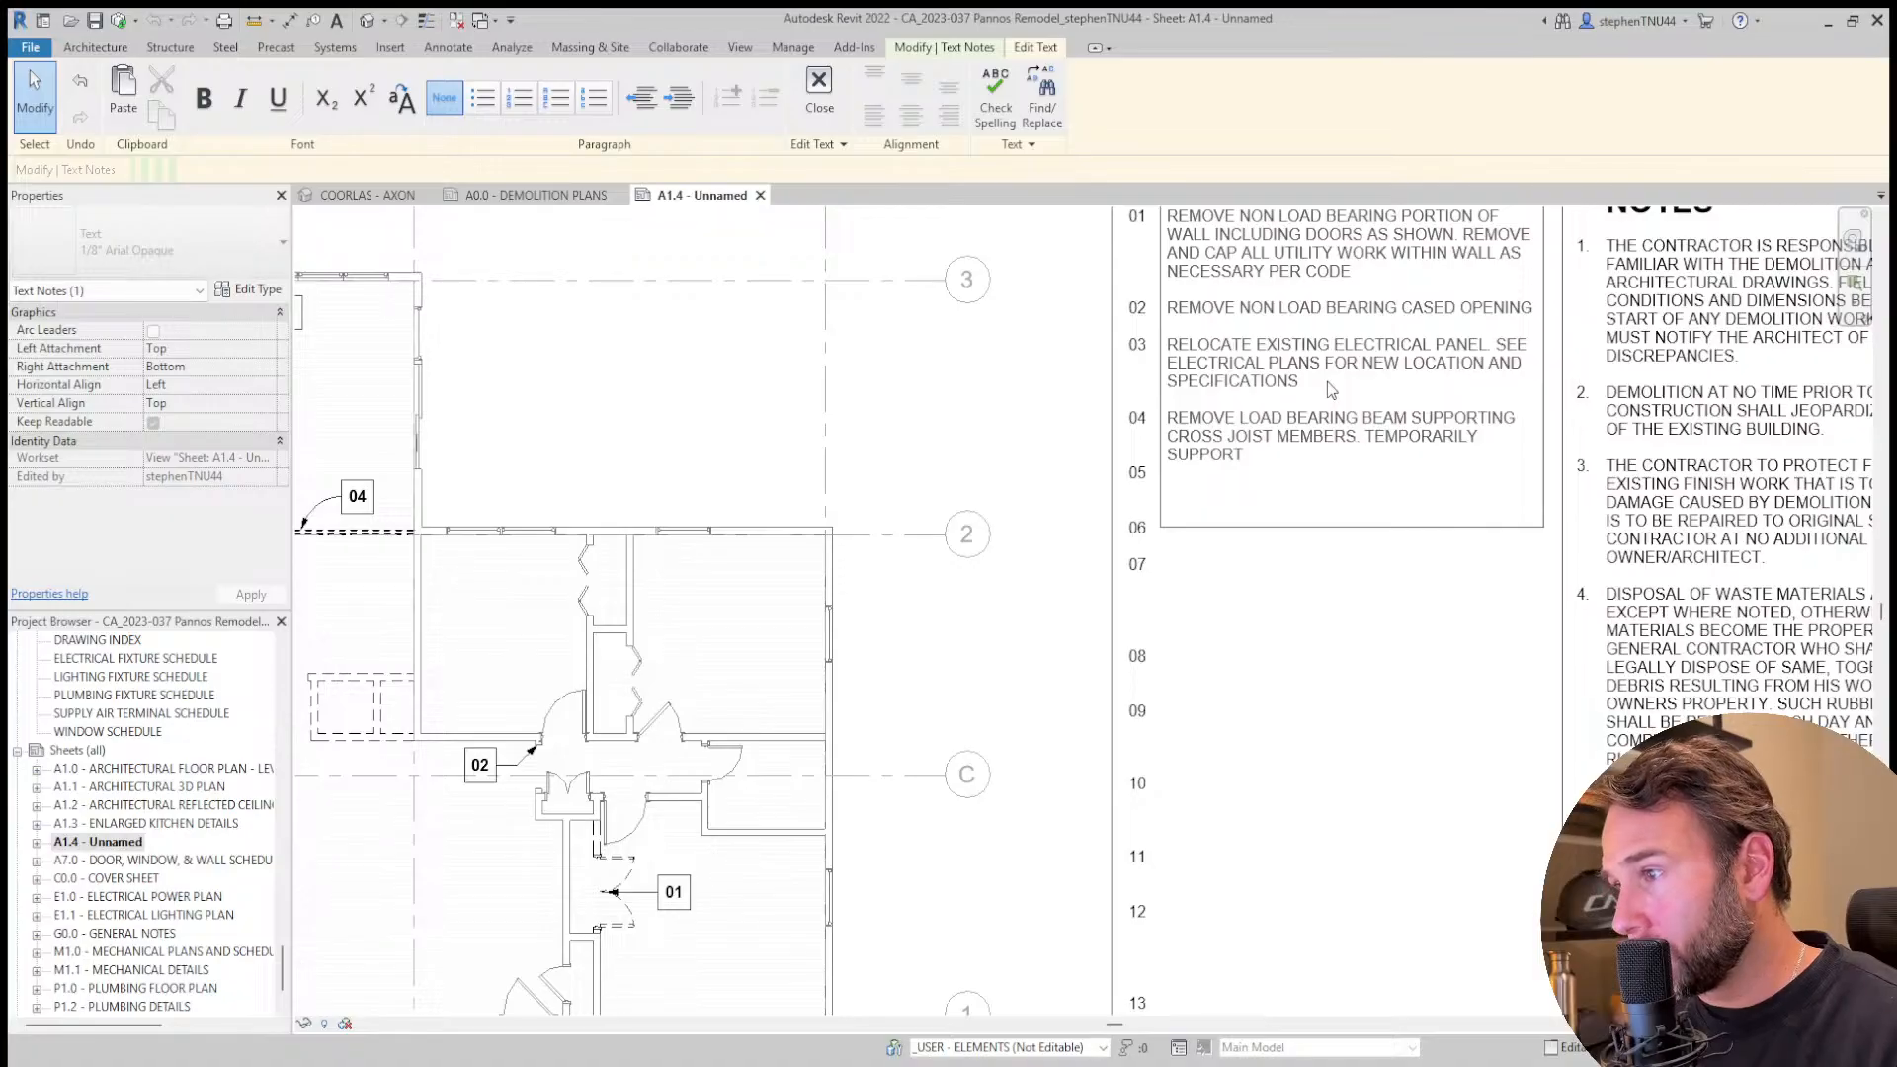
text( CE)
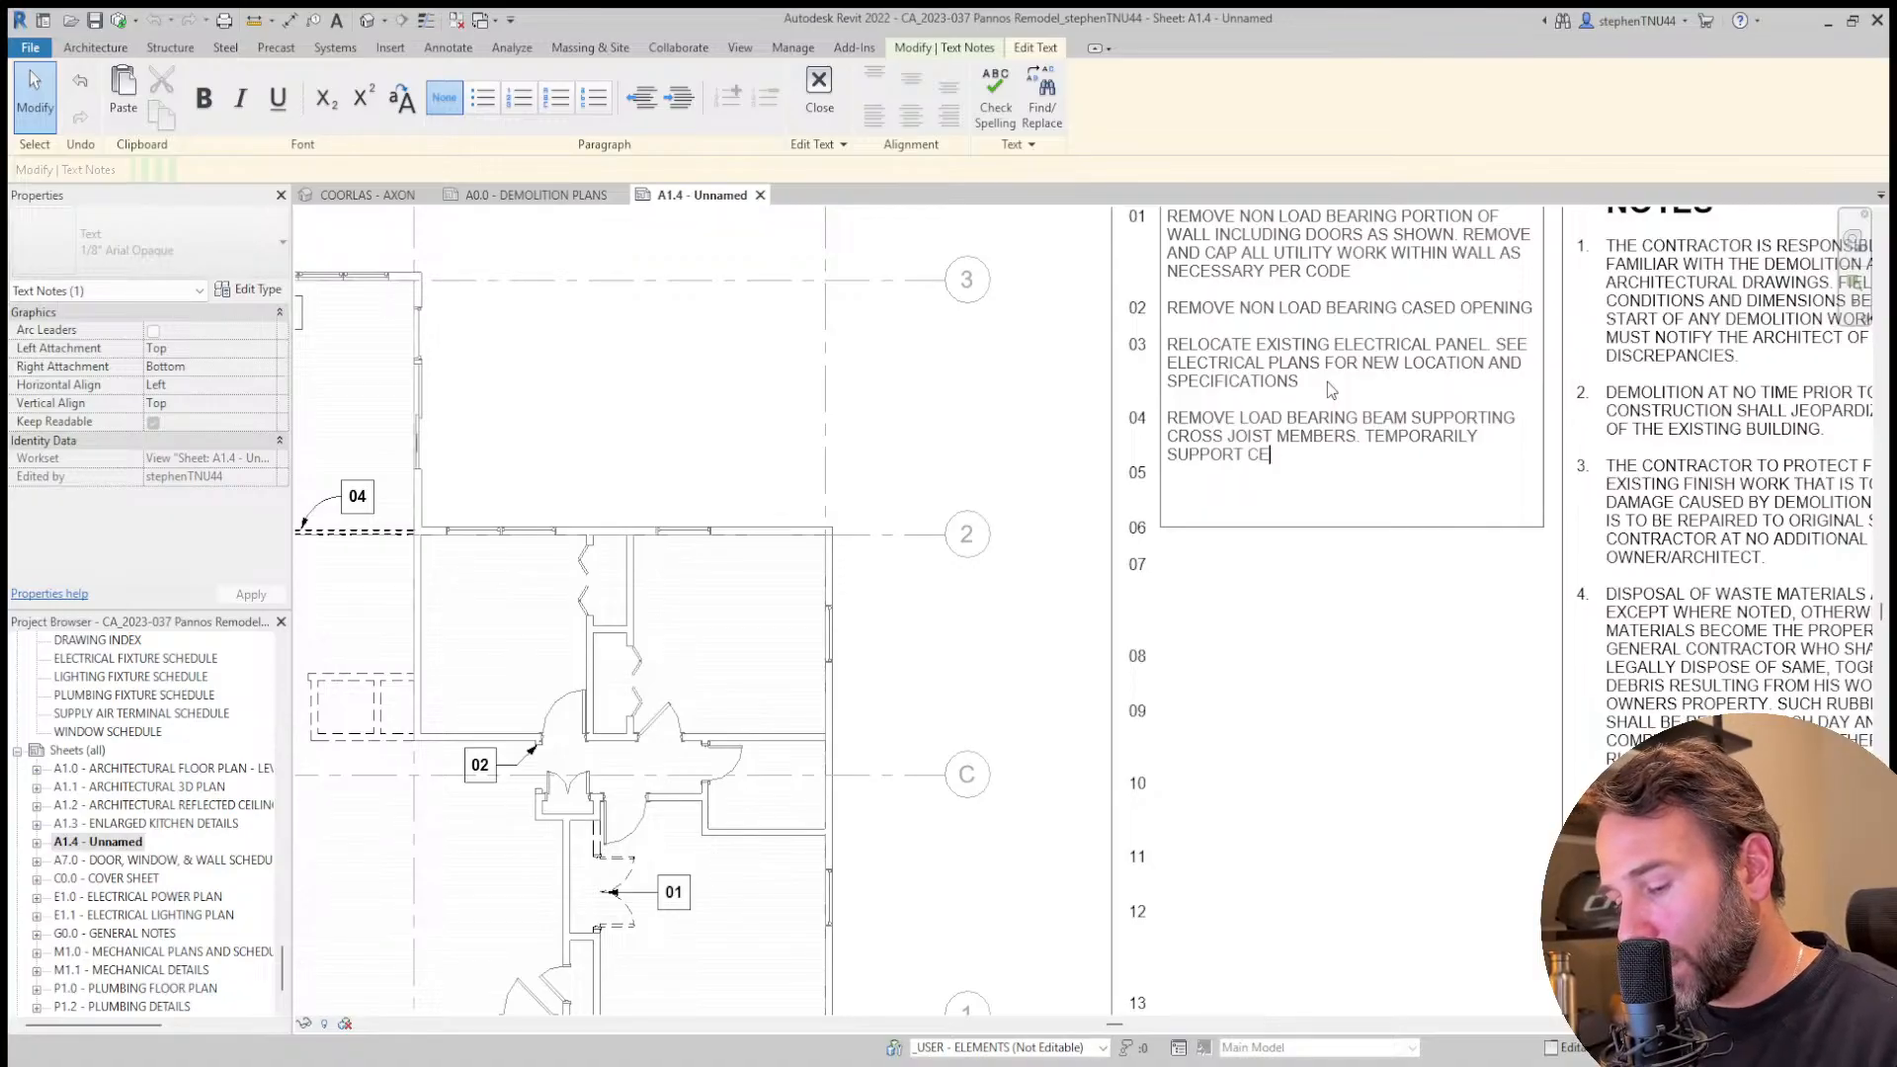
text(ILING JOIS)
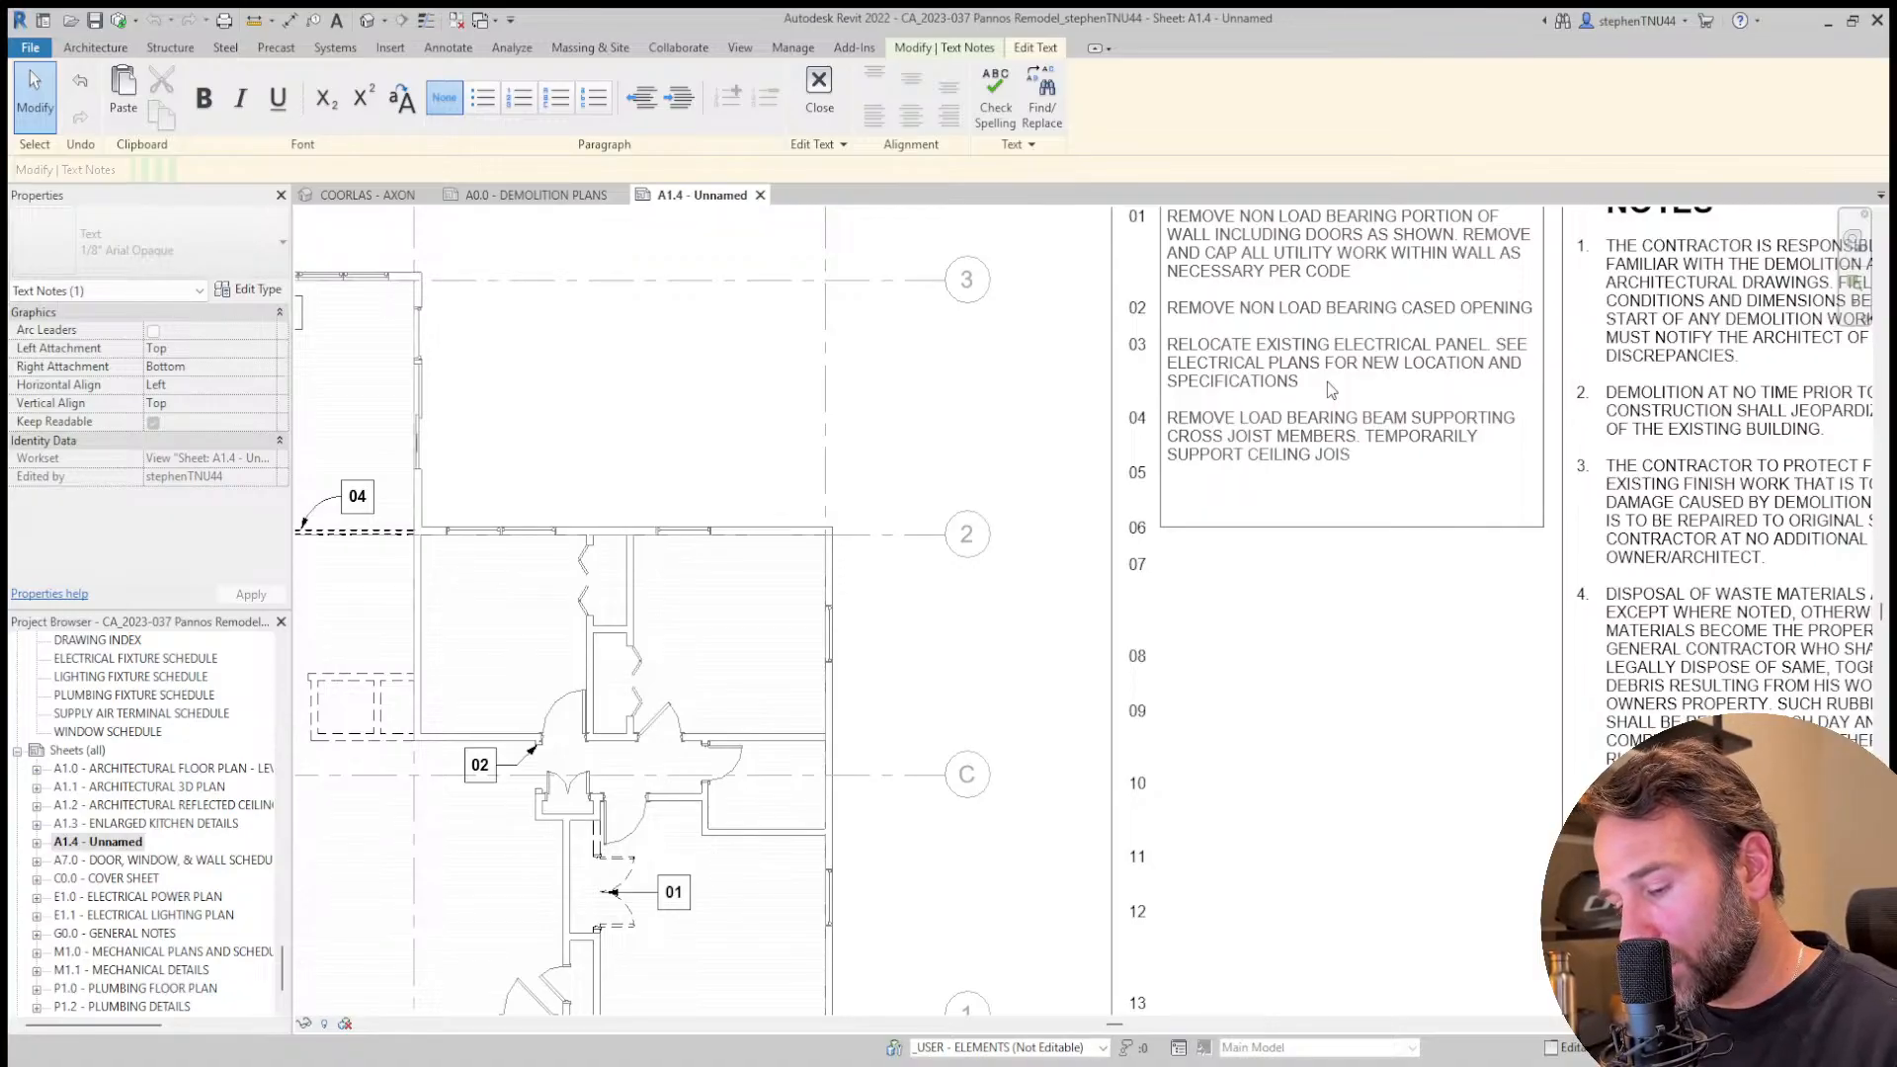
text(TS AS NECES)
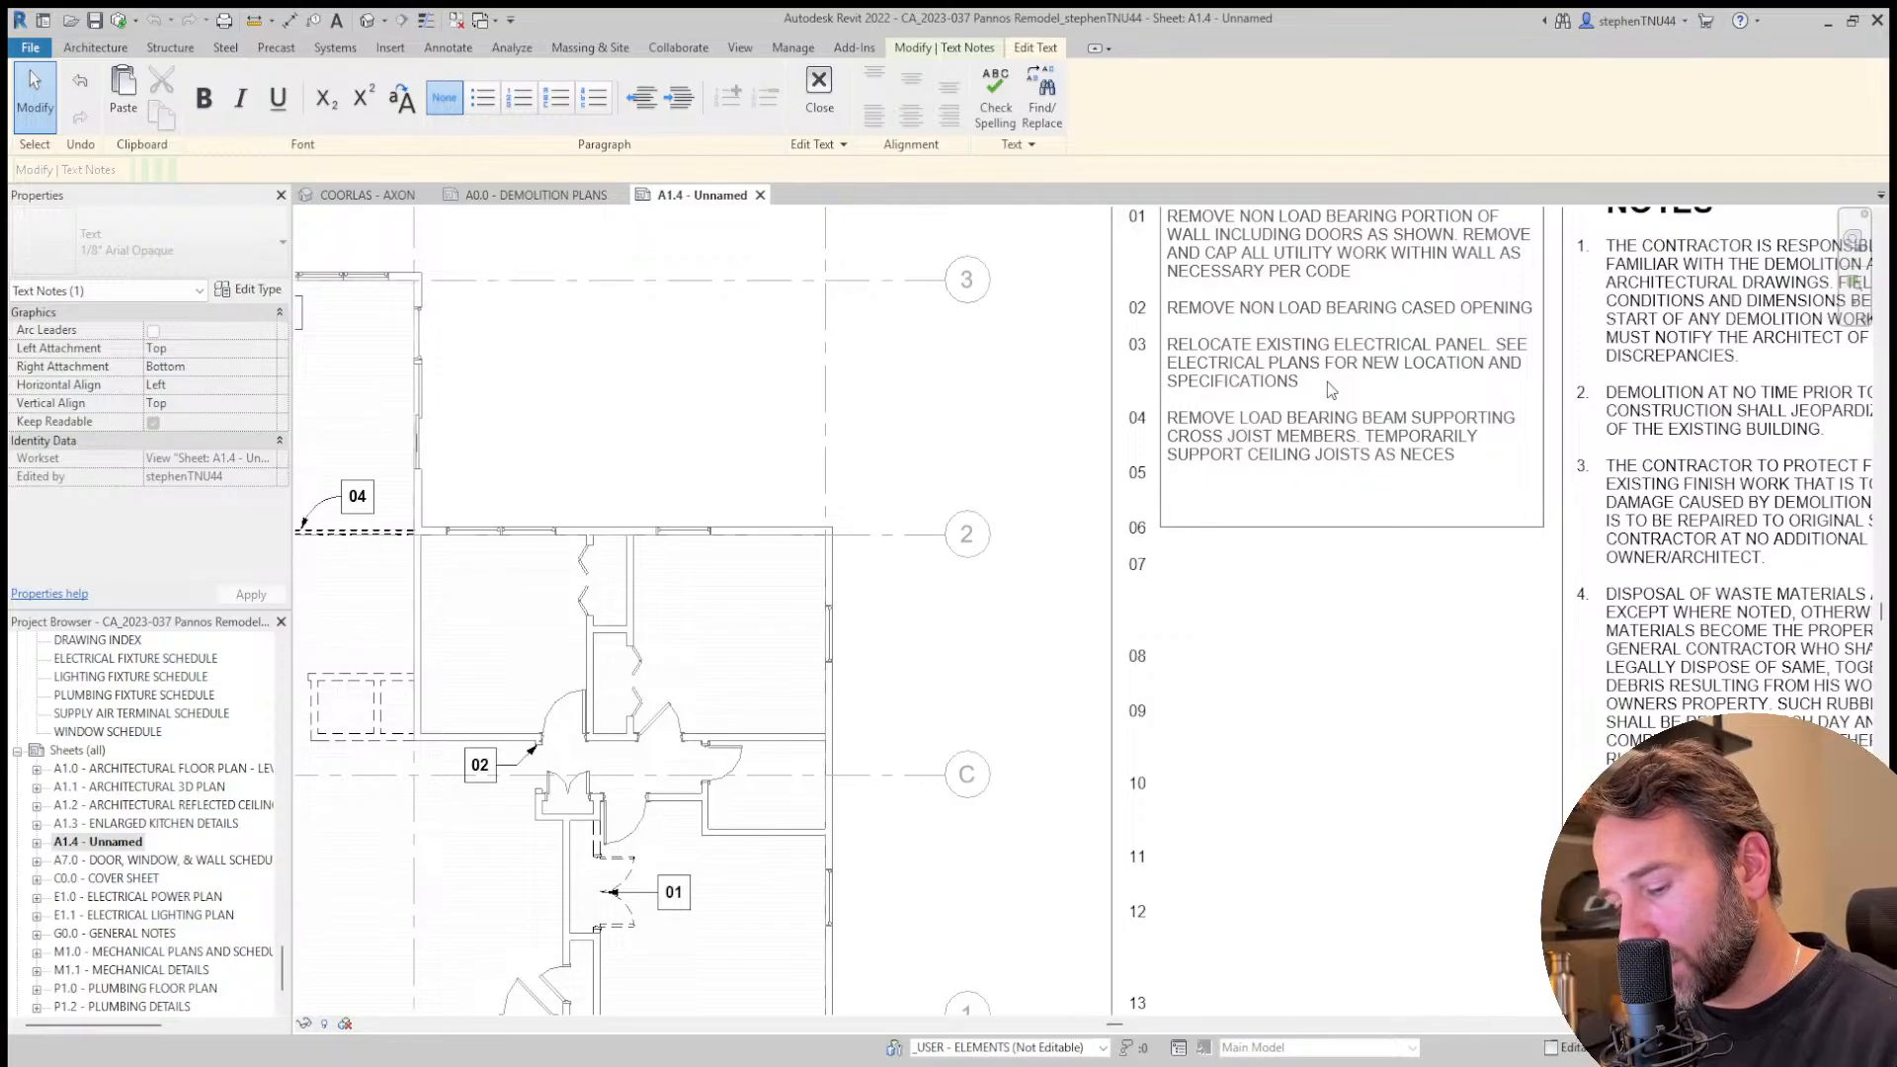
text(SARY)
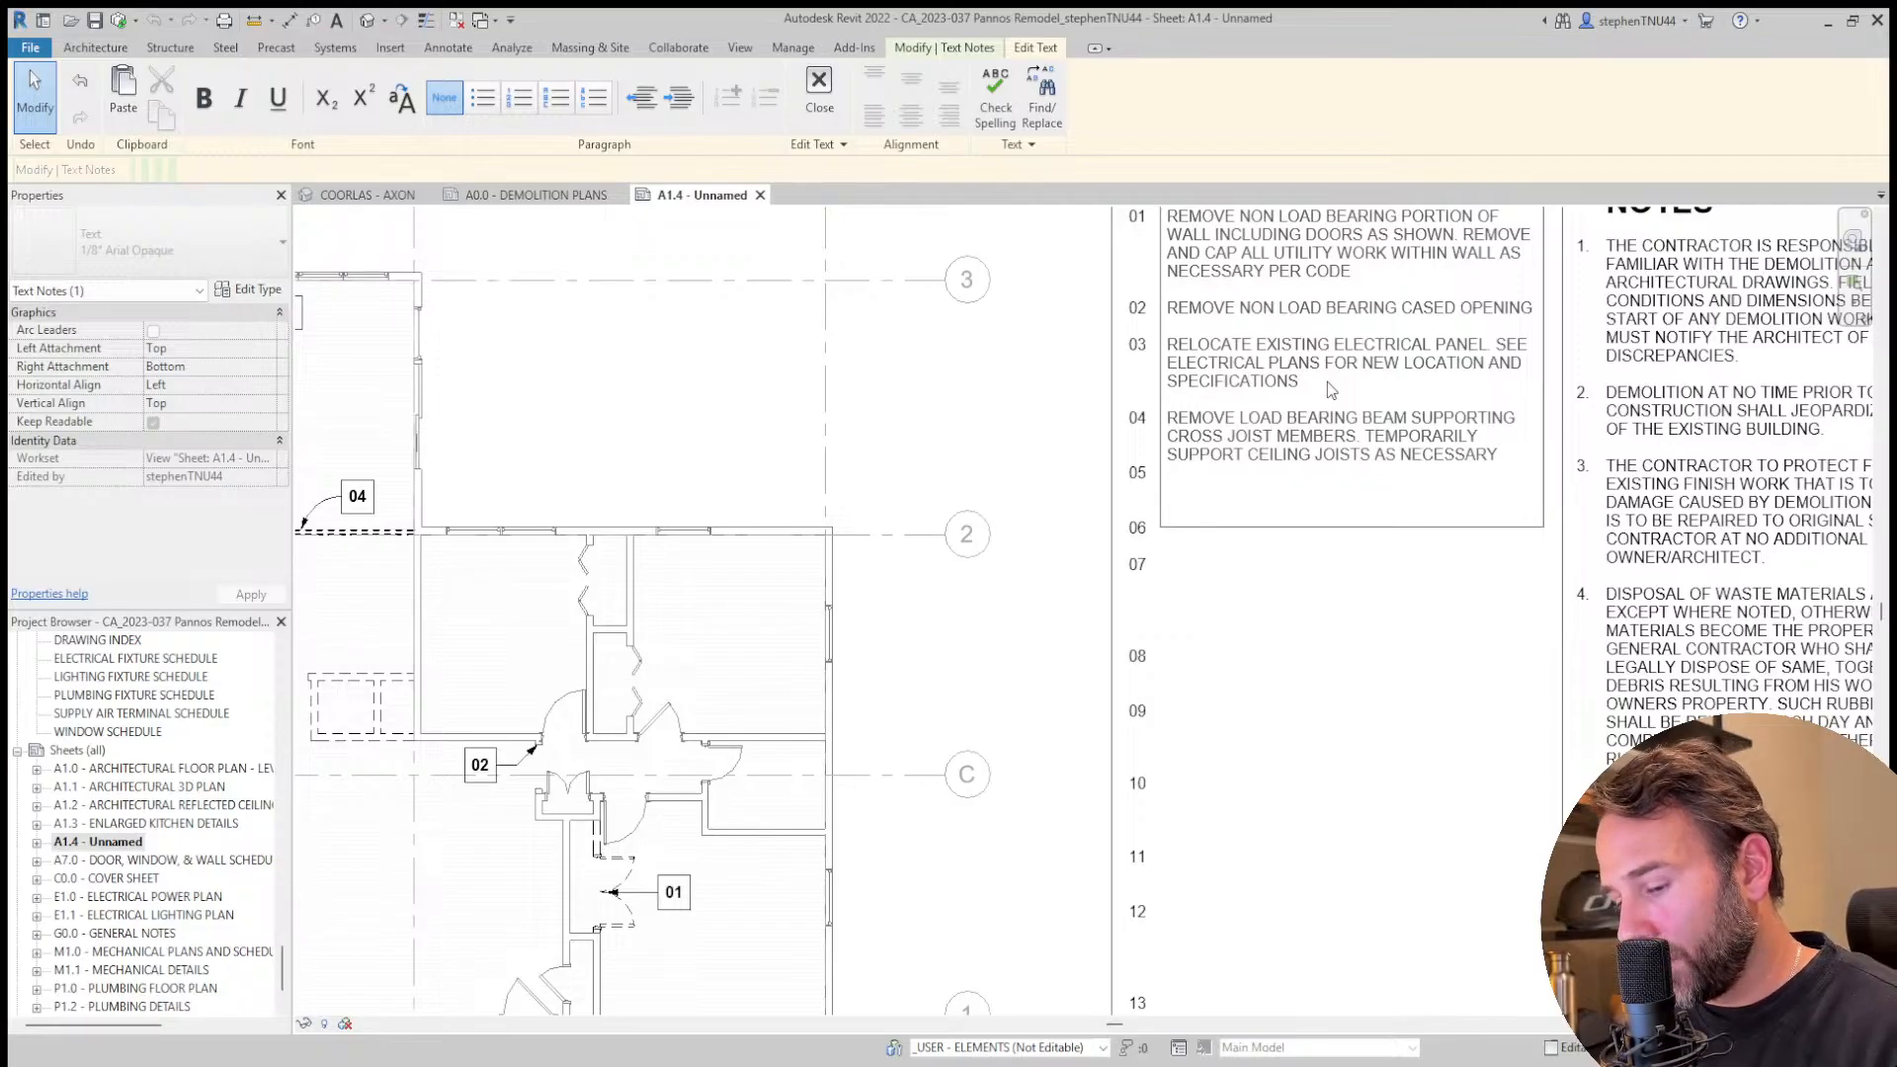
text( TO)
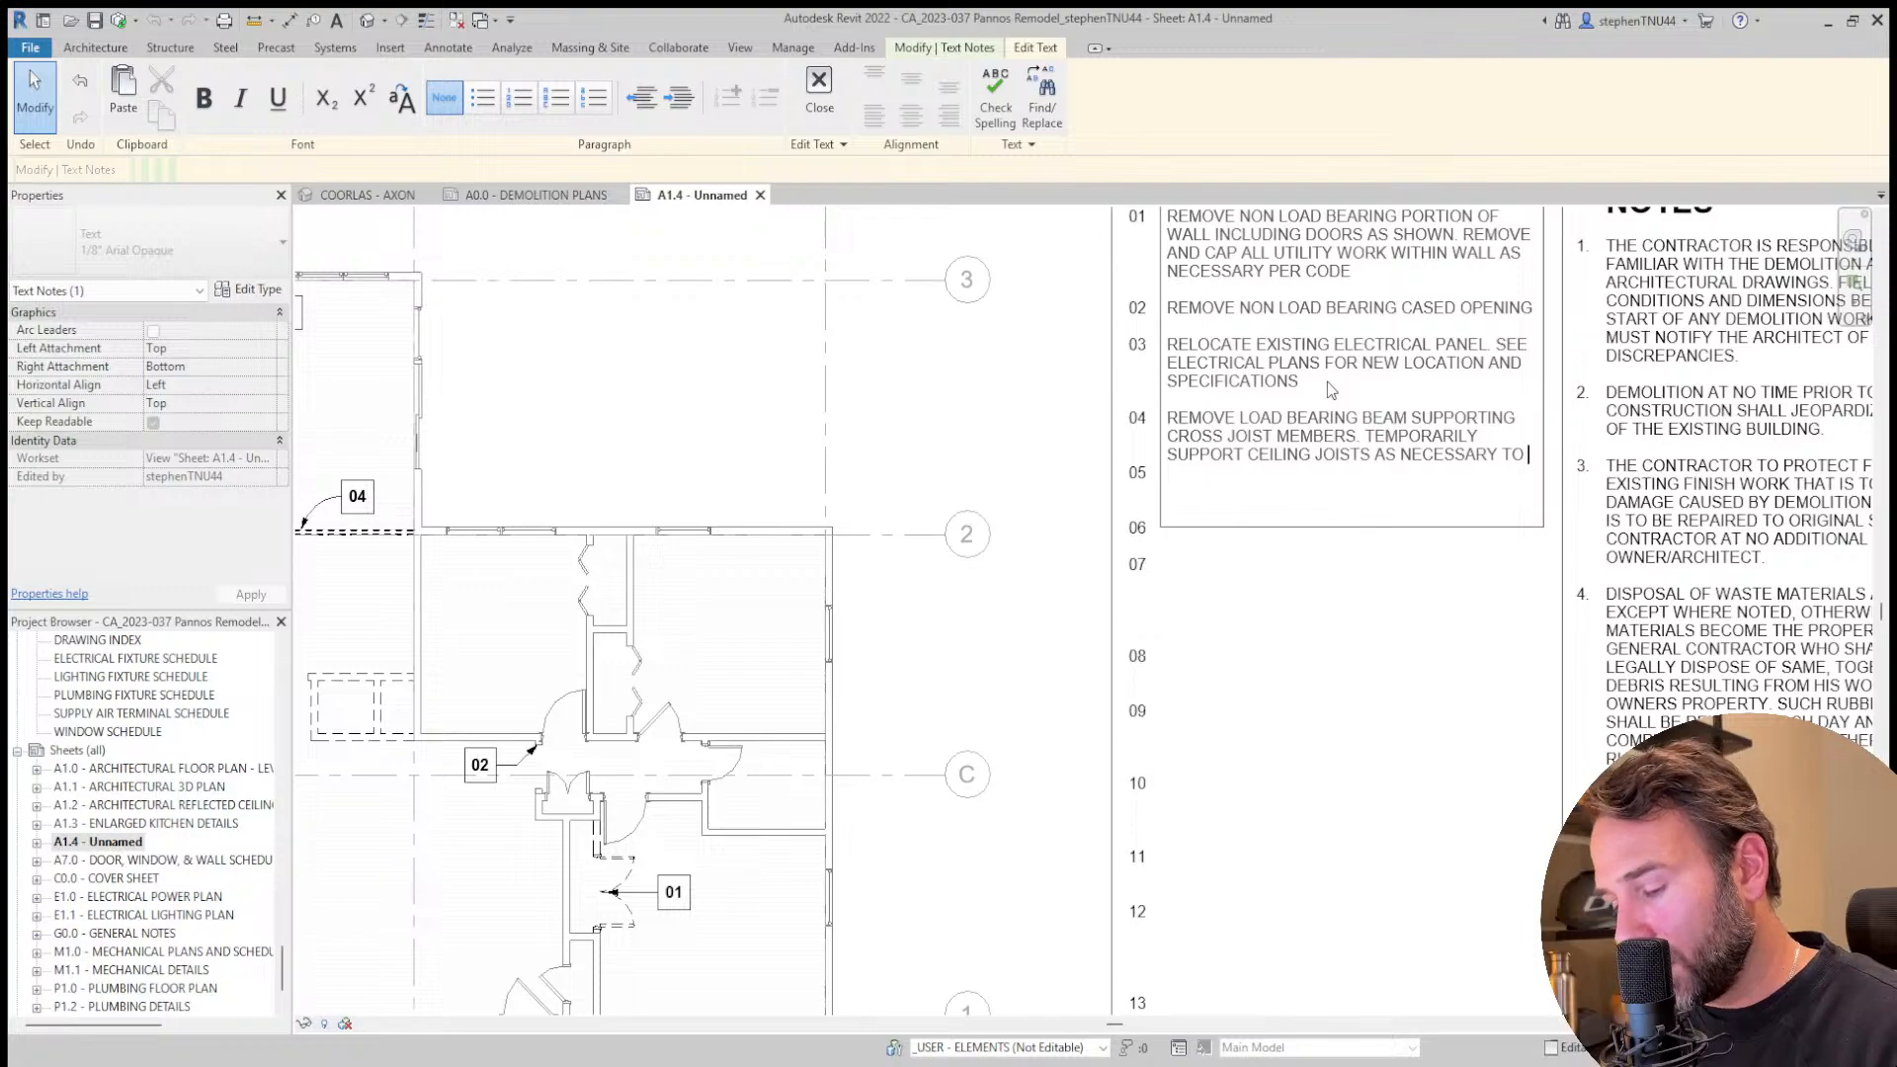
text( INSTALL PROPOSED BEAM)
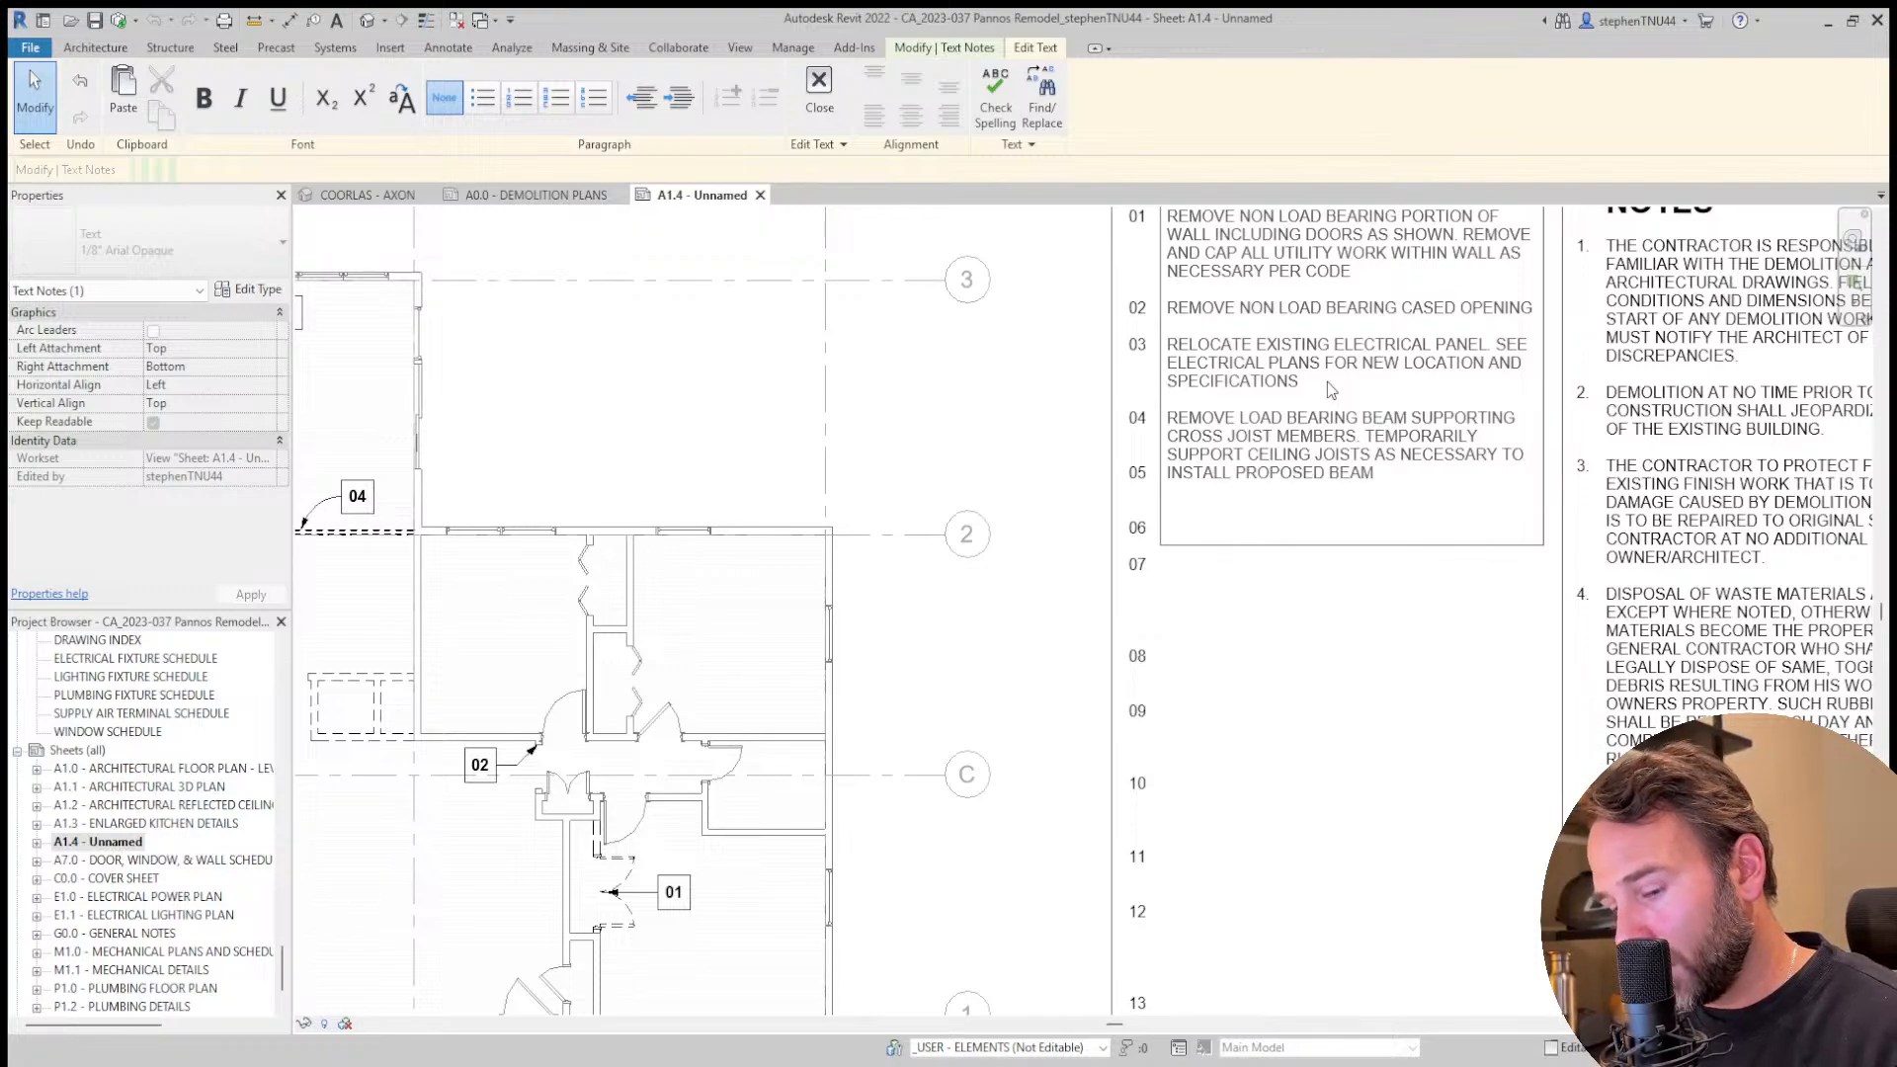
text( SPECIFIED ON RE)
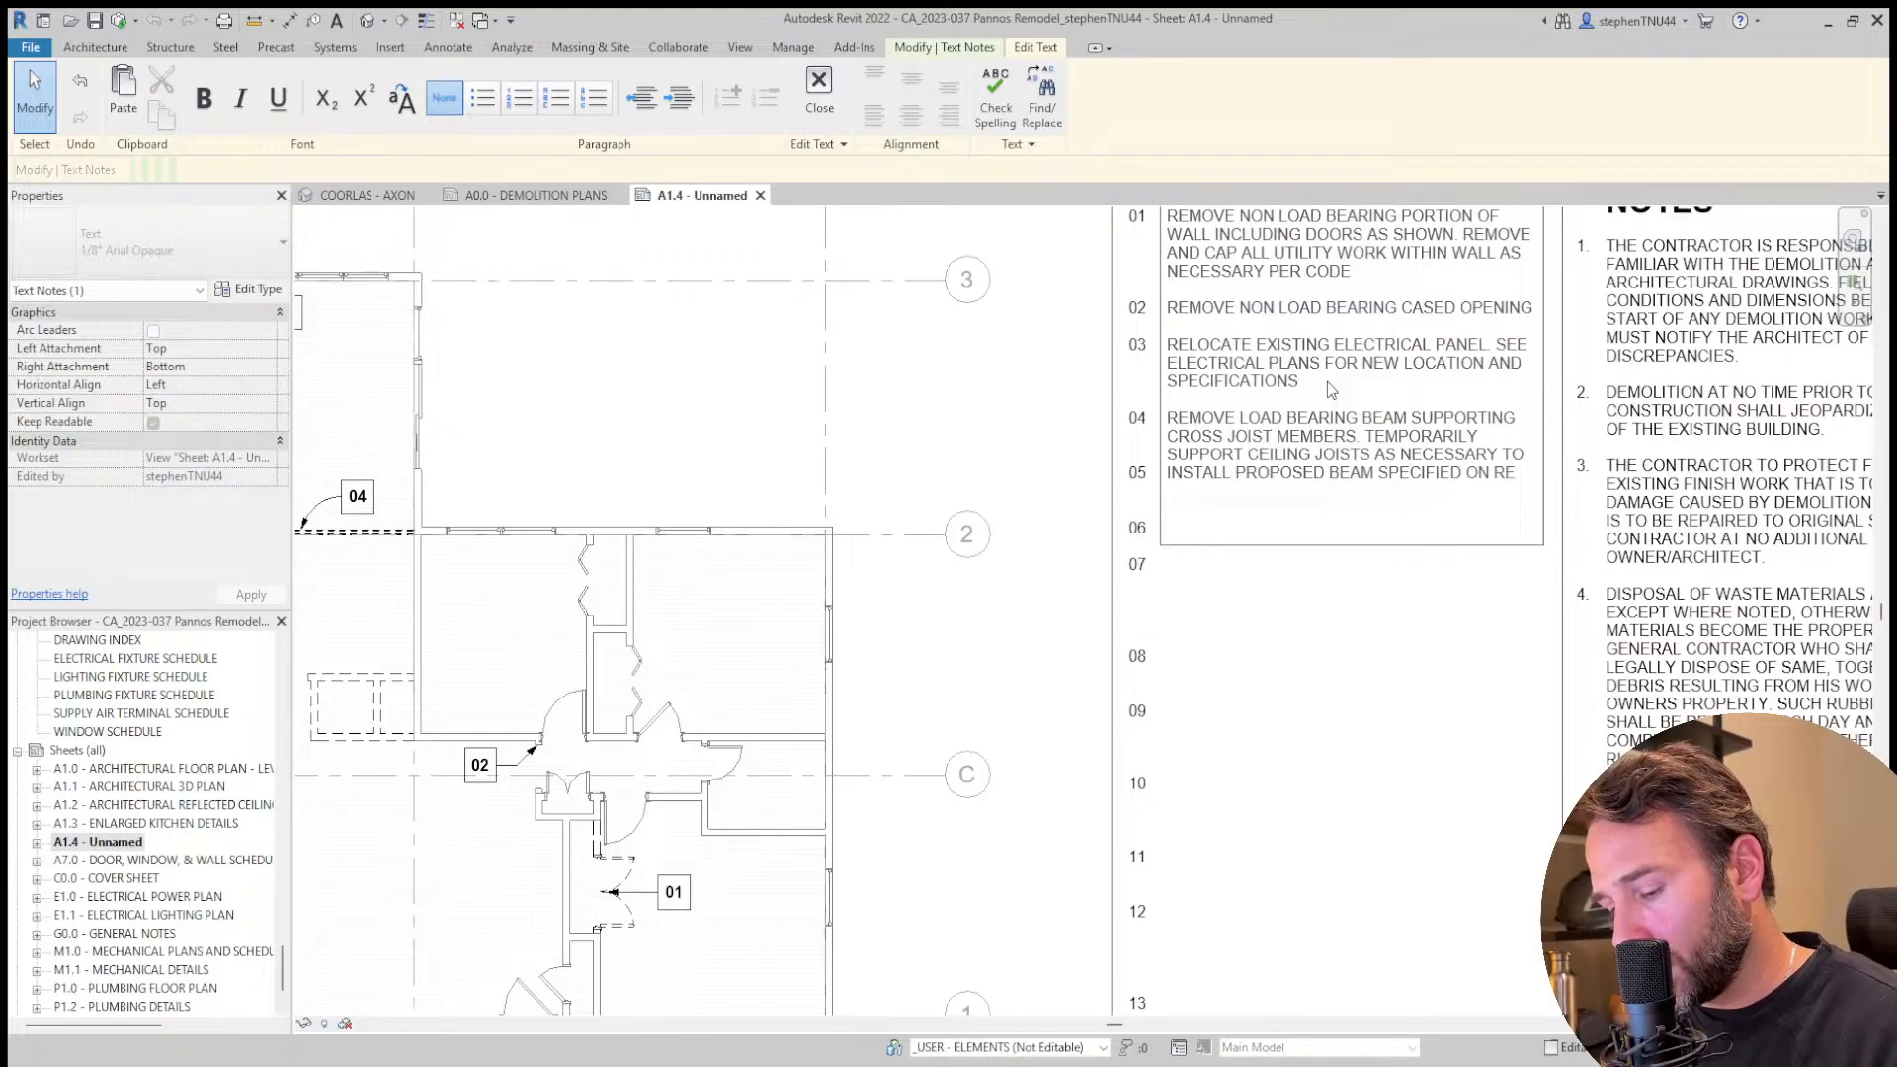
text(FLECTED CEILING PLANS)
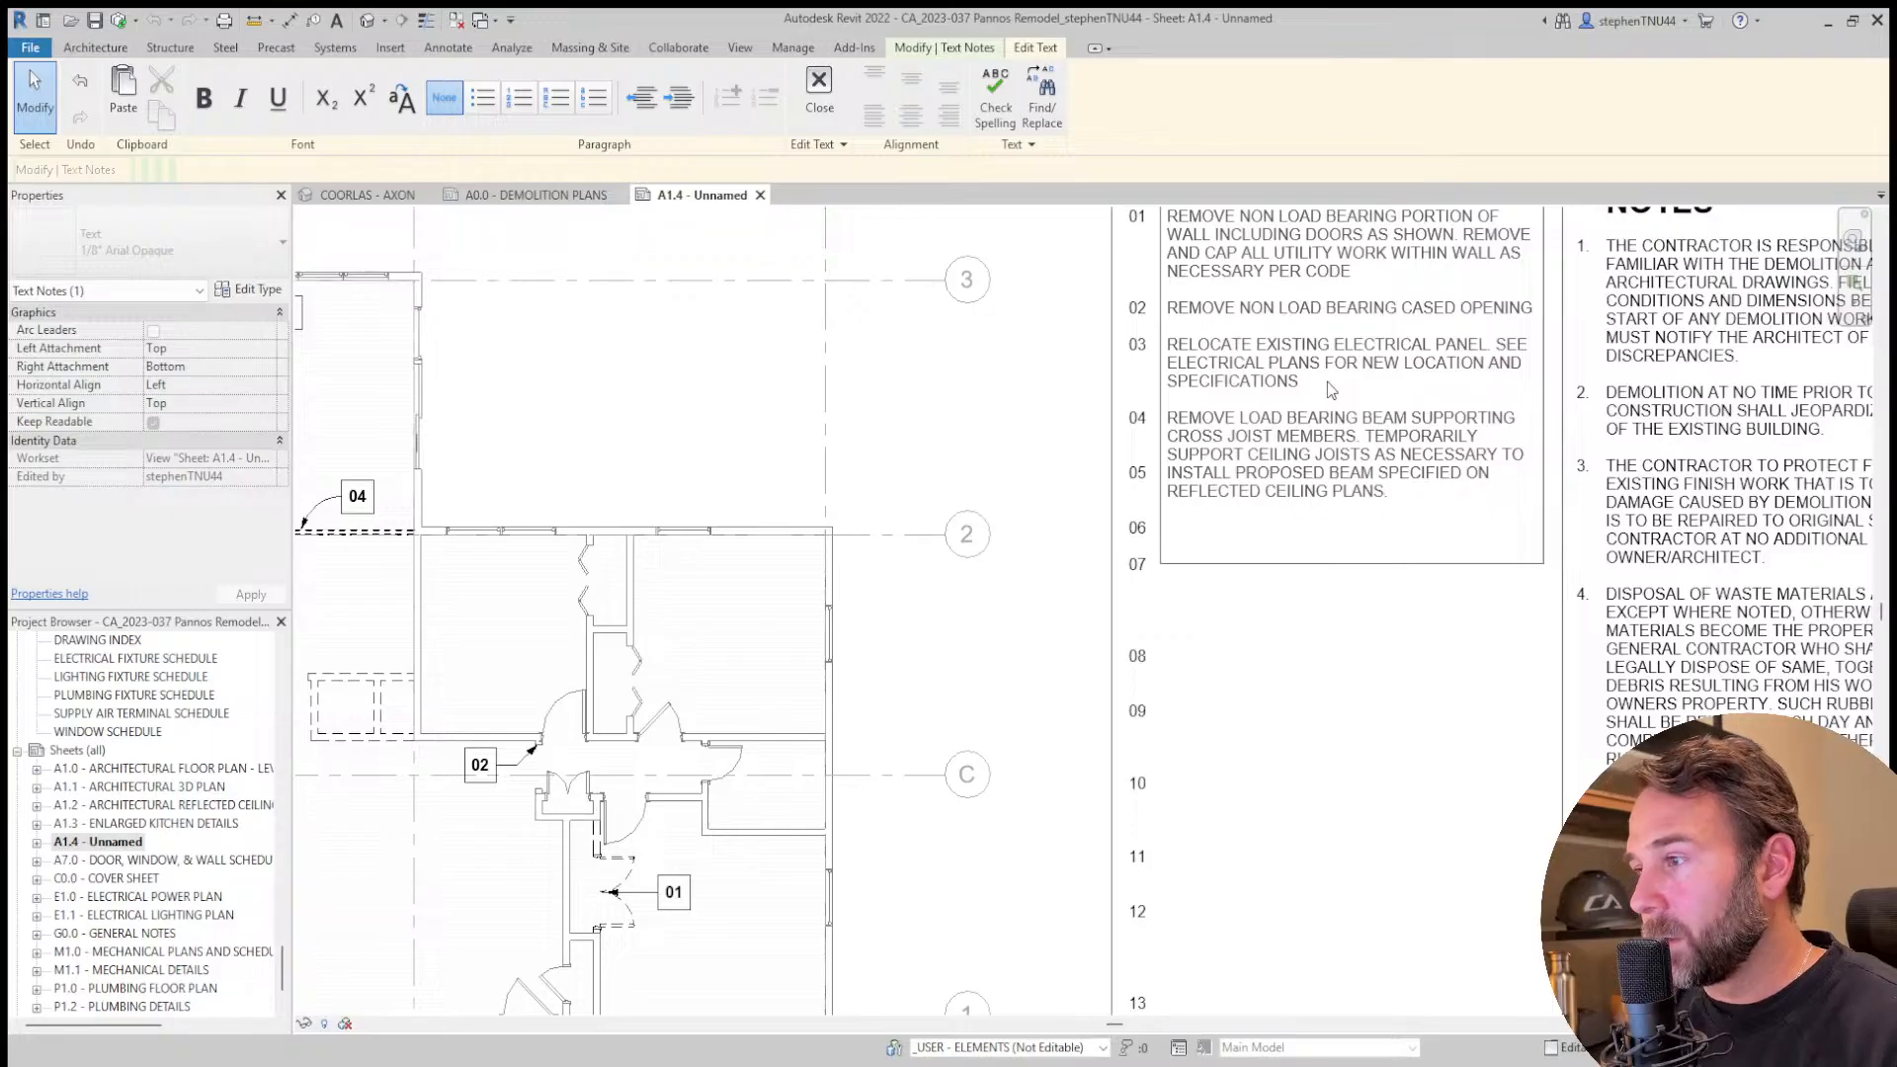
Add three blank lines above 05 in the key note number column so it sits below the end of note 04.
click(1138, 448)
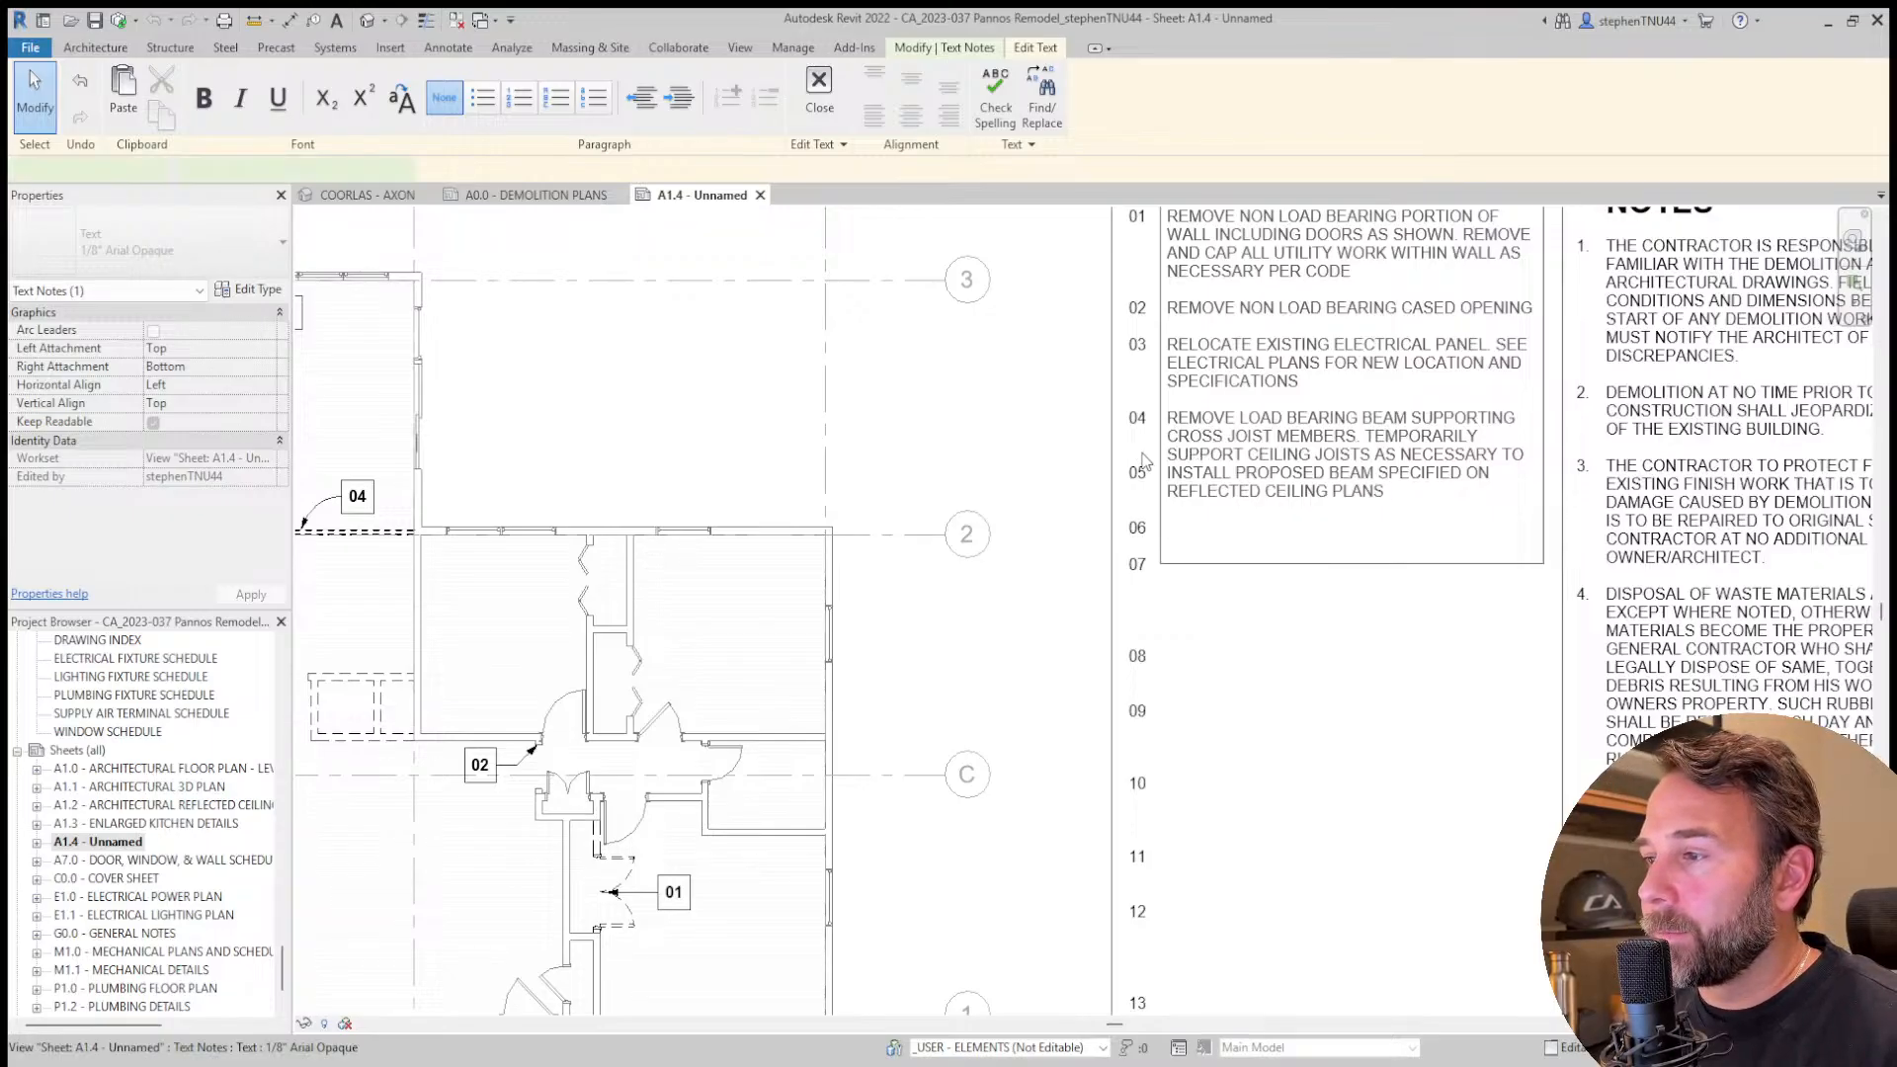
double_click(1138, 452)
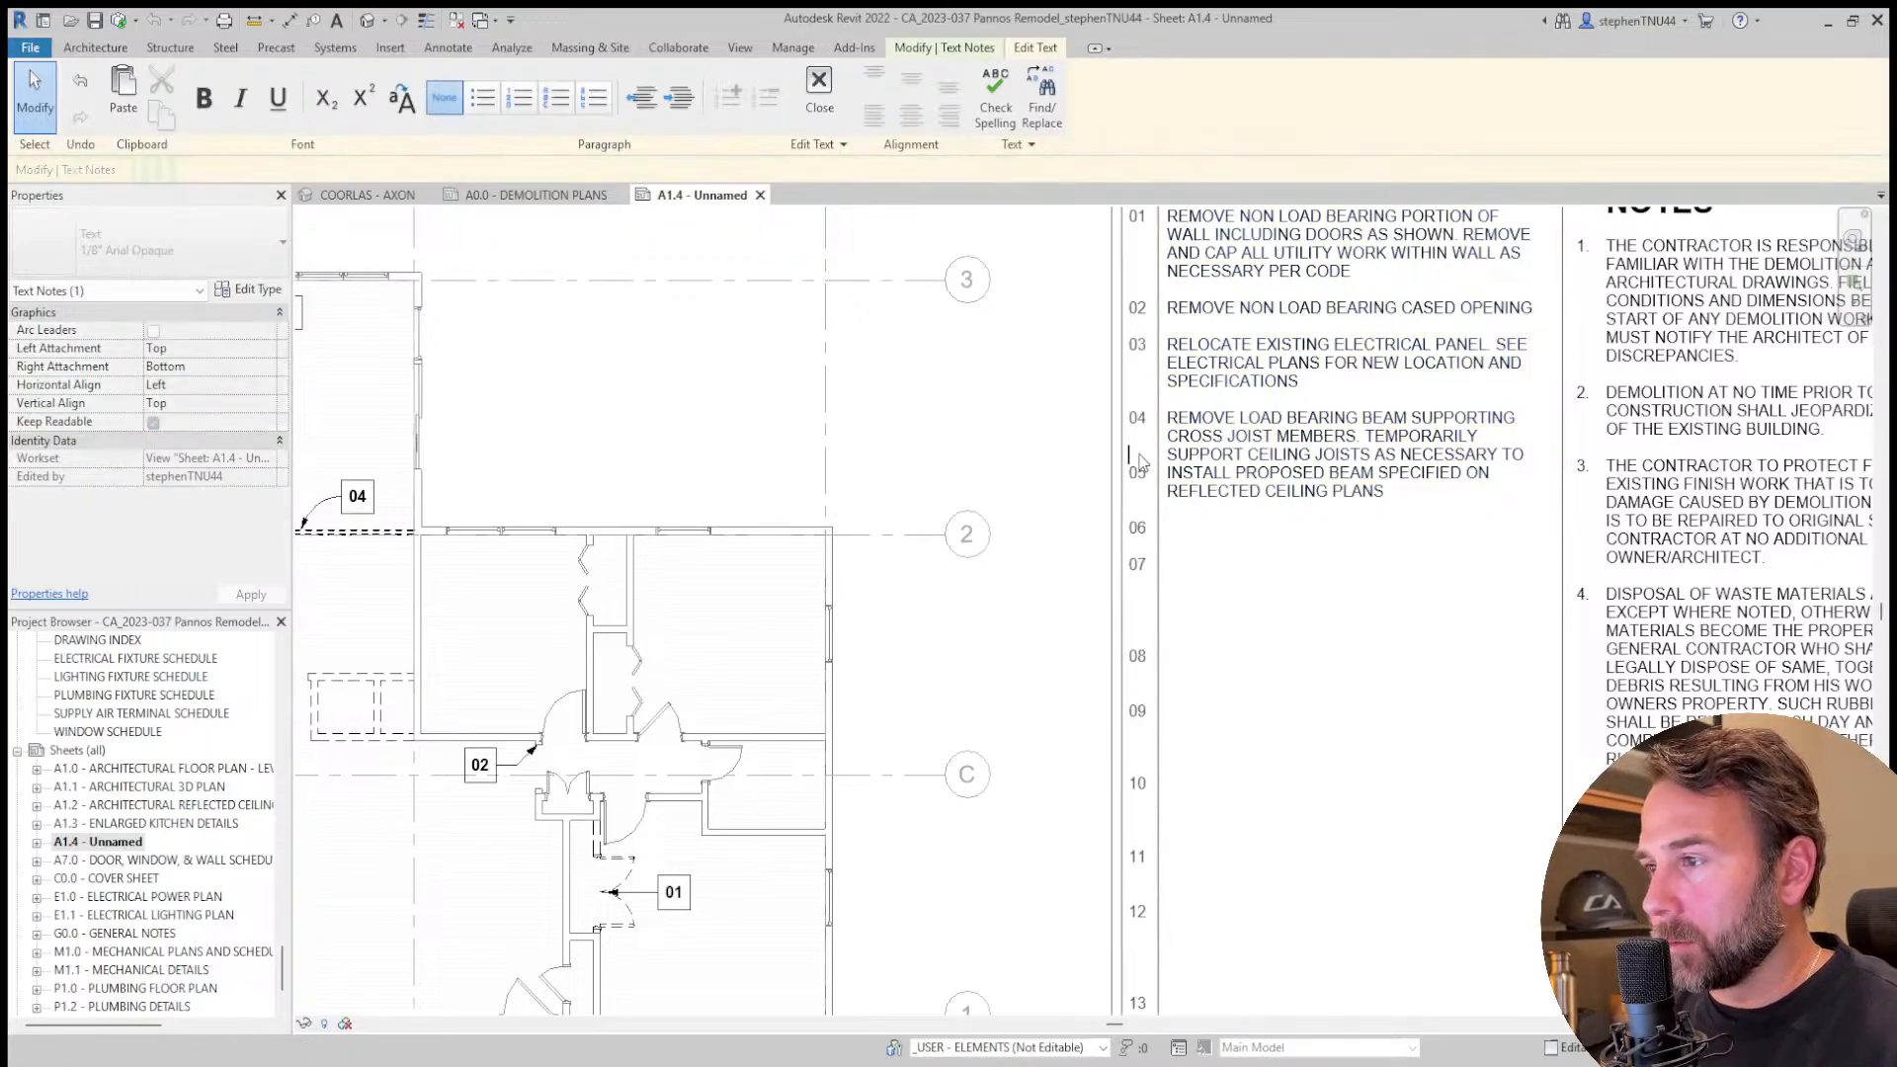
key(Return)
key(Return)
key(Return)
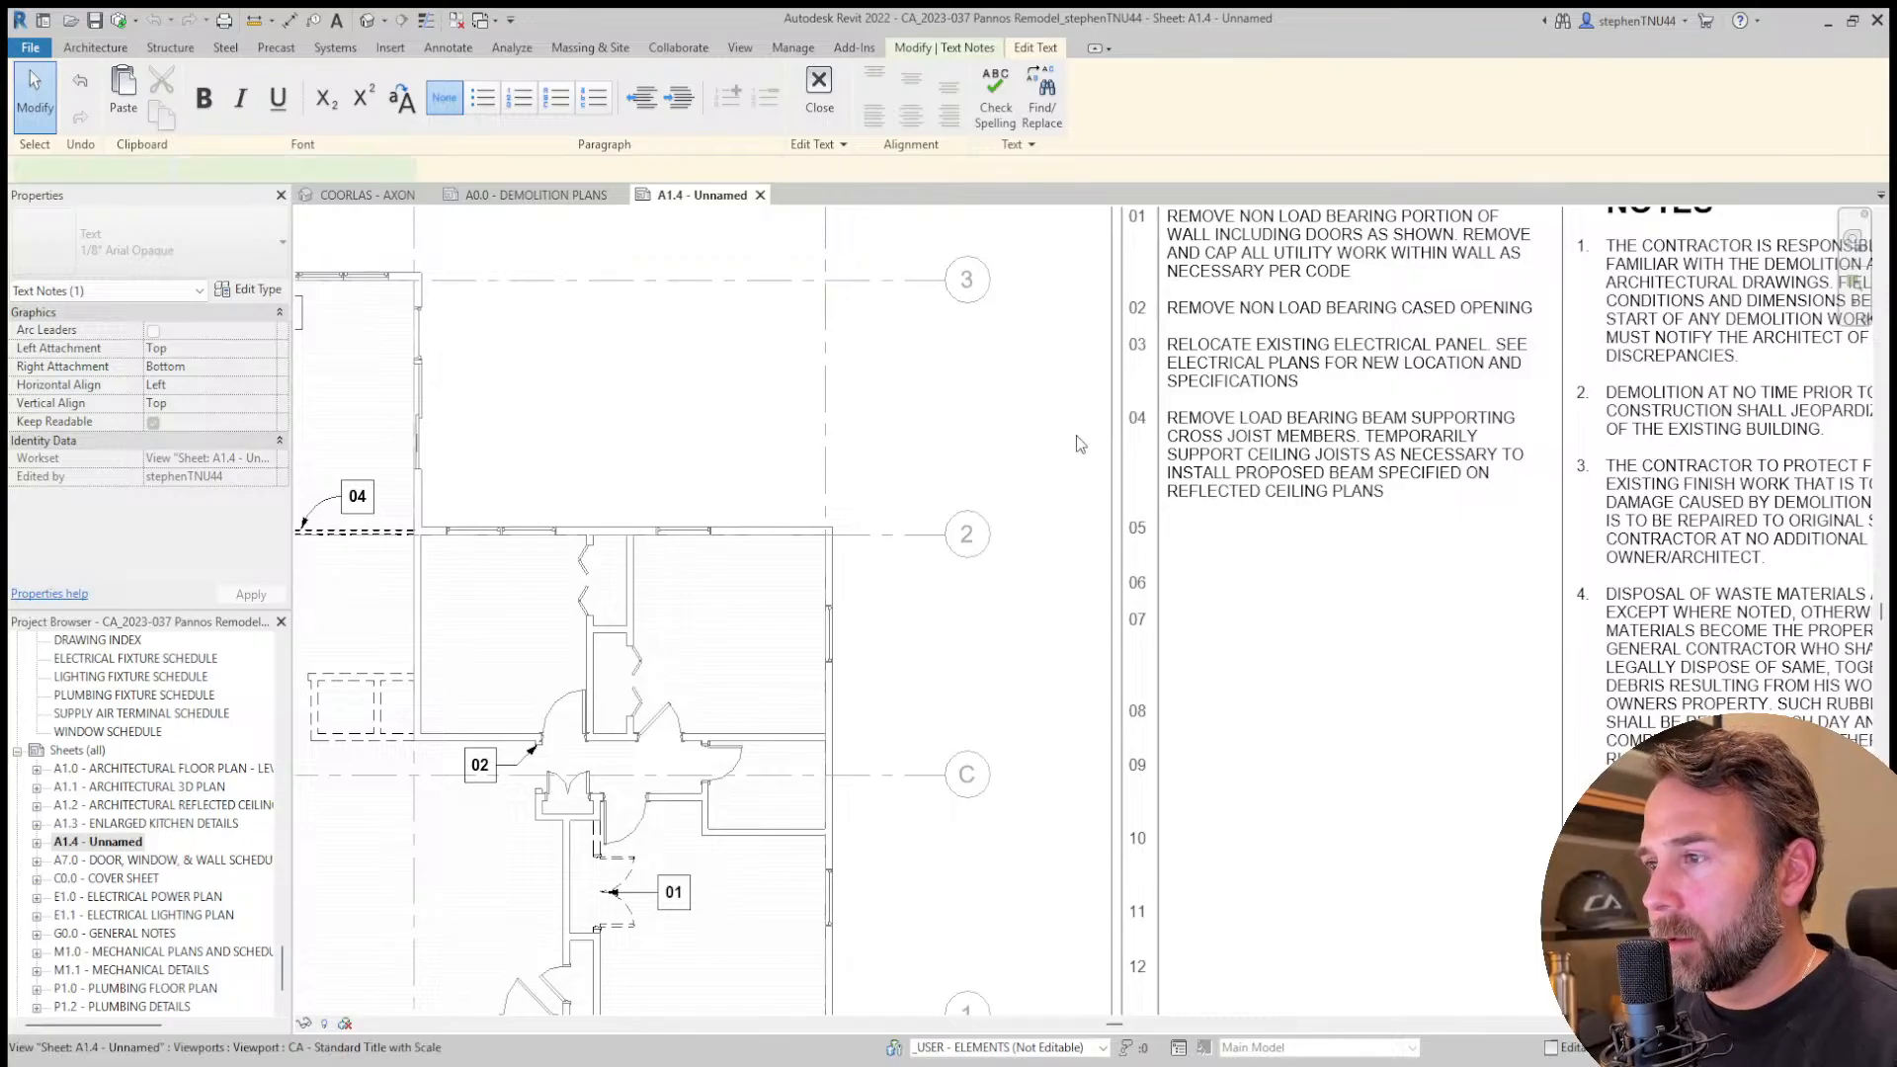
click(1075, 434)
Copy tag 04 from the dashed beam on grid 2 to beside the dashed double doors above it.
scroll(1073, 449, down, 4)
scroll(929, 484, up, 3)
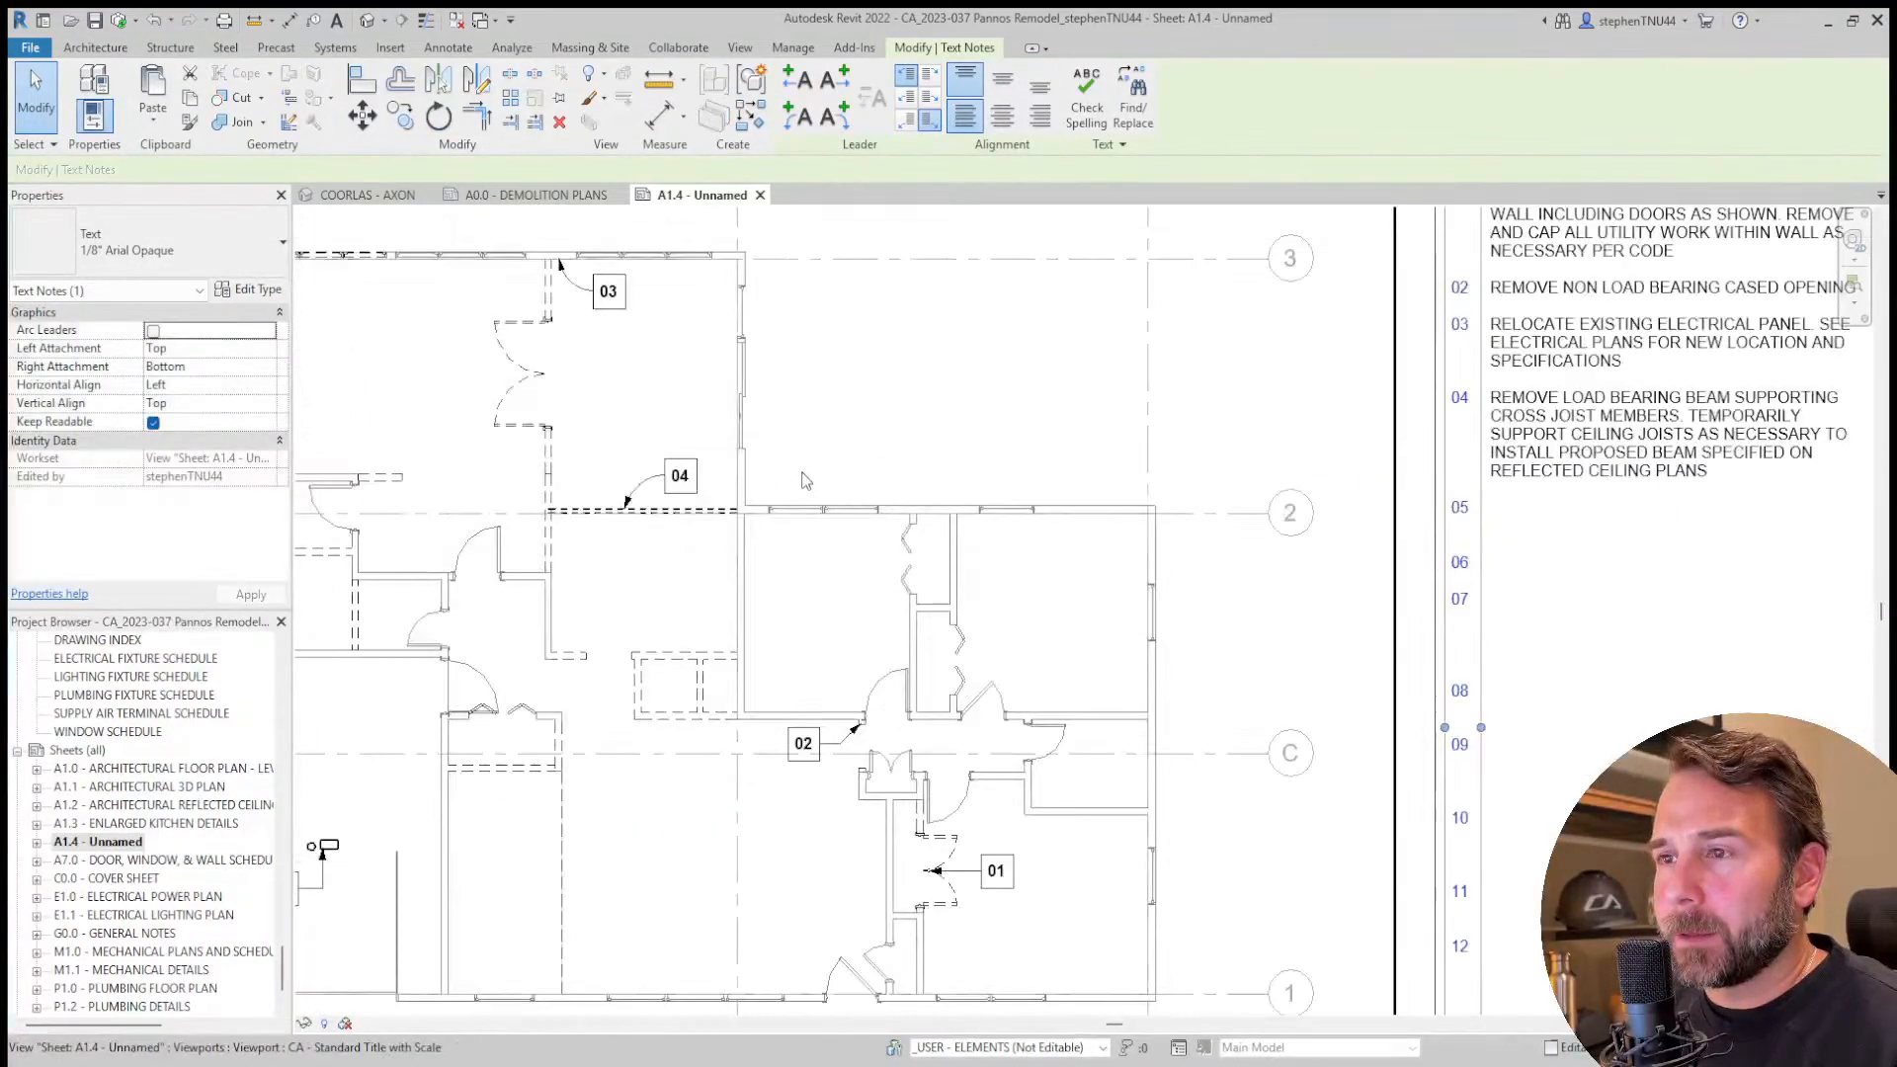
scroll(928, 484, up, 1)
double_click(963, 460)
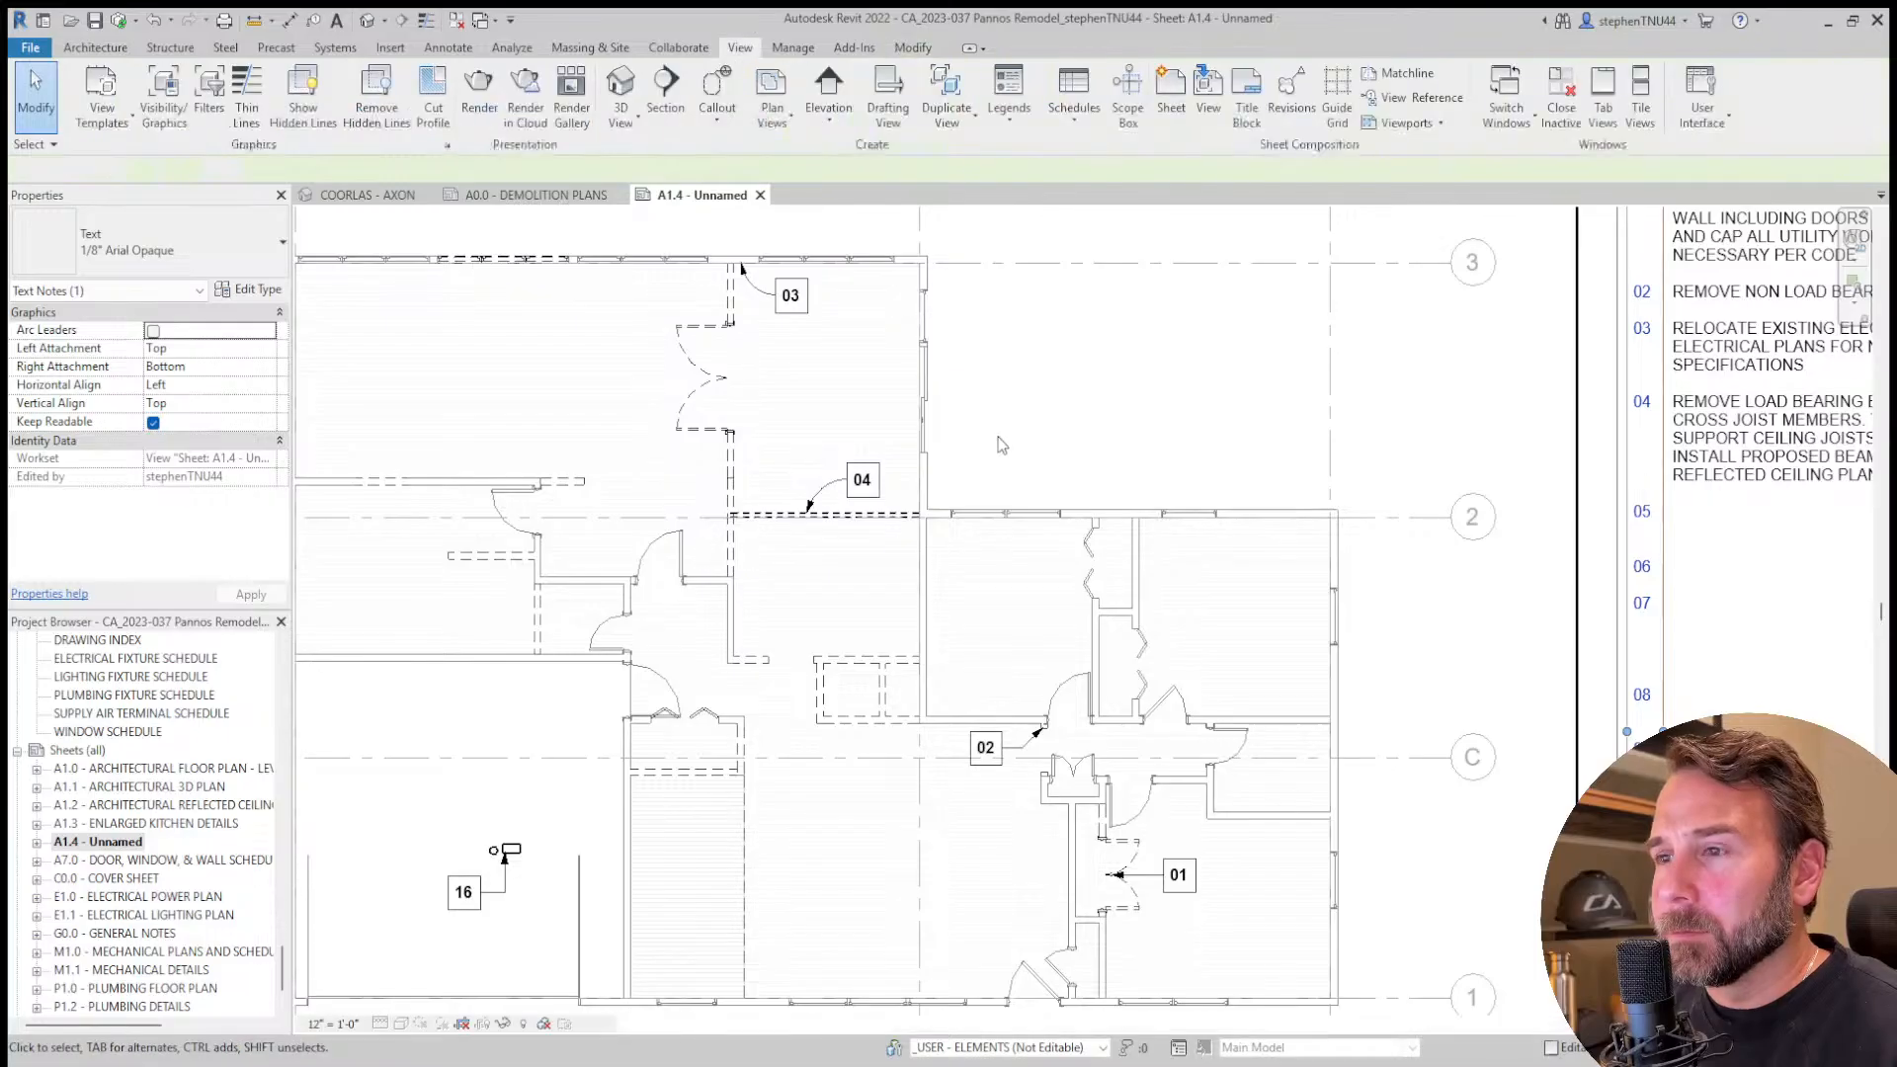
click(965, 461)
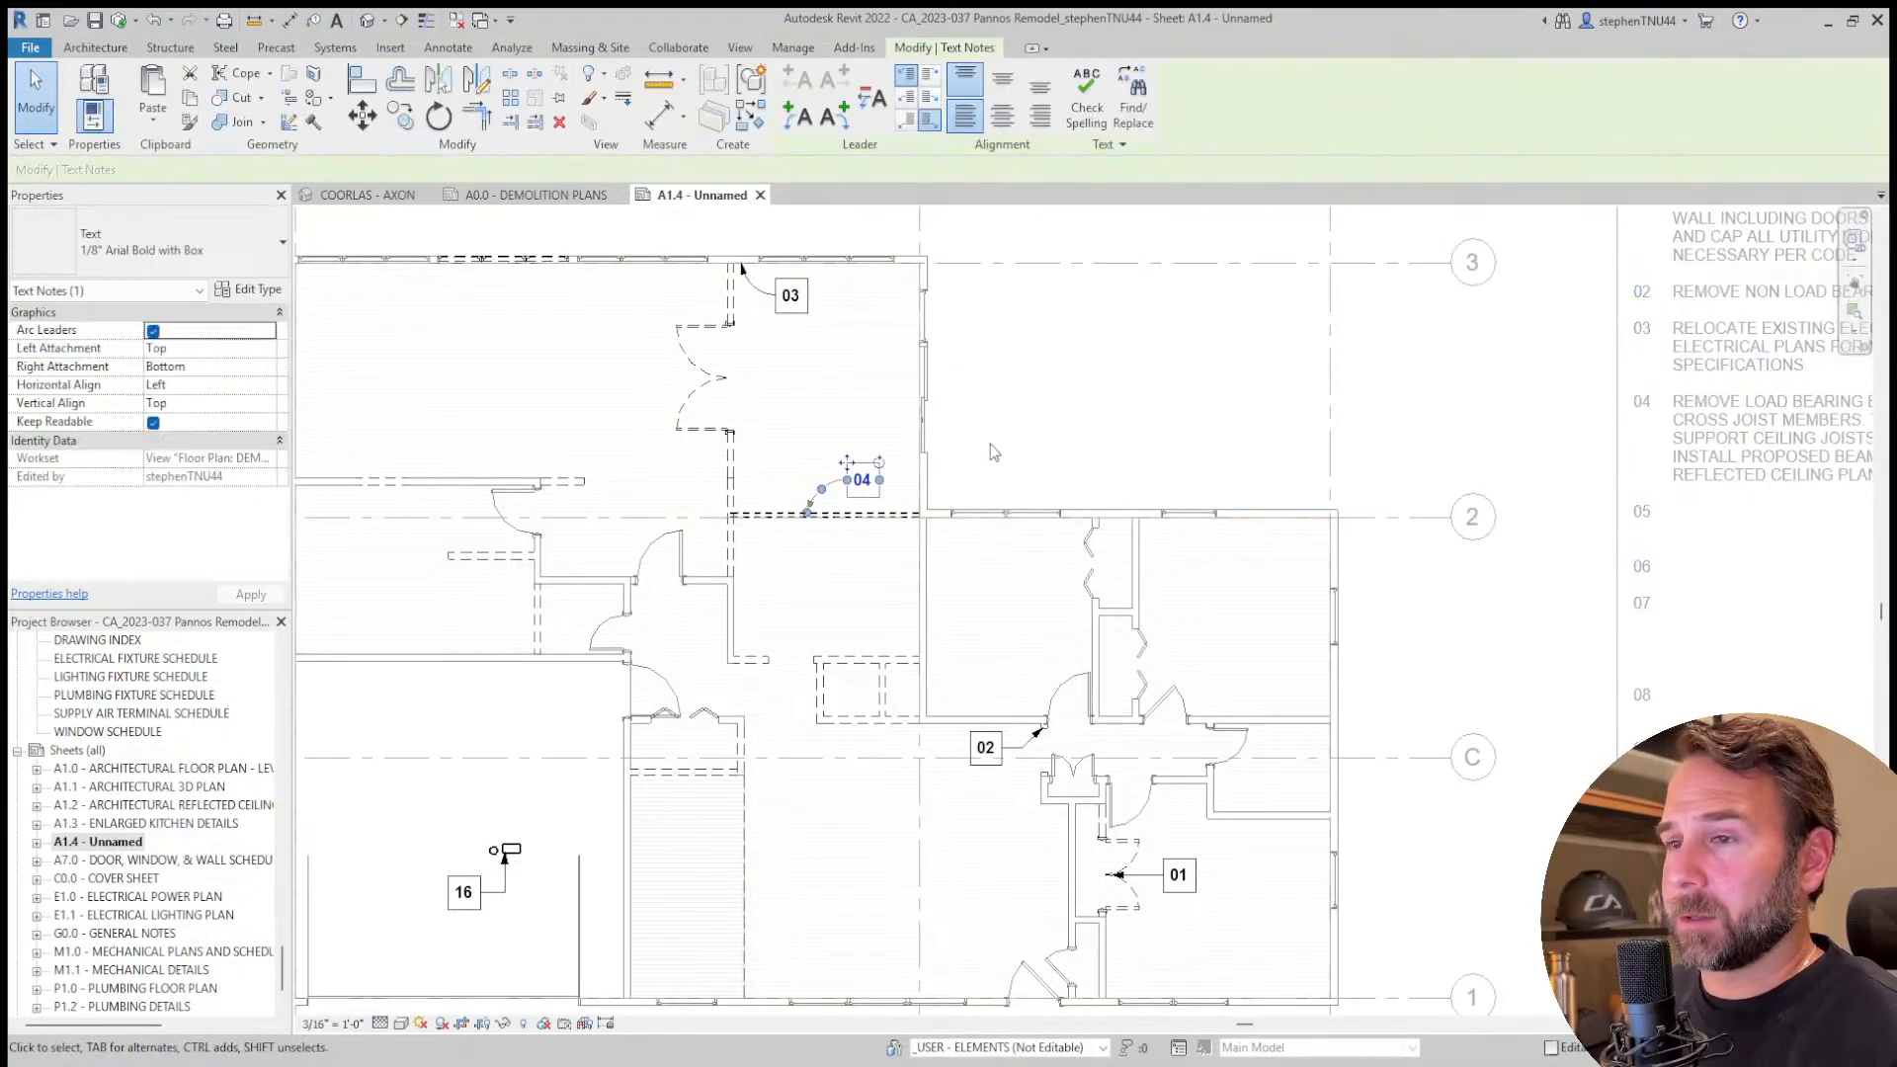
middle_drag(1025, 447, 1060, 453)
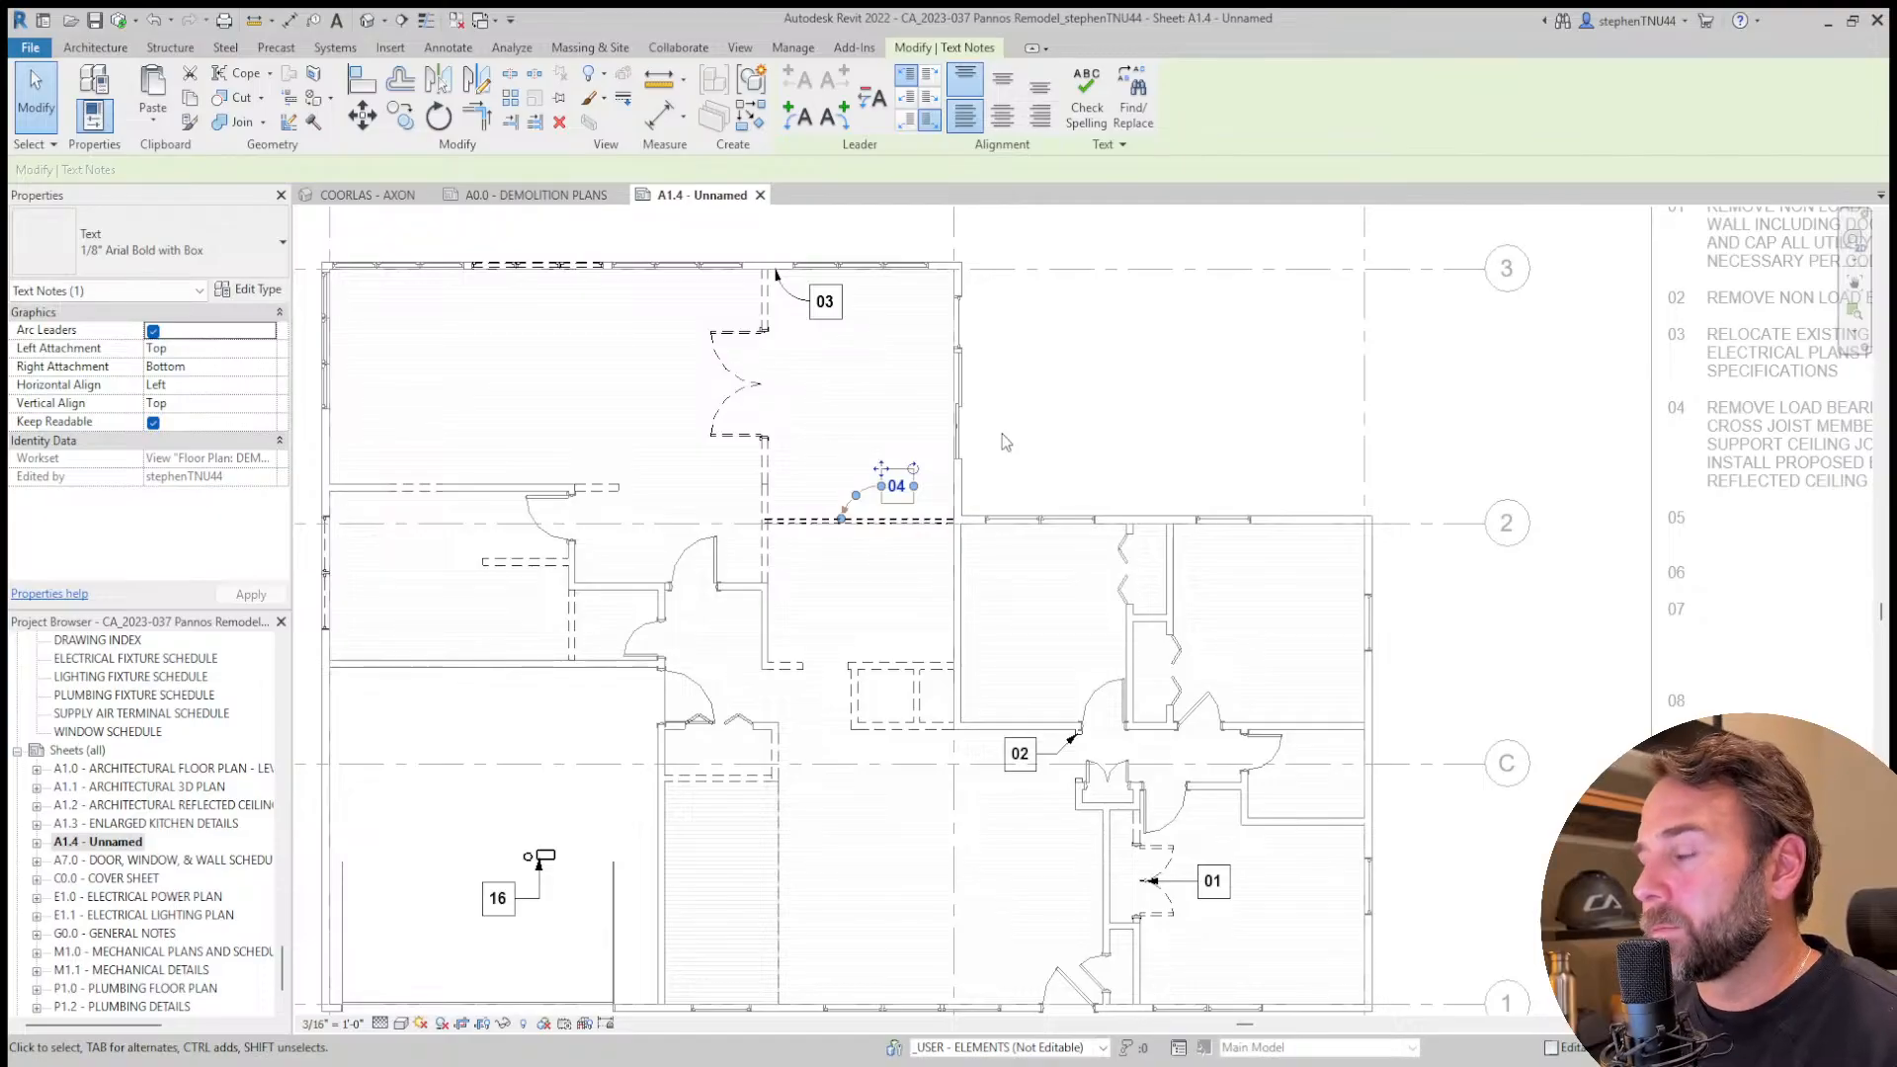
click(402, 117)
click(893, 486)
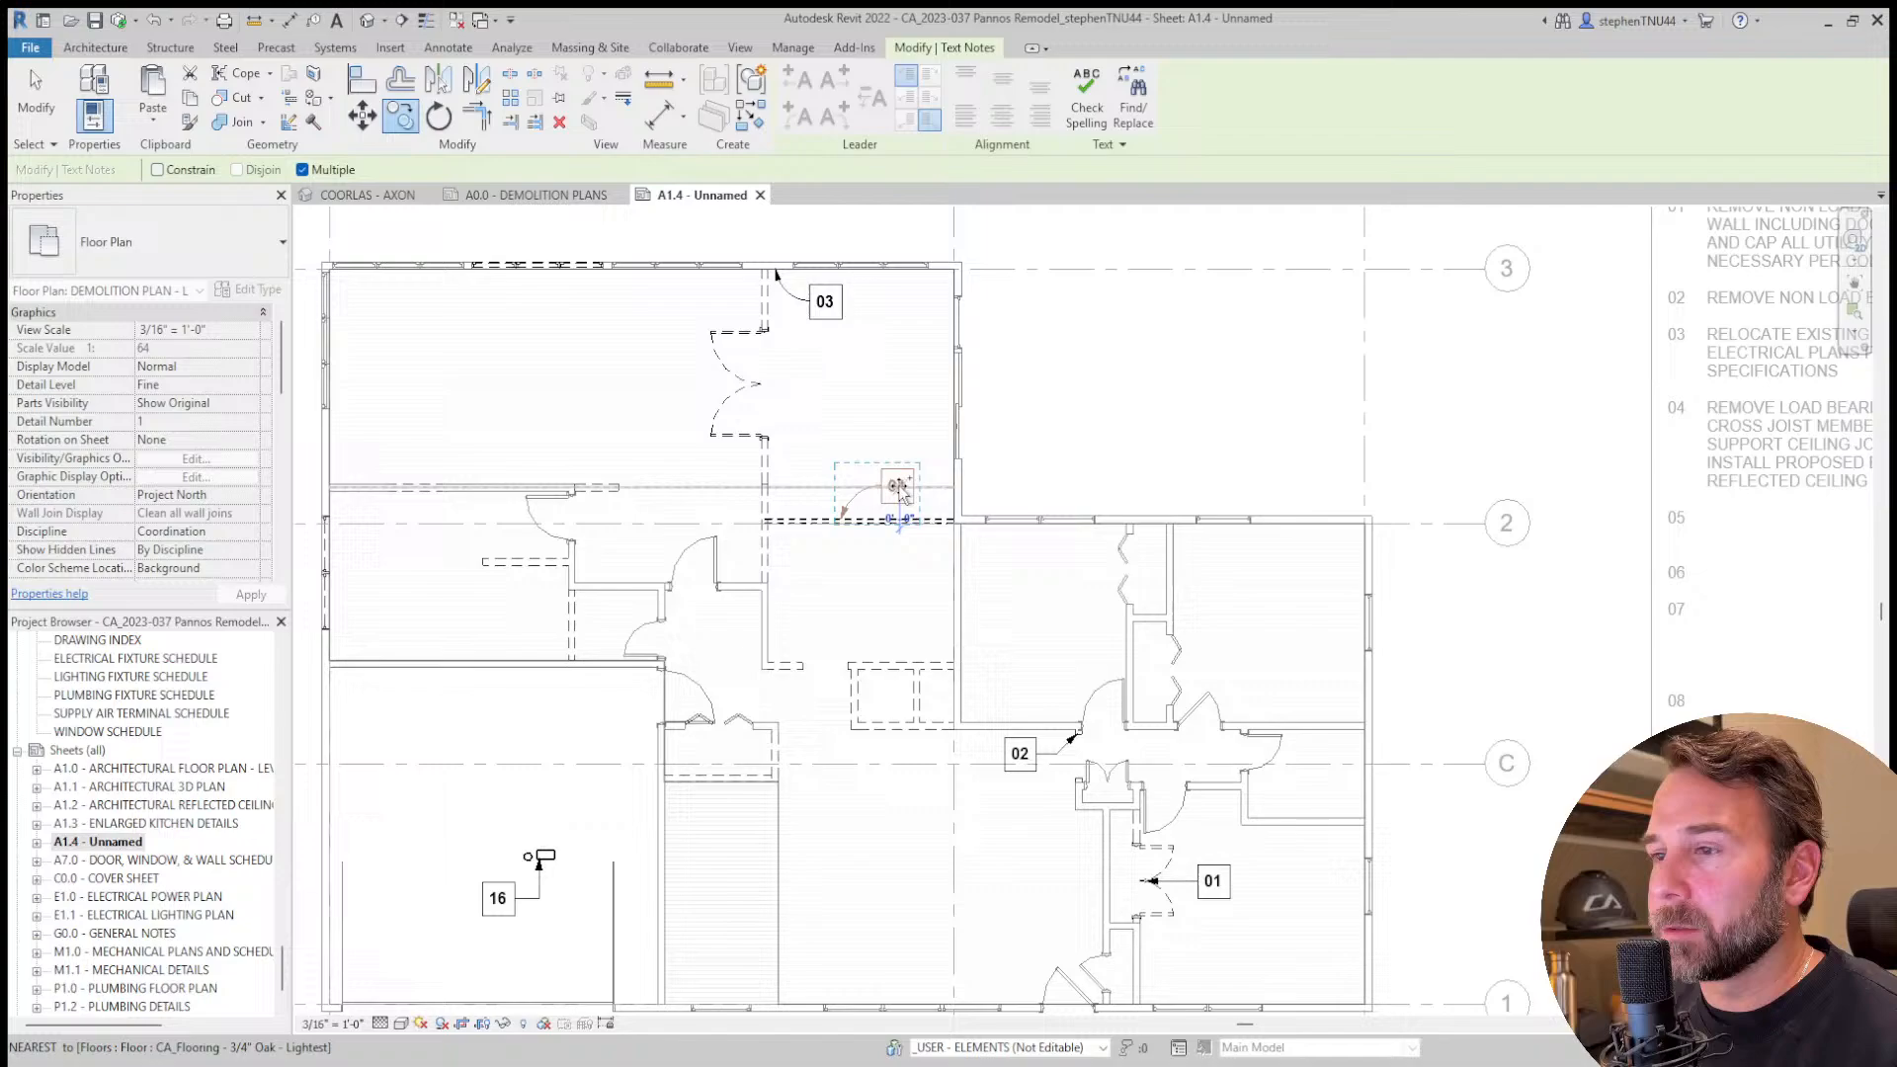
click(811, 401)
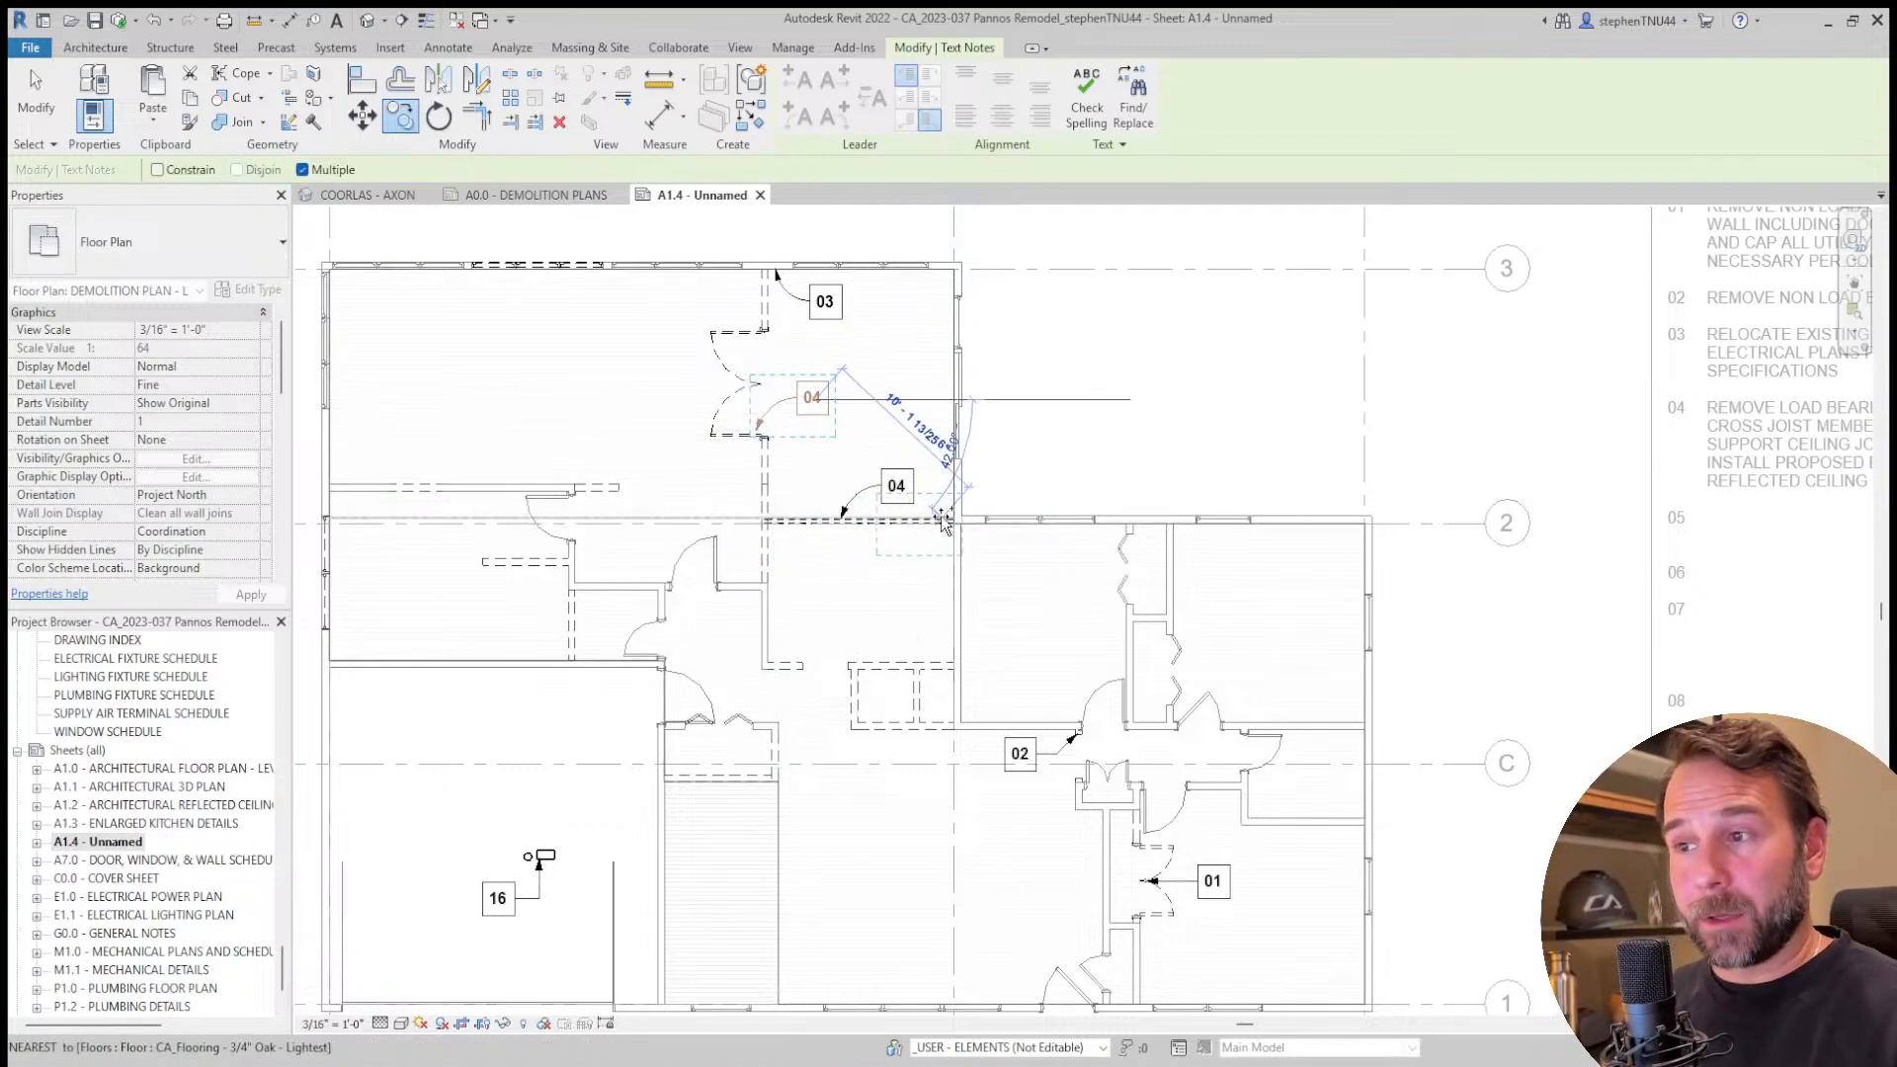
key(Escape)
Renumber the copied tag beside the dashed double doors as 05.
click(814, 405)
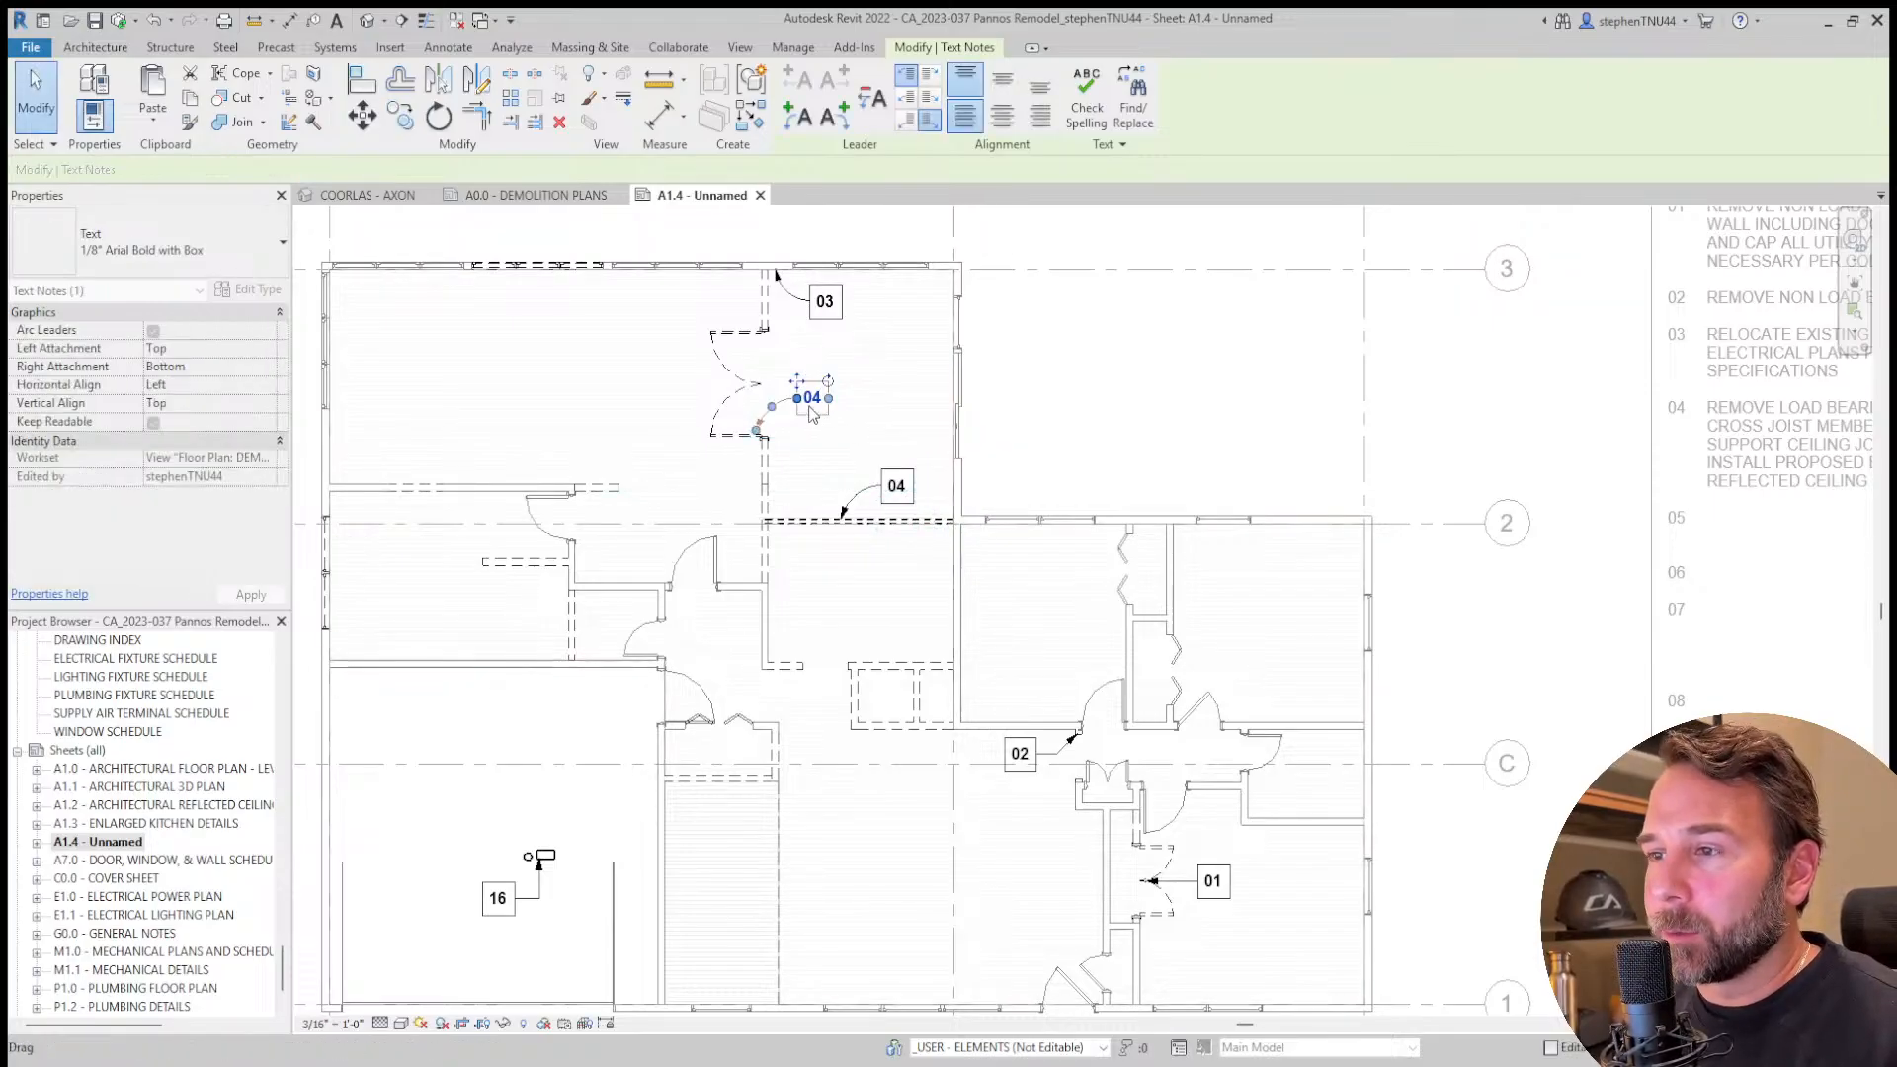
scroll(814, 405, up, 3)
double_click(816, 410)
drag(817, 395, 832, 396)
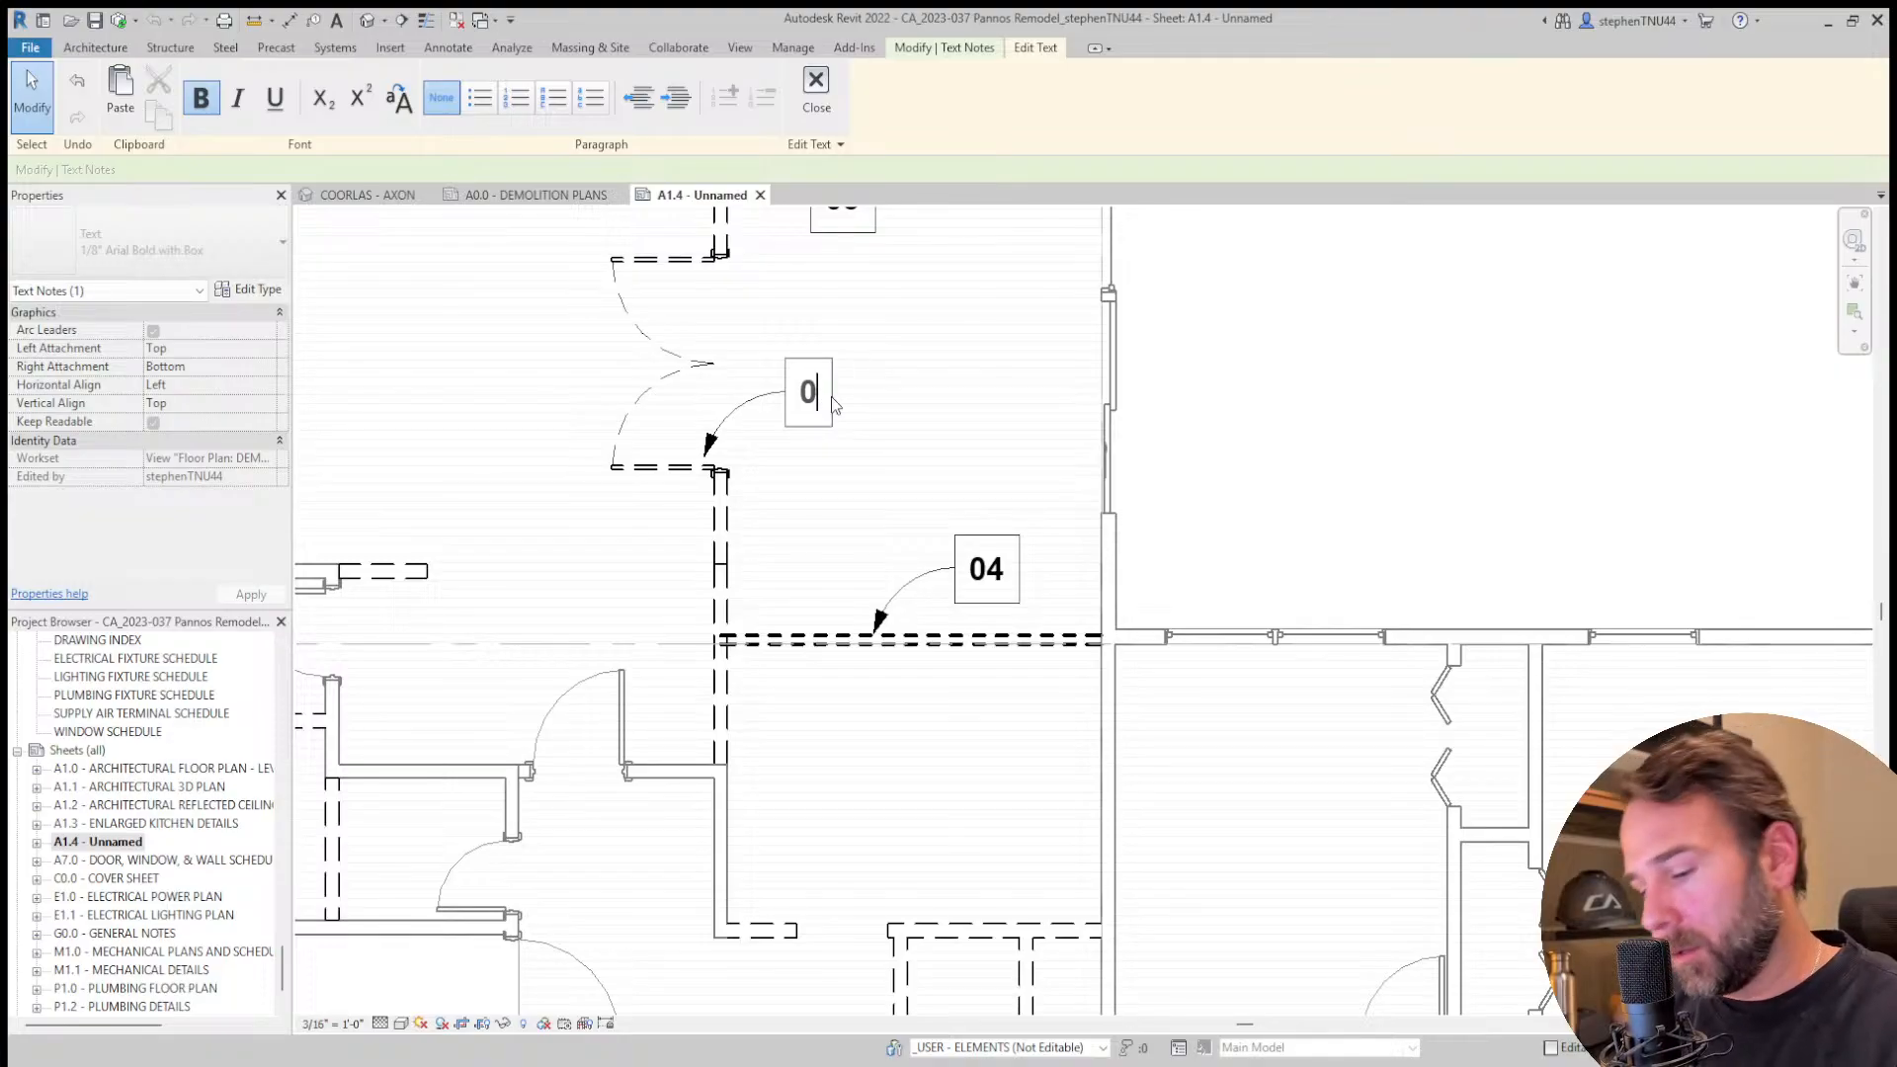
click(875, 500)
Examine the dashed walls, doors and openings around tag 05 on the demolition plan.
scroll(869, 506, down, 4)
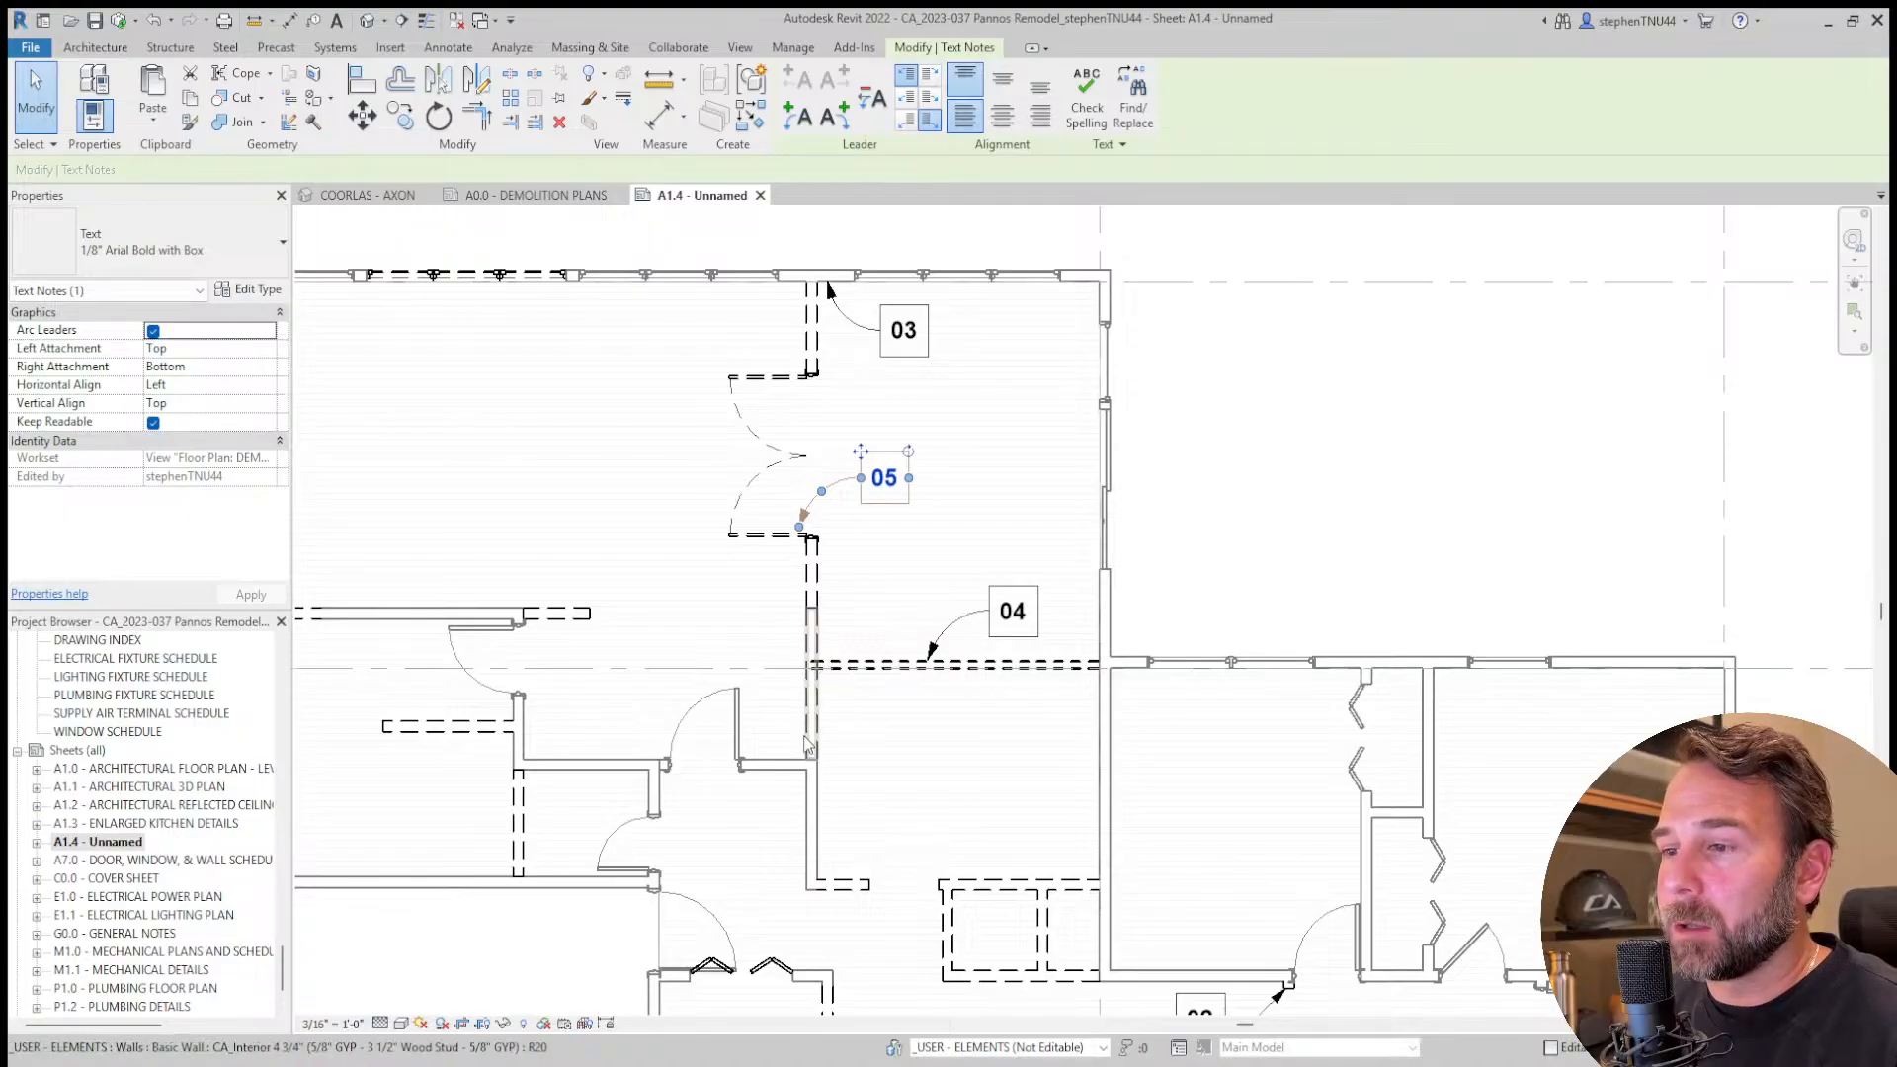
scroll(812, 637, down, 3)
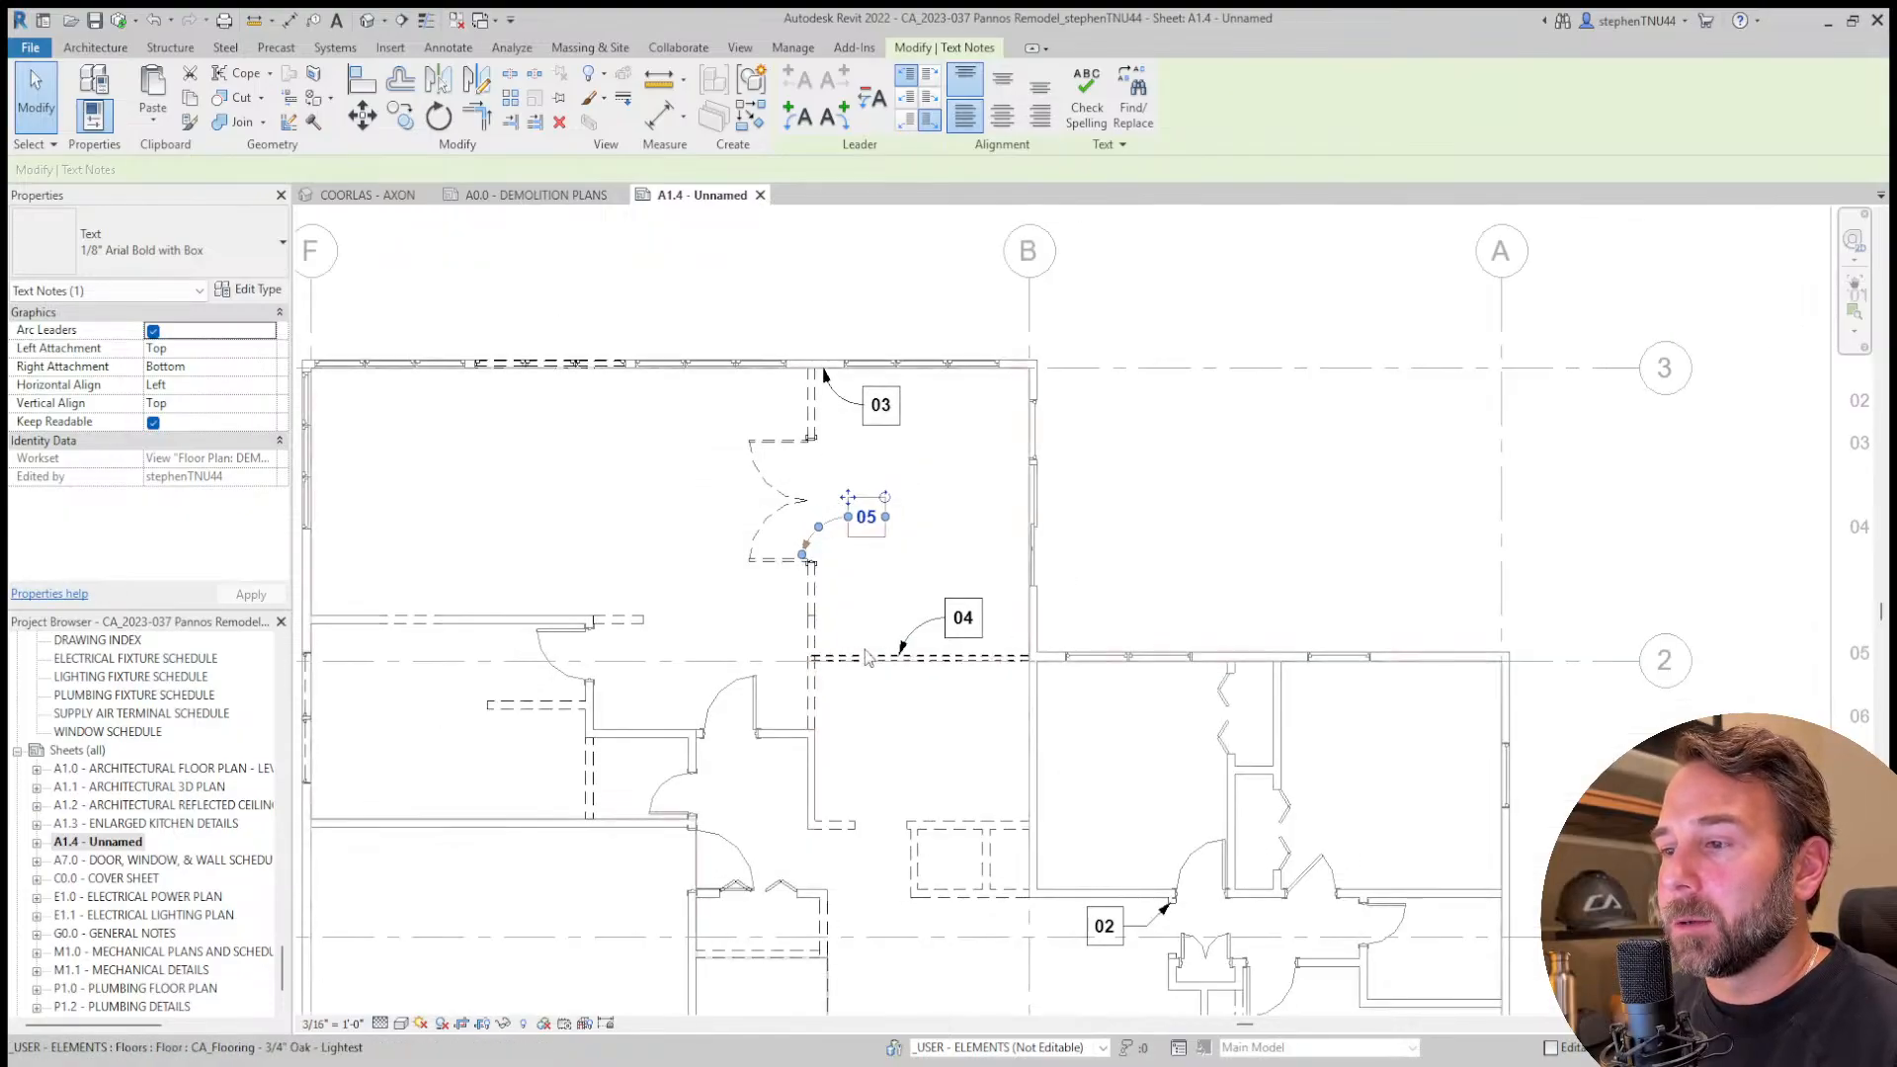
middle_drag(958, 656, 1185, 657)
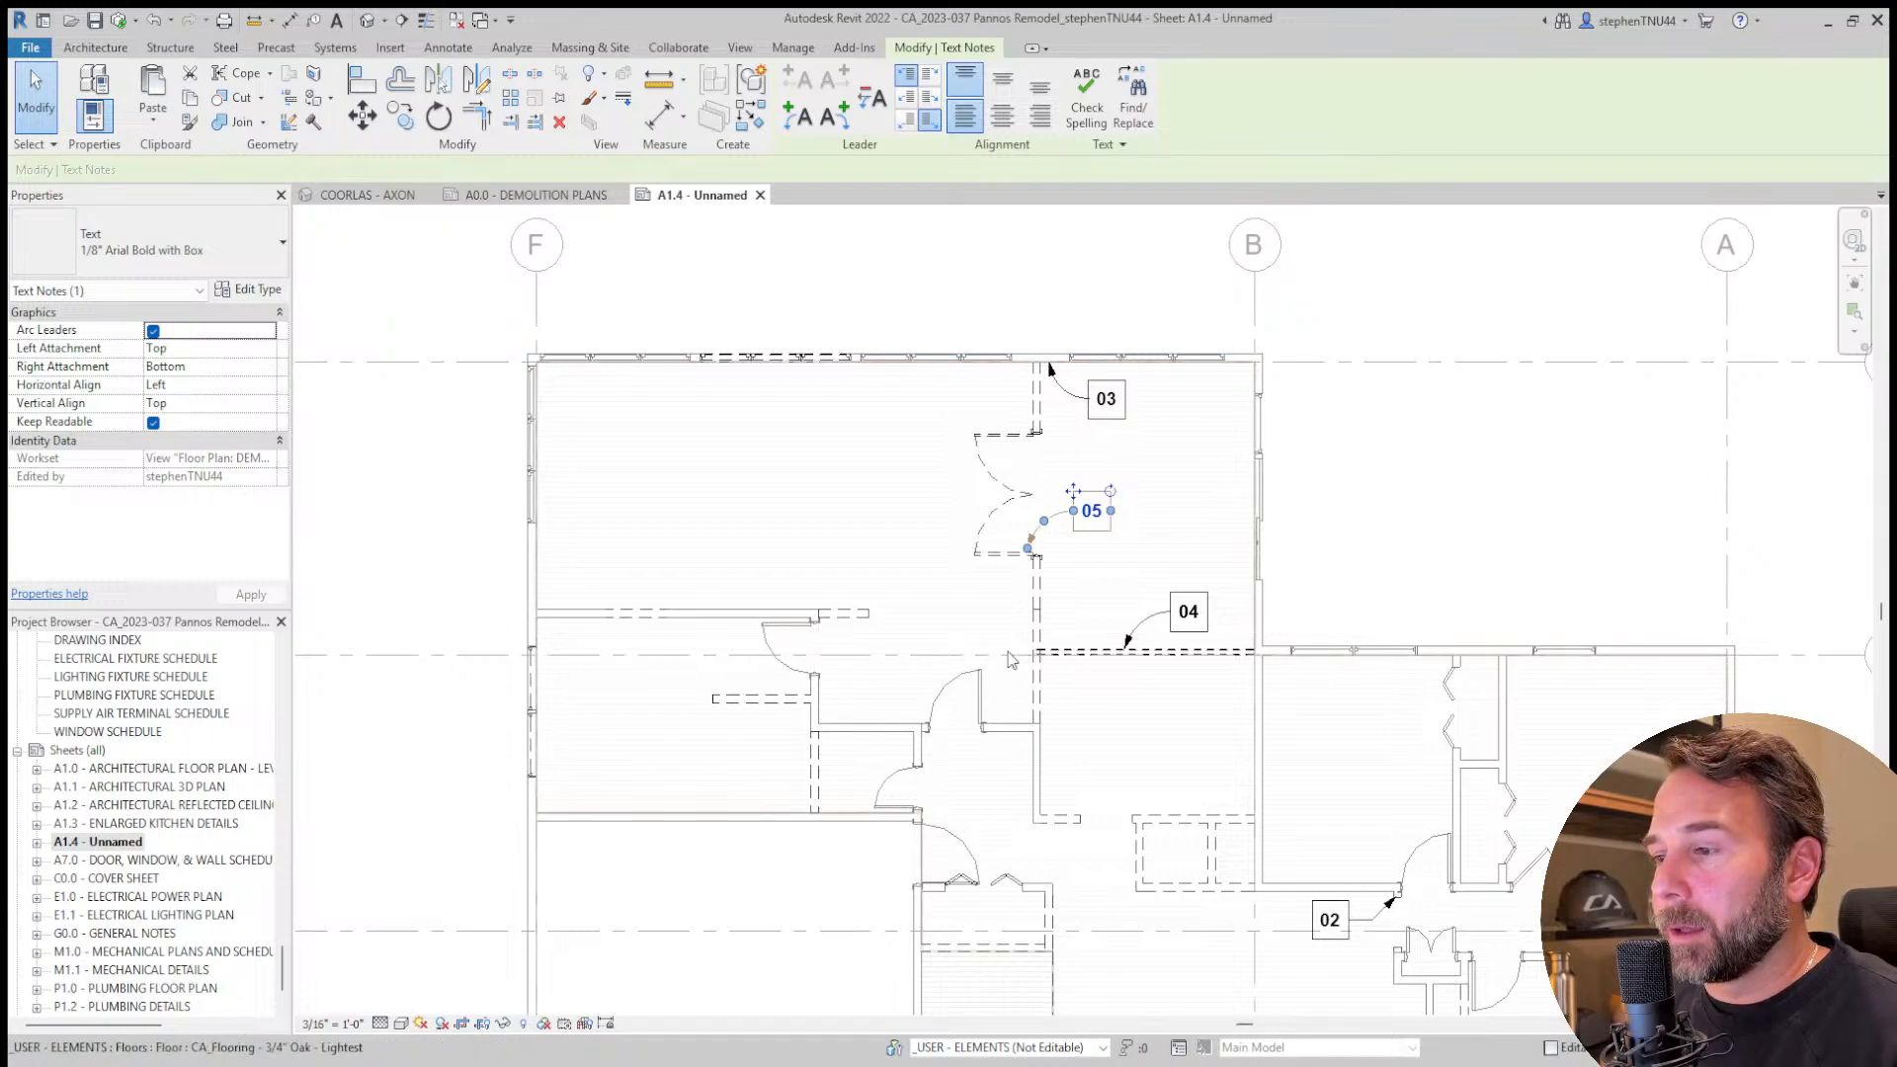
scroll(1007, 660, up, 2)
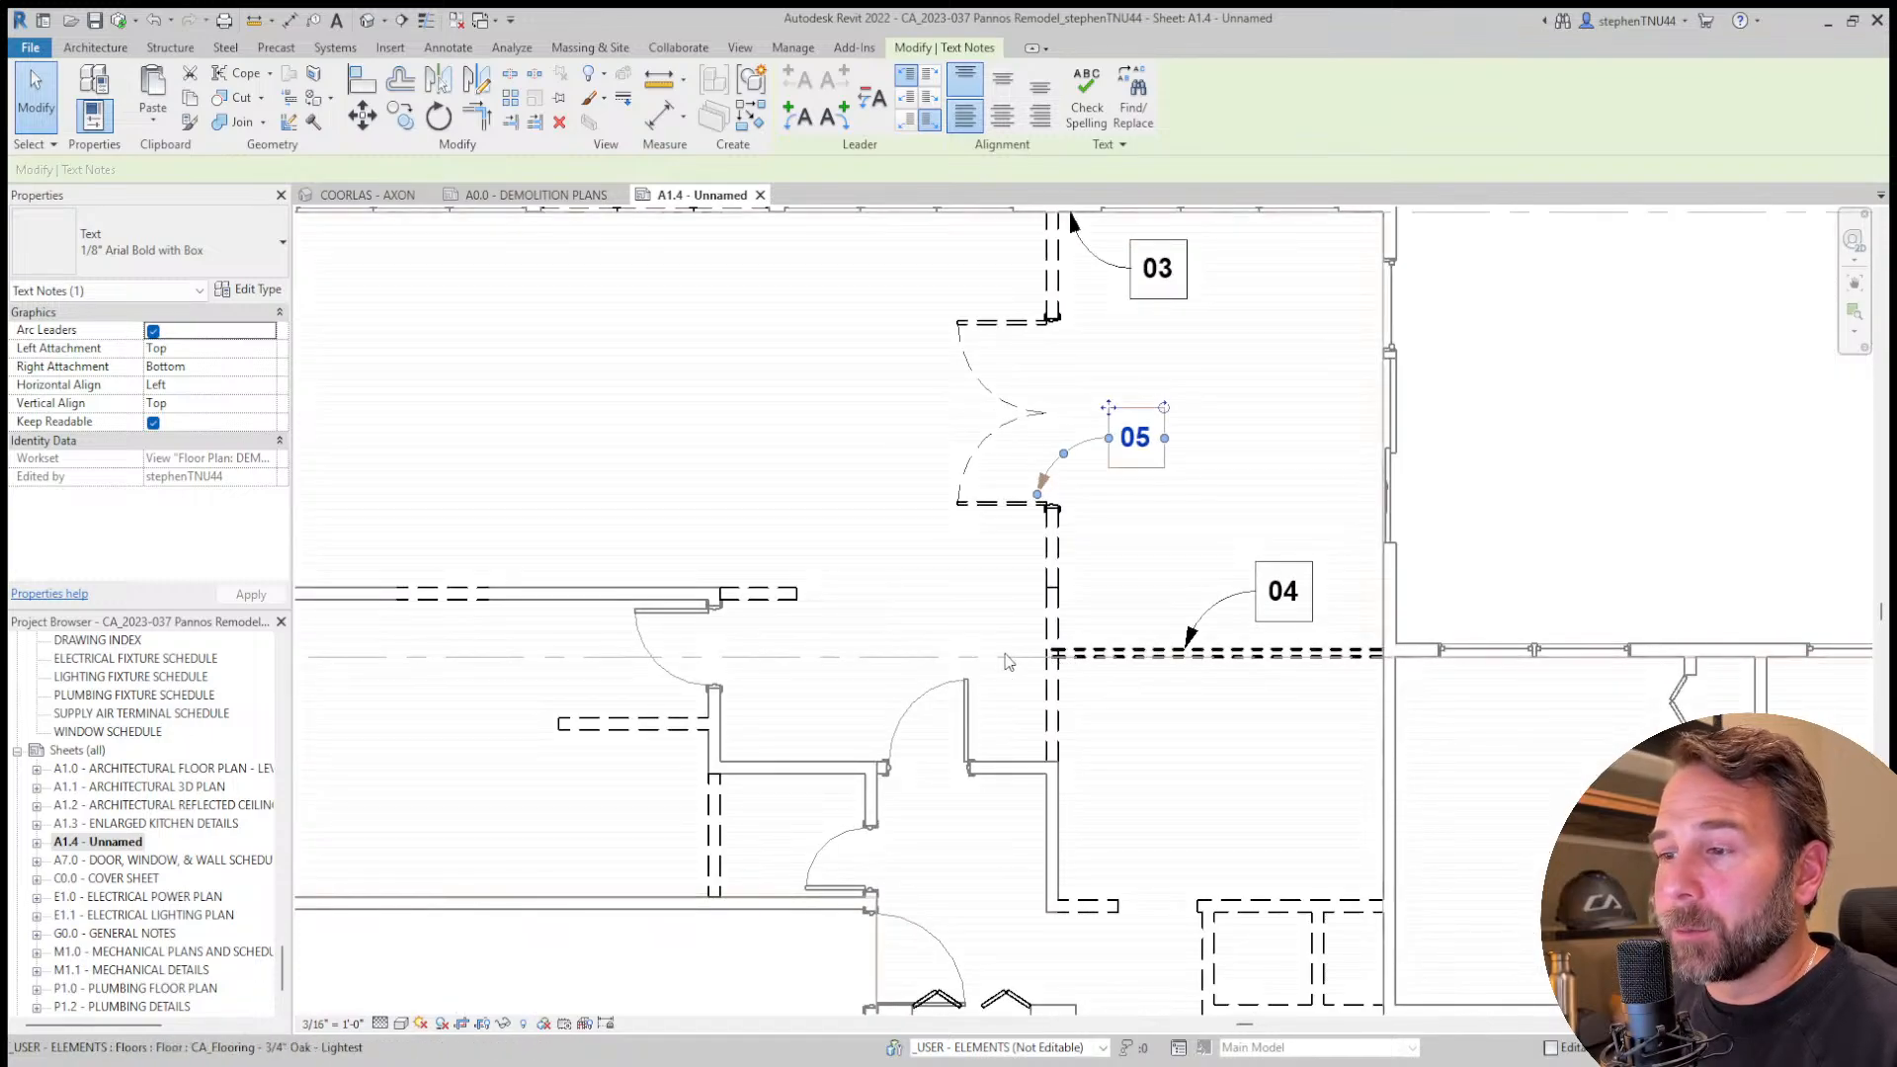
scroll(884, 660, down, 2)
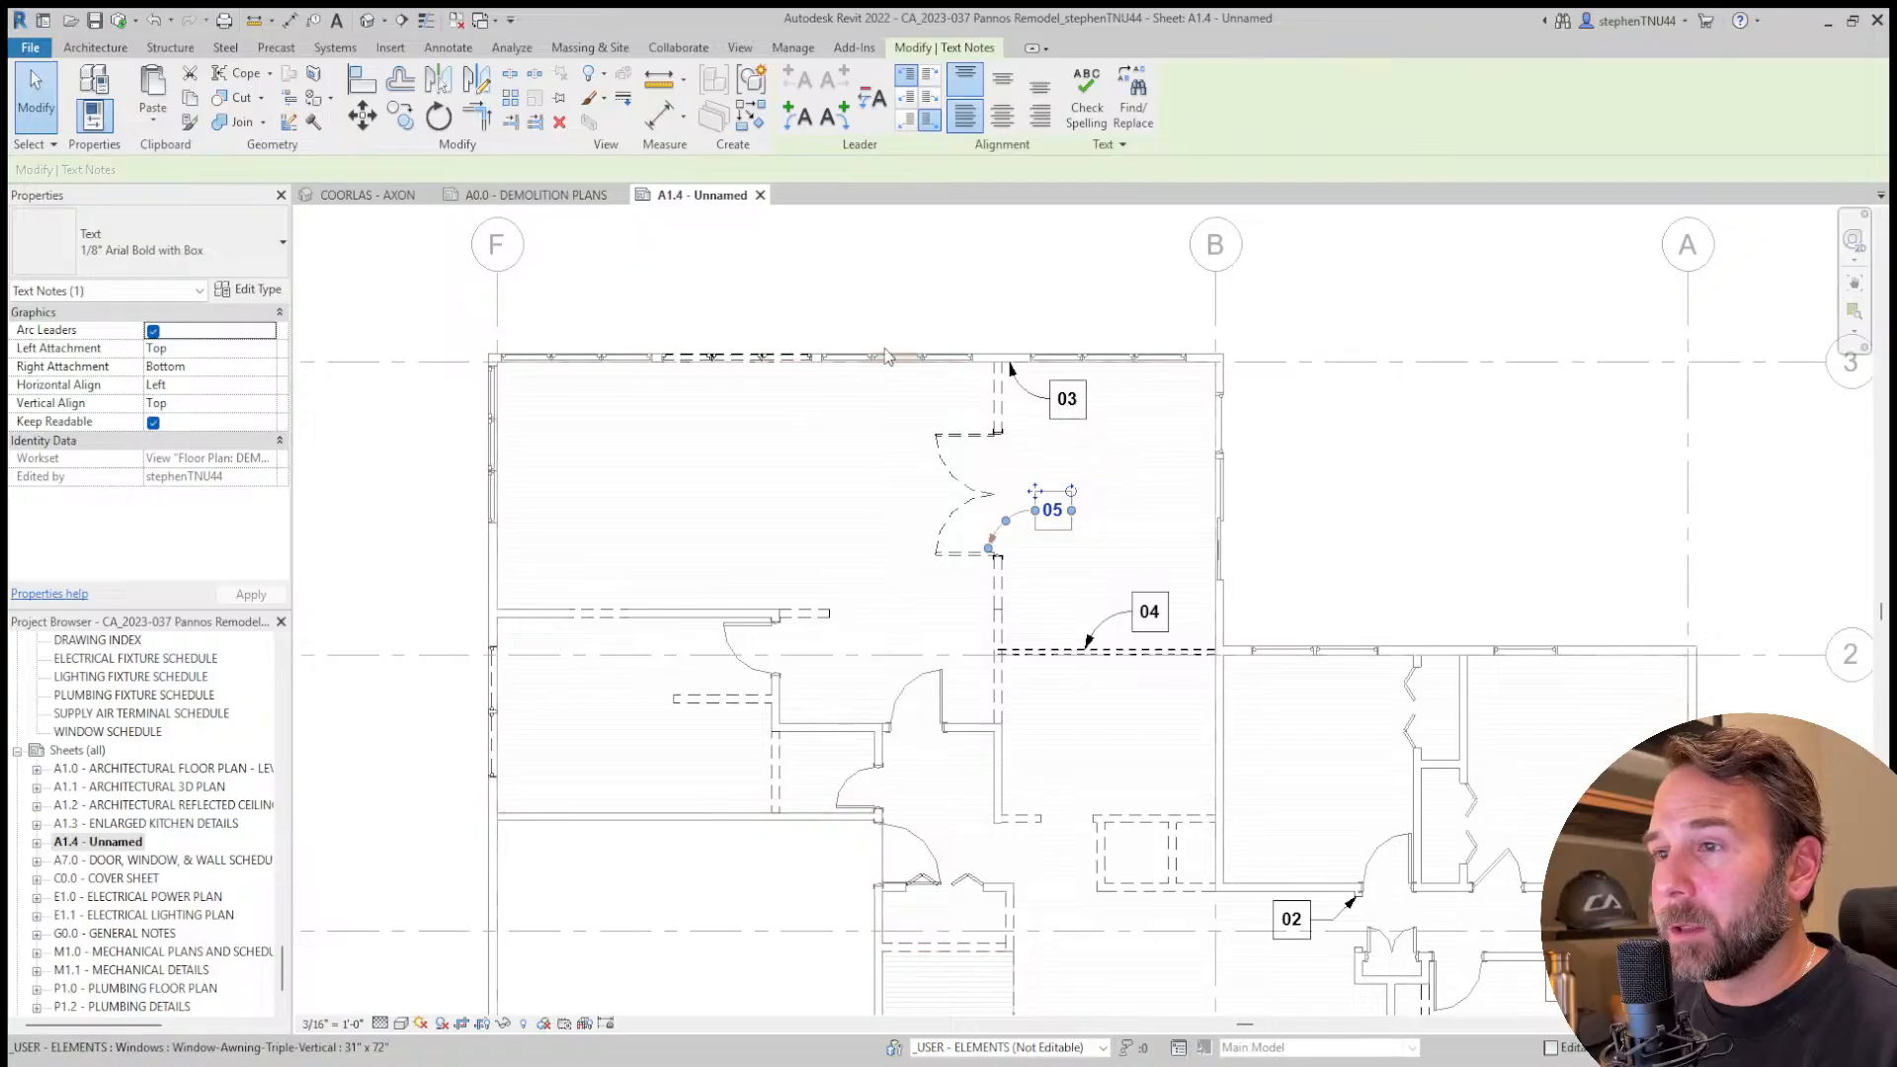
scroll(1055, 637, up, 2)
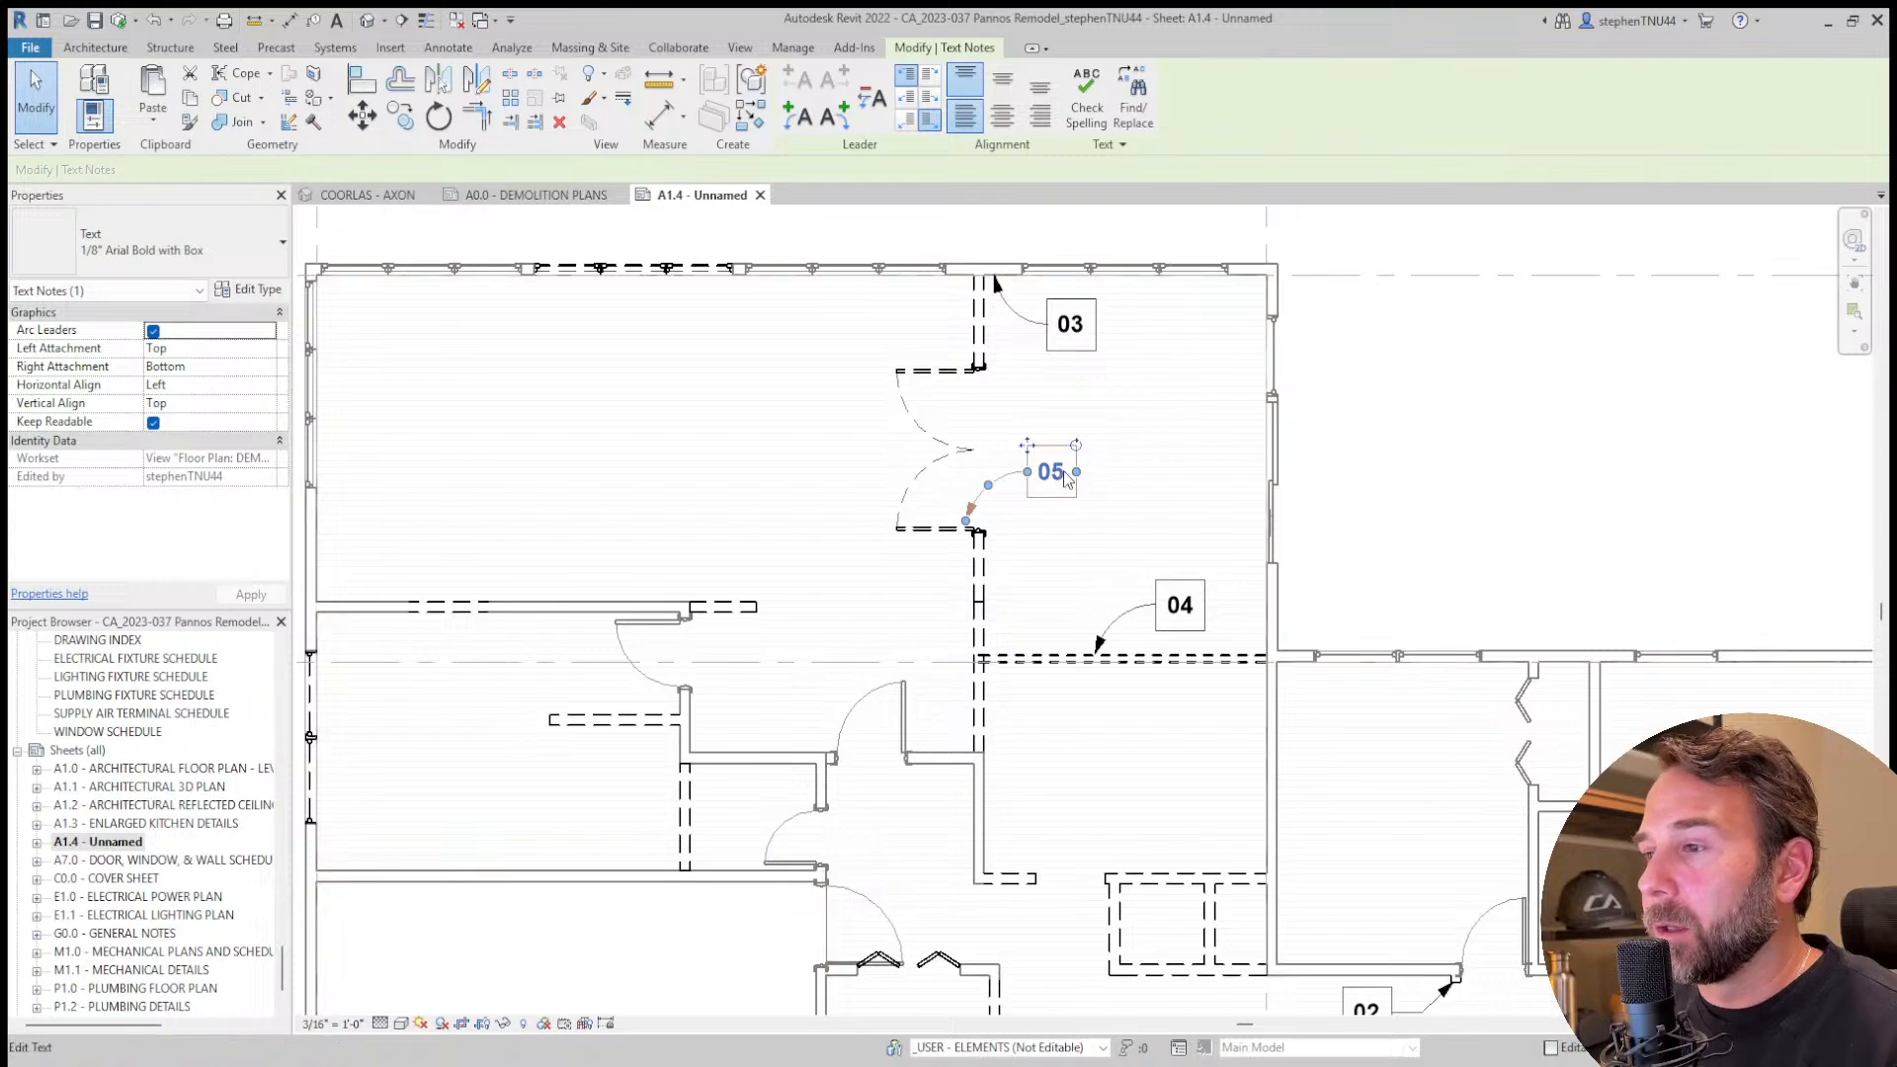
scroll(1061, 472, up, 1)
scroll(1062, 476, up, 1)
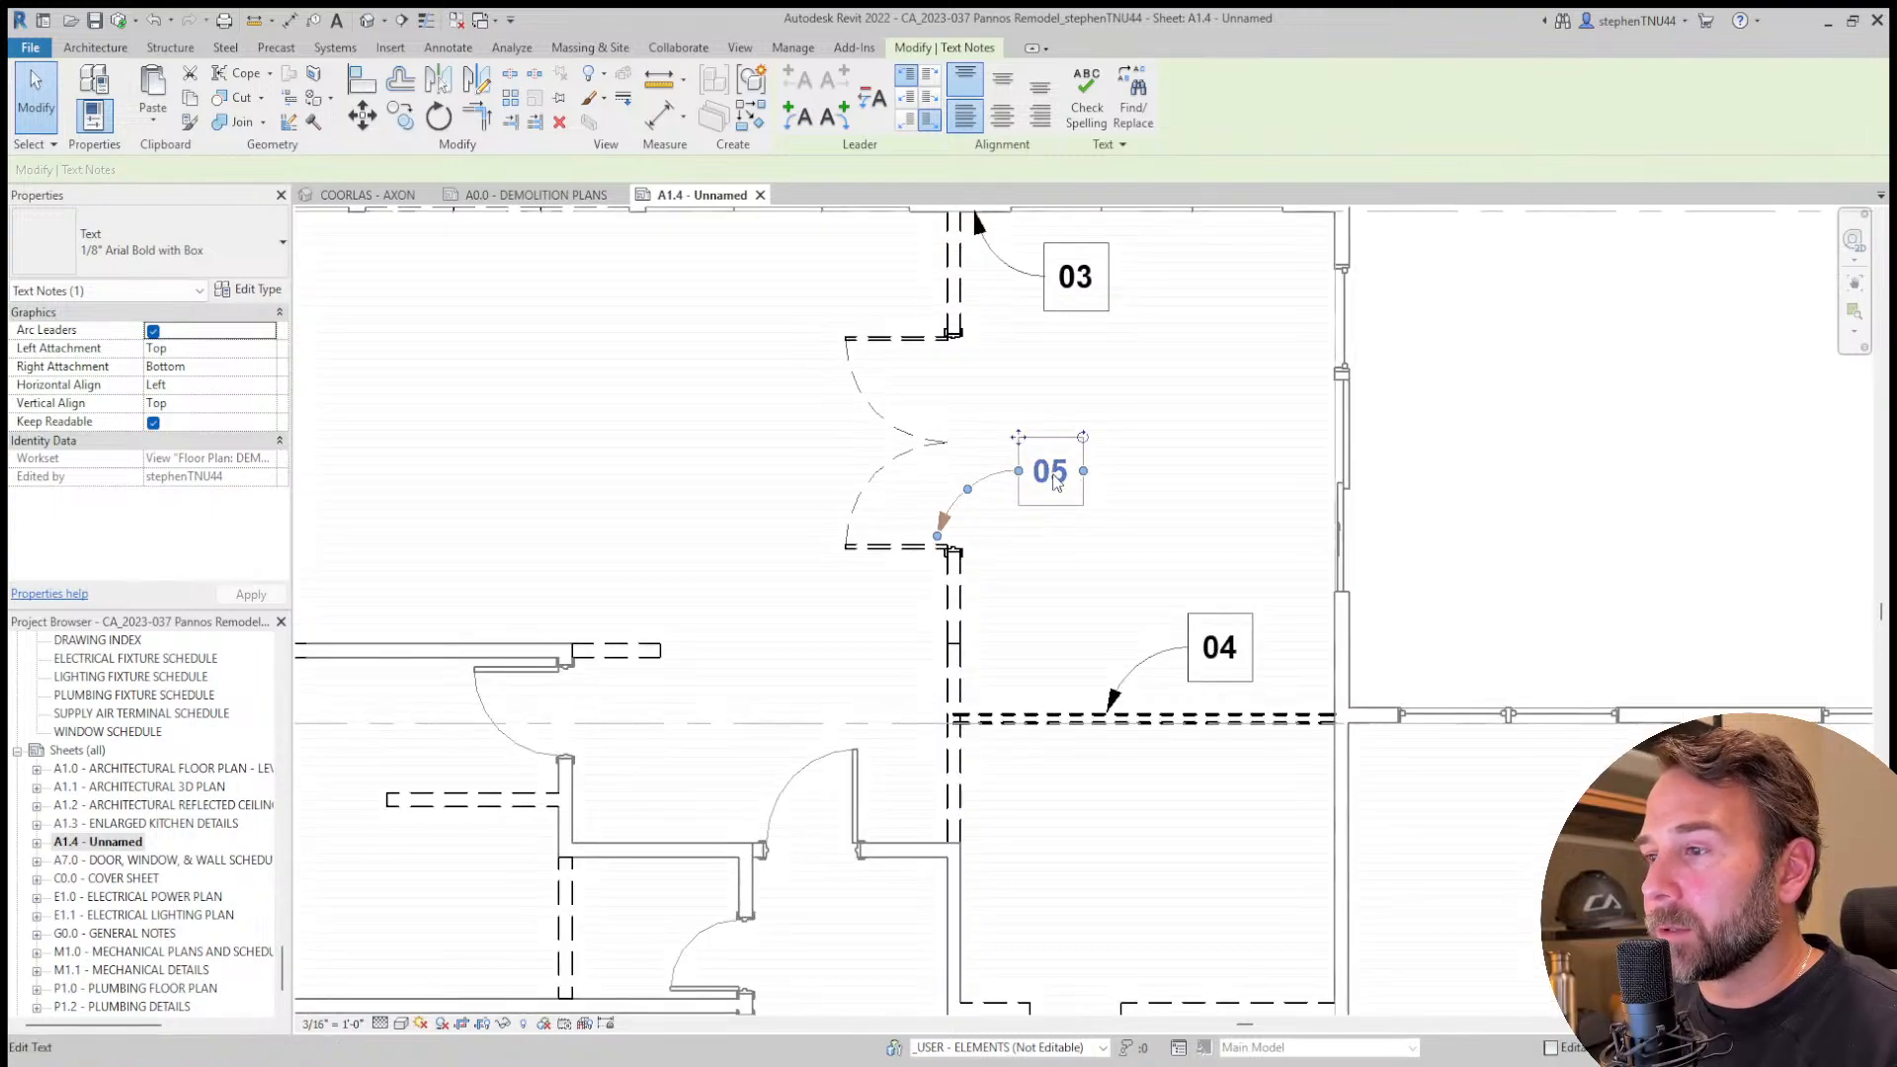
Shift tag 05 slightly away from the double doors and aim its arc leader at the dashed wall just below them.
key(Escape)
double_click(1060, 481)
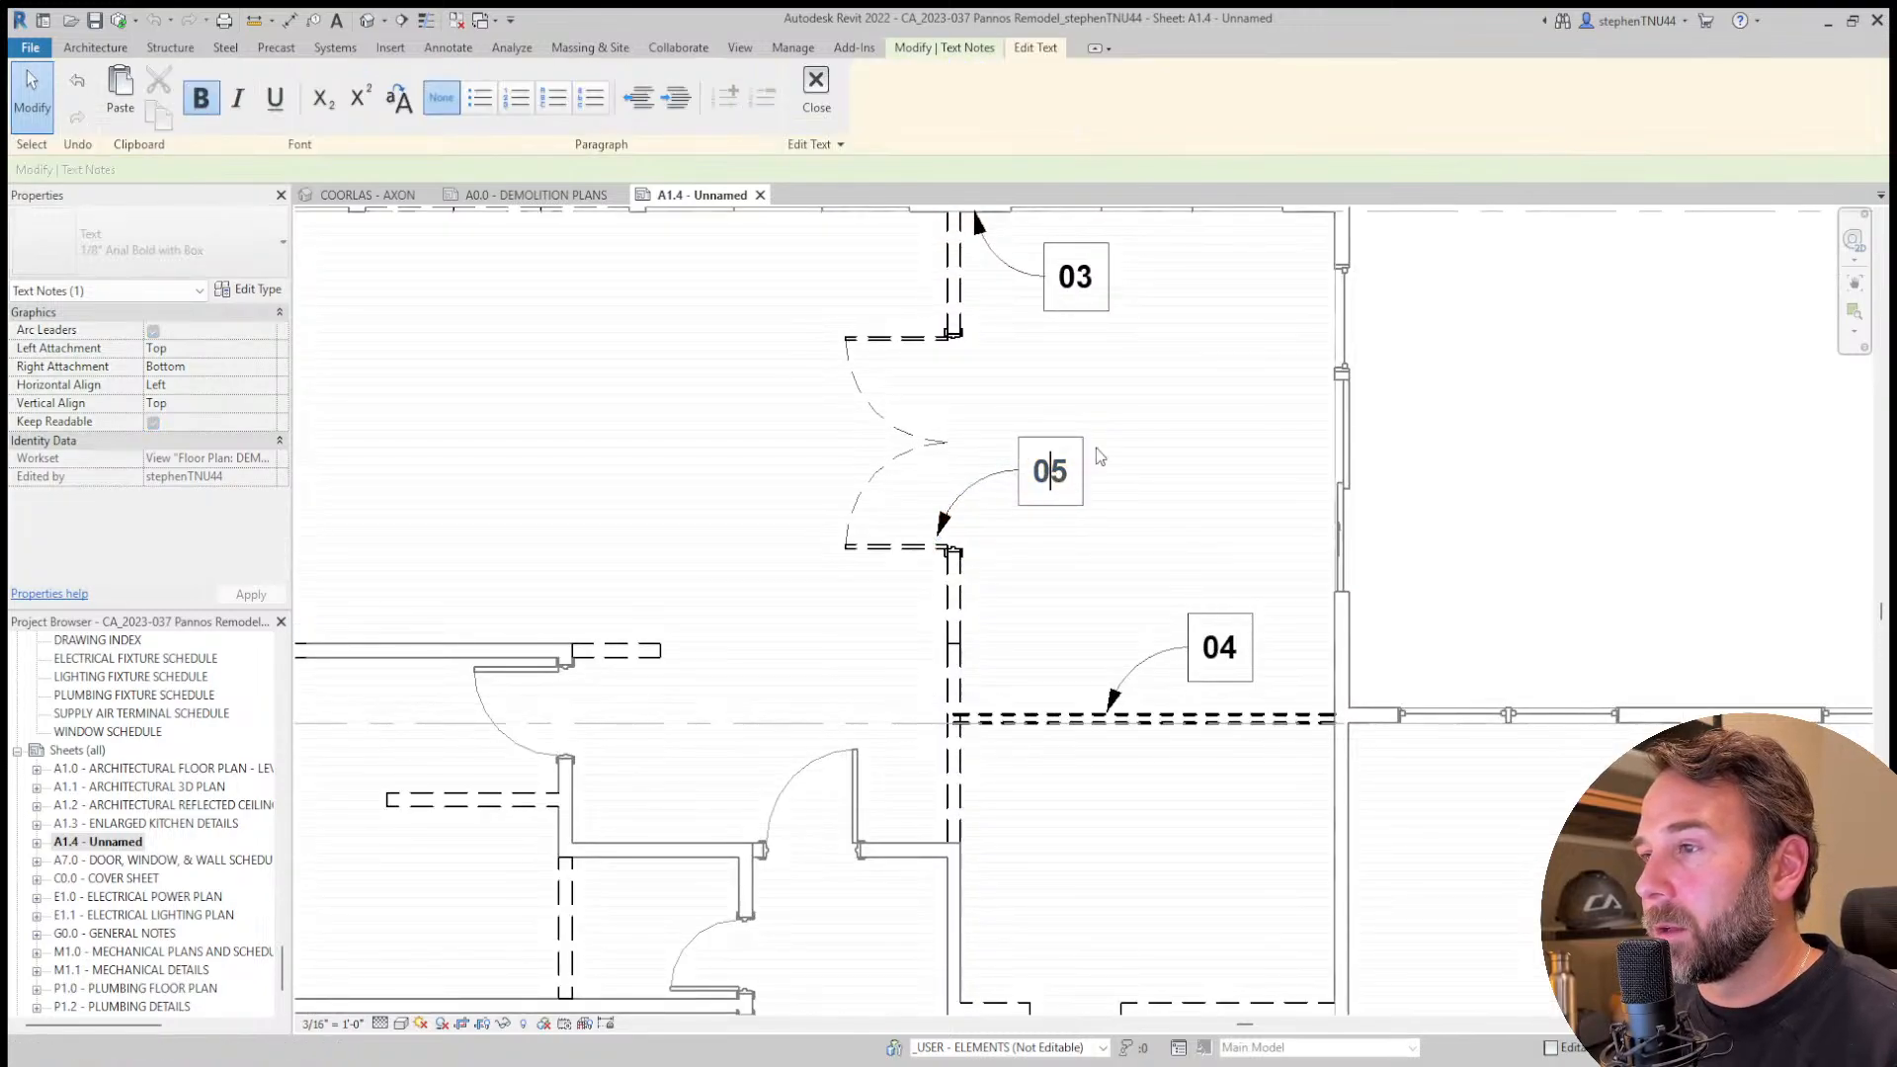
click(1450, 484)
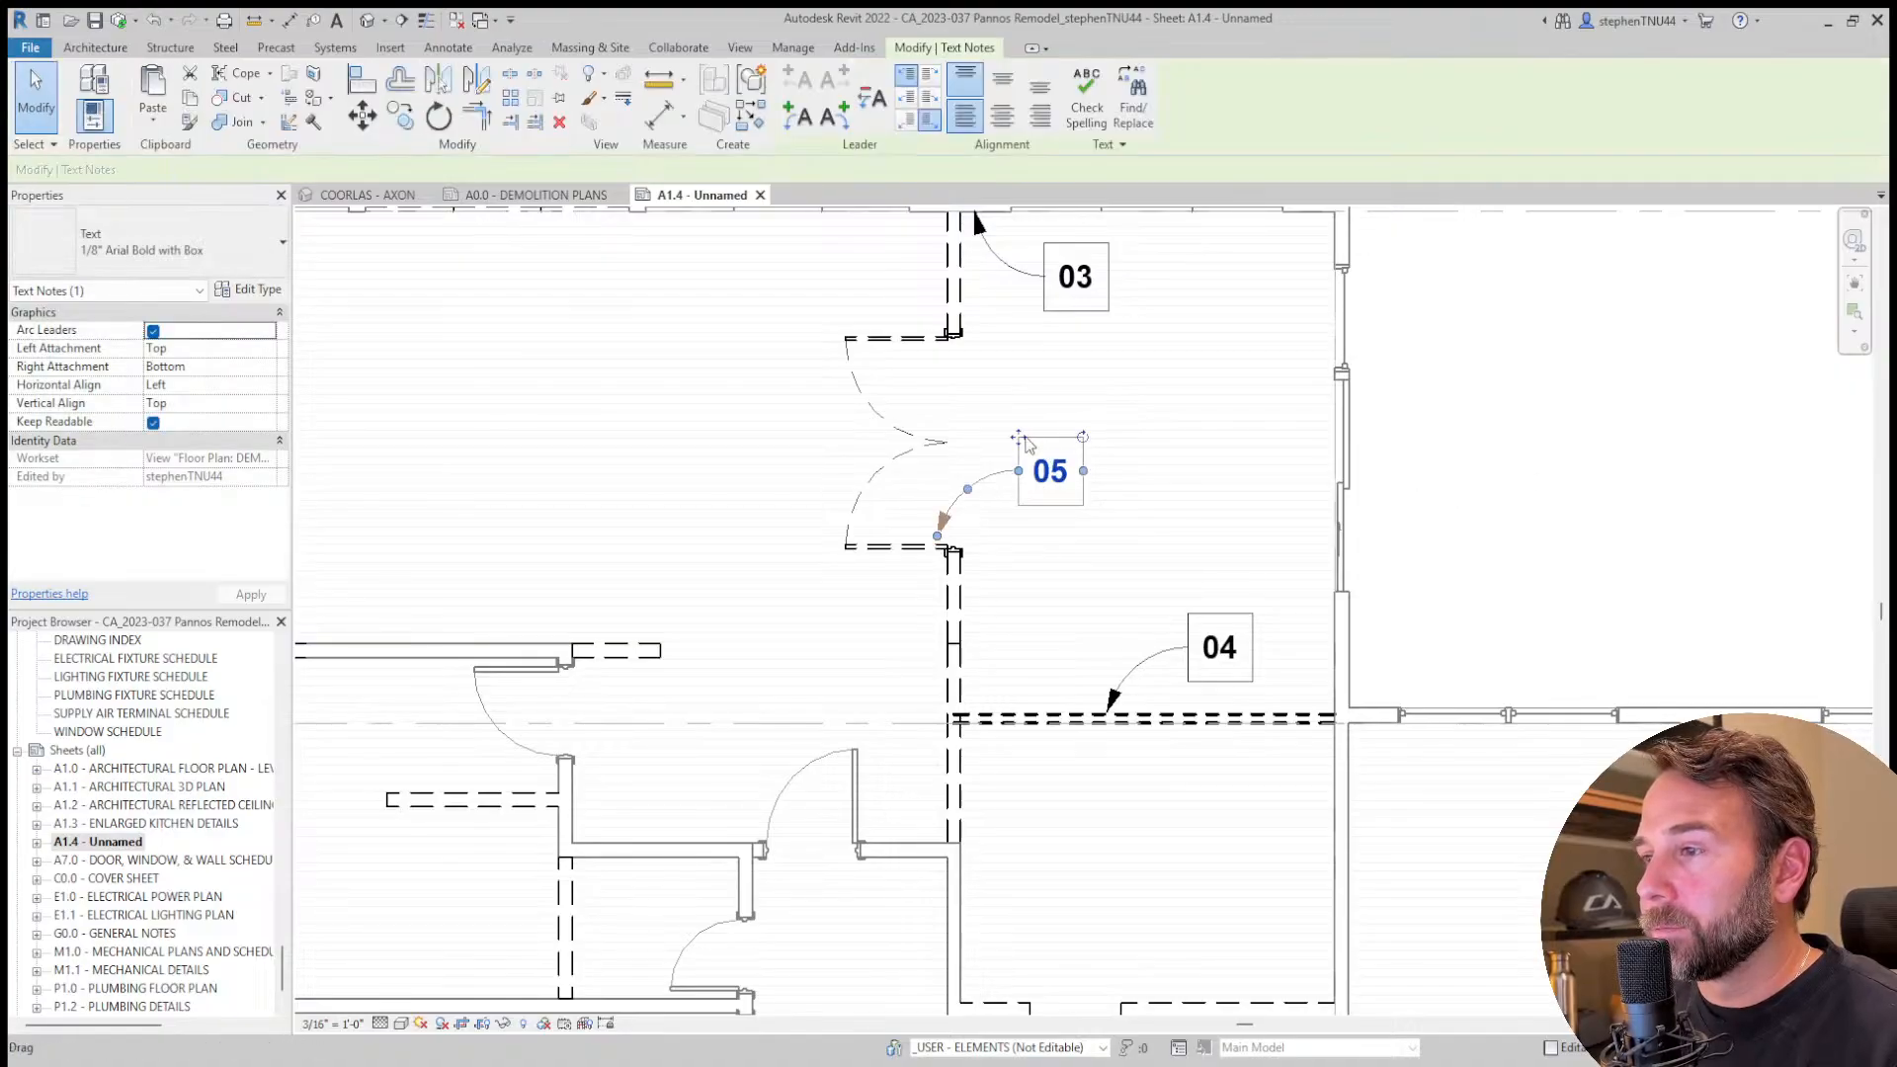
drag(1025, 441, 1067, 471)
drag(937, 536, 956, 566)
scroll(896, 519, down, 2)
click(896, 520)
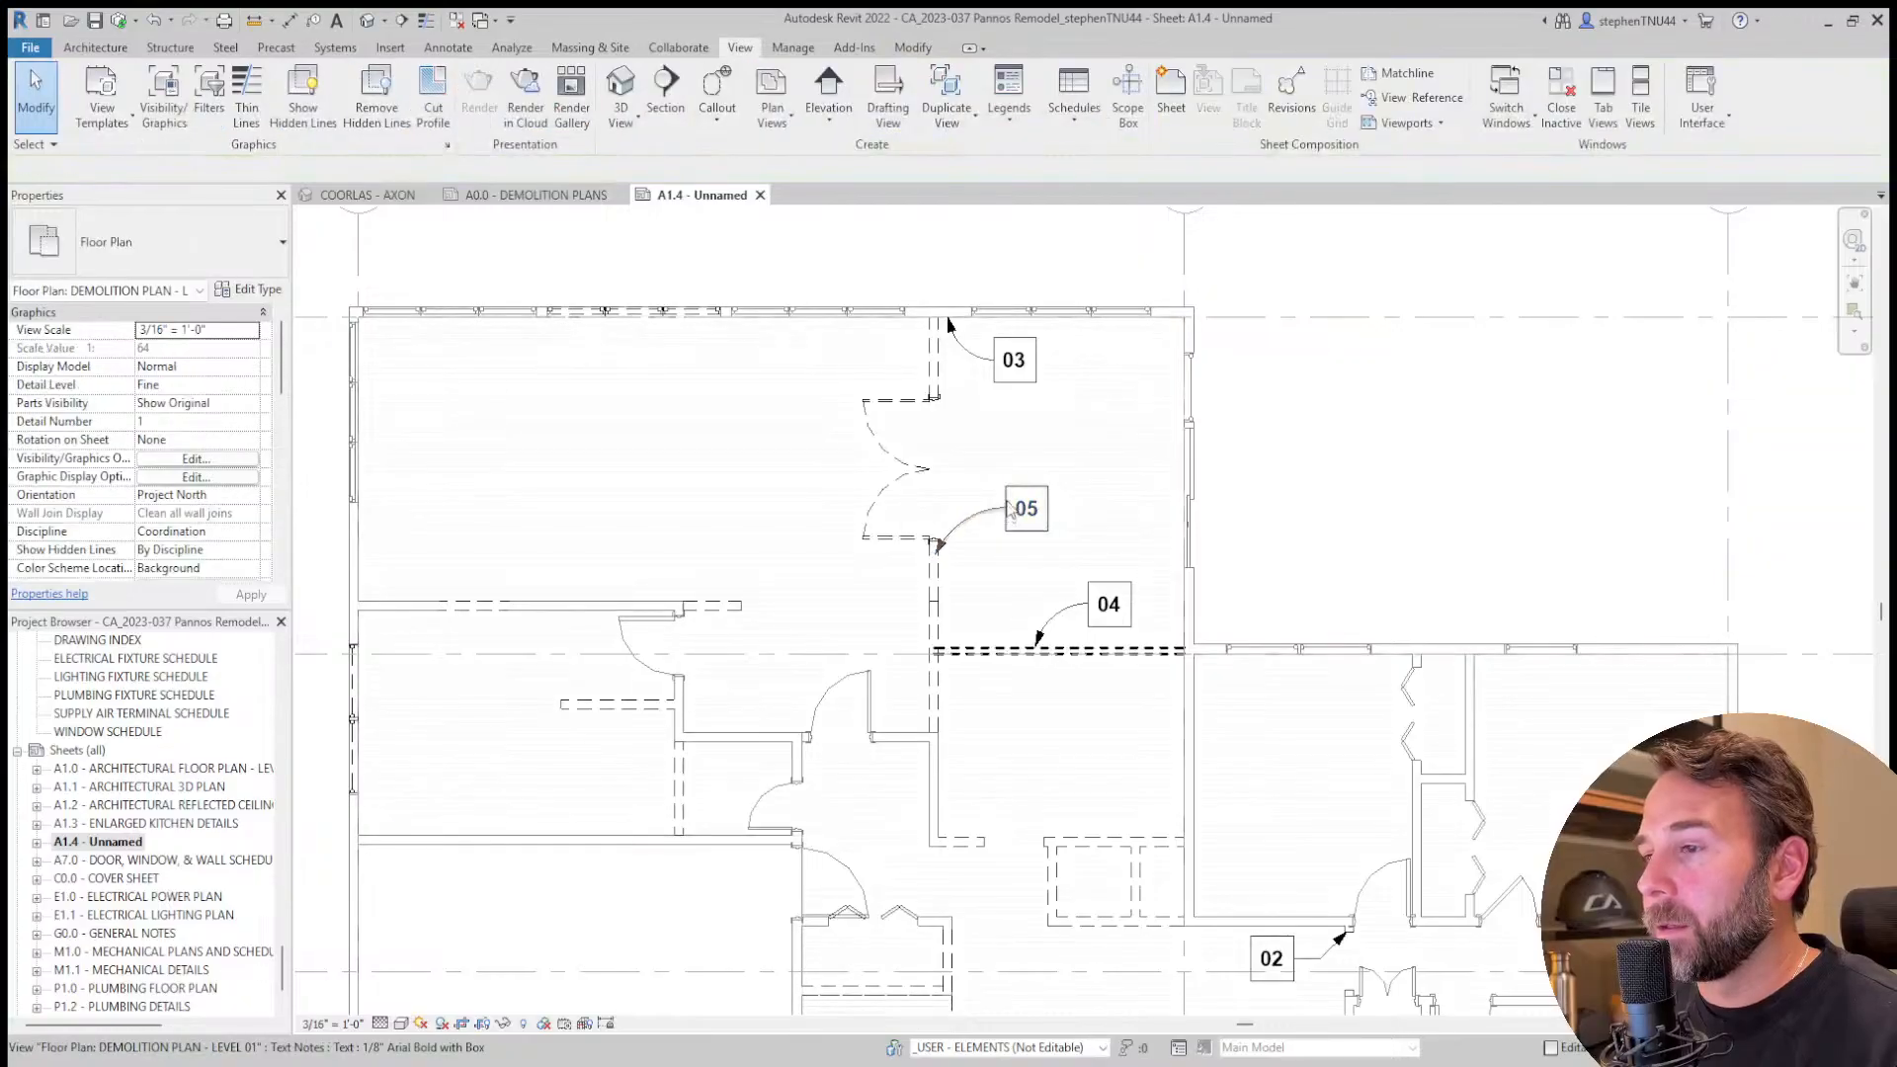
Duplicate the full text of demolition key note 01 beneath note 04 as the text of note 05.
scroll(1010, 510, down, 3)
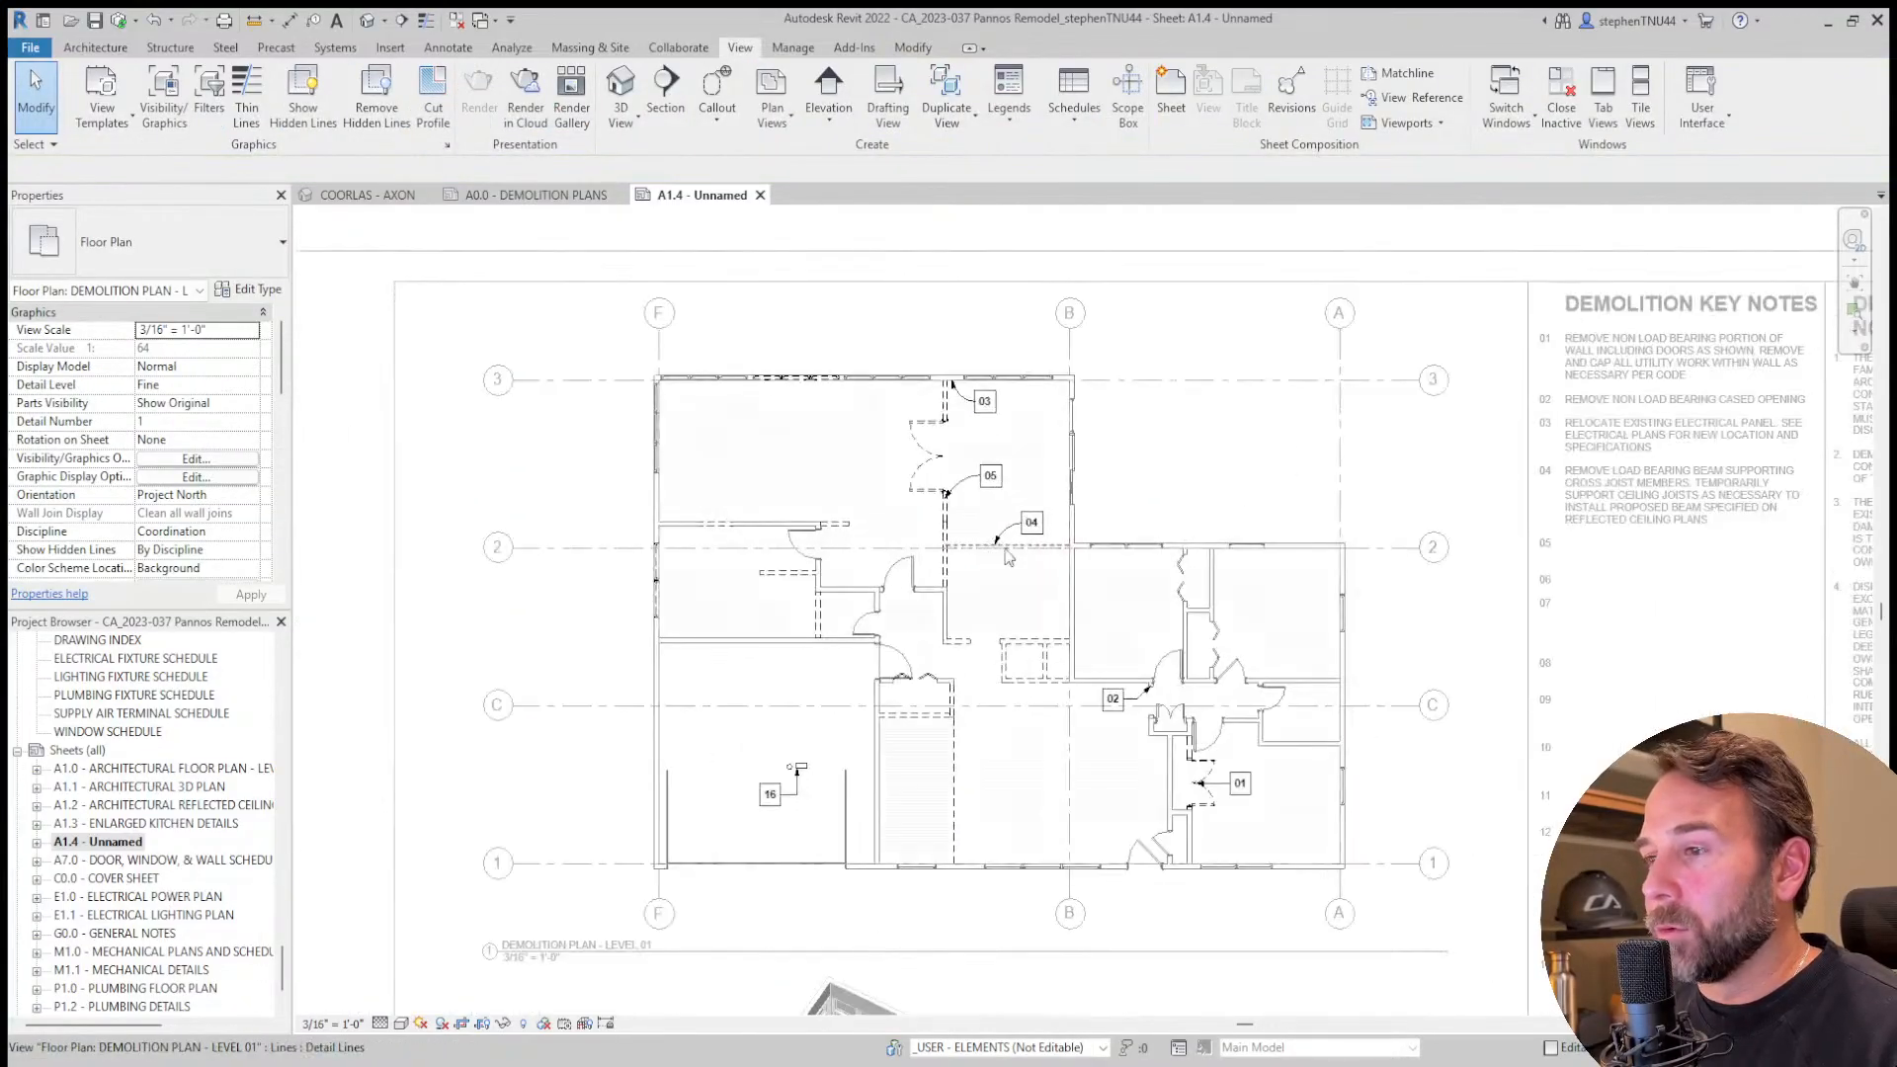
middle_drag(1641, 625, 1343, 604)
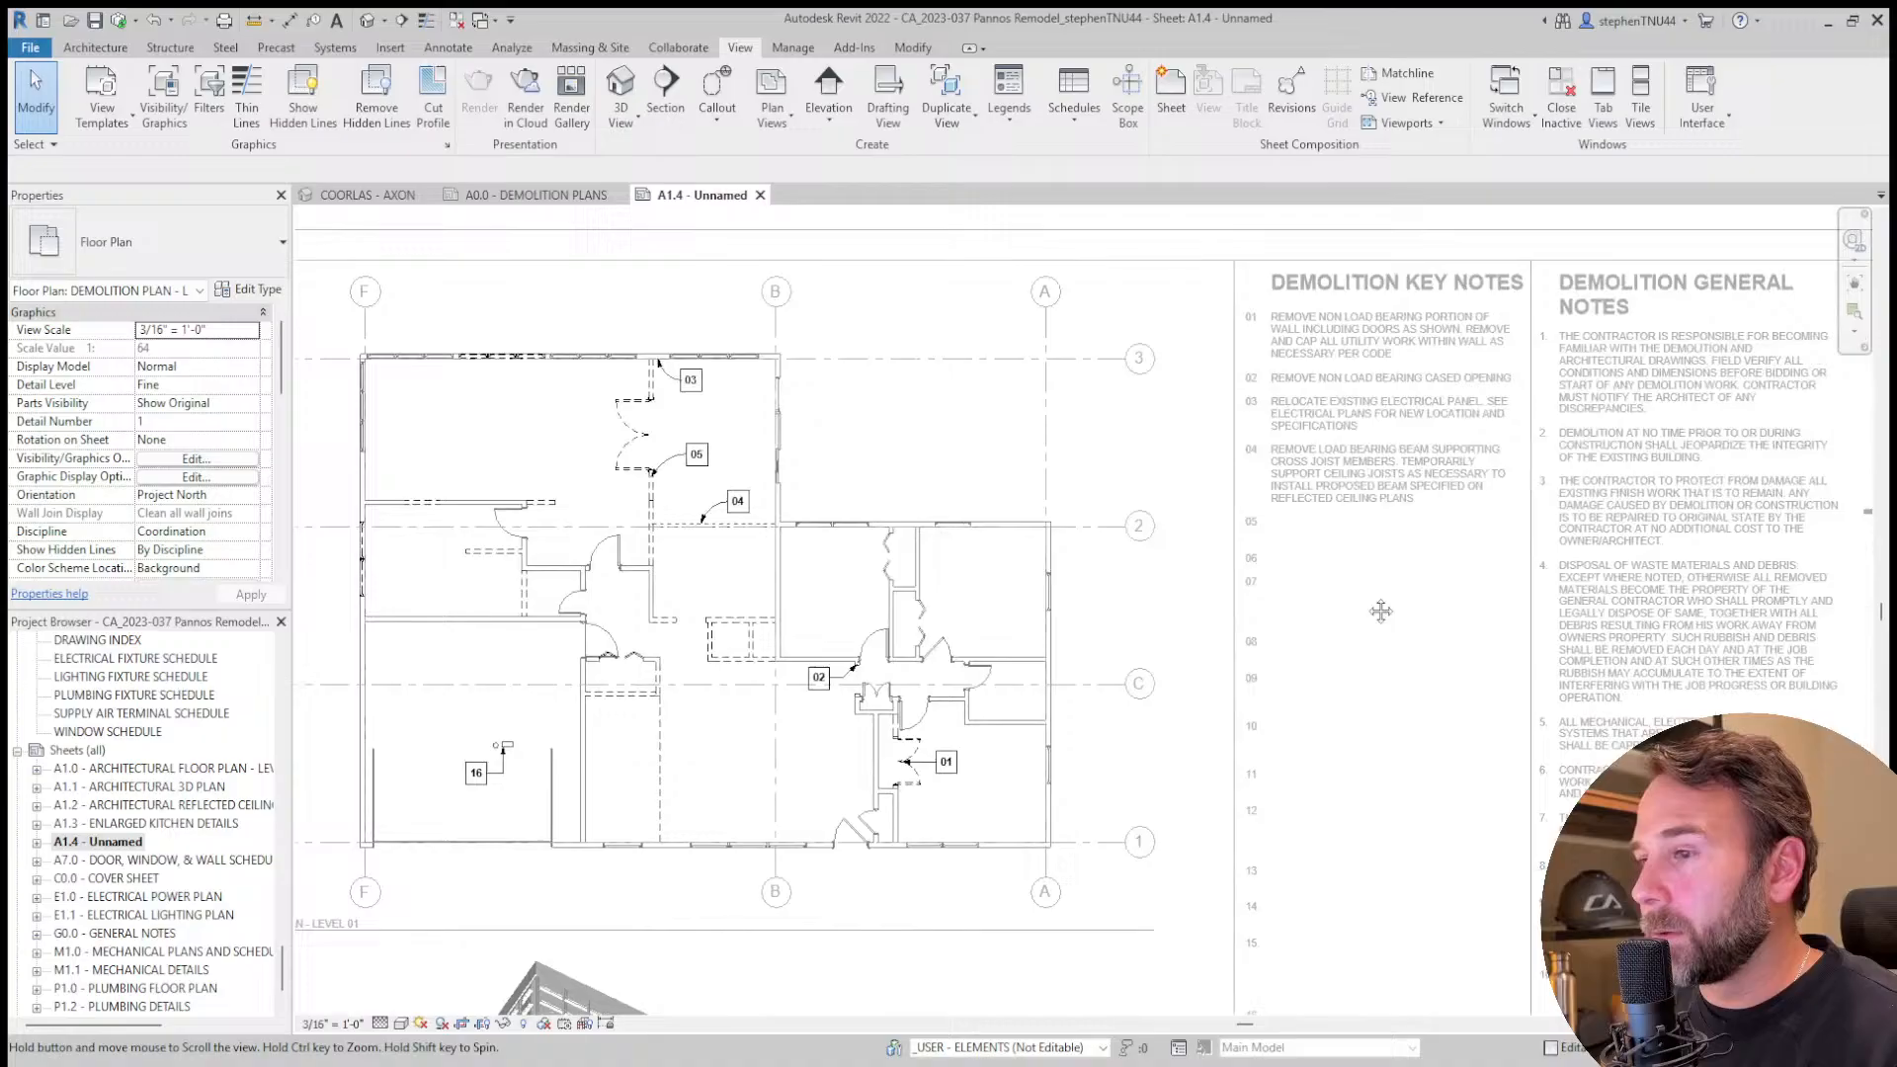
scroll(1425, 511, up, 2)
double_click(1420, 494)
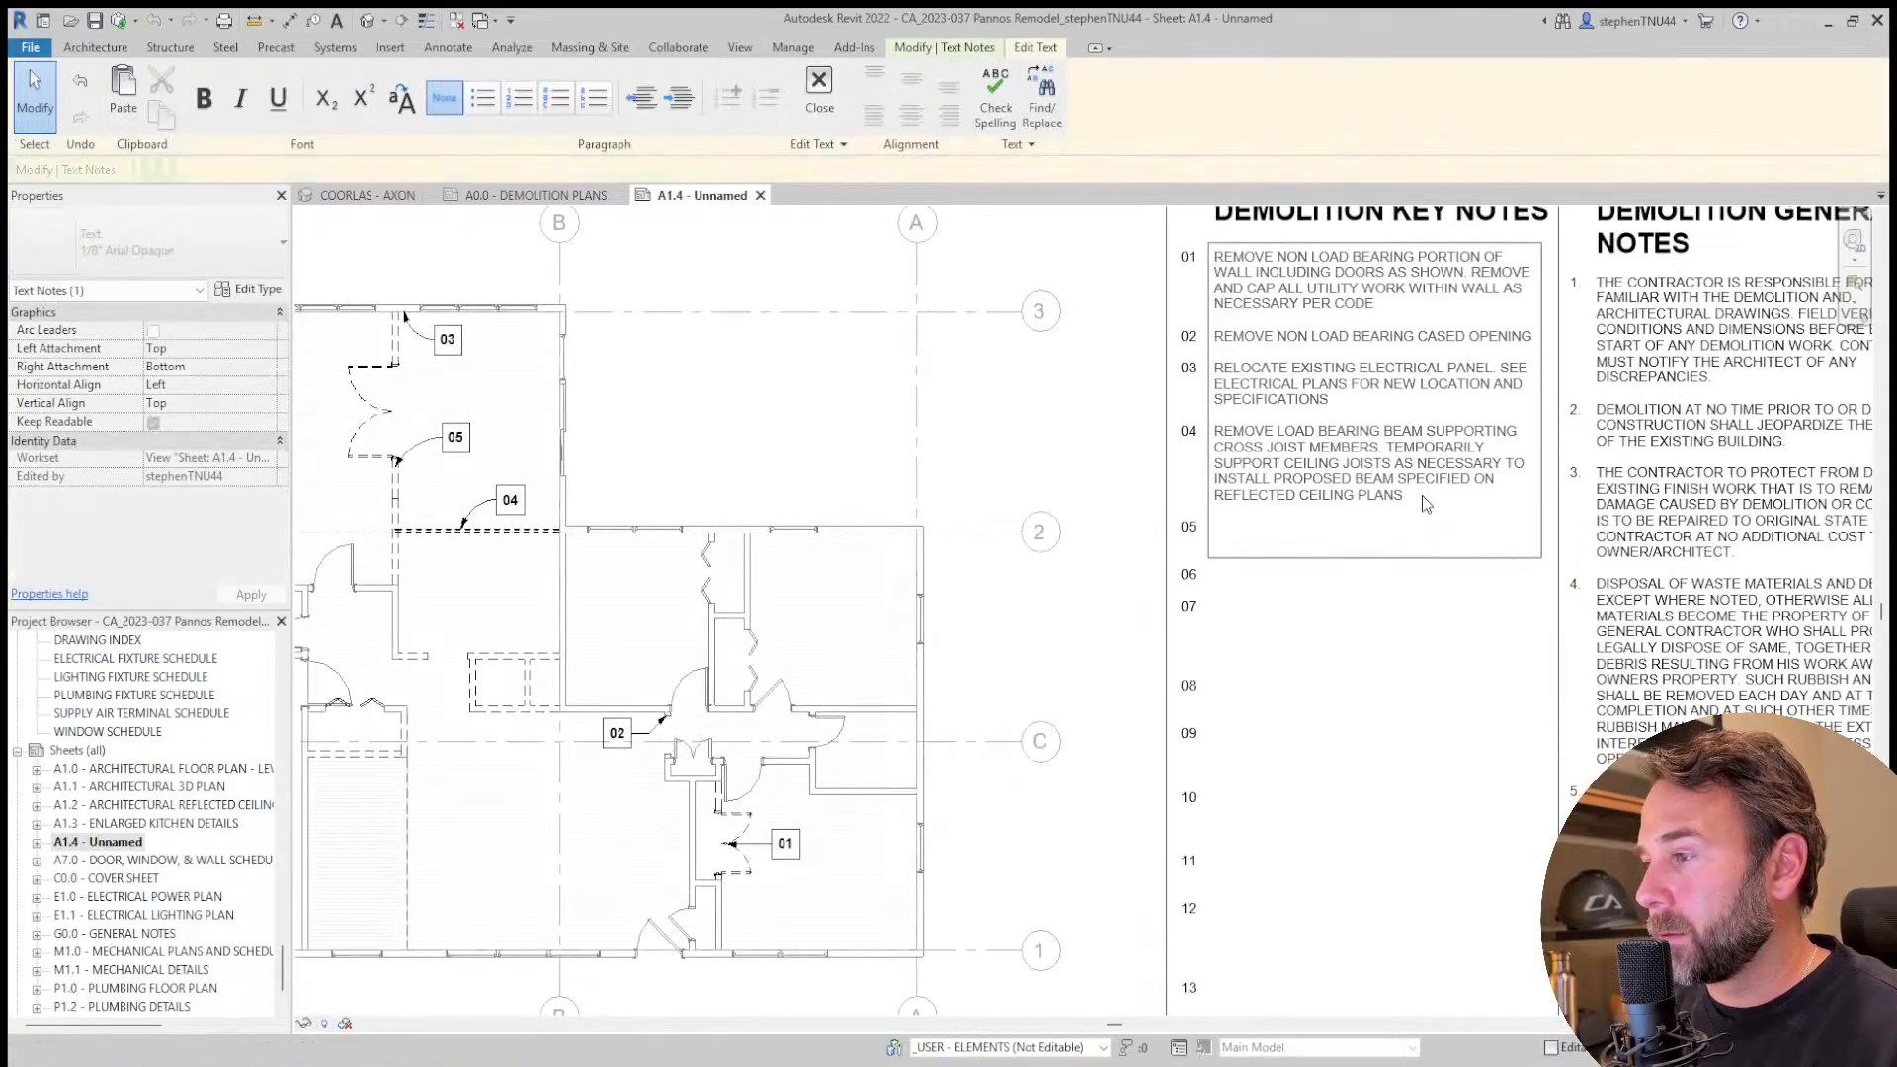
double_click(1349, 264)
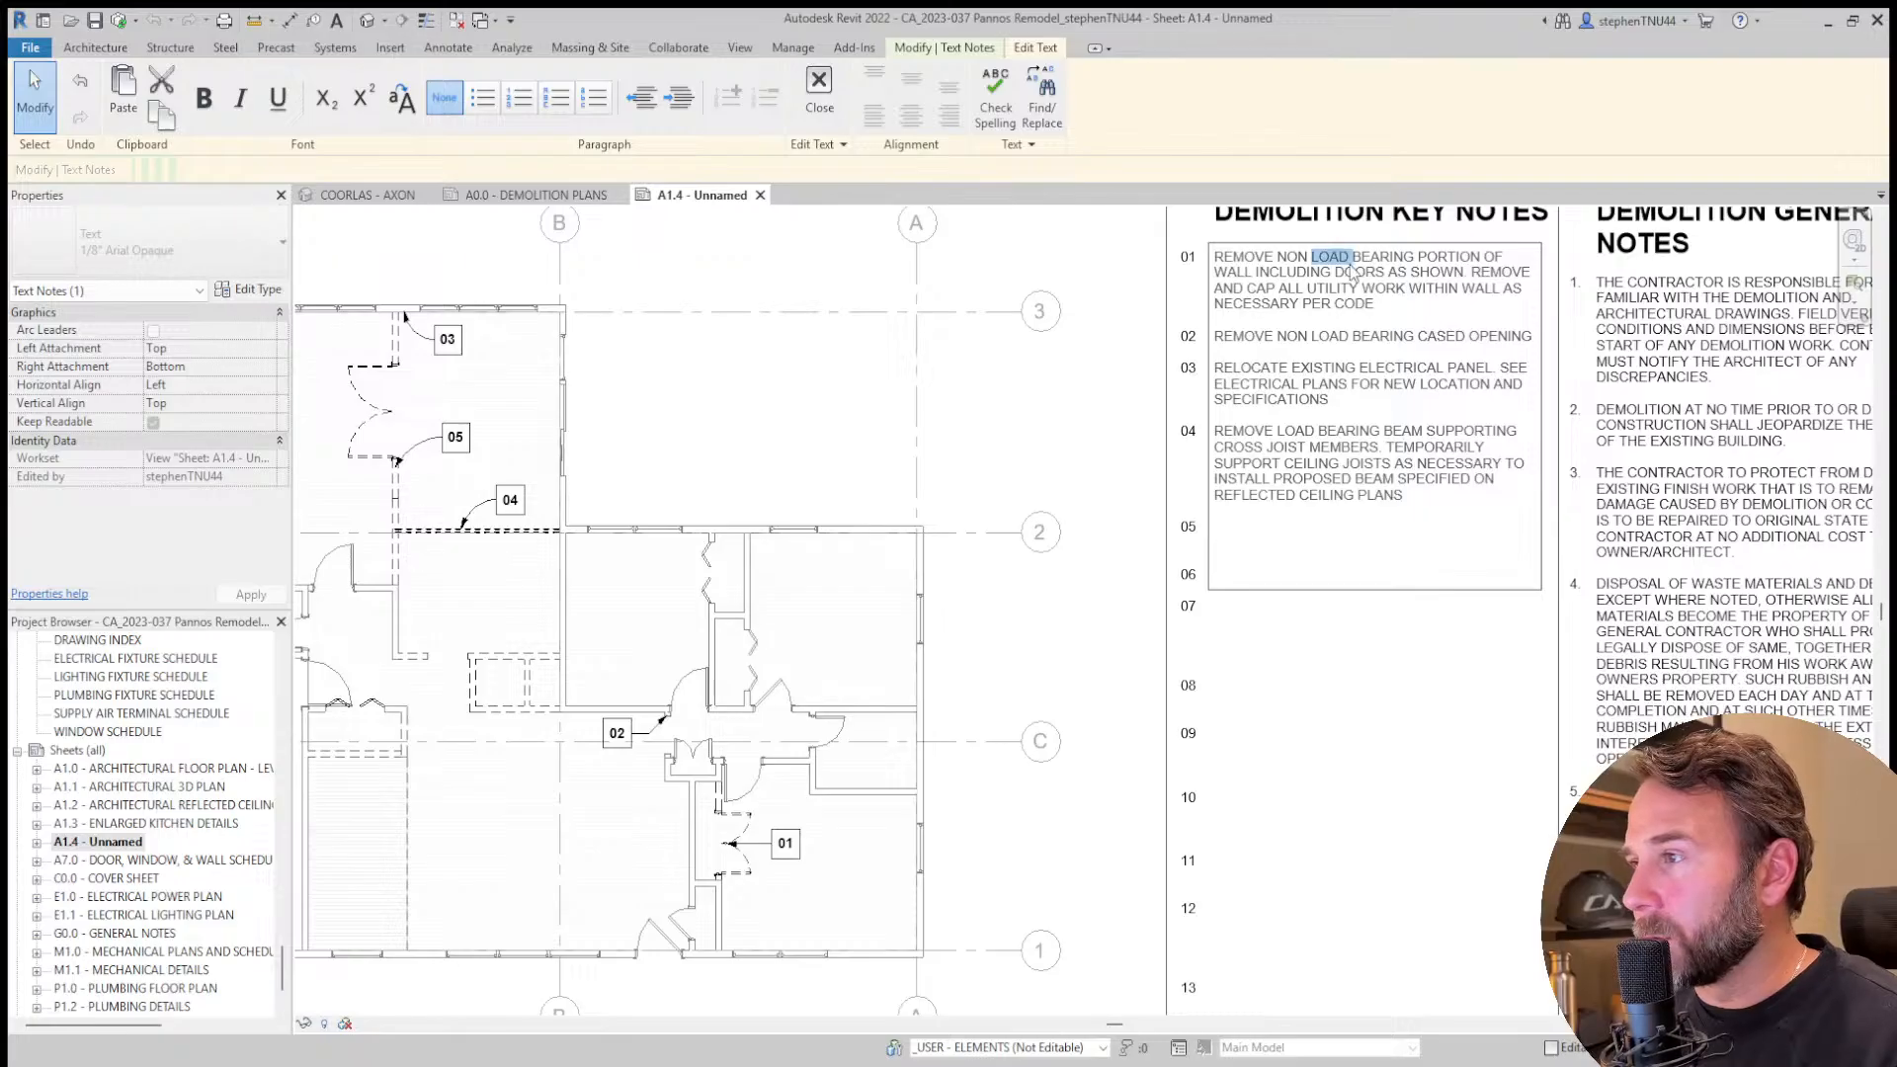
triple_click(1340, 296)
key(ctrl+c)
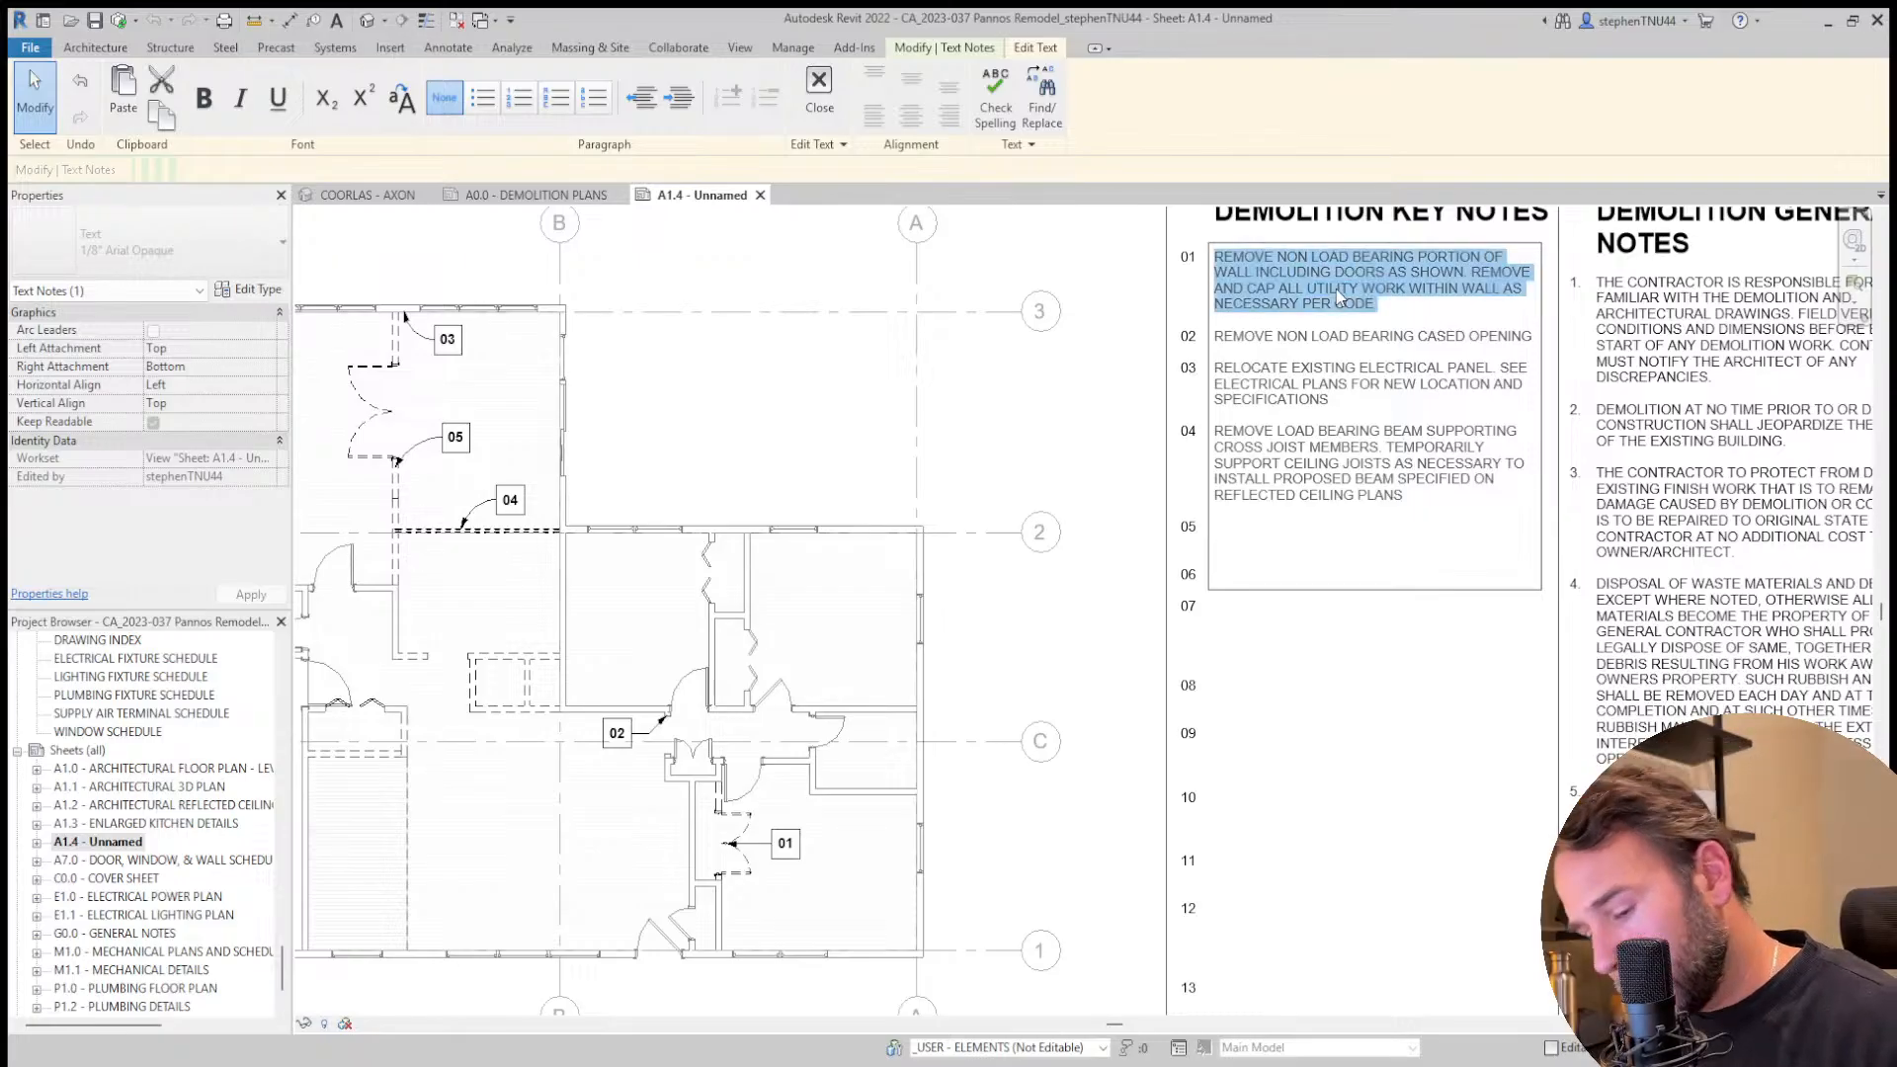
click(1233, 533)
key(ctrl+v)
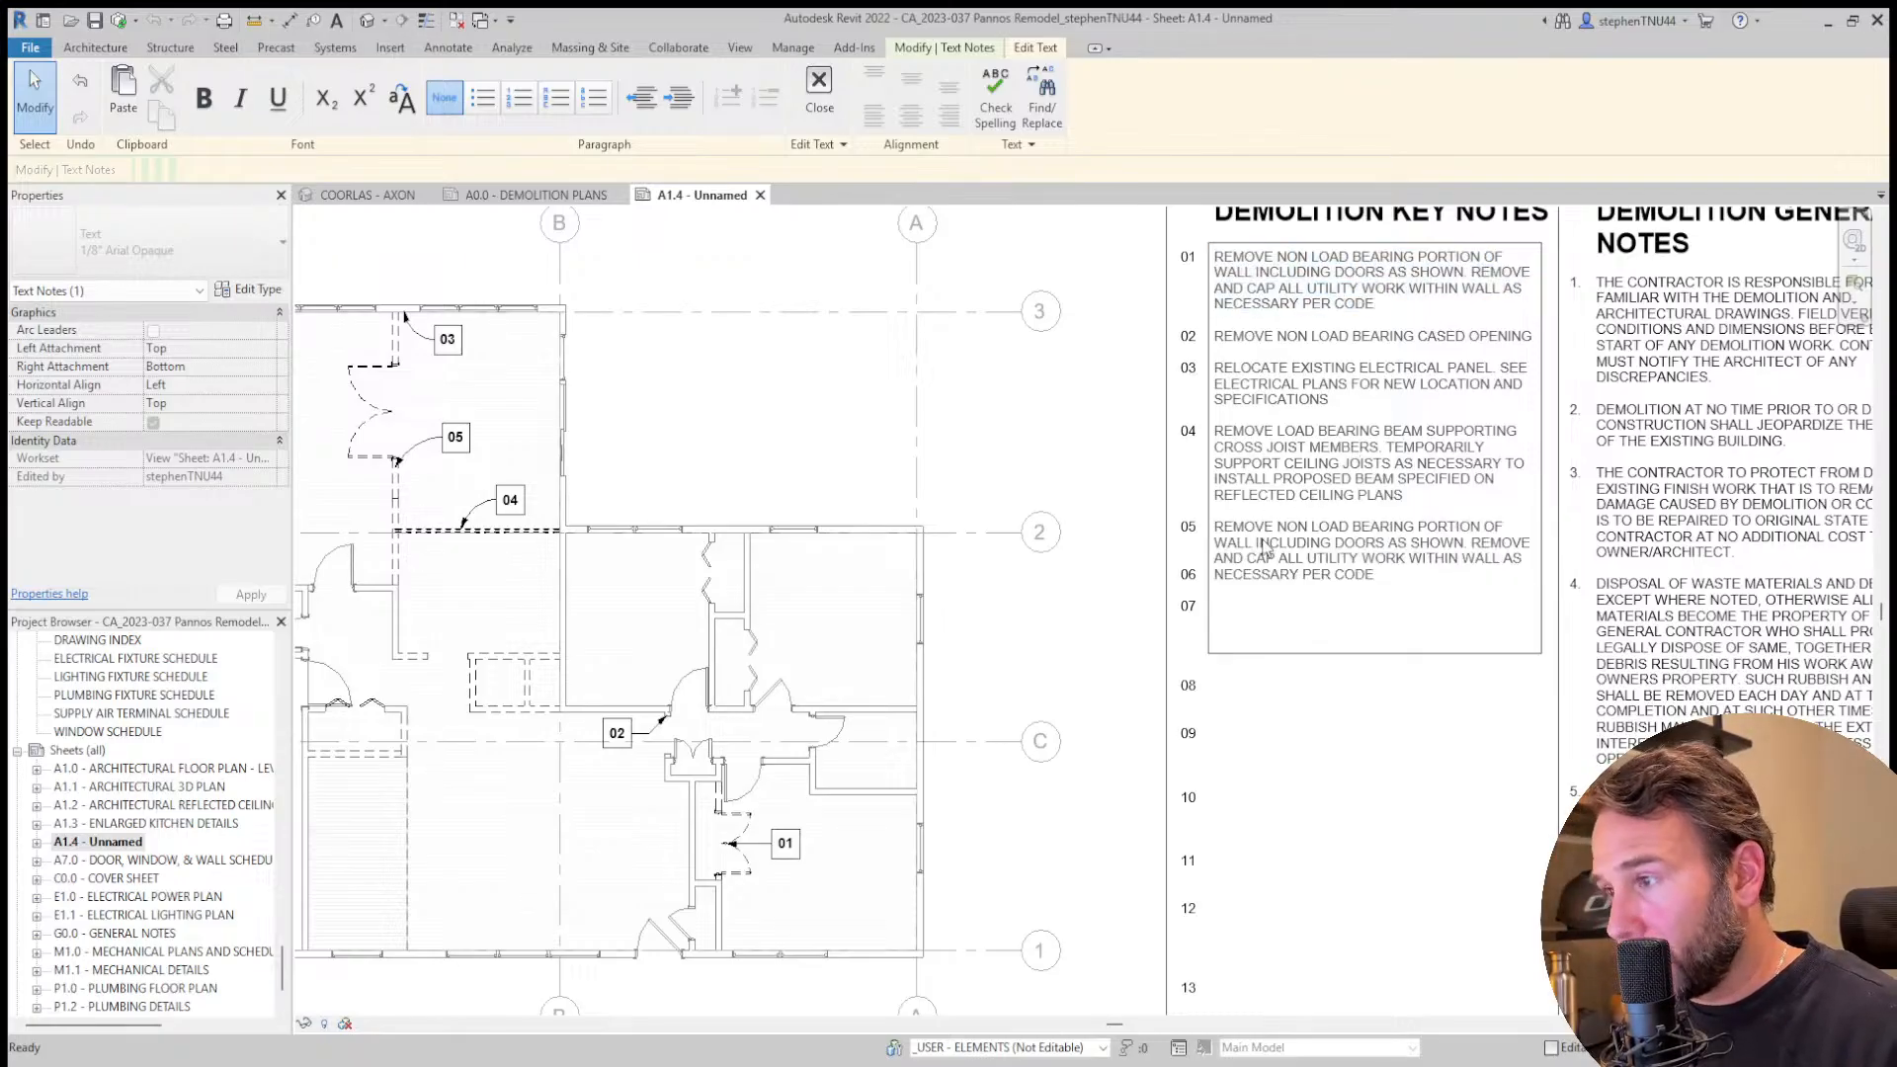
Delete "NON" and "PORTION OF" from key note 05 so it begins "REMOVE LOAD BEARING WALL INCLUDING DOORS", and end it with a period.
double_click(1296, 528)
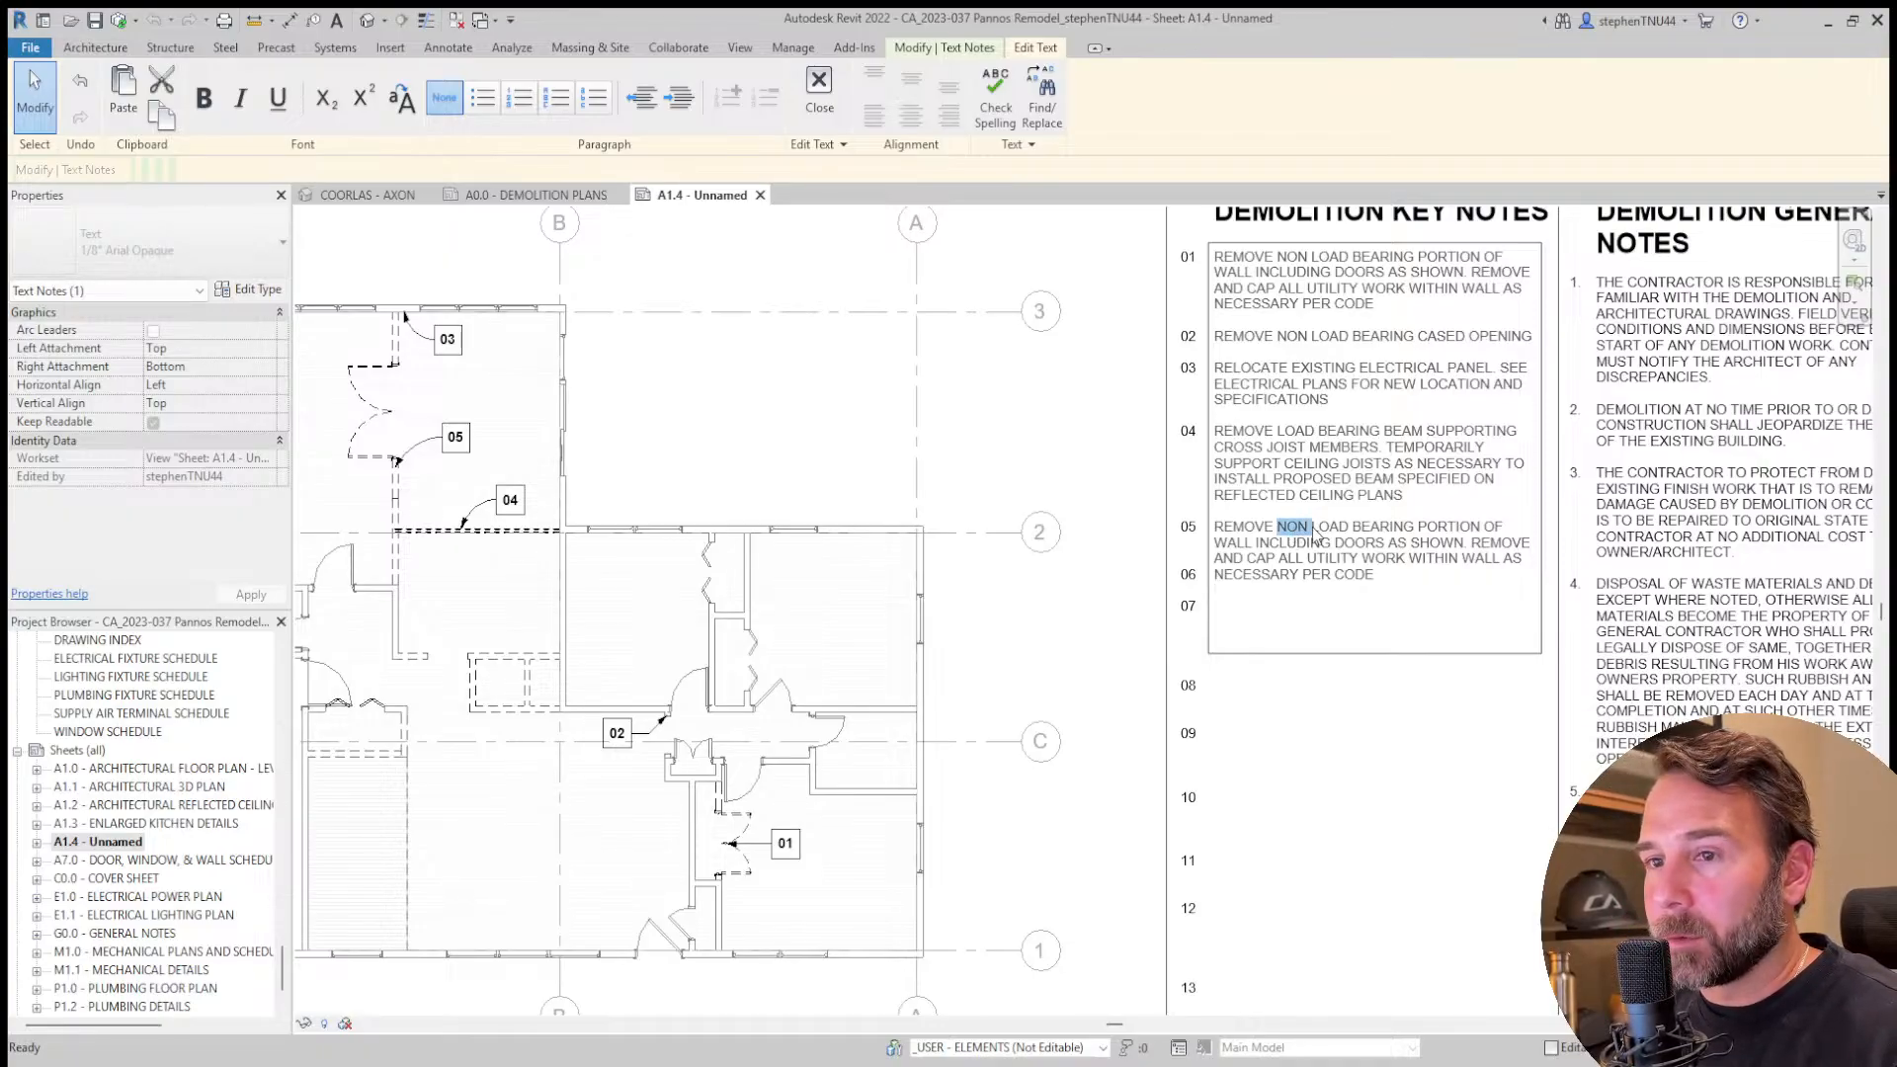
key(Delete)
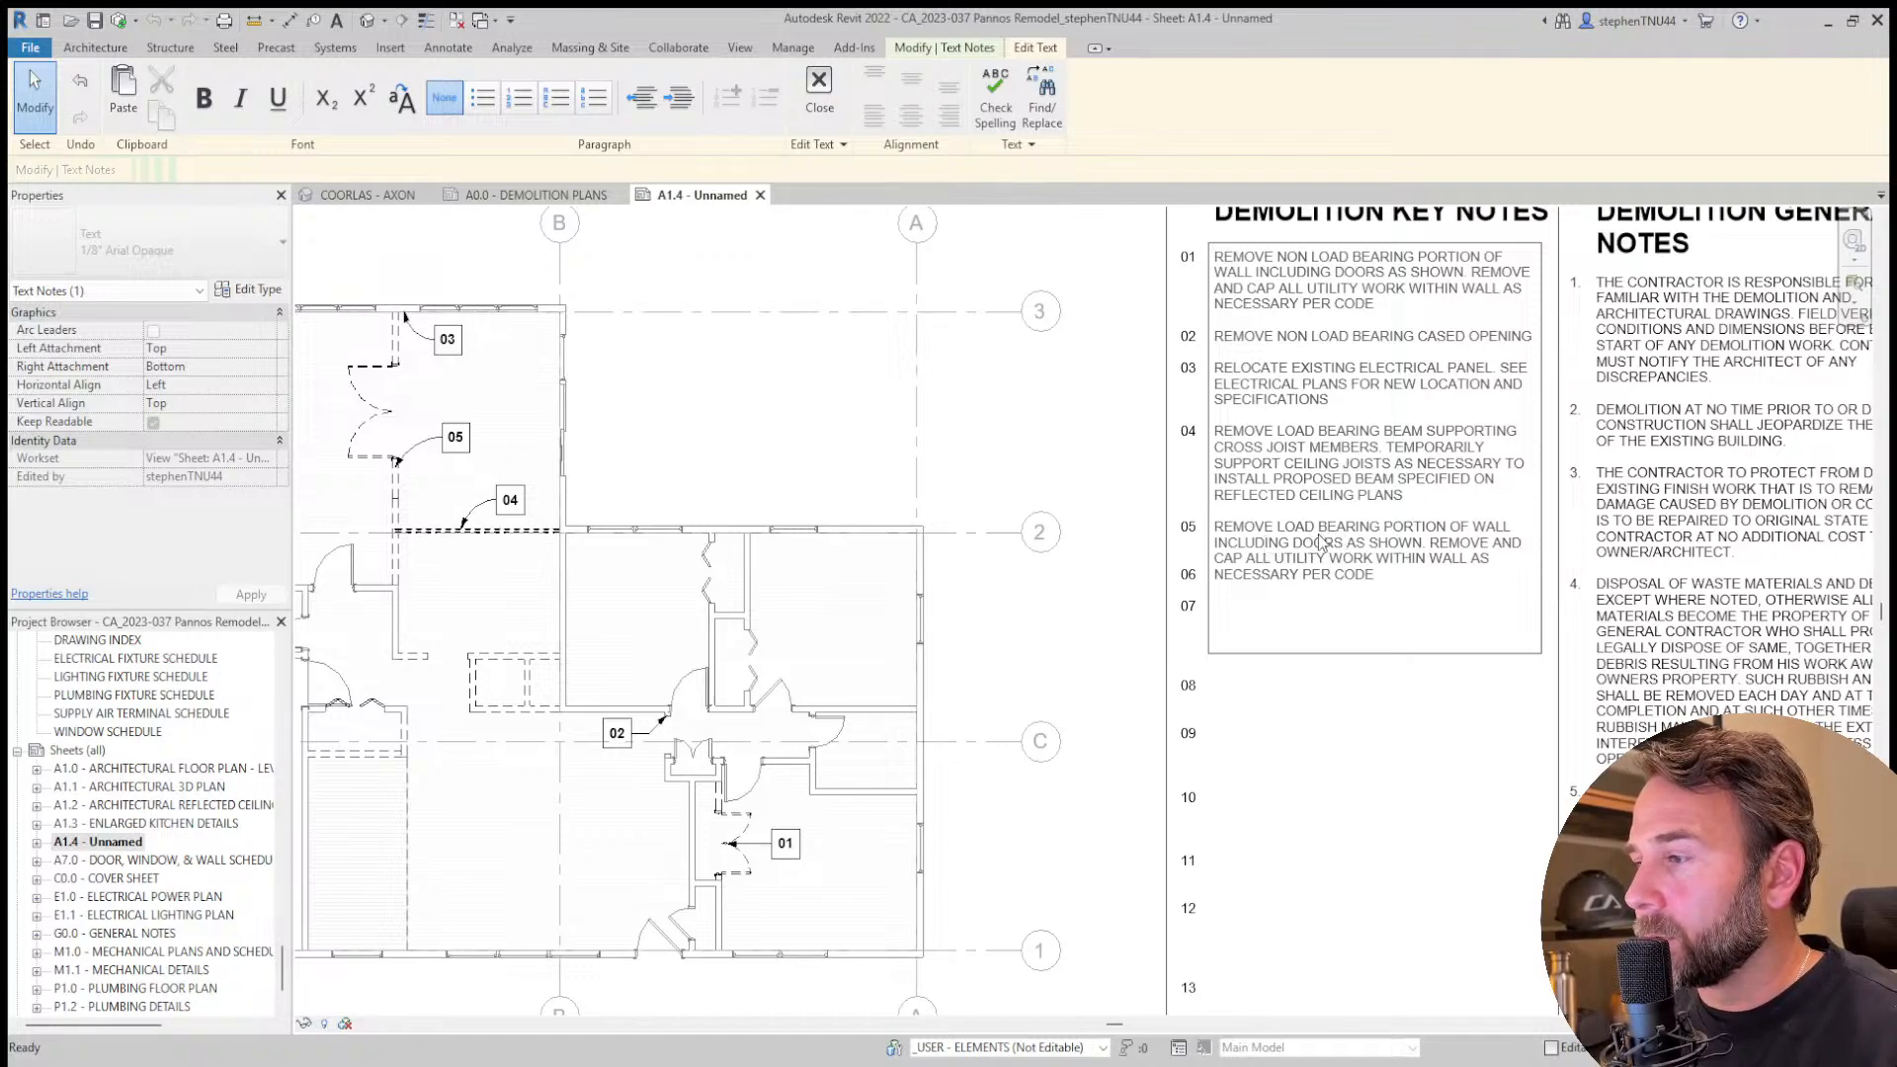
double_click(1414, 529)
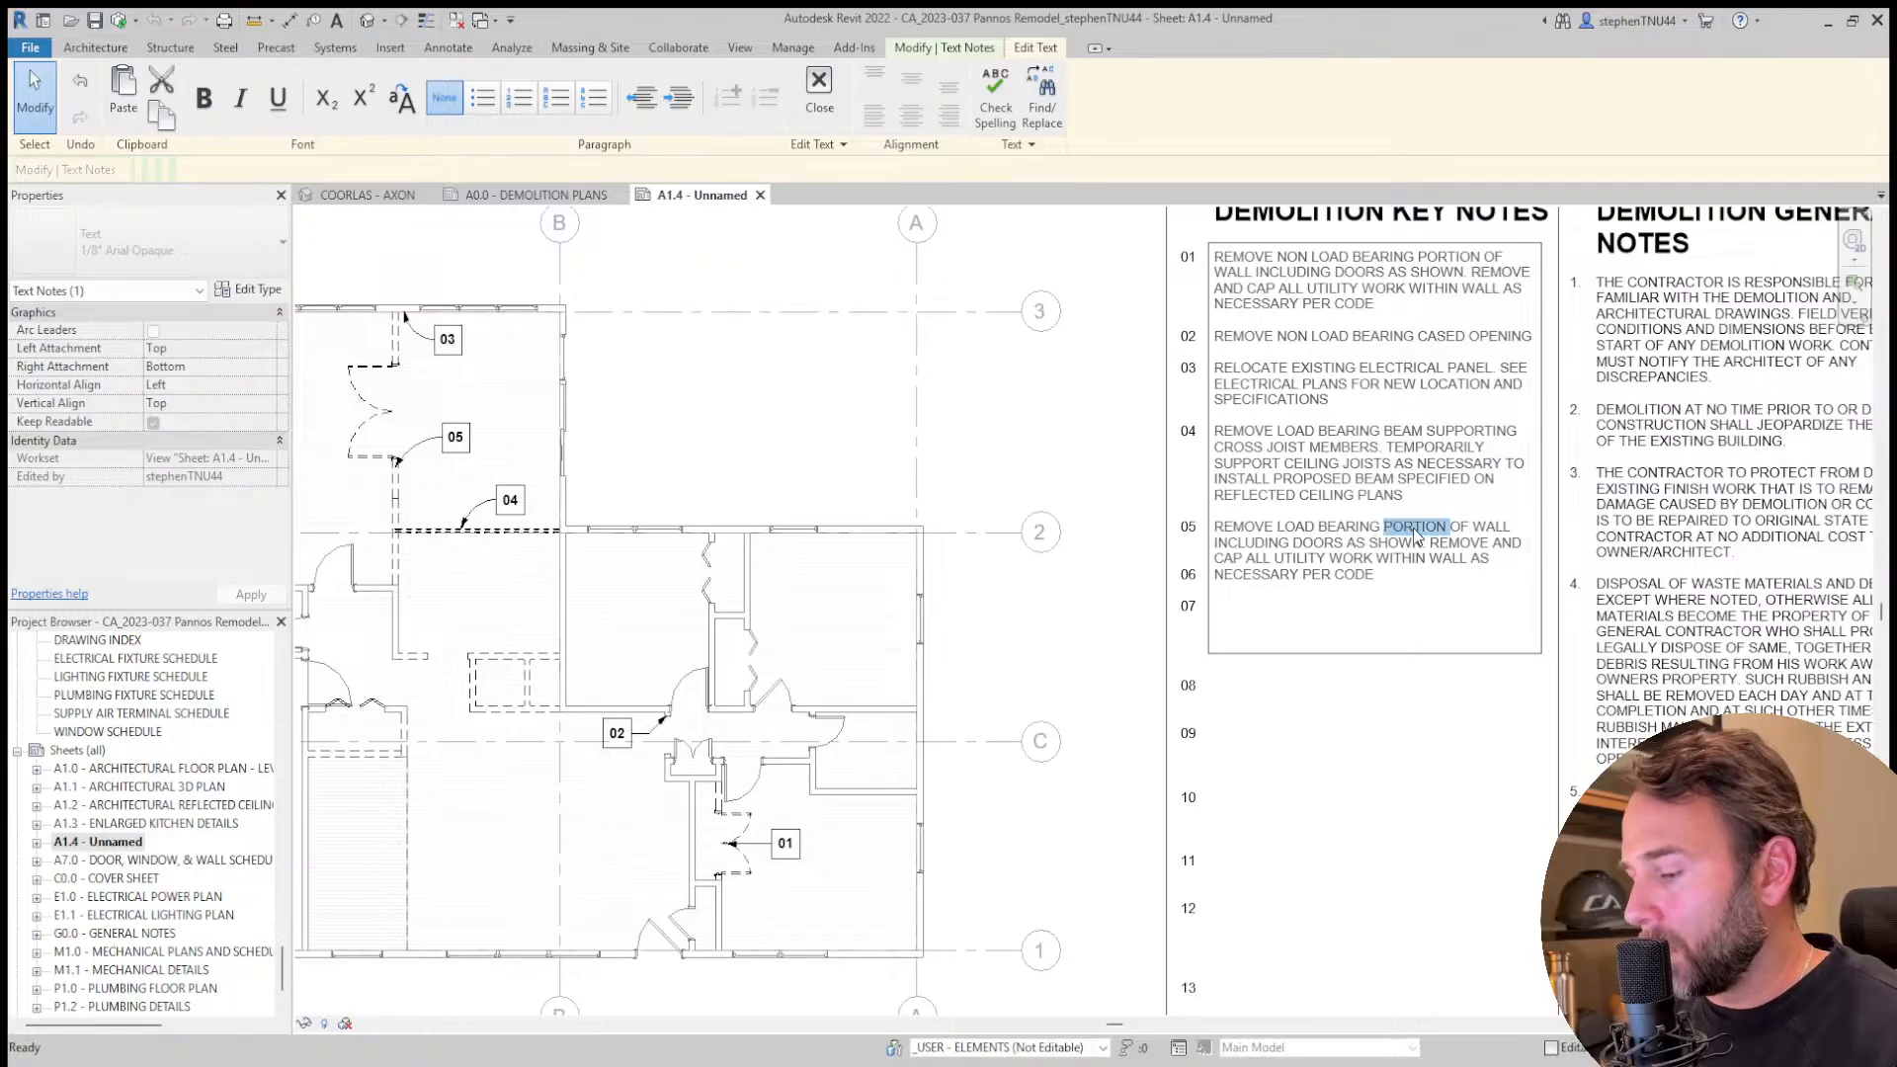
key(Delete)
key(Delete)
key(Delete)
key(Delete)
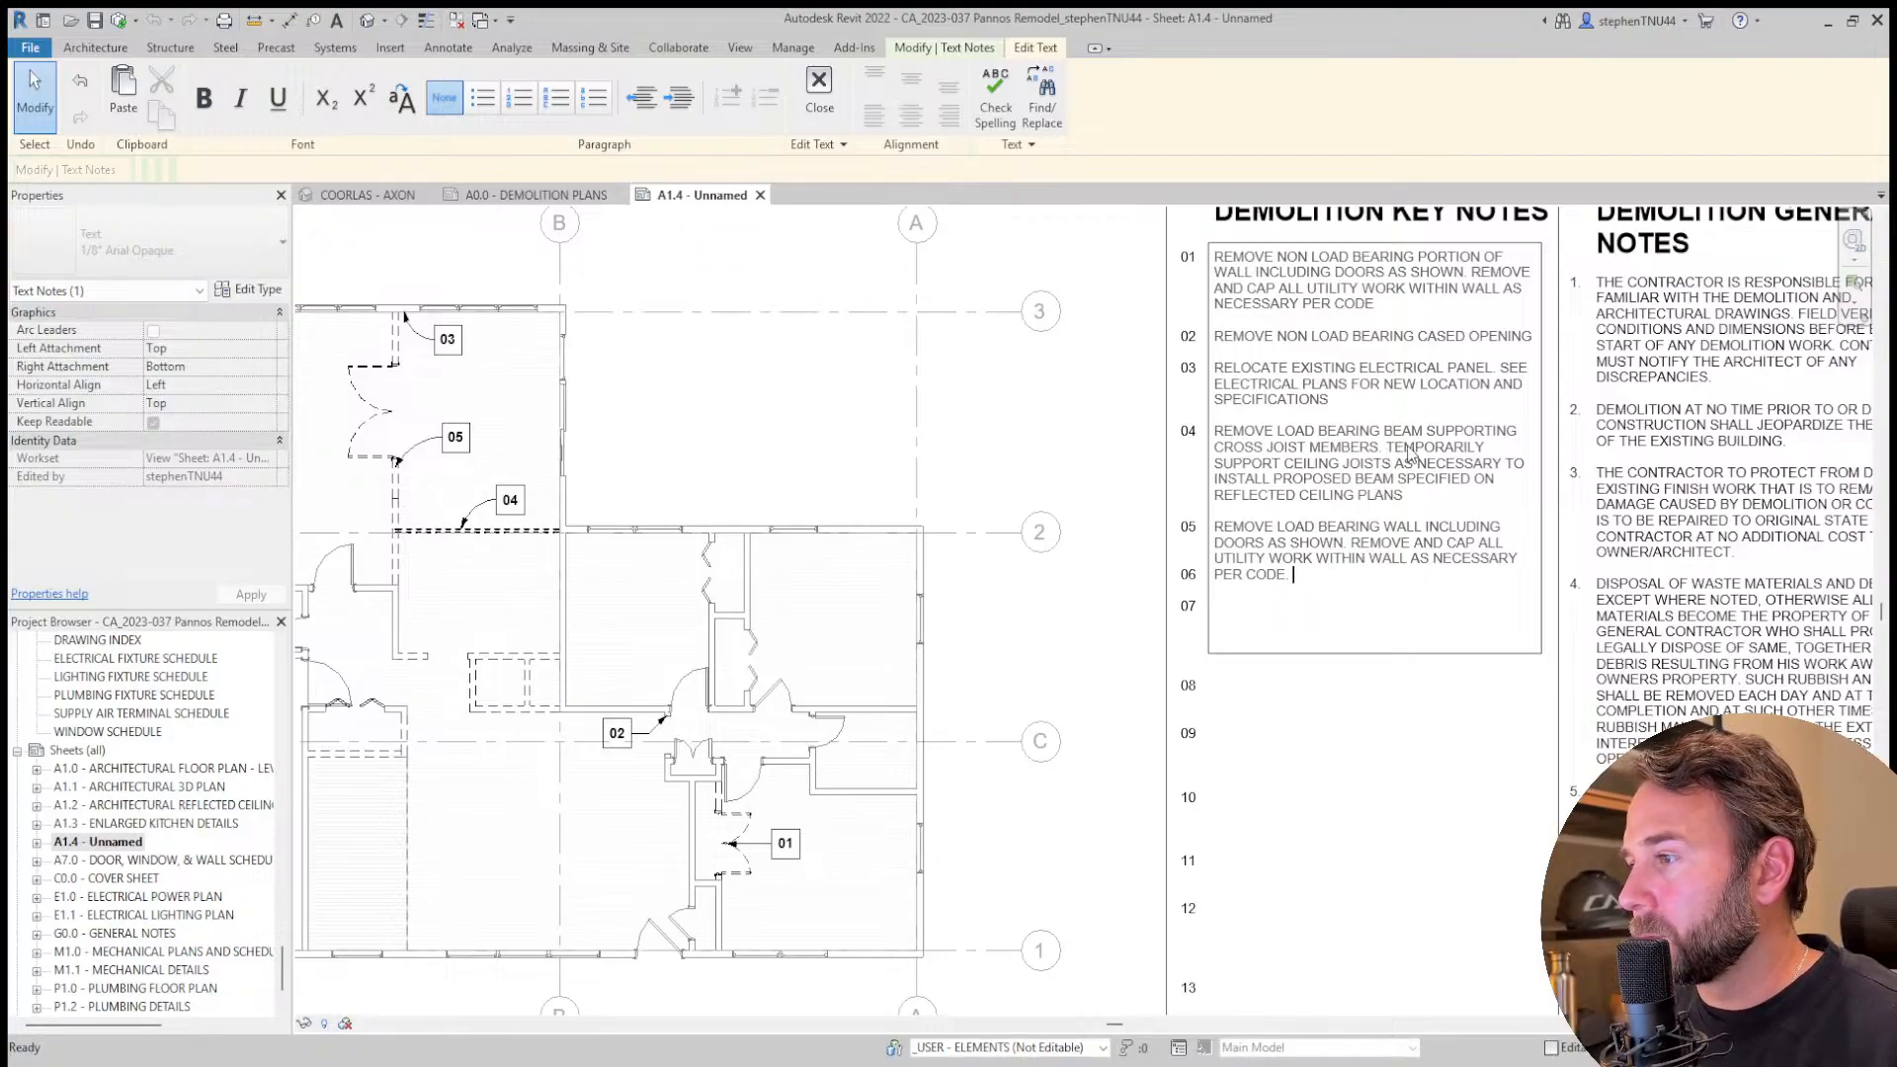
Copy the sentence beginning "TEMPORARILY SUPPORT CEILING JOISTS" from key note 04 to the end of note 05.
drag(1388, 449, 1407, 509)
key(ctrl+c)
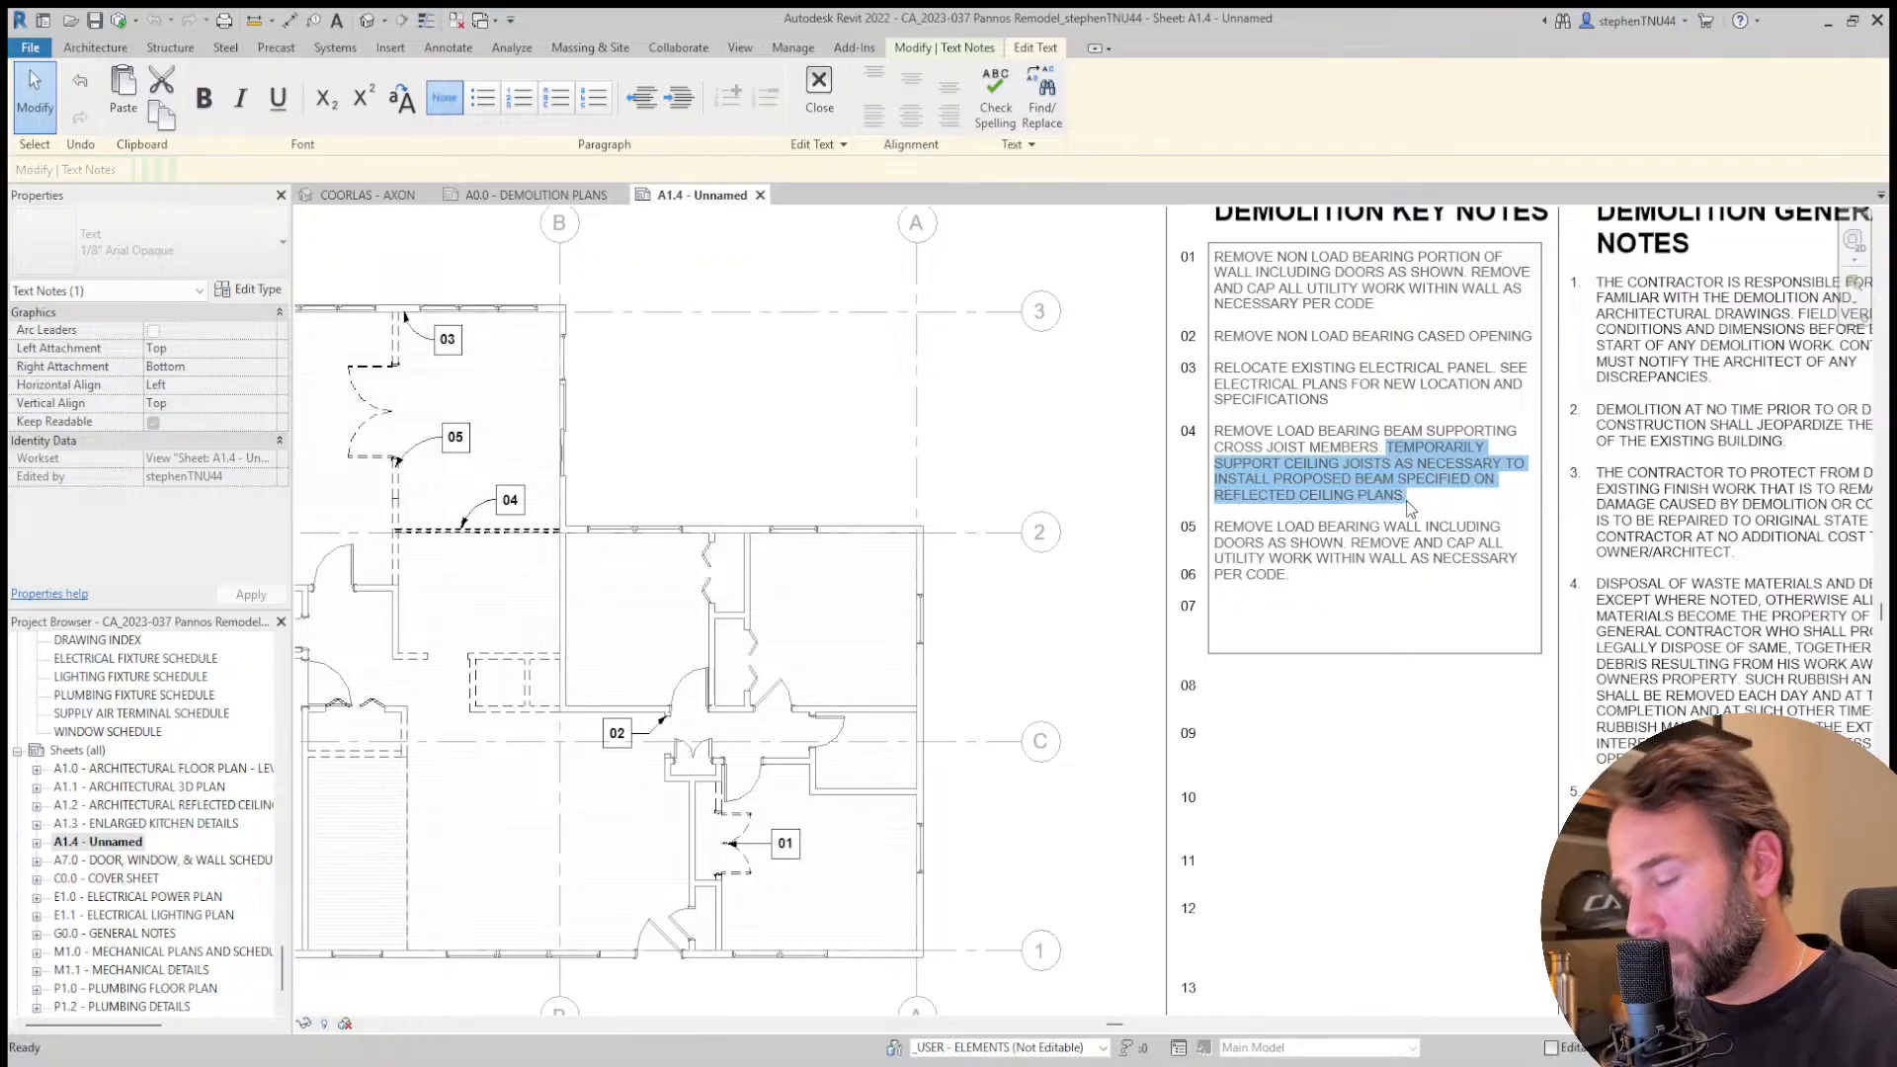
click(1325, 576)
key(ctrl+v)
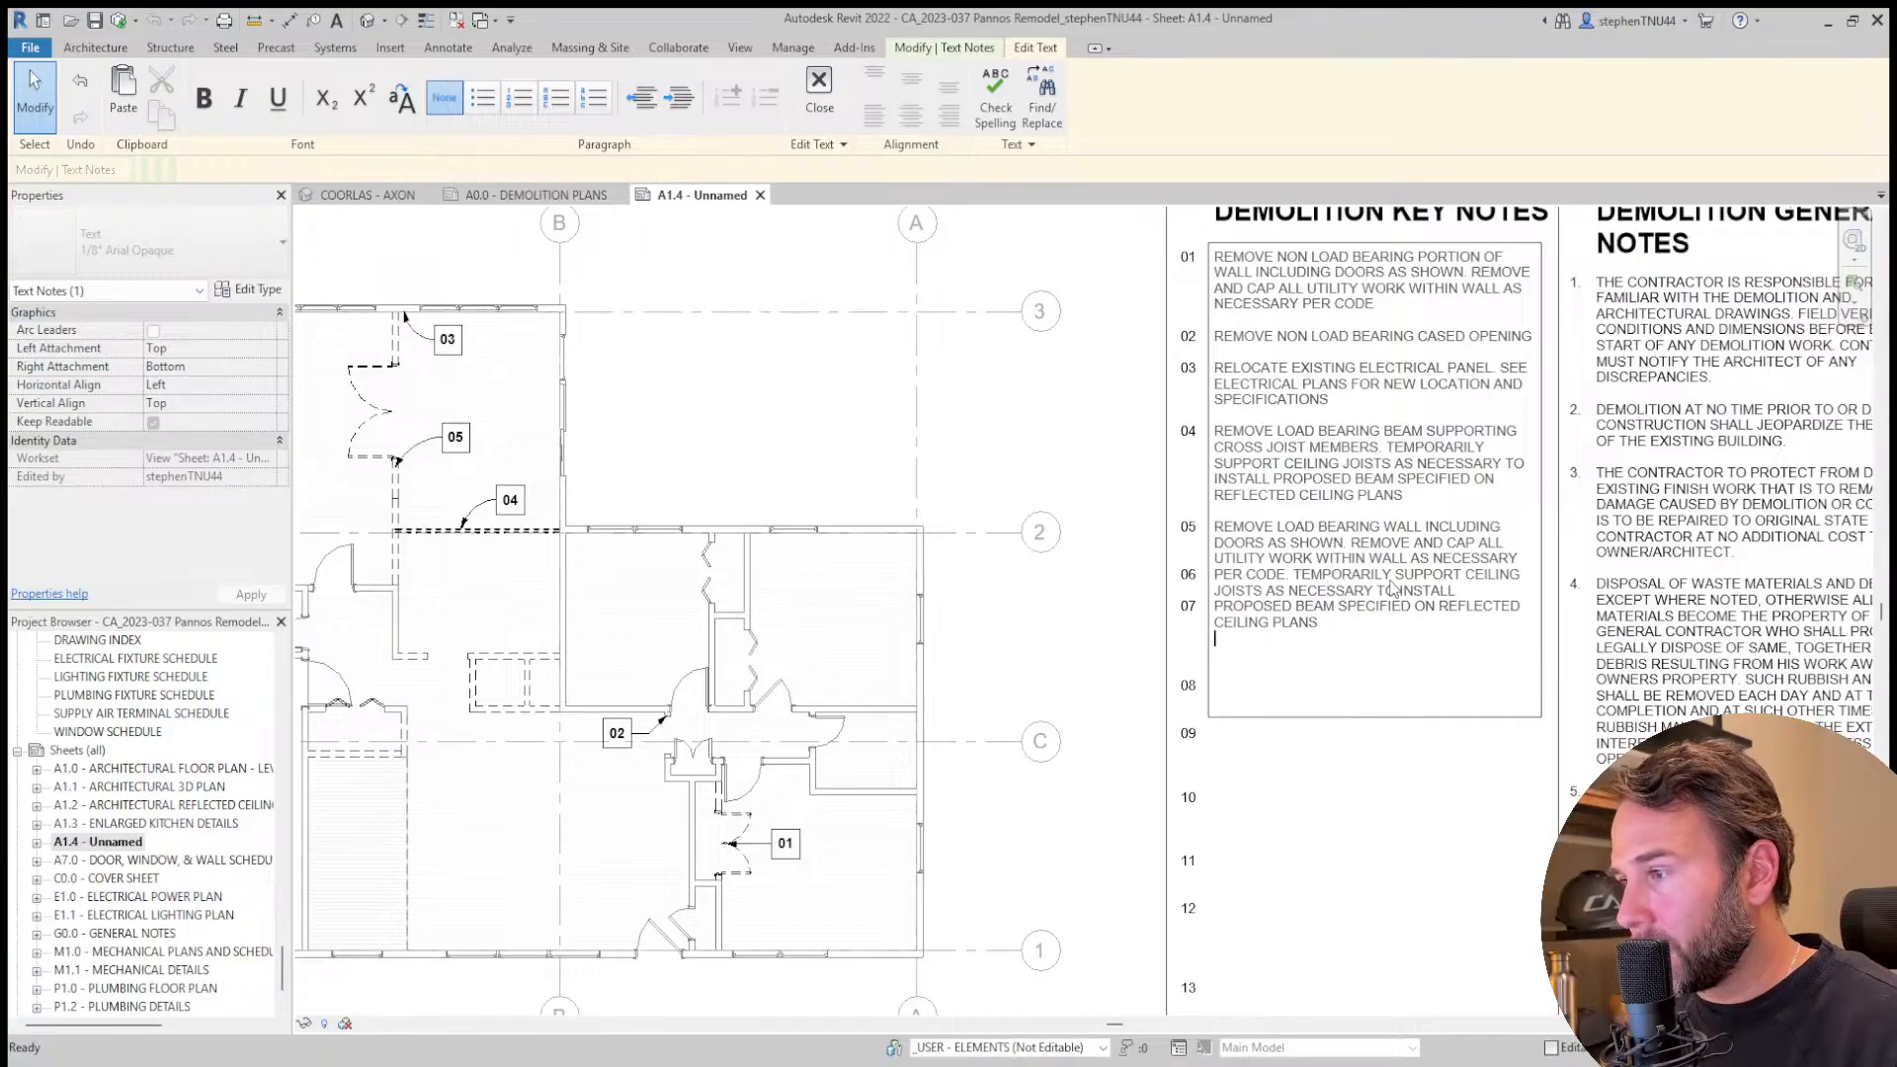
Replace "JOISTS" with "BEAM" in key note 05 so it reads "TEMPORARILY SUPPORT CEILING BEAM AS NECESSARY".
double_click(1502, 577)
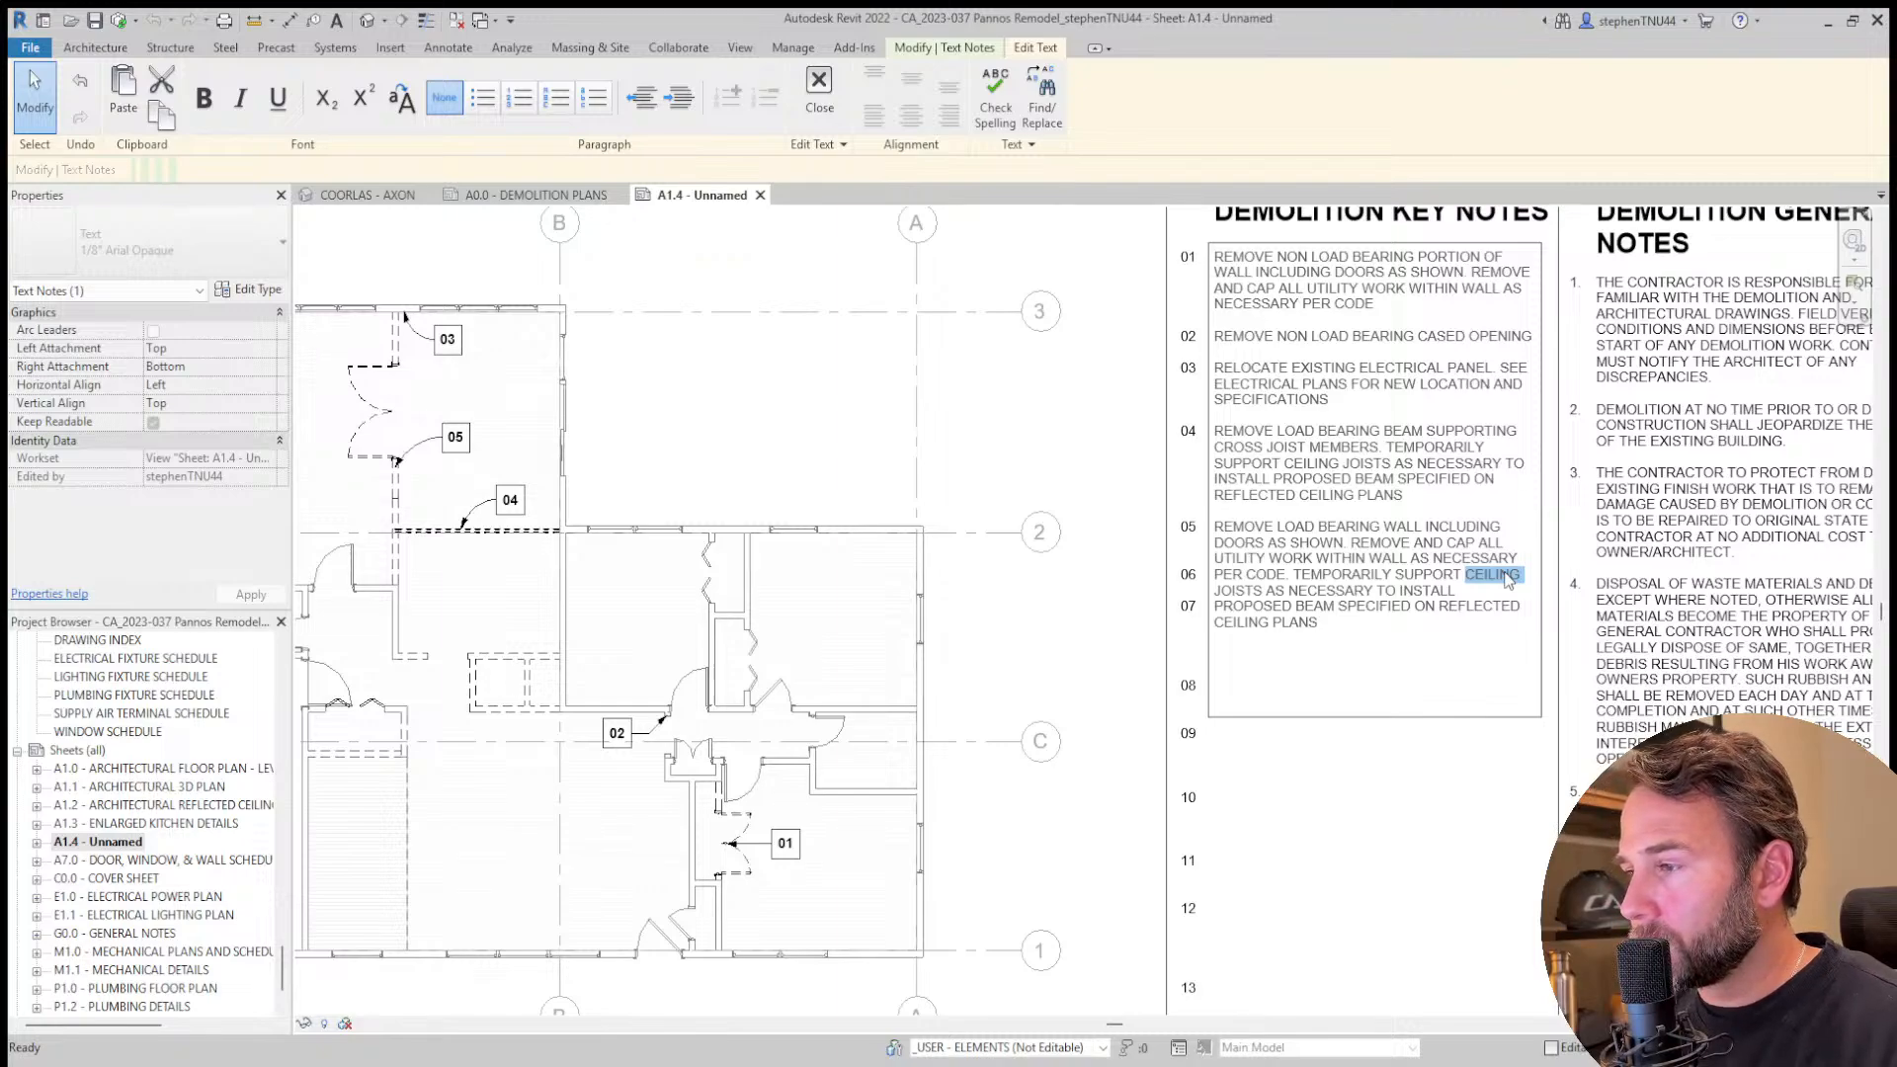
key(Right)
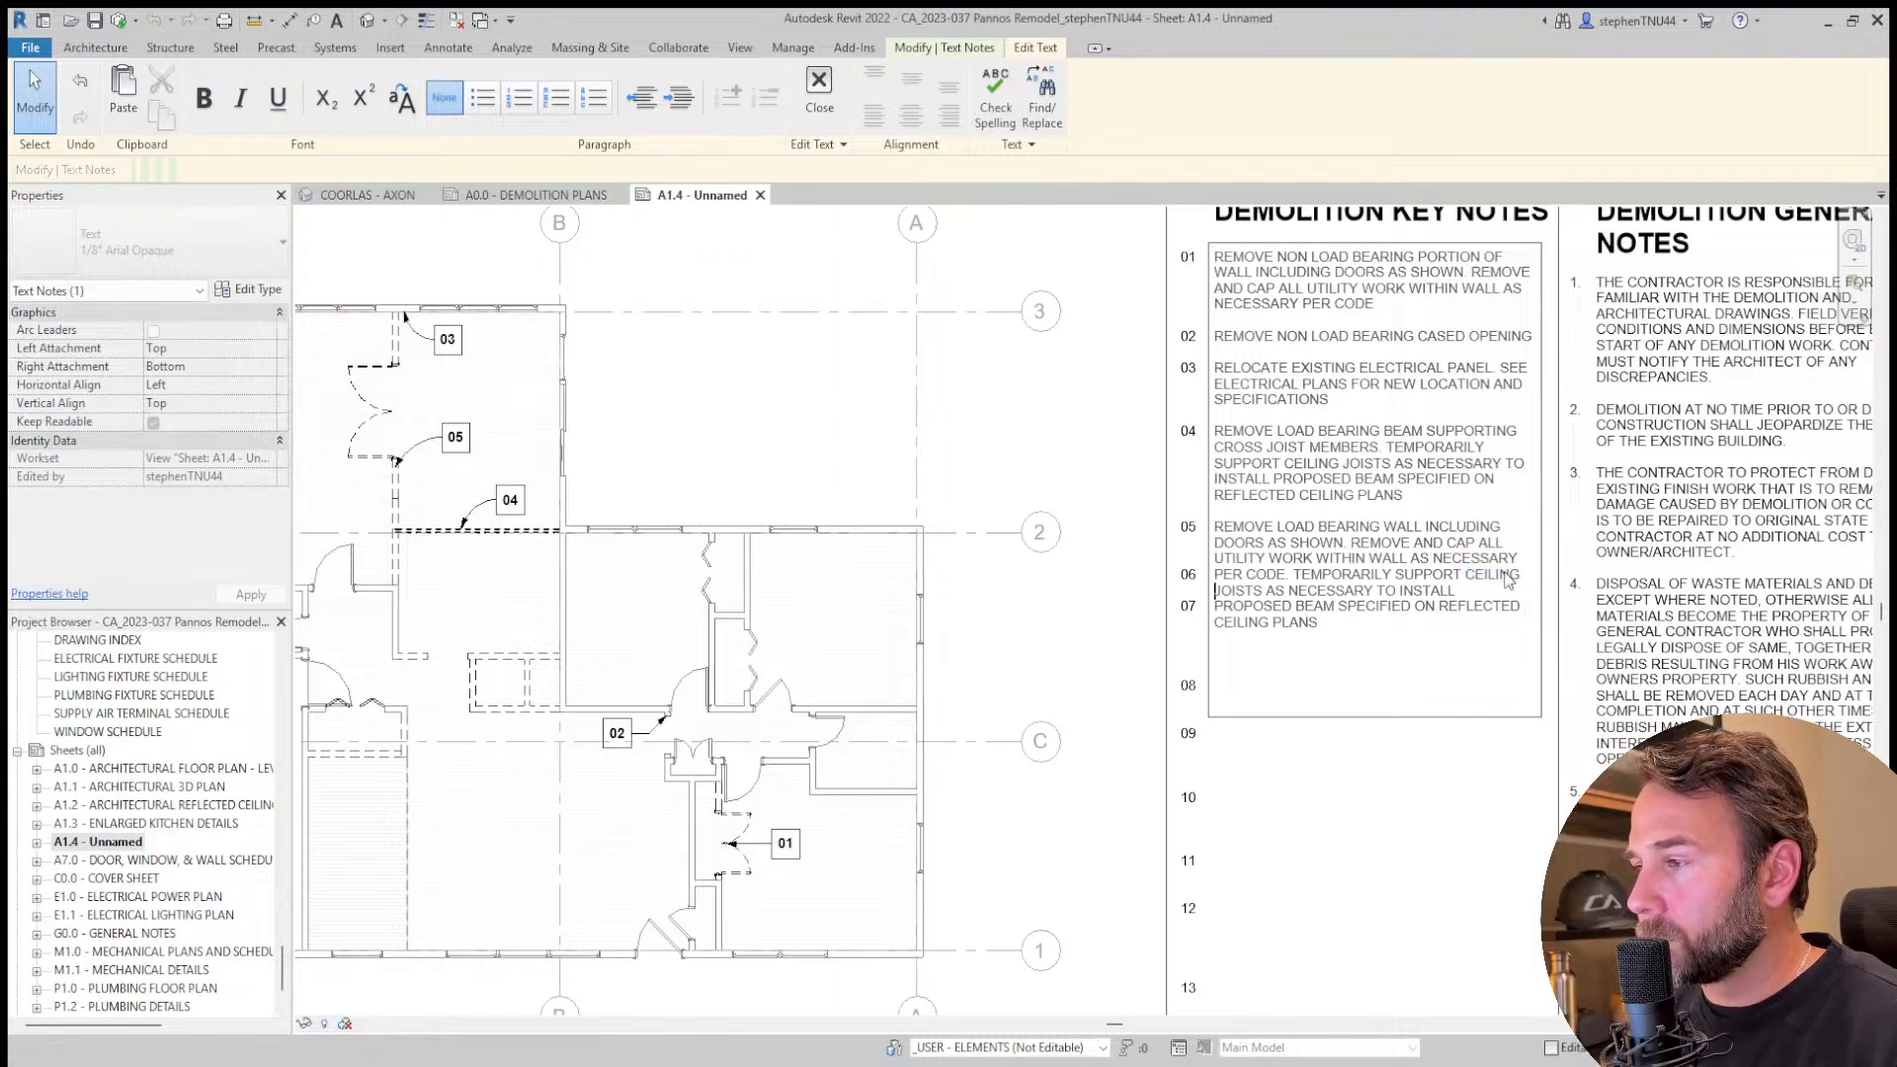
double_click(1238, 591)
text(BEAM)
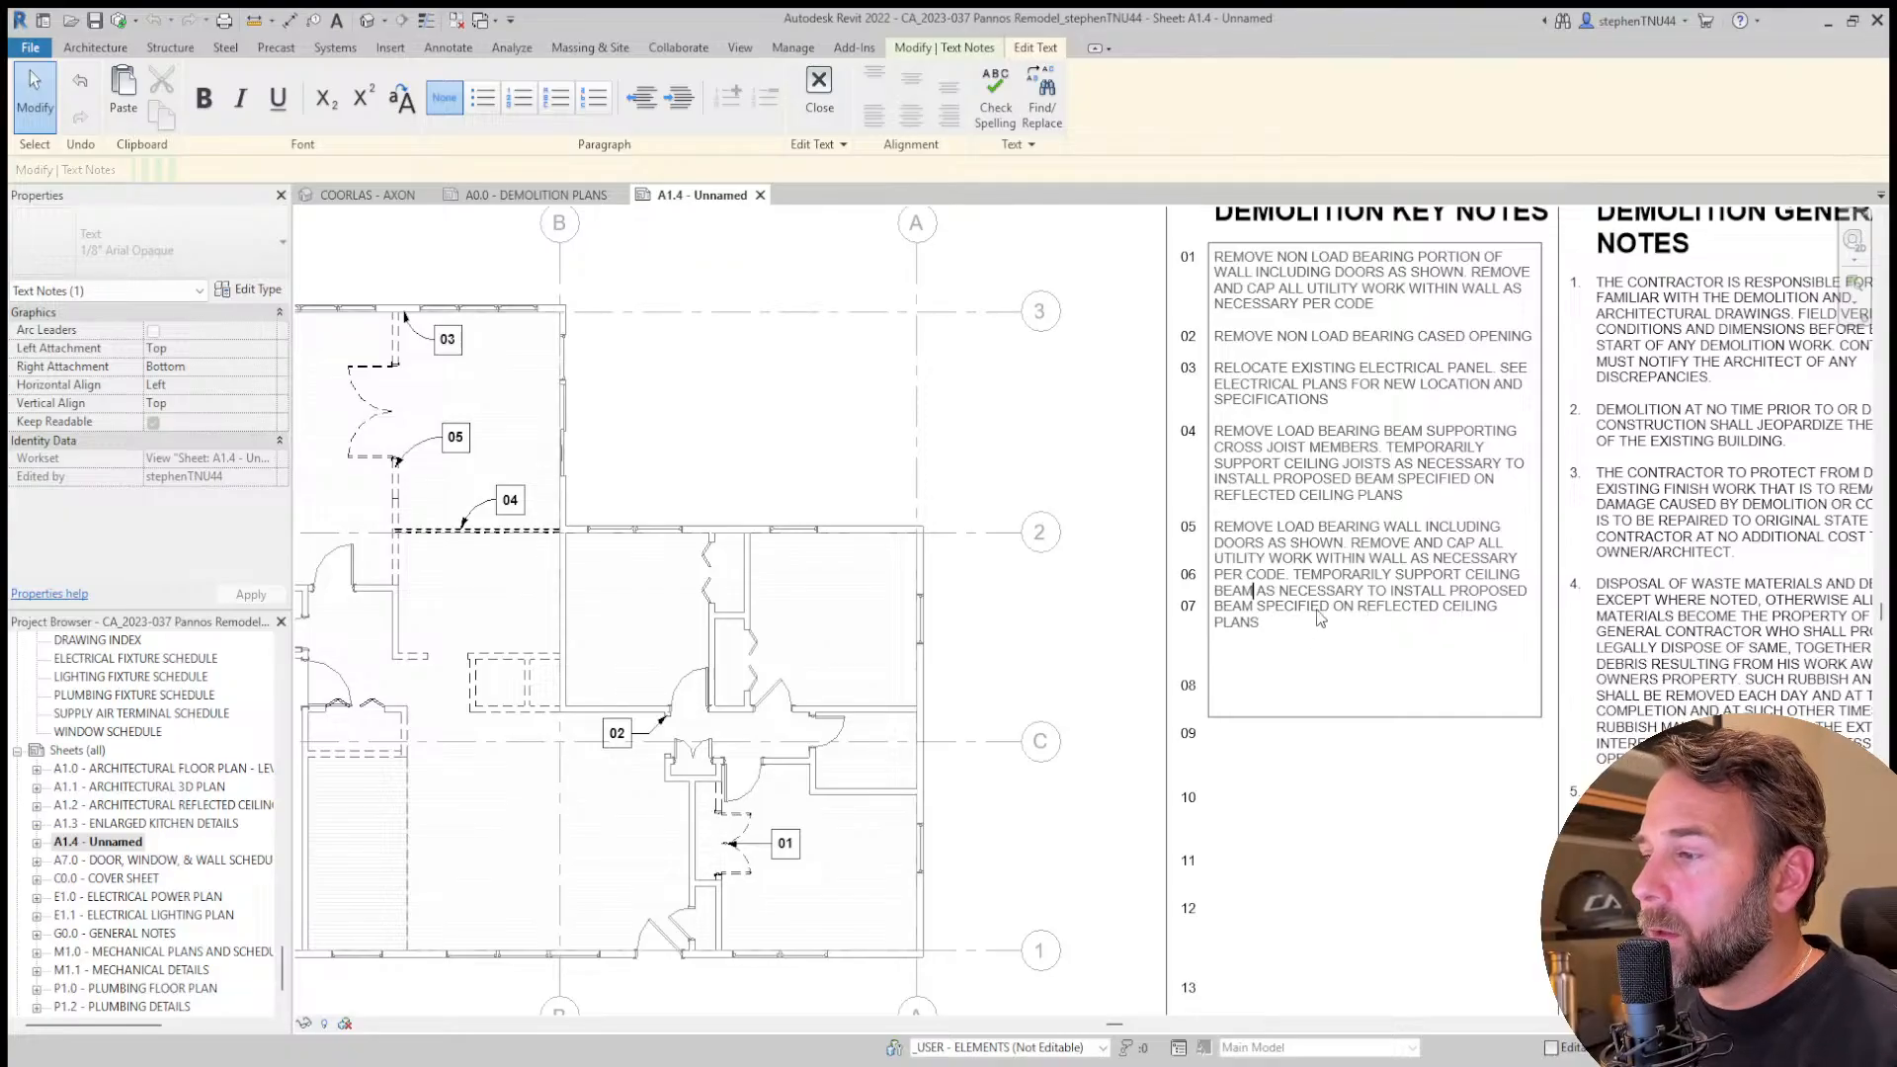
click(1353, 784)
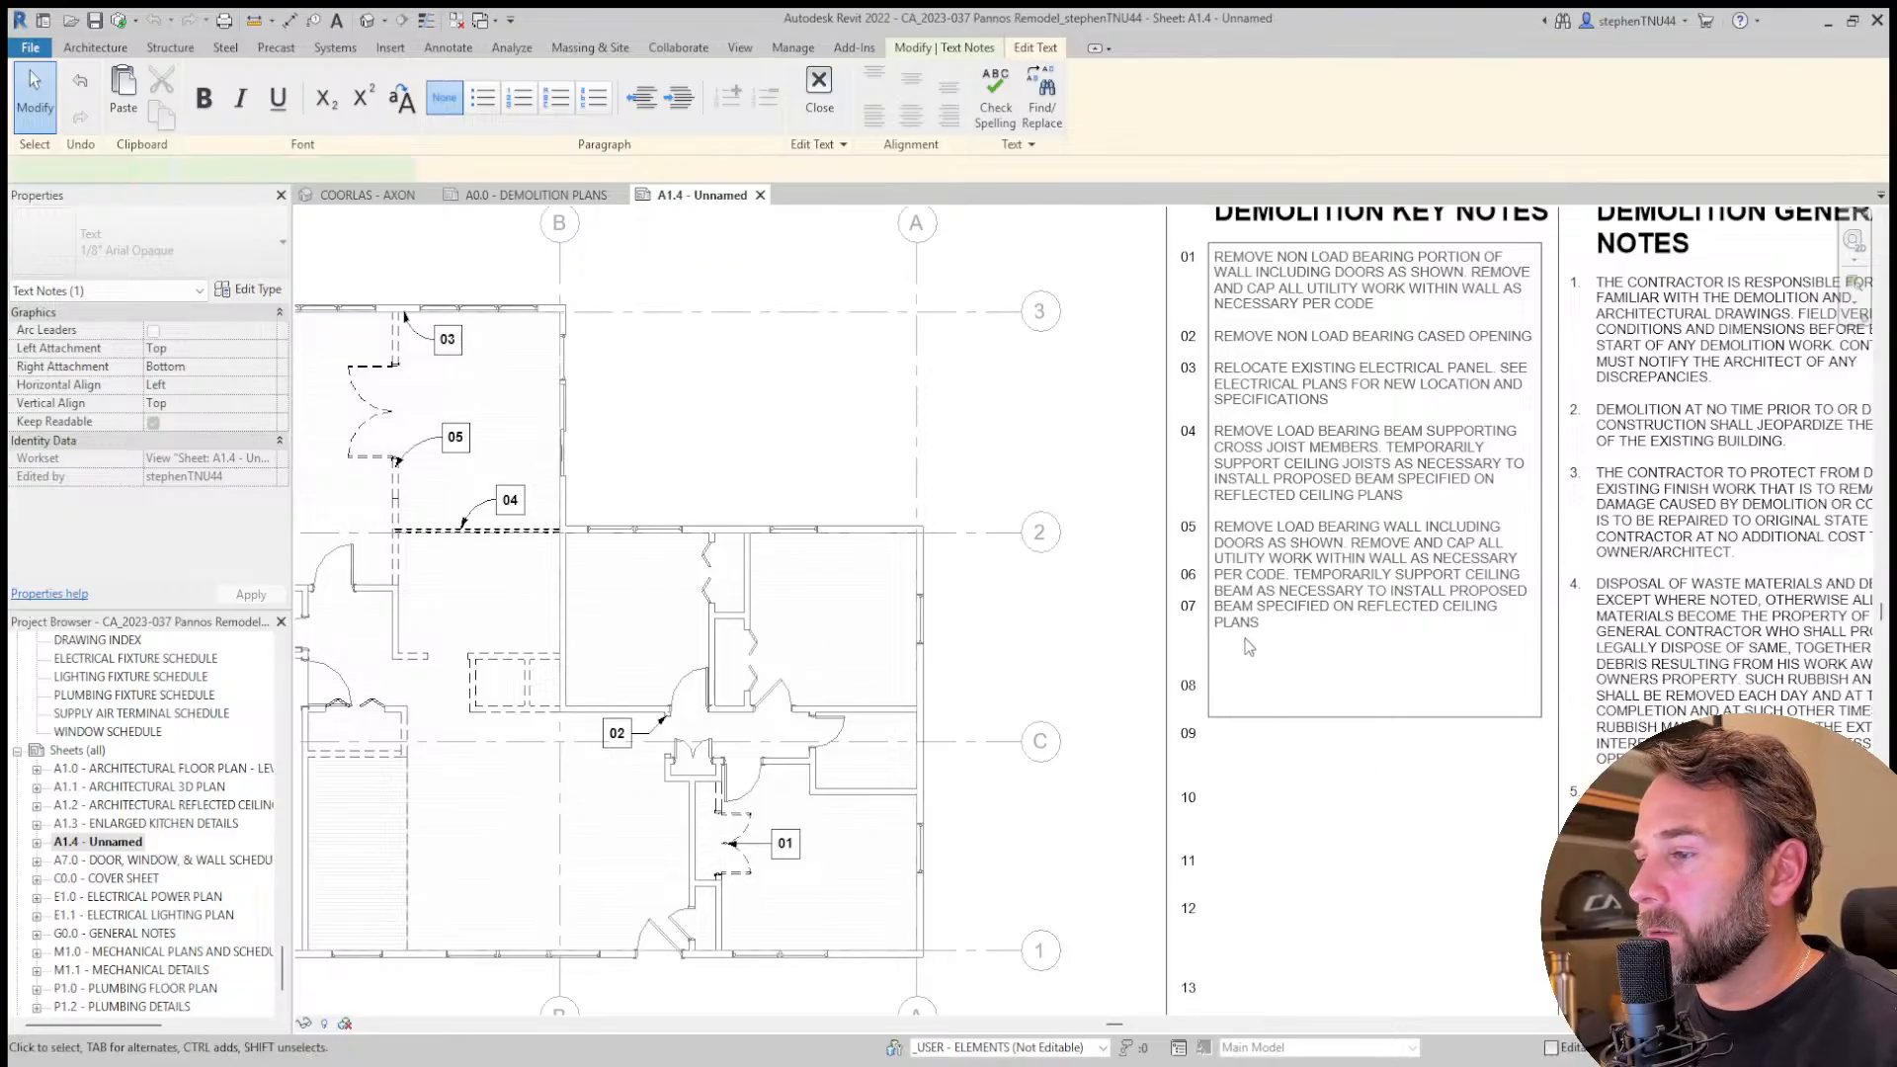
Insert five blank lines after number 05 in the key note number list, moving number 06 below the text of note 05.
double_click(1184, 542)
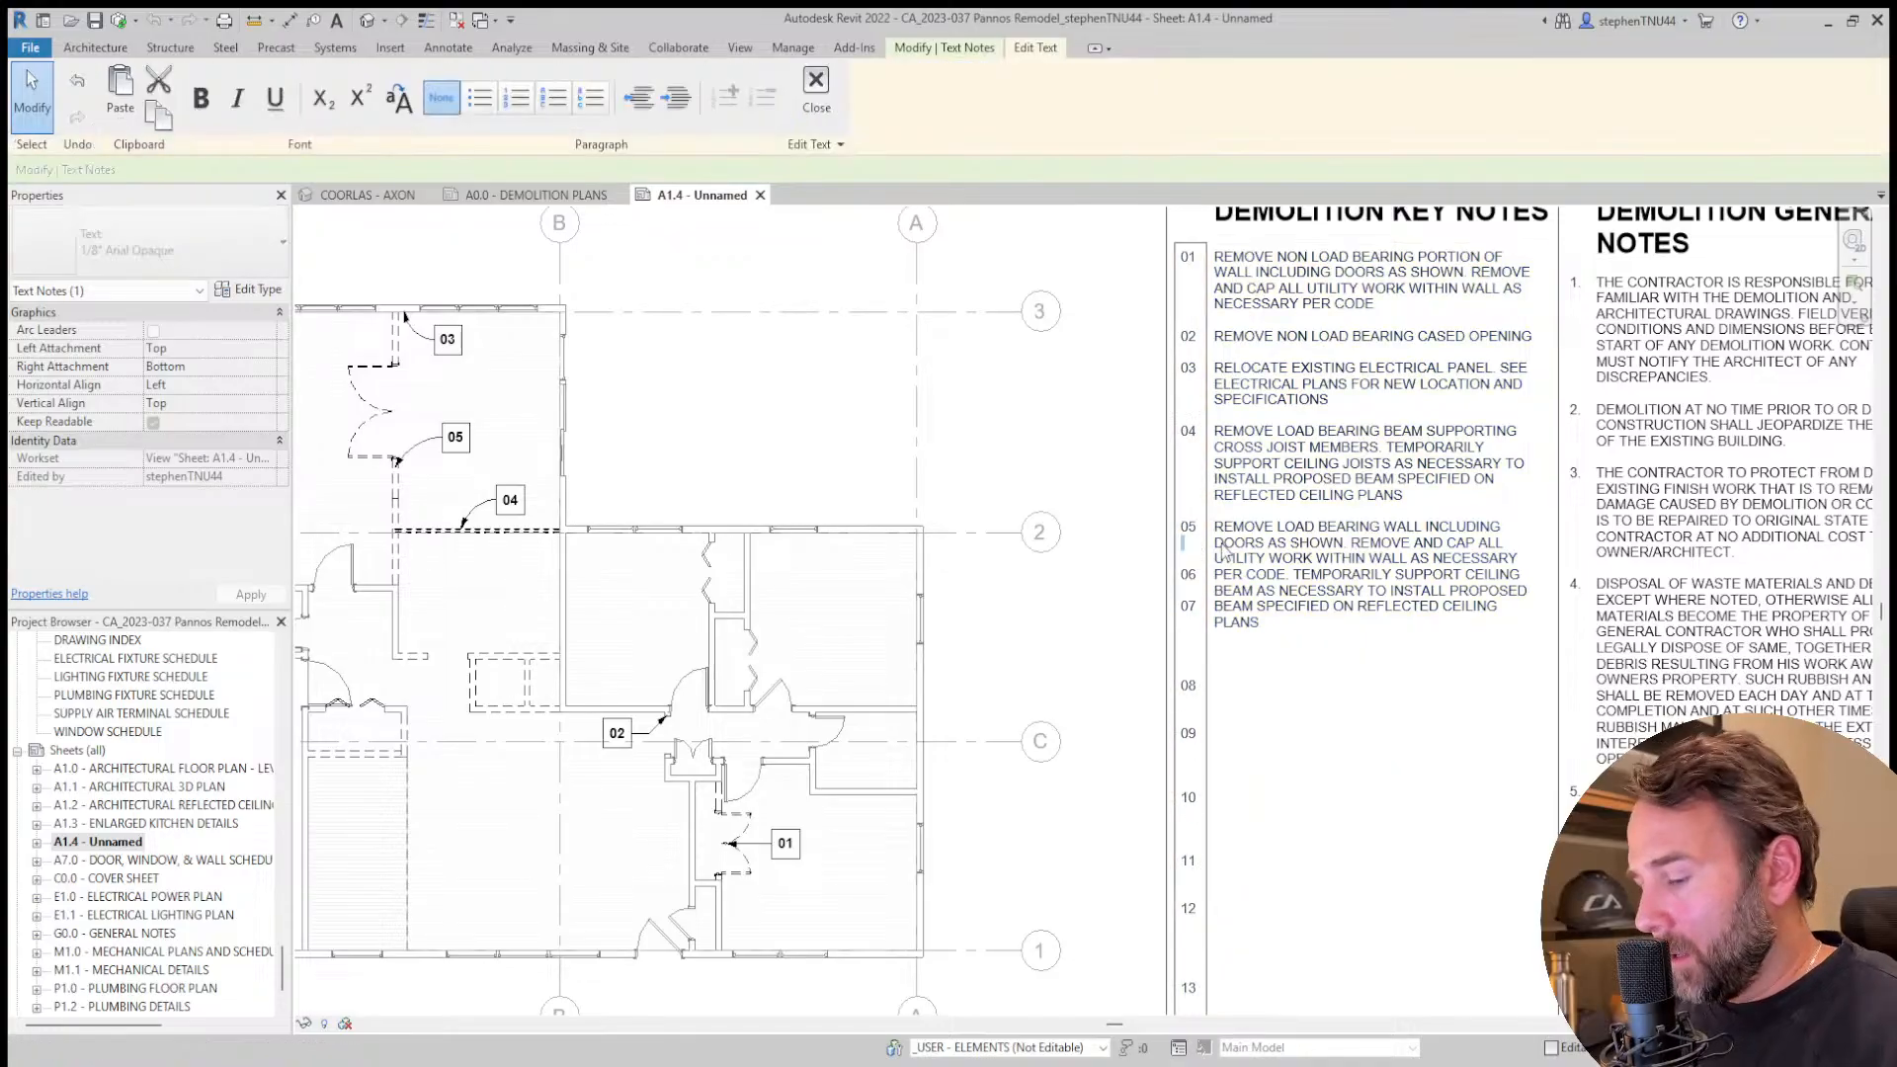
key(Return)
key(Return)
key(Return)
key(Return)
key(Return)
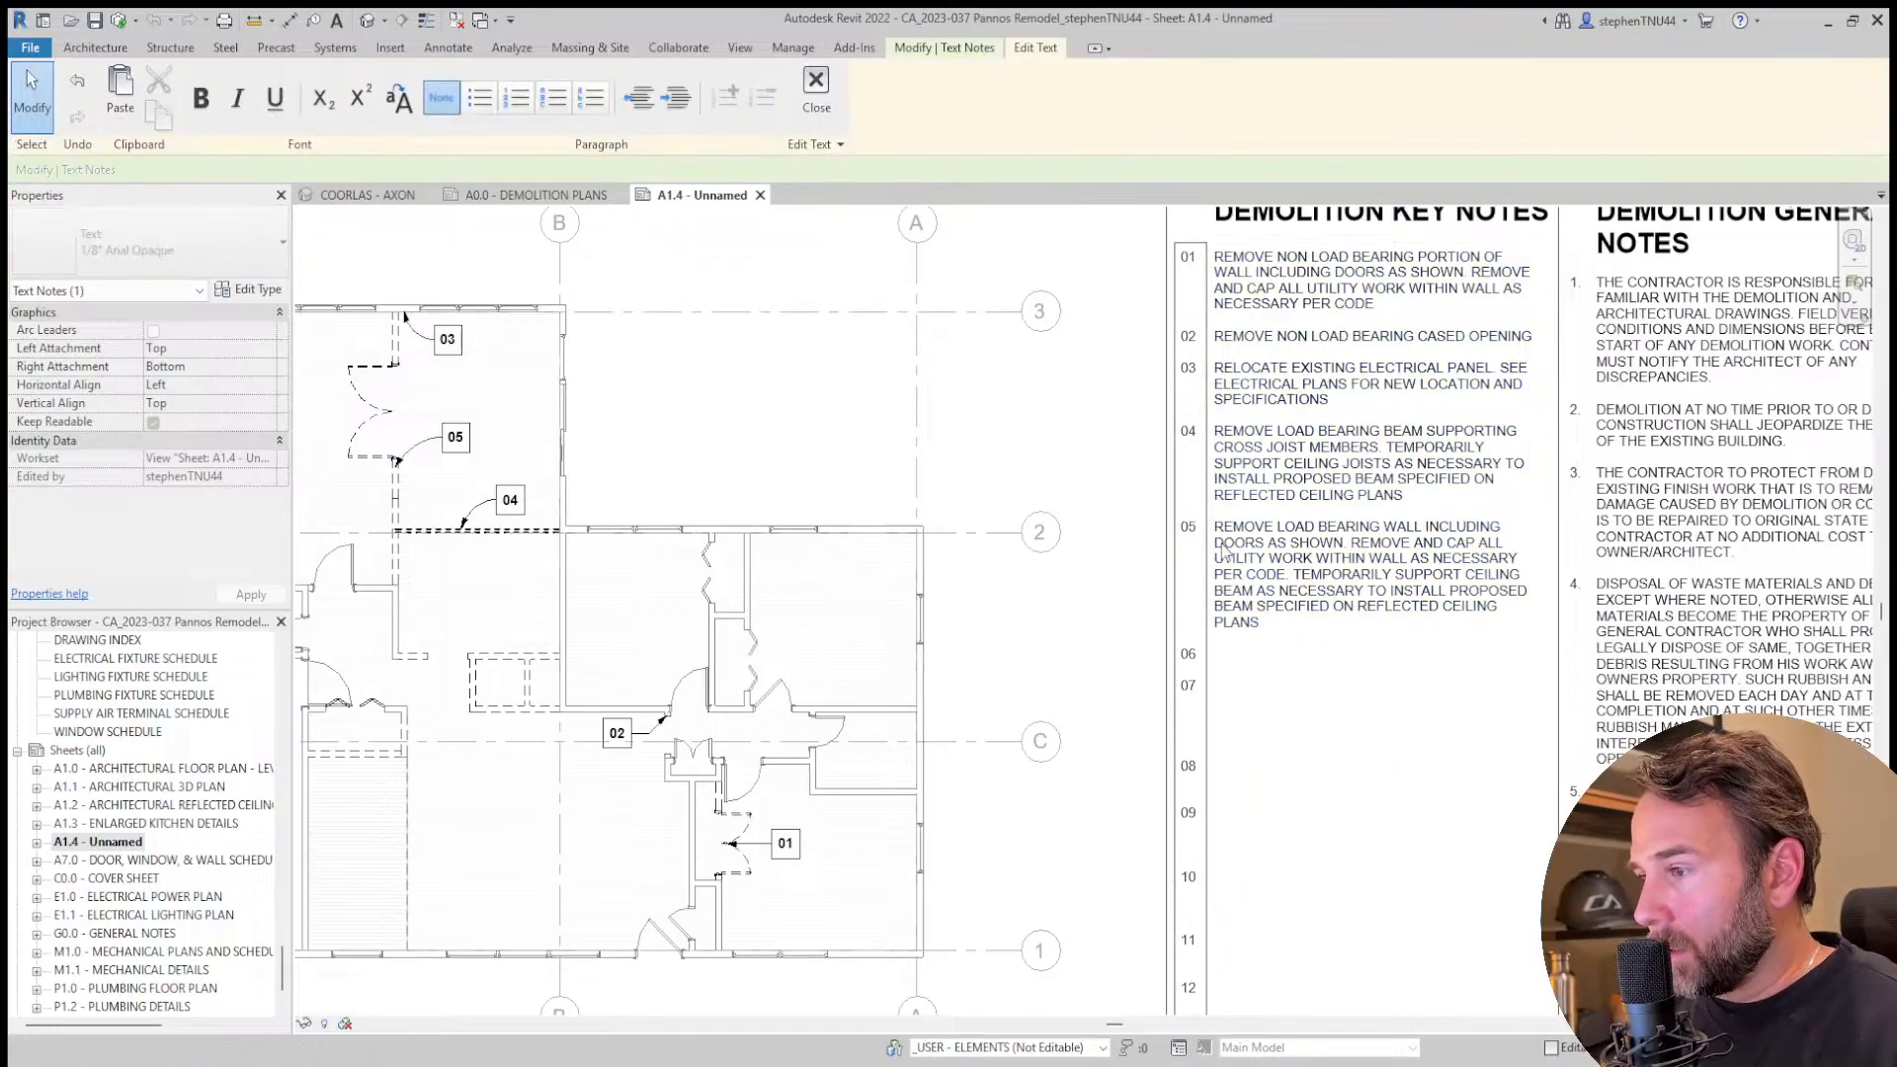
Append "VERIFY WITH ARCHITECT IF SITE CONDITIONS VARY FROM DOCUMENTATION ON PLANS." as a new sentence at the end of key note 05.
click(1270, 630)
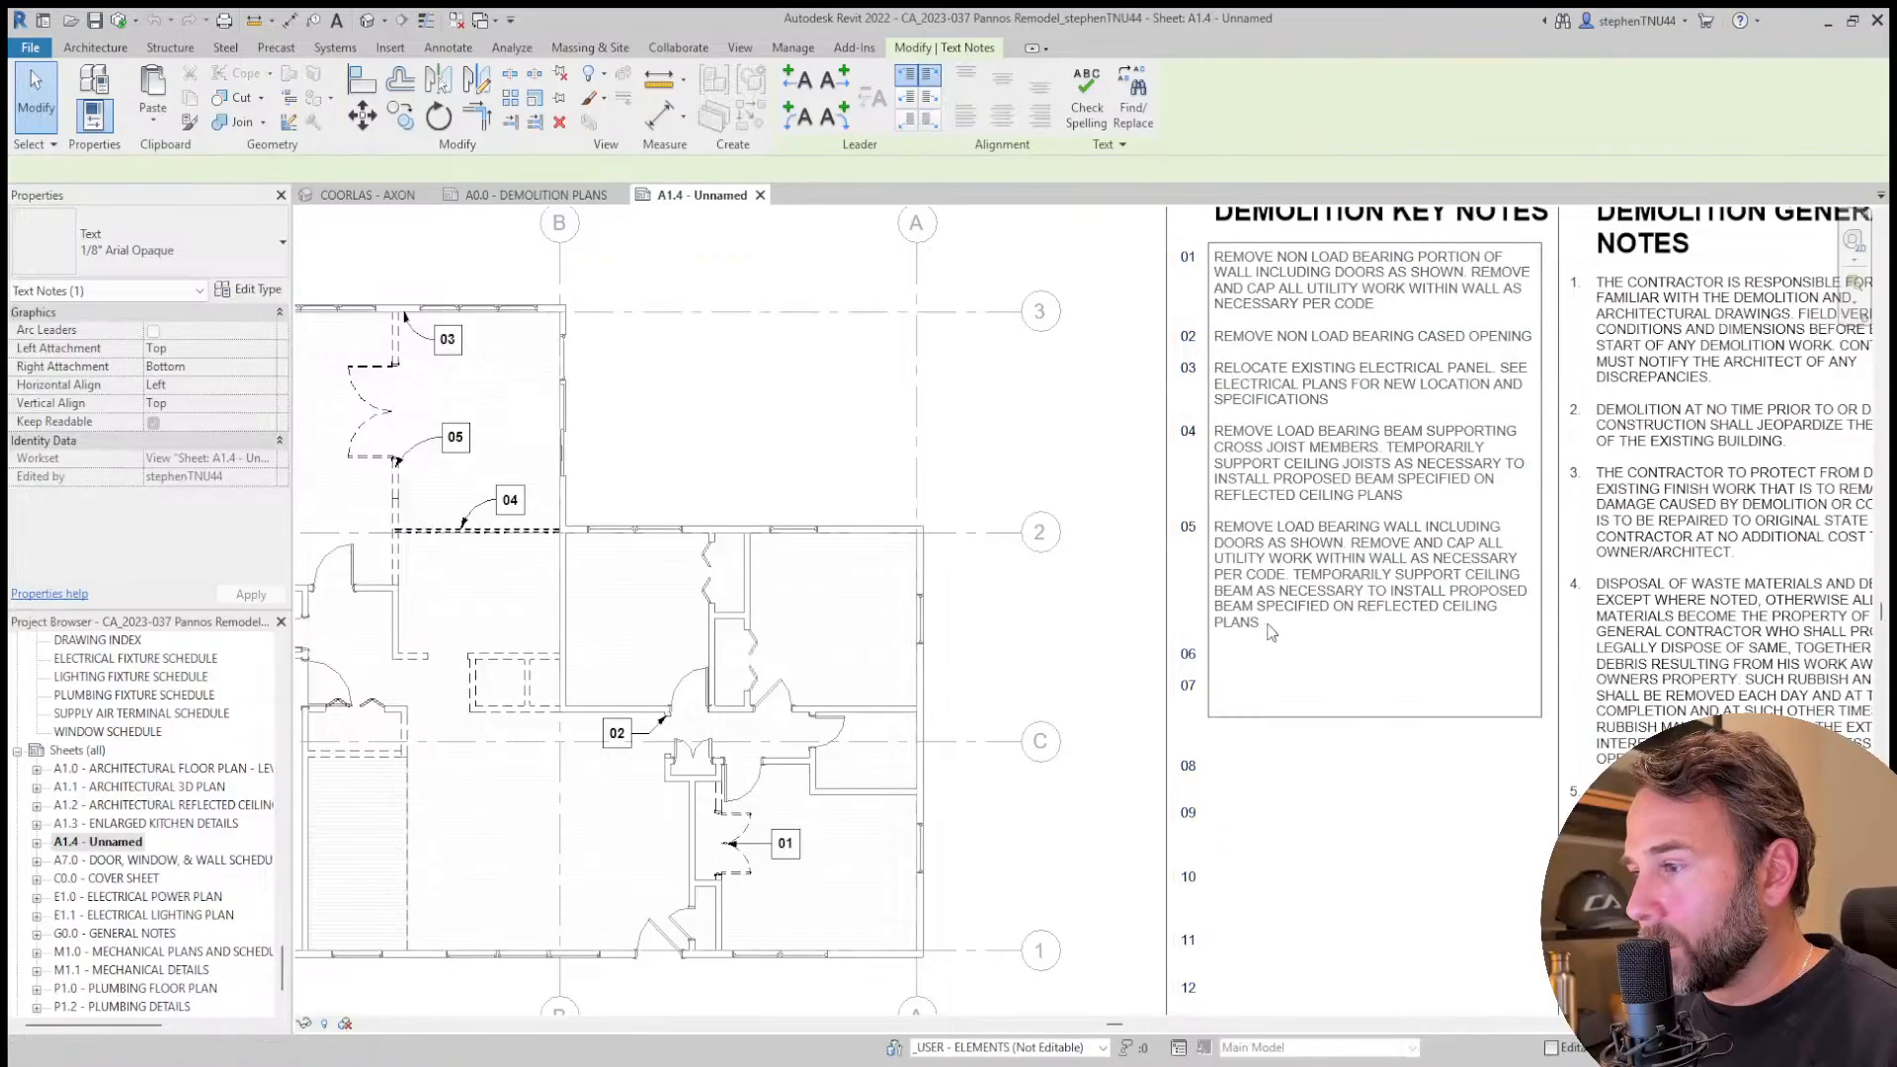
double_click(1339, 611)
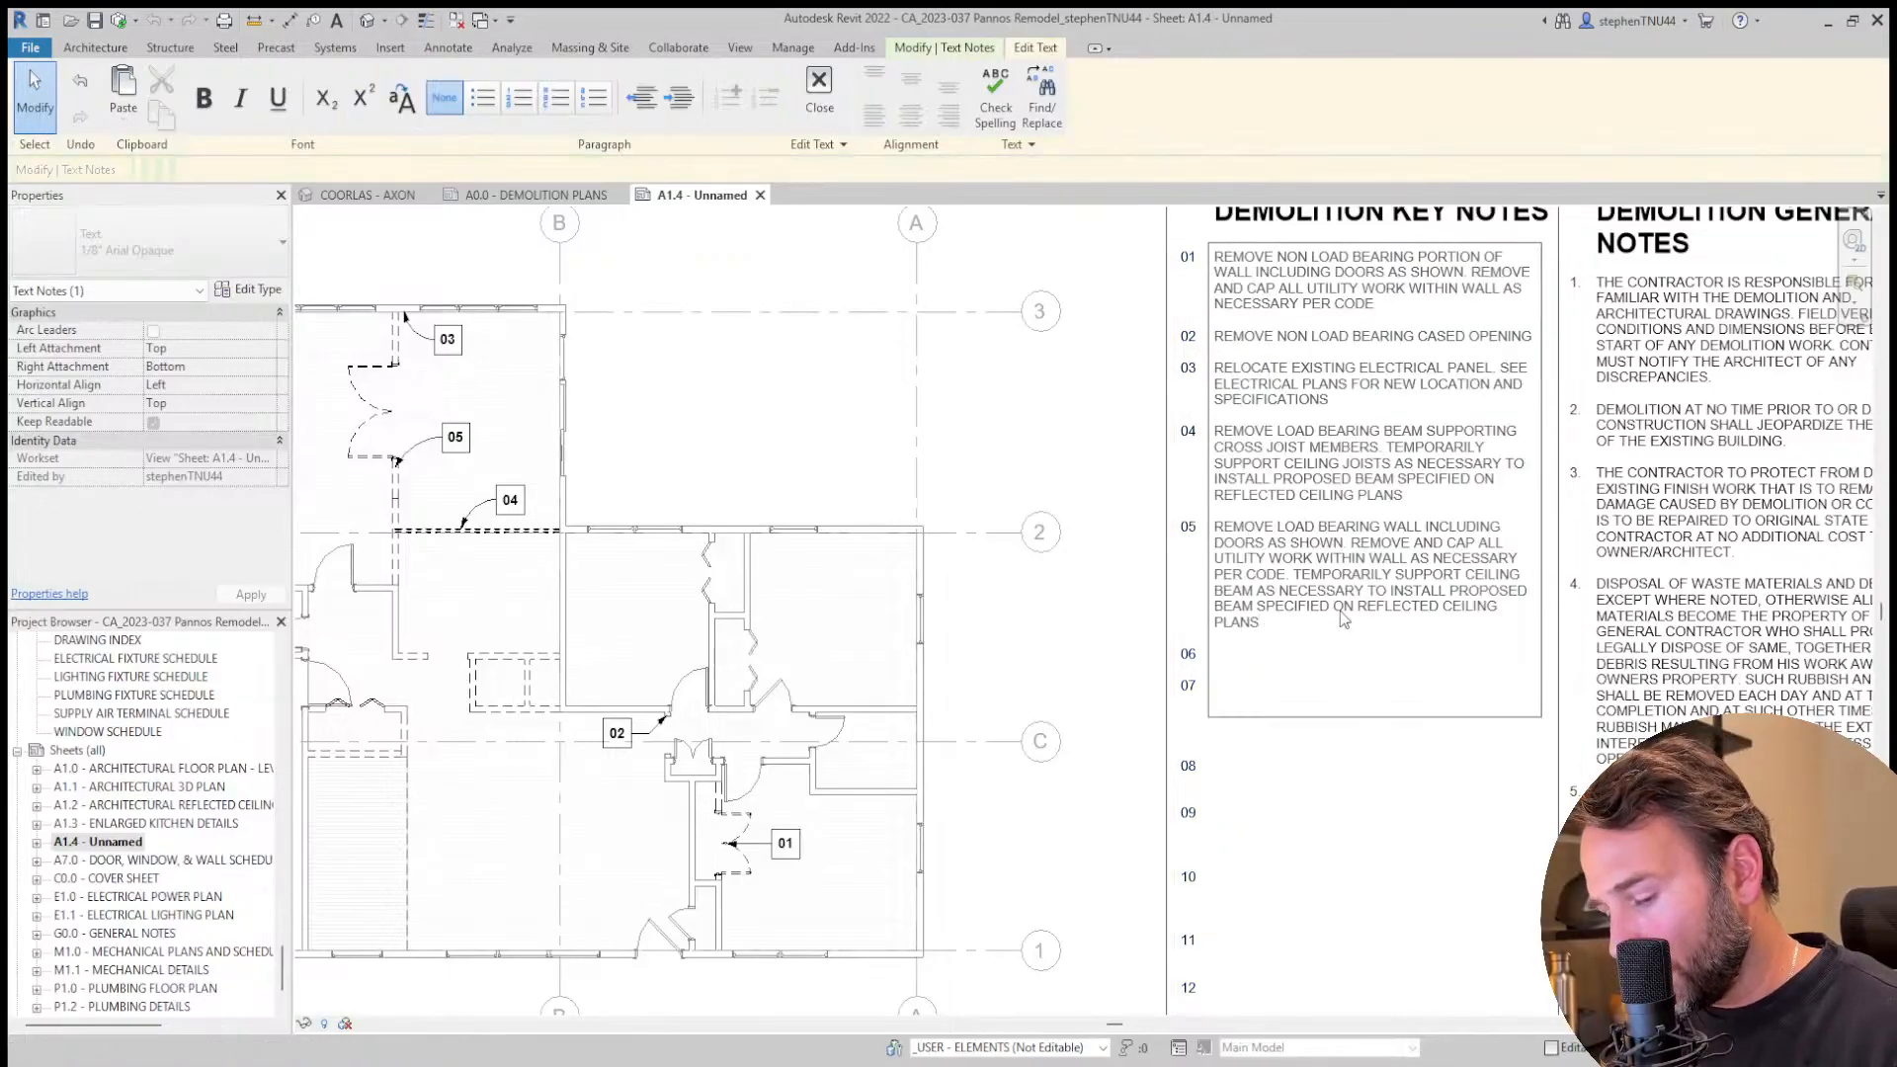
text(. VERIFY WITH ARCHITECT IF)
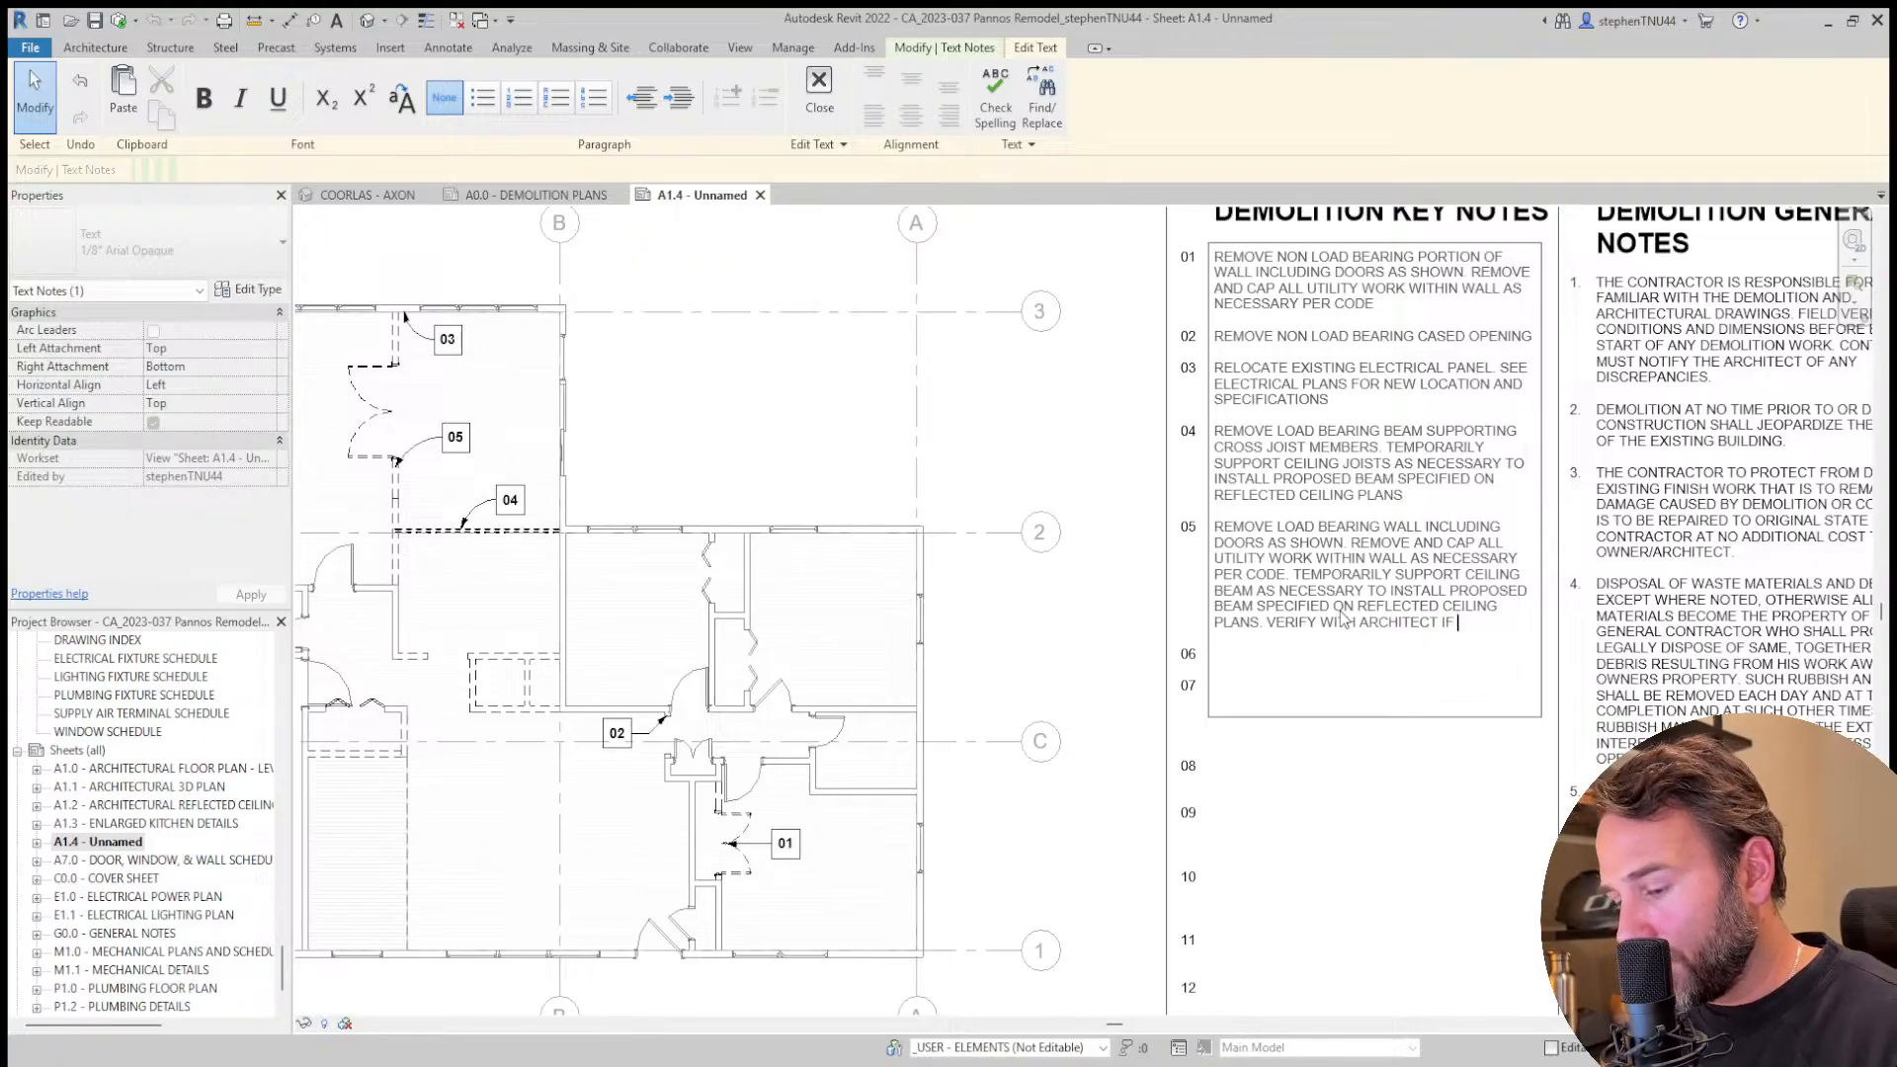
text(SITE CON)
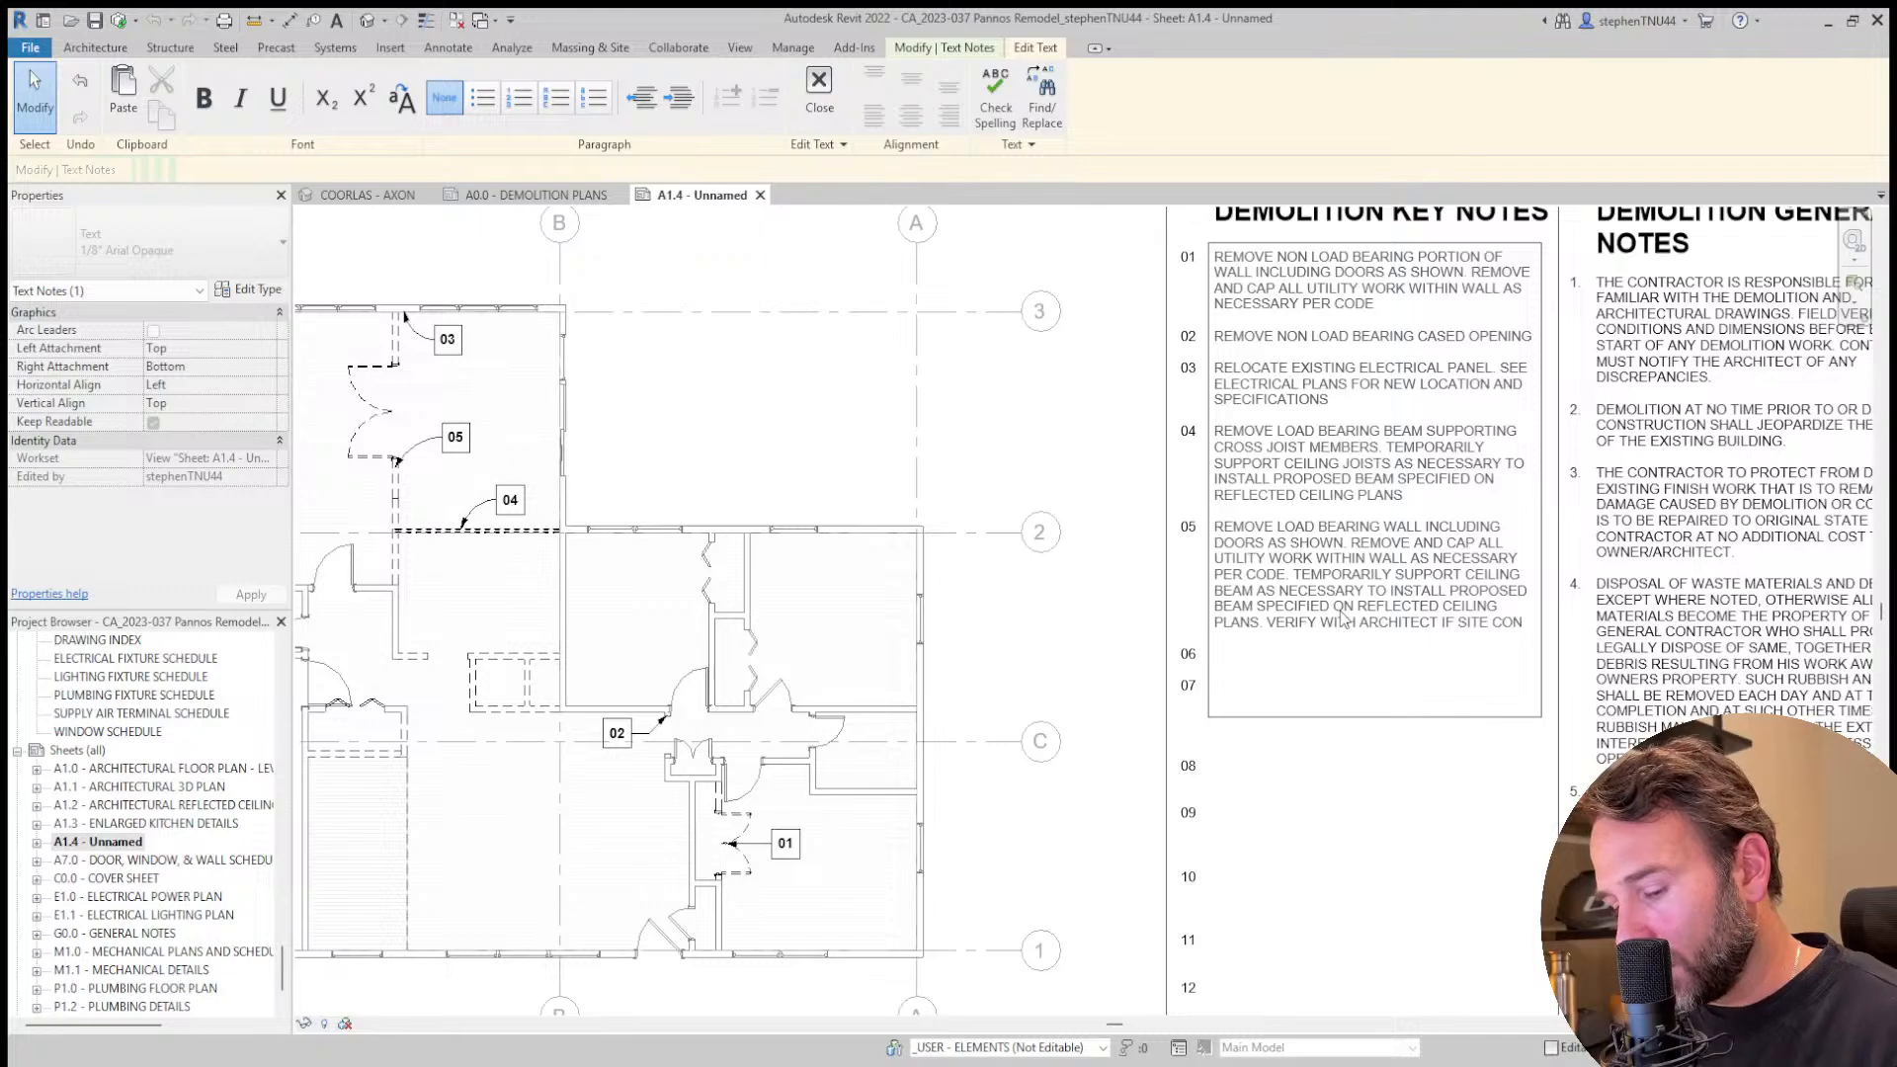
text(DITIONS VAR)
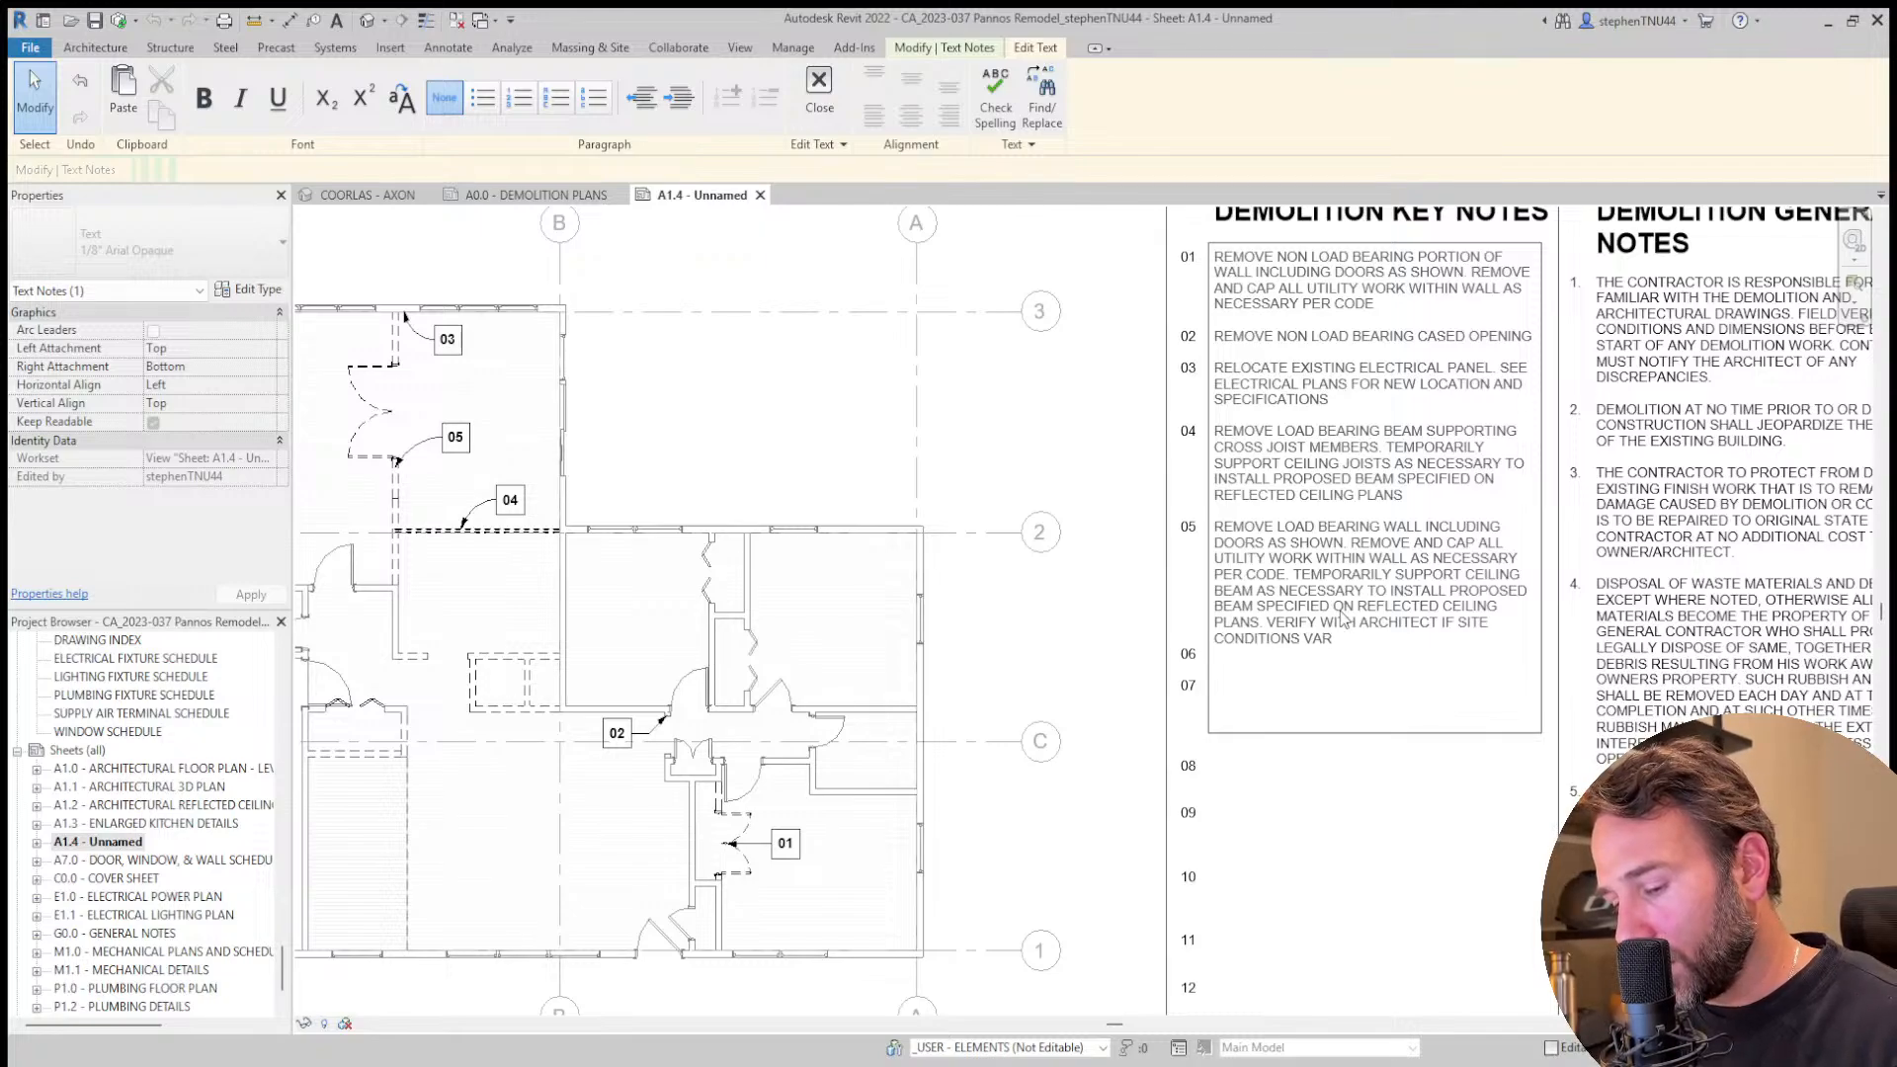
text(Y FROM DOCUMENTATION ON)
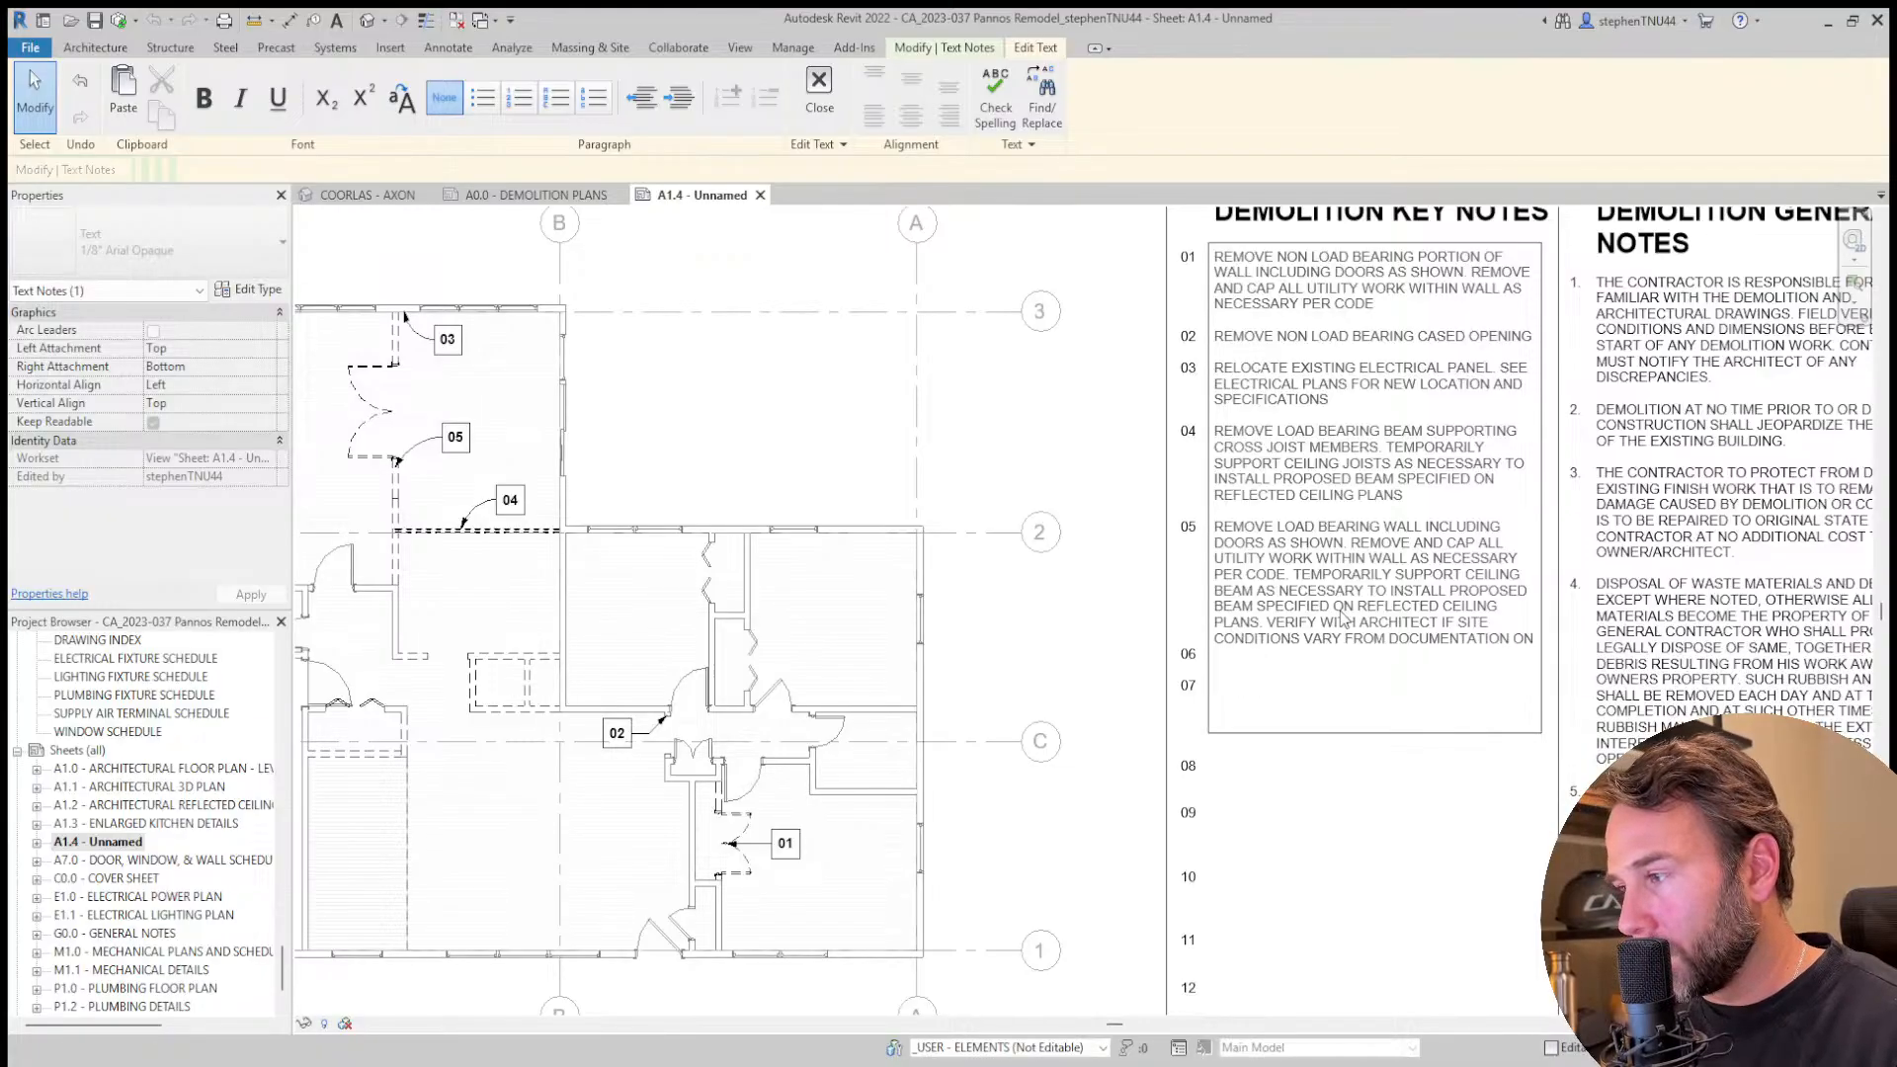
text( PLANS.)
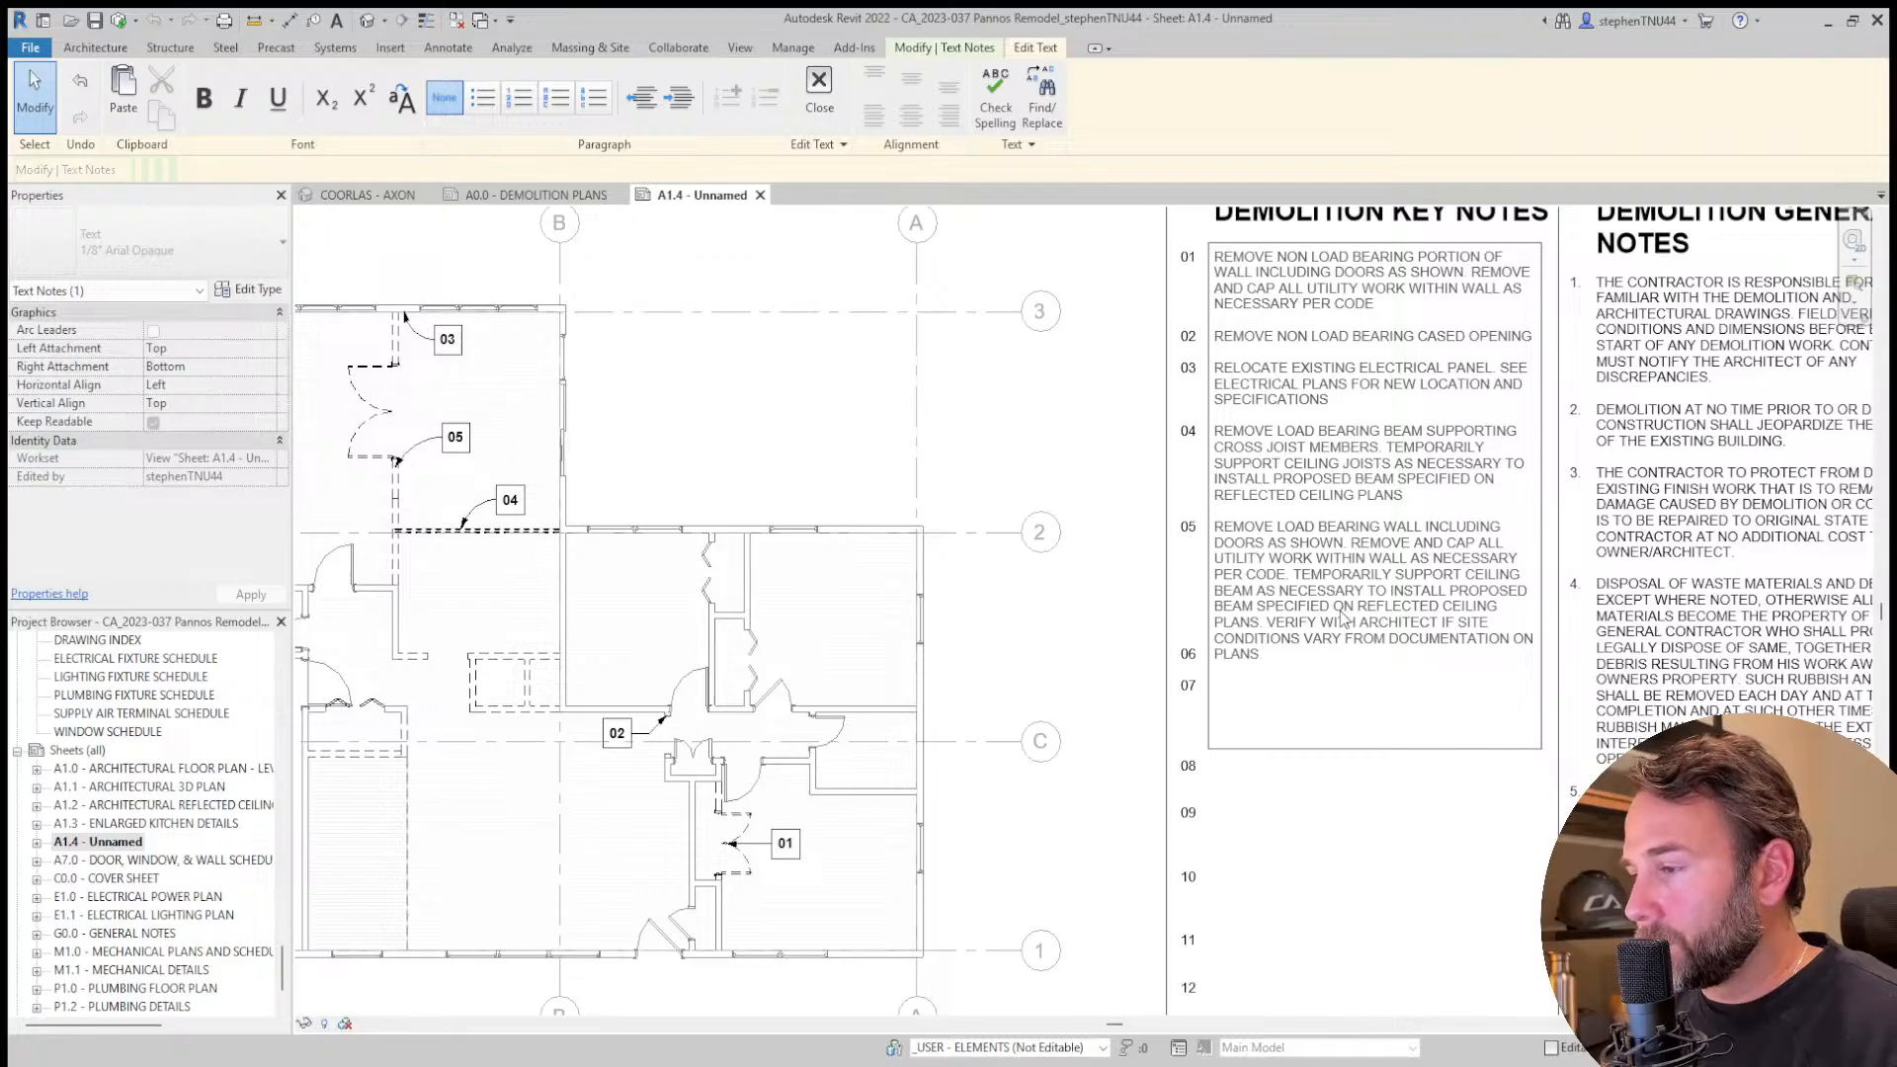
click(1124, 526)
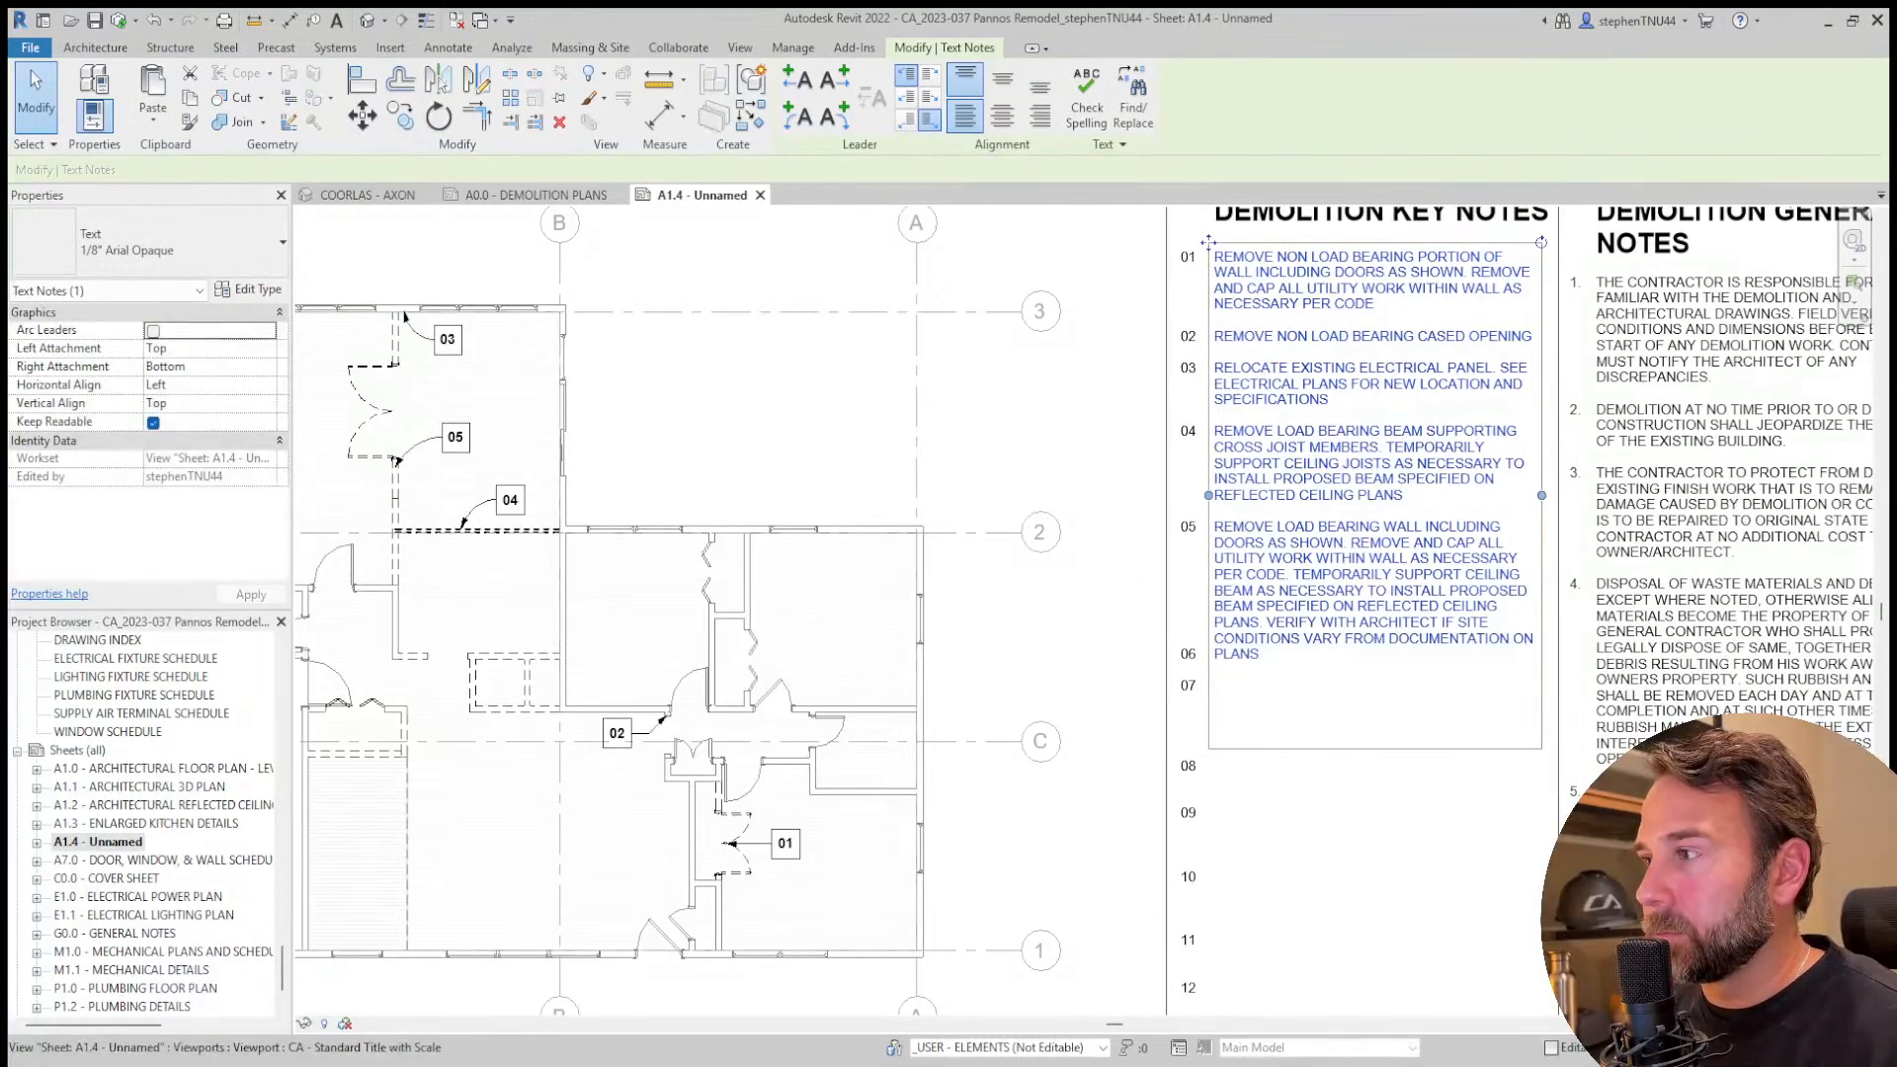
Add one more blank line above number 06 in the key note number list to clear the extended note 05.
click(1124, 613)
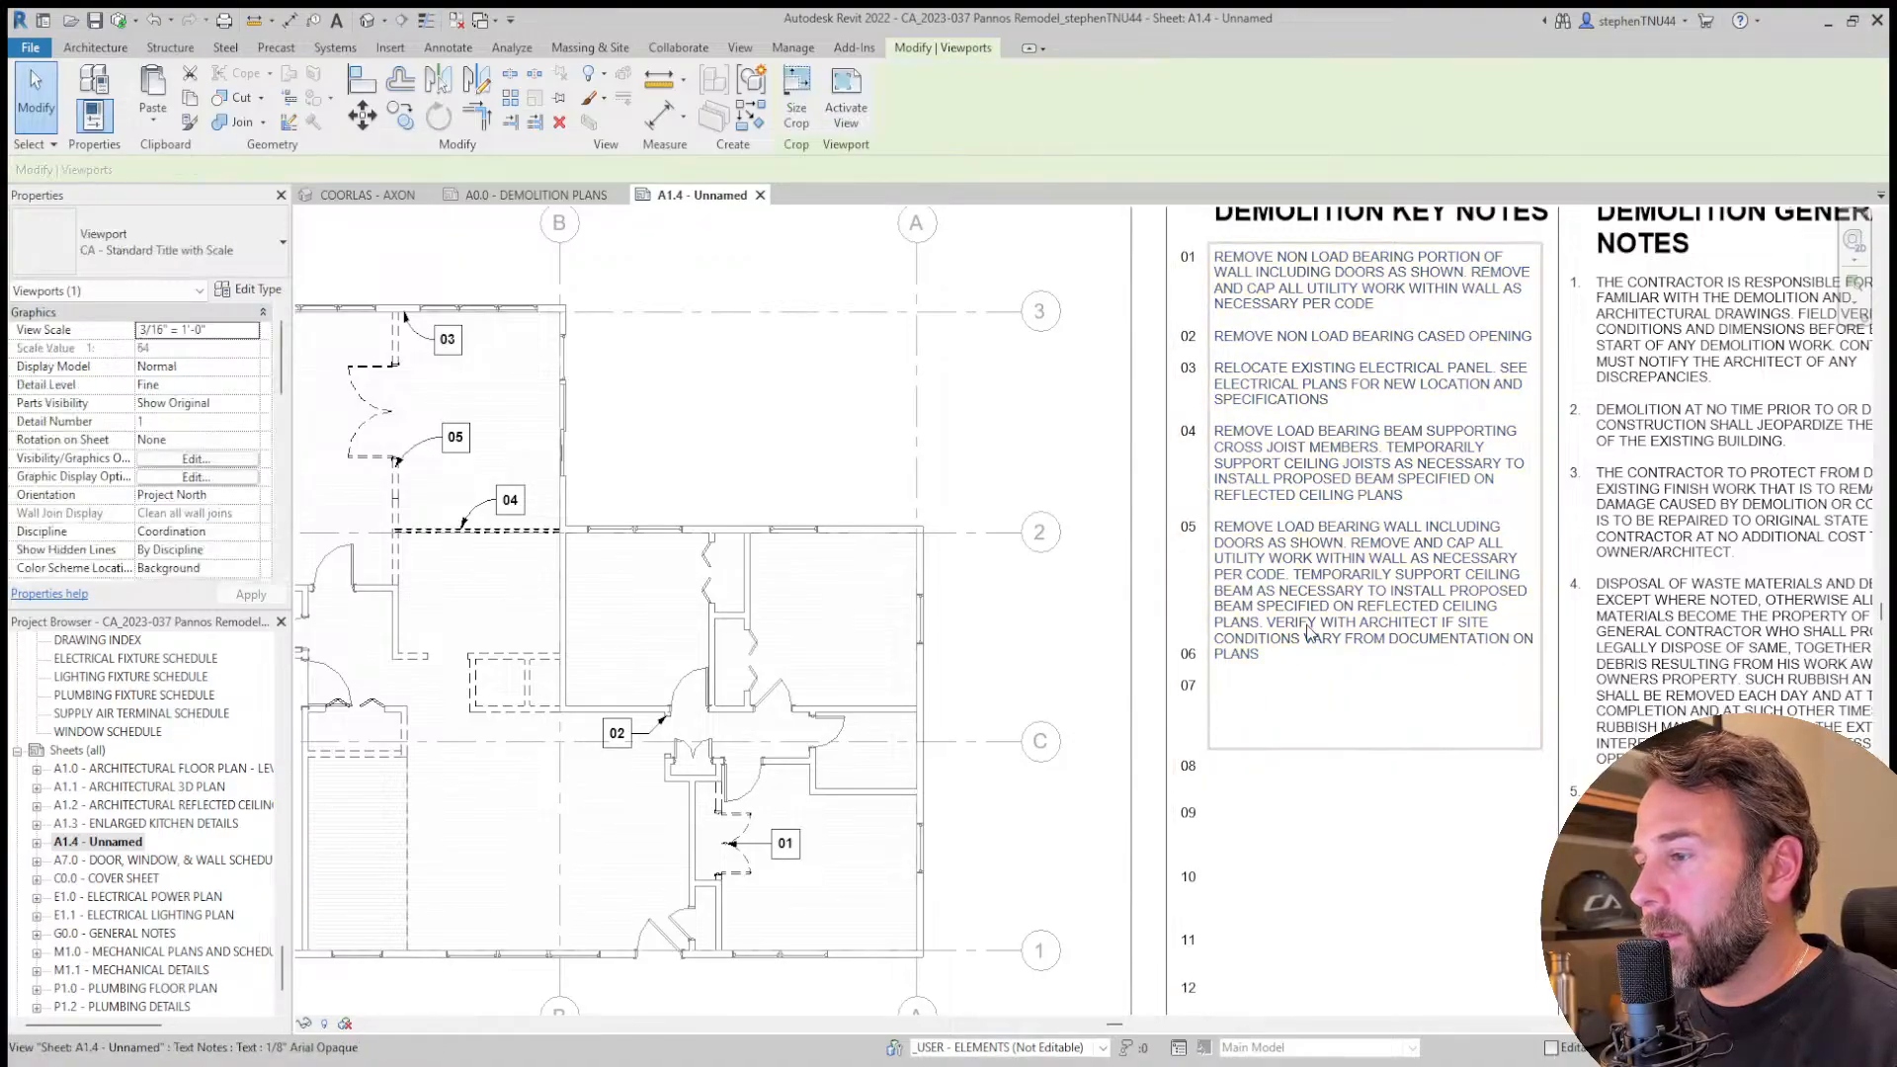
click(1323, 580)
scroll(1322, 580, down, 2)
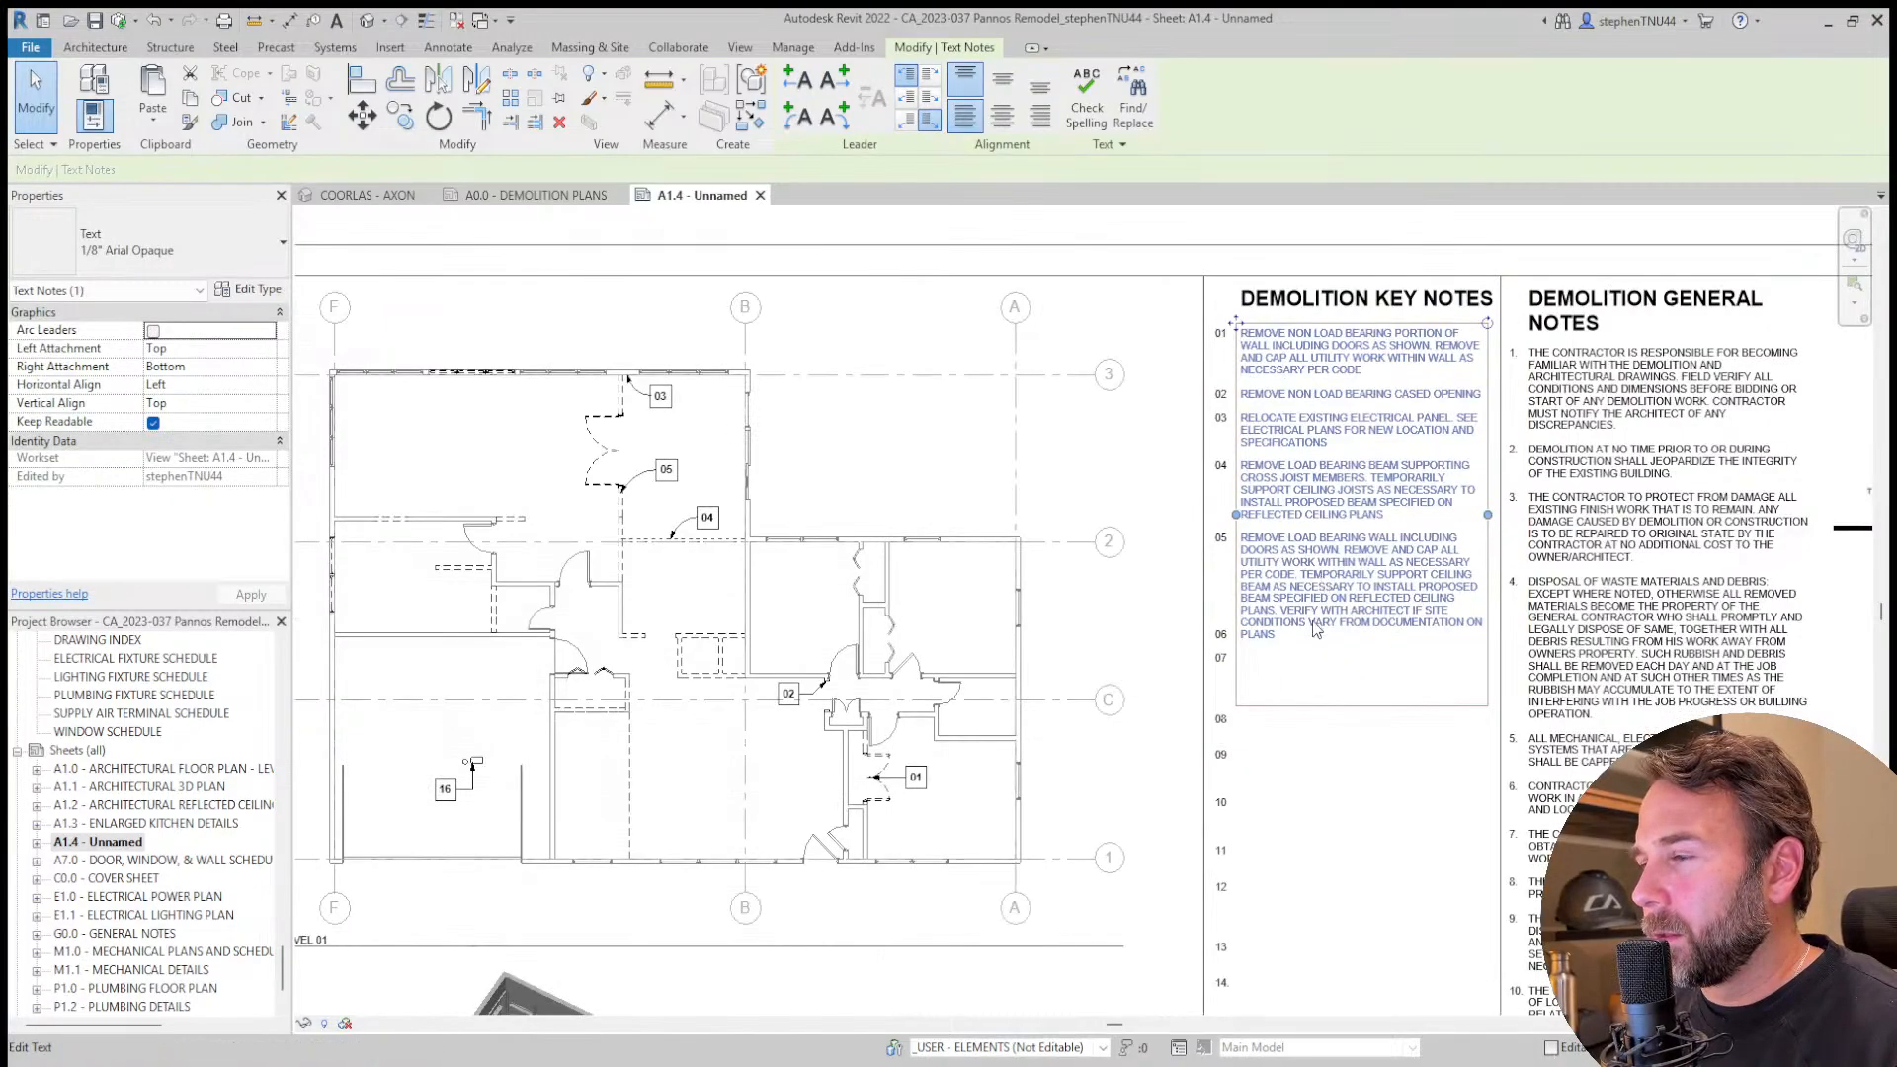
double_click(1222, 597)
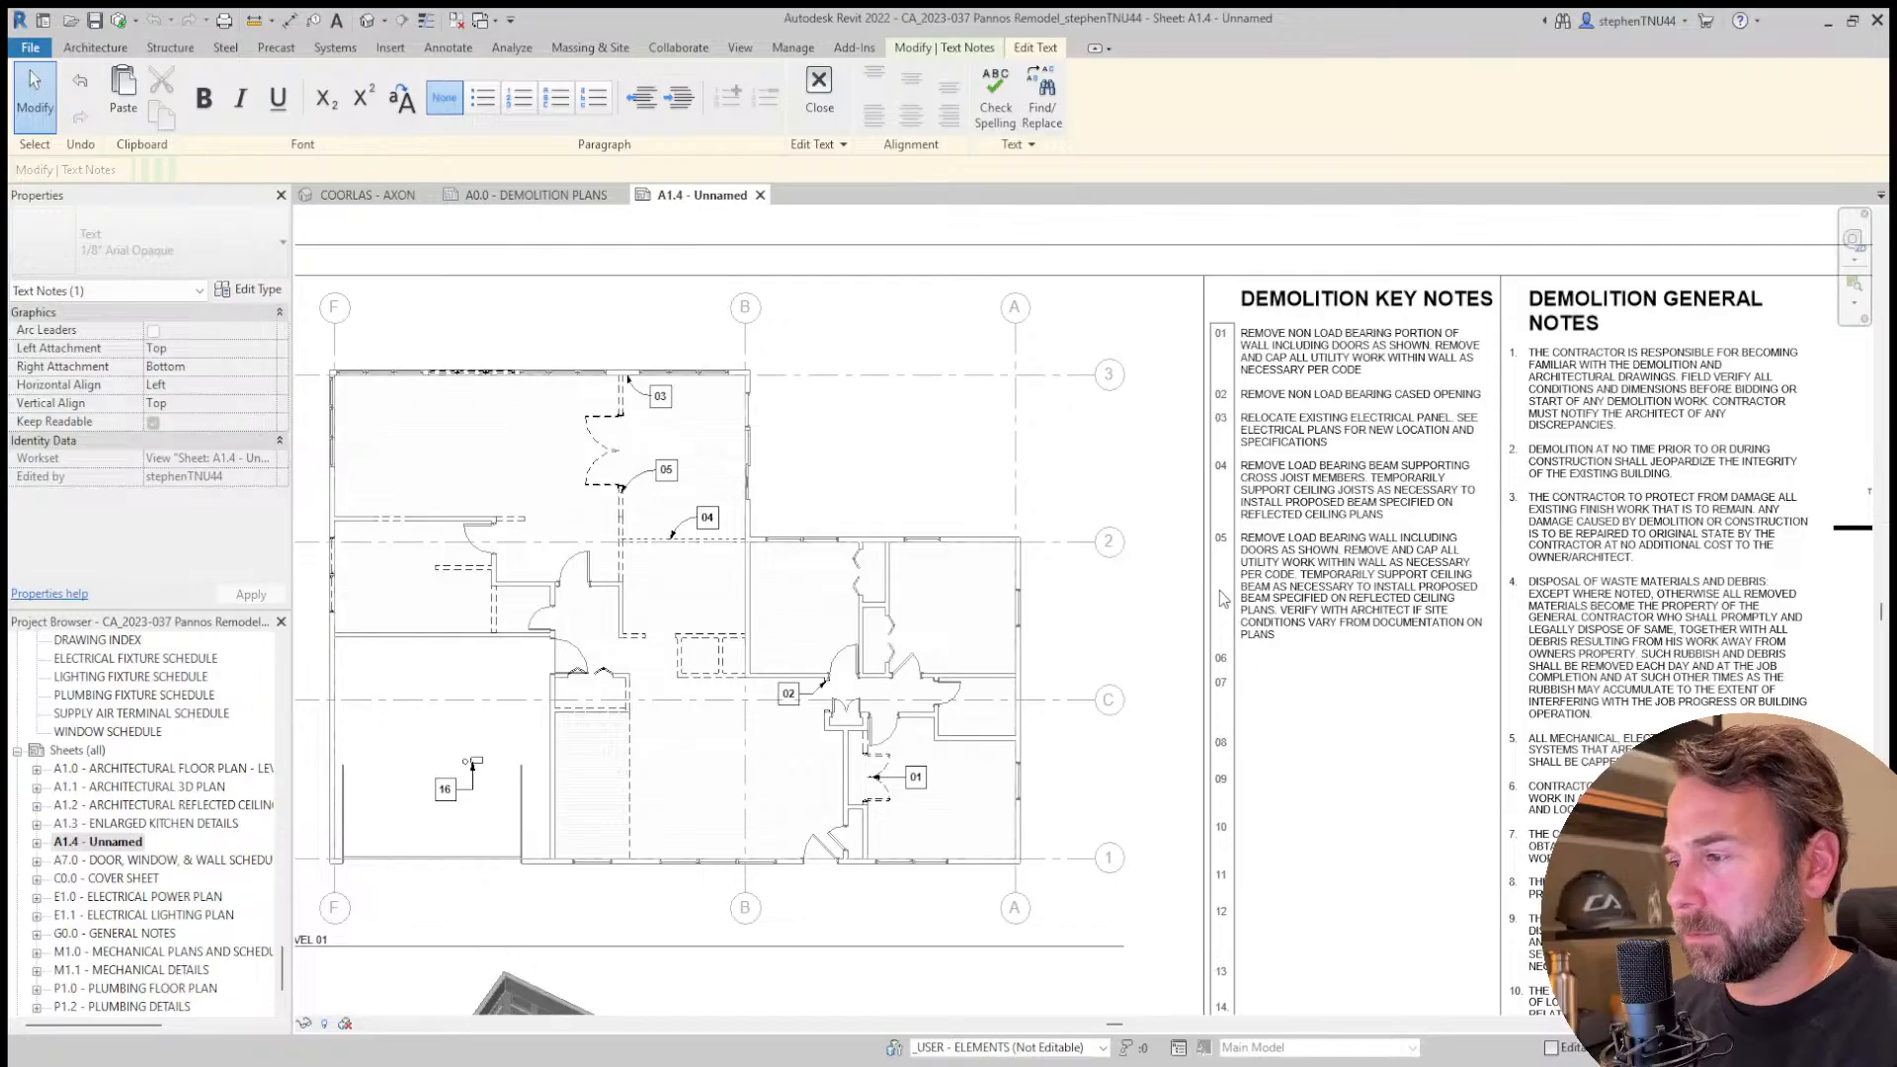
click(786, 518)
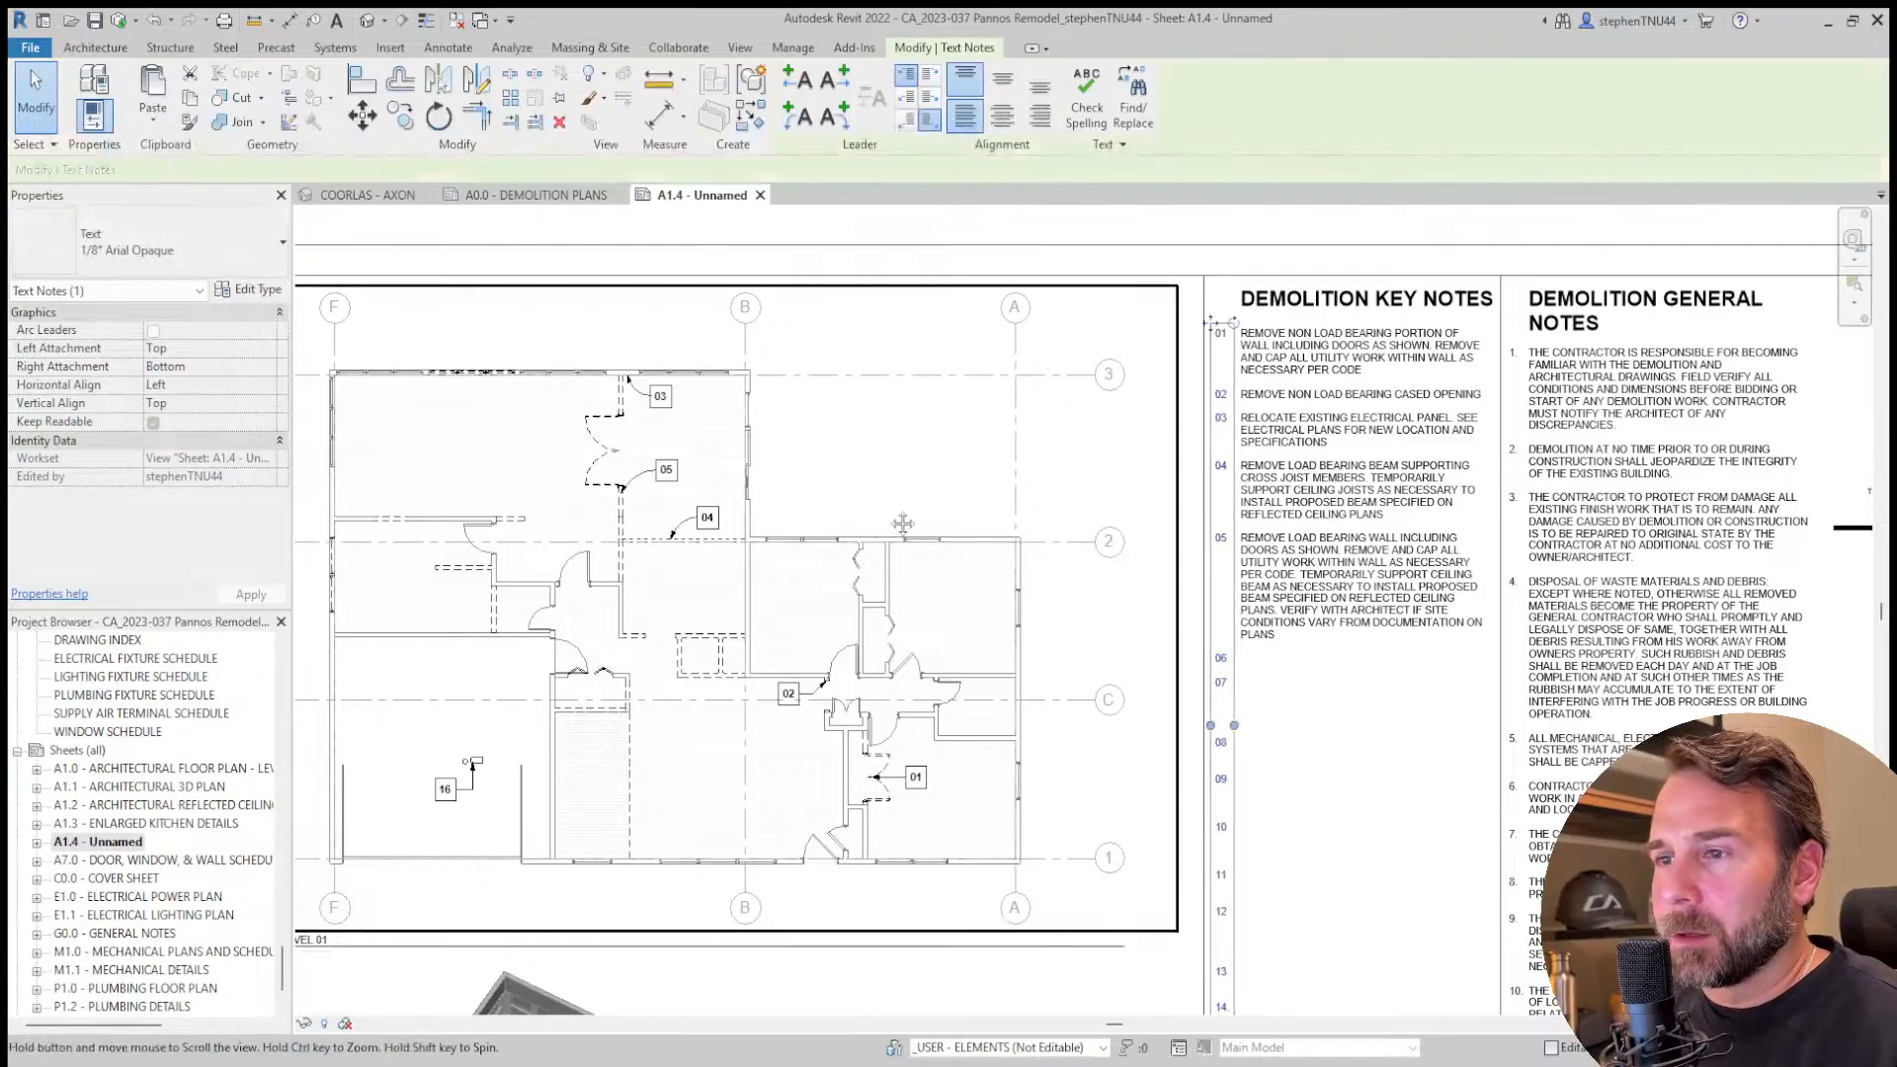
Activate the Level 01 demolition plan viewport on the sheet for editing.
middle_drag(898, 524, 1175, 514)
scroll(980, 589, up, 3)
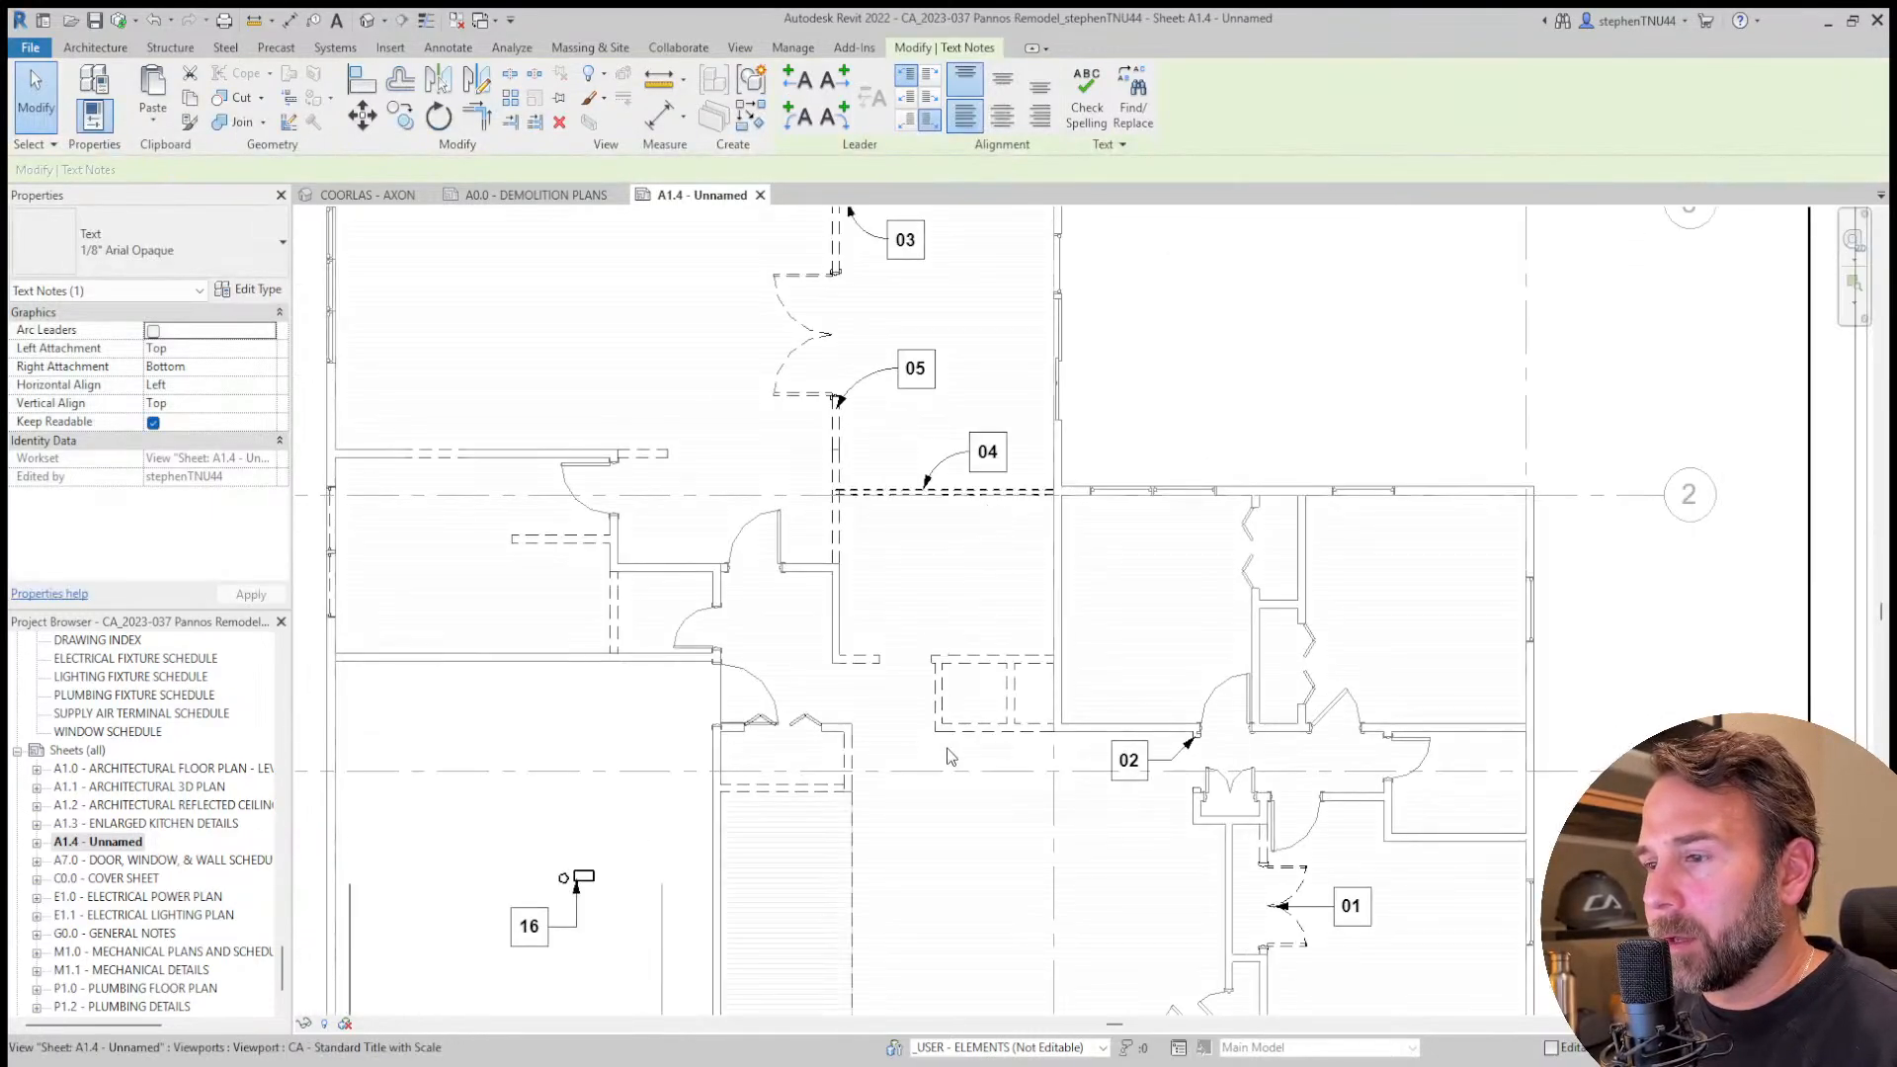
middle_drag(937, 648, 1006, 626)
double_click(1259, 381)
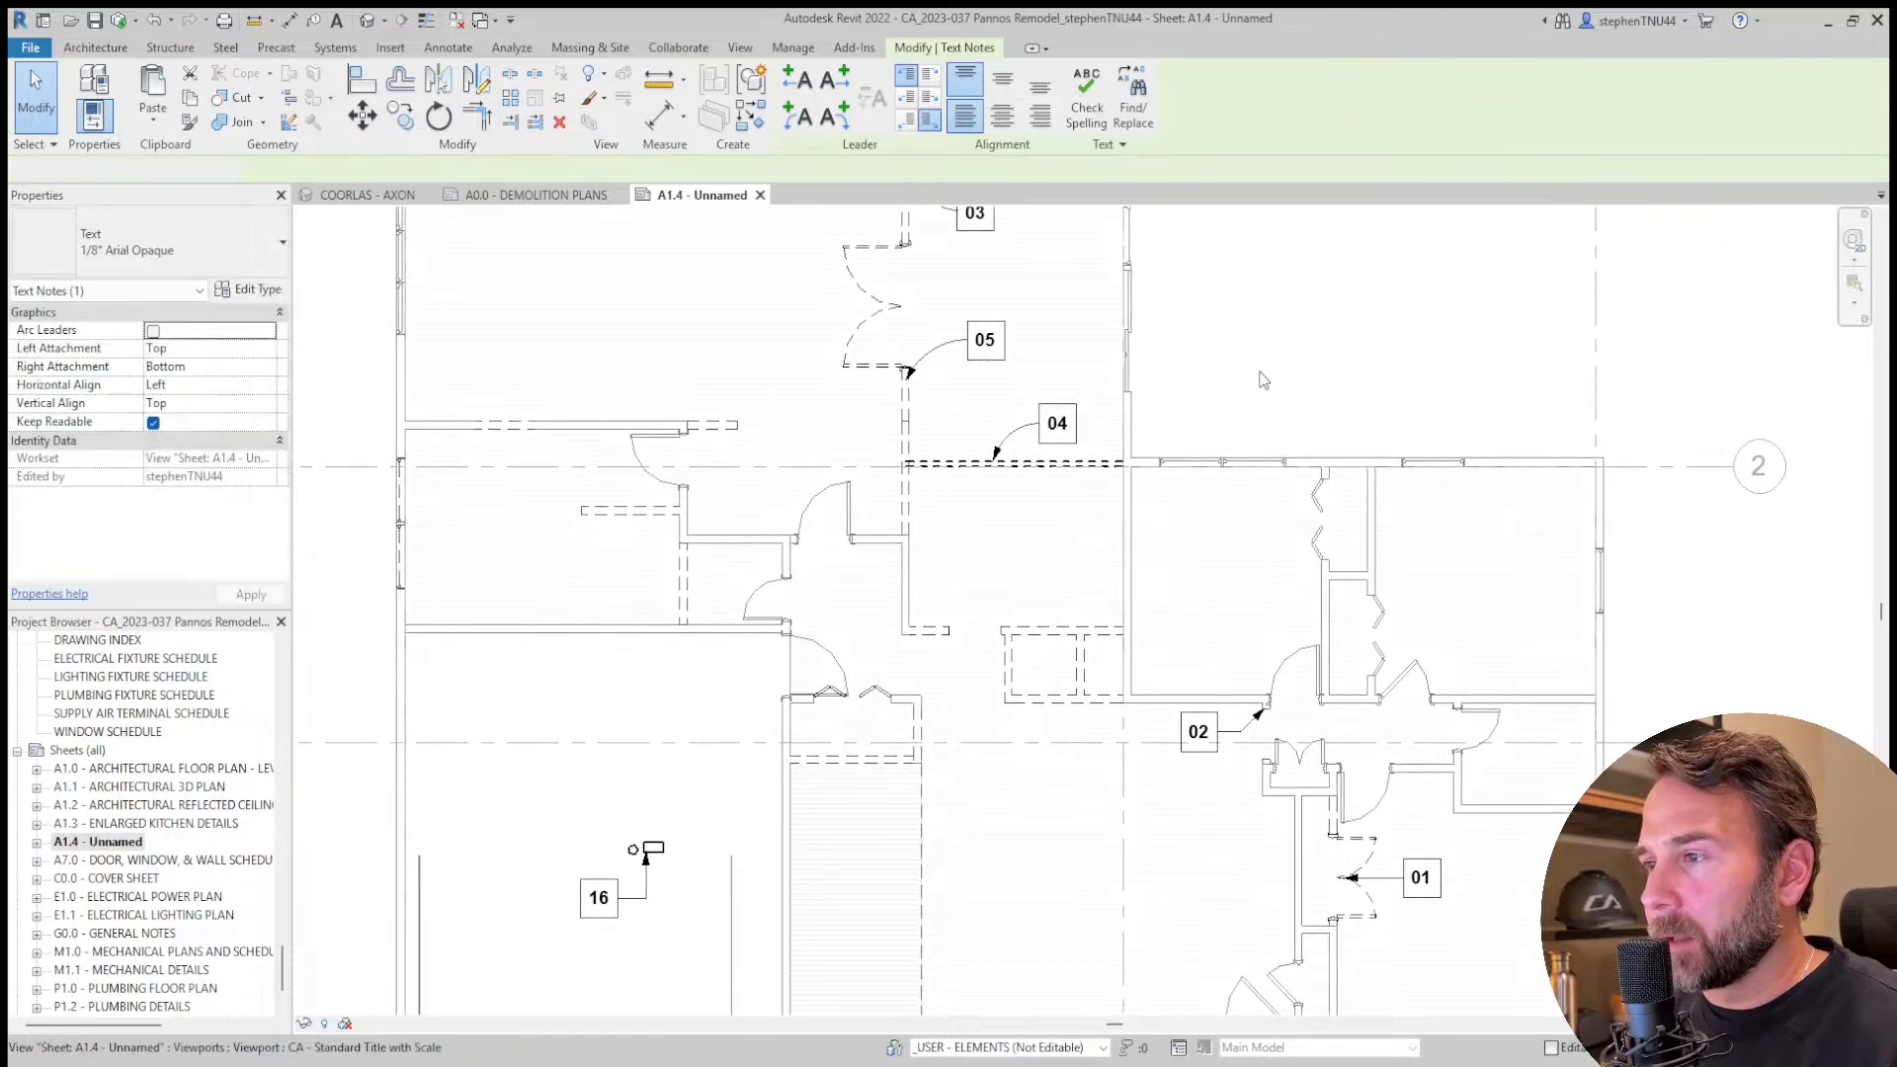
scroll(1245, 453, down, 1)
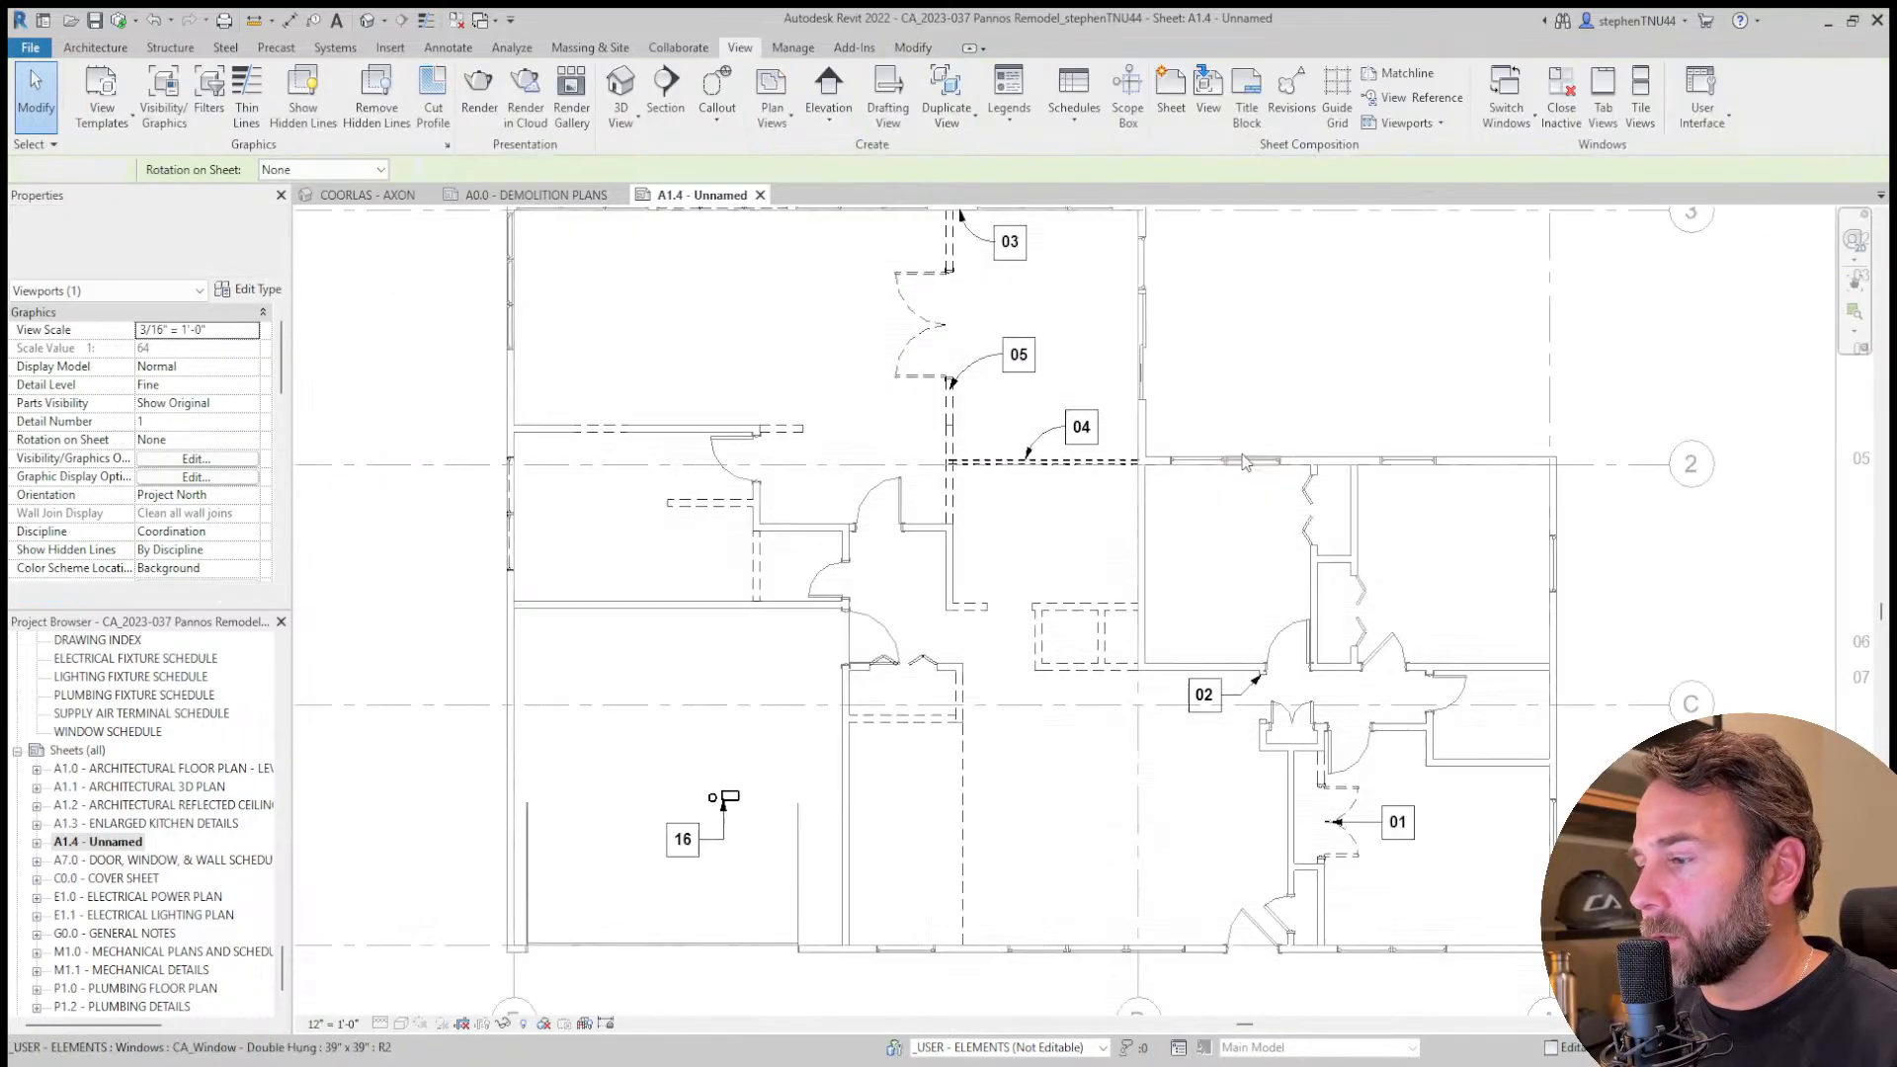
Copy key note tag 01 above the demolished closet beside grid B and point its leader straight down at the closet wall.
click(1396, 823)
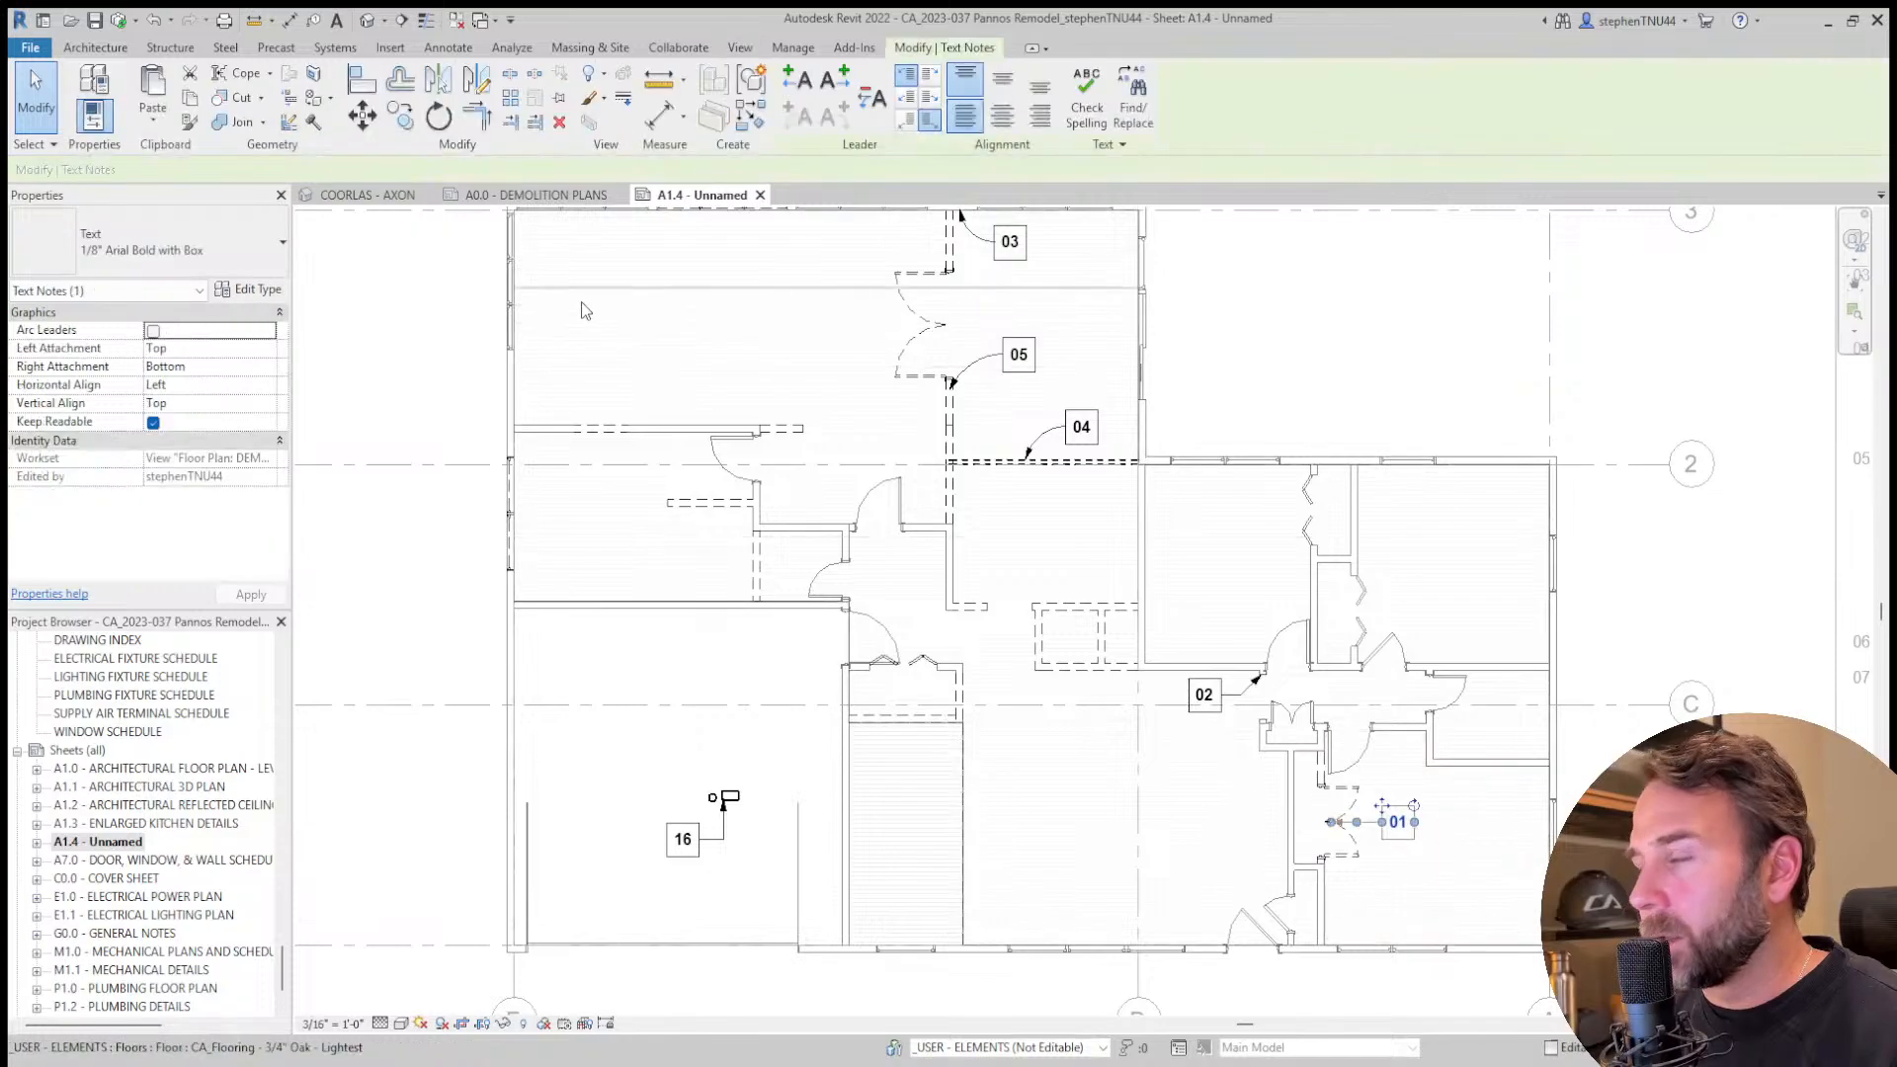
scroll(1401, 830, up, 2)
click(1398, 825)
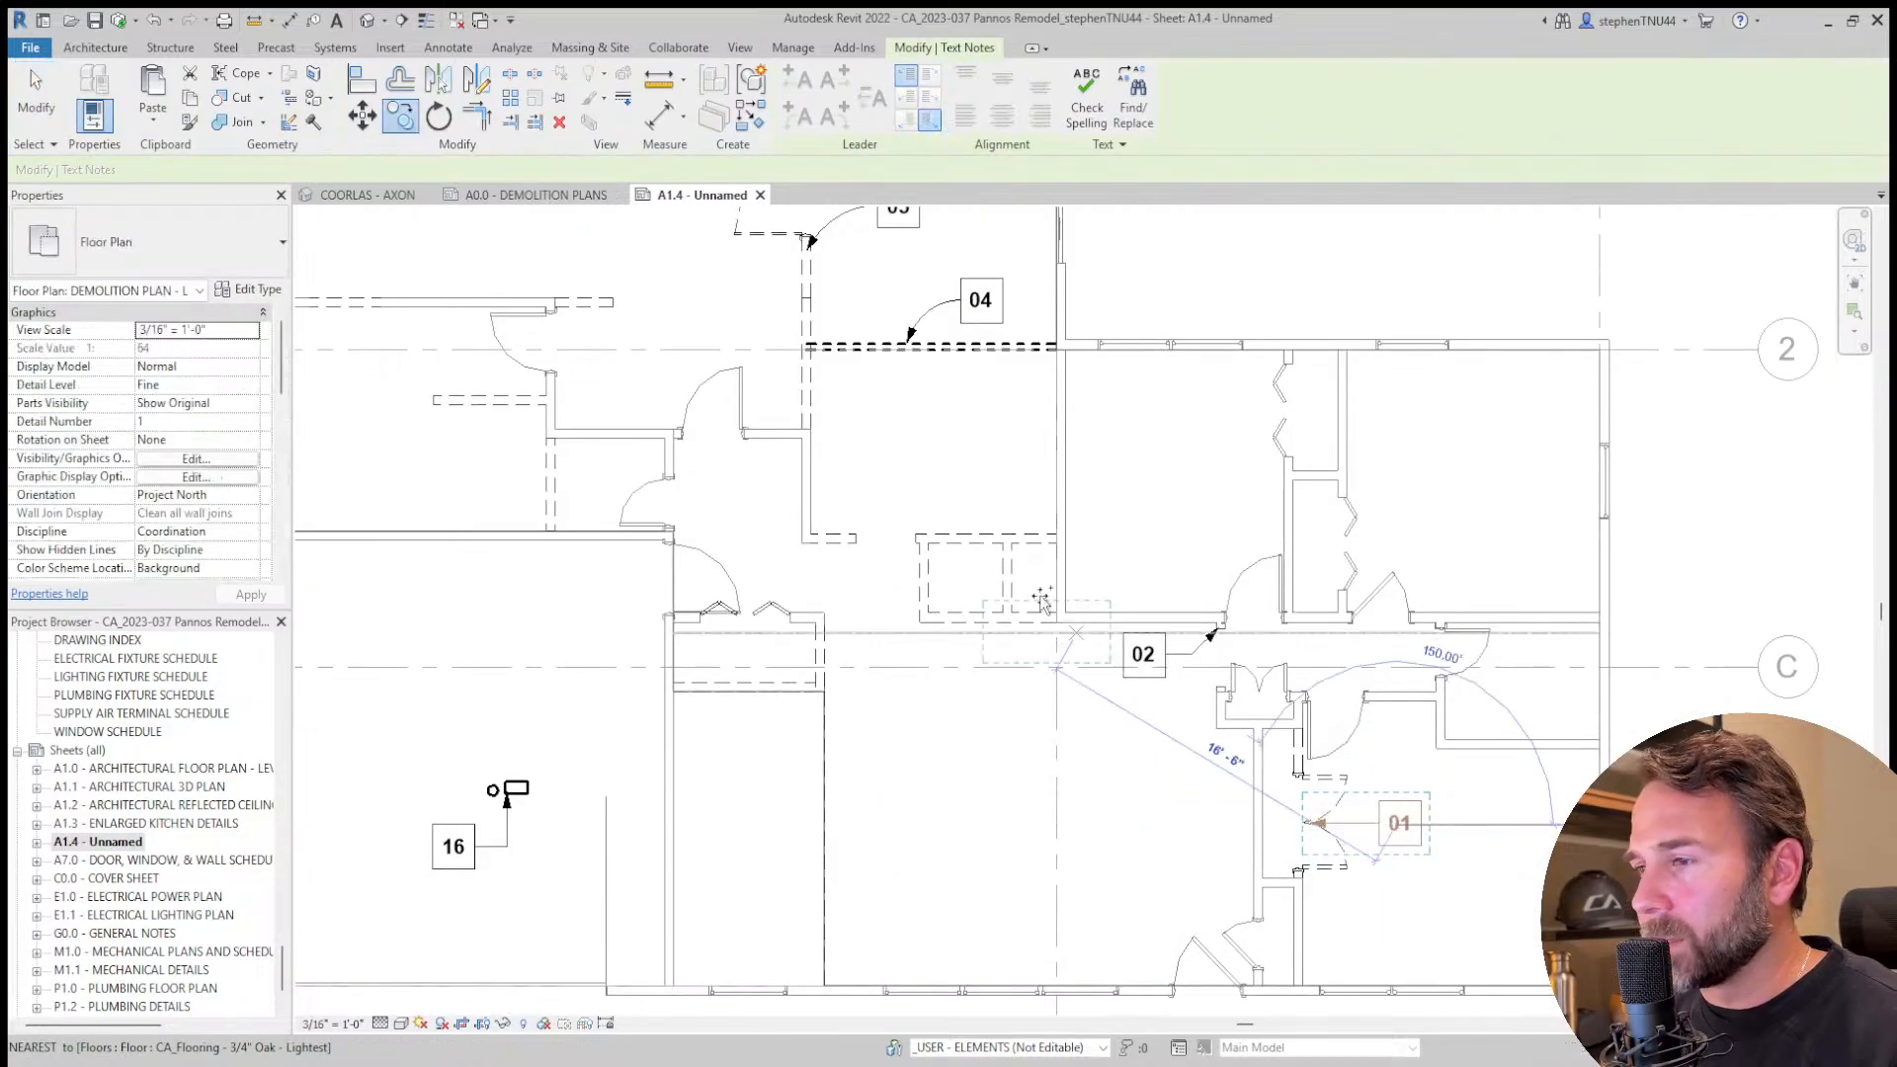
click(966, 489)
scroll(961, 493, up, 2)
key(Escape)
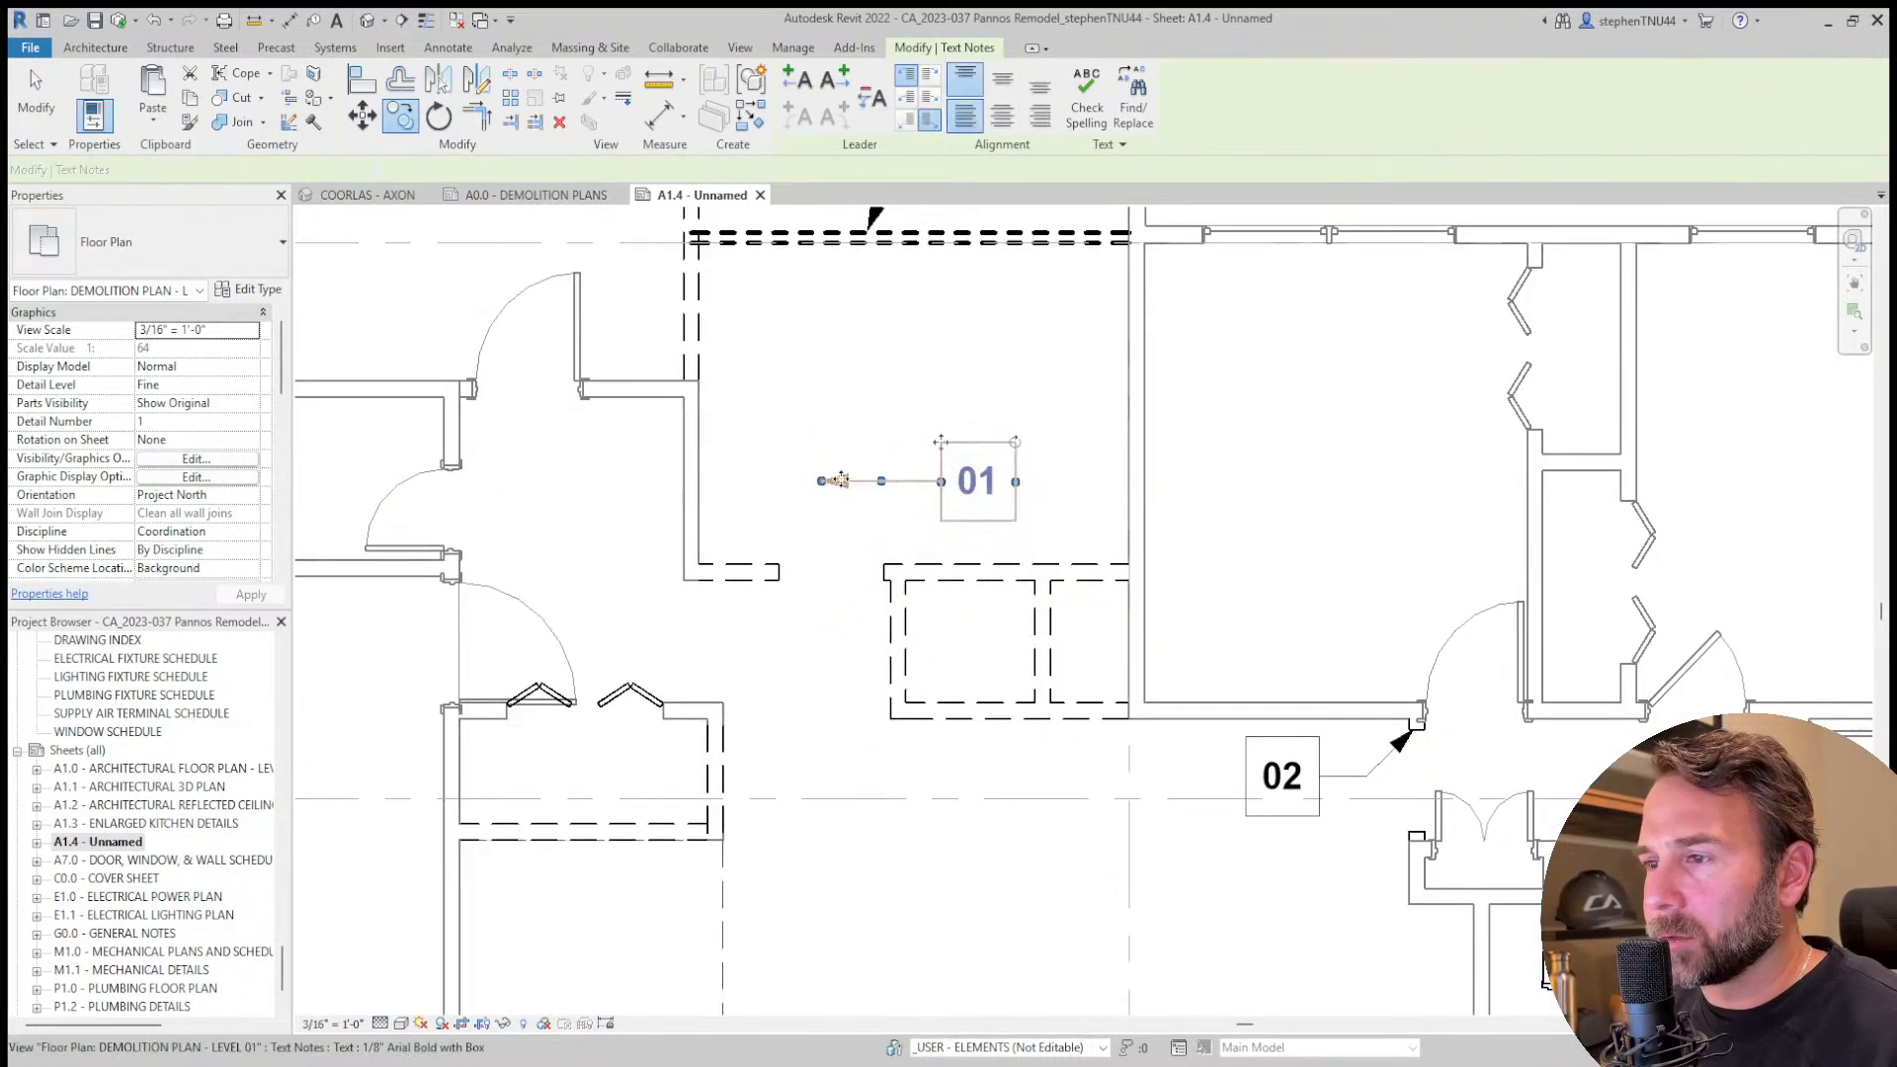
drag(821, 481, 978, 575)
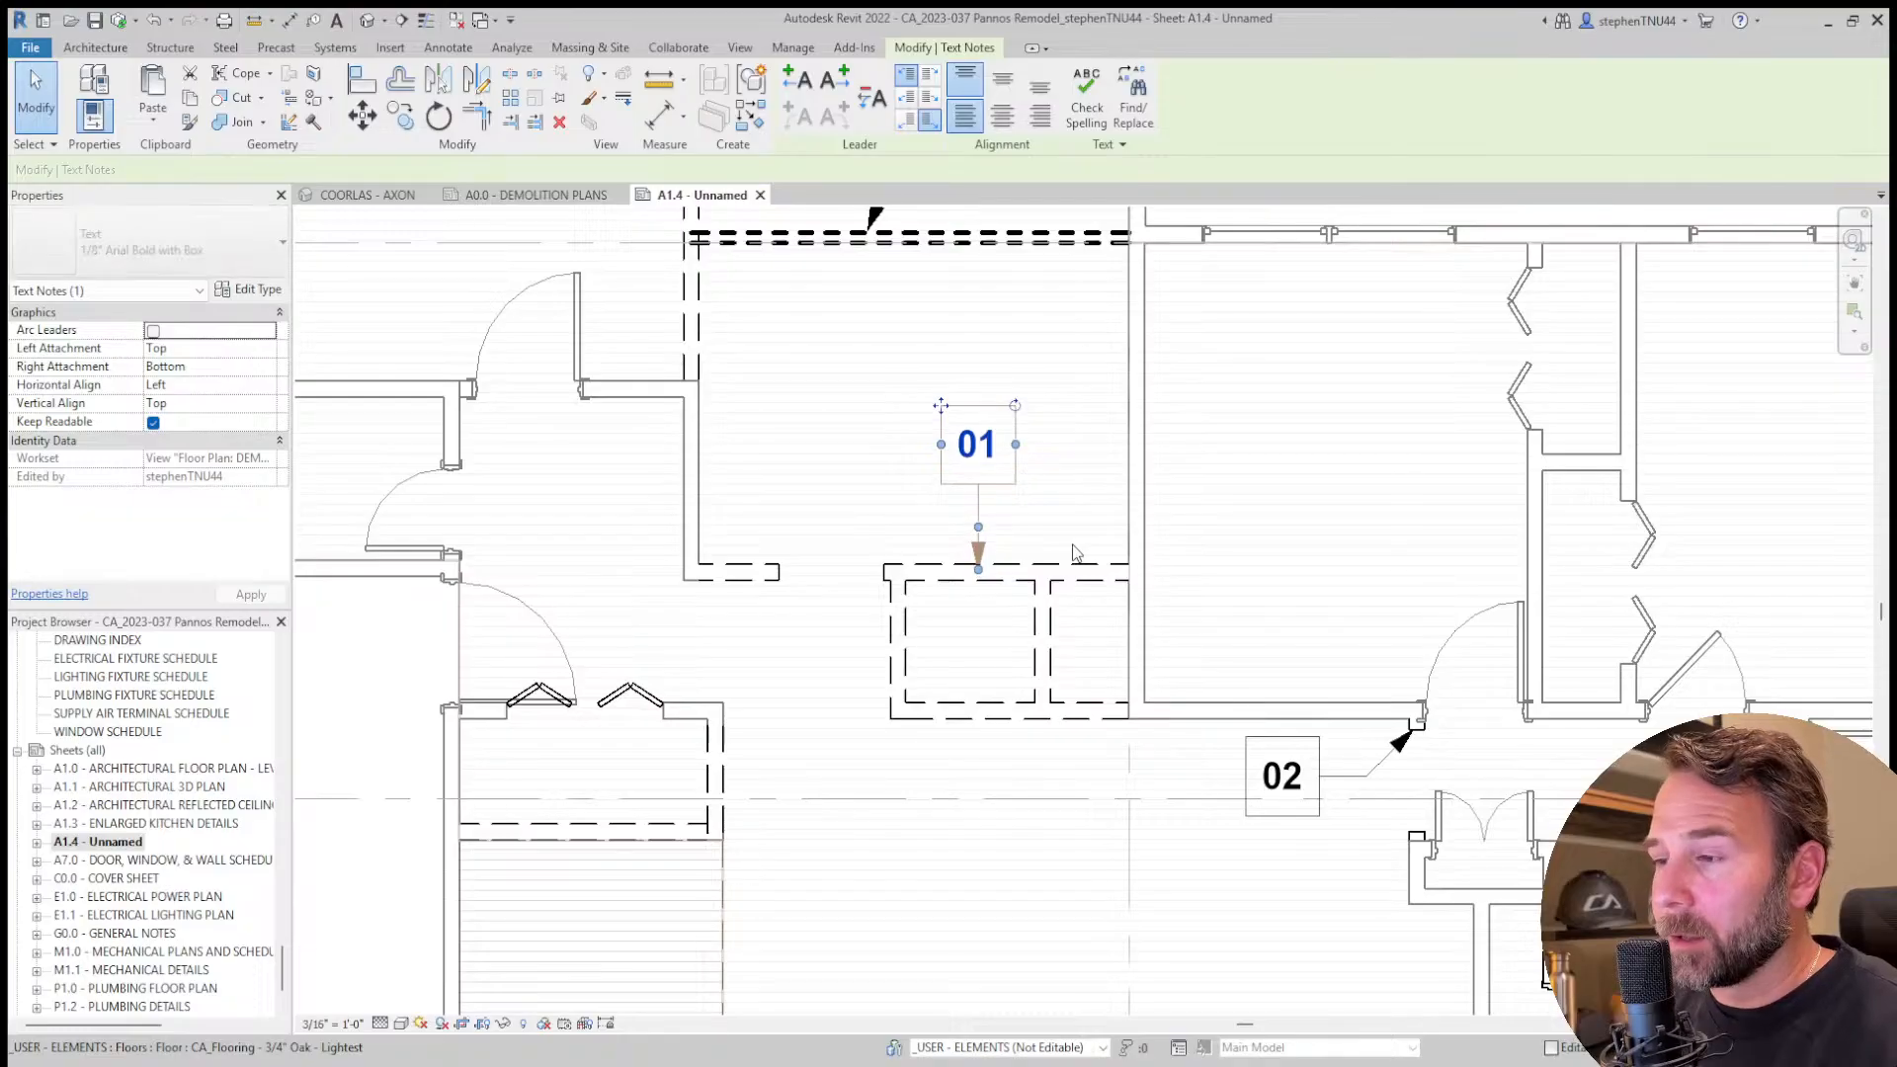
key(Escape)
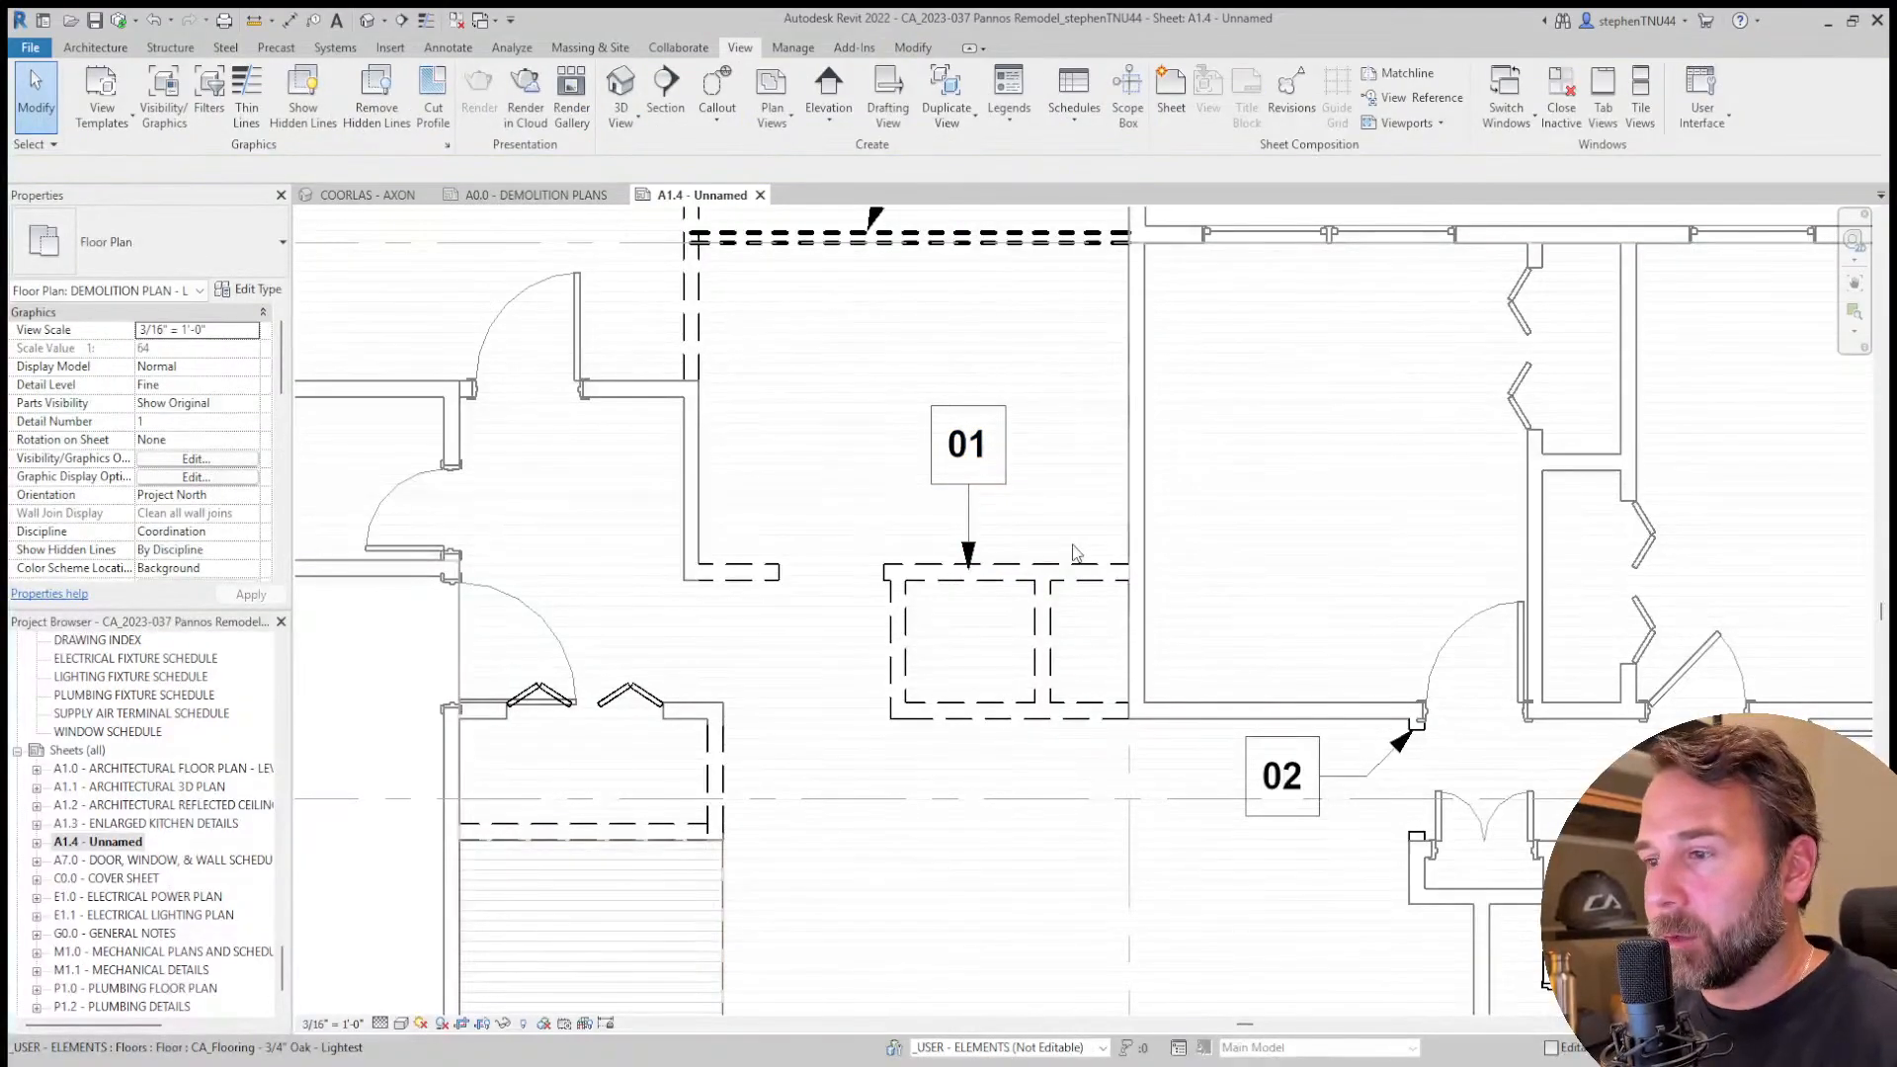
Examine the demolition plan and the 3D demolition view on the sheet for demolished elements that still need key note tags.
scroll(1037, 563, down, 3)
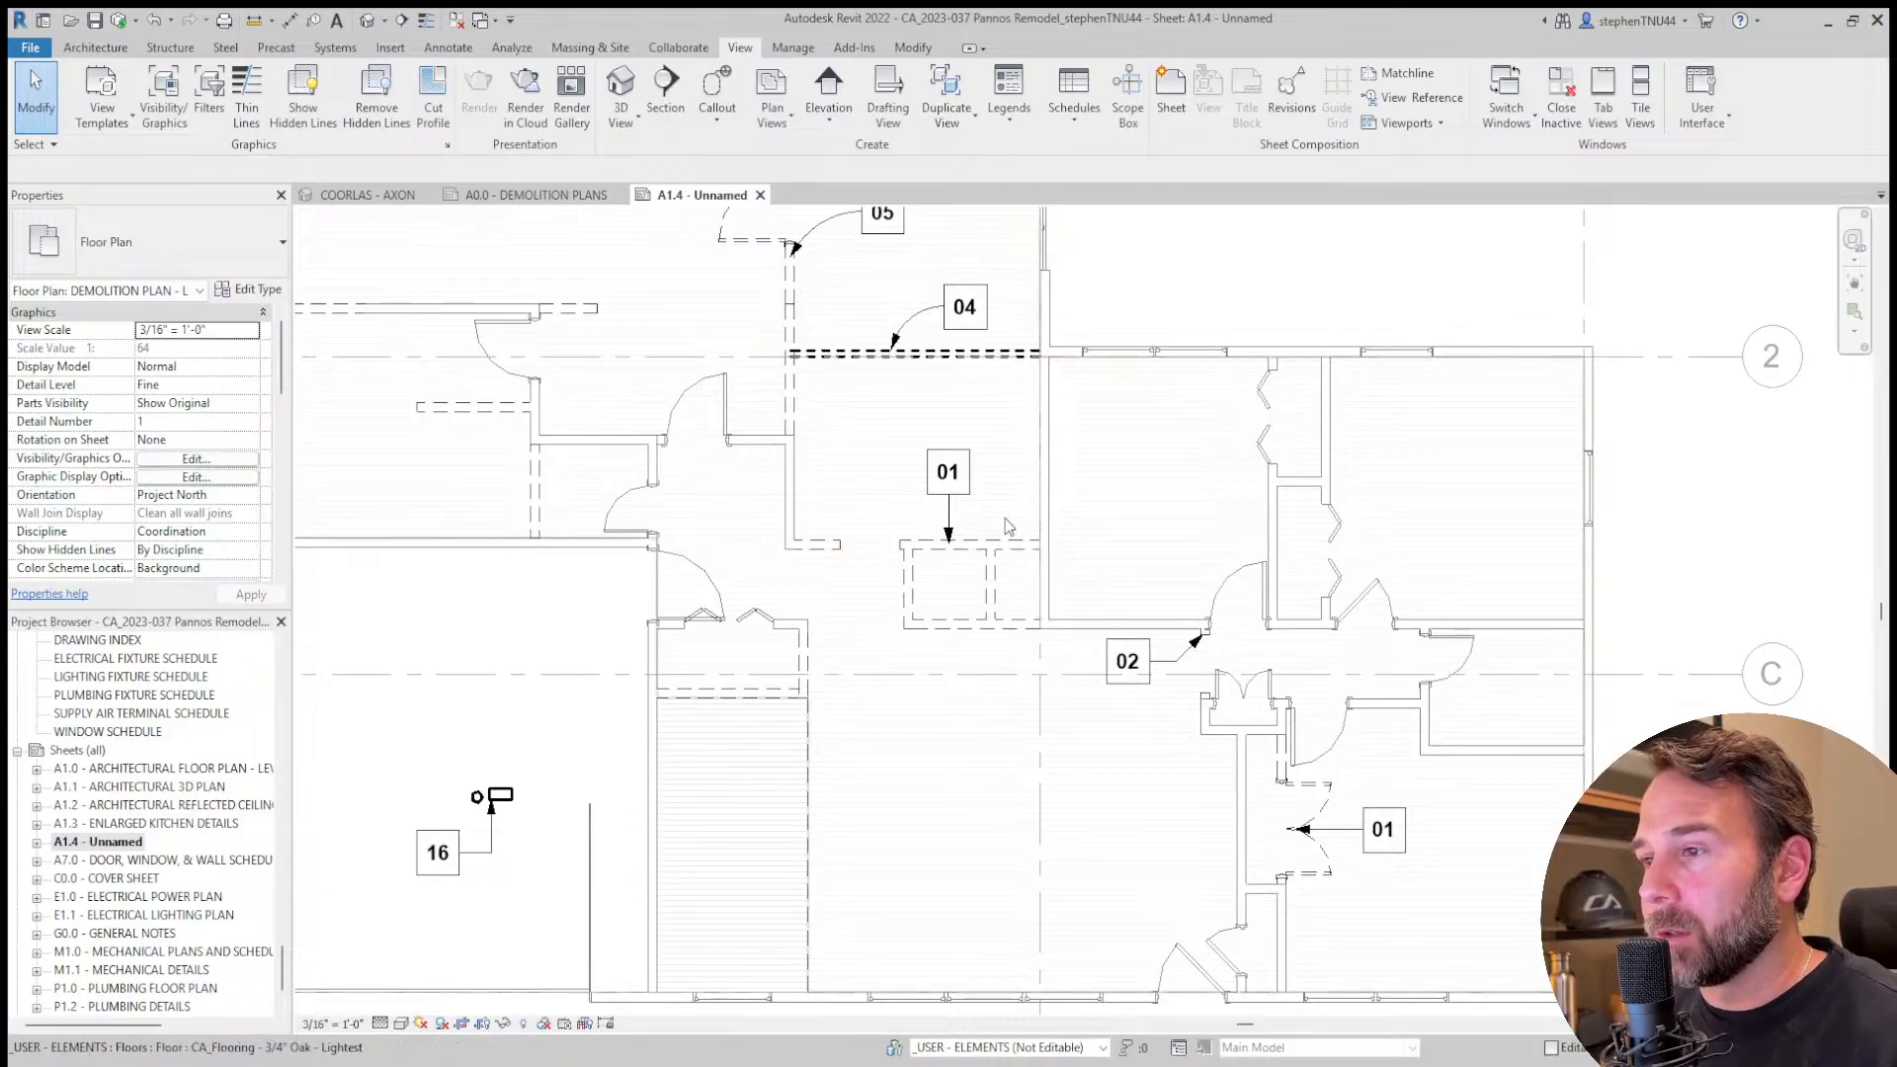
scroll(1008, 525, down, 1)
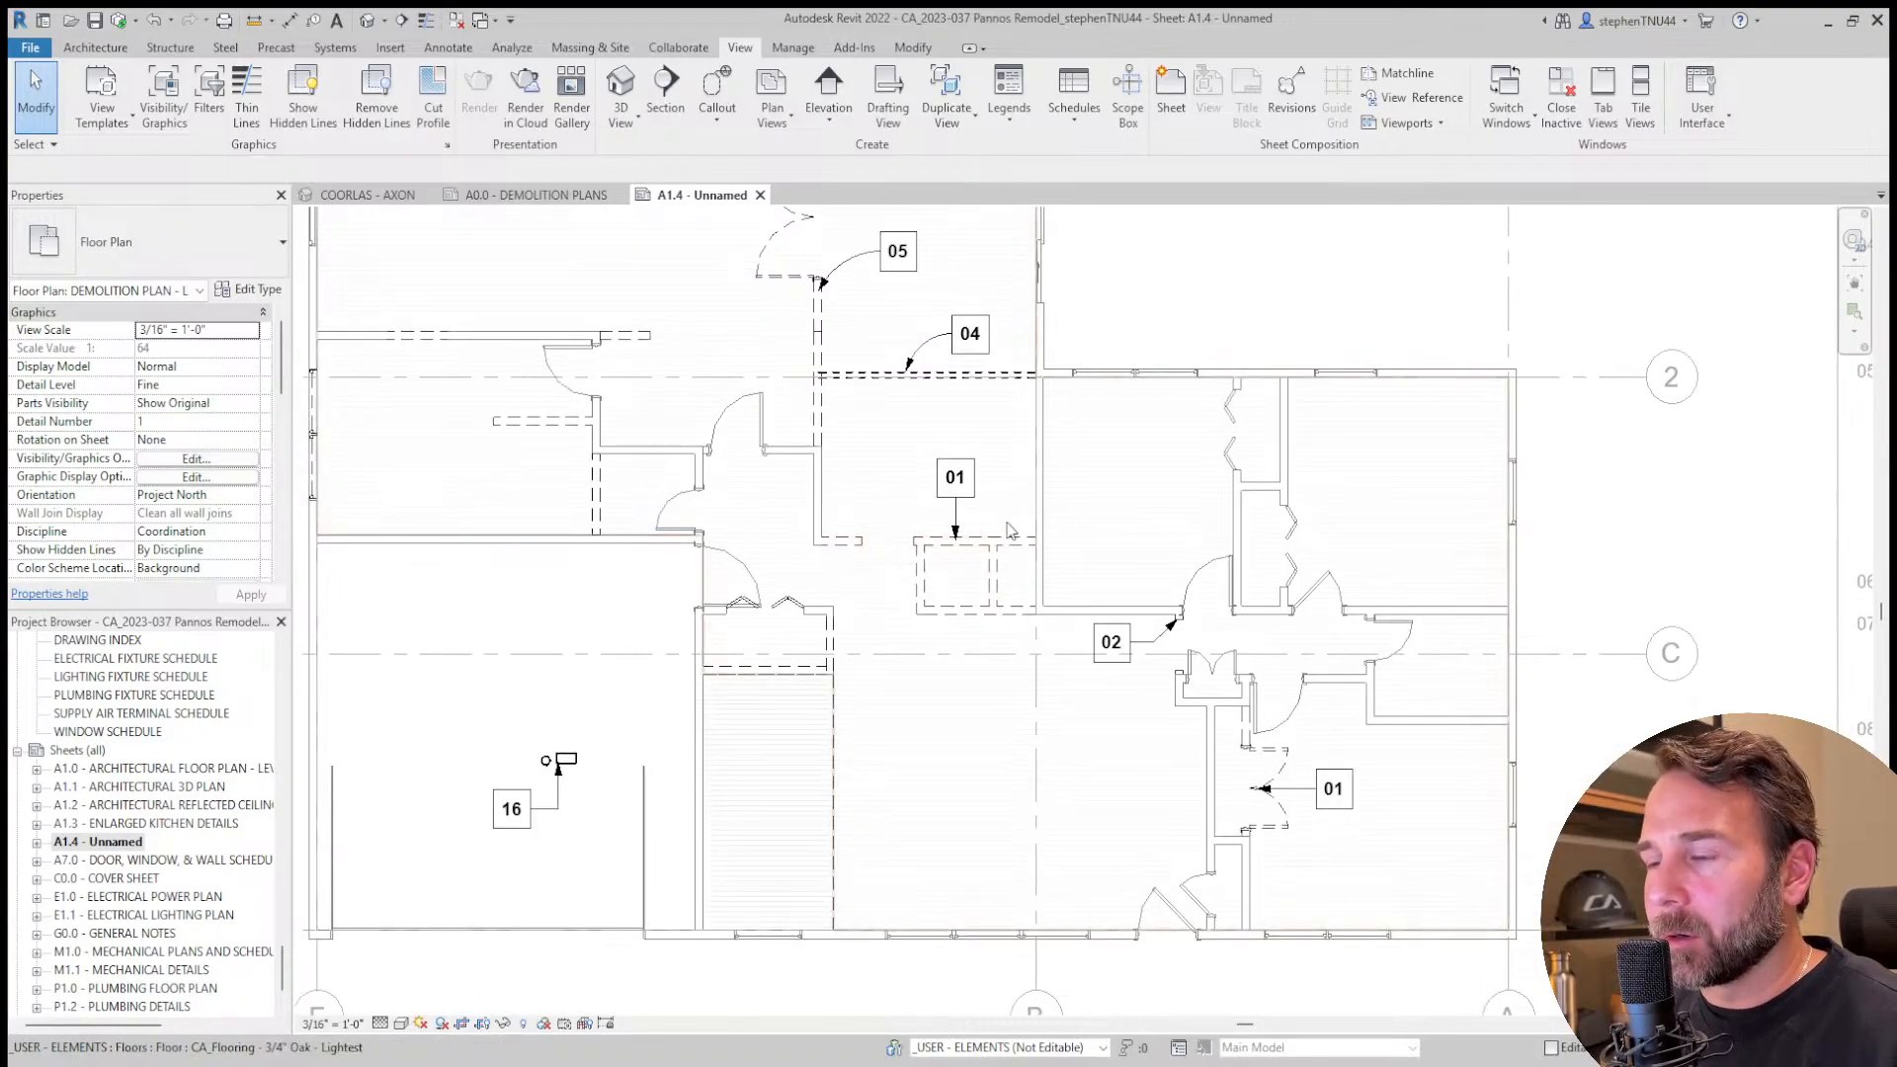
scroll(1002, 533, down, 1)
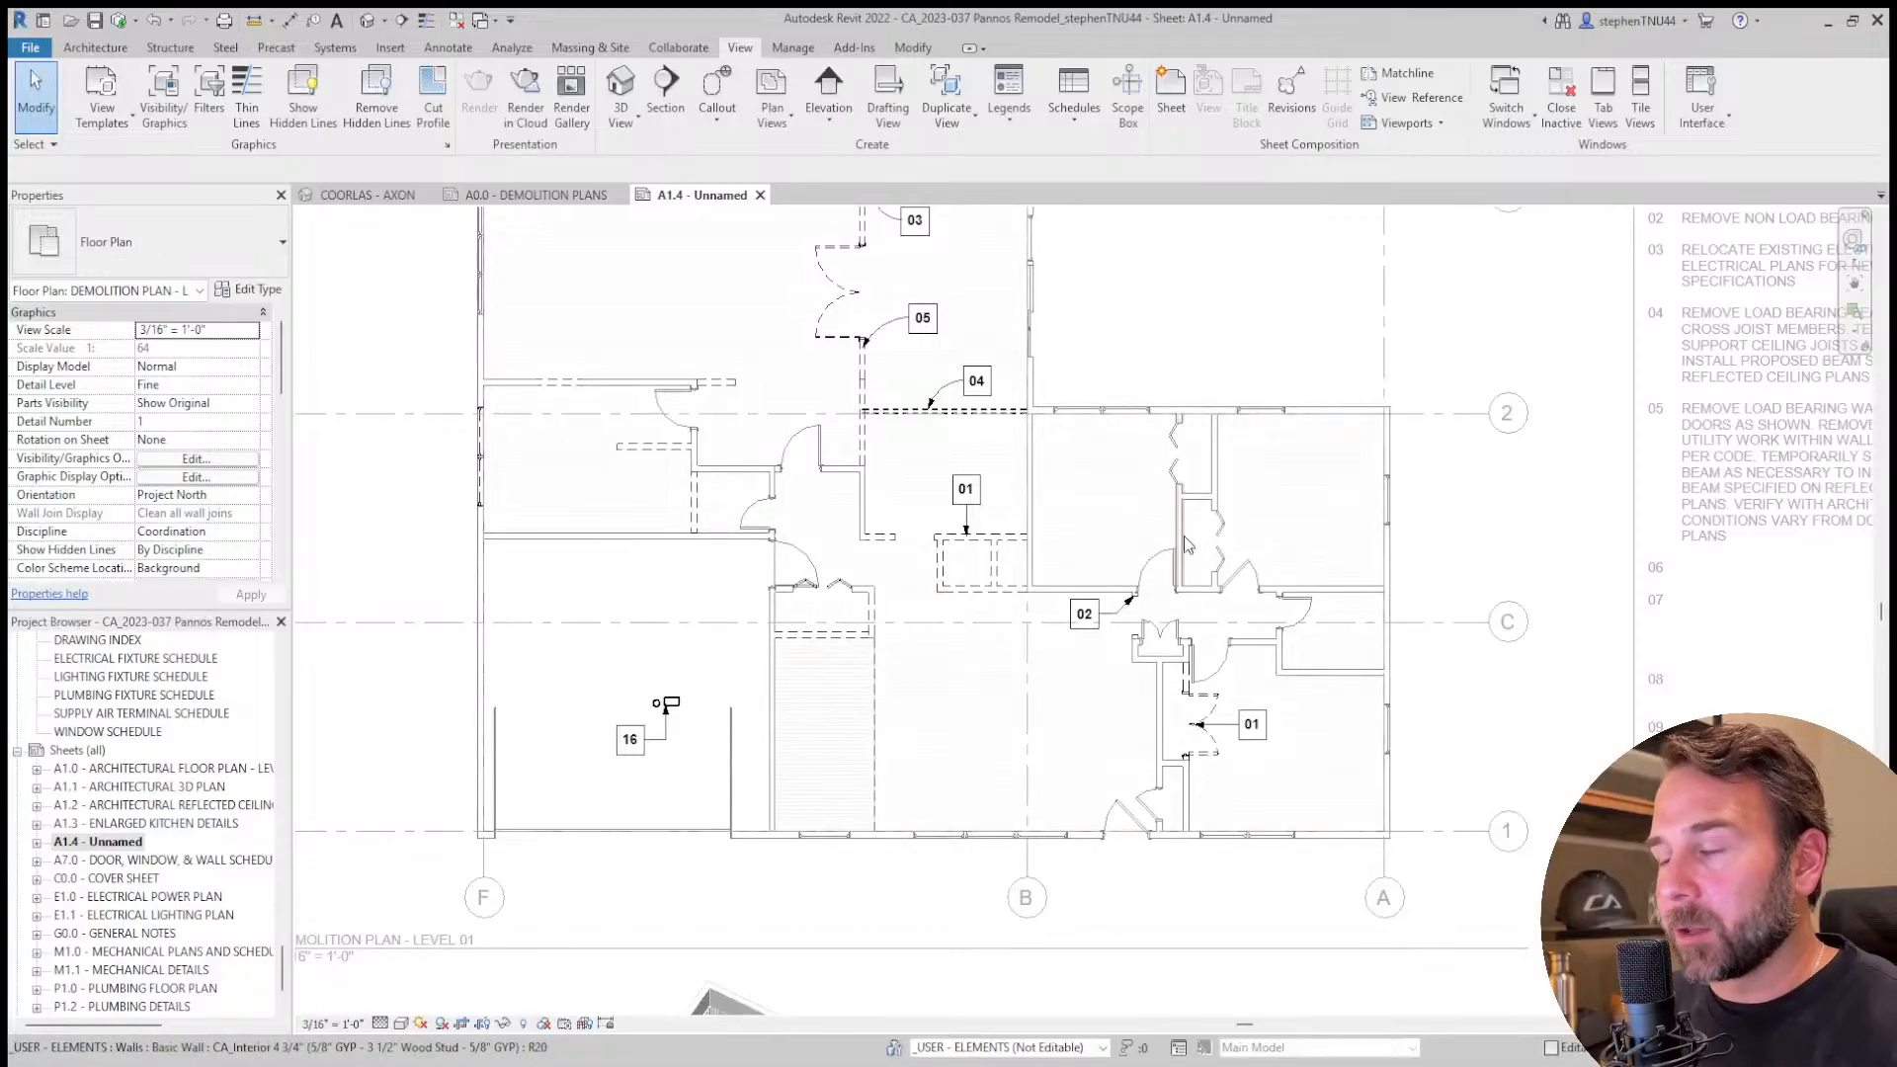
scroll(1047, 407, down, 1)
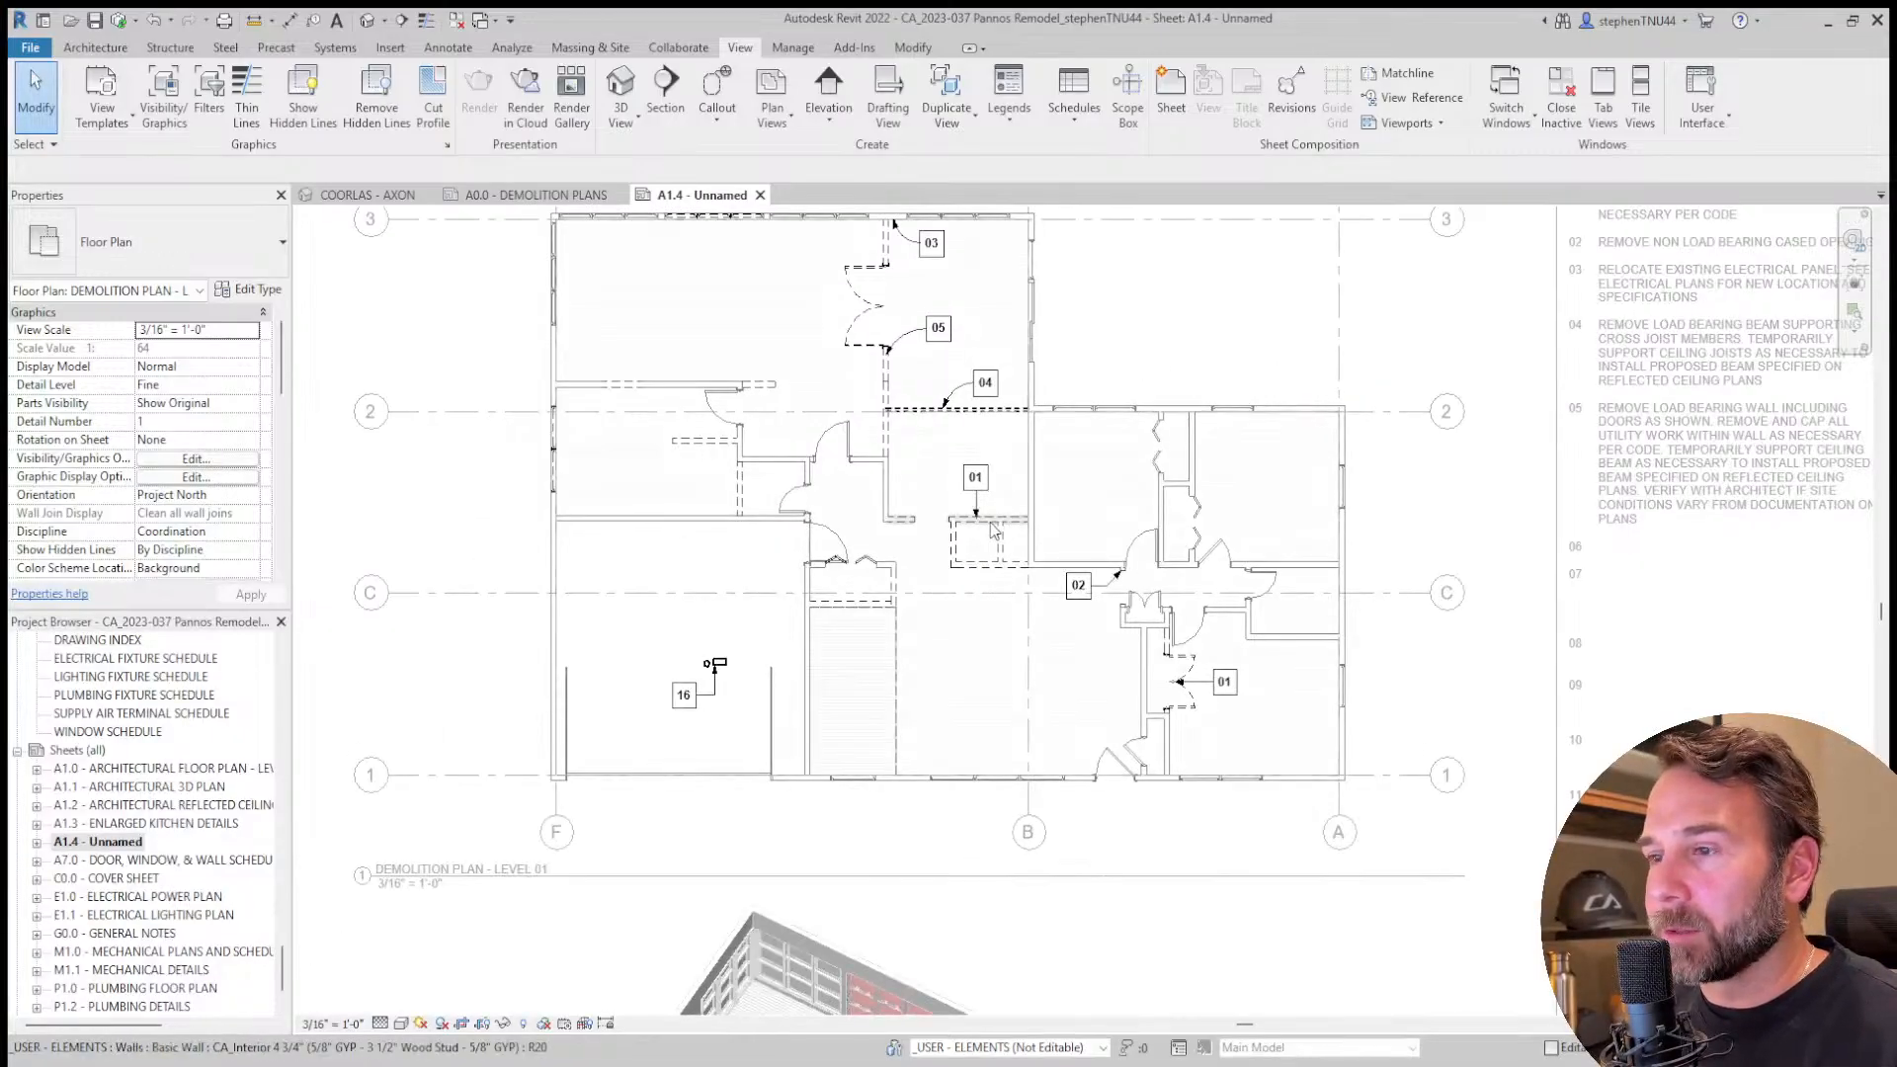
scroll(1027, 444, up, 1)
scroll(1012, 486, down, 1)
middle_drag(1012, 486, 847, 668)
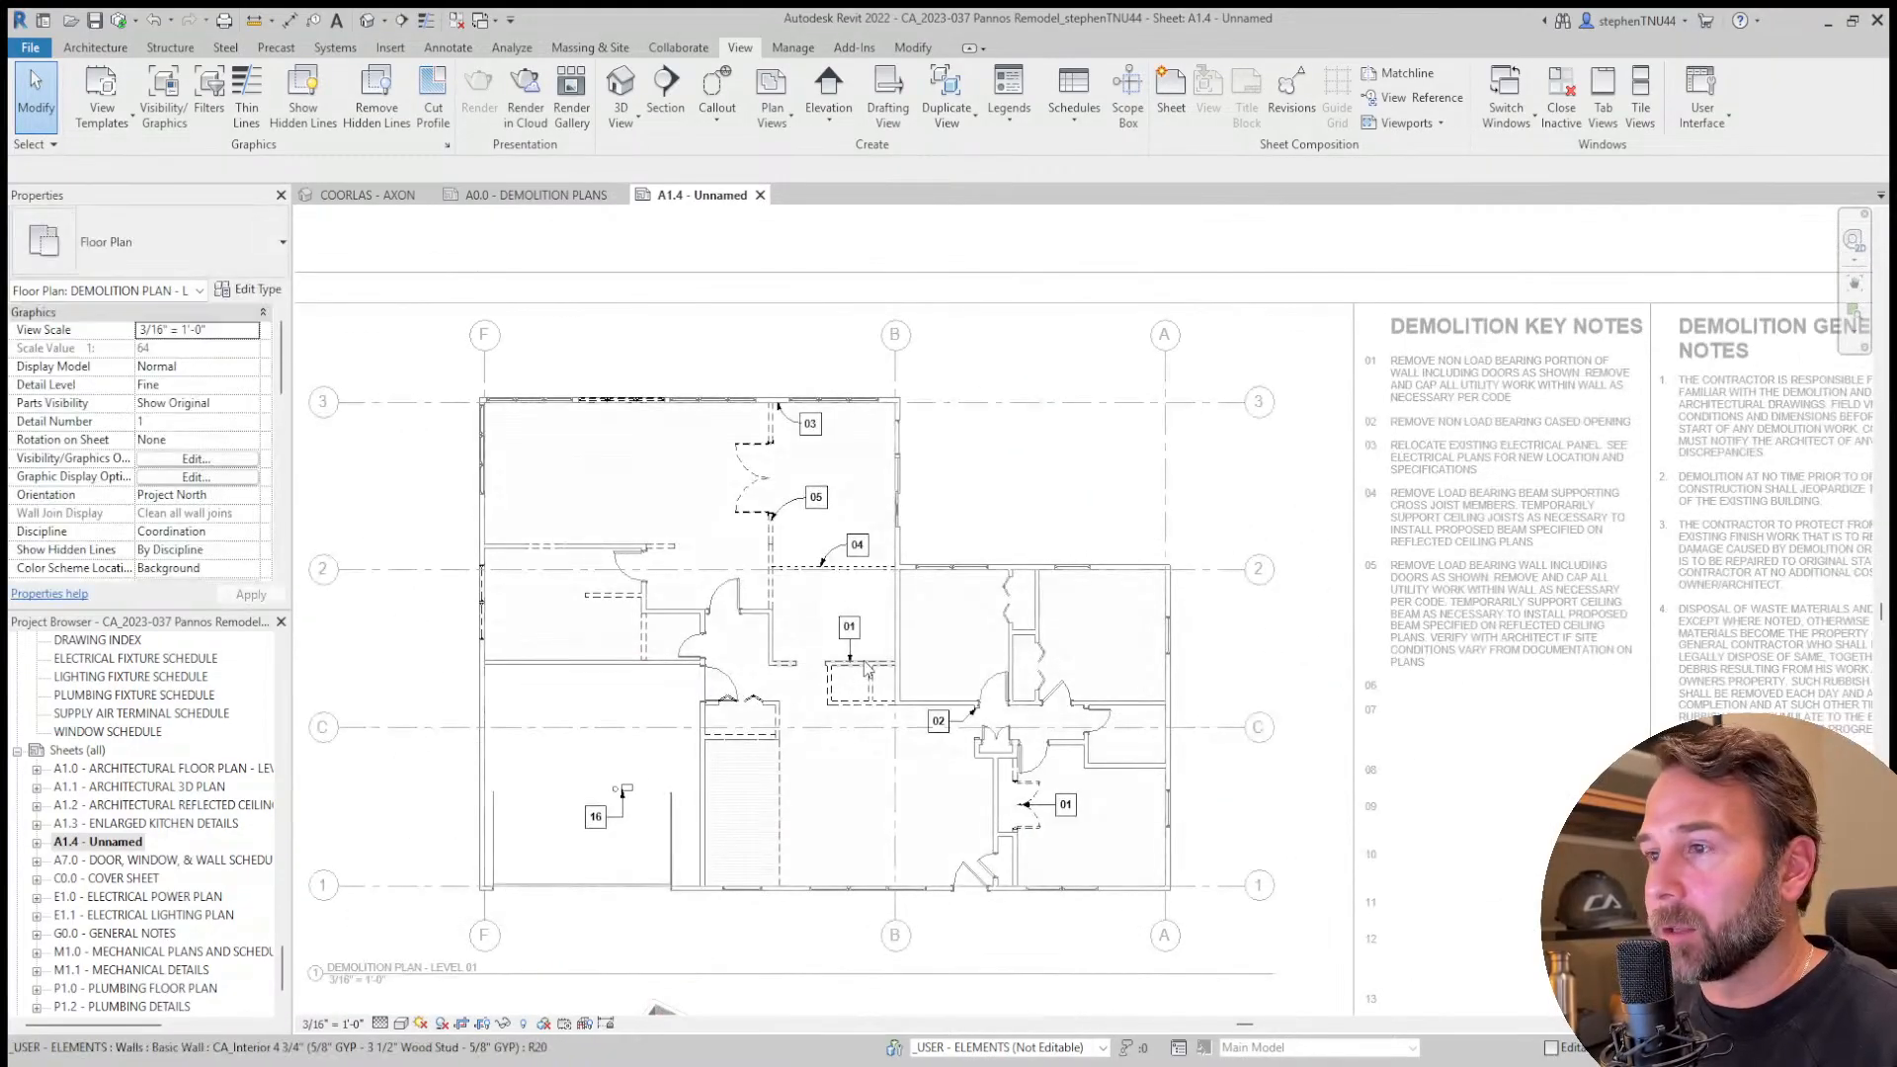
middle_drag(934, 636, 1038, 584)
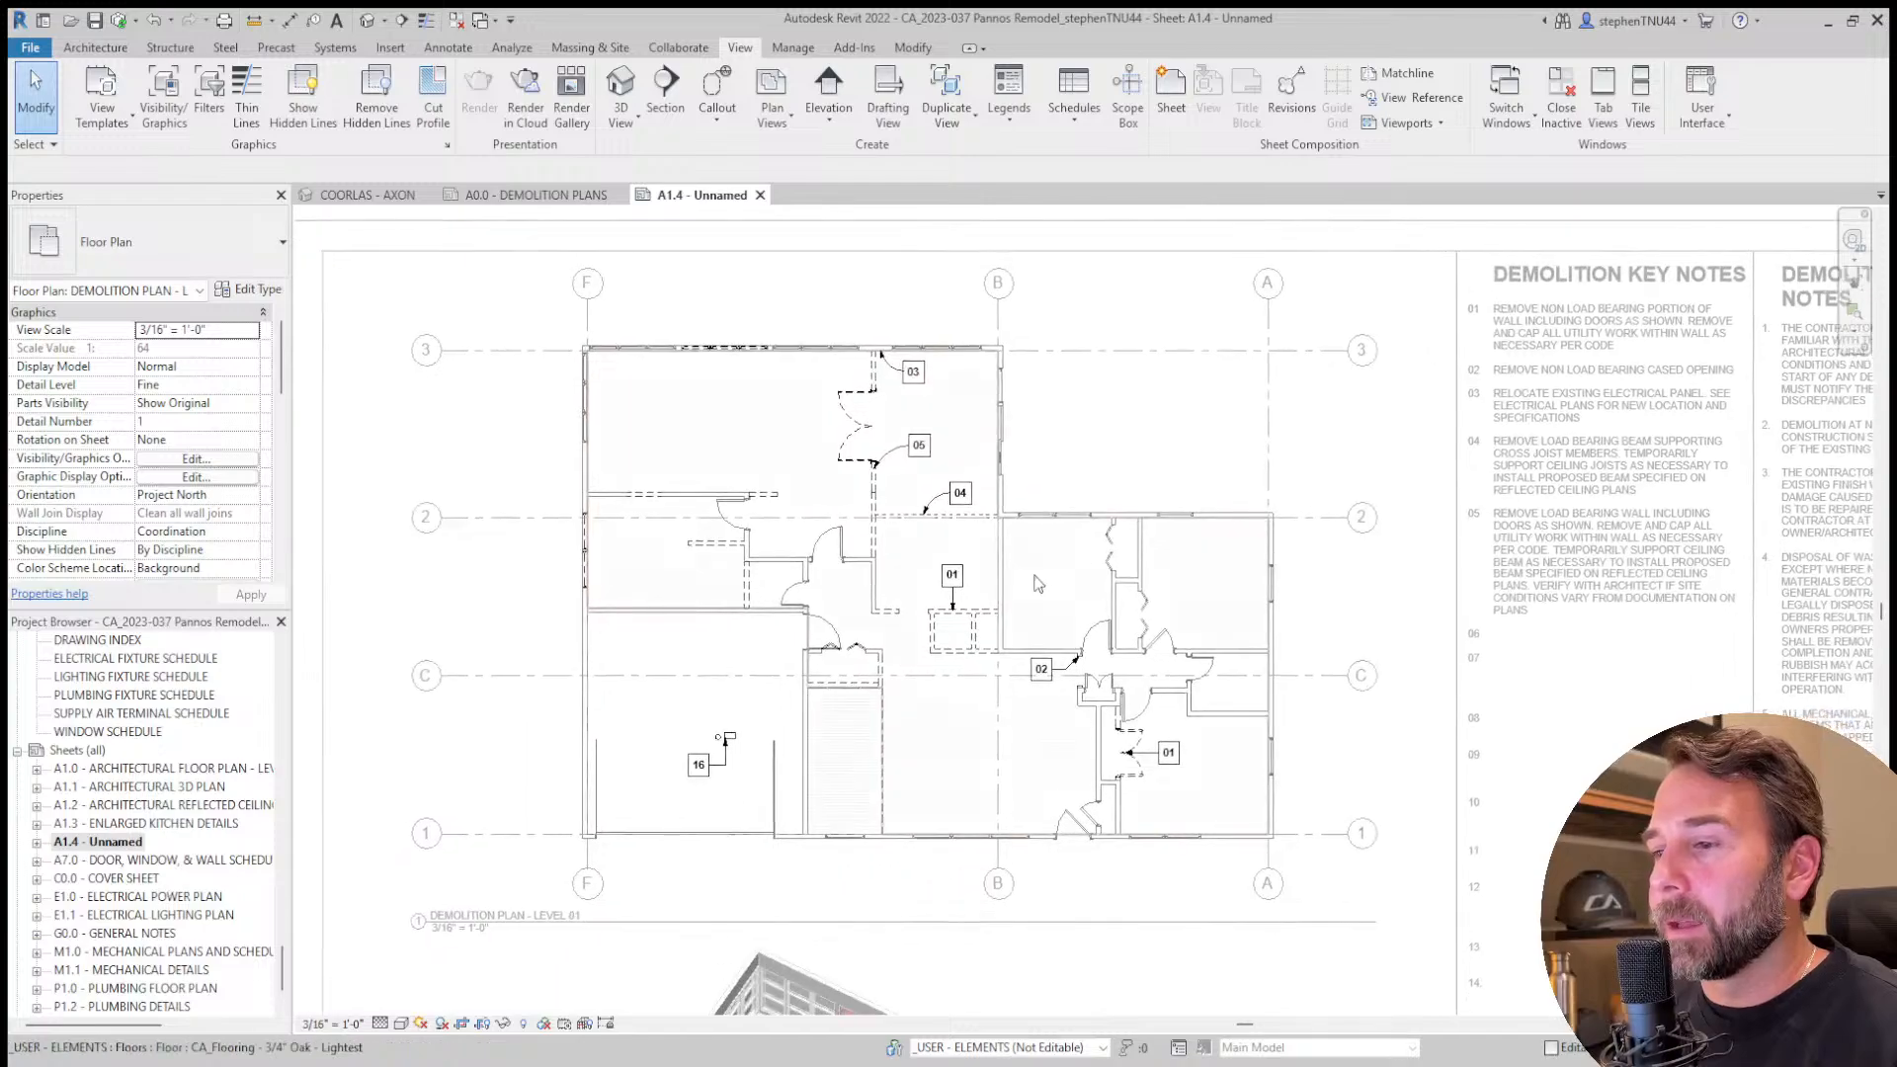
scroll(1034, 583, down, 3)
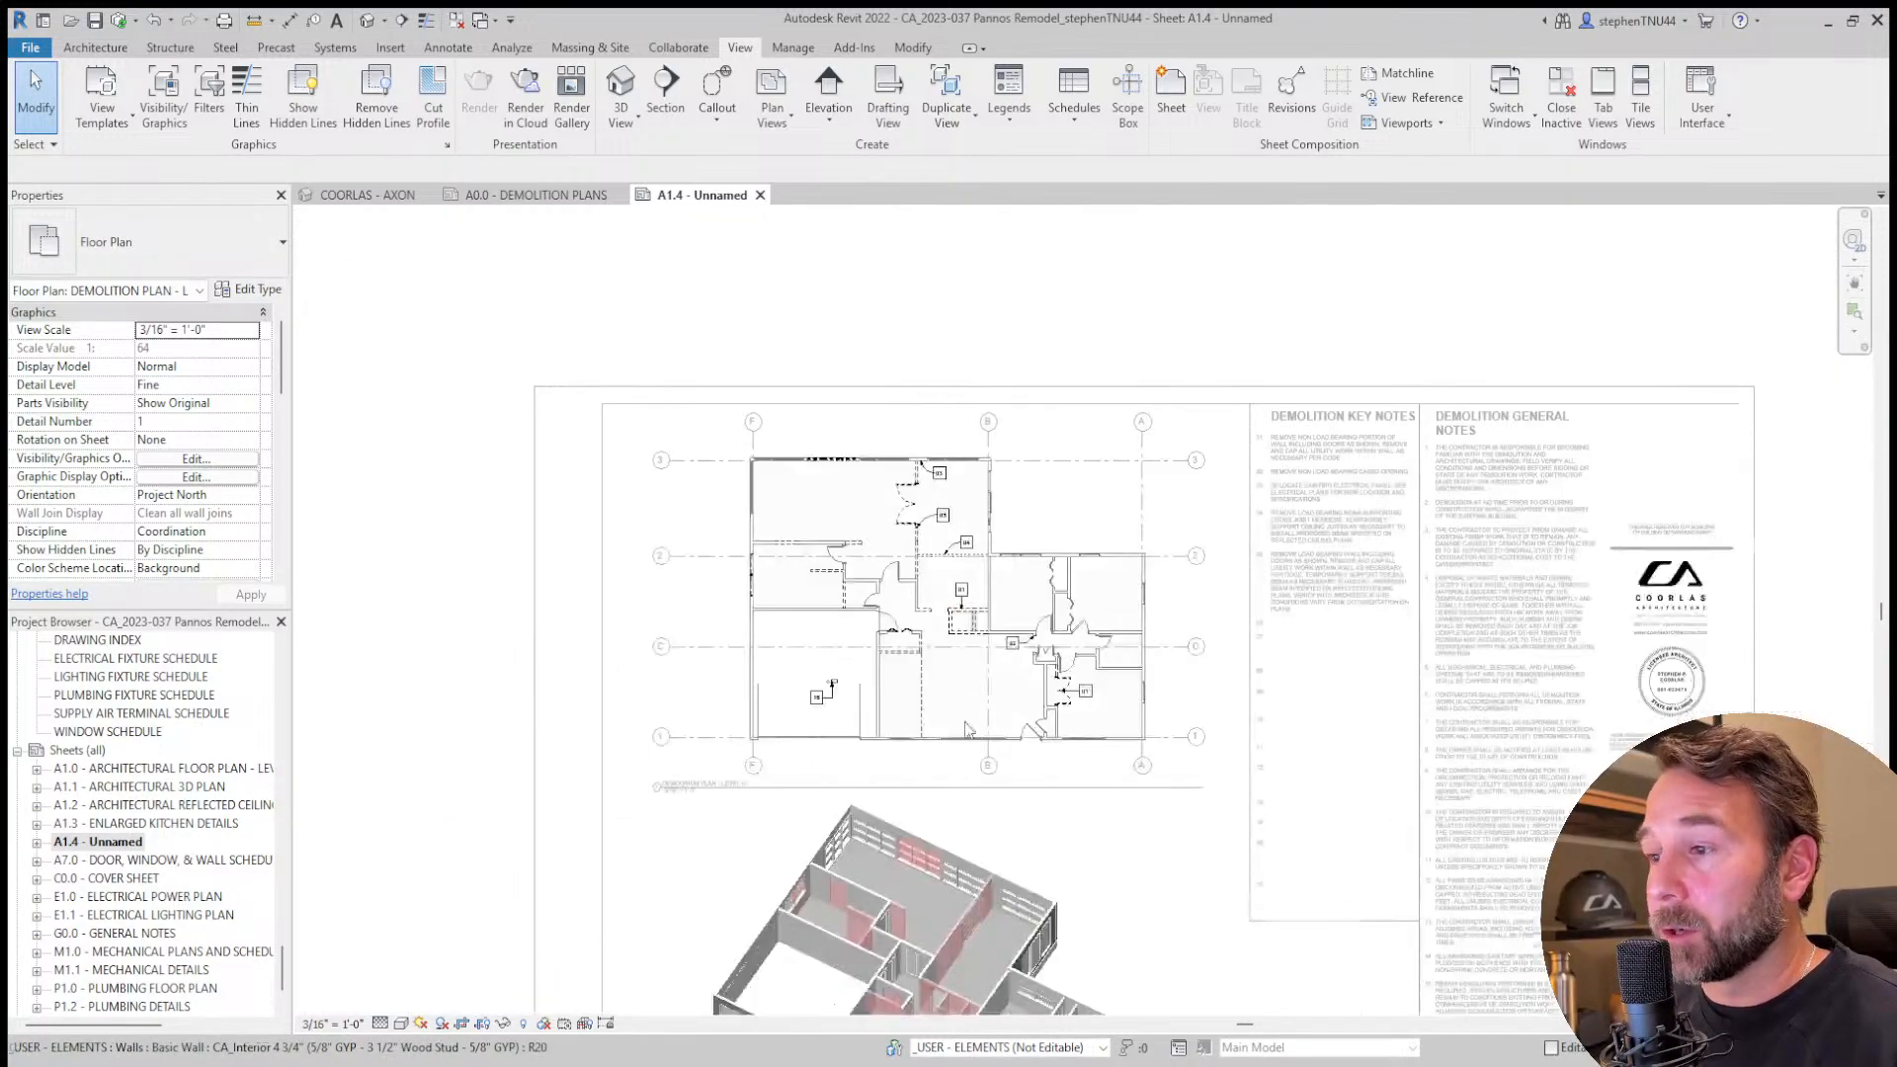
scroll(943, 901, up, 2)
middle_drag(942, 898, 948, 652)
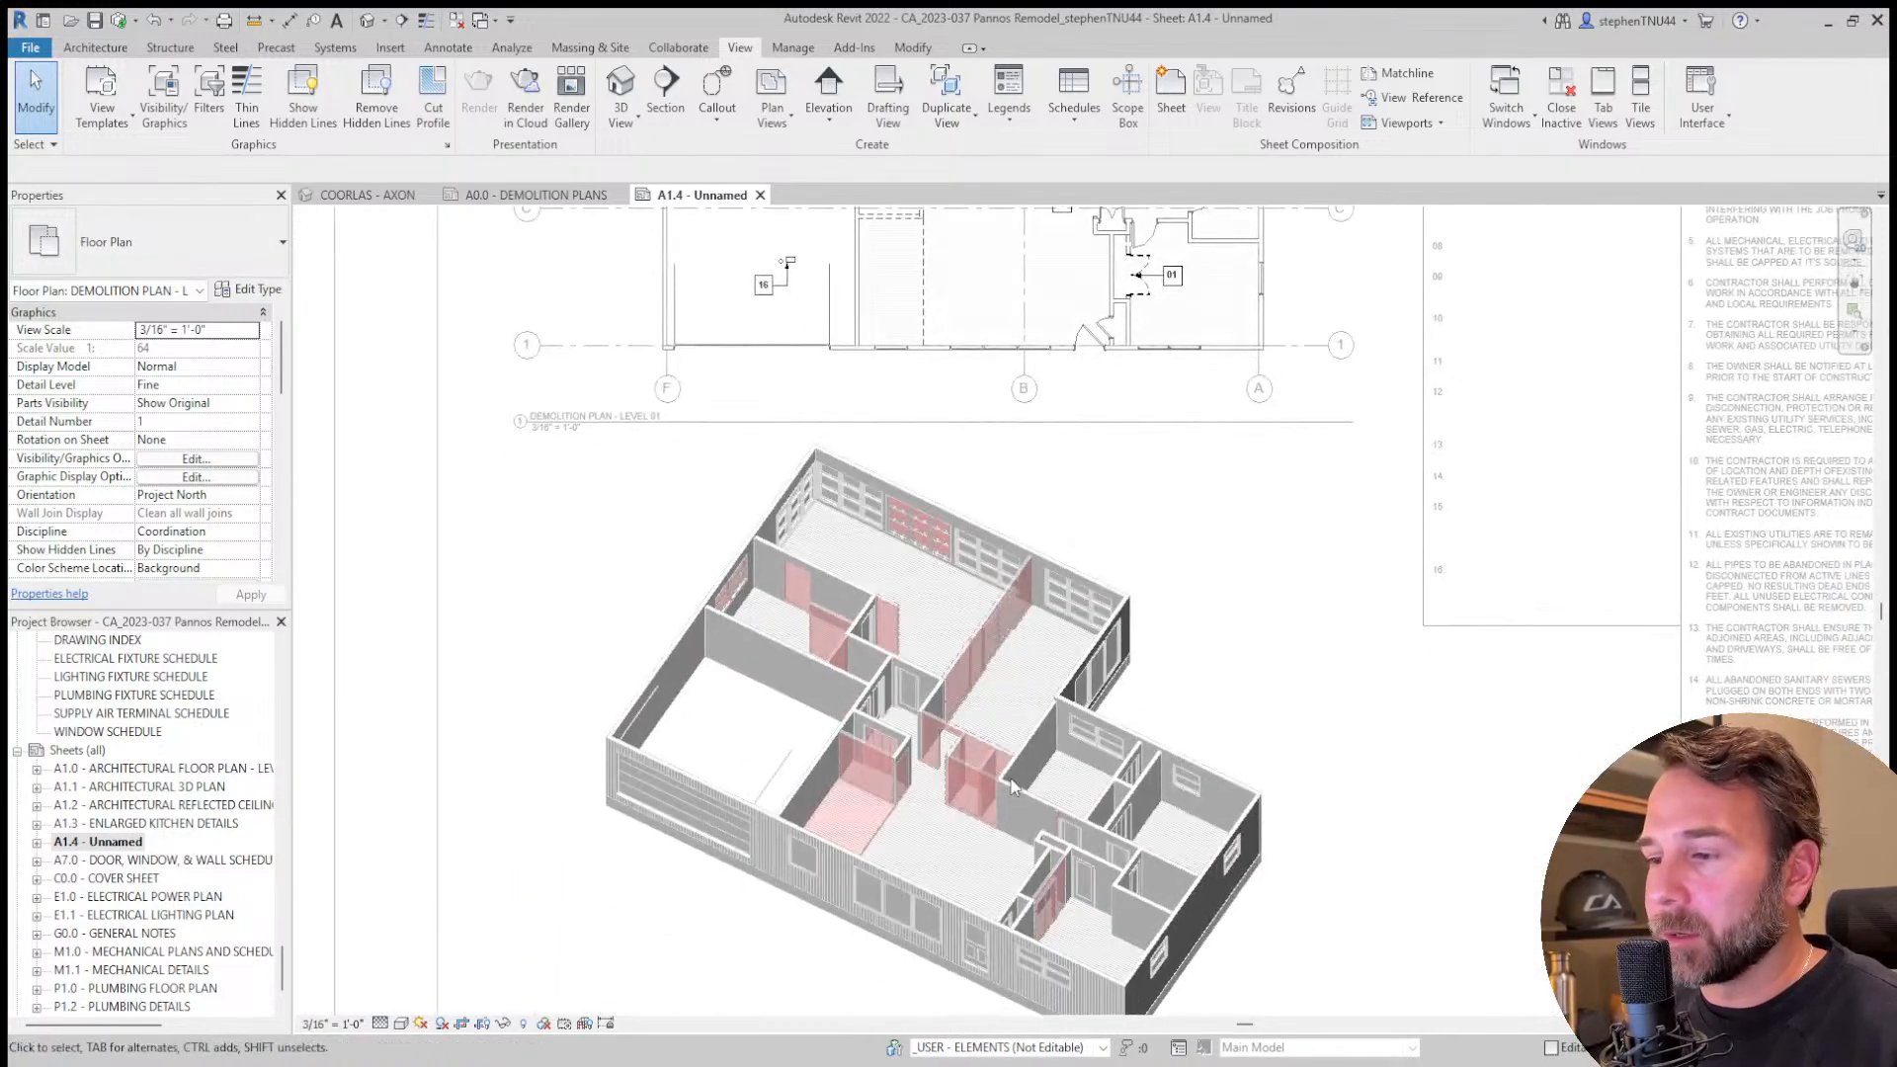
scroll(984, 774, down, 3)
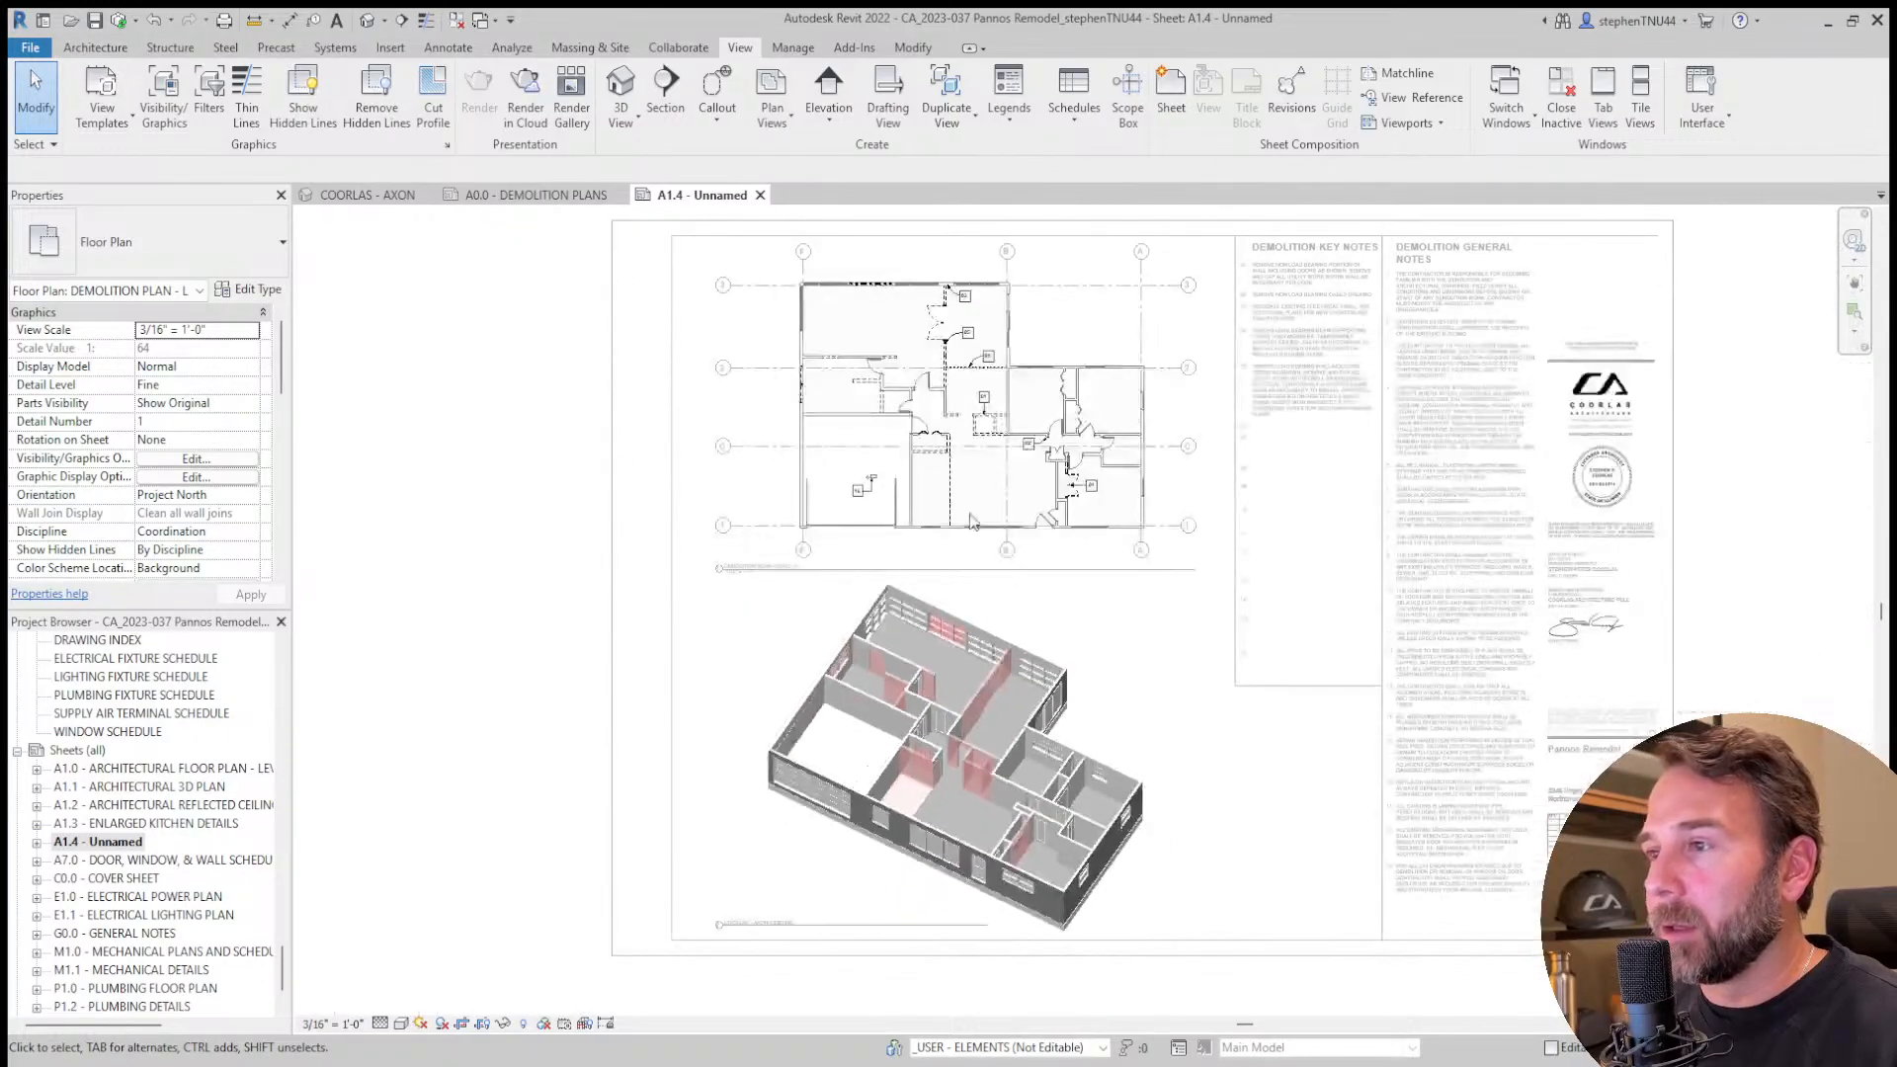
Draw short detail lines in the (1) Extra Fine Dashed style across both ends of the demolished wall segment just above grid 2 near grid F.
scroll(894, 374, up, 5)
scroll(894, 373, up, 2)
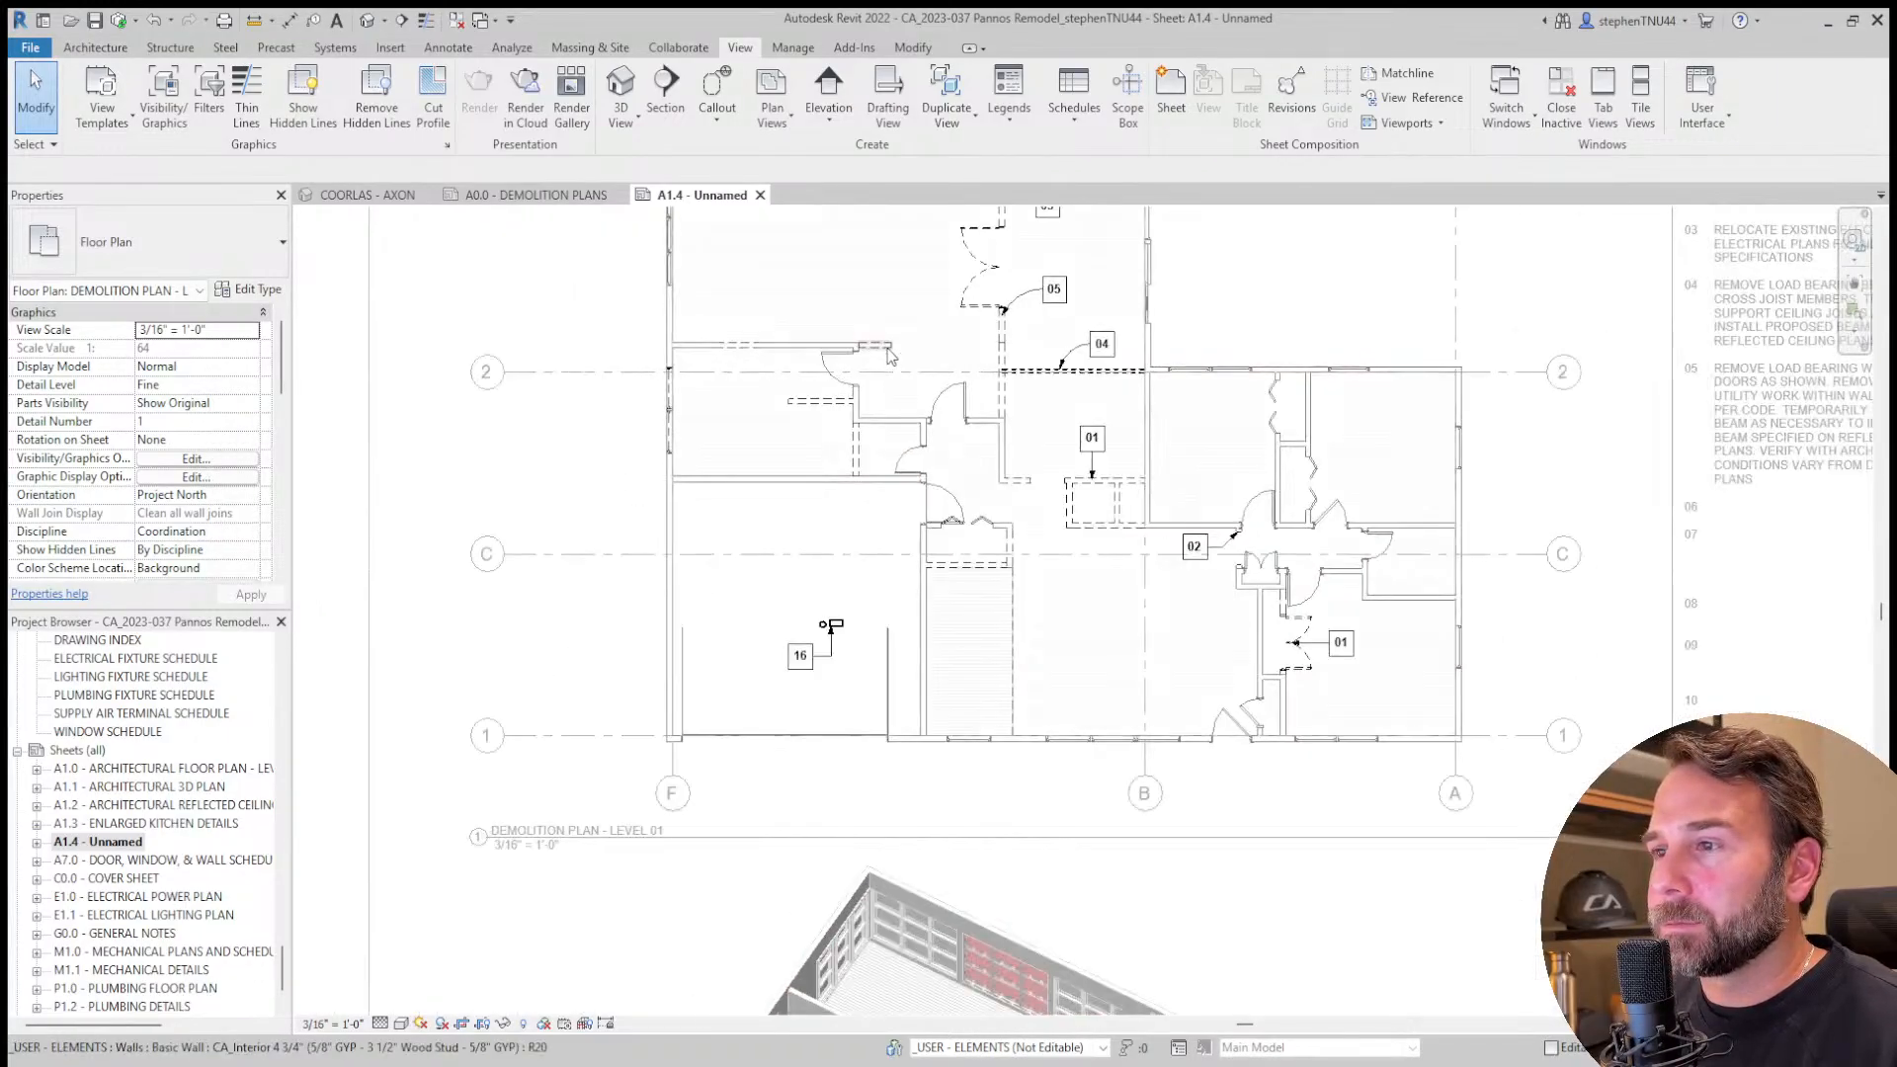
scroll(716, 357, up, 3)
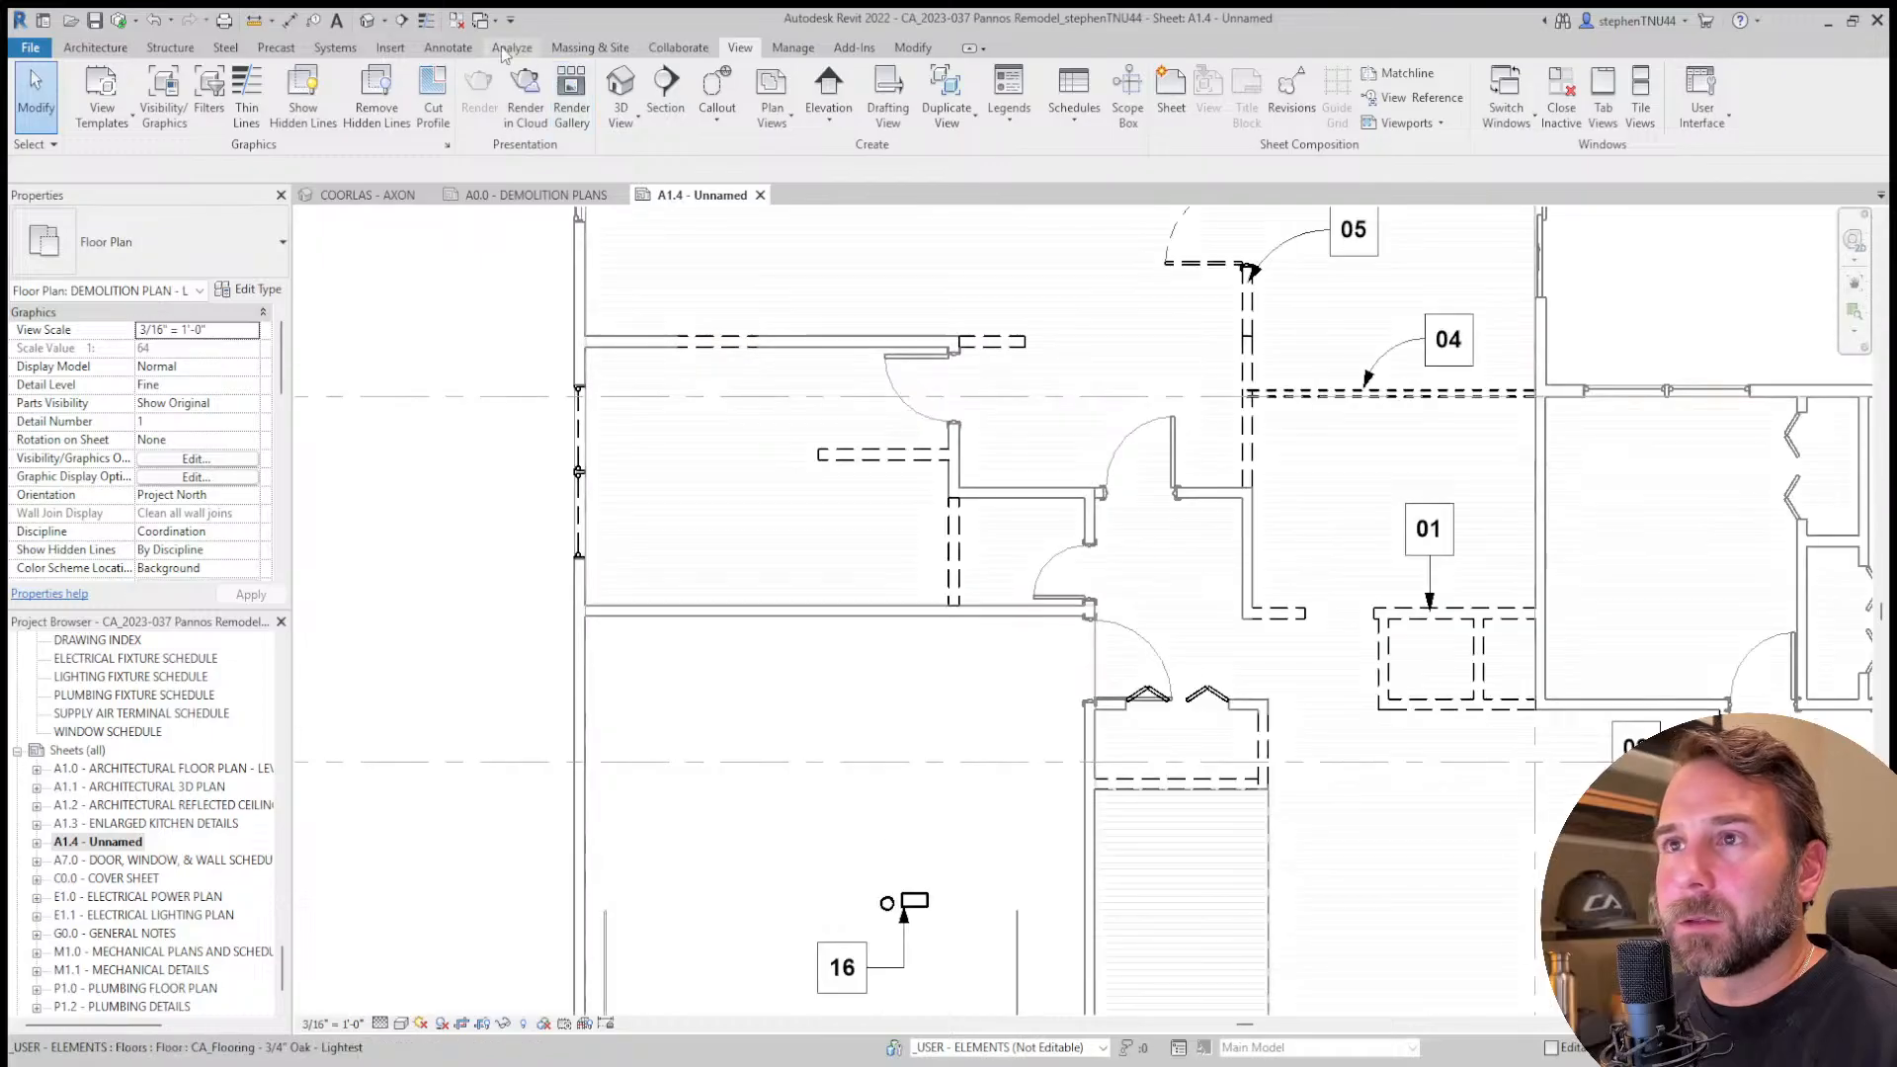
click(441, 49)
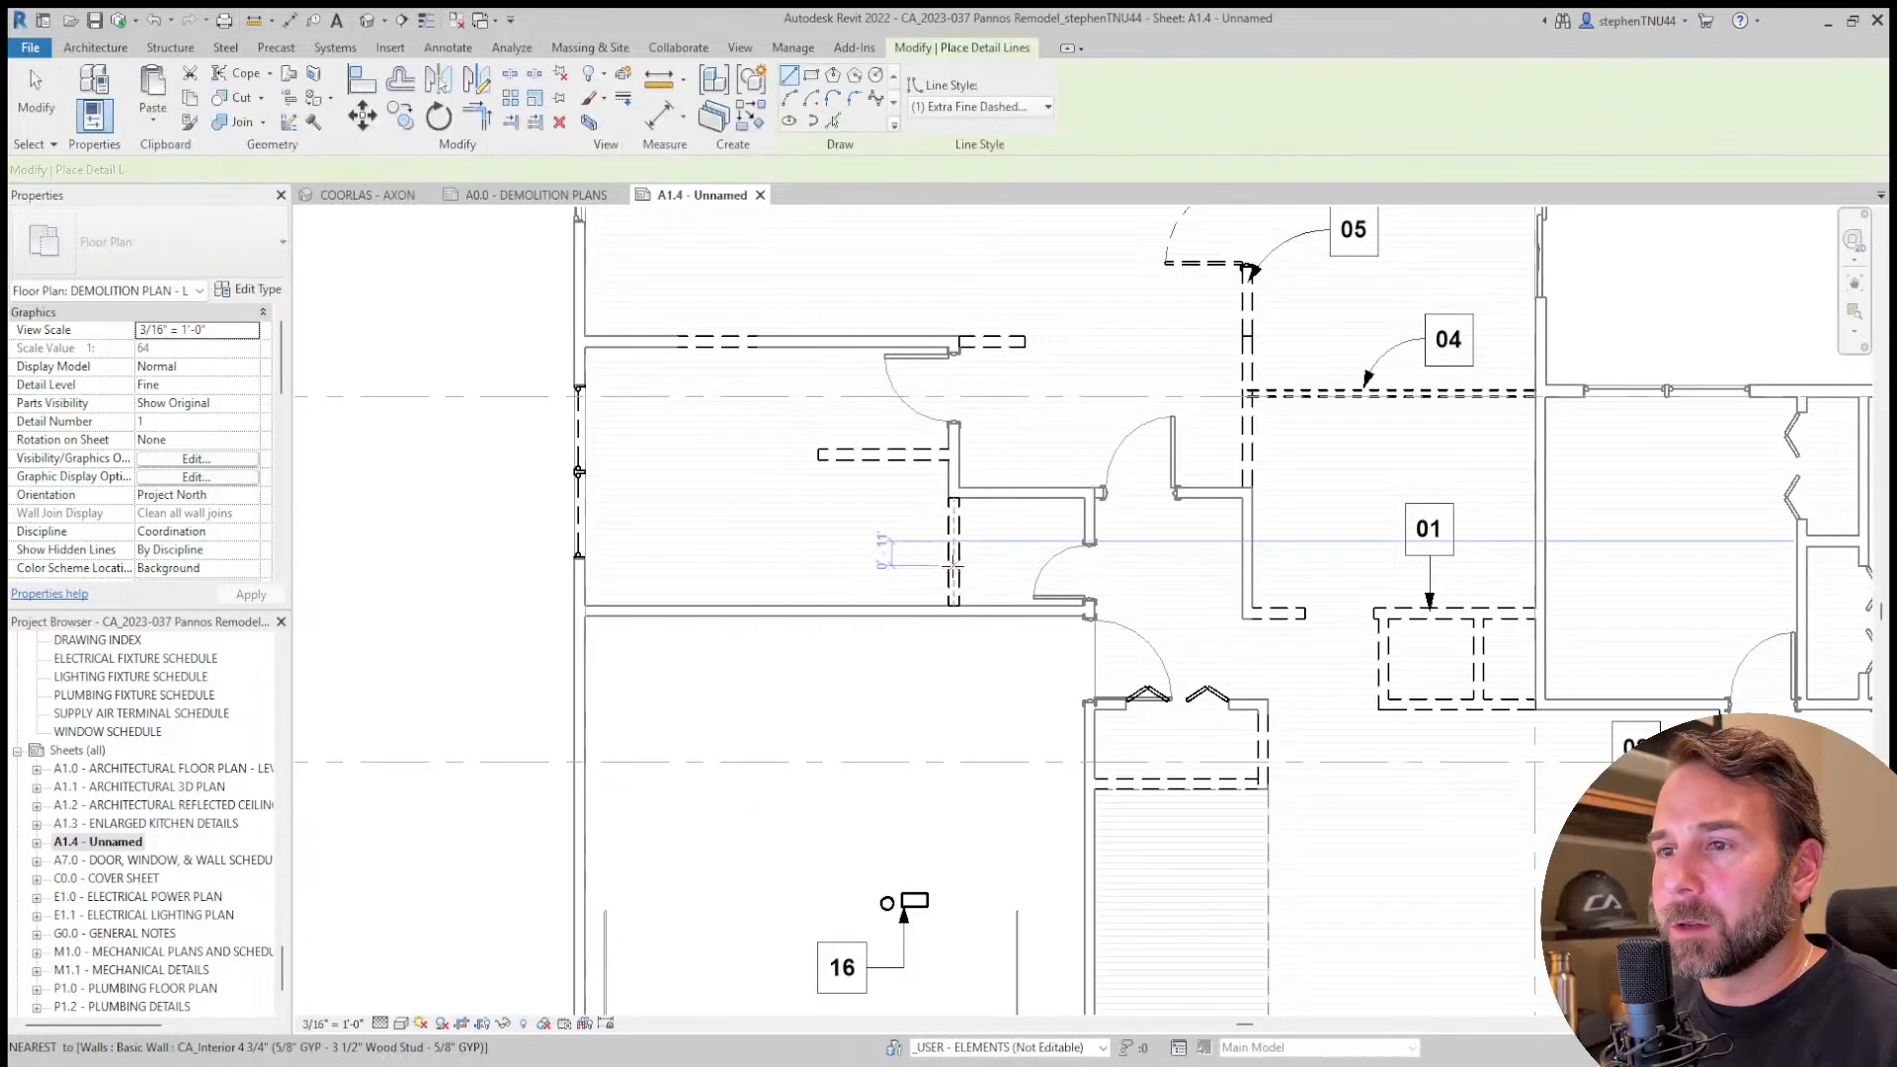
scroll(607, 427, up, 3)
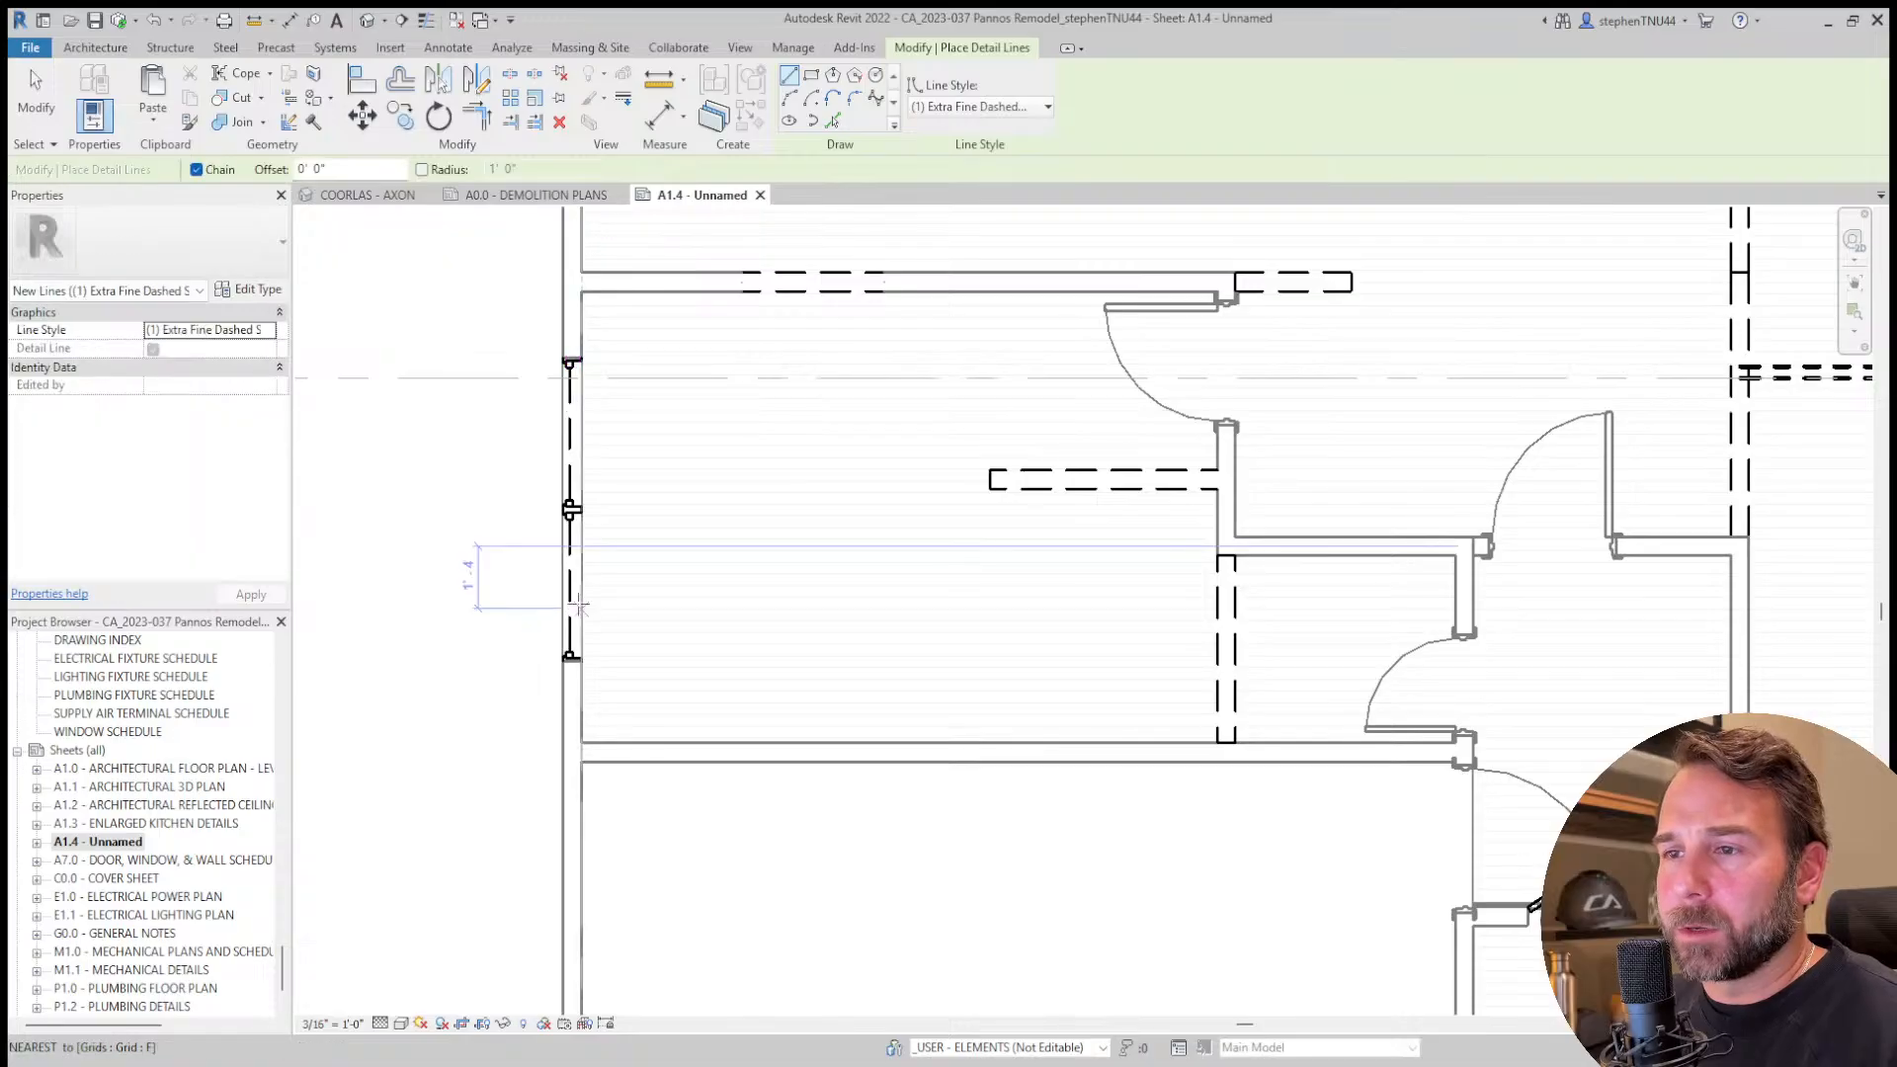
scroll(573, 547, down, 5)
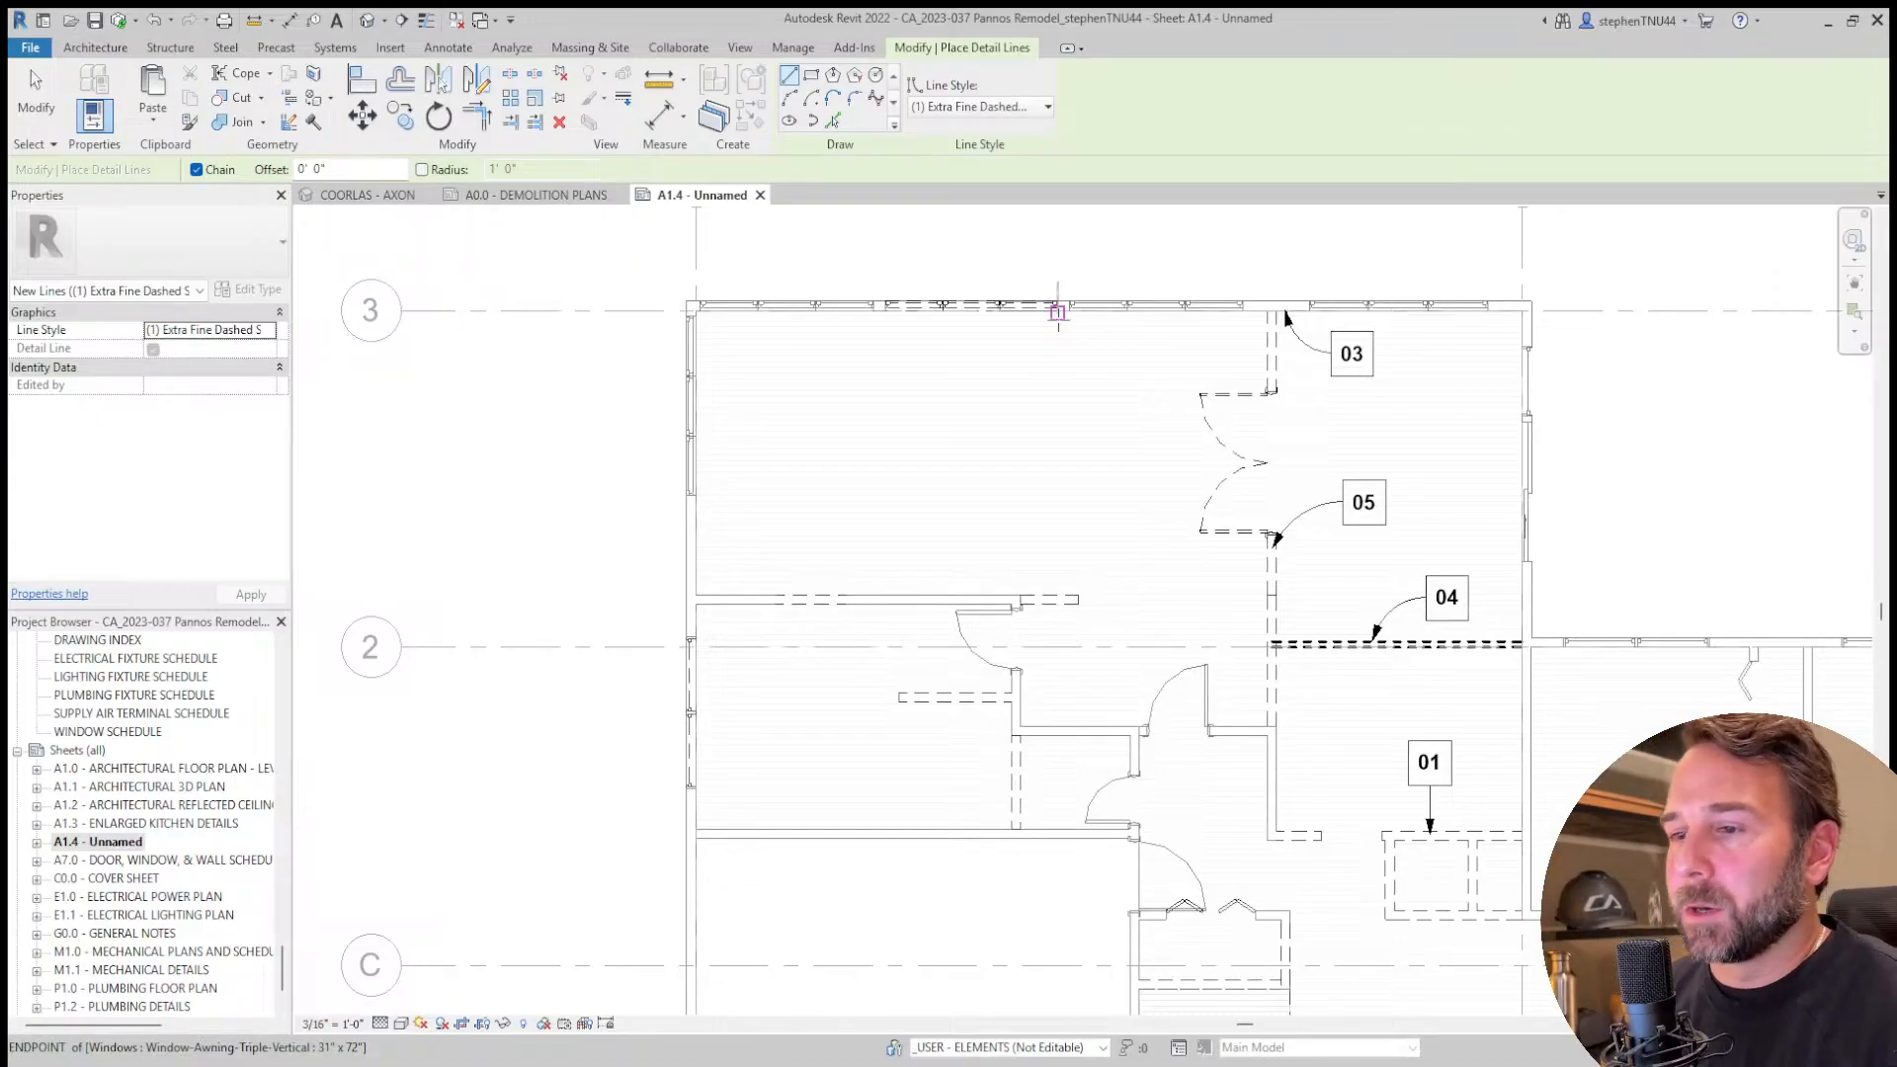
scroll(798, 599, up, 3)
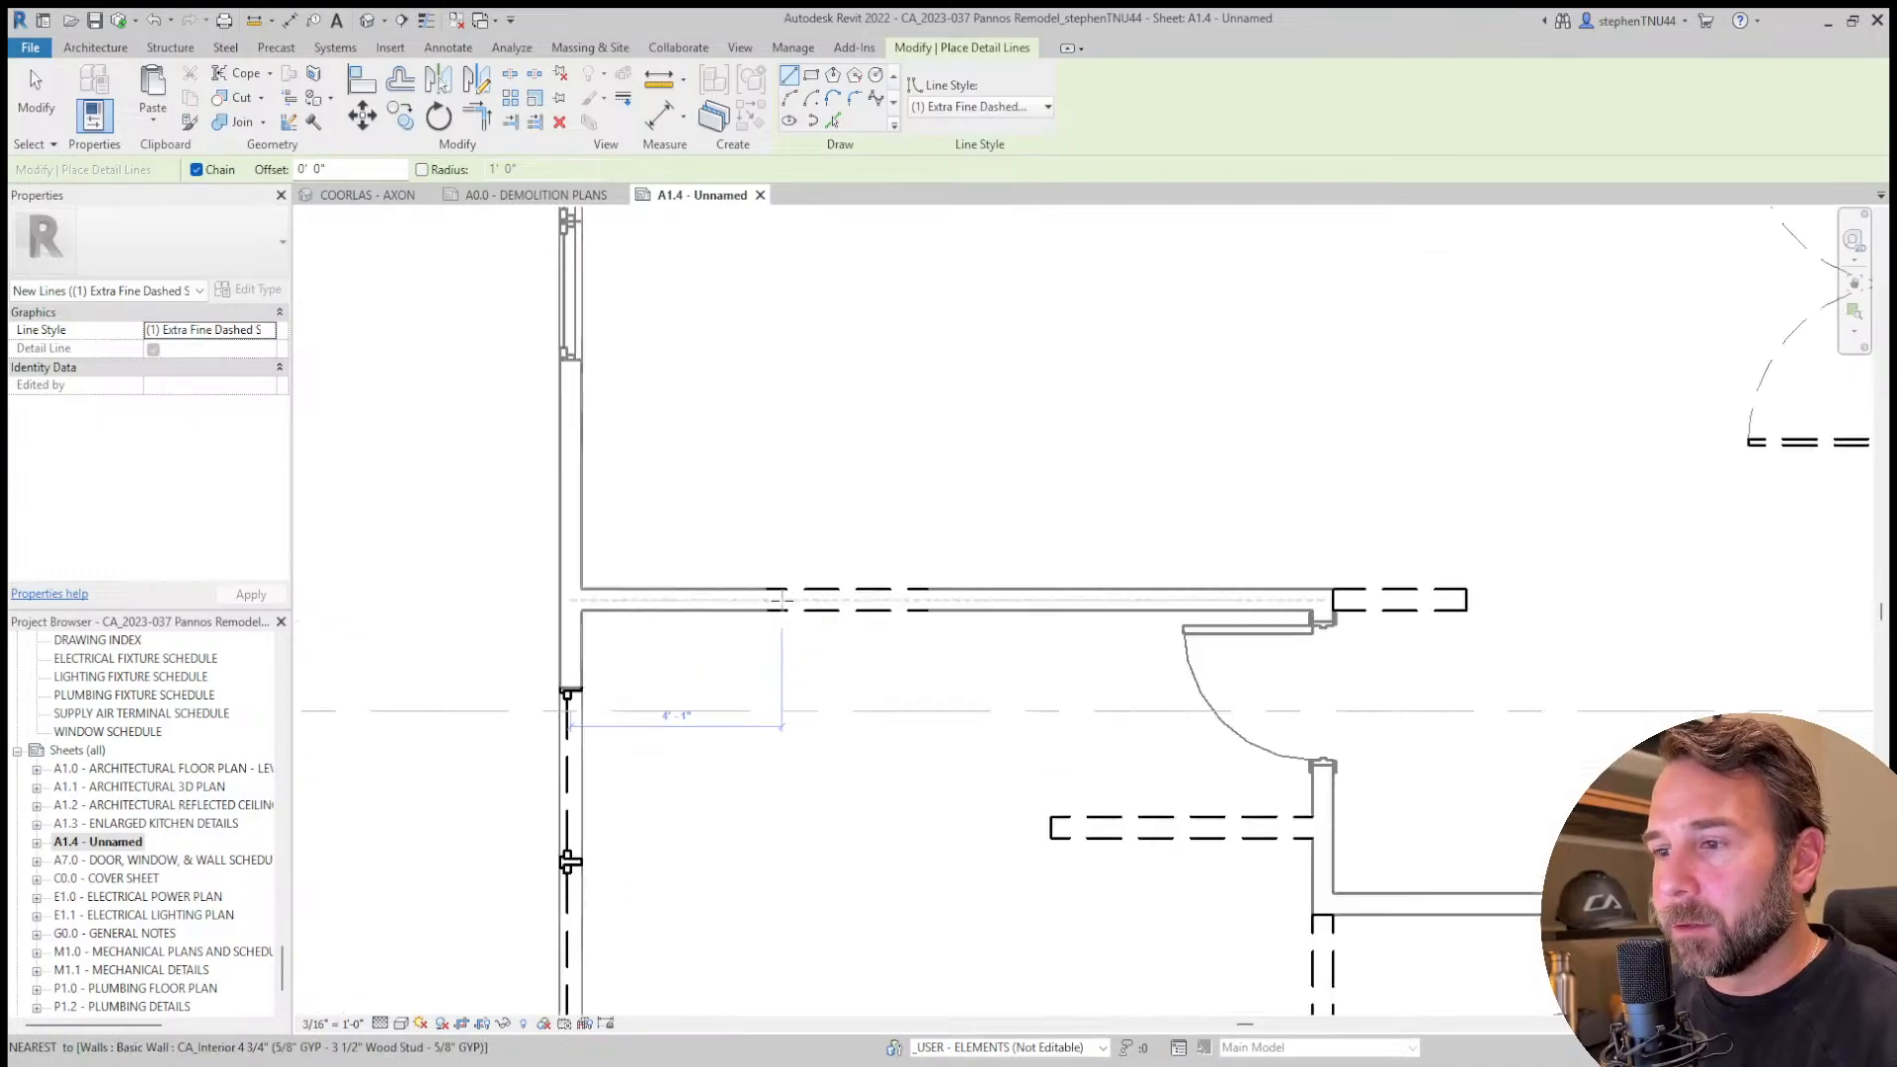
scroll(775, 596, up, 1)
click(763, 588)
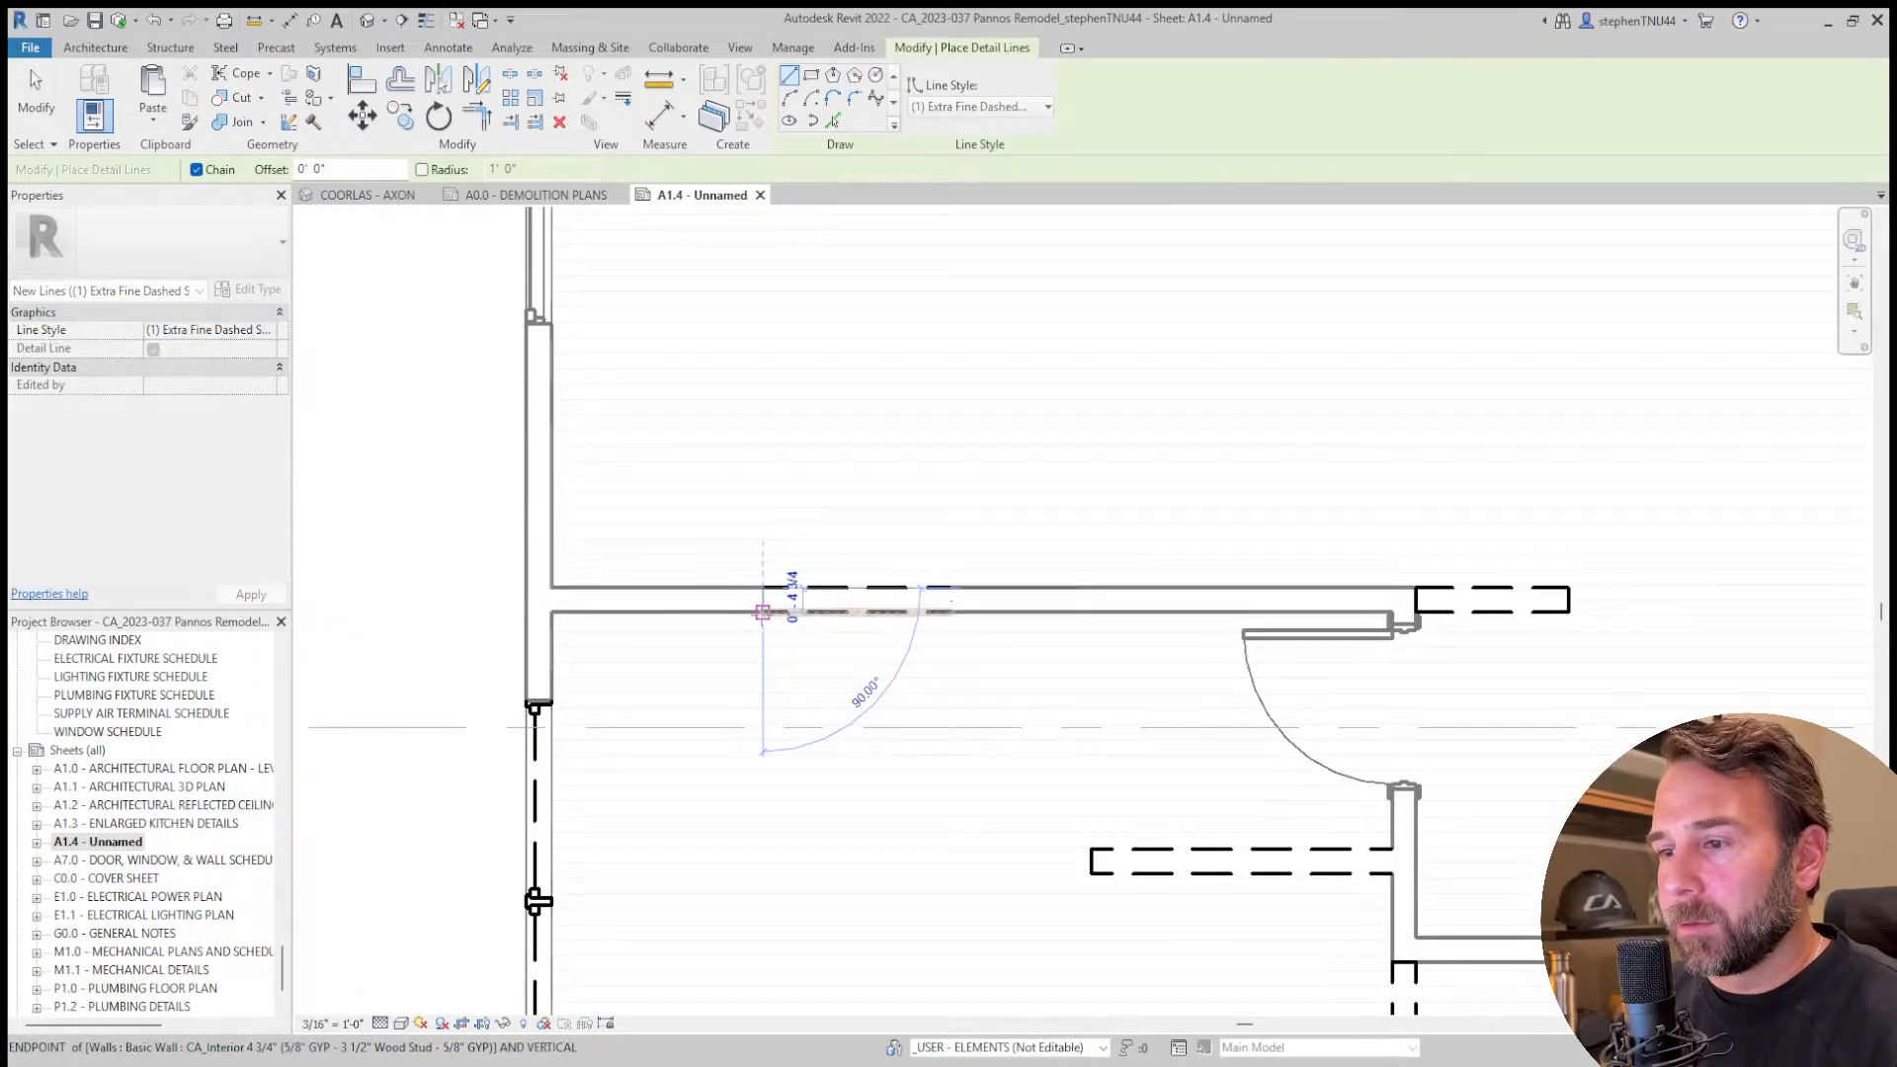
click(762, 613)
key(Escape)
click(950, 588)
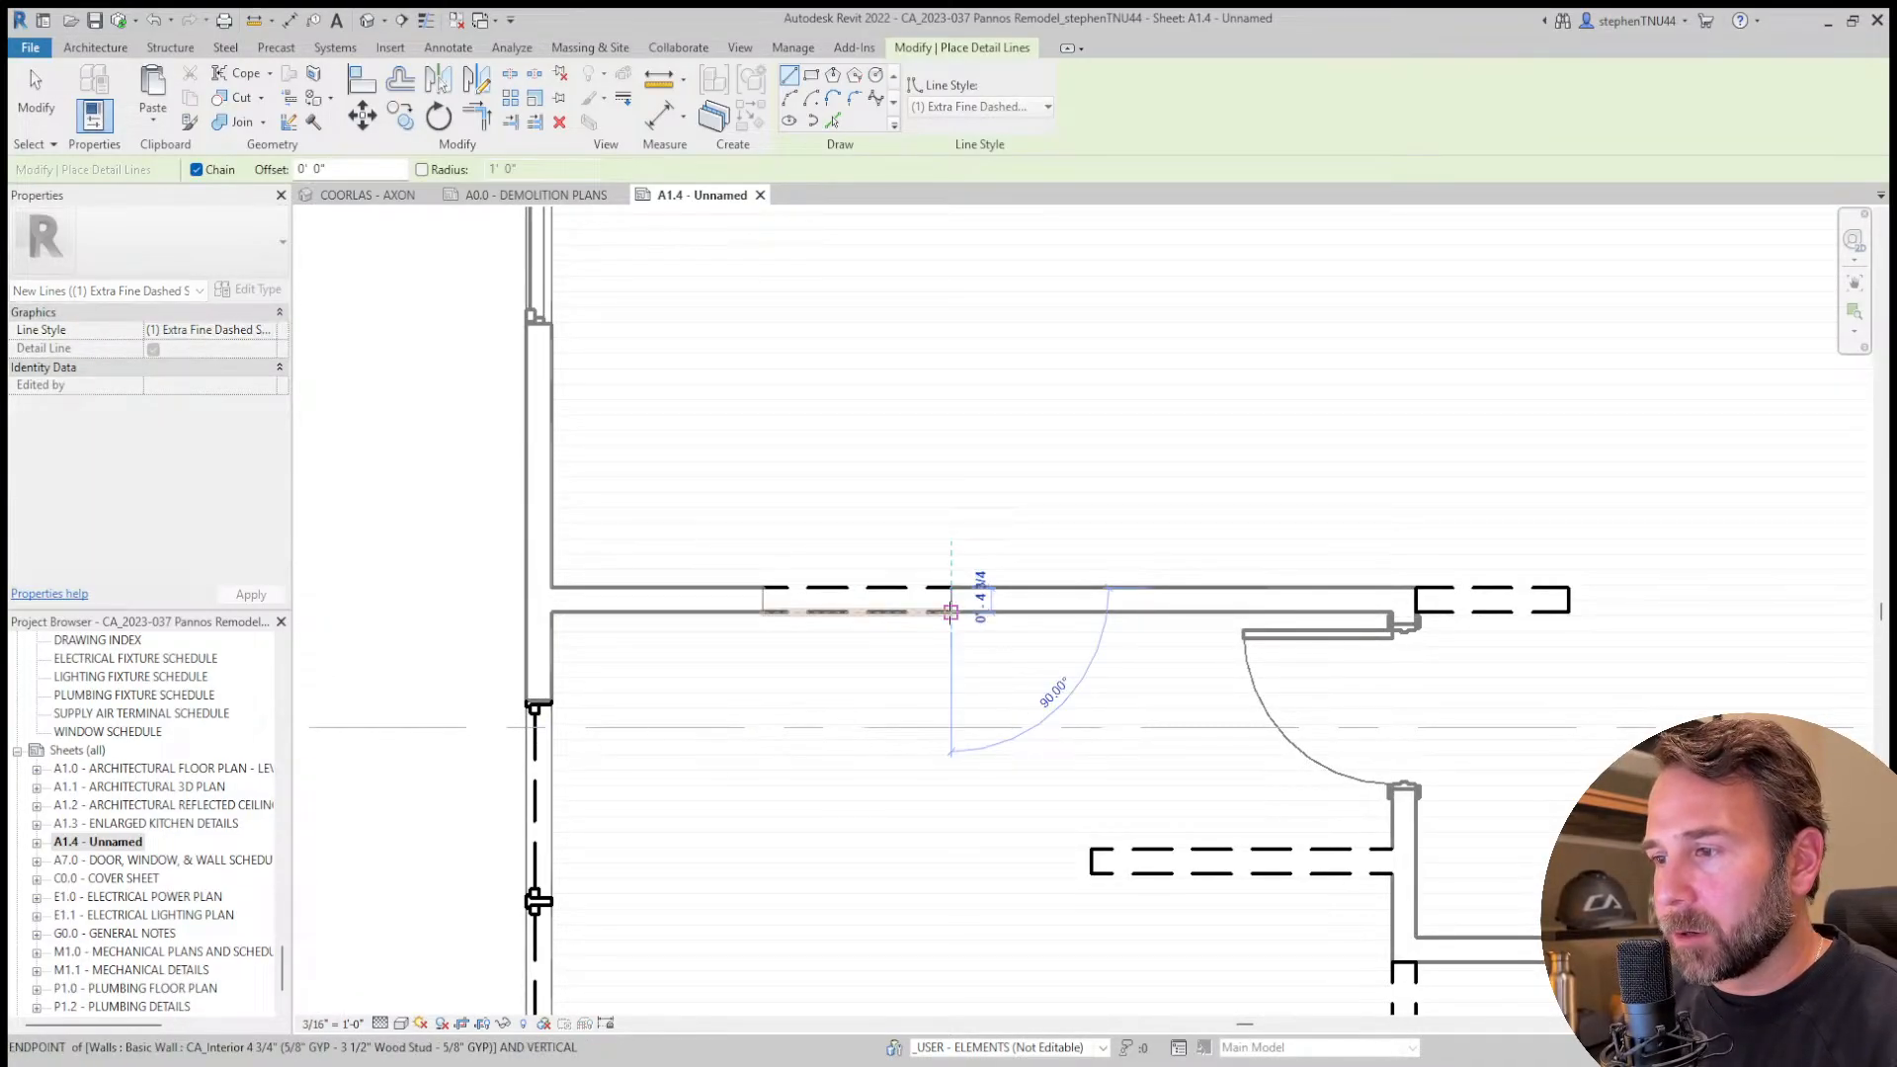
click(951, 613)
Examine the remaining demolished wall segments around grid 2 between grids F and B, and end detail line placement.
scroll(805, 657, down, 3)
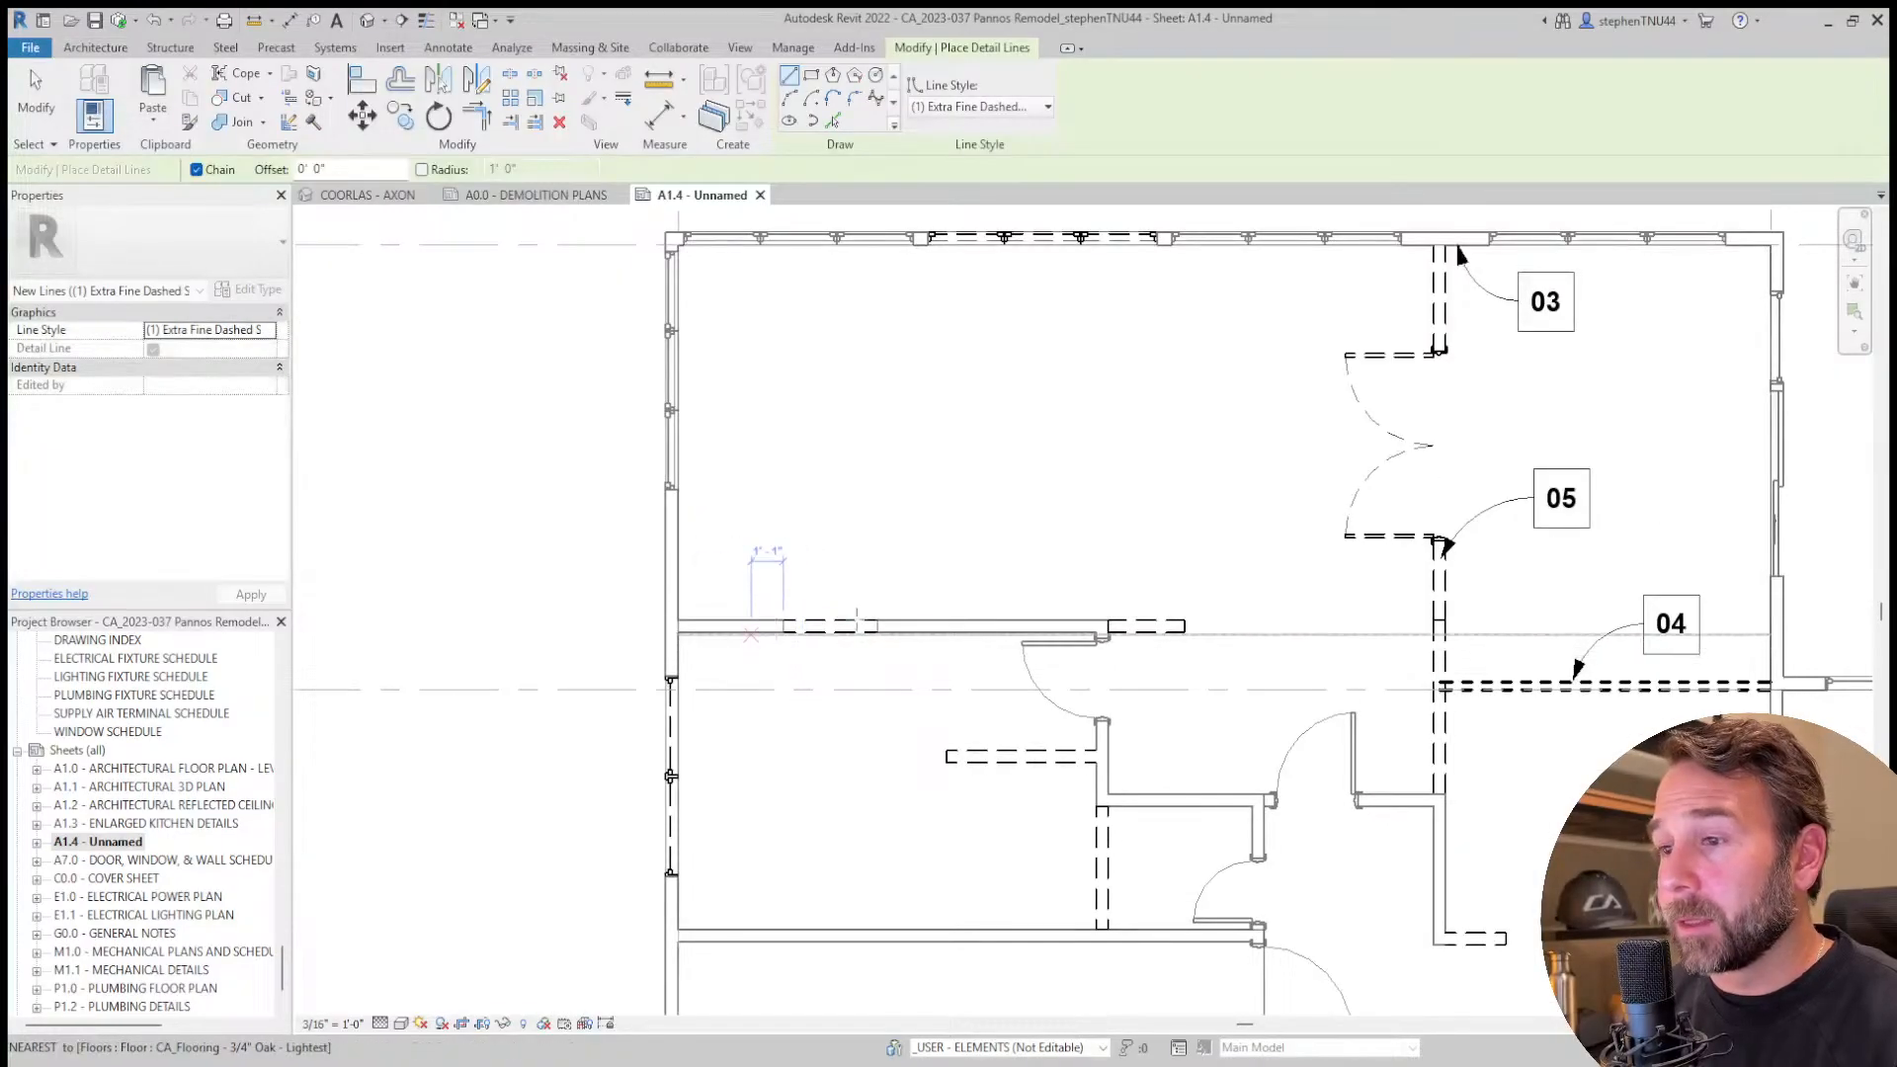
scroll(824, 640, up, 1)
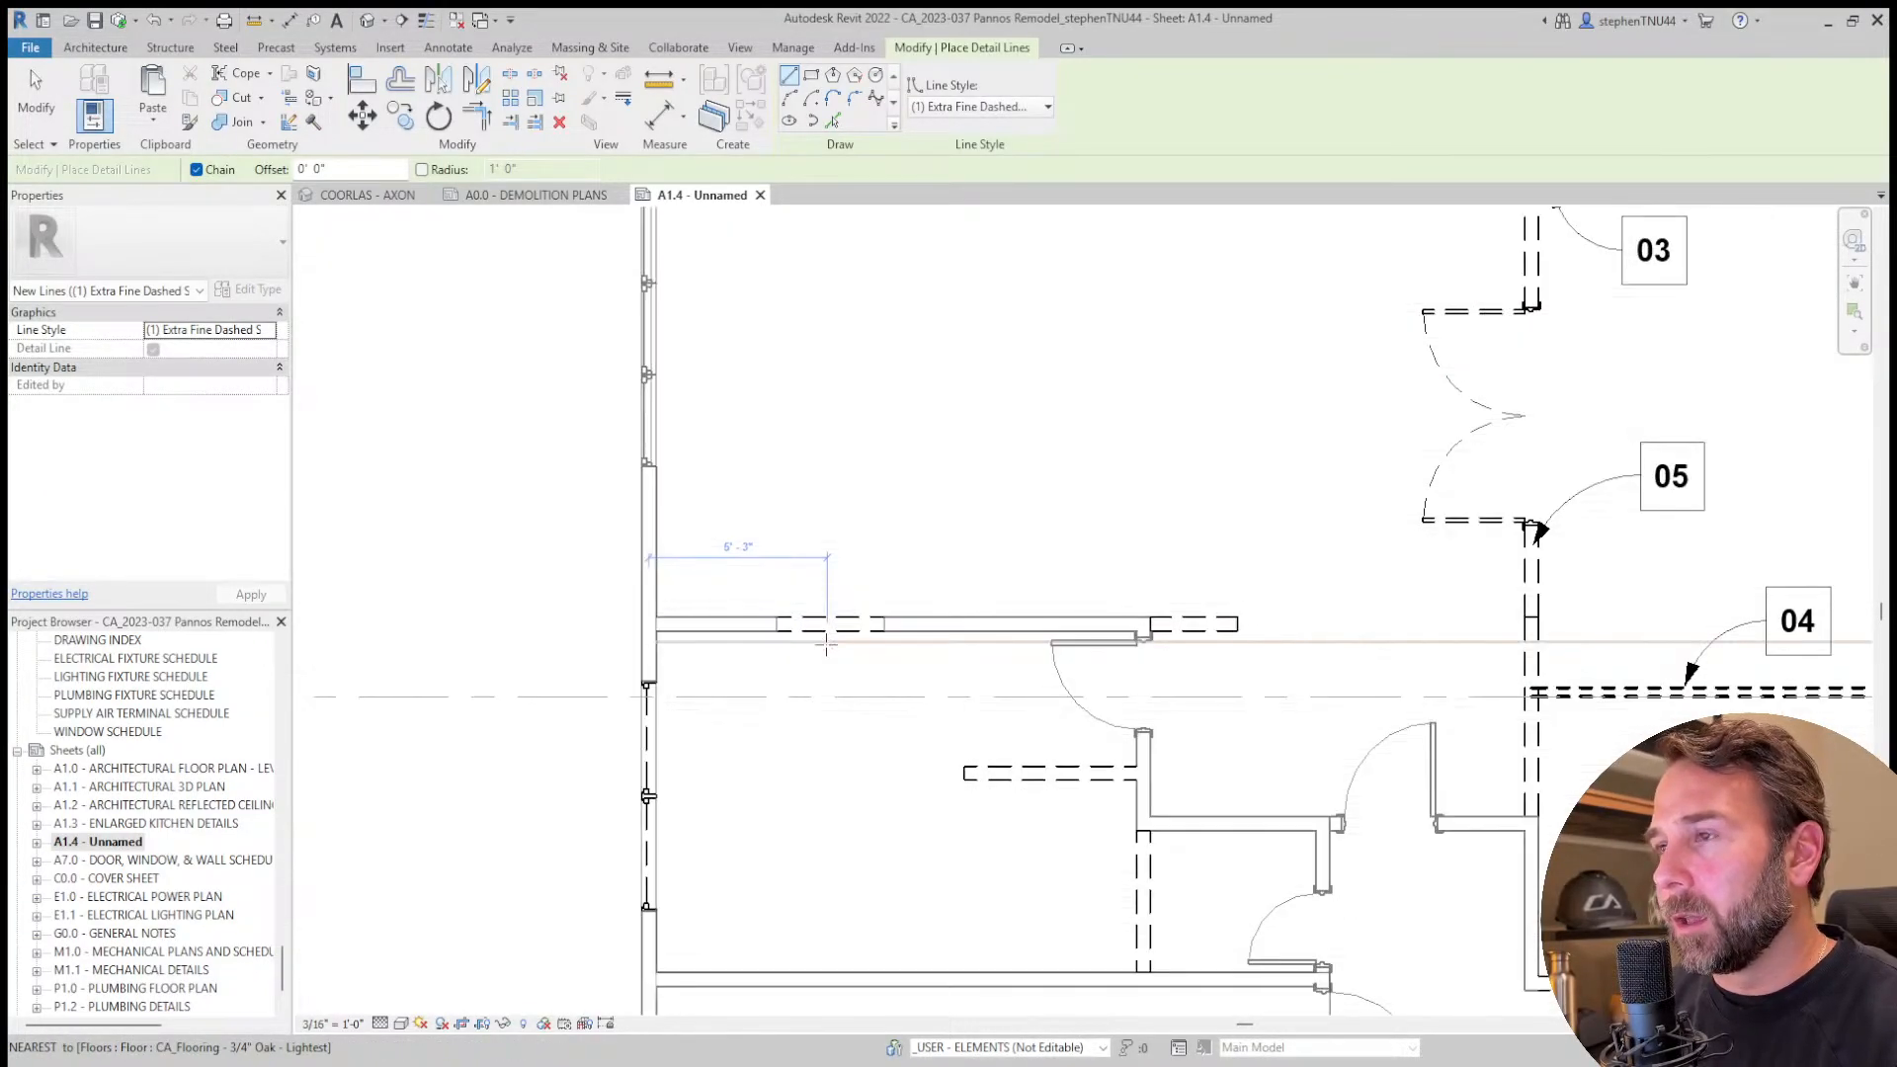
scroll(826, 642, up, 2)
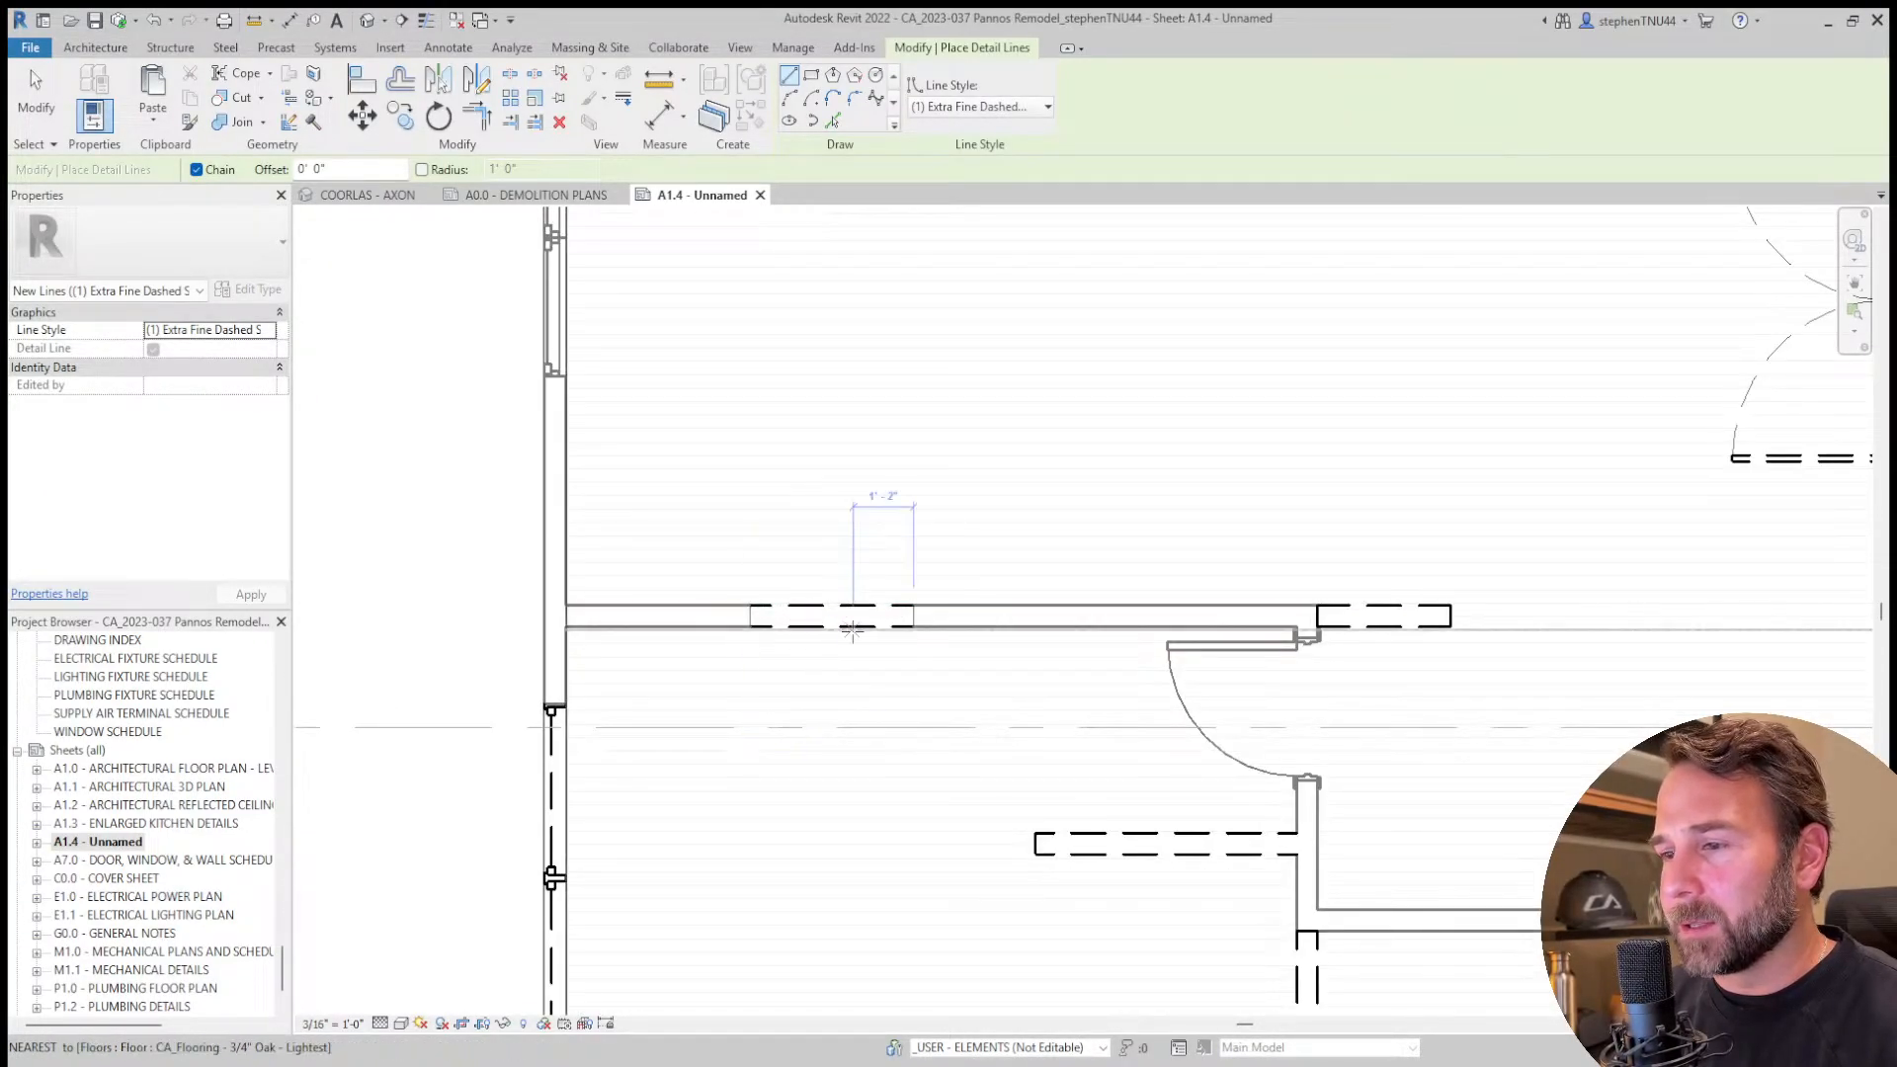
scroll(849, 597, down, 3)
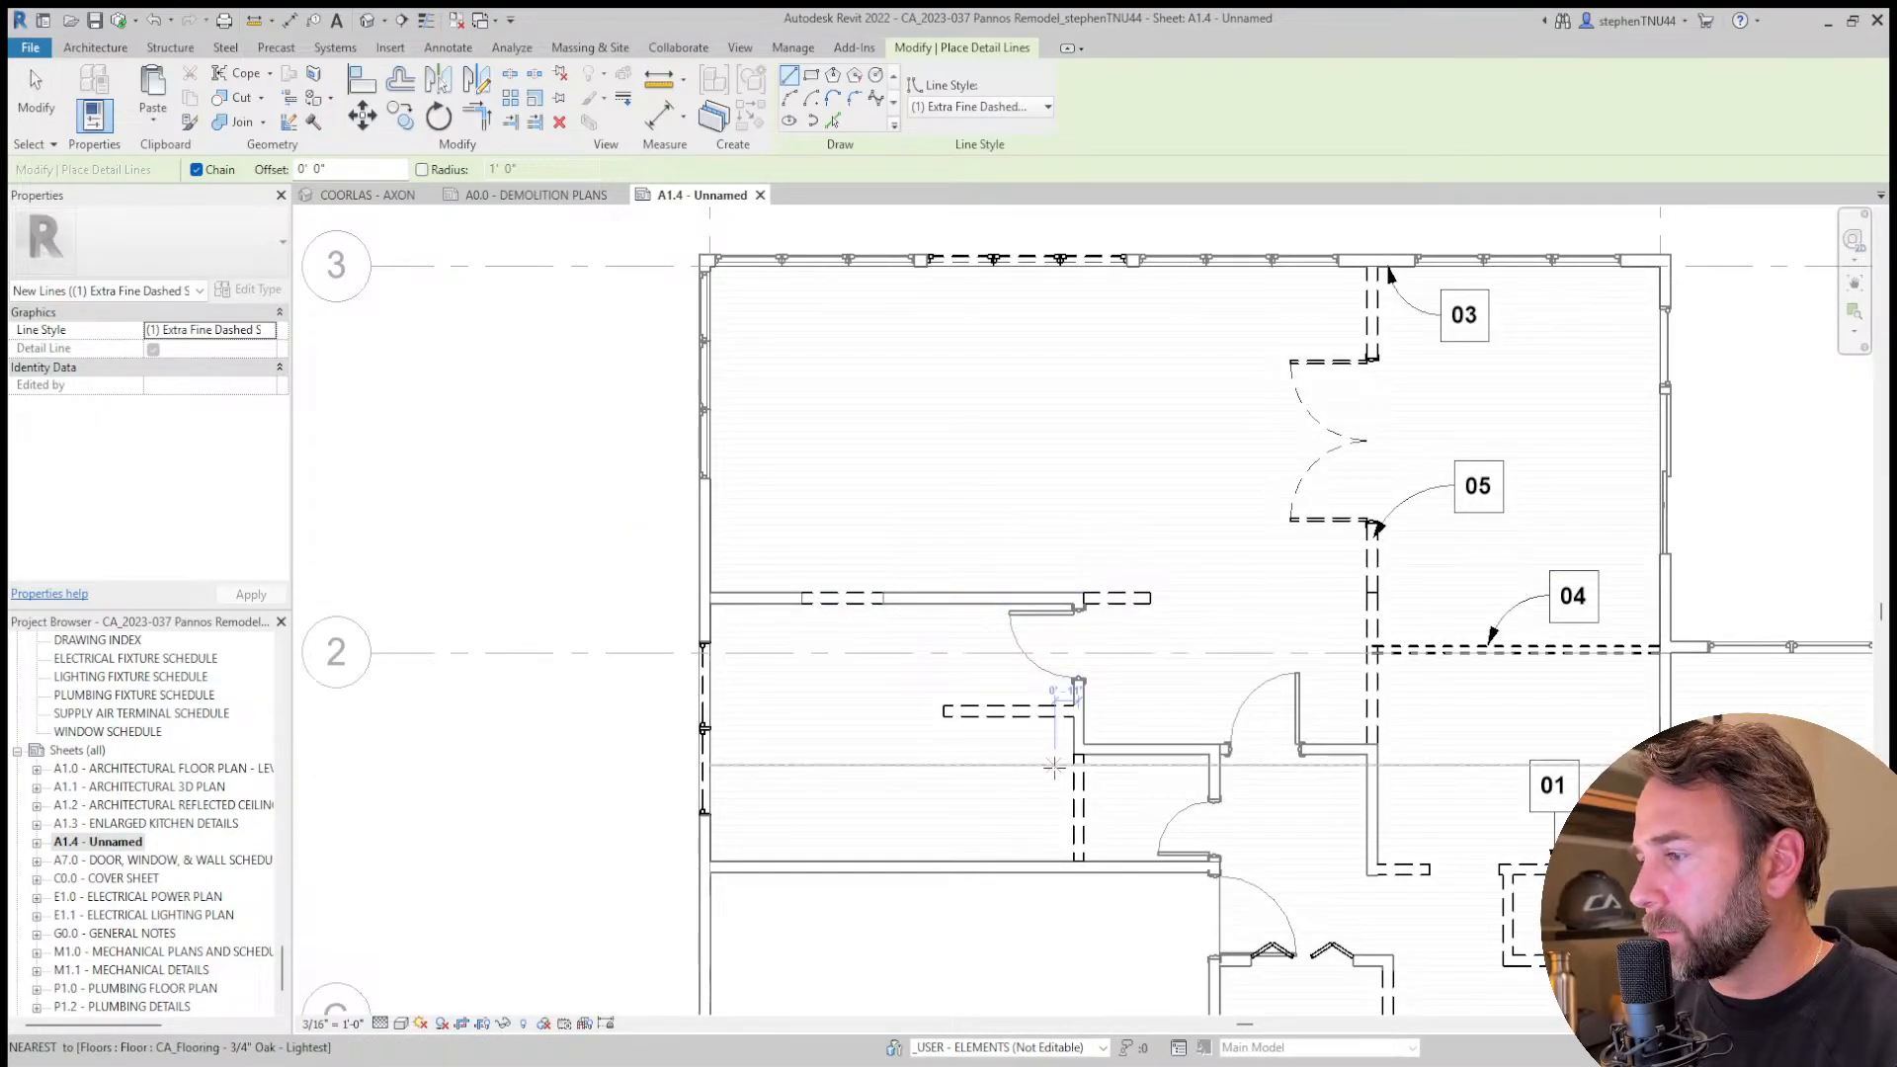
middle_drag(1070, 782, 1045, 746)
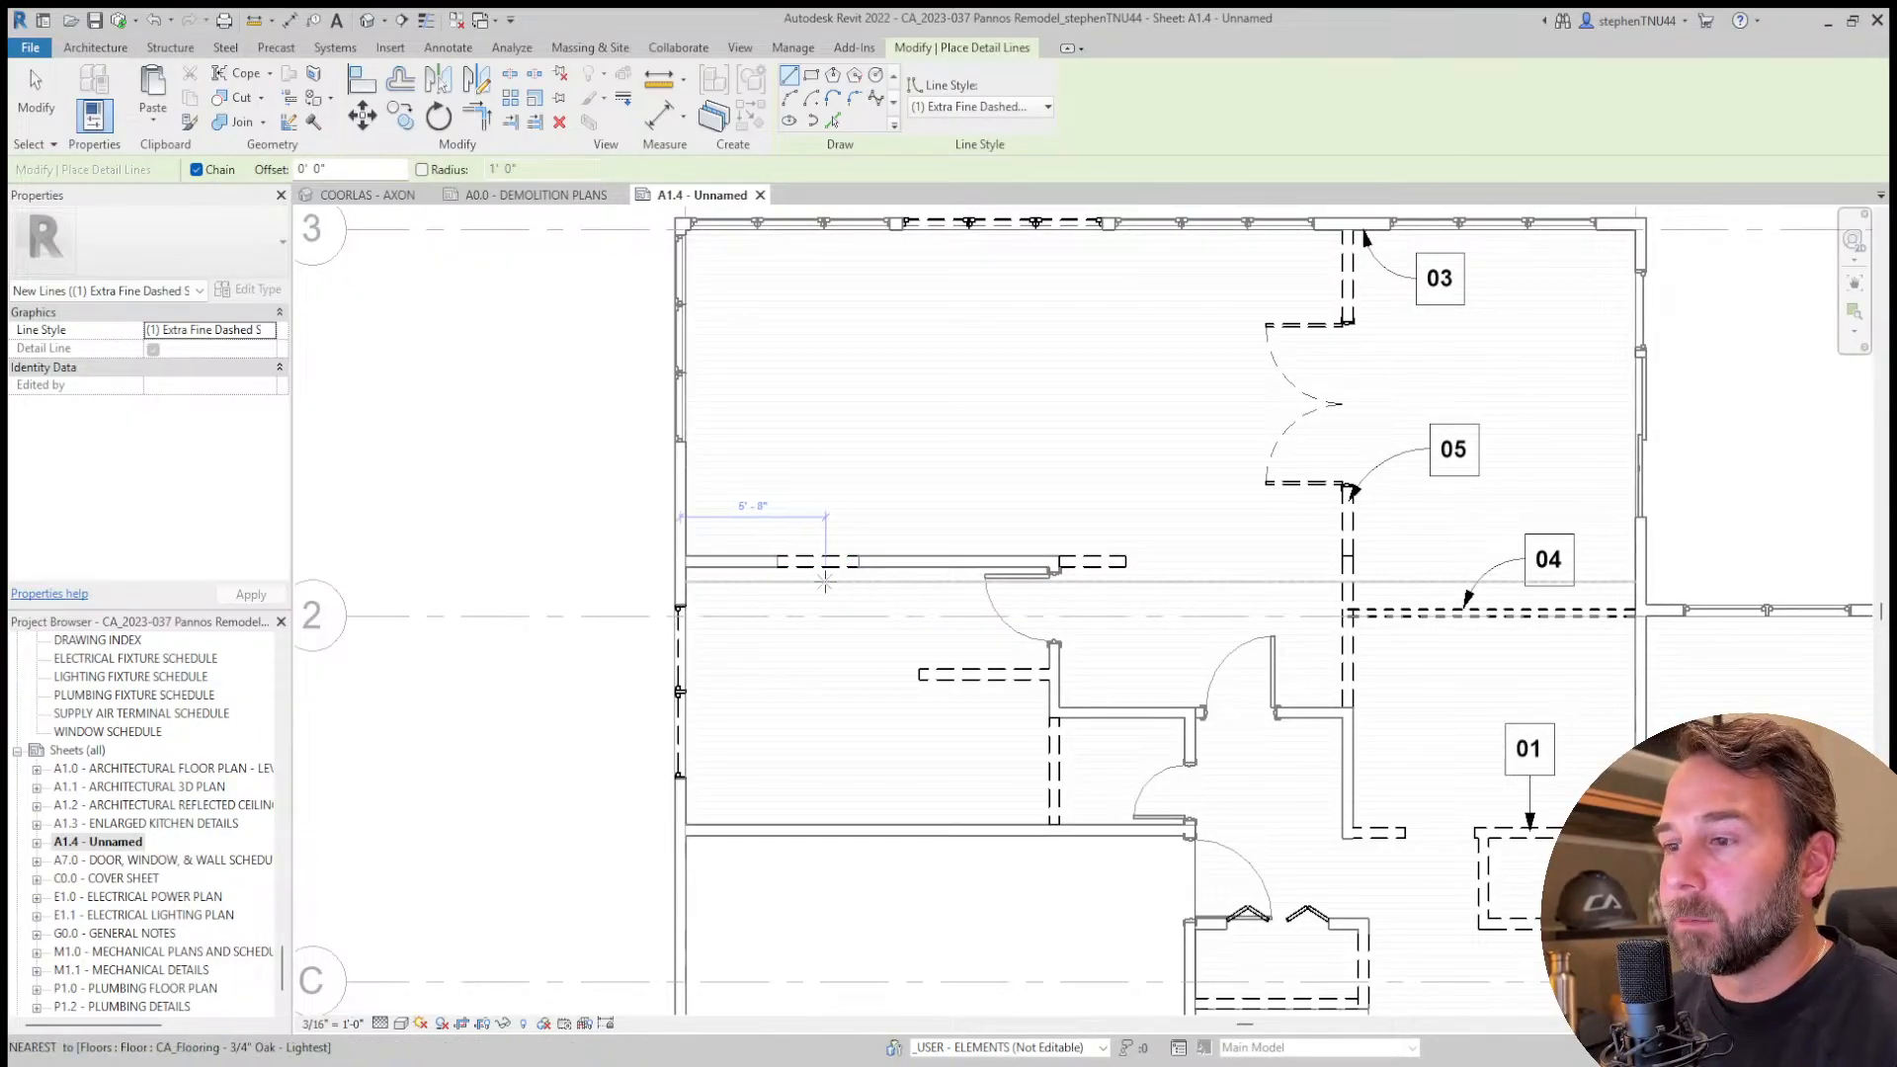
scroll(825, 569, up, 3)
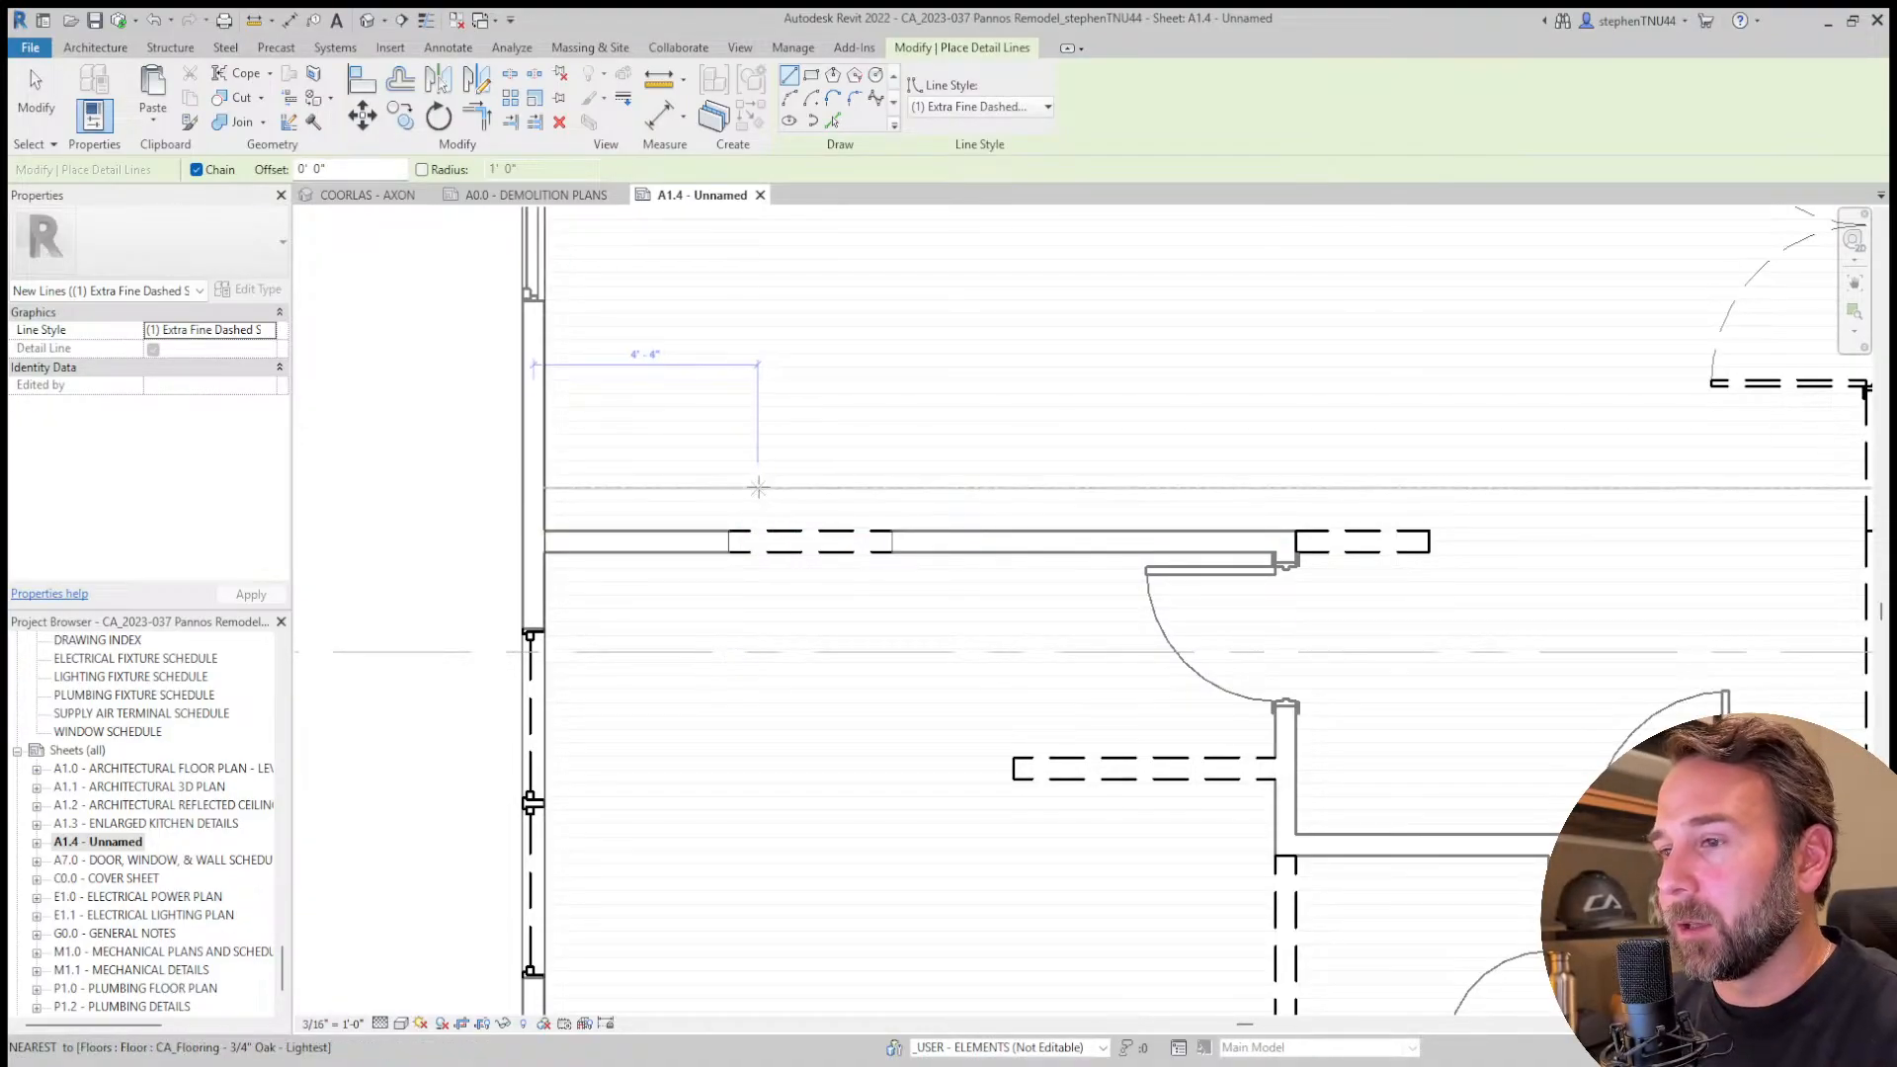
scroll(759, 490, down, 1)
click(34, 94)
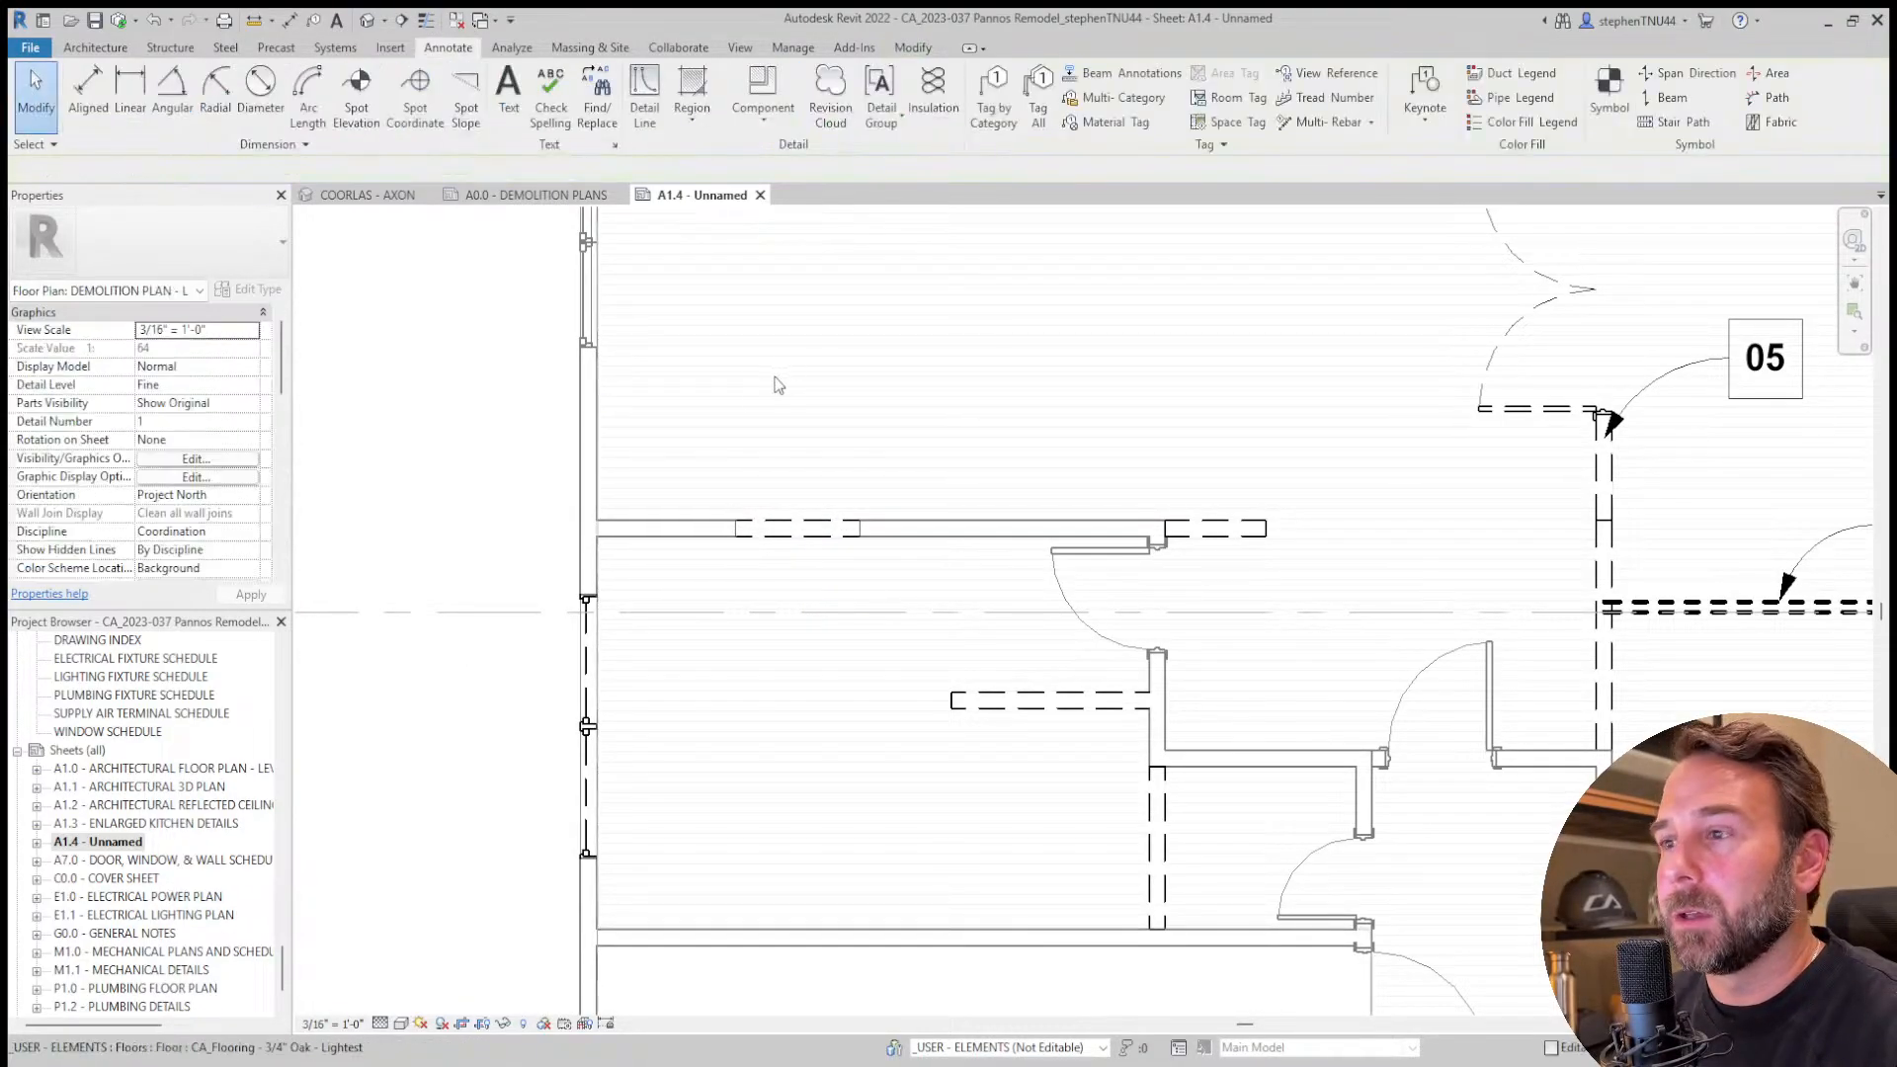
Reword demolition key note 01 so that "DOORS AS SHOWN" reads "DOORS IF PRESENT.".
scroll(731, 435, down, 3)
scroll(1112, 568, down, 1)
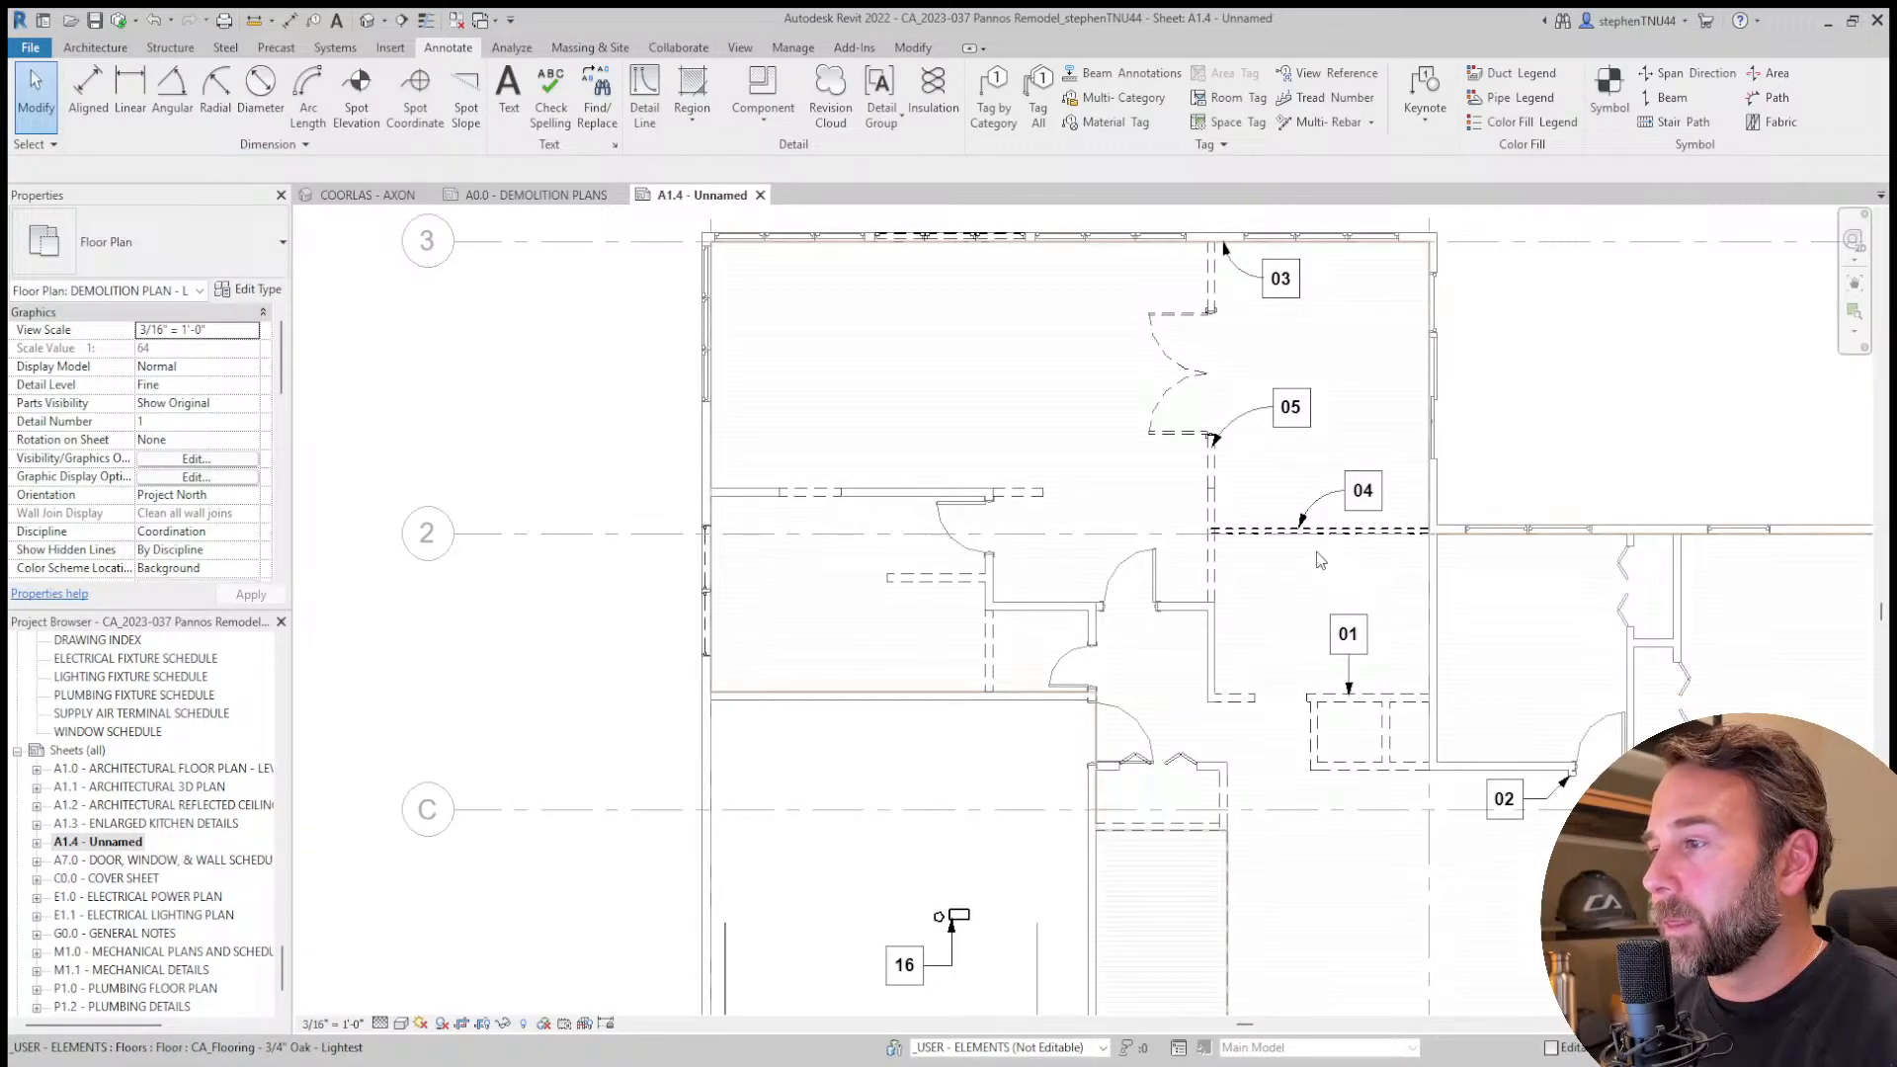
middle_drag(1323, 559, 1064, 489)
scroll(1059, 486, down, 1)
scroll(1084, 563, up, 4)
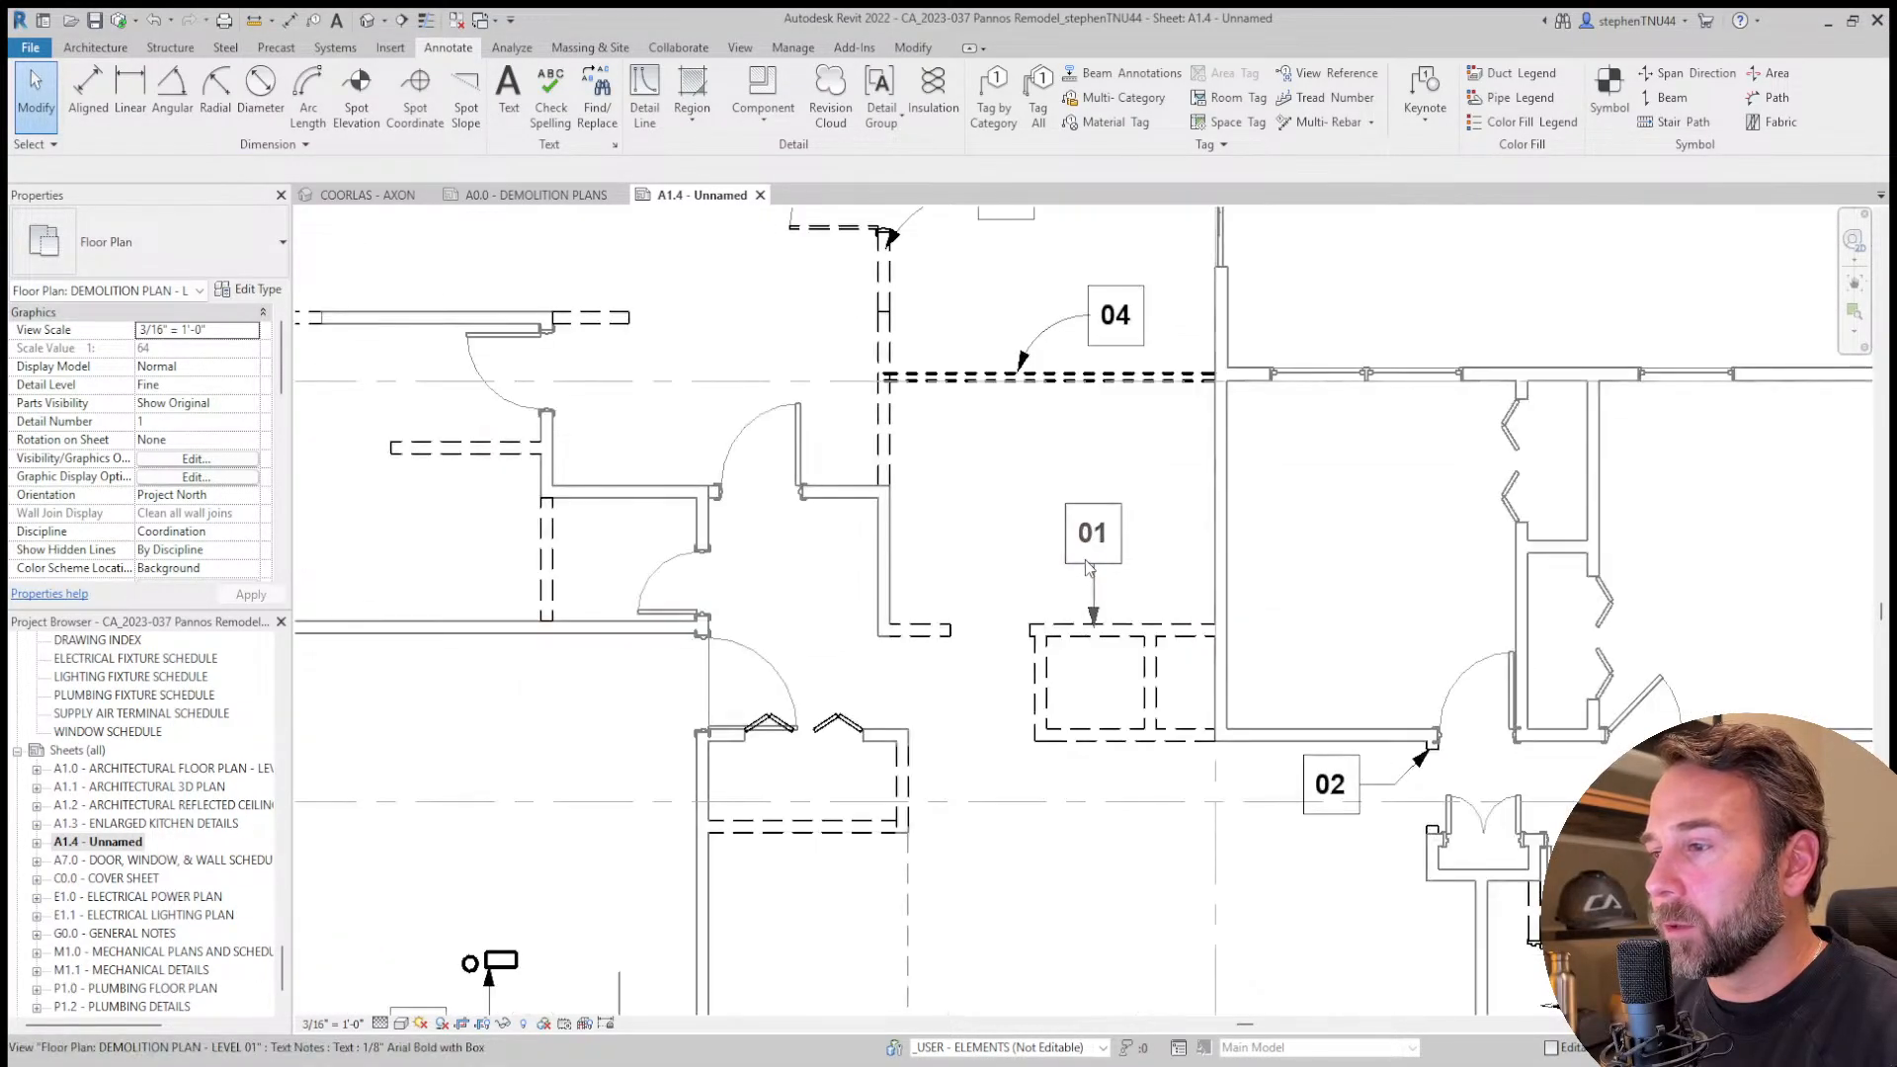
scroll(1085, 561, down, 4)
middle_drag(1260, 628, 851, 635)
scroll(851, 636, down, 3)
scroll(1435, 384, up, 4)
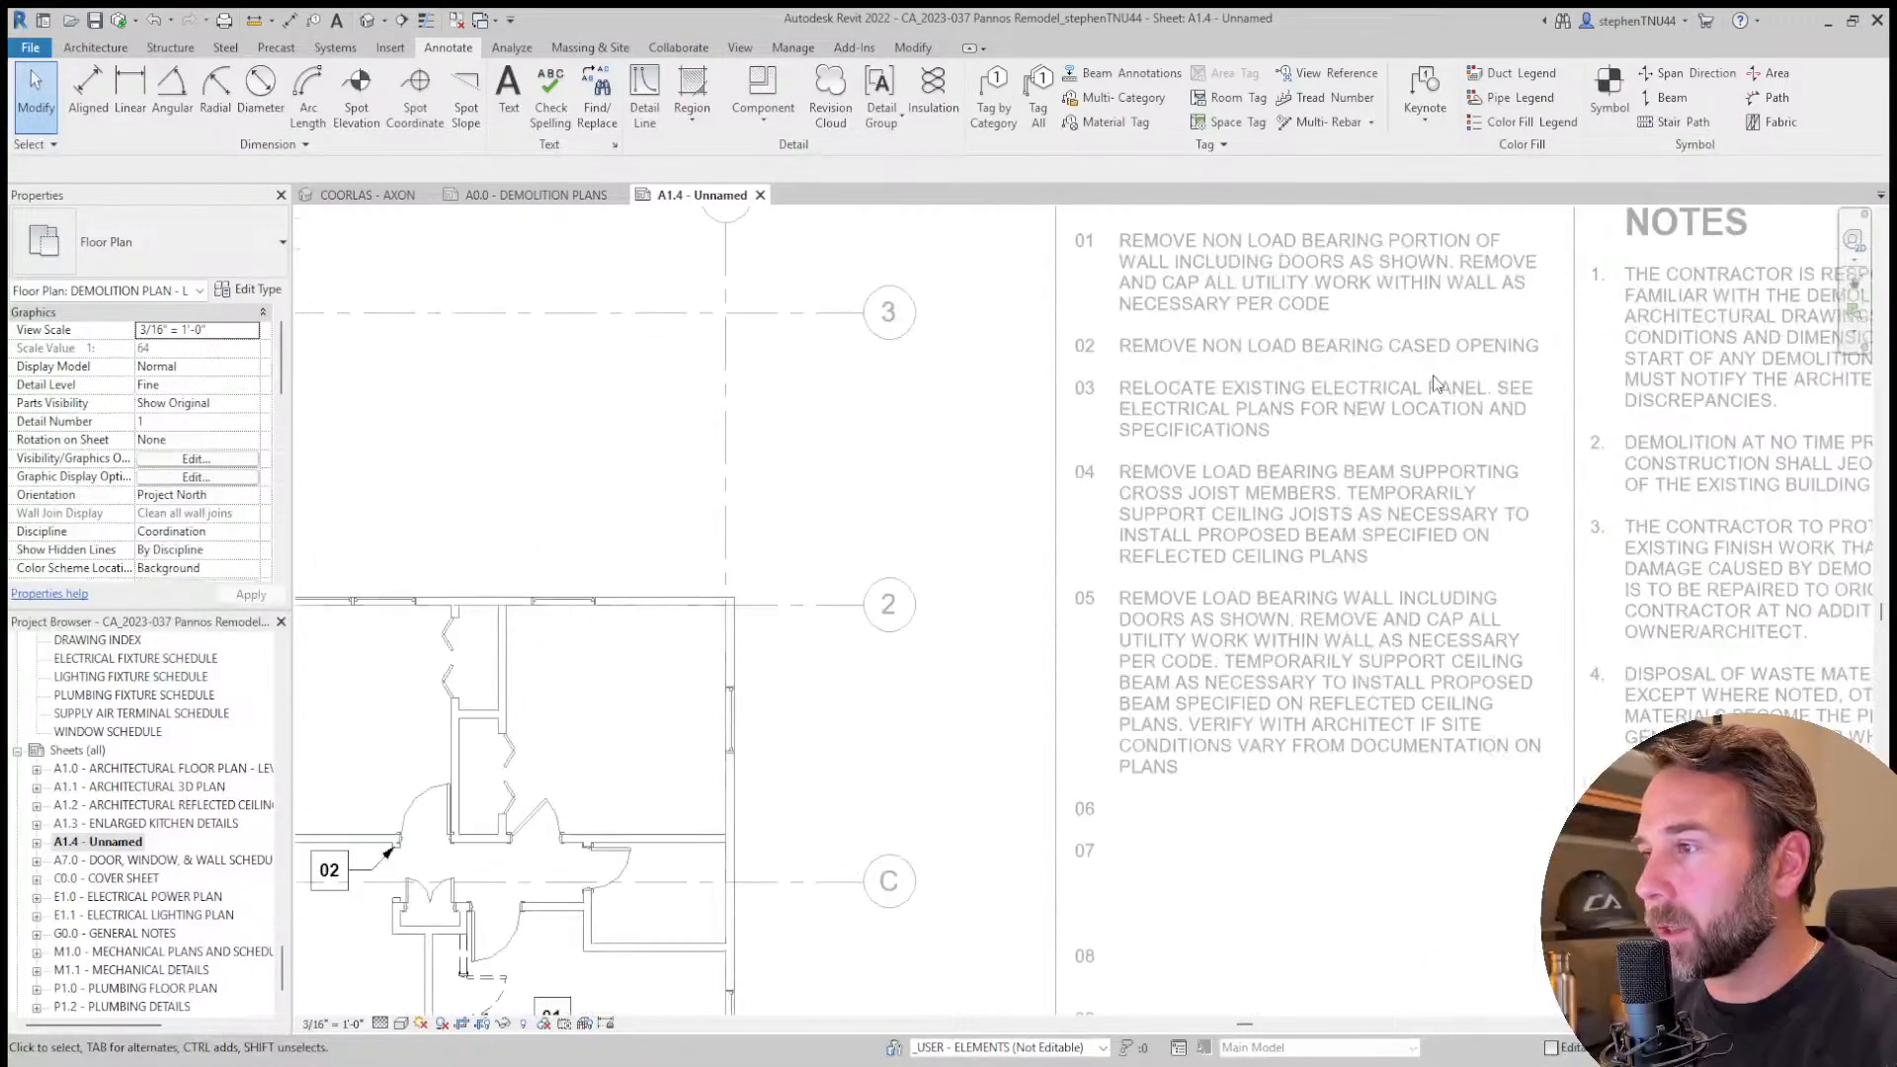
scroll(1358, 346, down, 1)
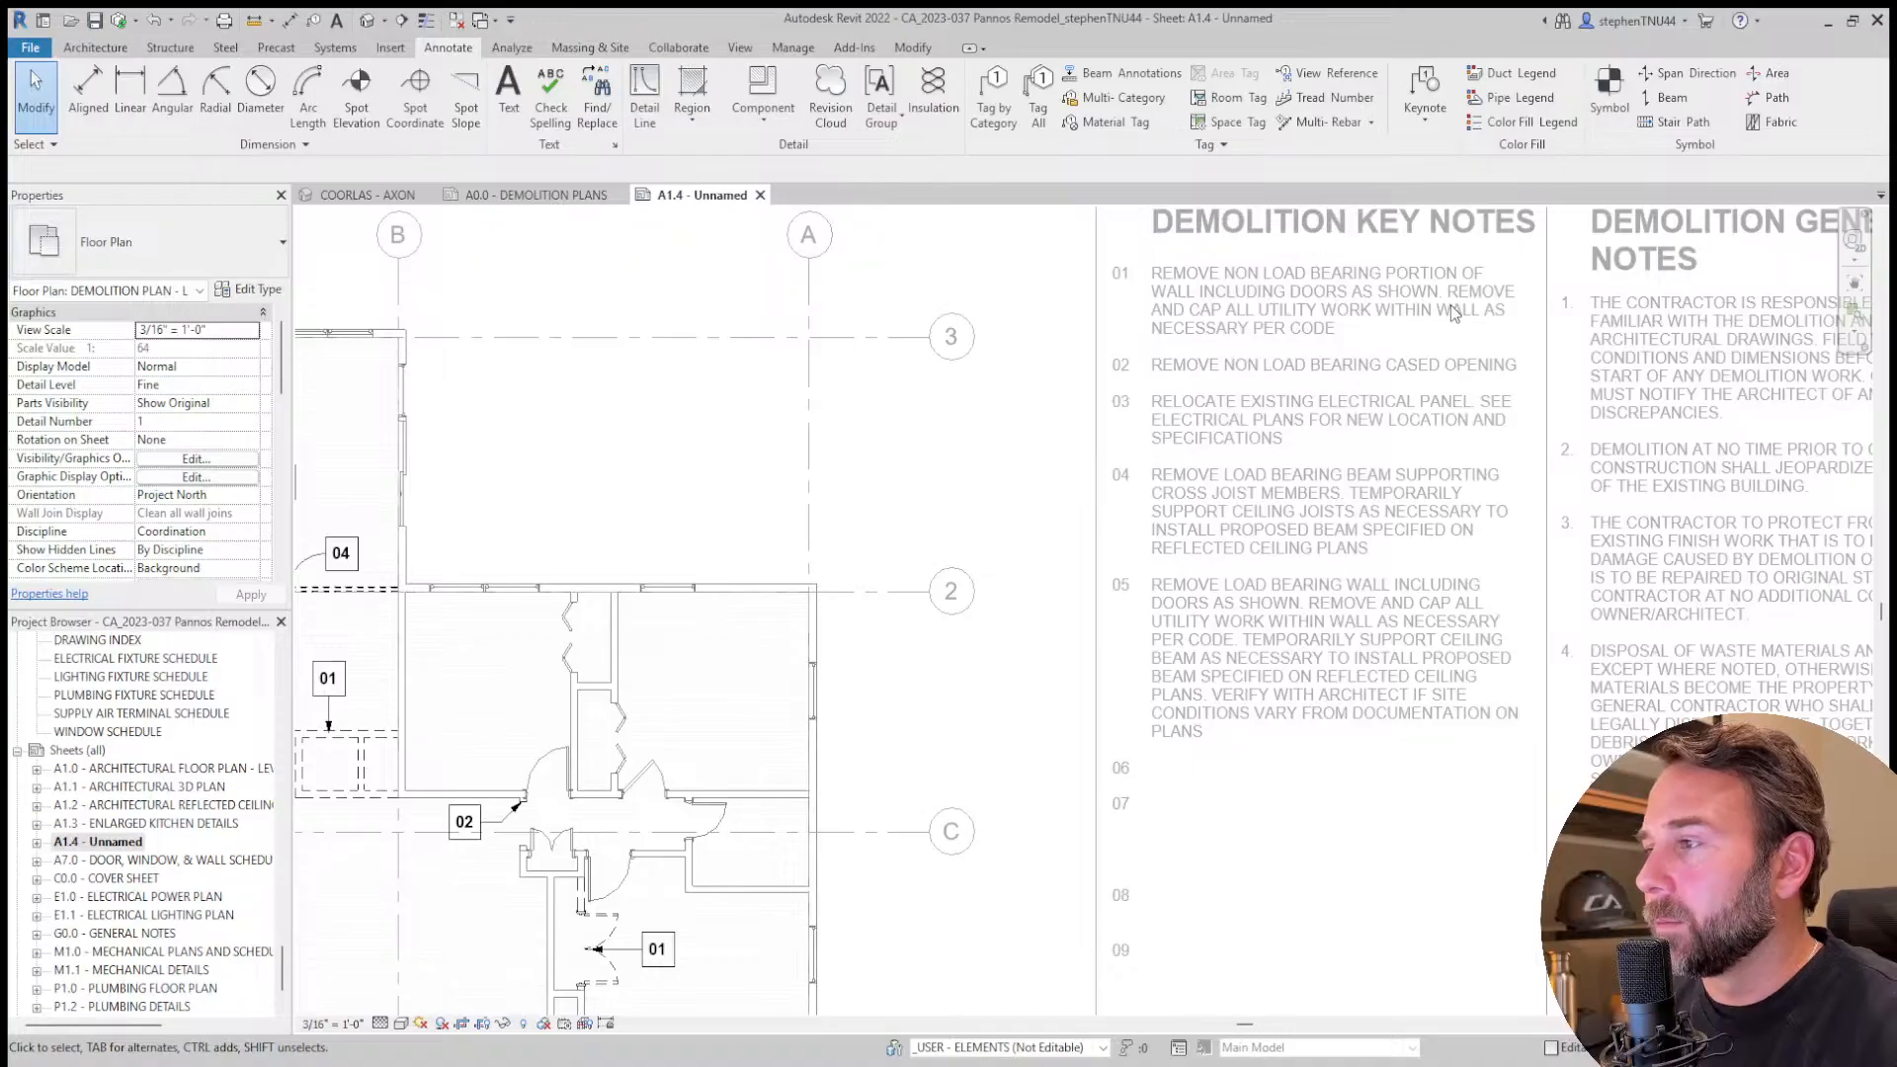
click(1420, 301)
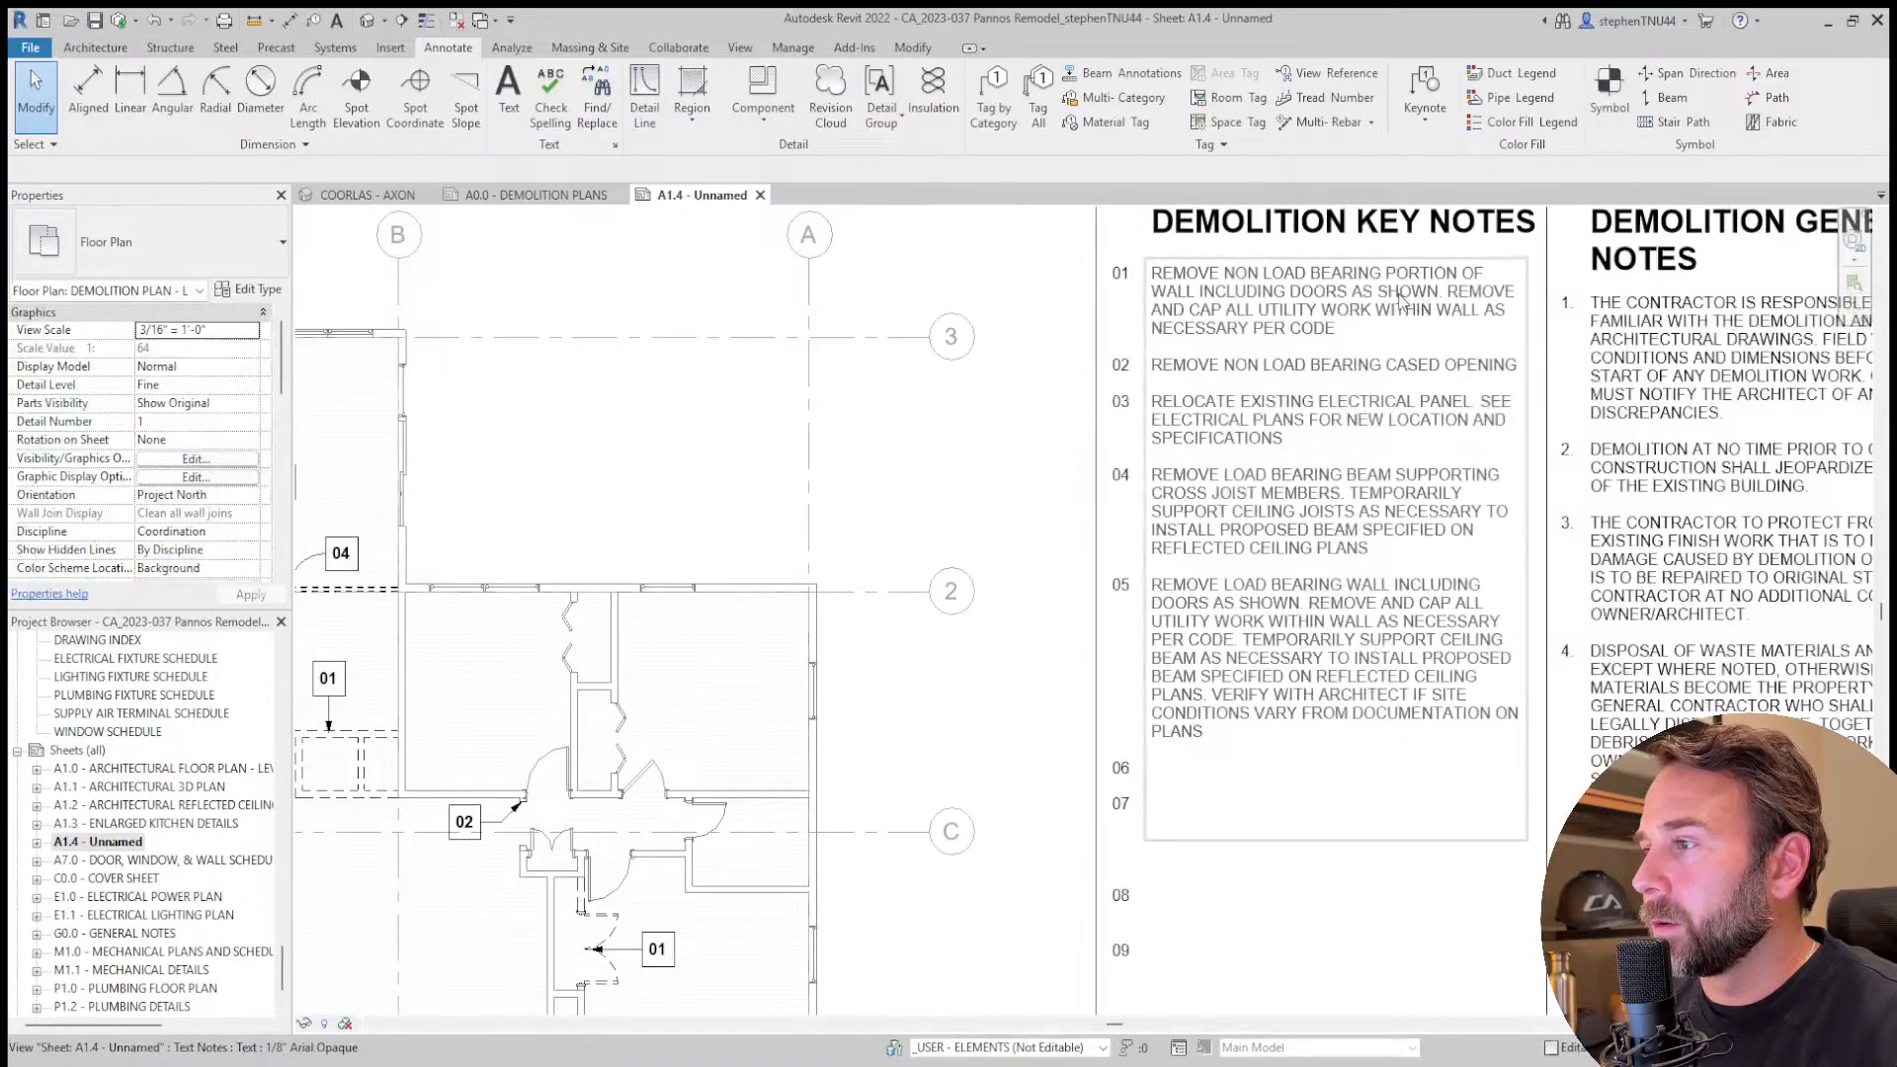
double_click(1404, 294)
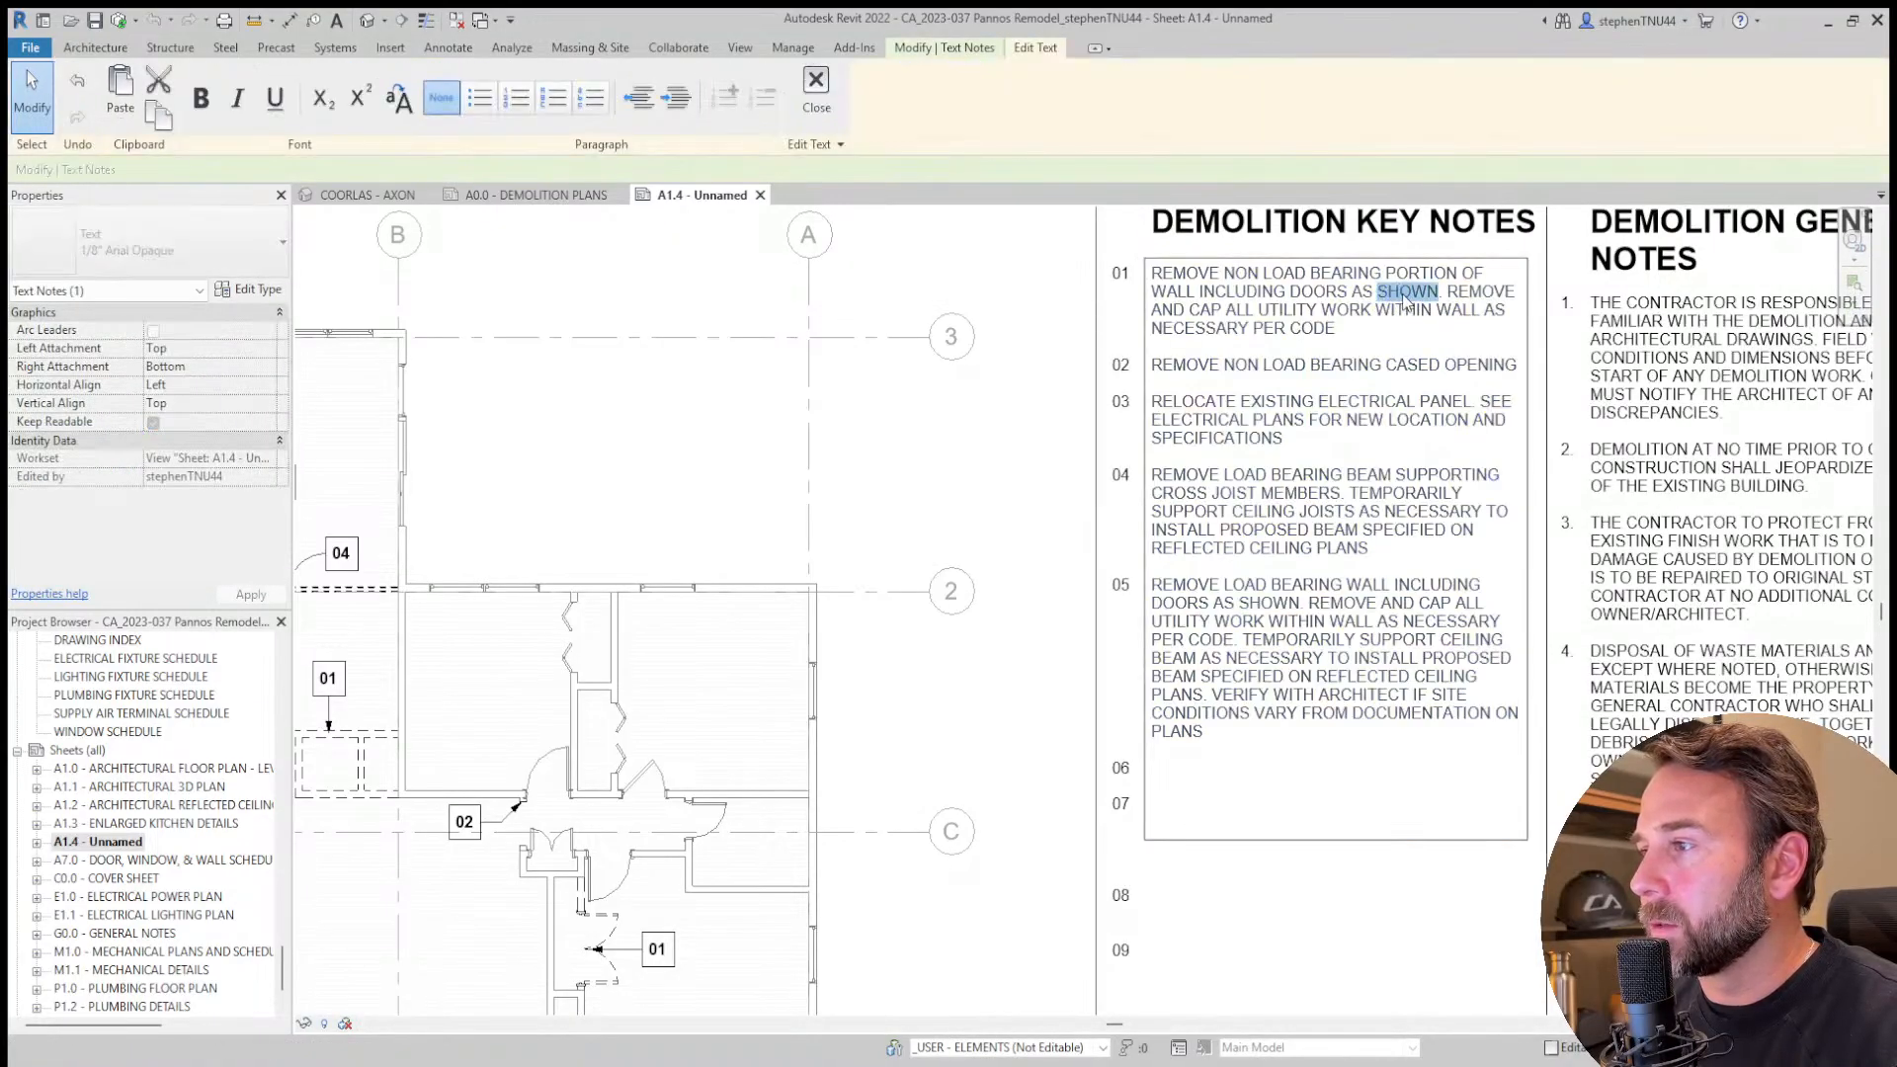
key(BackSpace)
key(BackSpace)
key(BackSpace)
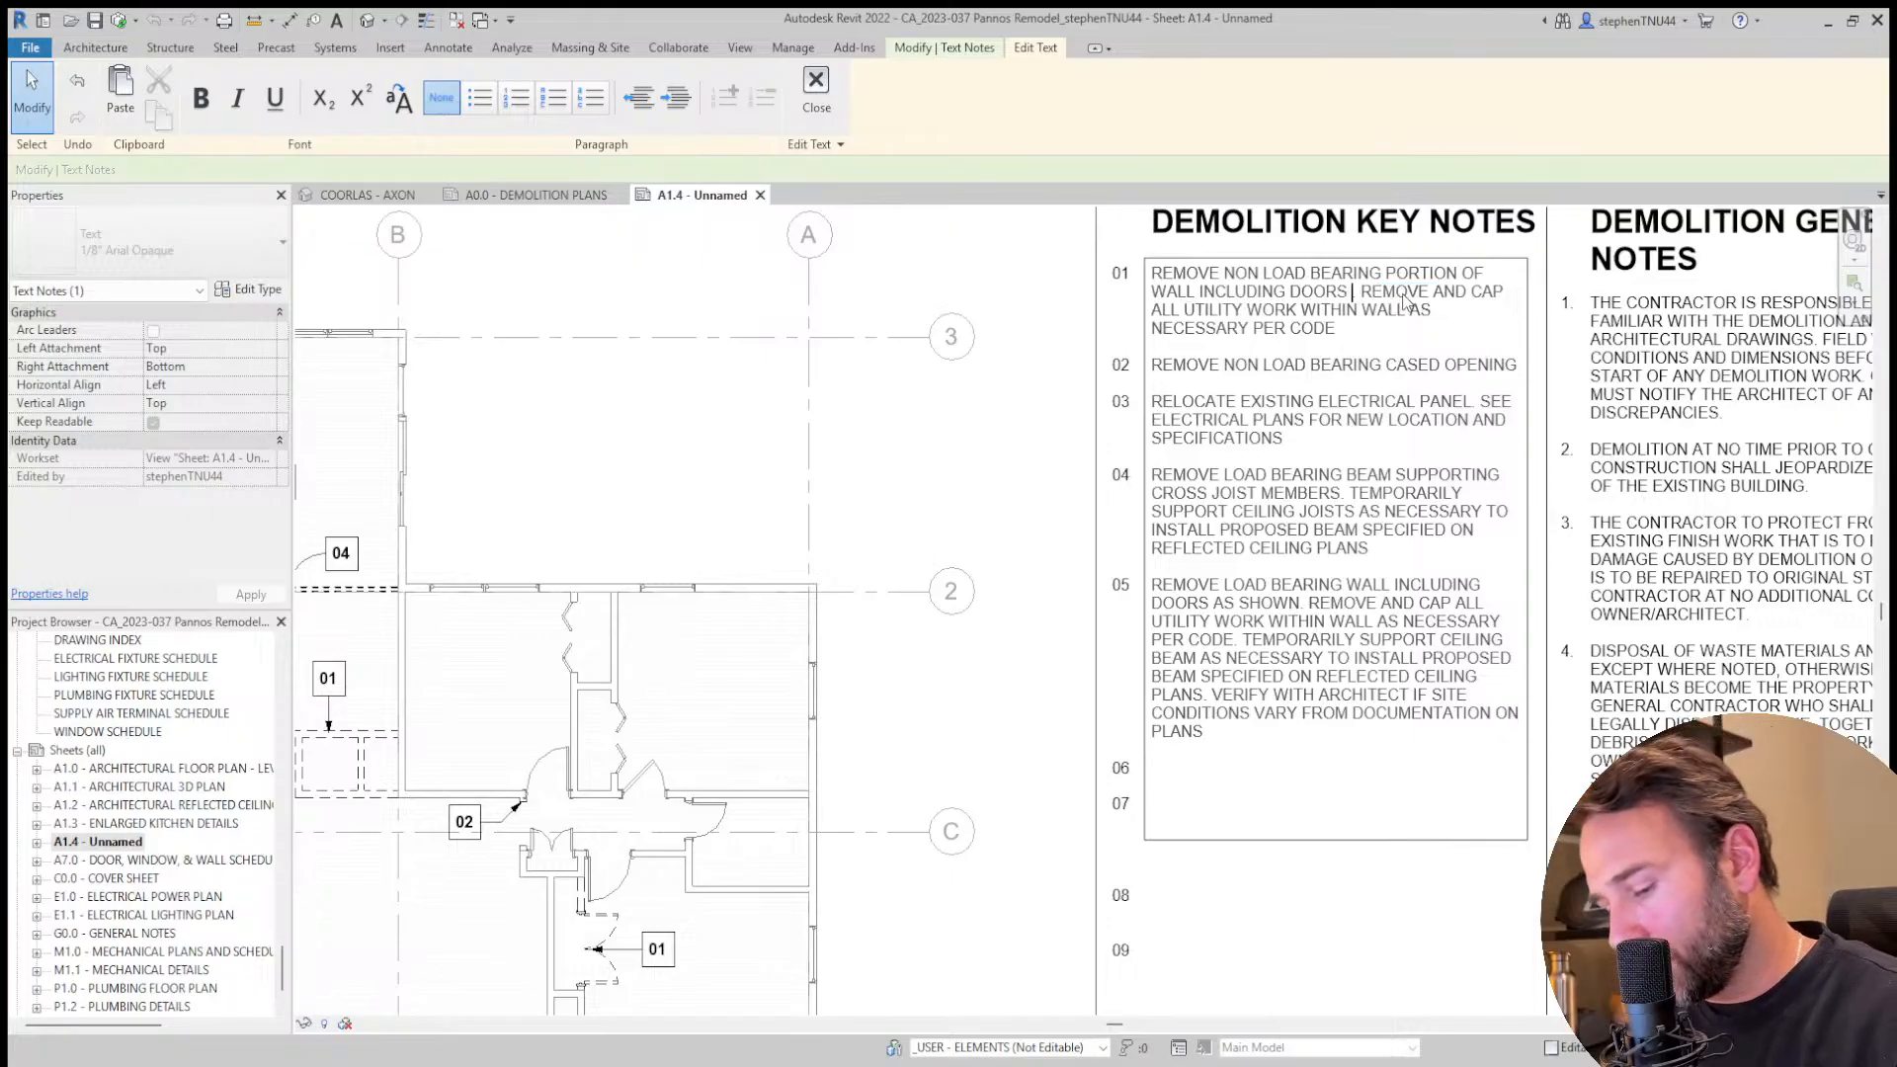
text(IF )
text(PRESENT.)
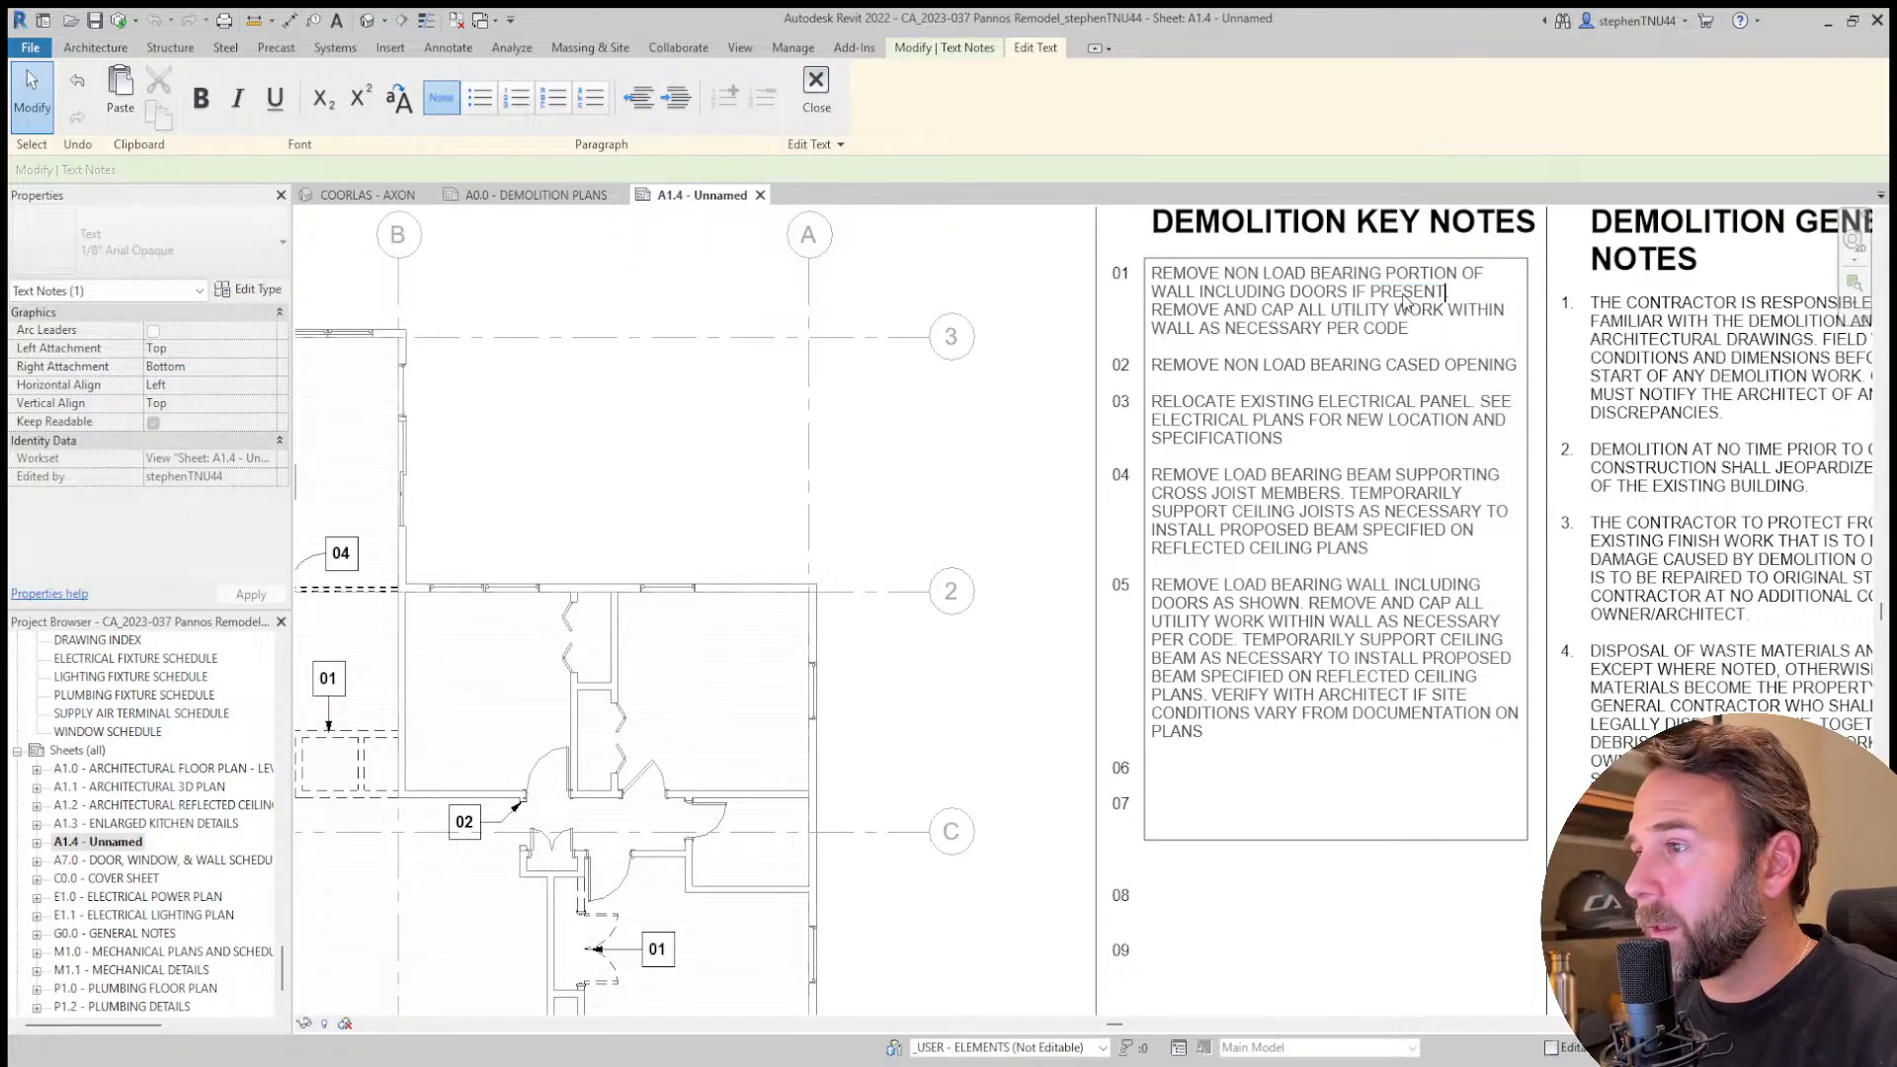
scroll(1437, 415, up, 1)
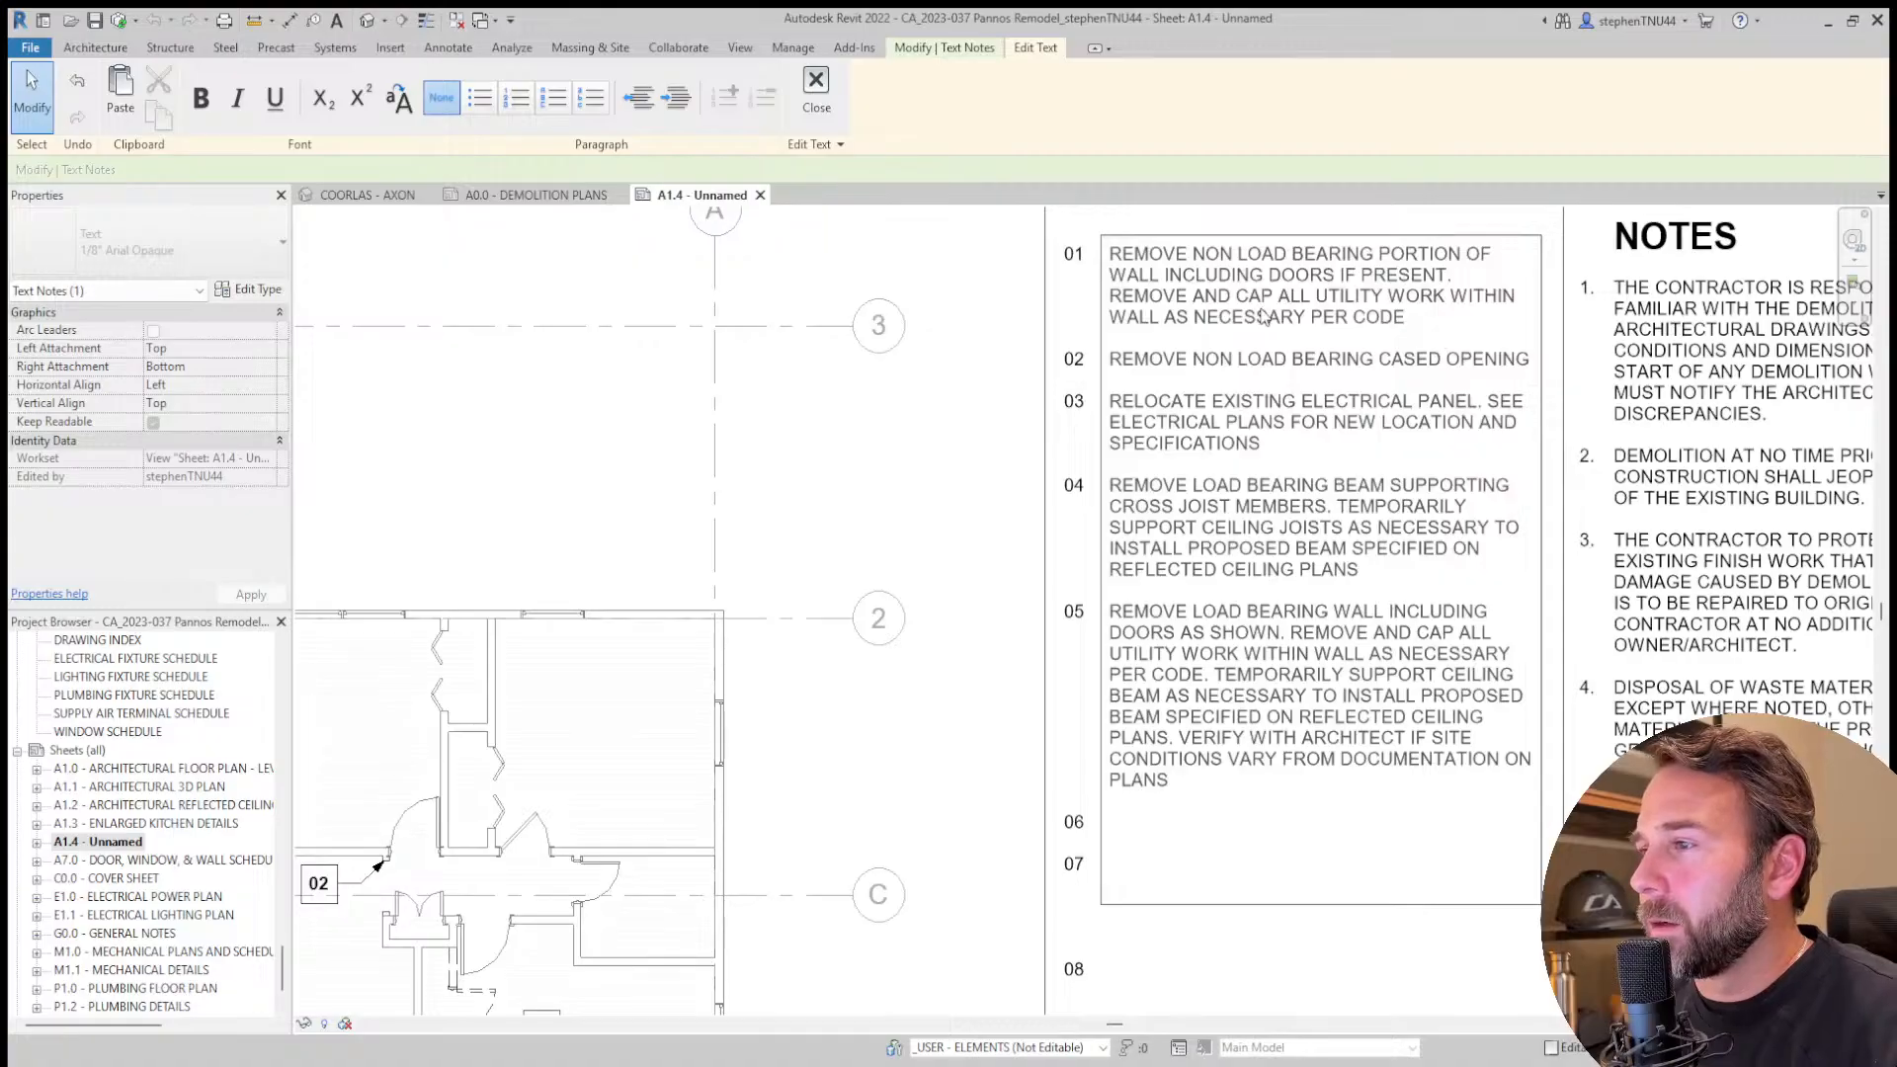
scroll(1264, 316, down, 4)
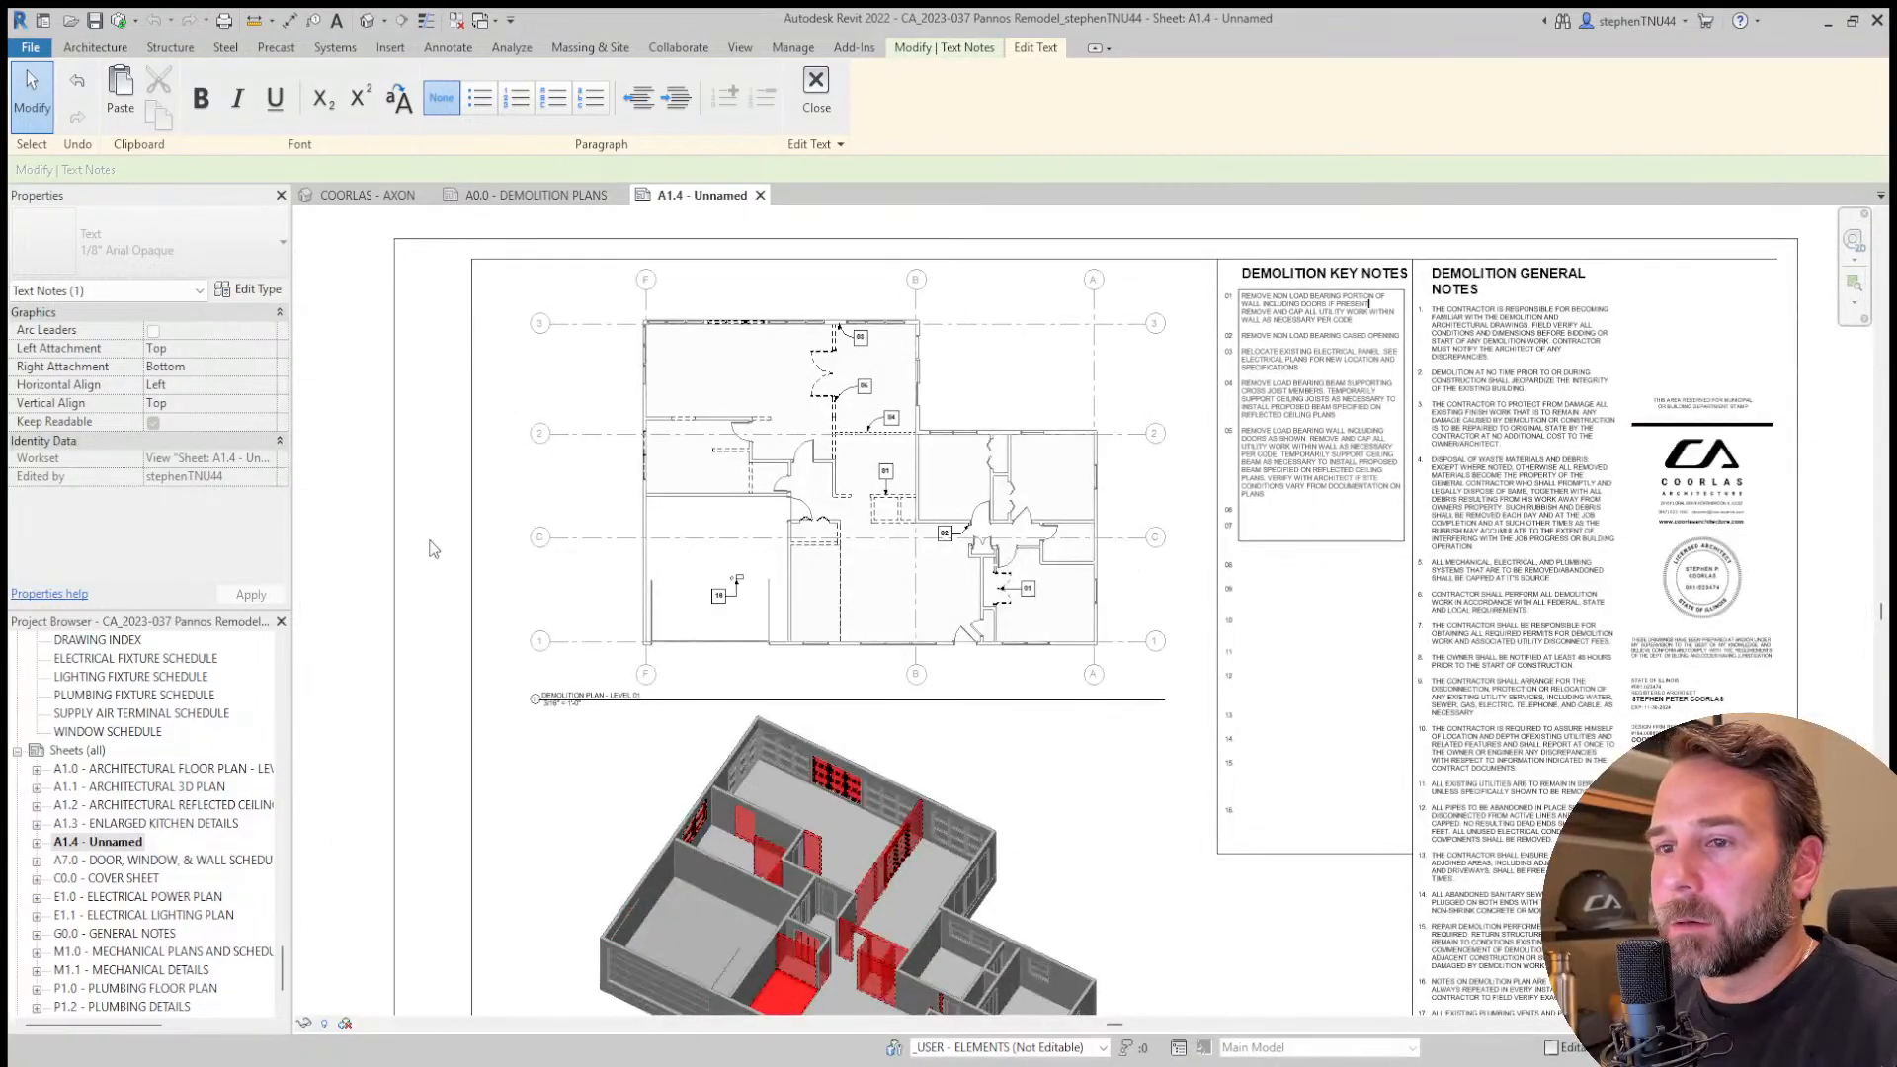
click(429, 548)
In the activated Level 01 demolition plan, copy key note tag 01 above the short demolished wall stub above grid 2 and nudge it left and up.
scroll(672, 439, up, 2)
scroll(1096, 523, up, 3)
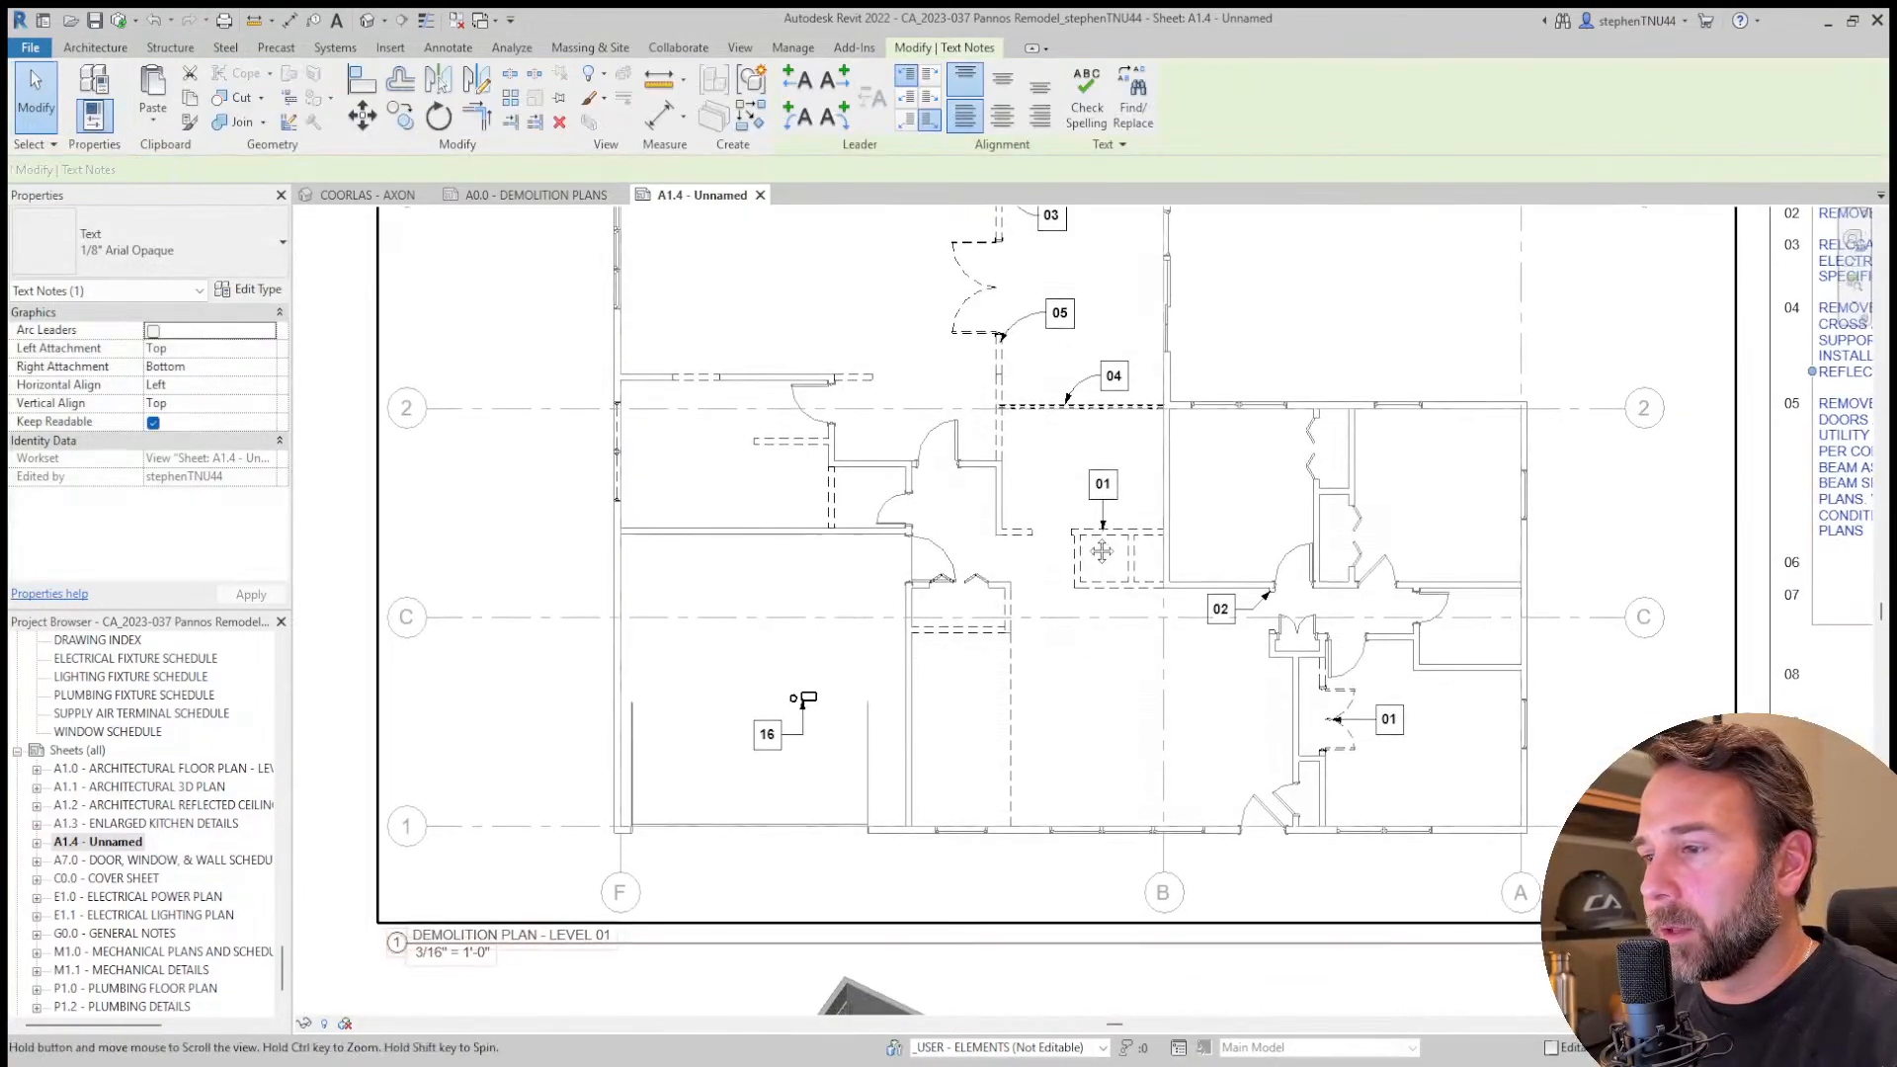
double_click(1136, 470)
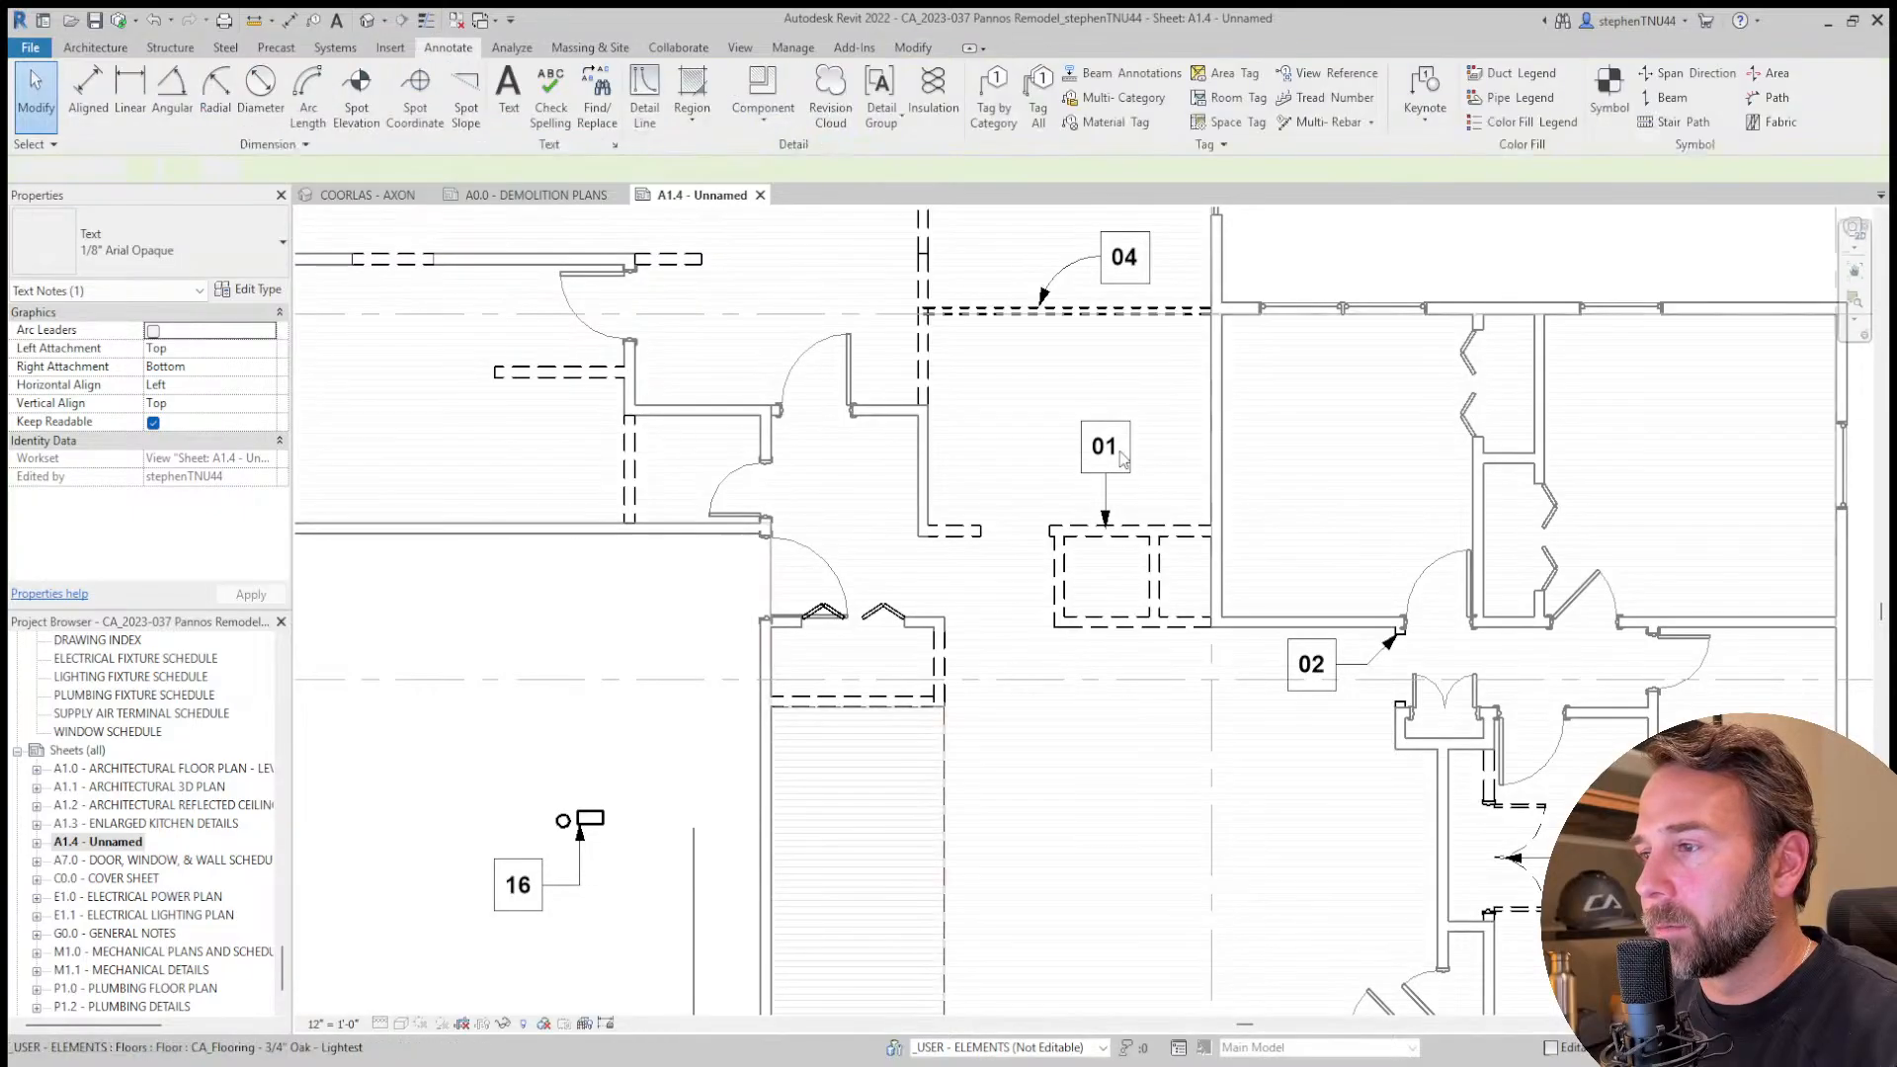
click(1127, 451)
click(410, 130)
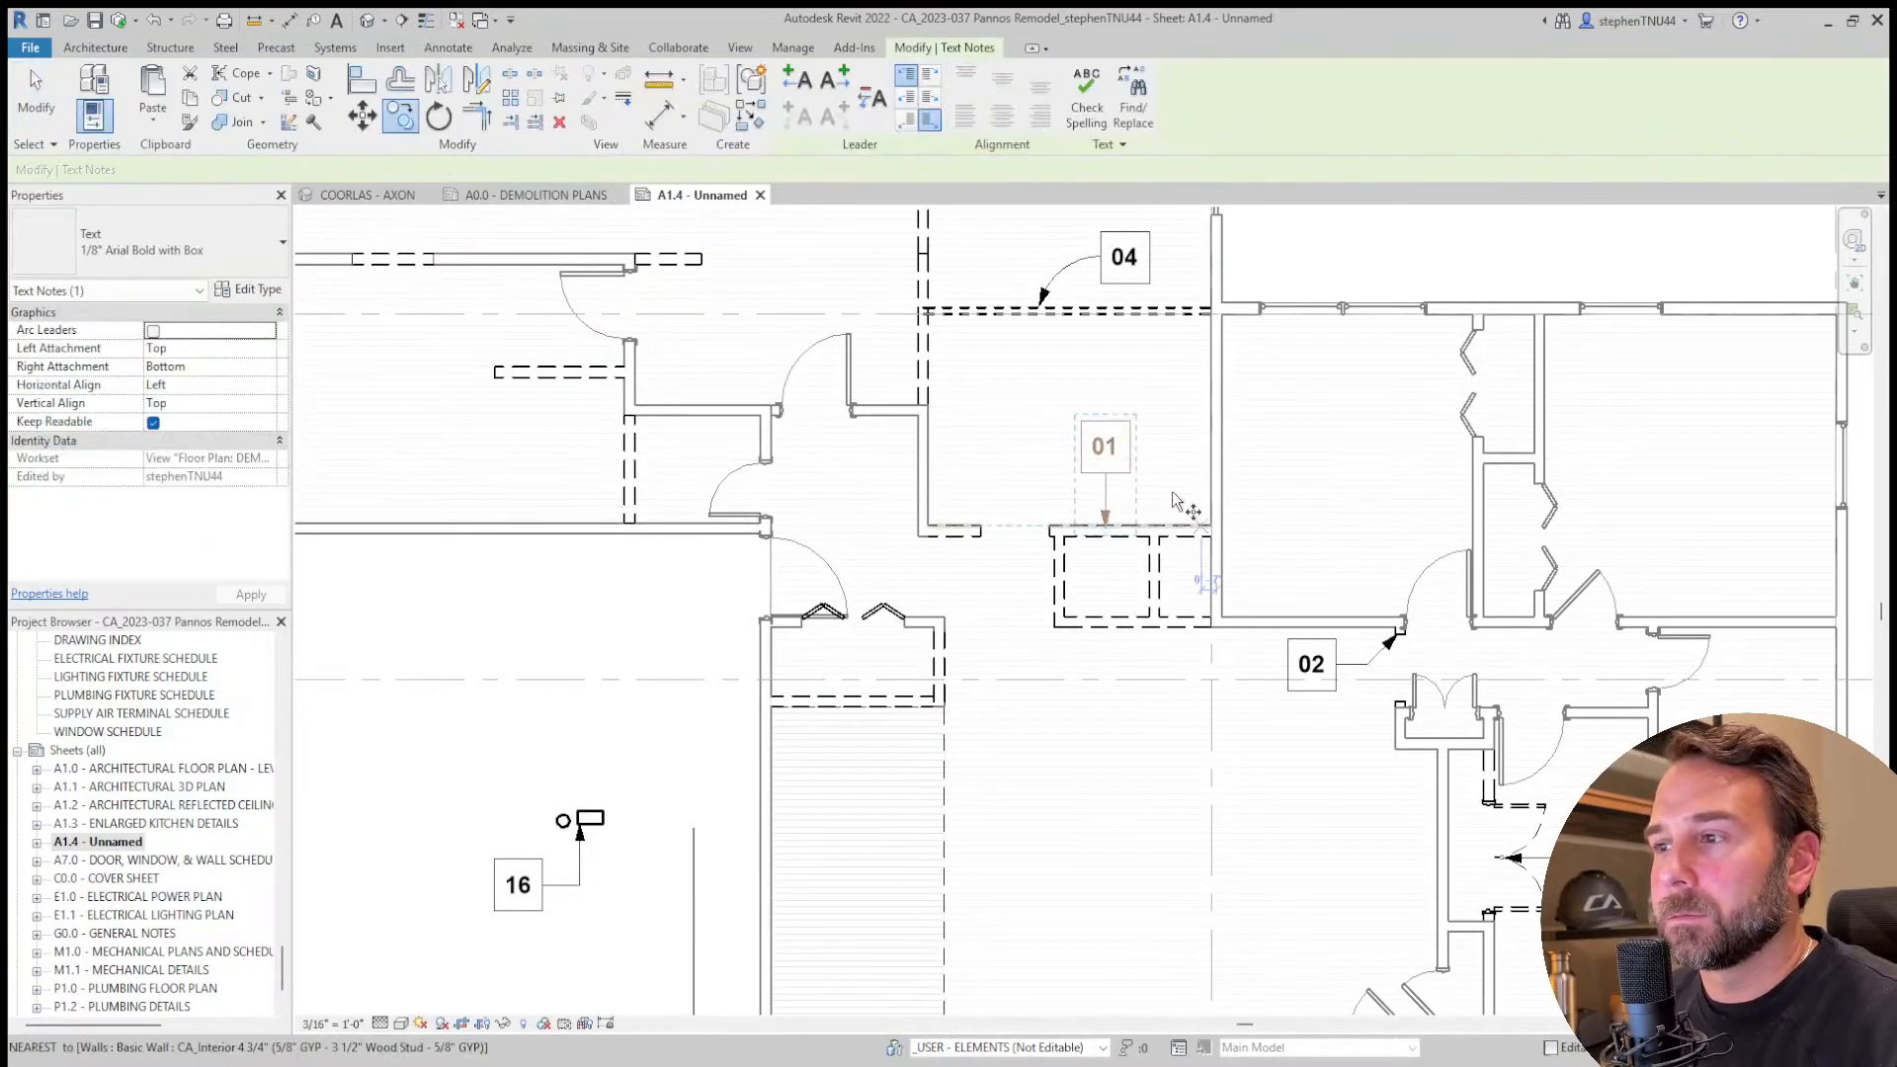
click(1092, 447)
middle_drag(841, 468, 1160, 576)
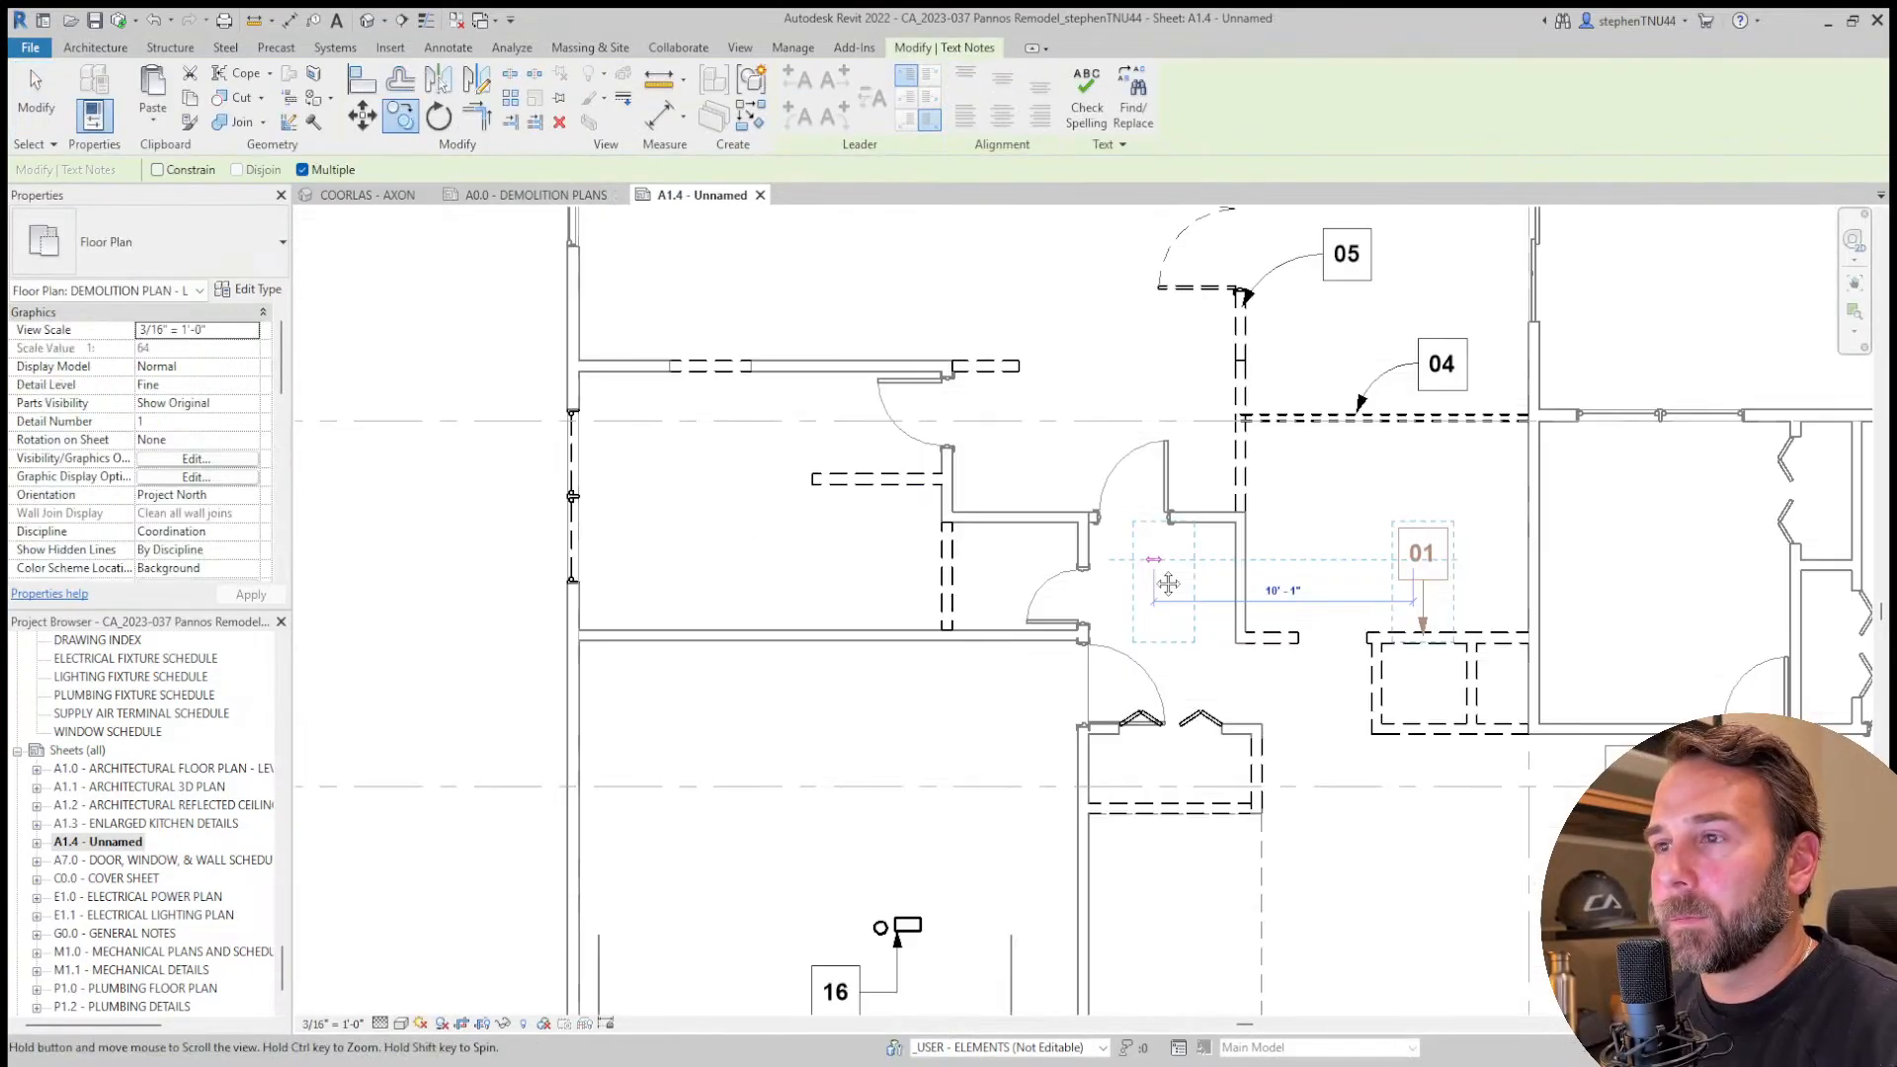
click(985, 306)
scroll(983, 302, up, 2)
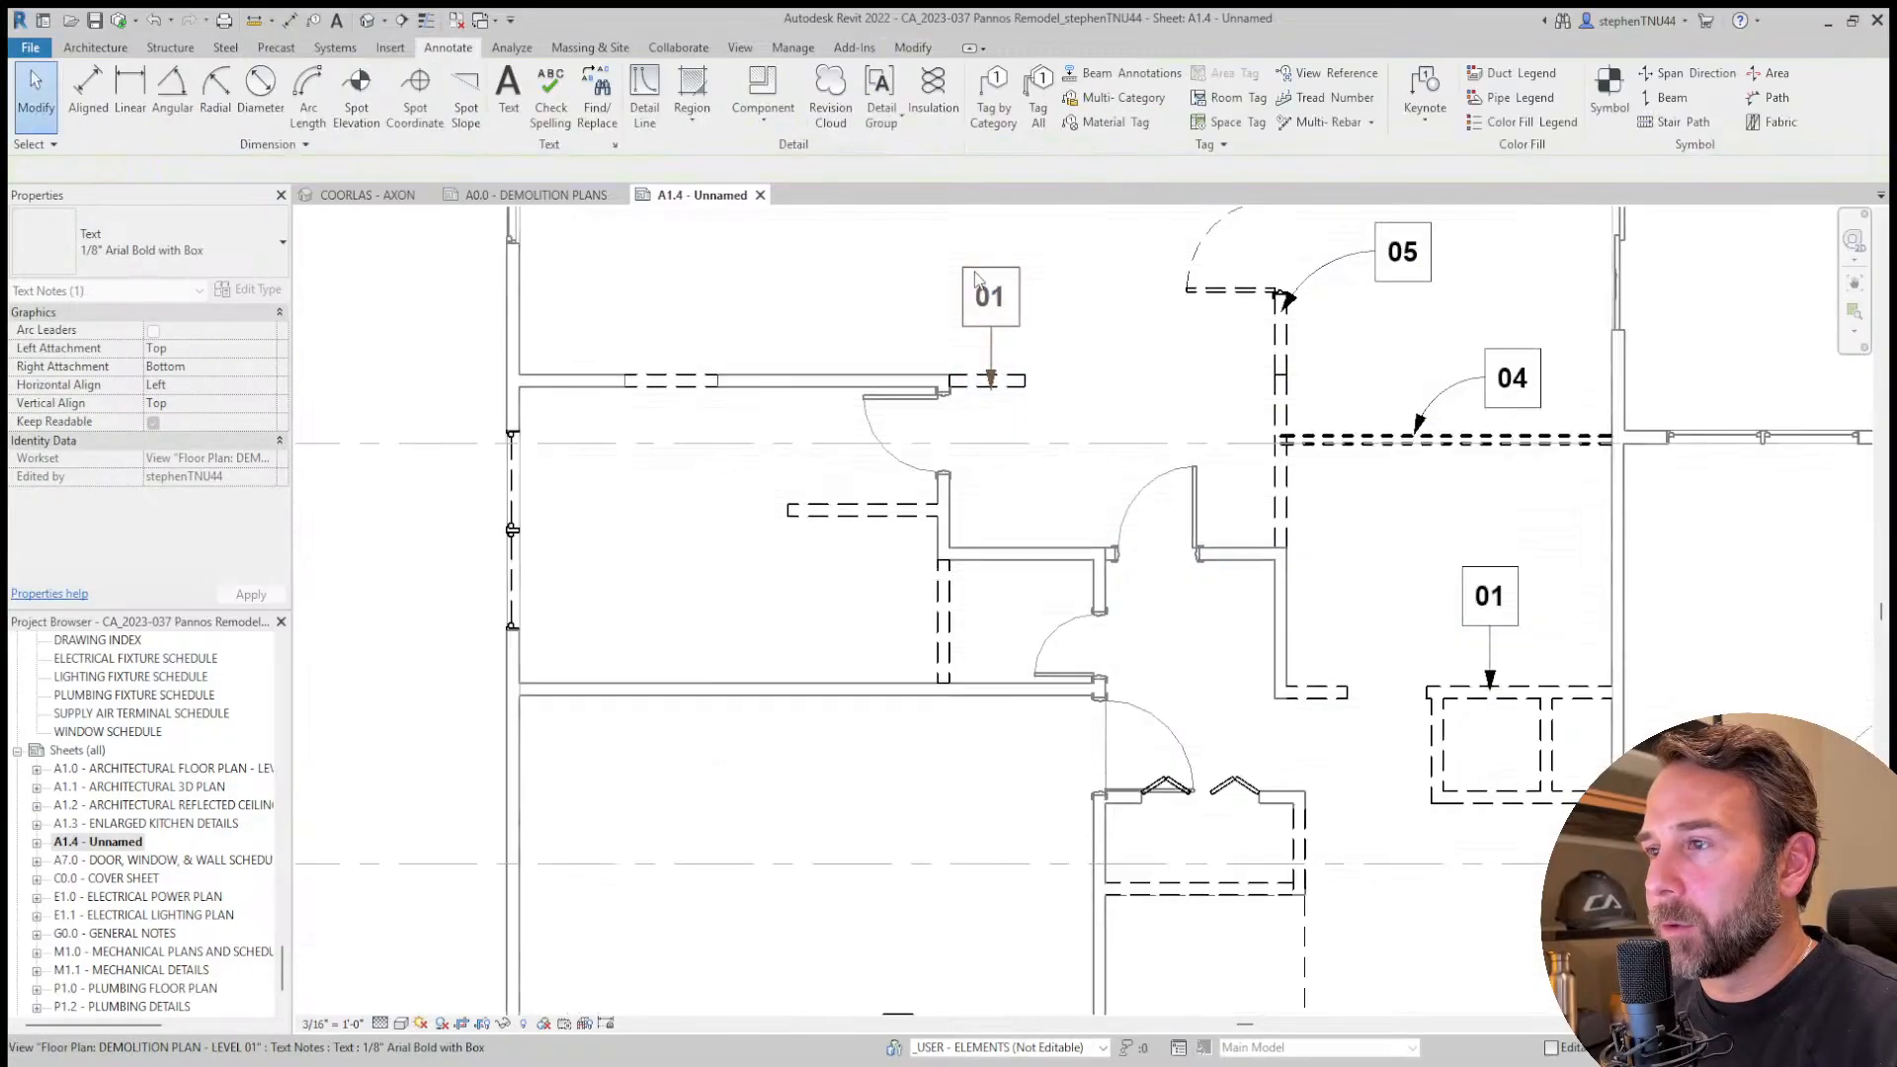
key(Left)
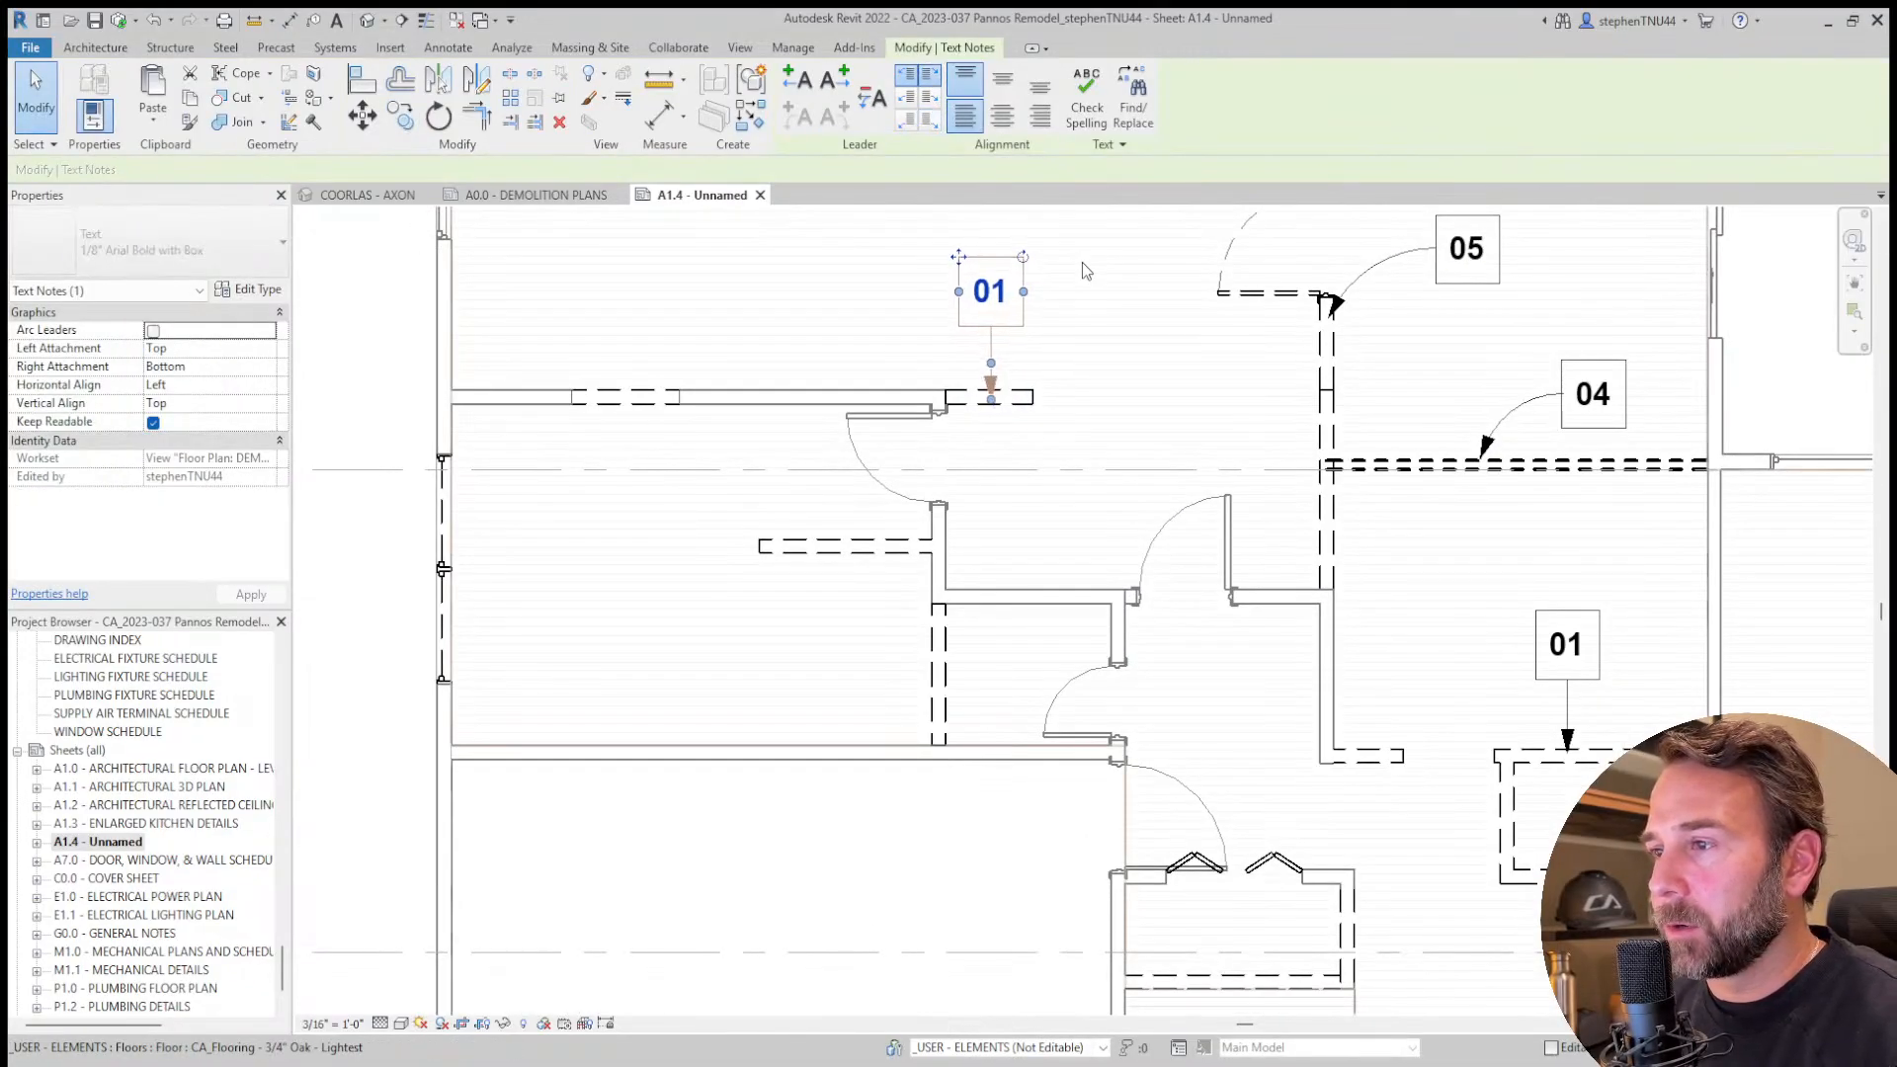
key(Up)
click(1082, 263)
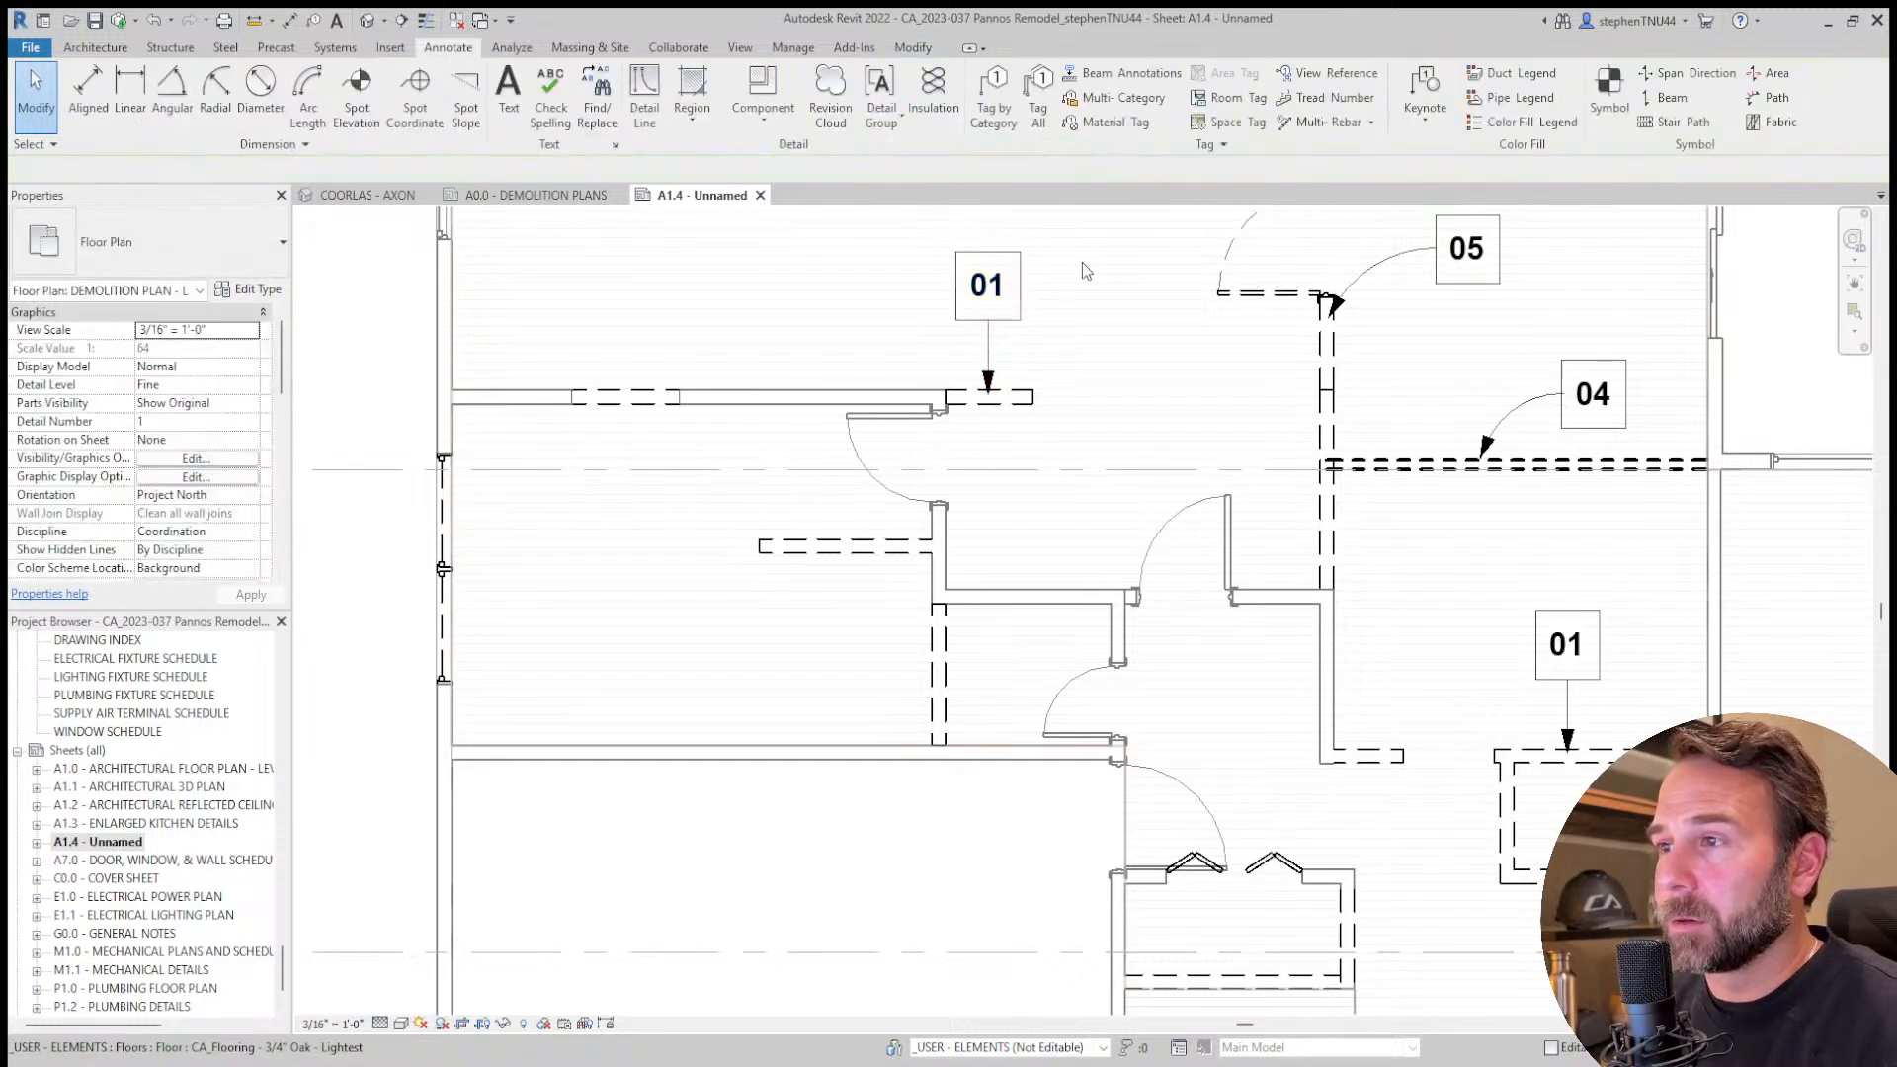
Copy key note tag 01 to below the horizontal demolished wall stub beneath grid 2 and turn its leader to point upward.
click(1021, 278)
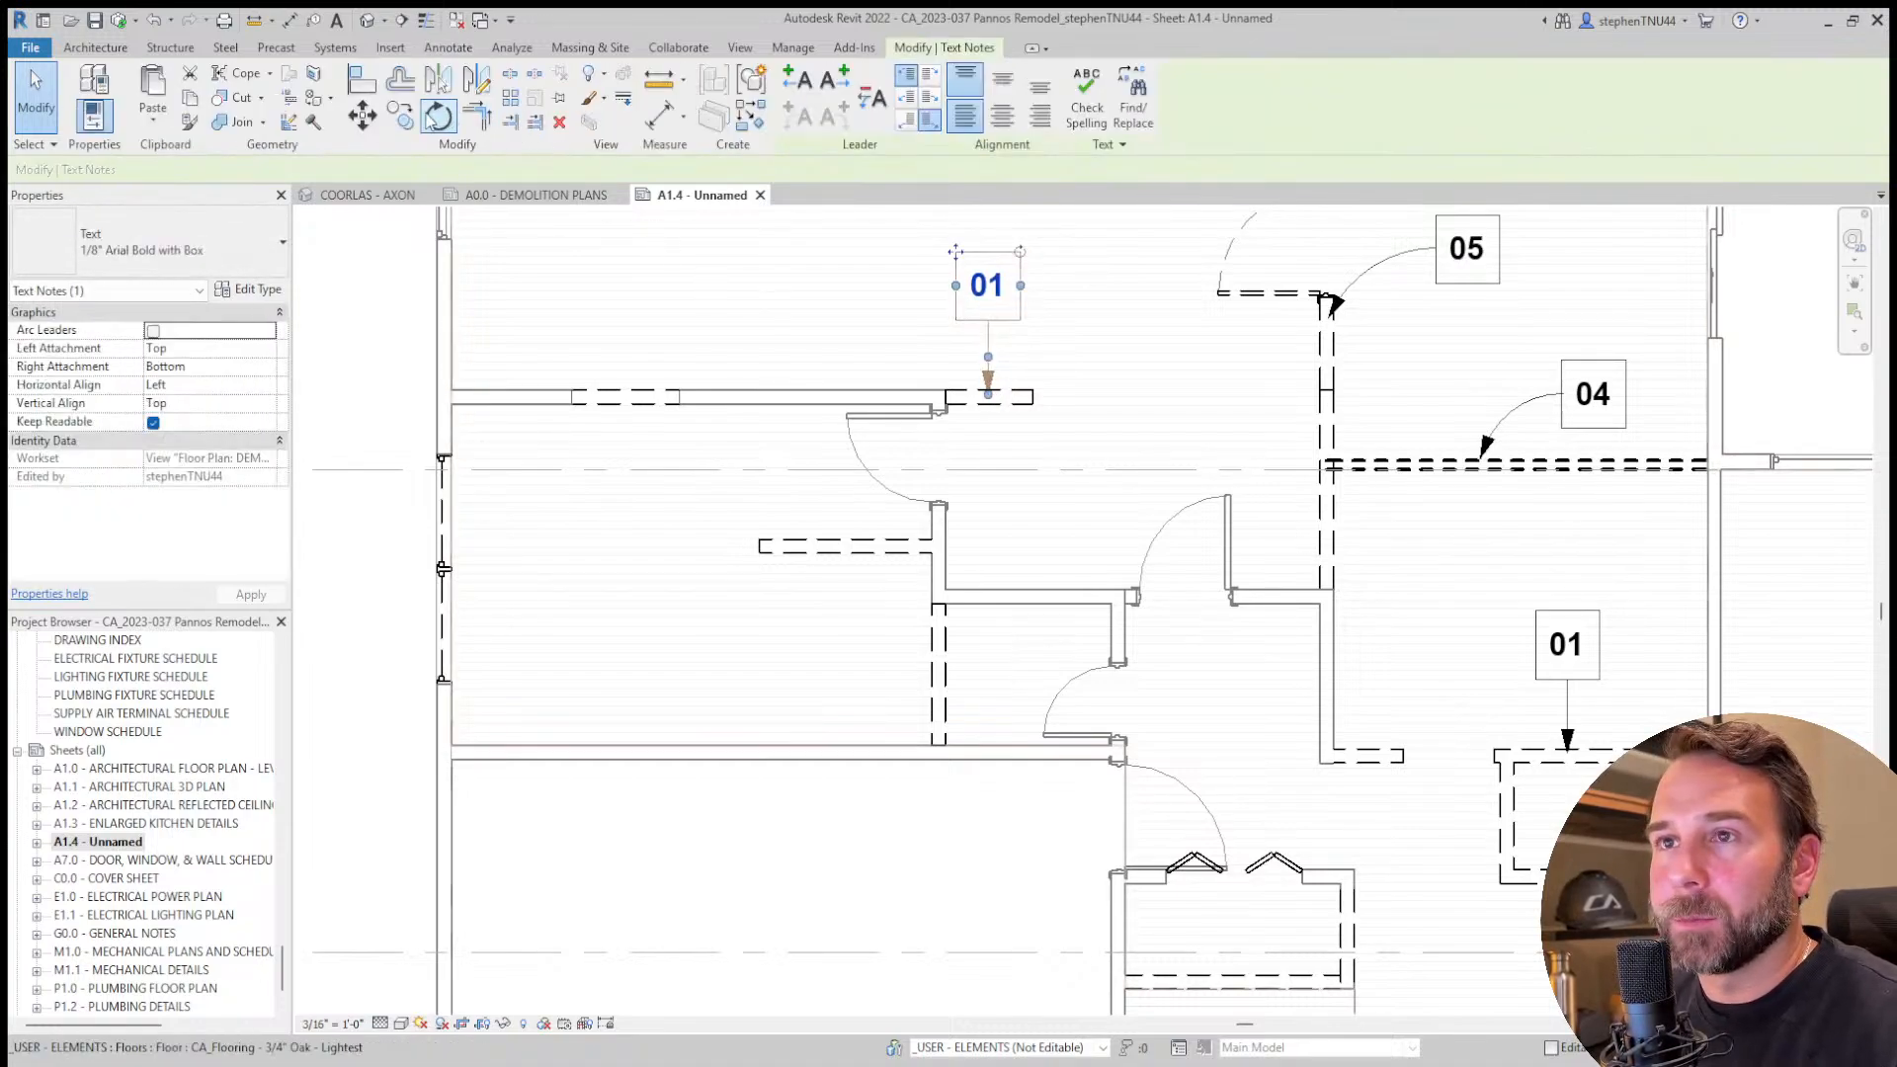
key(r)
key(o)
click(1156, 293)
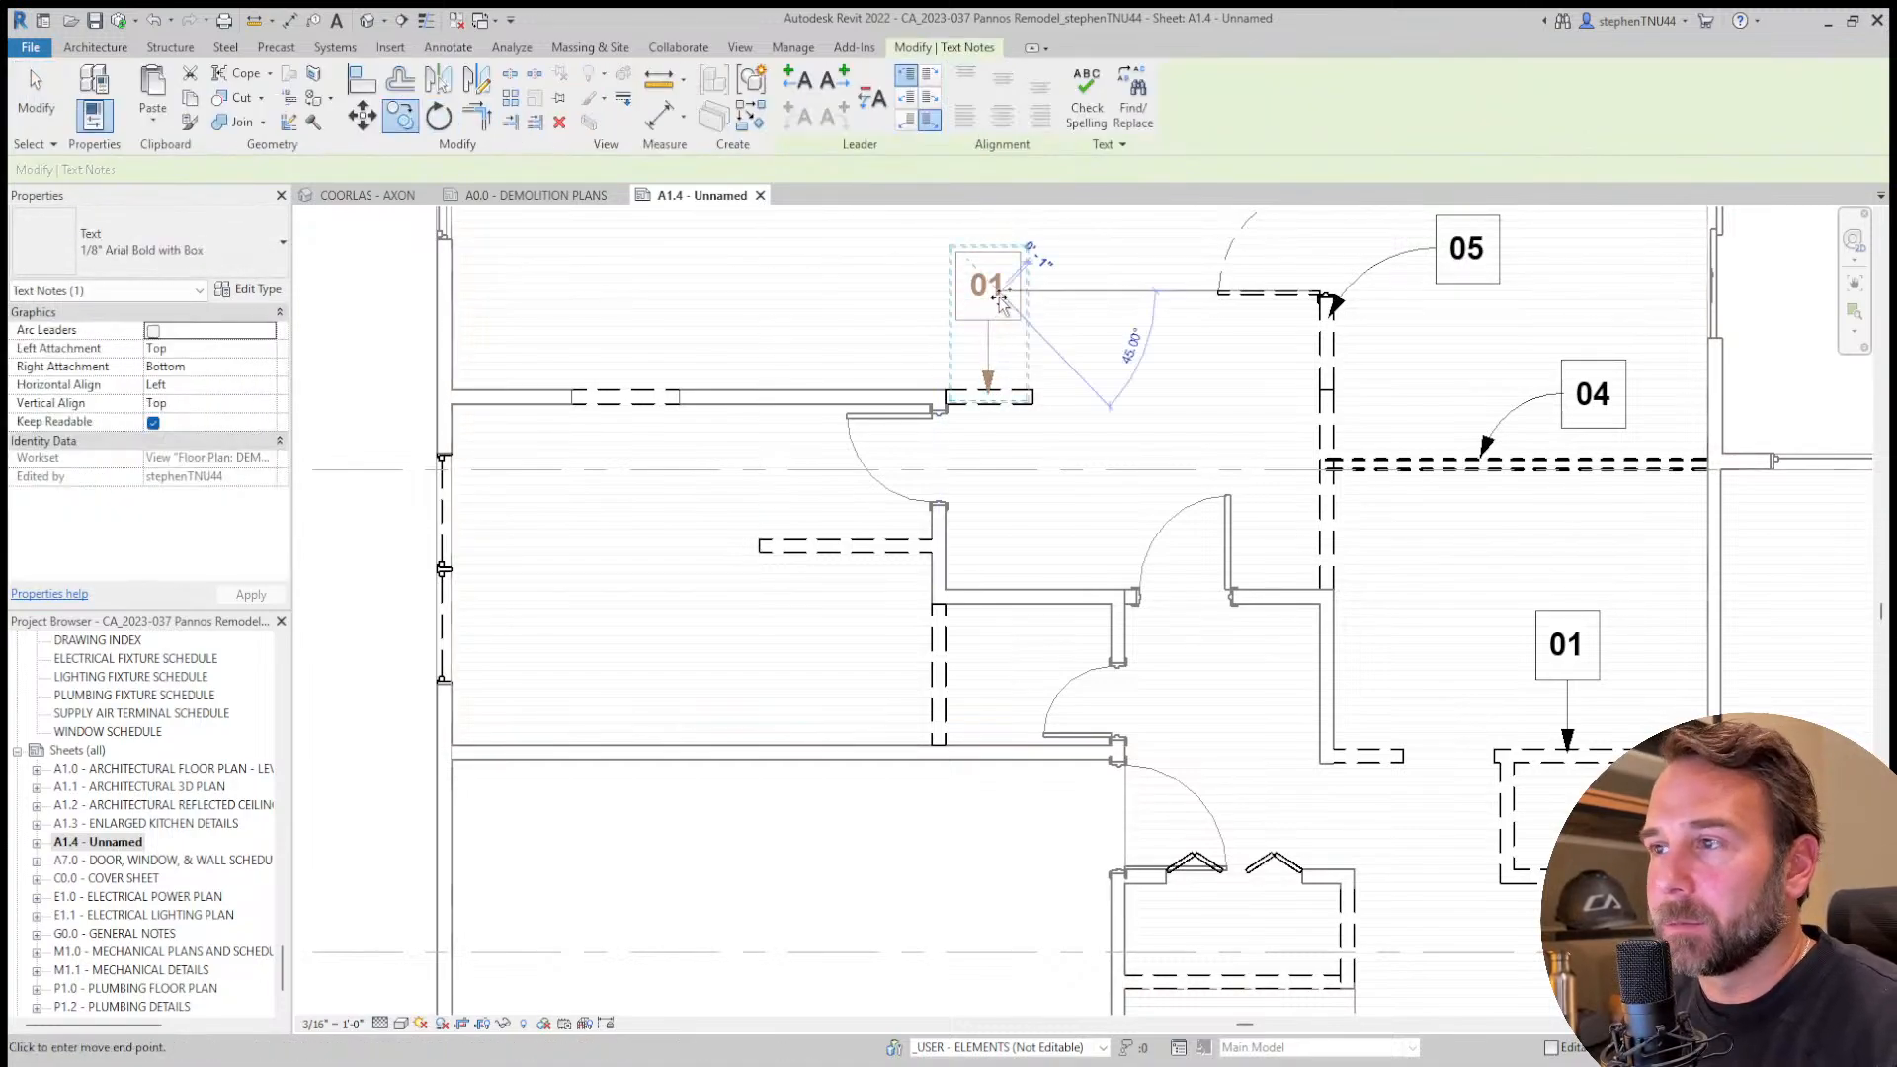
click(830, 618)
drag(827, 721, 828, 491)
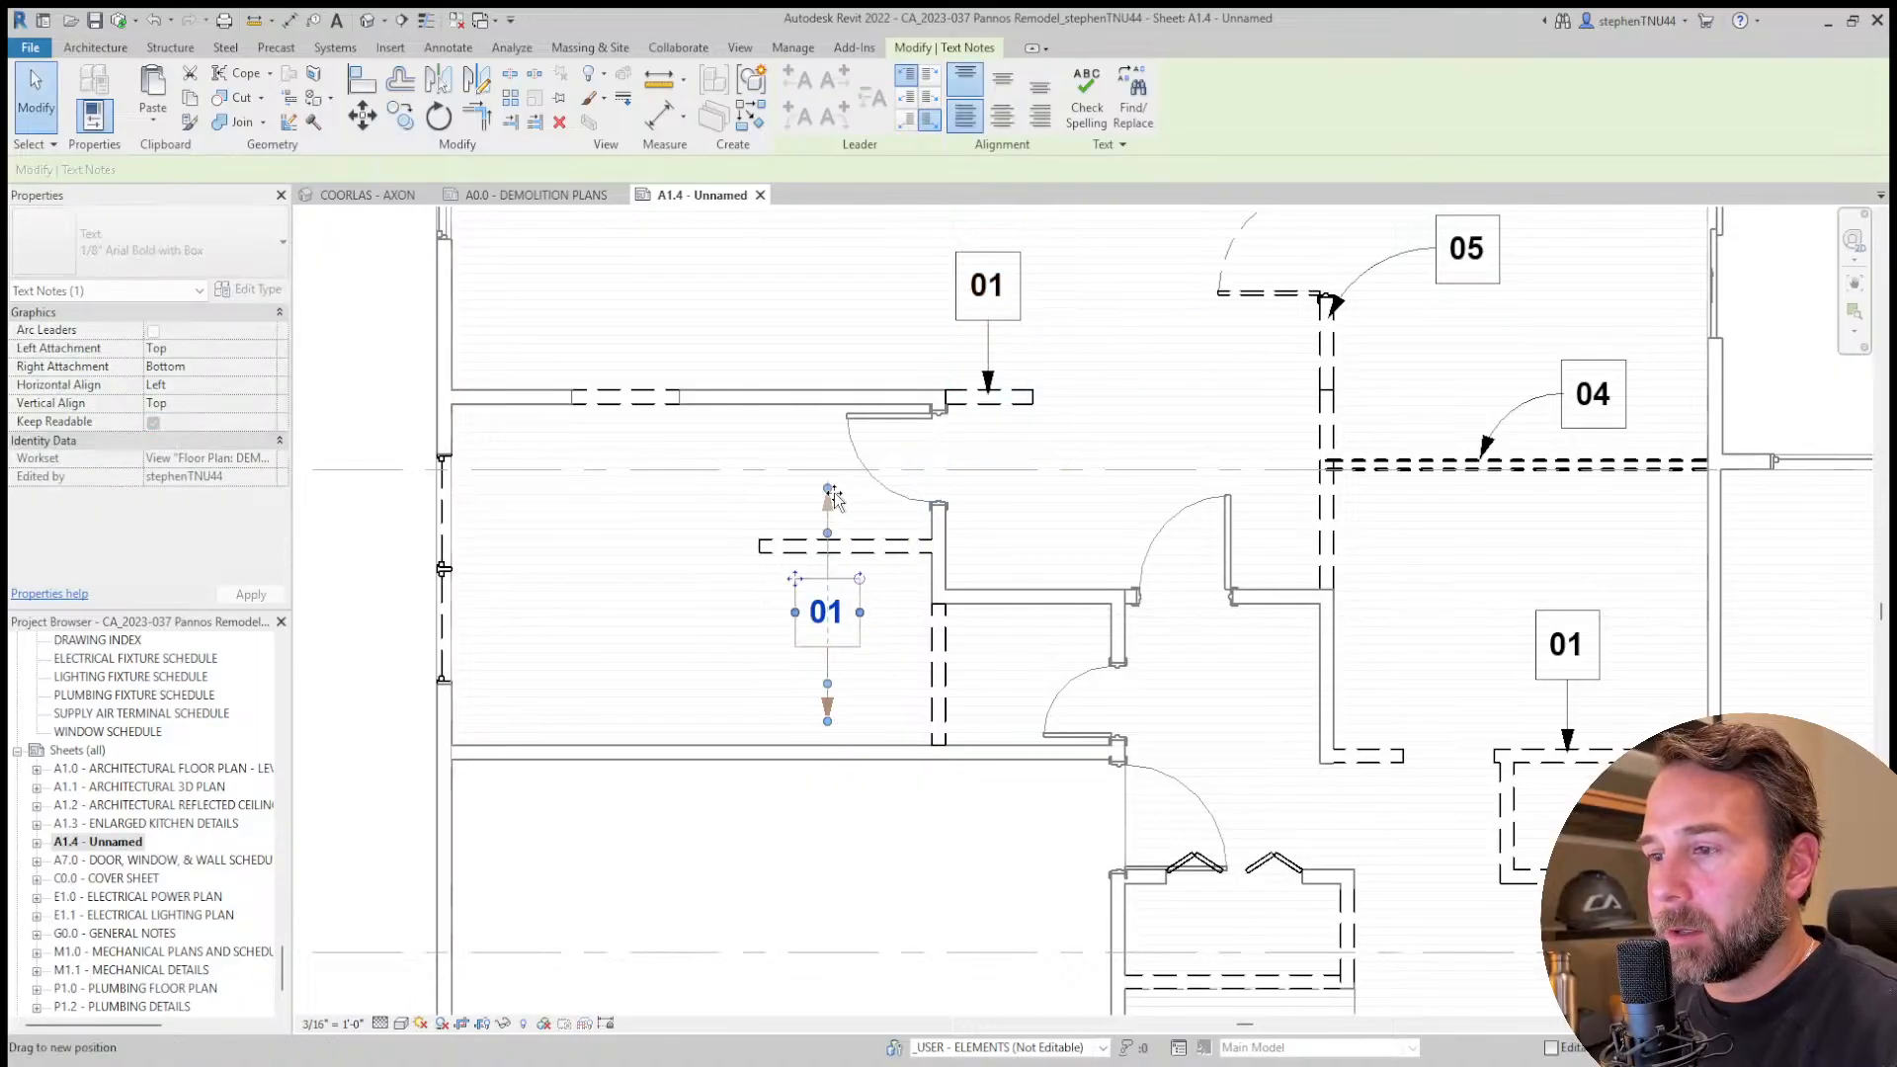
Nudge the copied 01 tag down and slightly right so its arrowhead meets the horizontal demolished wall stub.
key(shift+Down)
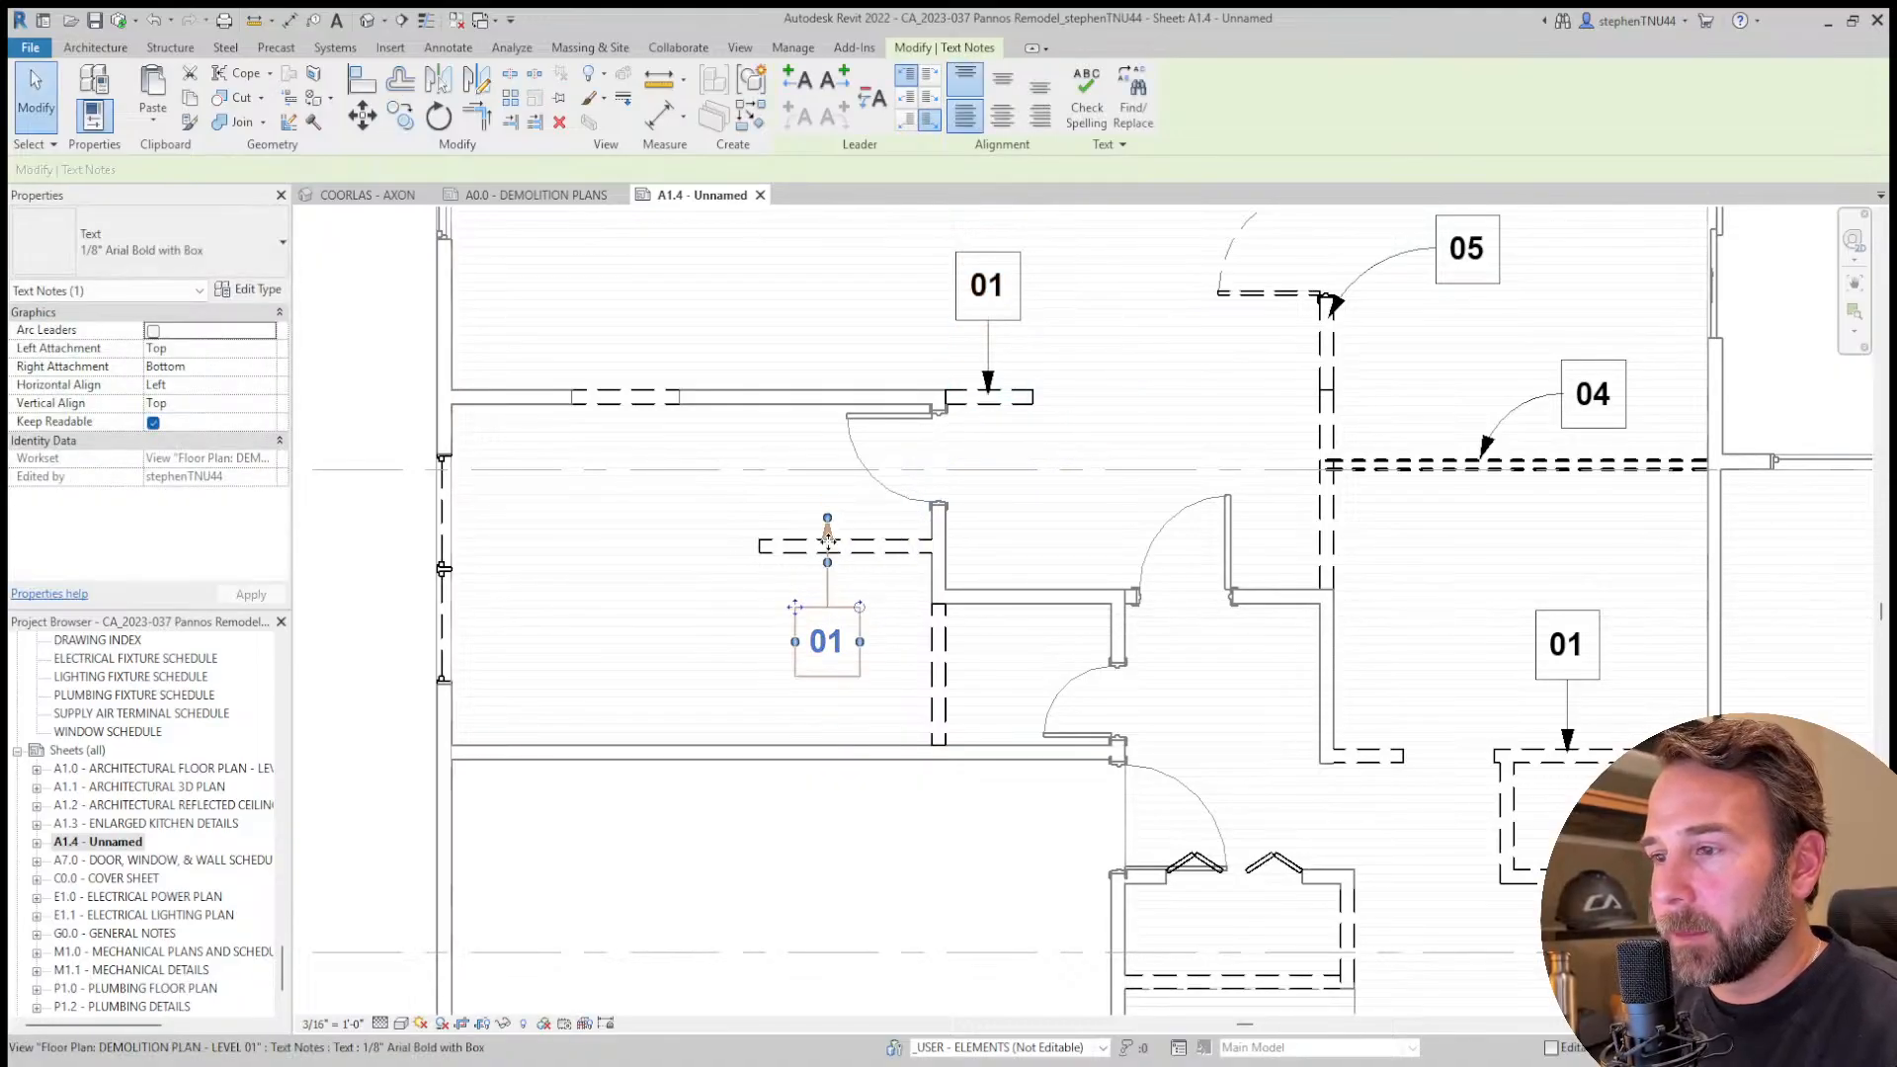
key(Right)
key(Right)
key(Right)
key(Right)
key(shift+Down)
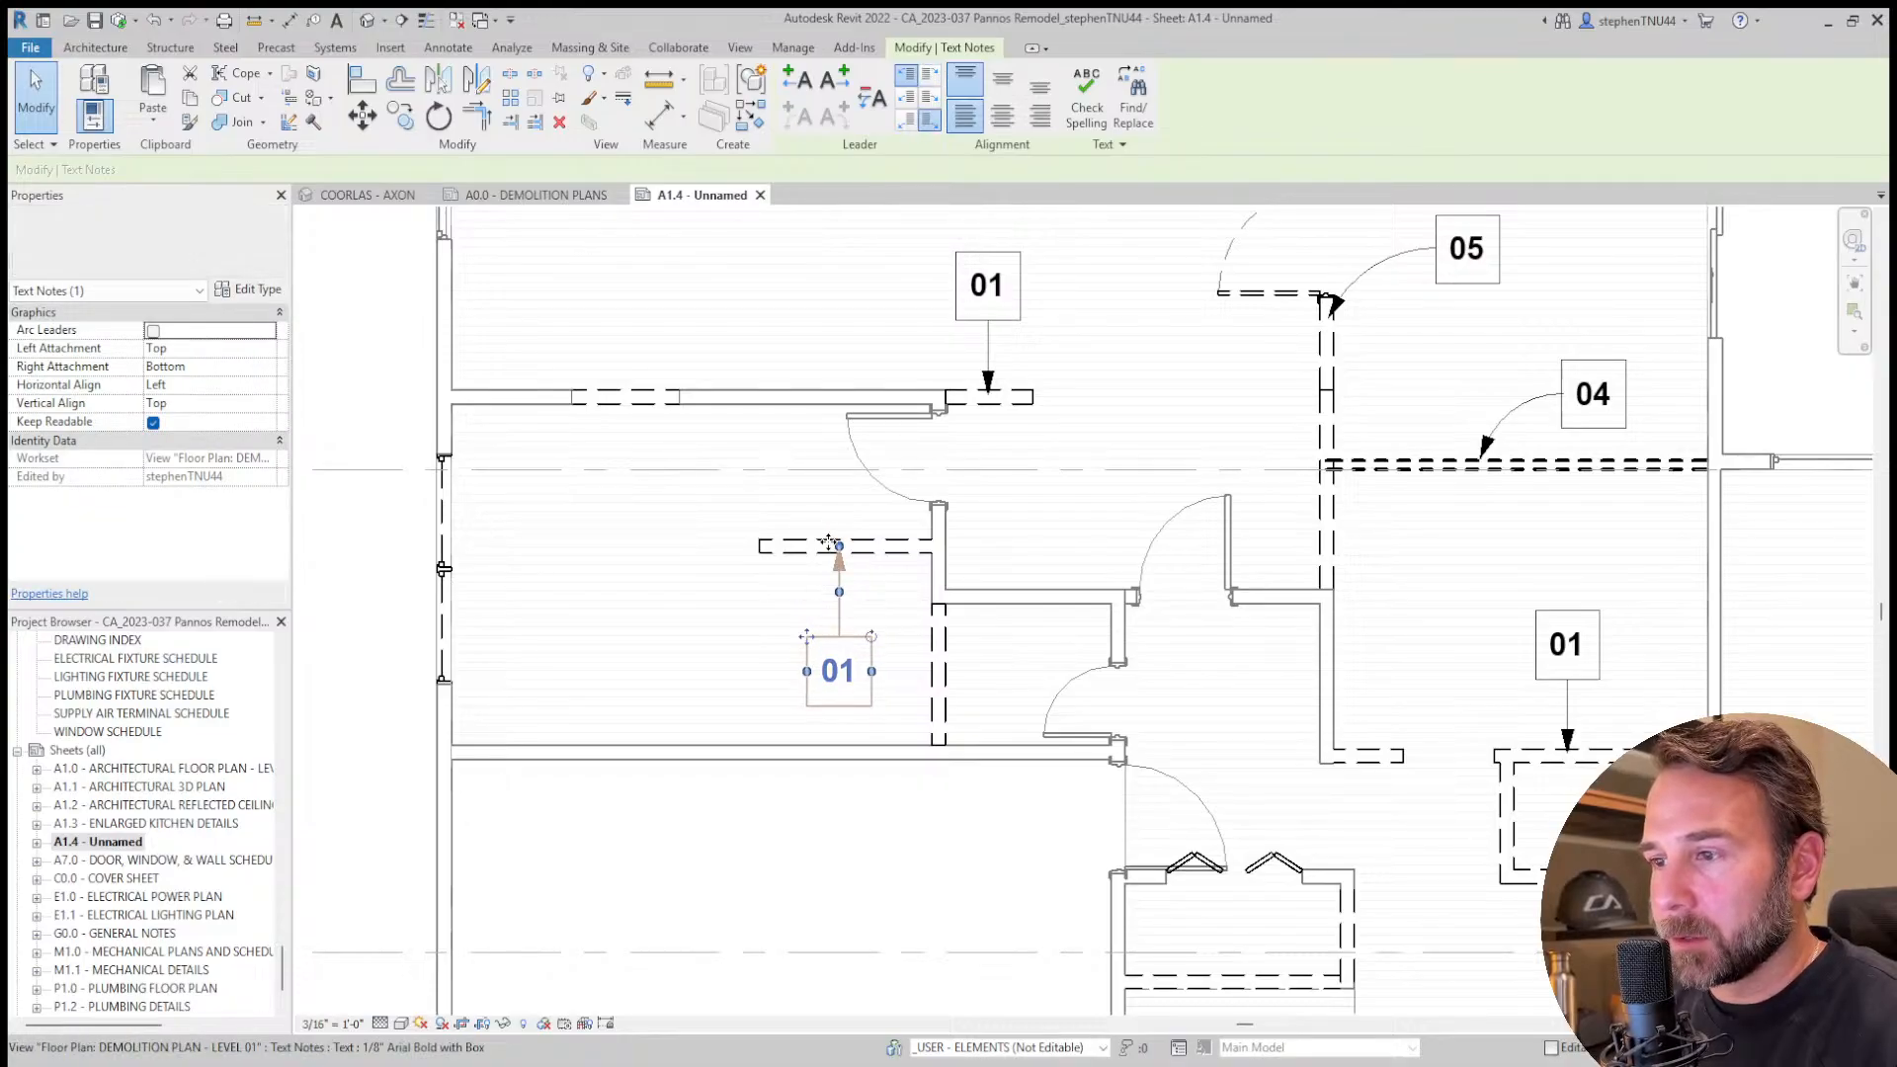
key(Left)
key(Left)
key(Left)
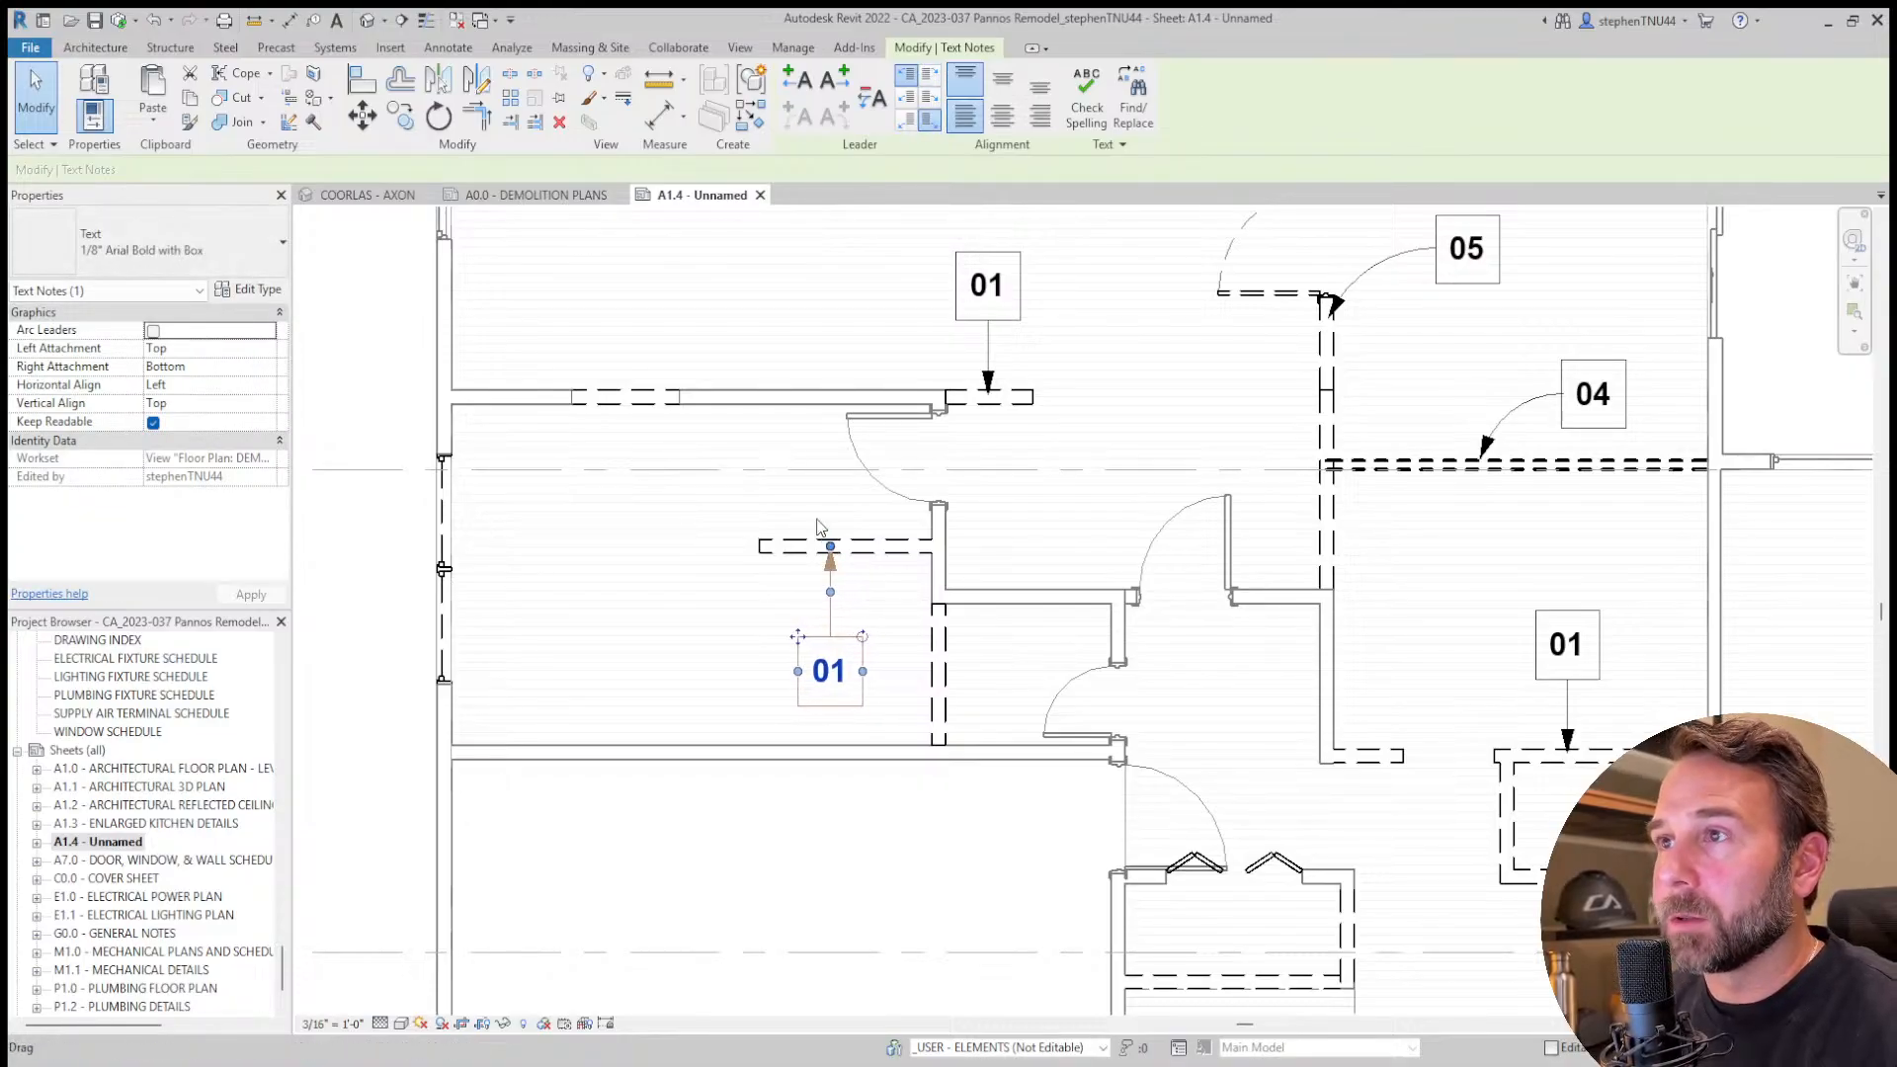
Add a second straight leader from that 01 tag to the vertical demolished wall segment on its right.
click(830, 79)
scroll(1062, 673, up, 2)
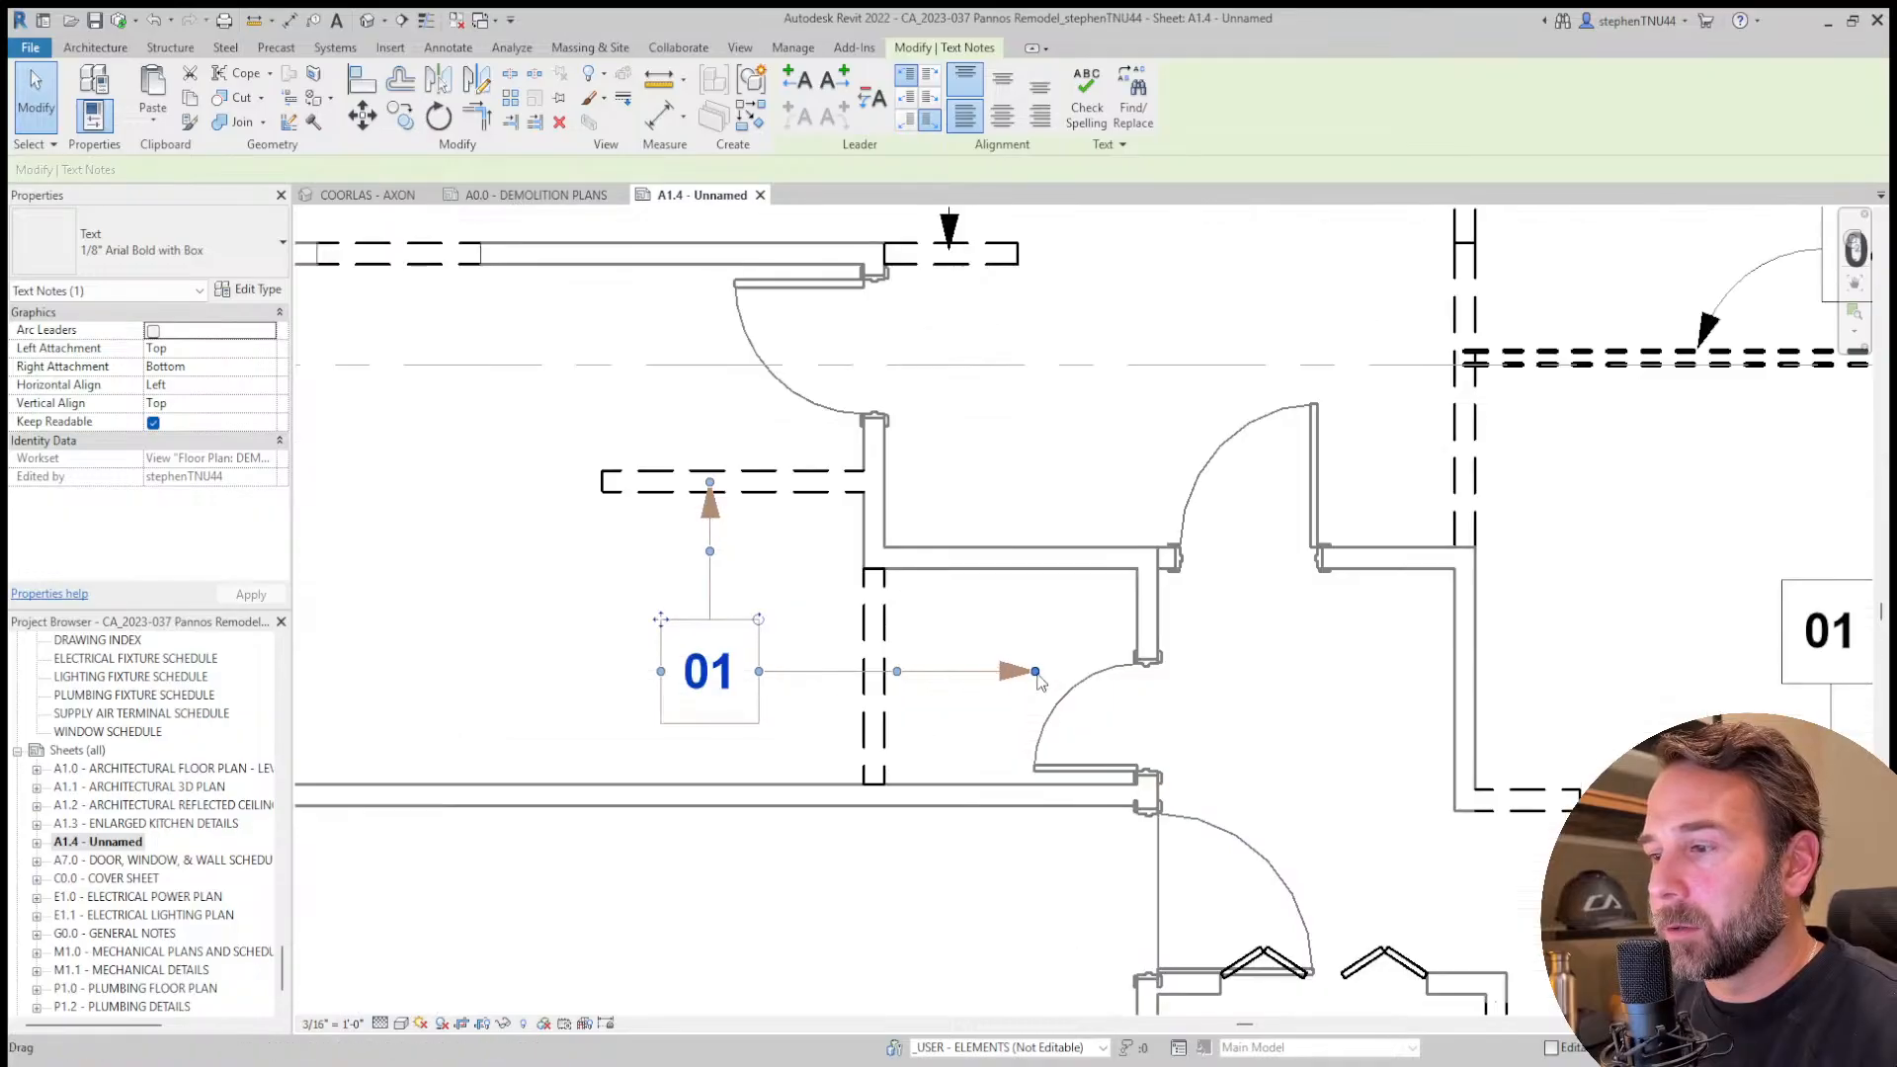
drag(1036, 672, 875, 672)
key(Escape)
scroll(877, 540, down, 4)
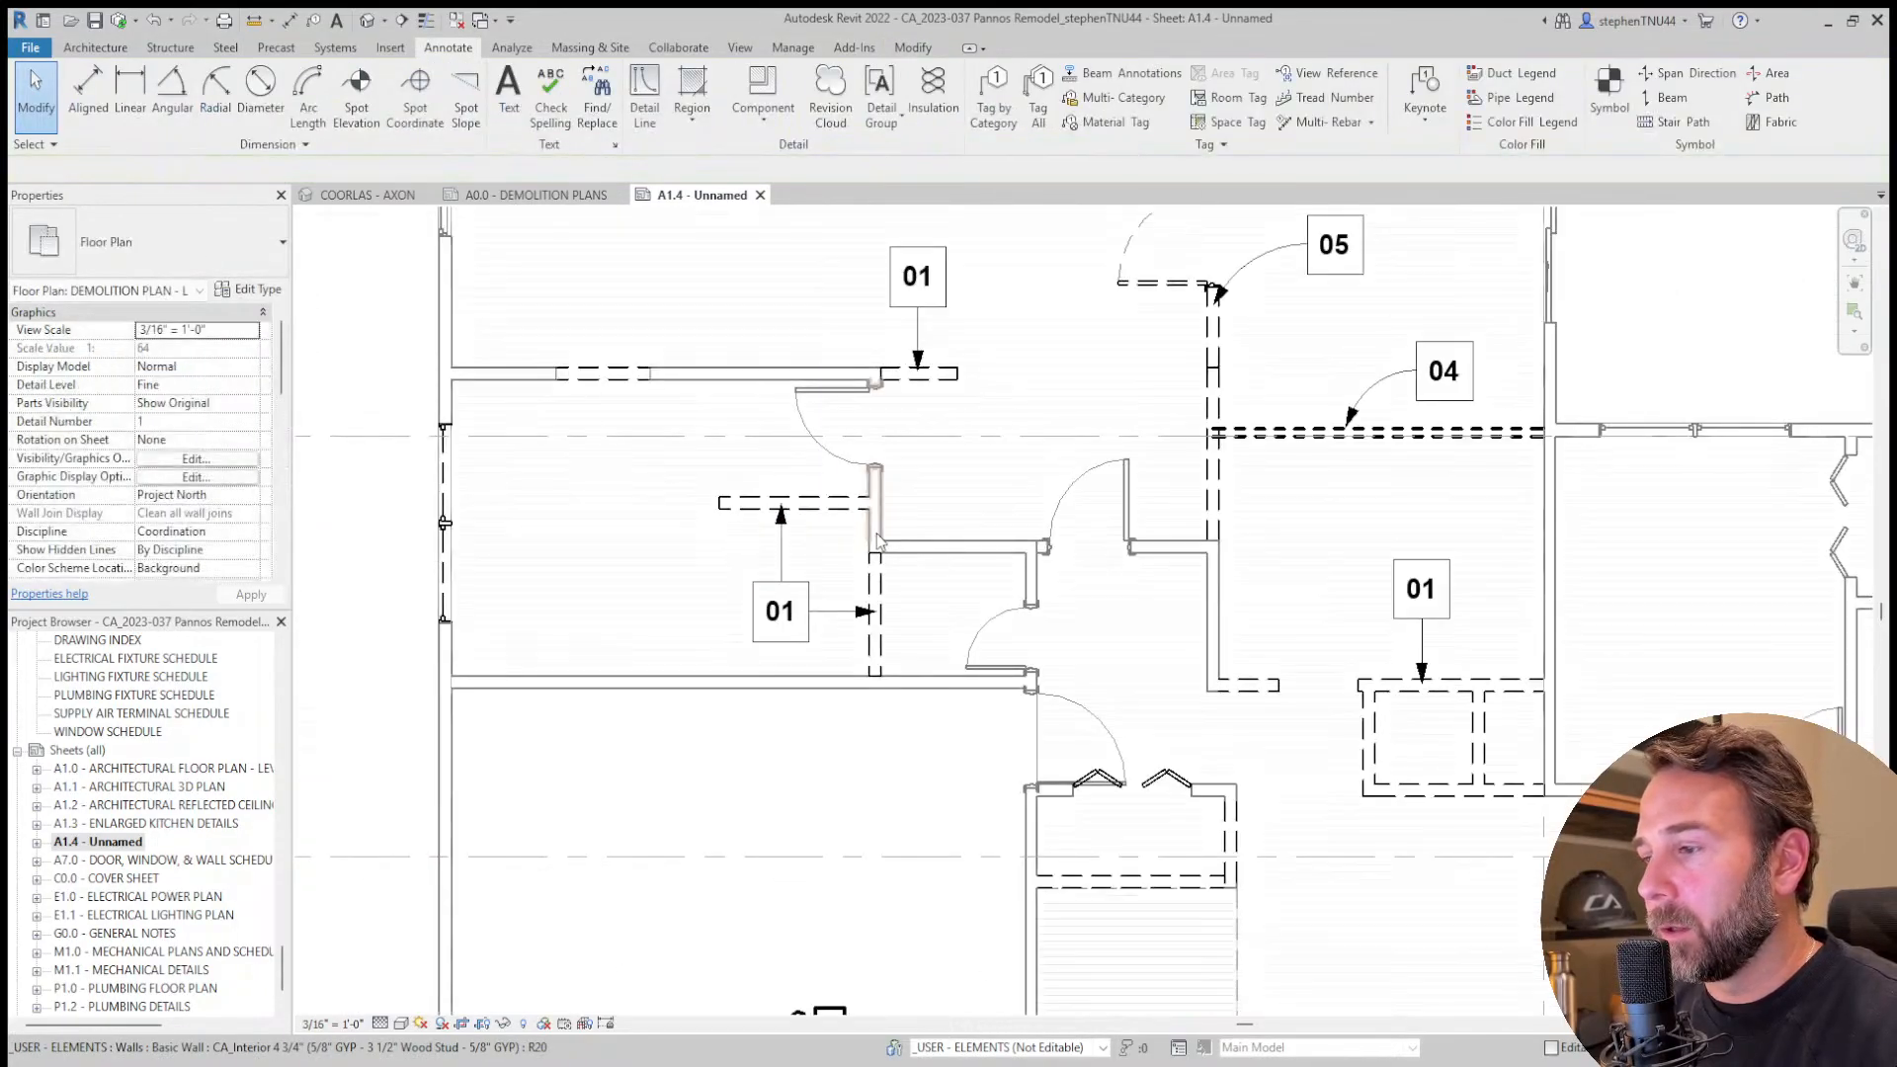
Add a left leader to the 01 tag above the demolished closet near grid B, bending at a right angle down to the adjacent short demolished wall stub.
scroll(1059, 637, up, 1)
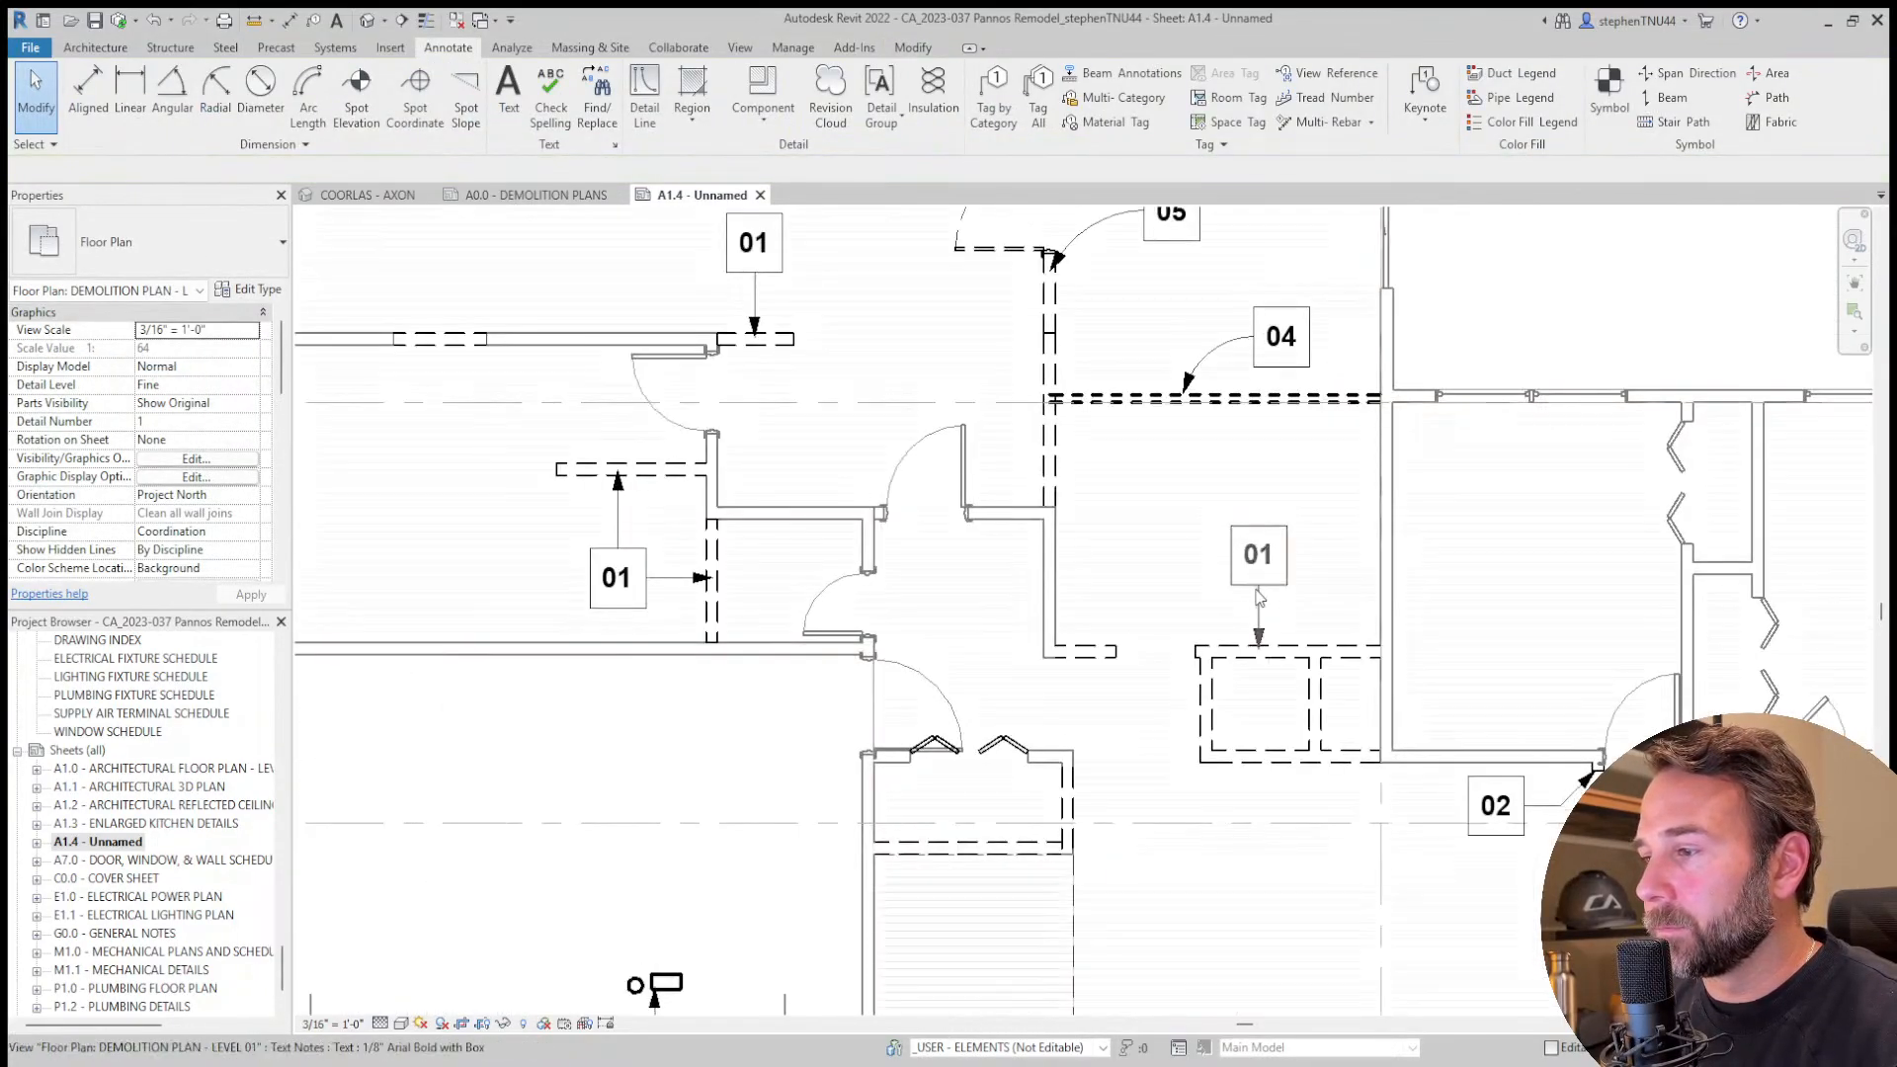
scroll(1189, 561, up, 3)
click(1245, 556)
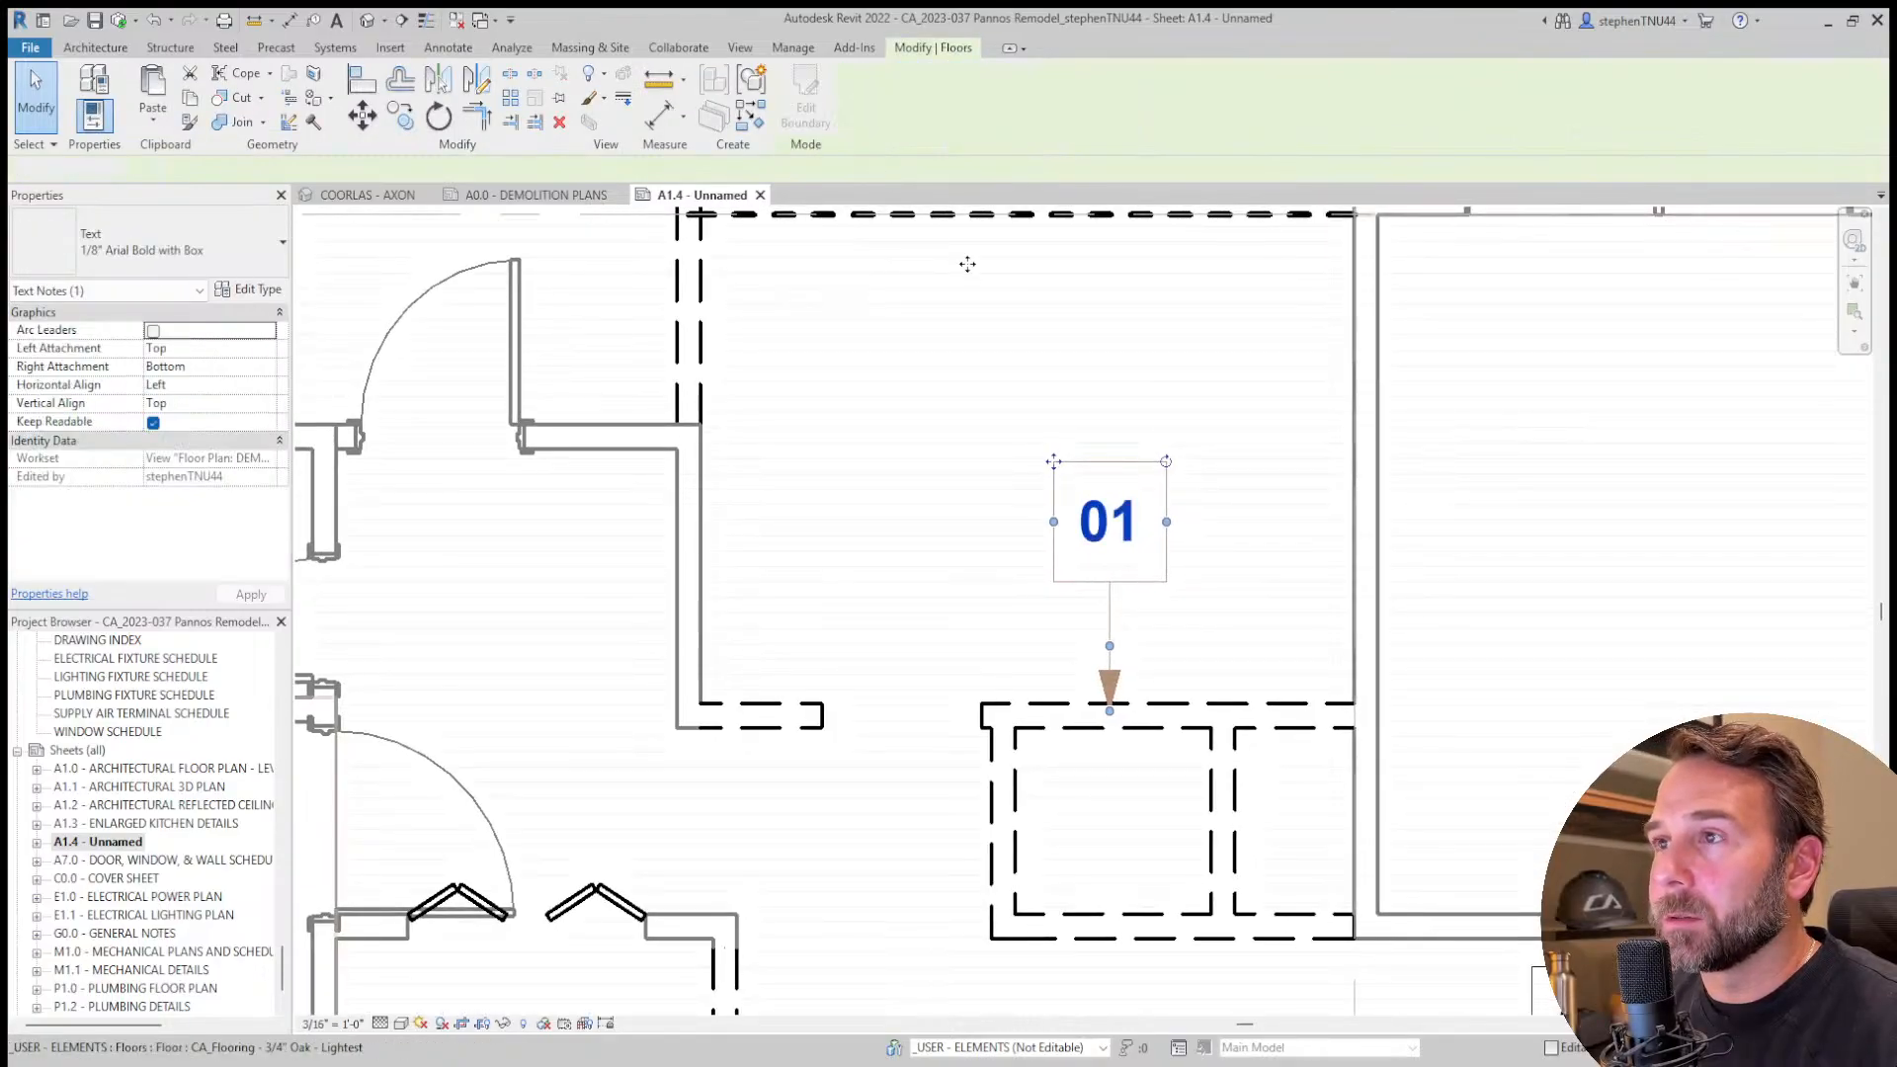
click(1098, 238)
click(1114, 468)
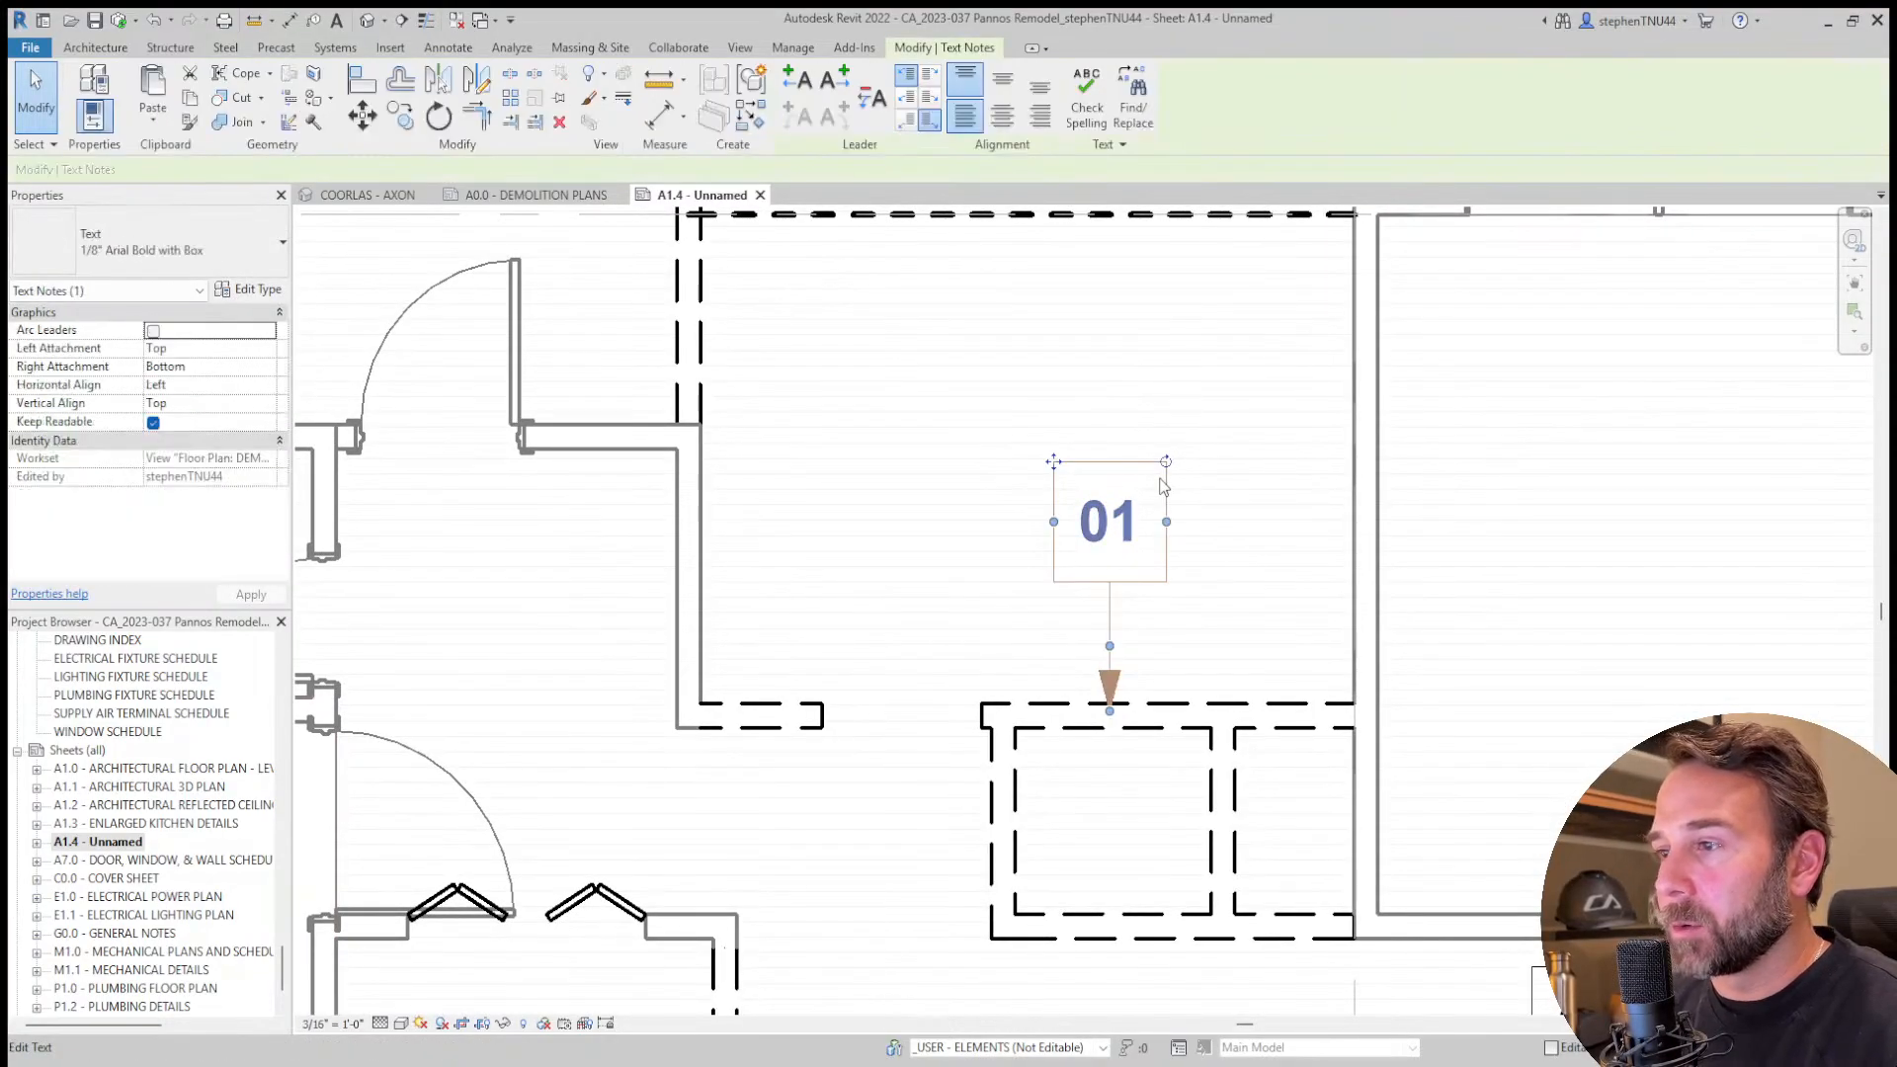
double_click(796, 79)
drag(736, 521, 777, 708)
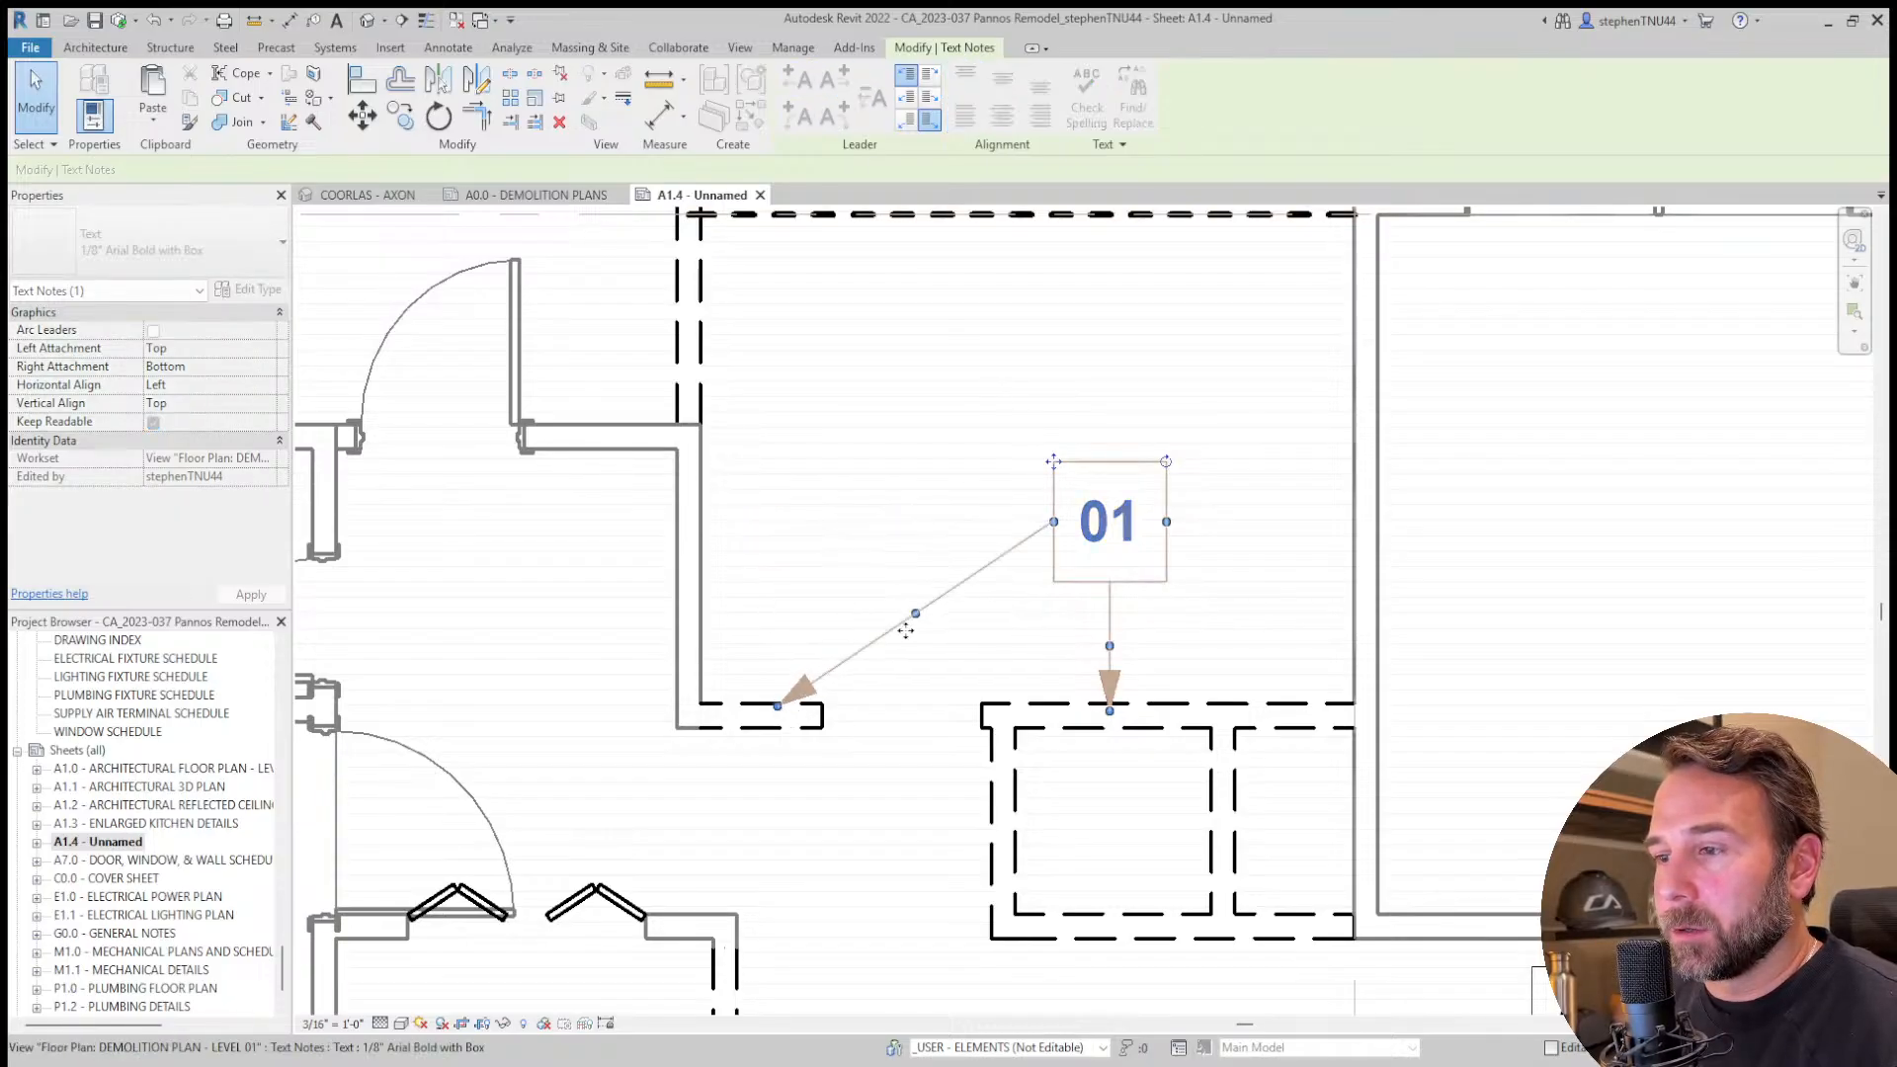
drag(915, 614, 777, 521)
scroll(841, 447, down, 3)
scroll(841, 450, down, 4)
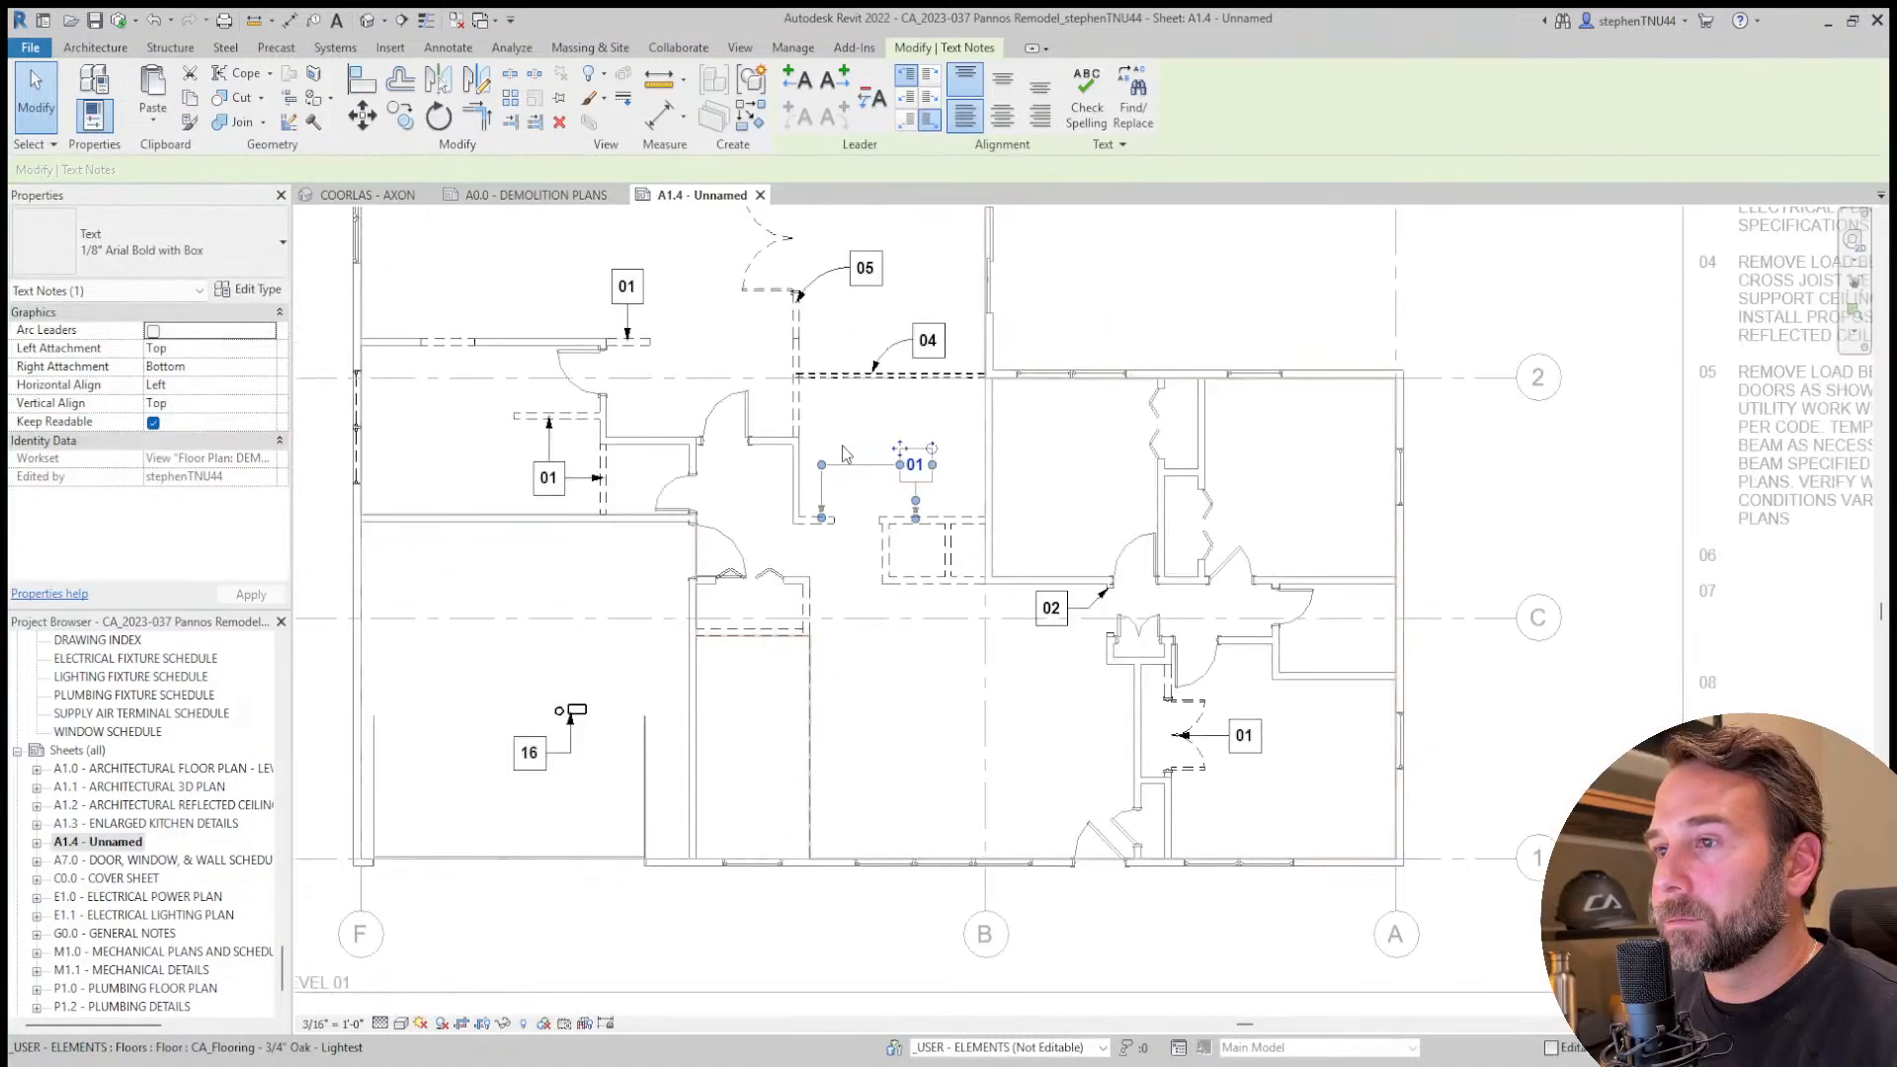
click(841, 451)
Nudge key note tag 05 down so its leader points to the middle of the demolished load bearing wall segment above grid 2.
scroll(842, 451, down, 1)
middle_drag(842, 453, 1002, 612)
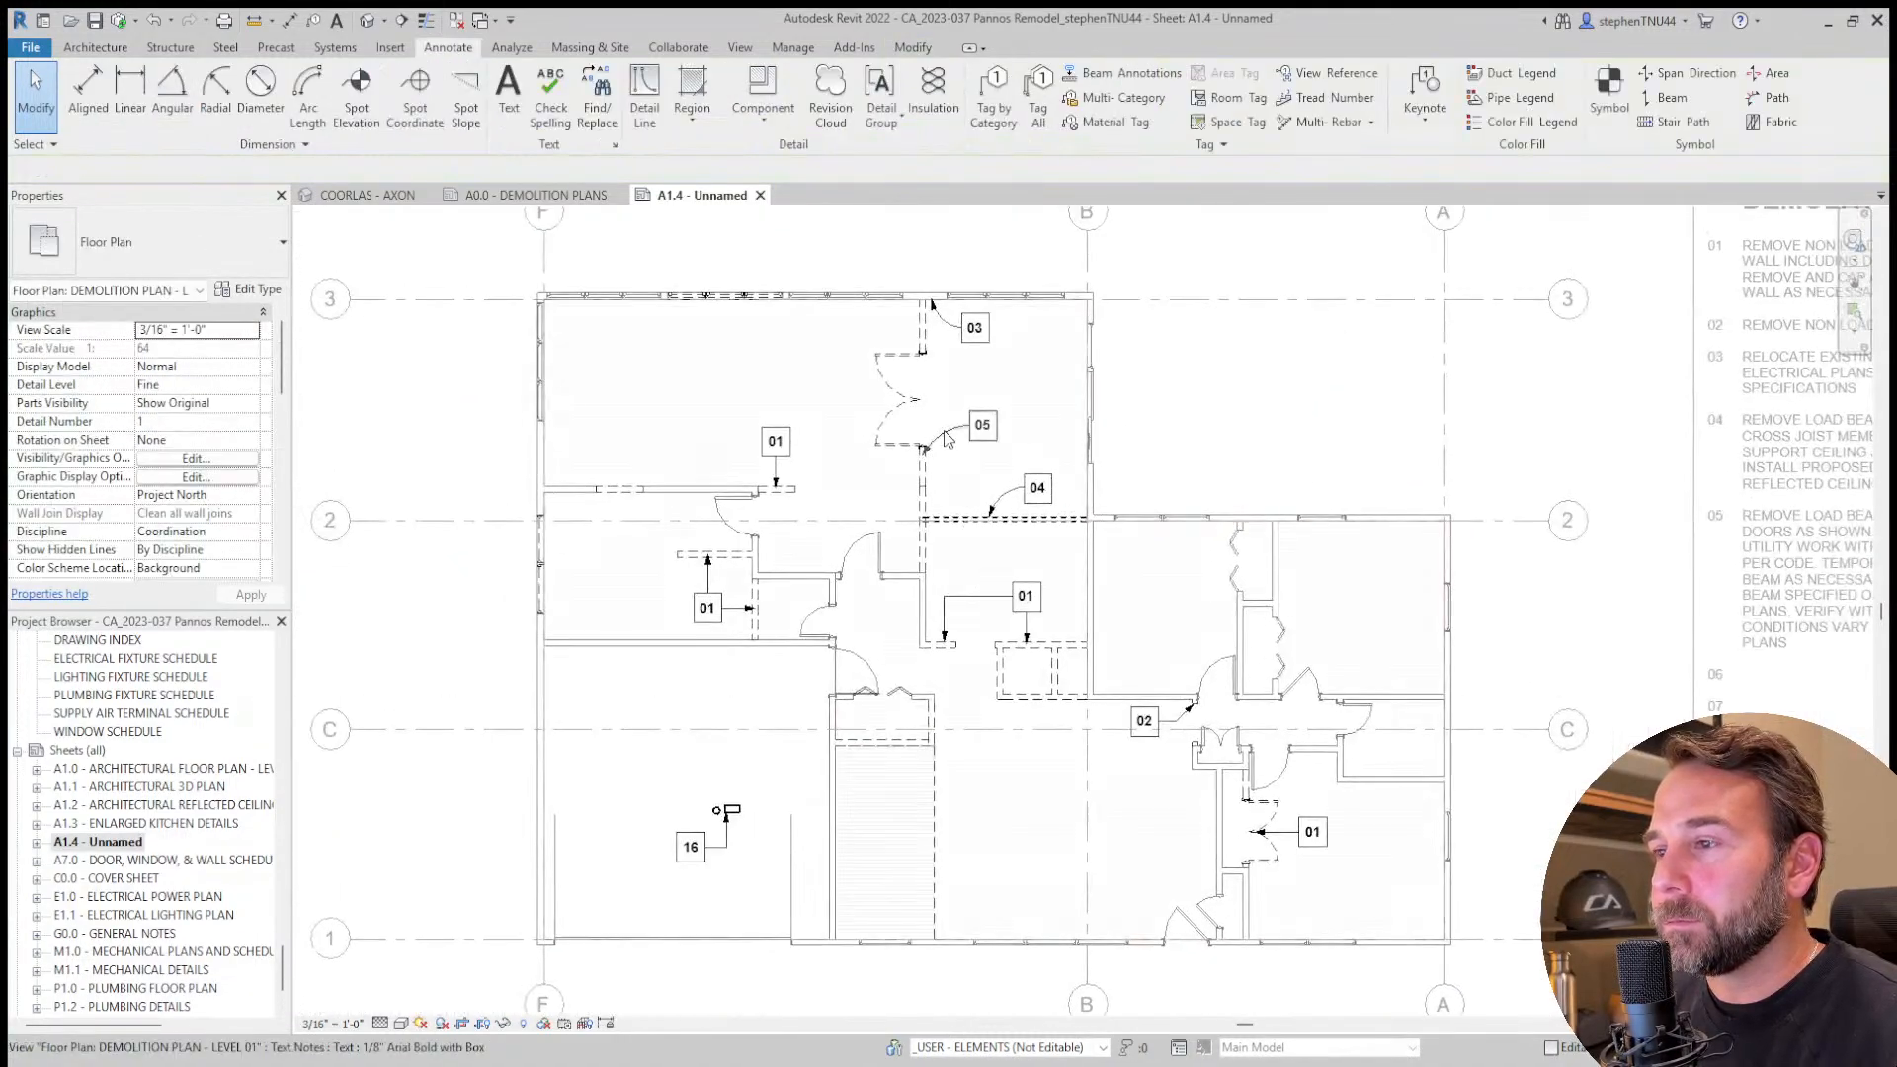
scroll(935, 433, up, 2)
click(991, 435)
scroll(992, 471, up, 1)
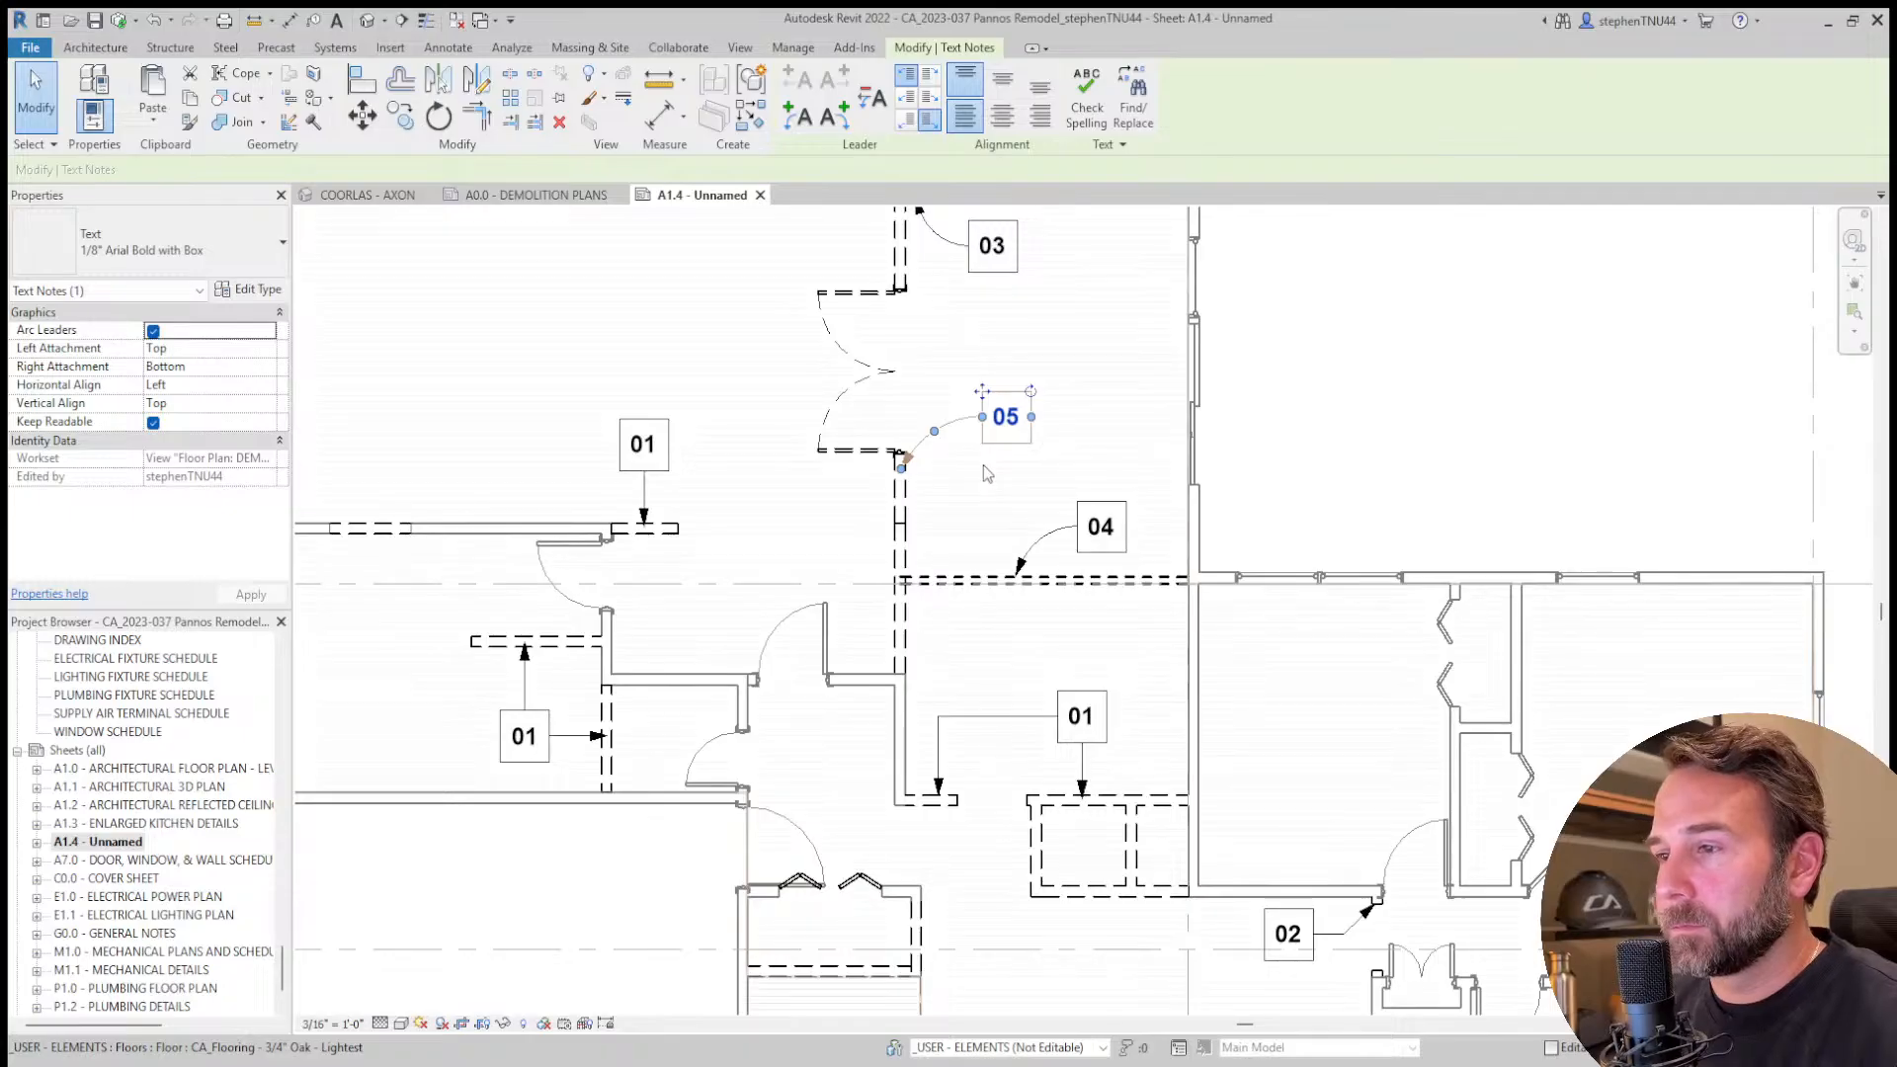
key(shift+Down)
key(shift+Down)
key(Escape)
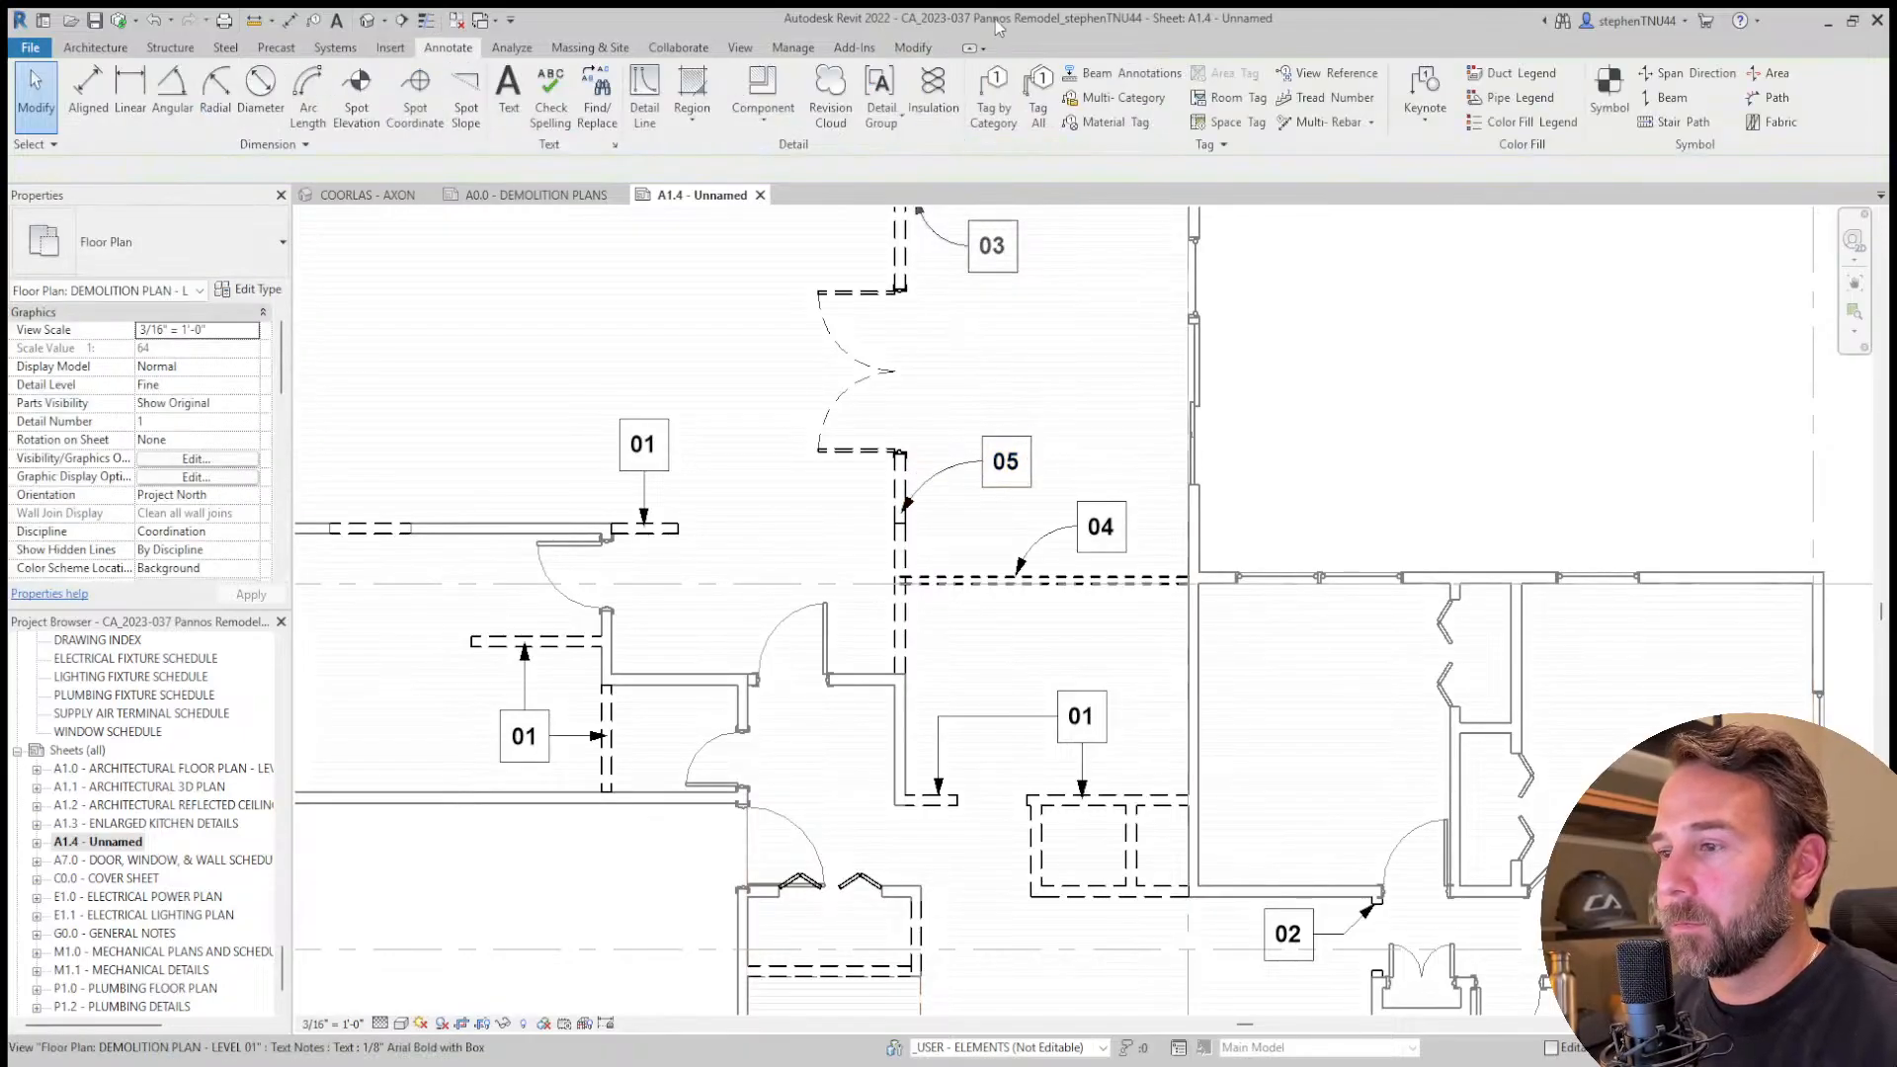
Copy the 01 tag above grid 2 leftward to the dashed wall opening nearer grid F.
scroll(1027, 275, down, 3)
scroll(714, 451, up, 2)
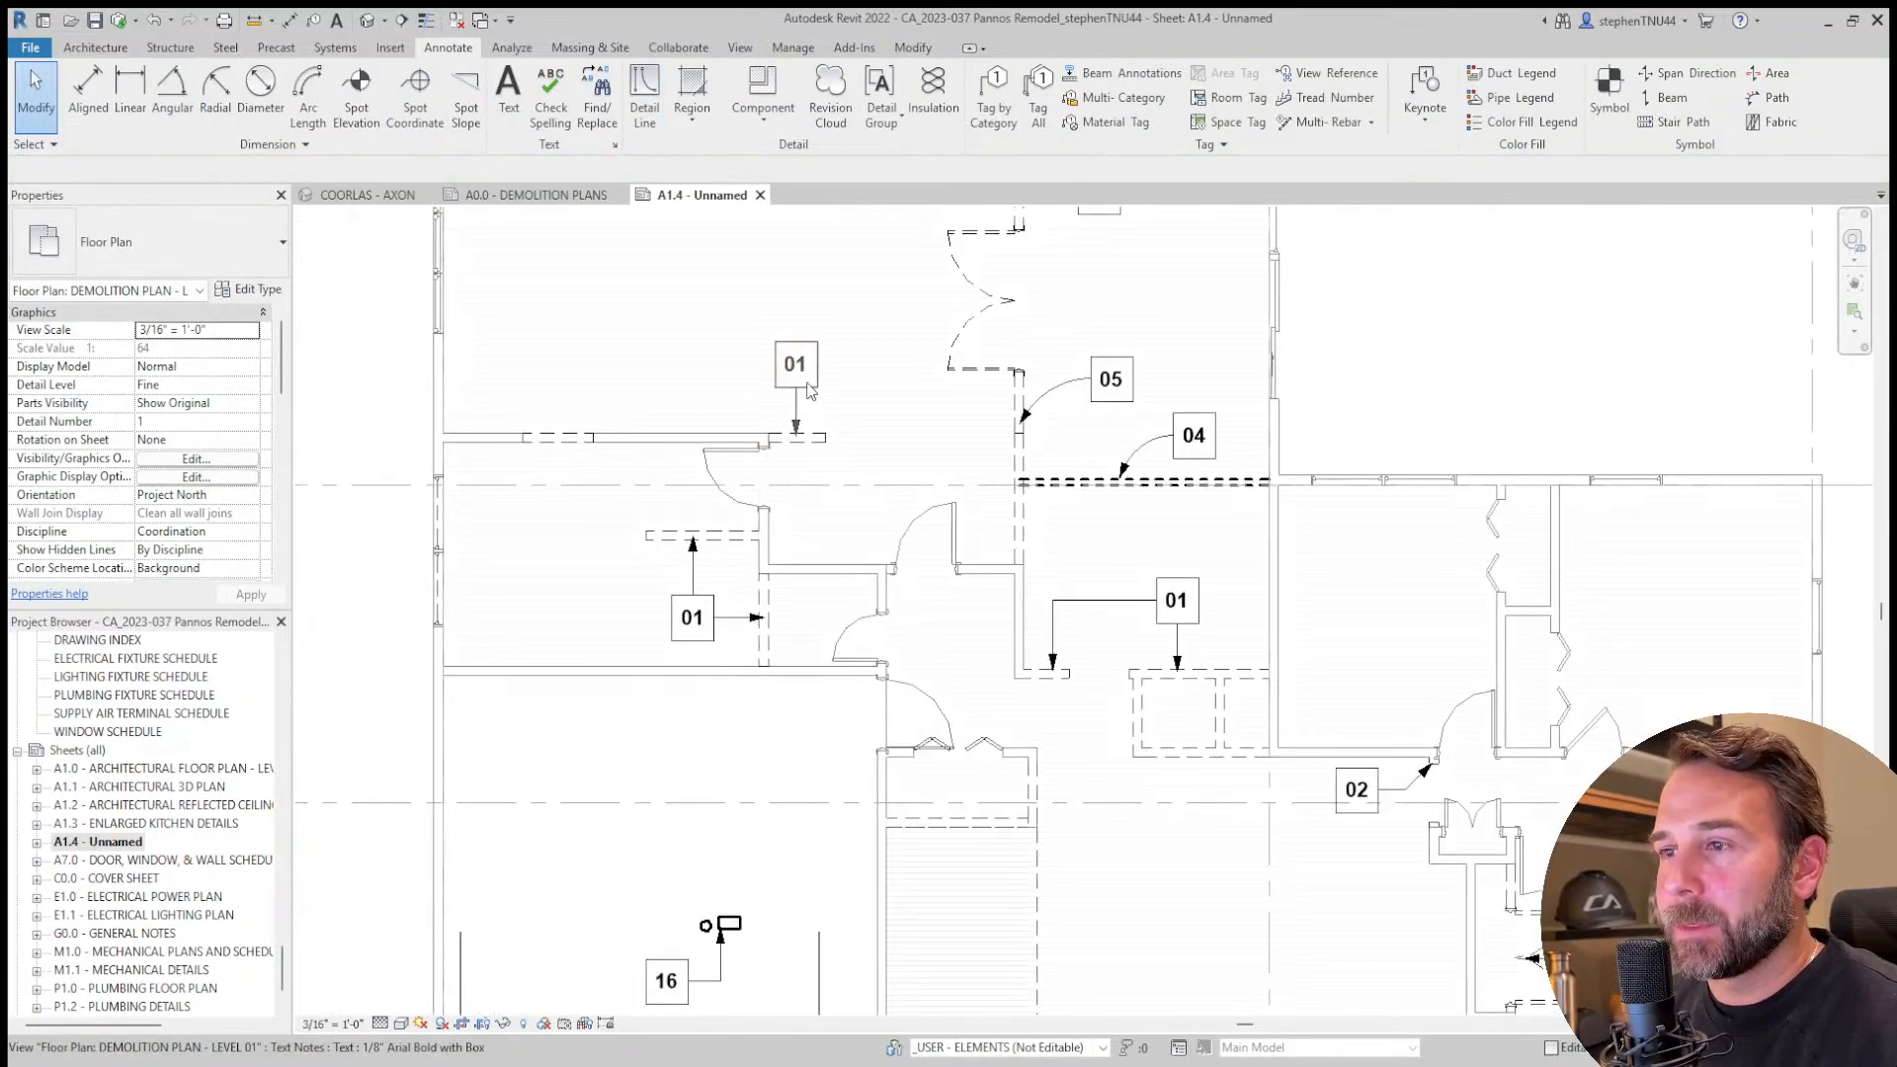
click(400, 117)
click(808, 368)
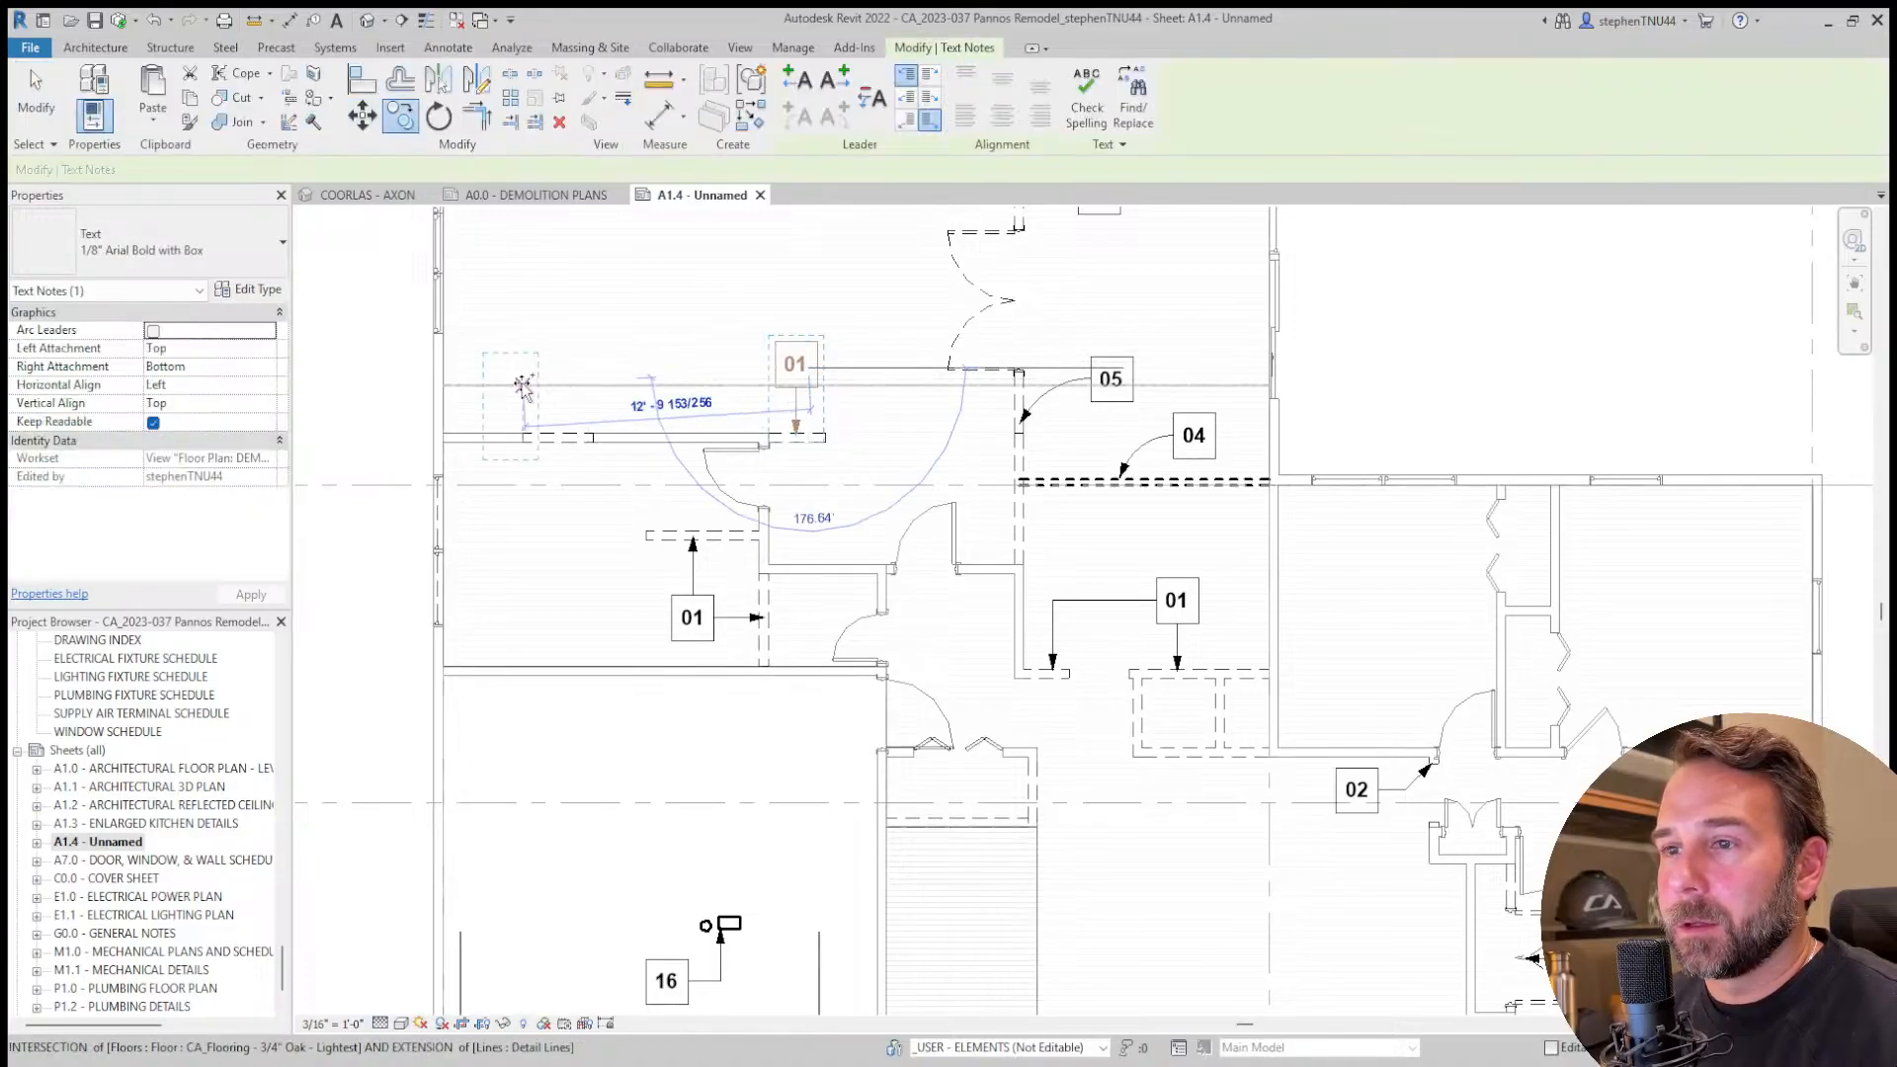
click(551, 368)
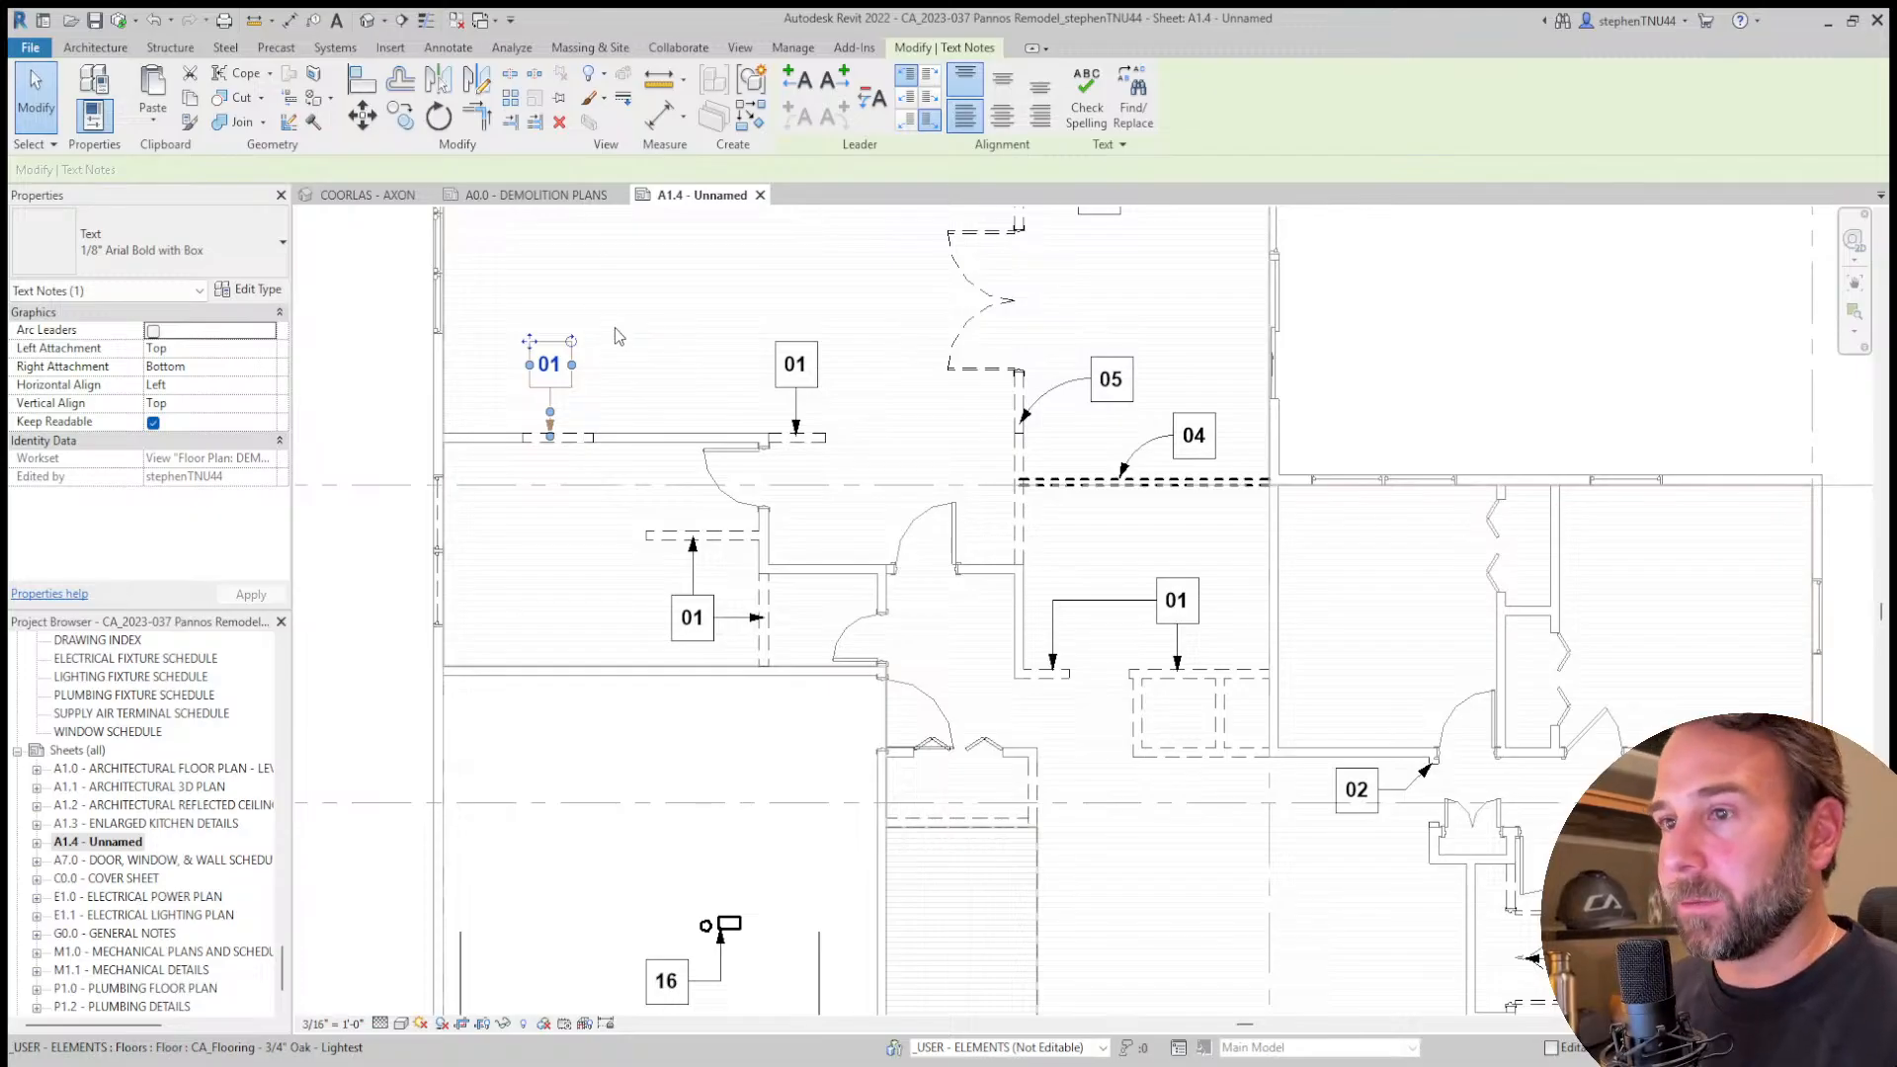
On the sheet, write demolition key note 06 as "DEMO PORTION OF WALL SHOWN FOR PROPOSED NEW DOOR LOCATION.".
scroll(699, 415, down, 3)
middle_drag(1647, 662, 1547, 658)
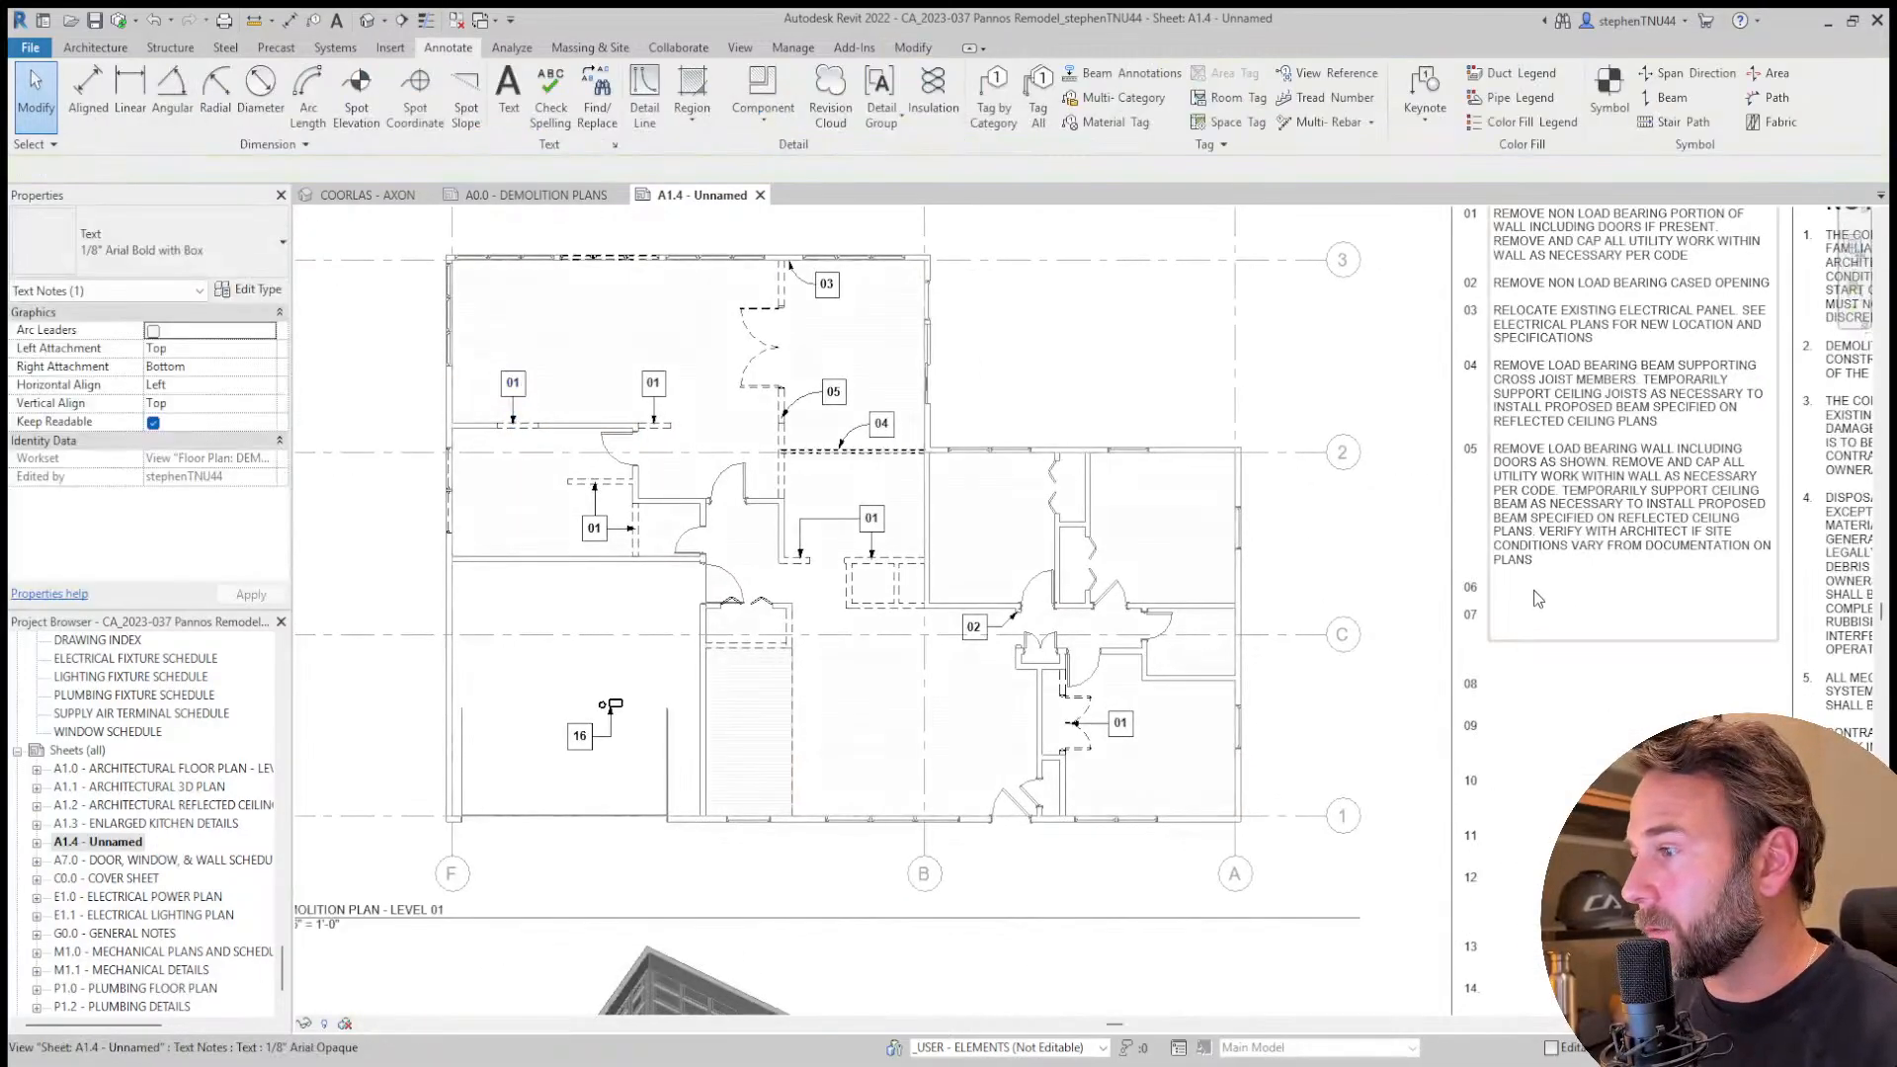
scroll(1551, 568, up, 2)
double_click(1574, 559)
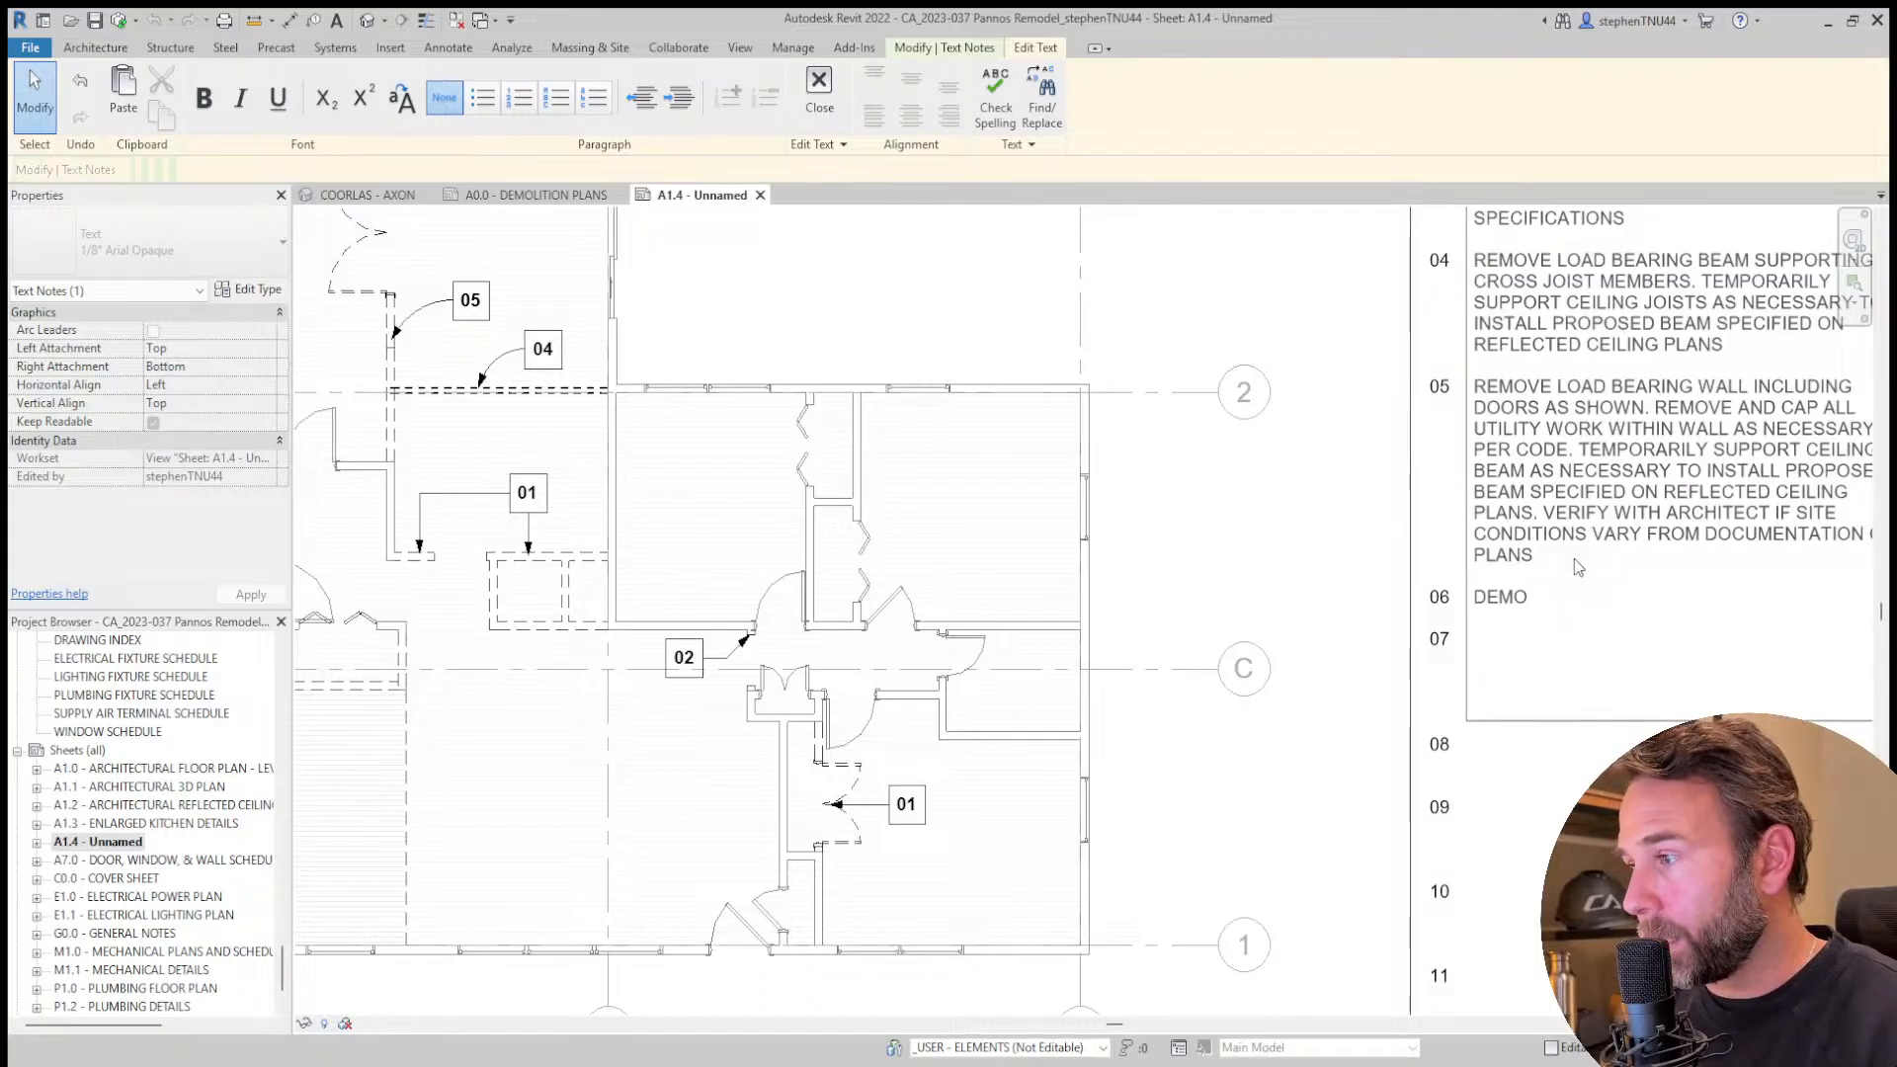
text(DEMO PO)
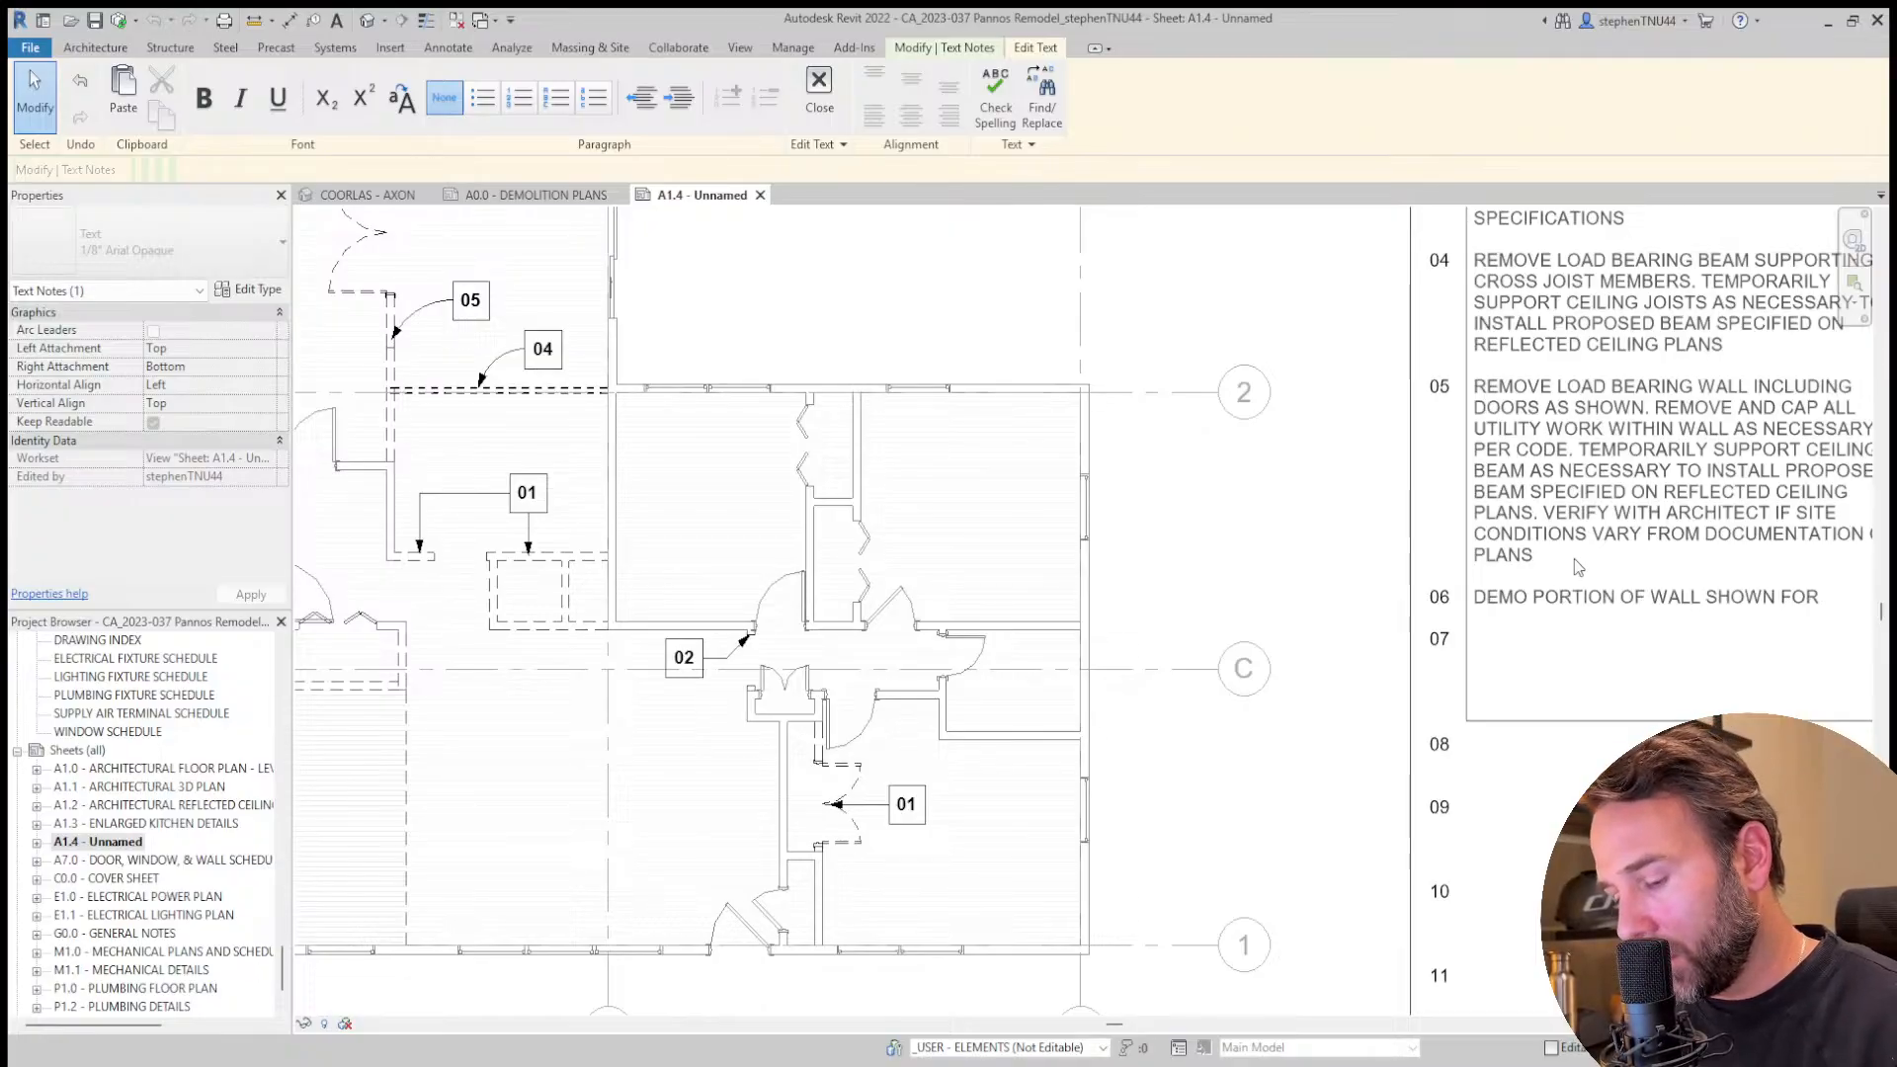
text(RTION OF WALL SHOWN FOR )
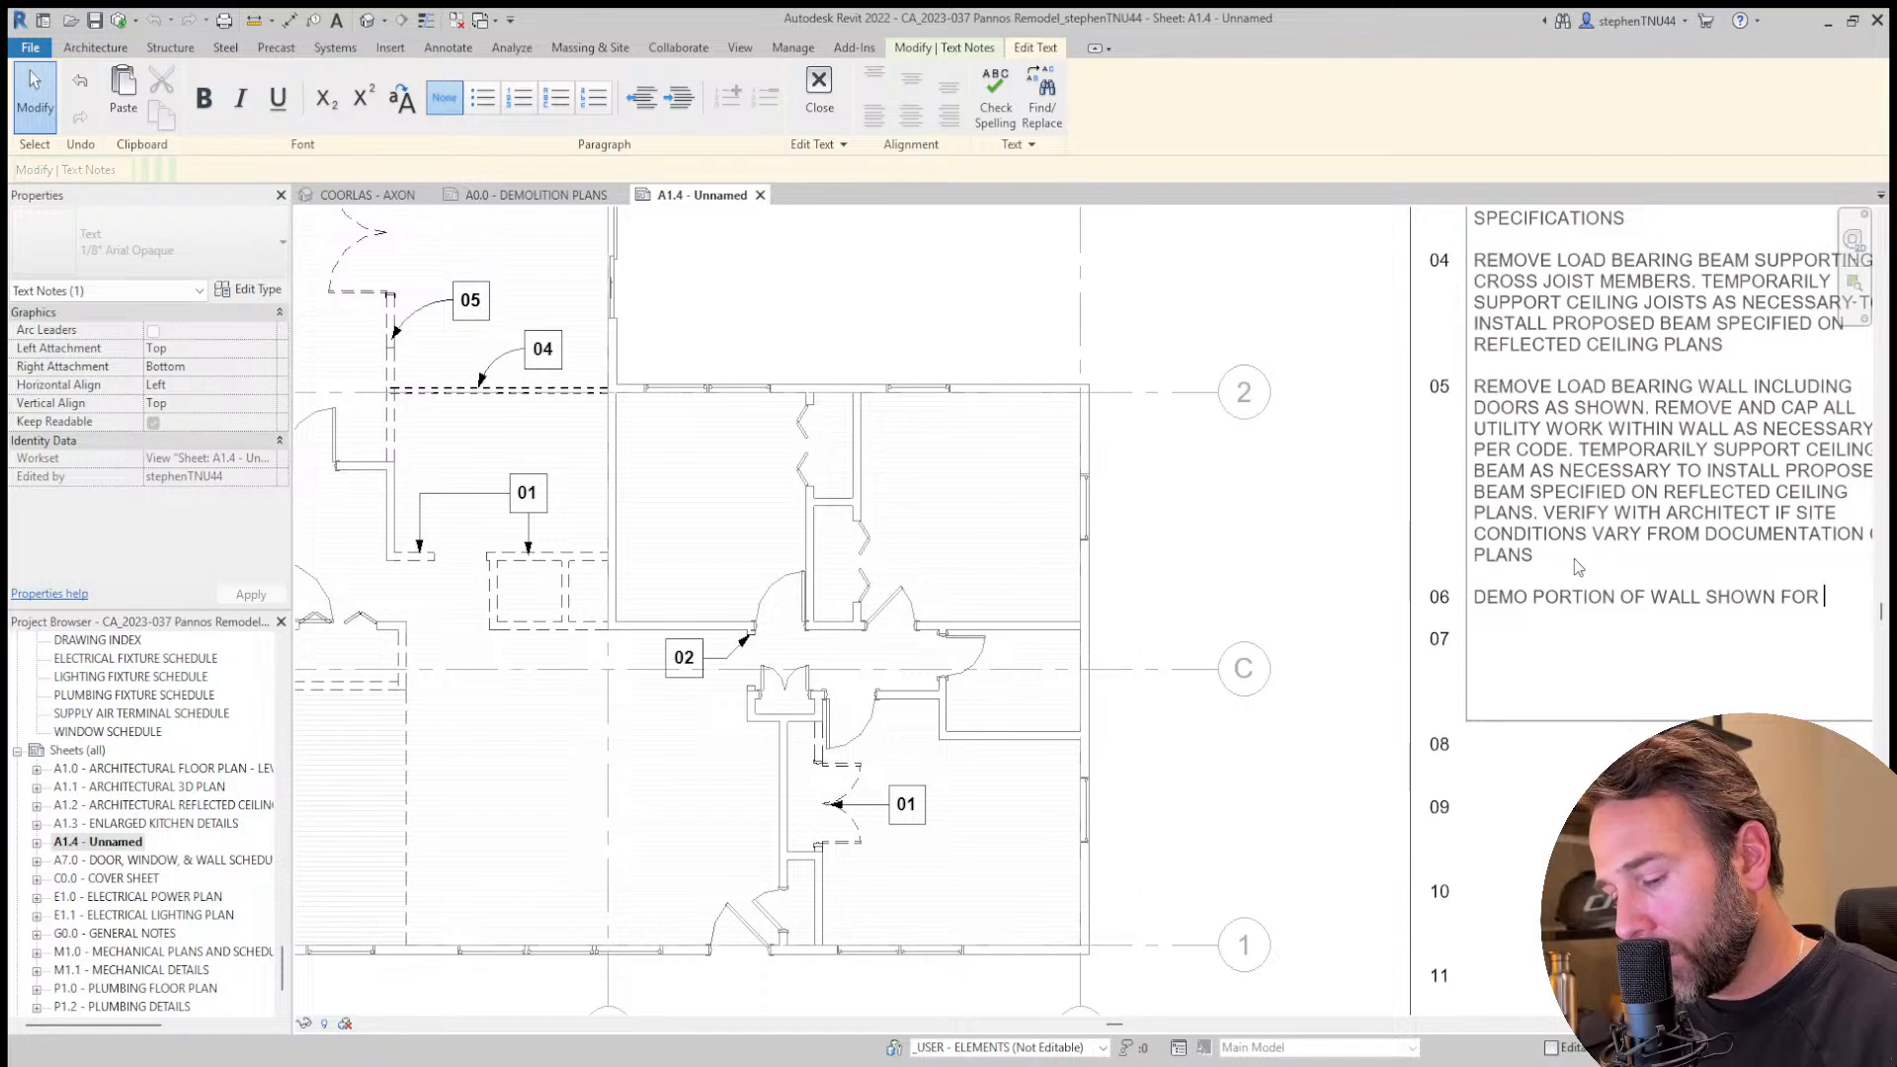
text(PROPOSED DOOR LOCATION)
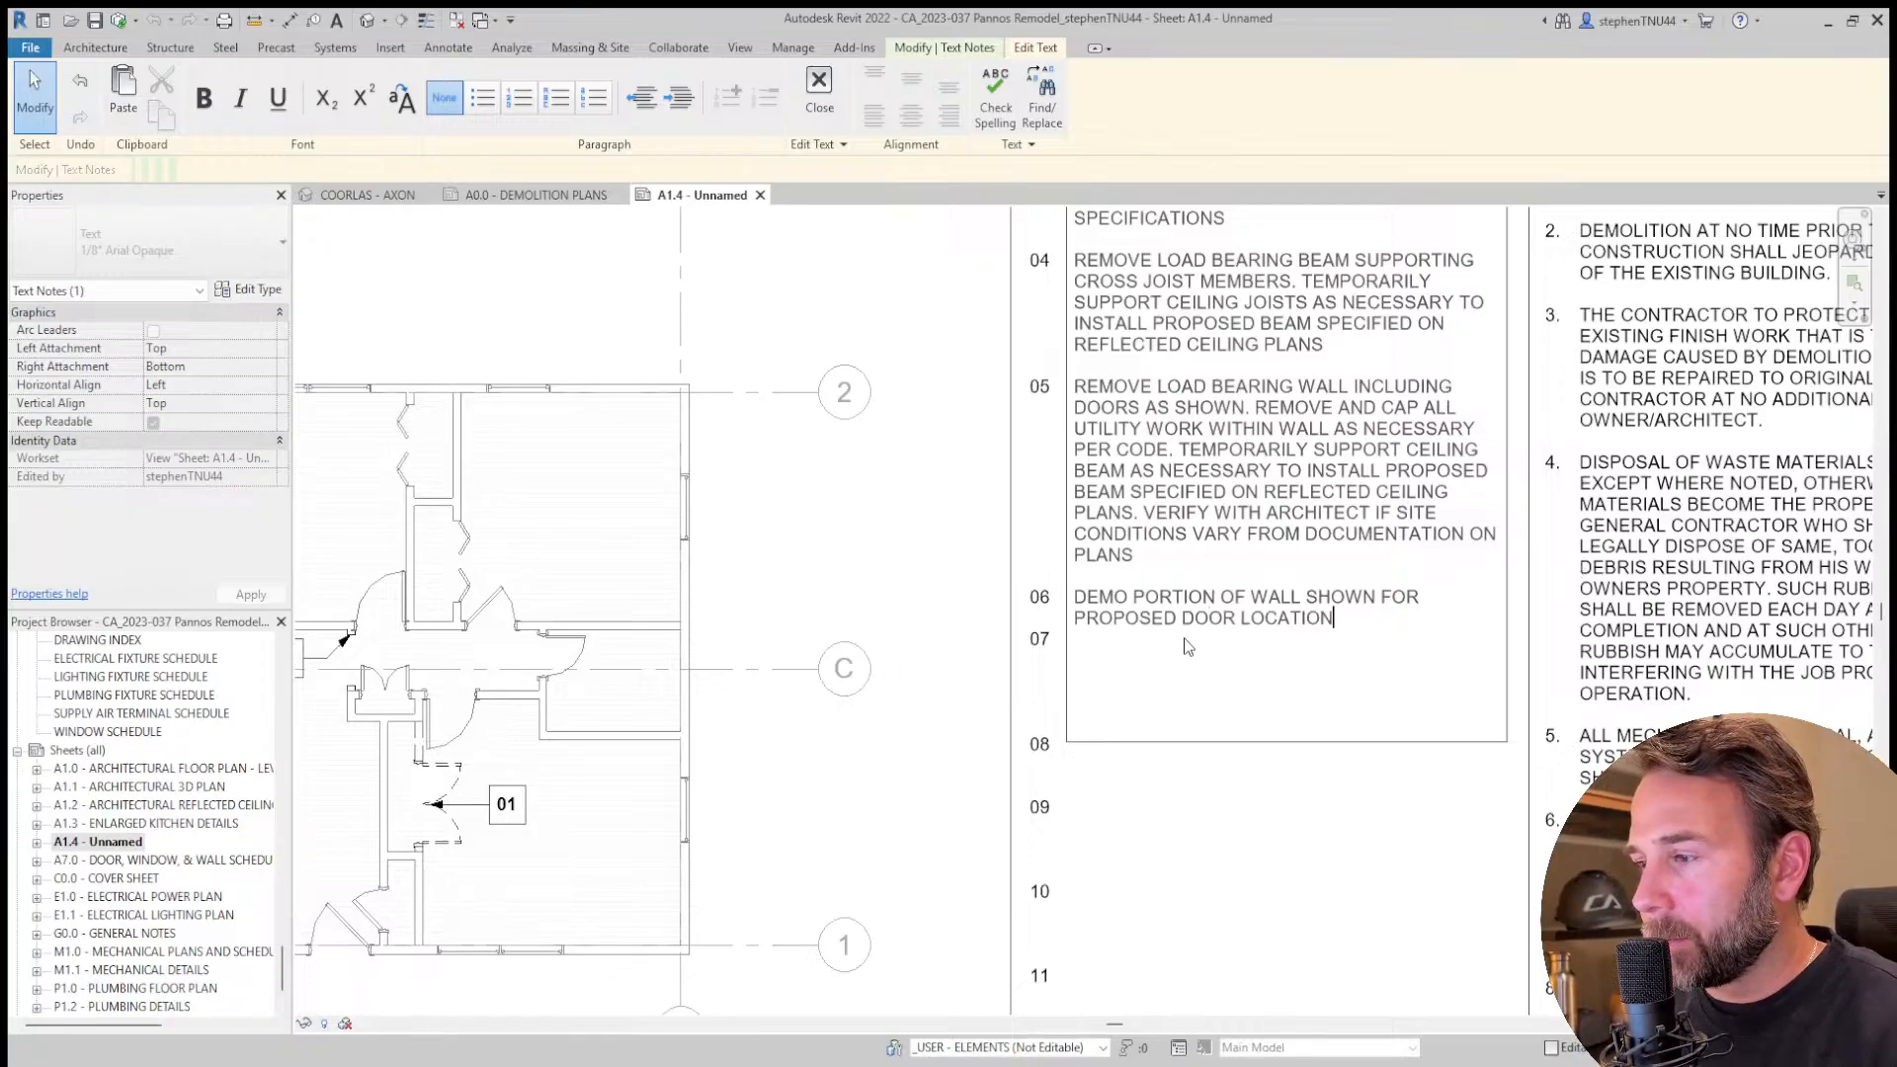
text(EW)
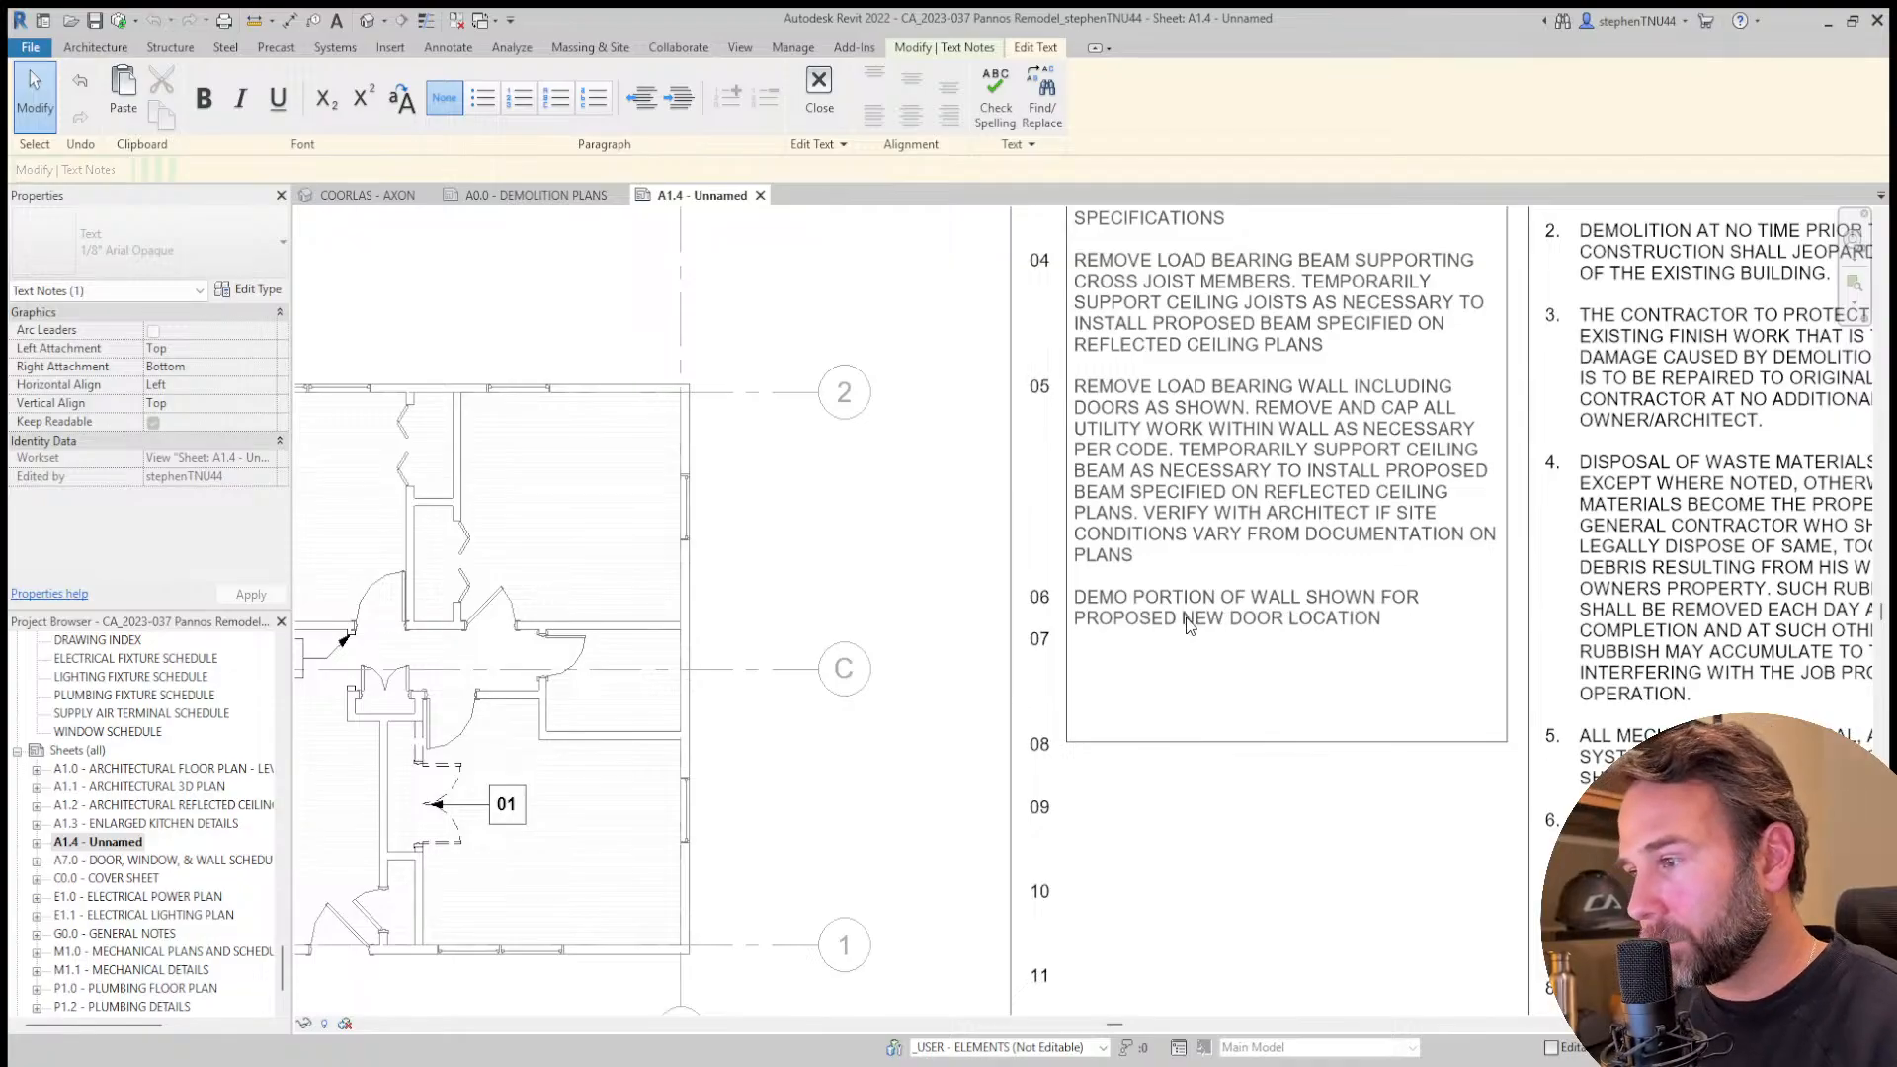
click(906, 563)
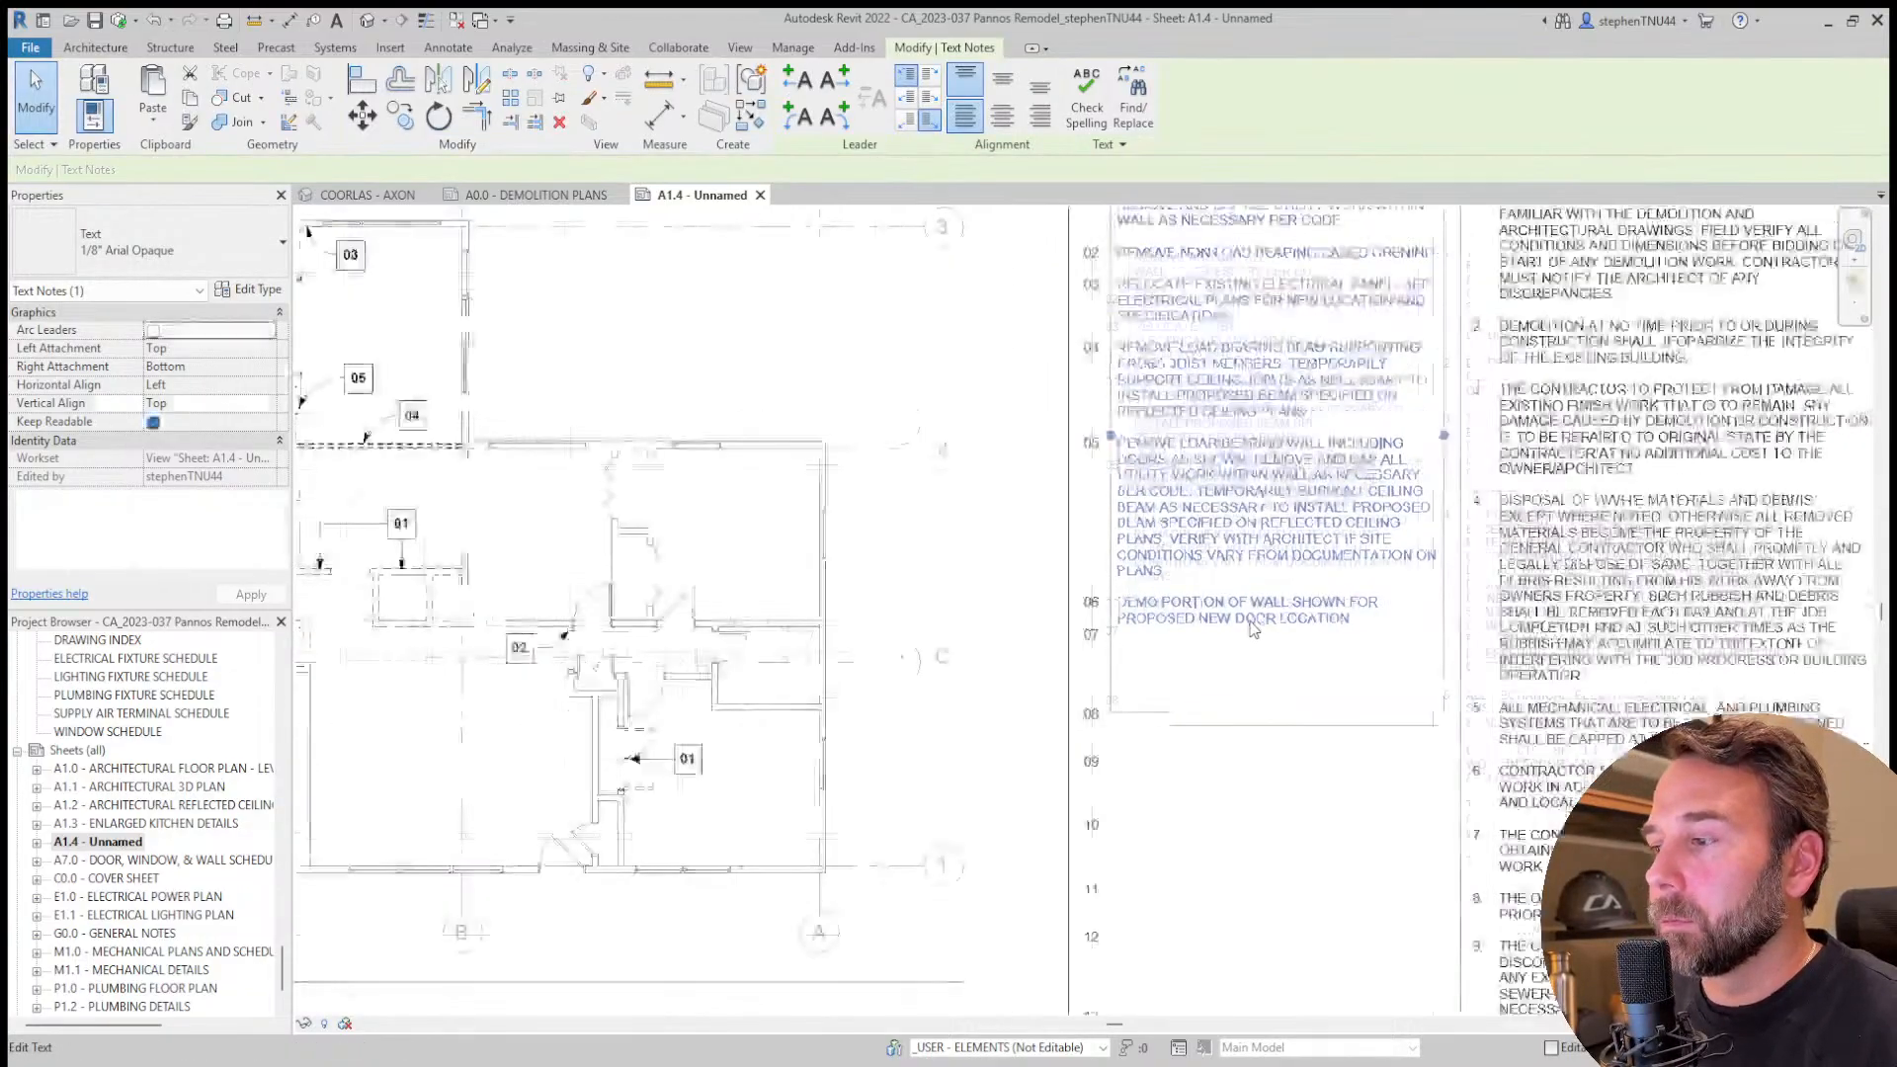
Check the key notes against the tagged plan and select the Level 01 demolition plan viewport.
scroll(1178, 627, down, 3)
scroll(1178, 628, up, 2)
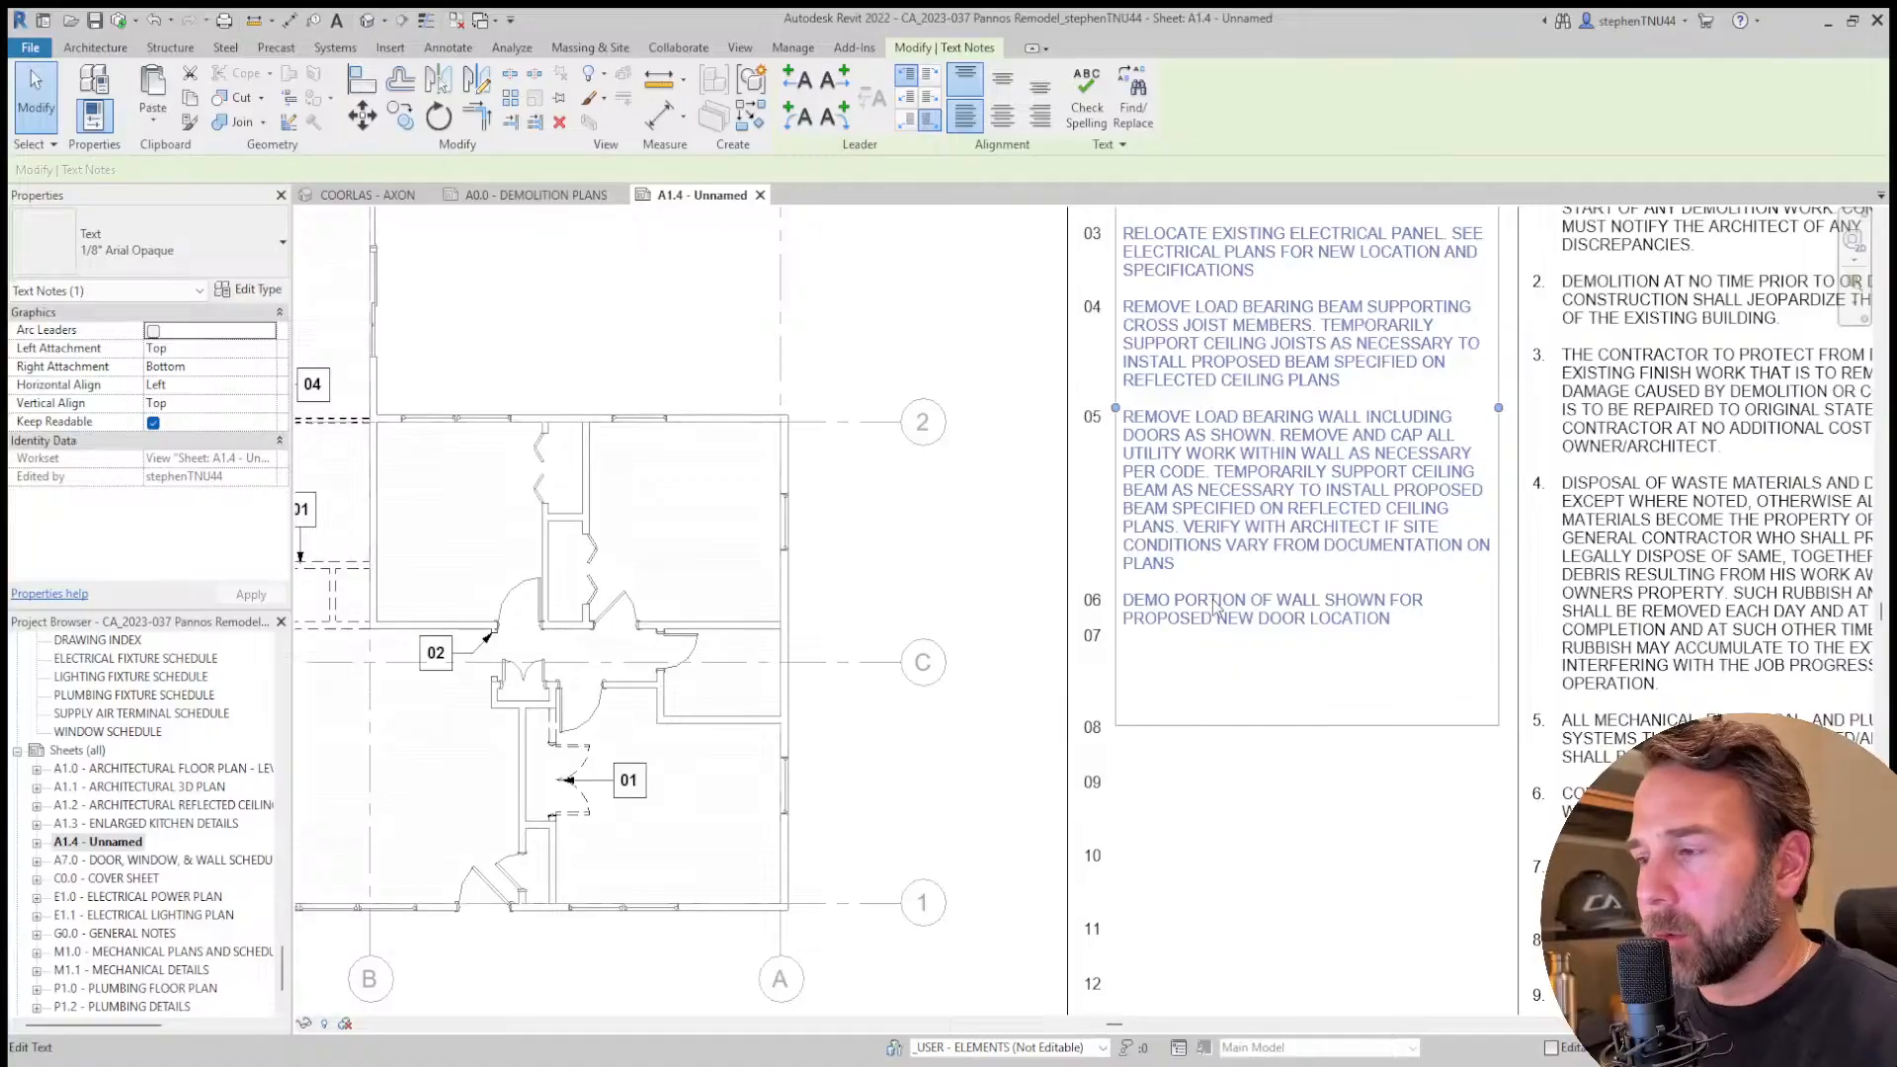
scroll(1213, 607, down, 3)
scroll(1213, 606, up, 2)
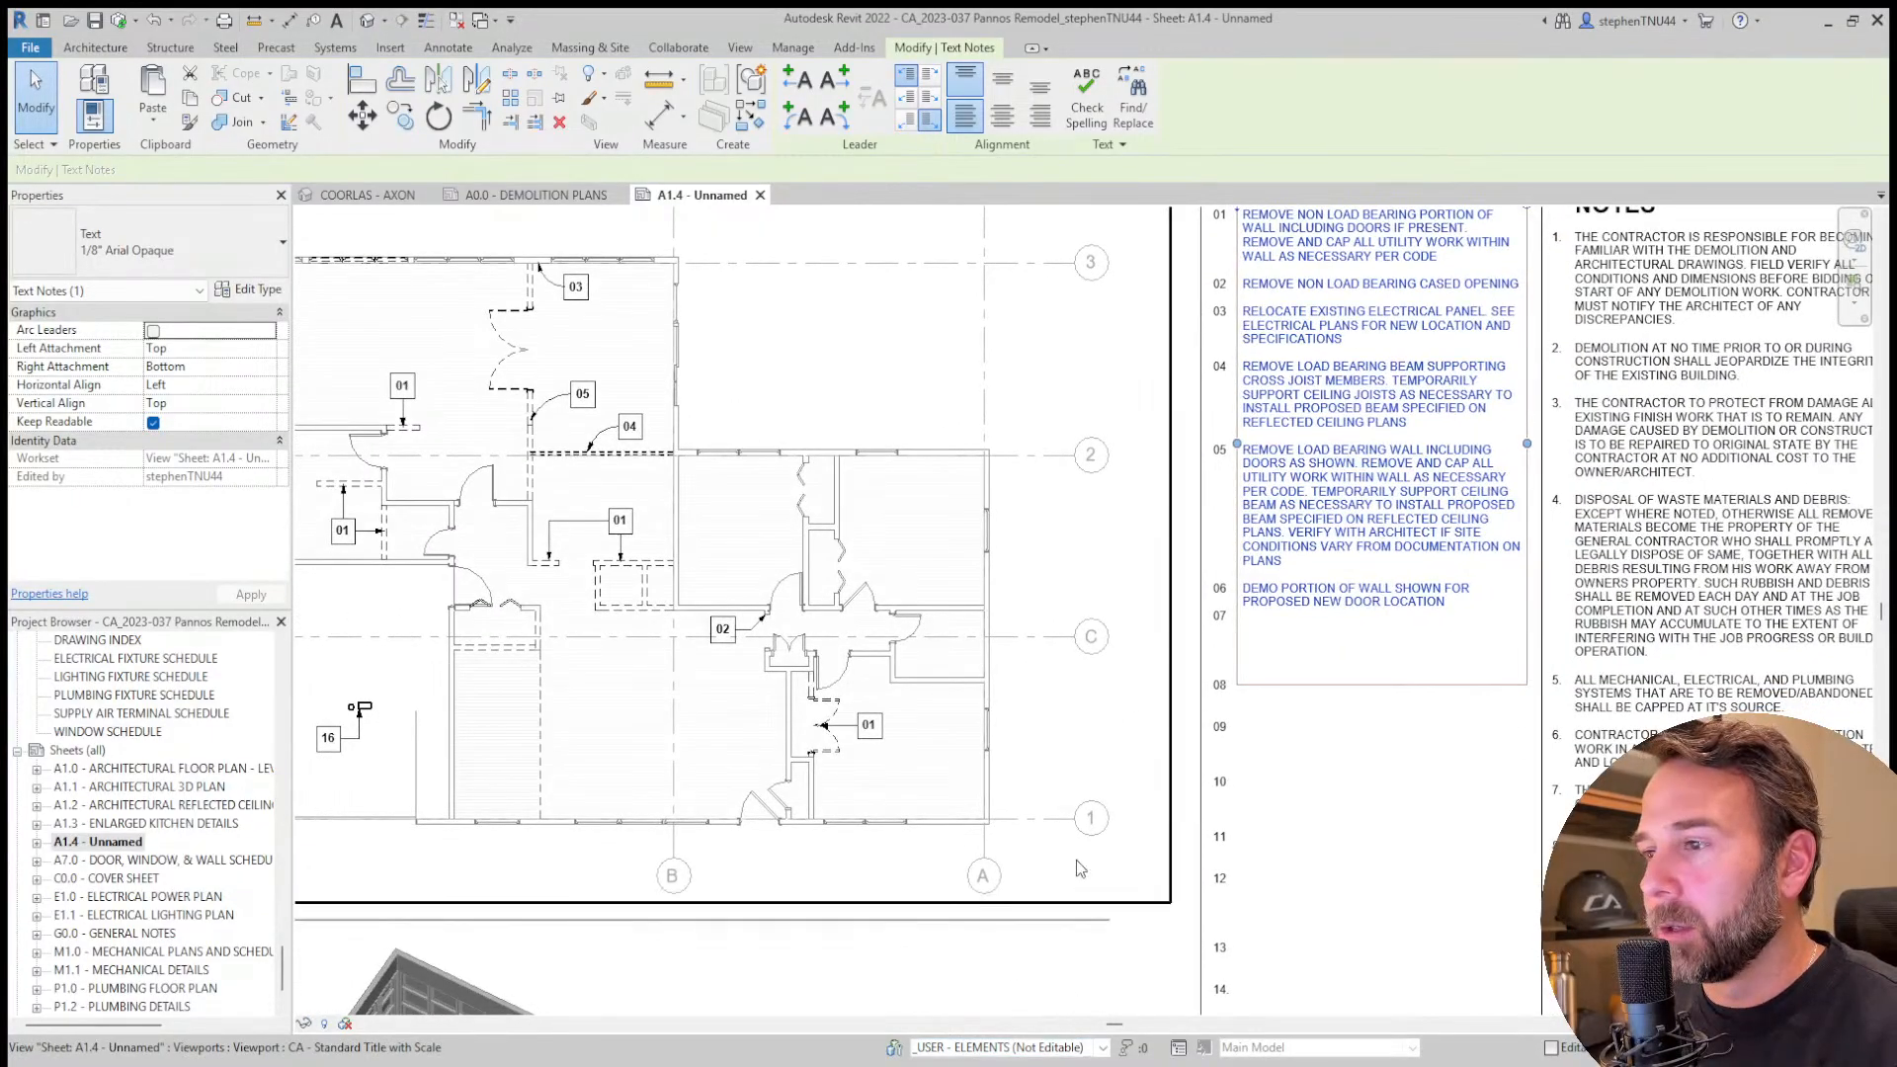
click(1087, 566)
scroll(1086, 566, down, 3)
scroll(1178, 293, up, 3)
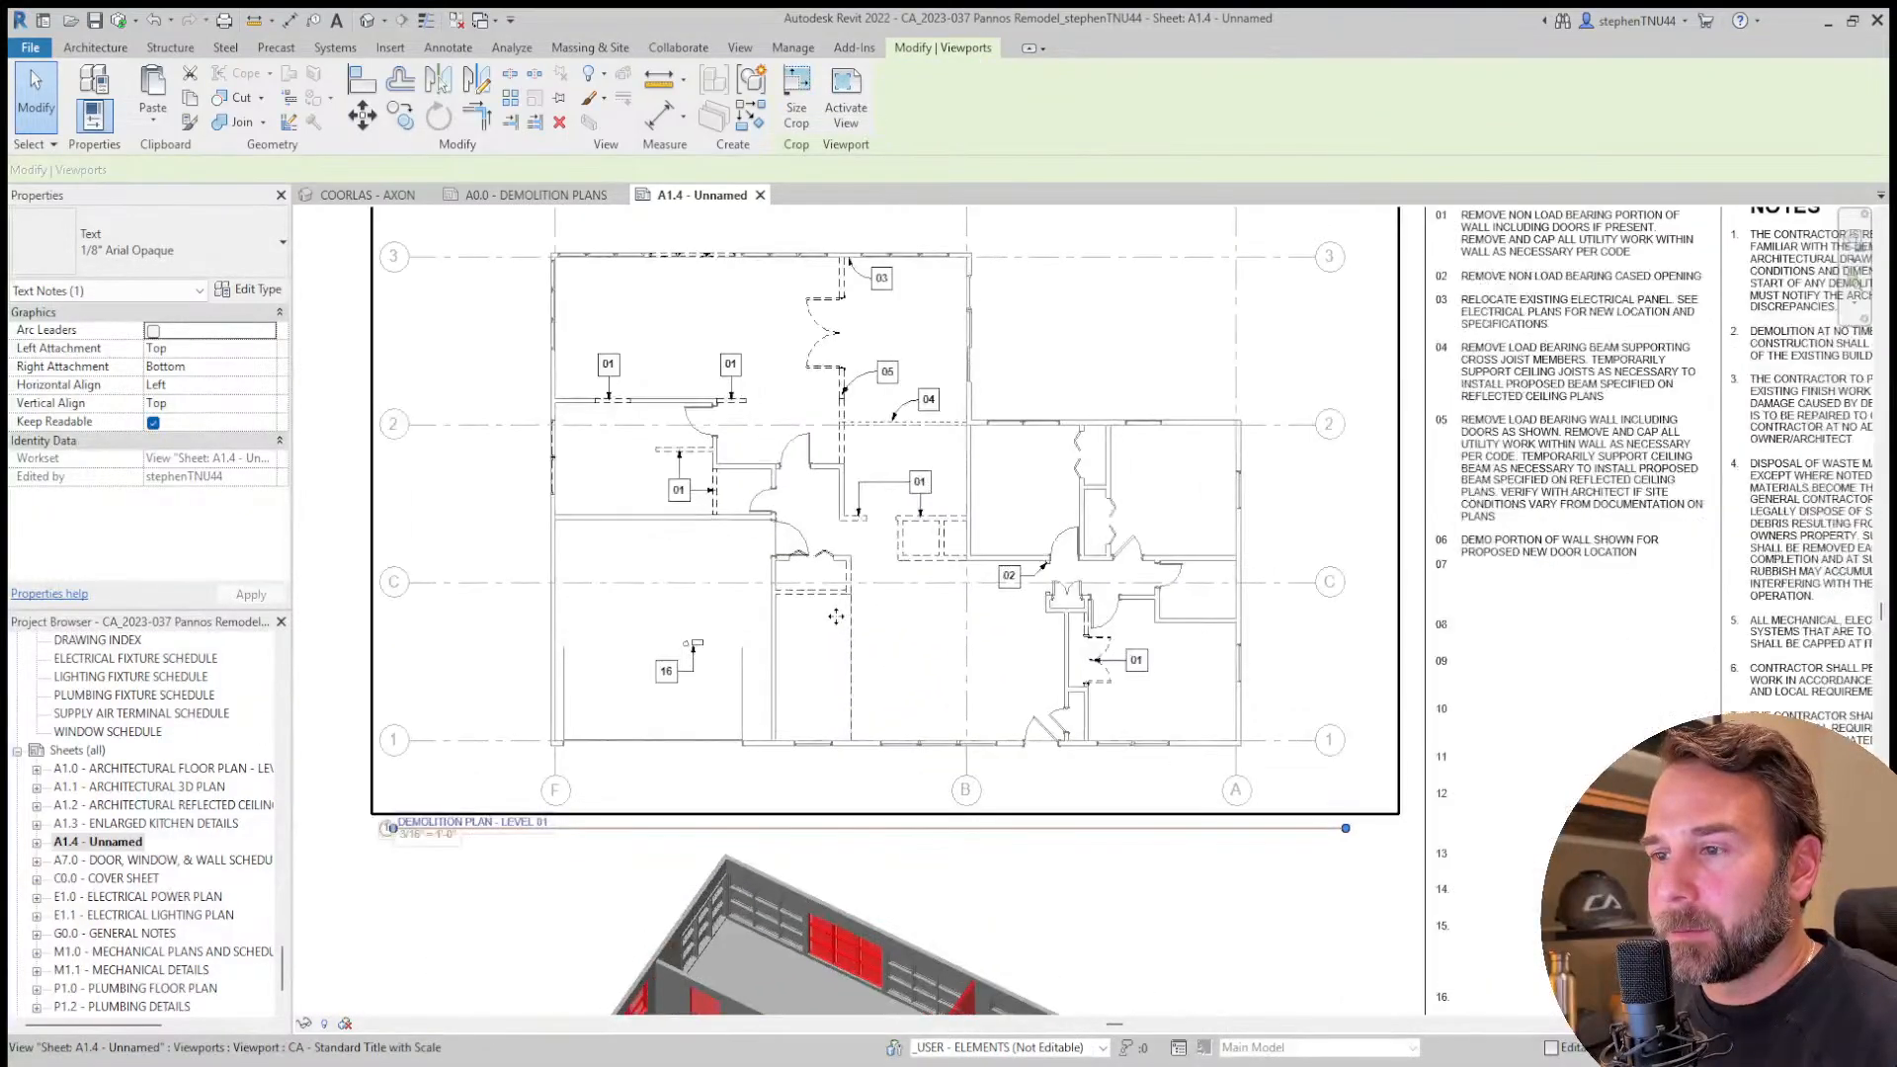
Activate the Demolition Plan - Level 01 viewport and change the 01 tag nearest grid F, above the wall by grid 2, to 06.
double_click(1179, 292)
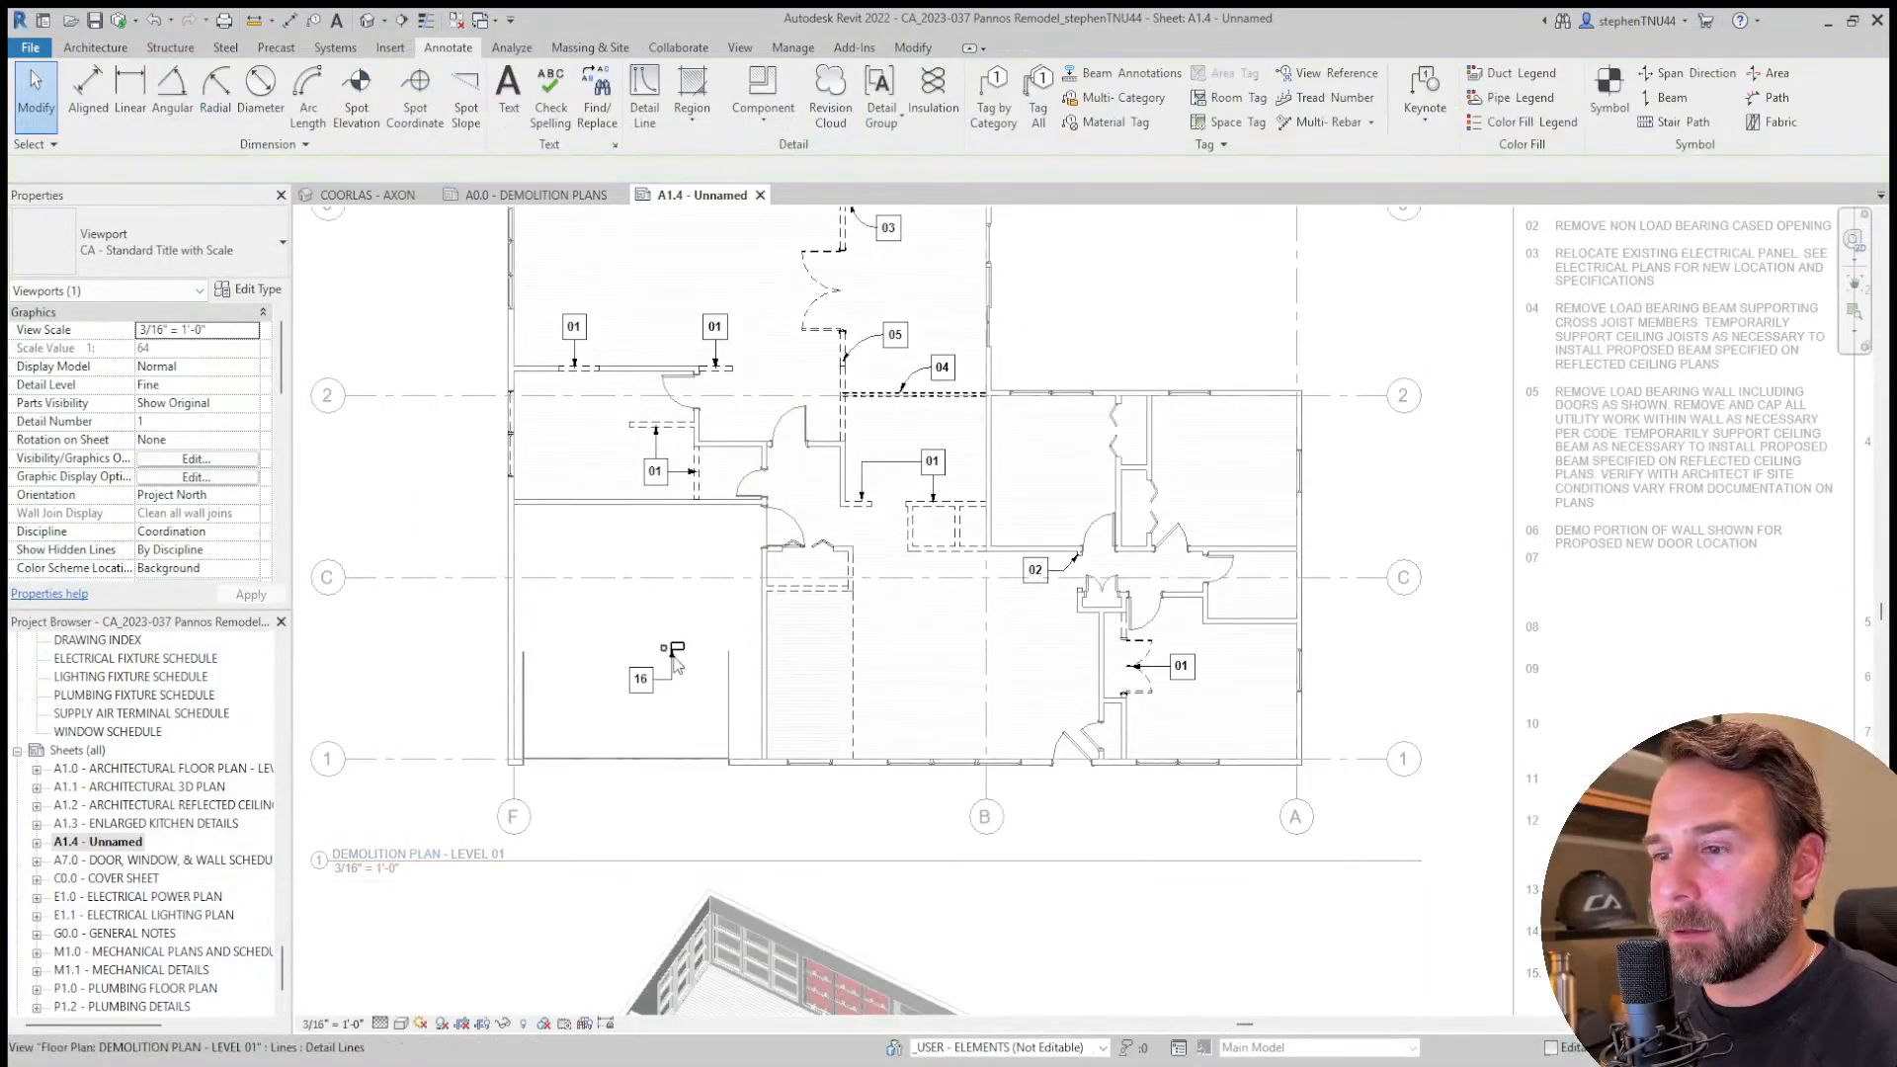
scroll(1043, 676, up, 2)
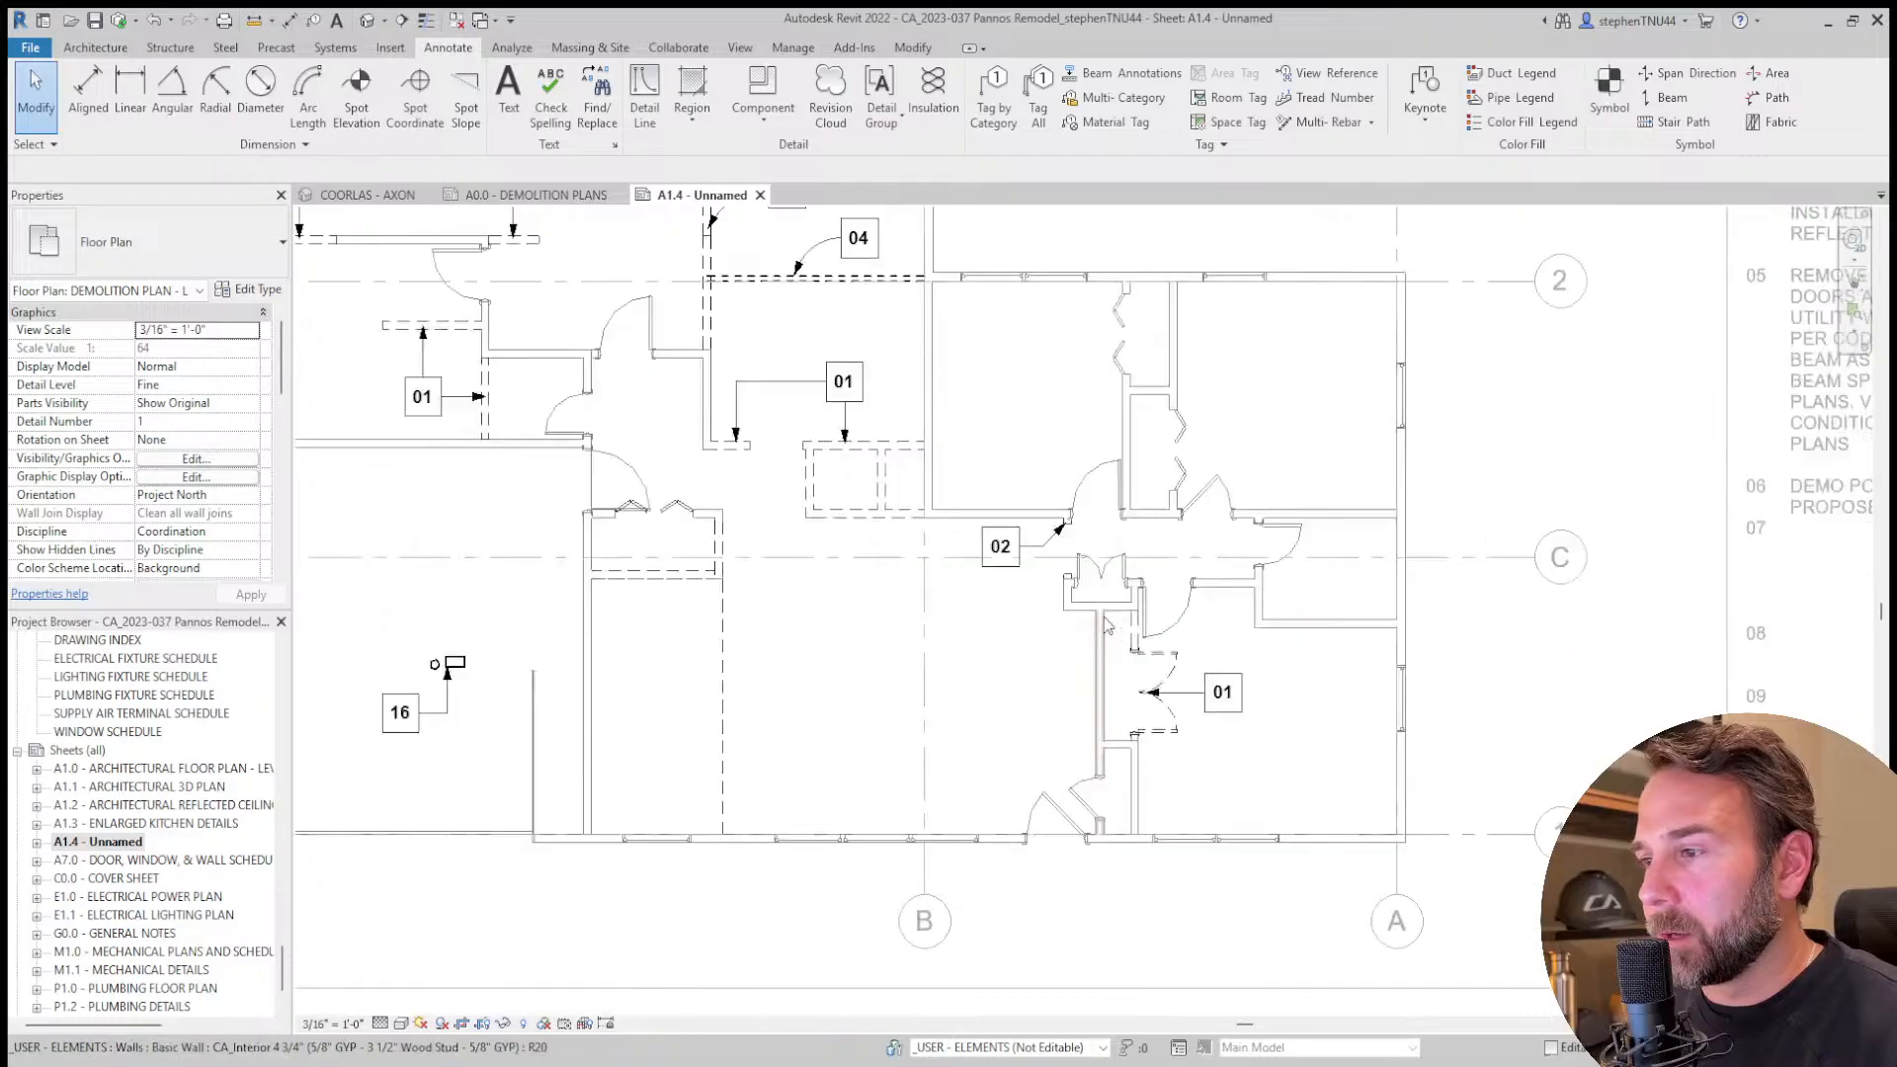
middle_drag(613, 510, 869, 637)
scroll(657, 368, down, 2)
scroll(1406, 524, up, 3)
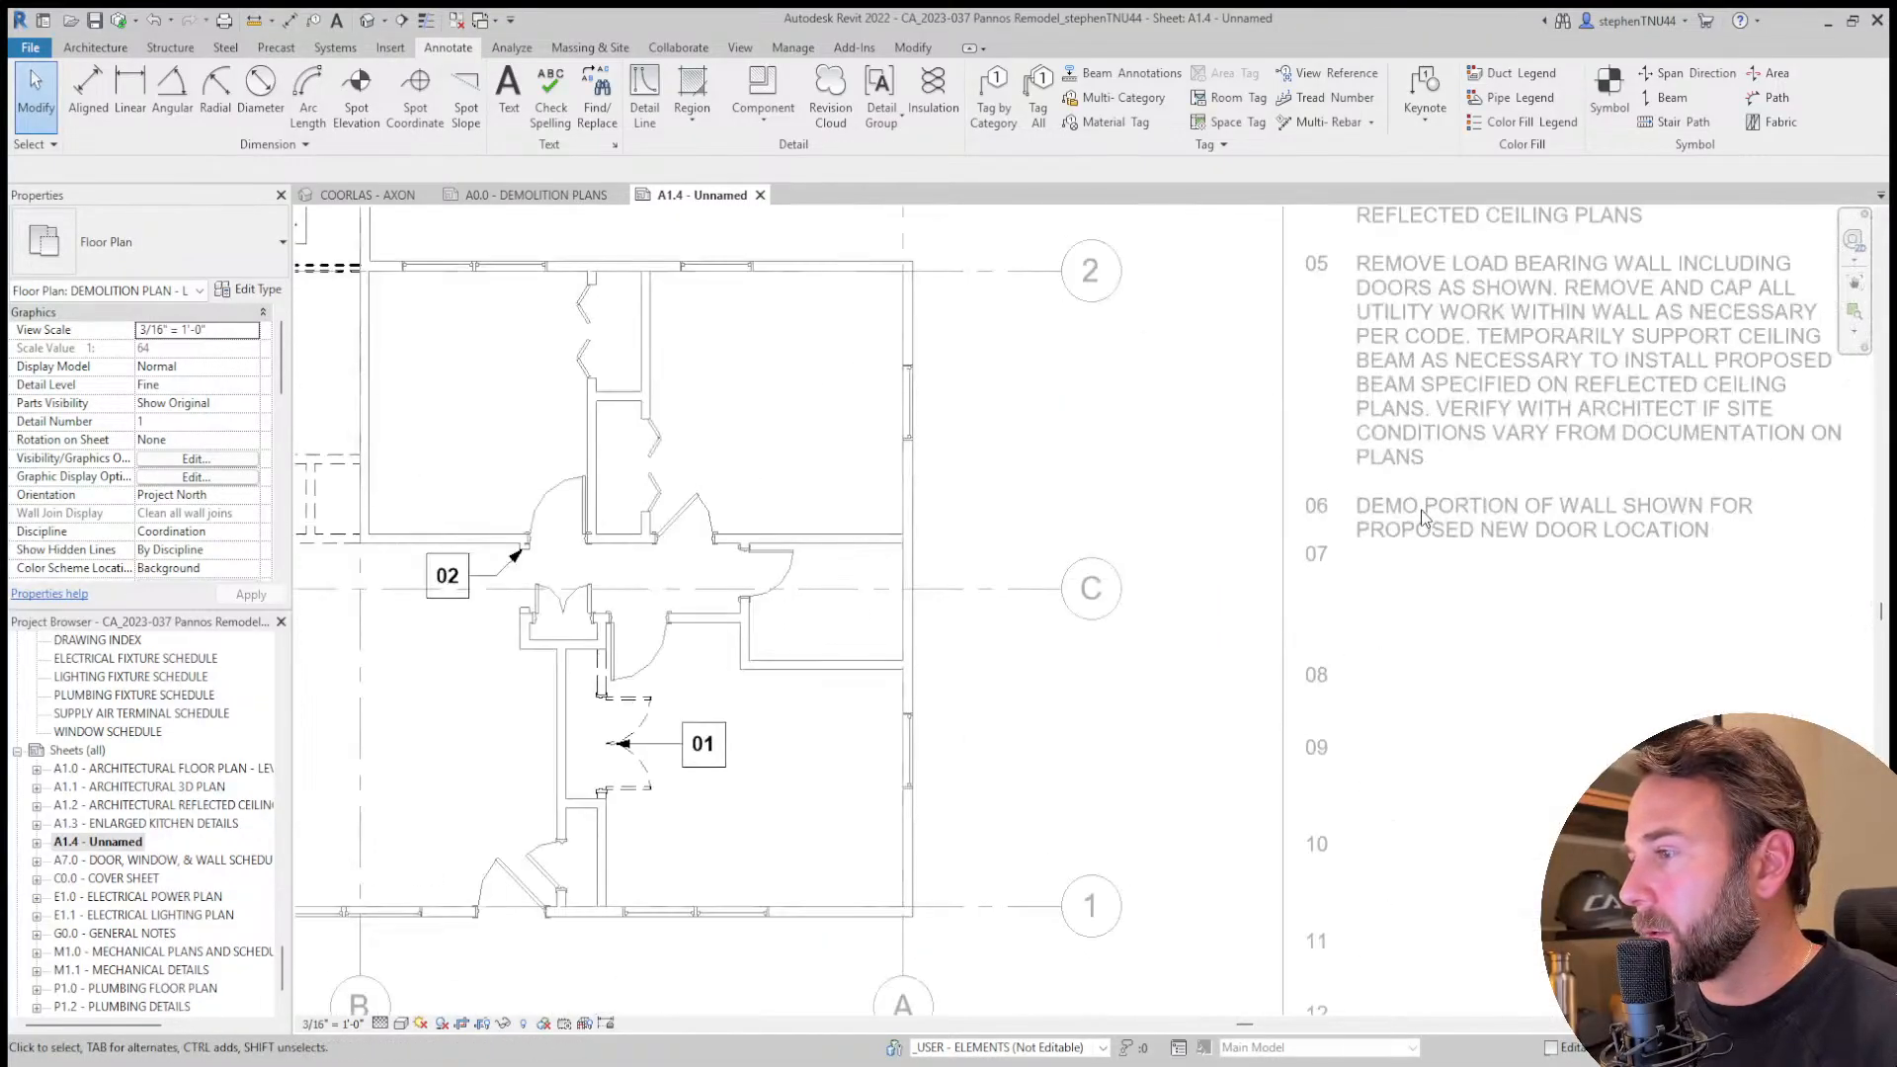
scroll(938, 491, down, 3)
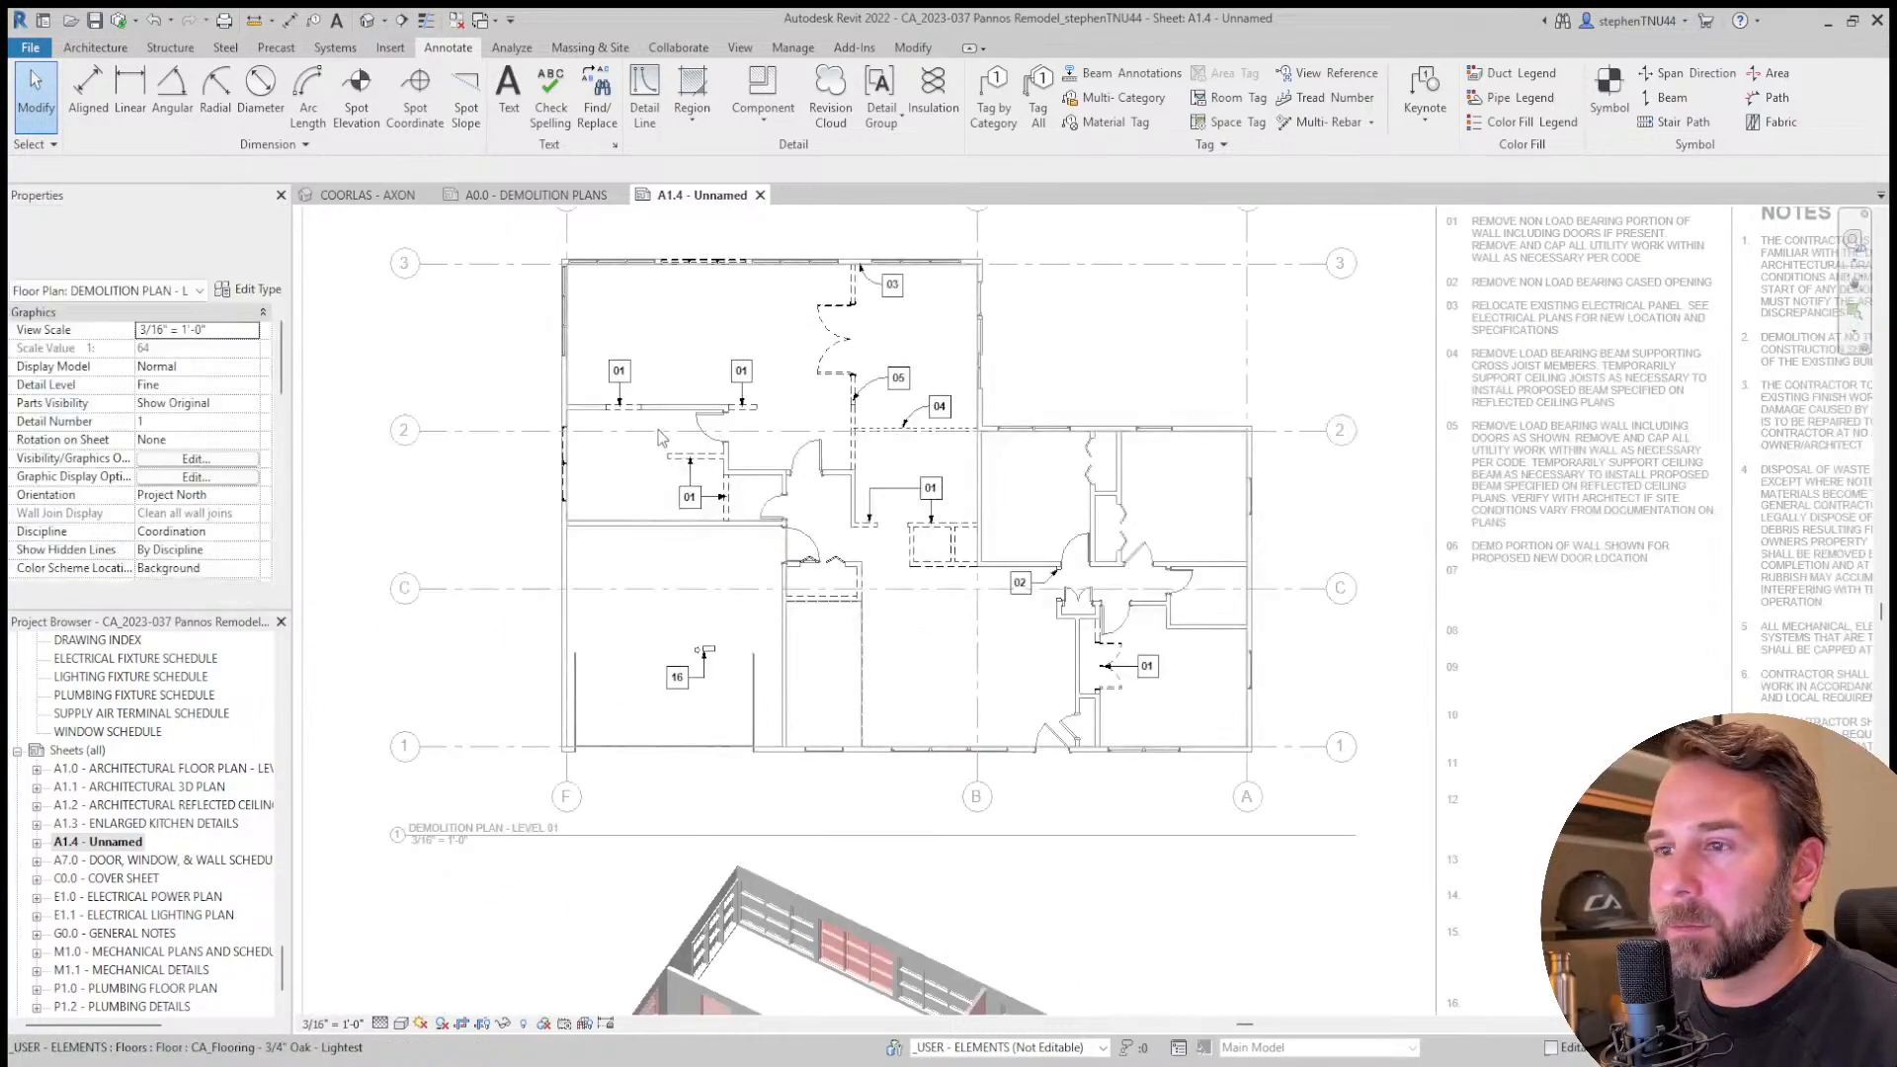
scroll(665, 453, up, 5)
middle_drag(521, 222, 702, 369)
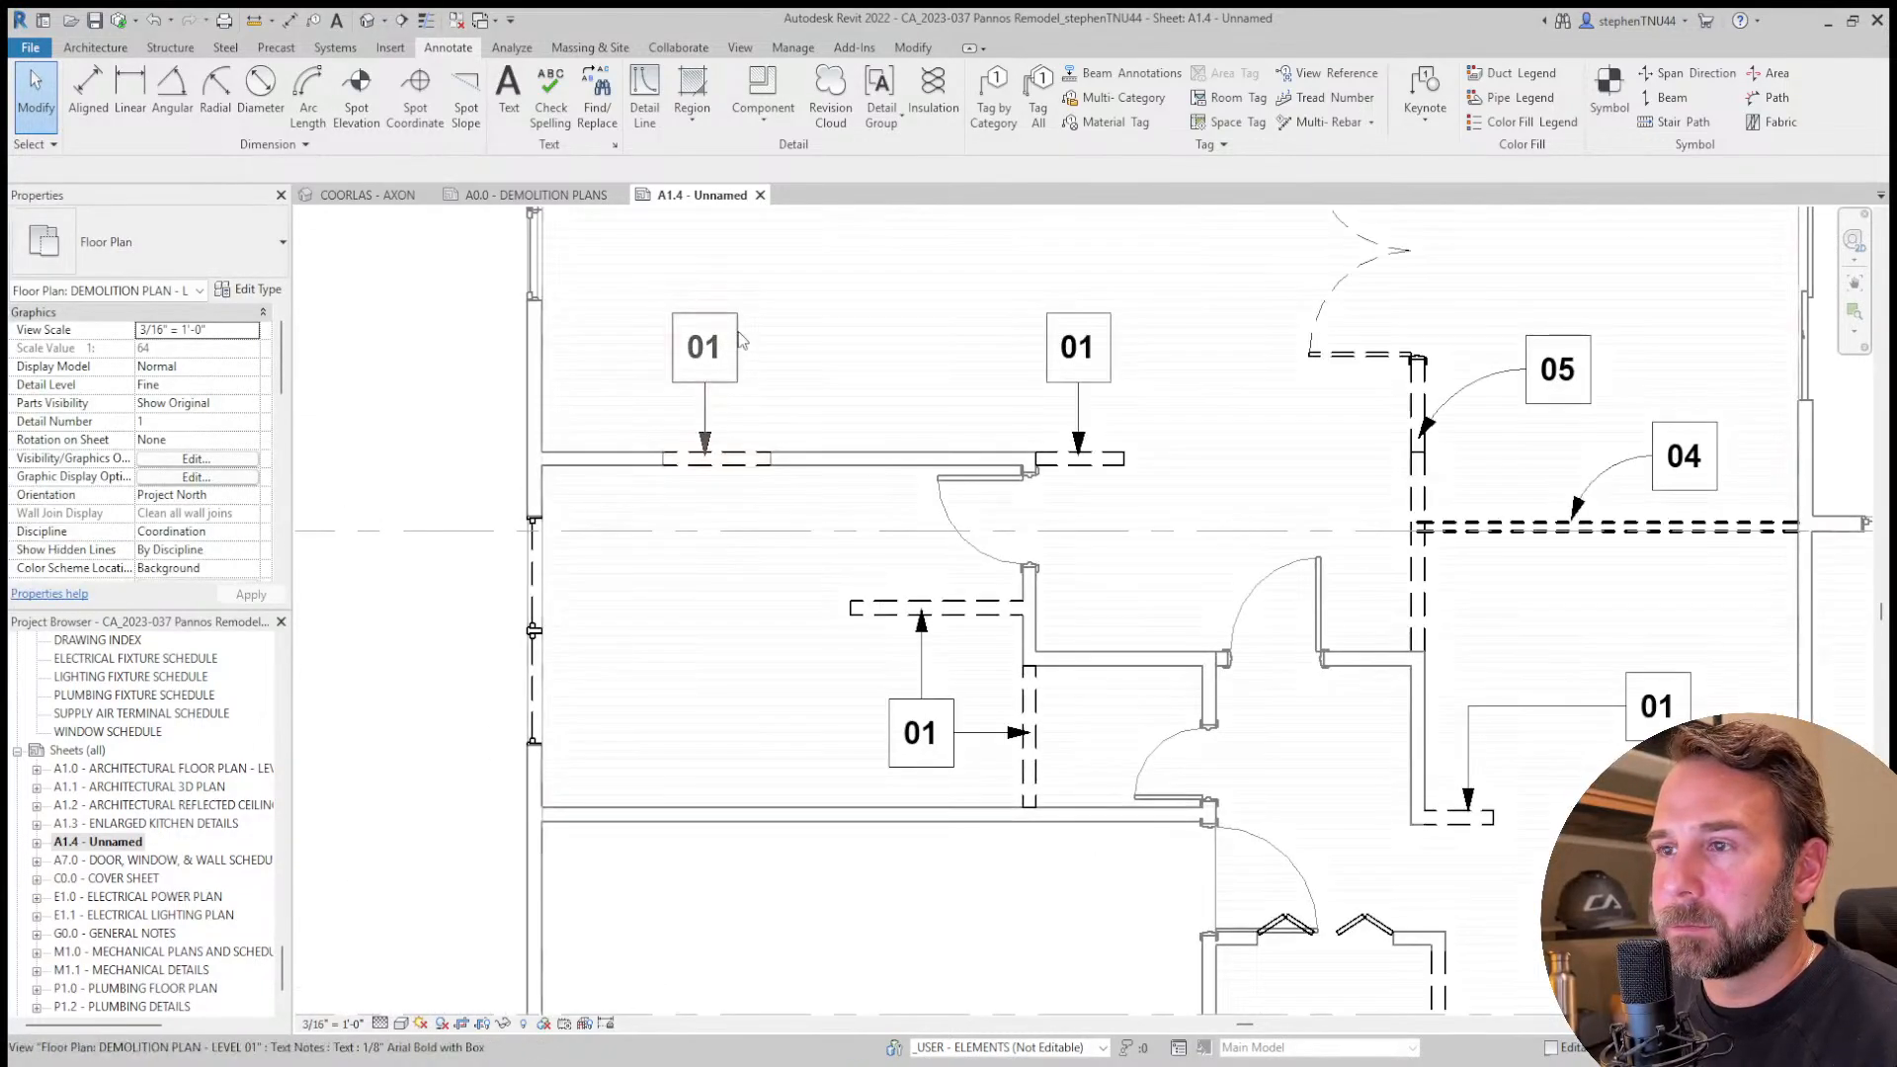
double_click(715, 358)
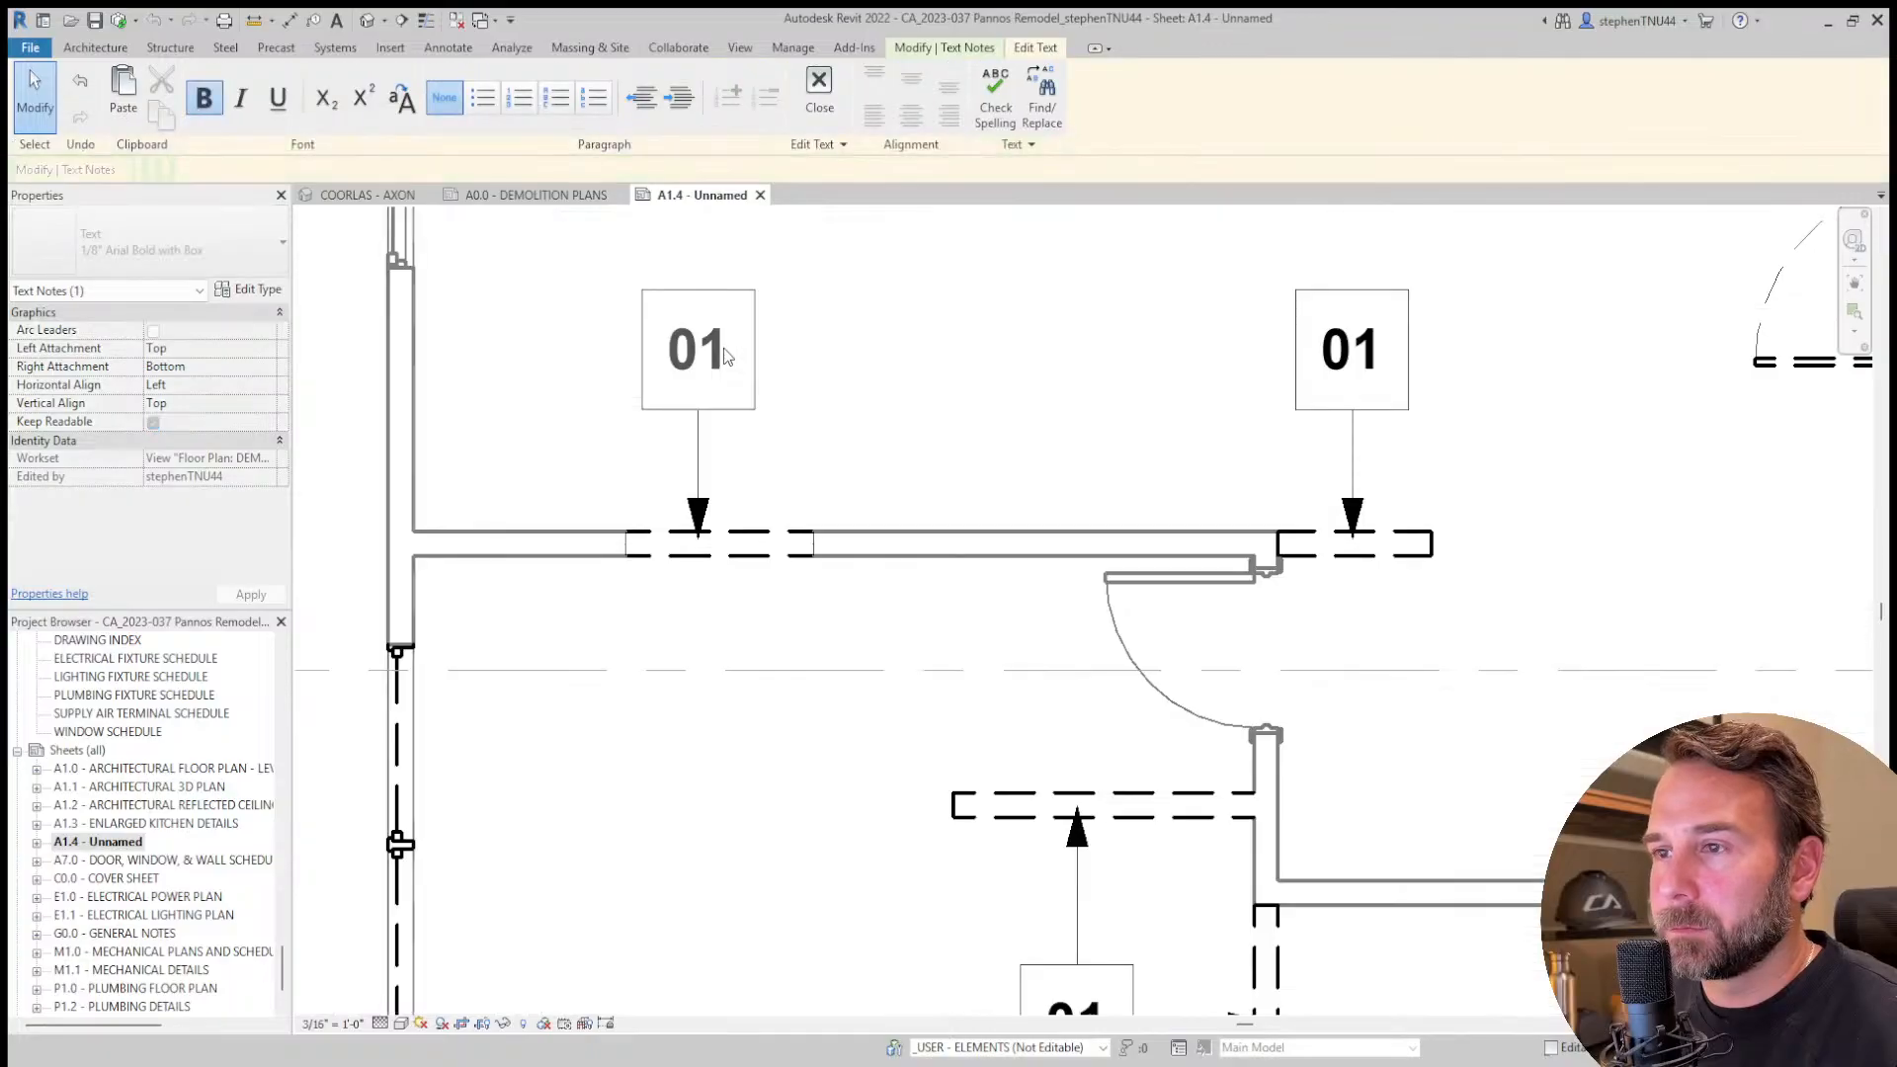
text(6)
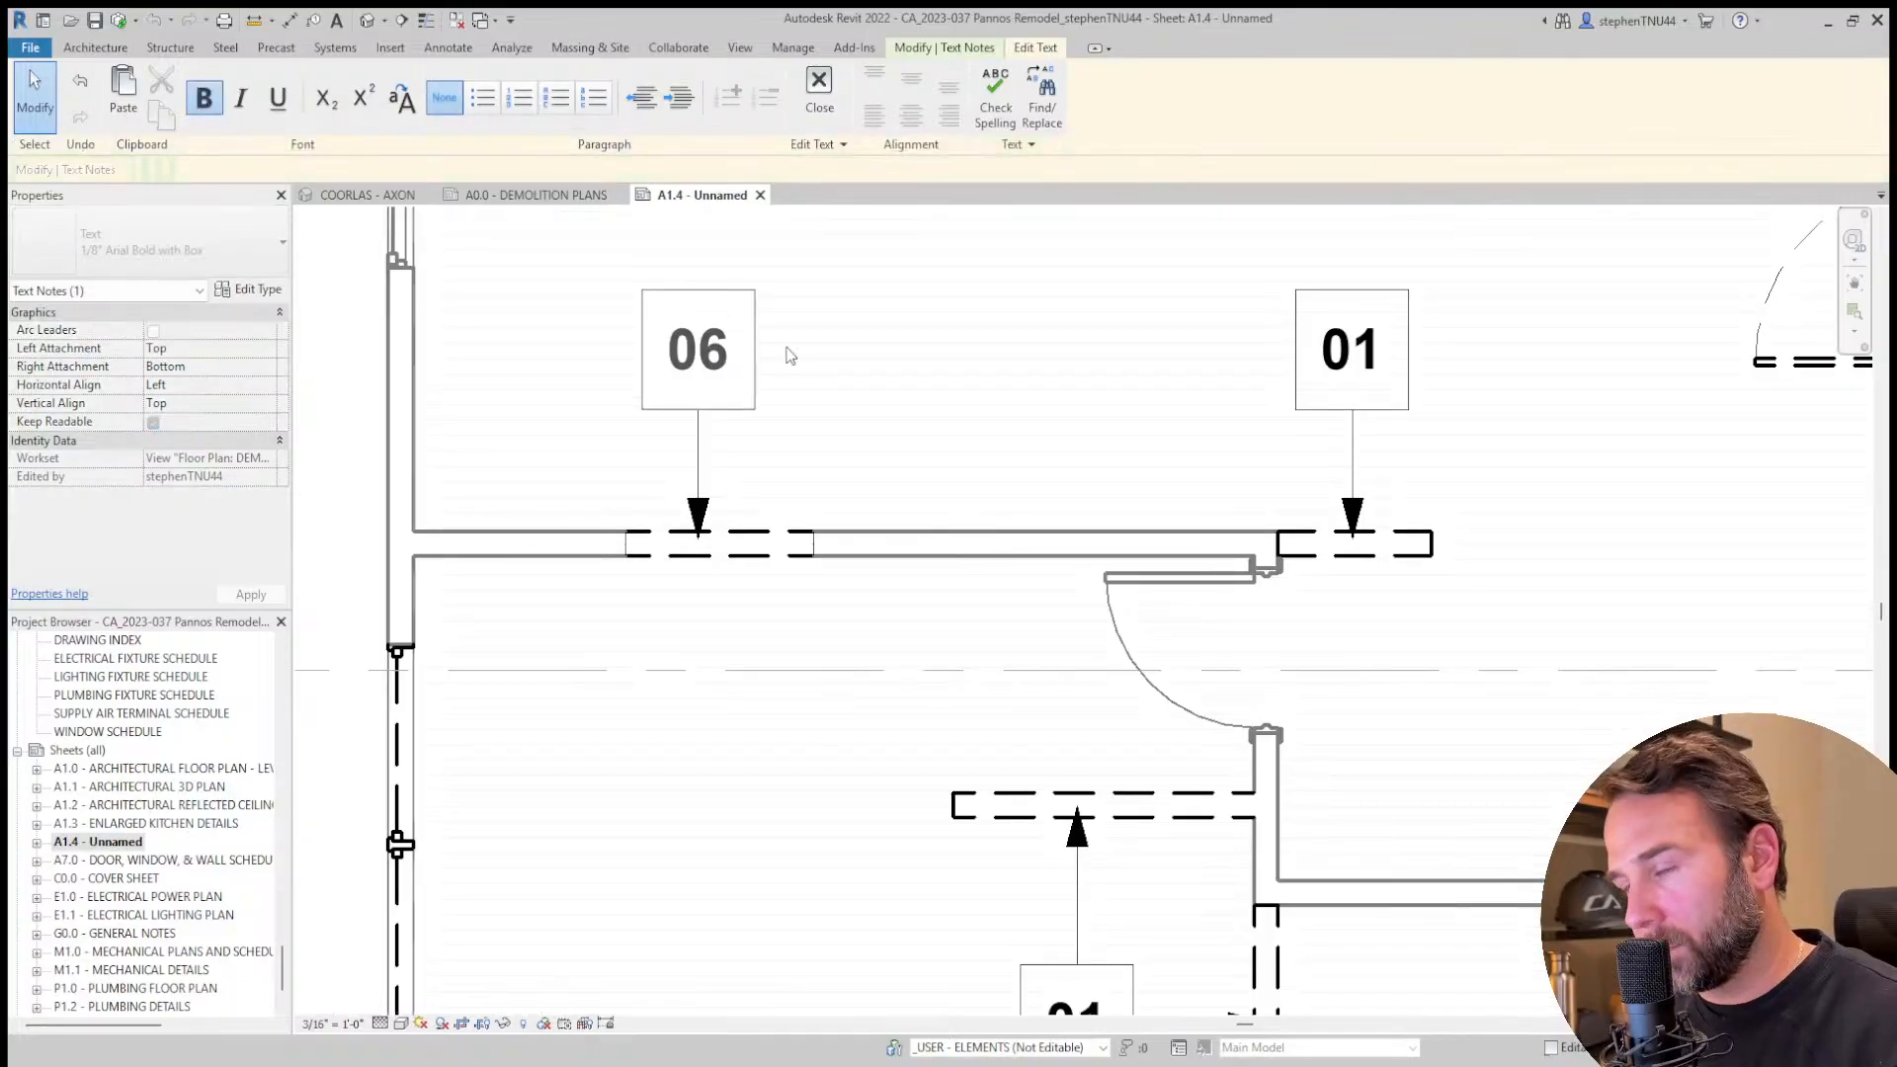
click(907, 355)
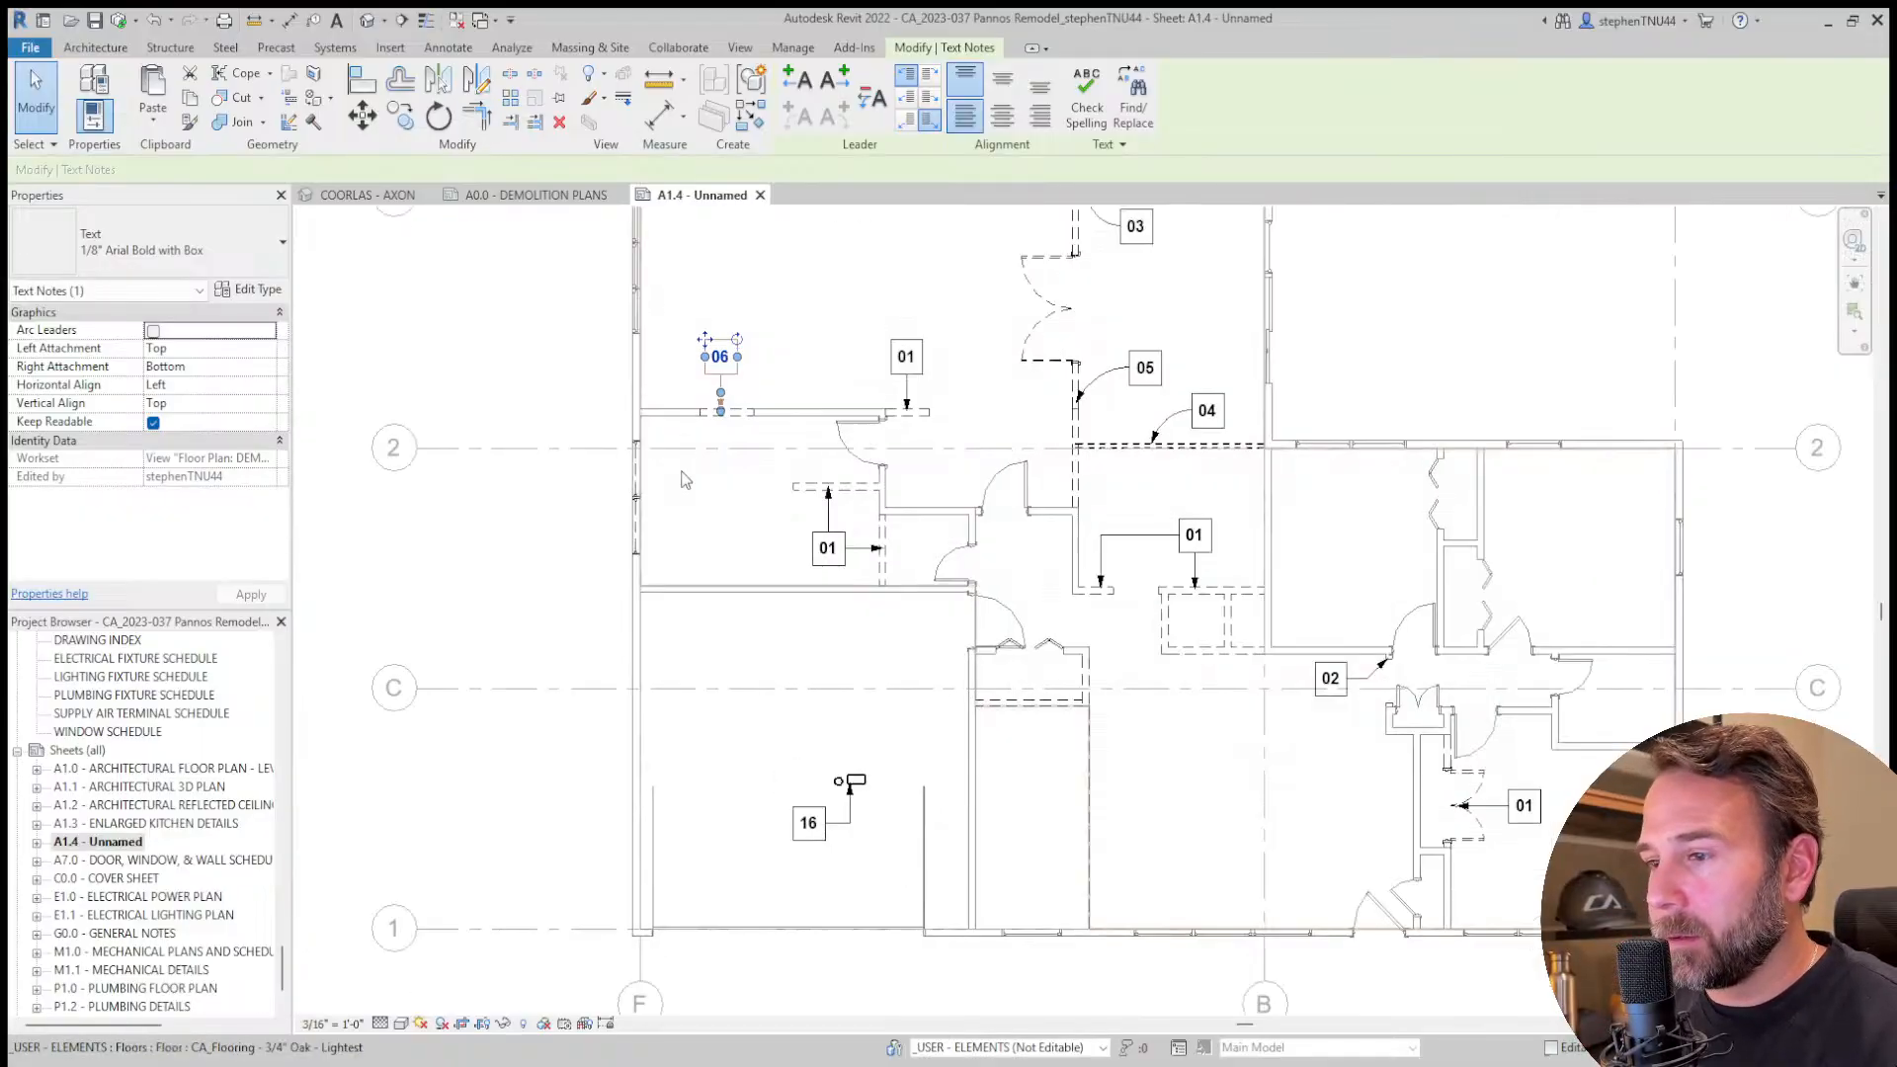
key(Escape)
Copy the 06 keynote tag to outside the exterior wall along grid F, just below grid 2.
scroll(729, 367, up, 2)
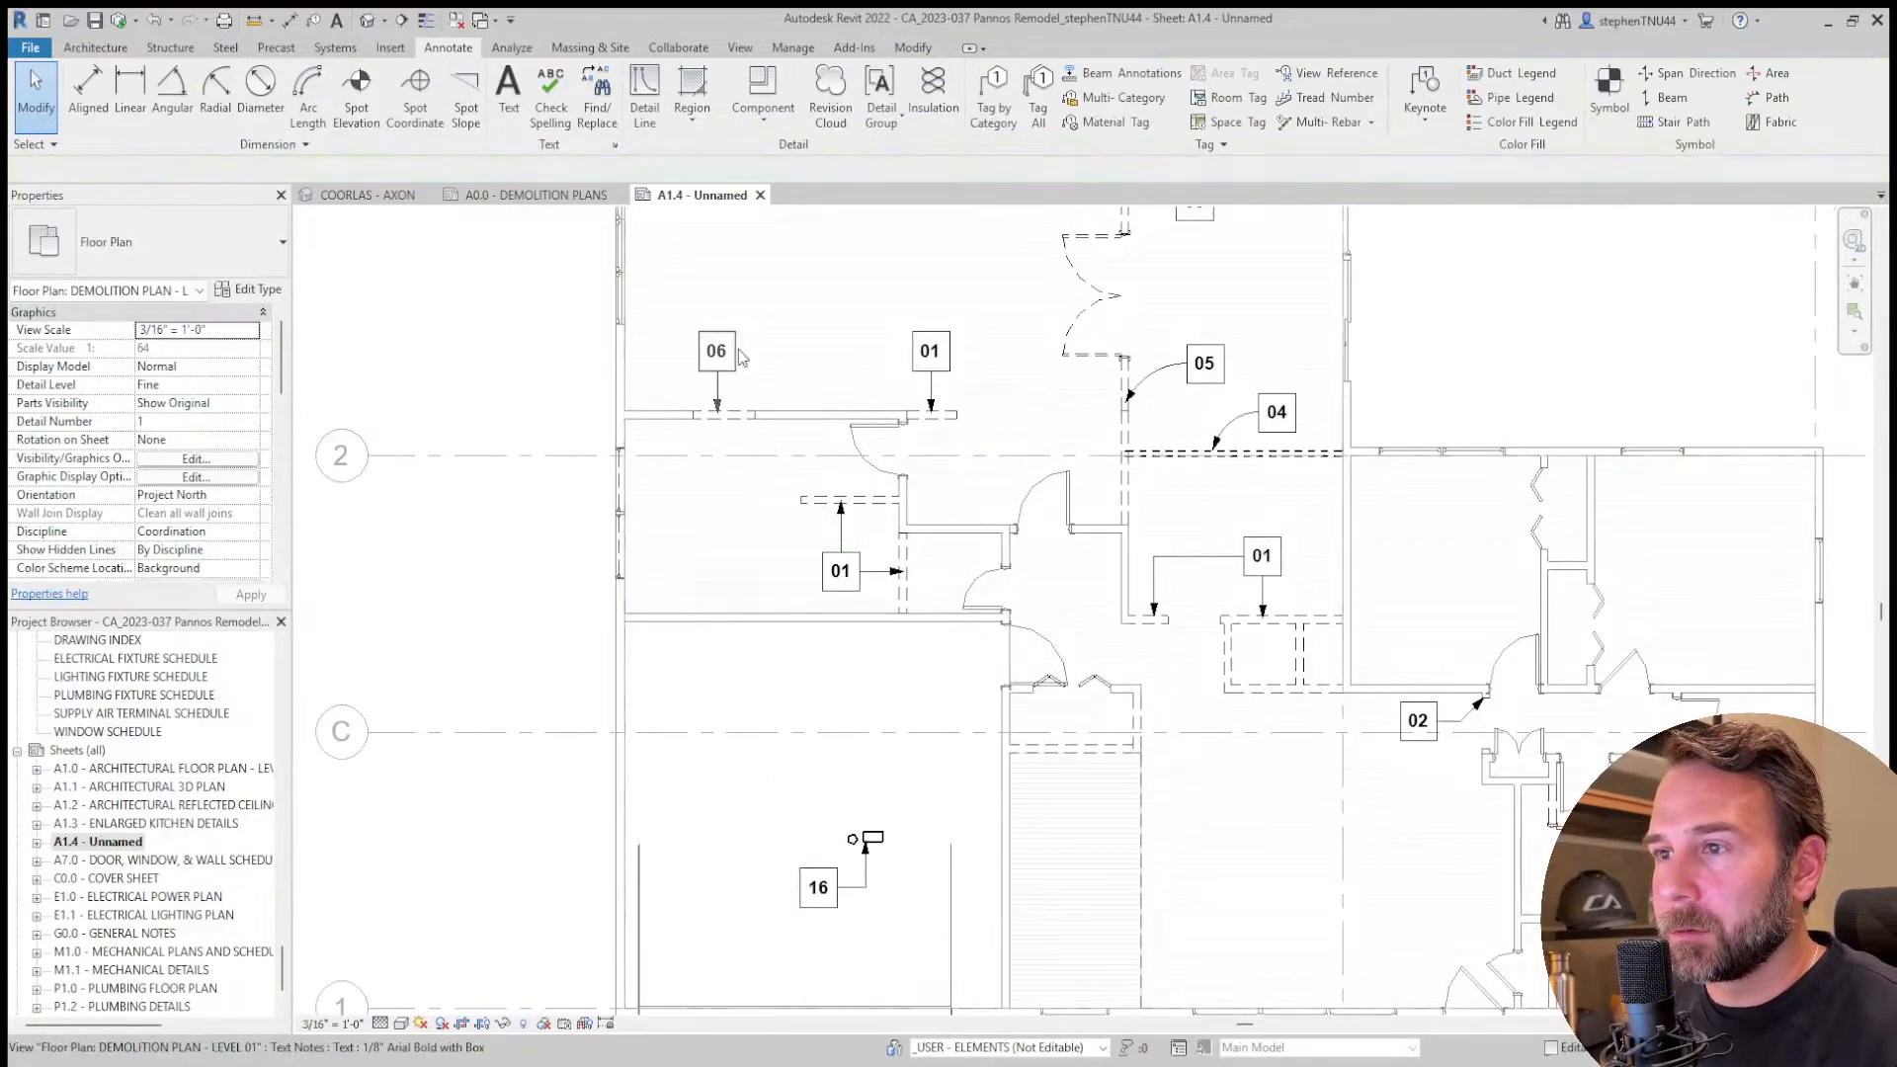
click(401, 116)
click(717, 356)
scroll(761, 394, up, 2)
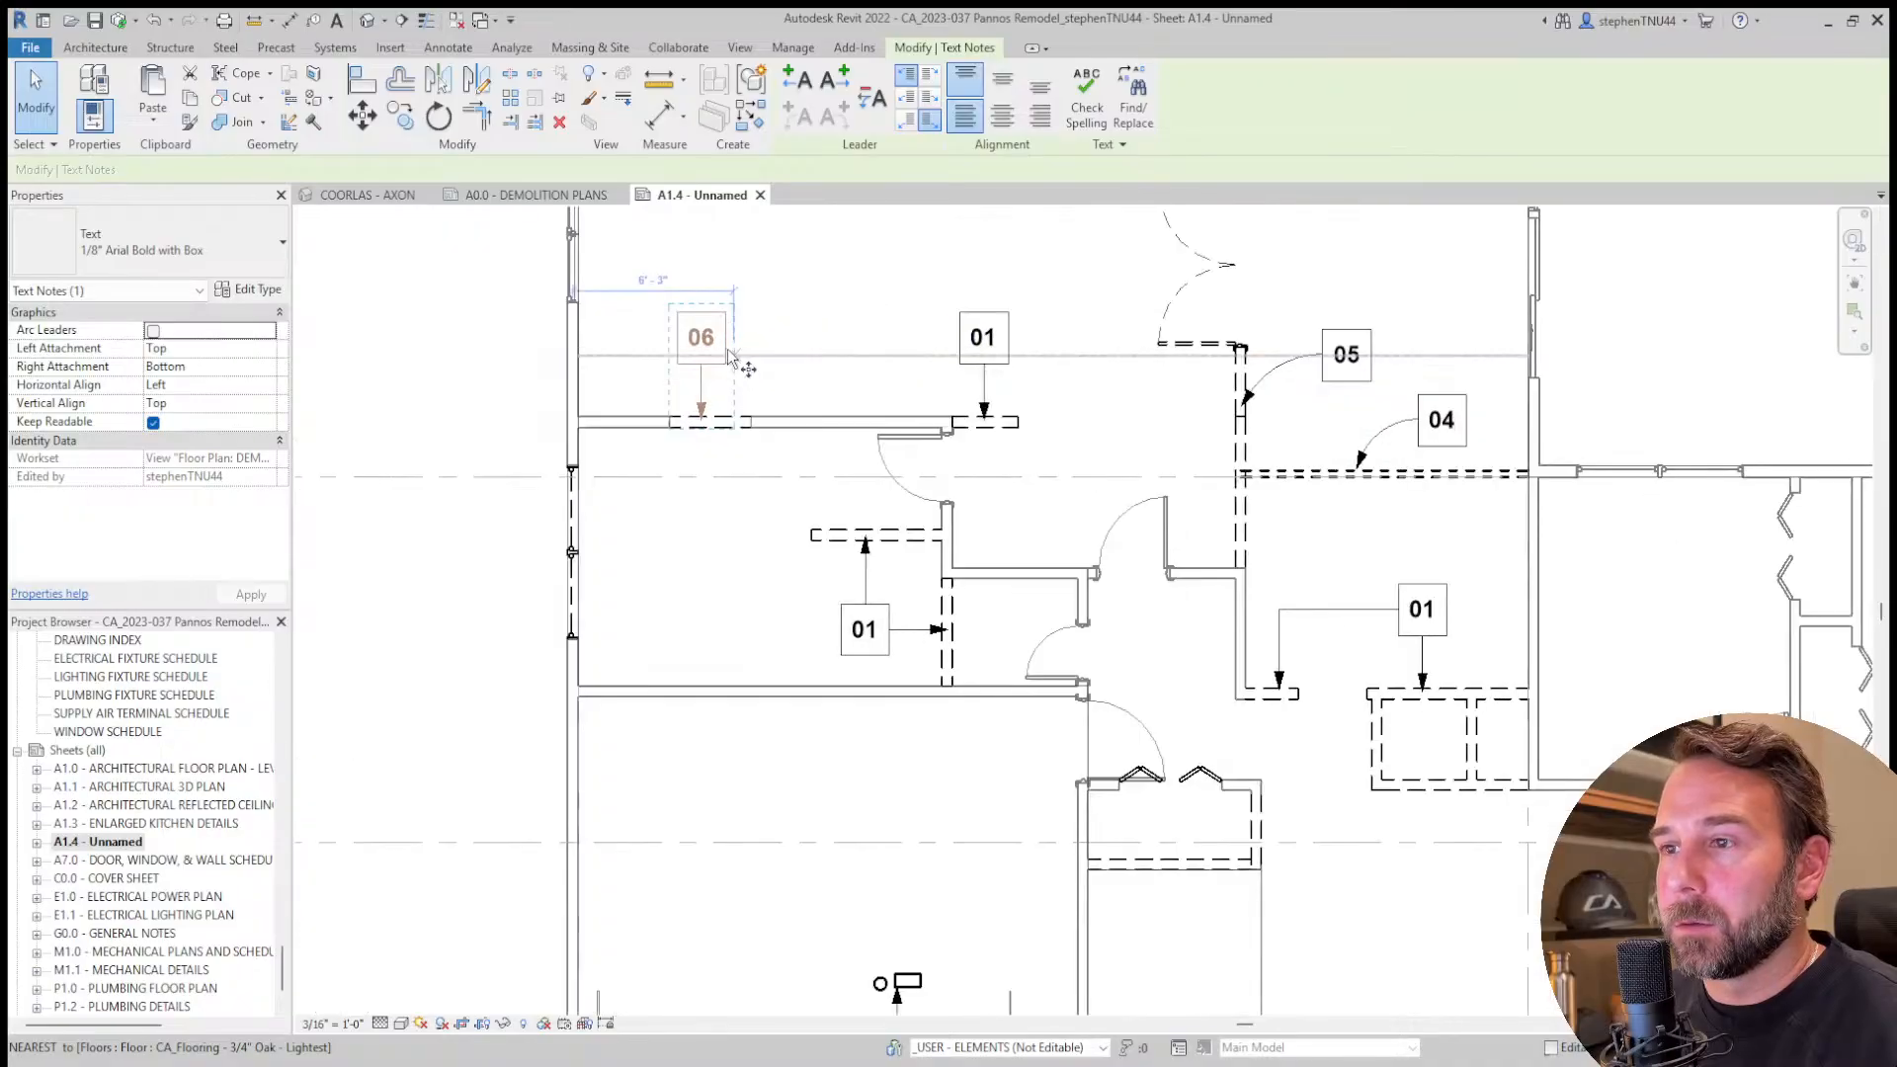
click(516, 559)
Point the copied 06 tag's leader at the dashed windows in the grid F wall and nudge the tag down to their centre mullion.
scroll(523, 593, up, 2)
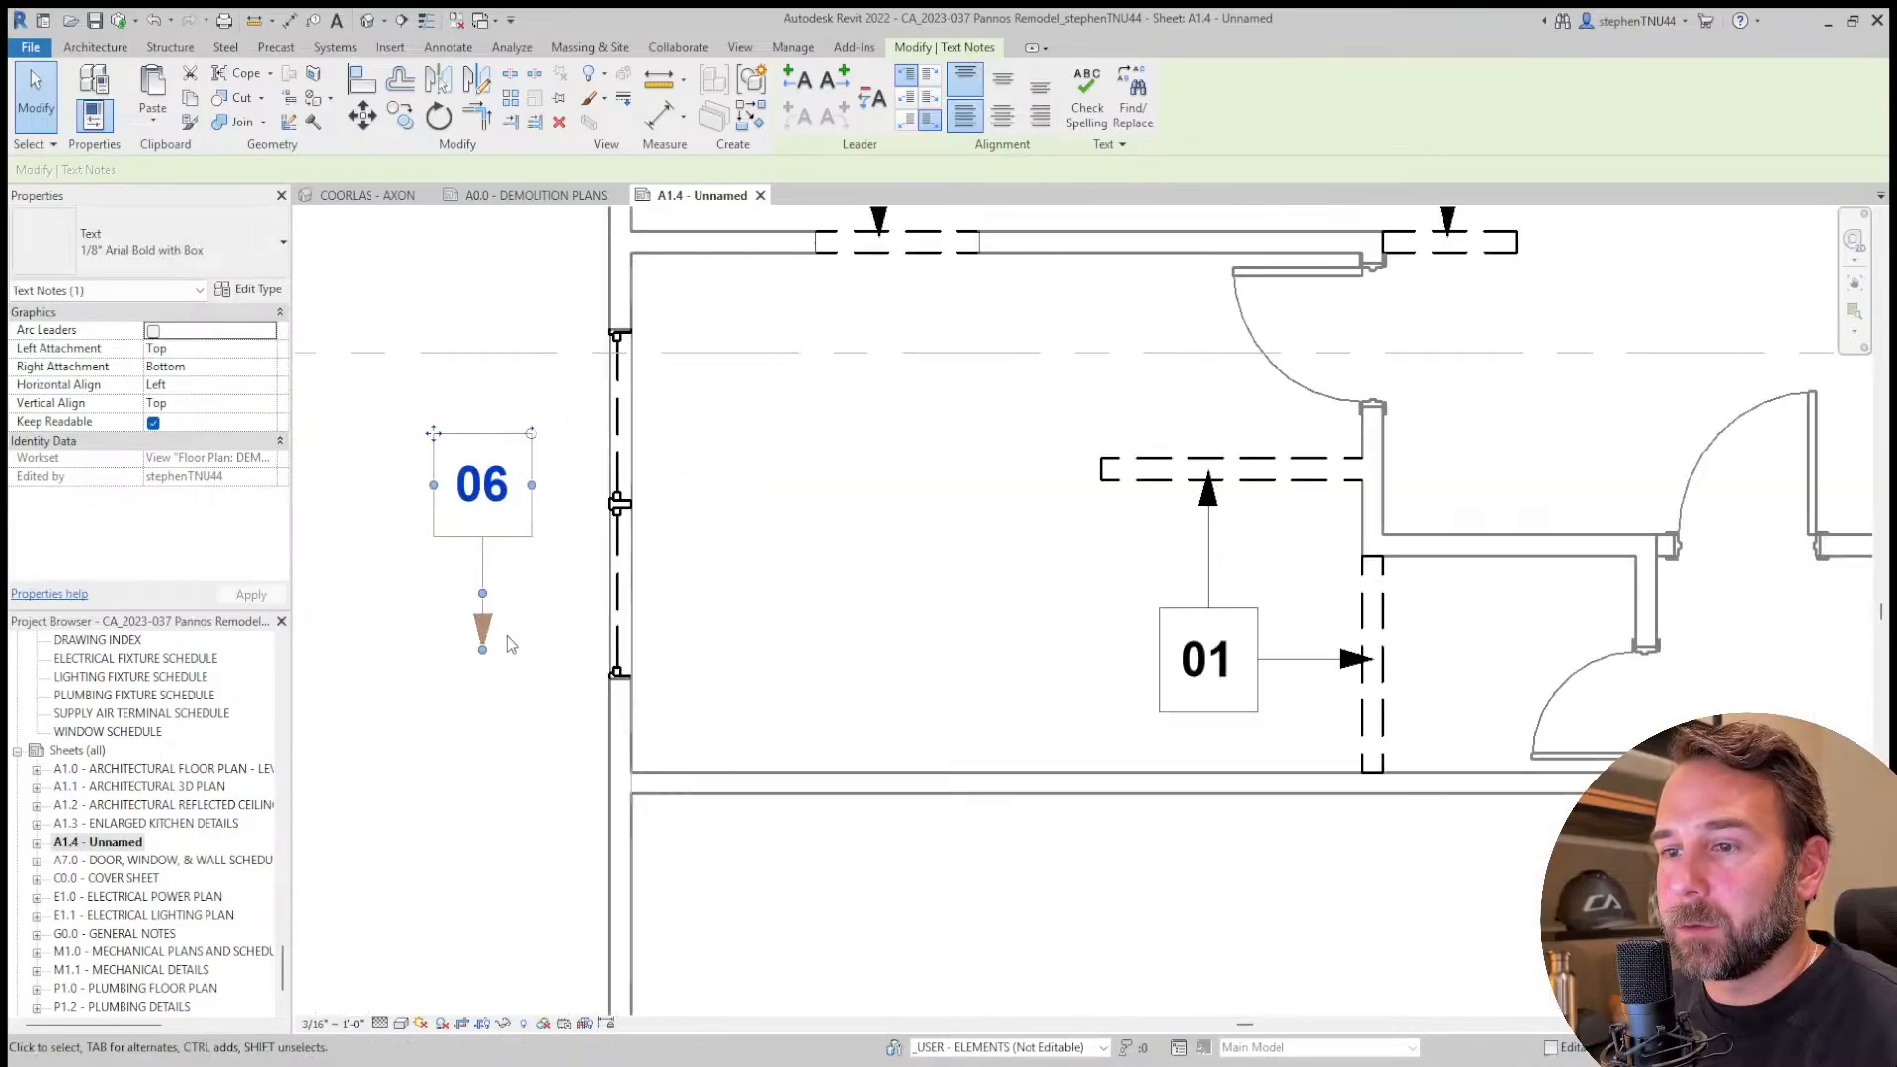
drag(482, 650, 621, 489)
scroll(510, 484, down, 3)
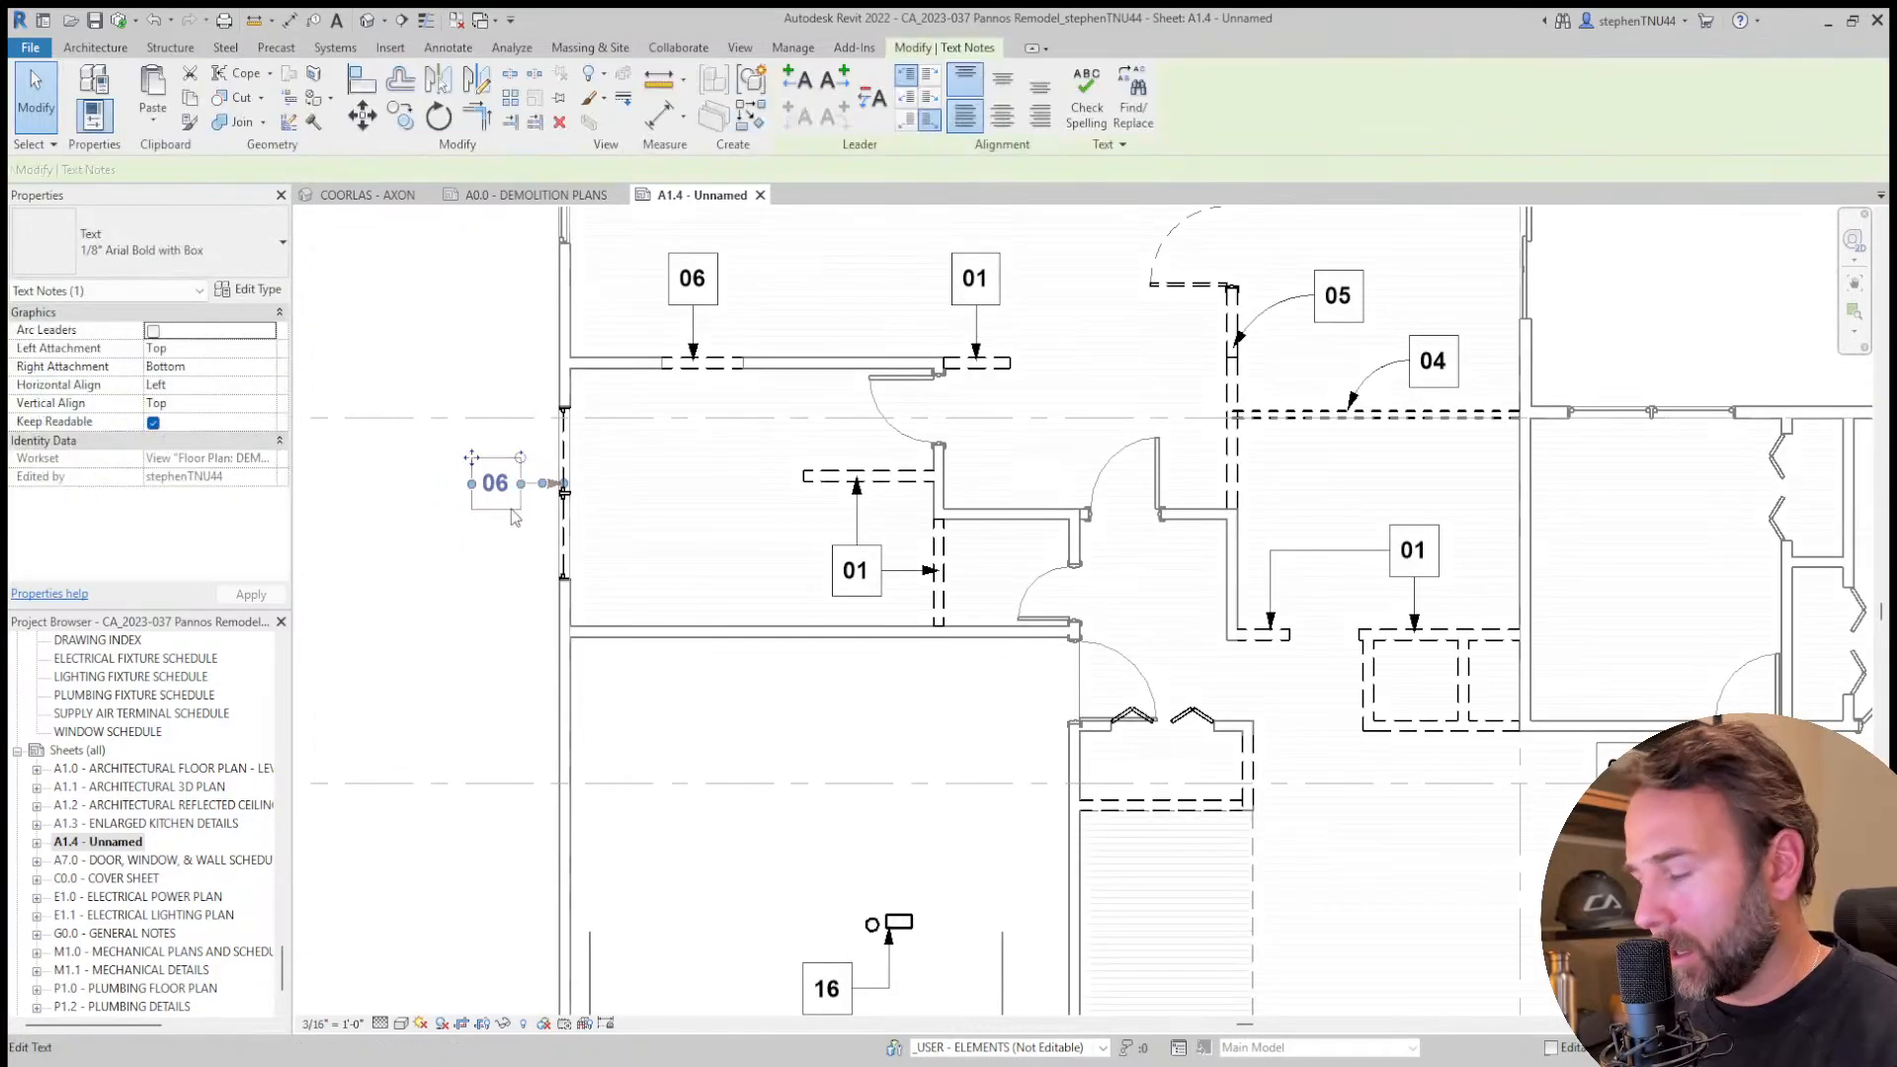
key(Down)
key(Down)
key(Down)
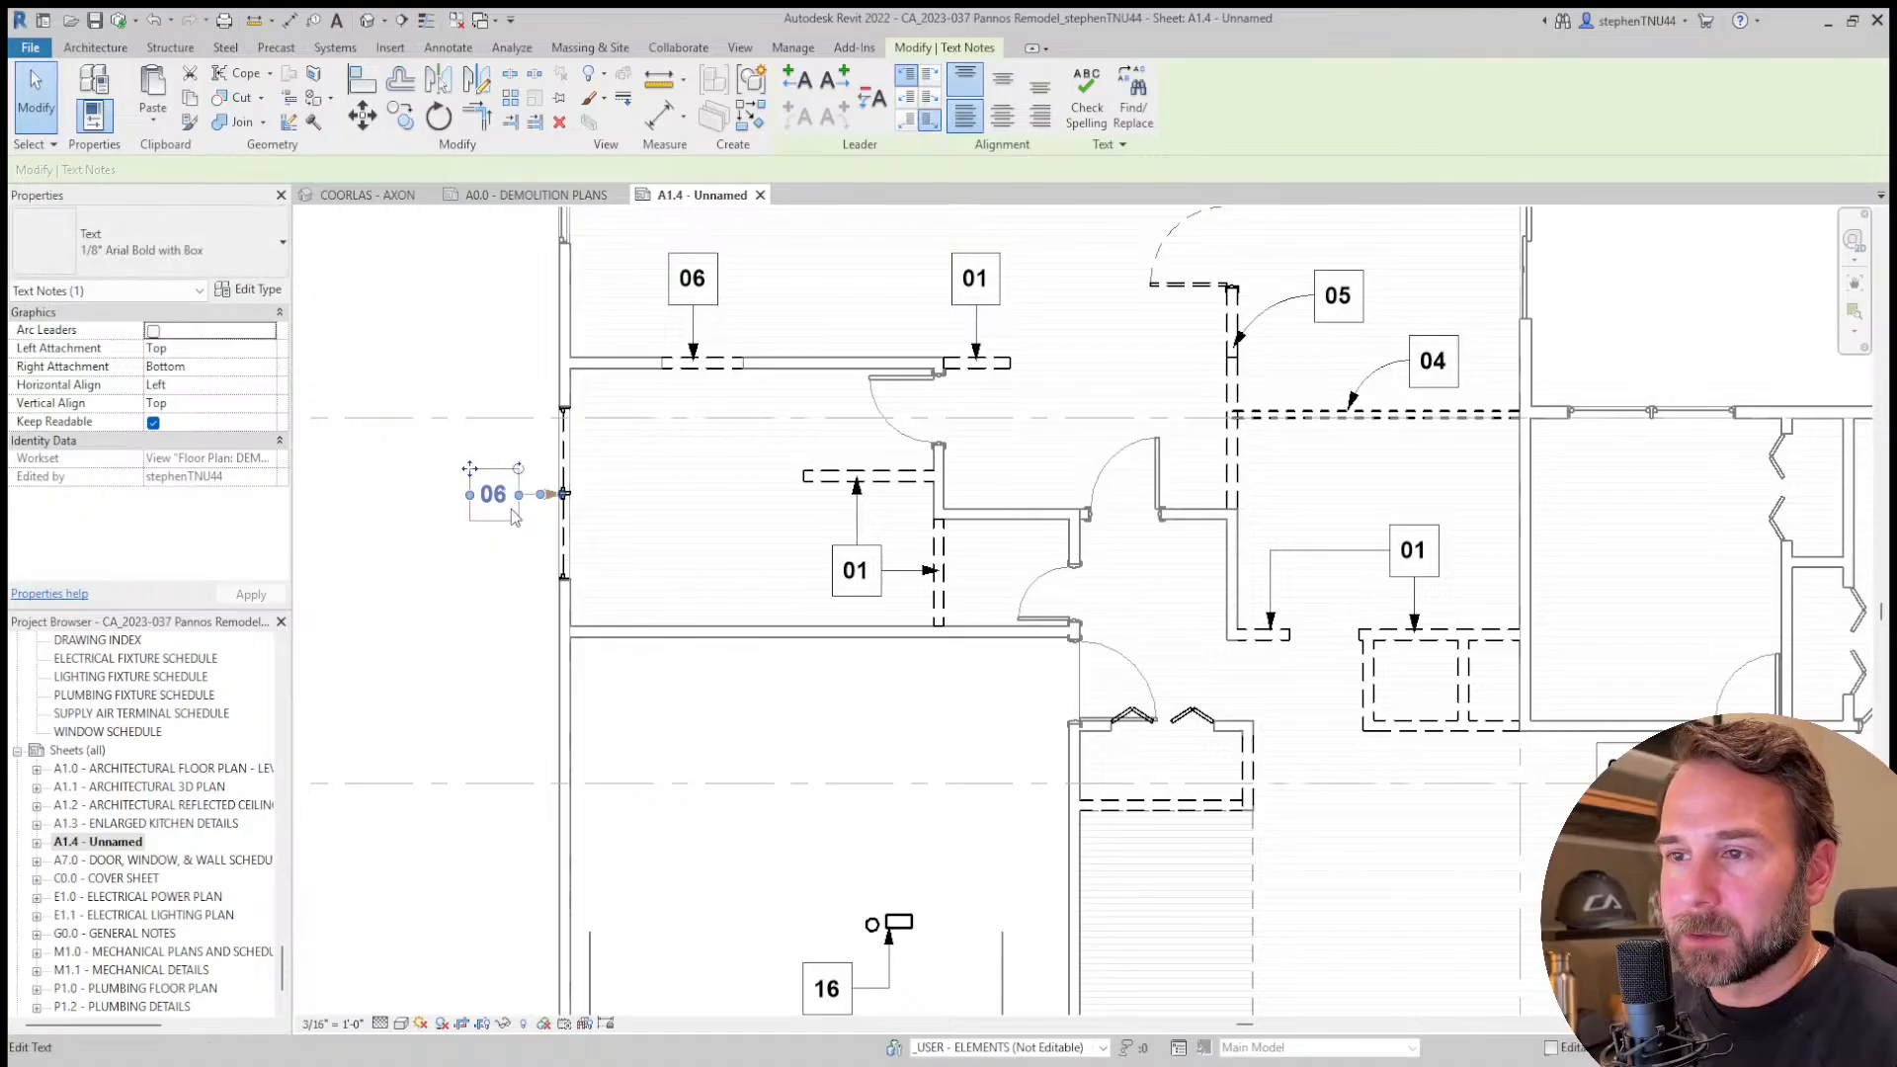
key(Escape)
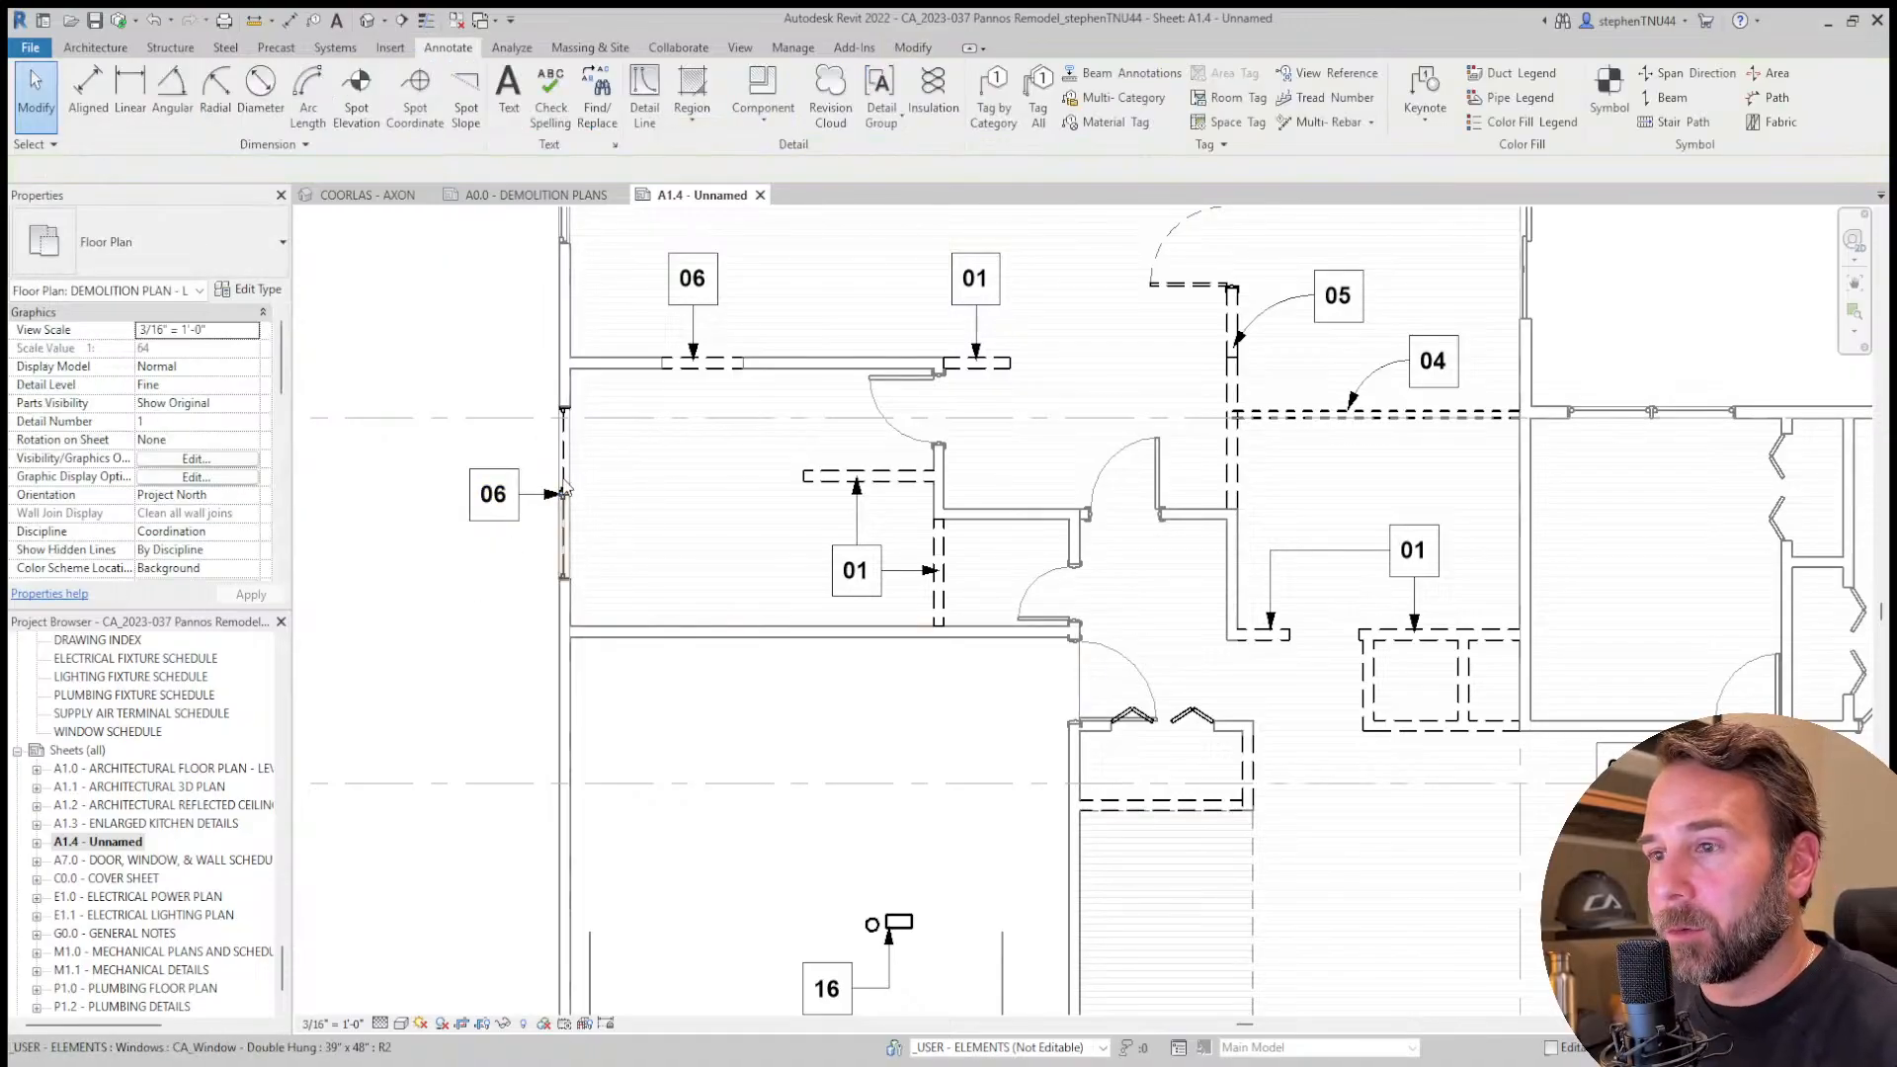
Copy the 06 tag from beside the grid F wall to above the dashed windows in the exterior wall along grid 3.
scroll(578, 494, down, 5)
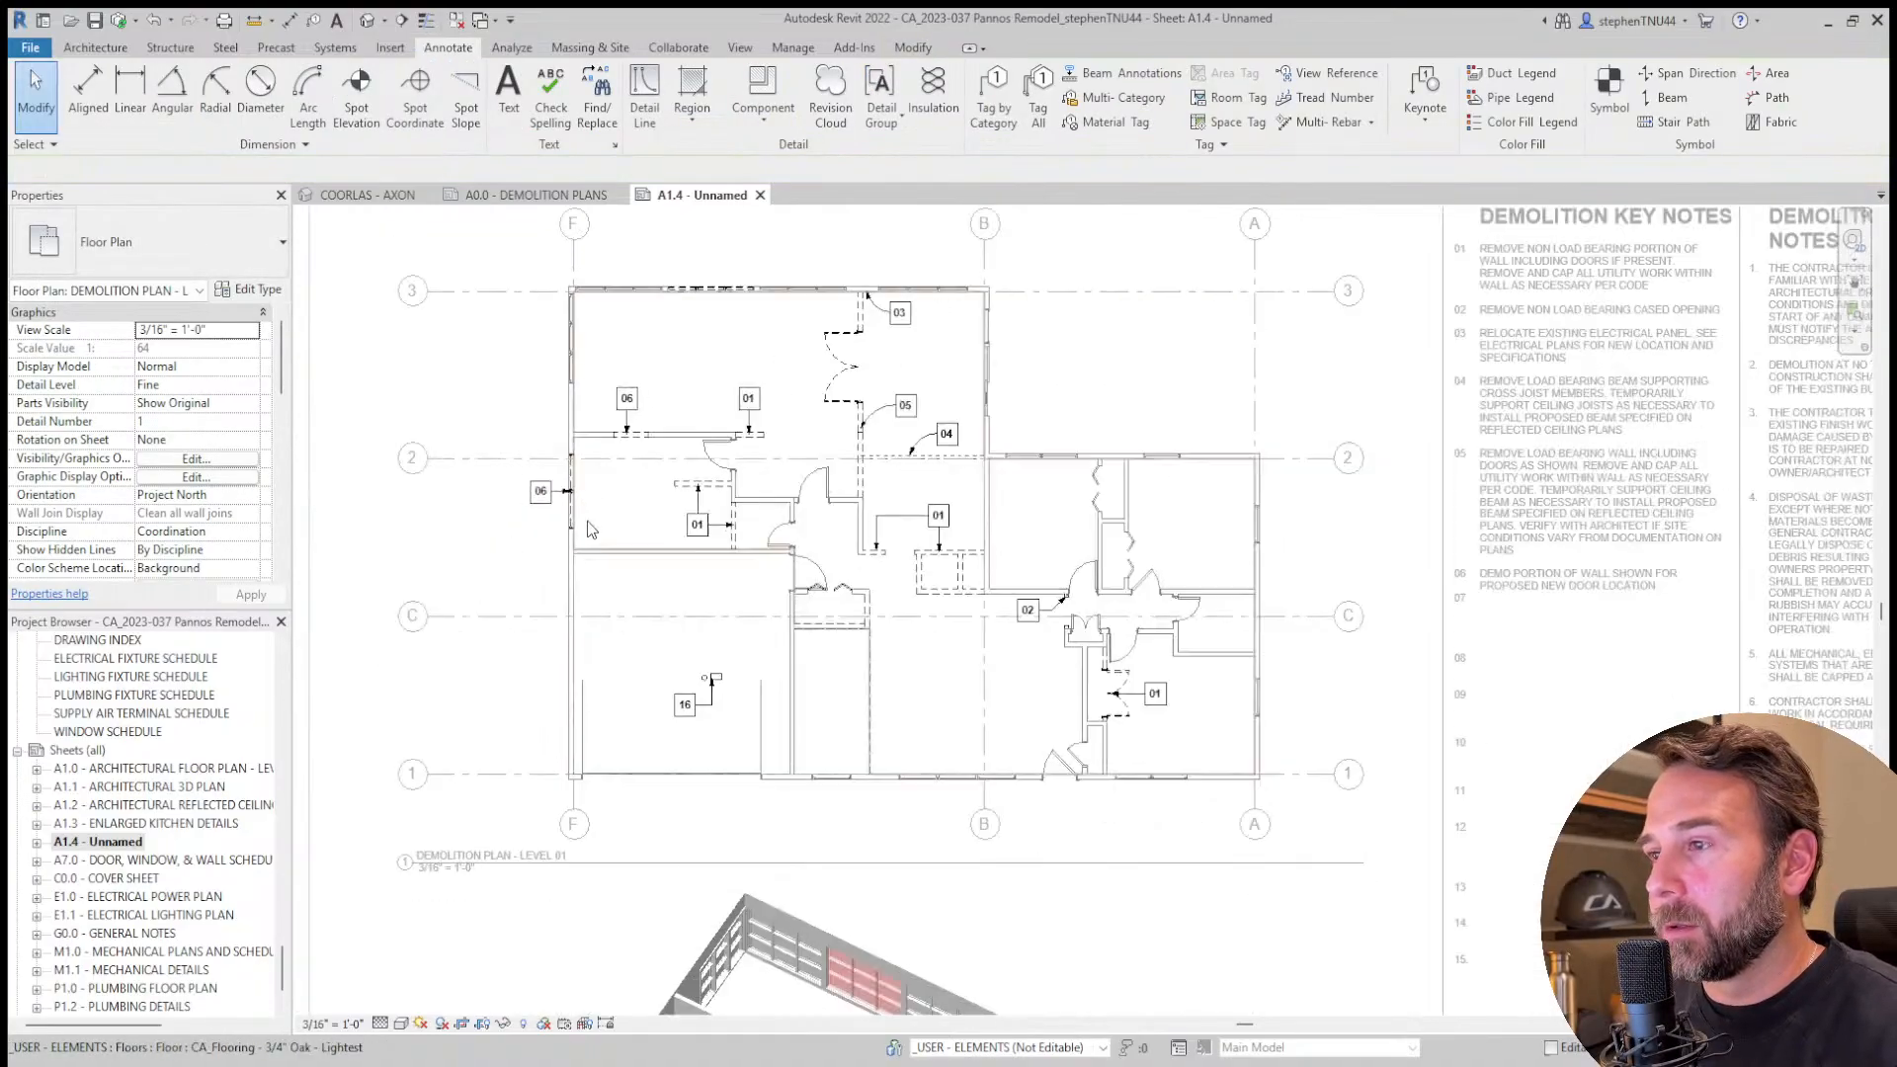
middle_drag(646, 553, 655, 562)
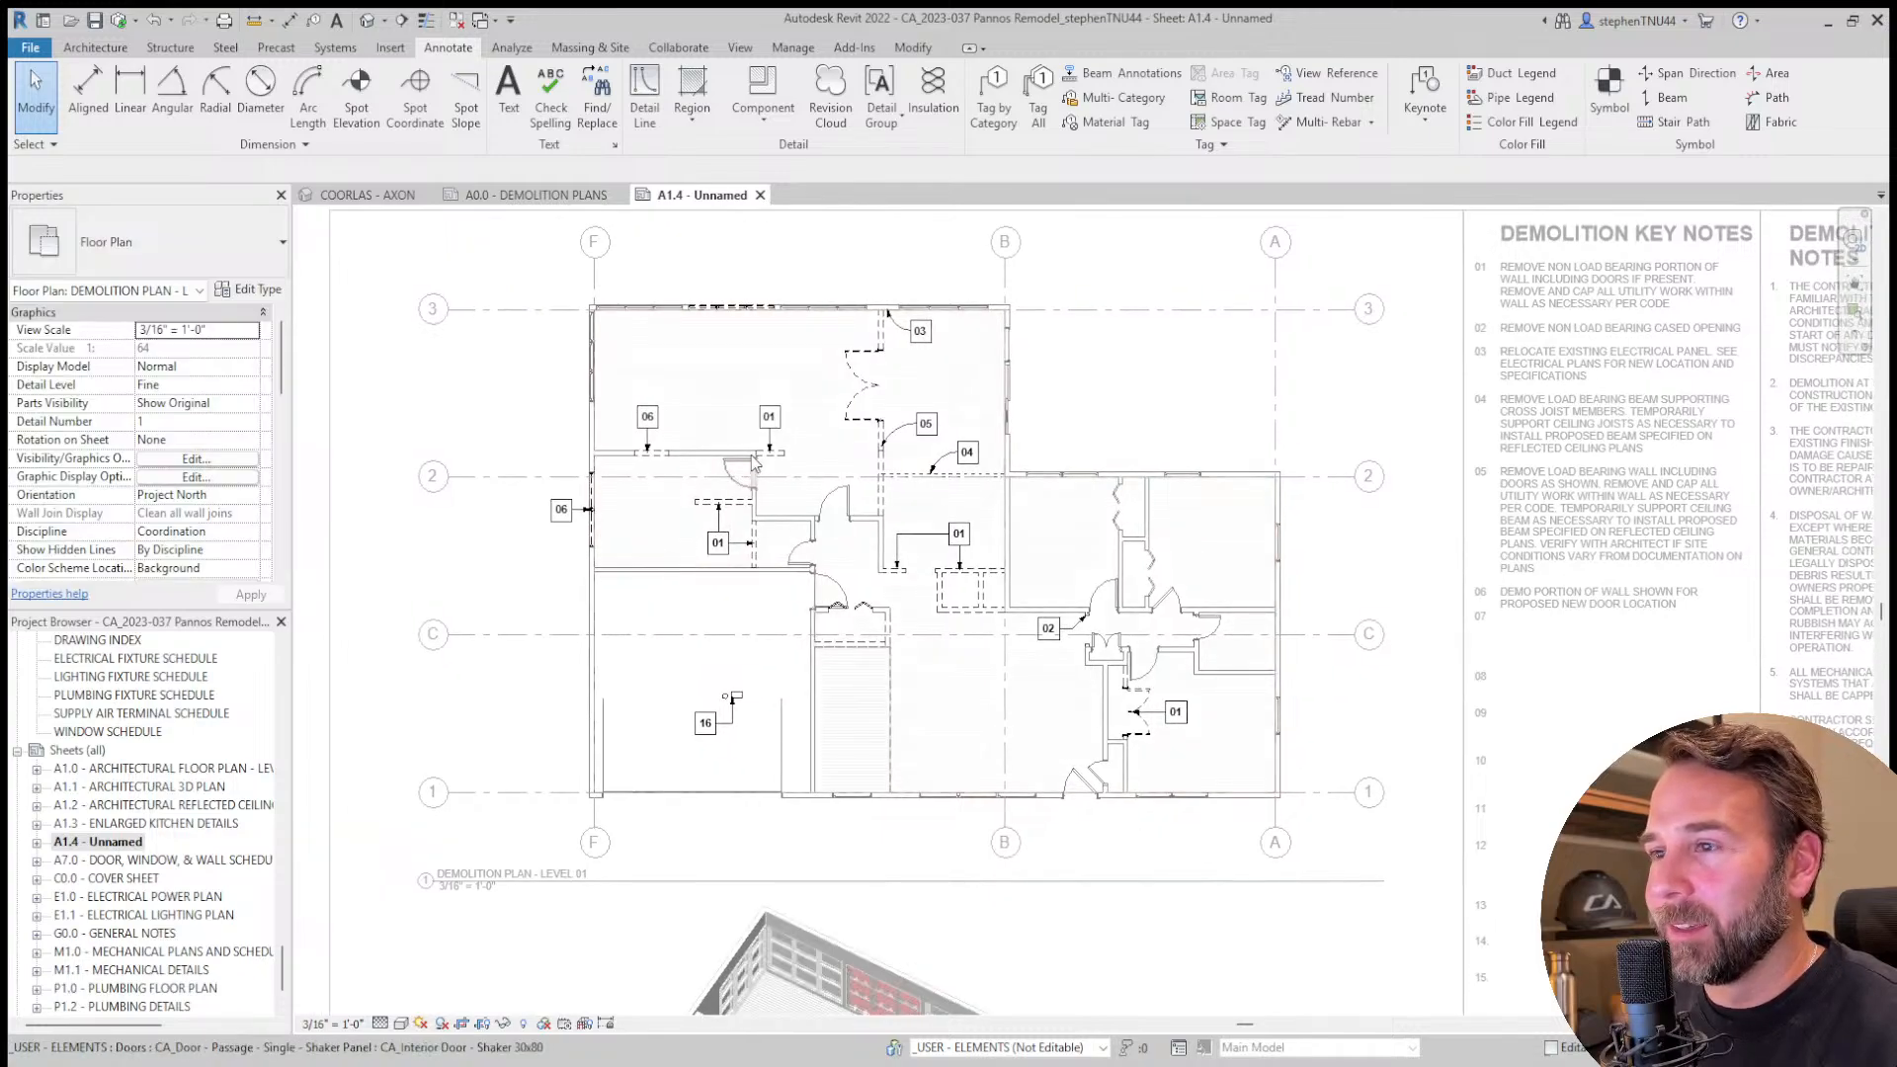
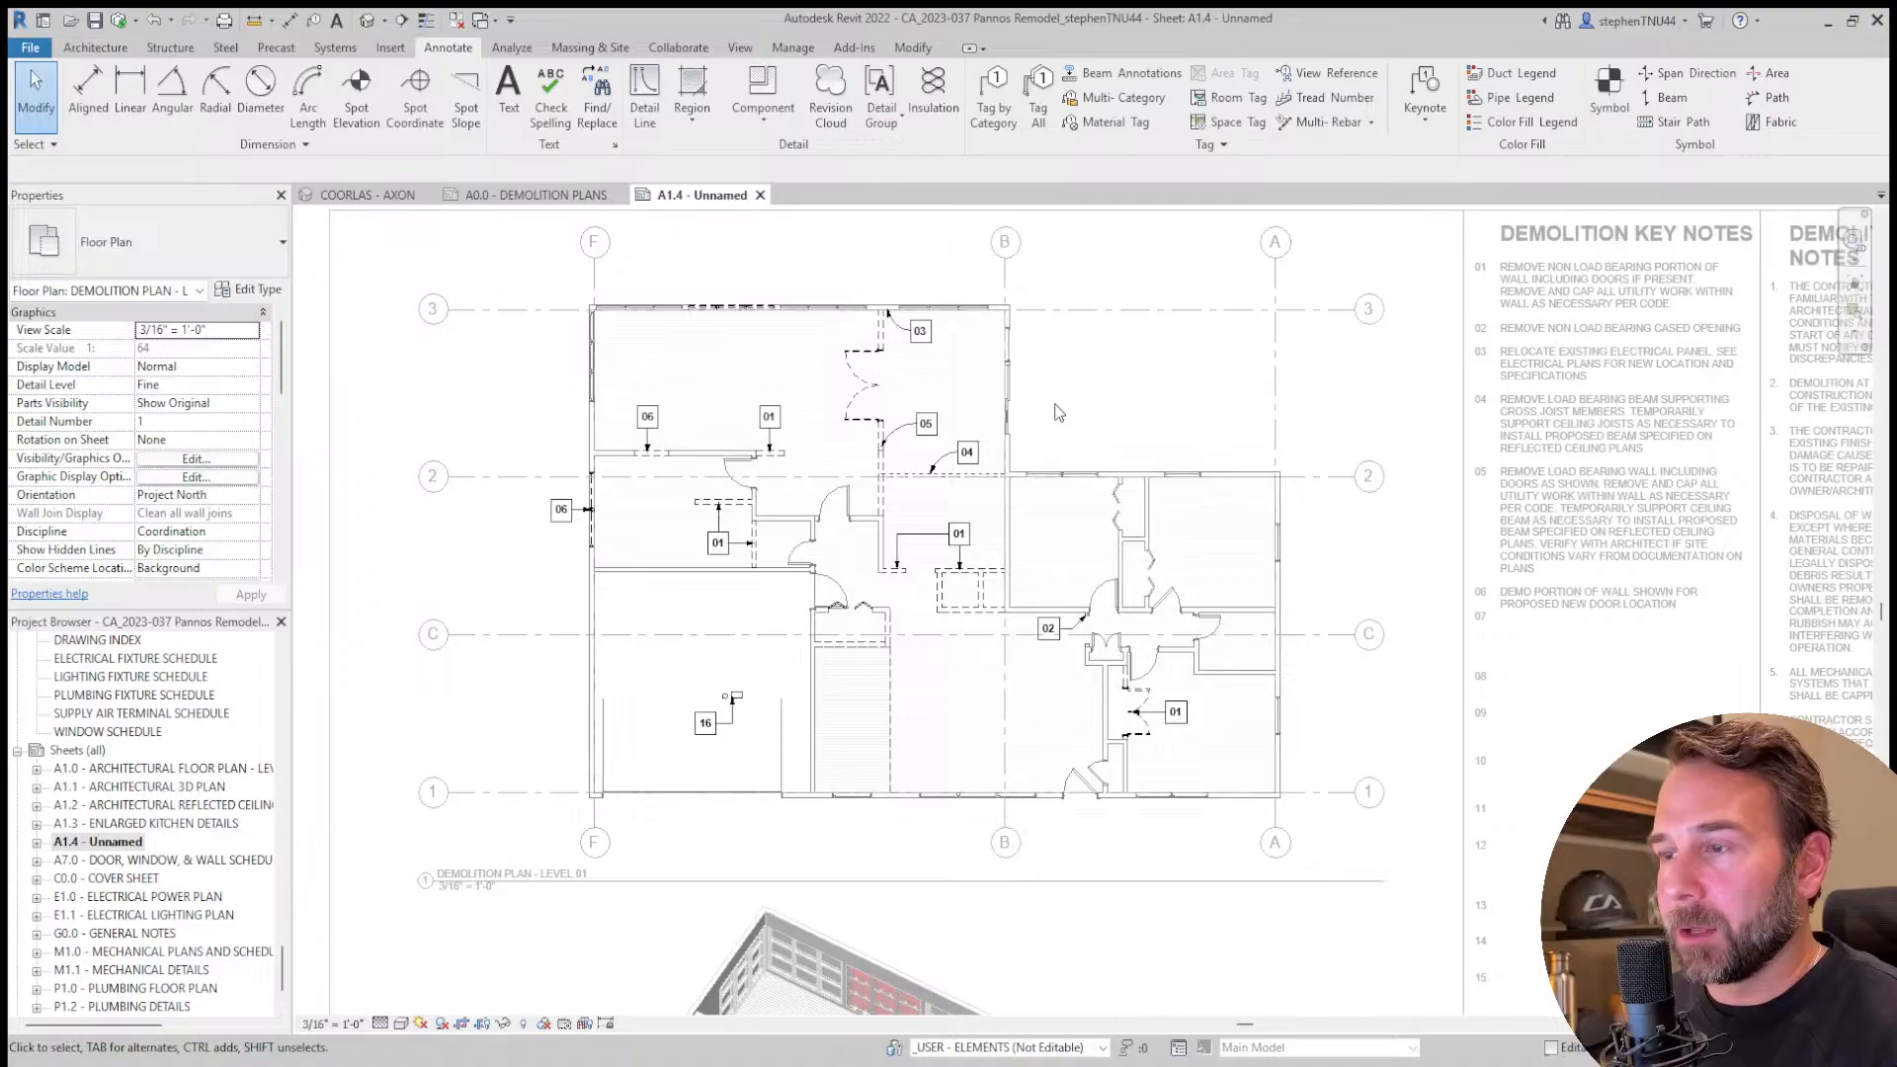
scroll(968, 415, down, 3)
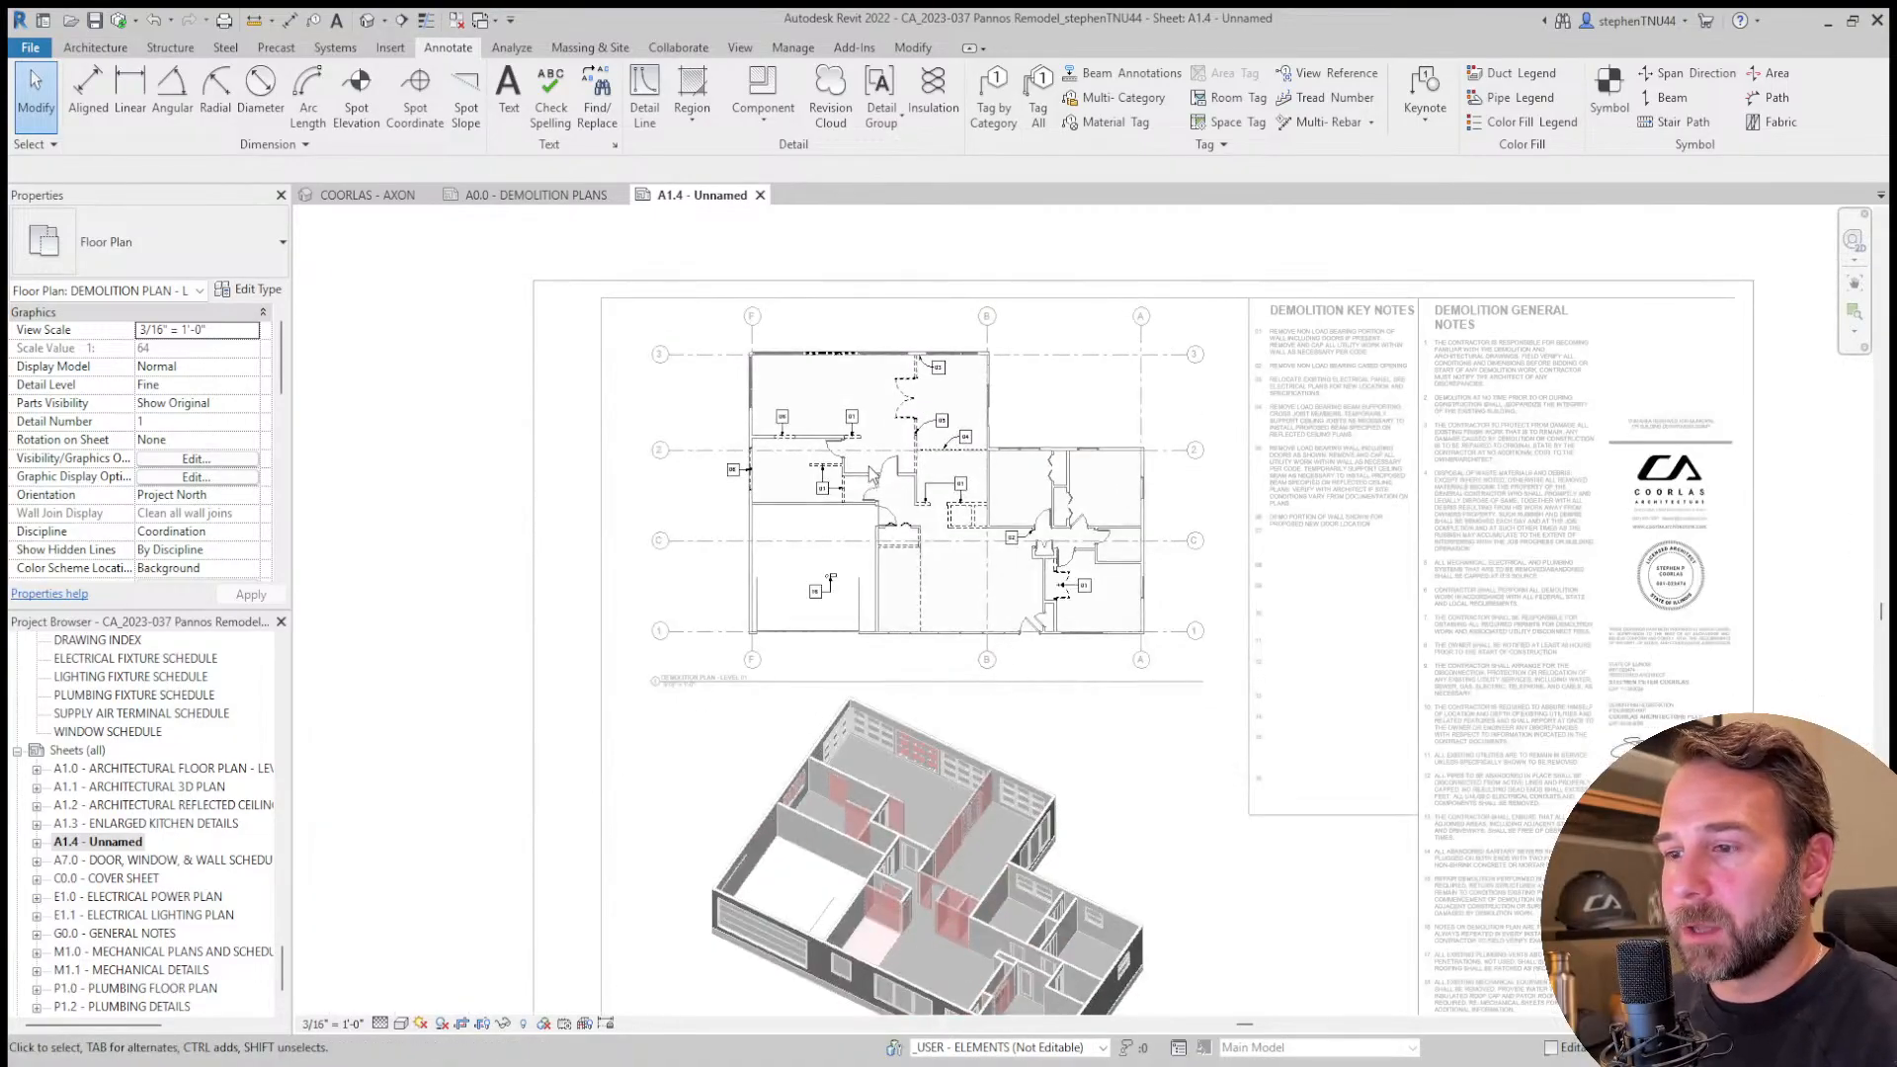
scroll(872, 475, down, 1)
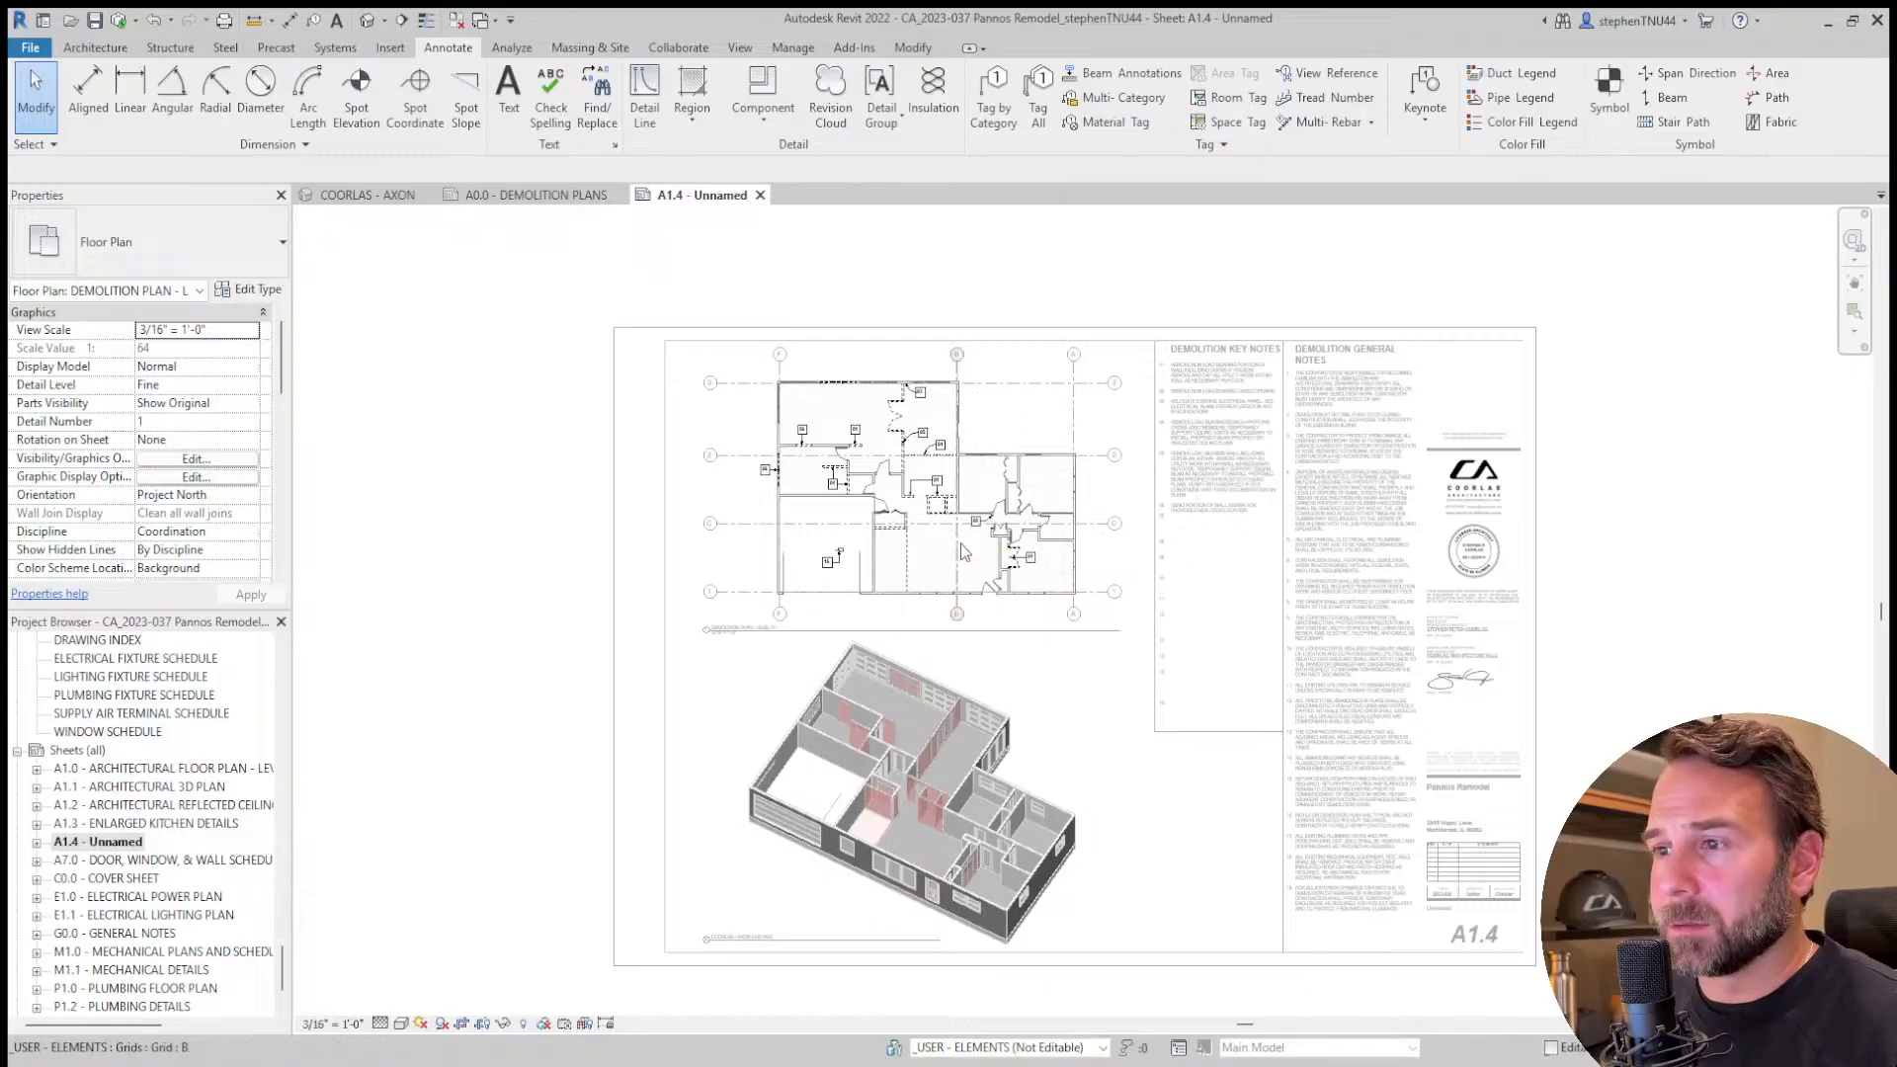
scroll(820, 498, up, 5)
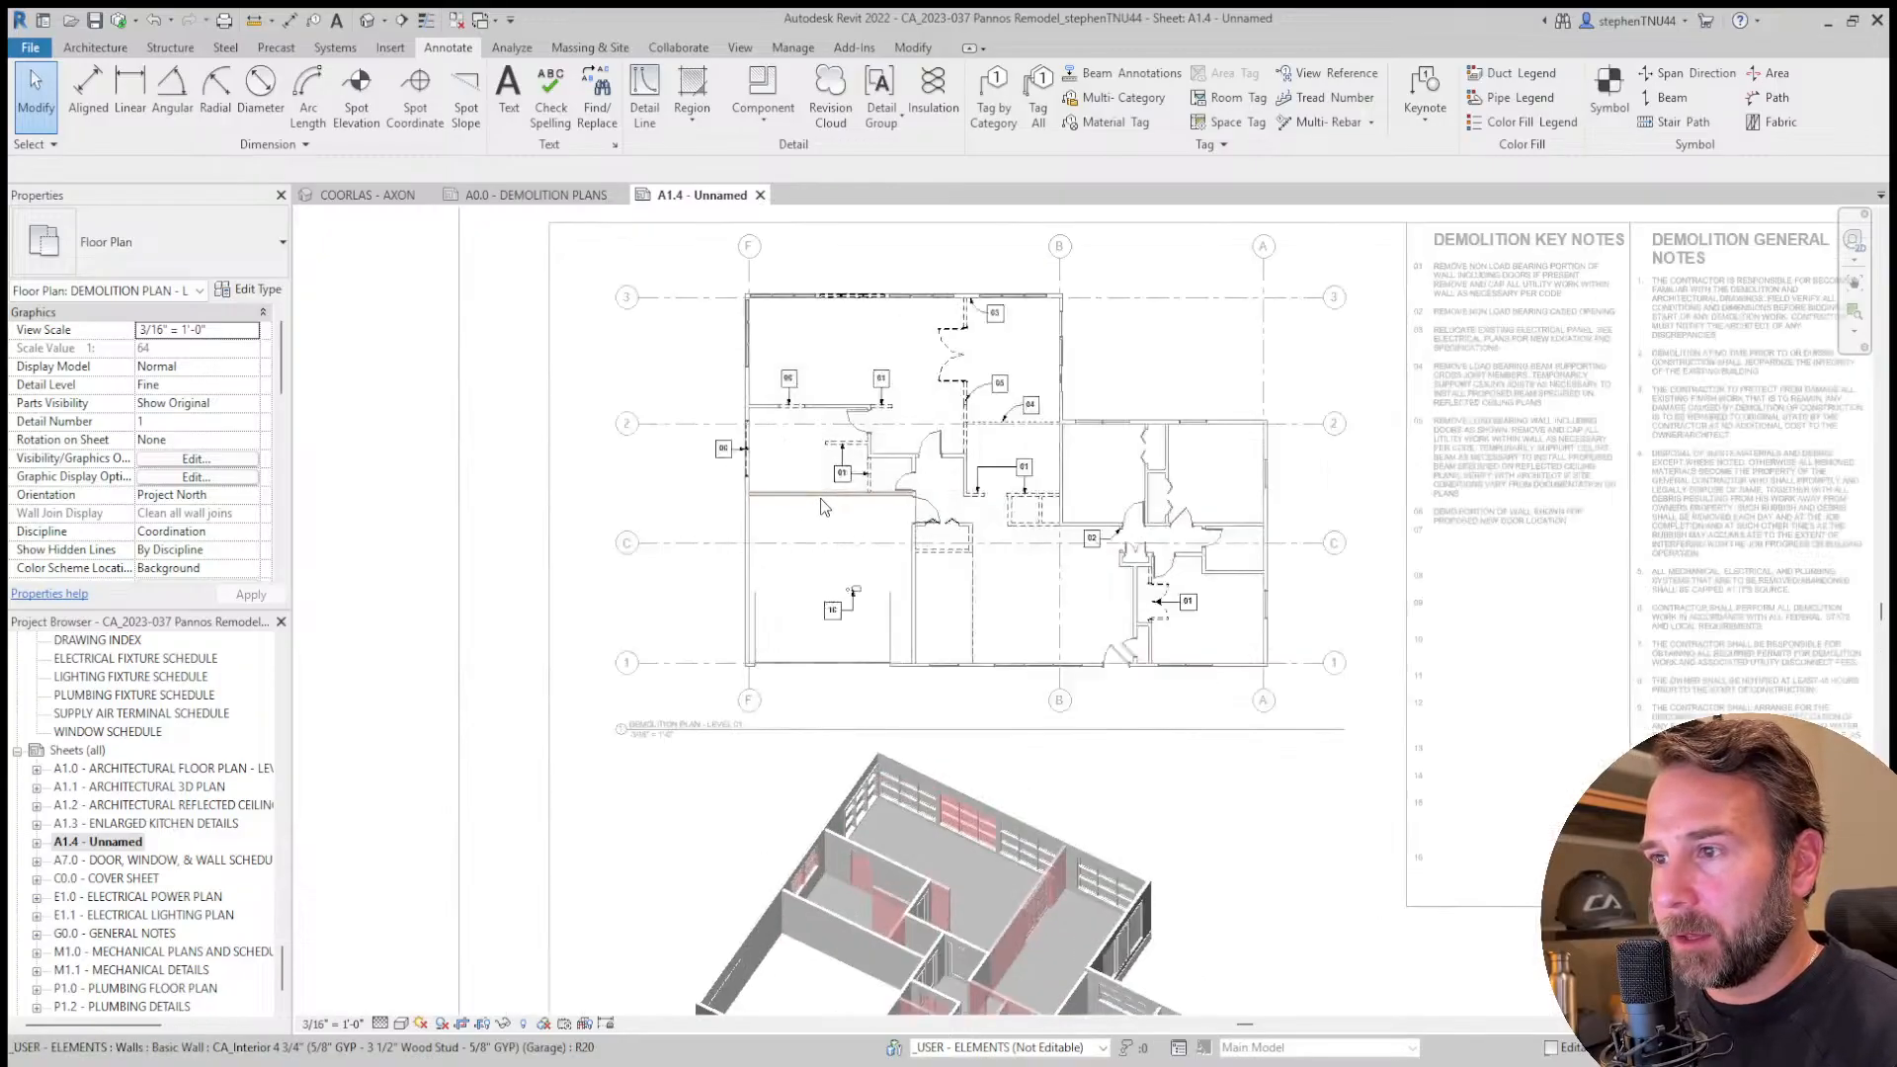
scroll(770, 383, down, 2)
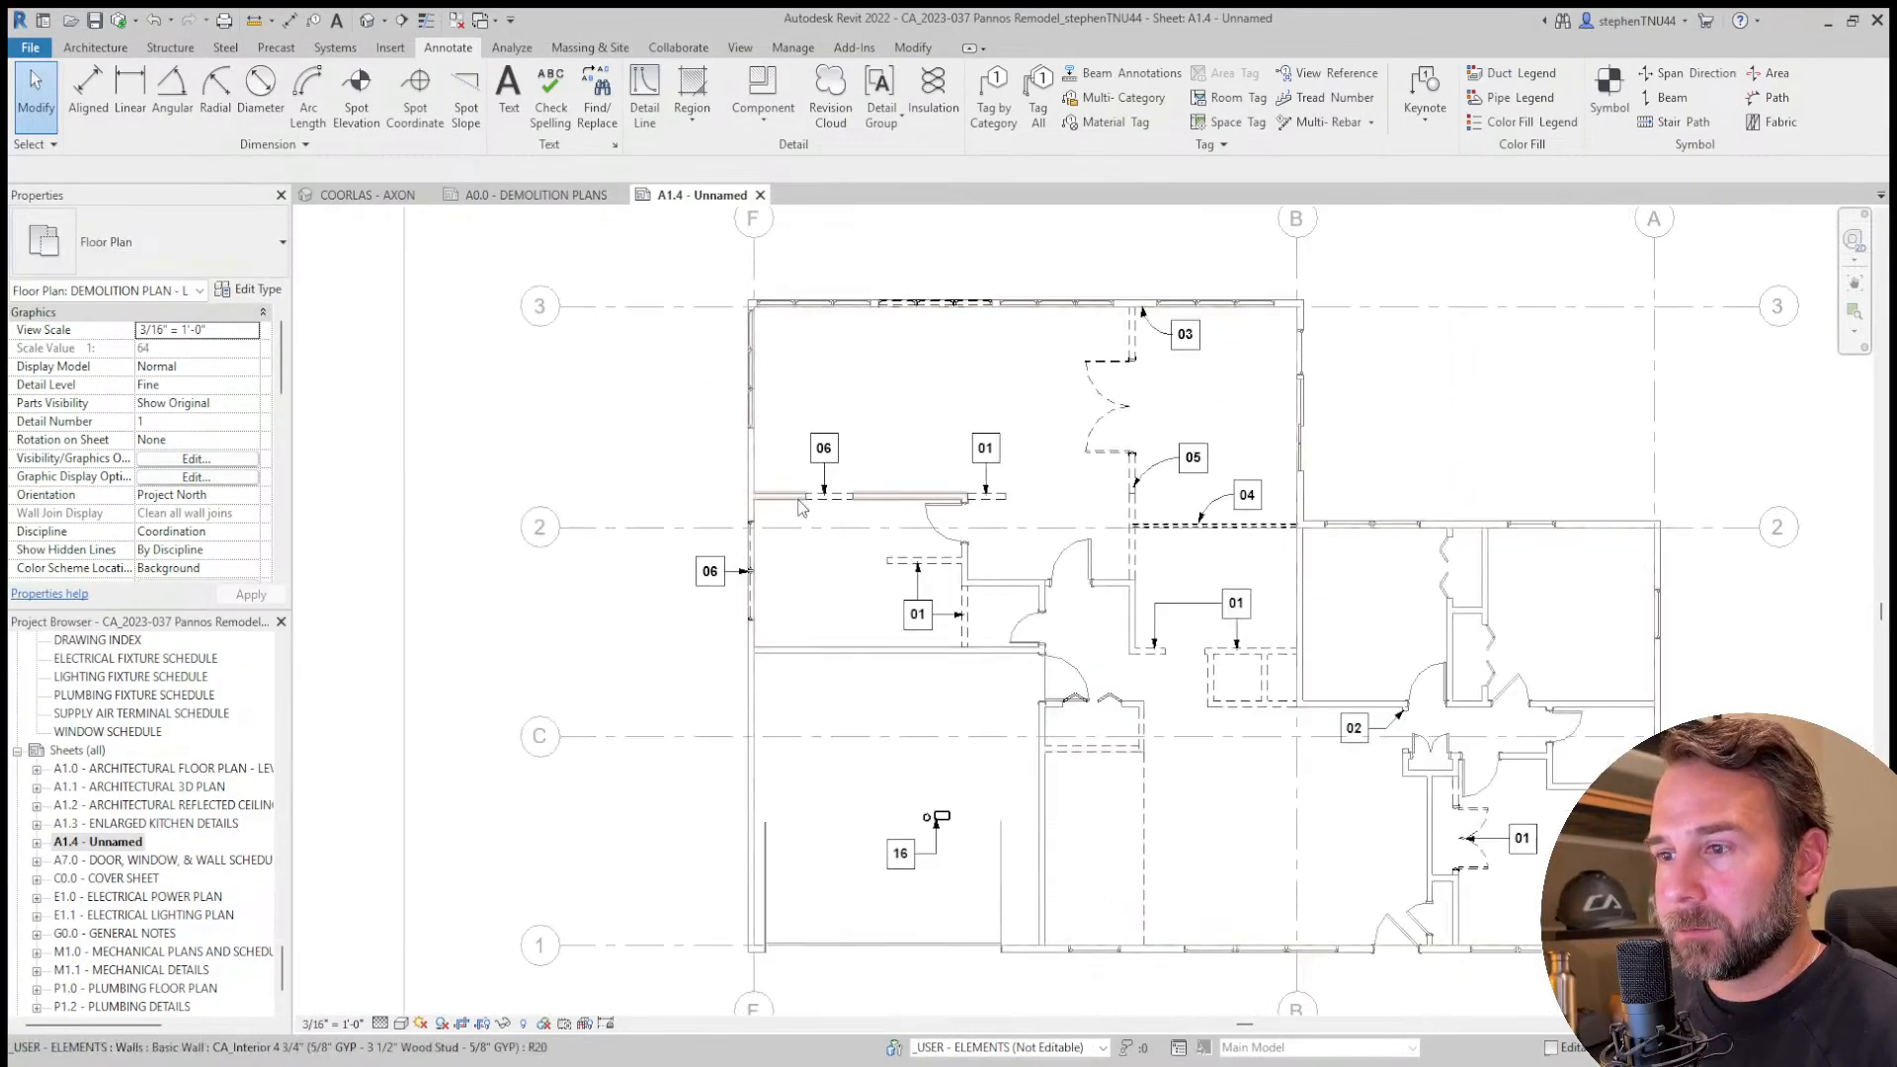
click(710, 571)
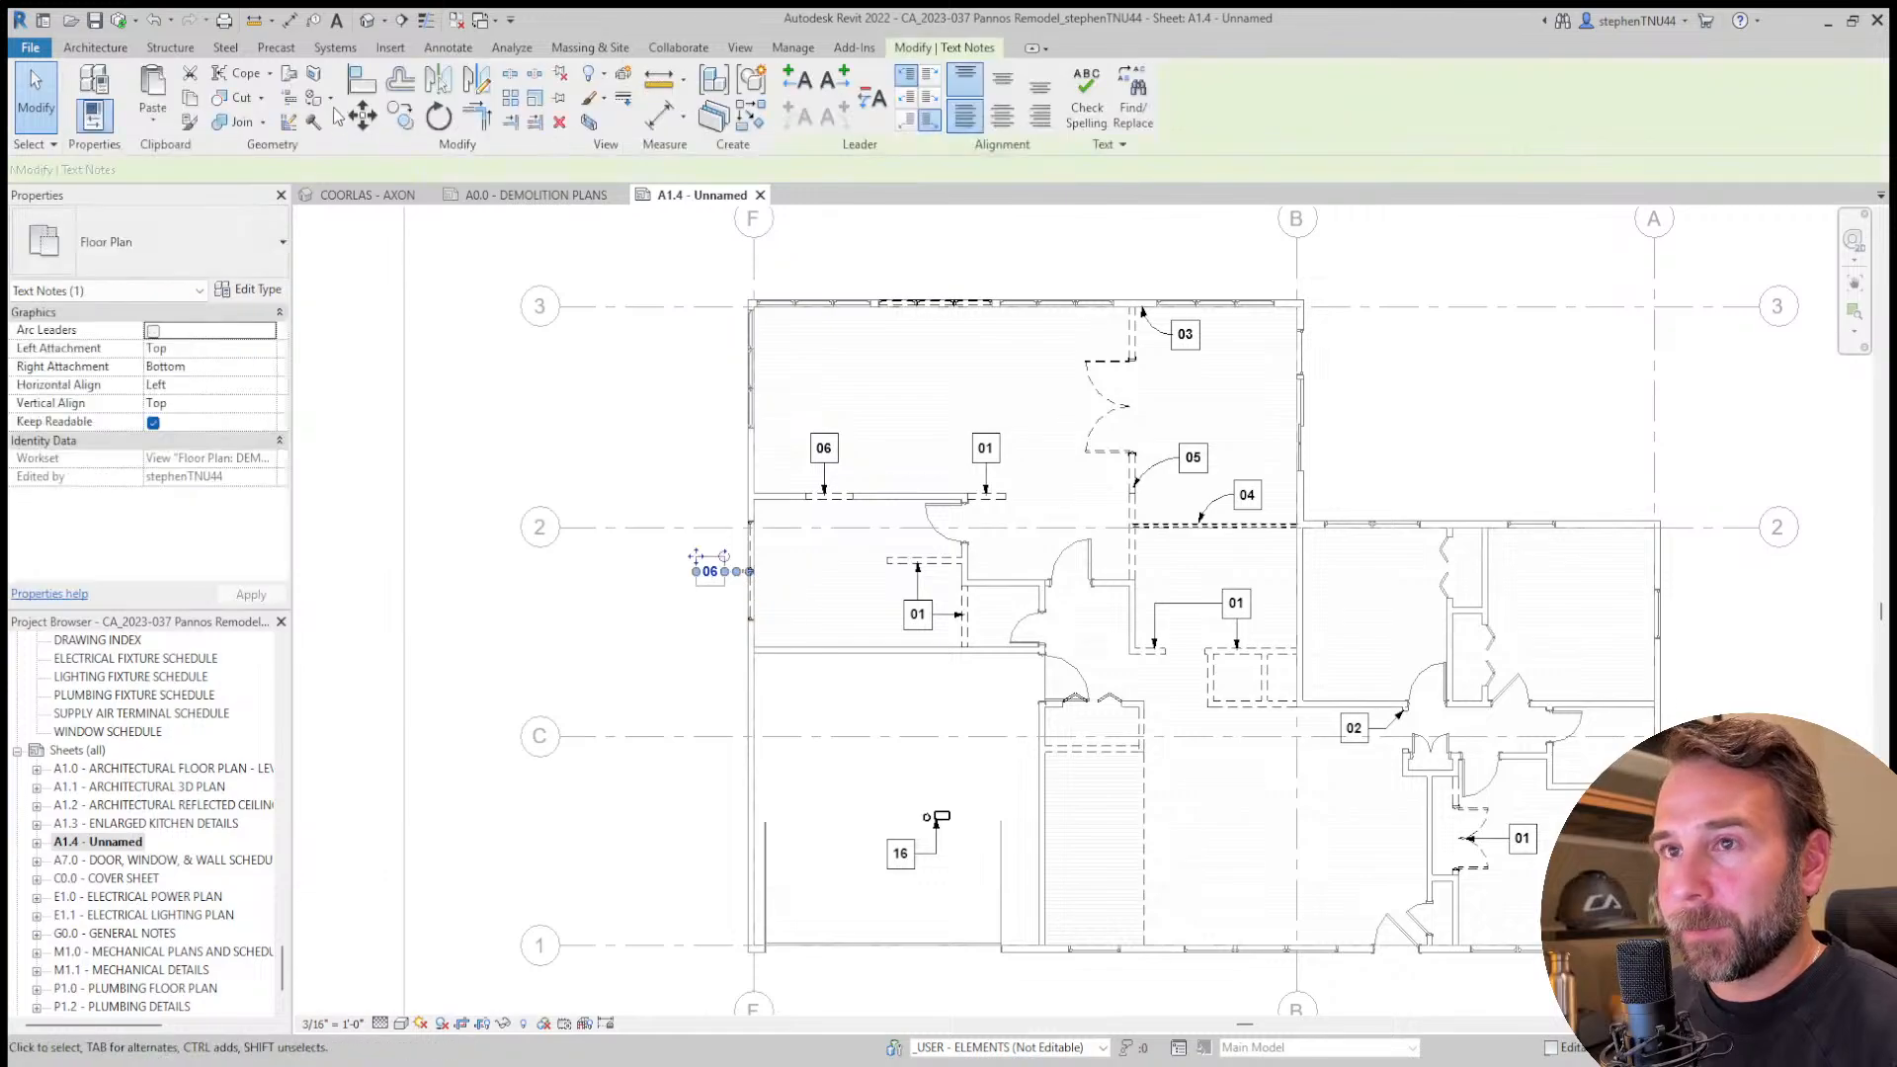
drag(709, 570, 682, 536)
key(c)
key(o)
click(707, 579)
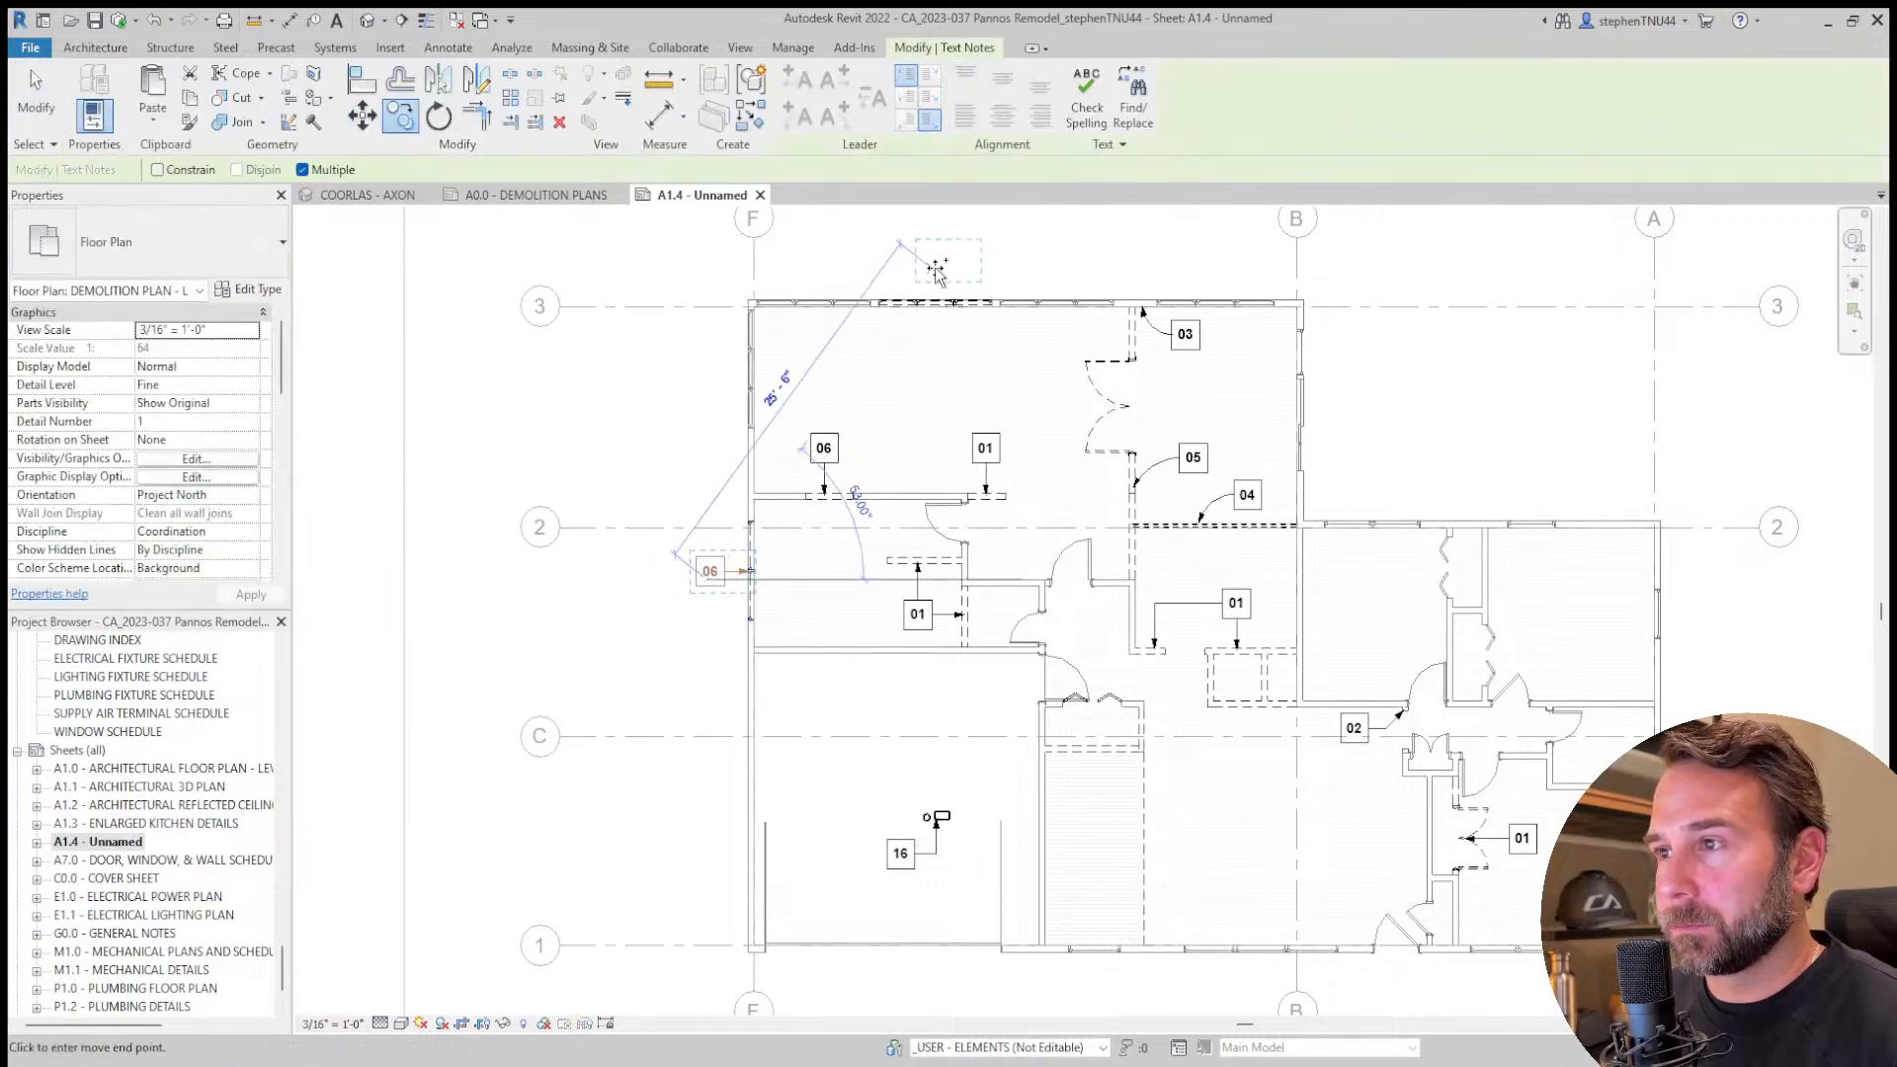
click(933, 268)
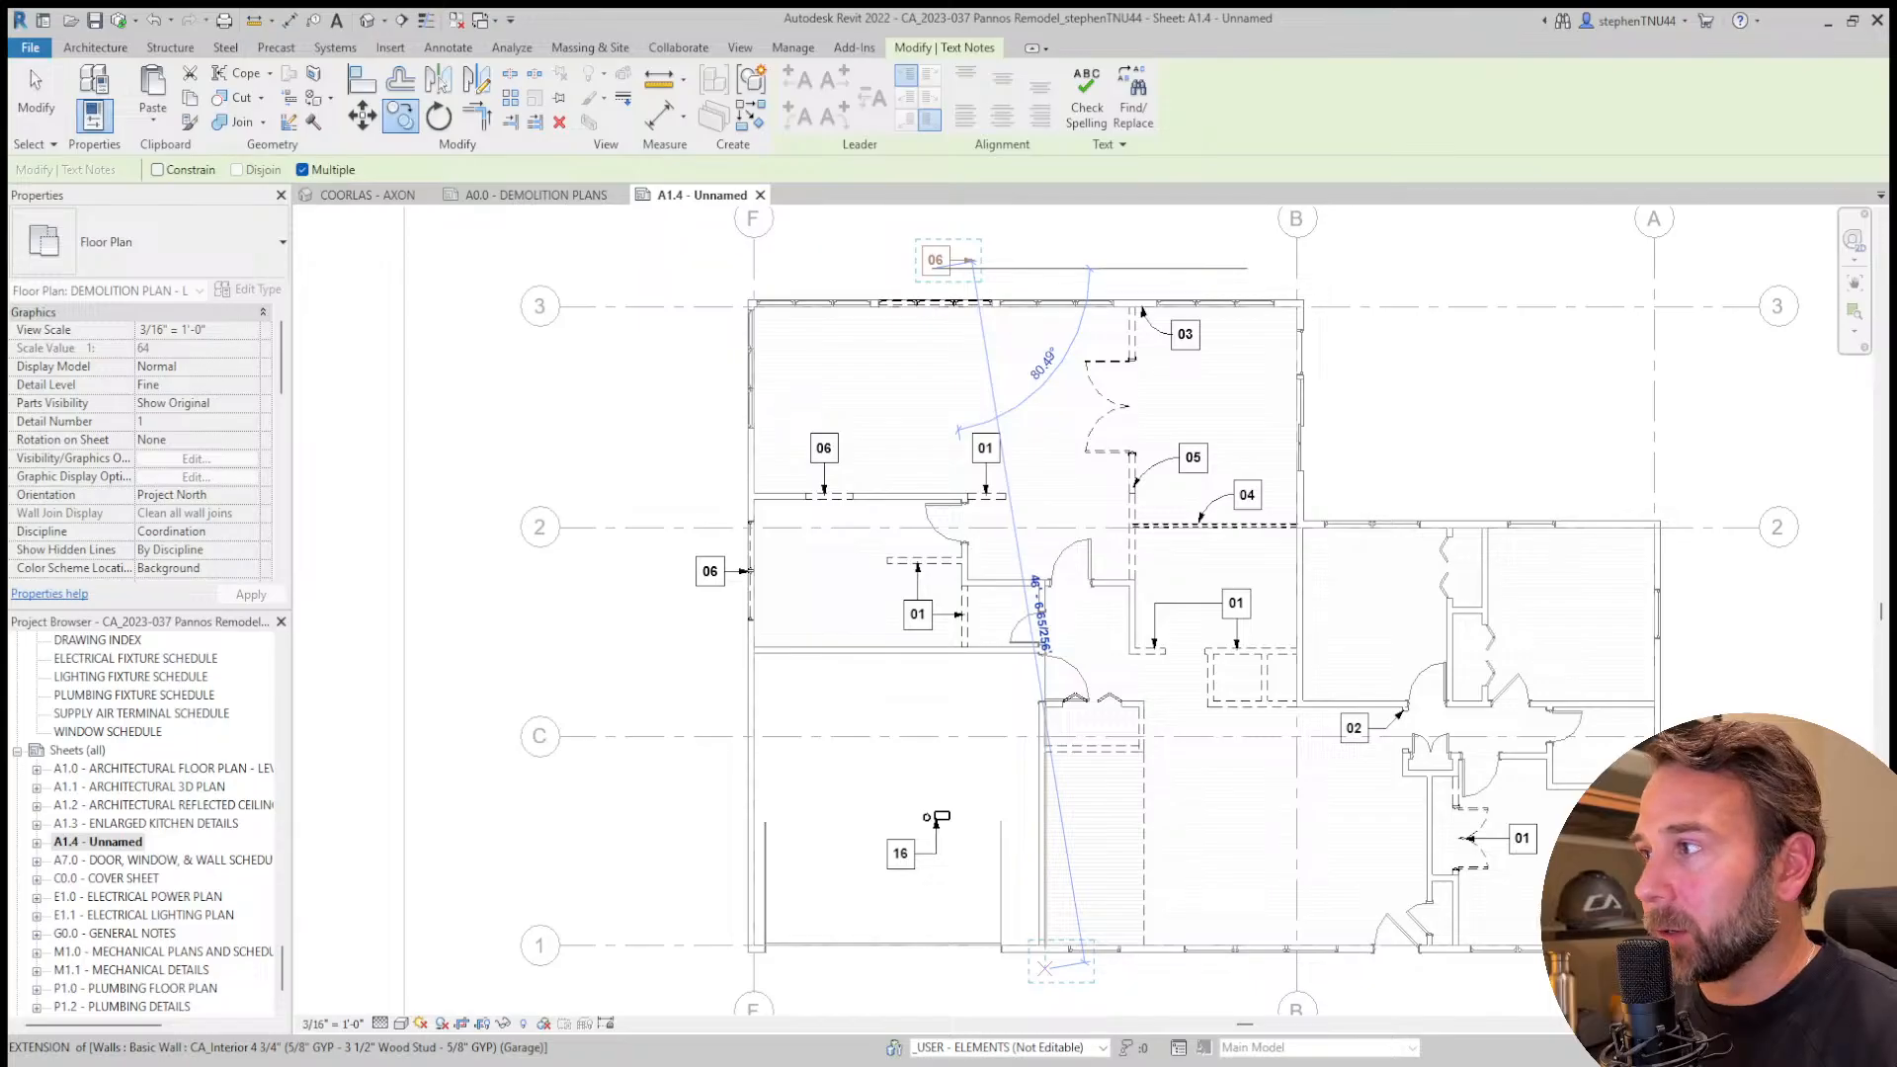
key(Escape)
Redirect the leader of the 06 tag above the grid 3 wall straight down onto the dashed windows.
scroll(928, 286, up, 3)
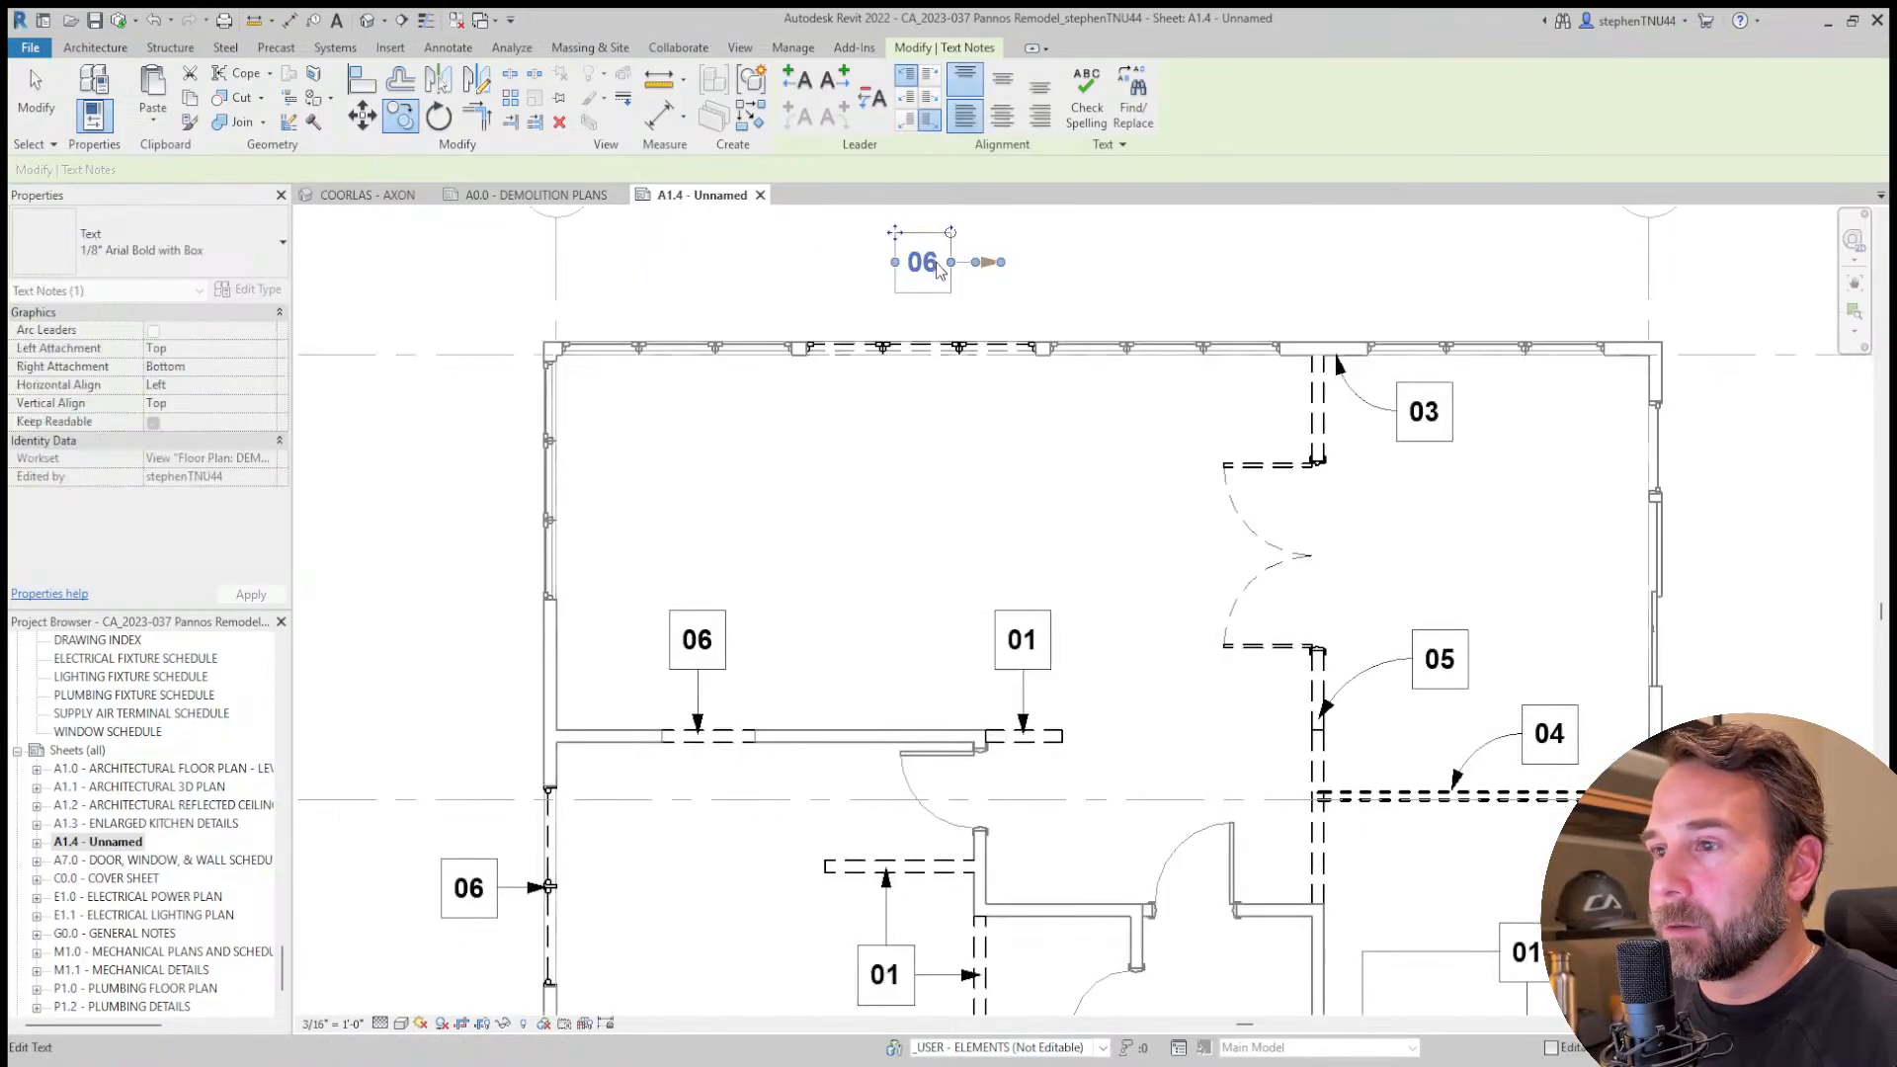
scroll(980, 275, up, 2)
drag(1011, 255, 893, 386)
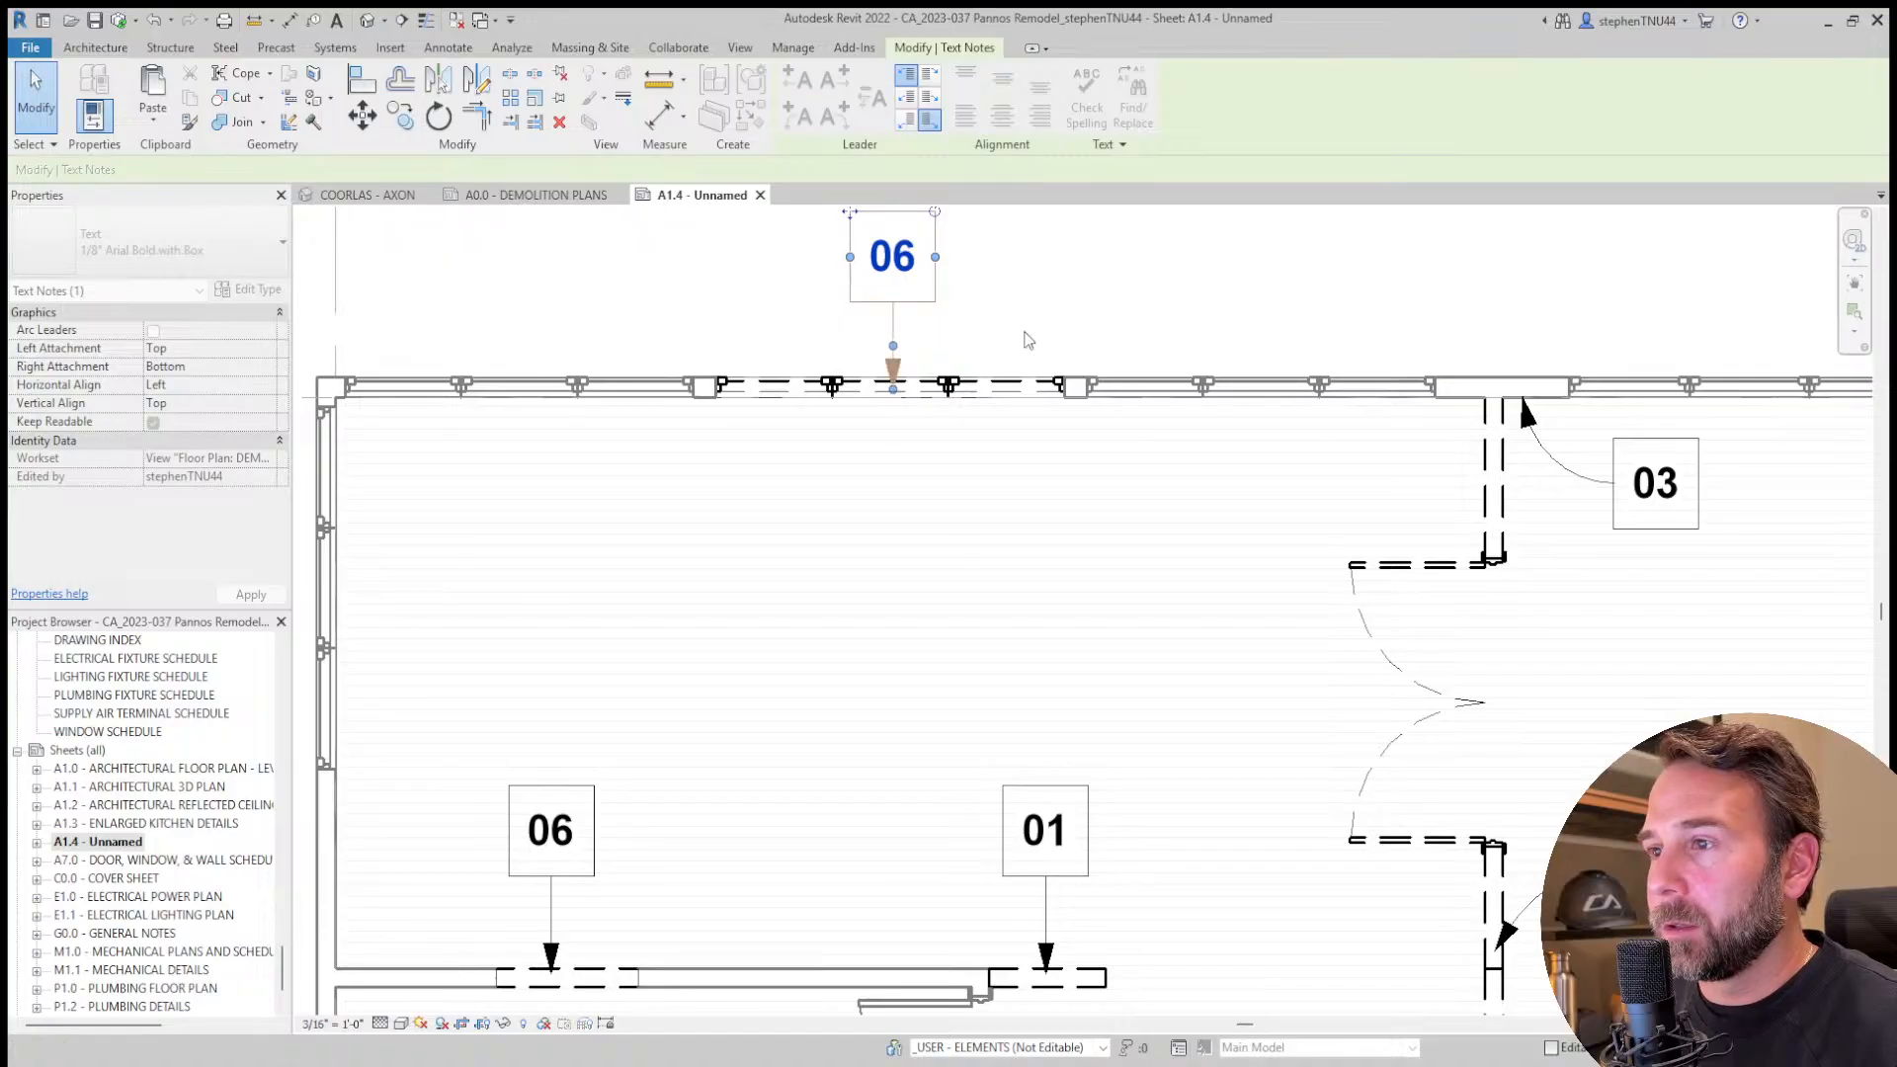
click(1023, 339)
Change the keynote tag above the dashed windows in the grid 3 wall to 07.
scroll(909, 345, down, 3)
scroll(998, 337, down, 2)
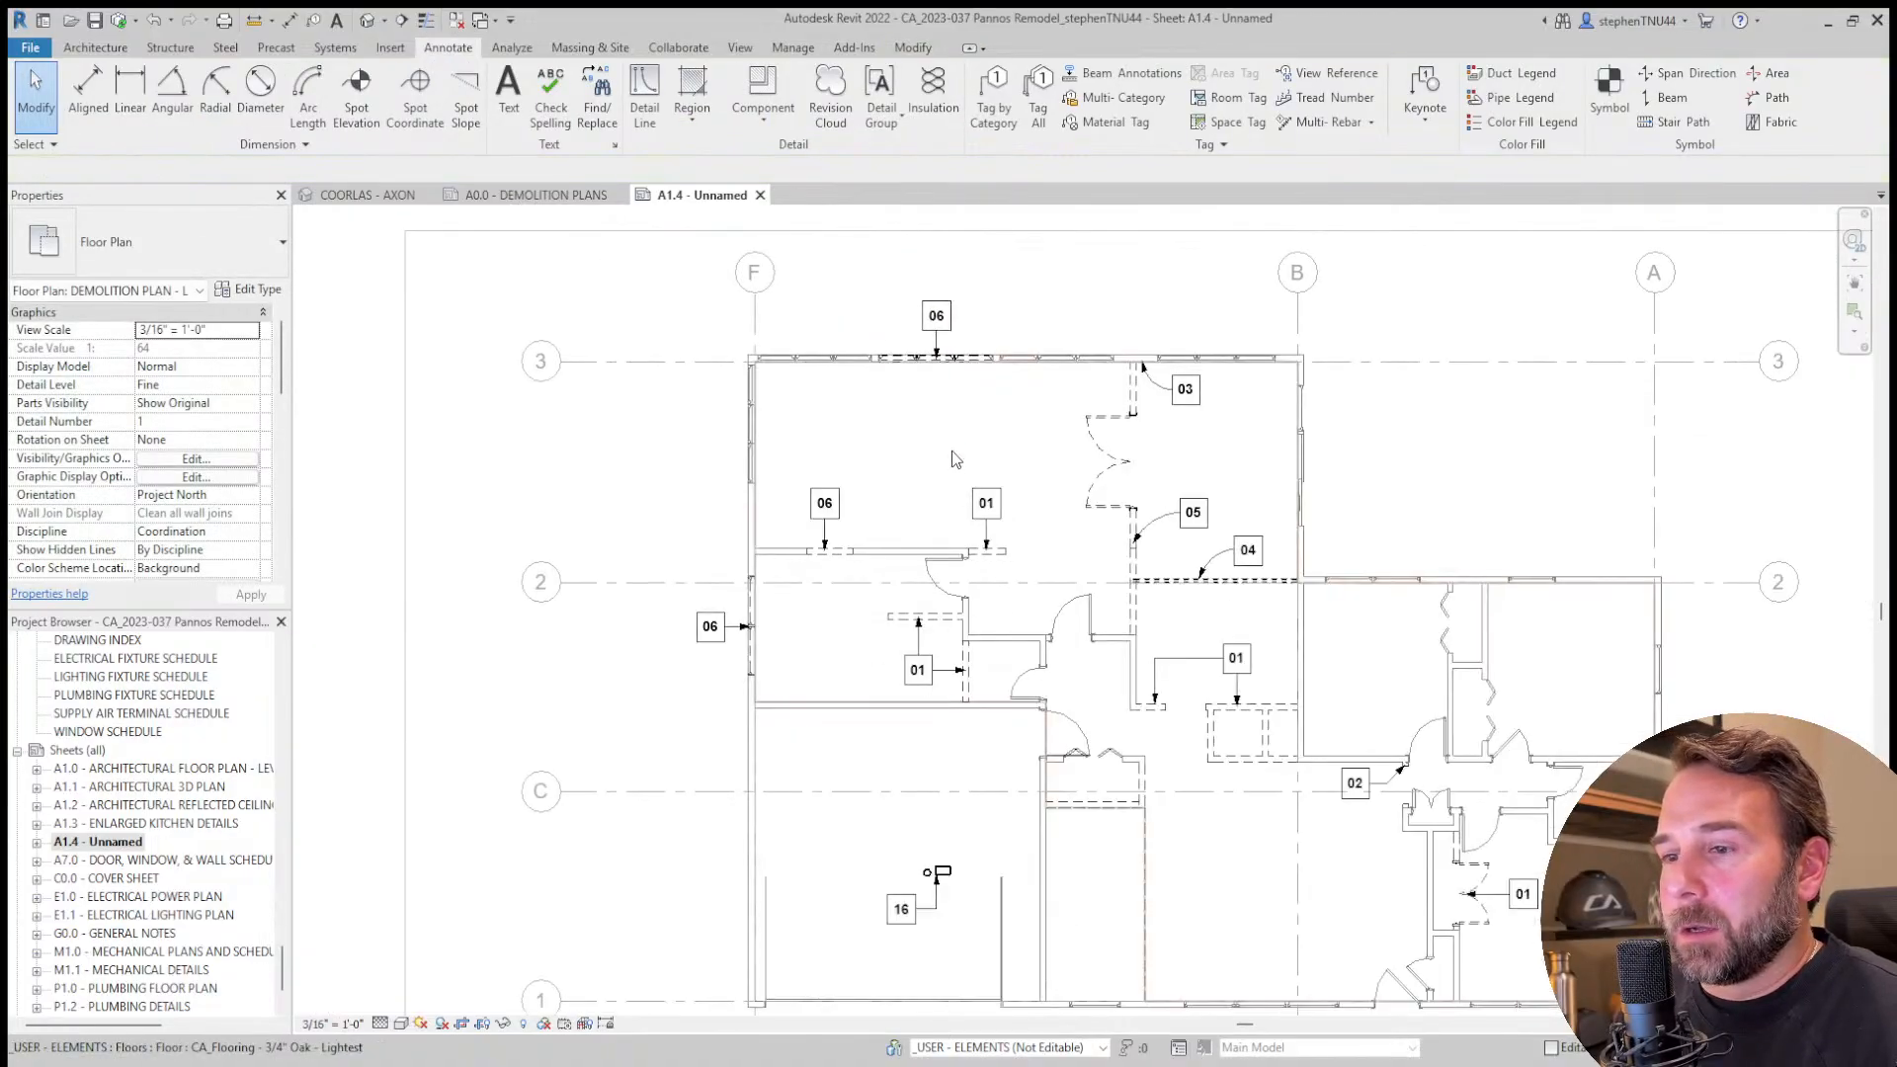
scroll(1000, 568, down, 2)
scroll(1000, 568, up, 4)
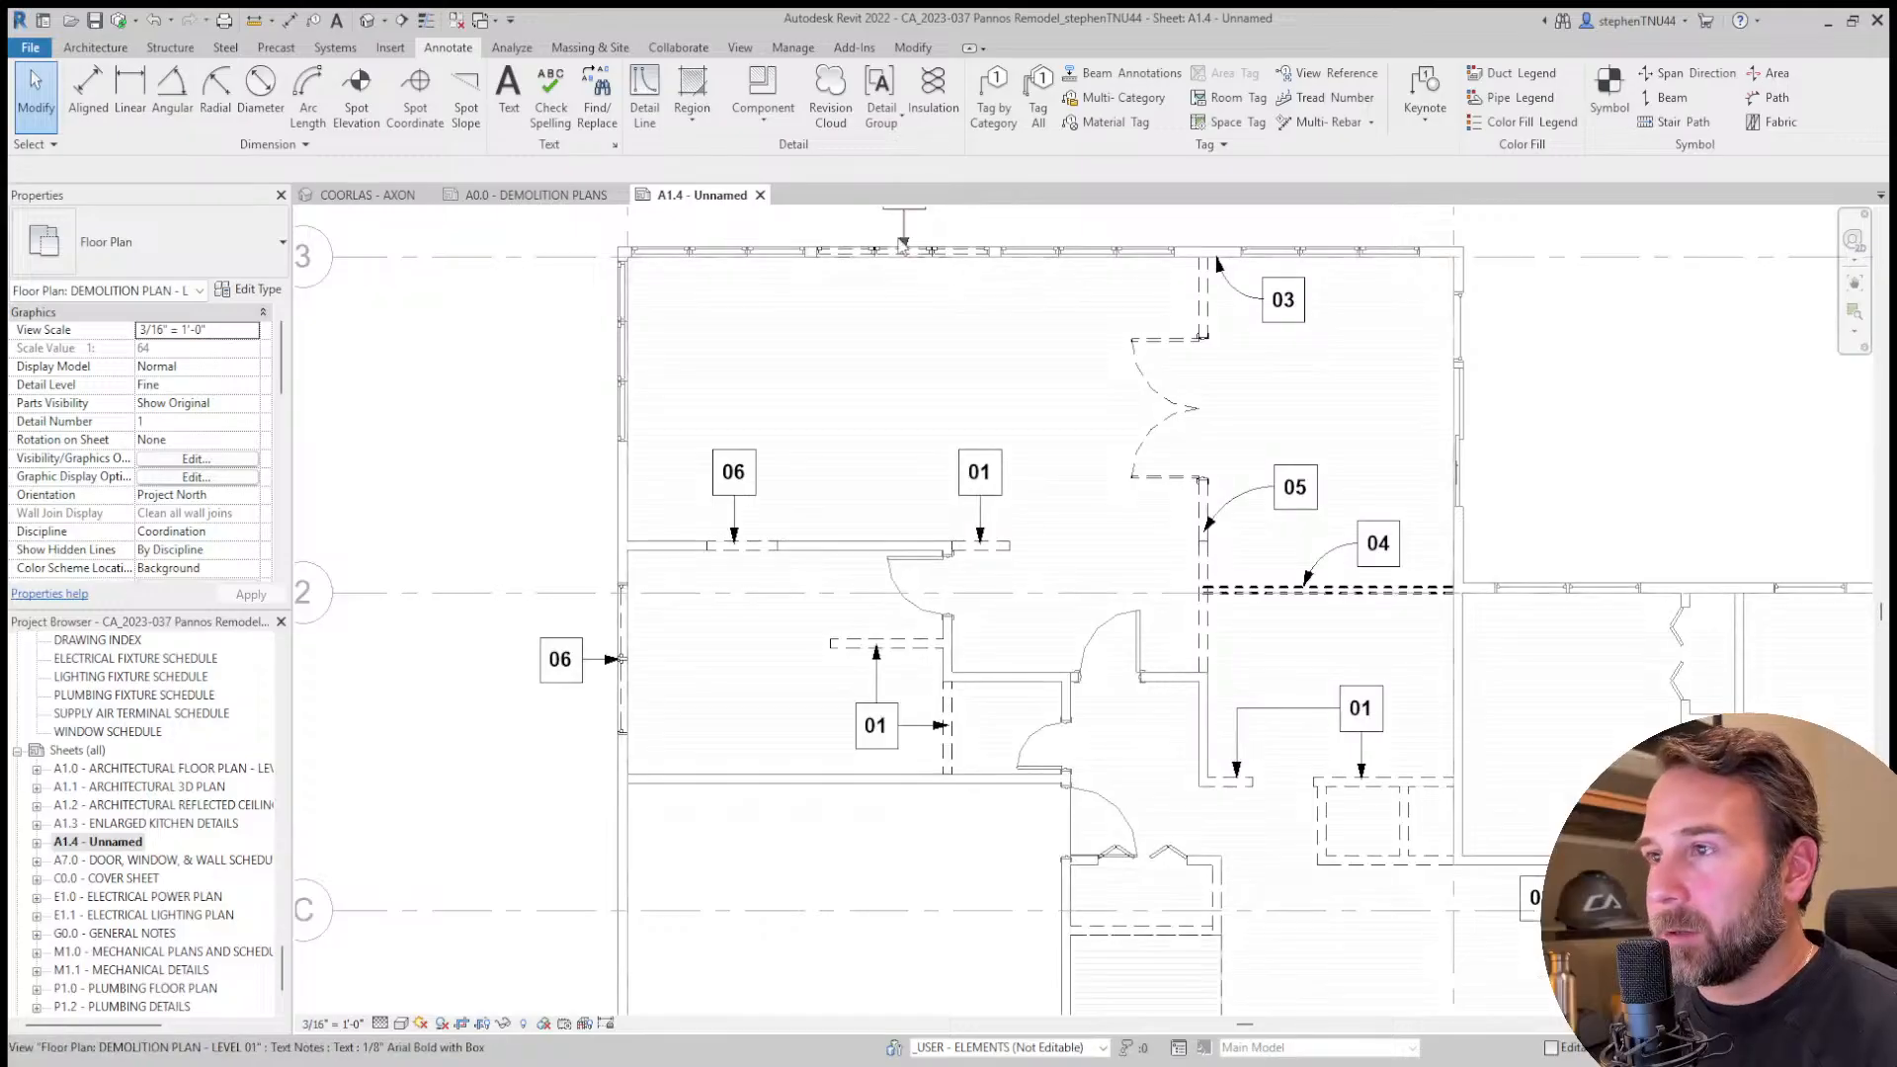
middle_drag(885, 279, 925, 385)
scroll(936, 287, up, 2)
double_click(946, 297)
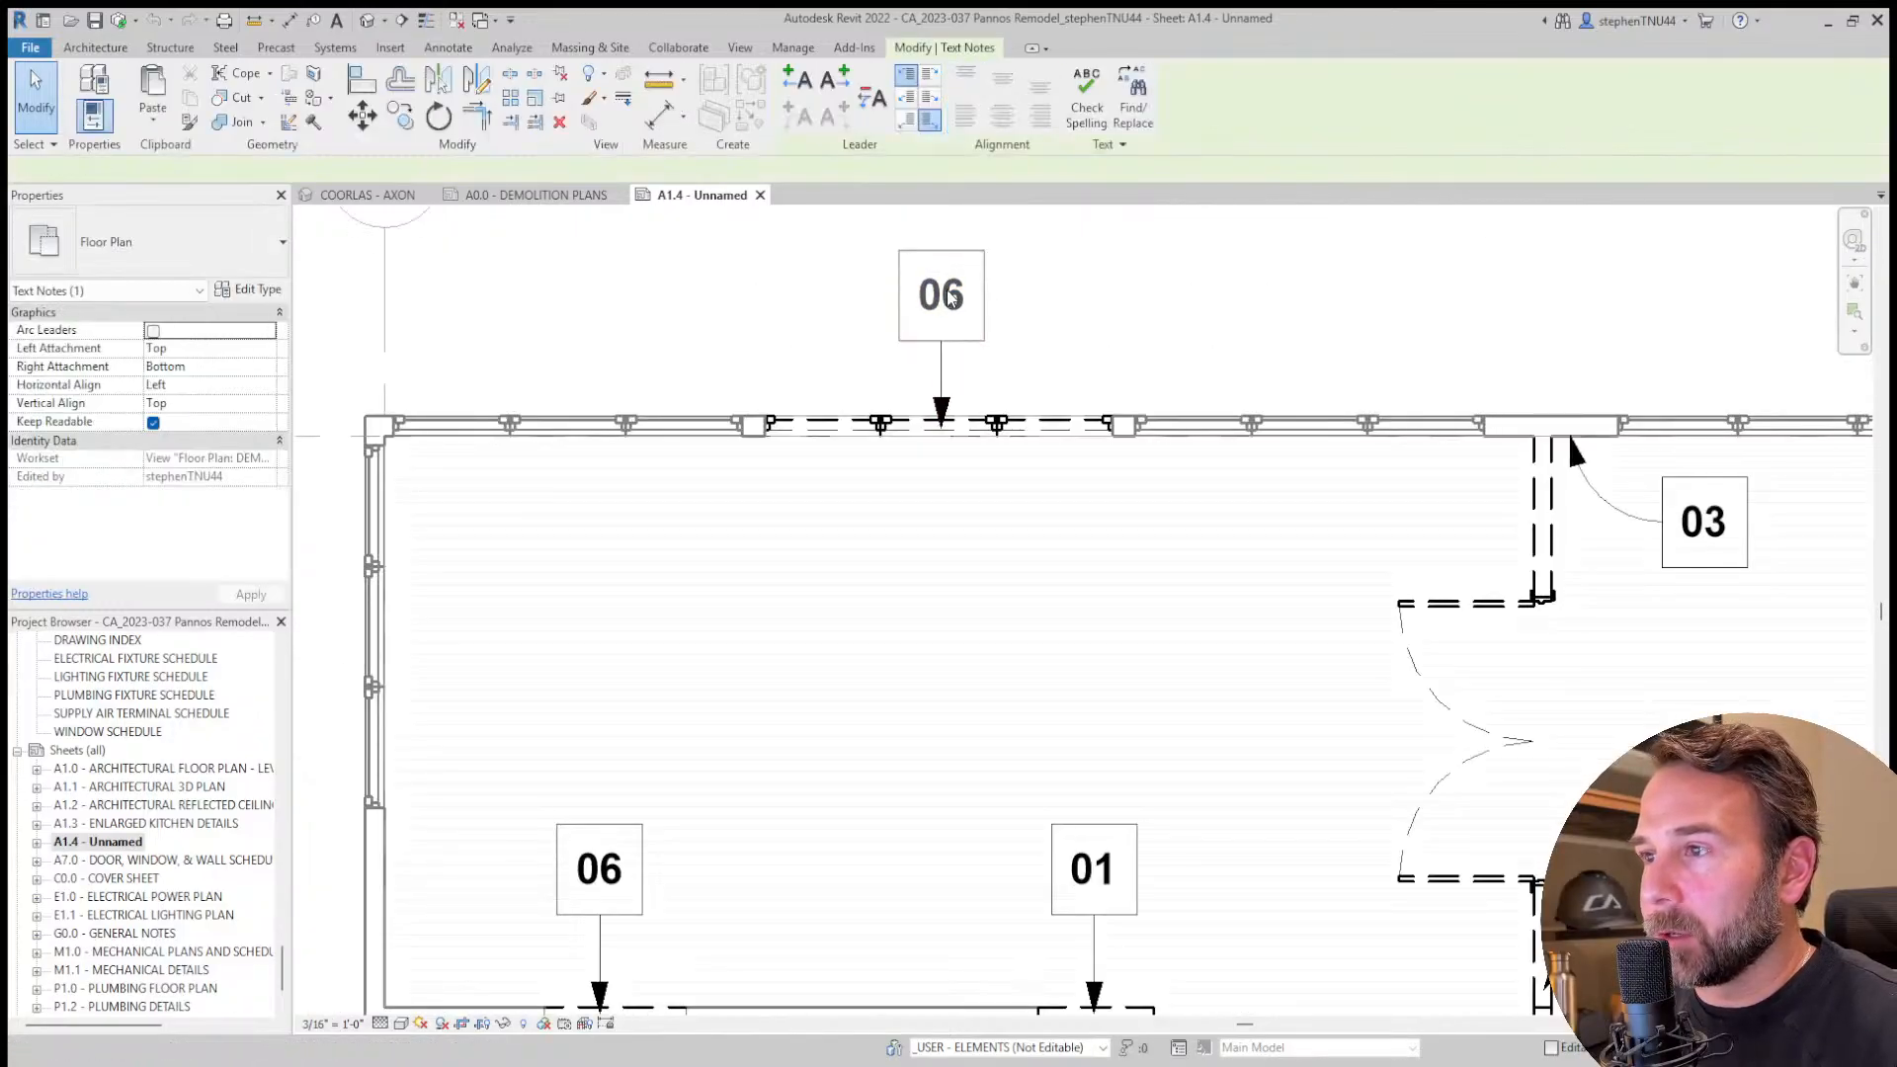
drag(943, 297, 964, 300)
text(7)
click(1151, 305)
Change the keynote tag beside the dashed windows in the grid F wall to 07.
scroll(1146, 307, down, 3)
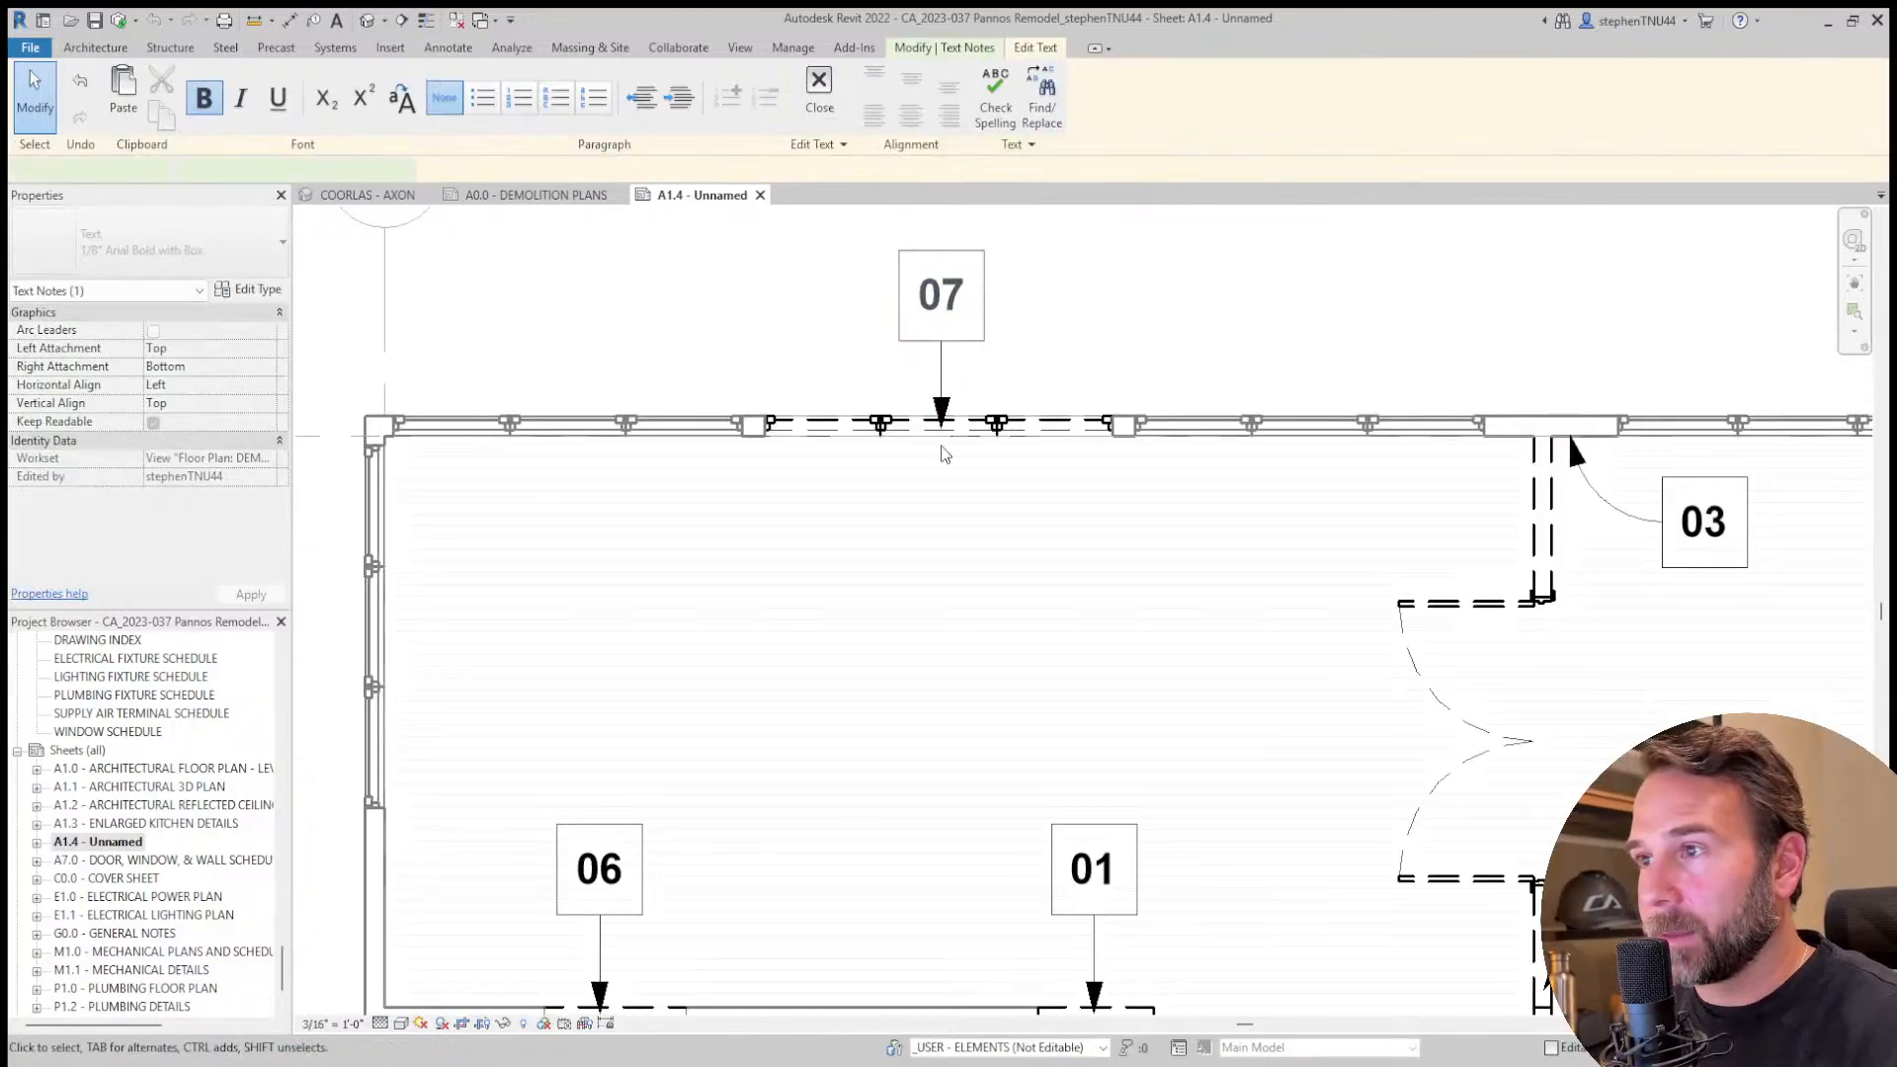
scroll(671, 804, up, 3)
click(759, 729)
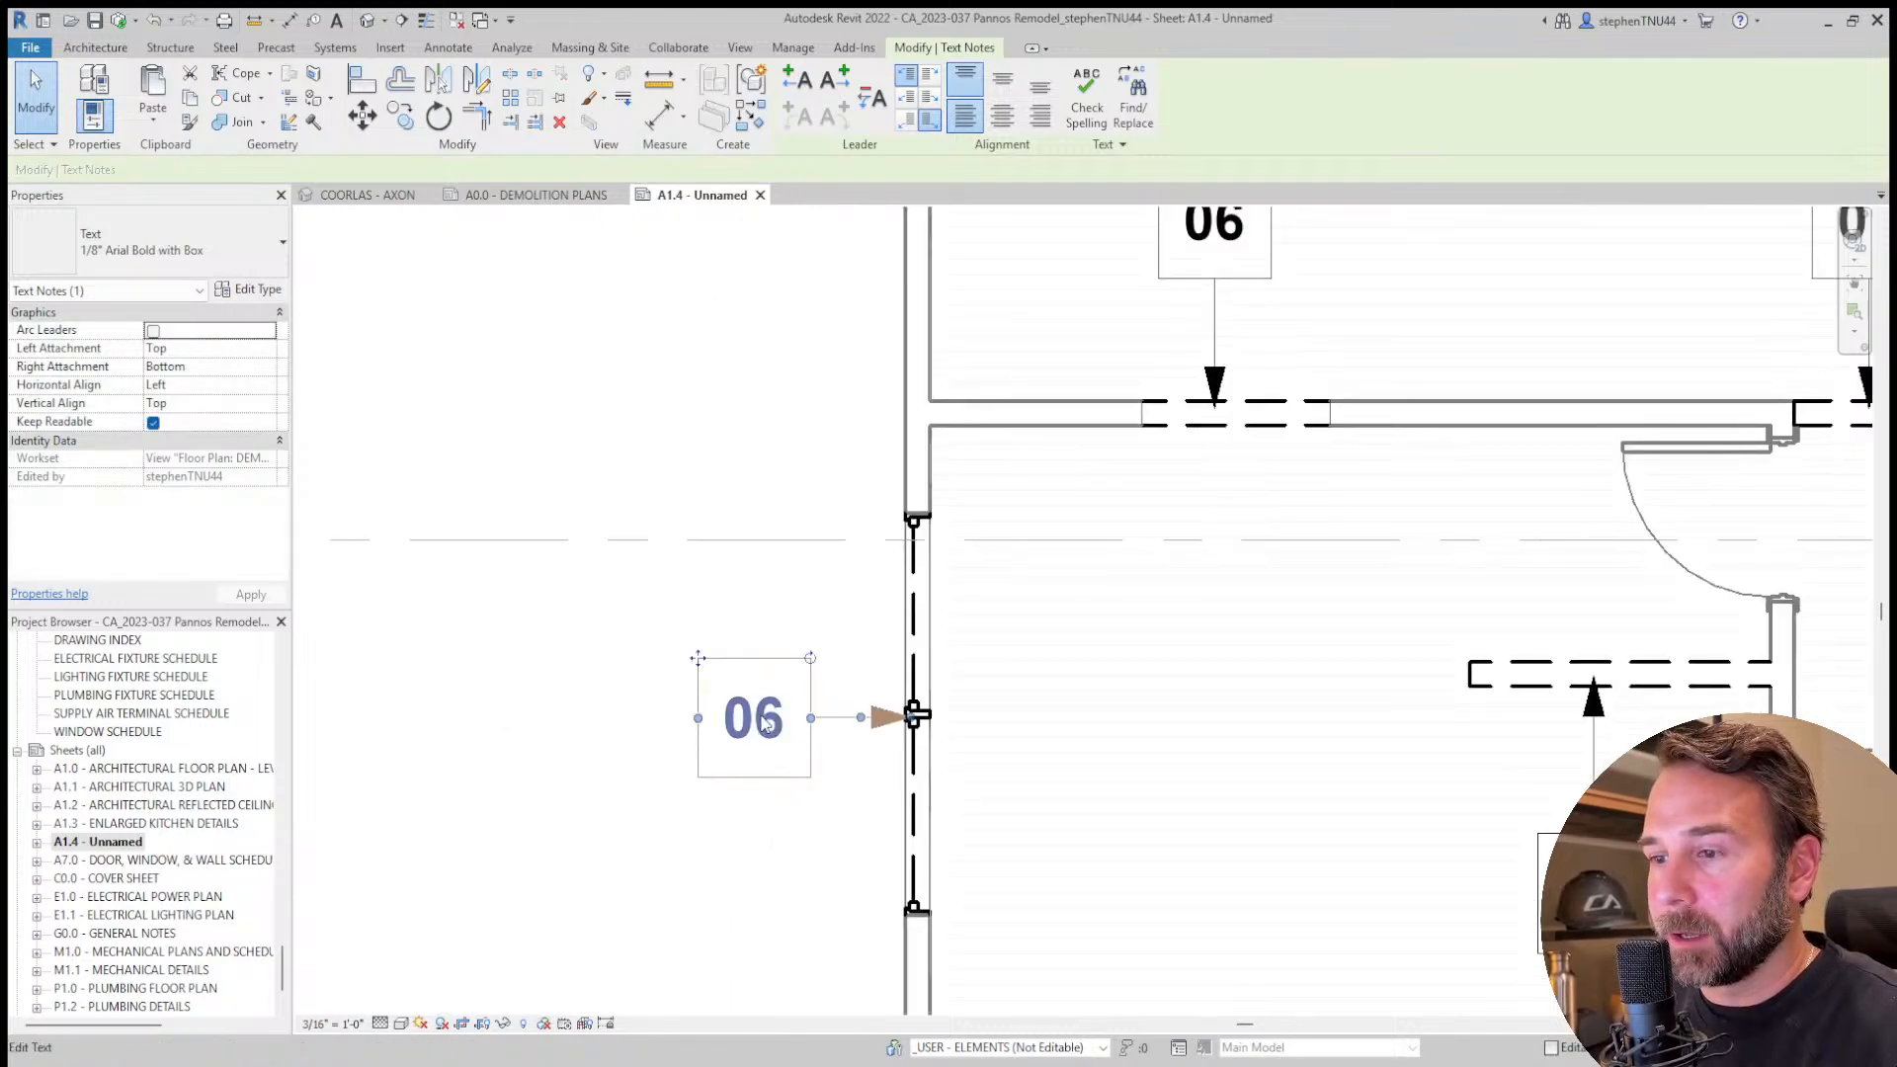
double_click(770, 731)
drag(763, 726, 788, 726)
text(7)
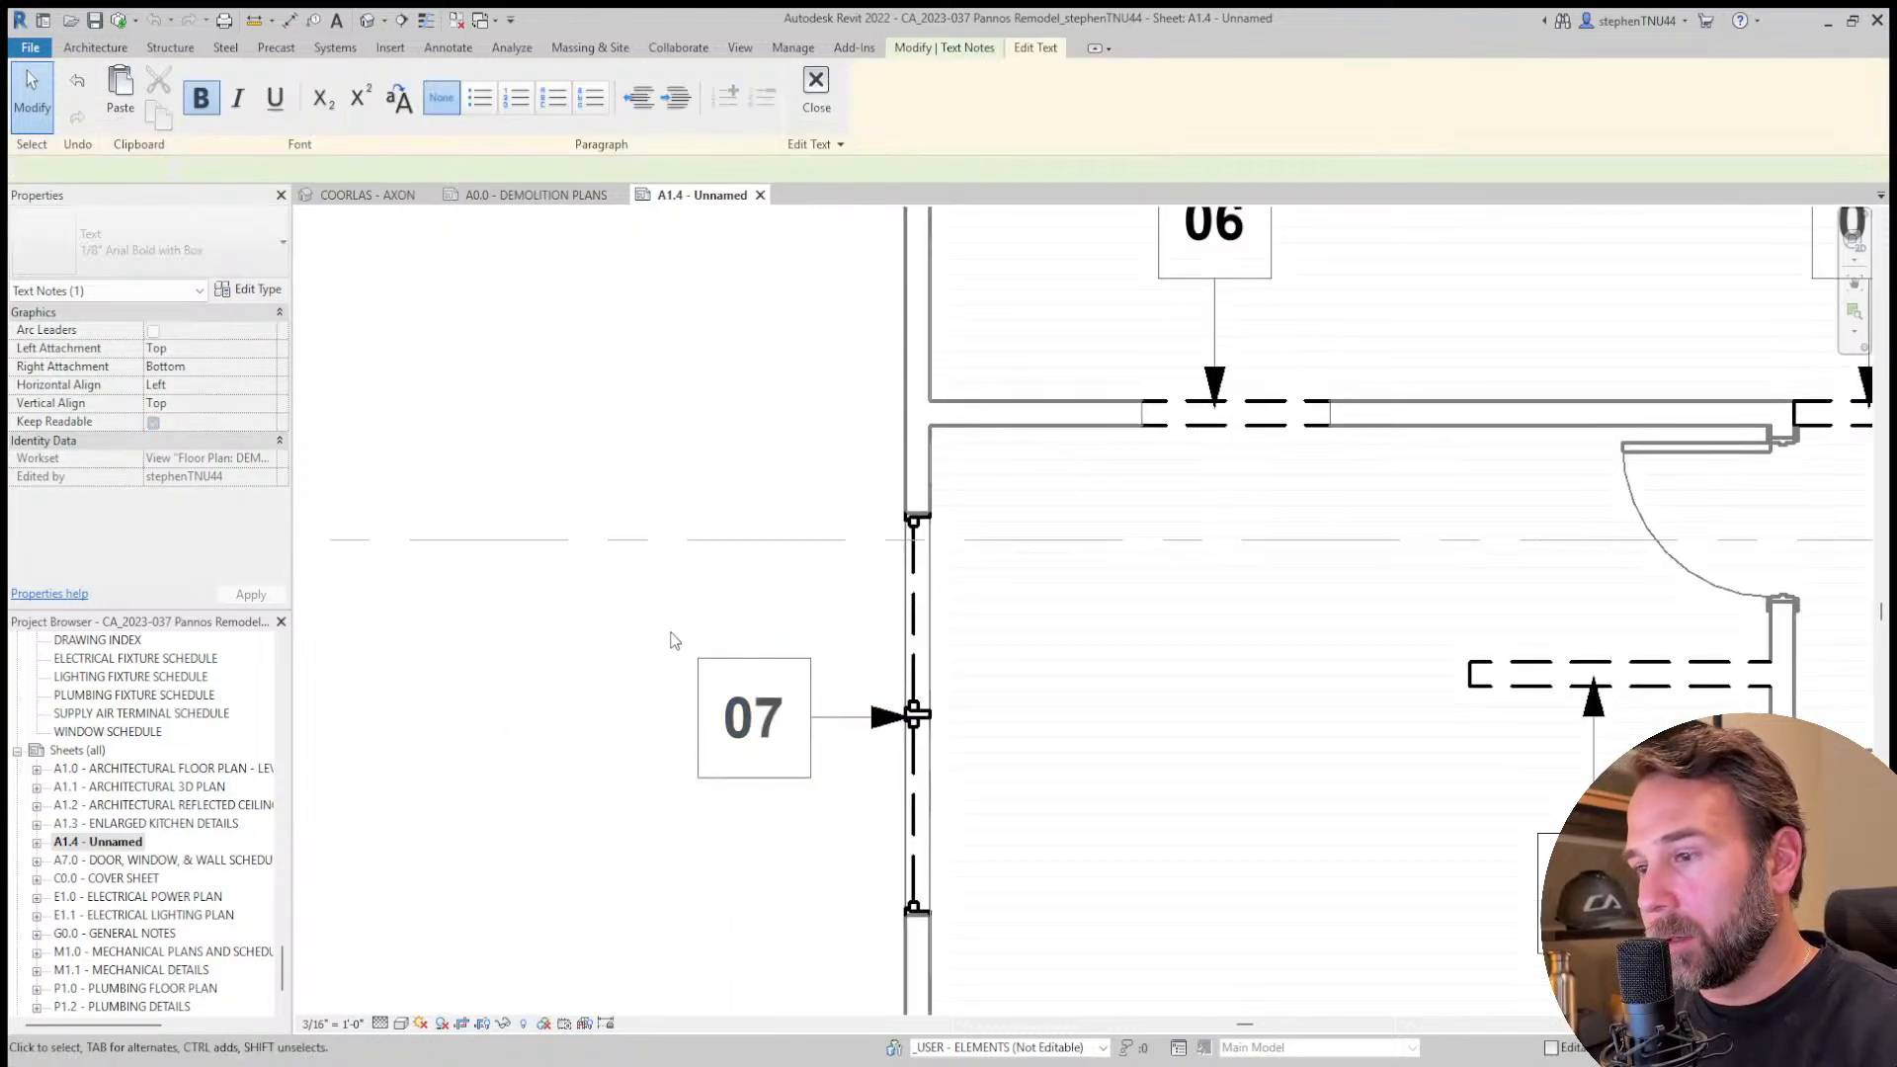
click(669, 640)
scroll(669, 640, down, 4)
middle_drag(1191, 677, 1049, 650)
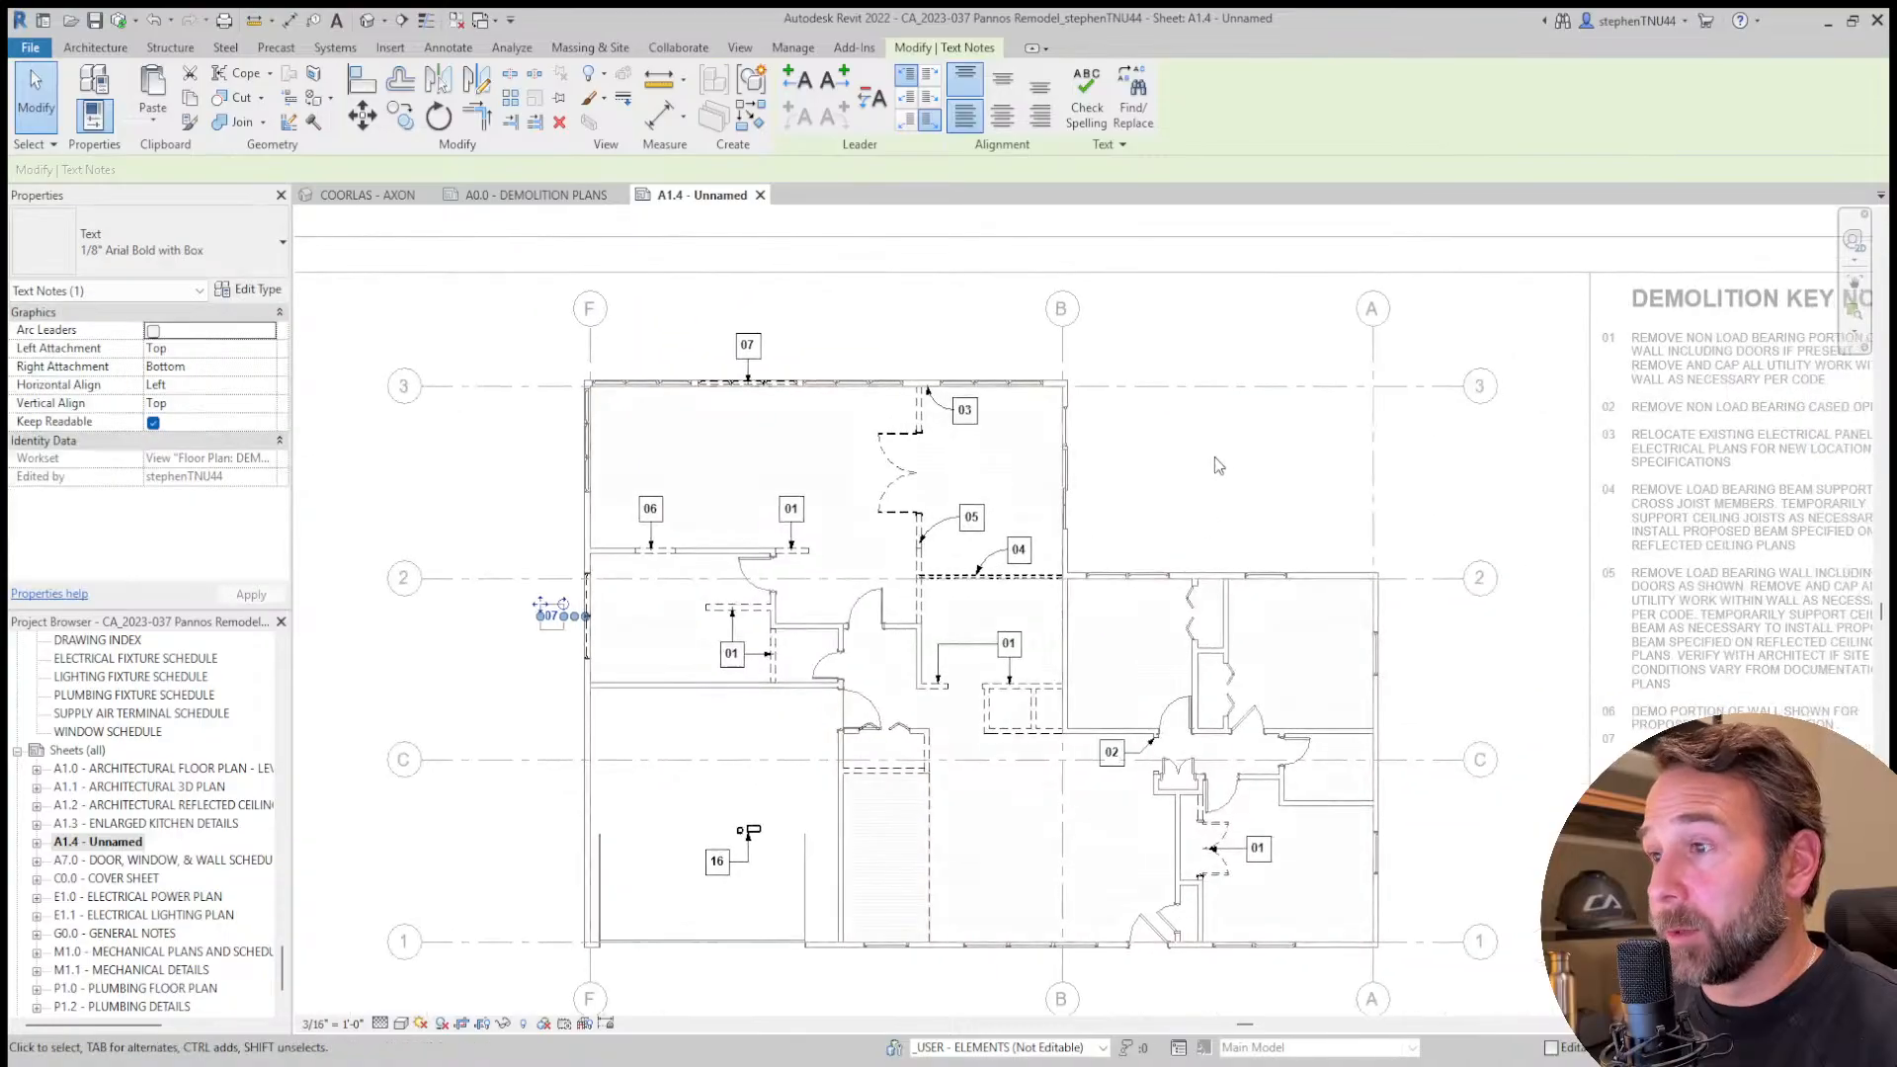
click(1215, 465)
Open the COORLAS - AXON 3D view and orbit inside the building to examine the window wall from the interior.
click(393, 197)
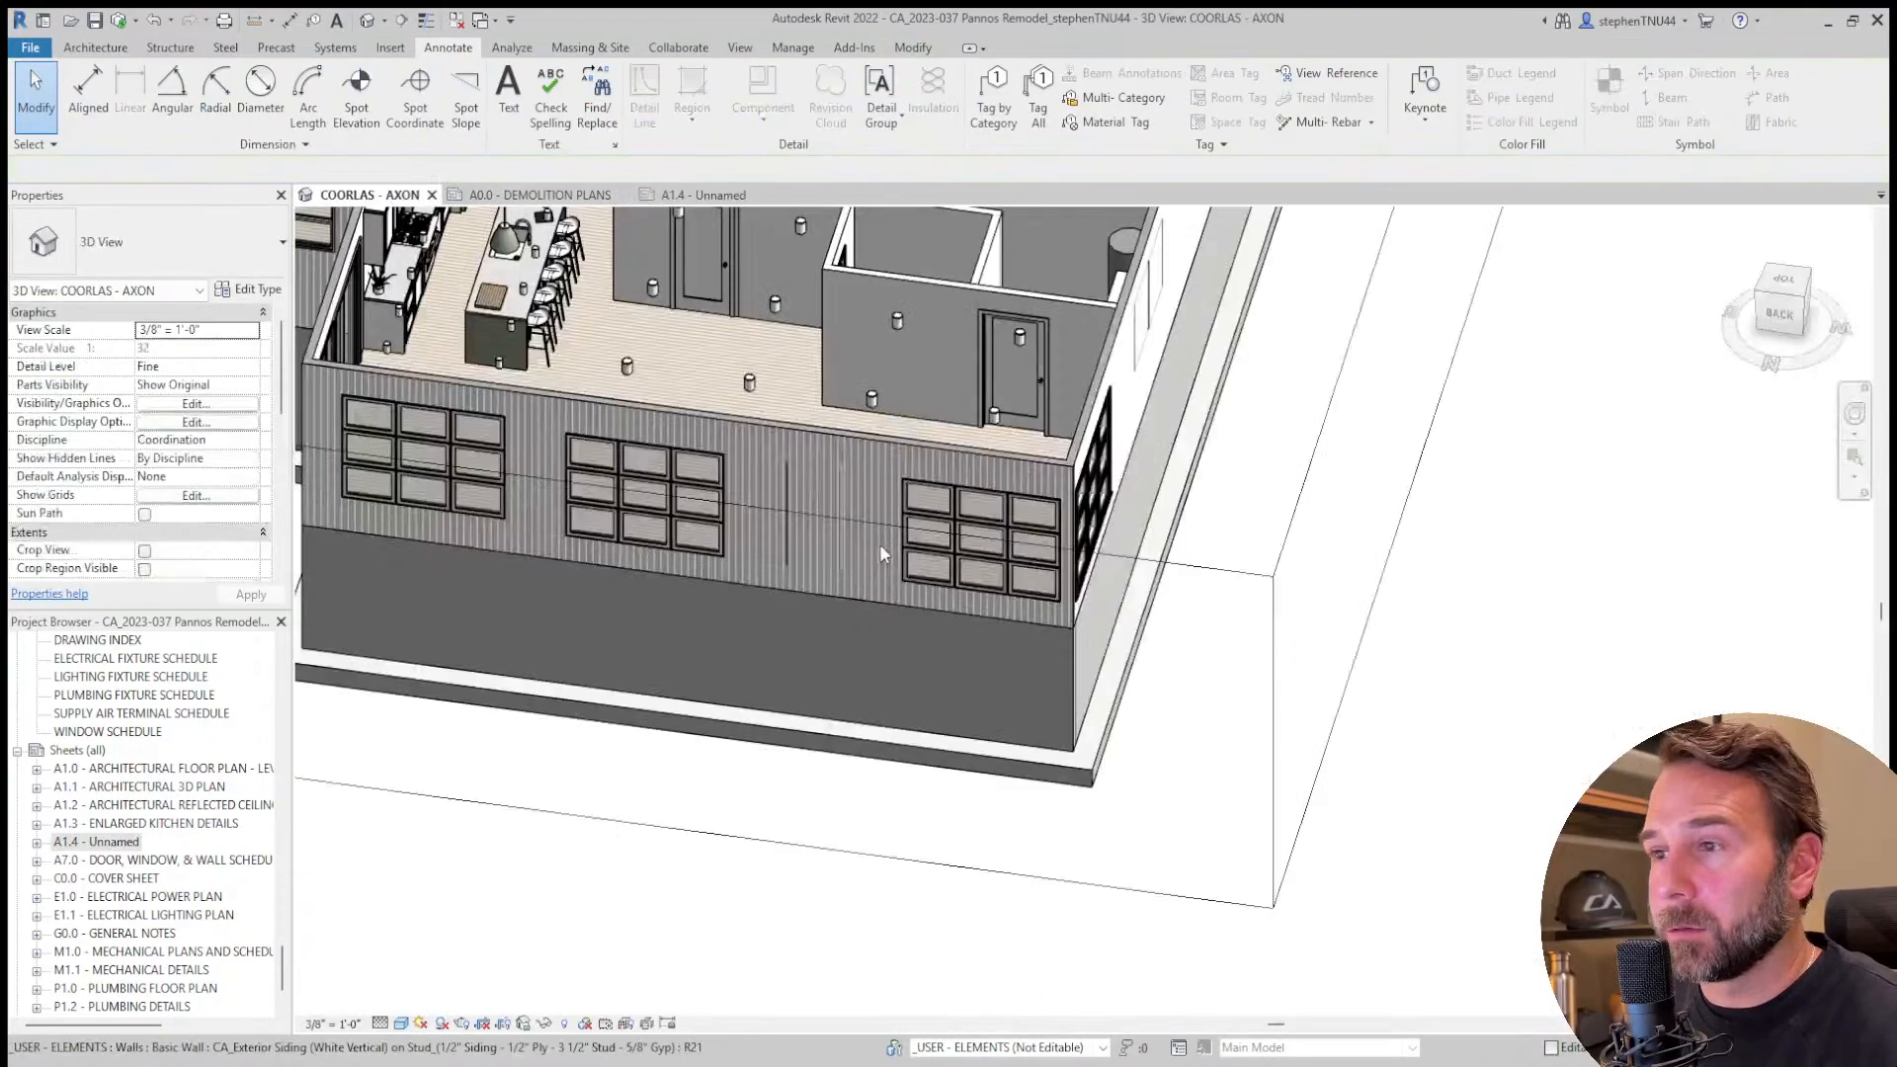
shift+middle_drag(1024, 713, 227, 805)
scroll(859, 650, up, 3)
shift+middle_drag(936, 604, 850, 595)
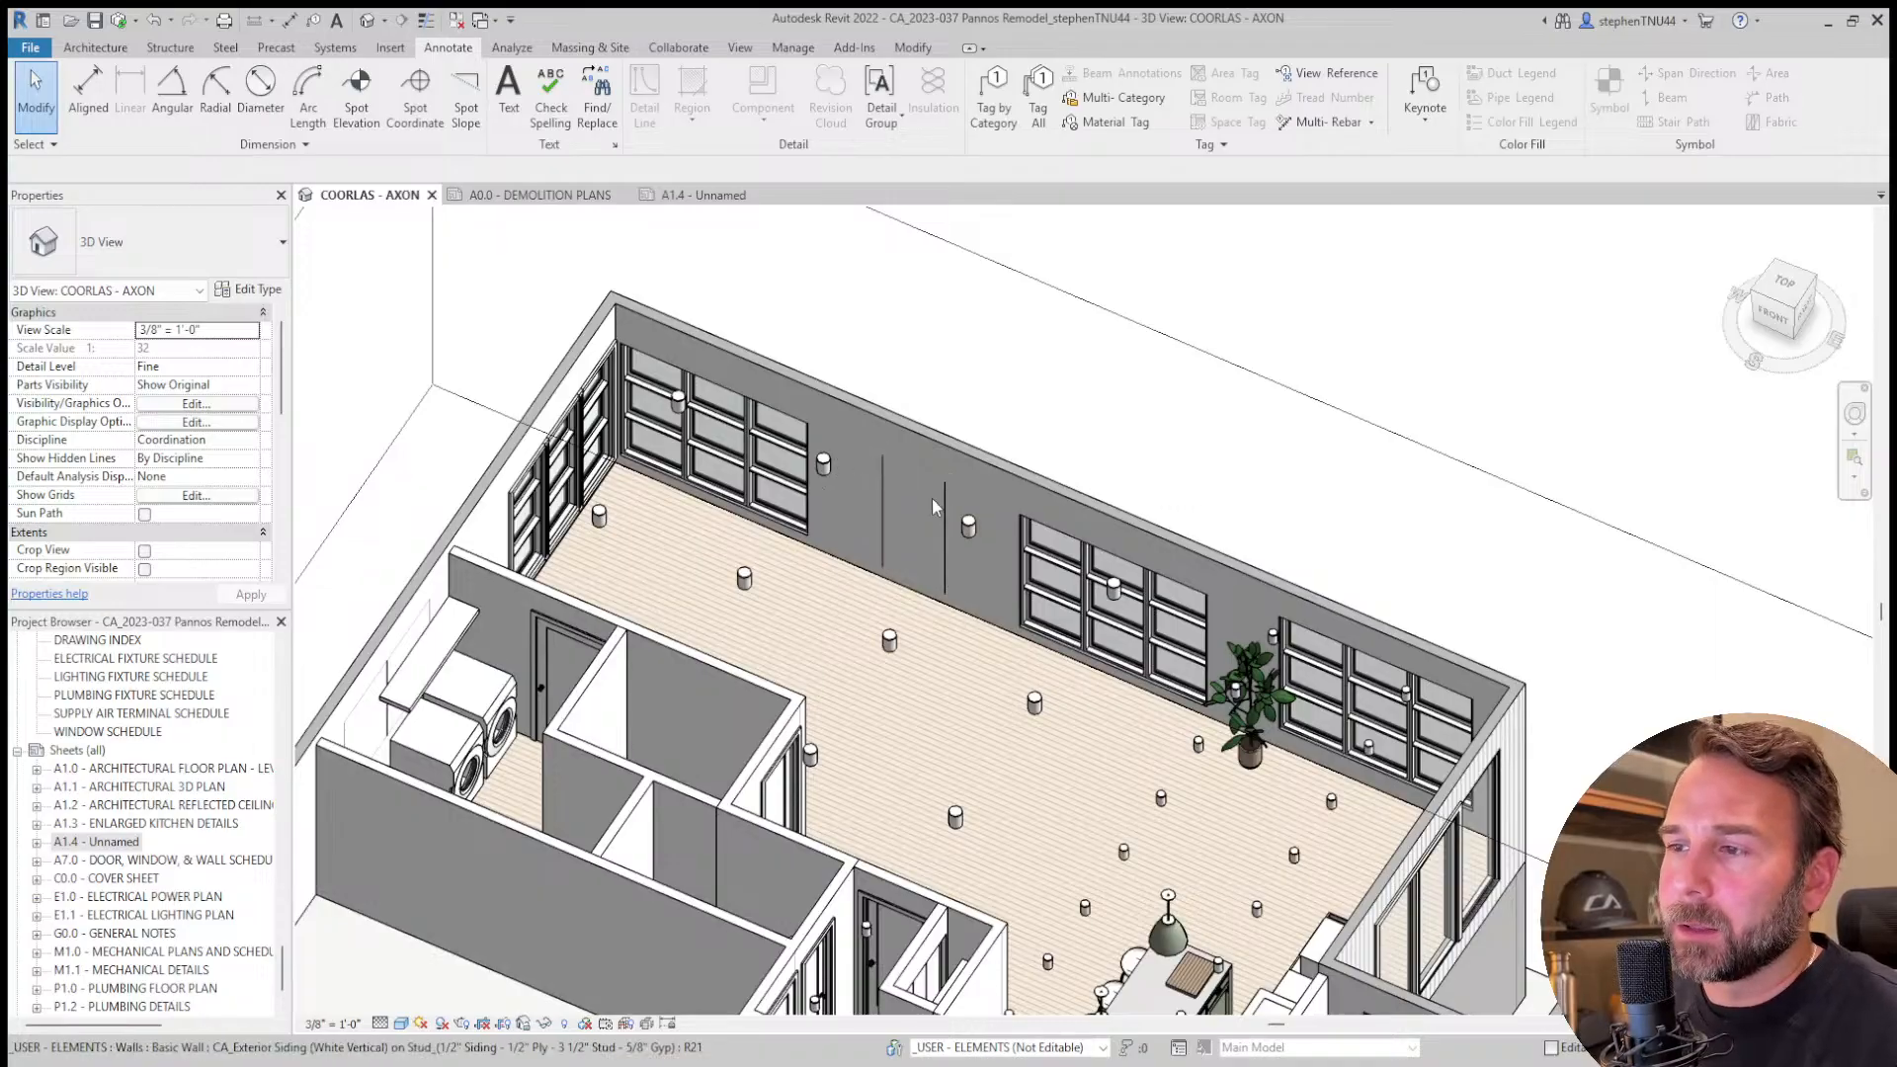
Check the A0.0 - DEMOLITION PLANS template sheet and return to sheet A1.4.
scroll(859, 460, down, 1)
click(543, 197)
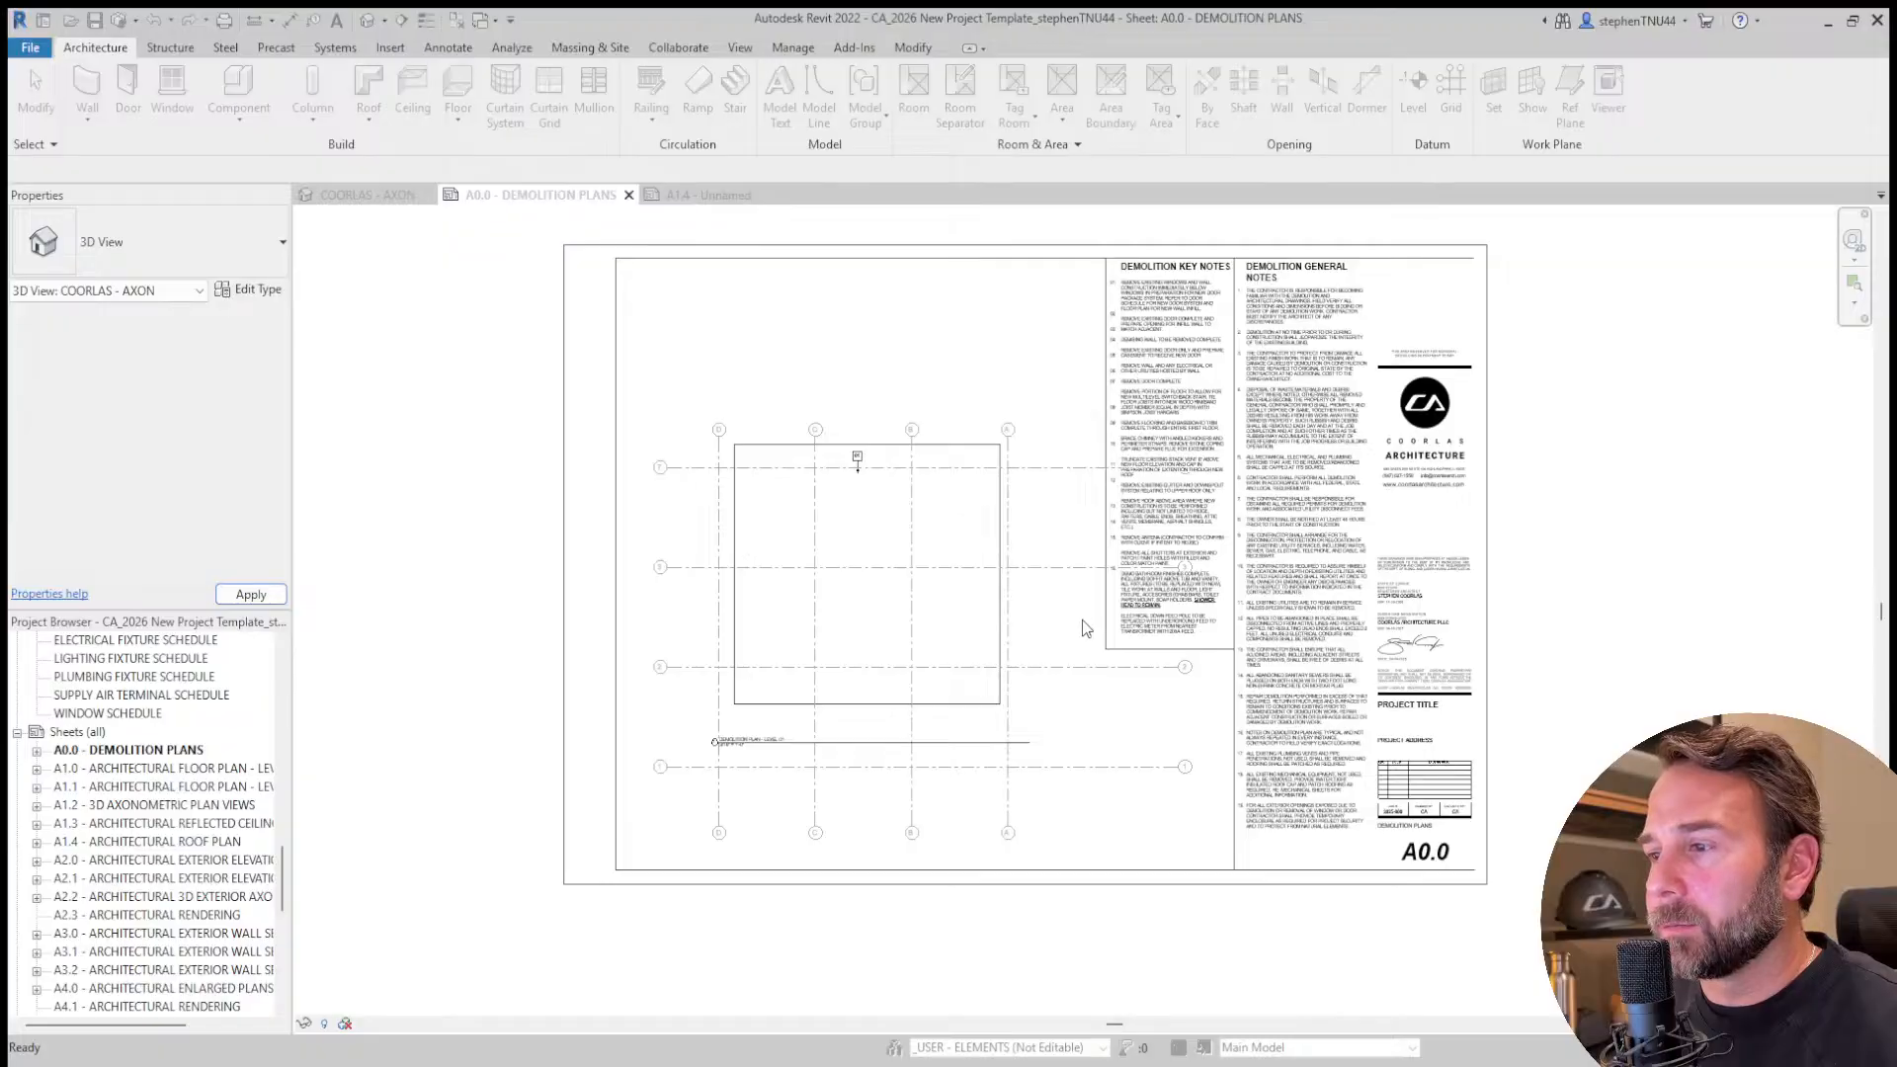
click(368, 196)
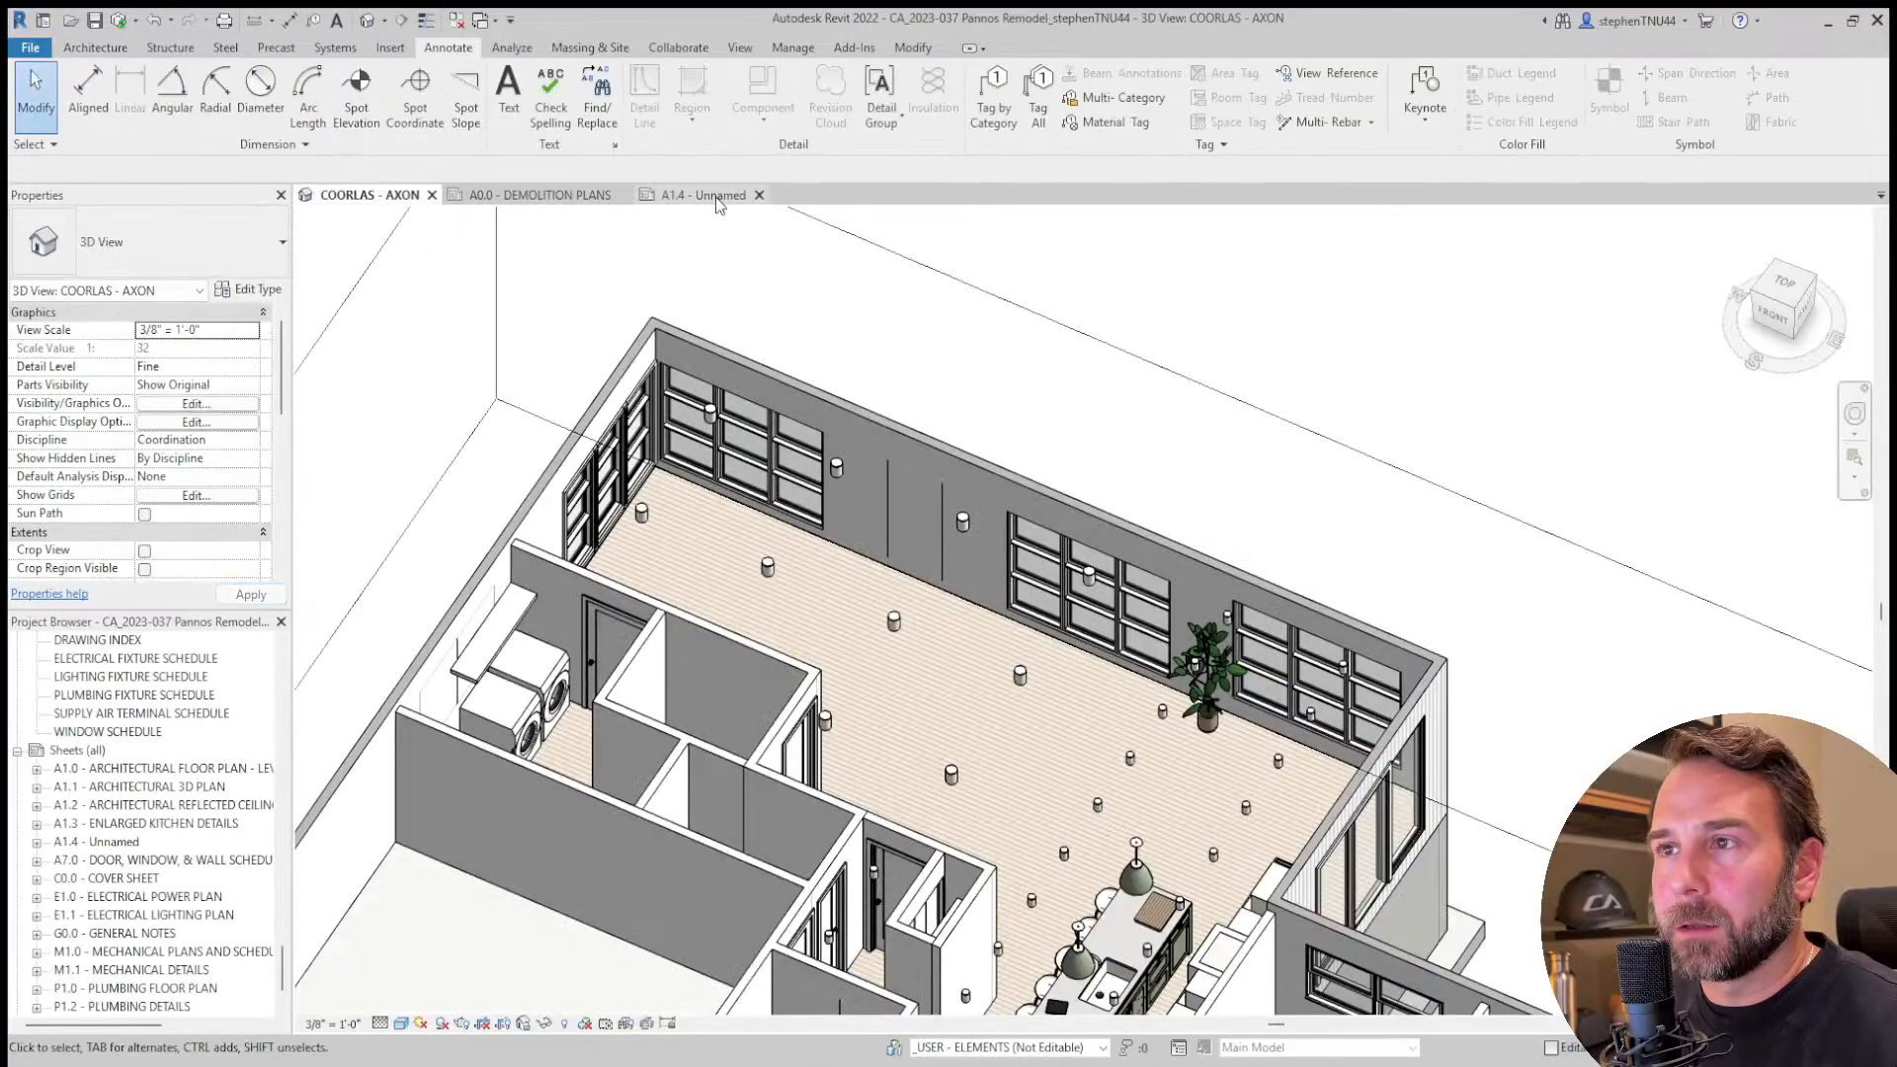
click(715, 197)
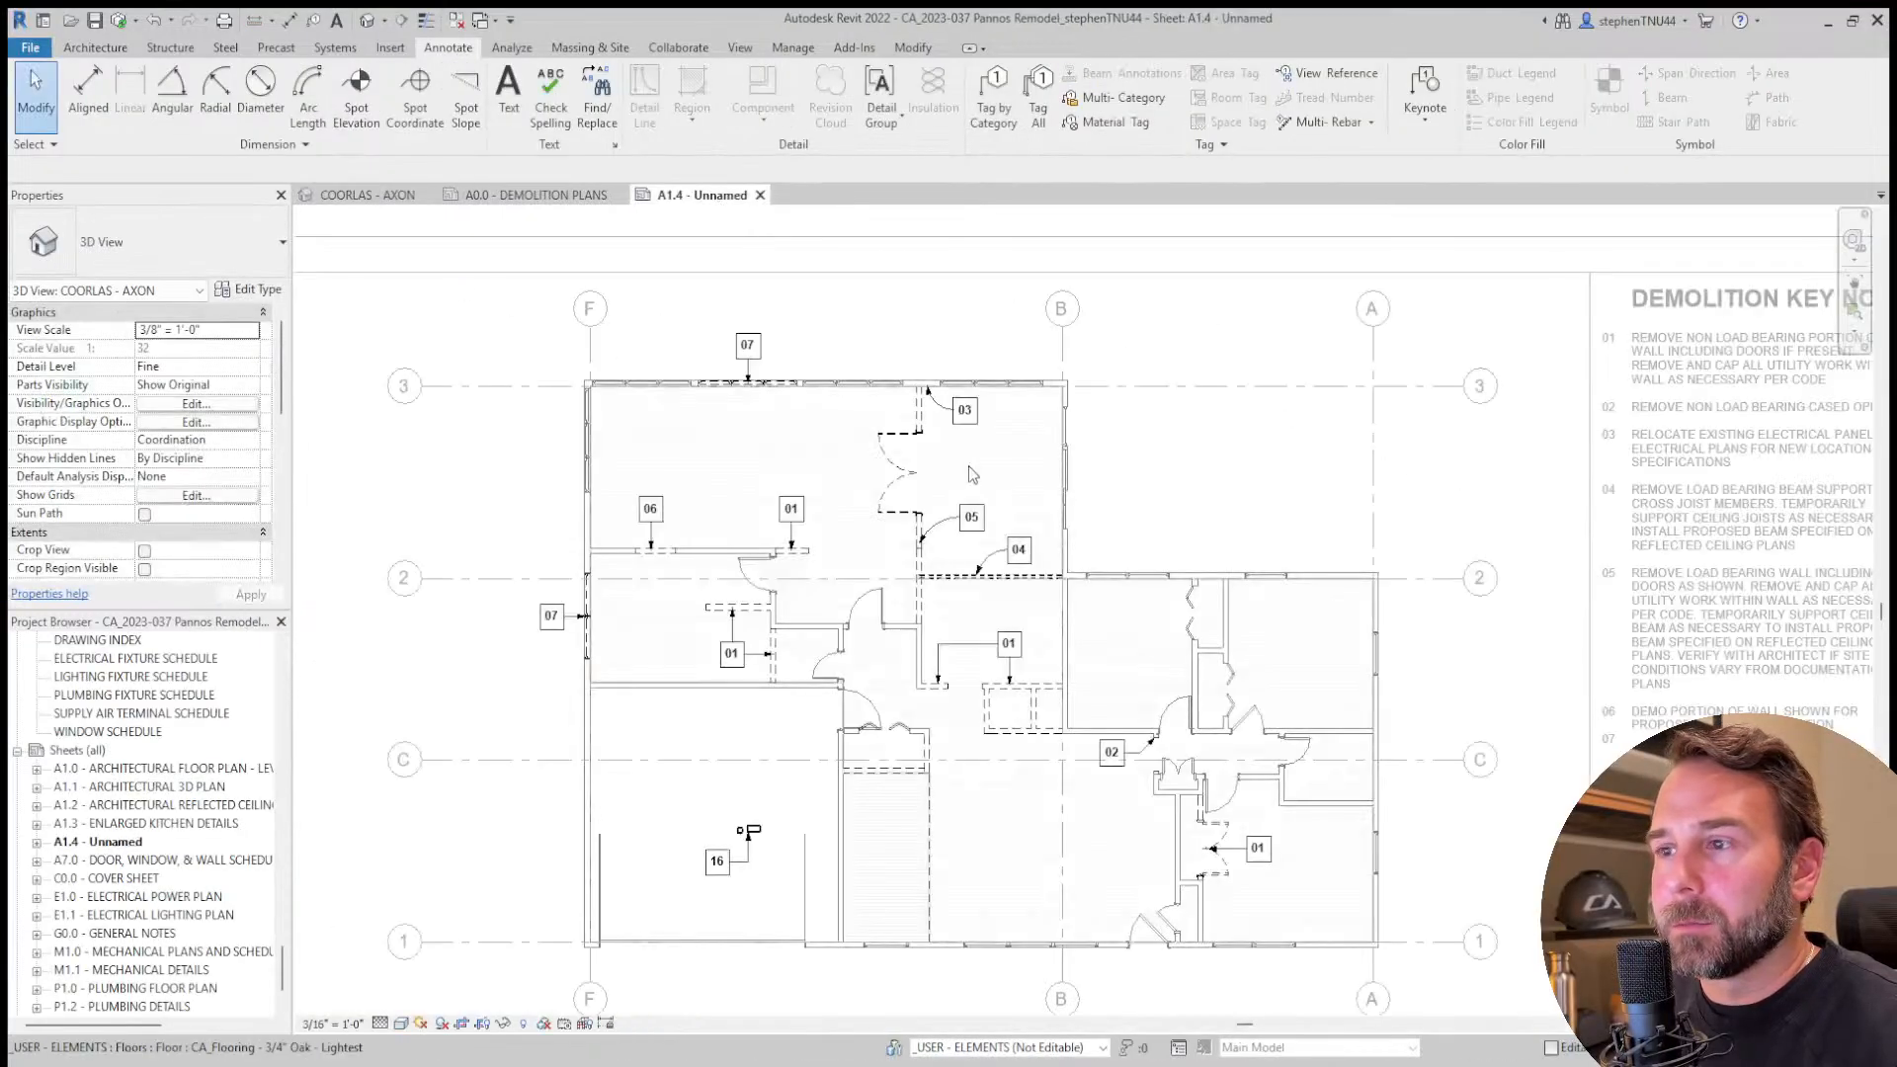
Add the key note "REMOVE EXTERIOR WINDOWS AND INFILL WITH ADJACENT WALL CONSTRUCTION." below the new door location note.
scroll(1467, 695, up, 5)
scroll(1544, 728, up, 2)
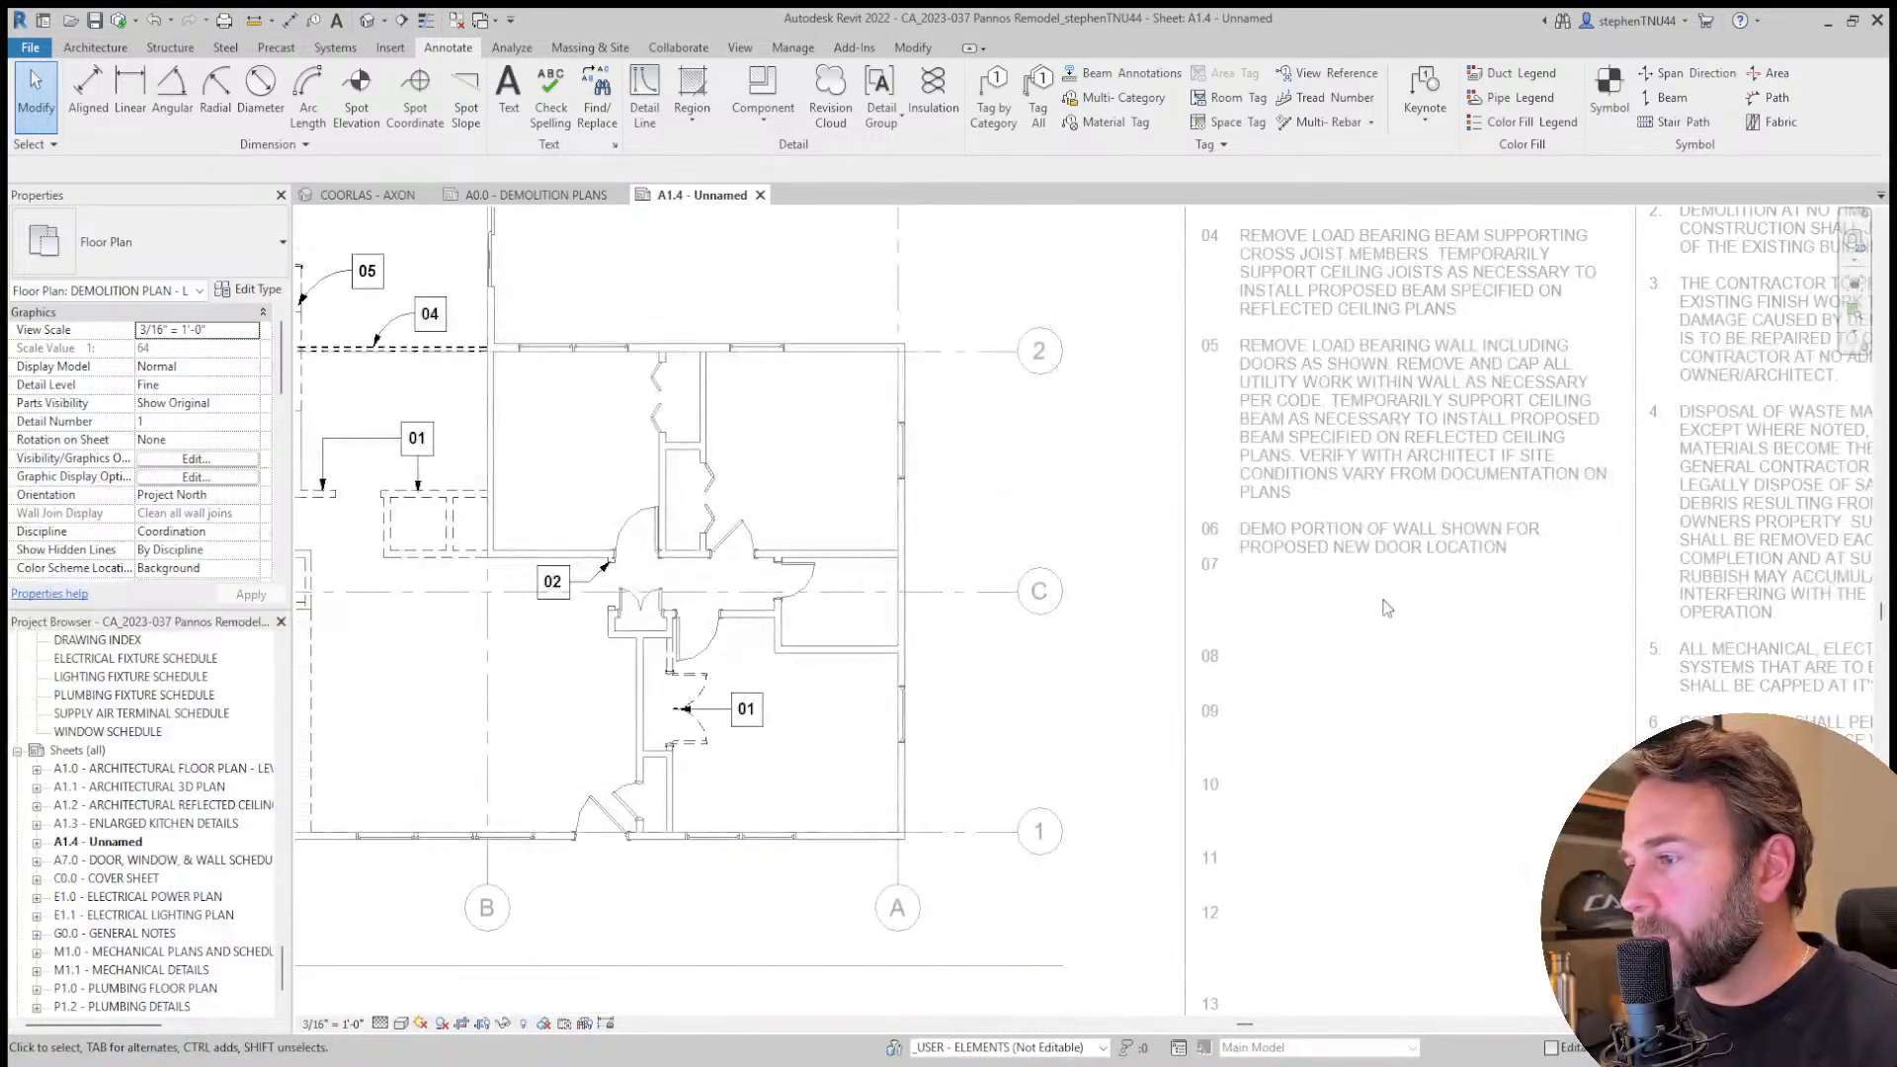
click(1564, 556)
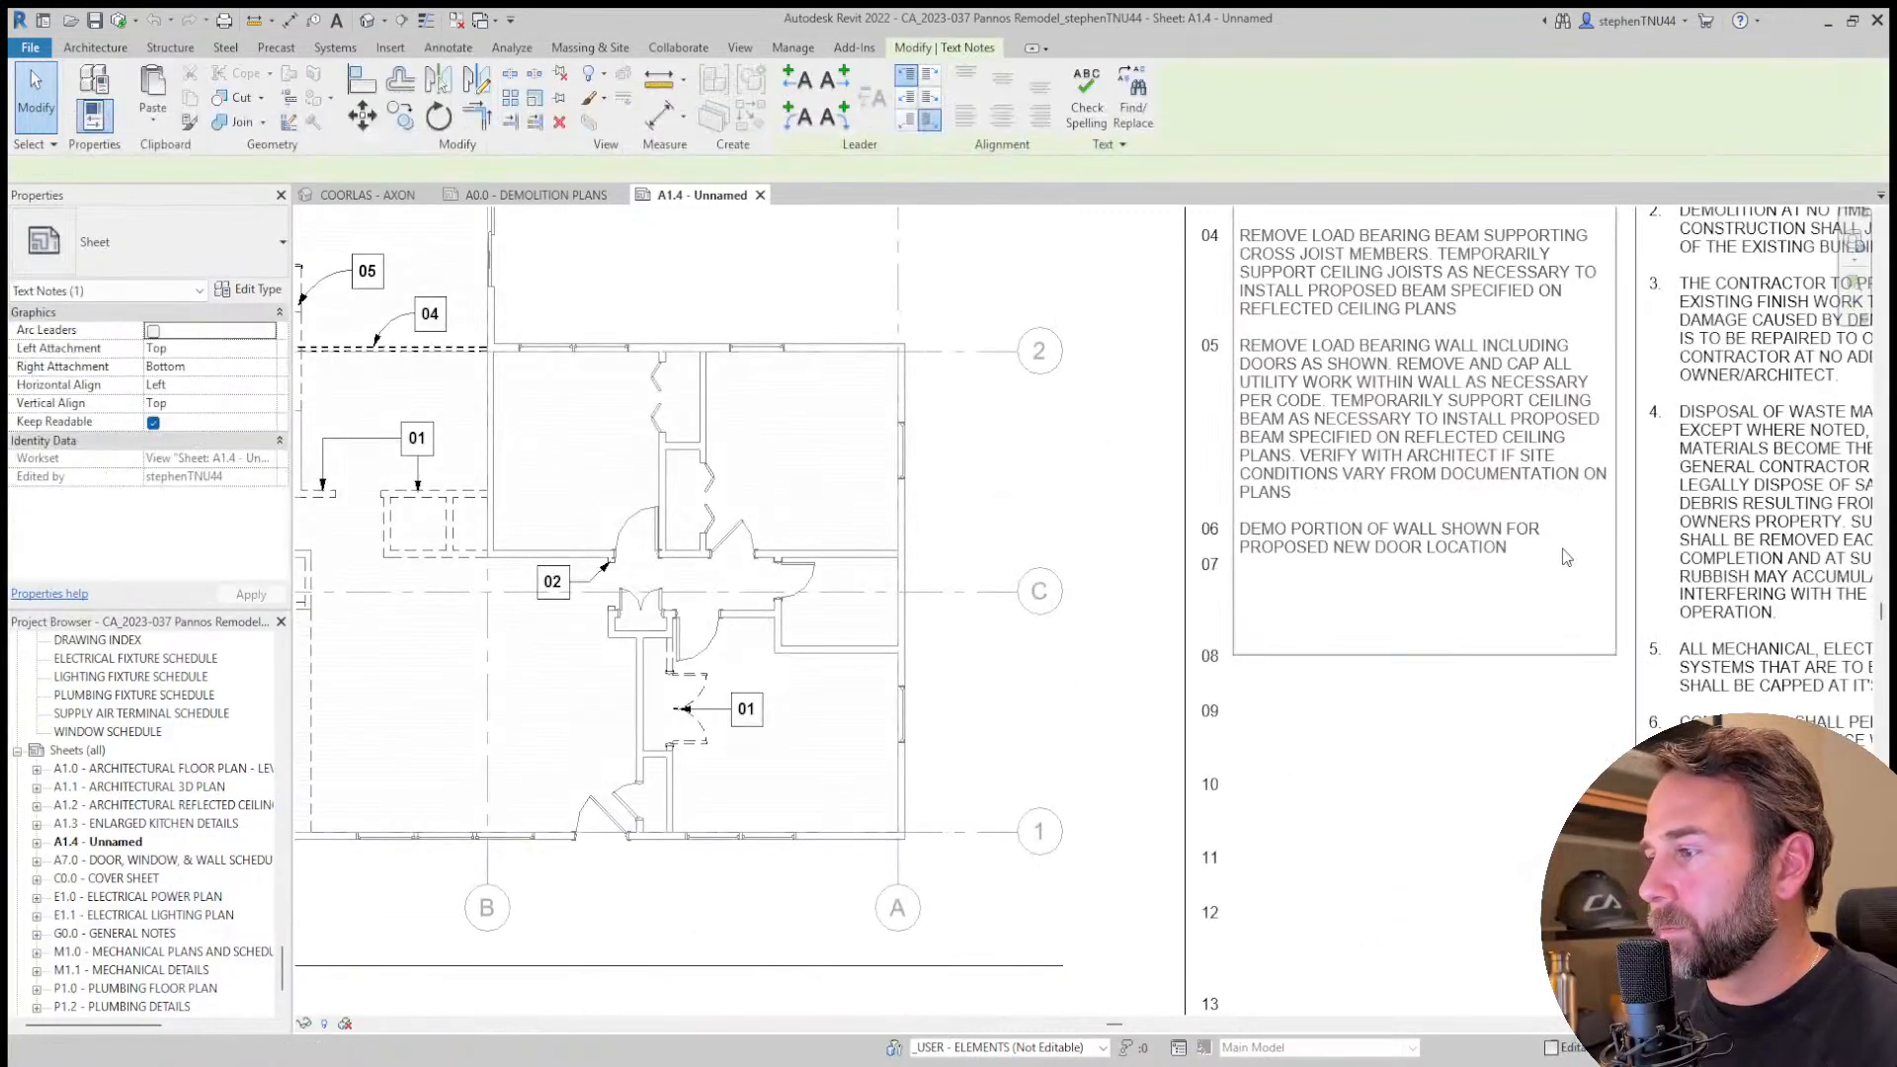
double_click(1564, 556)
key(Return)
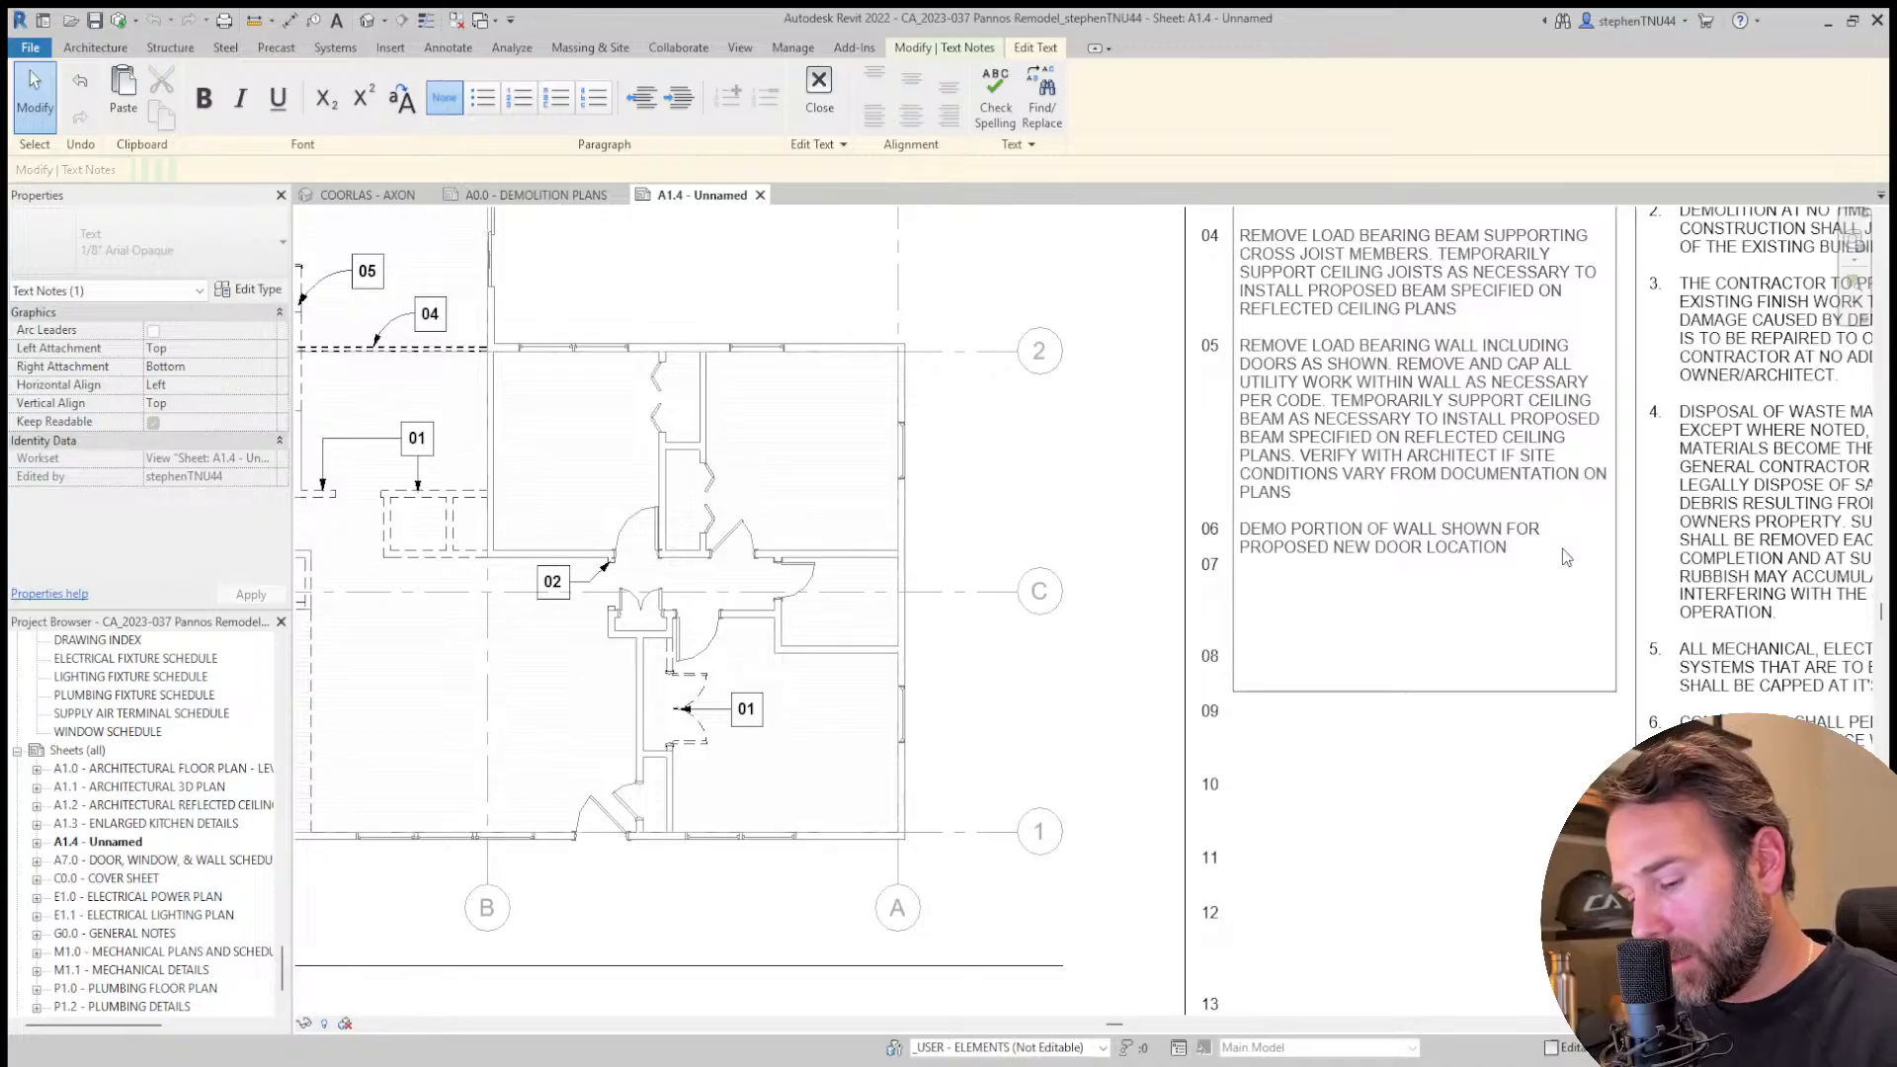
text(REMOVE)
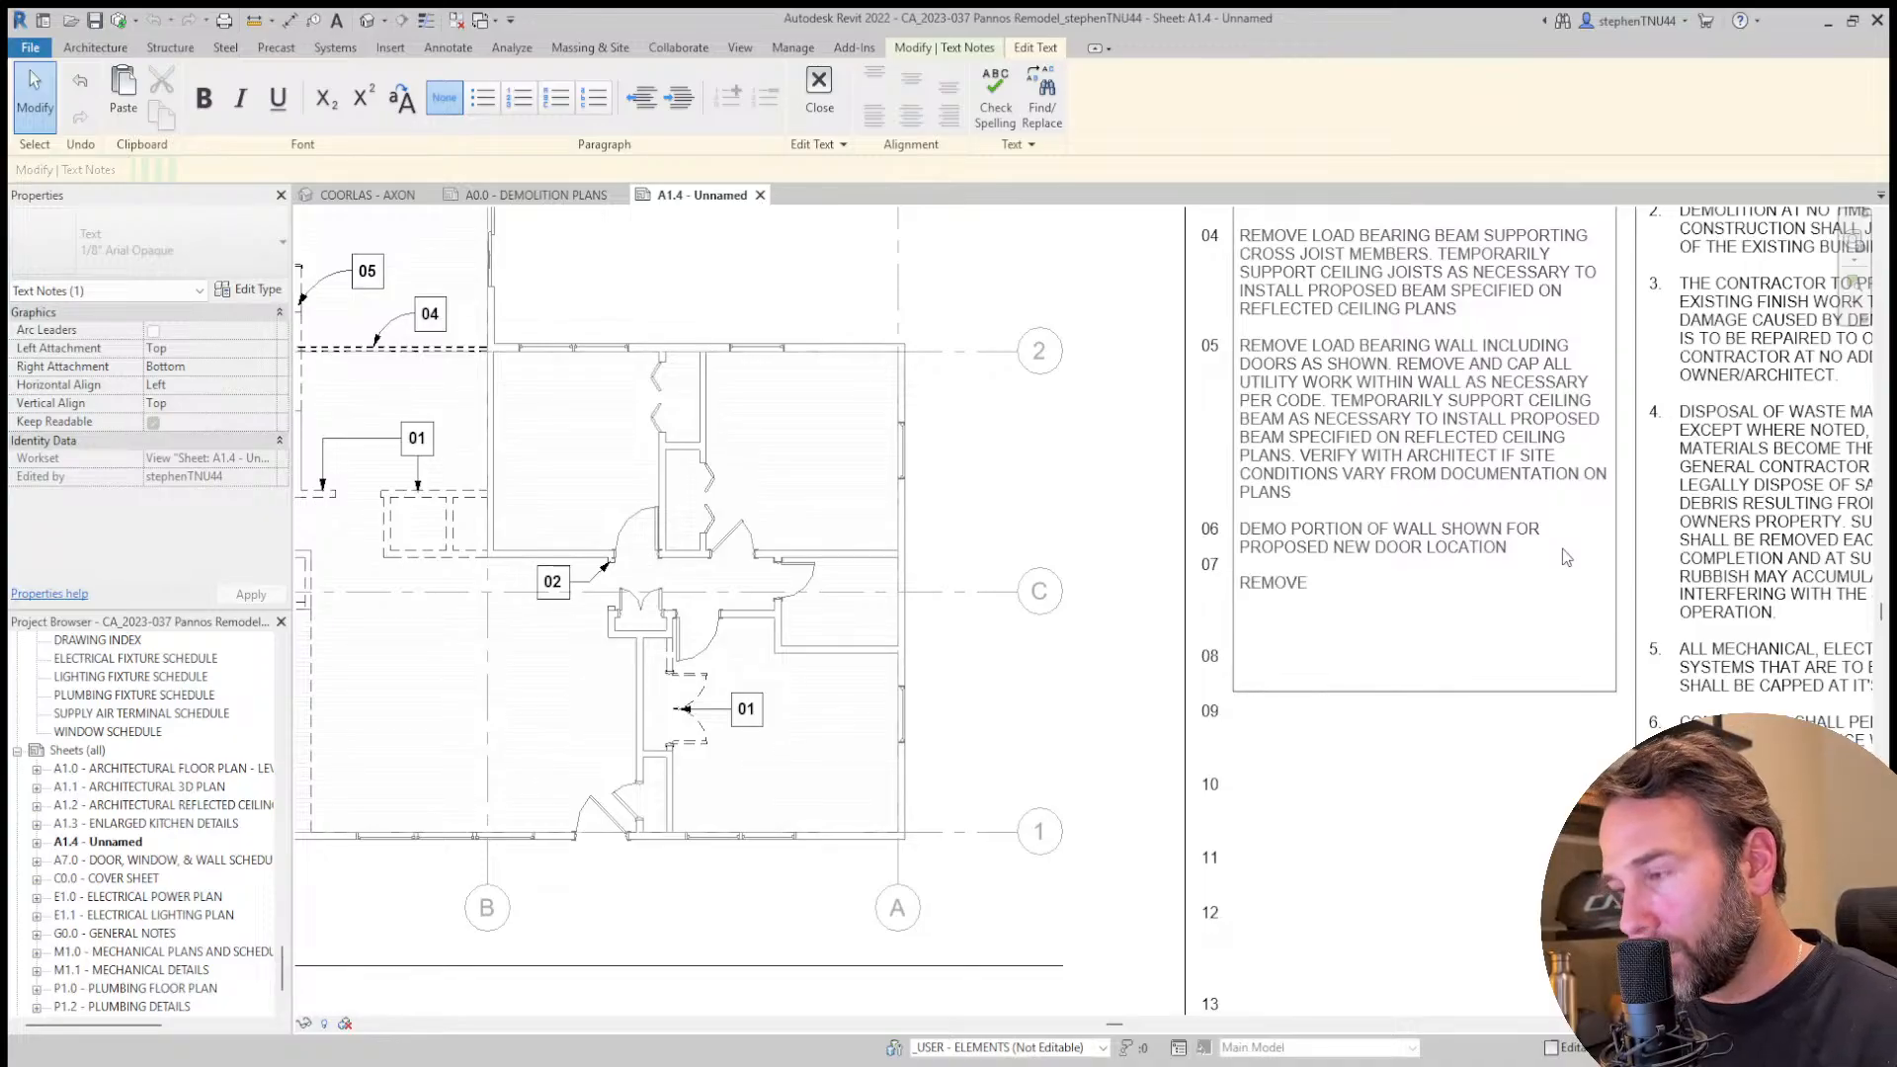
text( EXTER)
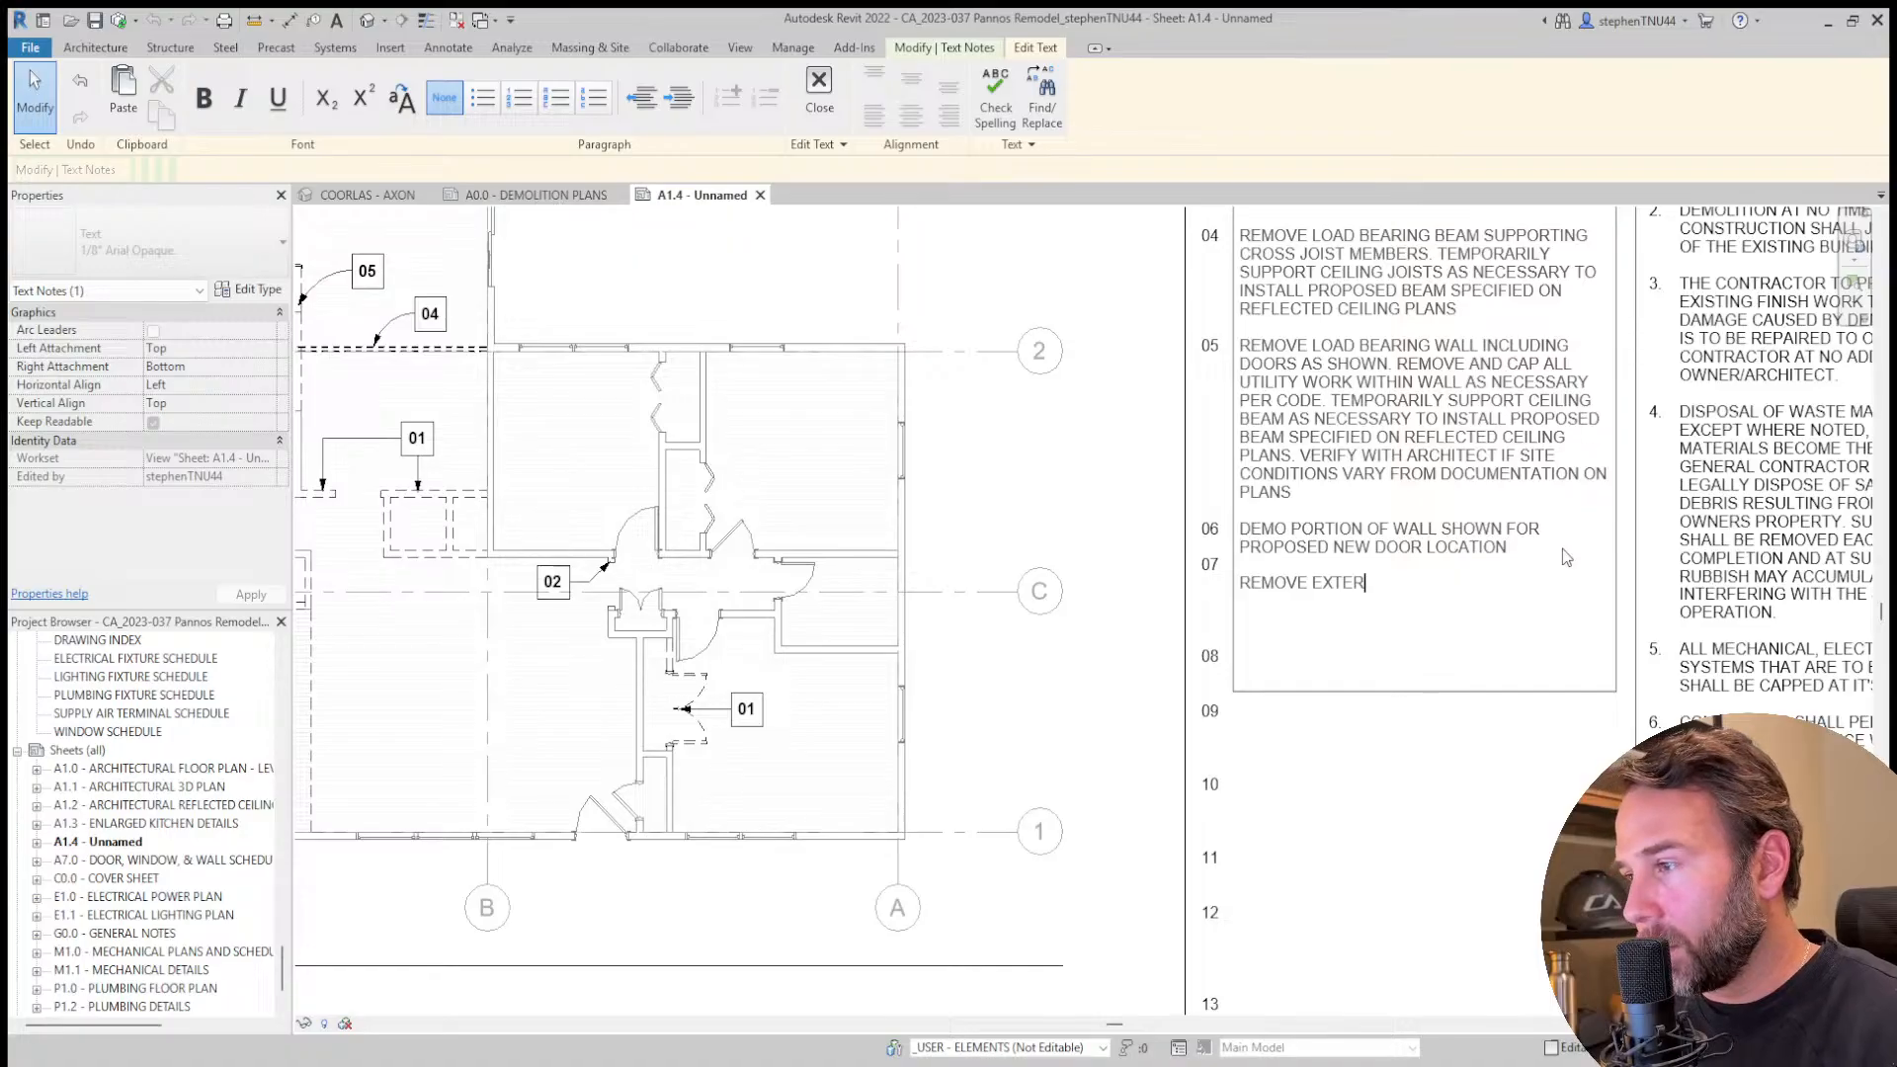
key(BackSpace)
text(R)
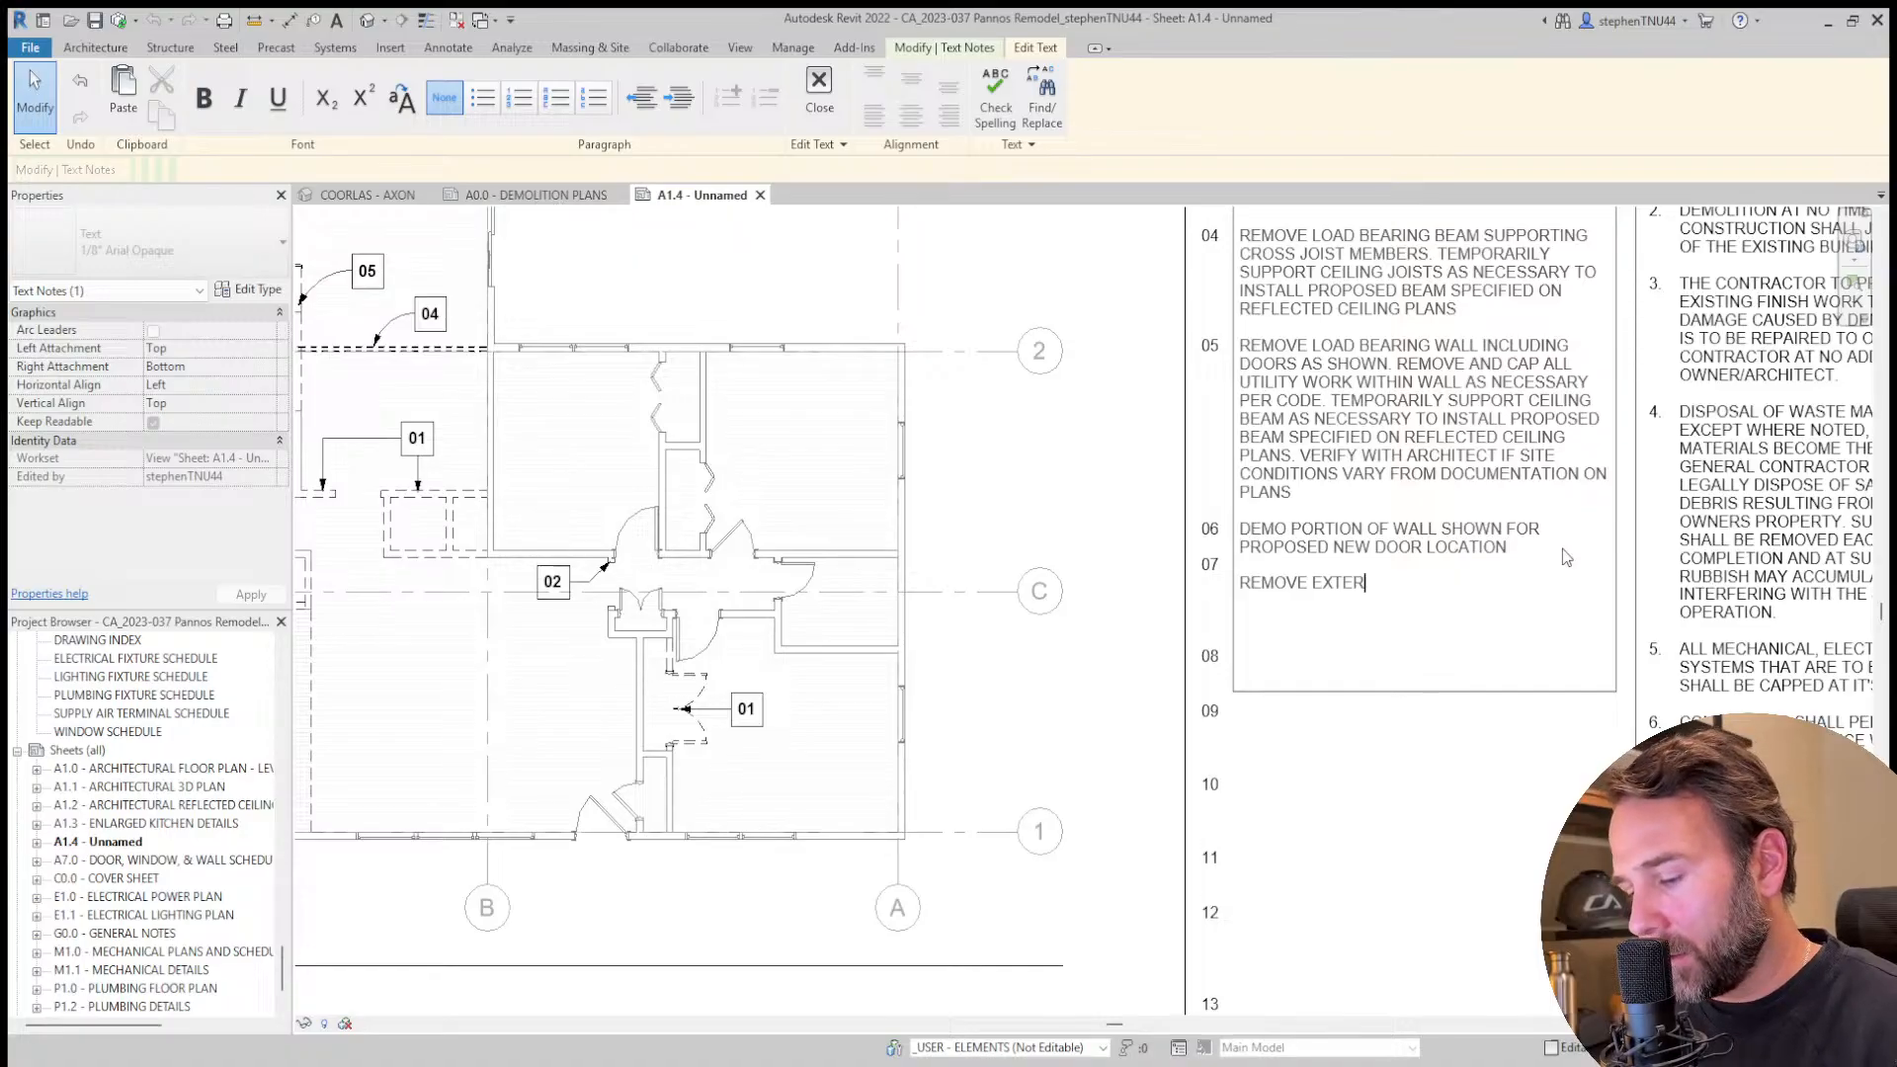
text(IOR WINDOWS AND)
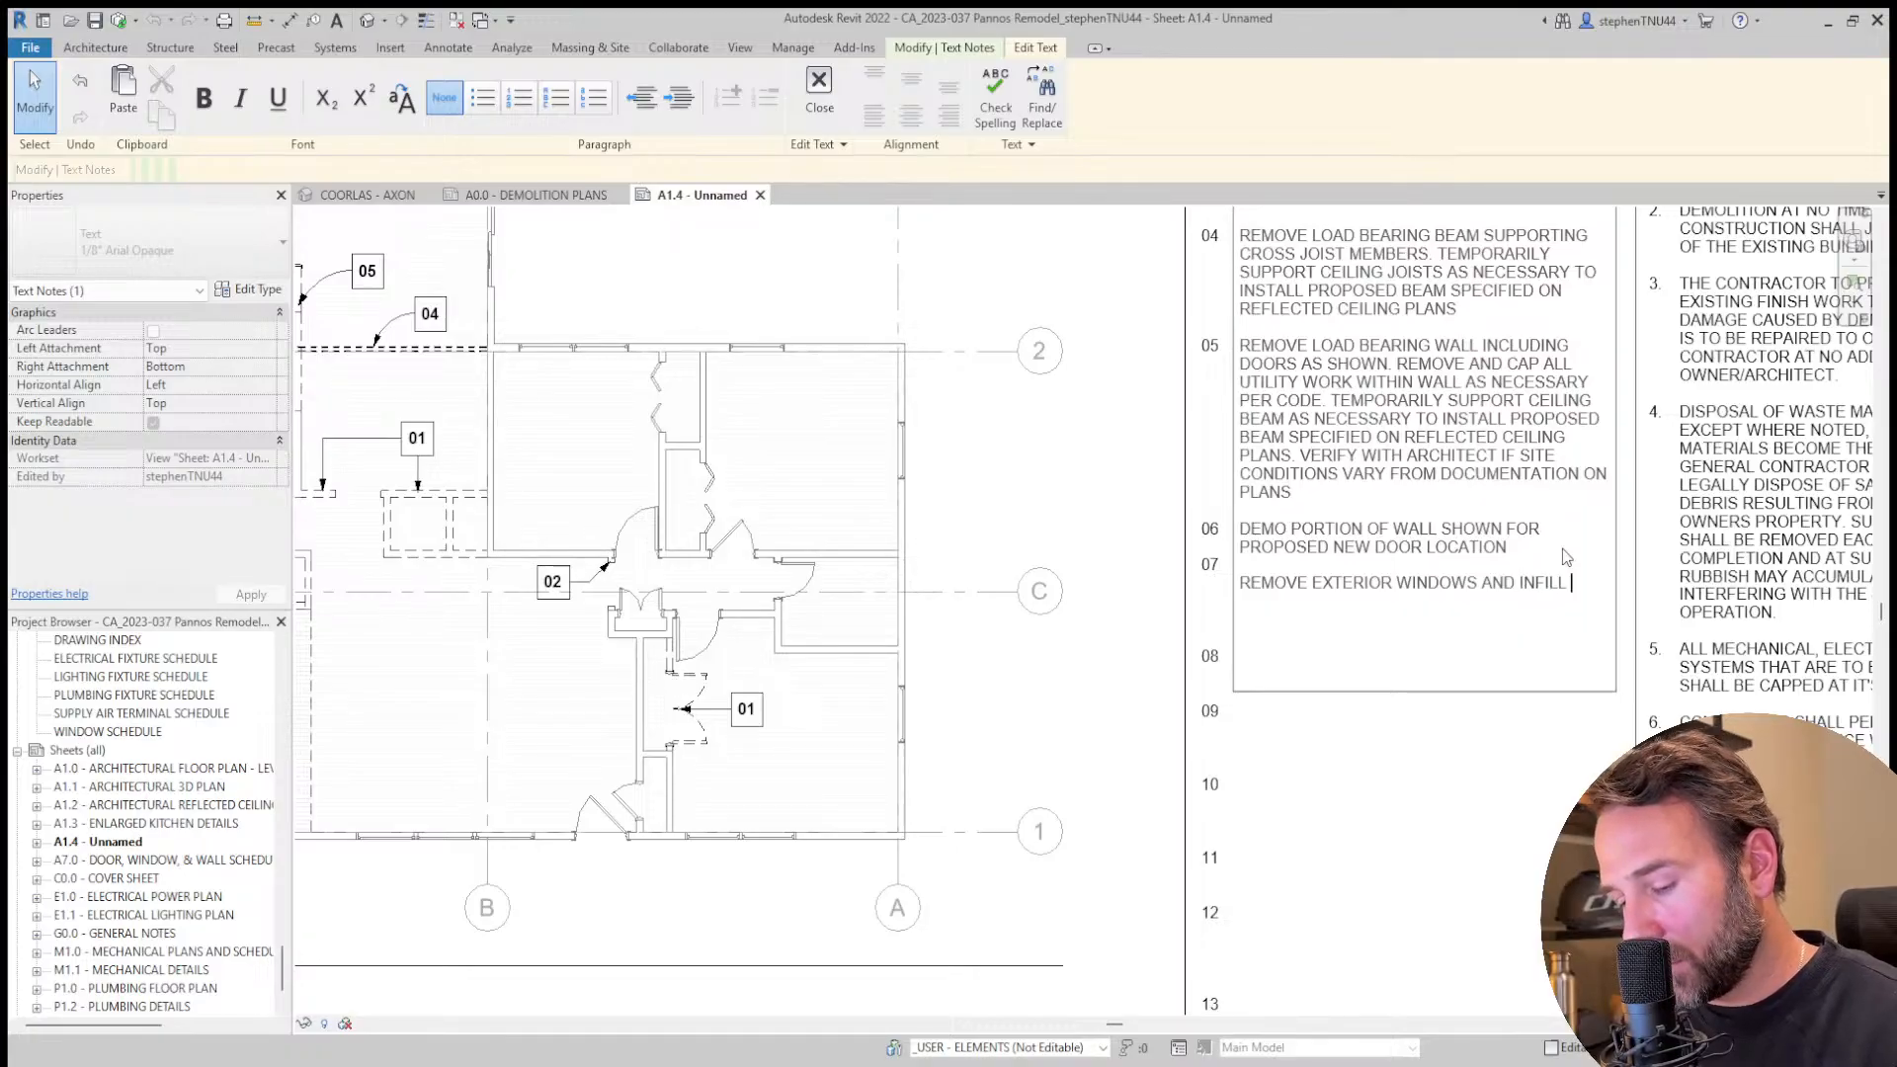
text(INFILL WI)
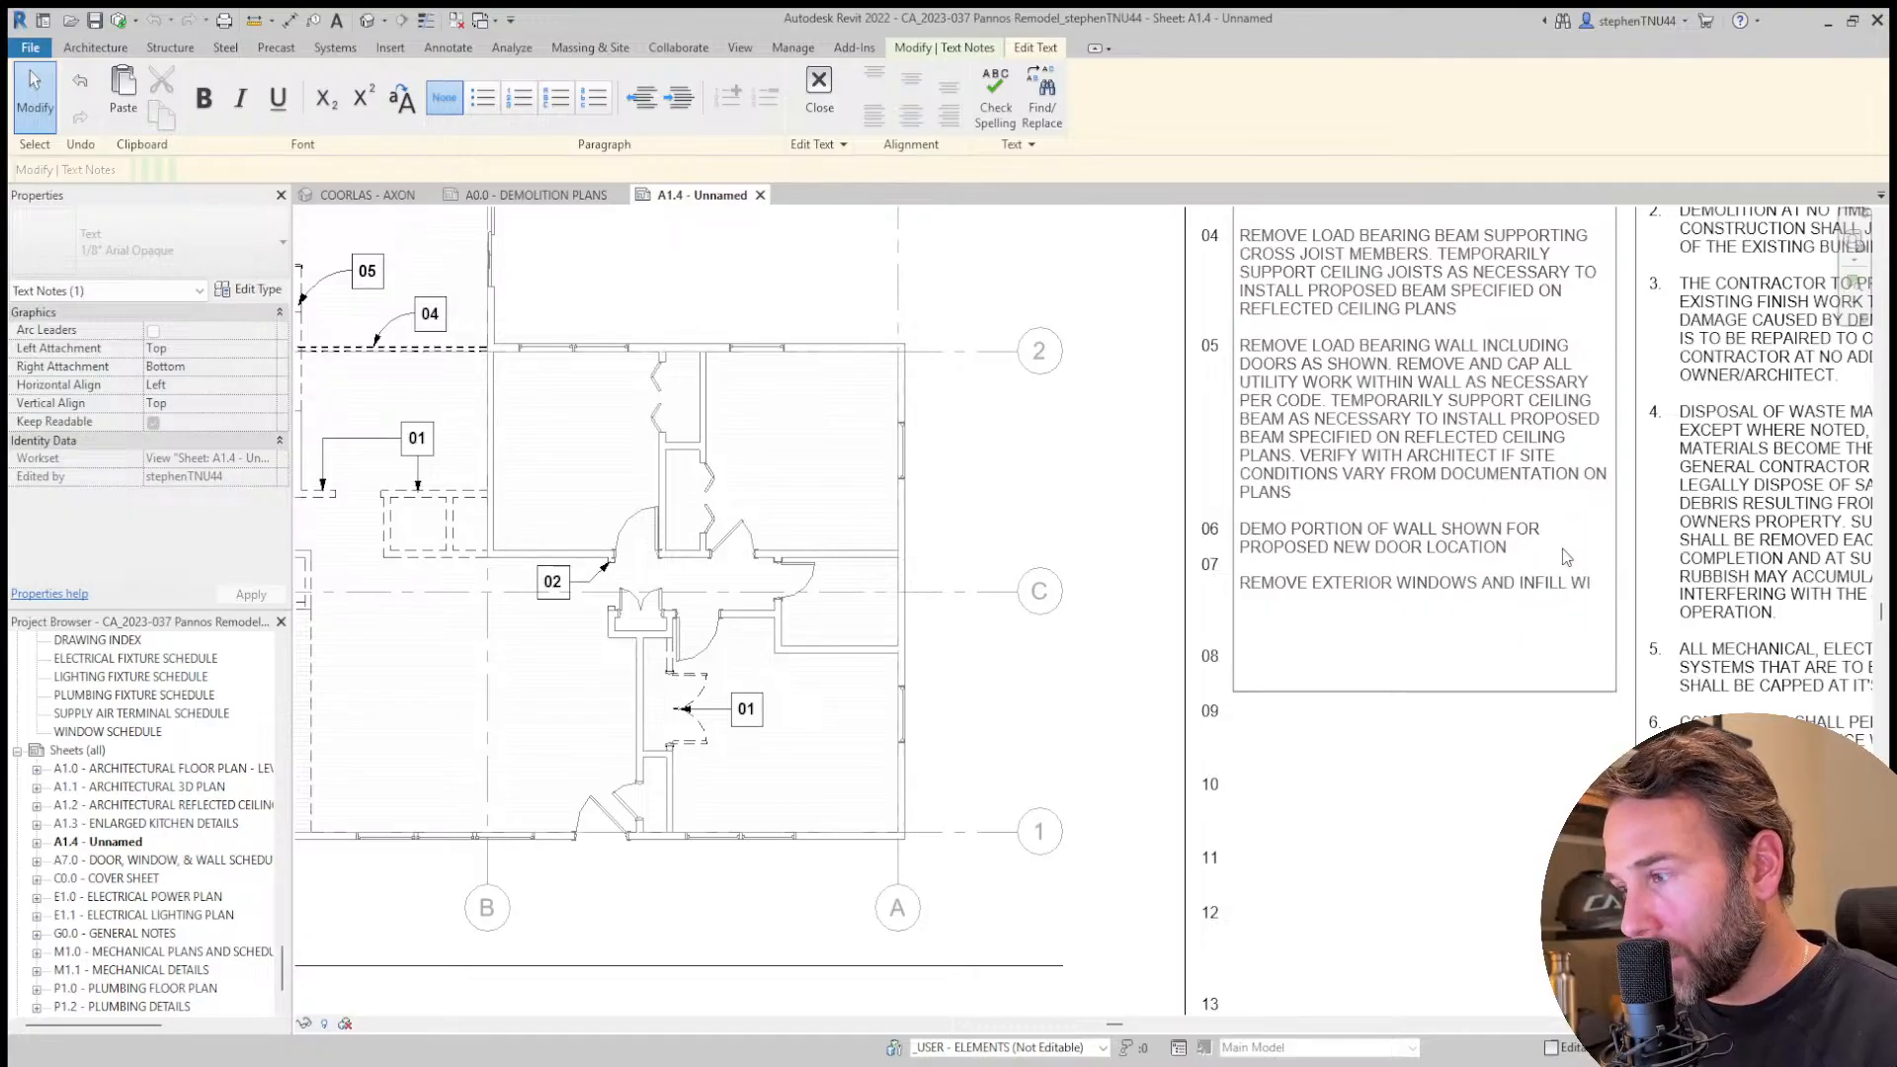
text(TH ADJACENT WALL CONSTRUCTION.)
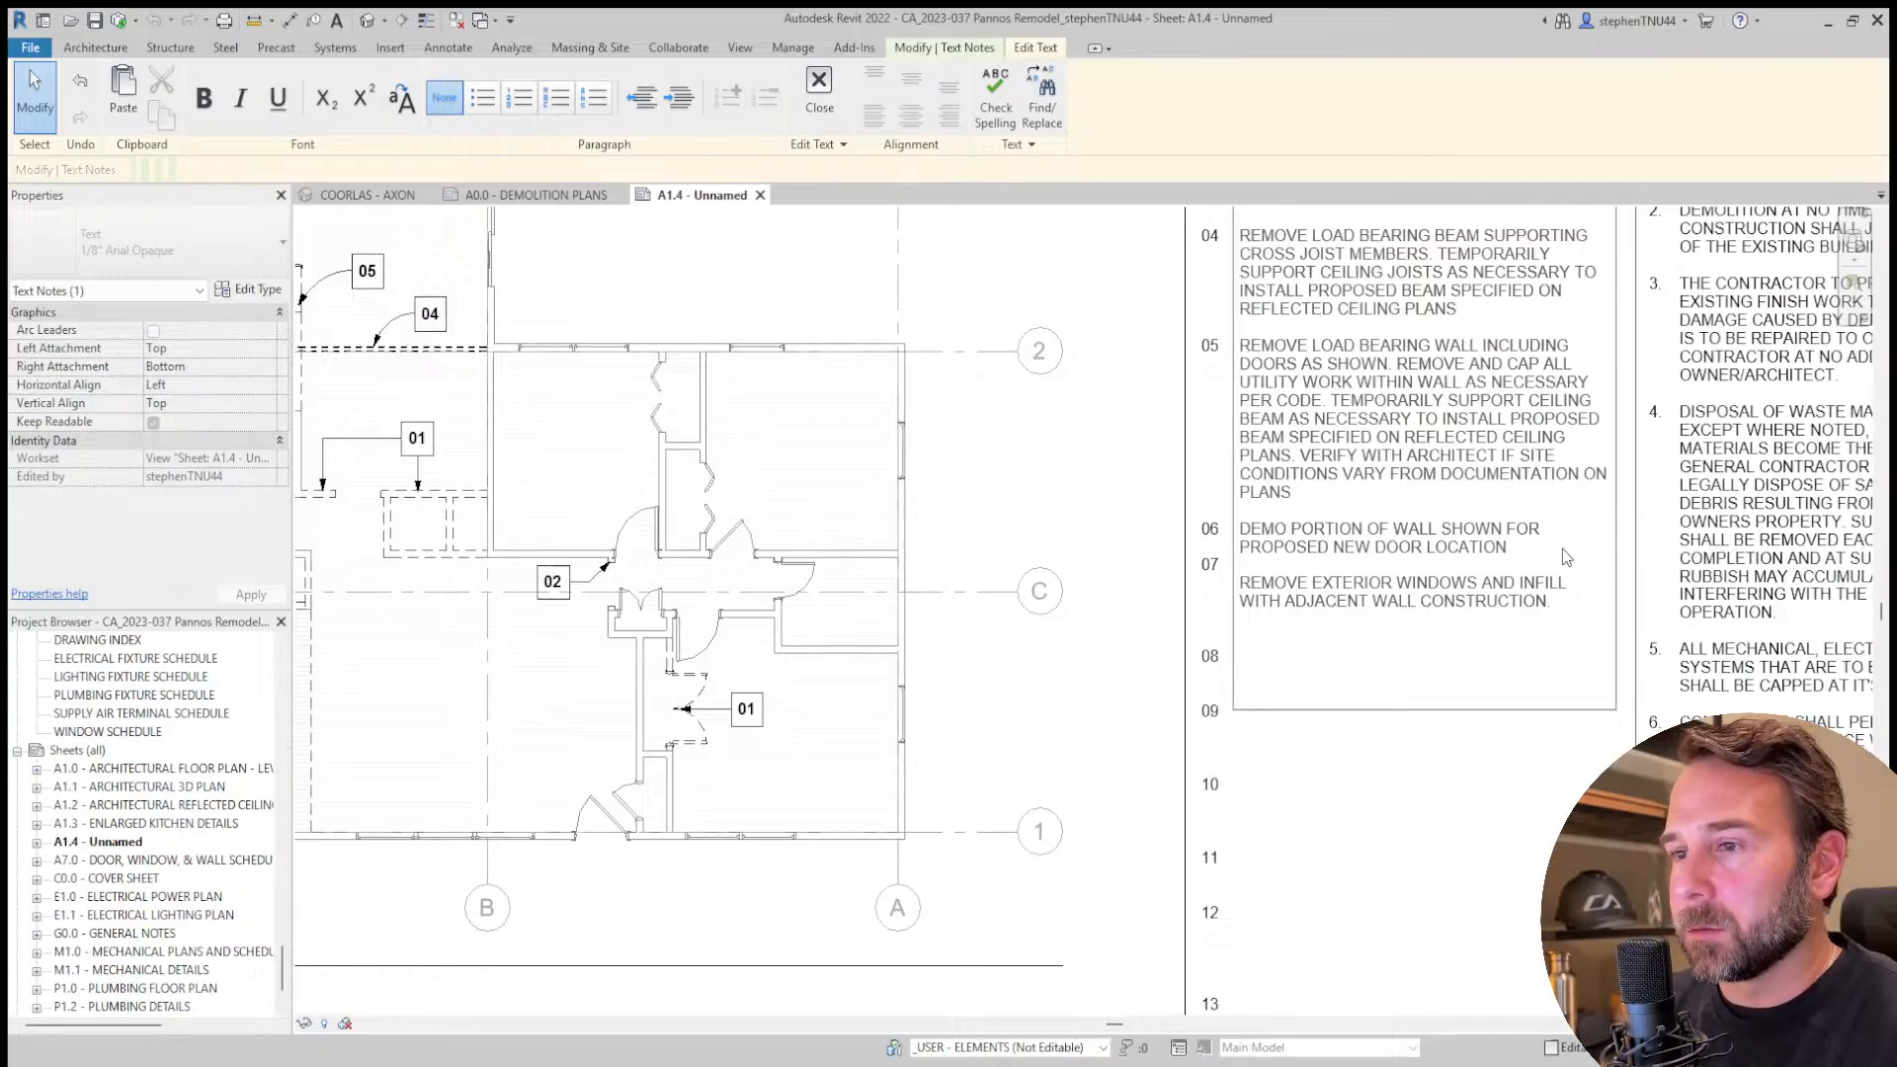
click(1438, 738)
Adjust the line spacing above 07 in the key note number column to align it with the exterior window note.
scroll(1207, 554, up, 2)
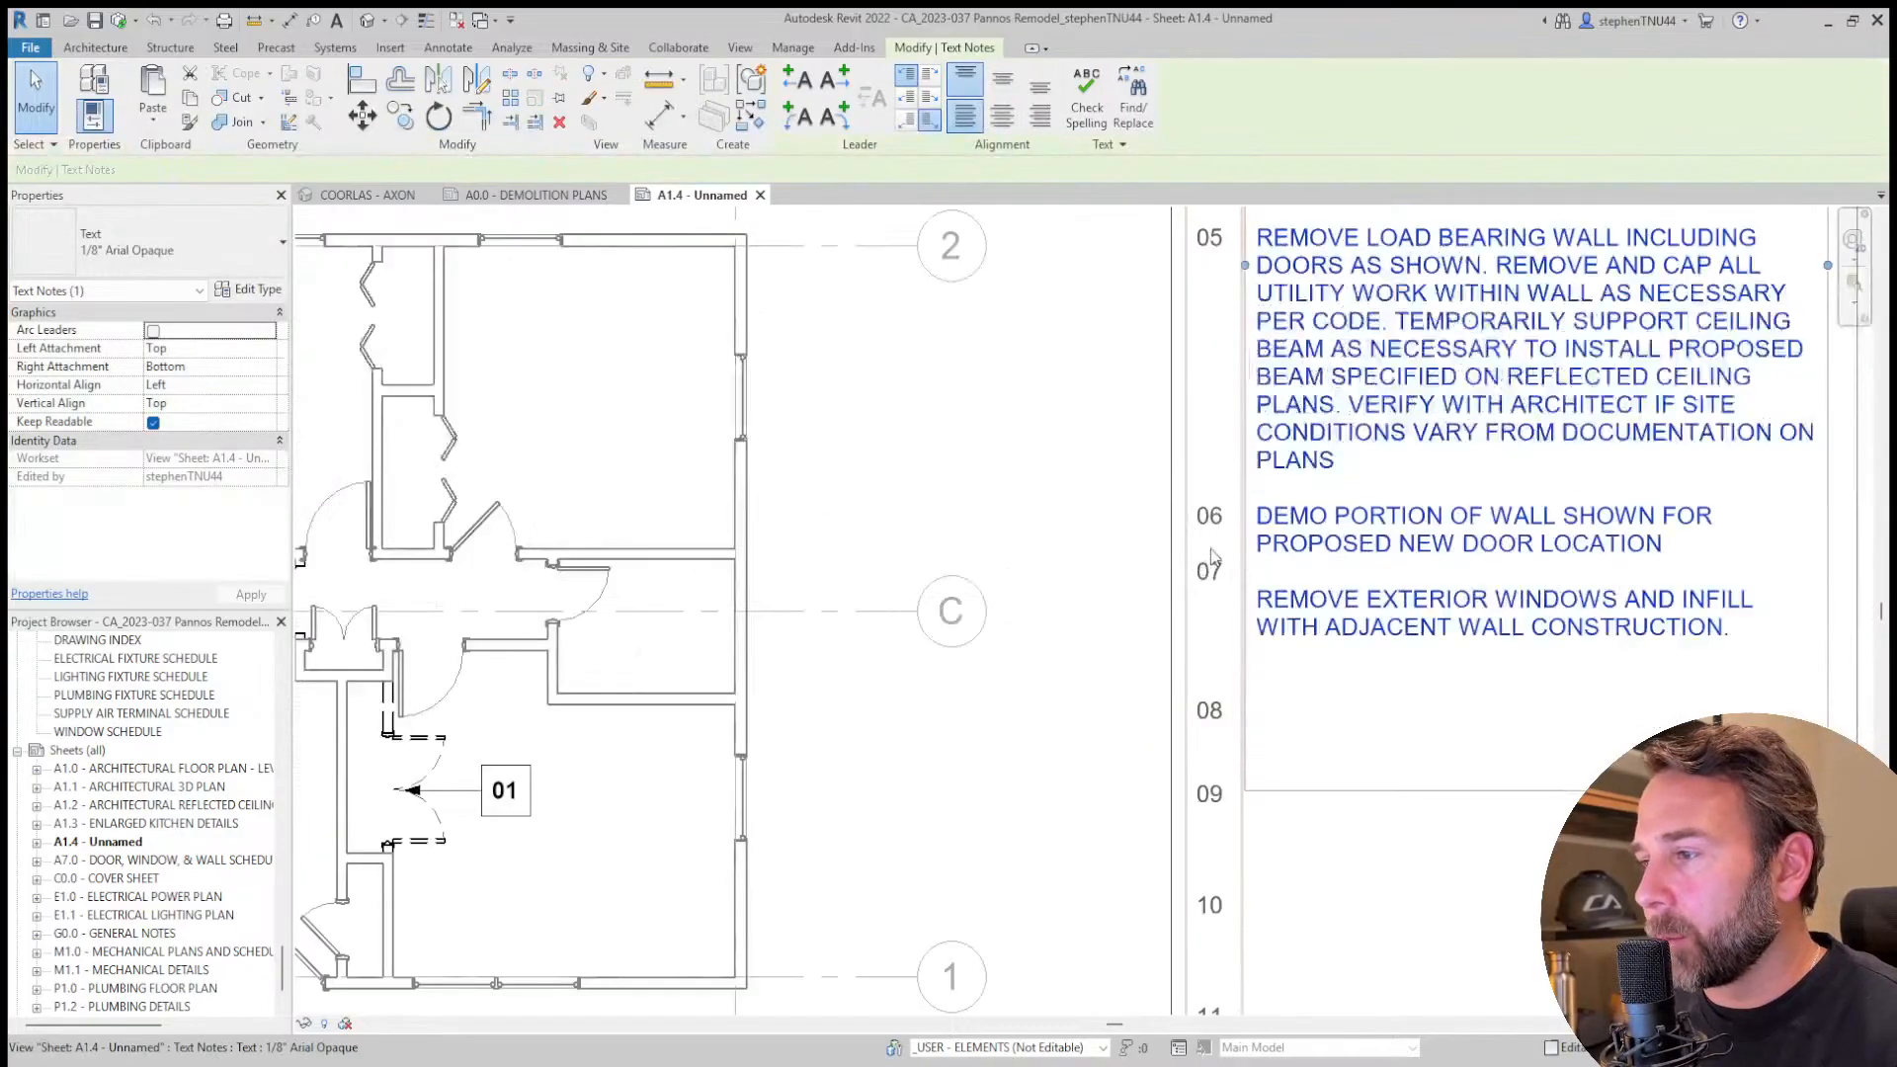
double_click(1222, 550)
key(Return)
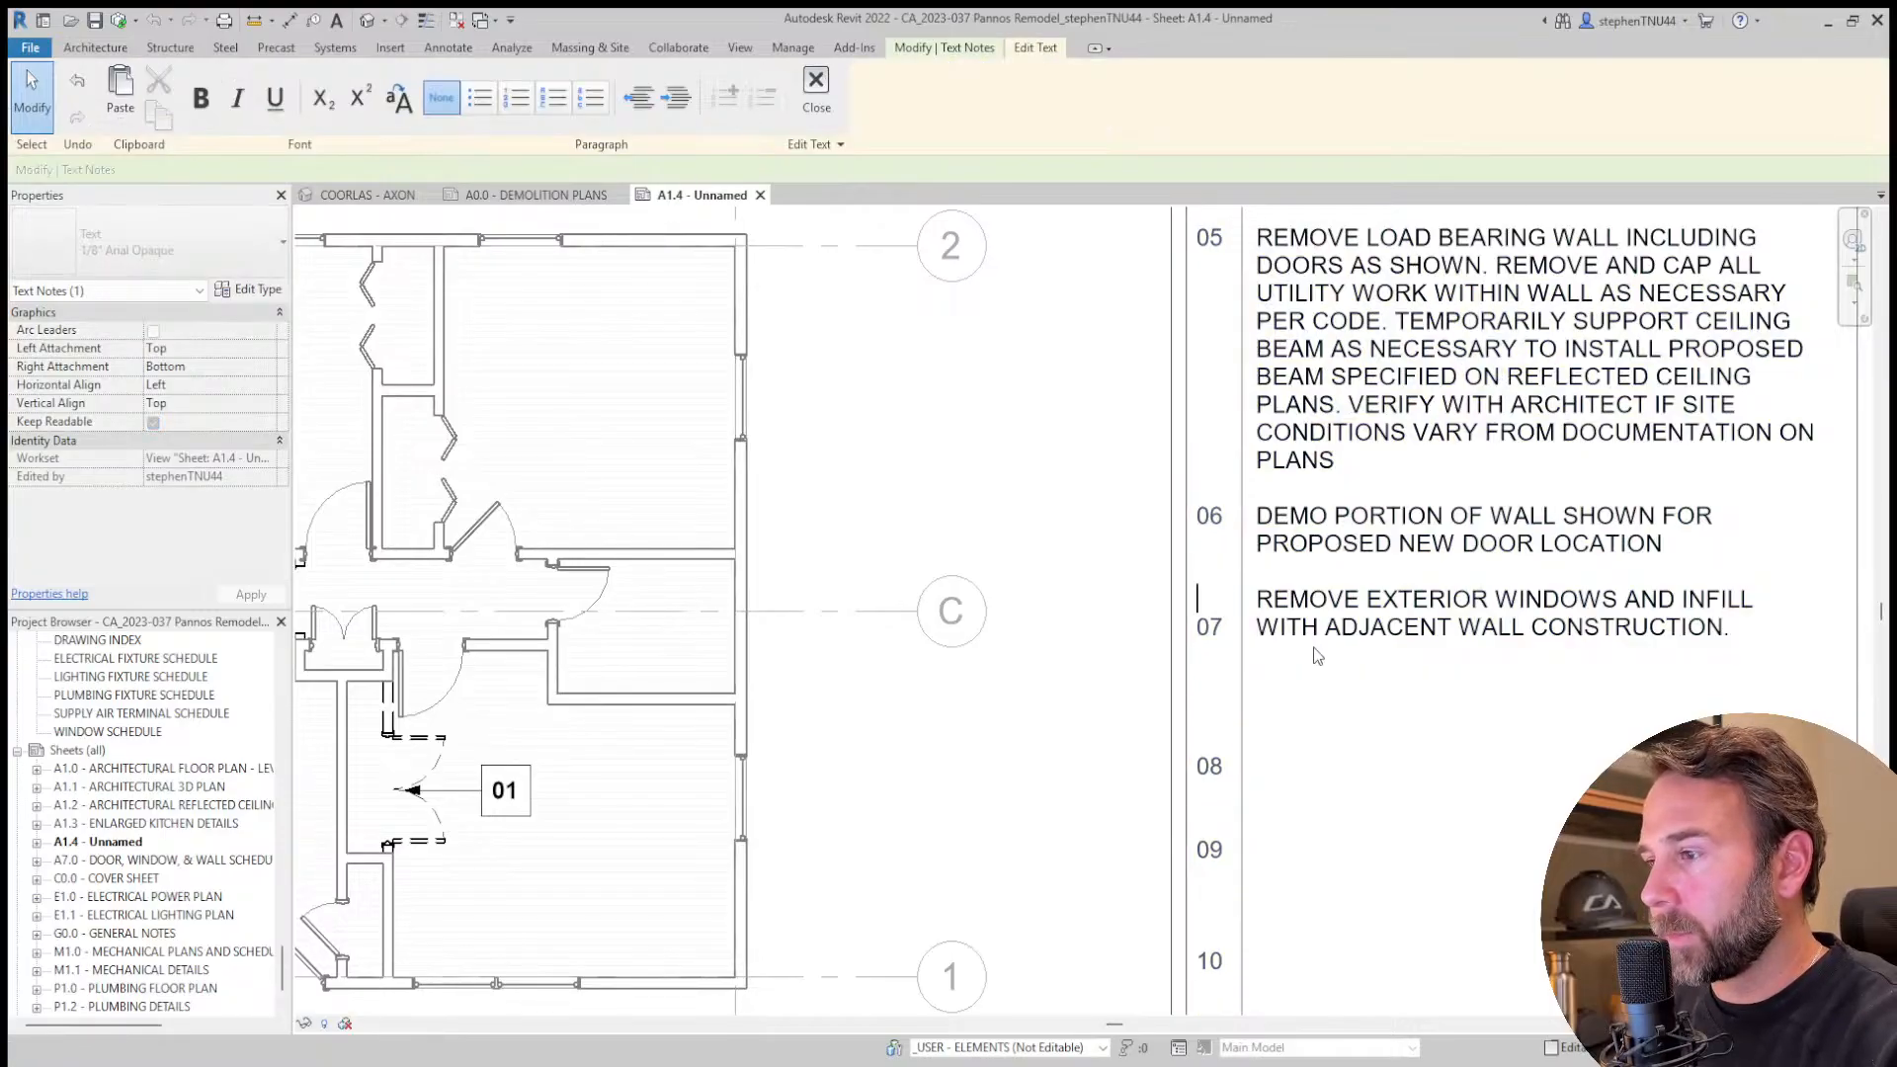
key(BackSpace)
click(1385, 728)
scroll(1450, 547, down, 2)
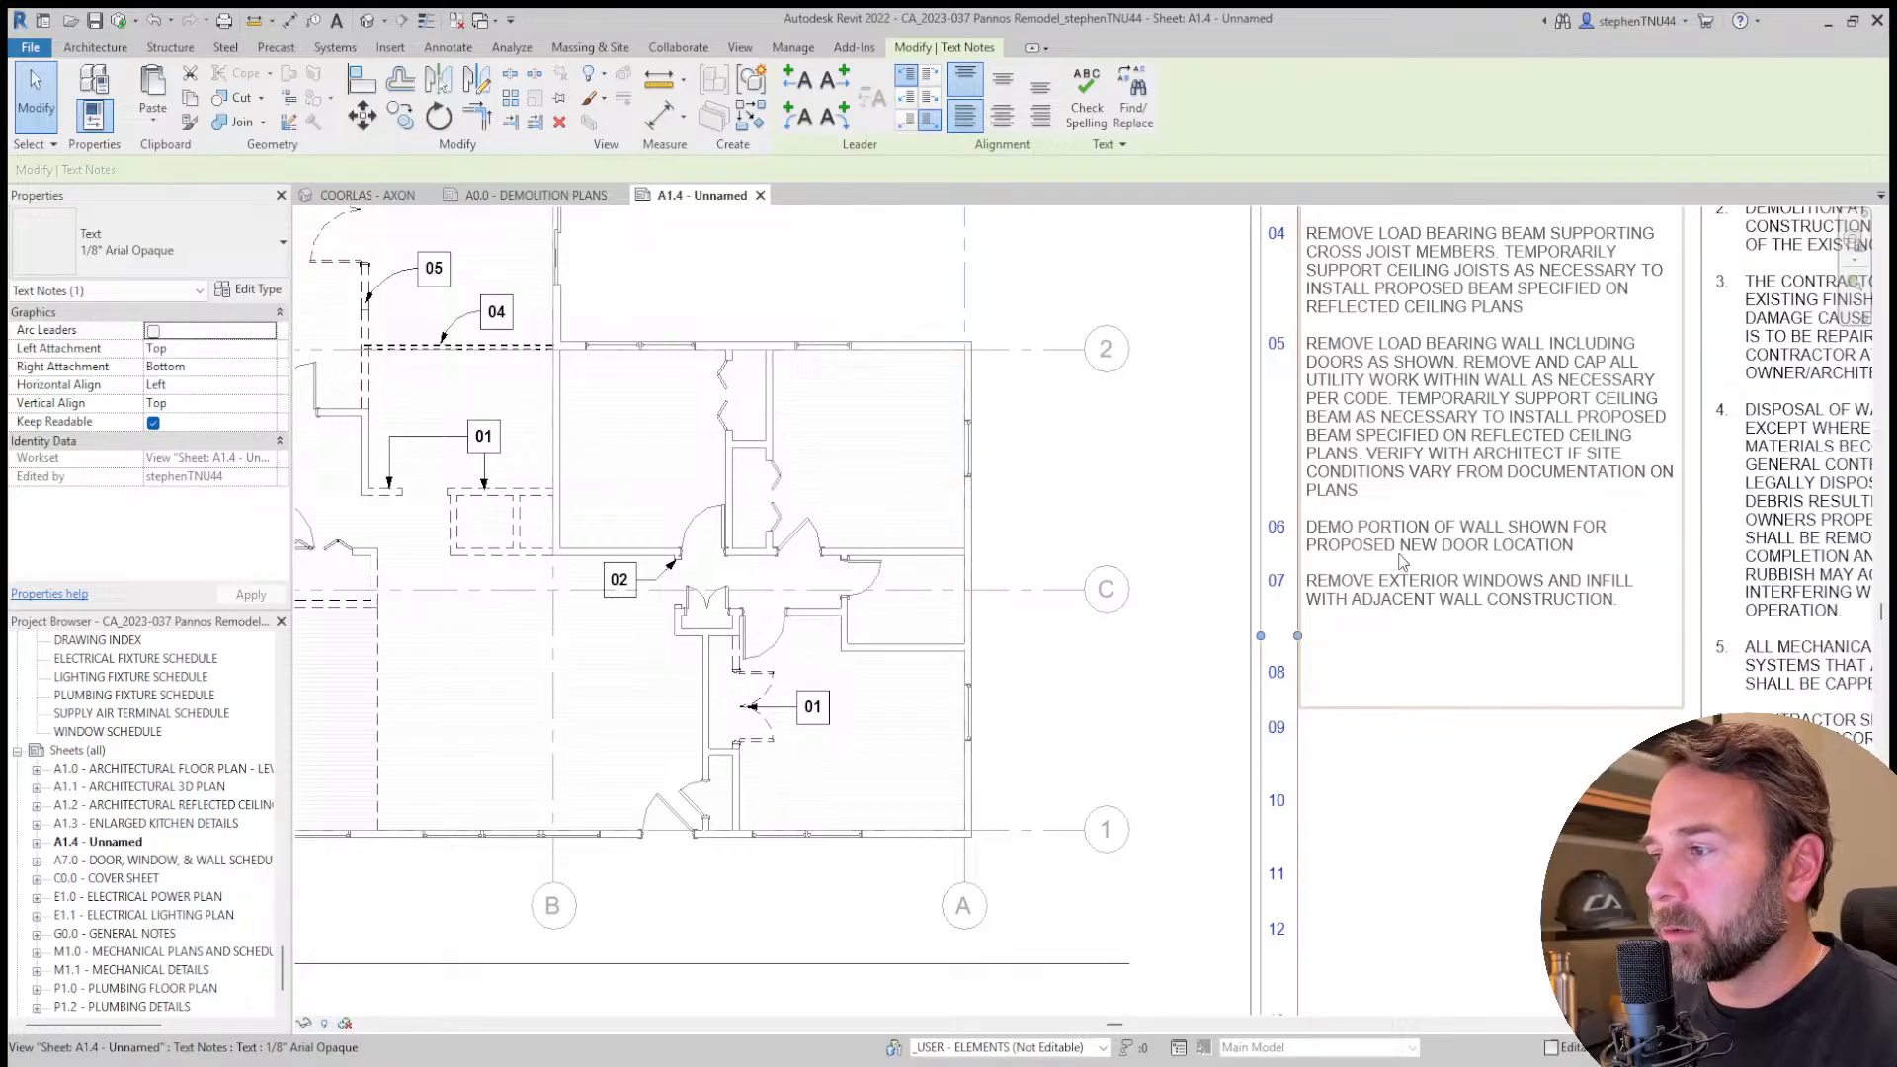
Activate the demolition plan viewport for editing around the 06 tag near grid 2.
scroll(1528, 540, down, 2)
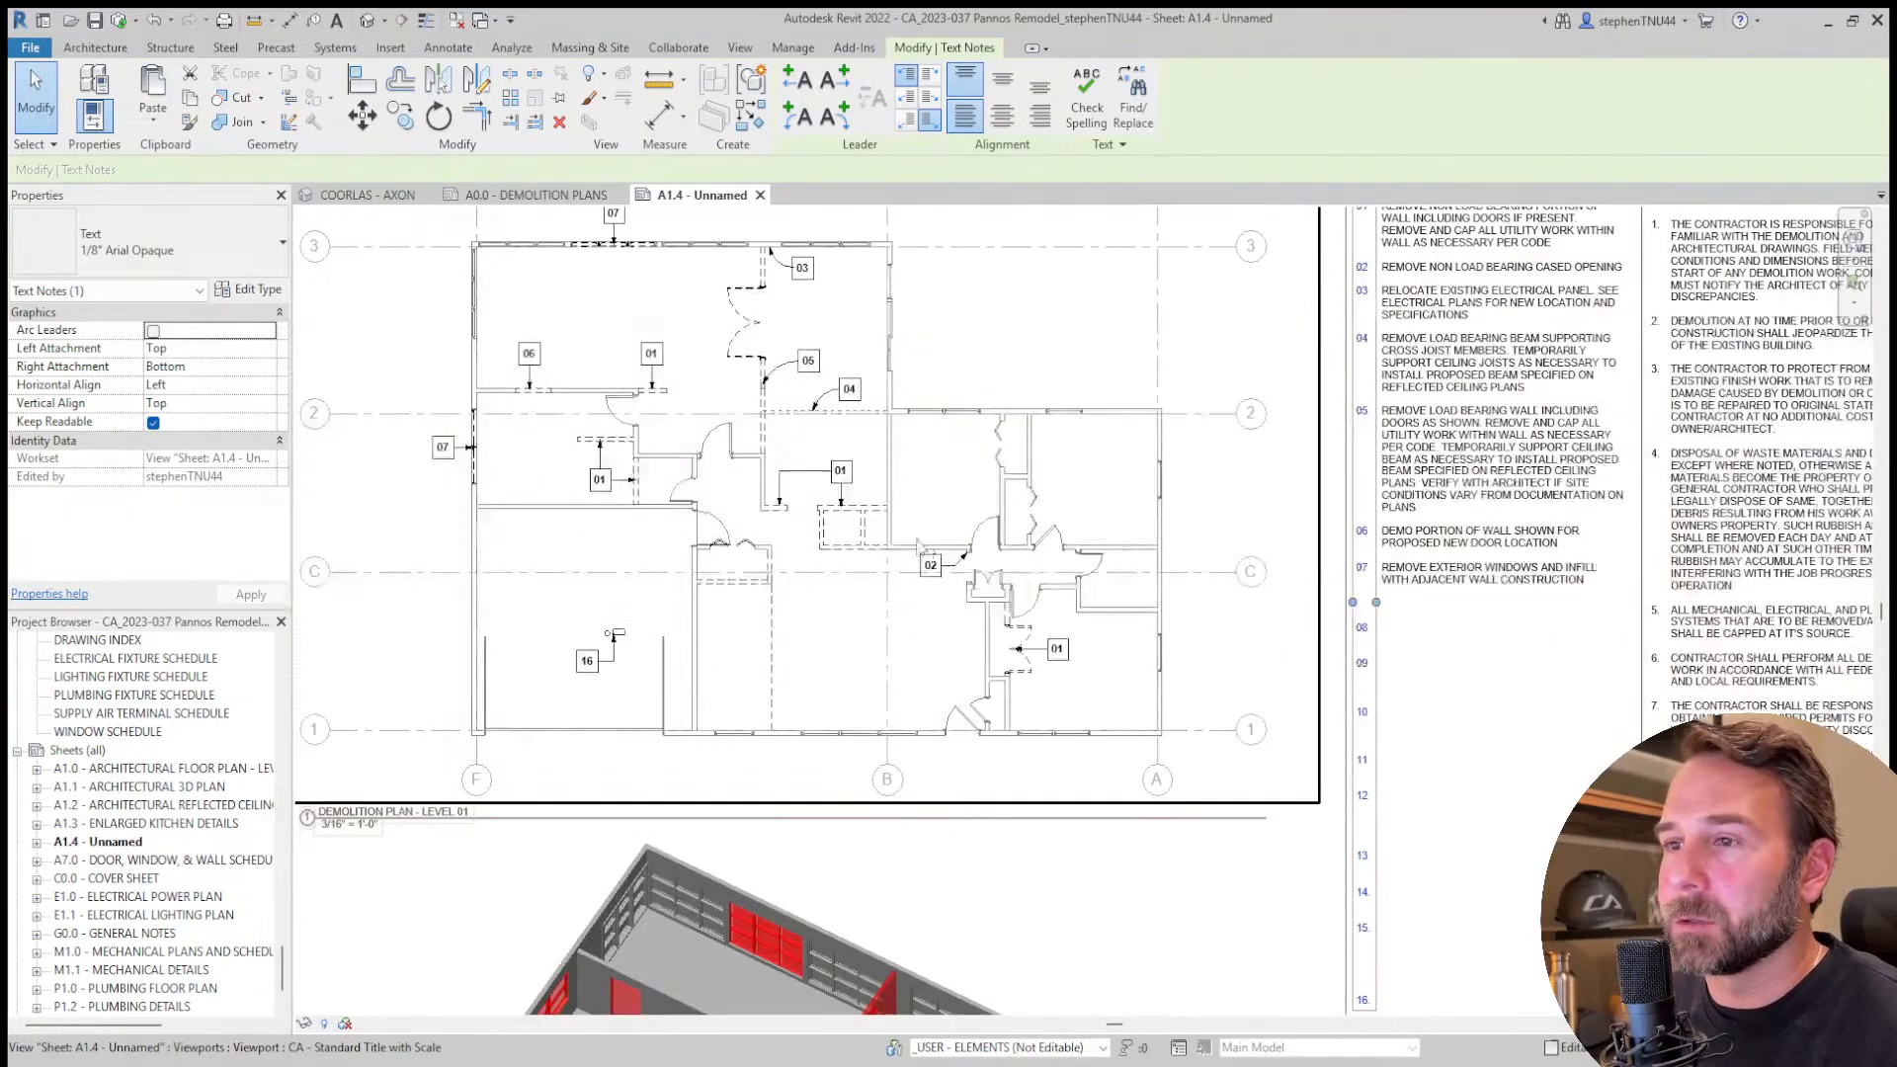
scroll(620, 452, up, 3)
middle_drag(685, 446, 1004, 564)
double_click(748, 400)
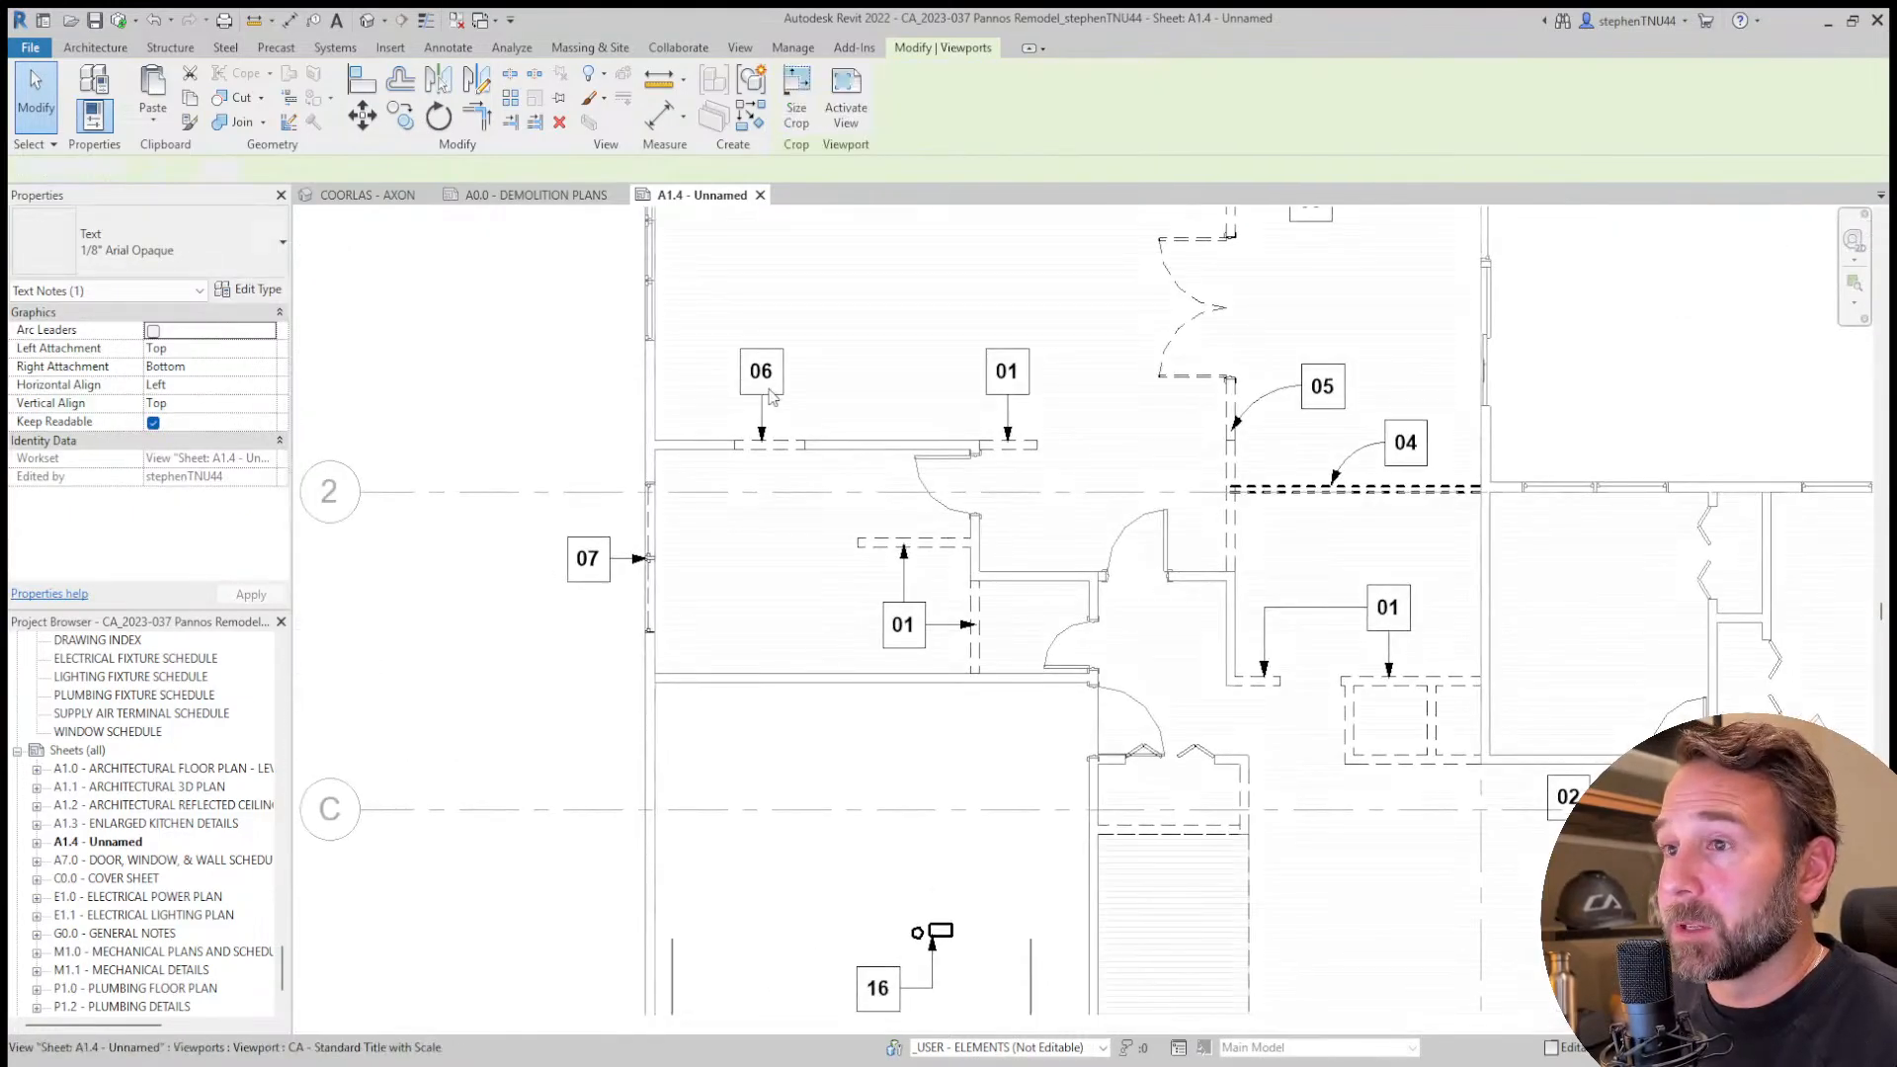
scroll(749, 400, up, 3)
middle_drag(754, 445, 796, 538)
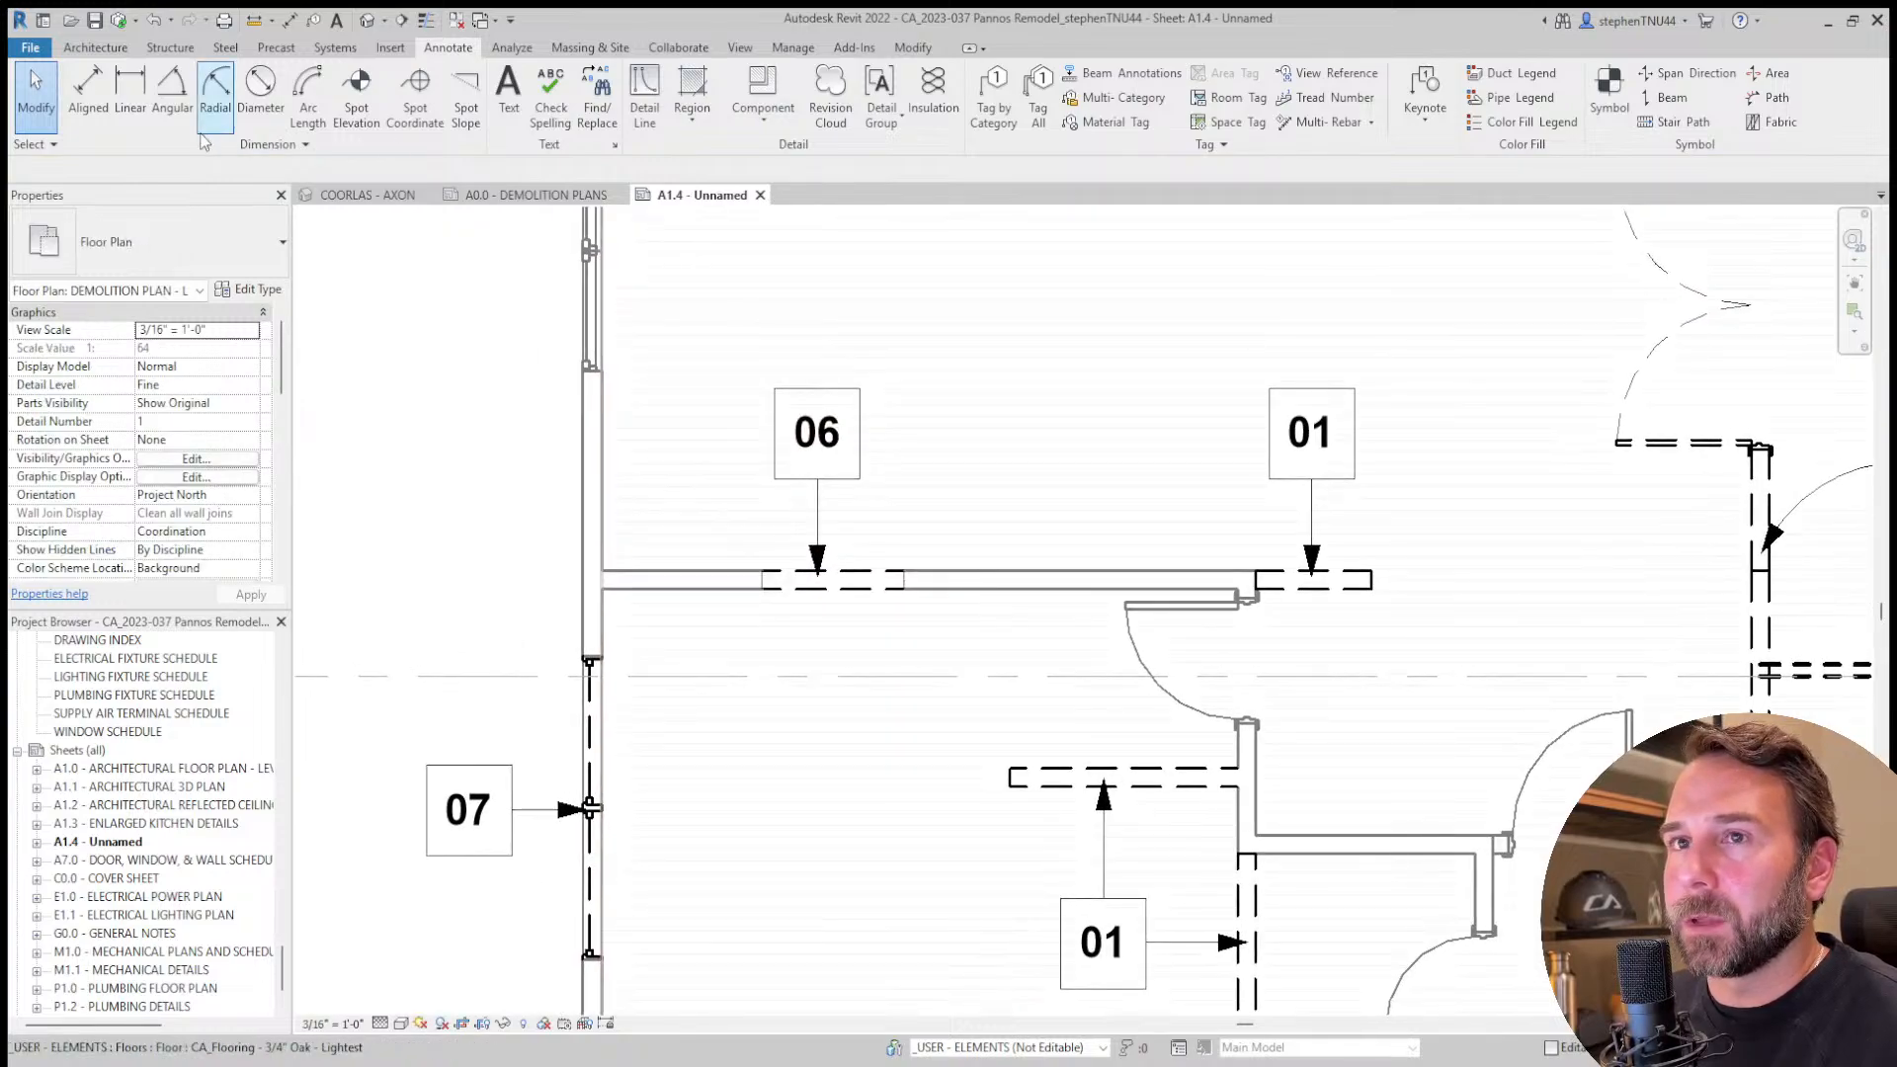
Add an aligned 3/32" Arial dimension string above the grid 2 wall, from the exterior wall's inner face to both edges of the dashed opening.
click(88, 90)
scroll(603, 489, up, 1)
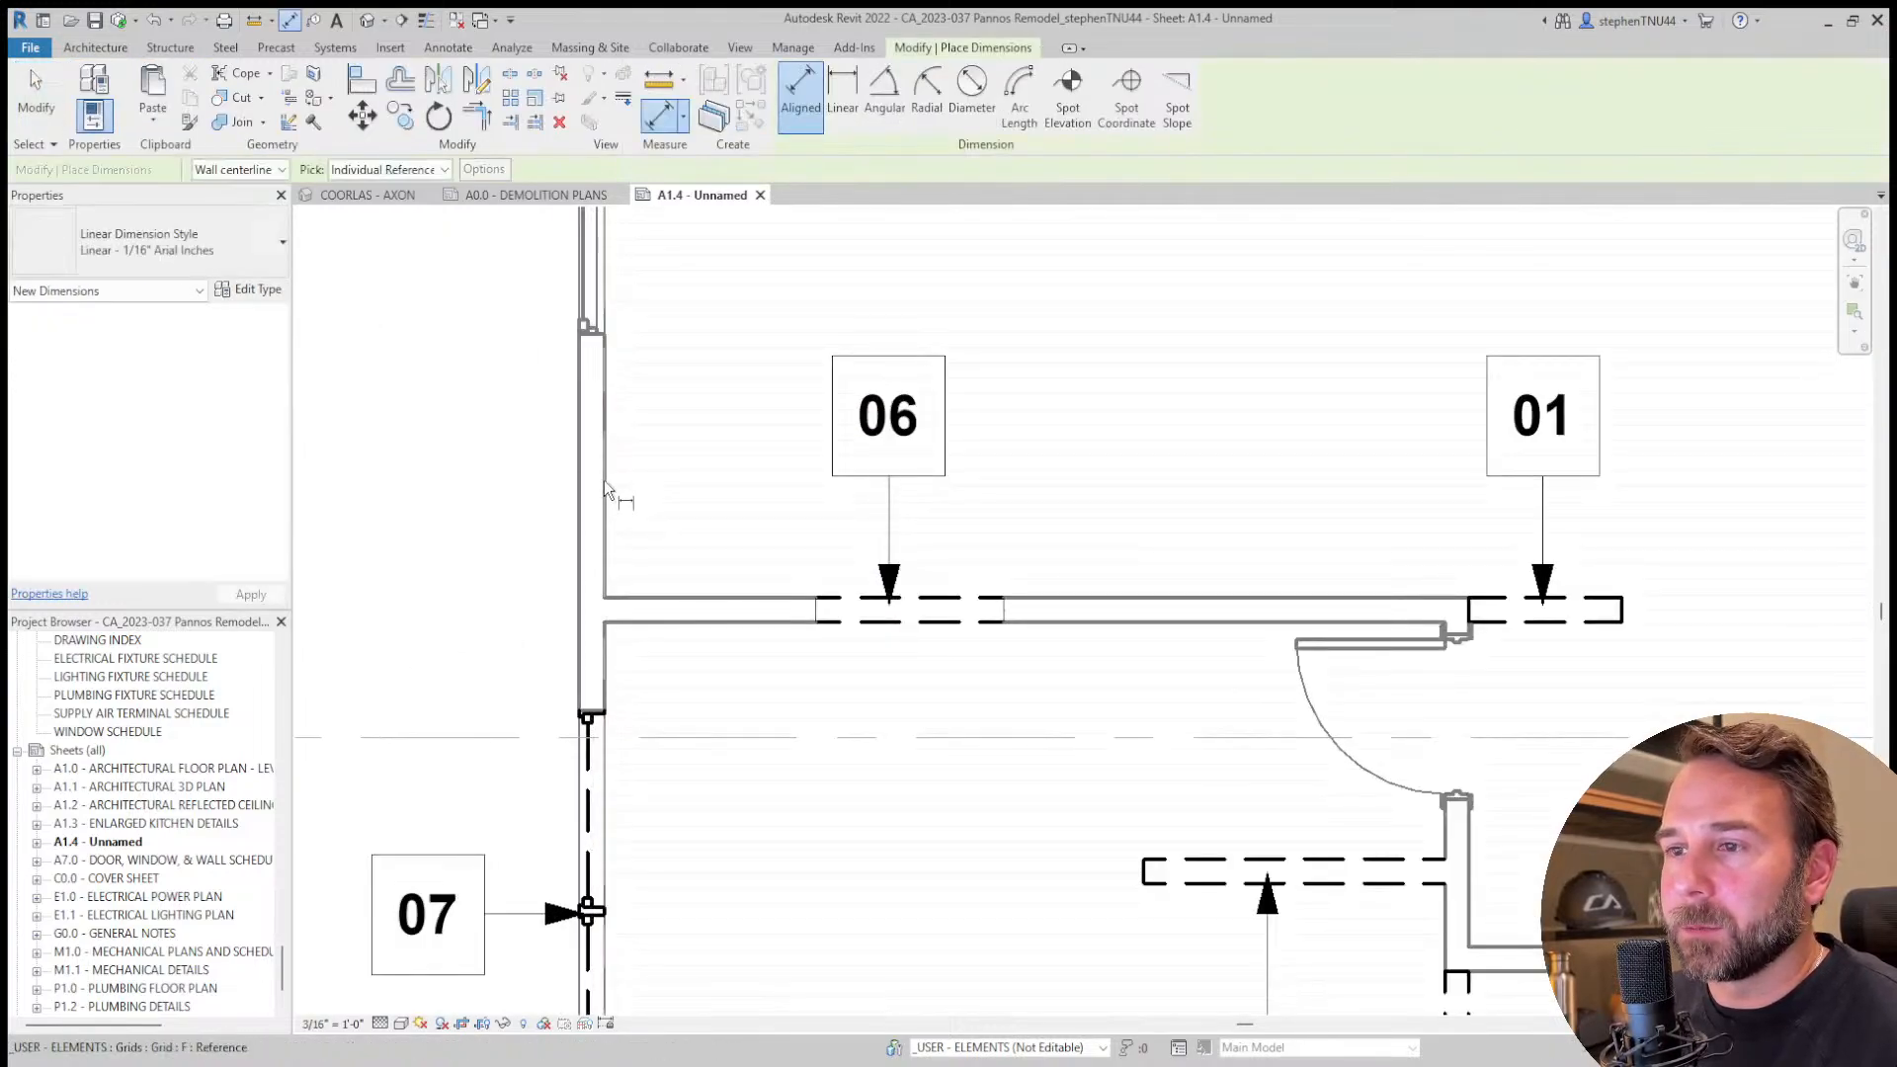
click(607, 494)
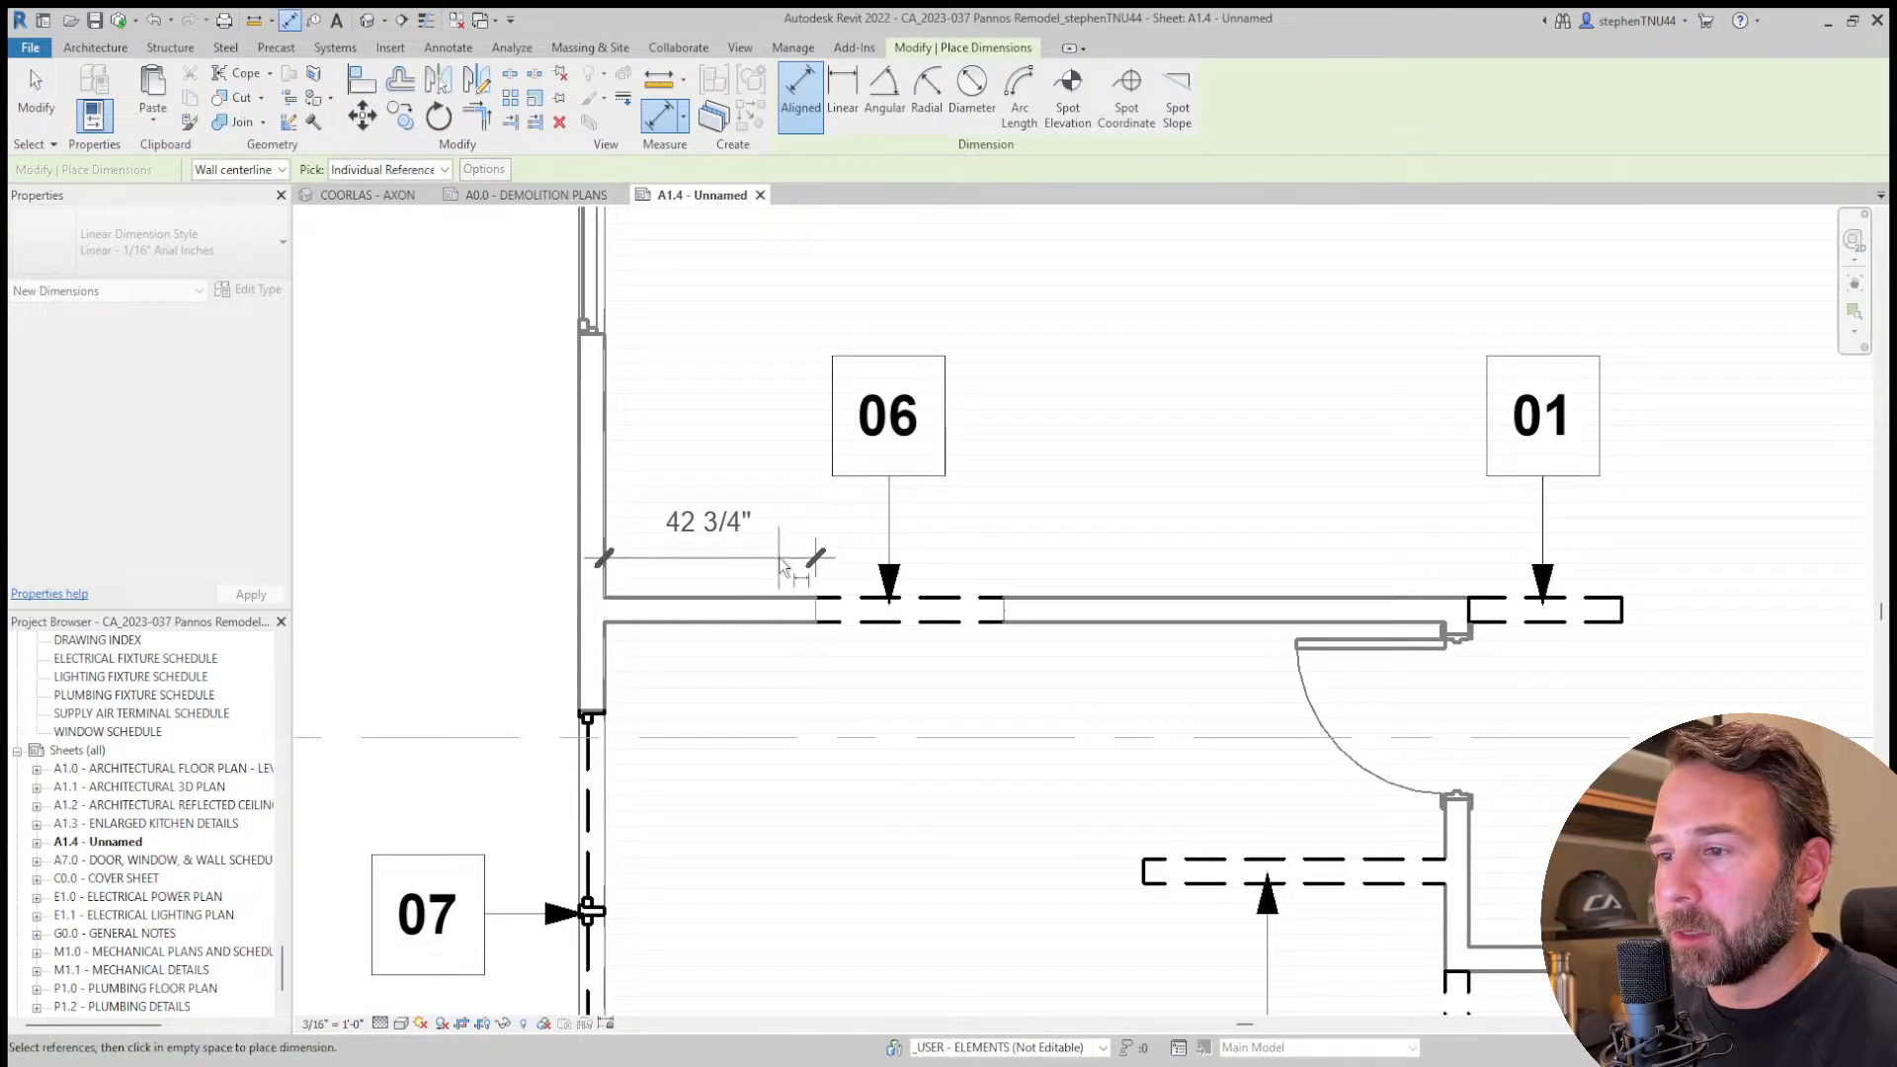
key(Escape)
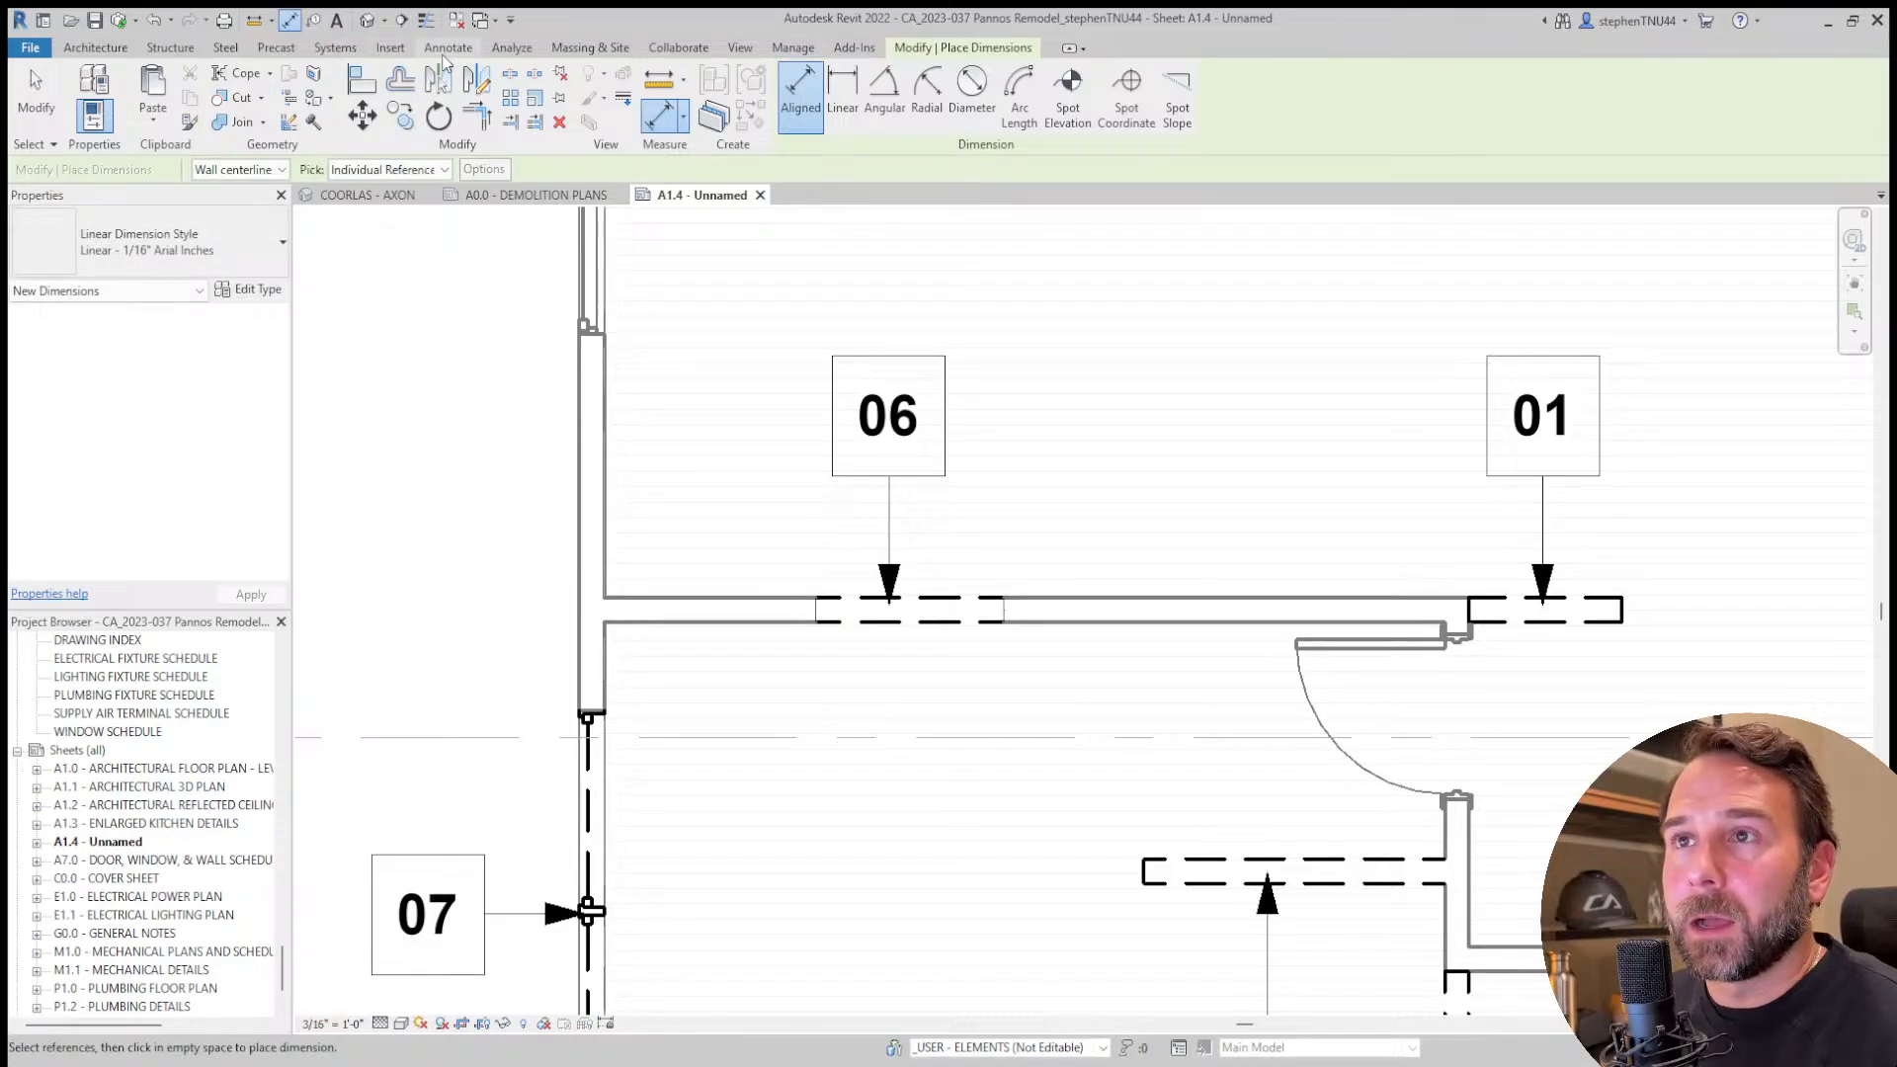
click(448, 47)
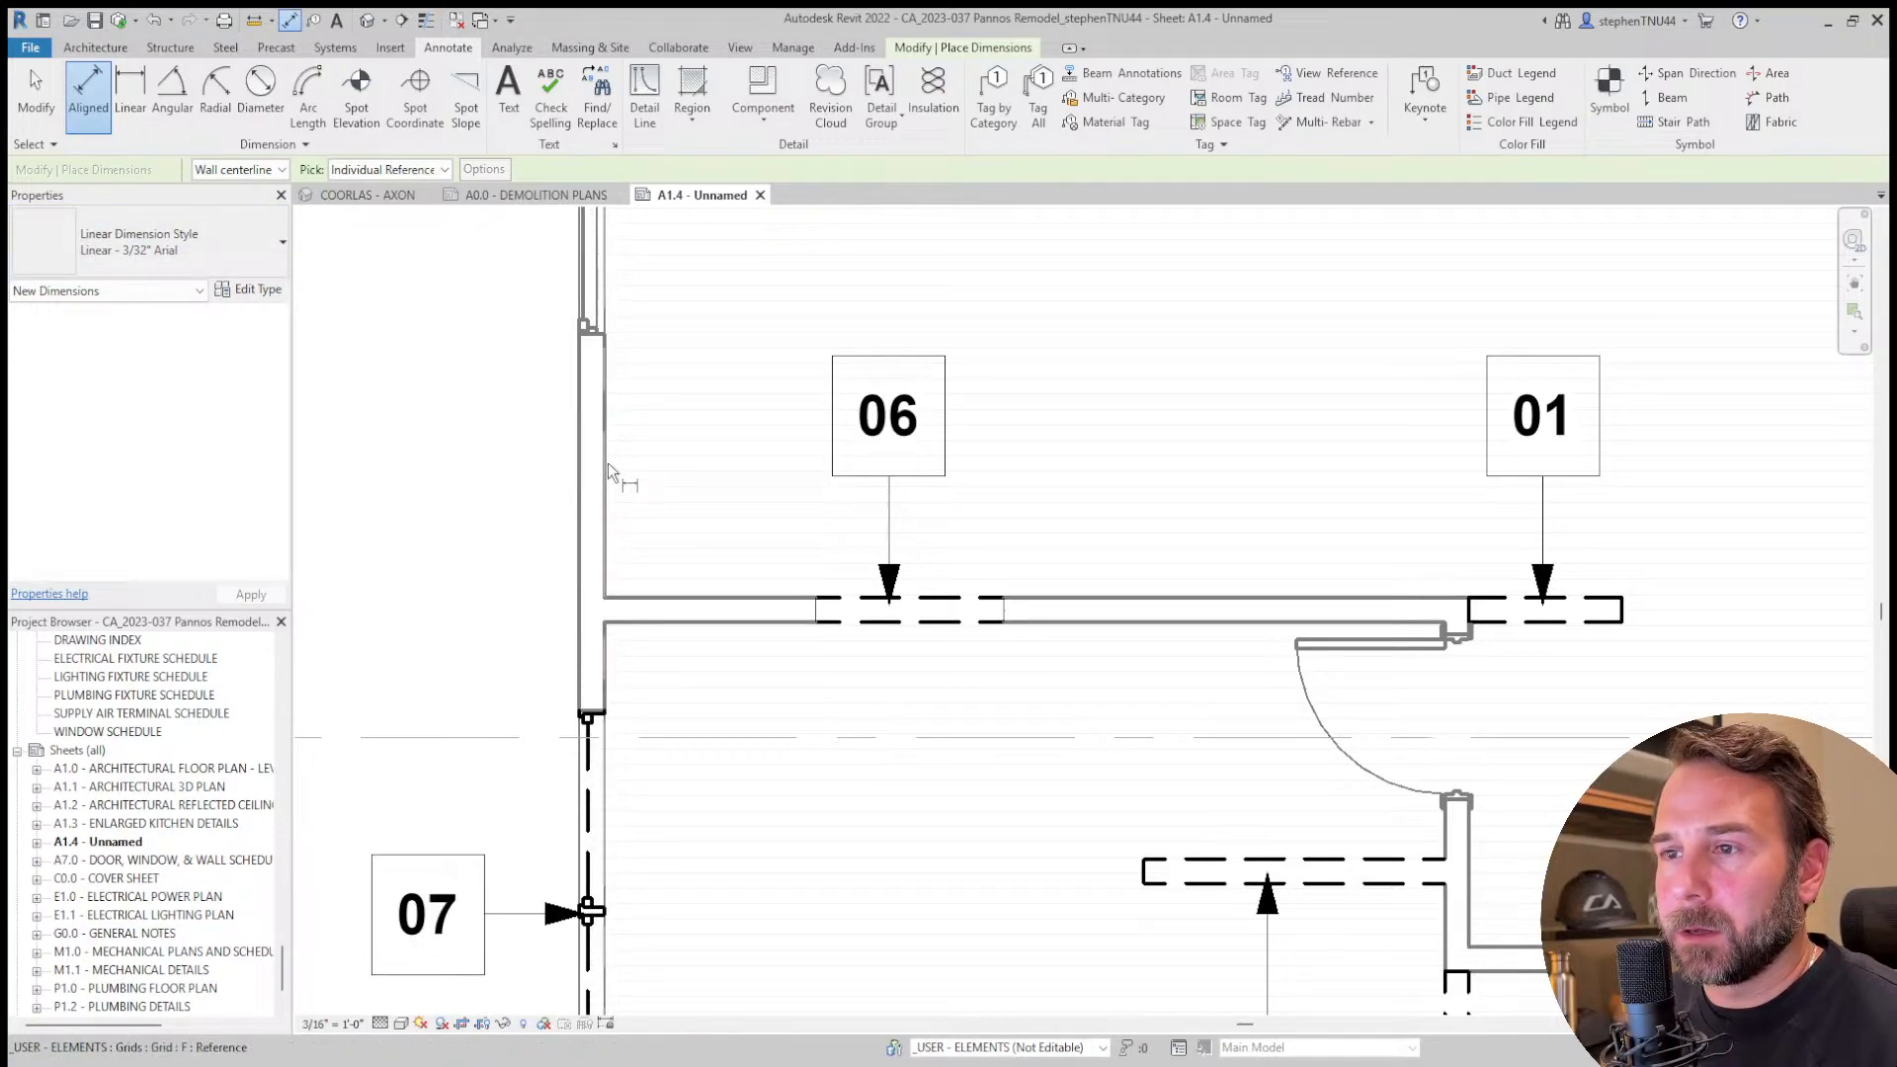
click(605, 591)
click(816, 597)
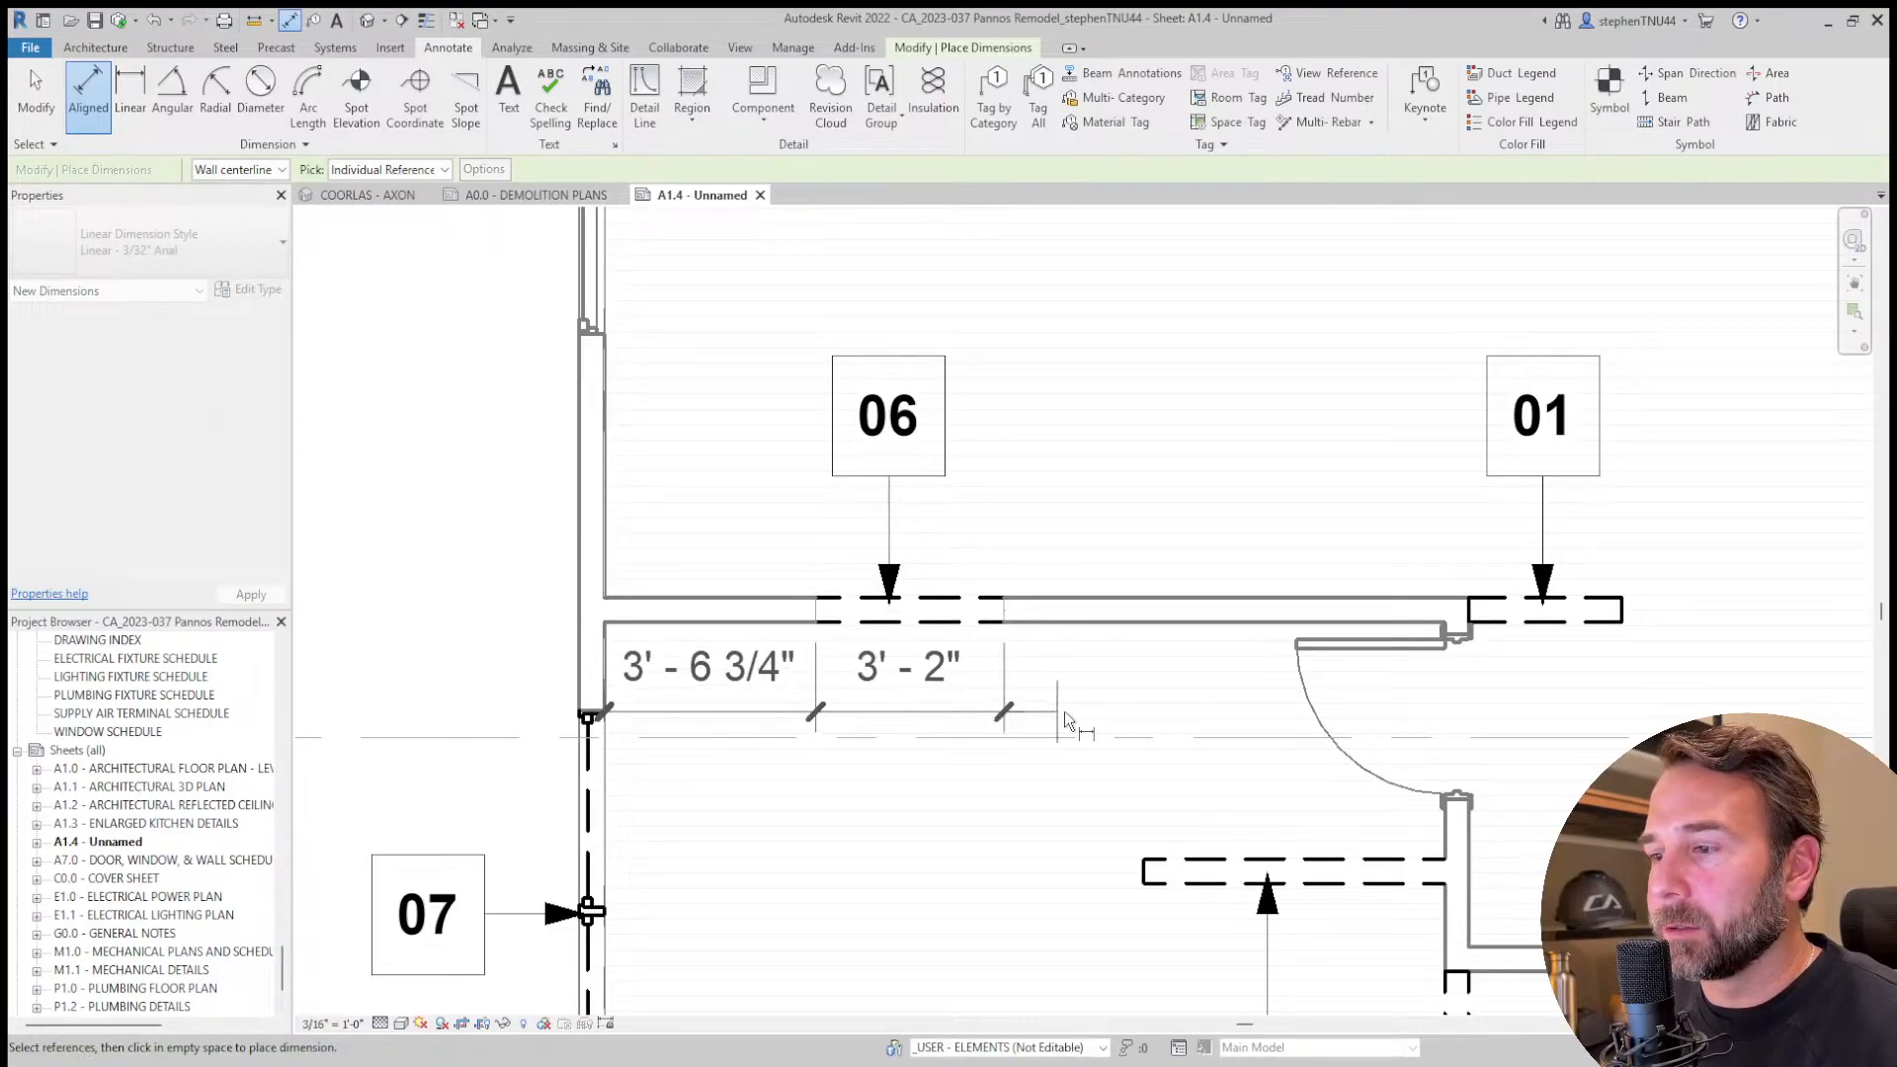
click(1160, 536)
key(Escape)
key(Escape)
Move the 06 tag below the wall and nudge it until its leader points up at the dashed opening, clear of the dimensions.
click(830, 360)
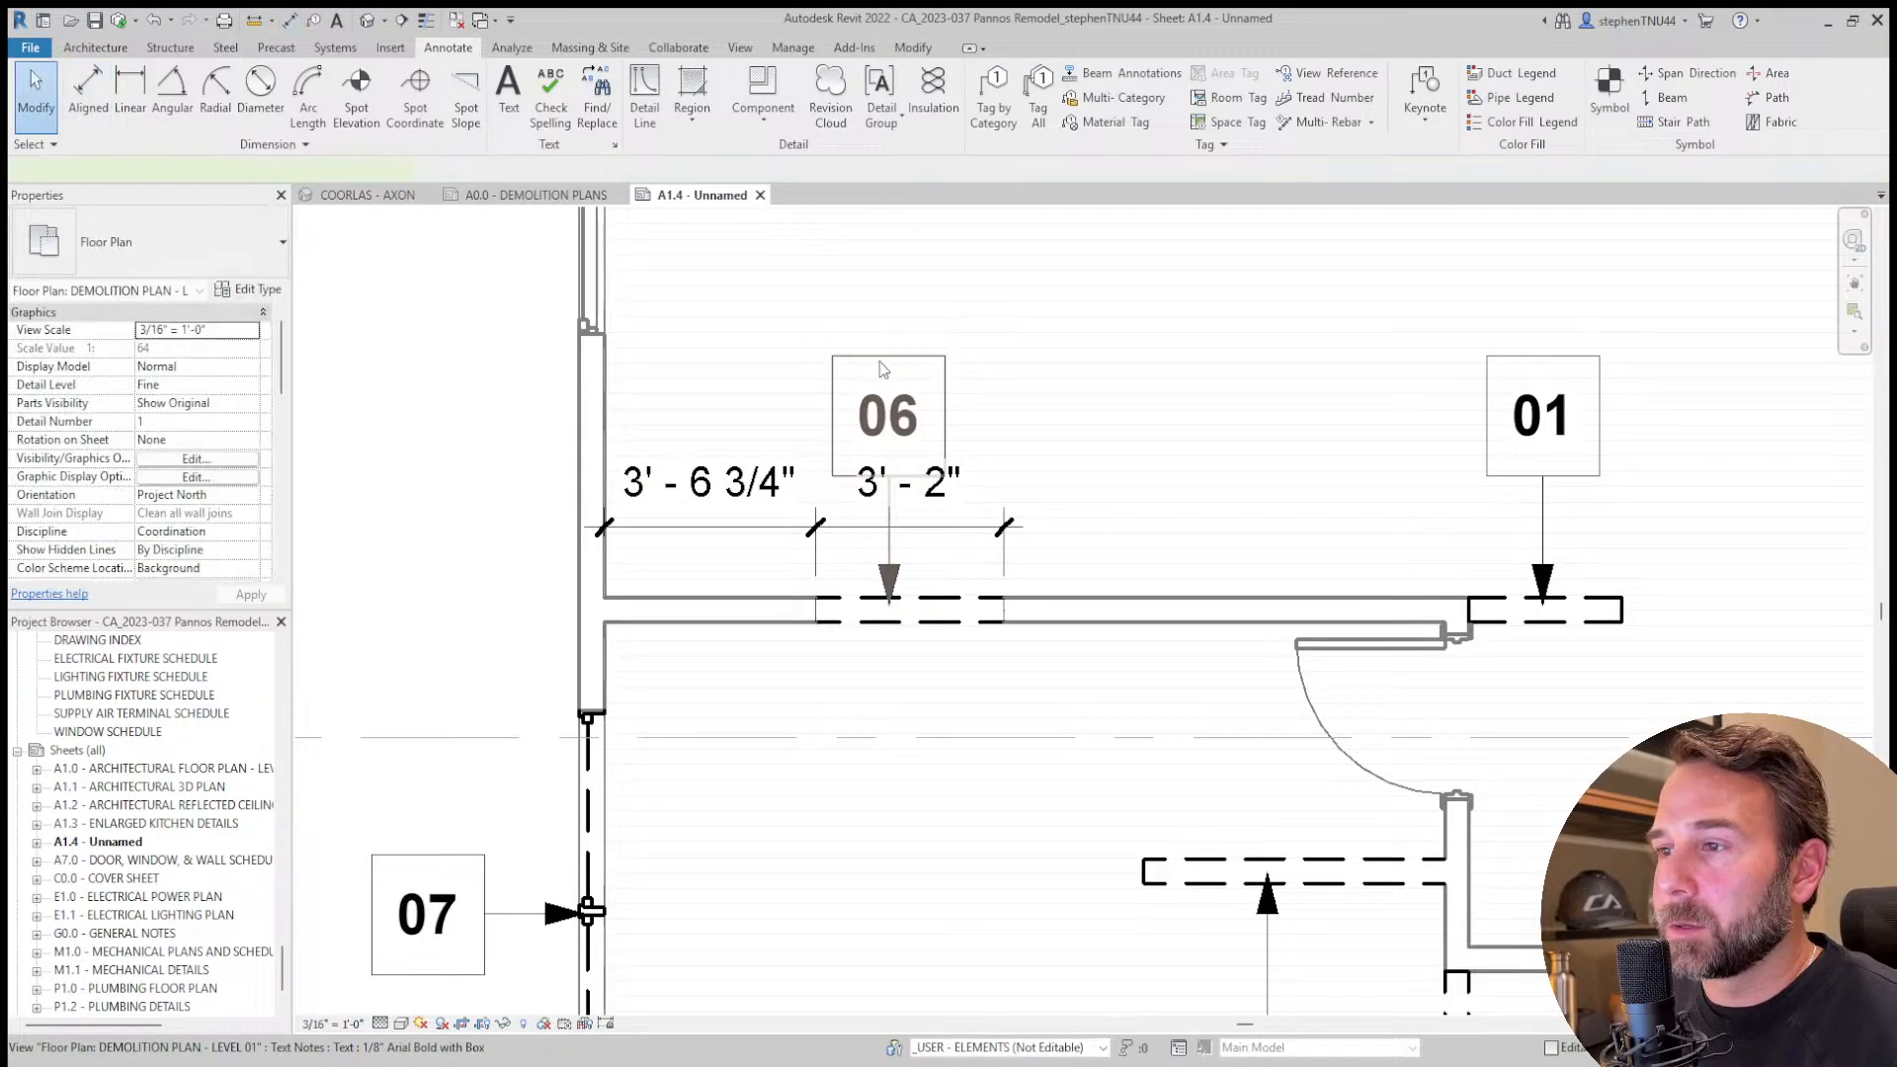
ctrl+drag(830, 361, 827, 716)
key(Right)
key(Right)
key(Right)
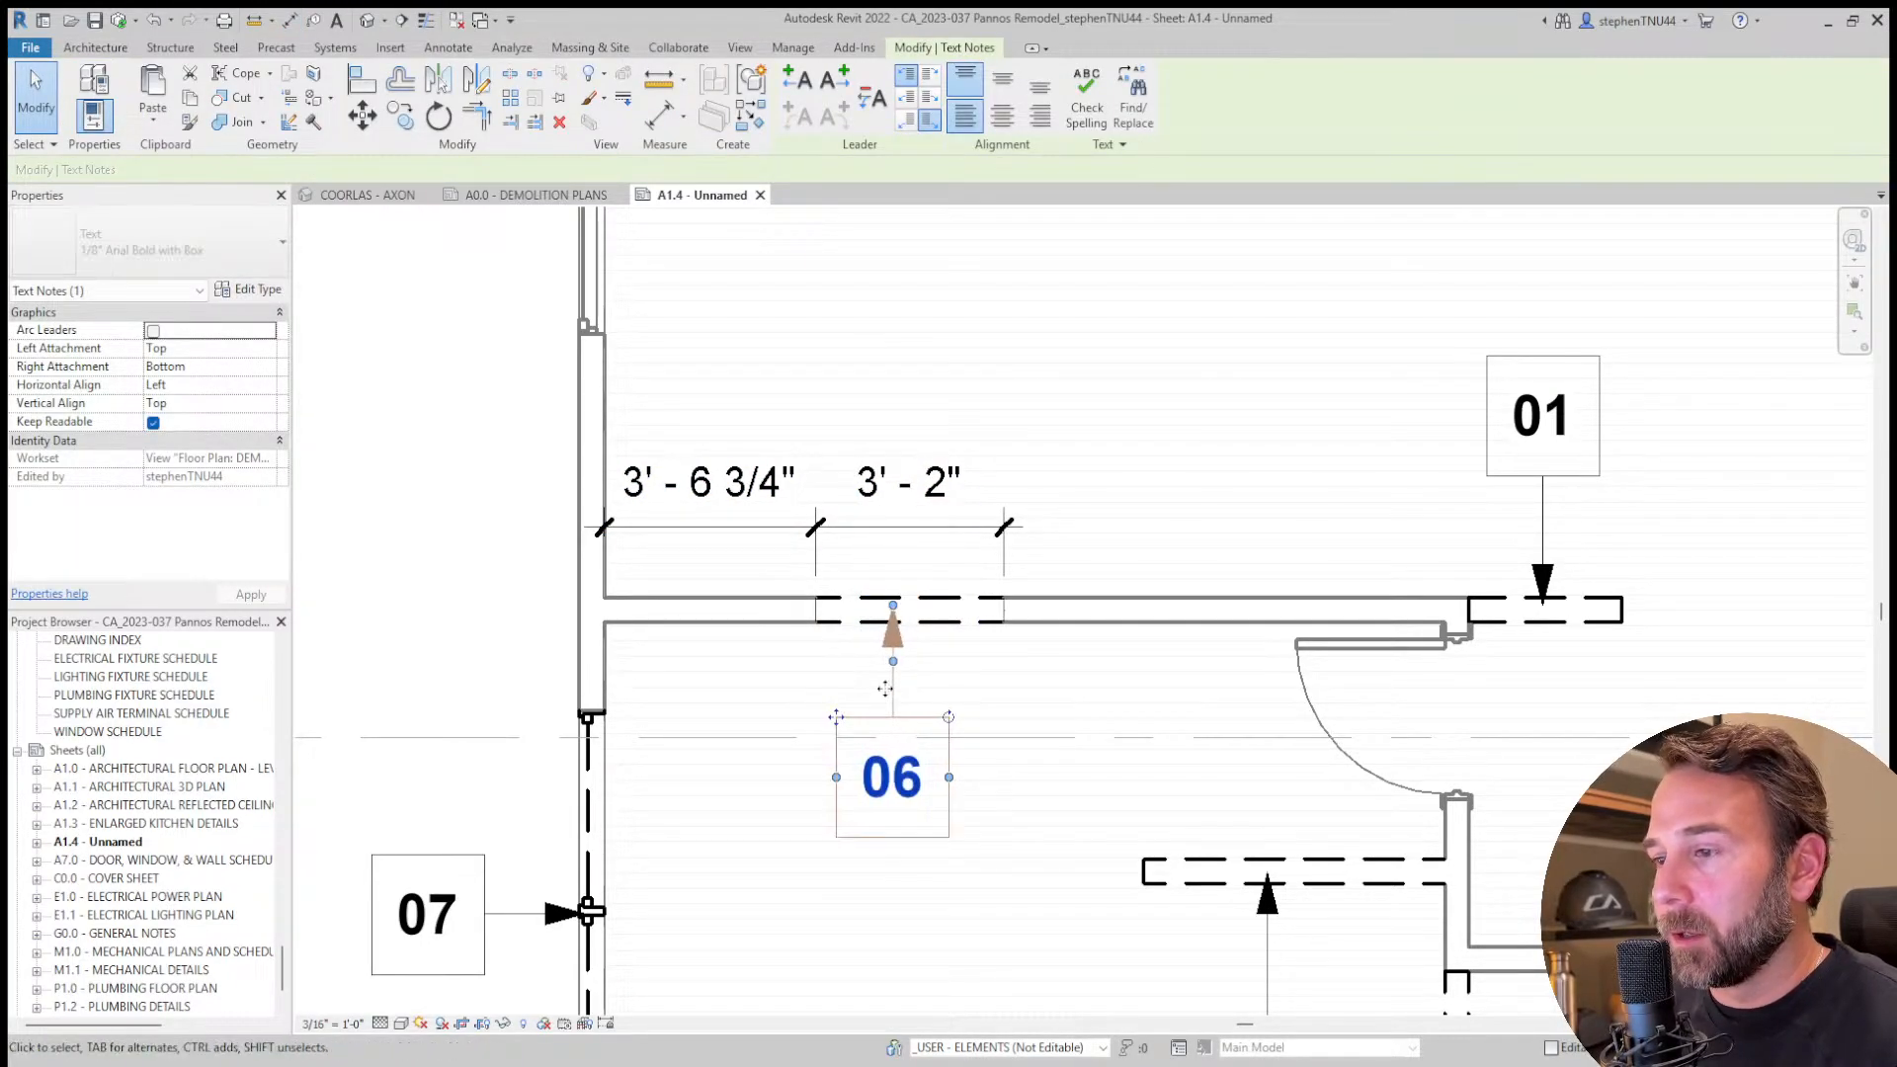
key(Right)
key(Down)
key(Down)
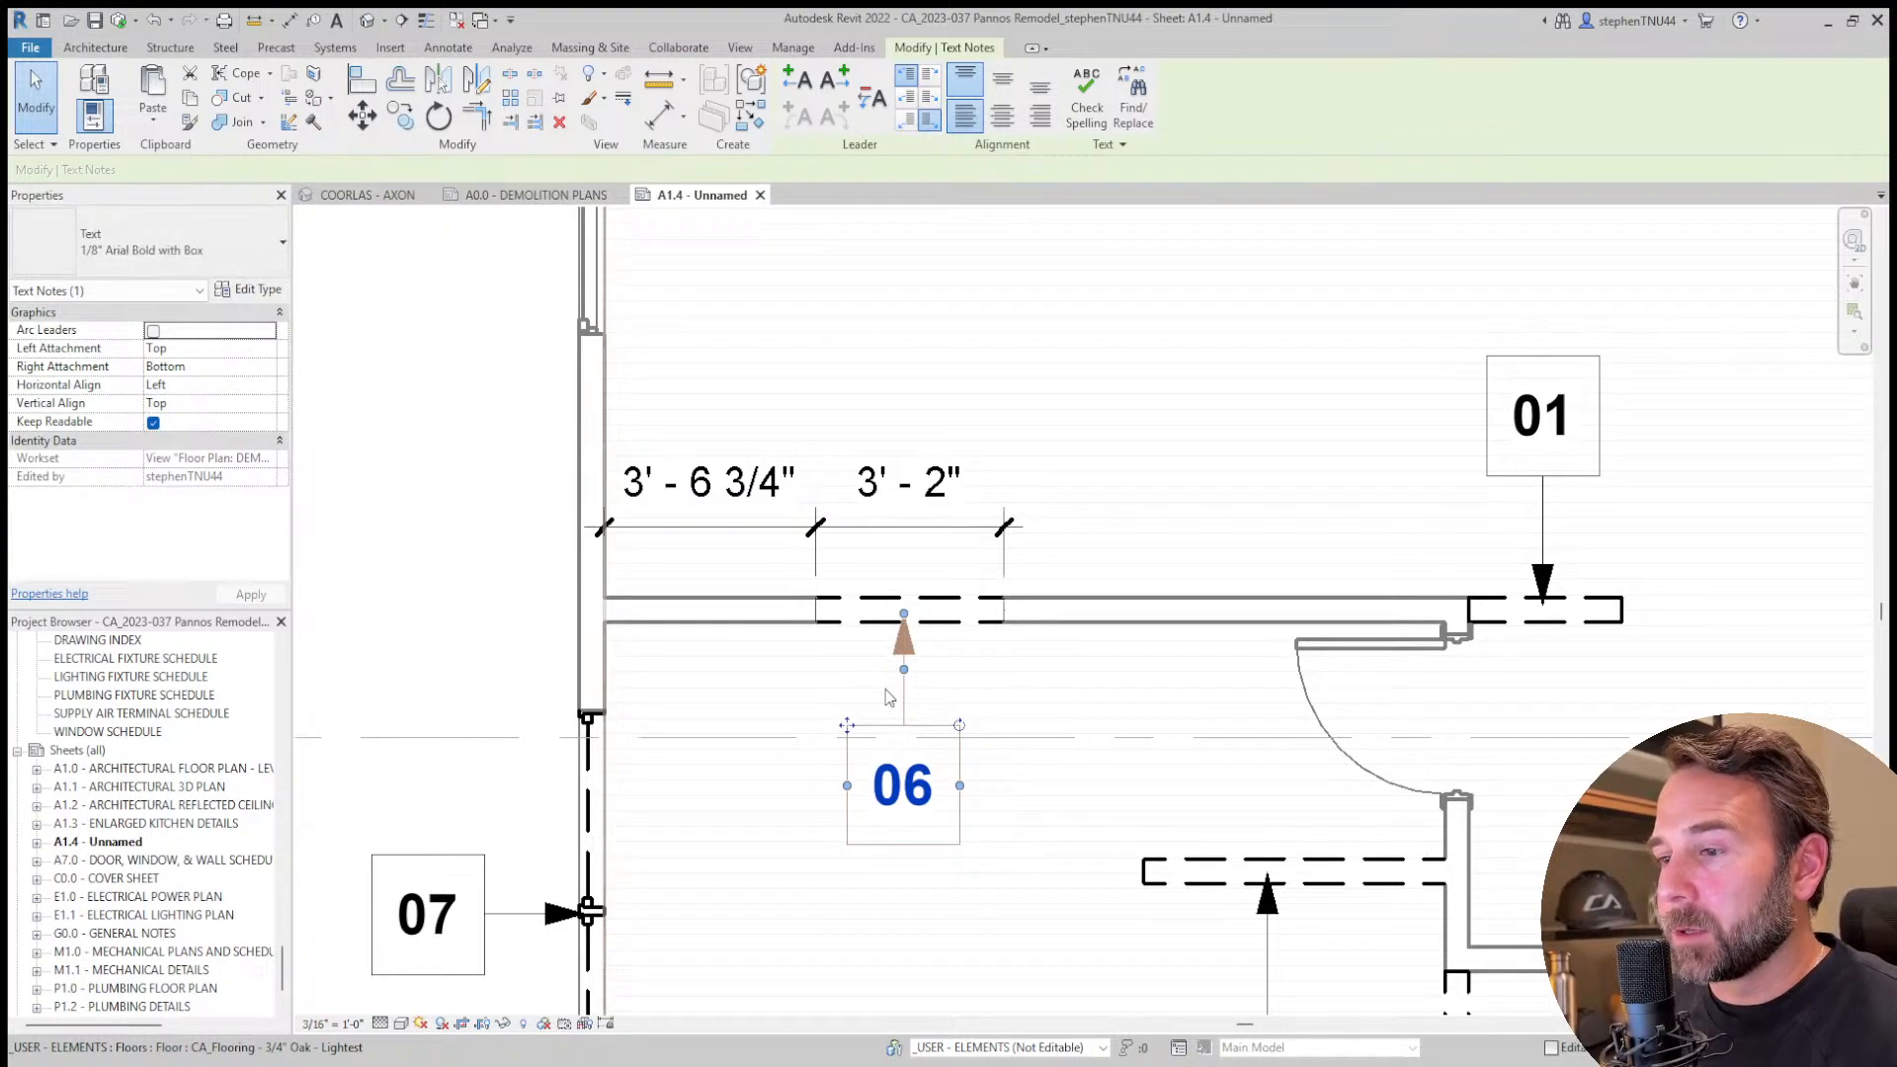
key(Escape)
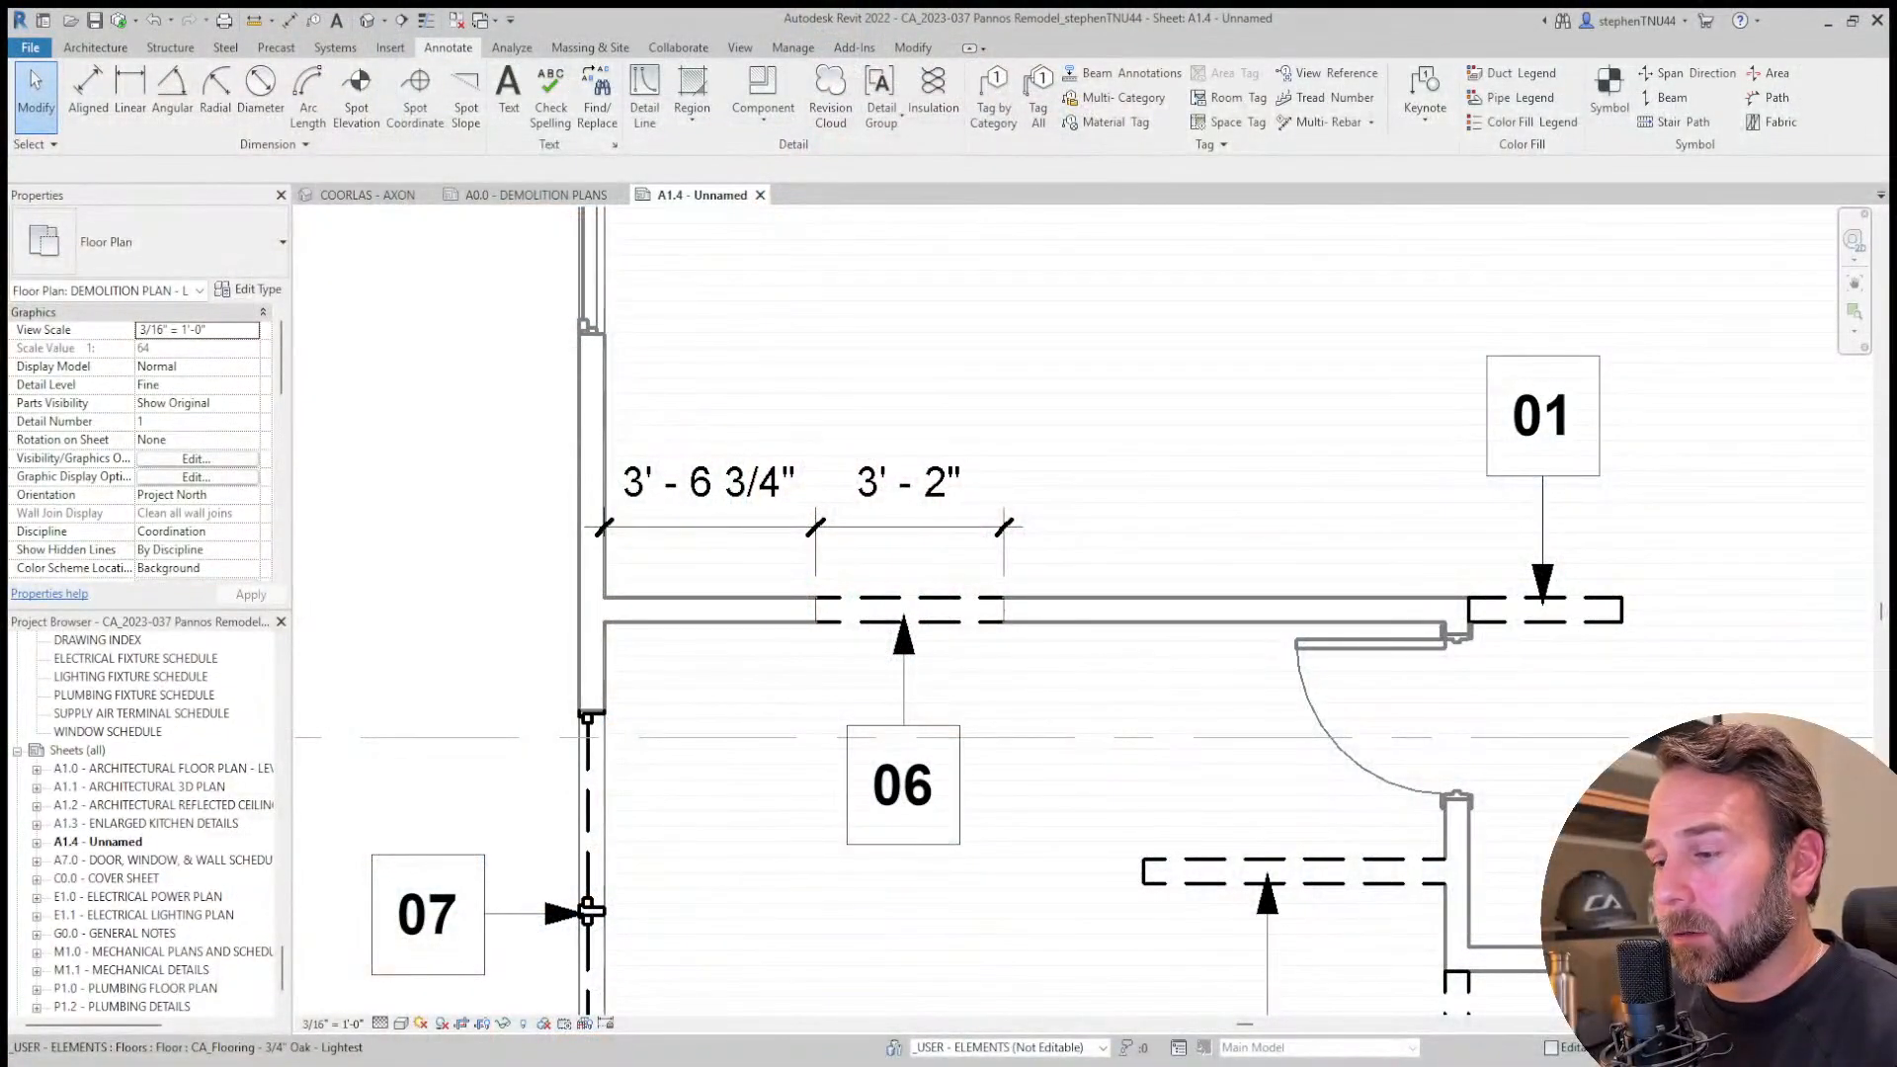
Examine the plan around the new opening dimensions and the 07-tagged windows in the grid 3 and grid F walls.
scroll(832, 828, down, 3)
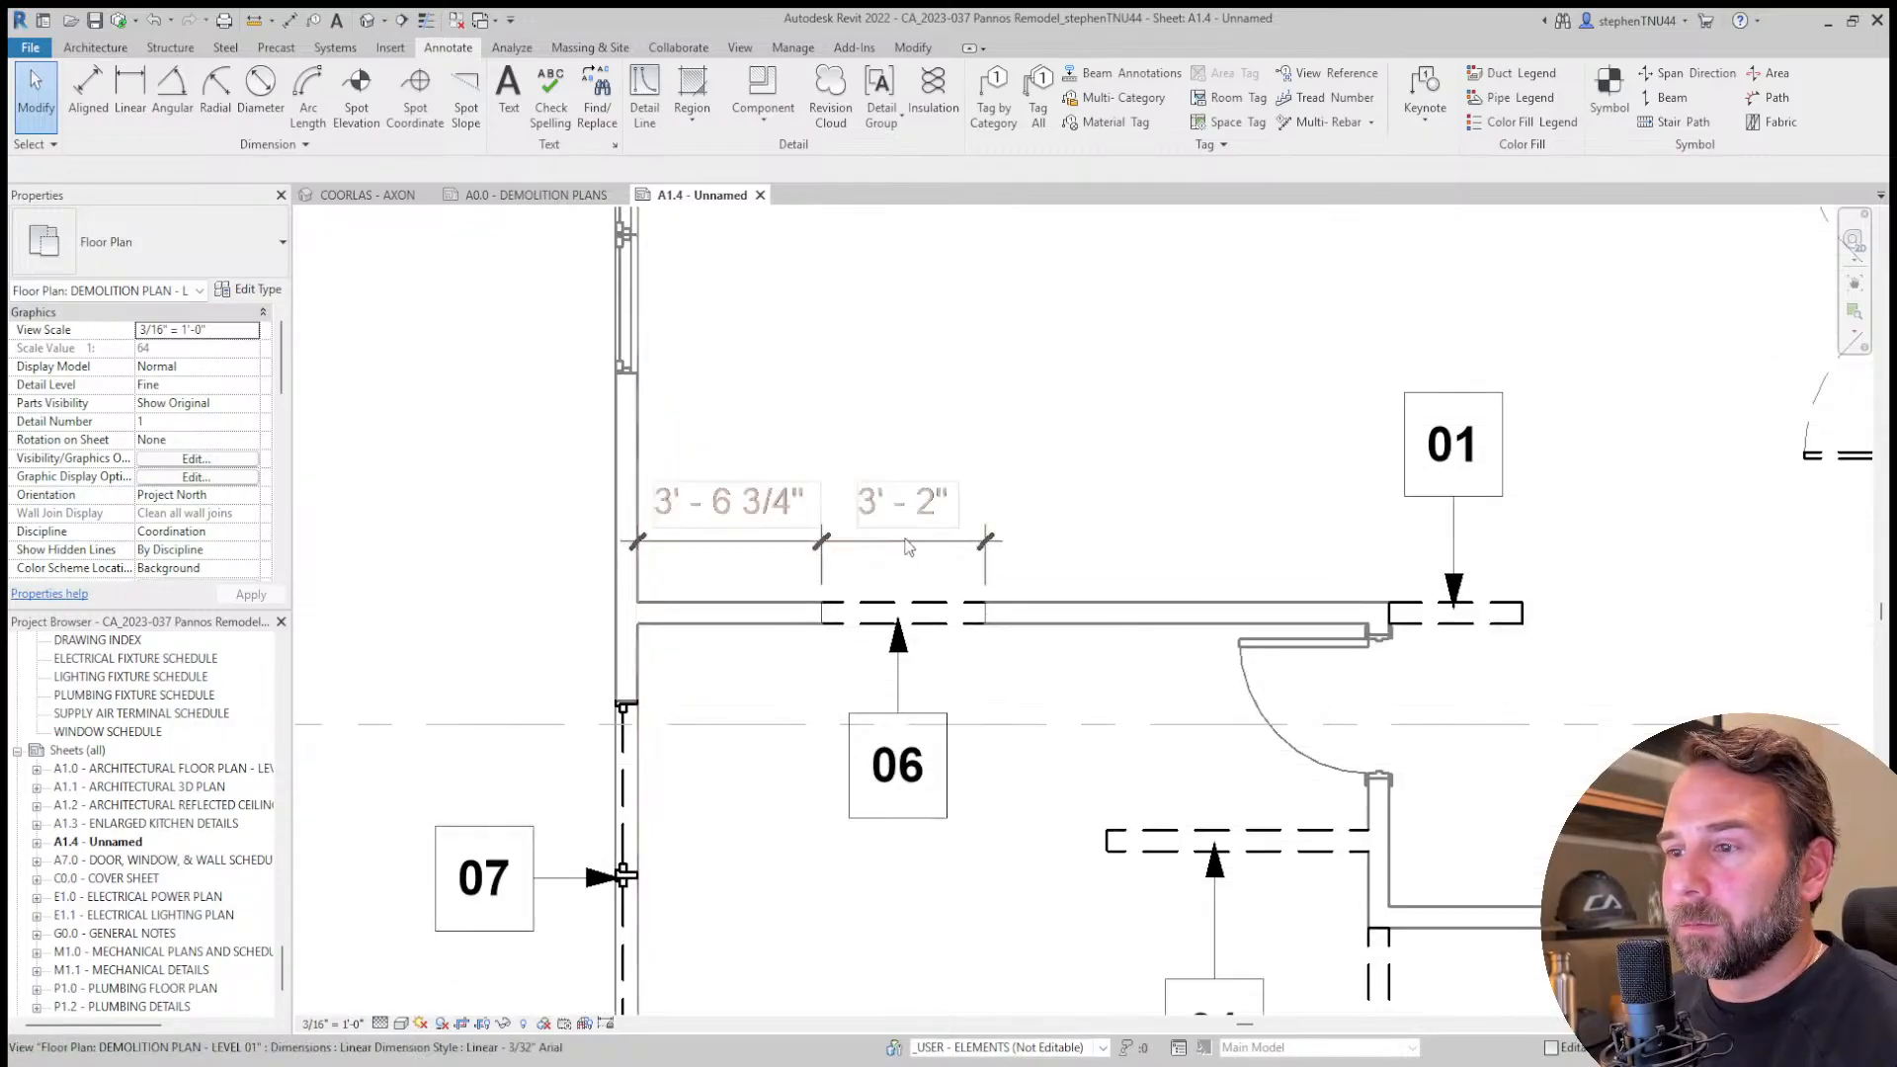
scroll(934, 577, down, 2)
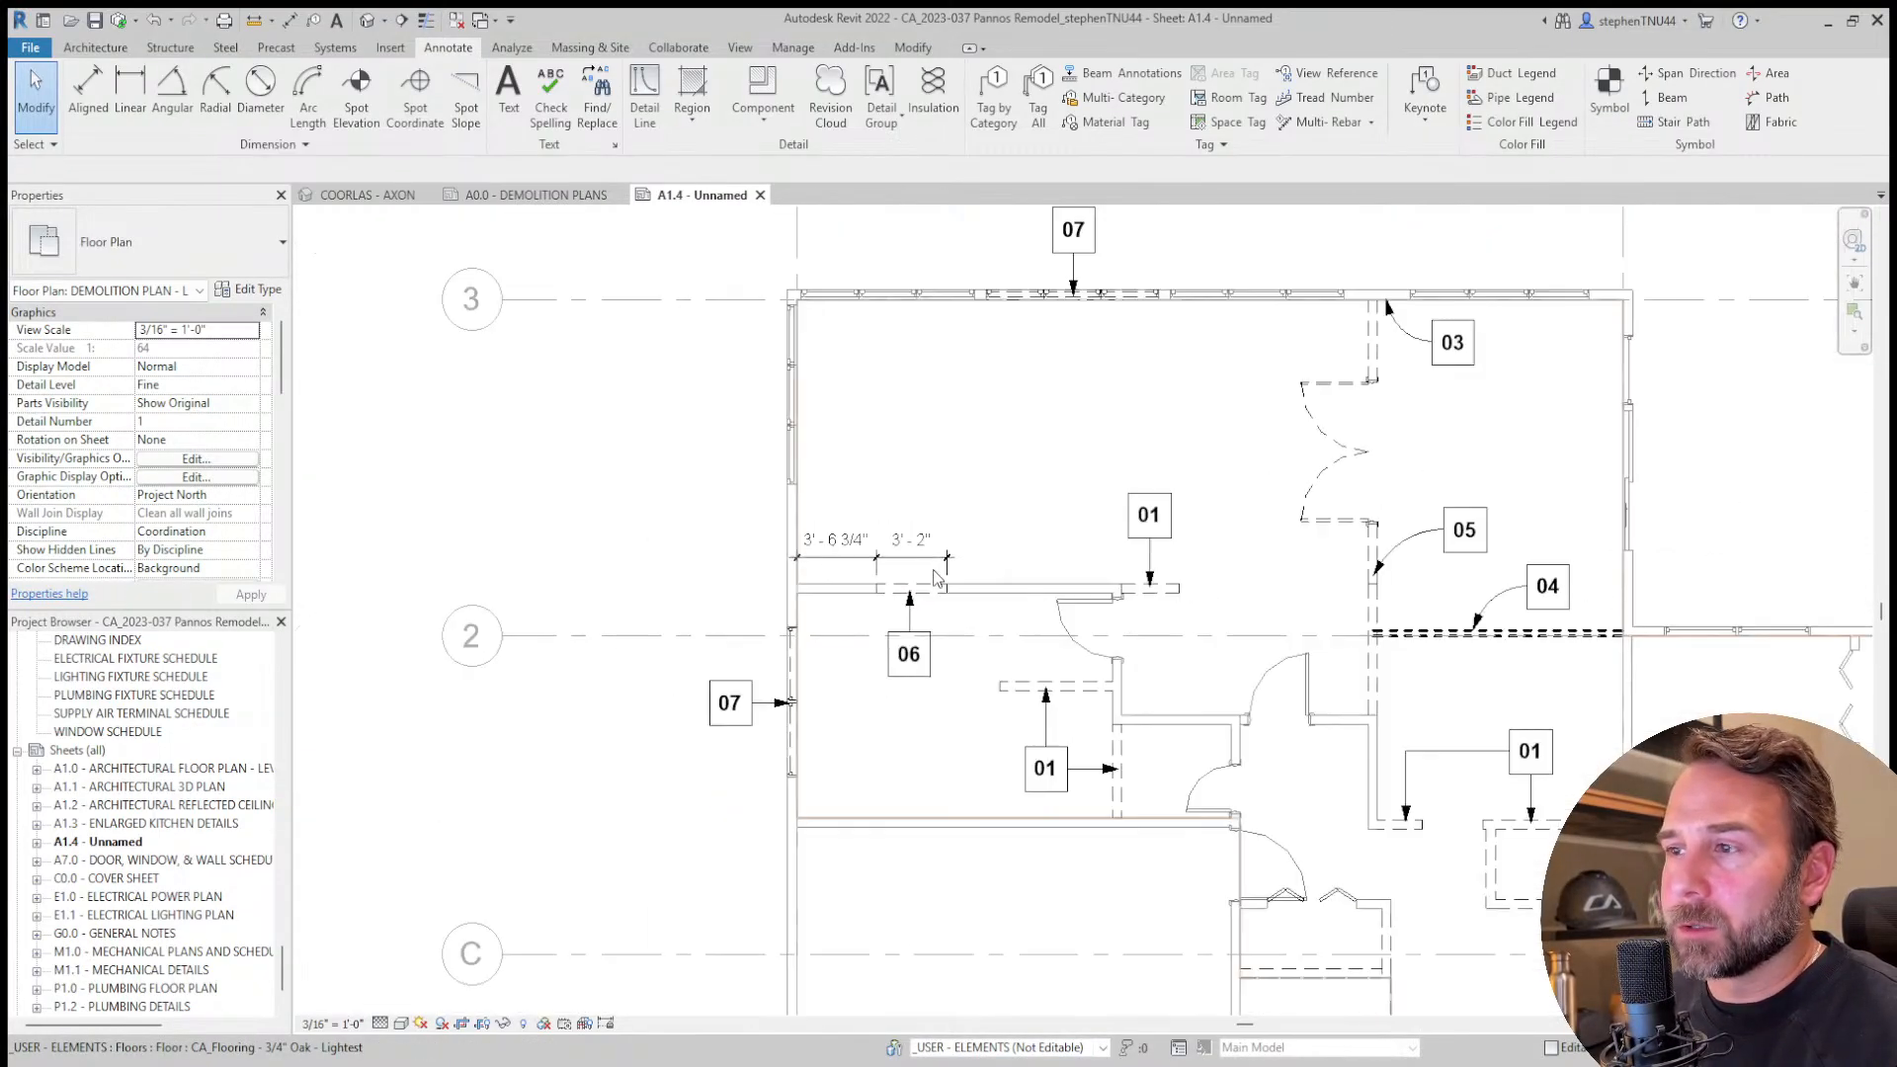
scroll(1023, 321, up, 3)
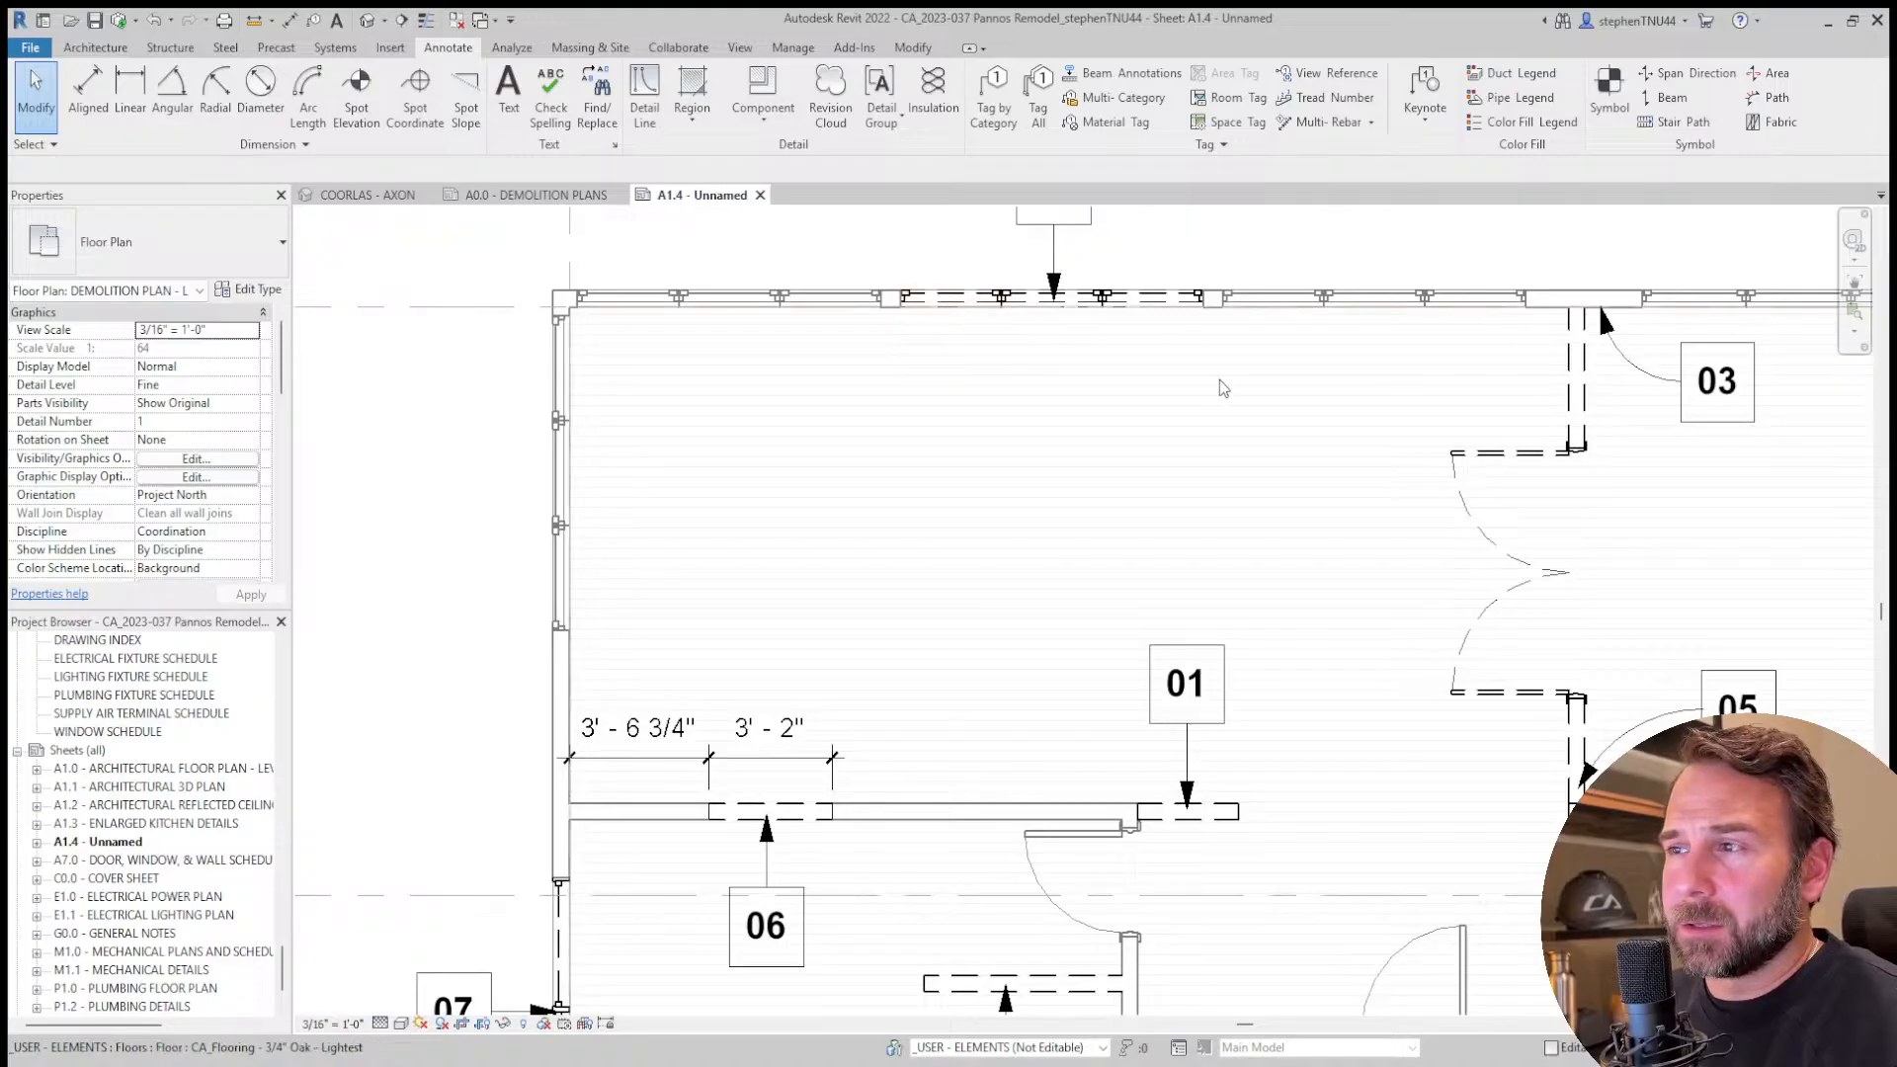
middle_drag(1184, 406, 1159, 510)
scroll(1055, 425, down, 1)
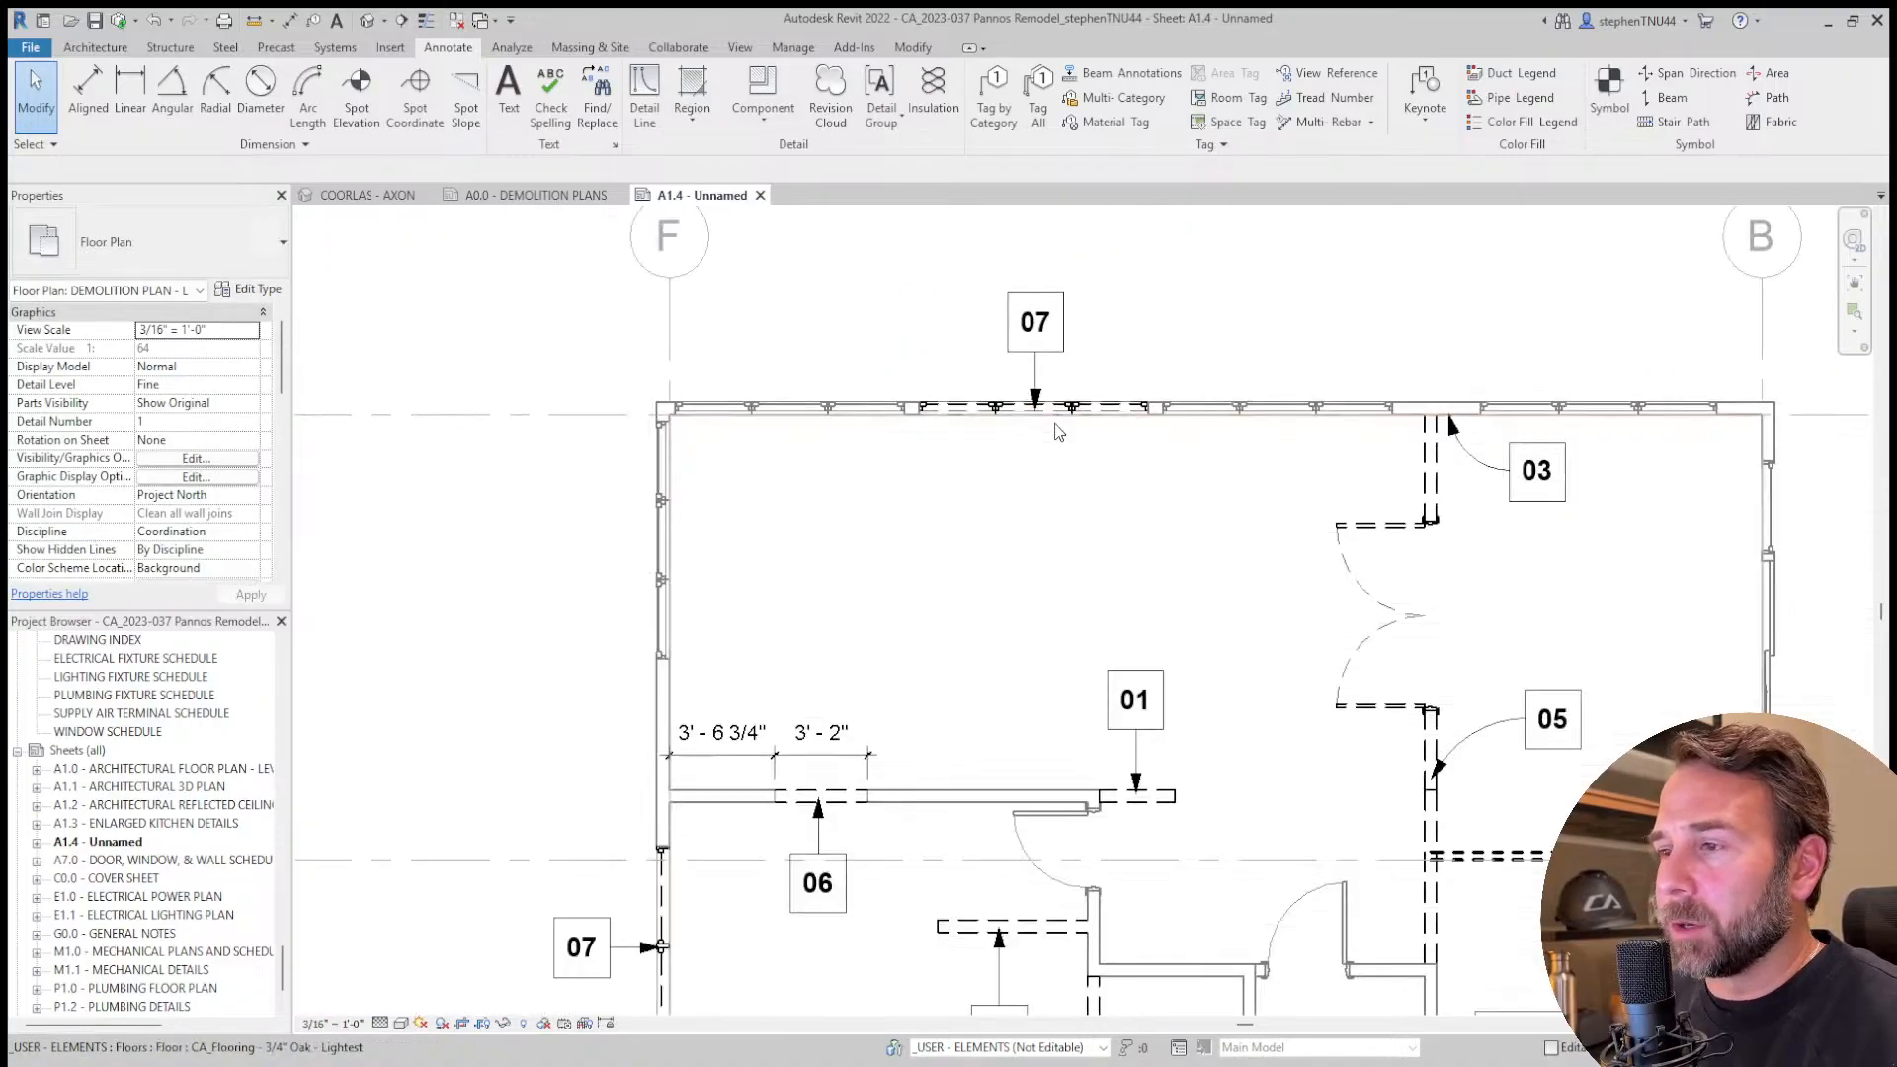
scroll(1055, 425, down, 1)
scroll(756, 833, up, 3)
middle_drag(686, 822, 780, 707)
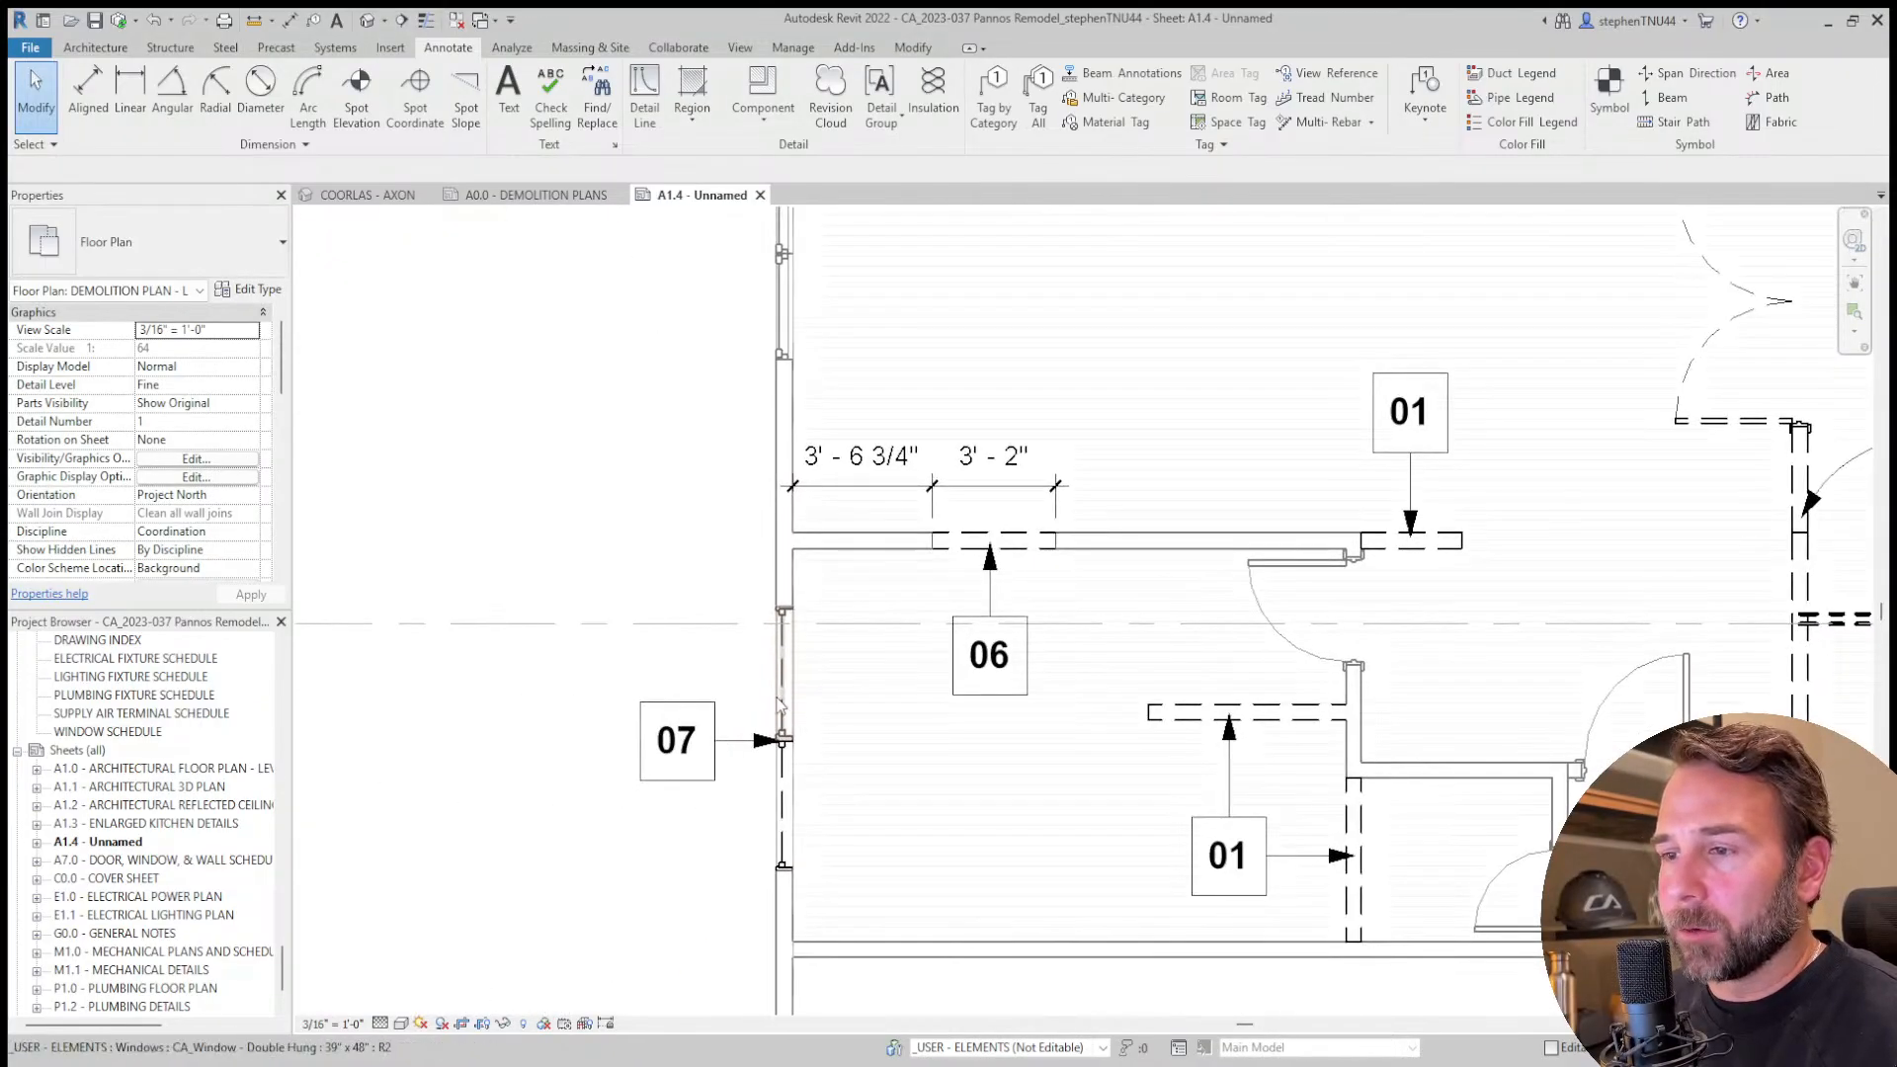
scroll(780, 708, down, 2)
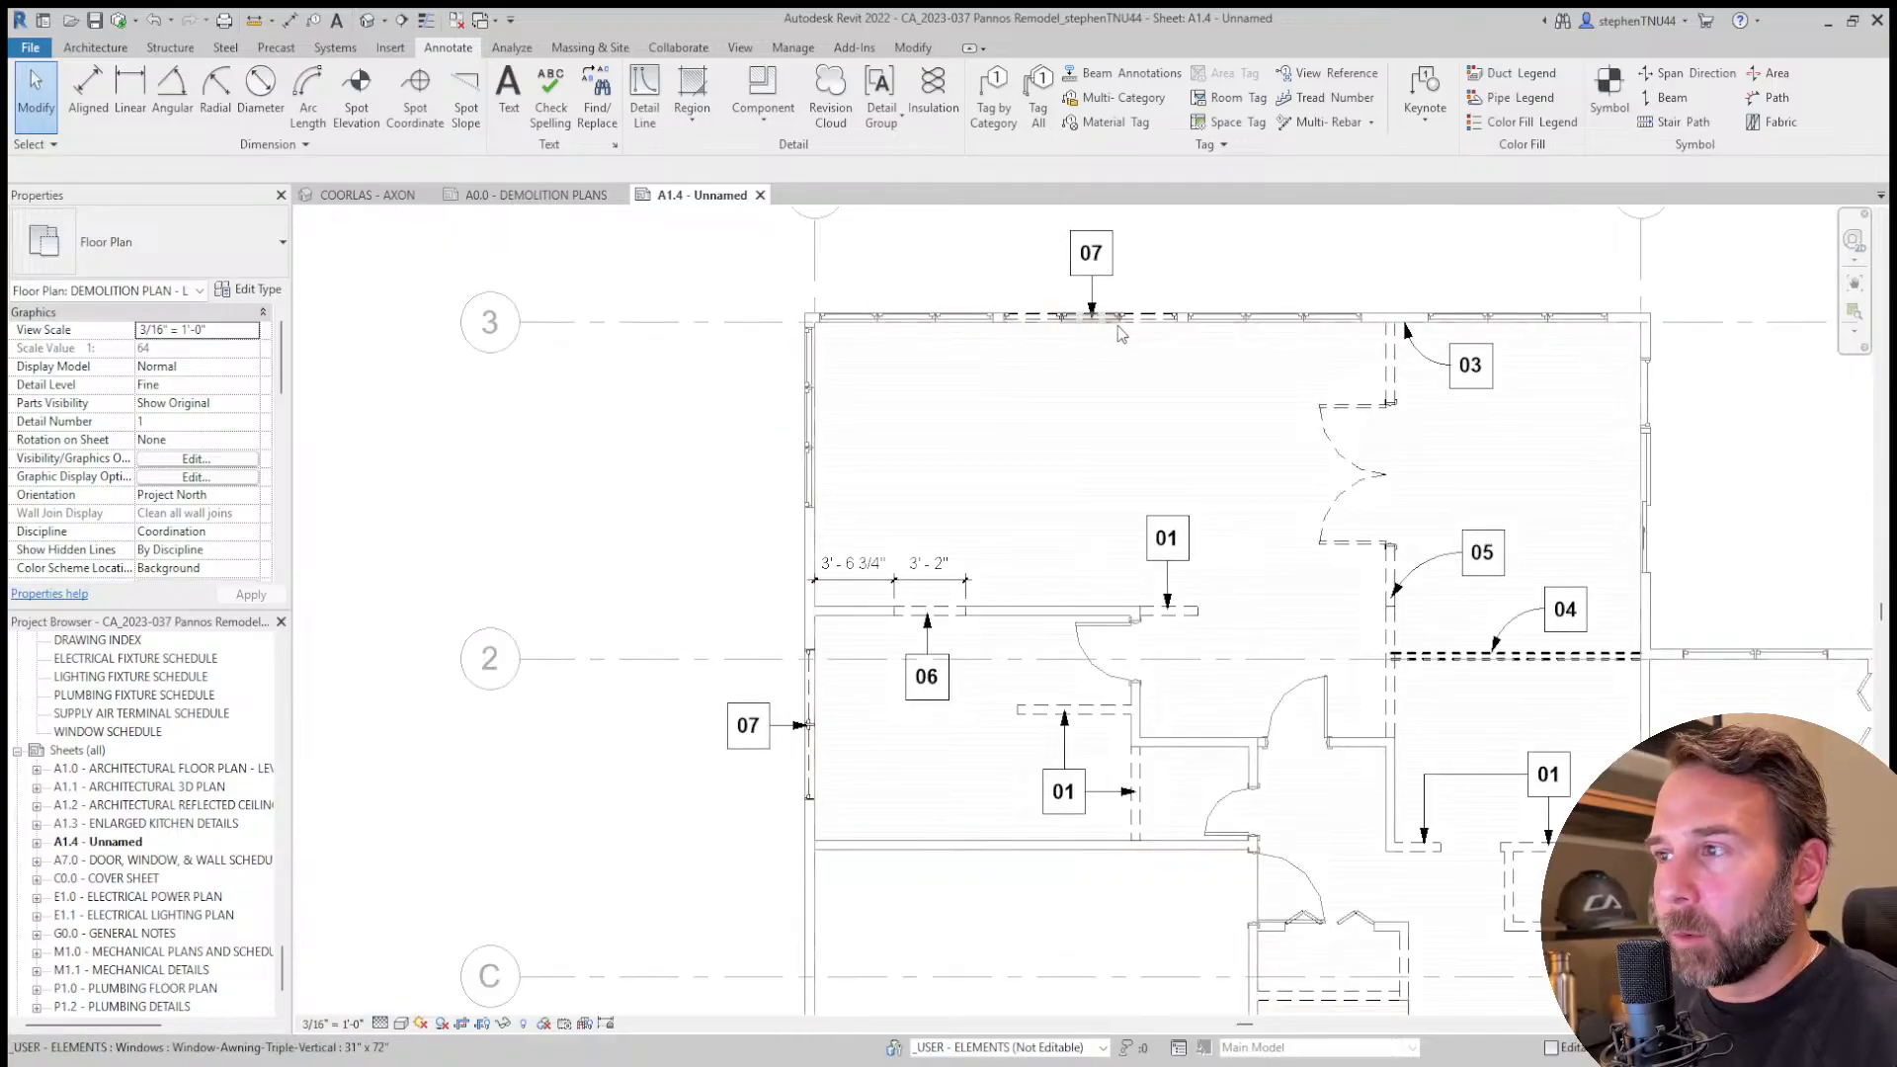
scroll(1081, 366, up, 2)
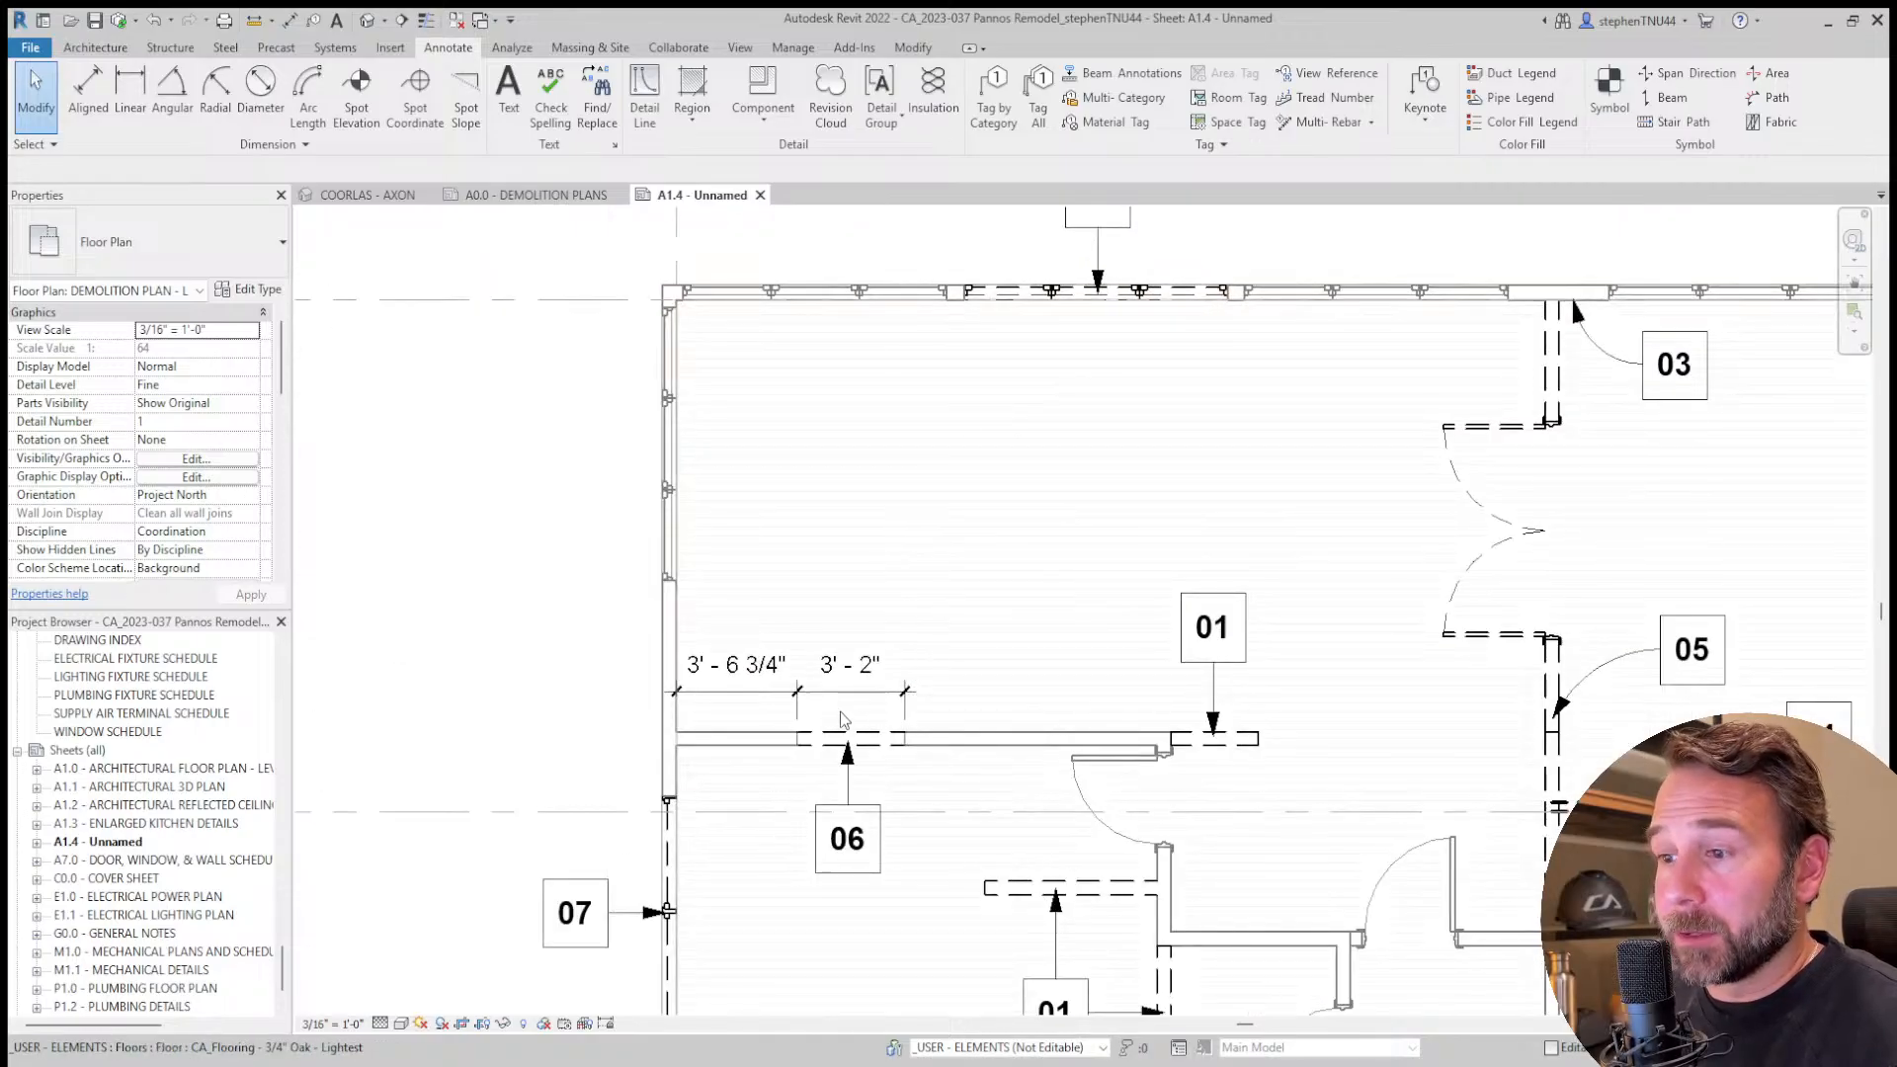
scroll(844, 719, up, 2)
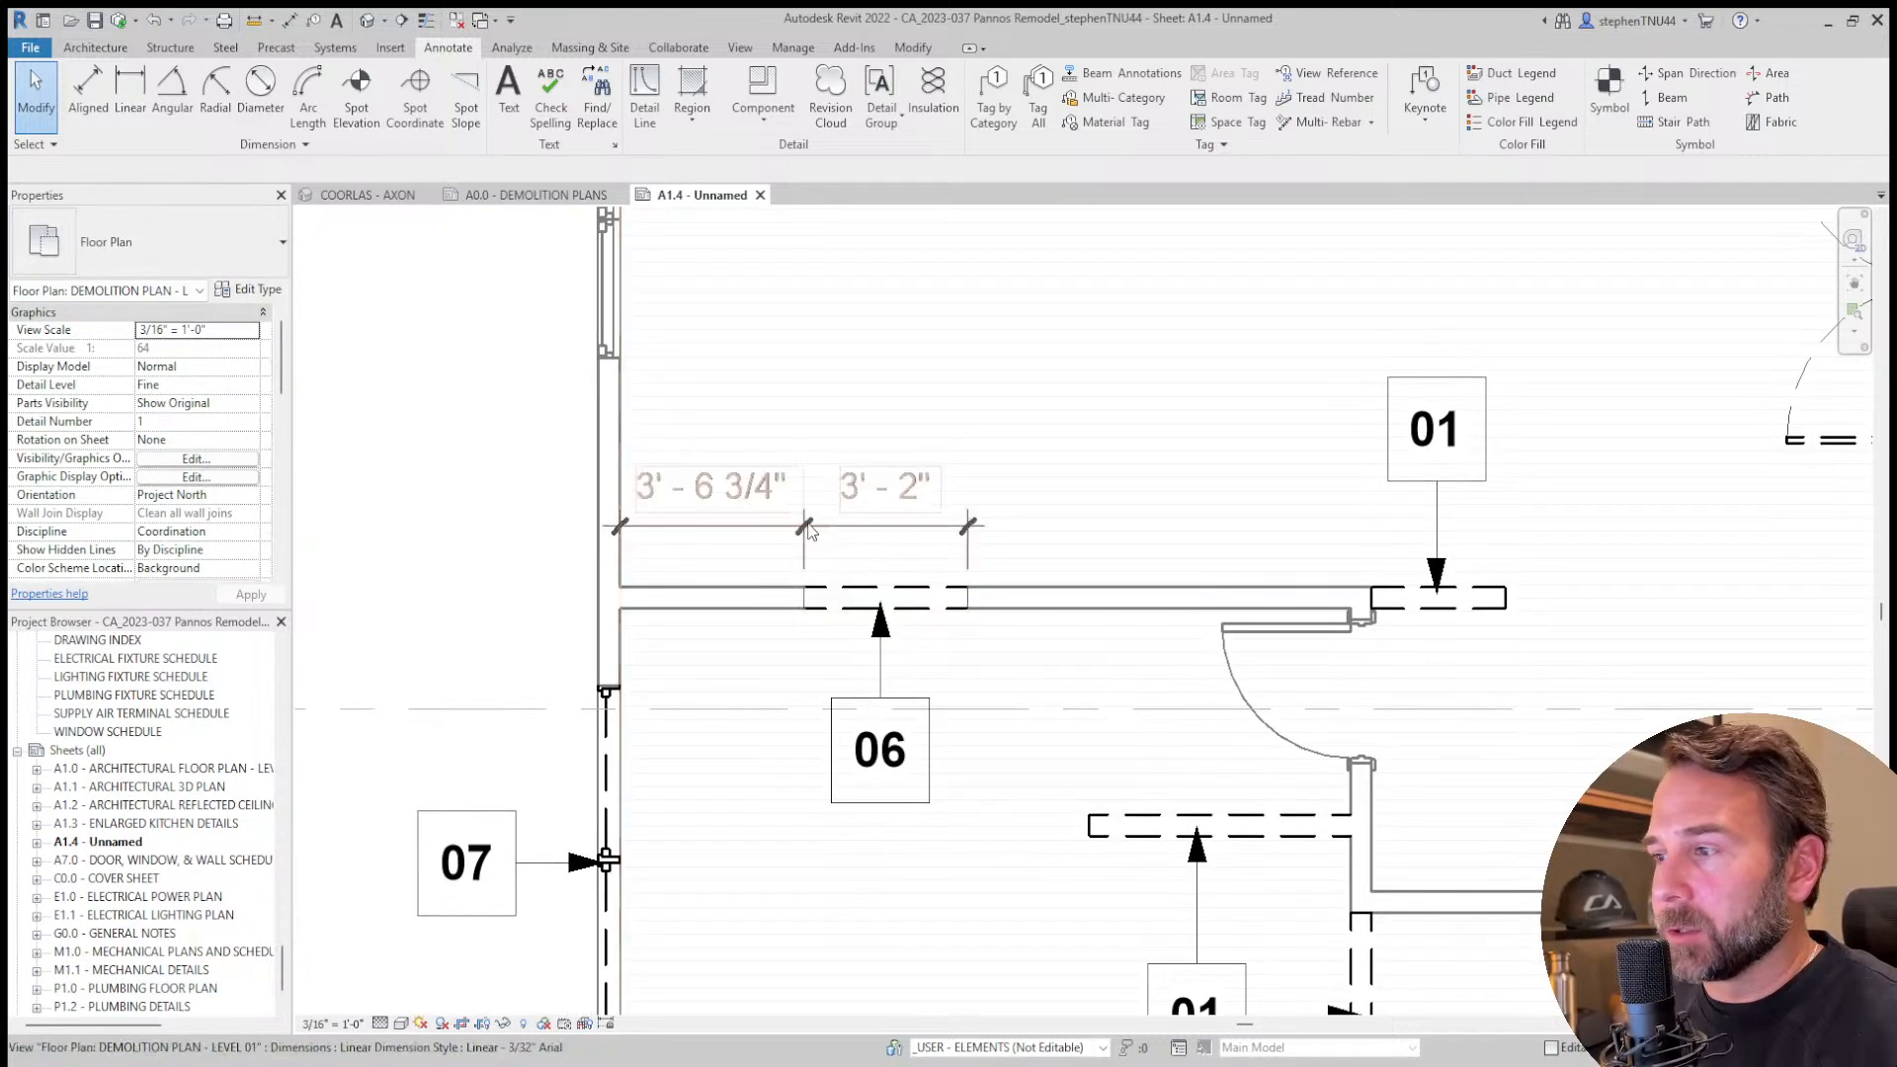
Examine the demolition plan around the dimensioned 06 opening and compare its tags with the demolition key notes.
scroll(808, 531, down, 2)
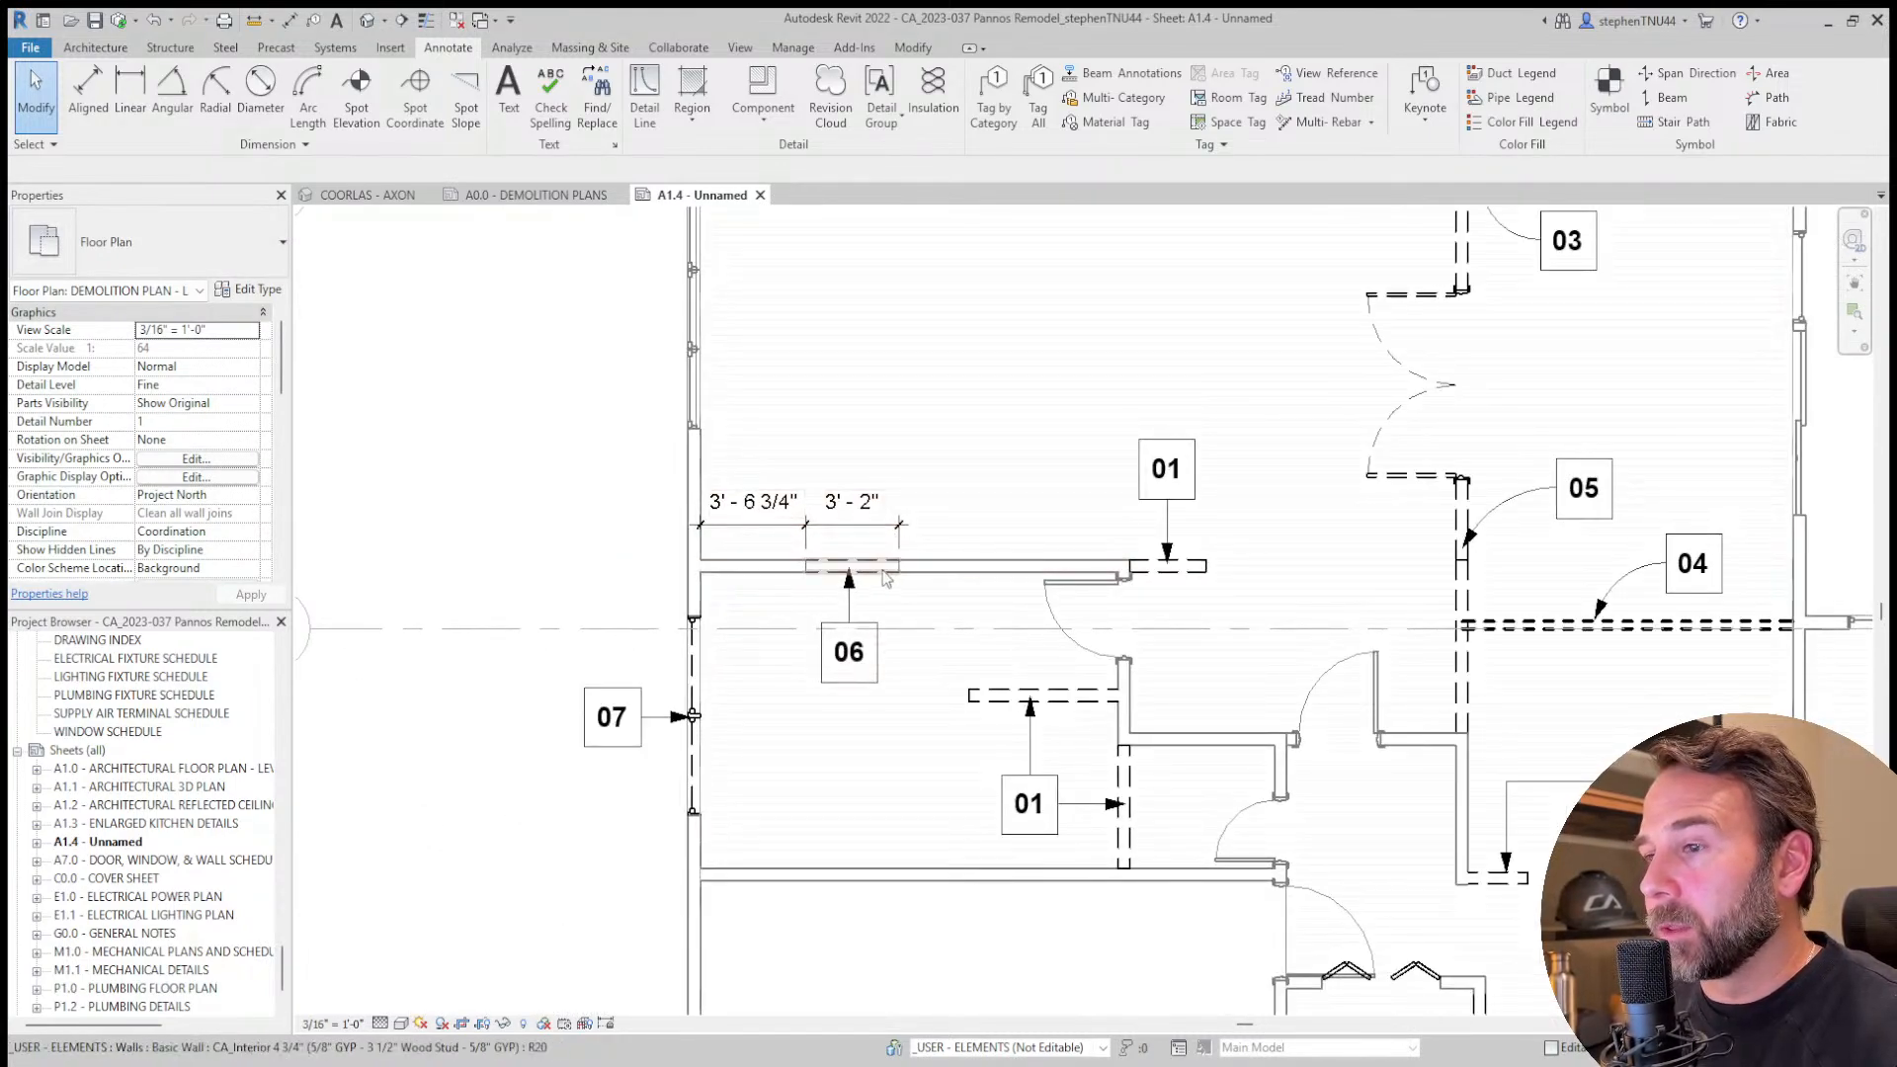
scroll(762, 553, up, 1)
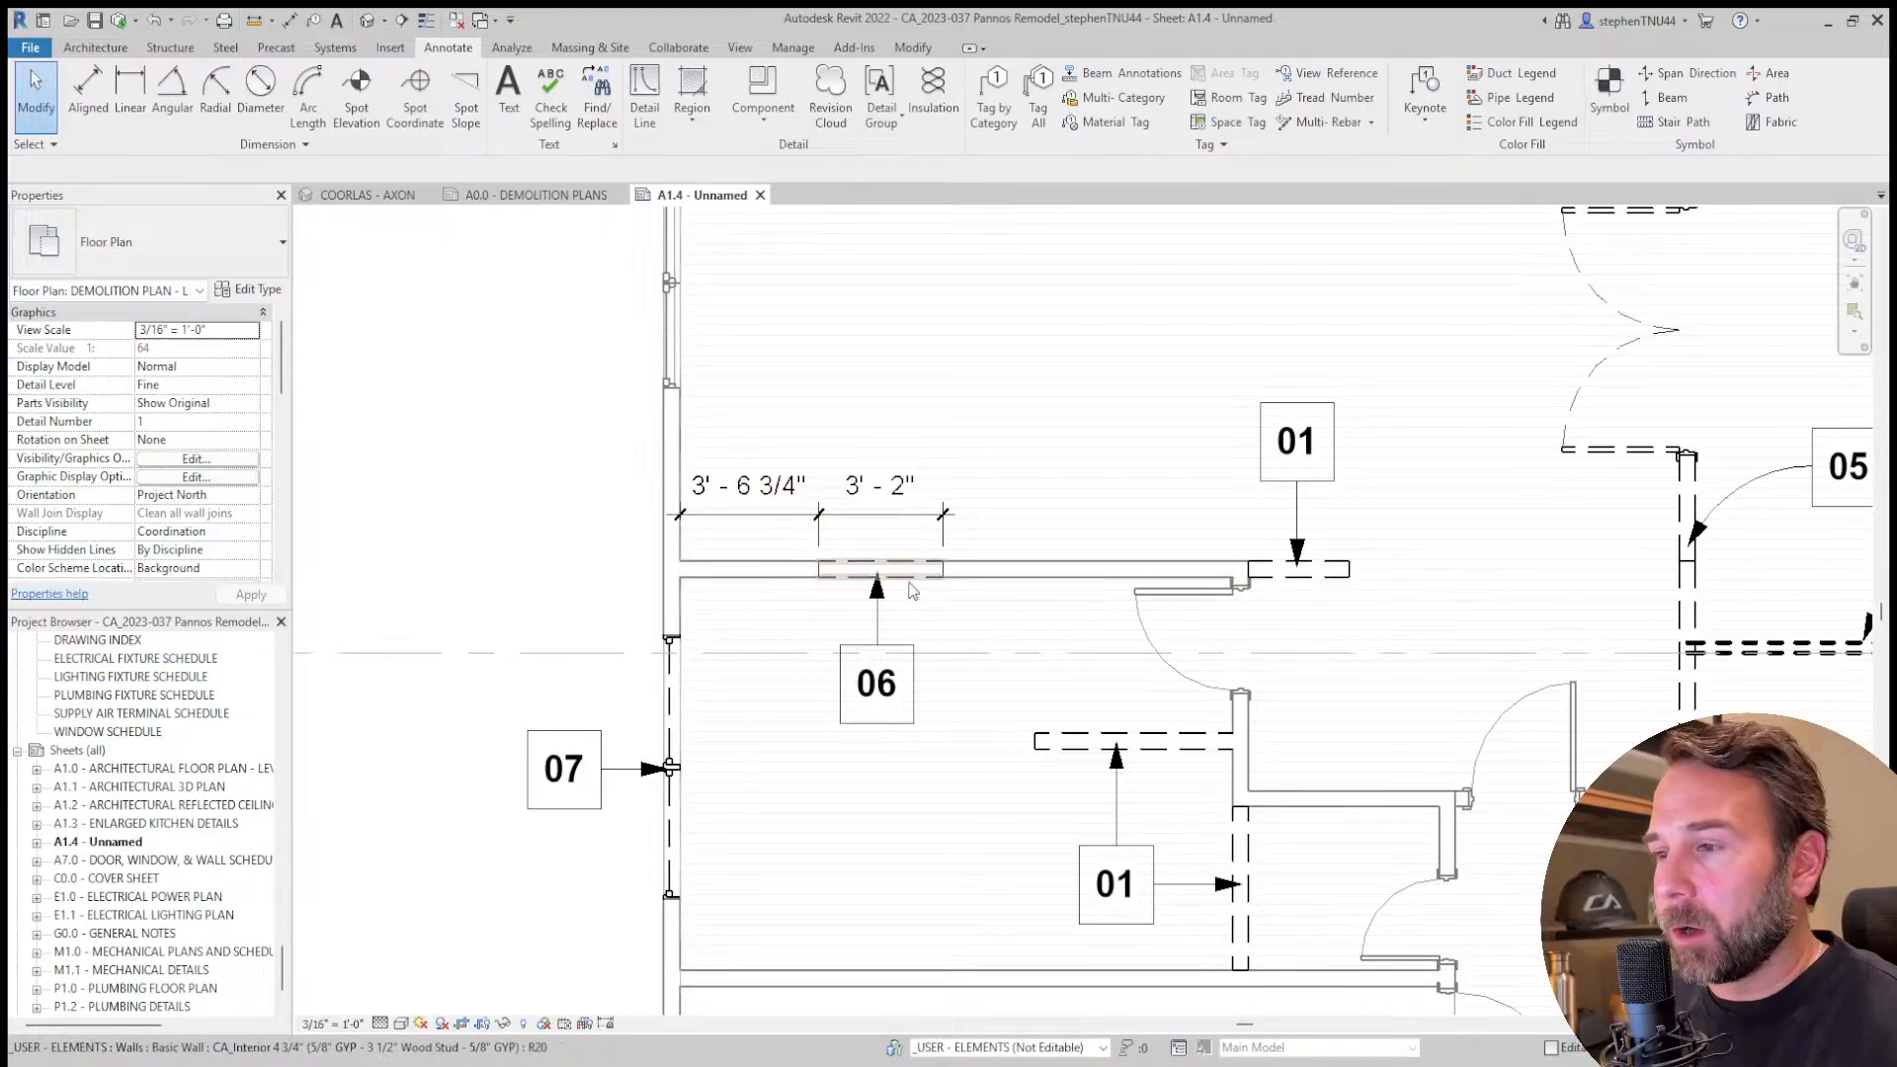
scroll(911, 590, down, 2)
scroll(669, 432, down, 1)
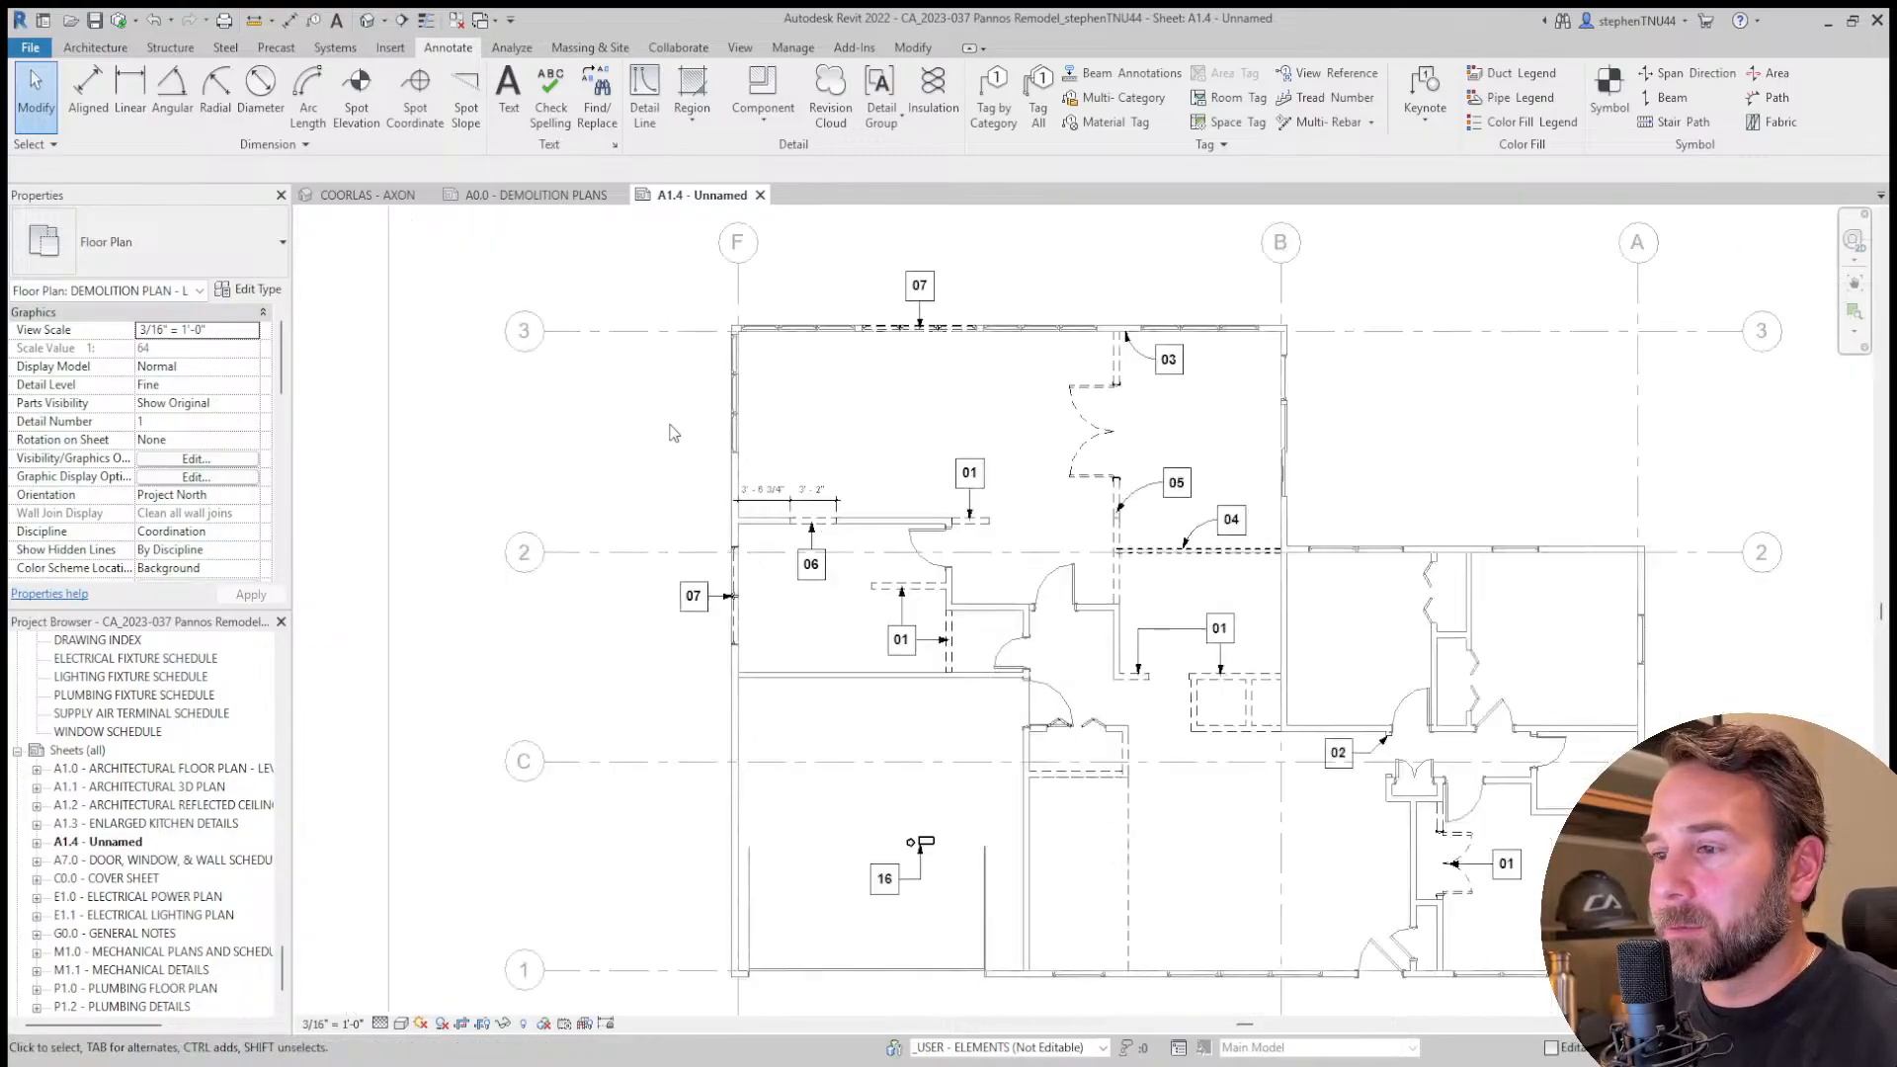
scroll(668, 432, down, 3)
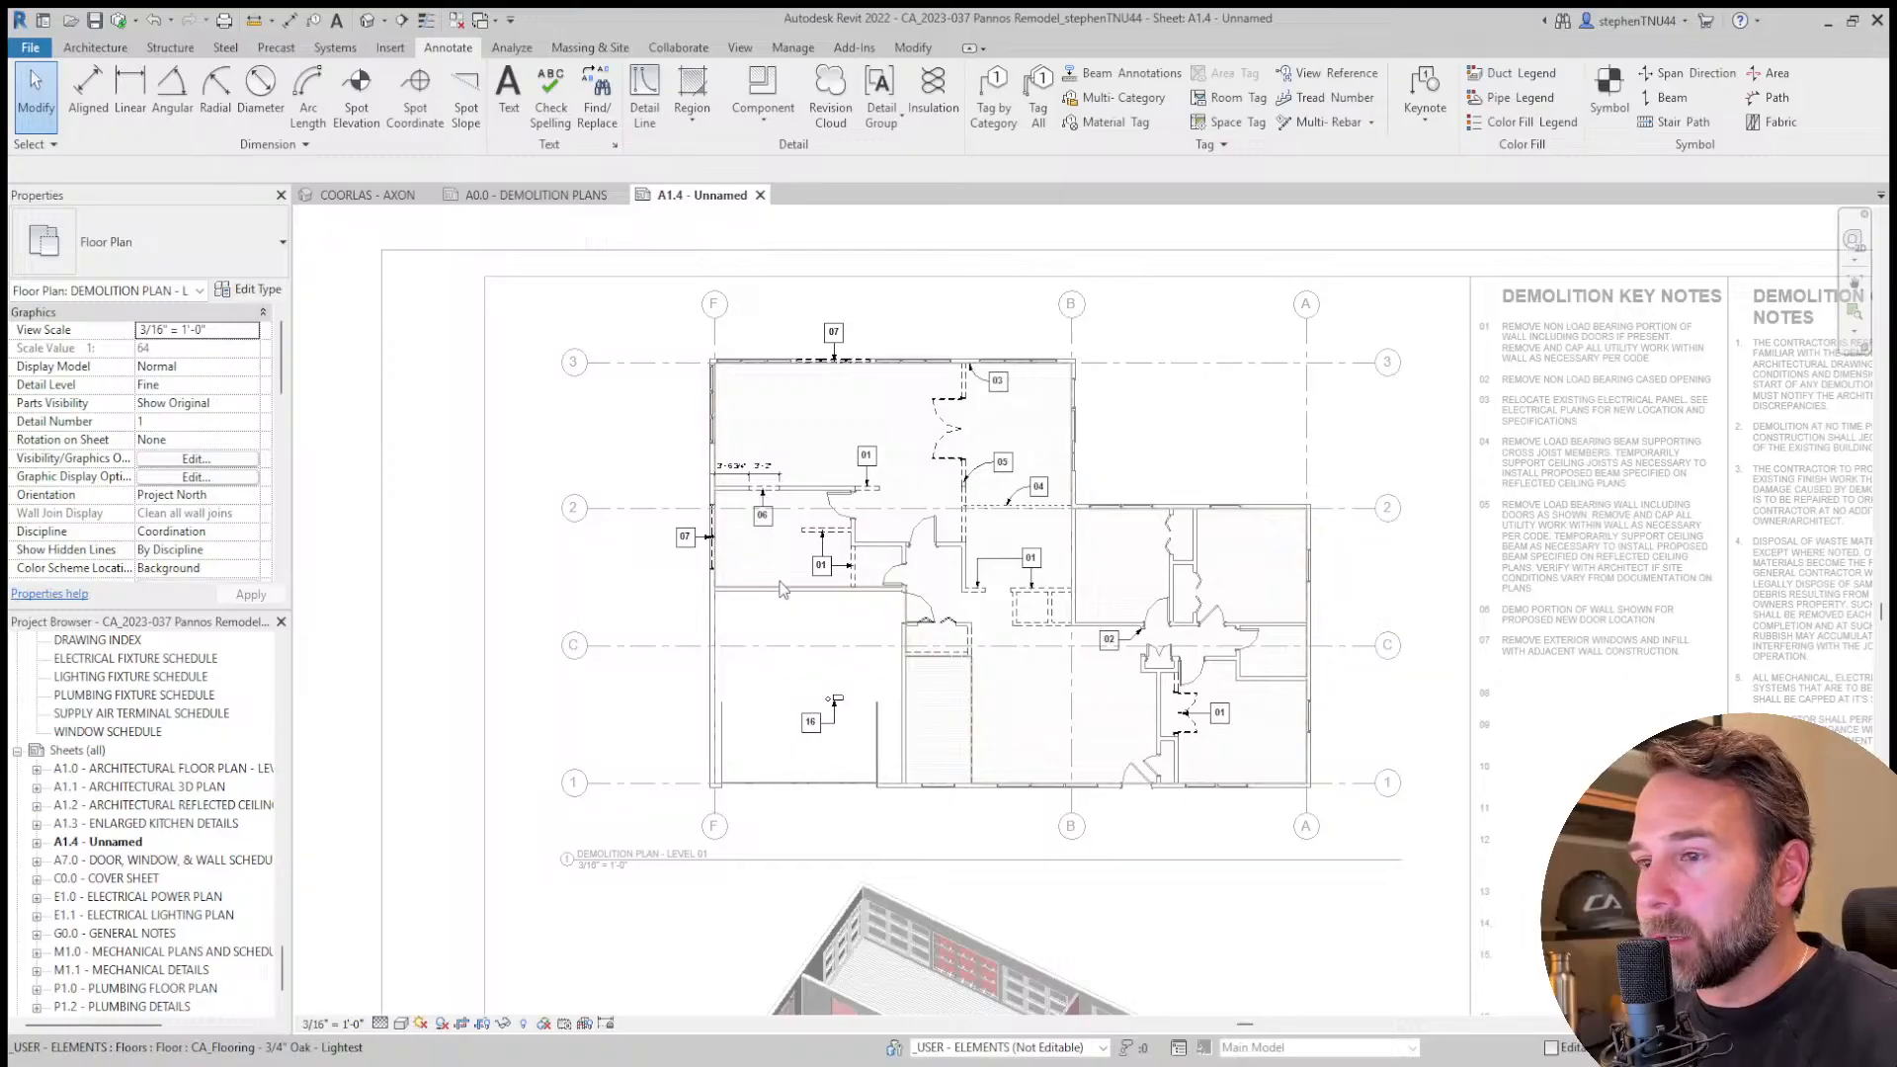
scroll(779, 582, up, 3)
scroll(695, 518, down, 2)
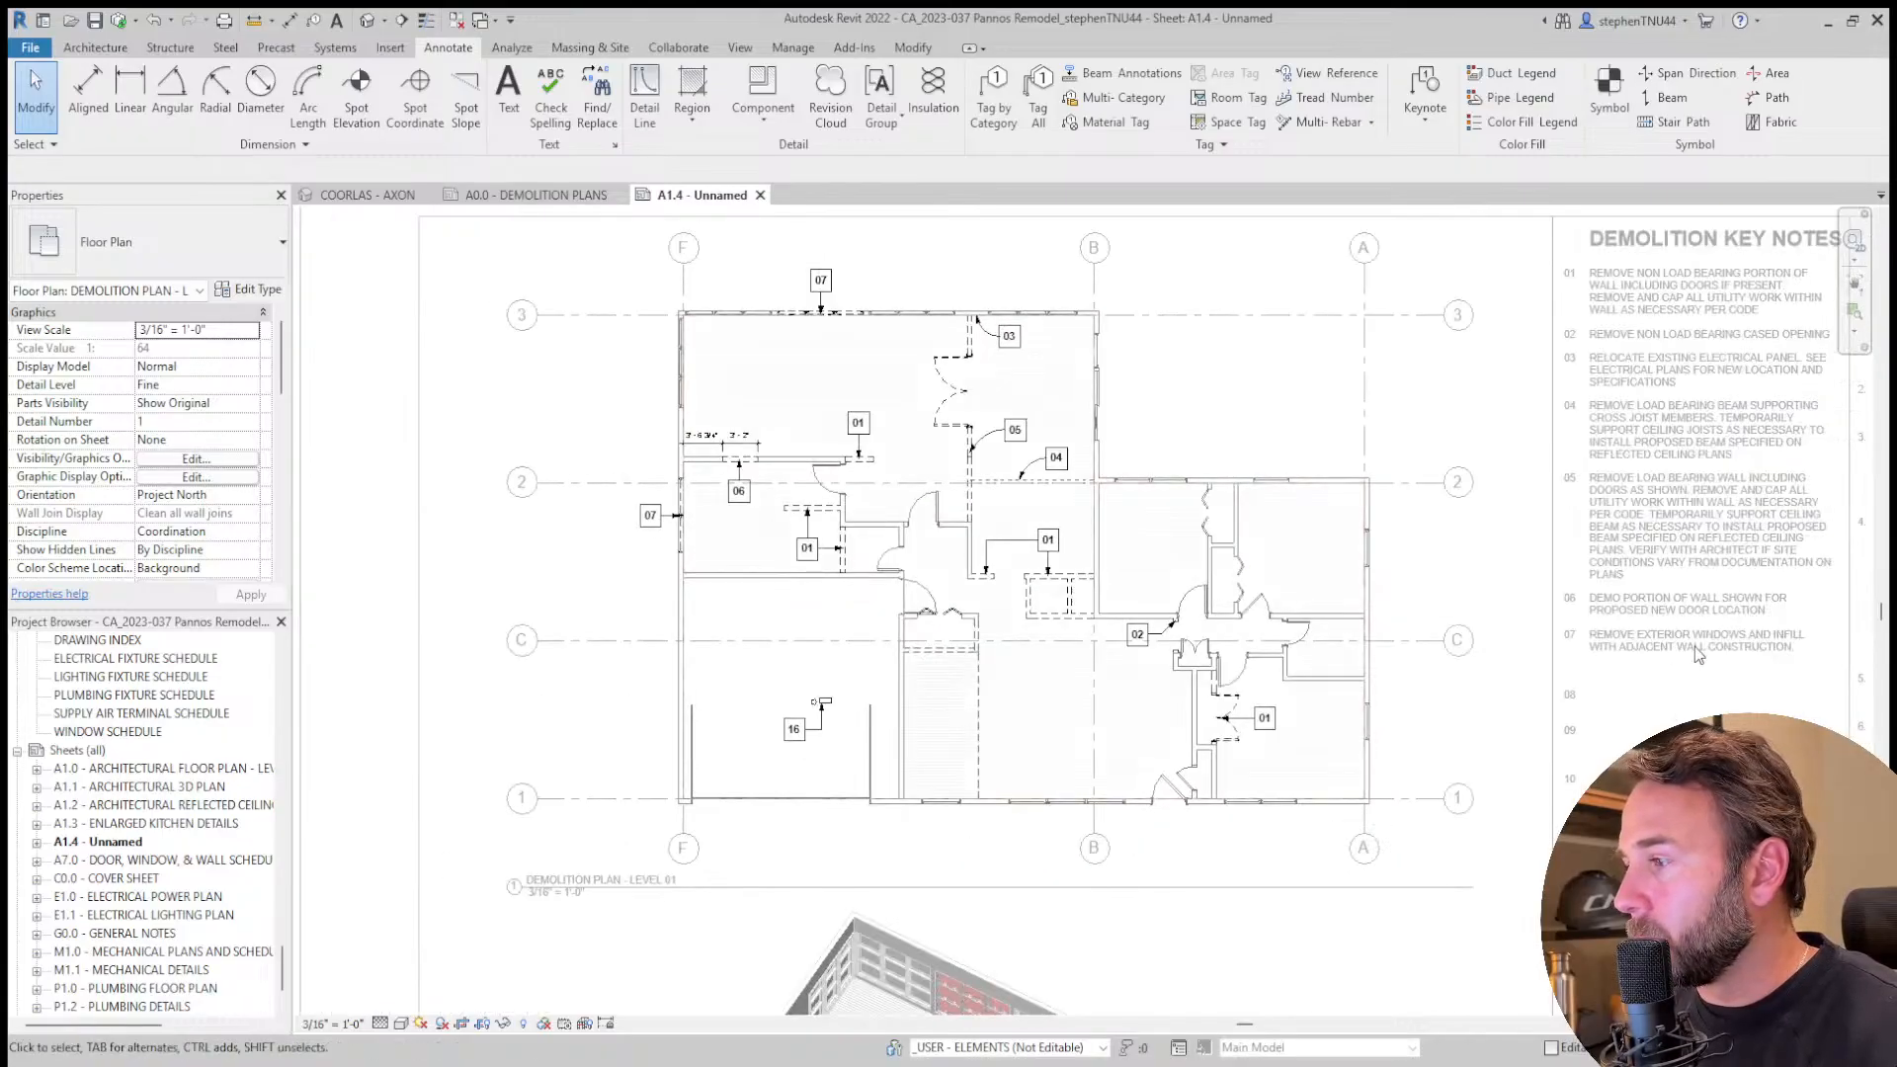
Append "SEE WALL SCHEDULE ON SHEET A7.0" to the end of demolition key note 07.
scroll(1741, 681, up, 4)
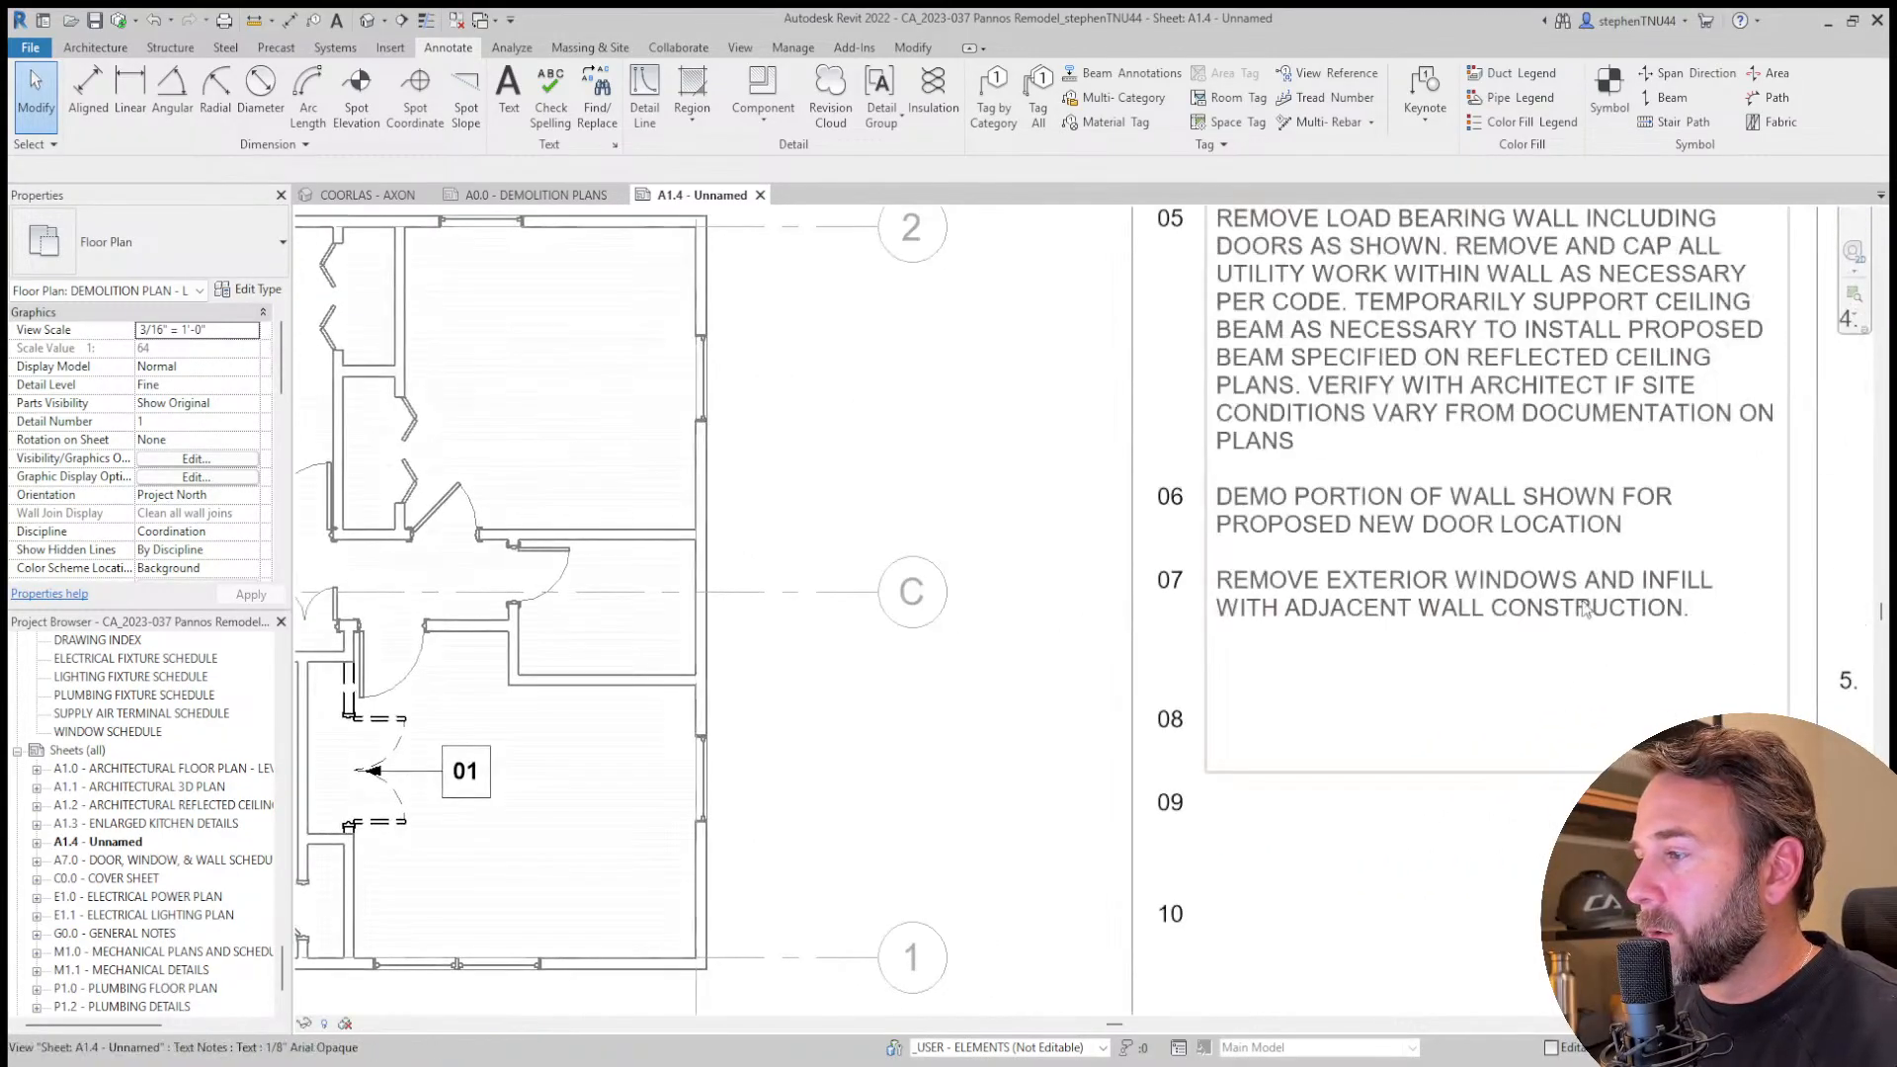
click(1679, 607)
click(1679, 609)
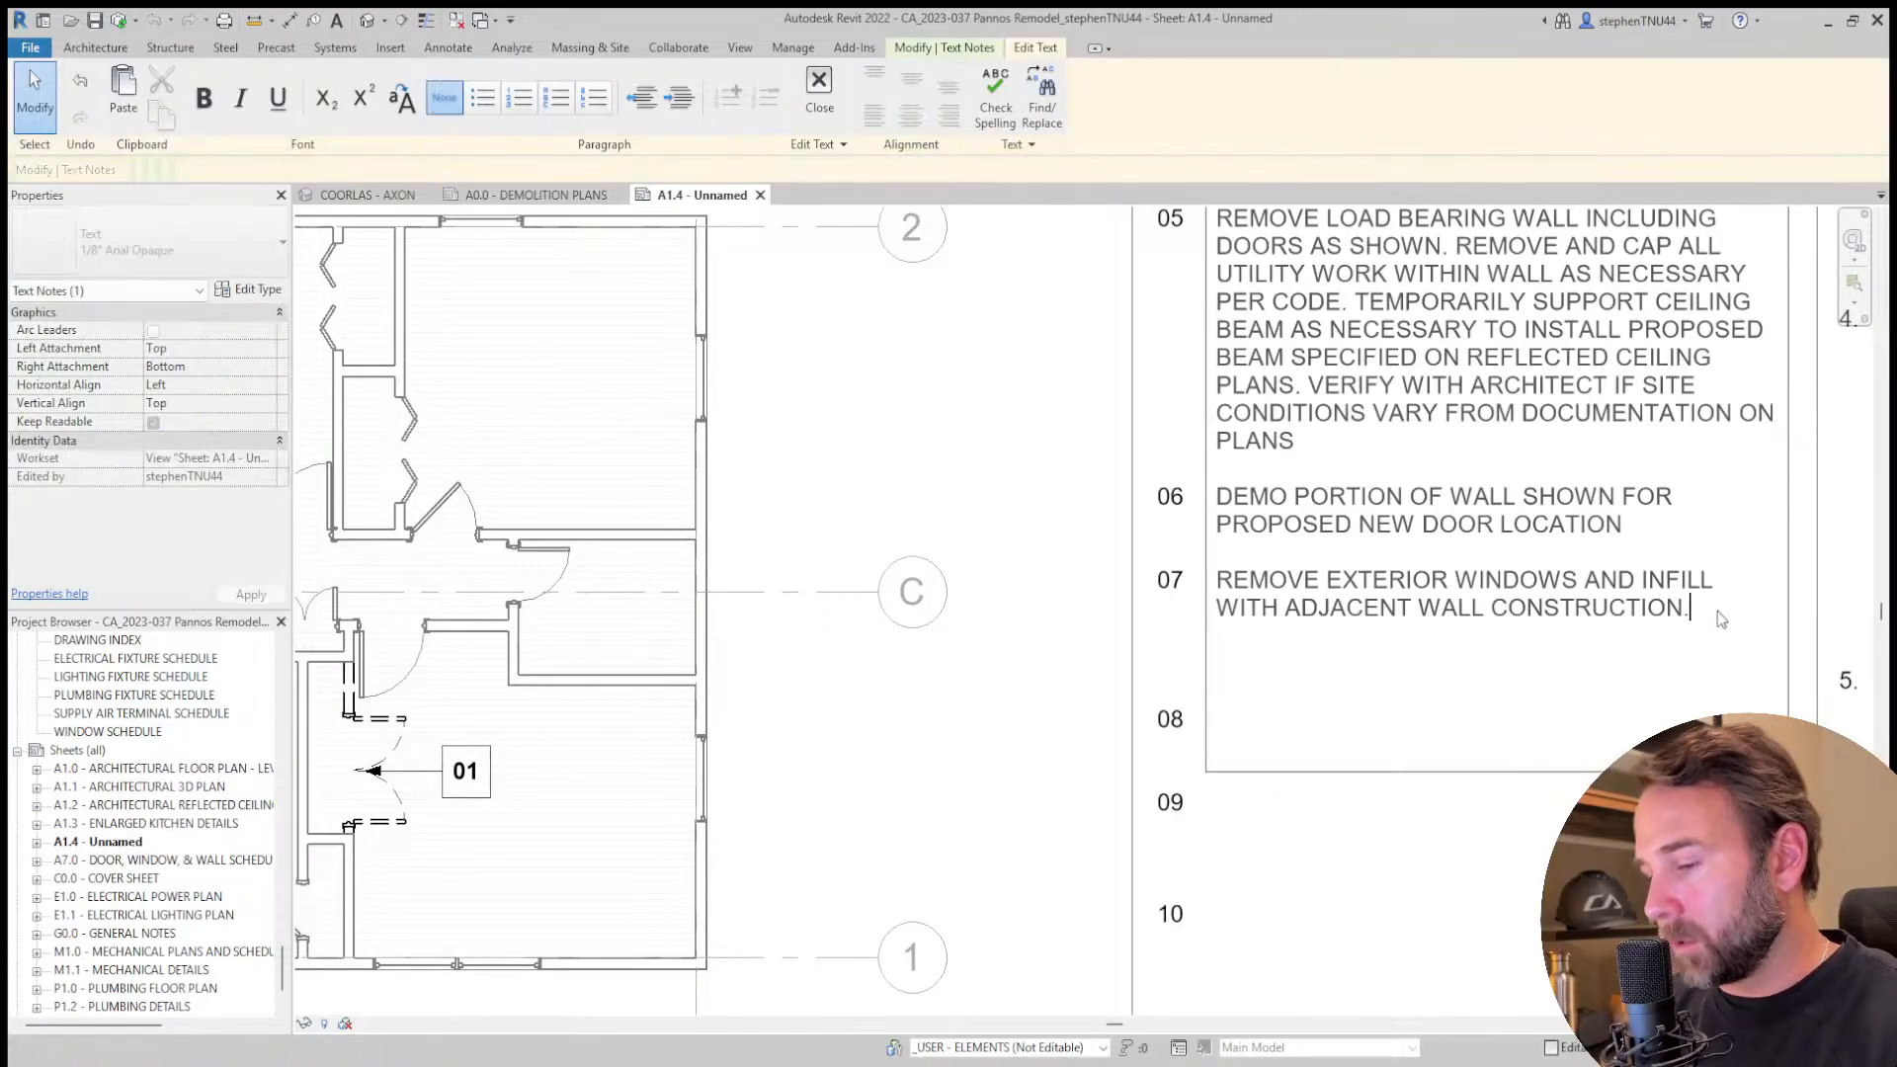
text(SEE )
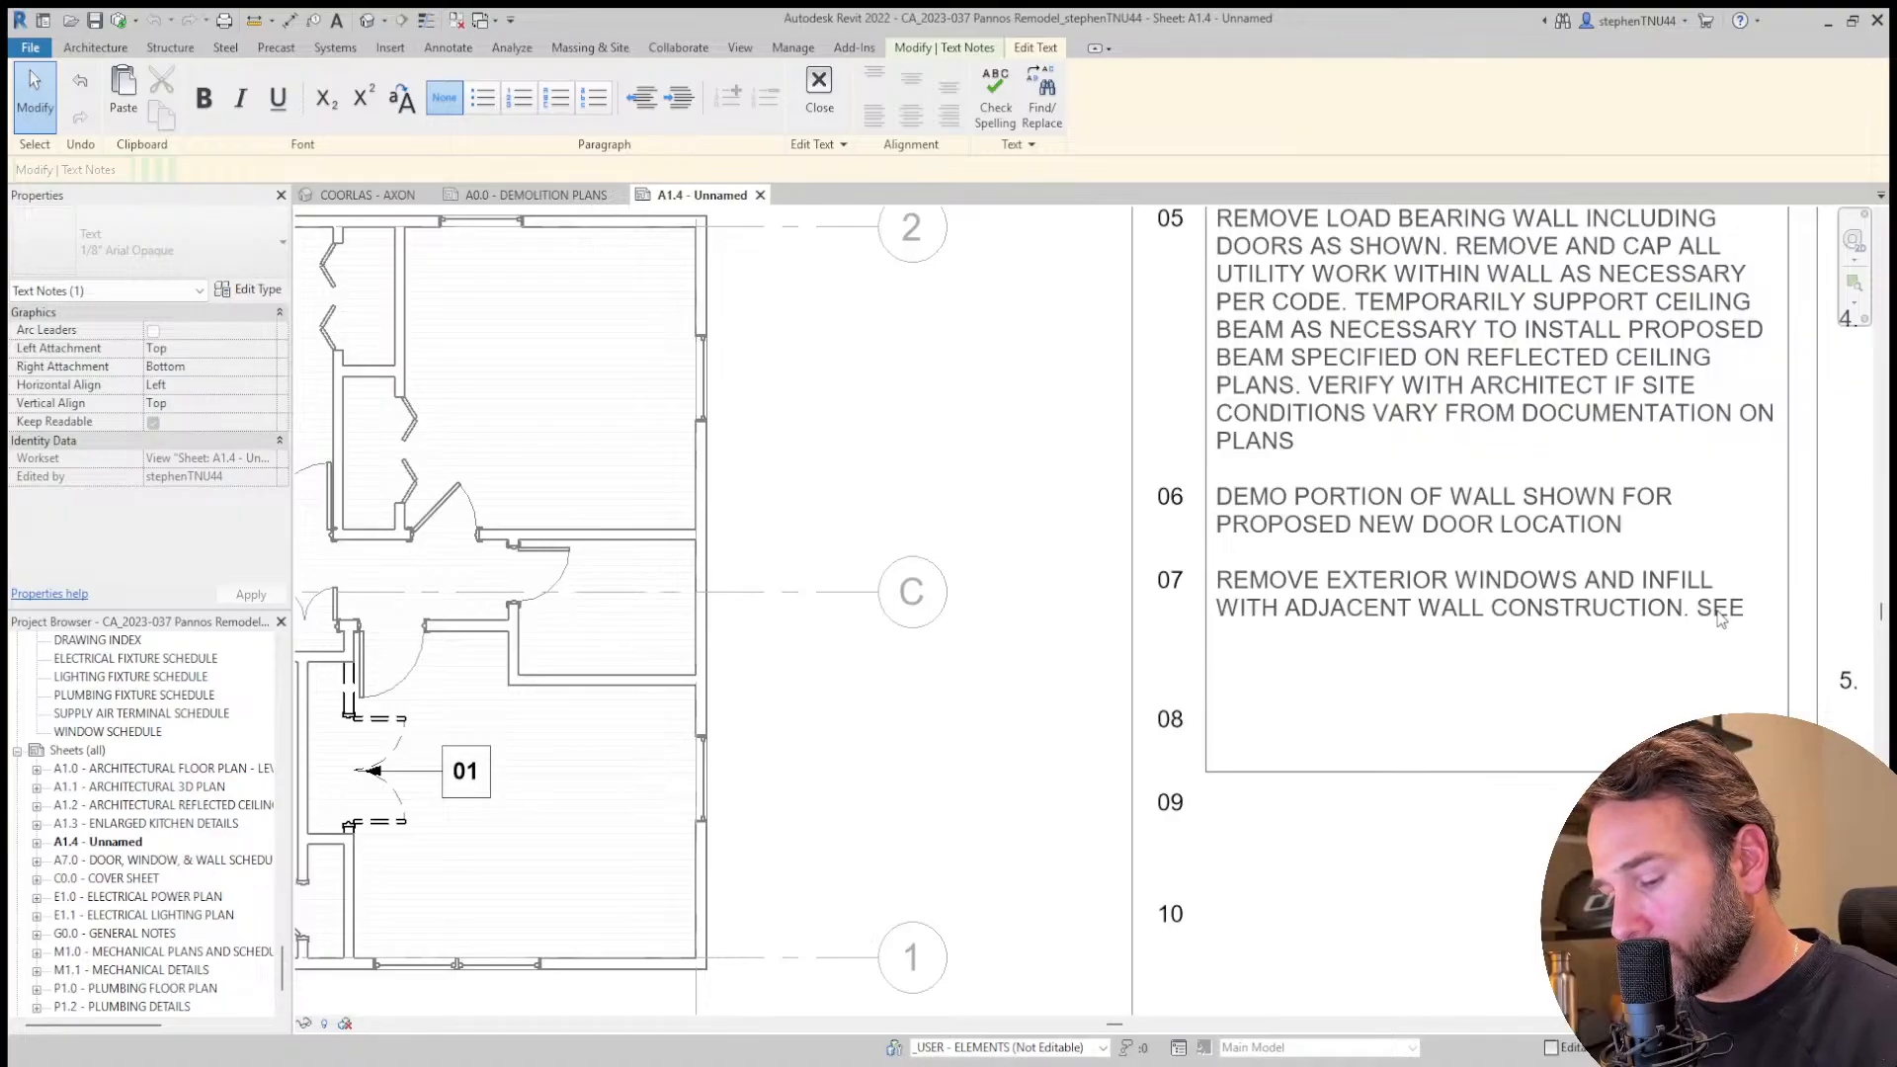
text(WA)
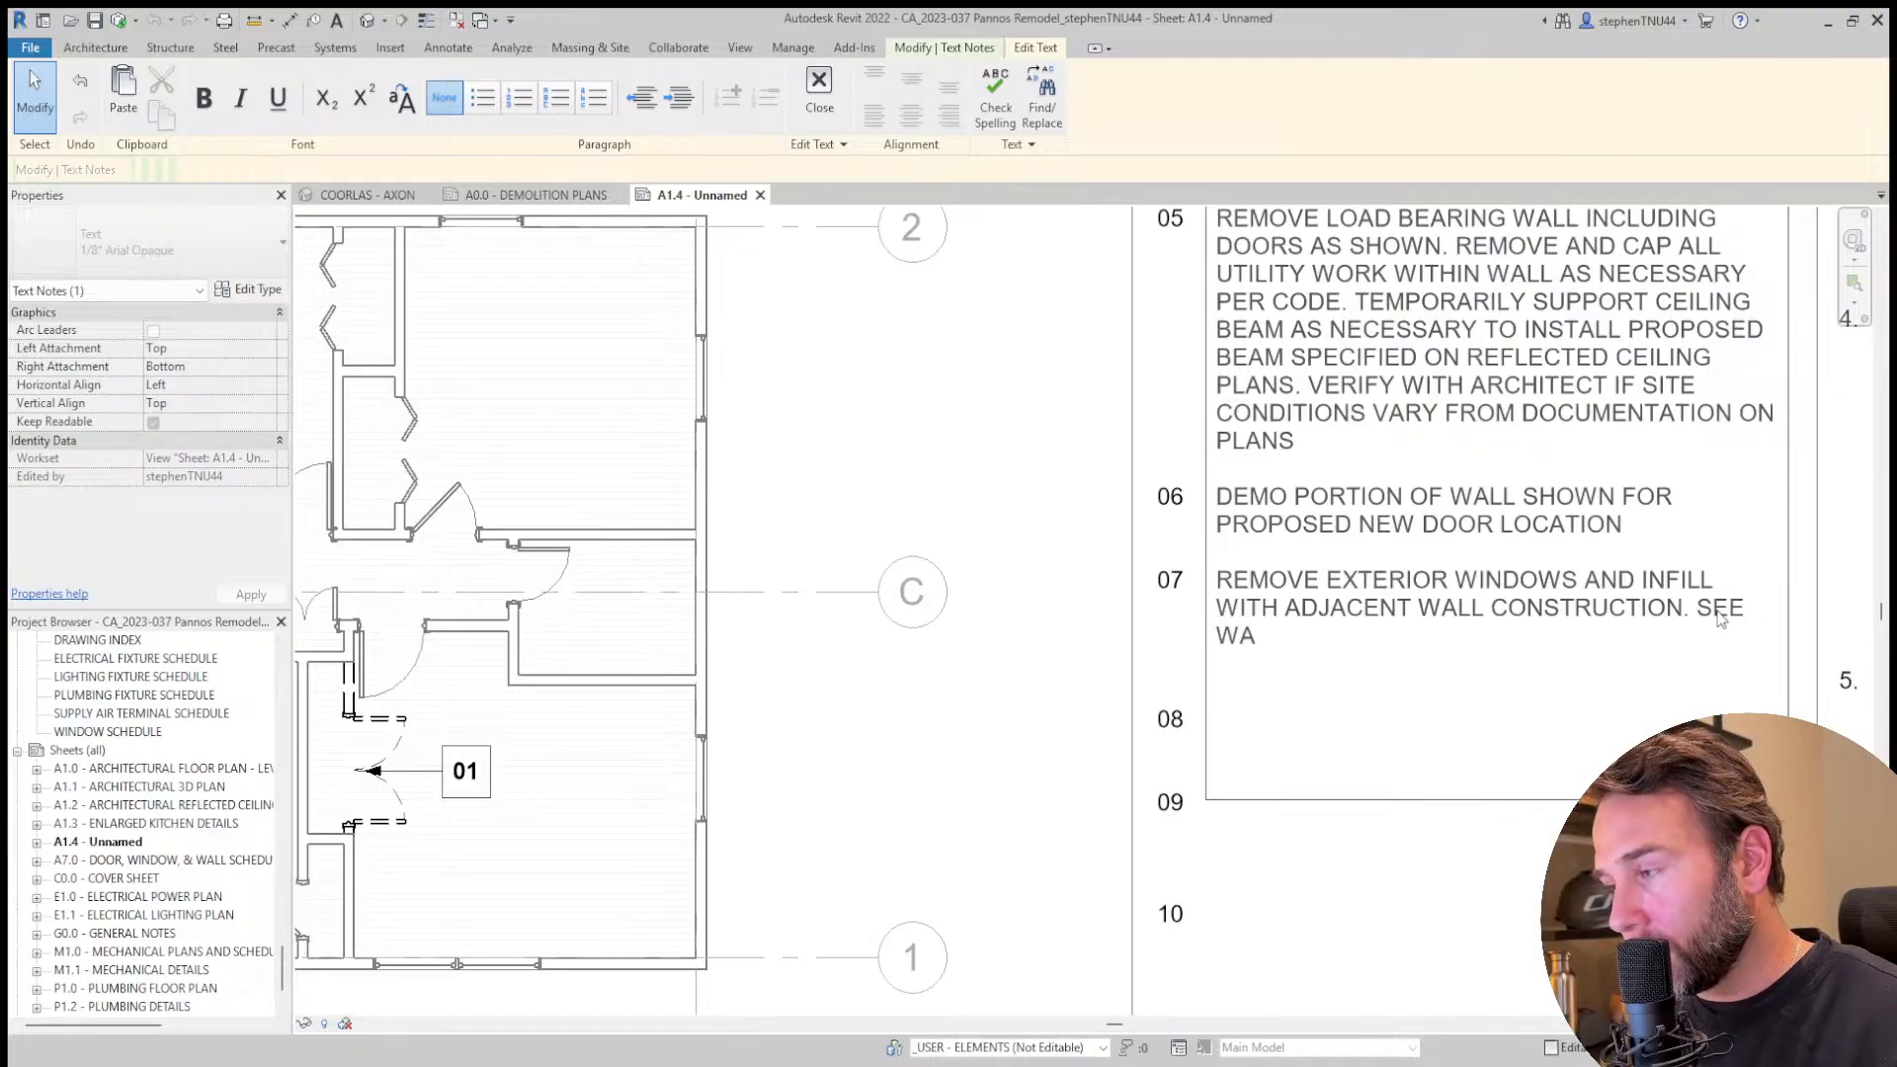
text(LL SCHEDULE ON SHEET A7.0)
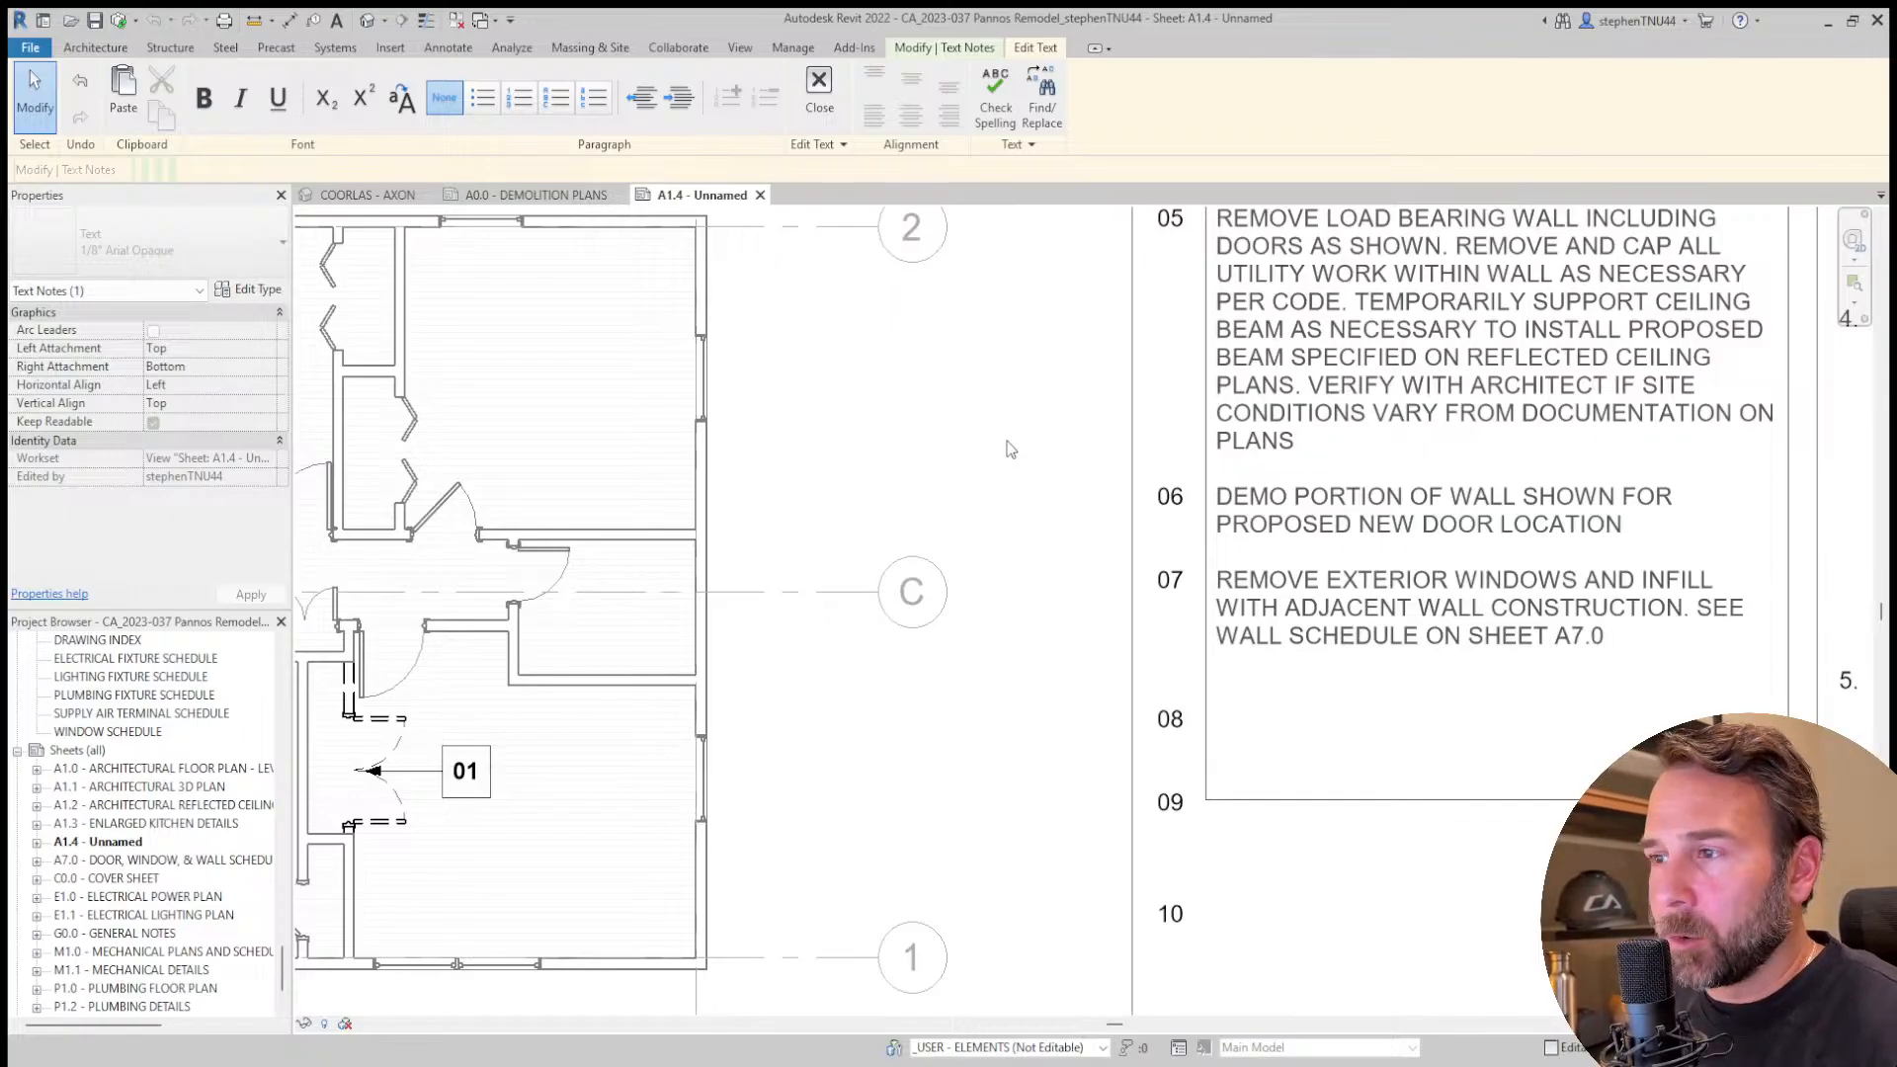
click(1090, 460)
scroll(1091, 460, down, 5)
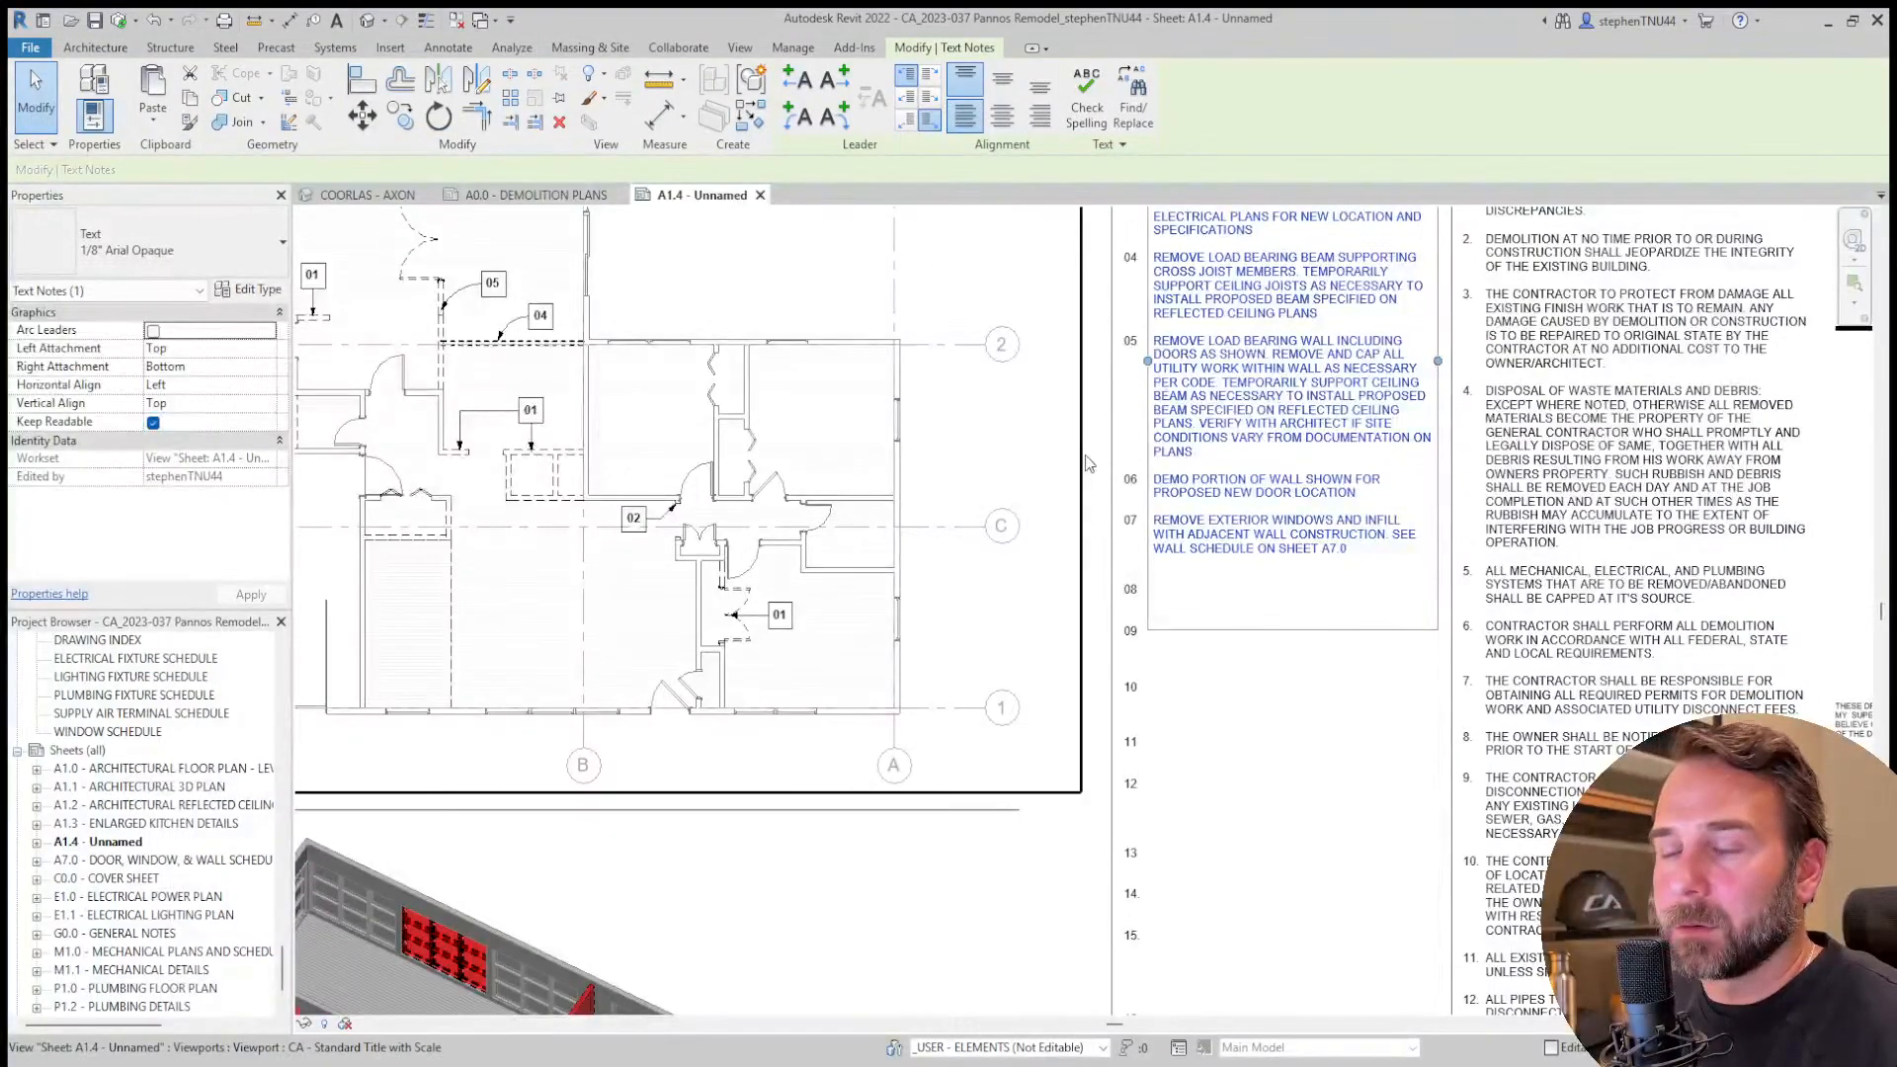
scroll(1091, 456, down, 5)
key(Escape)
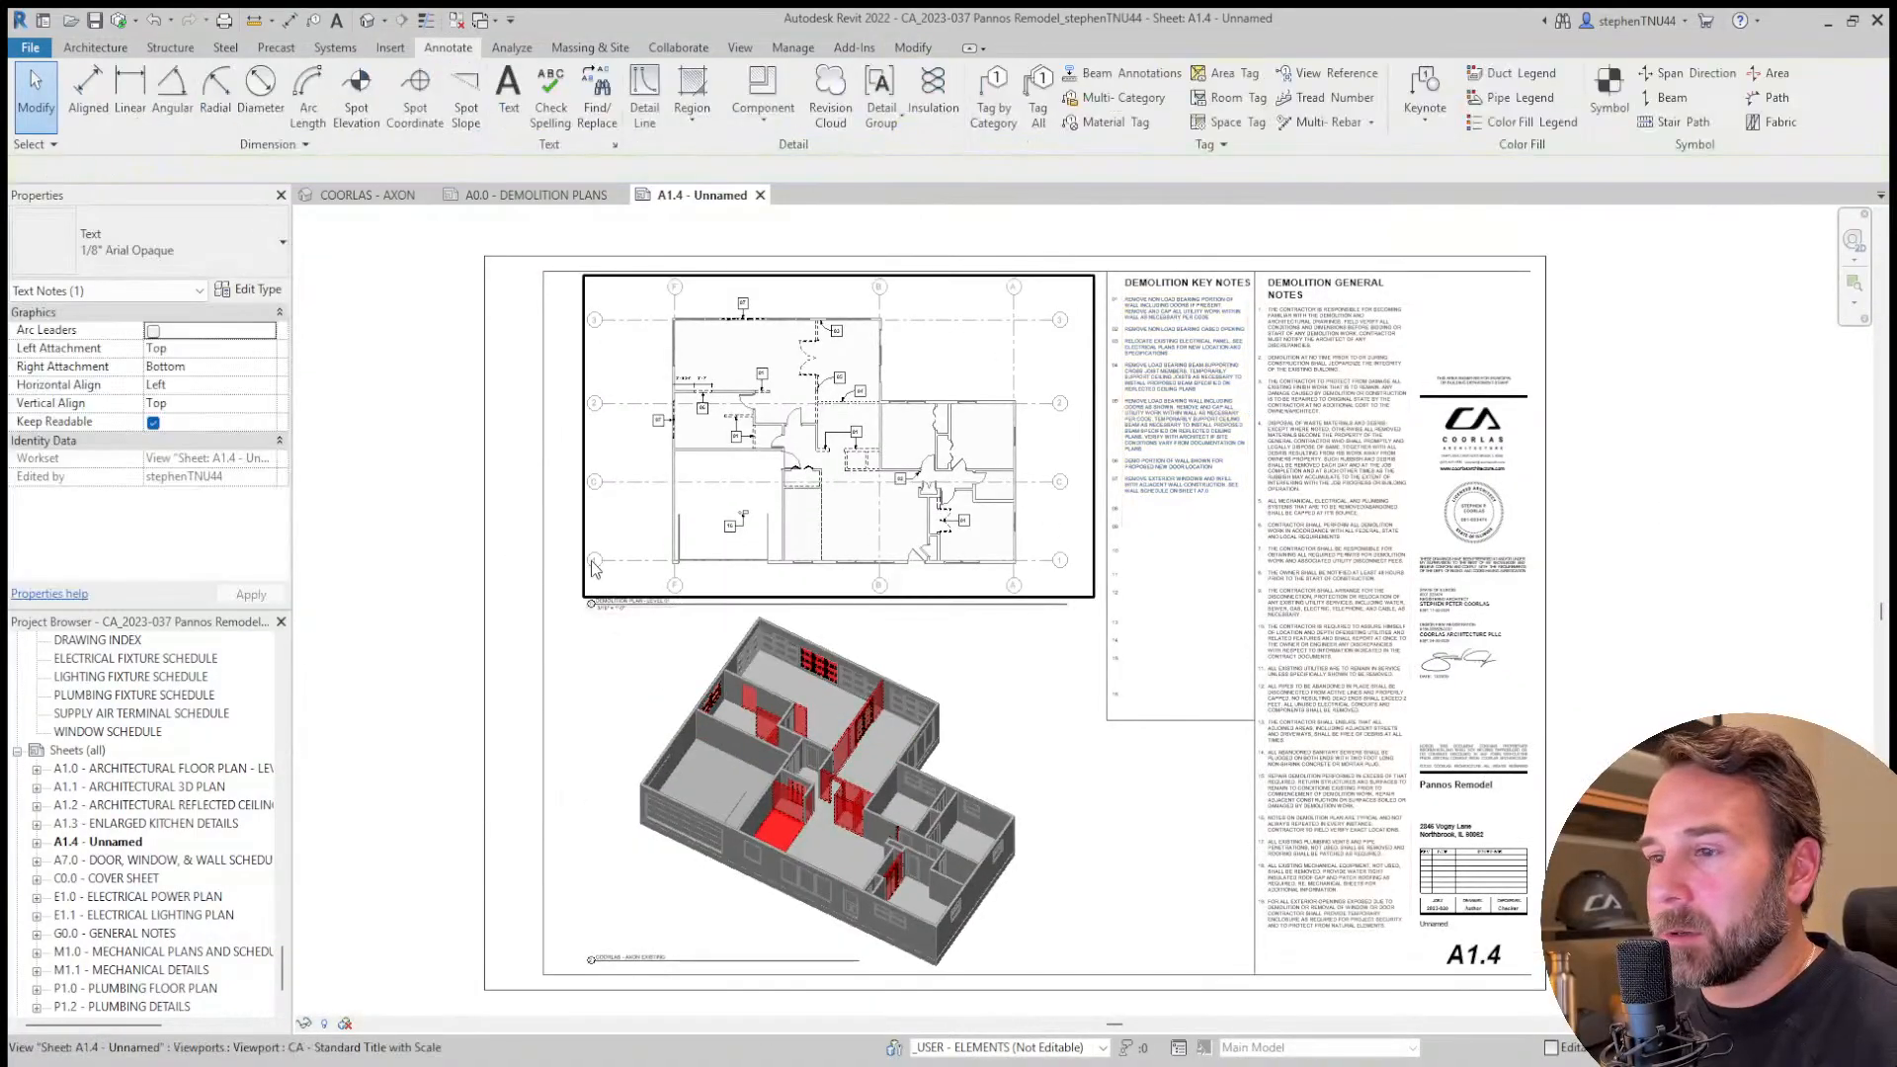
Check the wall types on sheet A7.0 against the new key note reference and return to sheet A1.4.
scroll(758, 524, up, 2)
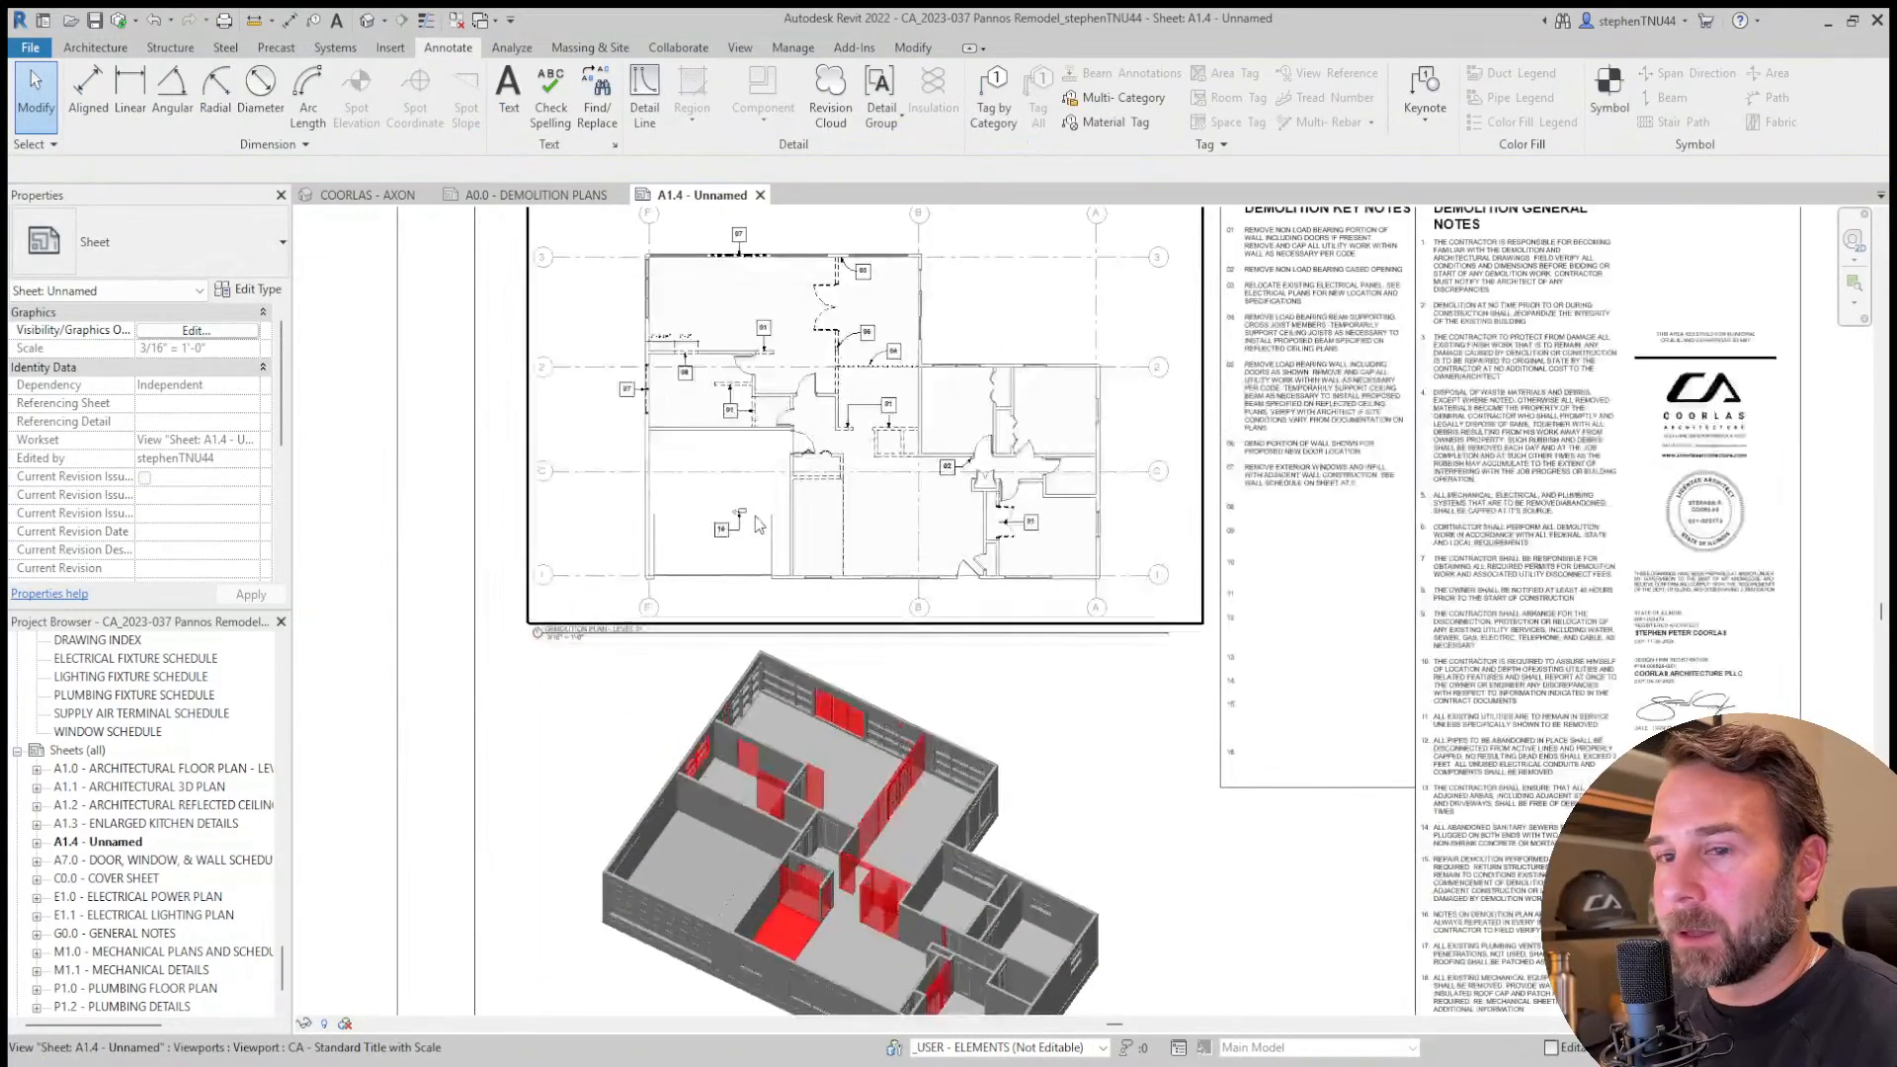
click(116, 861)
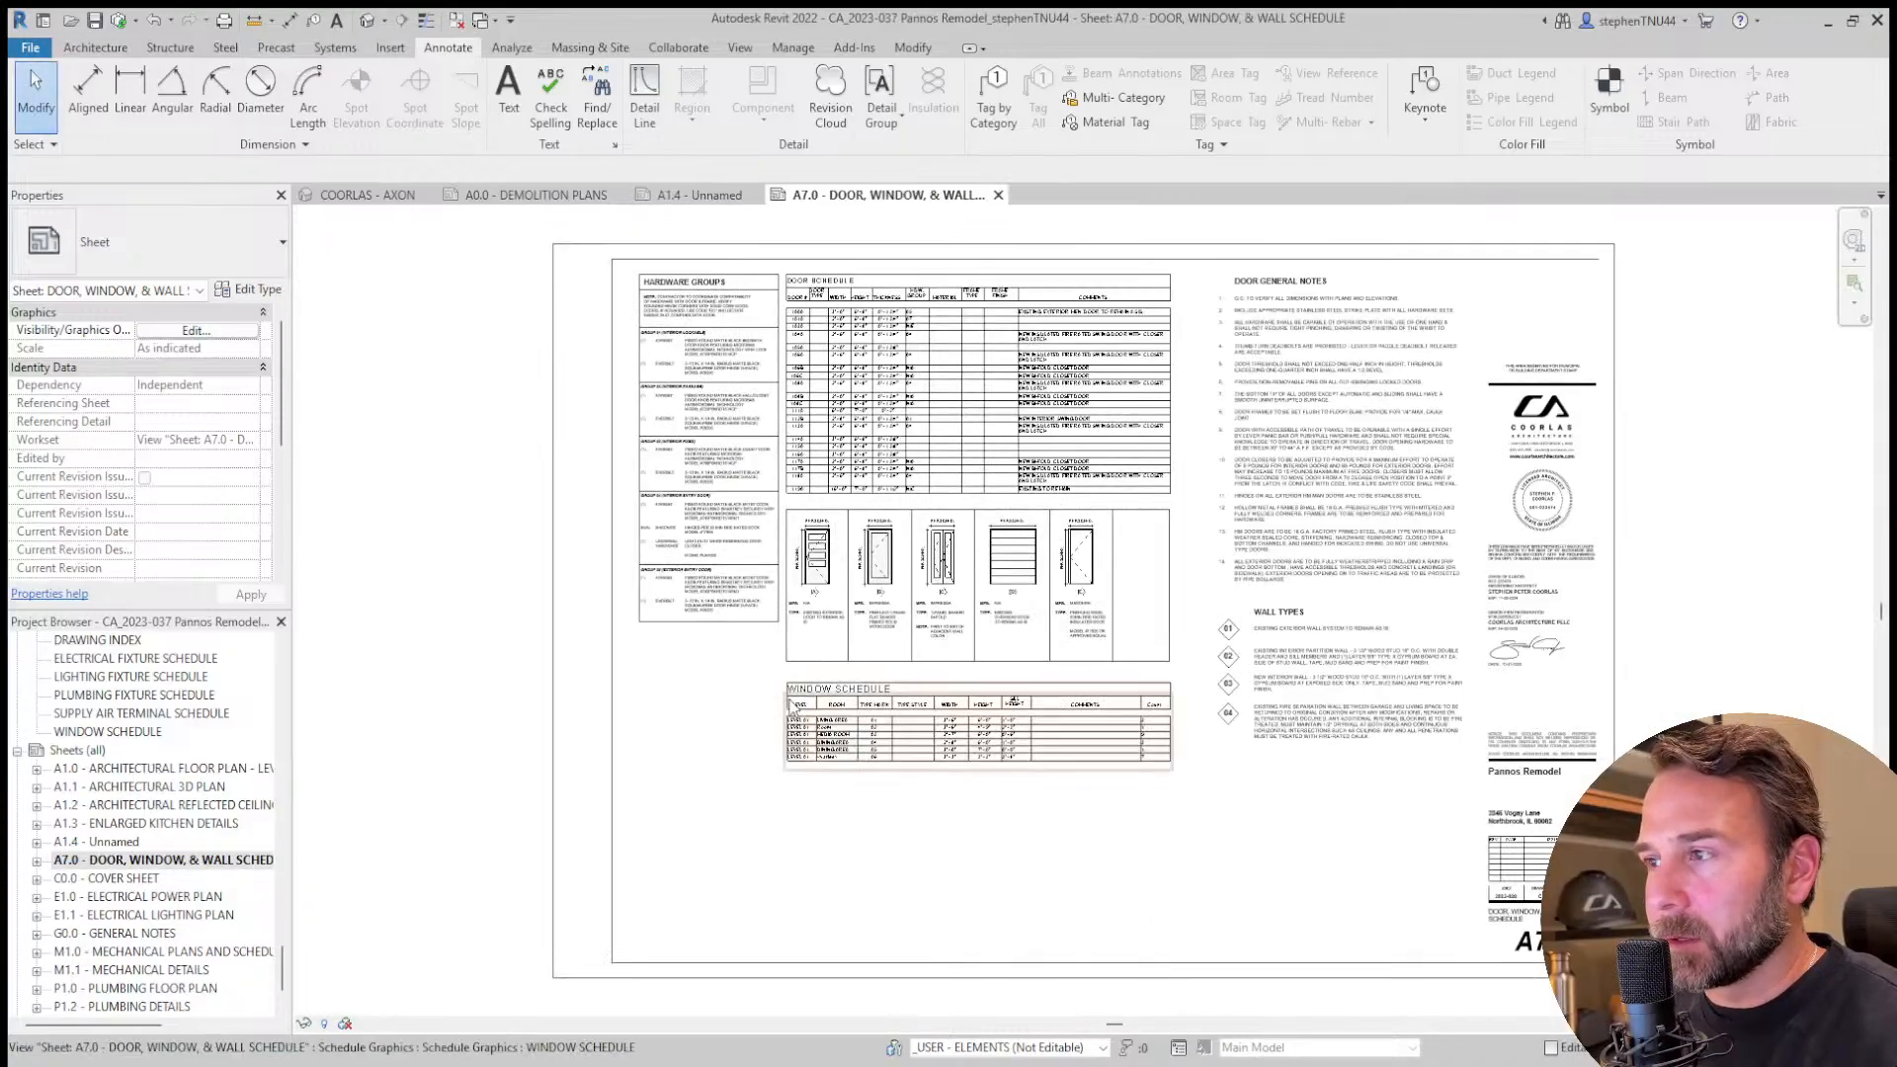
scroll(1284, 696, up, 3)
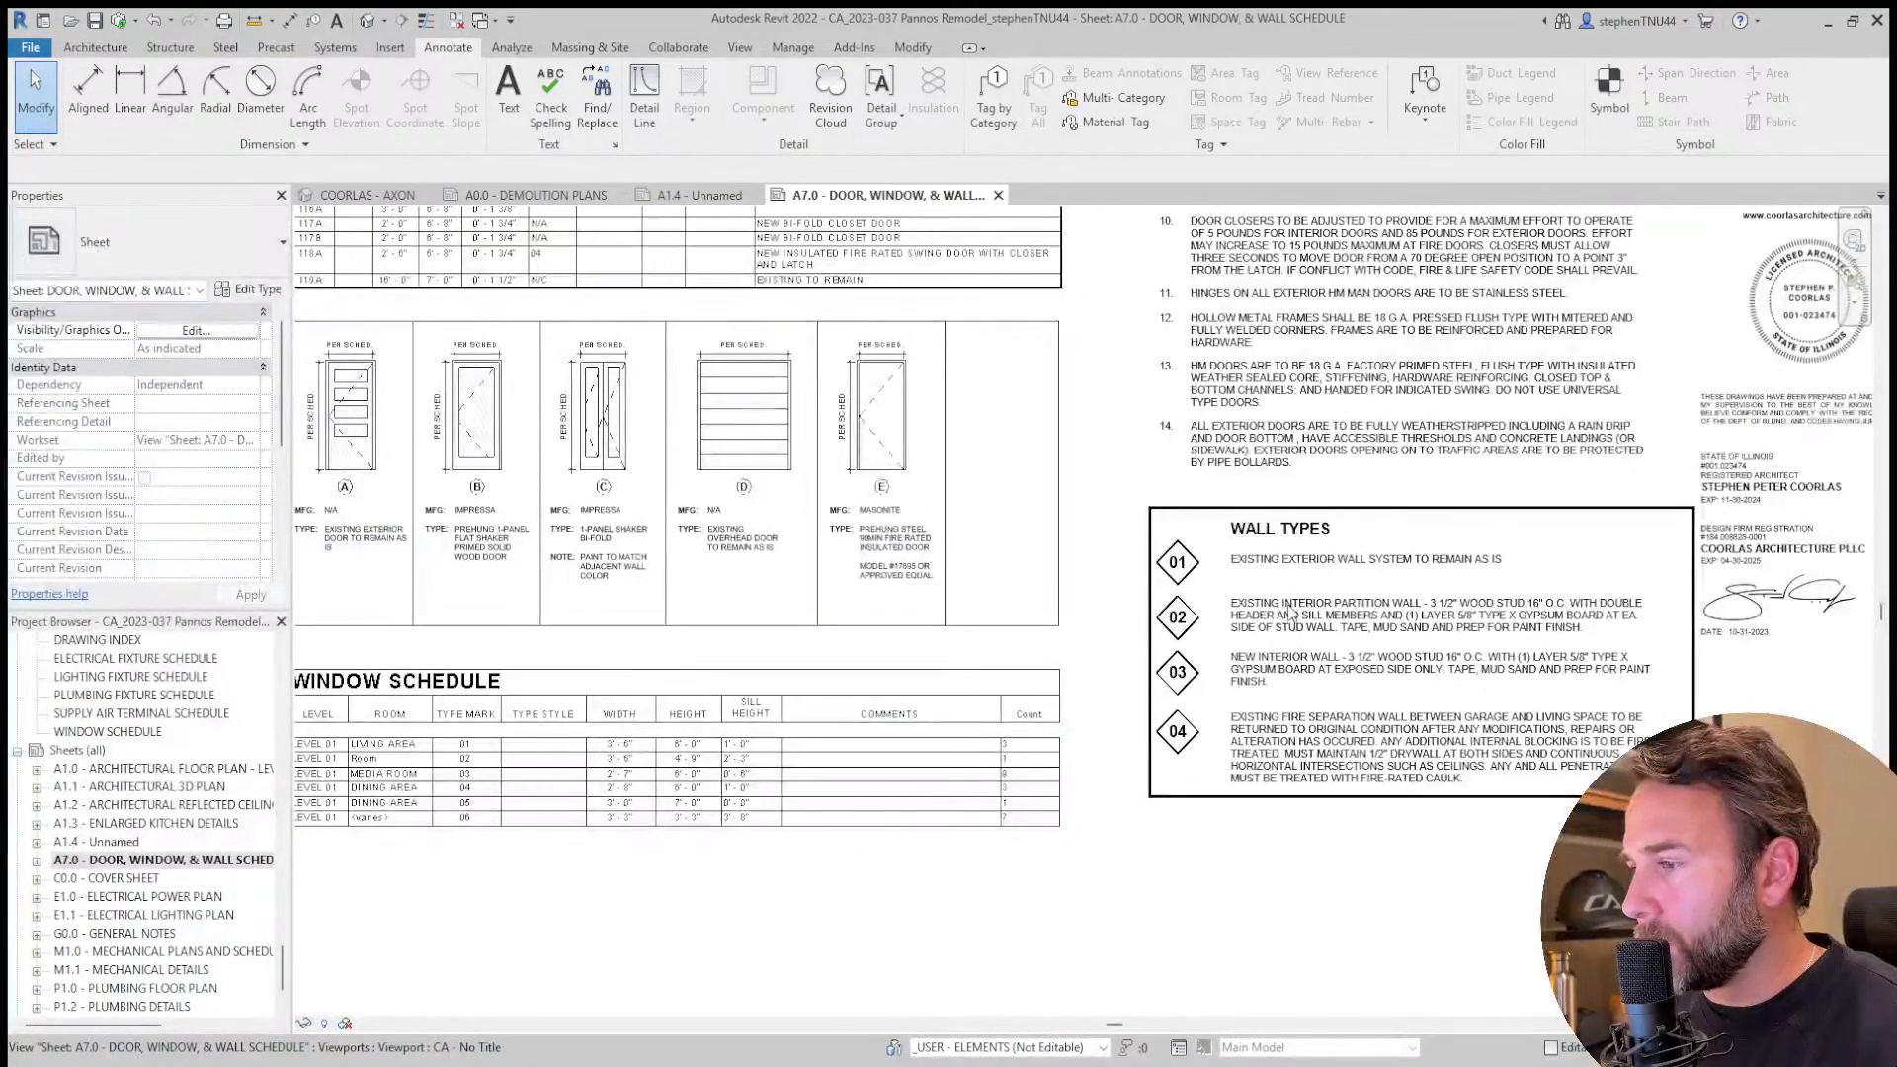
scroll(1289, 613, down, 3)
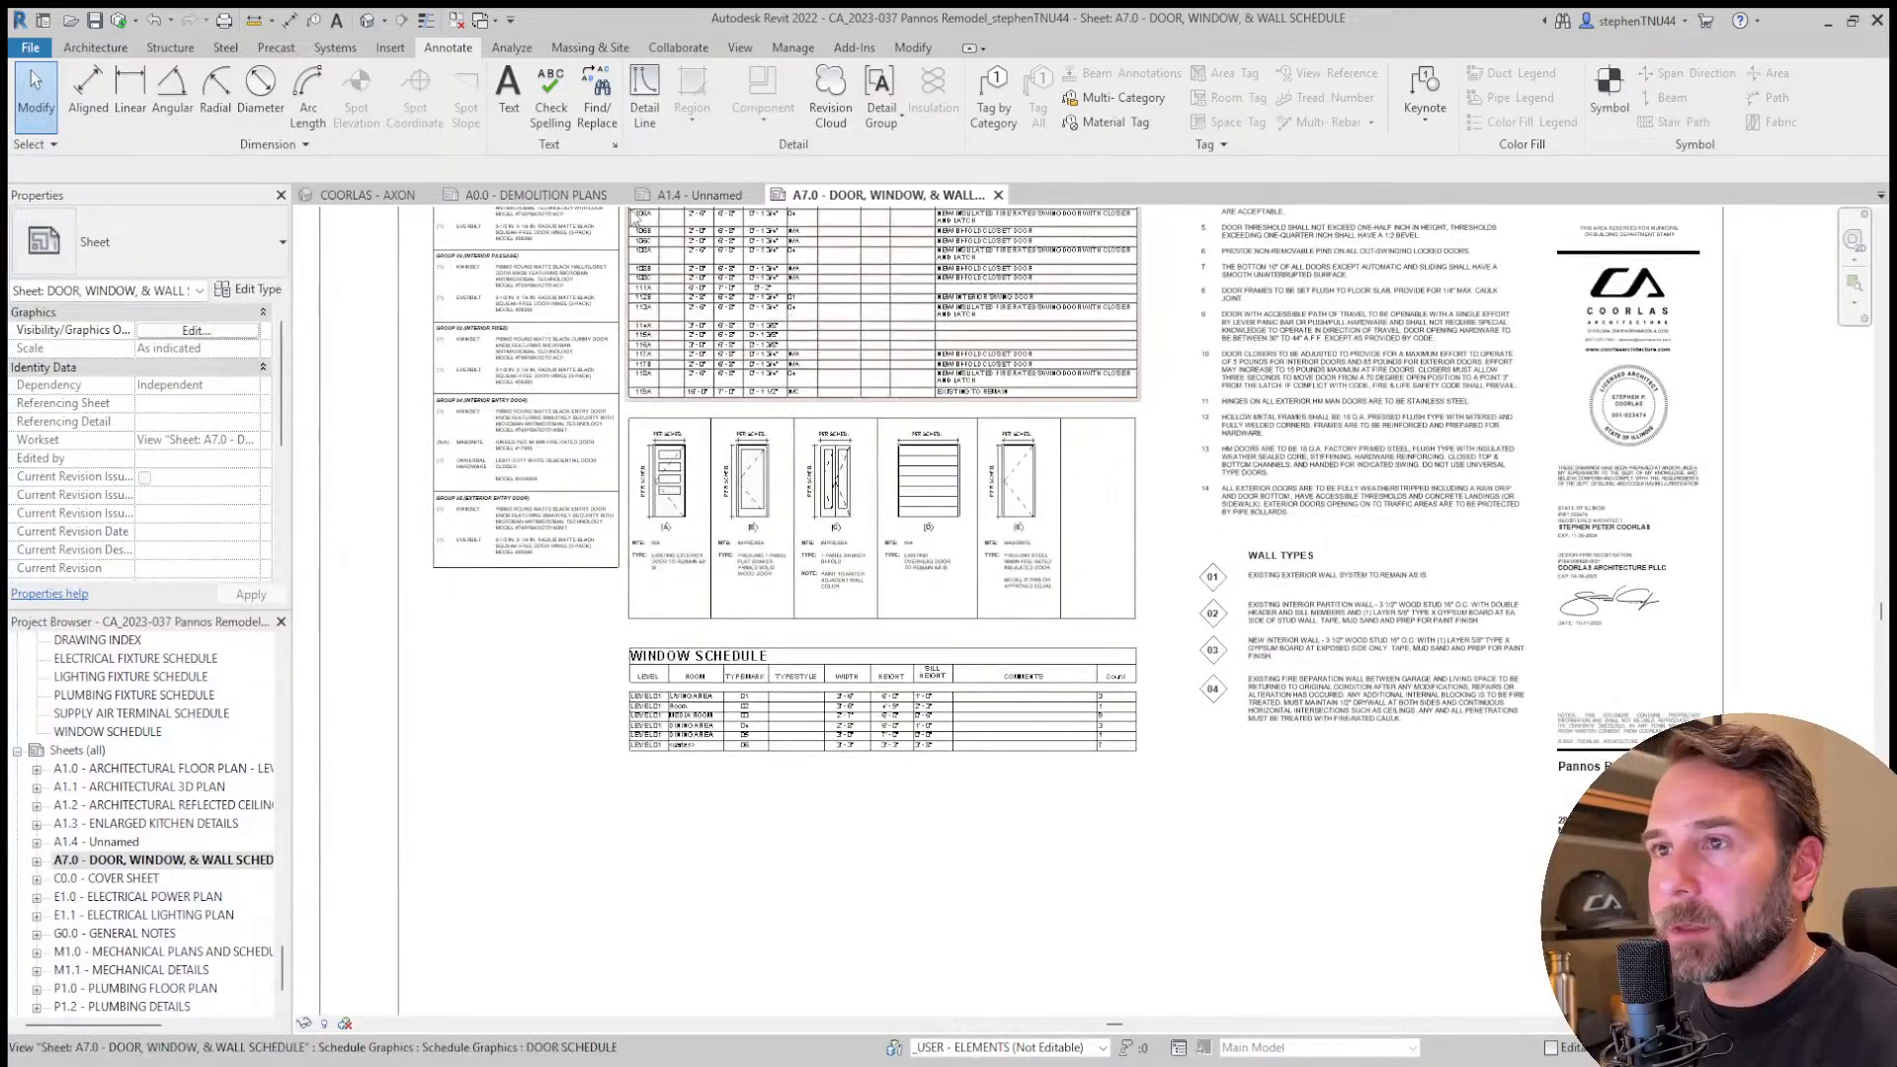
click(533, 195)
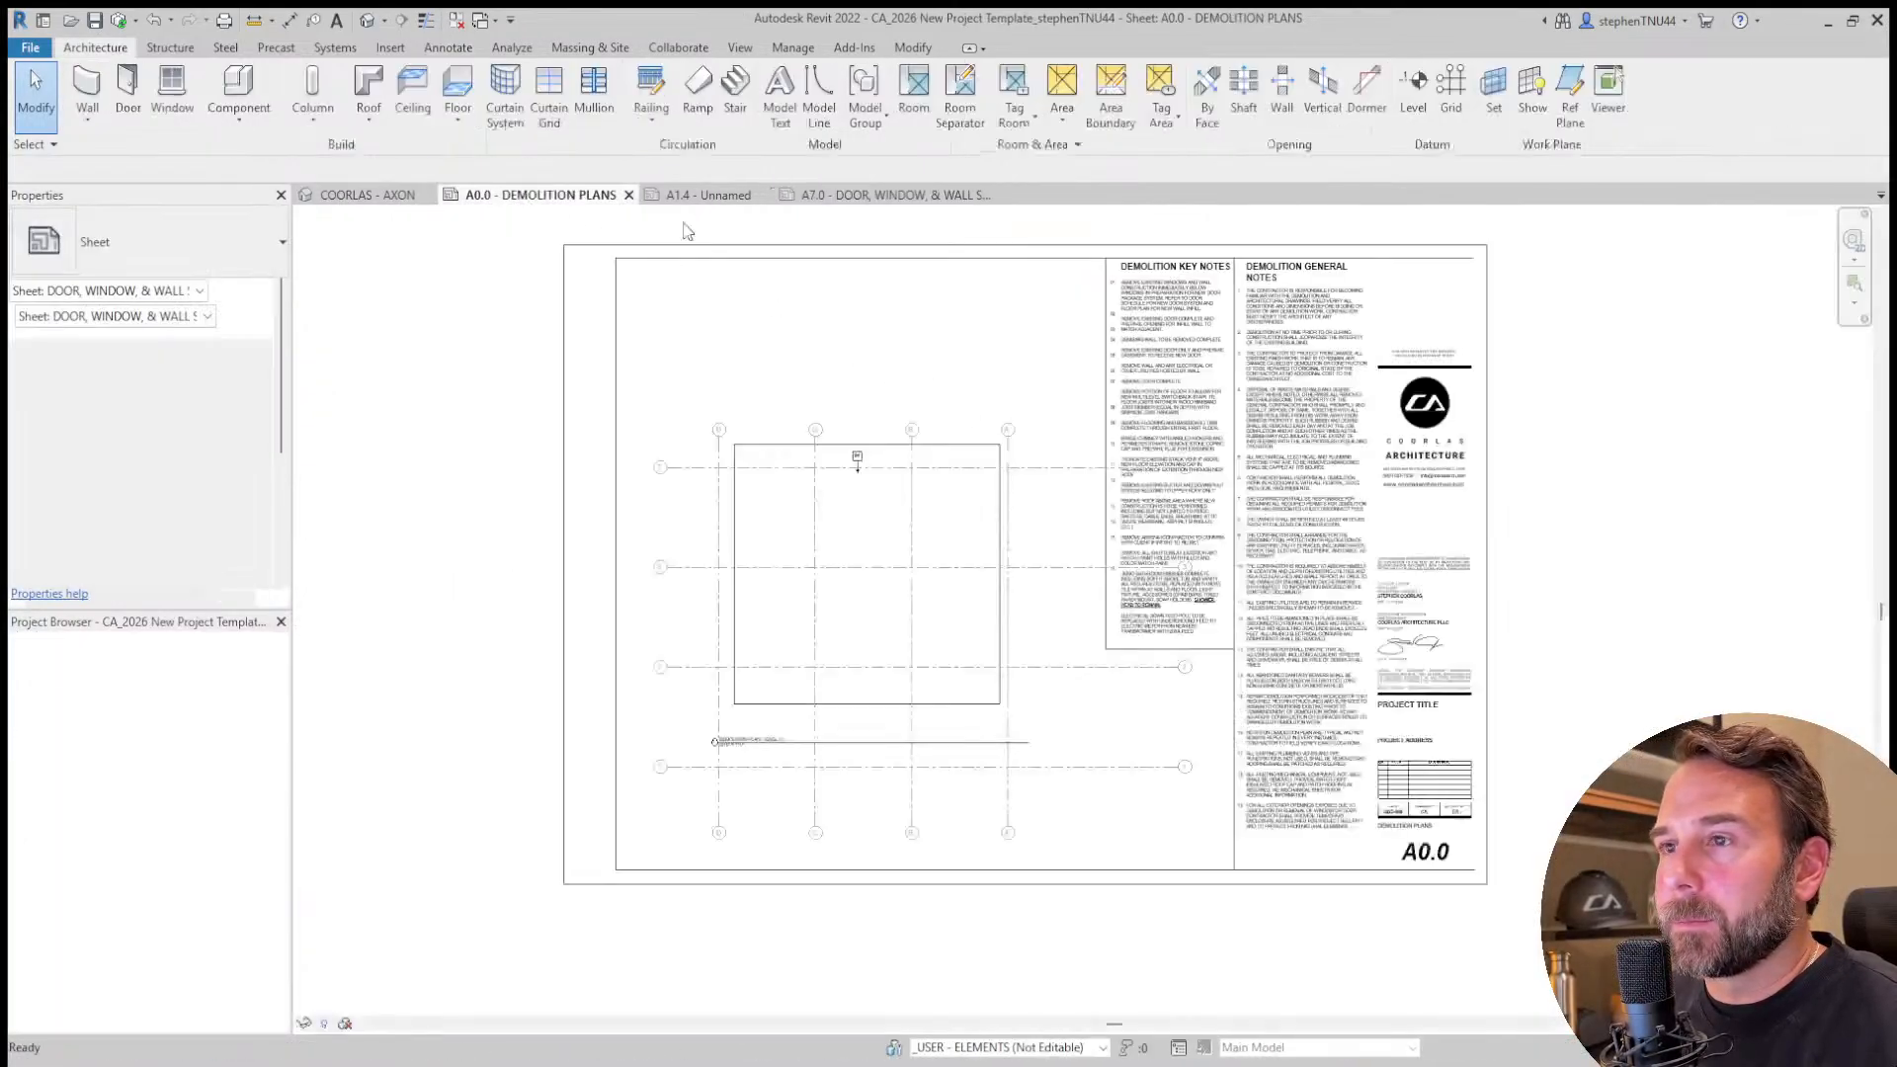
click(708, 195)
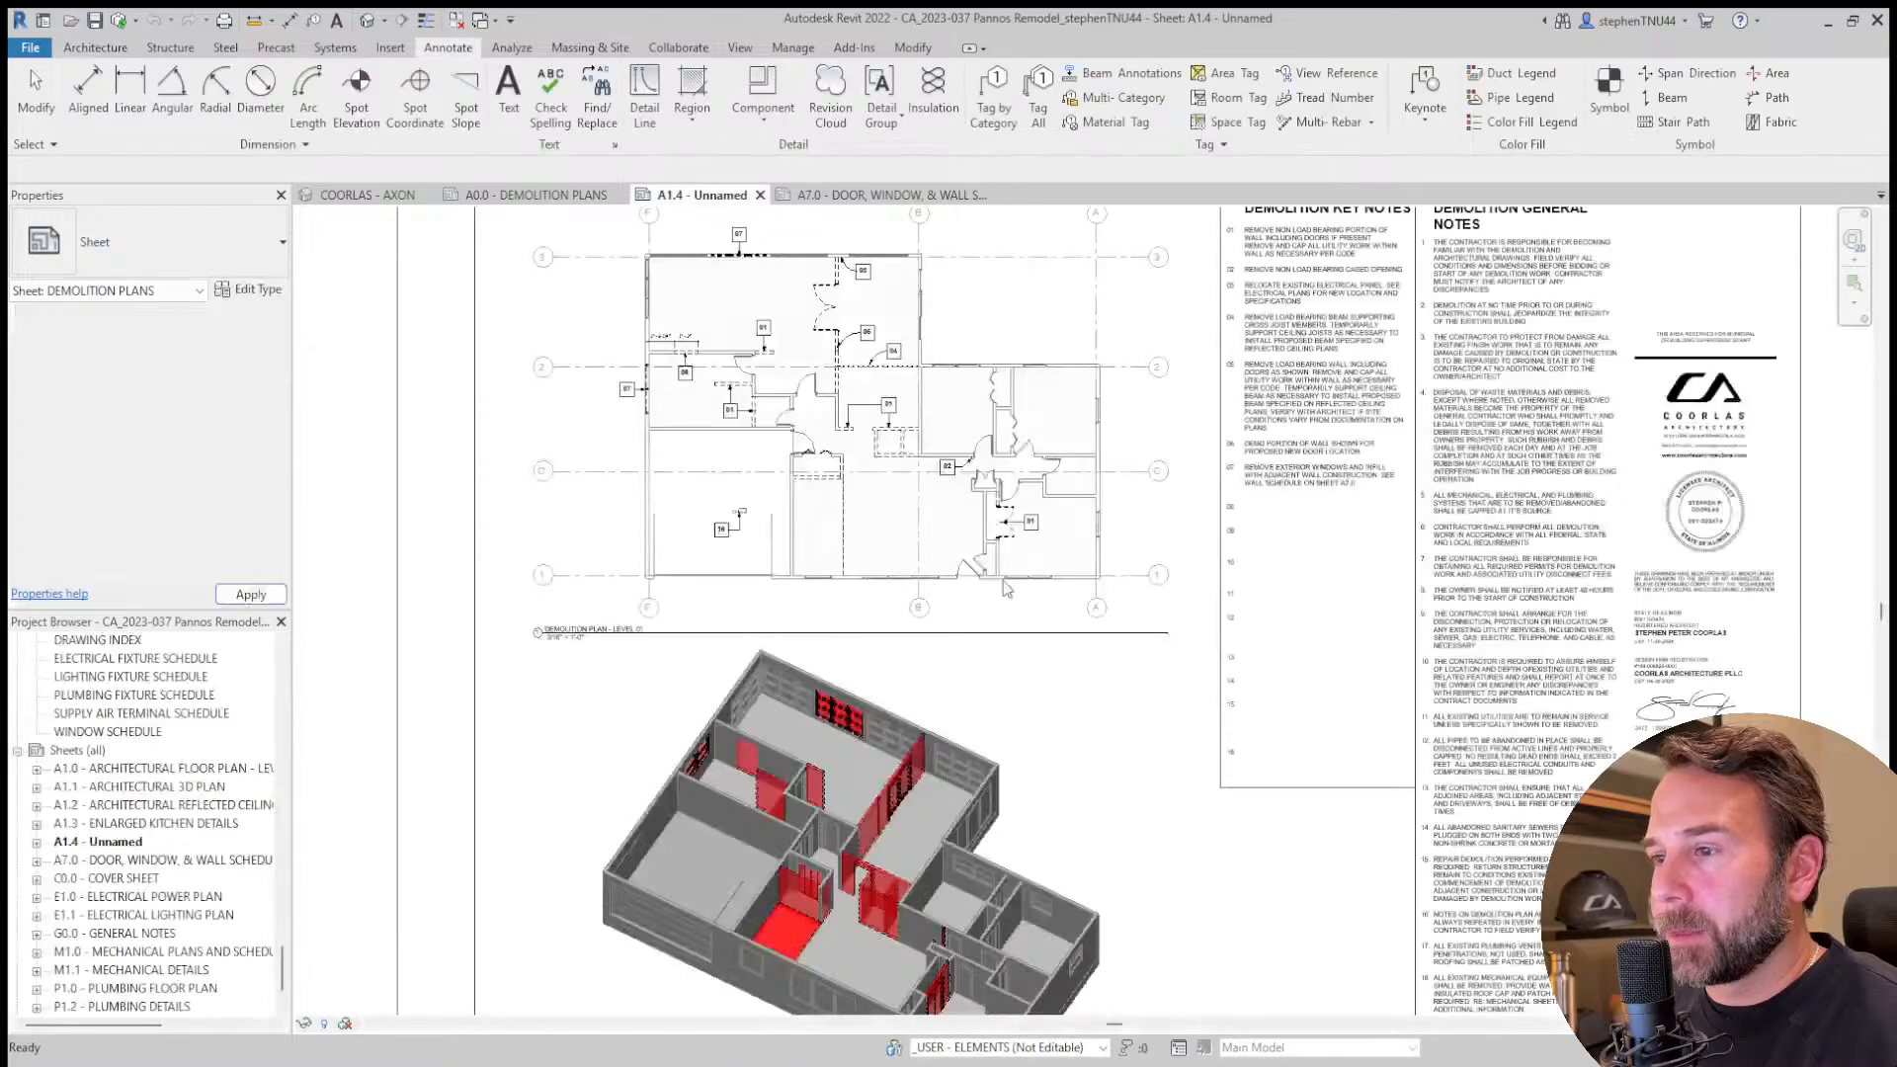
Activate the Level 01 demolition plan viewport for editing around the garage and the closet near grid C.
click(1147, 699)
scroll(745, 395, up, 3)
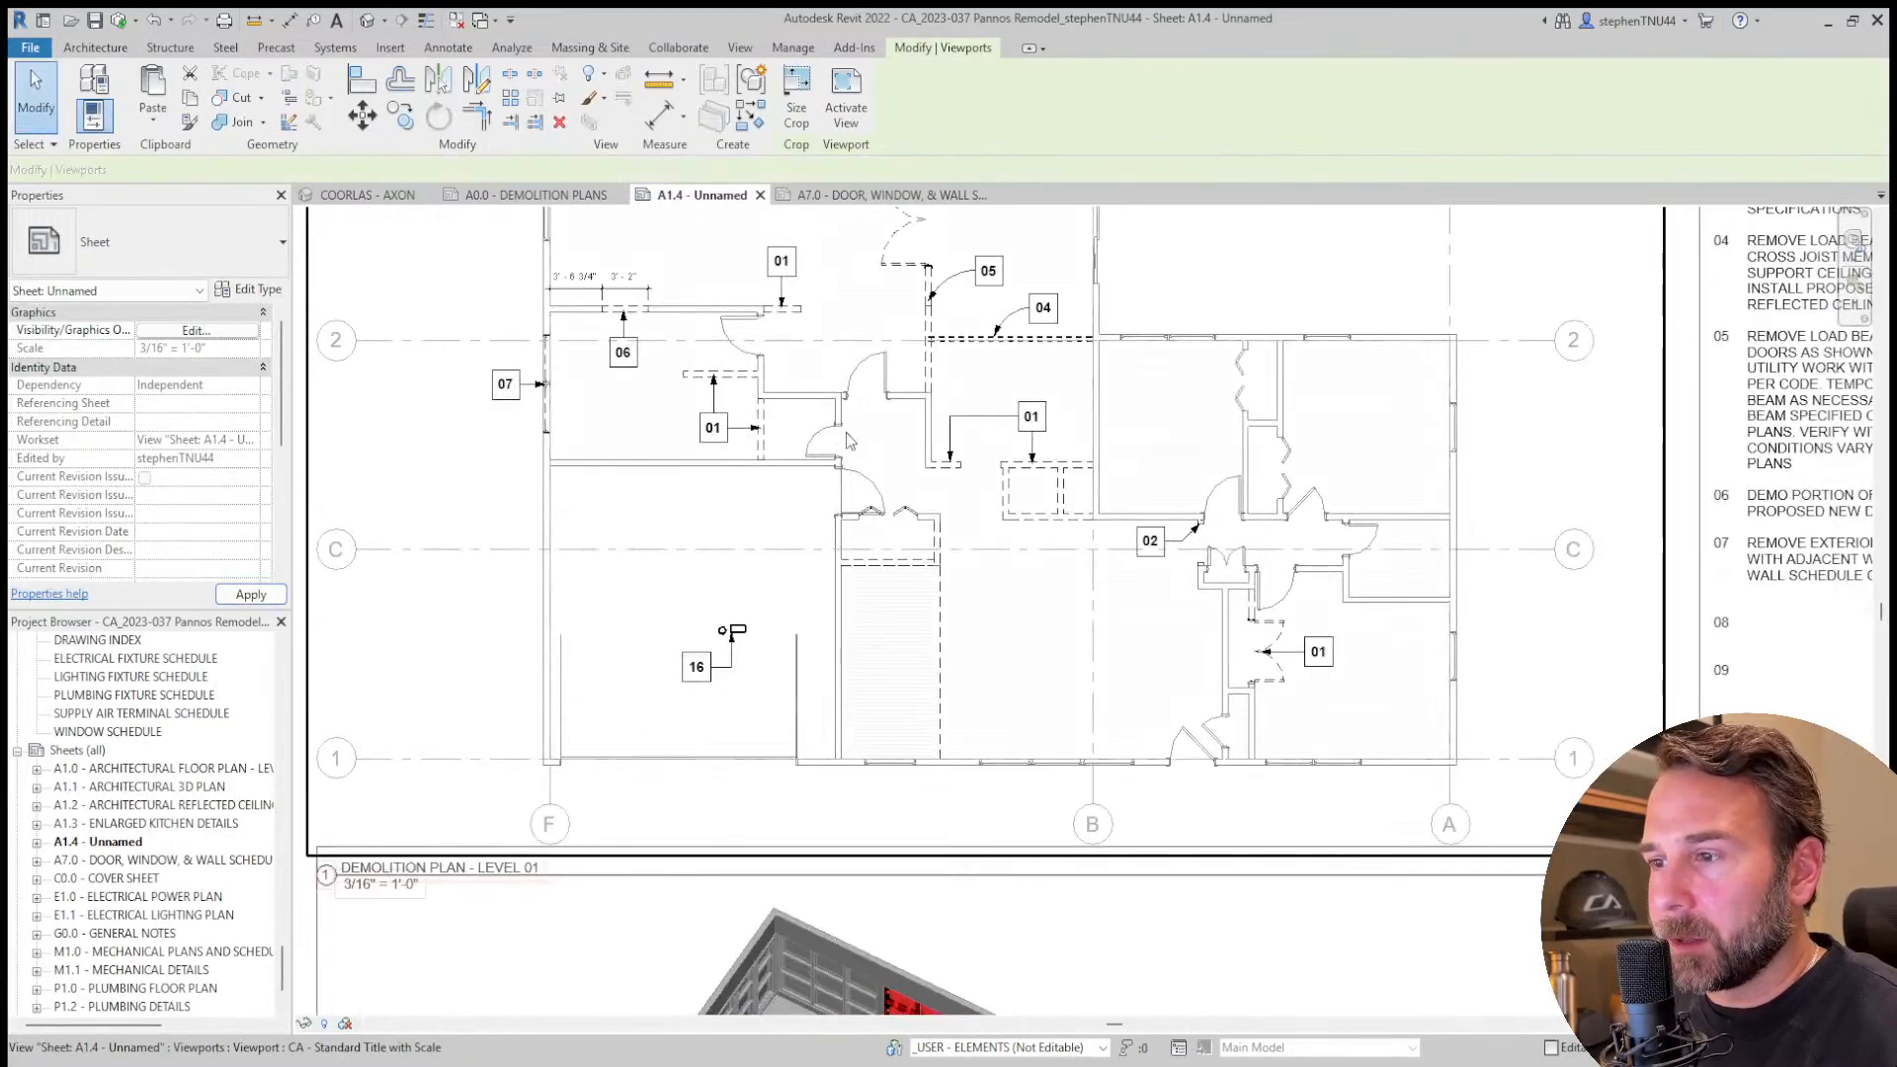
scroll(889, 533, up, 2)
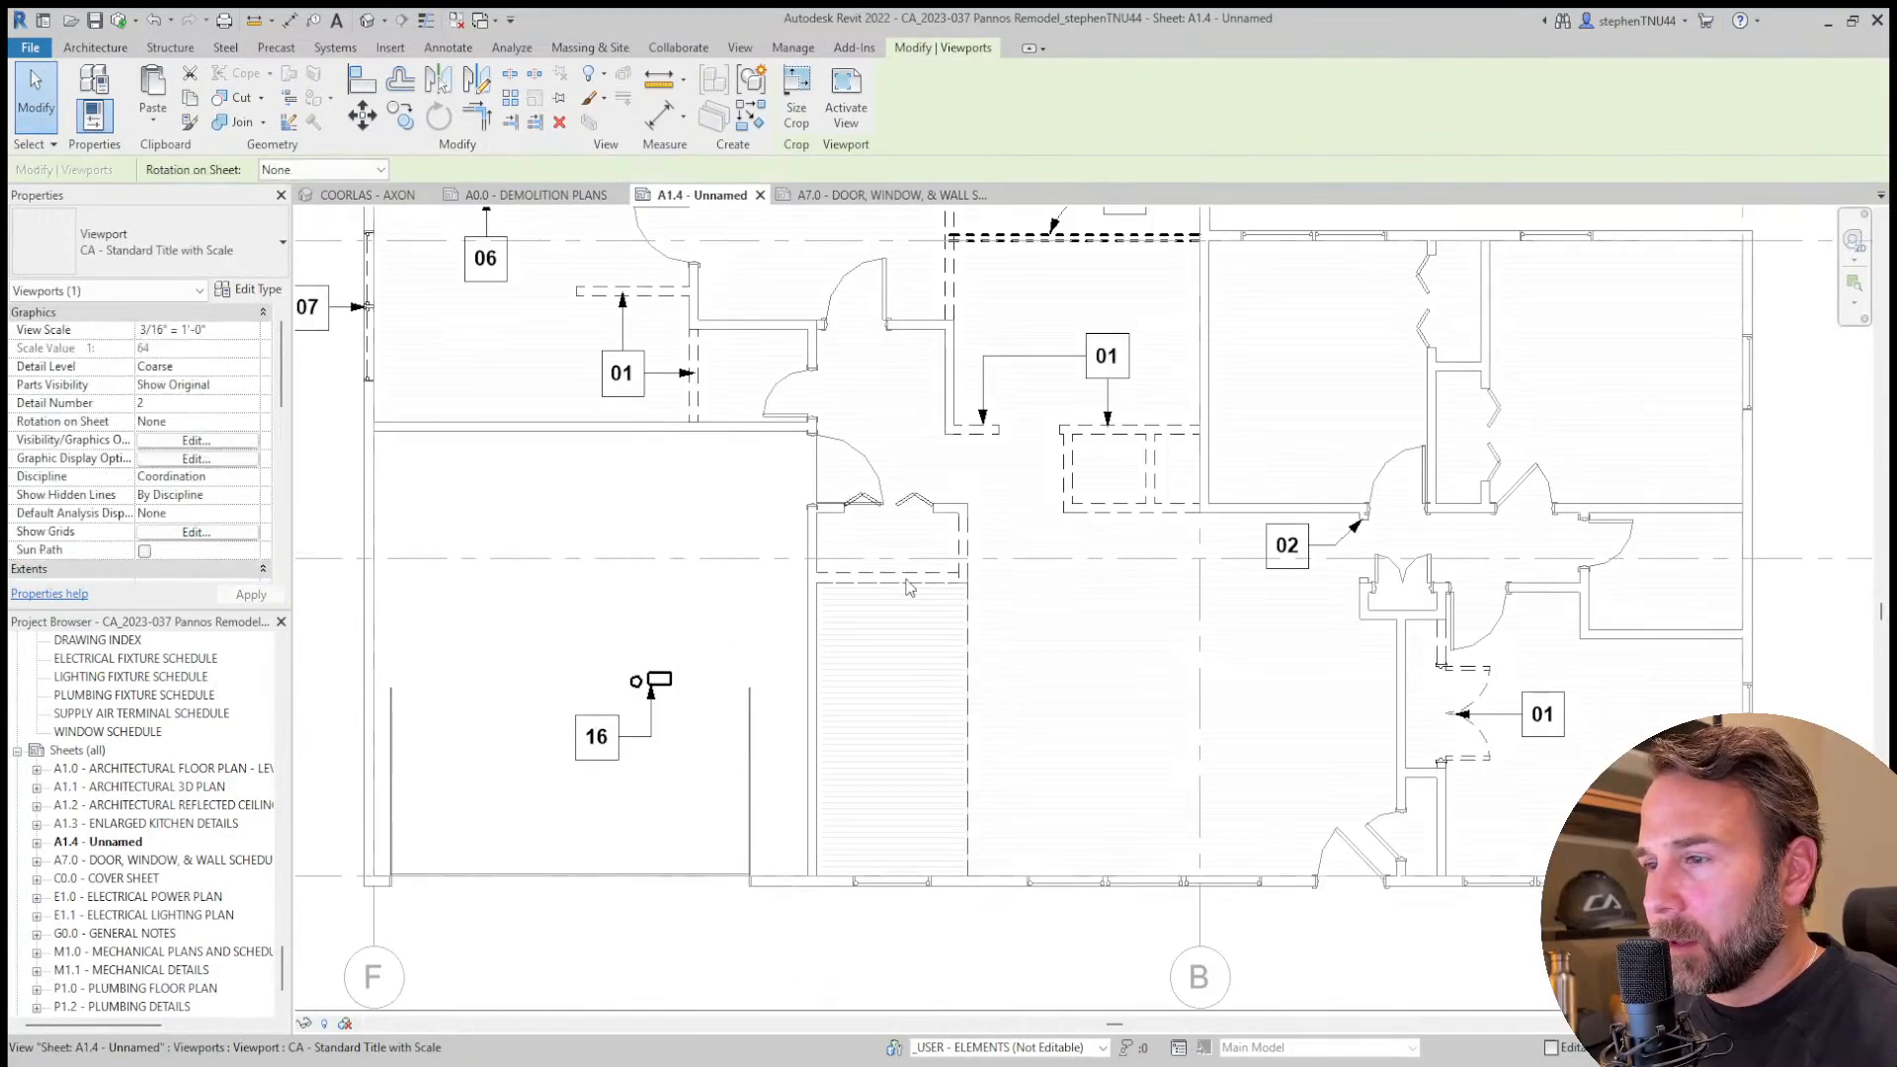
double_click(652, 785)
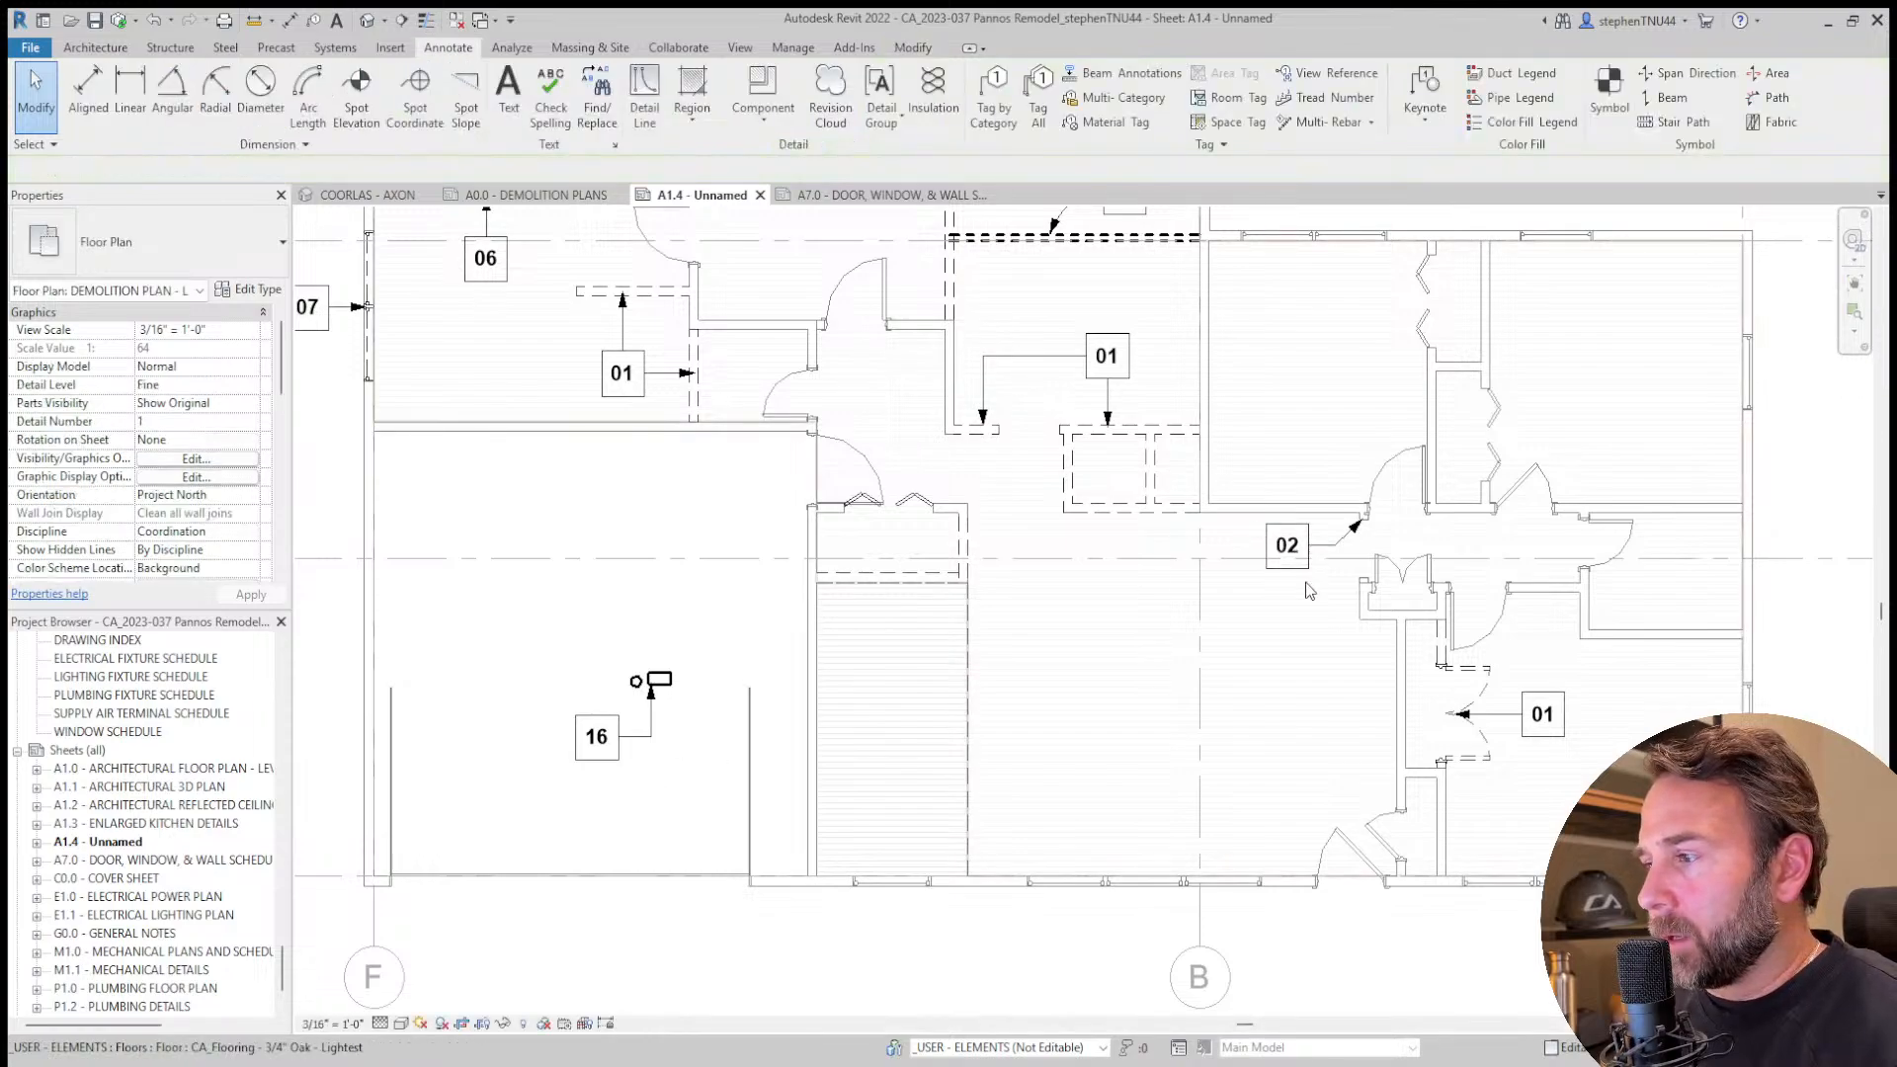
Copy the 01 tag from the dashed double doors near grid A into the small bifold-door closet beside the garage.
scroll(1319, 588, down, 1)
click(1500, 703)
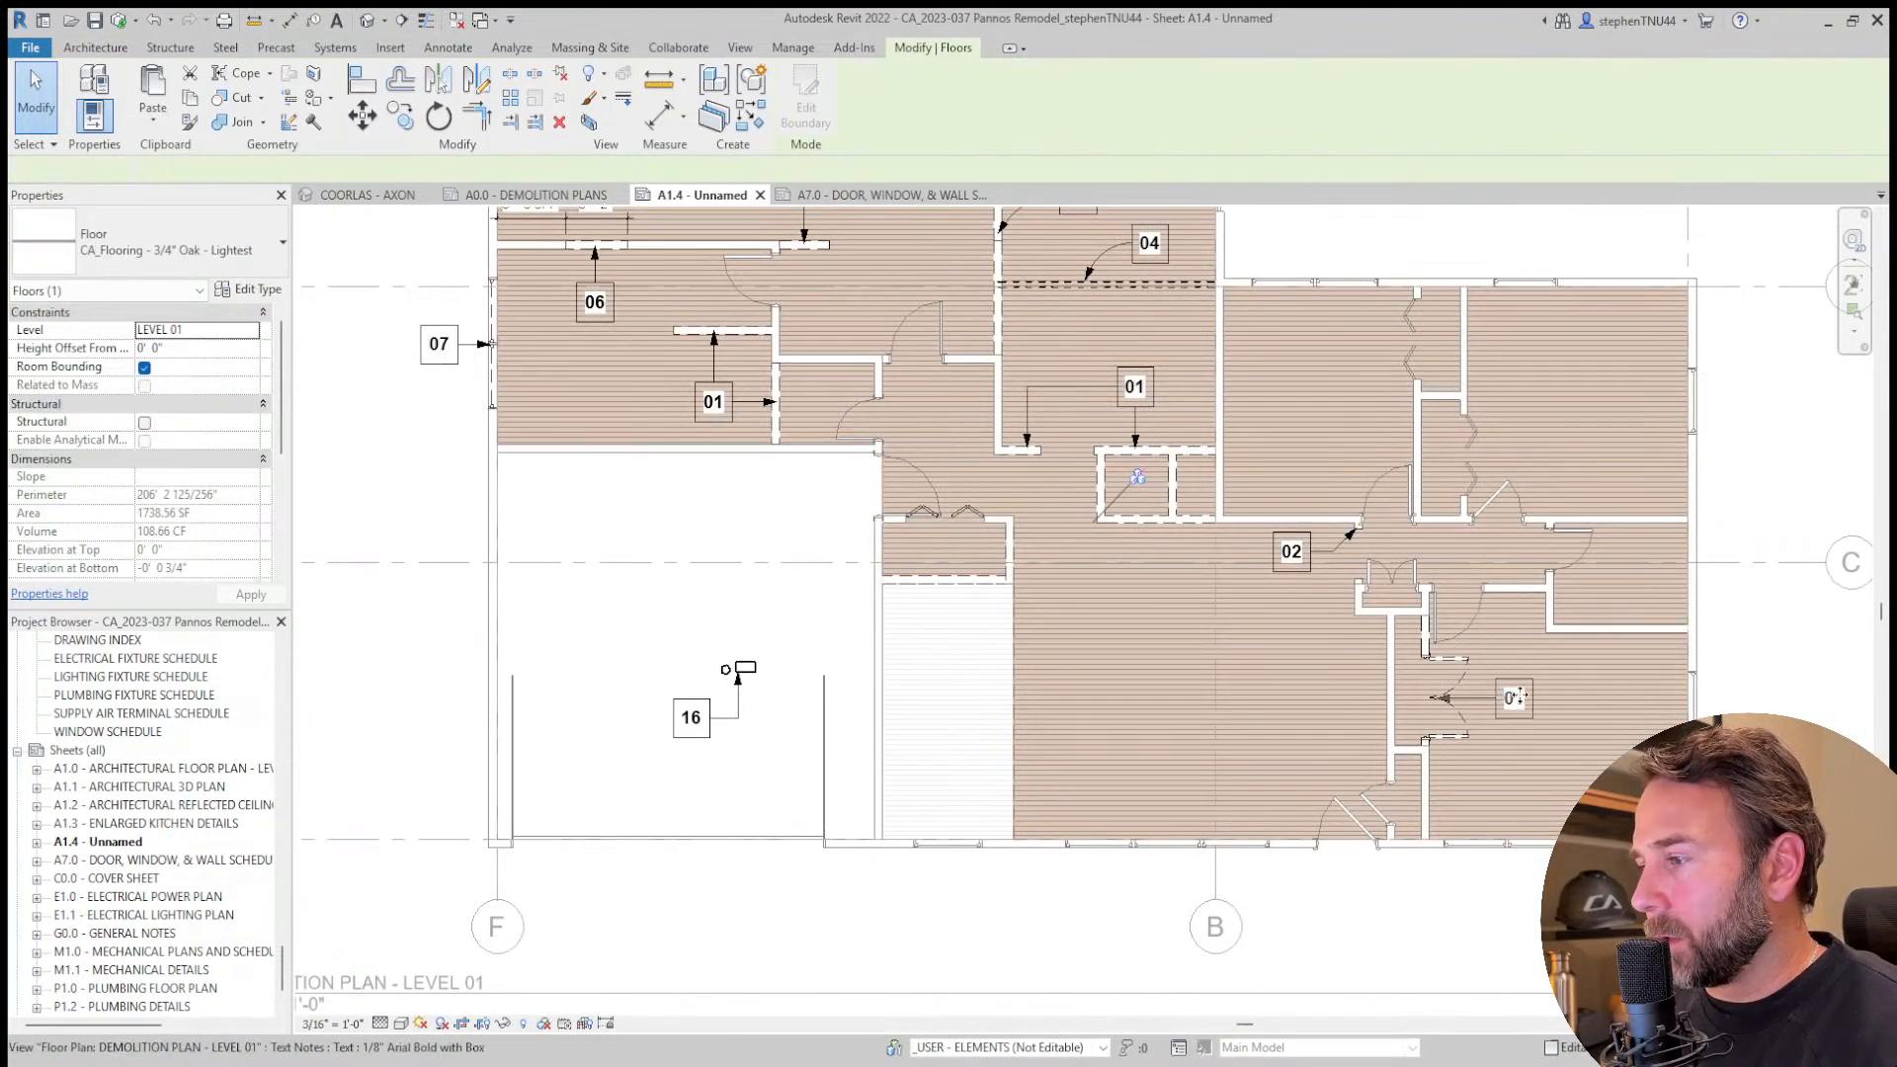
click(1509, 698)
click(415, 126)
scroll(1488, 701, up, 1)
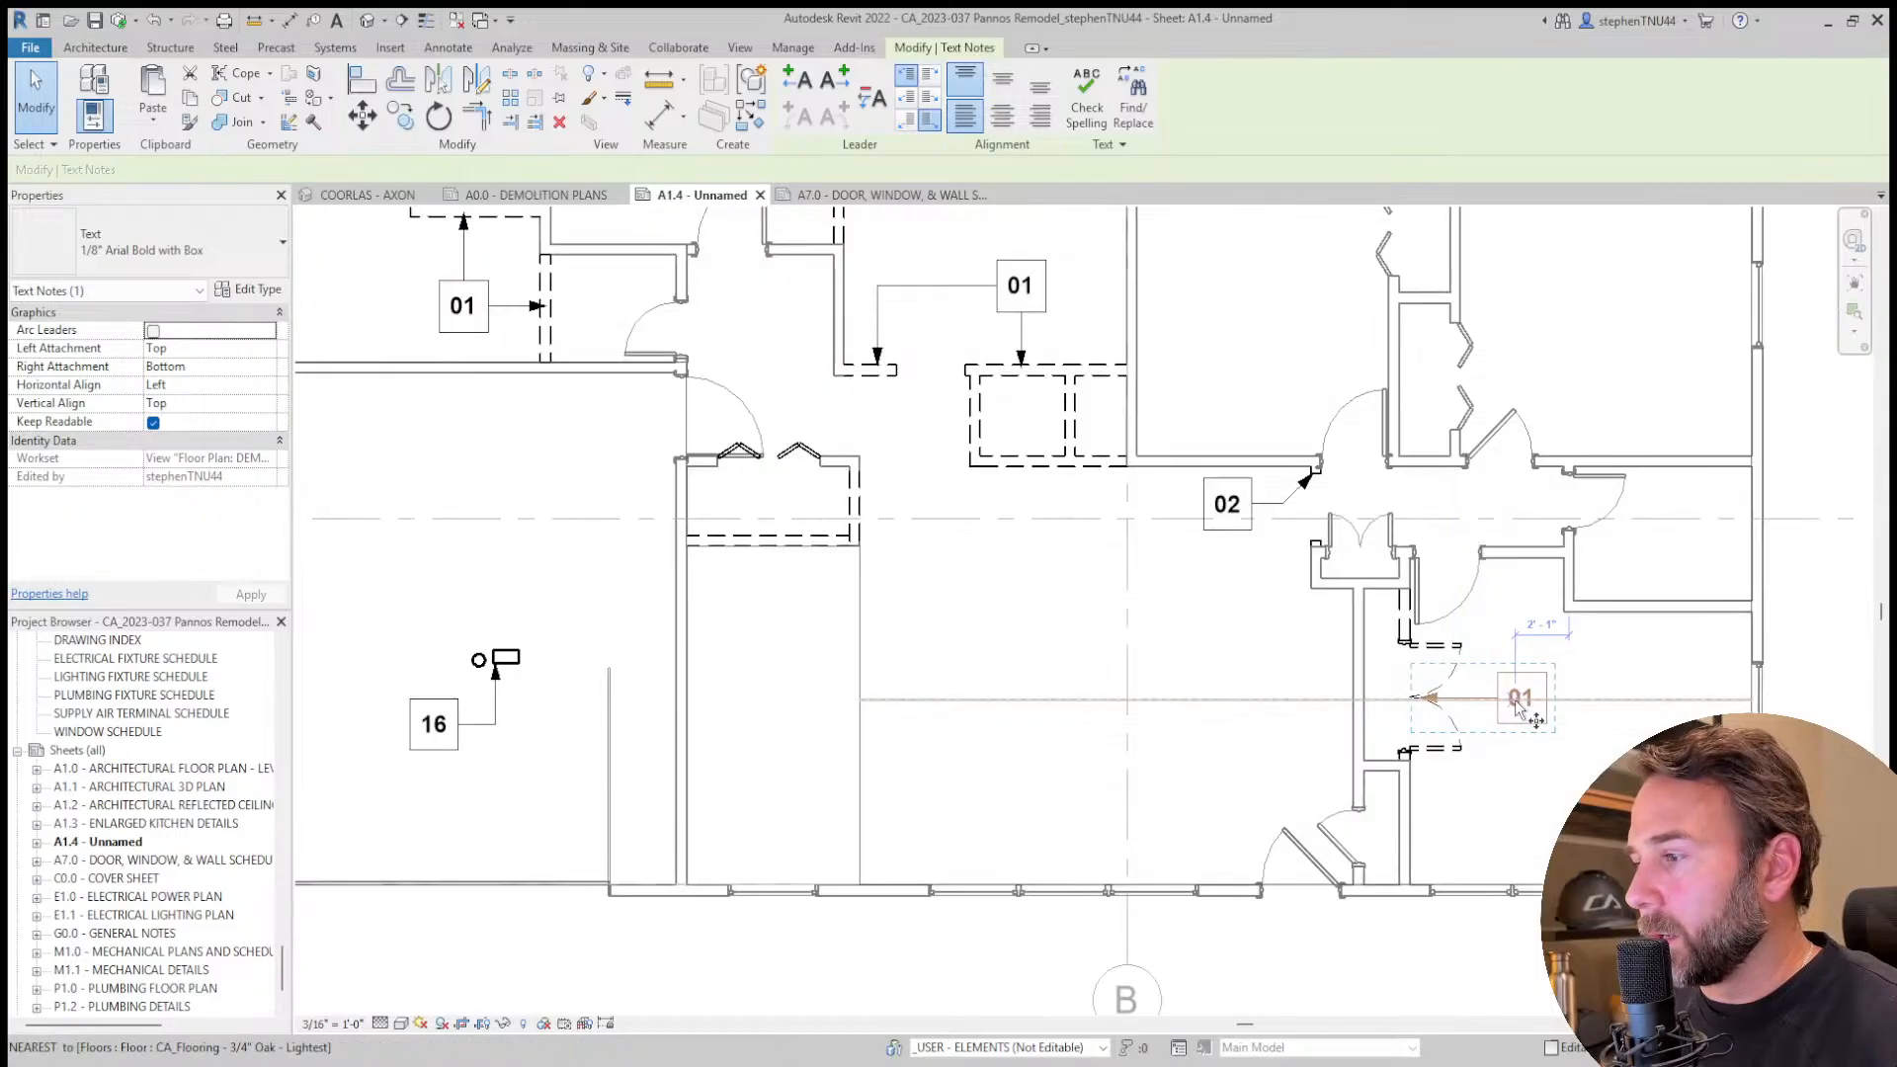
click(1499, 728)
click(796, 503)
scroll(805, 499, up, 3)
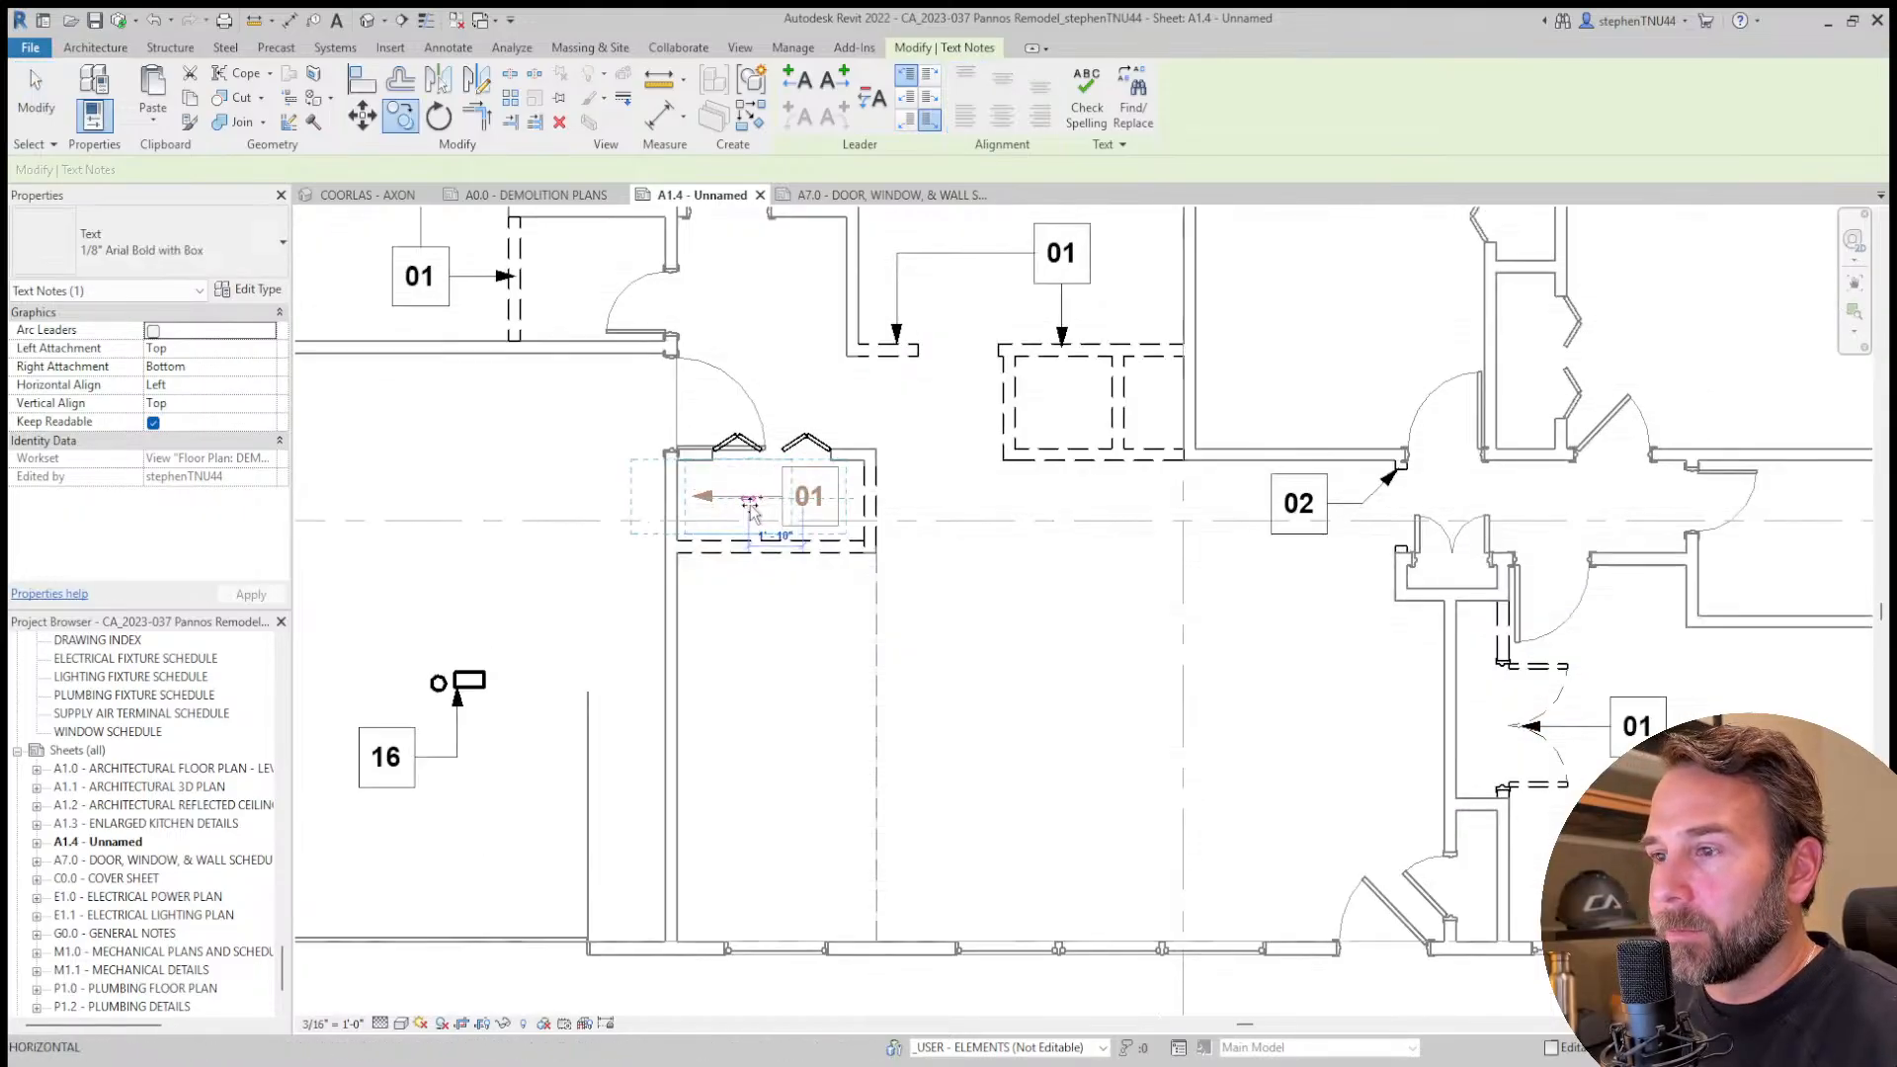
Point the copied 01 tag's leader down at the closet's dashed lower wall and nudge the tag into place inside the closet.
drag(638, 492, 847, 613)
scroll(801, 447, up, 2)
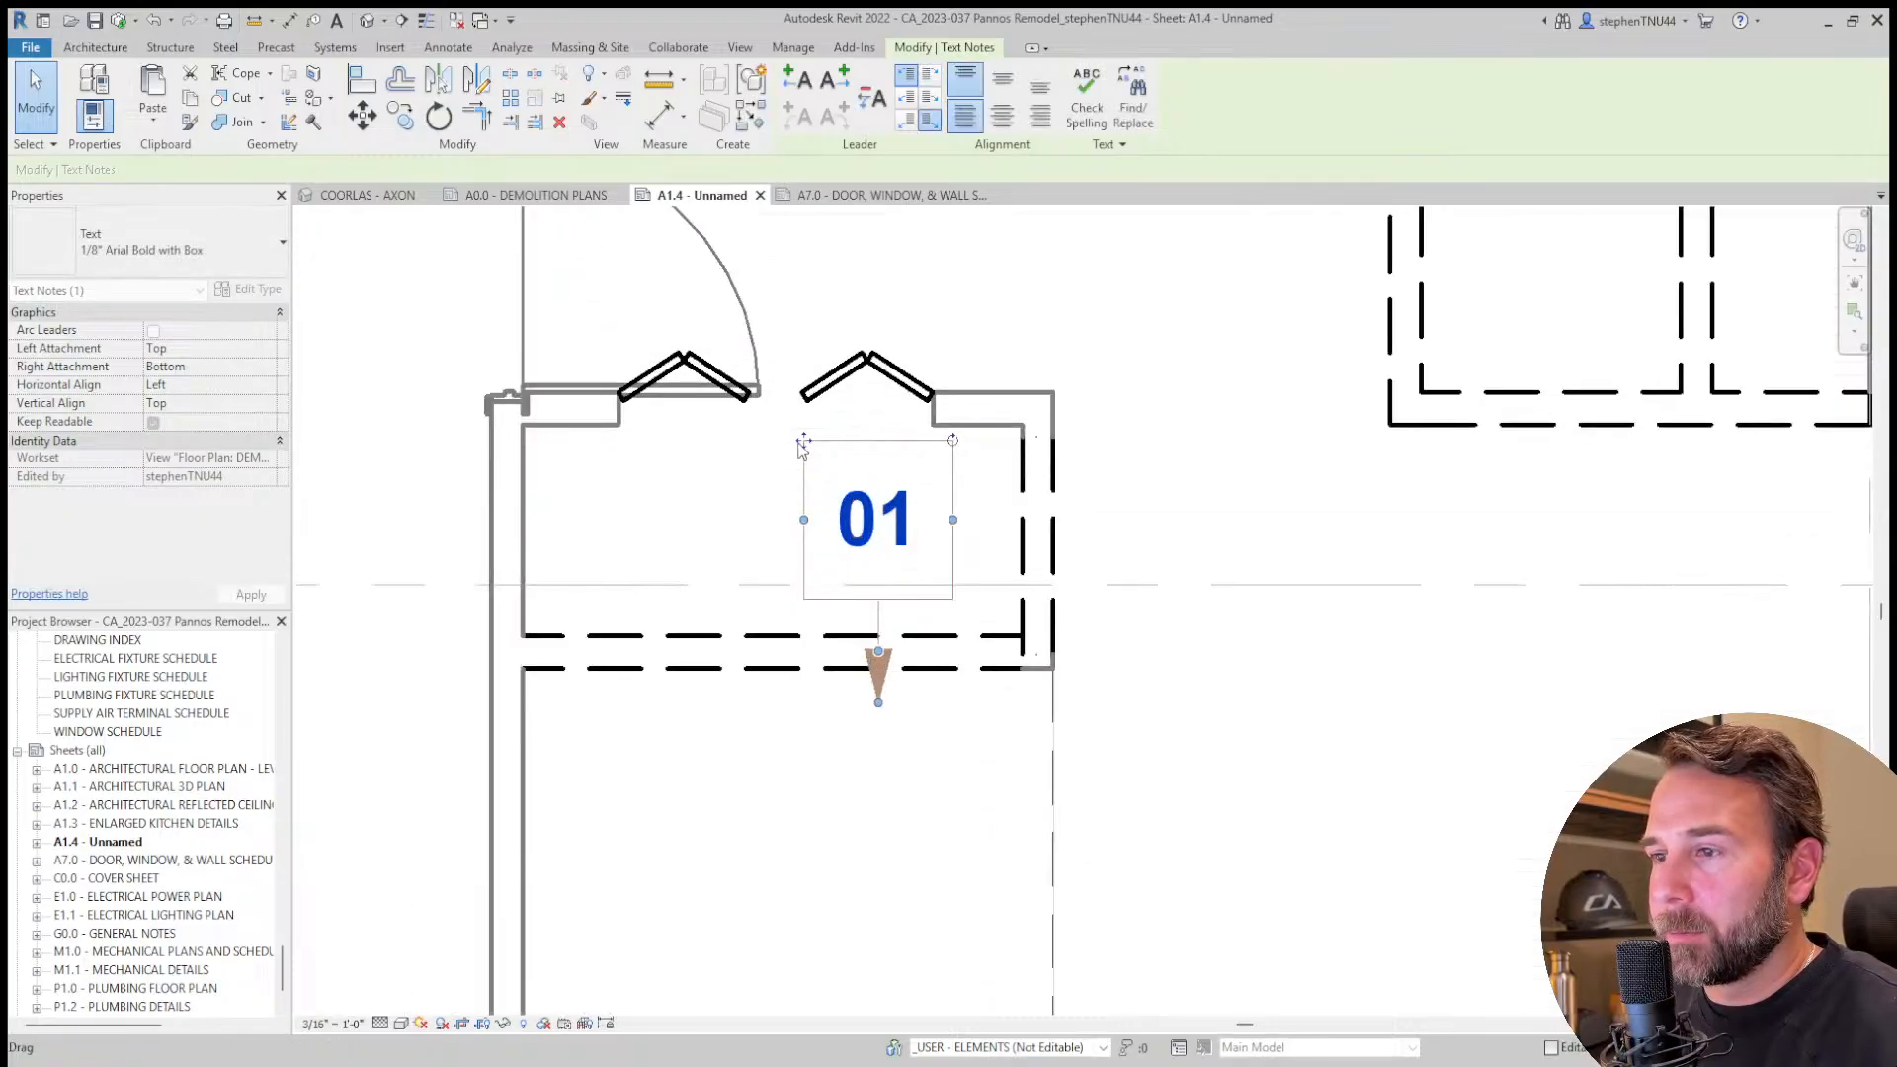
key(Up)
key(Left)
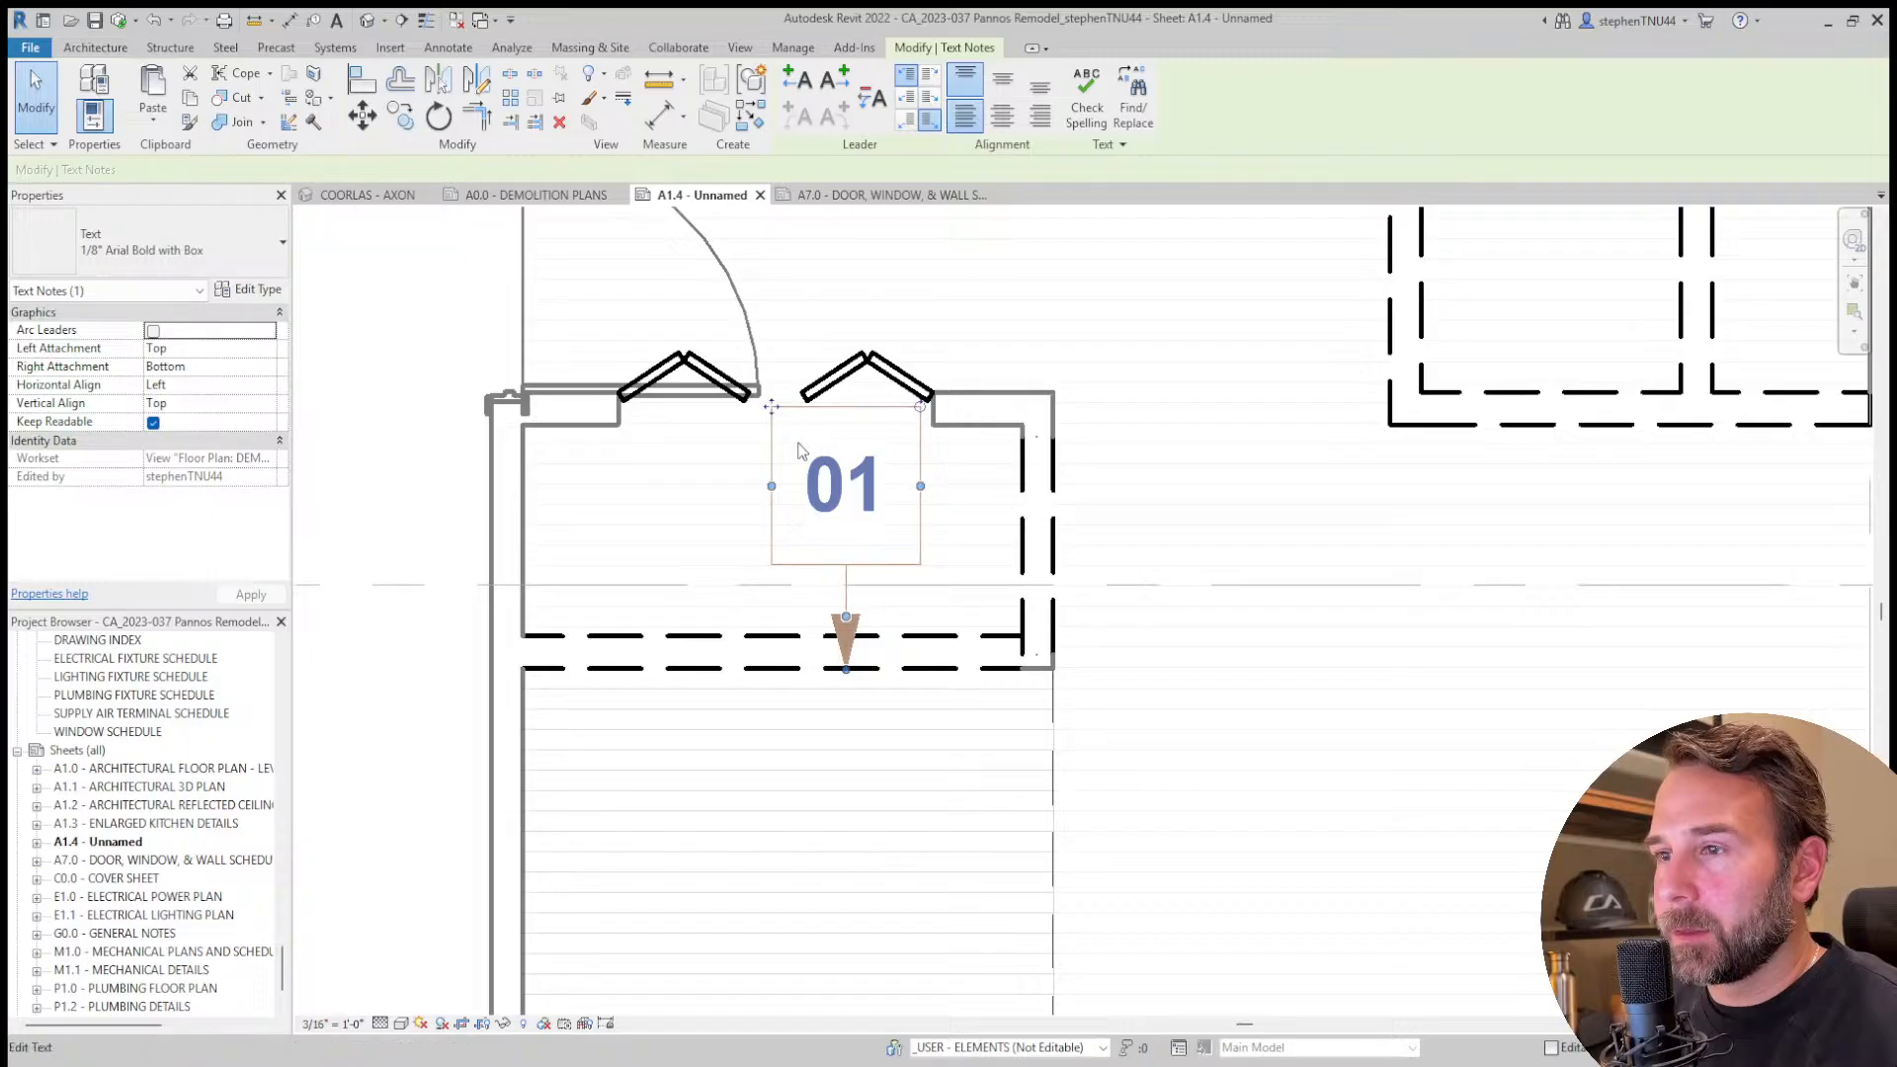
key(Left)
key(Down)
scroll(791, 434, down, 2)
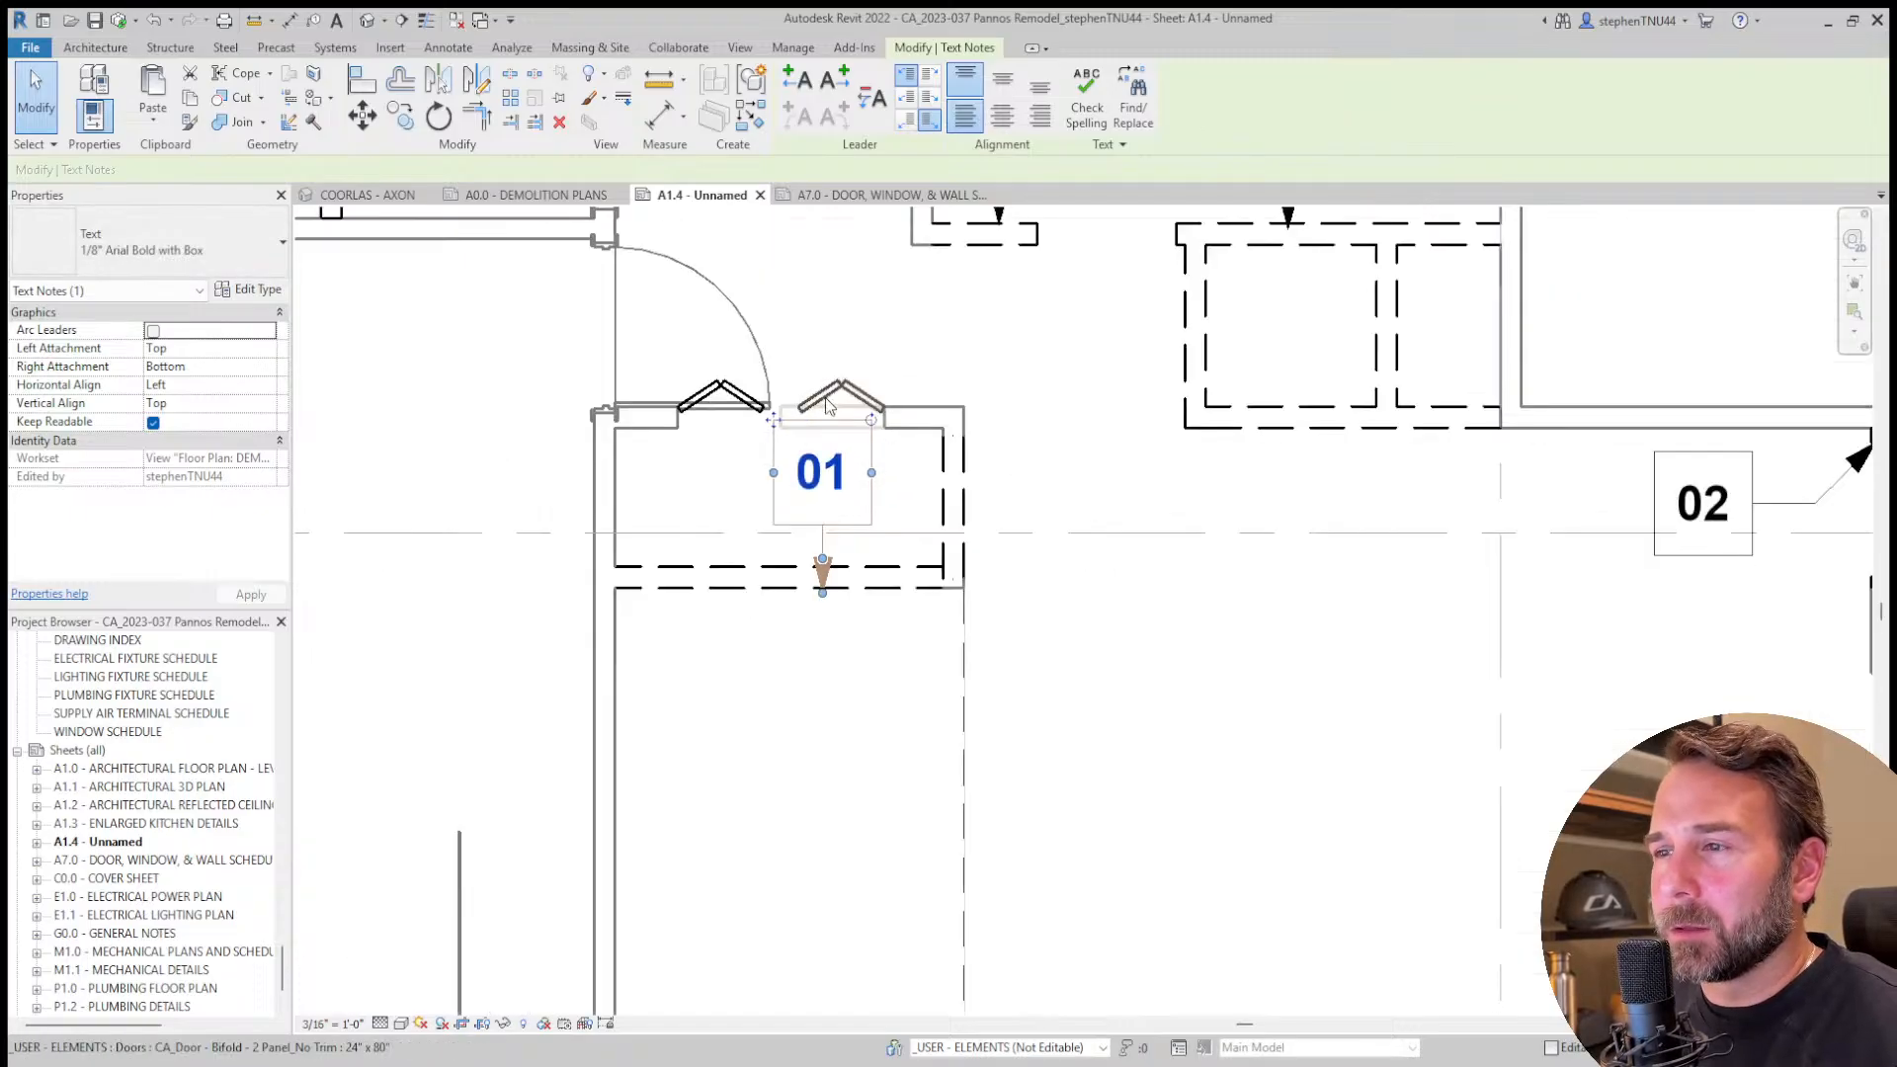
Check the closet's bifold doors above the new 01 tag against floor plan sheet A1.0 and the 3D demolition view on A1.4.
click(829, 403)
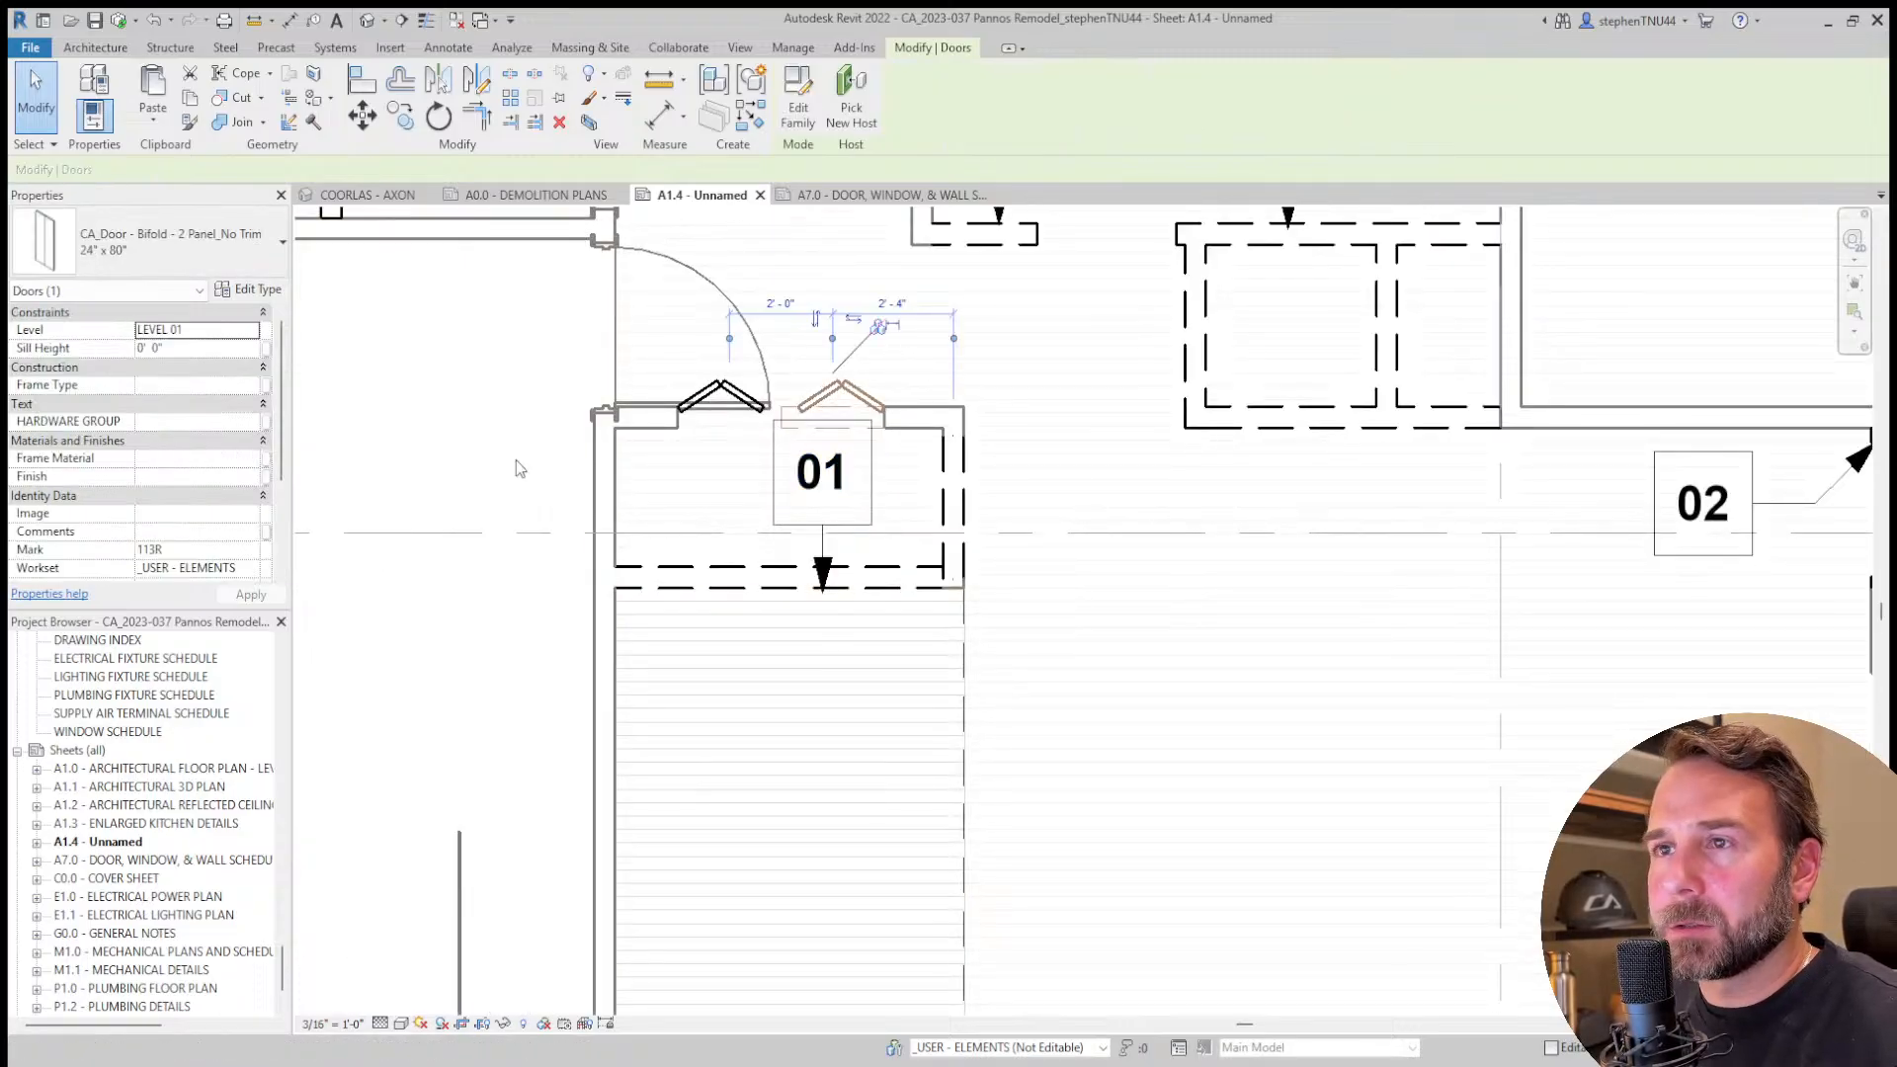
key(Escape)
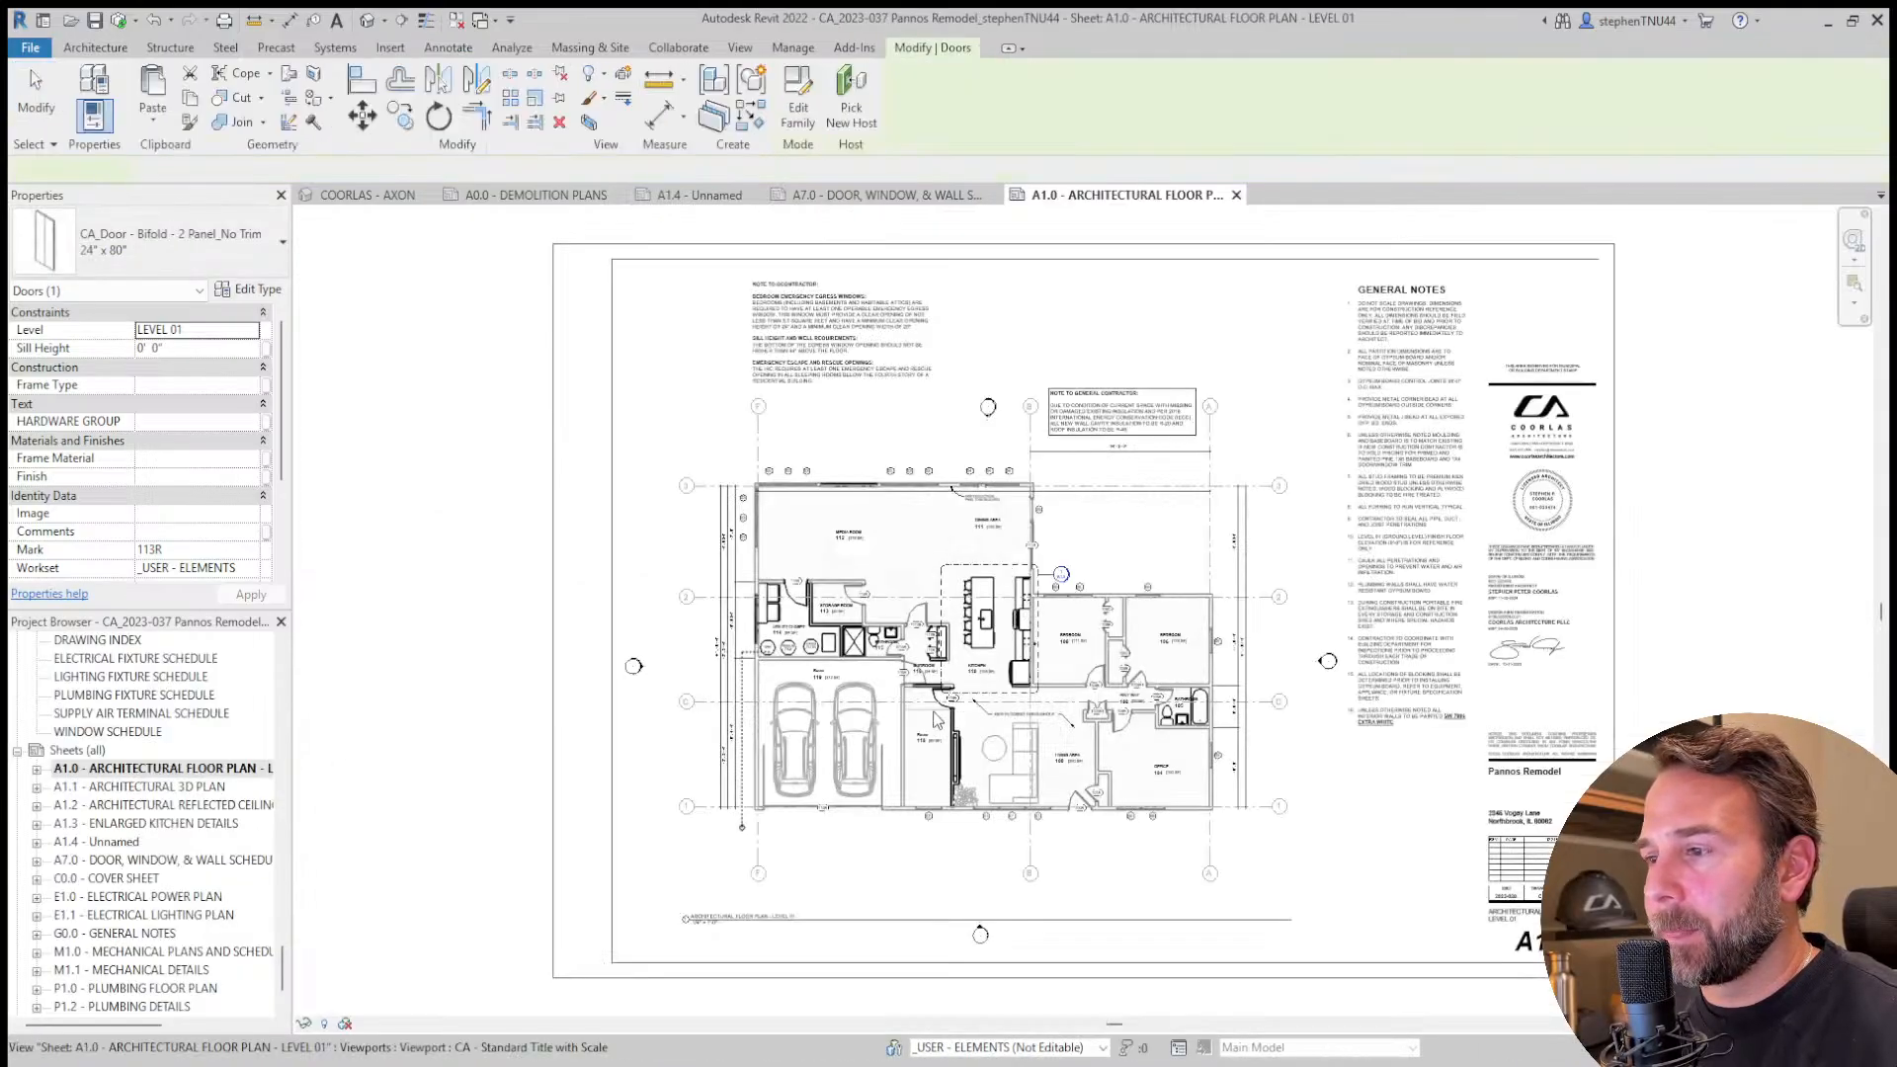
scroll(937, 719, up, 6)
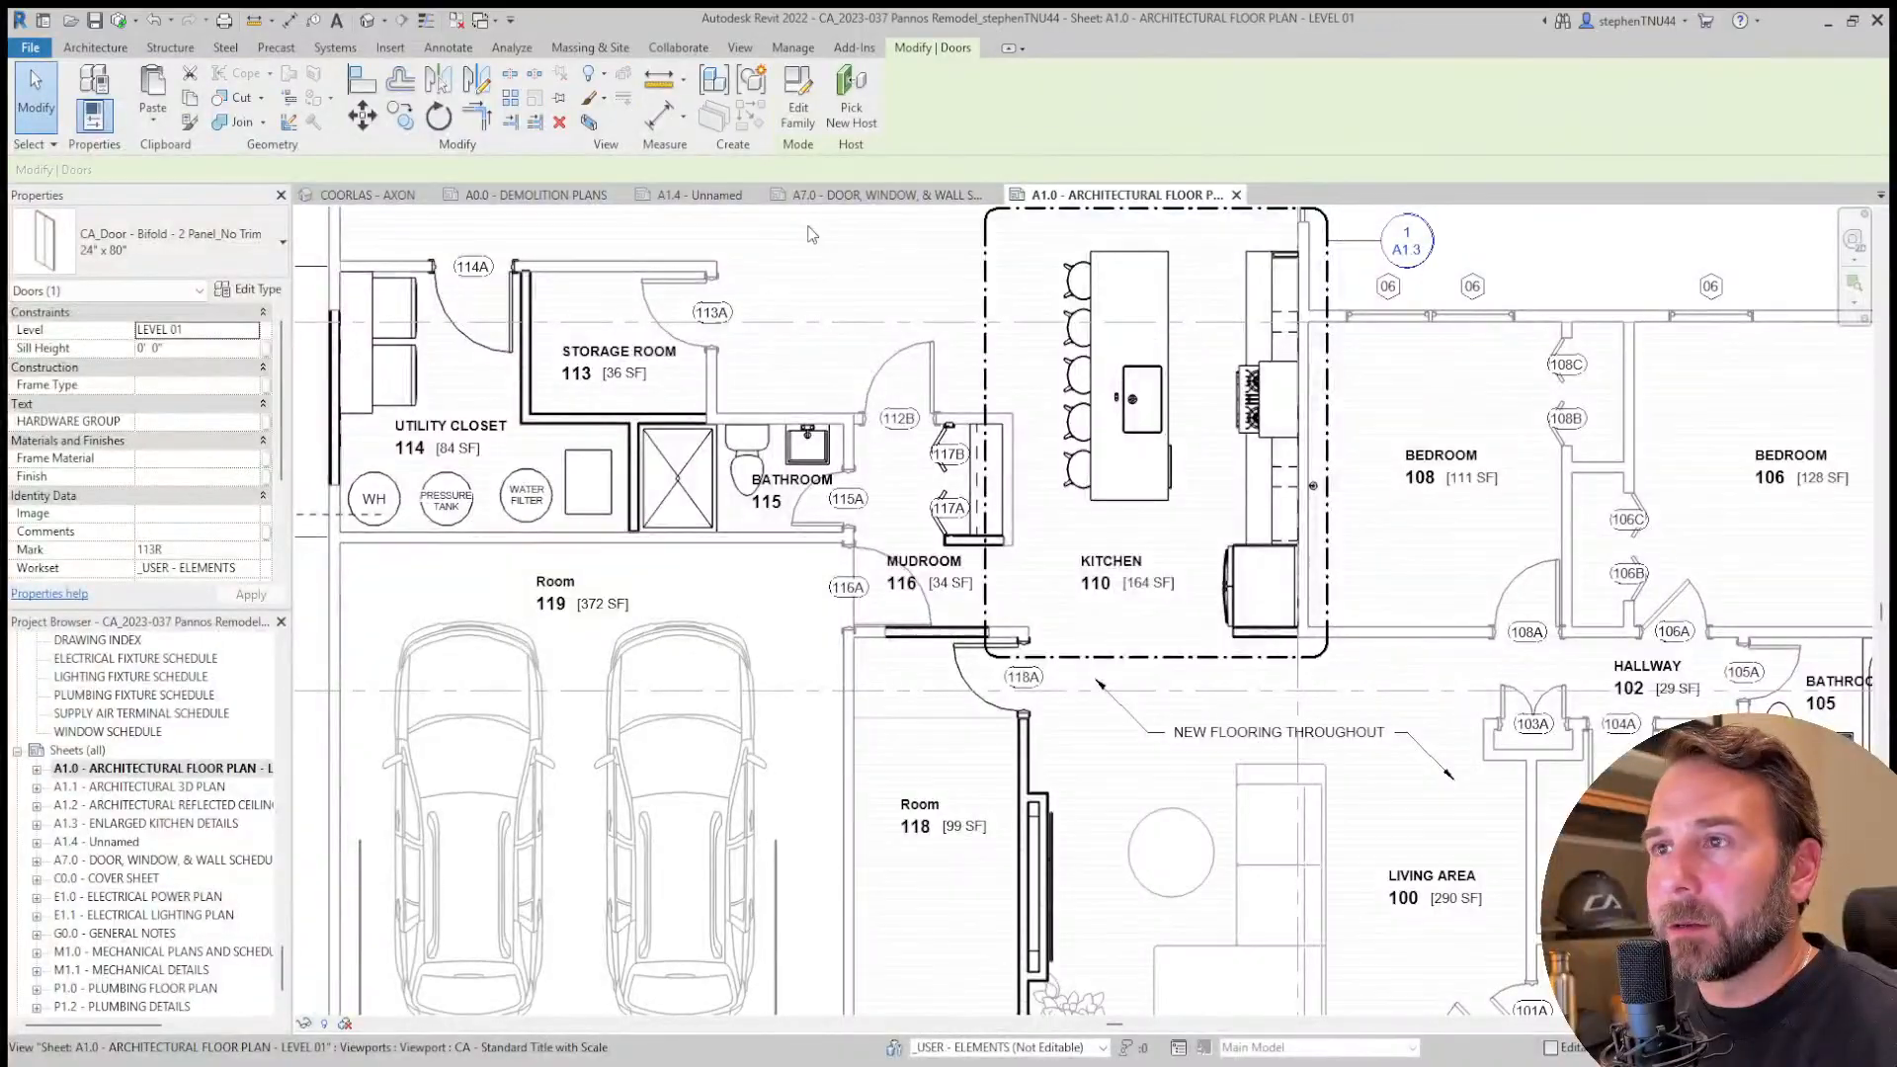
click(721, 195)
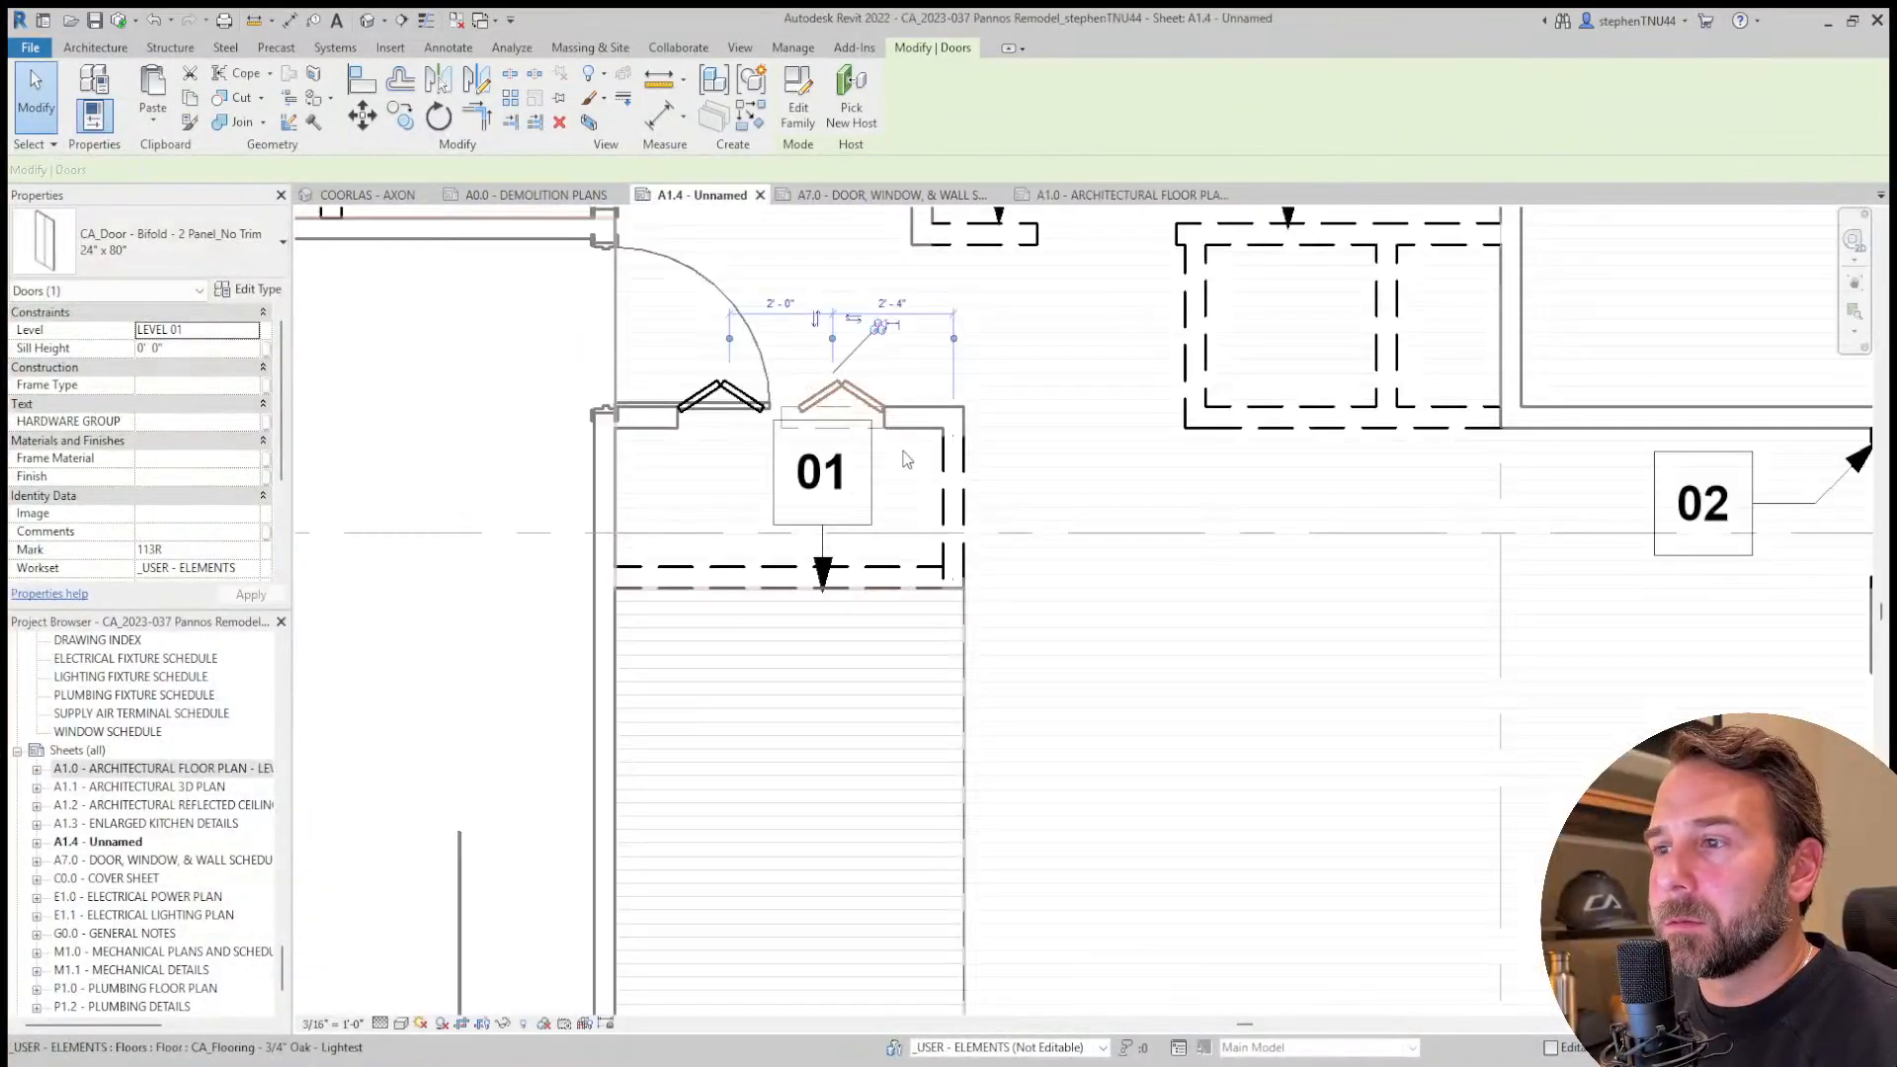
key(Escape)
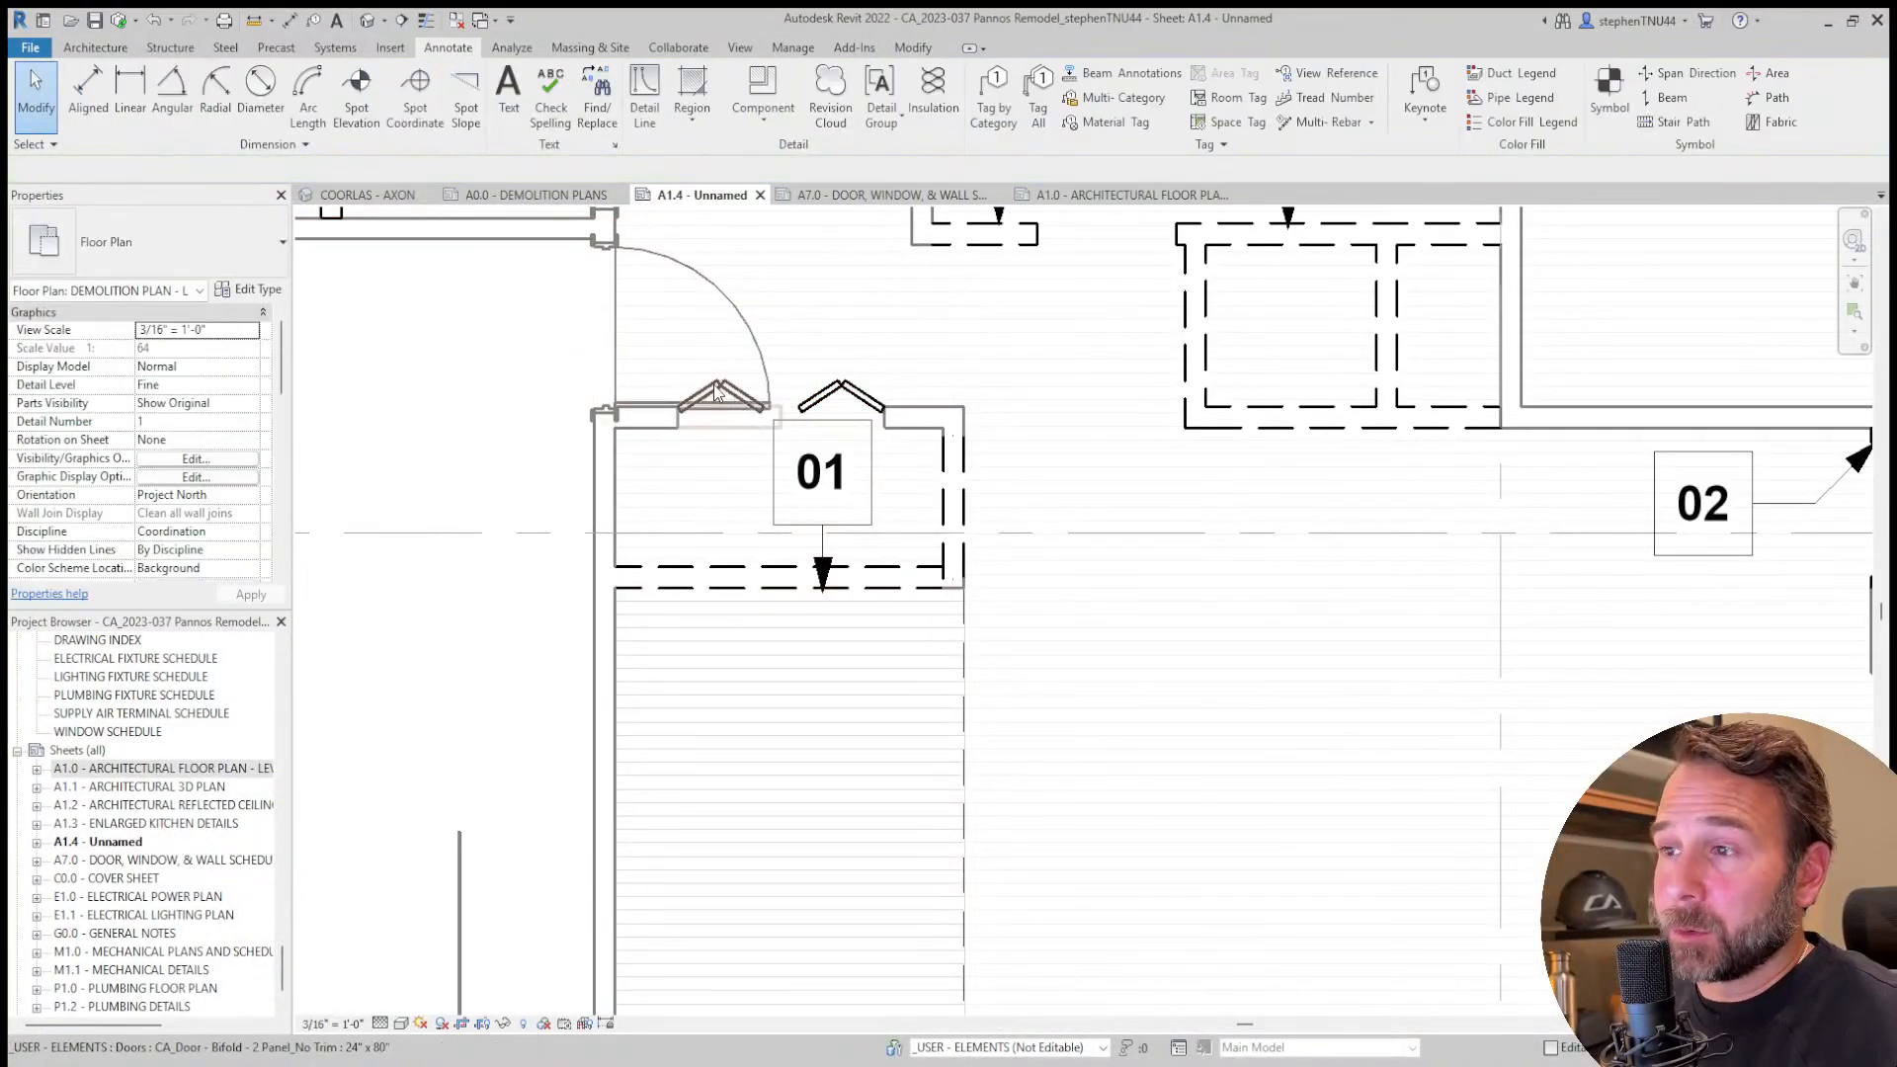
scroll(869, 403, down, 2)
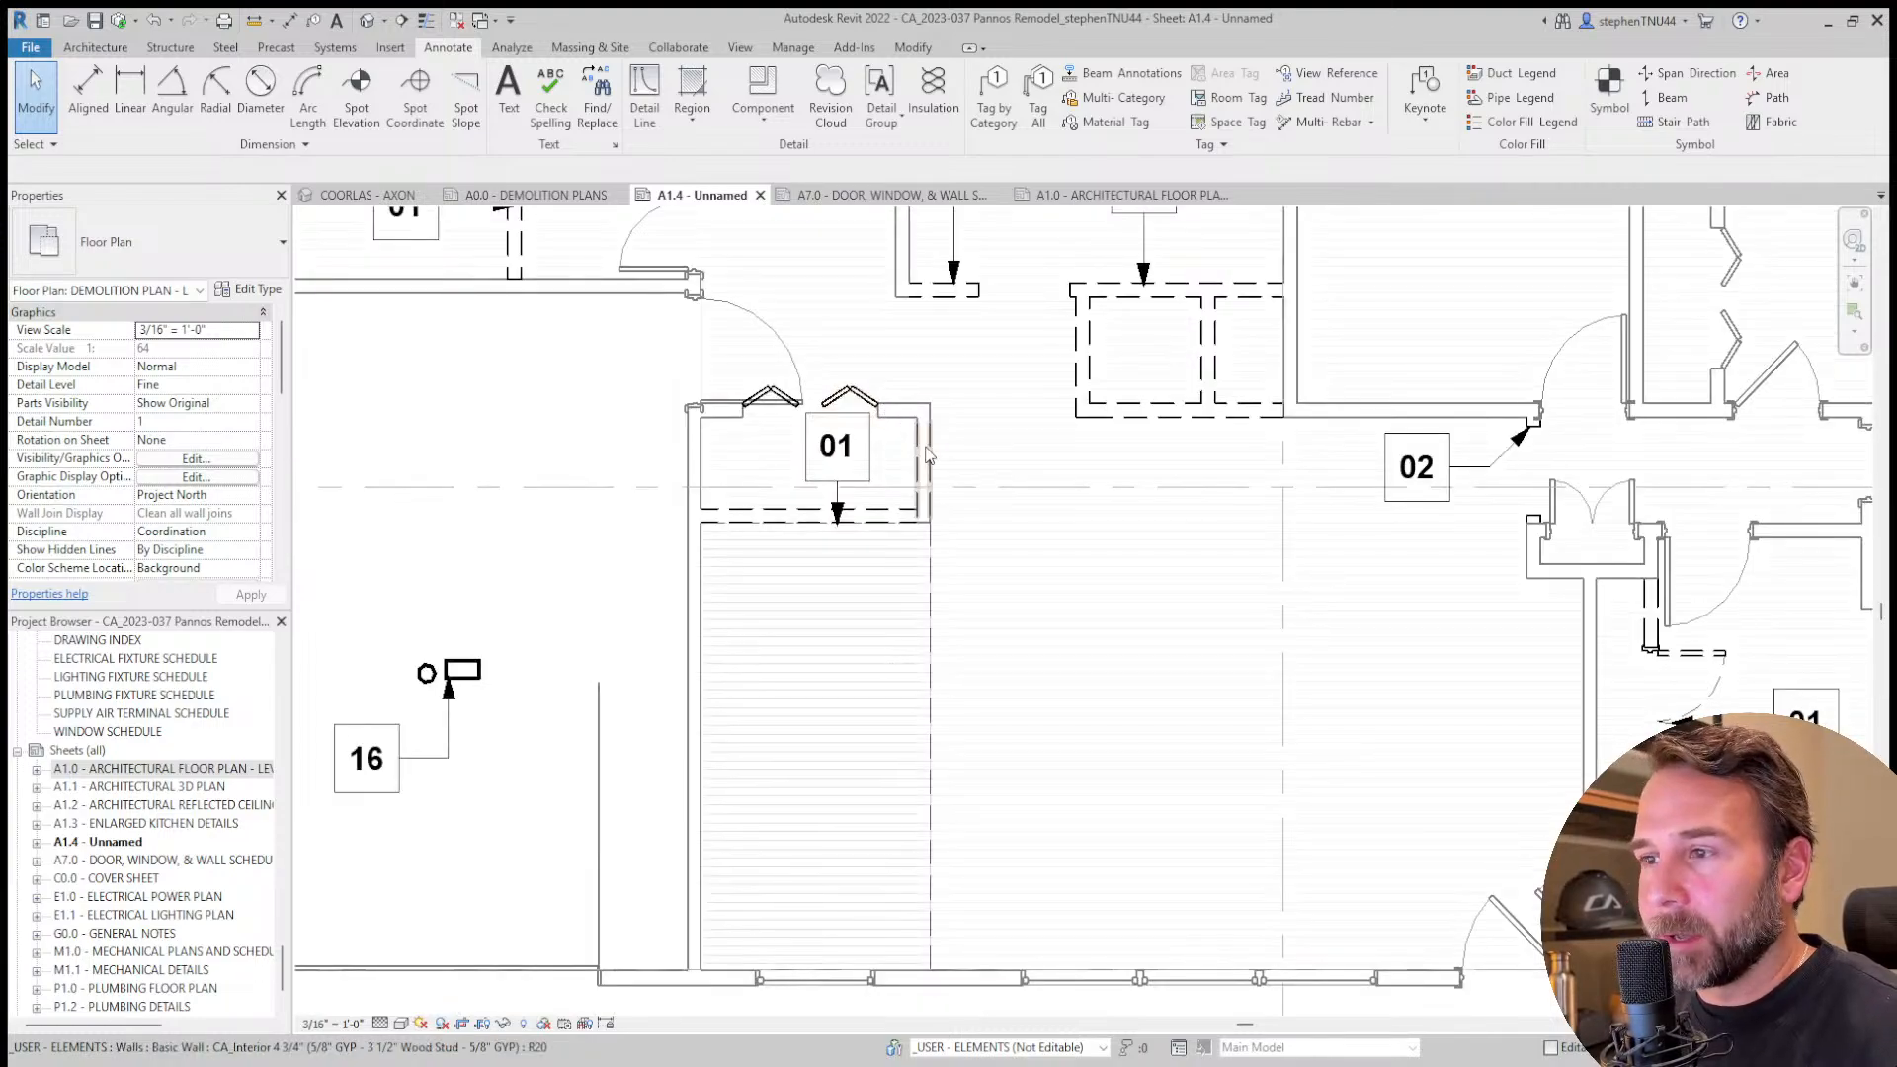
scroll(927, 455, down, 6)
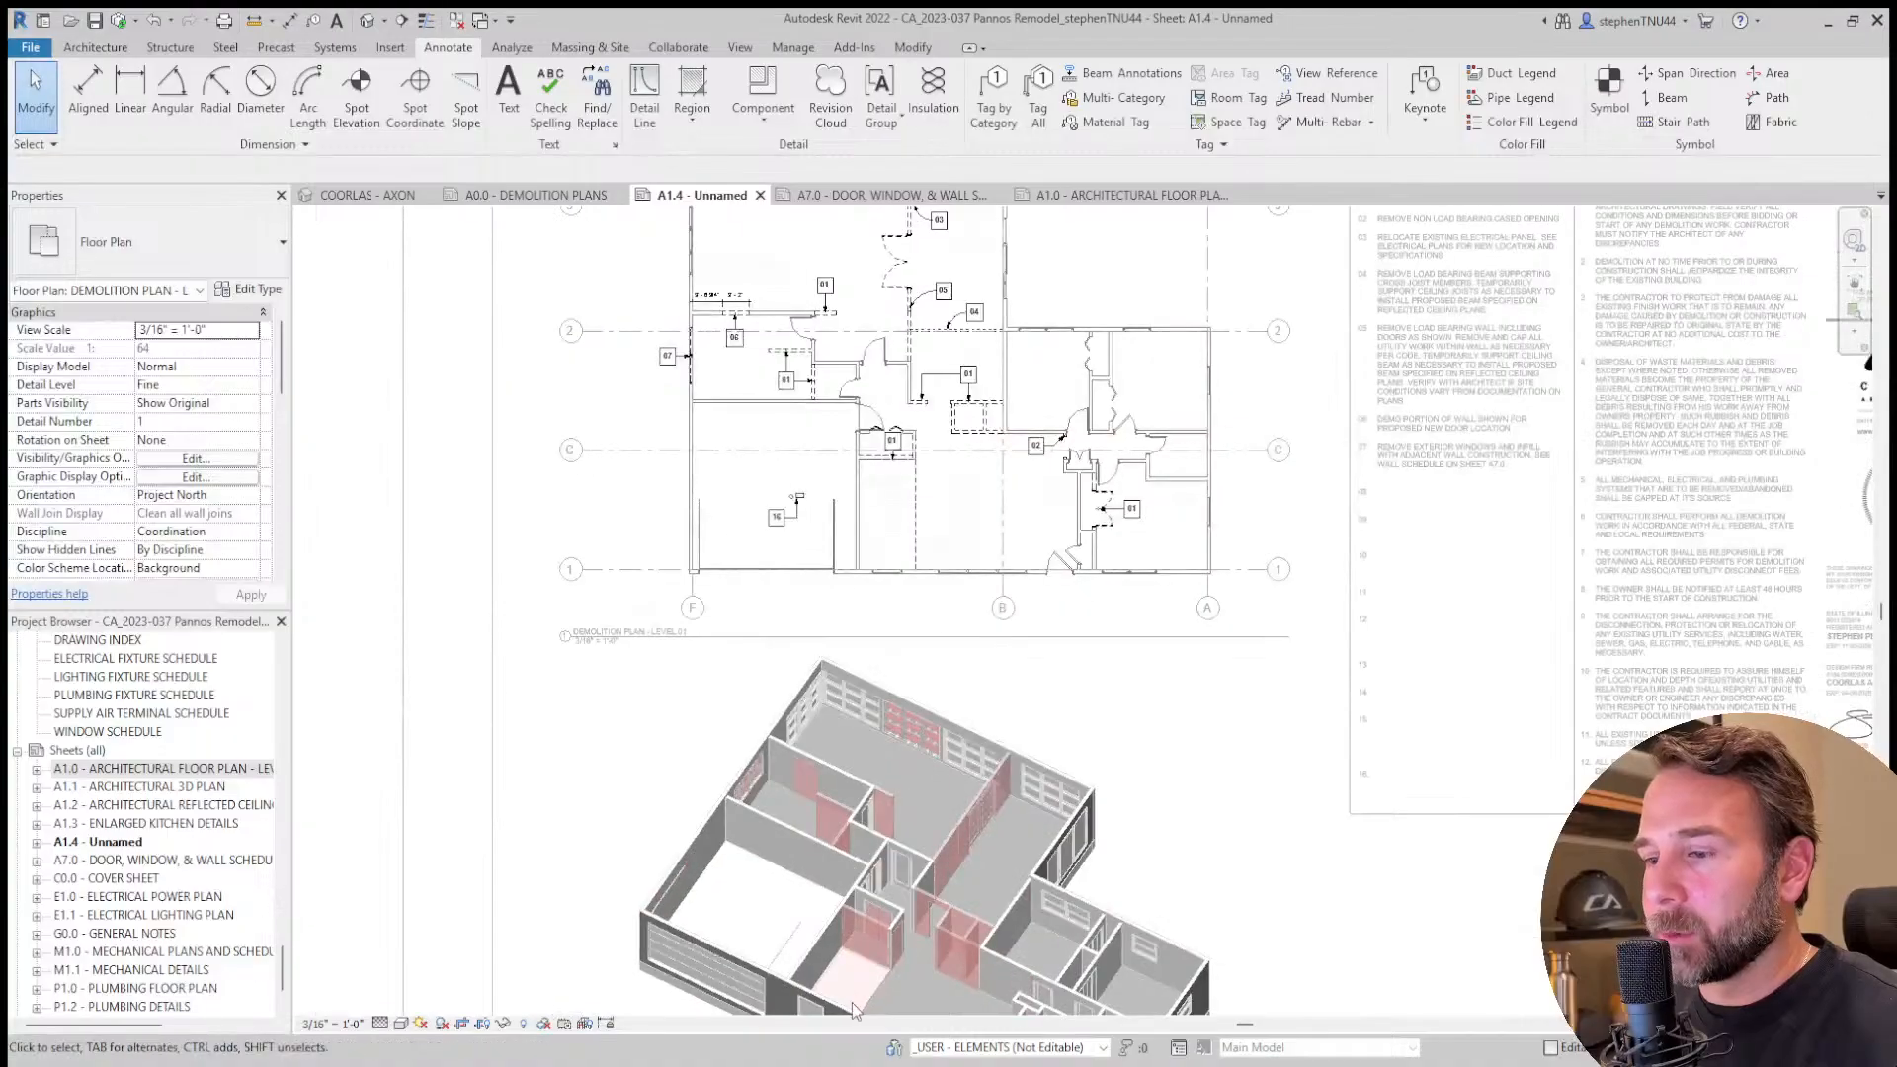
scroll(889, 850, up, 5)
scroll(947, 672, up, 2)
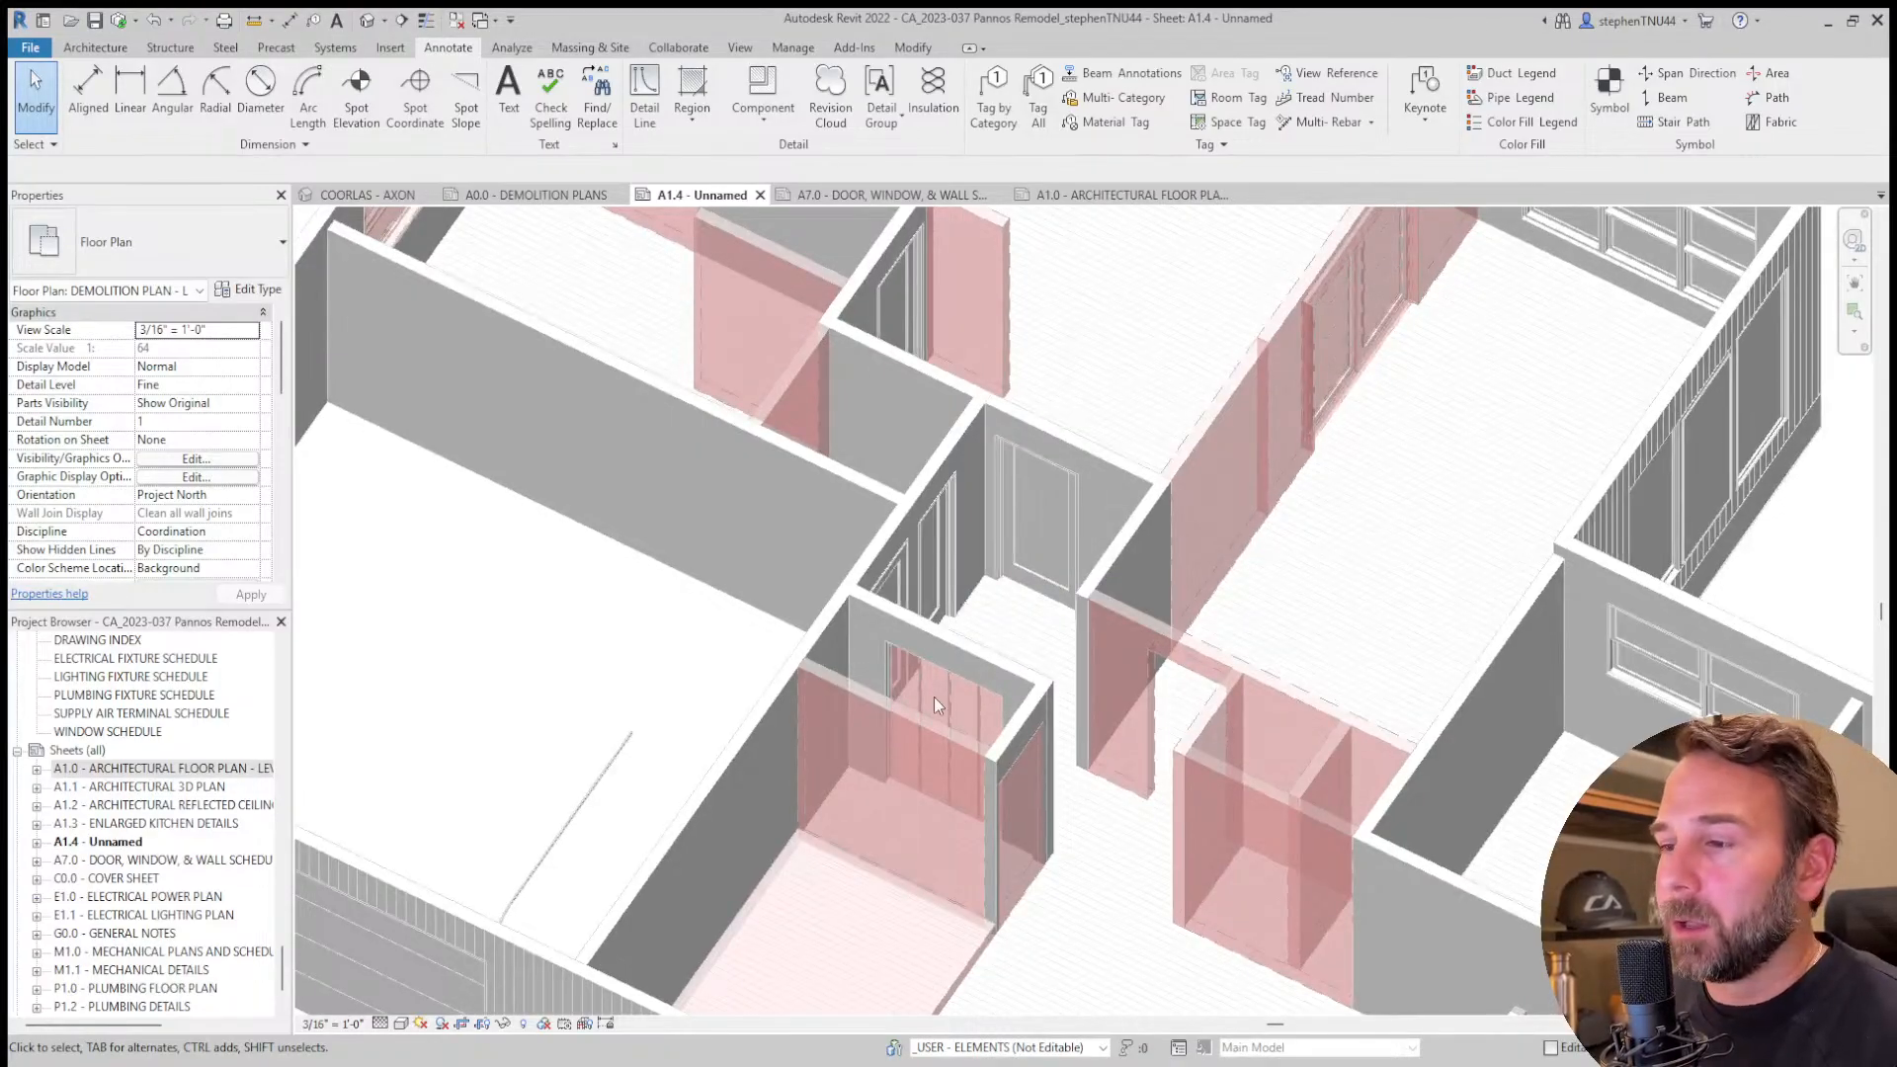
Add a second leader to the 01 tag inside the bifold-door closet, pointing sideways at the closet's dashed end wall.
scroll(956, 703, down, 6)
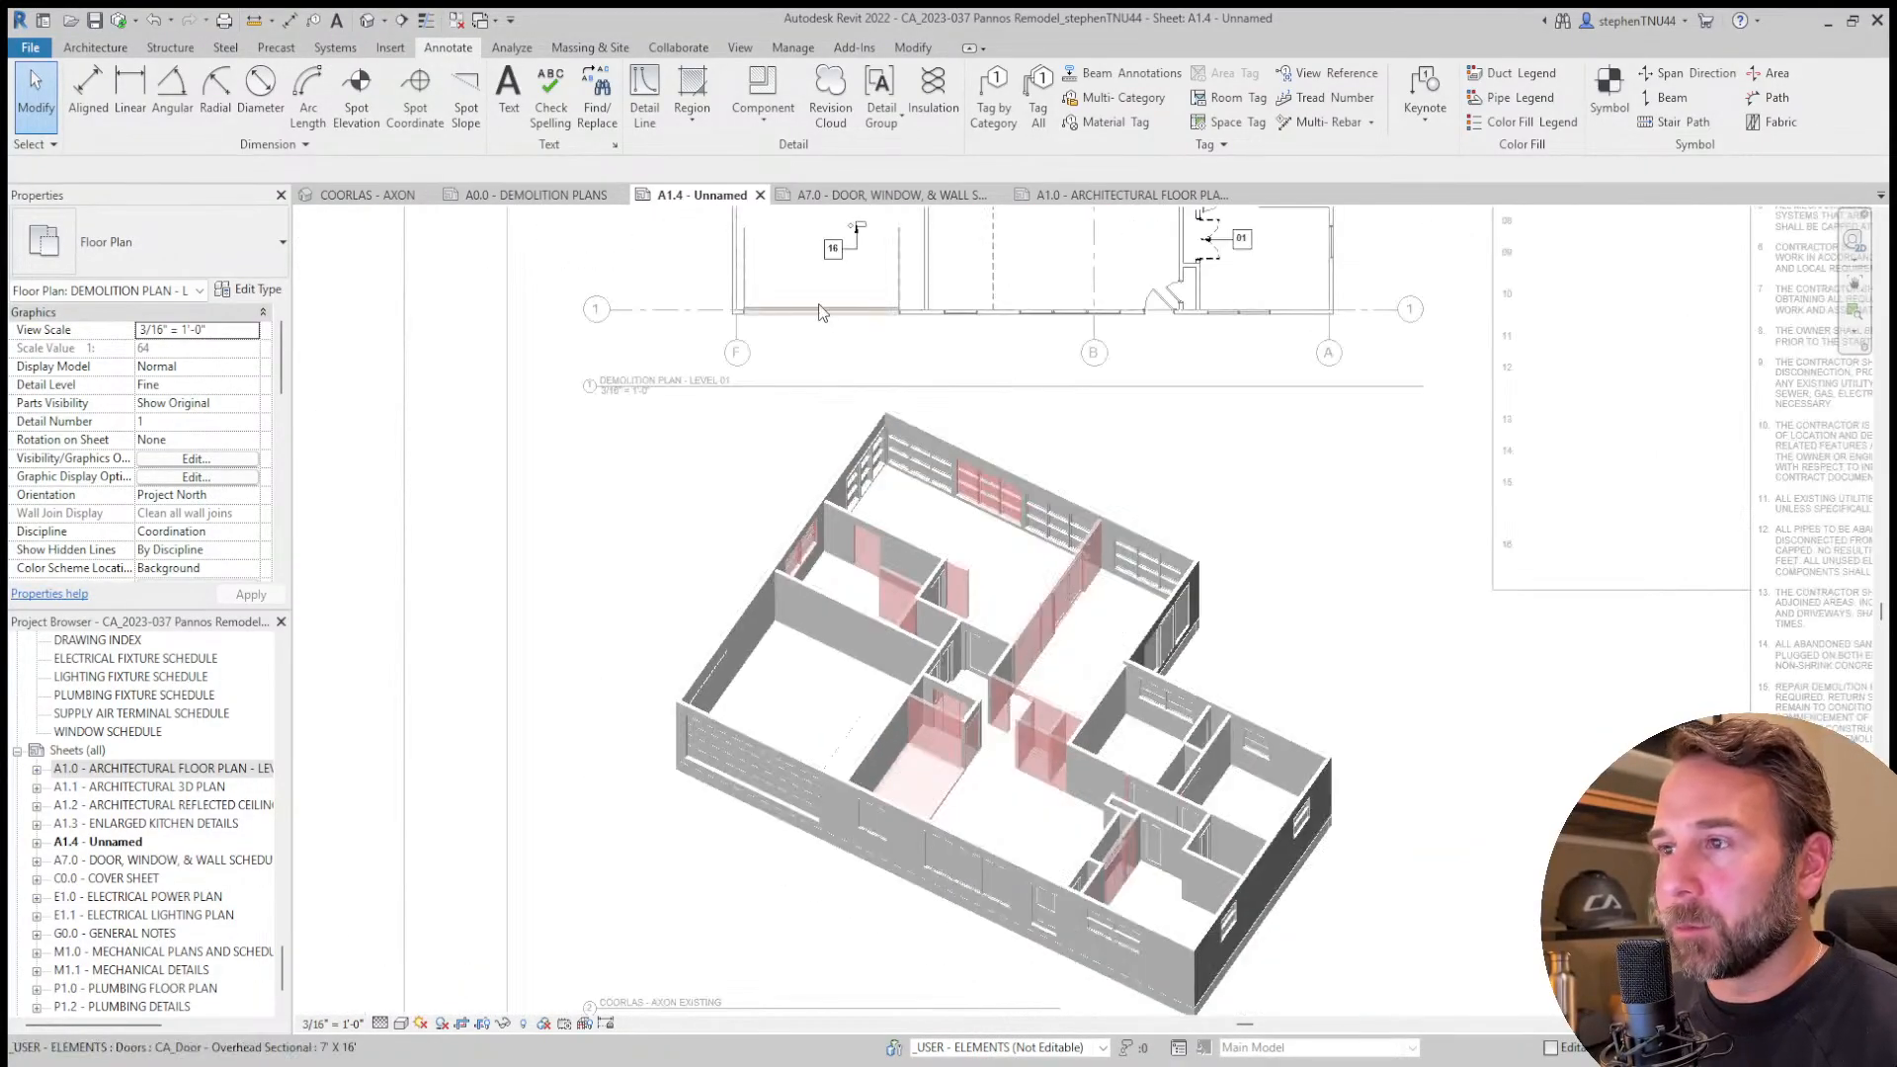
scroll(839, 297, up, 3)
scroll(1006, 461, up, 5)
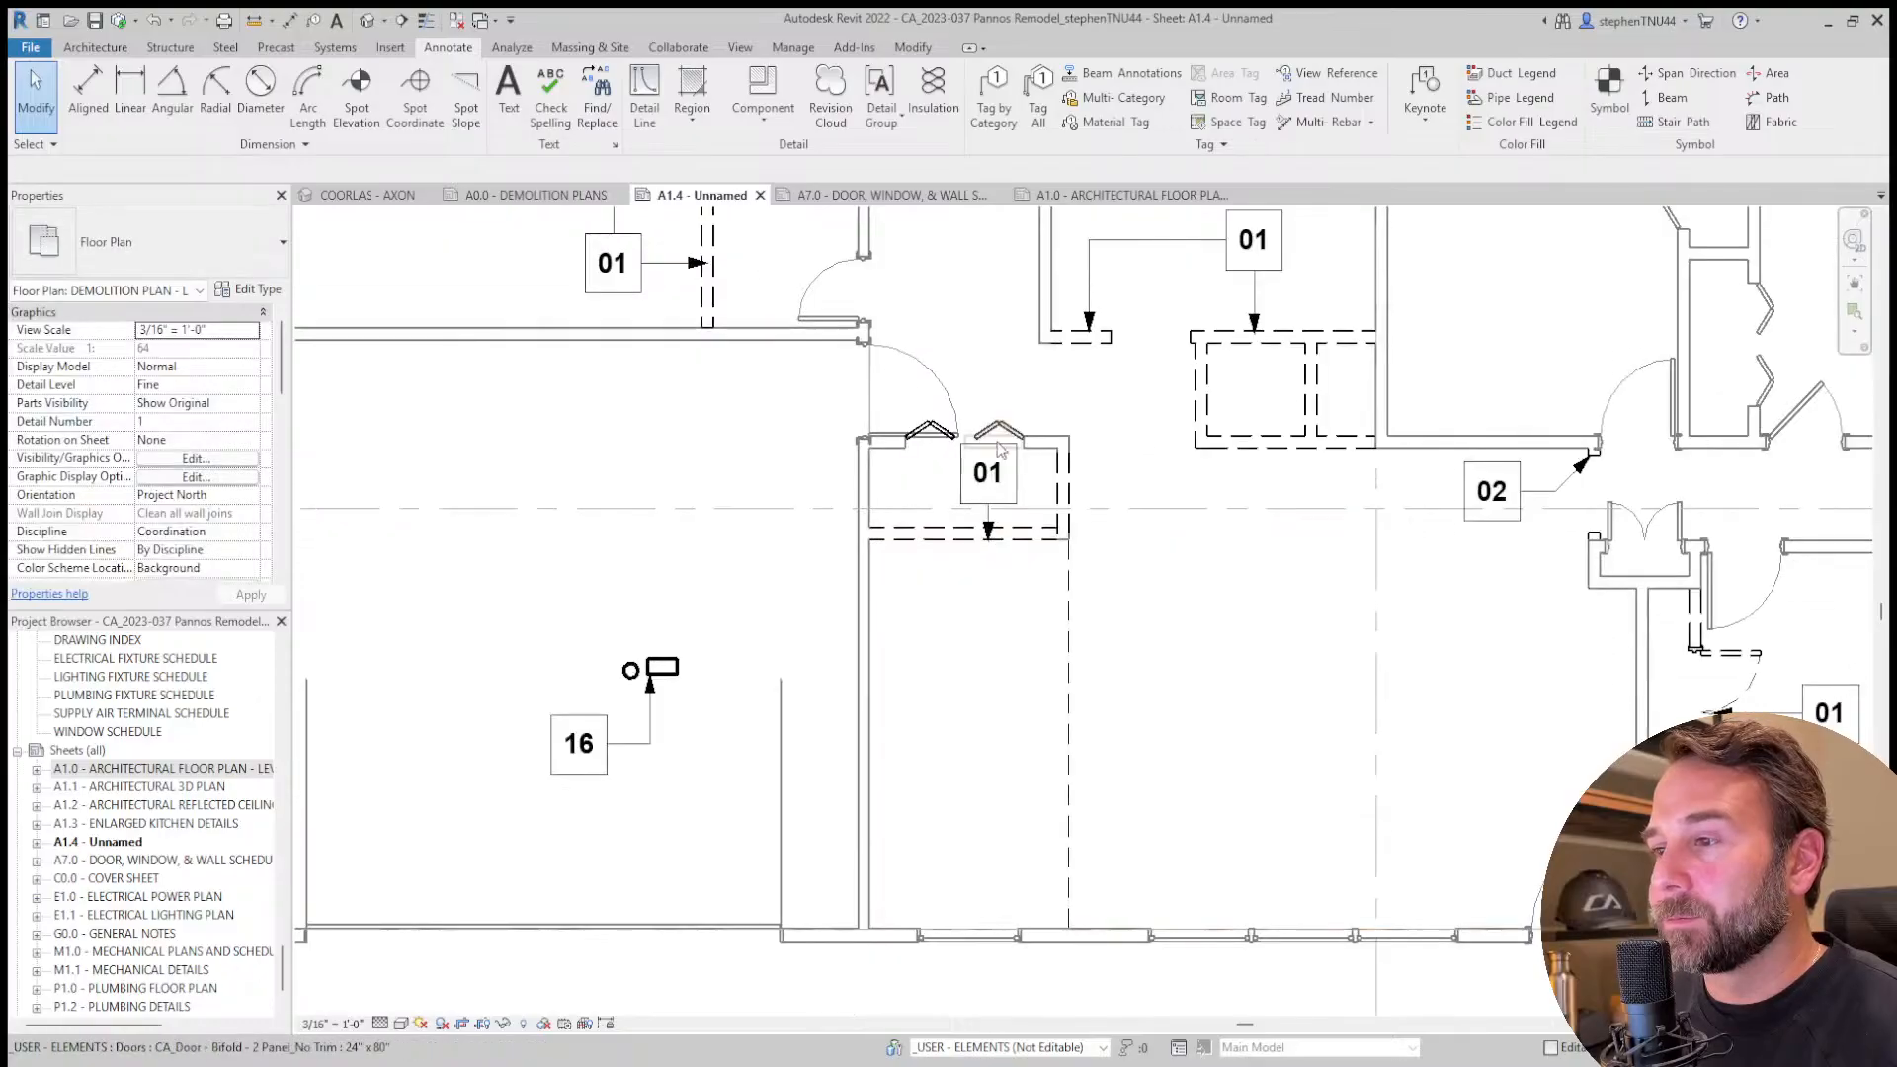
click(1007, 465)
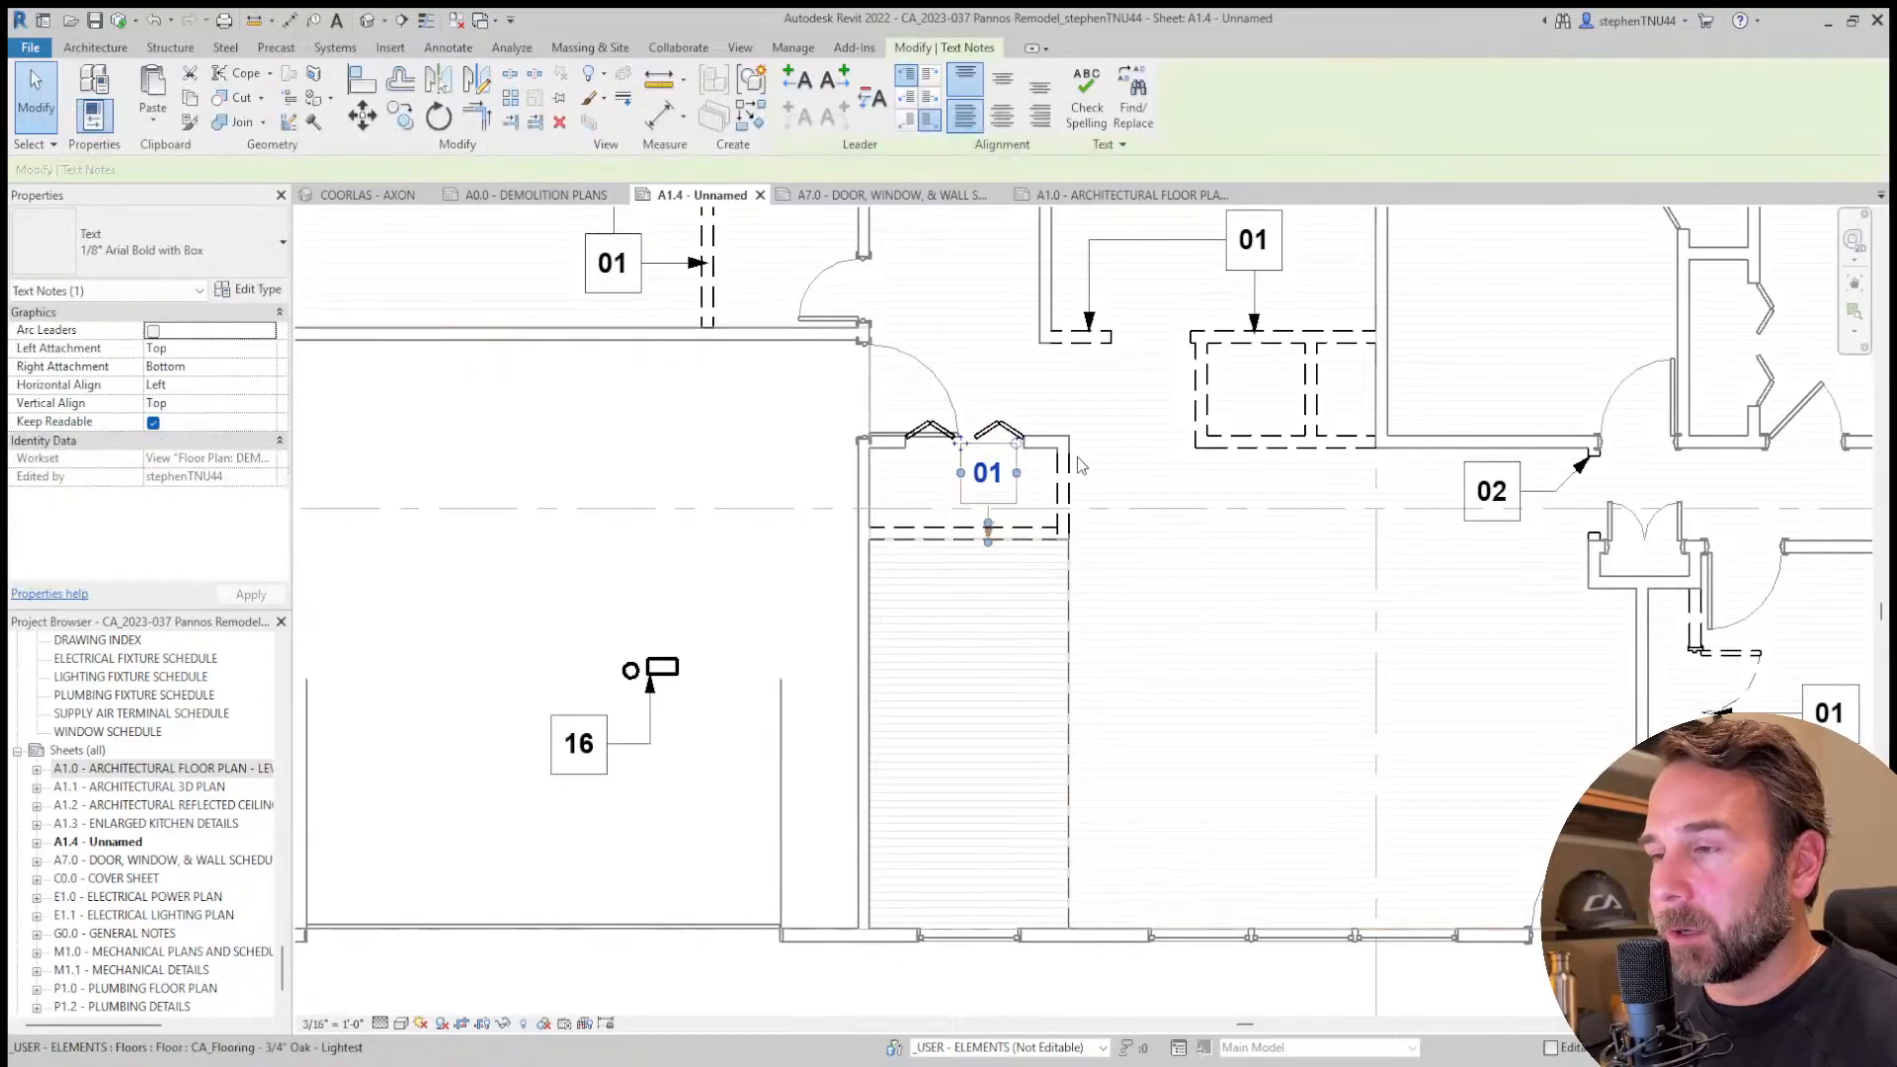
click(837, 83)
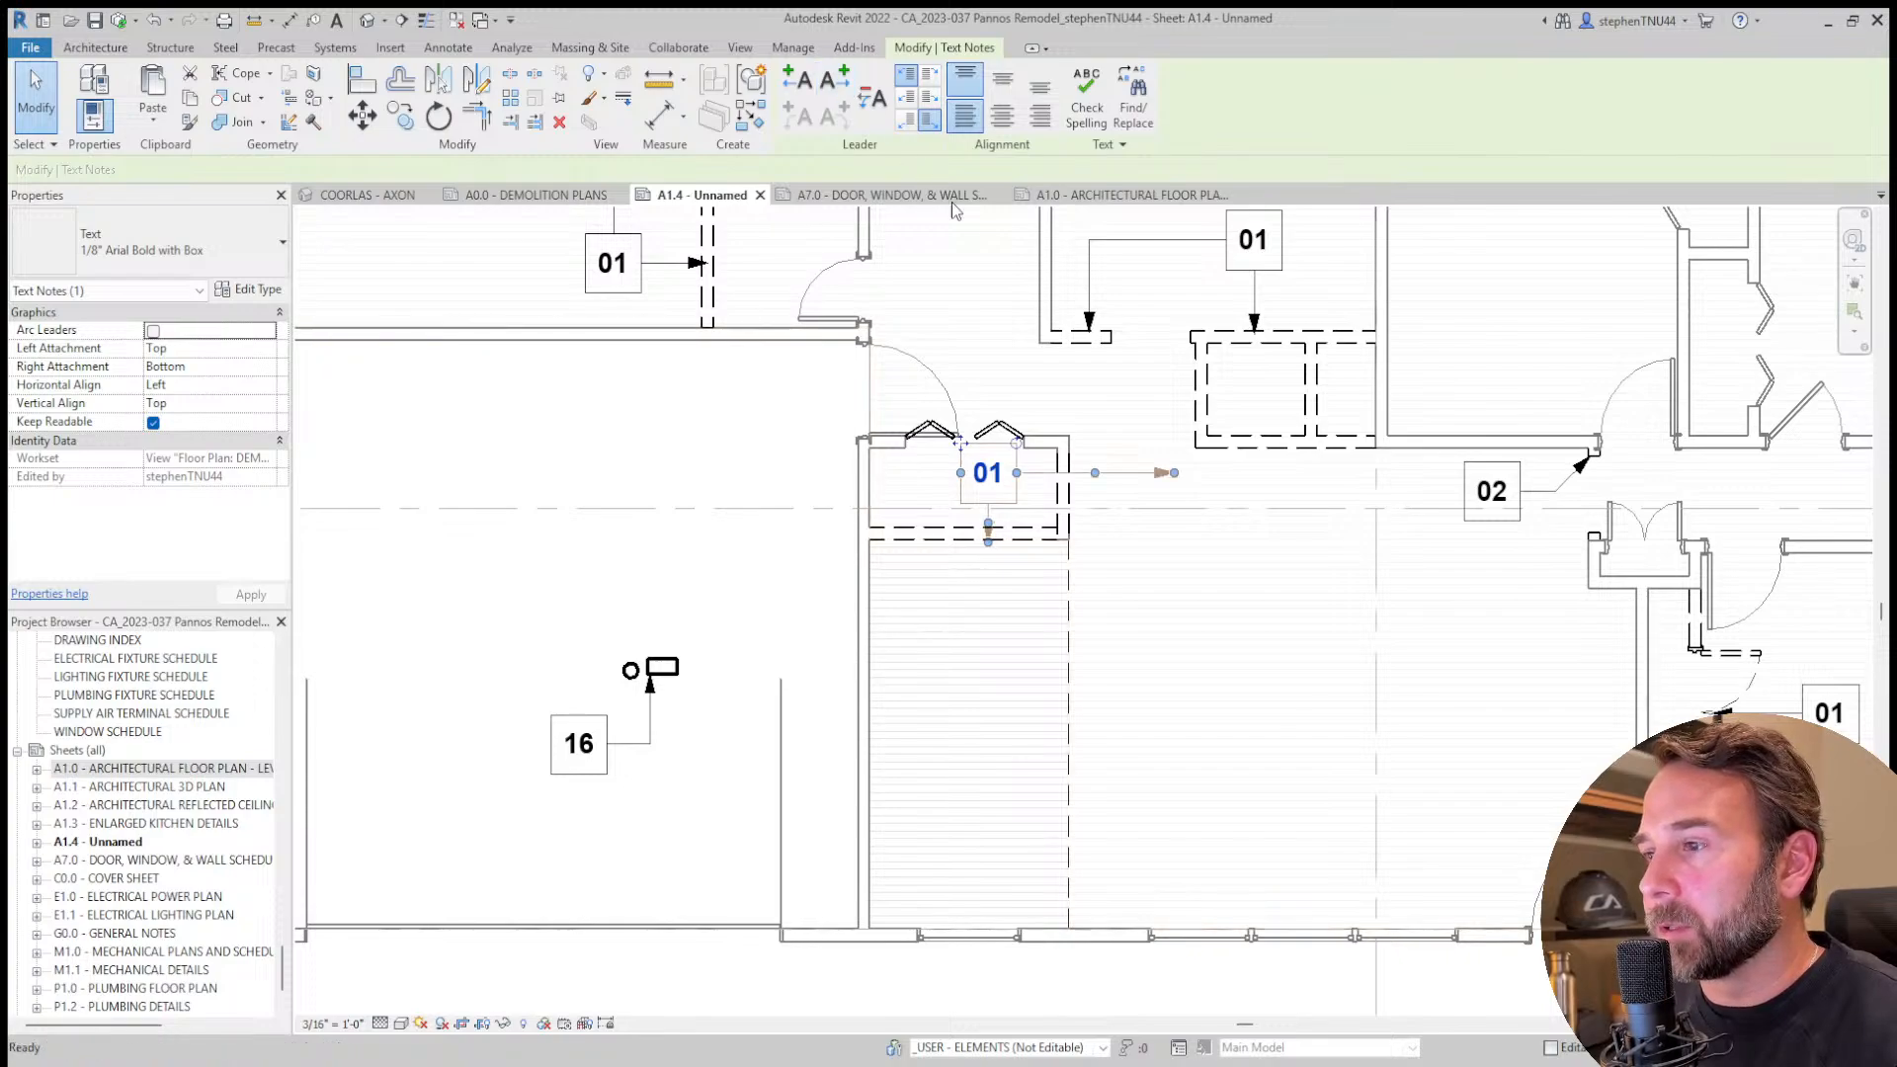
scroll(1195, 474, up, 2)
drag(1159, 474, 971, 472)
key(Escape)
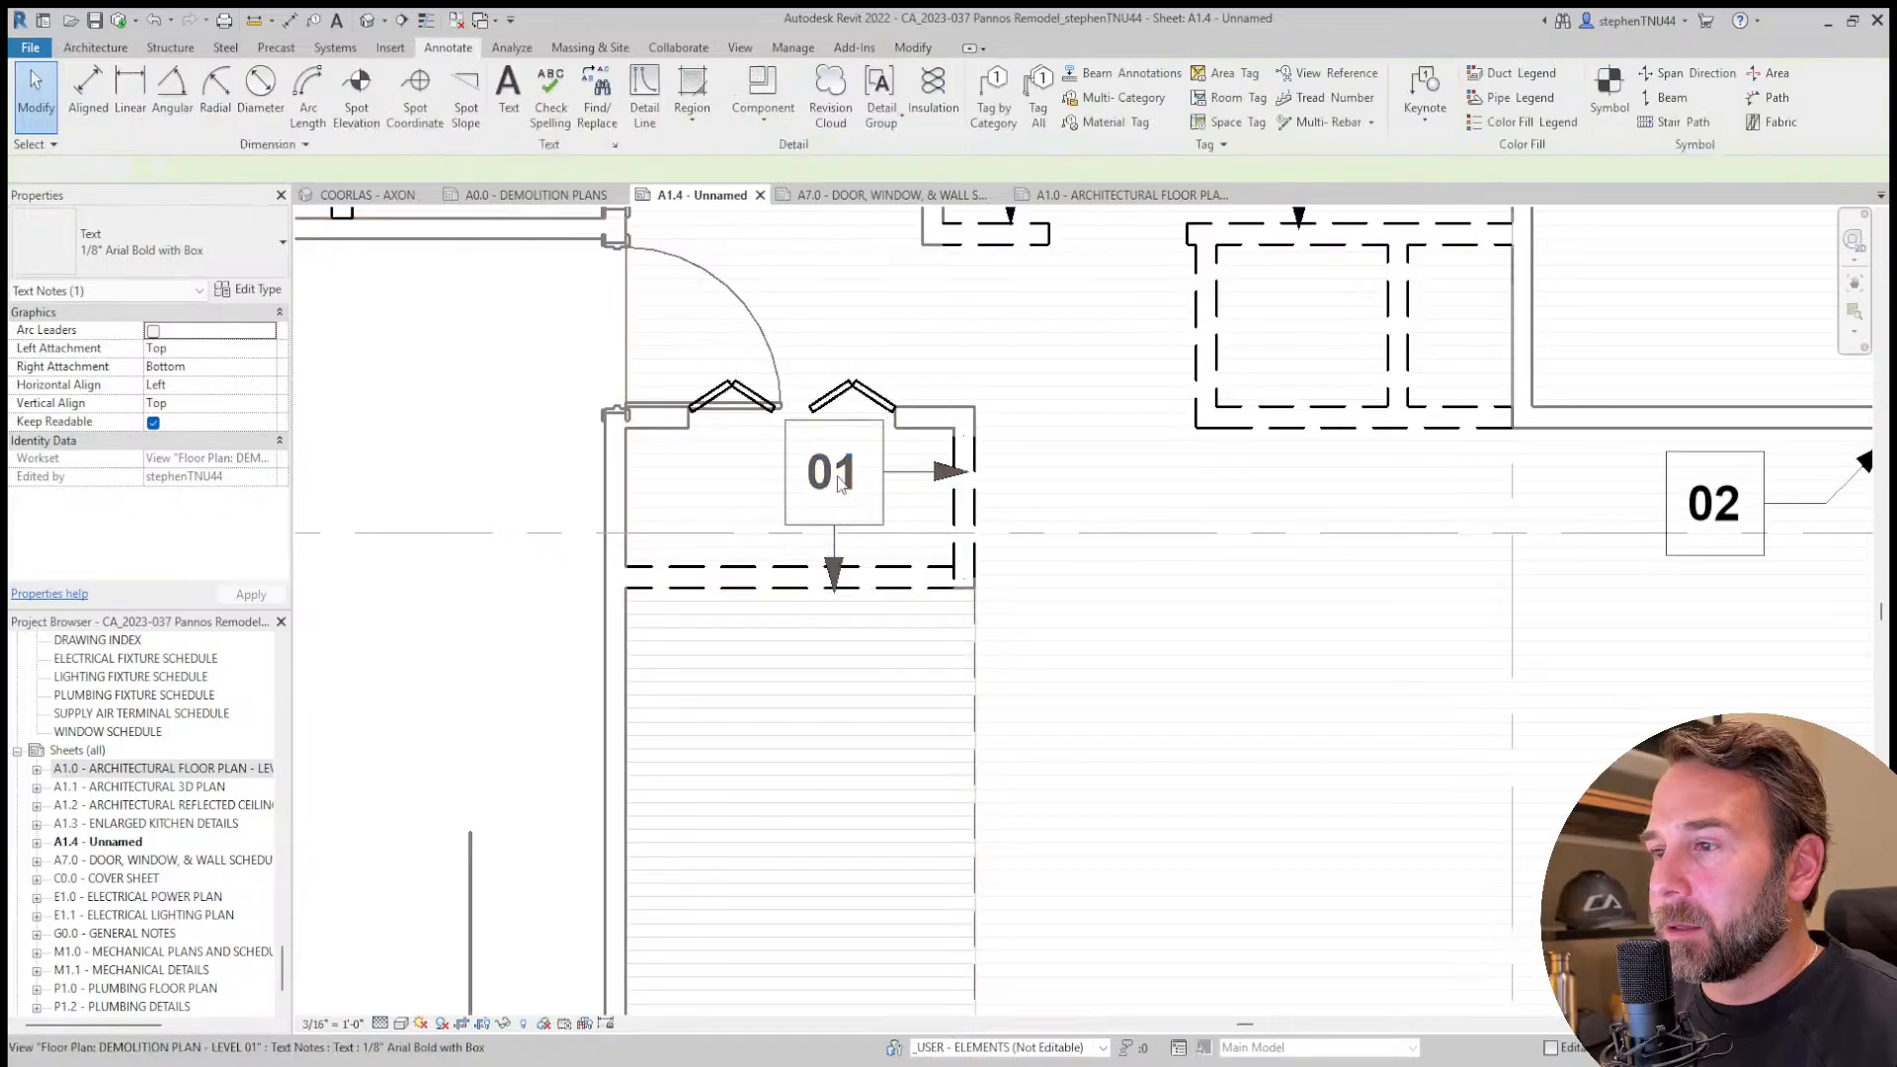
After checking sheet A1.0, remove the closet 01 tag's side leader and place the tag below the closet, its leader pointing up at the dashed lower wall.
scroll(879, 504, down, 2)
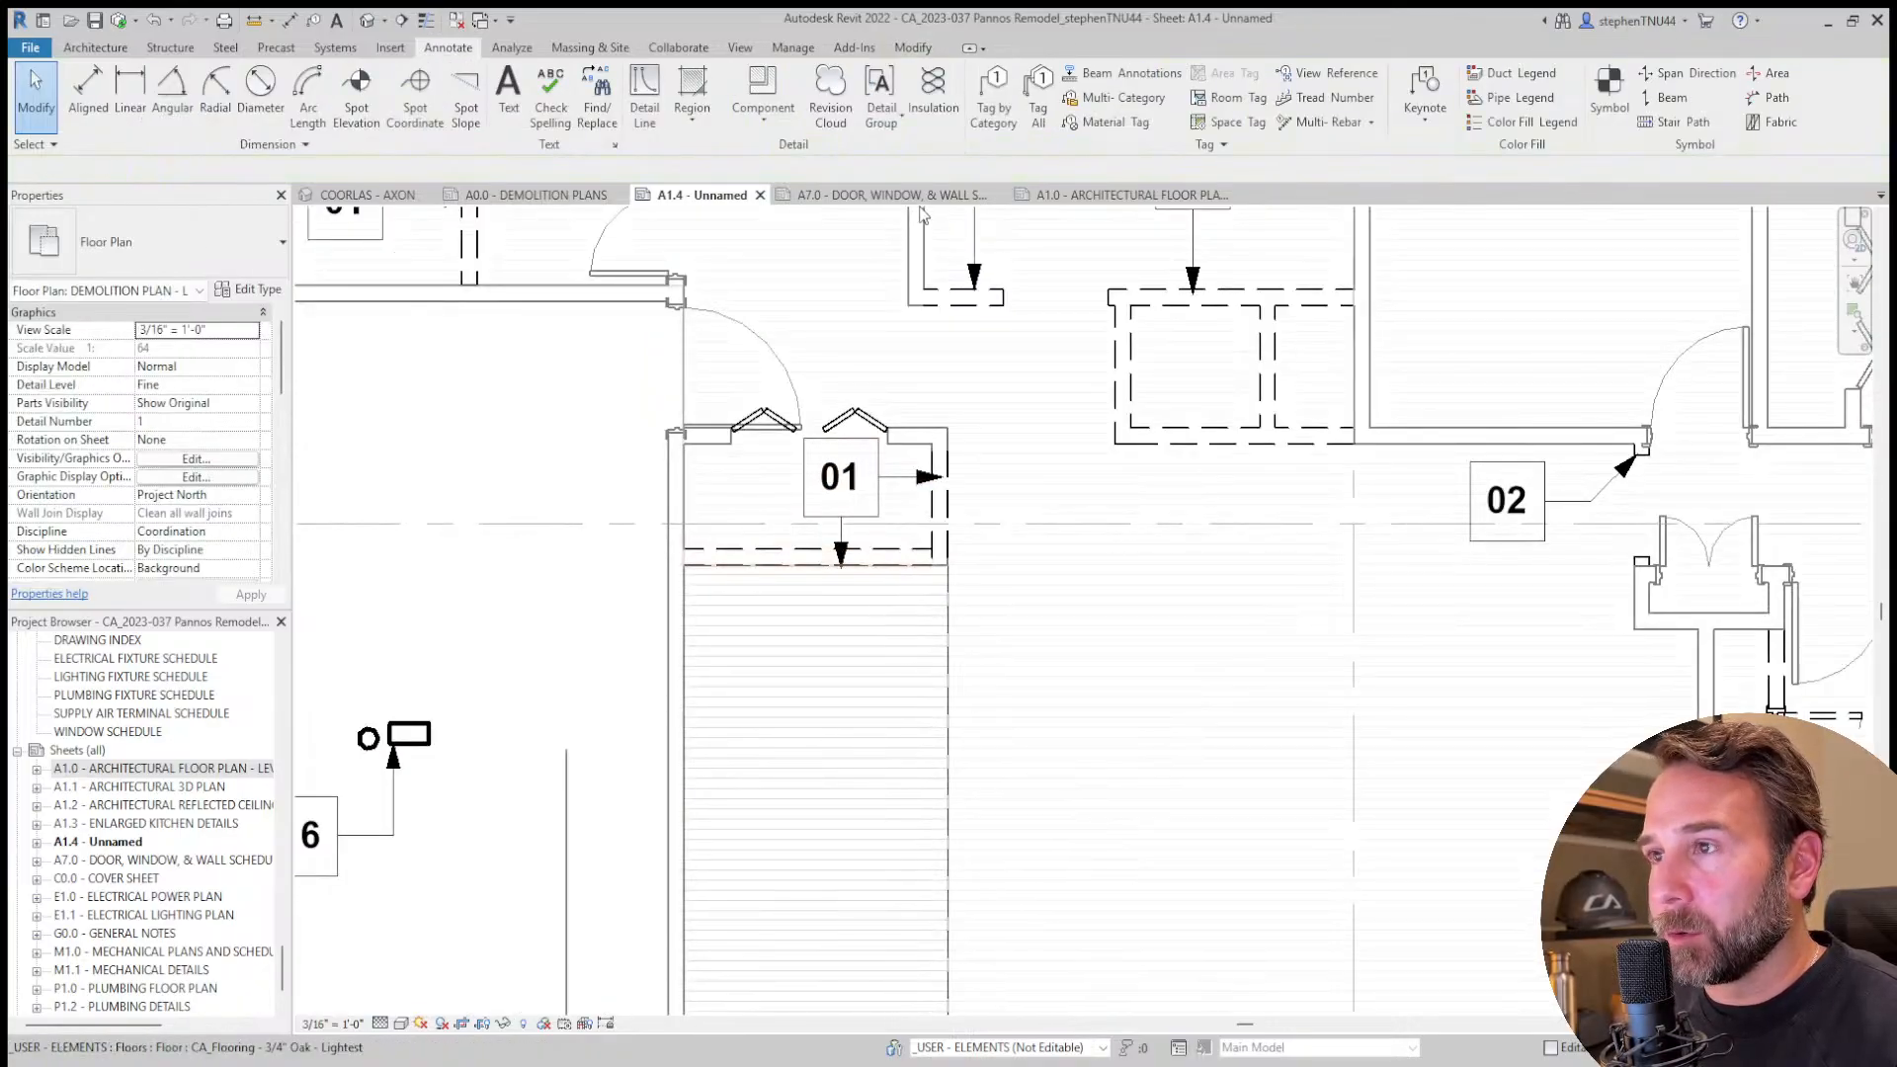
click(1087, 193)
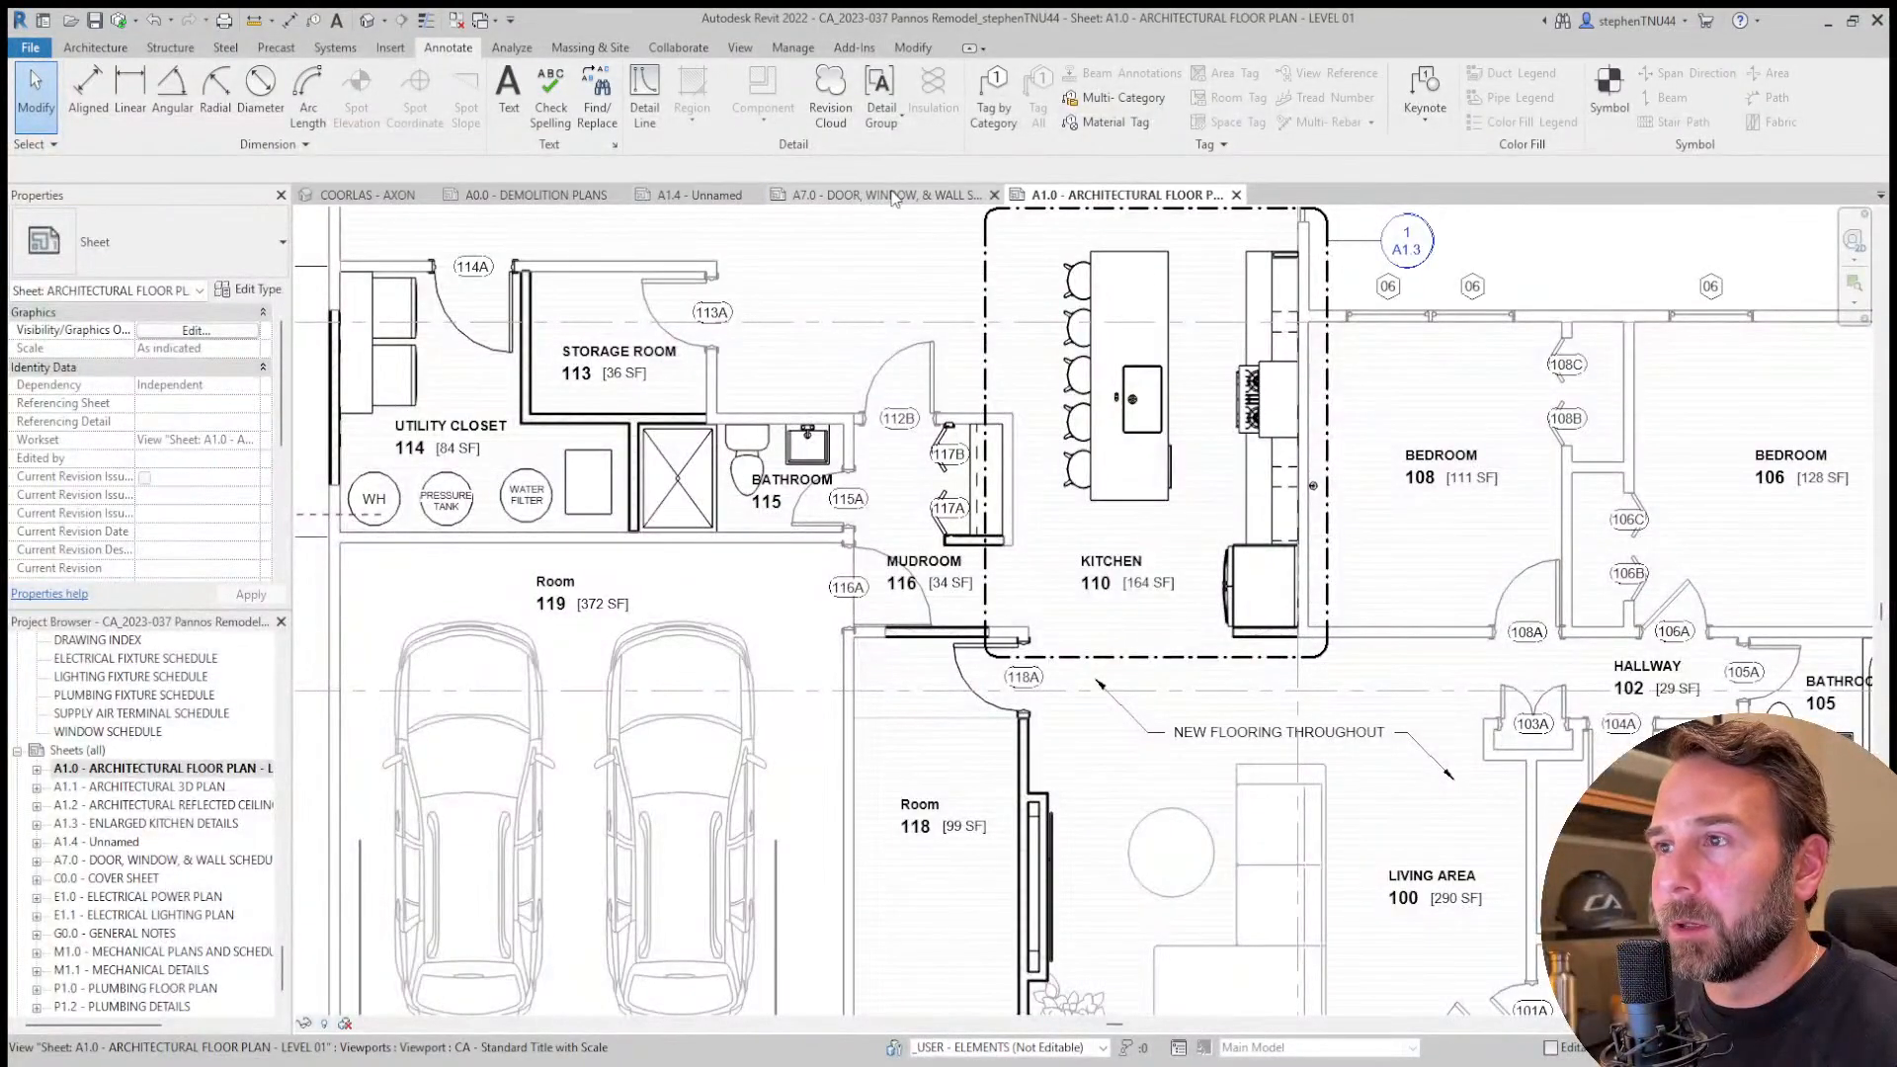
click(701, 193)
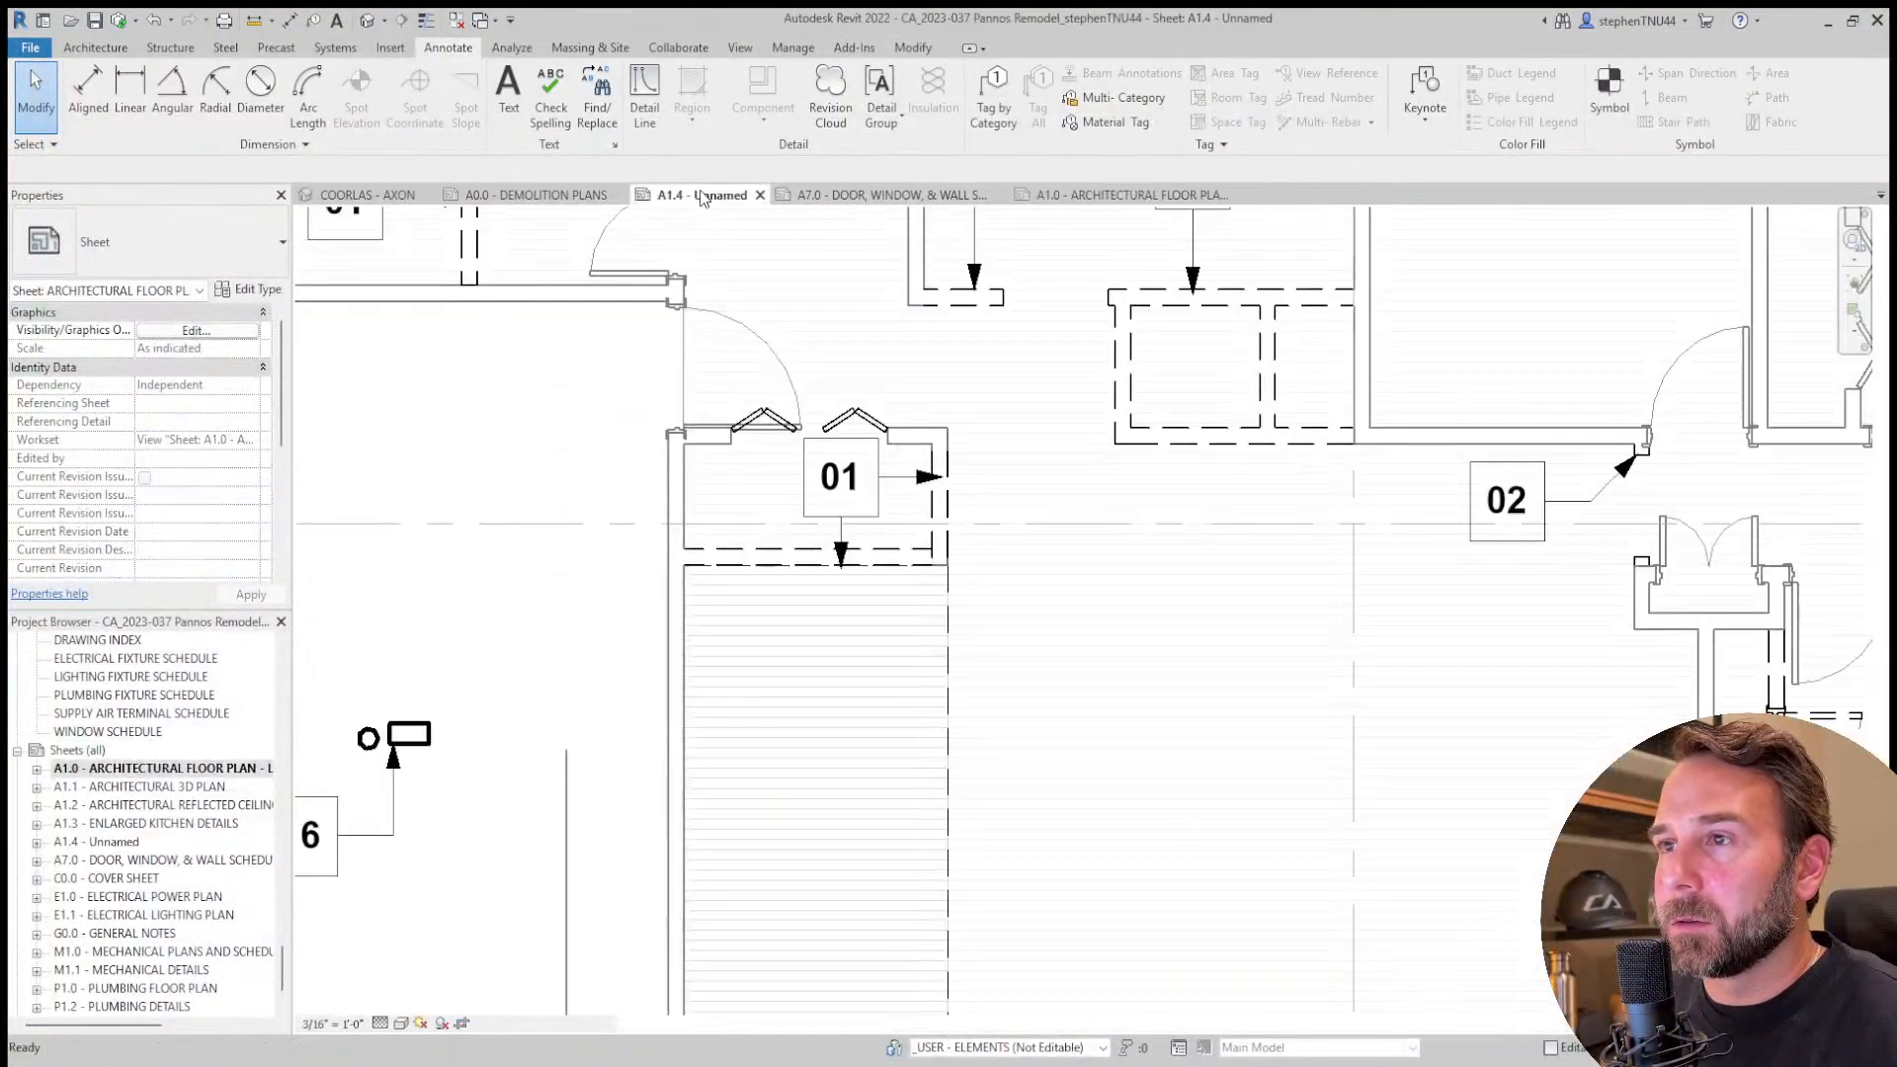
click(878, 492)
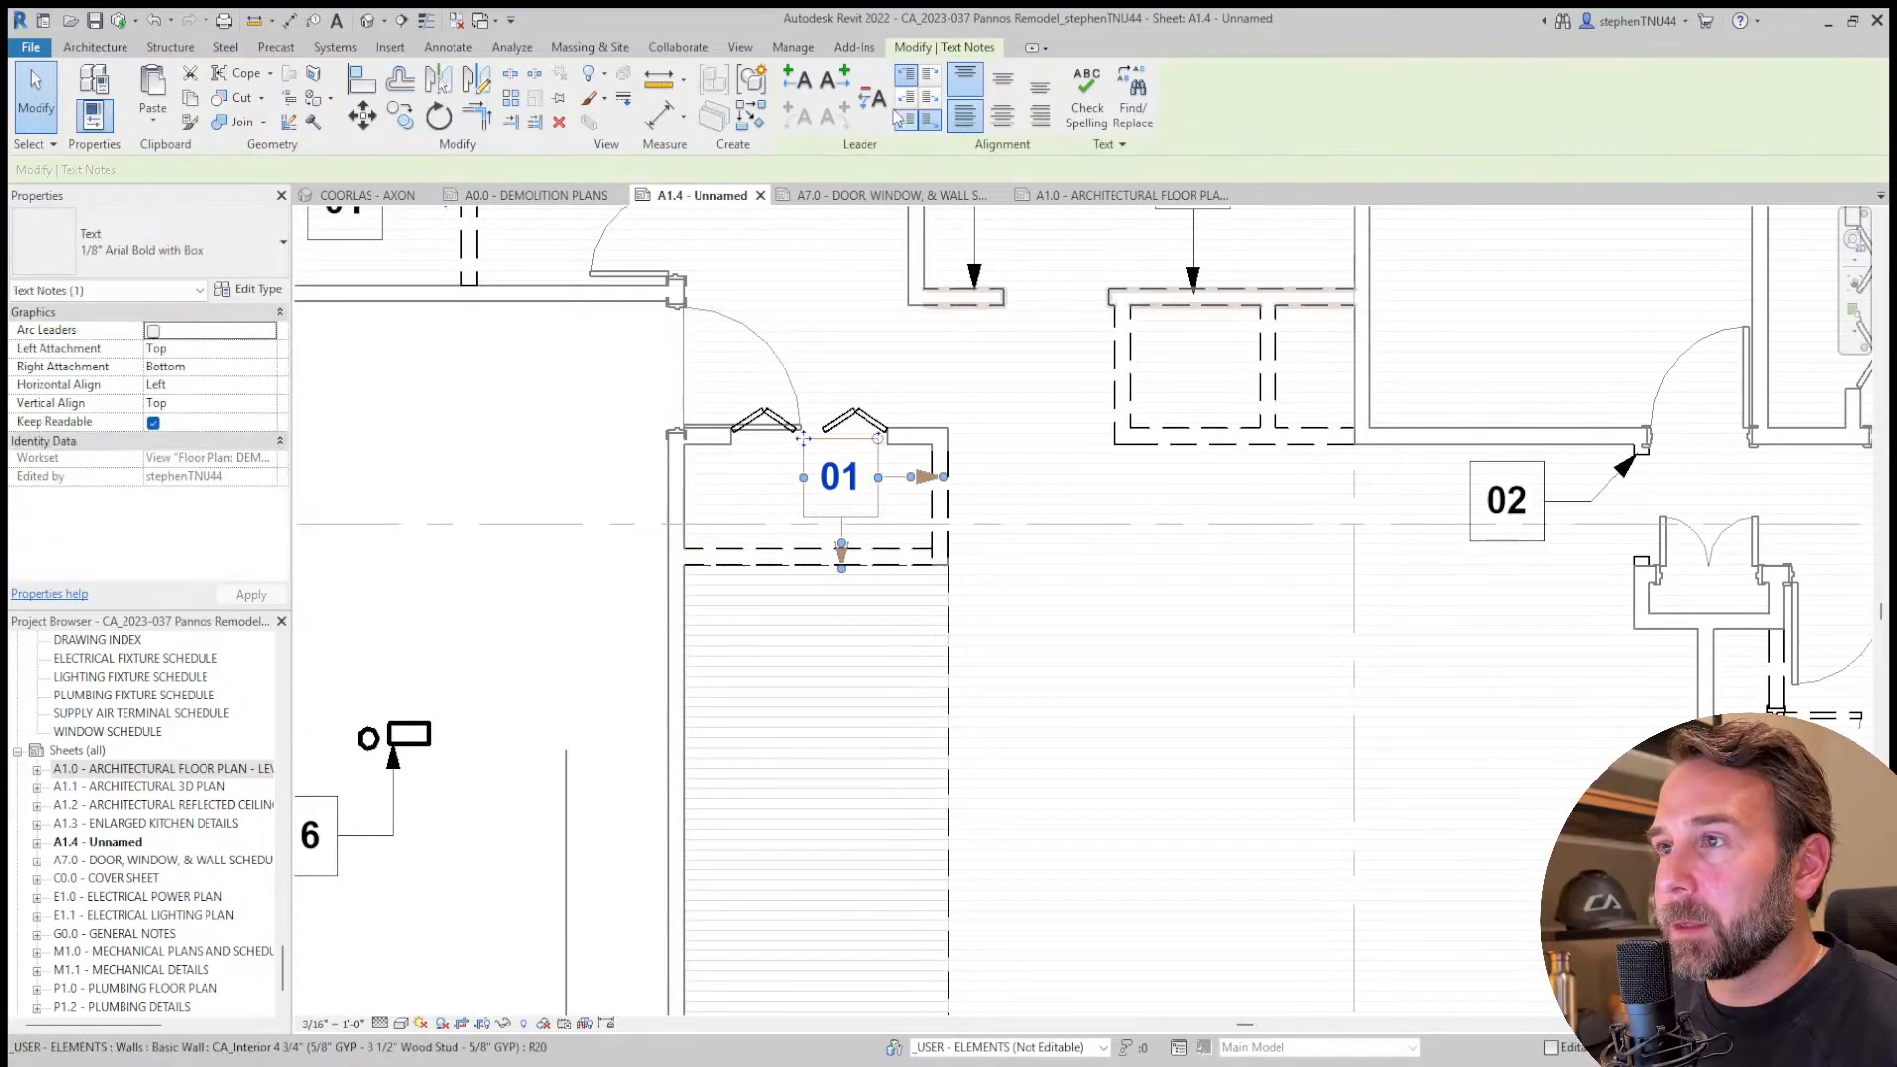
drag(822, 456, 816, 649)
key(Up)
key(Left)
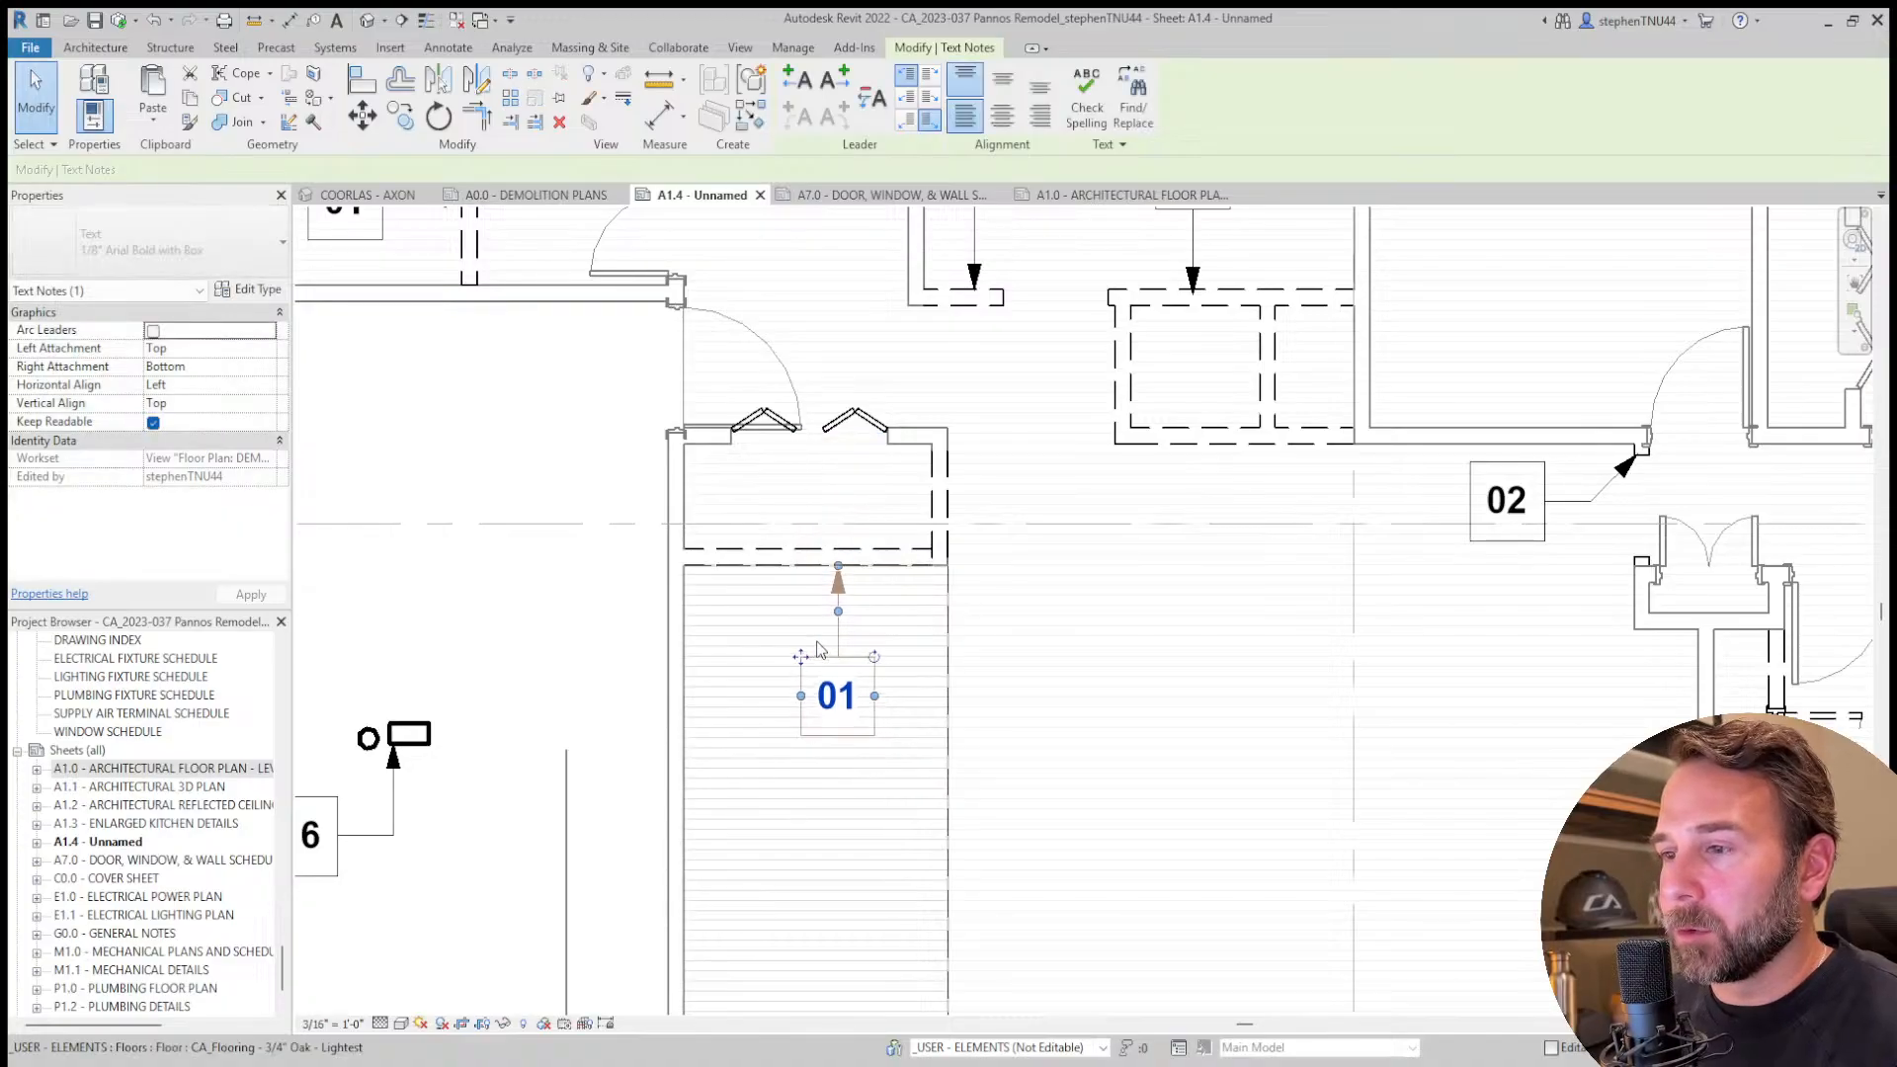
key(Up)
key(Left)
key(Left)
key(shift+Left)
key(Right)
key(Right)
key(Right)
key(Right)
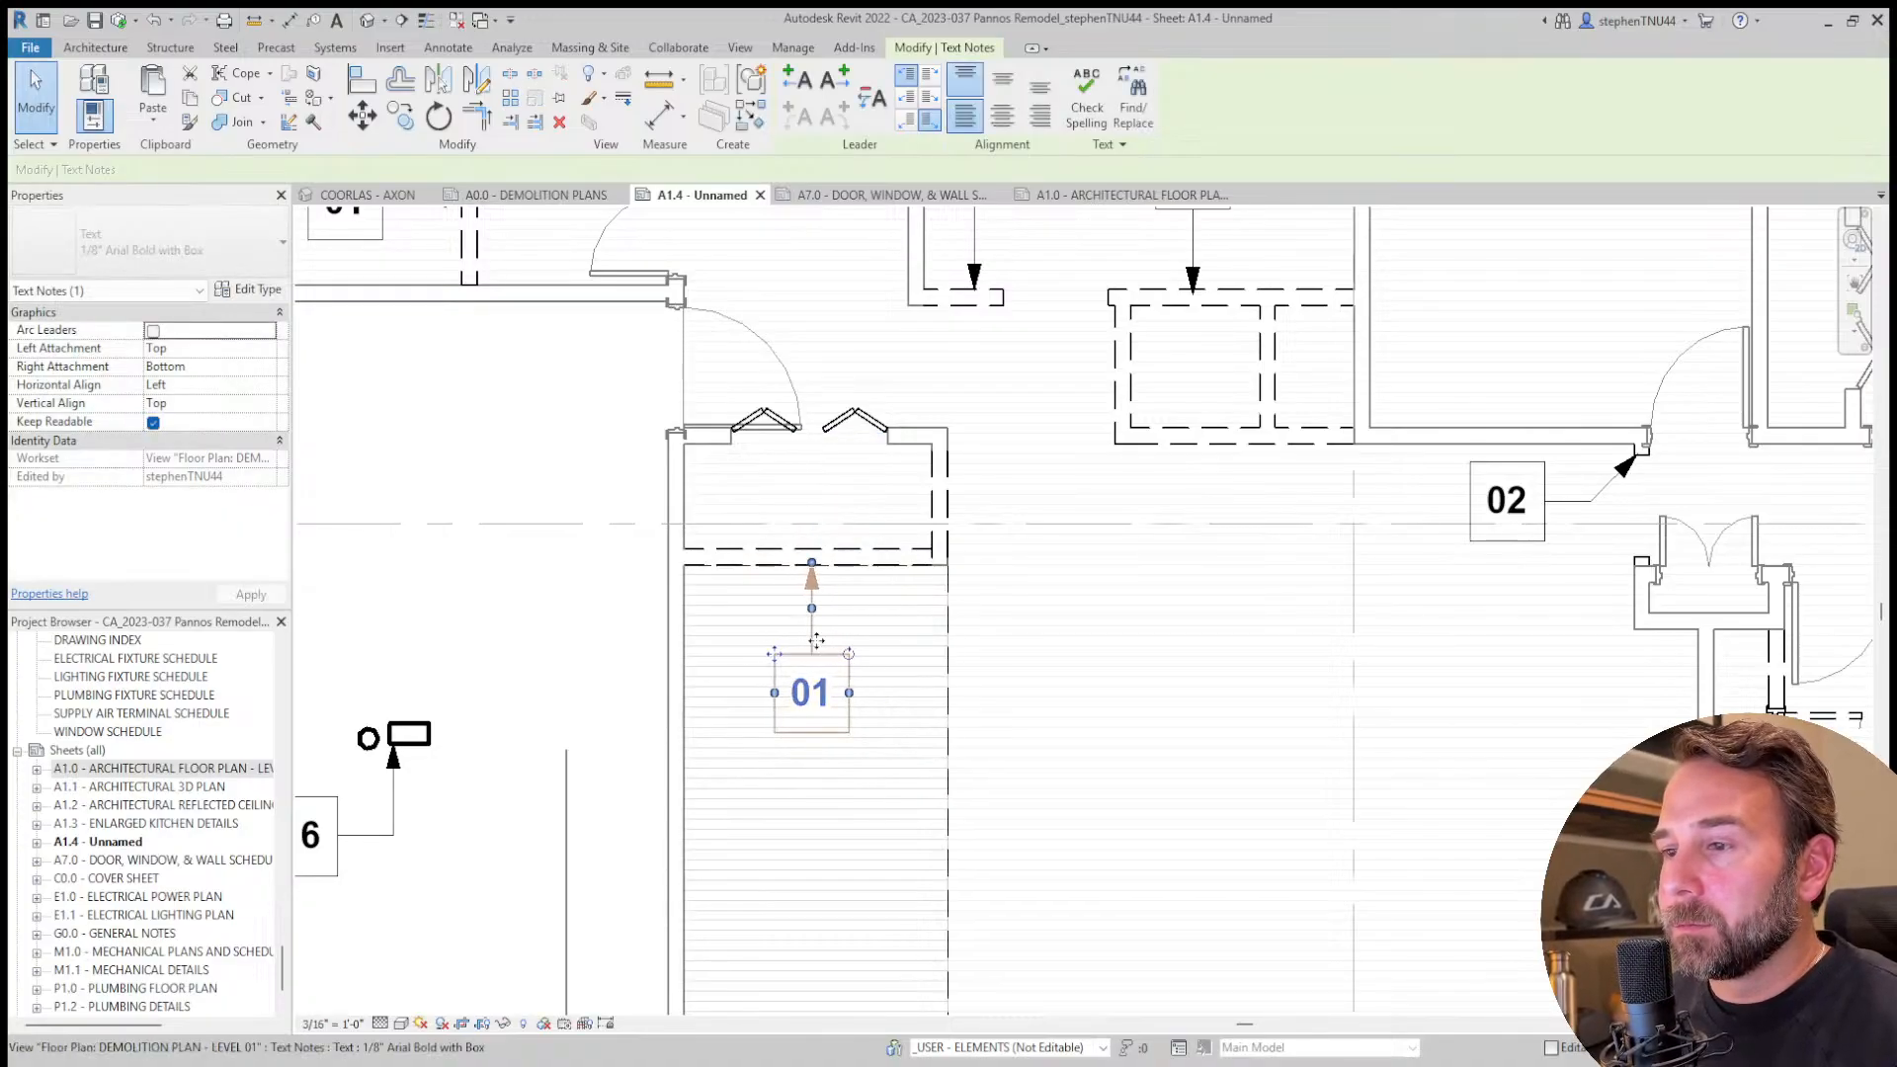
key(Escape)
Copy the 01 tag from below the closet to the open area above the closet's bifold doors.
scroll(756, 574, down, 2)
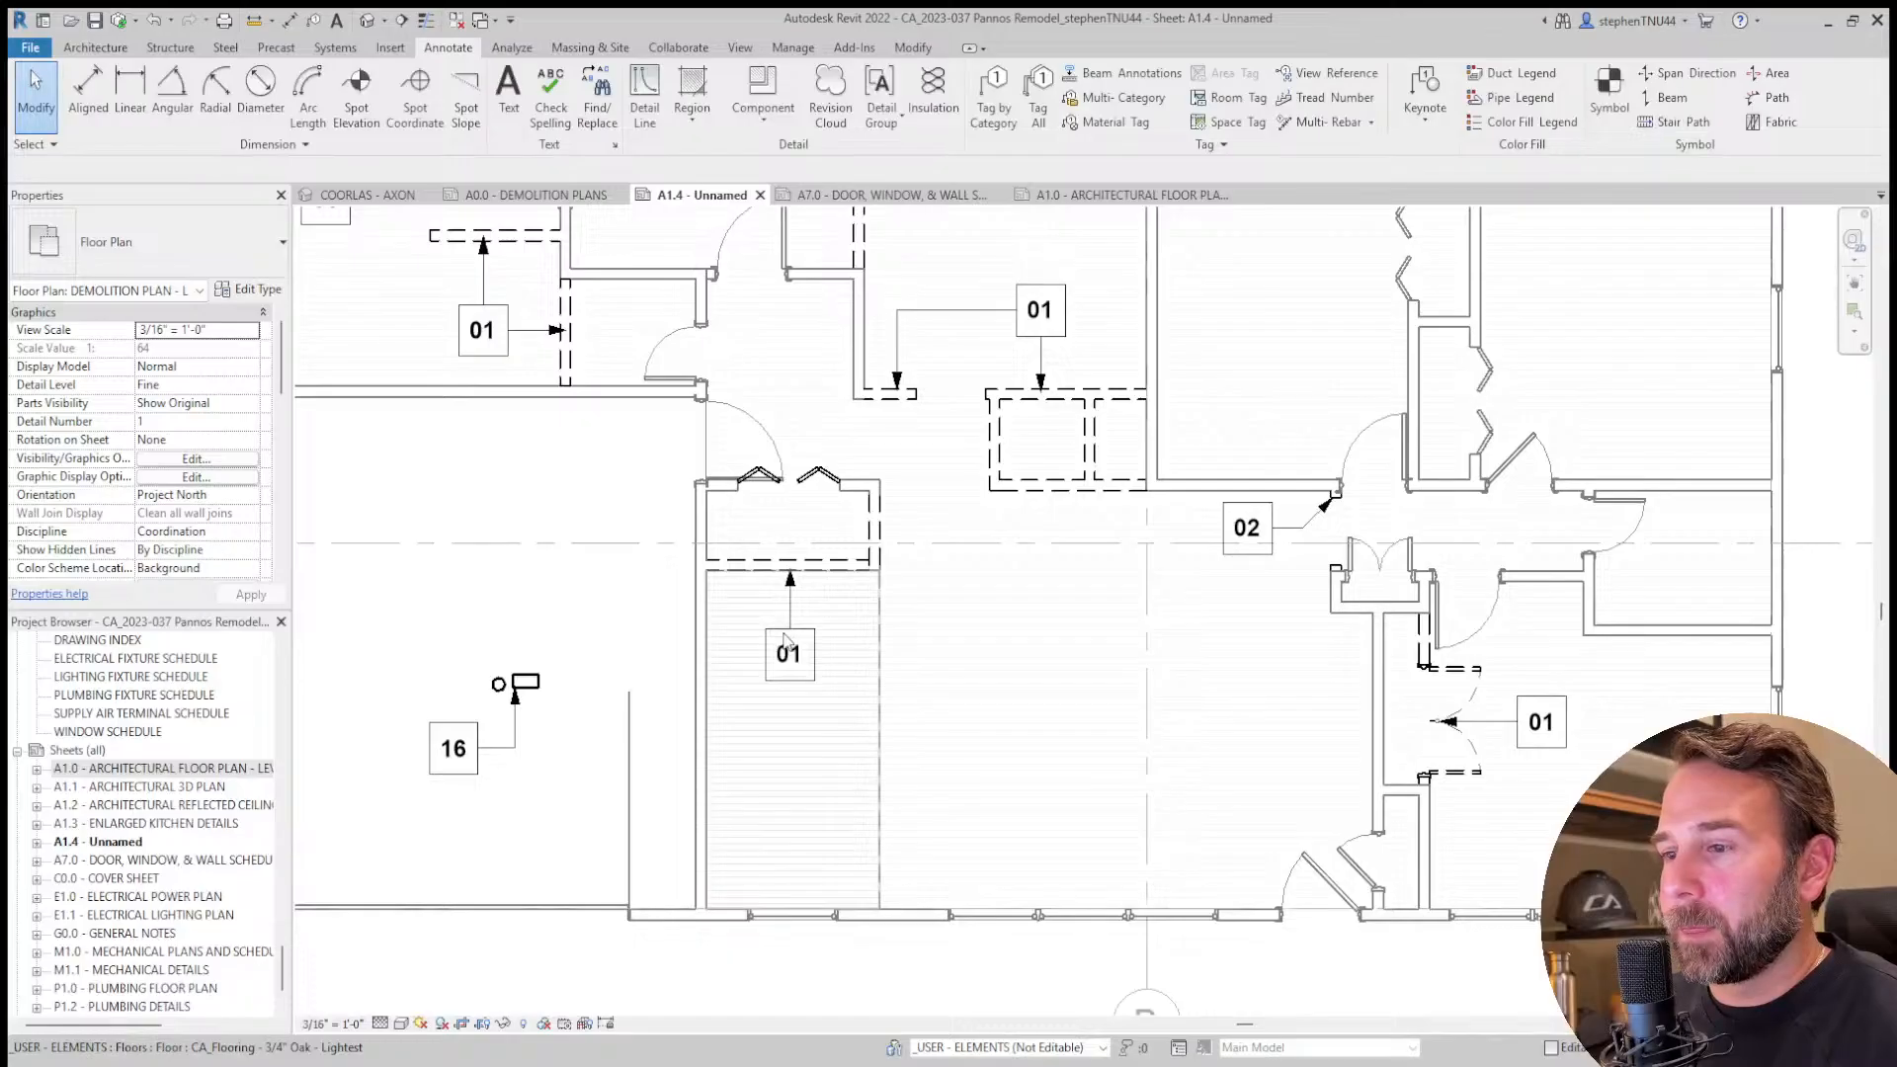
click(786, 647)
key(m)
key(v)
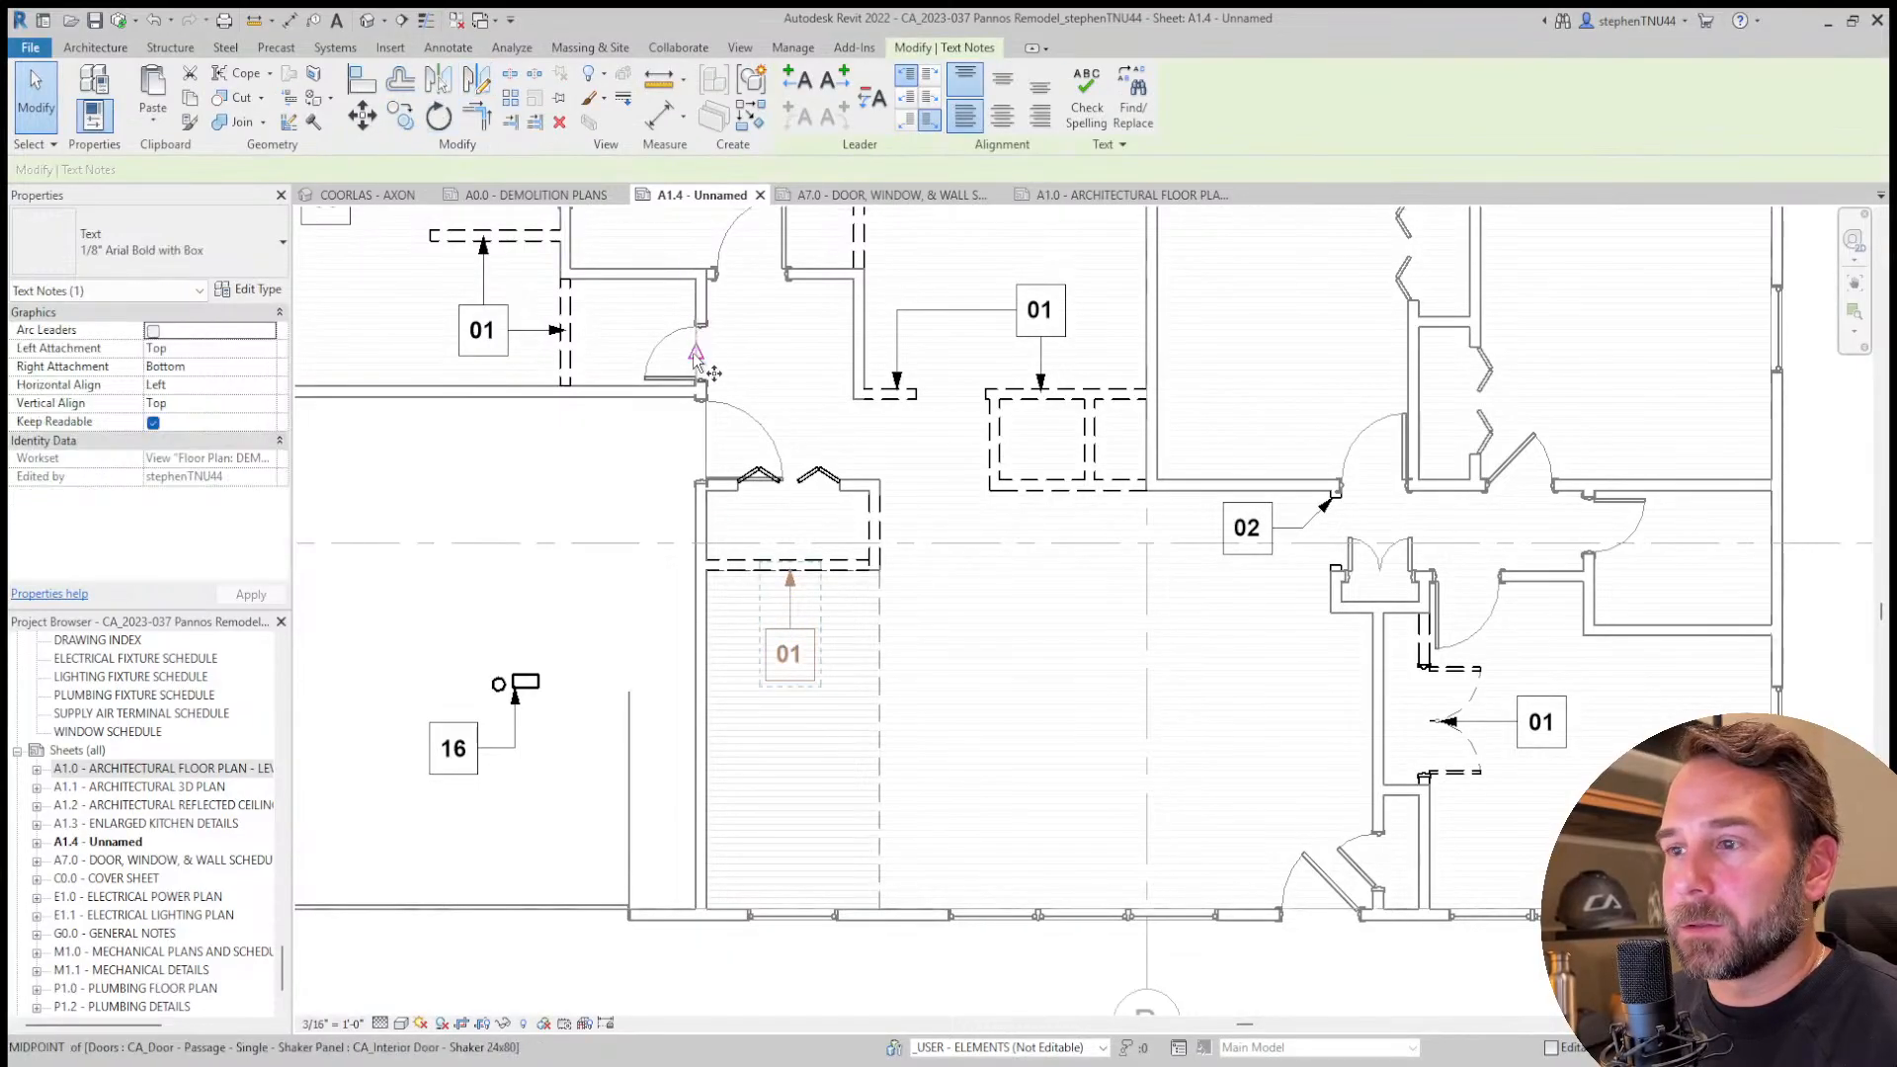
scroll(694, 359, up, 2)
click(807, 754)
click(834, 436)
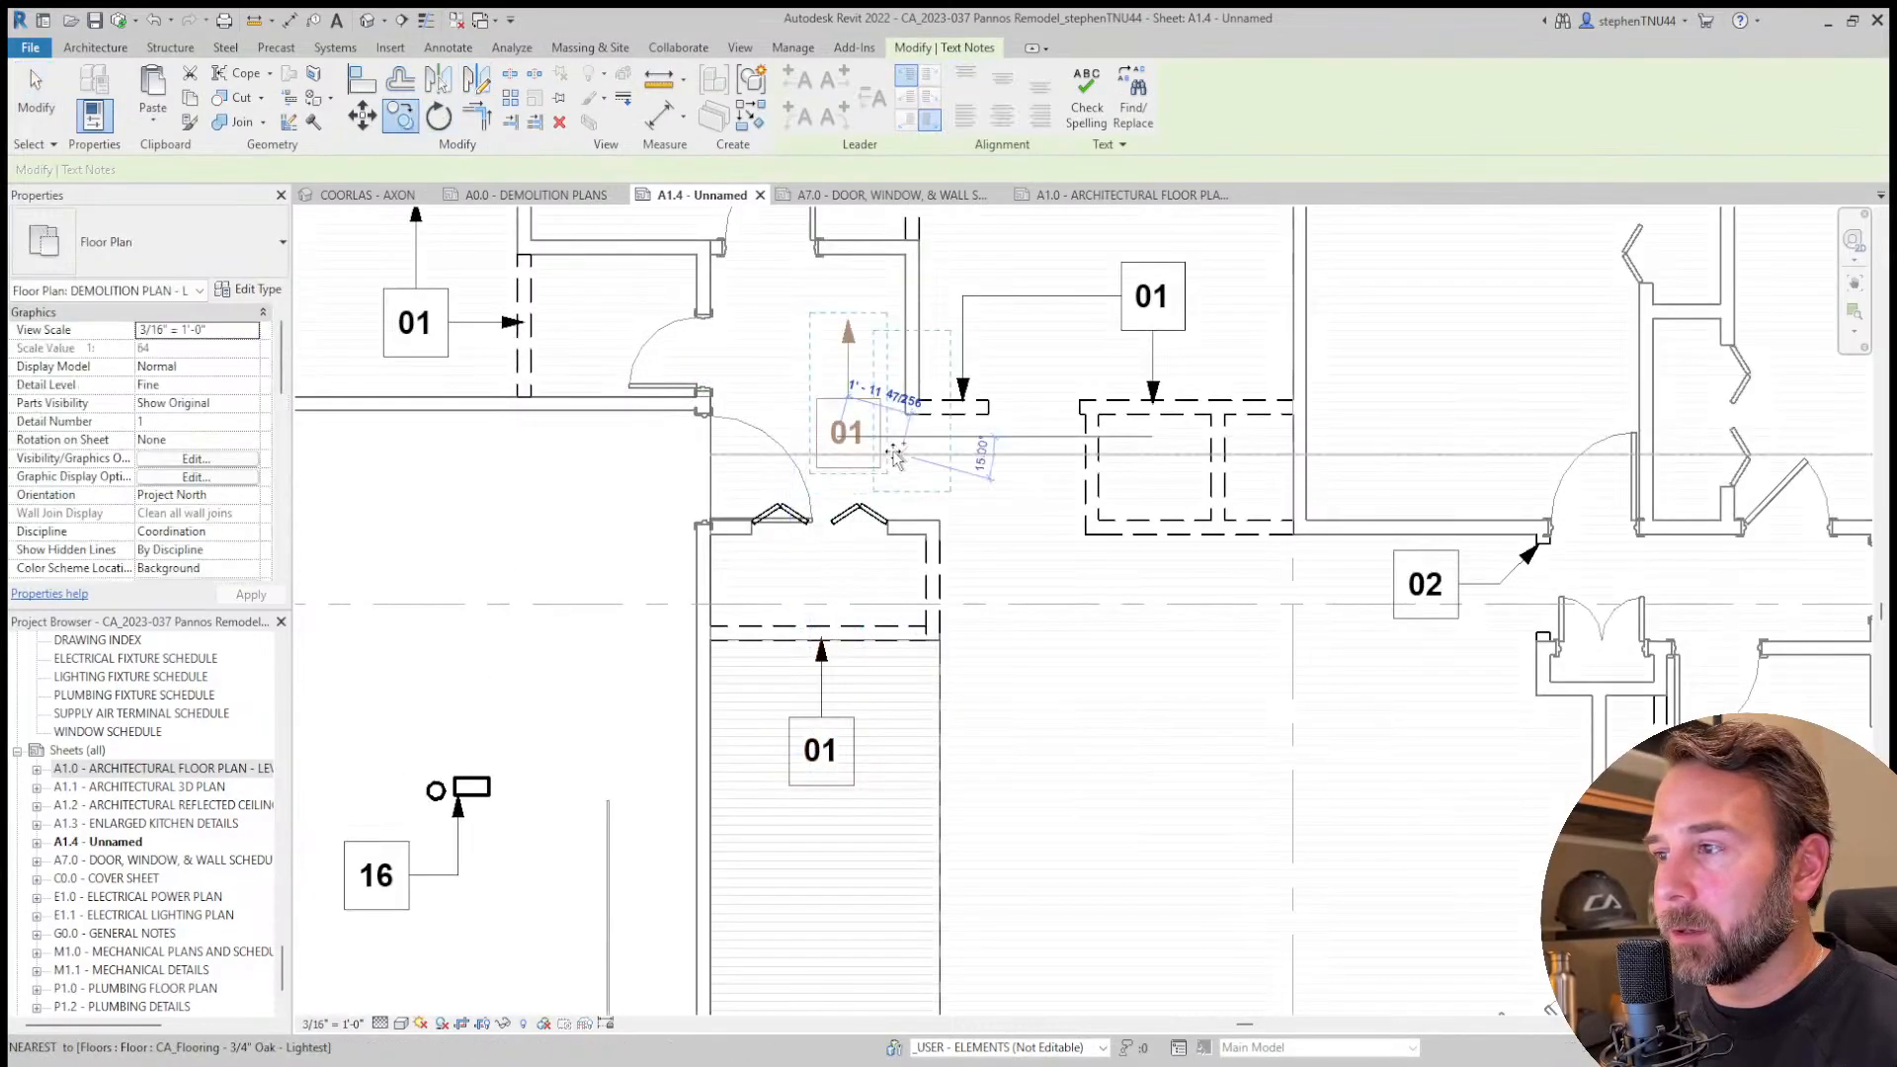
key(Escape)
Point the copied 01 tag's leader down at the closet's bifold doors instead of upward.
scroll(894, 456, down, 2)
mouse_move(937, 498)
middle_down()
mouse_move(972, 580)
mouse_move(1097, 734)
mouse_move(1046, 643)
middle_up()
scroll(981, 602, up, 2)
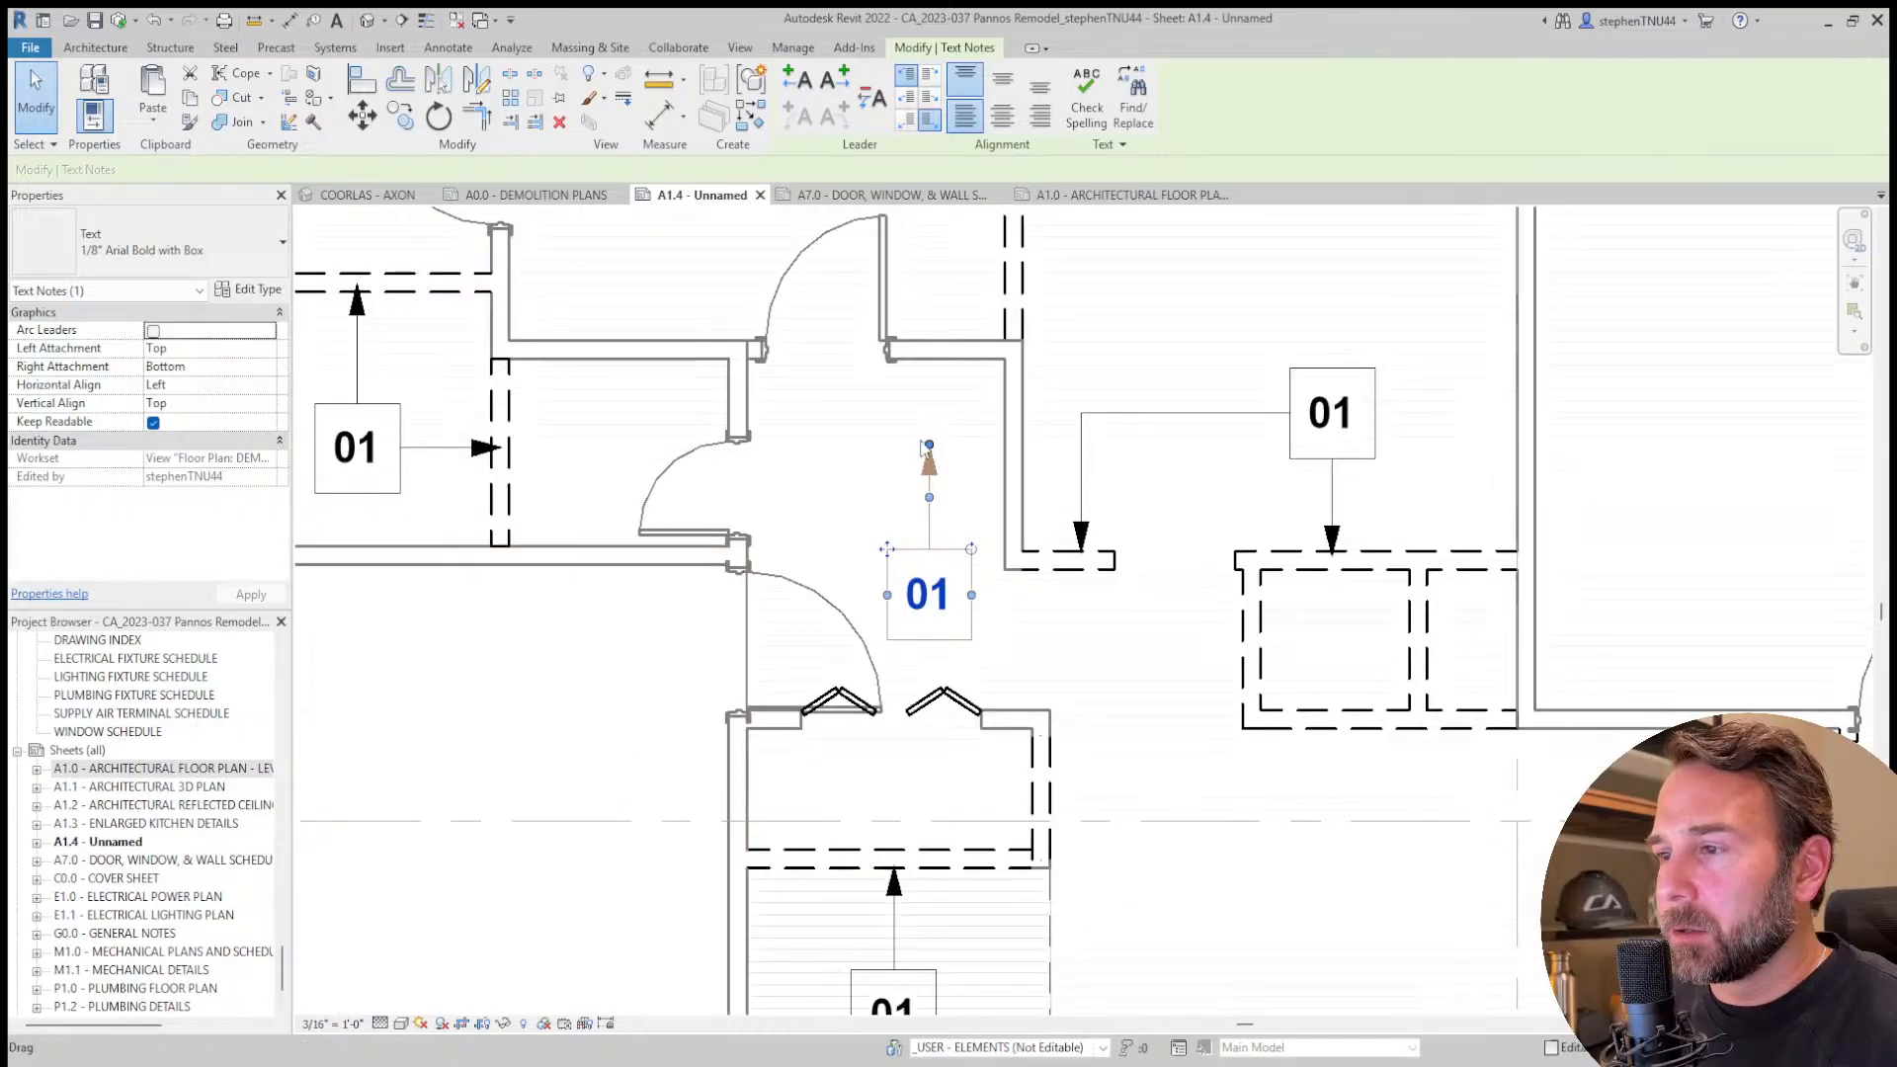
drag(924, 449, 932, 721)
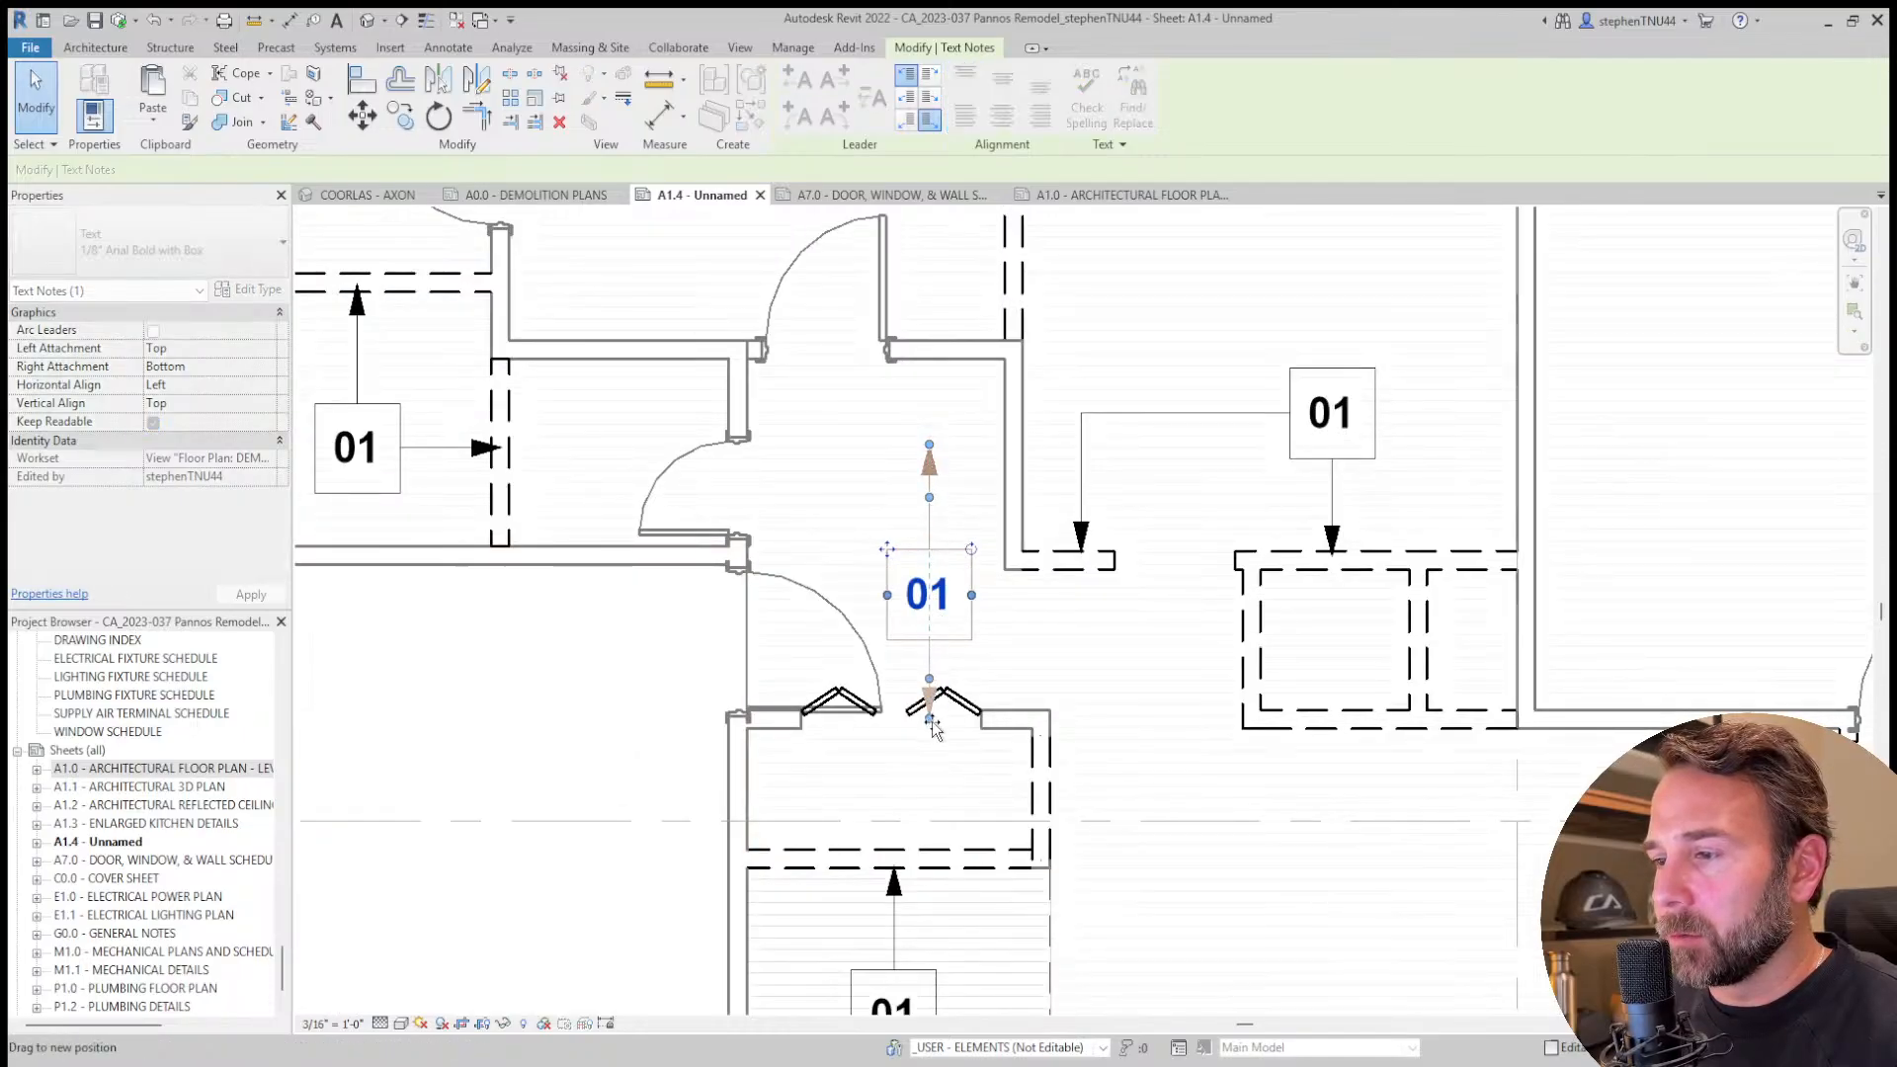
click(970, 500)
Start a new paragraph after note 07 in the demolition key notes and delete the surplus blank lines at its end.
scroll(970, 500, down, 5)
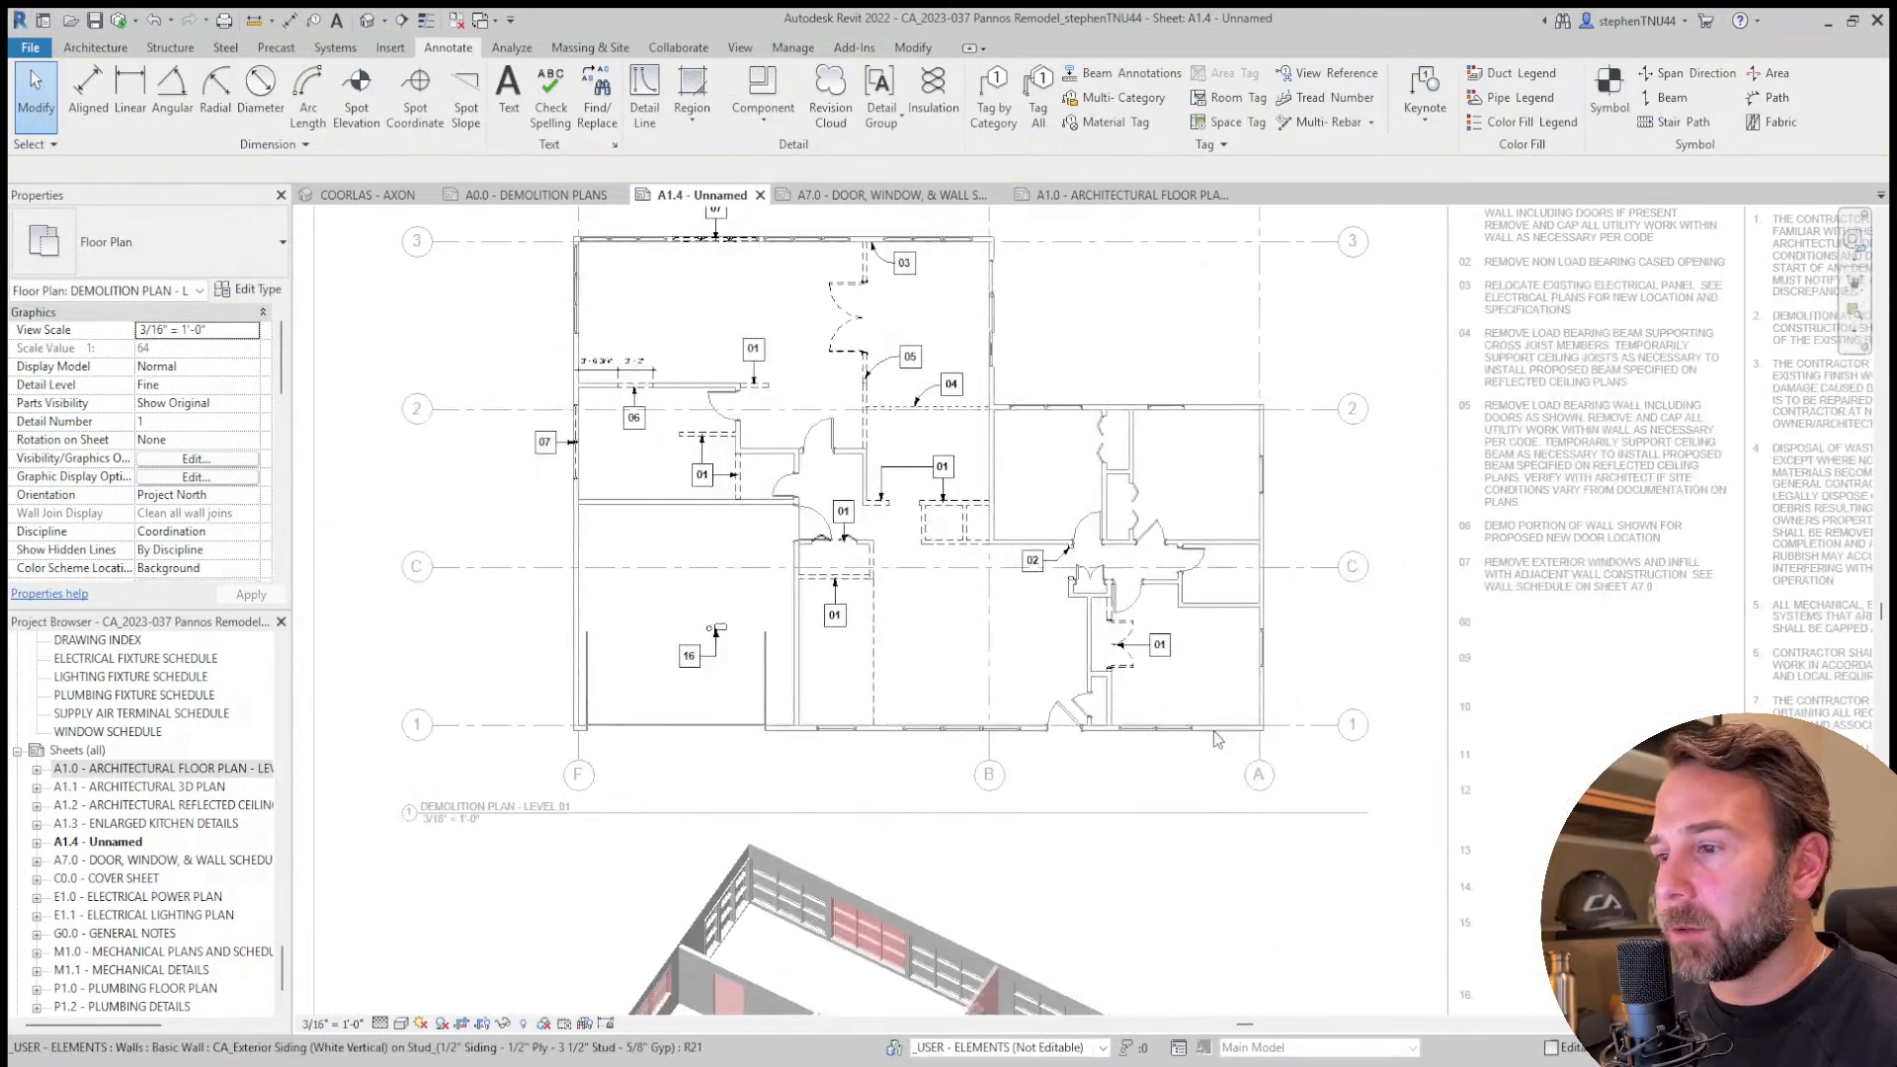
scroll(1579, 650, up, 2)
middle_drag(1667, 599, 1334, 568)
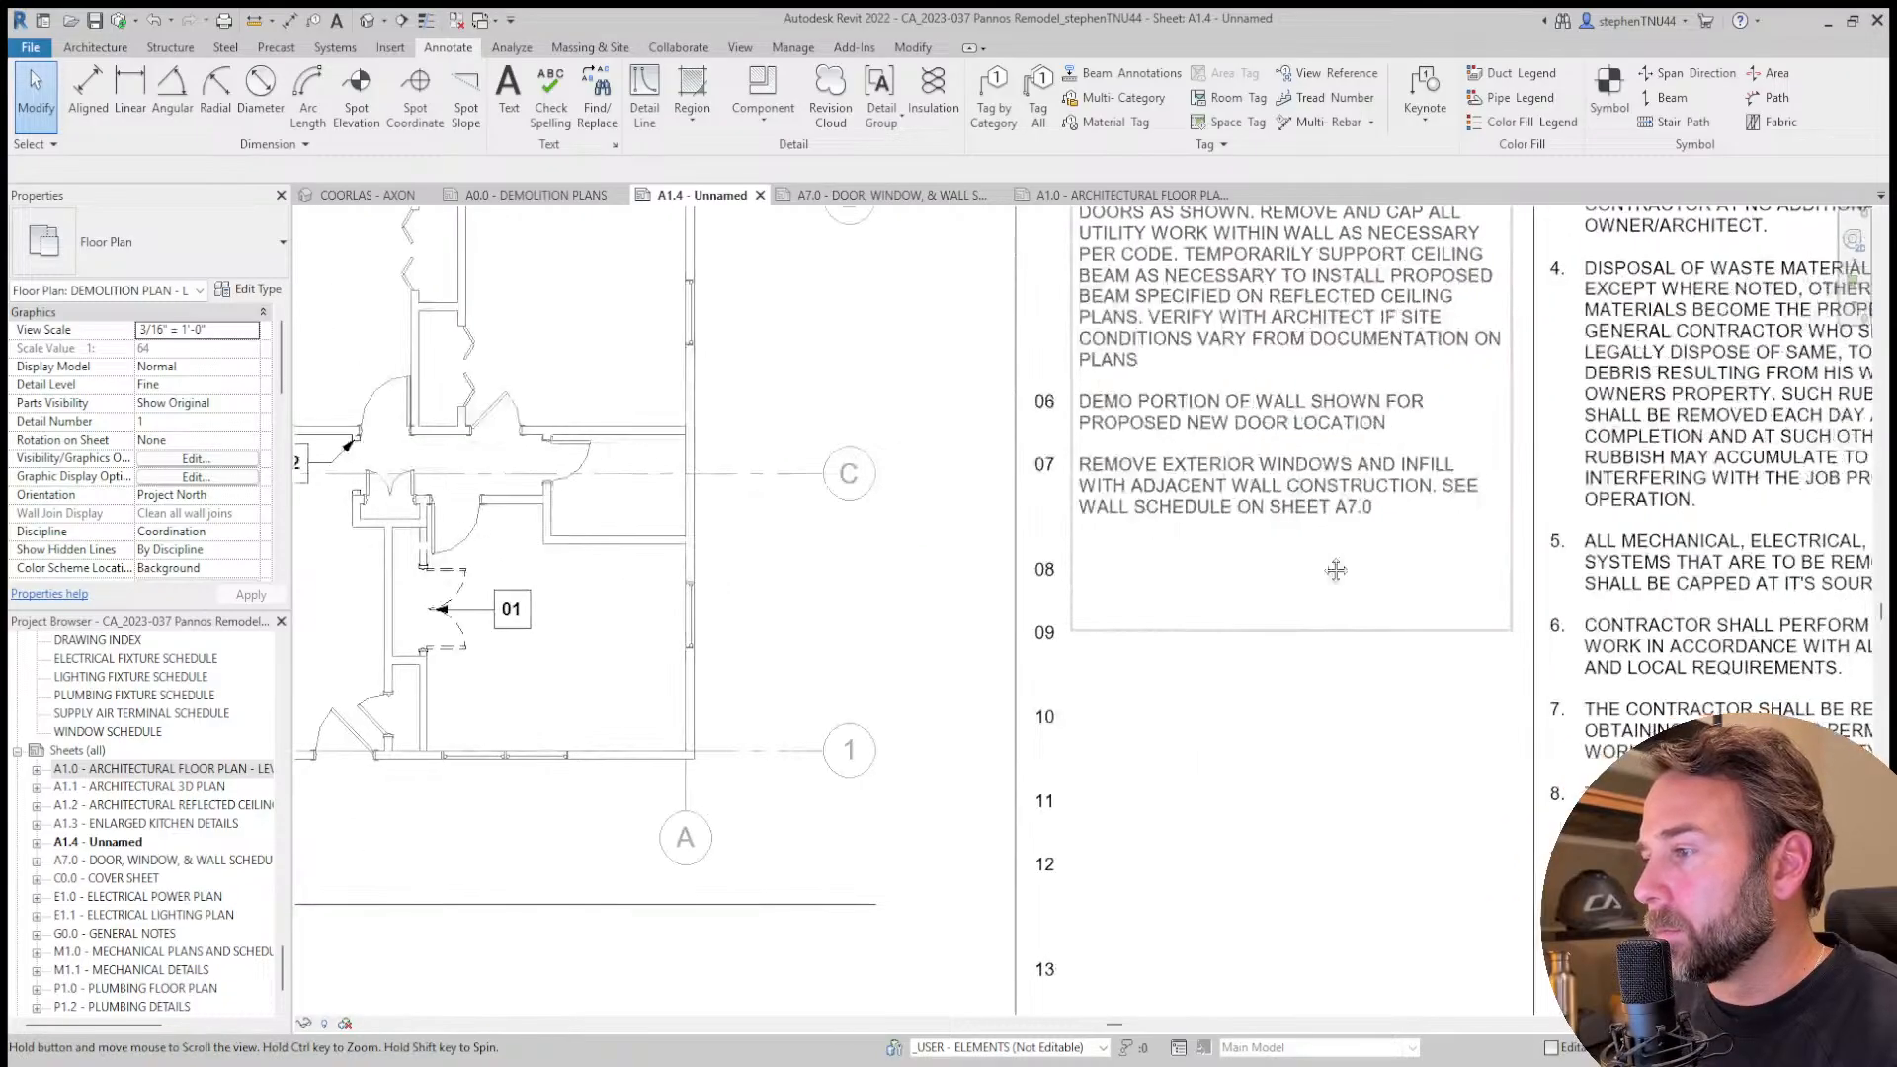
double_click(1416, 511)
key(Return)
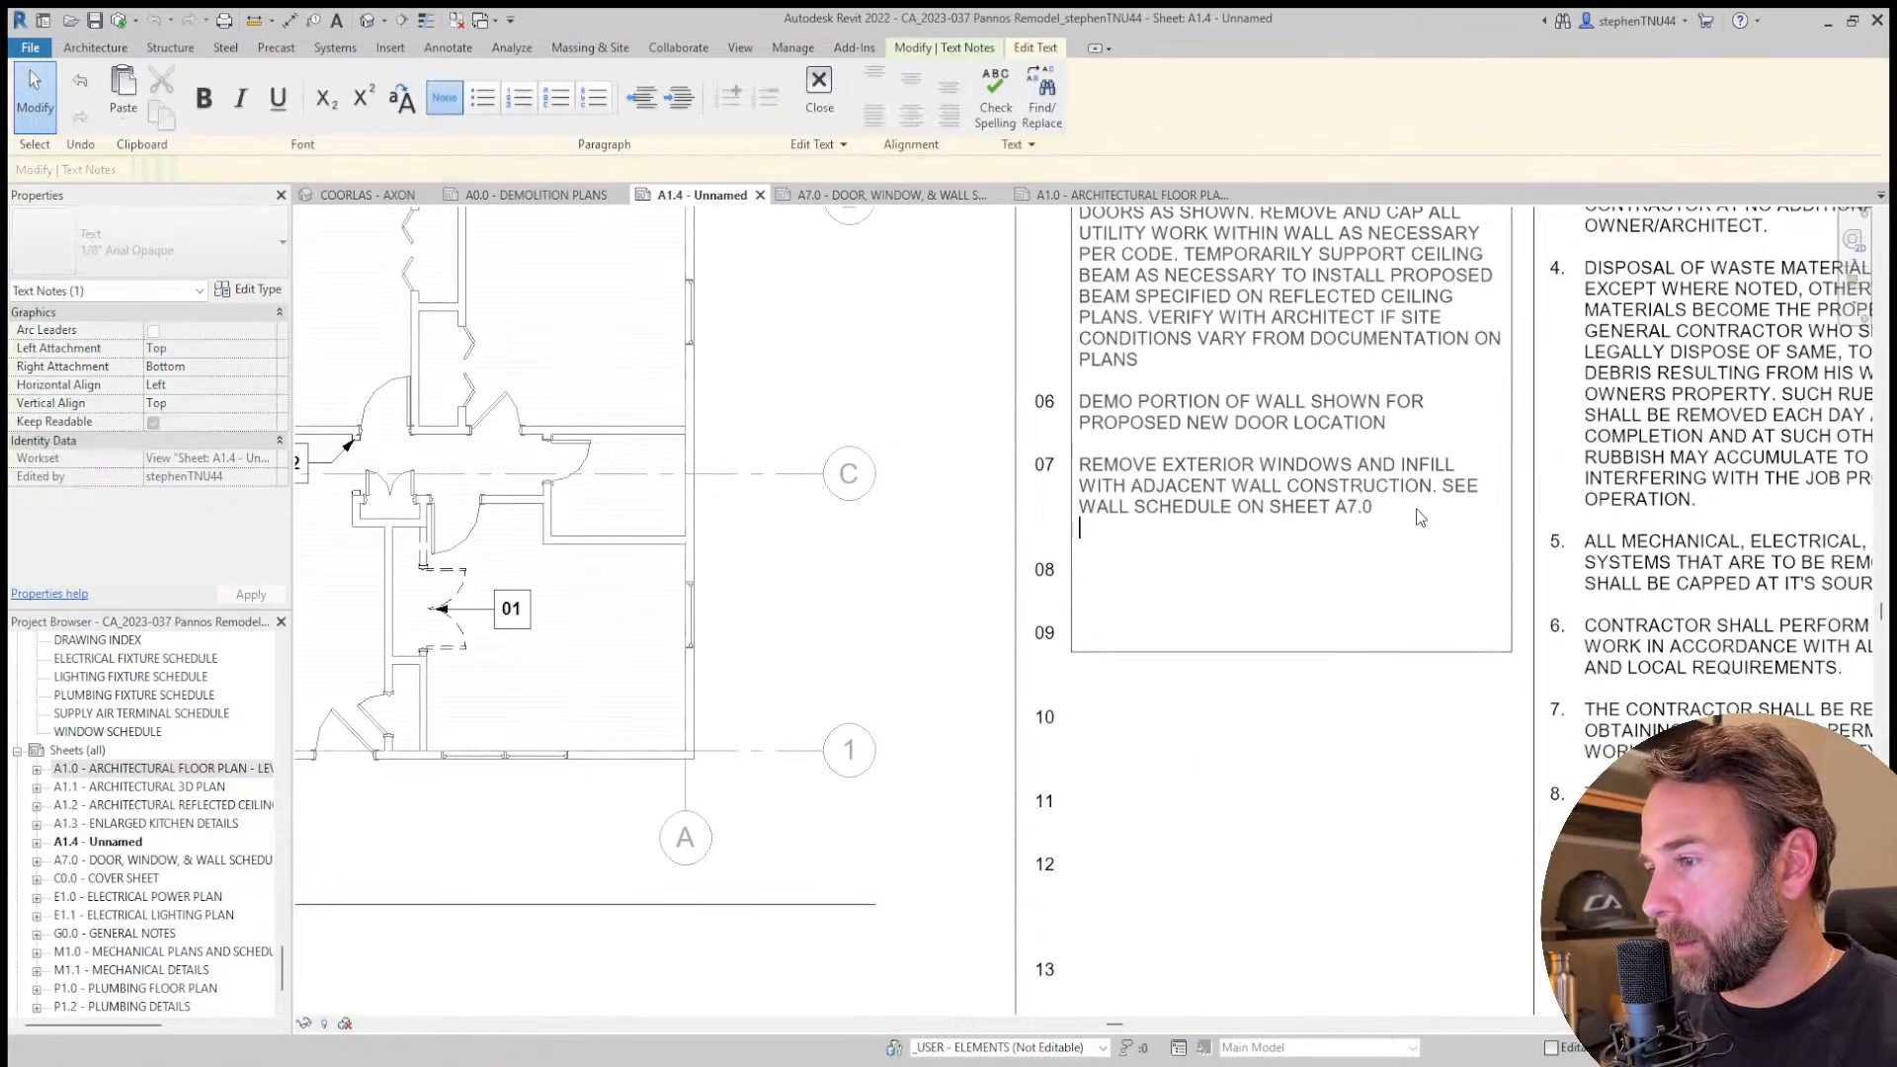
key(Return)
key(Delete)
key(Delete)
key(Delete)
key(Delete)
key(Delete)
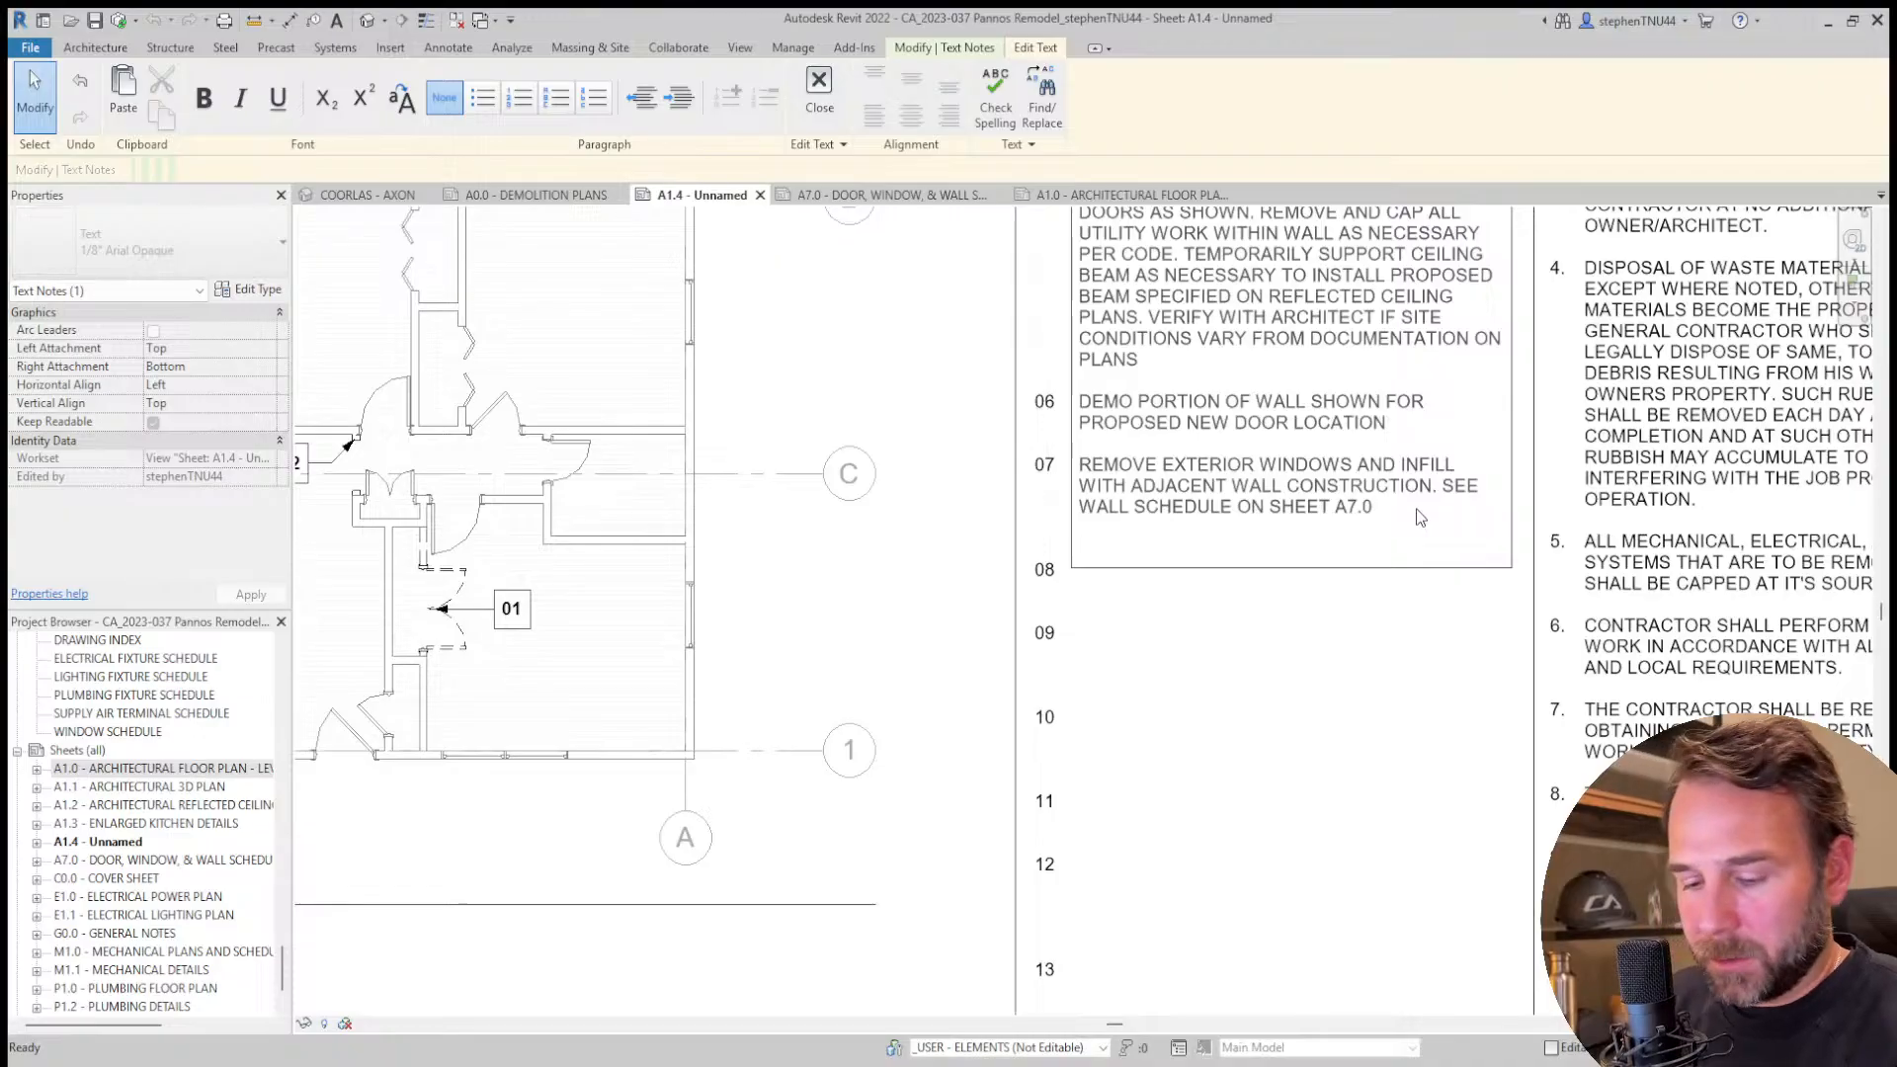
Write key note 08 as "REMOVE INTERIOR DOOR AND INFILL WITH ADJACENT WALL CONSTRUCTION. SEE PROPOSED FLOOR PLANS".
text(REMOVE)
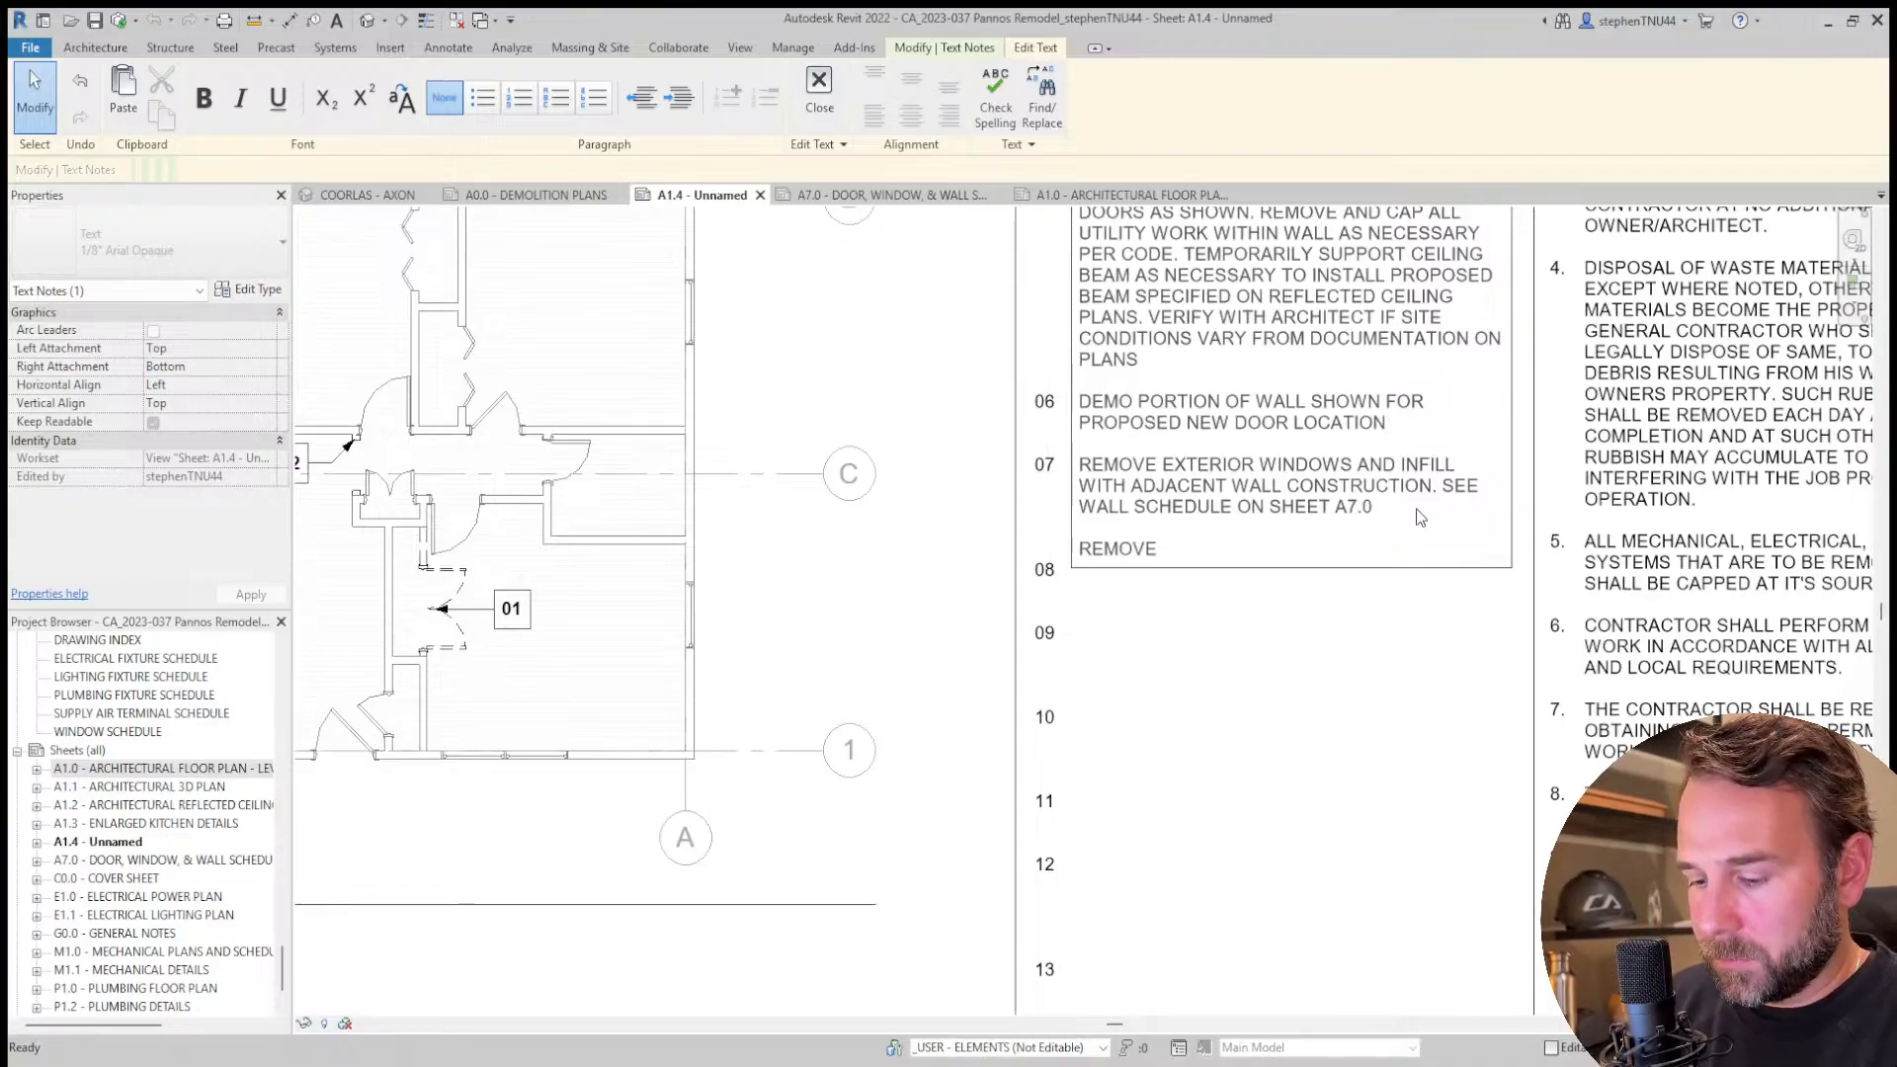
text( INTERIOR)
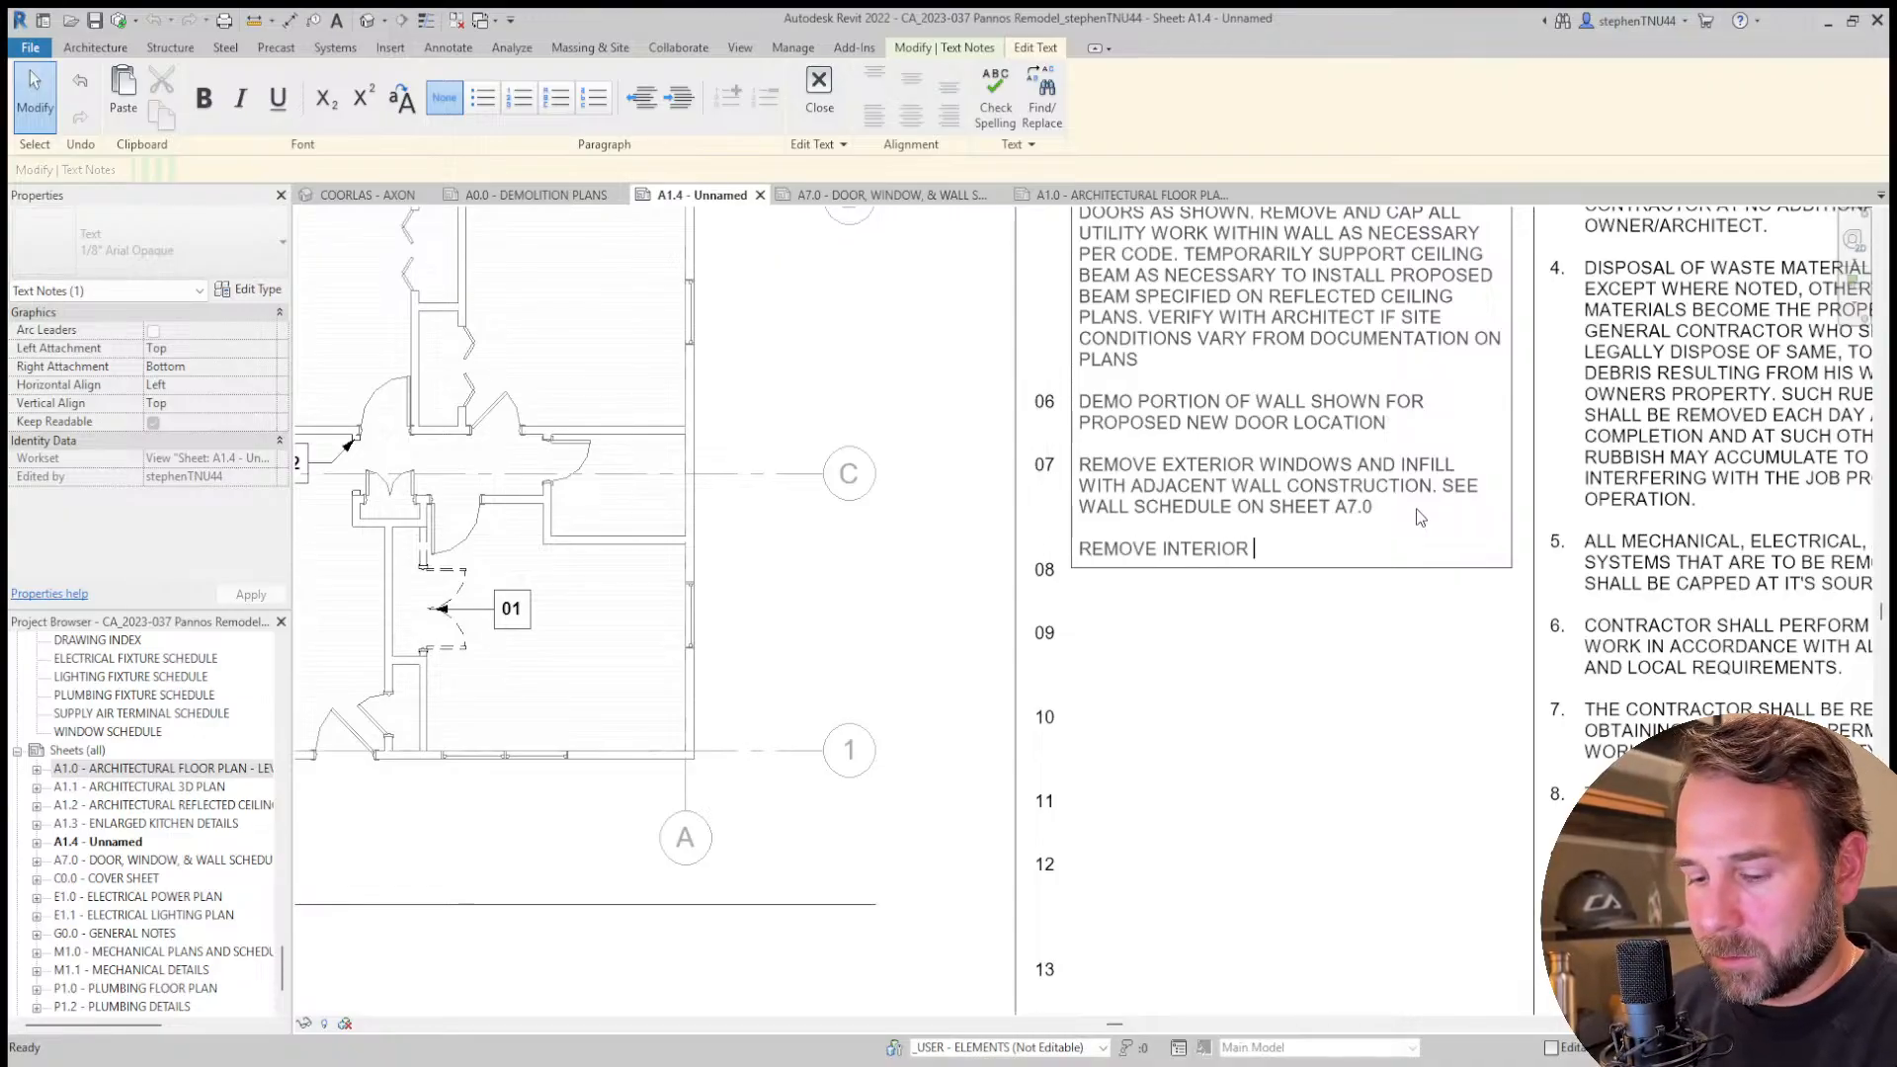
text( DOOR AND INFILL WITH )
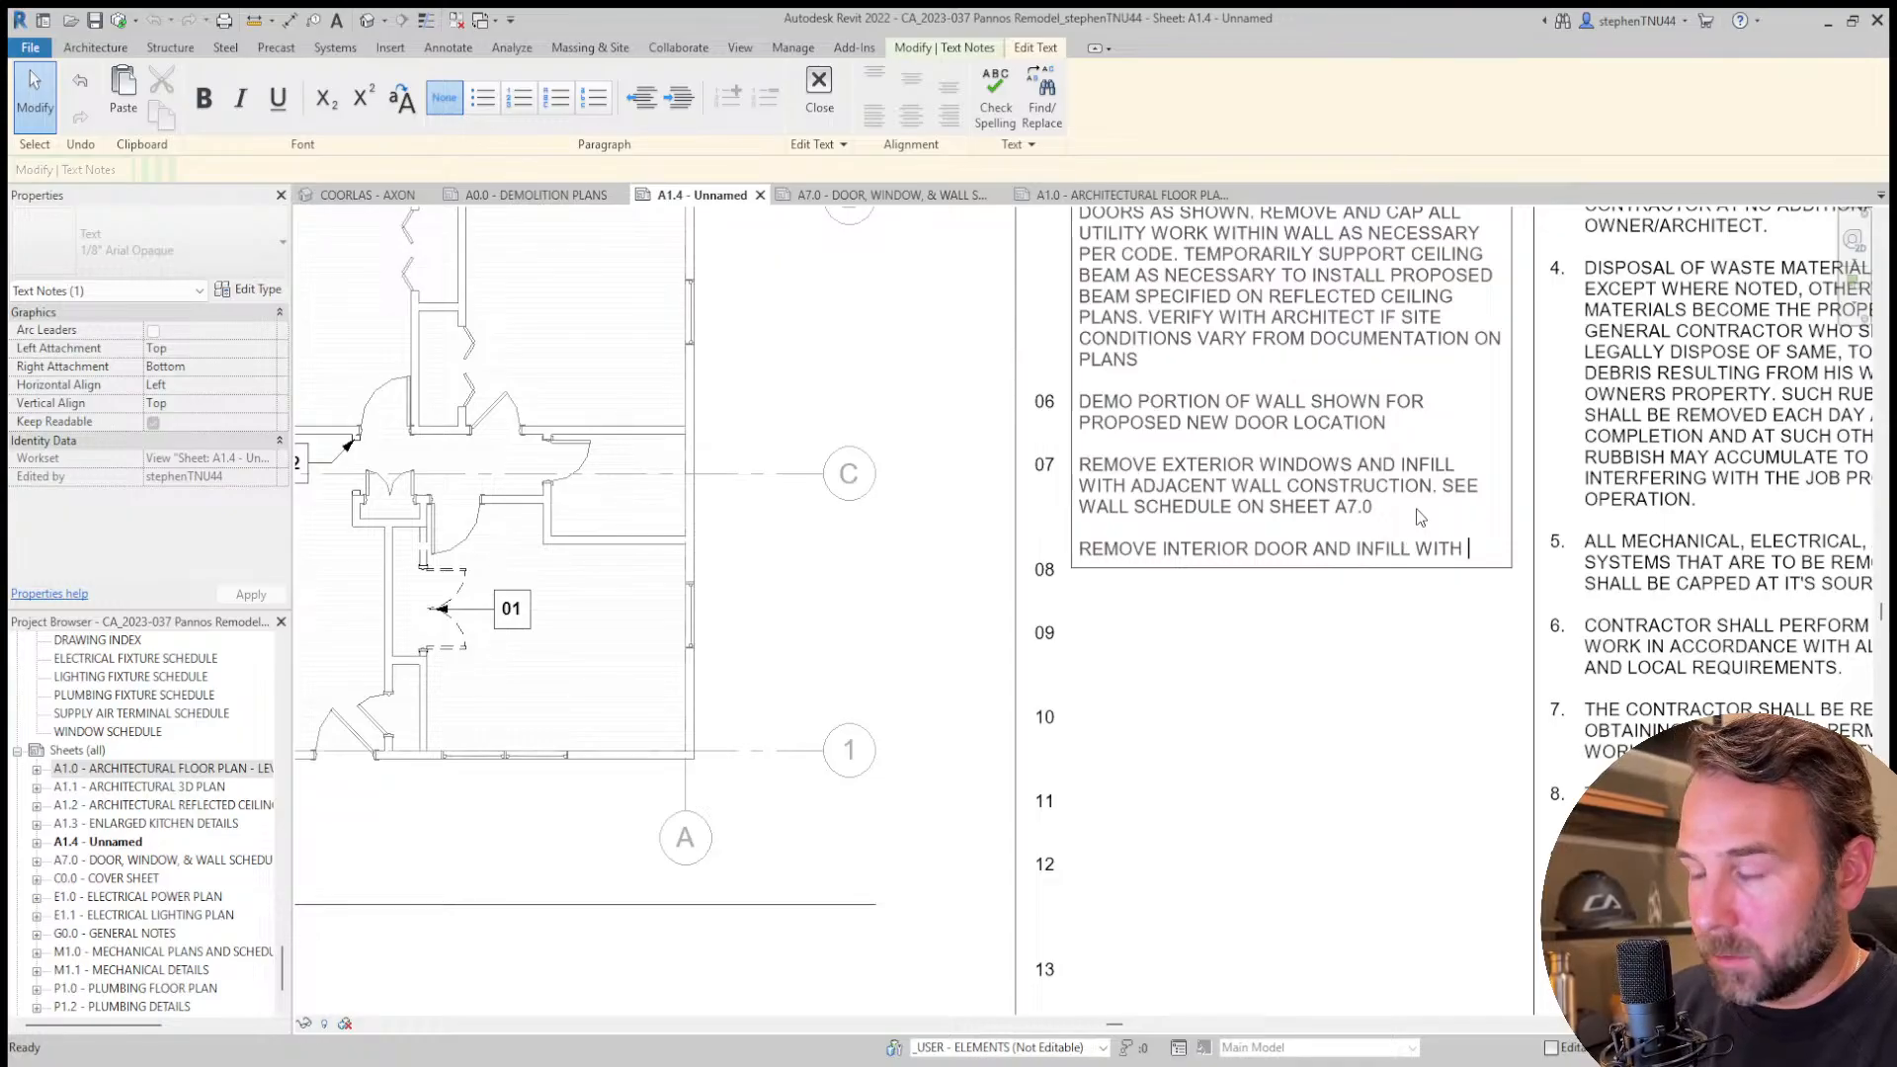
text(ADJACENT WALL CONSTRUCTION.)
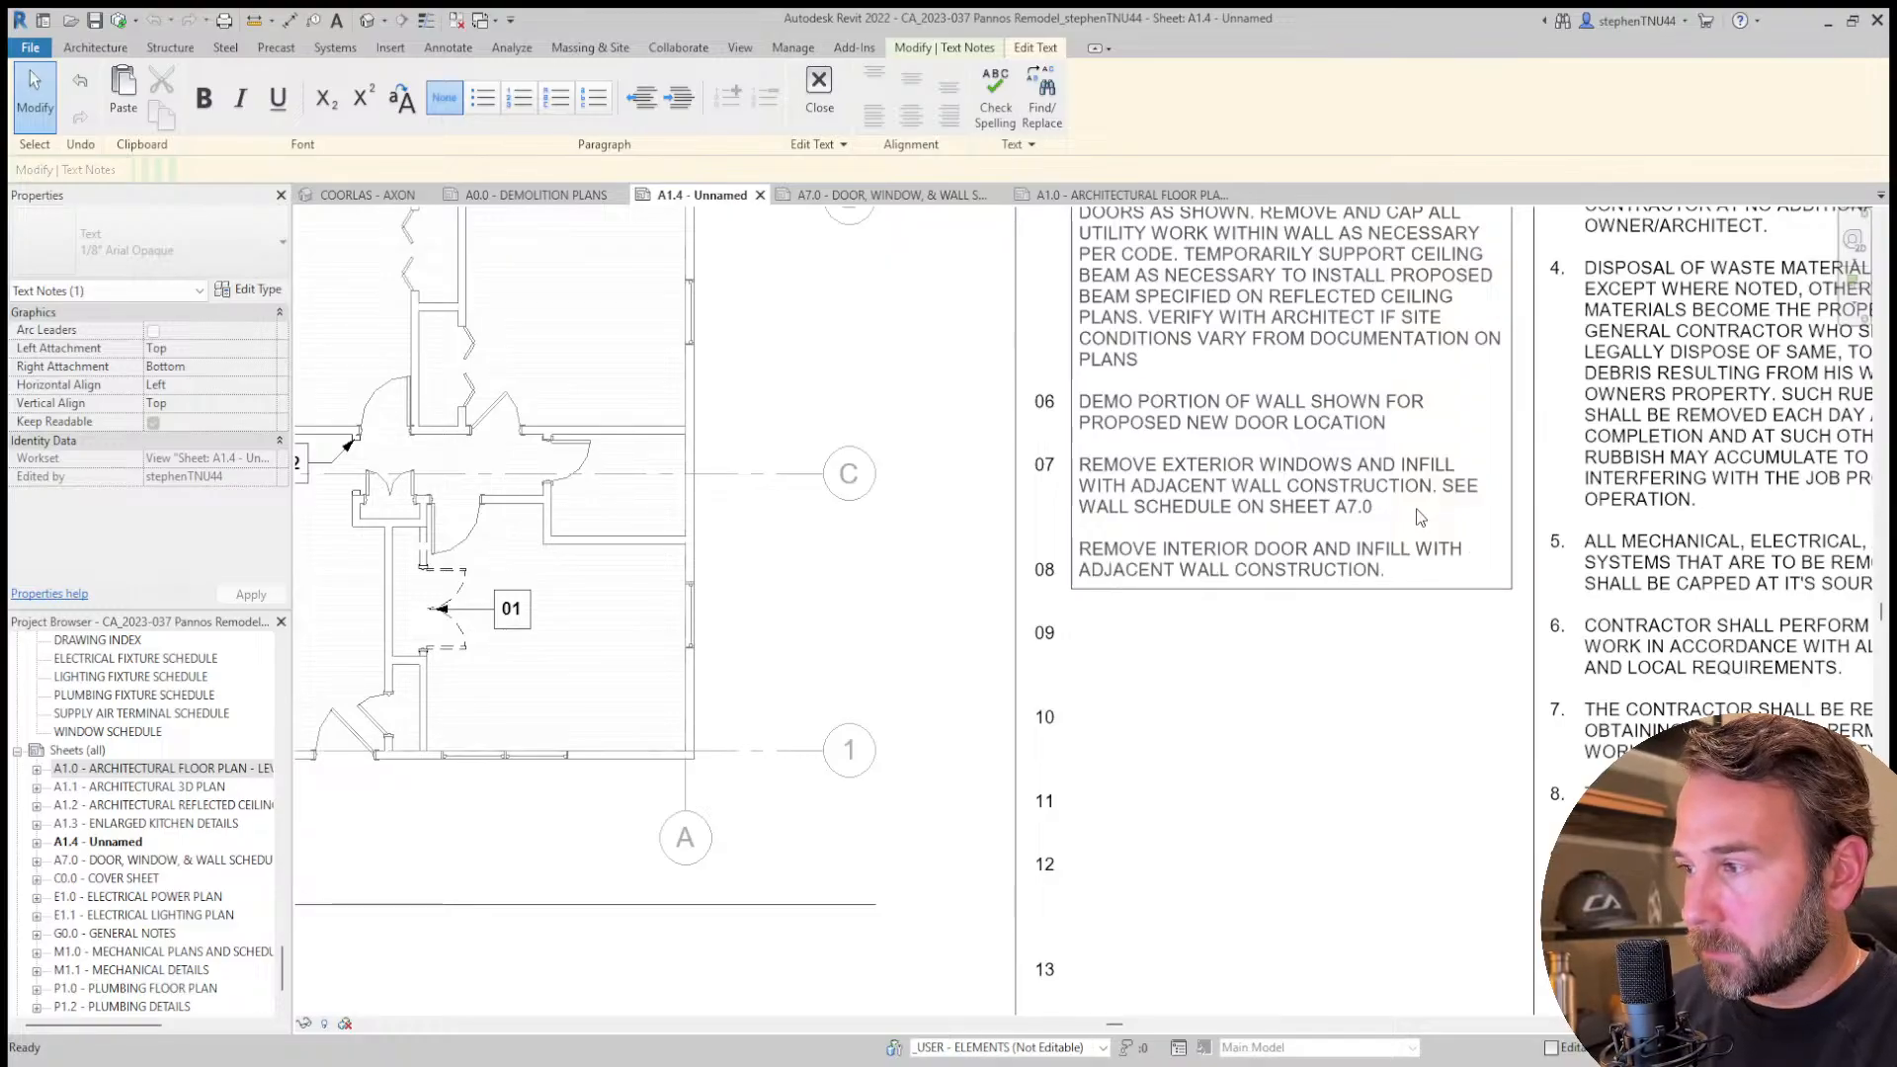
text( SEE)
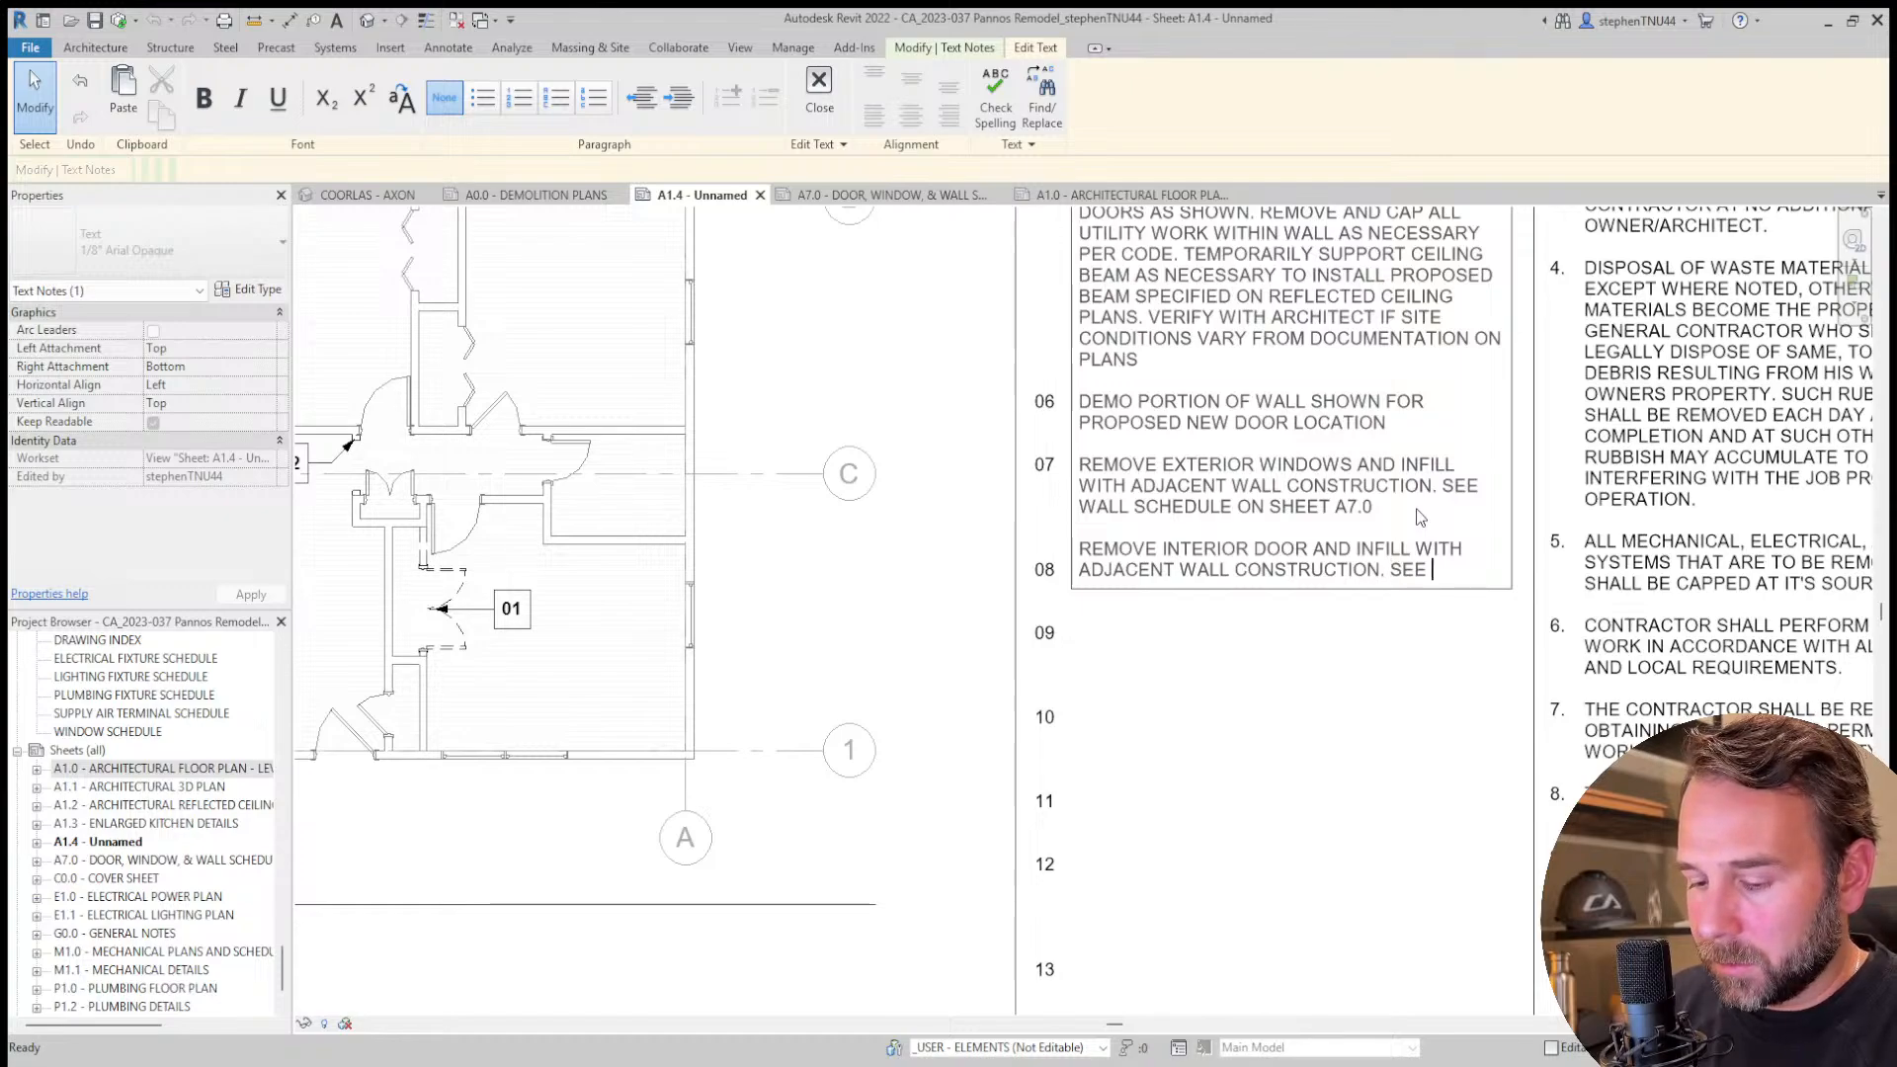
text( FLOOR L)
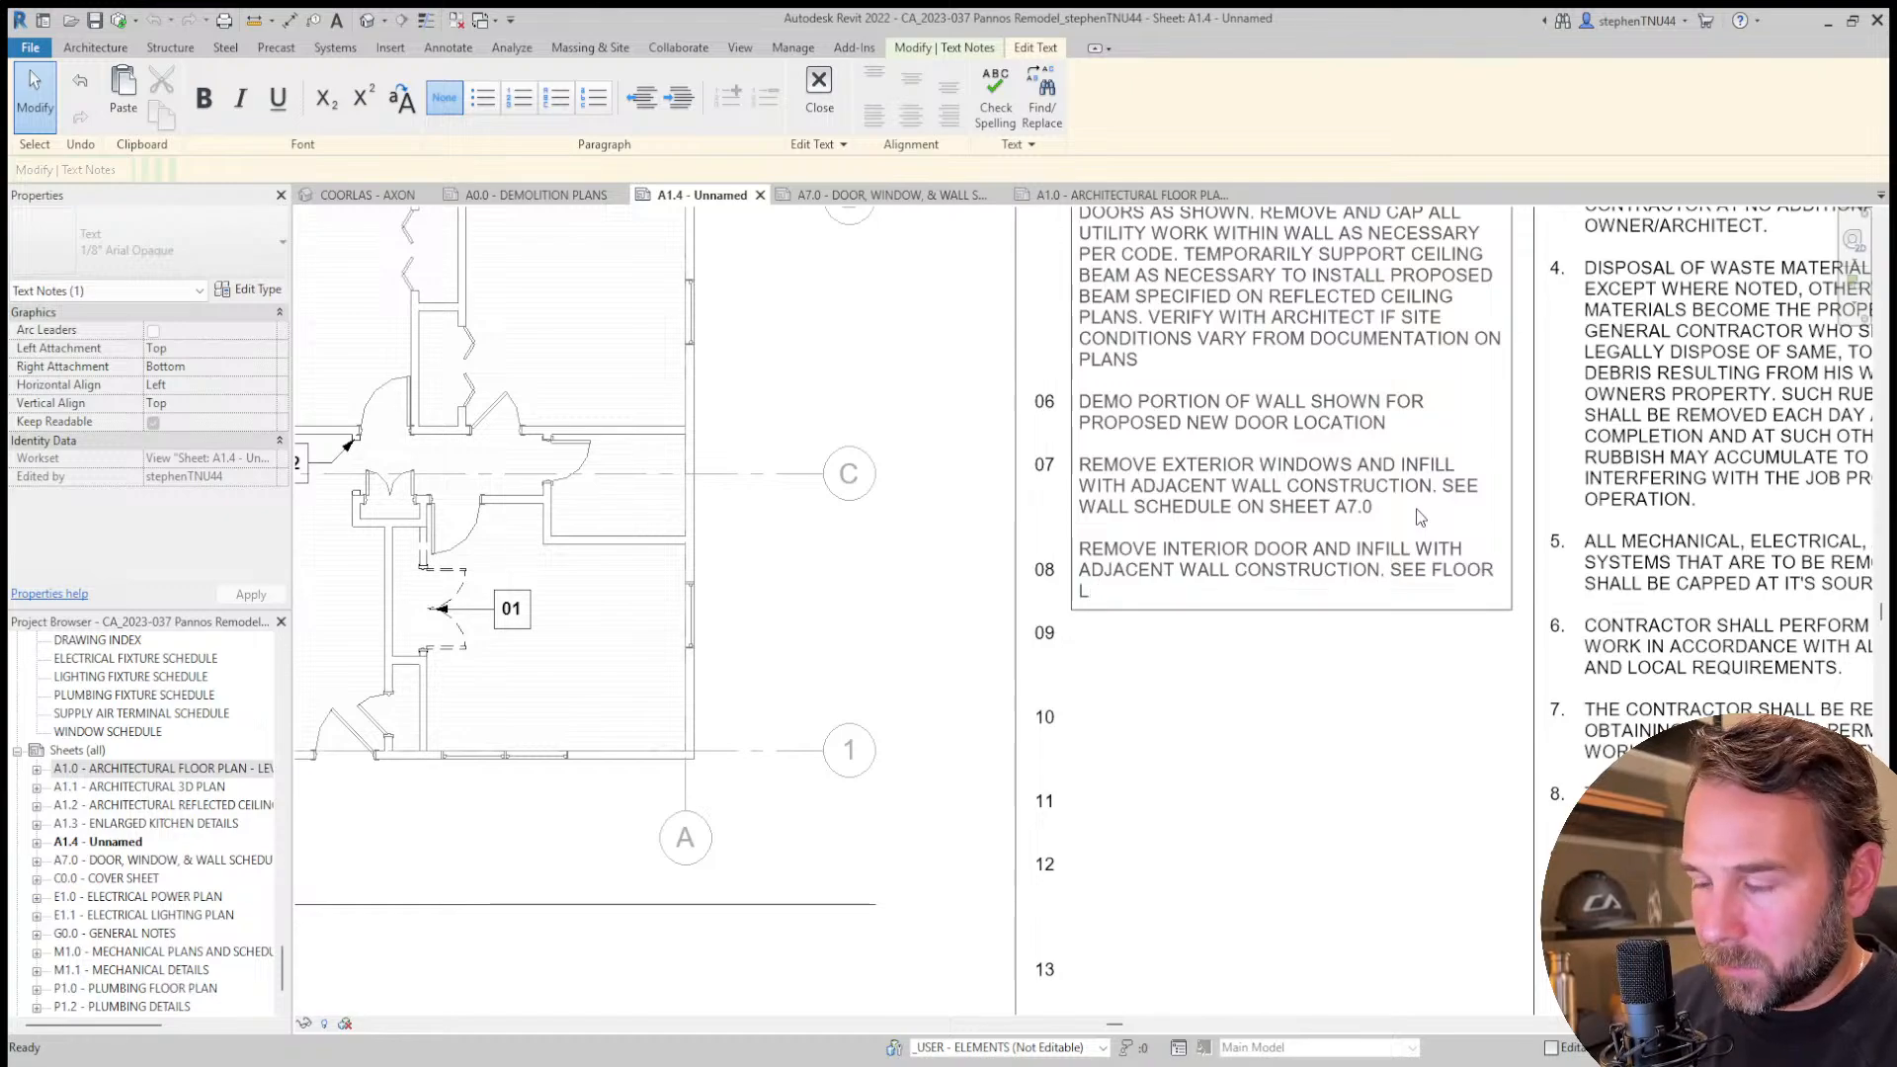
key(BackSpace)
text(PLANS)
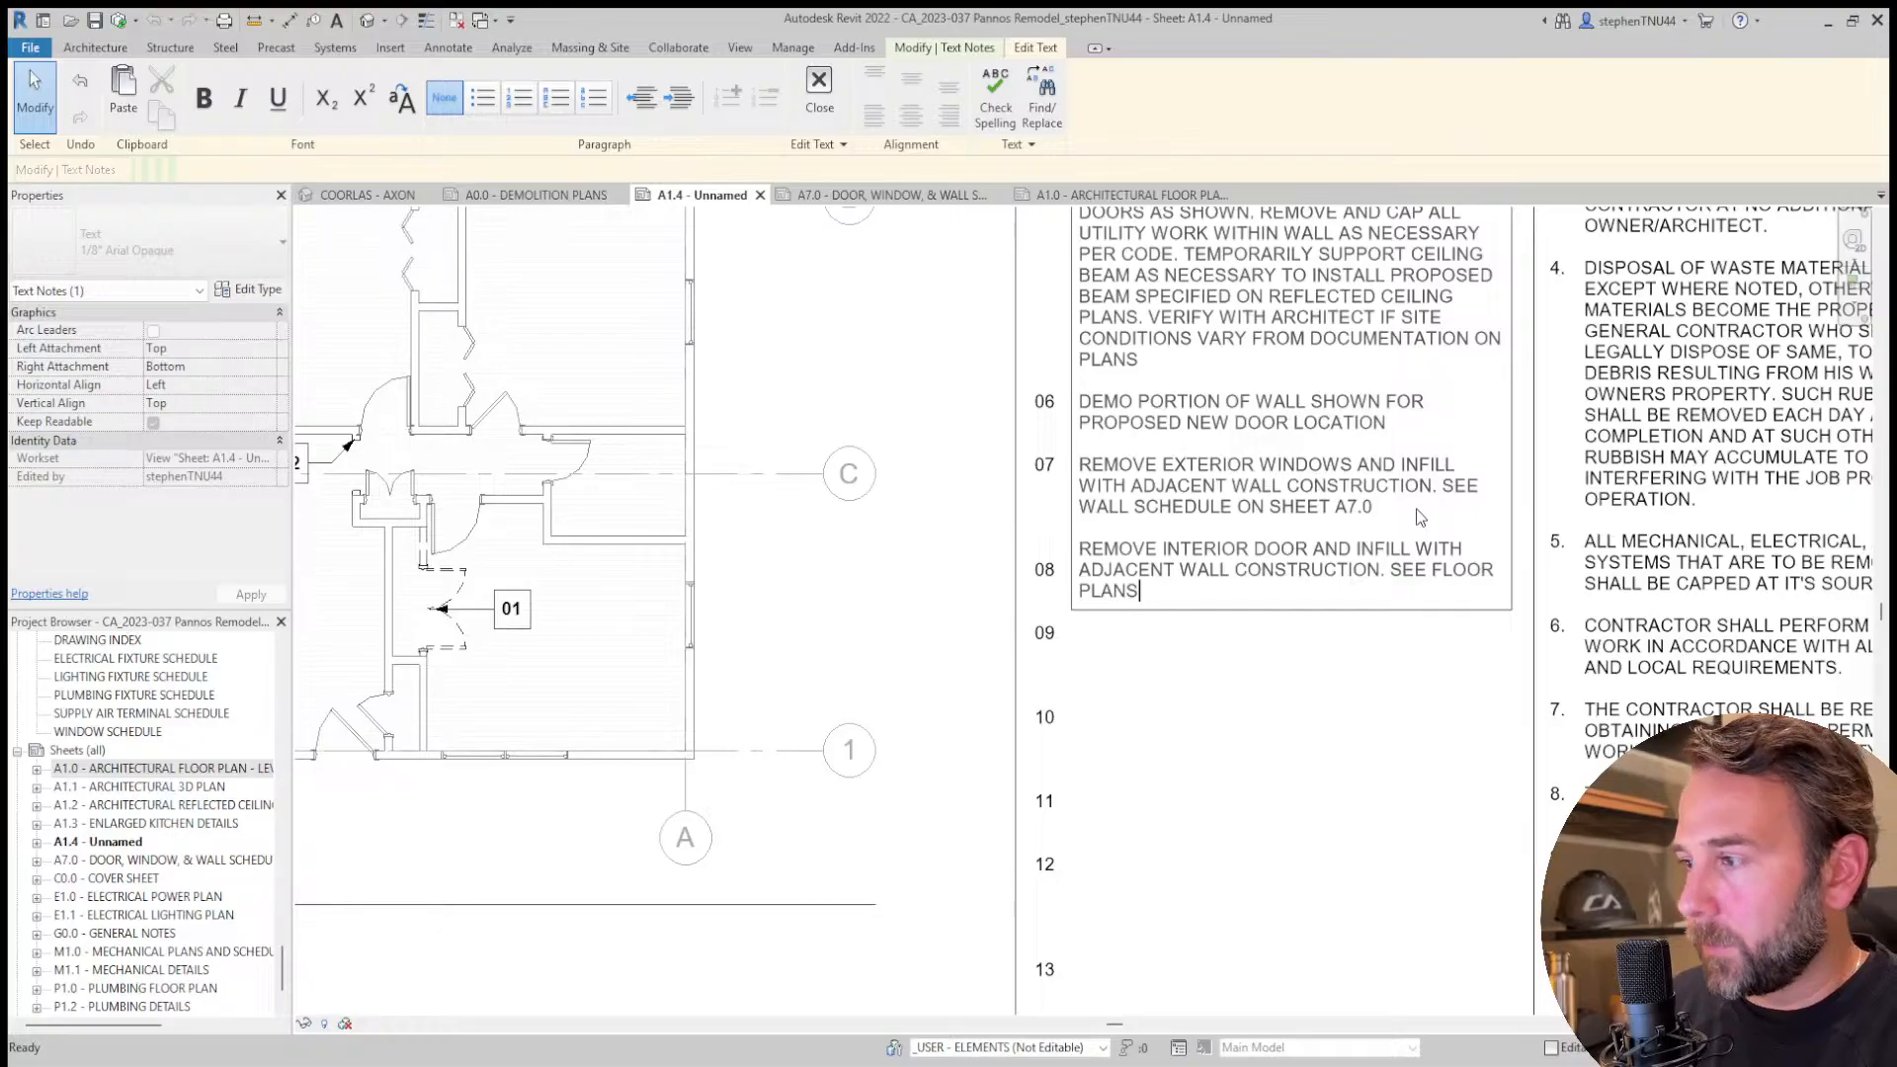
click(1436, 570)
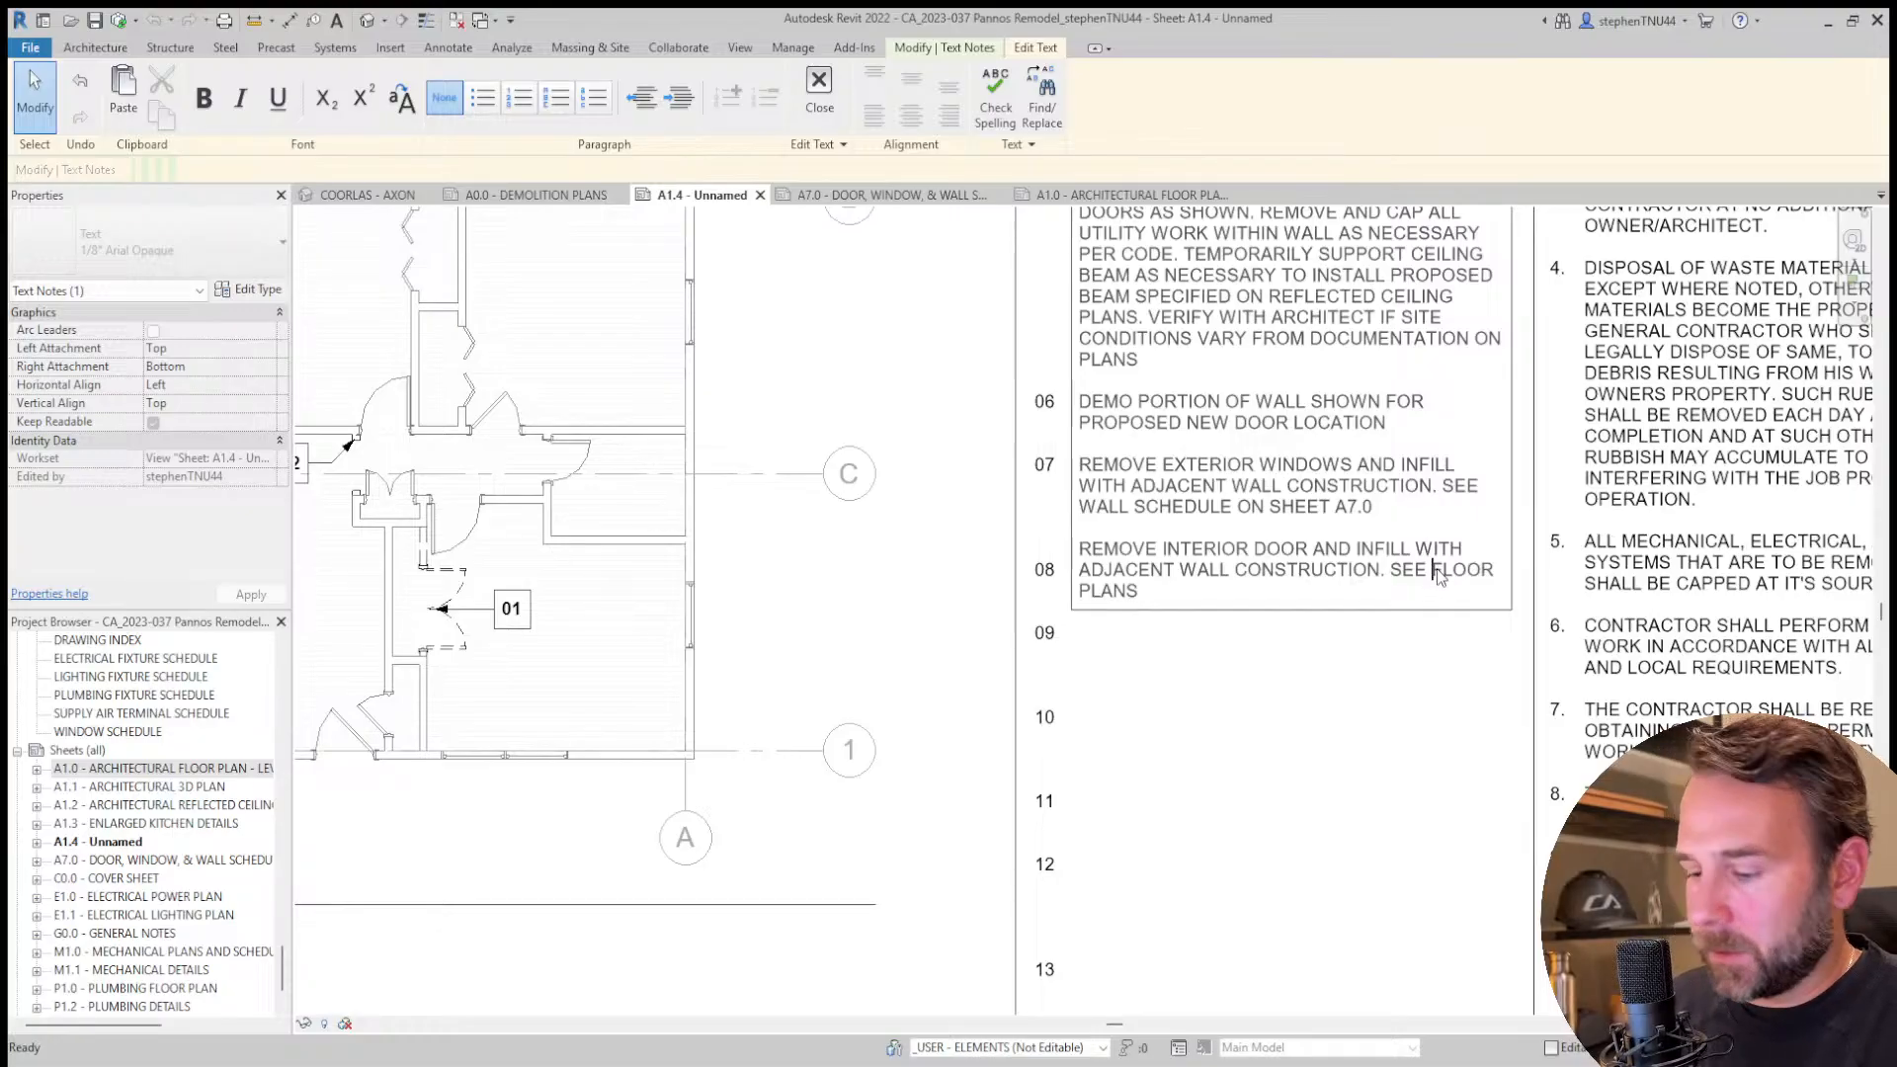
text(PROPOSED)
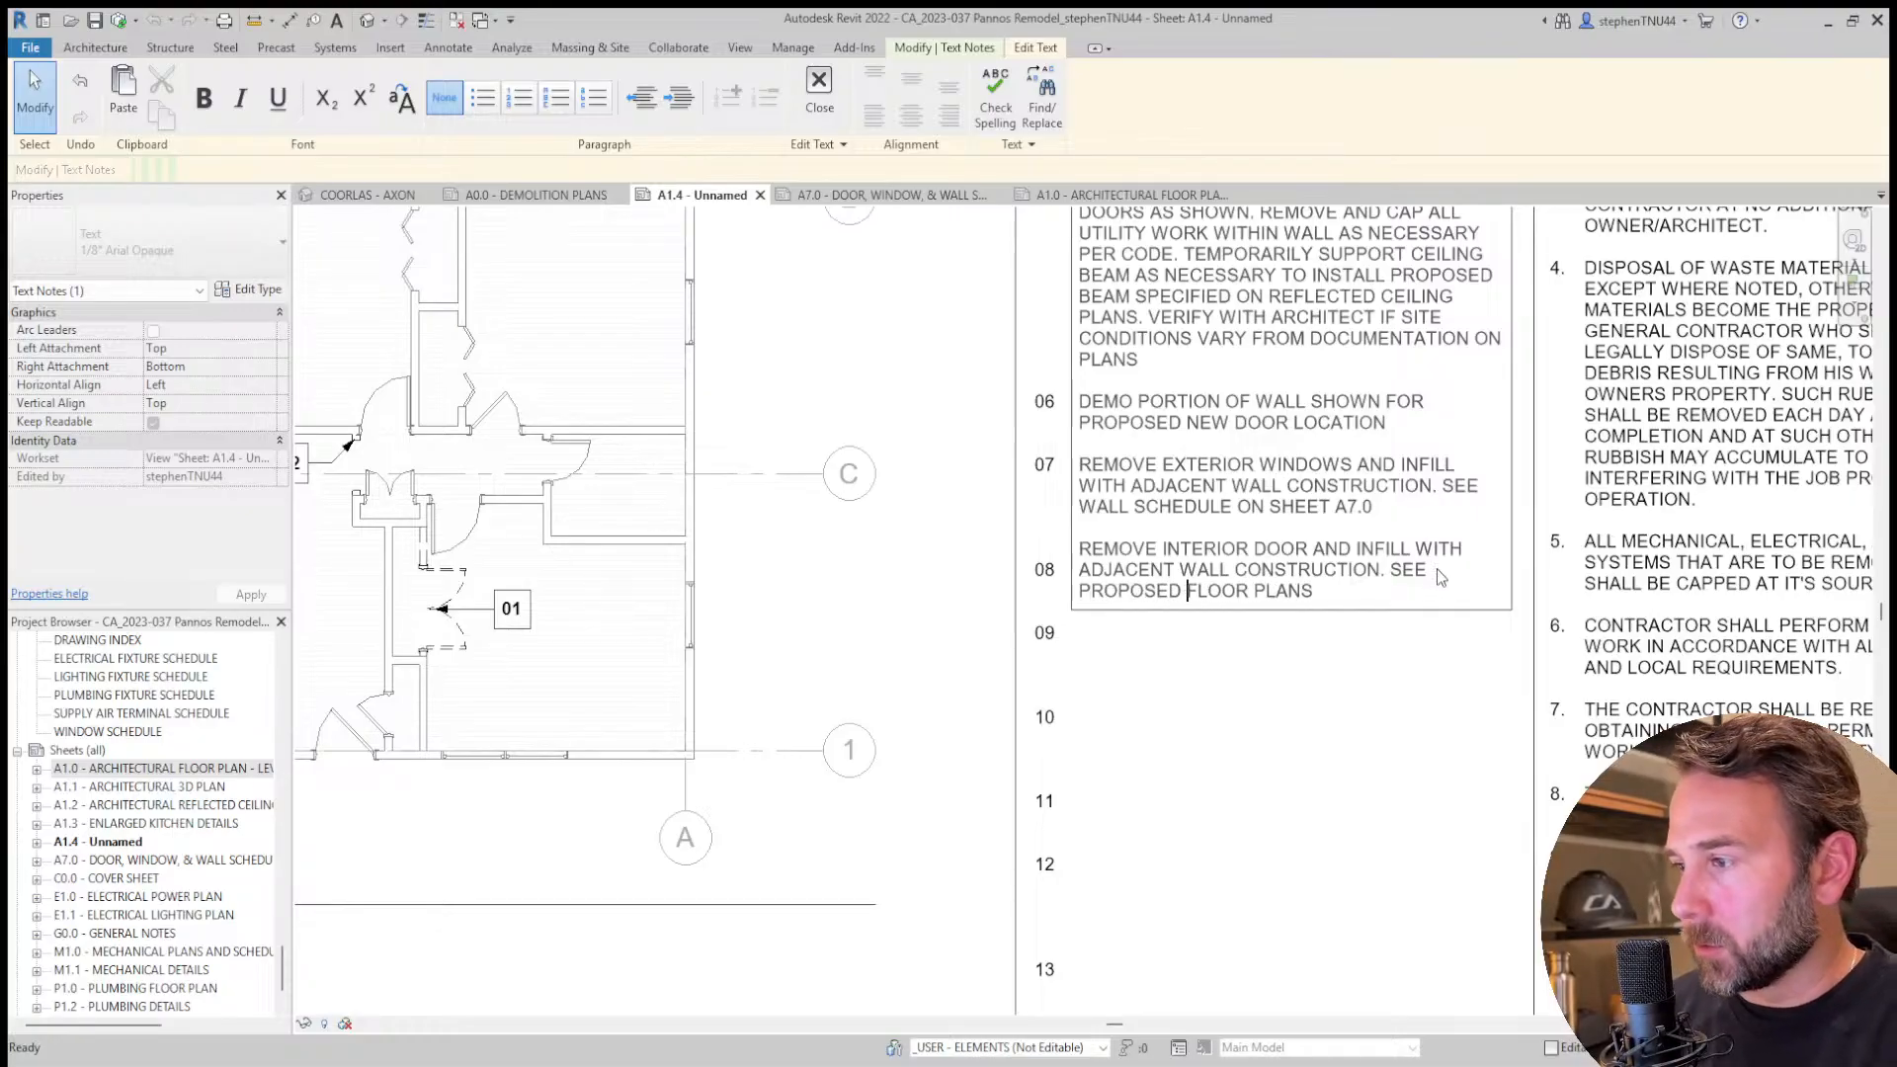
click(1349, 708)
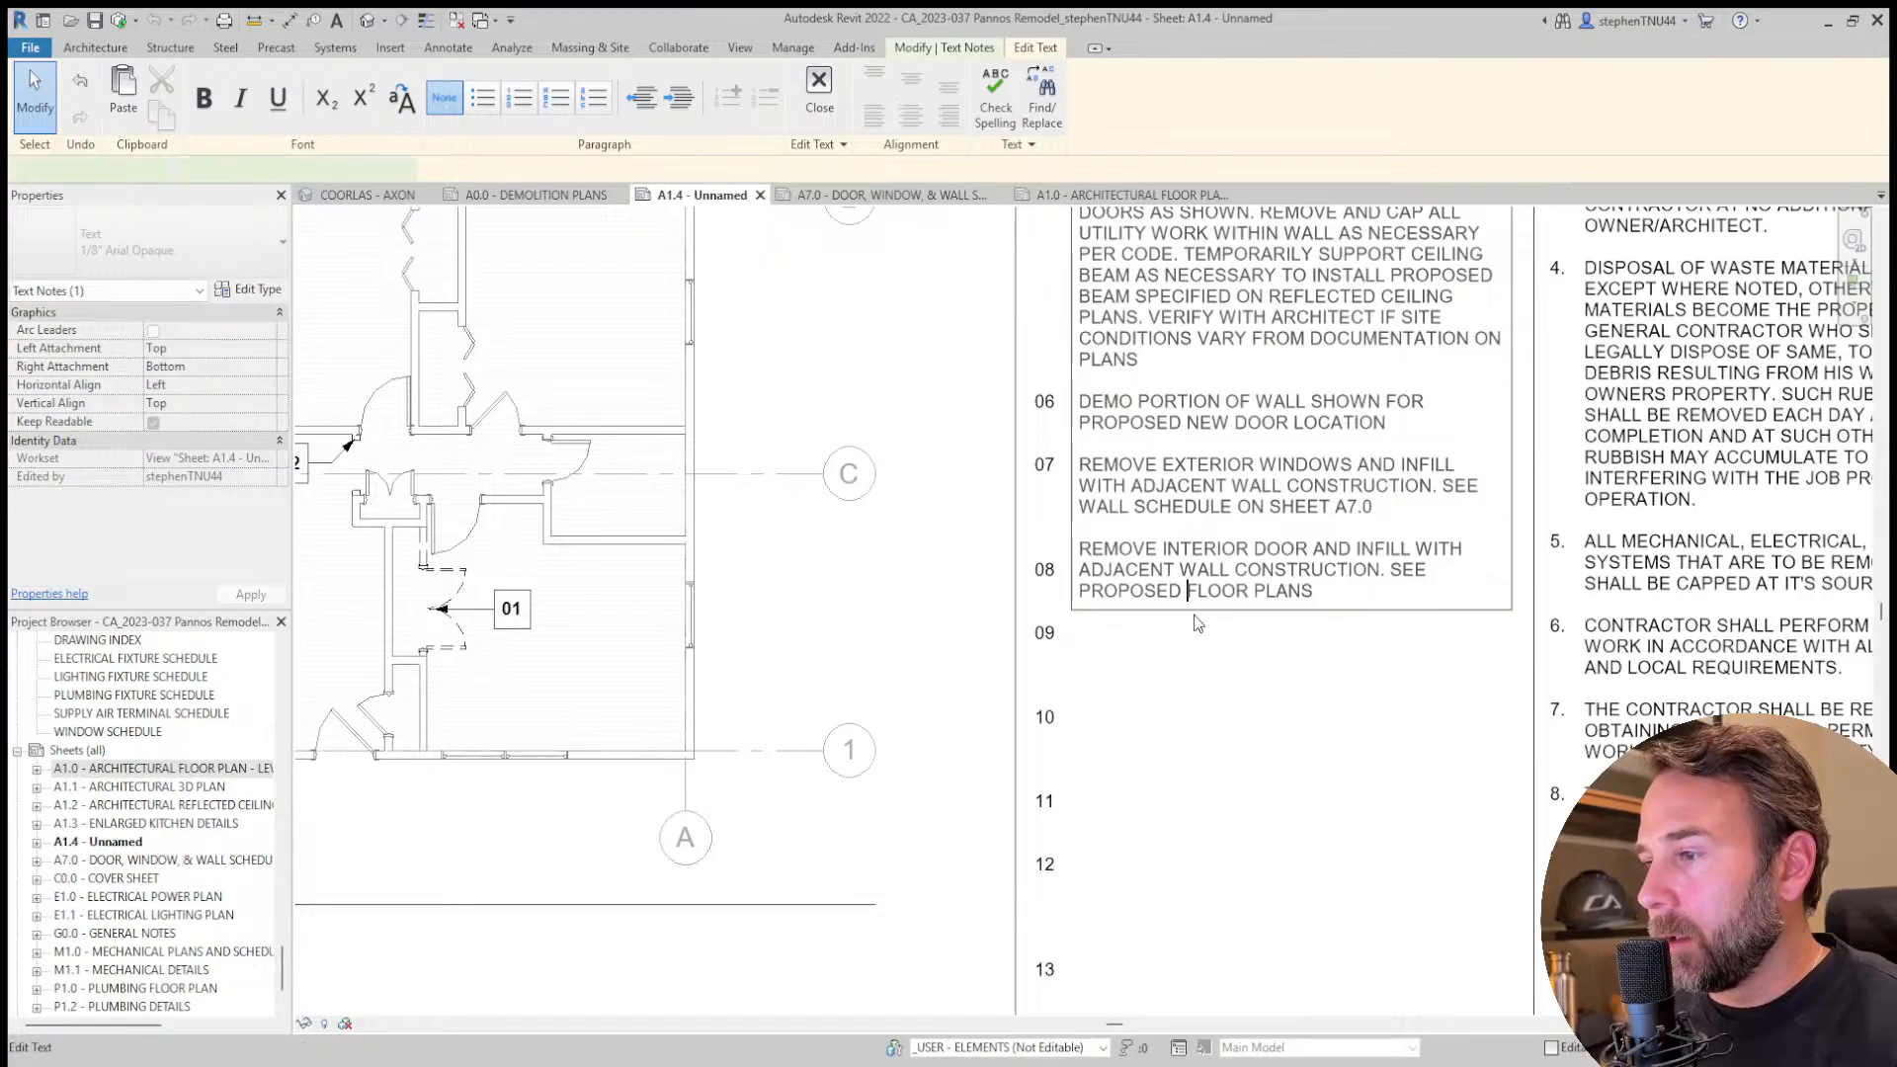
Delete the surplus blank line above 08 in the key note number column to align the number with its note.
click(1043, 539)
double_click(1044, 543)
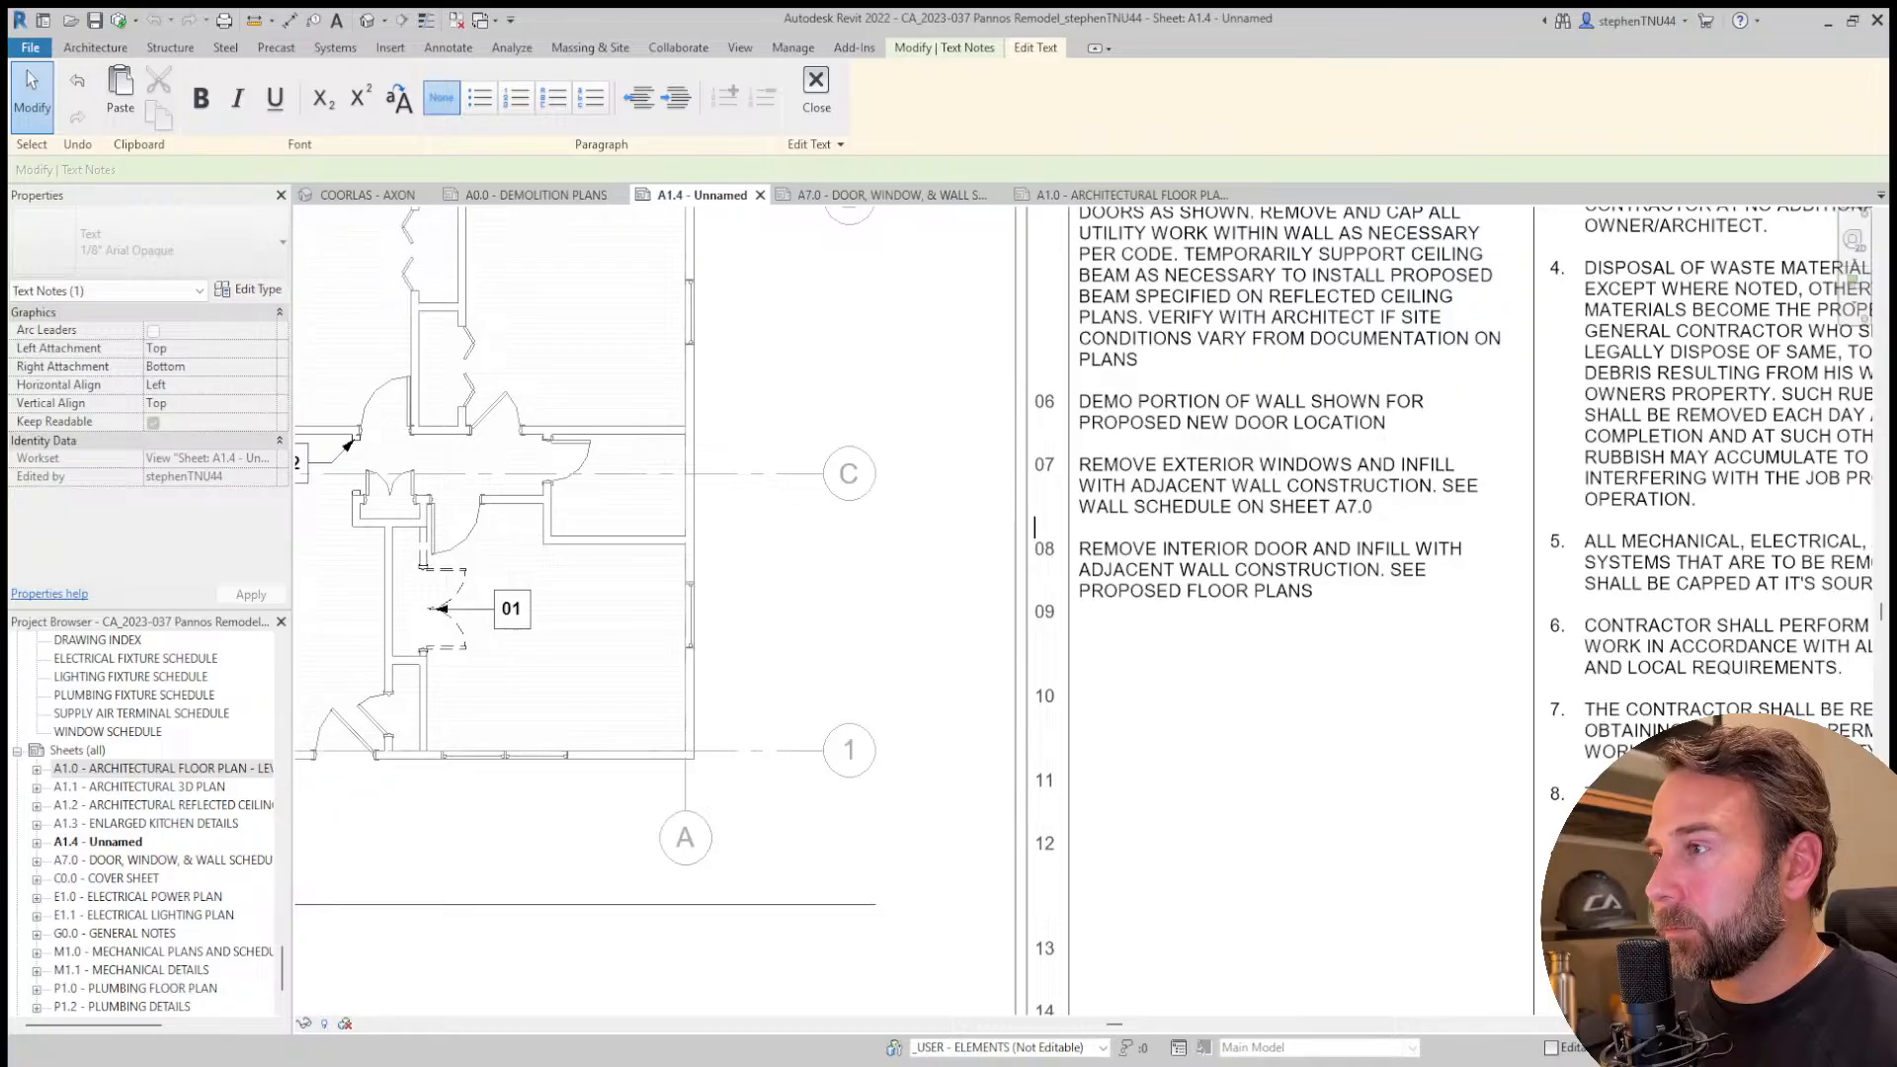
click(1236, 665)
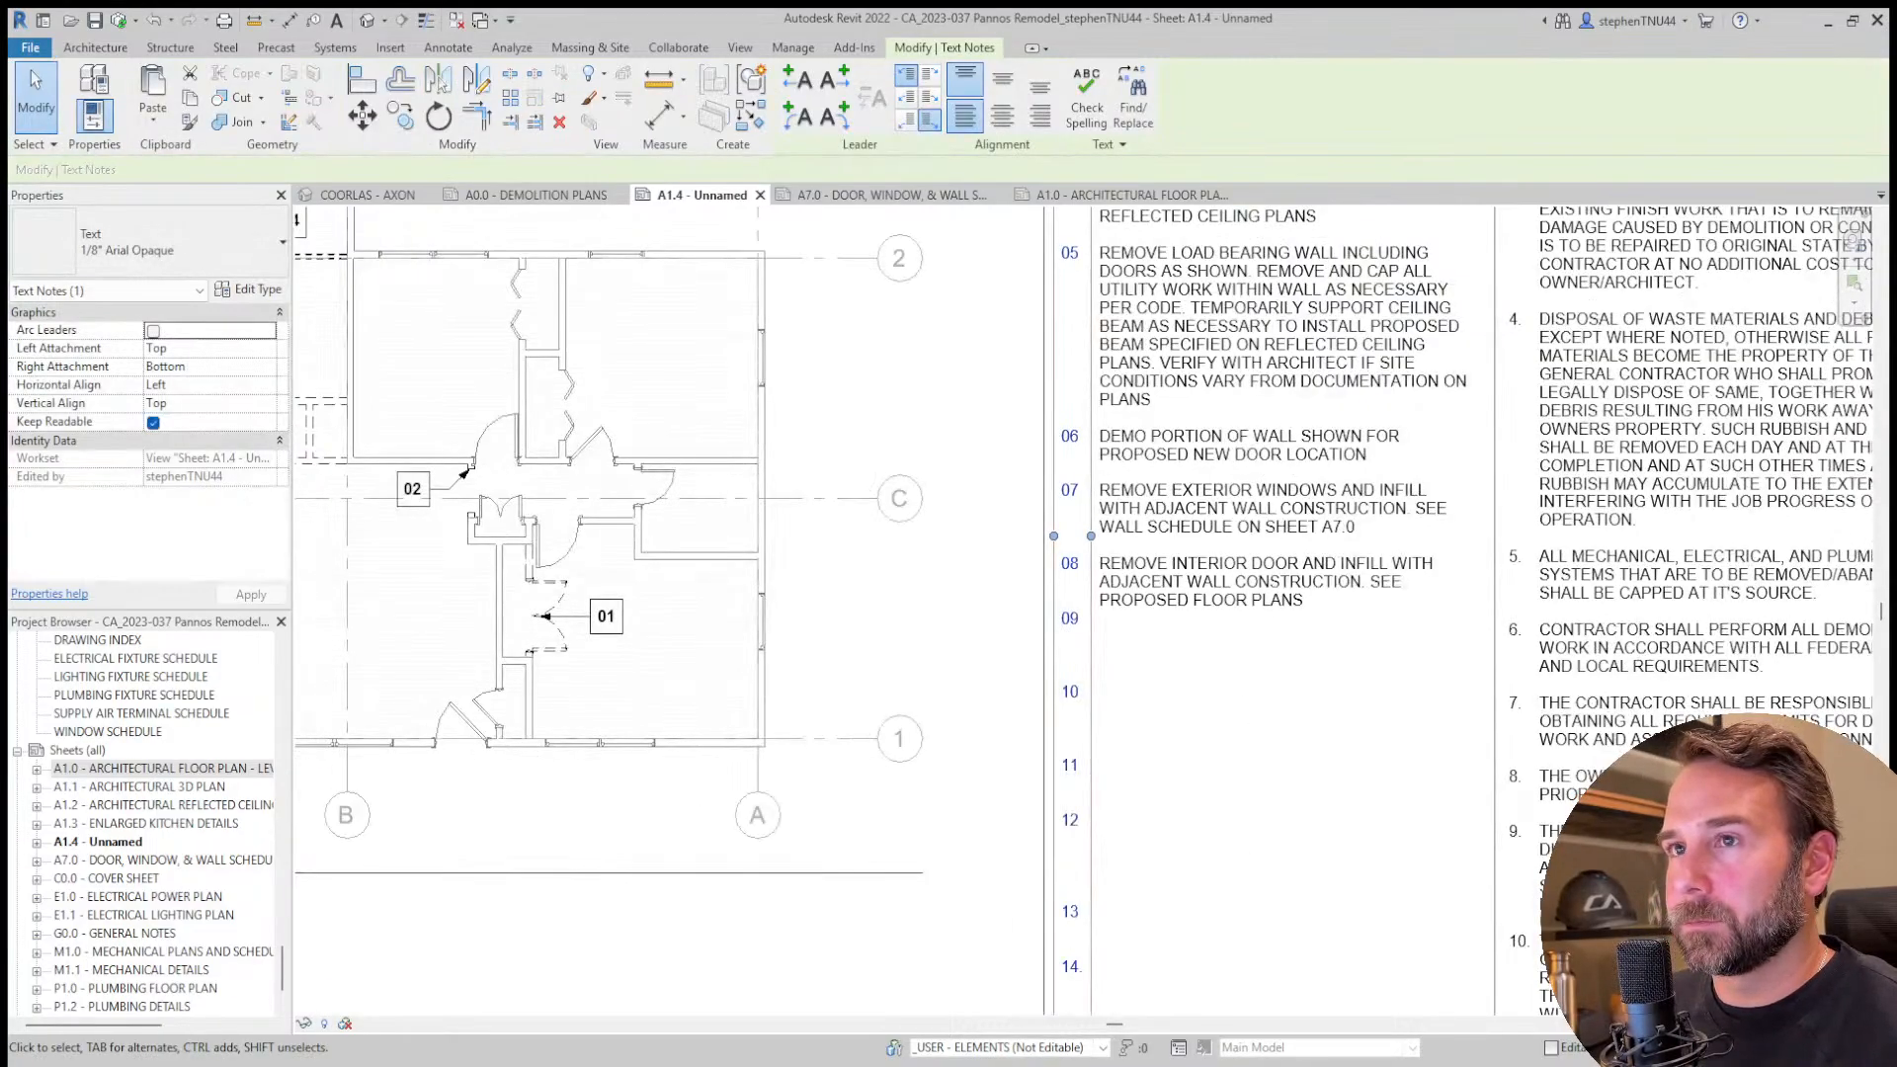
click(1276, 841)
Renumber the keynote tag pointing at the closet's bifold doors to 08 on the demolition plan.
scroll(1207, 659, down, 1)
middle_drag(1209, 660, 1487, 619)
scroll(529, 407, up, 2)
double_click(559, 397)
click(561, 395)
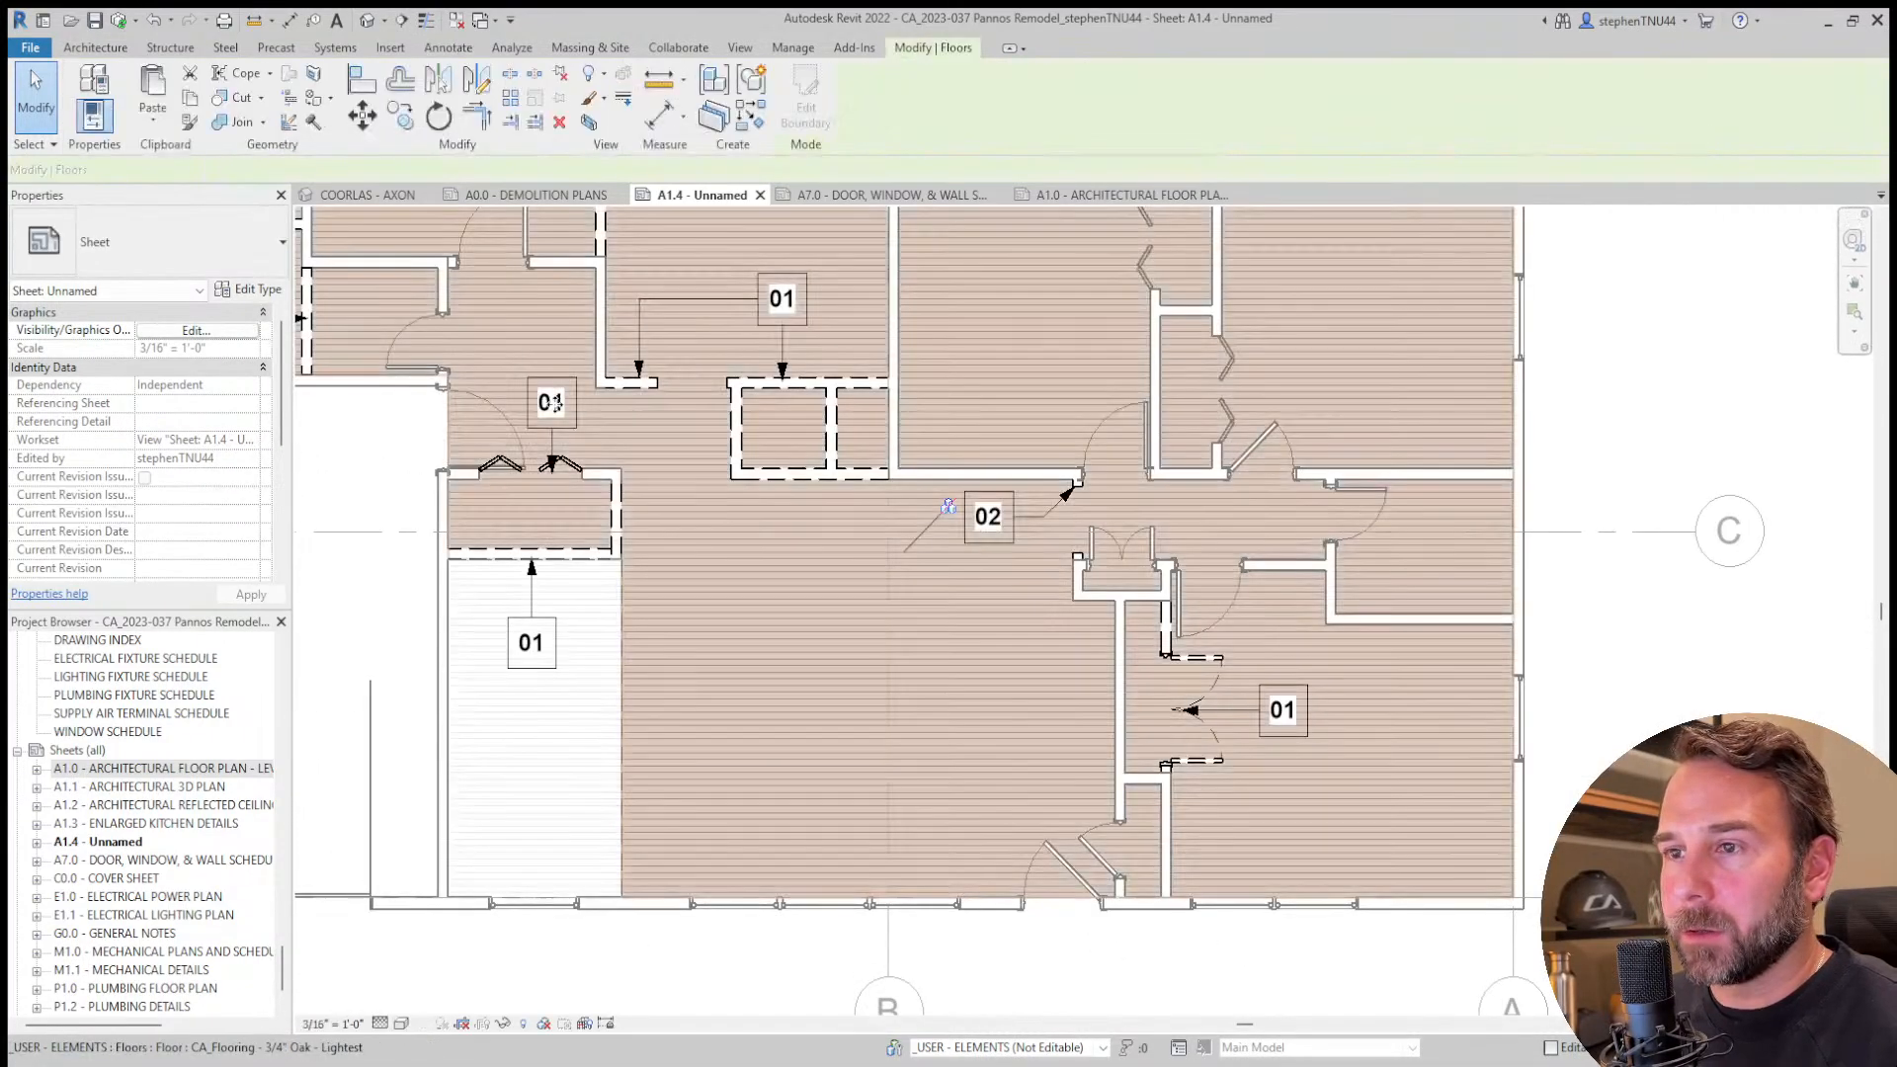
scroll(566, 393, up, 2)
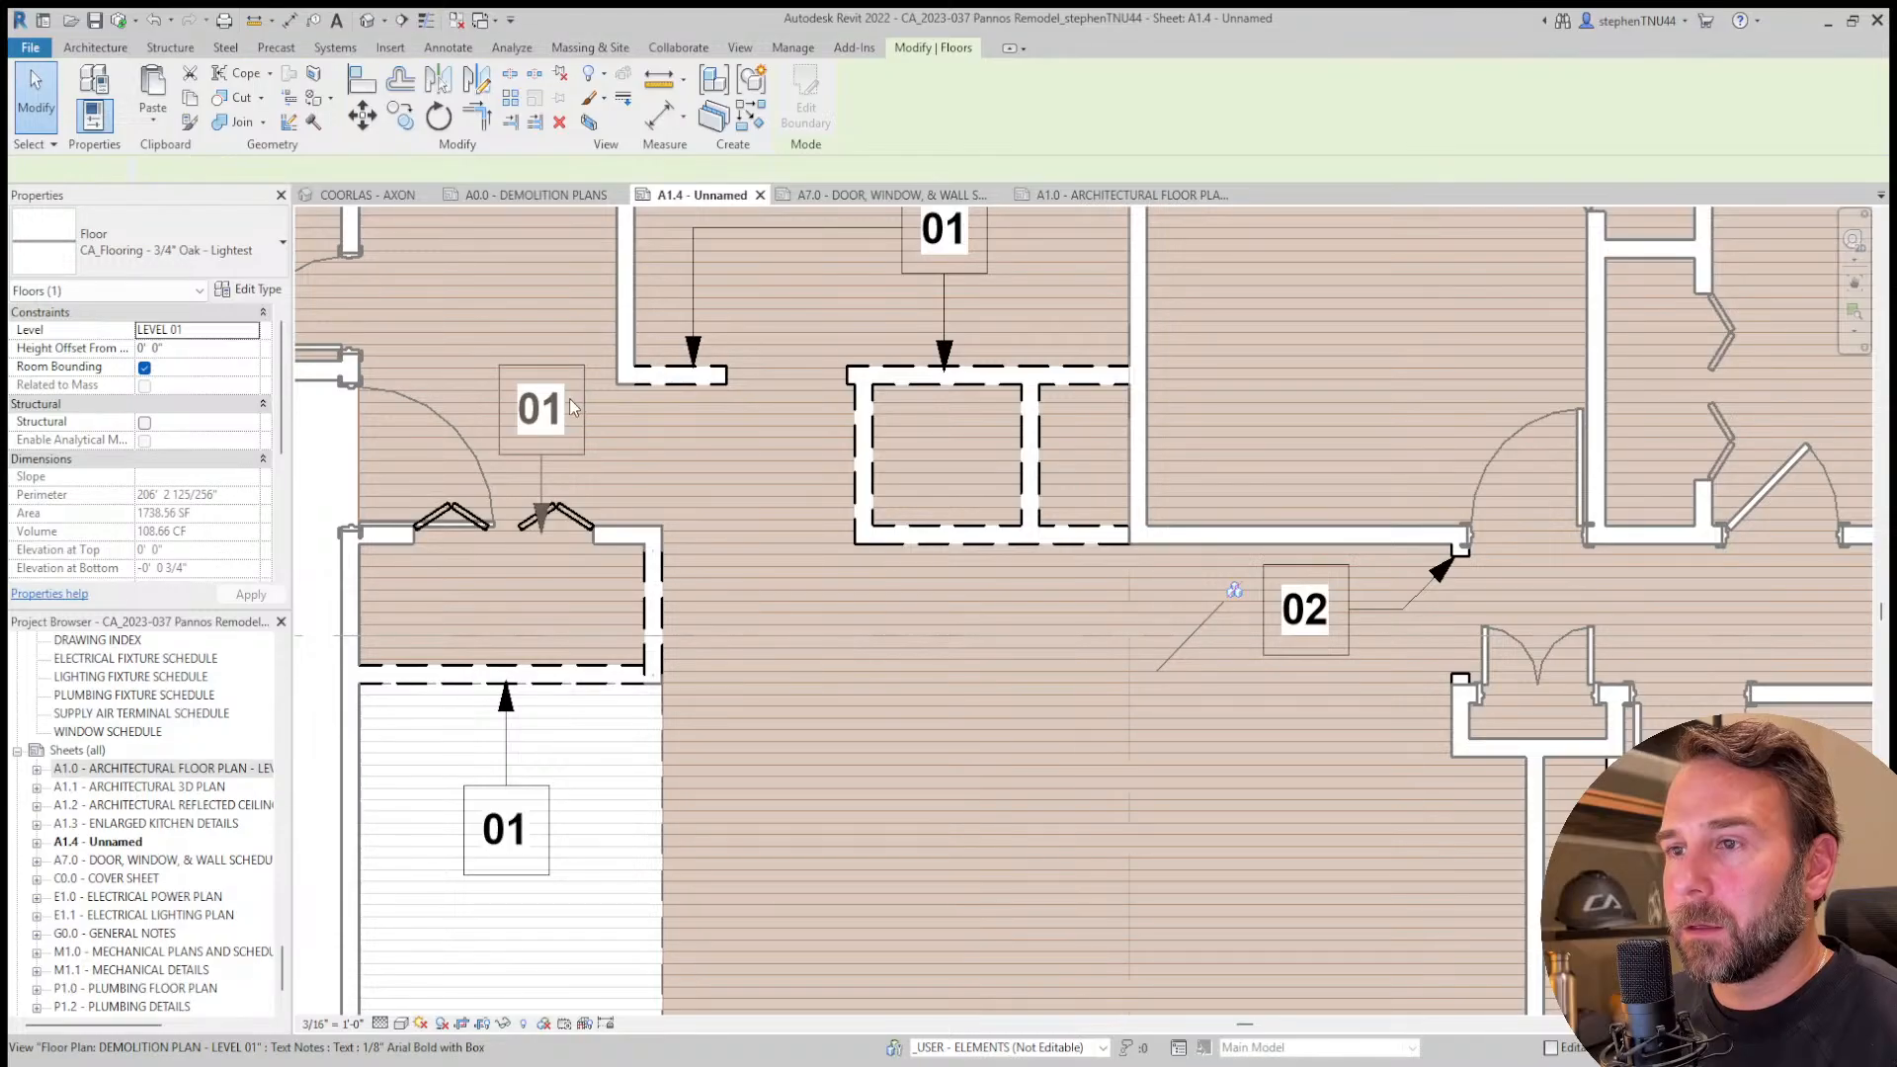
double_click(556, 413)
drag(546, 415, 561, 415)
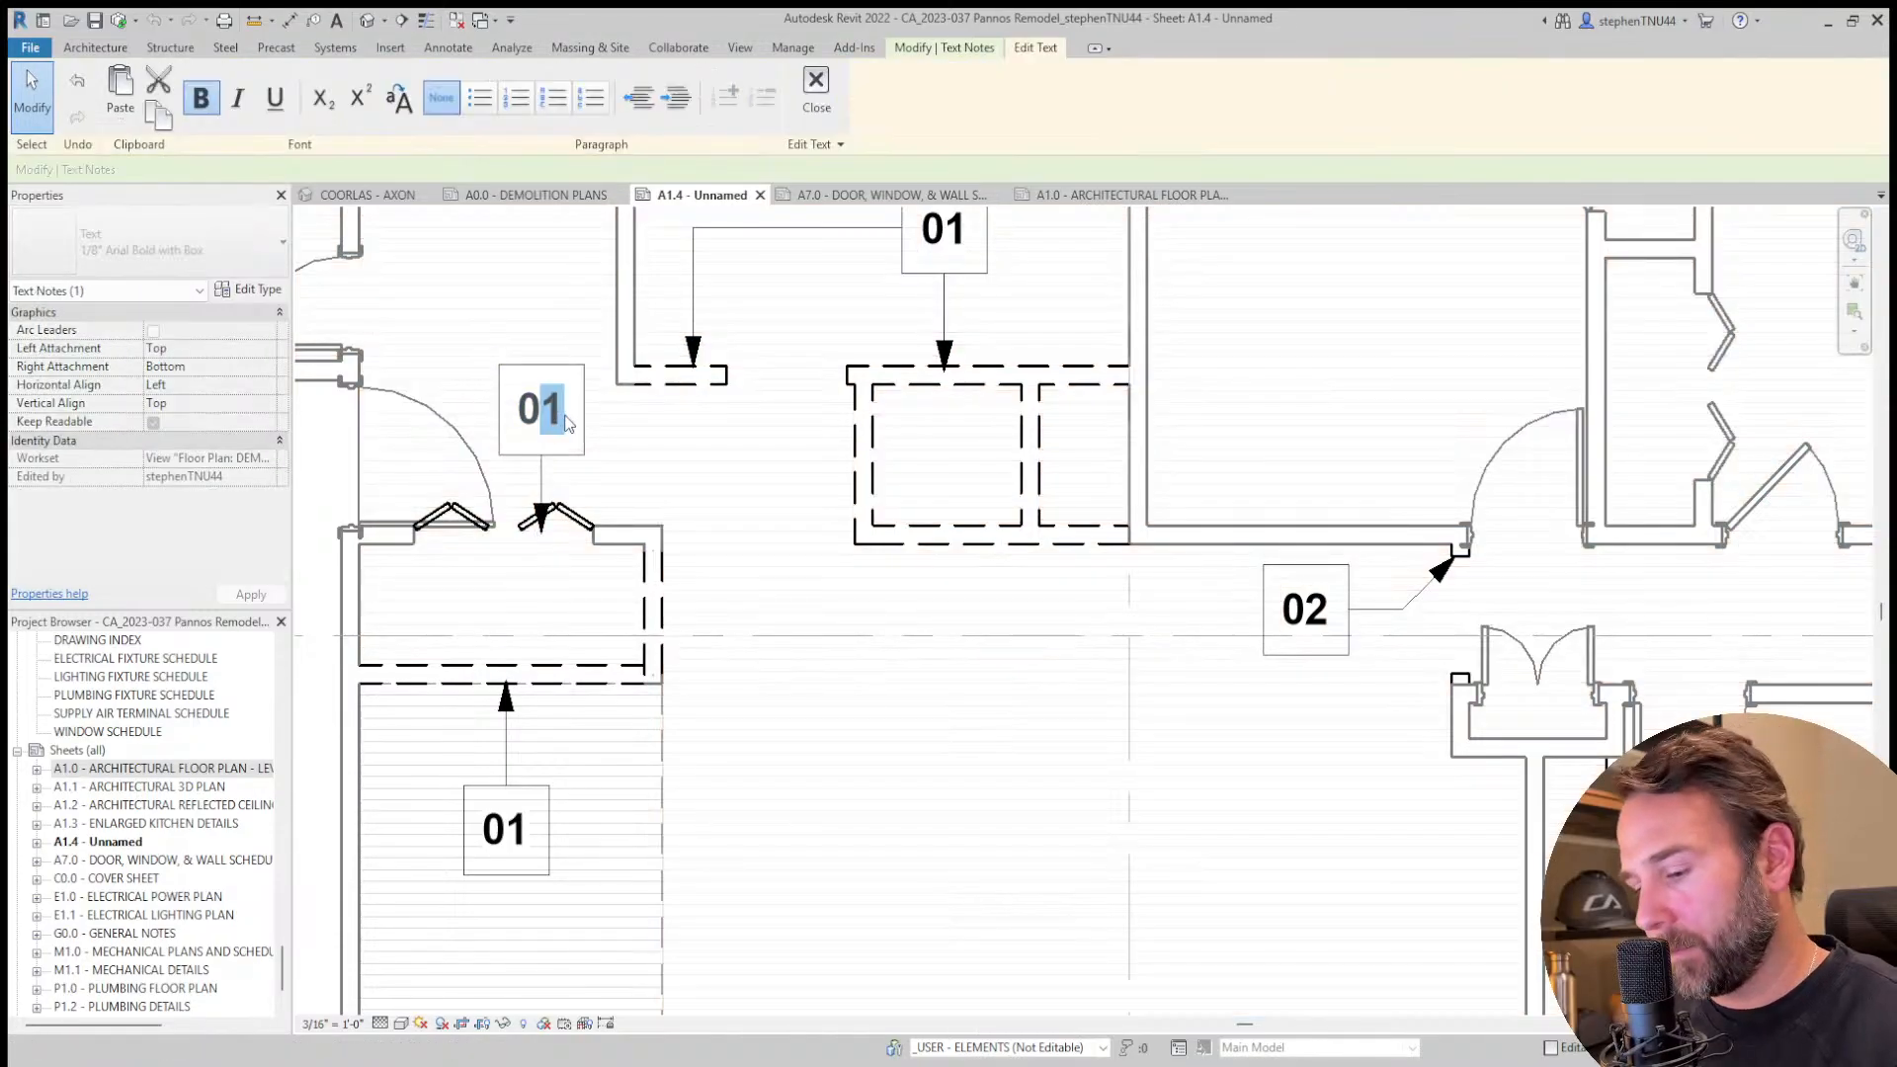
text(8)
click(711, 424)
scroll(711, 425, down, 5)
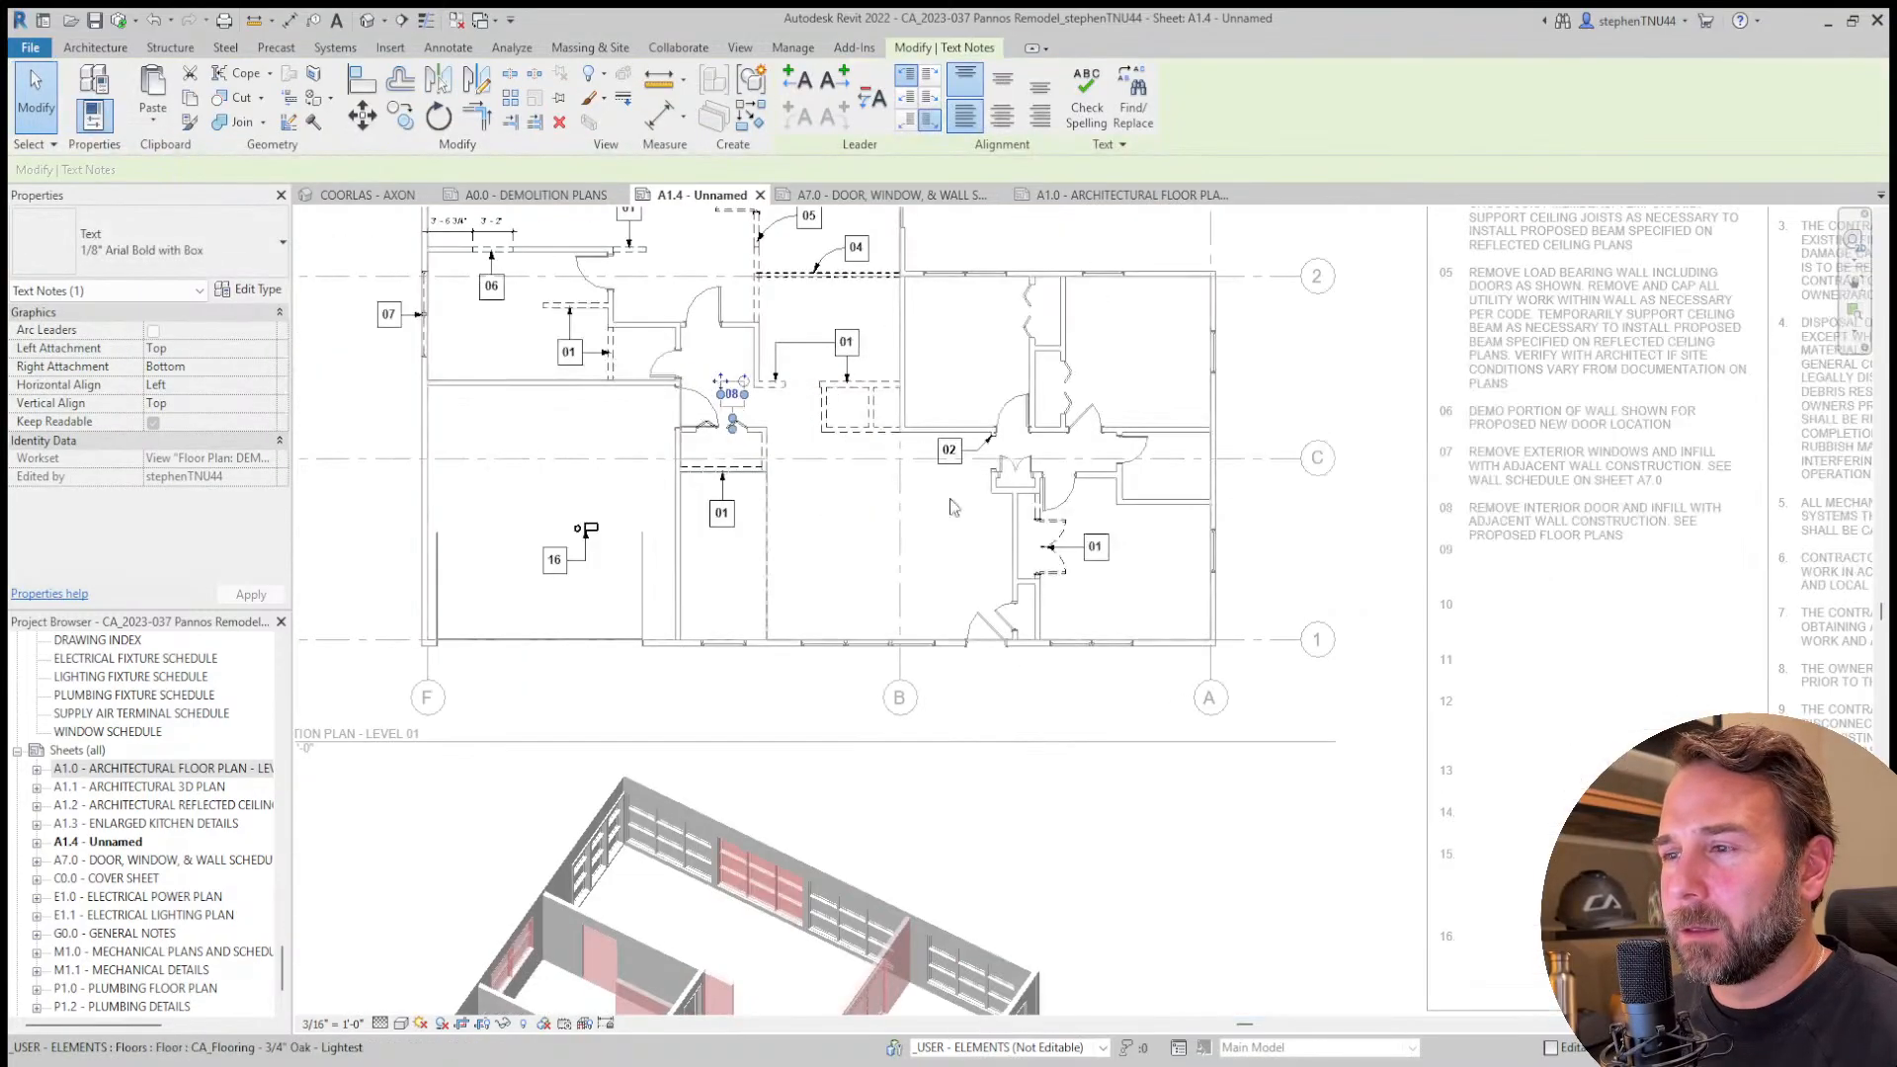
click(954, 507)
Copy the 06 keynote tag into the open area beside the closet with the bifold doors.
scroll(1146, 543, down, 2)
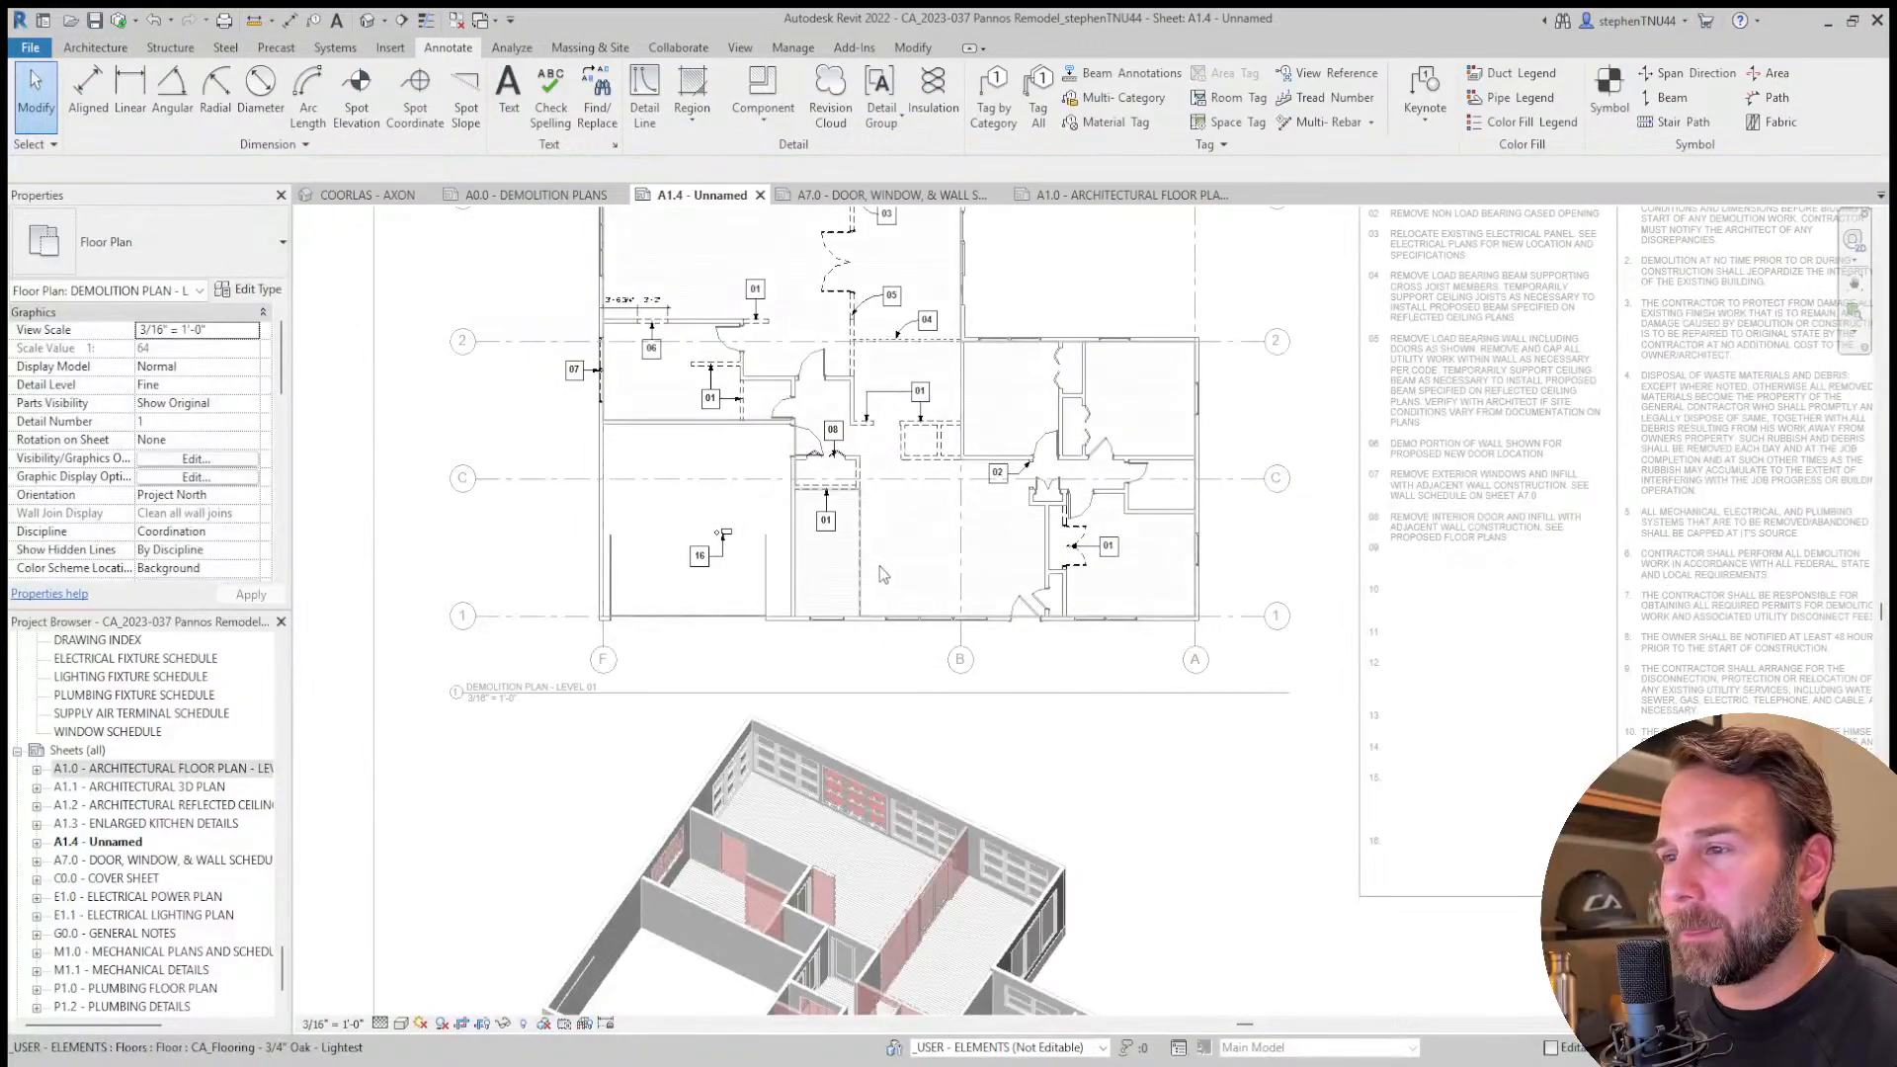
scroll(879, 566, up, 5)
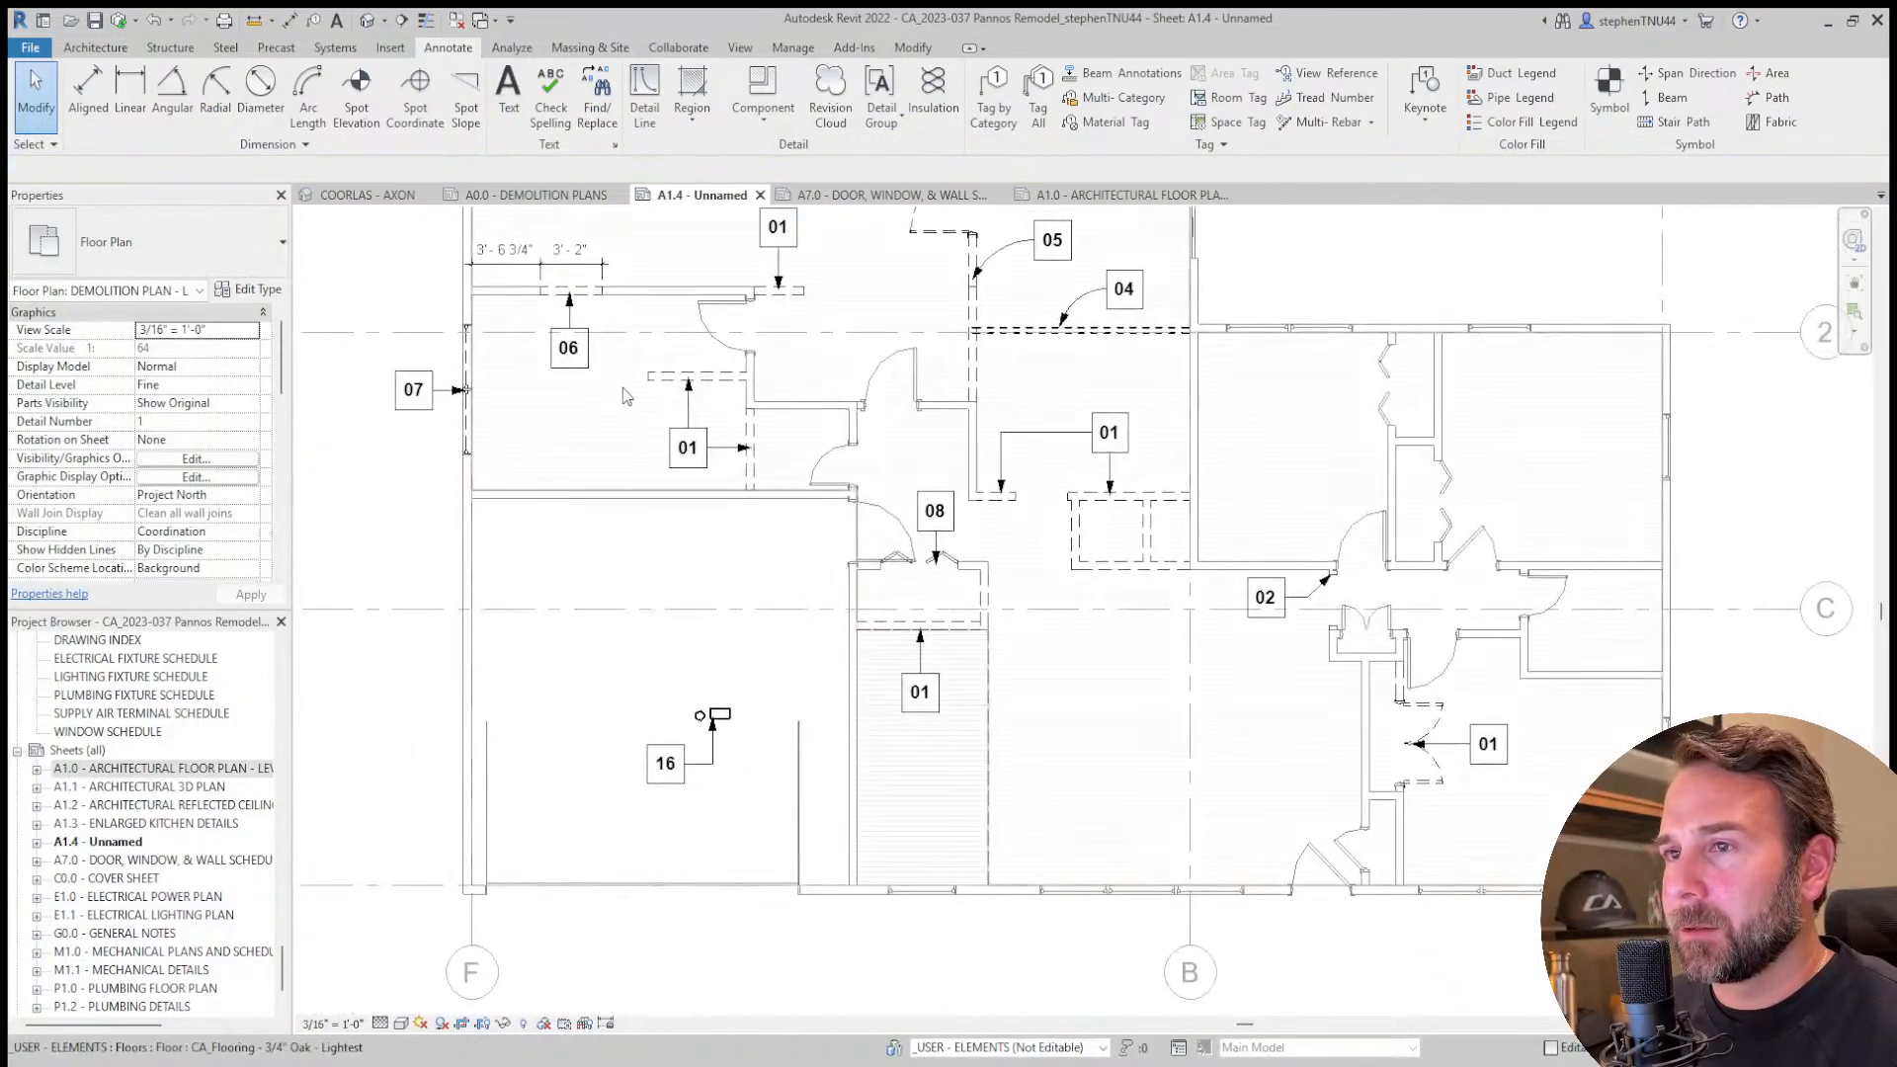
click(588, 336)
click(400, 115)
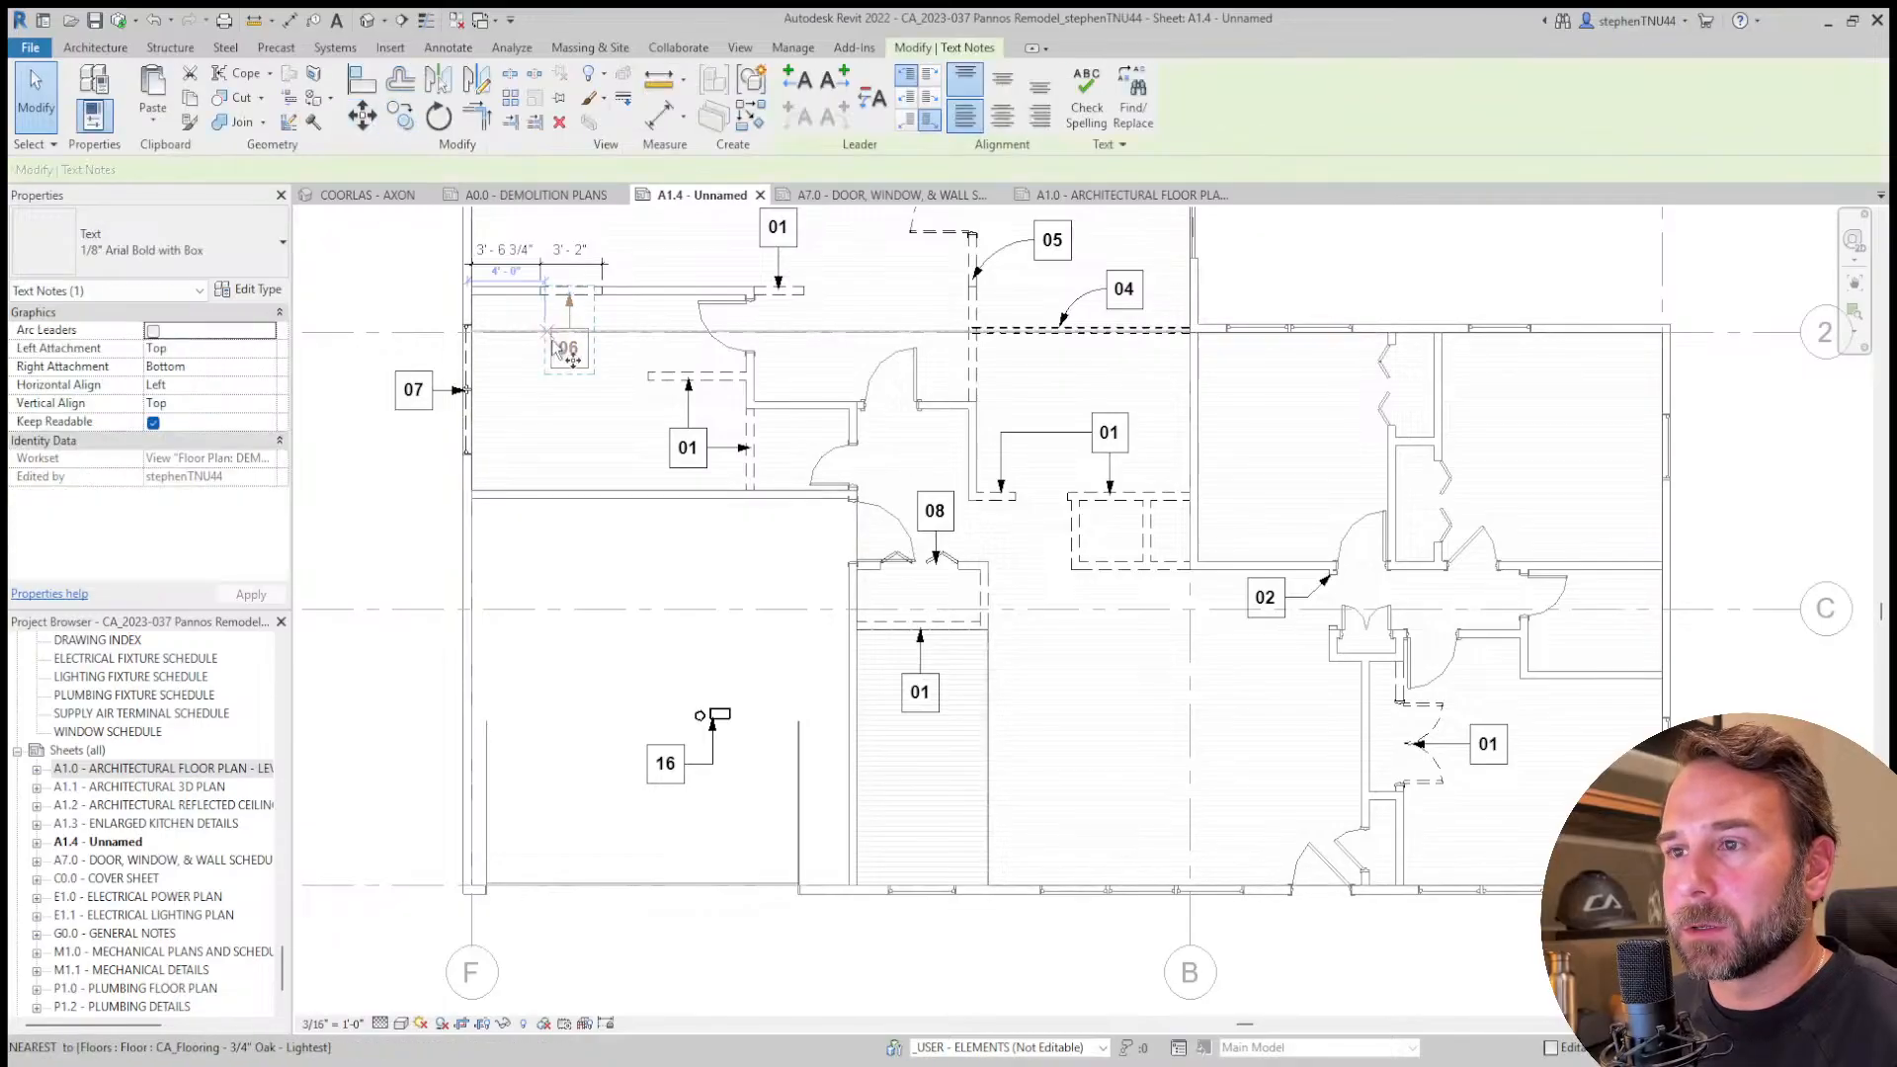
click(555, 345)
middle_drag(1141, 638, 1010, 620)
scroll(889, 561, up, 4)
click(970, 596)
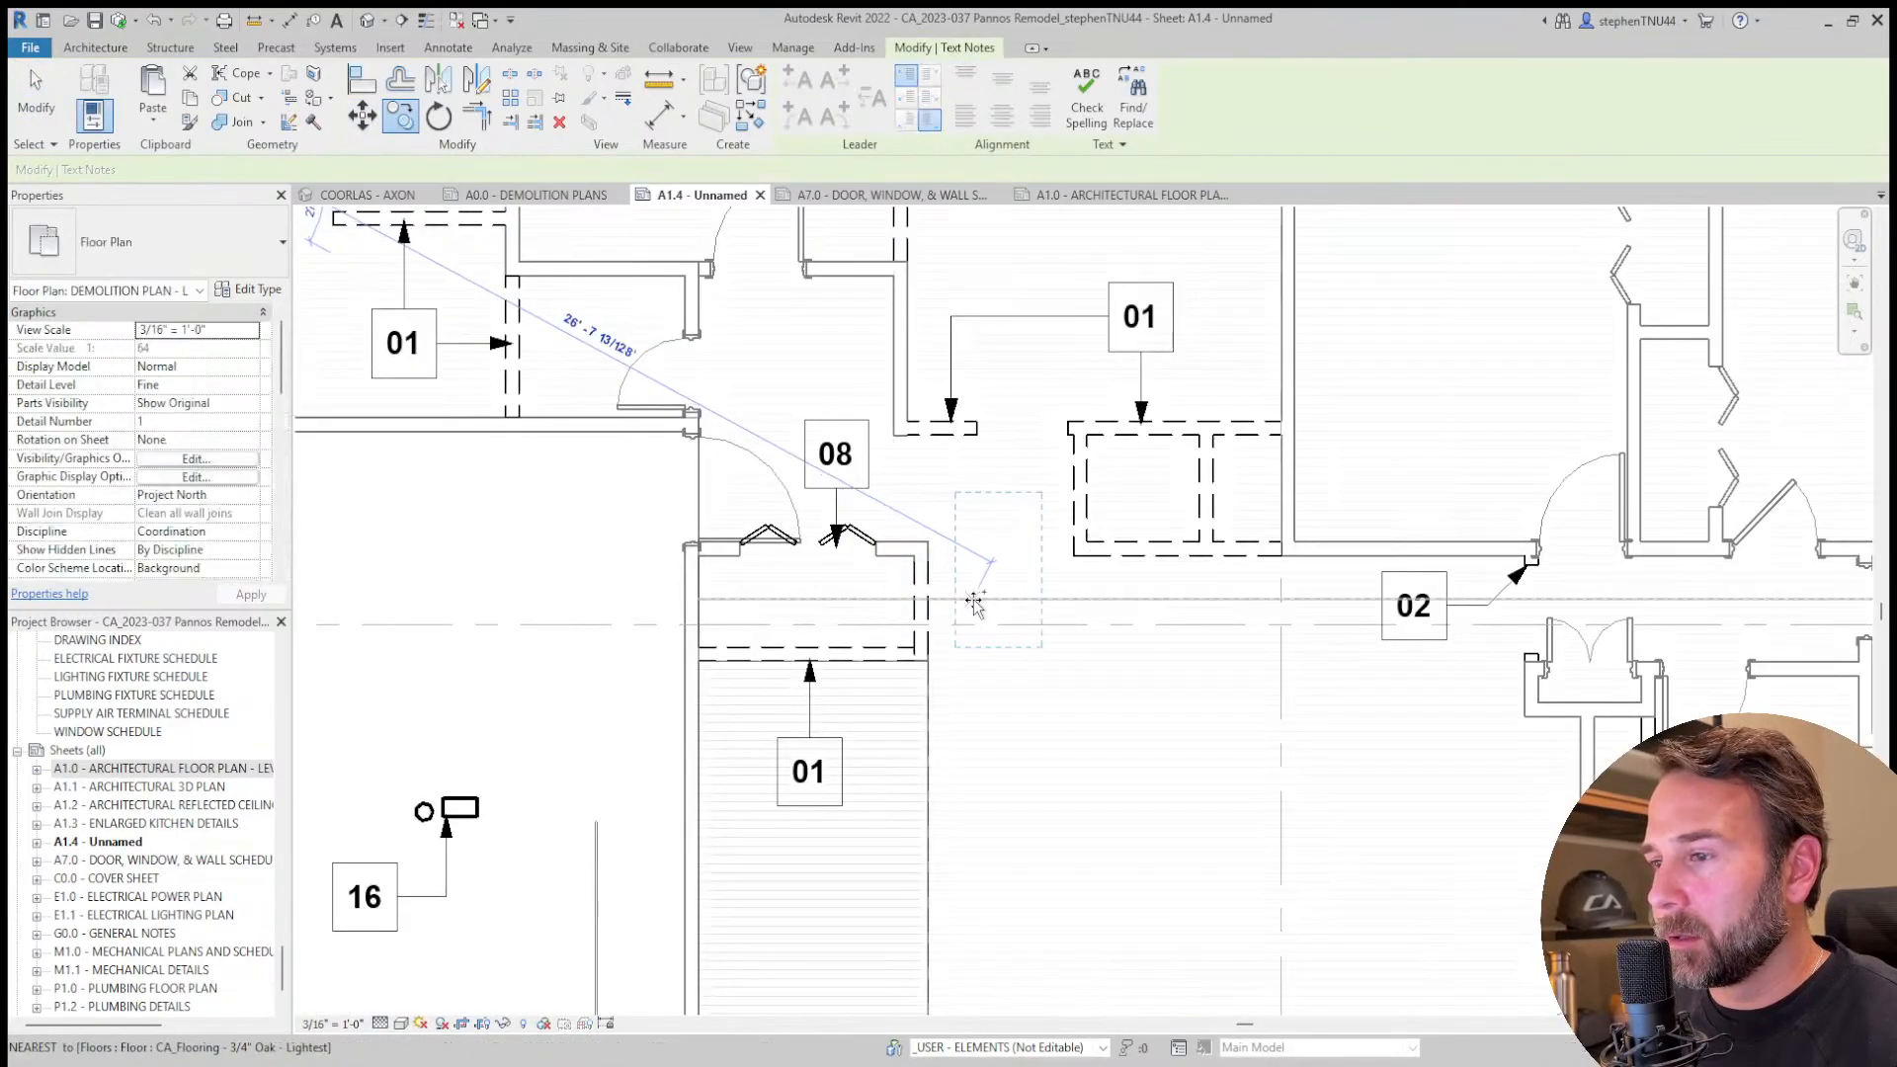
scroll(725, 563, down, 5)
key(Escape)
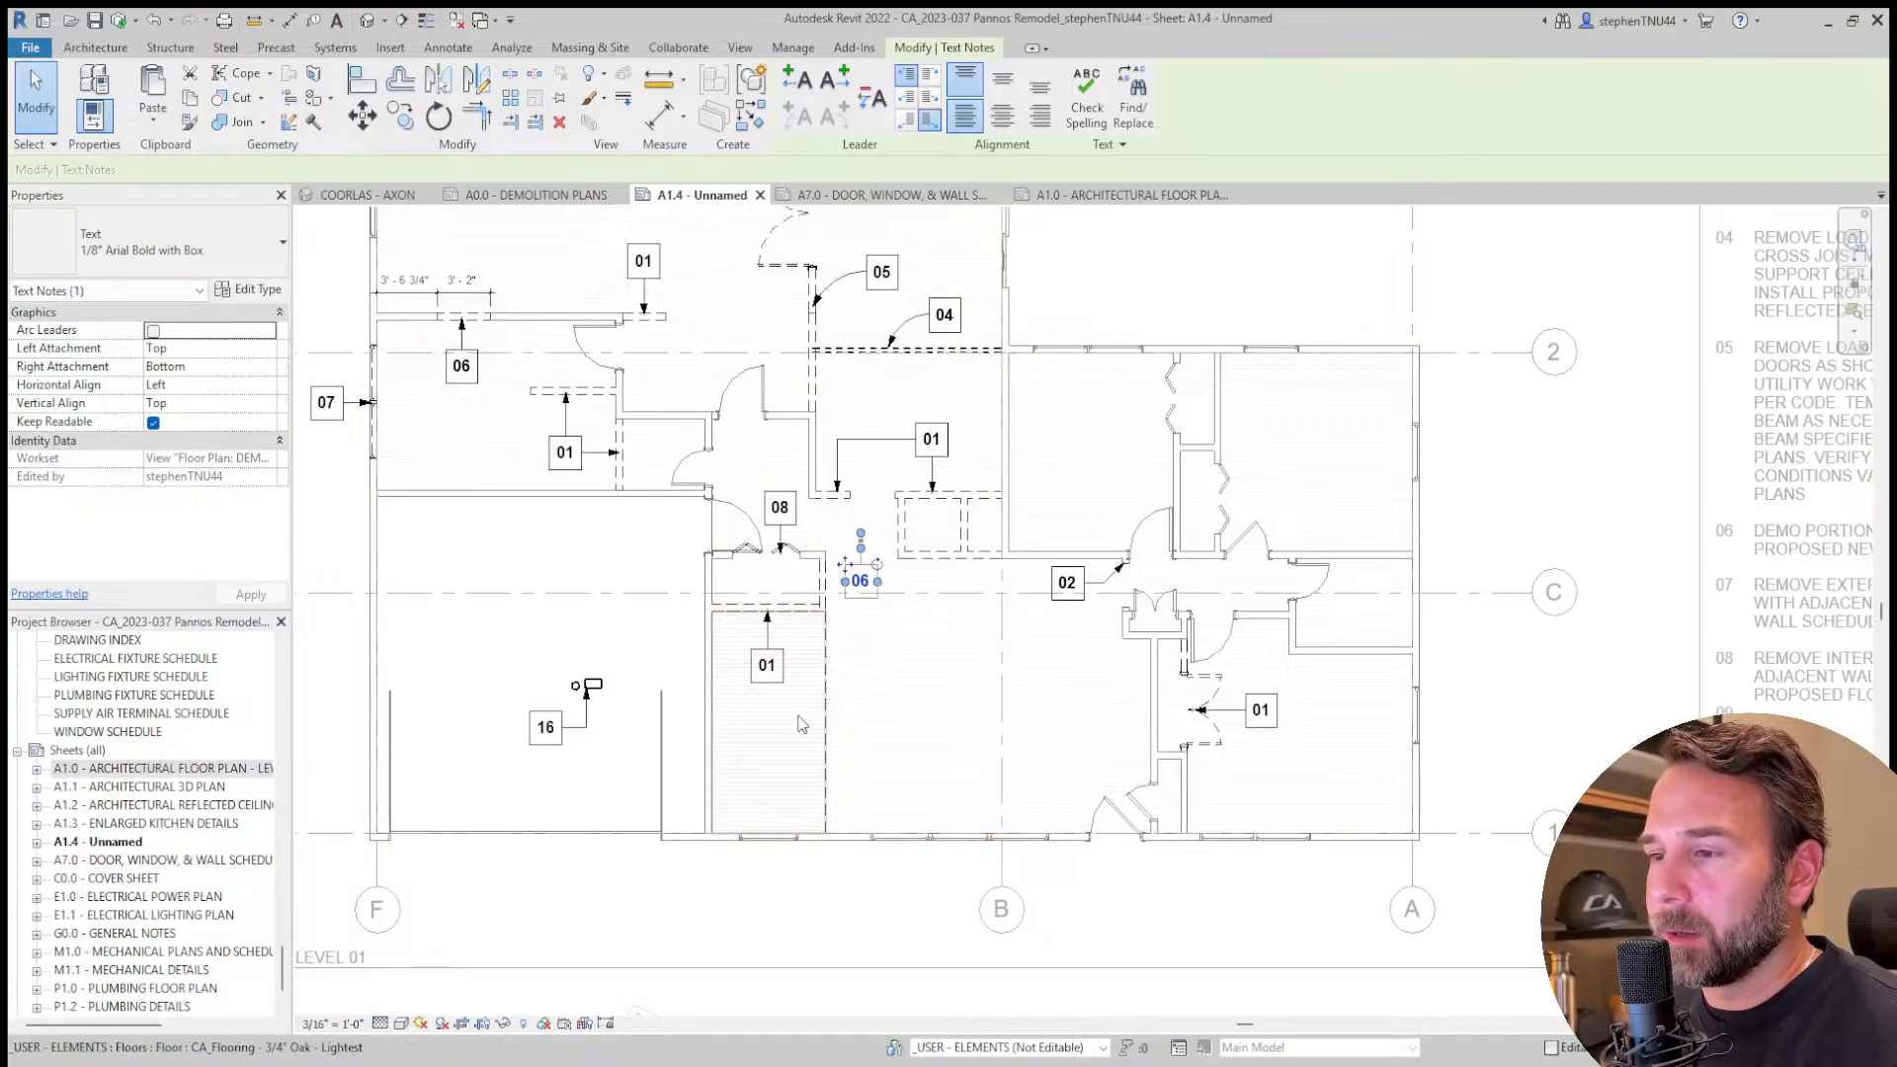
Renumber the copied 06 tag beside the closet to 01.
scroll(833, 656, down, 2)
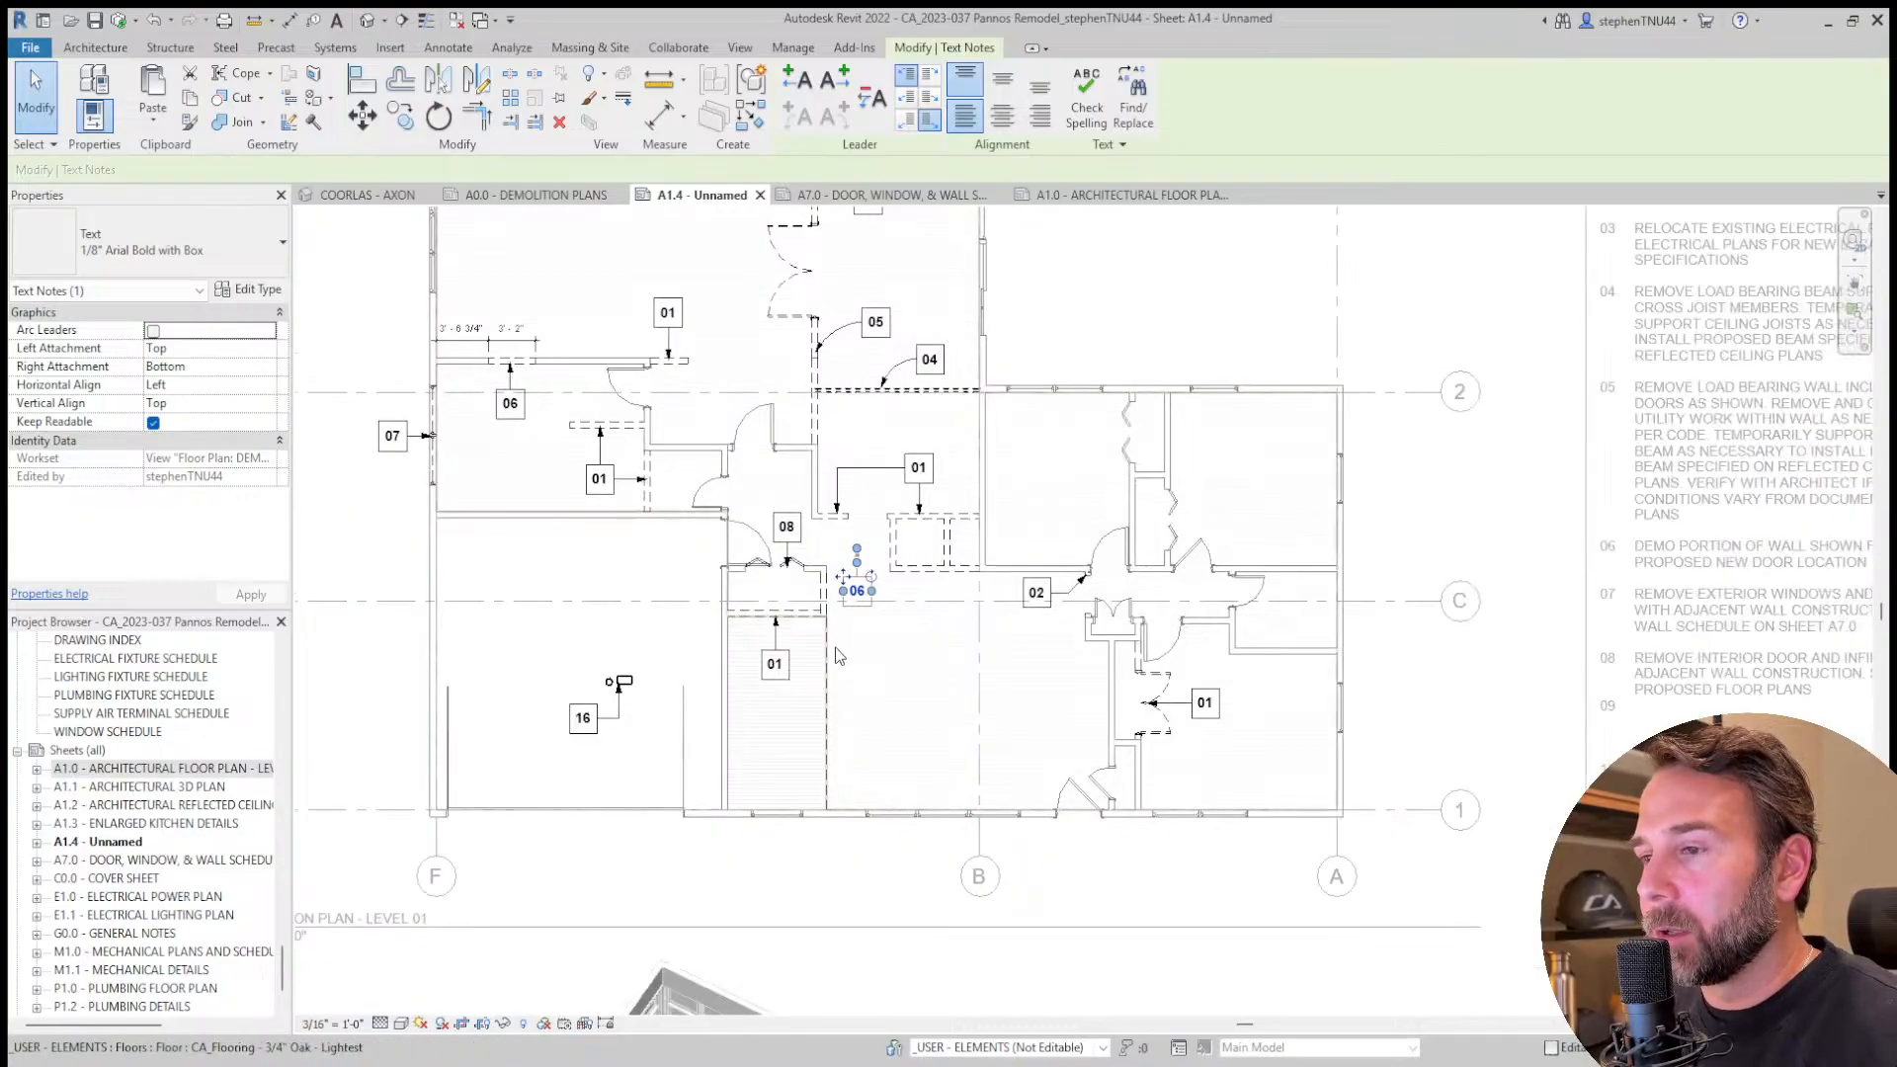
scroll(835, 654, up, 2)
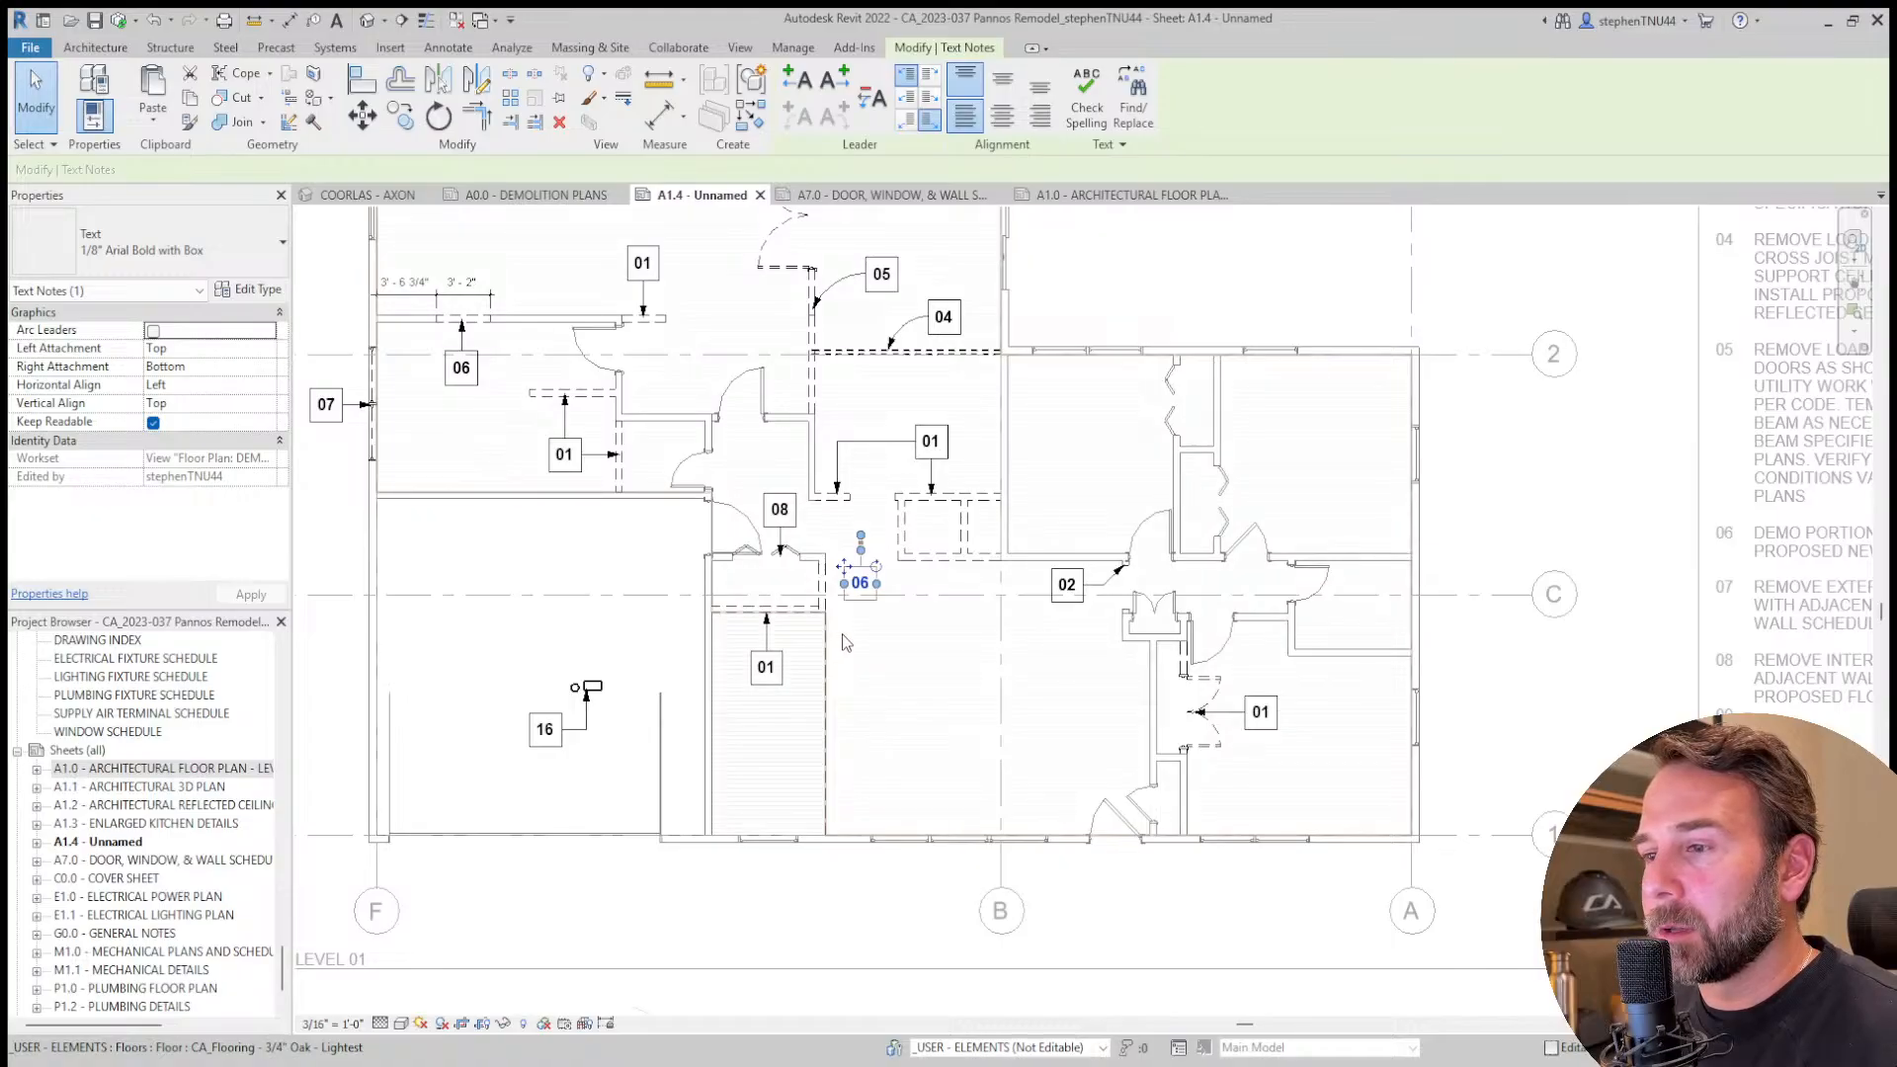
scroll(838, 644, up, 1)
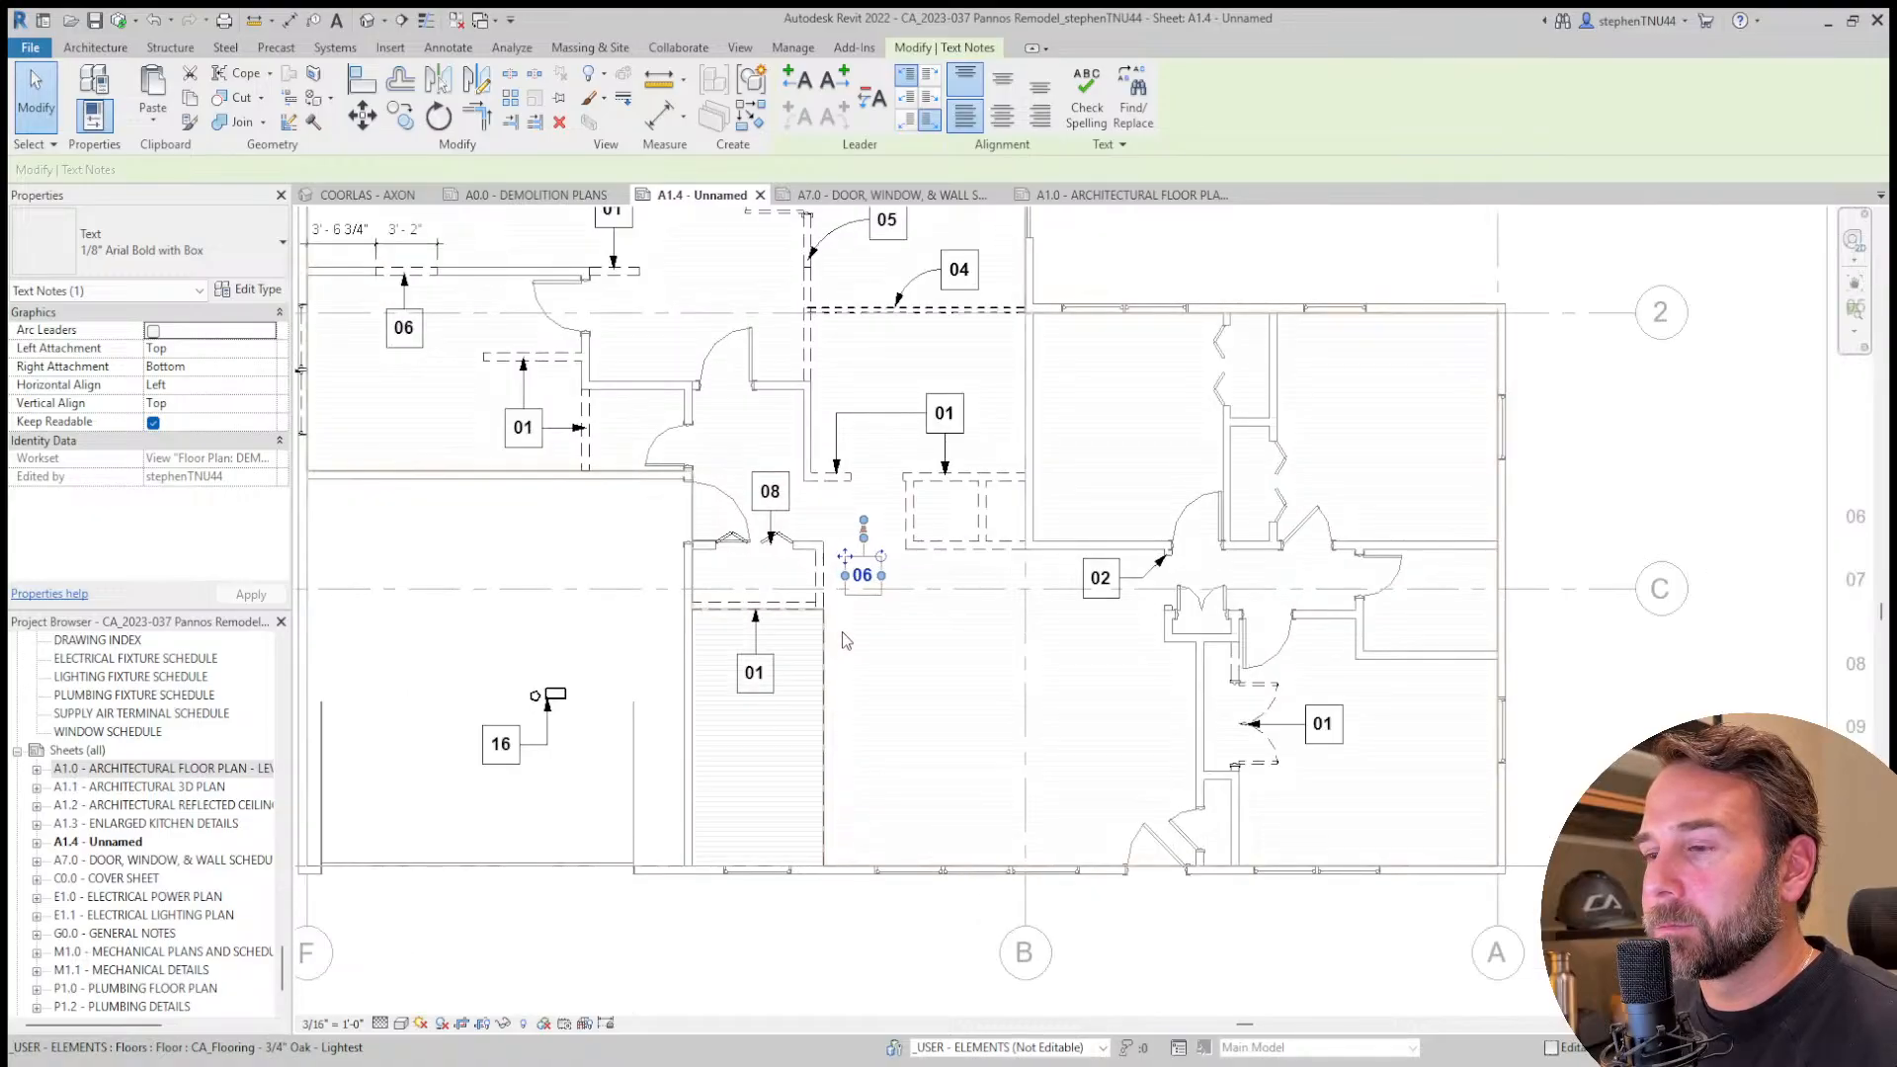
scroll(802, 612, up, 1)
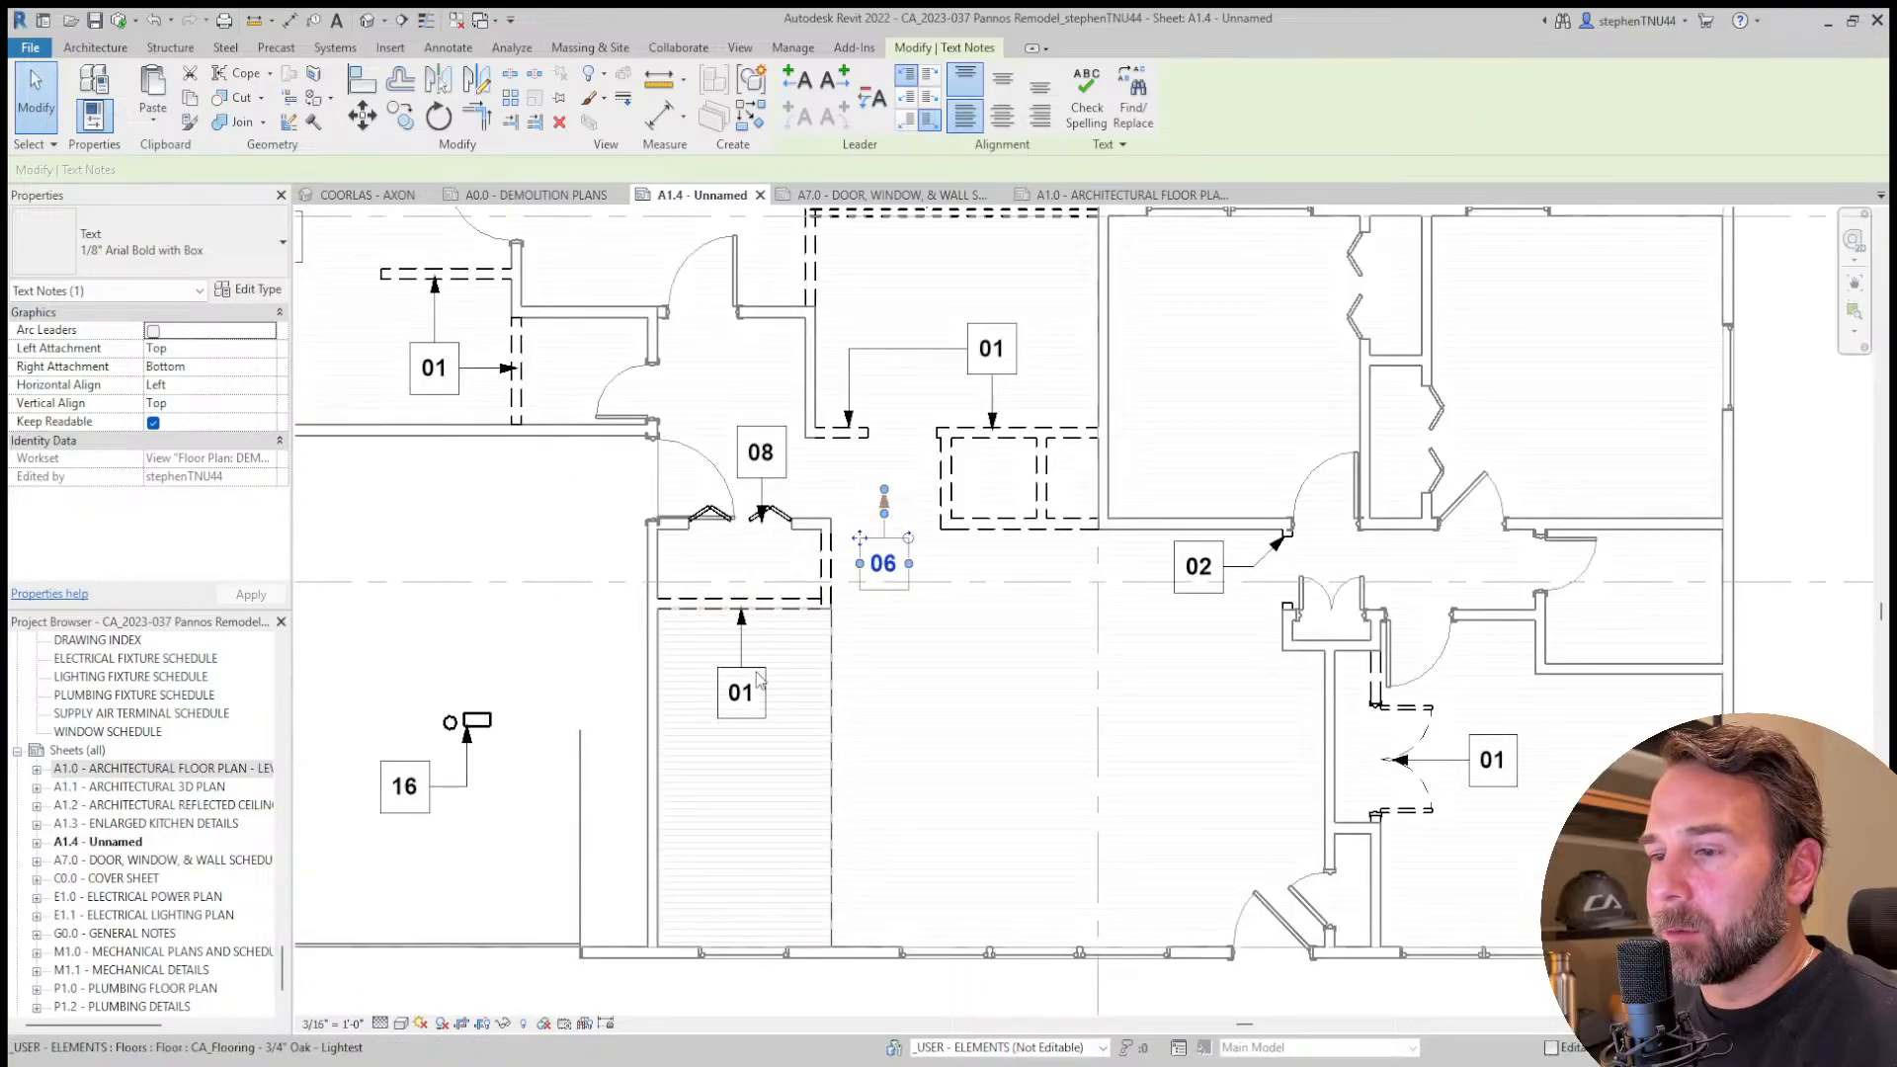
scroll(881, 573, up, 1)
double_click(896, 568)
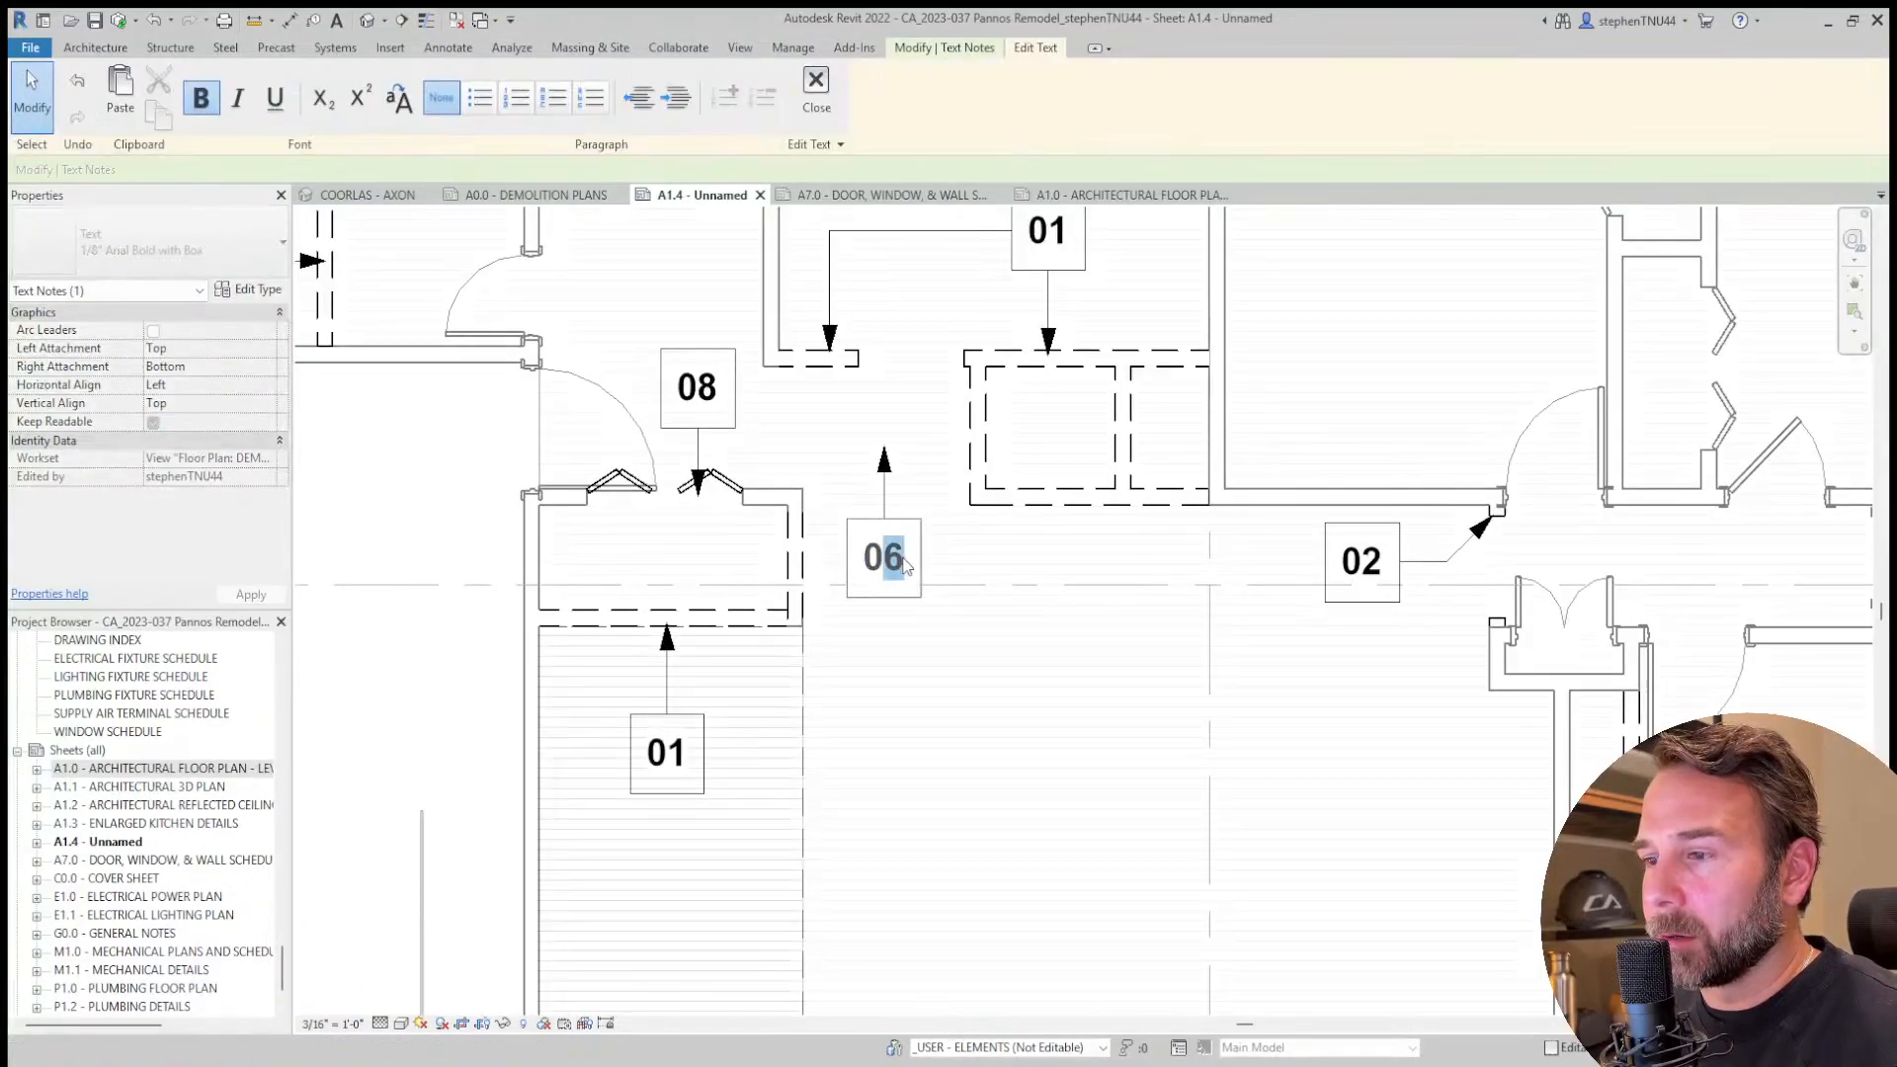
text(1)
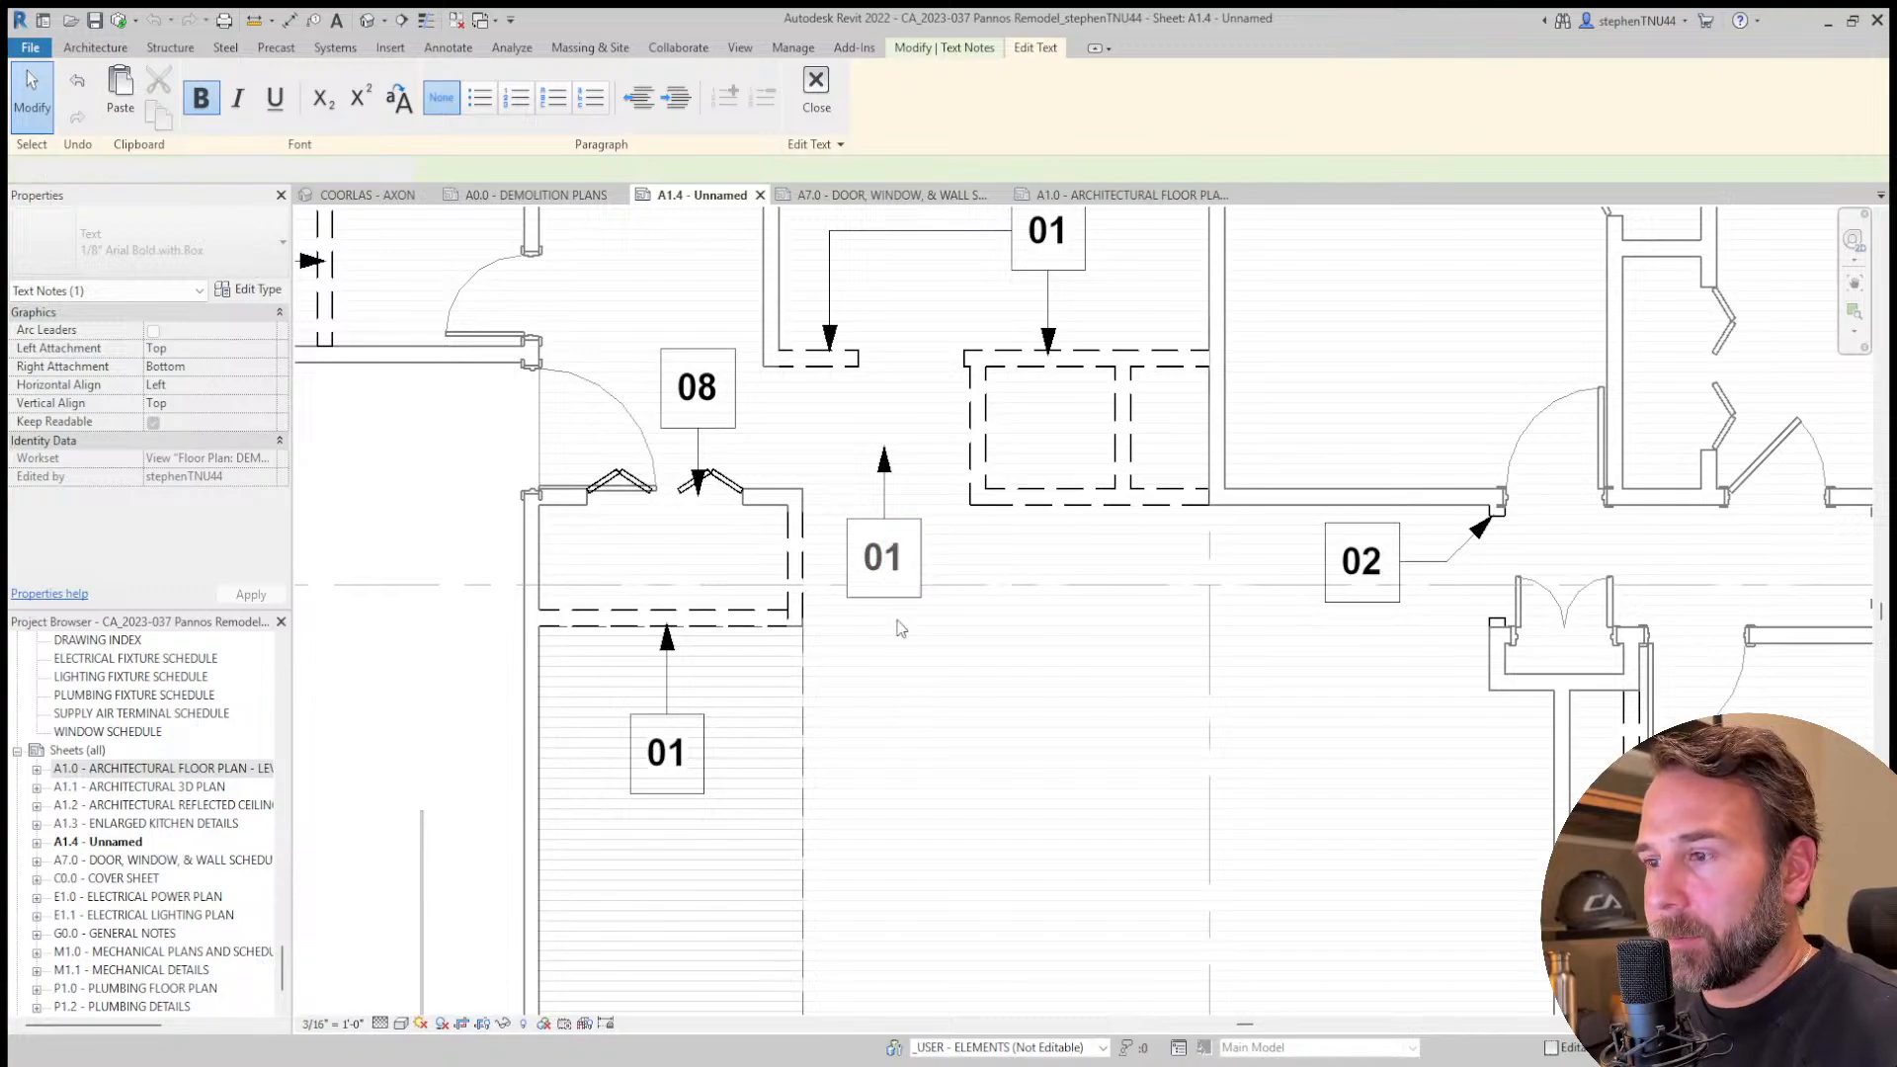
click(913, 707)
Point the leader of the new 01 tag sideways at the closet's dashed side wall.
drag(816, 525, 798, 563)
key(Escape)
scroll(798, 554, down, 4)
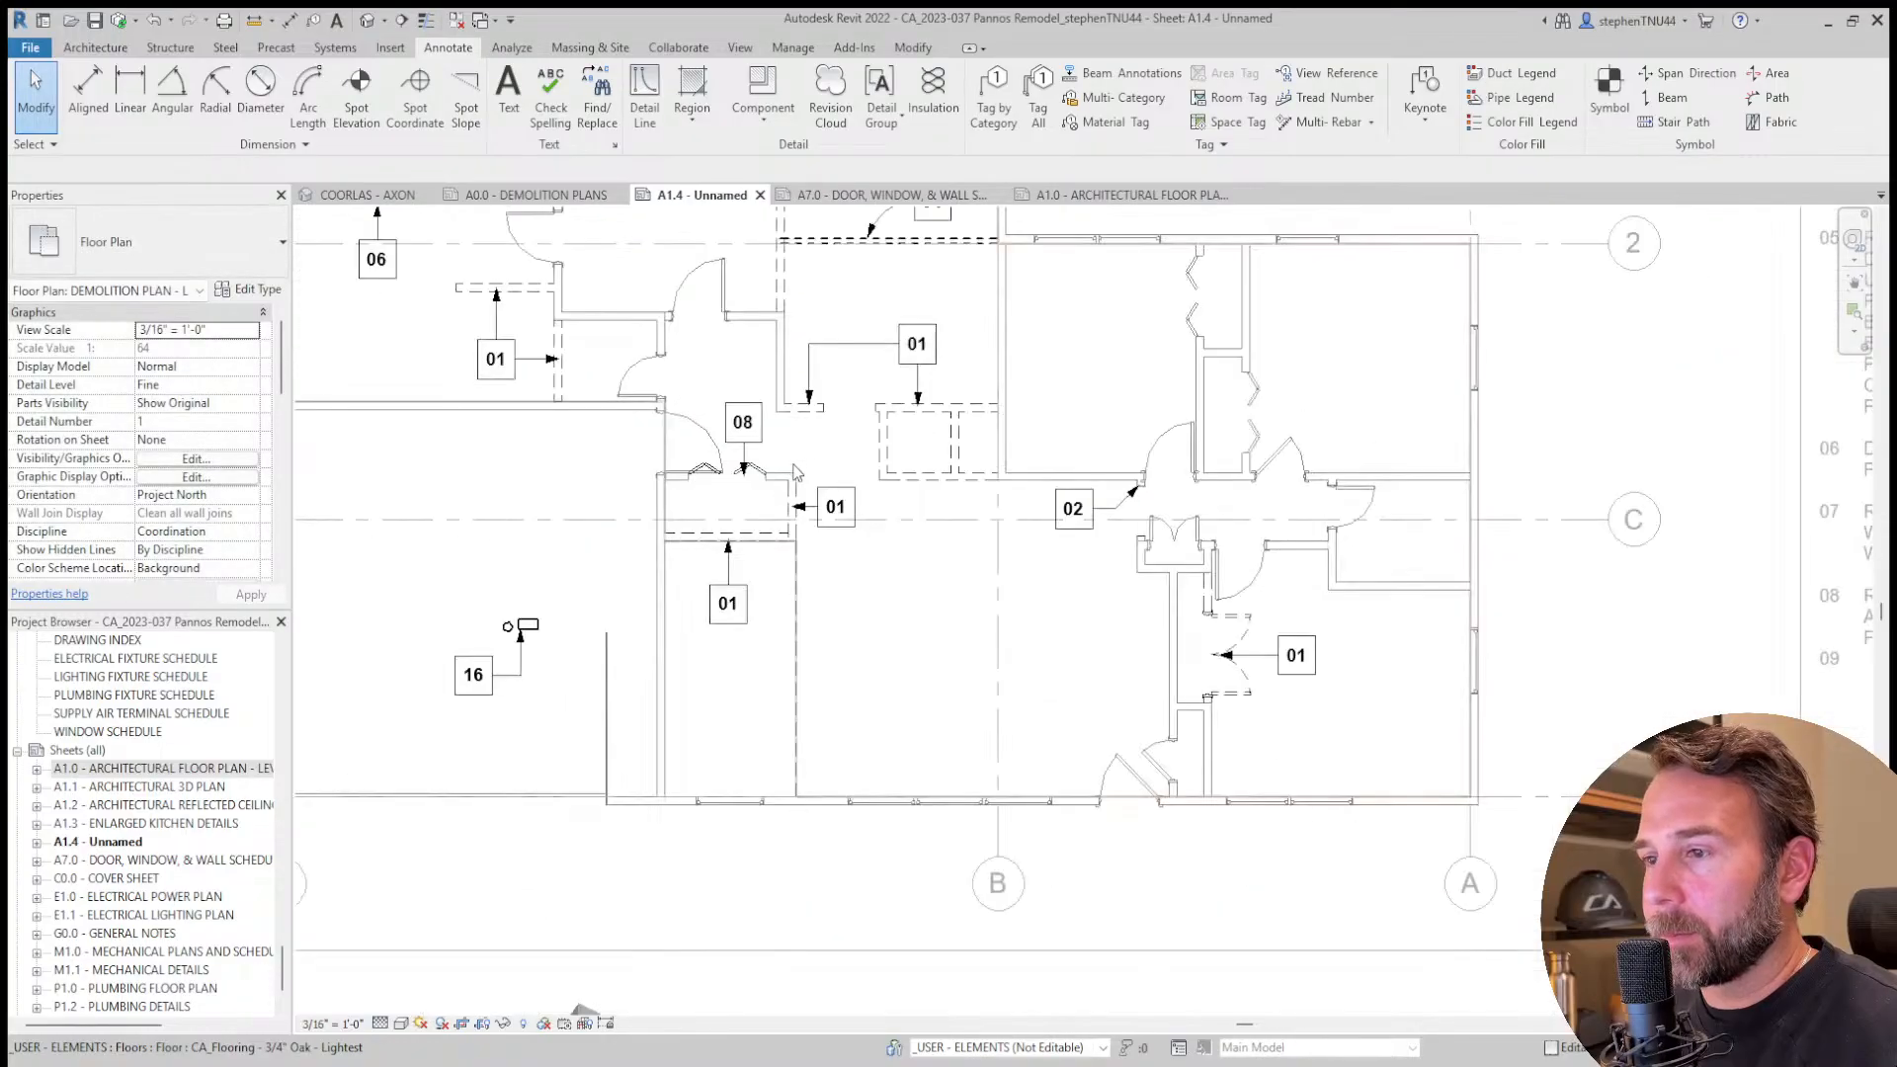
Copy the closet side wall's 01 tag straight down to the dashed edge of the raised floor area.
scroll(800, 622, down, 1)
click(822, 533)
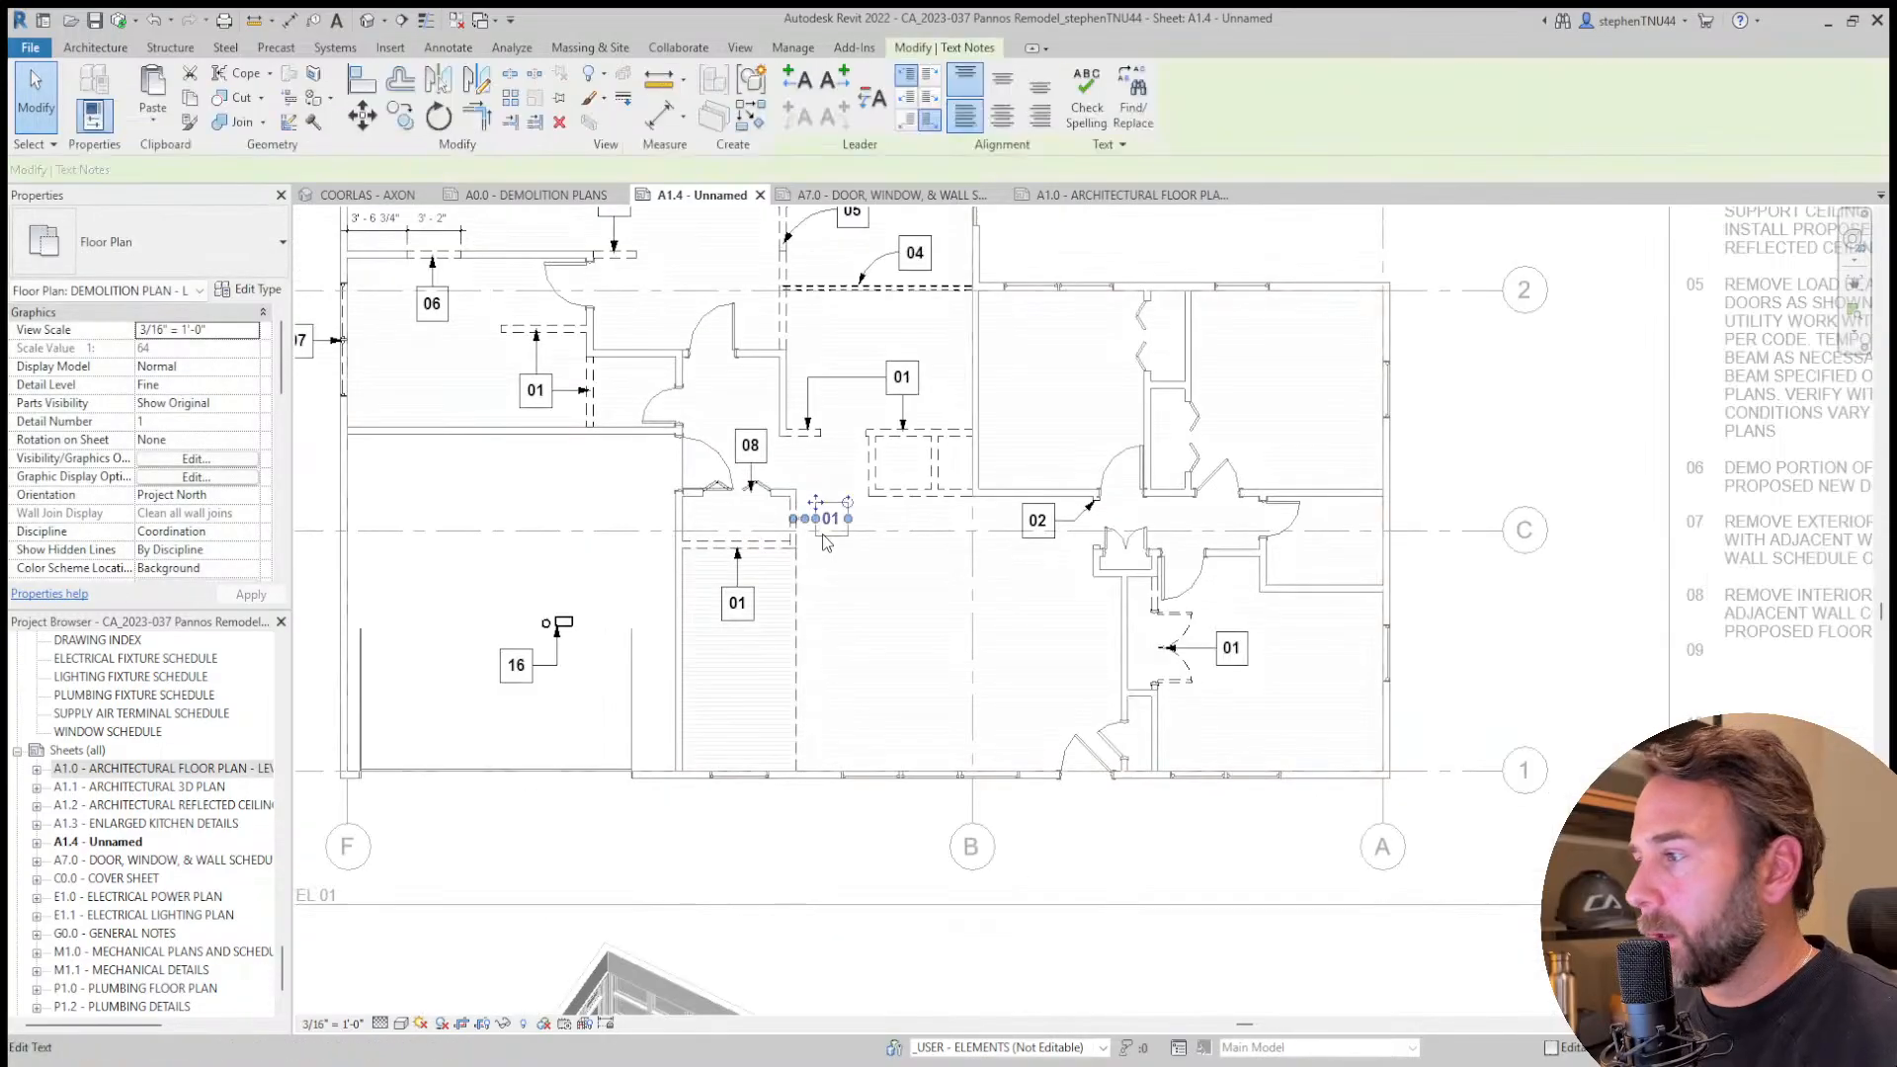
scroll(821, 534, down, 1)
scroll(822, 534, up, 1)
click(401, 117)
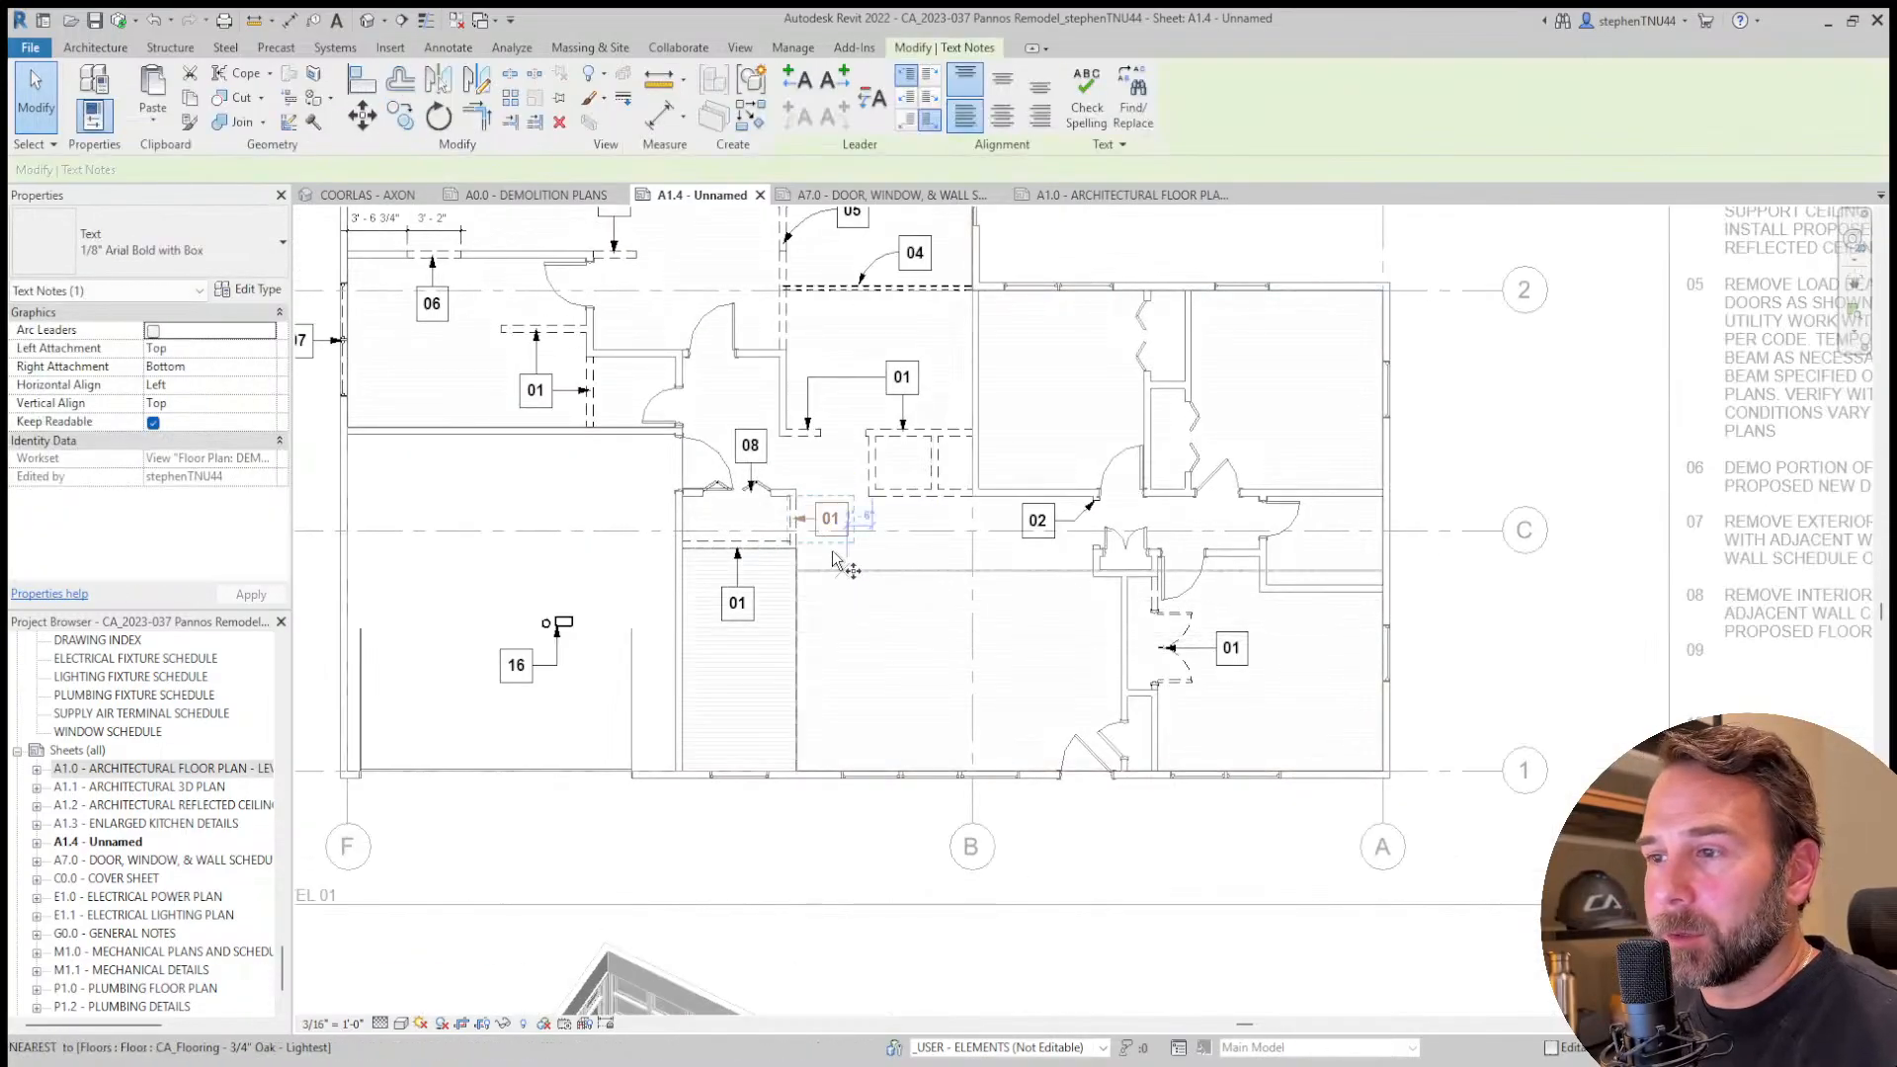
click(818, 510)
click(815, 677)
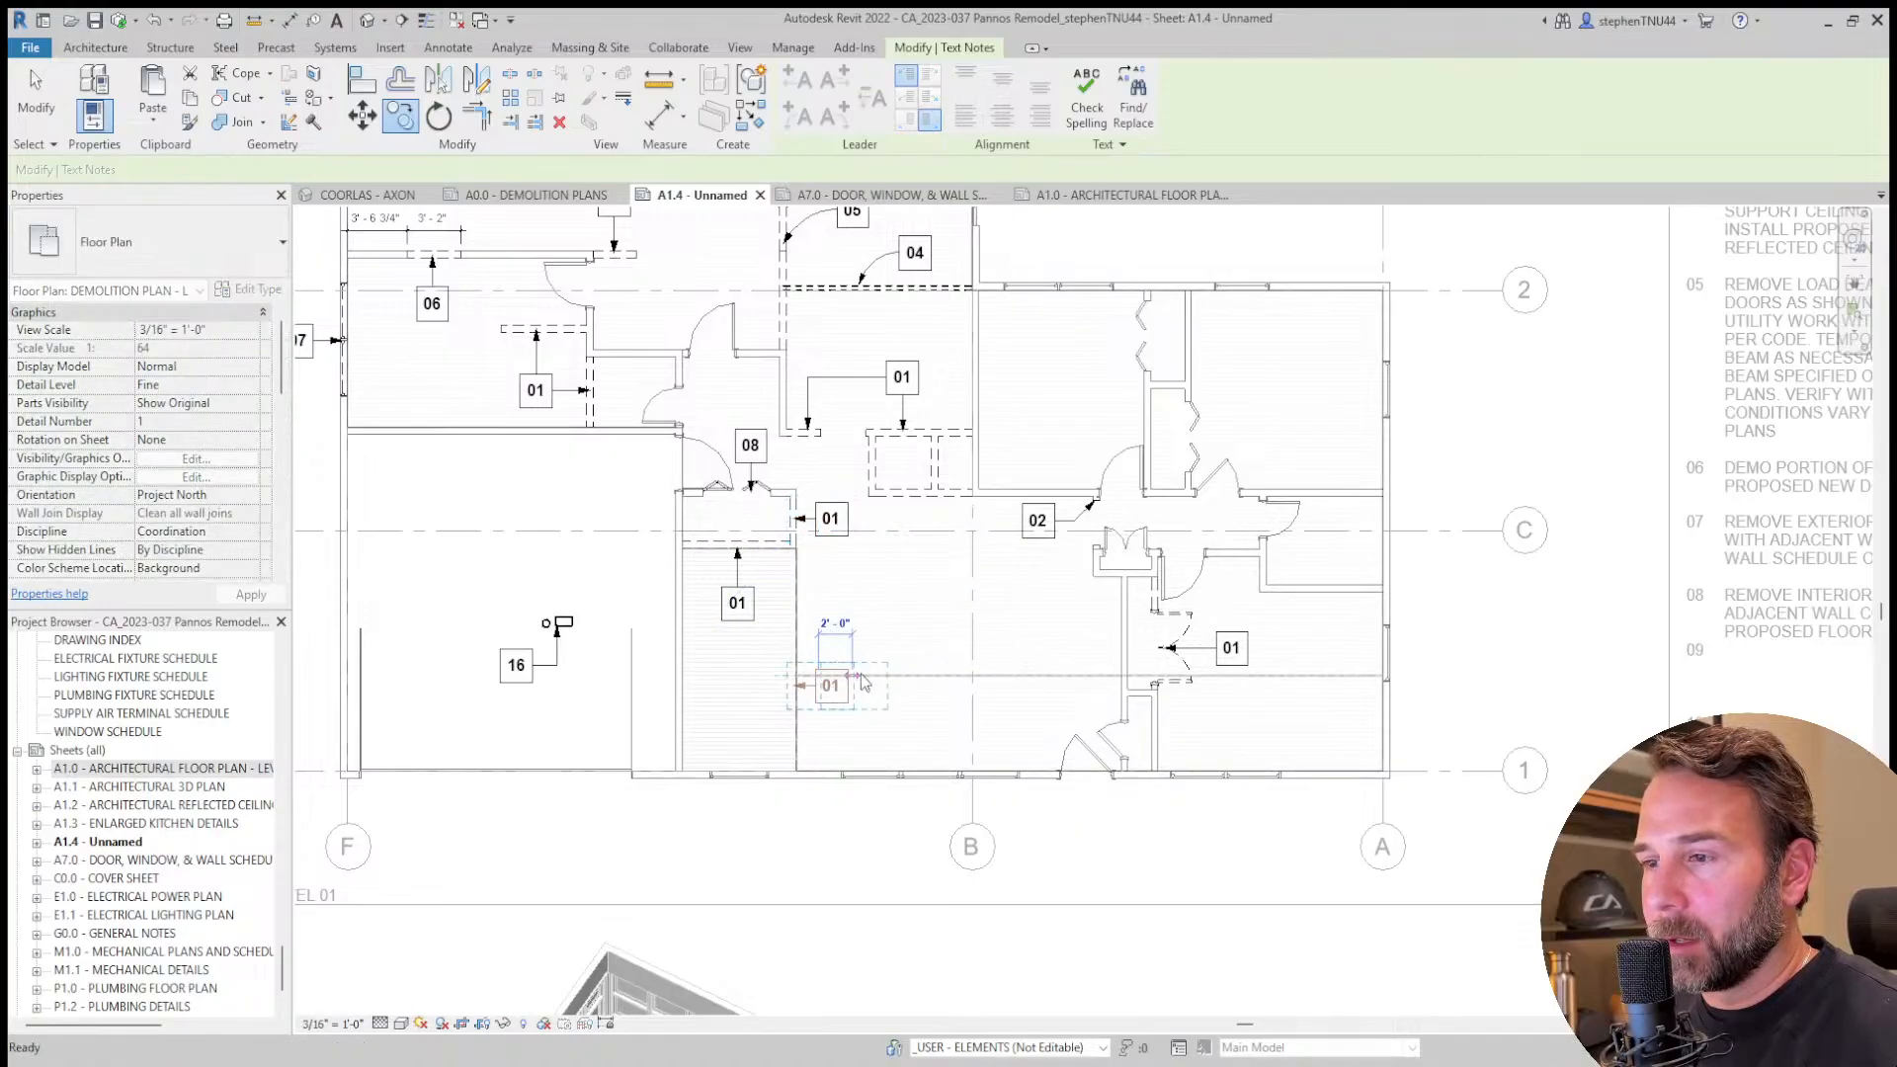
key(Escape)
scroll(818, 638, up, 3)
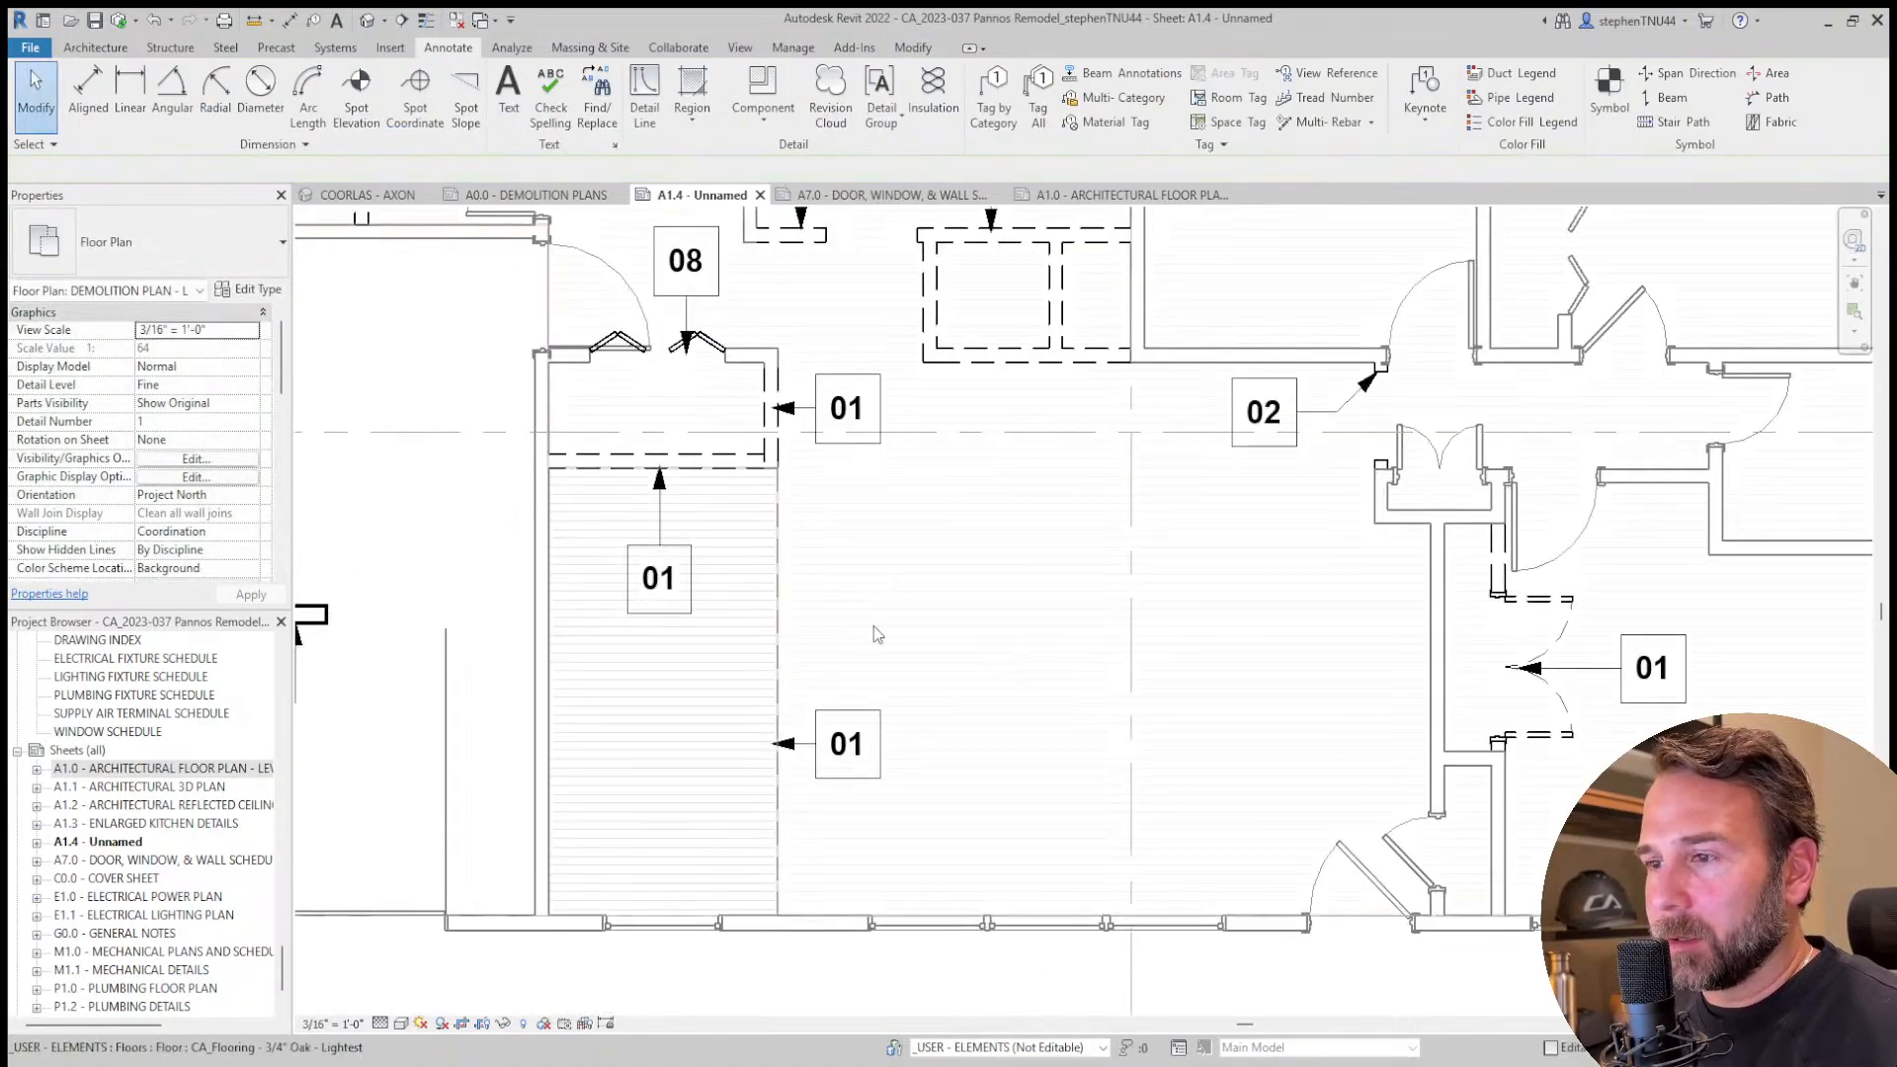
scroll(869, 592, down, 1)
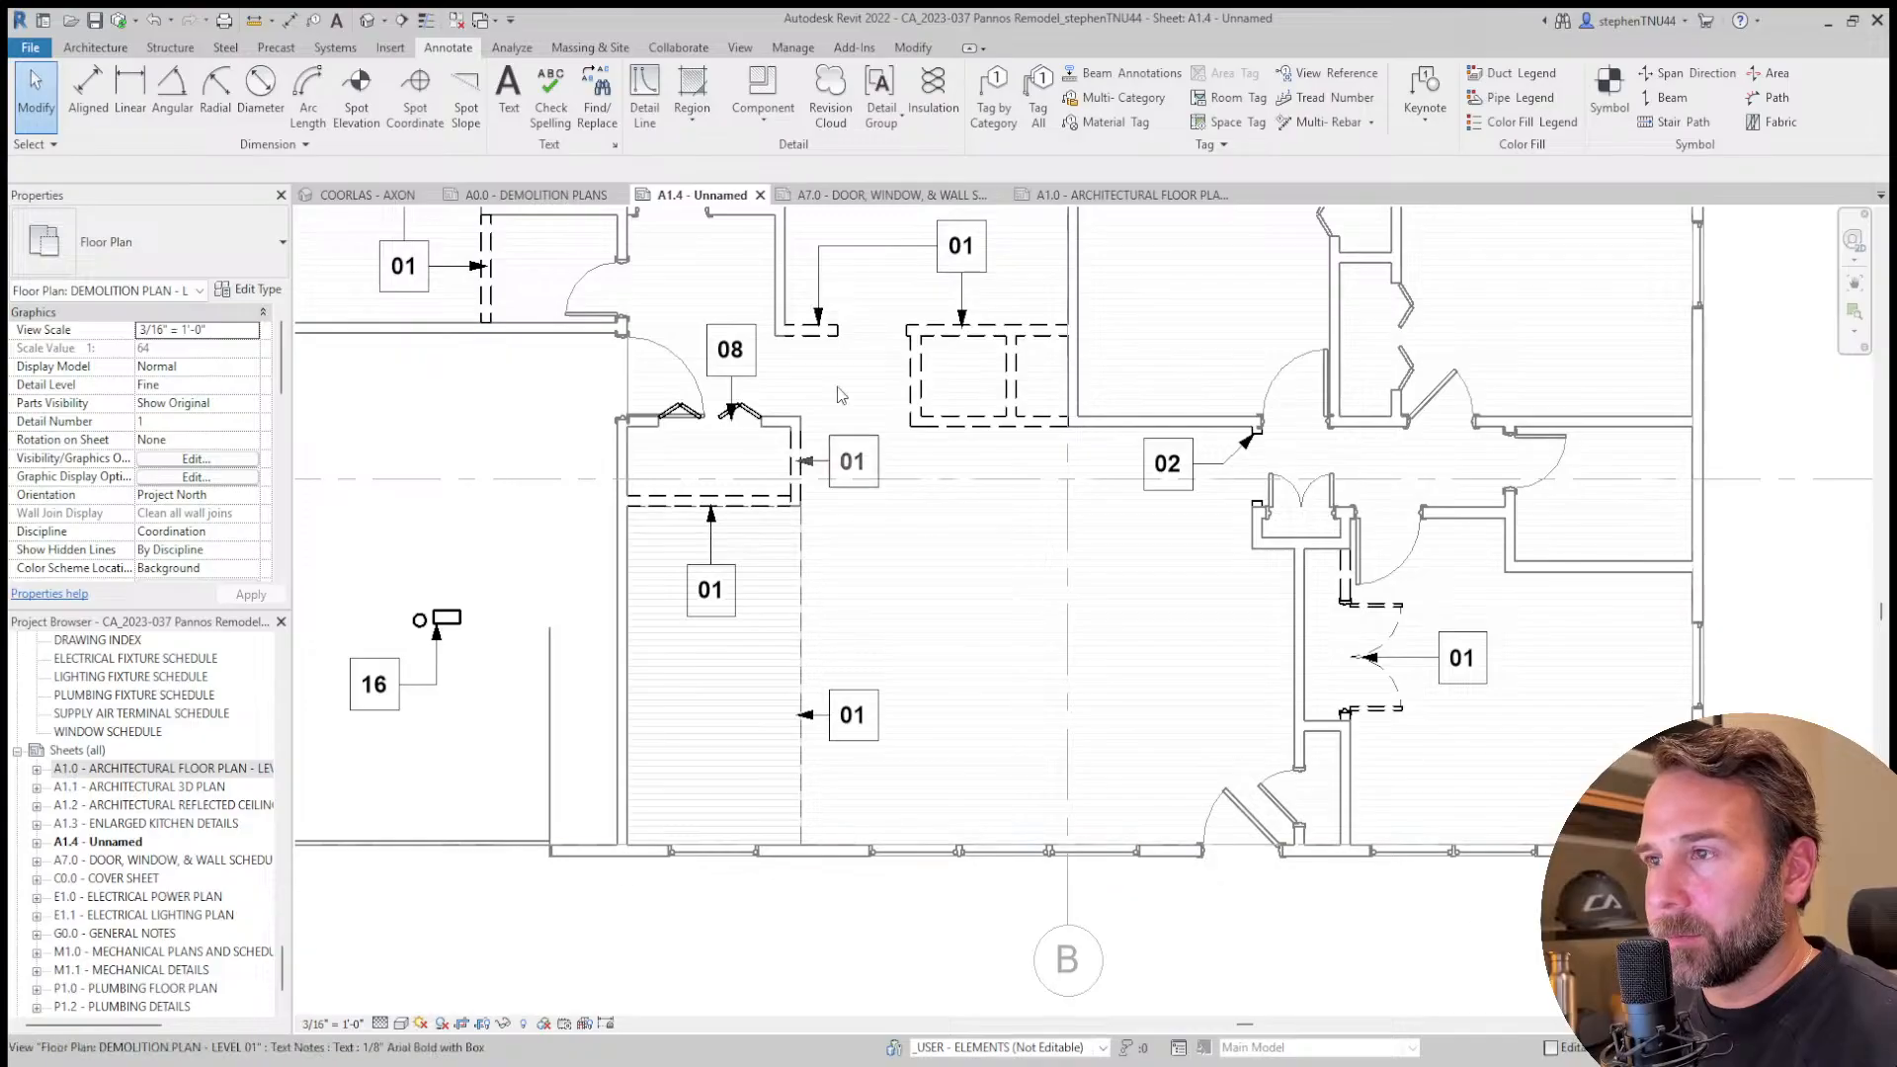
click(433, 22)
click(433, 22)
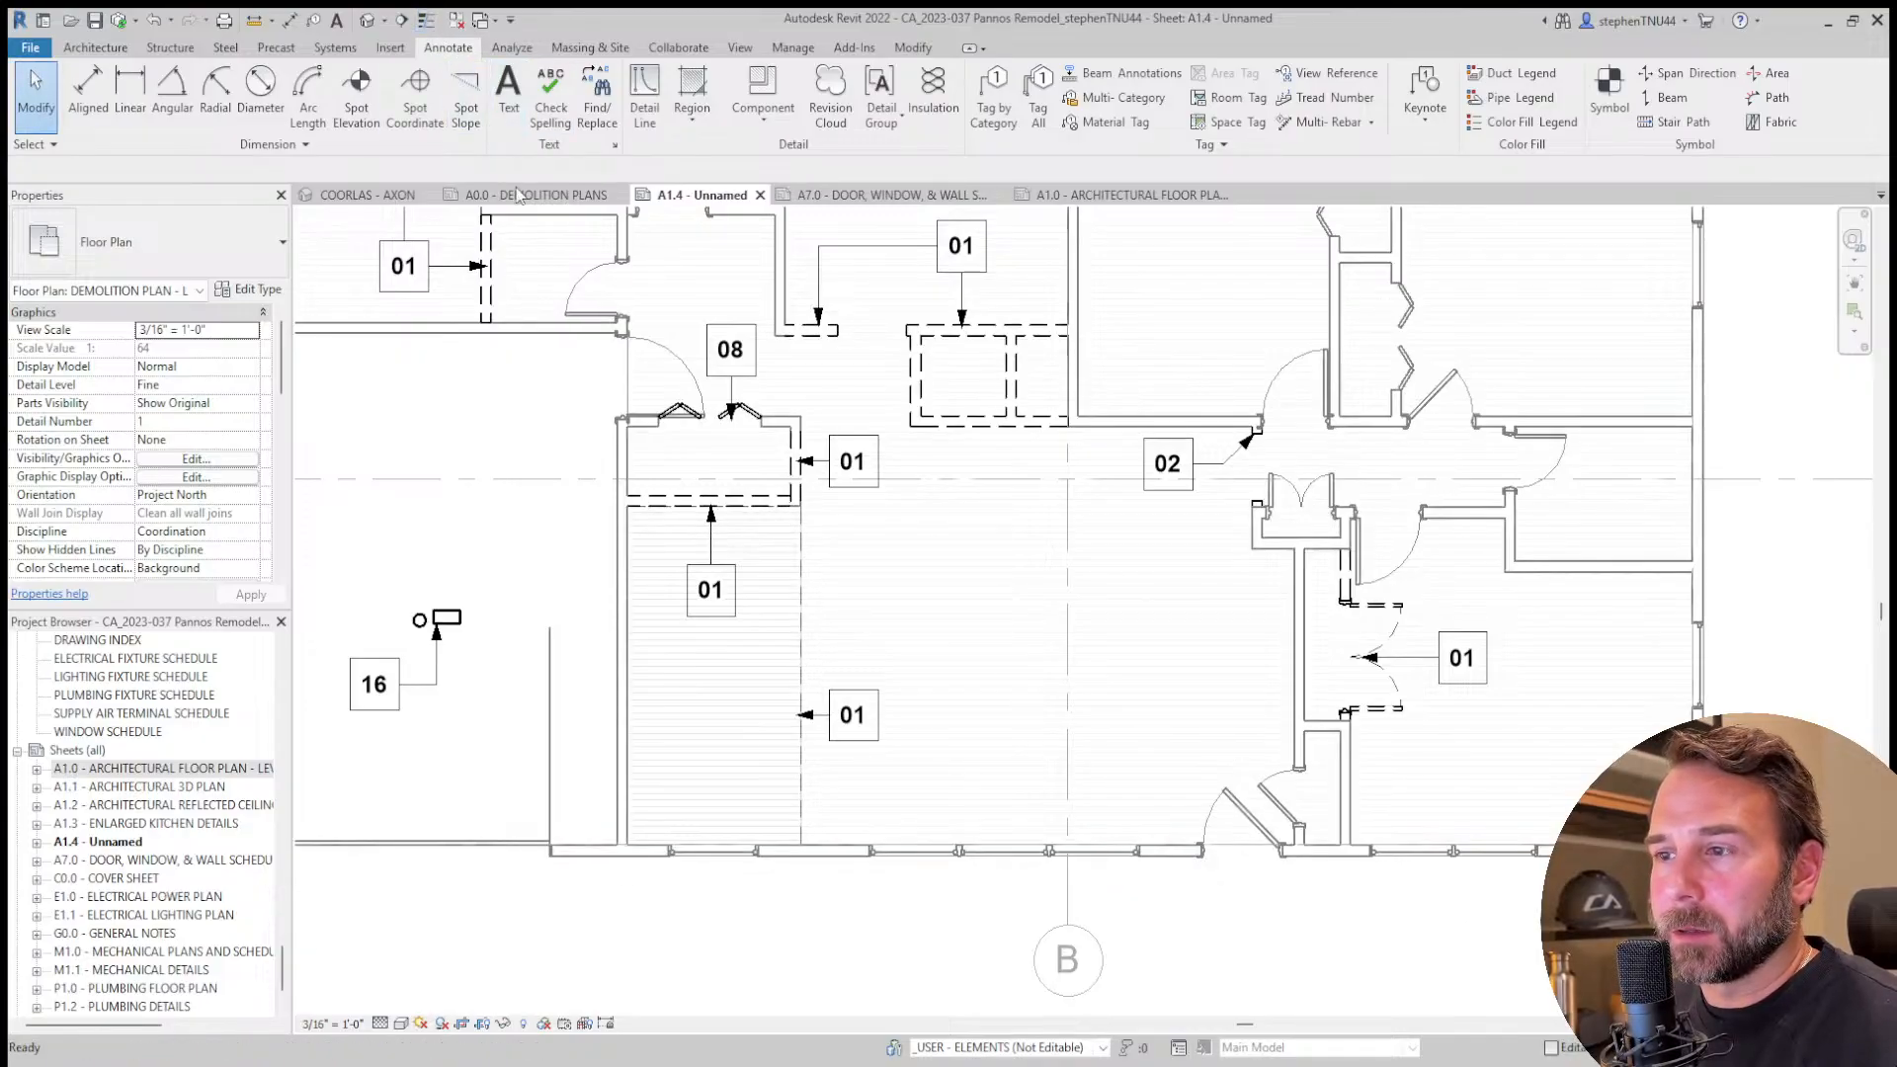
scroll(804, 595, up, 2)
scroll(973, 728, down, 2)
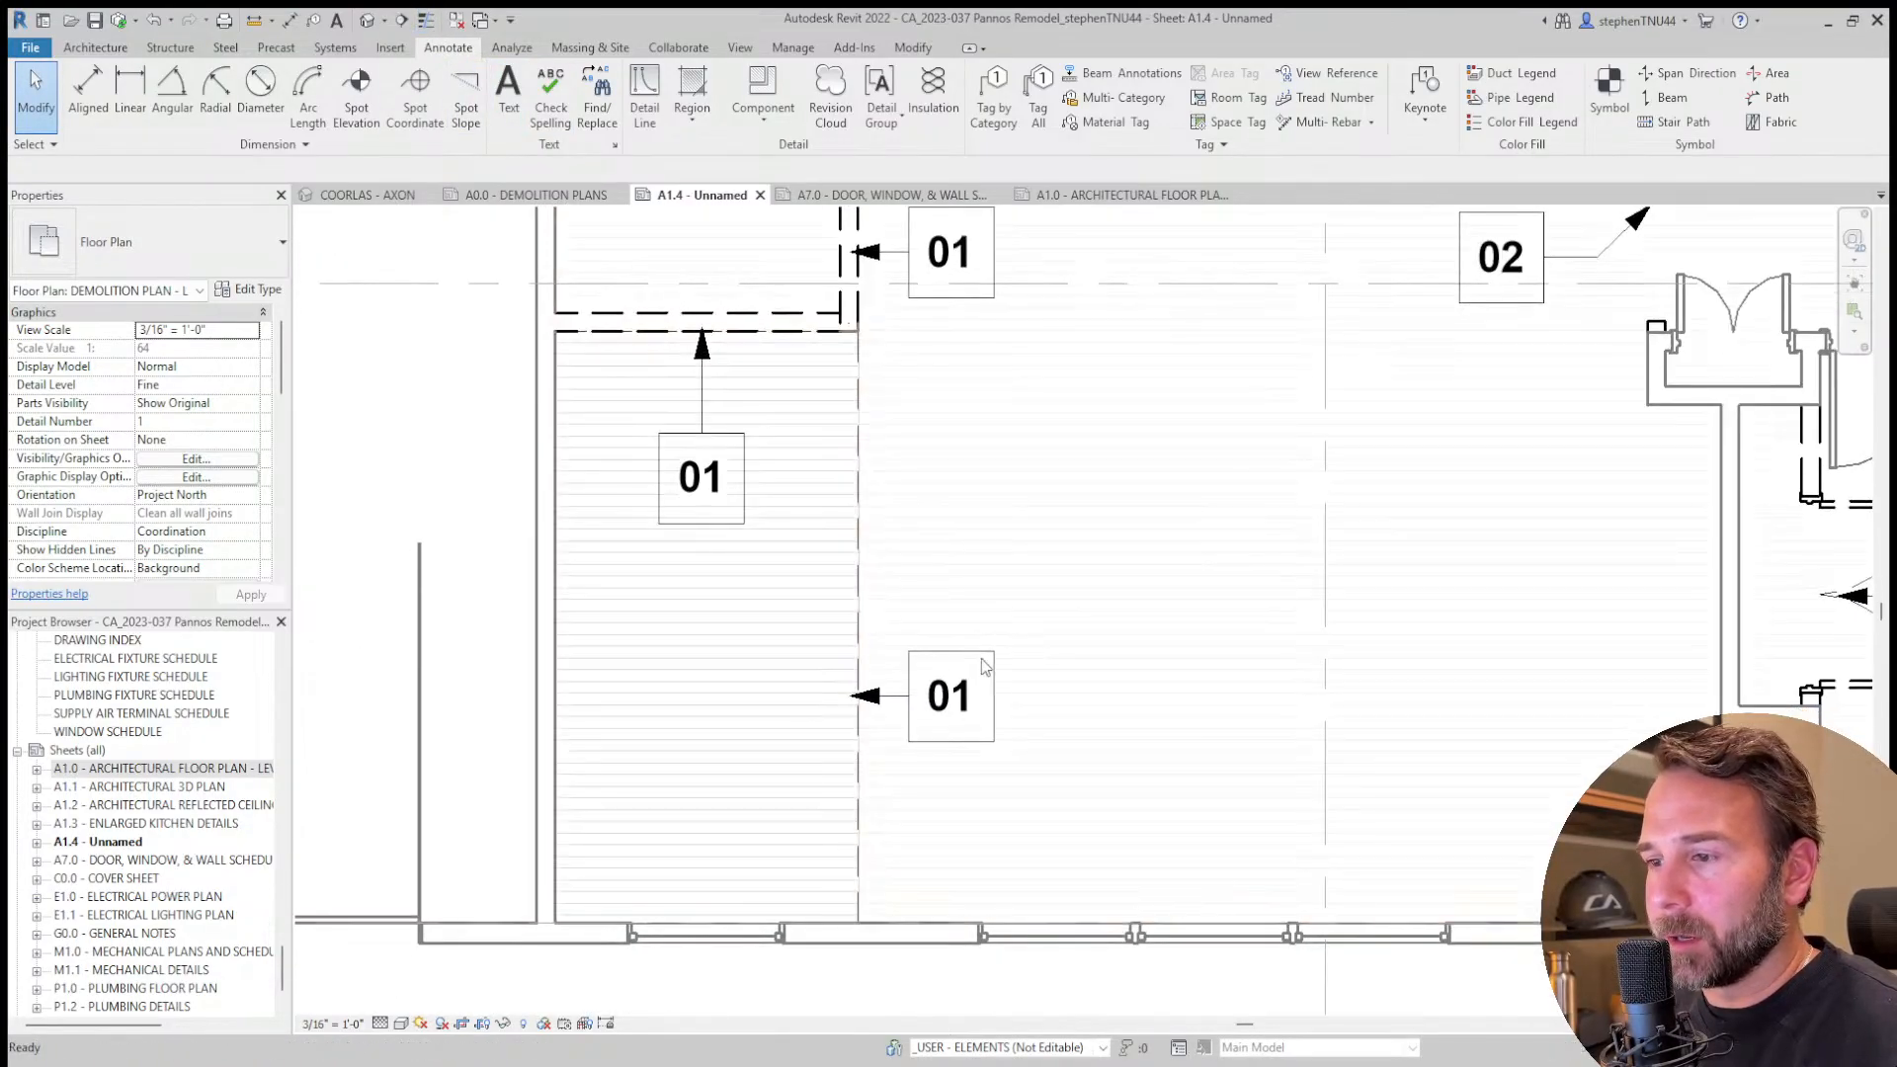
scroll(956, 612, down, 2)
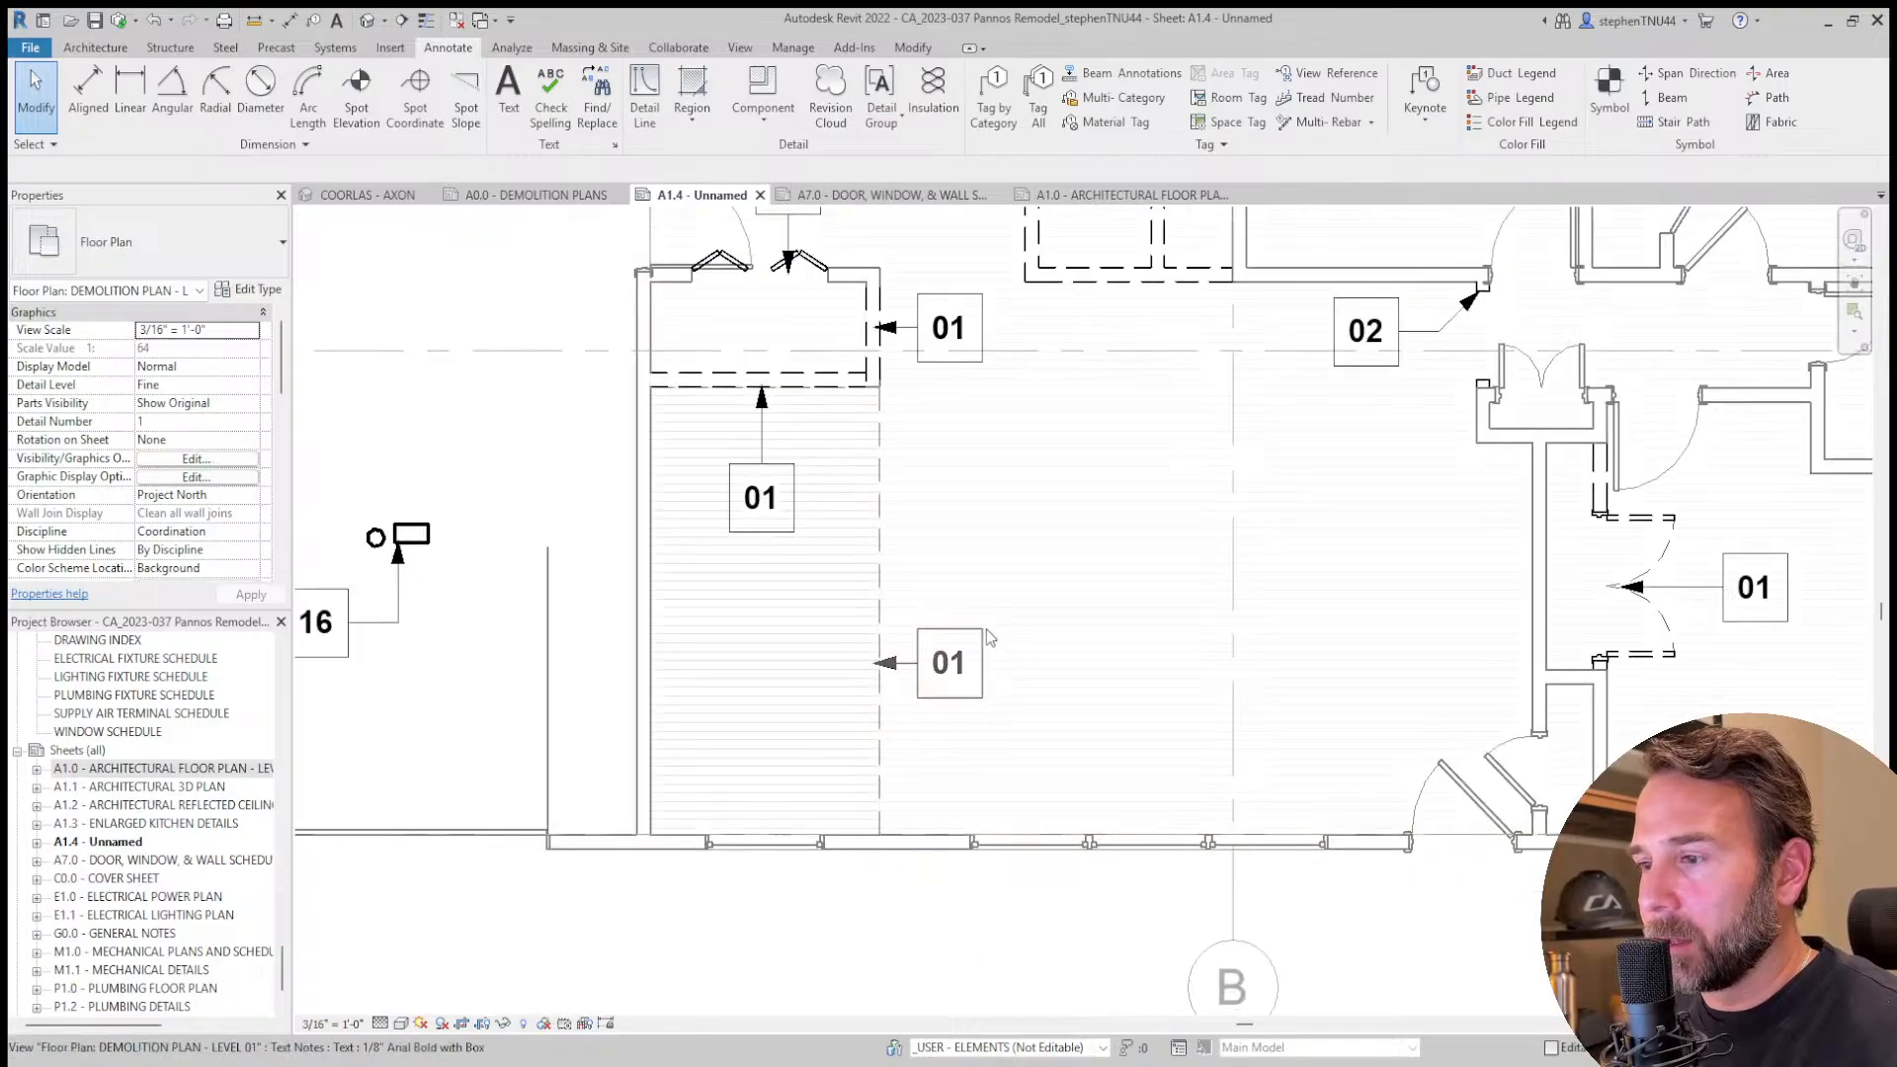
Renumber the tag pointing at the dashed edge of the raised floor area to 09.
click(954, 668)
drag(951, 668, 964, 672)
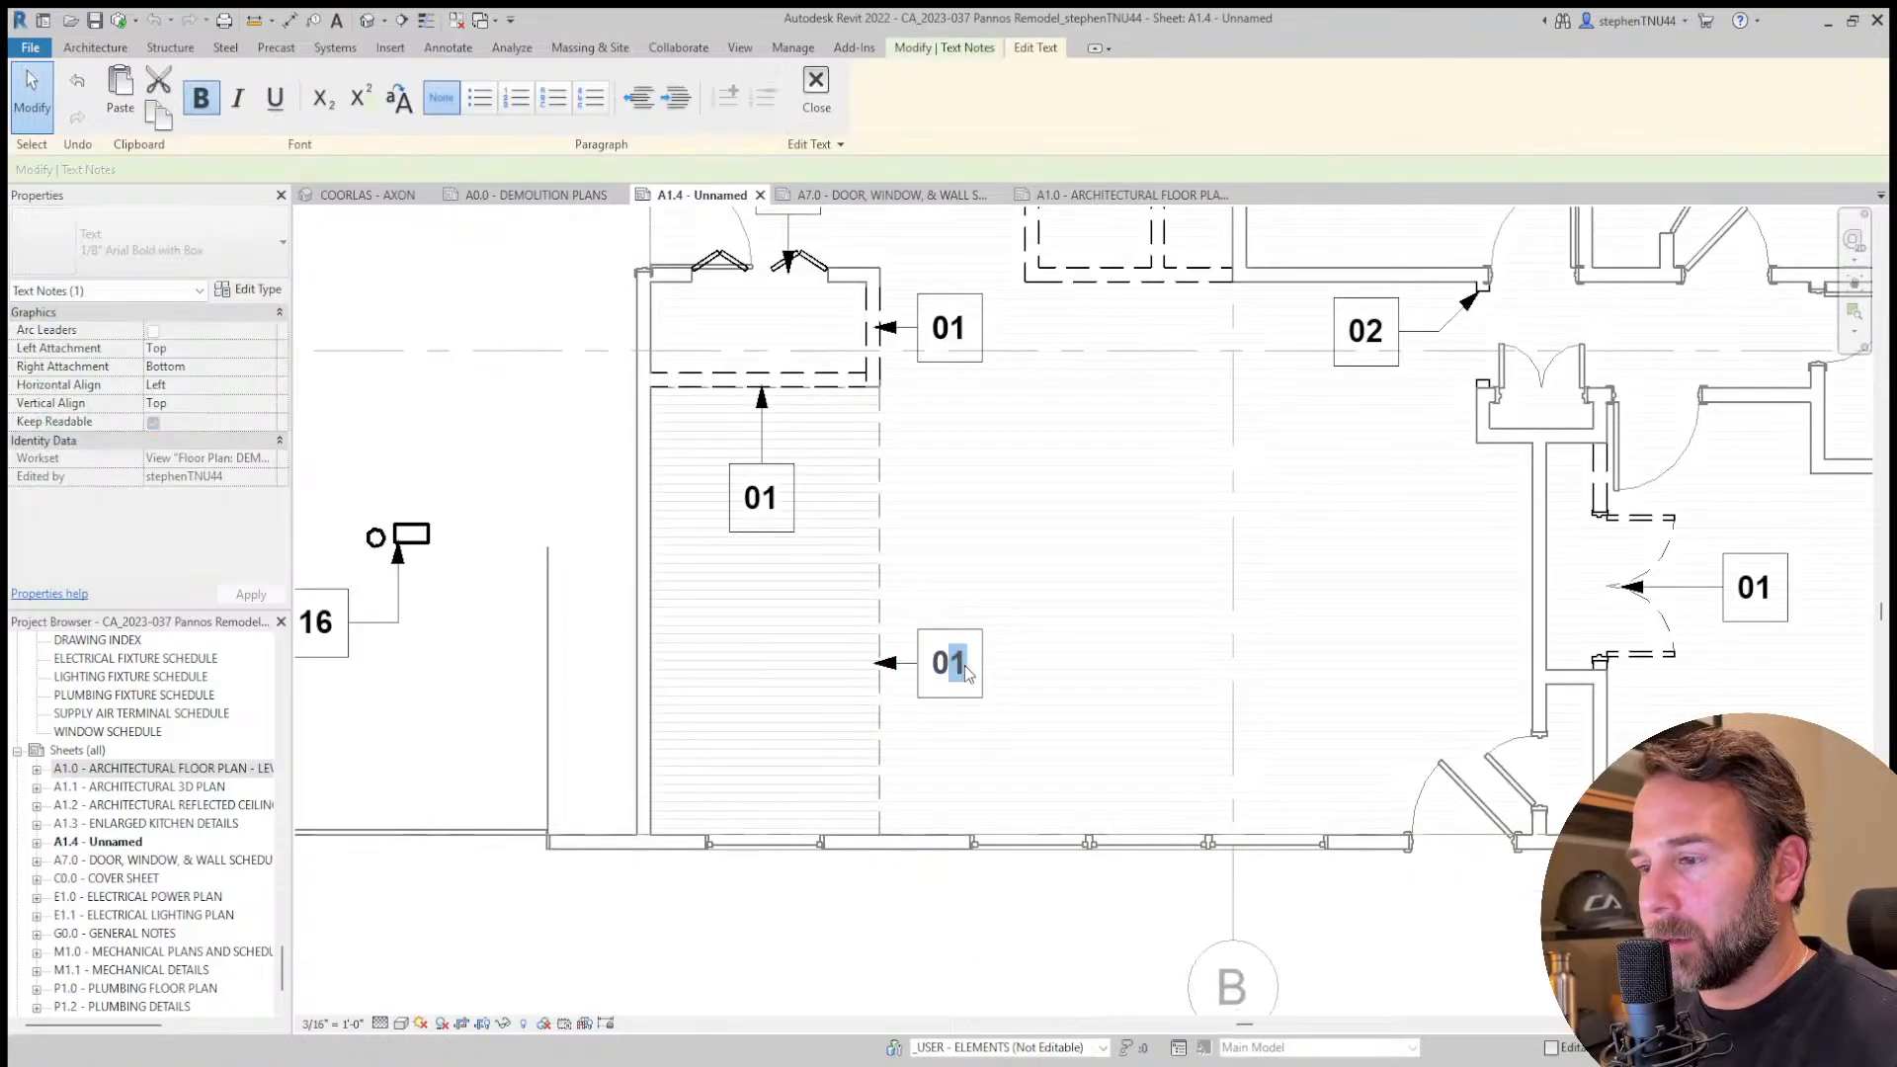
text(9)
click(820, 589)
scroll(821, 589, down, 2)
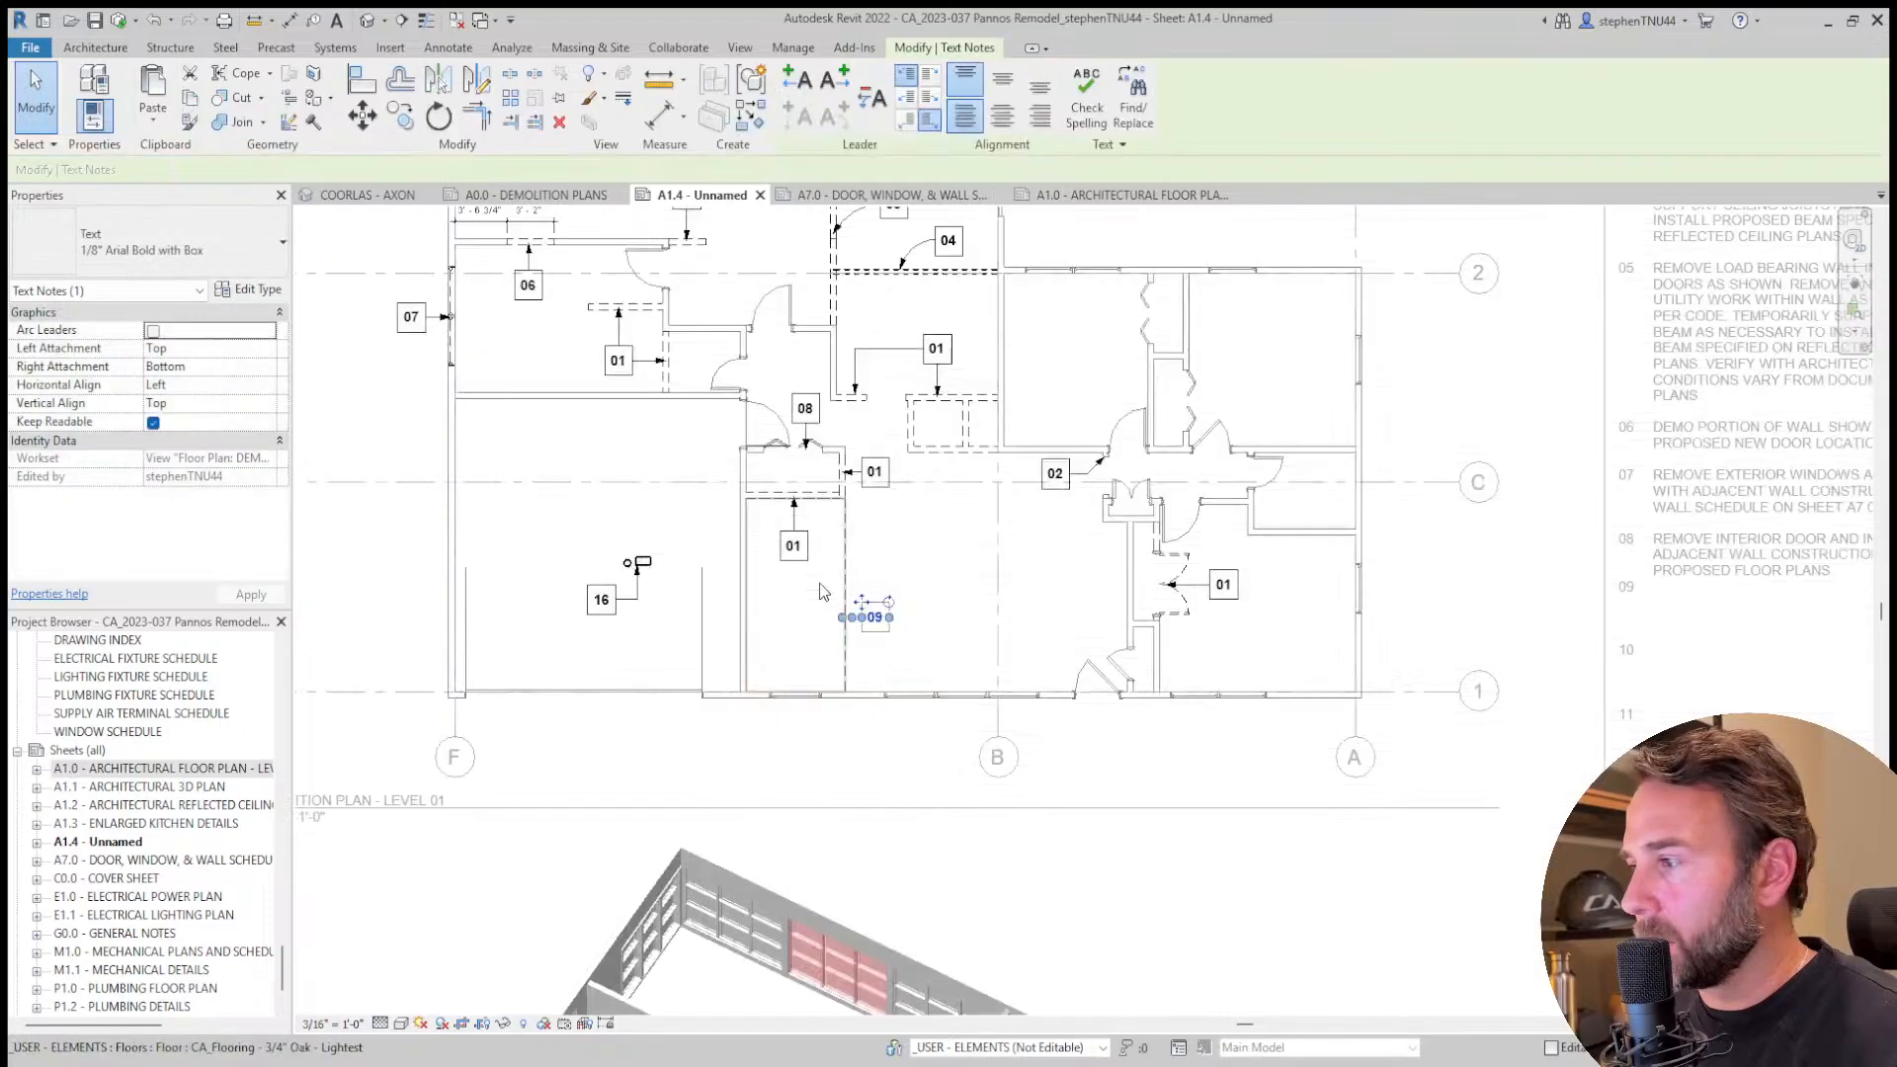
Start a new paragraph for note 09 after note 08 in the demolition key notes, leaving a blank line between them.
middle_drag(1107, 893, 995, 585)
scroll(992, 583, up, 6)
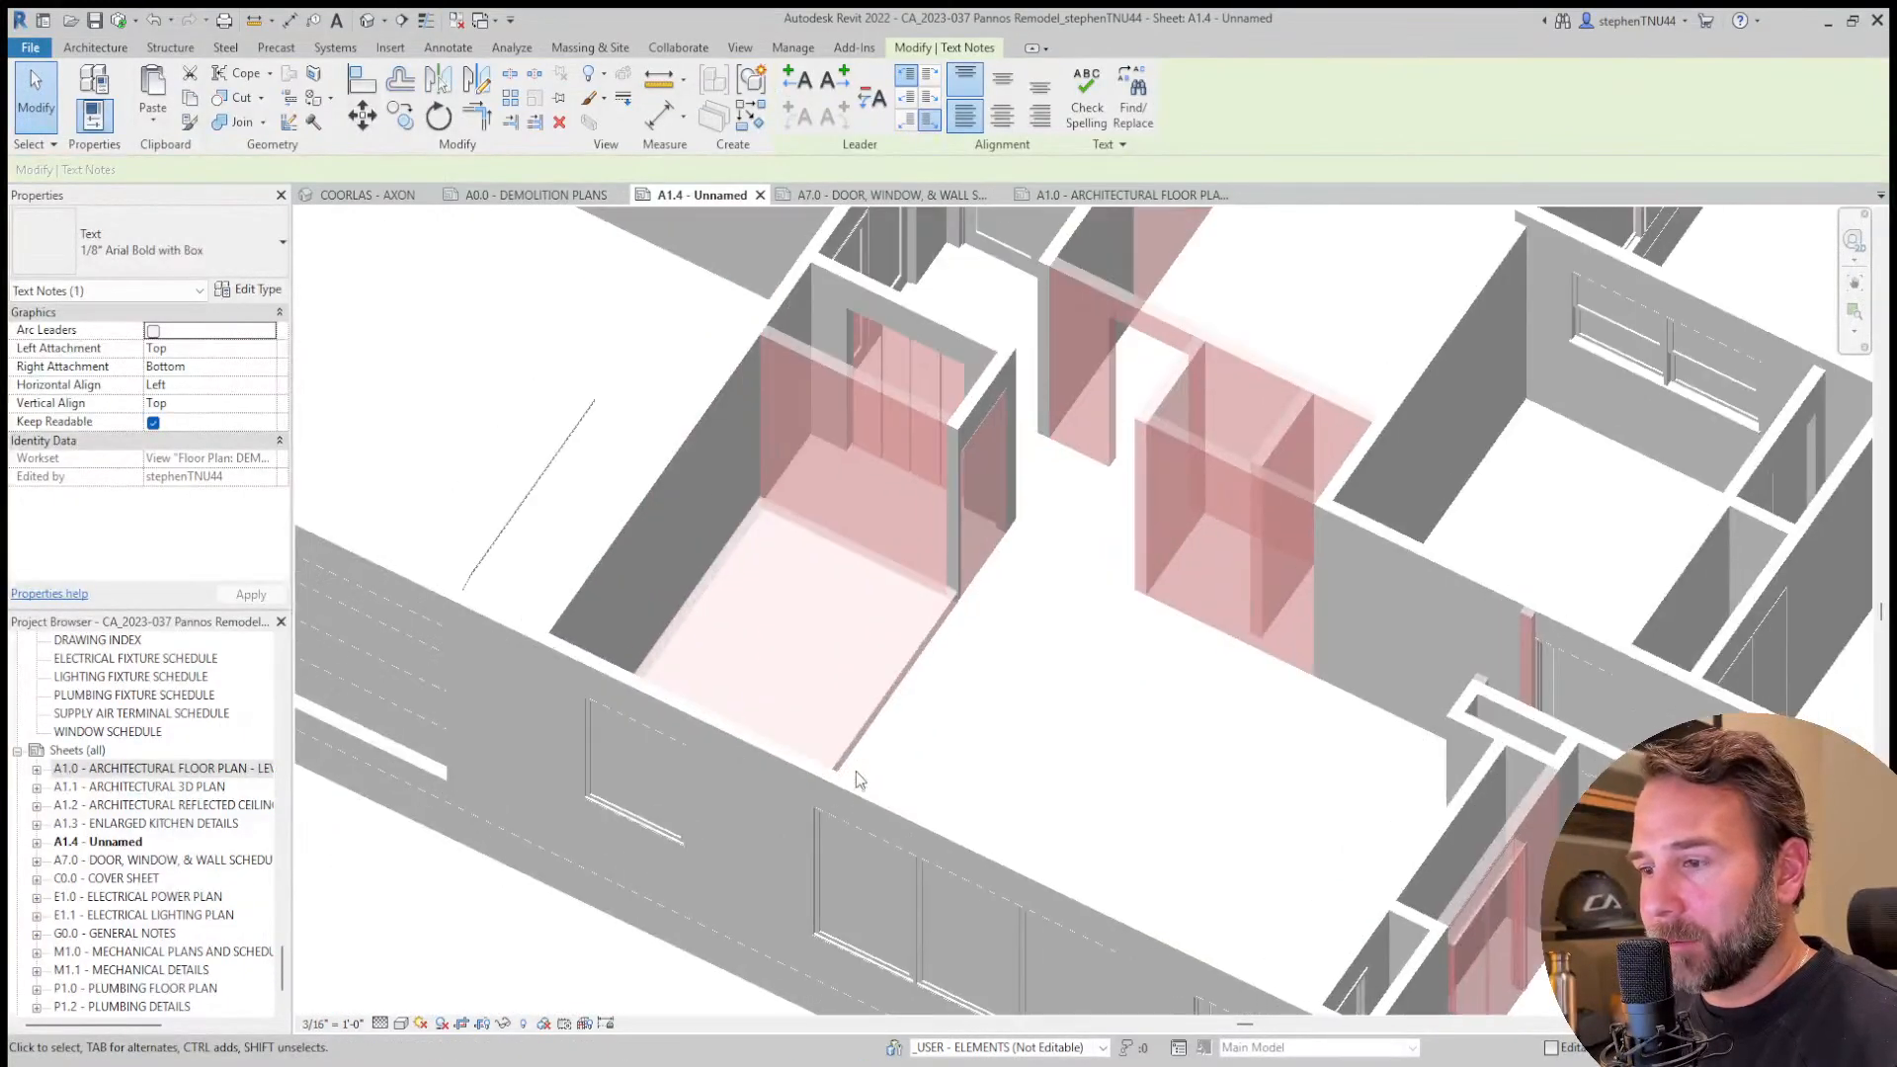
scroll(708, 672, down, 6)
click(1489, 580)
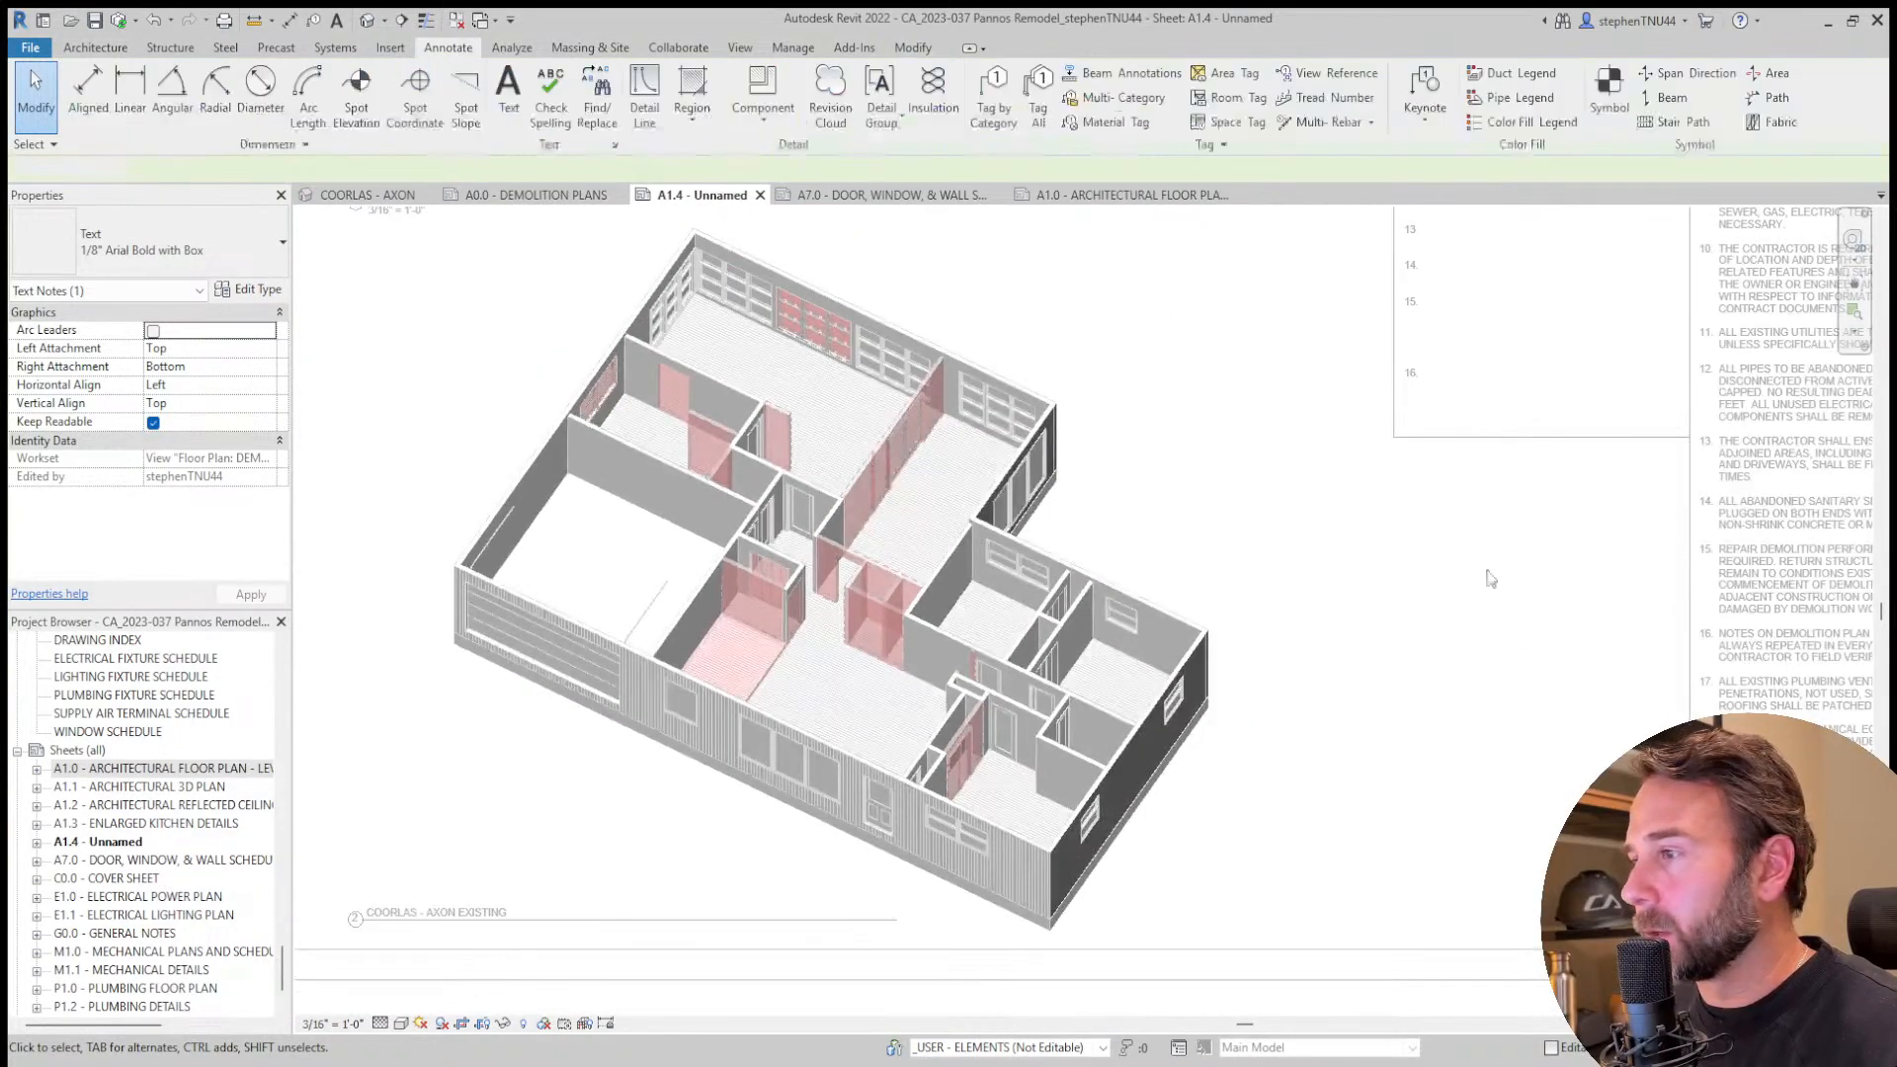
middle_drag(1490, 580, 1261, 794)
scroll(1254, 365, up, 4)
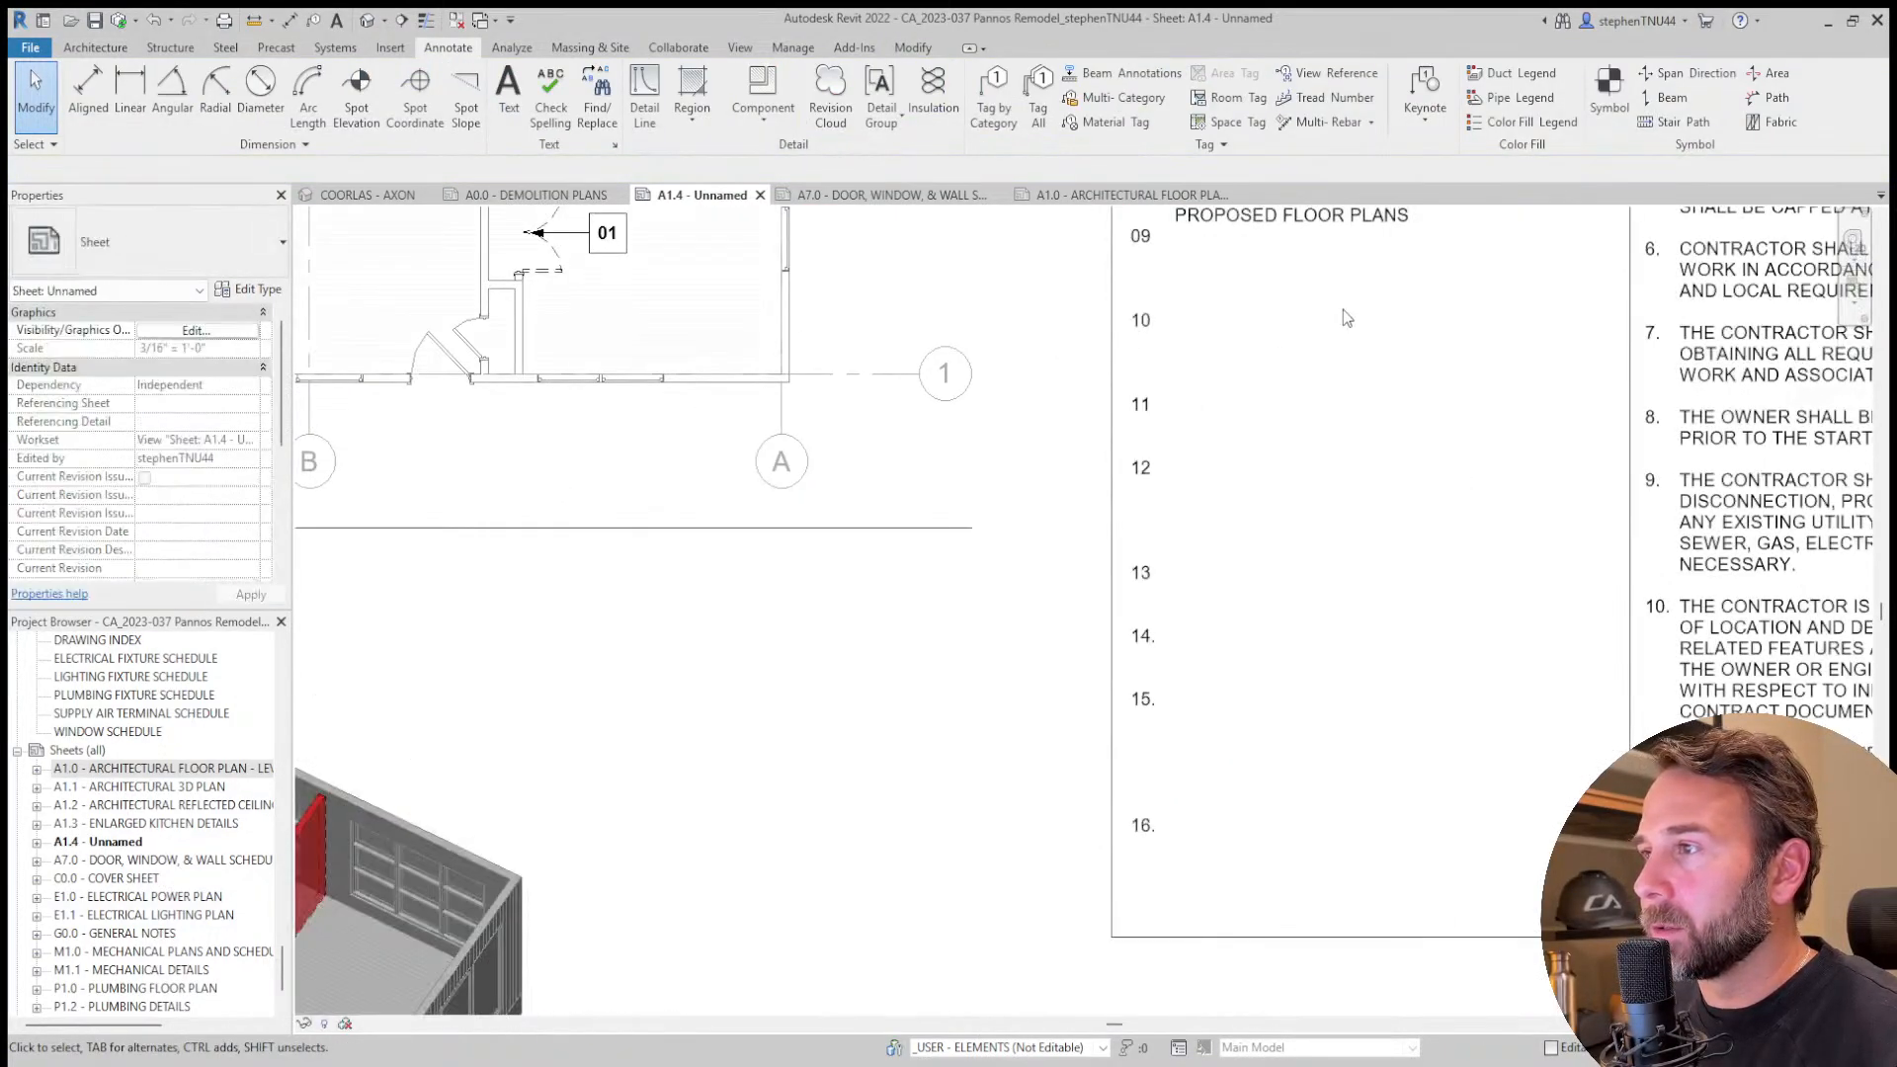
click(1373, 442)
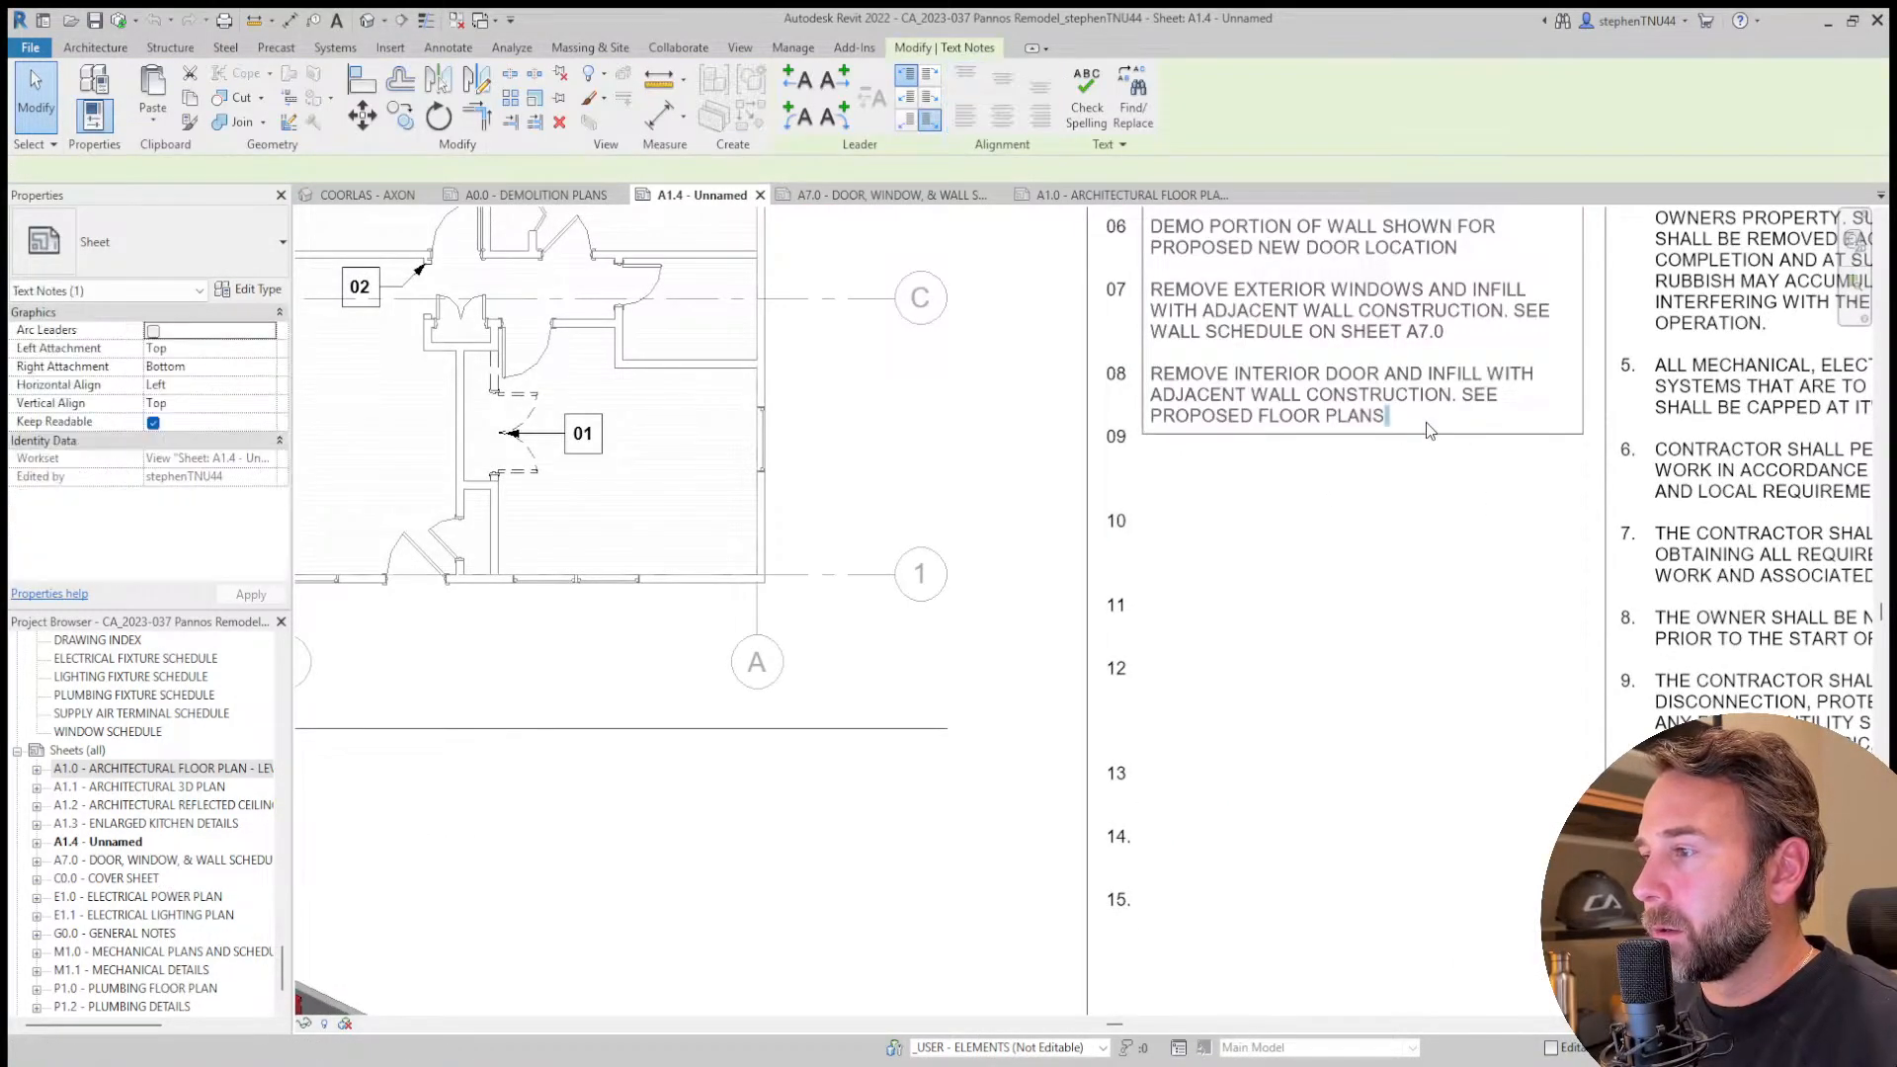
double_click(1460, 425)
key(Return)
key(Return)
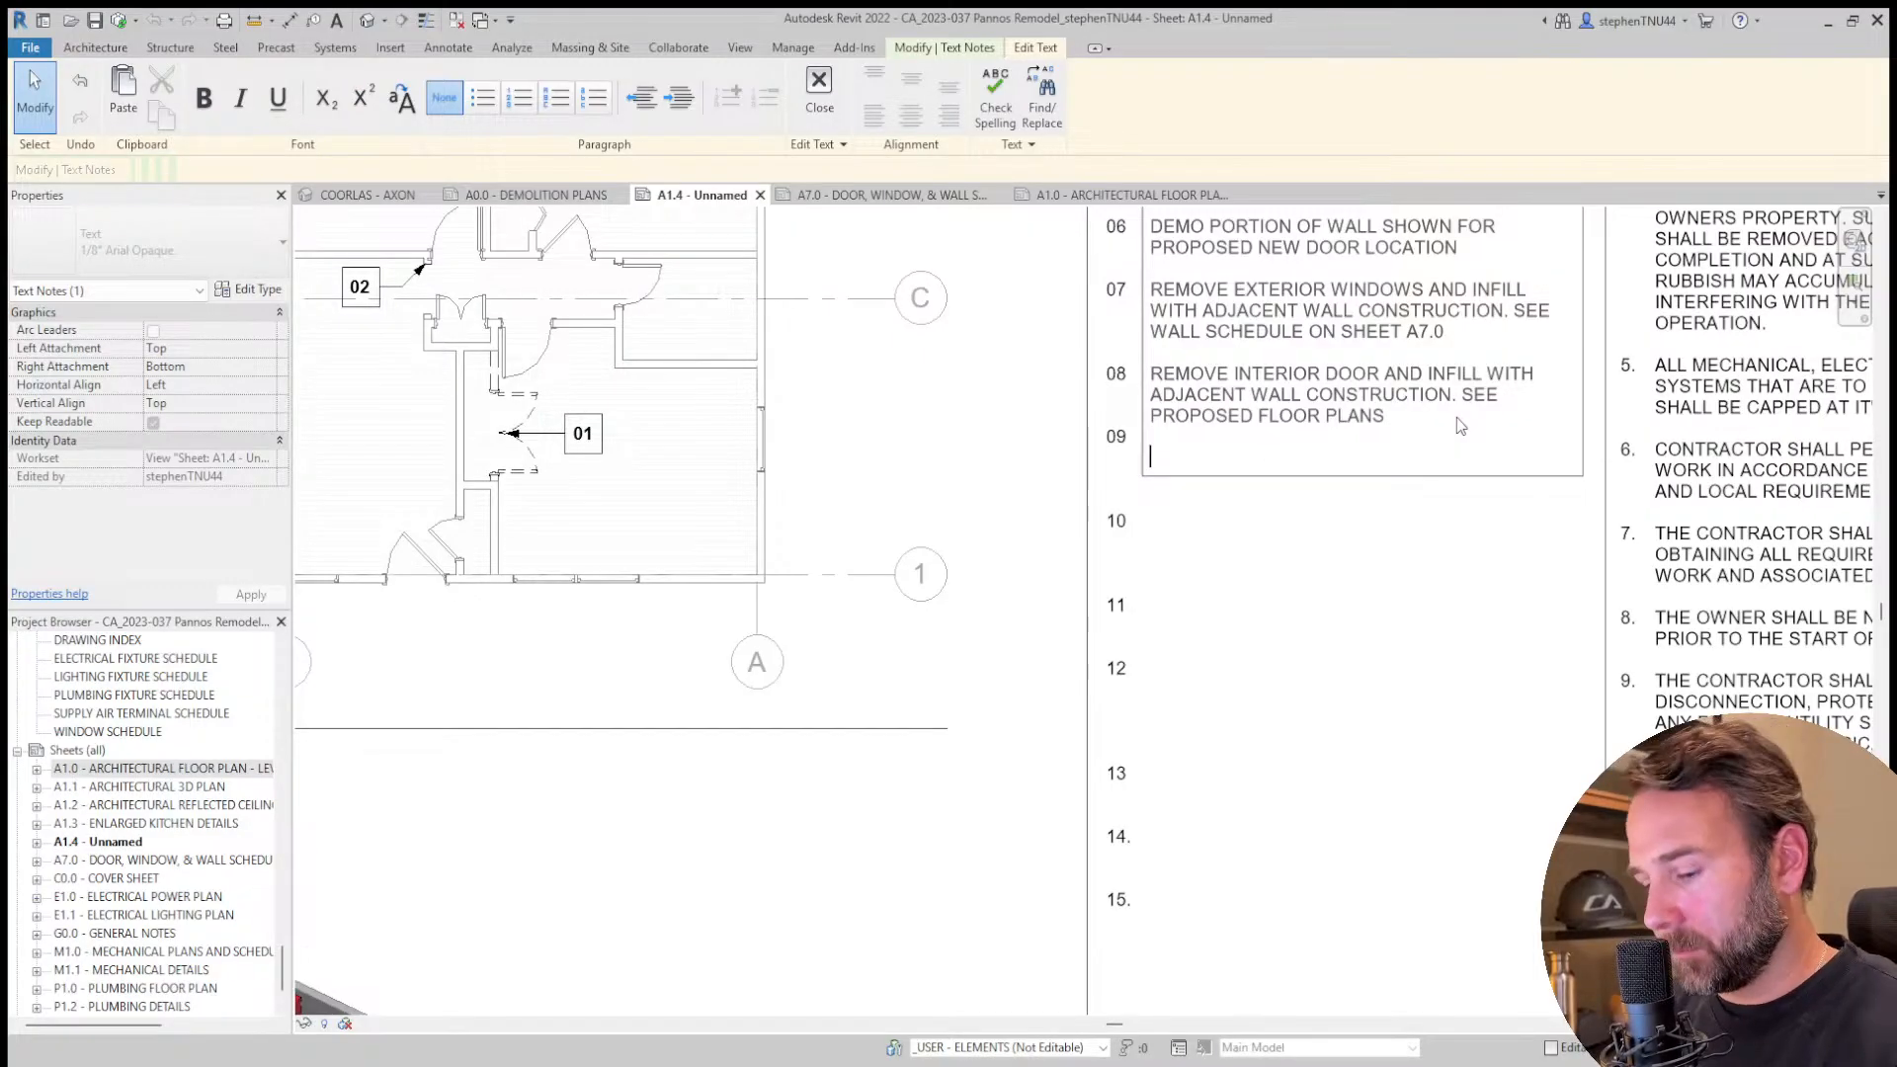
Begin demolition key note 09 with "REMOVE RAISED PLATFORM. NOTIFY ARCHITECT IF ANY UTILITIES PREVENT REMOVAL.".
text(REMO)
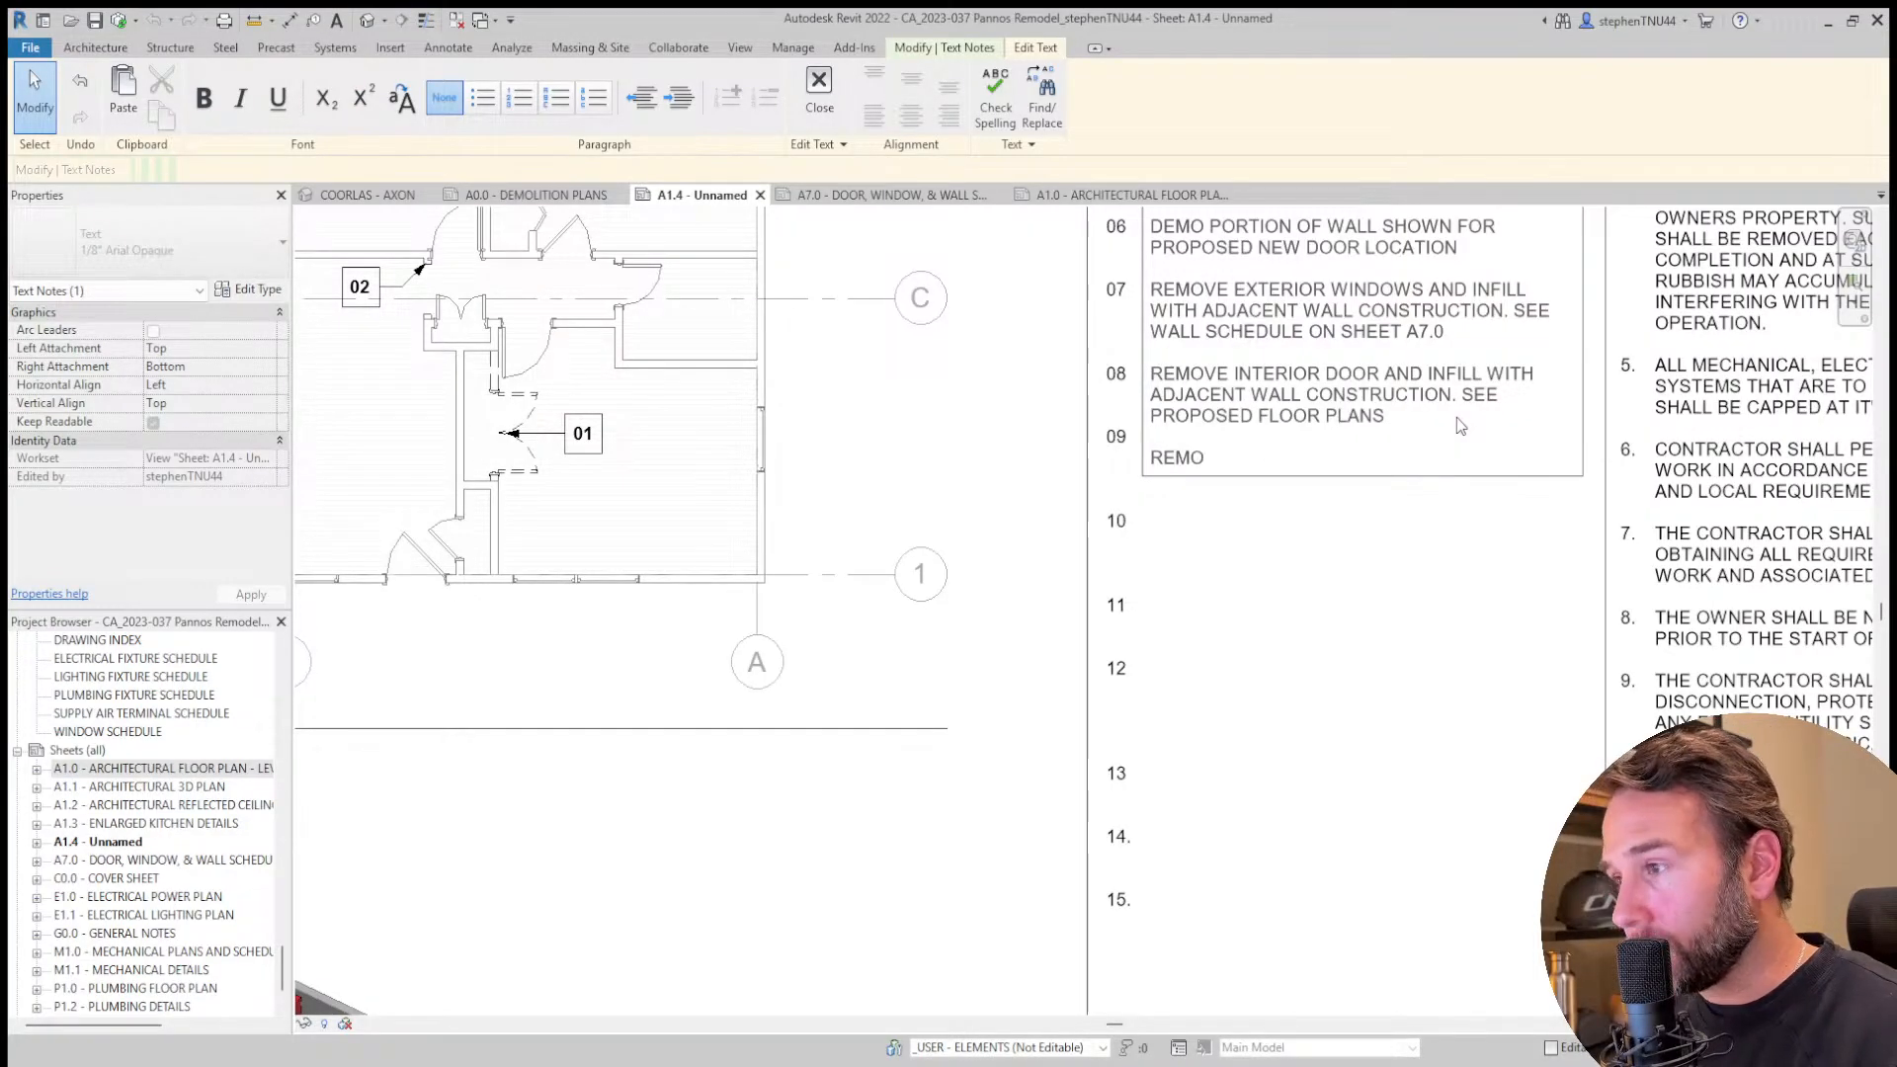
text(VE RAISE)
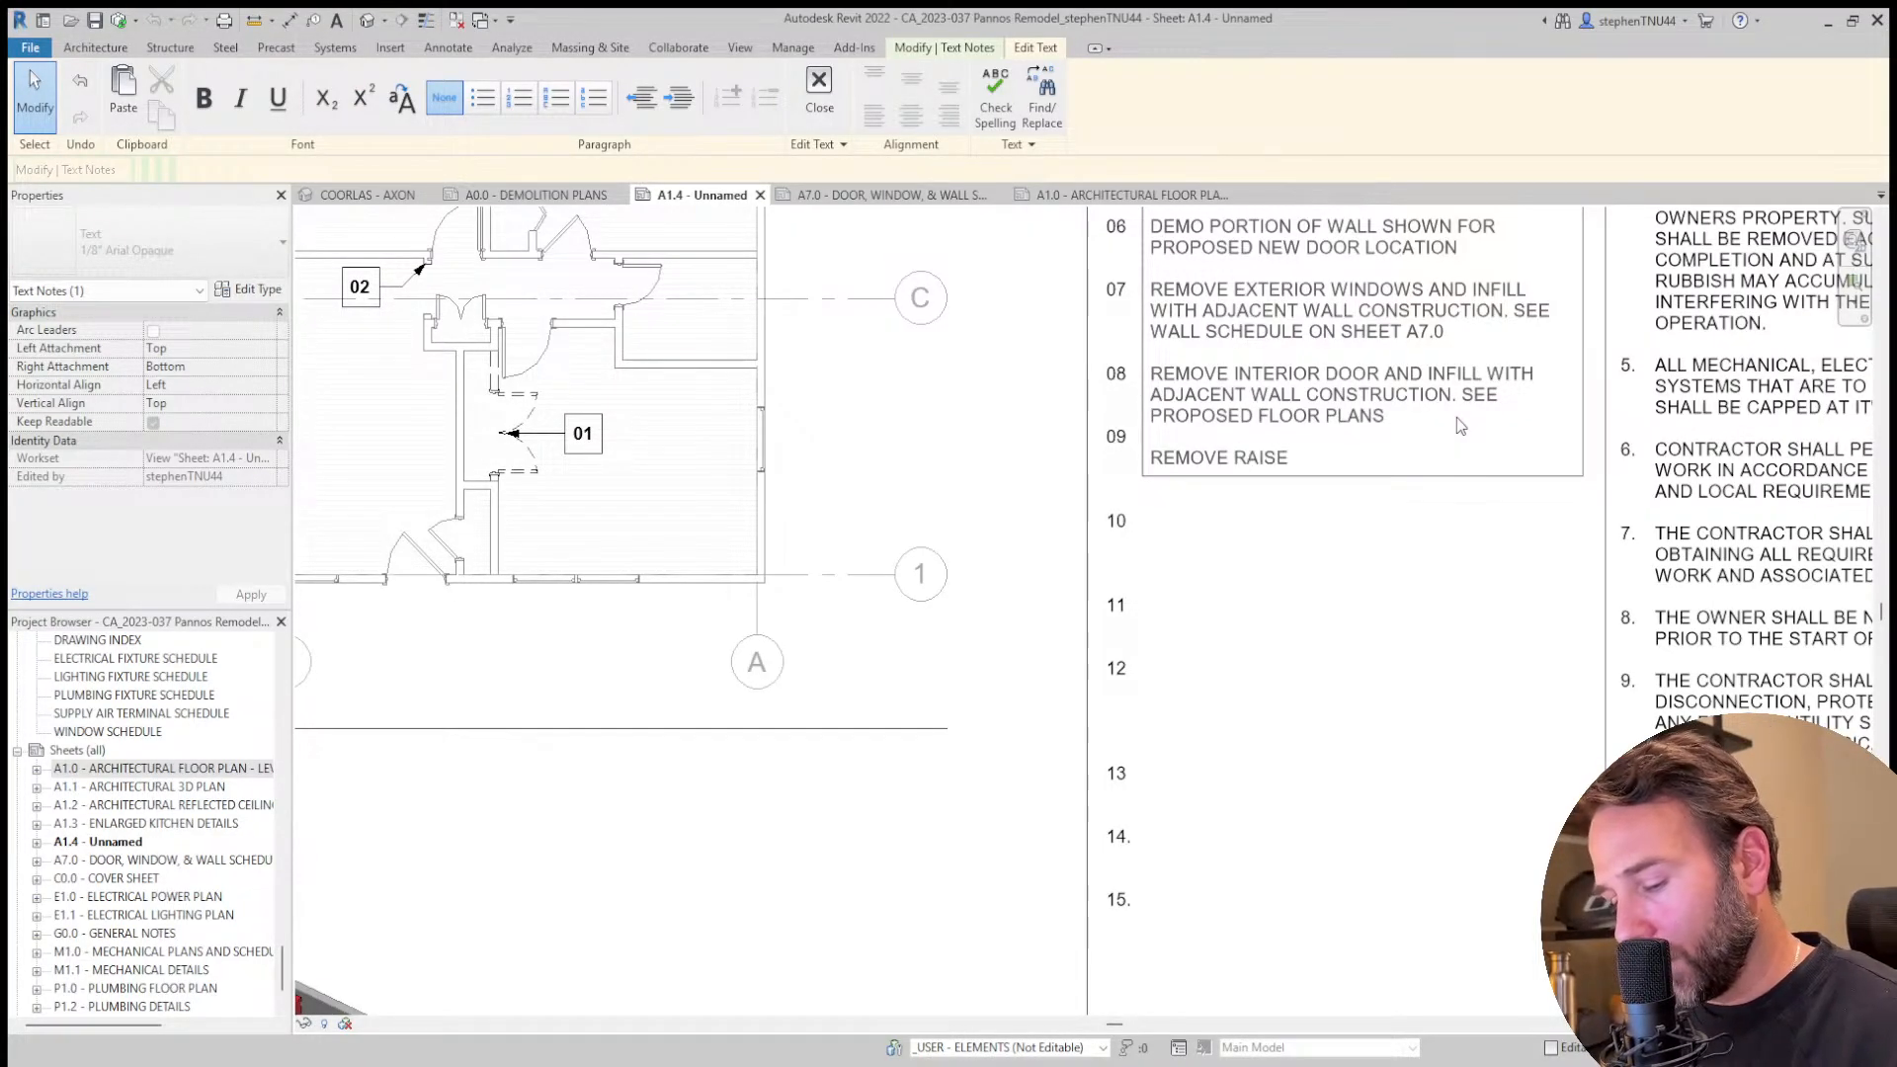
text(D PLATFORM)
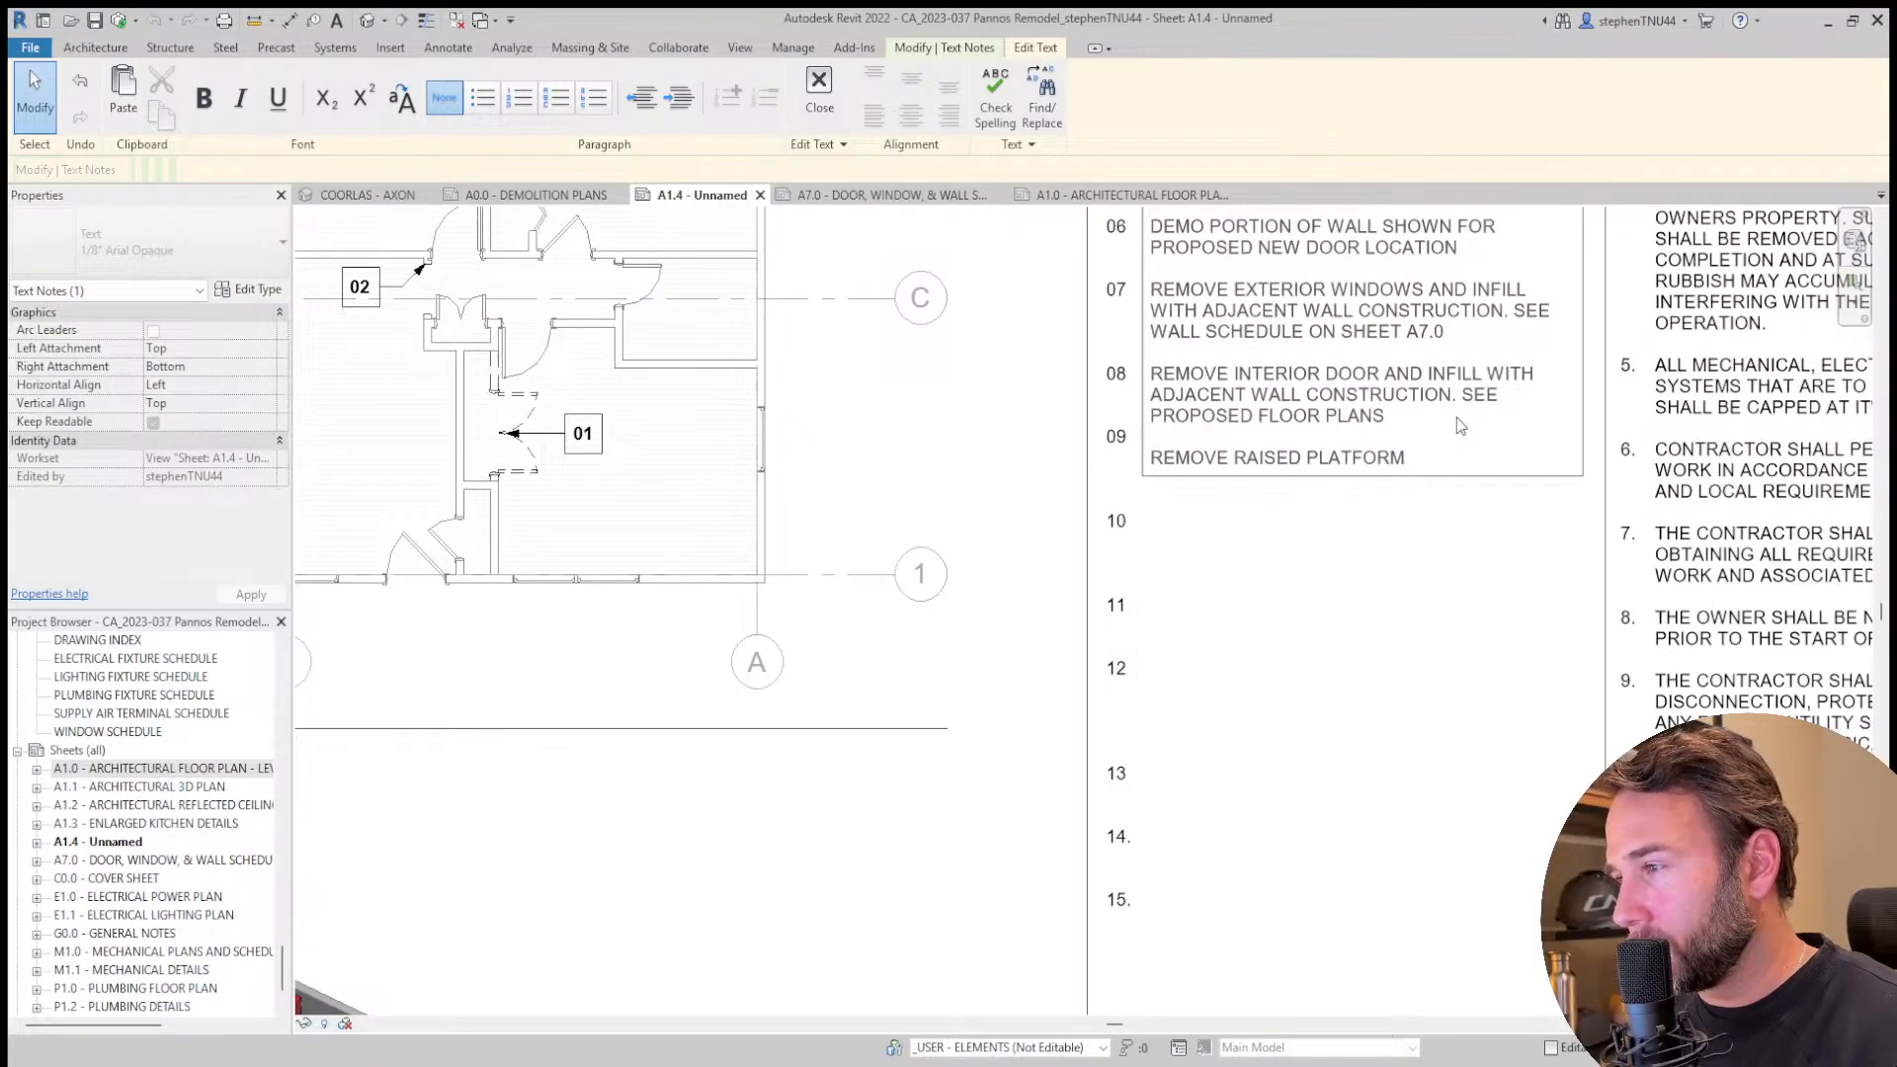
text(.)
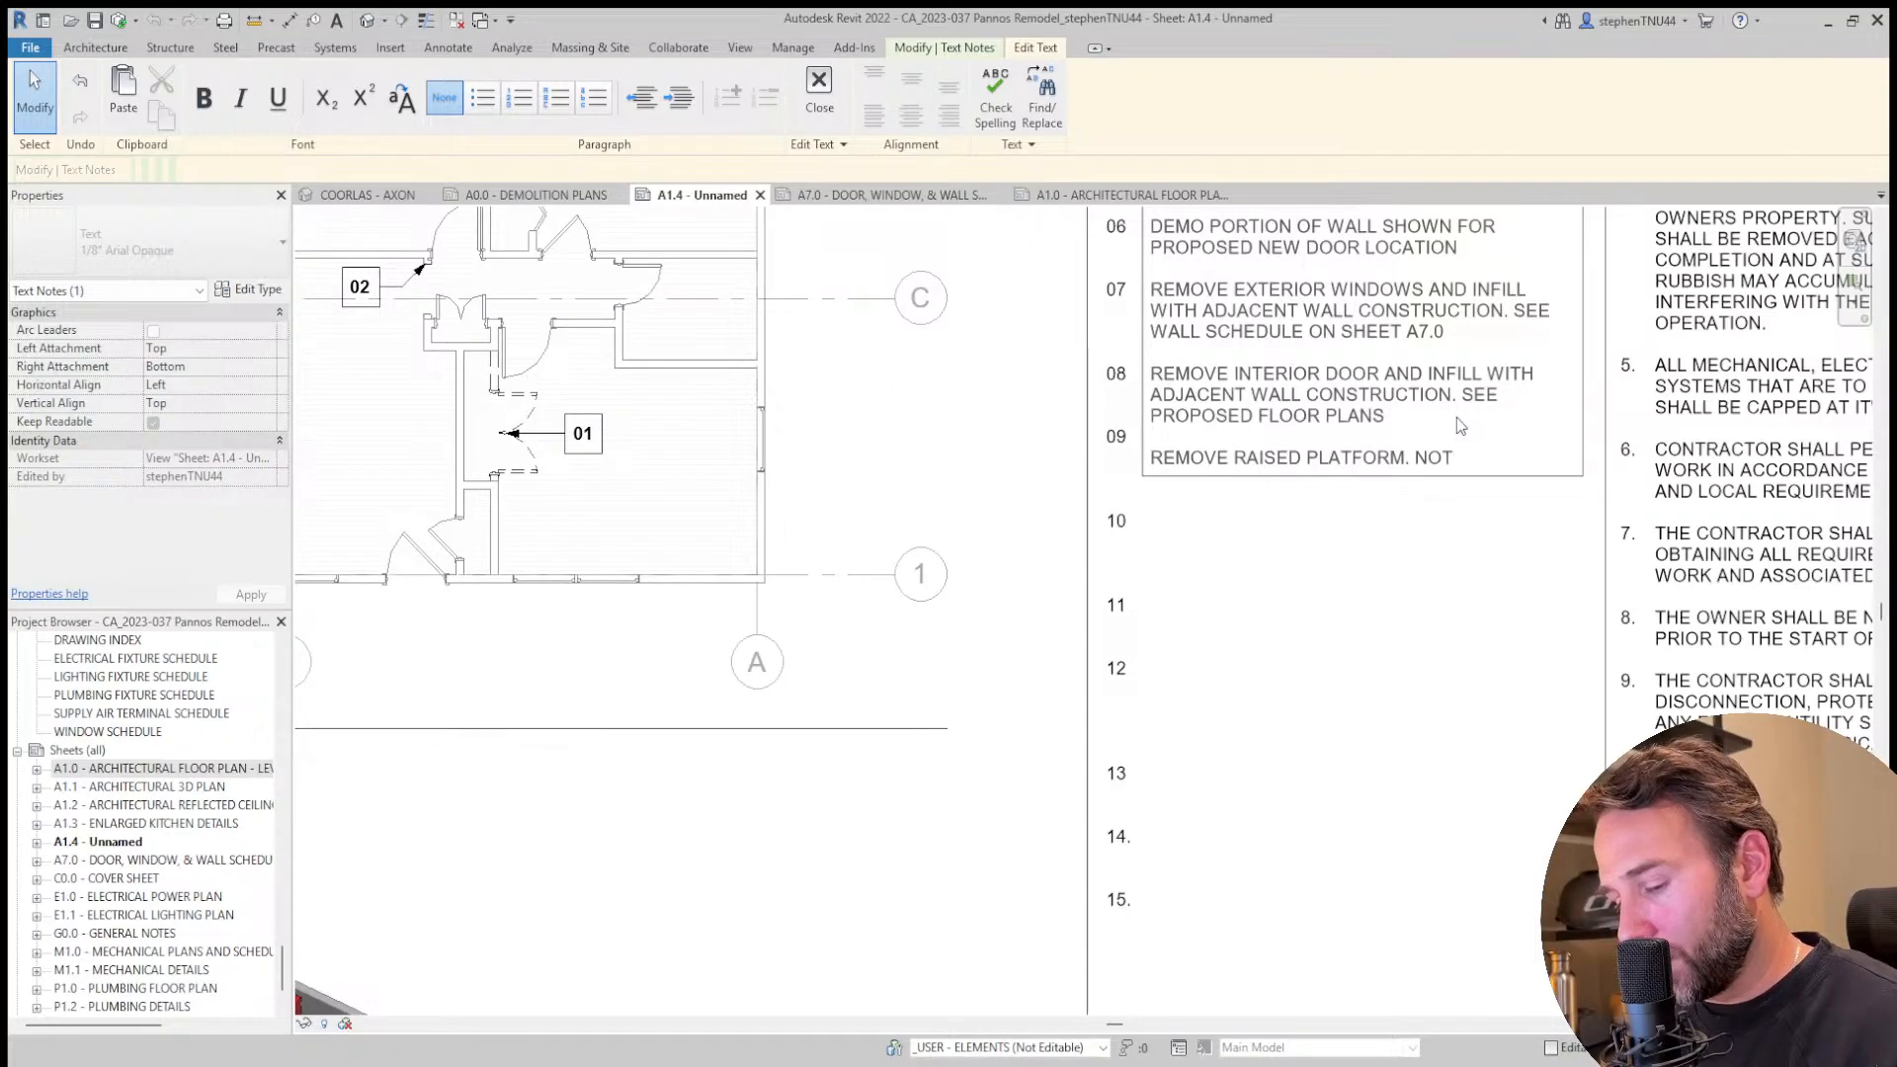
text(NOTIFY ARCHITECT IF)
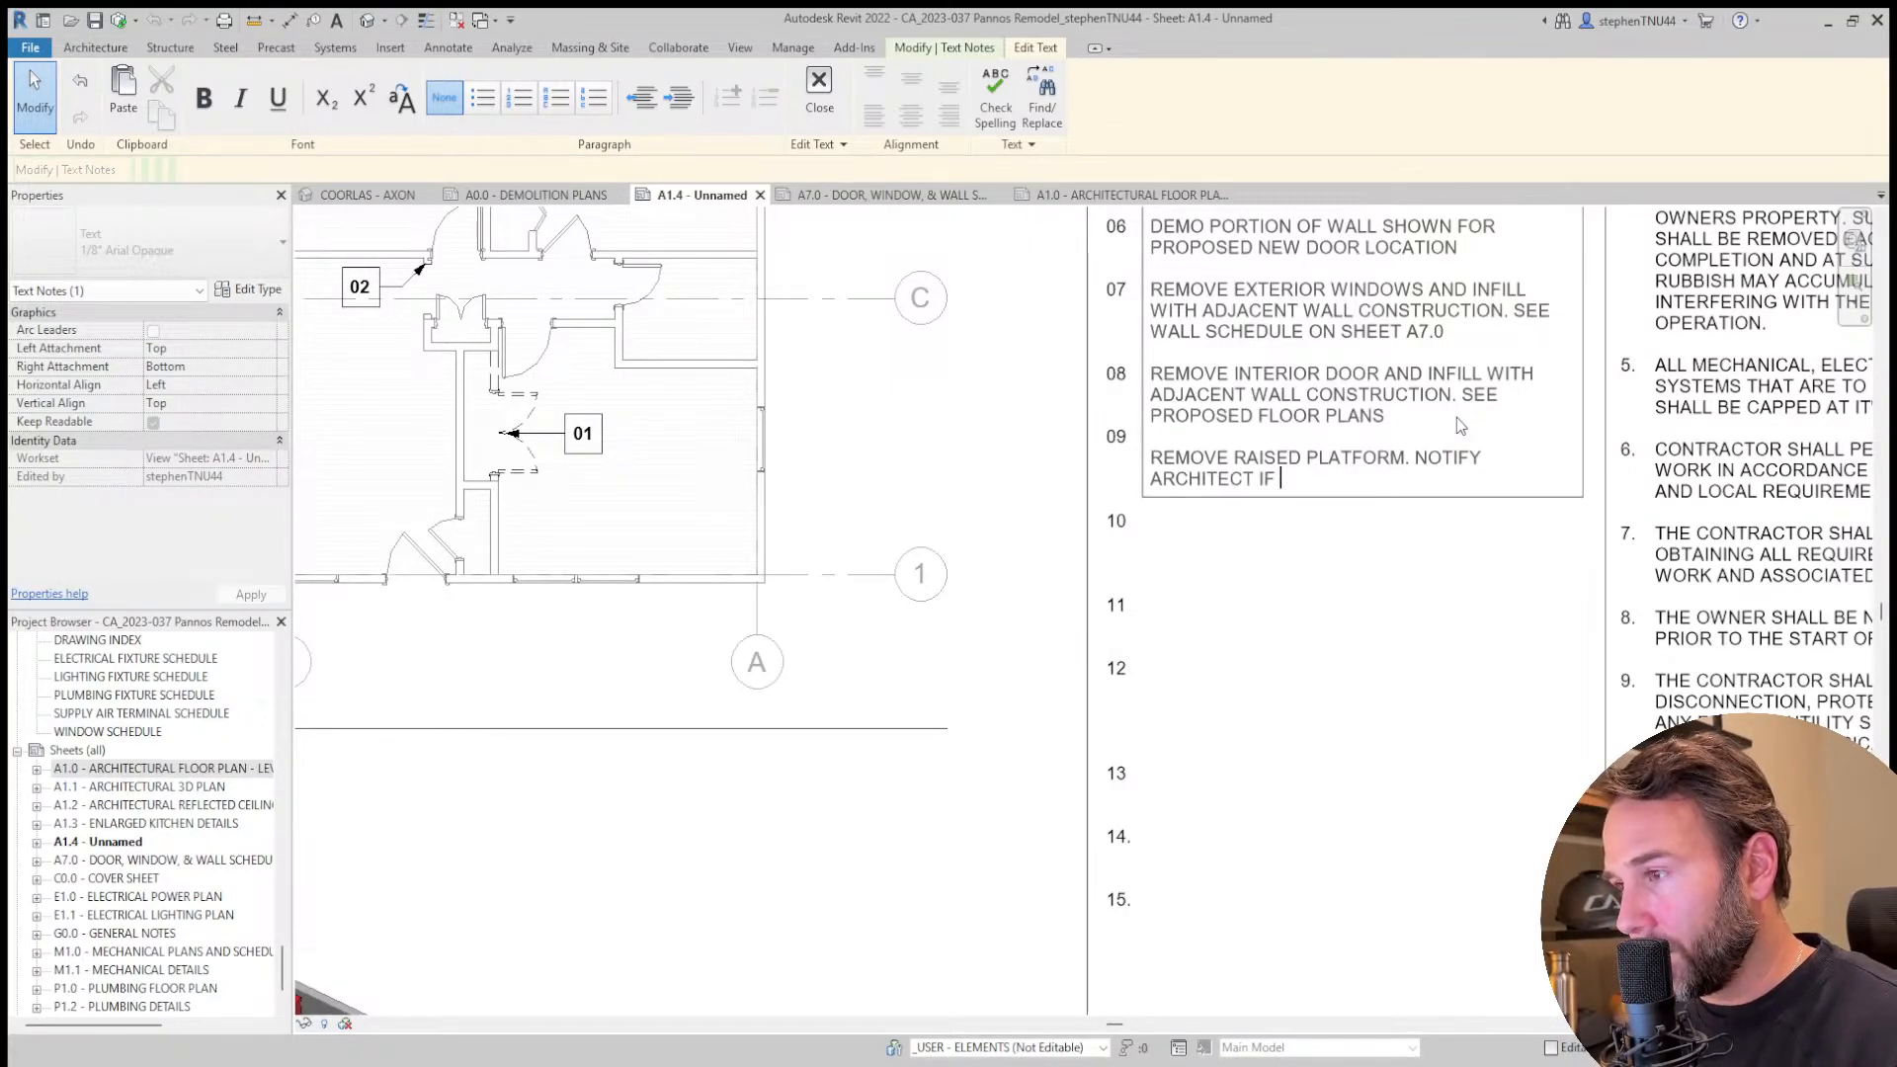
text( ANY U)
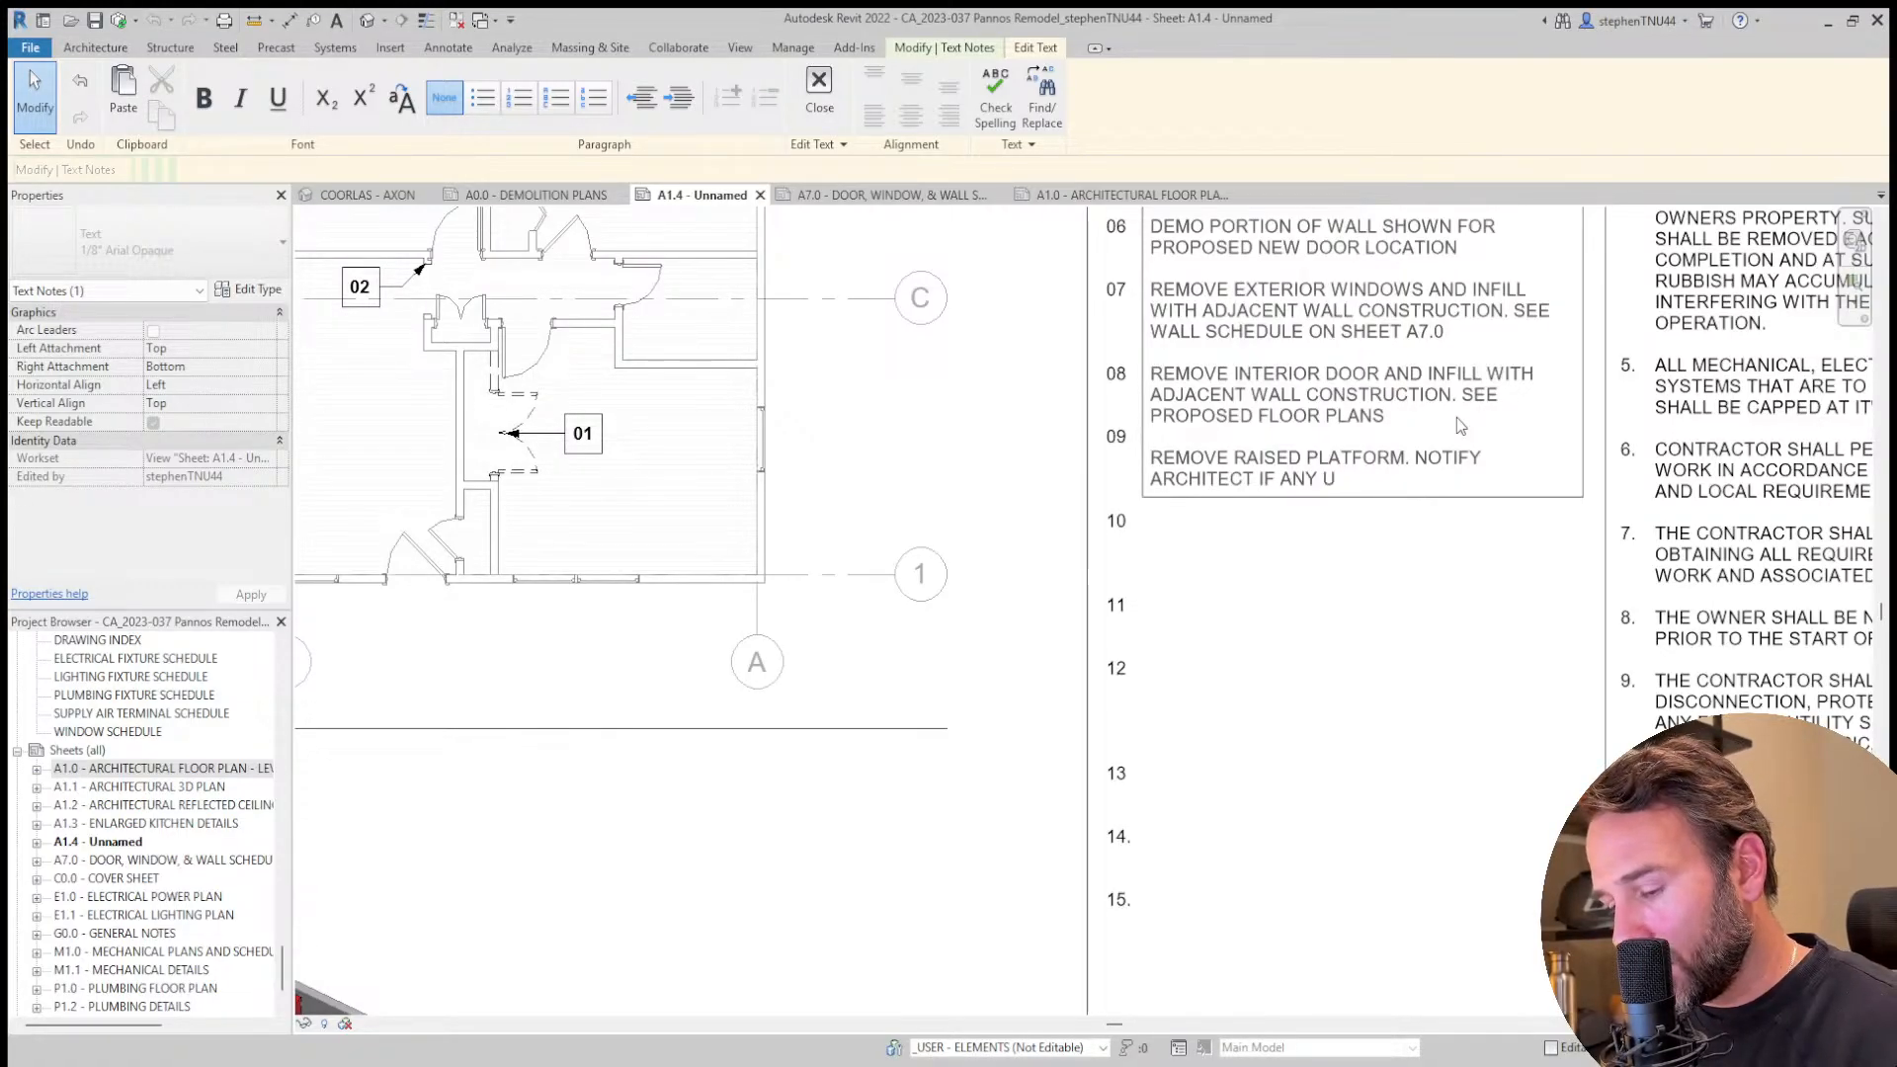
text(TILITIES)
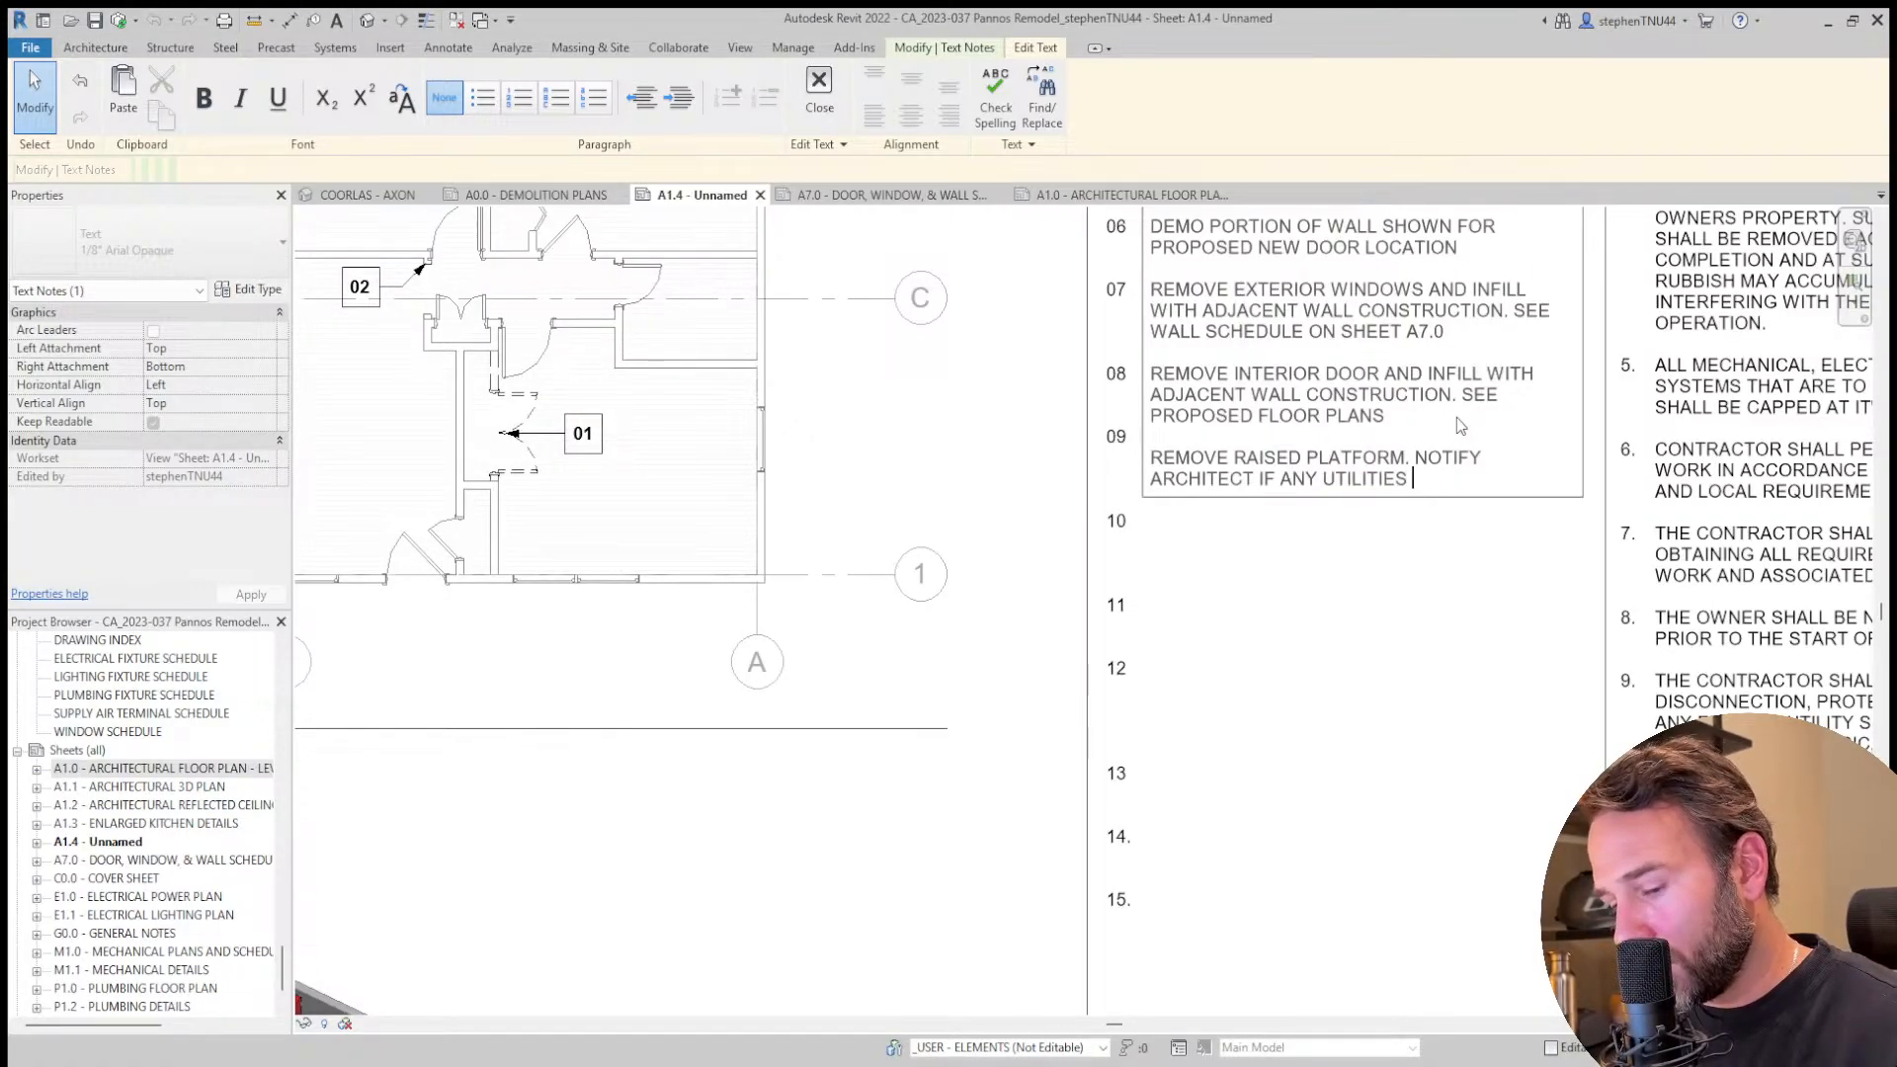
text( PREVENT )
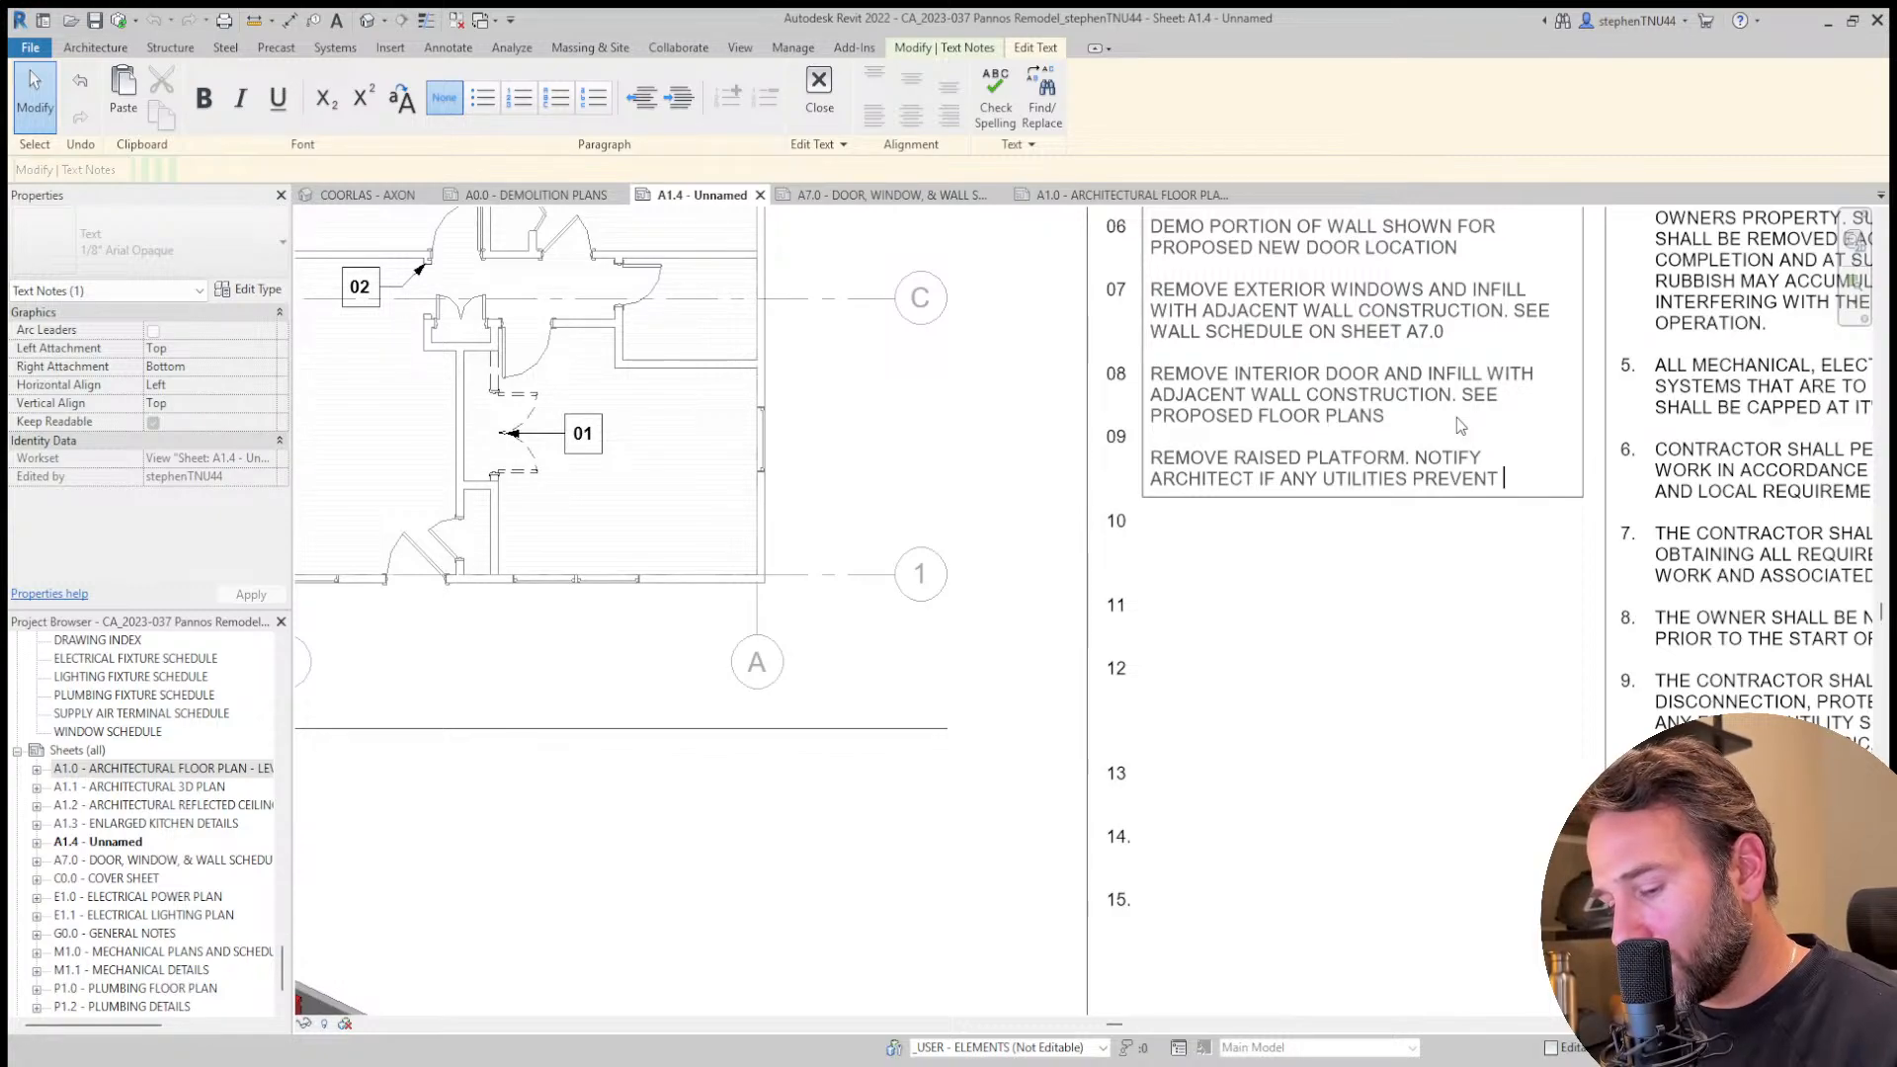
text(REMOVAL.  P)
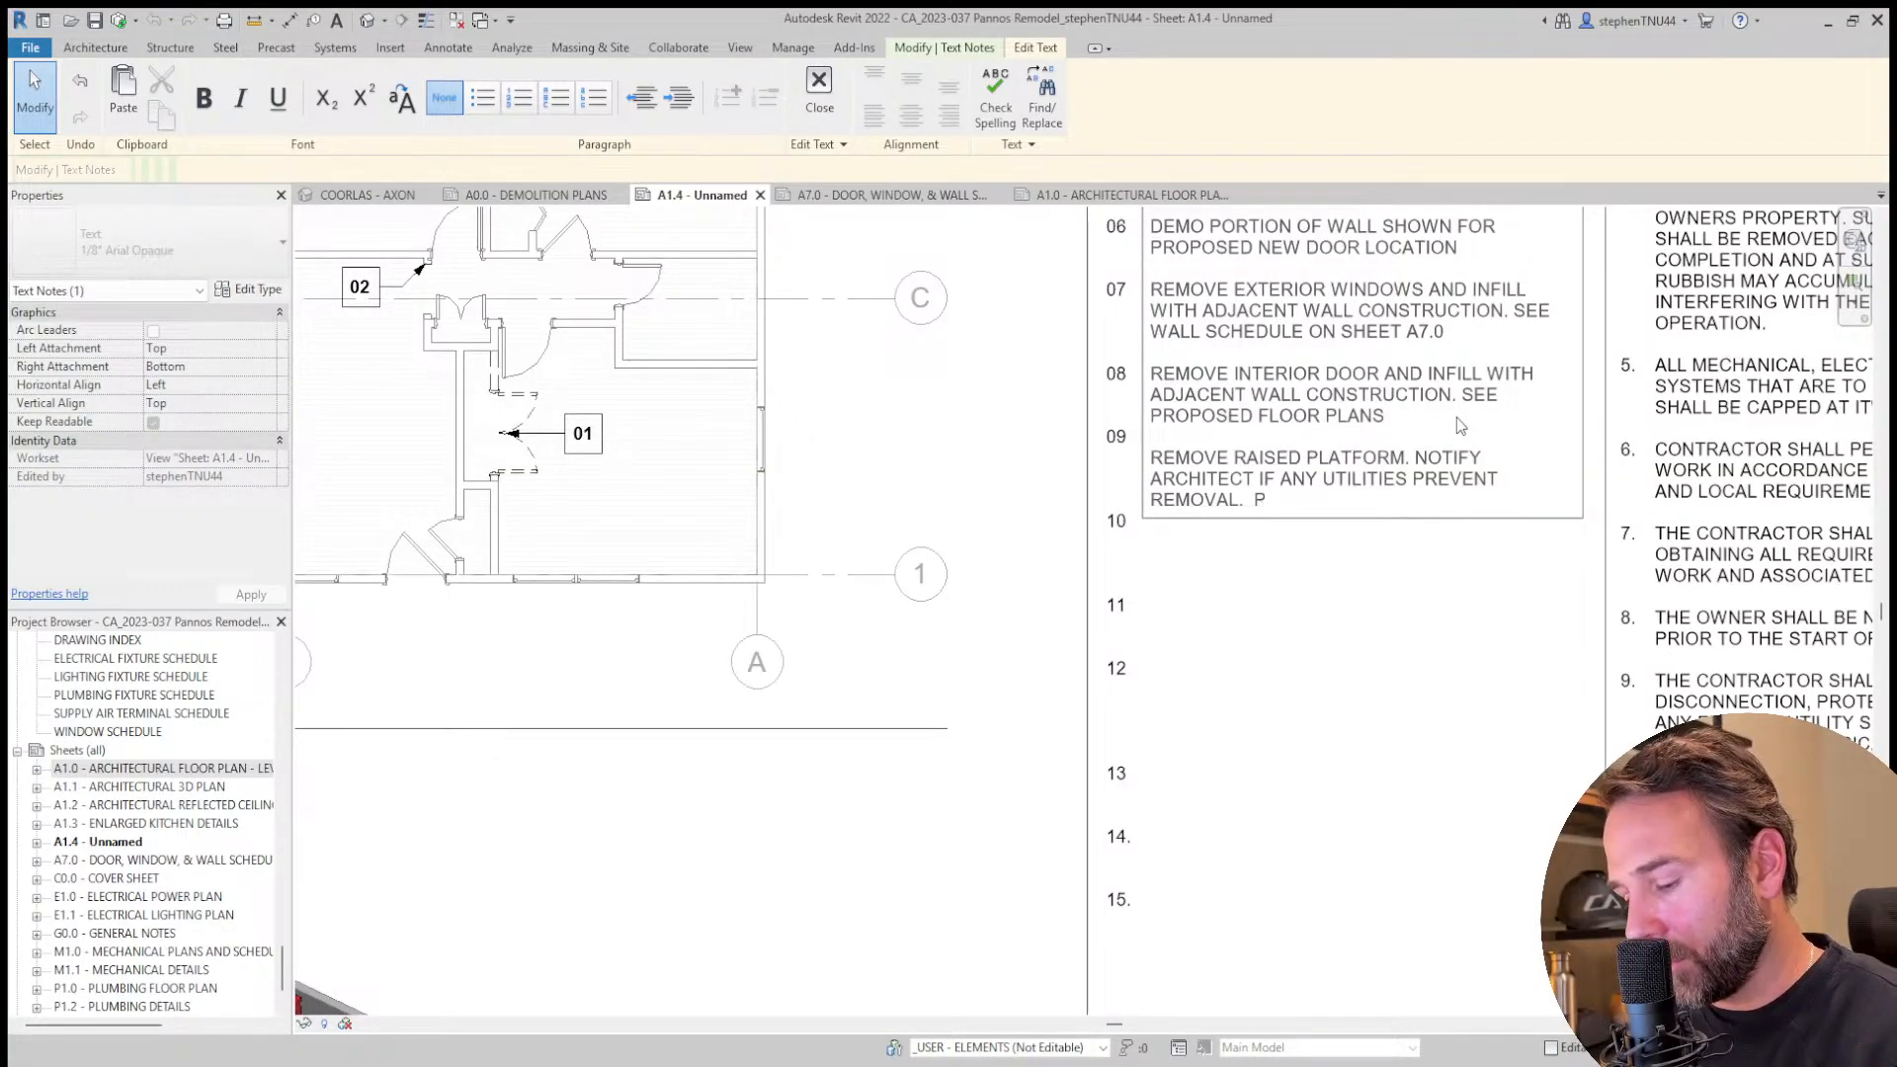
Add "PROVIDE OR REPLACE SUBFLOORING AS NECESSARY" to note 09, keeping a single space before it.
text(ROVIDE)
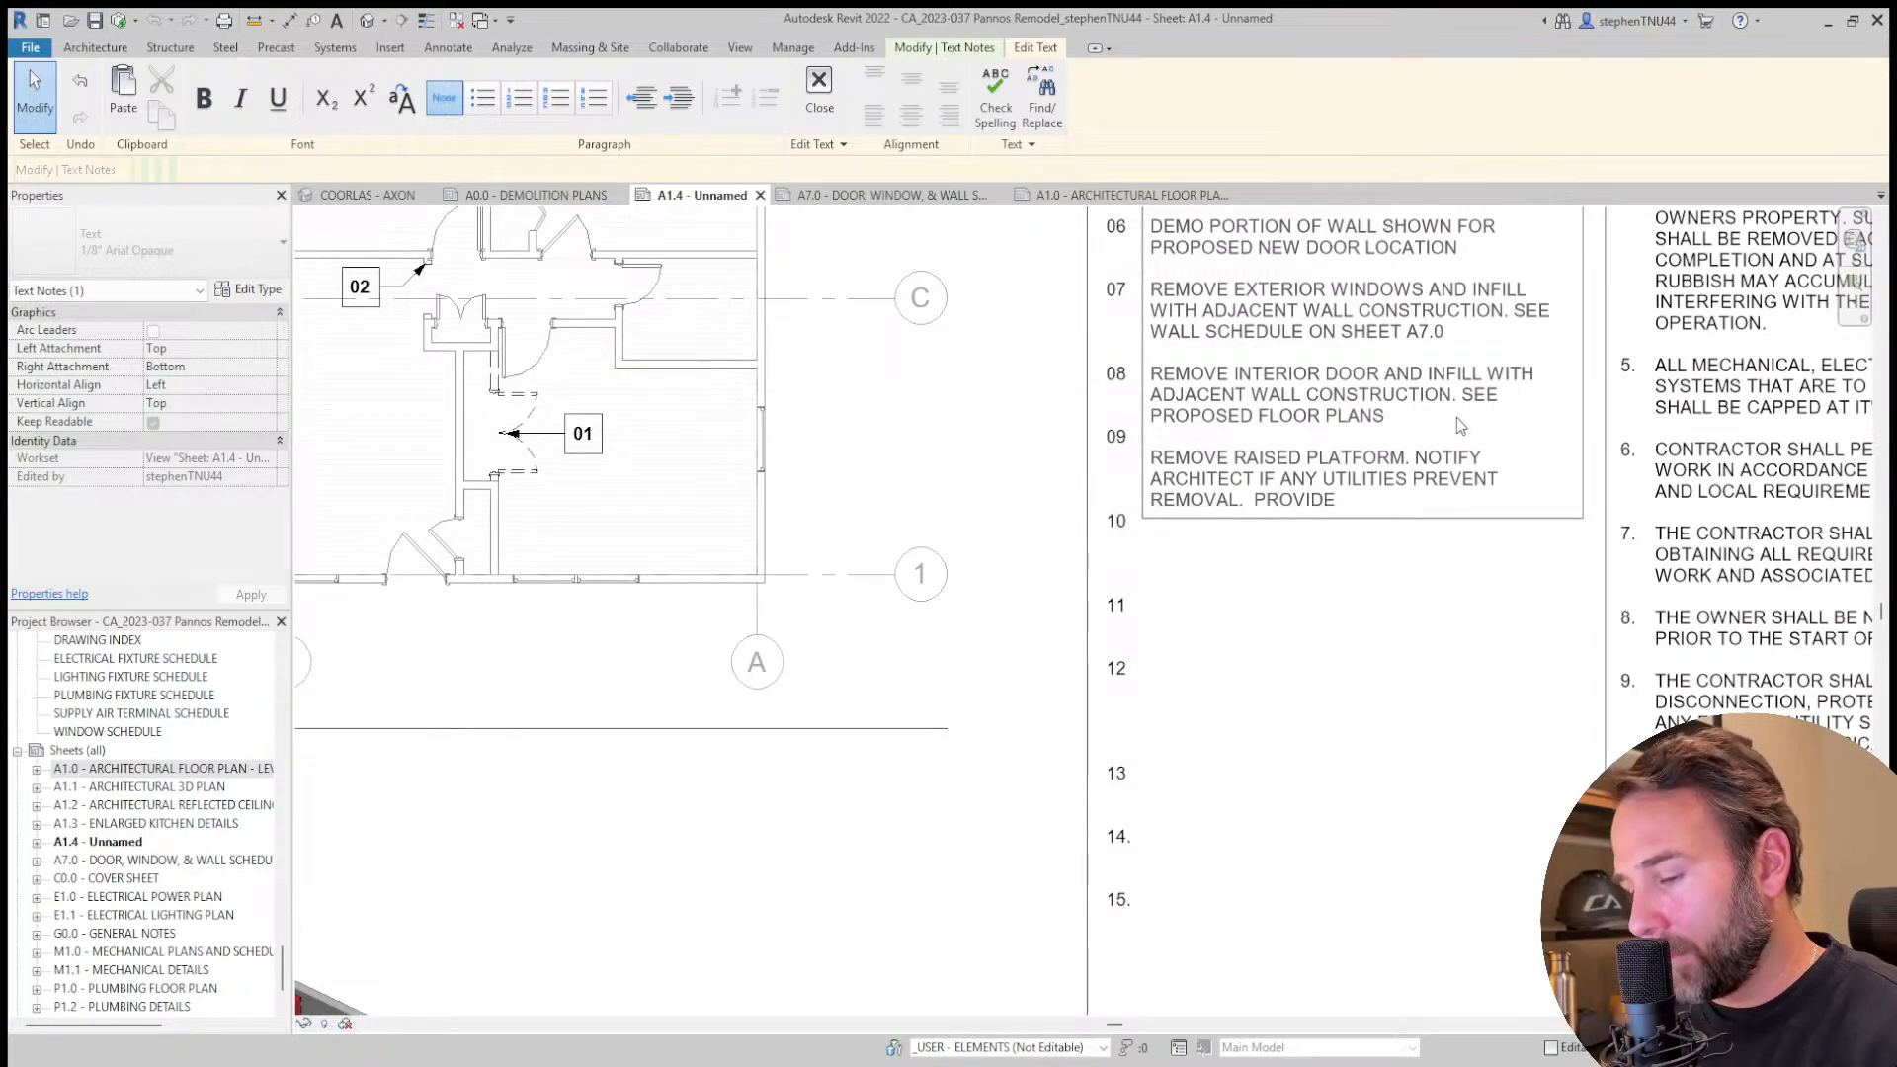
text( SUBFLOOR)
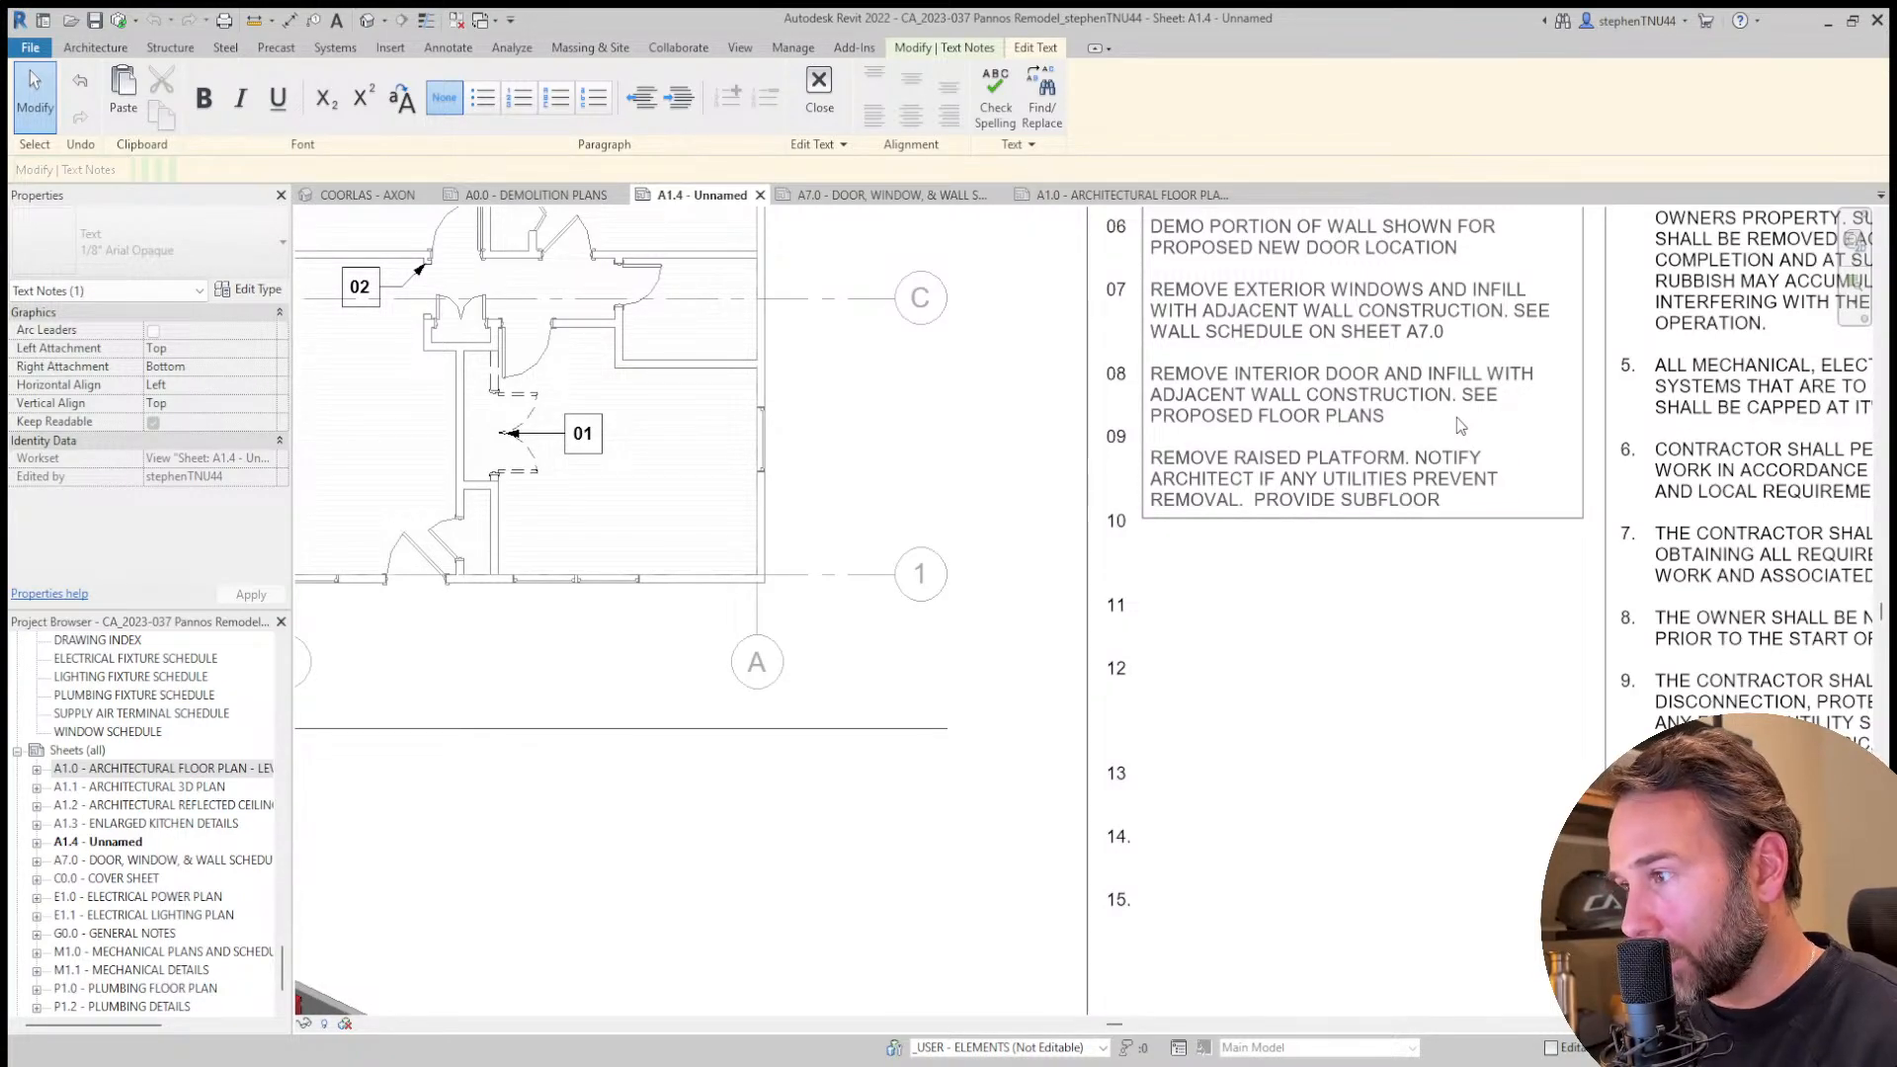
text(ING AS NECESSARY)
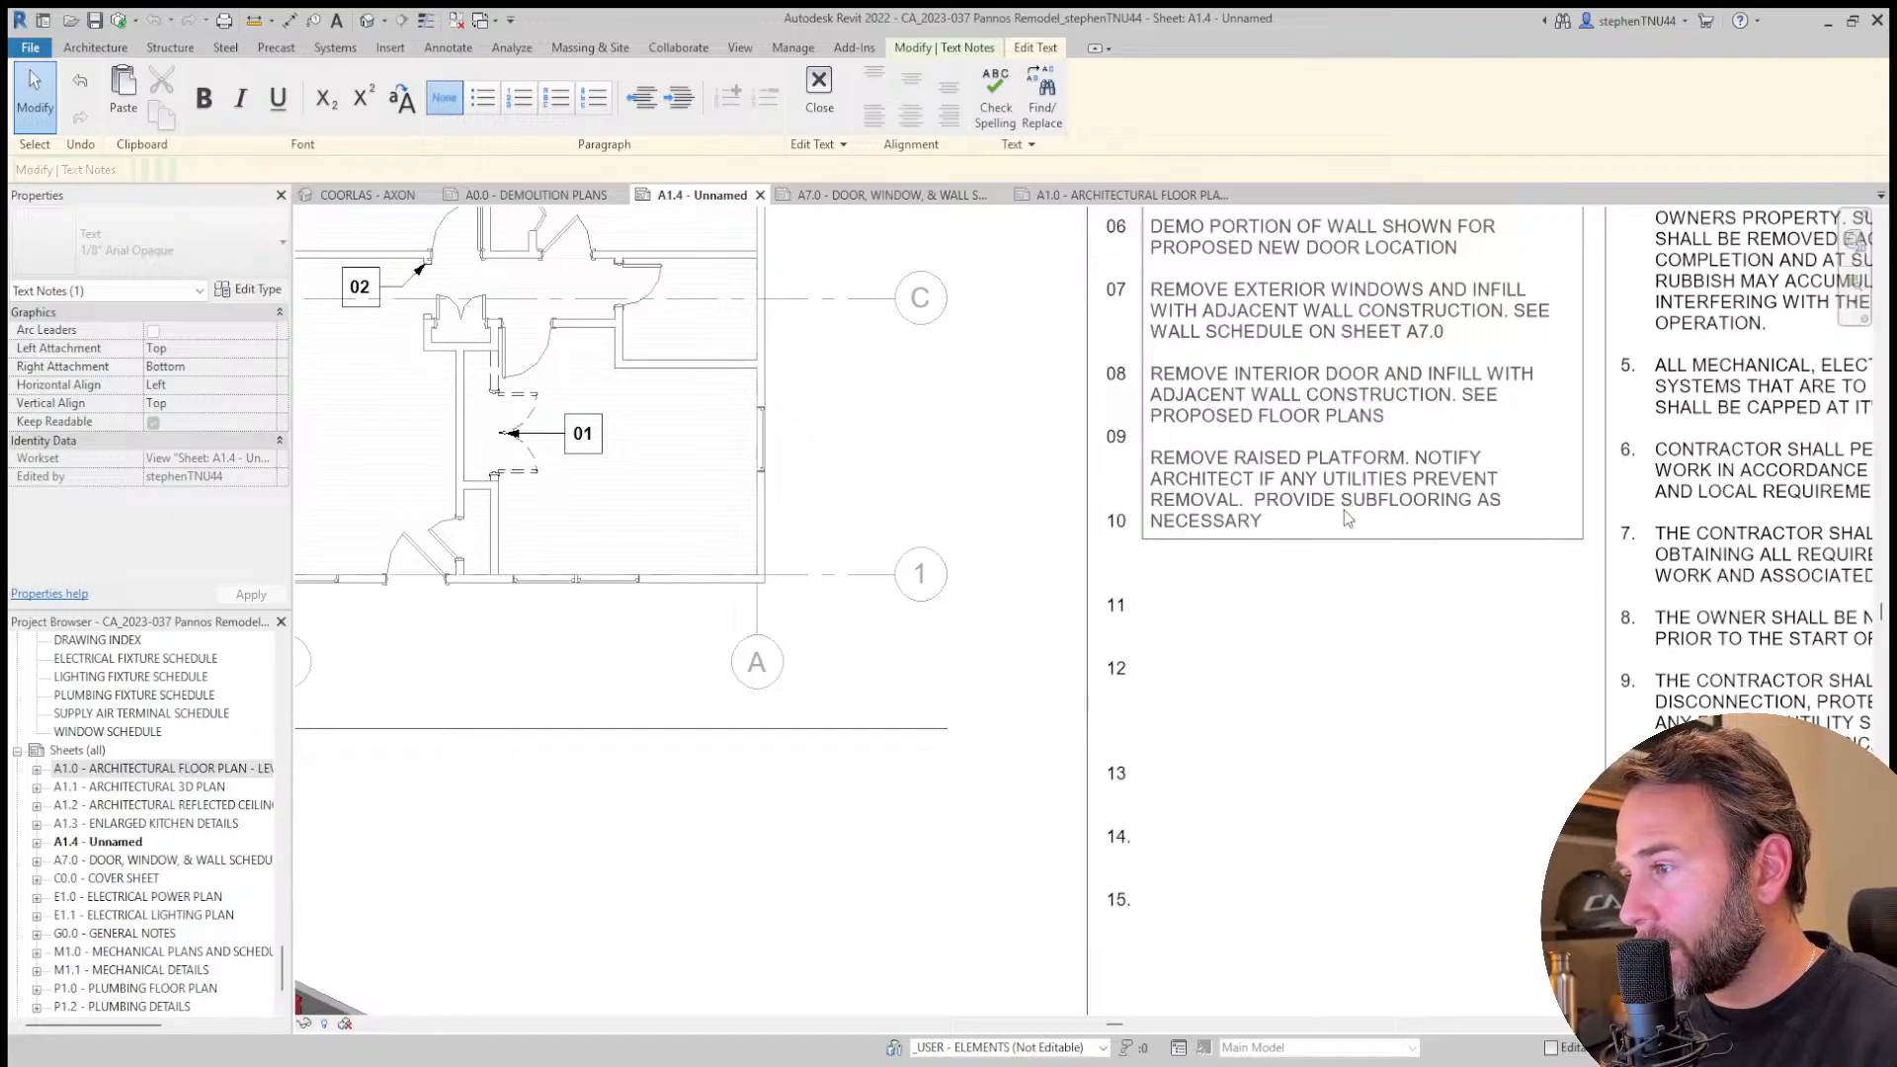
text(OR REPLACE)
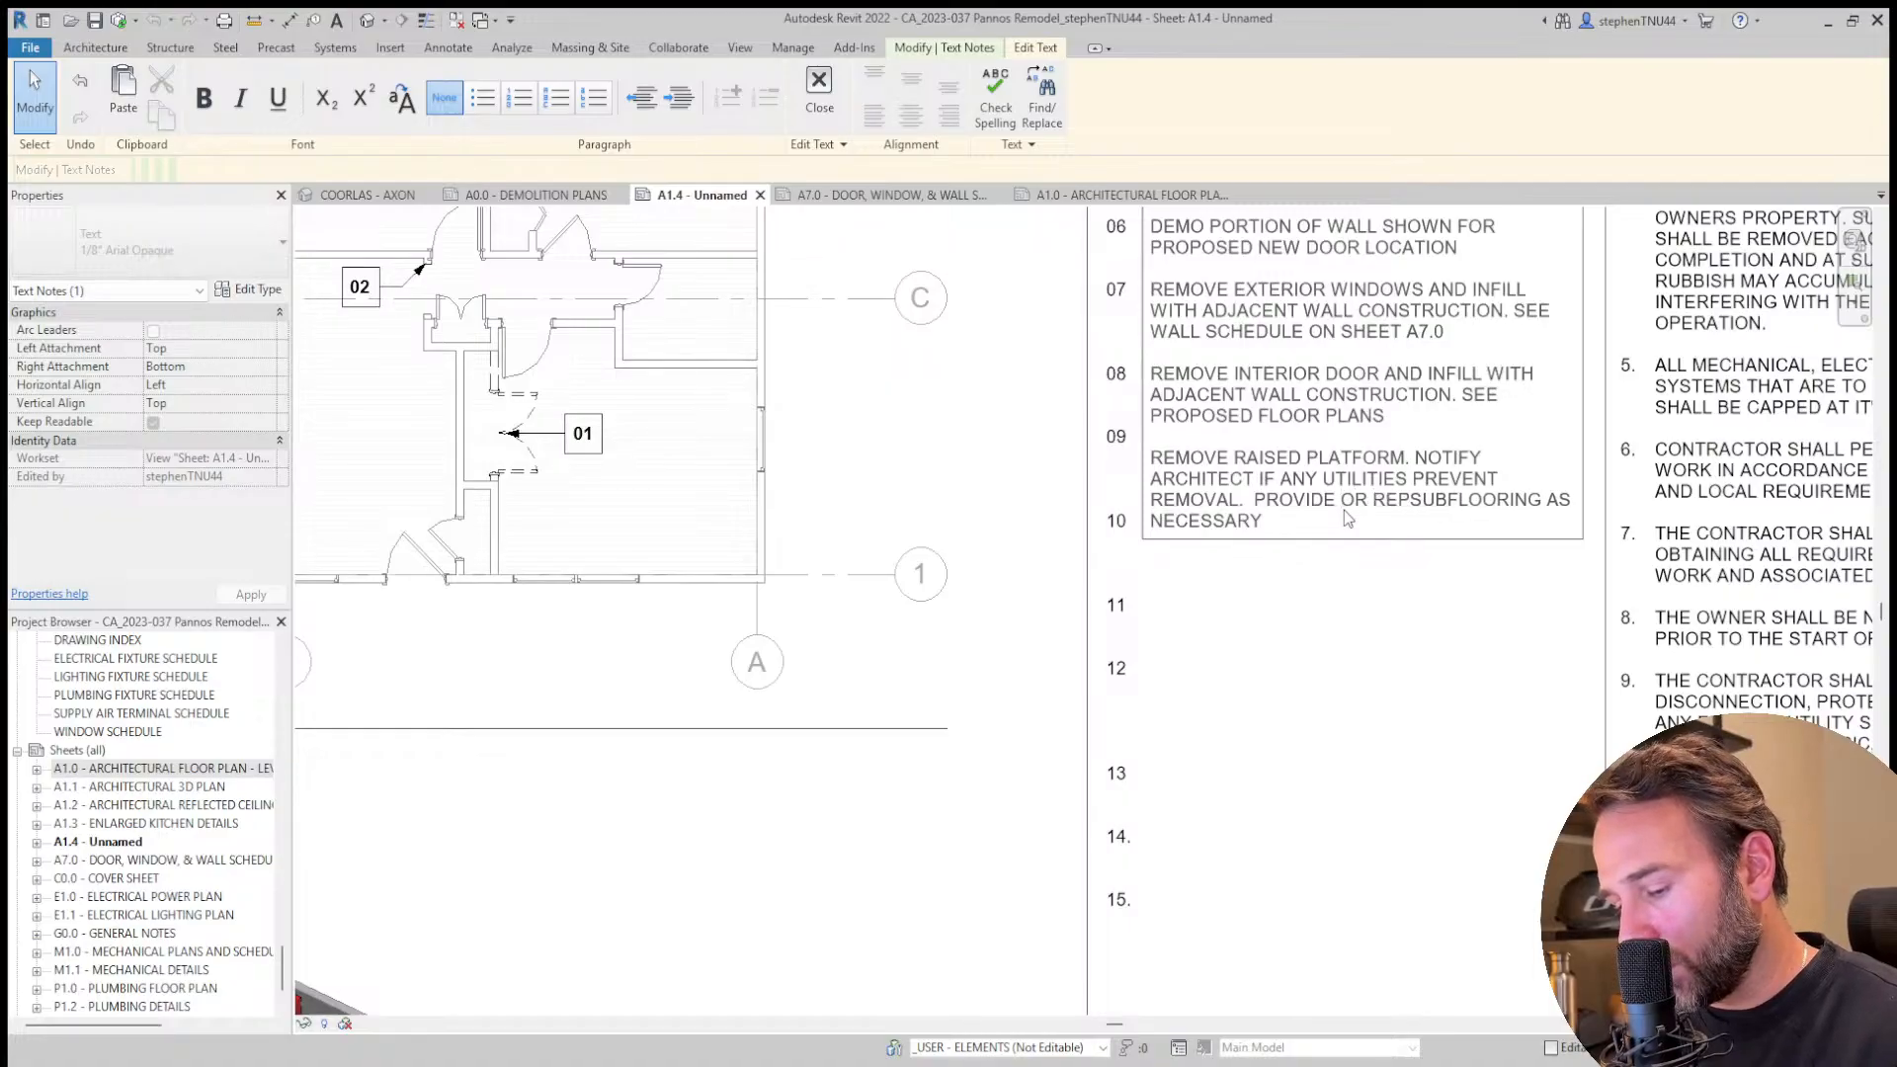
click(1258, 503)
key(BackSpace)
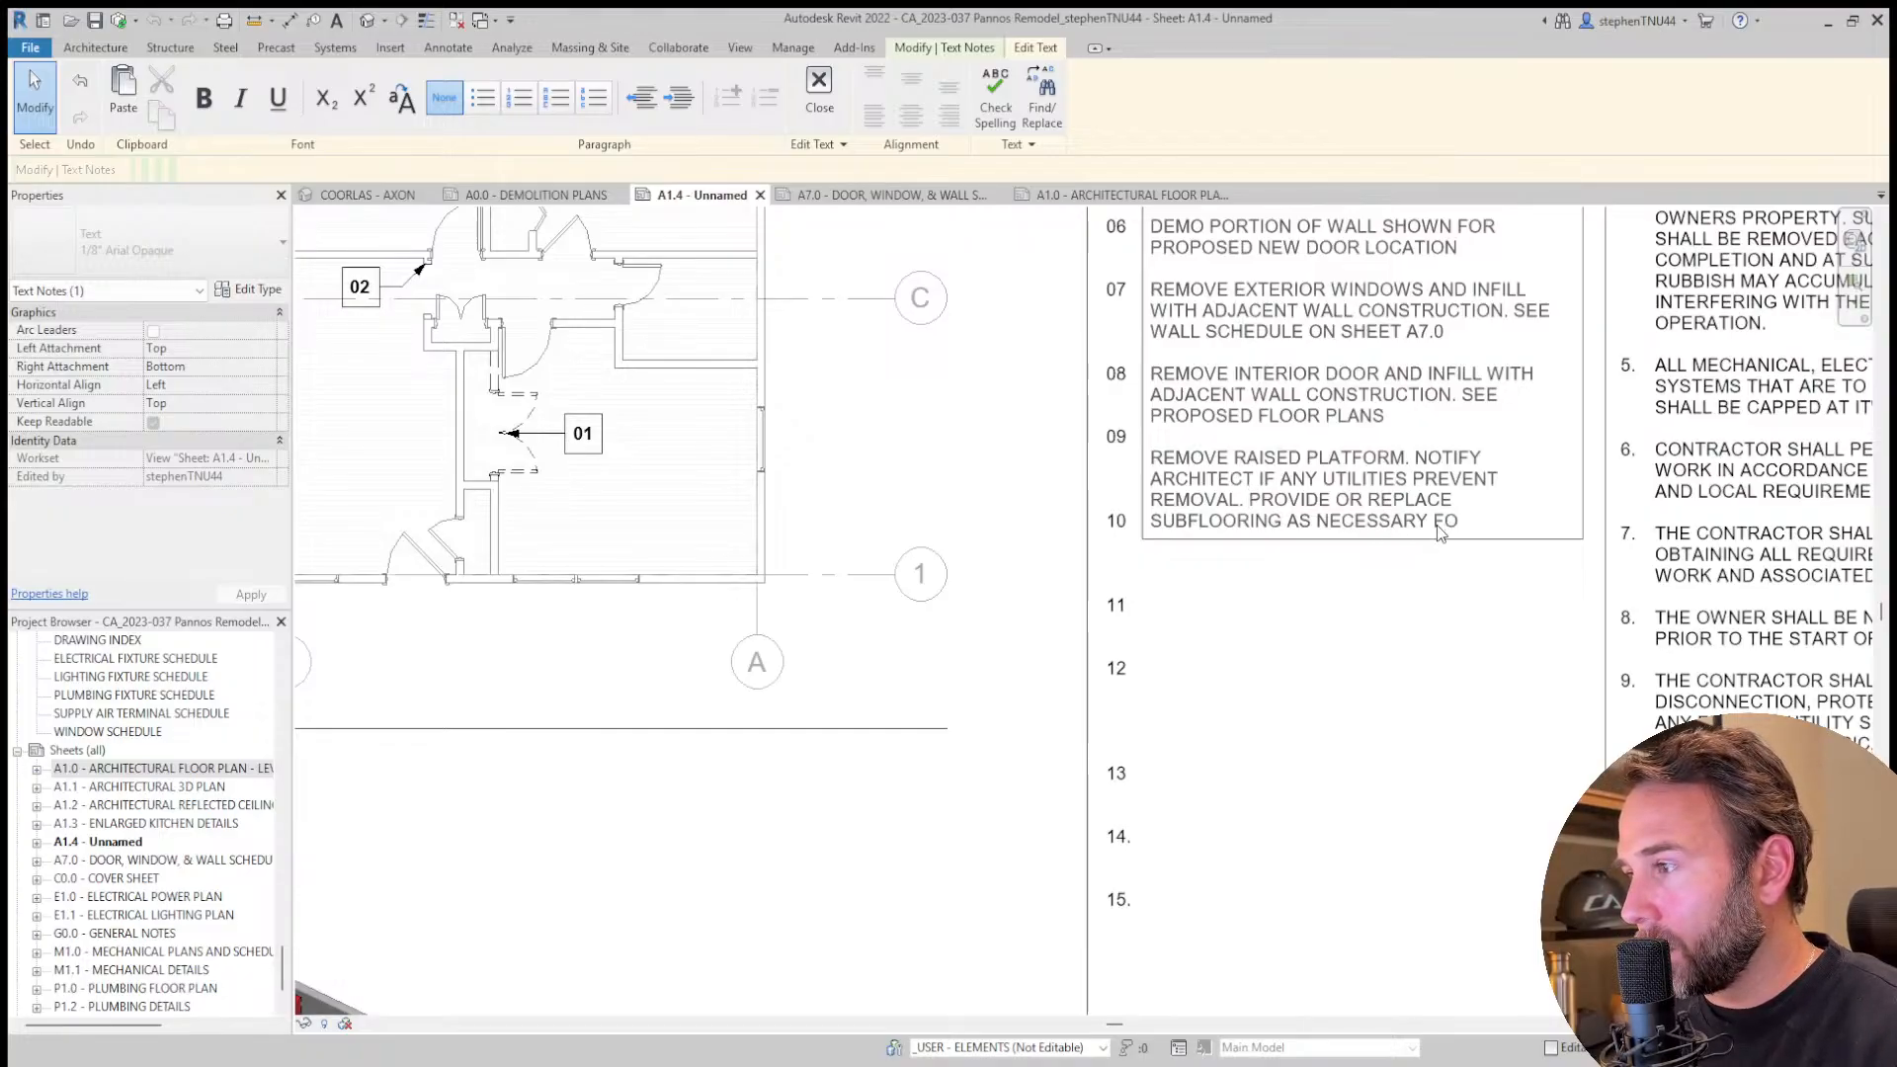
Complete the subflooring sentence of note 09 with "TO SUPOPRT PROPOSED FINISHED FLOORING" and finish editing the text.
key(BackSpace)
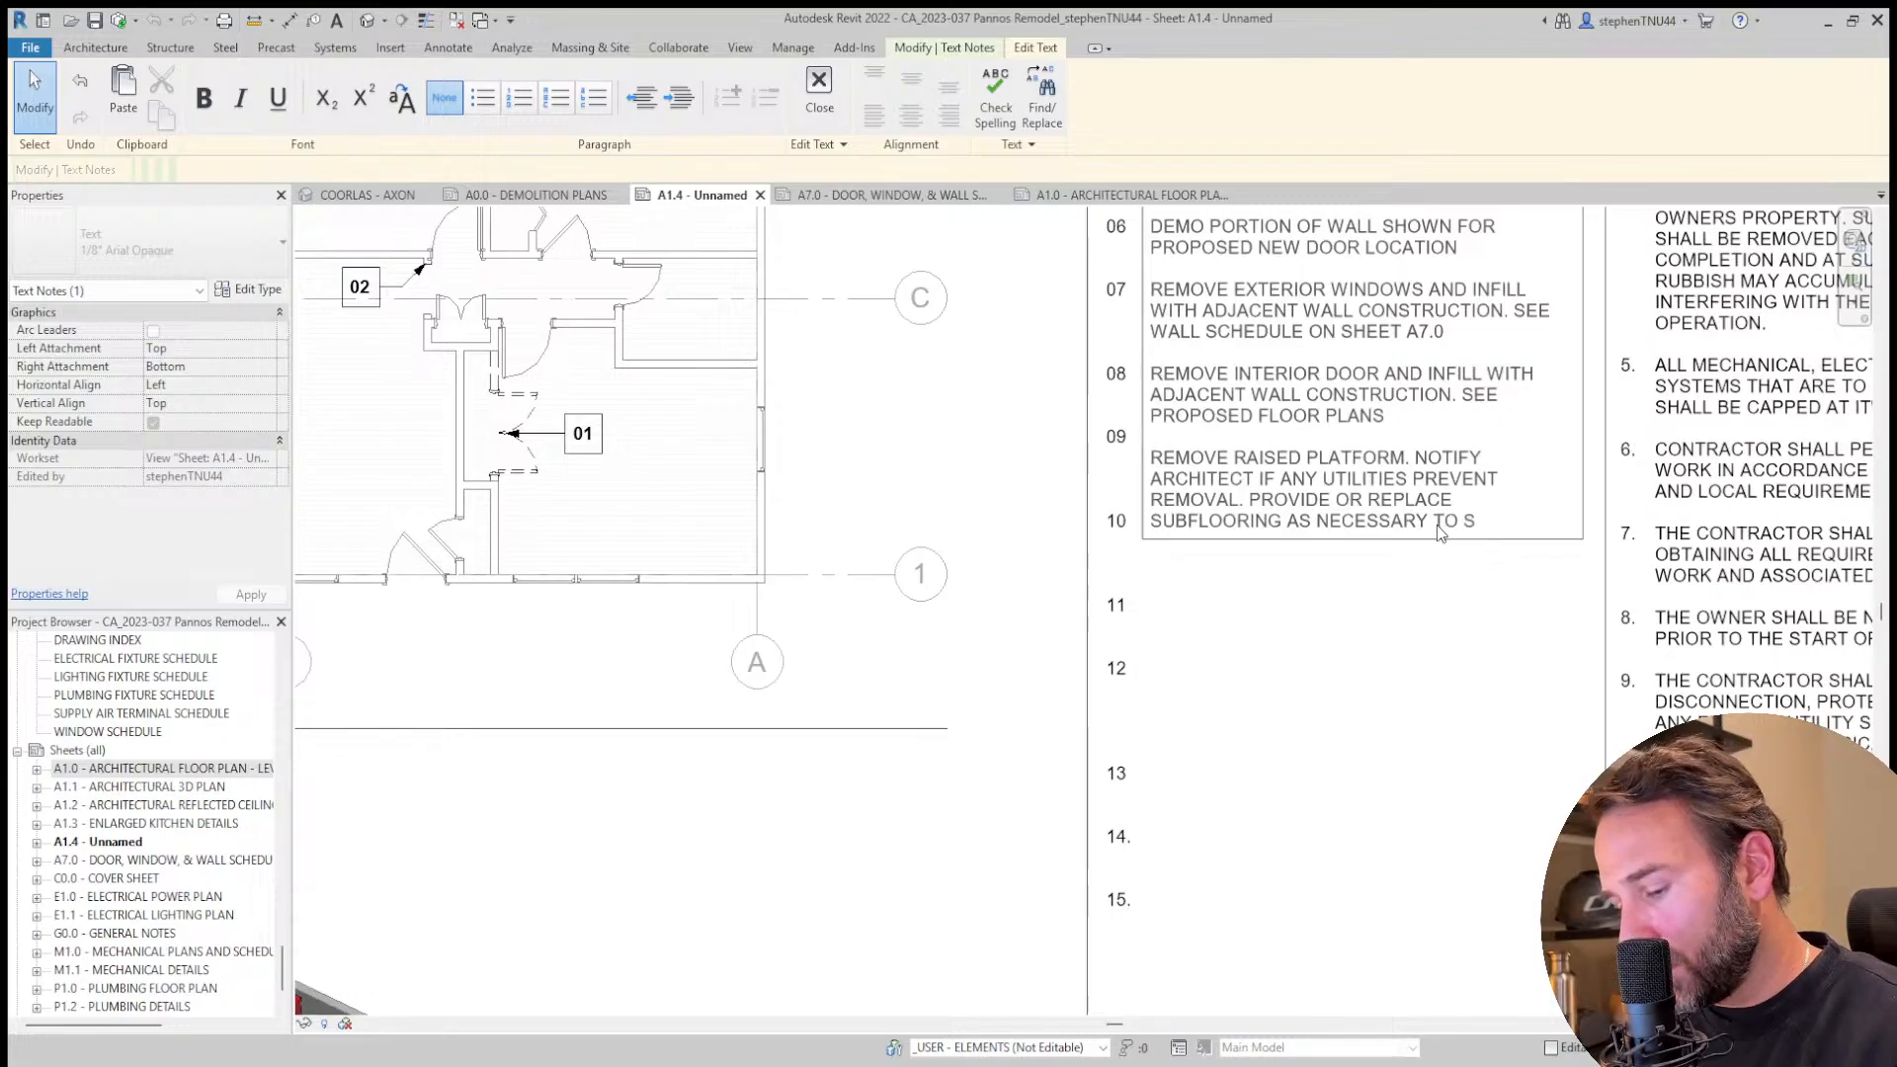
text(UPOPRT NEW)
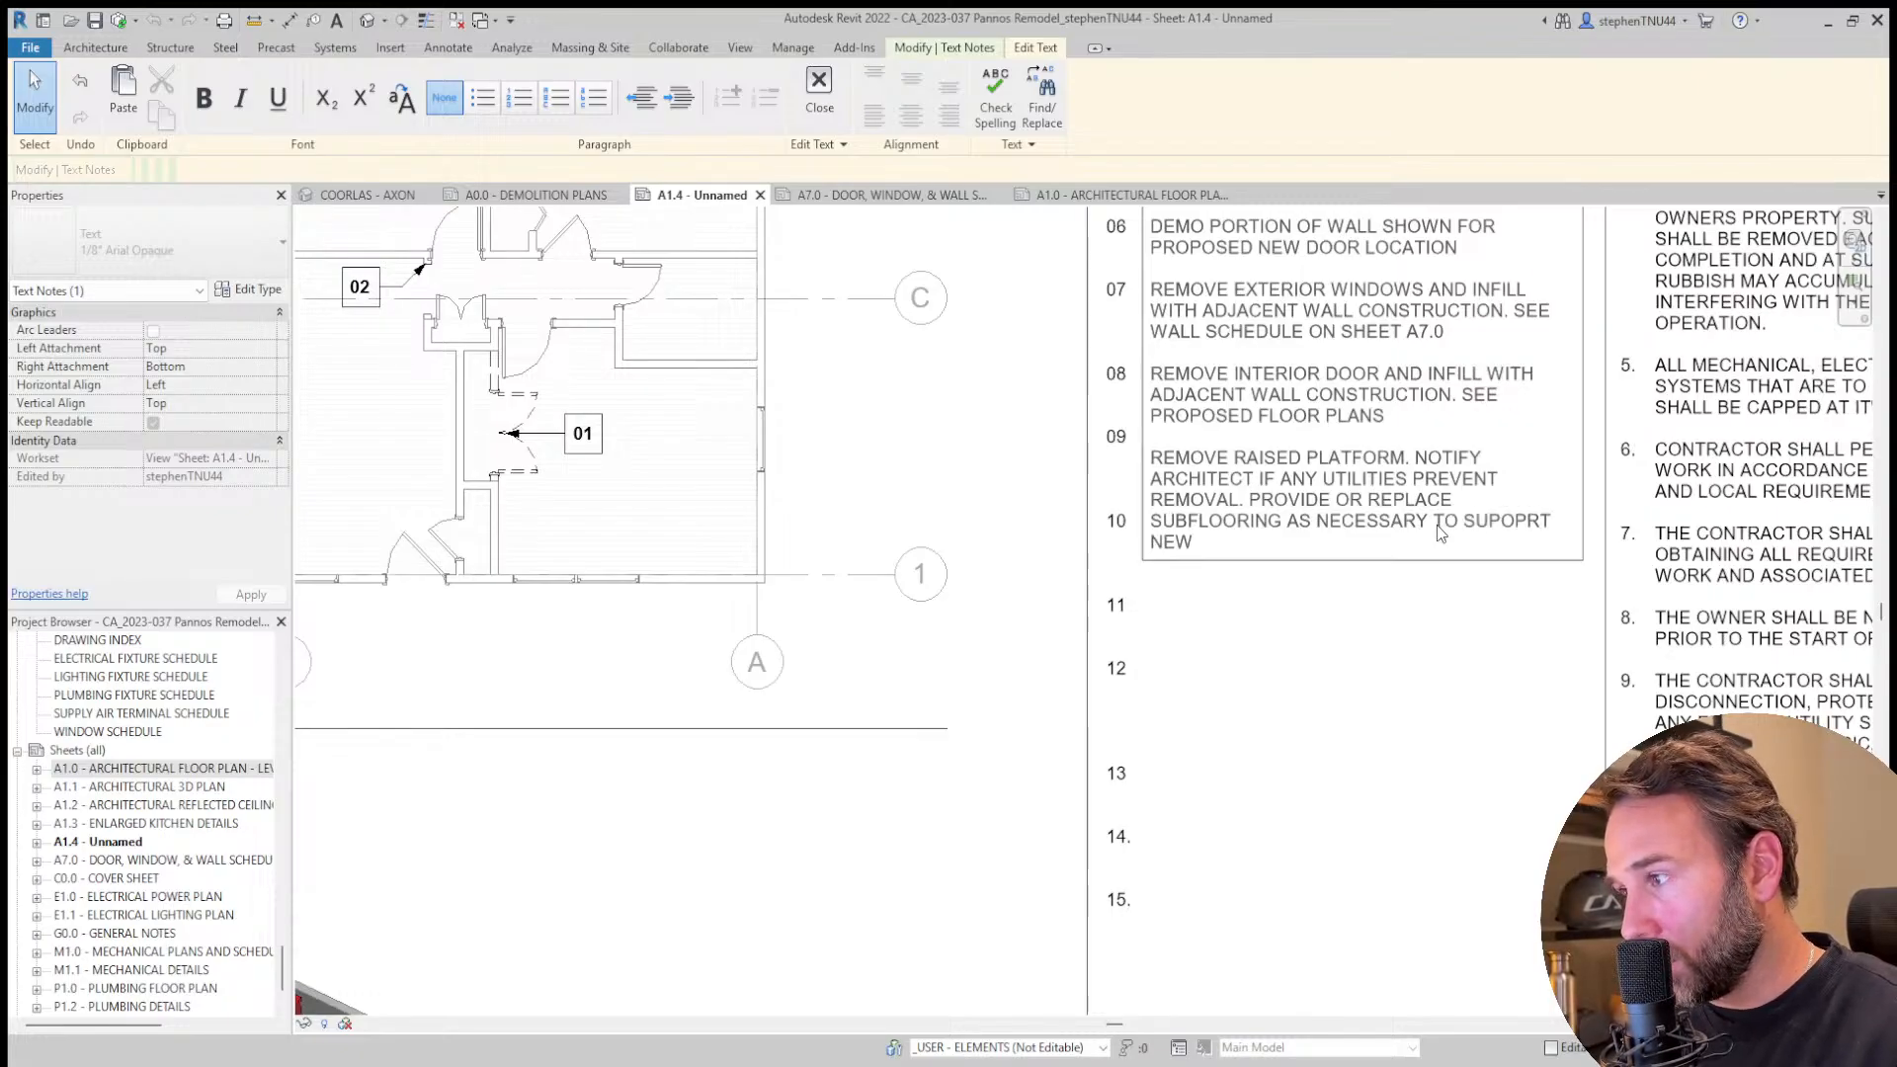
key(BackSpace)
key(BackSpace)
key(BackSpace)
text(PROPOS)
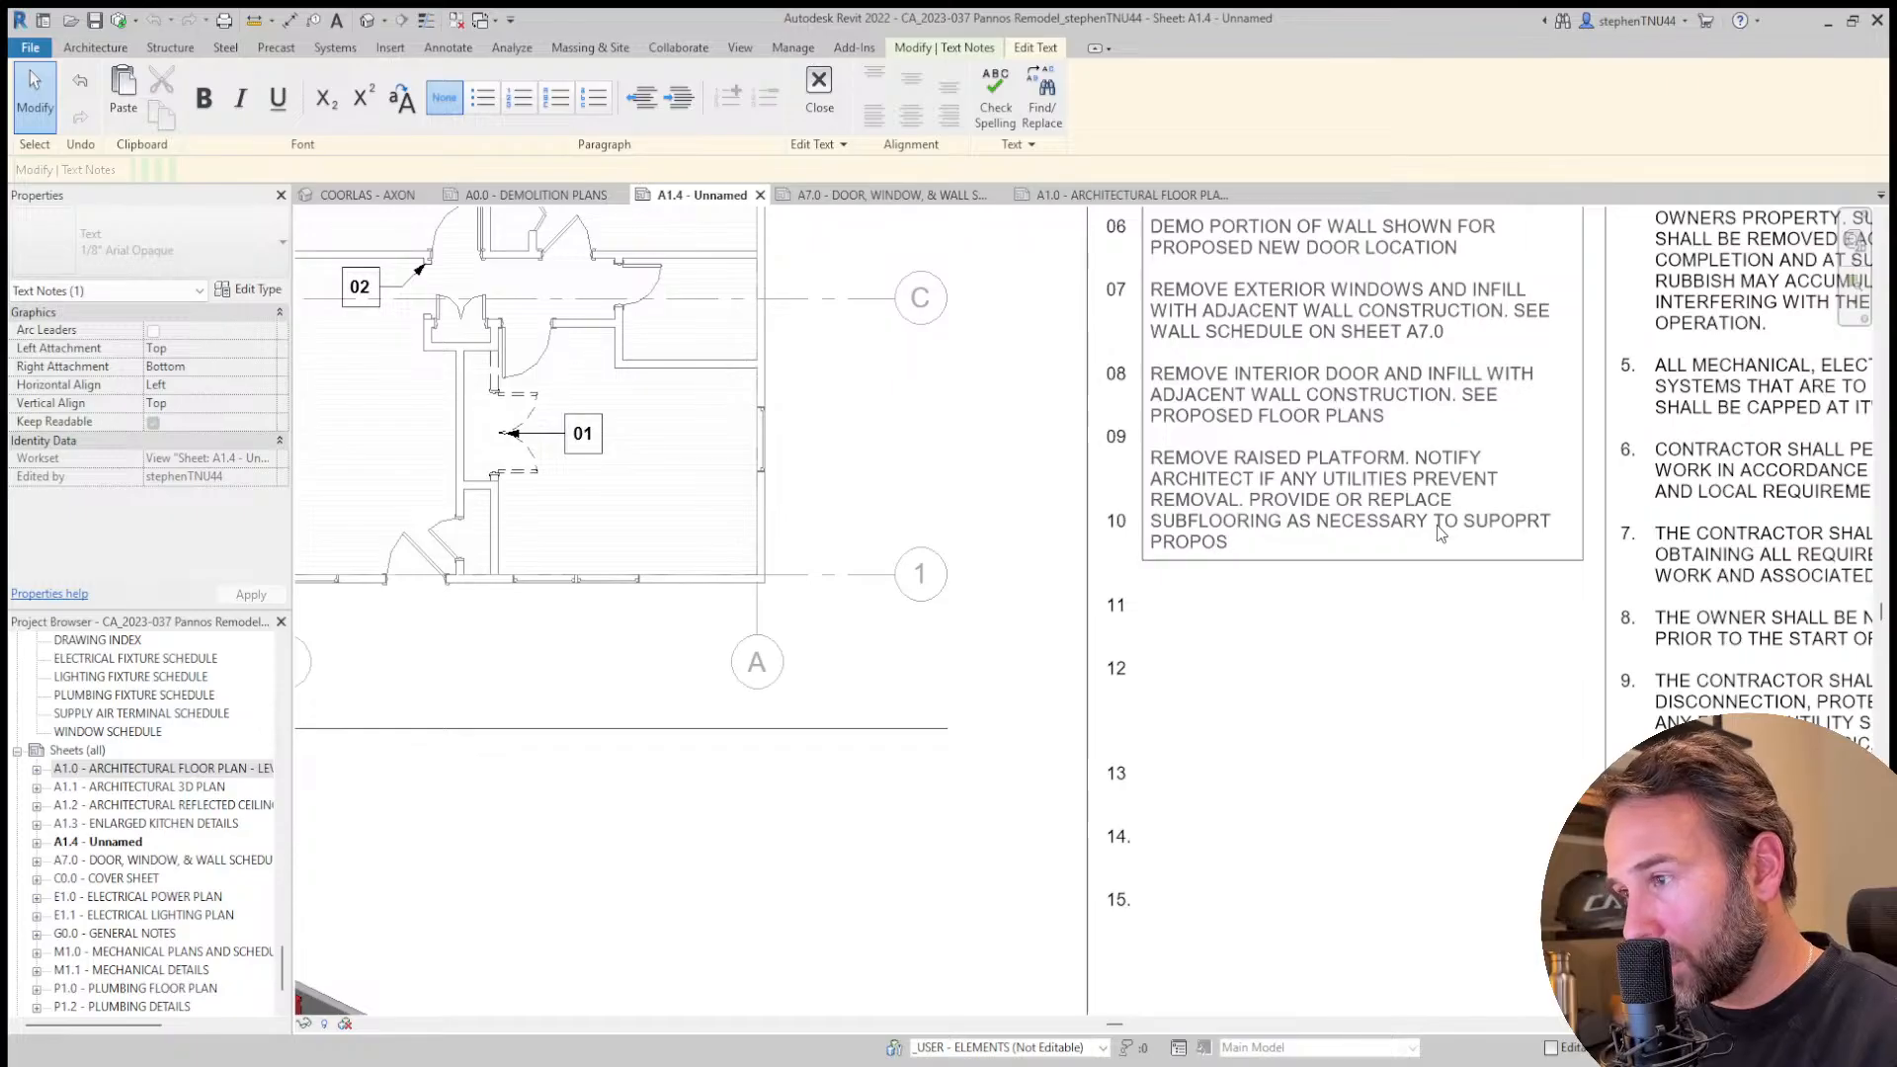
text(ED FLOOR)
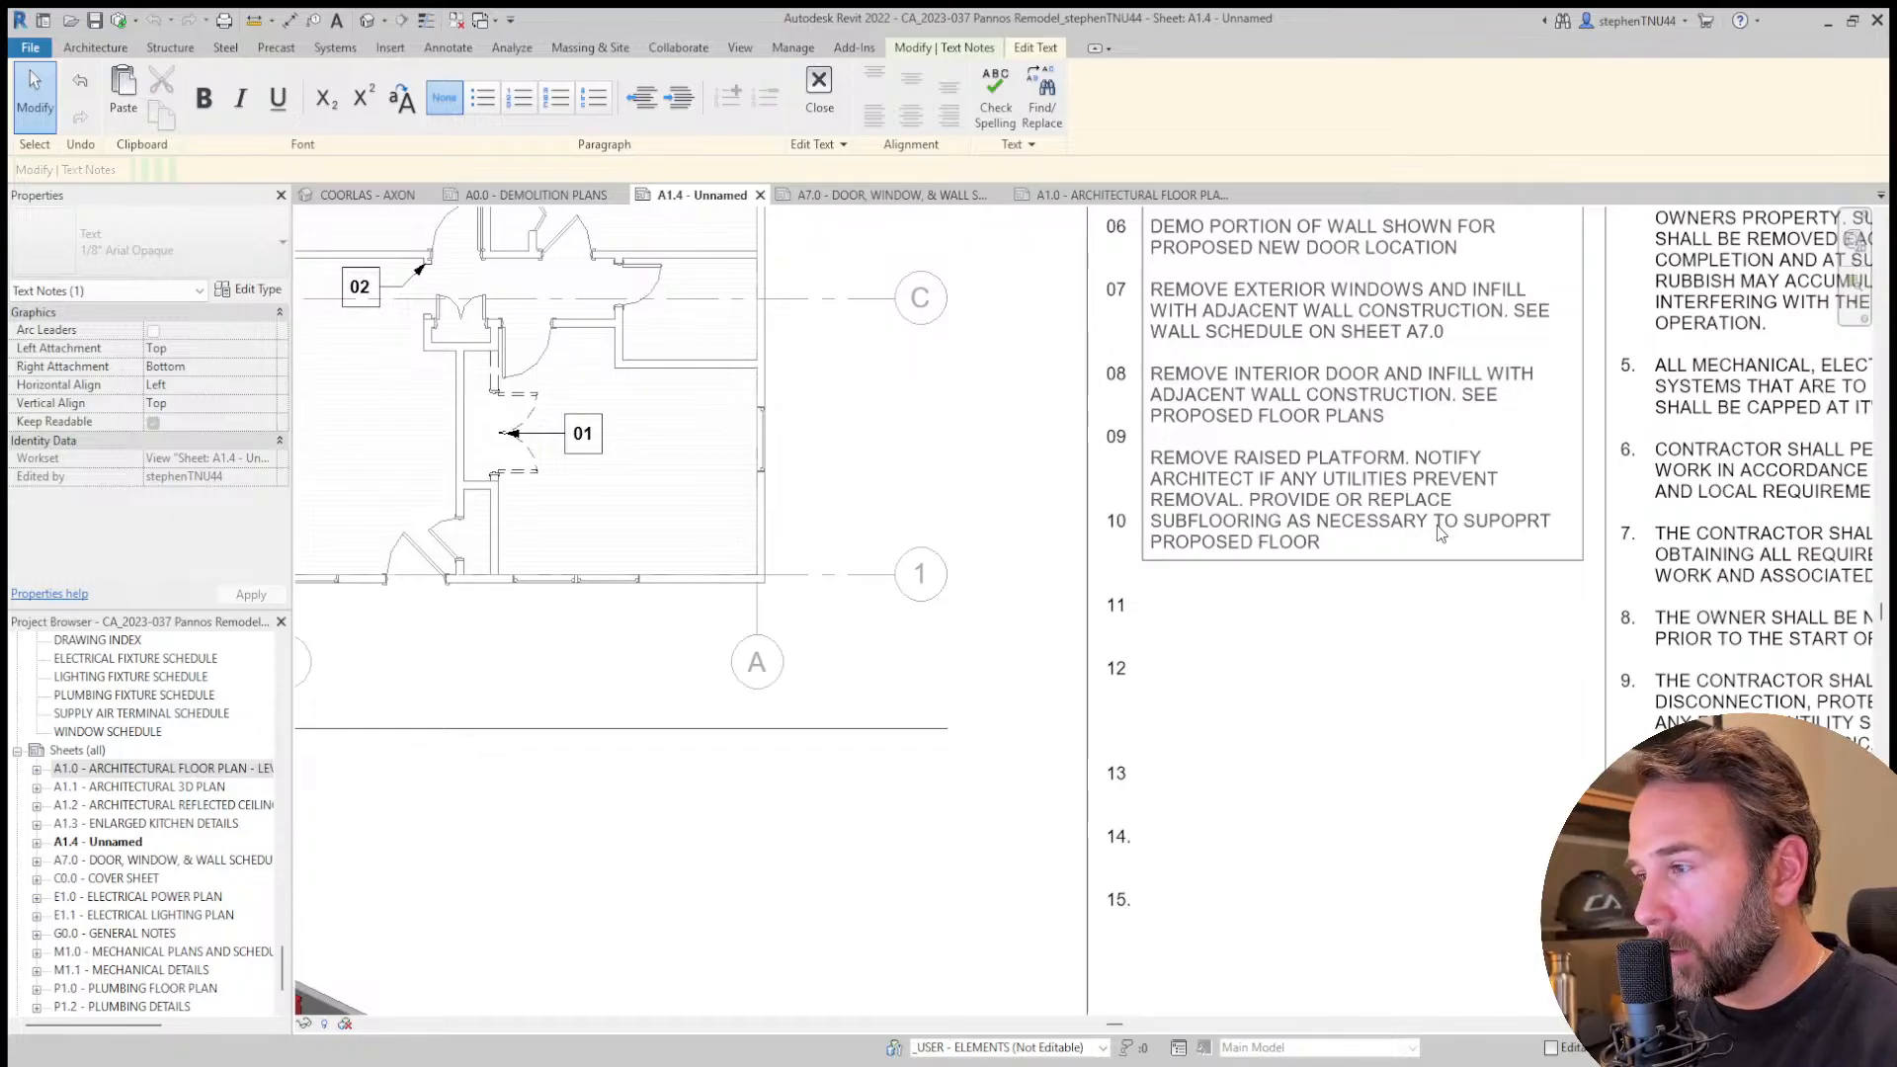
text(ING)
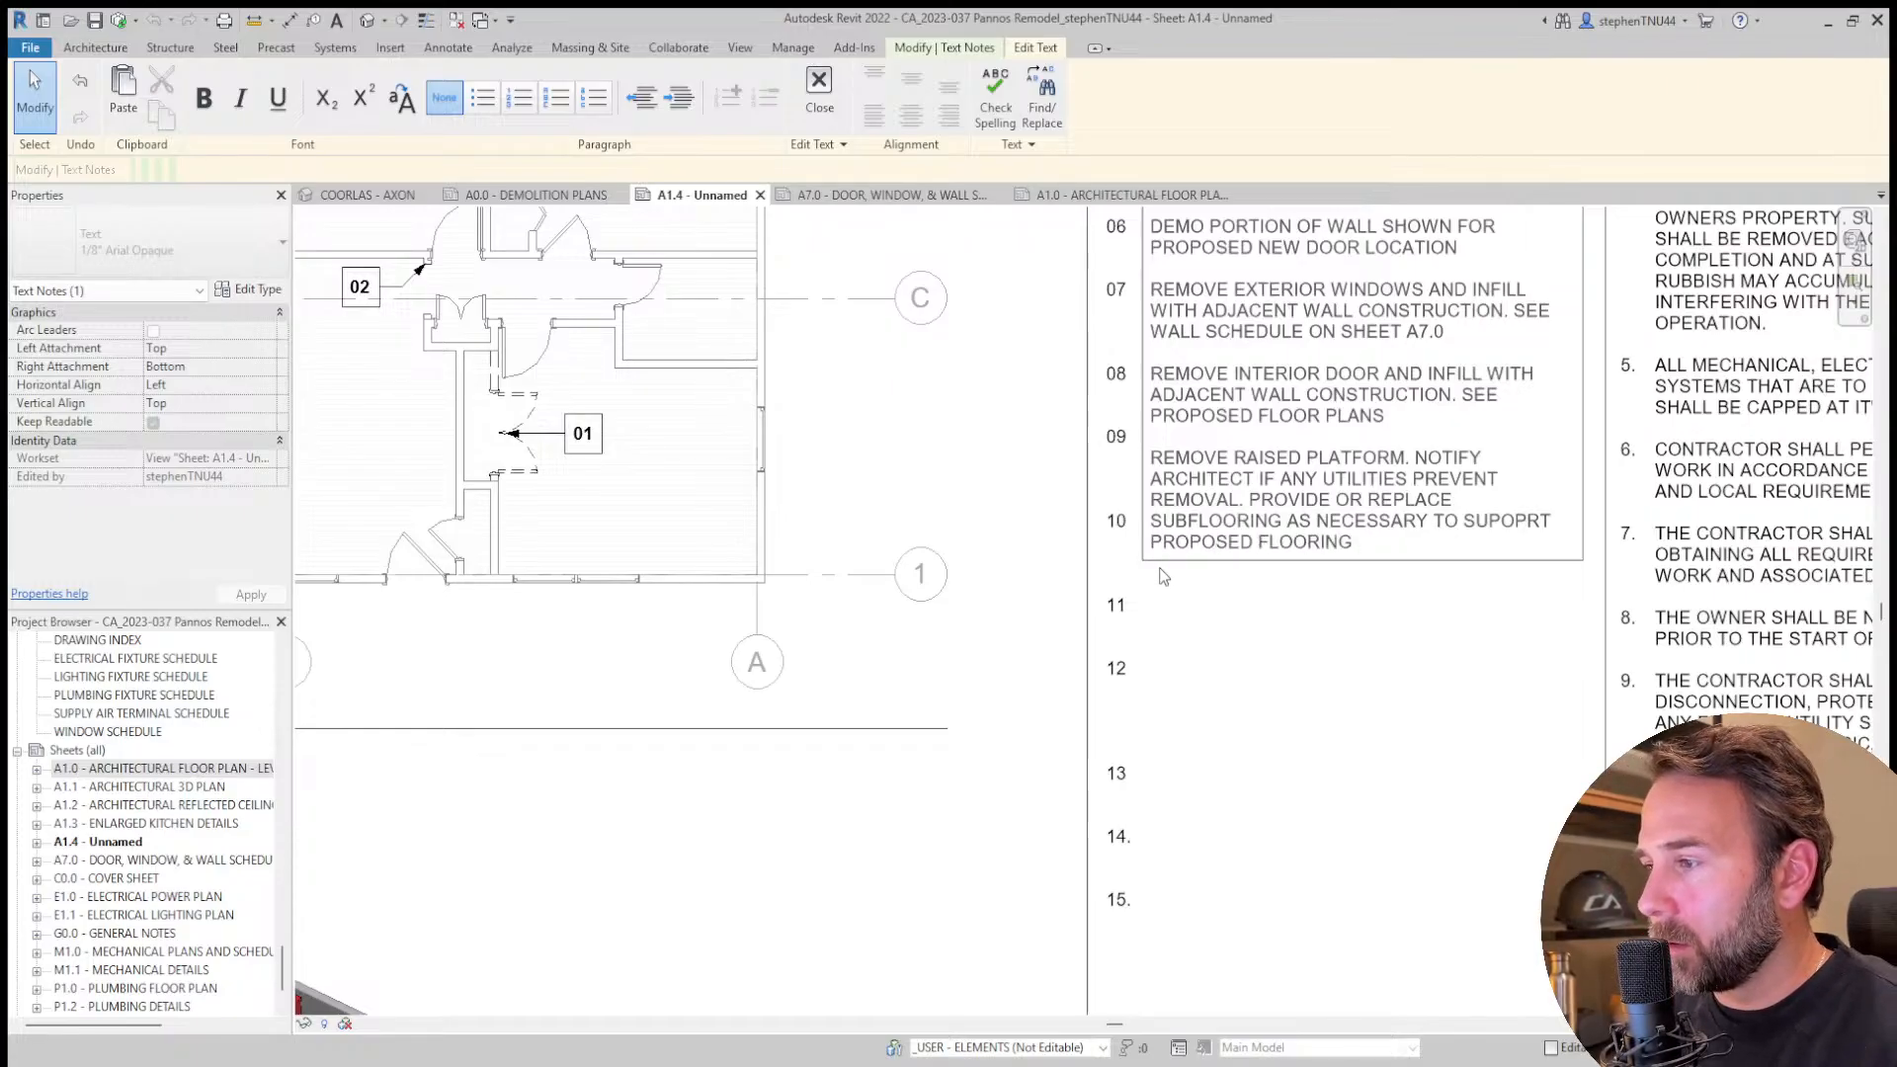
text(FINISHED)
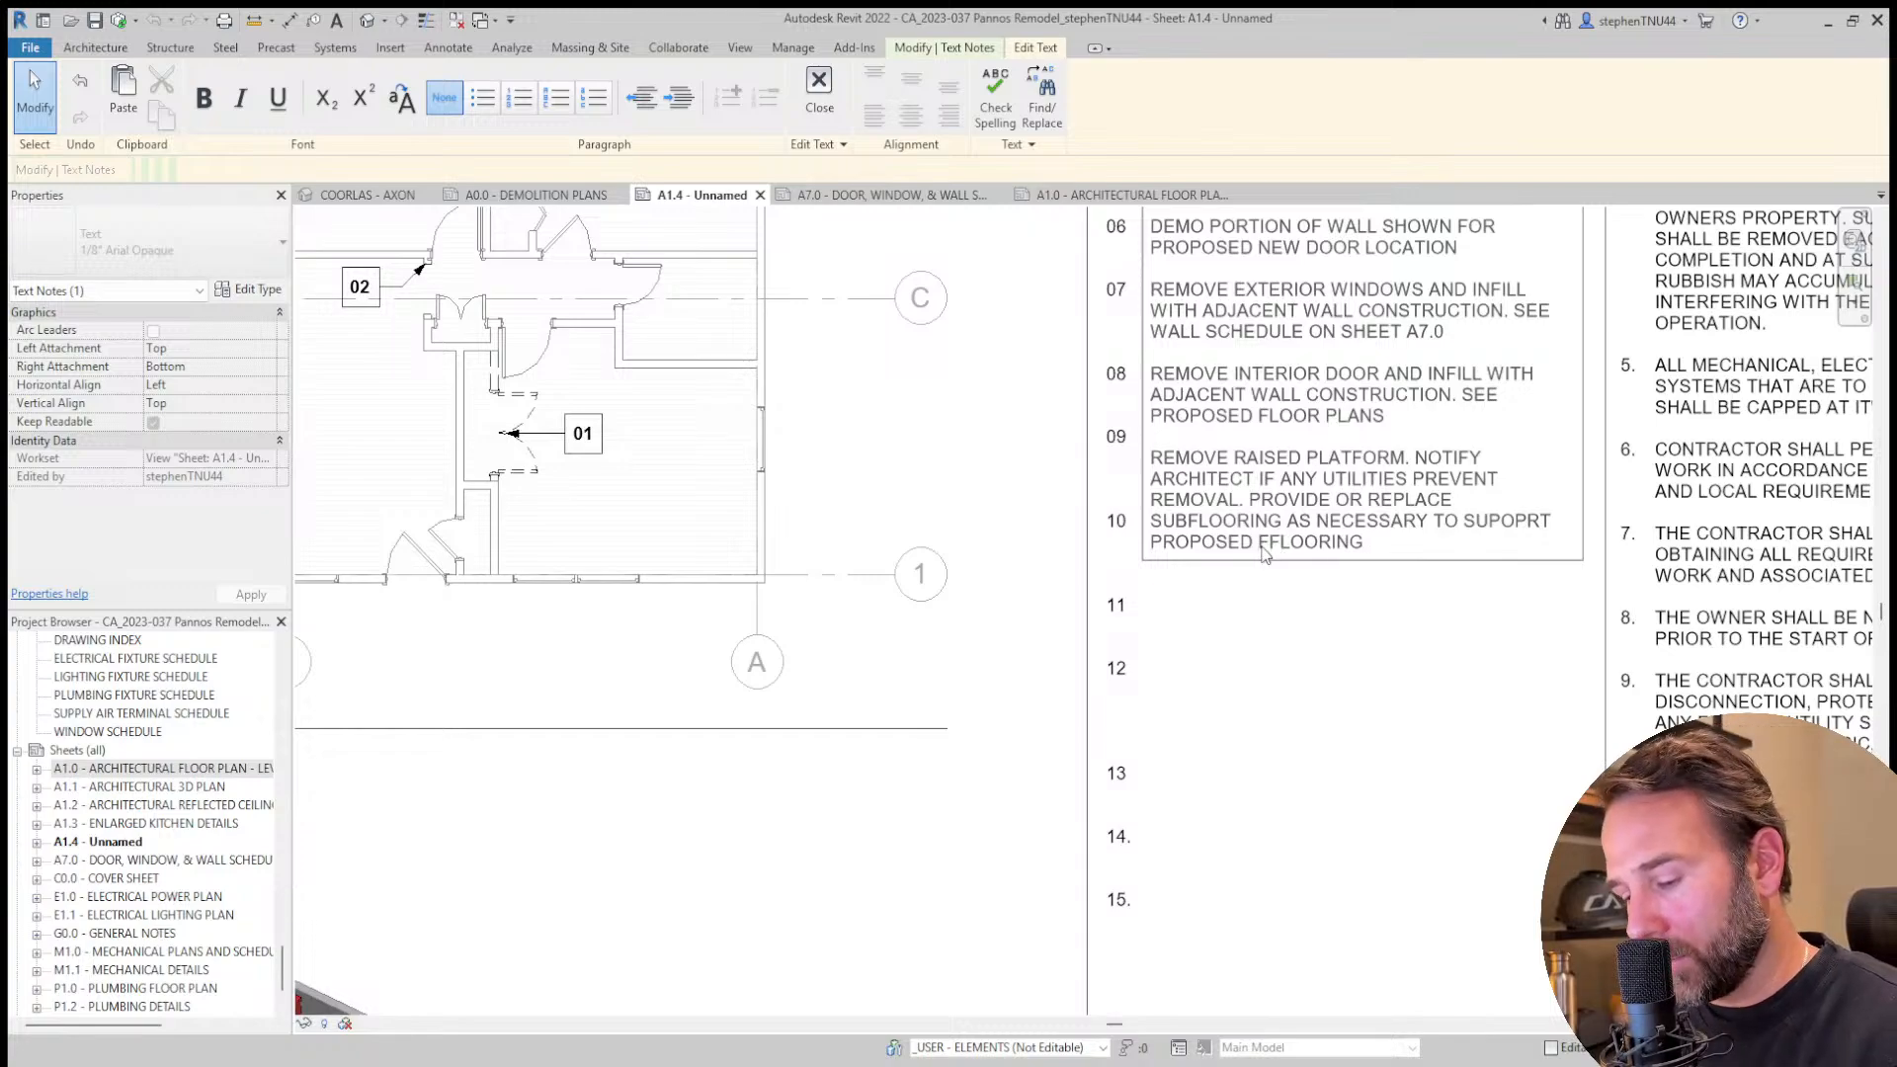
click(1253, 640)
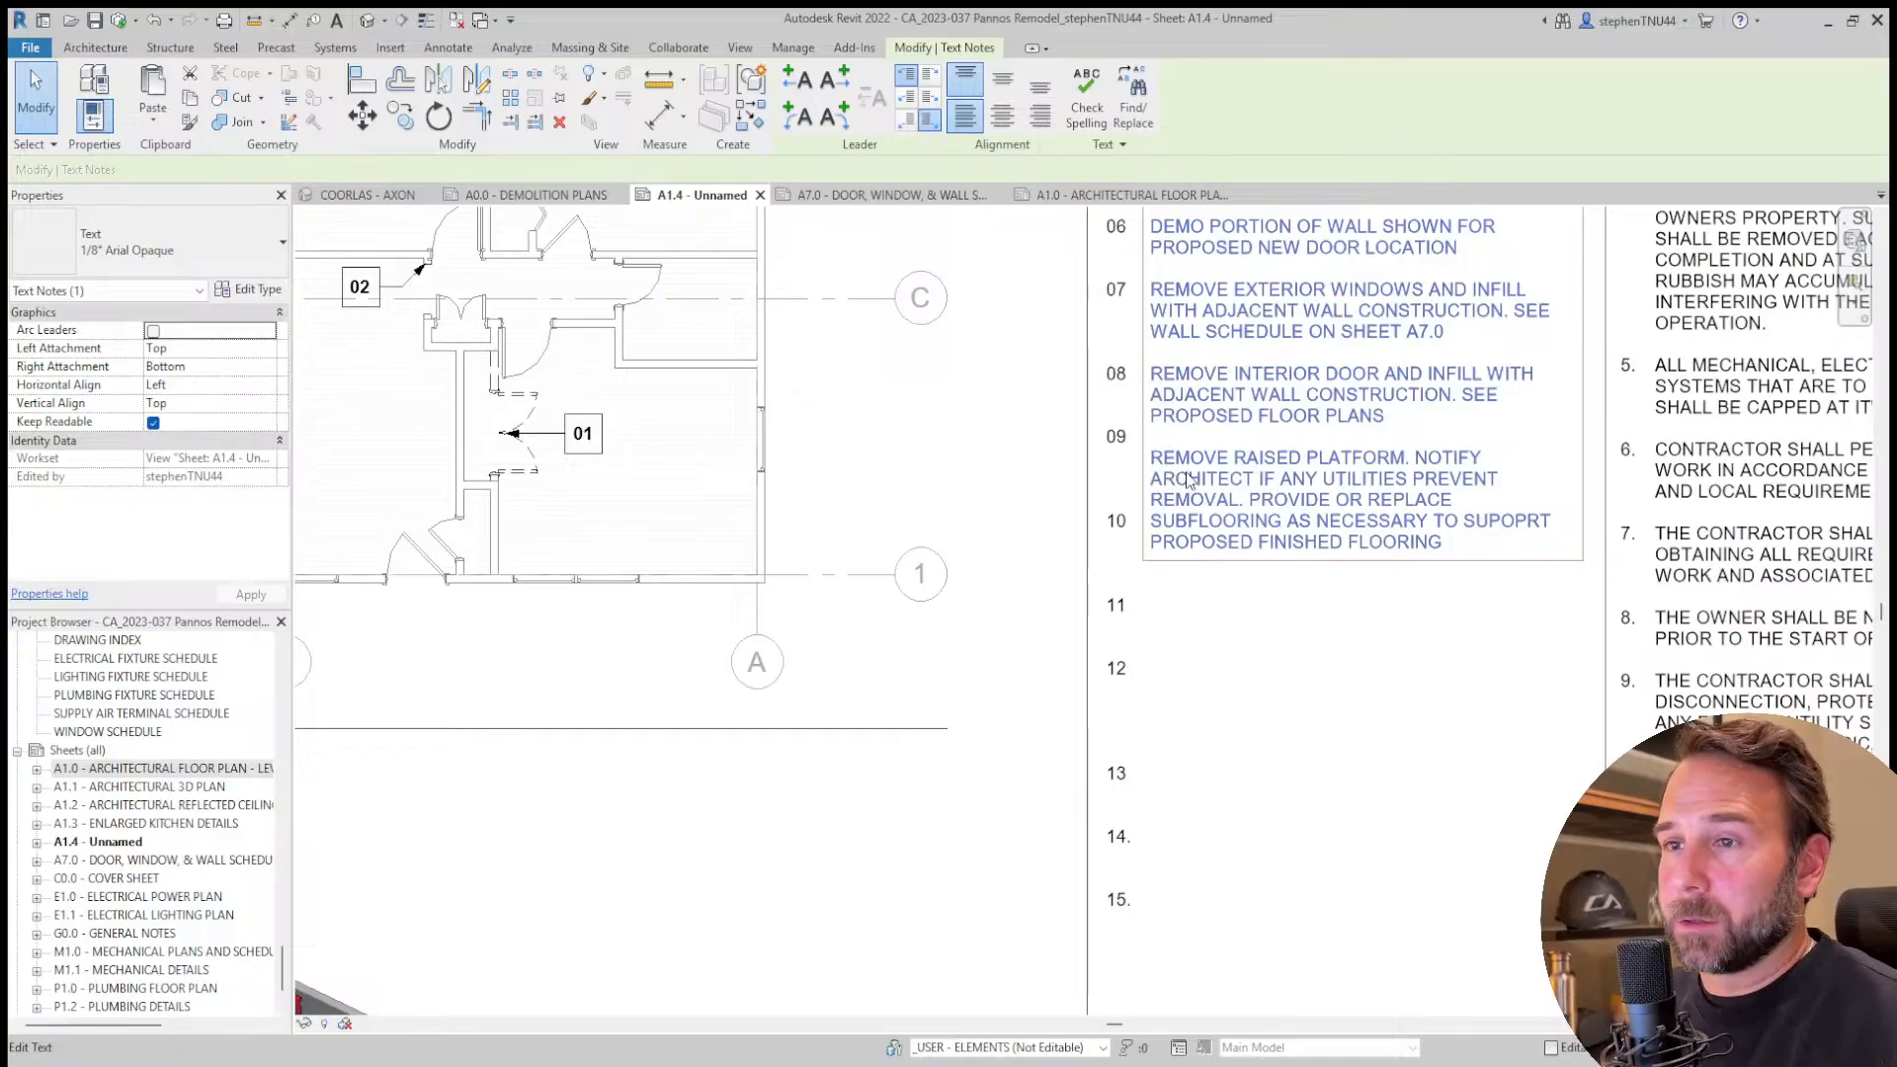
Insert blank lines in the key note number column to align 09 with the platform note and move 10 onward below it.
scroll(494, 560, down, 2)
middle_drag(494, 561, 816, 570)
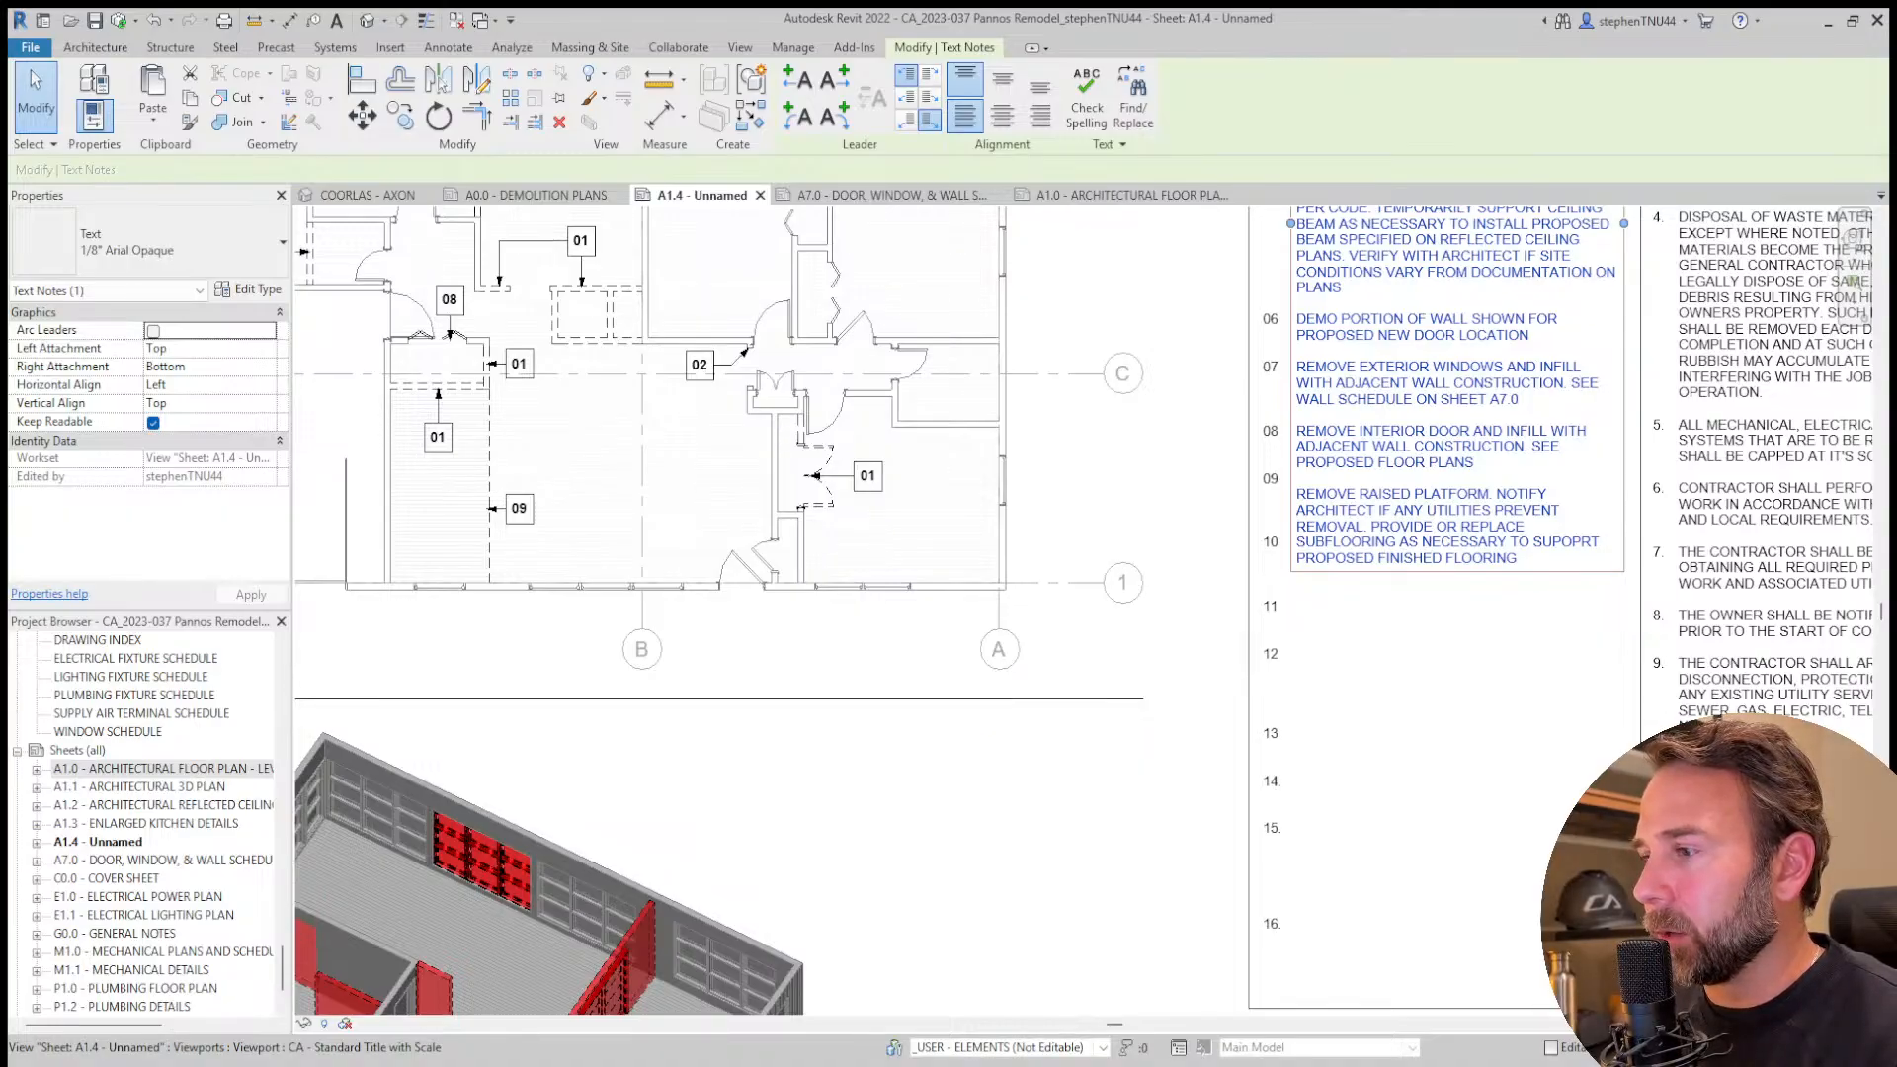
click(1338, 668)
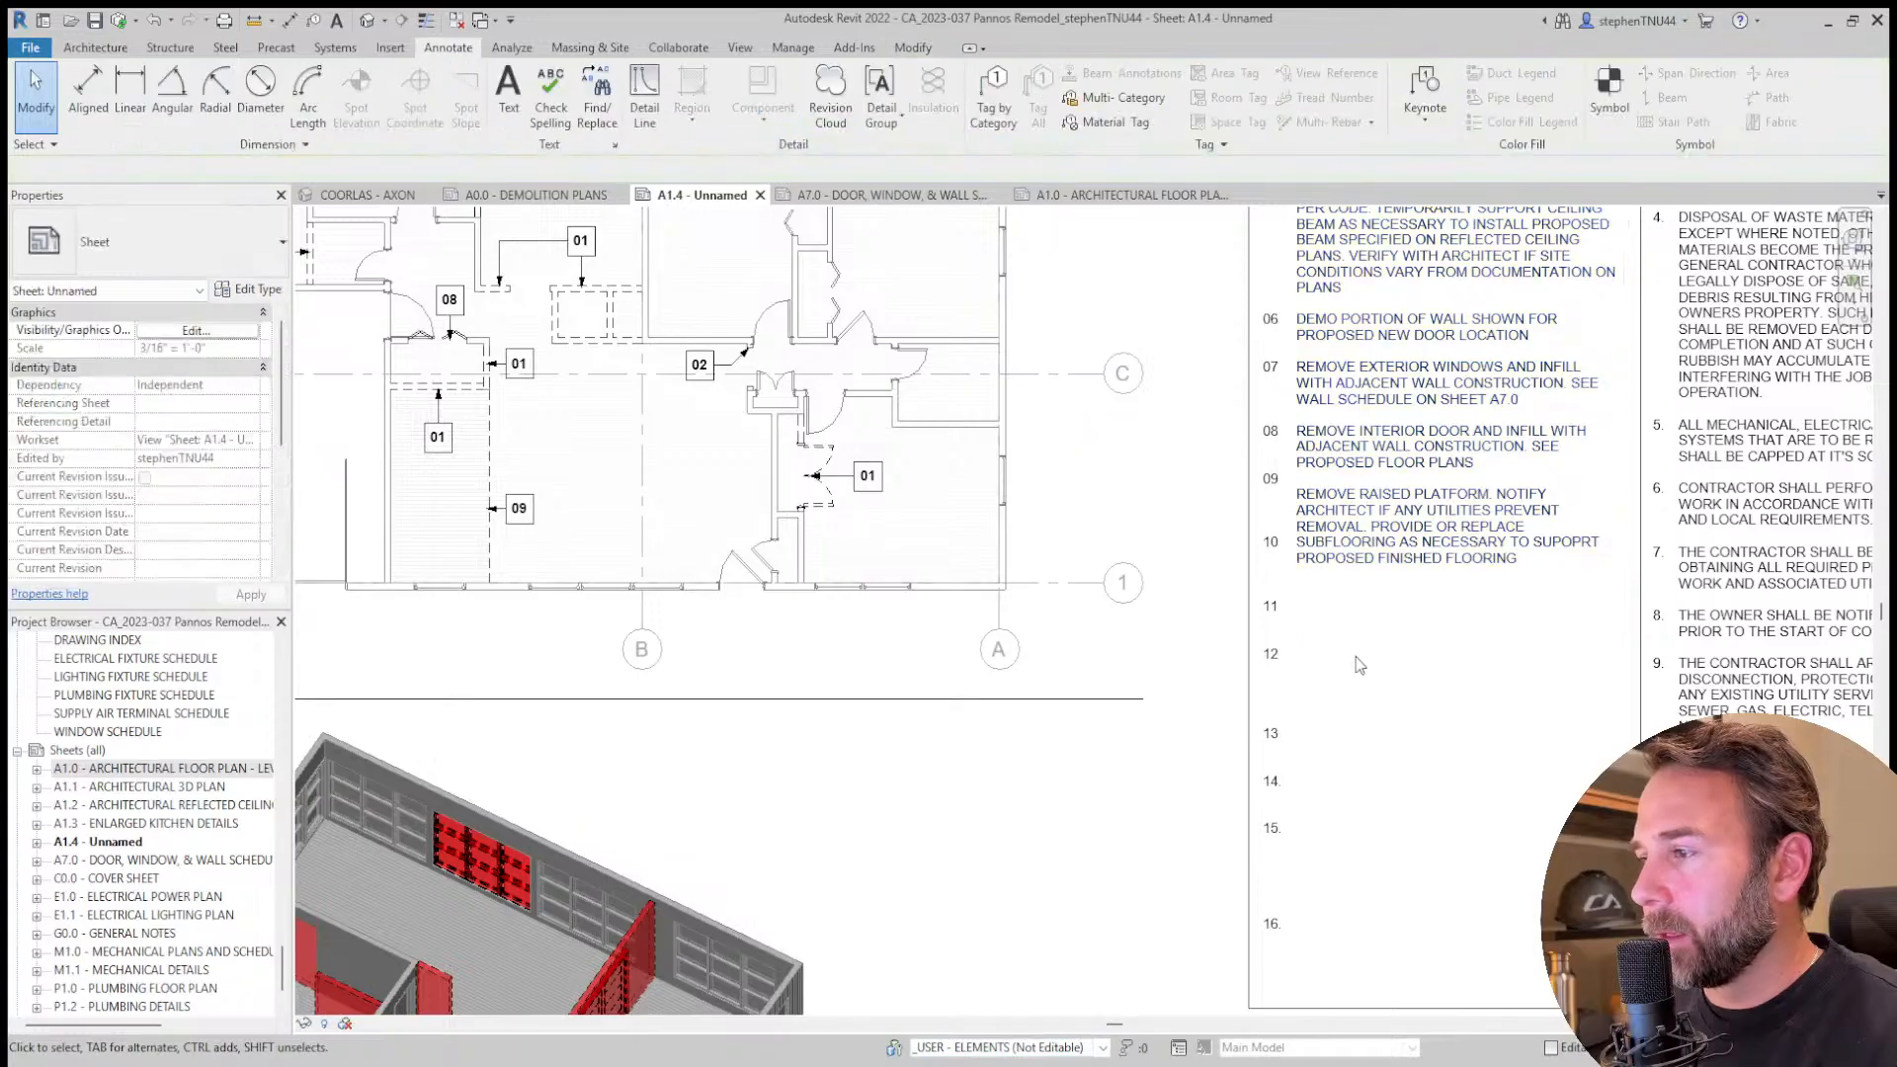
middle_drag(1352, 537, 1242, 450)
scroll(1243, 450, up, 1)
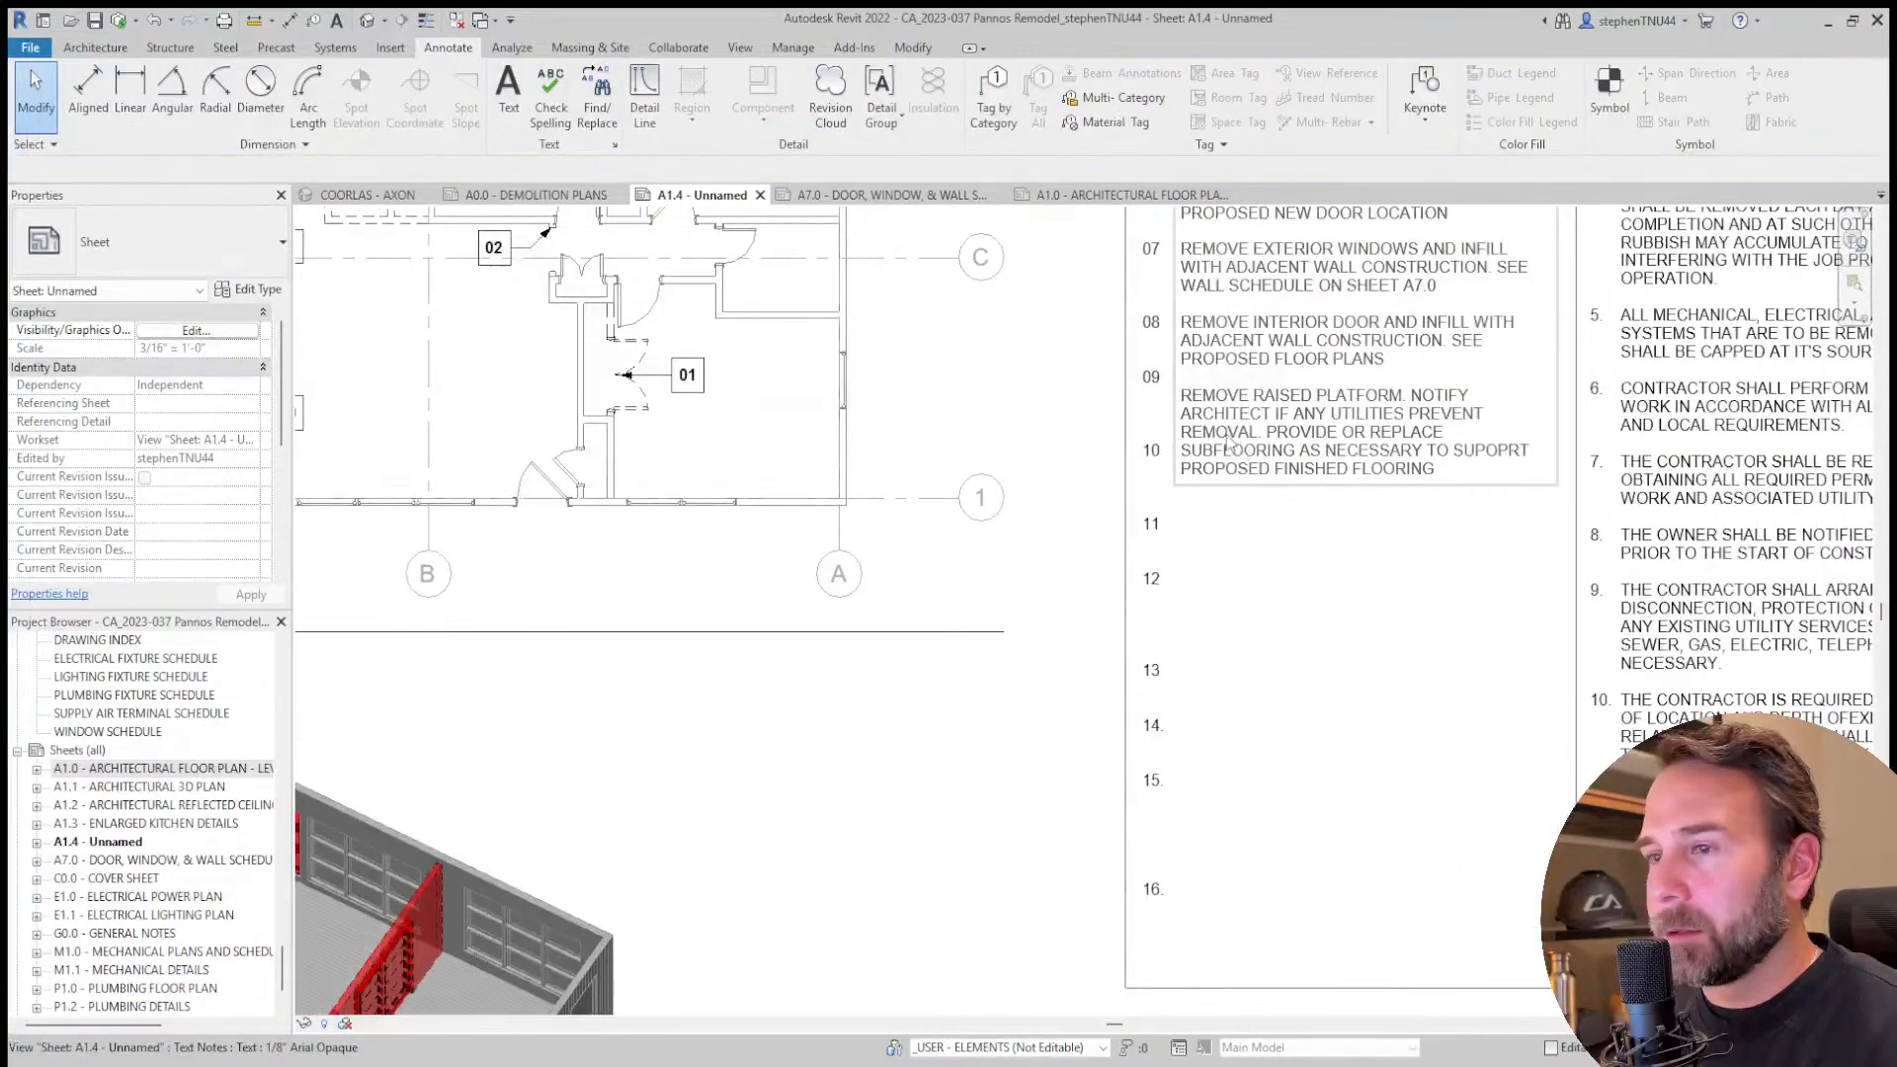
click(1165, 373)
double_click(1158, 361)
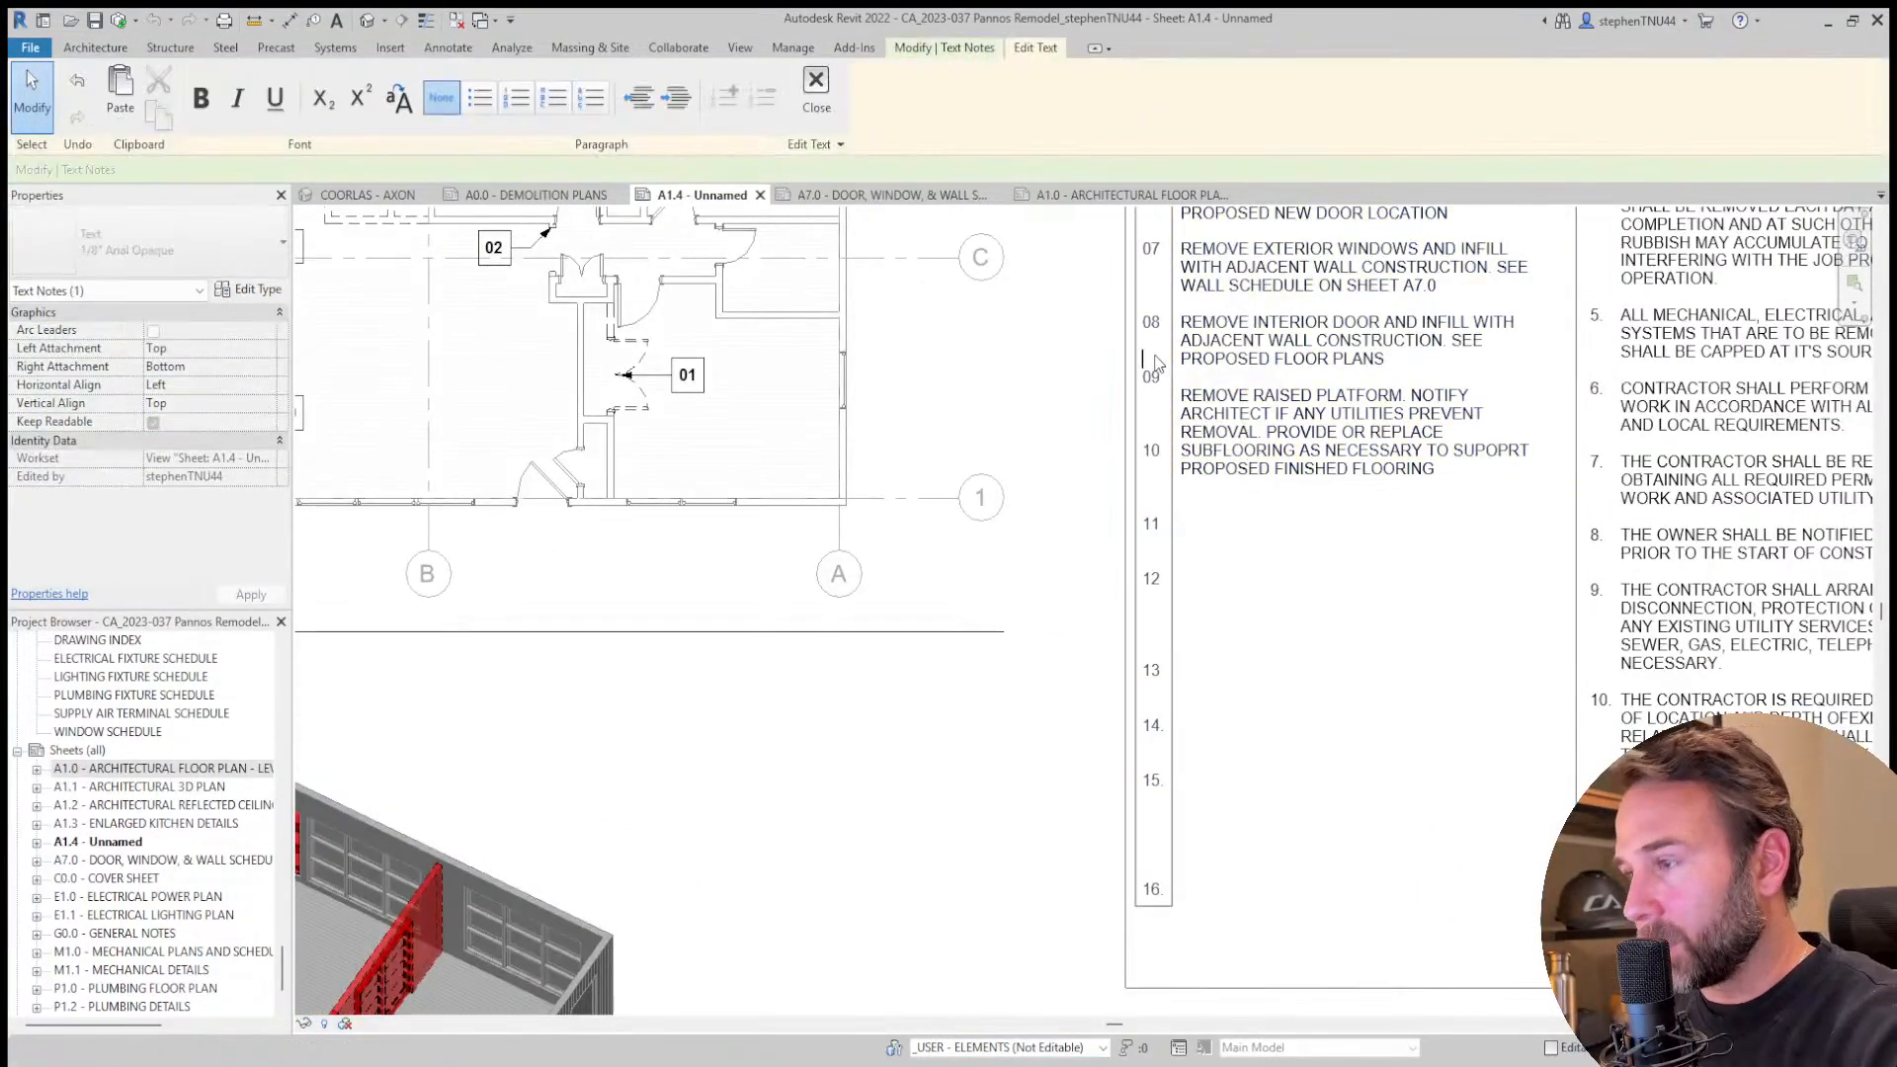
key(Return)
key(Return)
key(Return)
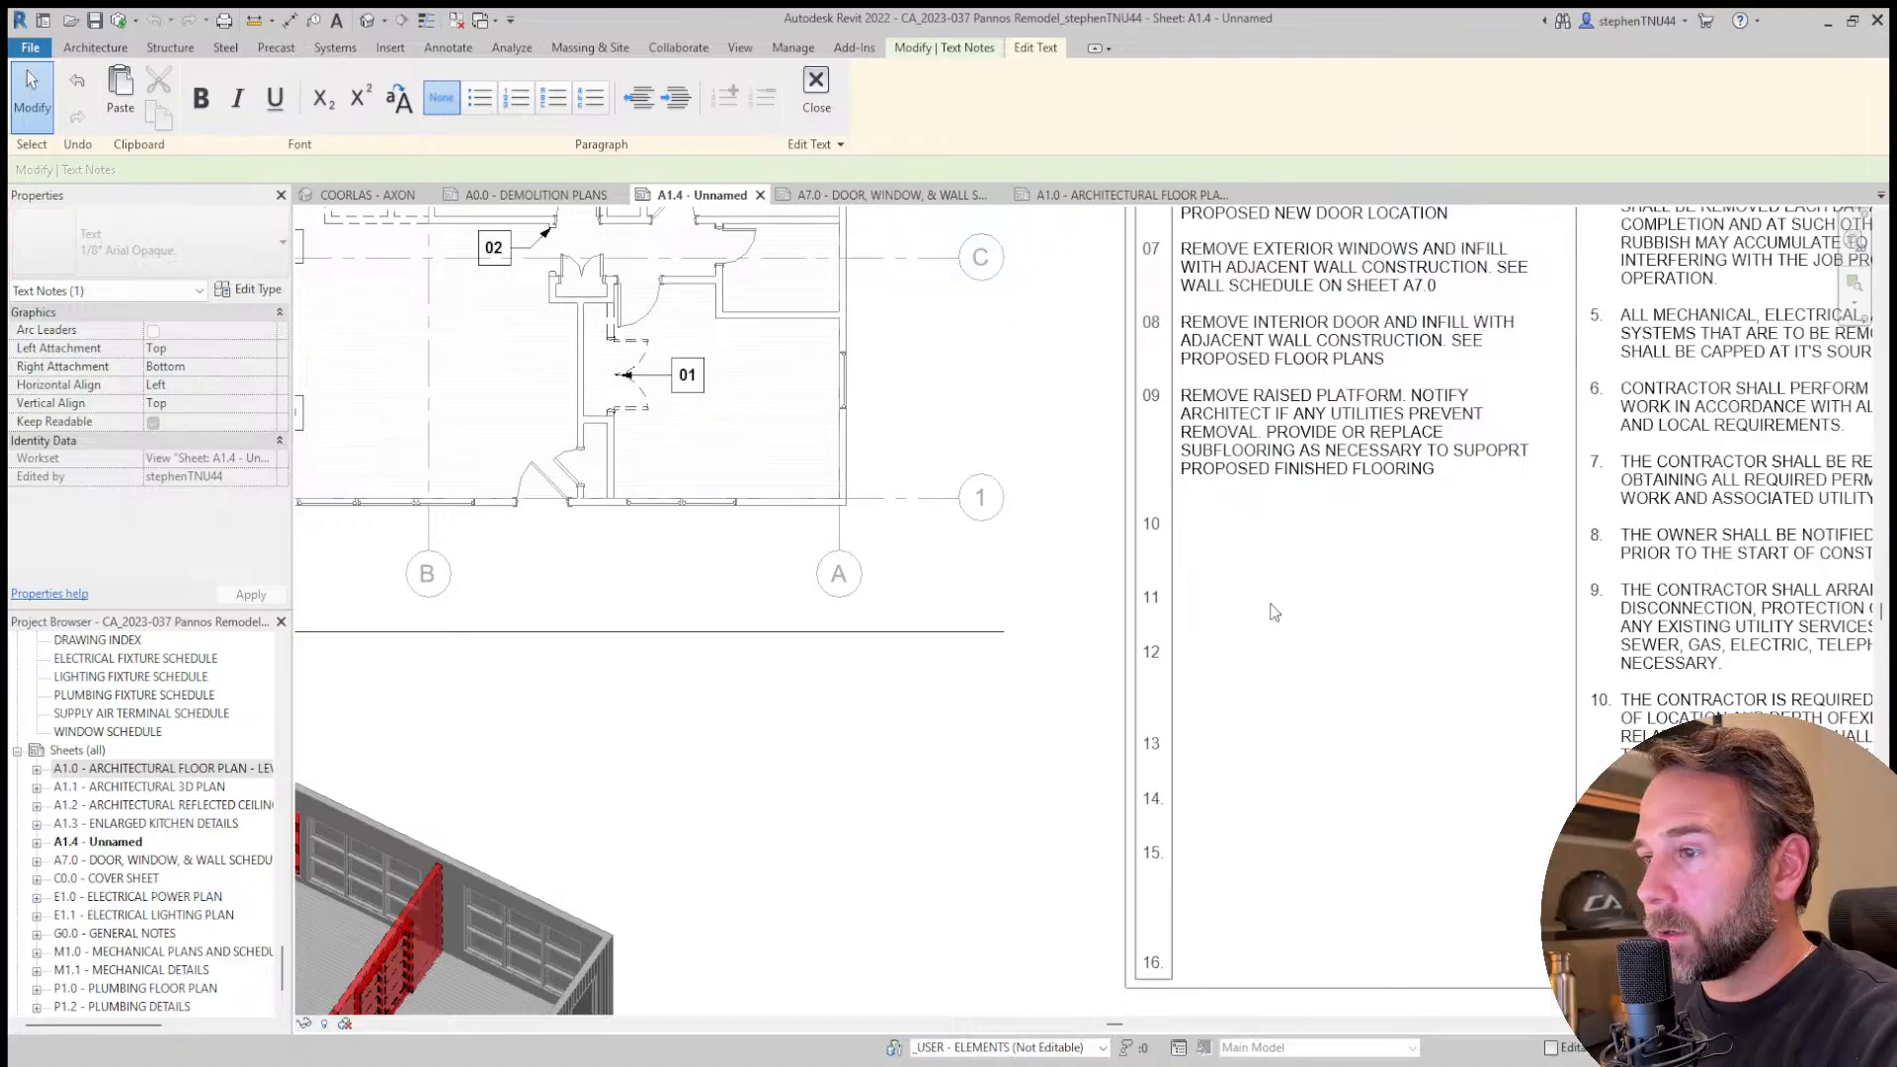
click(1268, 603)
In the demolition plan view, delete the leftover 16 tag and the small rectangle and circle beside it in the garage, and deactivate the view.
scroll(1189, 472, down, 3)
scroll(1193, 690, up, 2)
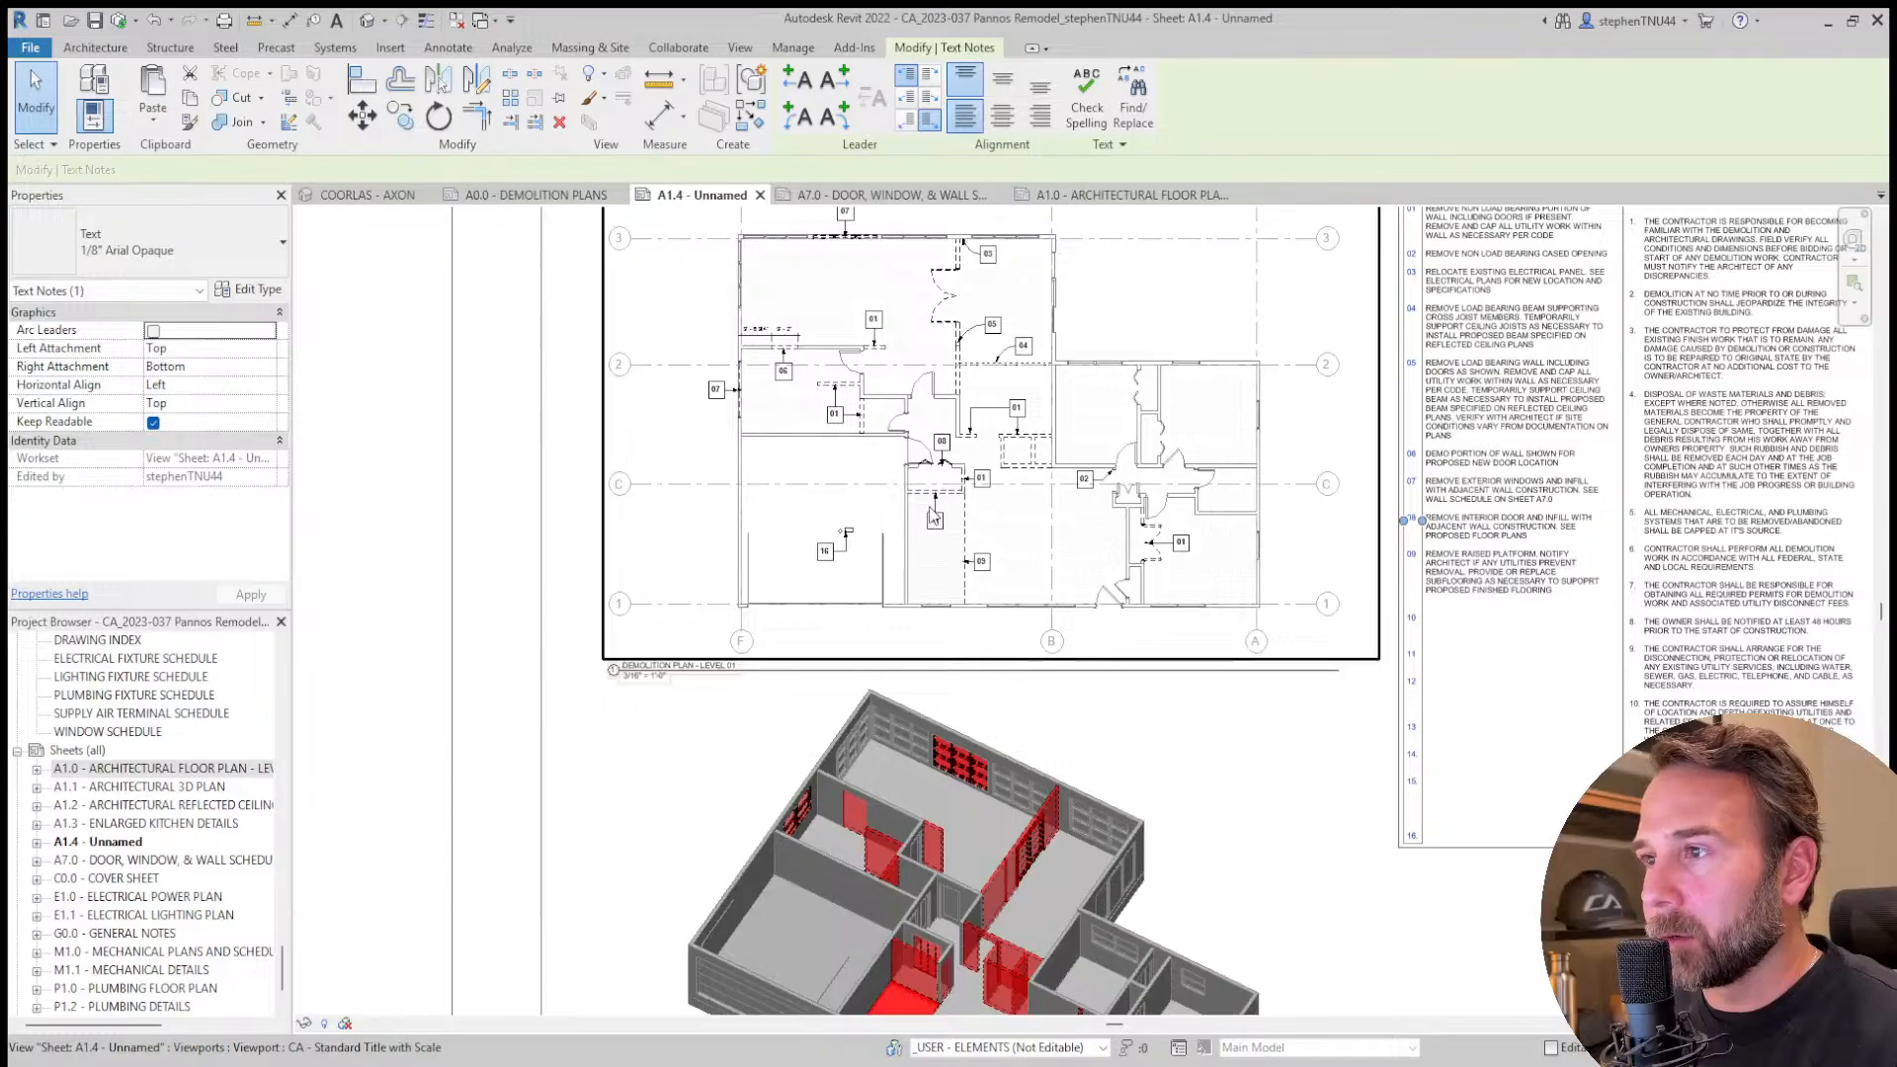
scroll(876, 544, up, 2)
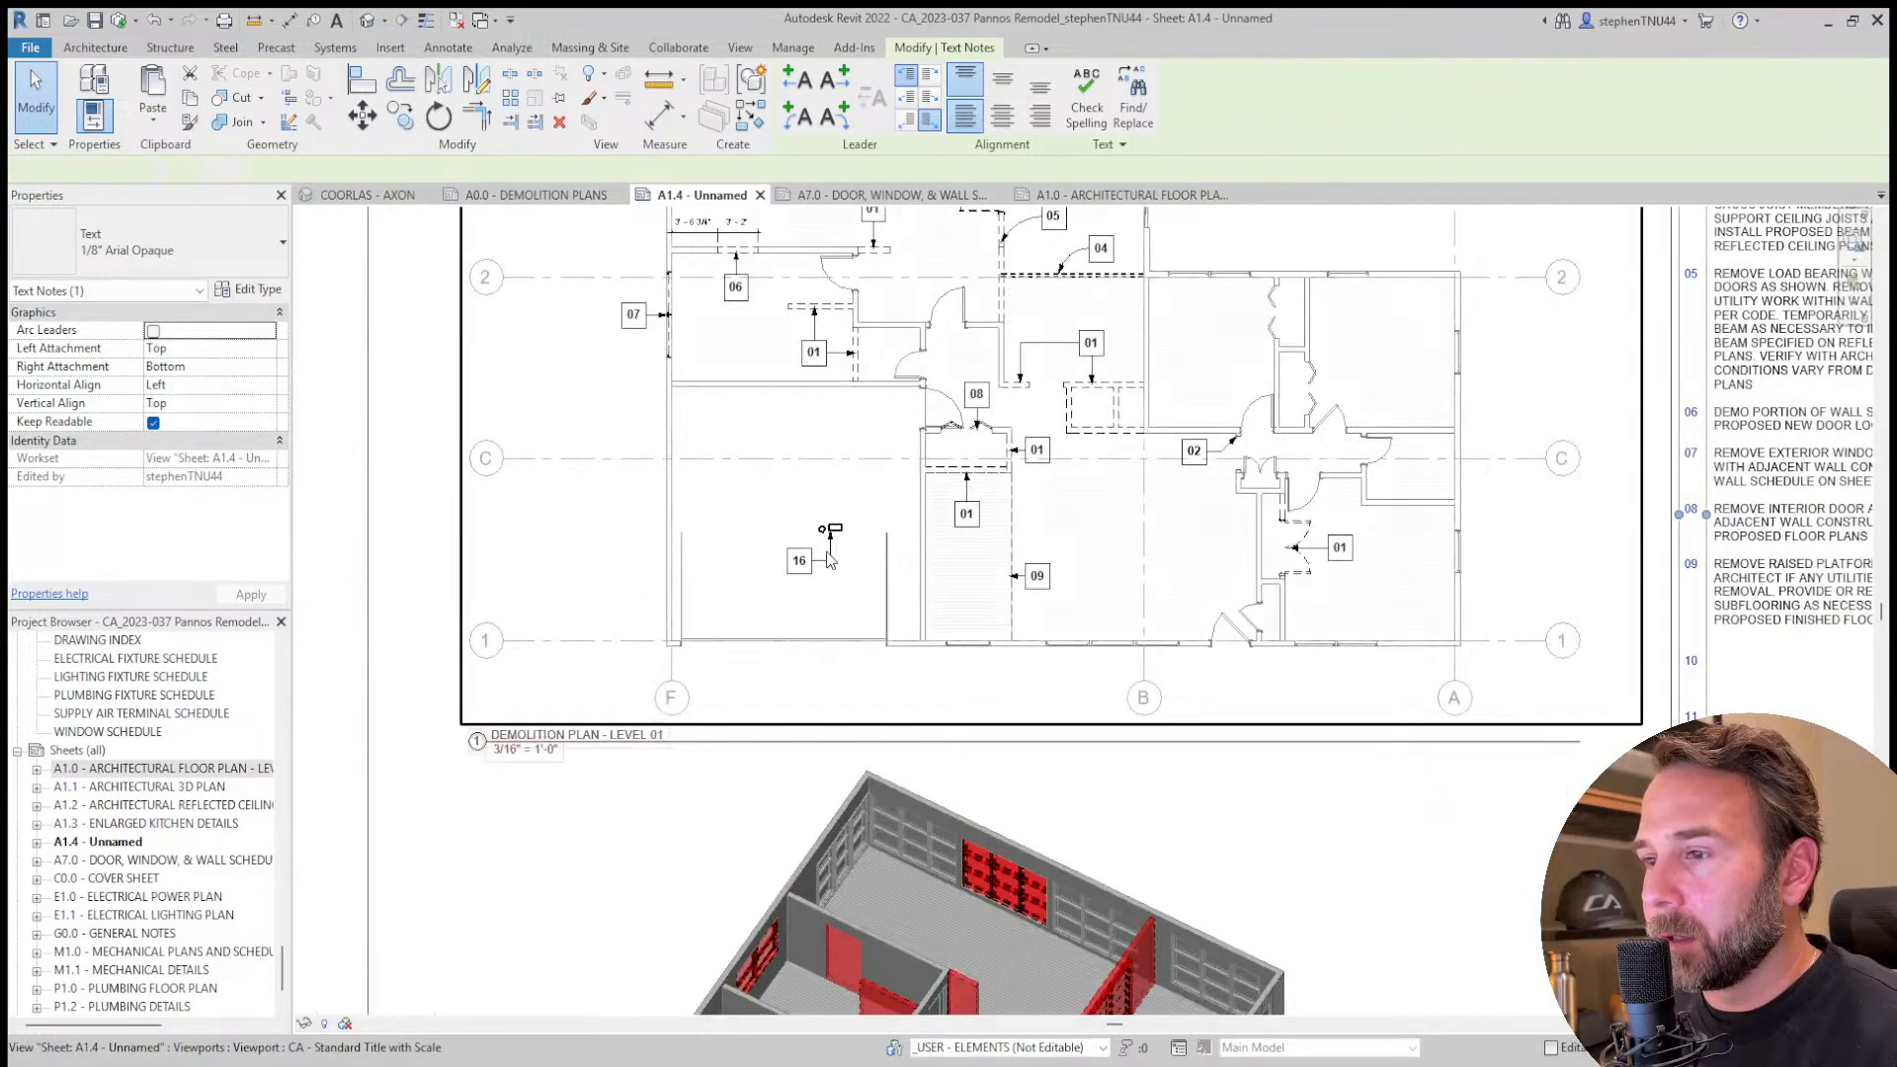
double_click(829, 555)
scroll(820, 560, up, 2)
click(796, 565)
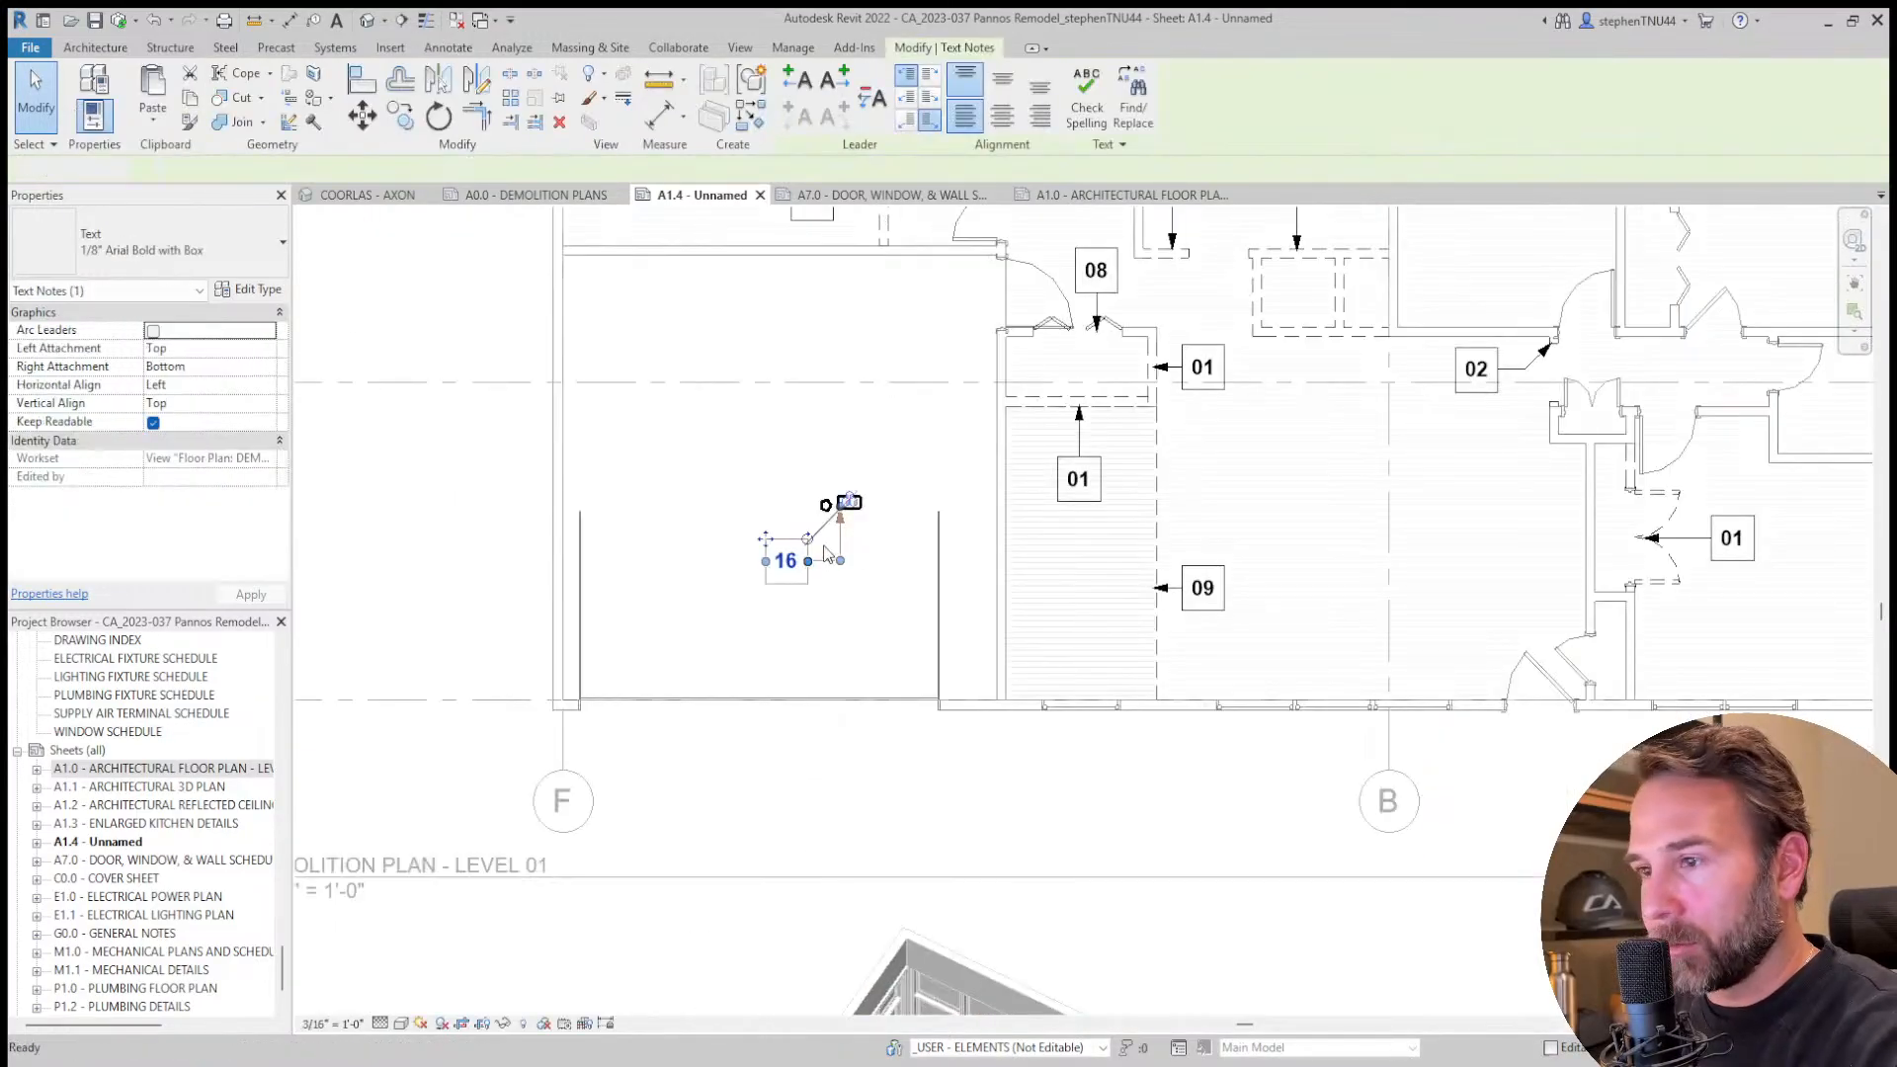
key(Delete)
click(855, 509)
key(Delete)
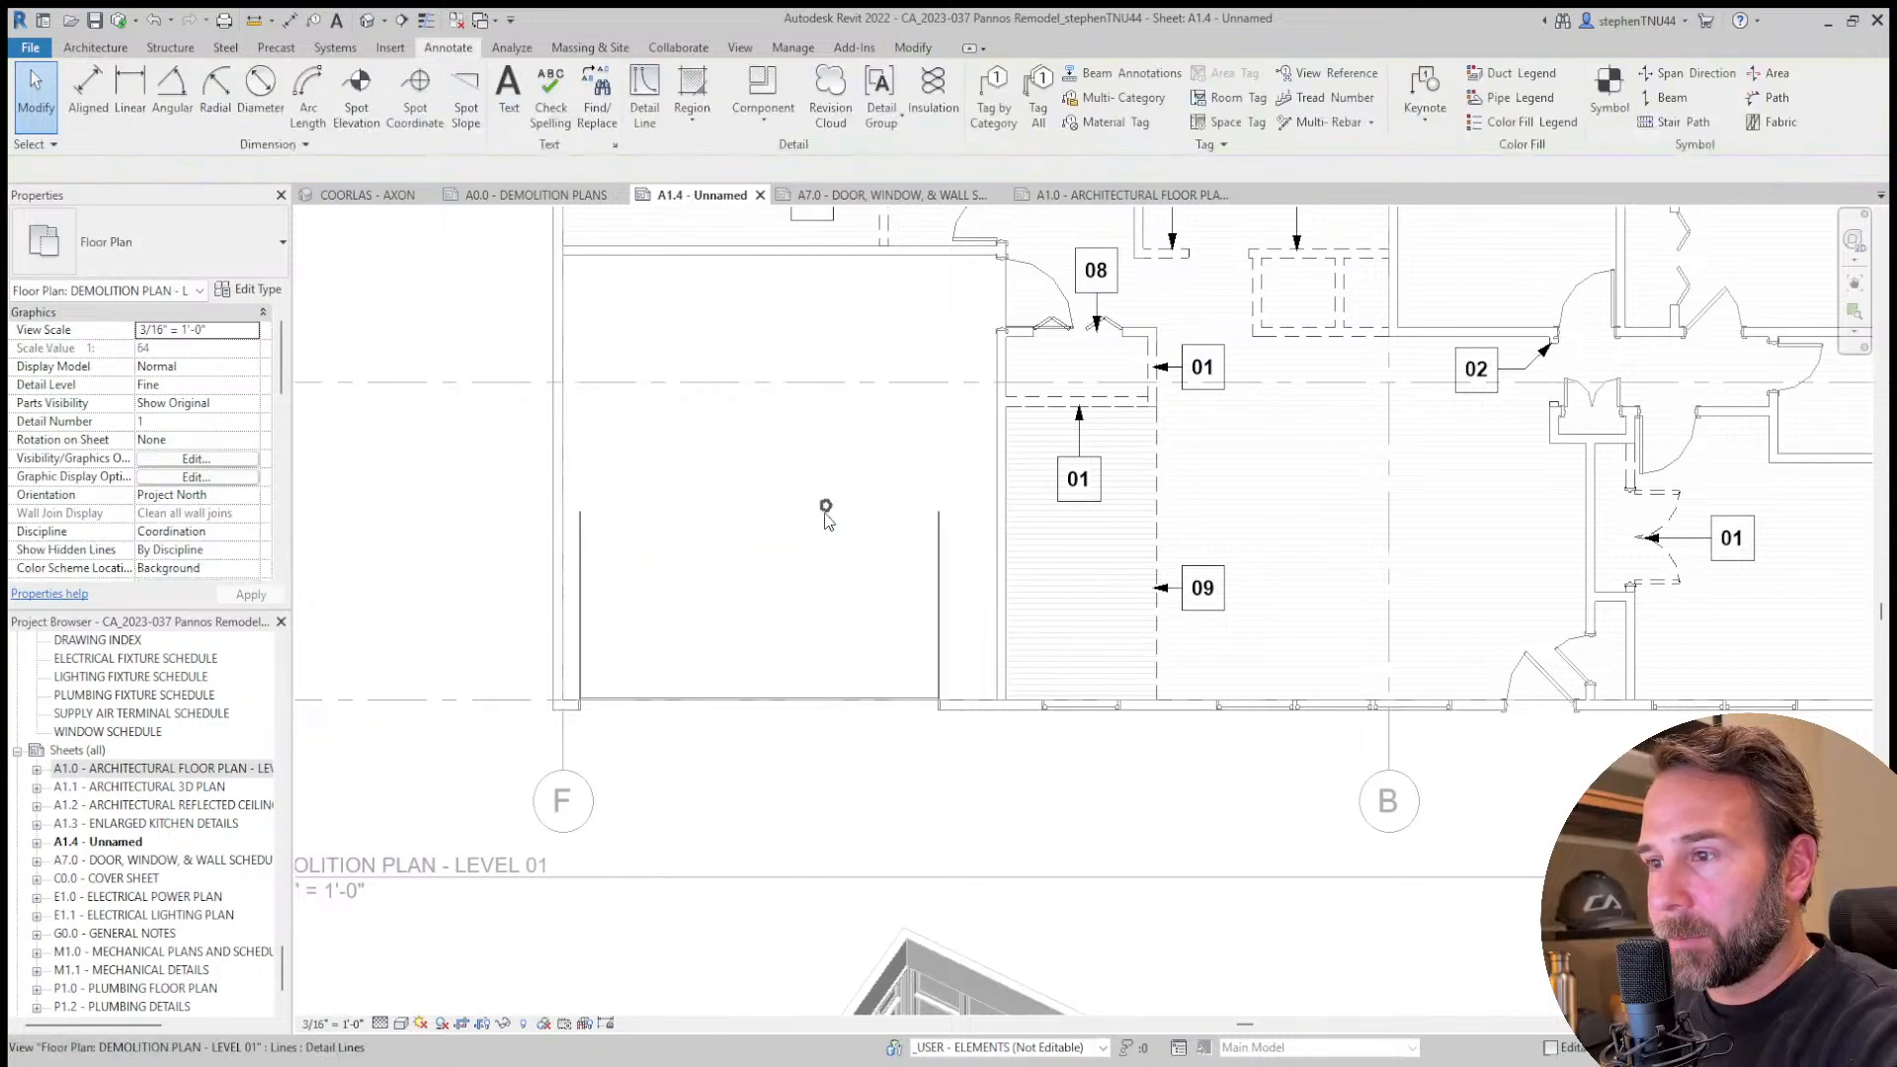
click(826, 510)
key(Delete)
scroll(912, 482, down, 5)
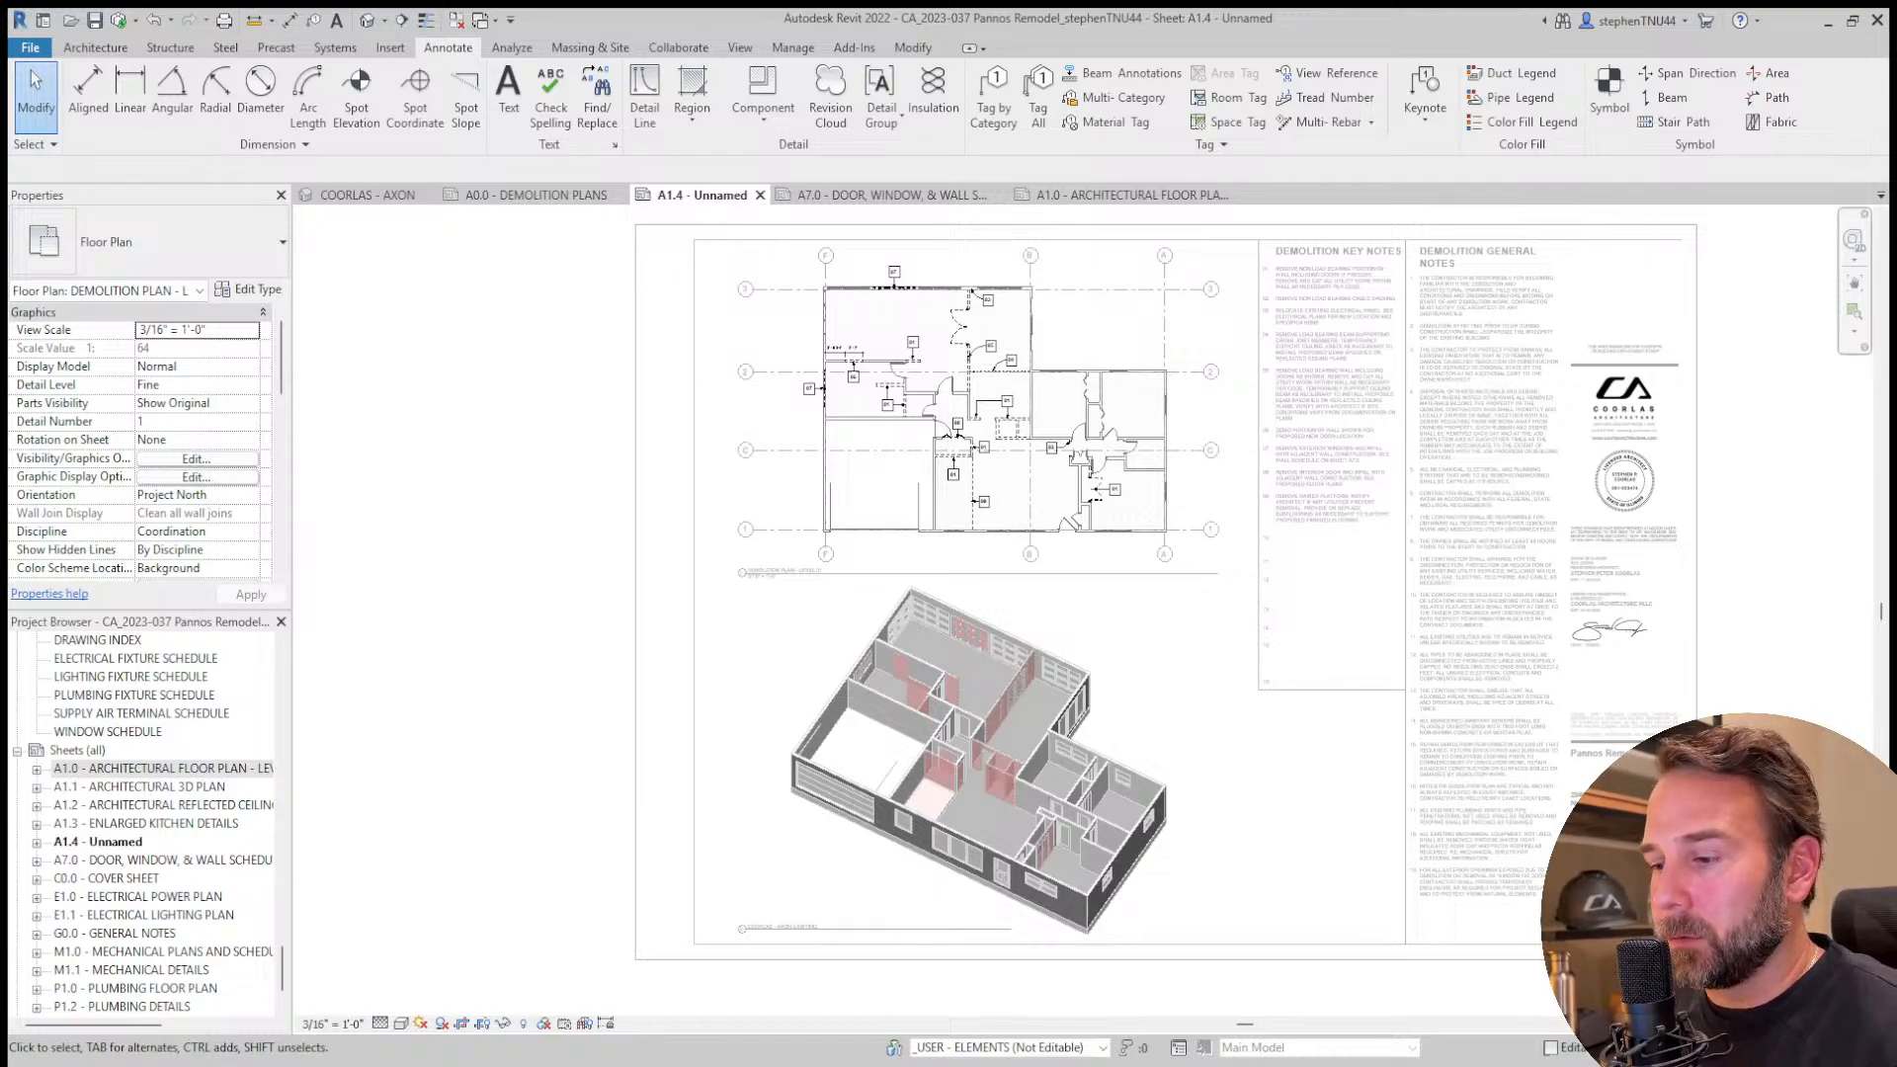
double_click(542, 656)
scroll(1009, 594, down, 2)
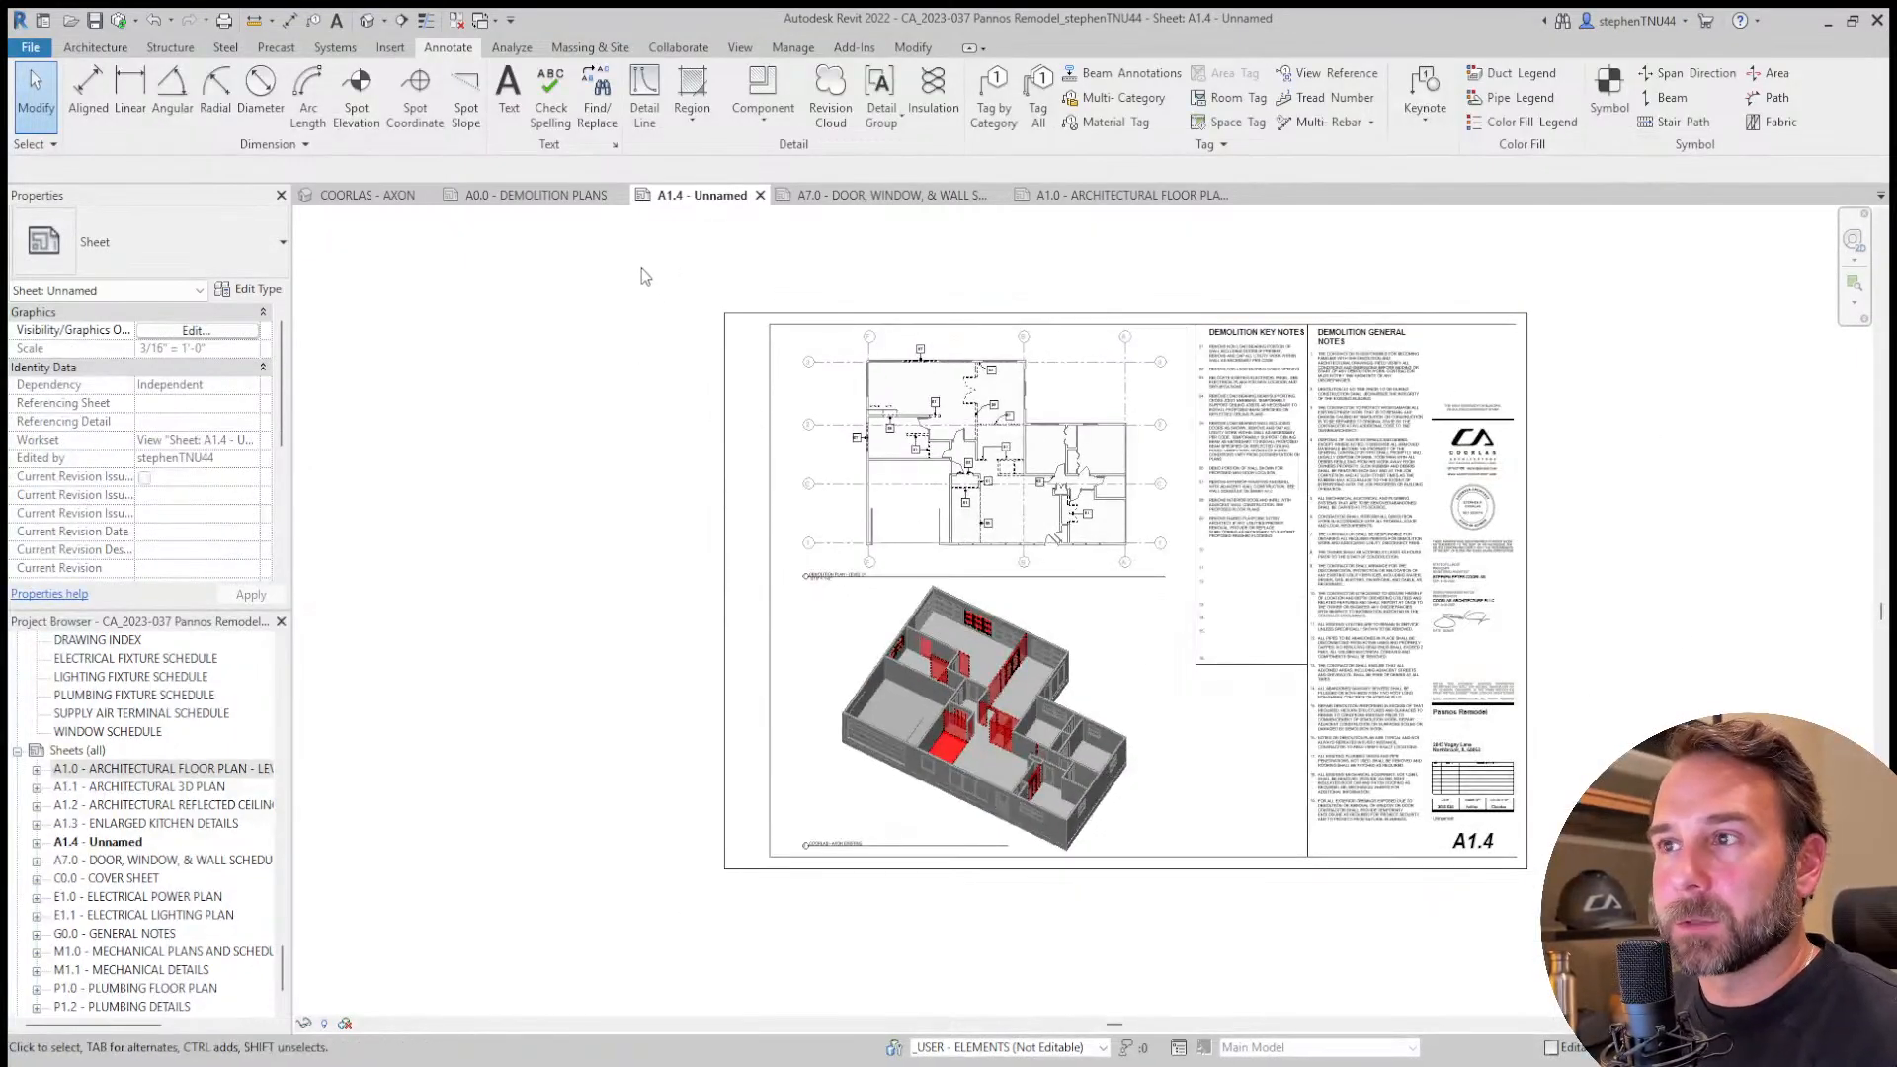
On sheet A1.0, activate the floor plan view and rename room 118 beside the garage to OFFICE.
click(1136, 196)
scroll(1017, 524, down, 2)
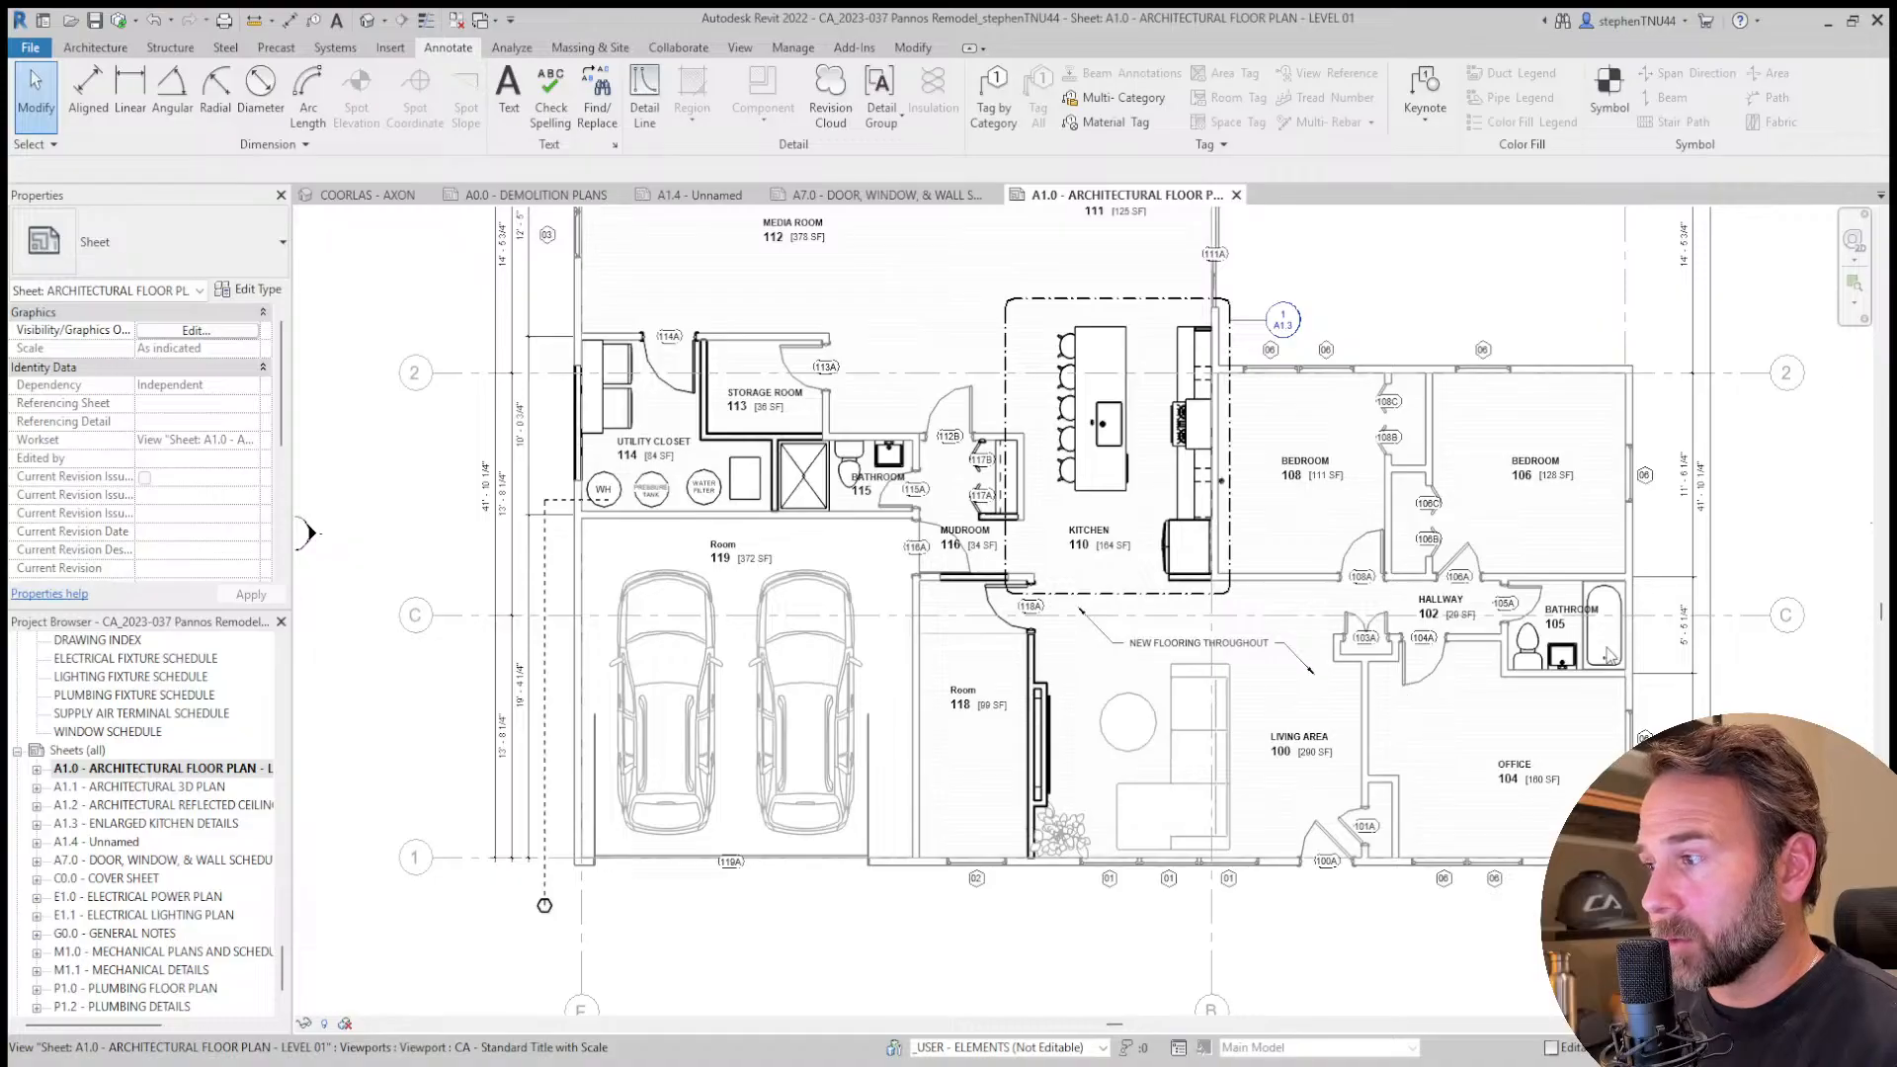
scroll(1084, 783, up, 2)
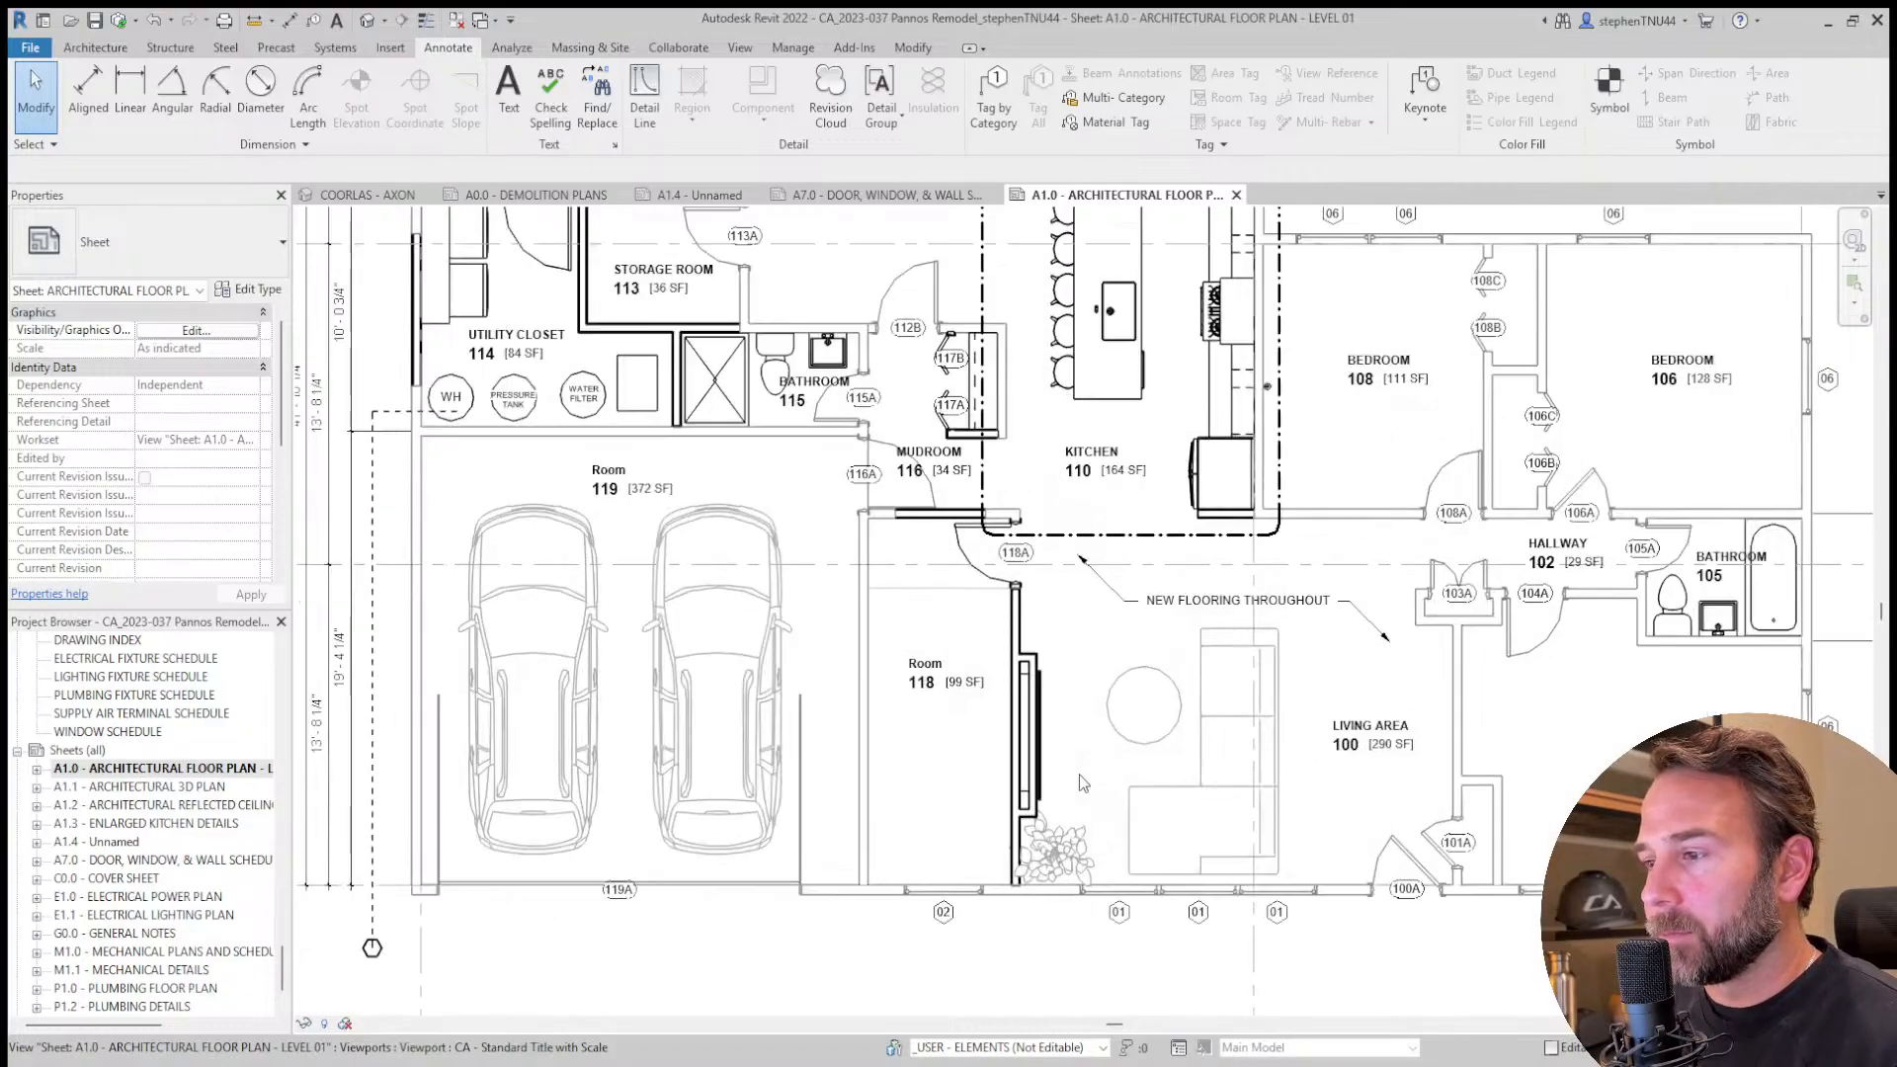
double_click(925, 678)
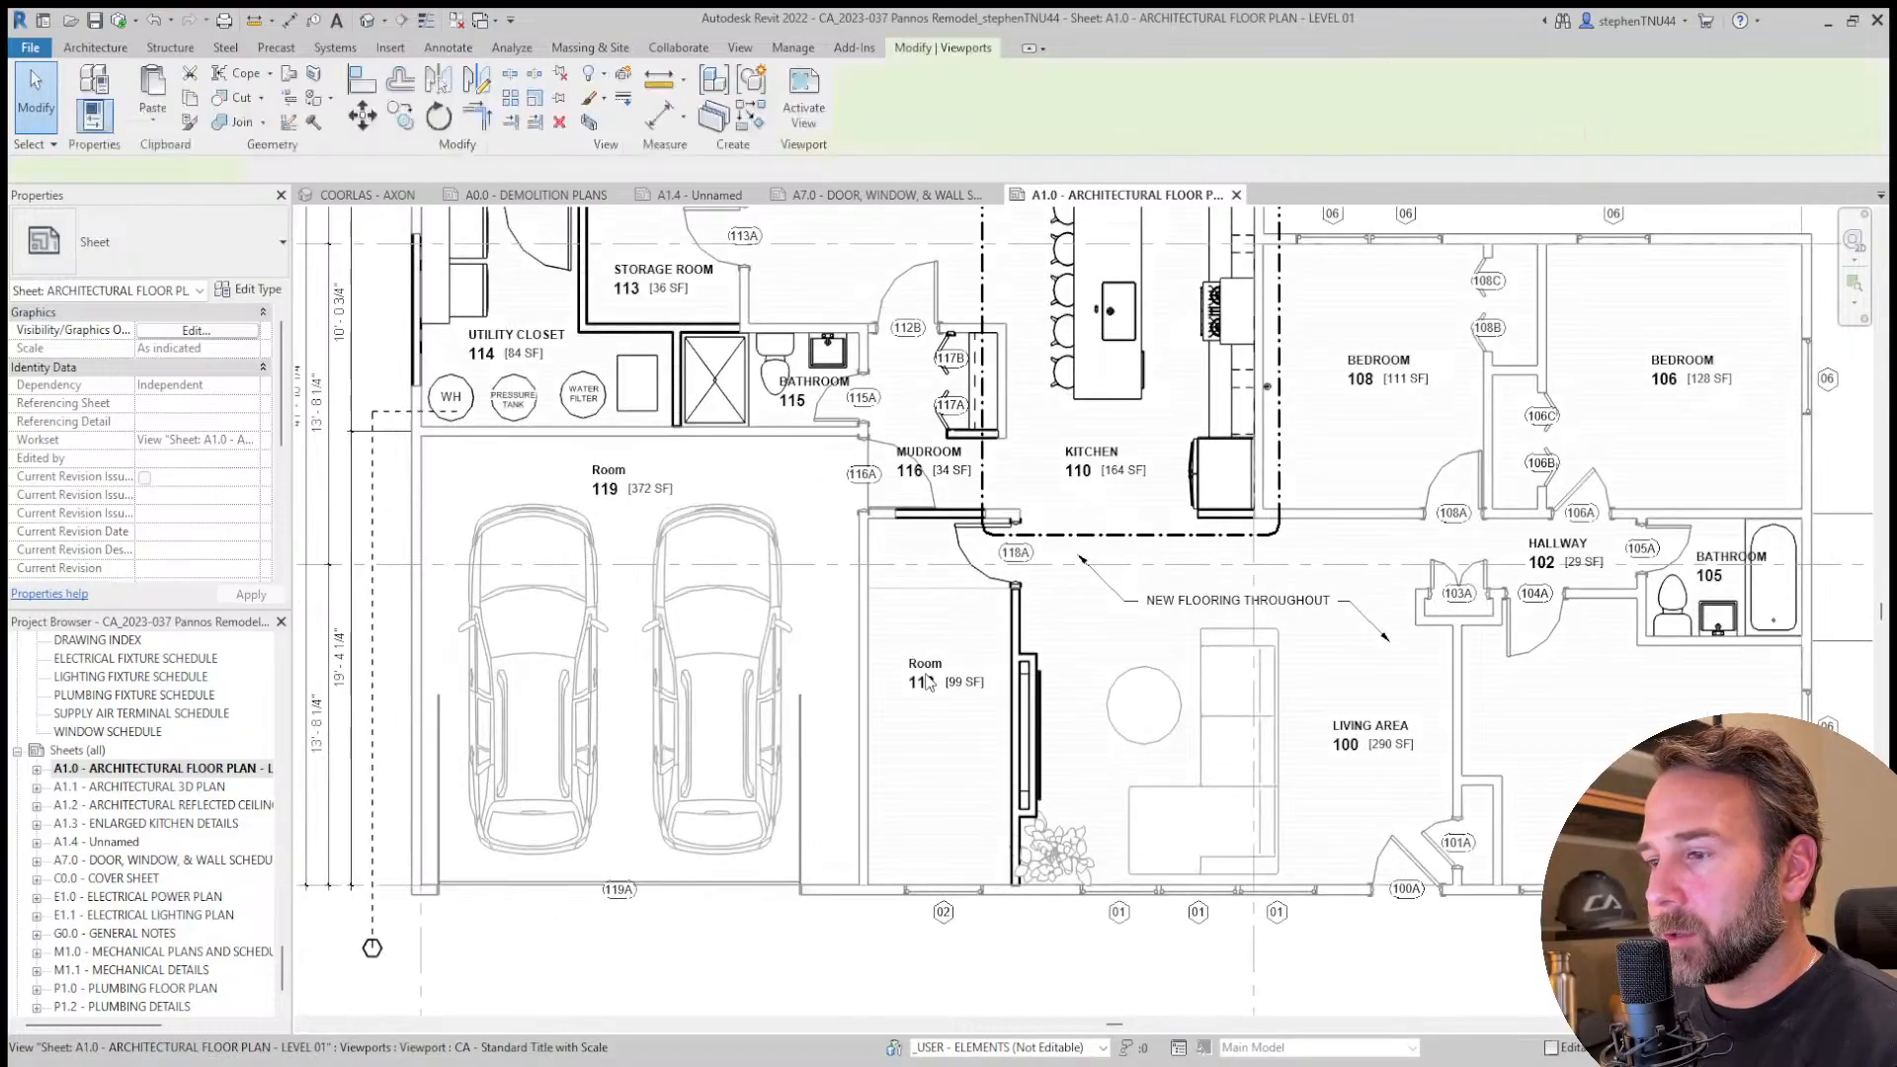
scroll(925, 677, up, 4)
double_click(909, 659)
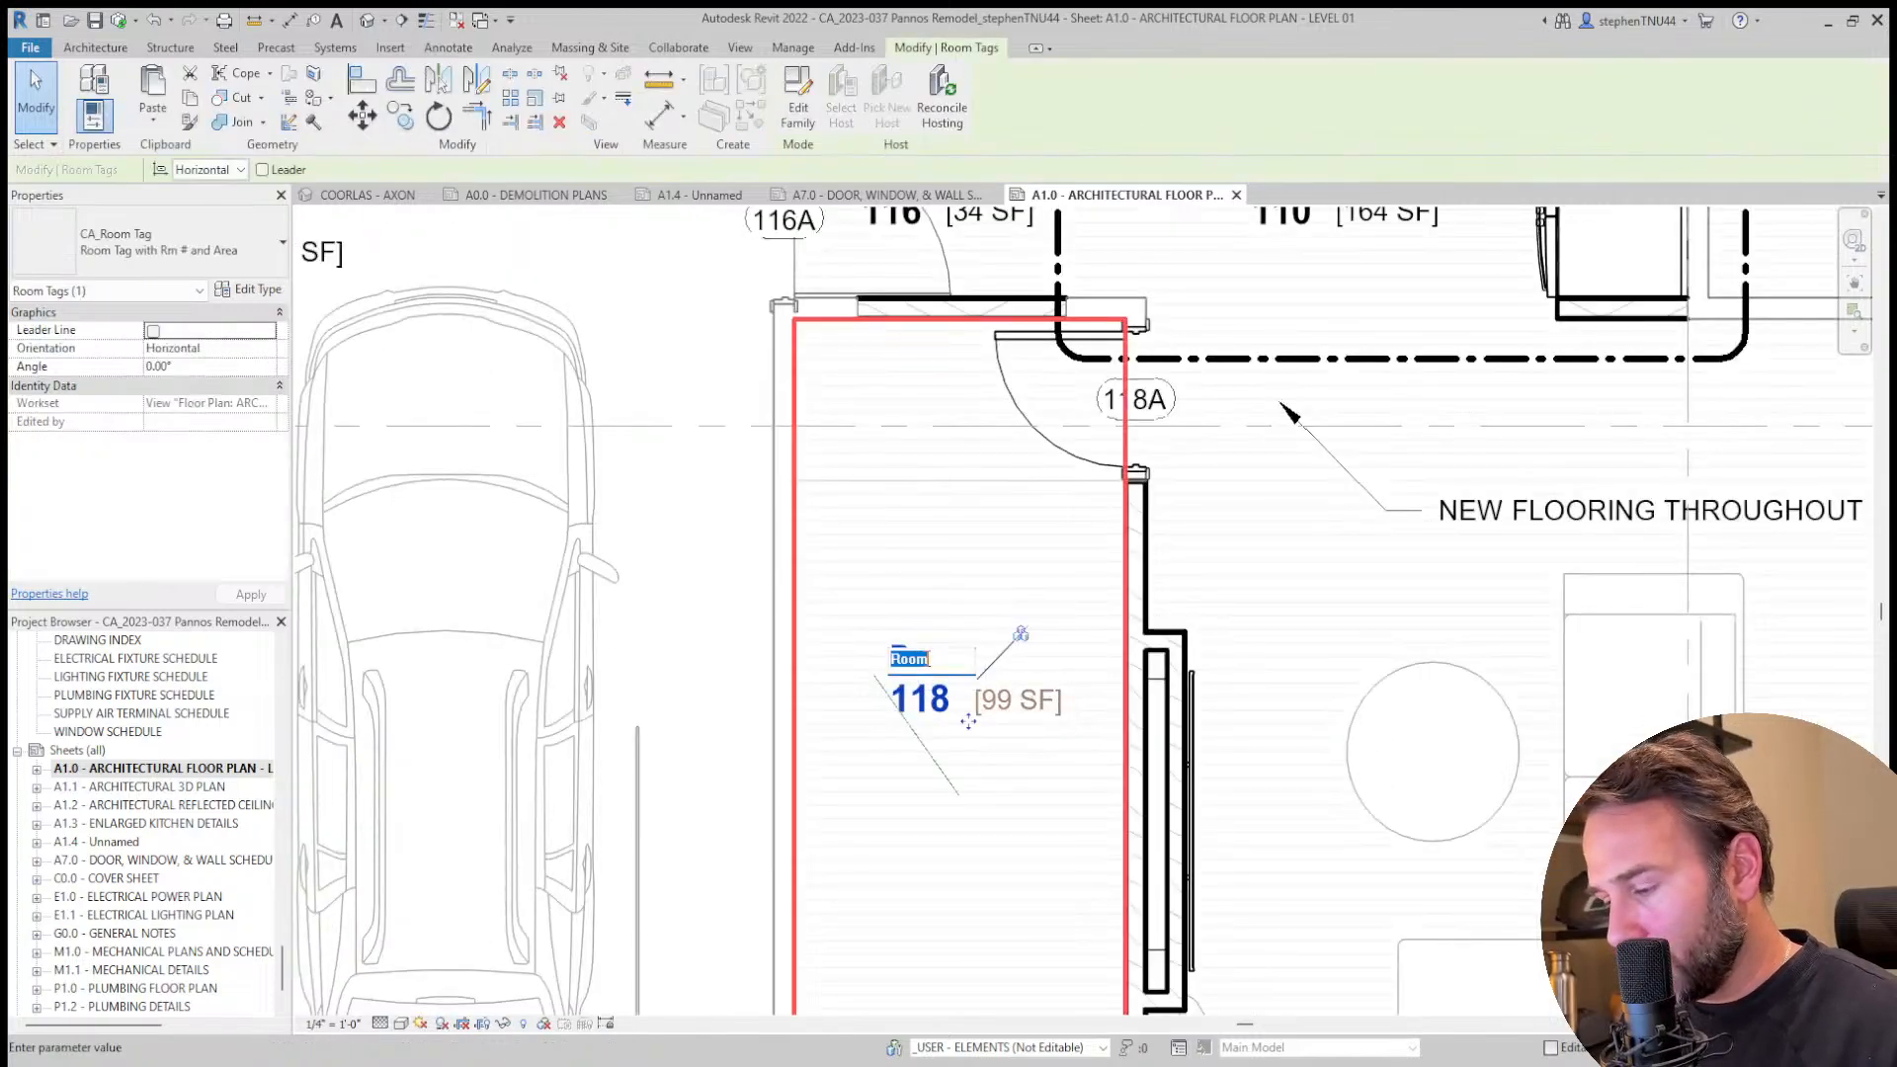
text(OFFICE)
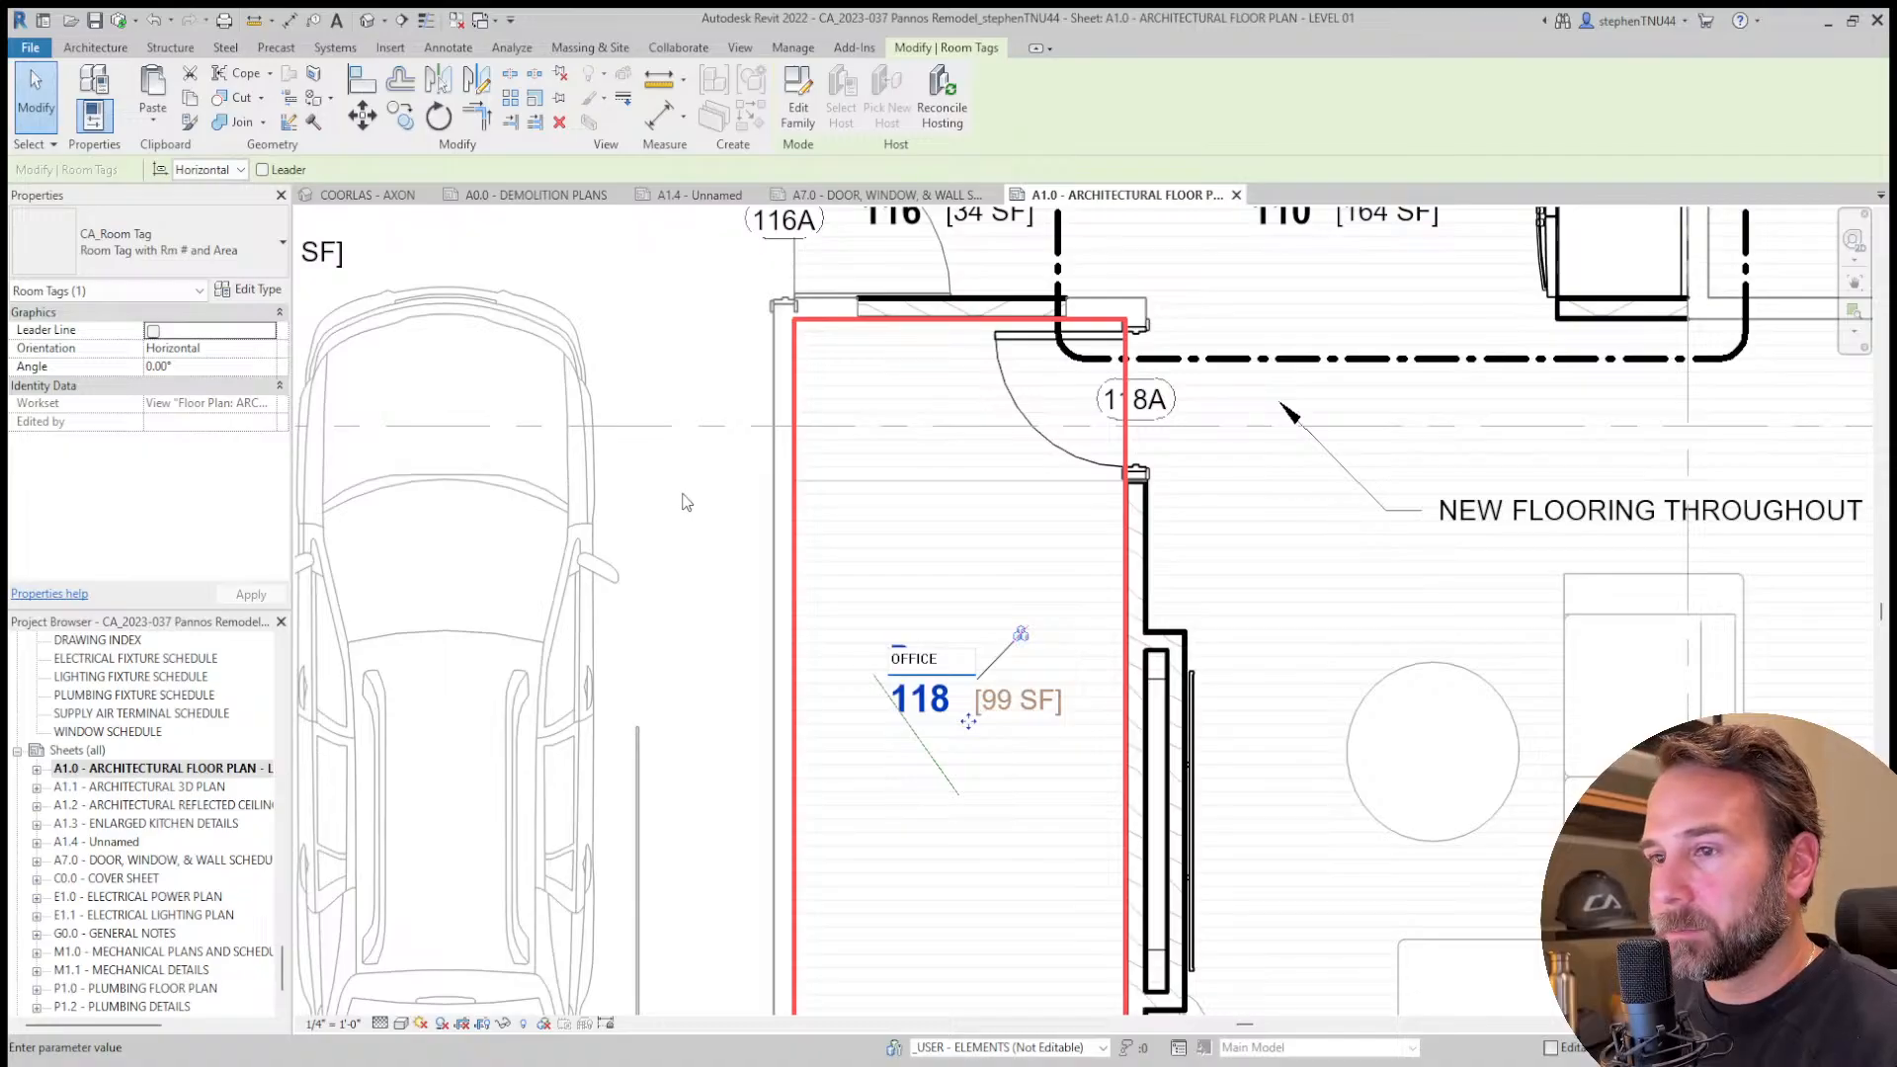
click(684, 495)
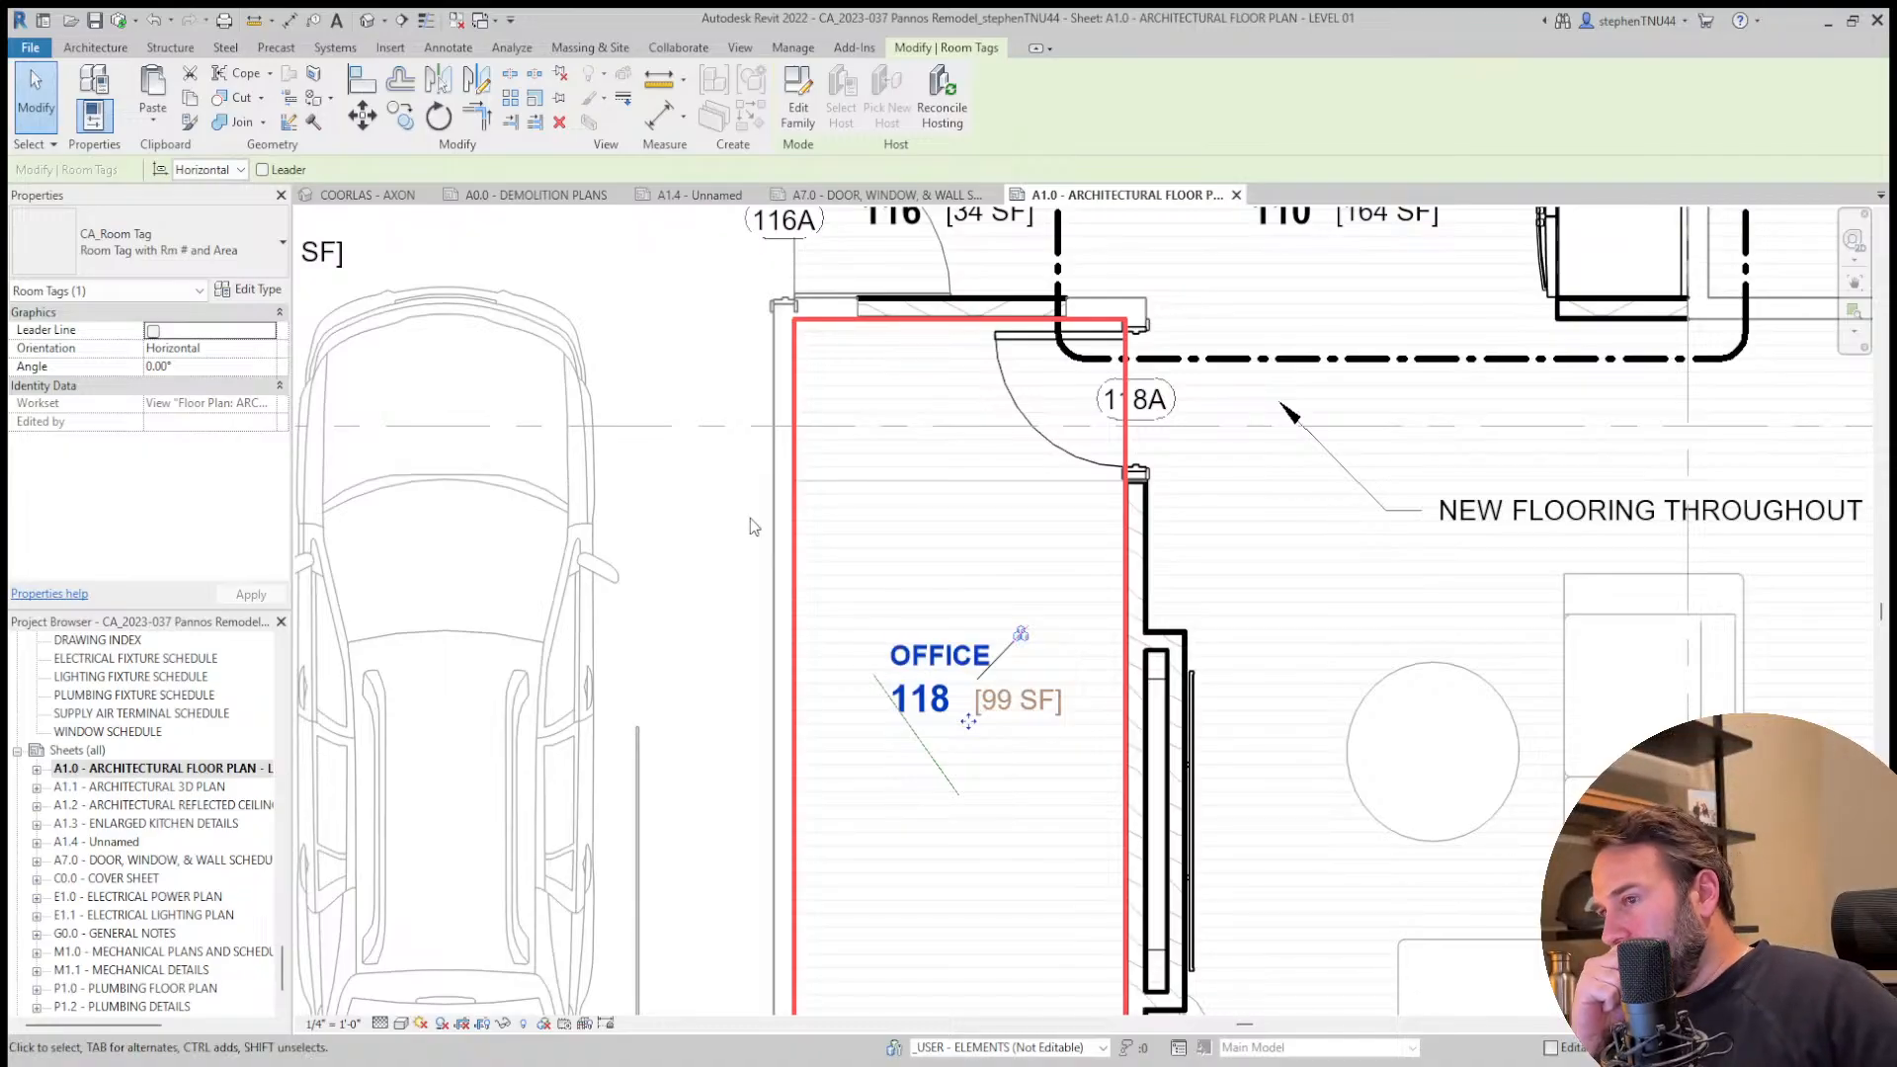
click(711, 460)
Inspect the upper cabinets and wall filler on both sides of the range along the kitchen wall in the floor plan.
scroll(871, 534, down, 3)
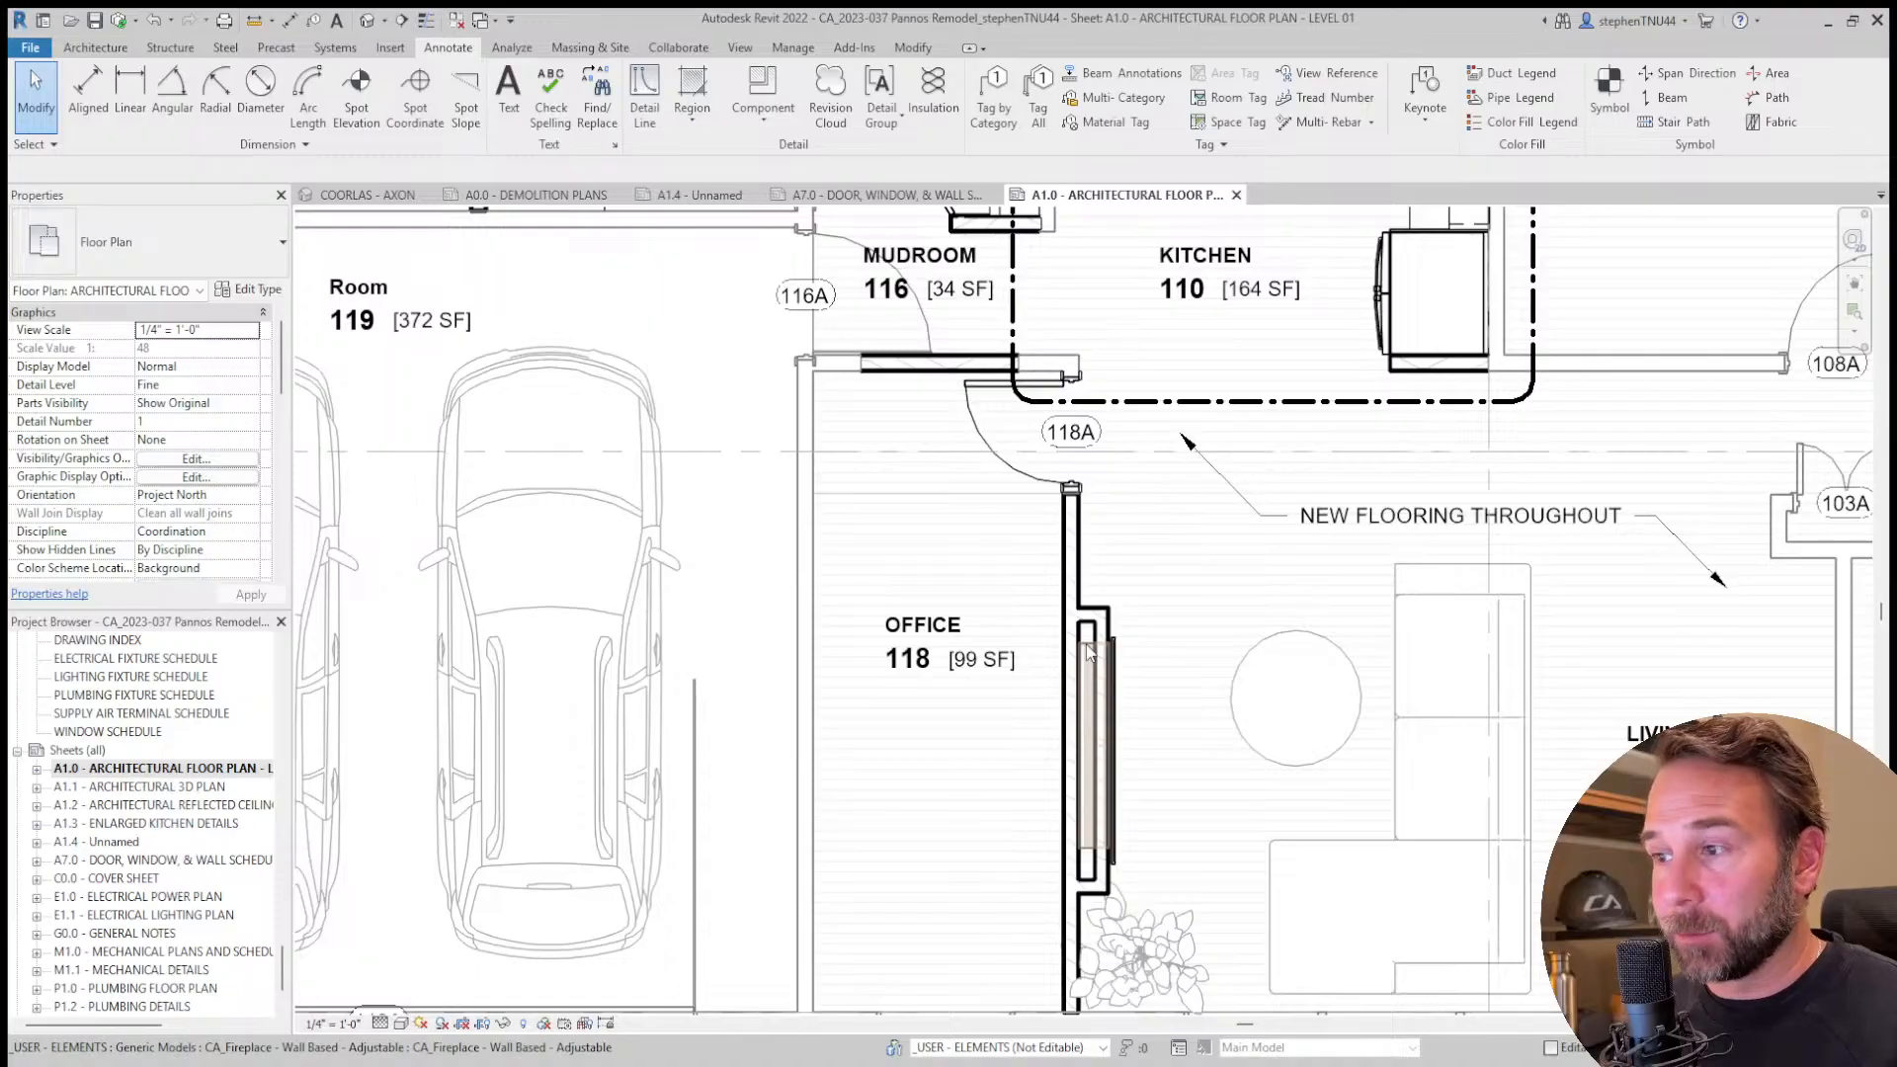
scroll(1087, 652, down, 1)
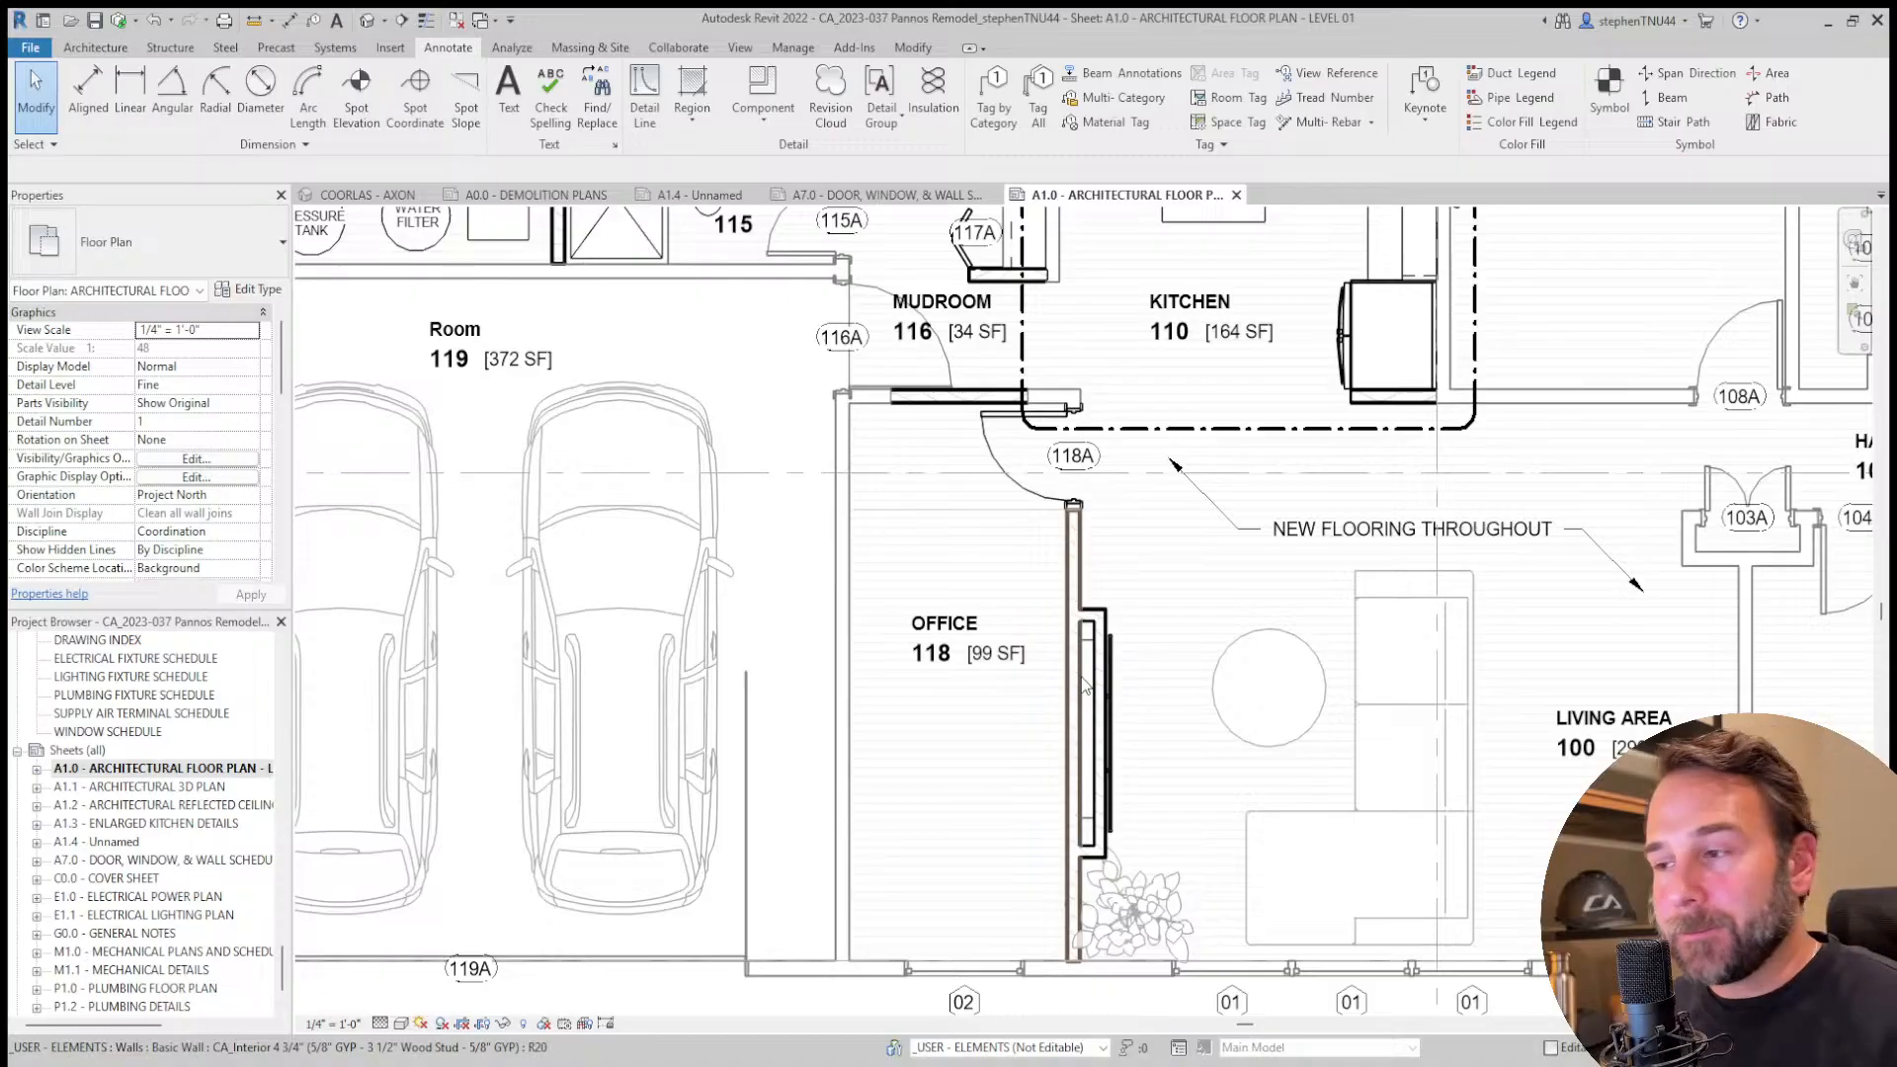
scroll(1080, 680, down, 4)
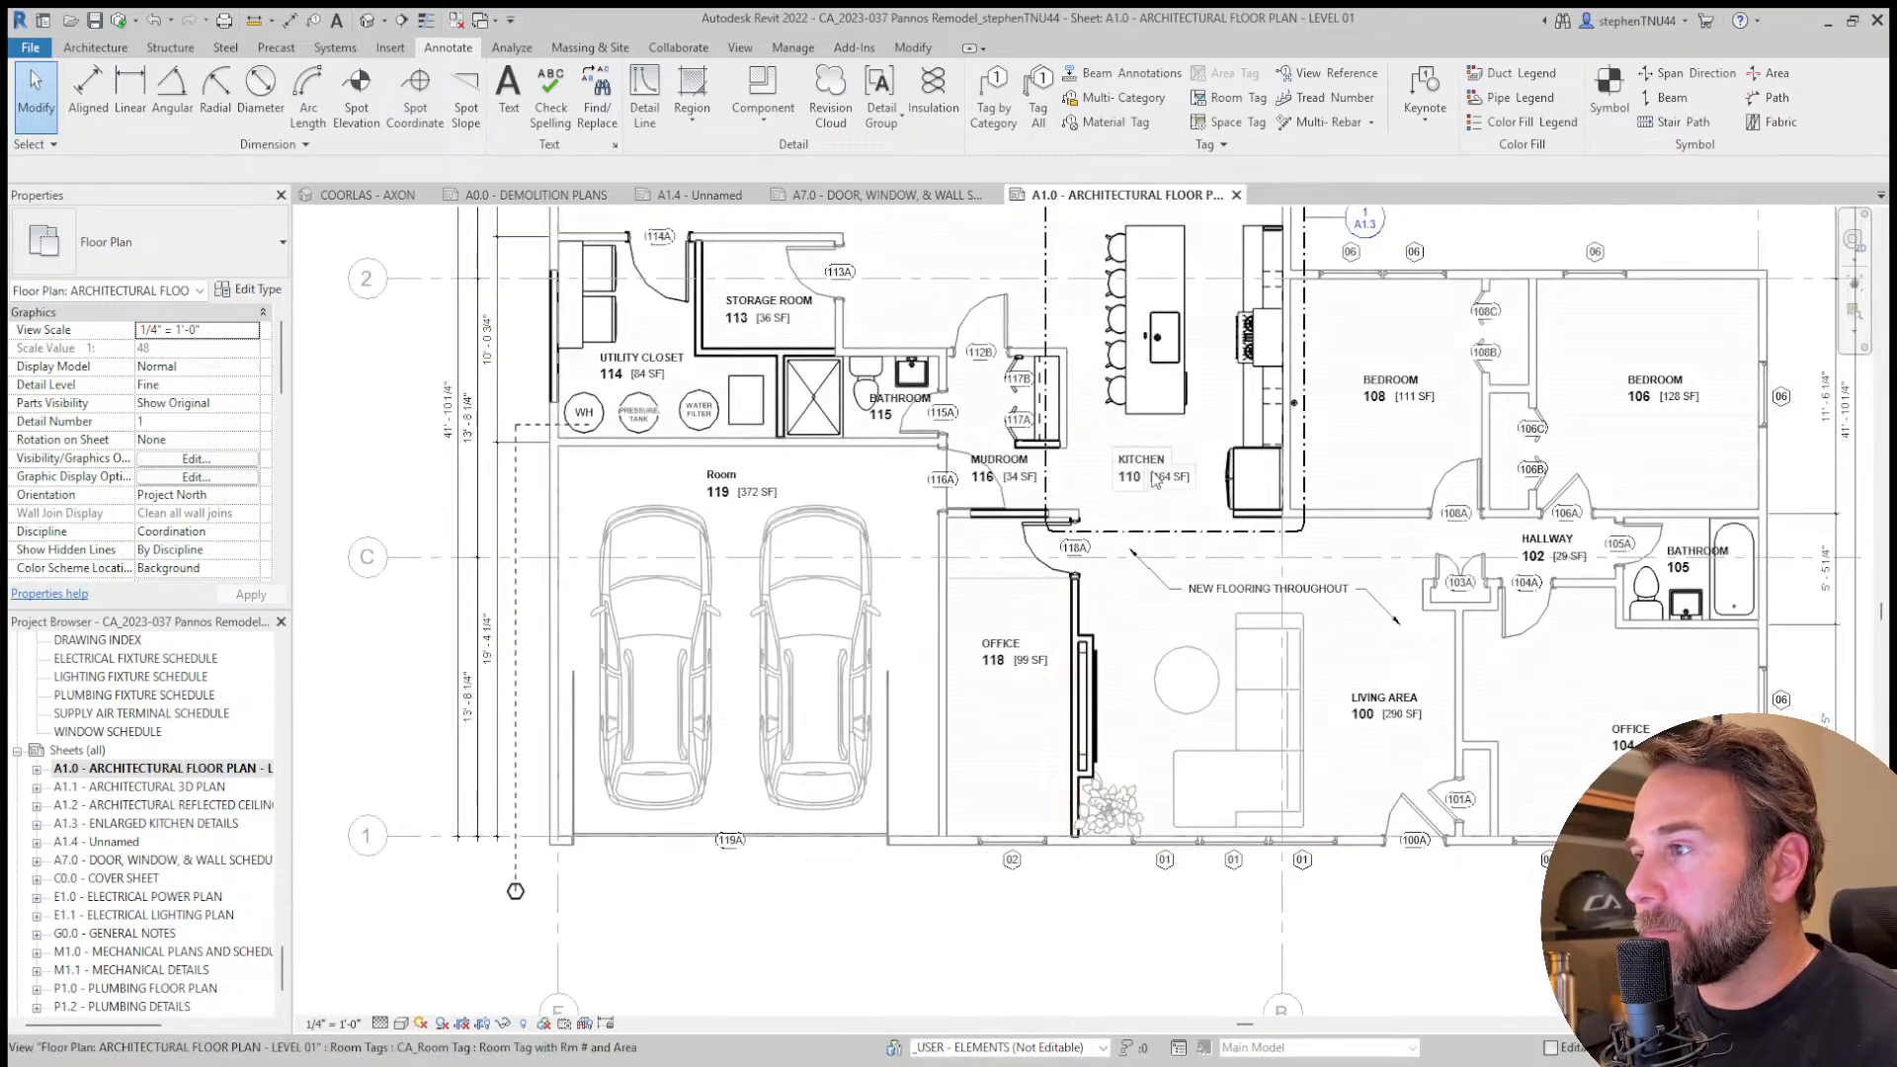
scroll(1170, 492, up, 1)
middle_drag(1170, 494, 1172, 683)
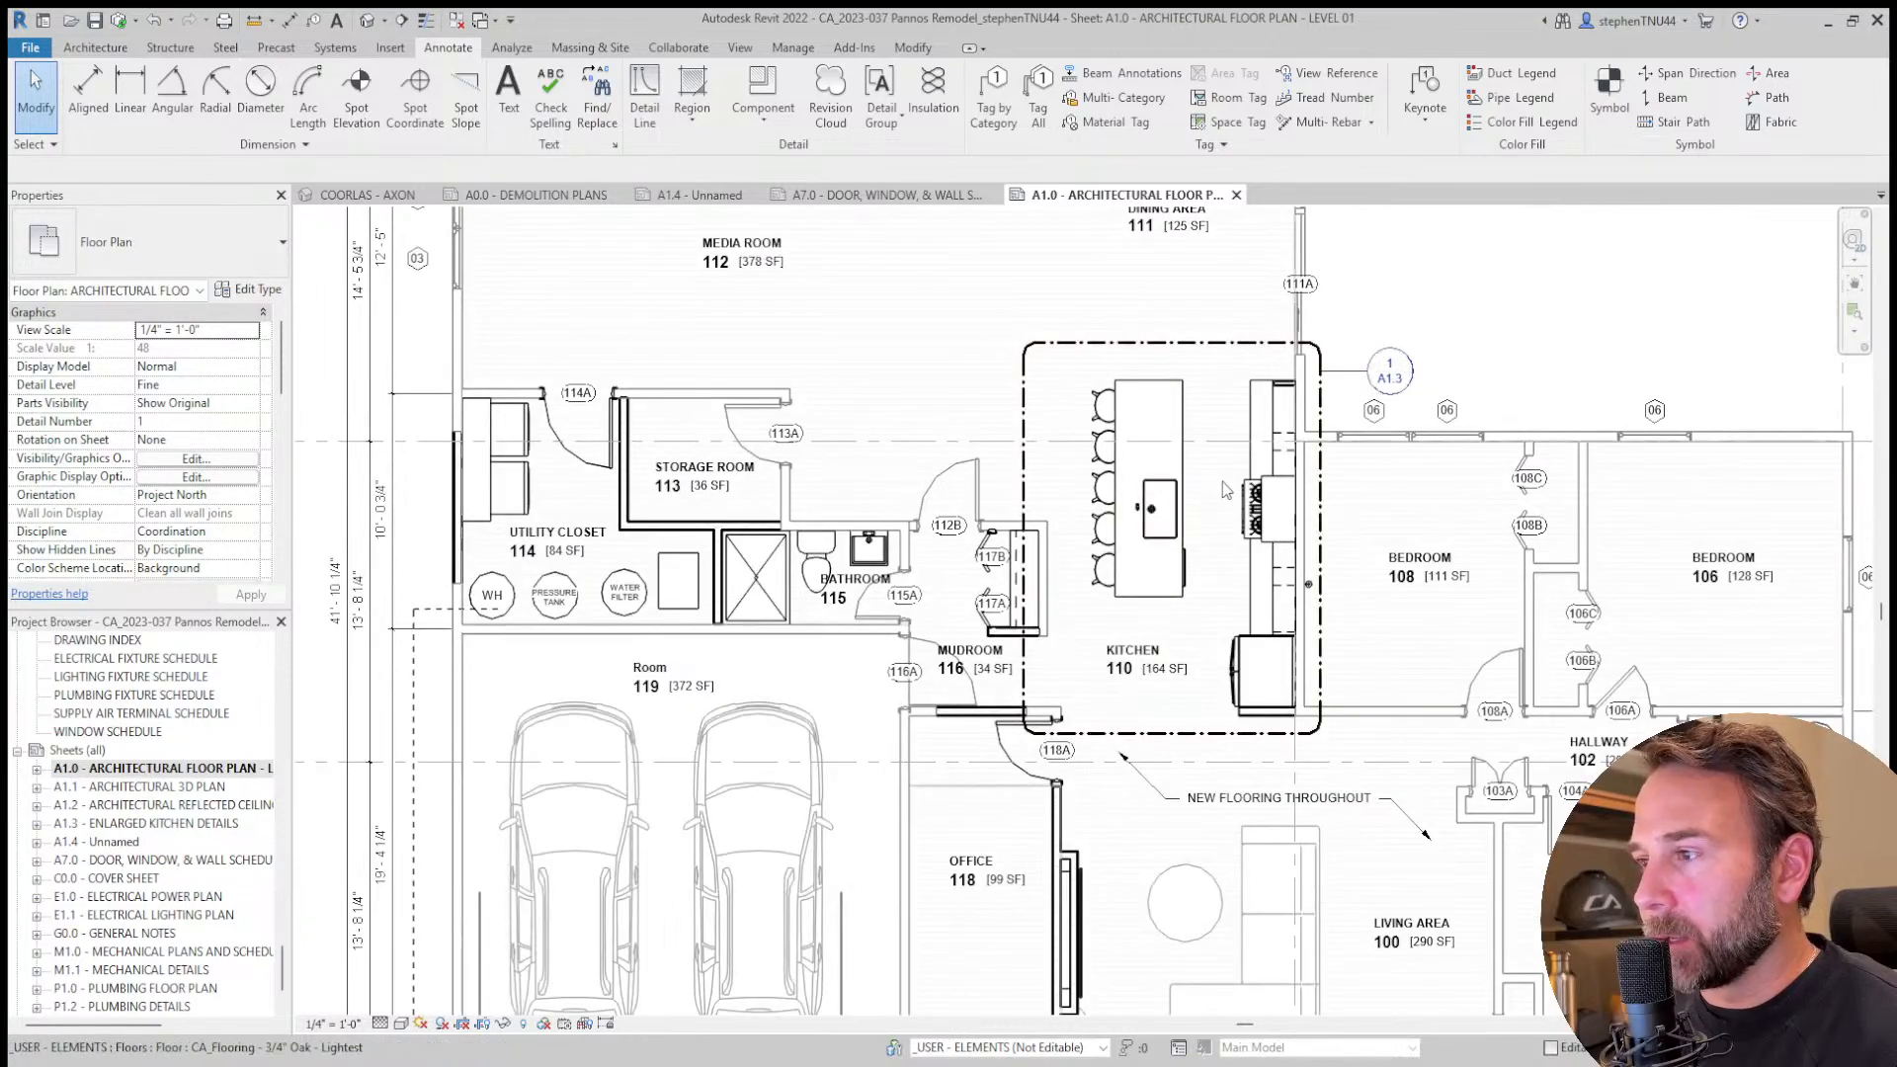
scroll(1289, 450, up, 3)
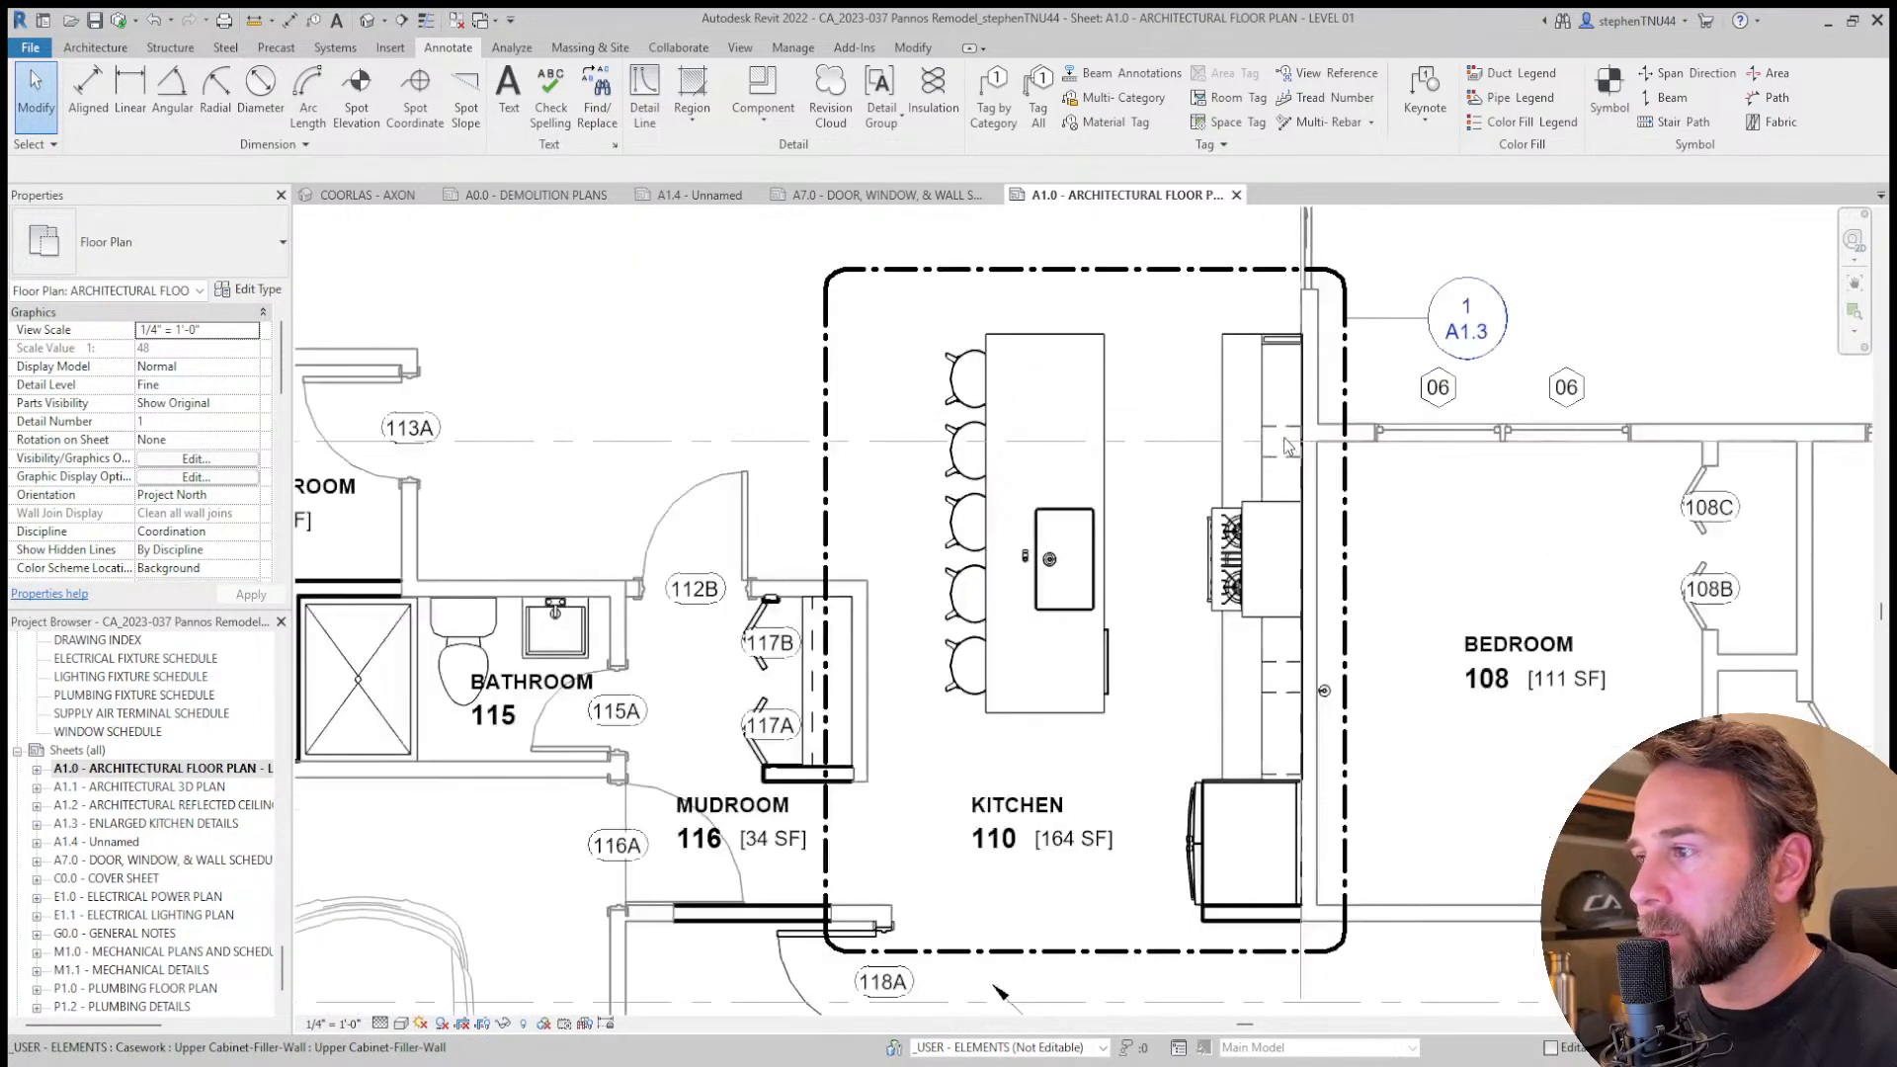
click(1287, 440)
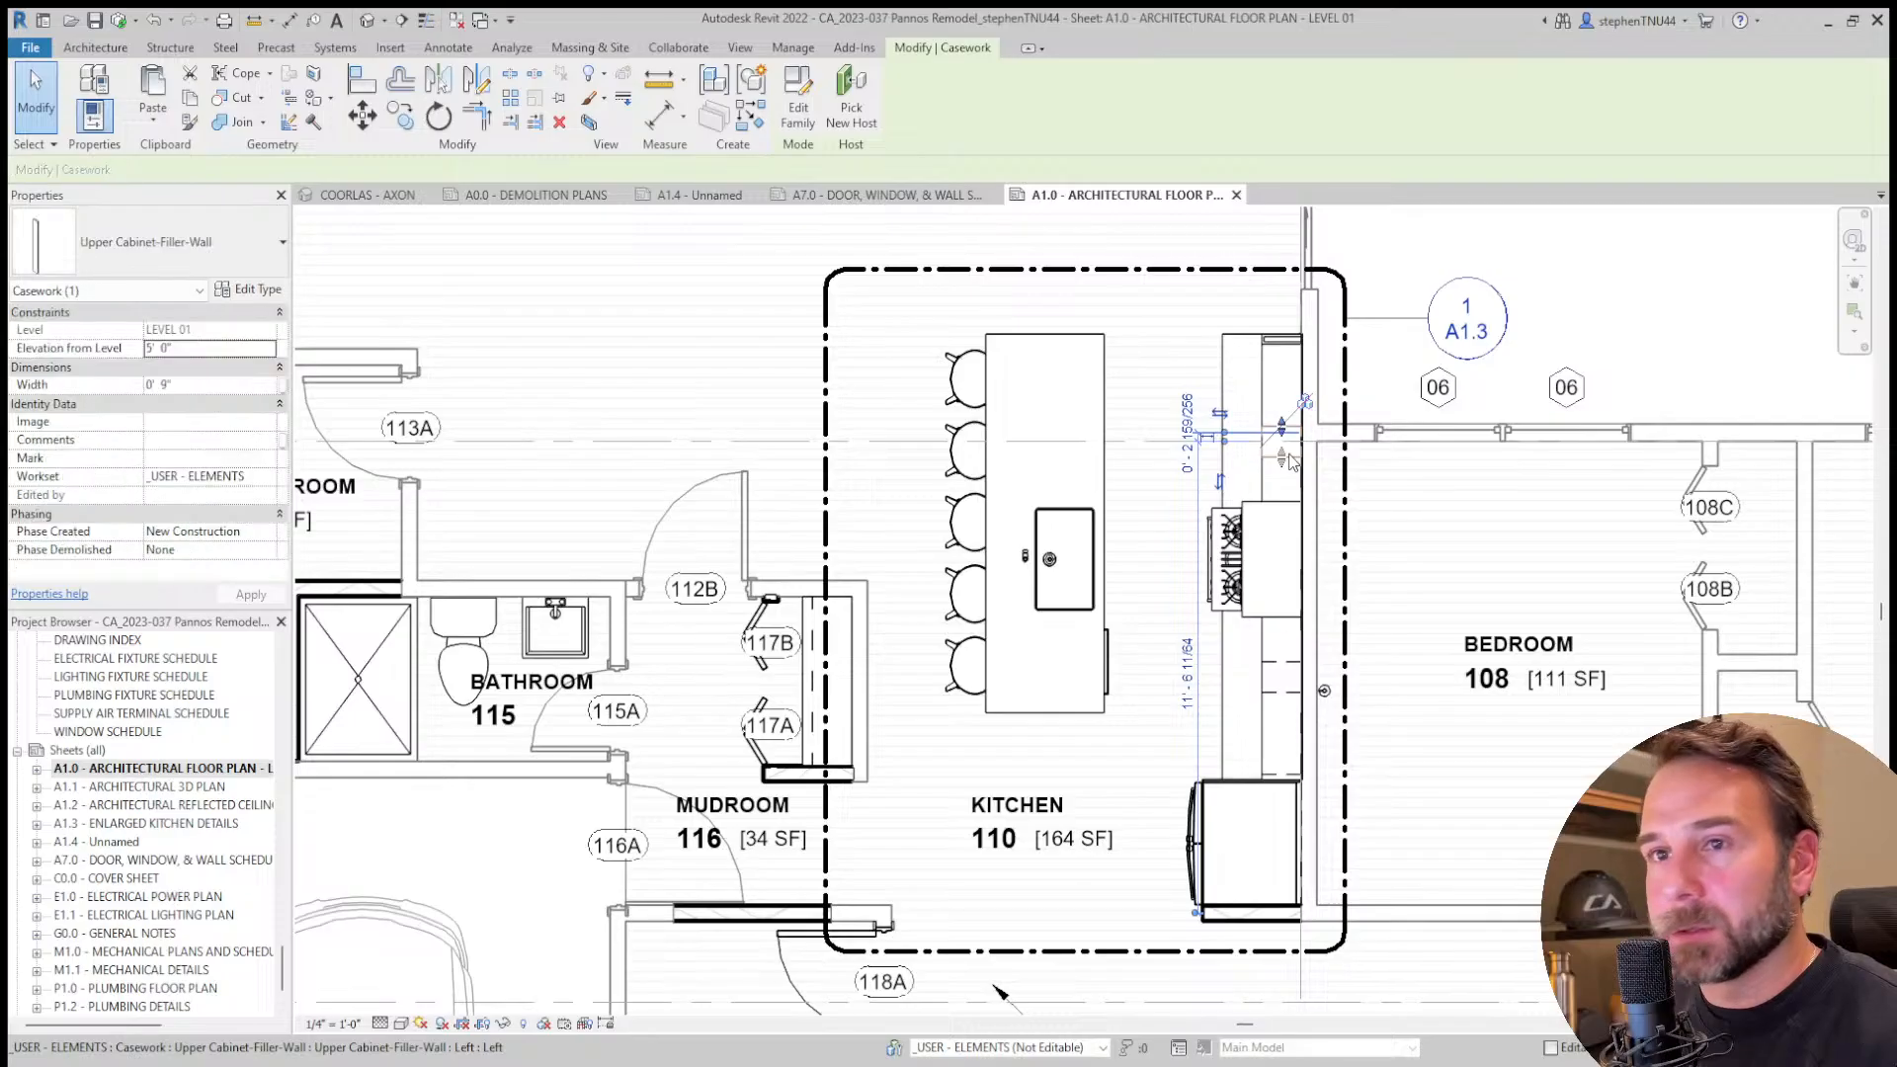
key(Escape)
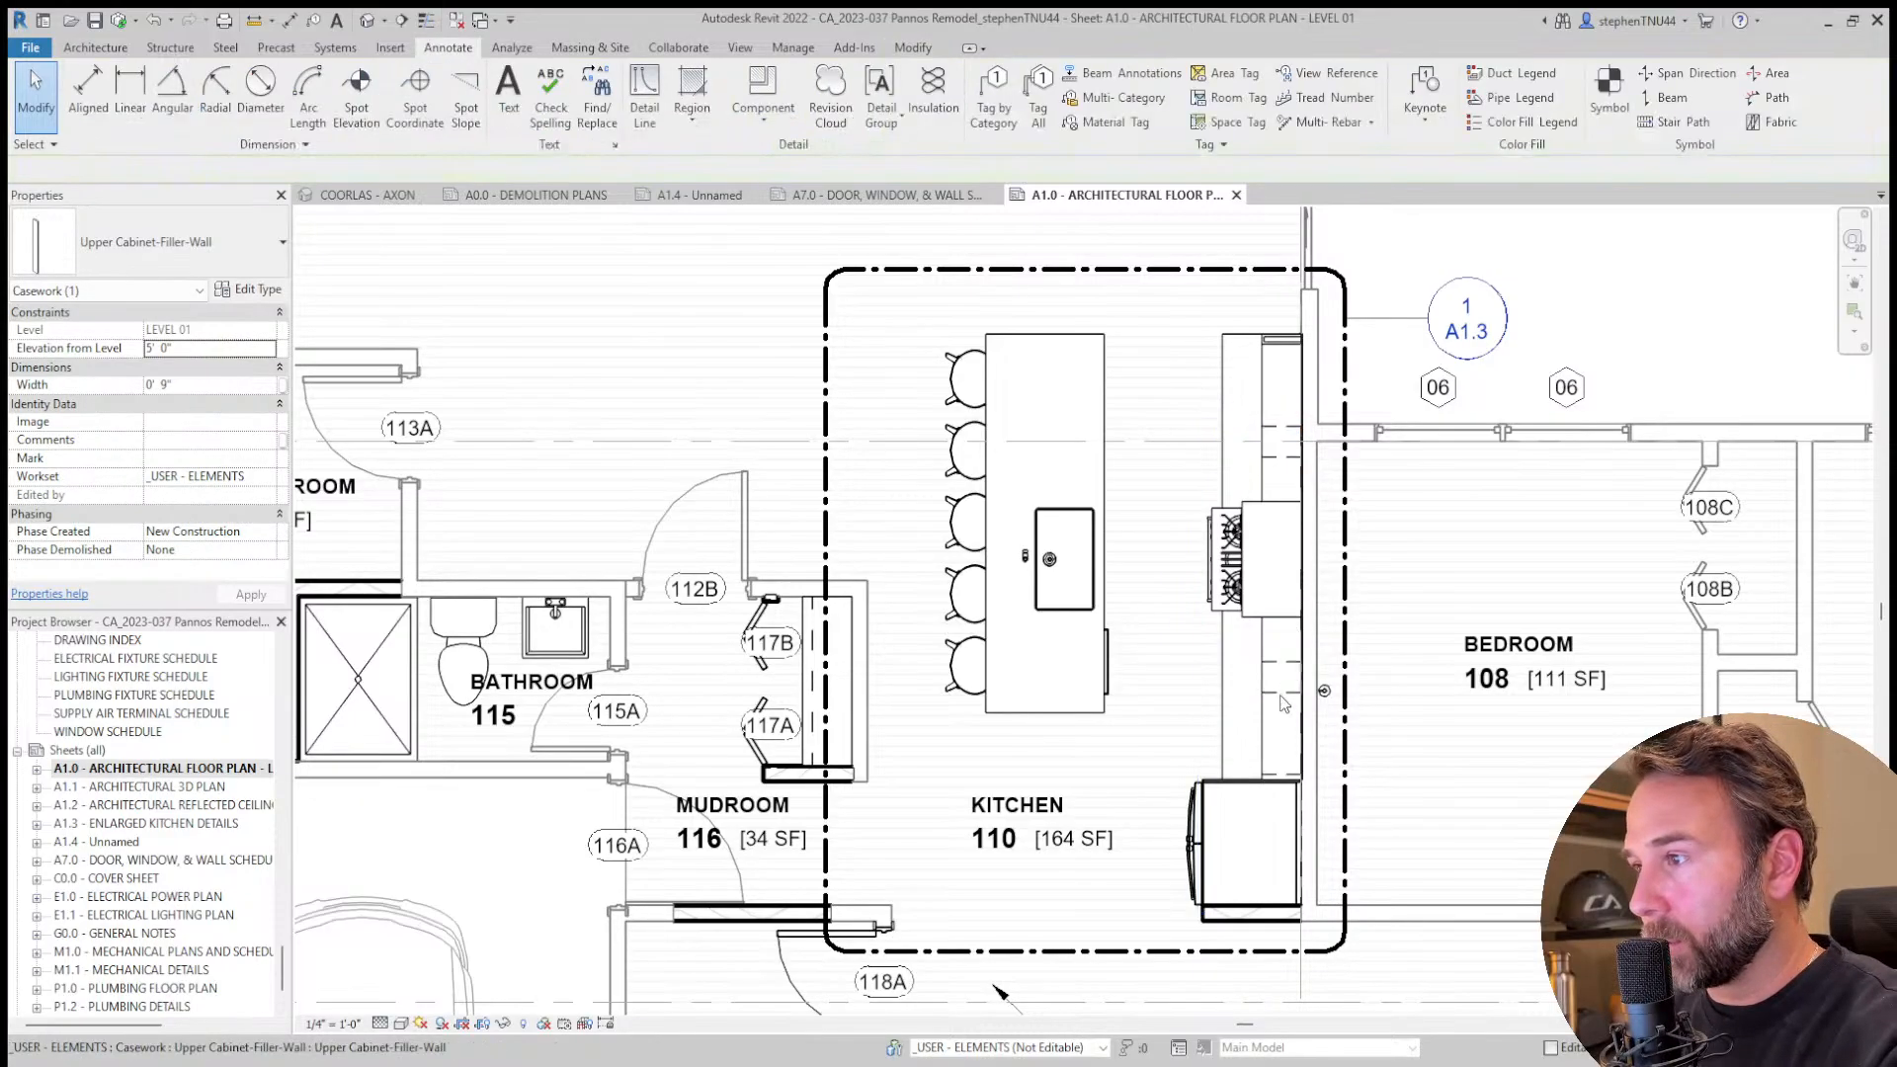
click(1282, 435)
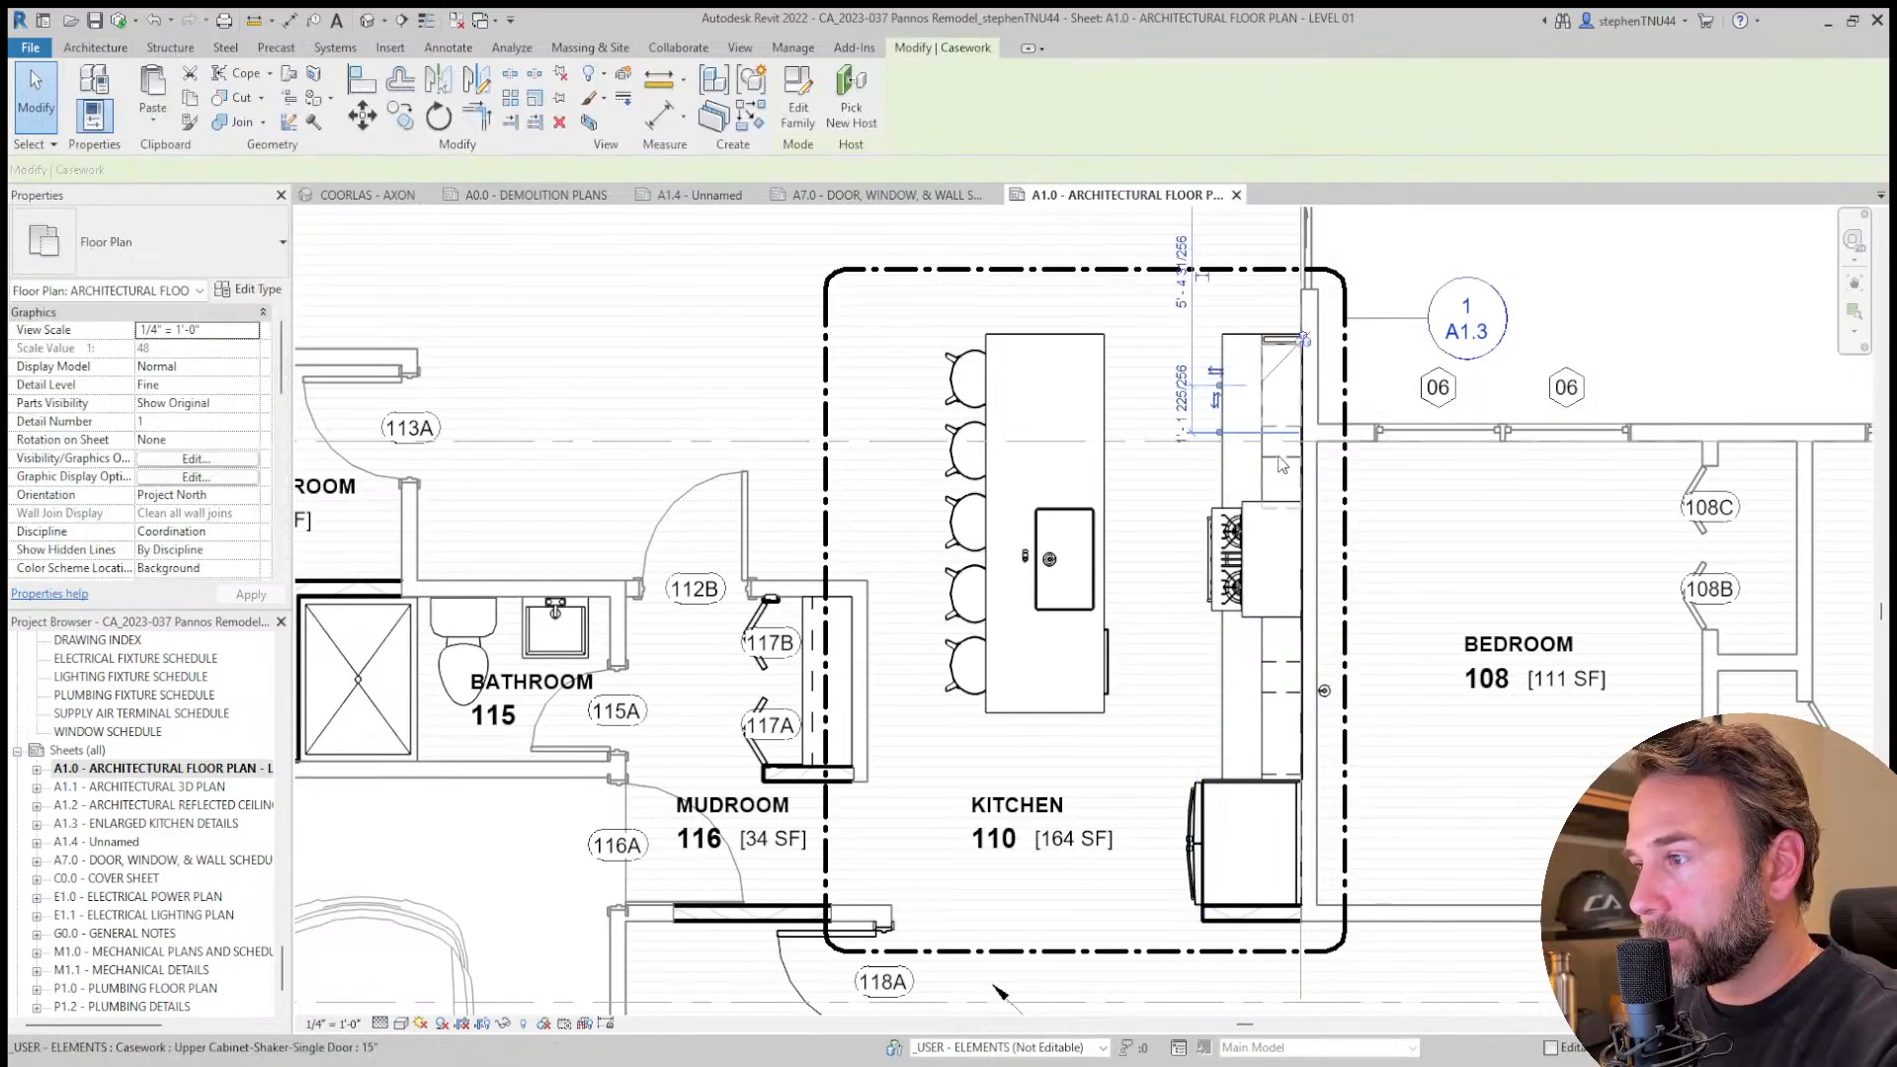
click(1285, 665)
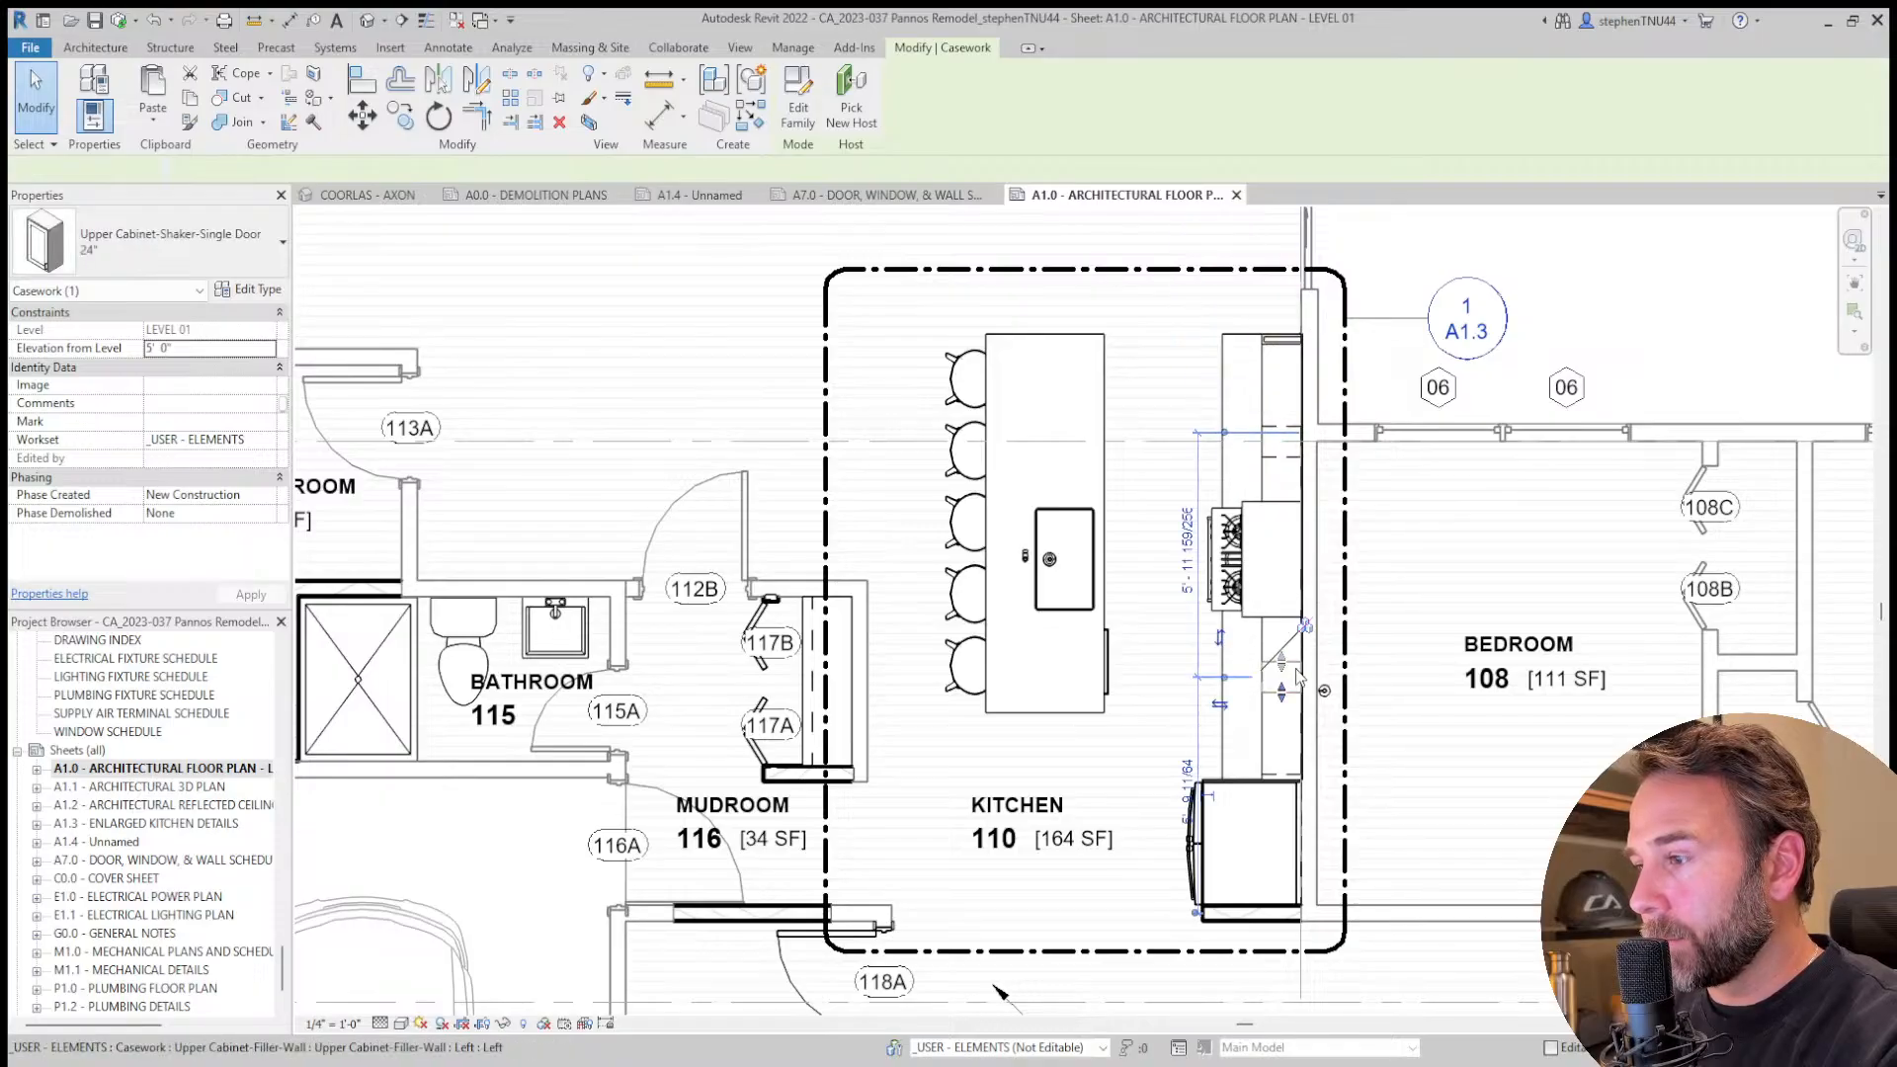
key(Escape)
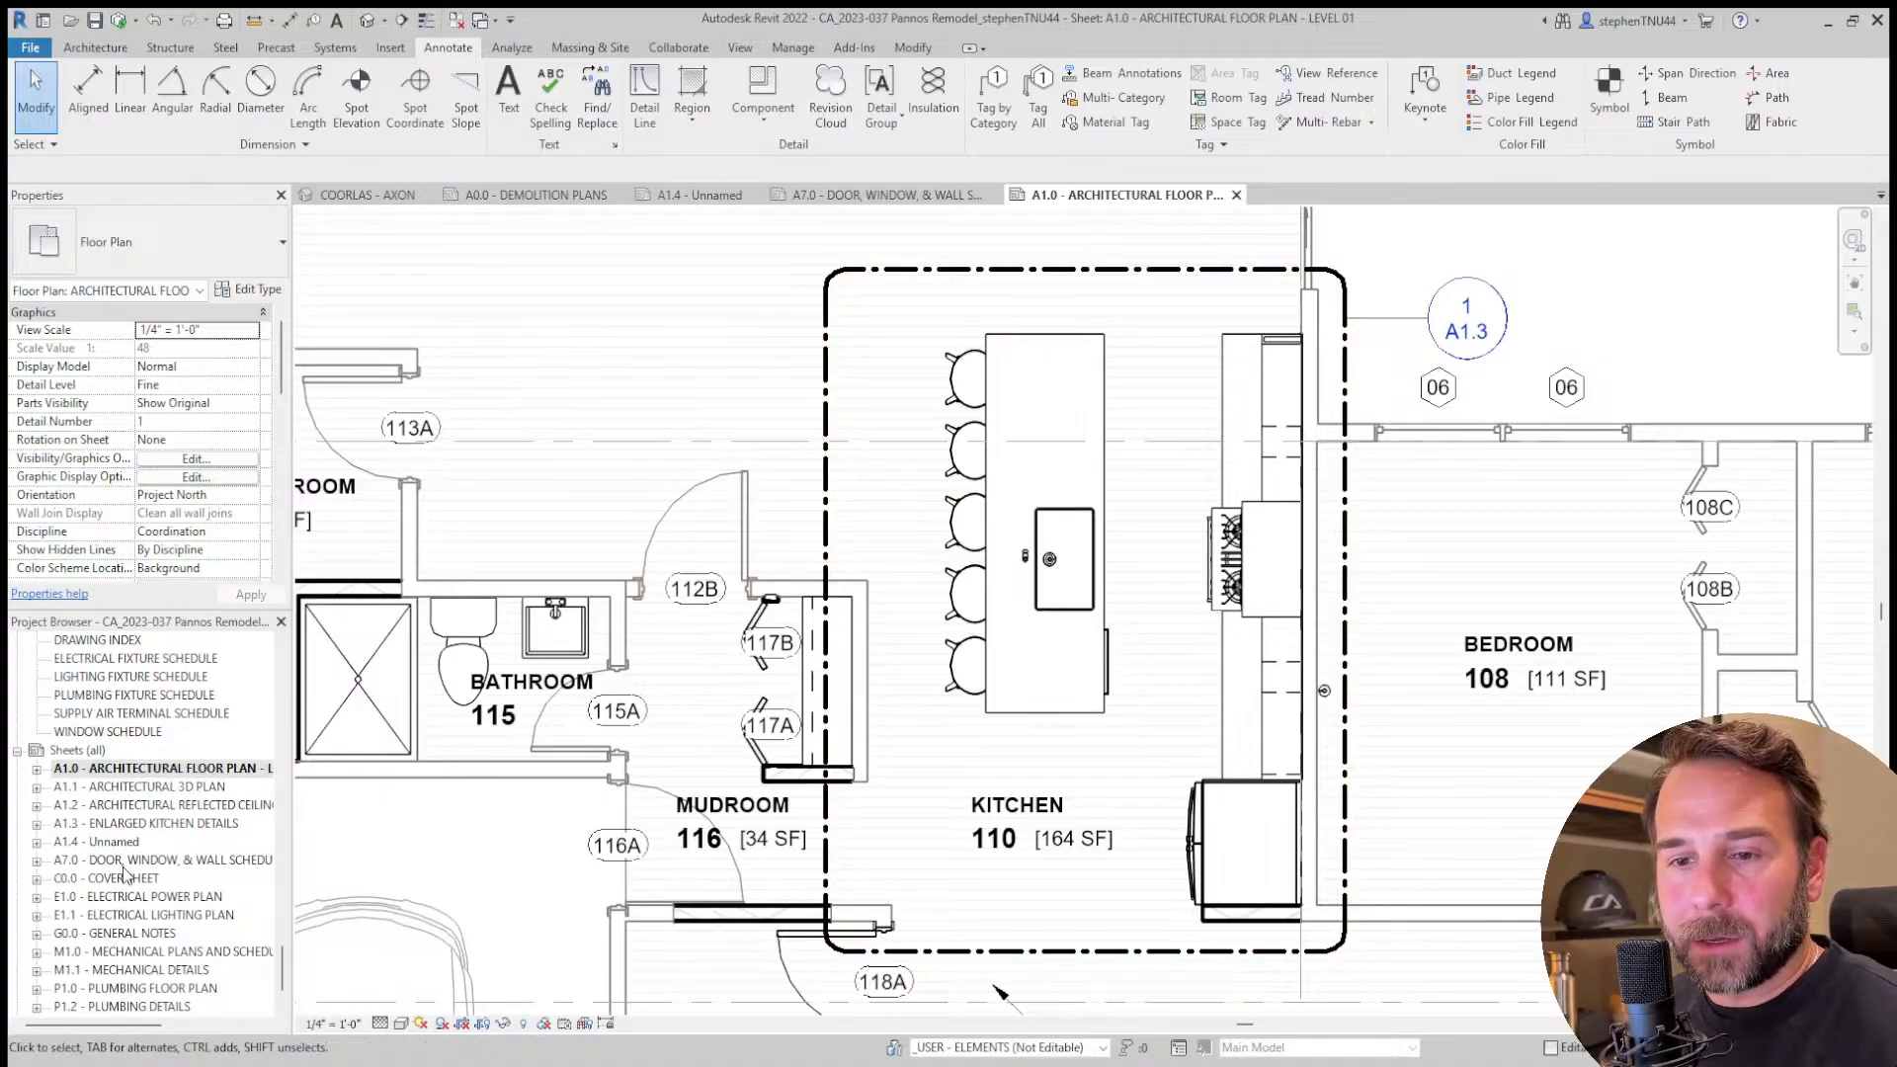
Open sheet A1.3 - ENLARGED KITCHEN DETAILS and examine the enlarged kitchen plan's island, clearances and dimensions.
click(134, 825)
double_click(136, 825)
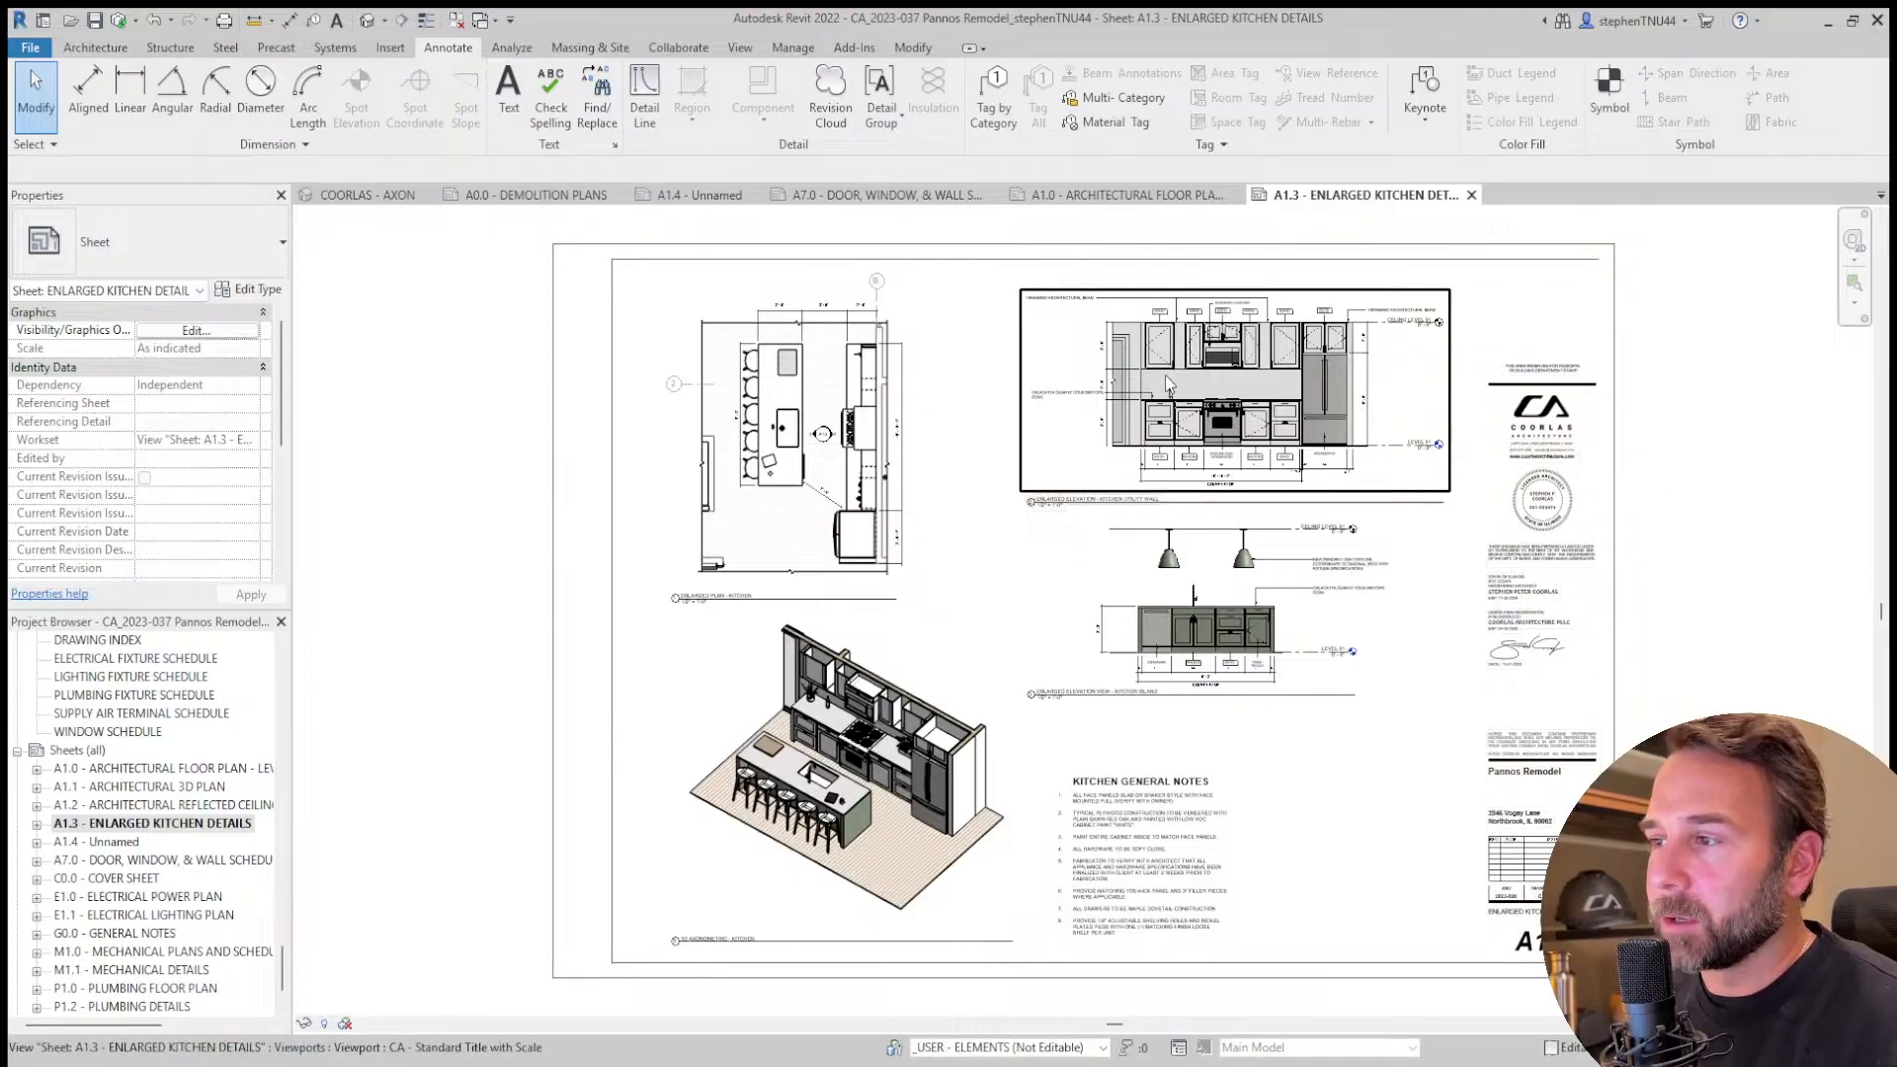
scroll(886, 359, up, 3)
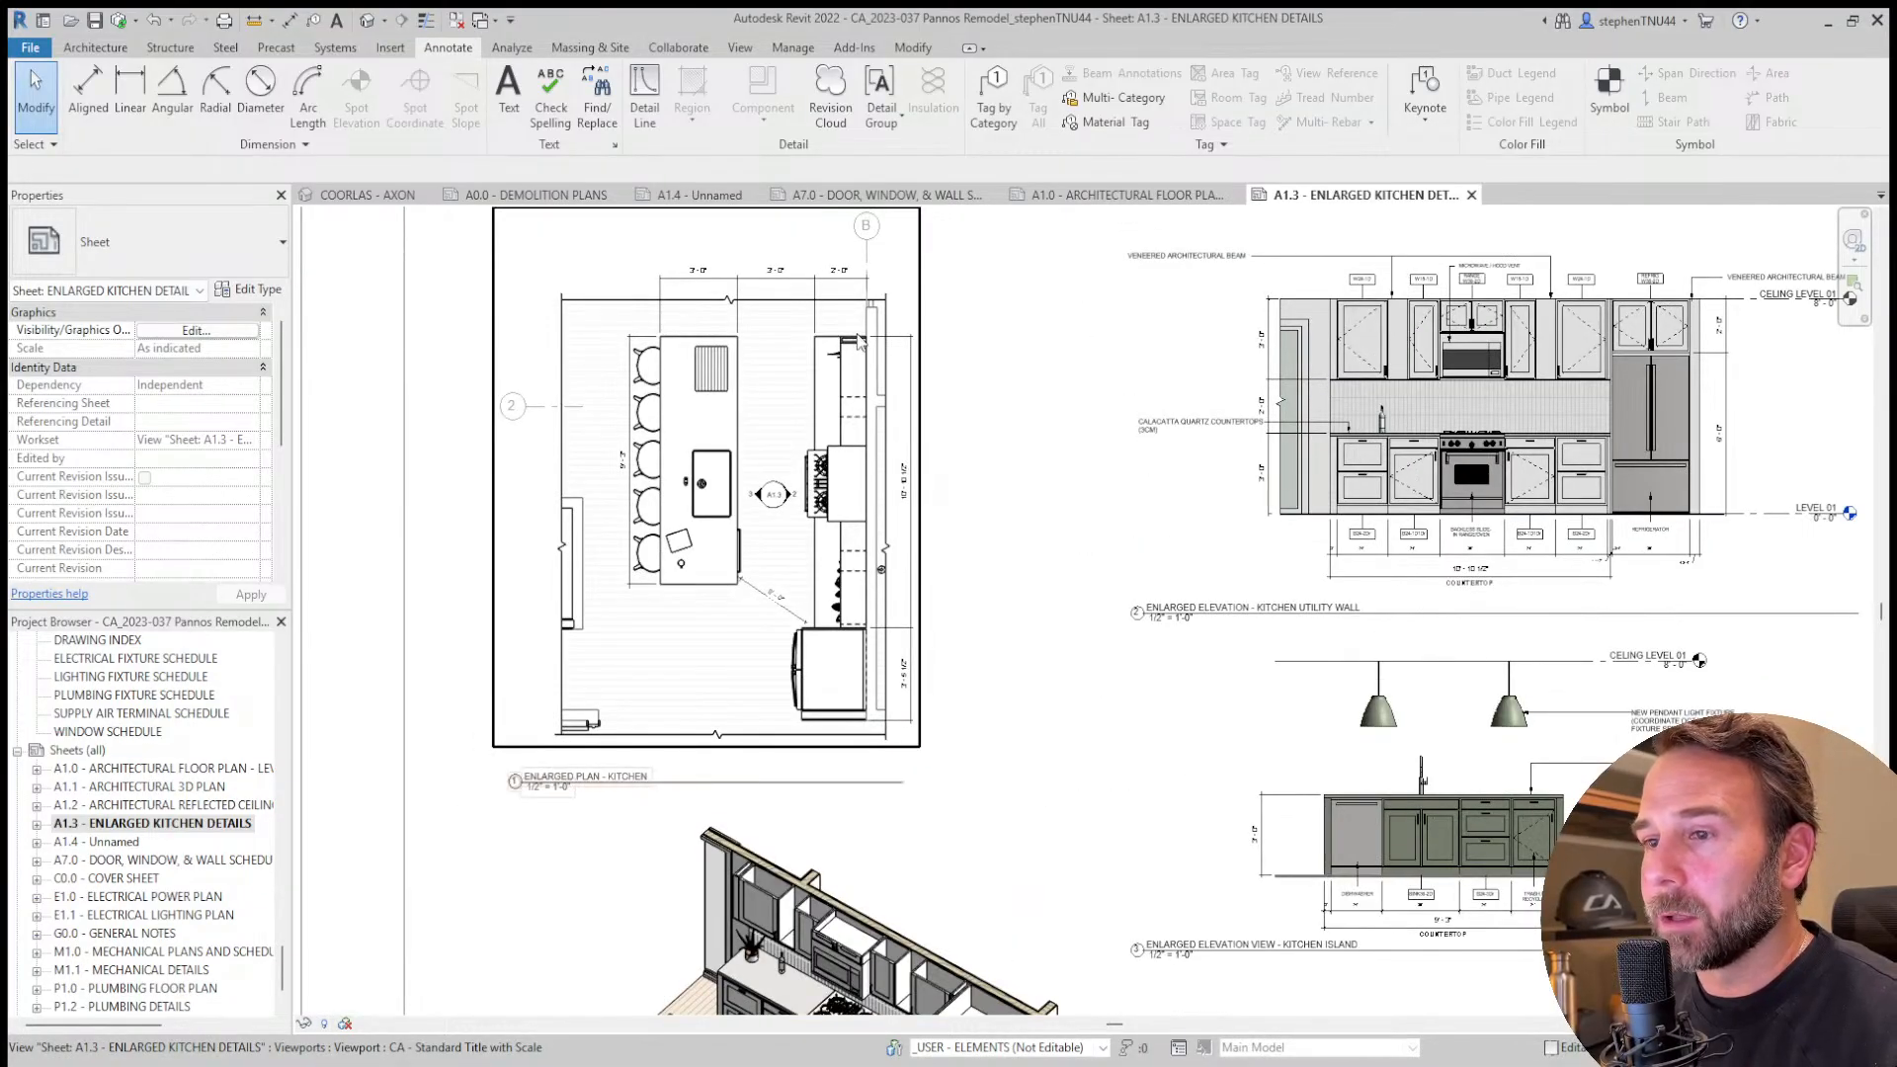
scroll(833, 361, down, 2)
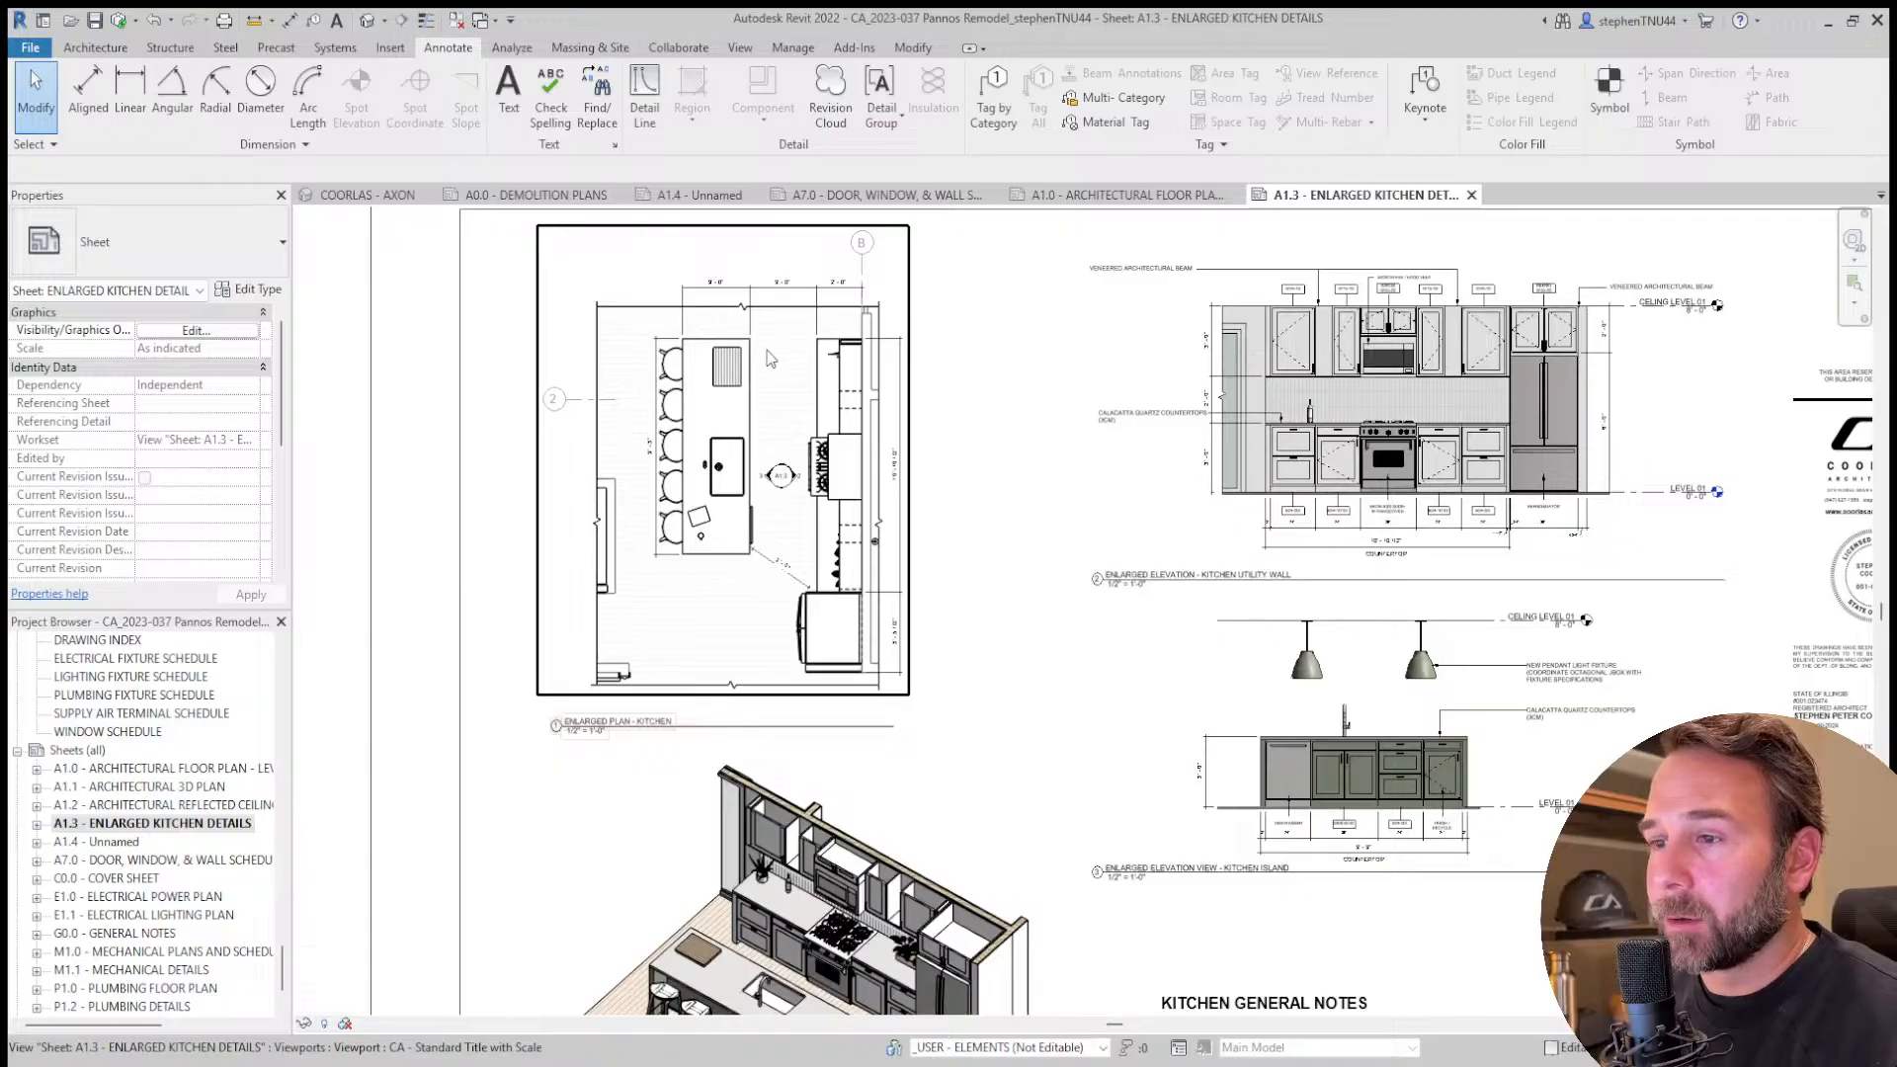
scroll(769, 575, up, 4)
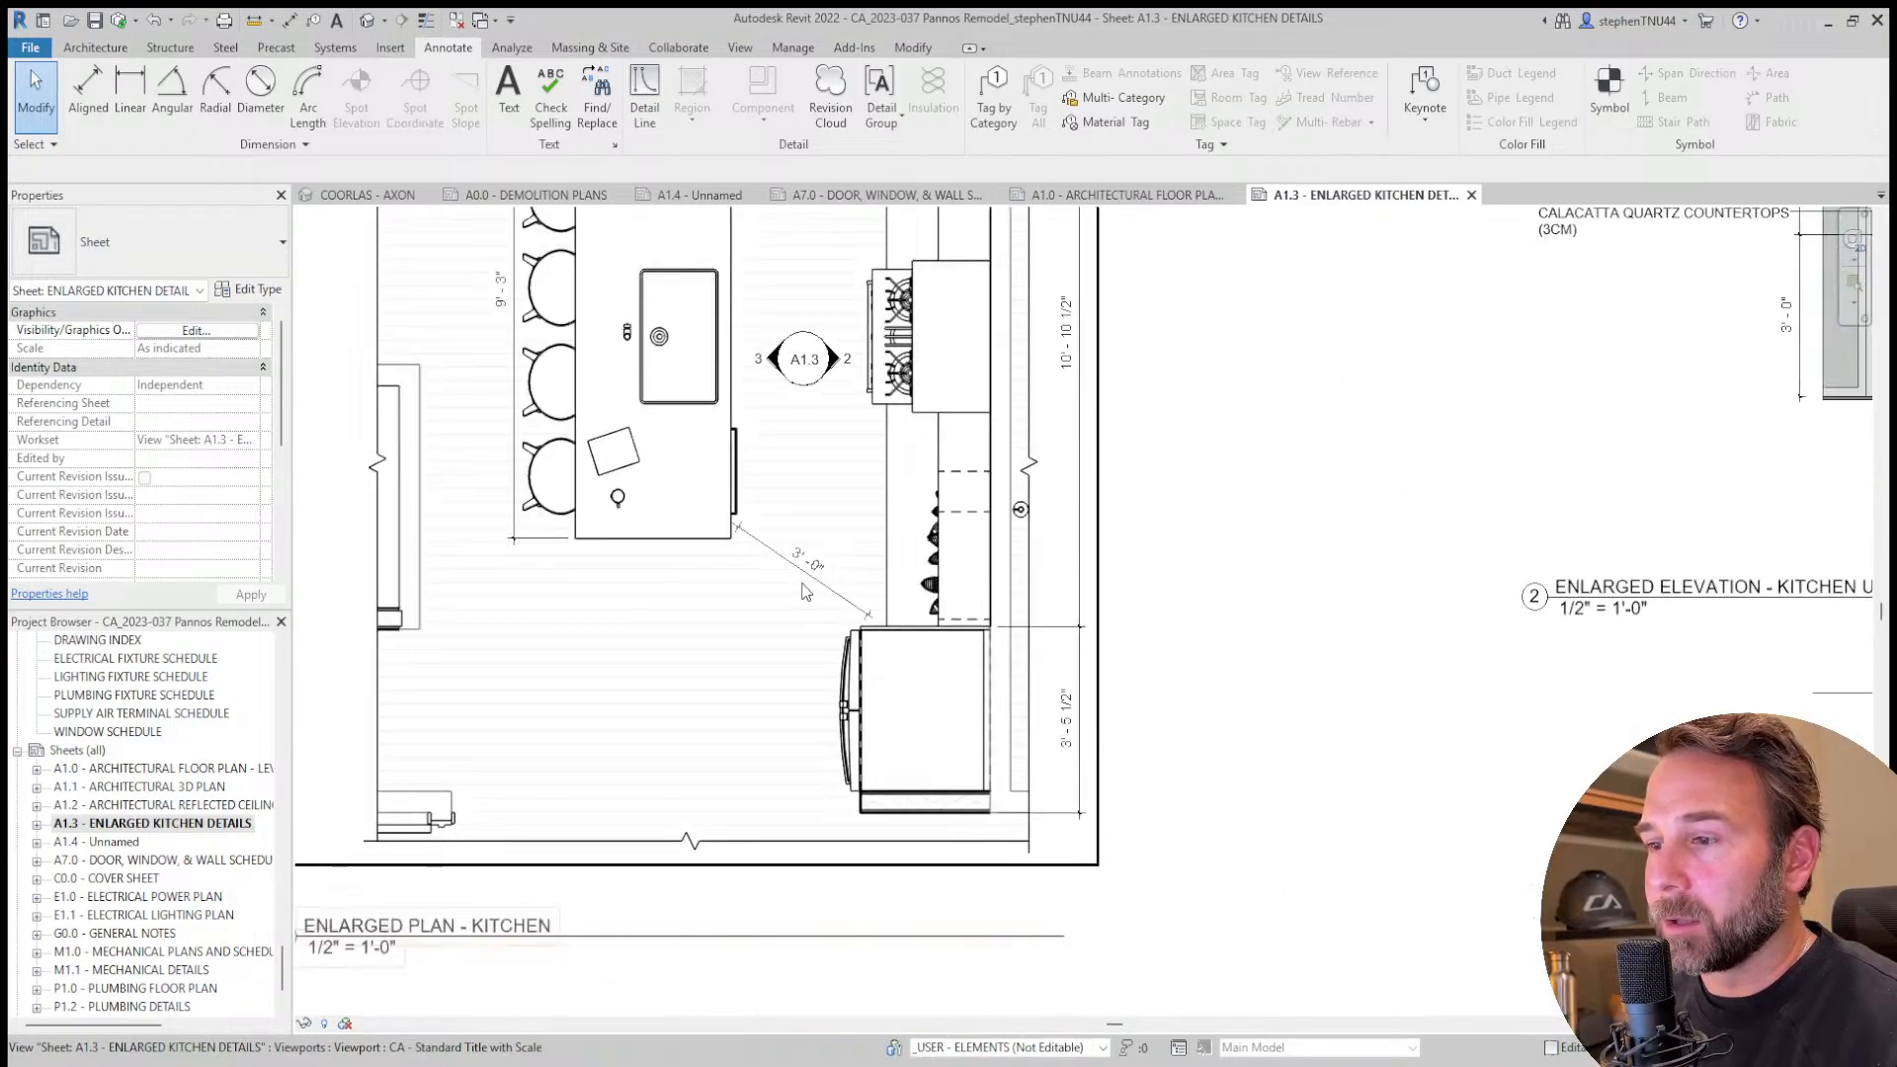
scroll(803, 590, down, 3)
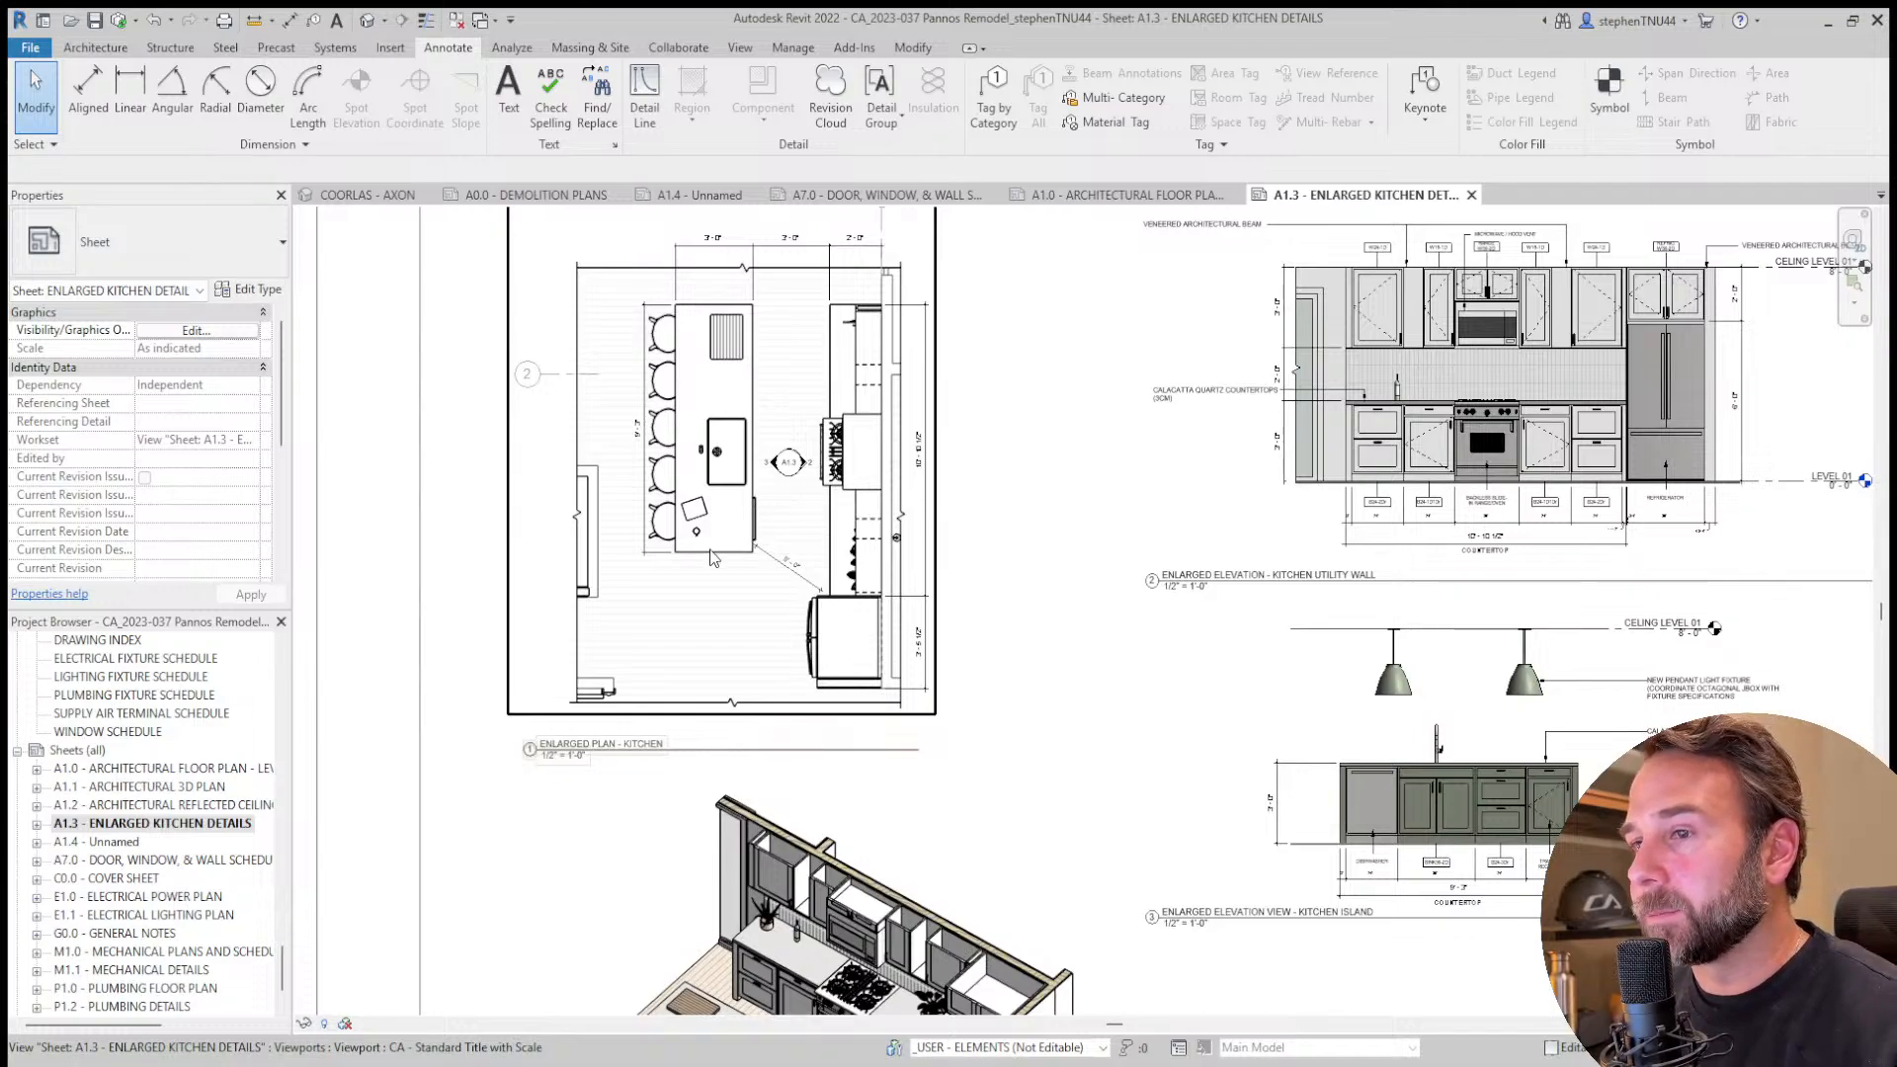
scroll(714, 558, down, 2)
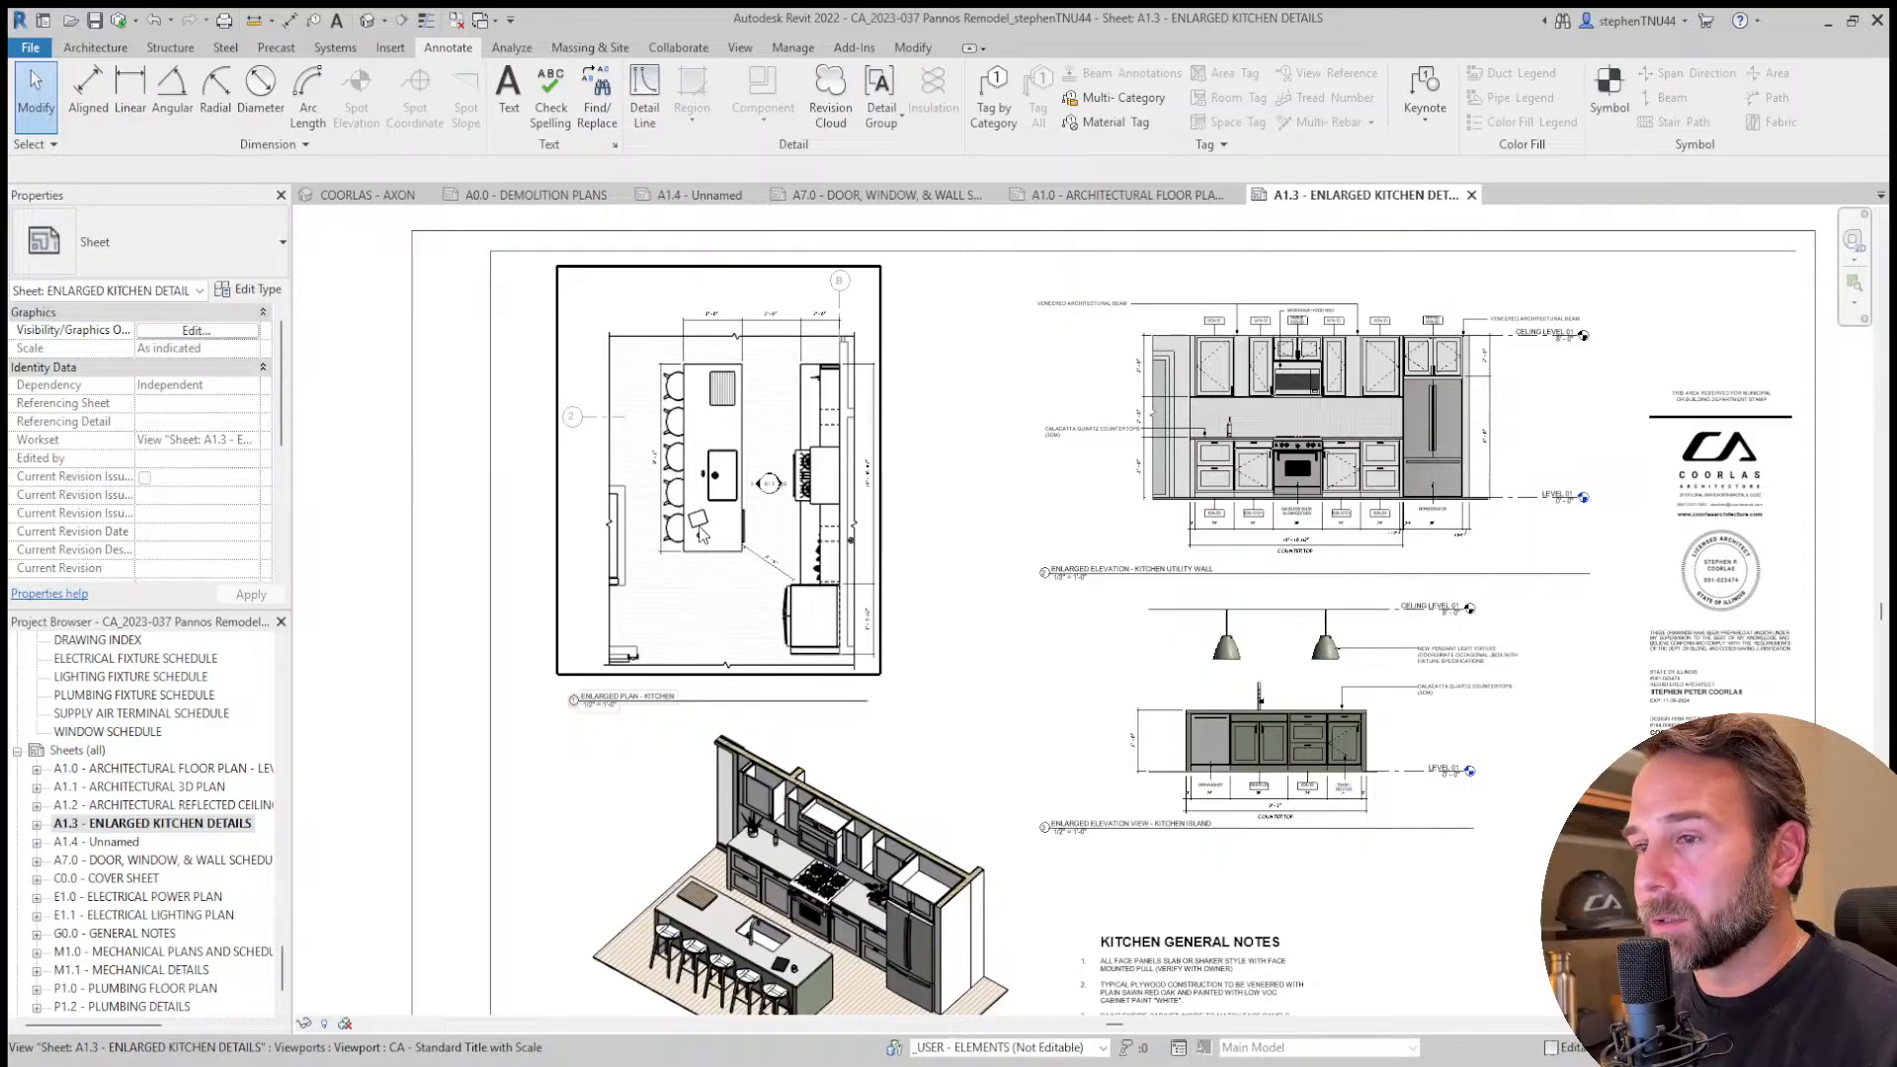
scroll(748, 532, down, 1)
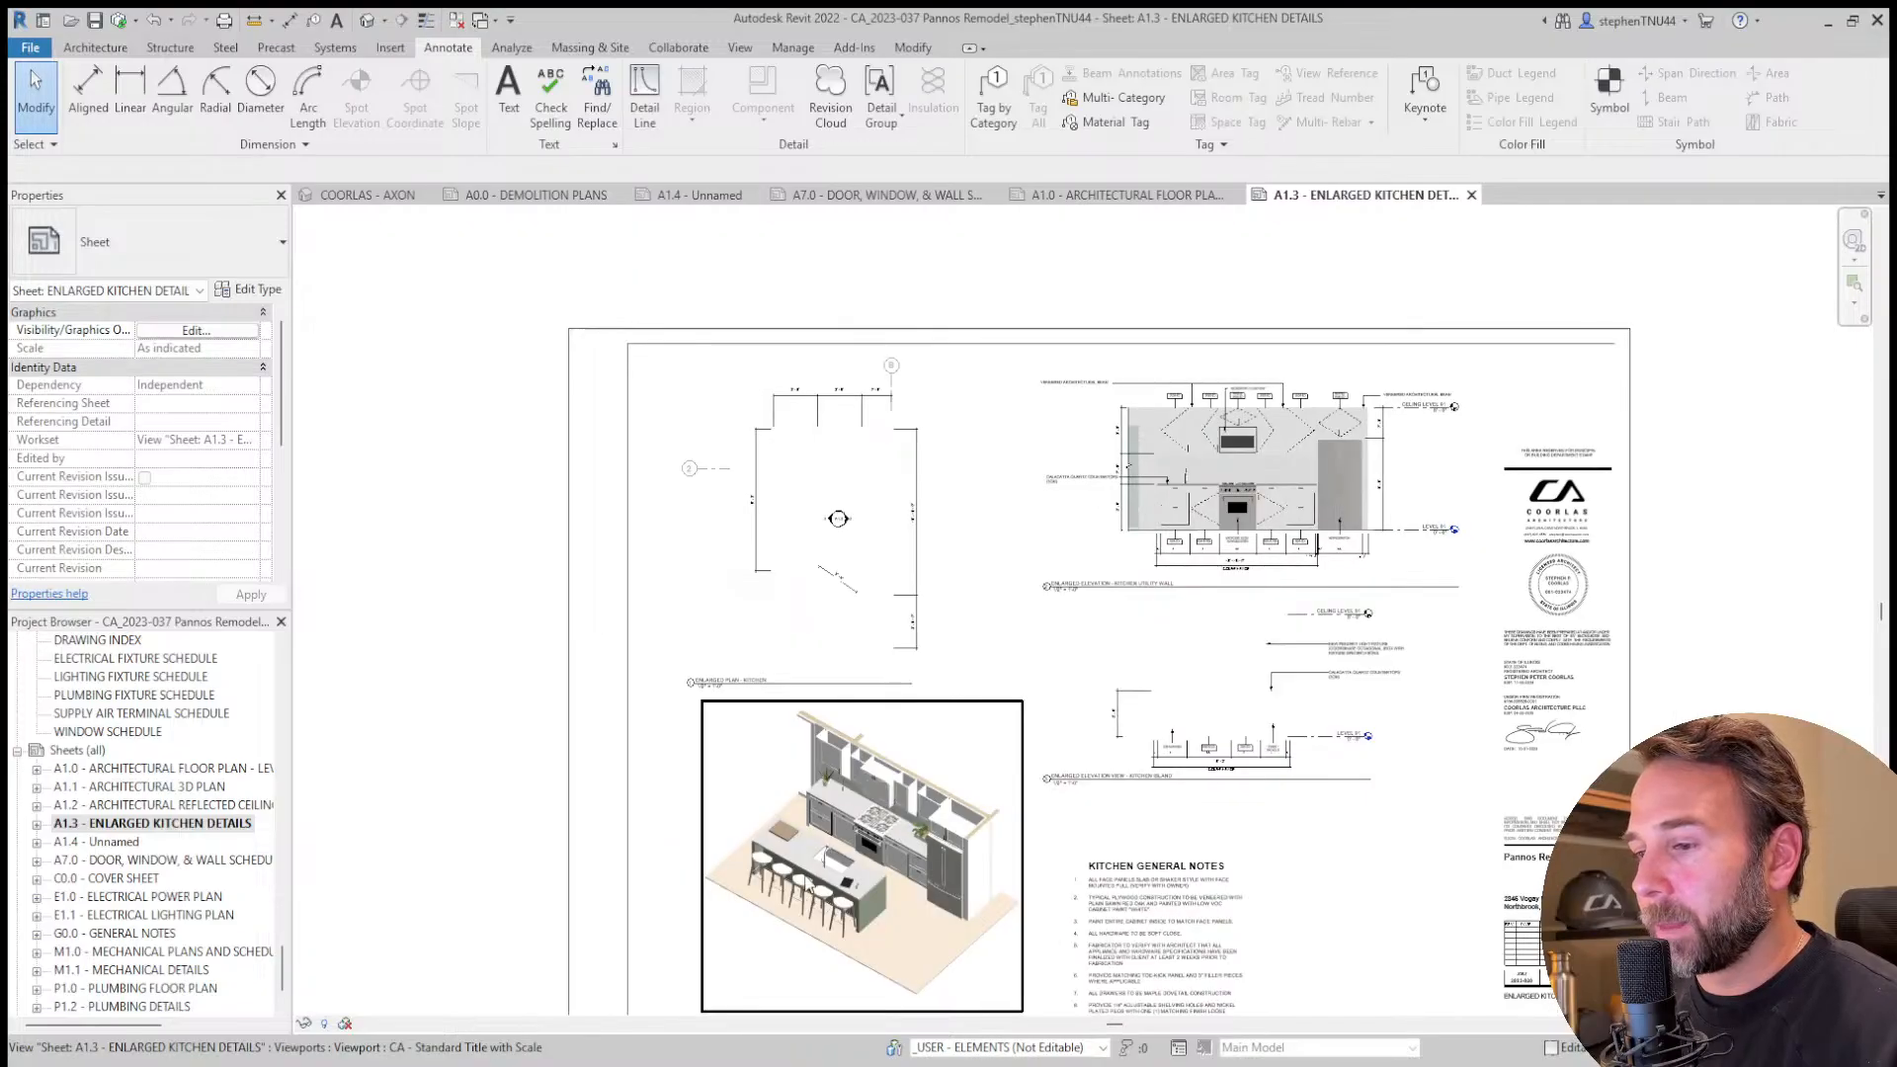
Compare the kitchen 3D axonometric with the refrigerator area of the enlarged plan, and review the overall layout of sheet A1.3.
scroll(968, 835, up, 4)
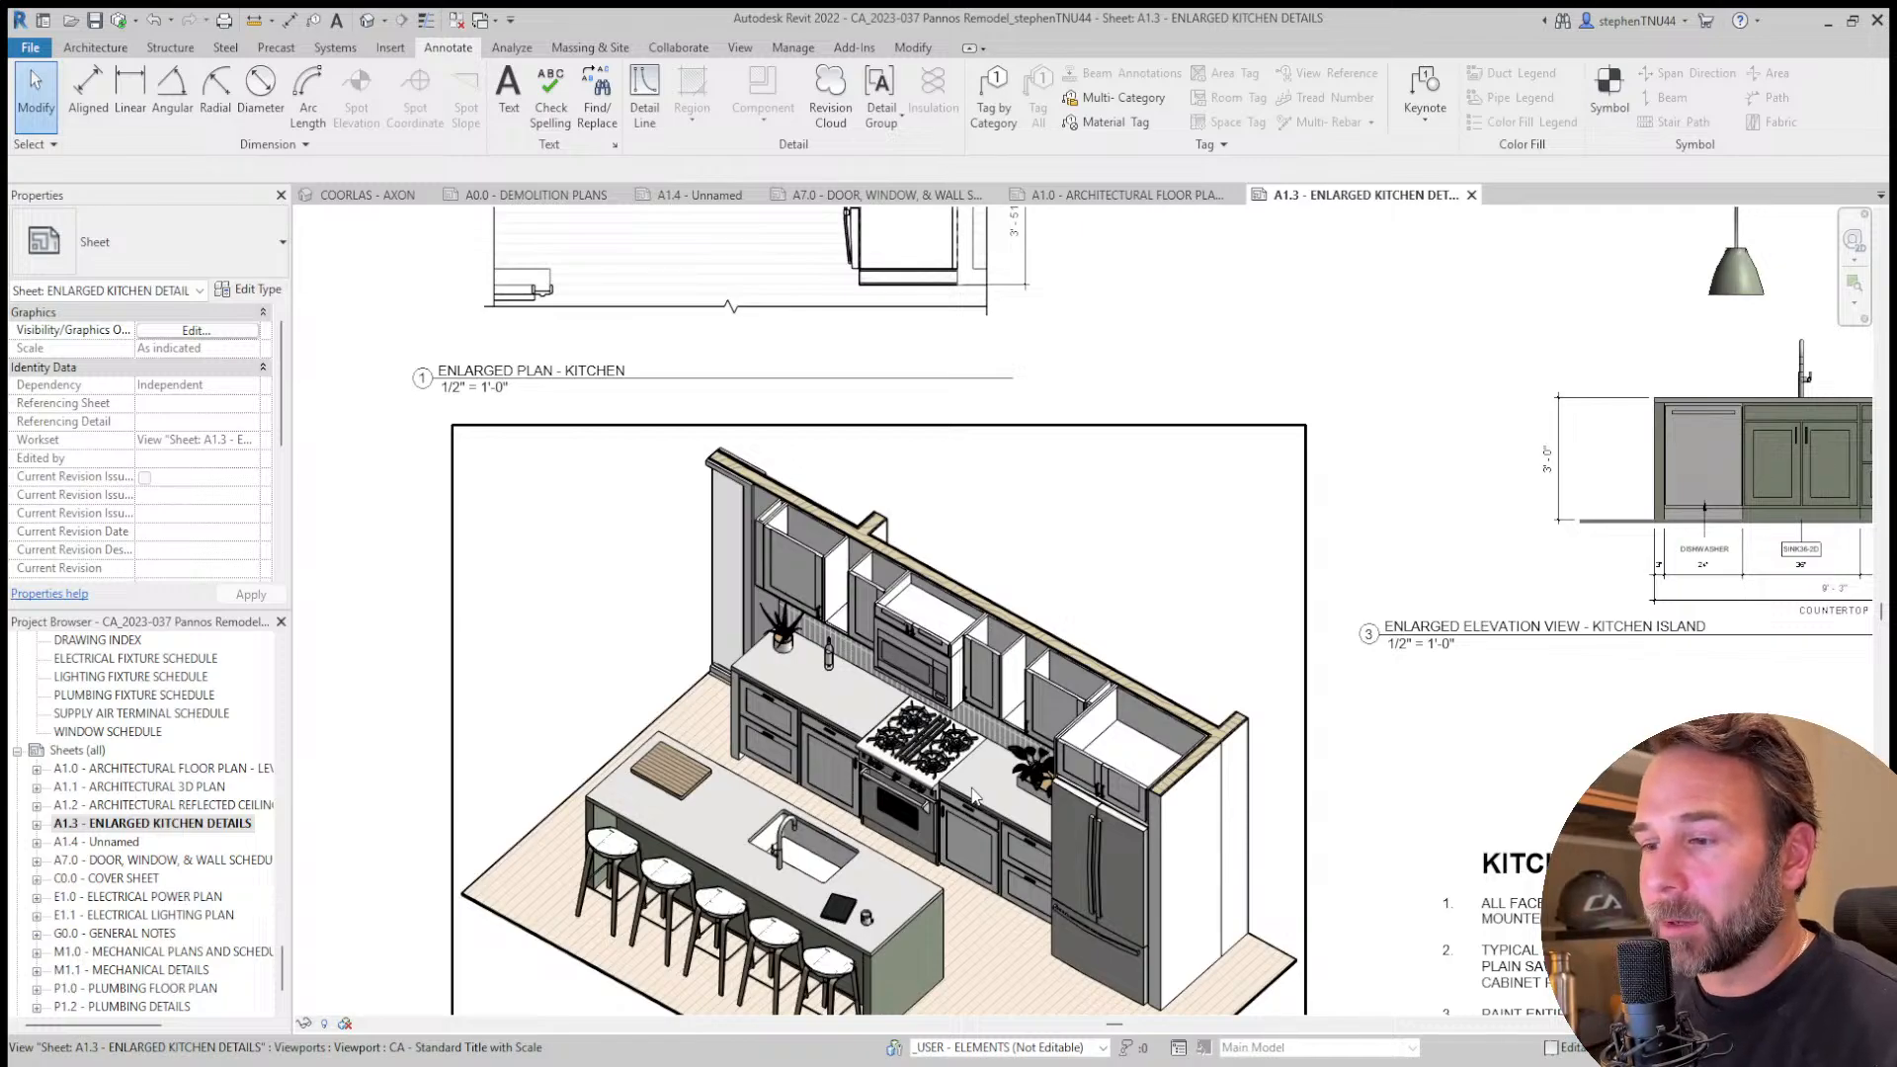
scroll(1052, 525, down, 4)
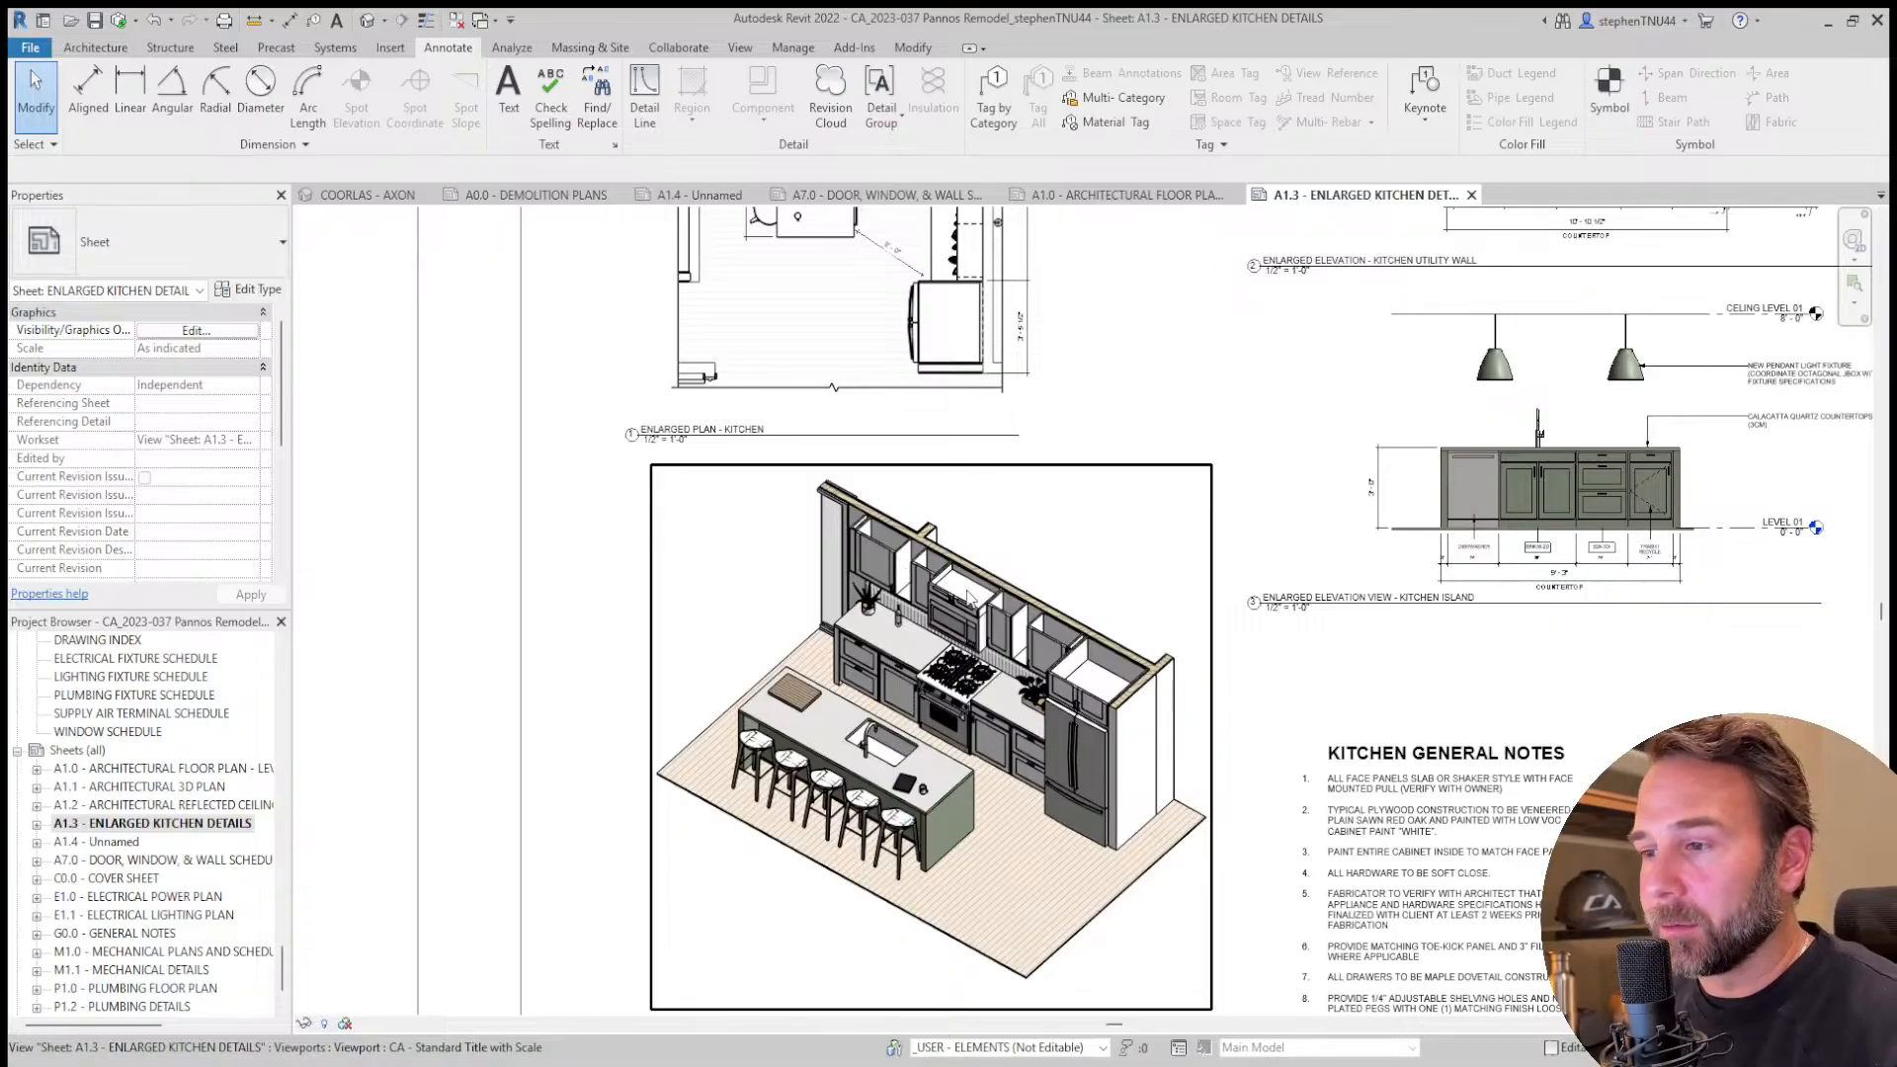
scroll(1008, 672, up, 4)
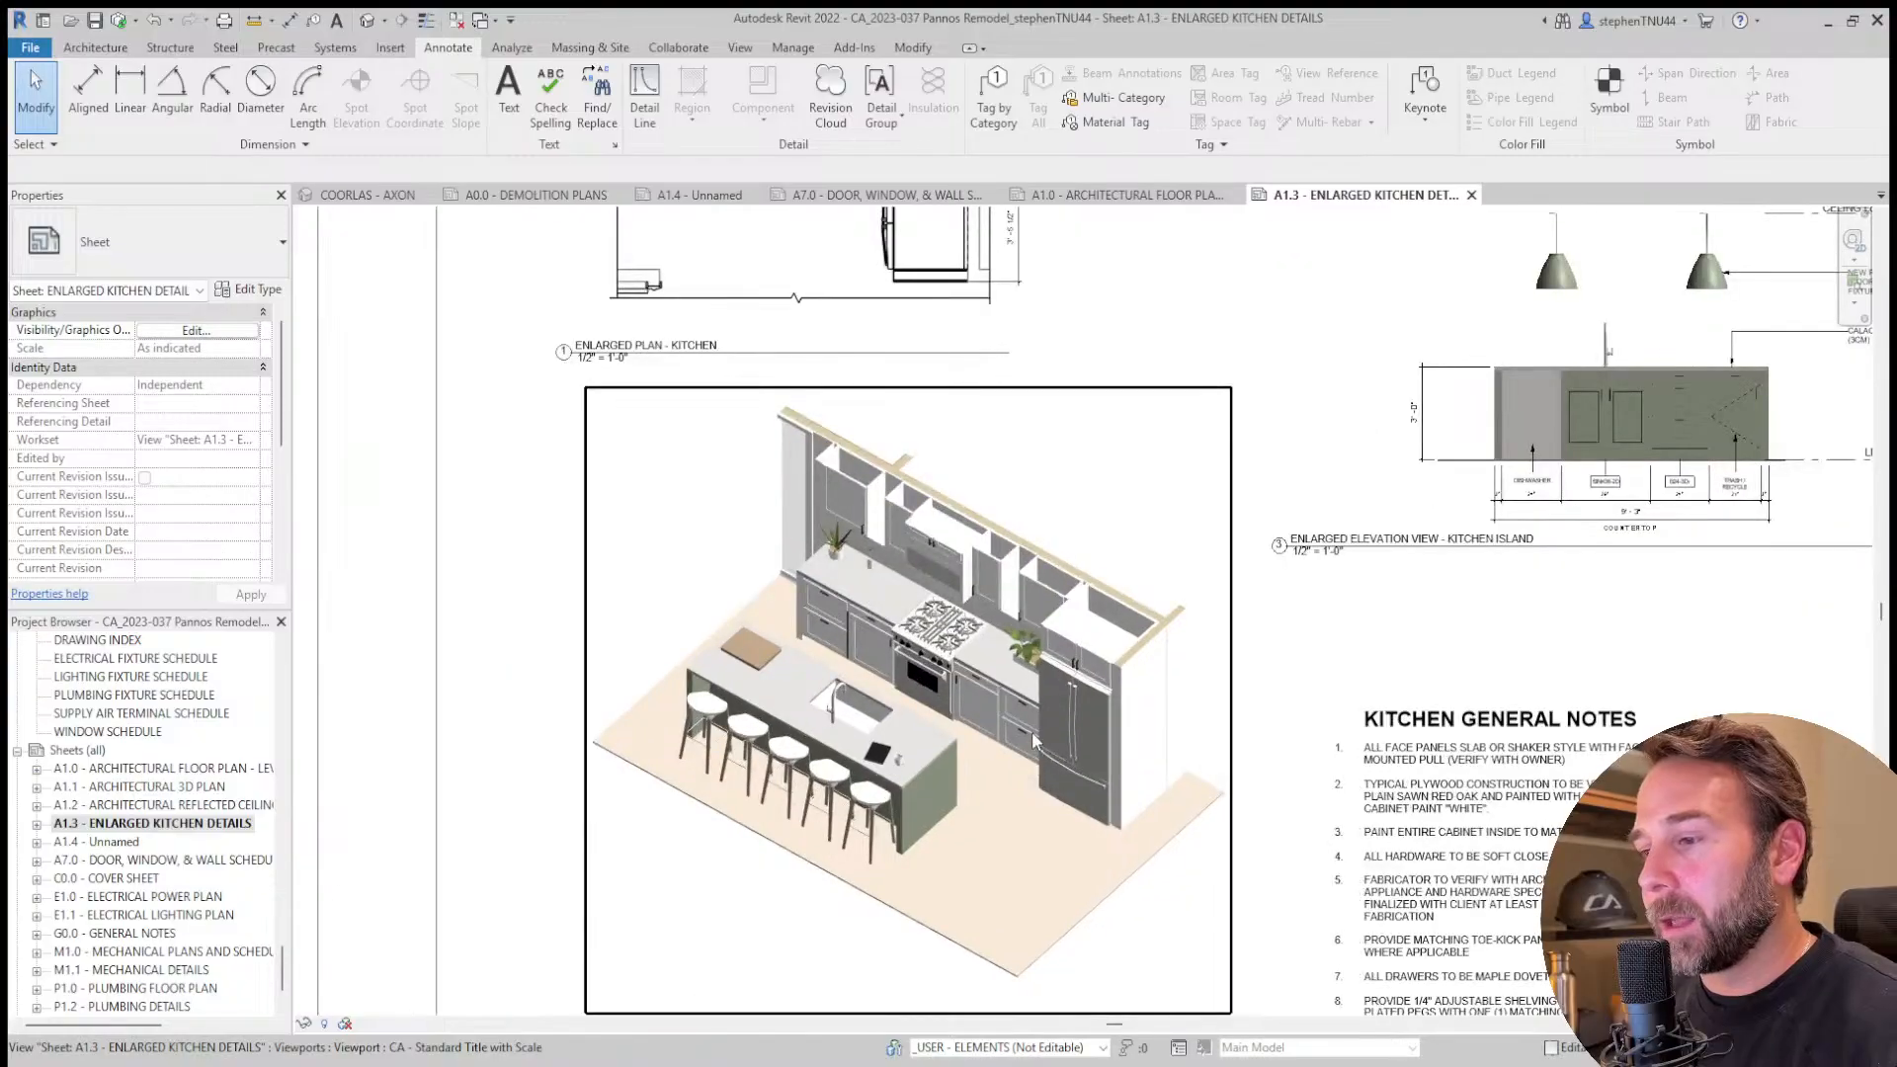
scroll(1061, 715, down, 3)
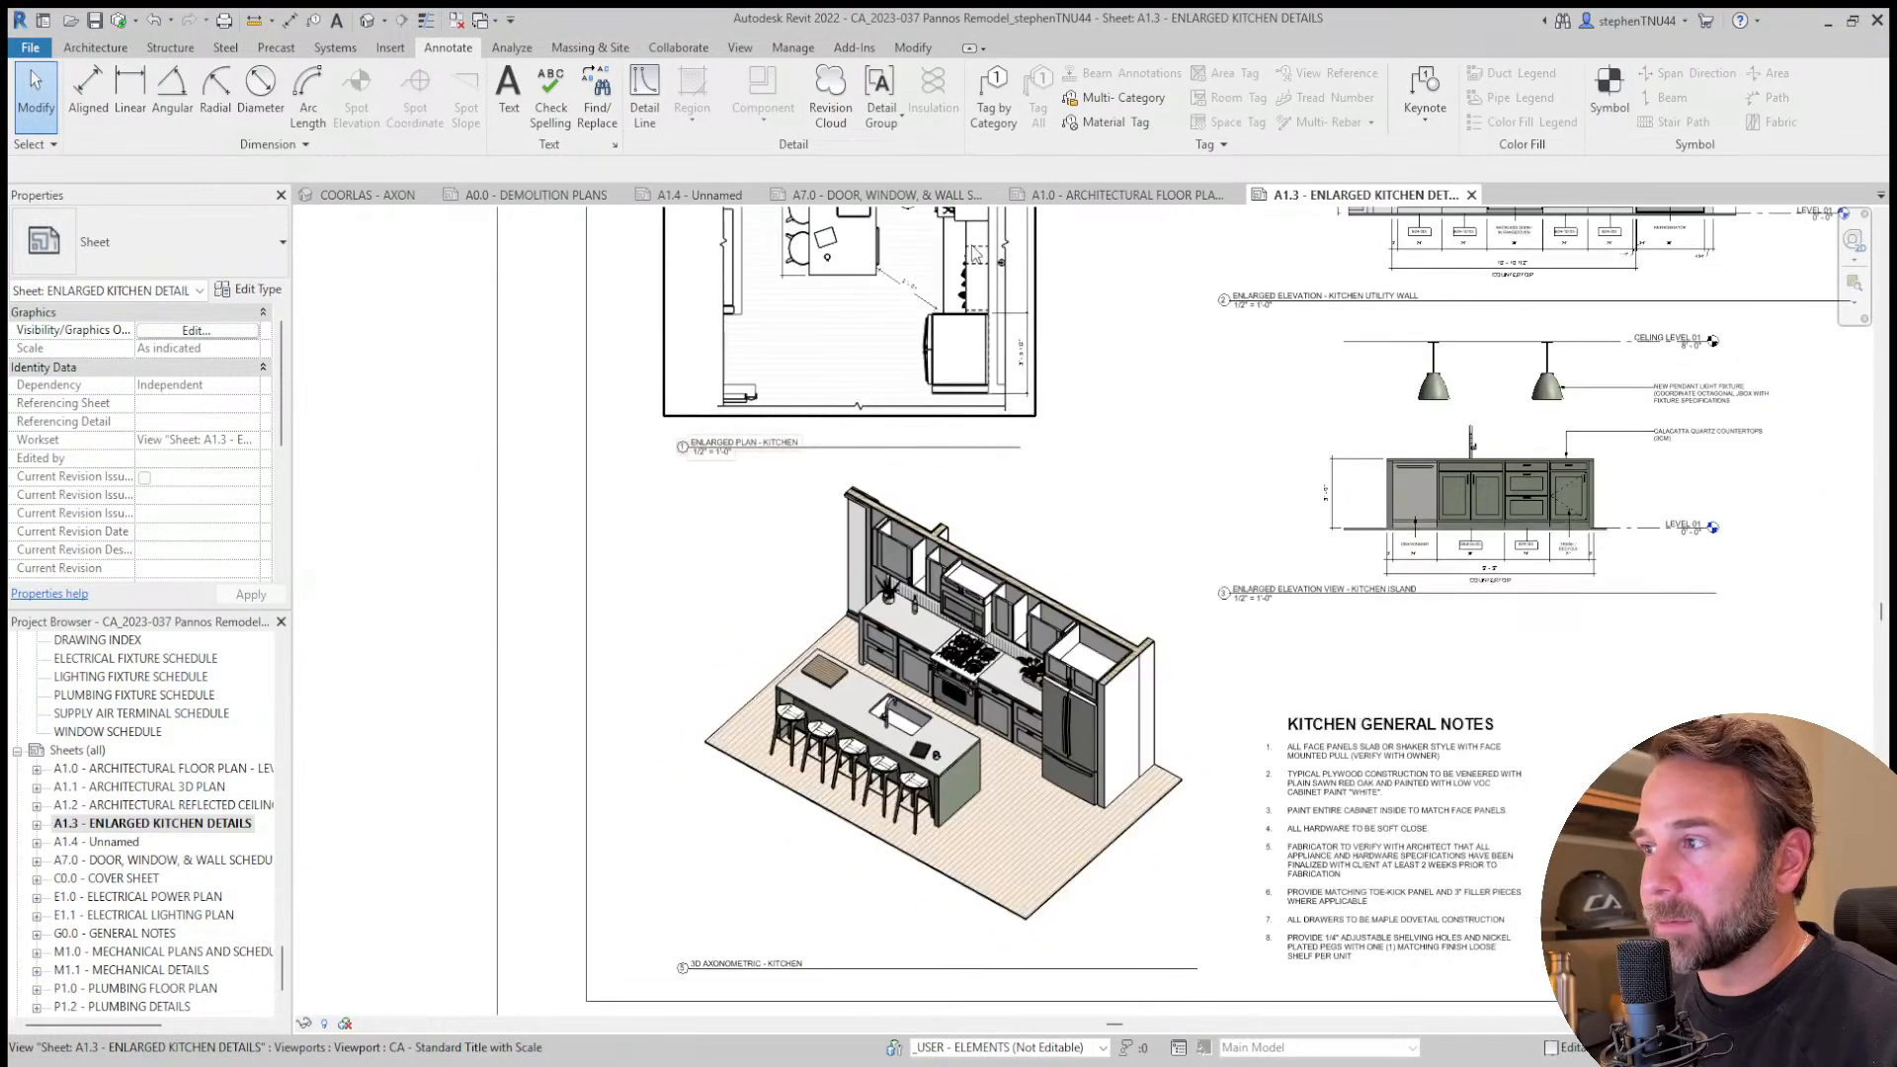
scroll(947, 265, up, 2)
scroll(946, 264, up, 3)
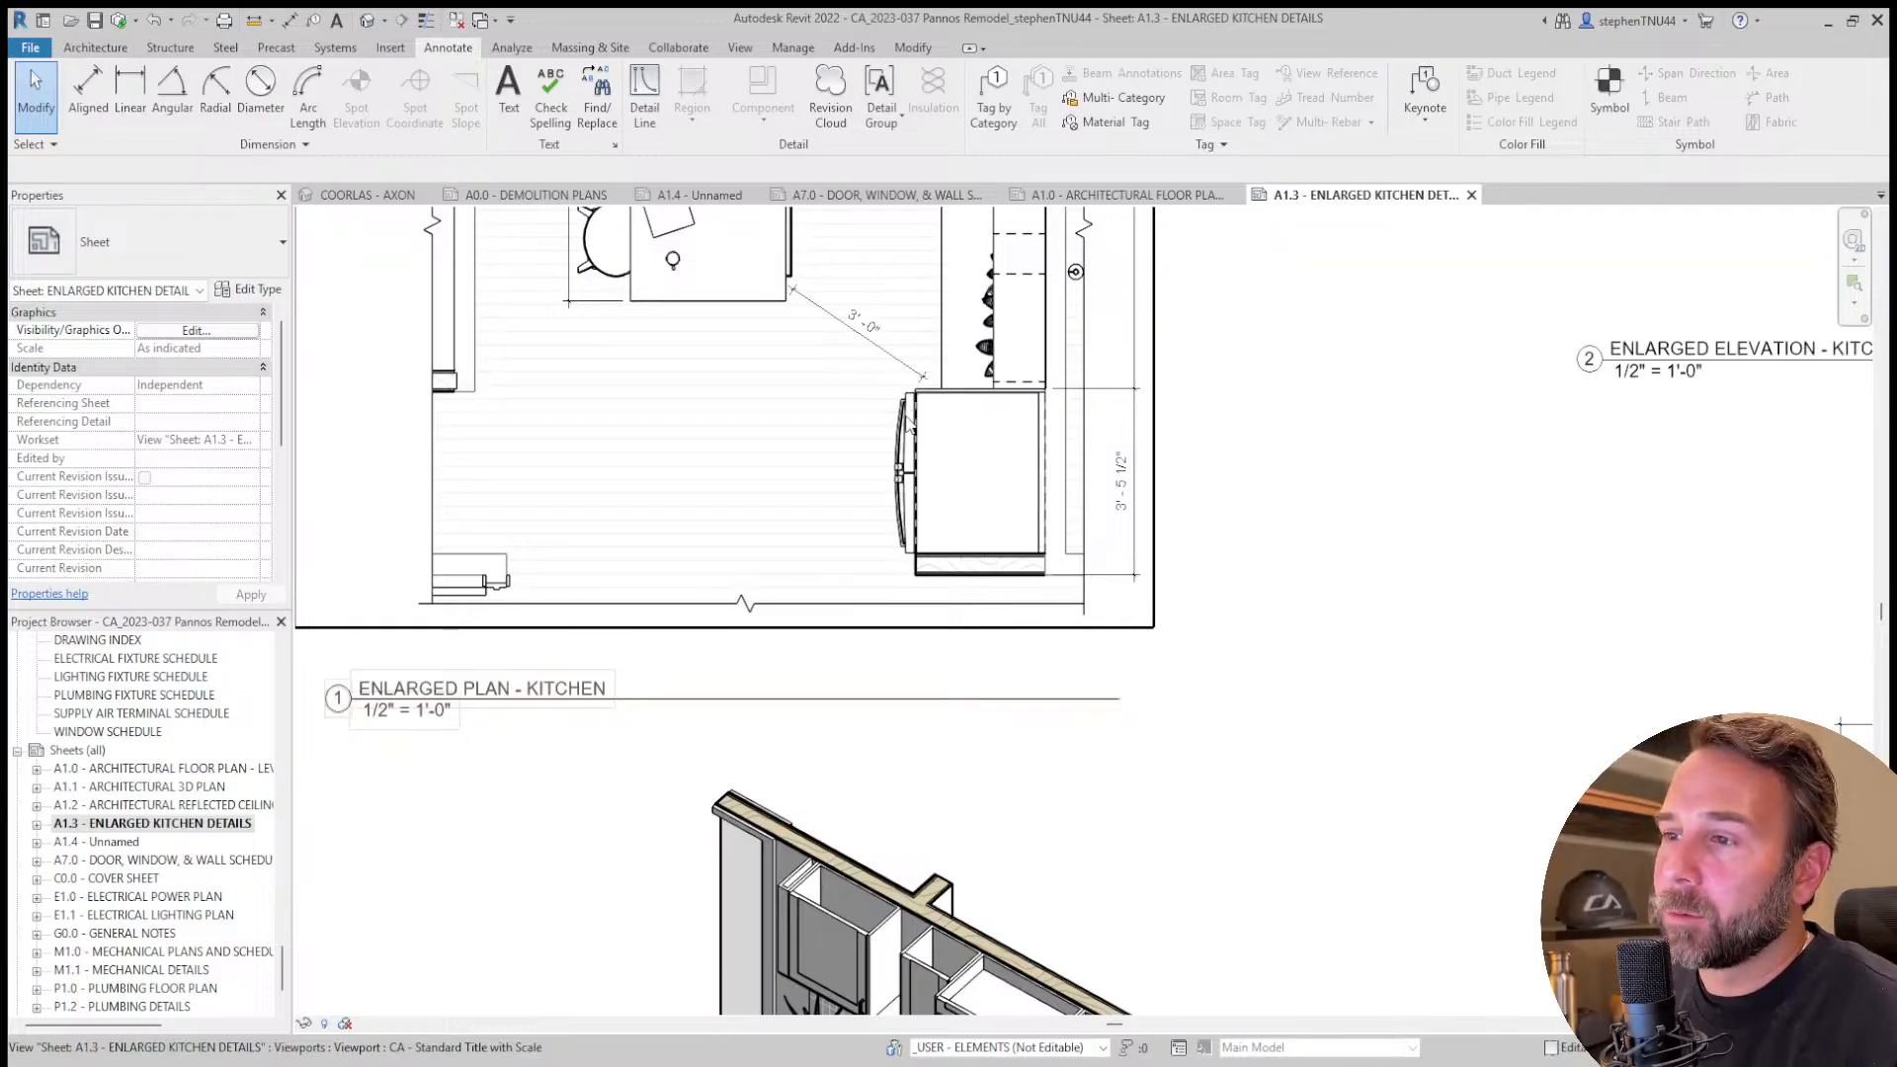
scroll(935, 467, down, 1)
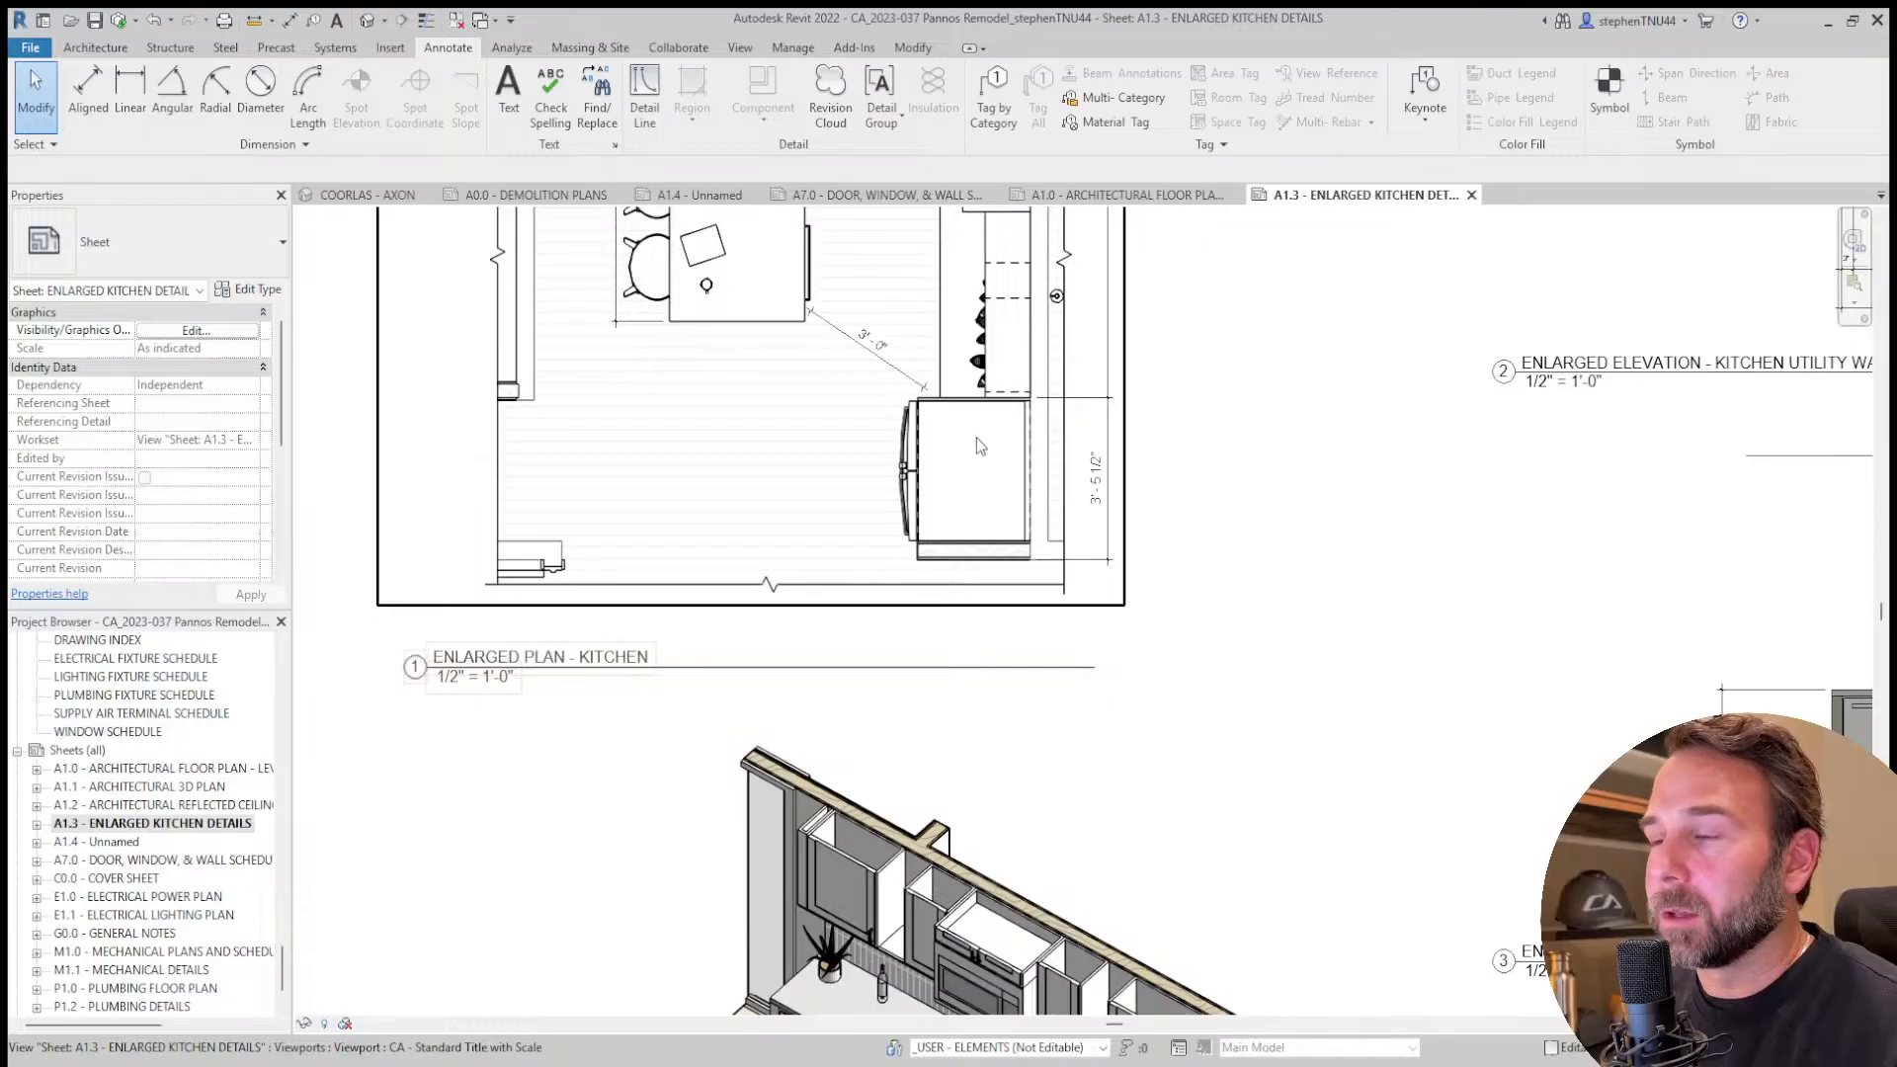
scroll(981, 436, down, 3)
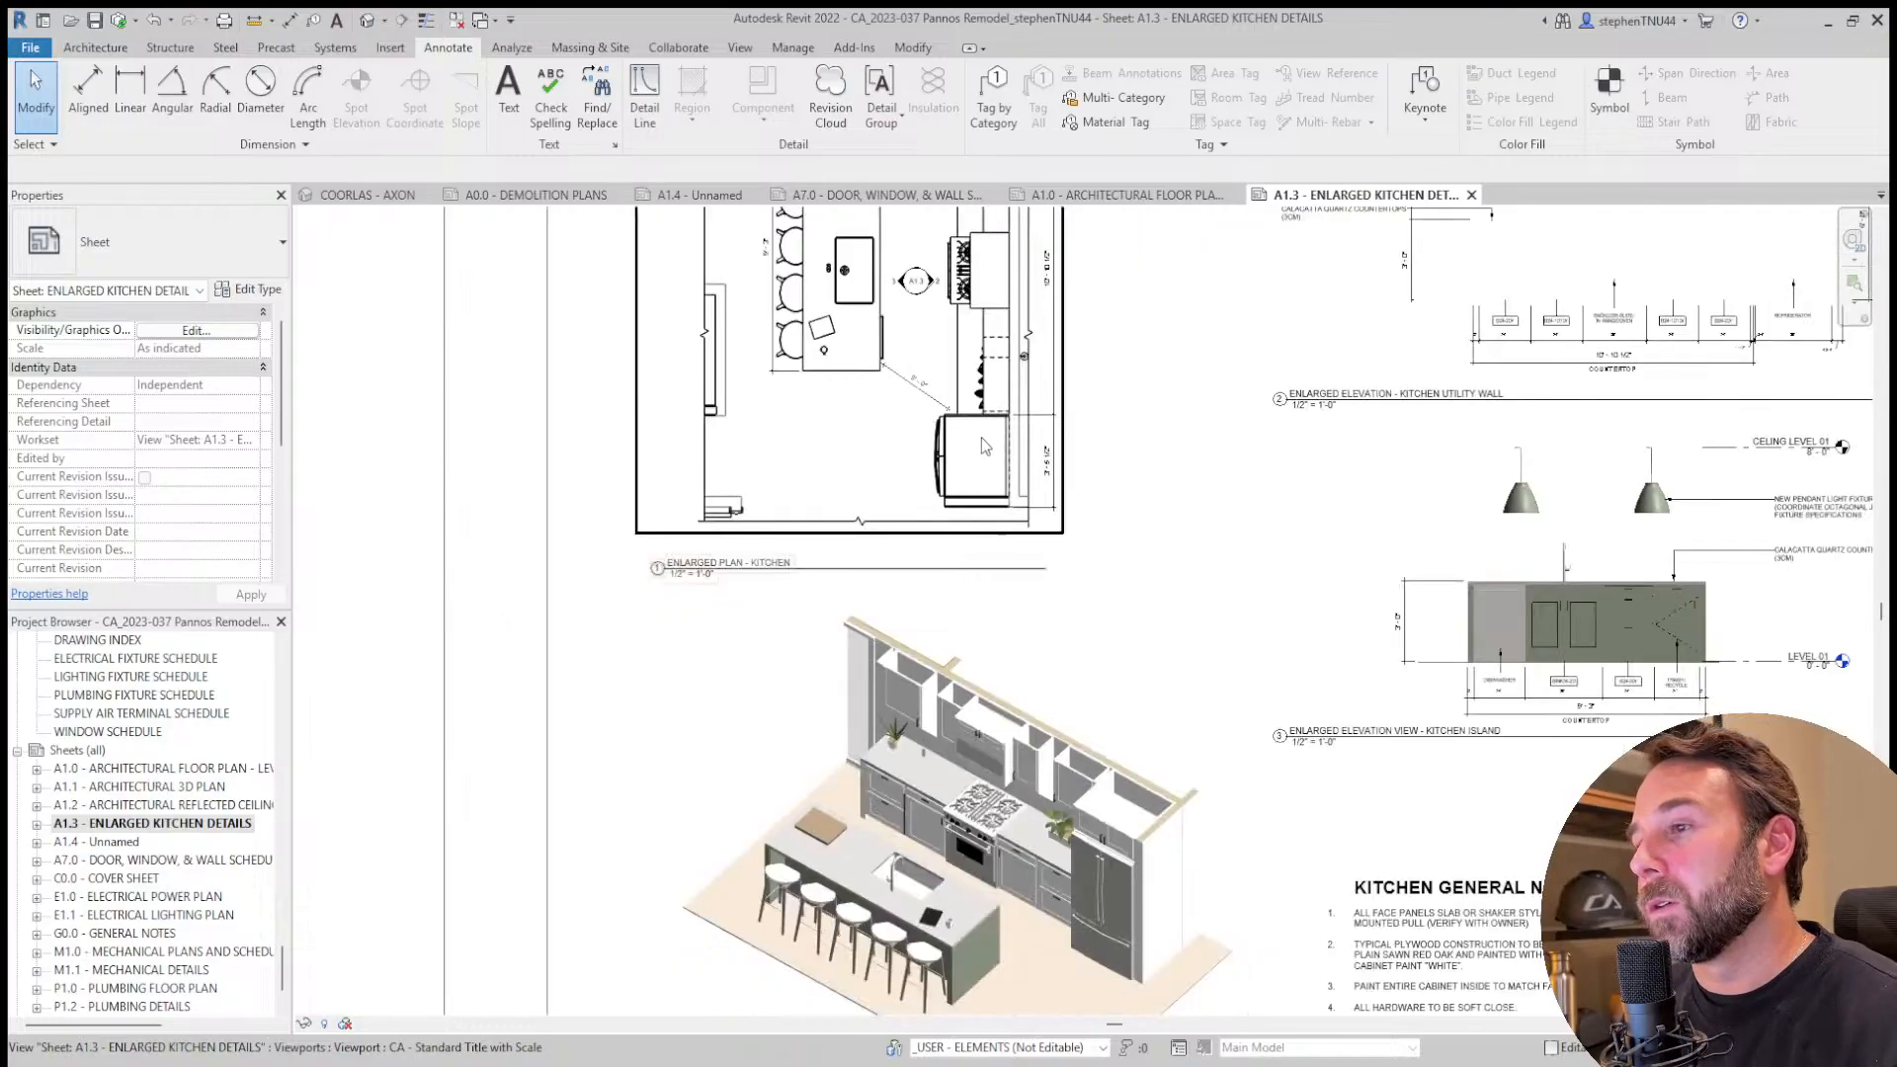
scroll(979, 435, down, 1)
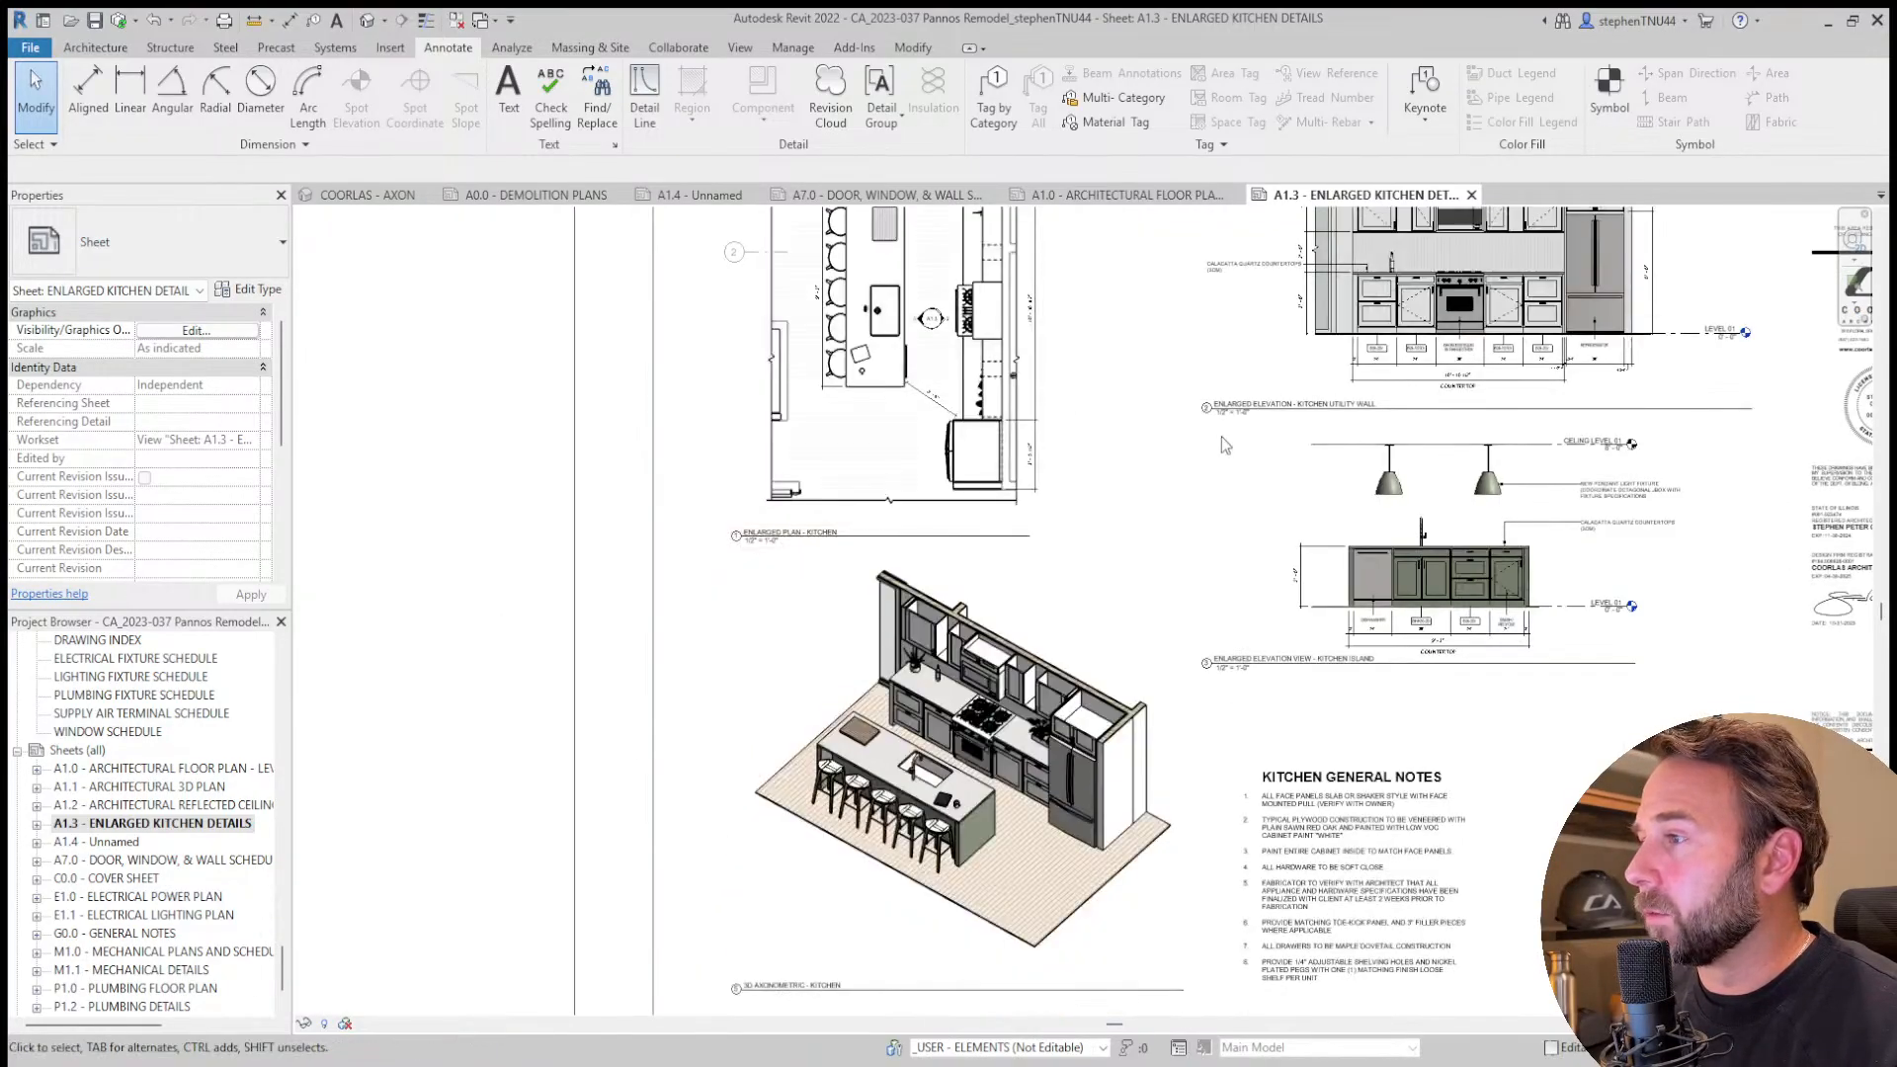
middle_drag(1222, 436, 1097, 527)
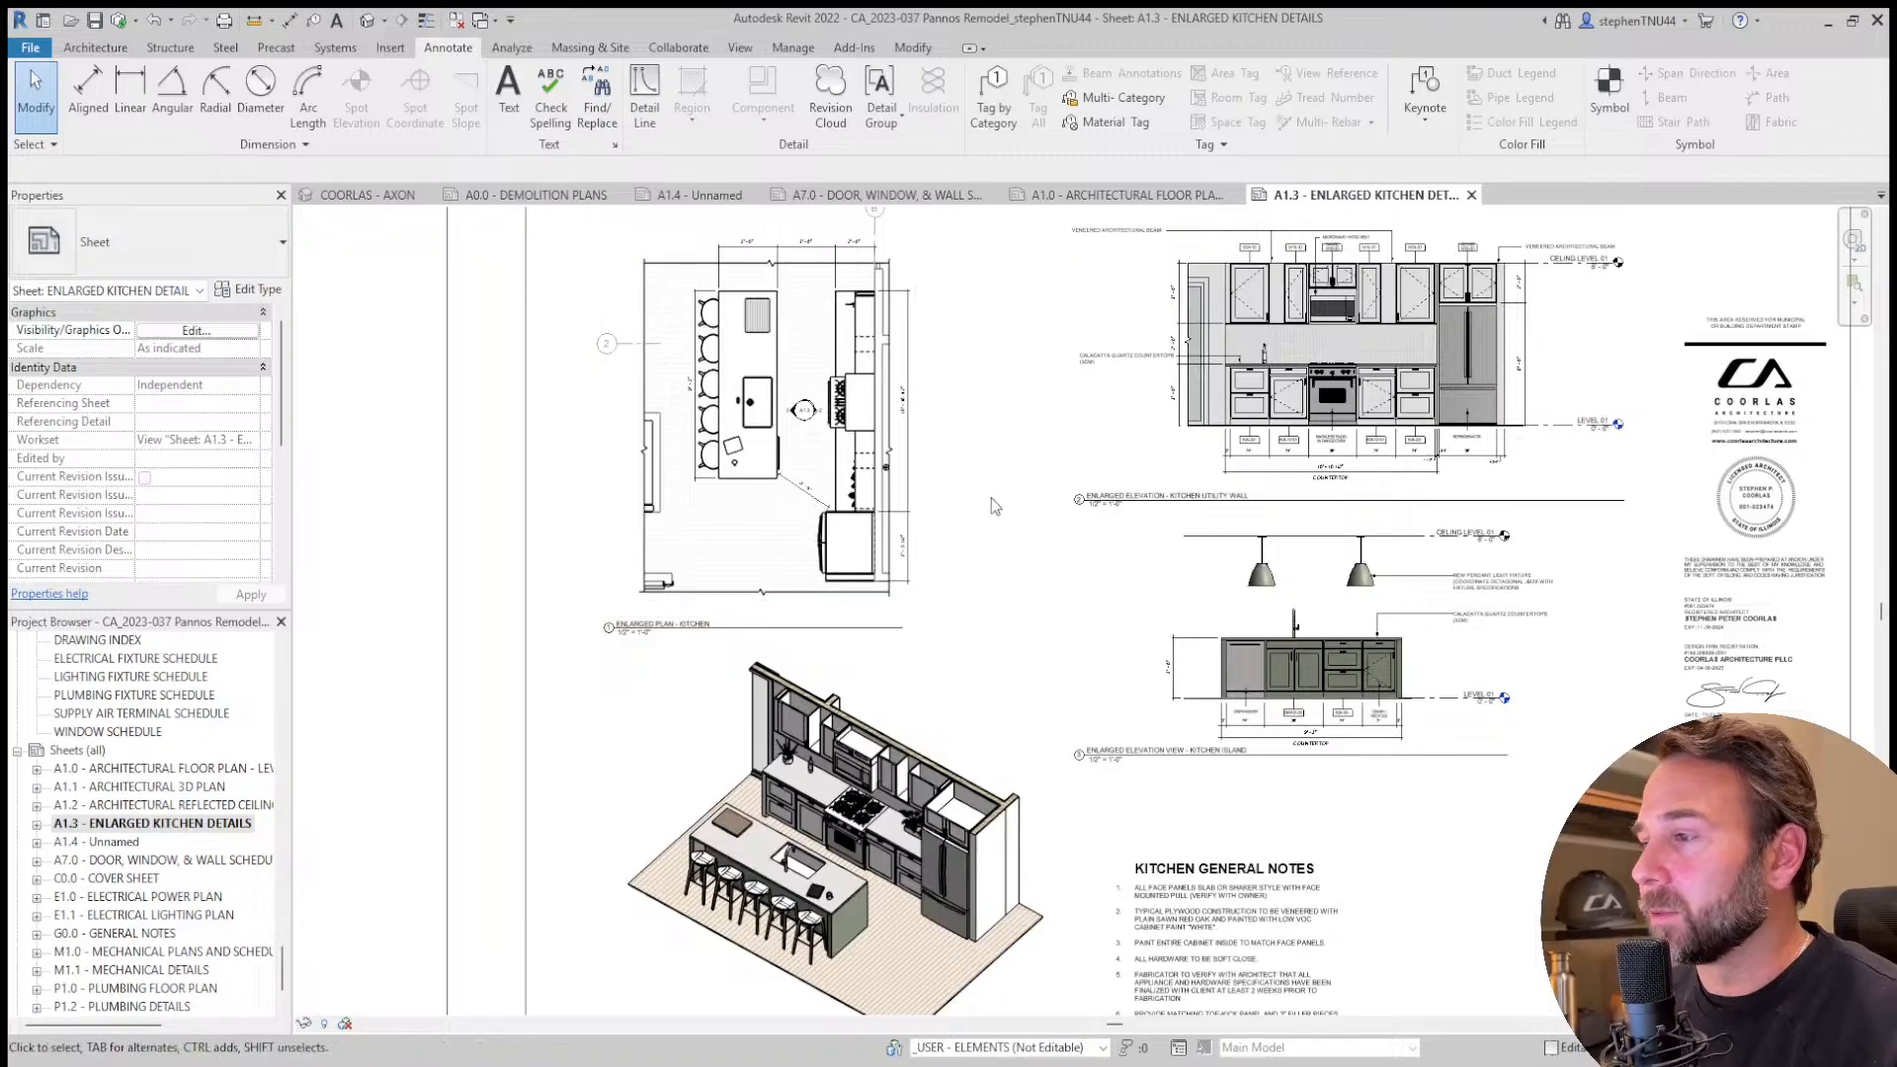
scroll(1064, 555, down, 3)
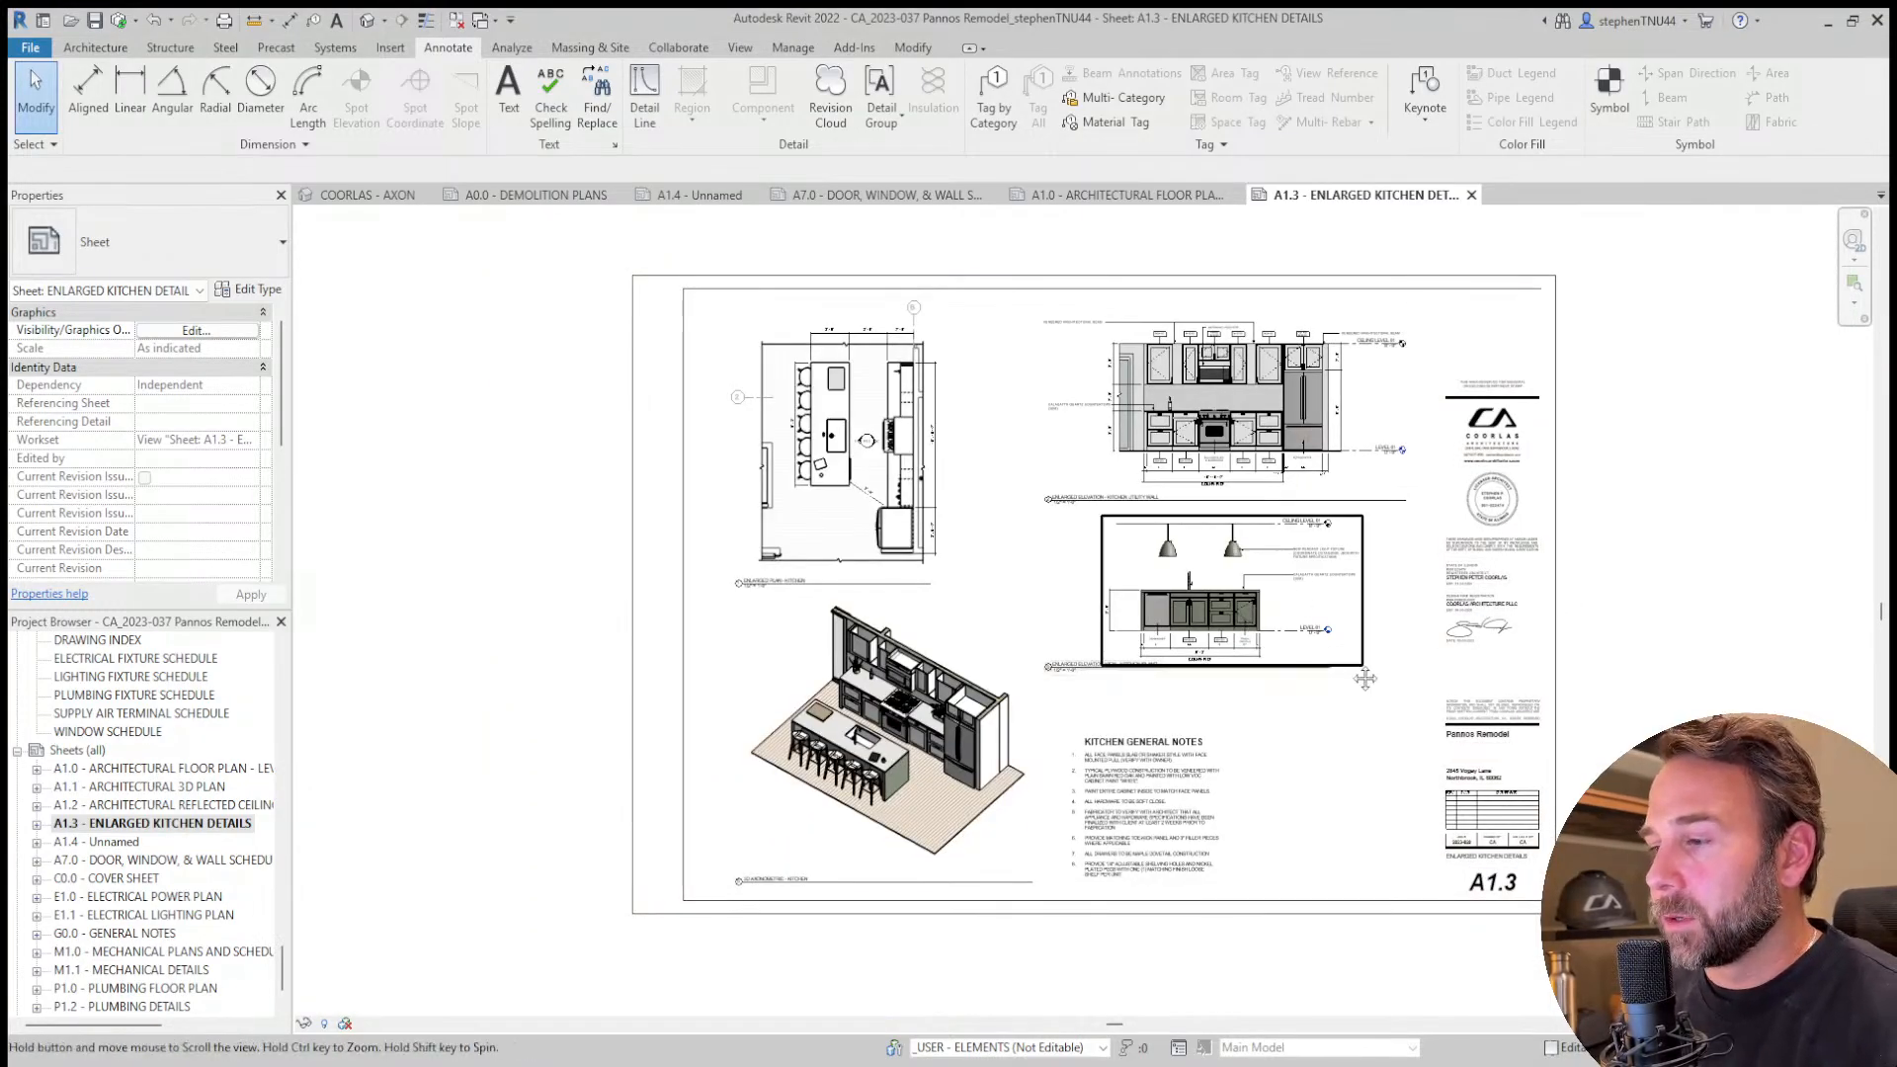
middle_drag(1363, 675, 1356, 664)
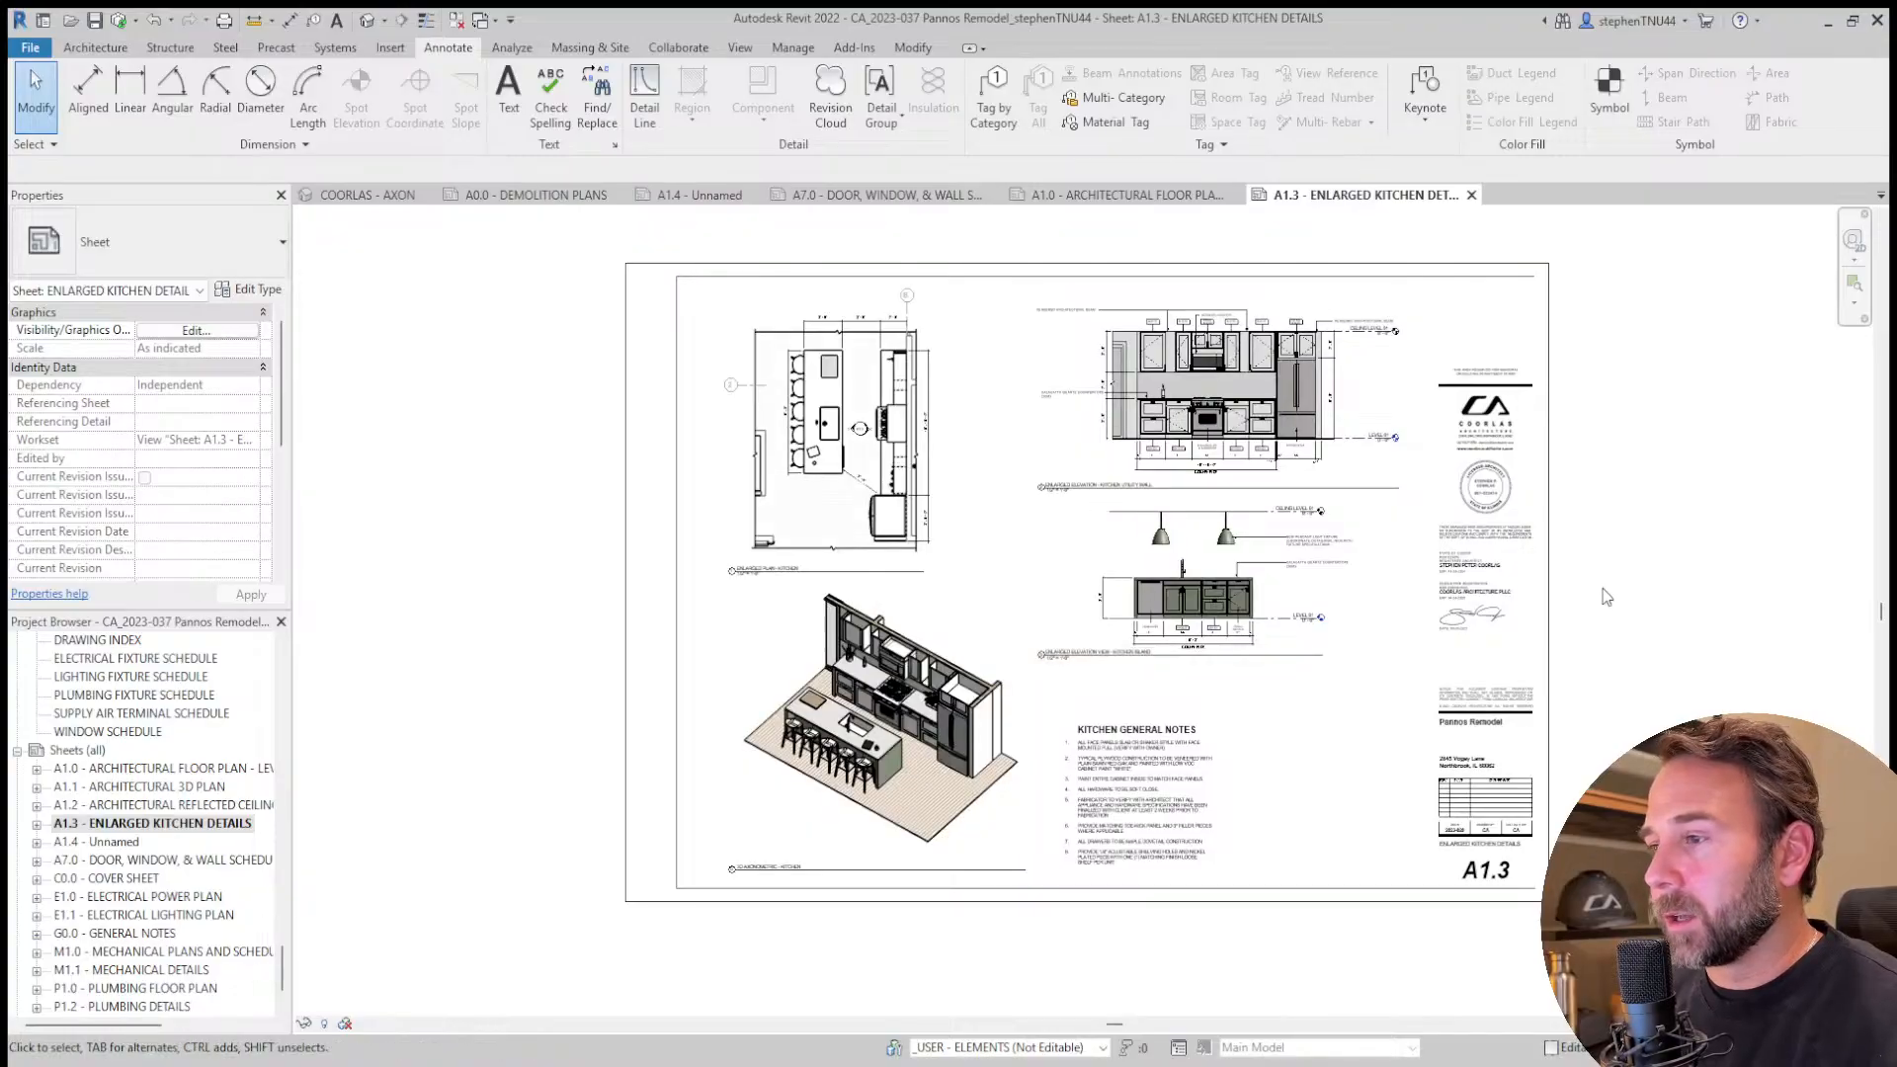
middle_drag(1623, 594, 1634, 585)
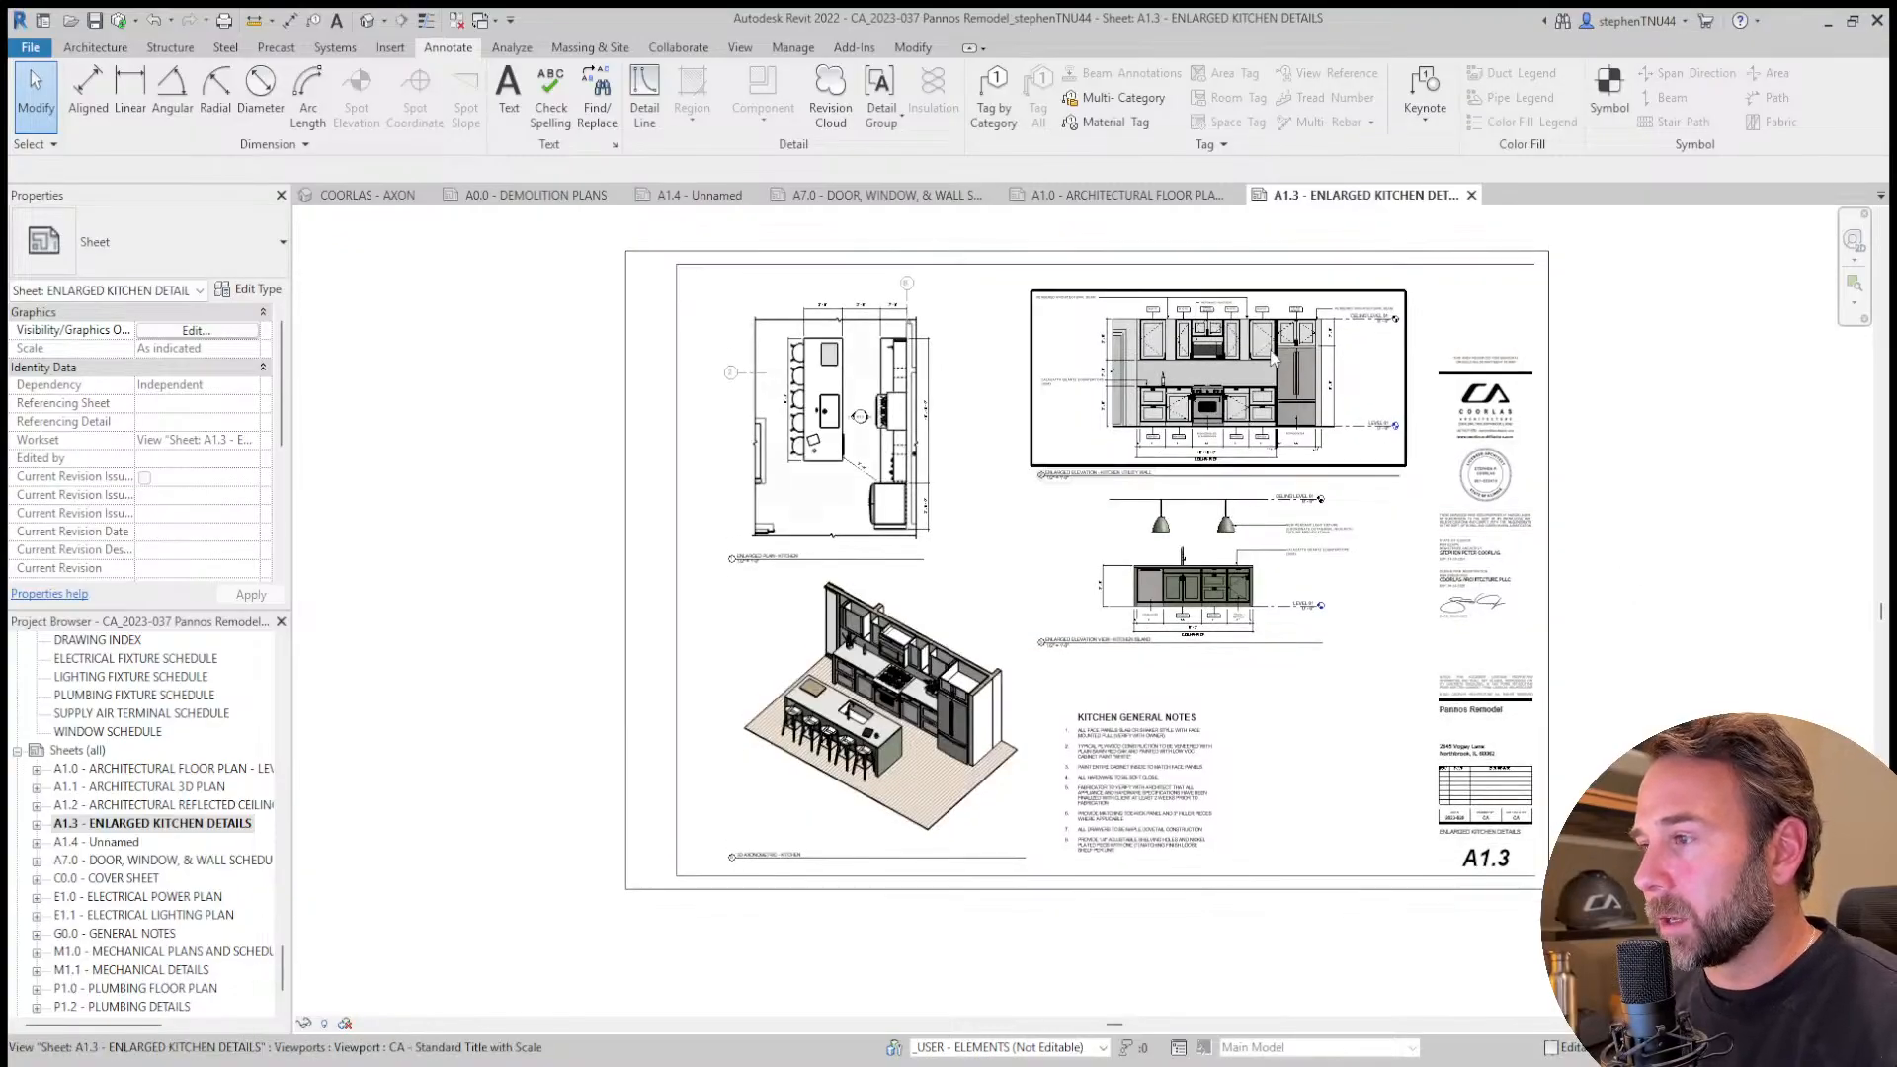
Activate the kitchen utility wall elevation and delete the VENEERED ARCHITECTURAL BEAM note with its leaders above the upper cabinets beside the window.
scroll(1247, 365, up, 5)
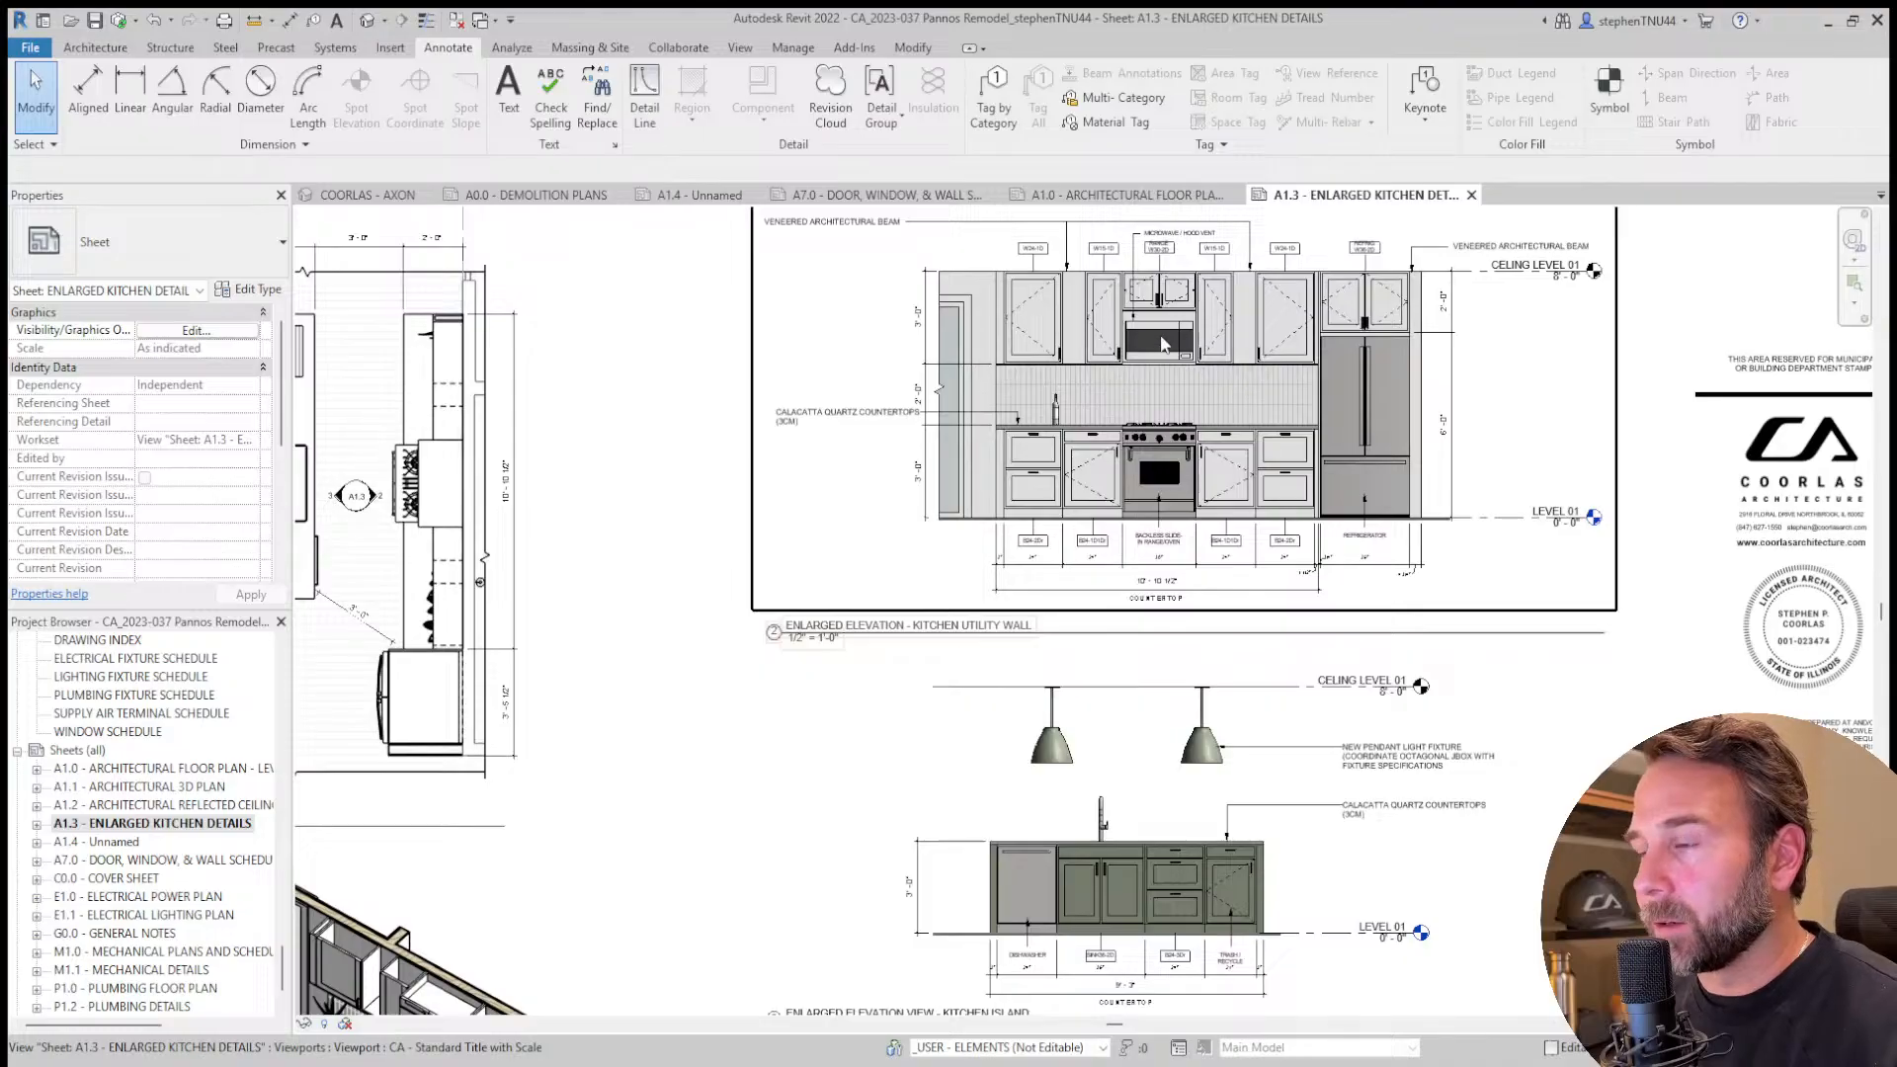
scroll(841, 329, up, 3)
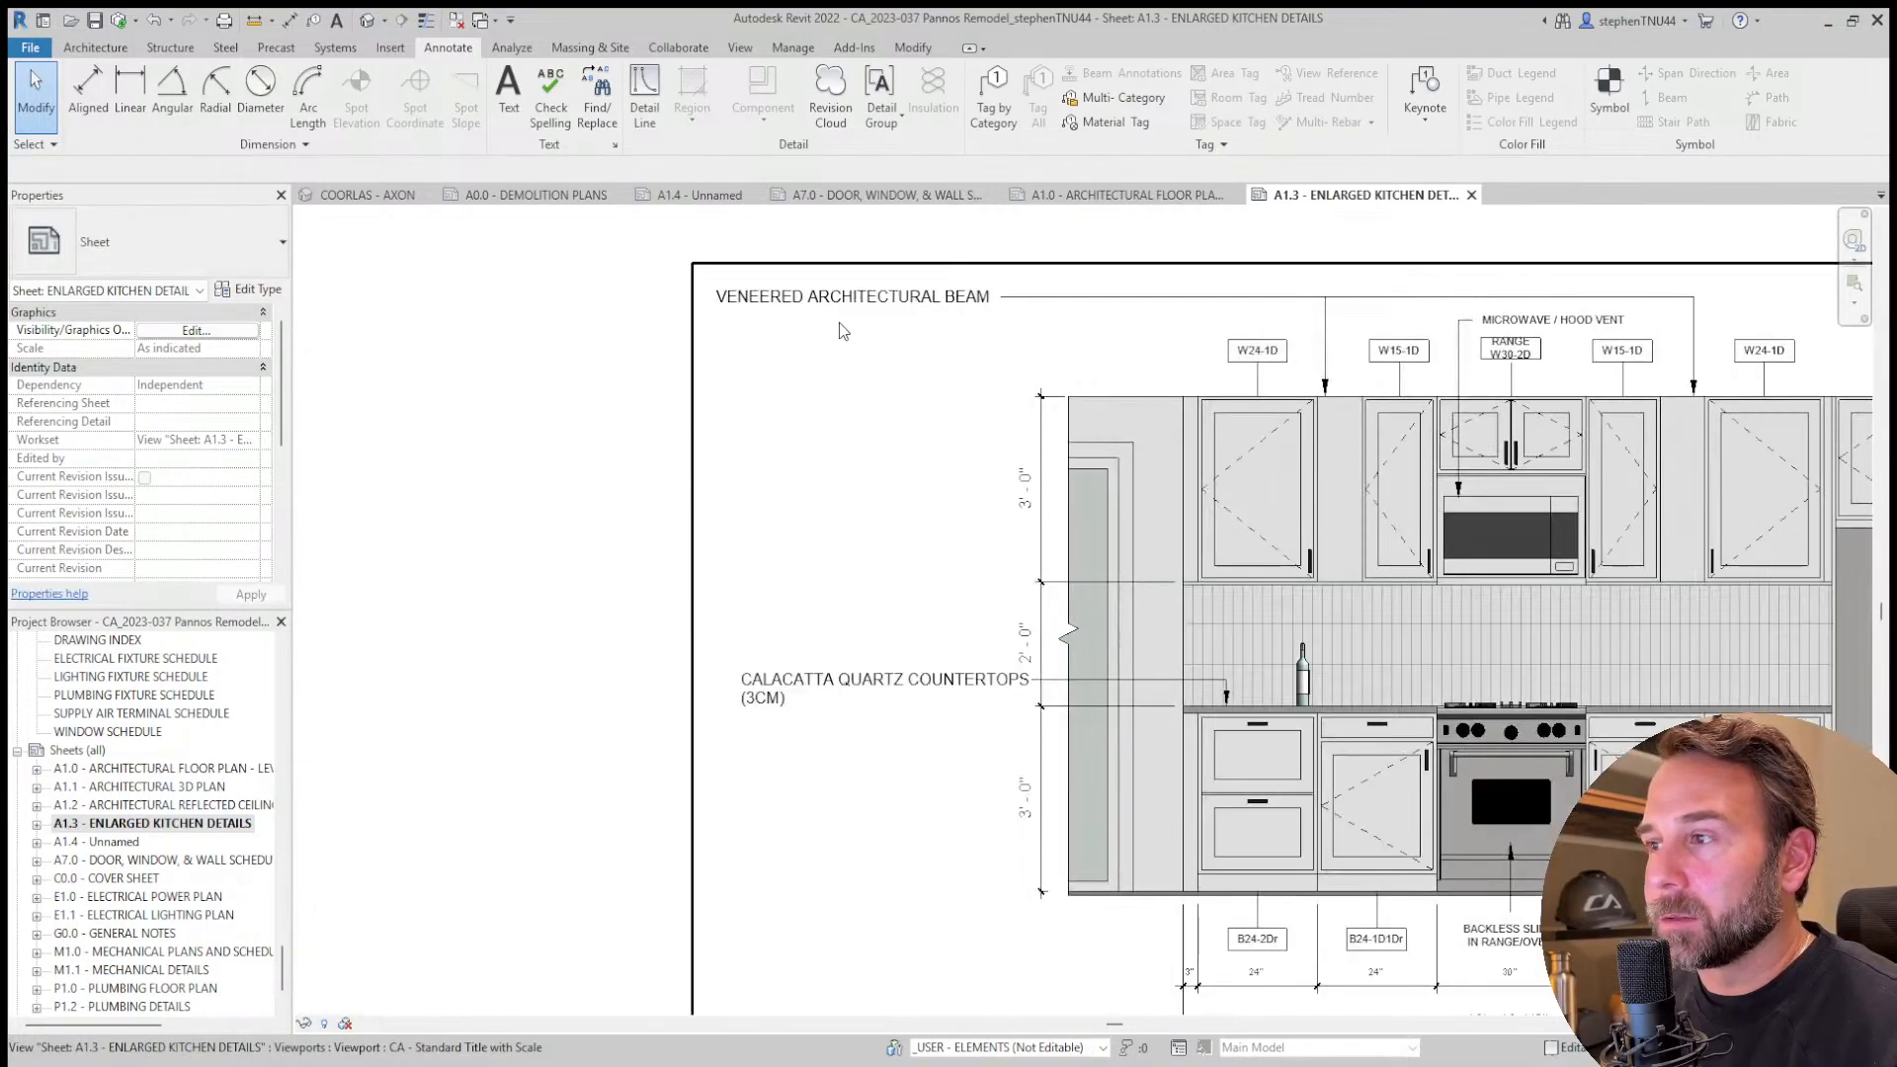
double_click(835, 318)
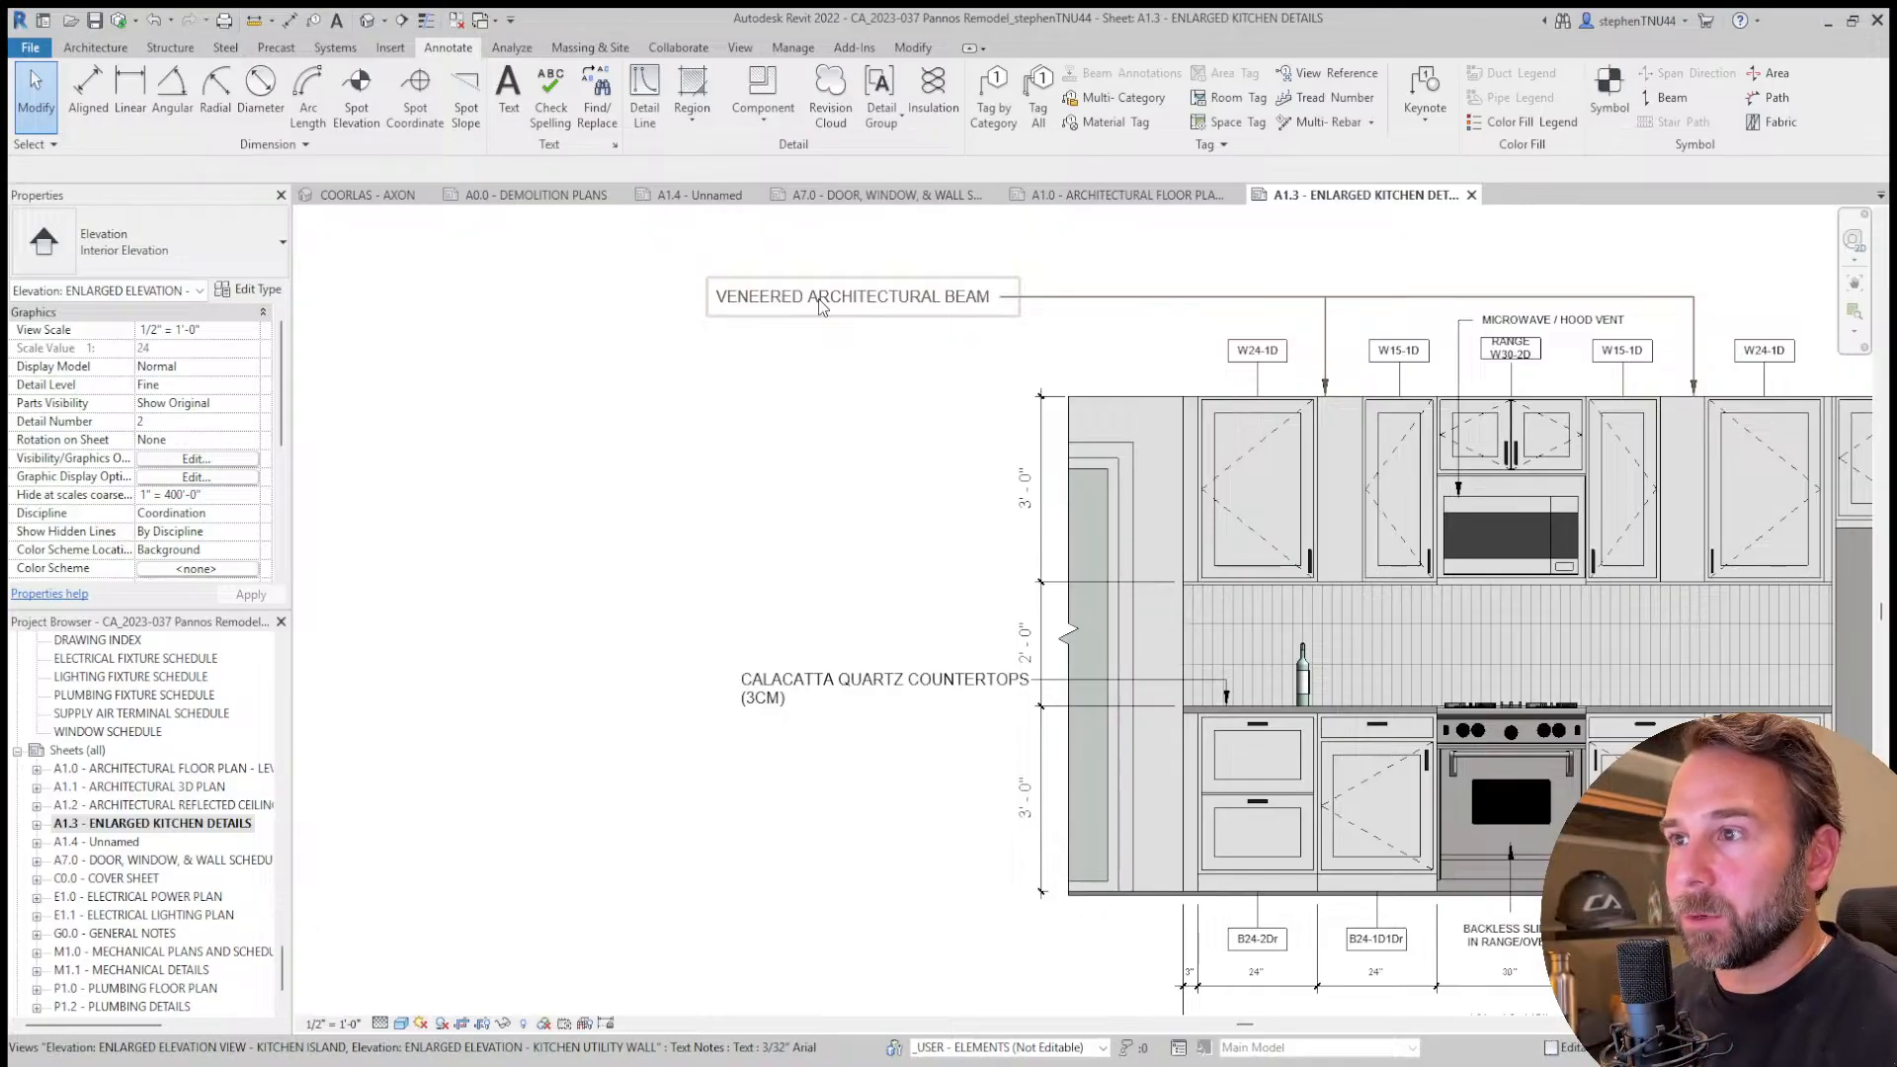
click(874, 303)
key(Delete)
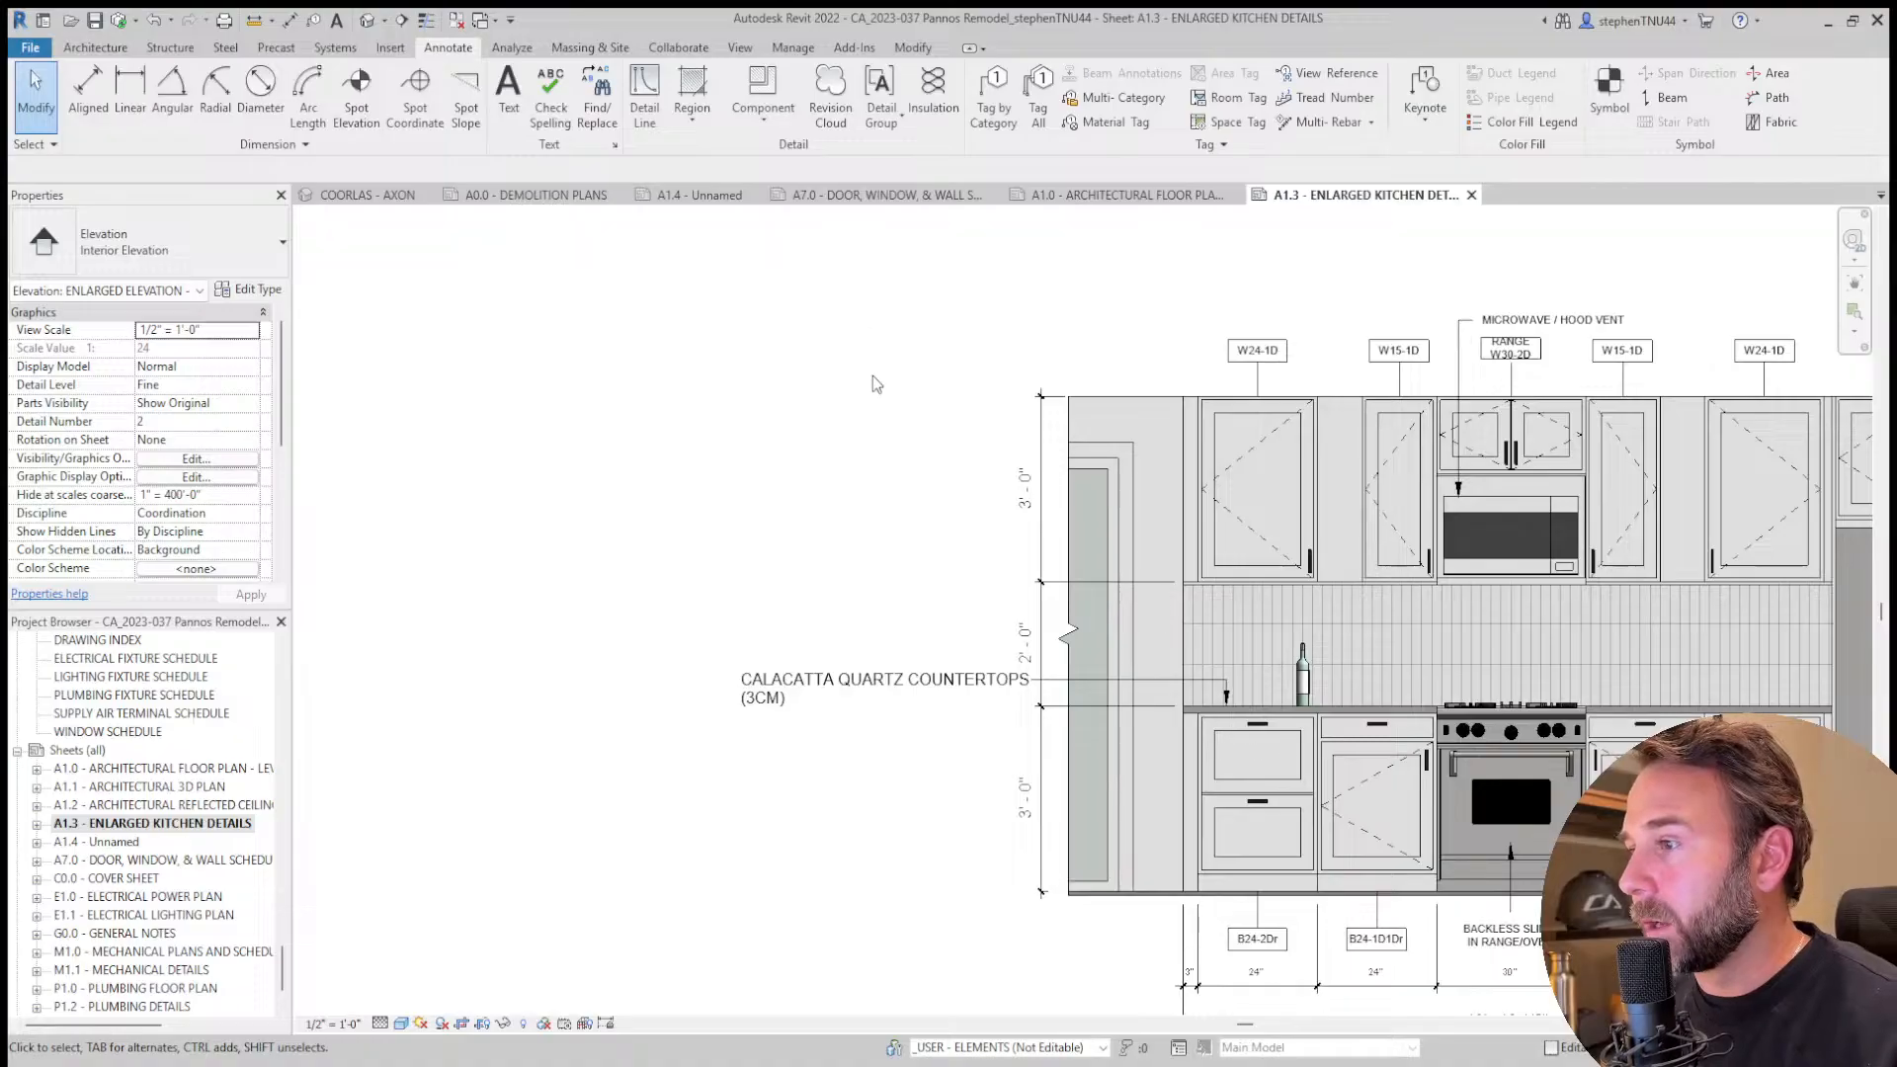
middle_drag(885, 432, 771, 415)
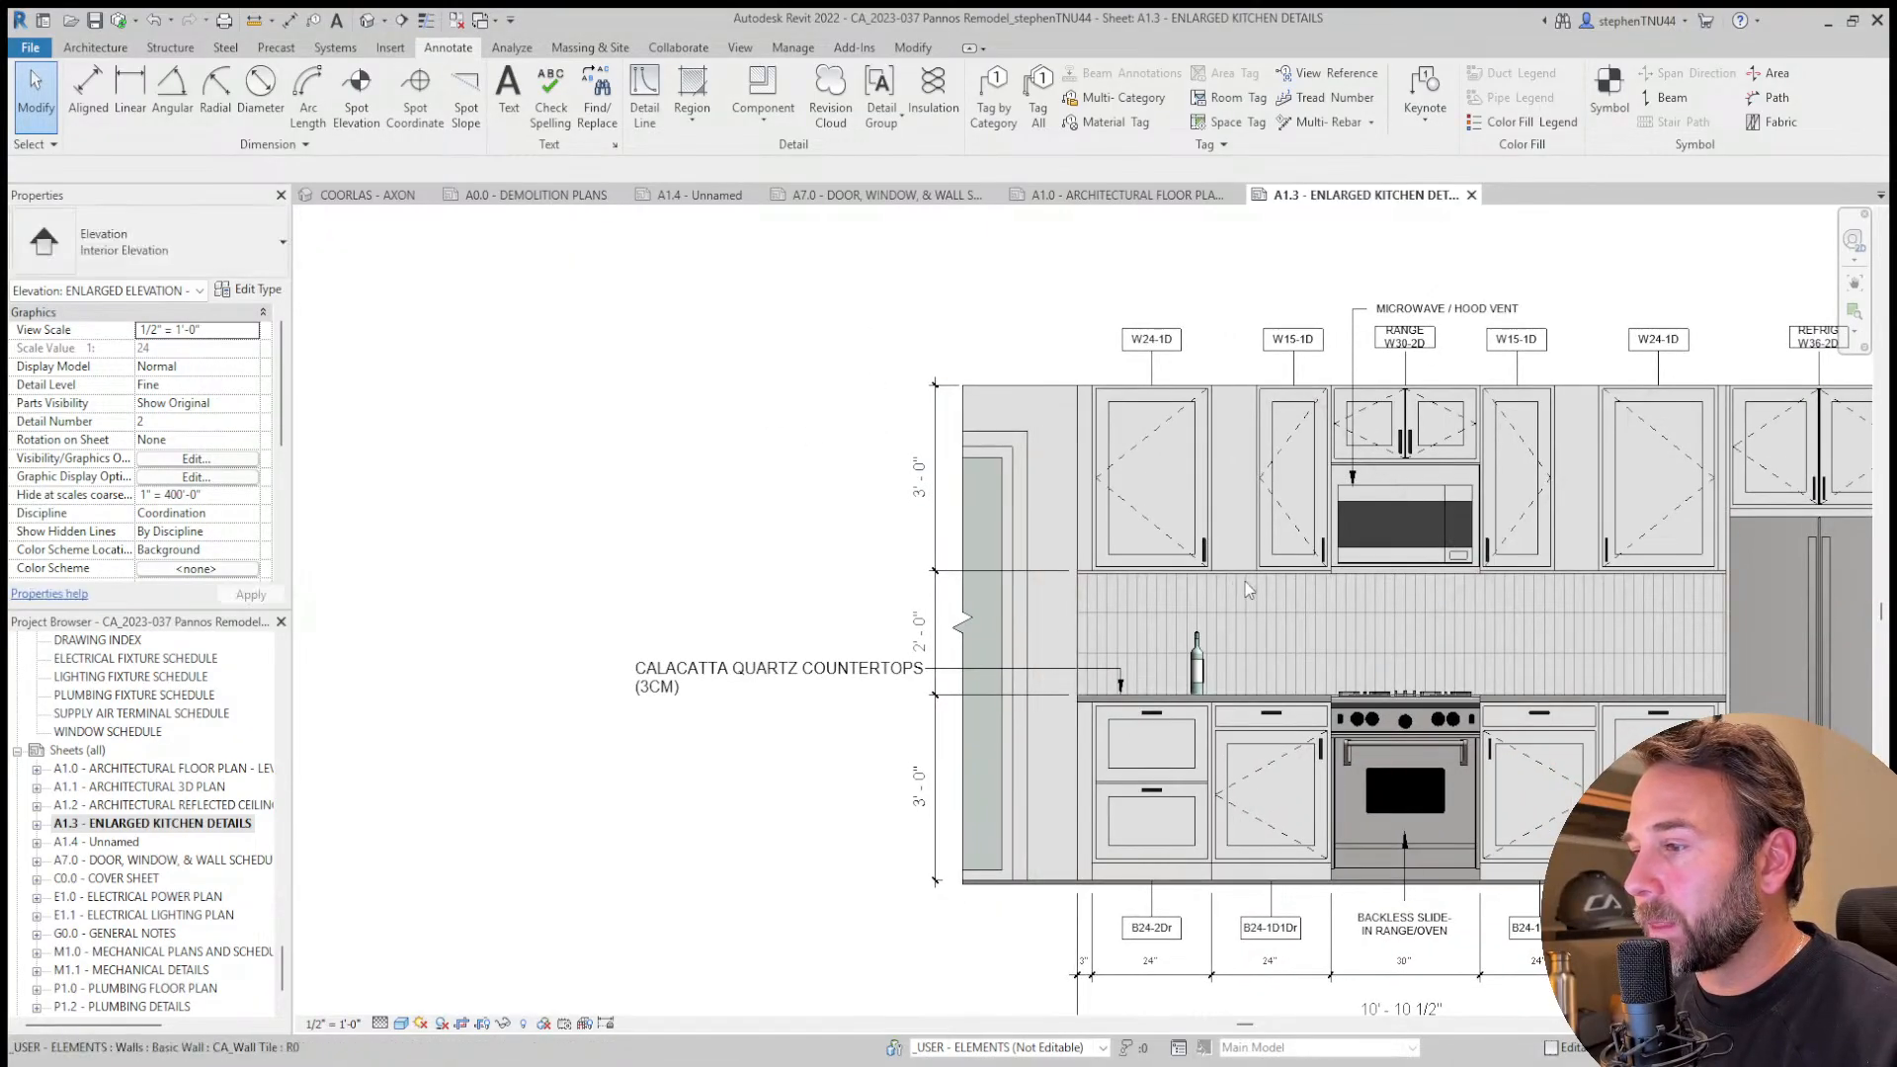
scroll(1247, 588, up, 3)
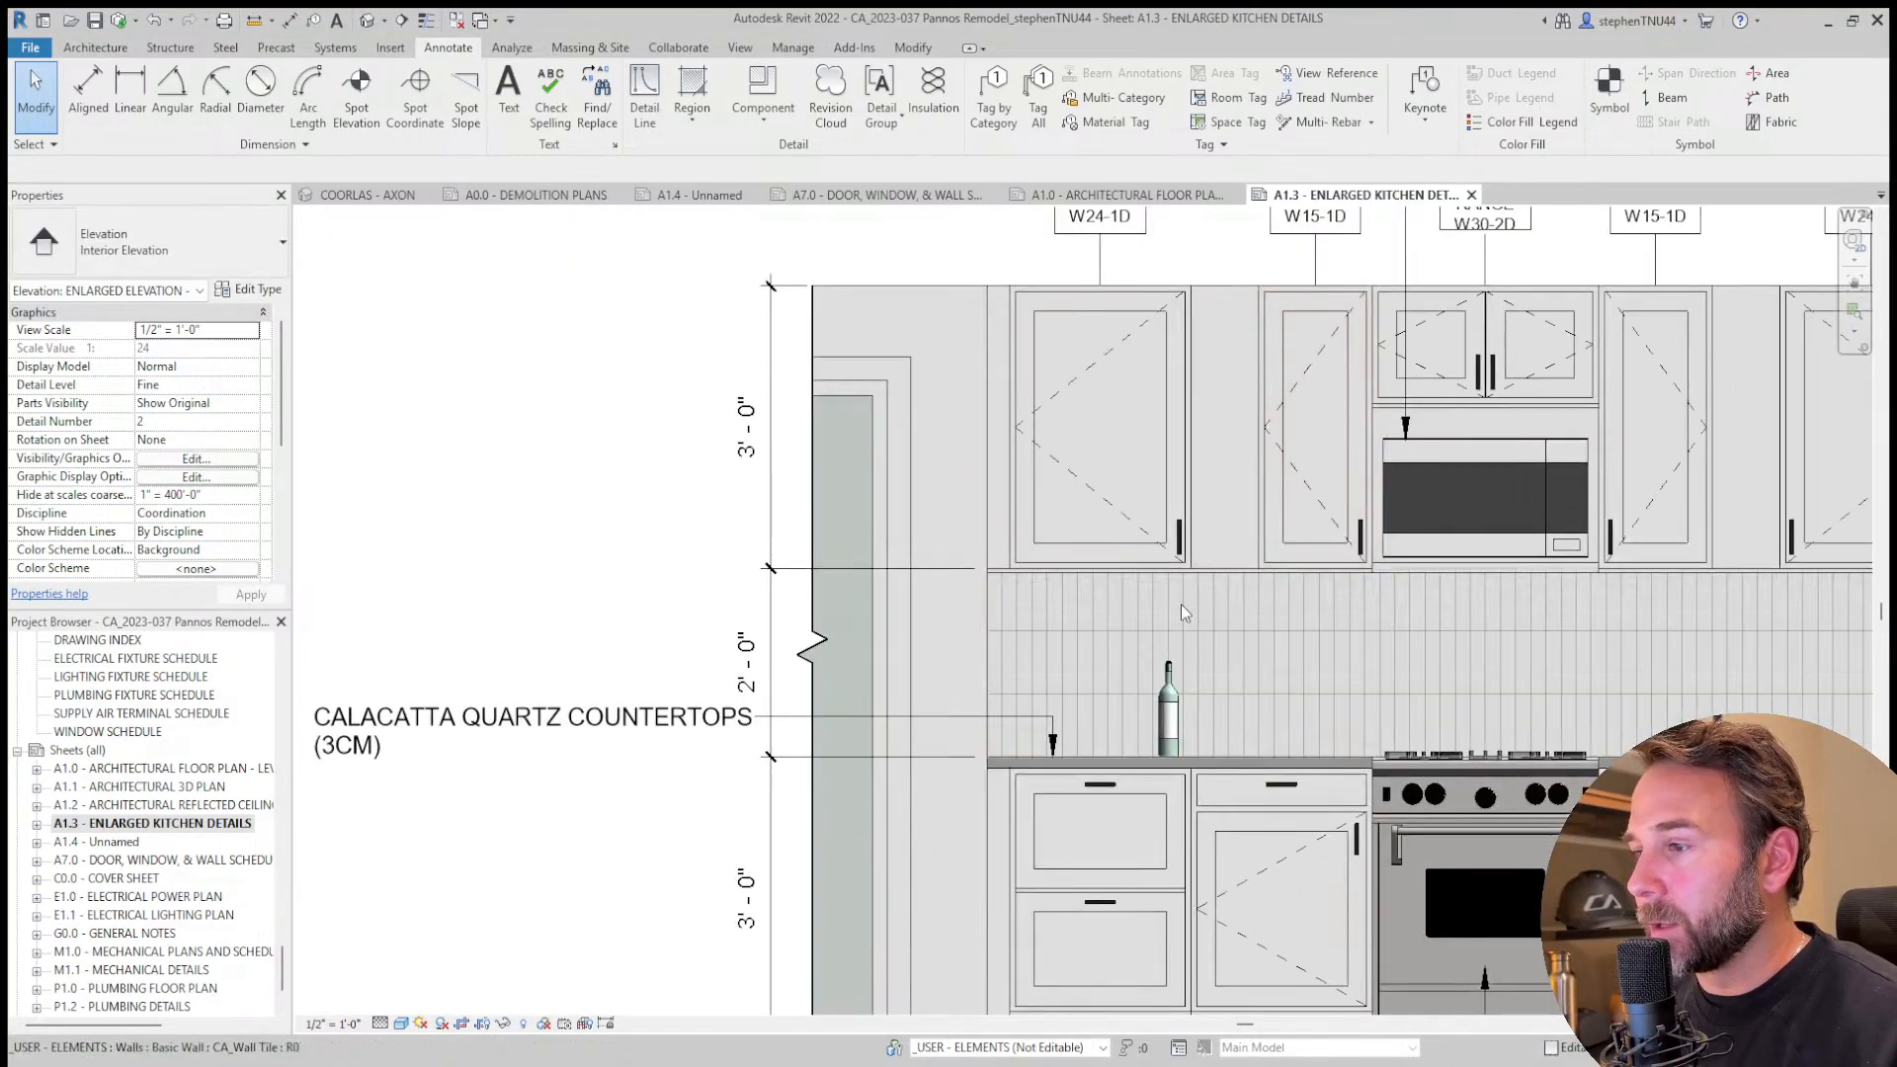
click(644, 94)
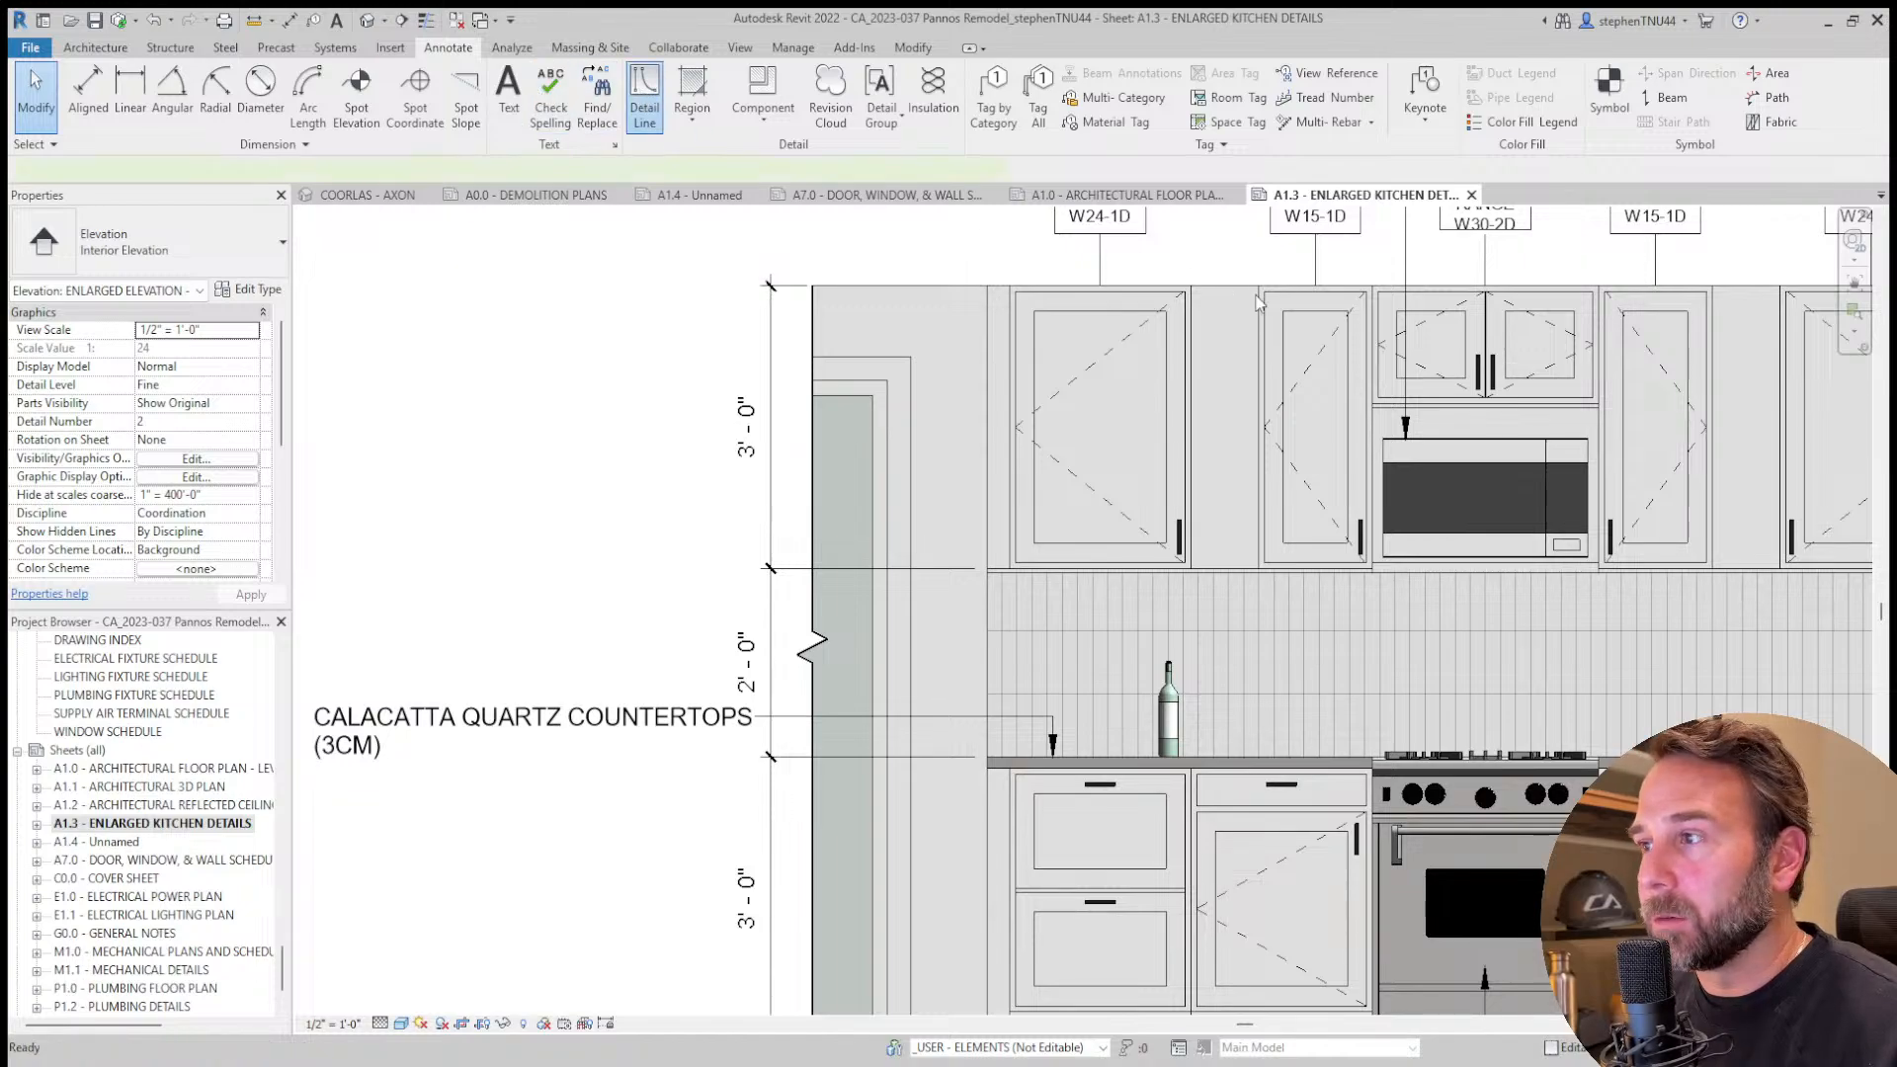
middle_drag(1161, 359, 1041, 392)
key(Escape)
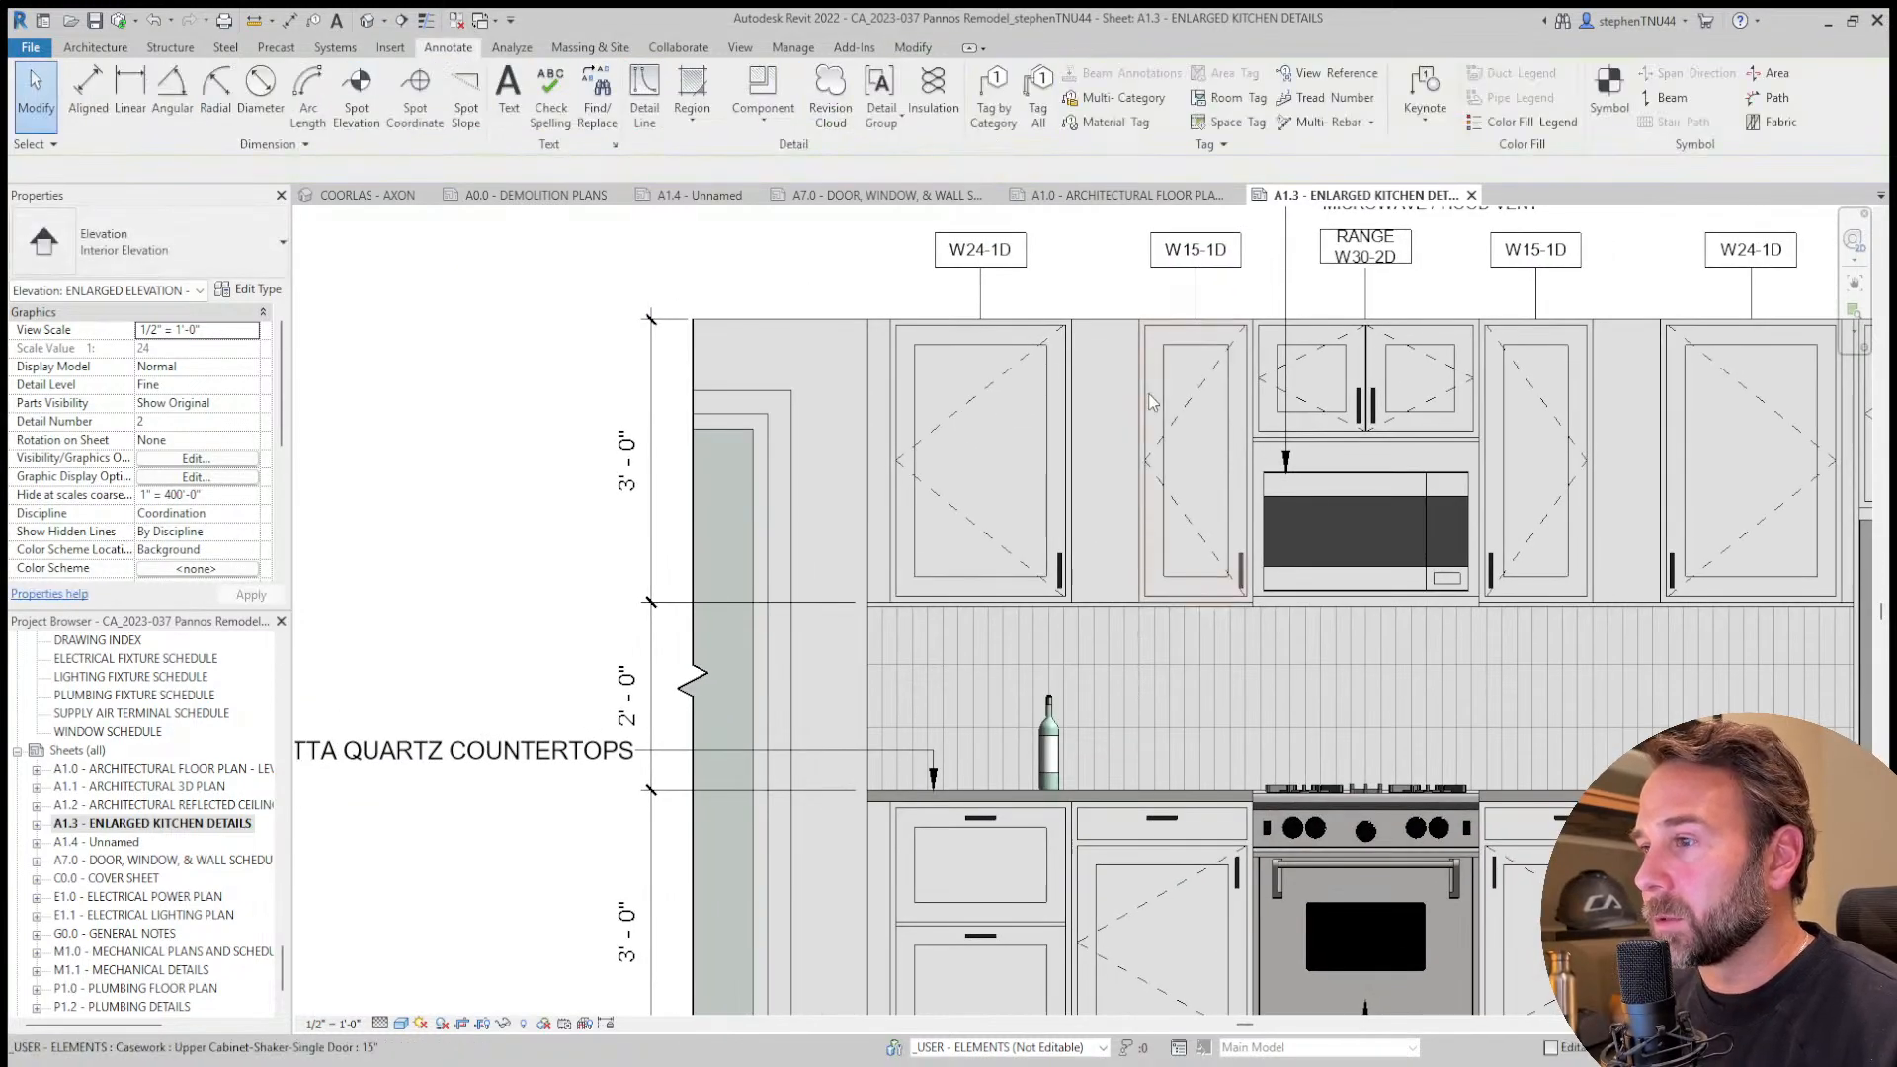
click(1150, 396)
key(Escape)
Match the 15-inch upper cabinet on the window side of the range to the neighbouring 24-inch single-door cabinet type.
key(m)
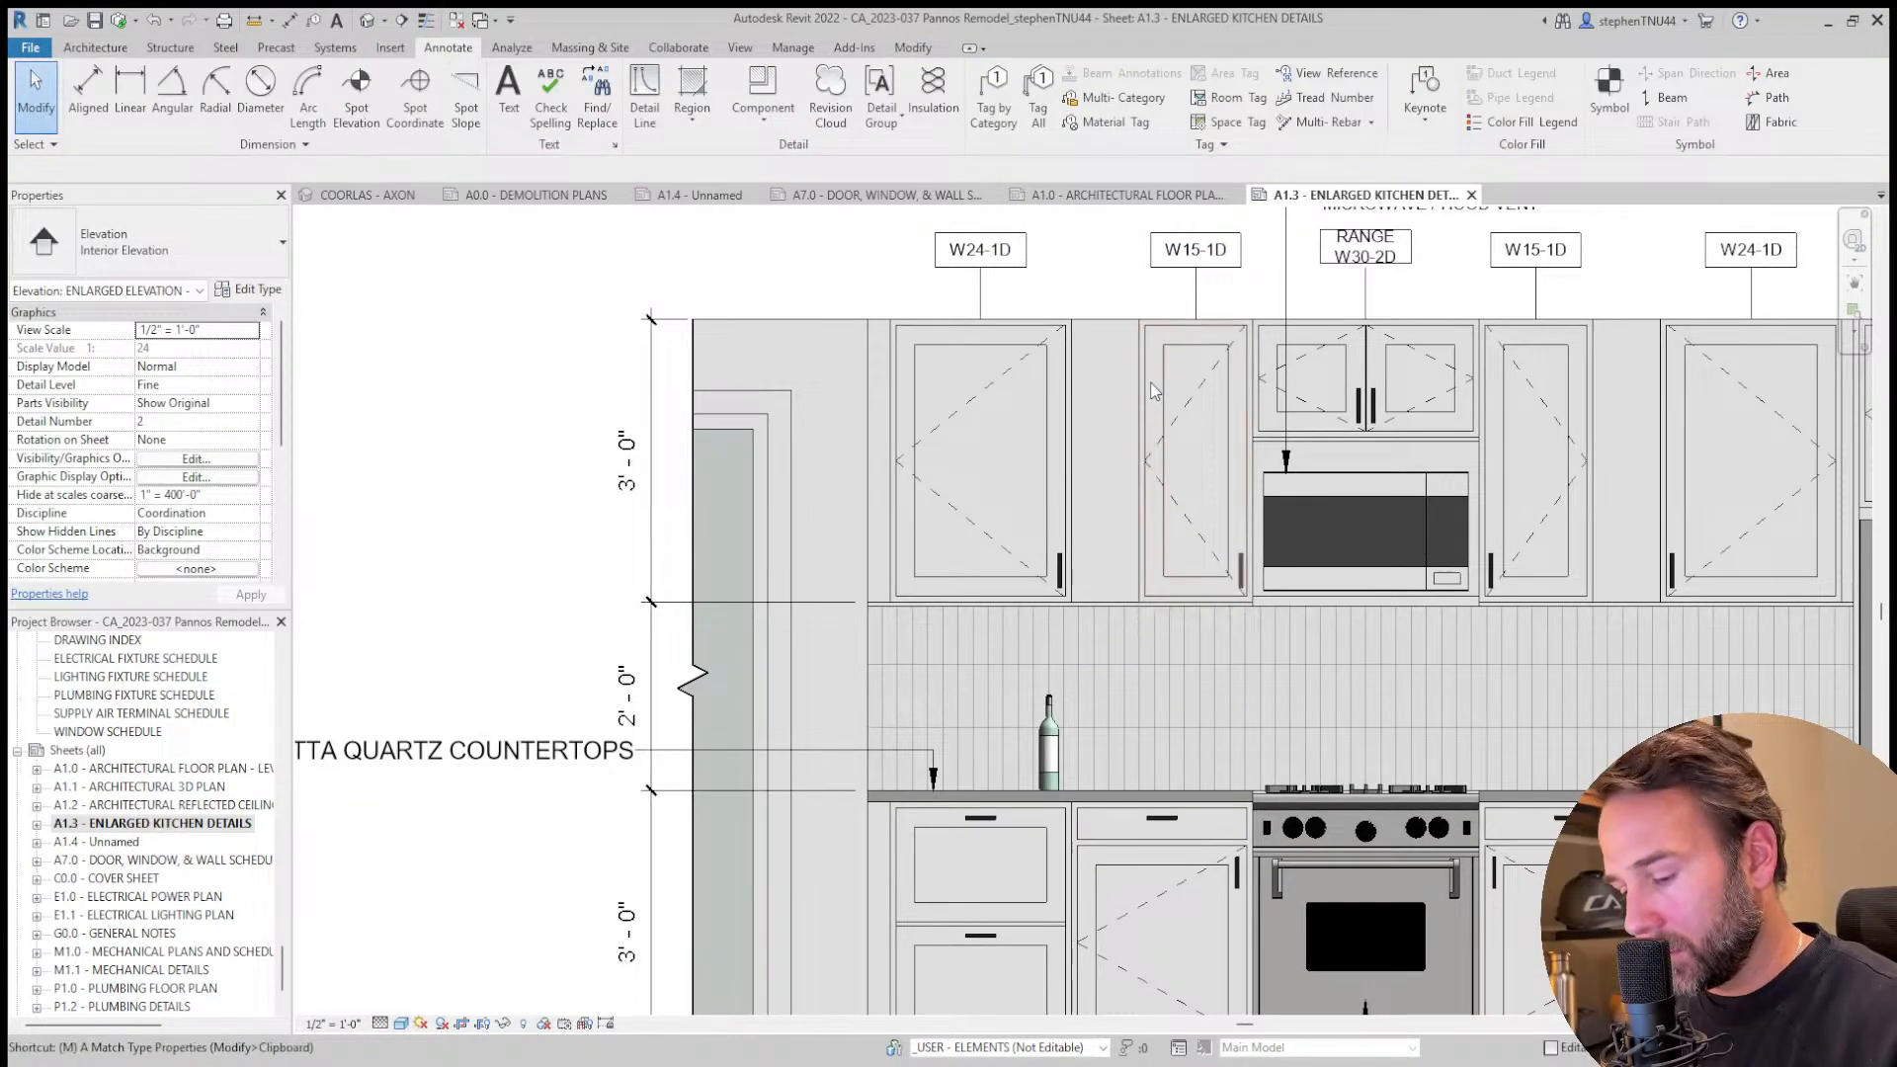
key(a)
click(1063, 372)
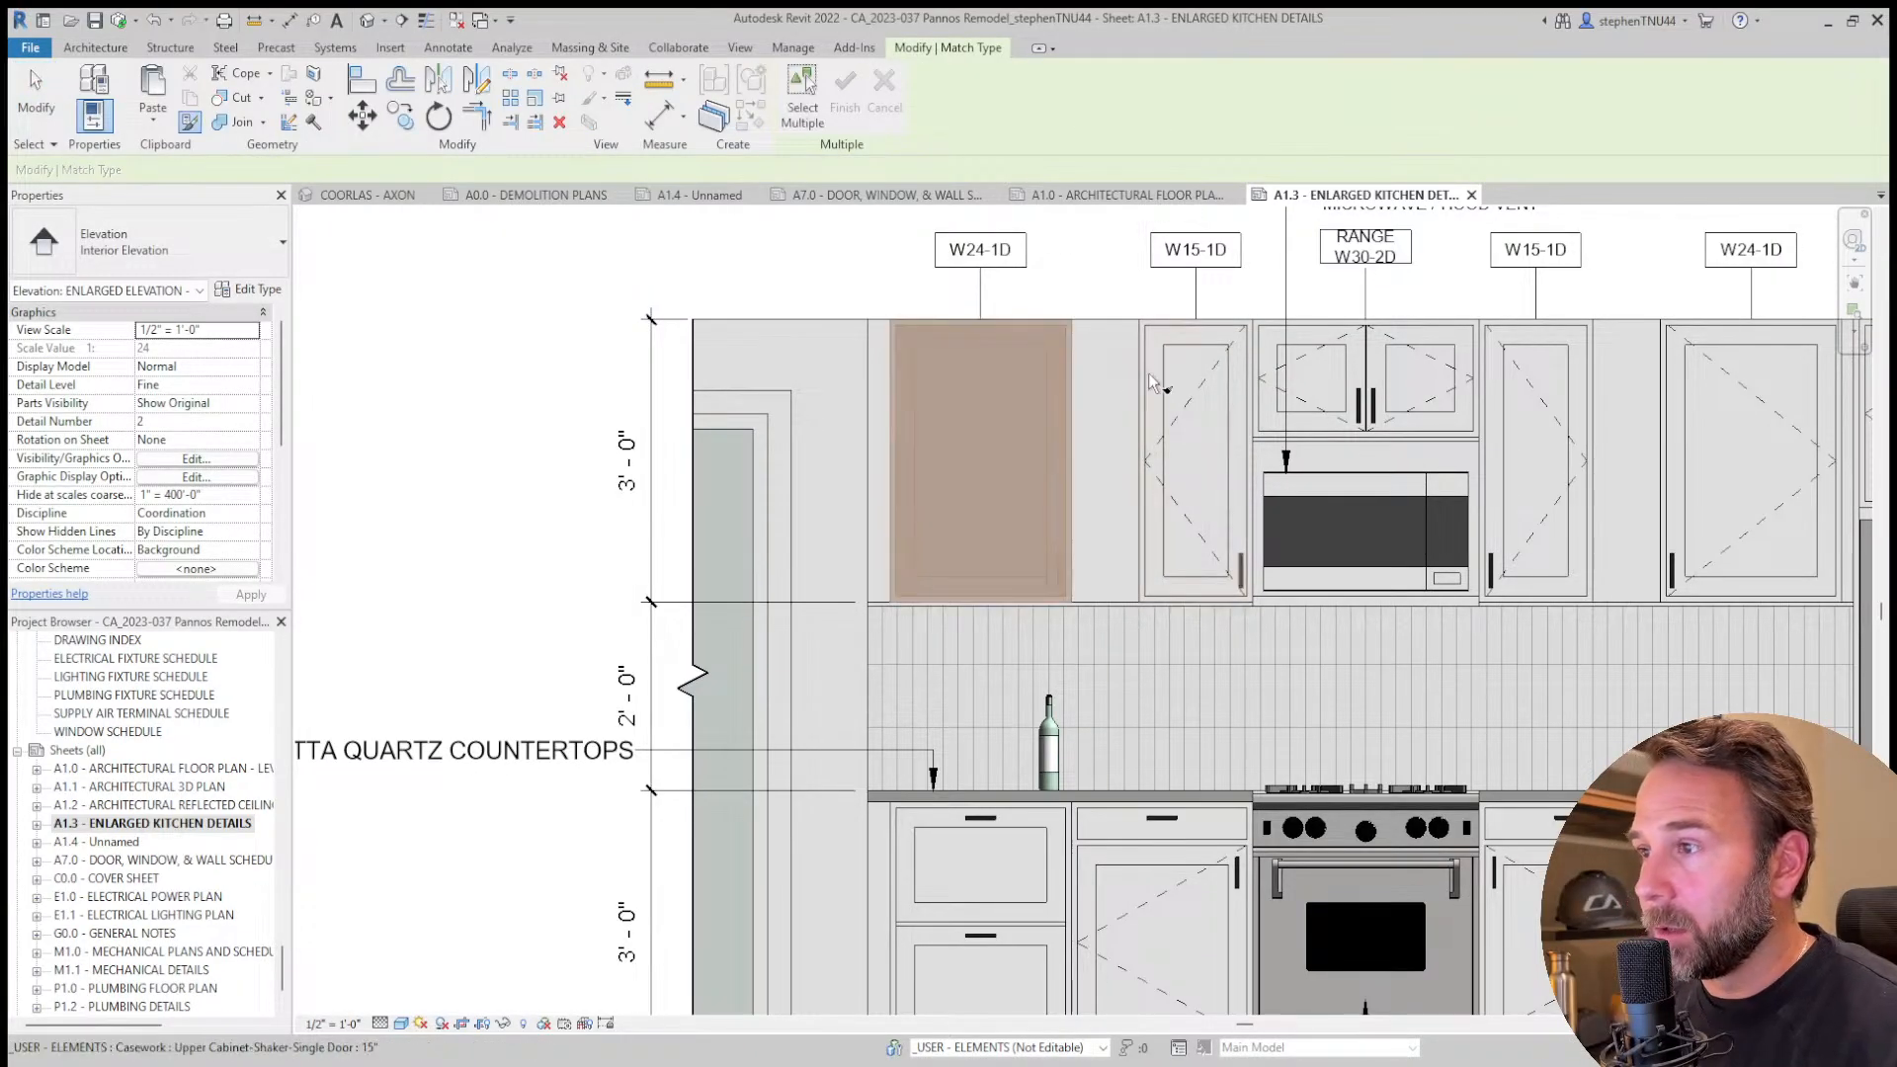
click(1175, 407)
Align the changed cabinet's outer edge with the adjoining edge of the neighbouring 24-inch upper cabinet.
key(a)
key(l)
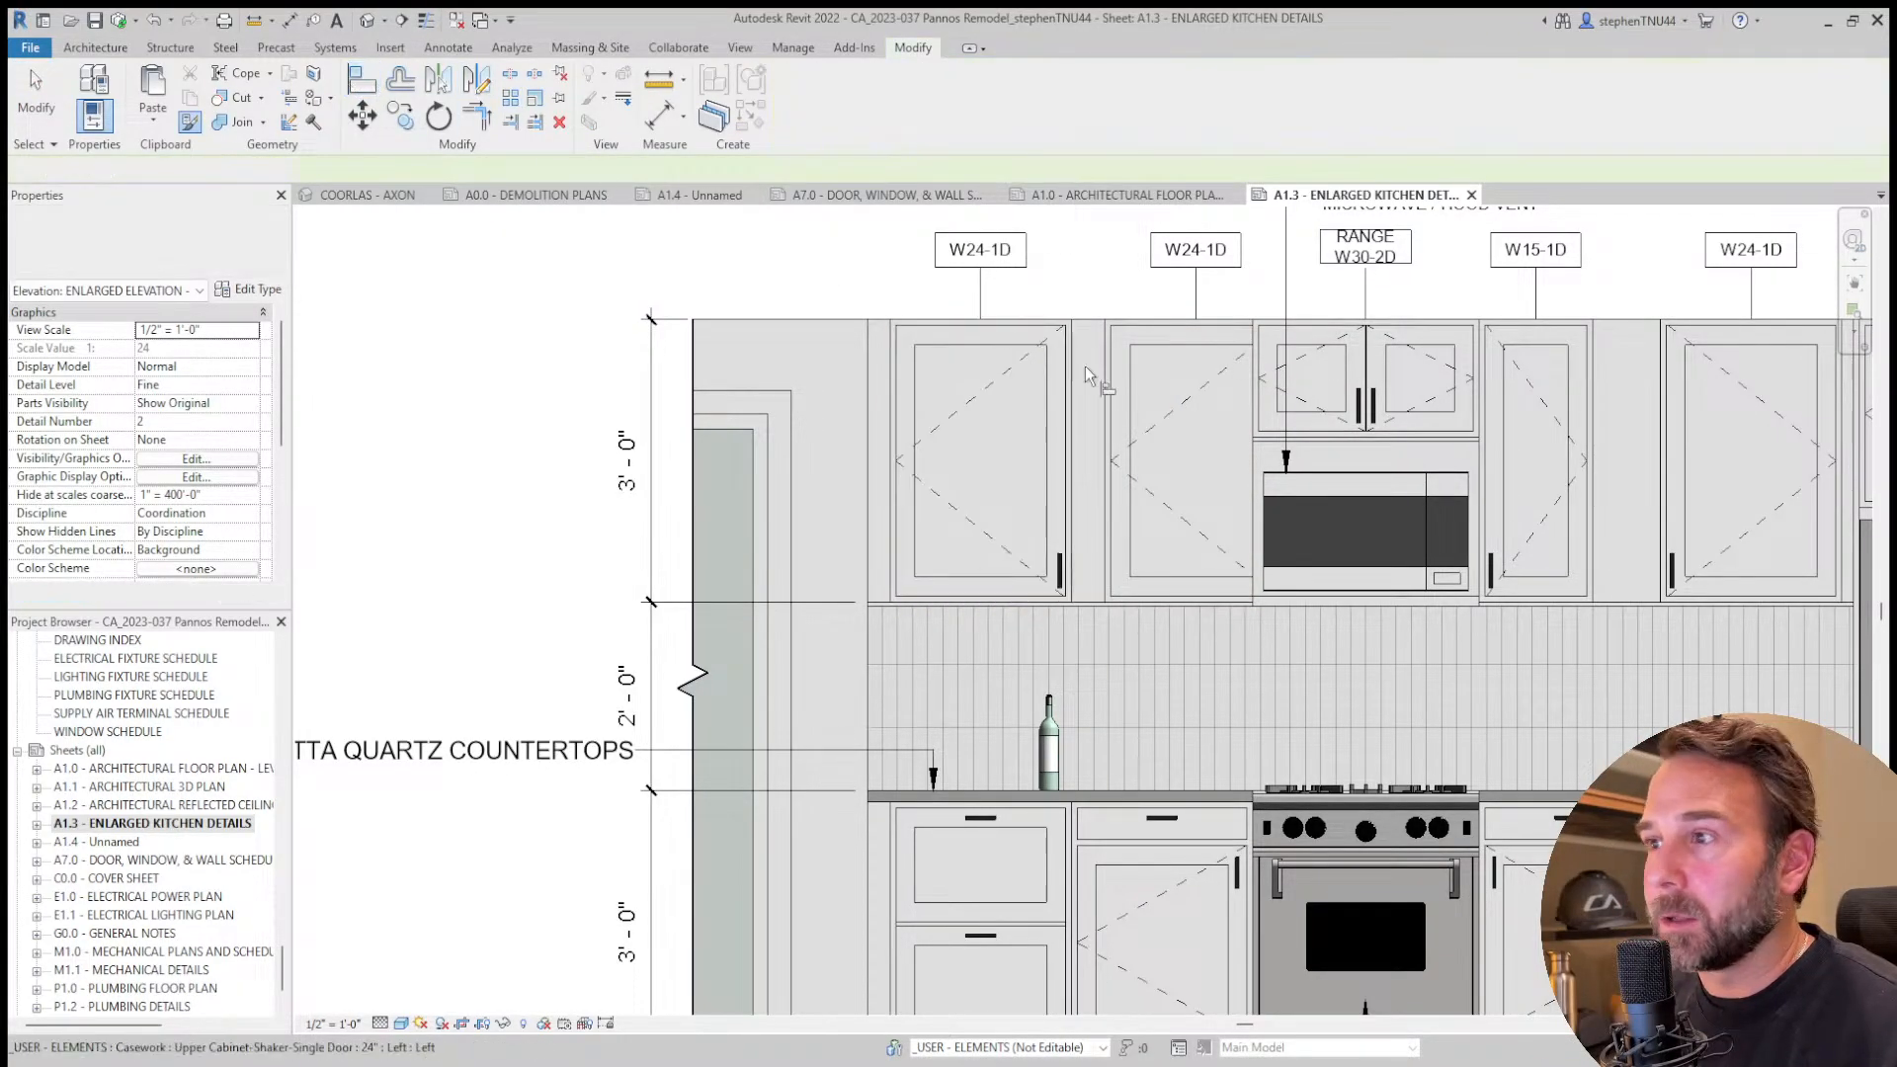
click(1077, 376)
click(1102, 368)
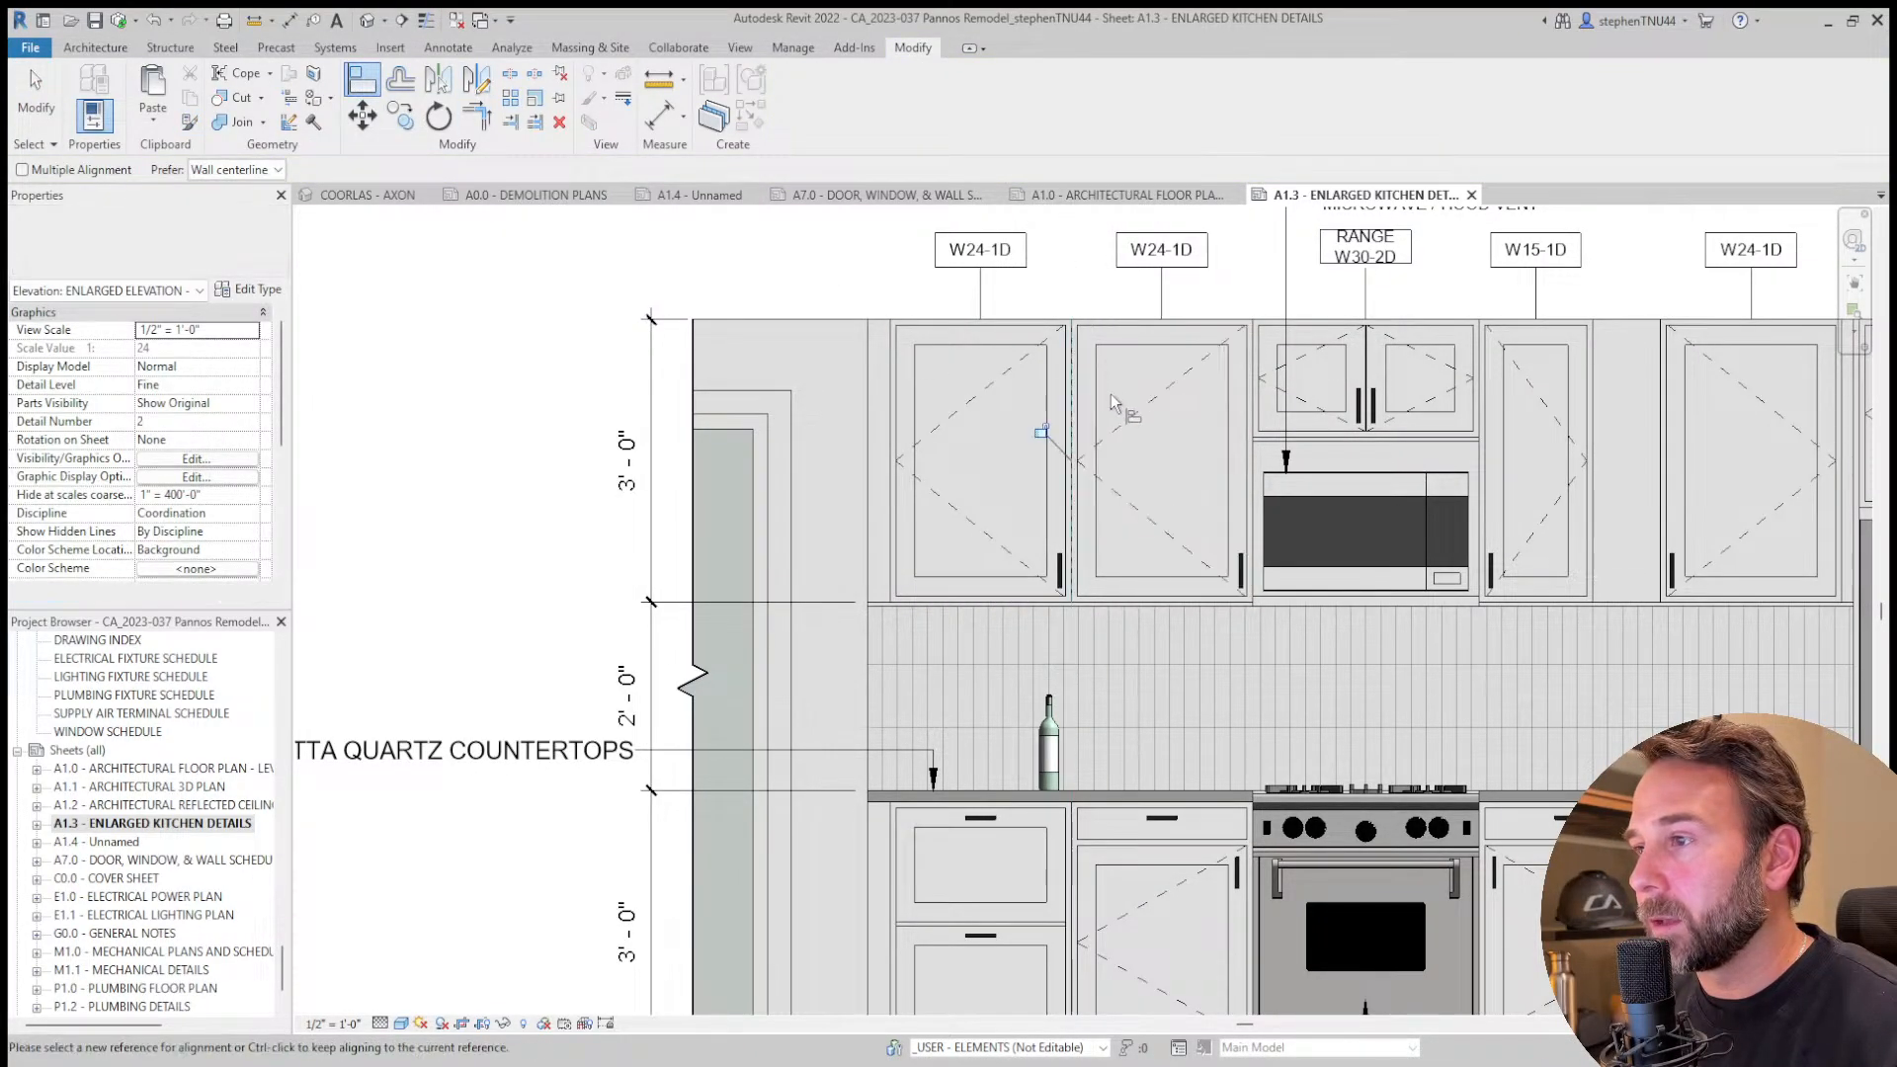
key(Escape)
Select the realigned upper cabinet and flip its door hand from the floor plan on sheet A1.0.
click(1147, 403)
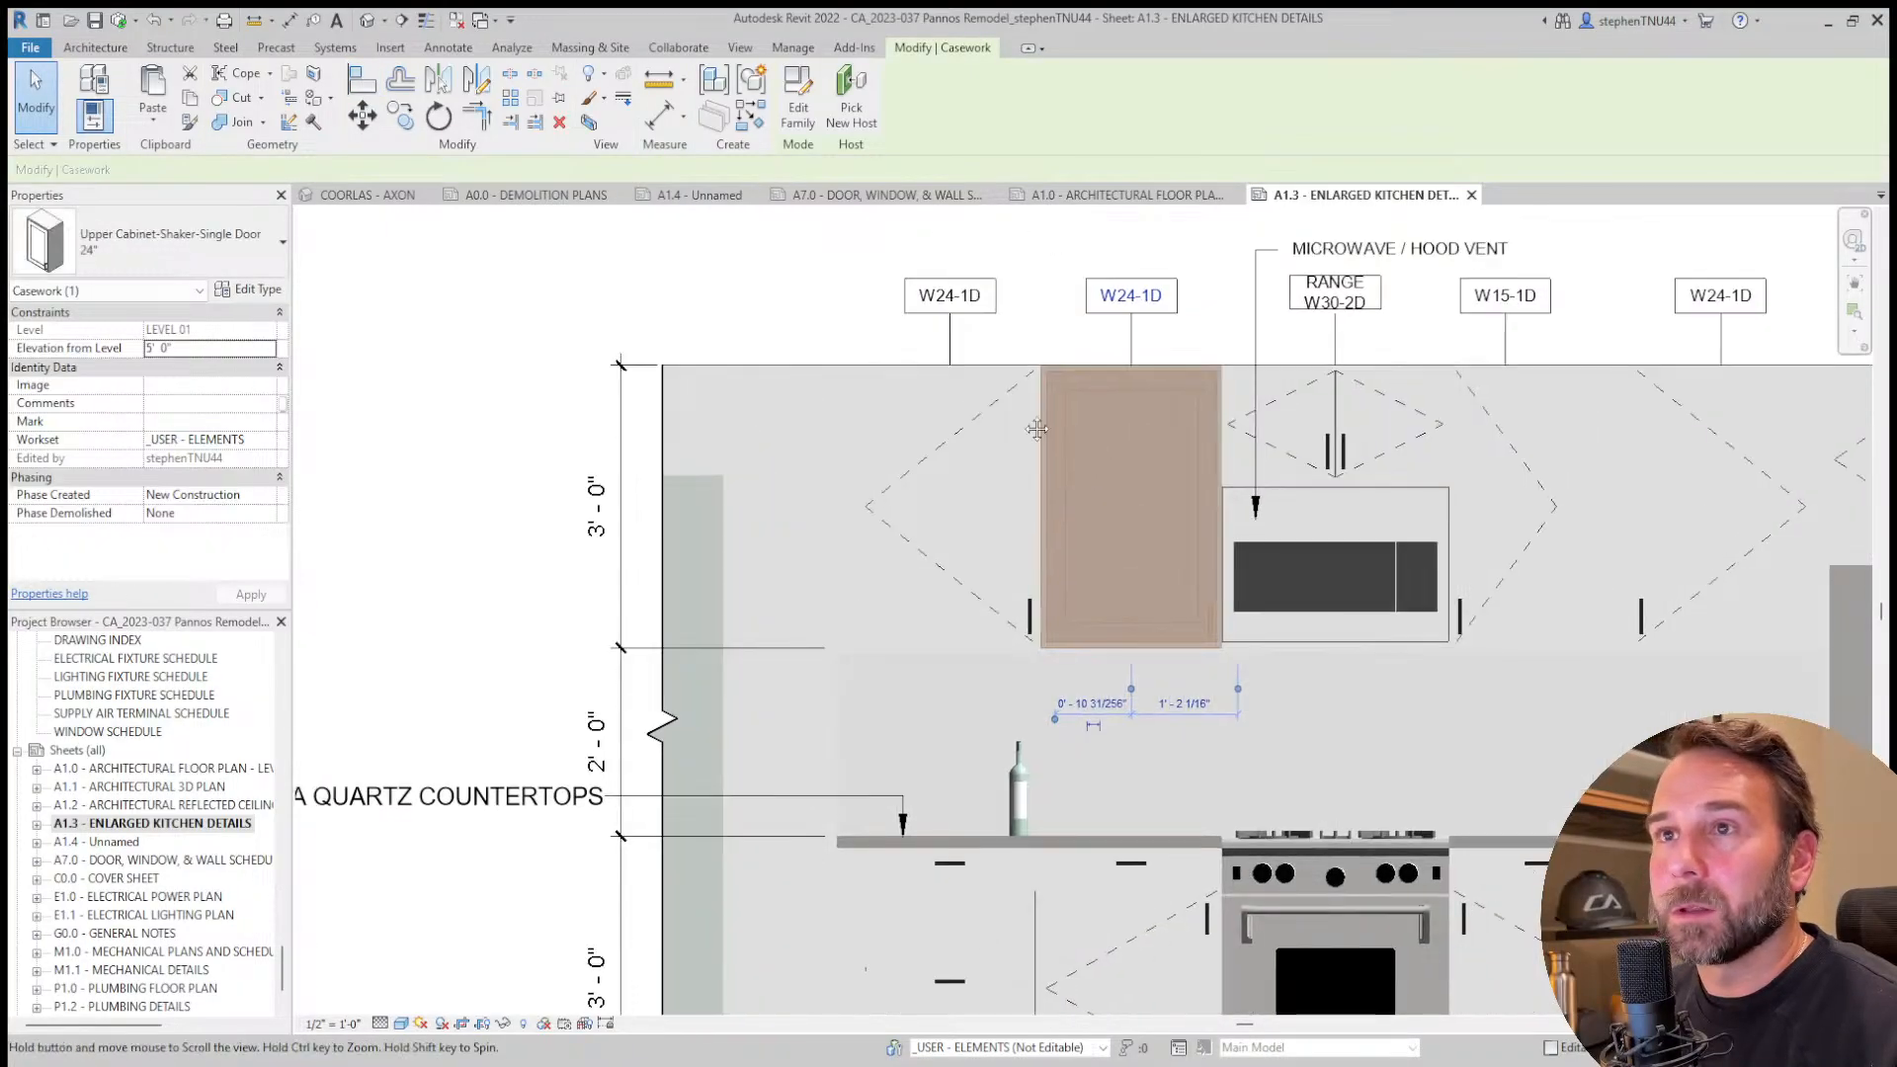
click(1133, 197)
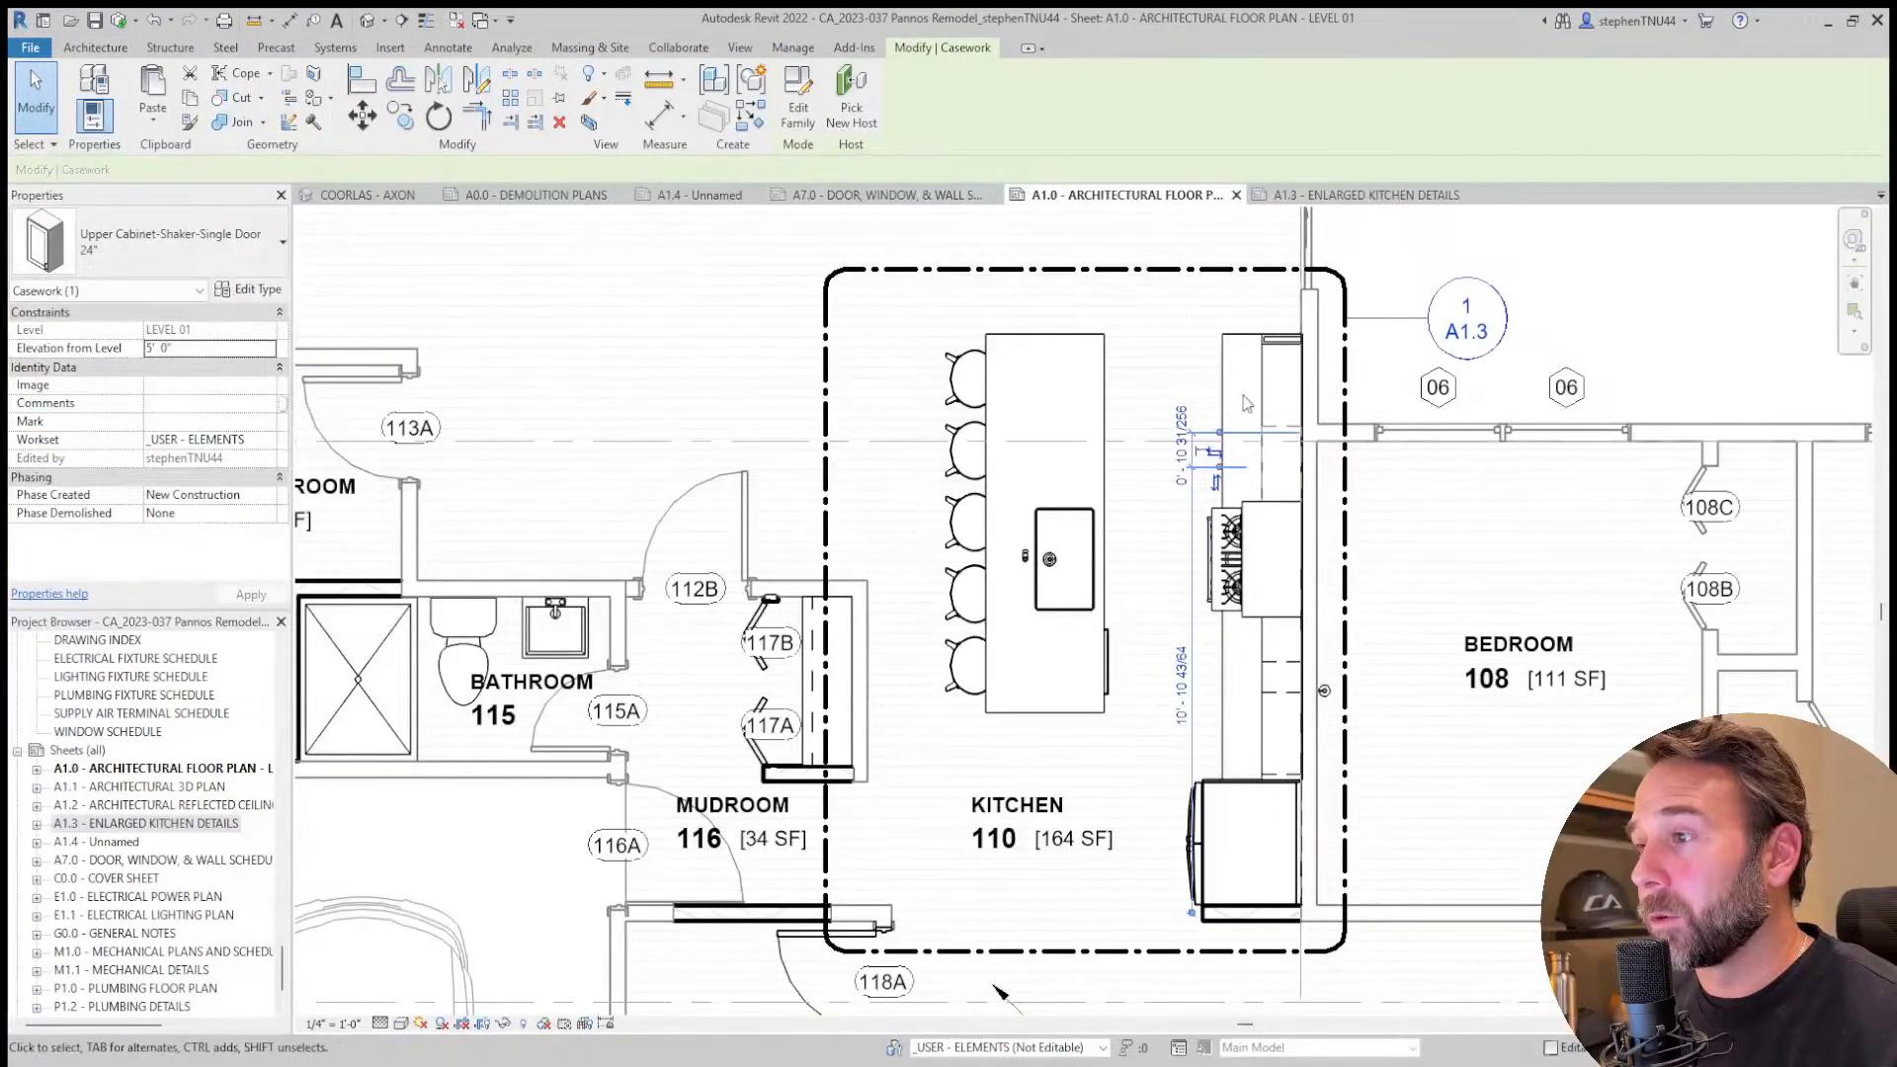
scroll(1218, 482, up, 3)
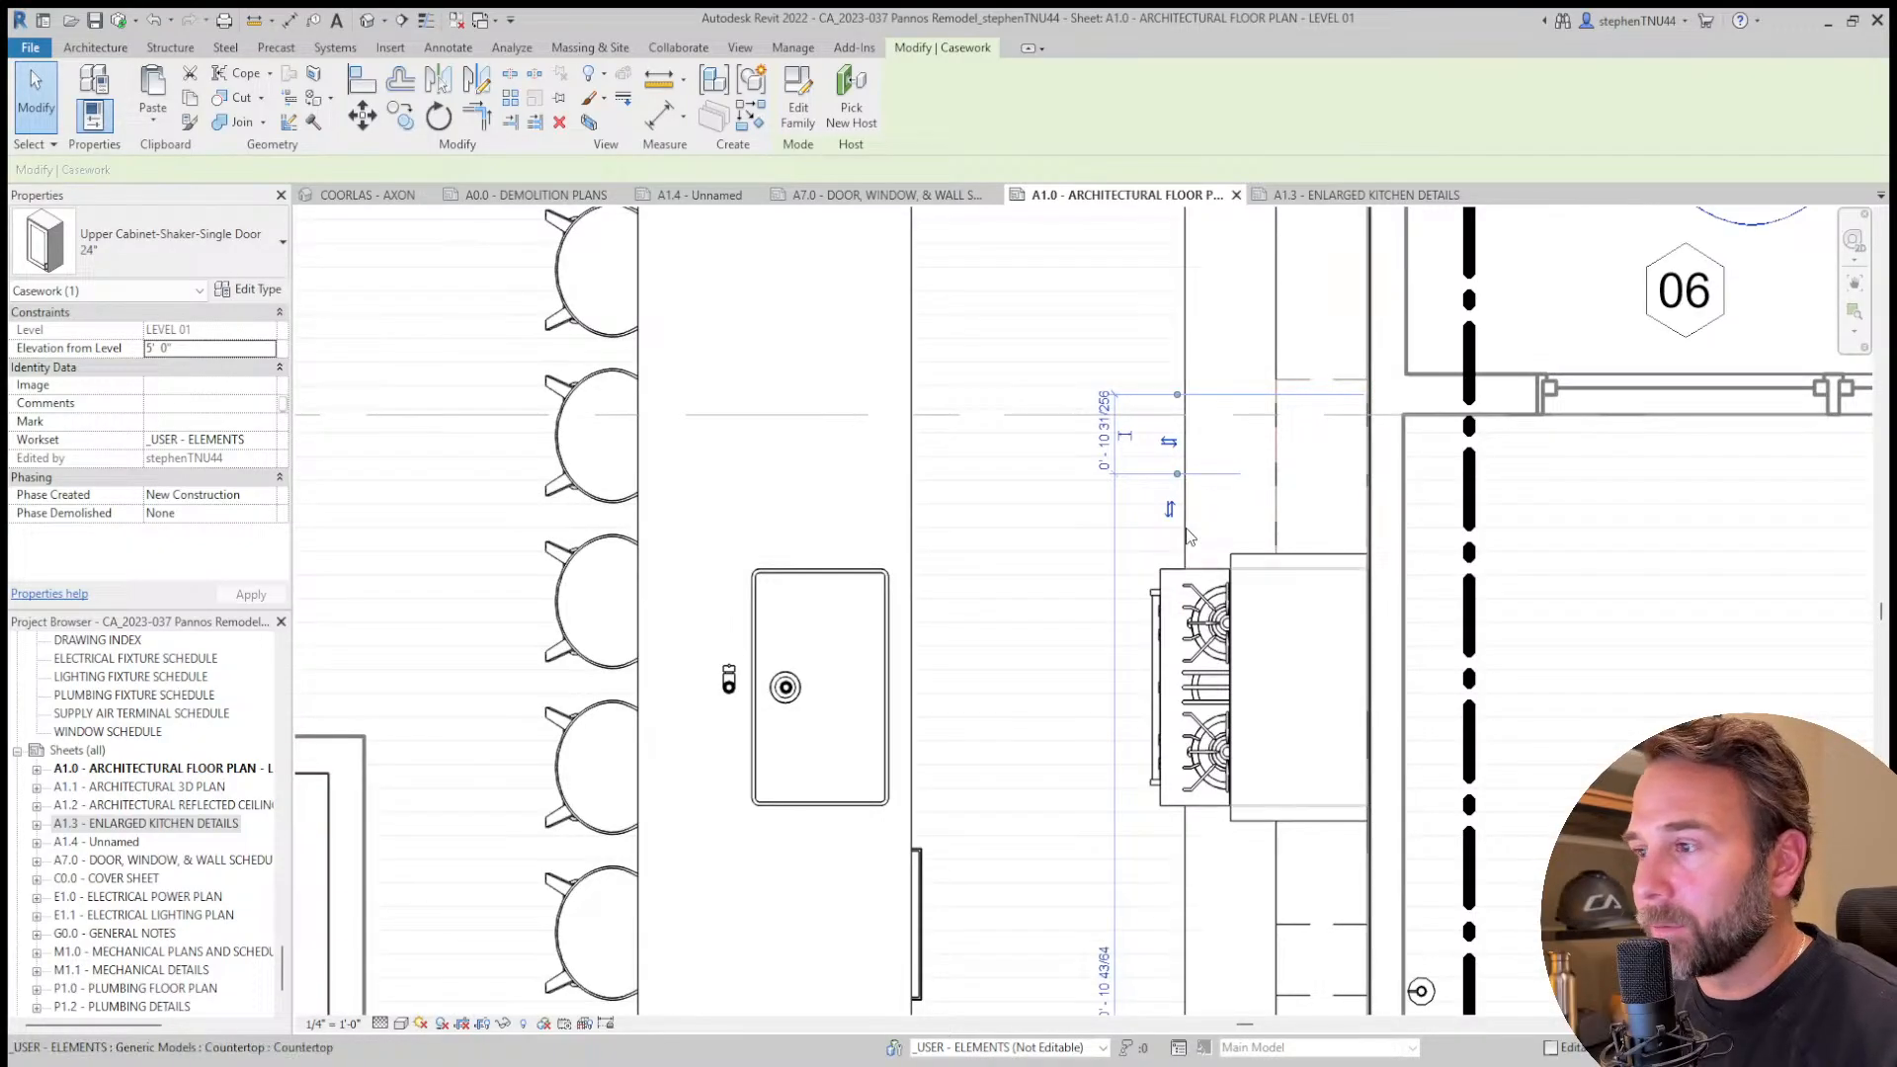
click(1169, 510)
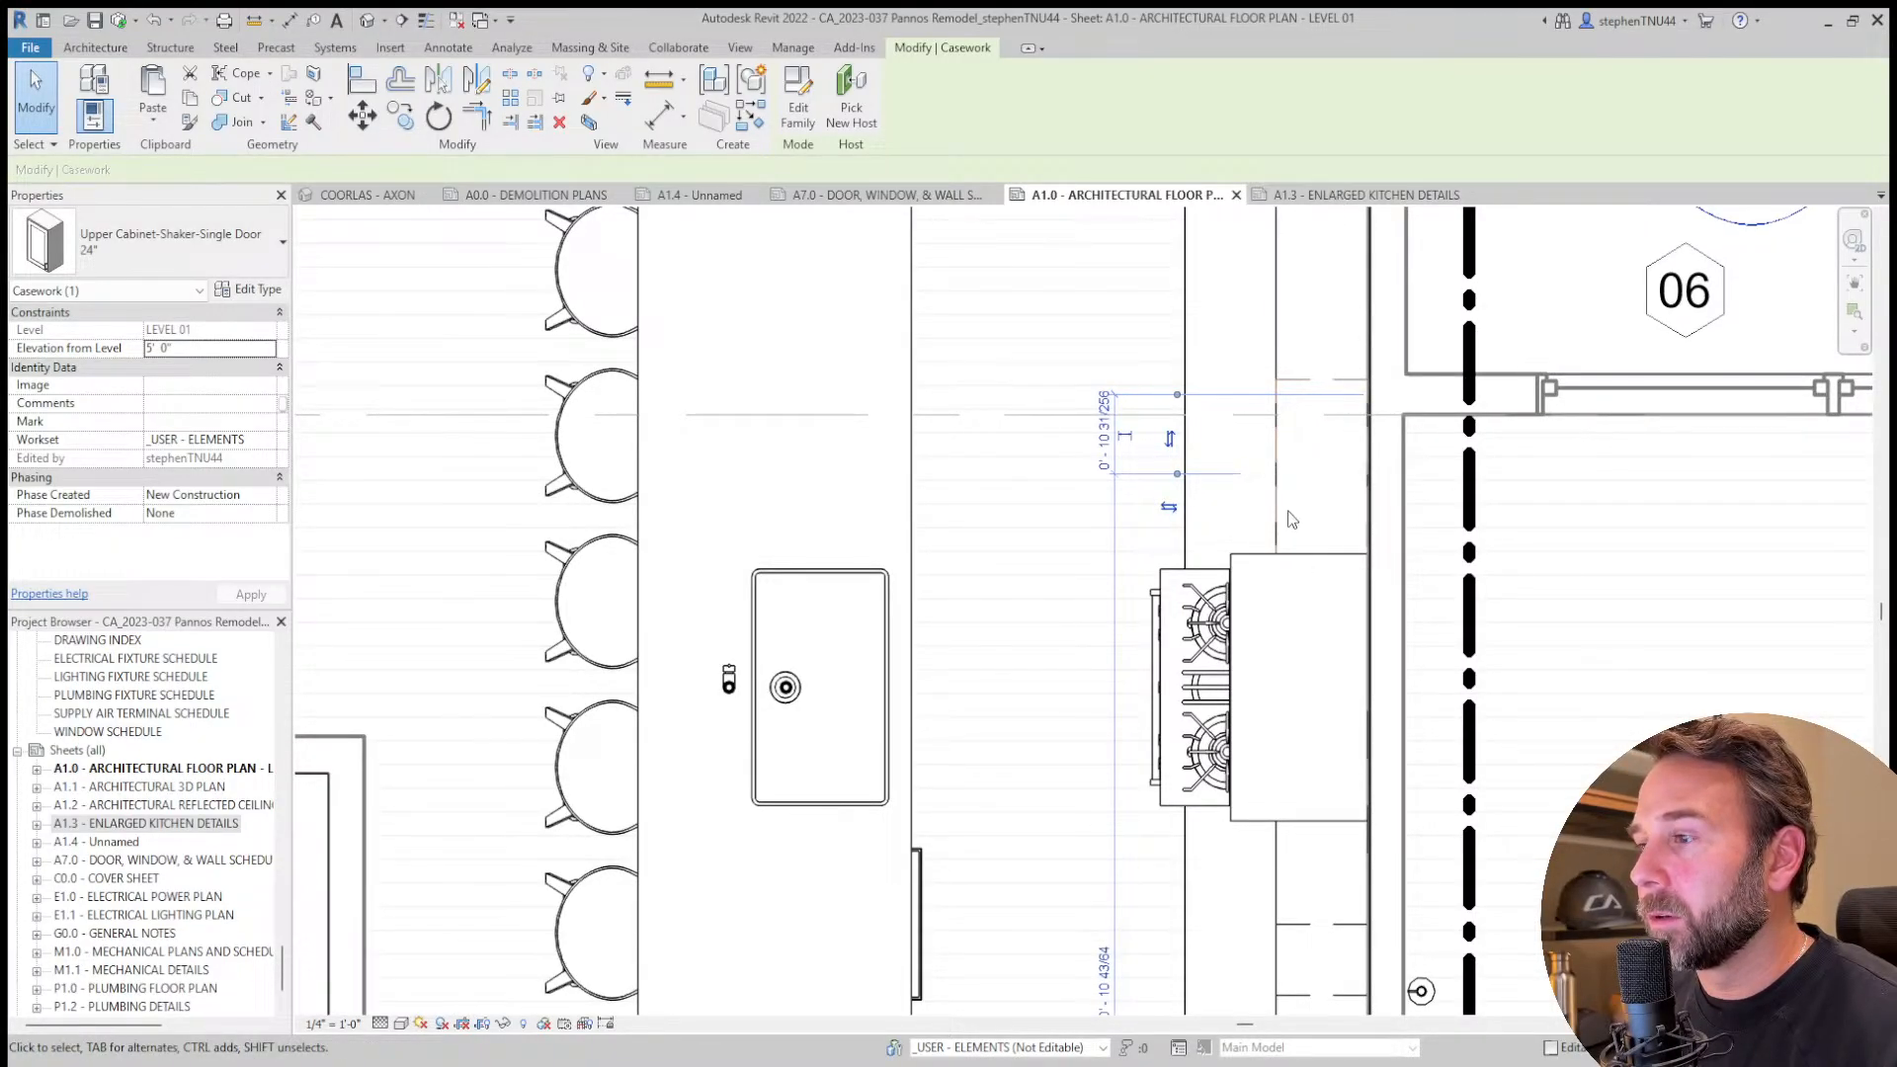
Resize the white filled region behind the range so both ends line up with the range's sides.
click(1262, 564)
scroll(1295, 559, up, 3)
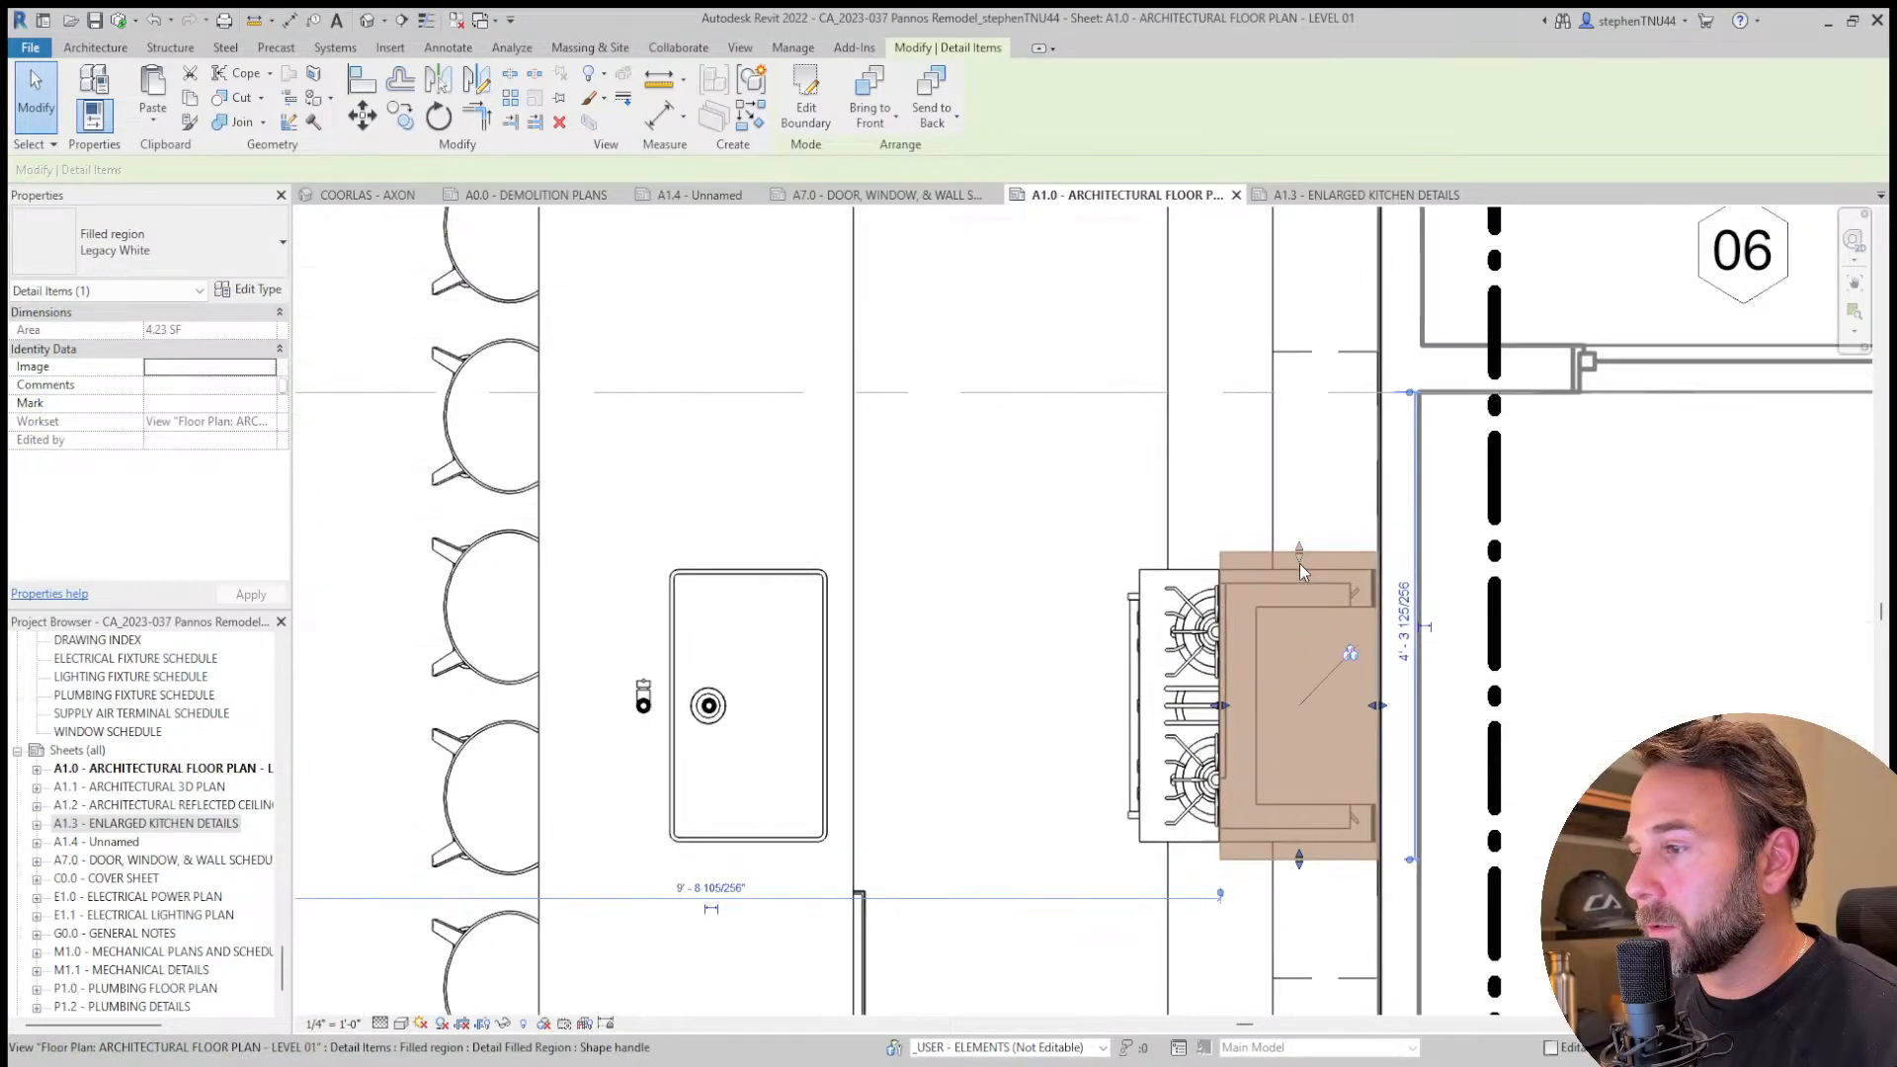
drag(1295, 575, 1295, 571)
middle_drag(1216, 436, 1171, 297)
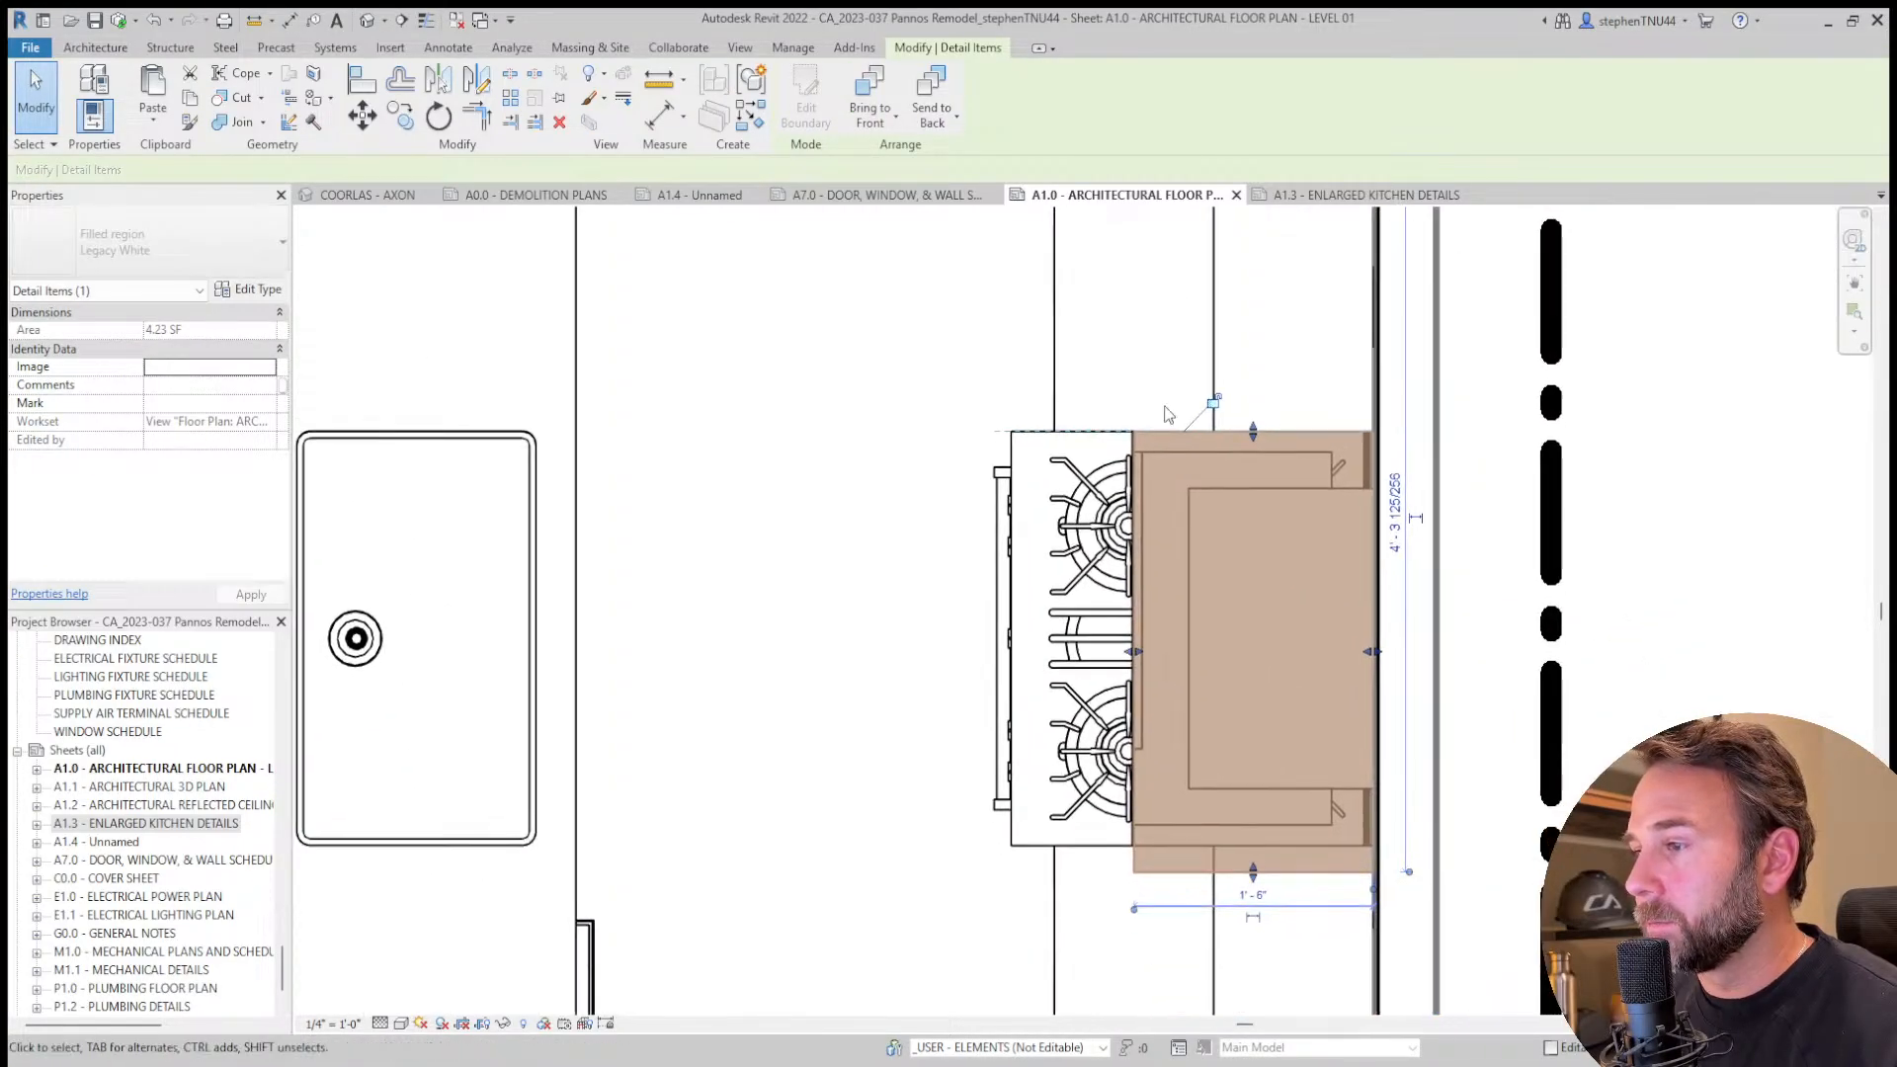
drag(1253, 875, 1253, 845)
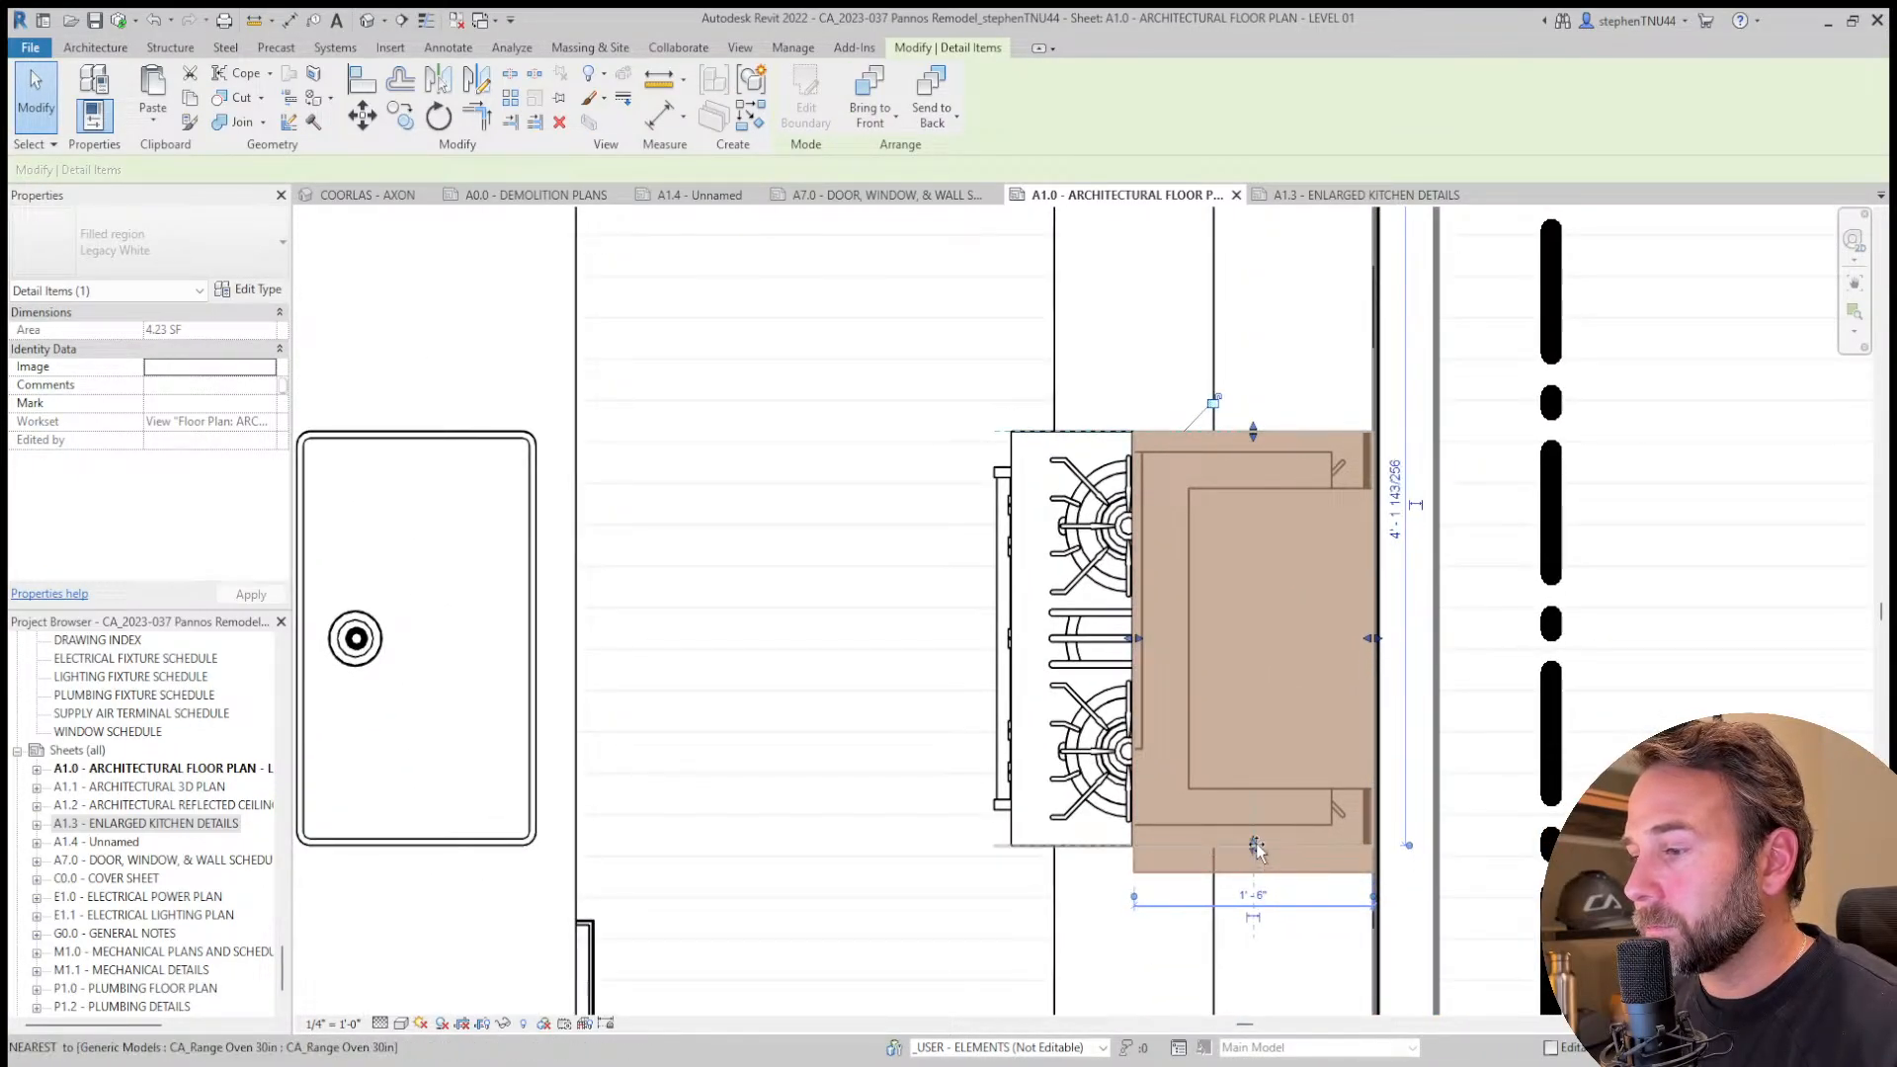
scroll(1224, 637, down, 3)
scroll(1193, 397, down, 2)
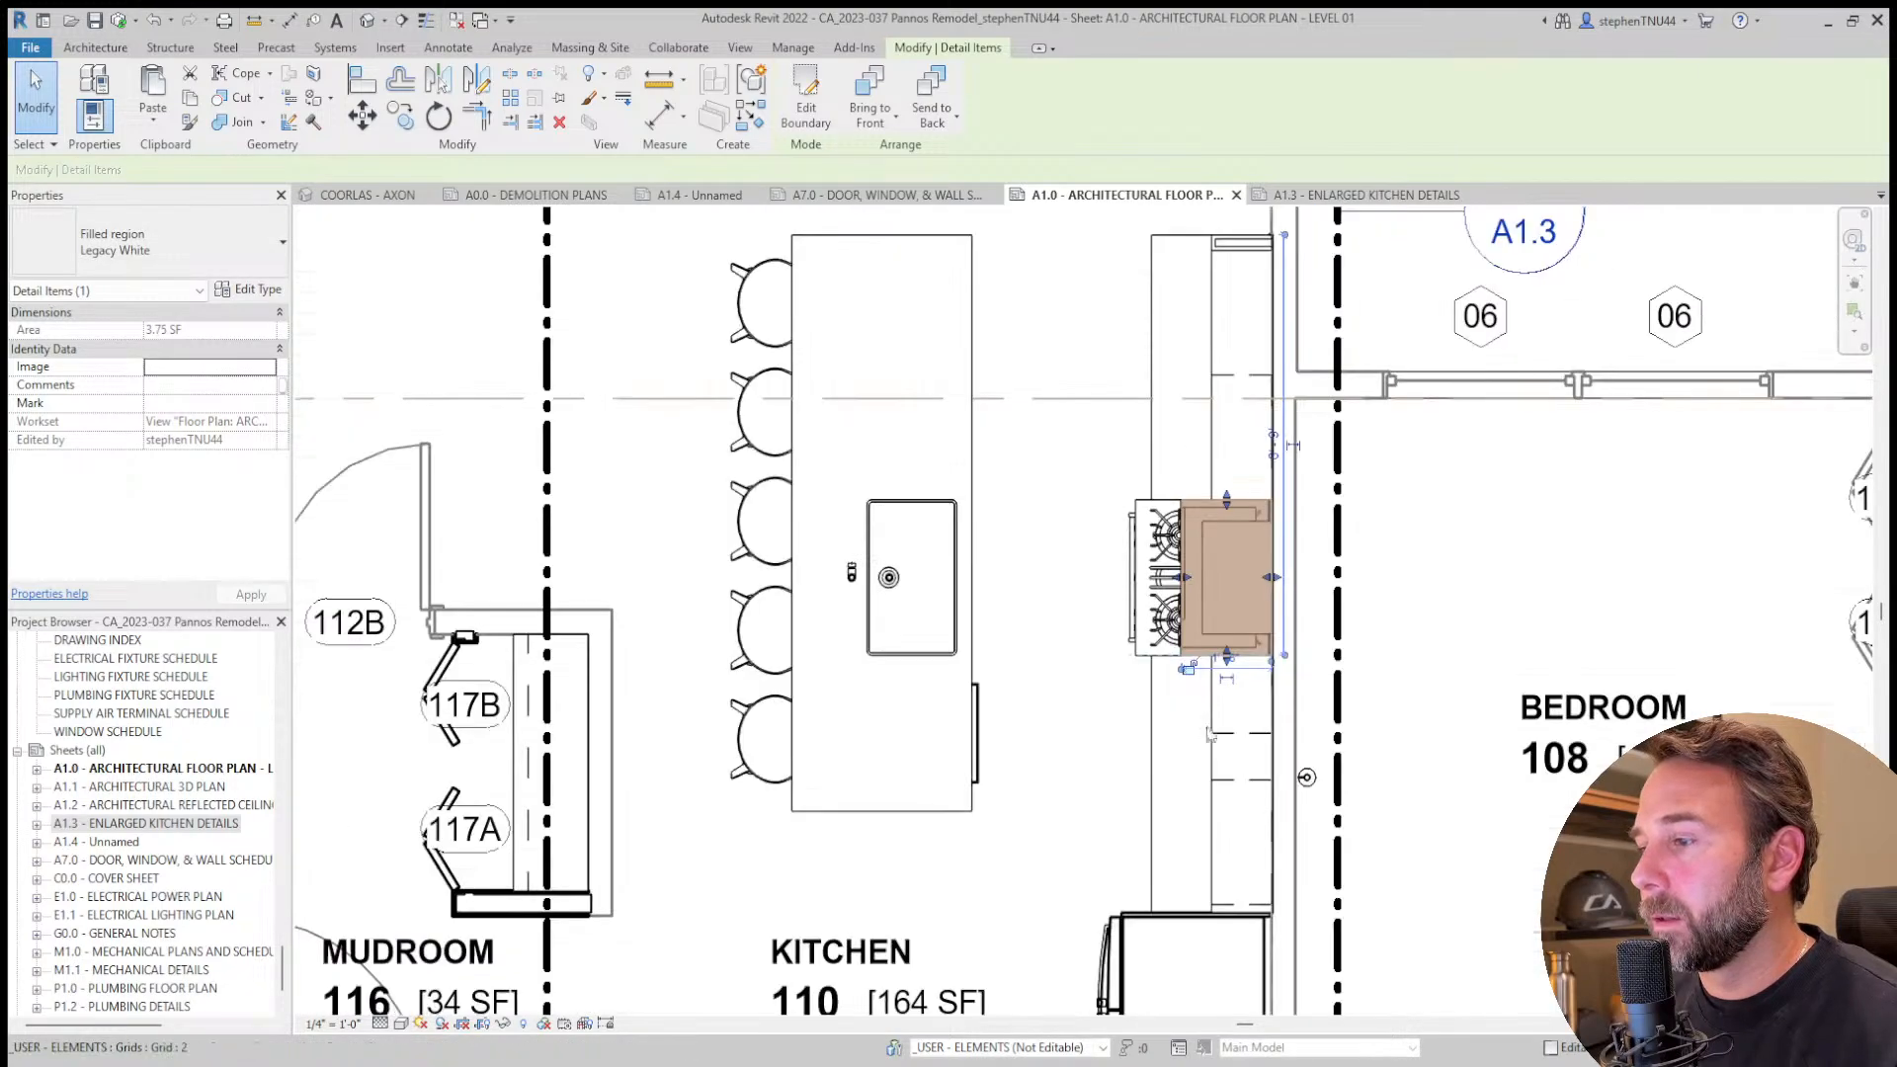
Match the 15-inch upper cabinet on the refrigerator side of the range to the 24-inch single-door type.
scroll(1215, 816, up, 1)
middle_drag(1215, 816, 1207, 703)
click(1239, 612)
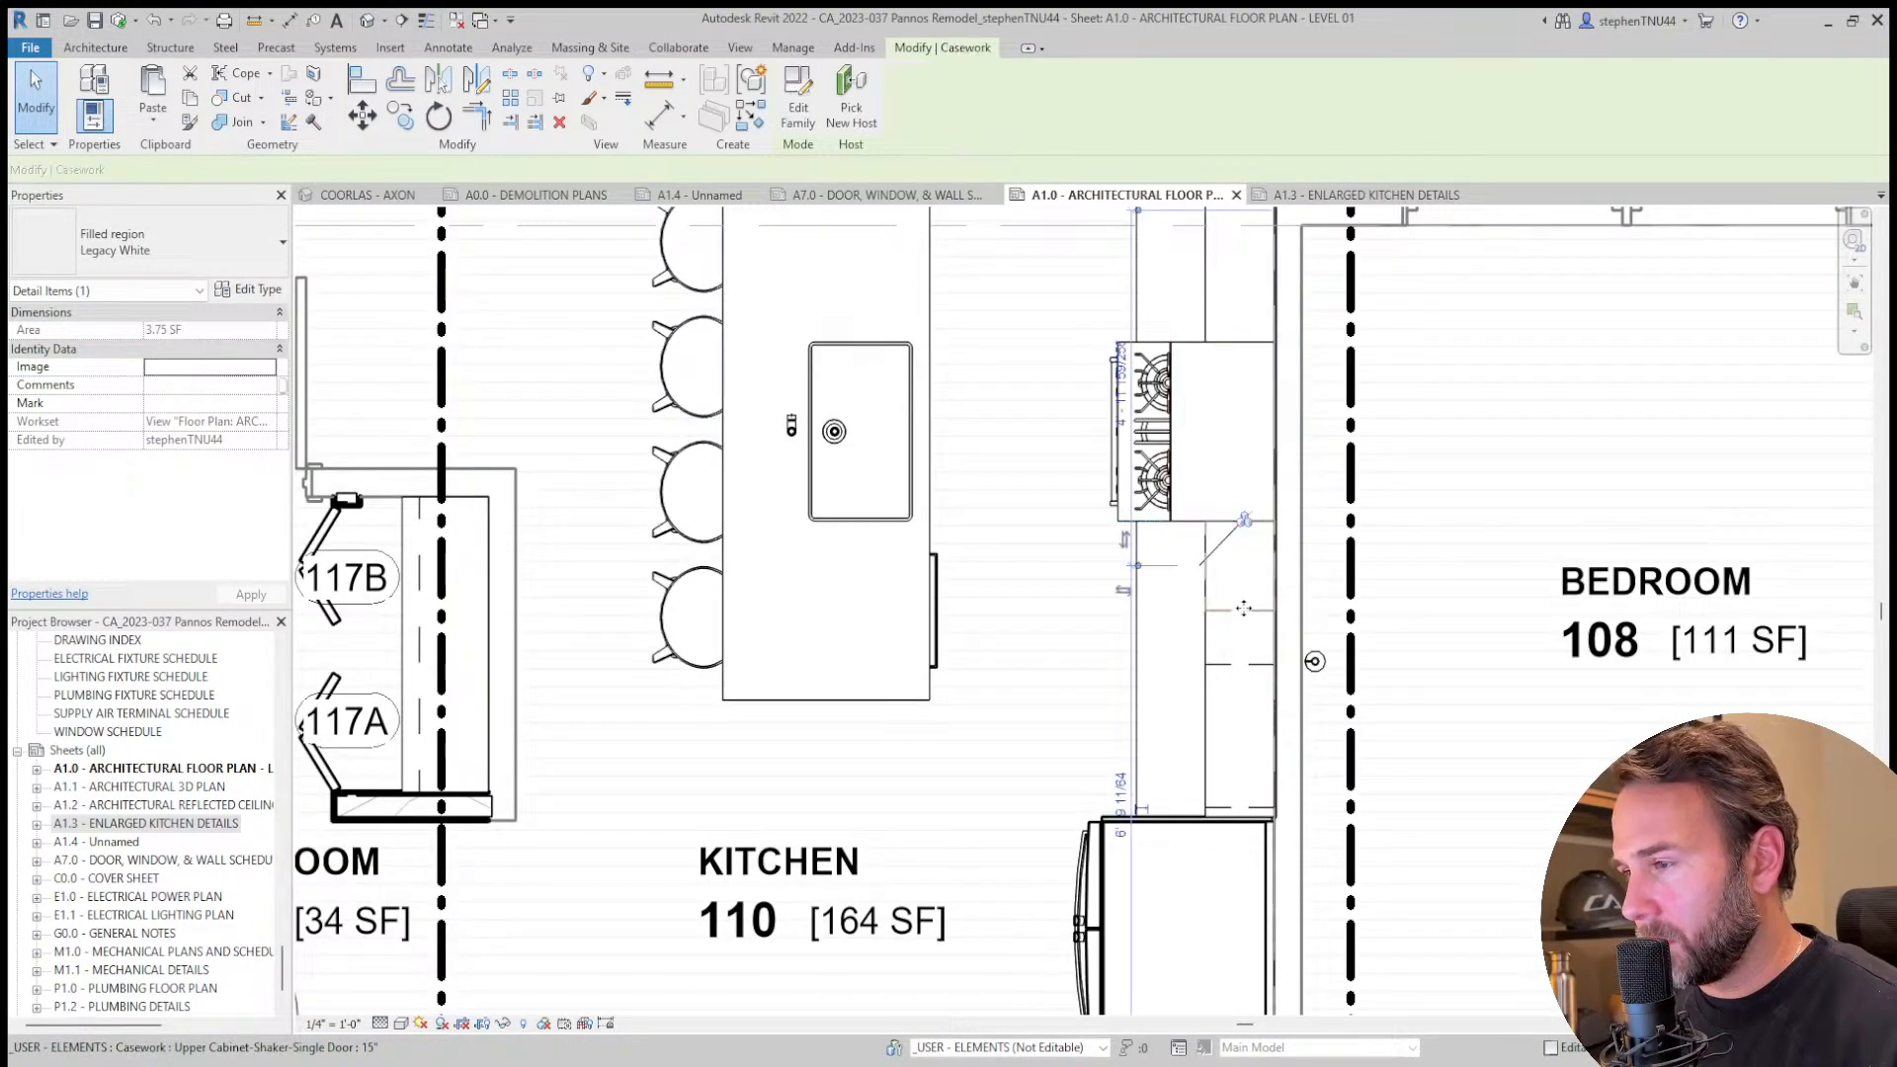
key(m)
key(a)
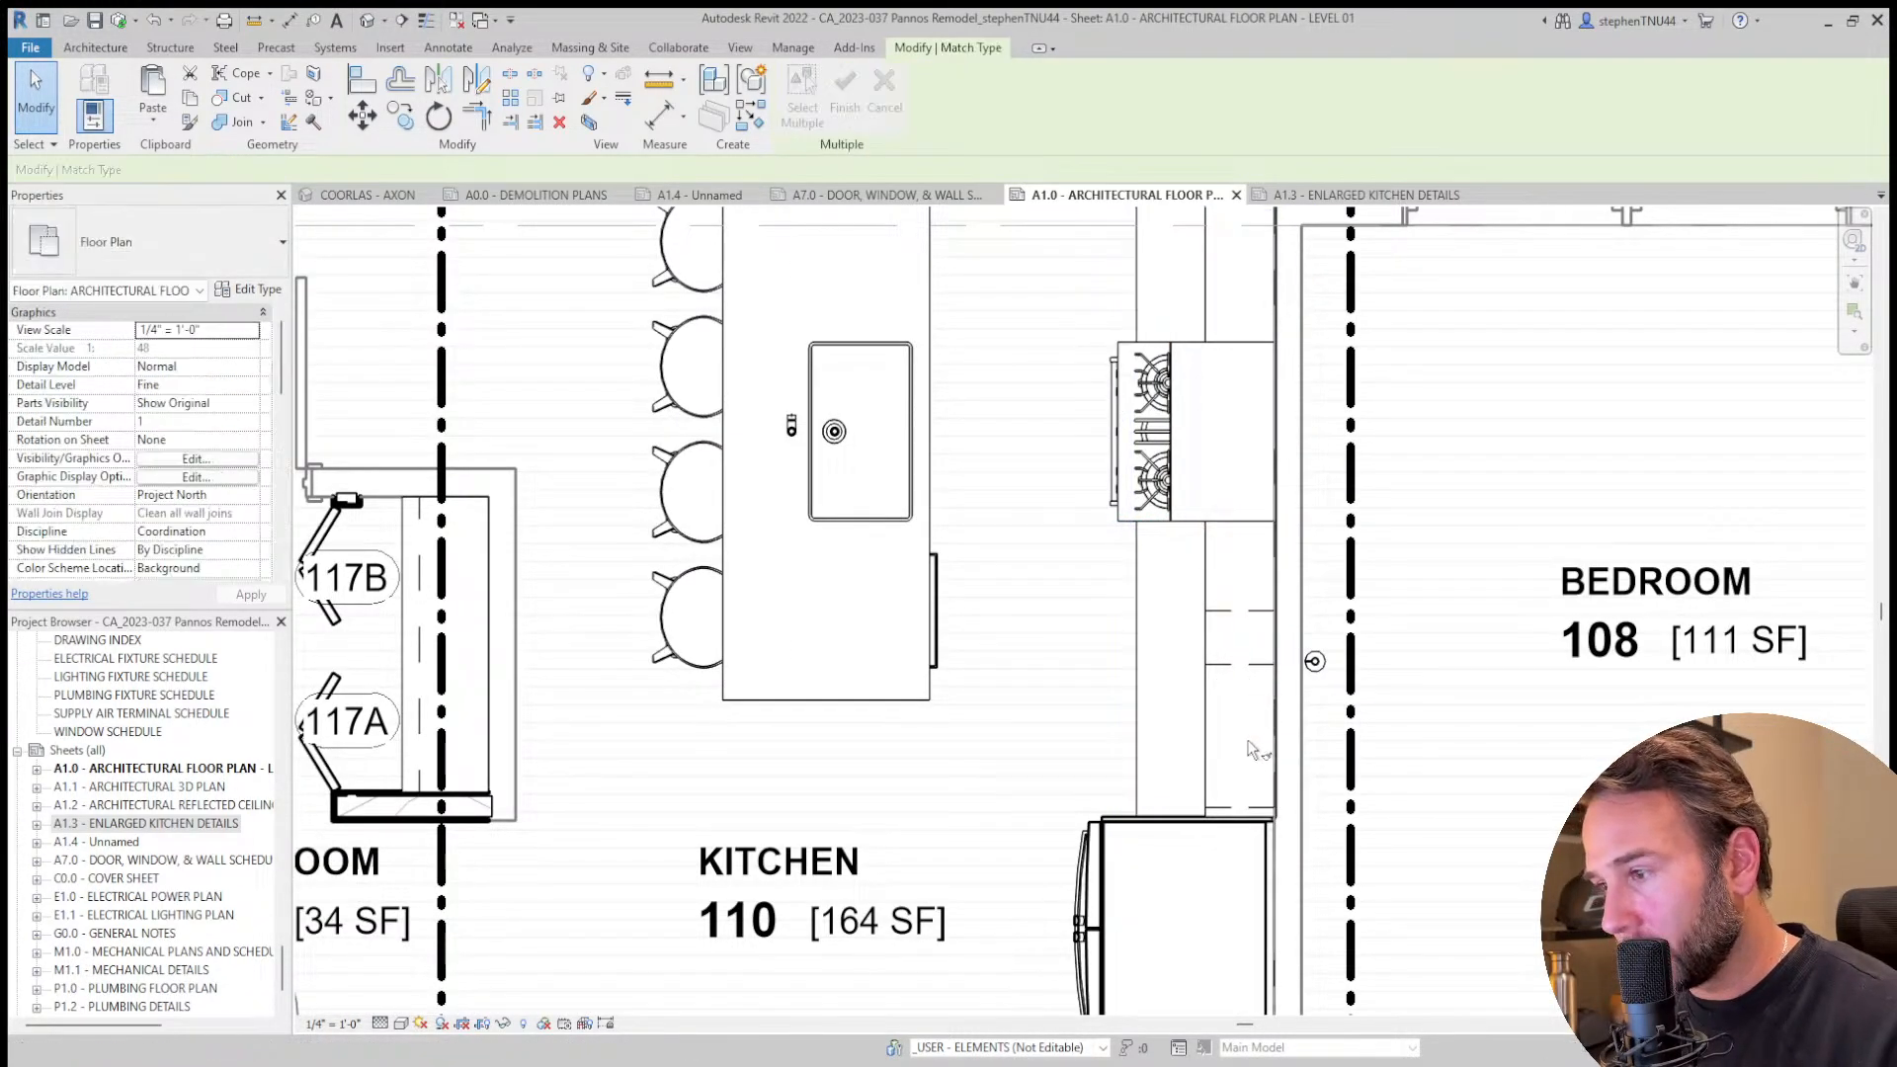
click(1239, 613)
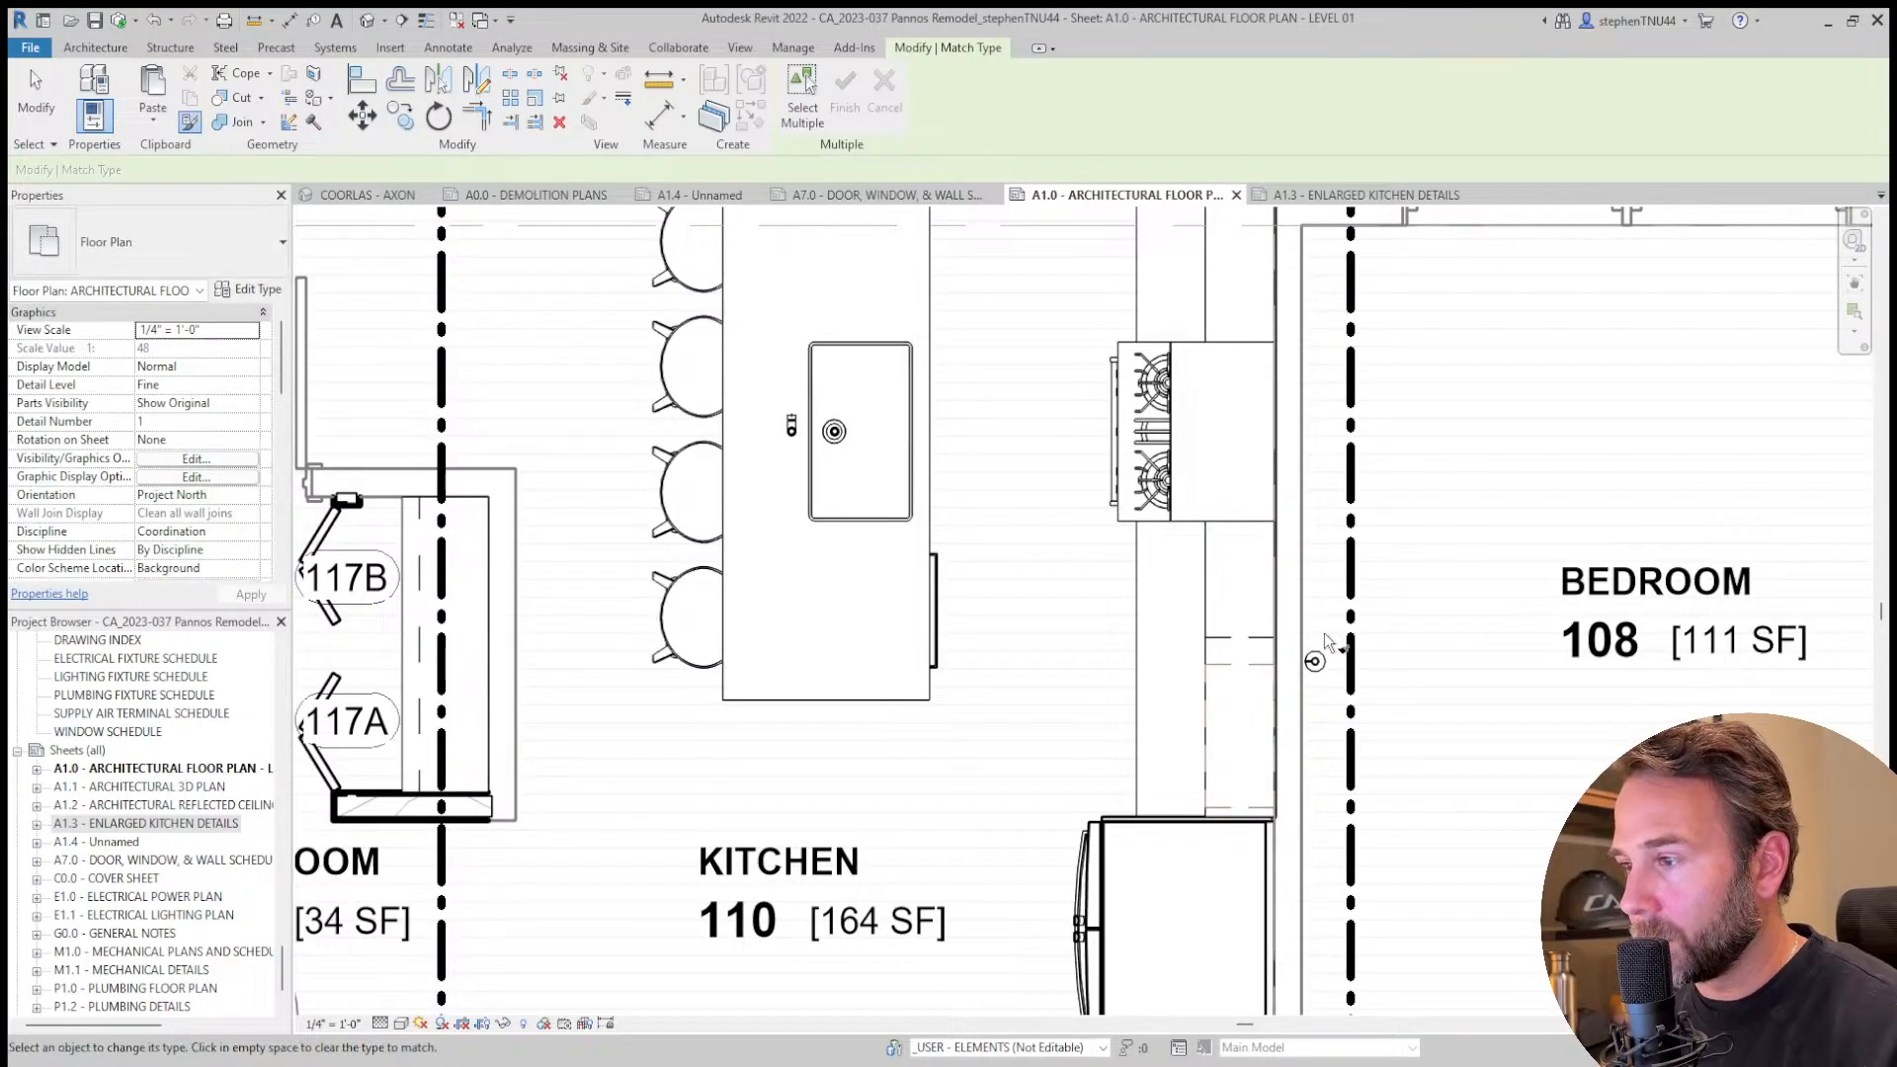
key(Escape)
key(Escape)
Align the refrigerator-side cabinet with its neighbouring upper cabinet and flip its door hand.
click(362, 79)
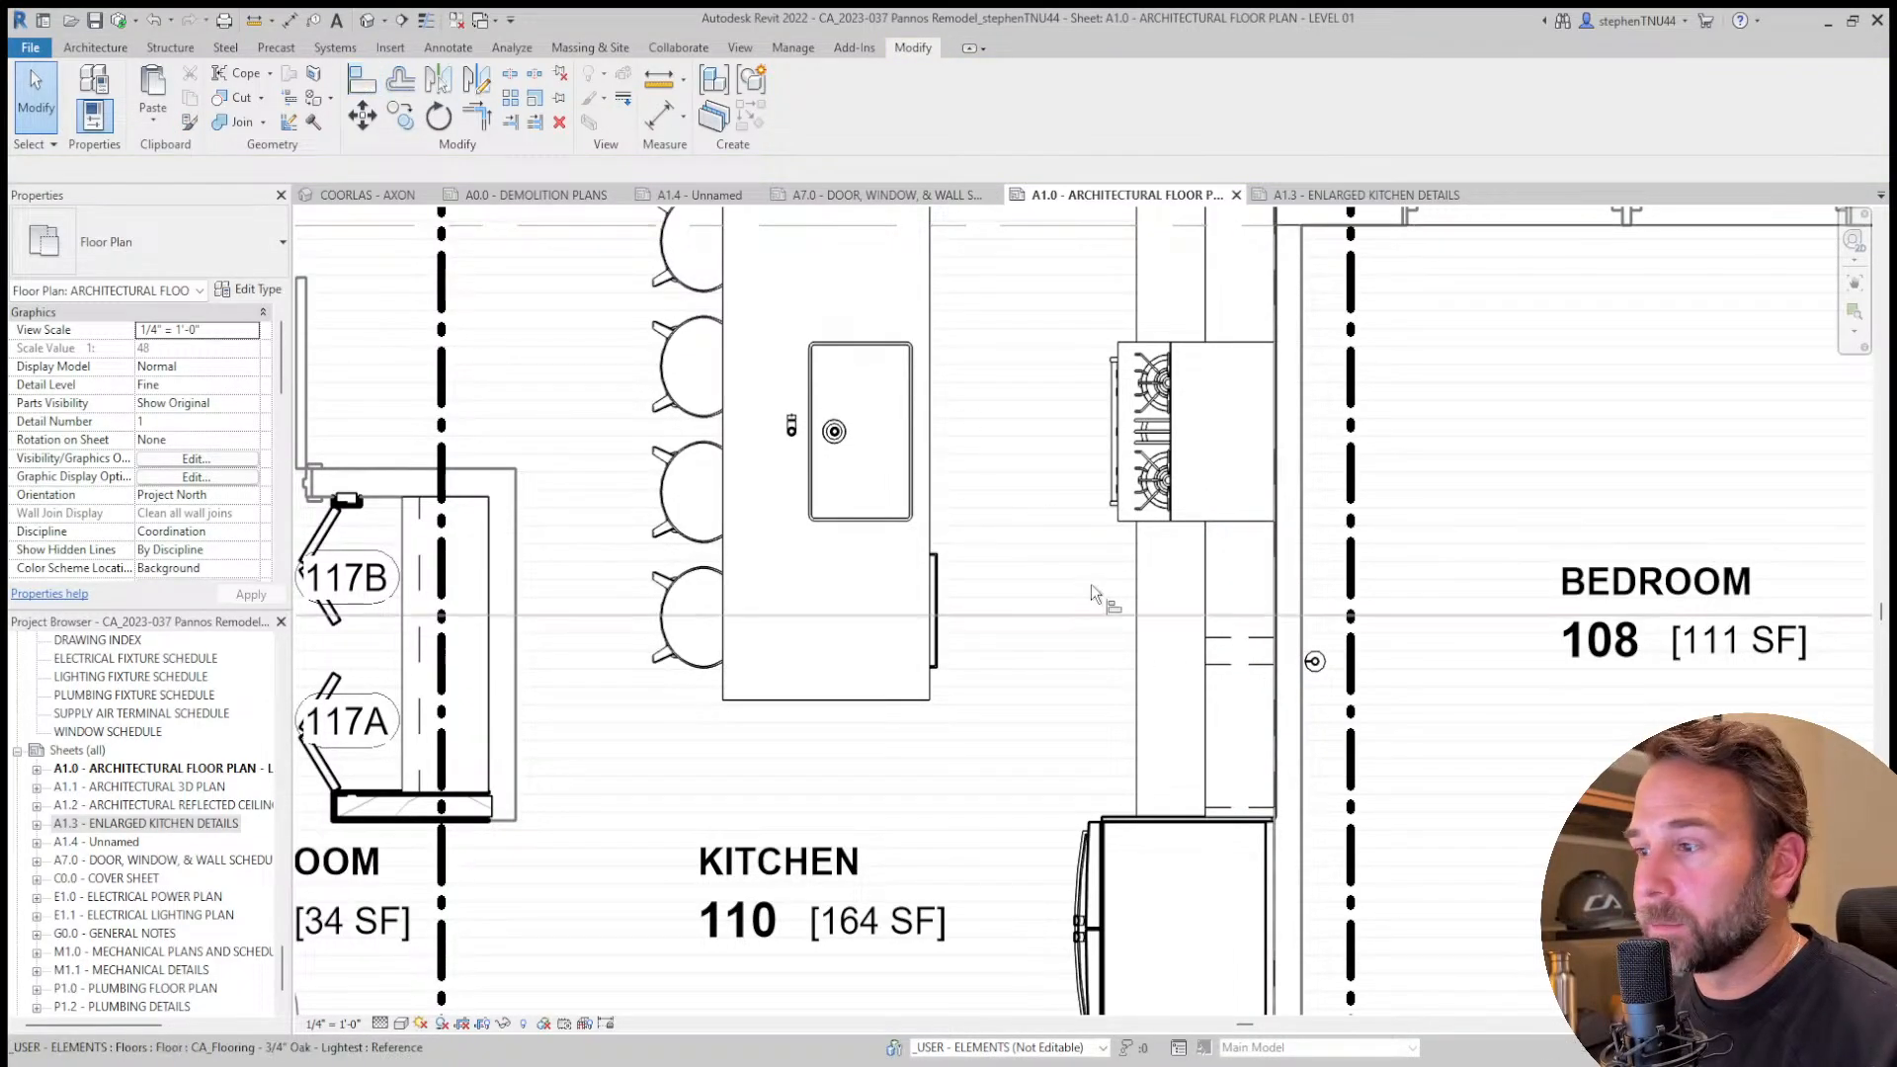
key(Escape)
key(Escape)
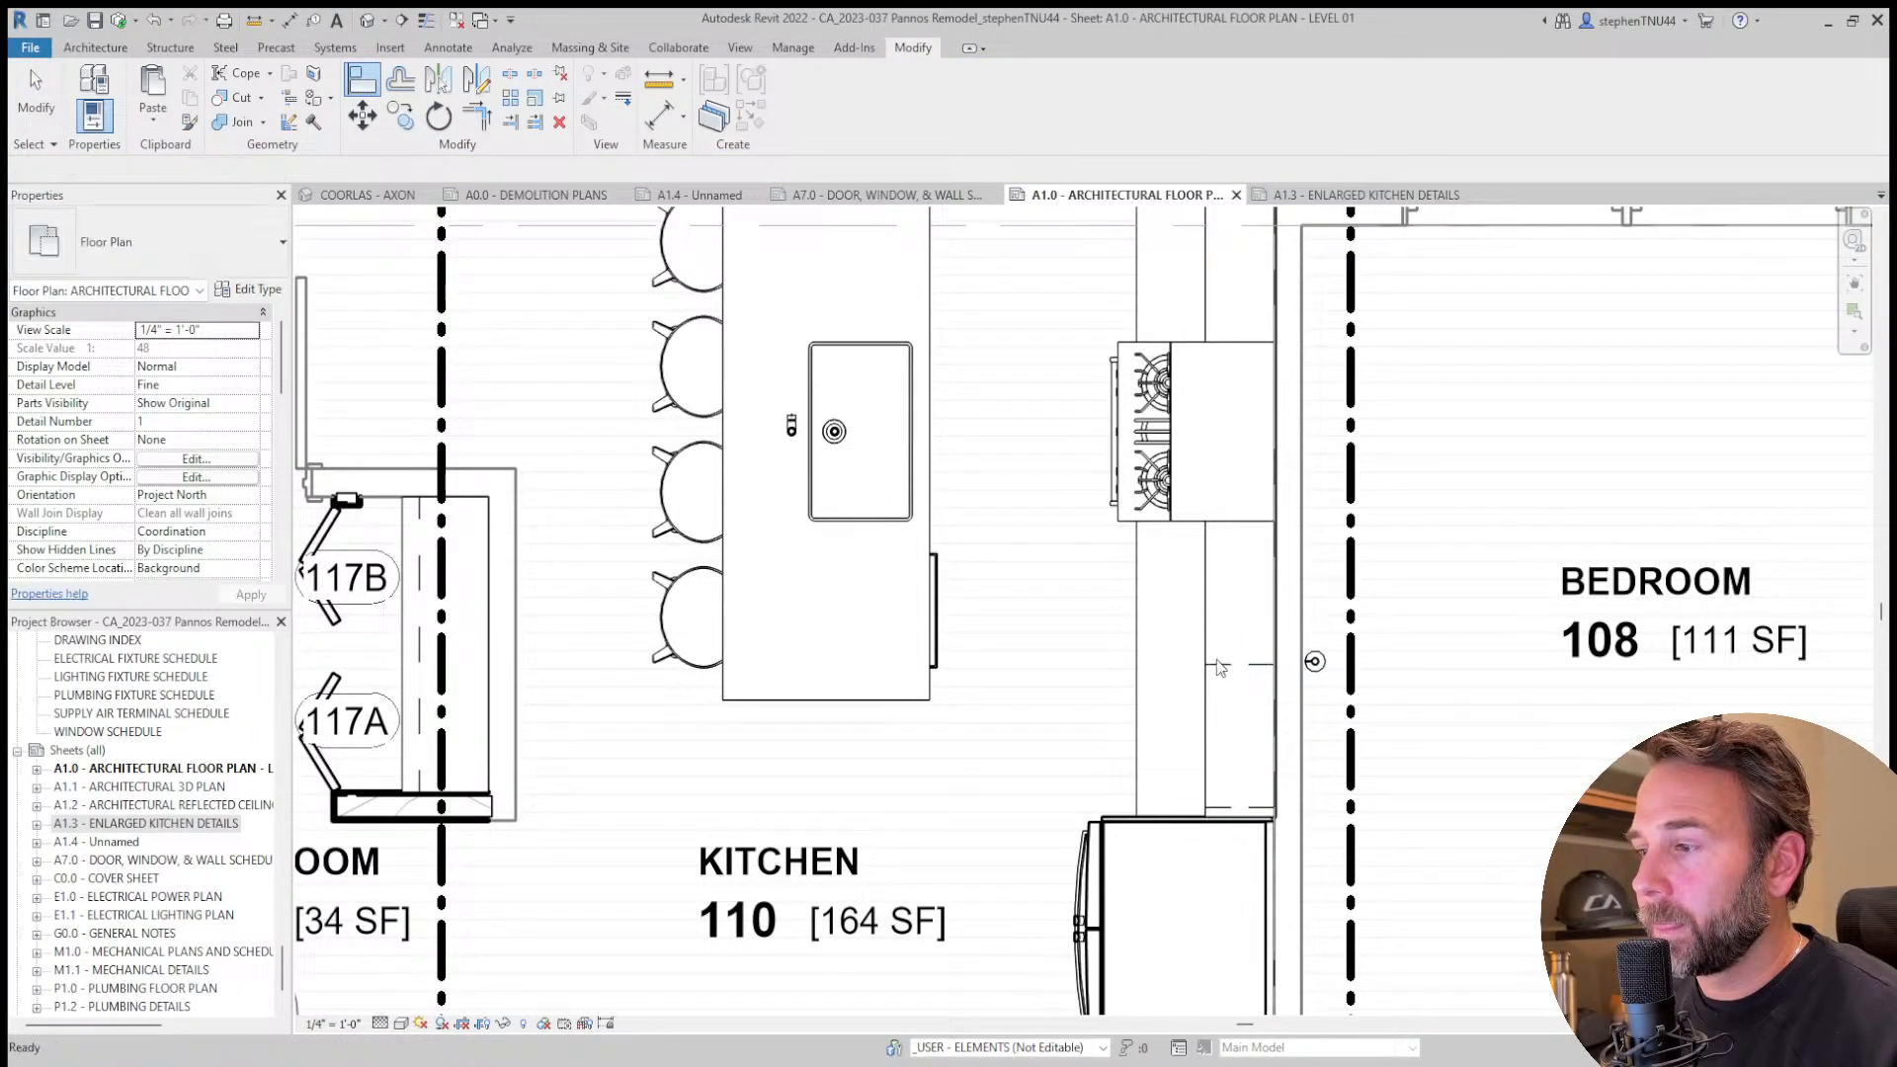
click(1231, 661)
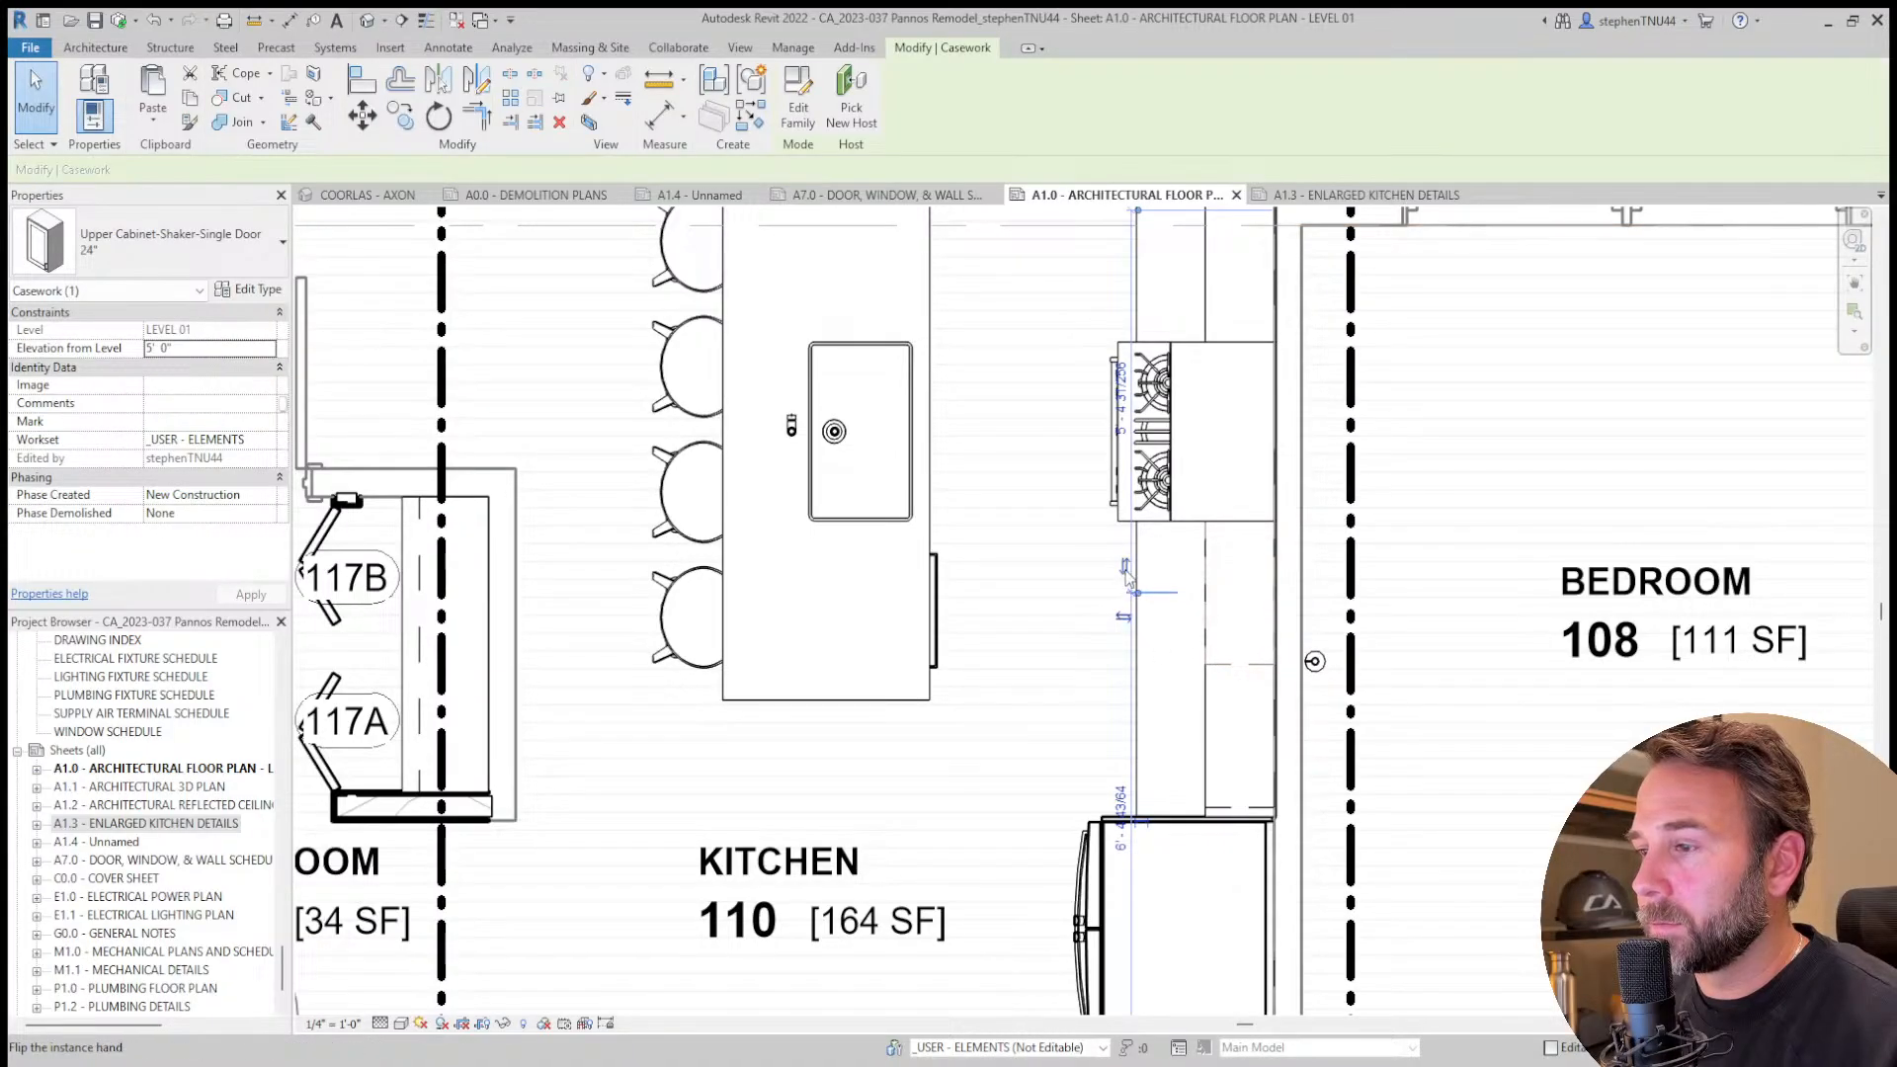
Return to sheet A1.3 and check the upper cabinets, tags and door swings in the kitchen utility wall elevation.
click(1339, 197)
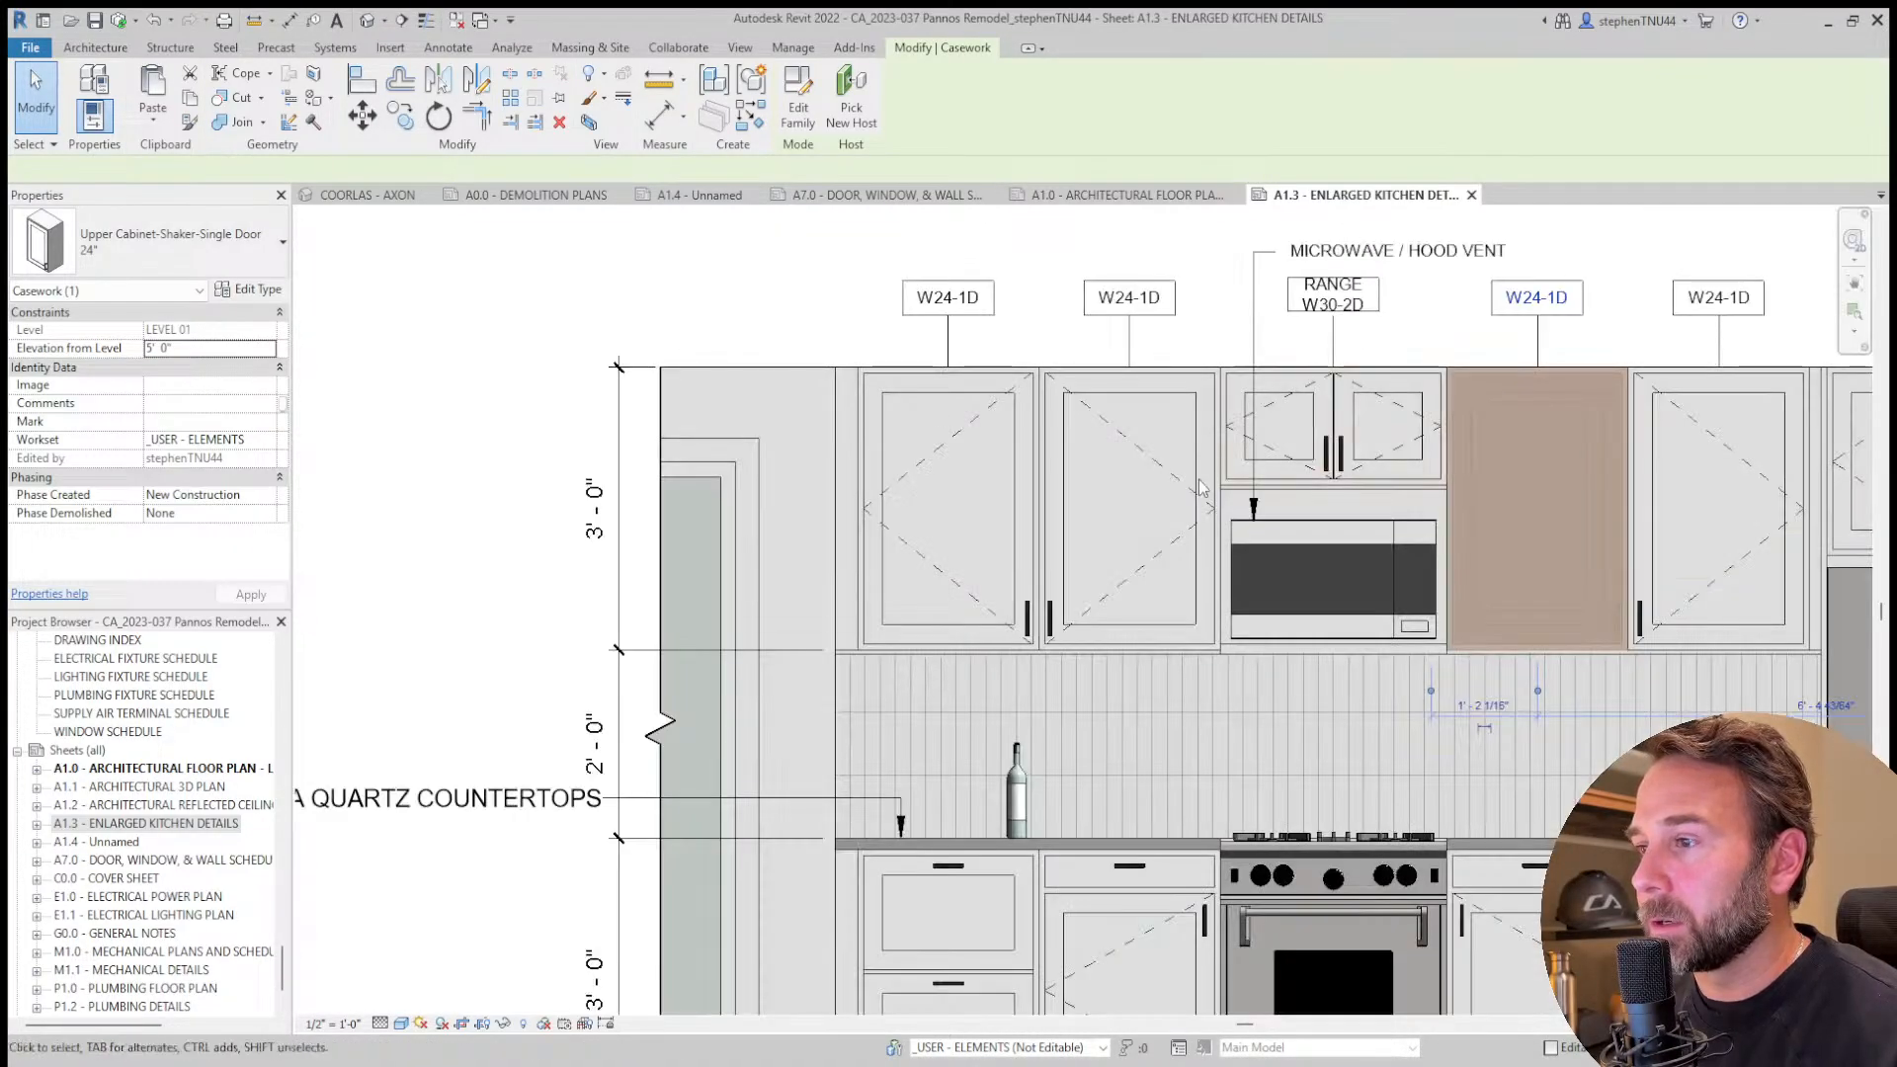
scroll(1087, 592, down, 3)
middle_drag(1521, 602, 1383, 540)
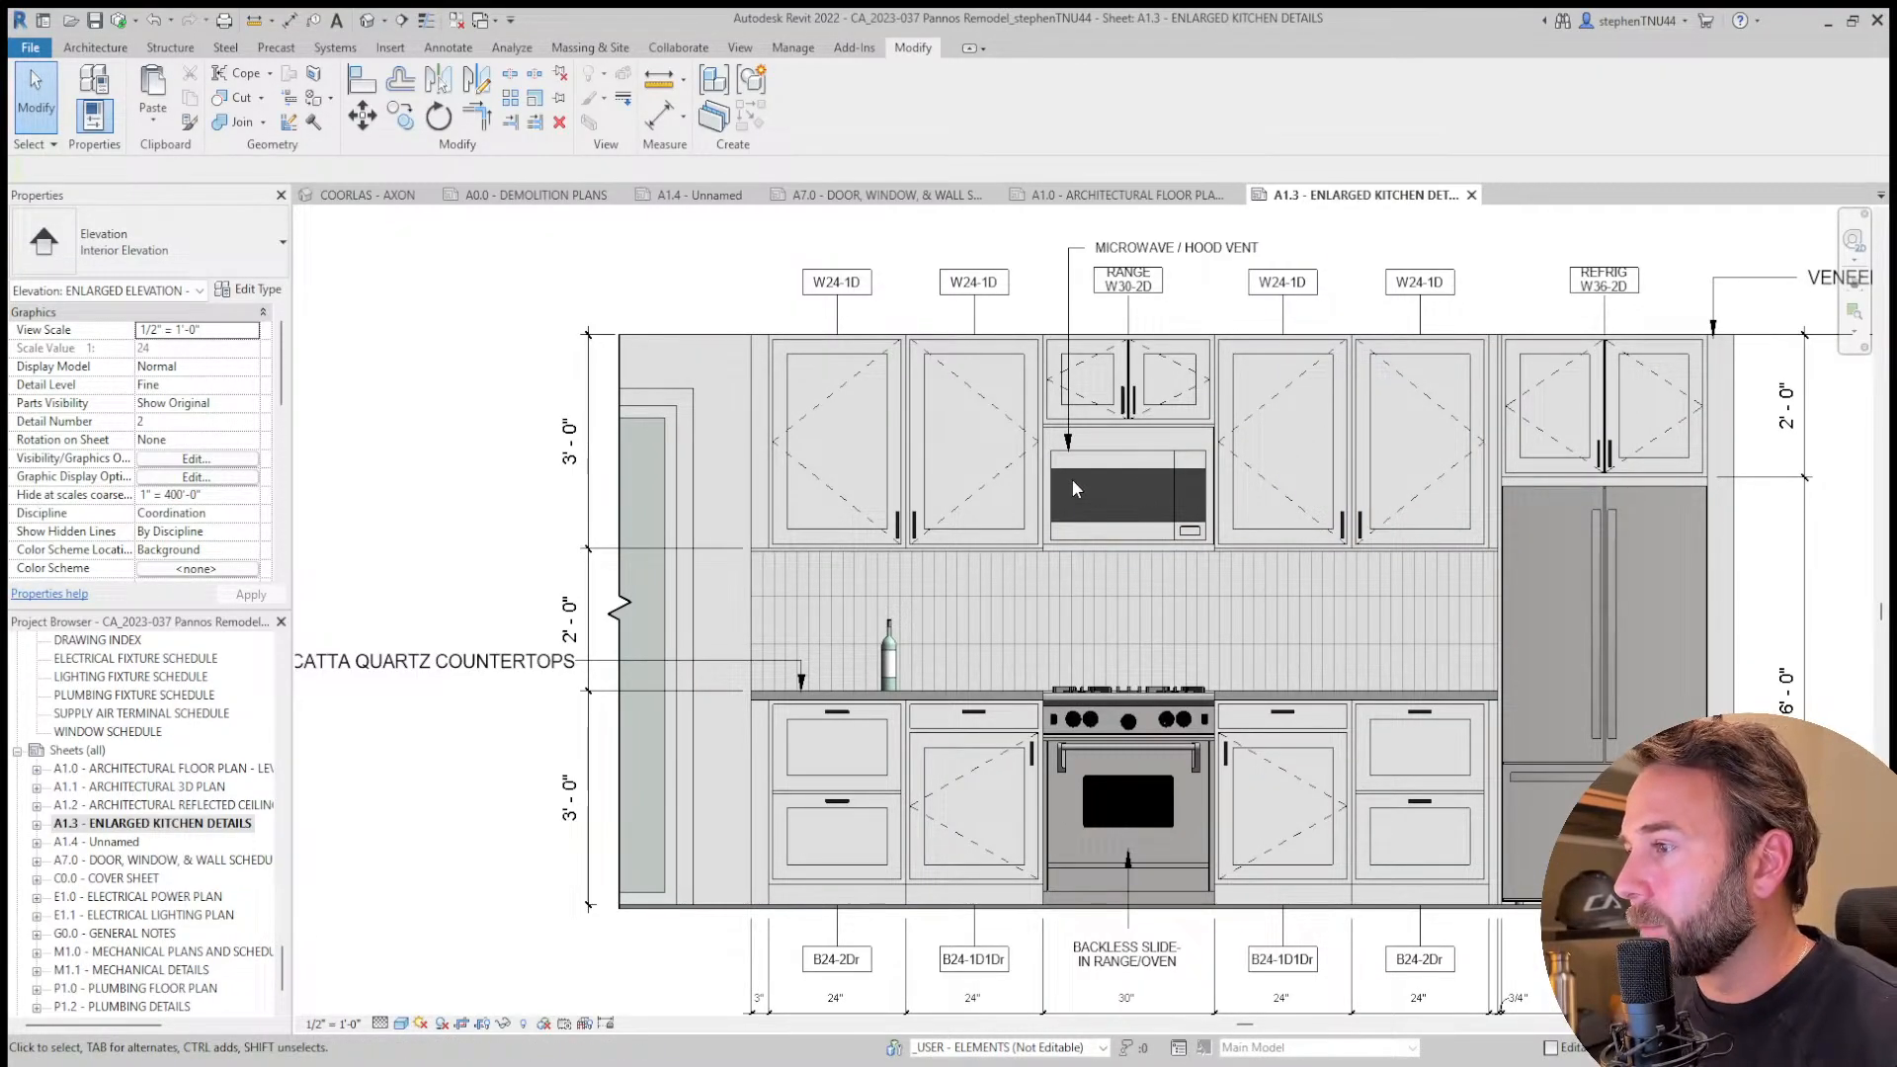
scroll(1070, 478, down, 2)
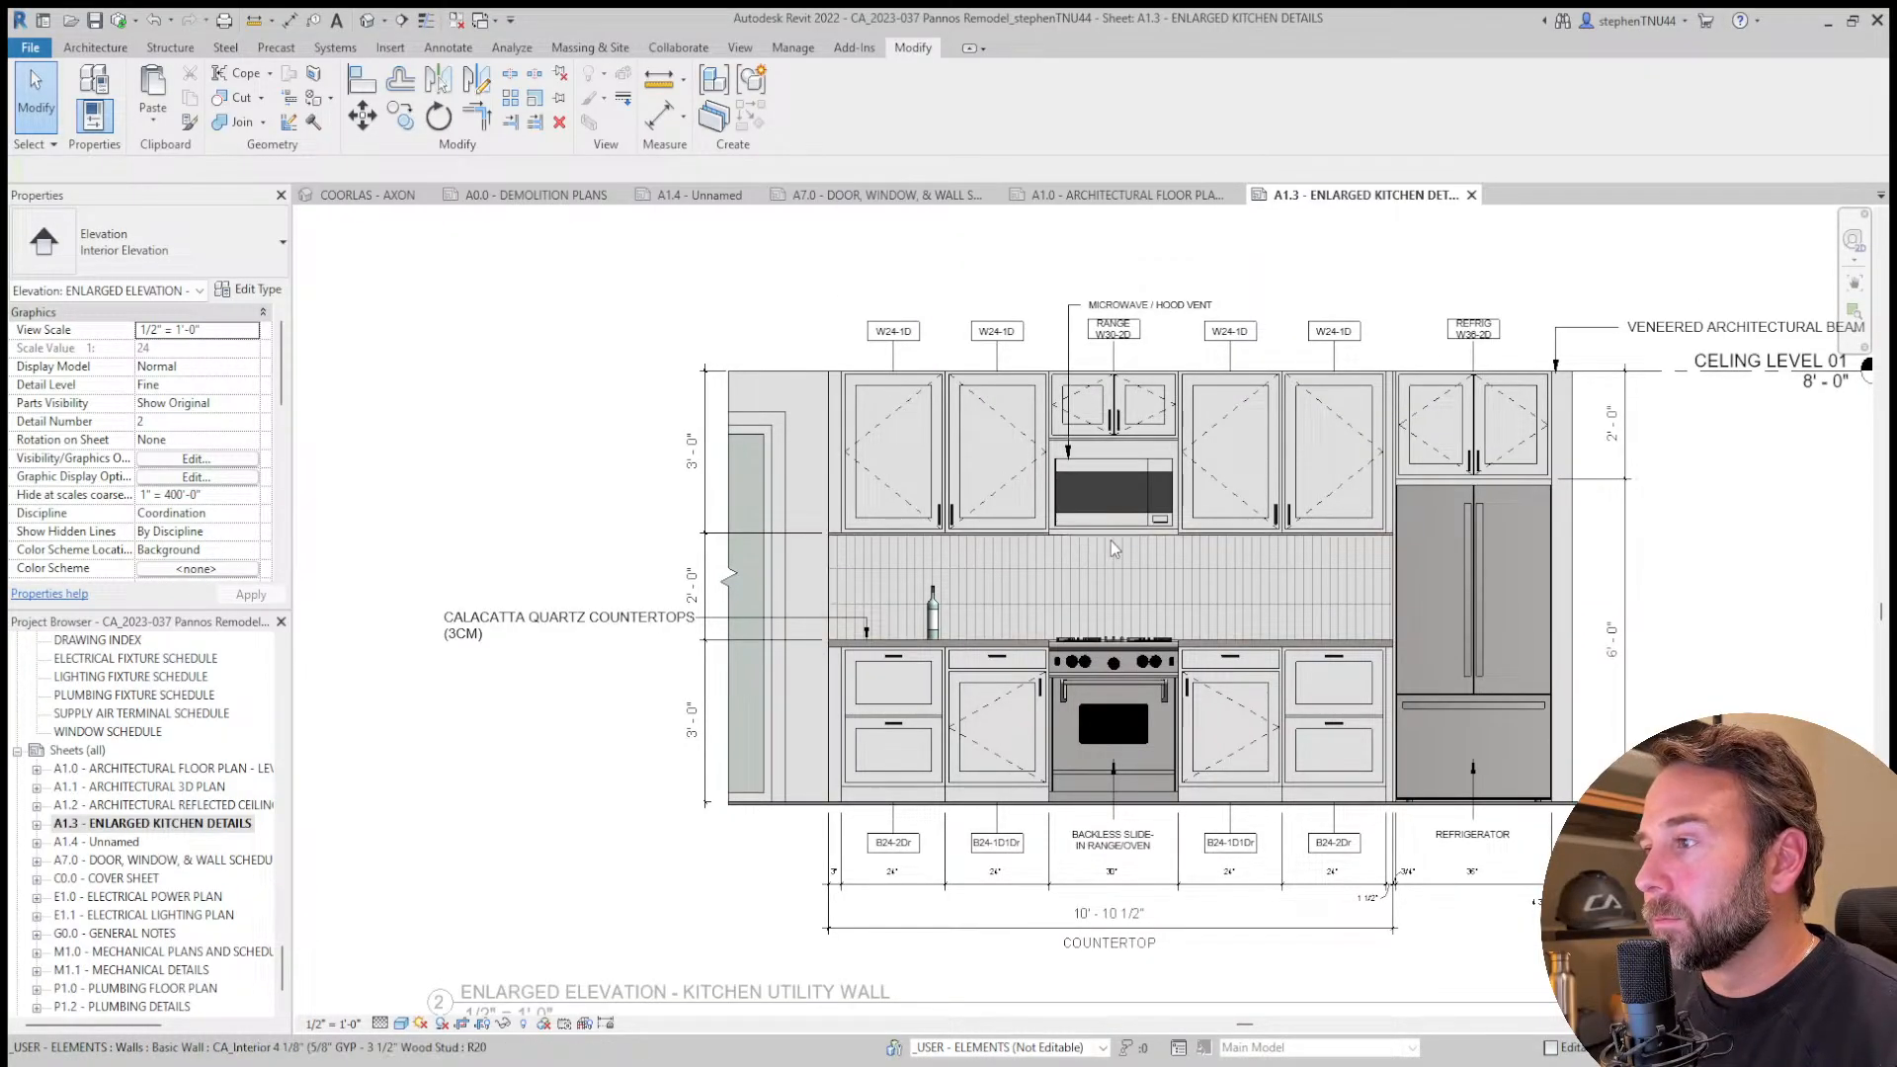
scroll(1136, 414, up, 2)
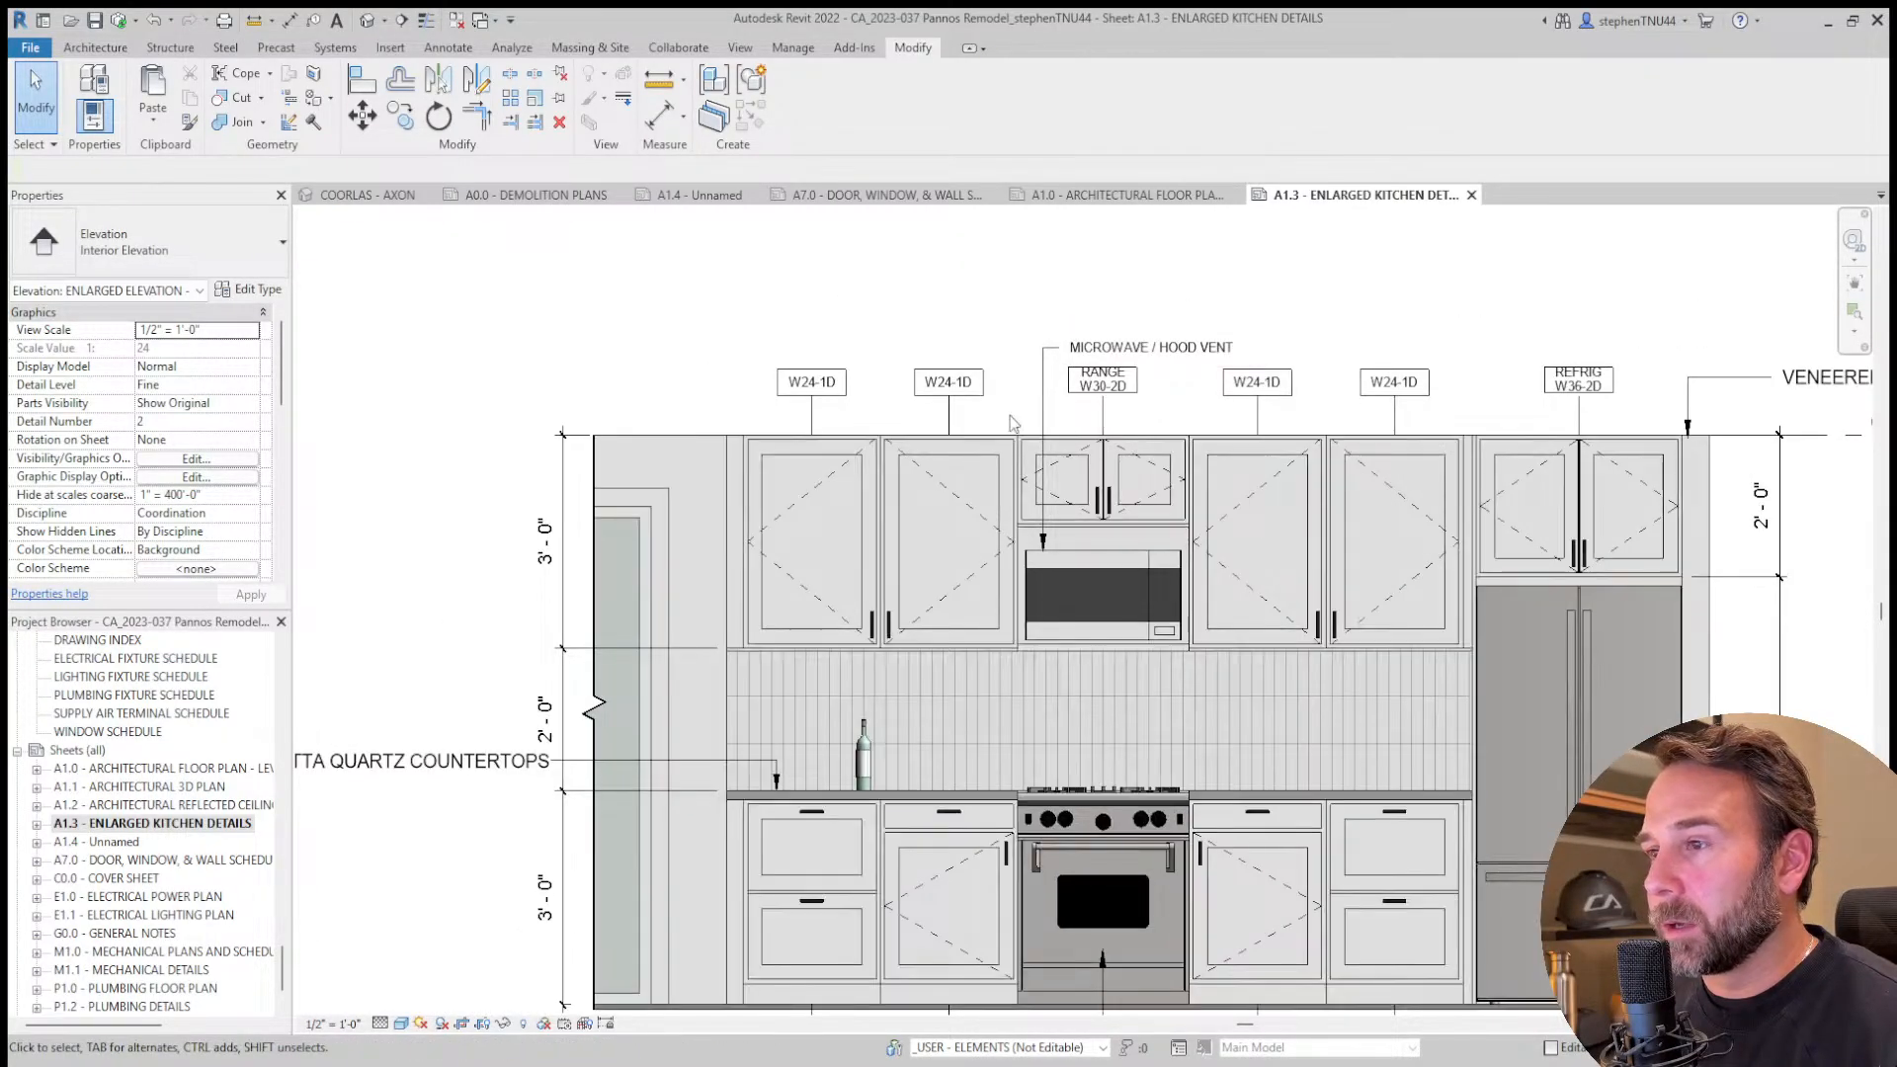
scroll(943, 470, down, 1)
scroll(950, 481, down, 2)
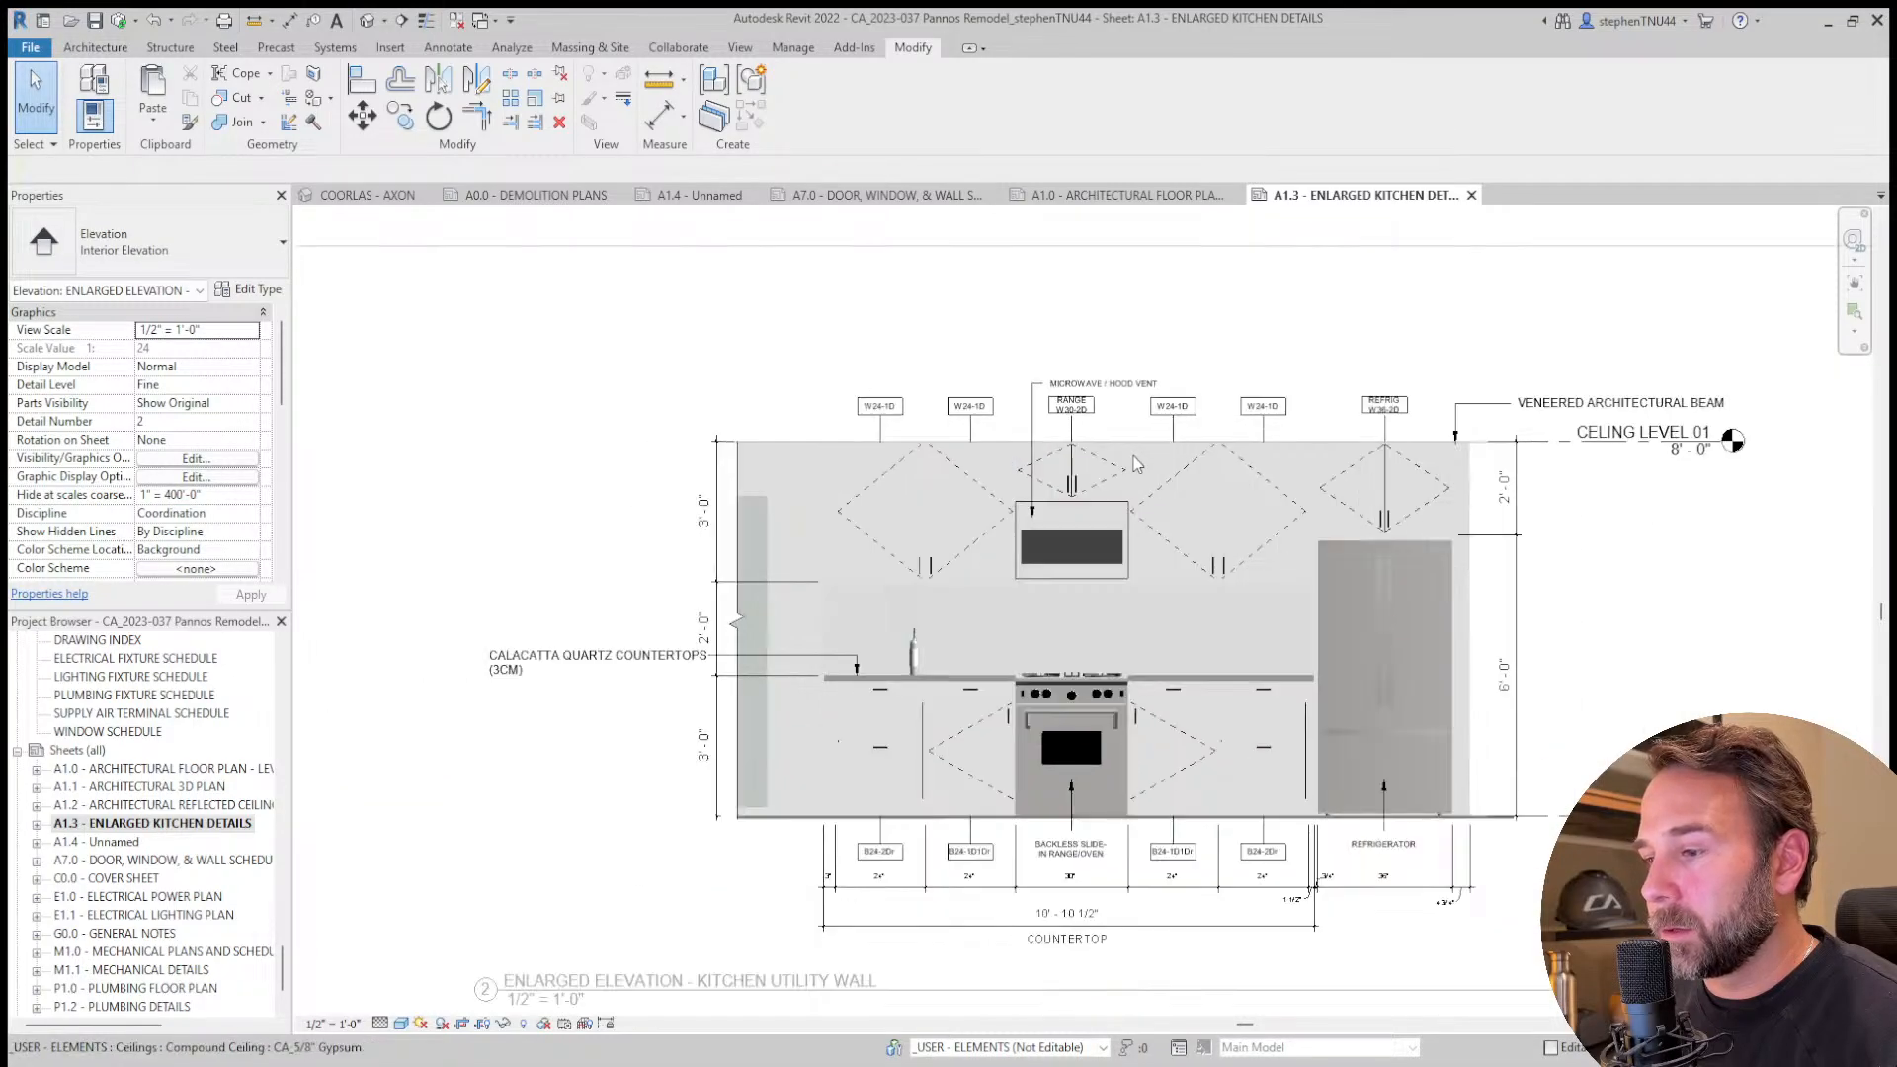
Deactivate the elevation view and examine the upper cabinets in the kitchen 3D axonometric on the sheet.
middle_drag(1200, 802, 1168, 545)
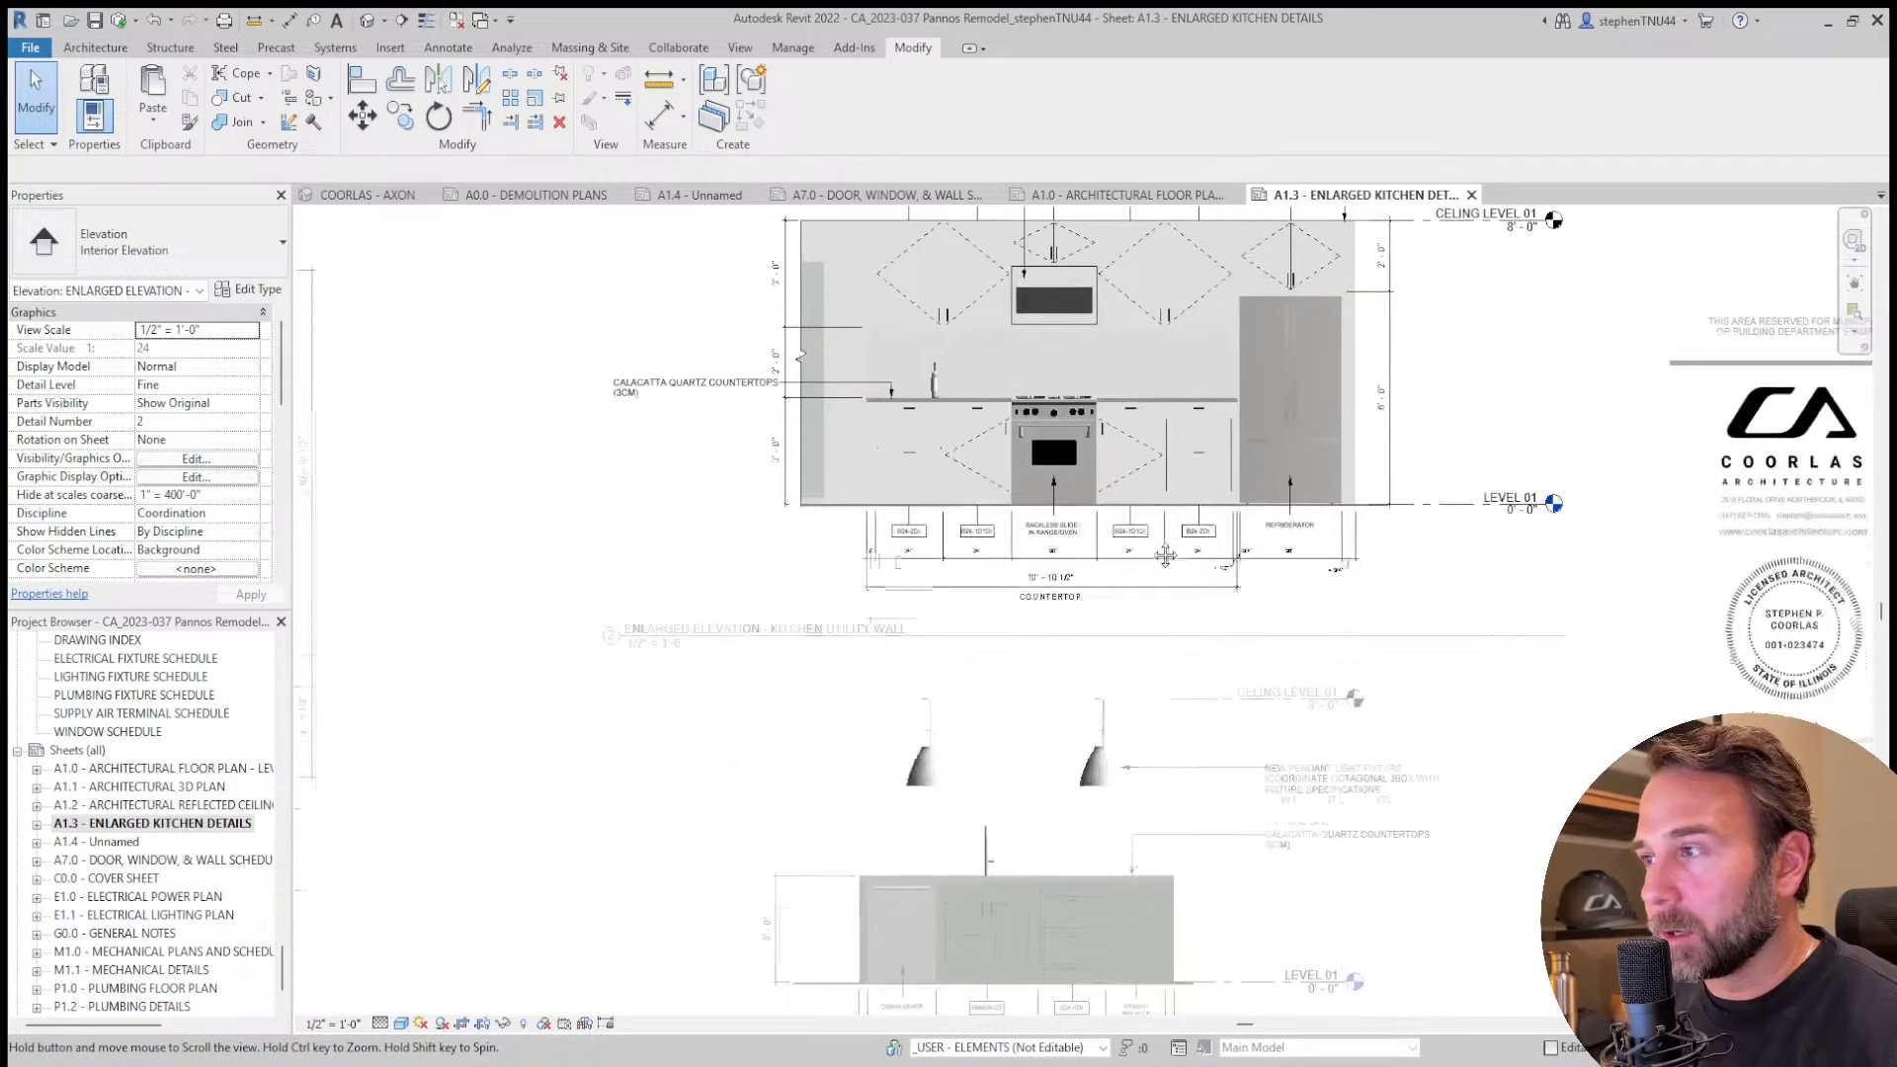
middle_drag(1149, 759, 1525, 453)
scroll(1526, 453, down, 2)
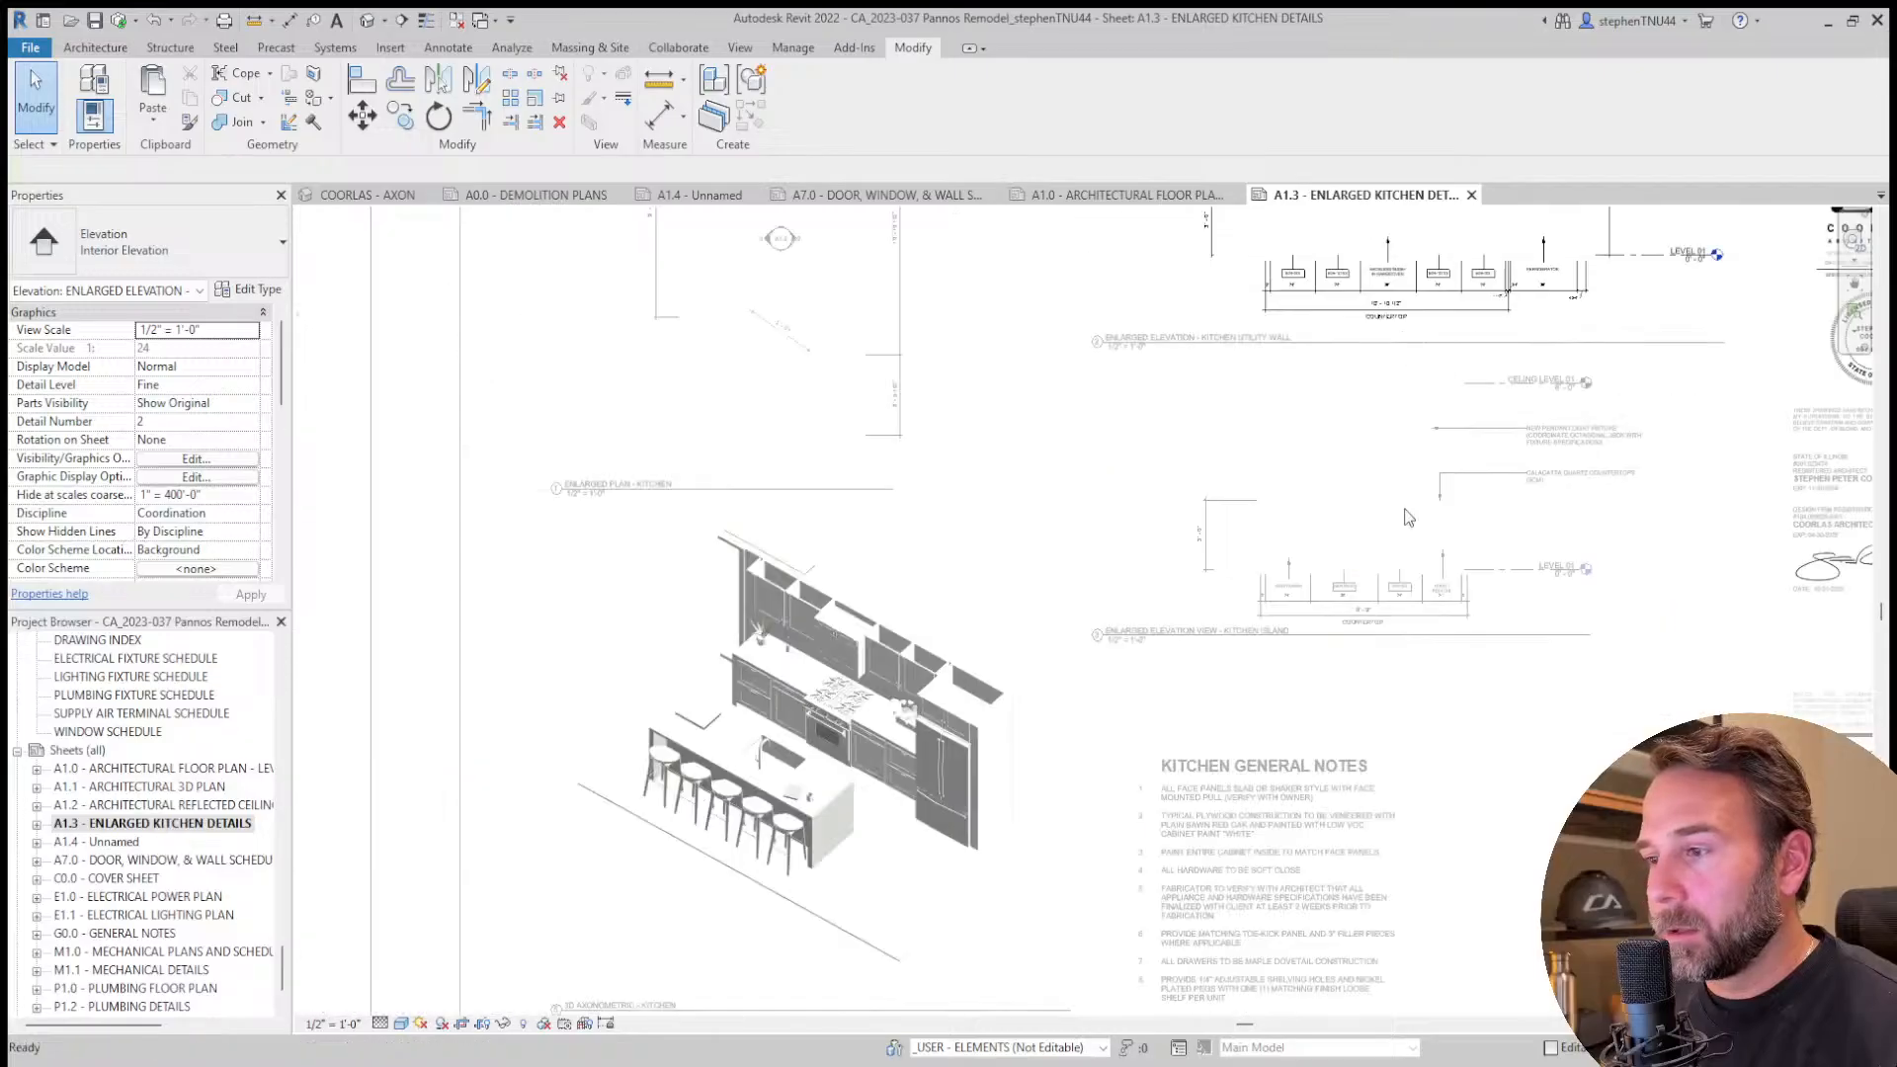
double_click(1461, 794)
scroll(760, 755, up, 3)
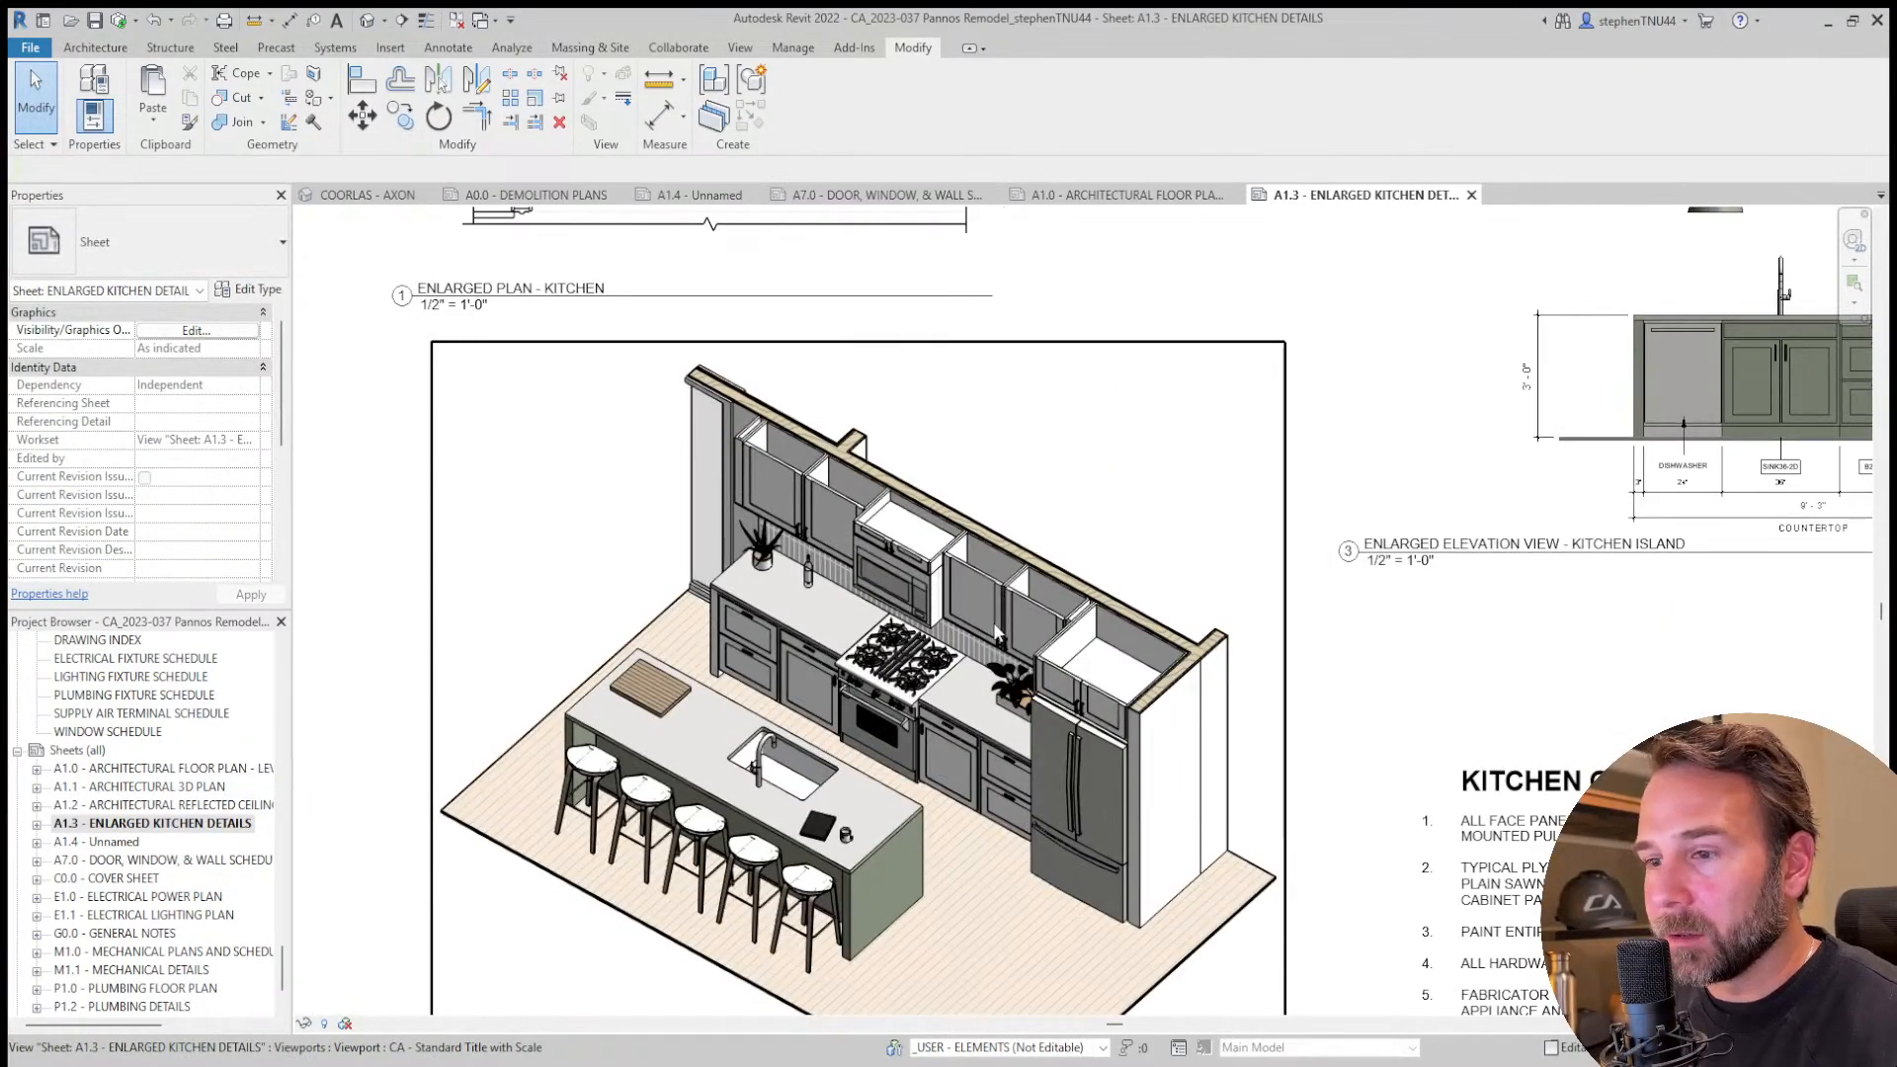
scroll(993, 642, down, 2)
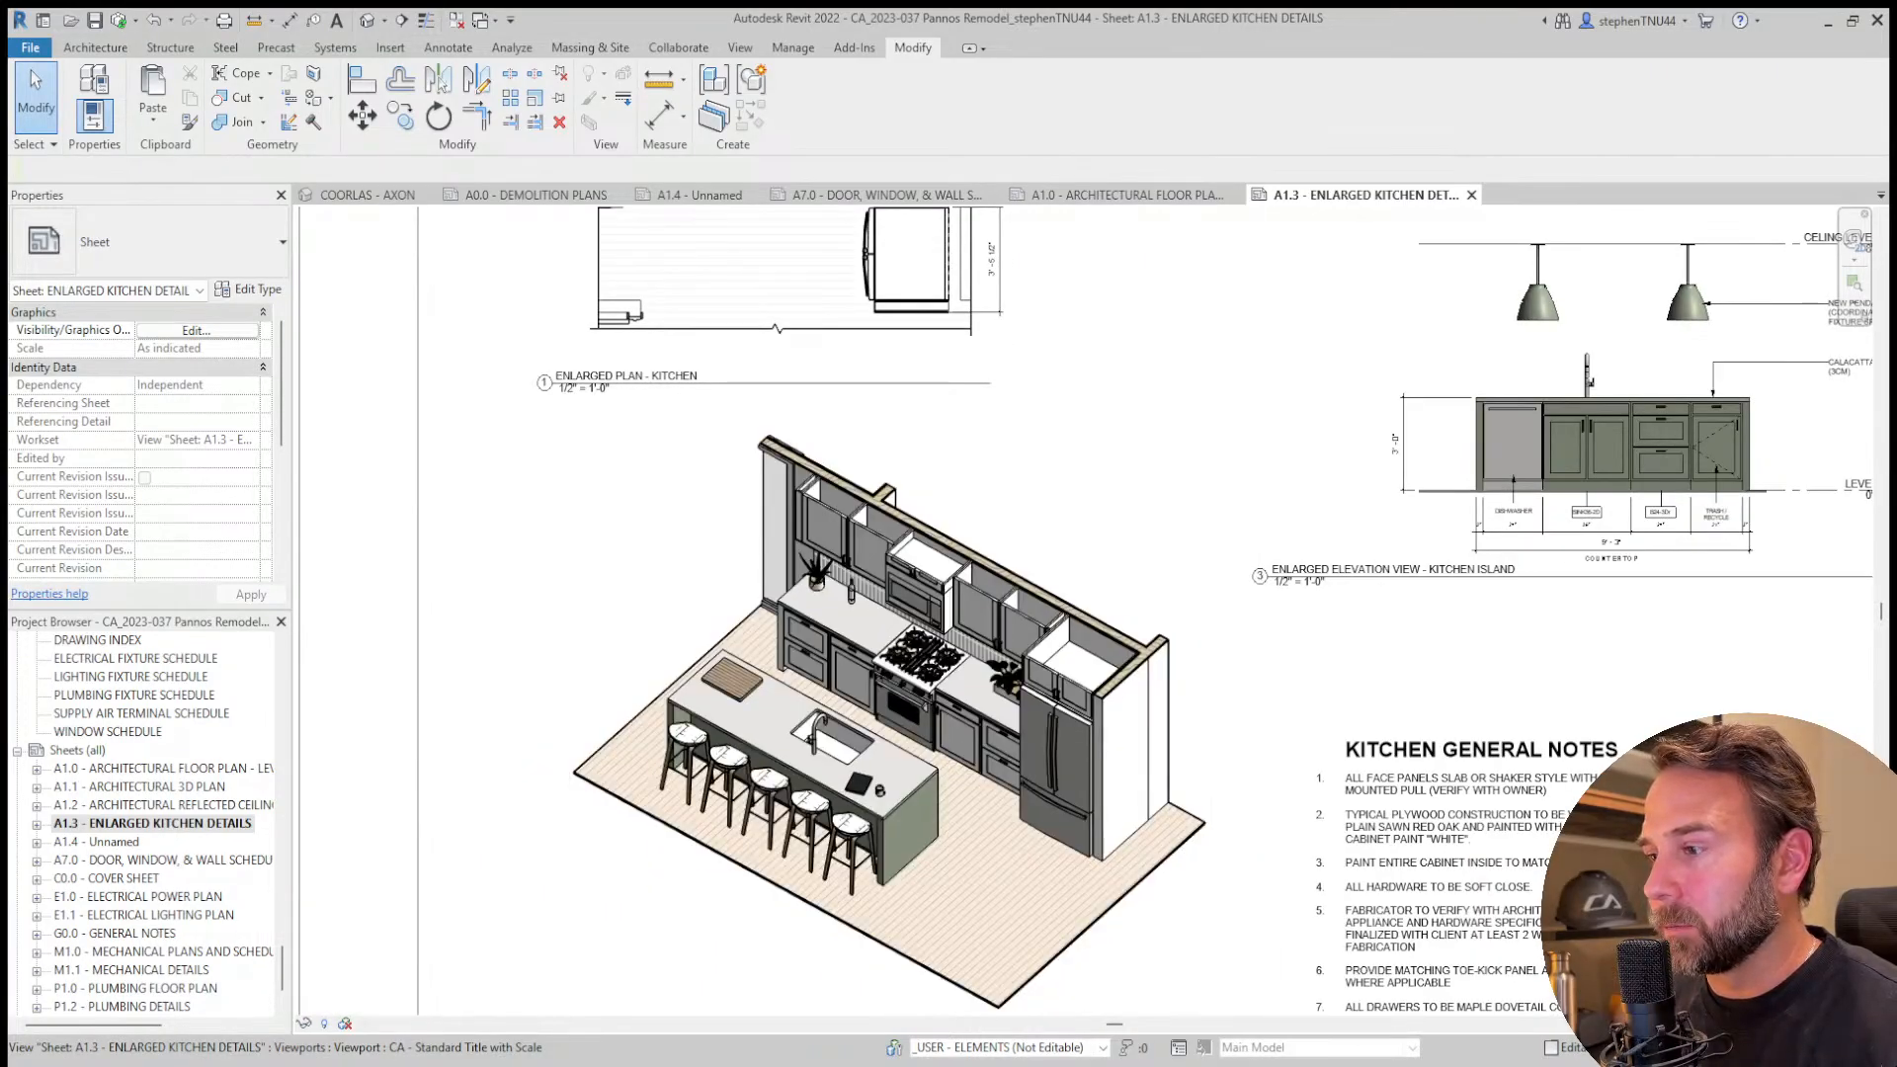
Review the overall layout of sheet A1.3 and open the PERSPECTIVE VIEW - KITCHEN ISLAND 3D view.
scroll(1037, 593, down, 2)
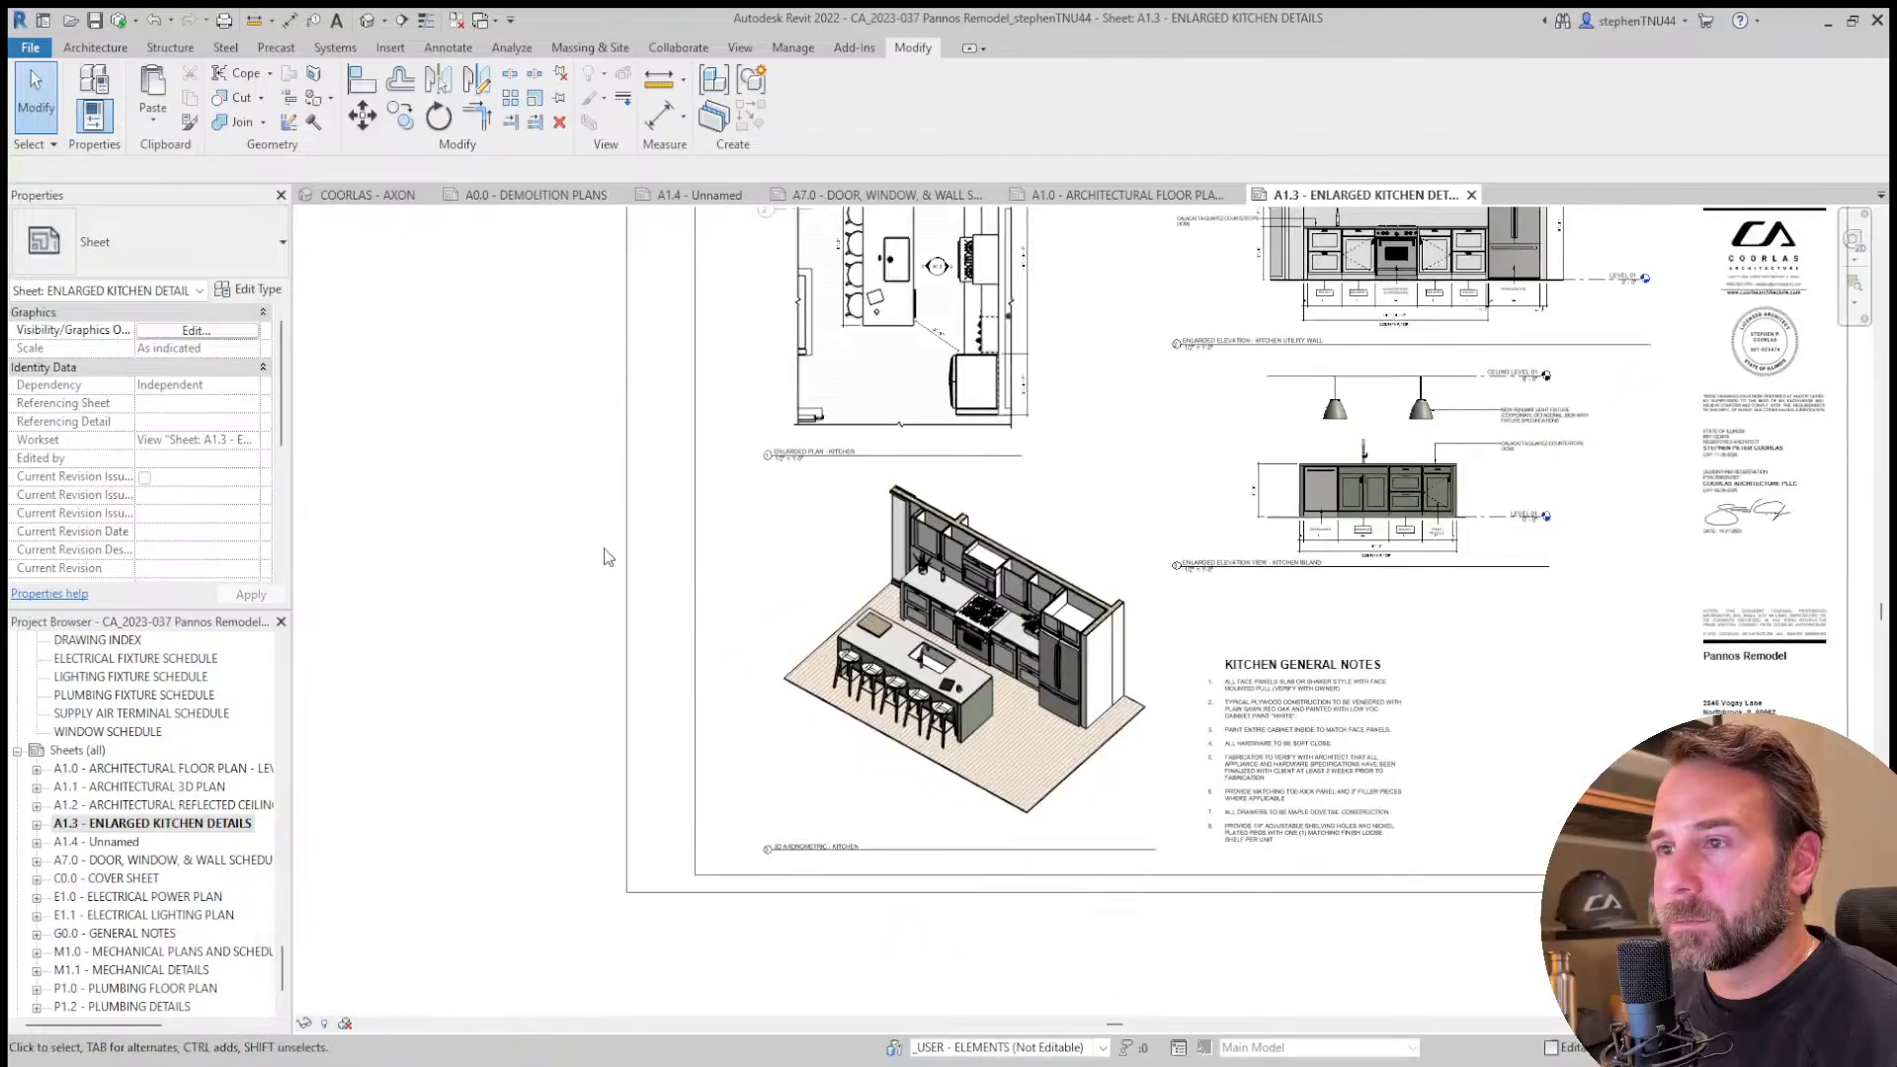
scroll(1037, 627, down, 2)
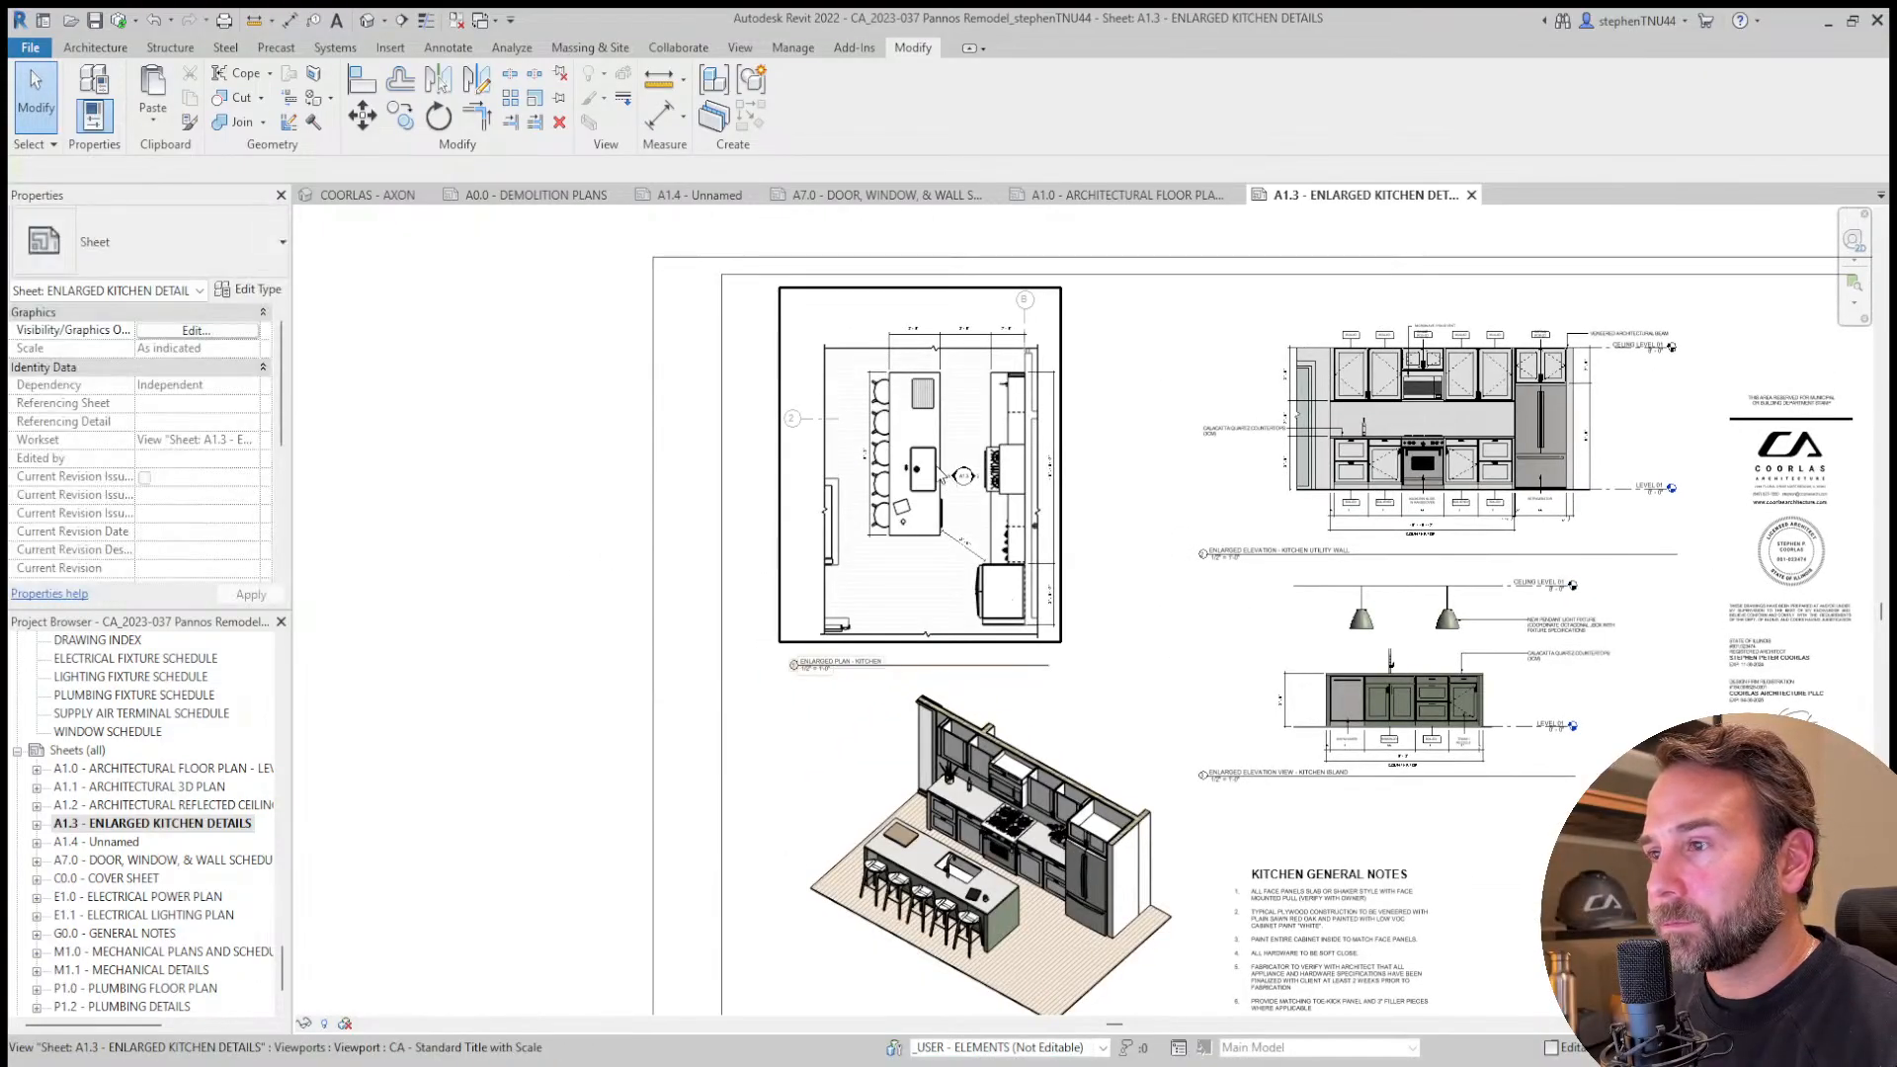
scroll(218, 851, up, 6)
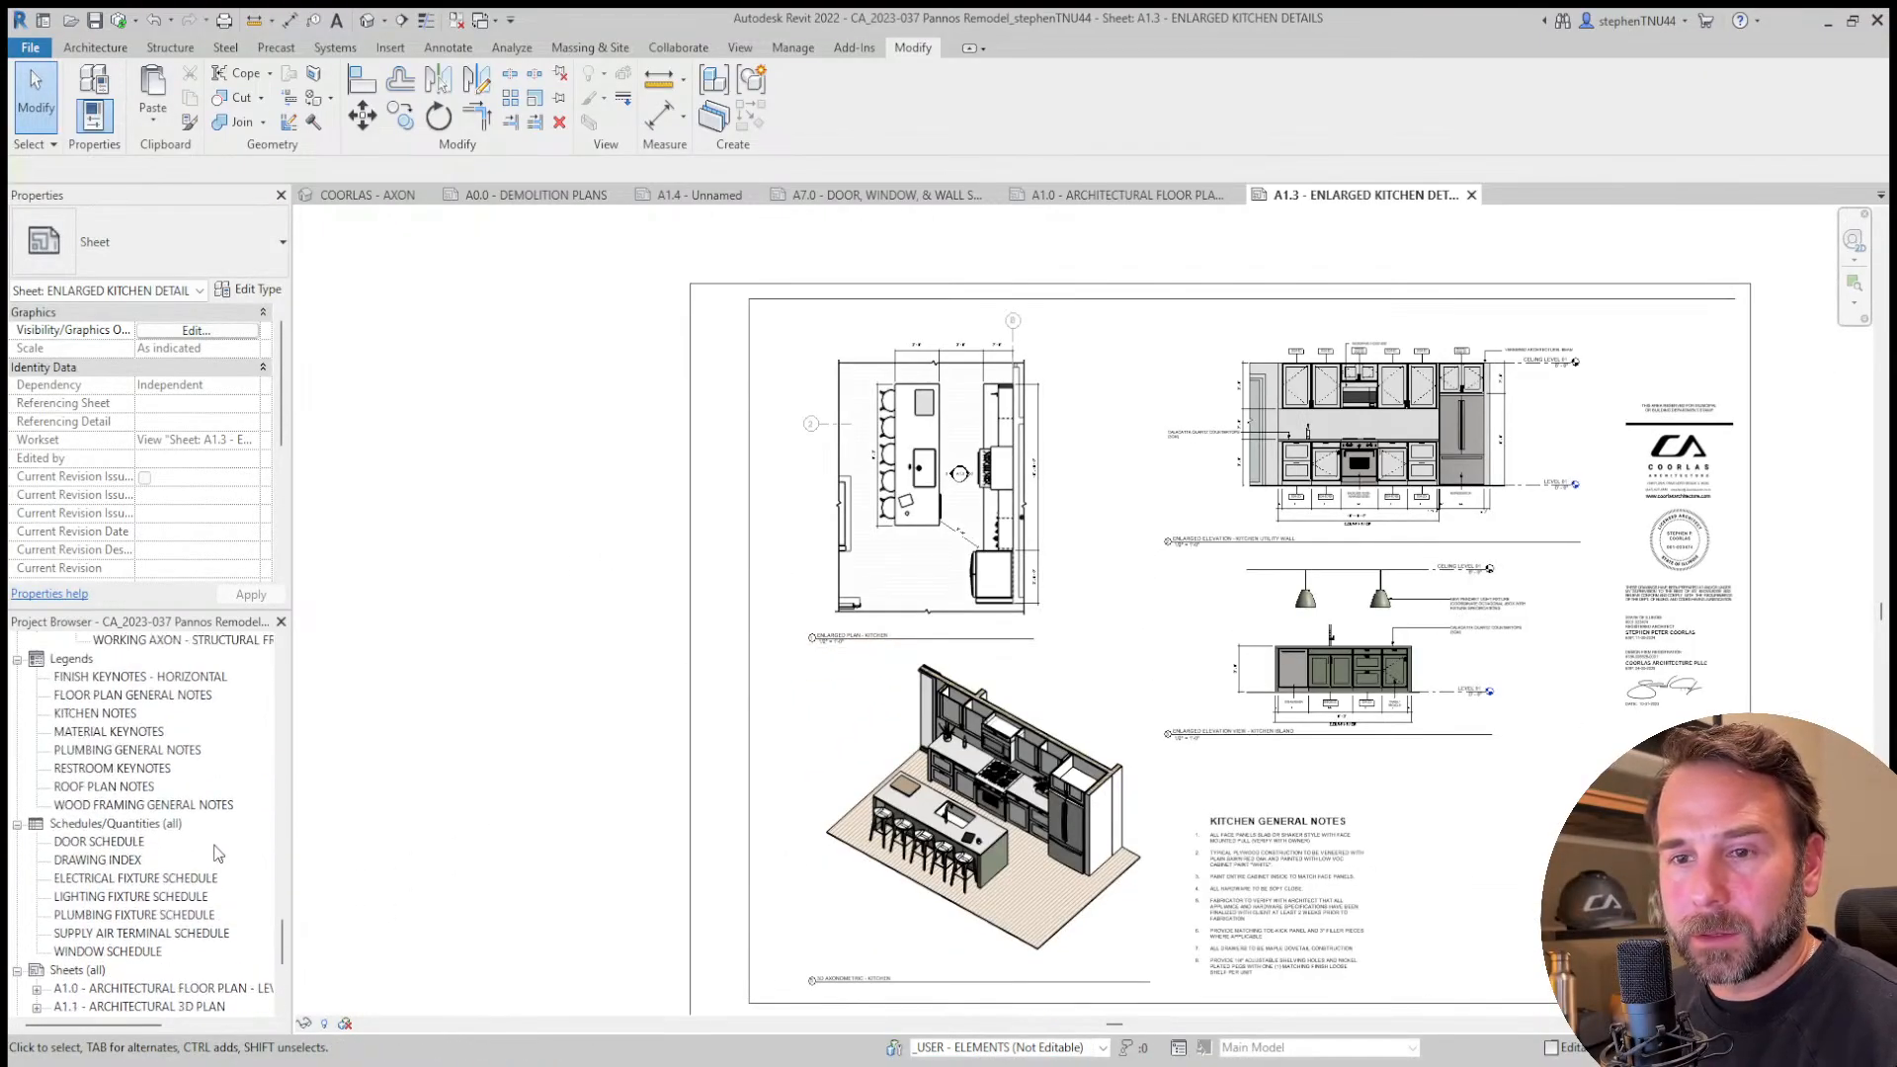
scroll(208, 832, up, 1)
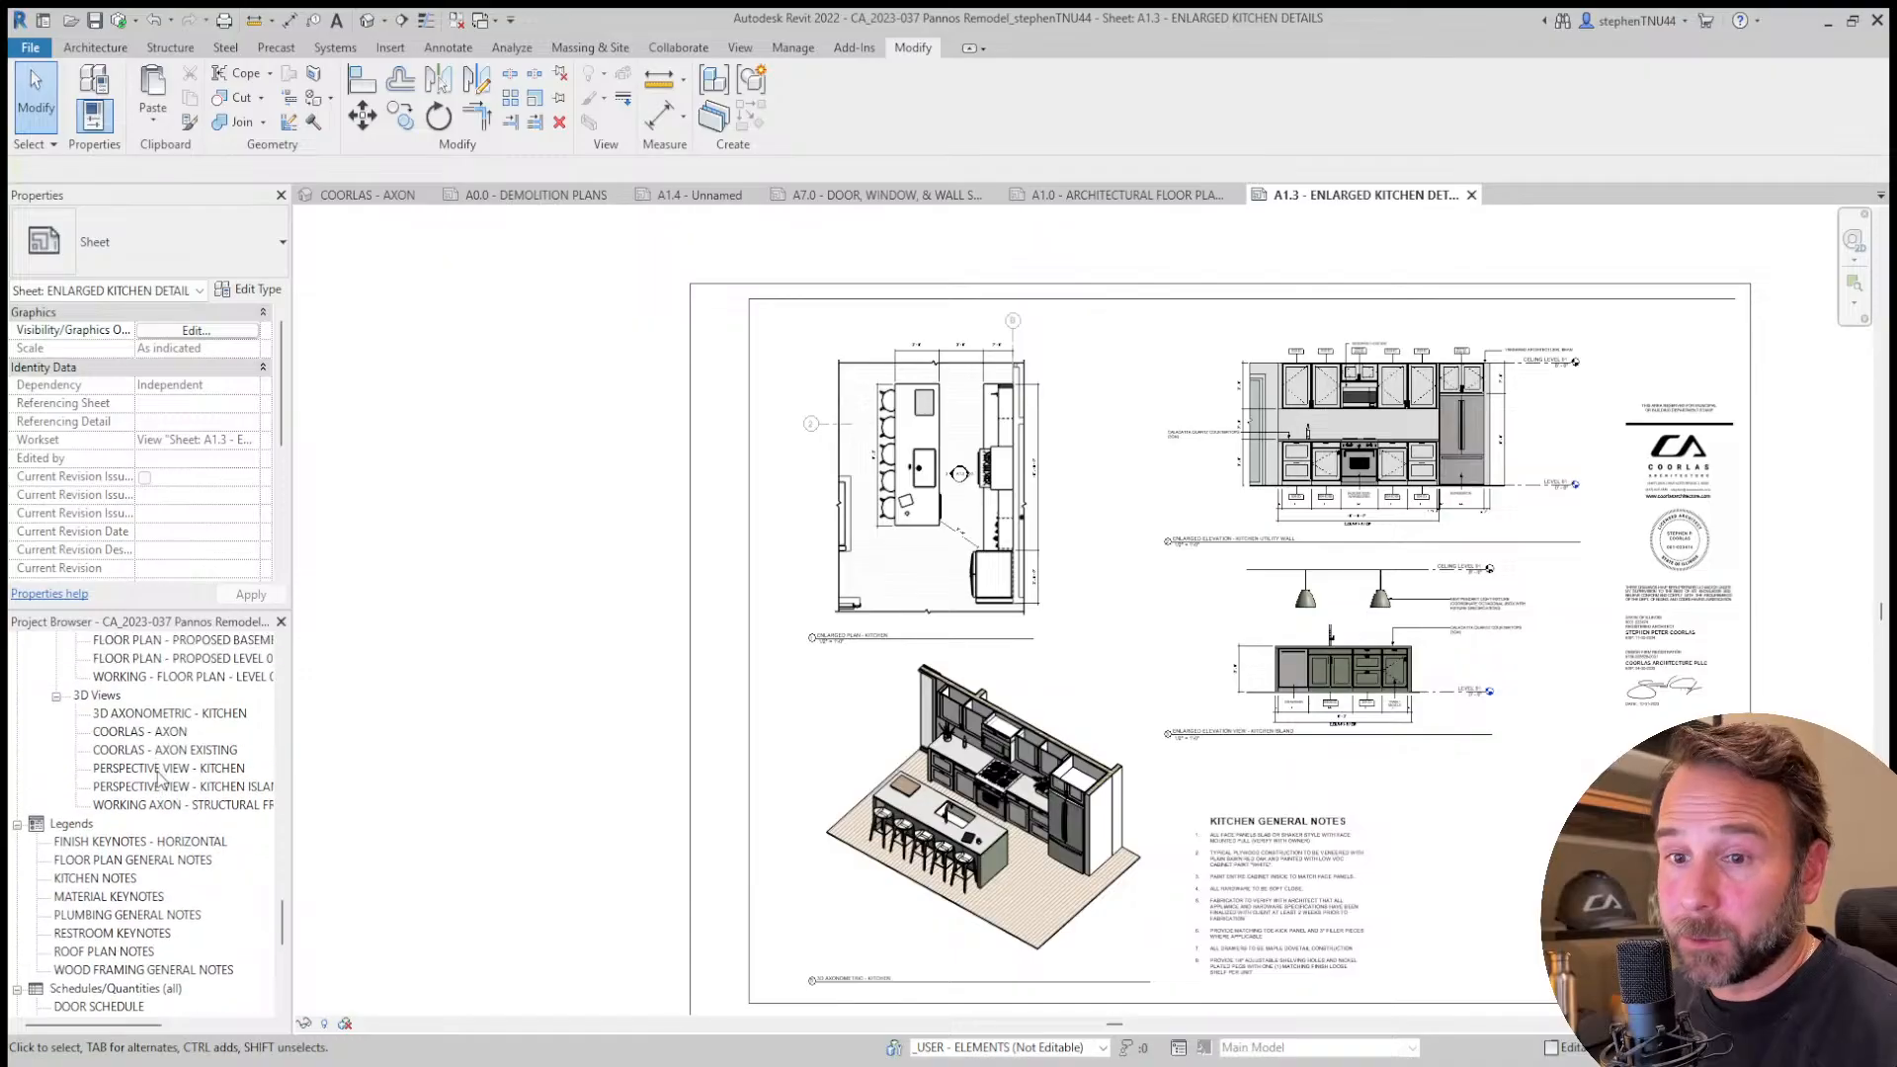
double_click(181, 786)
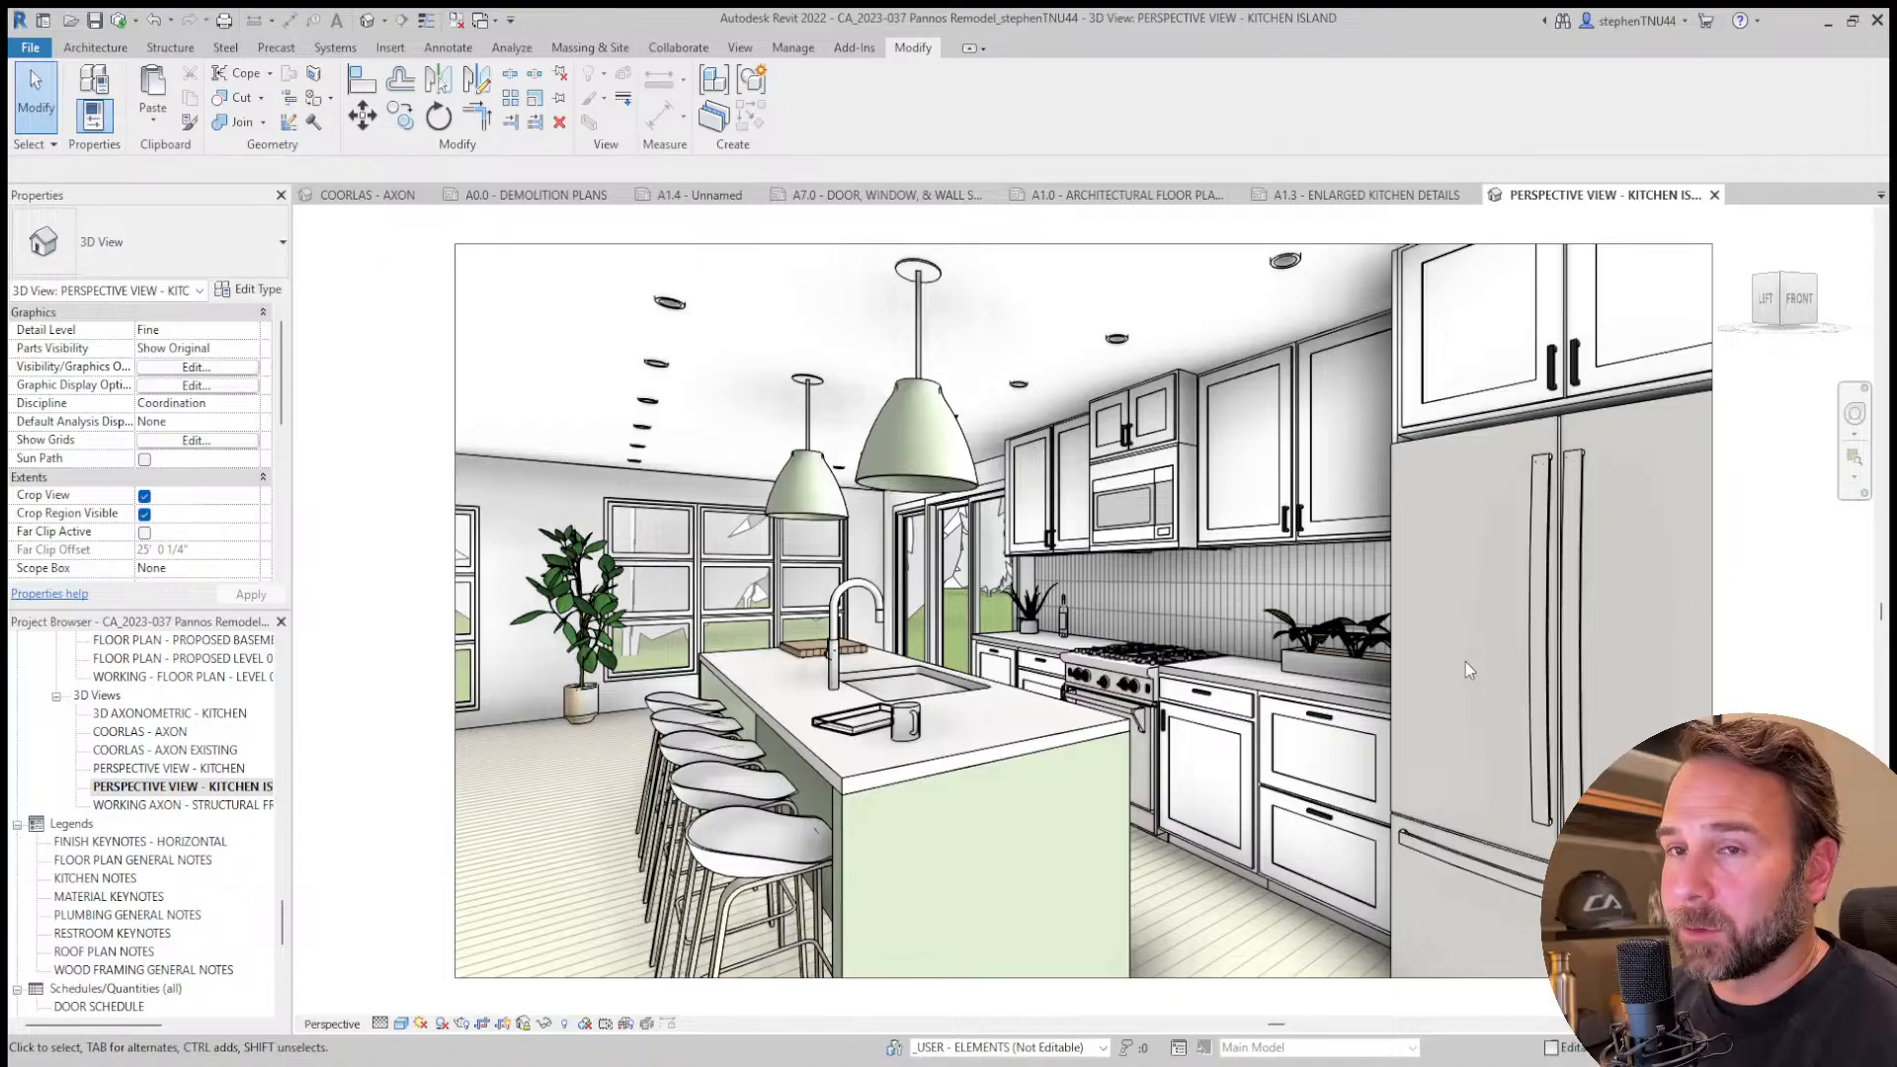
Examine the upper cabinets, island, pendant lights and appliances in the kitchen island perspective.
middle_drag(1468, 652, 1397, 658)
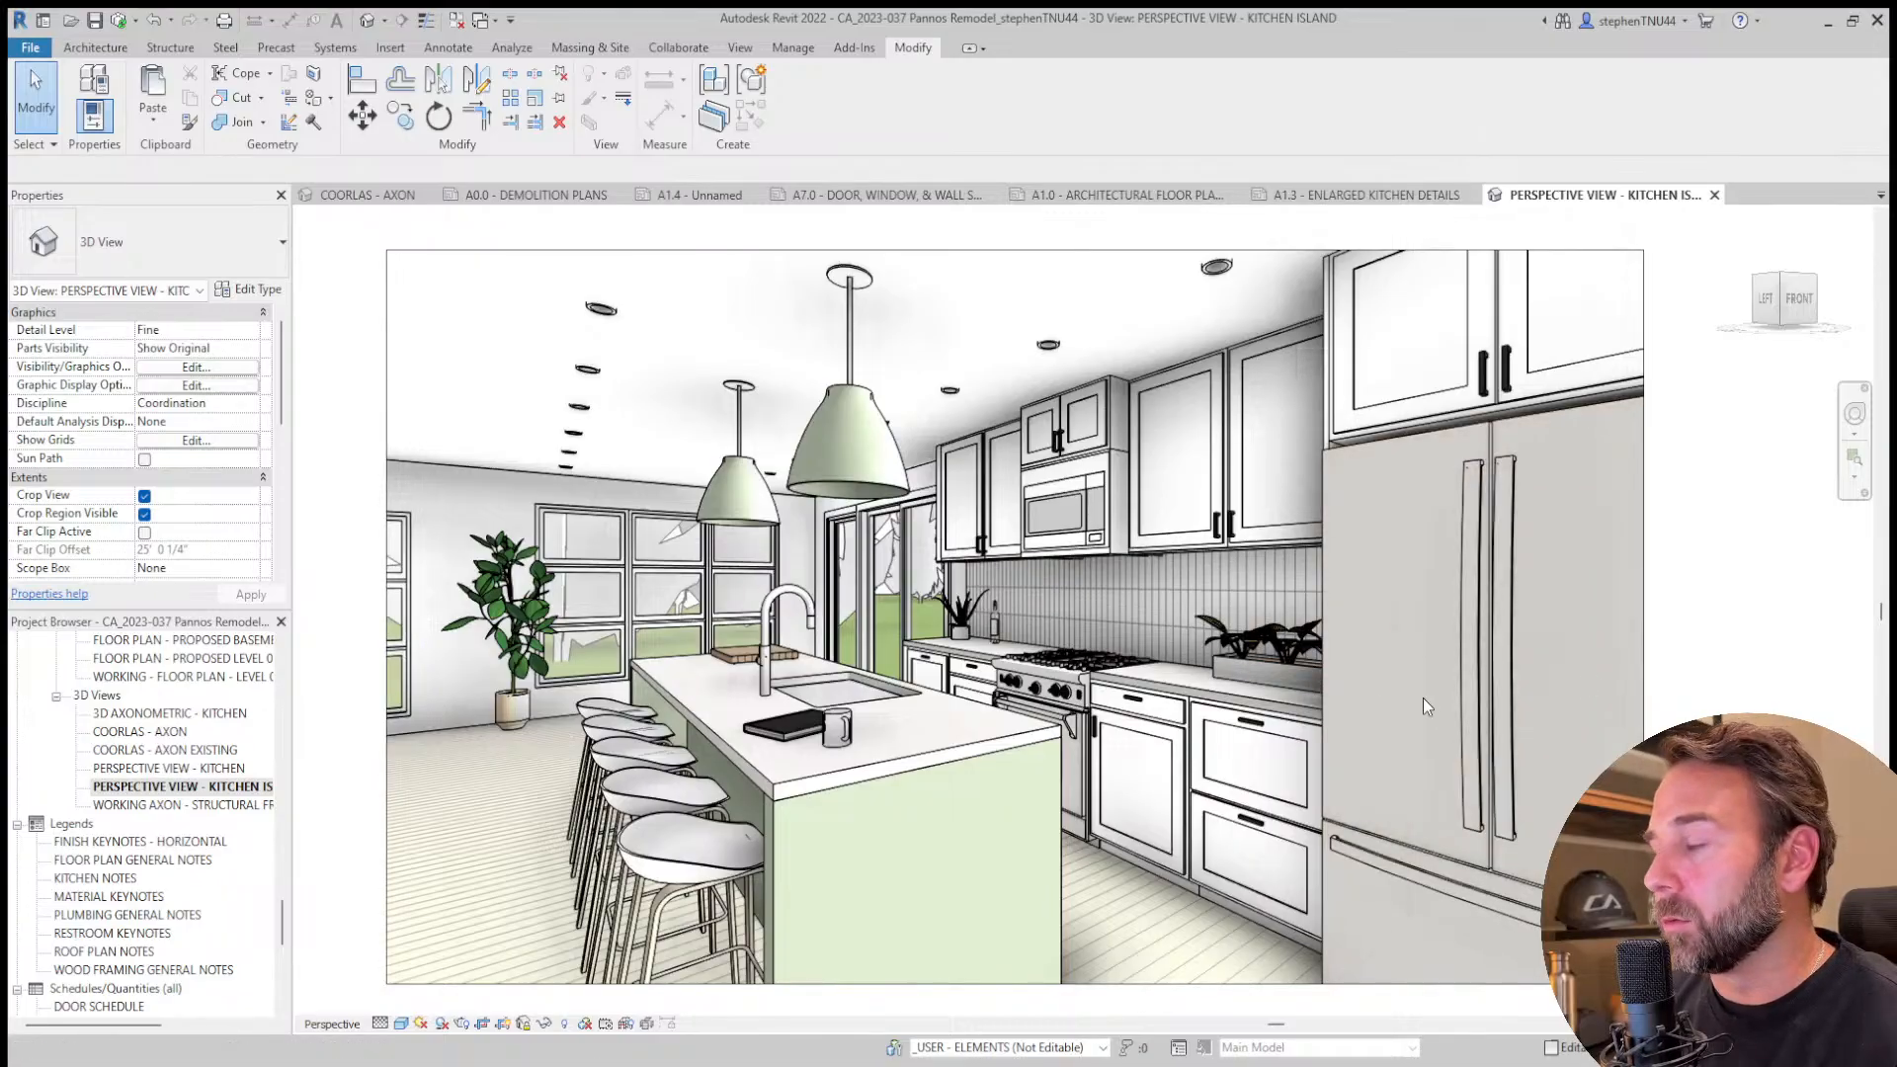
scroll(1387, 686, down, 1)
scroll(1472, 699, up, 1)
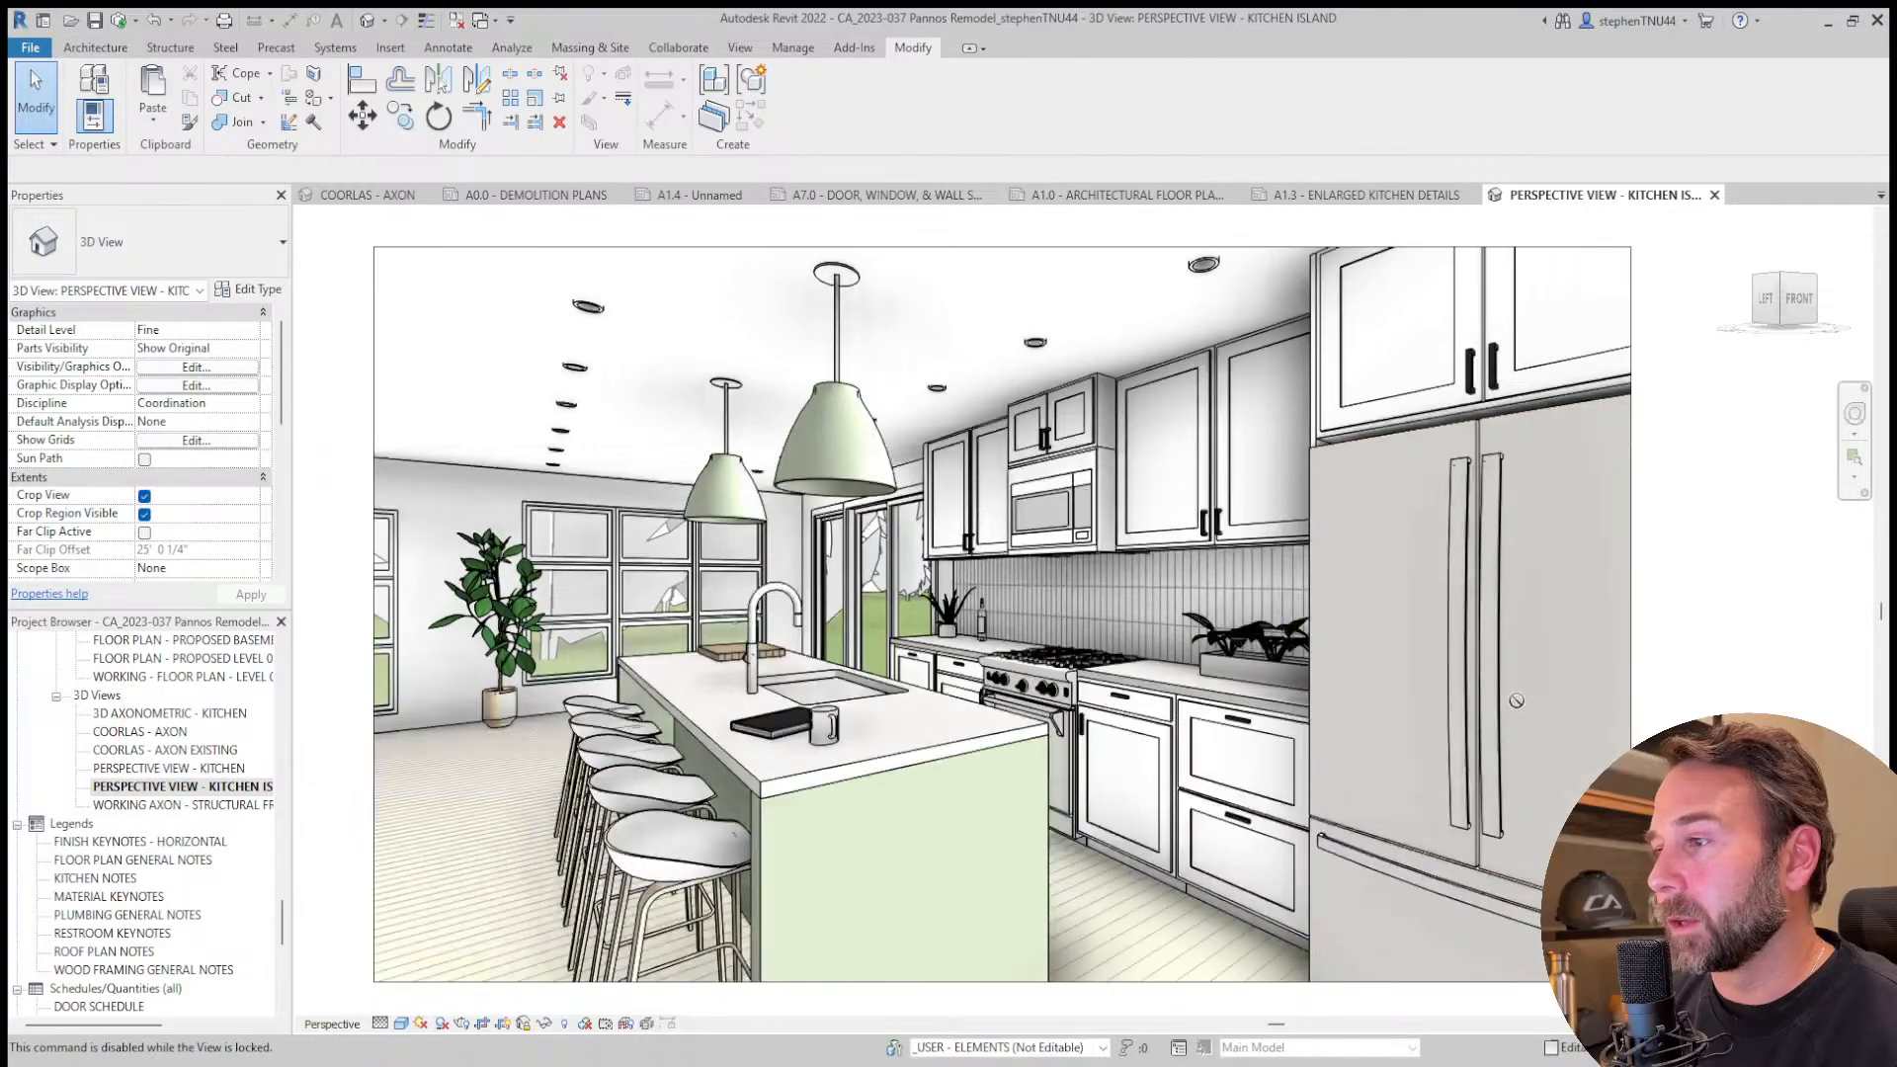
middle_drag(1519, 697, 1511, 698)
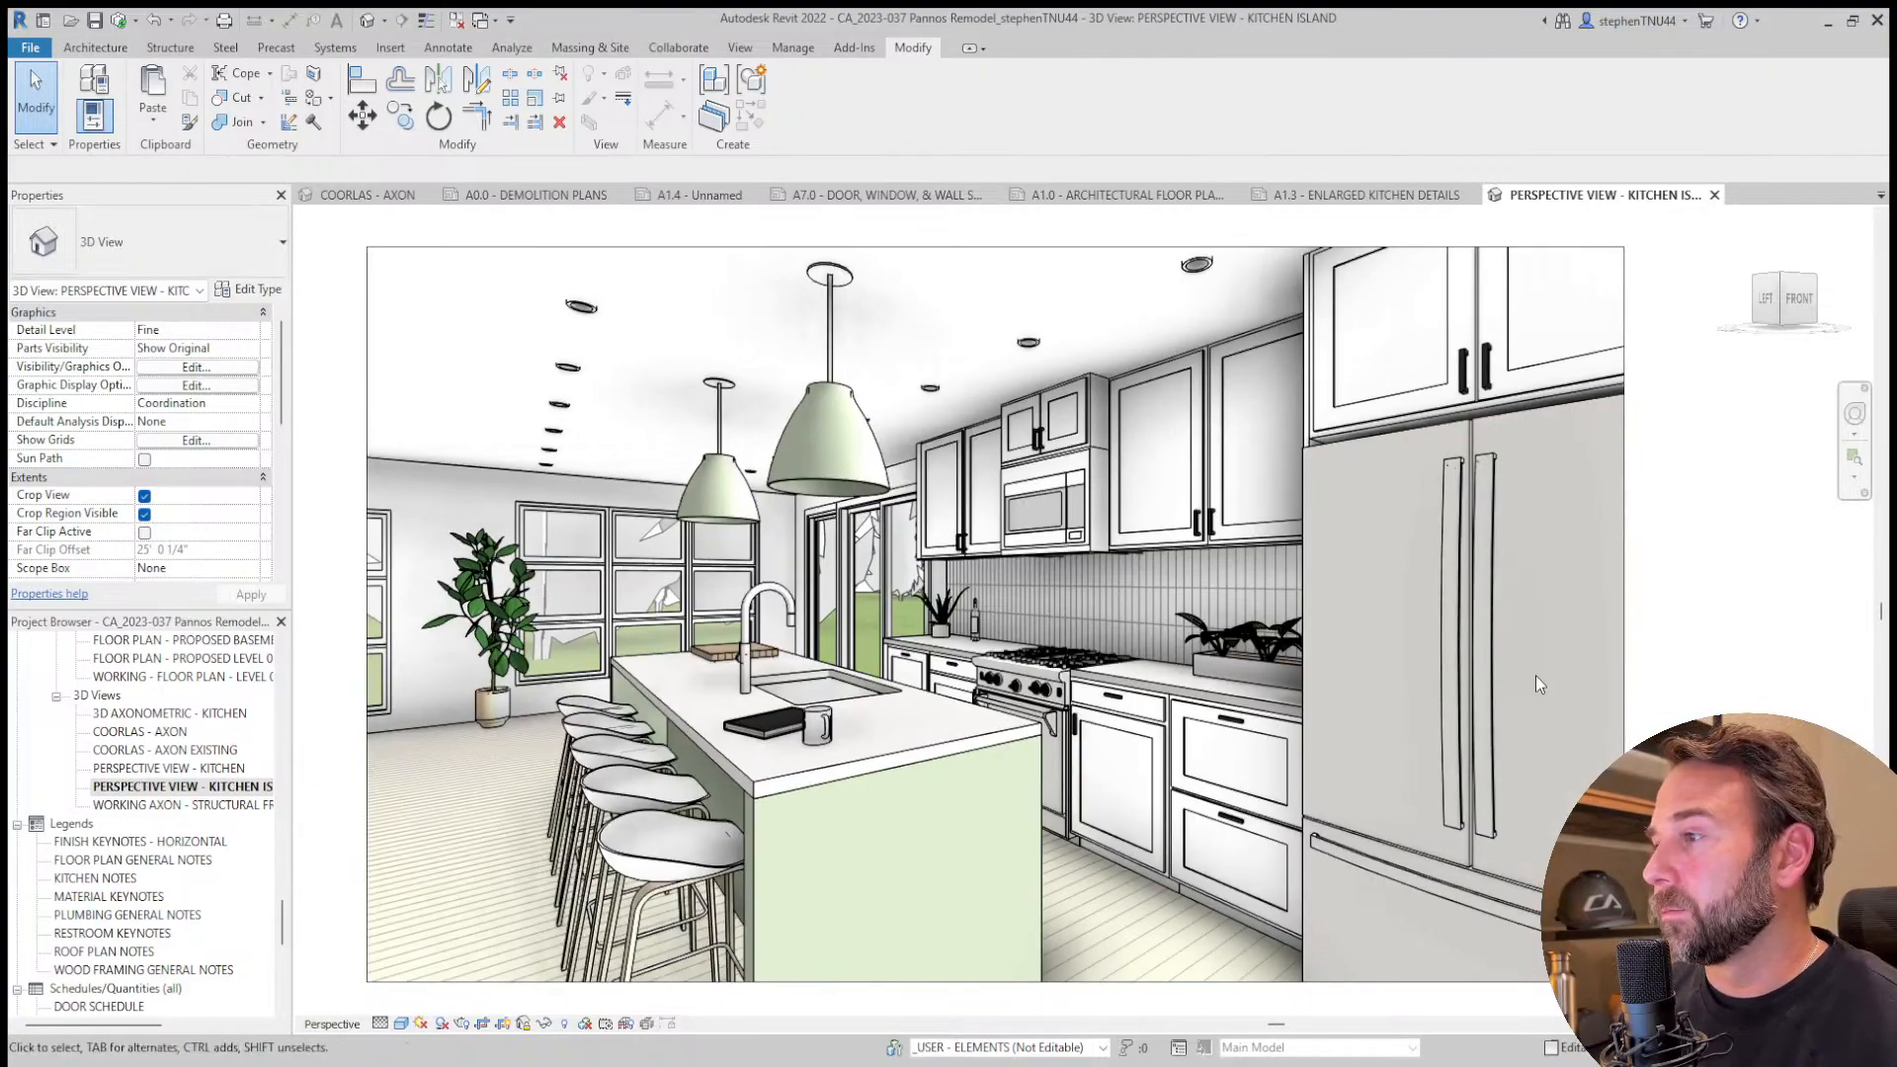
middle_drag(1536, 676, 1525, 673)
scroll(1472, 664, down, 1)
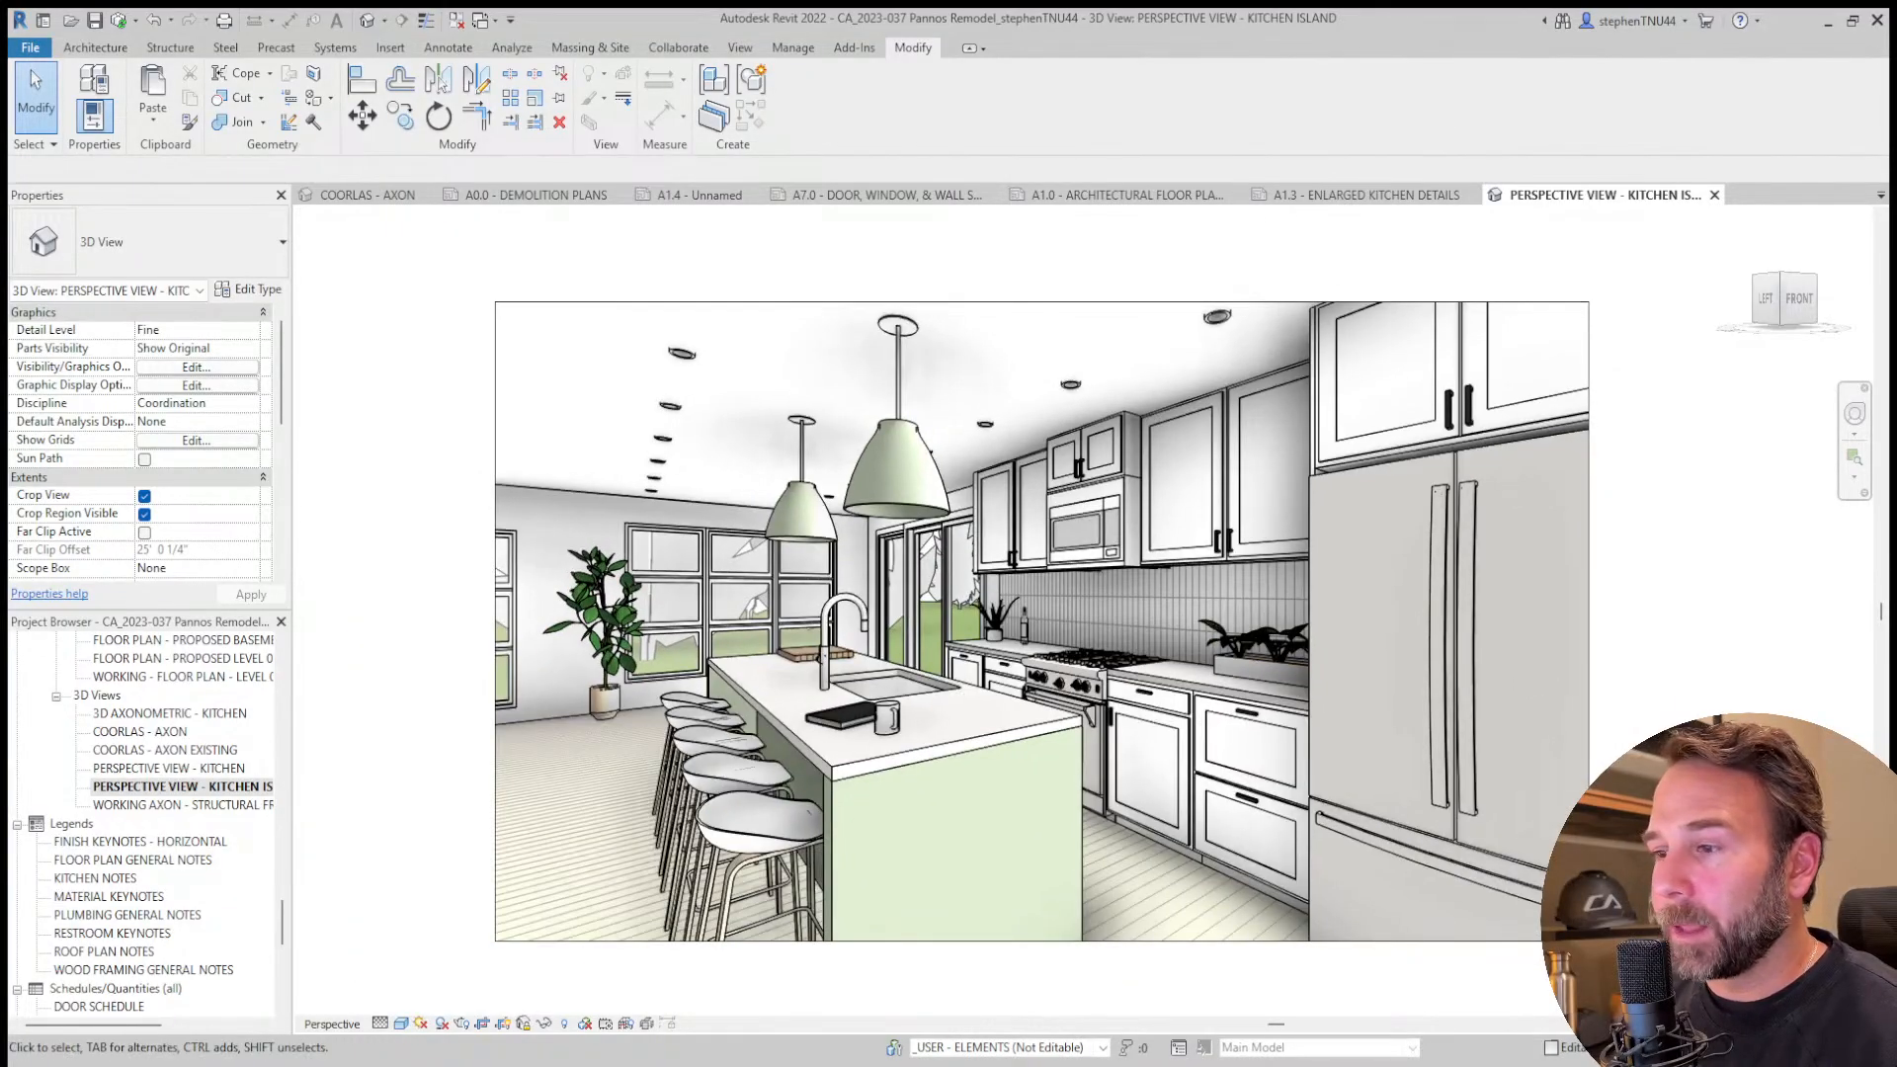
scroll(1679, 808, up, 1)
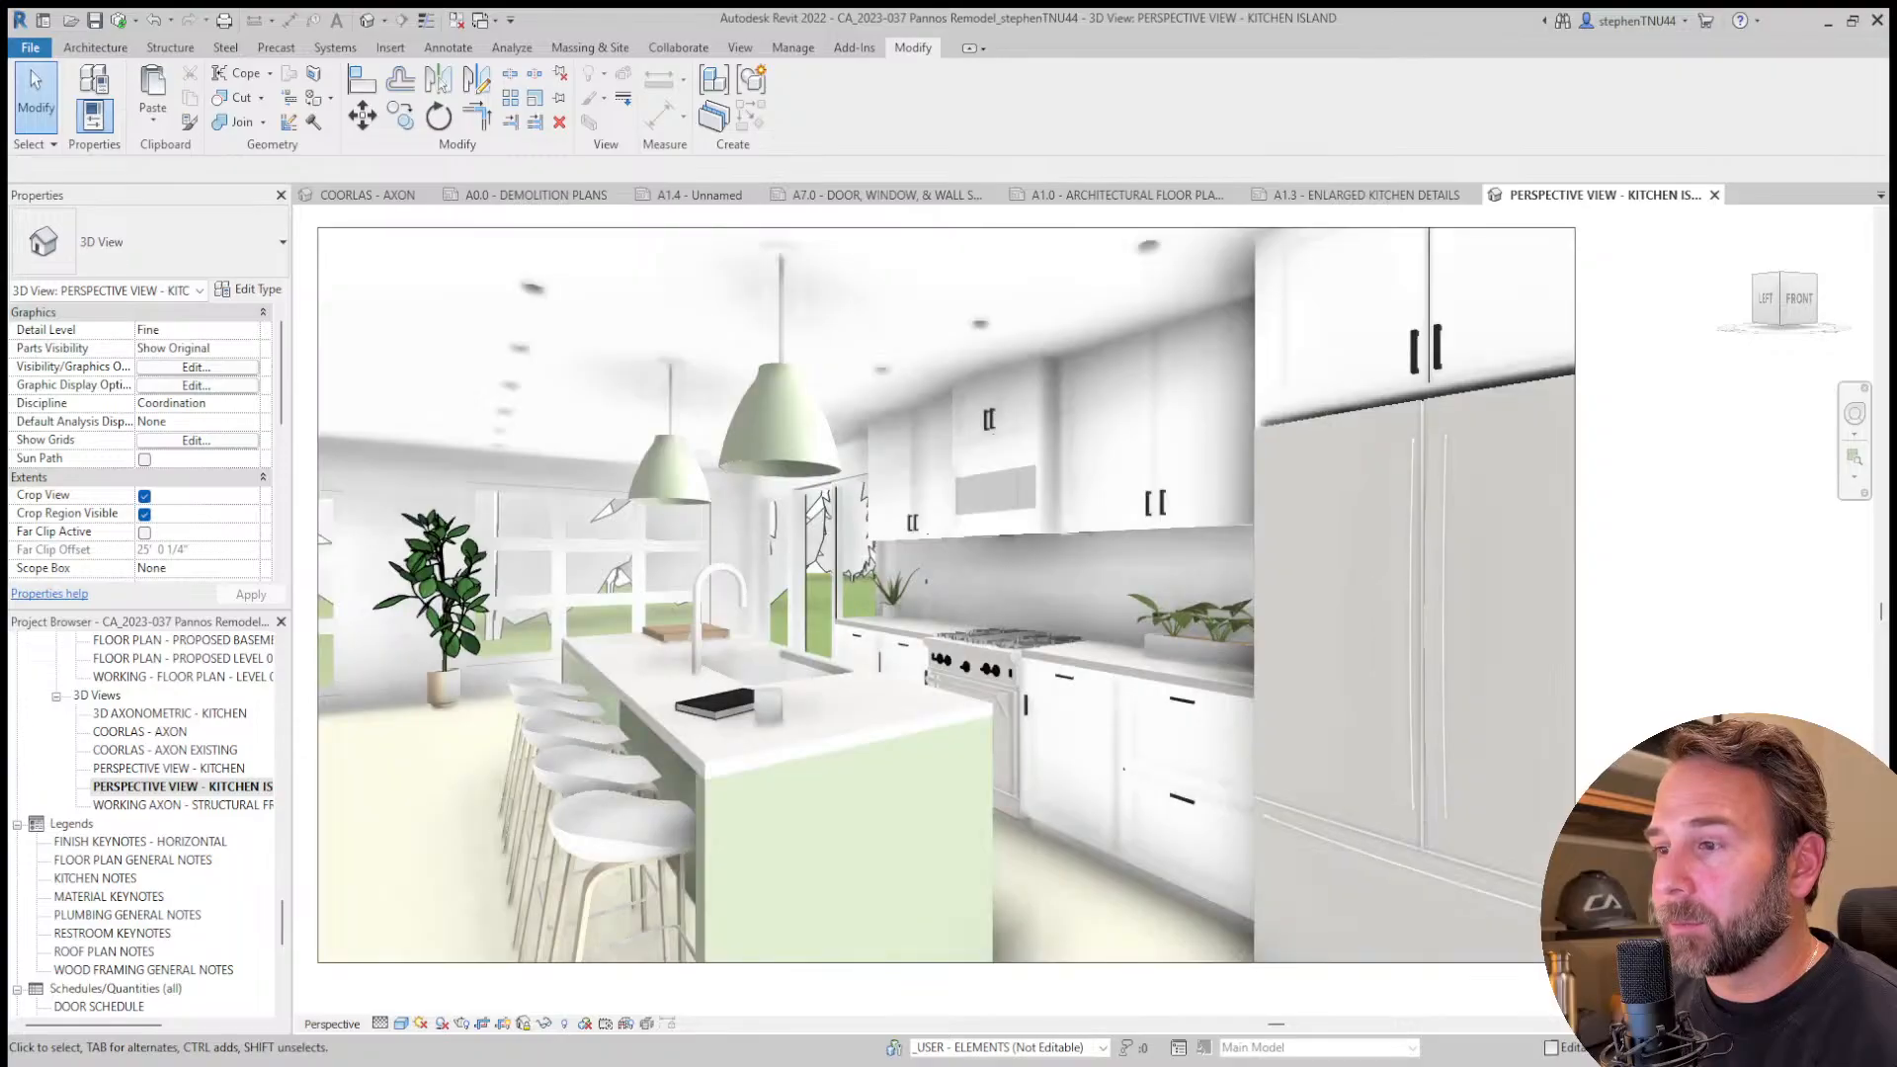
middle_drag(1679, 808, 1709, 820)
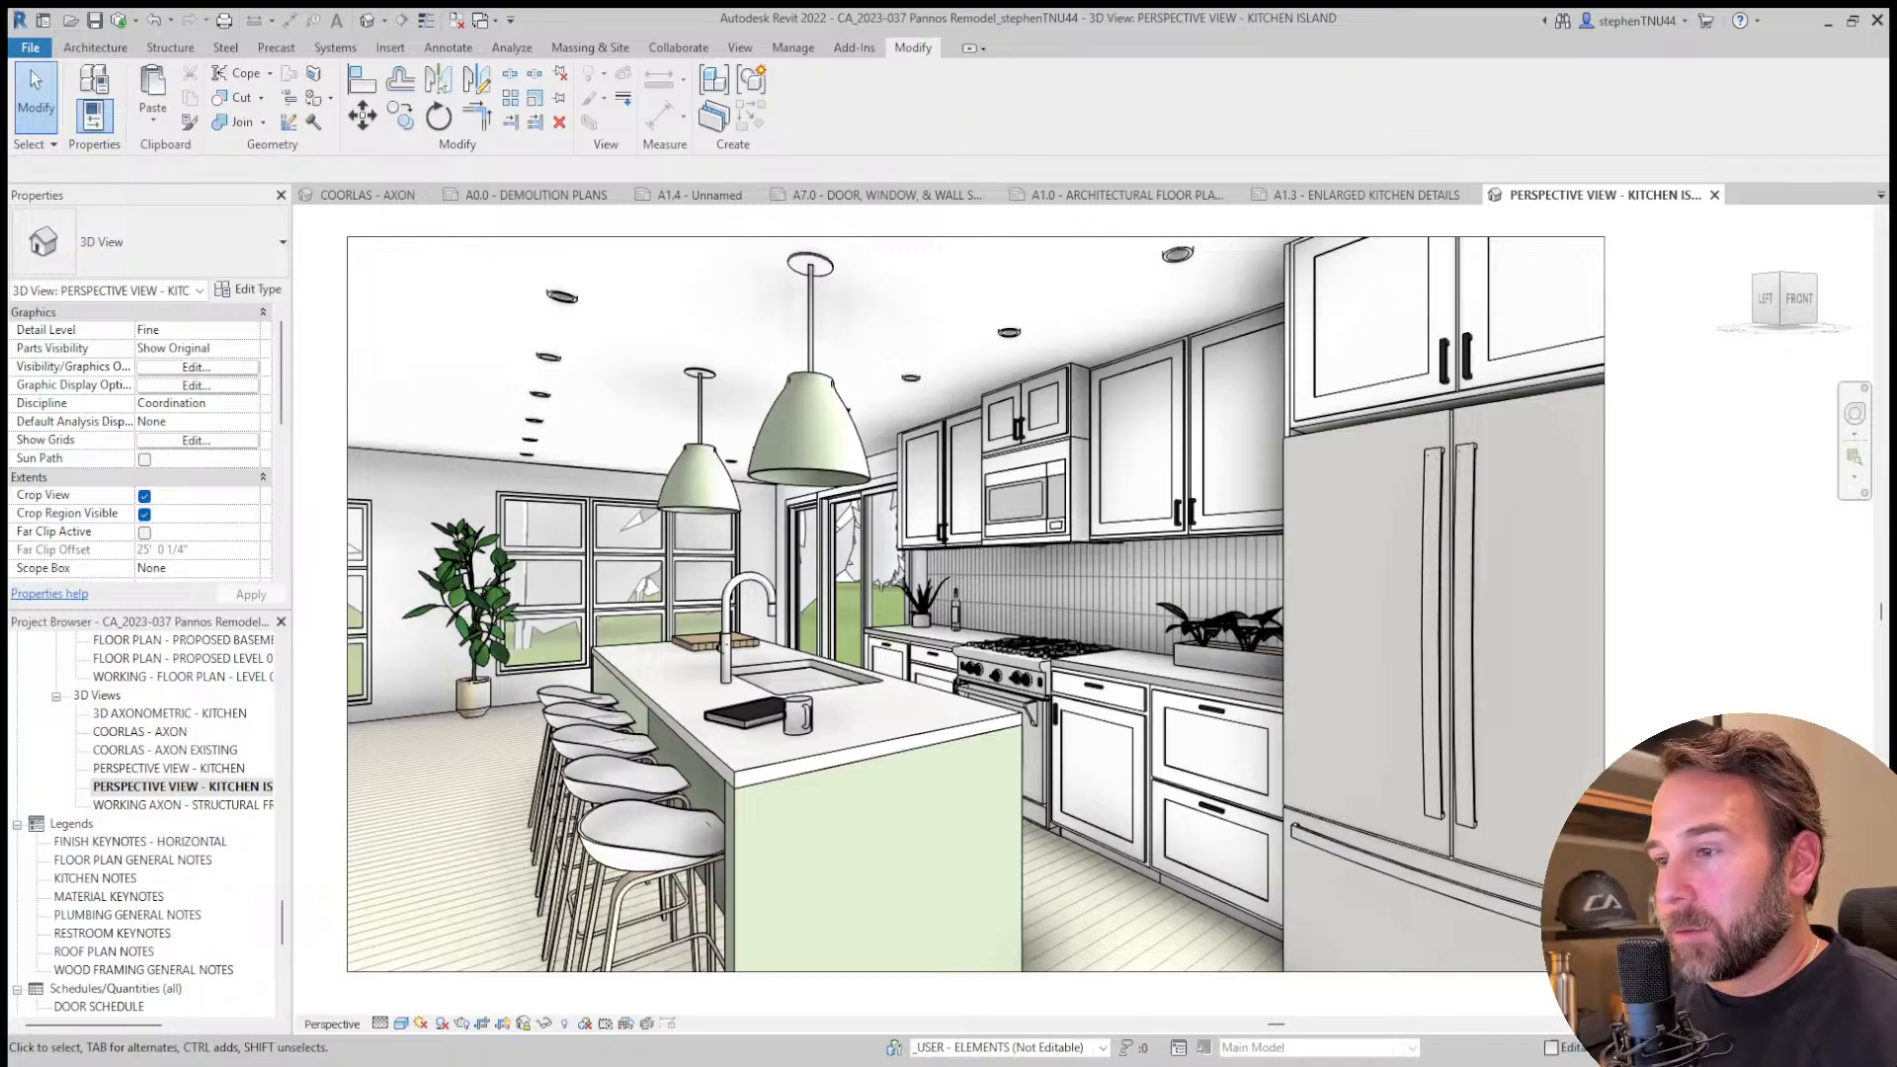
scroll(1064, 582, down, 1)
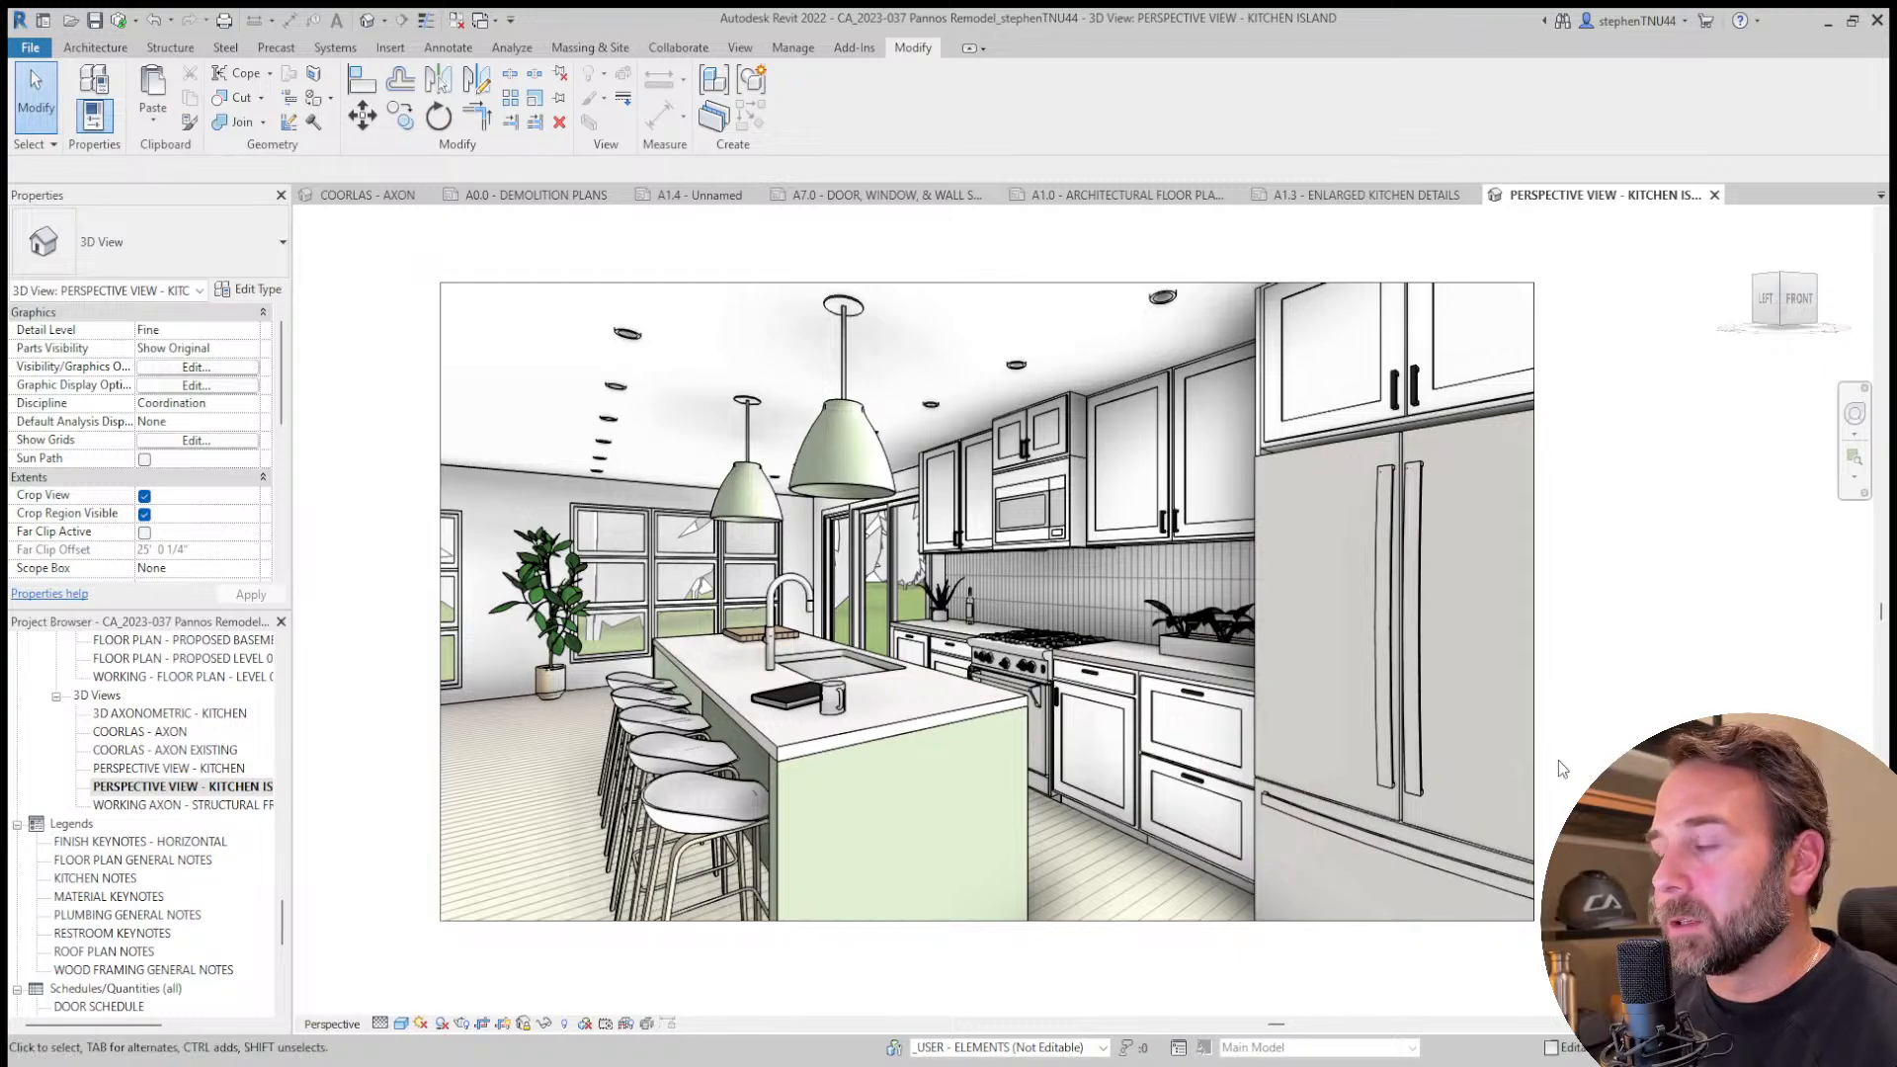
Renumber the unnamed sheet A1.4 as A0.0 and title it as the architectural demolition plan sheet.
scroll(154, 859, down, 7)
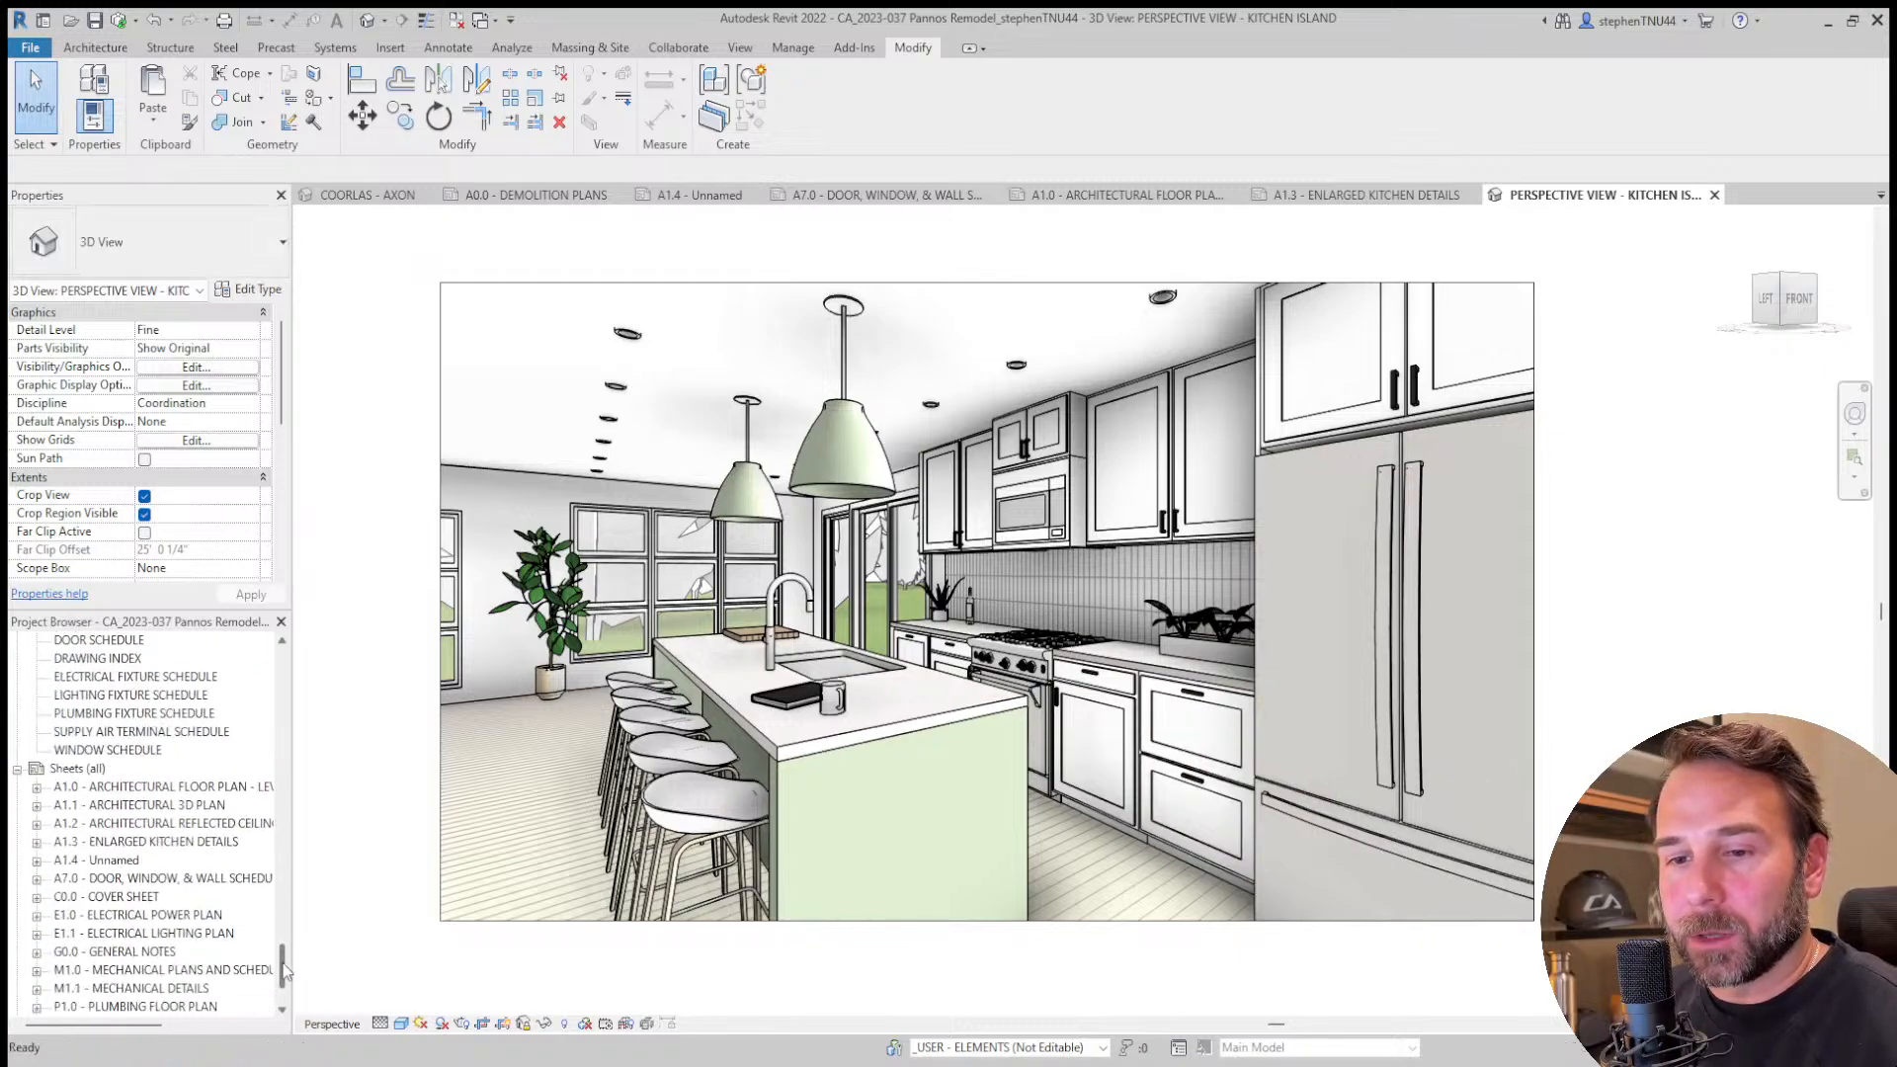
scroll(154, 859, down, 1)
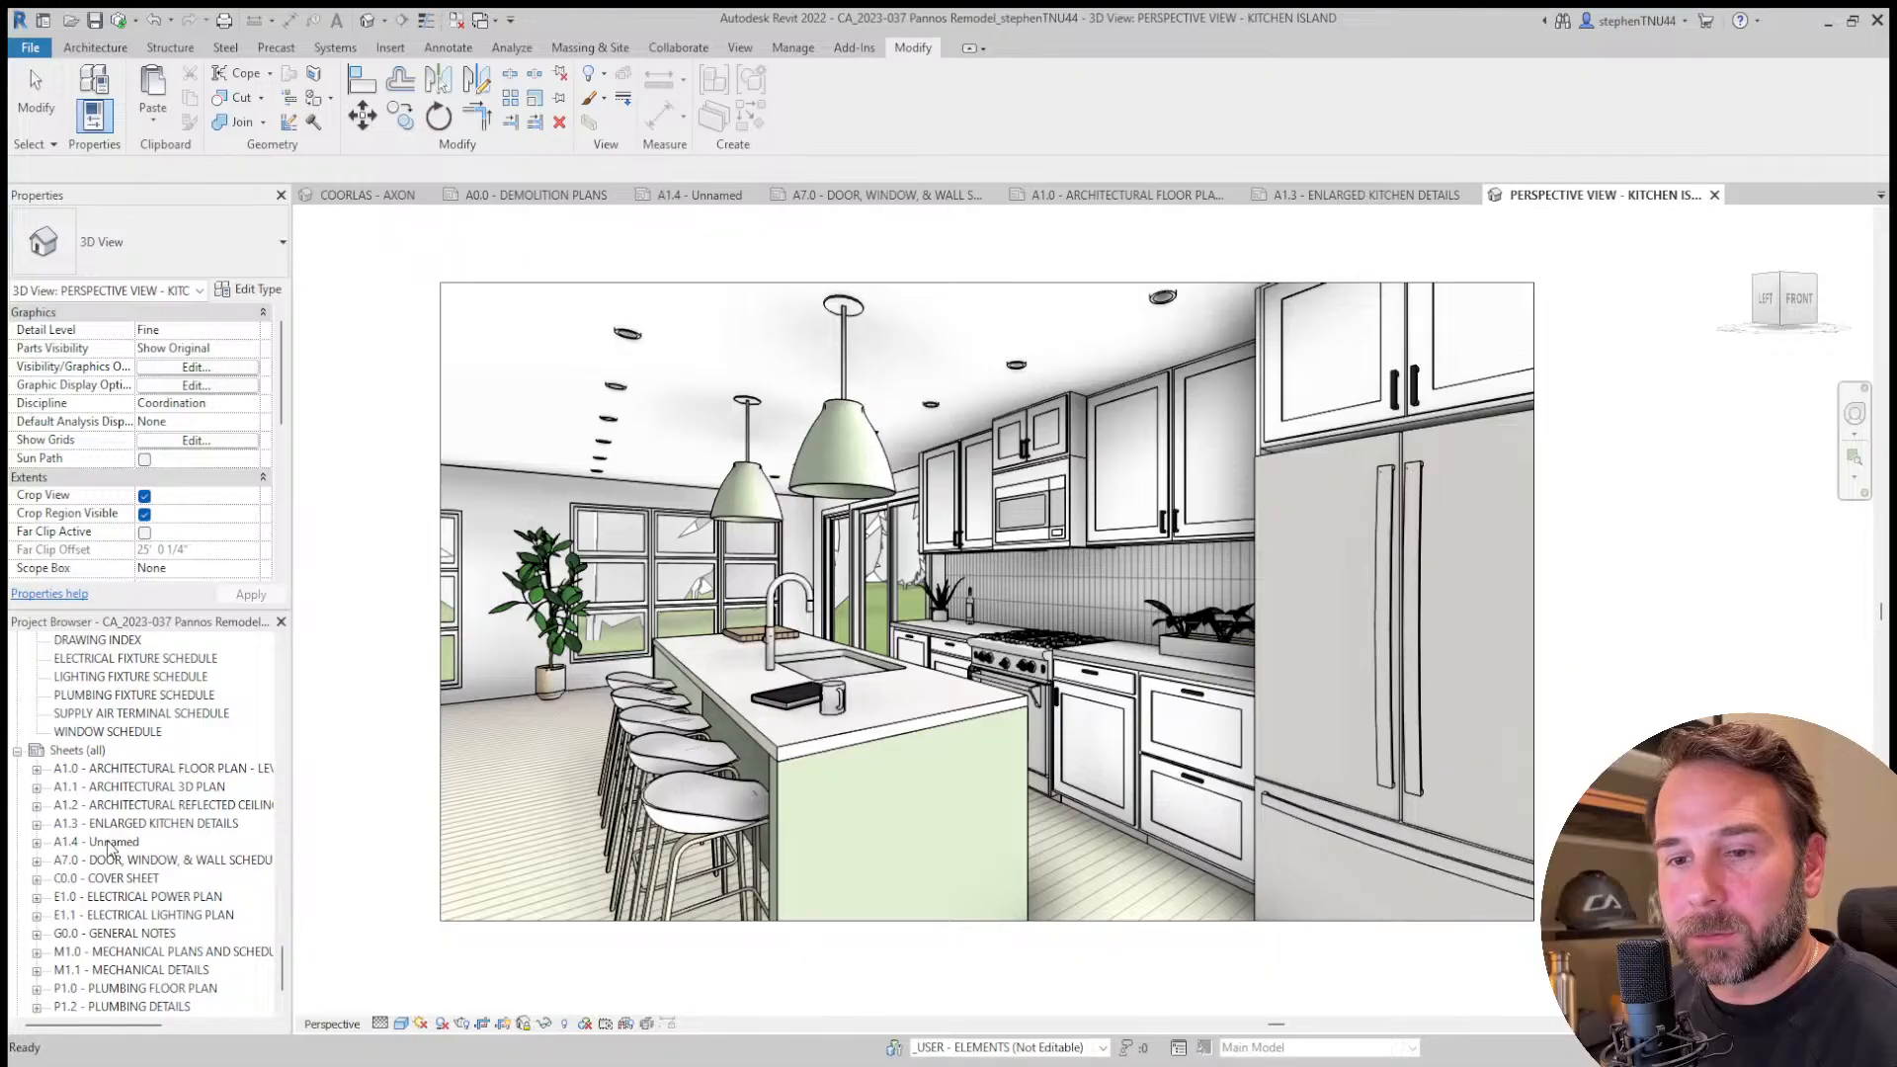
click(114, 842)
click(219, 649)
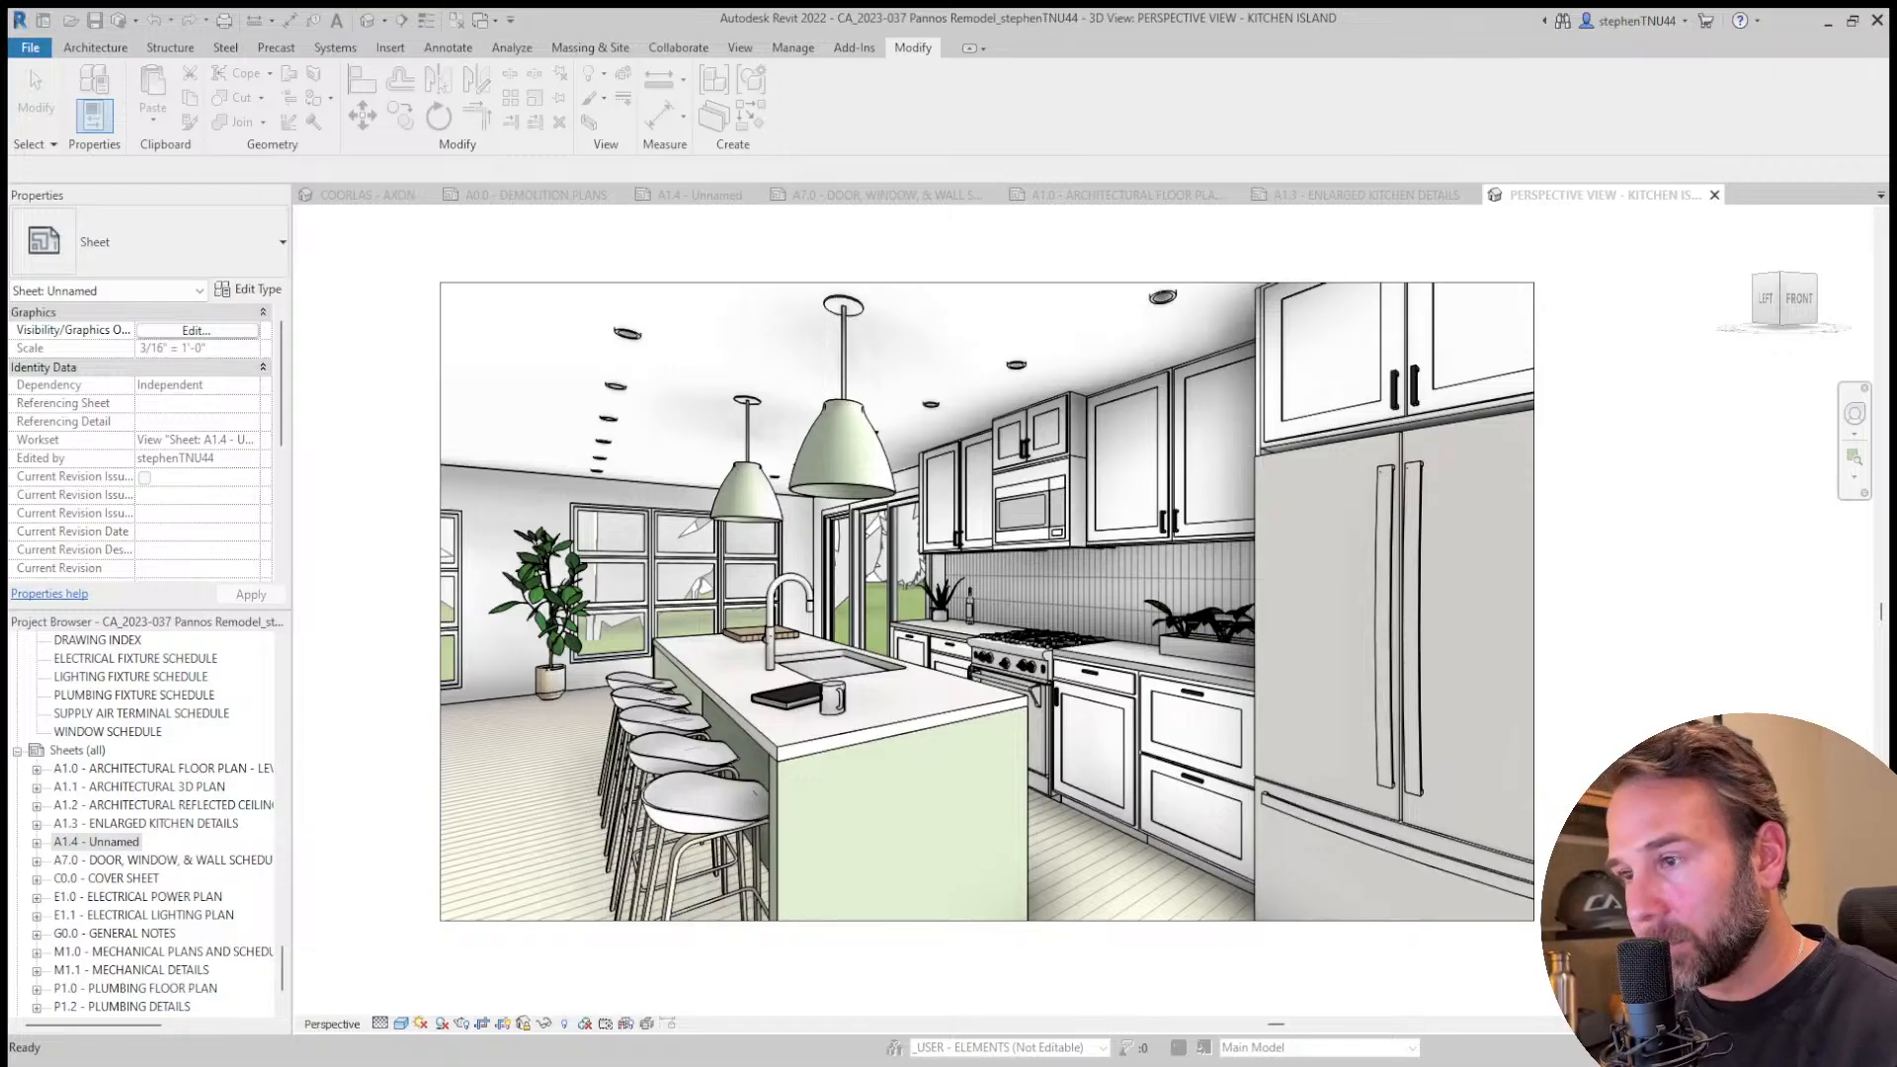
click(807, 566)
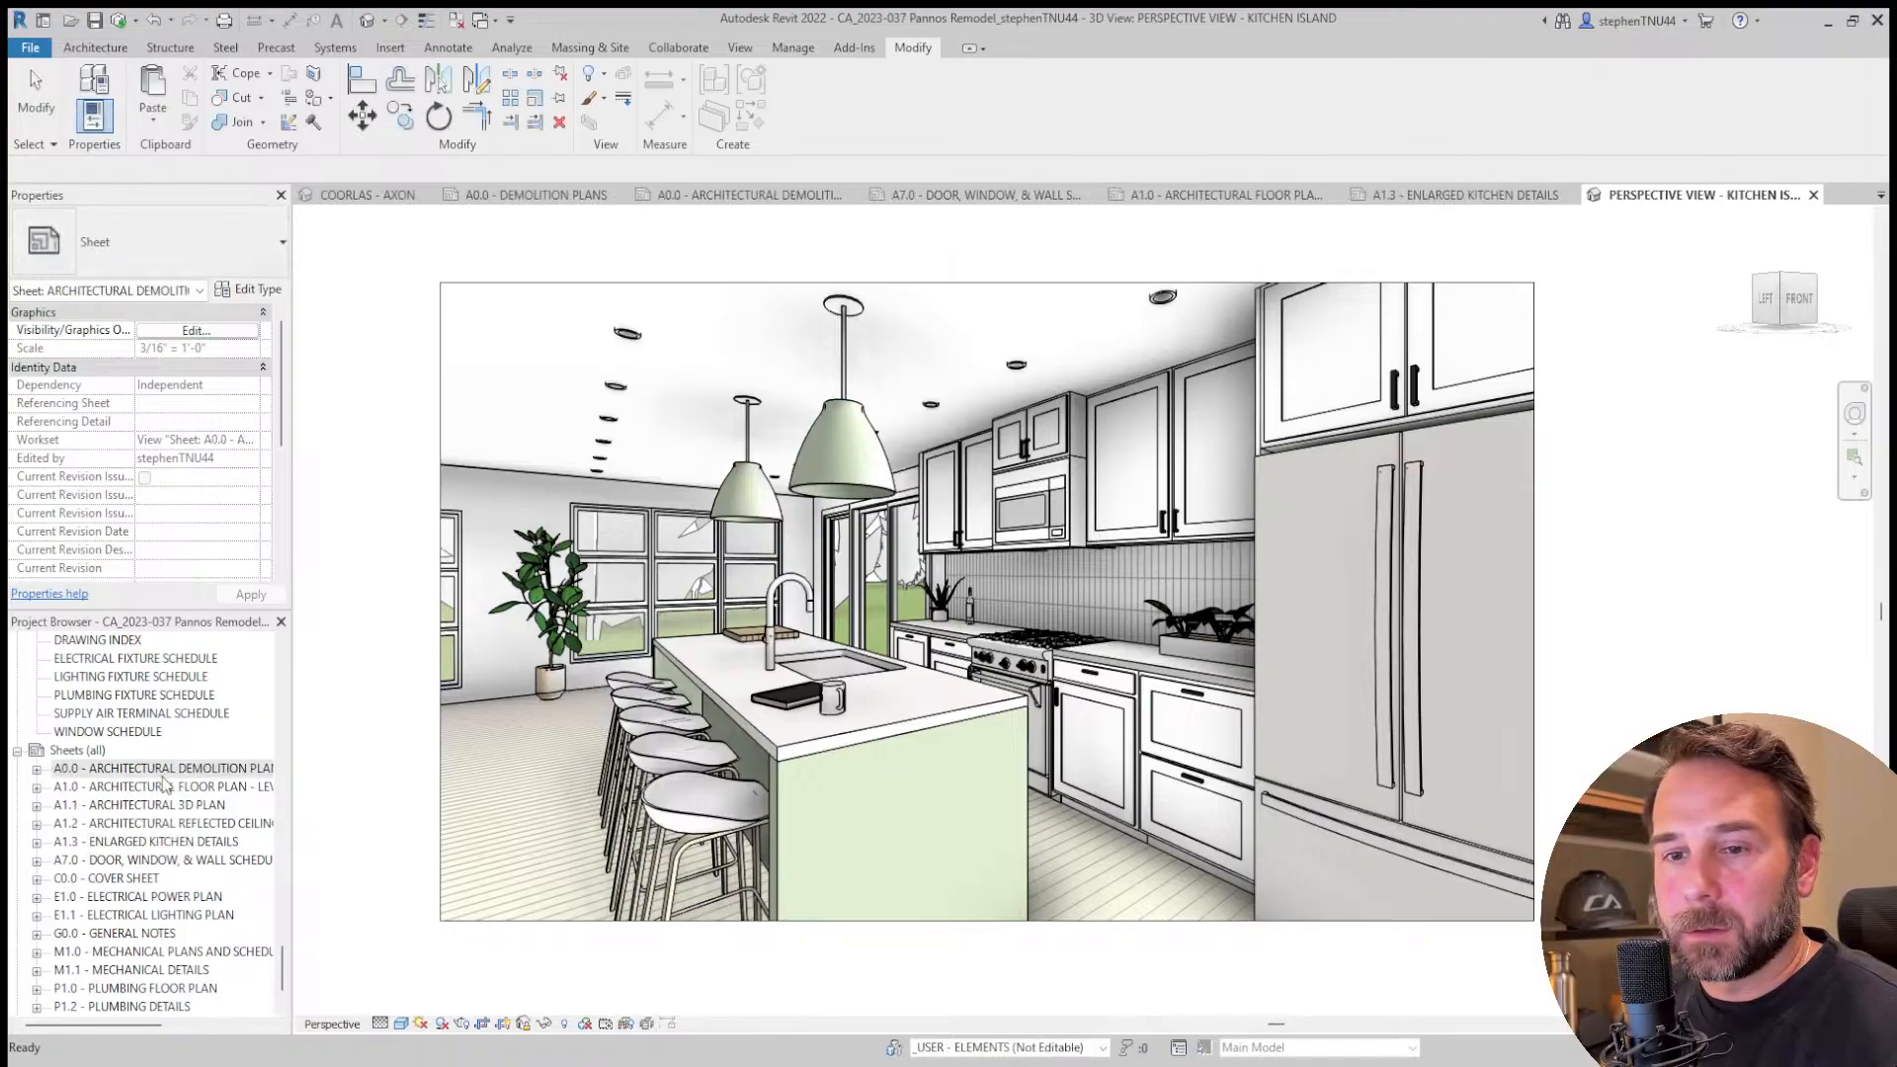
For sheet A0.0, set Designed By to C and both Checked By and Drawn By to CA.
scroll(159, 466, down, 5)
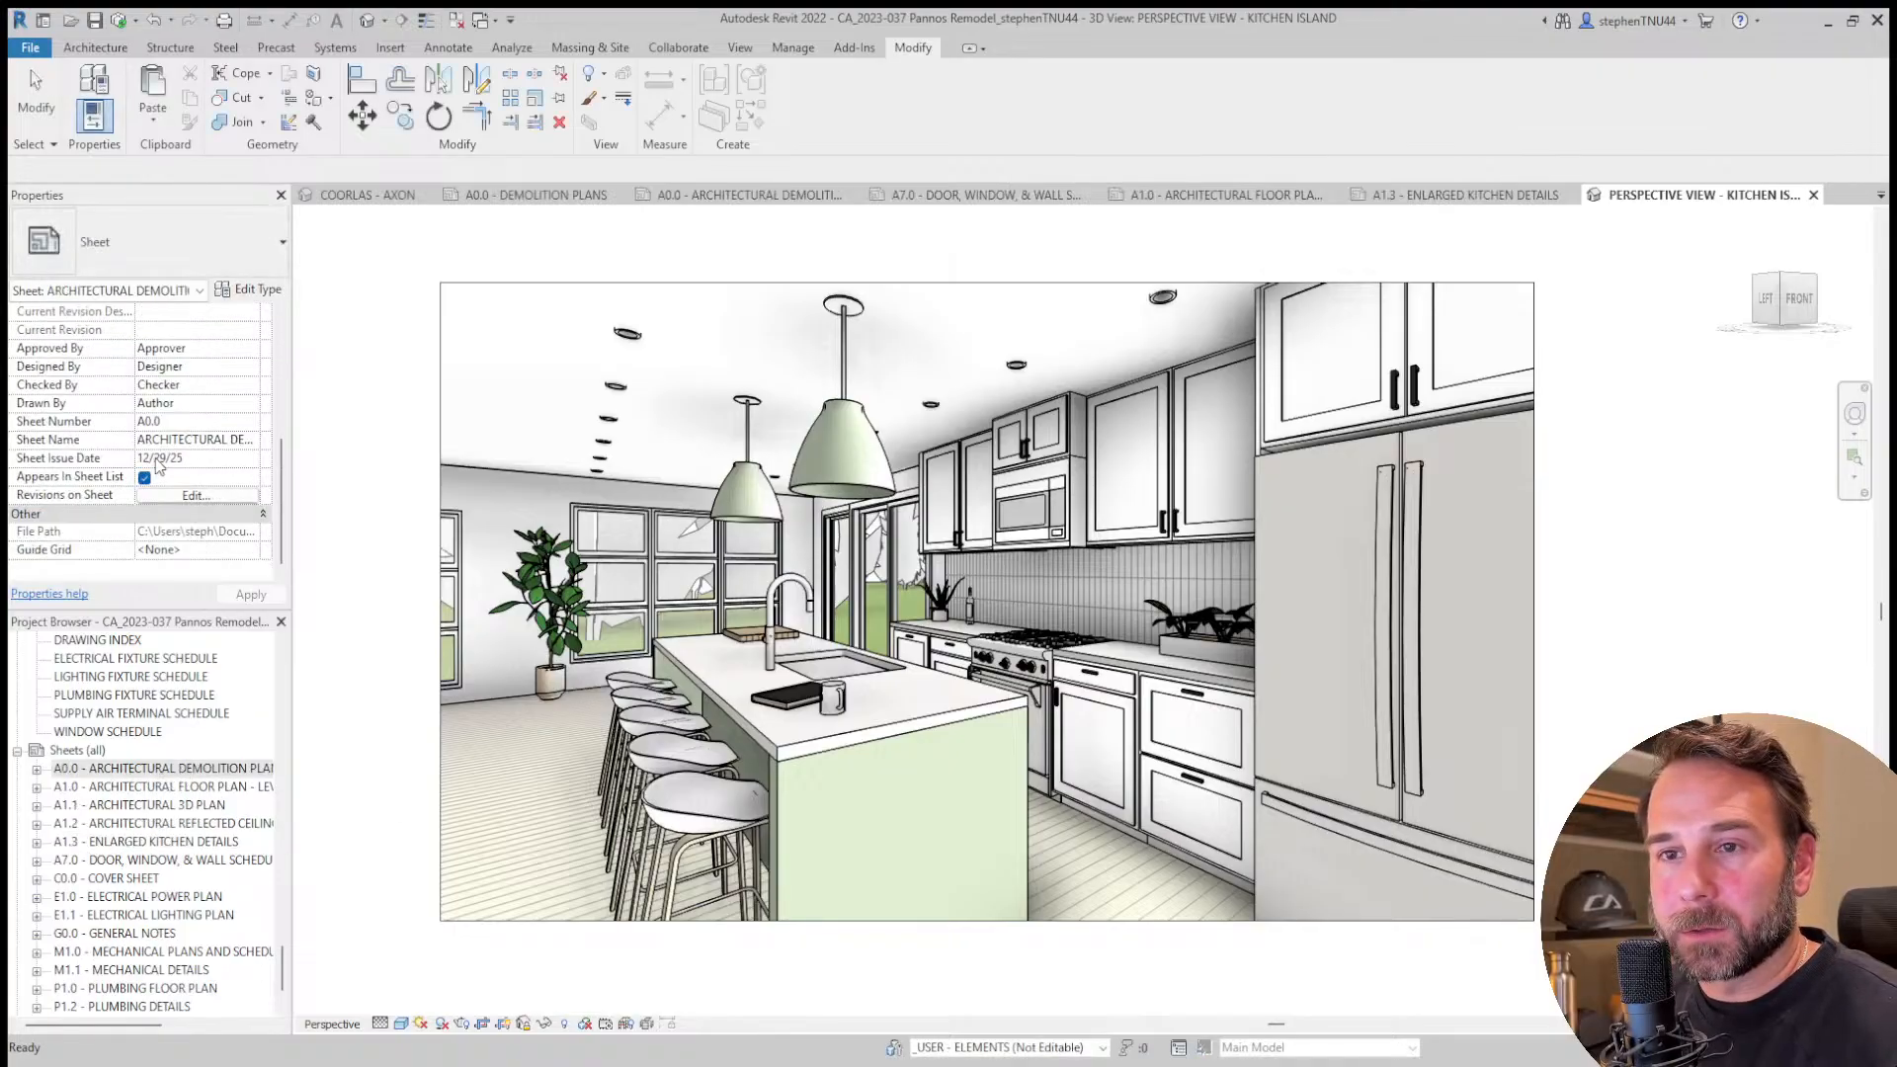
click(252, 350)
click(253, 367)
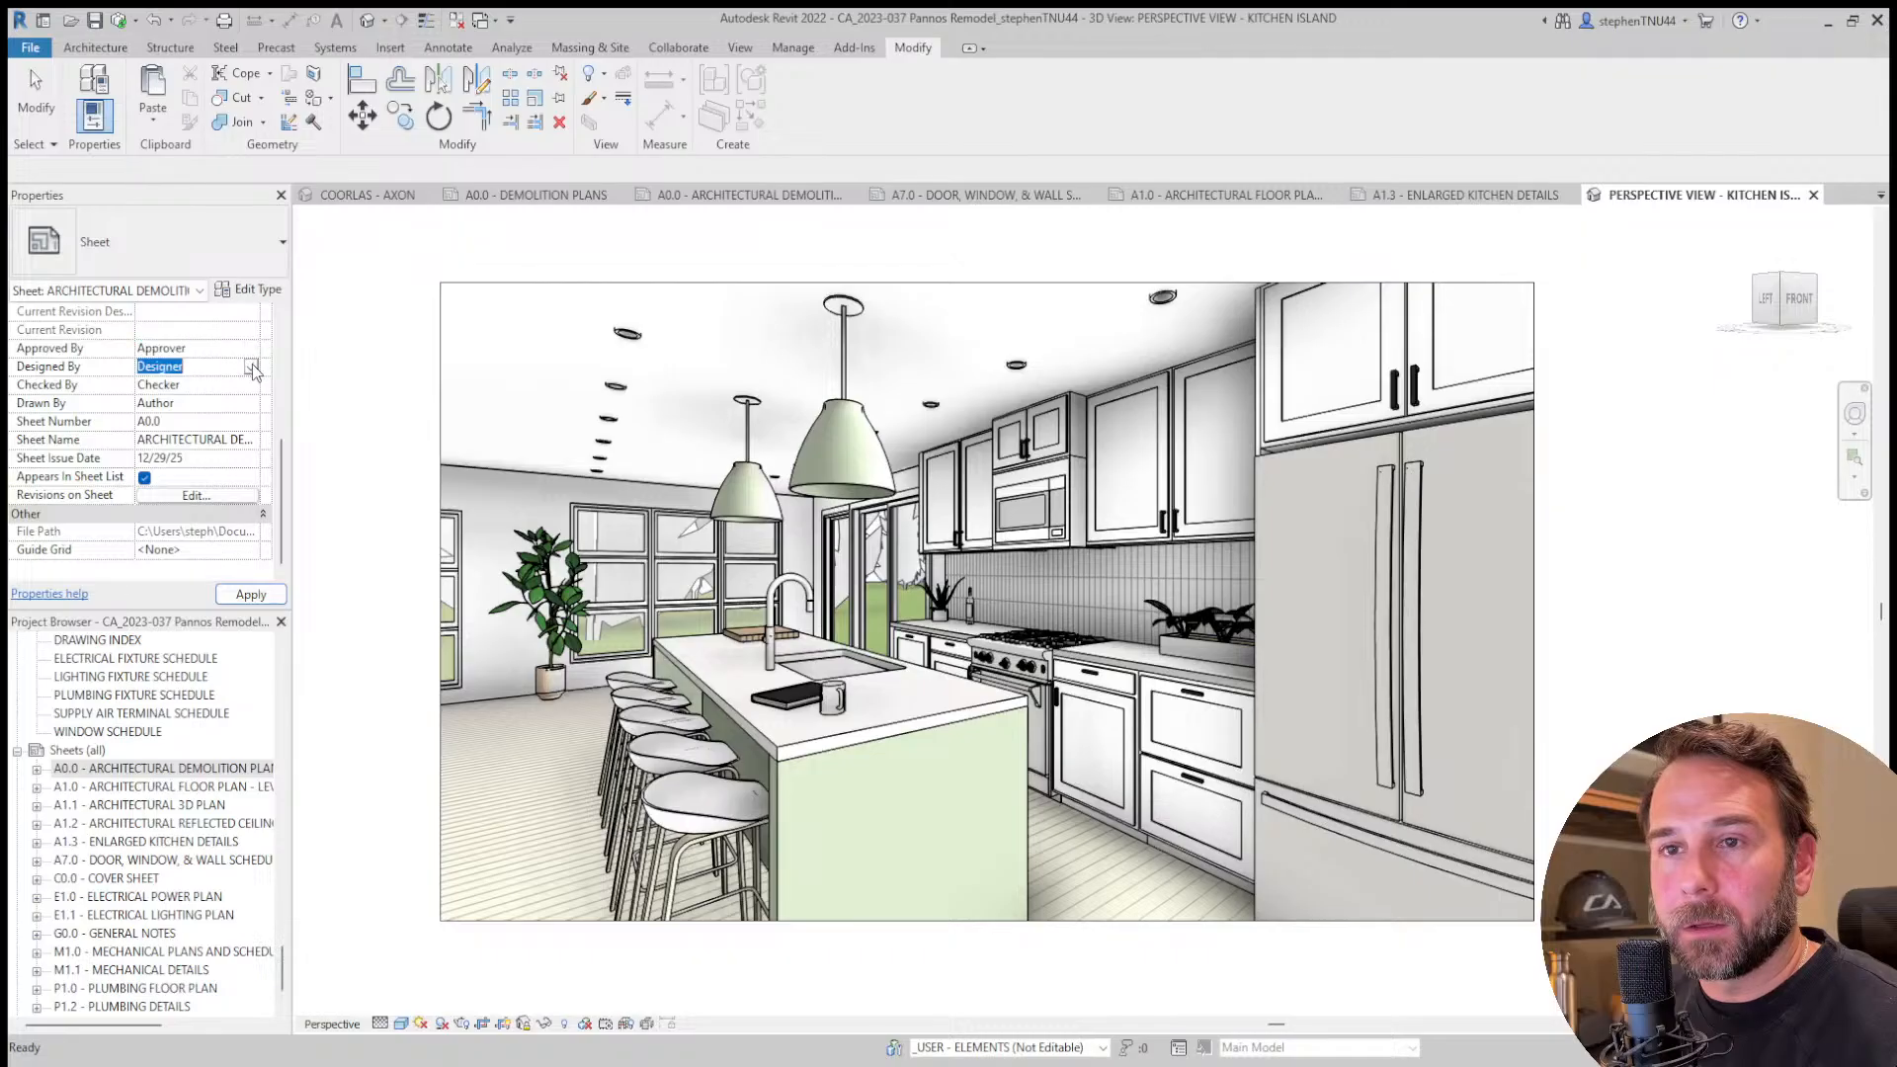
text(C)
click(252, 385)
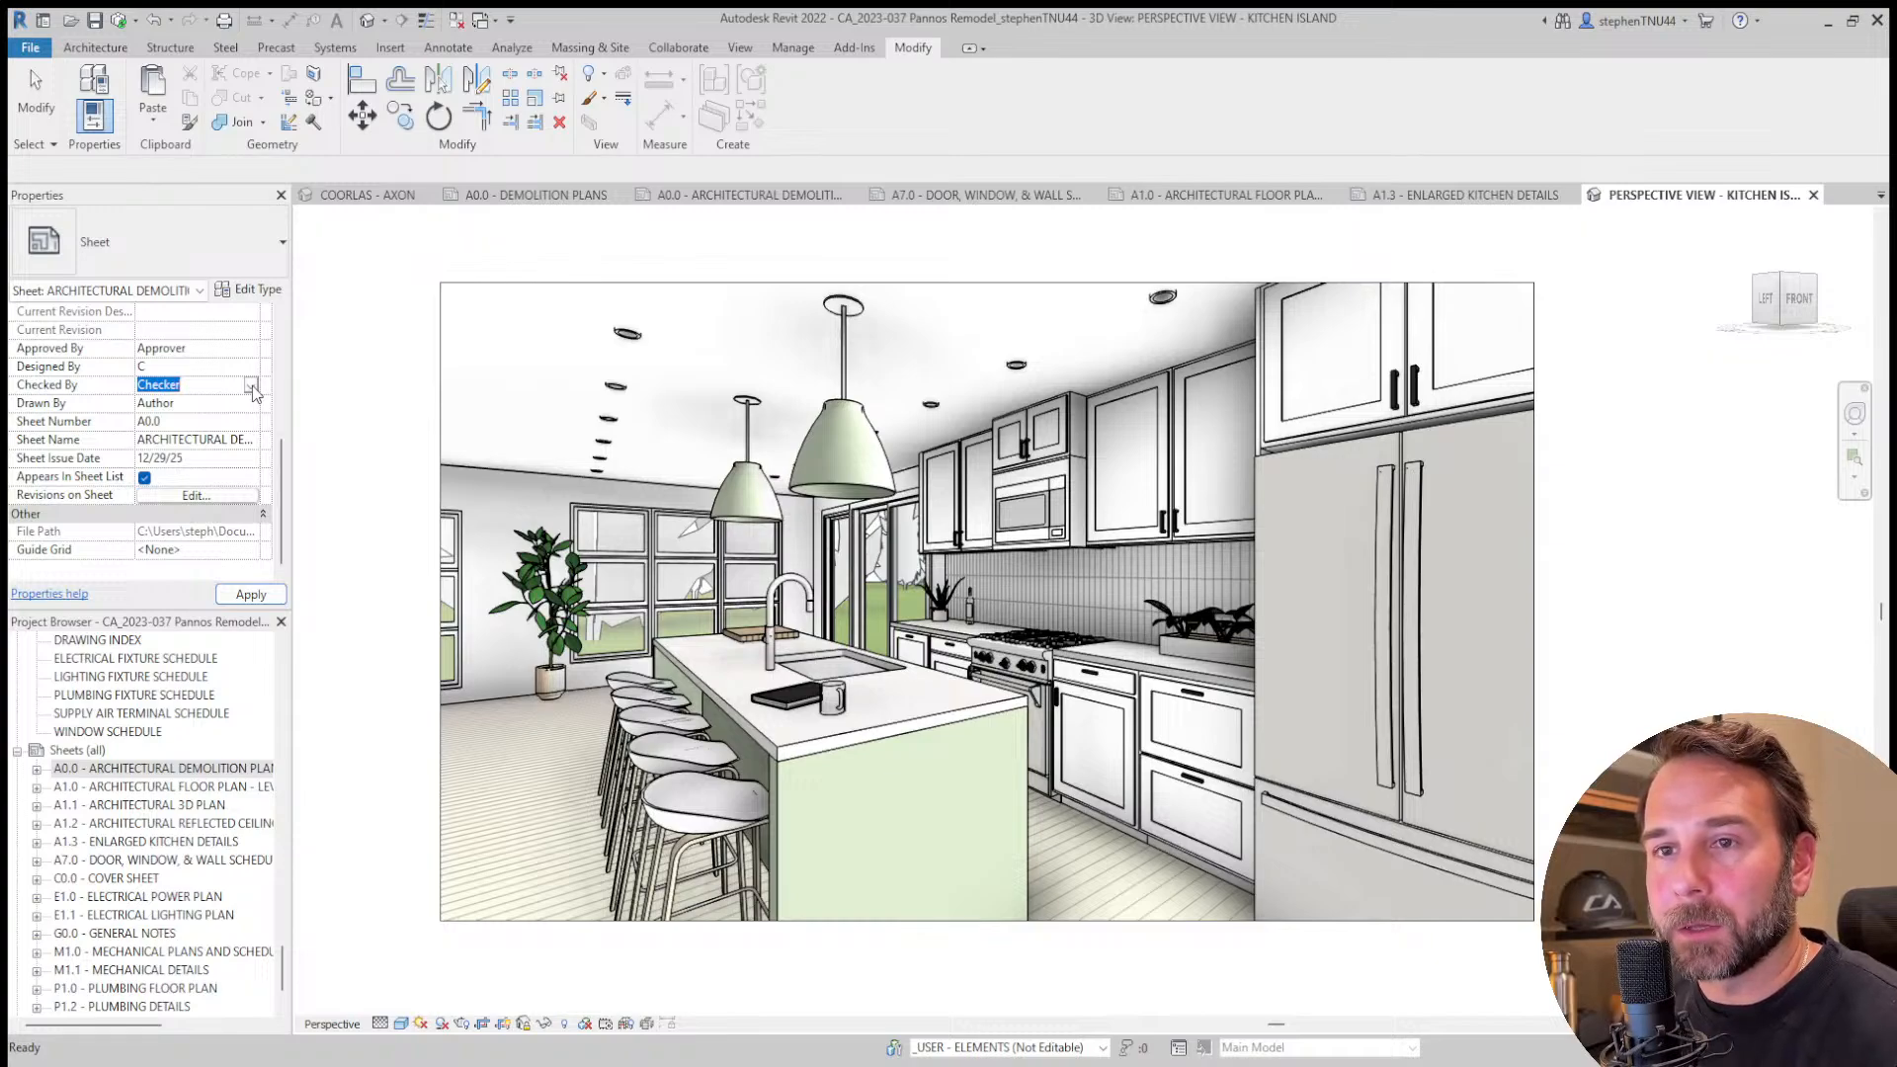
text(CA)
click(252, 404)
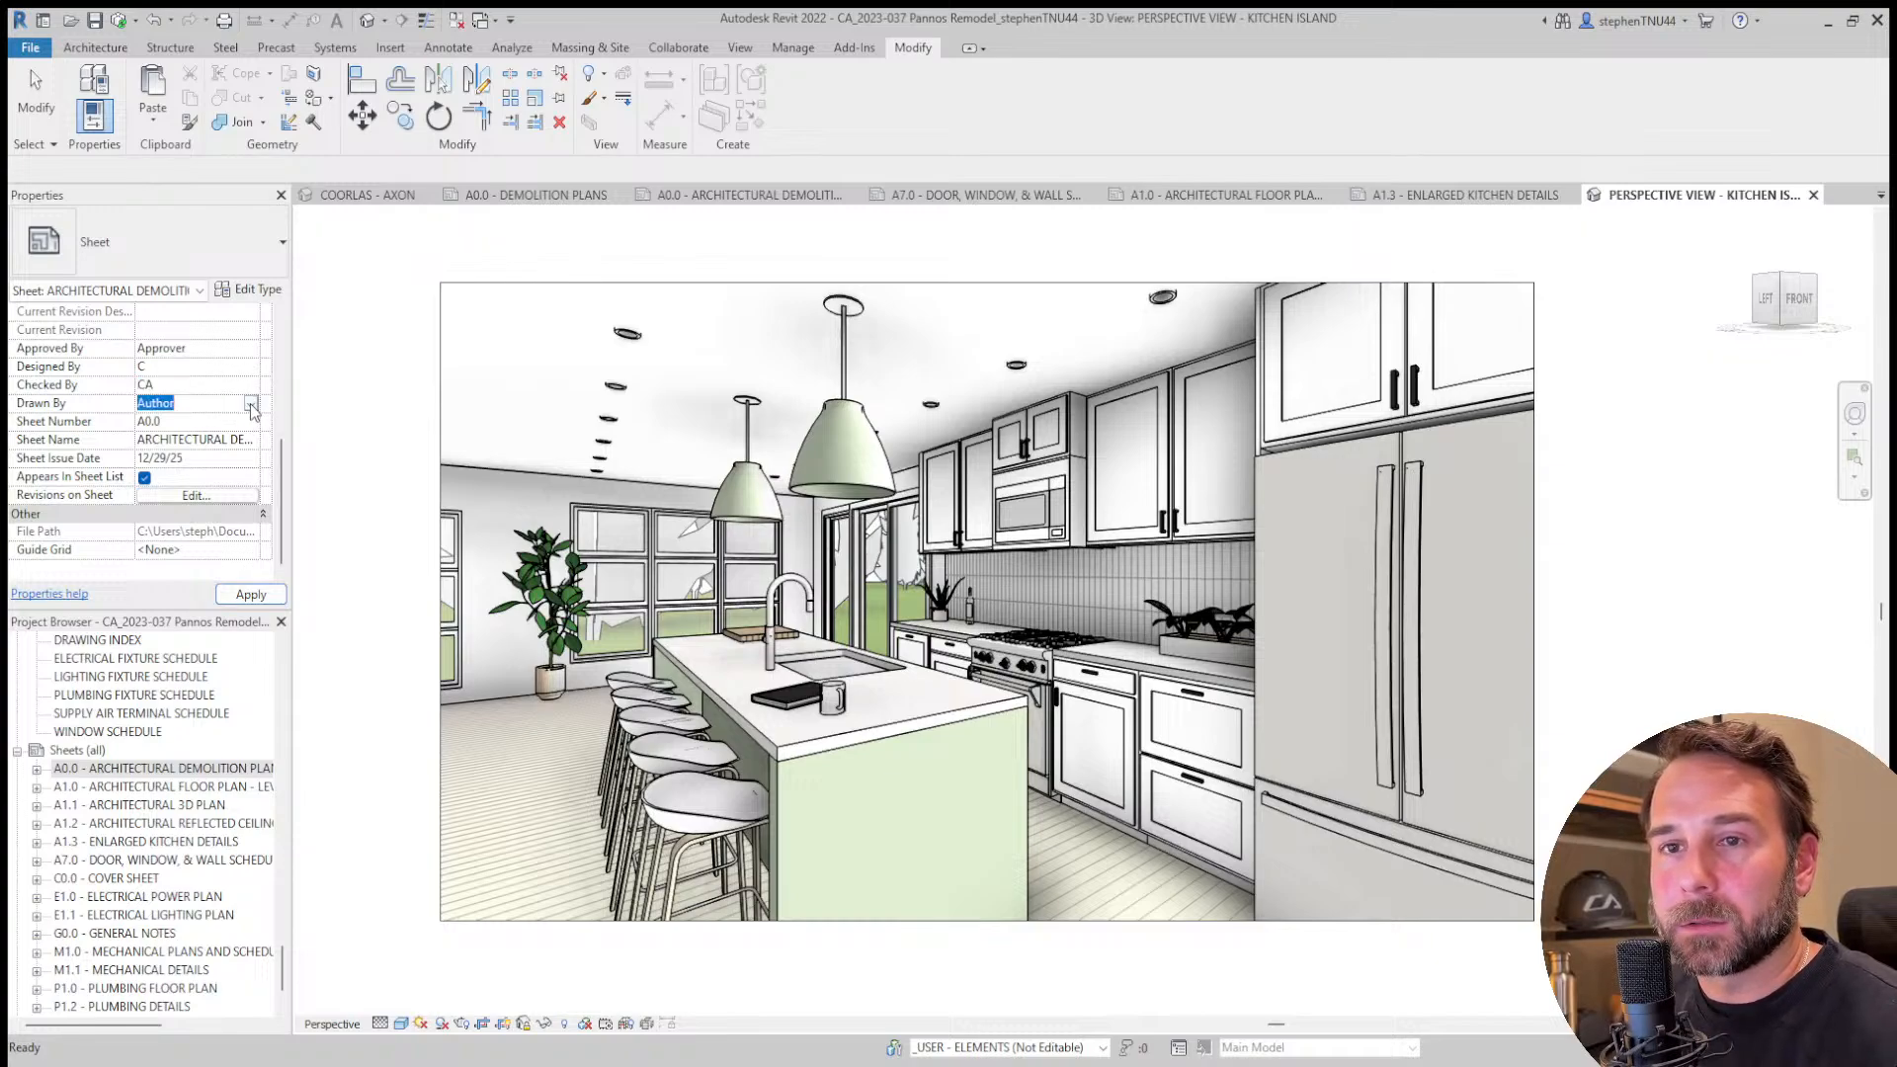
text(CA)
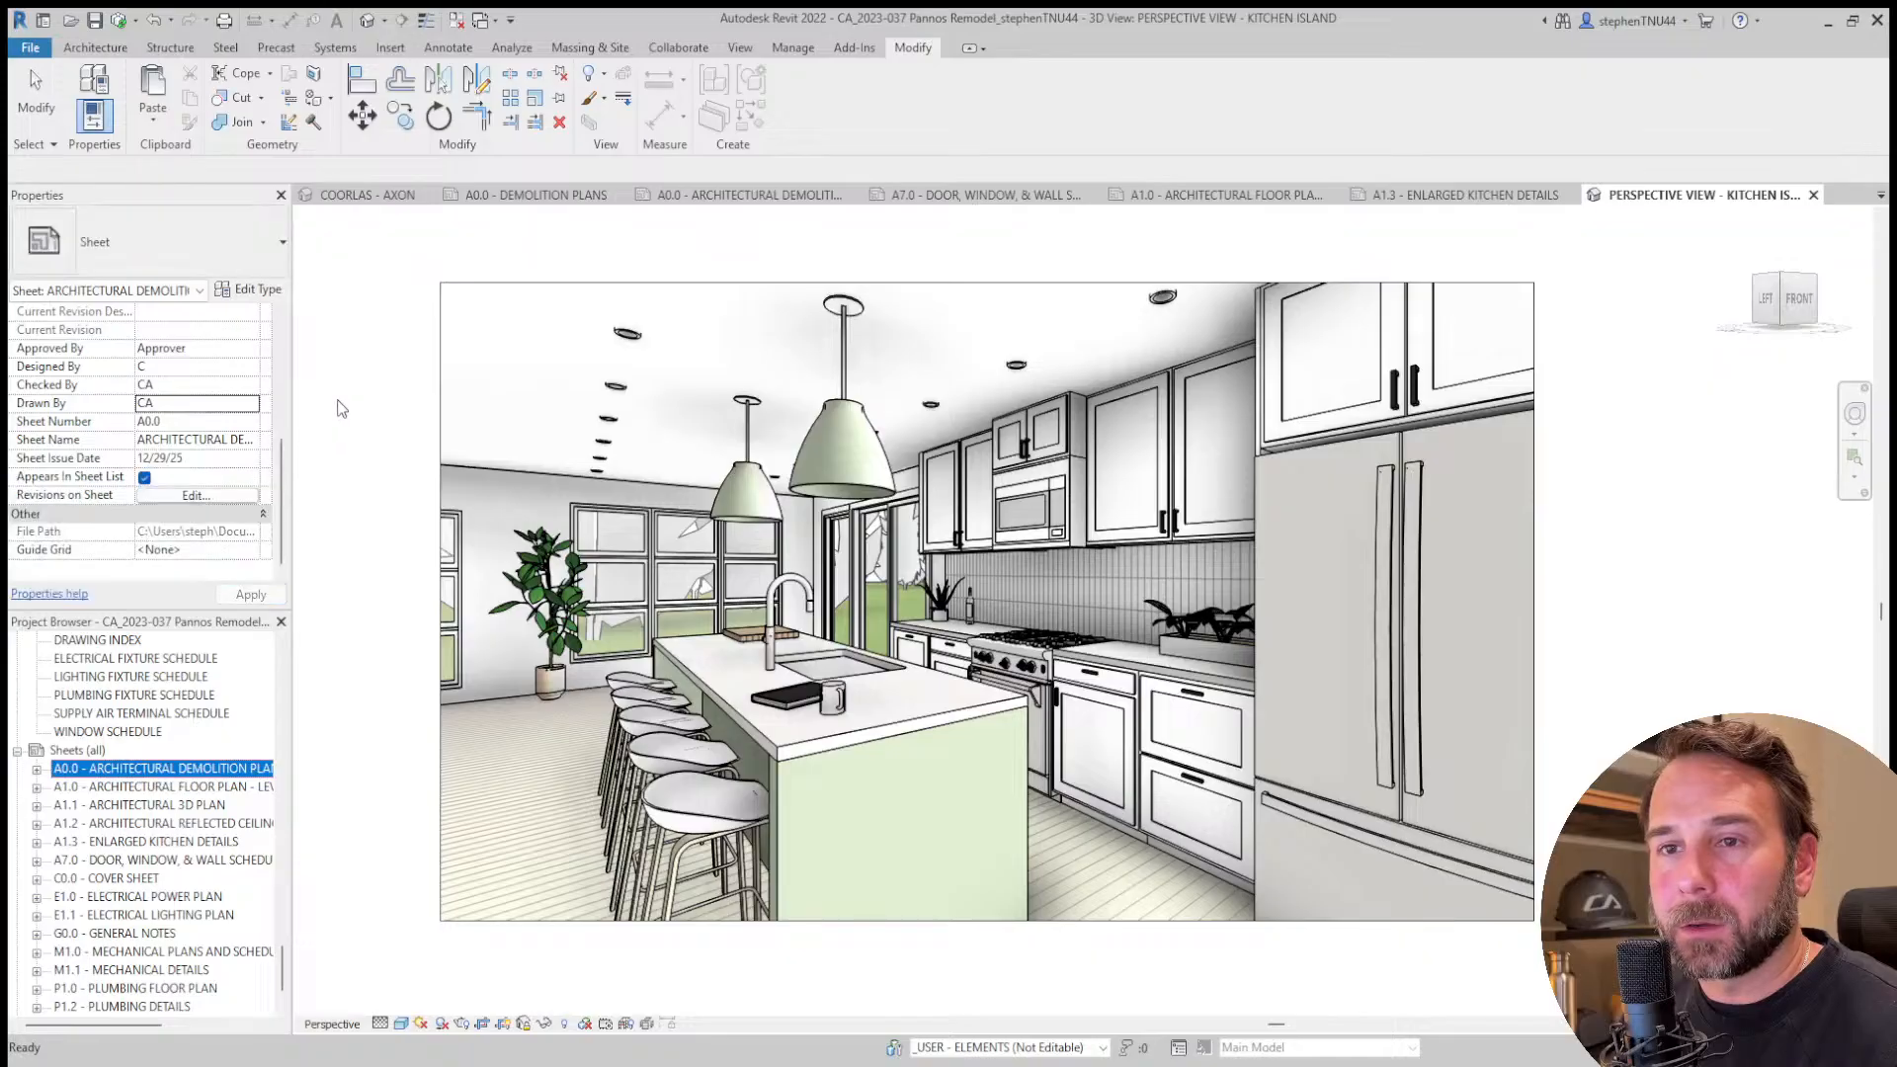
click(345, 401)
Set the Sheet Issue Date of all sheets from A0.0 through P1.2 to 12-29-2025.
click(187, 768)
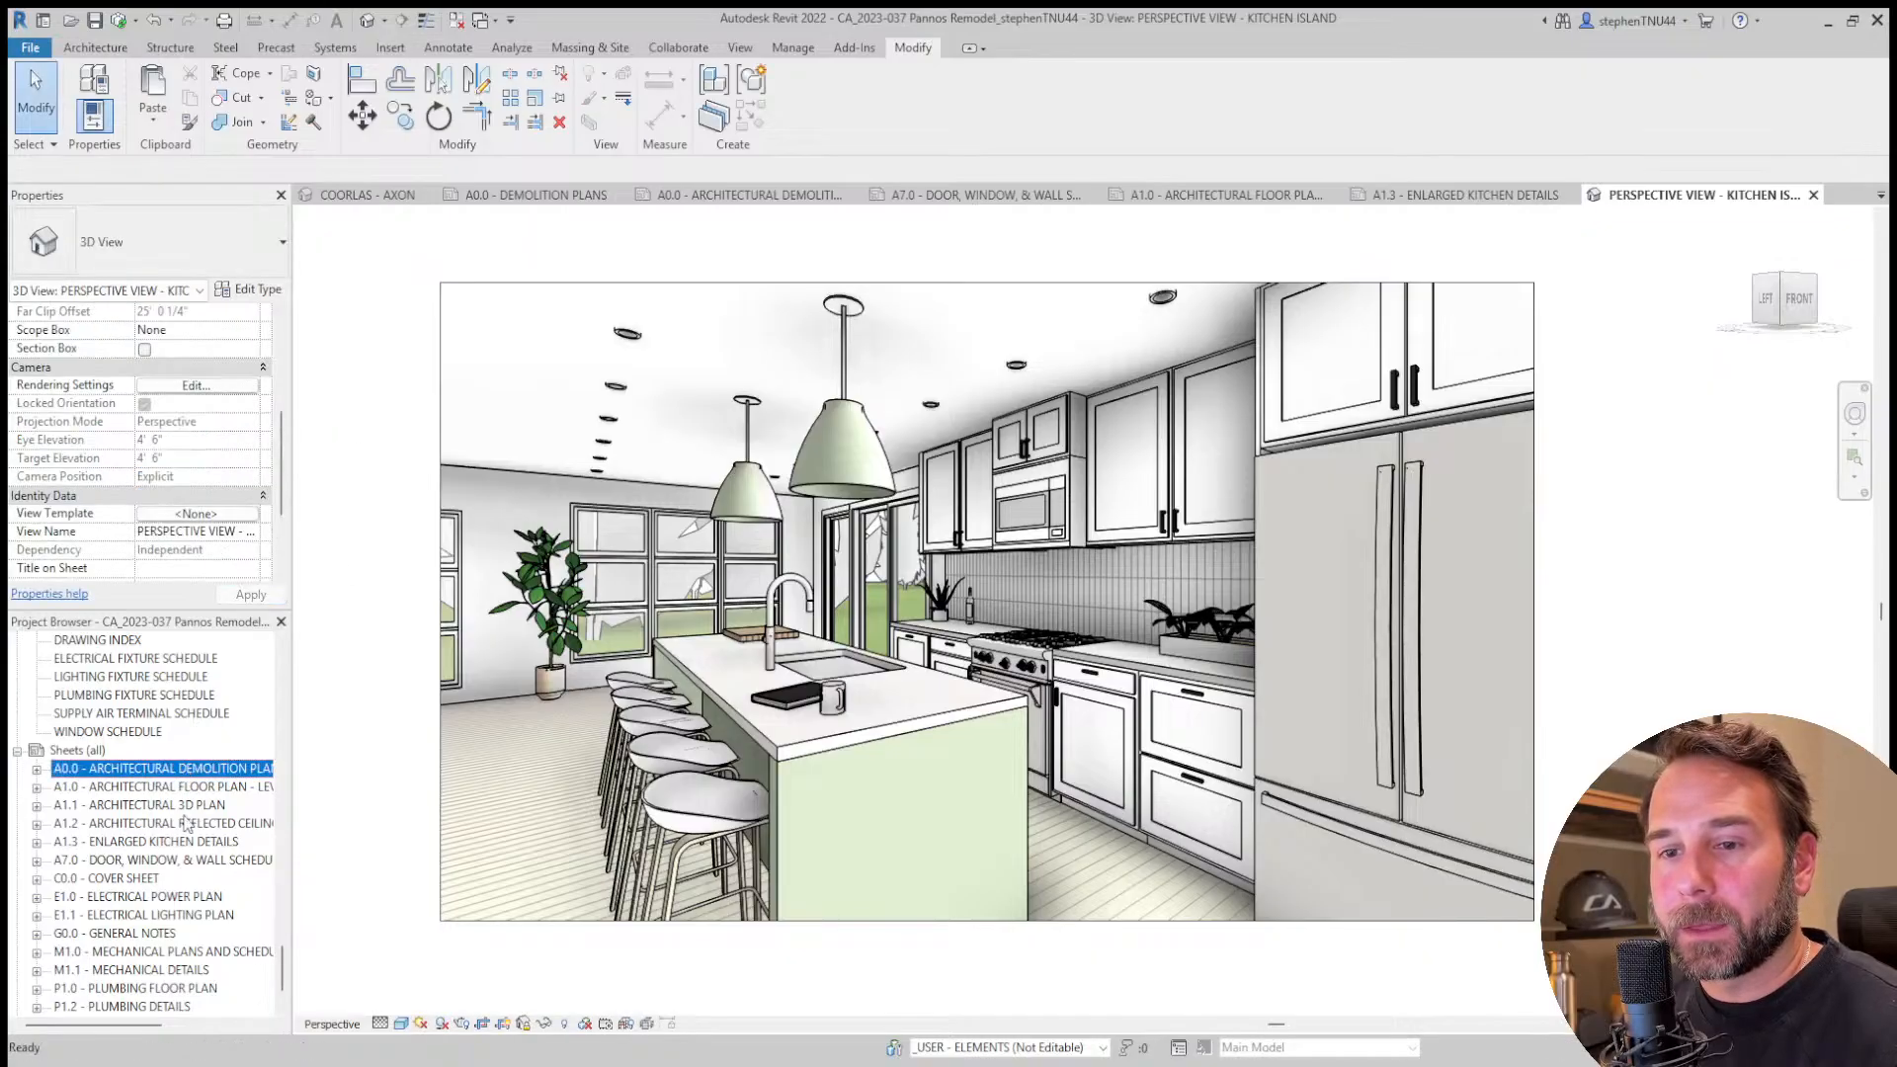
scroll(173, 909, down, 3)
shift+click(168, 917)
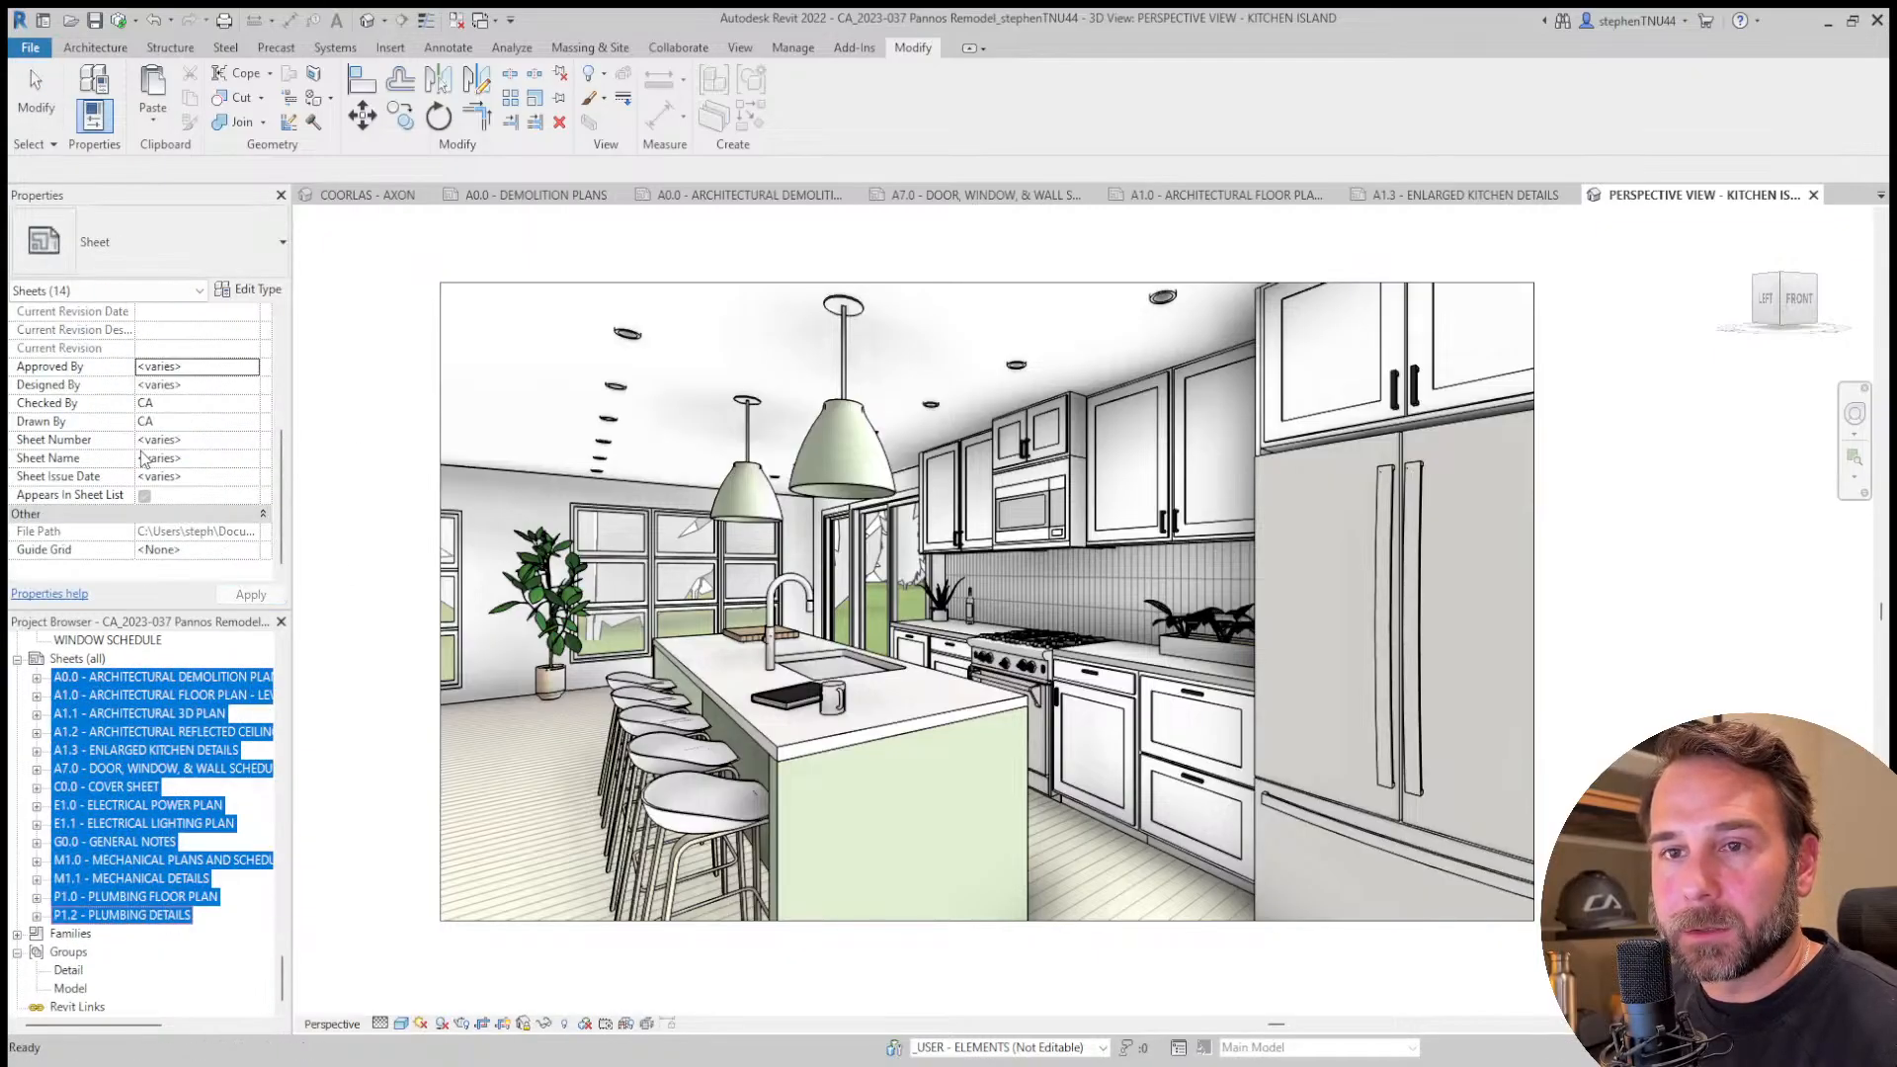
click(213, 477)
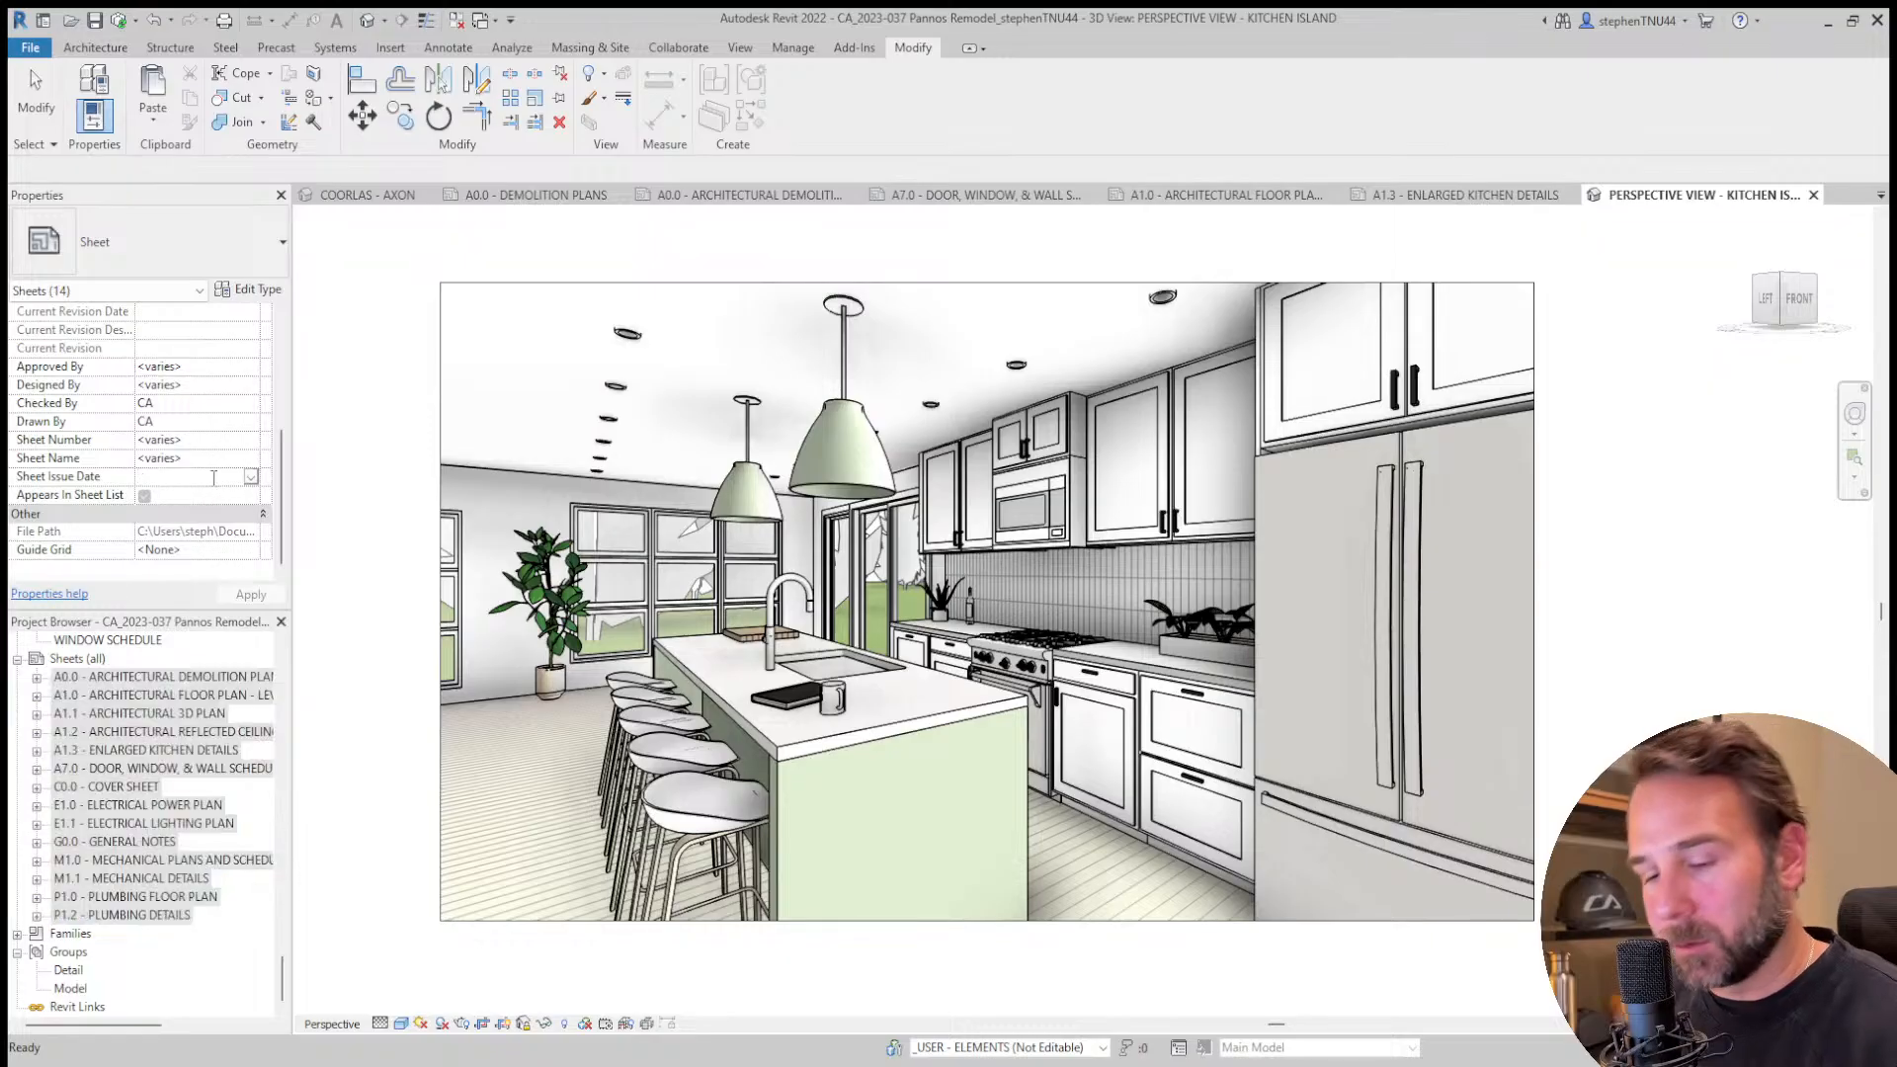
text(2)
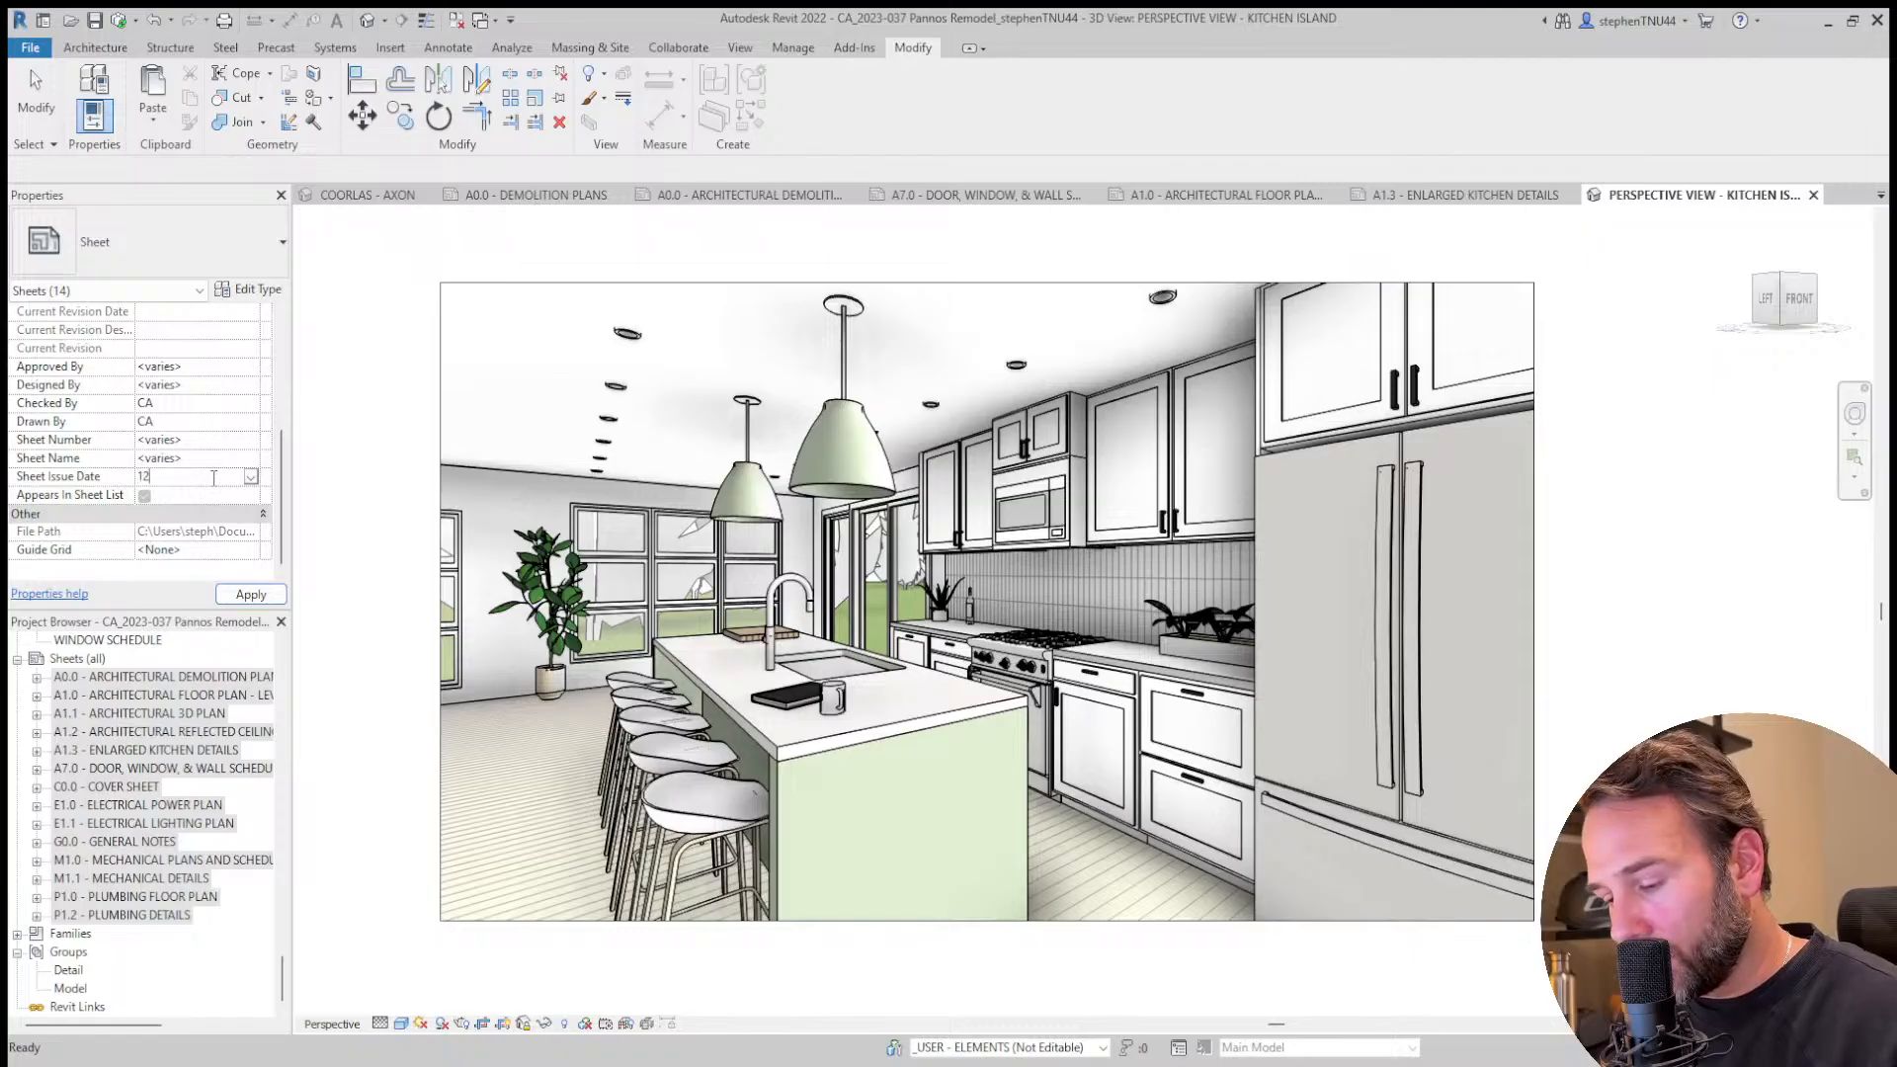
text(2-29-202)
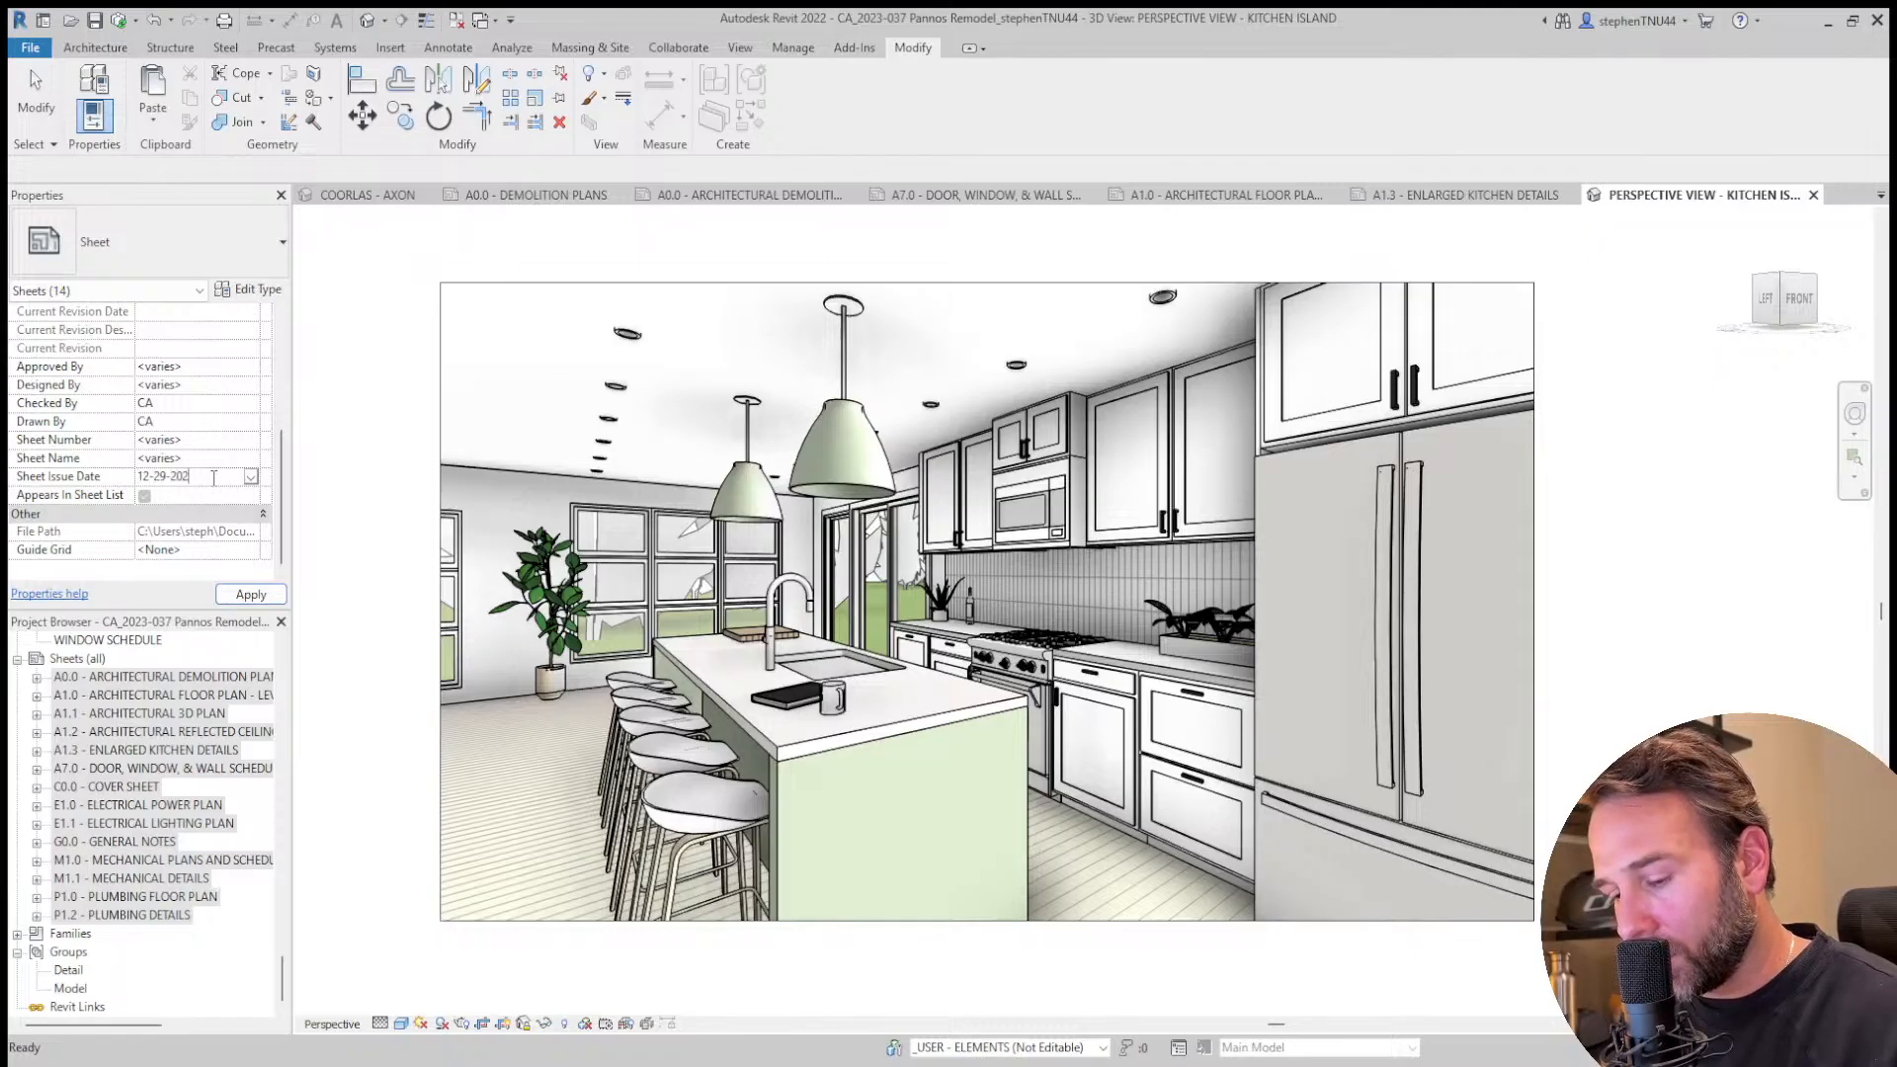
text(5)
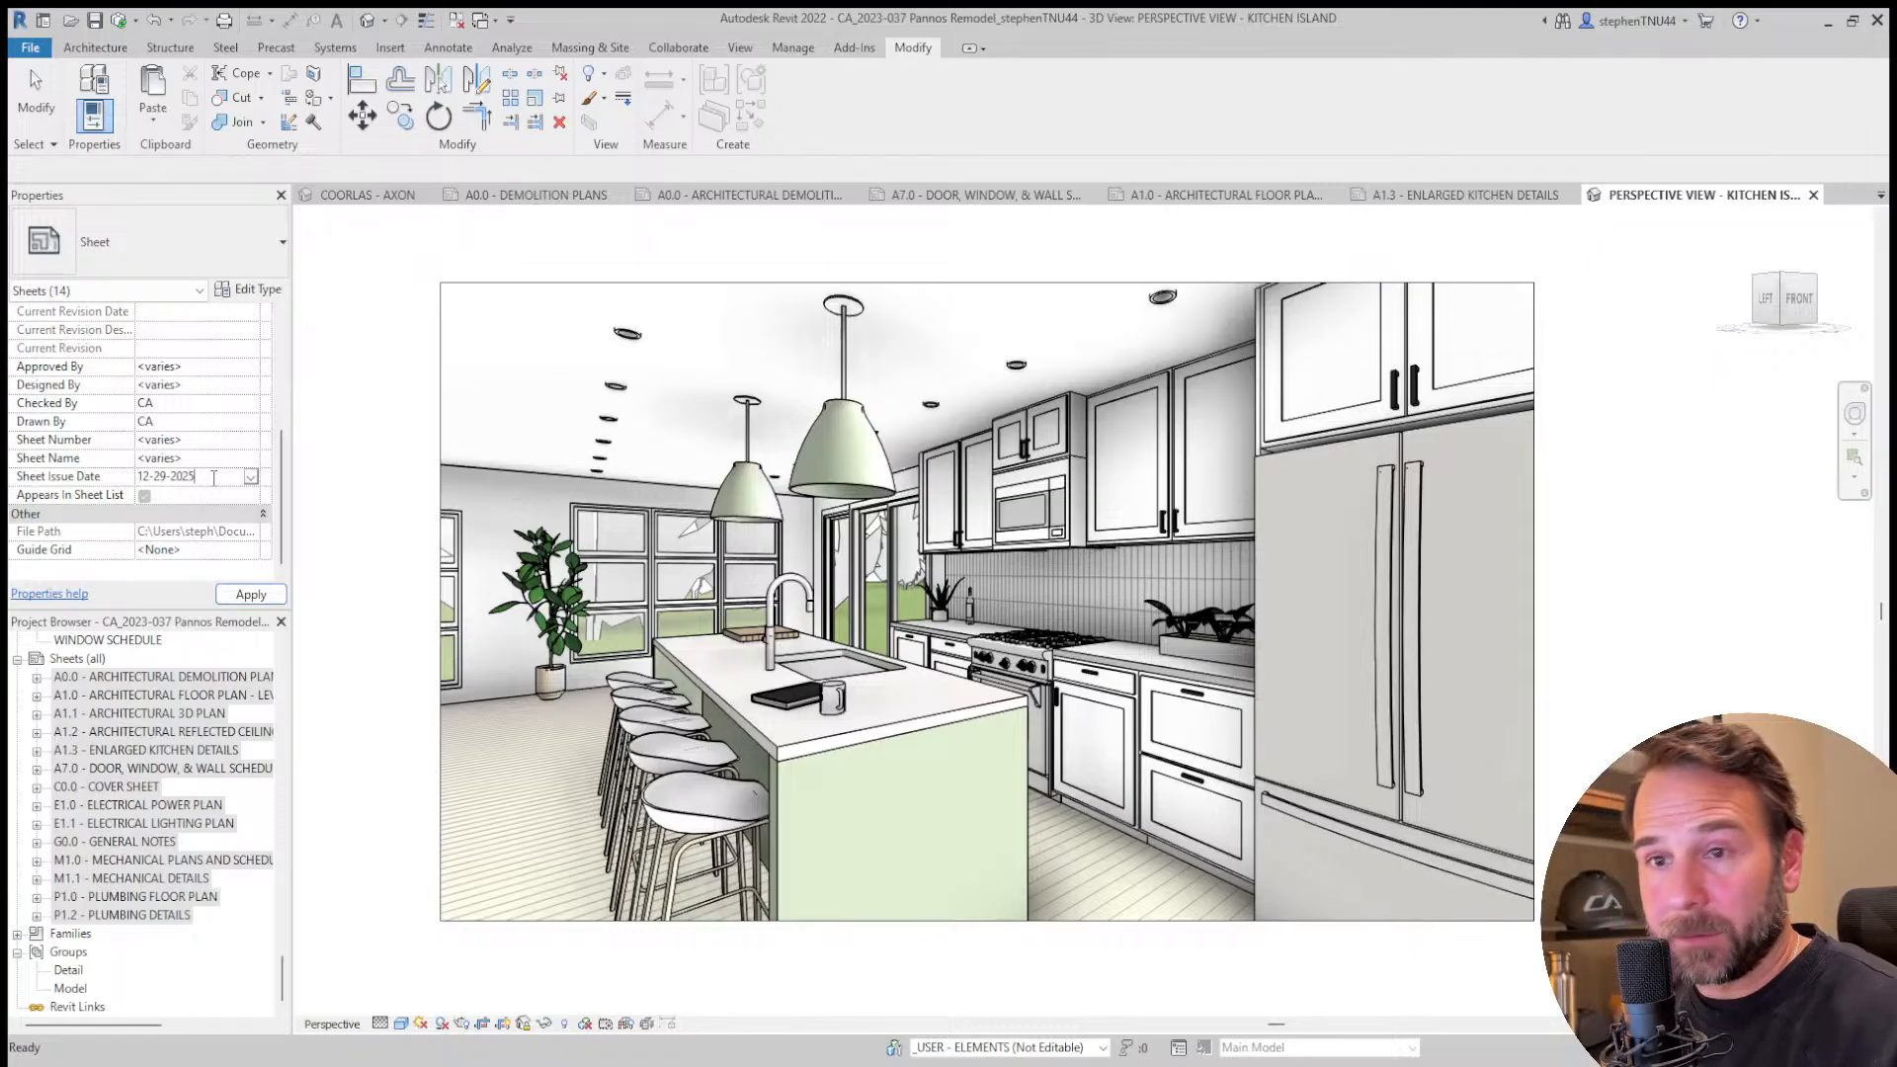
click(400, 435)
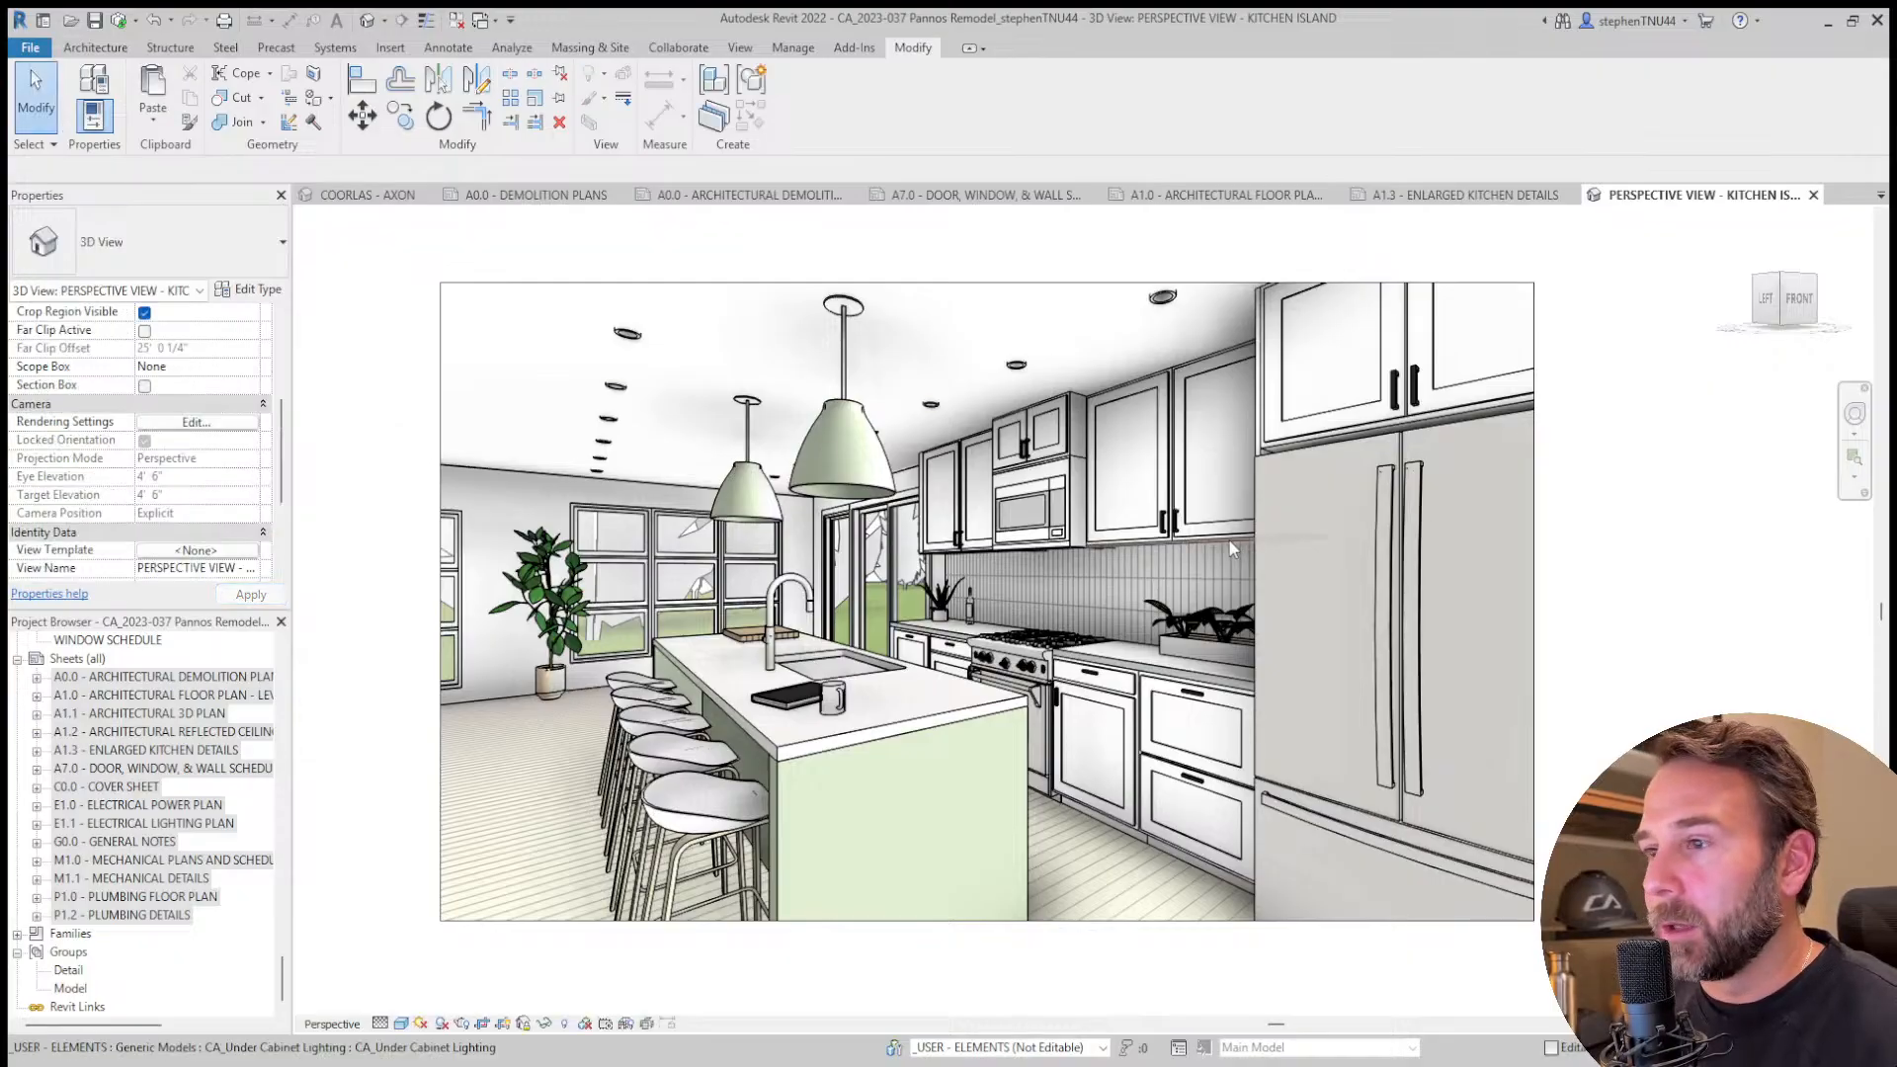
Access the rendering commands for the kitchen island perspective and switch to Chrome for the Autodesk Rendering My Renderings page.
click(740, 50)
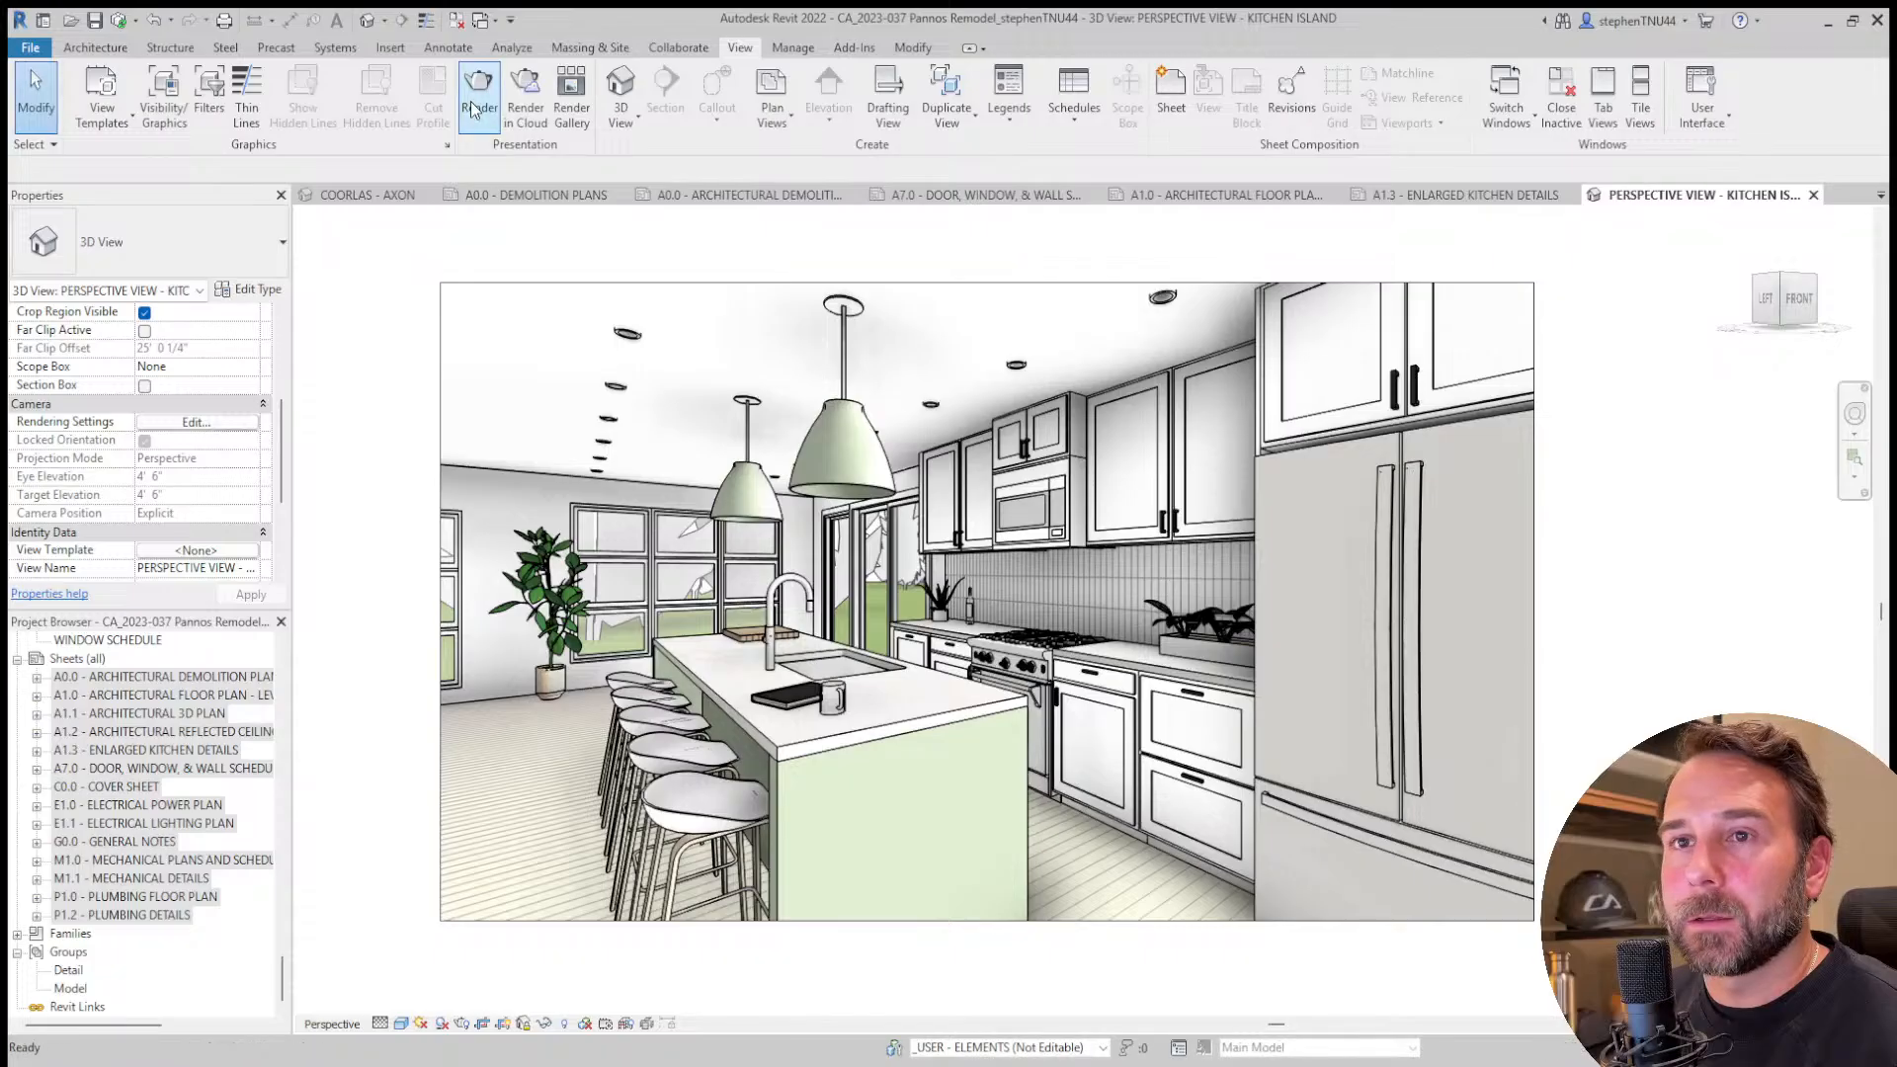
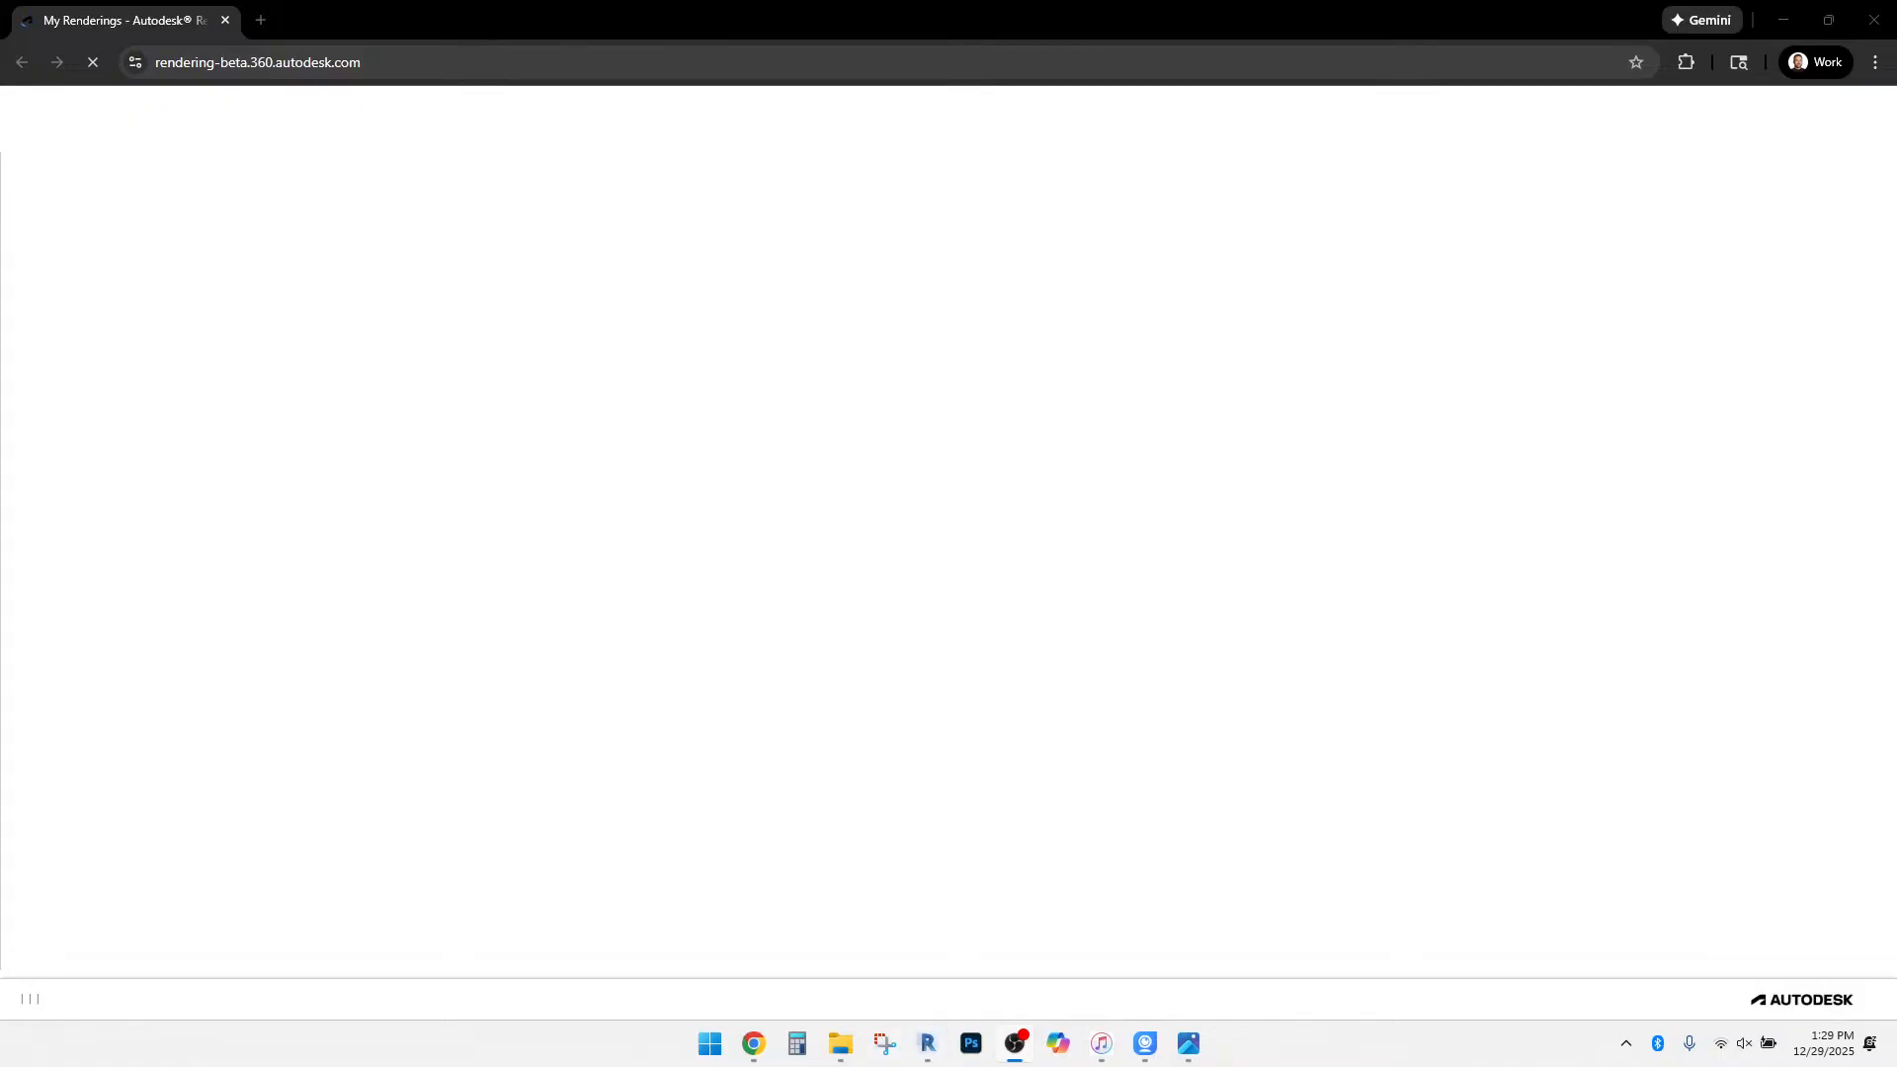
click(754, 1043)
click(859, 950)
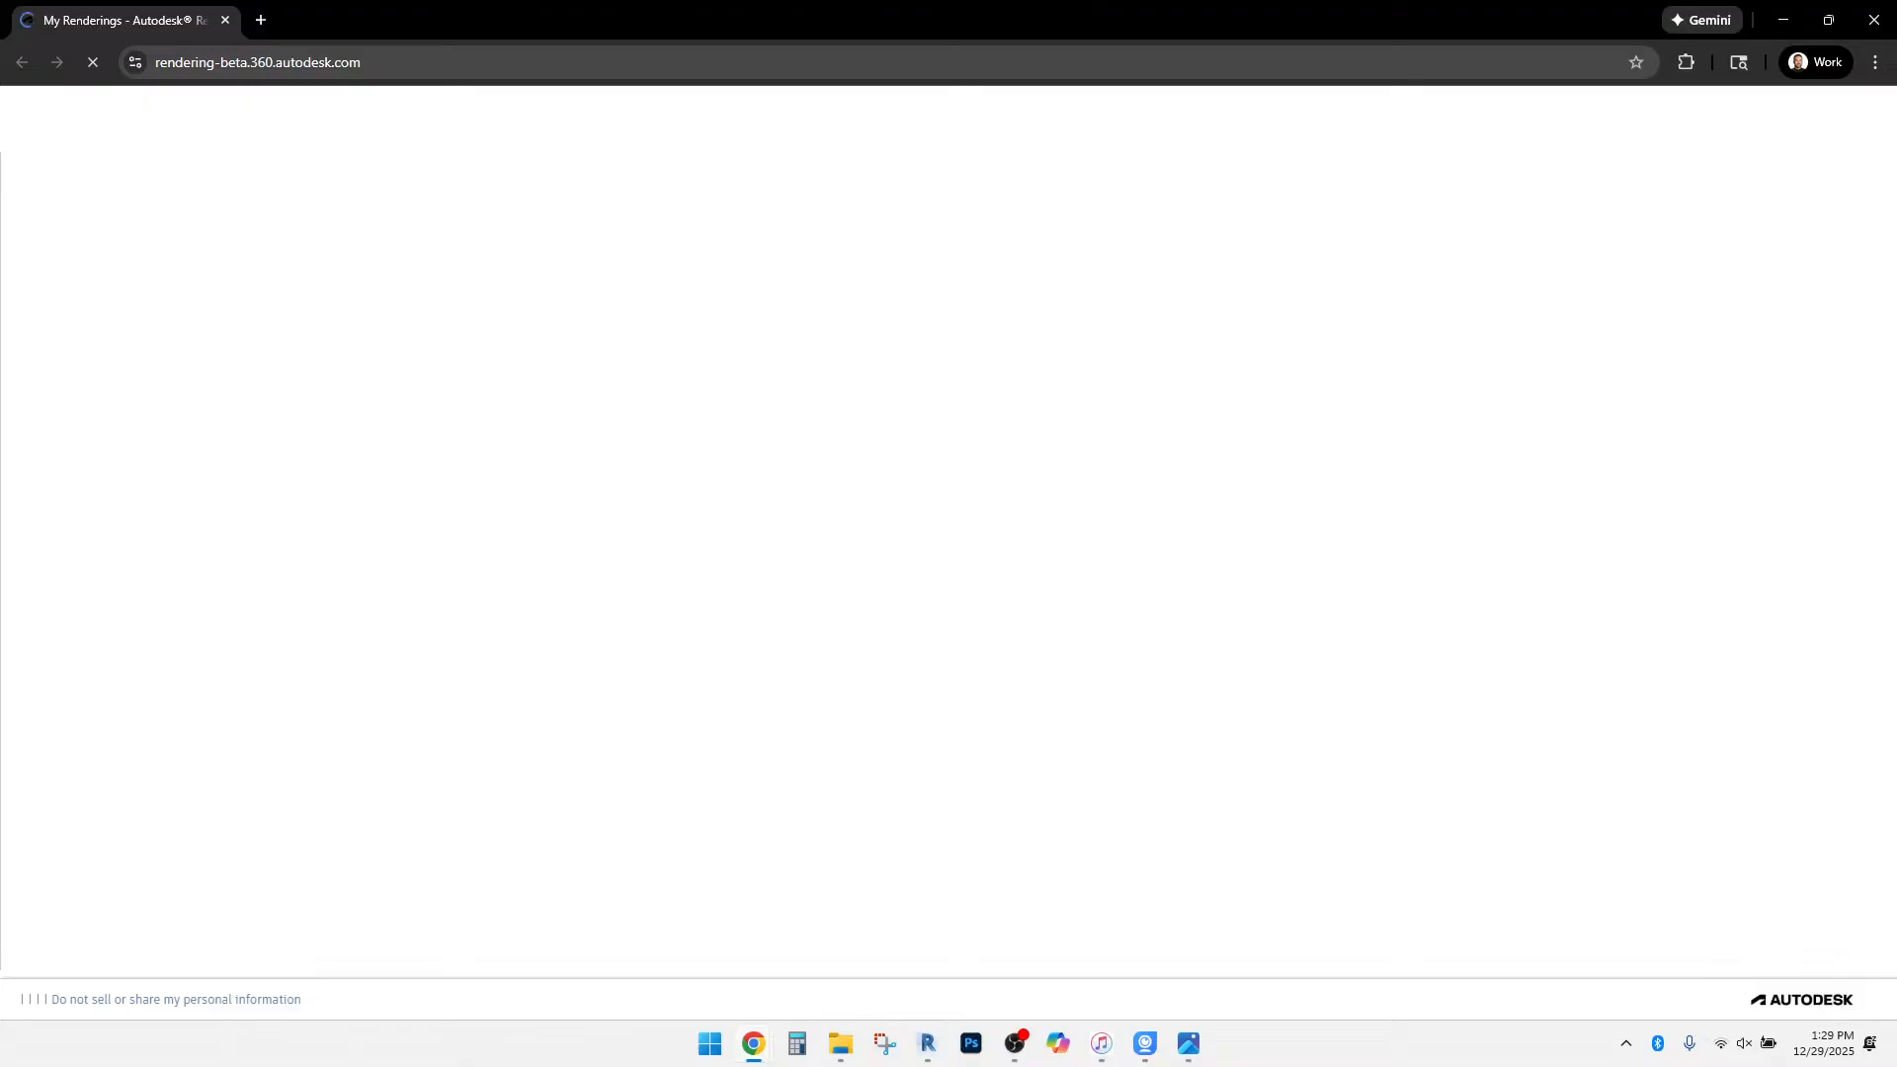
key(ctrl+l)
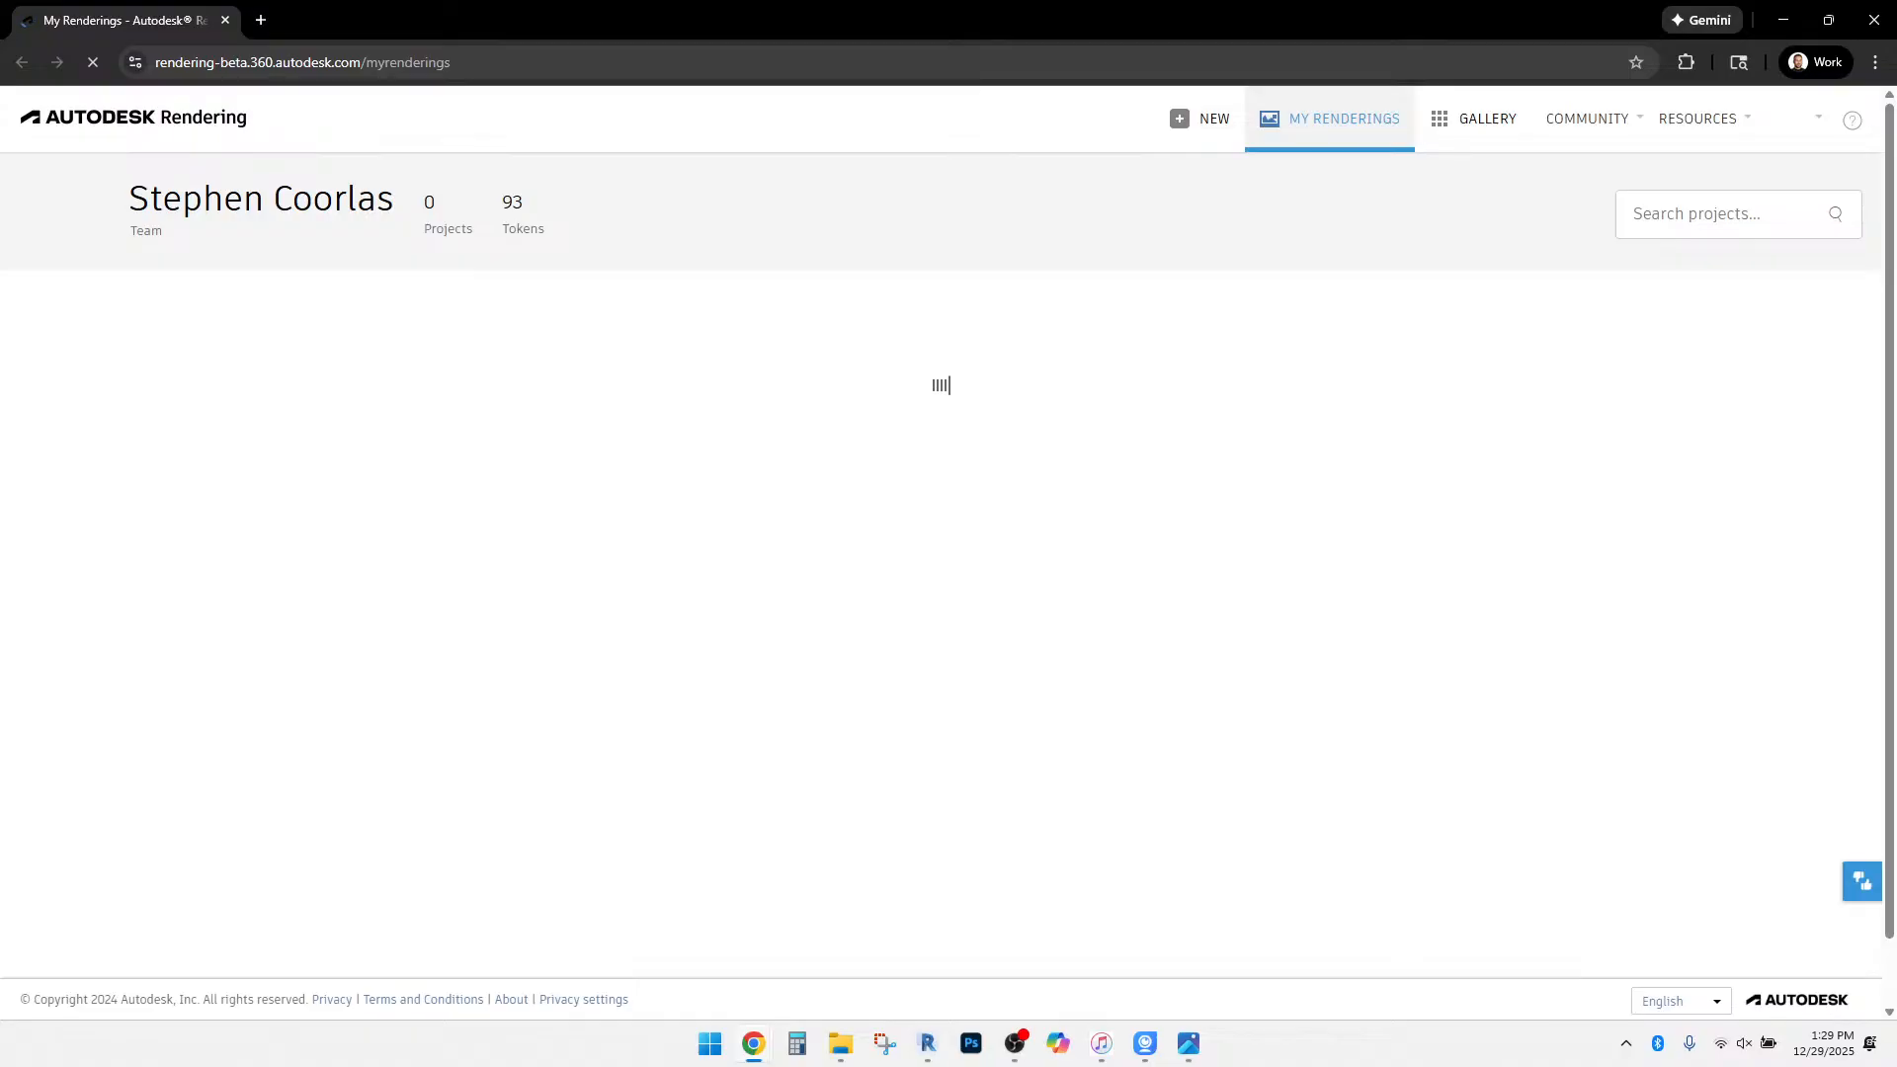
Switch to File Explorer, go to the 2023-037 remodel's Drawings > Renderings folder, and view the original kitchen rendering maximized.
click(840, 1043)
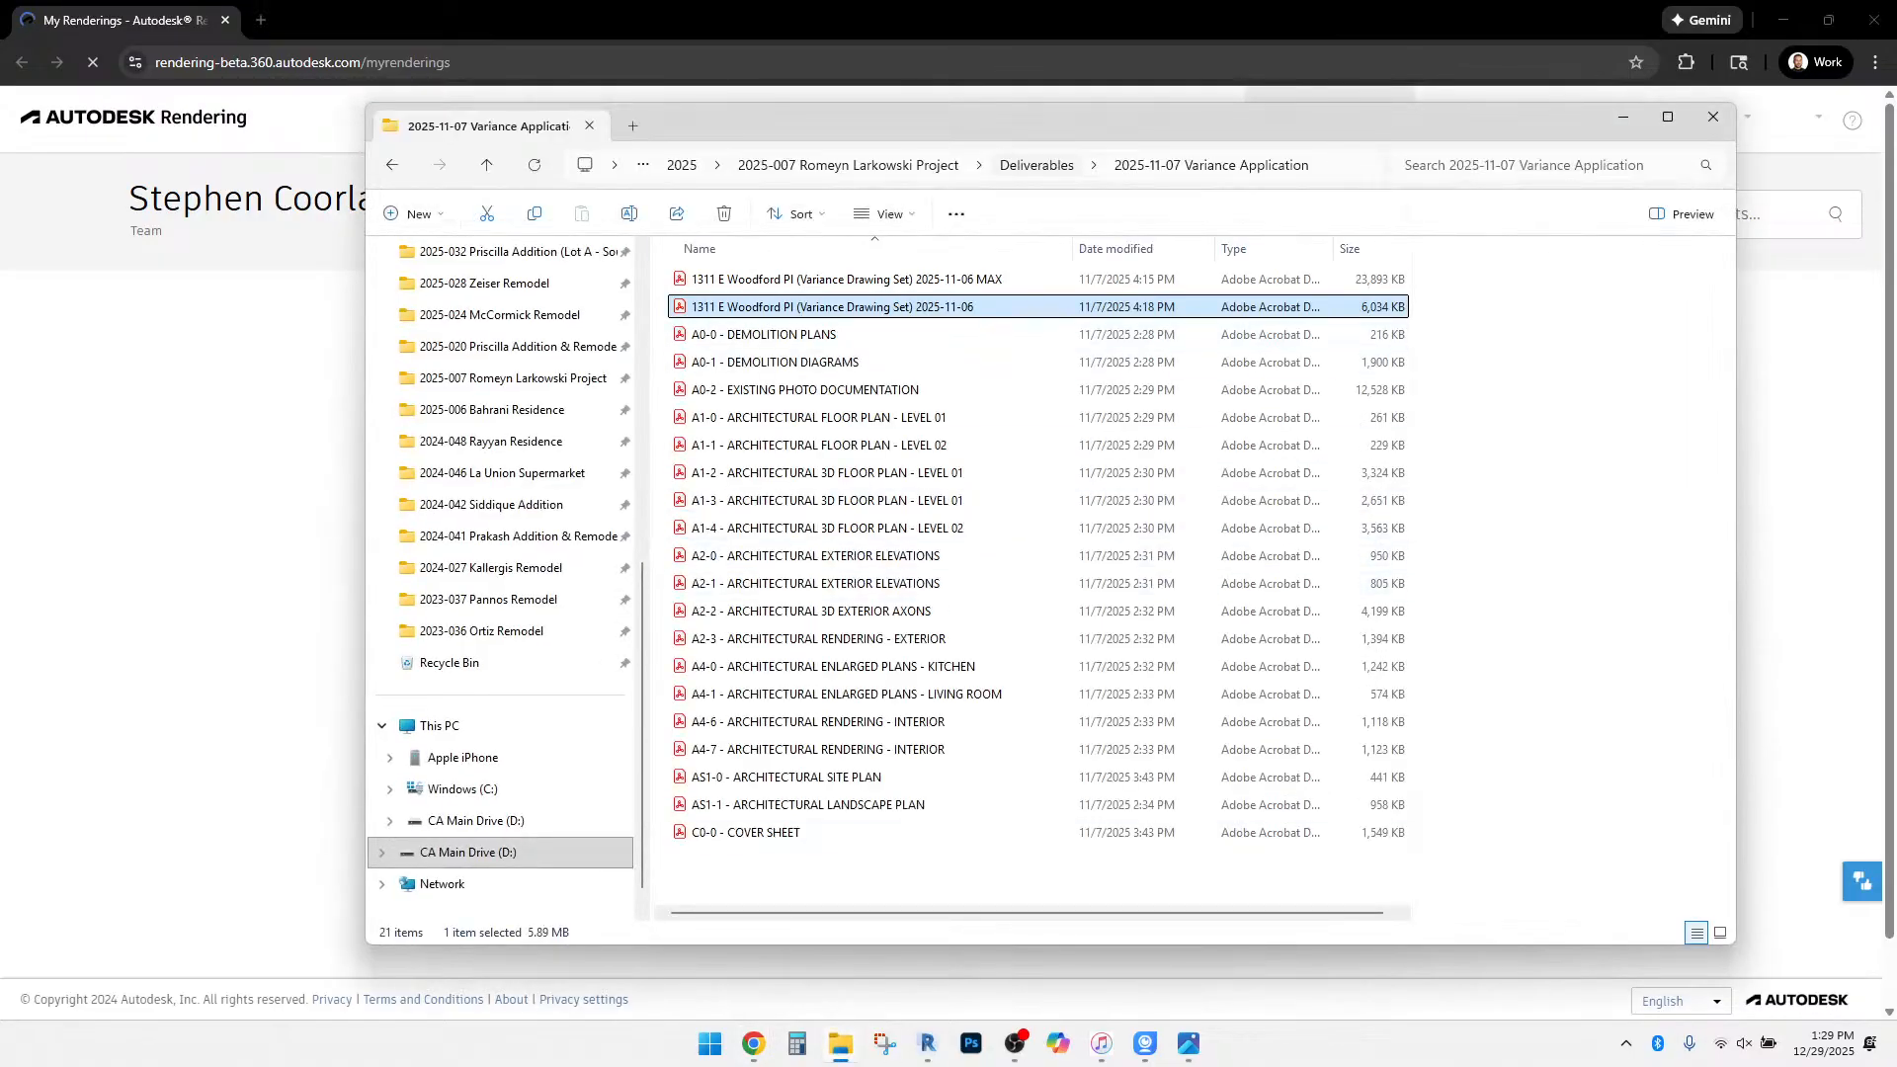
click(488, 598)
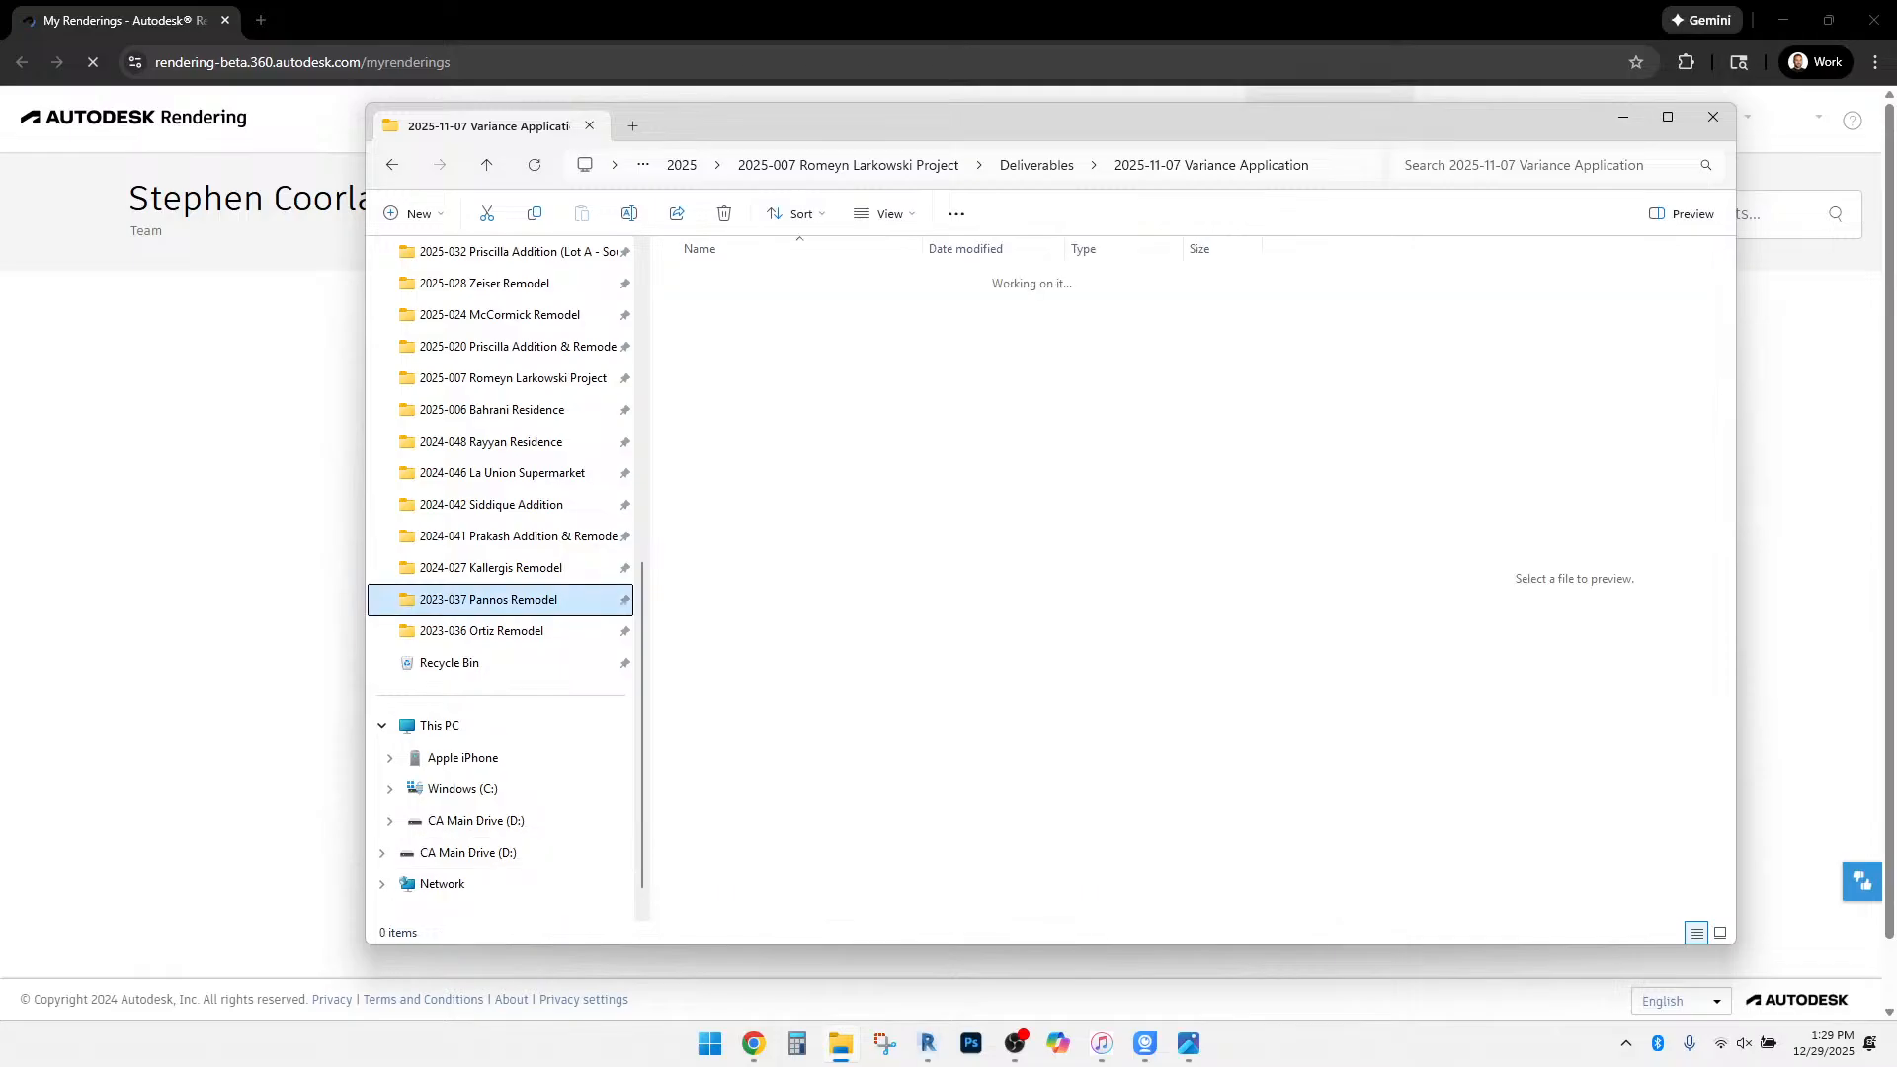
double_click(715, 417)
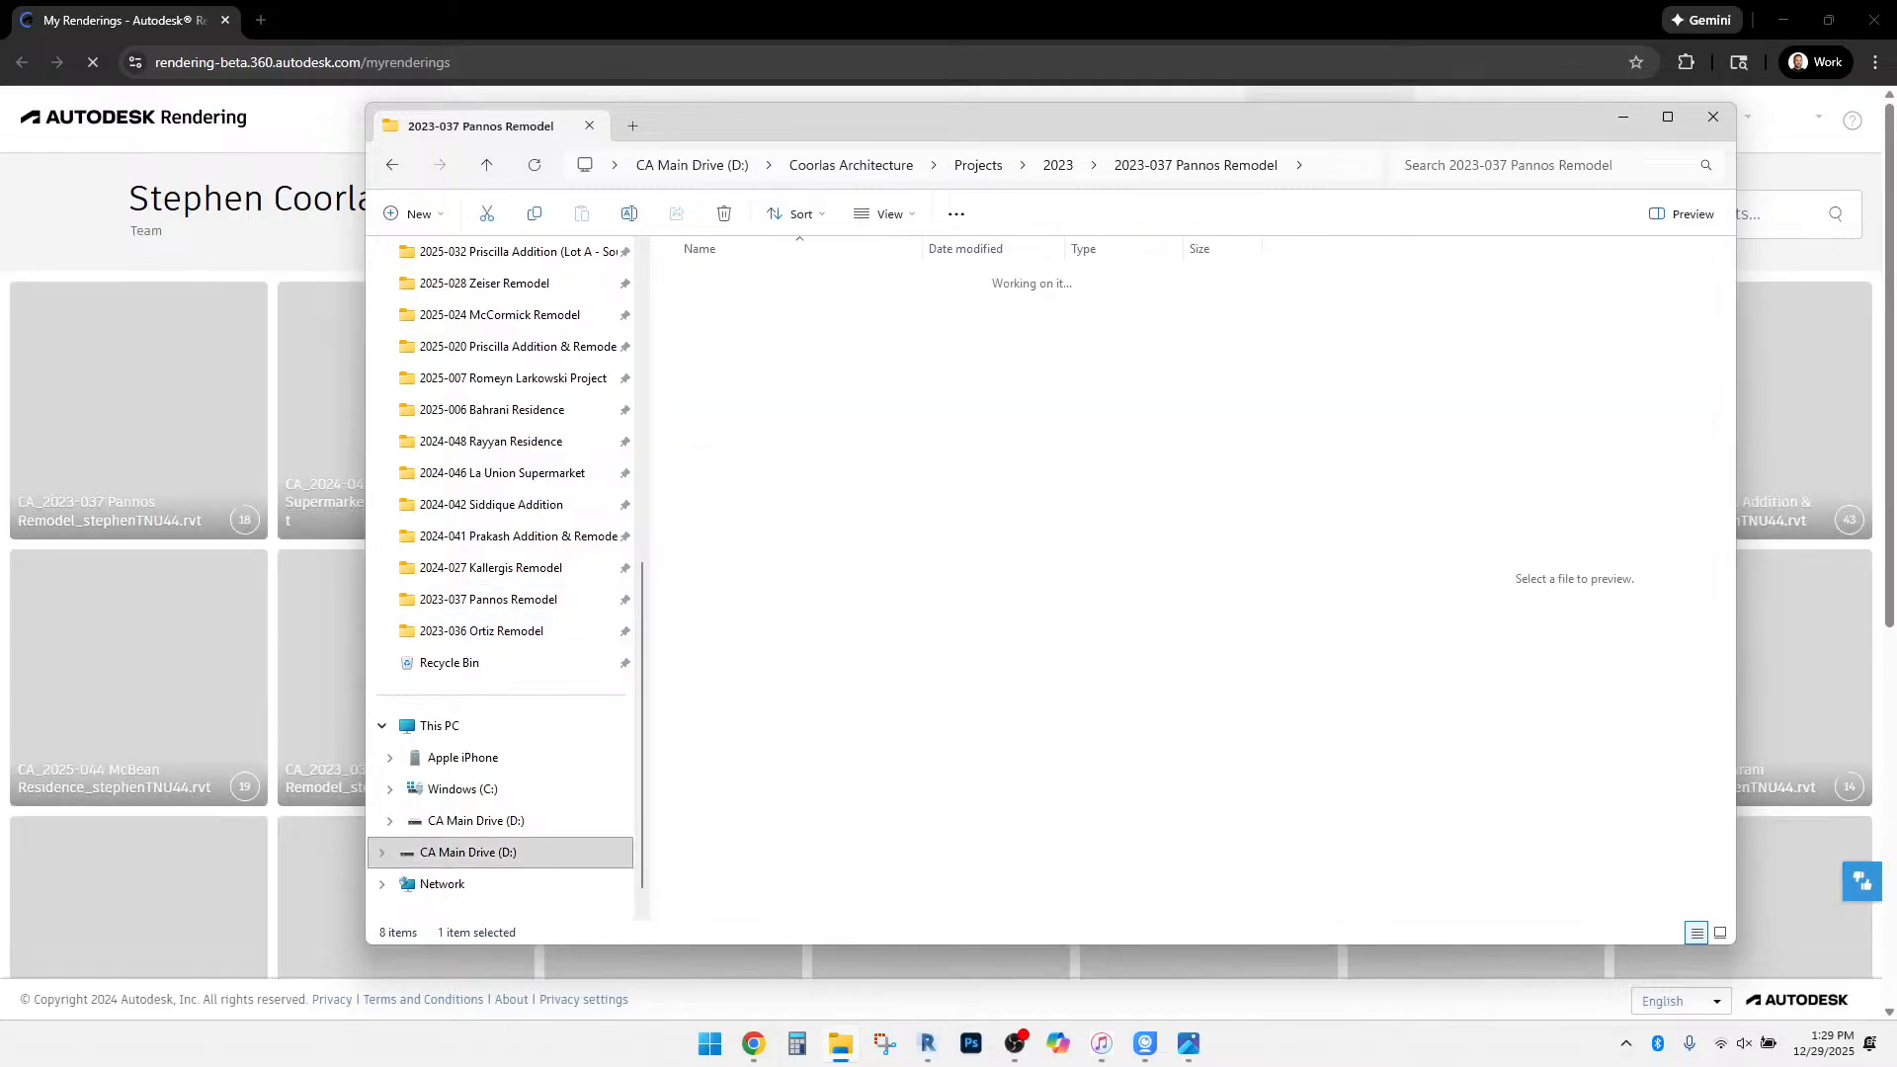
double_click(718, 334)
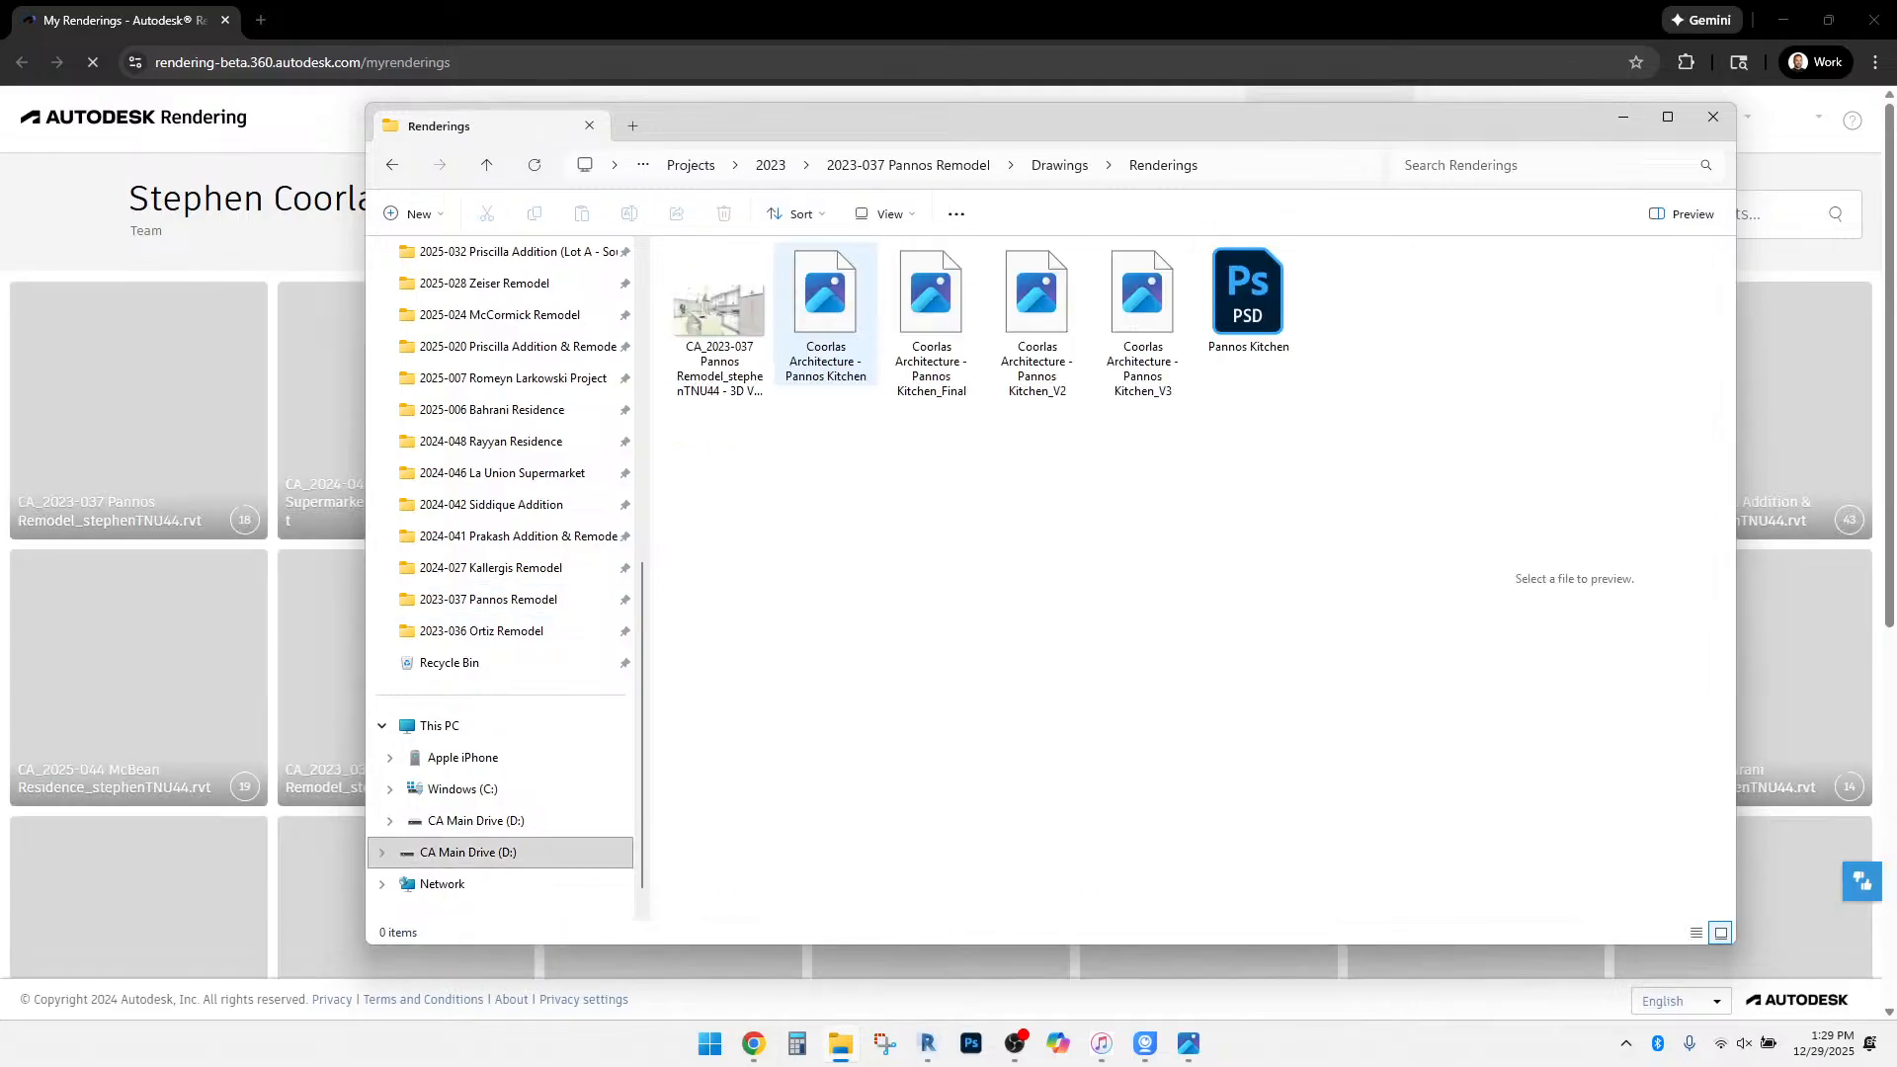
double_click(825, 314)
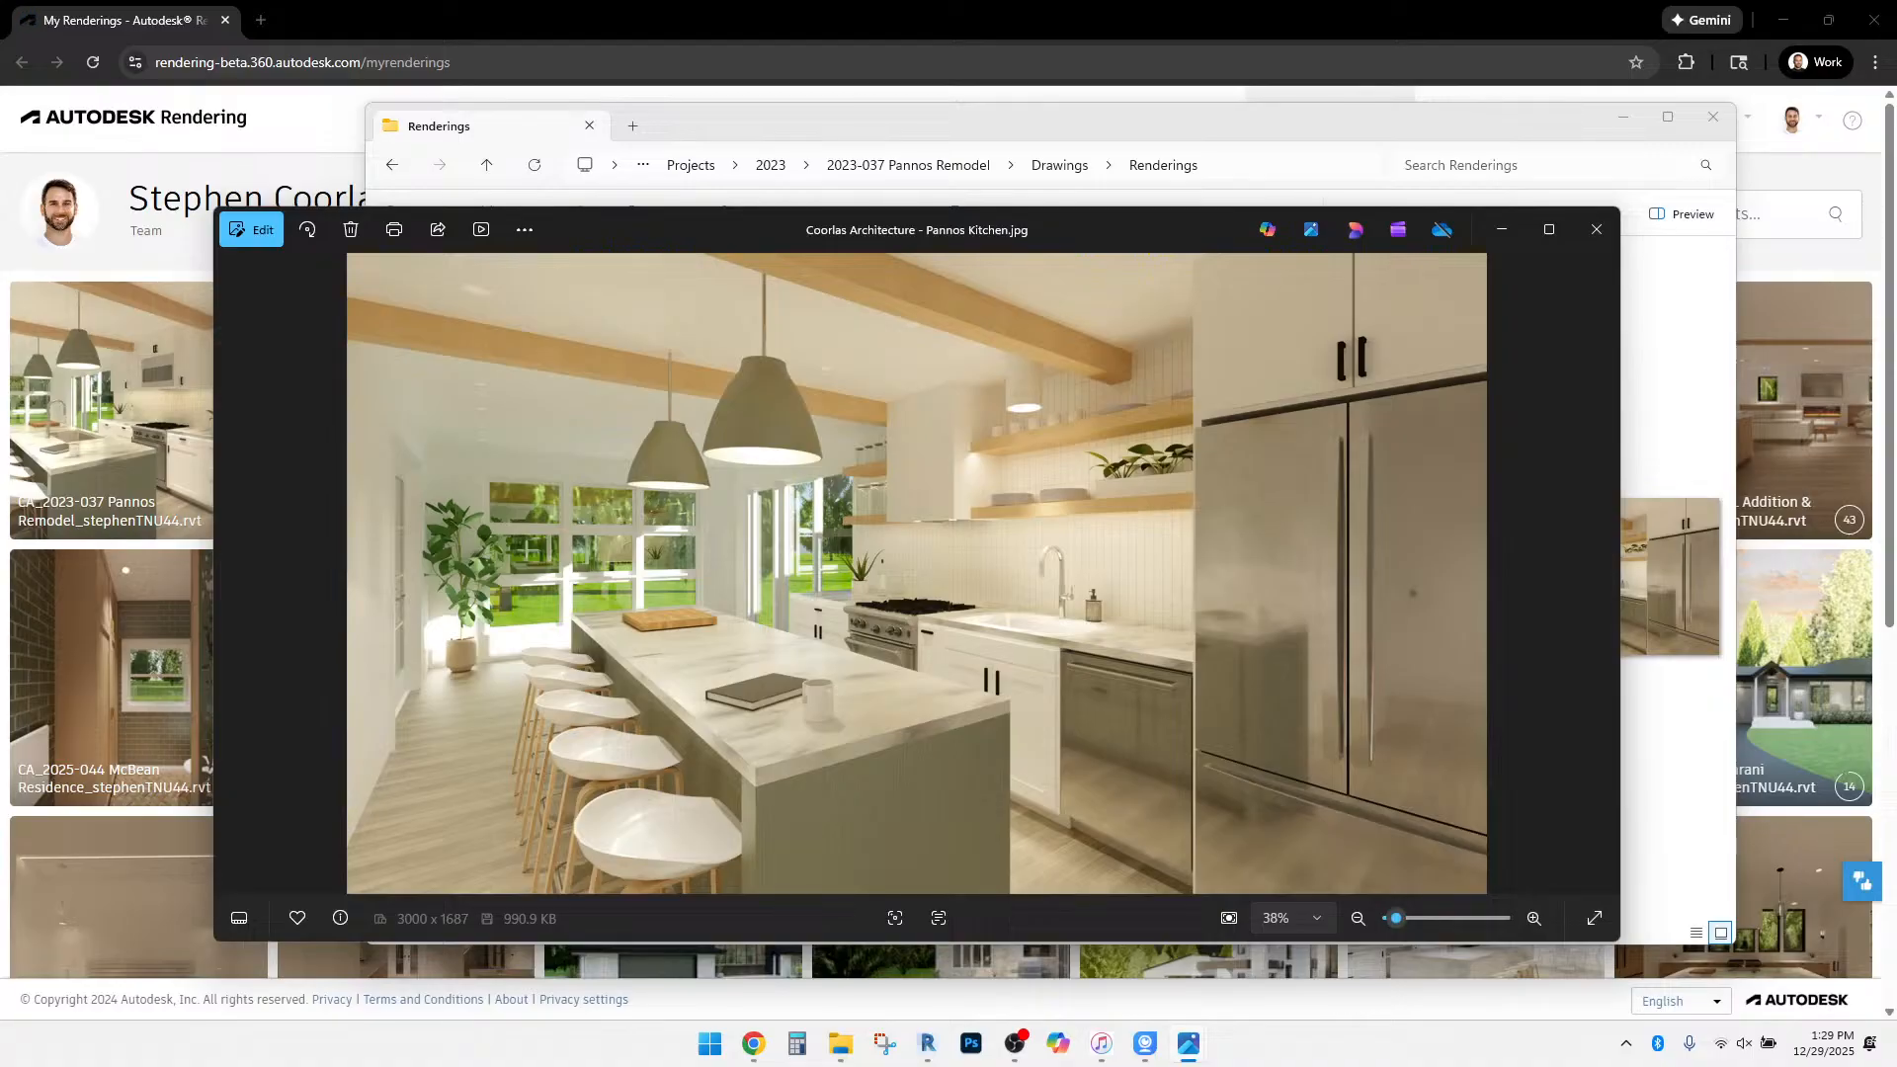
click(1549, 229)
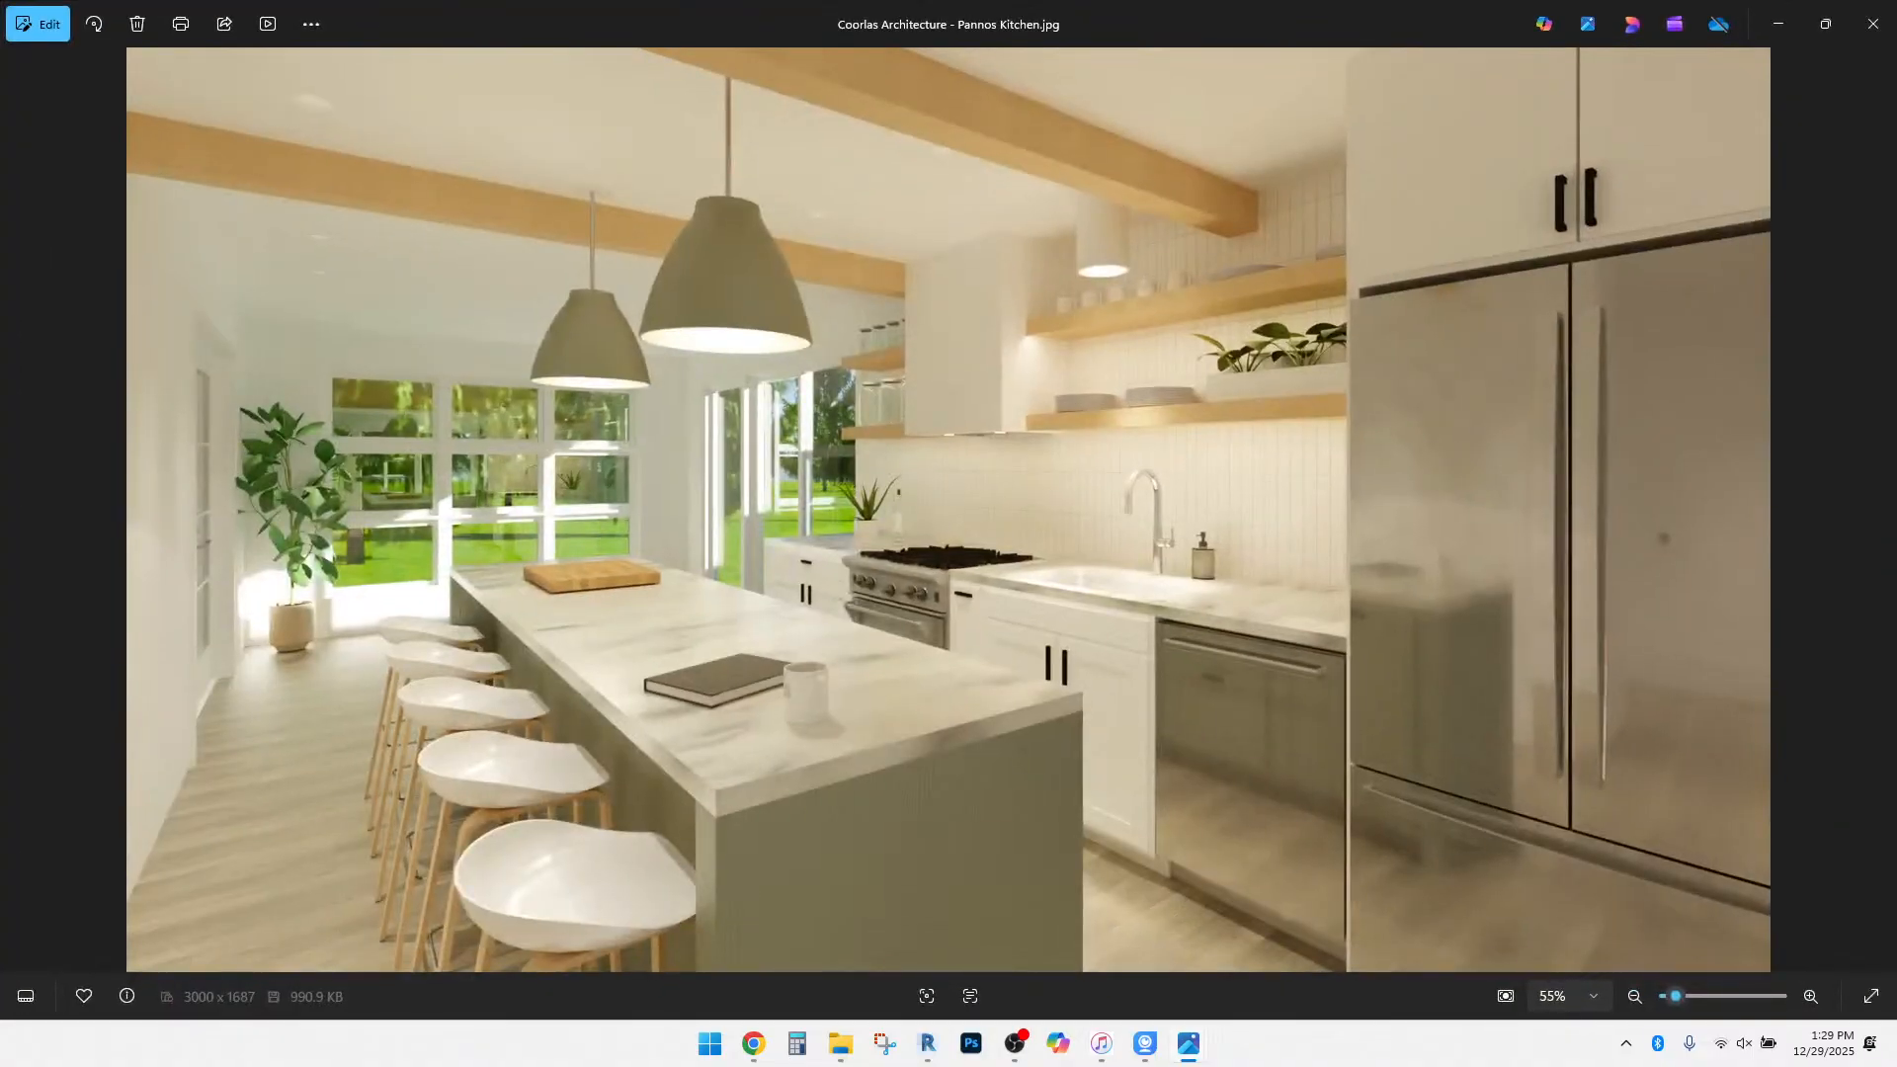
Browse through the remaining kitchen images in the folder to the line-style kitchen island perspective view.
key(Right)
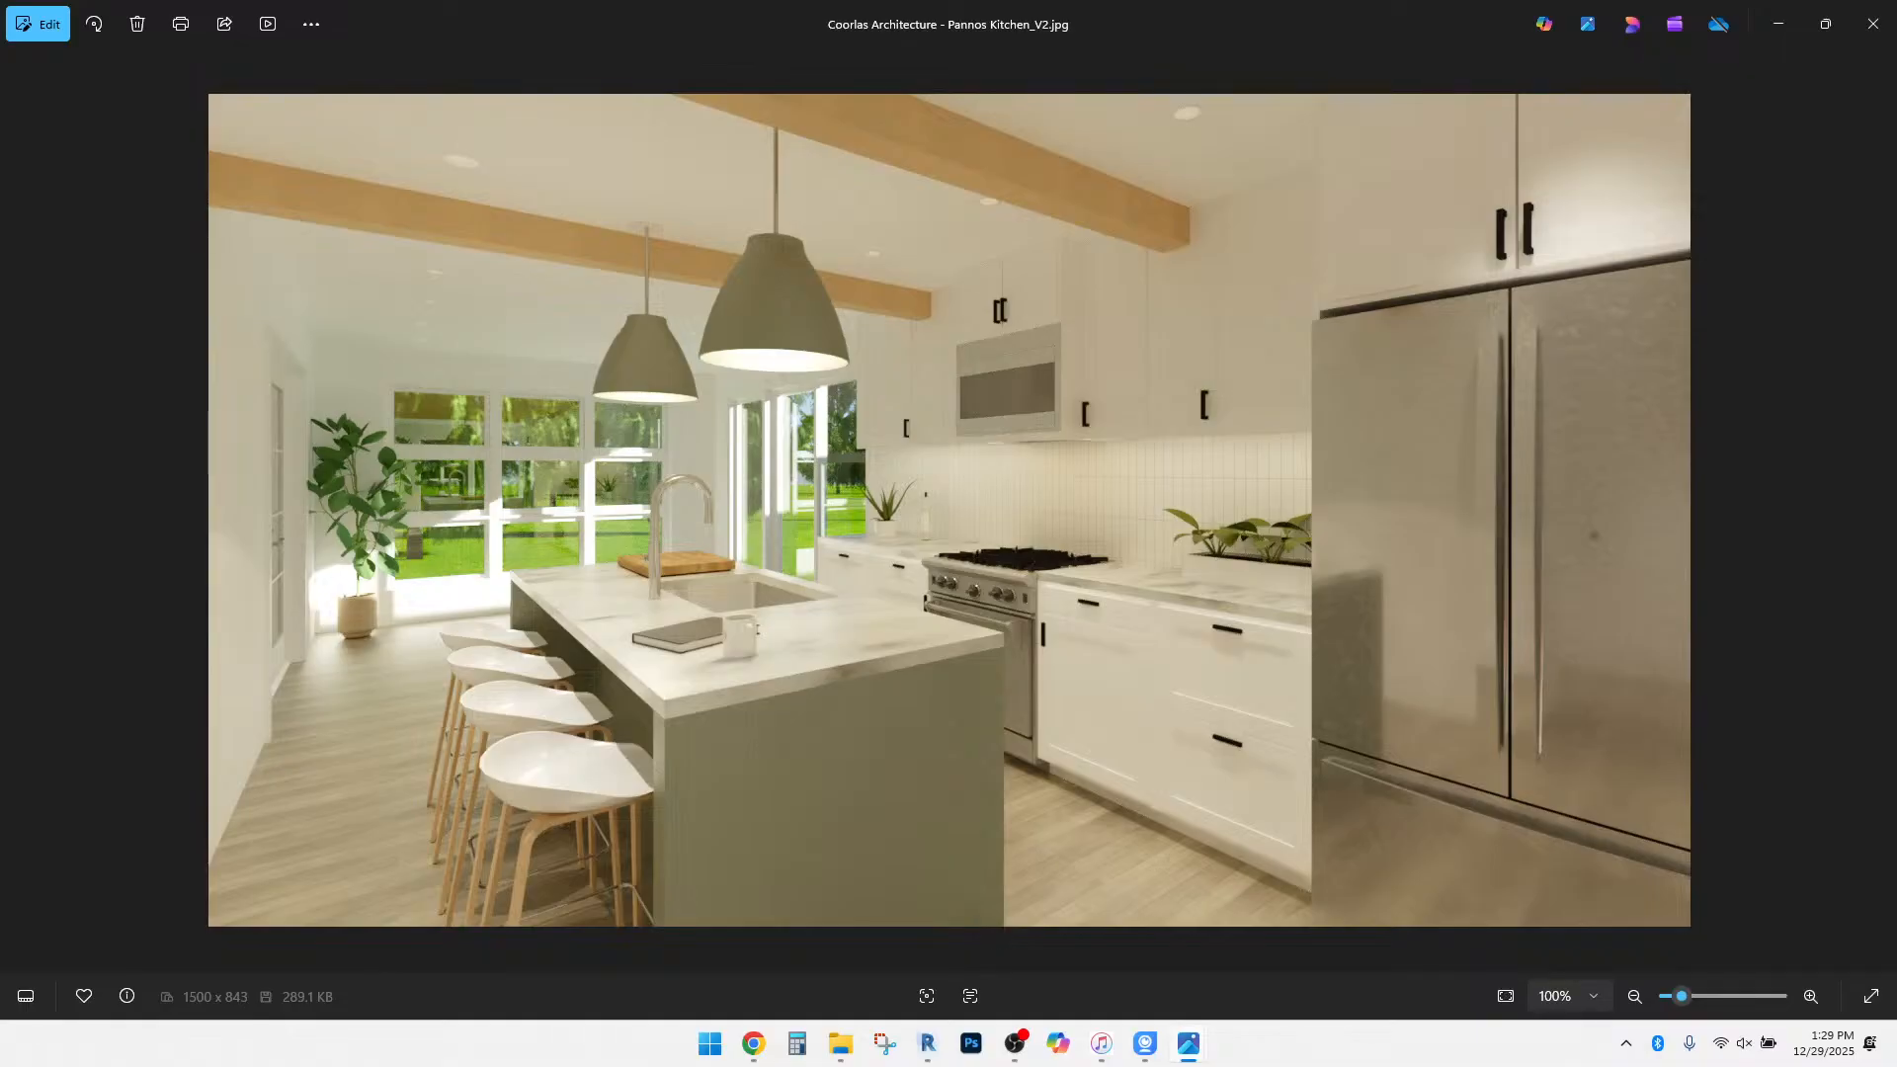
key(Right)
key(Right)
key(Right)
key(Right)
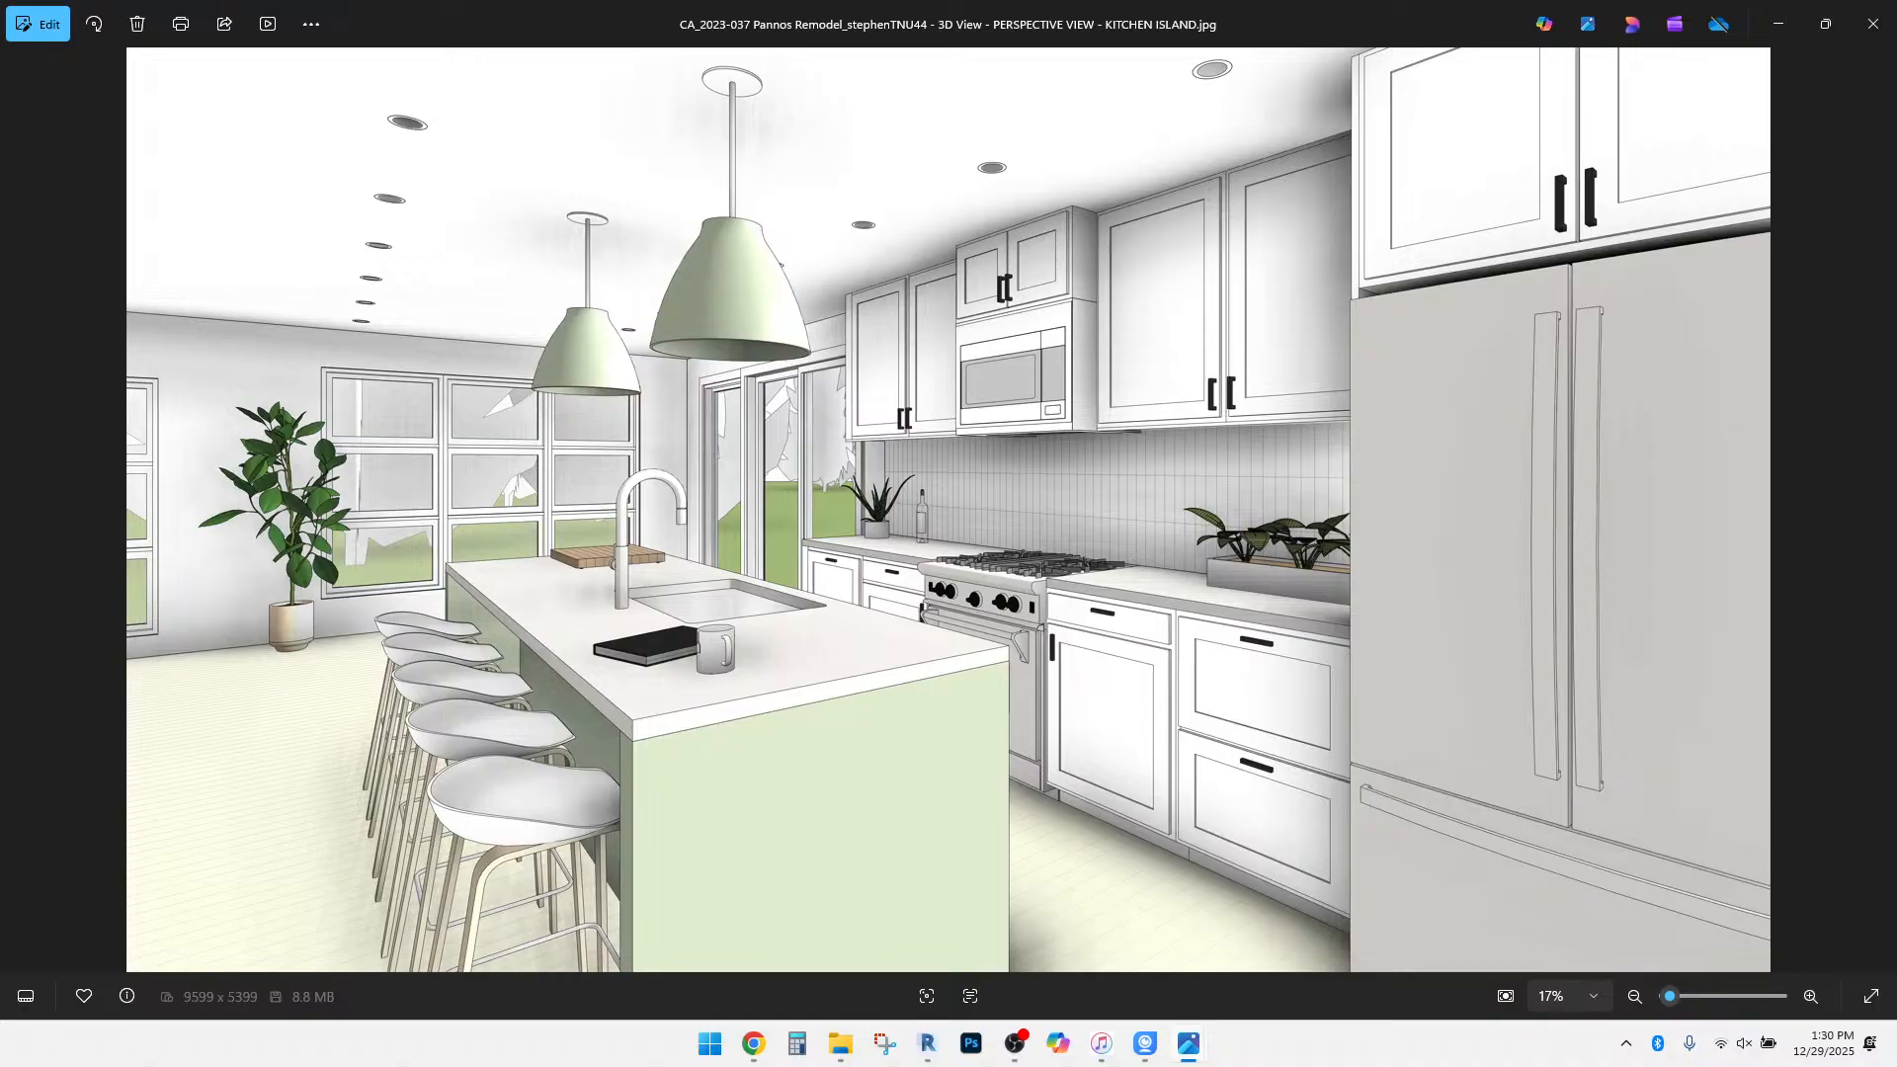
Switch to Chrome, load Google Gemini in a new tab, and view the 2023-037 remodel project in Autodesk My Renderings.
mouse_move(753, 1044)
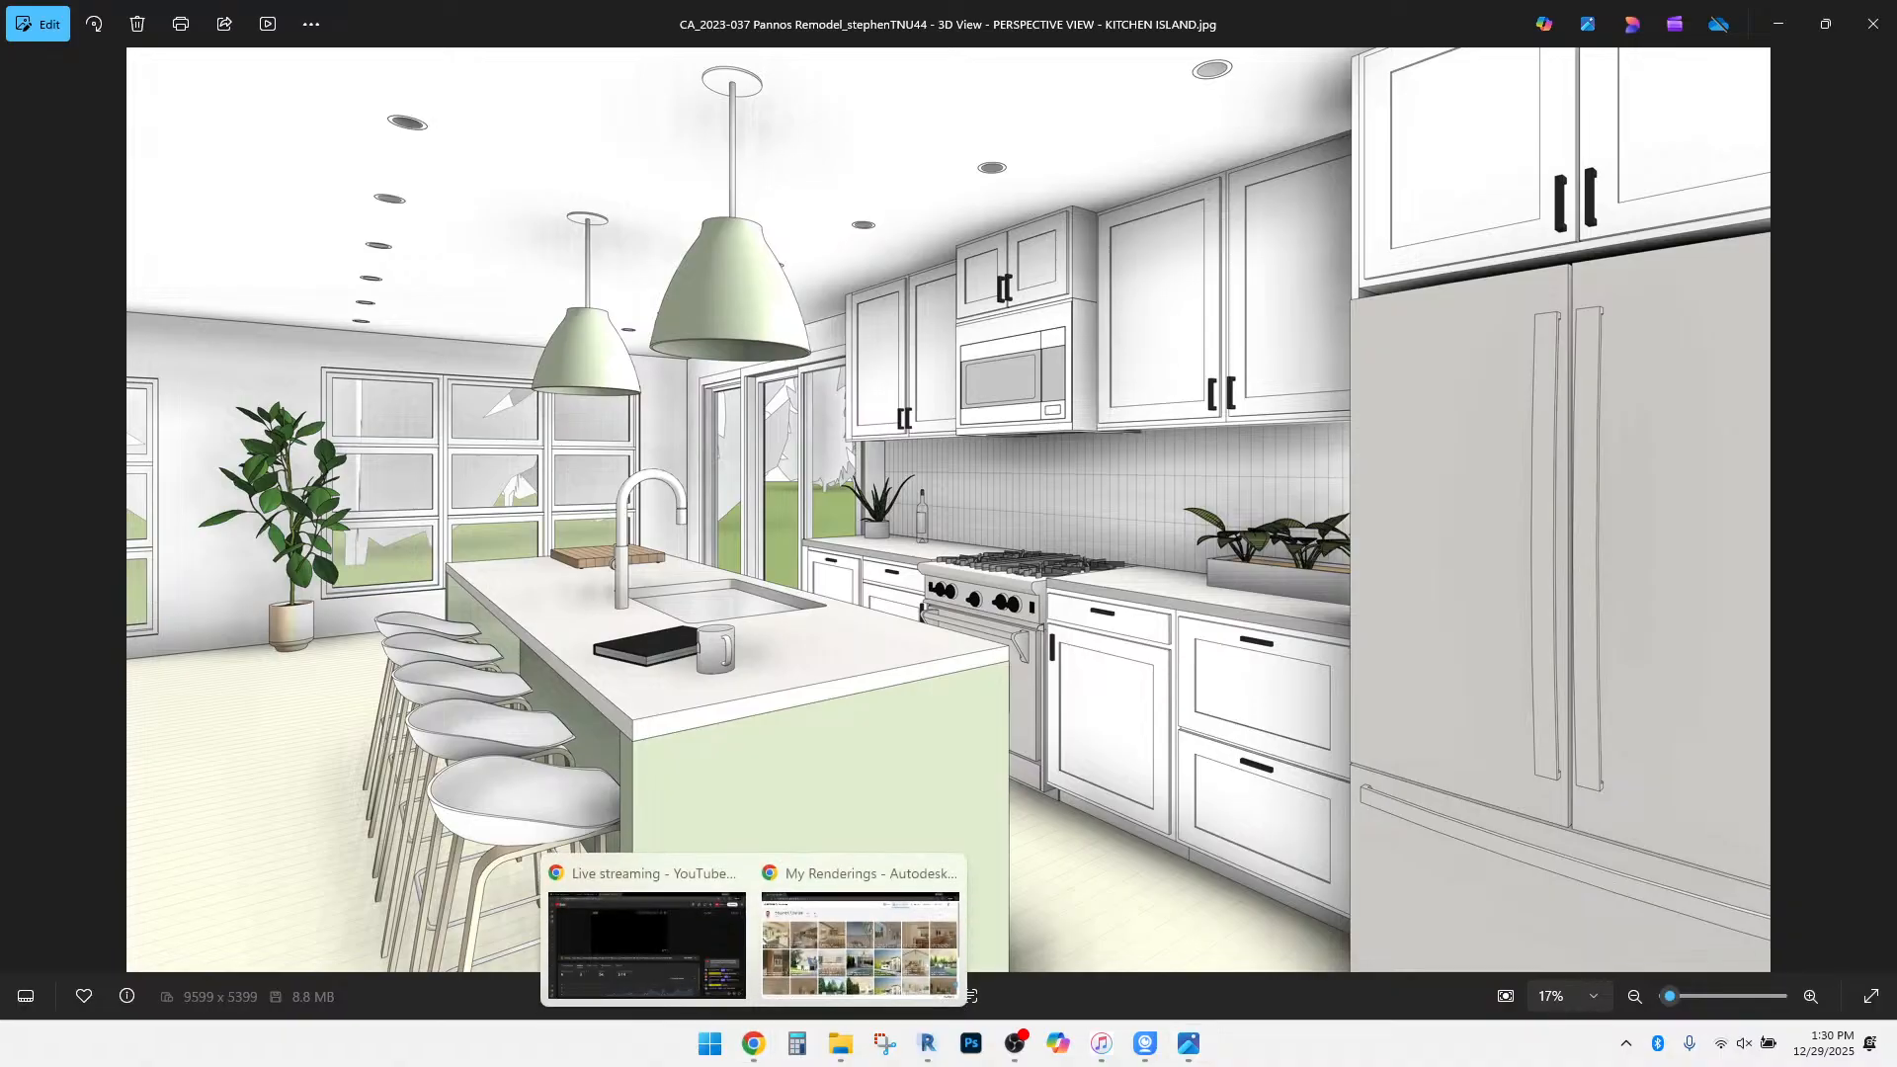
click(864, 938)
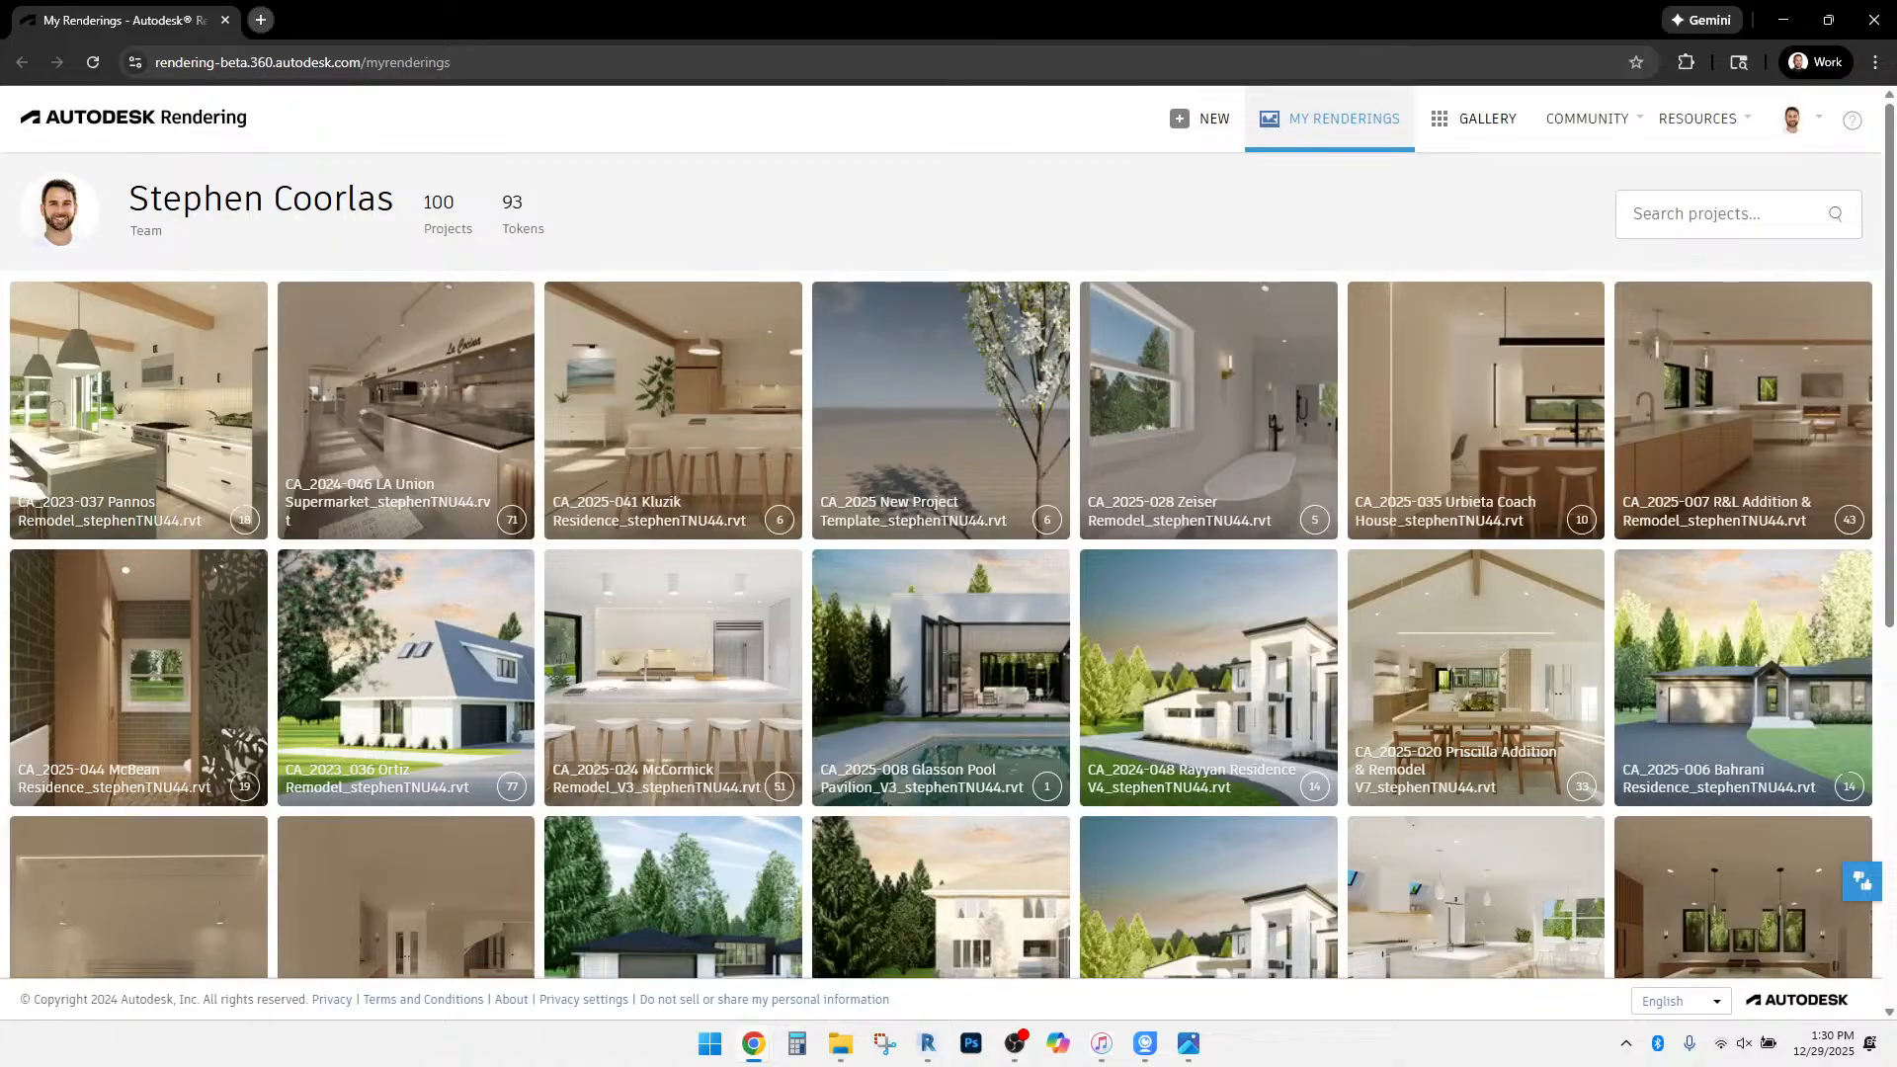
key(ctrl+t)
click(939, 484)
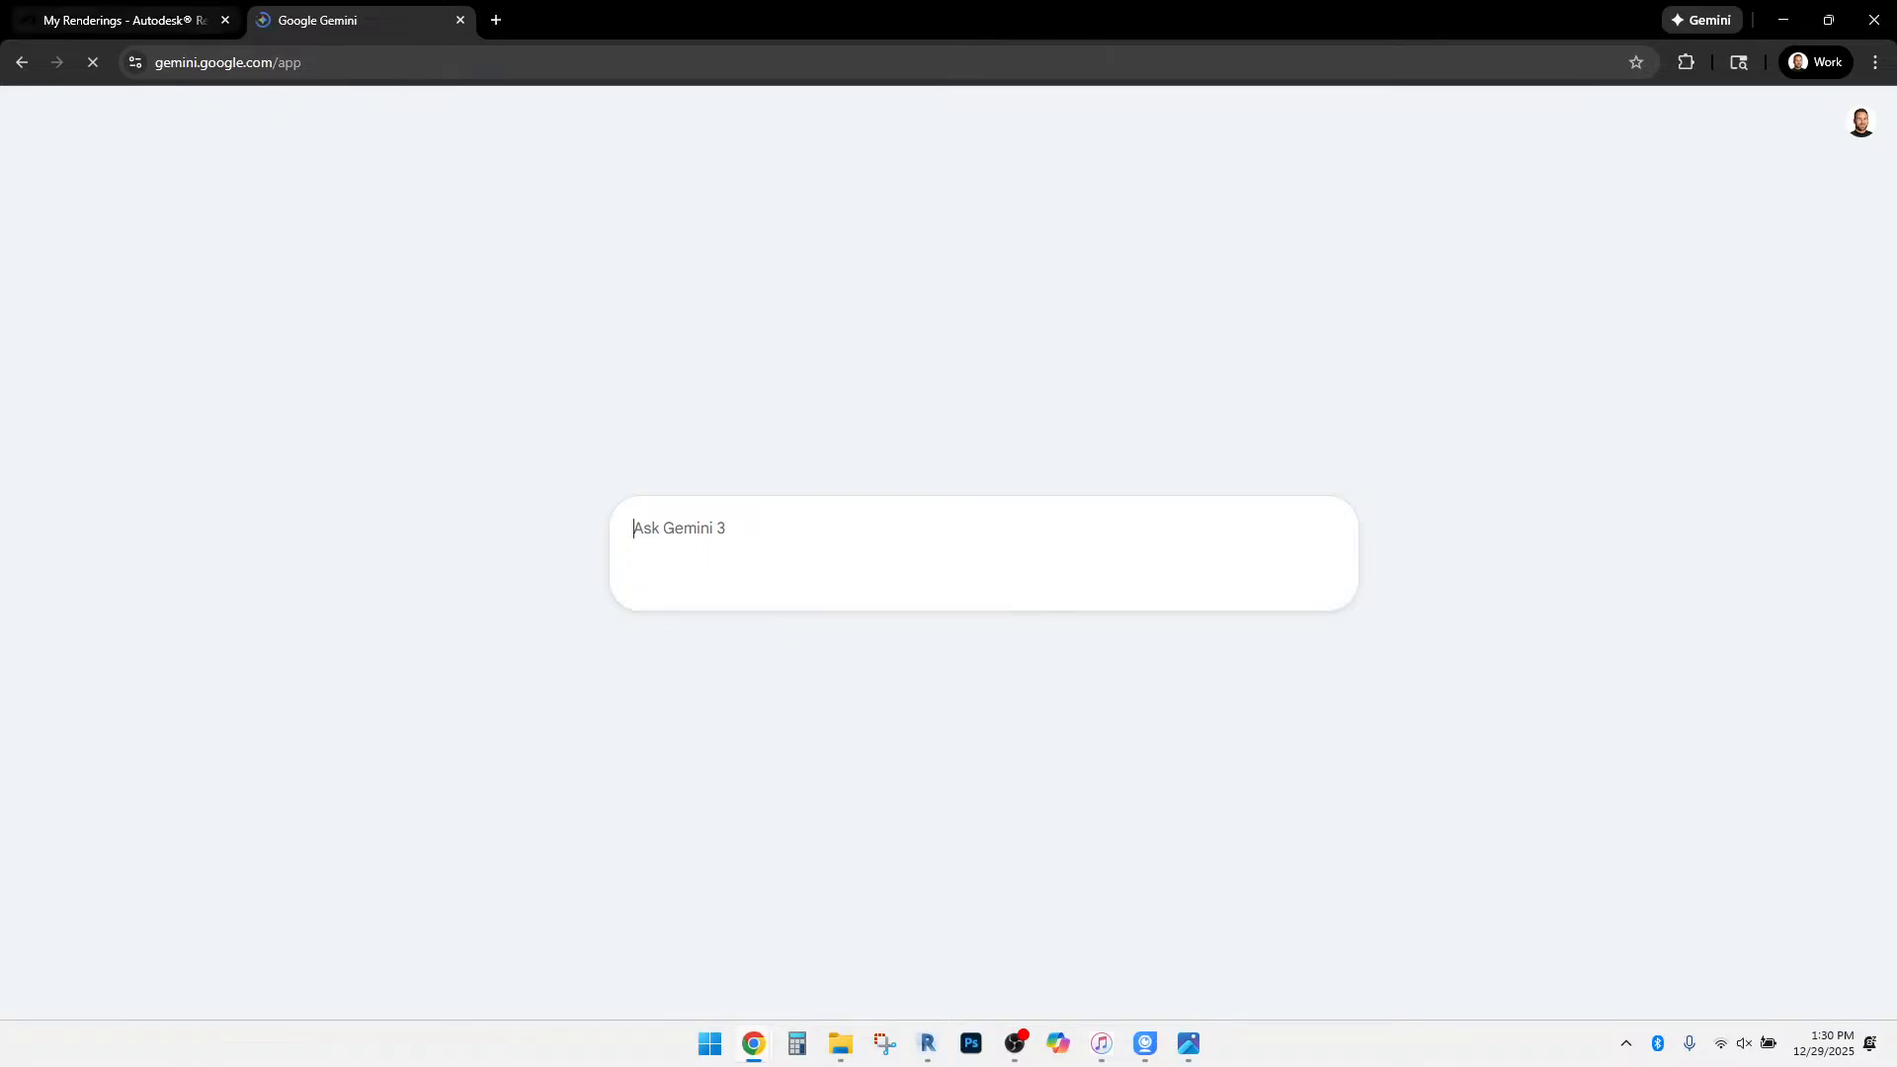
click(138, 20)
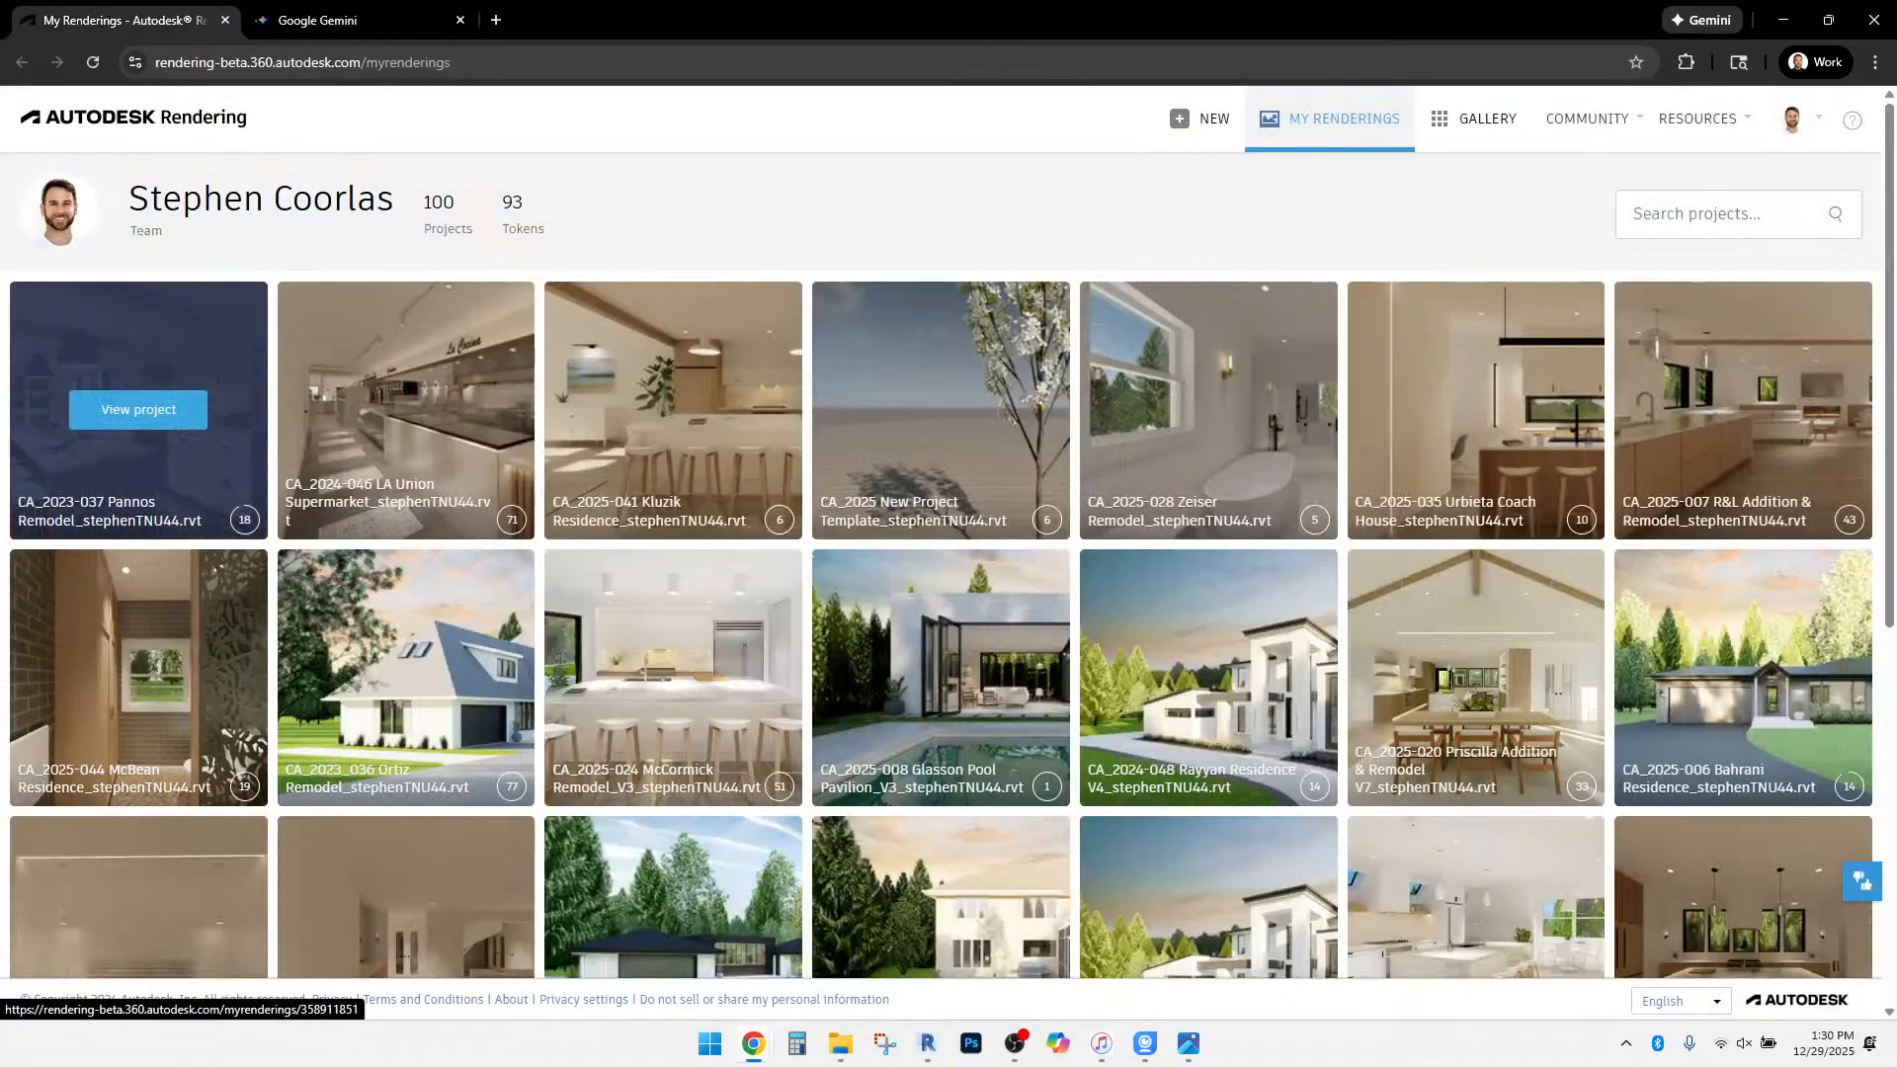
click(138, 409)
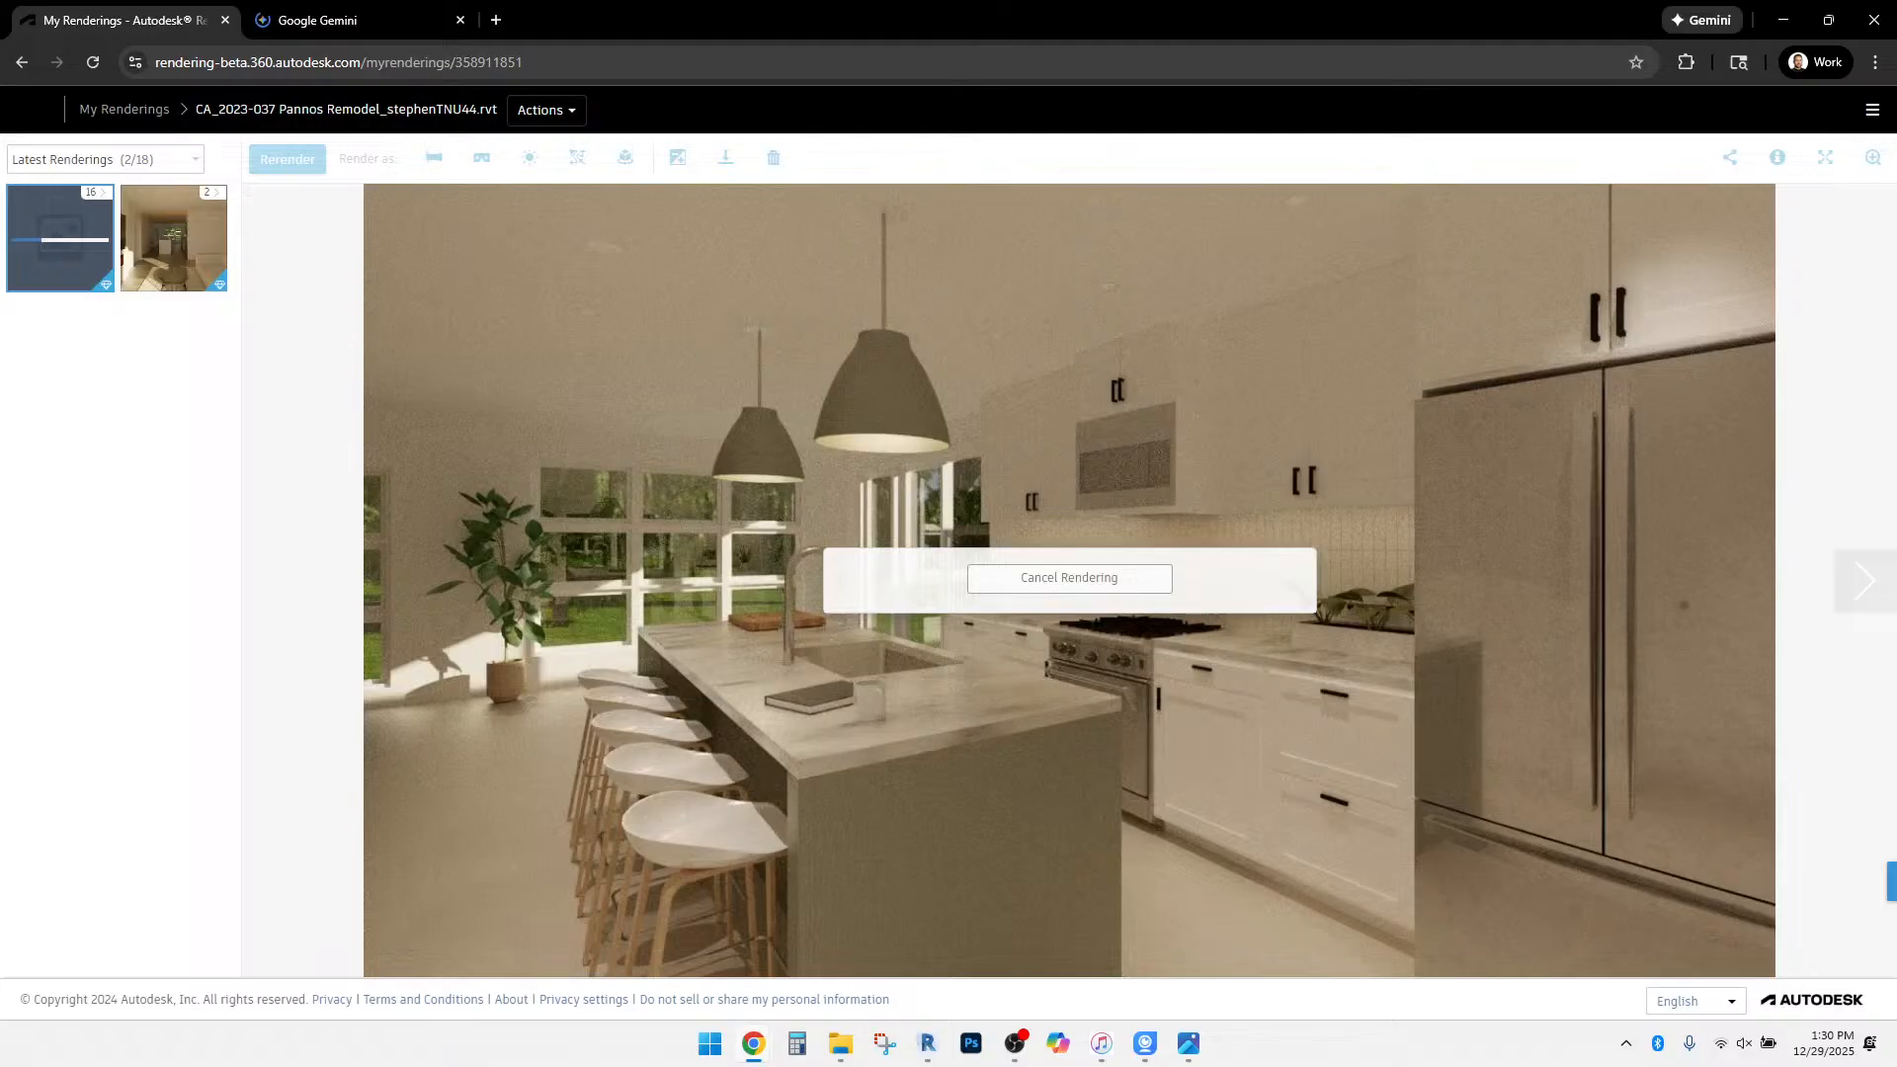
Attach the exported kitchen island perspective image from the 2023-037 project's Drawings > Renderings folder to a new Gemini prompt.
click(326, 19)
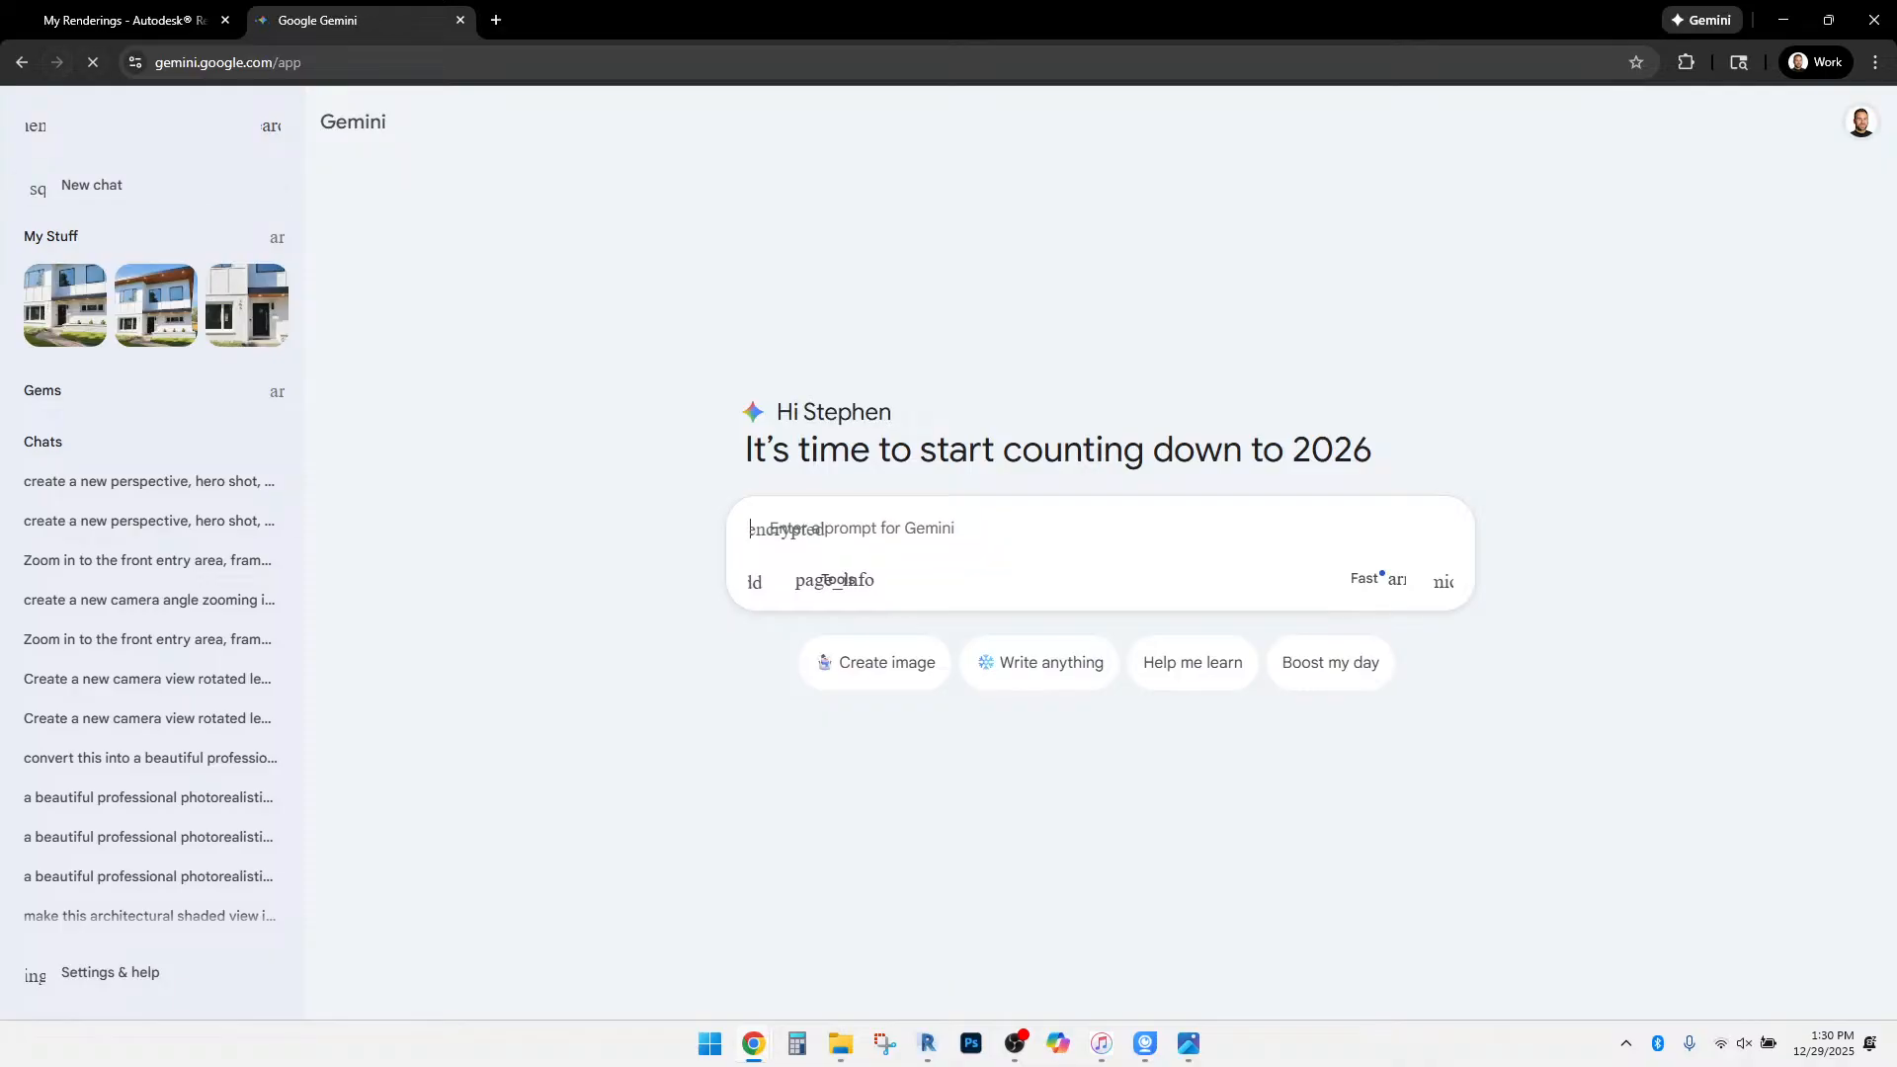
click(1861, 121)
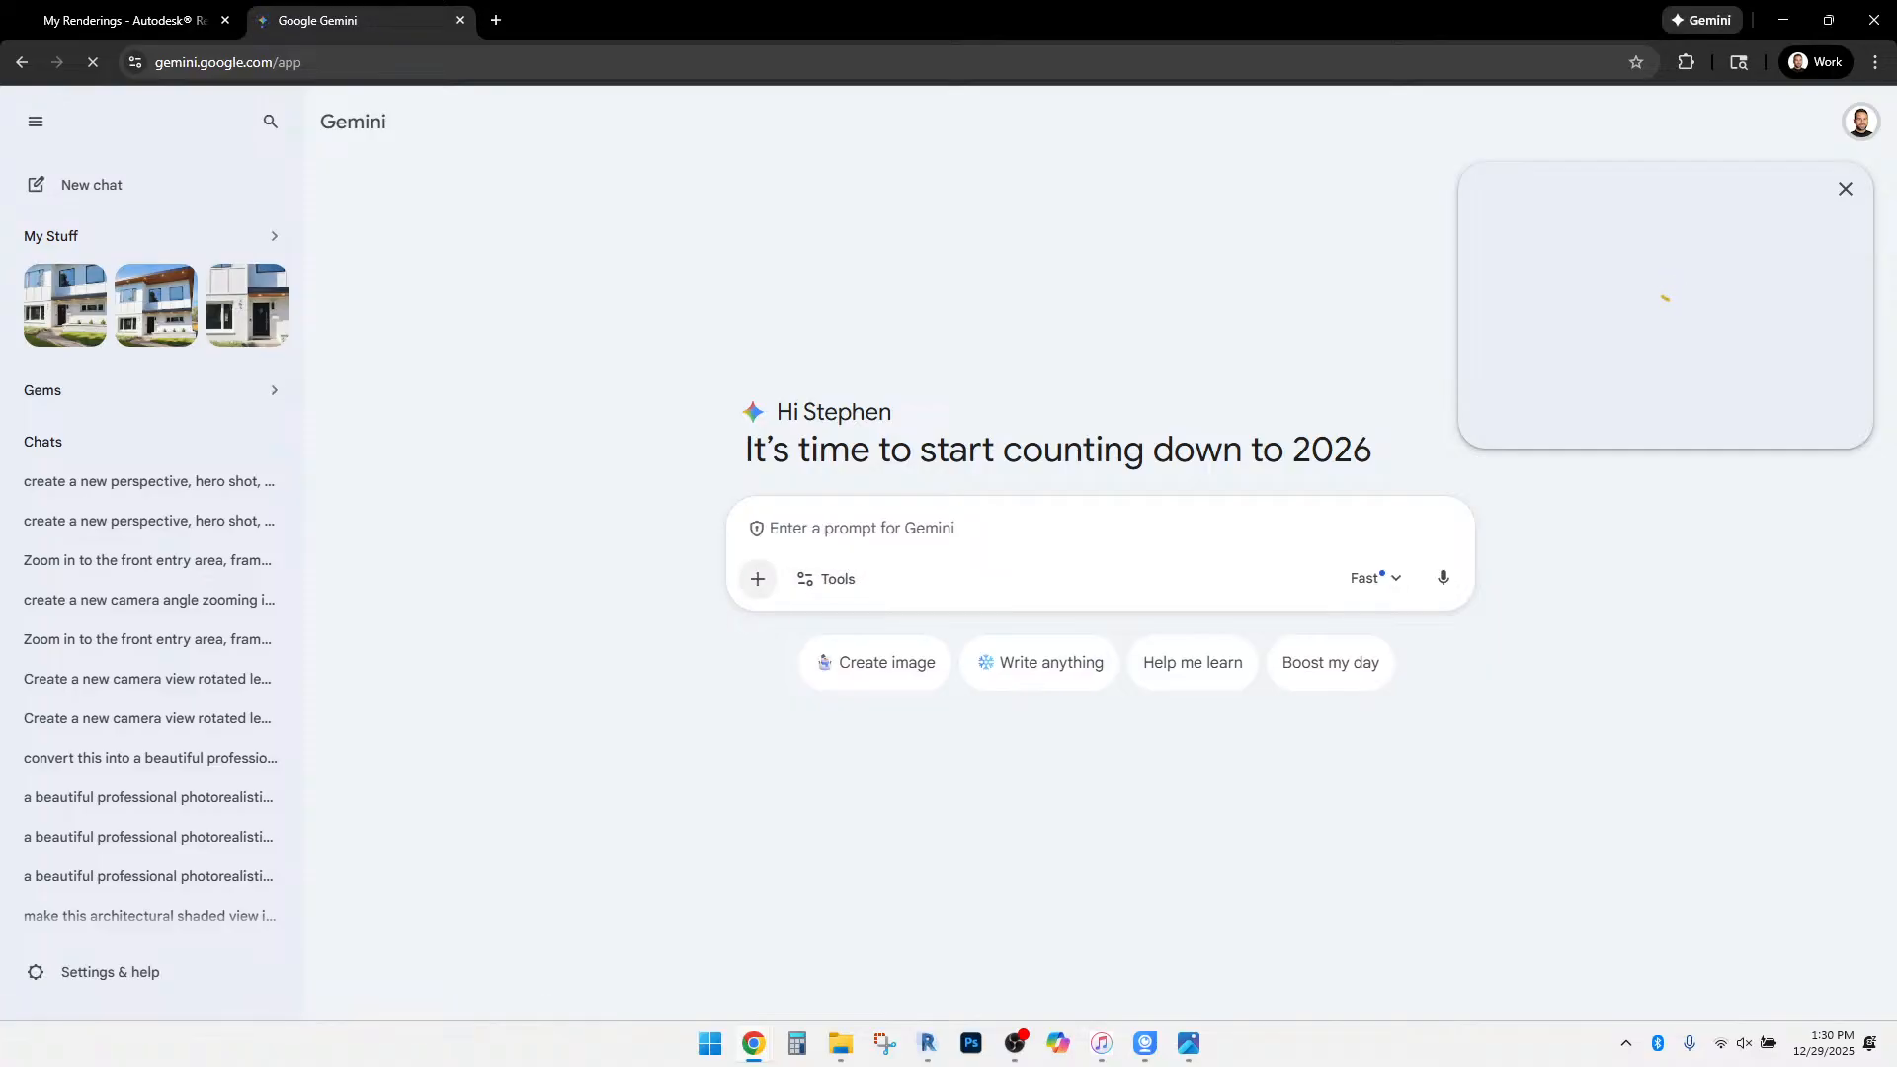
click(757, 579)
click(827, 634)
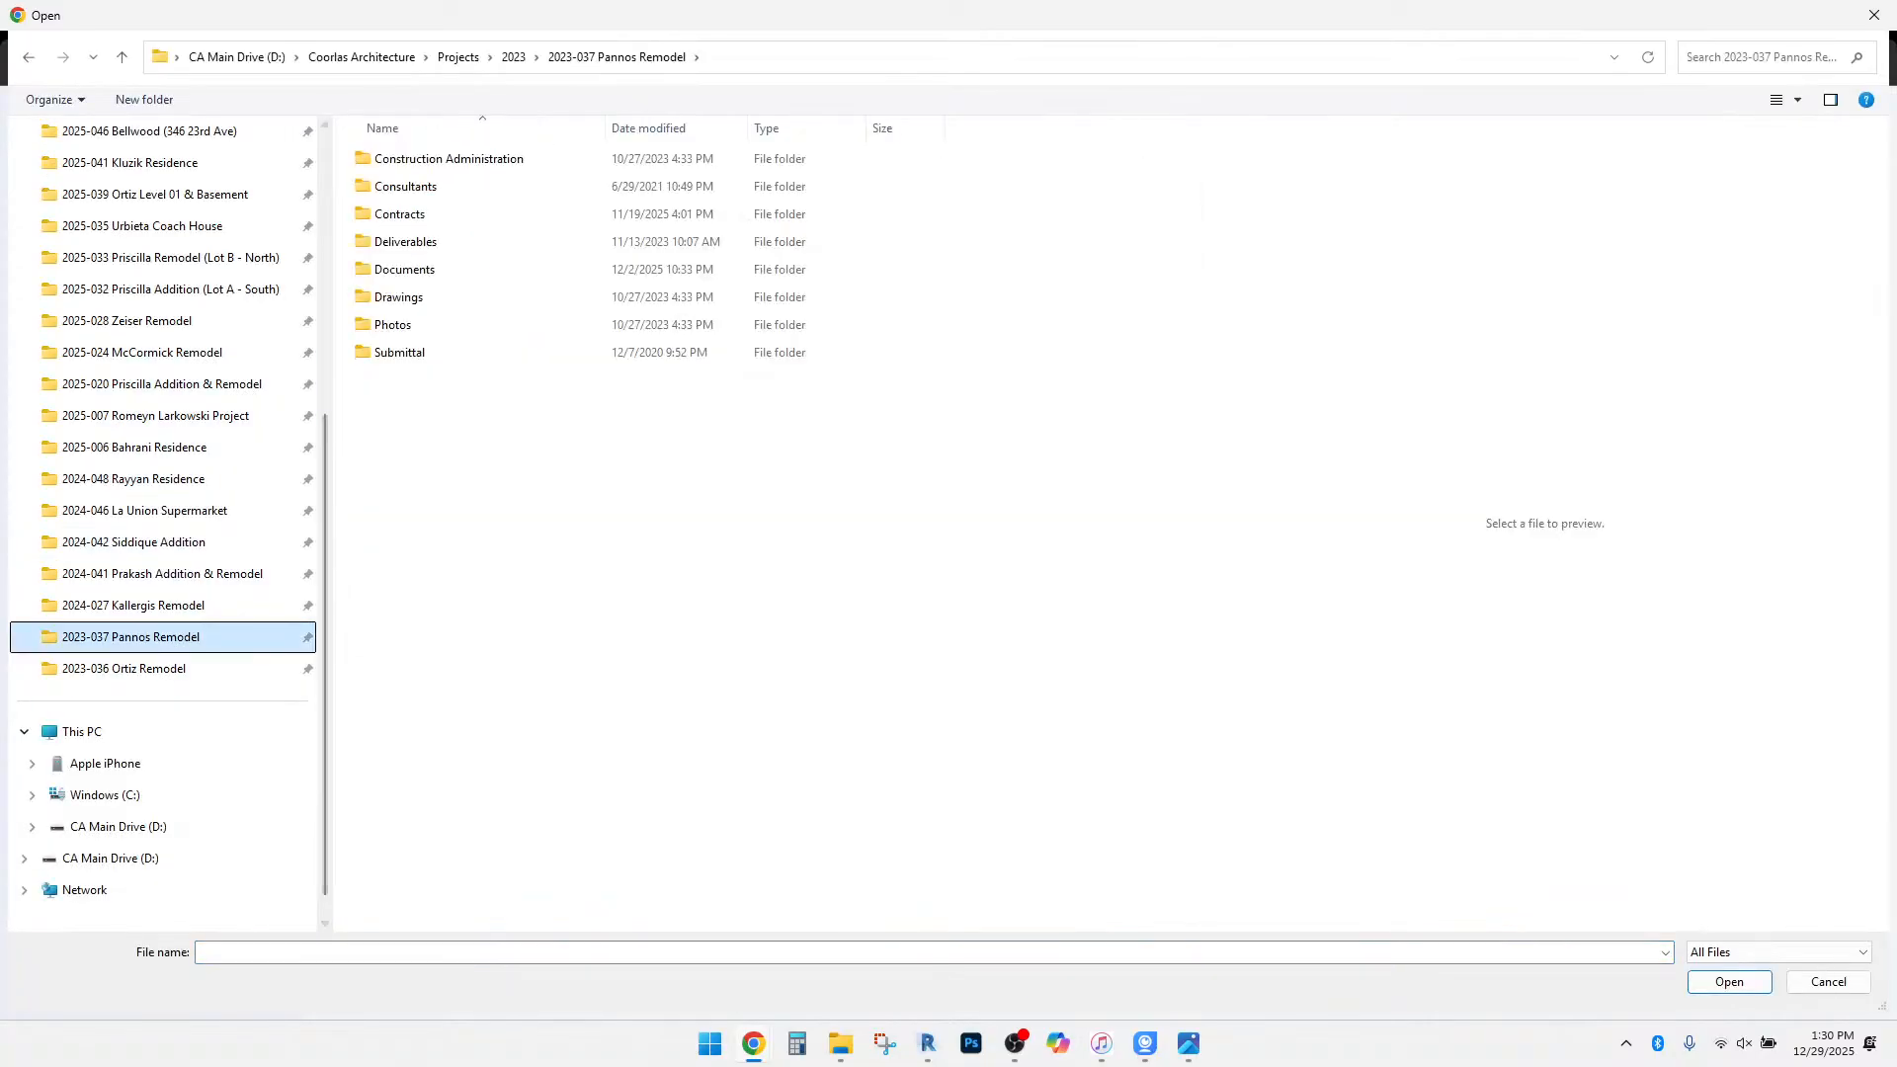
double_click(400, 297)
double_click(403, 215)
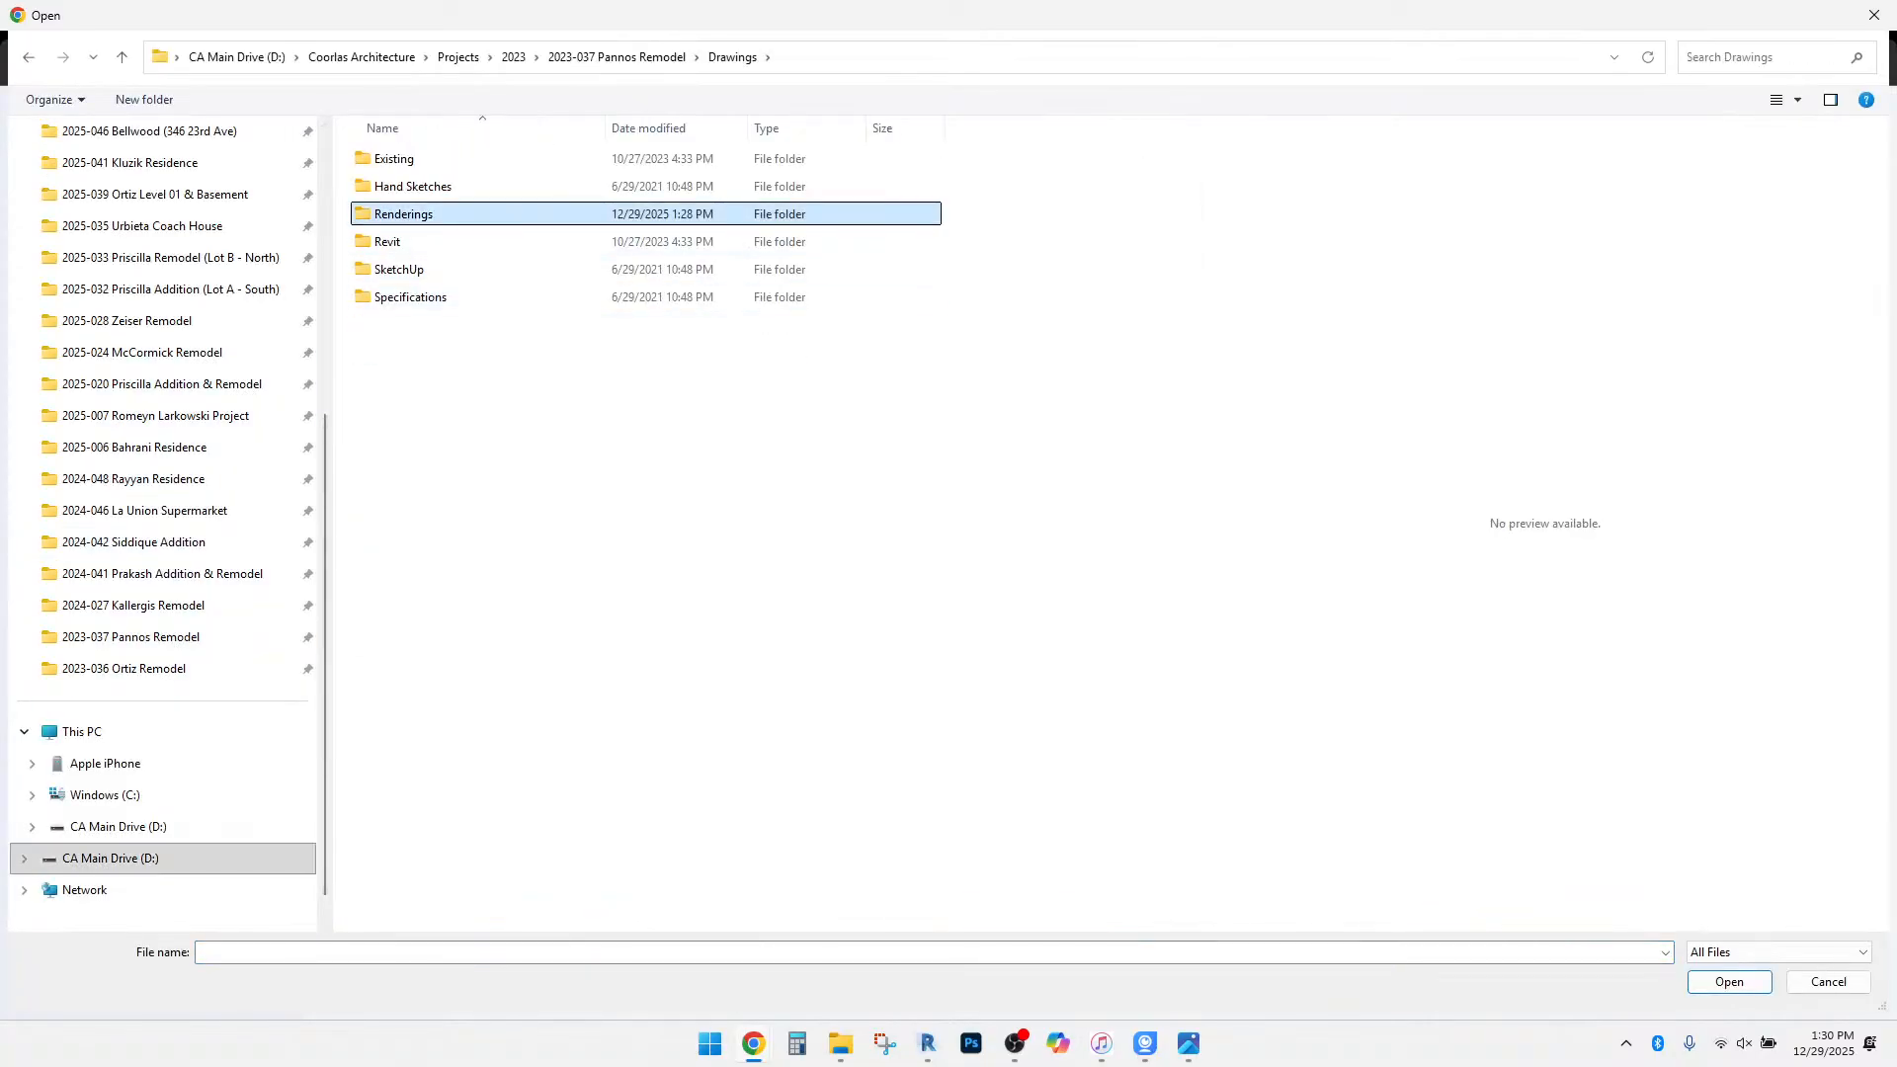
click(402, 210)
key(Return)
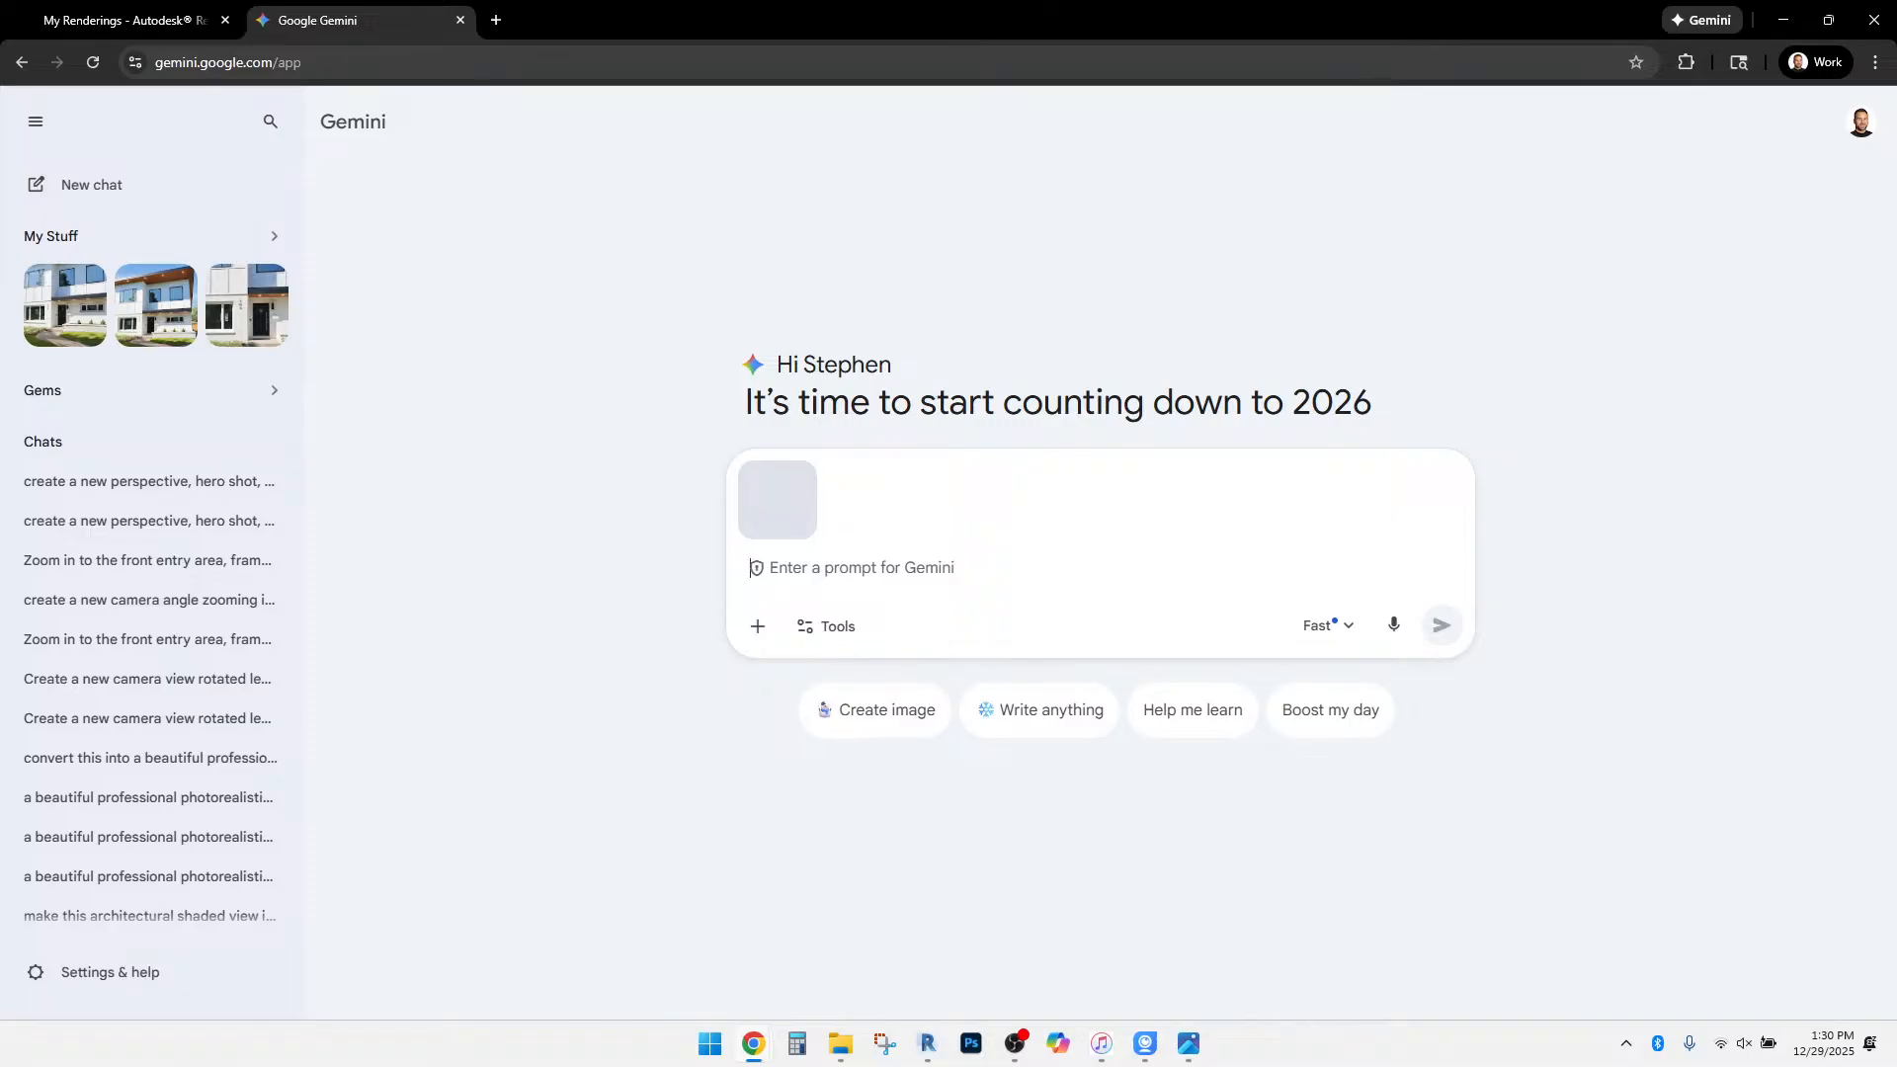
Check the progress of the Autodesk cloud rendering and set the Gemini prompt to Create images.
click(139, 20)
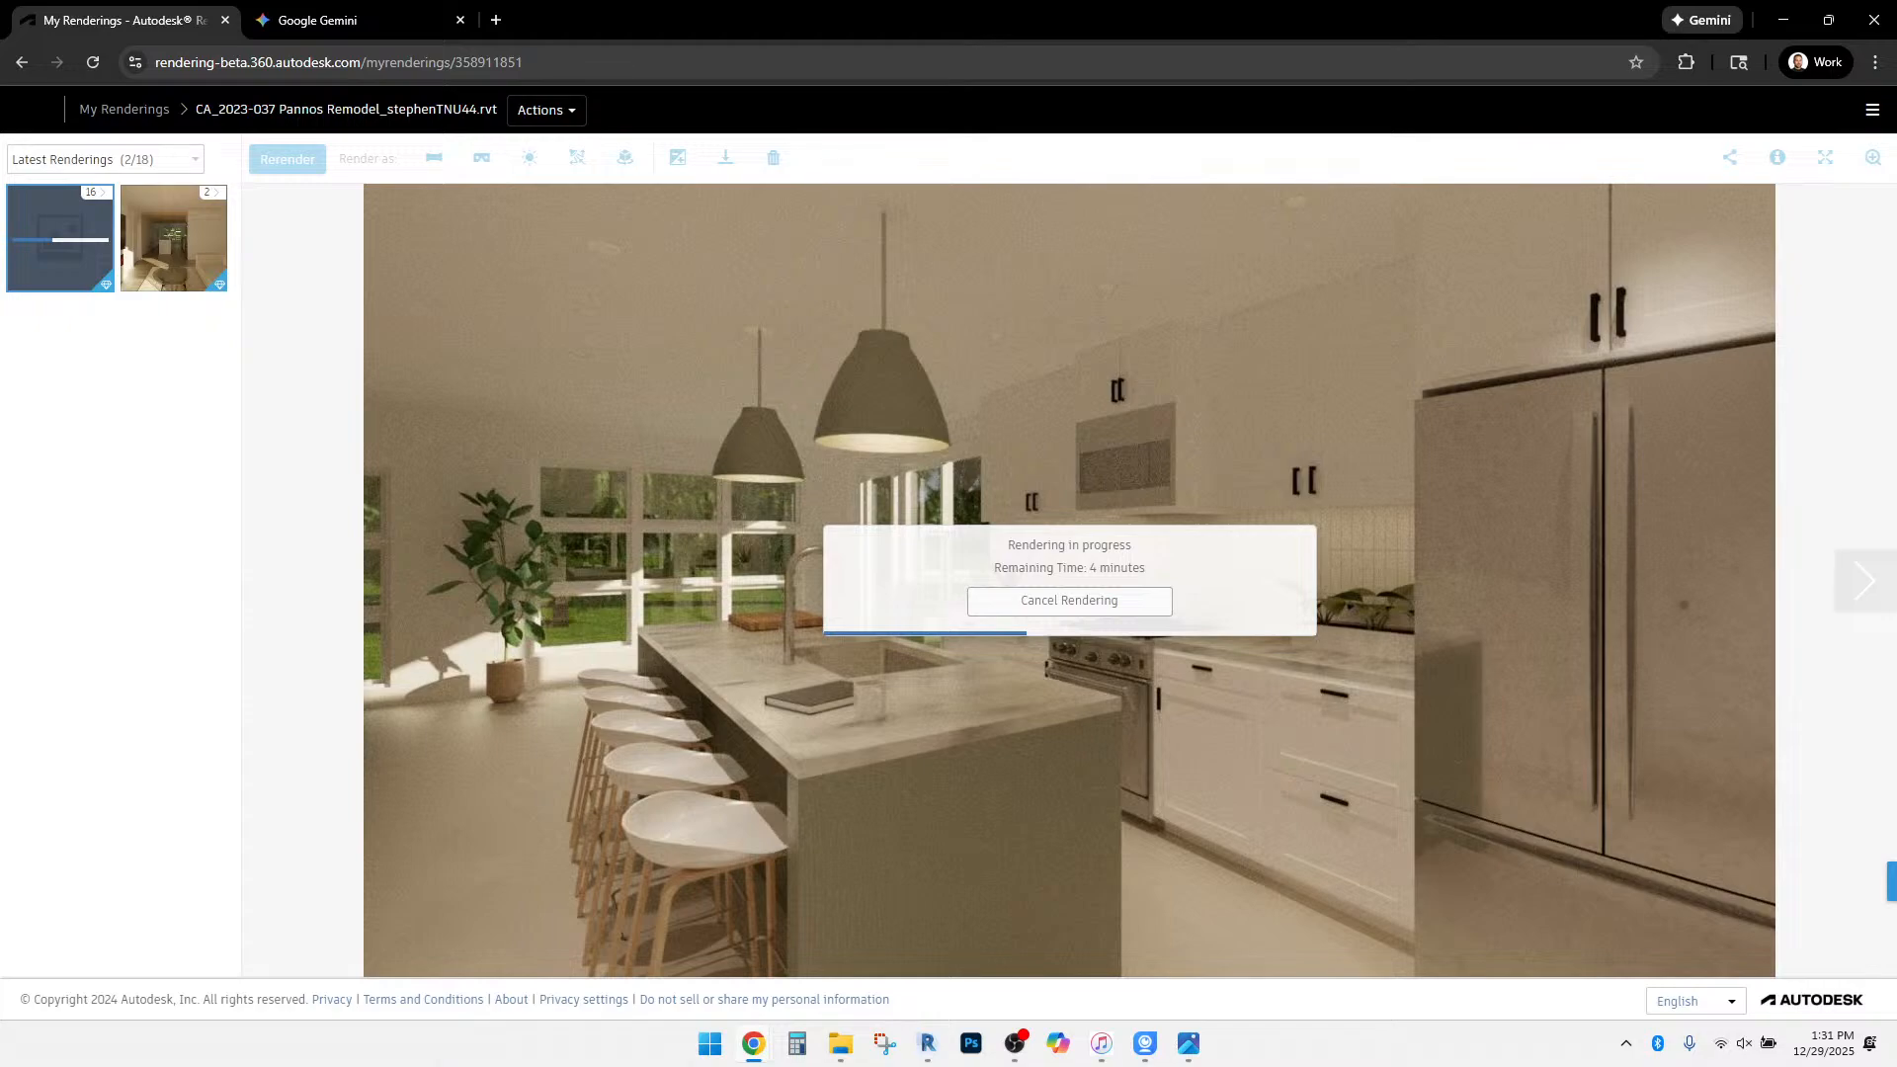
click(326, 20)
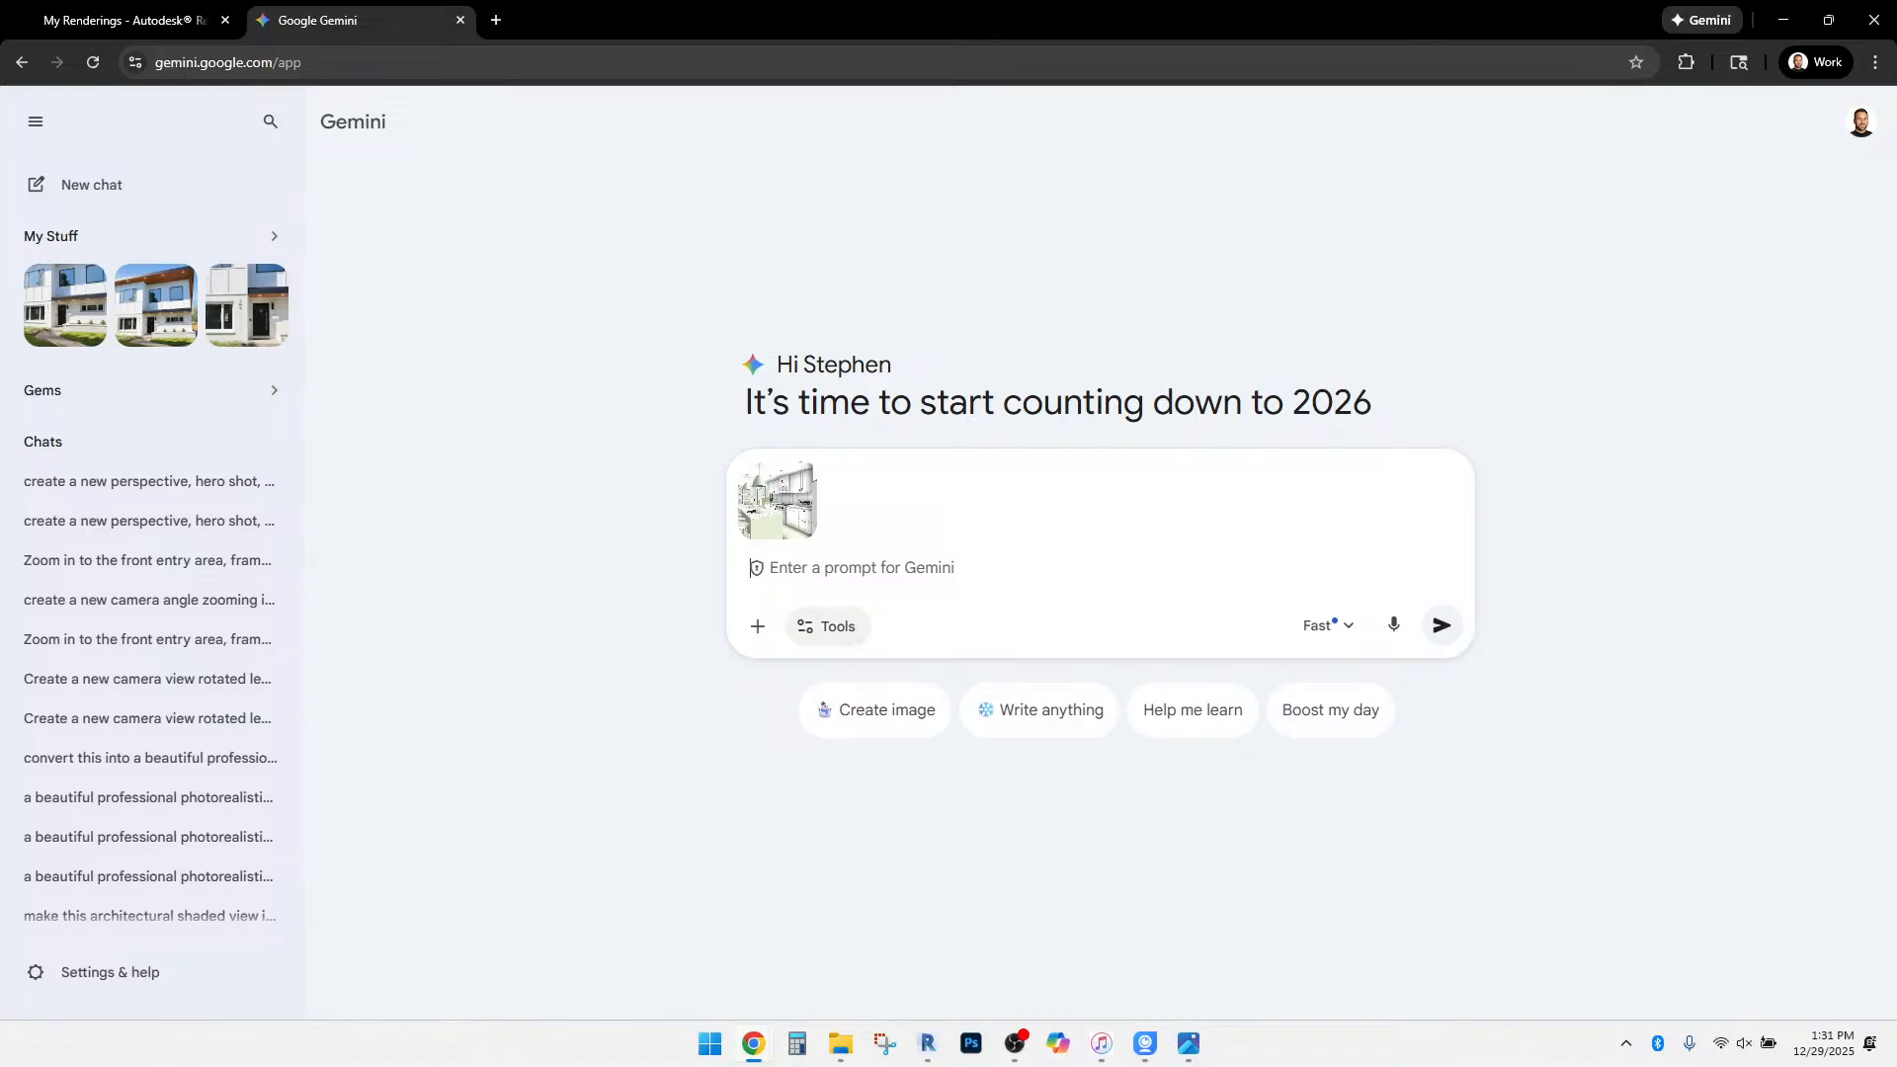
click(826, 627)
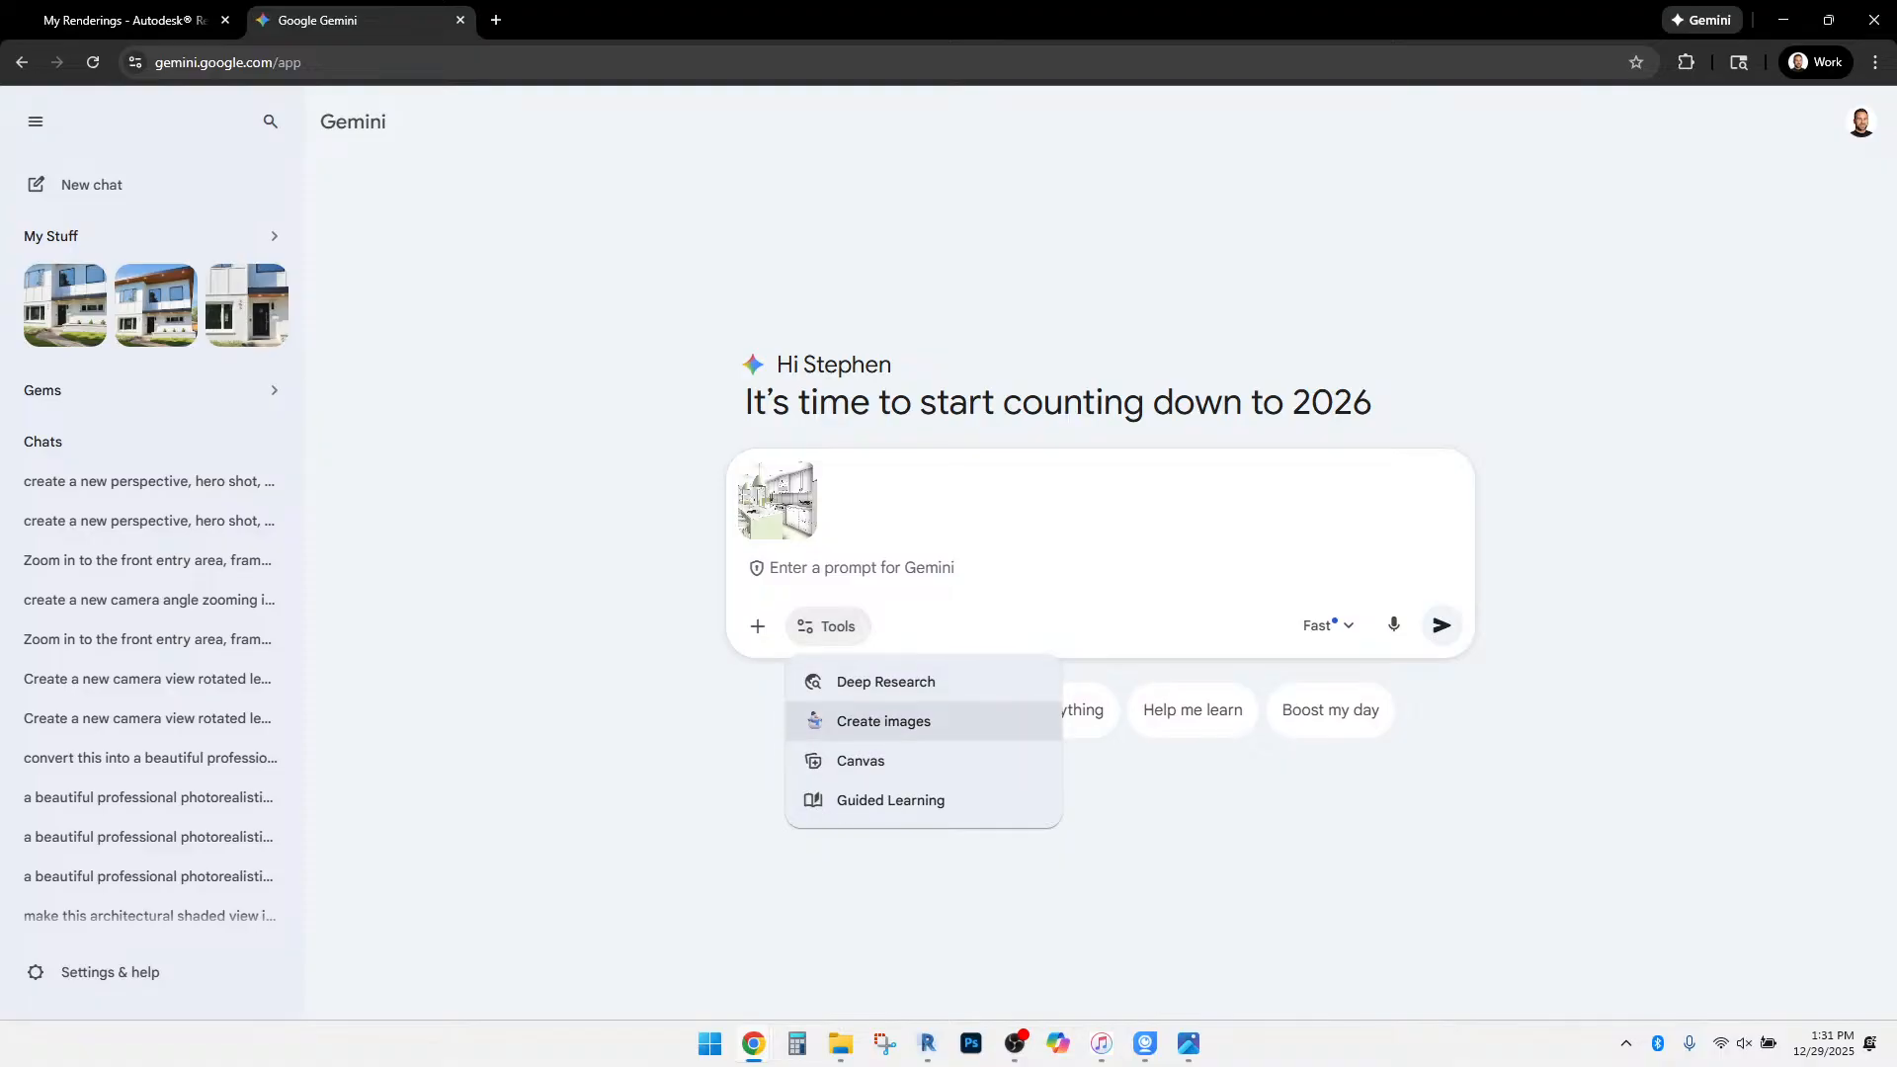
click(883, 721)
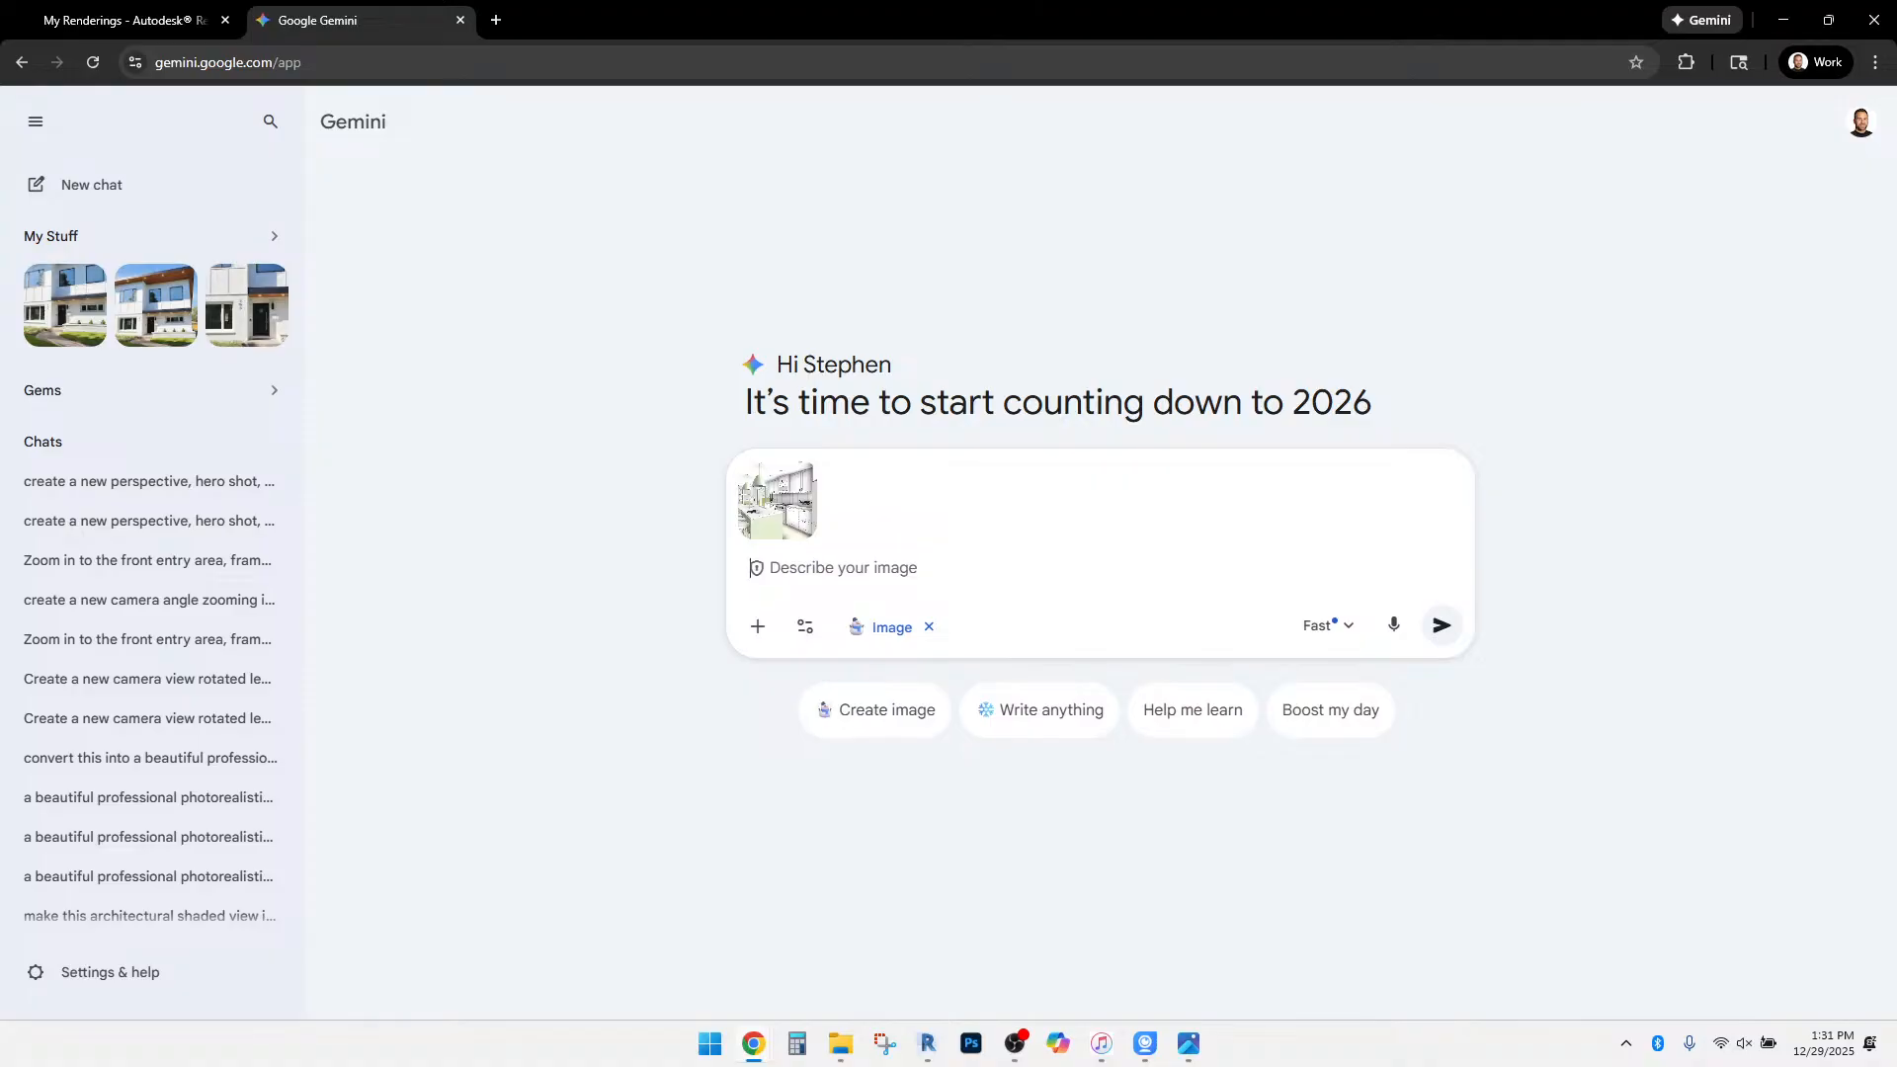
Enter the prompt "RENDER THIS IMAGE. KEEP ALL materials the same type, but render the quality to look realistic with sheen and texture.".
text(RENDER THI)
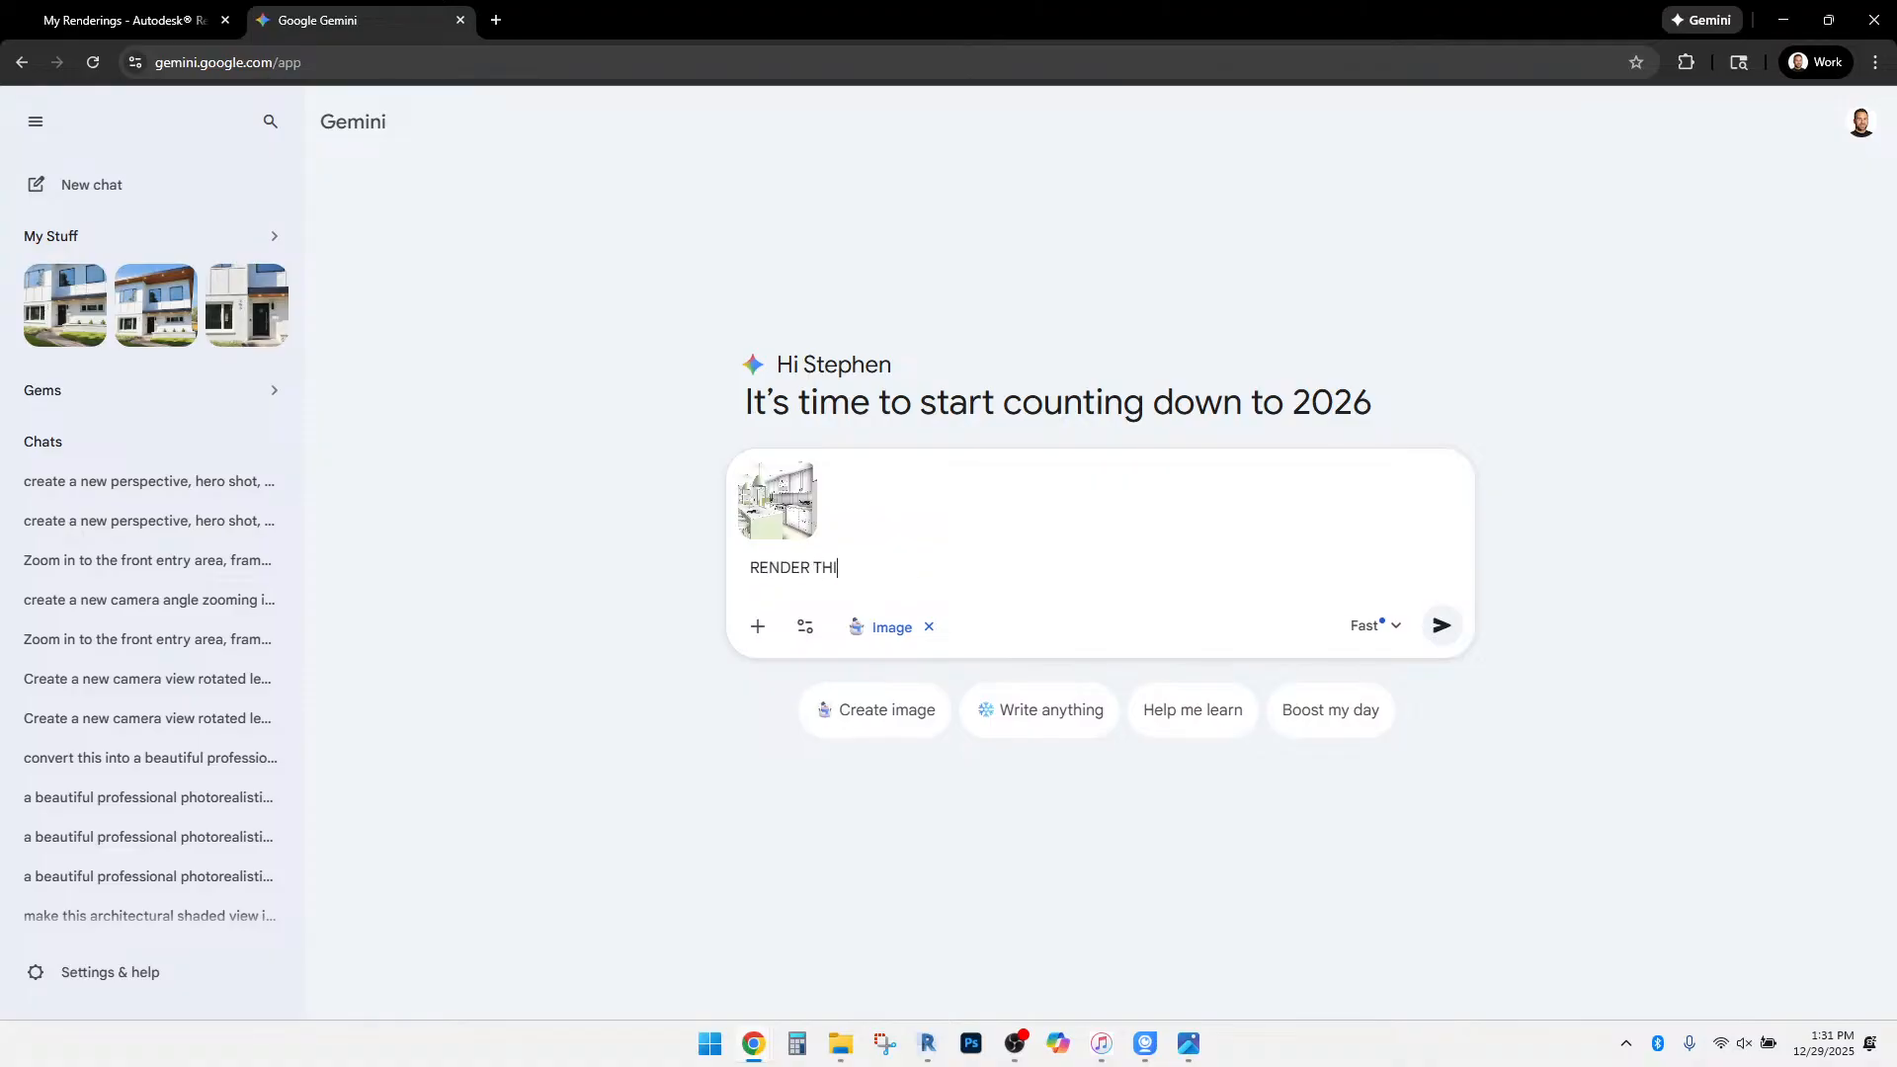
text(S IMAGE. KEEP ALL)
key(Caps_Lock)
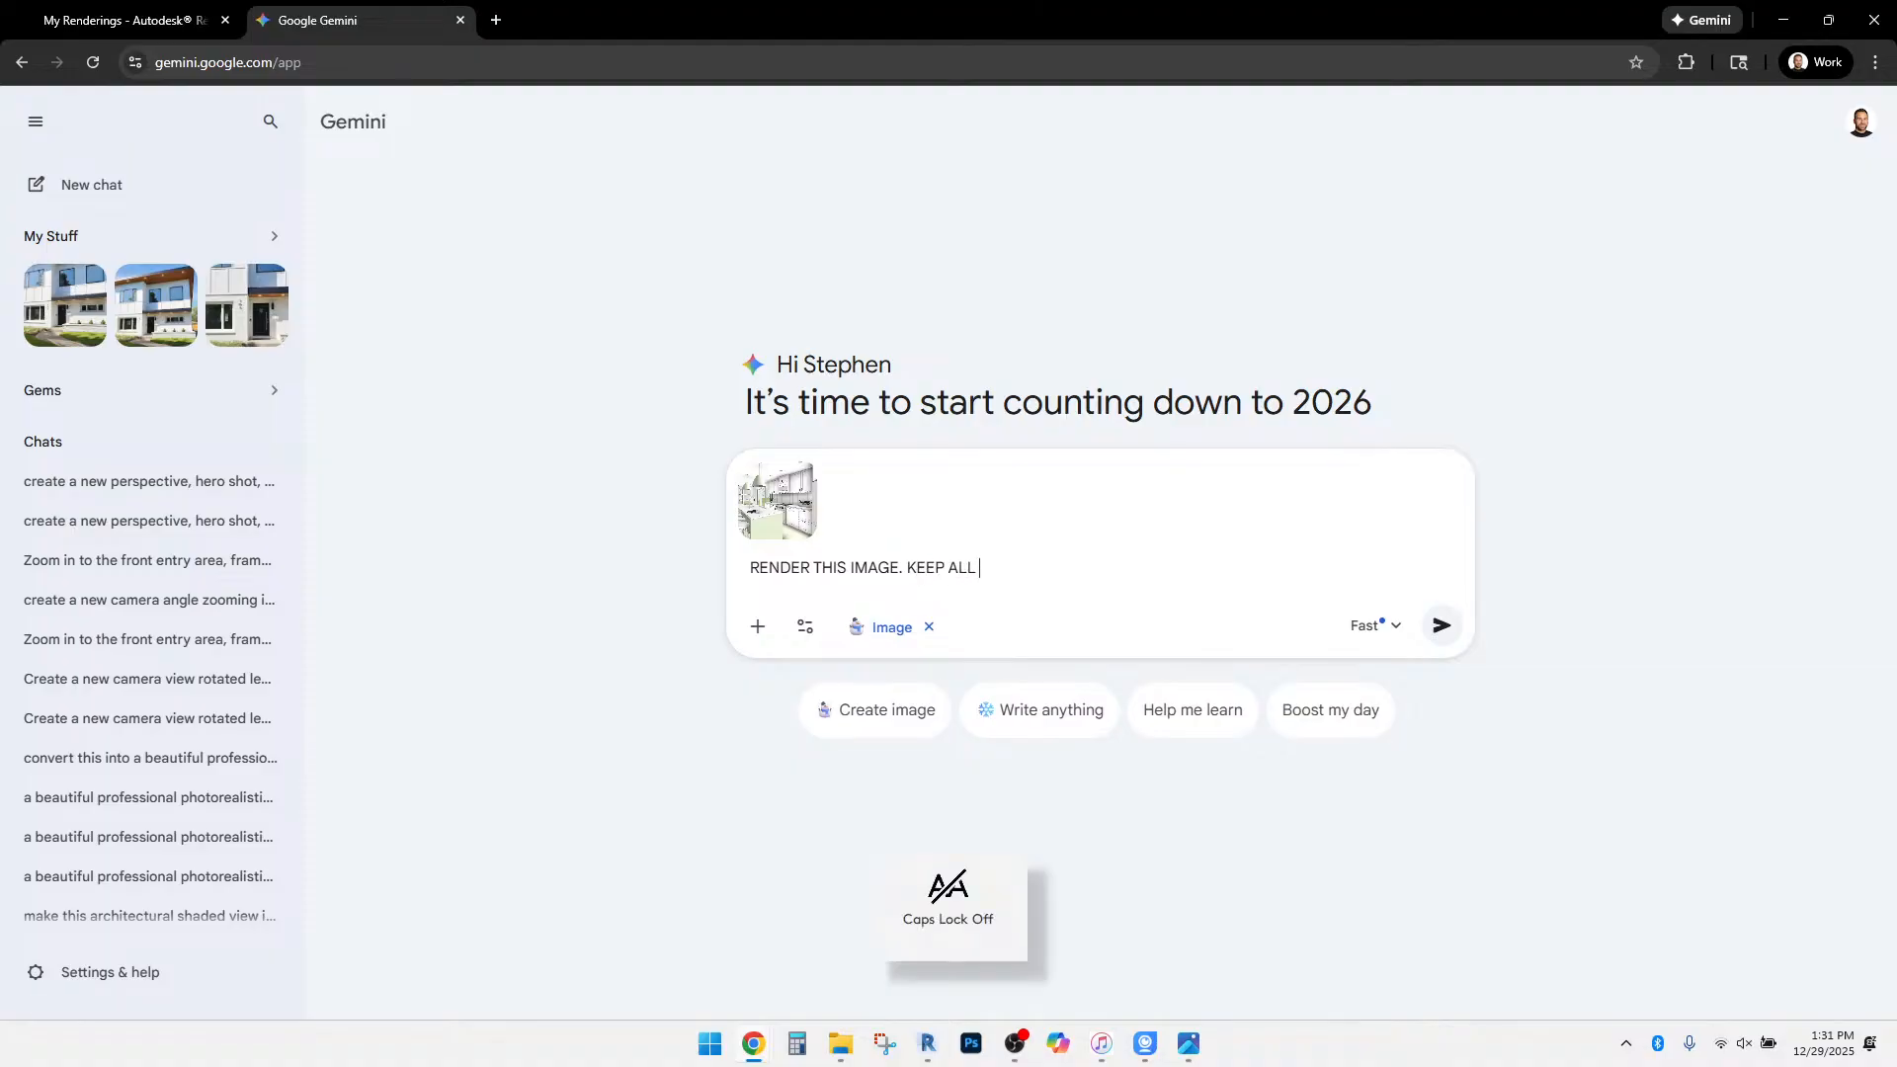
text(materi)
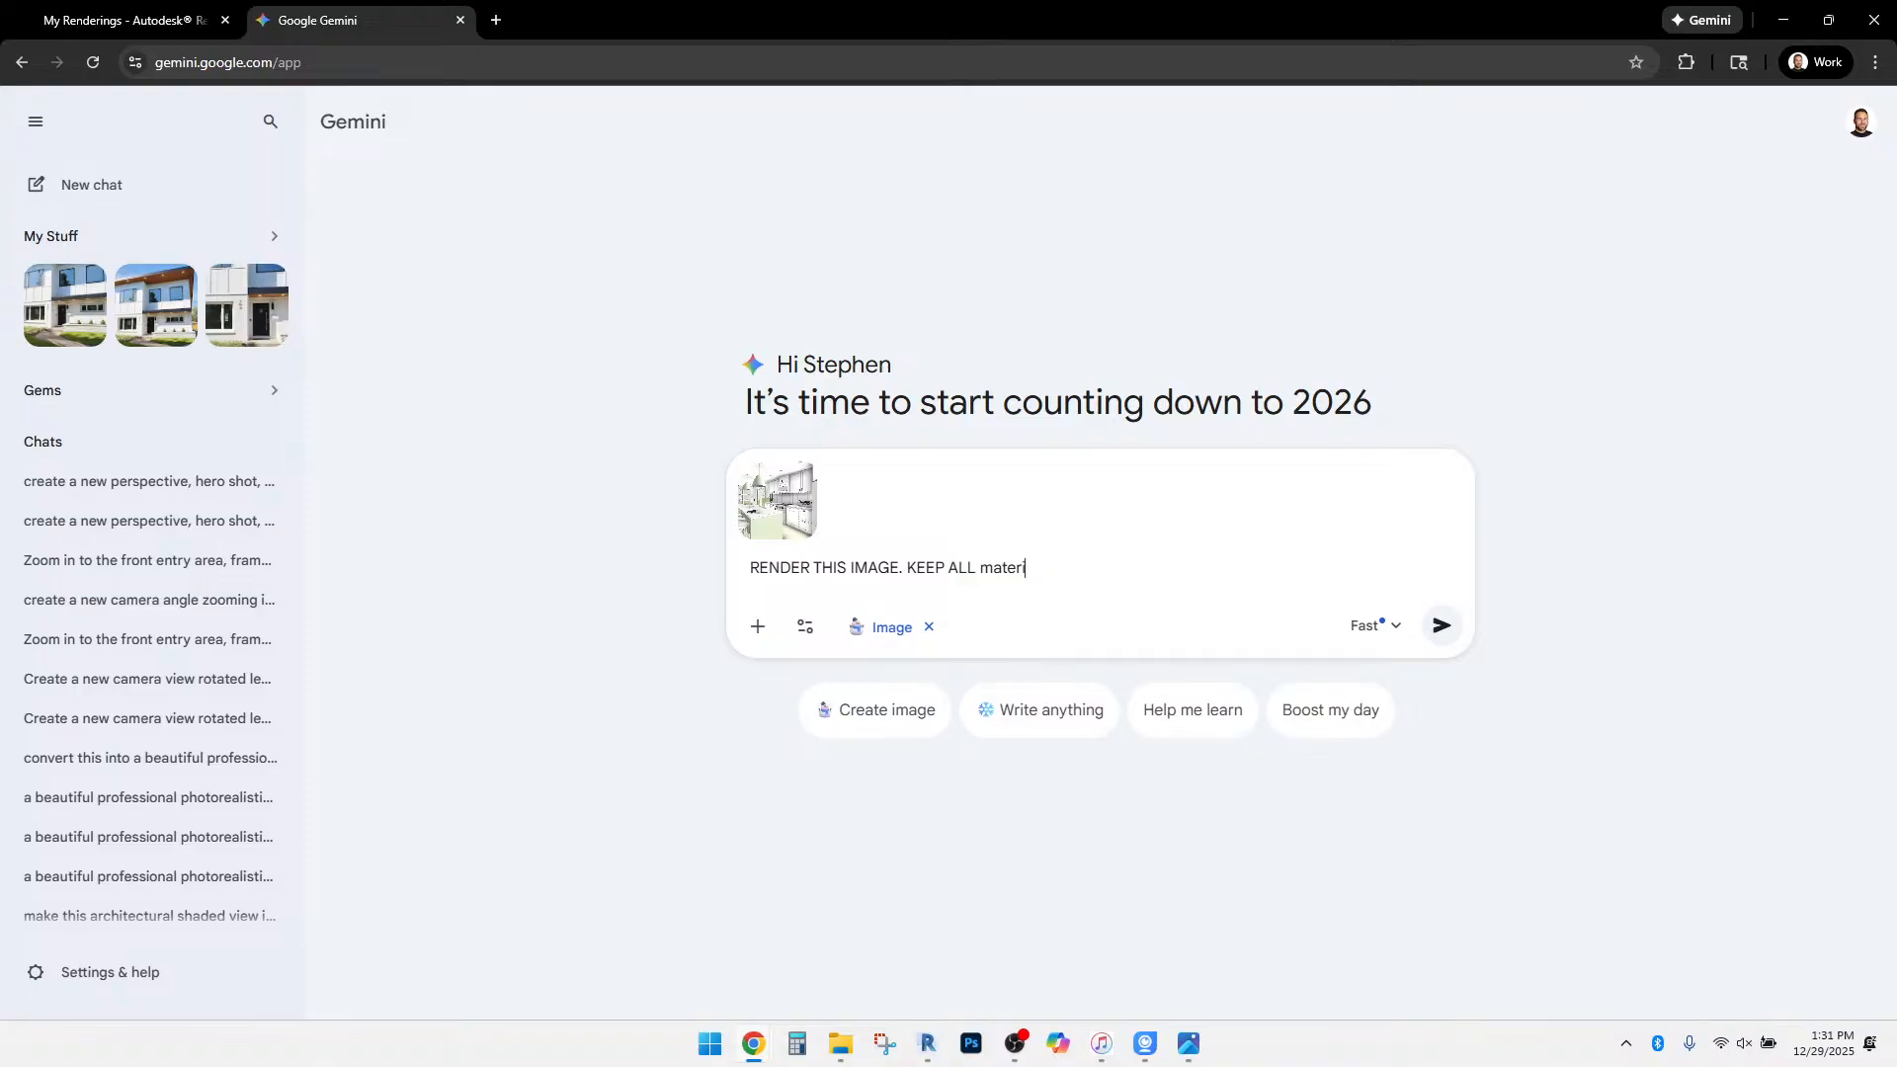
text(als the same type, but render the qu)
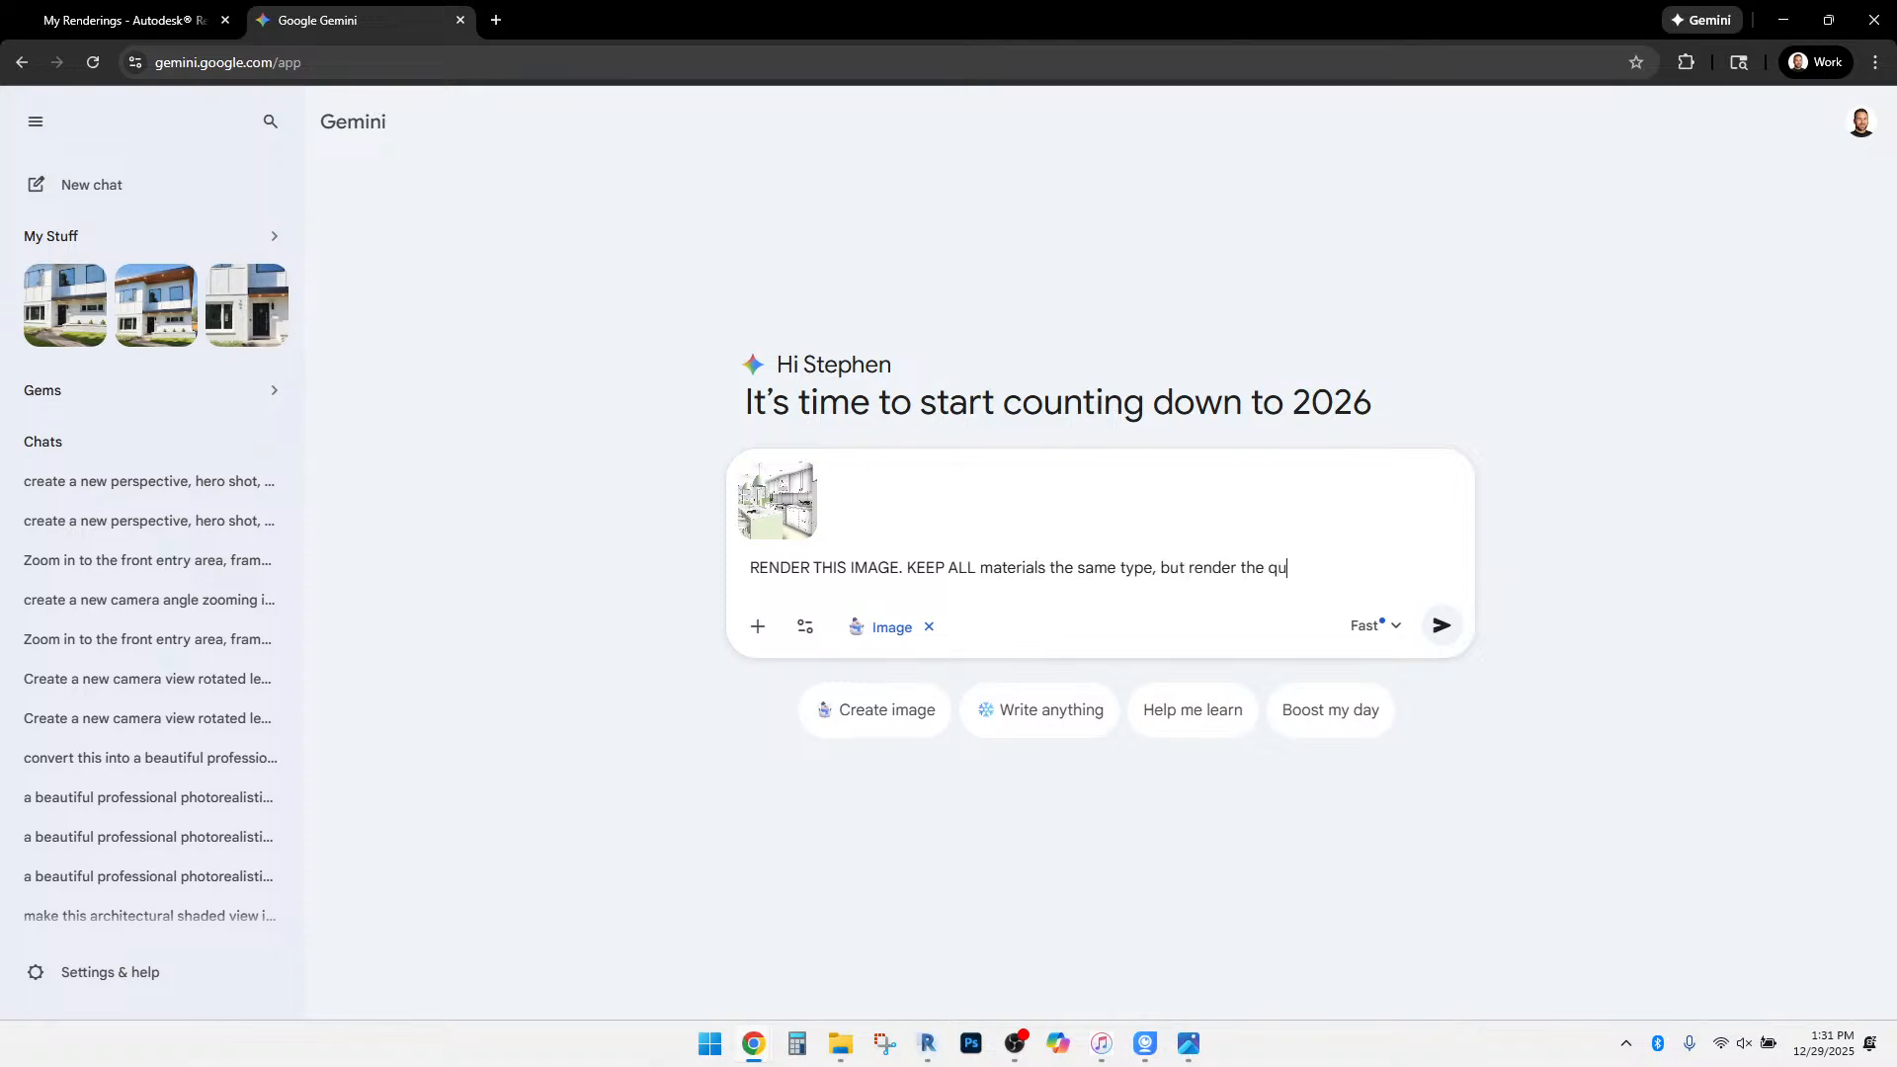
text(ality to look realistic. with shee)
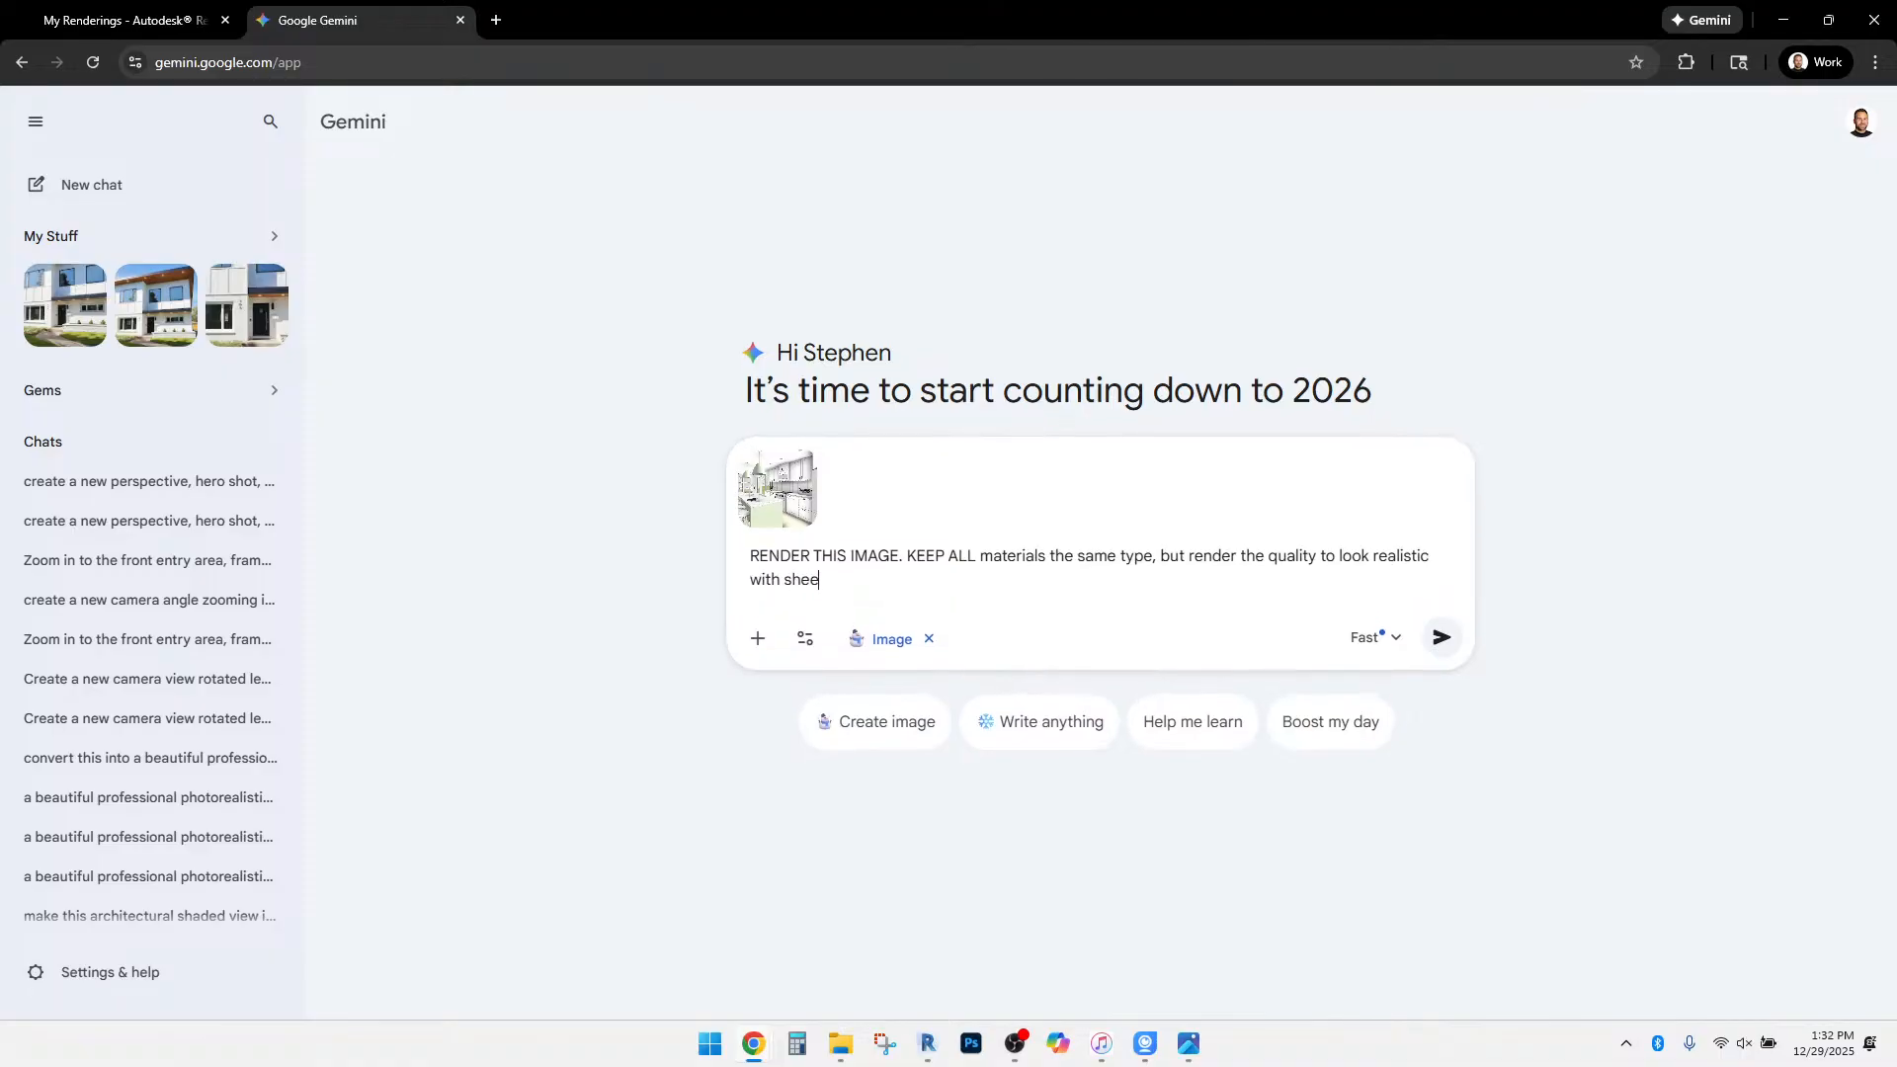
text(n and texture. the atmospher)
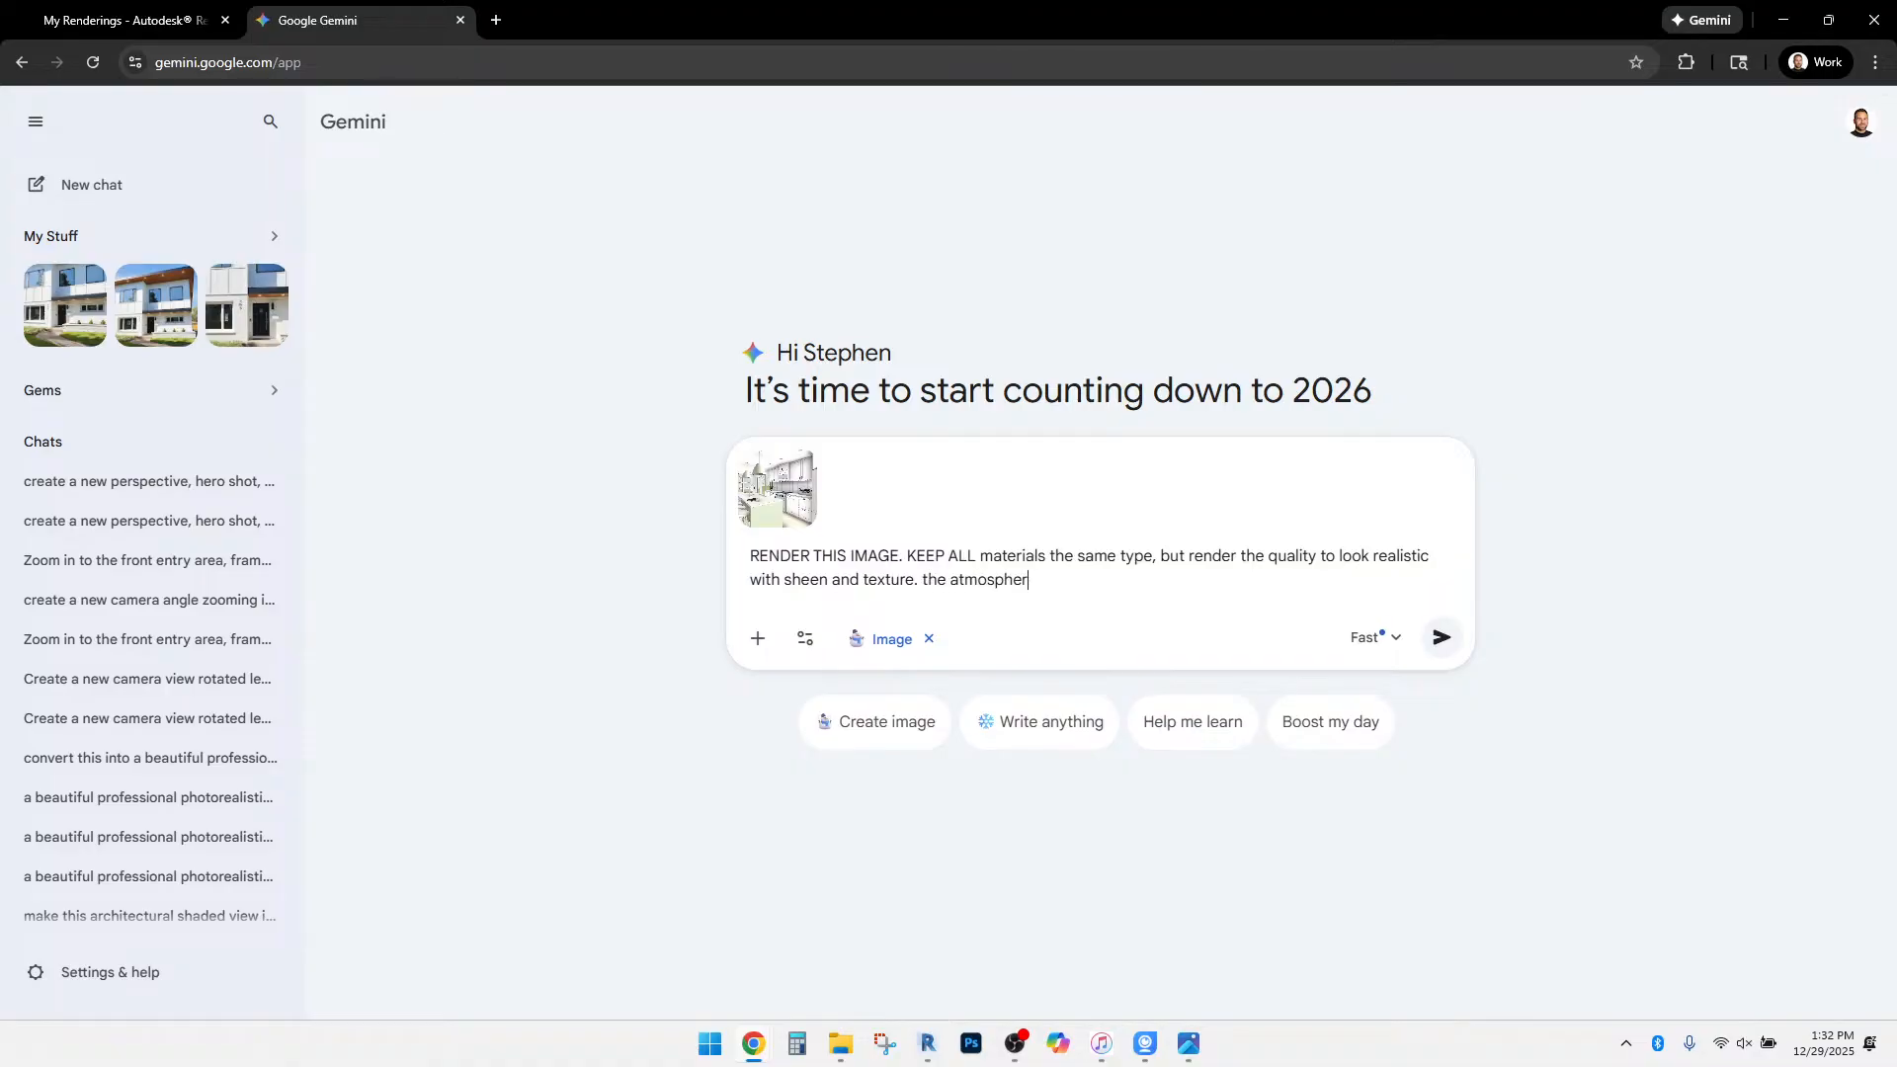
Complete the prompt with "the atmosphere should be warm and inviting. the design is modern yet casual." and submit it.
text(e  should be warm and inviting)
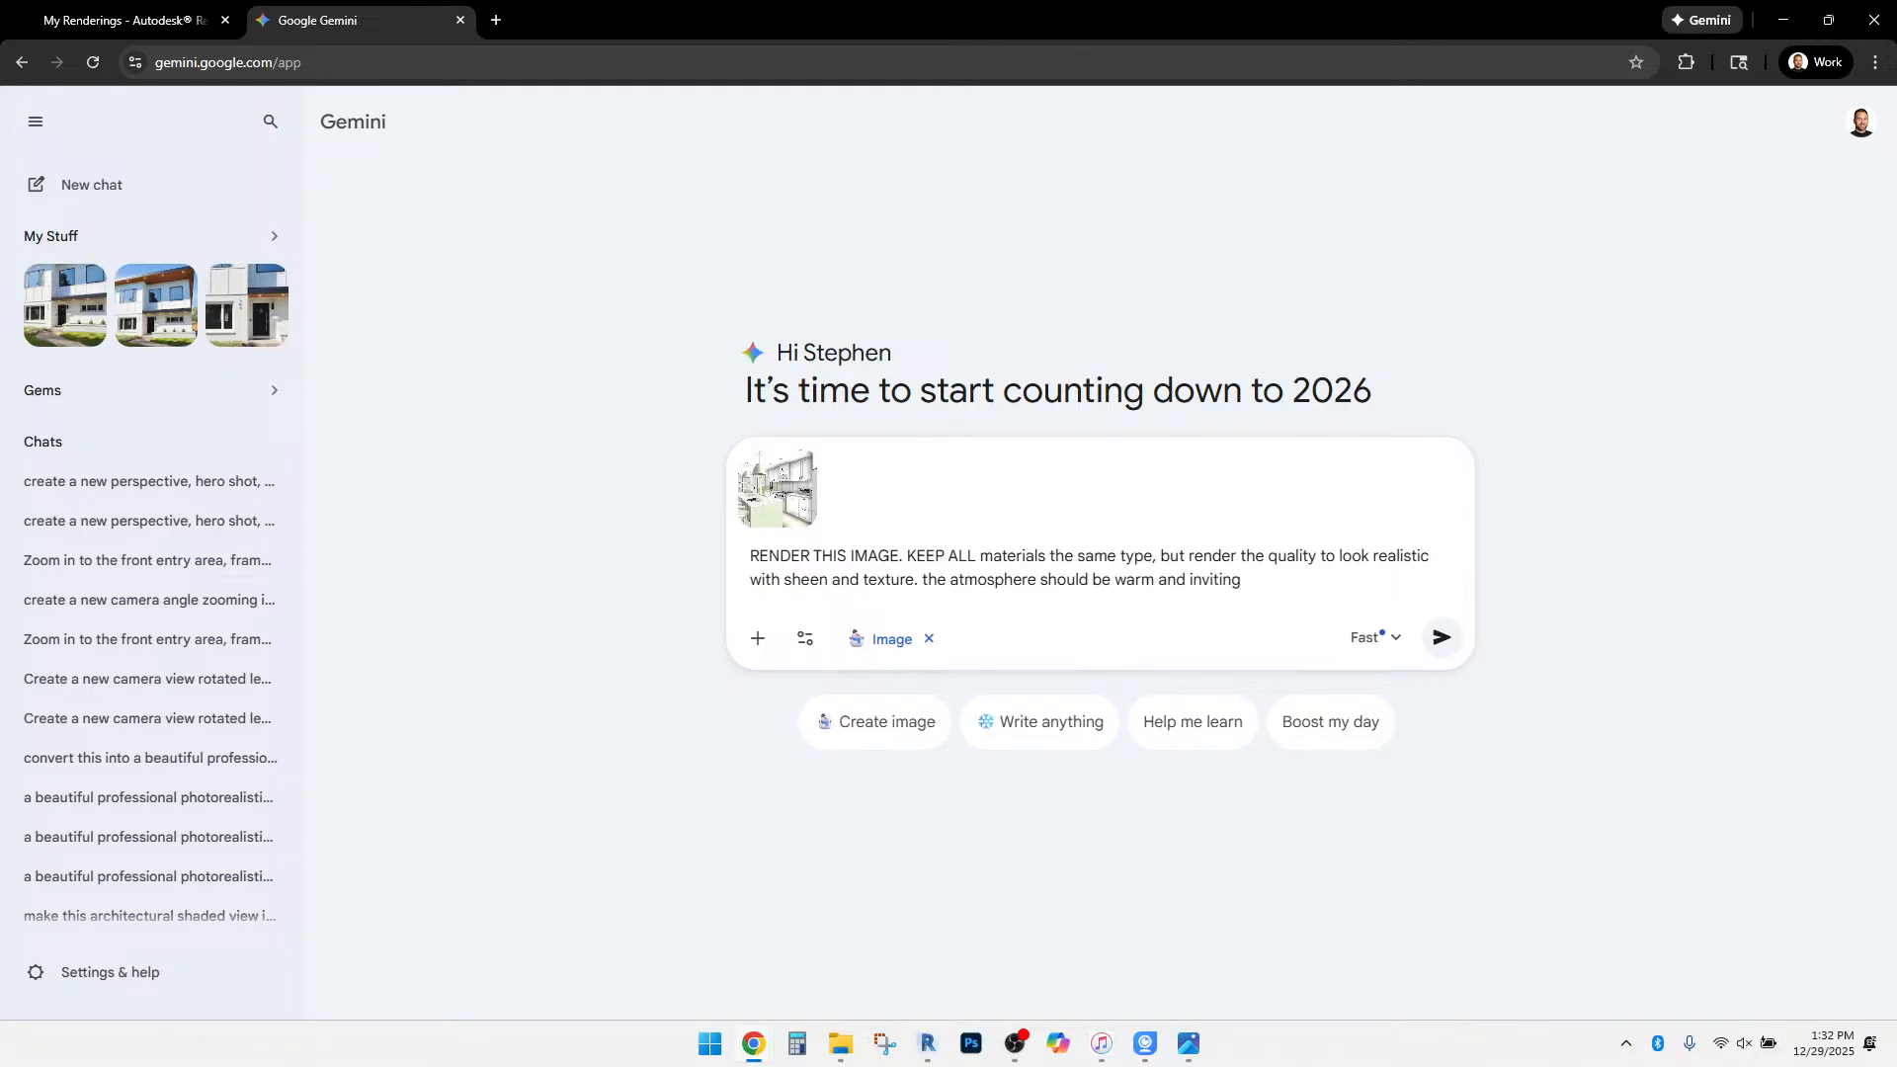
text( like a)
key(BackSpace)
key(BackSpace)
key(BackSpace)
key(BackSpace)
key(BackSpace)
key(BackSpace)
key(BackSpace)
key(BackSpace)
key(BackSpace)
text(g. the design is modern yet )
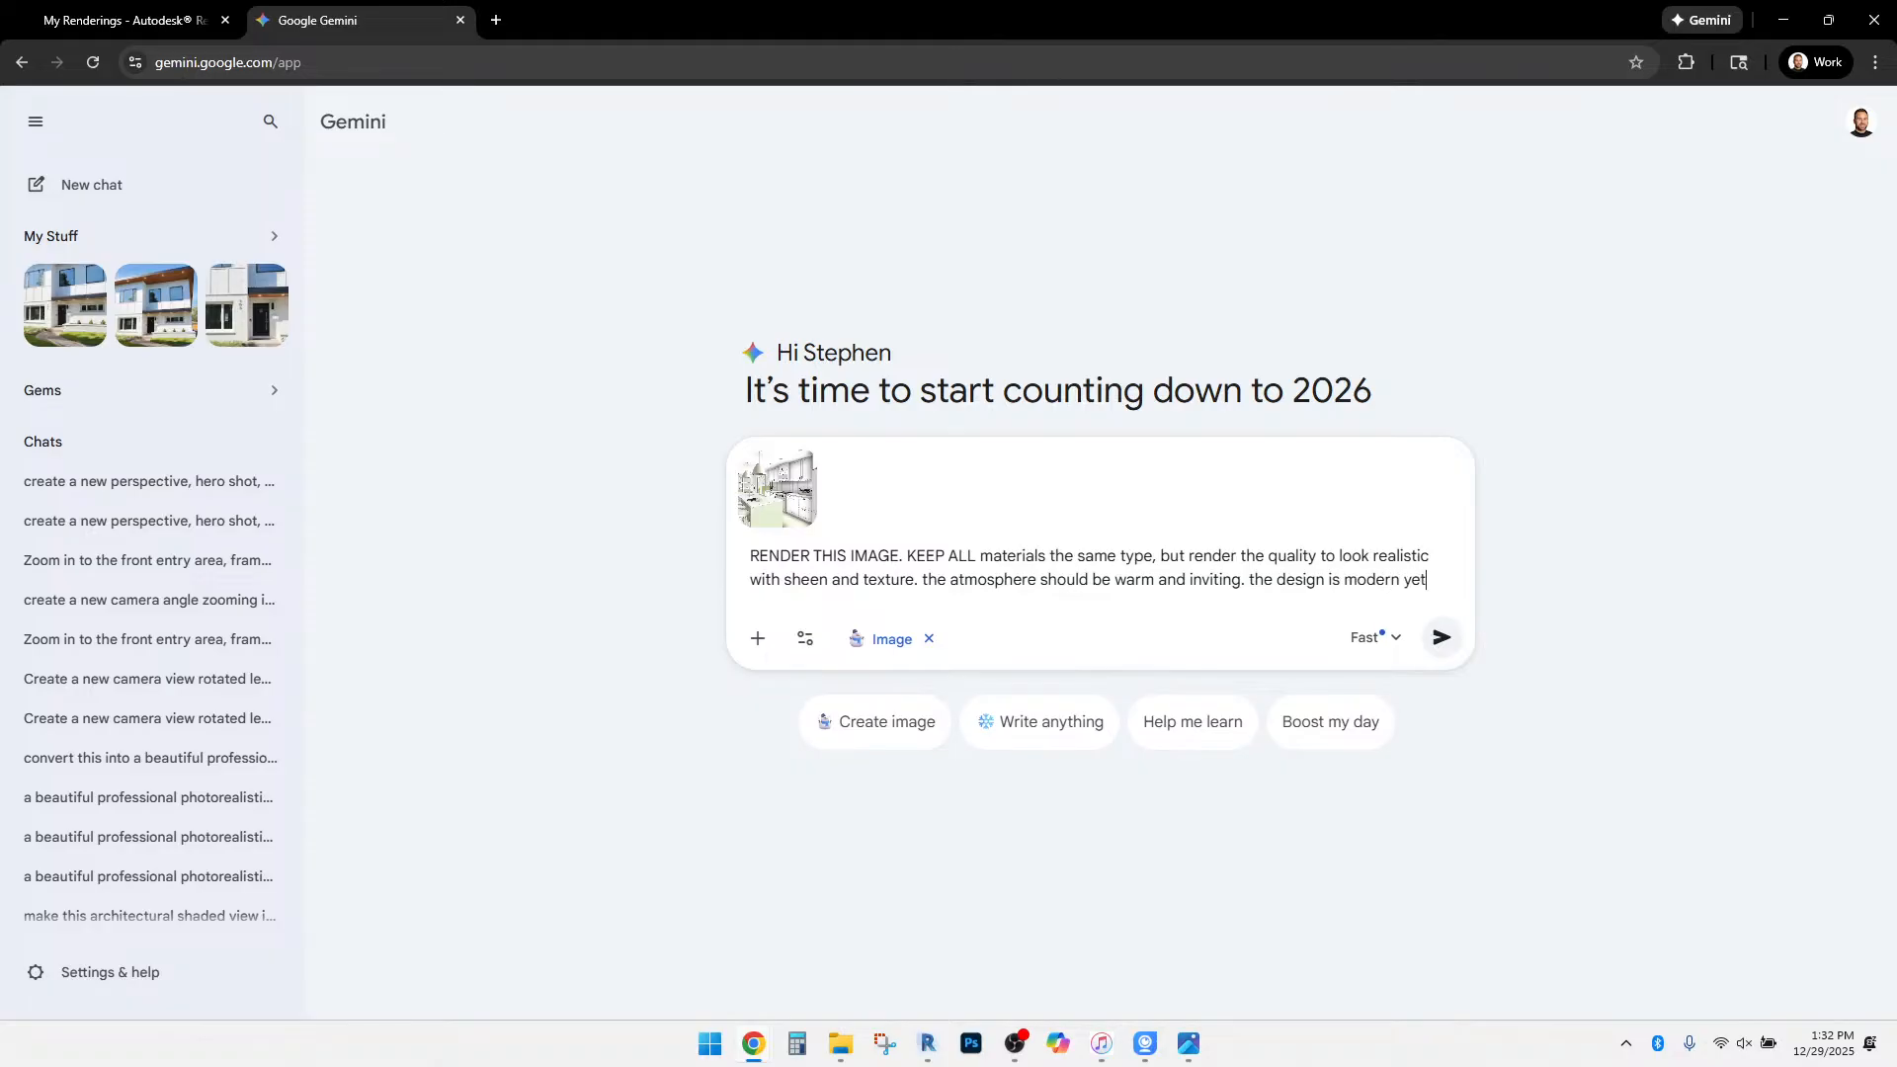
text(casual)
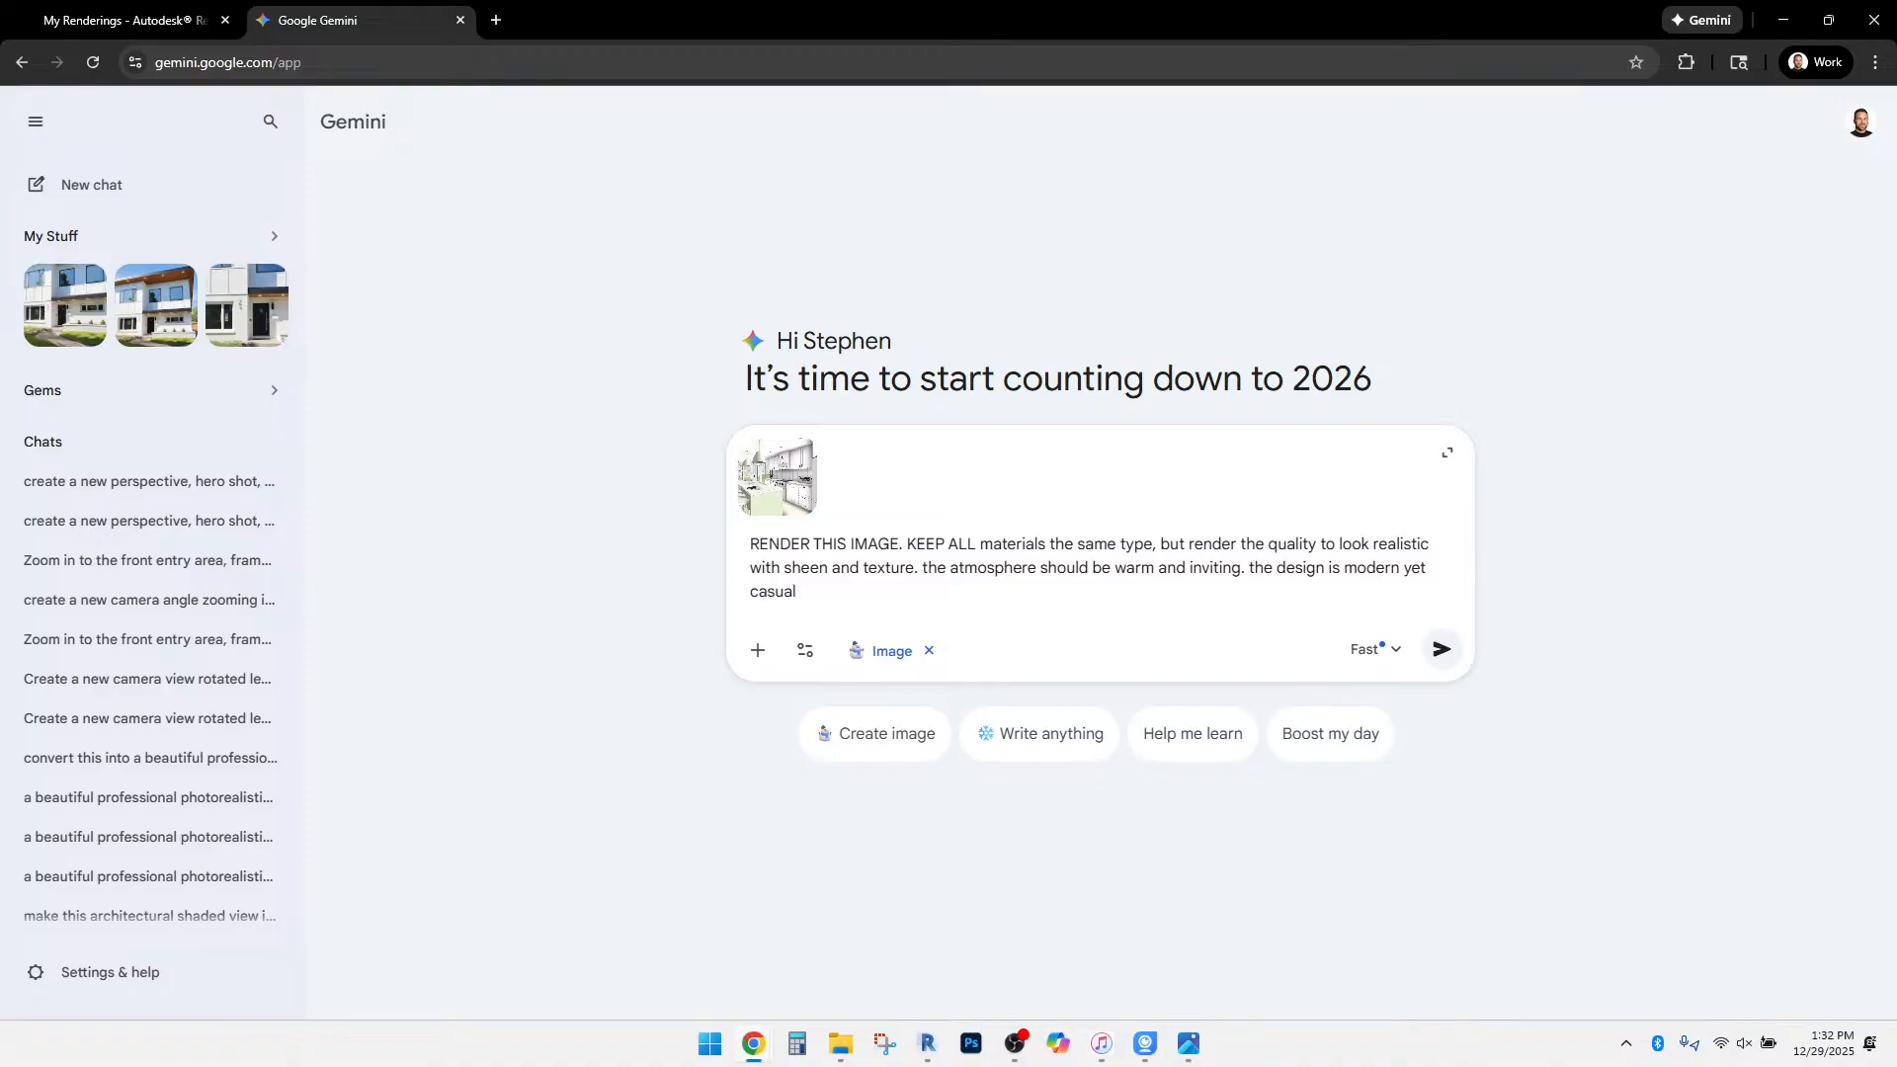
text(. su)
text(b)
key(BackSpace)
key(BackSpace)
key(BackSpace)
key(BackSpace)
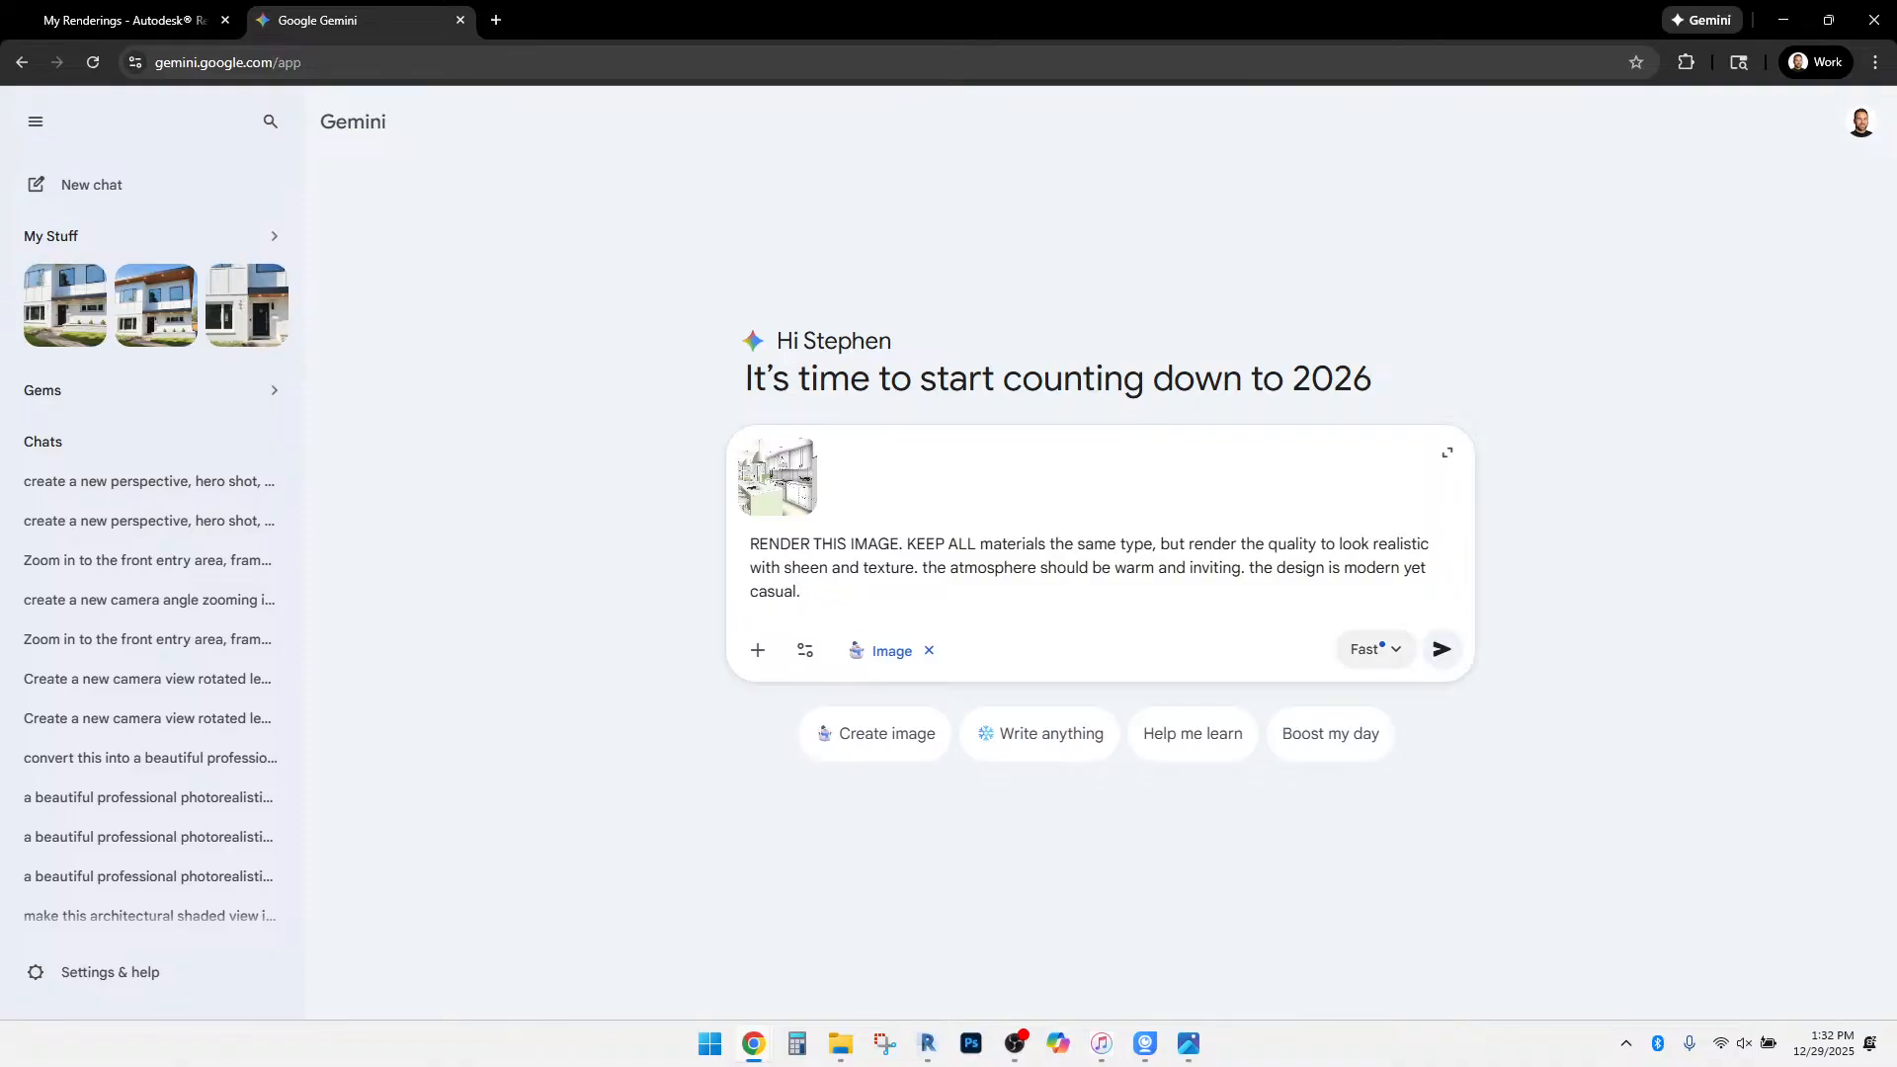
click(1441, 649)
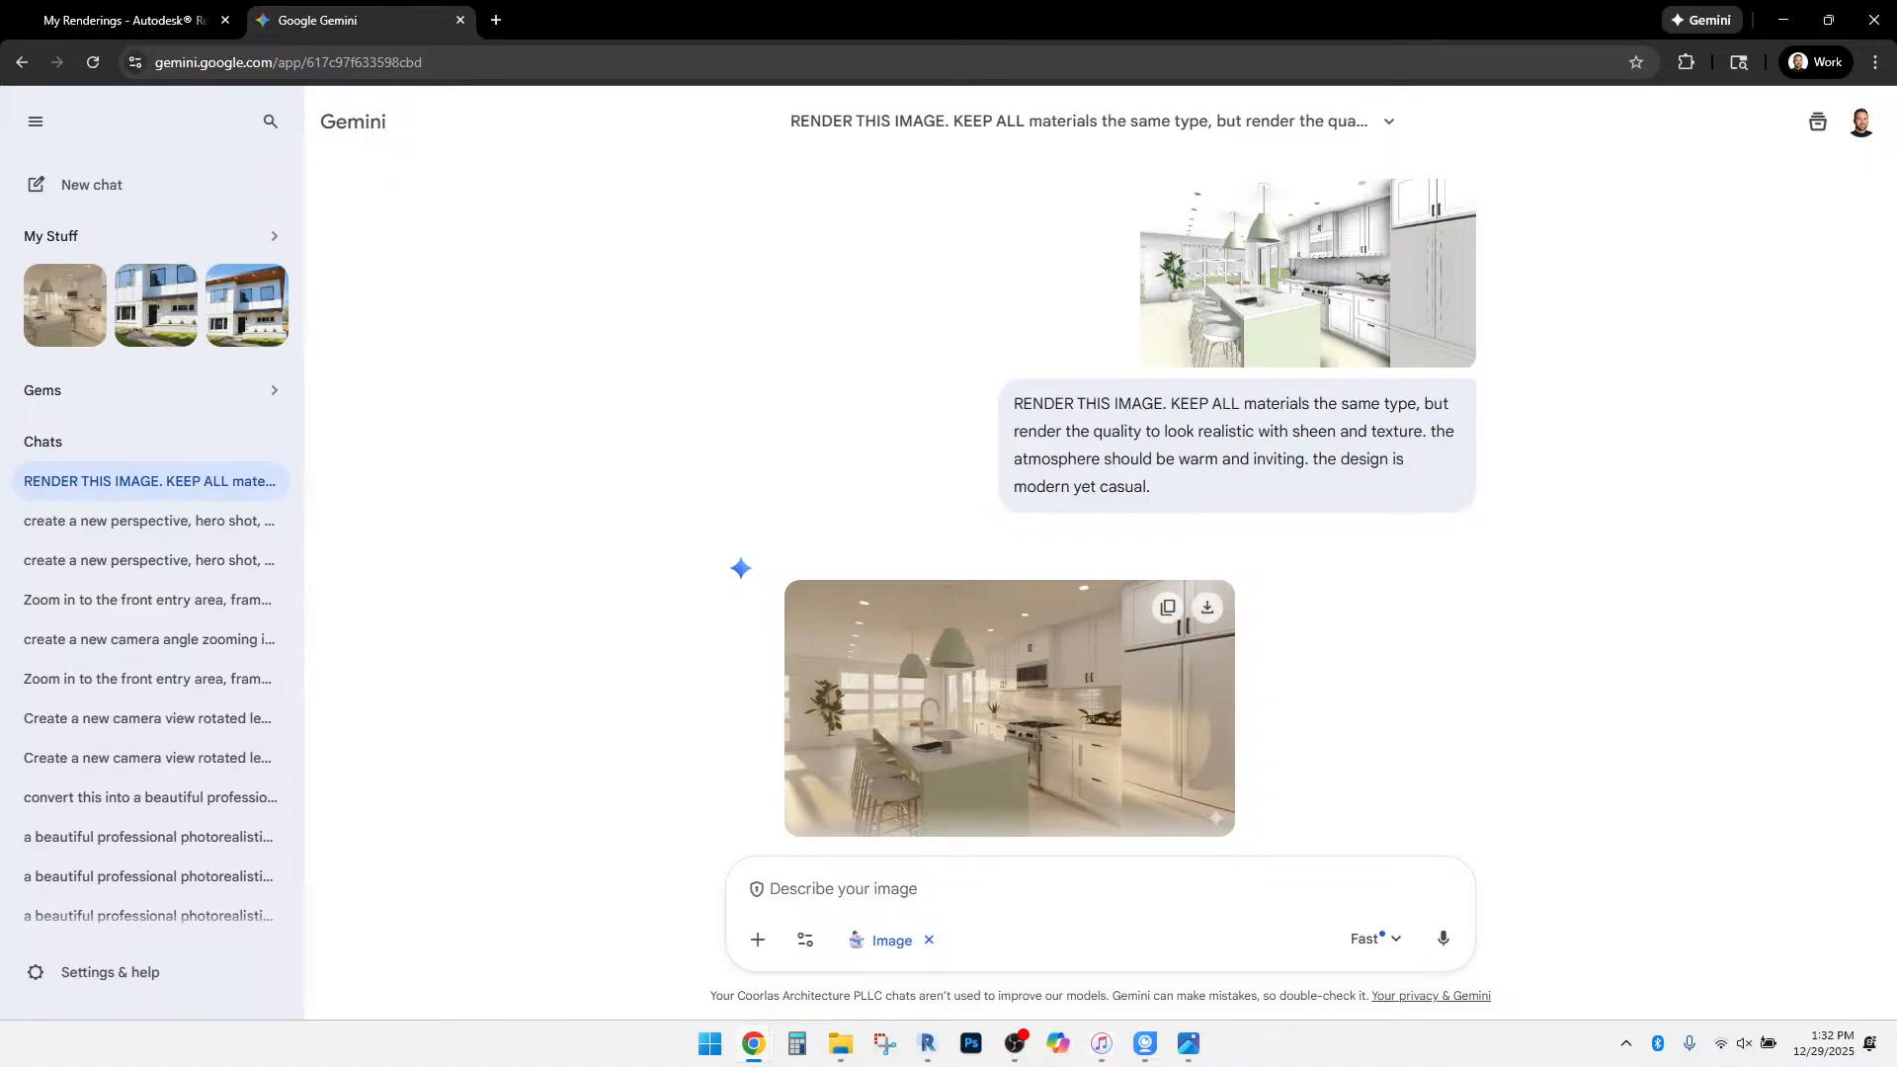
Examine the generated kitchen rendering enlarged and return to the chat.
click(1010, 707)
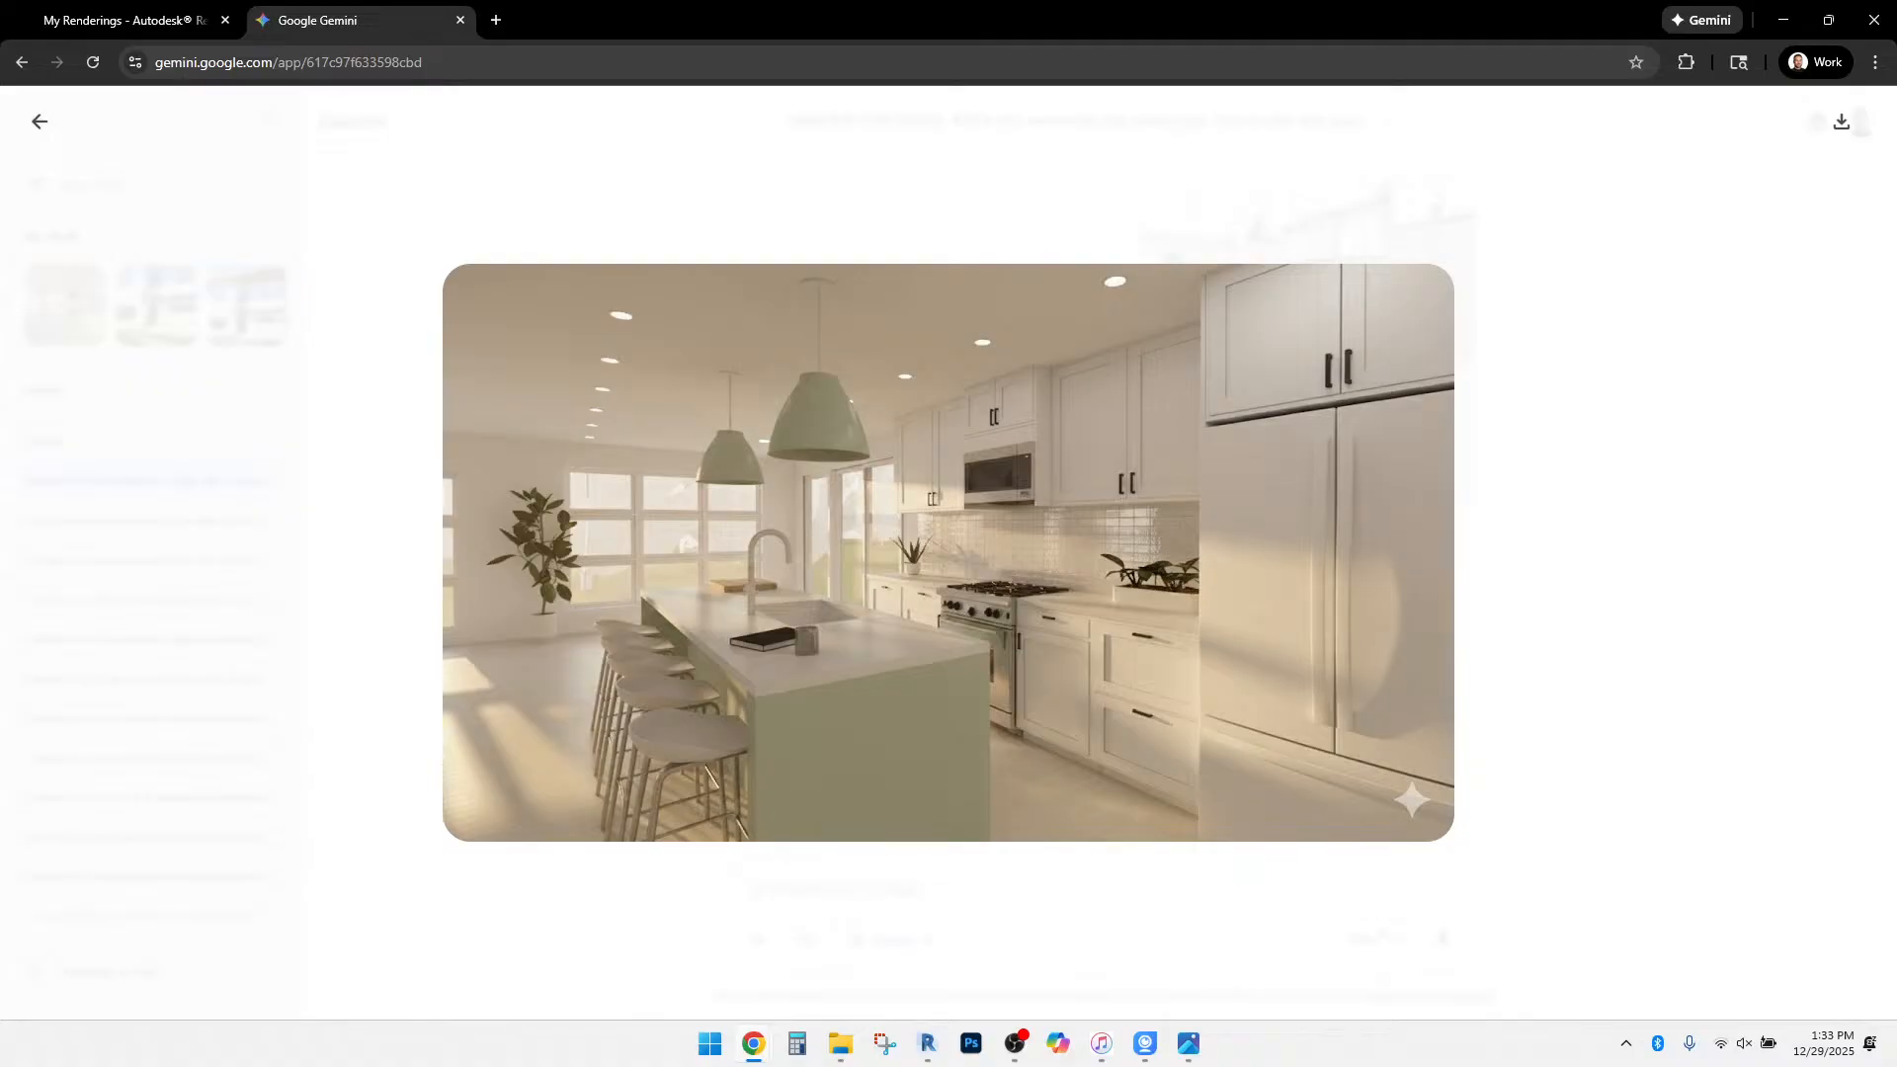
click(1015, 1043)
click(1015, 1043)
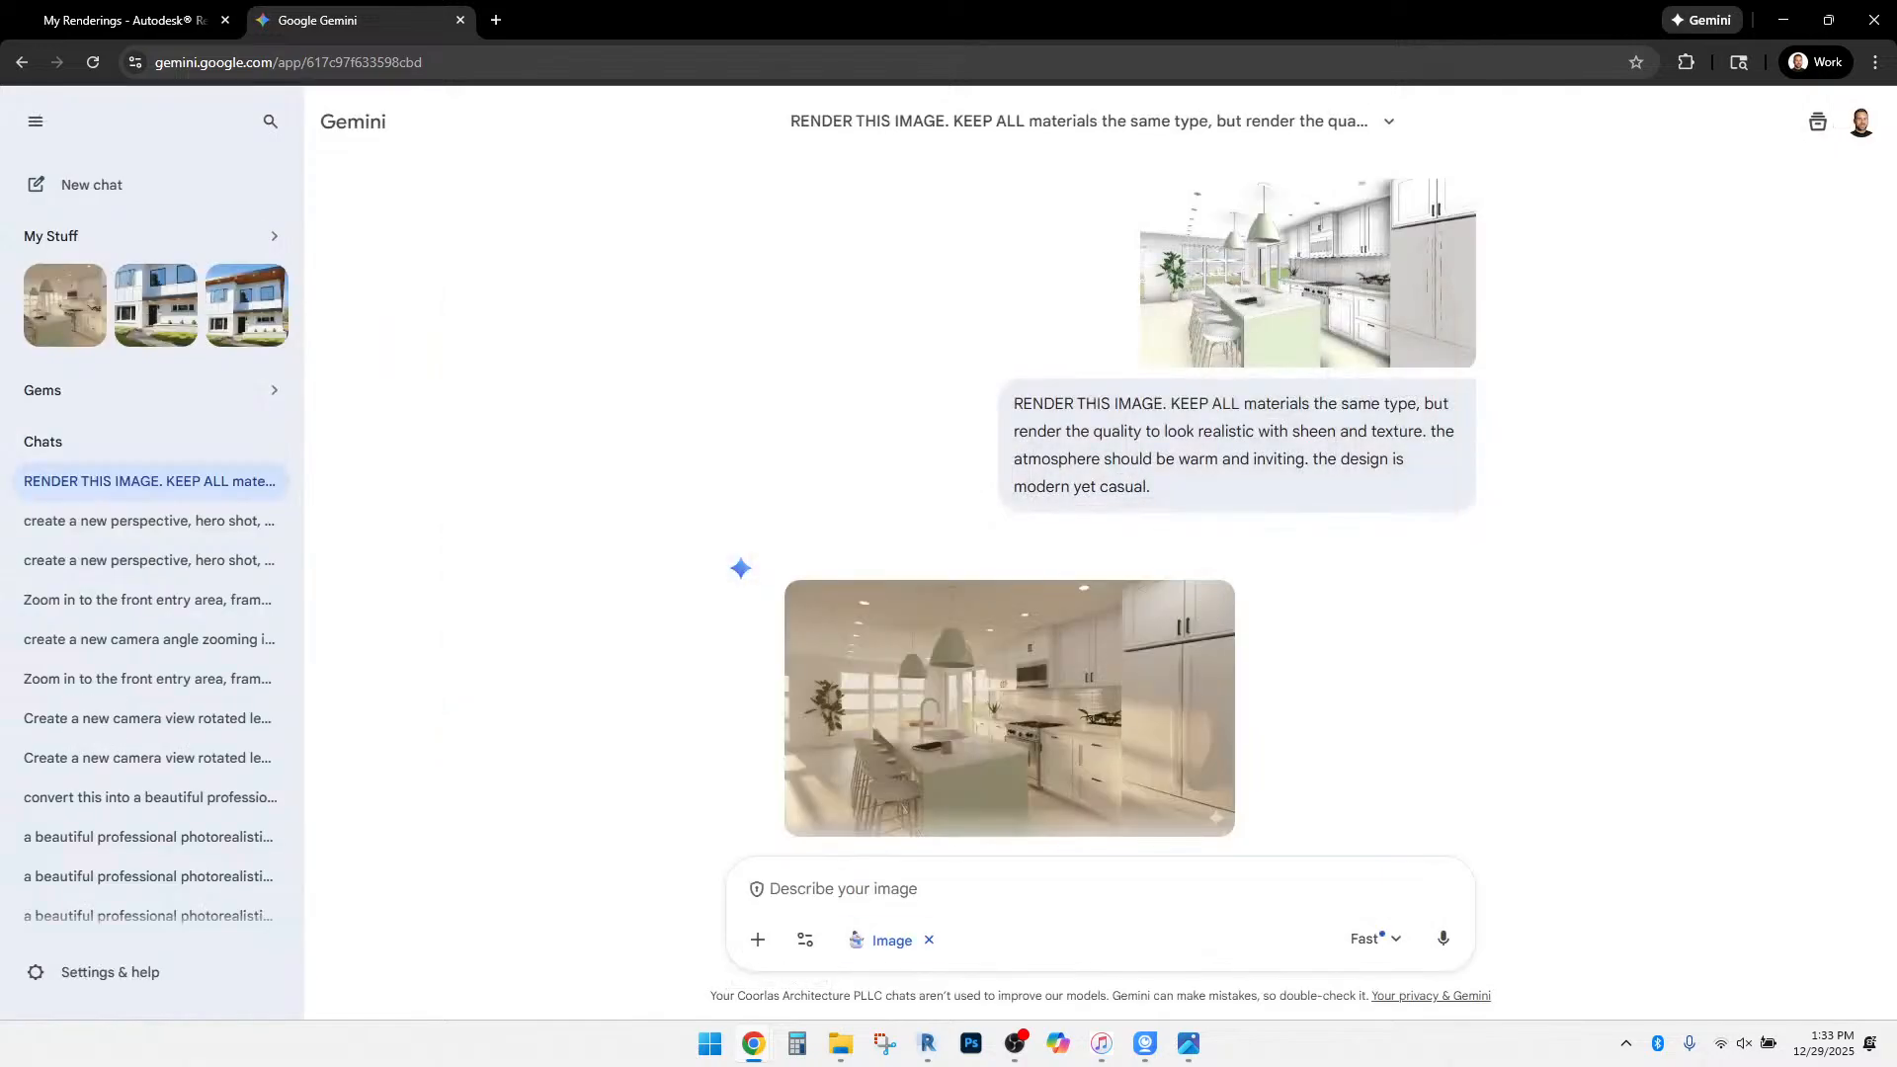
Submit the prompt "make the refrigerator stainless steel" and examine the regenerated kitchen rendering enlarged.
text(make the ref)
text(rigerator)
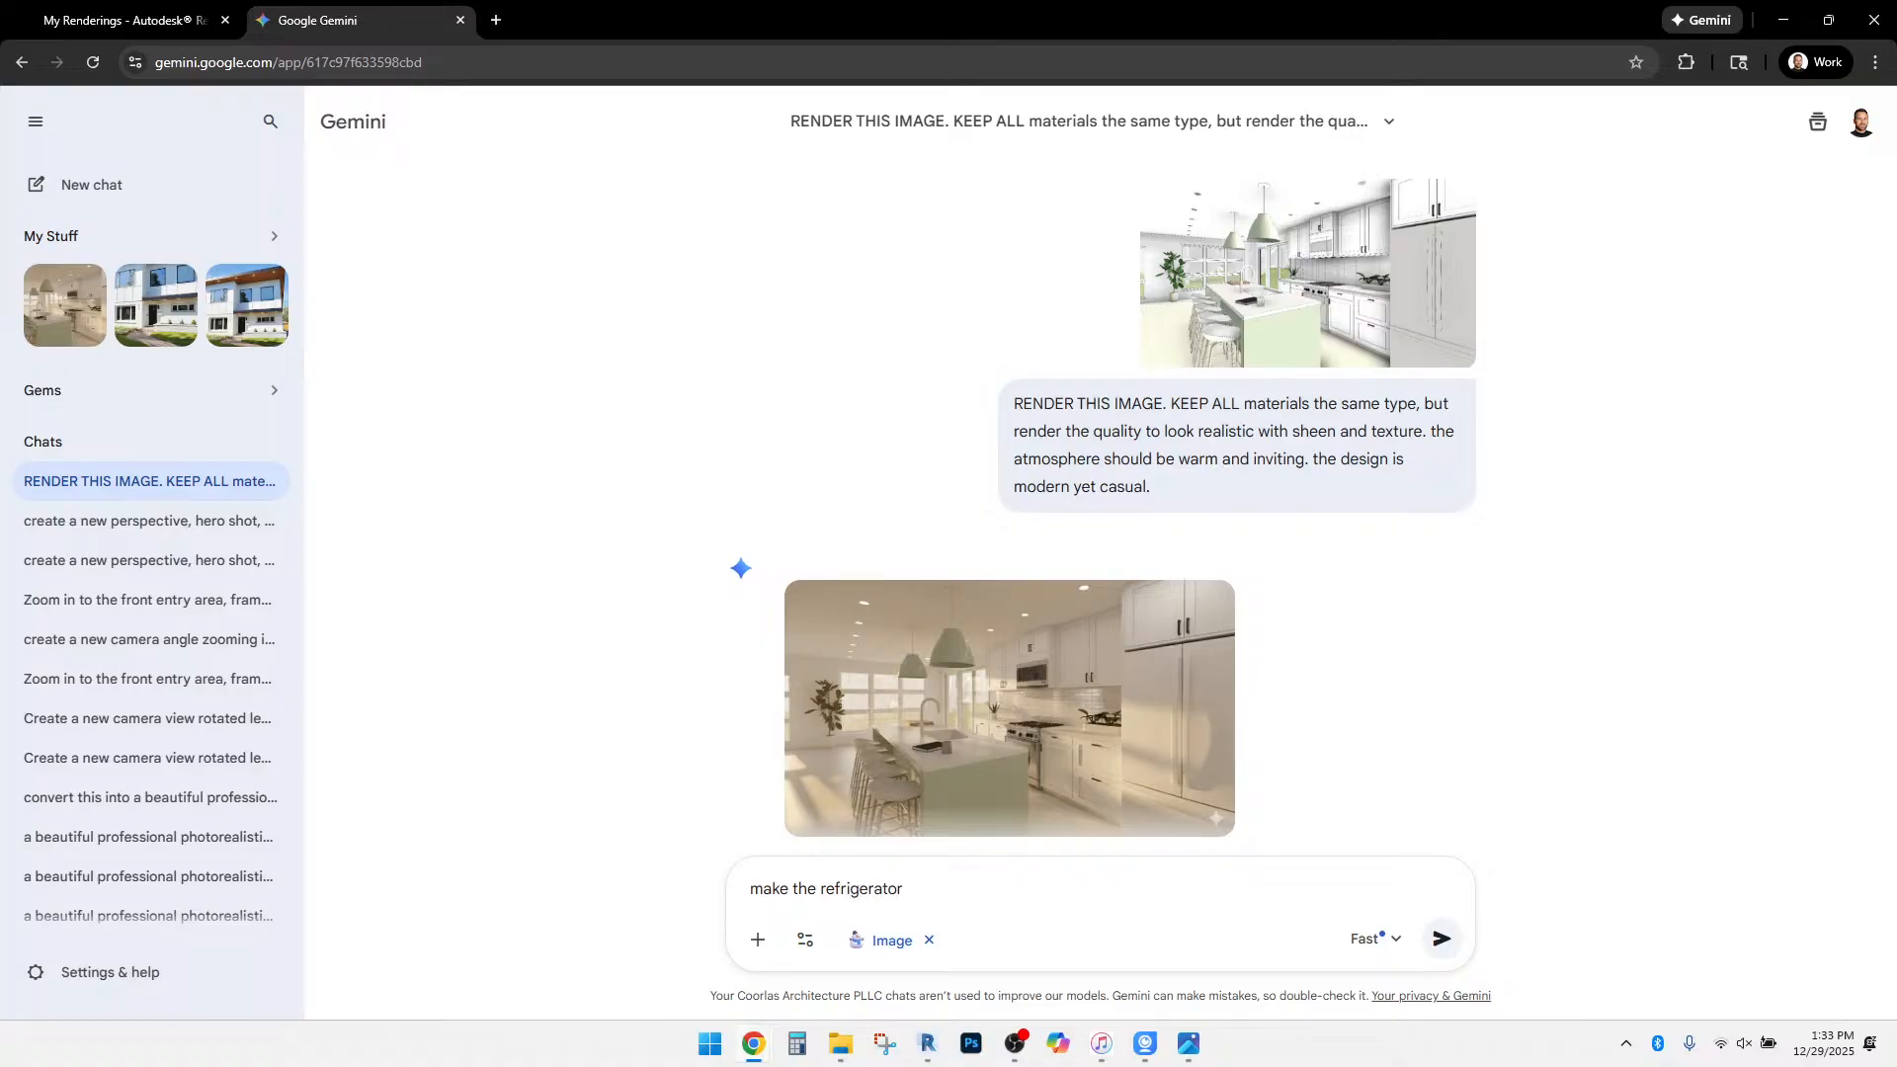
text( stainless steel)
key(Return)
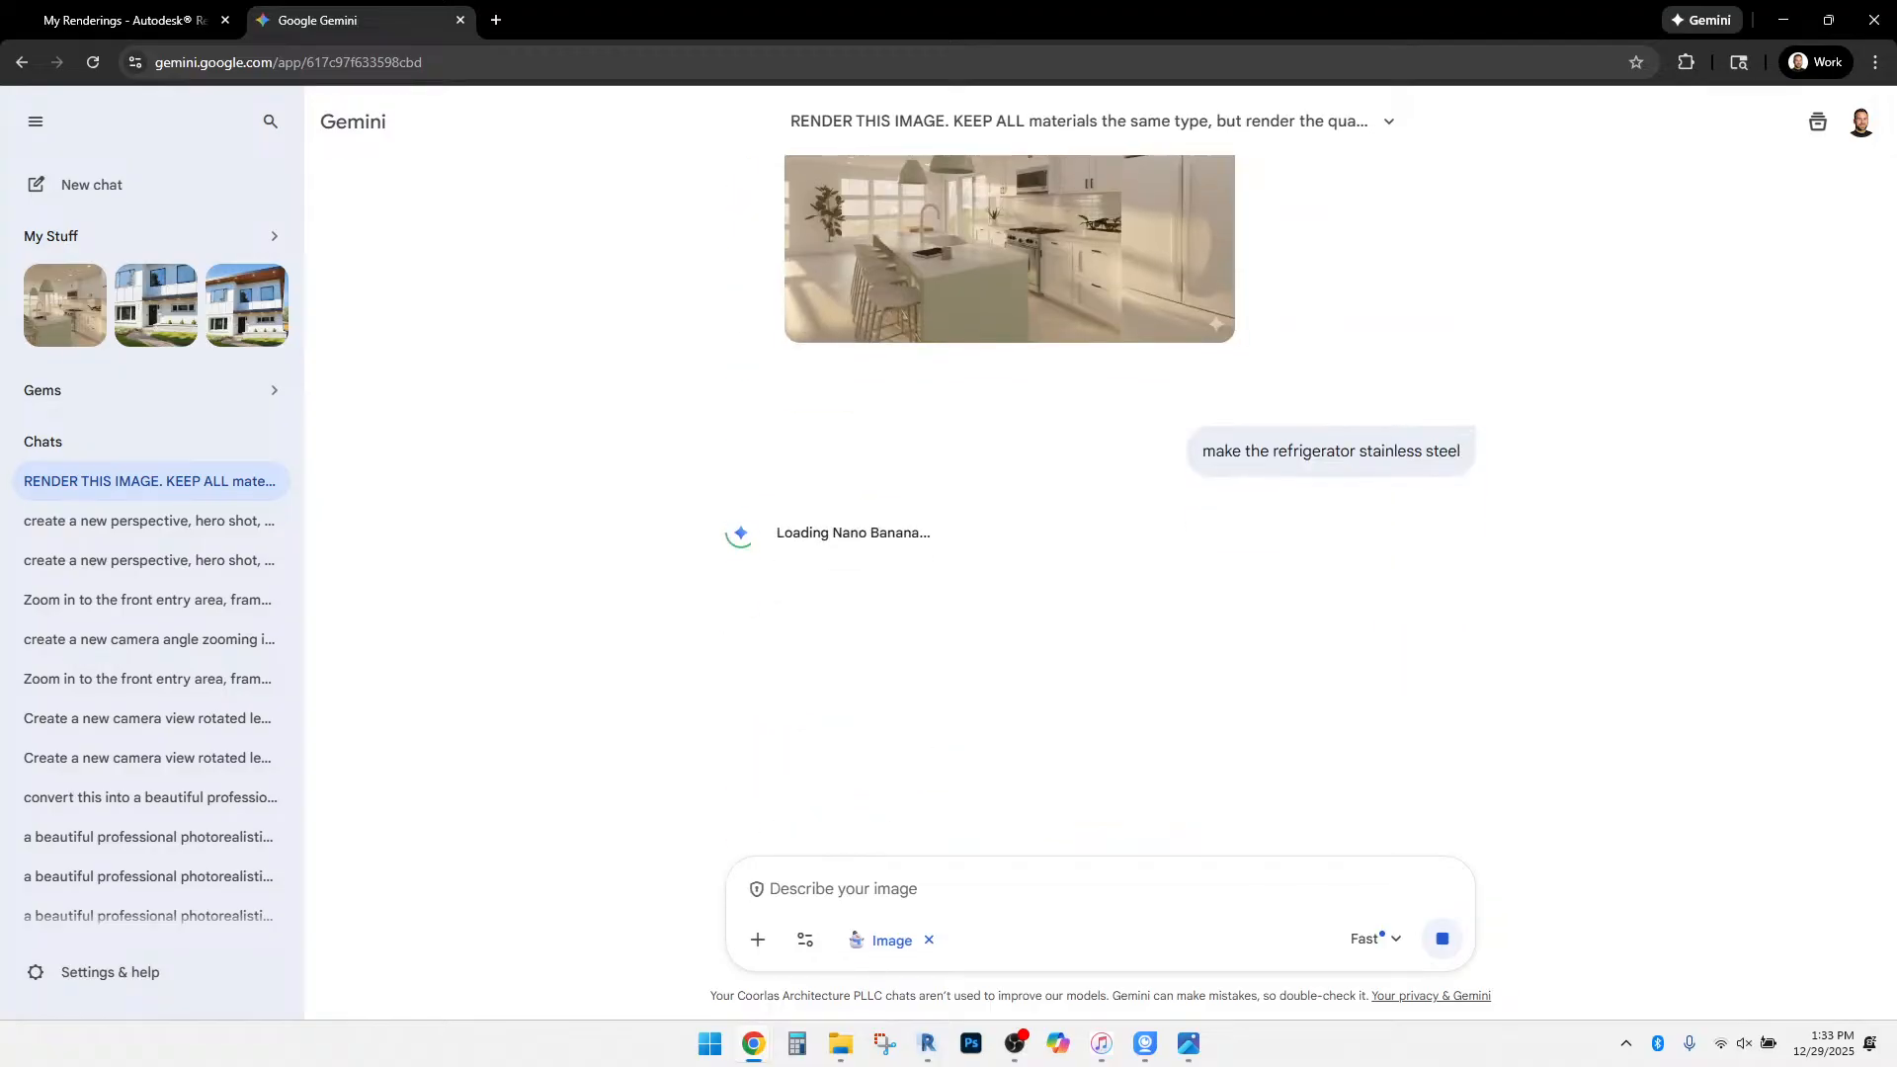
scroll(1100, 494, up, 5)
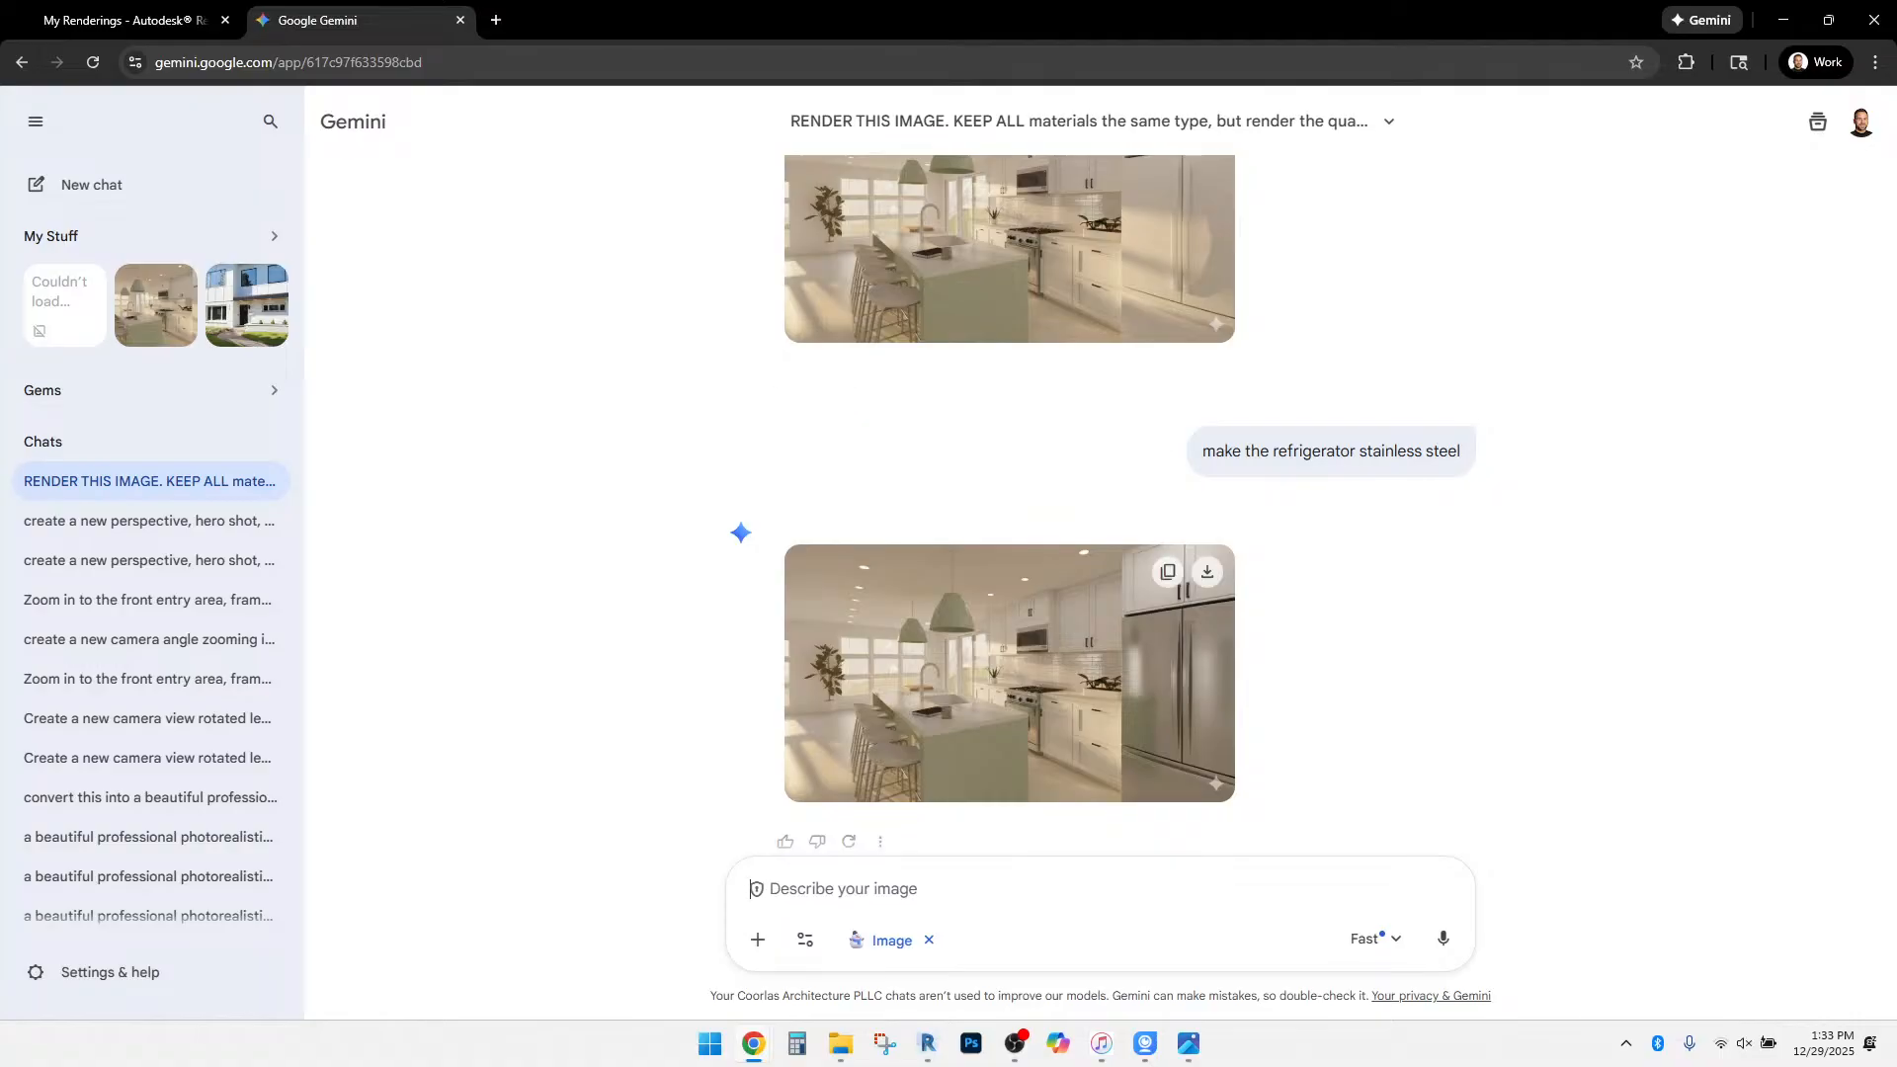
click(1007, 682)
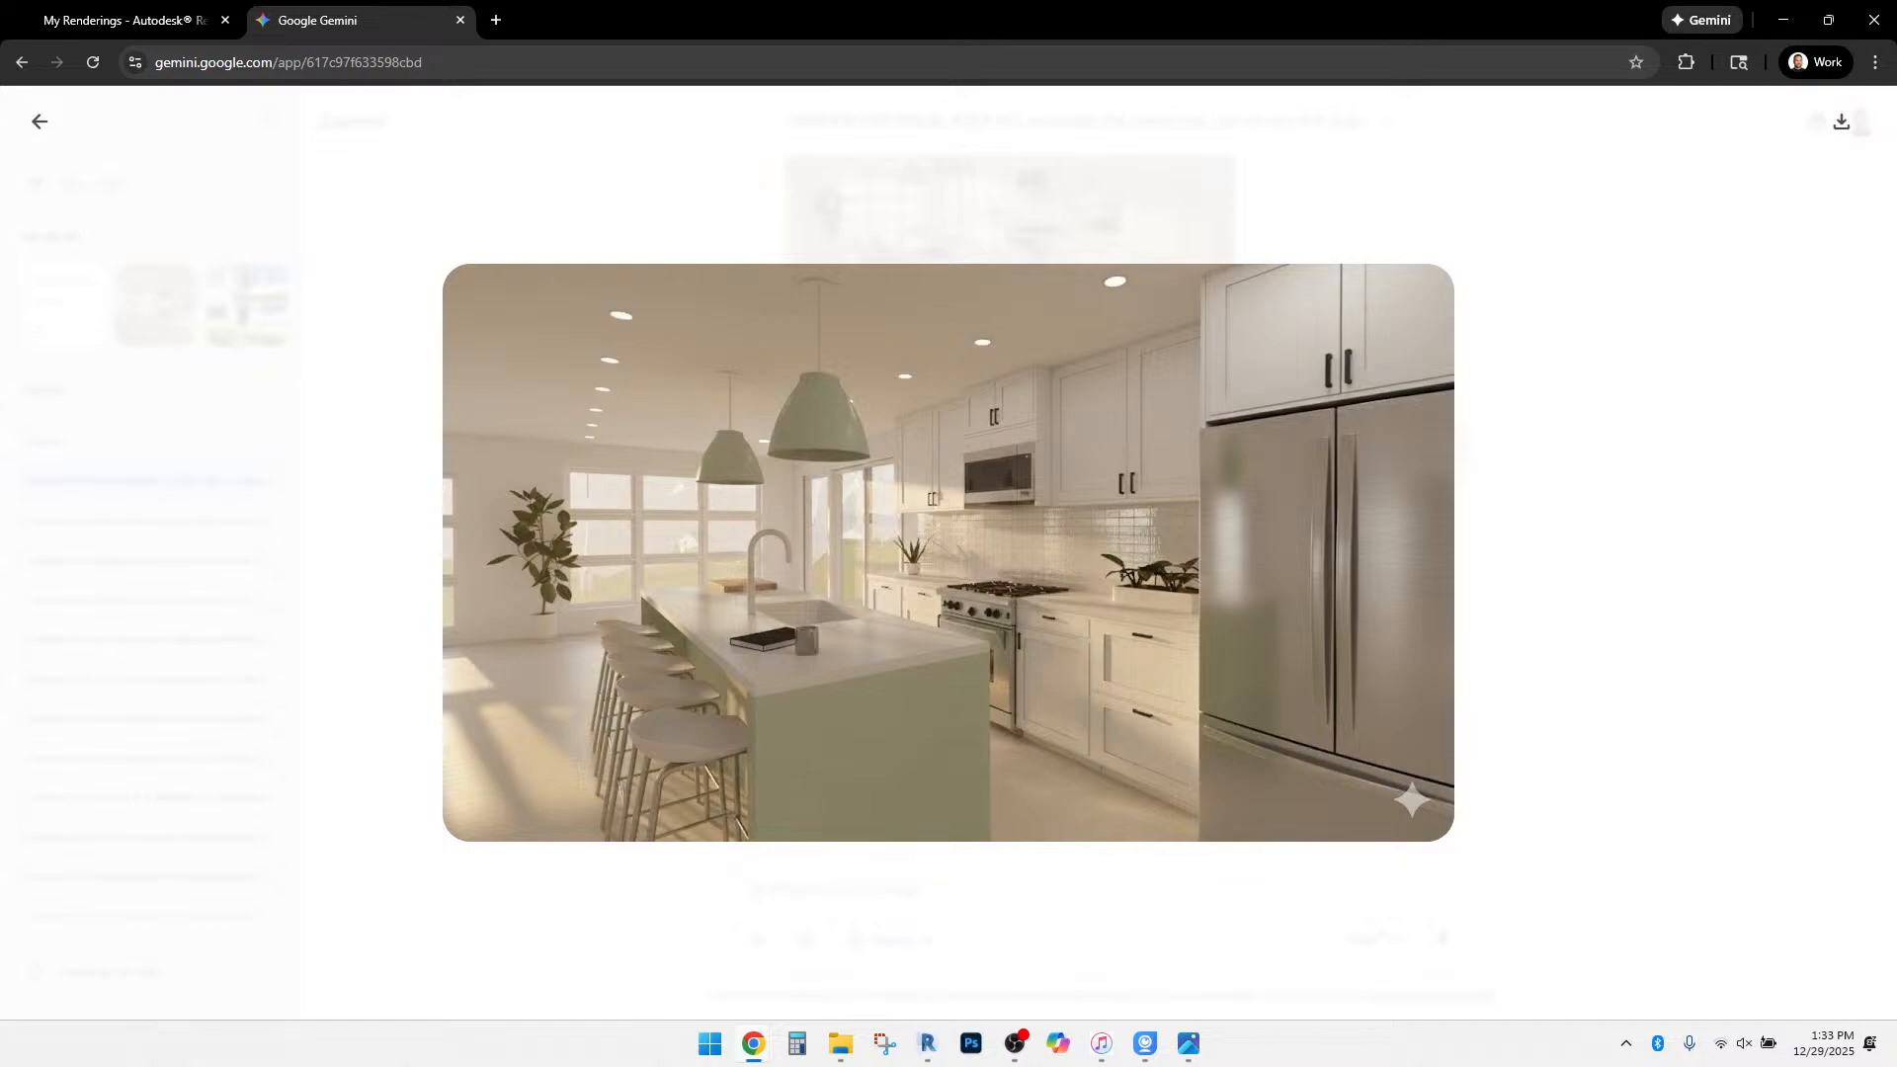
click(1014, 1043)
key(Escape)
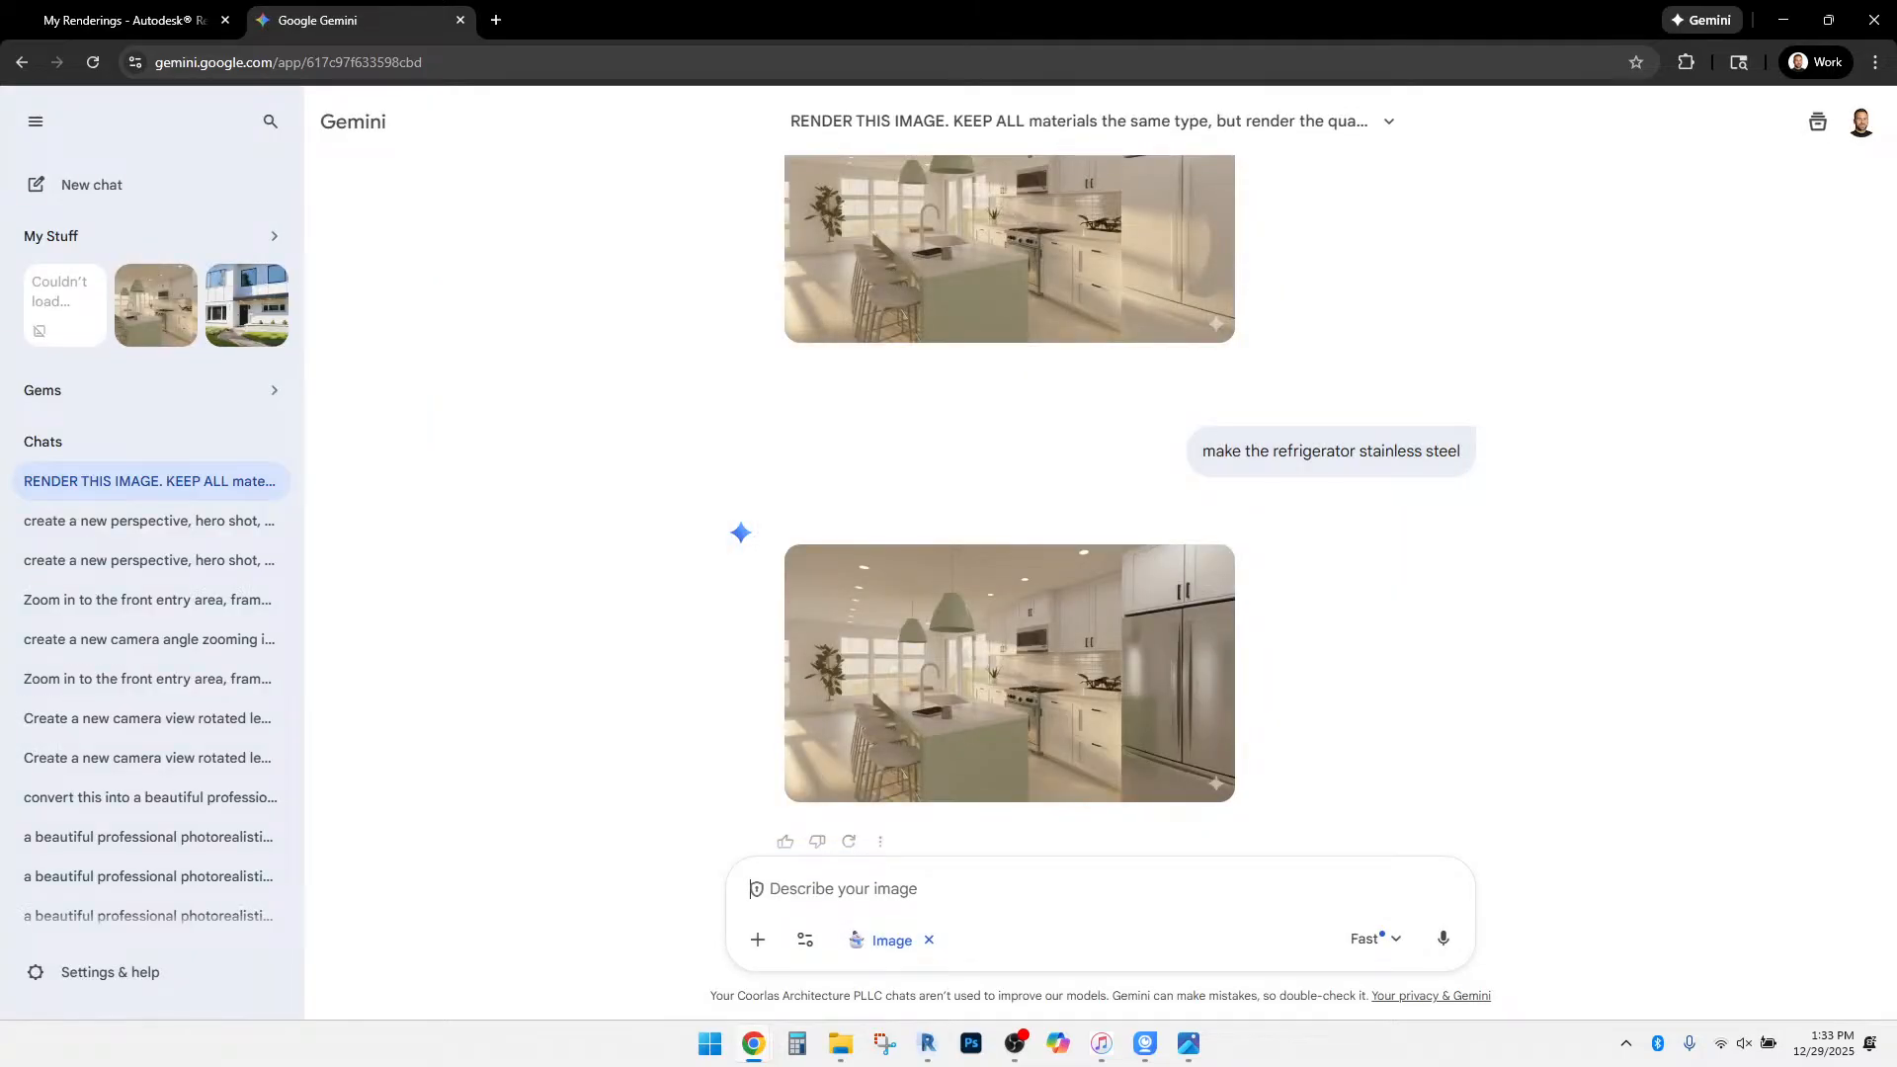
Submit the prompt "change the flooring to be natural oak 2 1/4" planks" and examine the regenerated rendering enlarged.
text(change the )
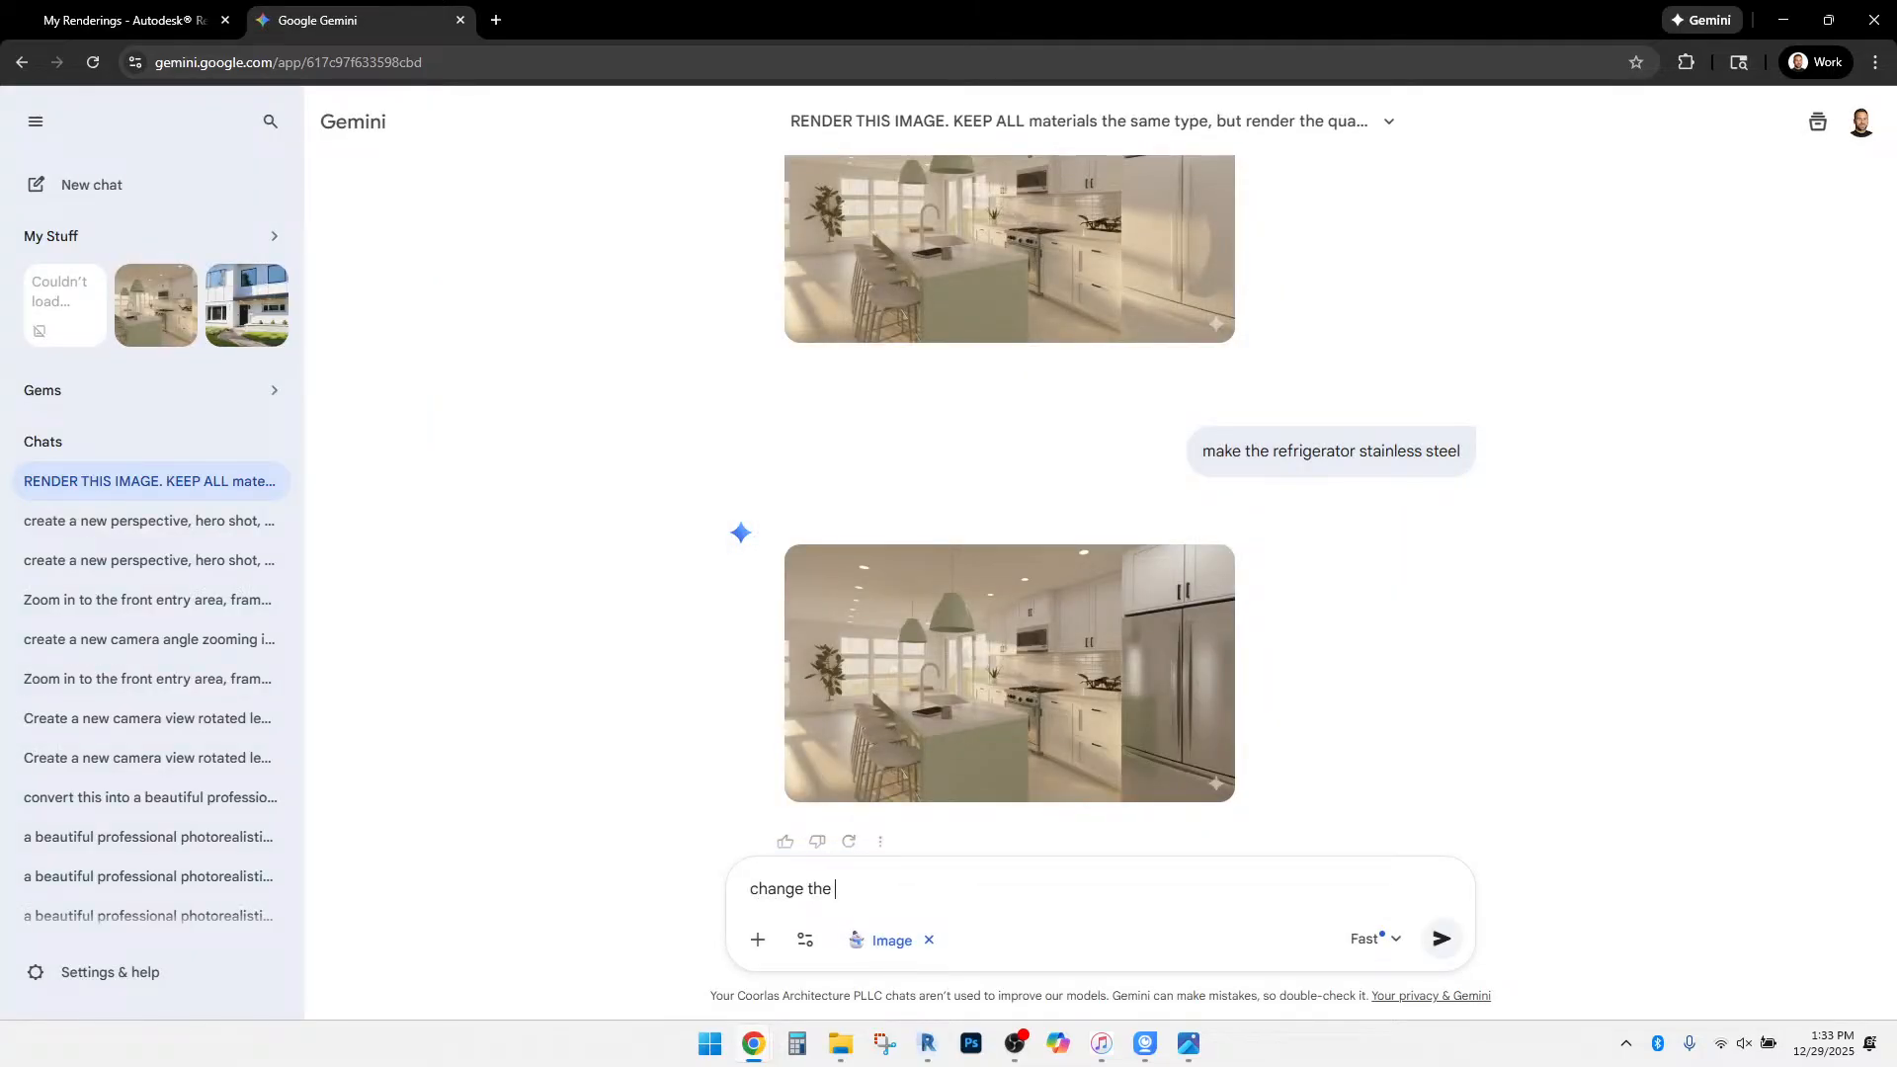
text(flooring to be natural oak)
text(2 1)
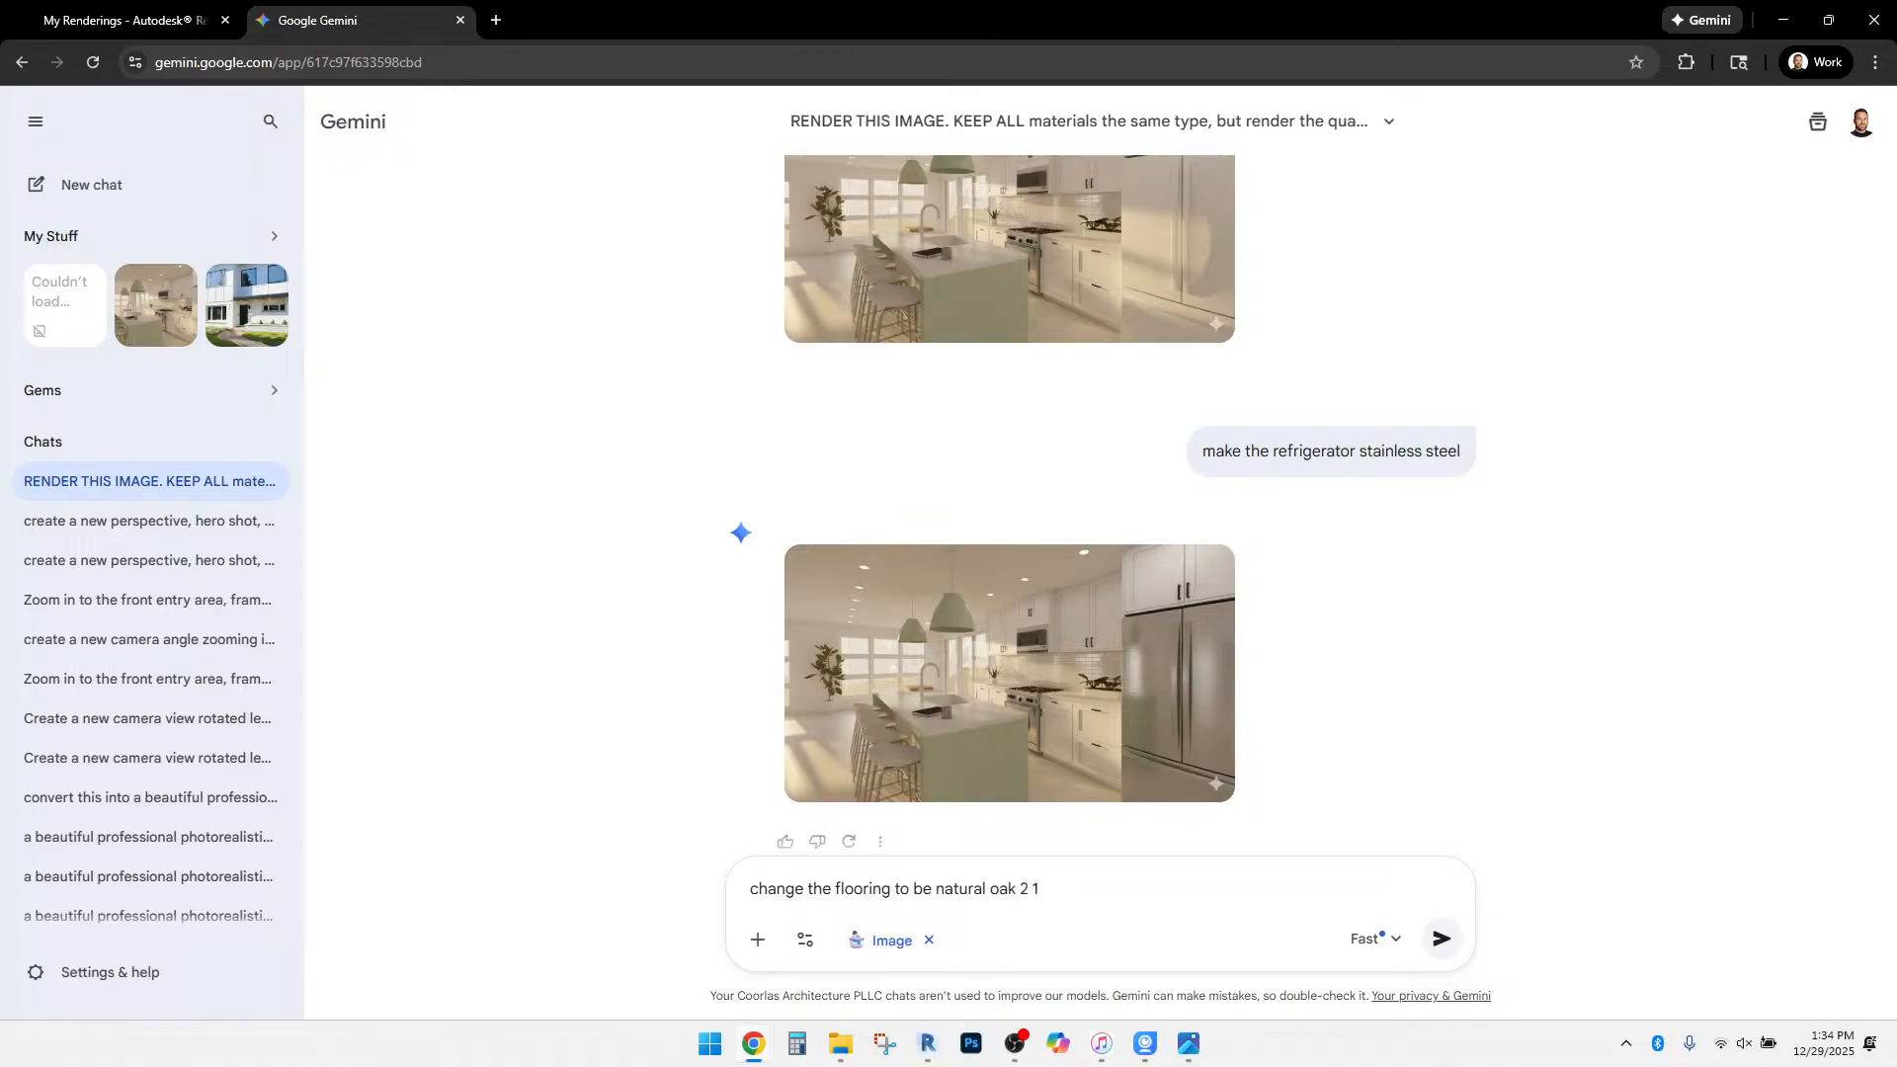
text(/4" planks)
key(Return)
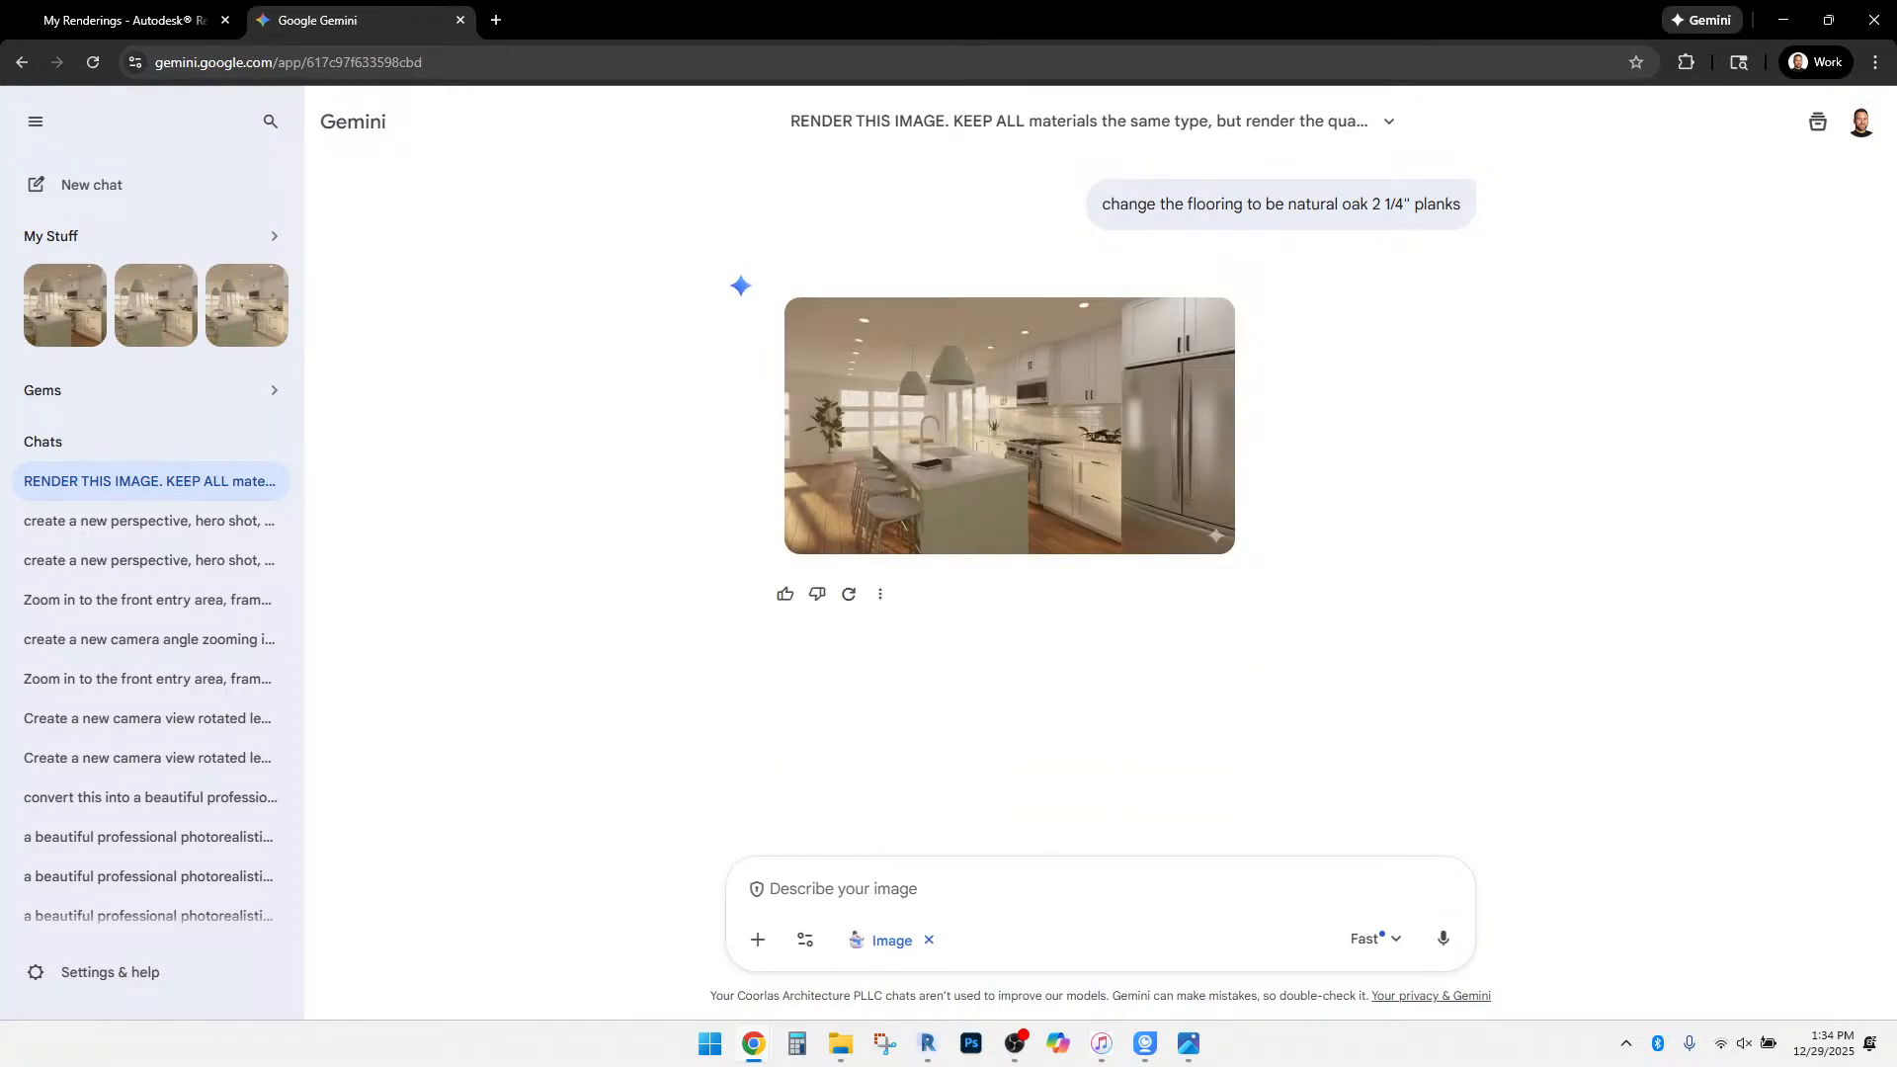
click(1007, 424)
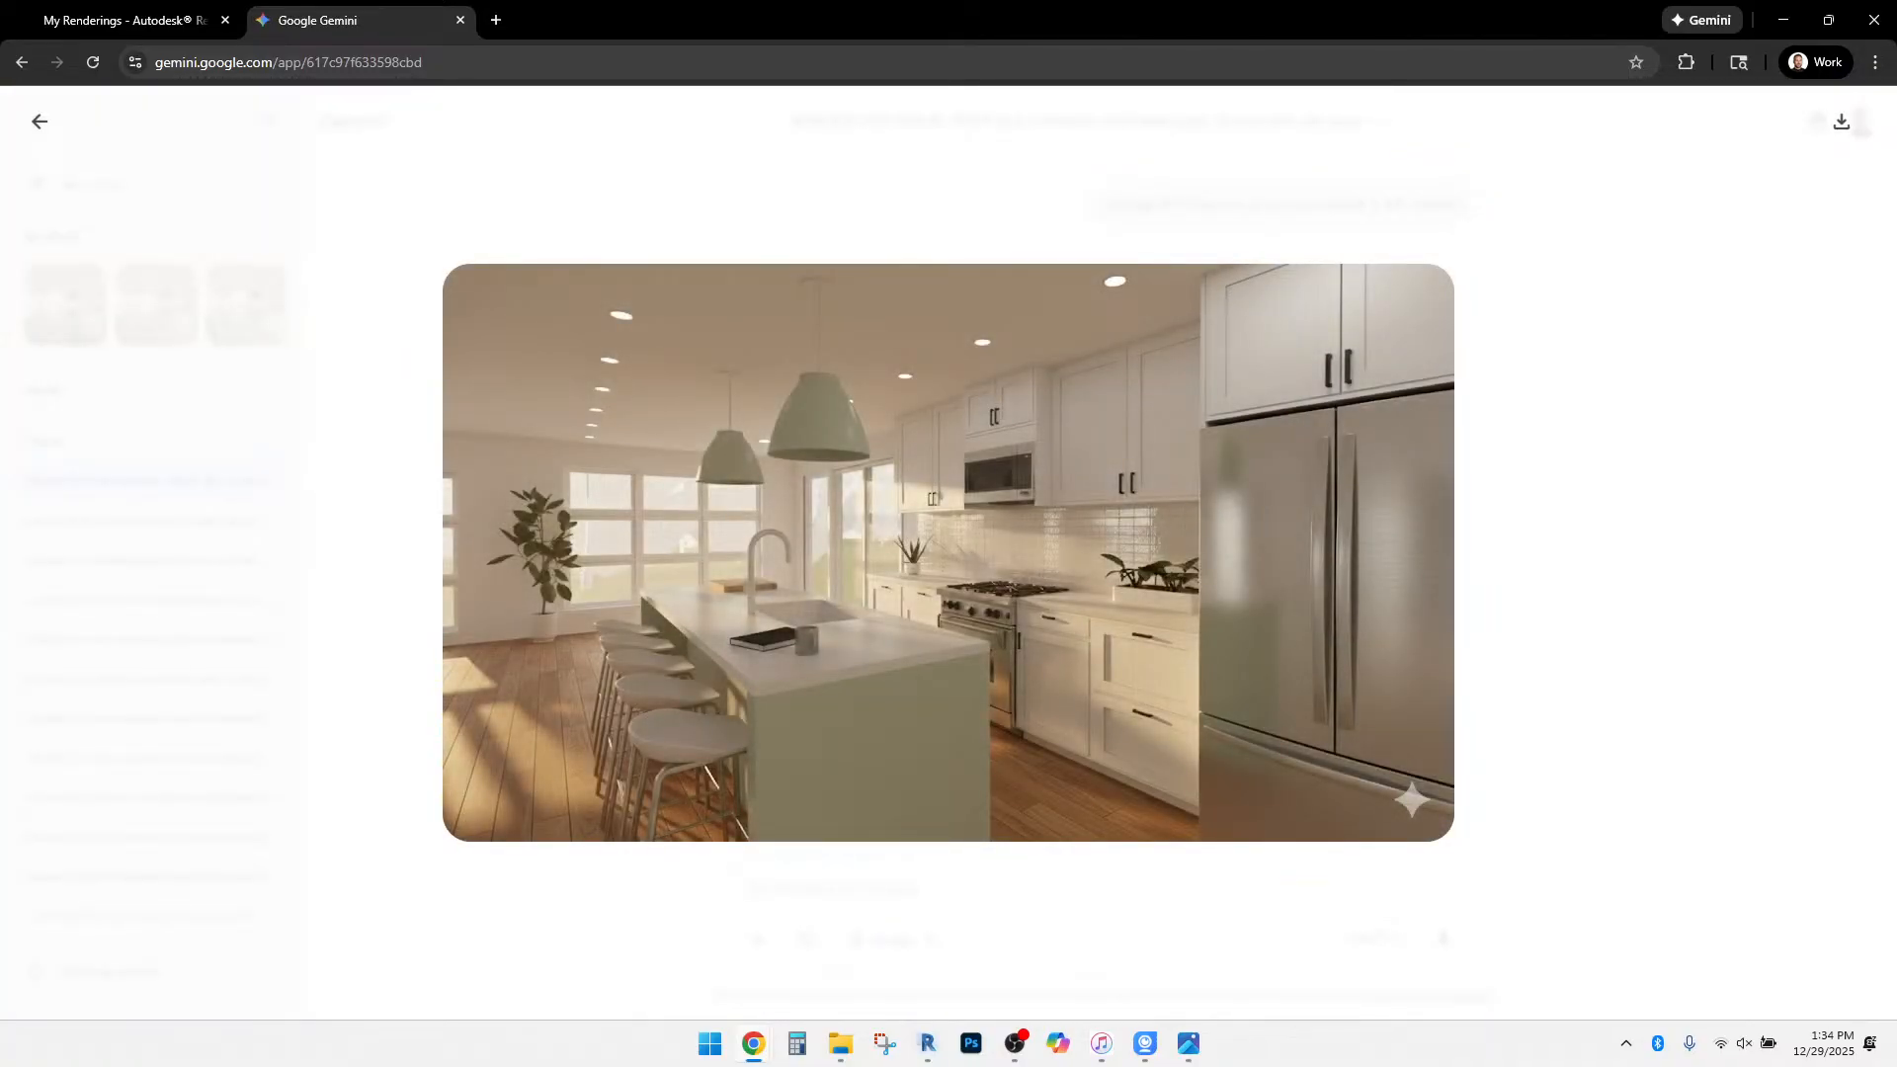
key(Escape)
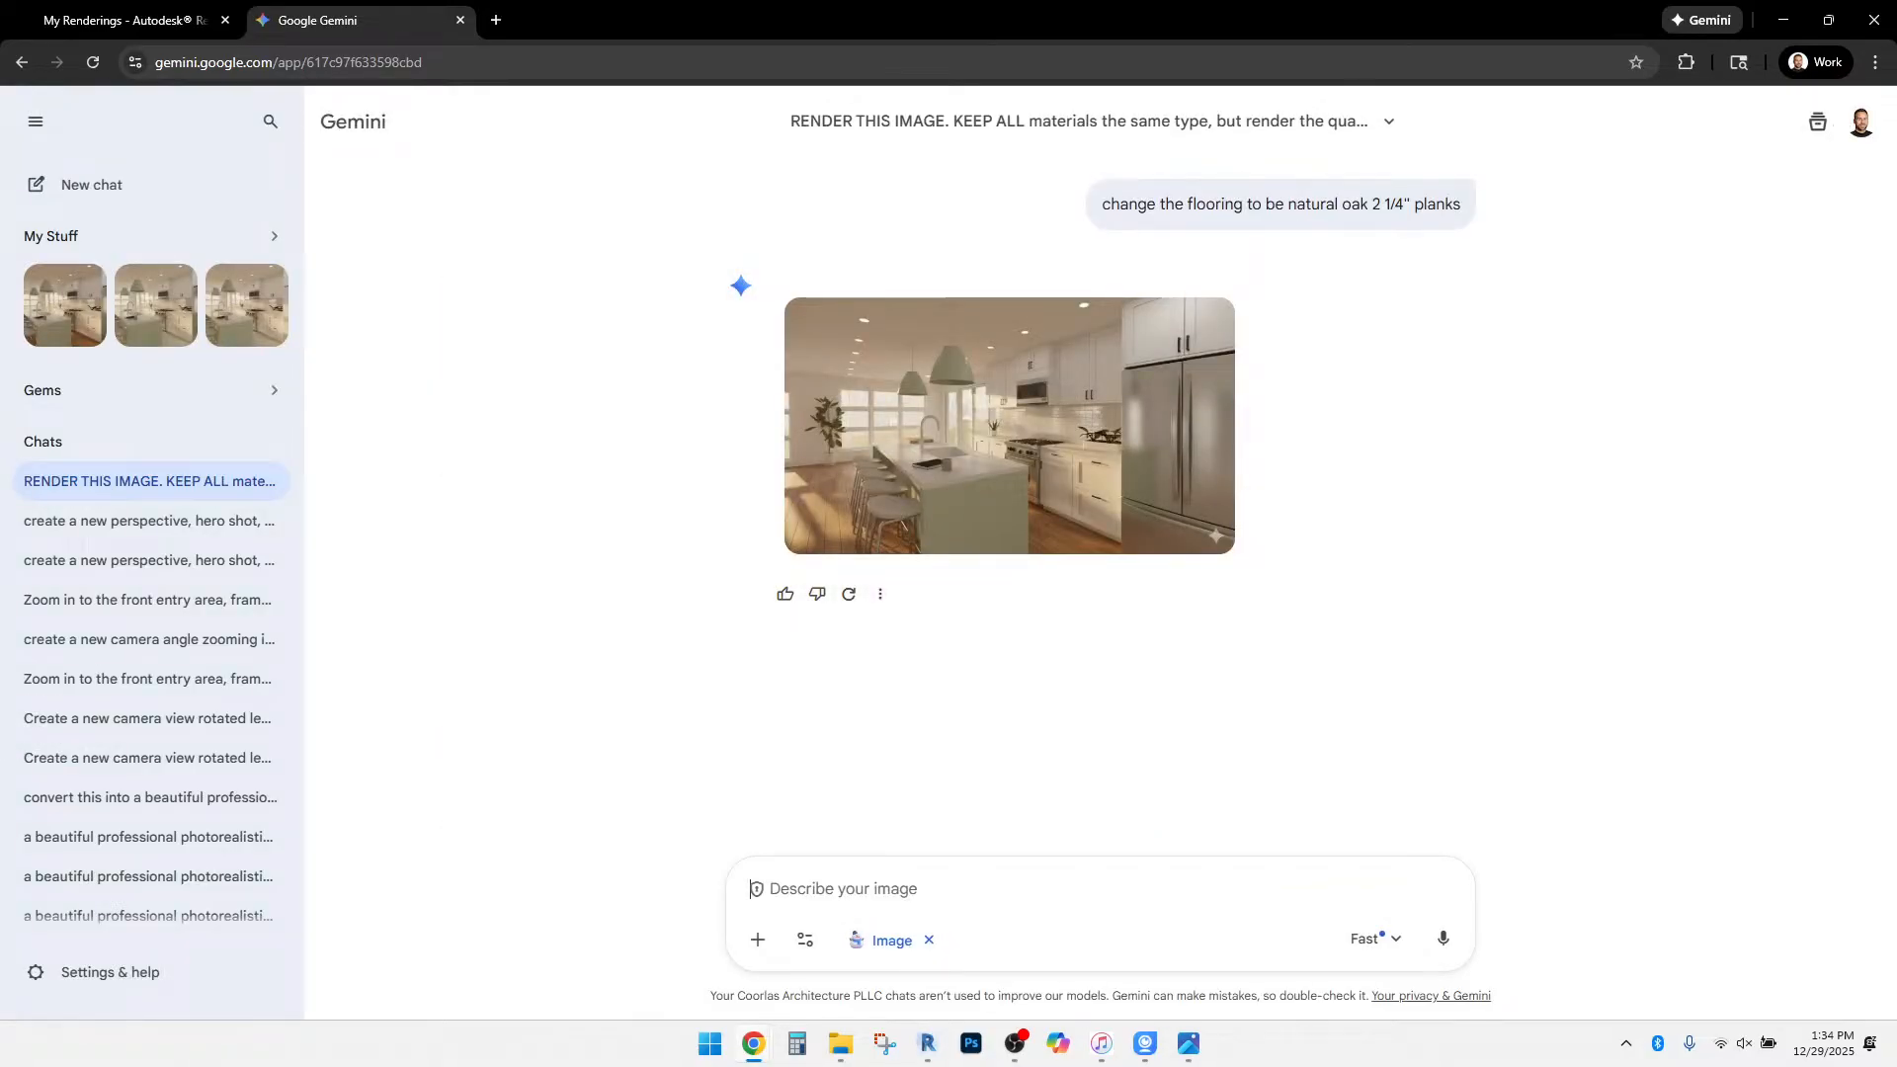
Submit the prompt "the island cabinets and island pendant light color should be more of a hunter green".
text(the s)
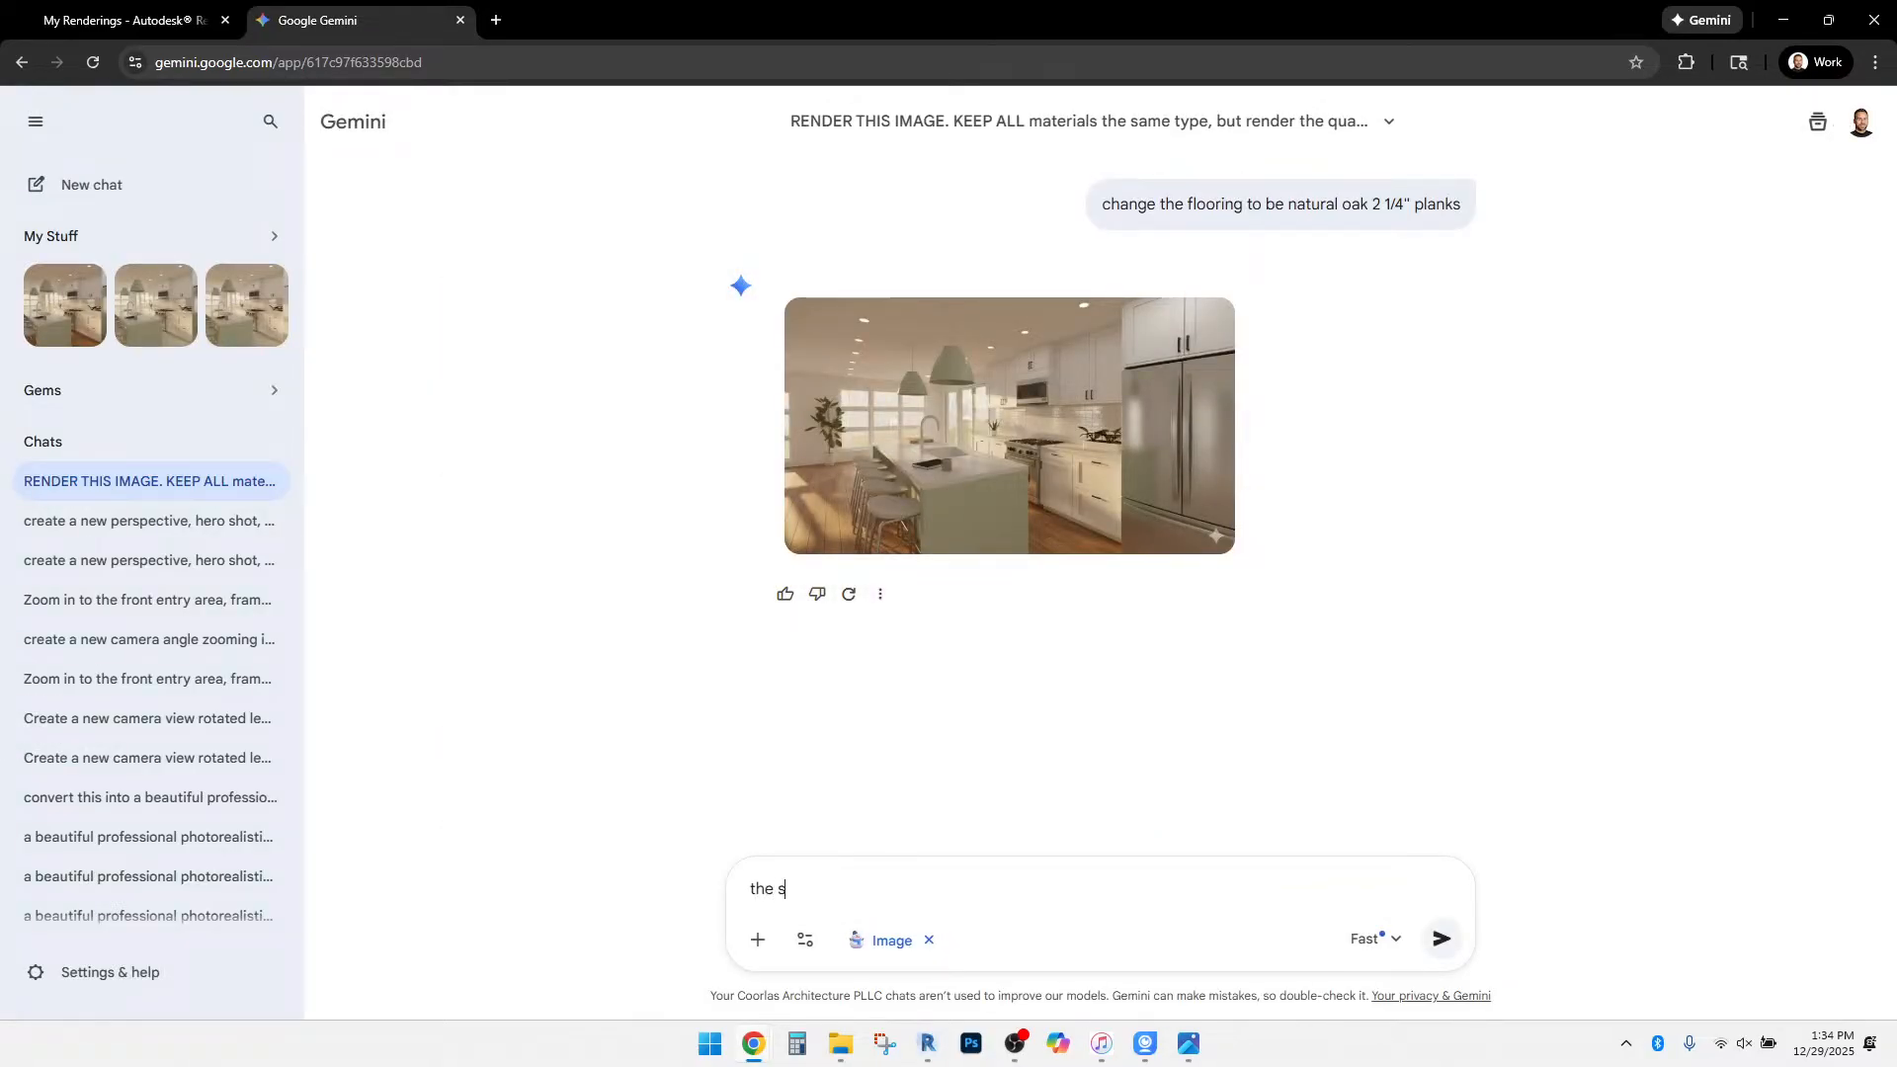
key(BackSpace)
text(island cabinets and island )
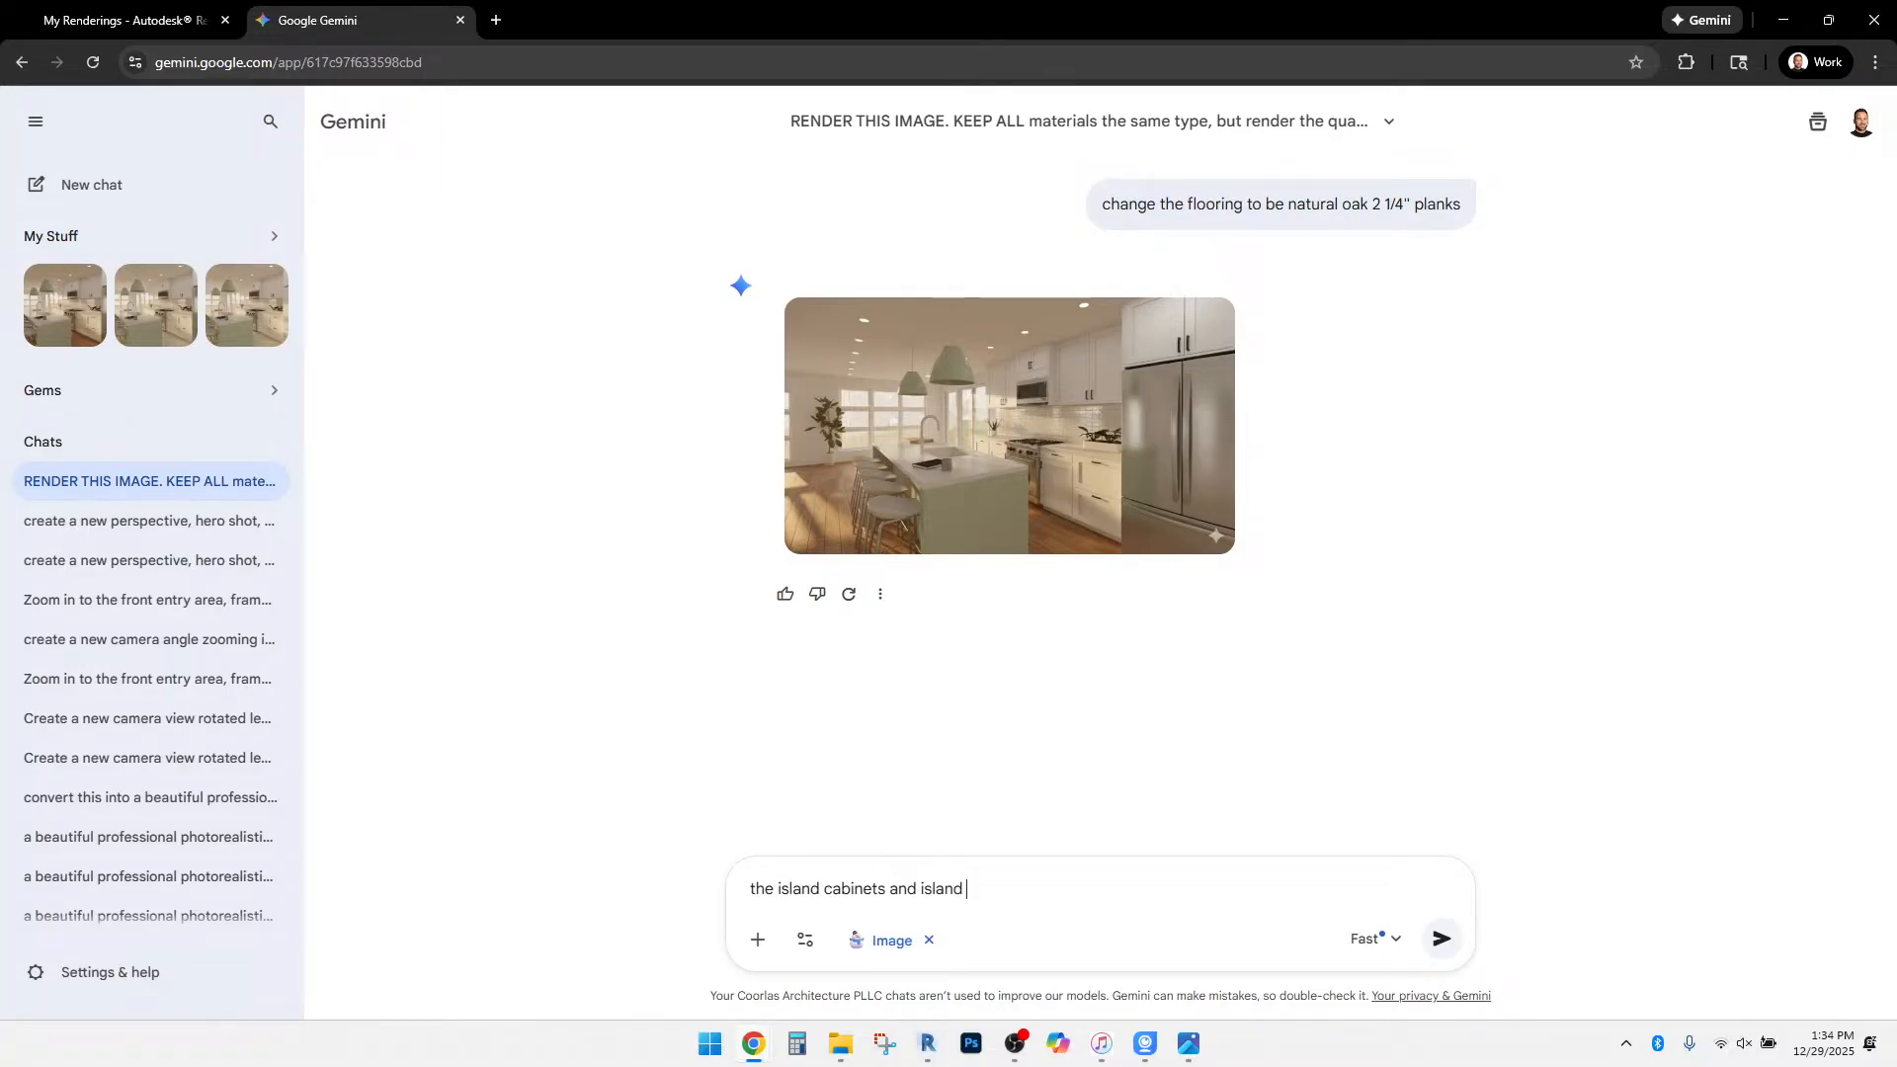
text(pendant light color should be more )
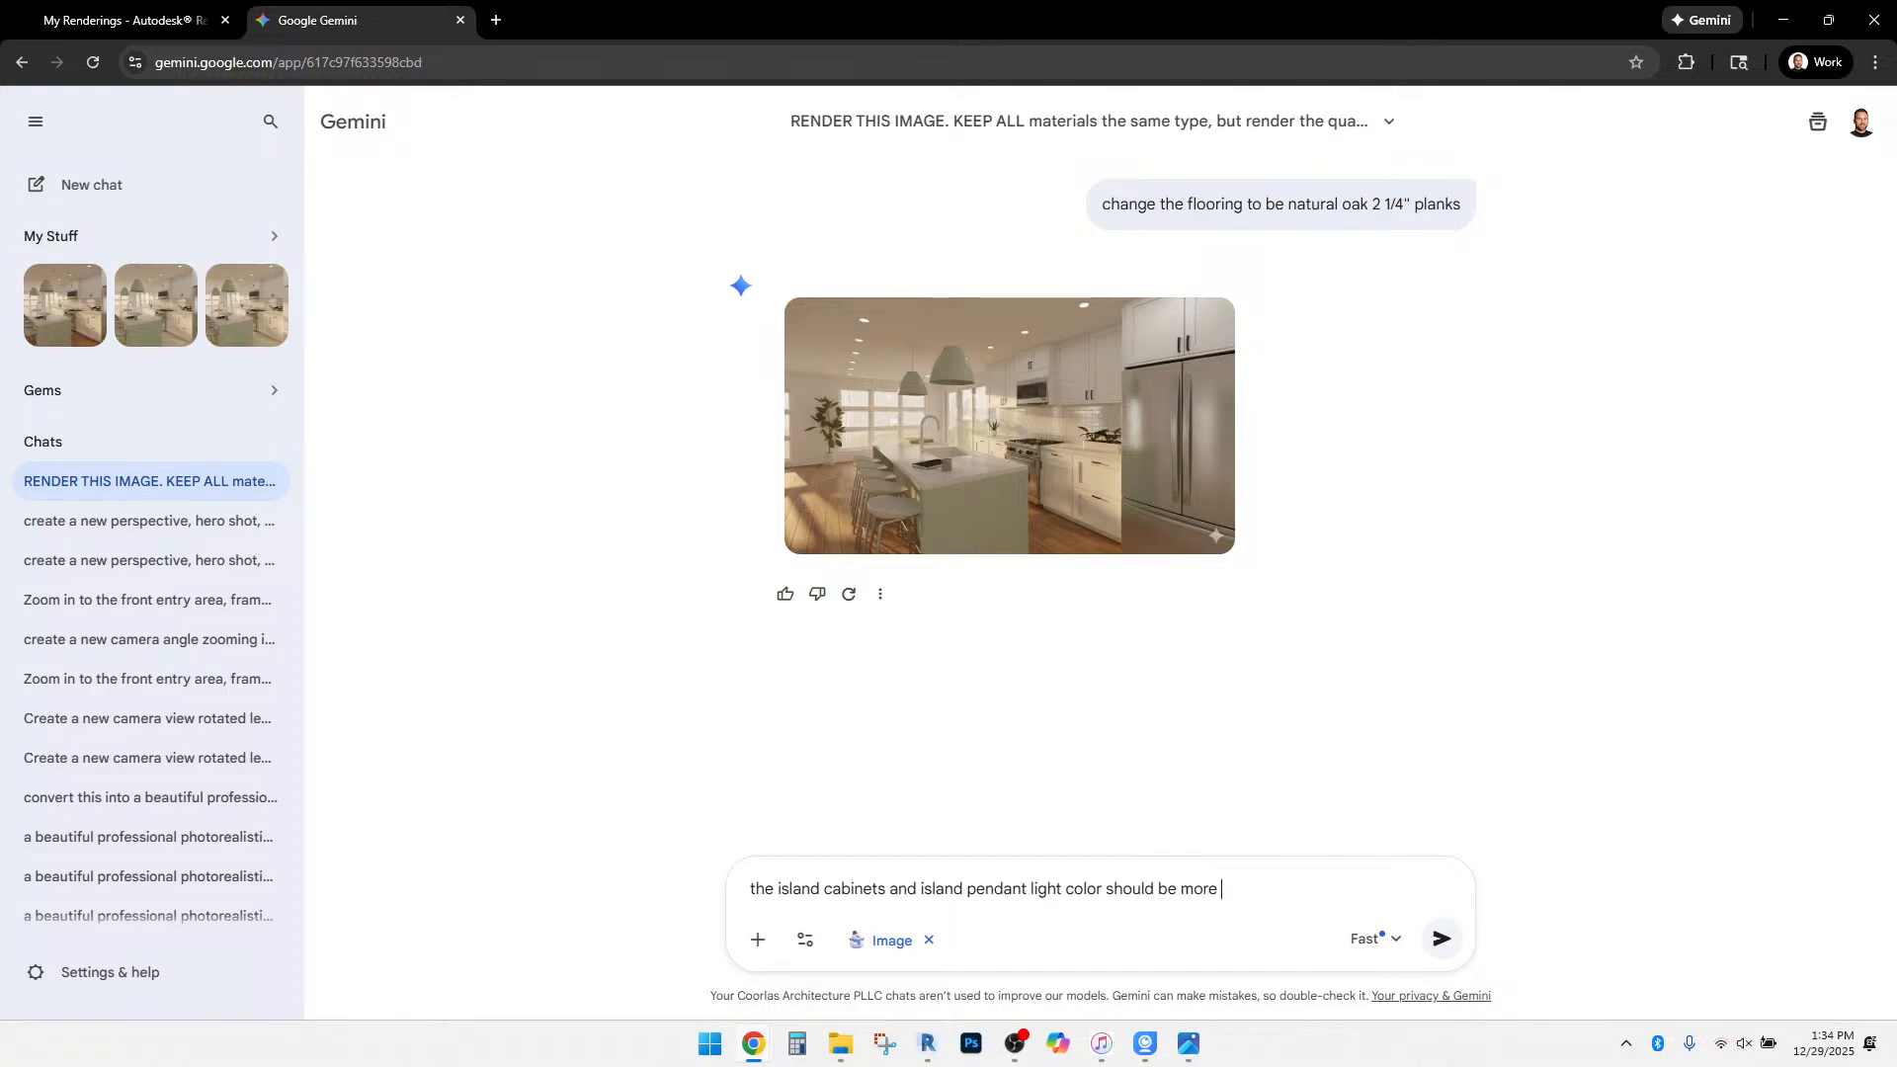
text(of a hunter green paint)
key(BackSpace)
key(BackSpace)
key(BackSpace)
key(BackSpace)
key(BackSpace)
key(Return)
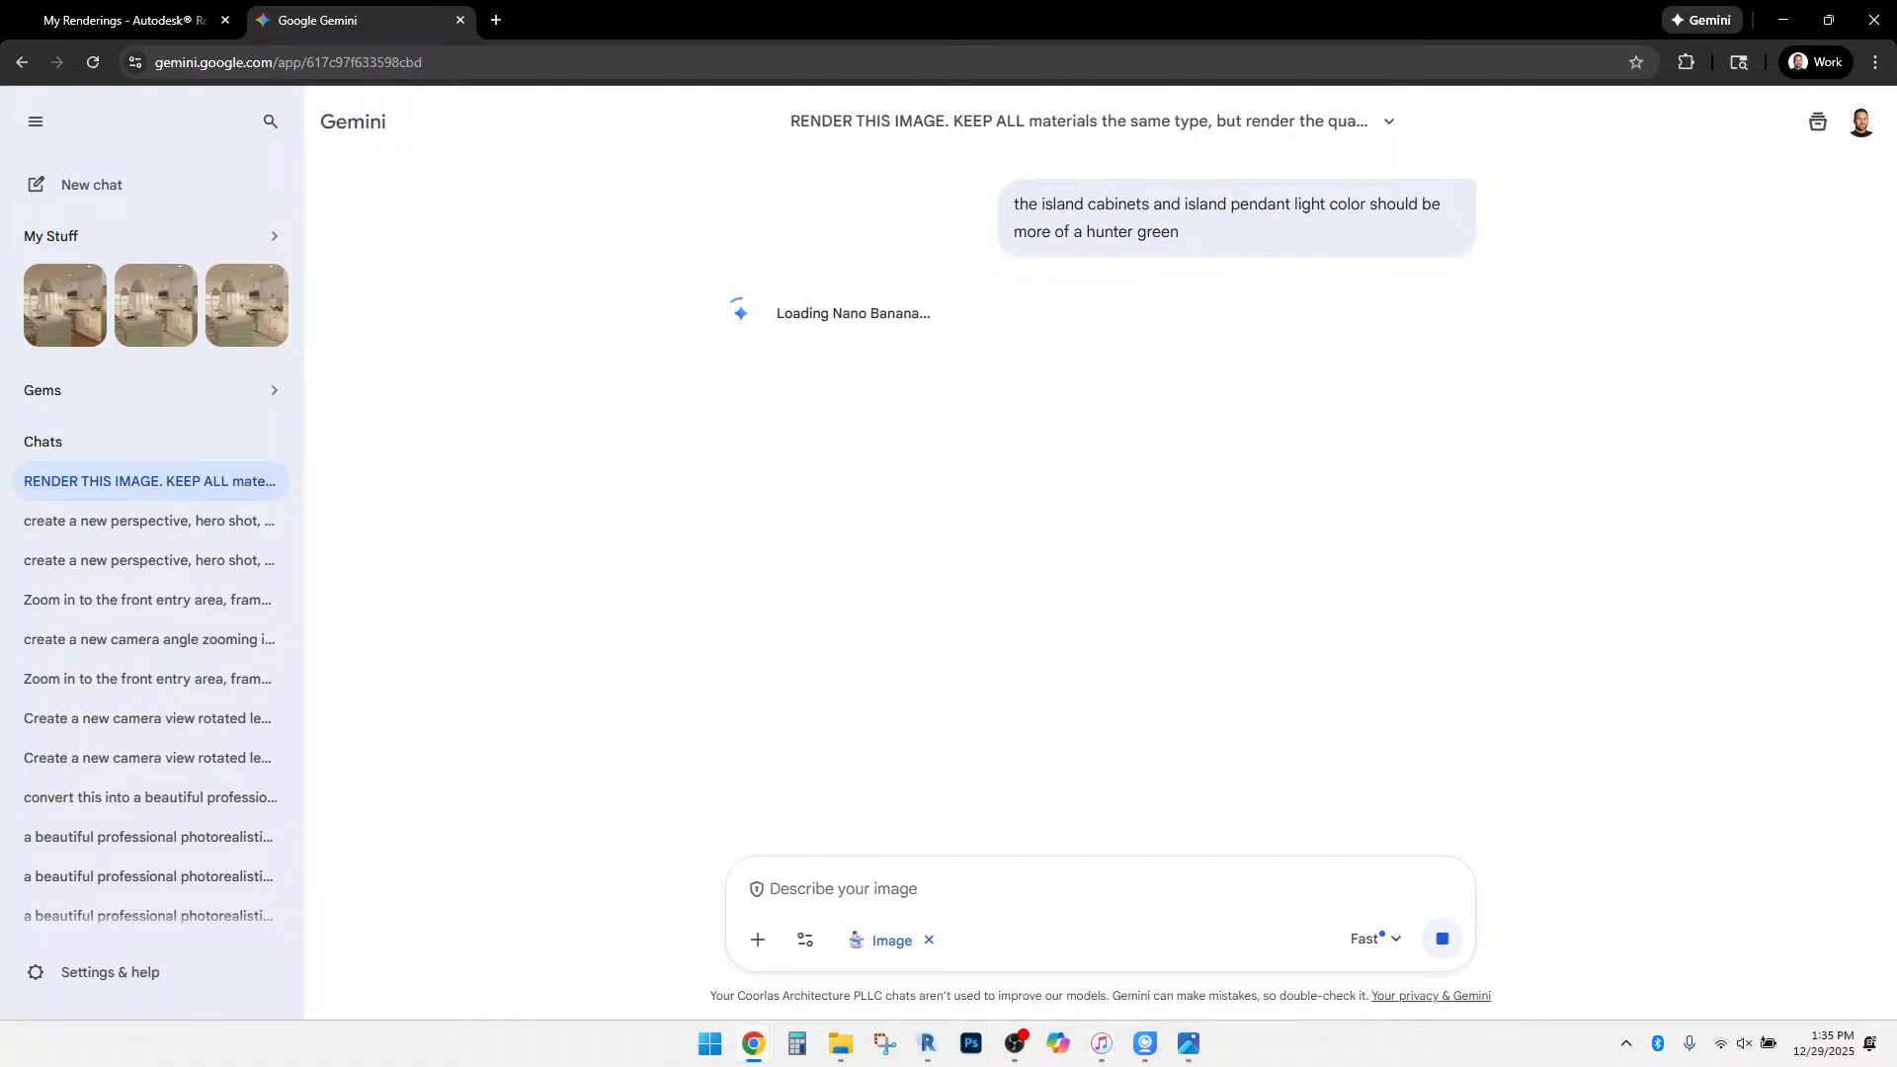
Check the Autodesk cloud rendering of the kitchen, then return to Gemini and examine its hunter green version enlarged.
click(125, 20)
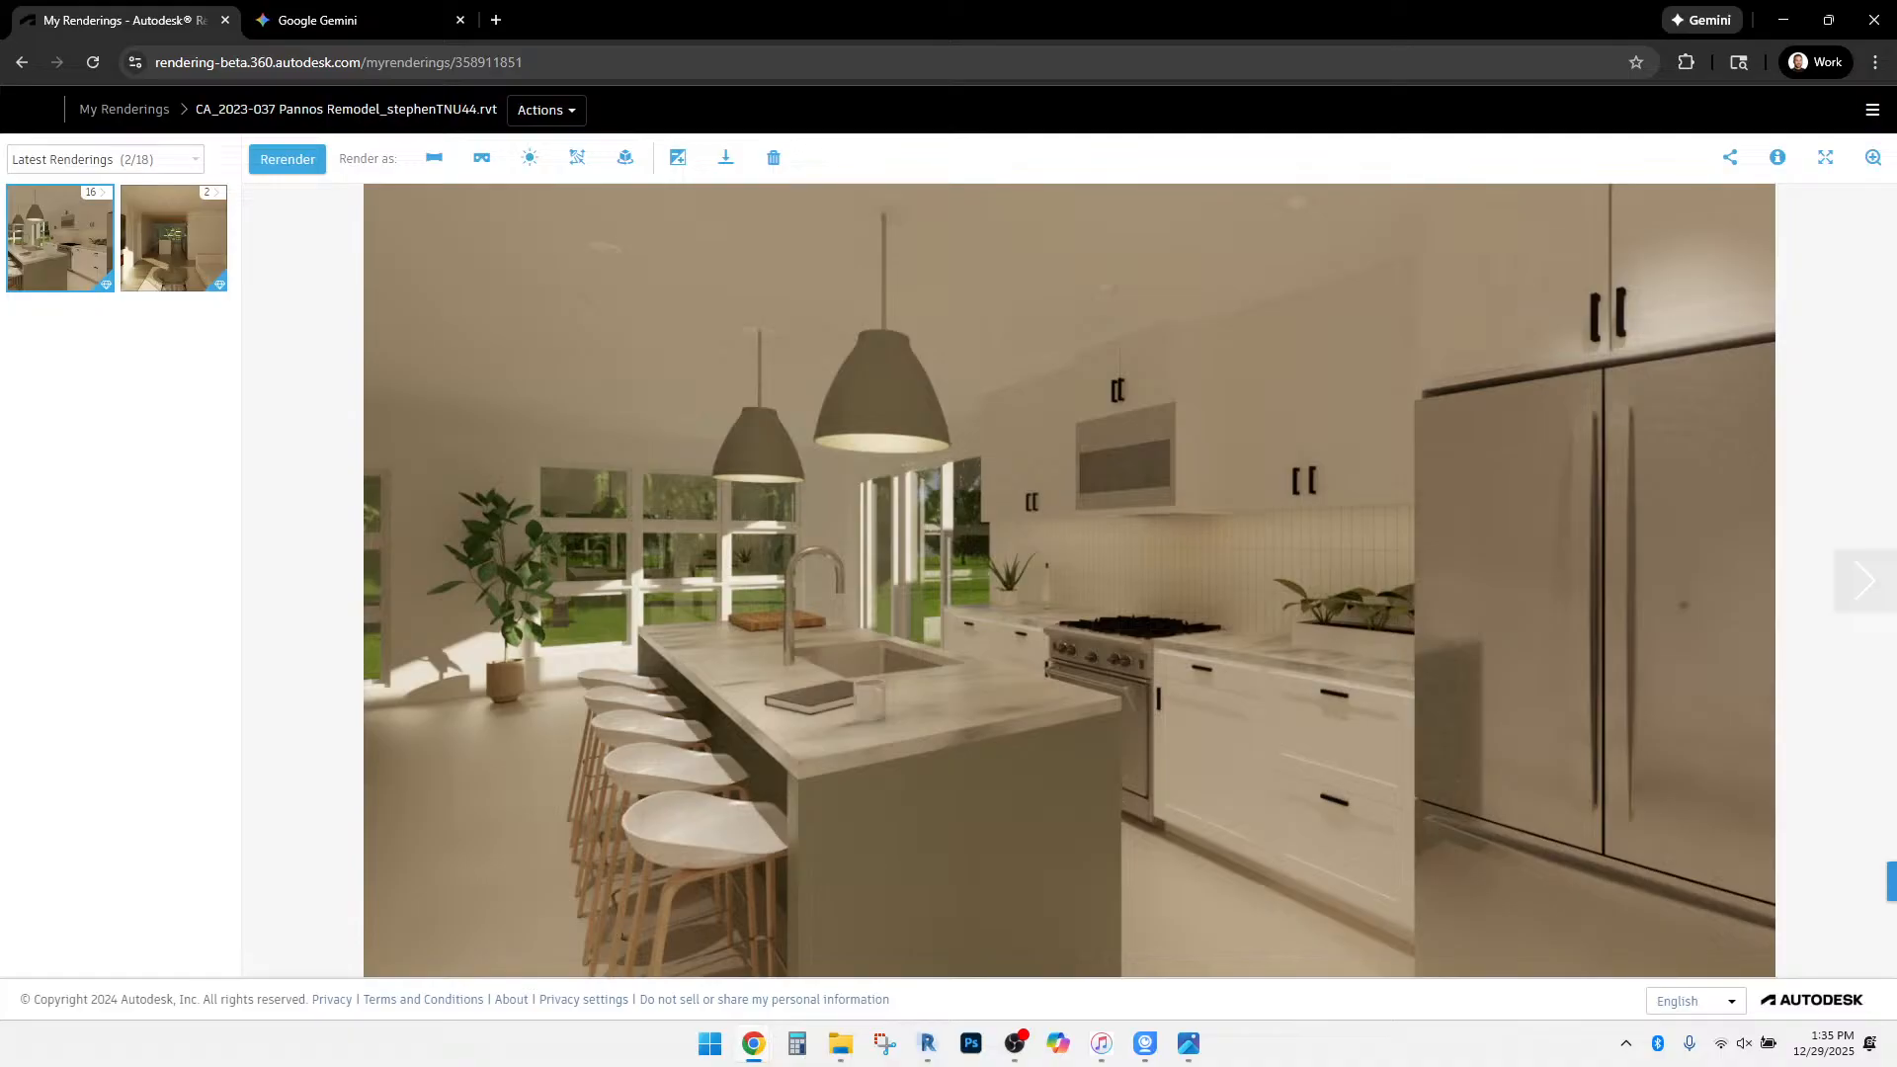
click(326, 20)
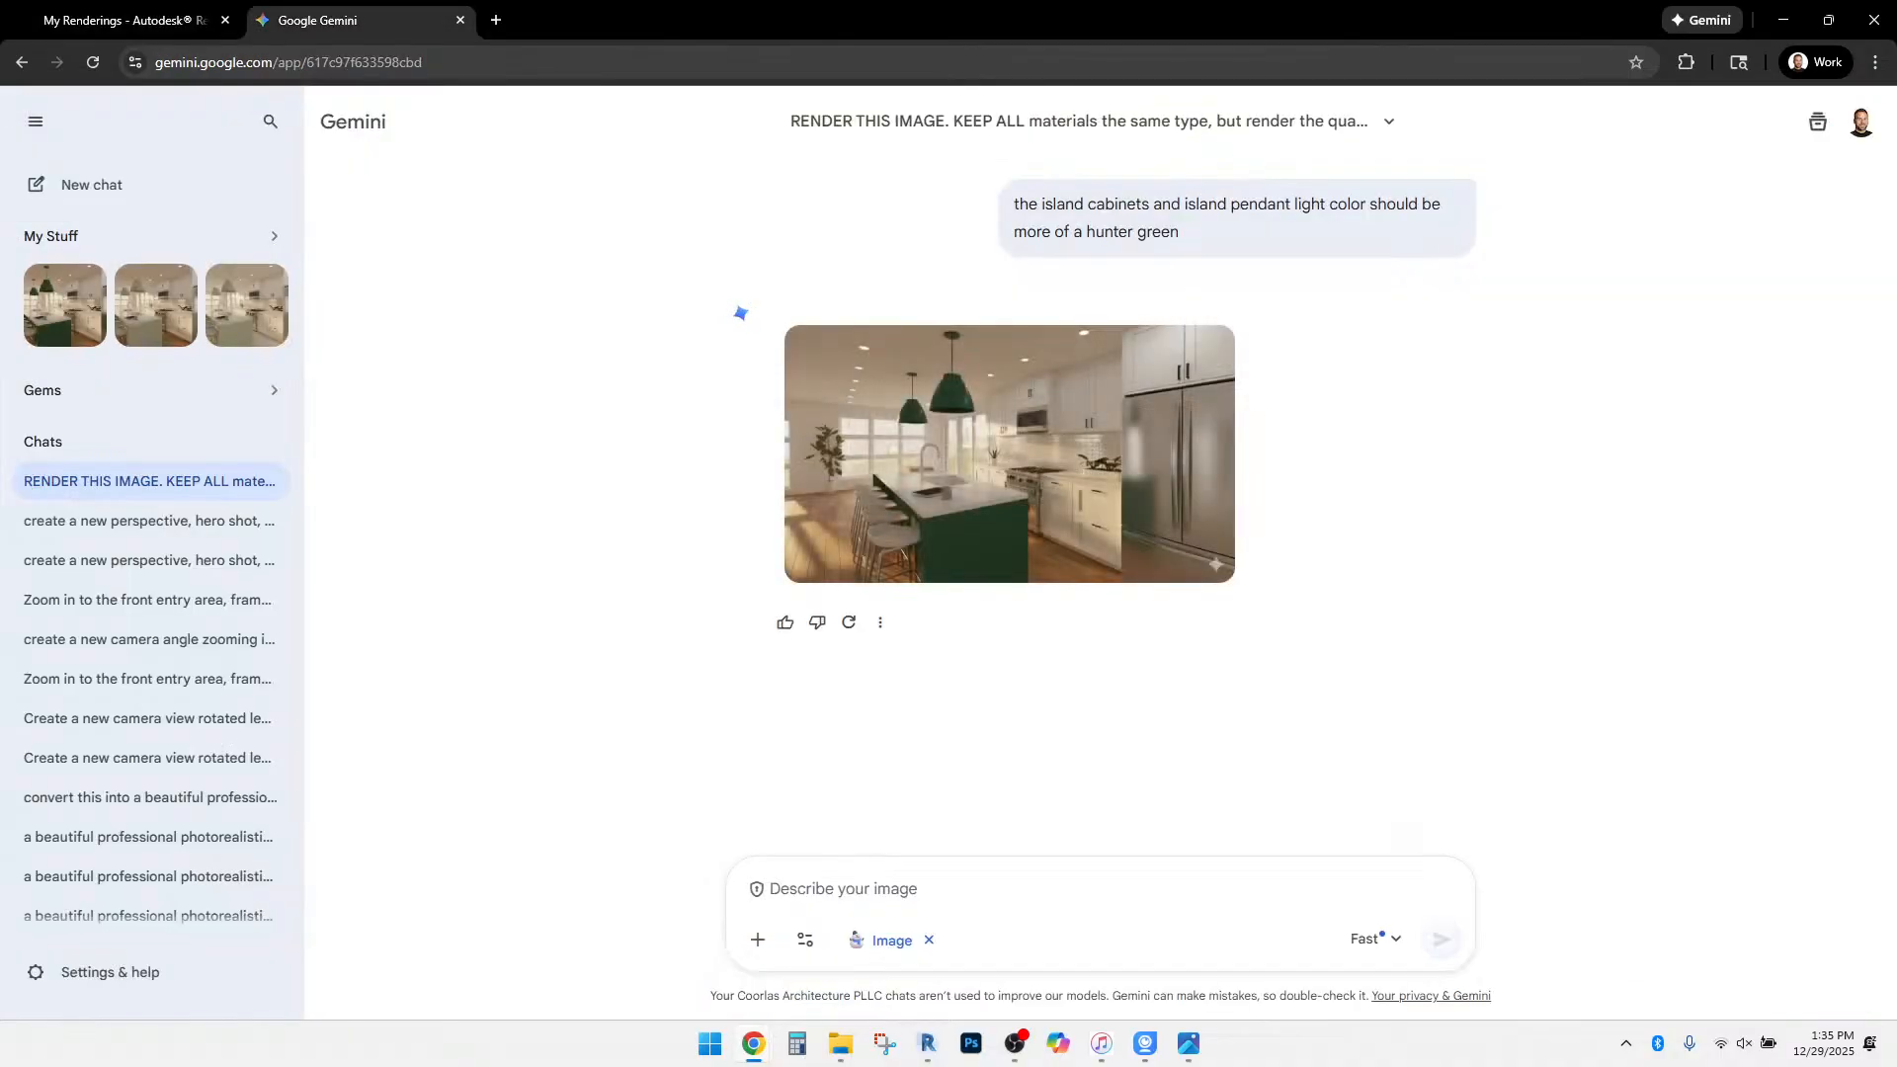
click(918, 470)
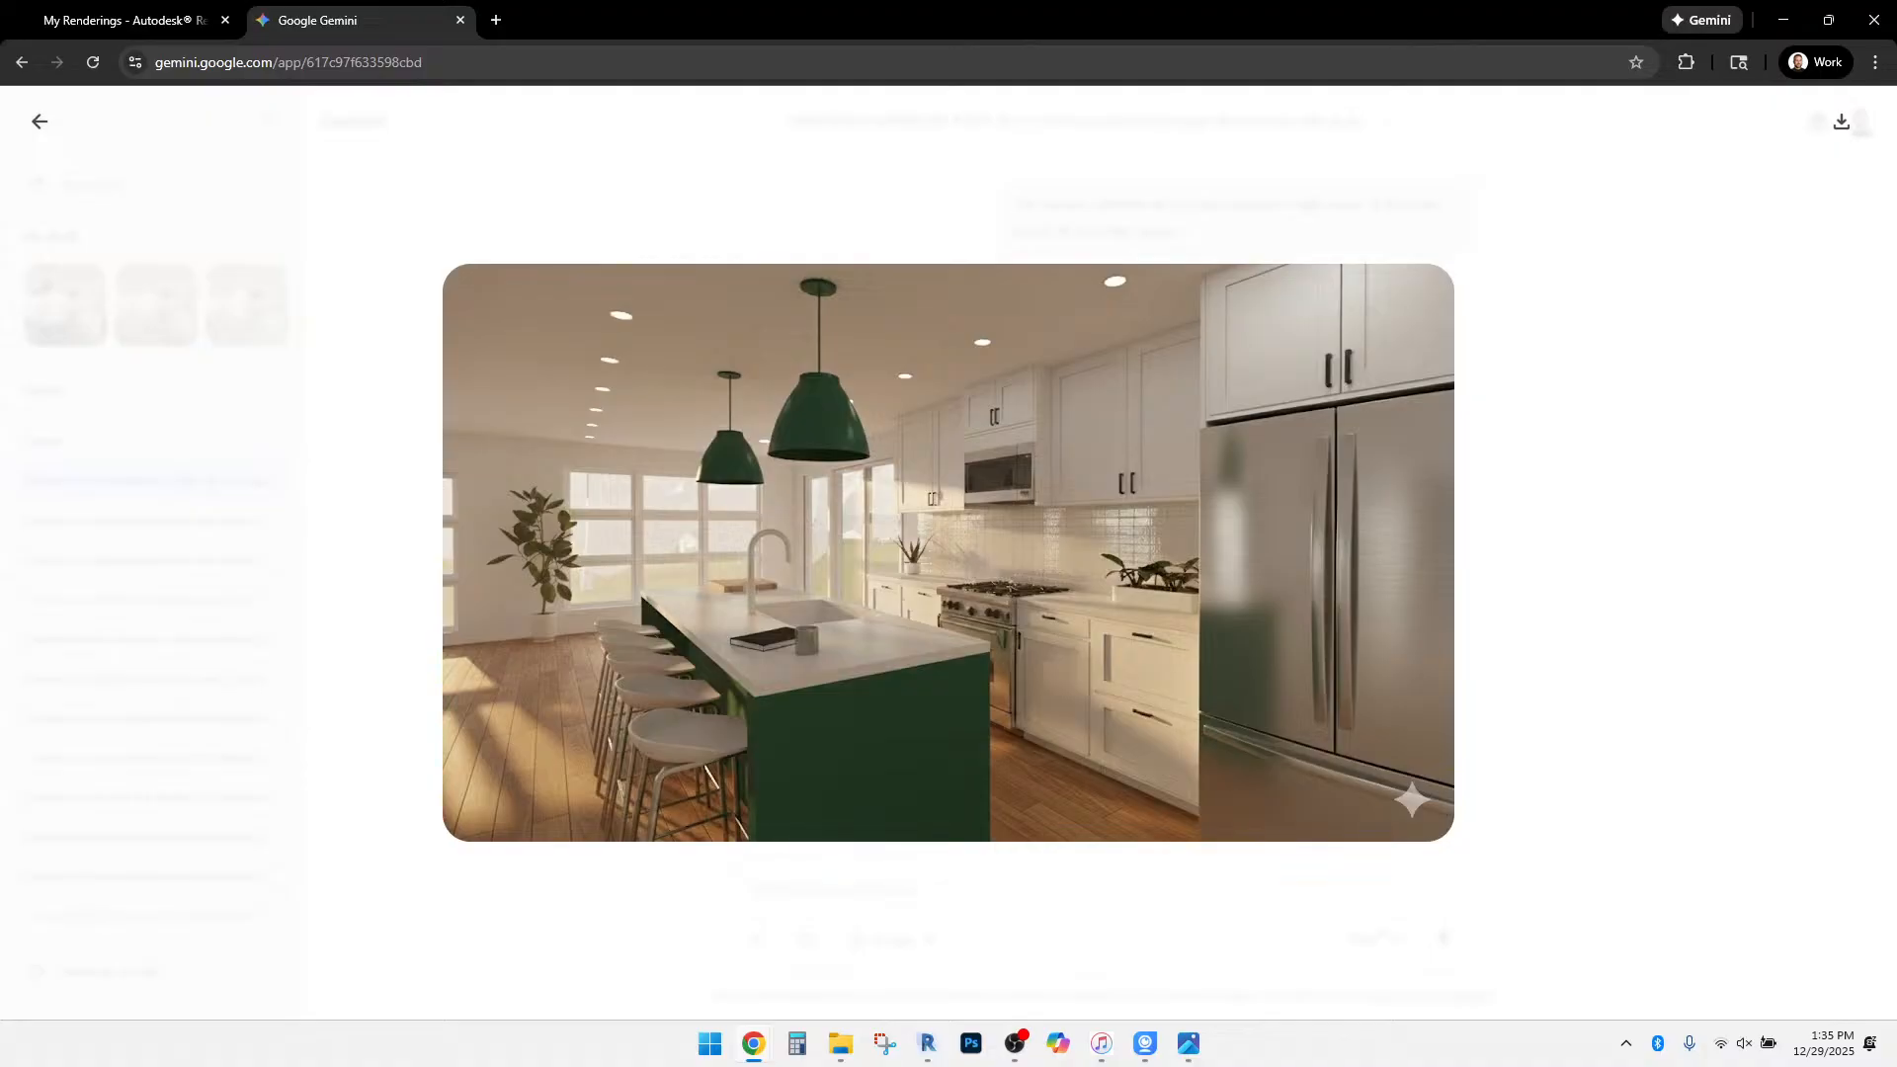
key(Escape)
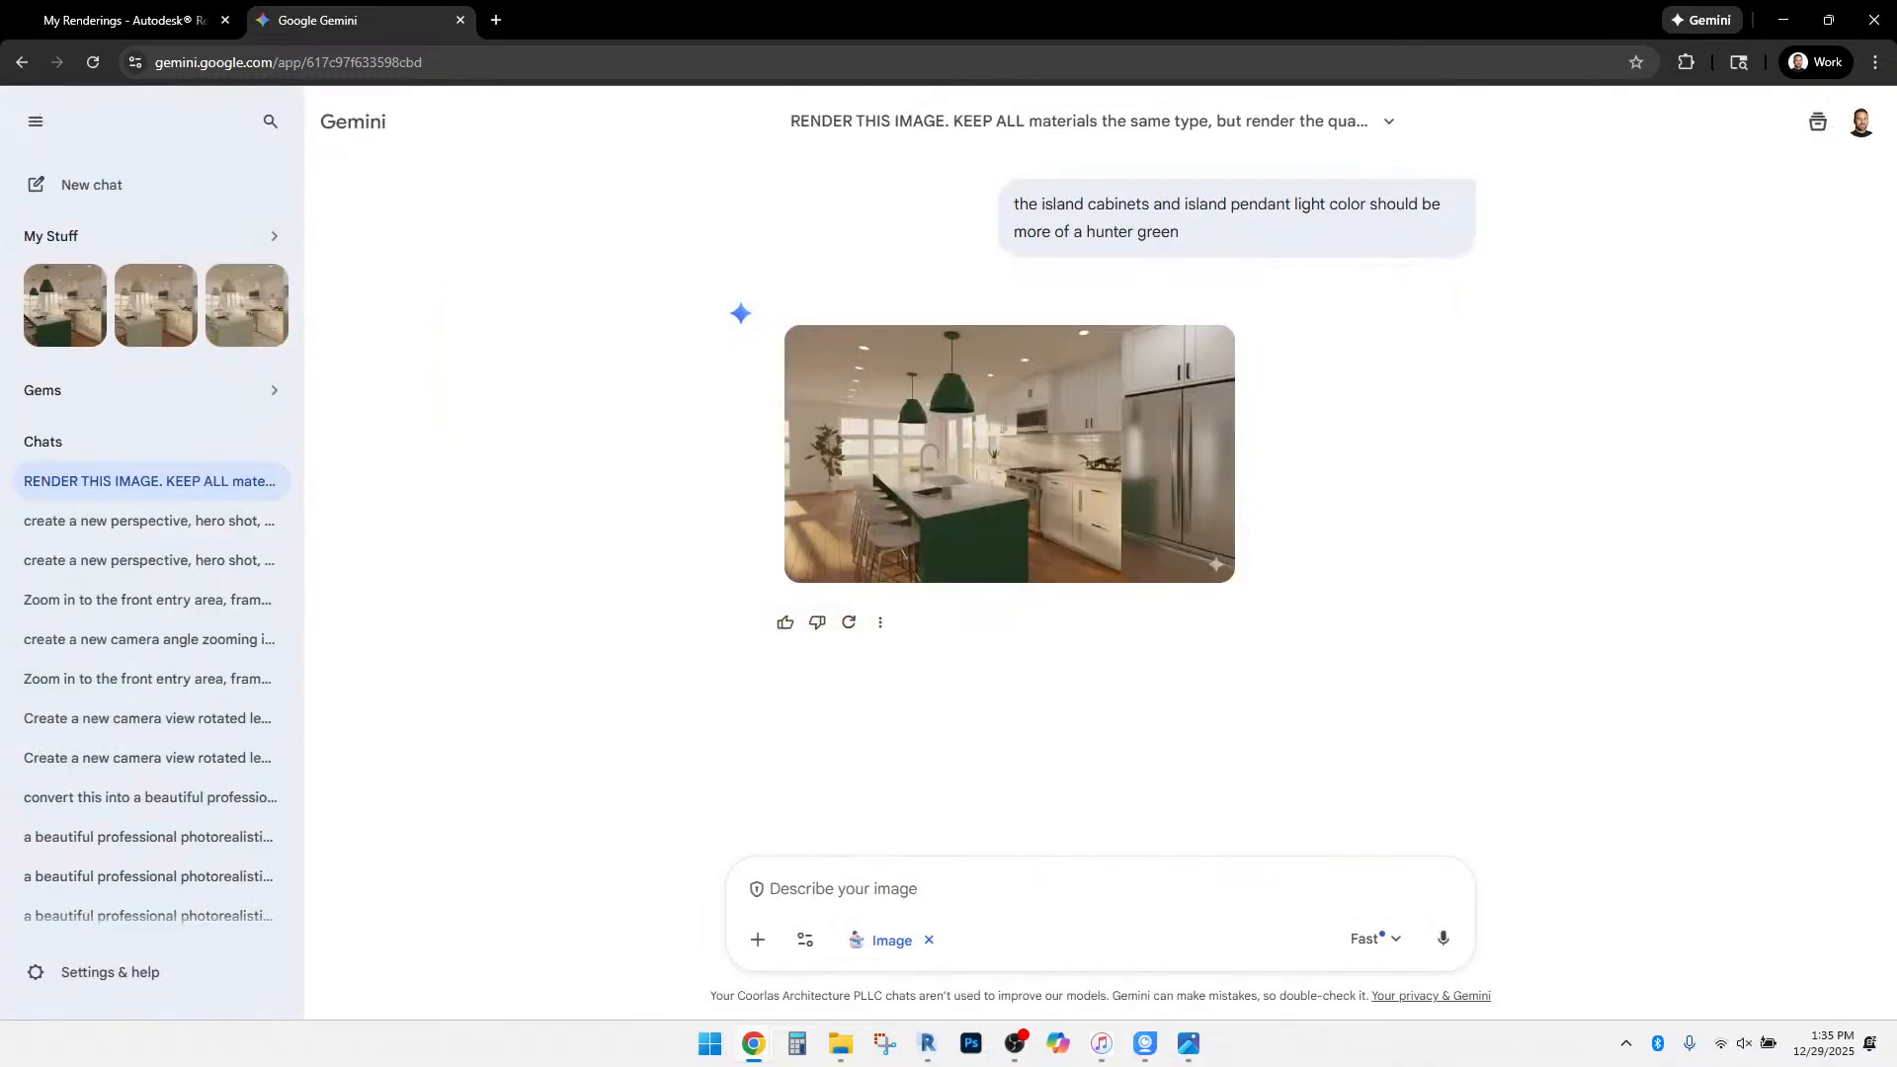
Submit the prompt "that green is too dark, it should be faint yet rich, and turn of the pendant lights".
text(that gre)
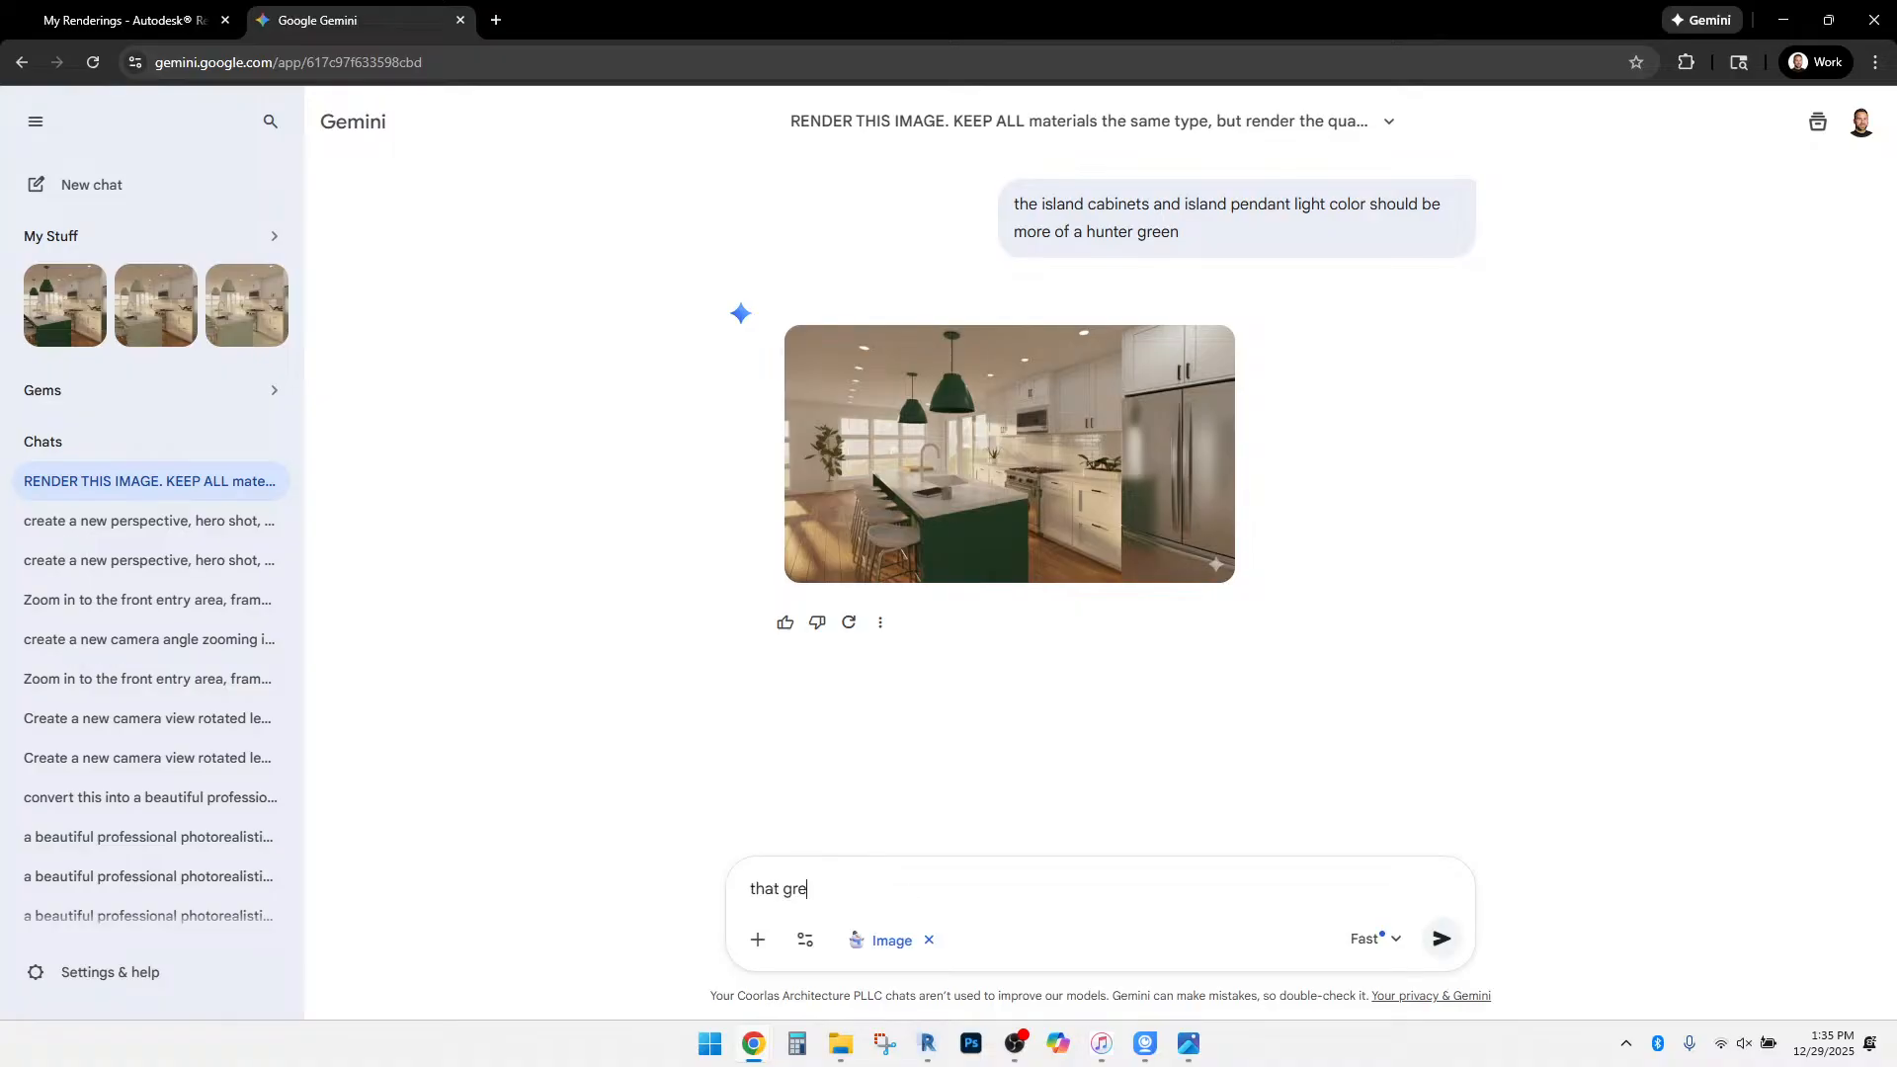
text(en is too dark, it should be faint)
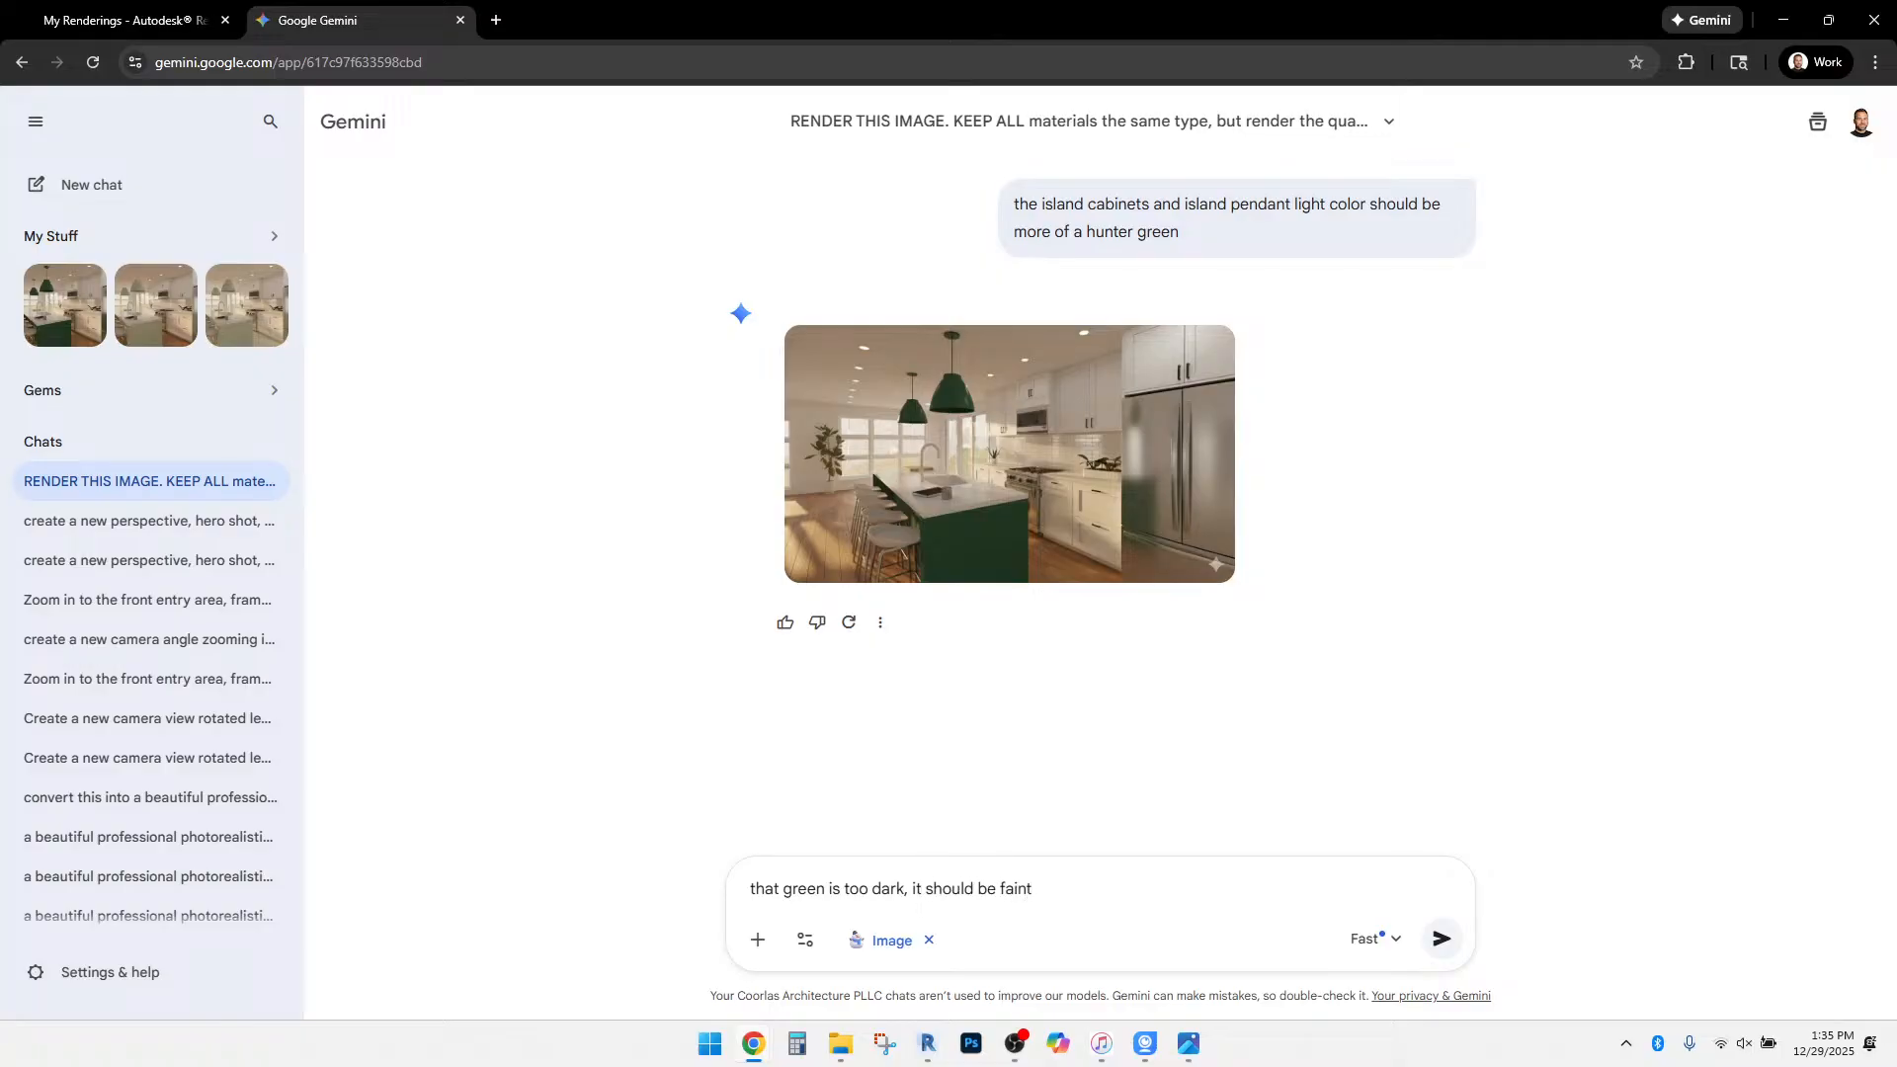
text( yet rich, and turn of the pendant l)
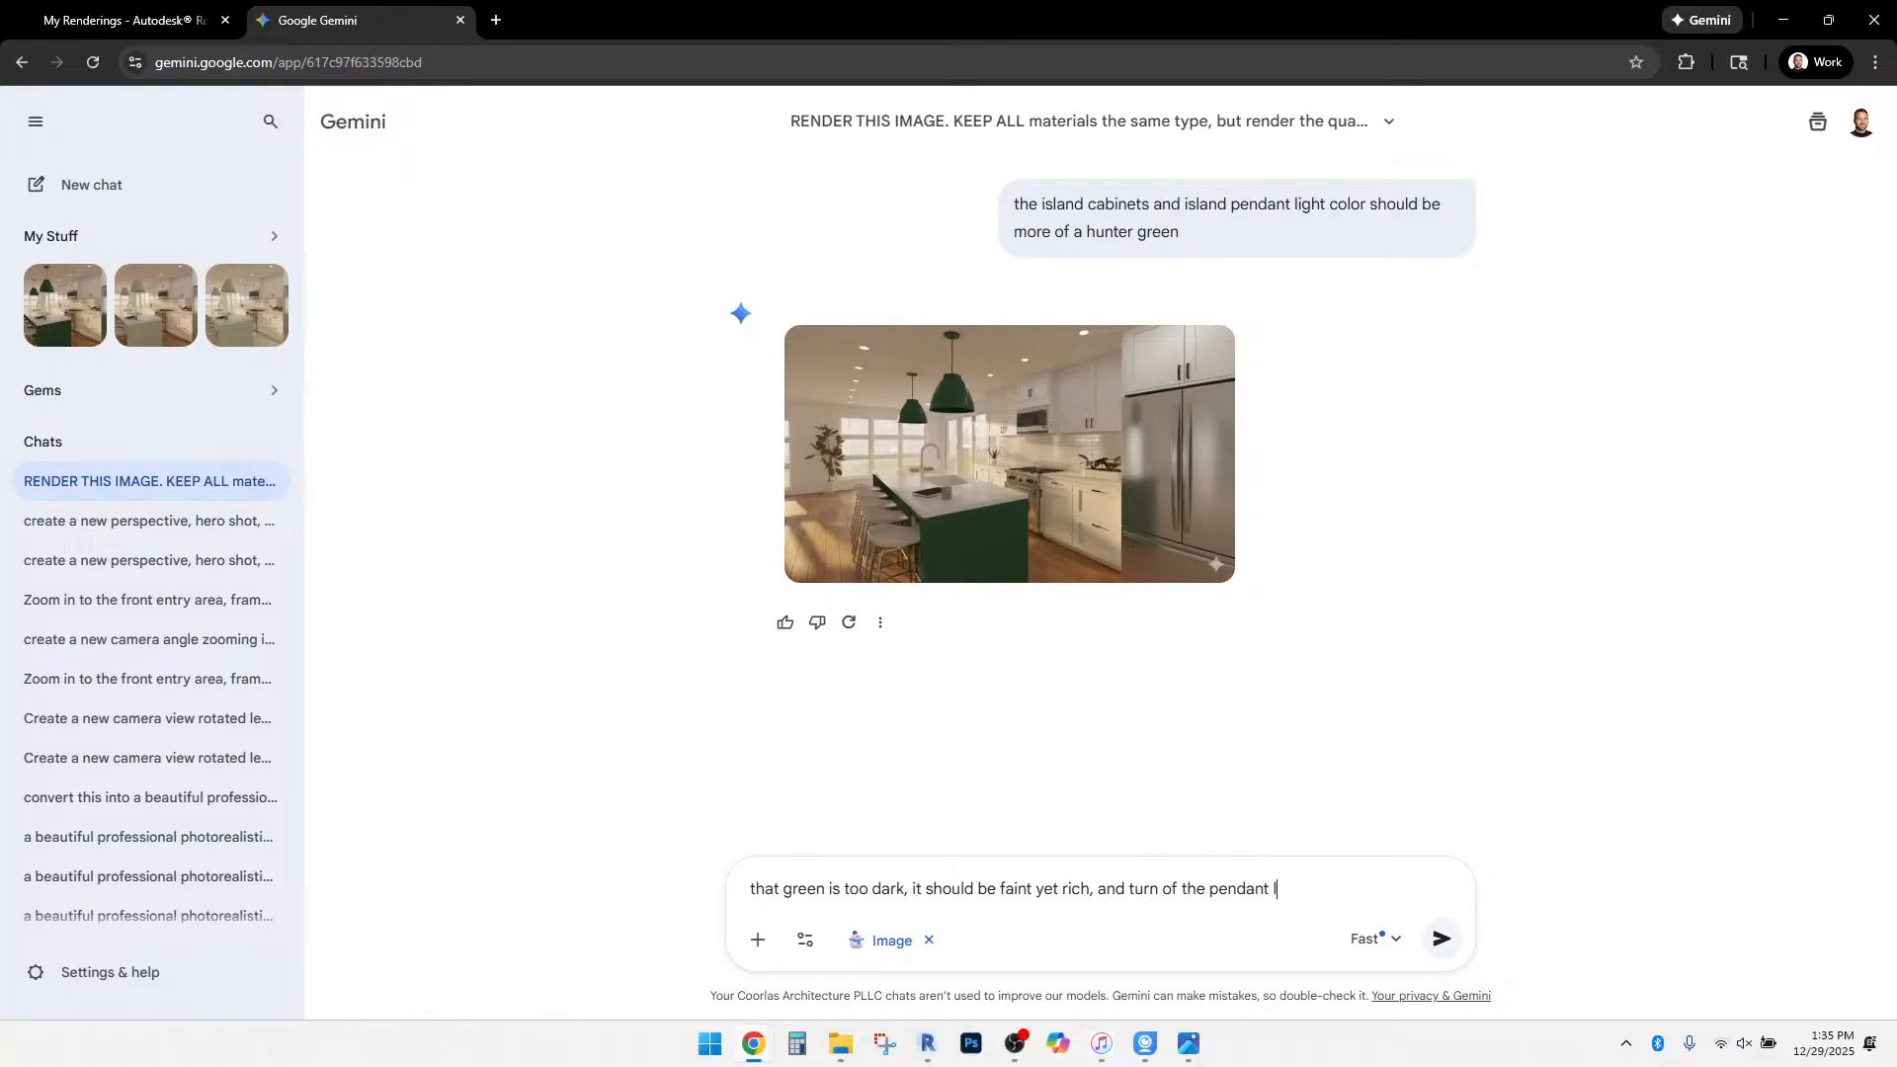
text(ights)
key(Return)
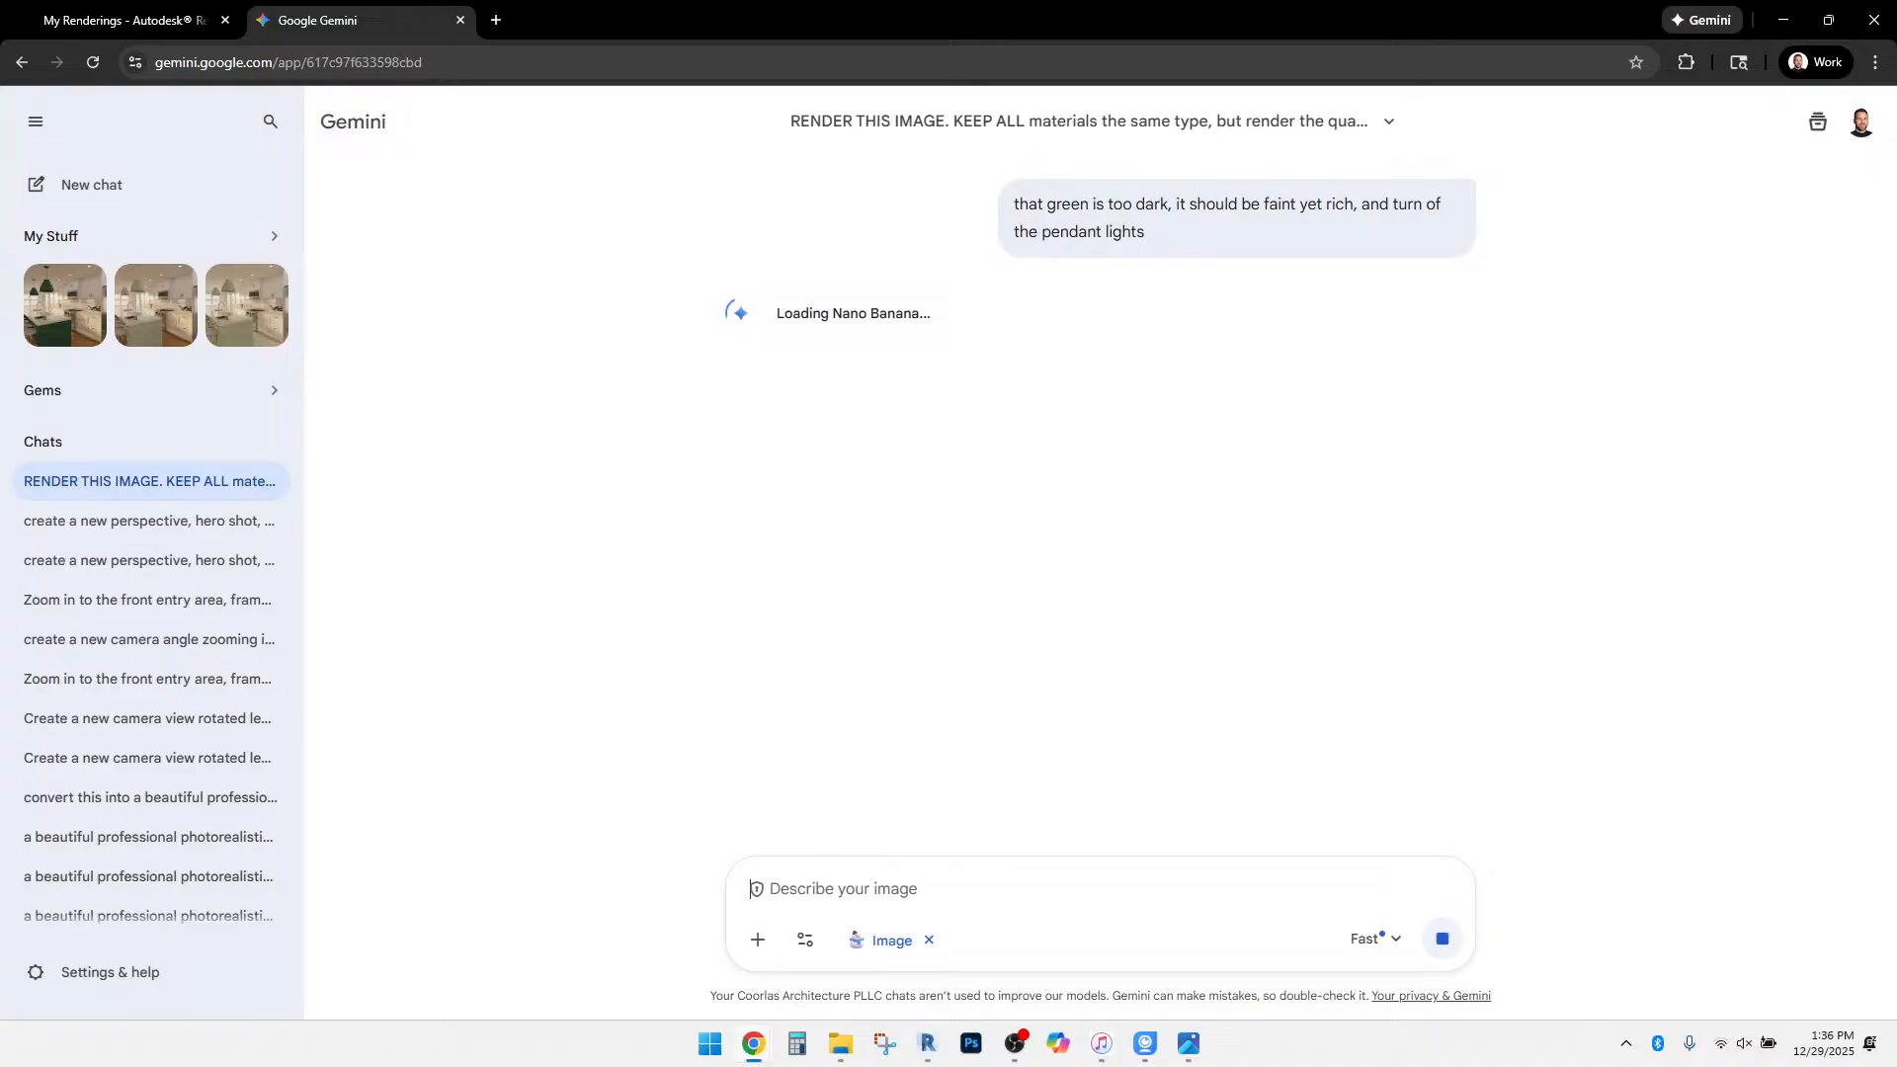
Compare the newest kitchen rendering with the previous hunter green version in the chat.
scroll(1086, 395, up, 3)
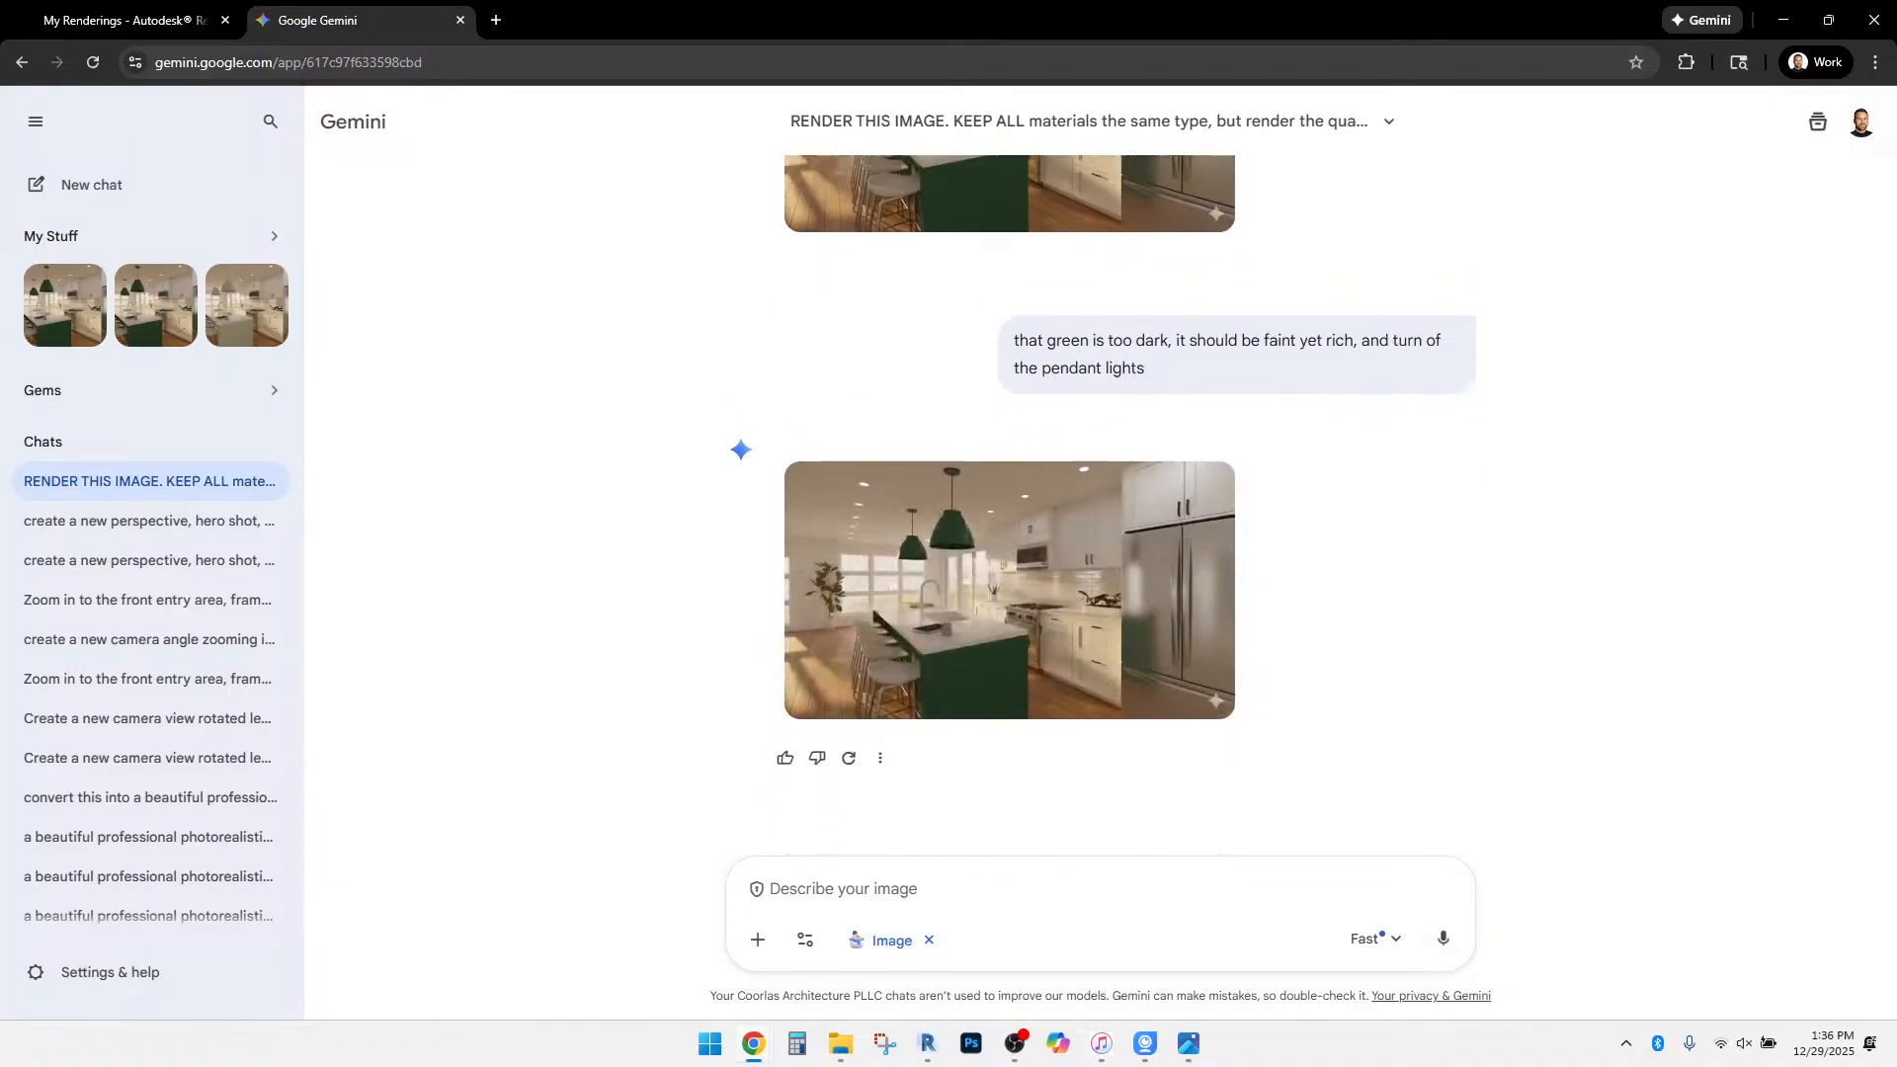
scroll(1009, 494, up, 3)
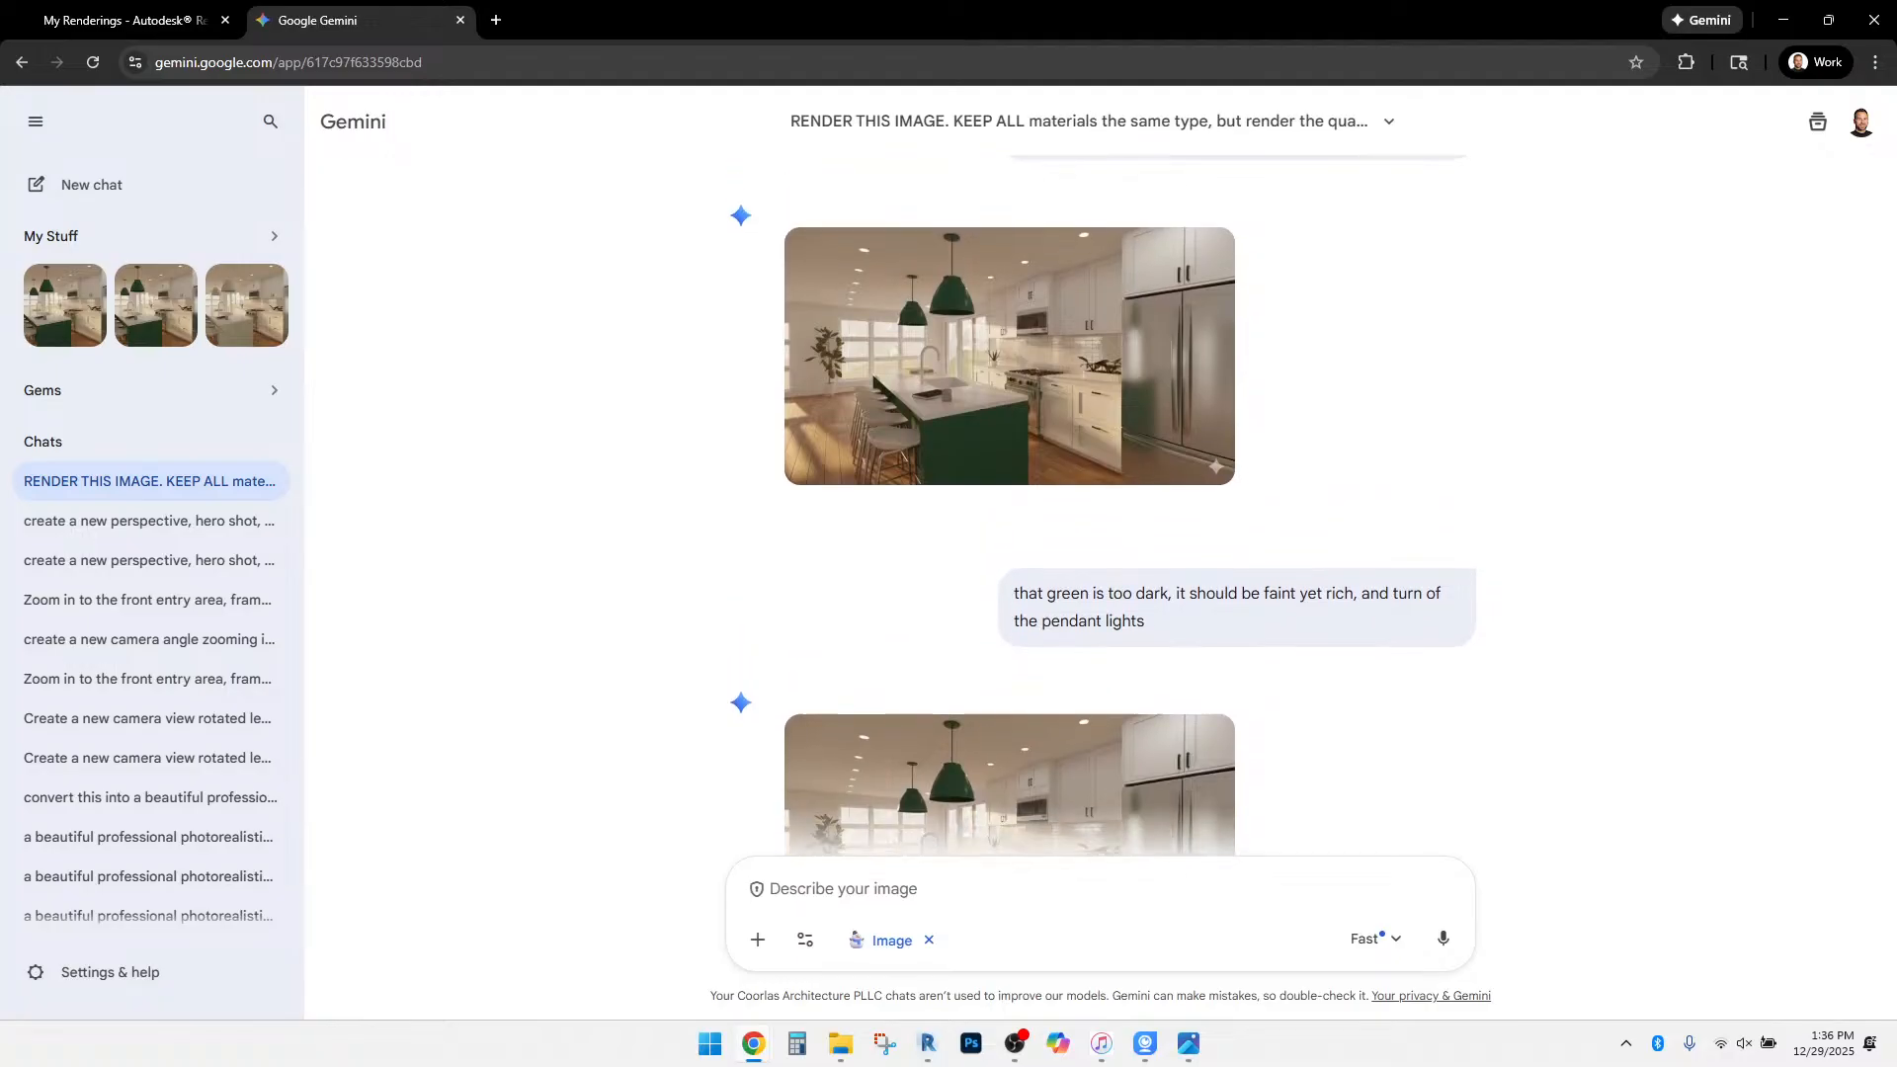
scroll(1009, 553, down, 2)
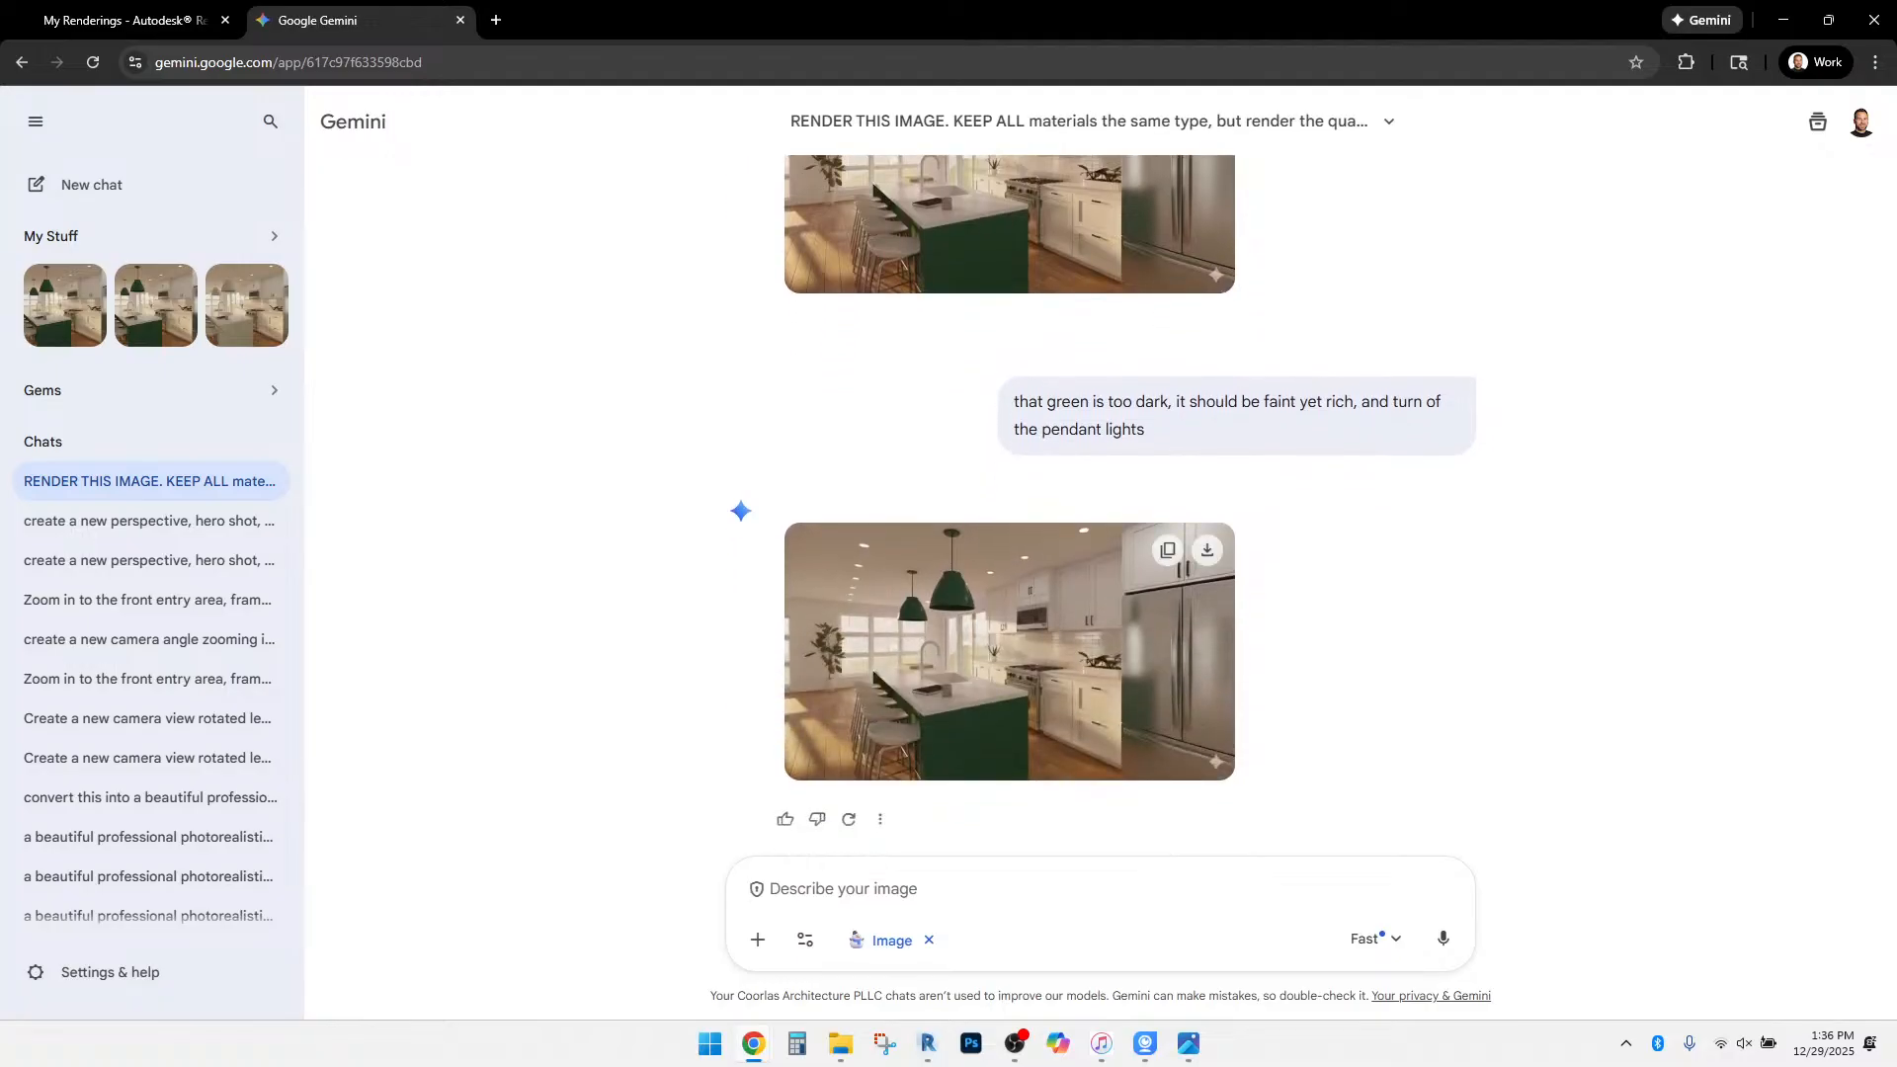
scroll(1010, 494, up, 2)
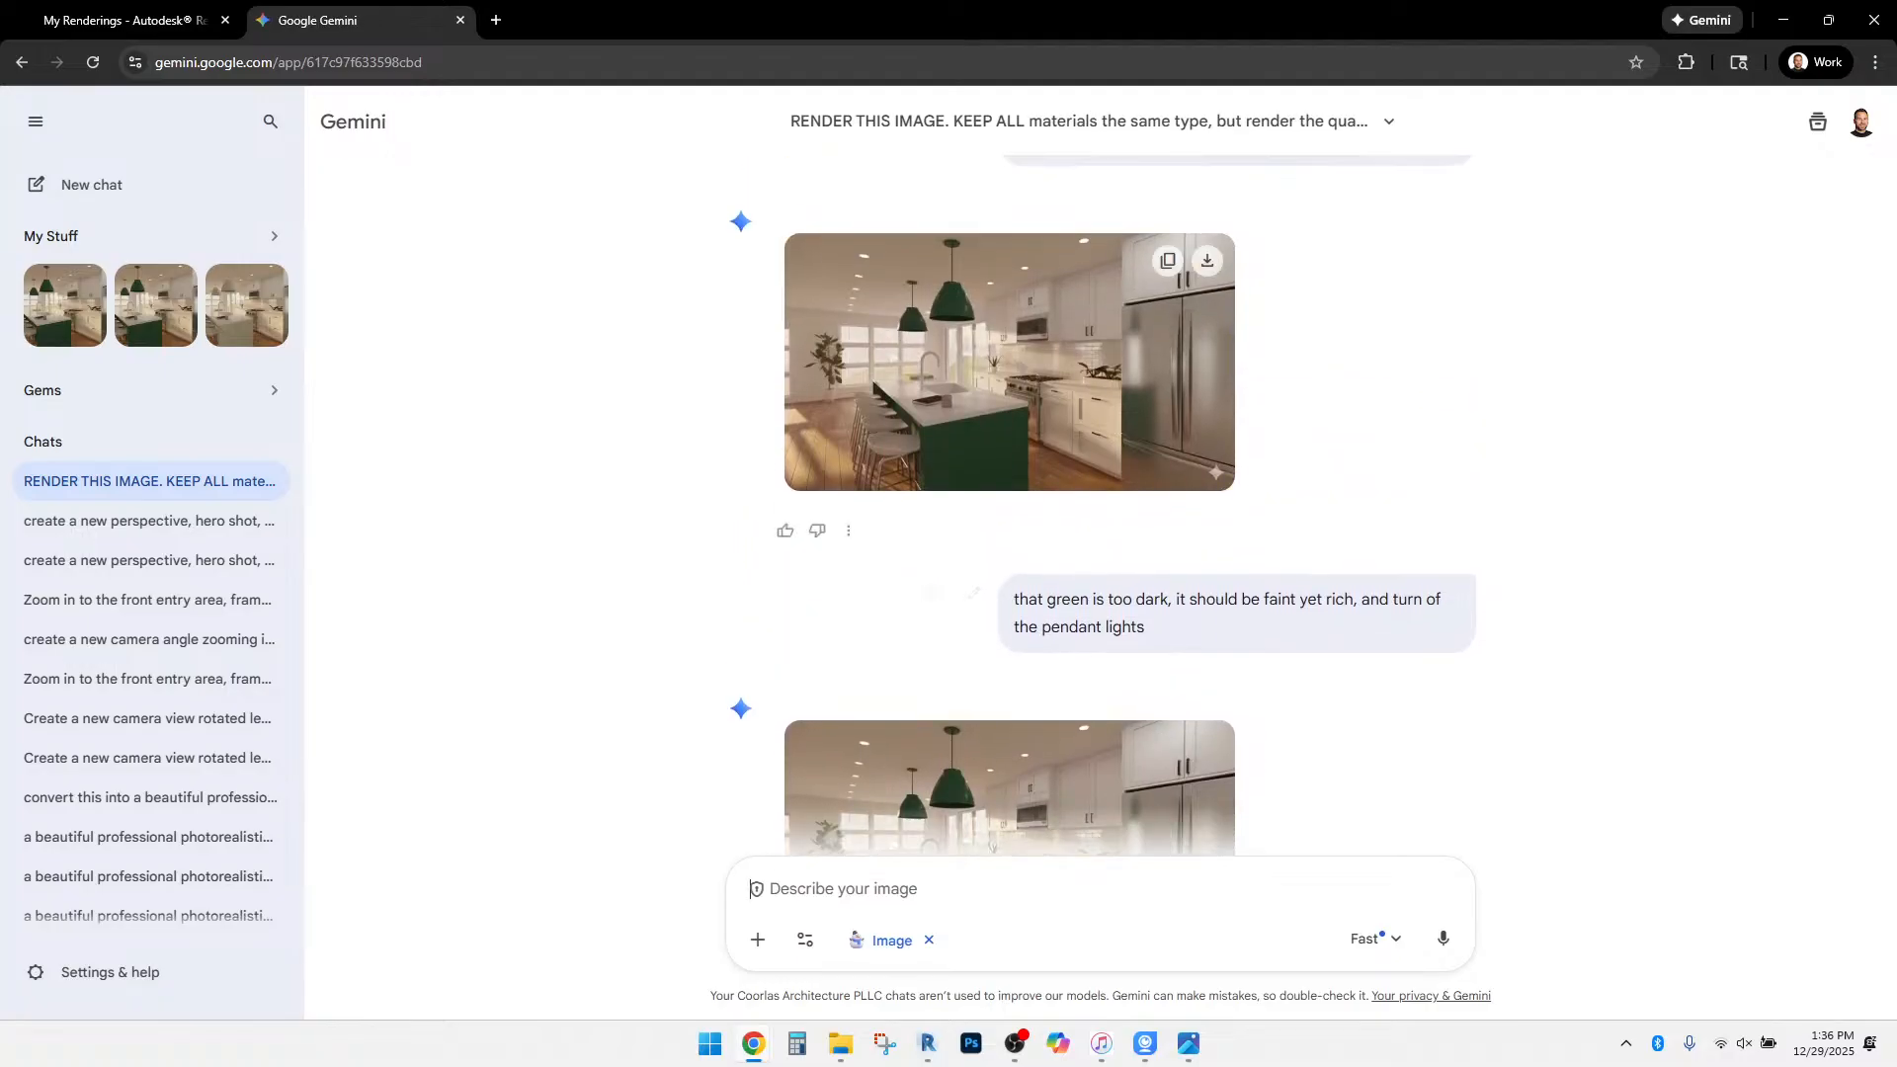
scroll(1009, 494, down, 2)
scroll(1010, 553, down, 1)
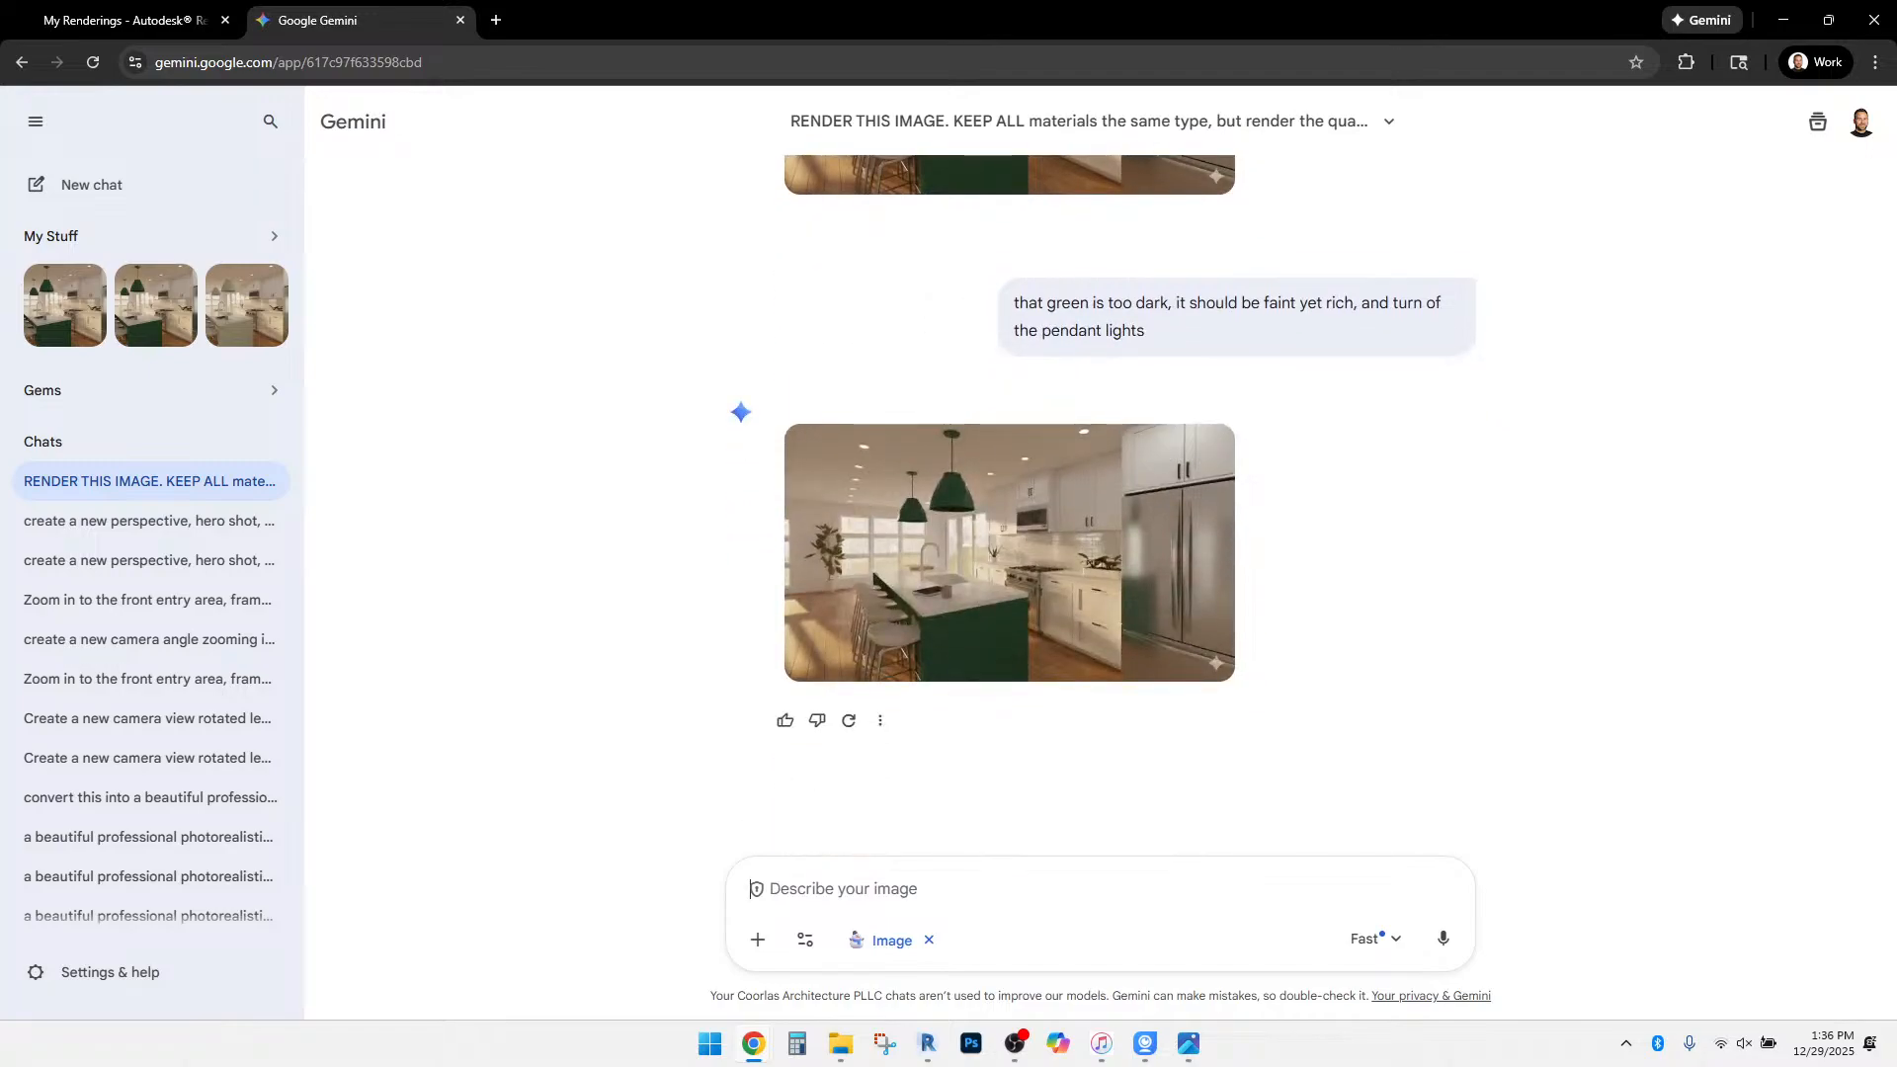
Submit the prompt "make the green color less saturated".
text(make th)
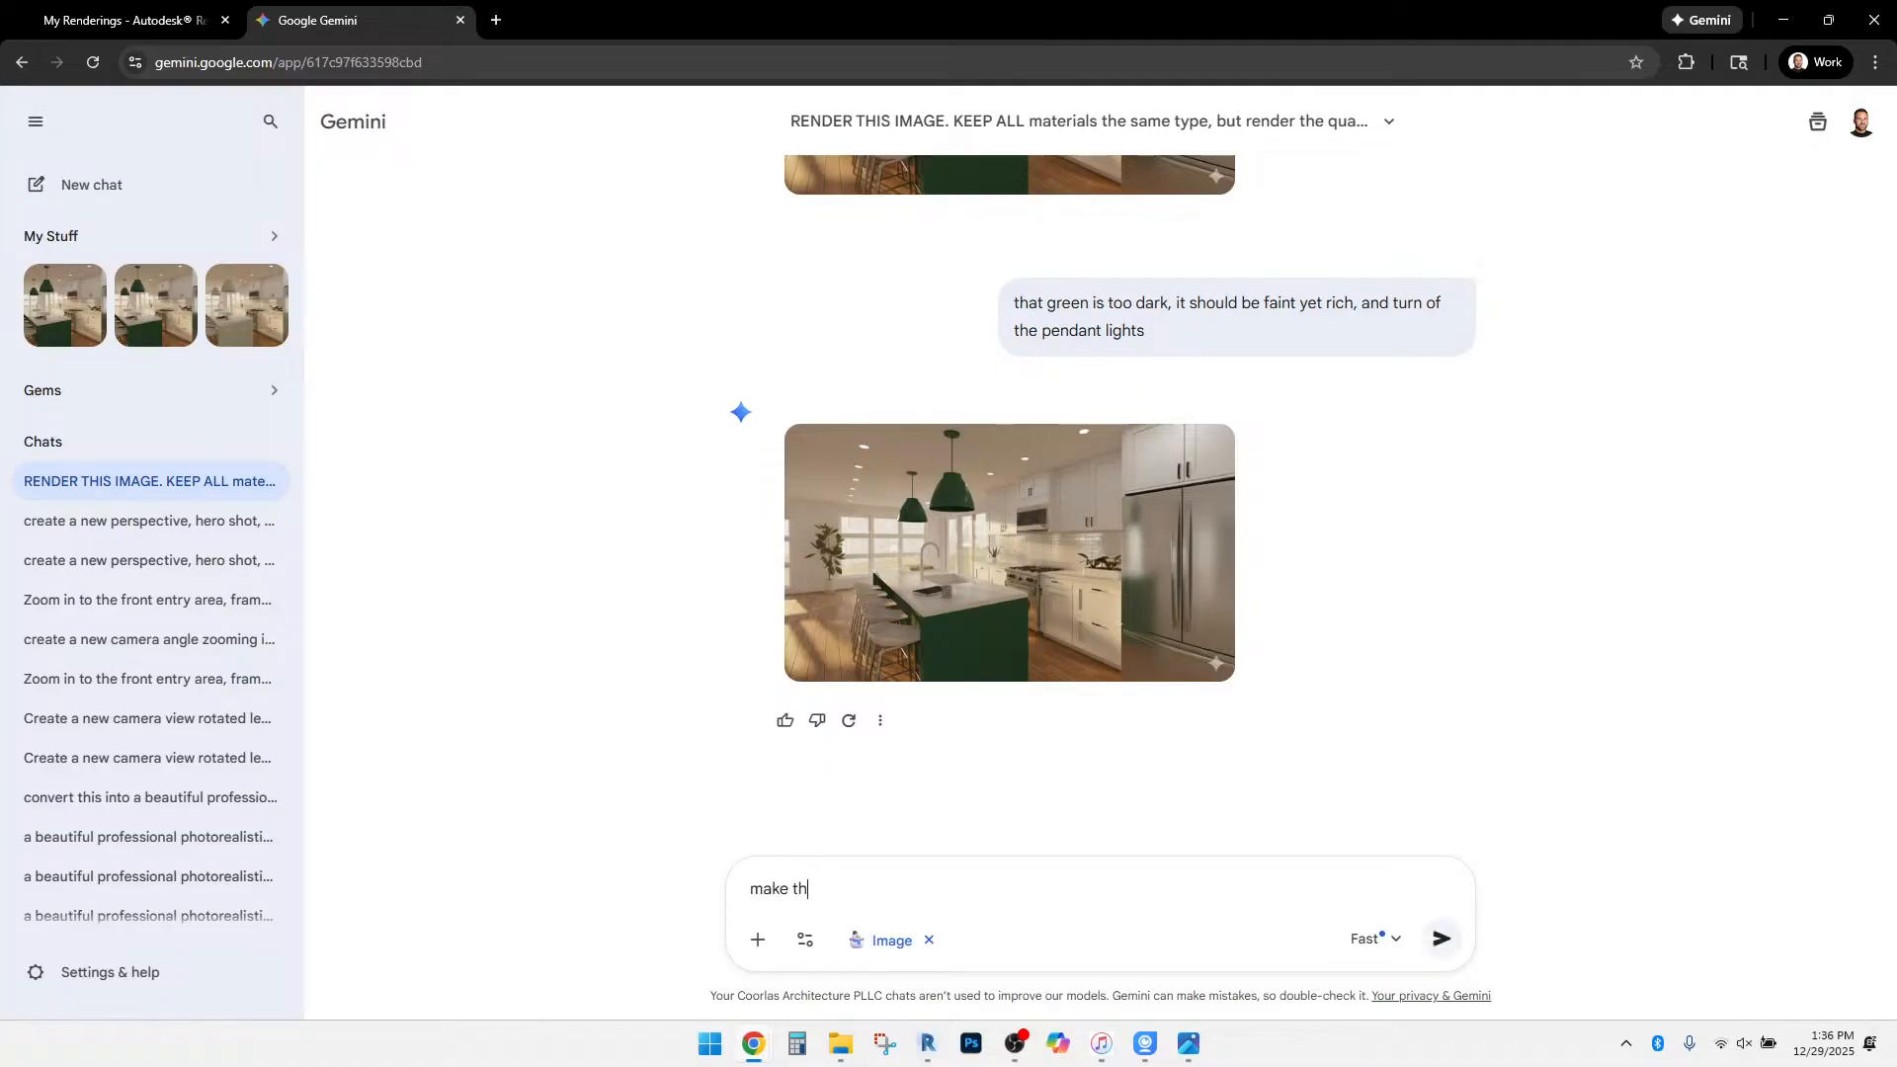
text(e green color less saturated)
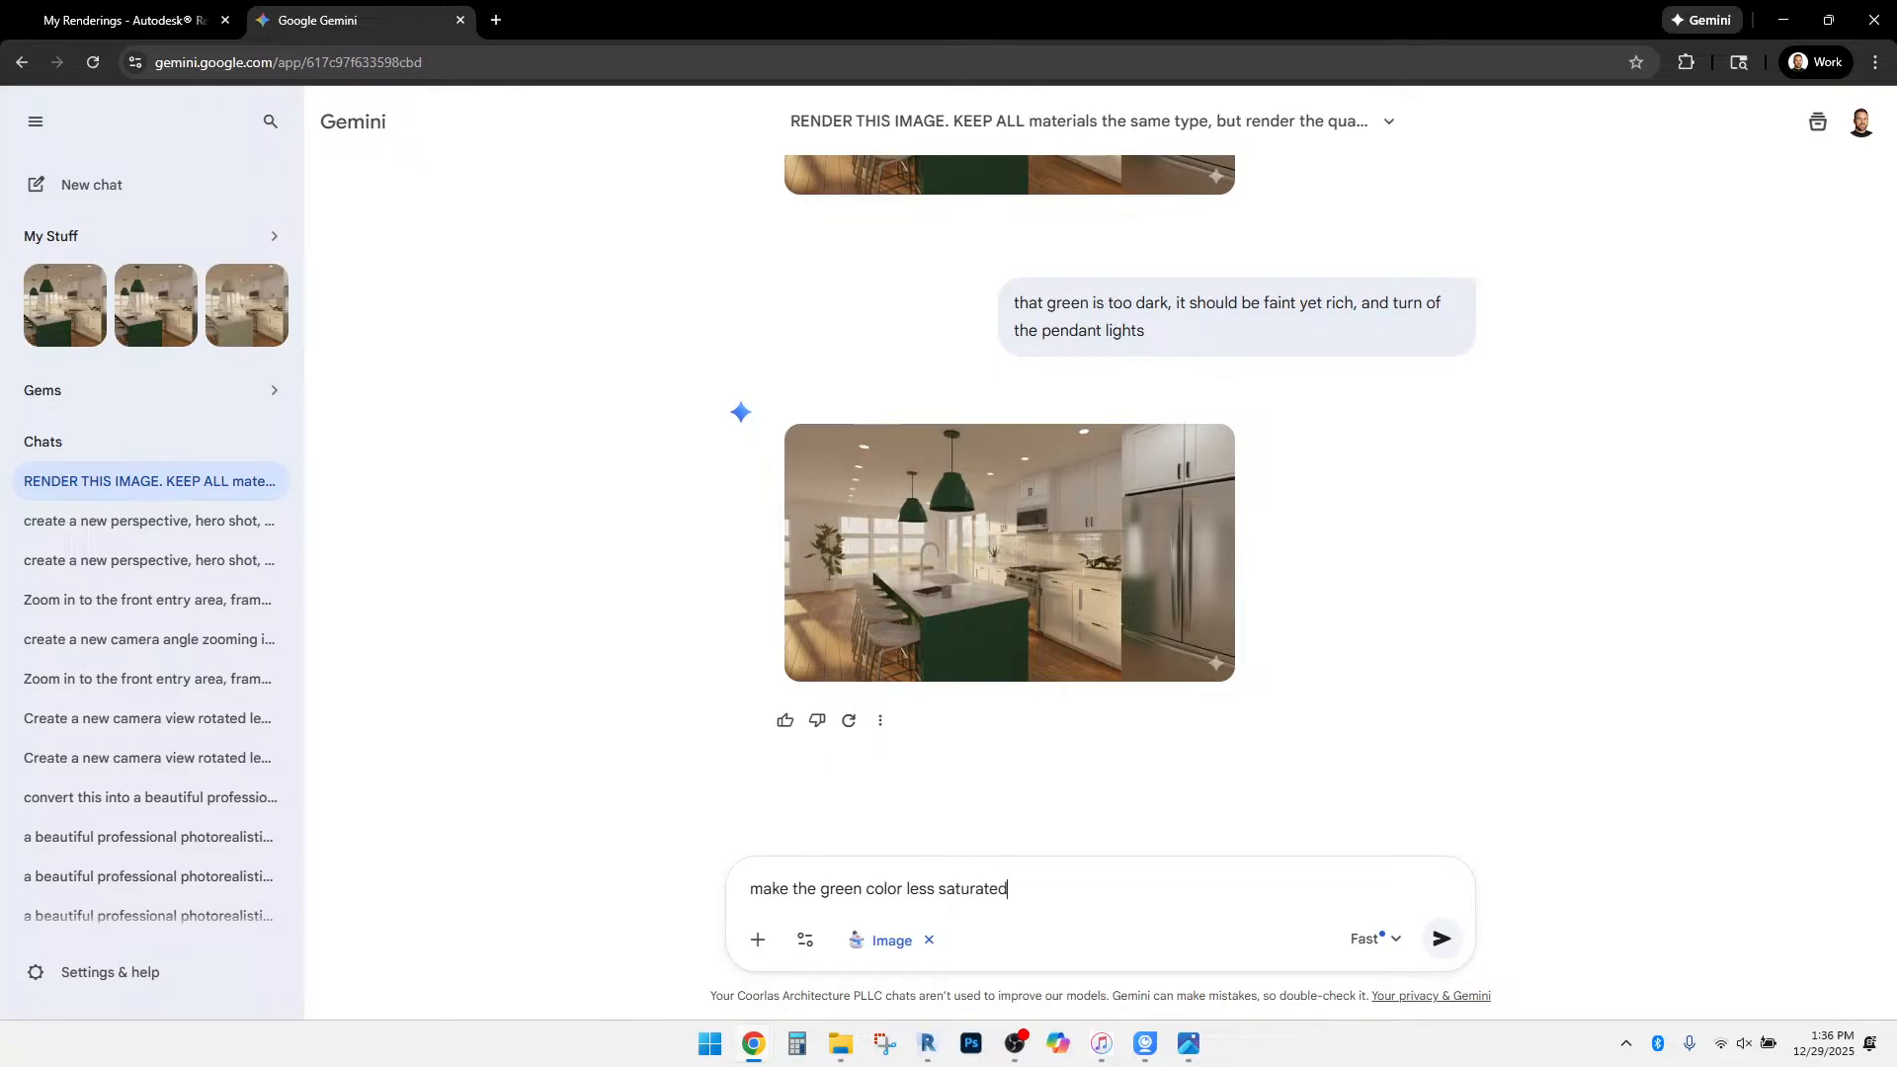
key(Return)
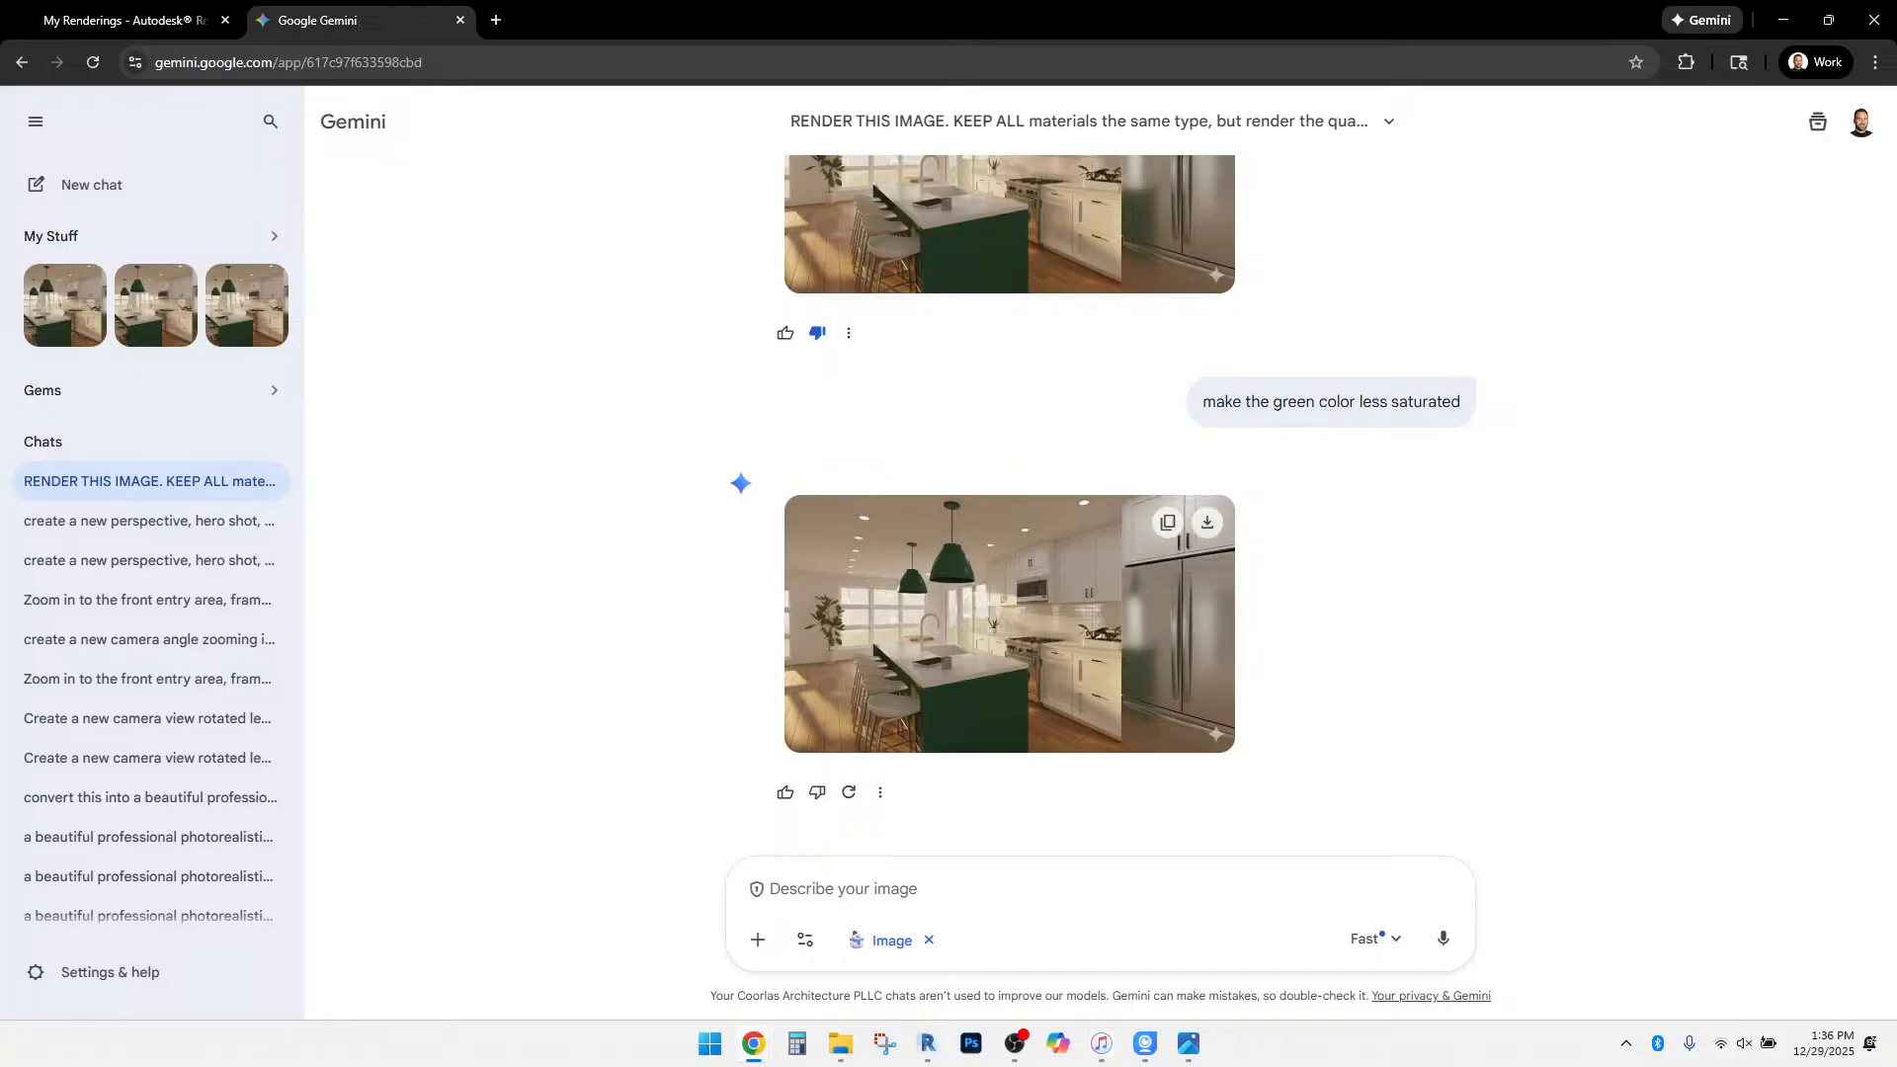
Compare the latest rendering with the one before it and examine the earlier one enlarged.
scroll(1087, 514, up, 1)
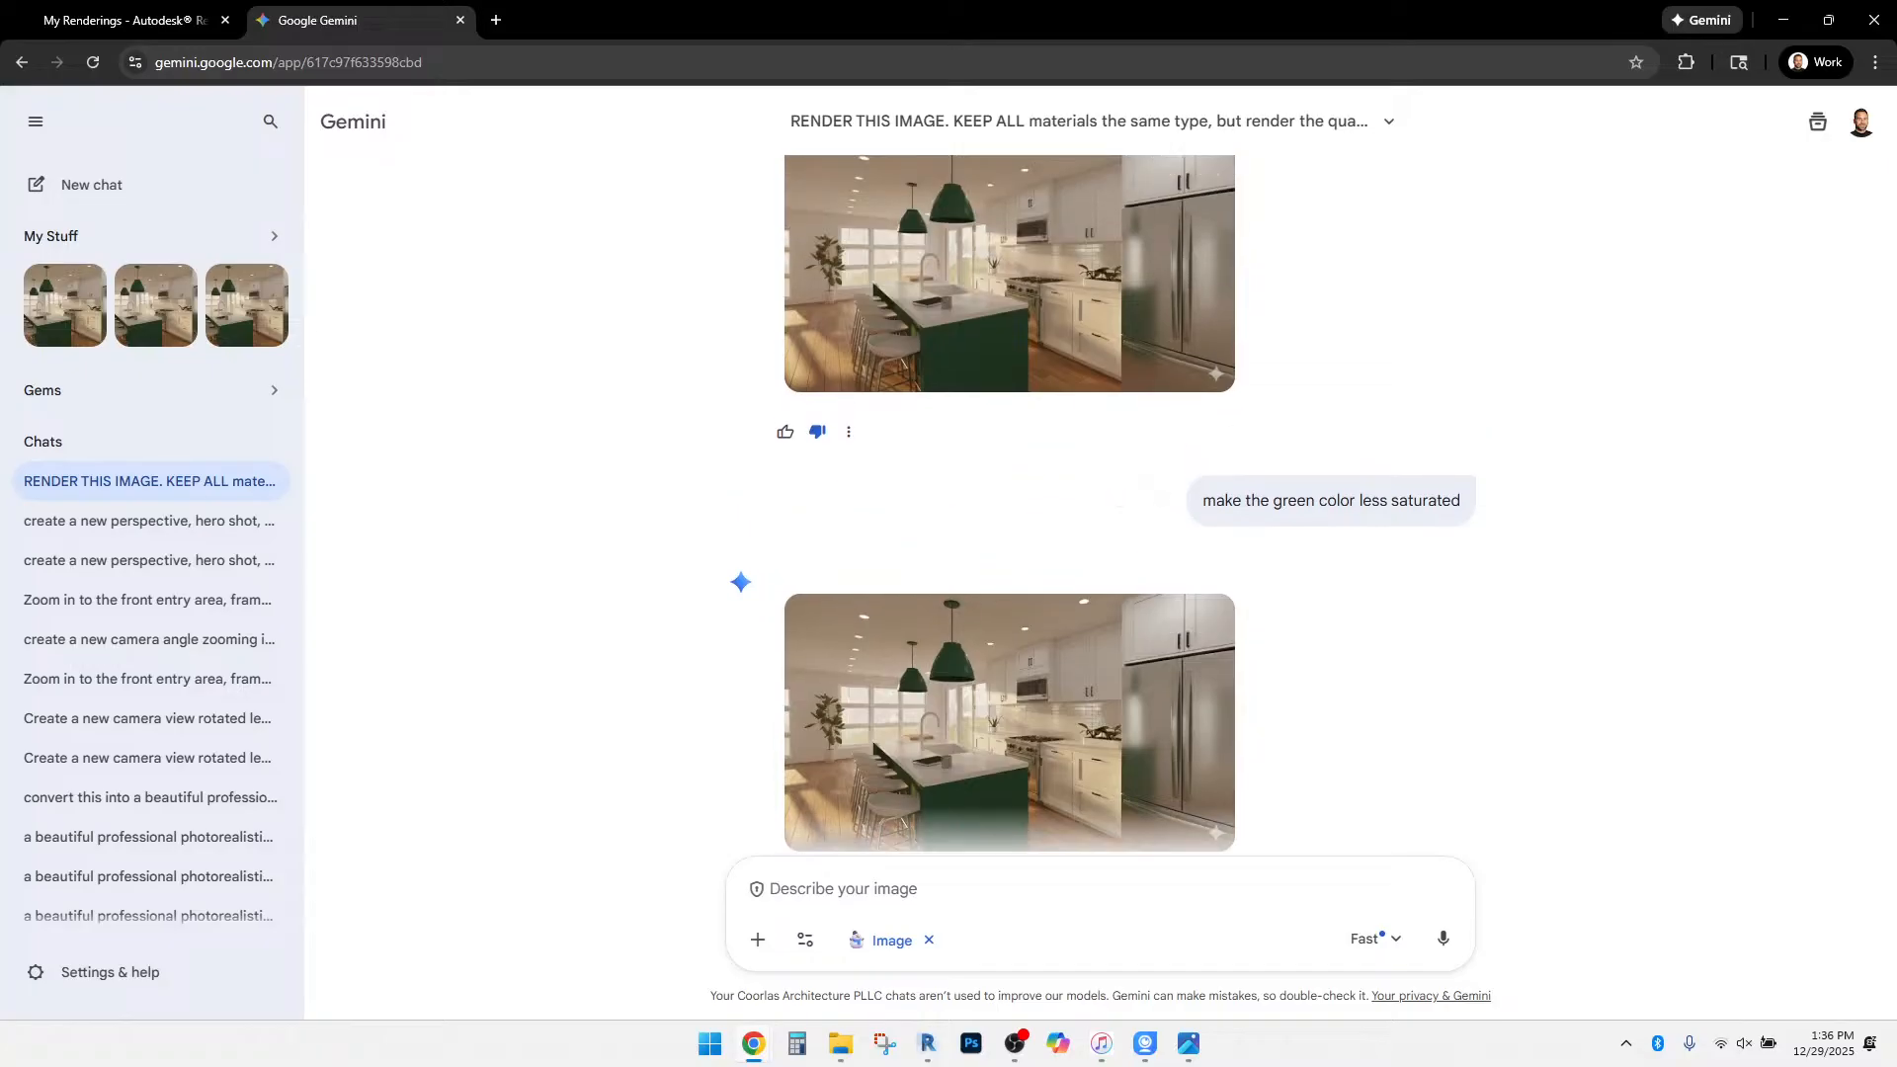
scroll(1086, 444, up, 1)
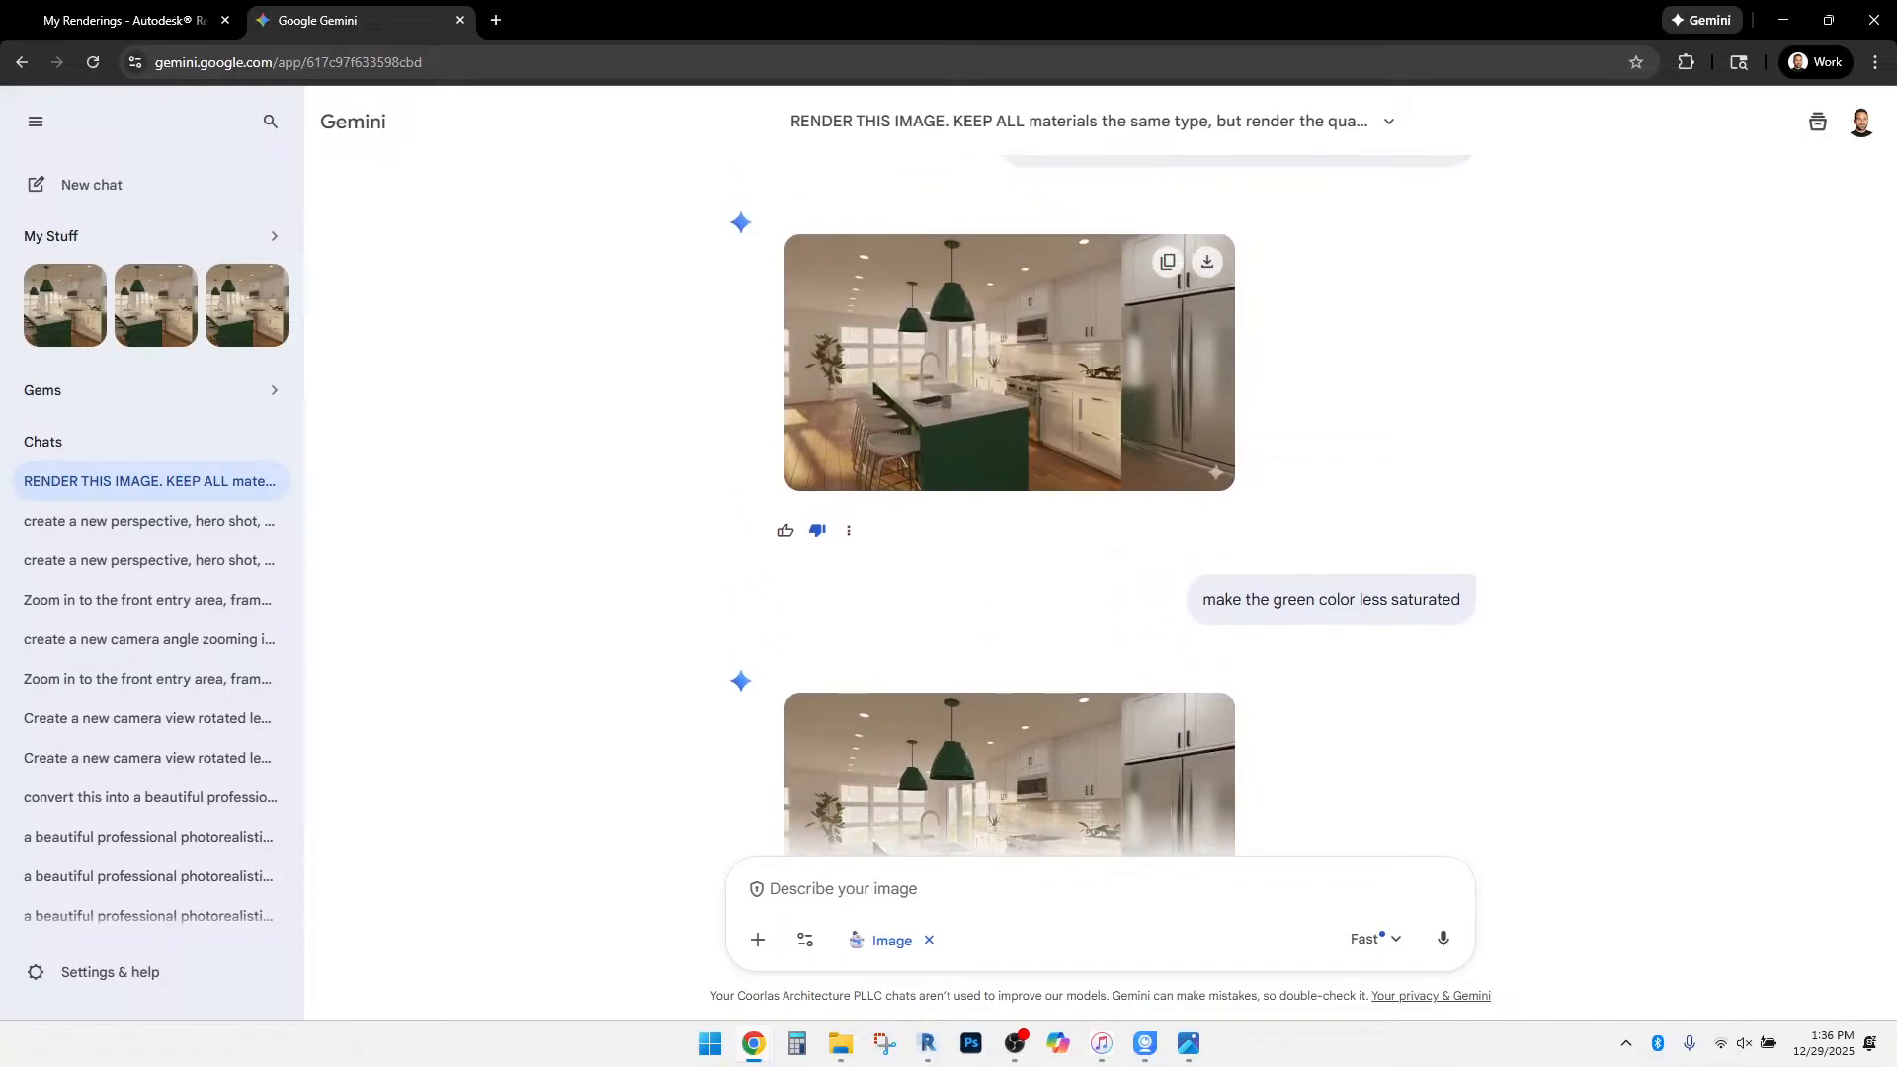
click(1010, 375)
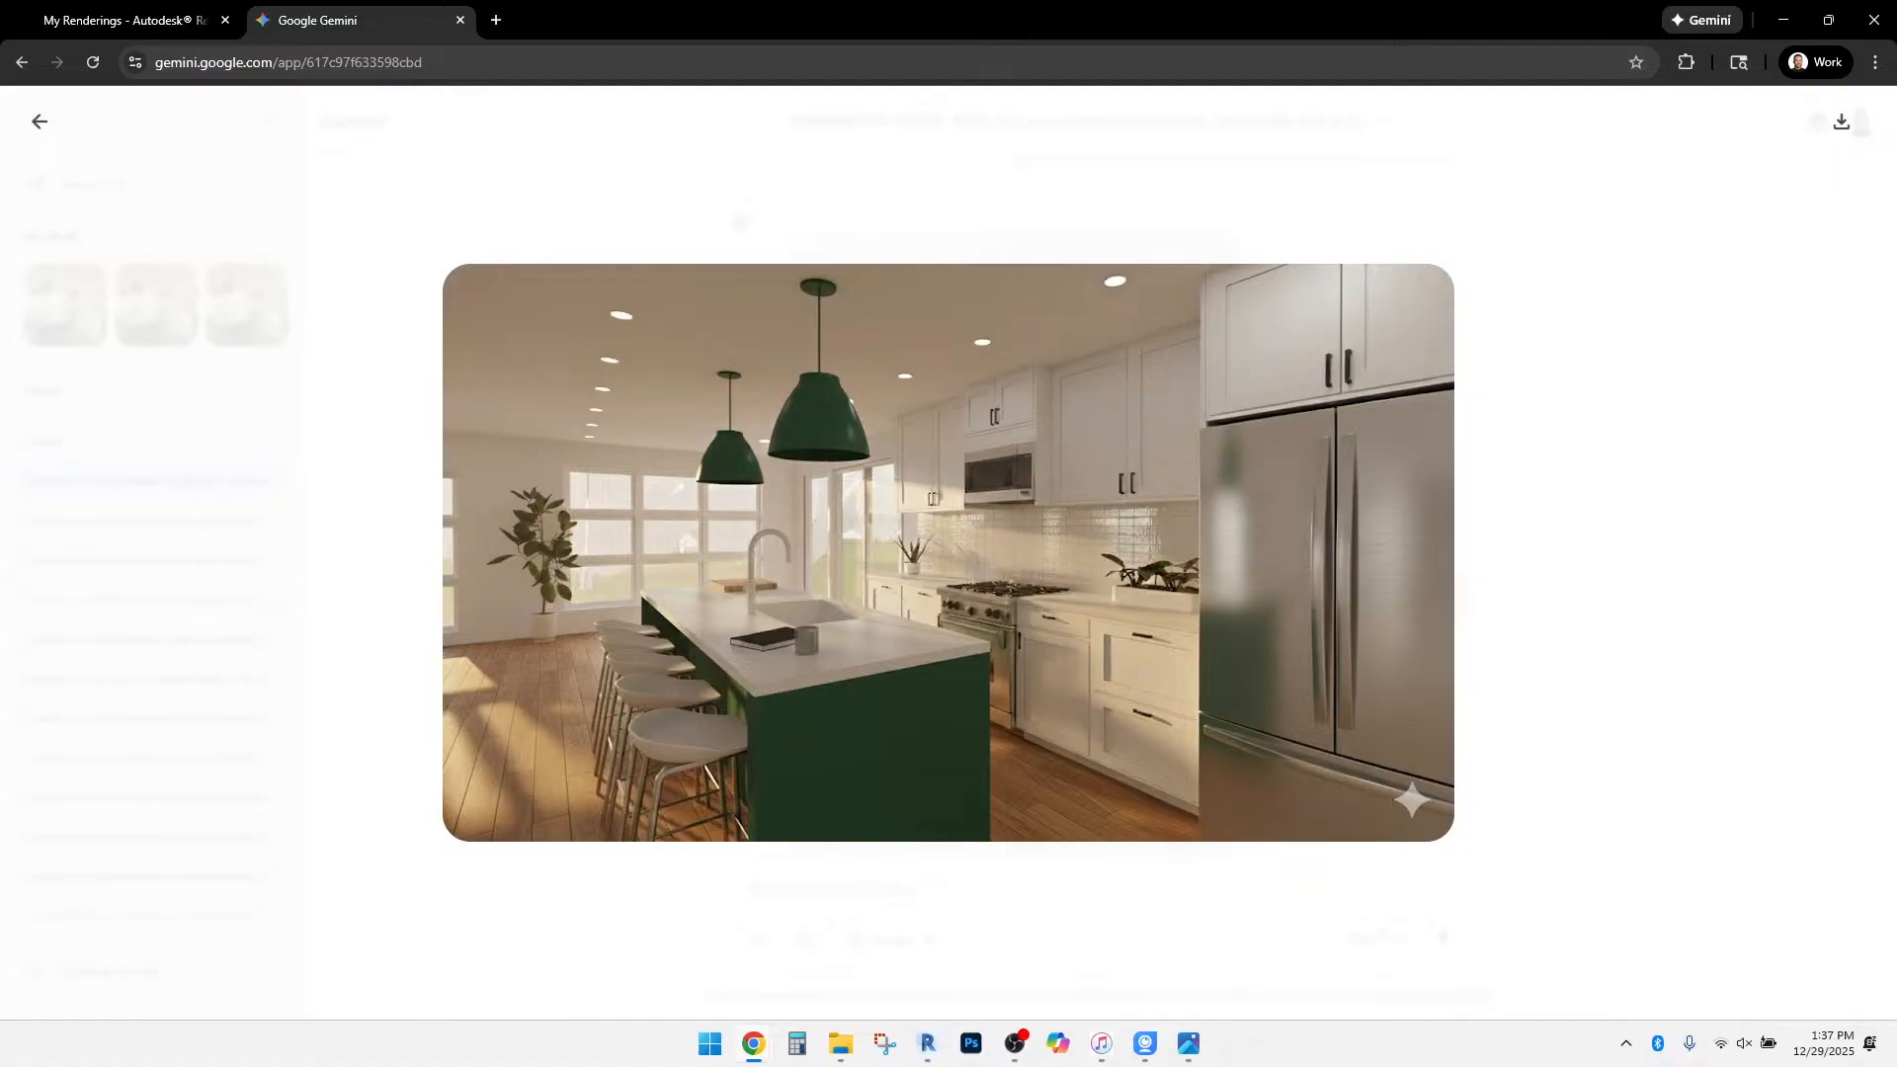
key(Escape)
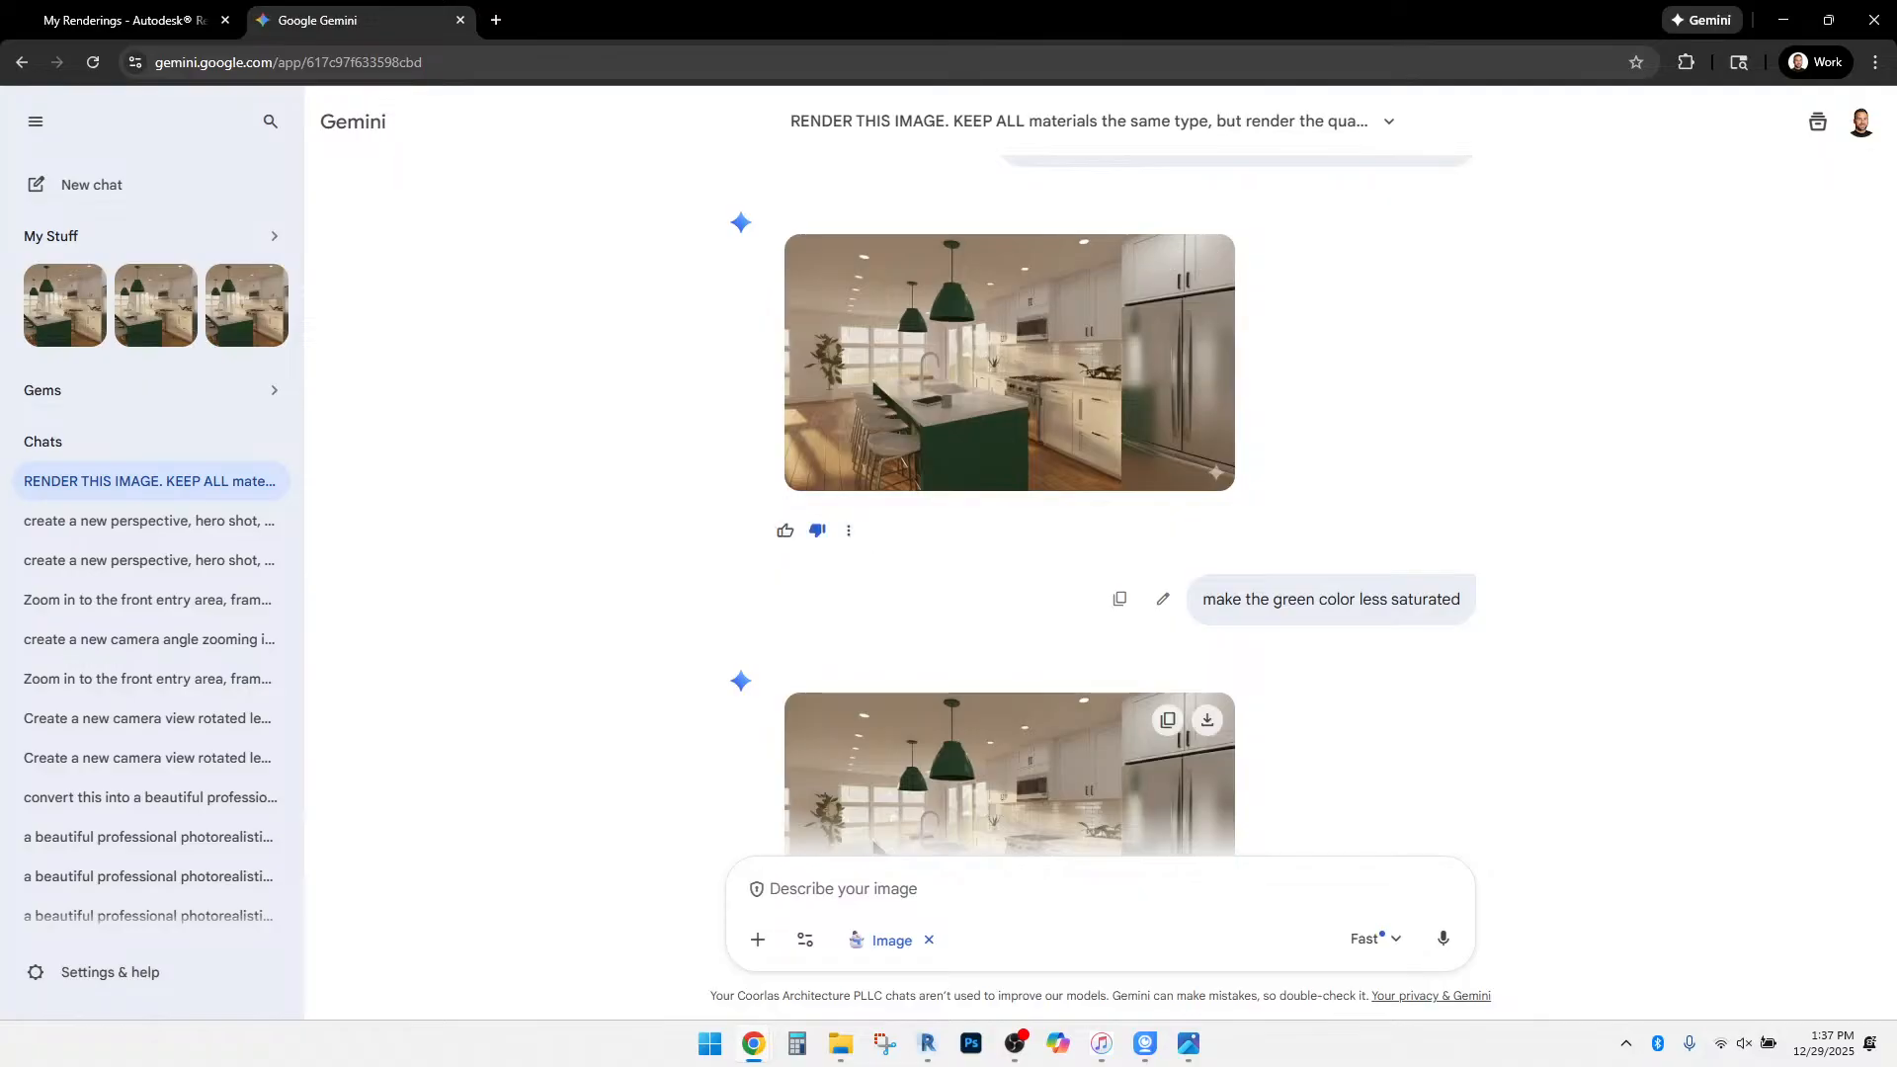
click(1016, 1043)
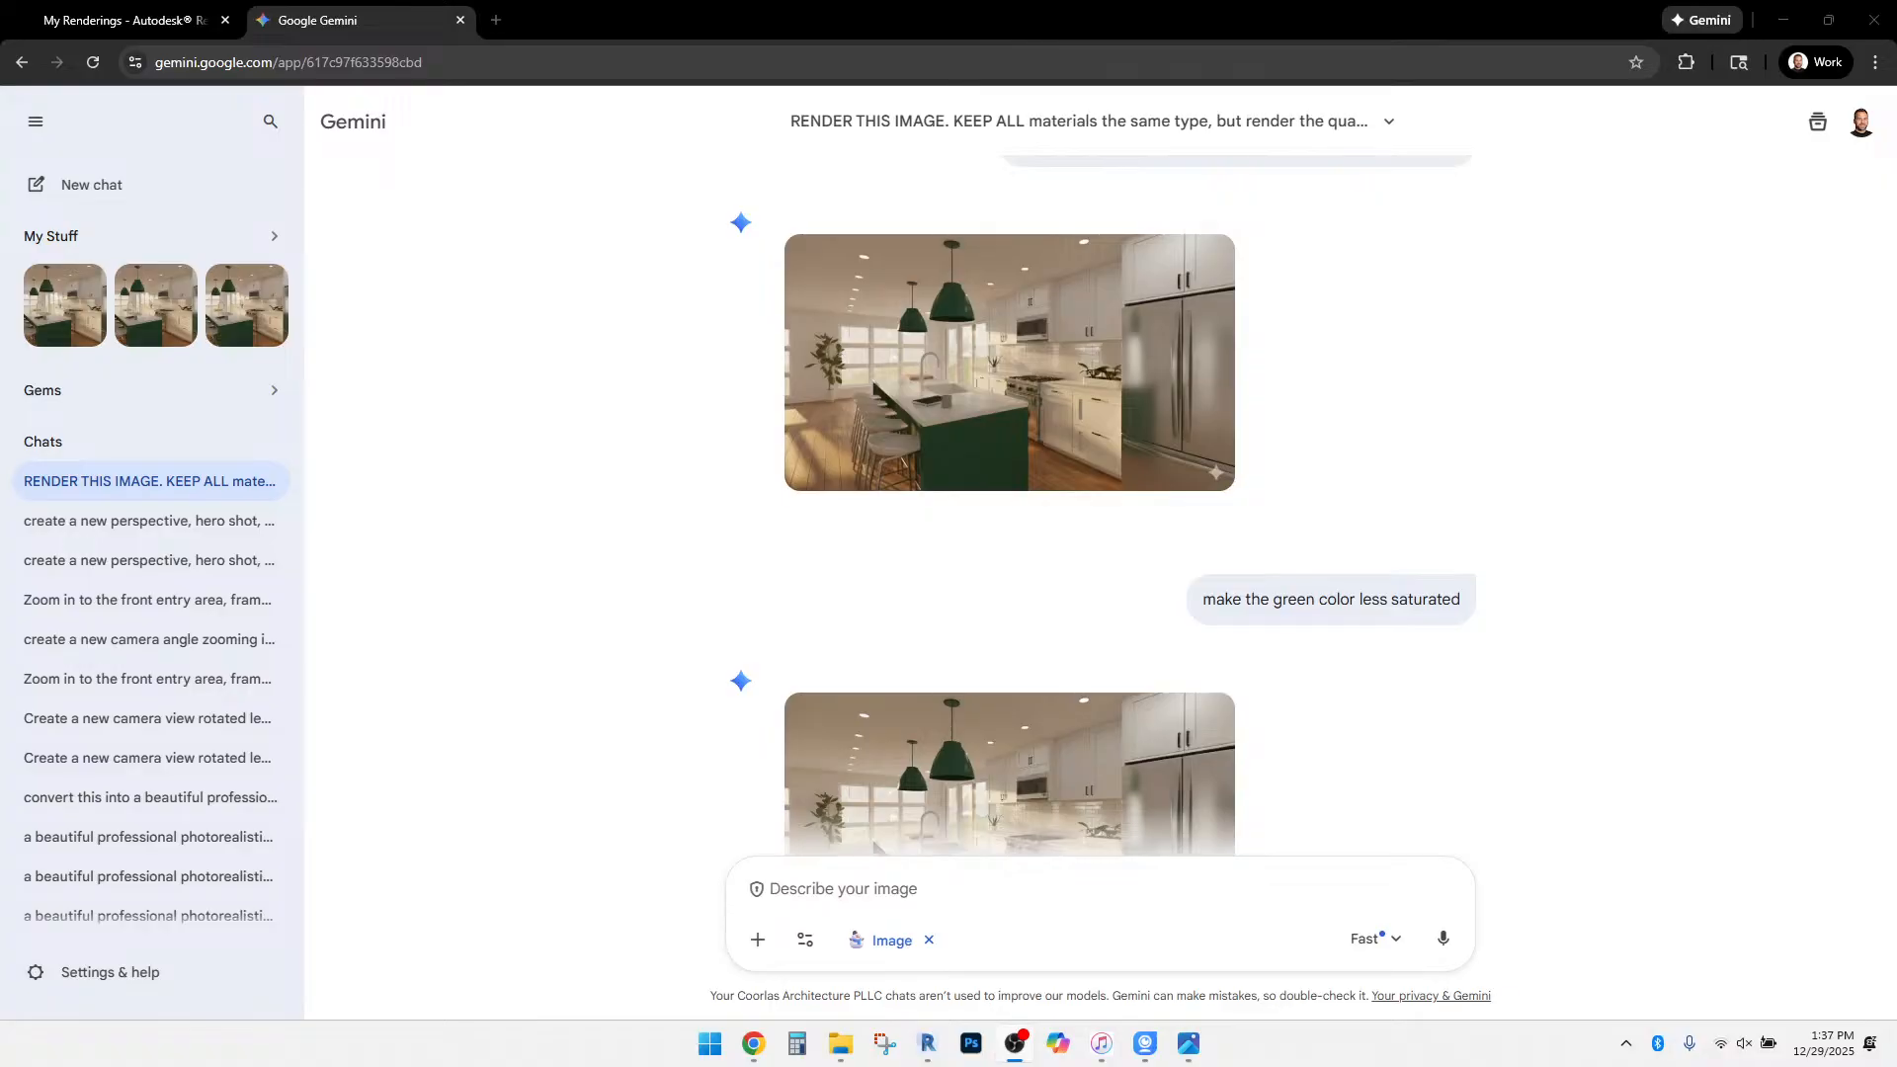
Switch from the Gemini chat to the Revit remodel project and open sheet C0.0 - COVER SHEET.
mouse_move(754, 1043)
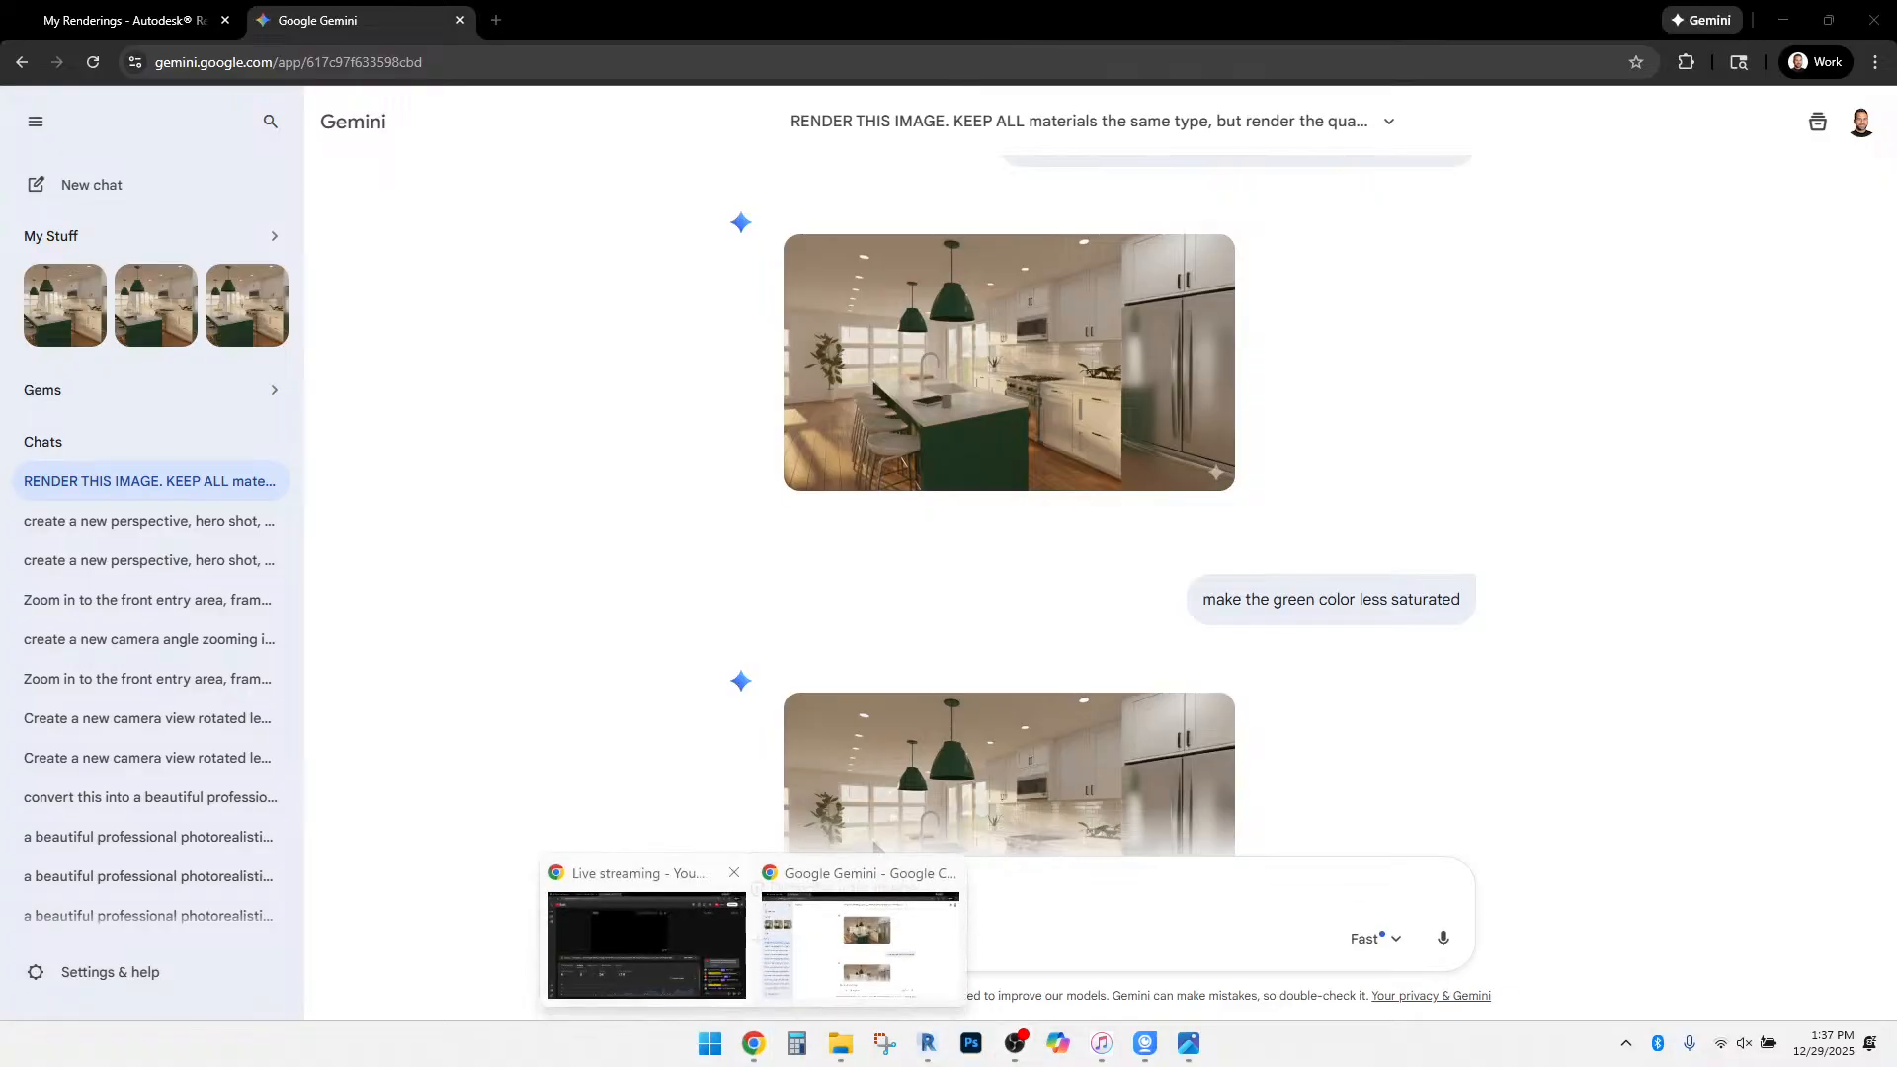
click(647, 938)
click(860, 919)
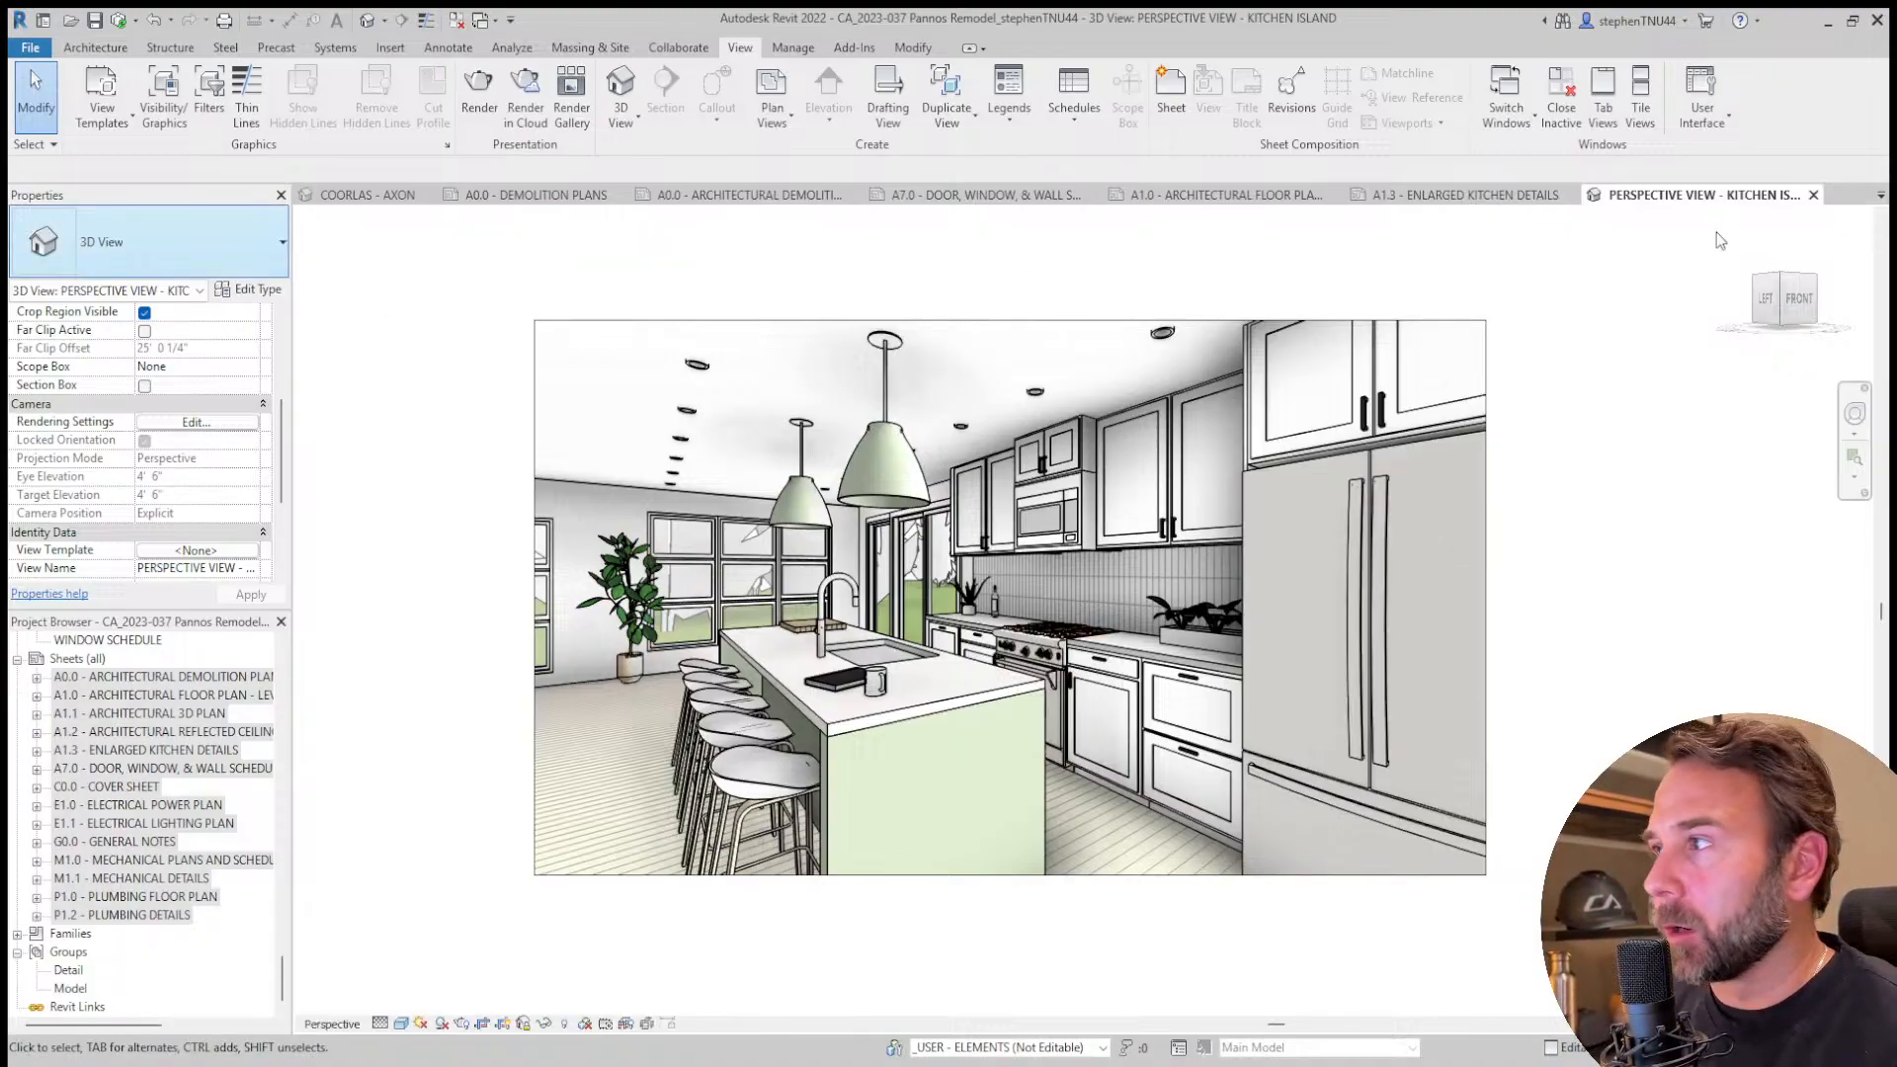
click(177, 899)
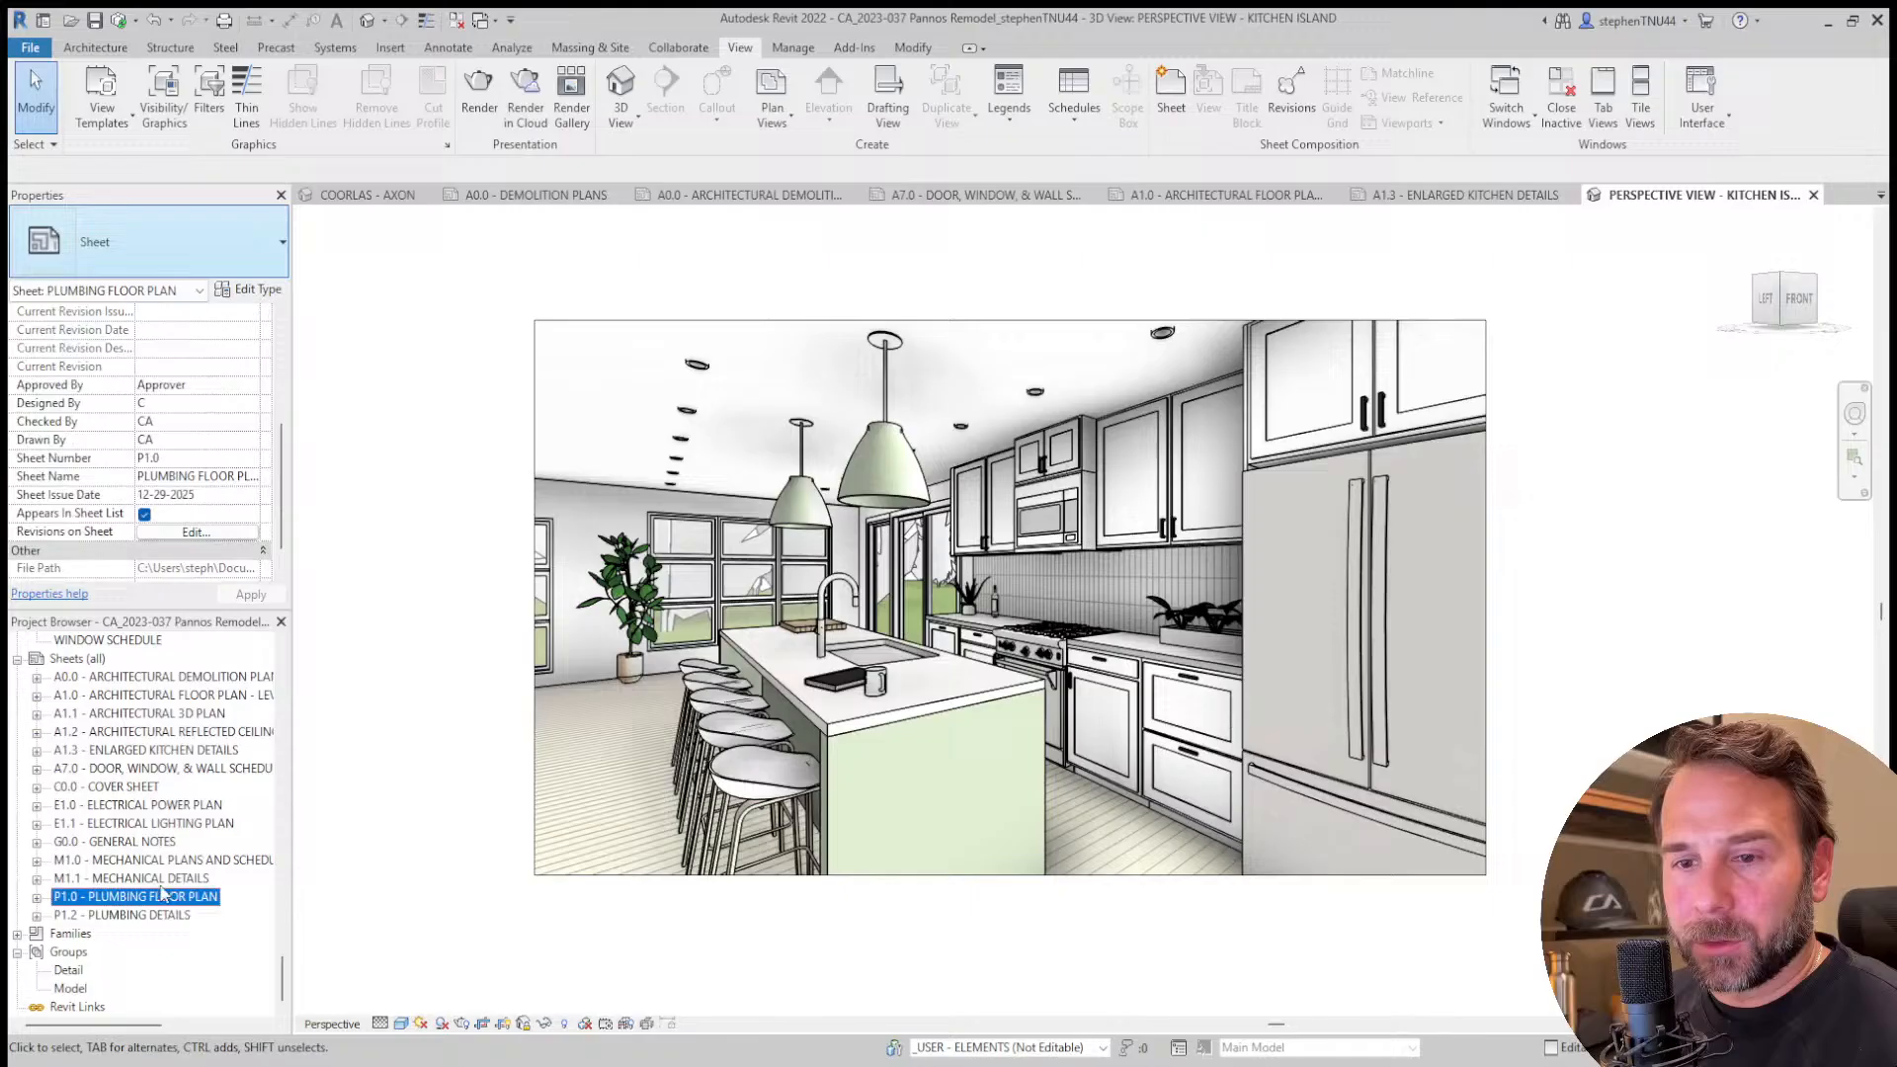
double_click(107, 788)
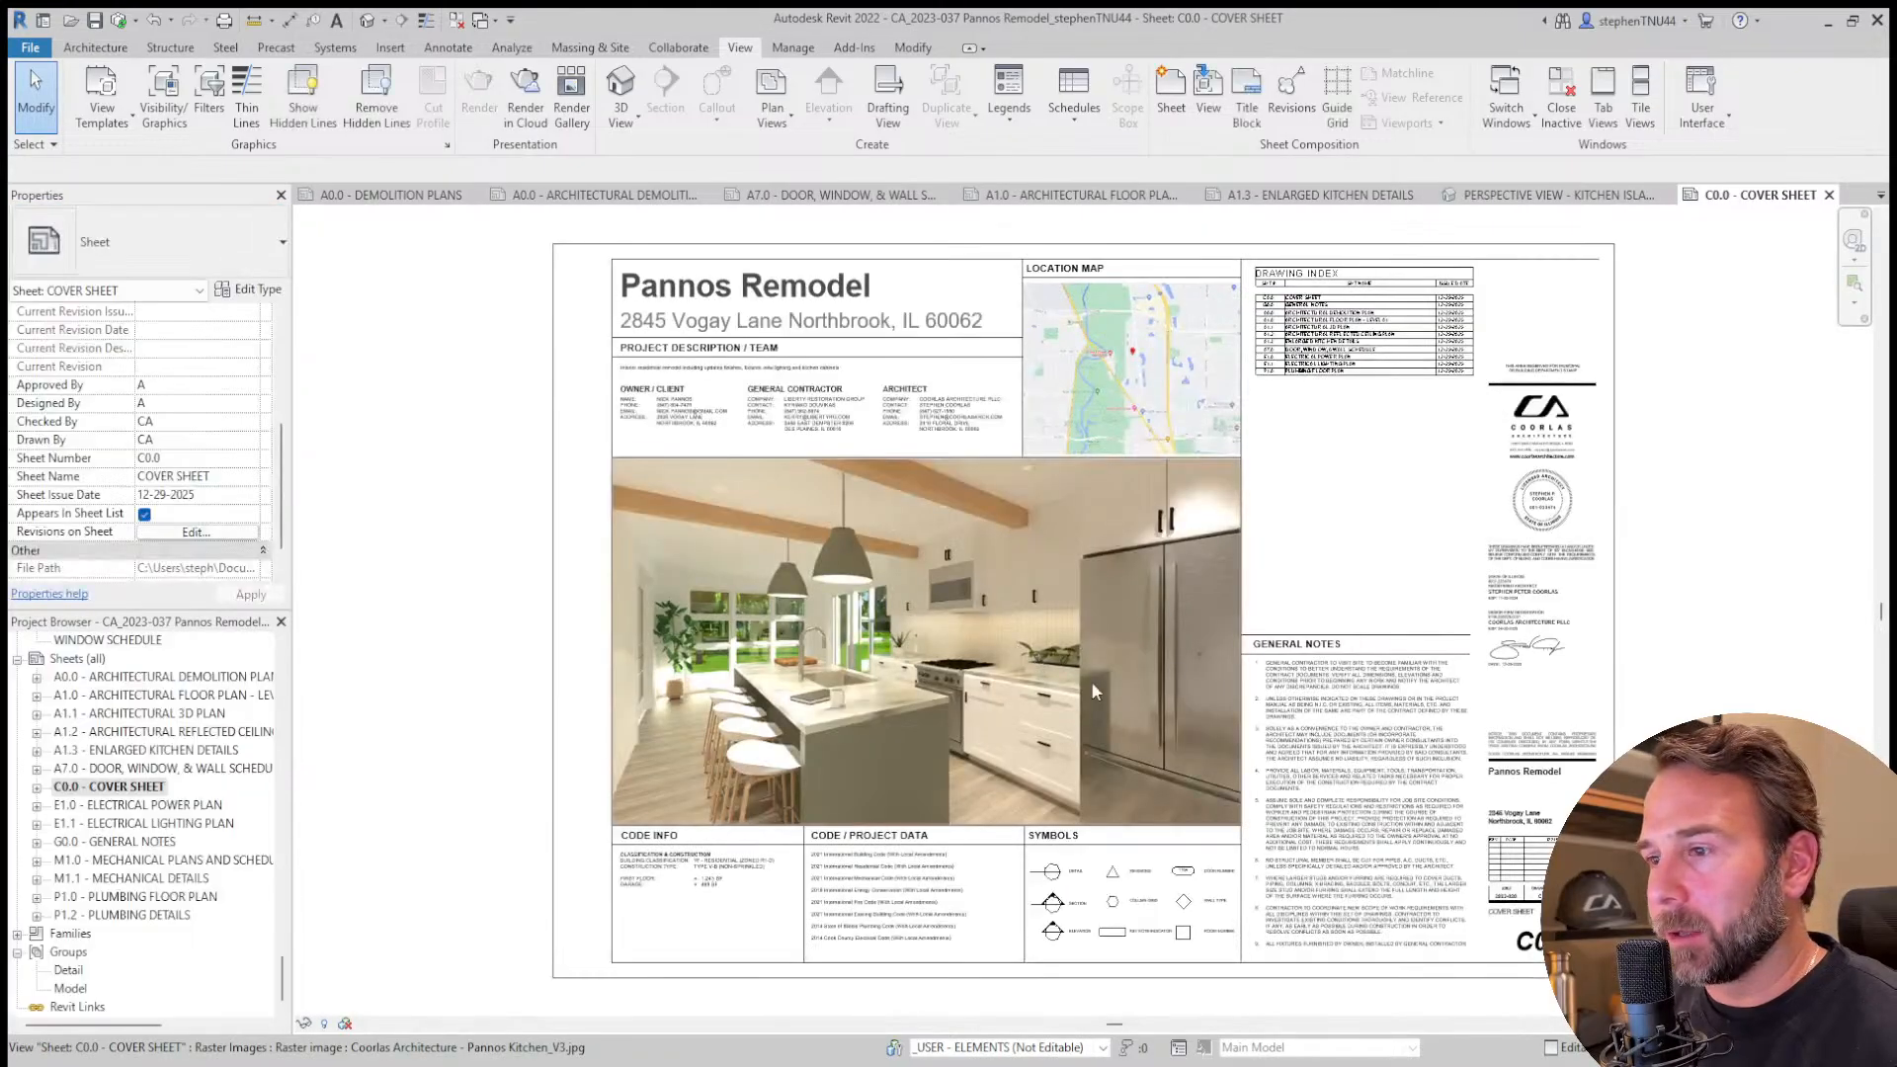
Delete the existing kitchen rendering image from the cover sheet.
click(953, 637)
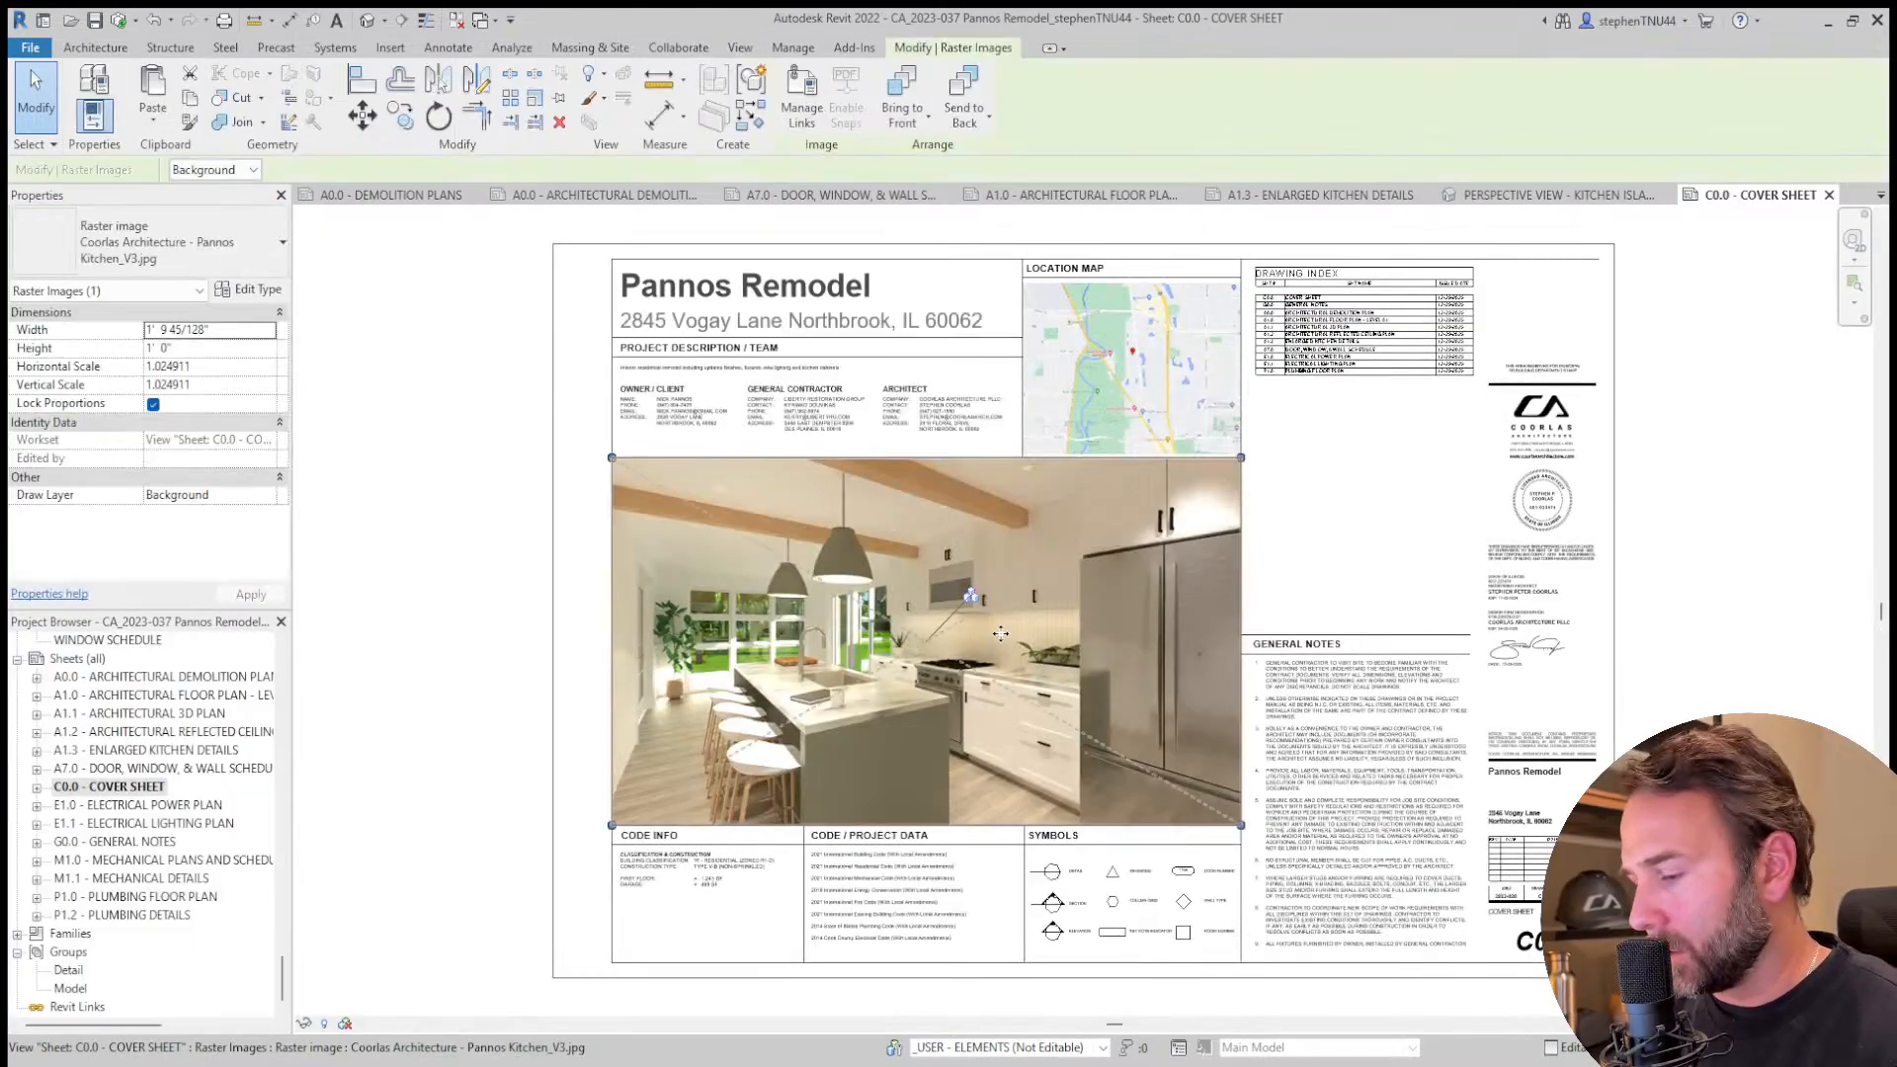
key(Delete)
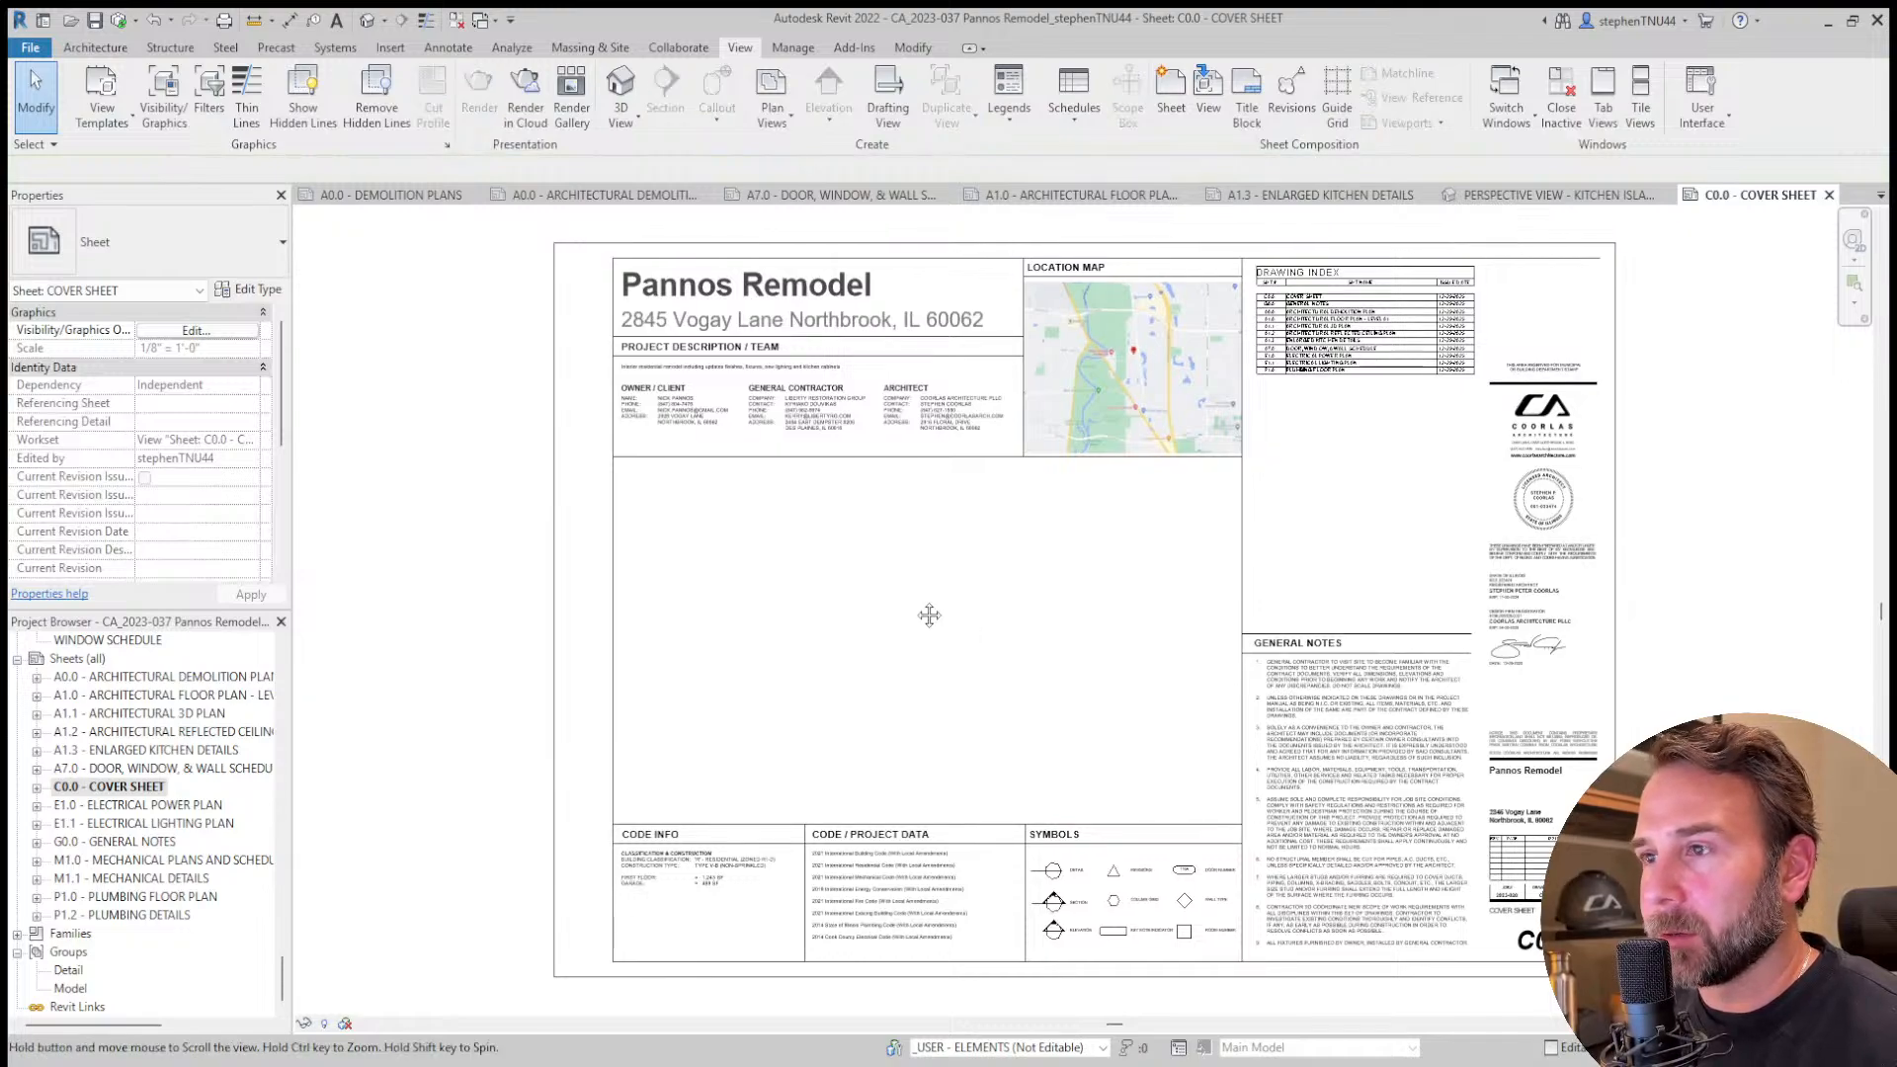
middle_drag(928, 615, 945, 603)
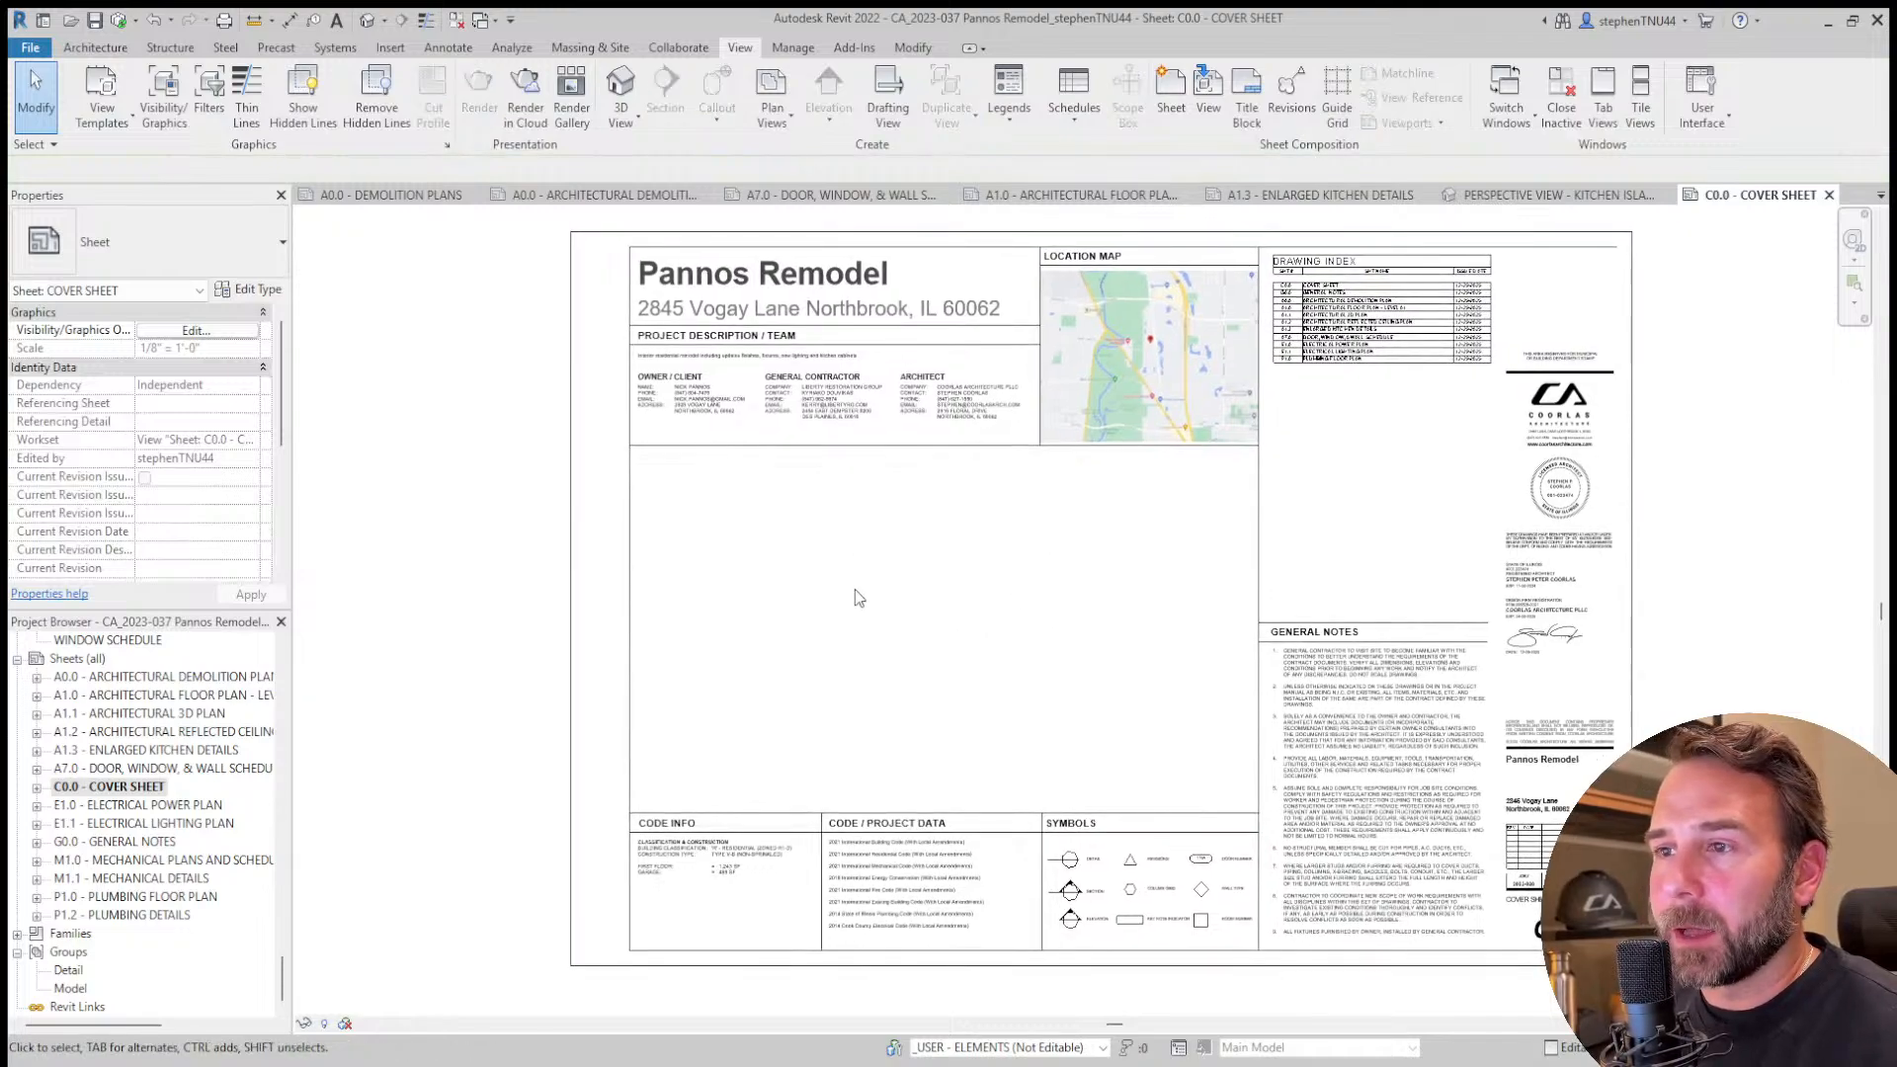
Examine the drawing index on the cover sheet, then the overall sheet layout.
scroll(839, 528, down, 2)
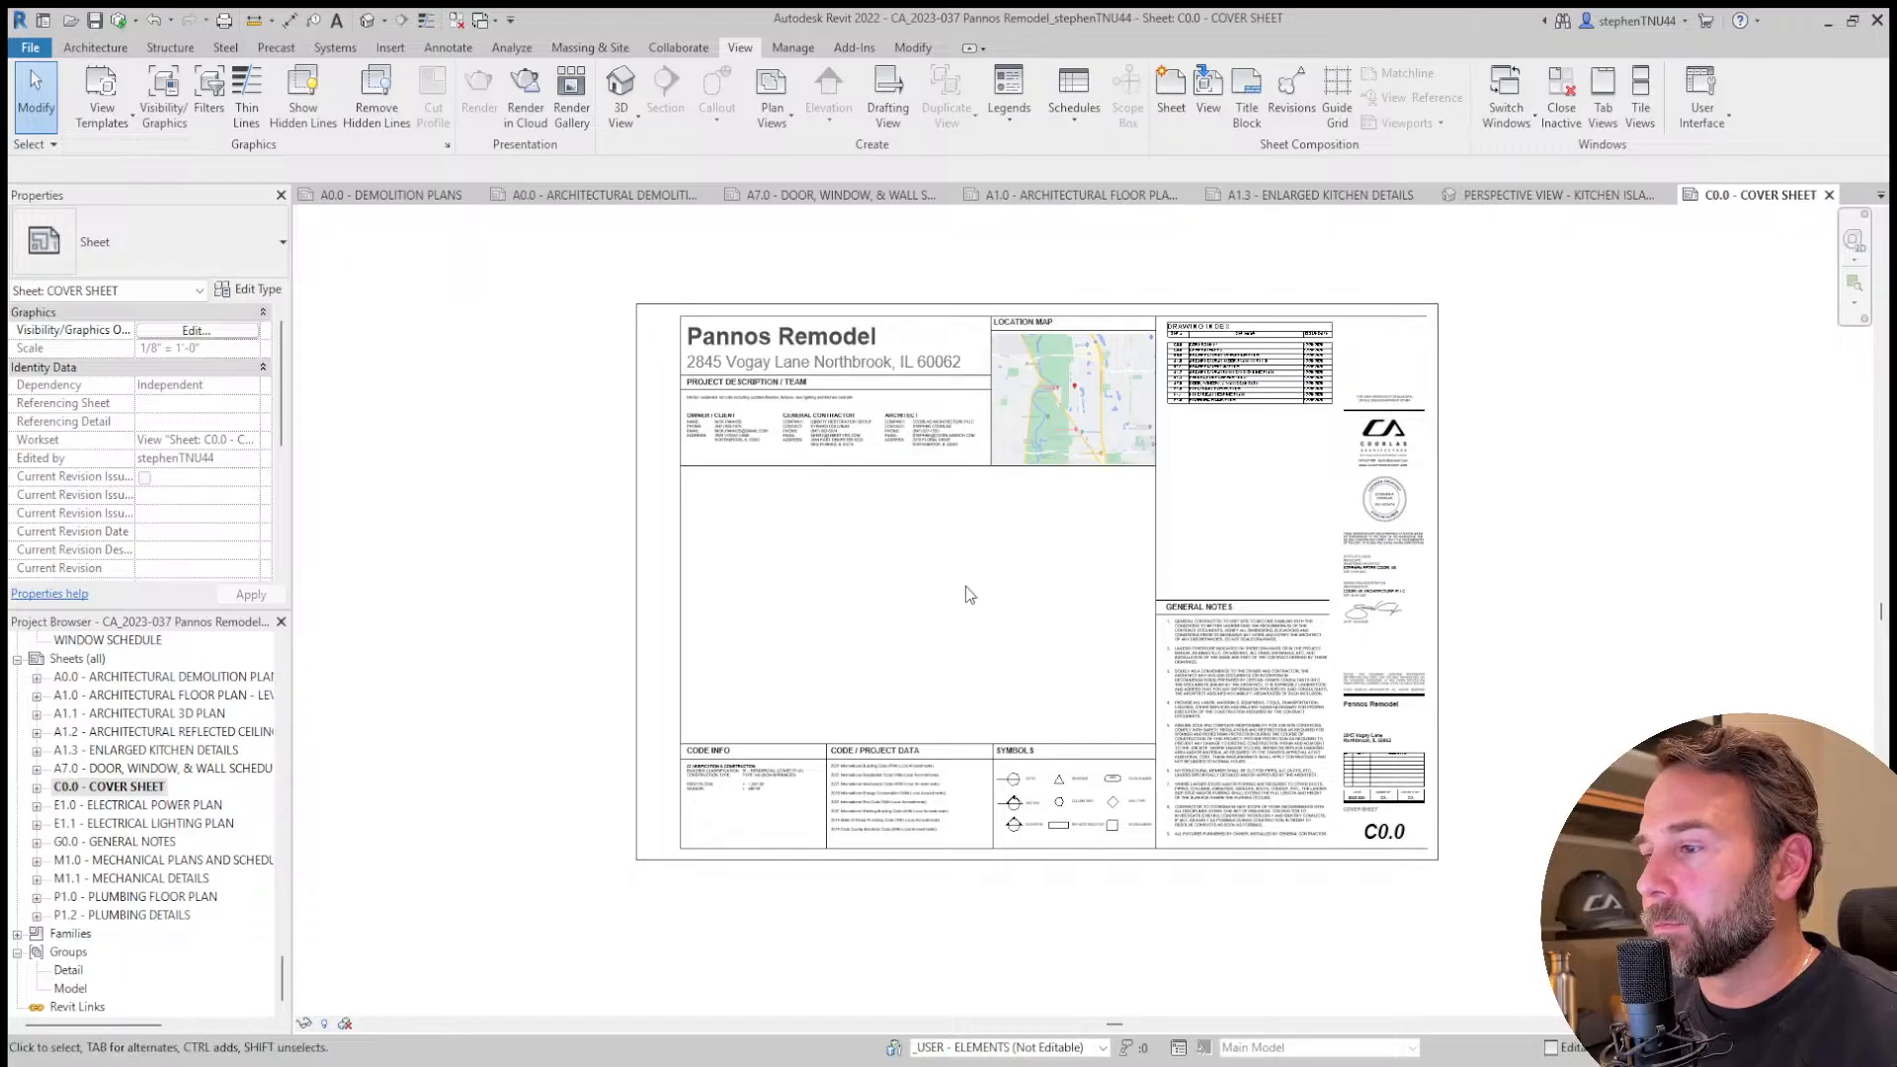
scroll(1284, 386, up, 4)
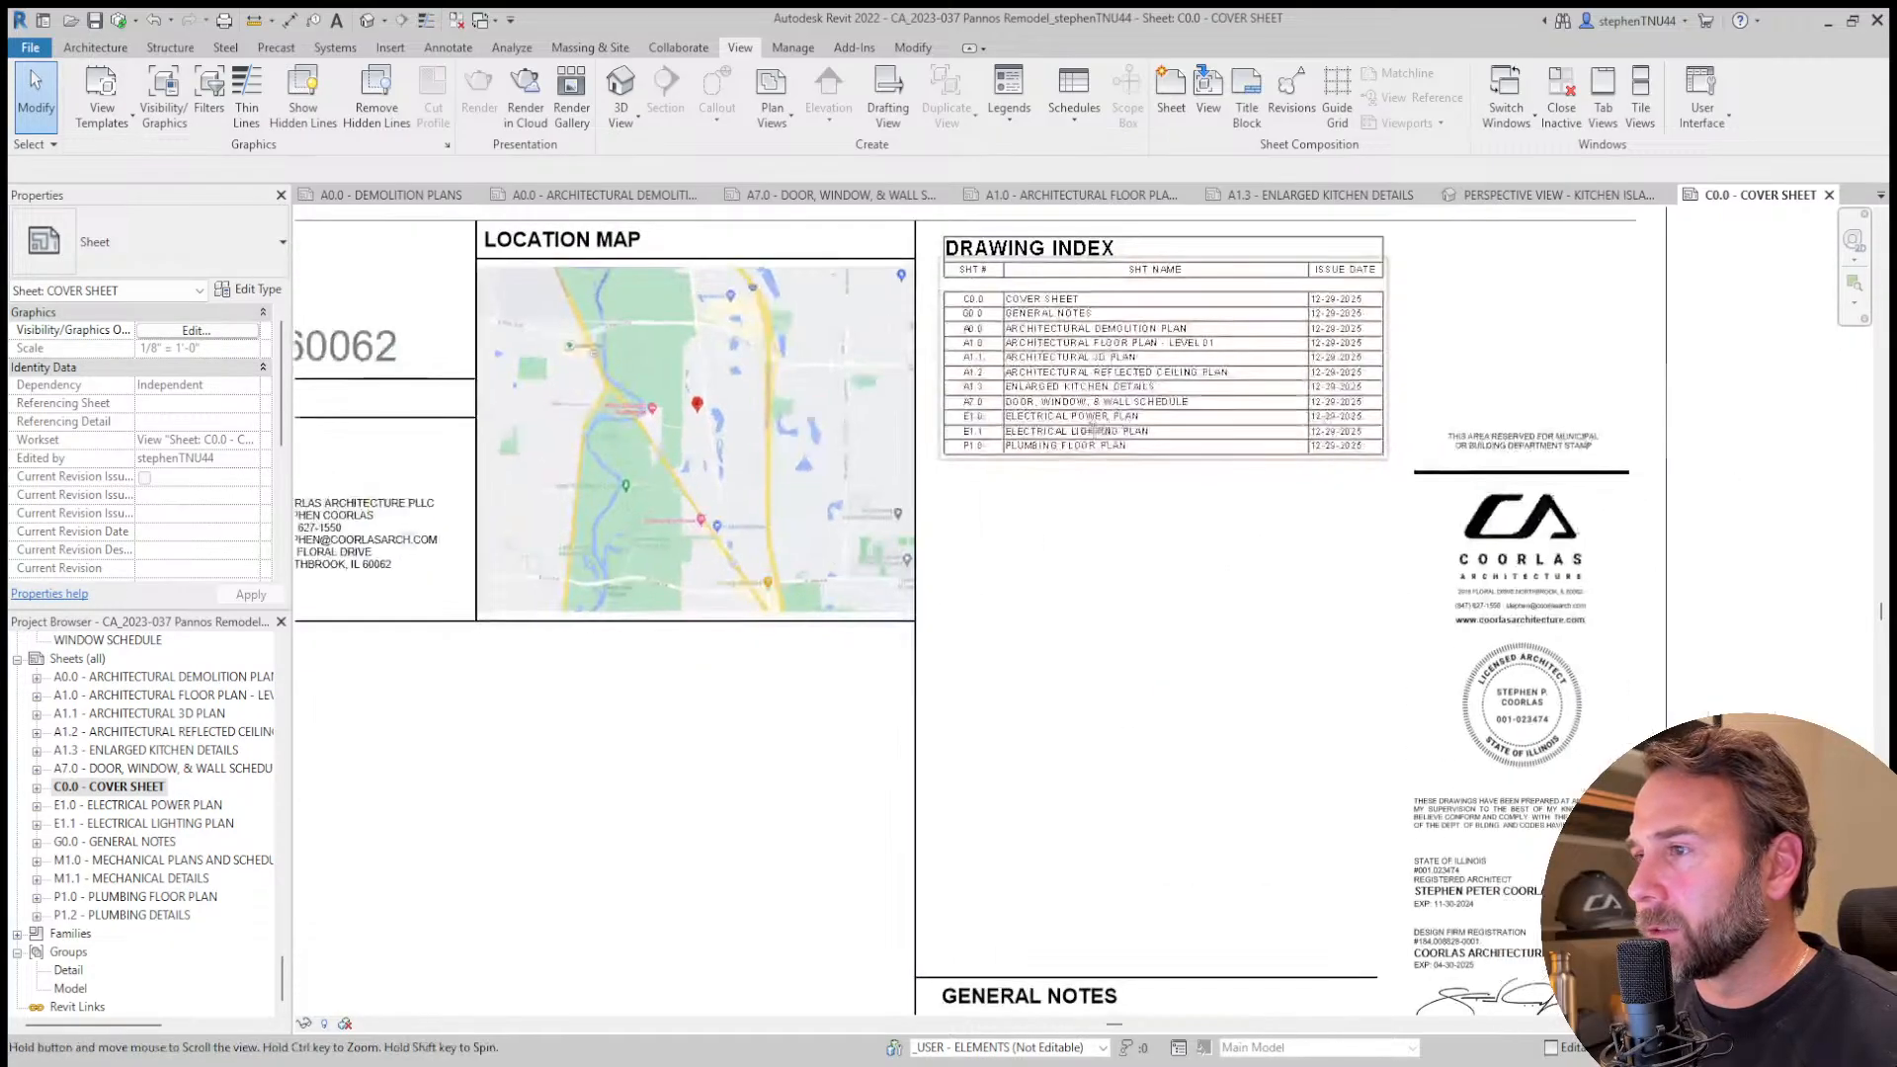
scroll(1094, 429, up, 3)
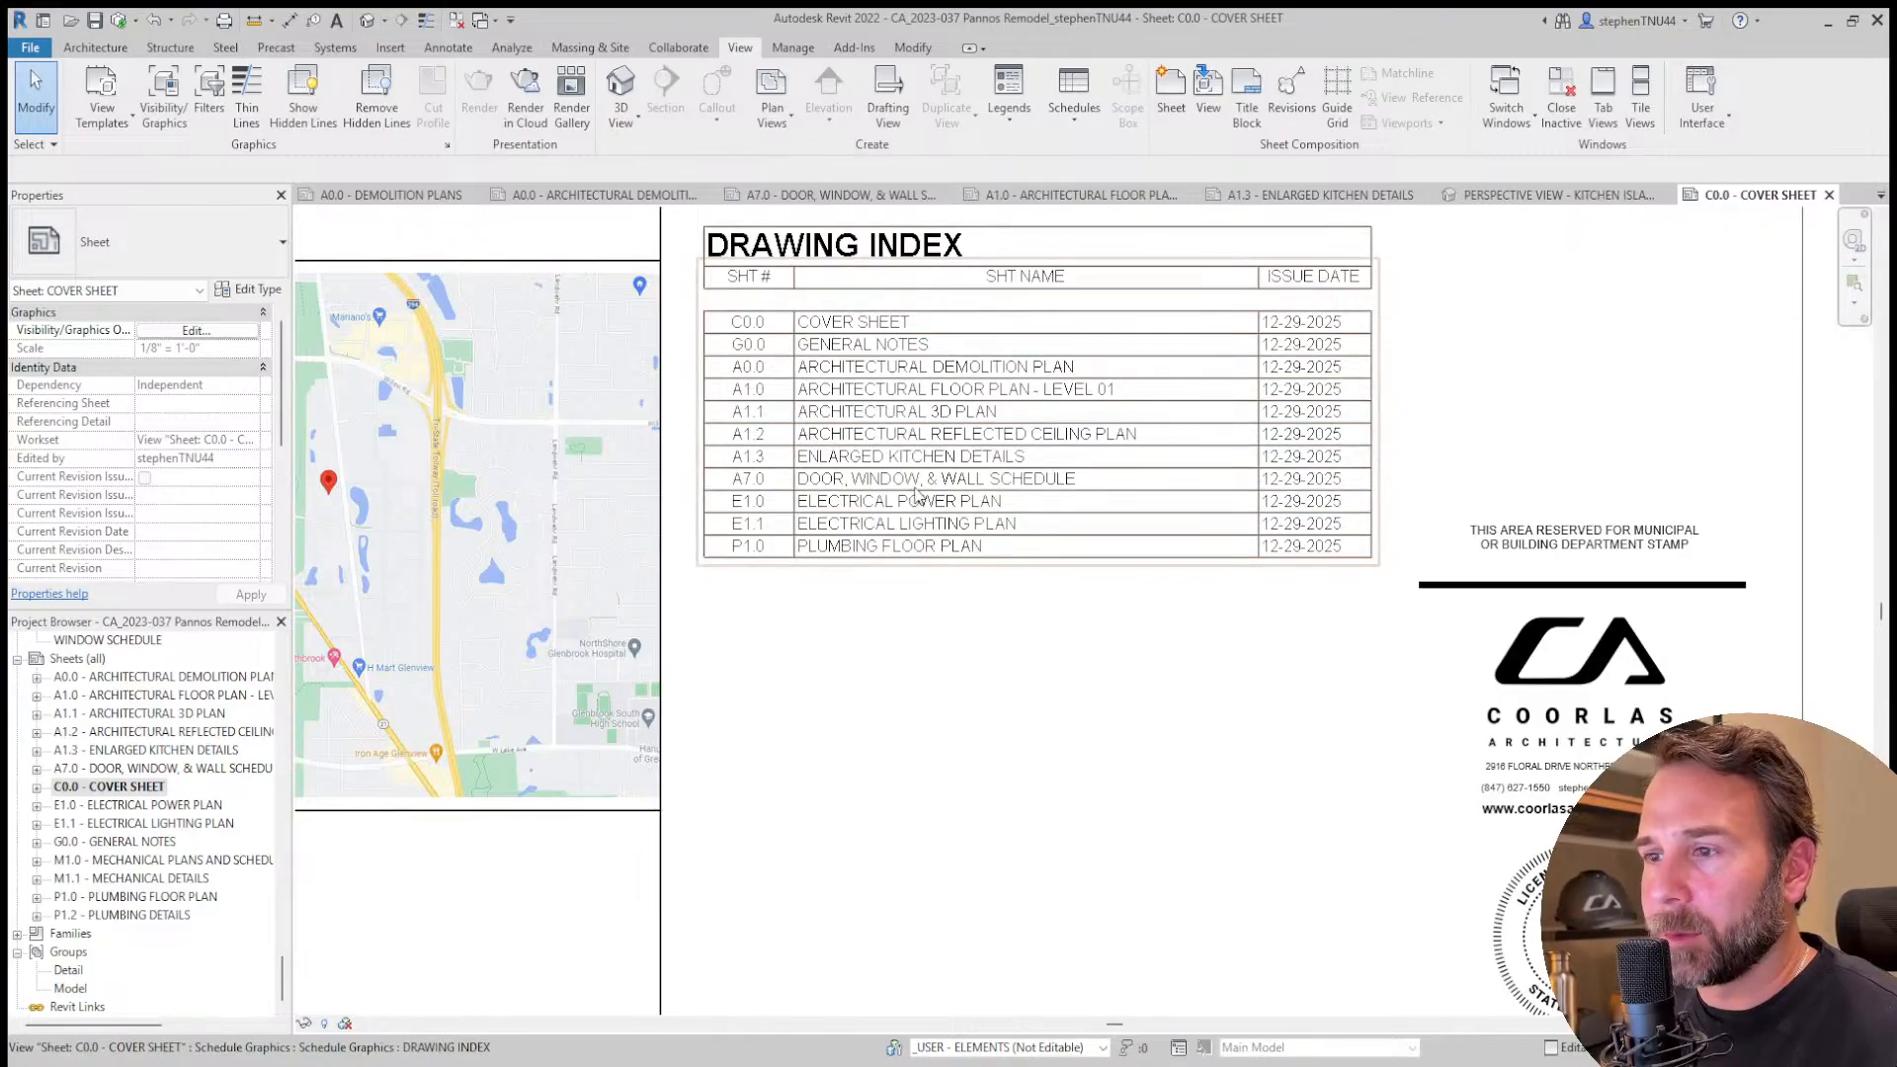
scroll(917, 494, down, 3)
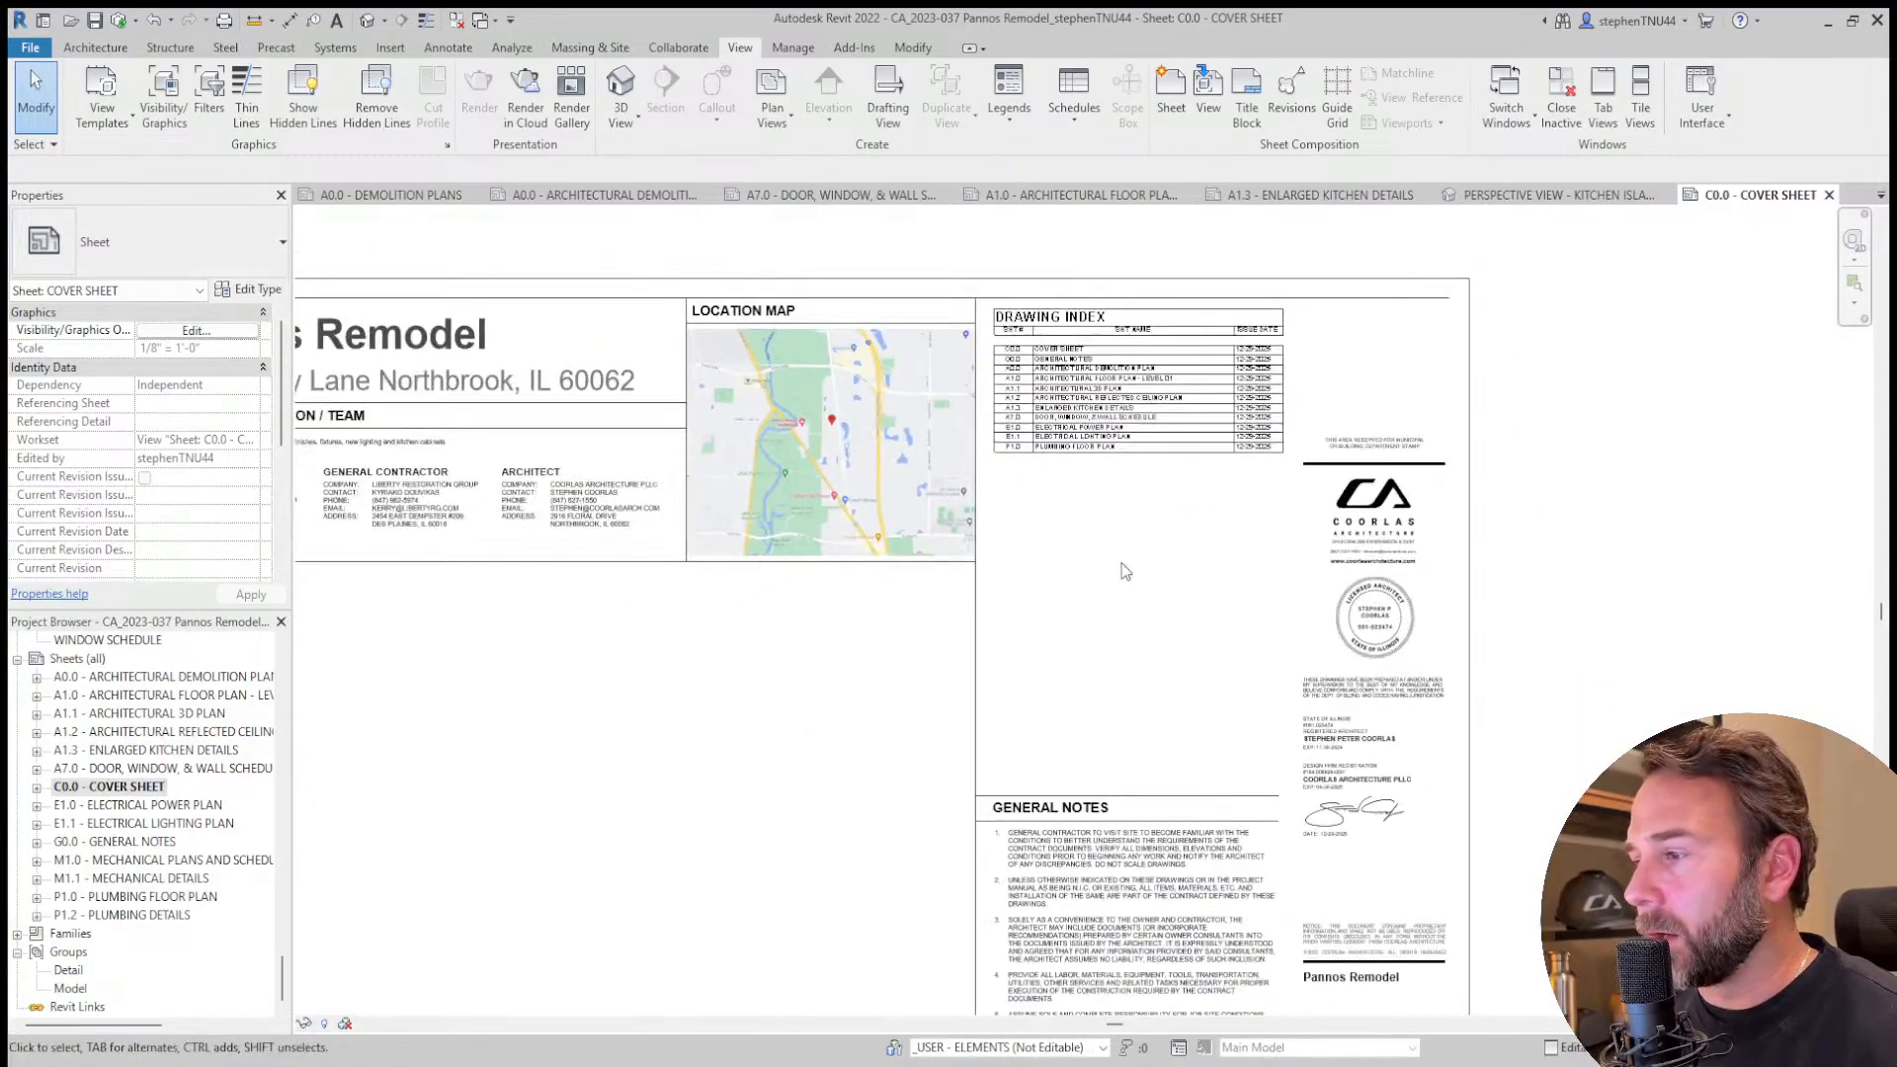
scroll(1125, 571, down, 2)
scroll(1205, 702, down, 2)
middle_drag(1131, 708, 1132, 656)
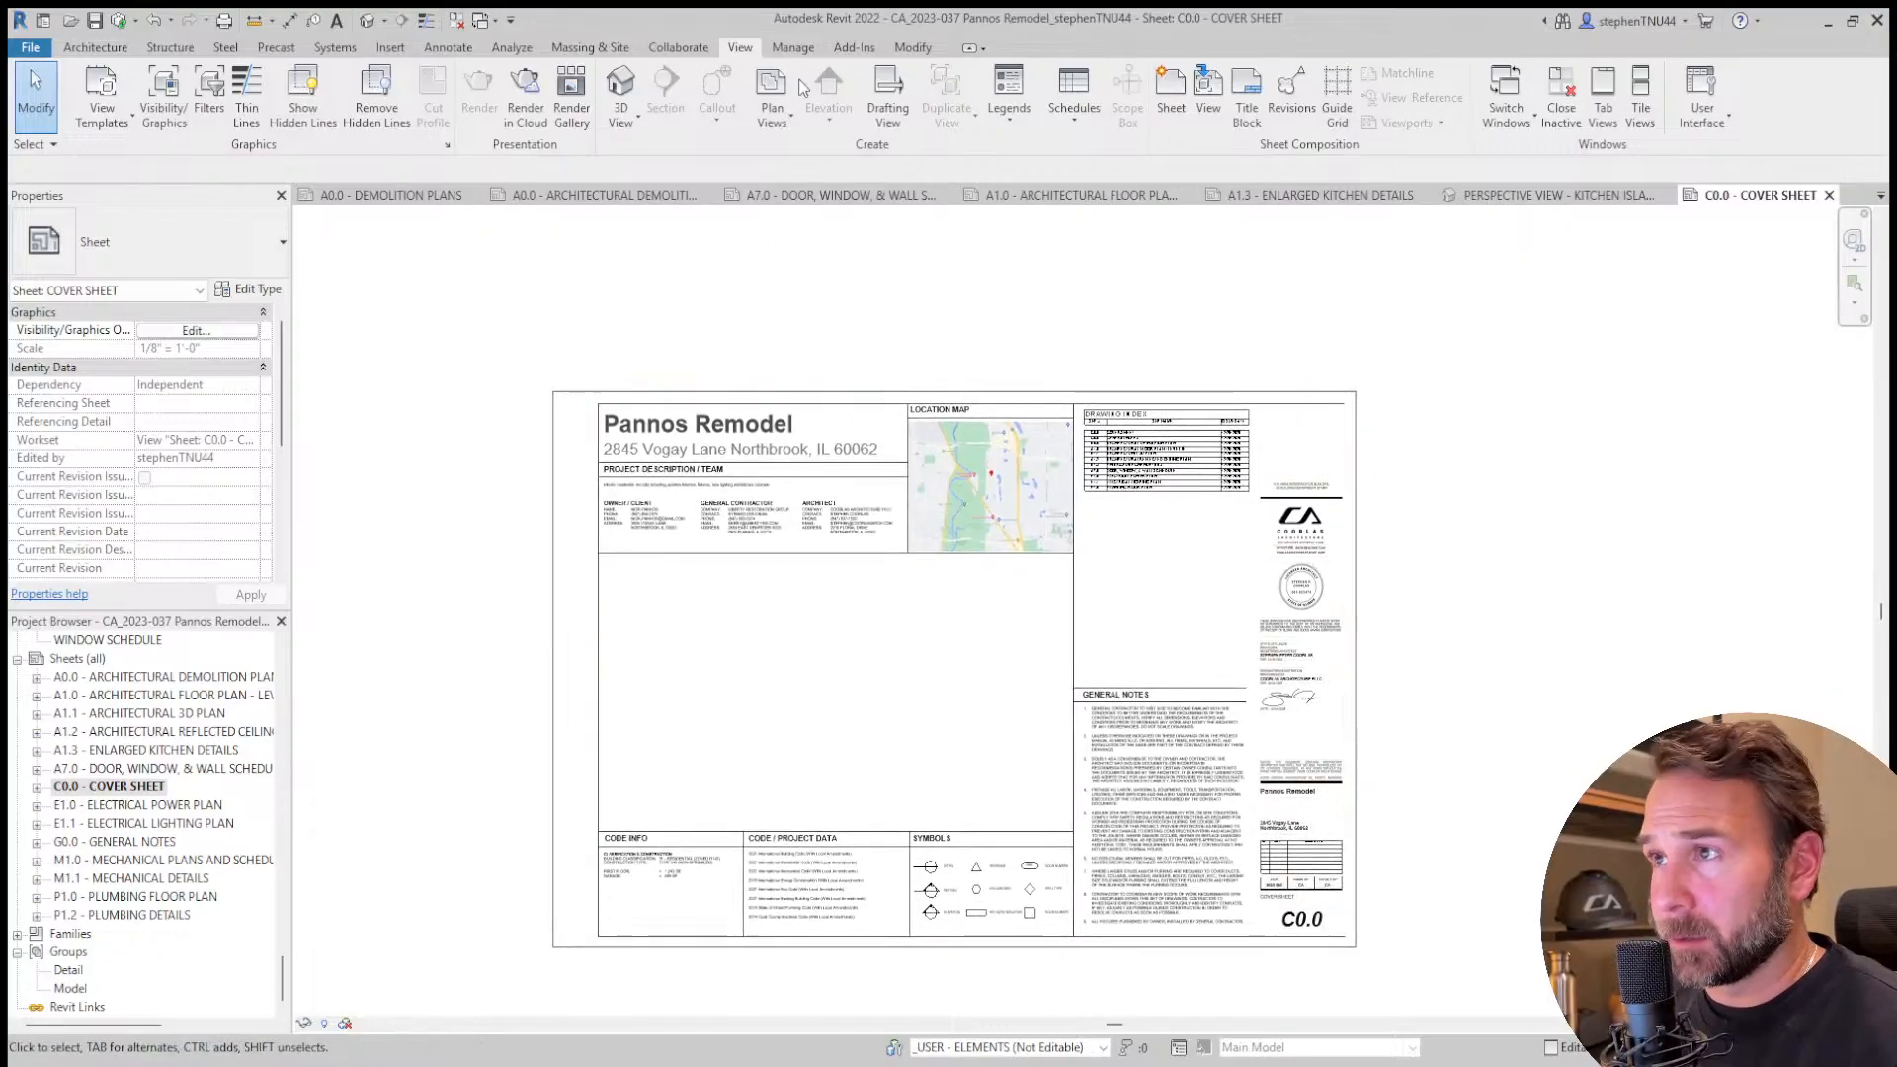
Open sheet A1.0 - ARCHITECTURAL FLOOR PLAN and examine the kitchen, bathroom, mudroom and media room areas.
click(1067, 194)
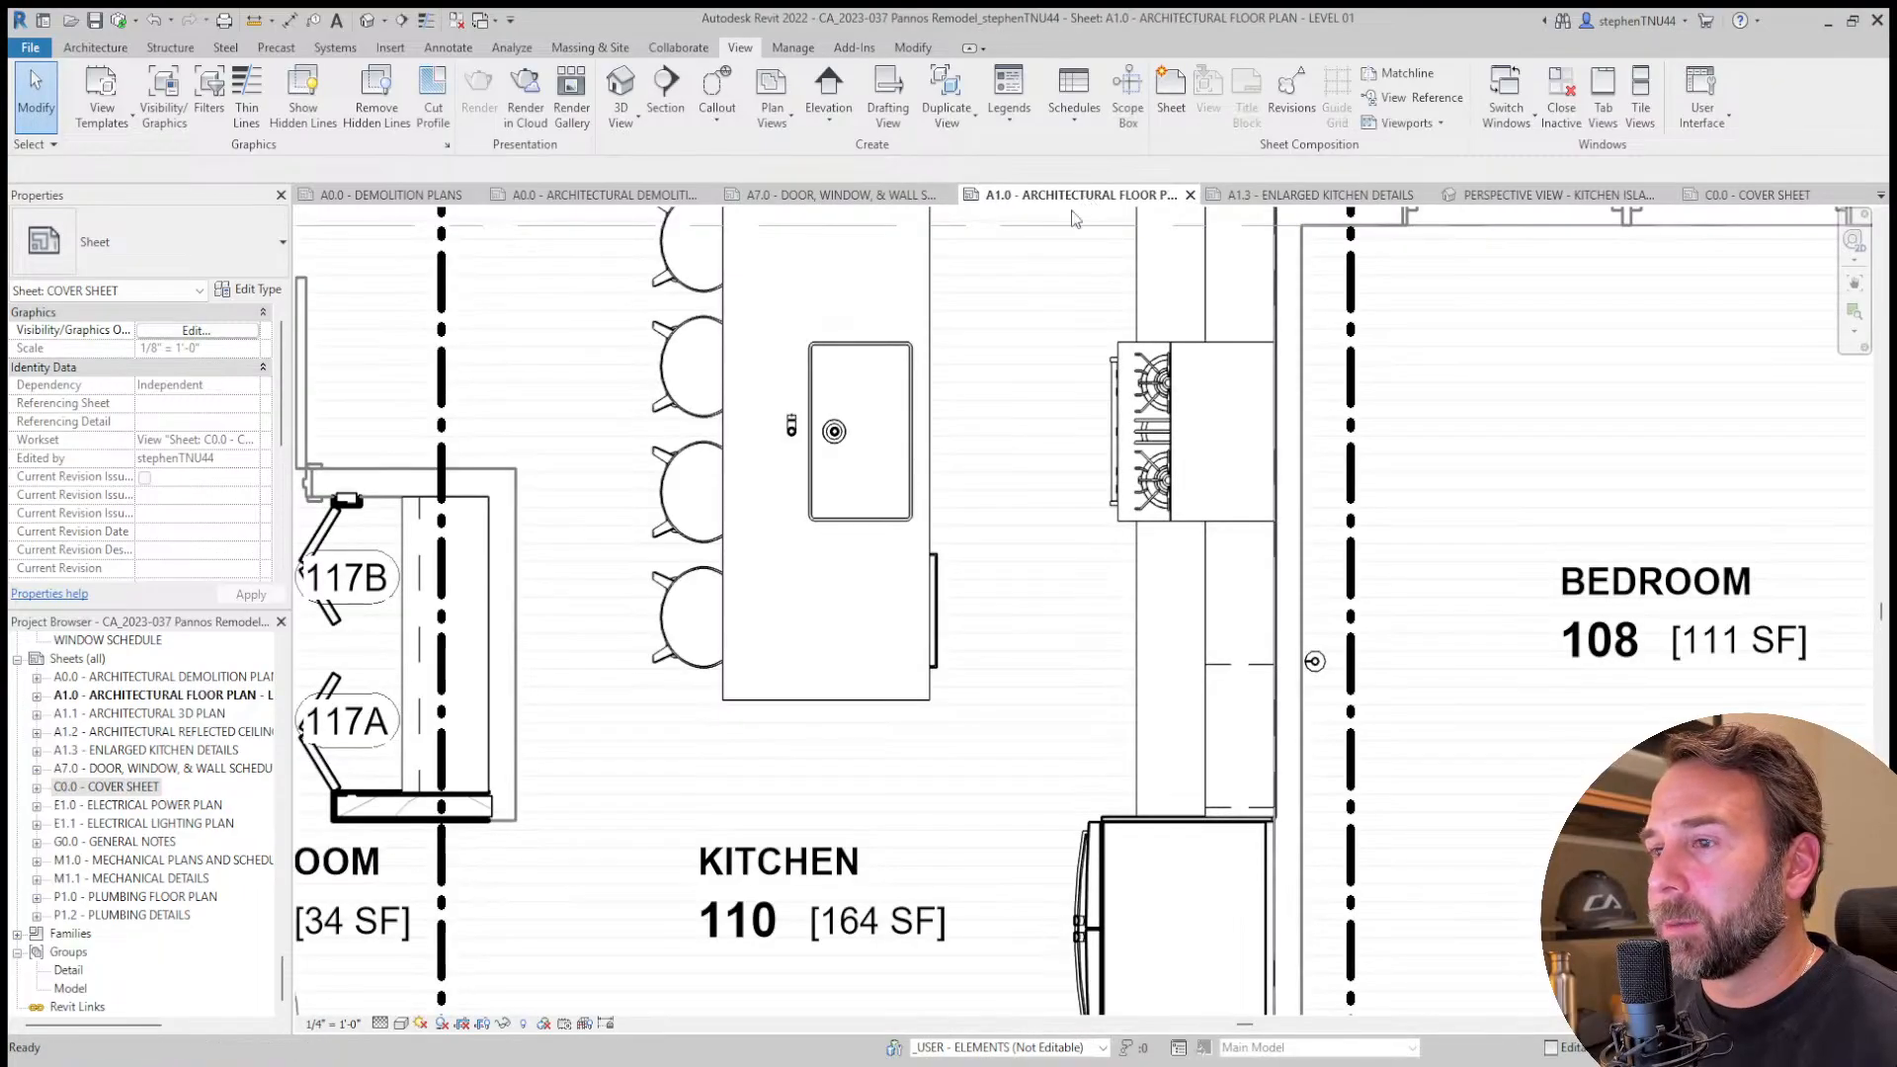
scroll(1172, 584, down, 5)
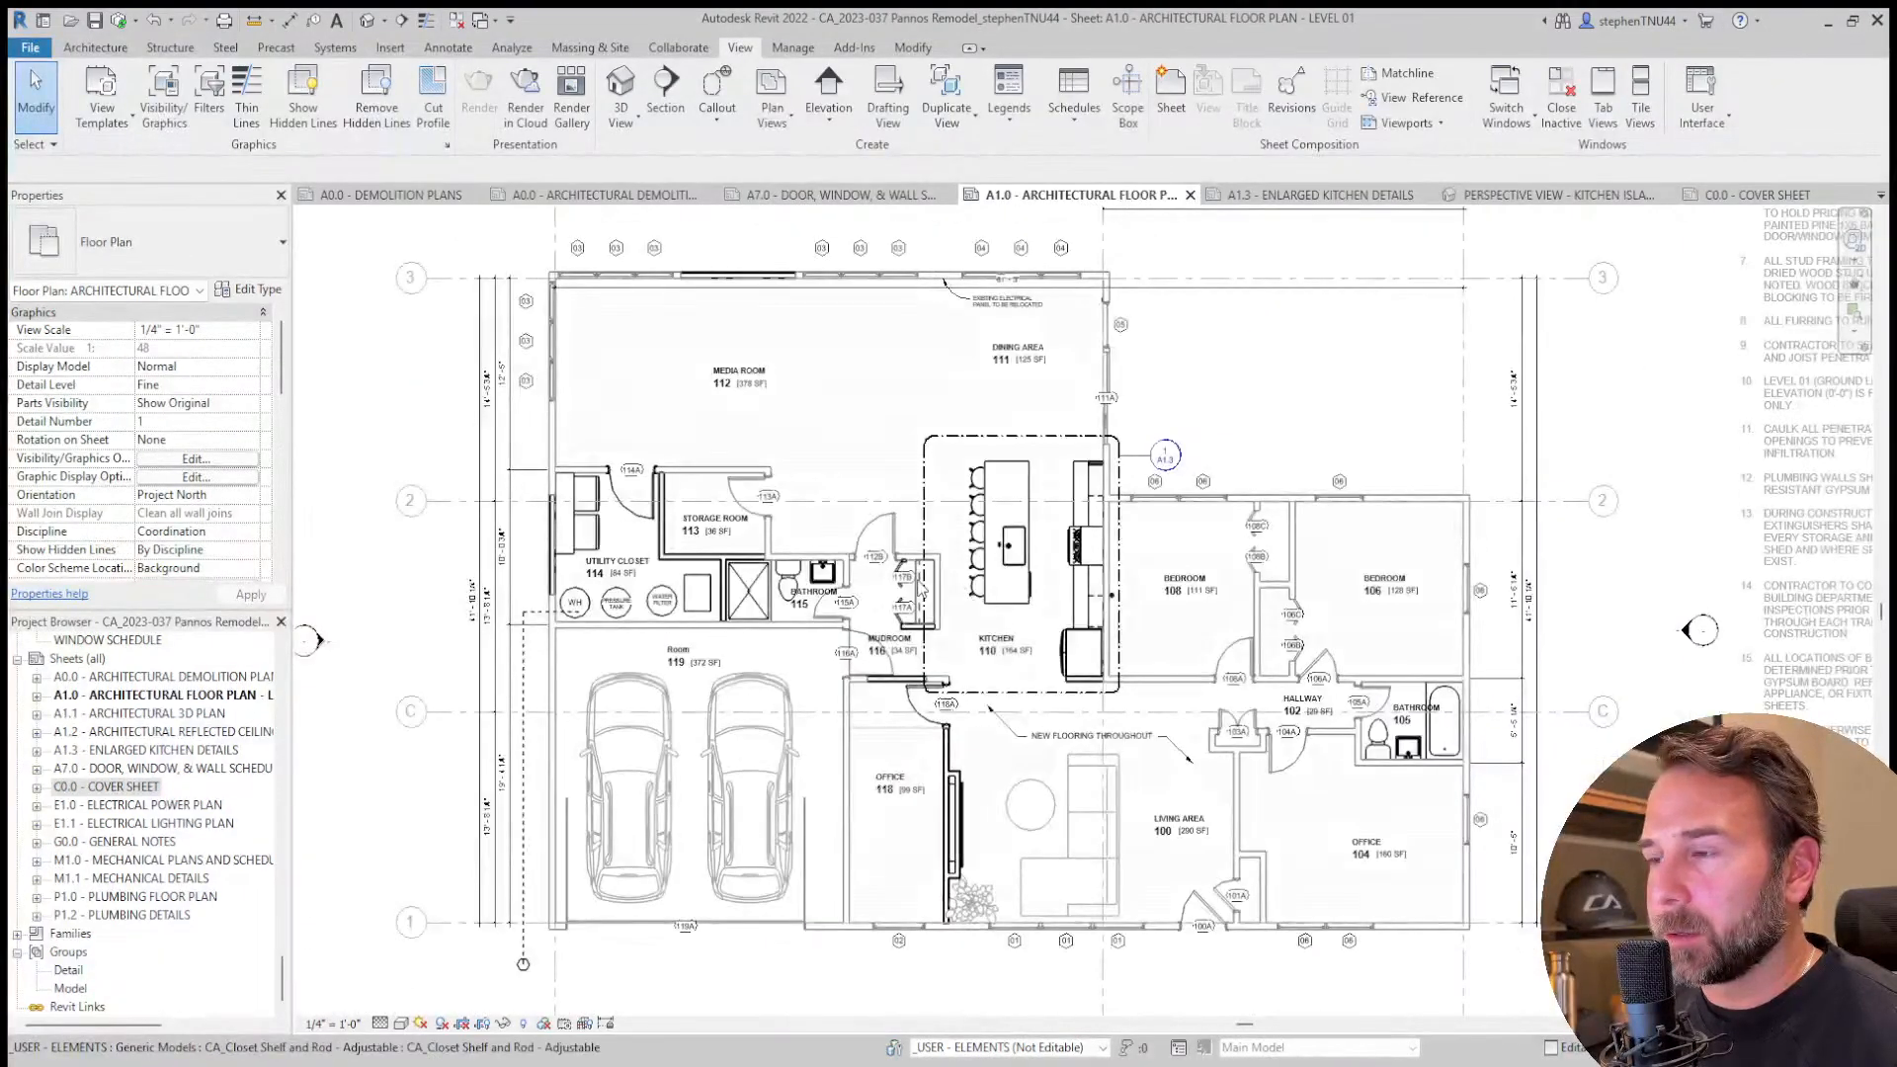
scroll(921, 572, up, 1)
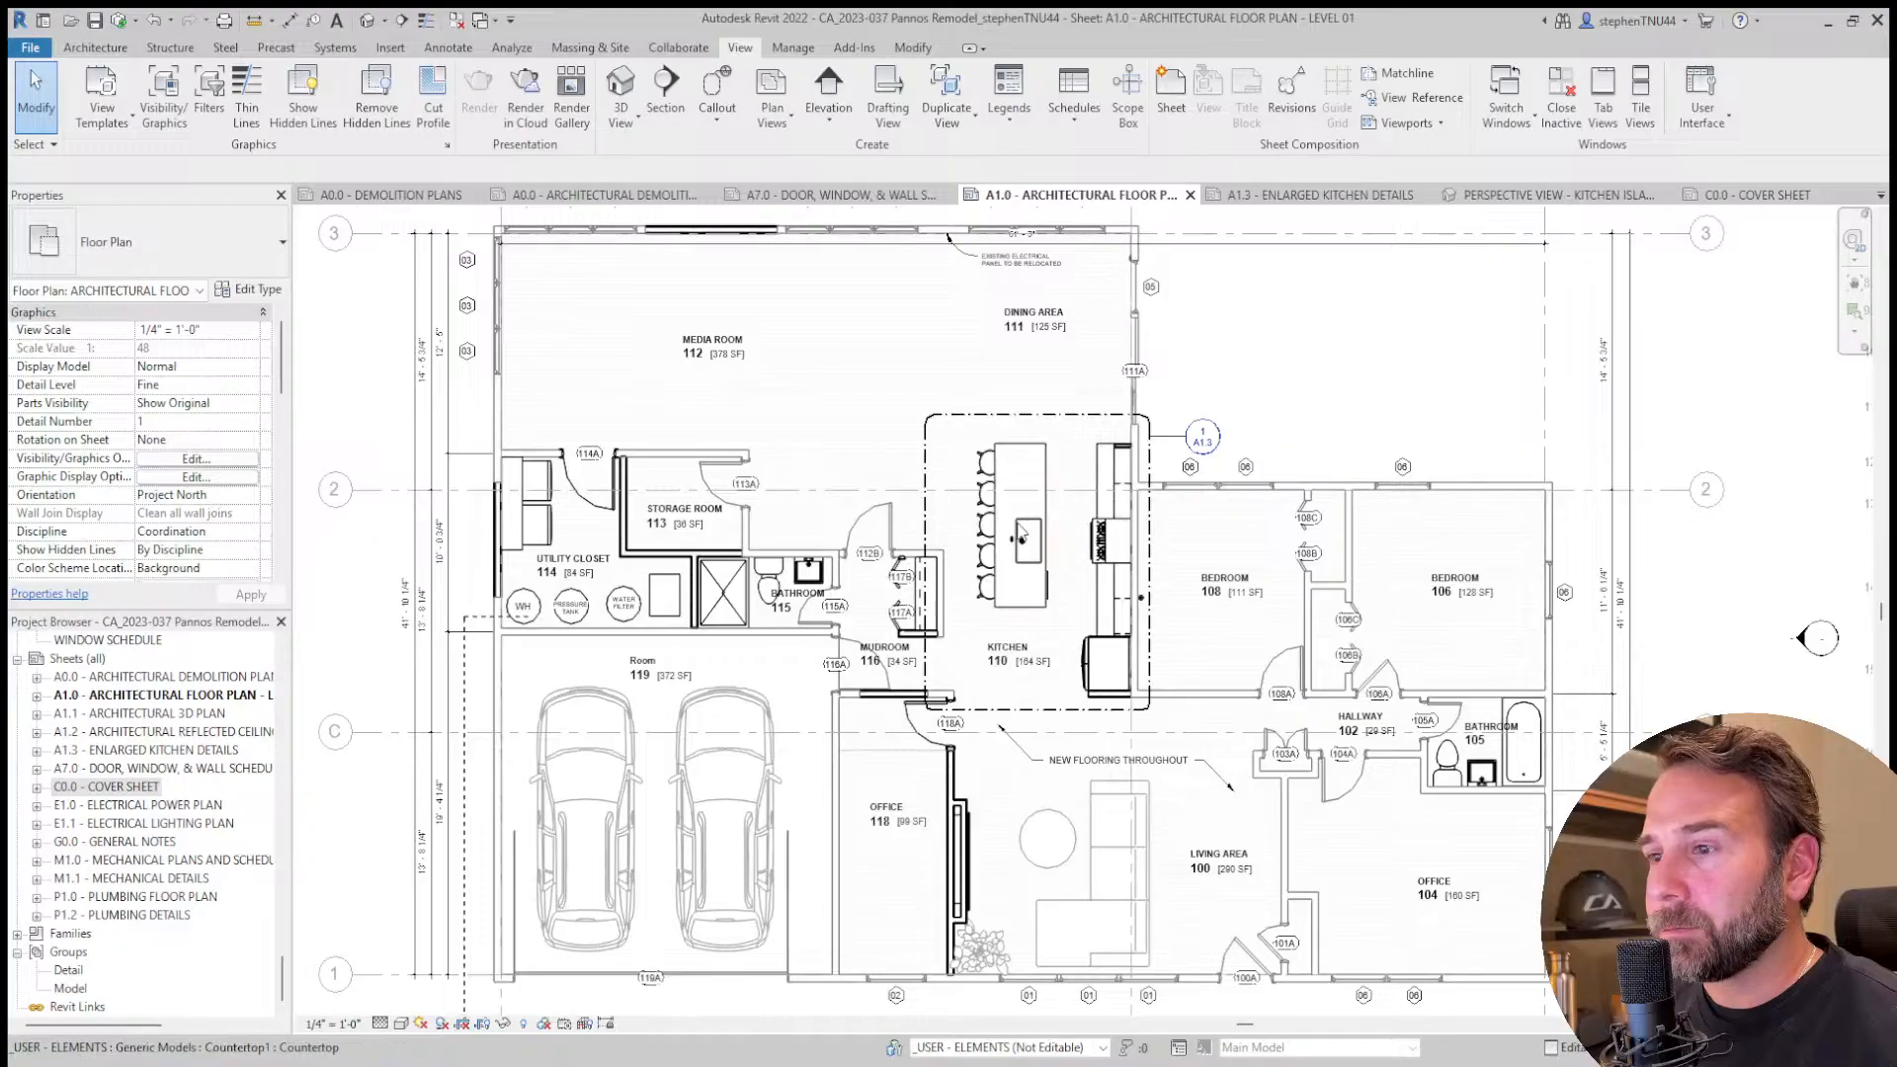
scroll(835, 612, up, 2)
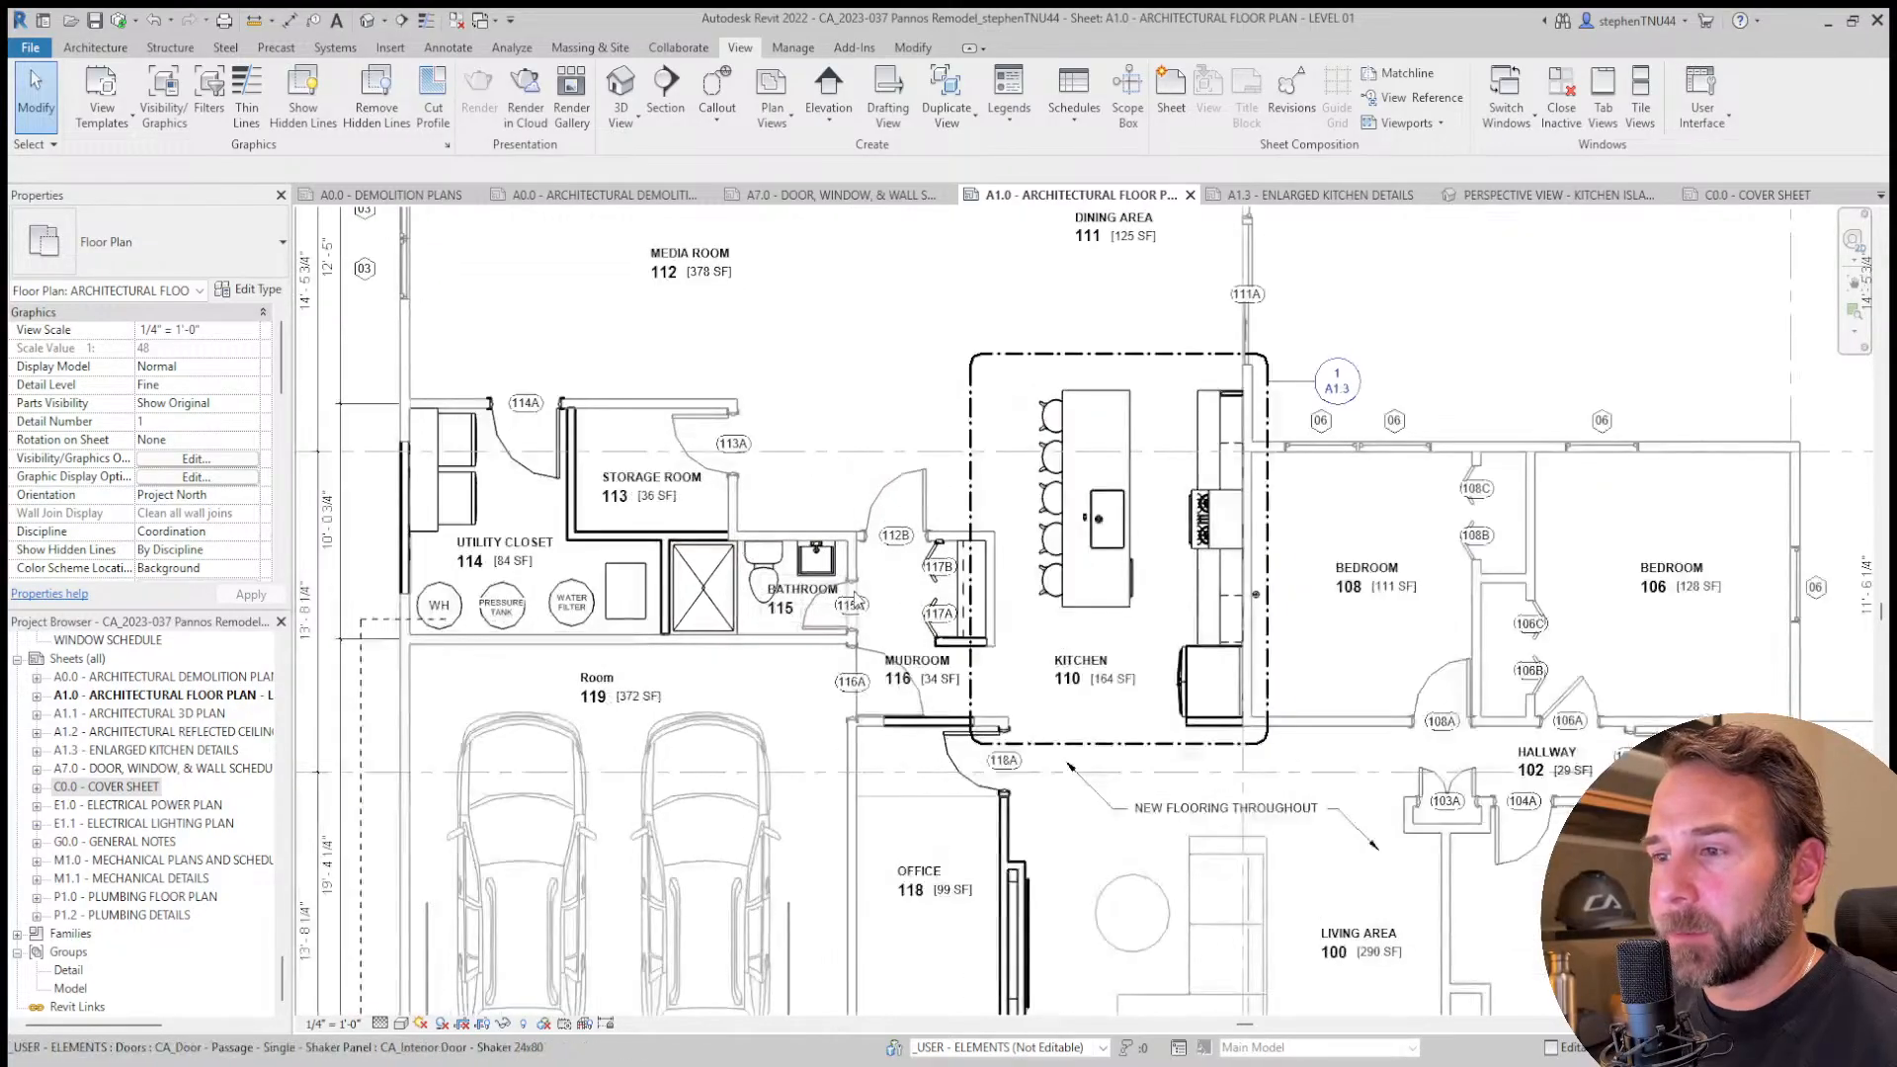
scroll(853, 597, up, 1)
middle_drag(845, 605, 943, 617)
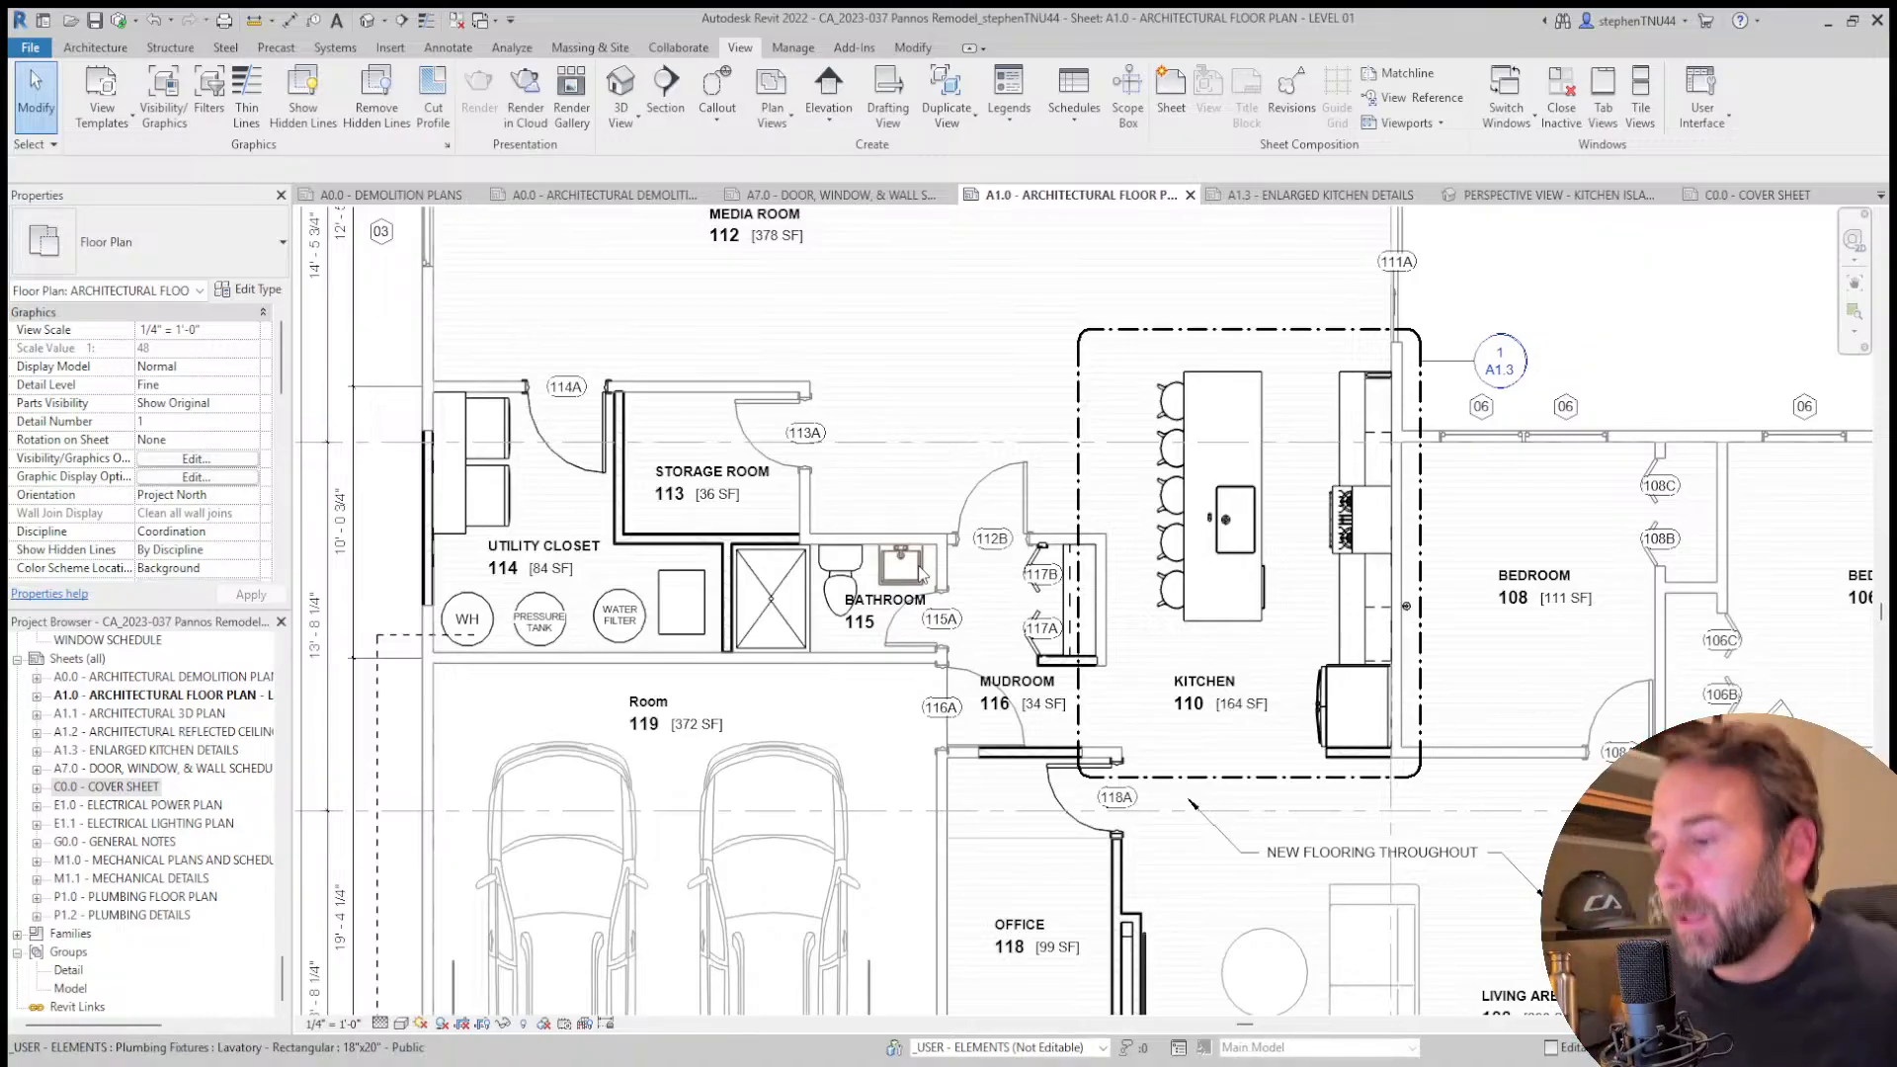
scroll(879, 405, down, 2)
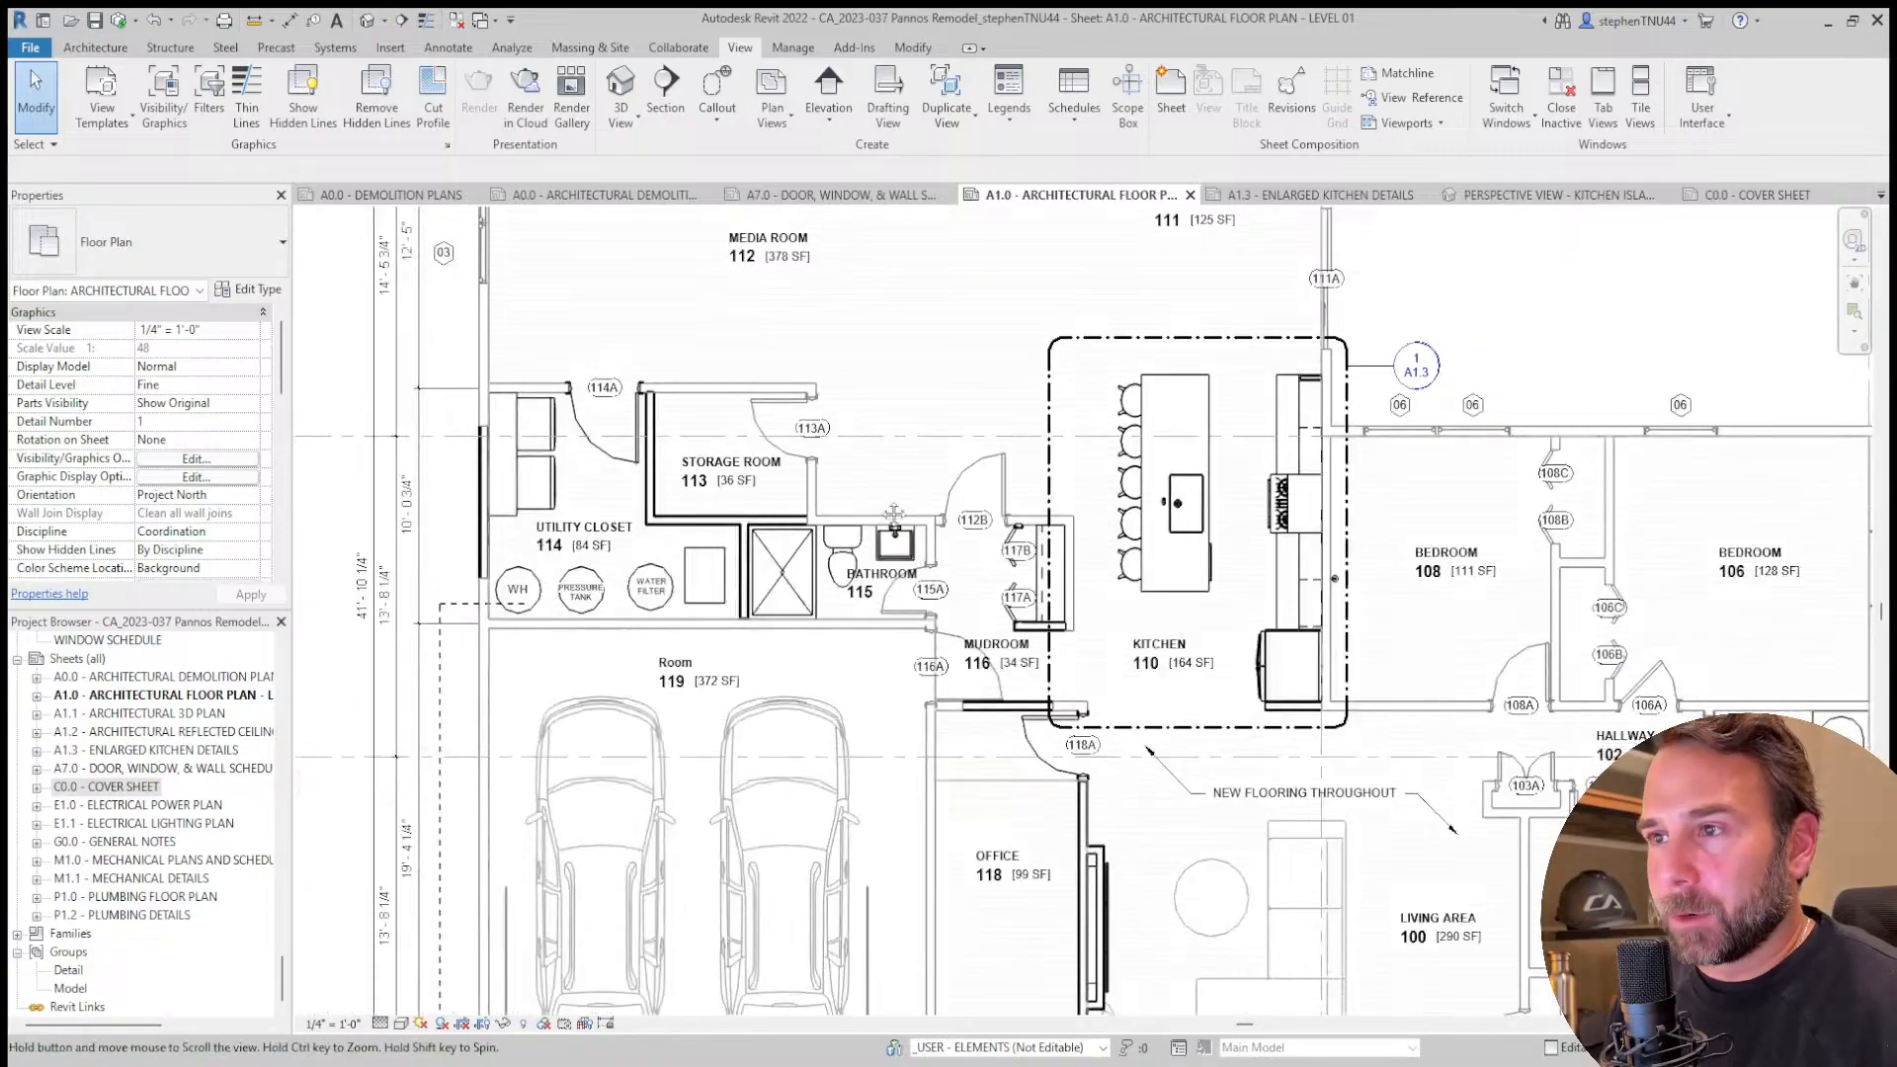
middle_drag(865, 558, 914, 598)
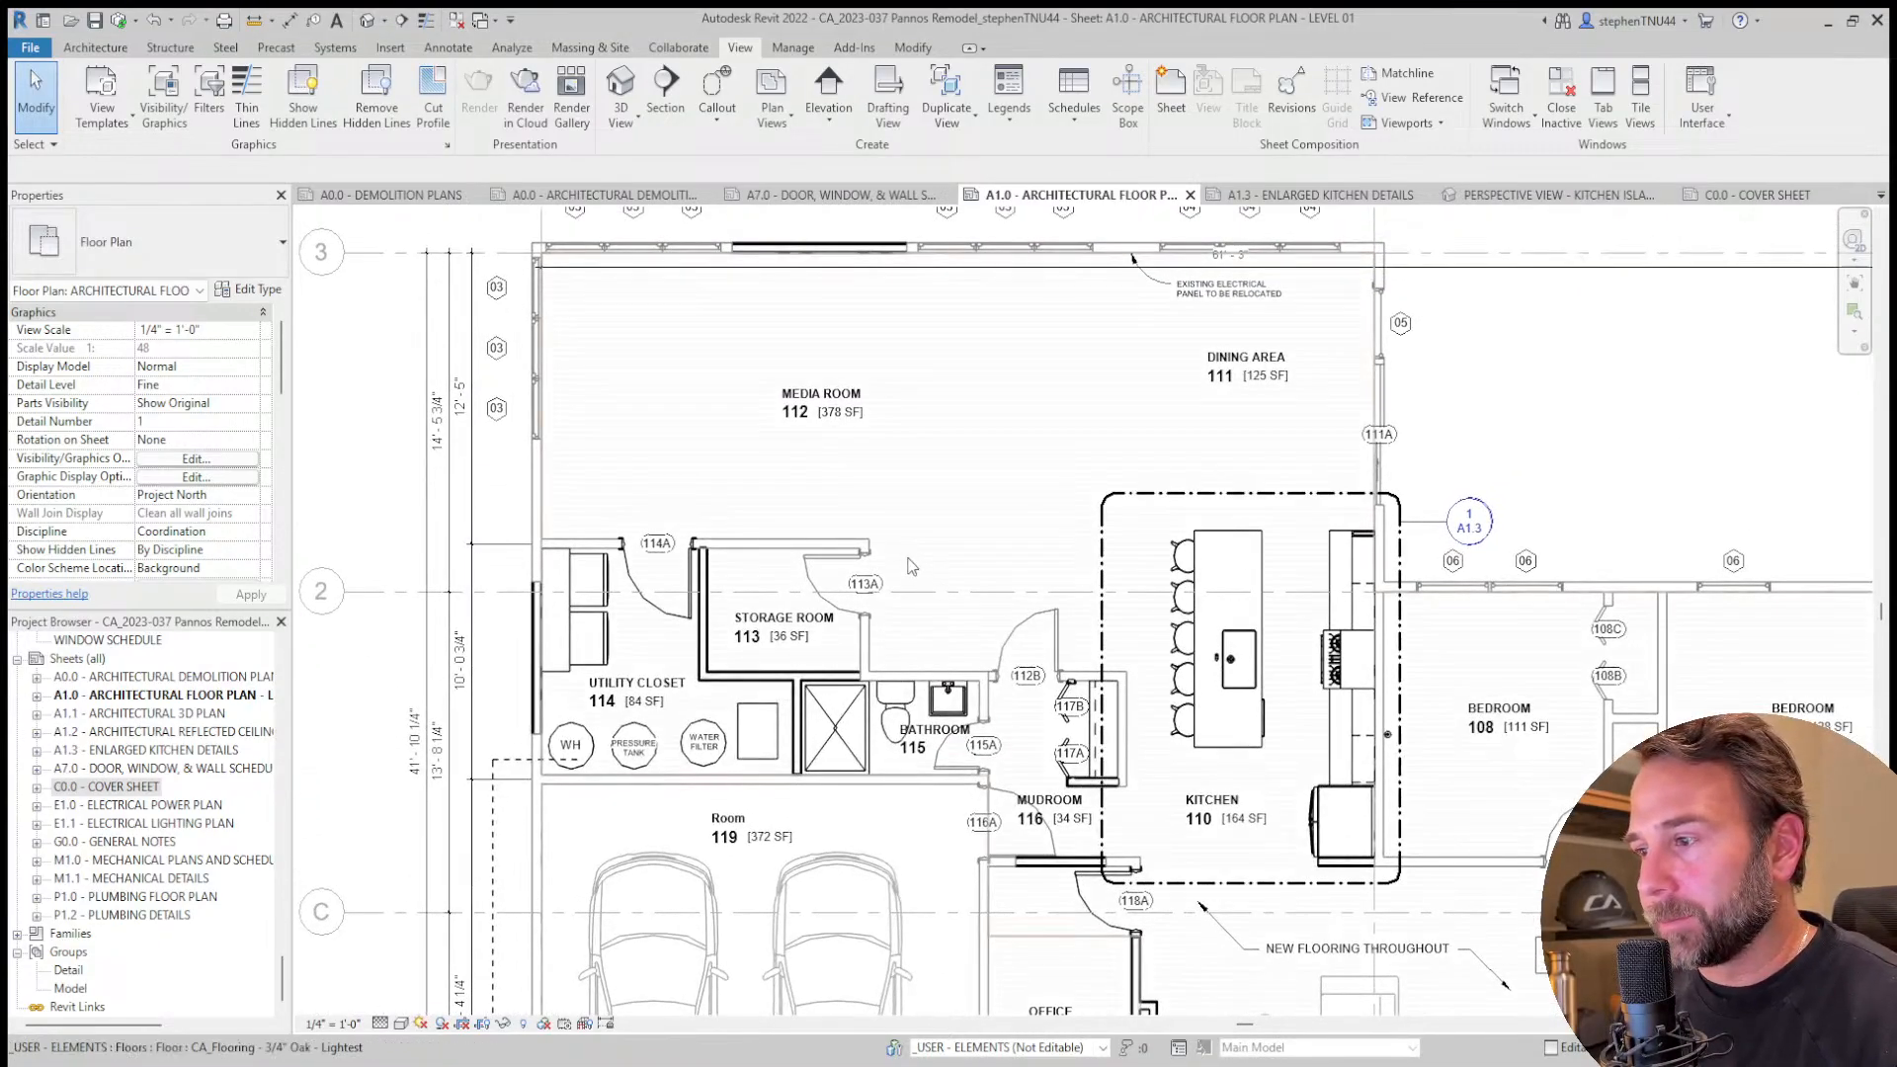
scroll(911, 565, down, 1)
middle_drag(1053, 582, 1026, 573)
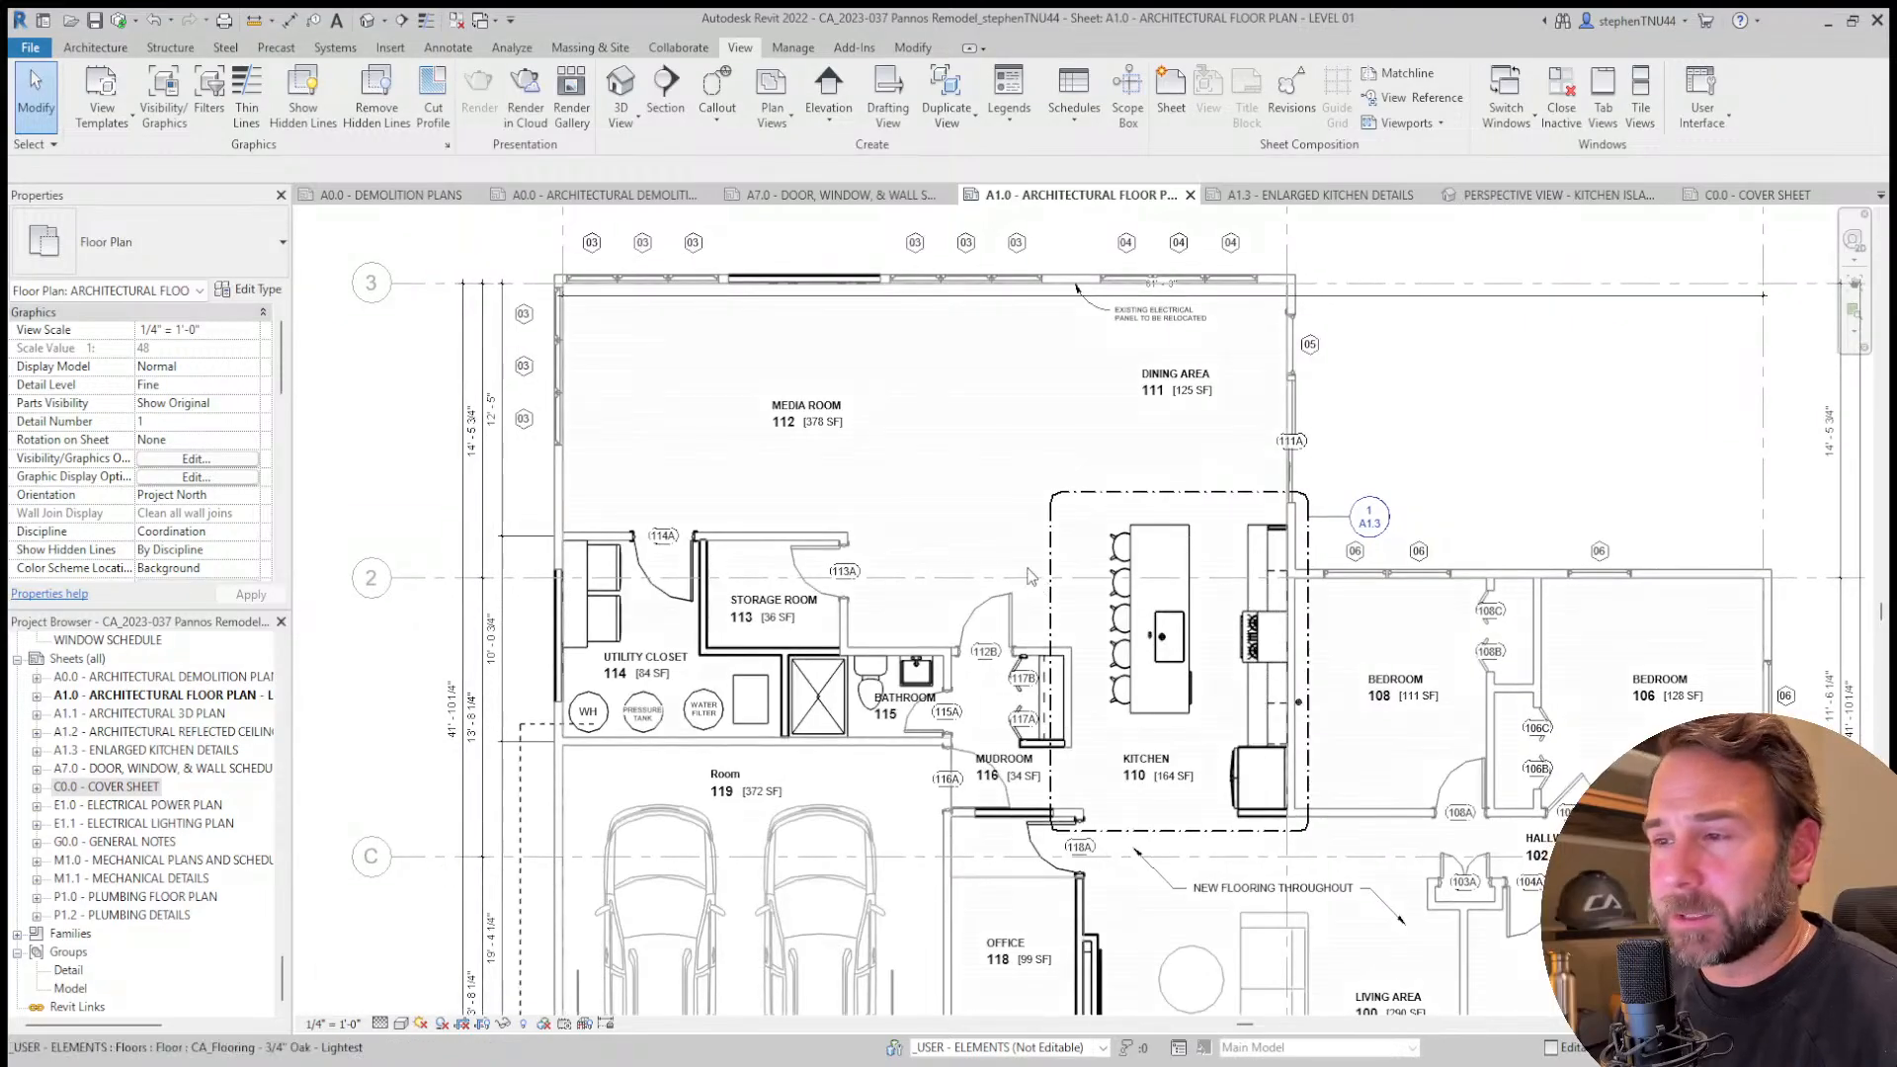
scroll(982, 512, down, 1)
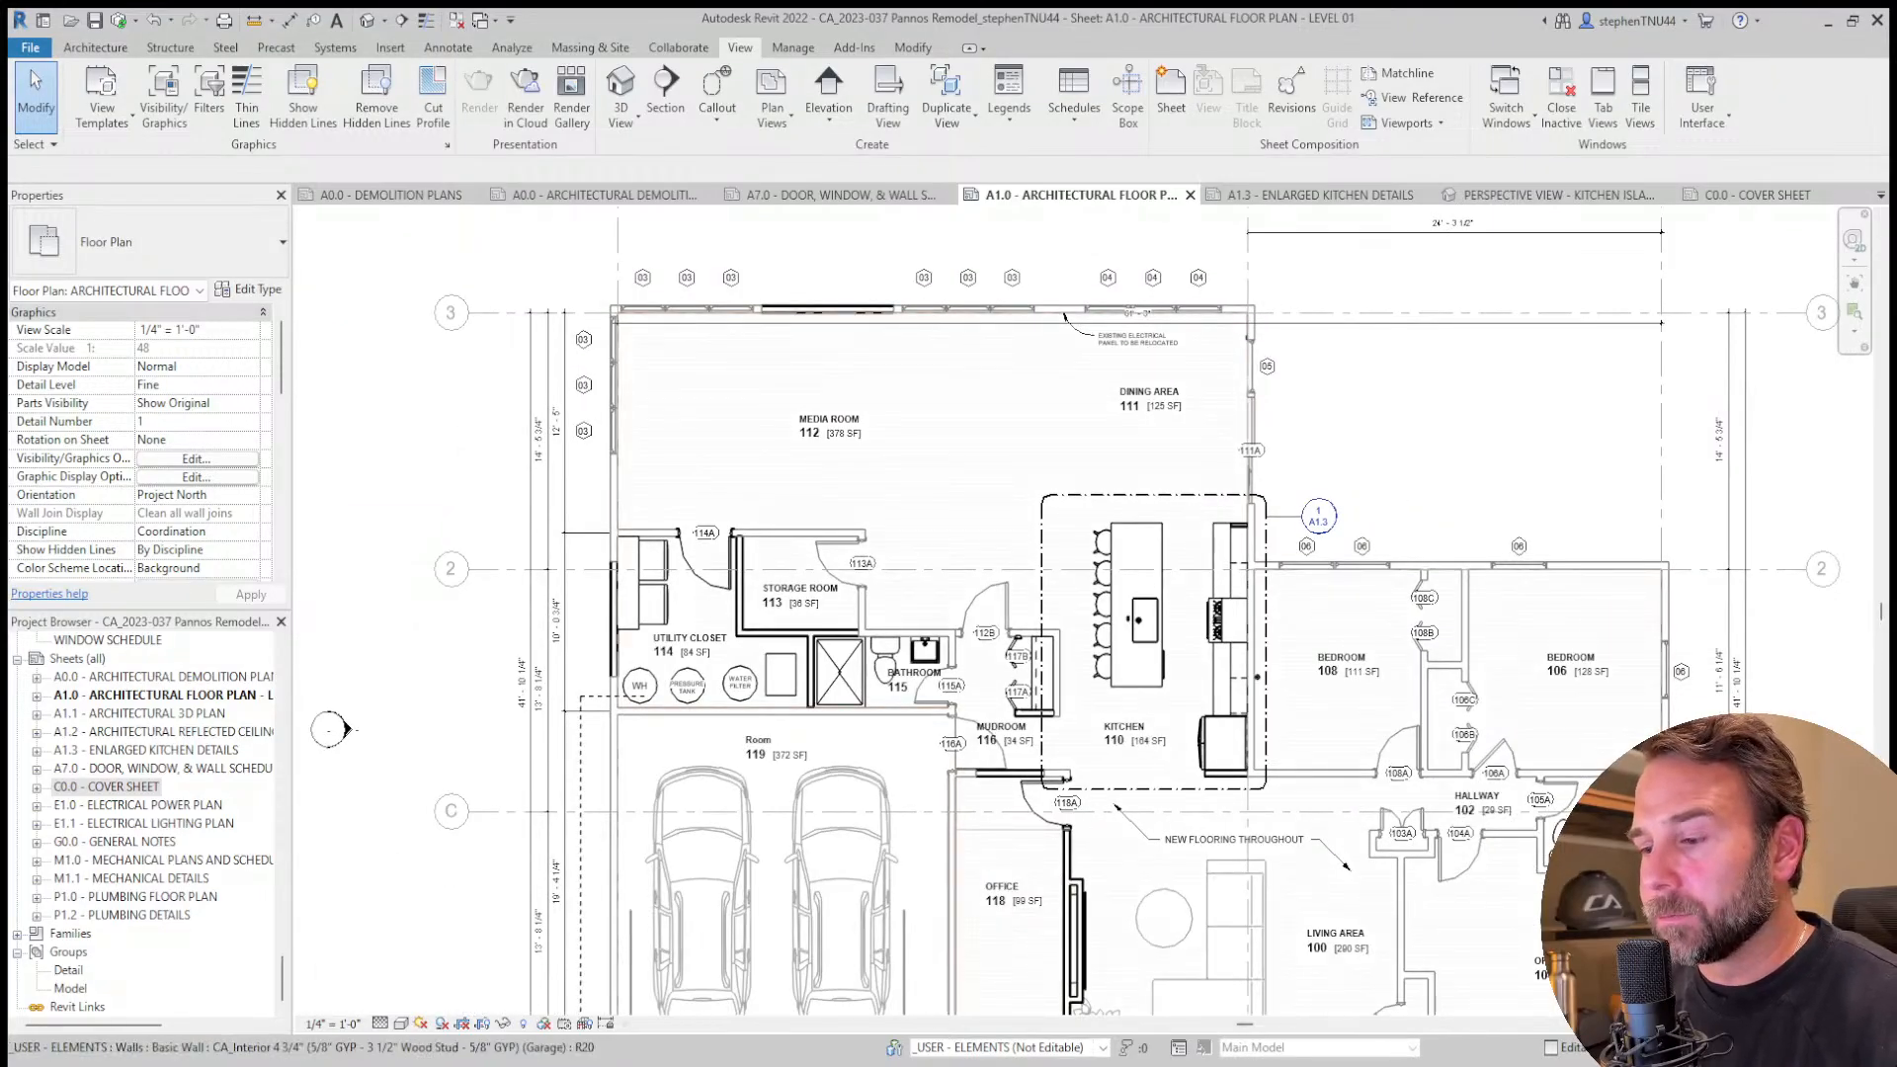